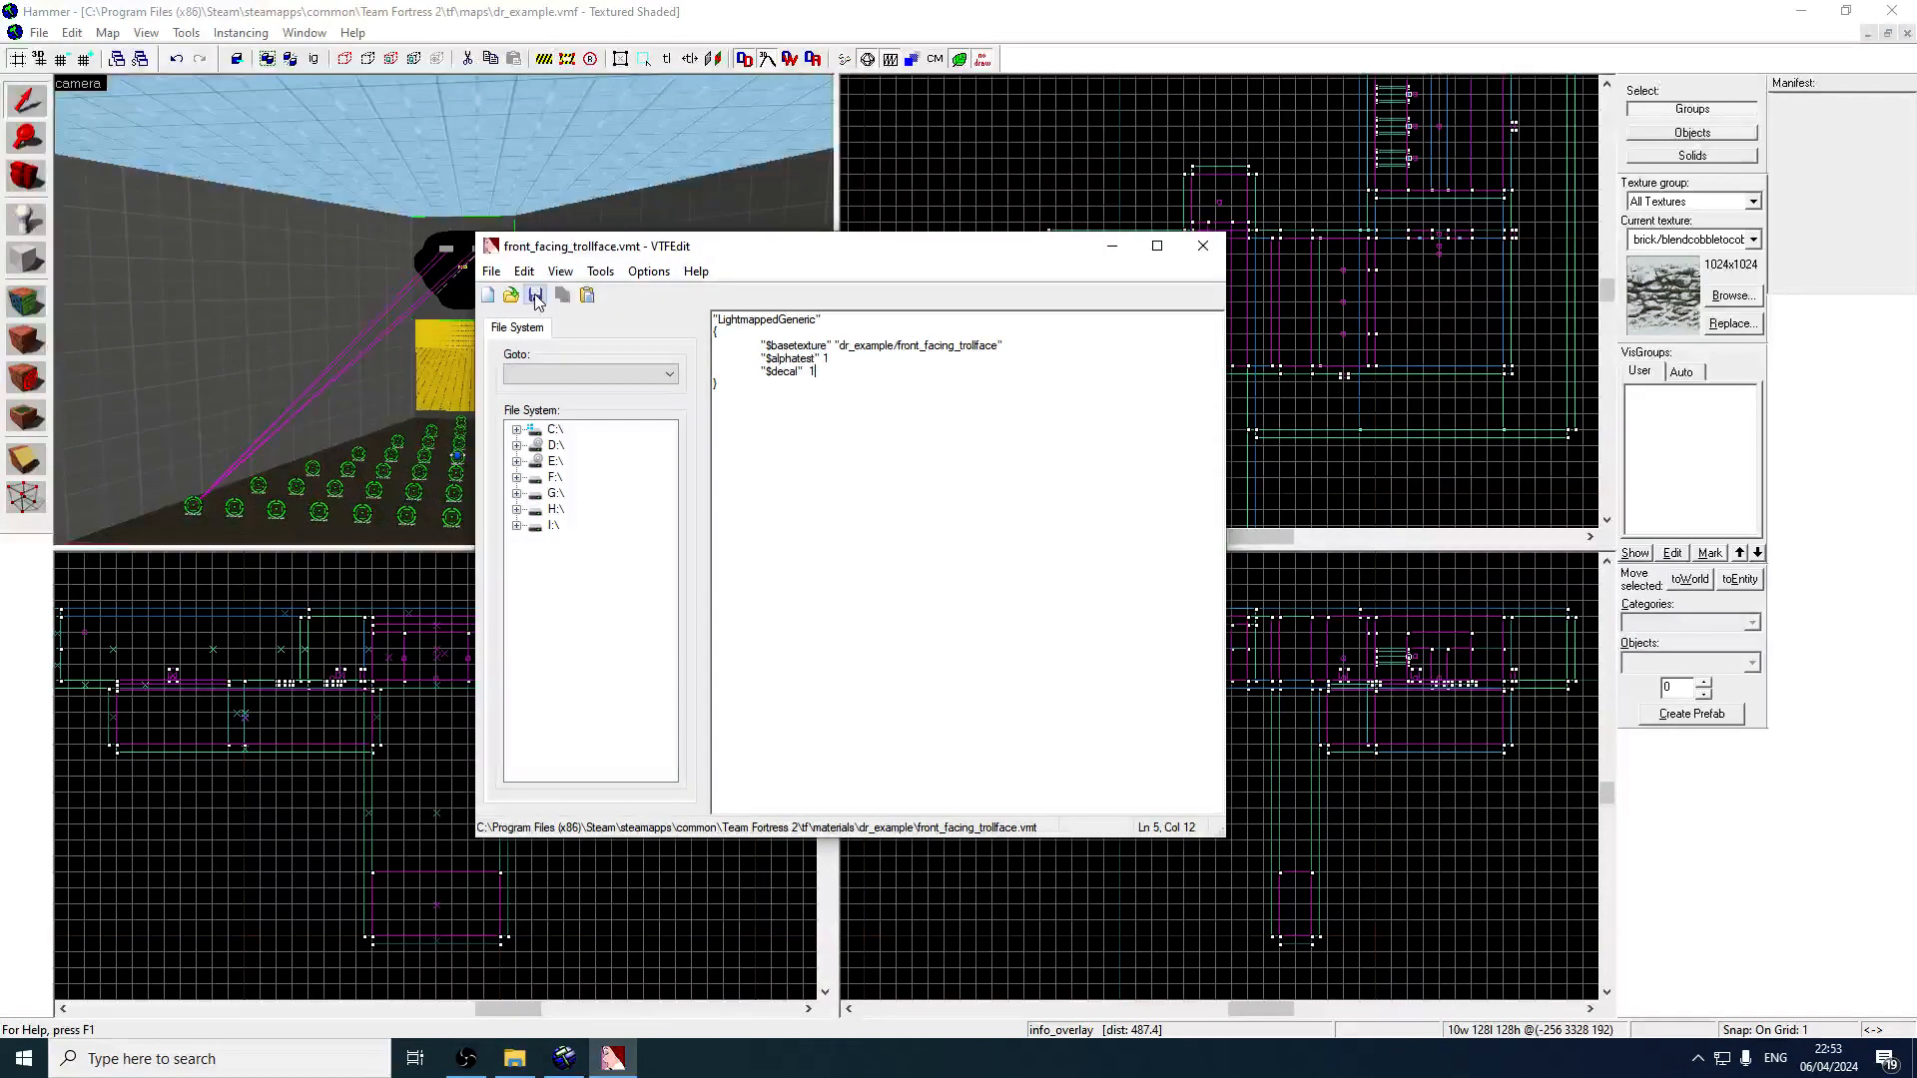
# Close the VTFEdit material file and examine the trollface overlay above the yellow opening from near and far.
pyautogui.click(1202, 257)
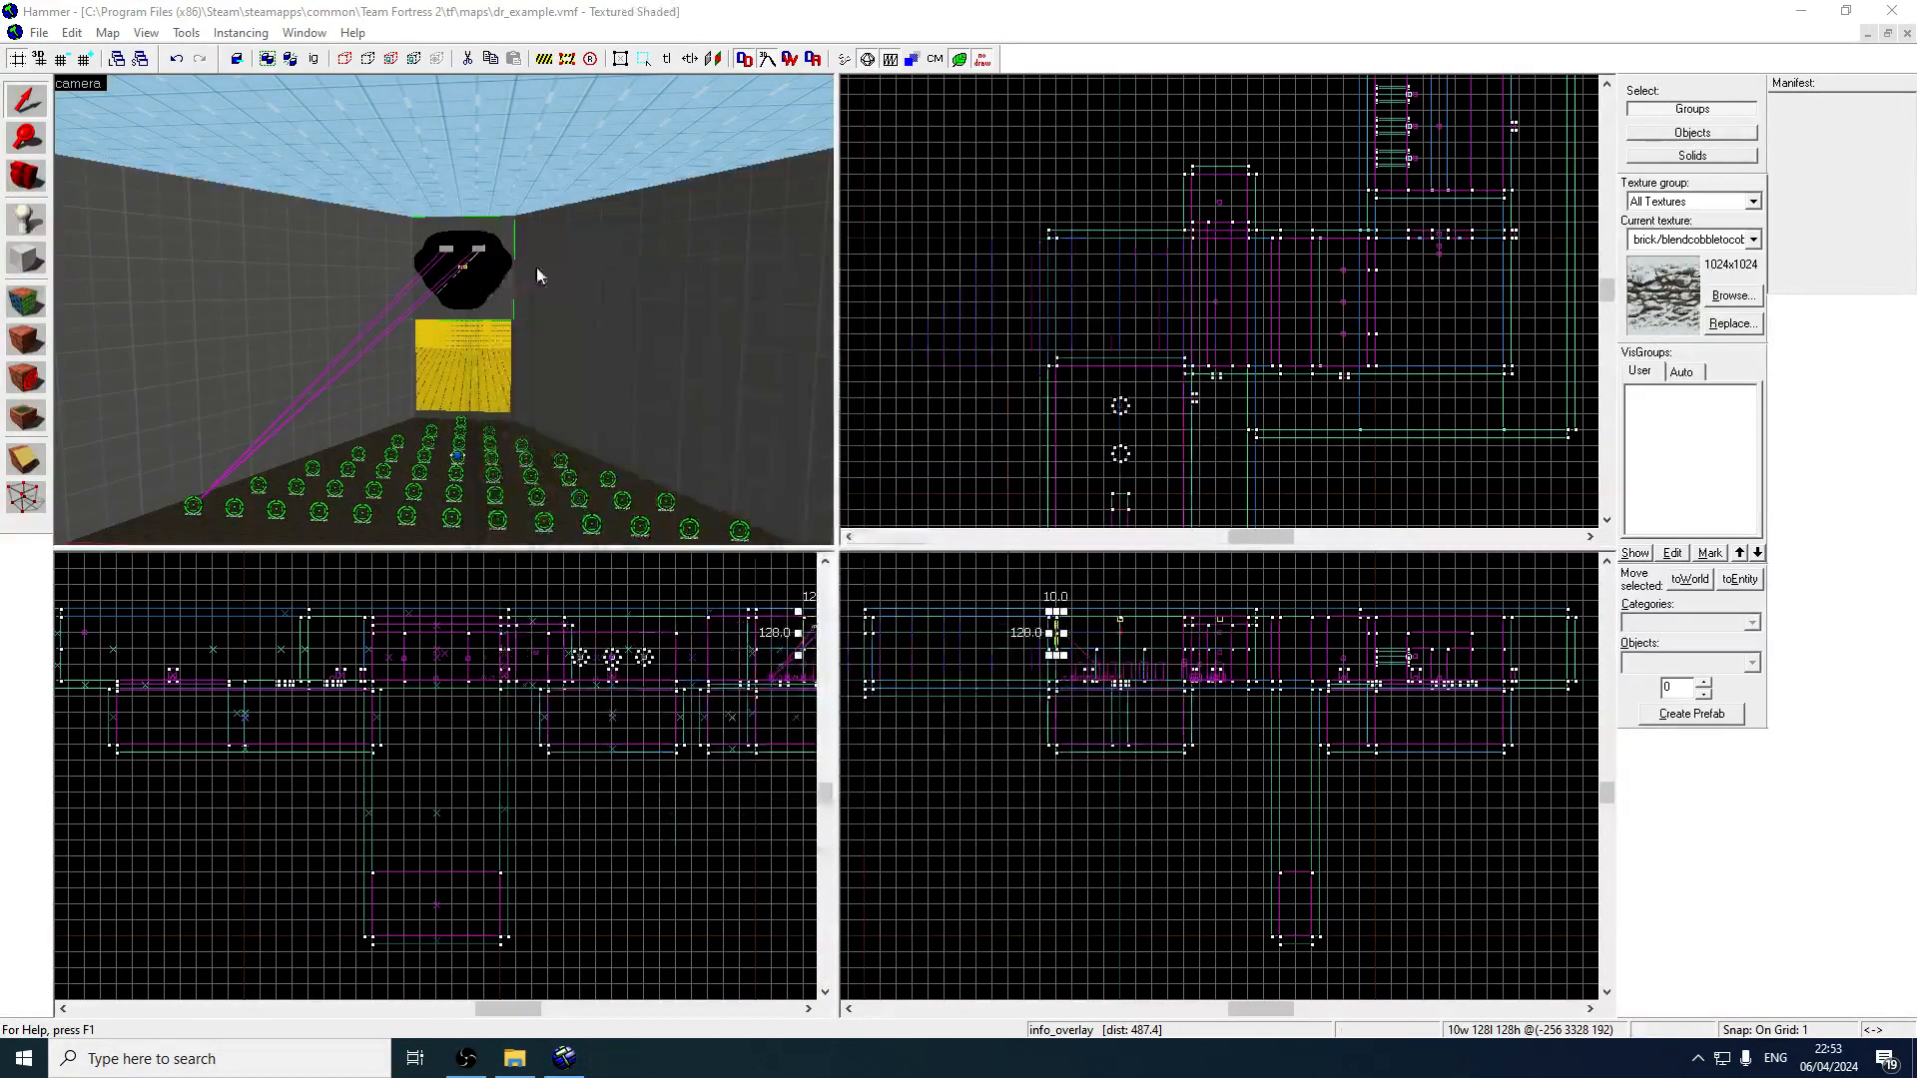
pyautogui.click(537, 266)
pyautogui.press('z')
pyautogui.press('w')
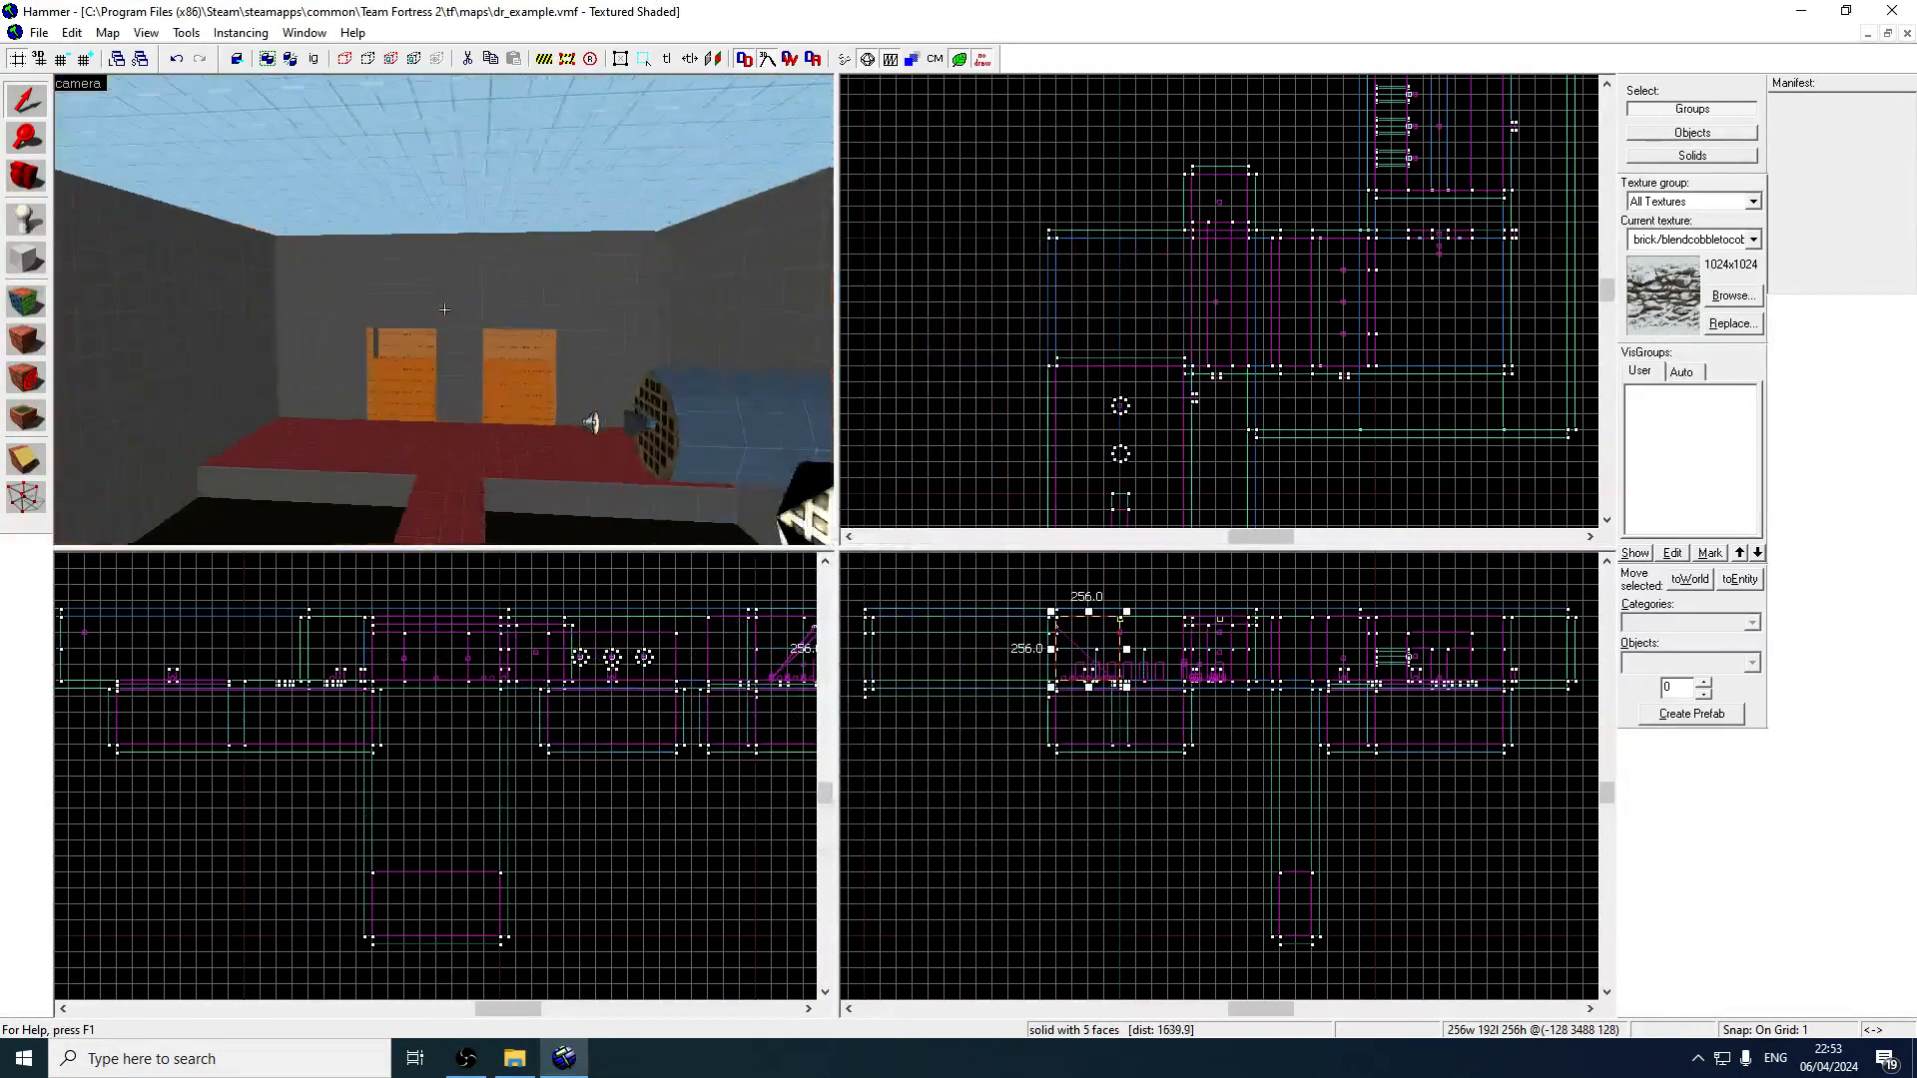
pyautogui.press('w')
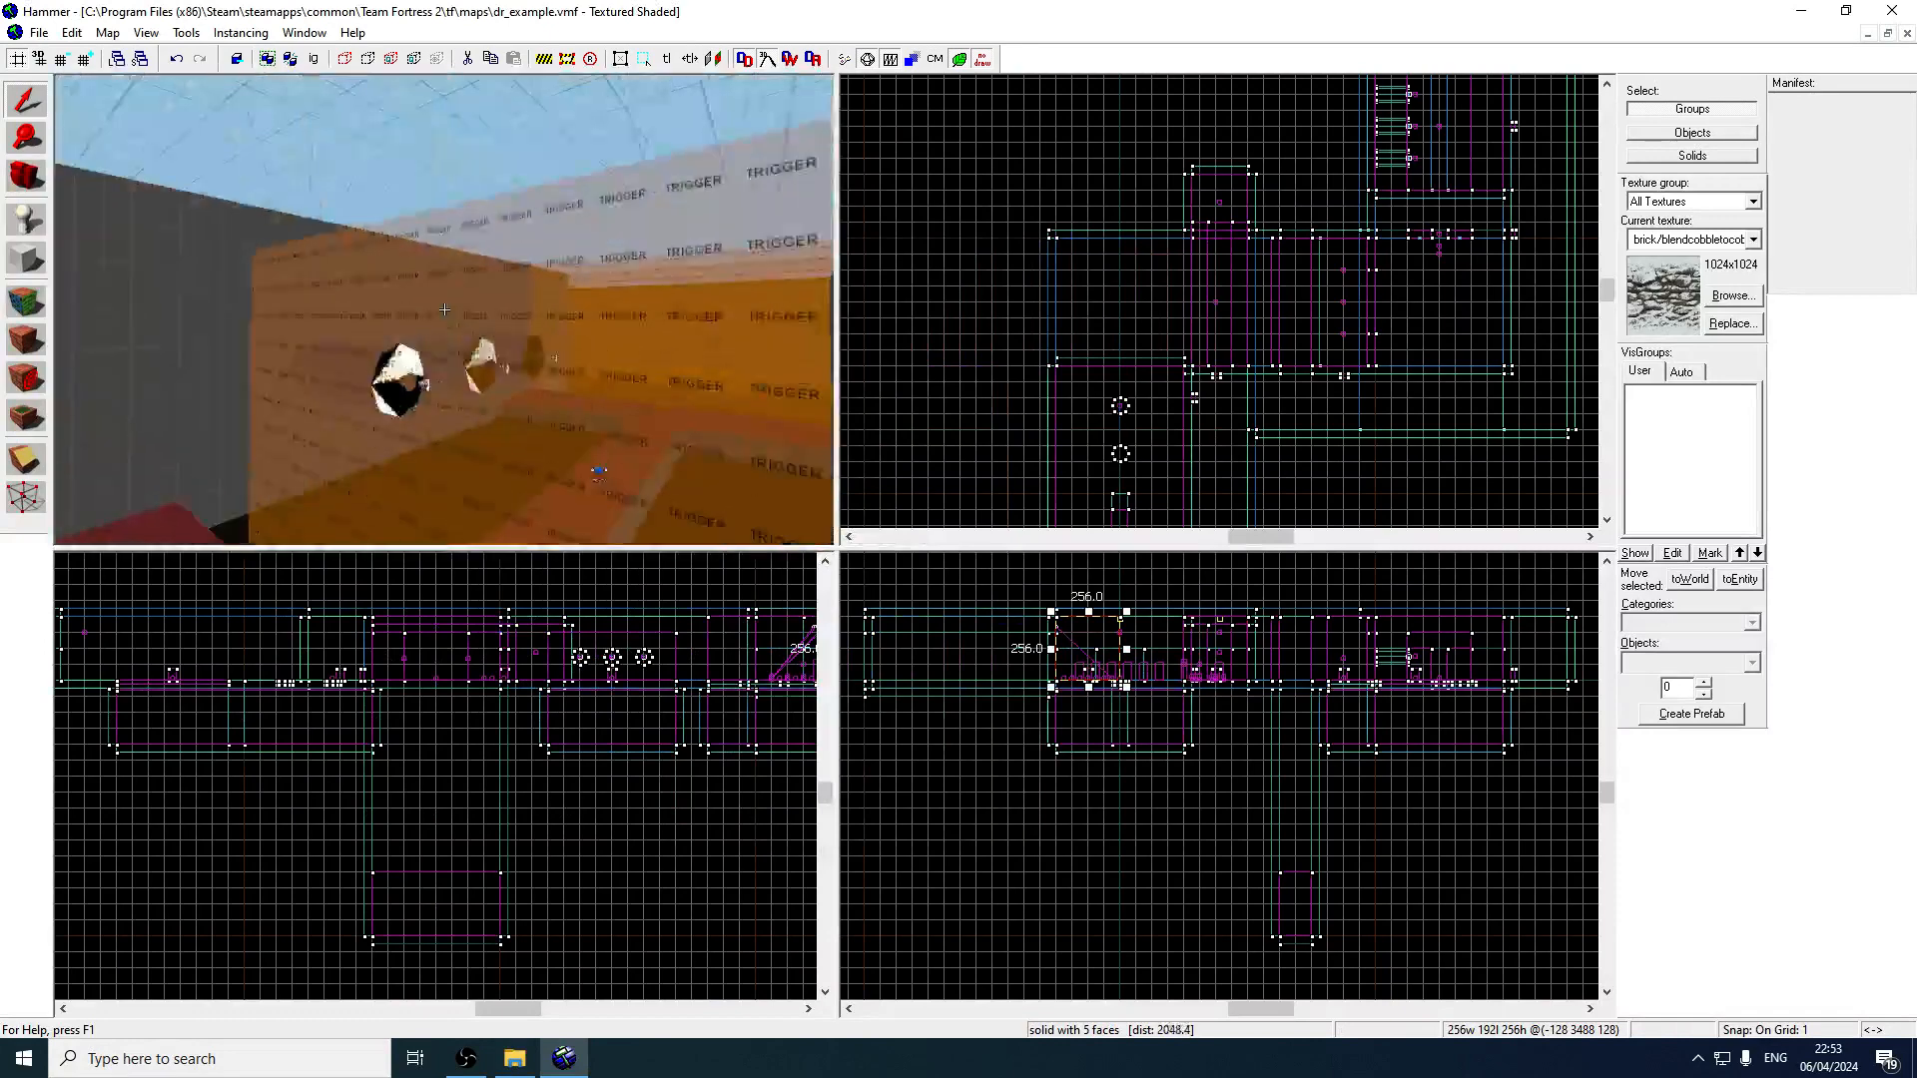
pyautogui.press('s')
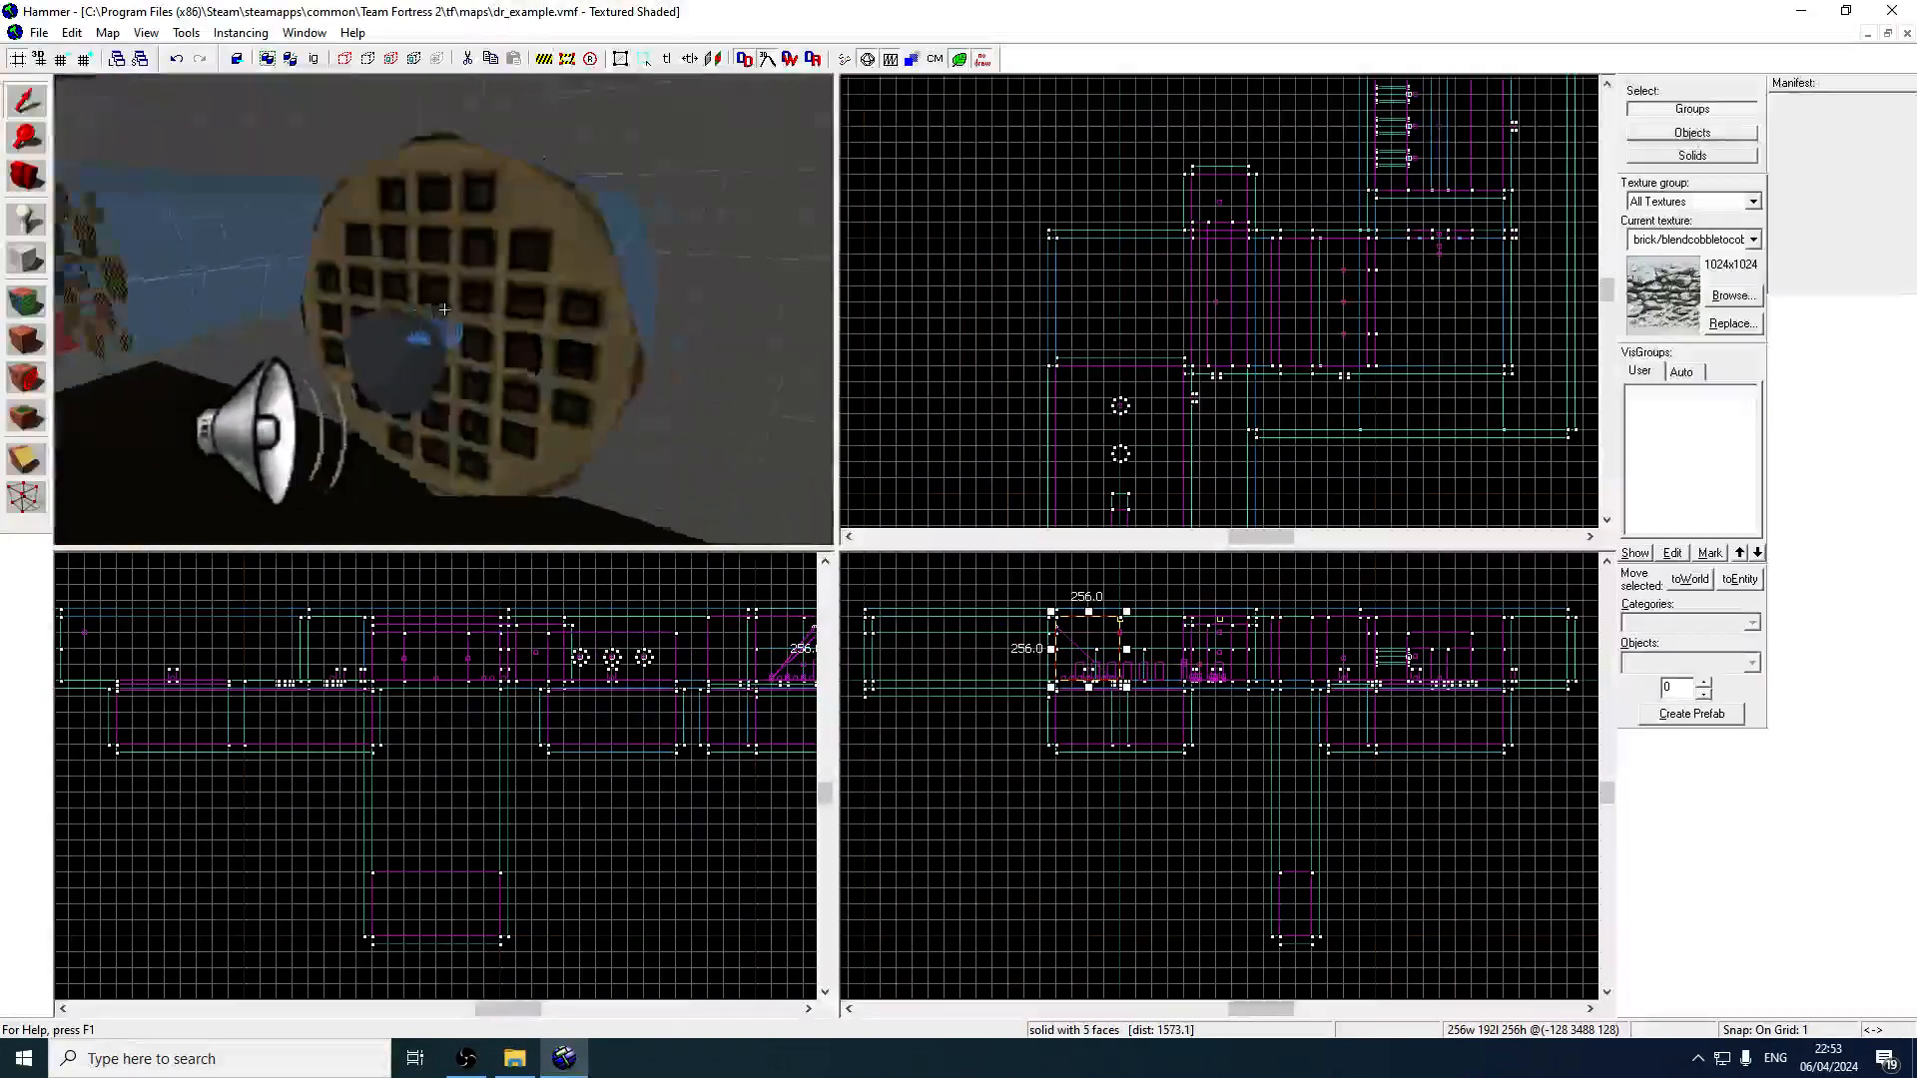
pyautogui.press('w')
pyautogui.press('w')
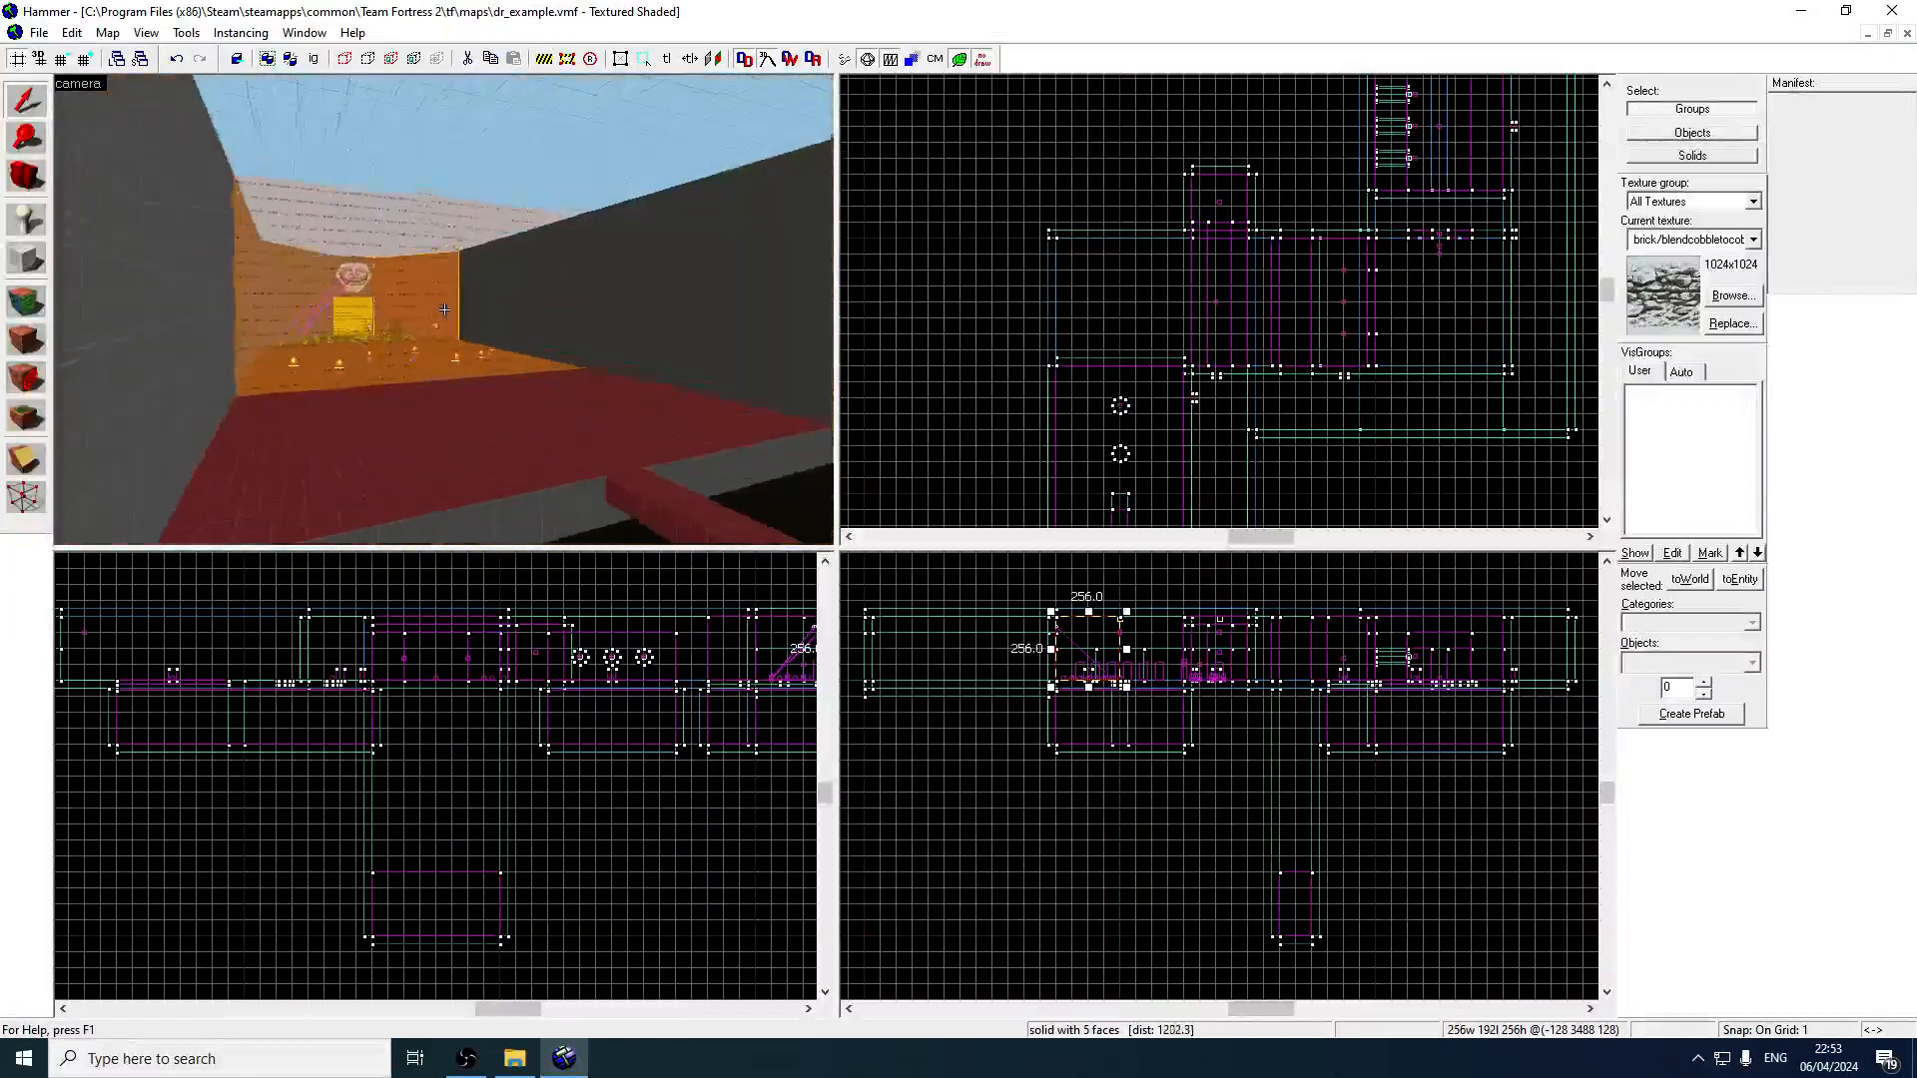
pyautogui.press('s')
pyautogui.press('s')
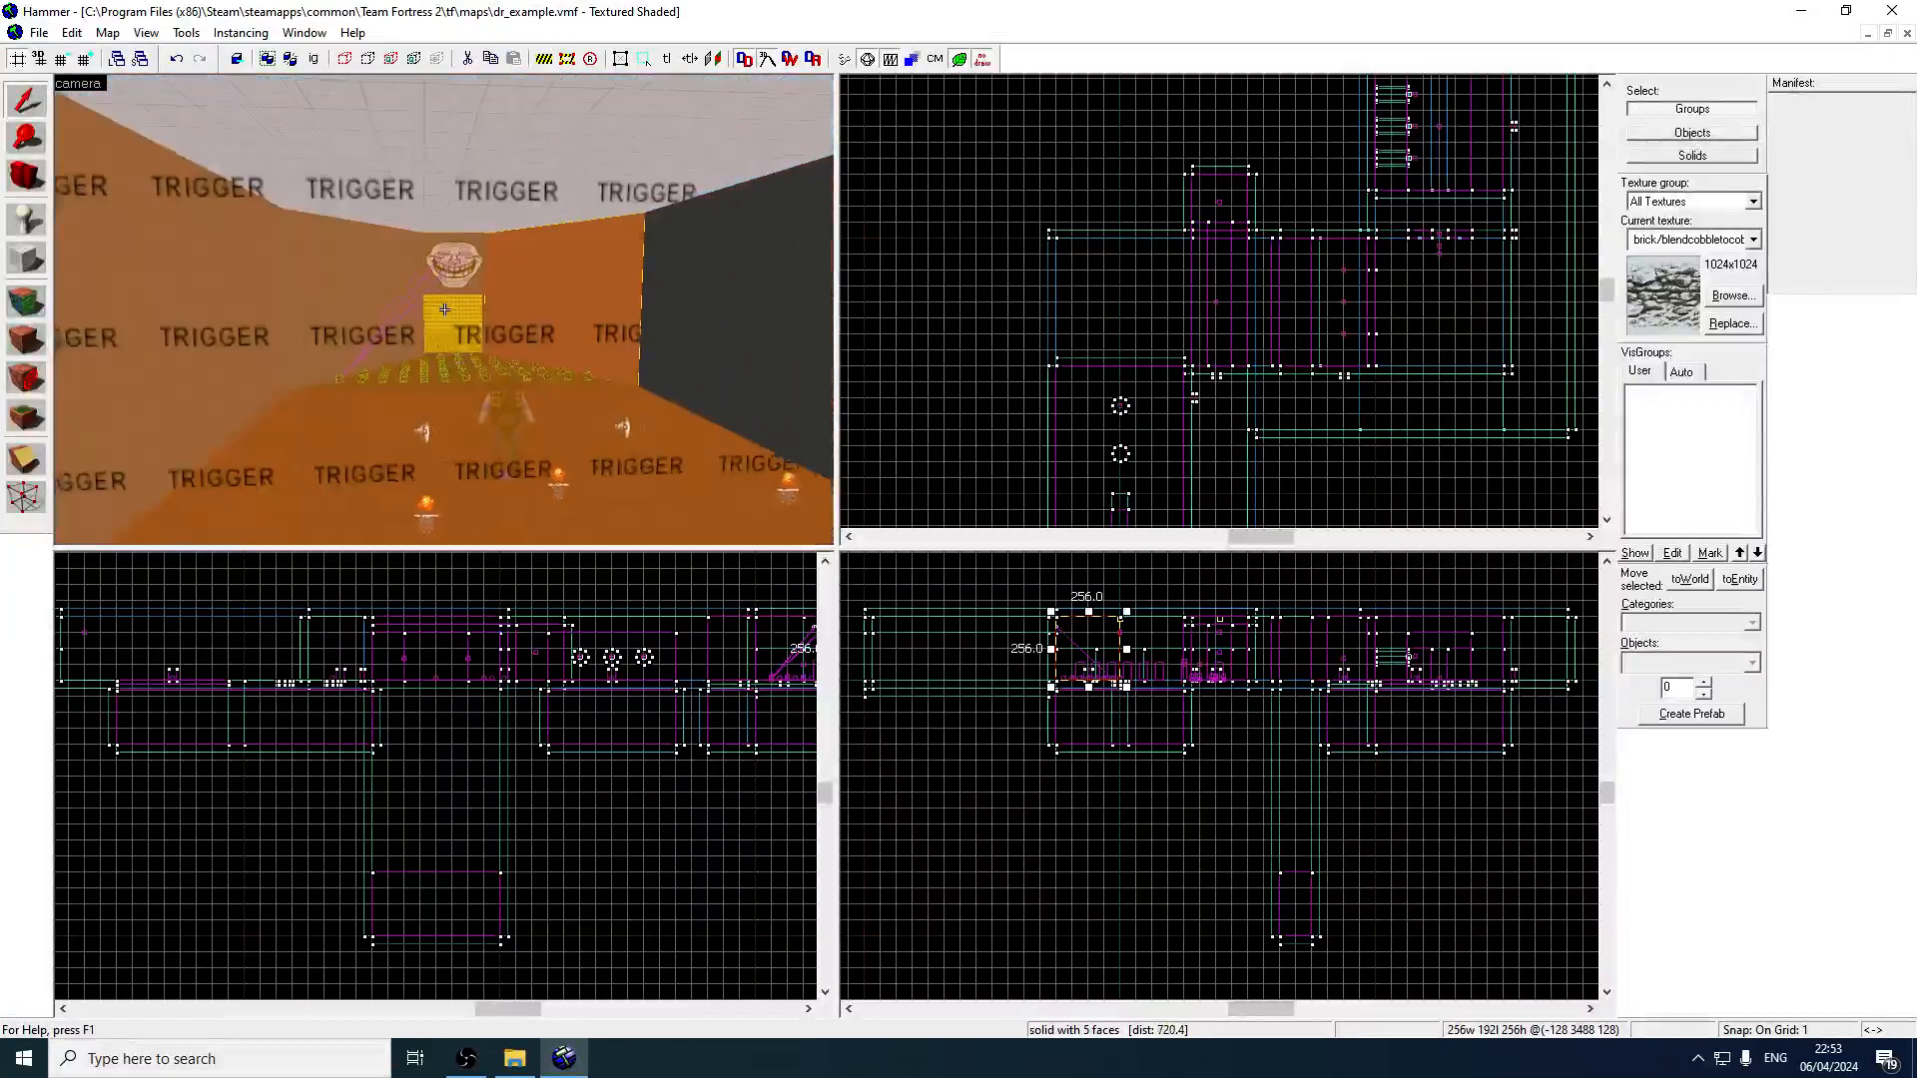
pyautogui.press('w')
pyautogui.press('s')
pyautogui.press('w')
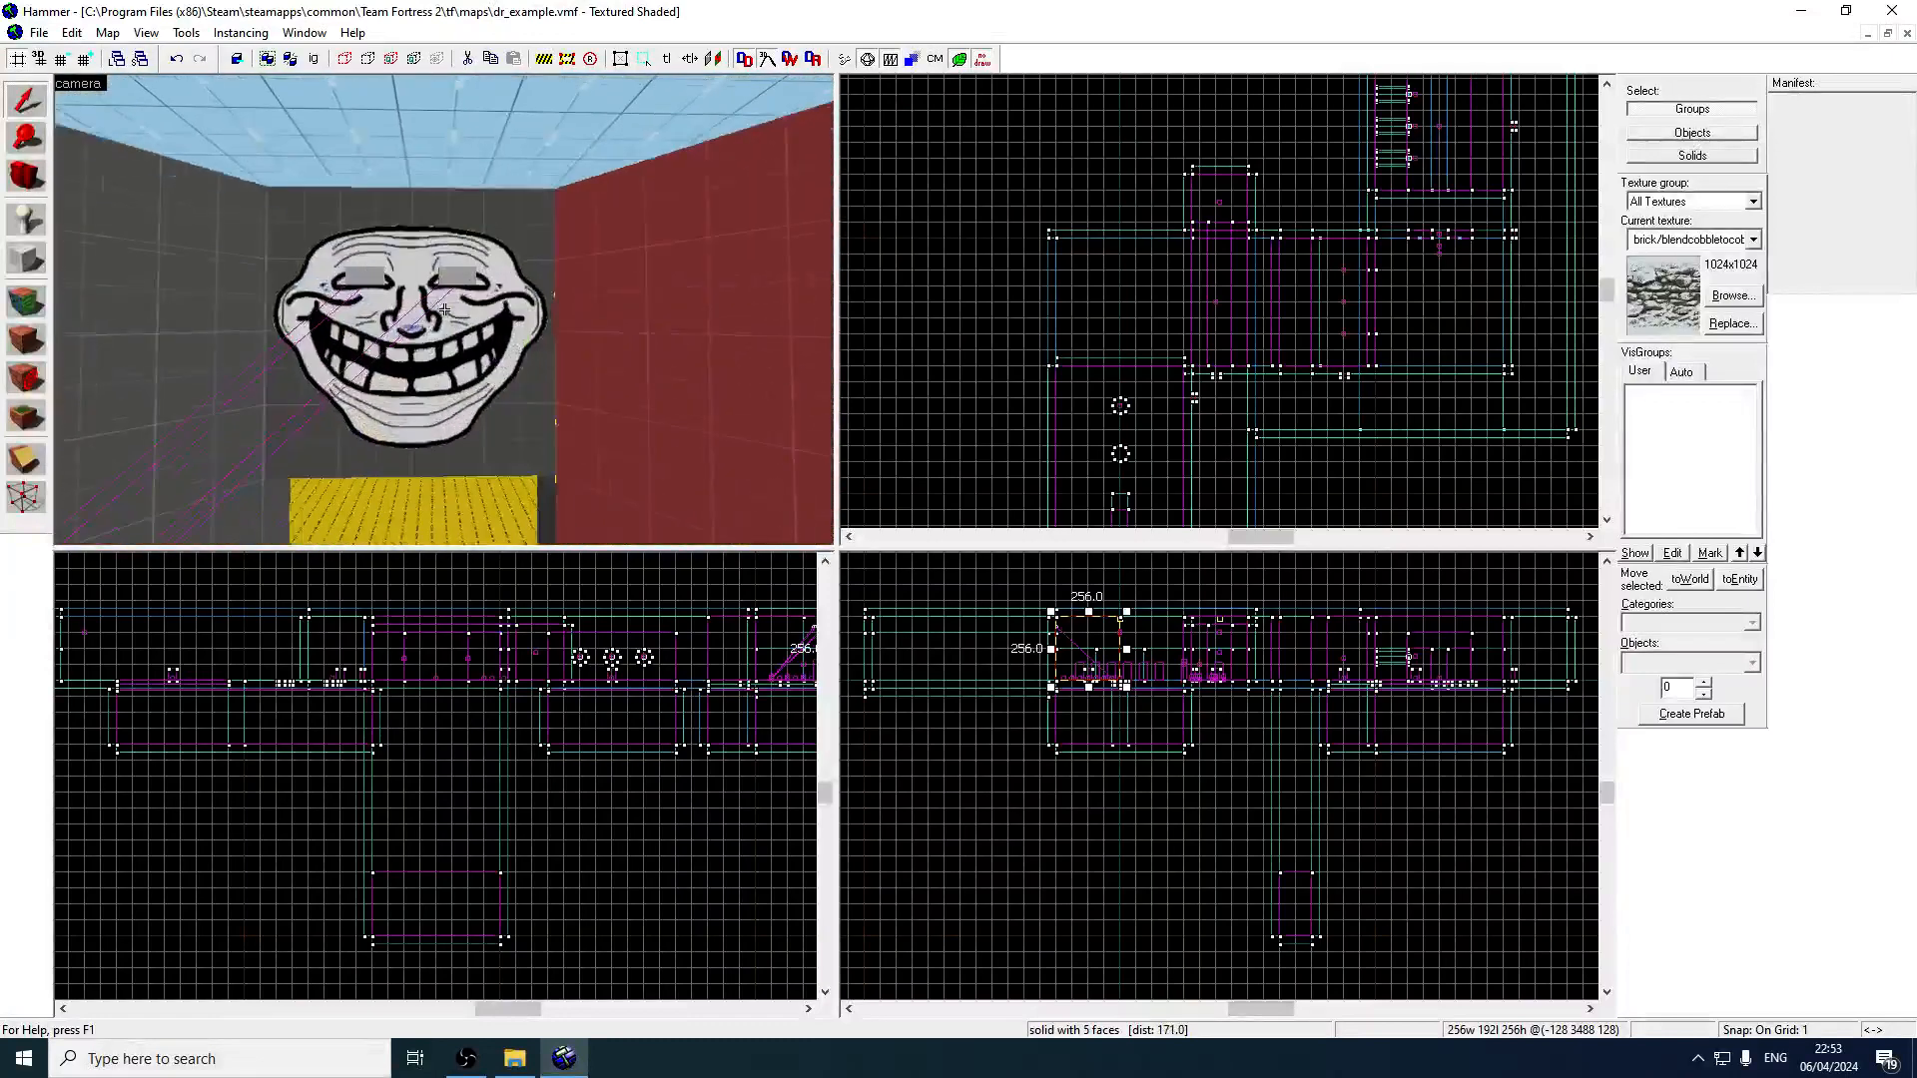
pyautogui.press('s')
pyautogui.press('w')
pyautogui.press('s')
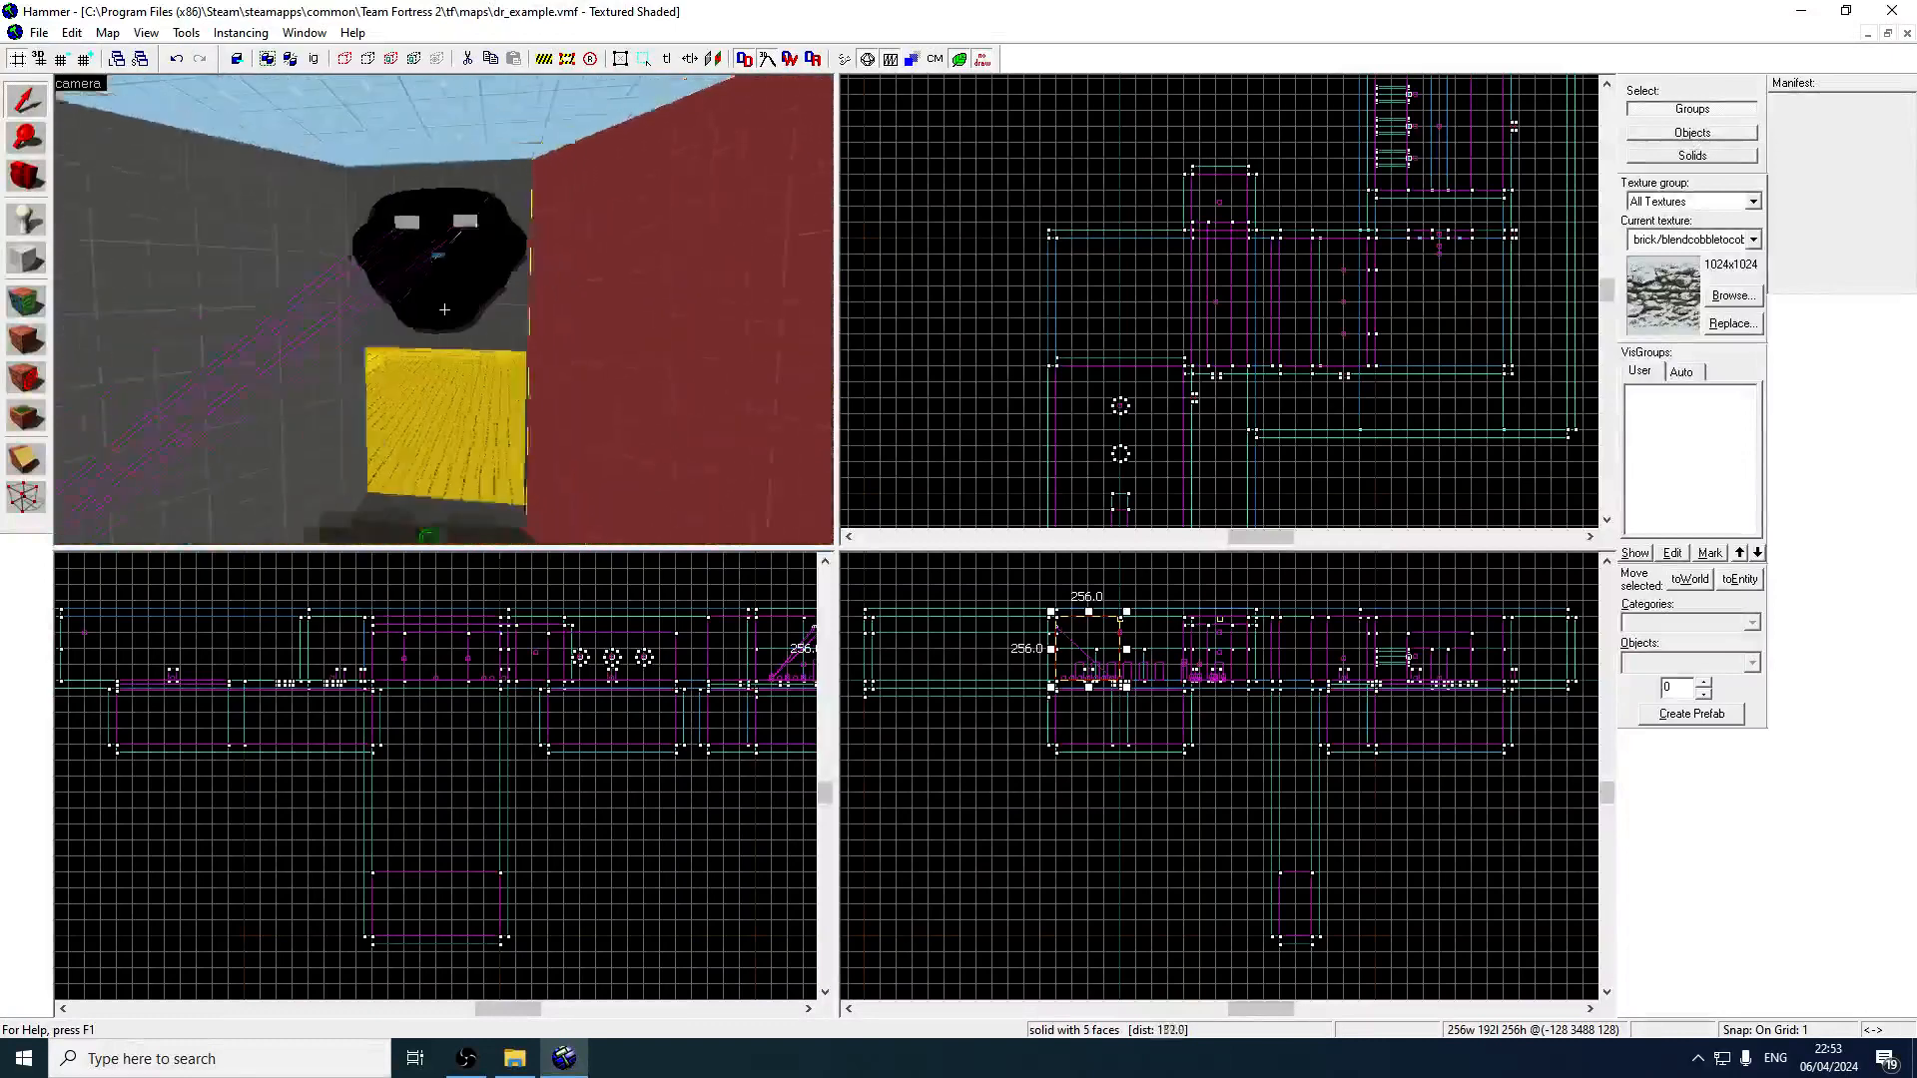
pyautogui.press('z')
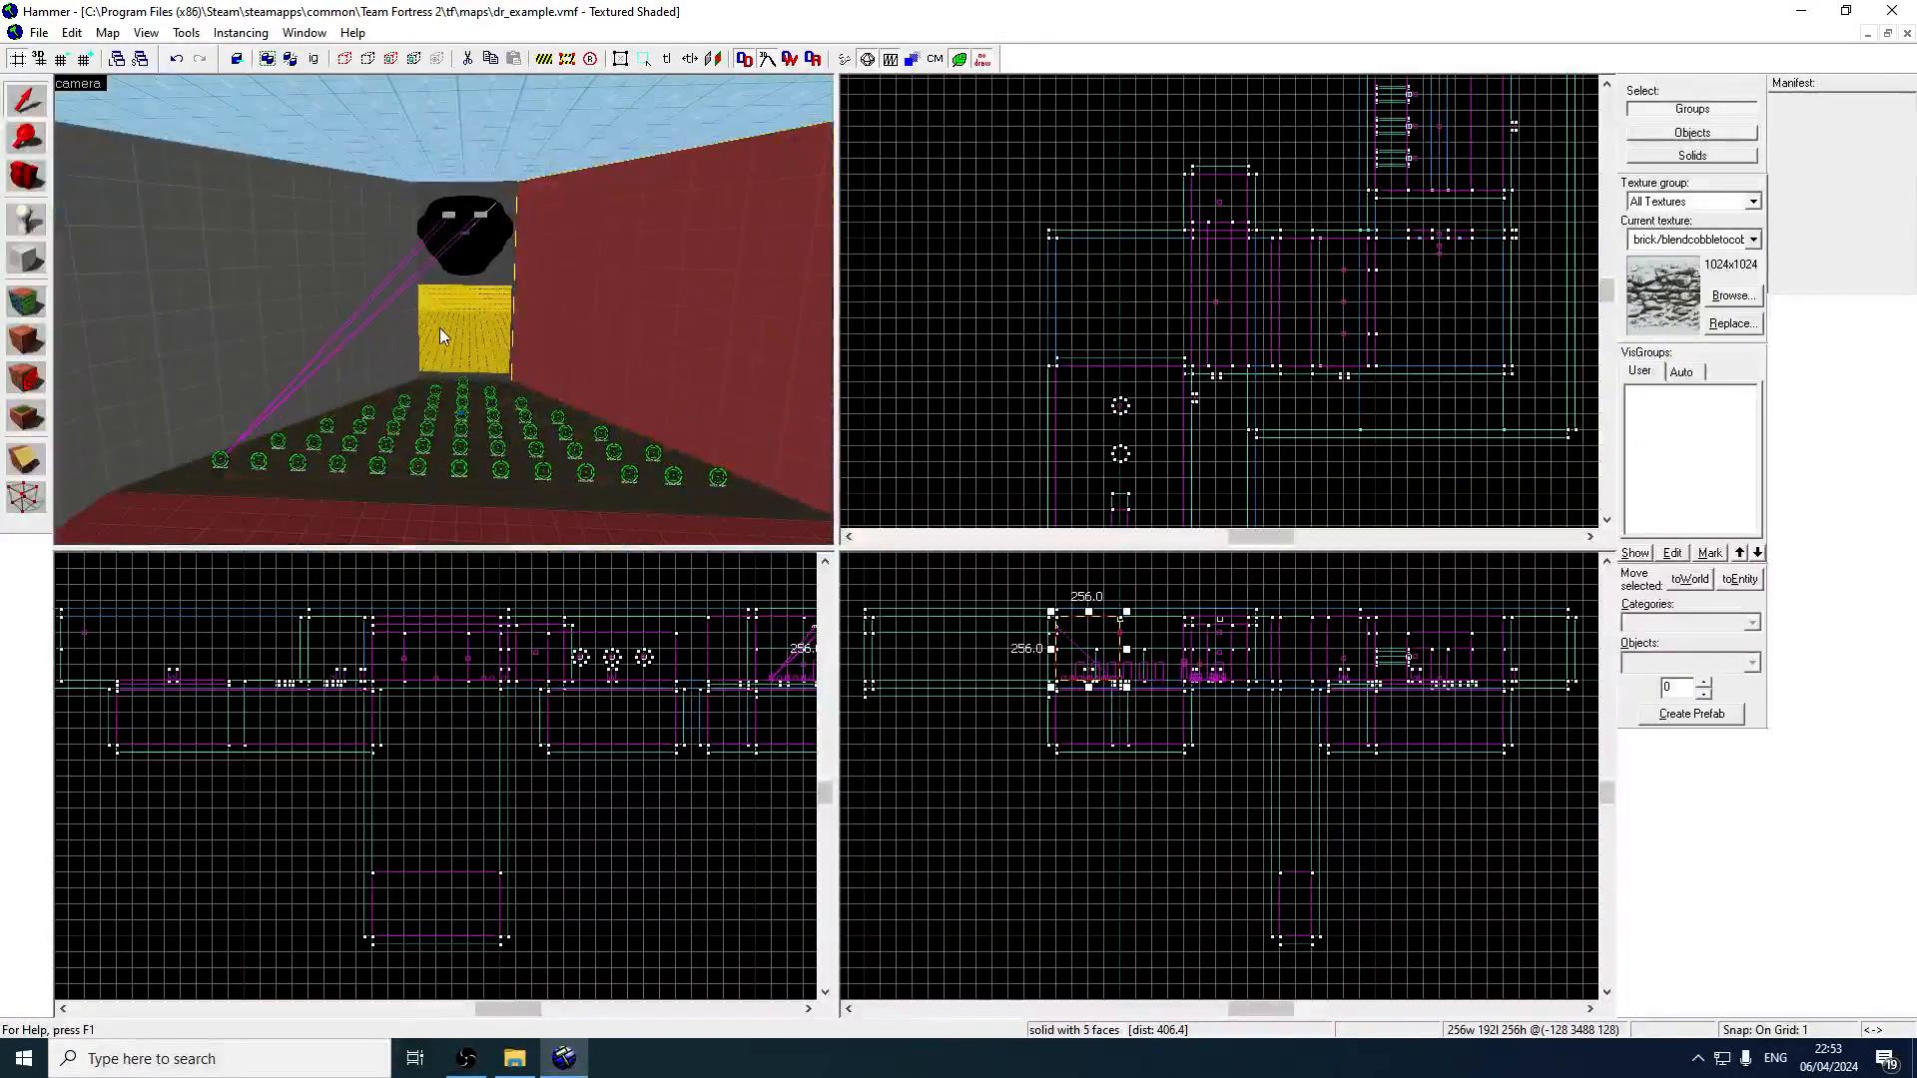
# Set the grid snap to 64 and extend the nodraw room's floor westward to a width of 1760 units.
pyautogui.press('z')
pyautogui.press('w')
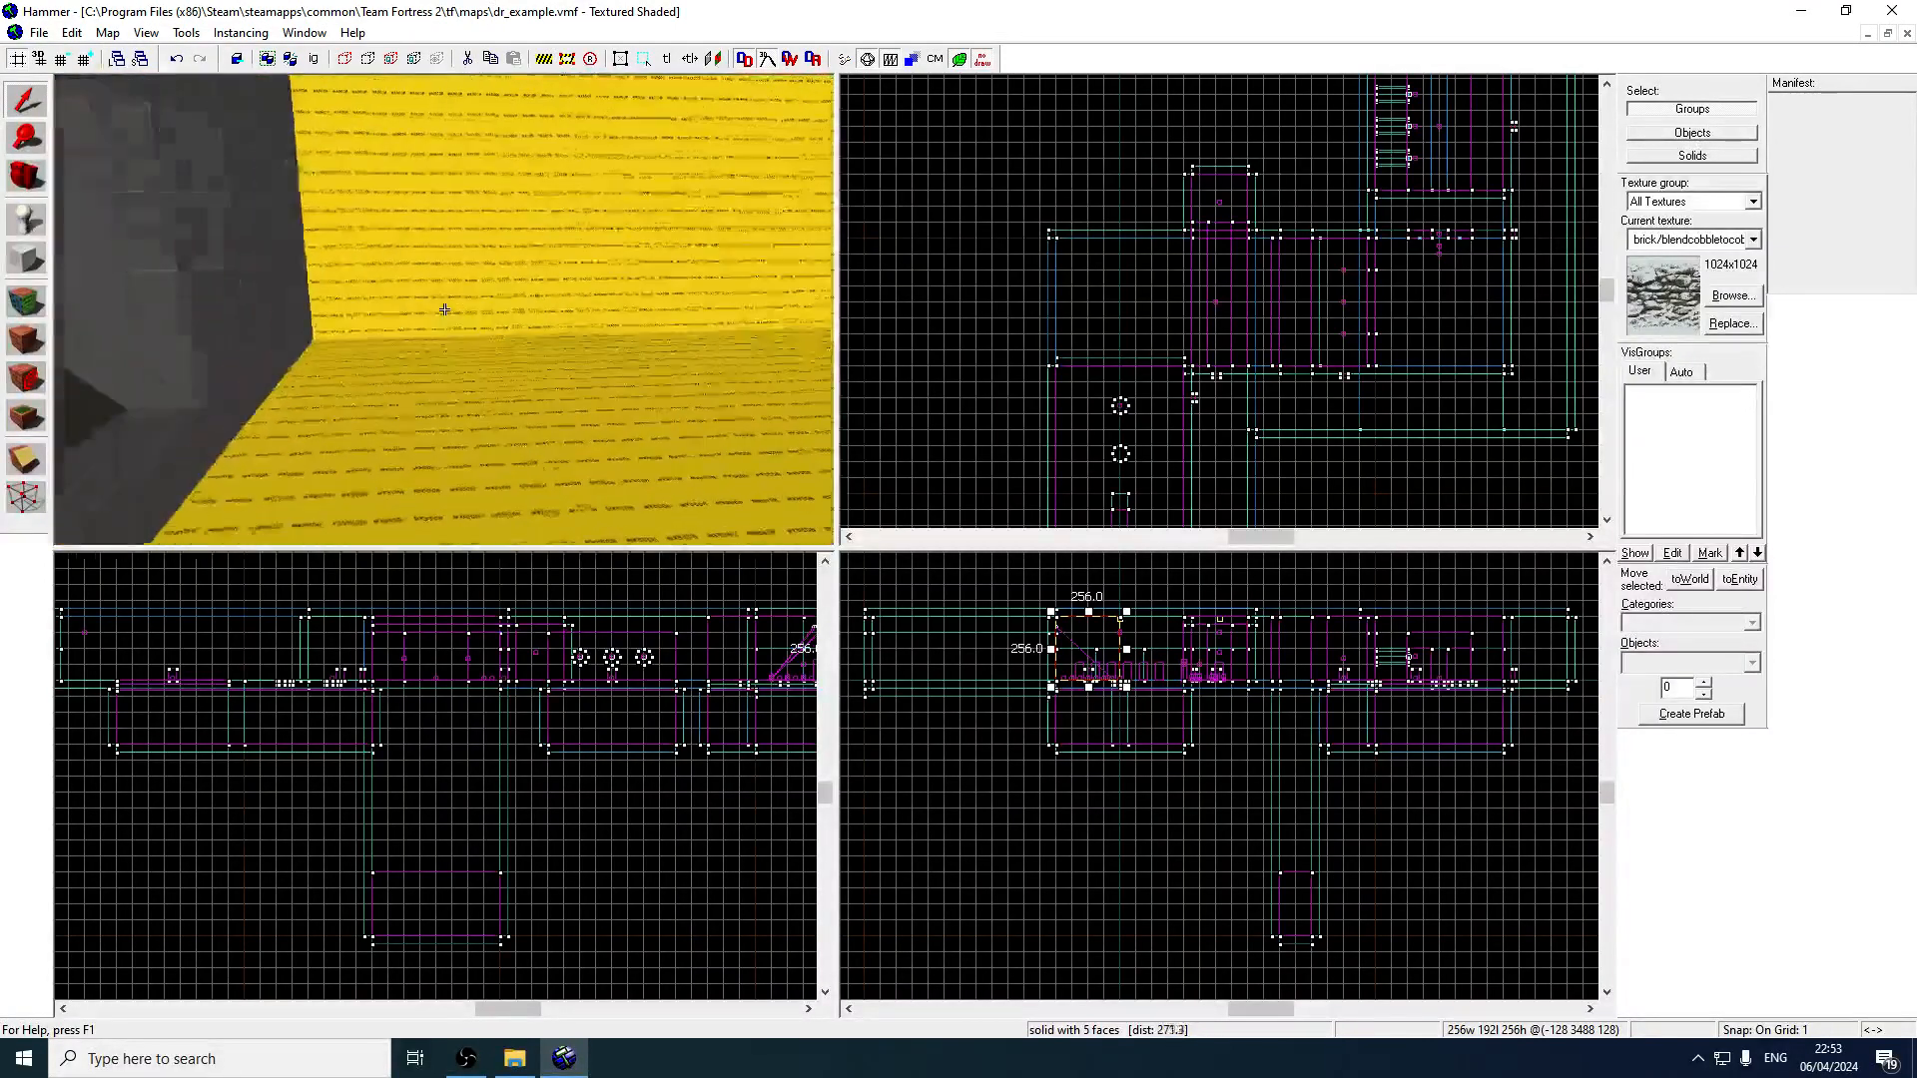
pyautogui.press('s')
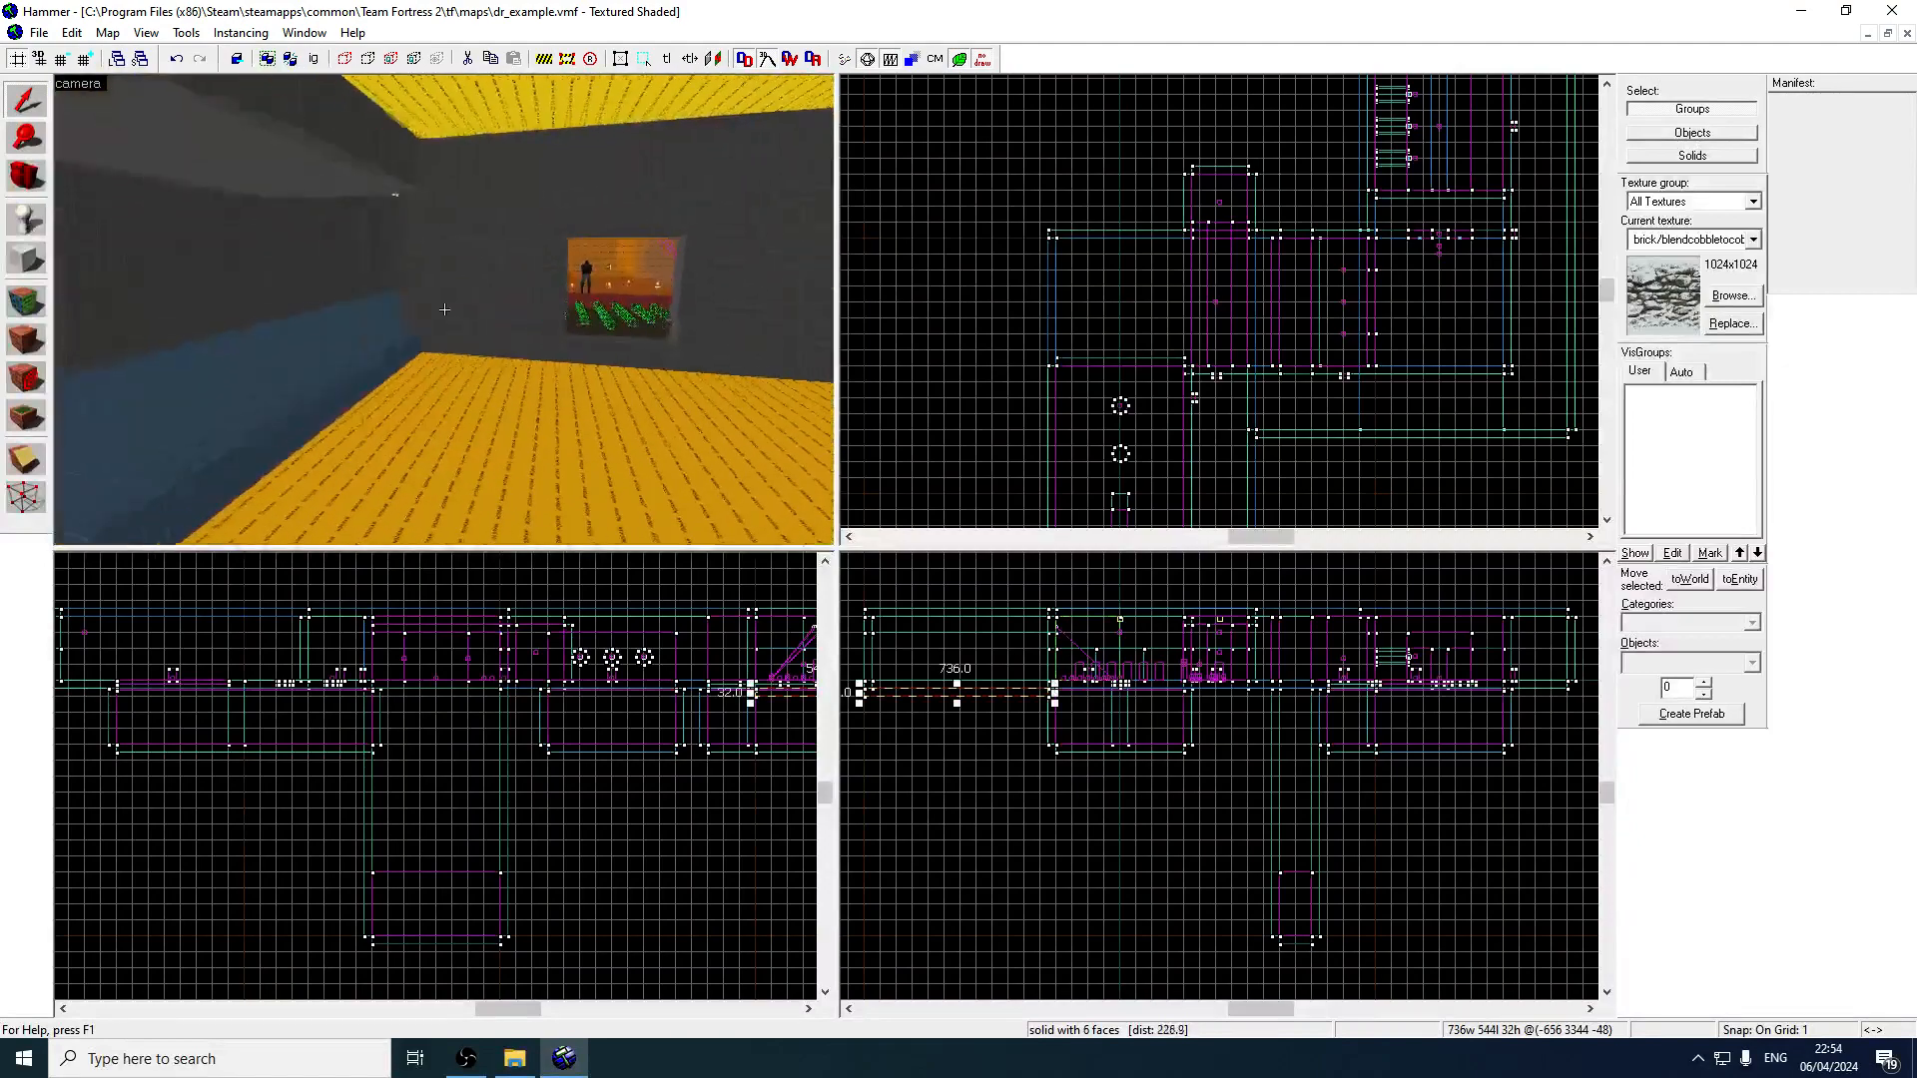
pyautogui.click(444, 309)
pyautogui.press('s')
pyautogui.press('z')
pyautogui.scroll(-6, 1159, 338)
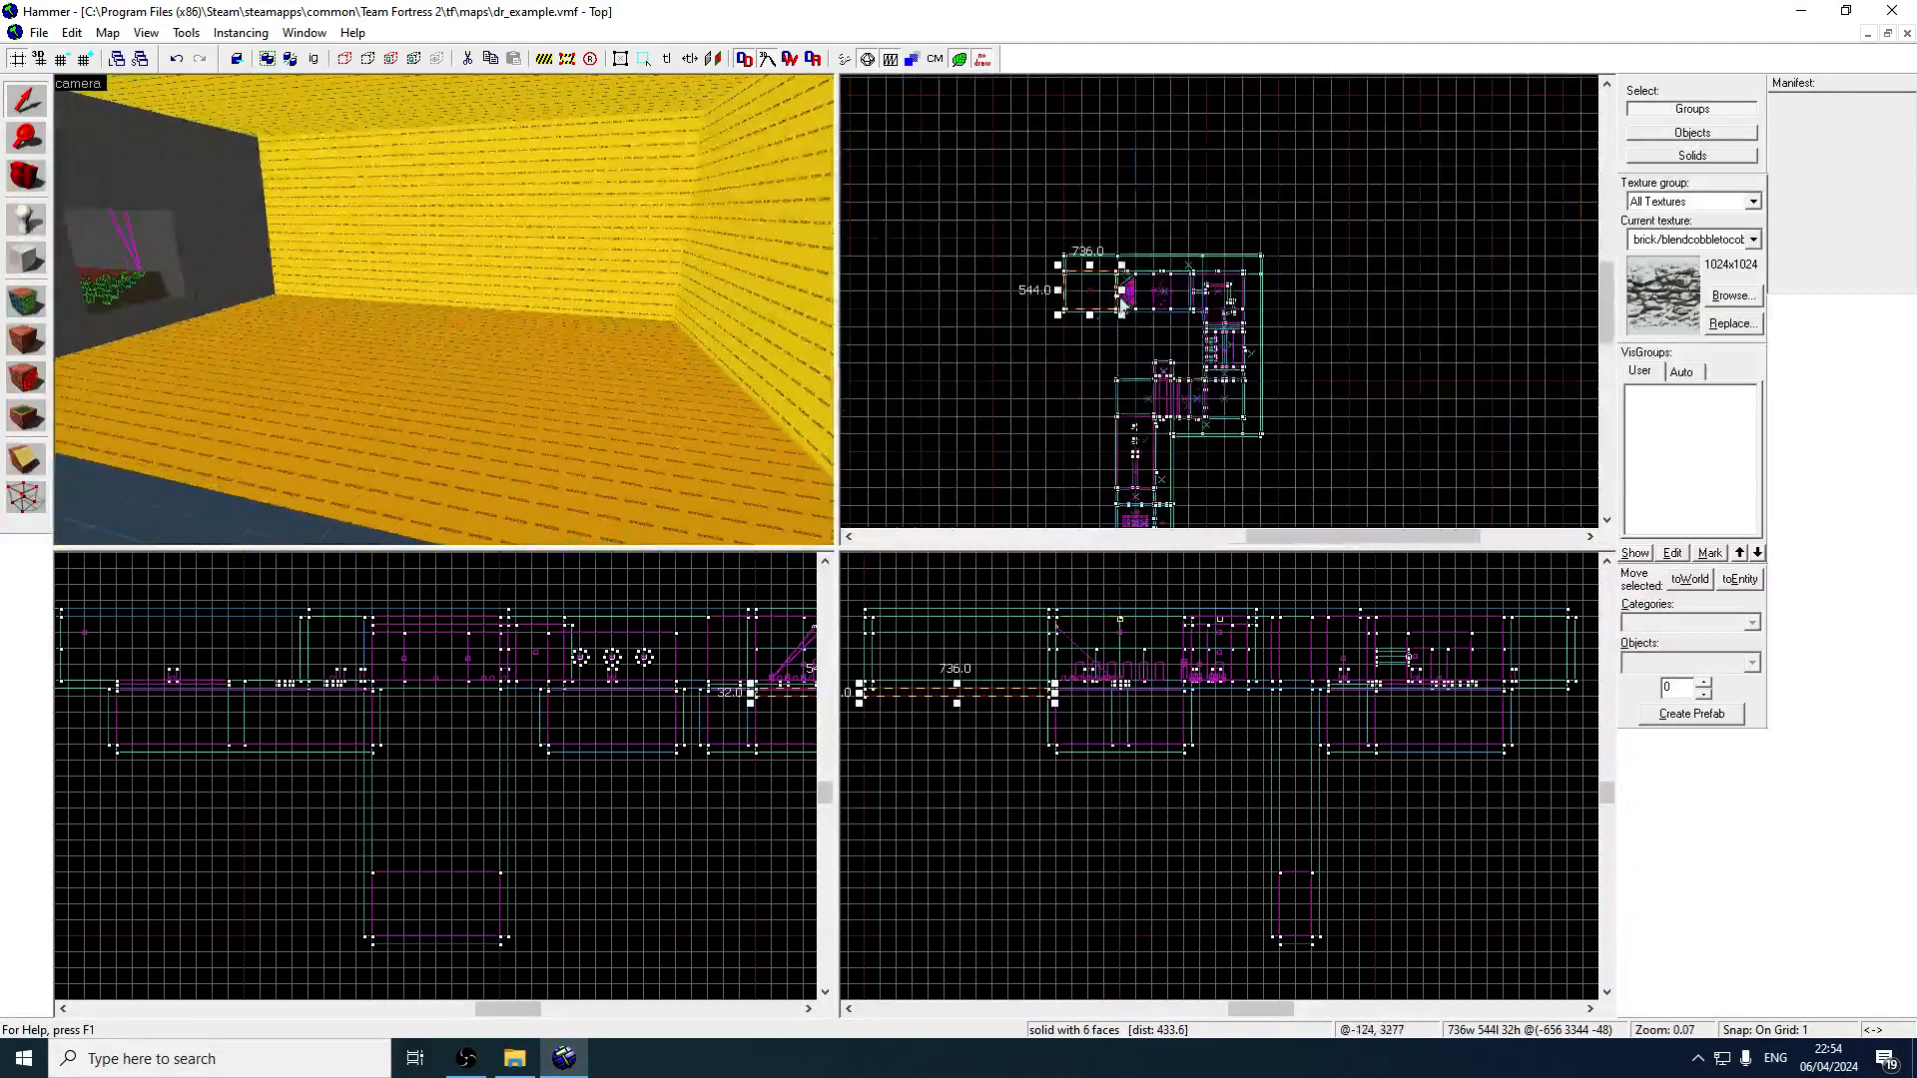
pyautogui.scroll(3, 1048, 271)
pyautogui.moveTo(1048, 271); pyautogui.dragTo(1146, 248, button='middle')
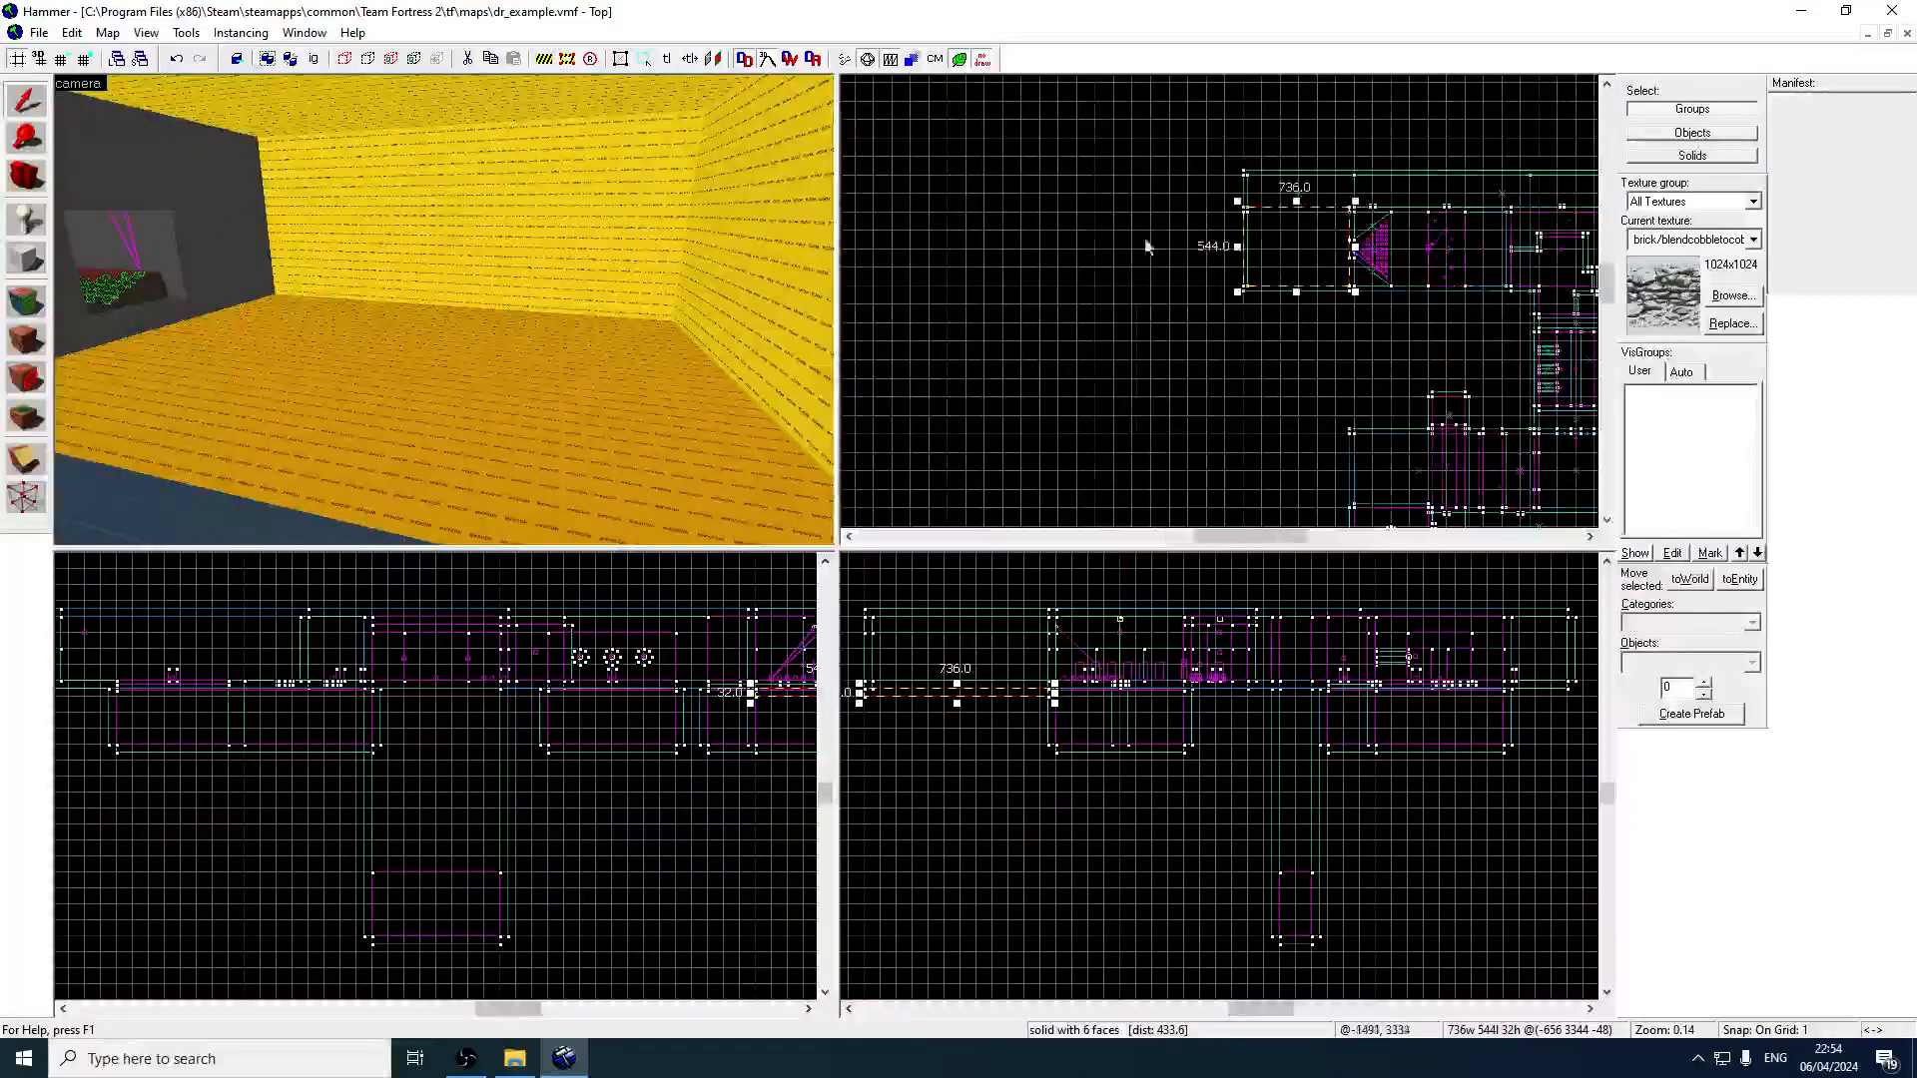
pyautogui.click(88, 60)
pyautogui.scroll(2, 1238, 245)
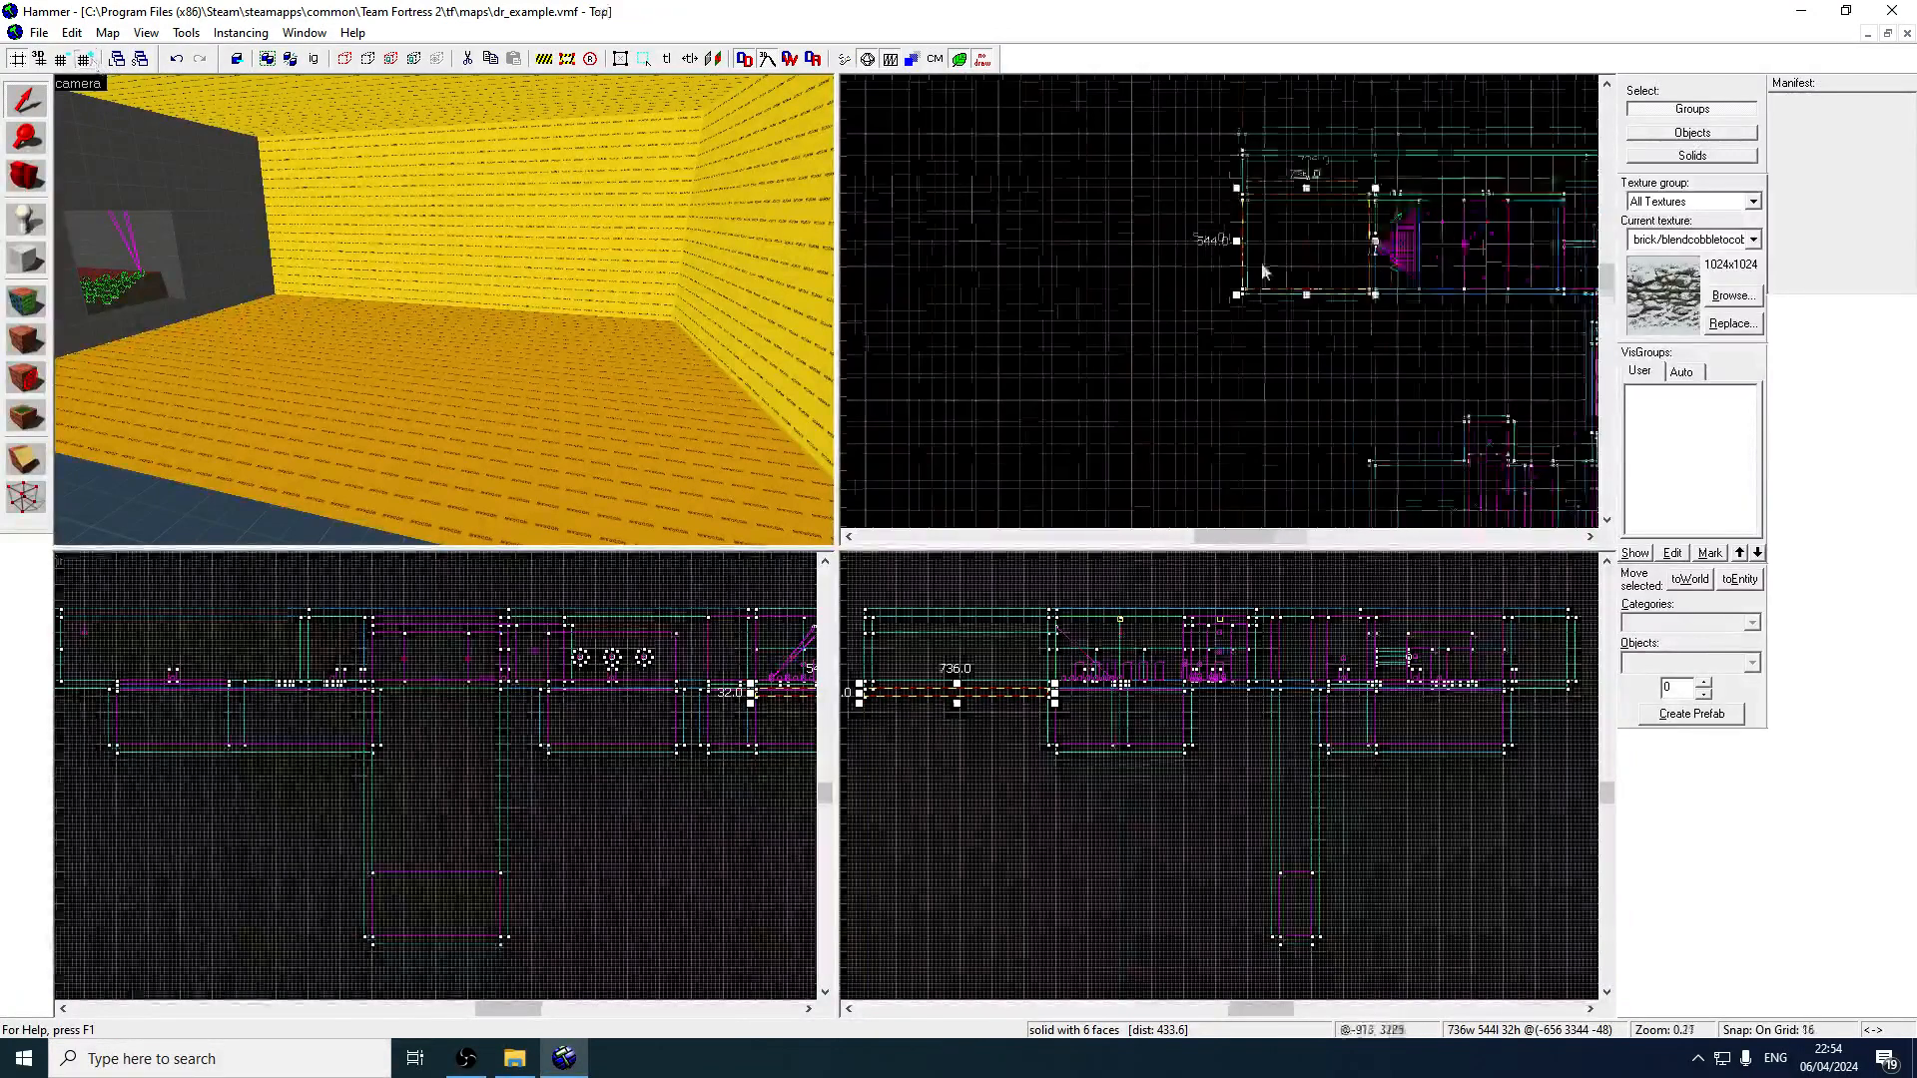
pyautogui.click(86, 60)
pyautogui.click(86, 60)
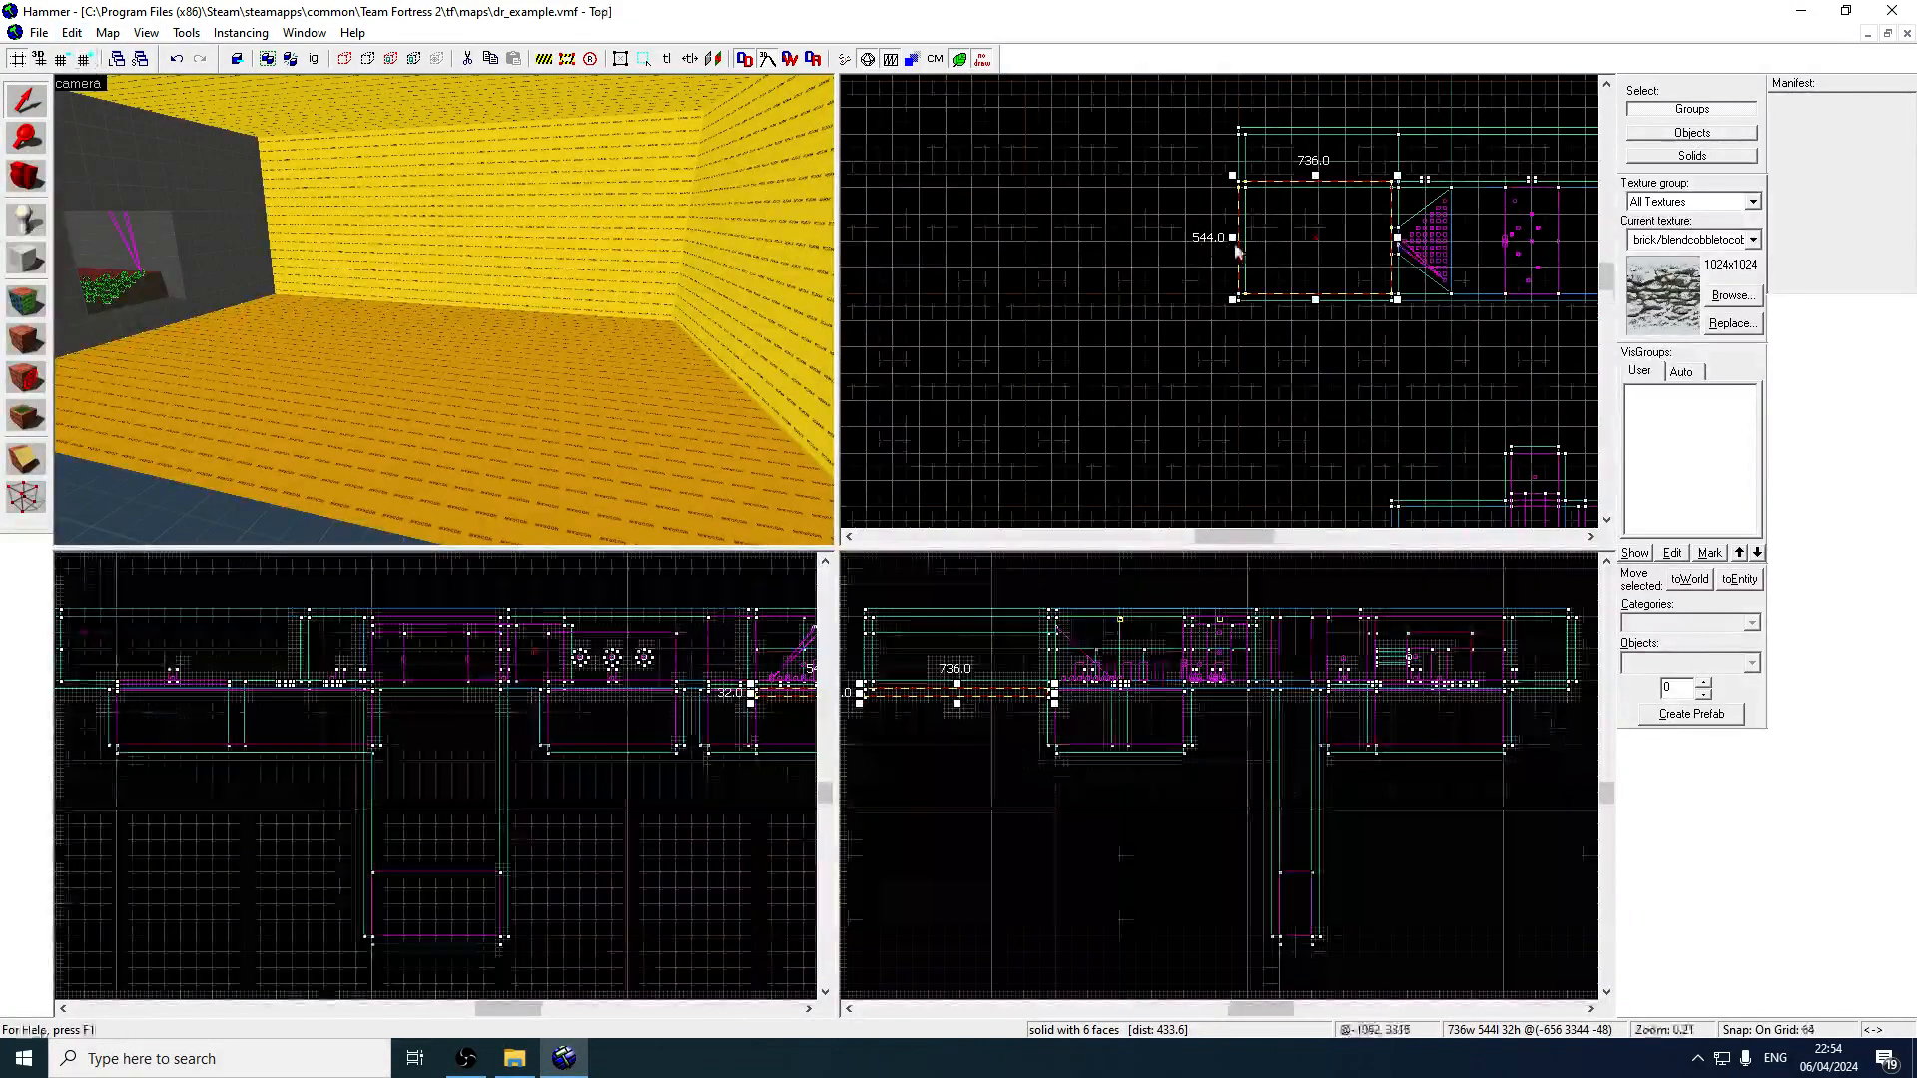
pyautogui.moveTo(1233, 240); pyautogui.dragTo(1014, 249)
# Extend the blue floor of the adjacent corridor westward to line up with the lengthened nodraw floor.
pyautogui.press('z')
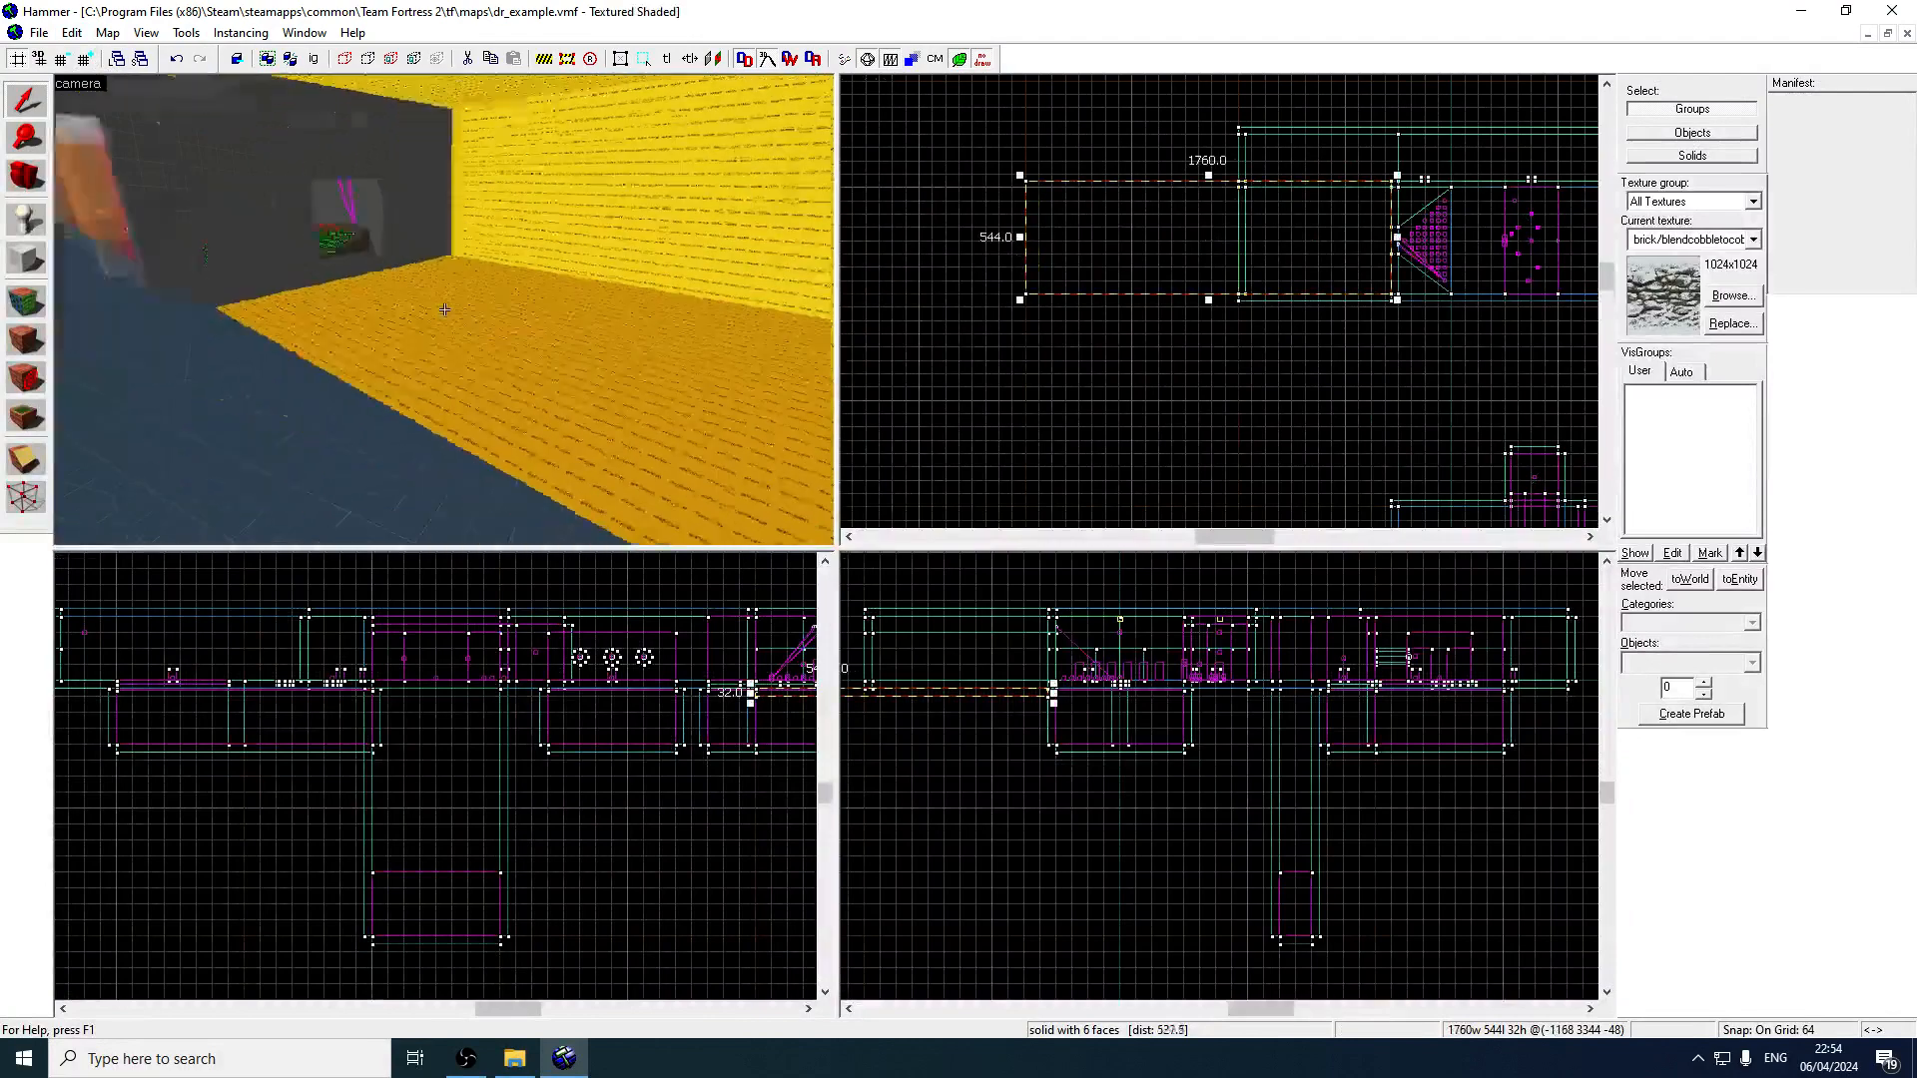
pyautogui.press('z')
pyautogui.click(349, 355)
pyautogui.moveTo(1233, 162); pyautogui.dragTo(1019, 167)
# Move the nodraw room's 512-unit end wall 1024 units west to the far edge of the lengthened floor.
pyautogui.press('z')
pyautogui.press('z')
pyautogui.click(440, 309)
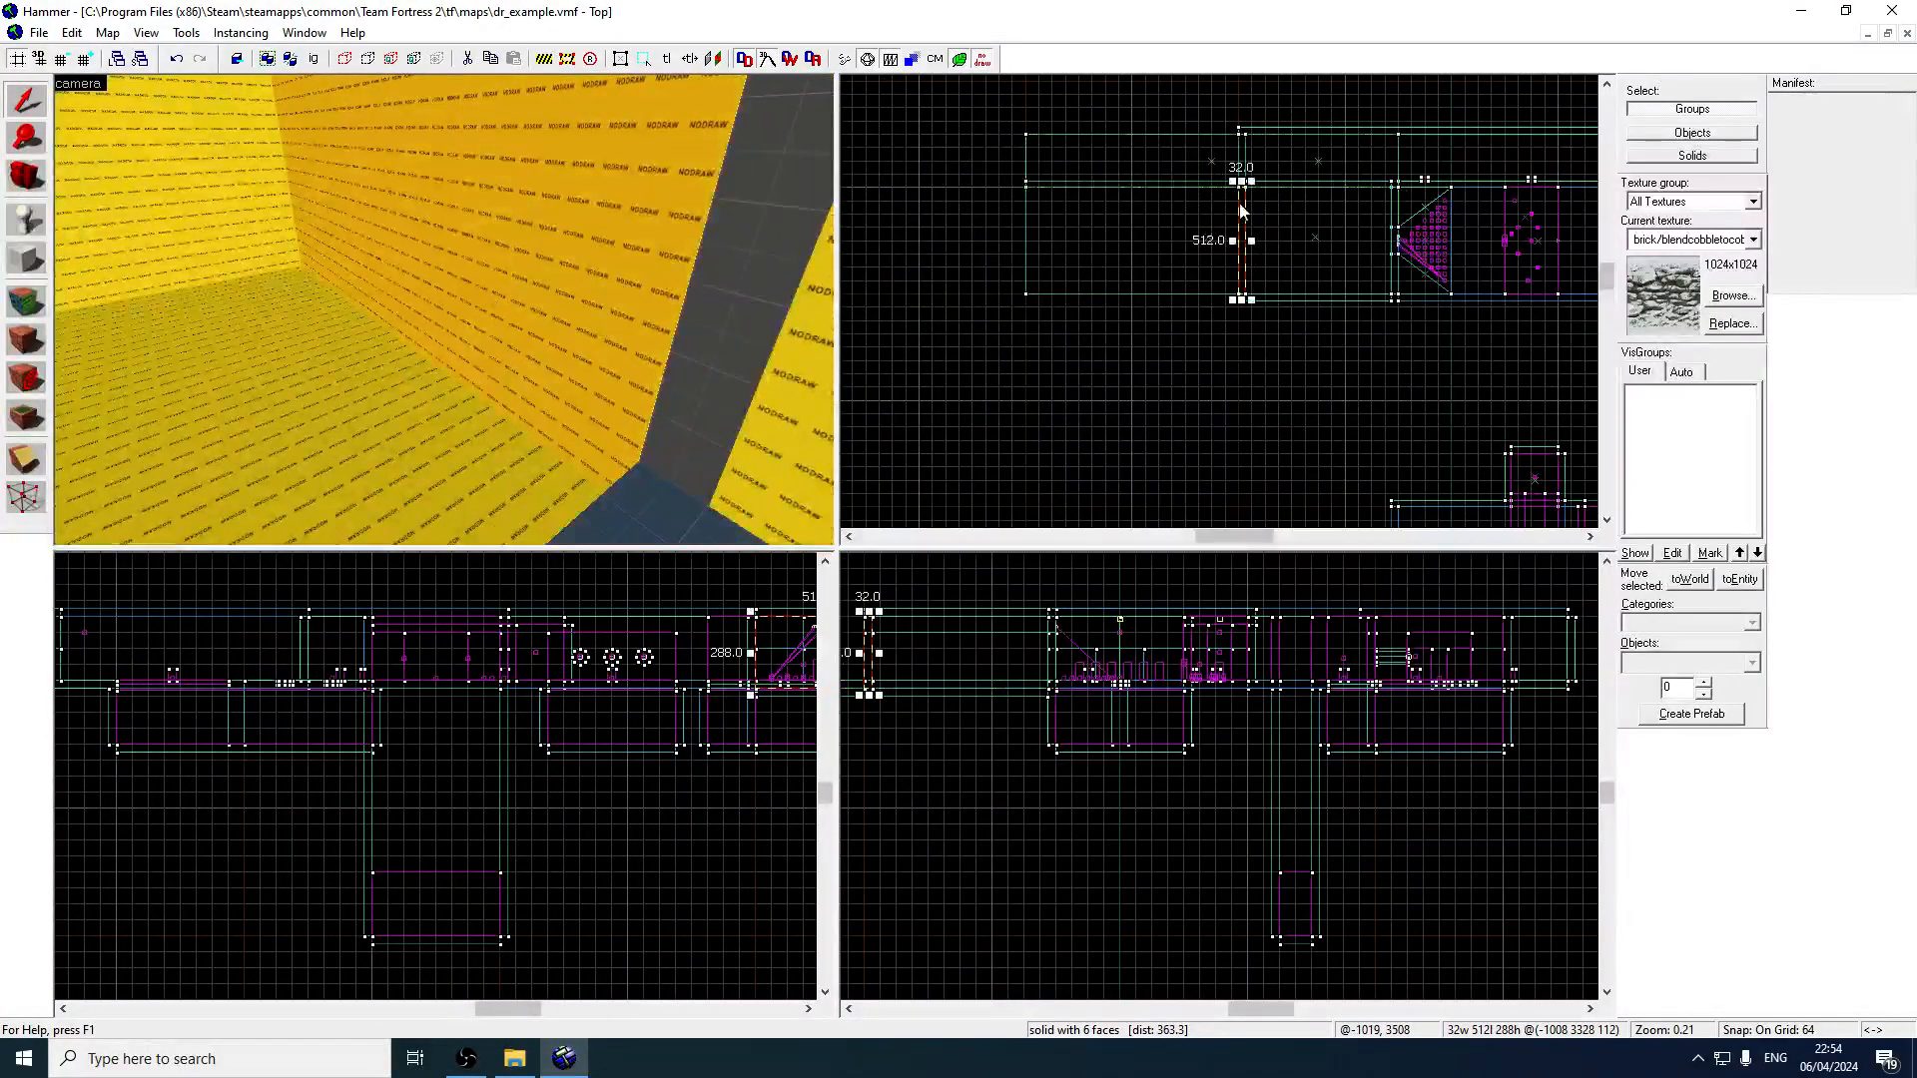
pyautogui.moveTo(1242, 208); pyautogui.dragTo(1028, 210)
# Extend the nodraw room's south side wall westward to meet the relocated end wall.
pyautogui.press('z')
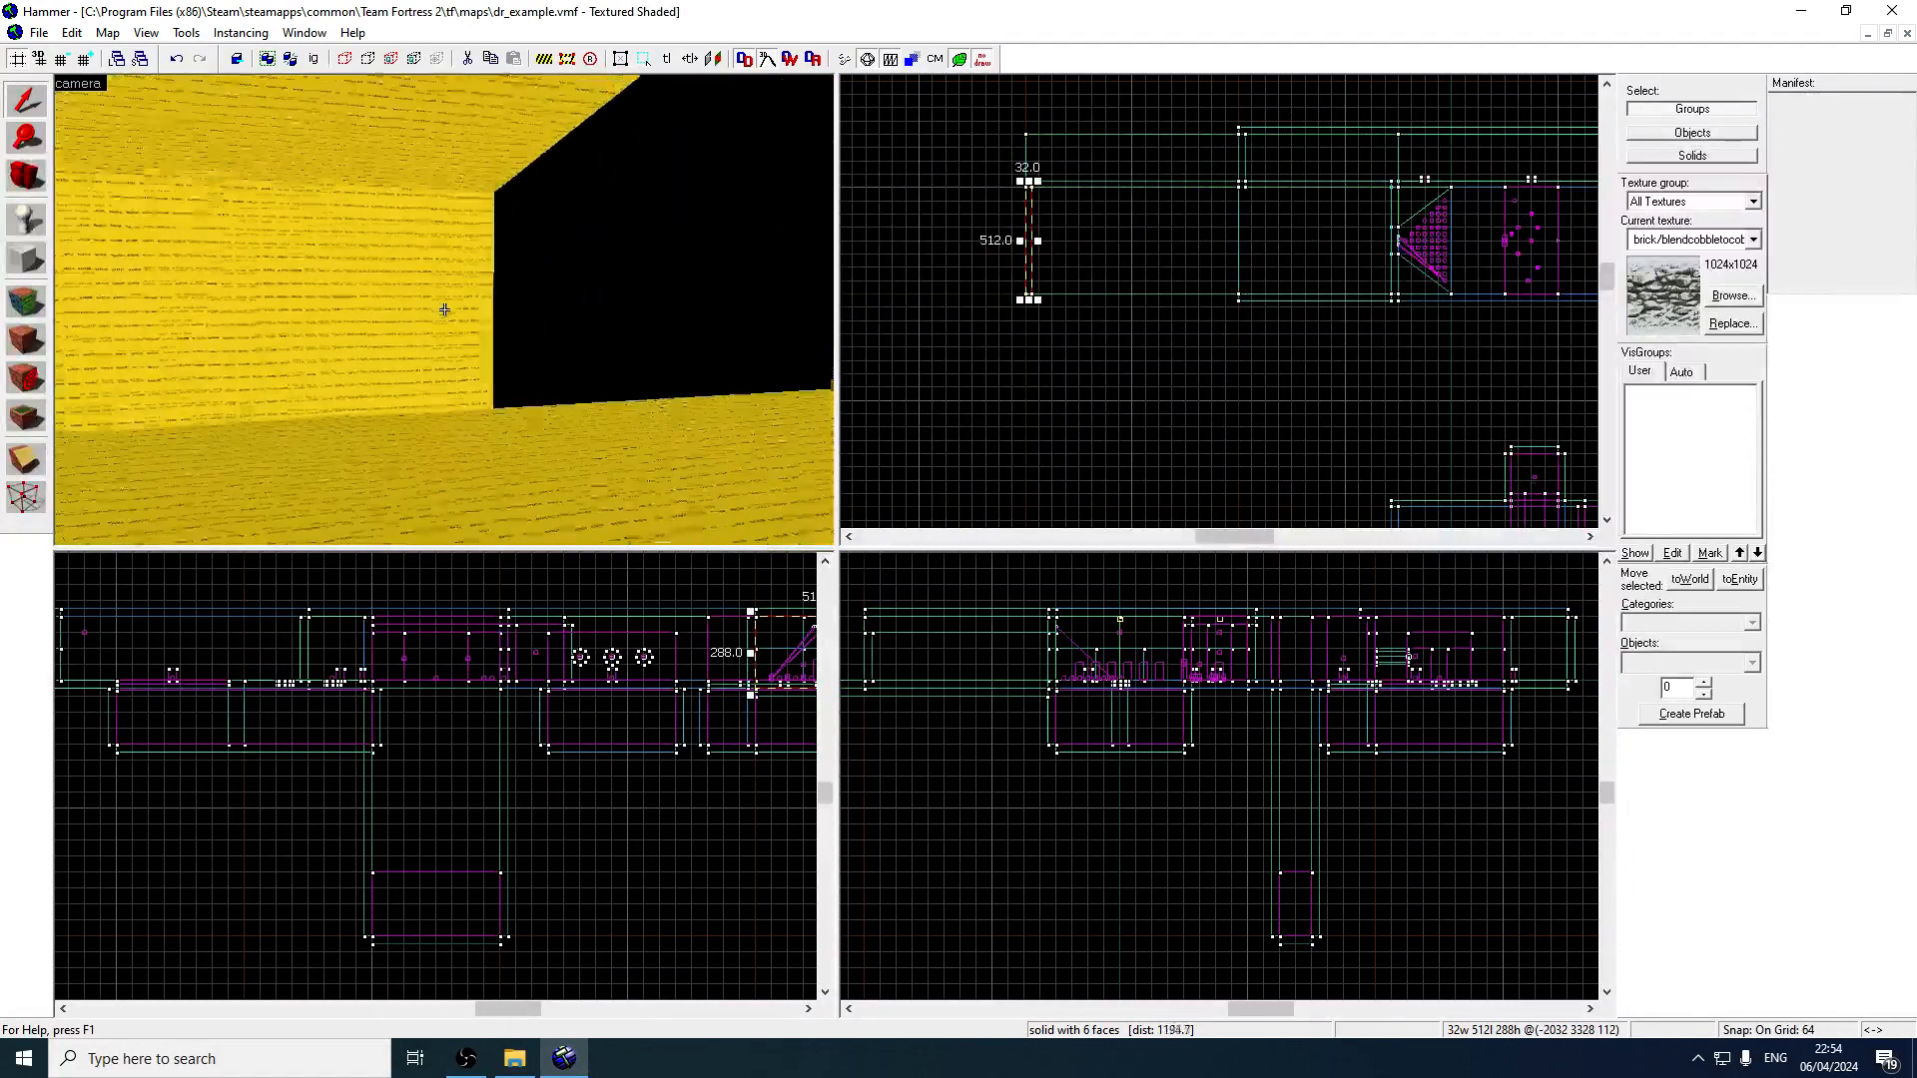
pyautogui.press('s')
pyautogui.press('z')
pyautogui.click(518, 275)
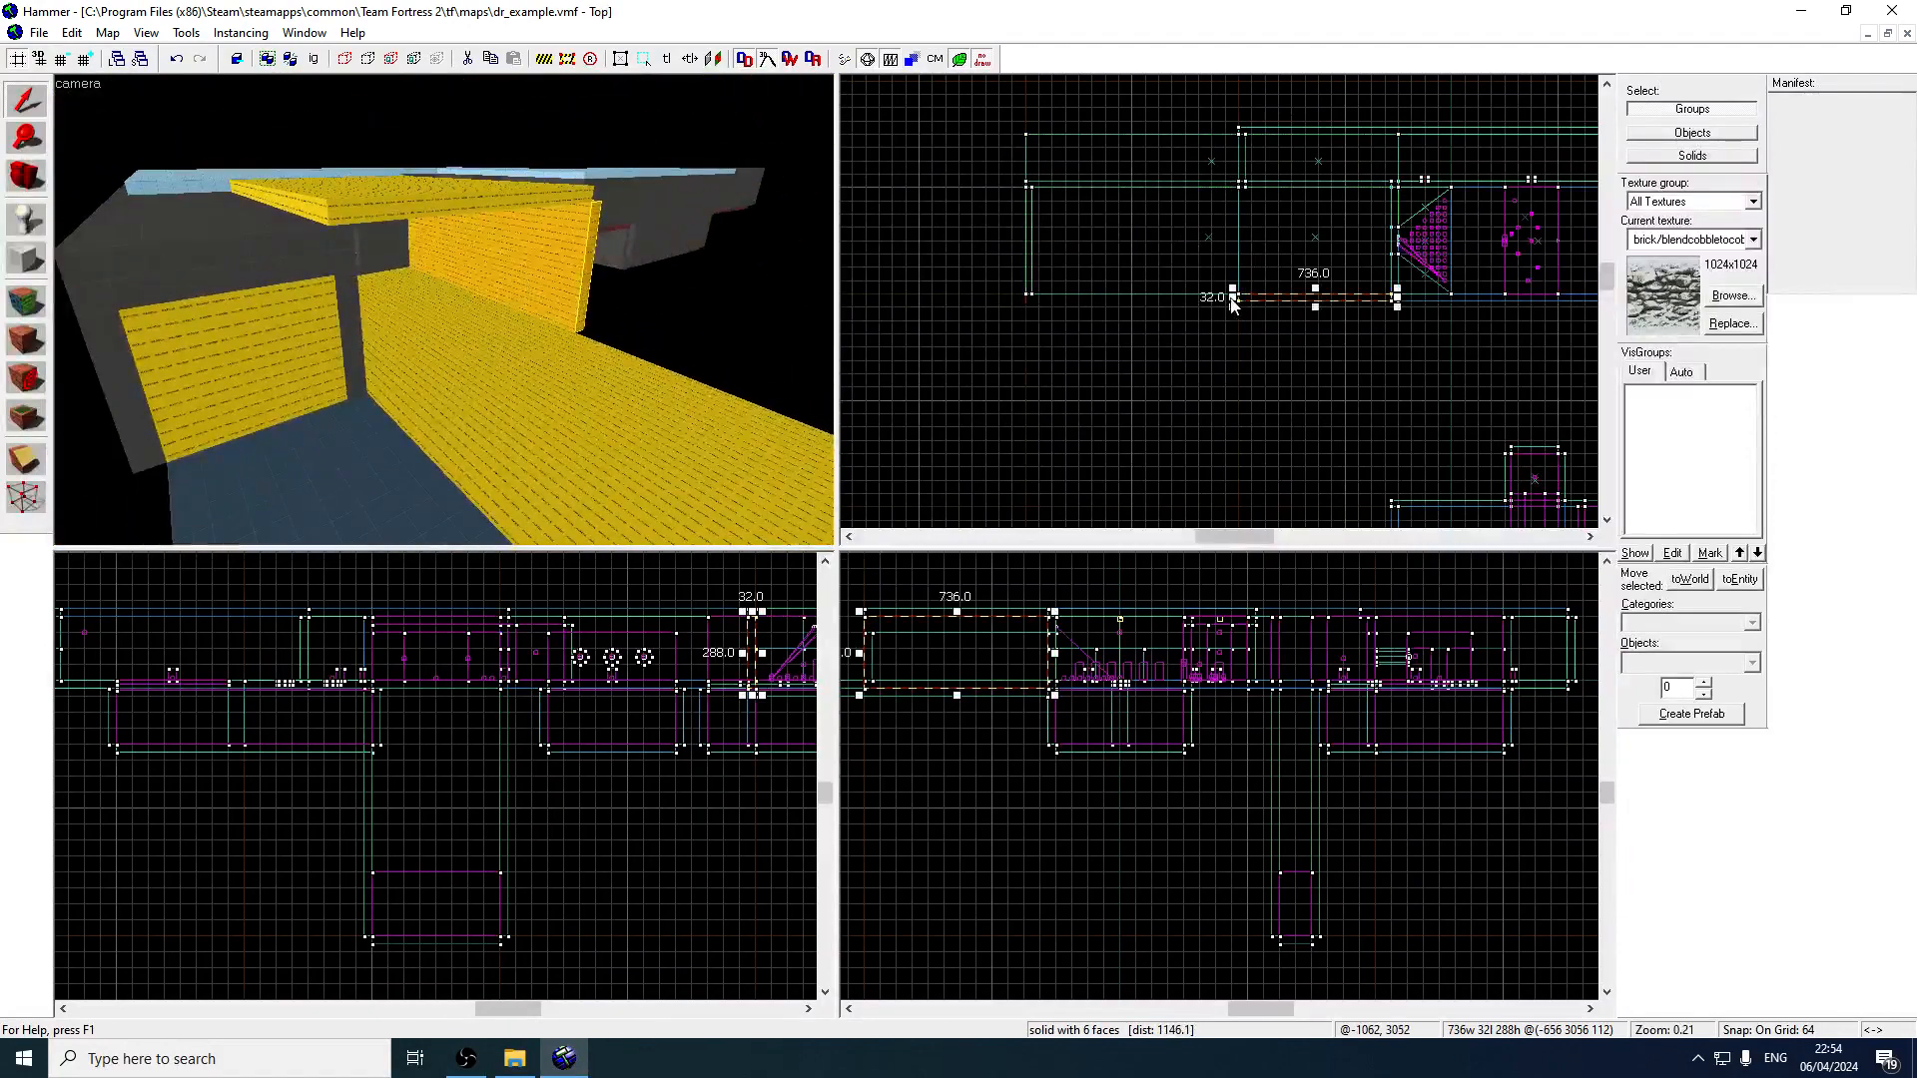
pyautogui.moveTo(1231, 299); pyautogui.dragTo(1021, 311)
# Extend the nodraw room's ceiling westward to a width of 1760 units.
pyautogui.click(448, 172)
pyautogui.click(441, 188)
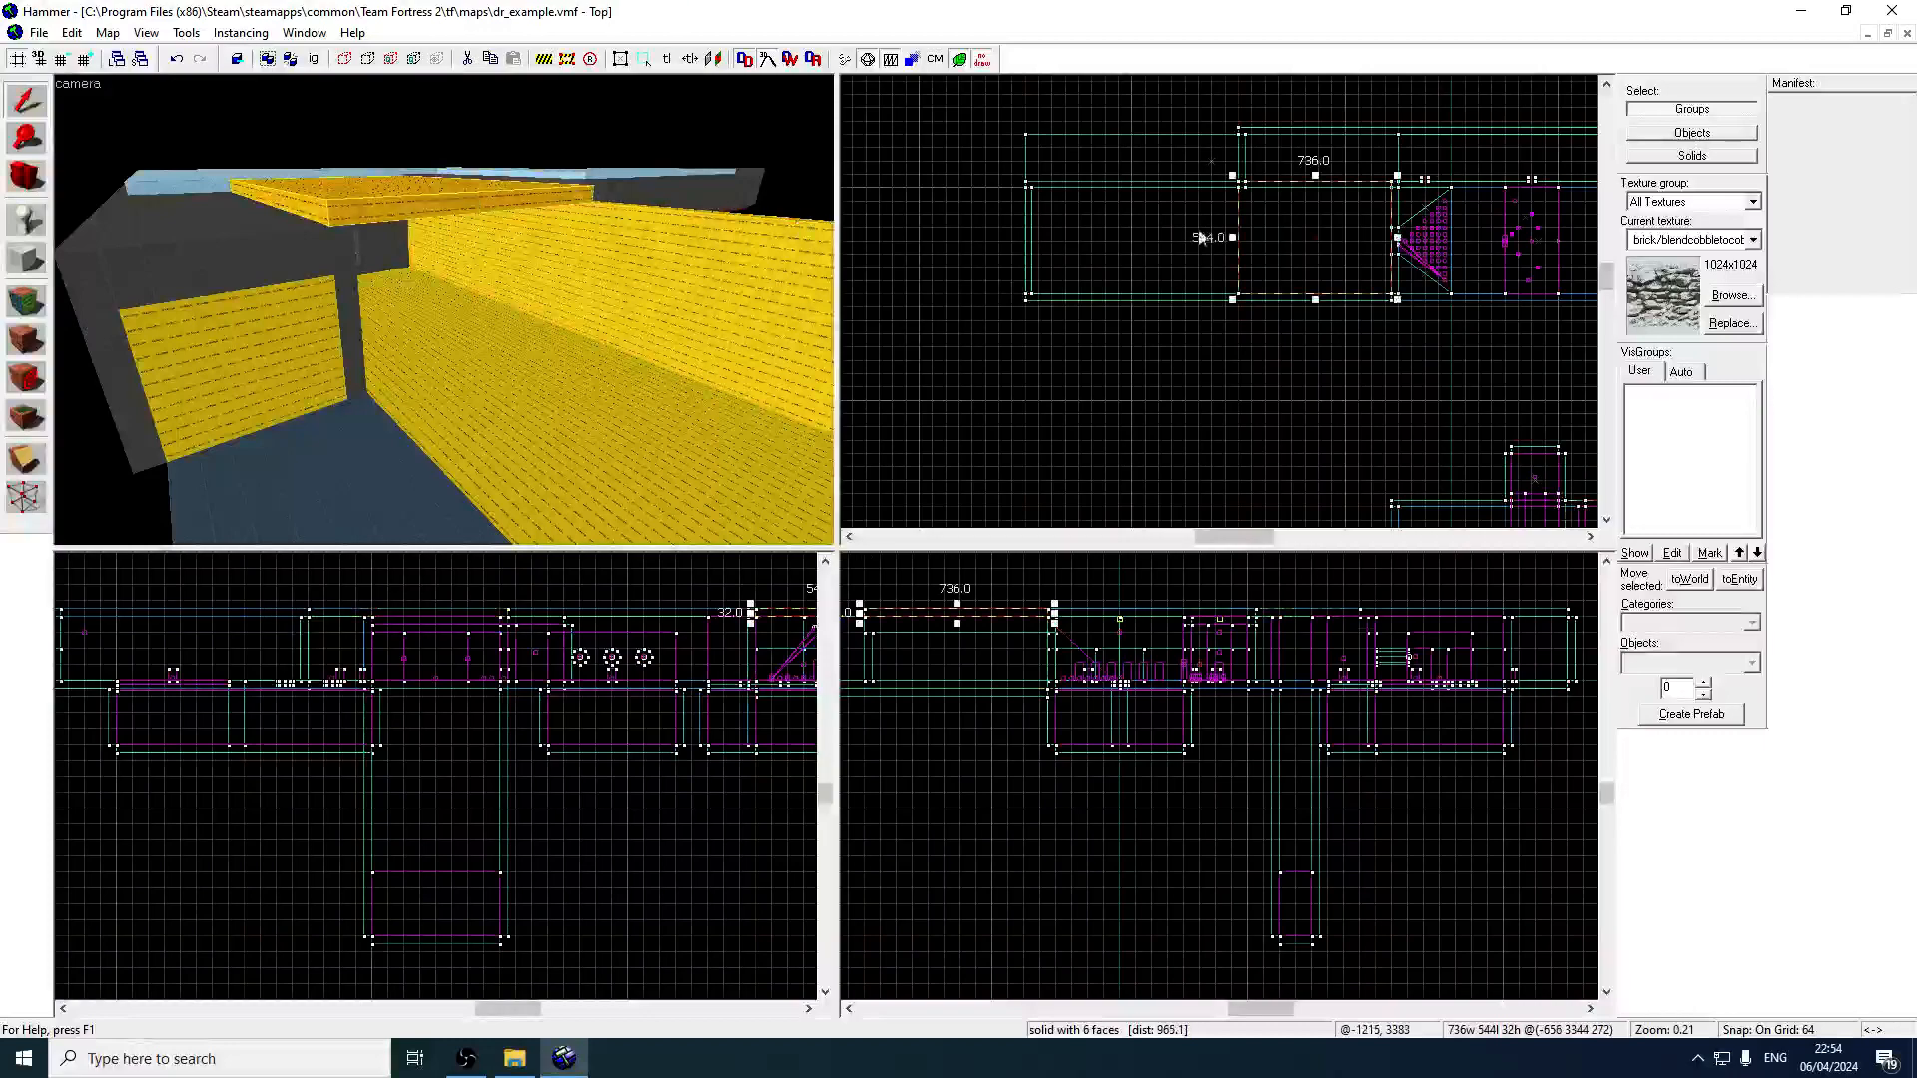
pyautogui.moveTo(1235, 244); pyautogui.dragTo(1020, 243)
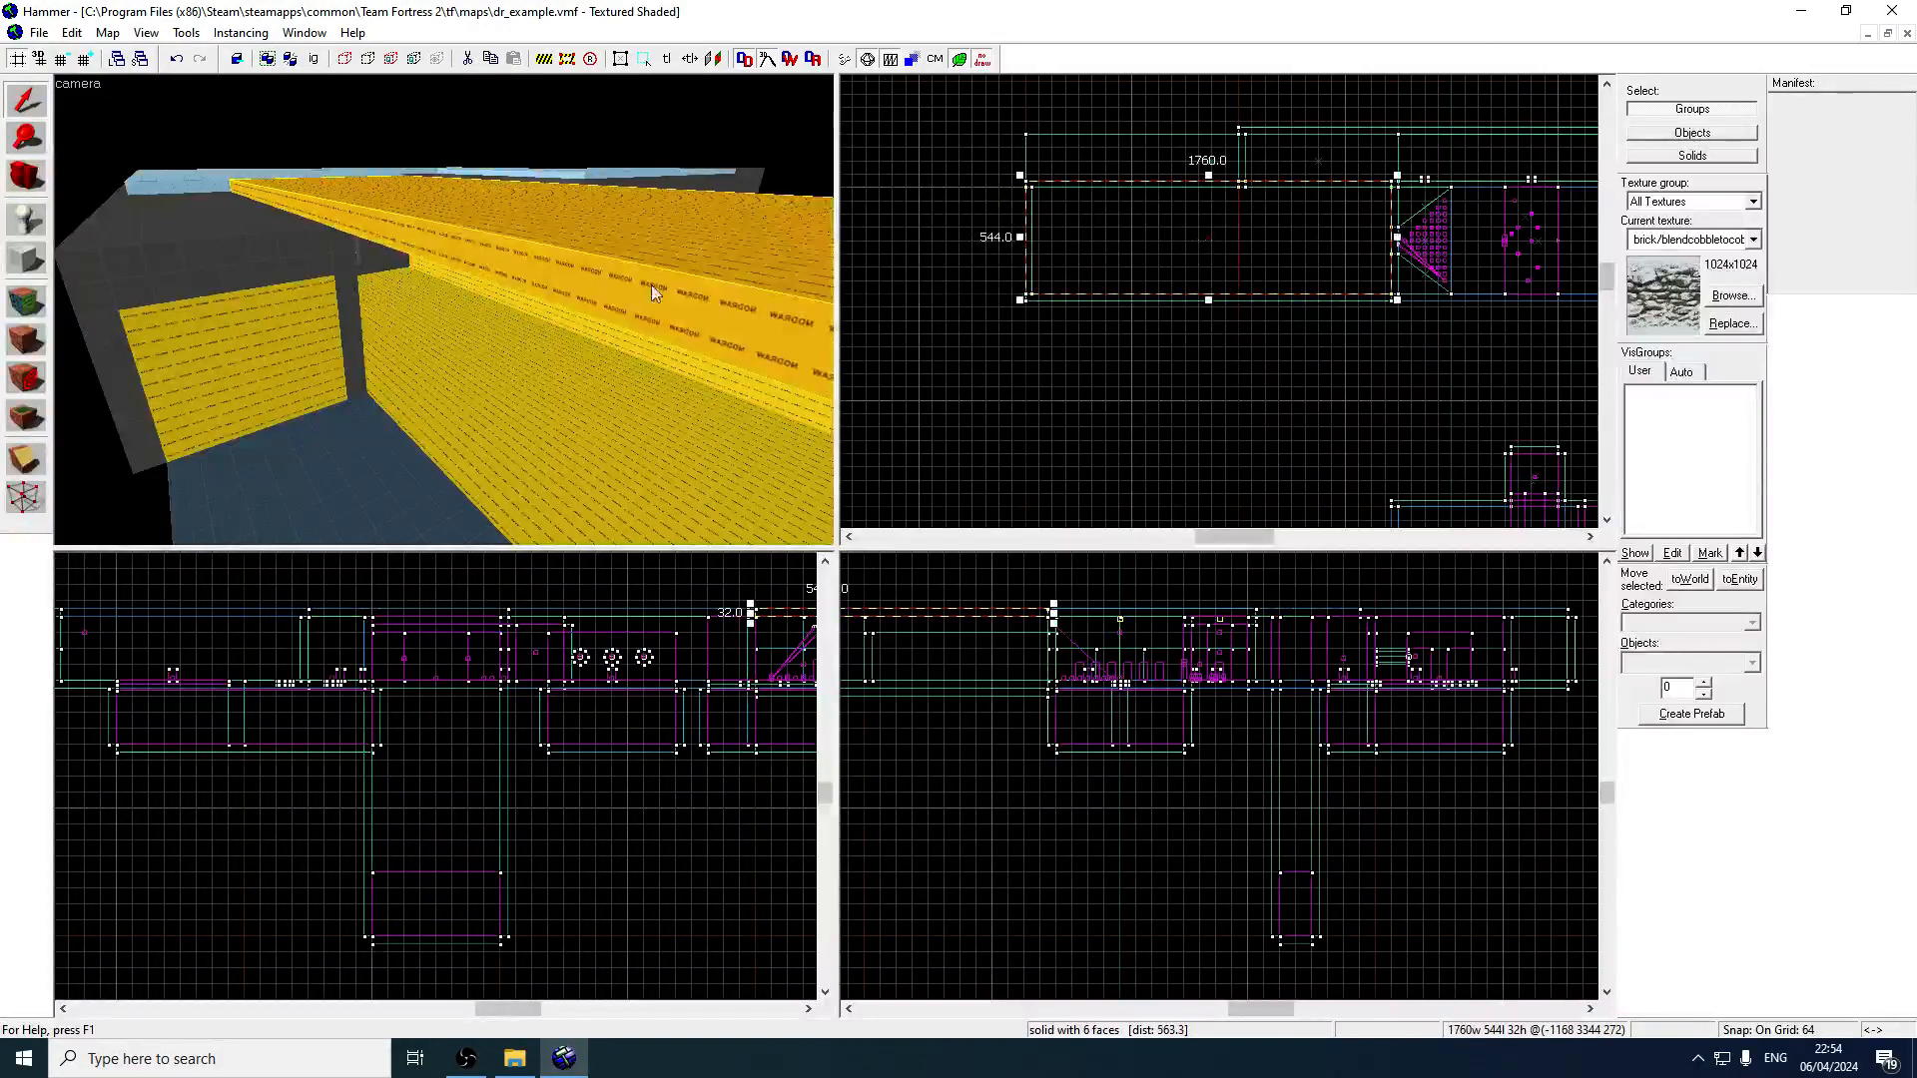
# Extend the corridor's outer wall westward to 3776 units and its ceiling to 1792 units.
pyautogui.press('z')
pyautogui.press('z')
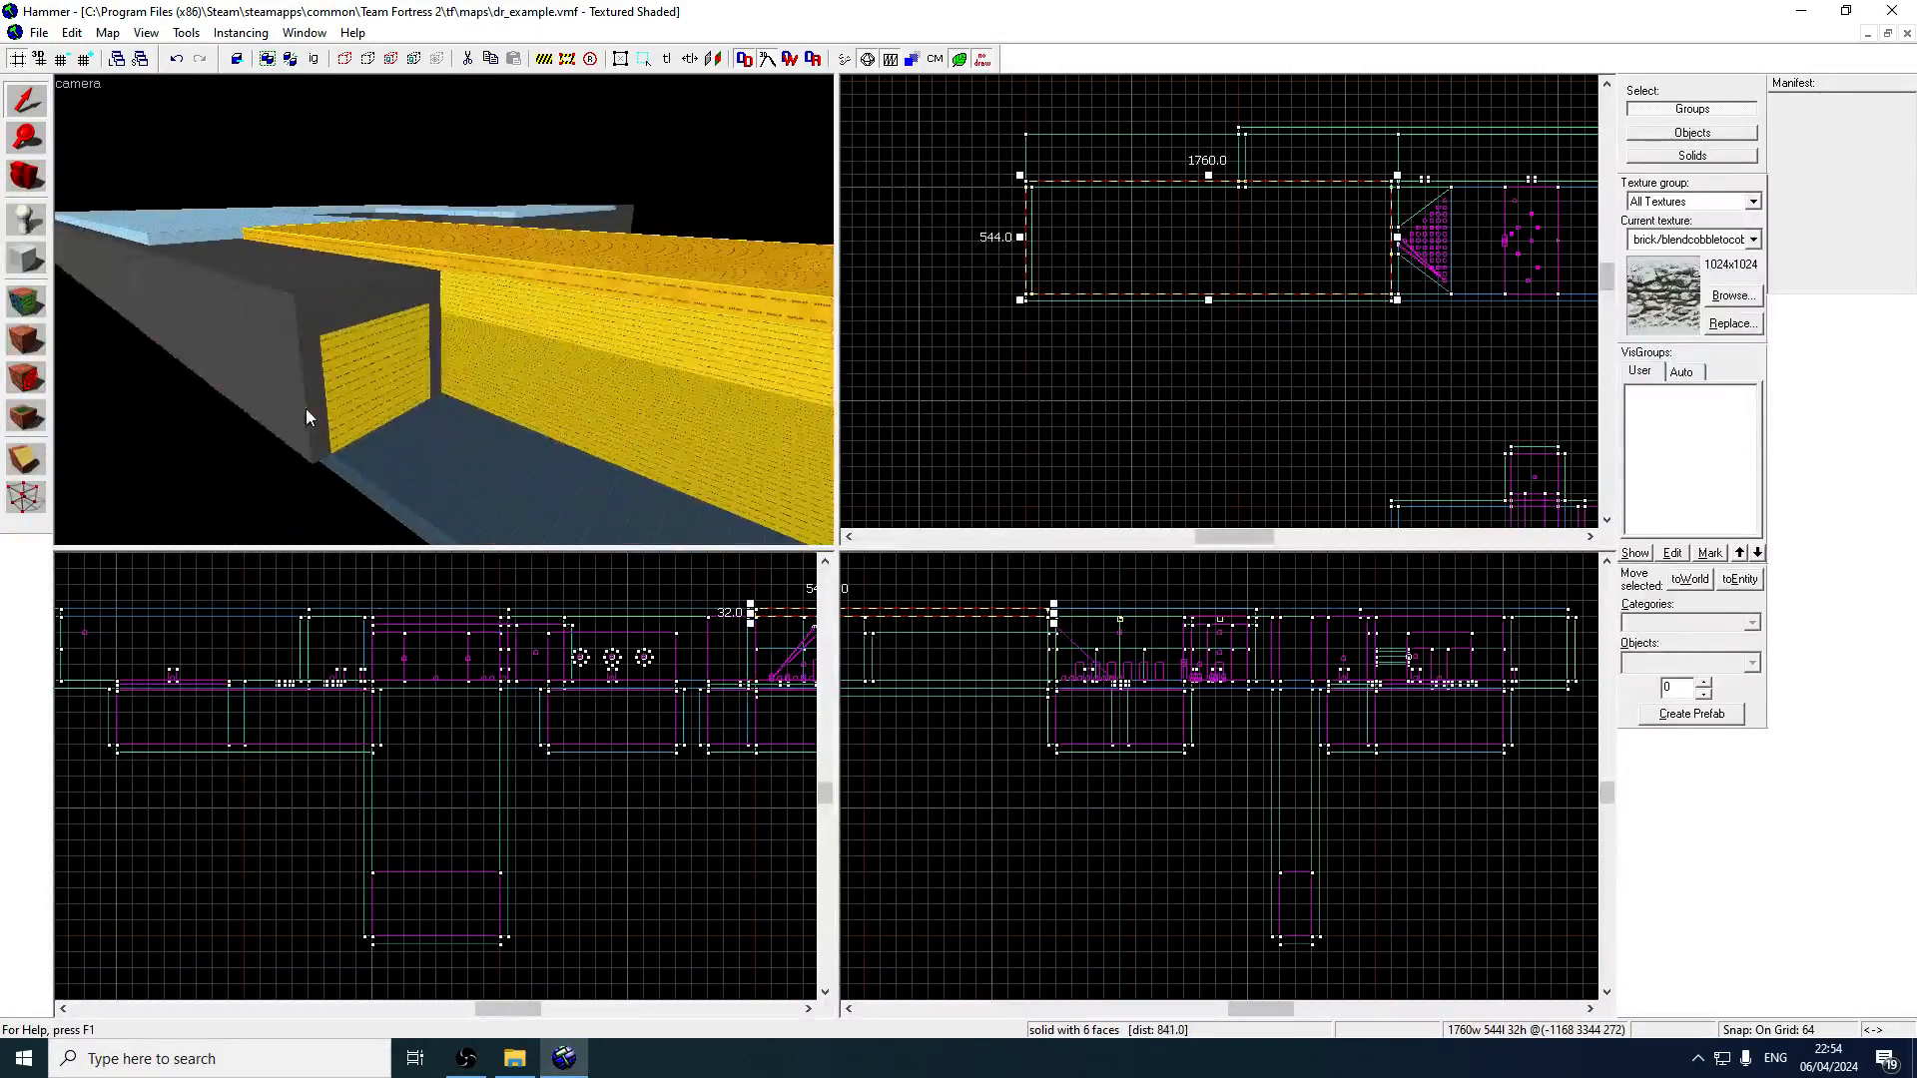
pyautogui.click(305, 409)
pyautogui.moveTo(1234, 135); pyautogui.dragTo(1034, 133)
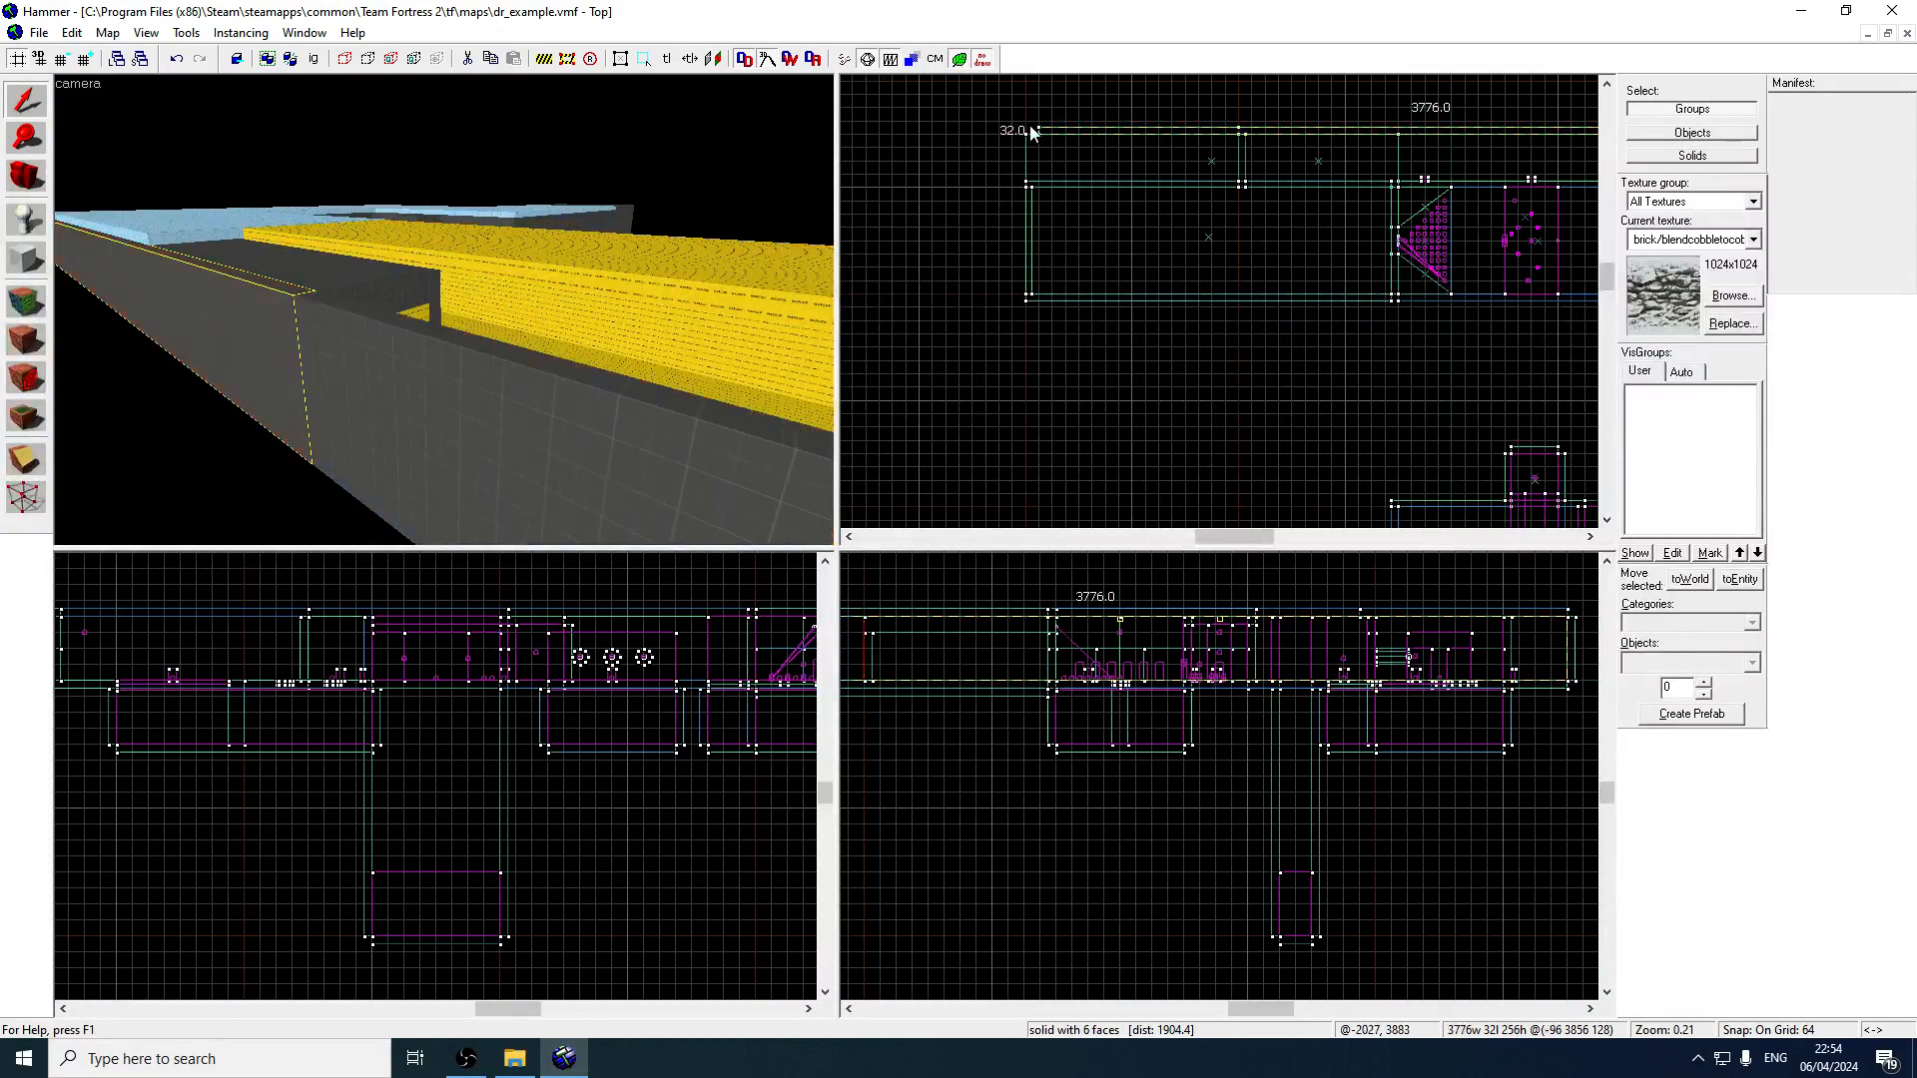
pyautogui.click(375, 296)
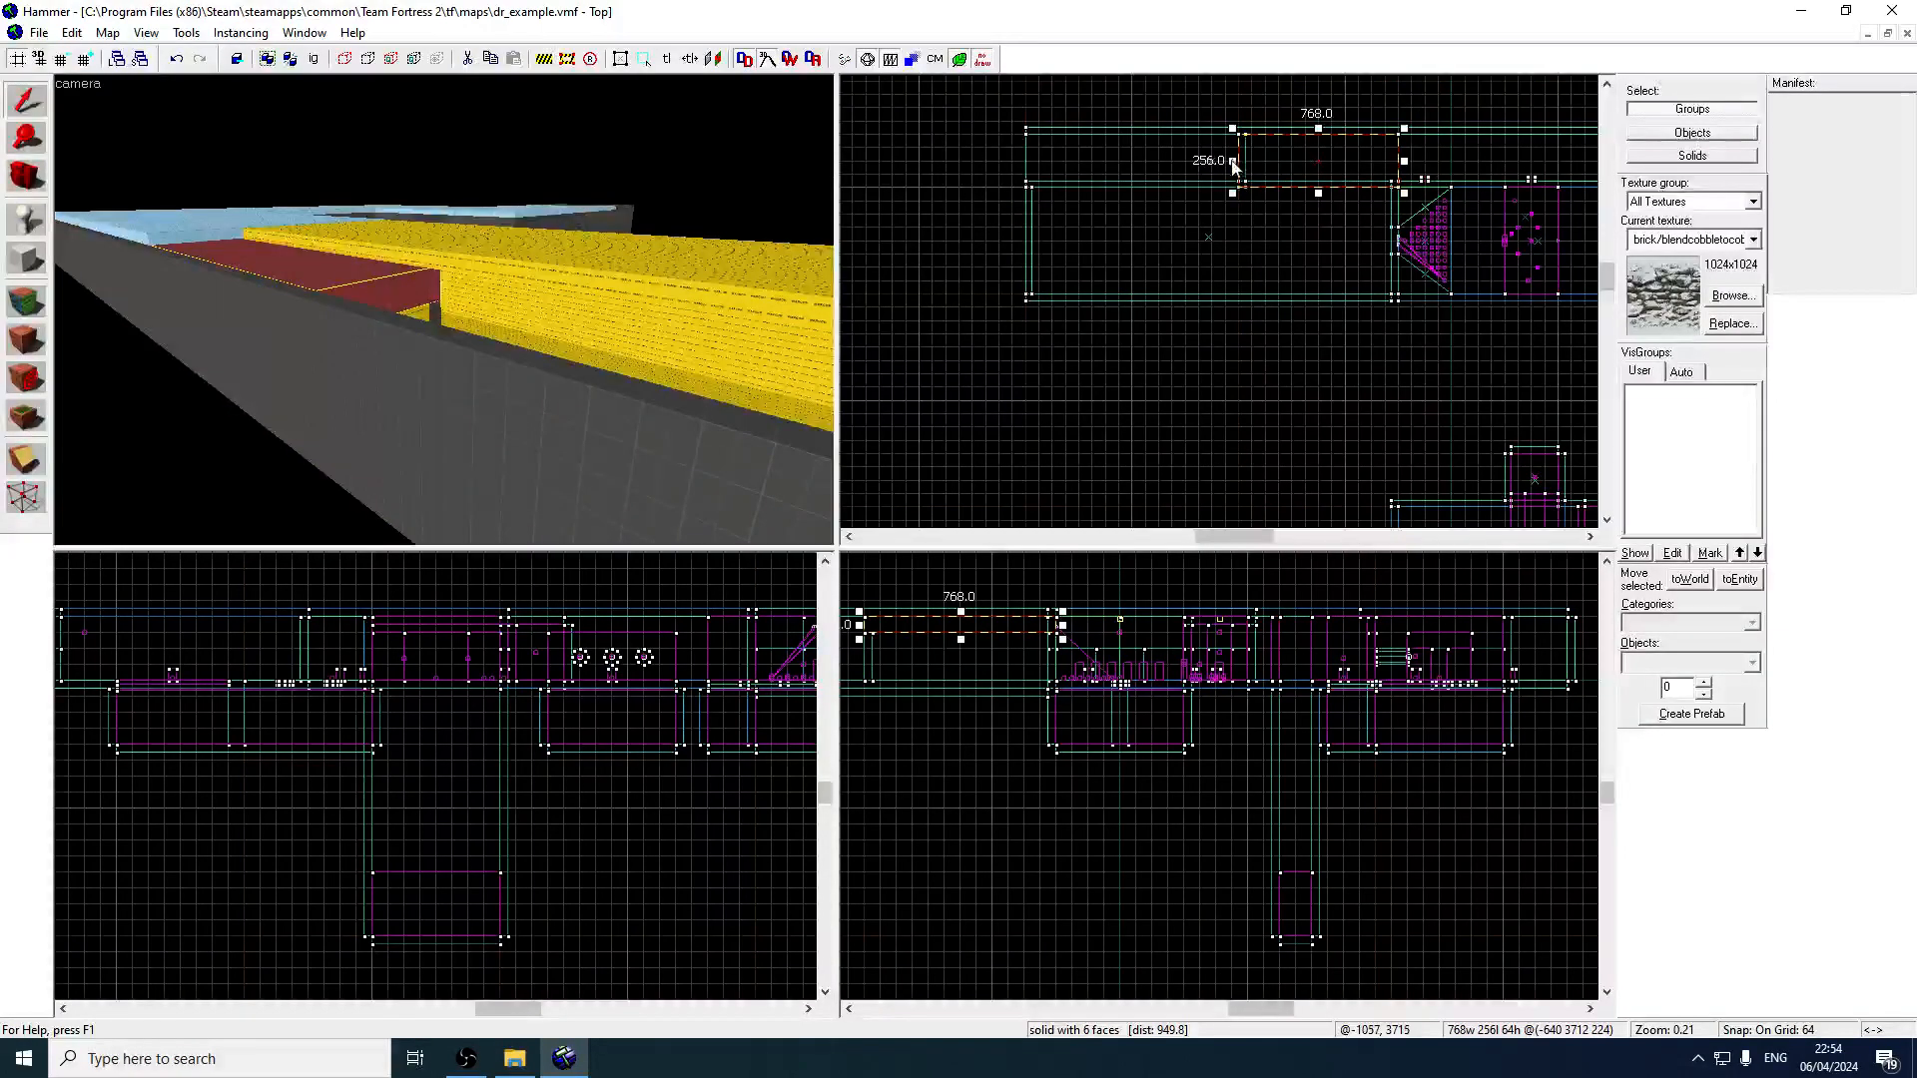
pyautogui.moveTo(1233, 162); pyautogui.dragTo(1014, 202)
# Move the 32 by 32 unit corner pillar between corridor and room 1024 units west to the new far end.
pyautogui.press('z')
pyautogui.press('w')
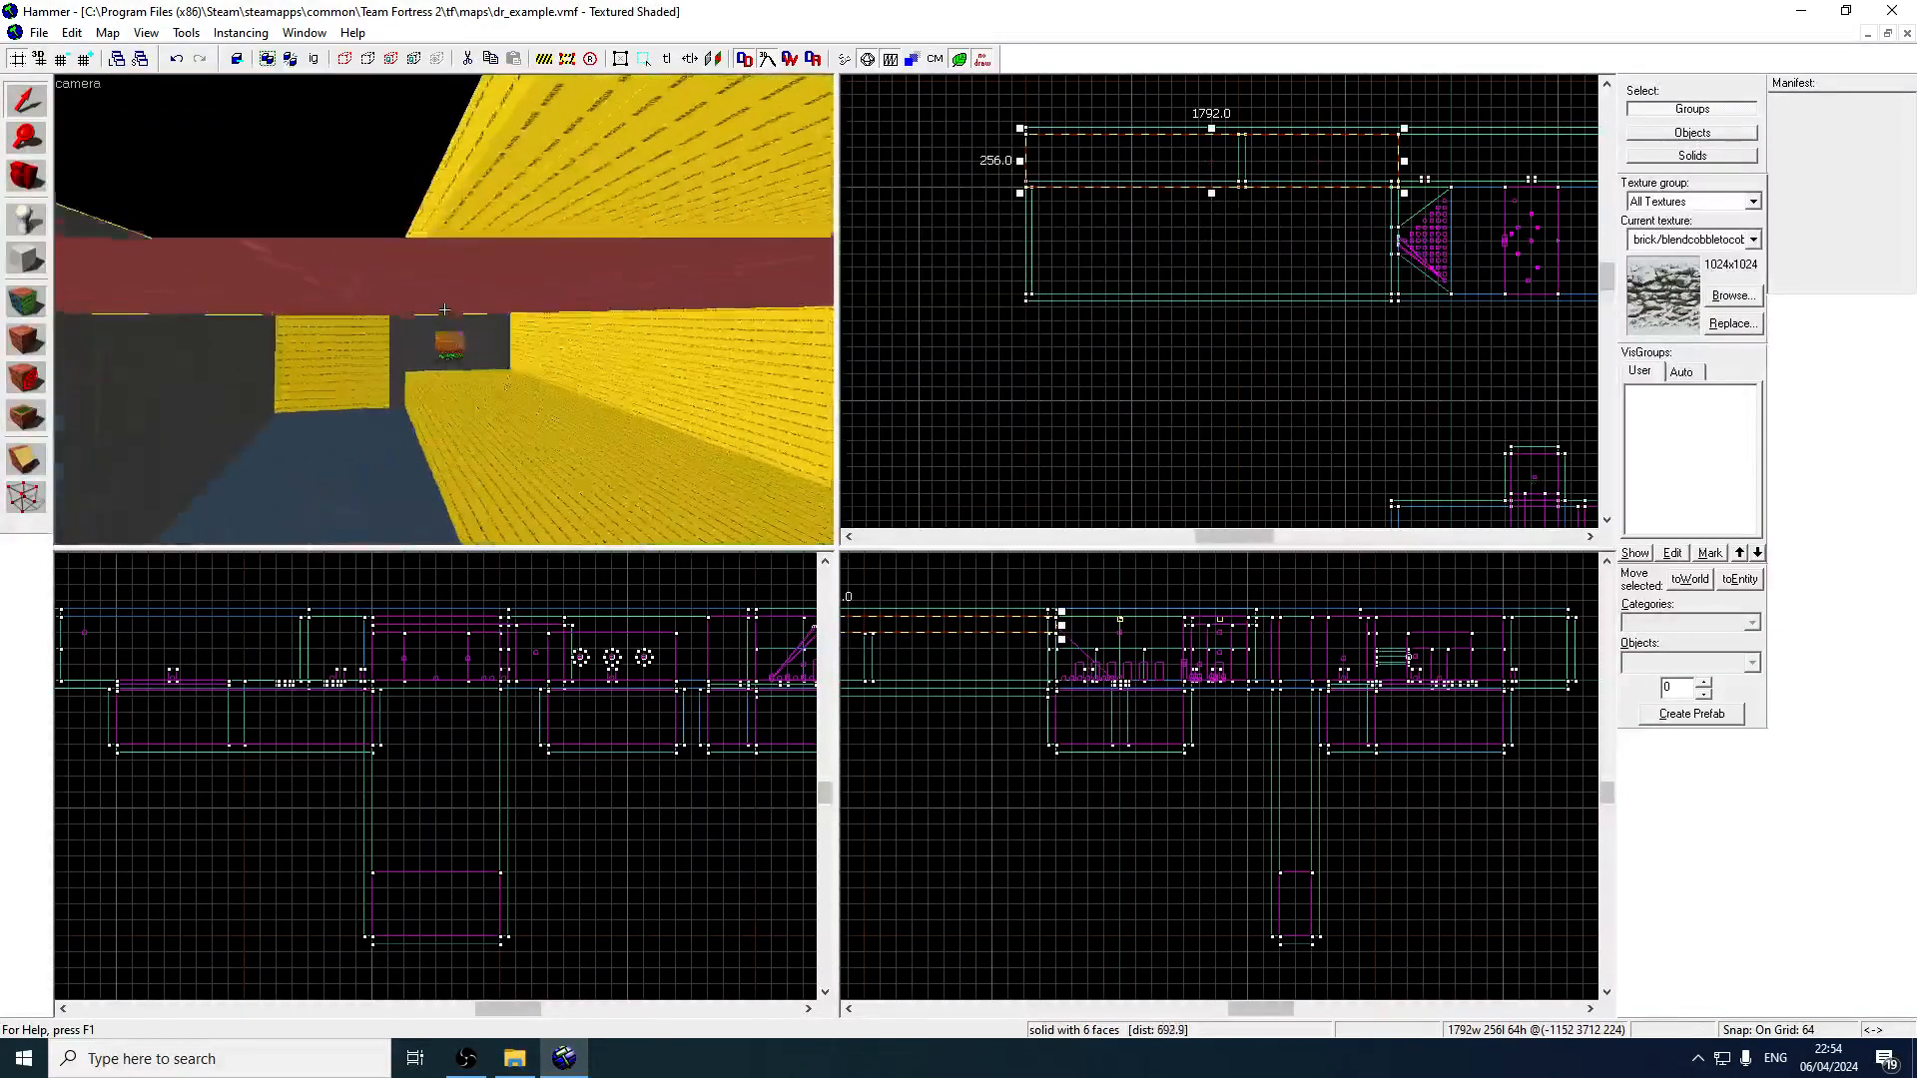
pyautogui.press('z')
pyautogui.click(536, 309)
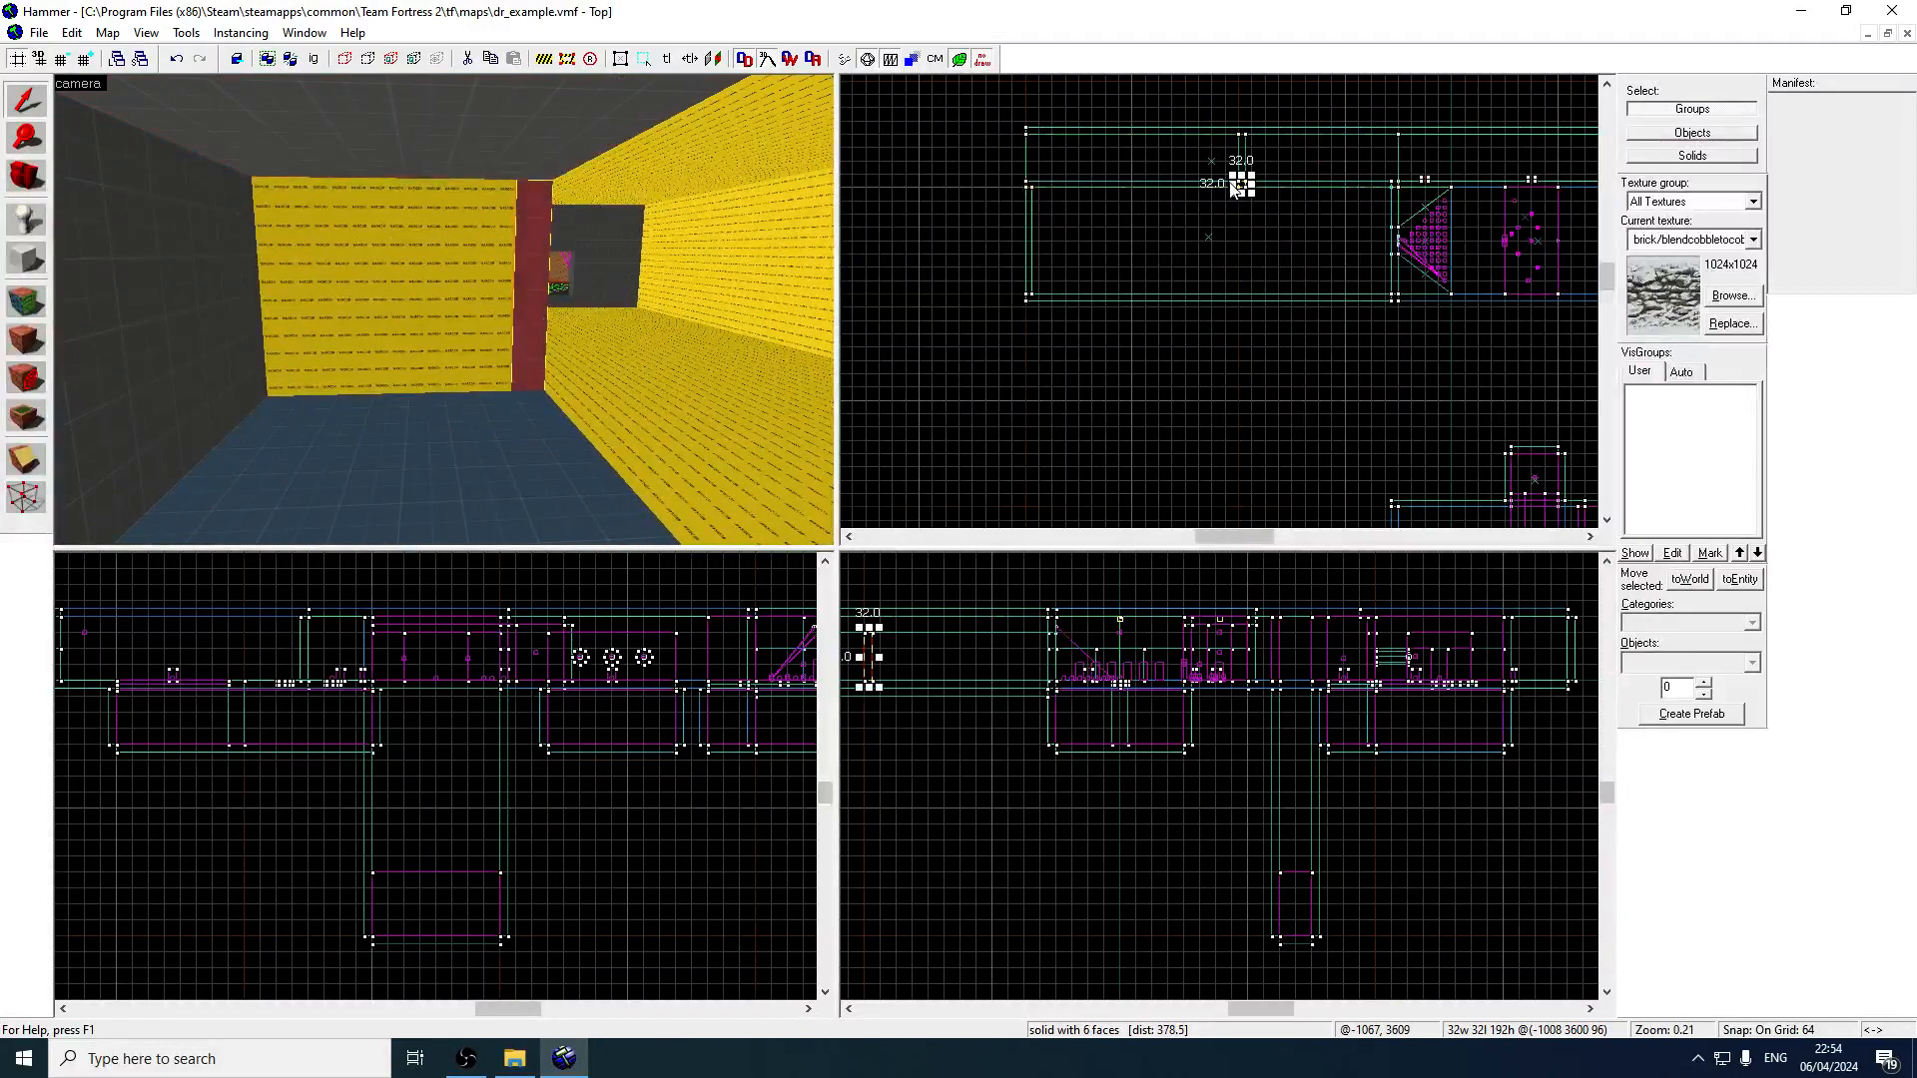
pyautogui.moveTo(1241, 190); pyautogui.dragTo(1014, 192)
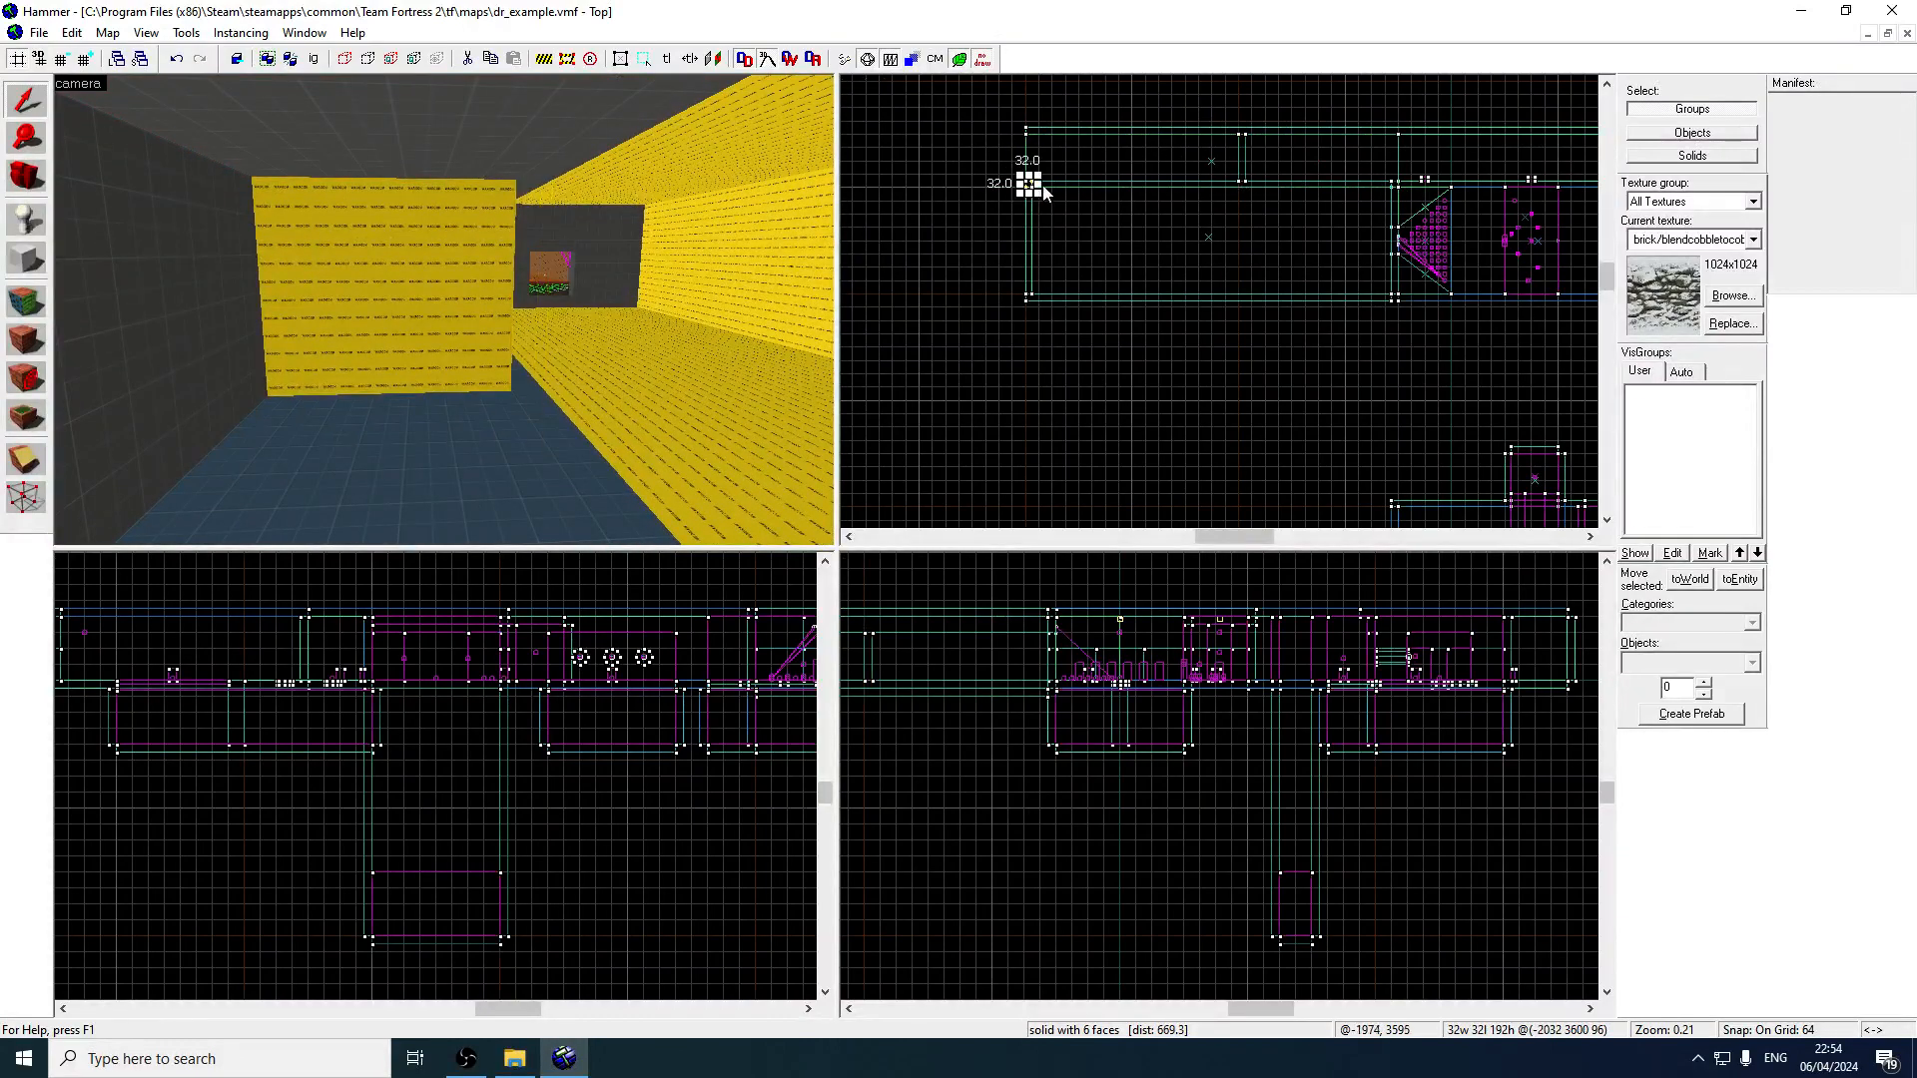
# Move the corridor's 224-unit nodraw end wall to the new west end, reducing the grid snap to 32 to align it.
pyautogui.scroll(3, 1014, 195)
pyautogui.press('z')
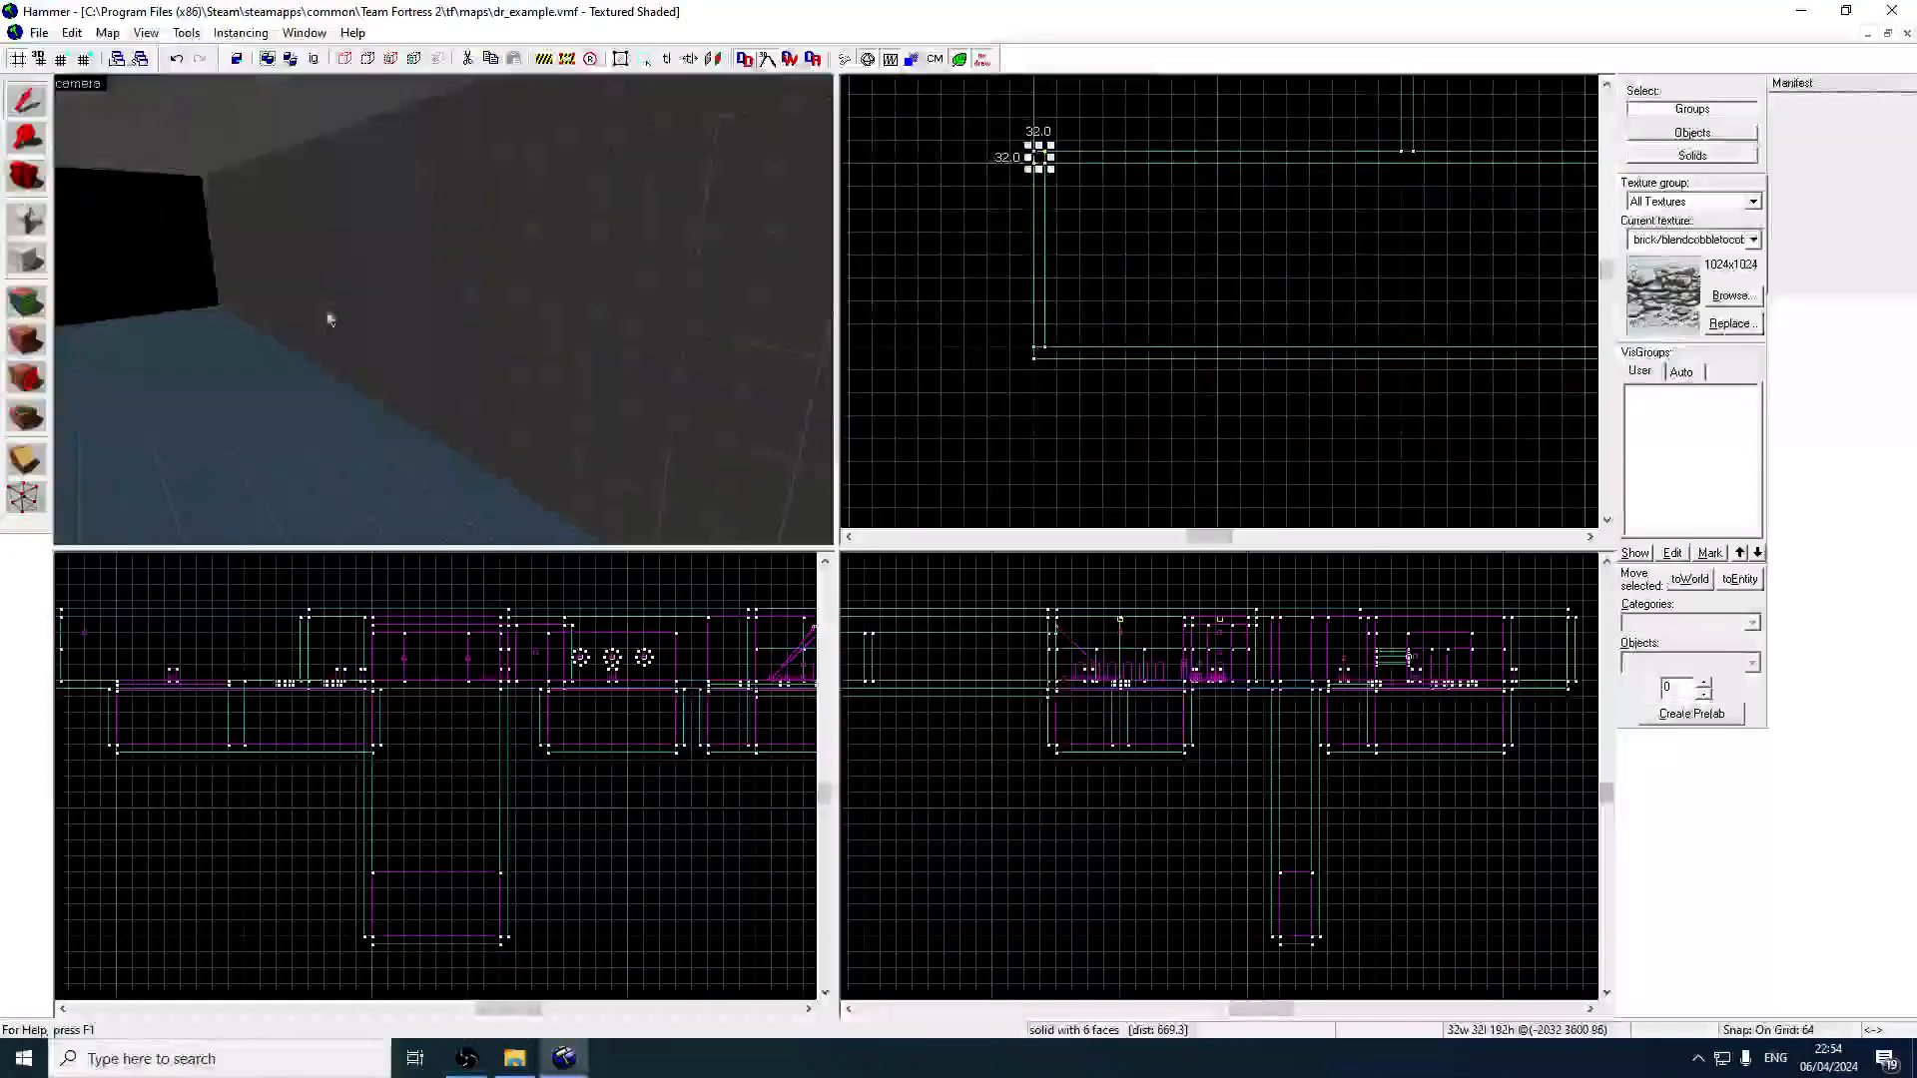
pyautogui.click(444, 309)
pyautogui.click(444, 312)
pyautogui.press('z')
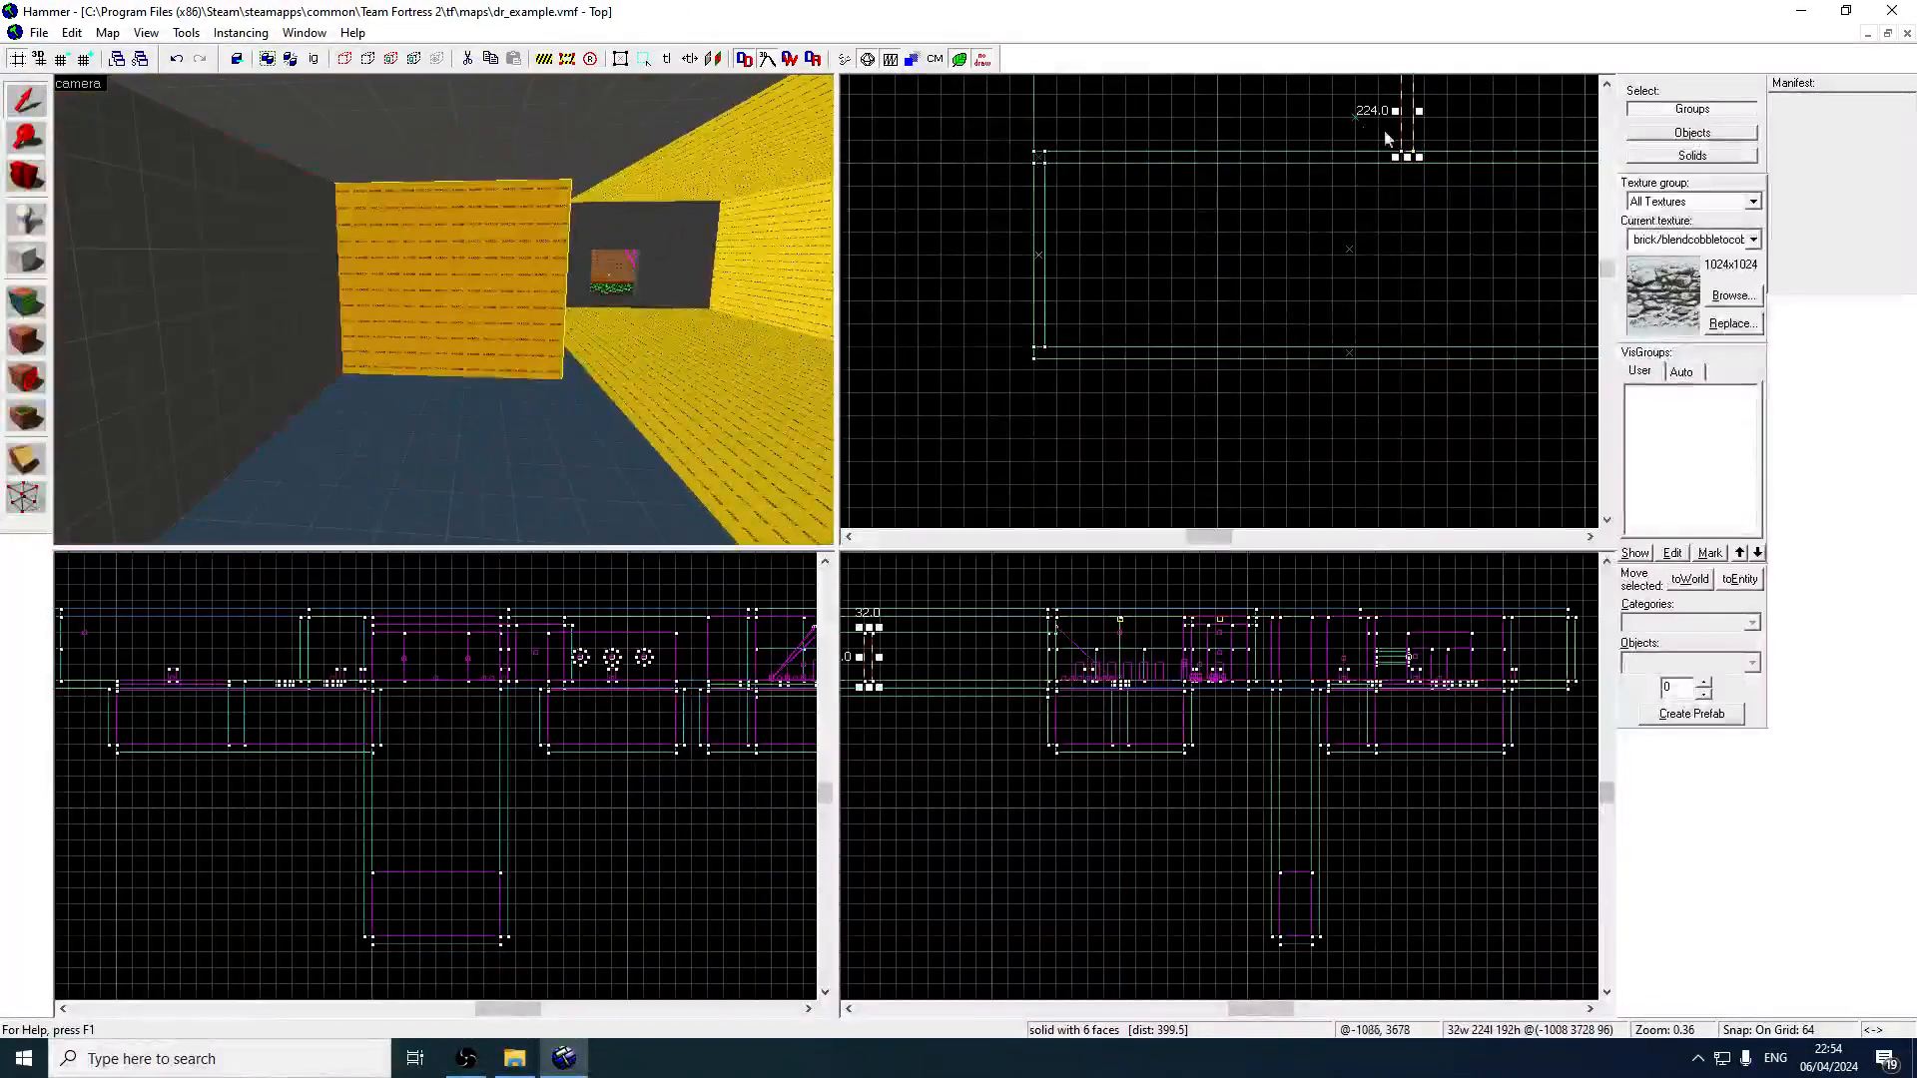
pyautogui.moveTo(1386, 139); pyautogui.dragTo(1126, 150)
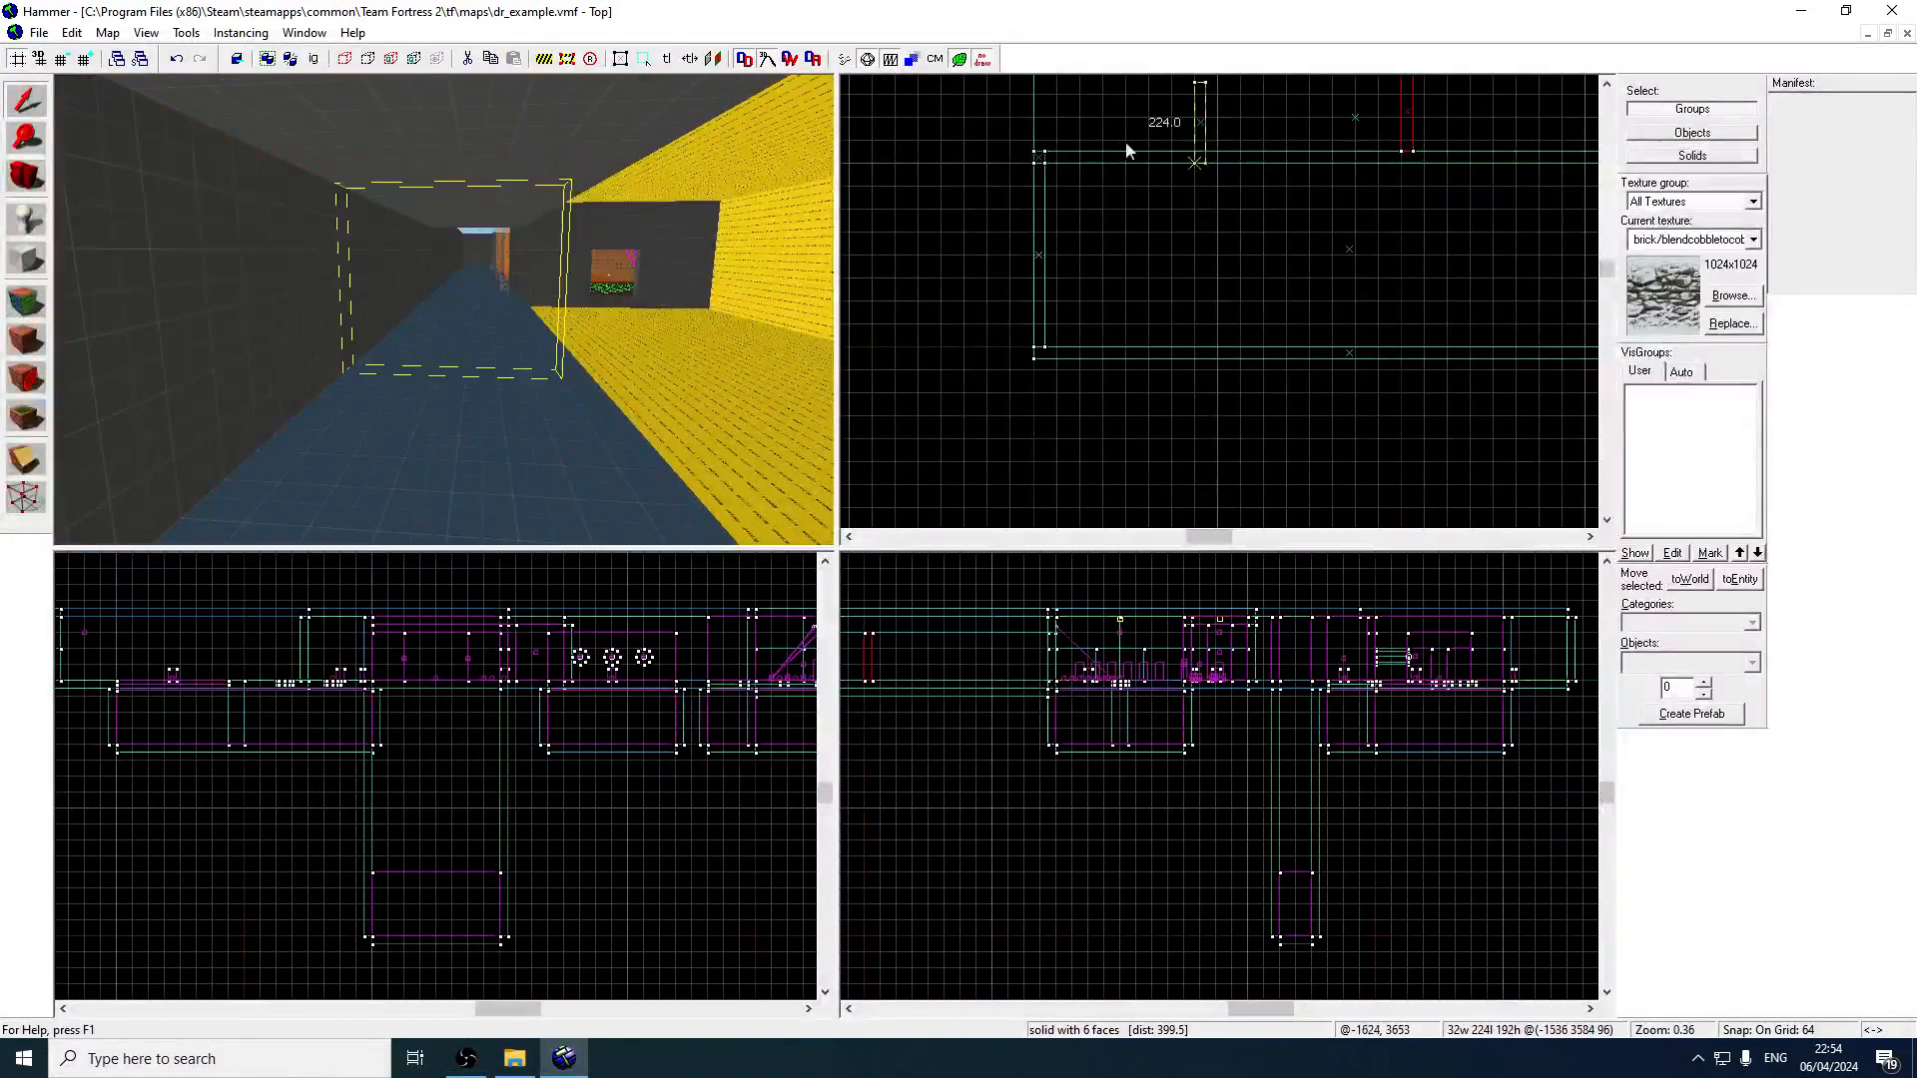
pyautogui.click(70, 60)
pyautogui.moveTo(1039, 133); pyautogui.dragTo(1040, 146)
# Raise the grid snap to 64 and shorten the nodraw room's floor from its west end to 224 units beside the trap room.
pyautogui.press('z')
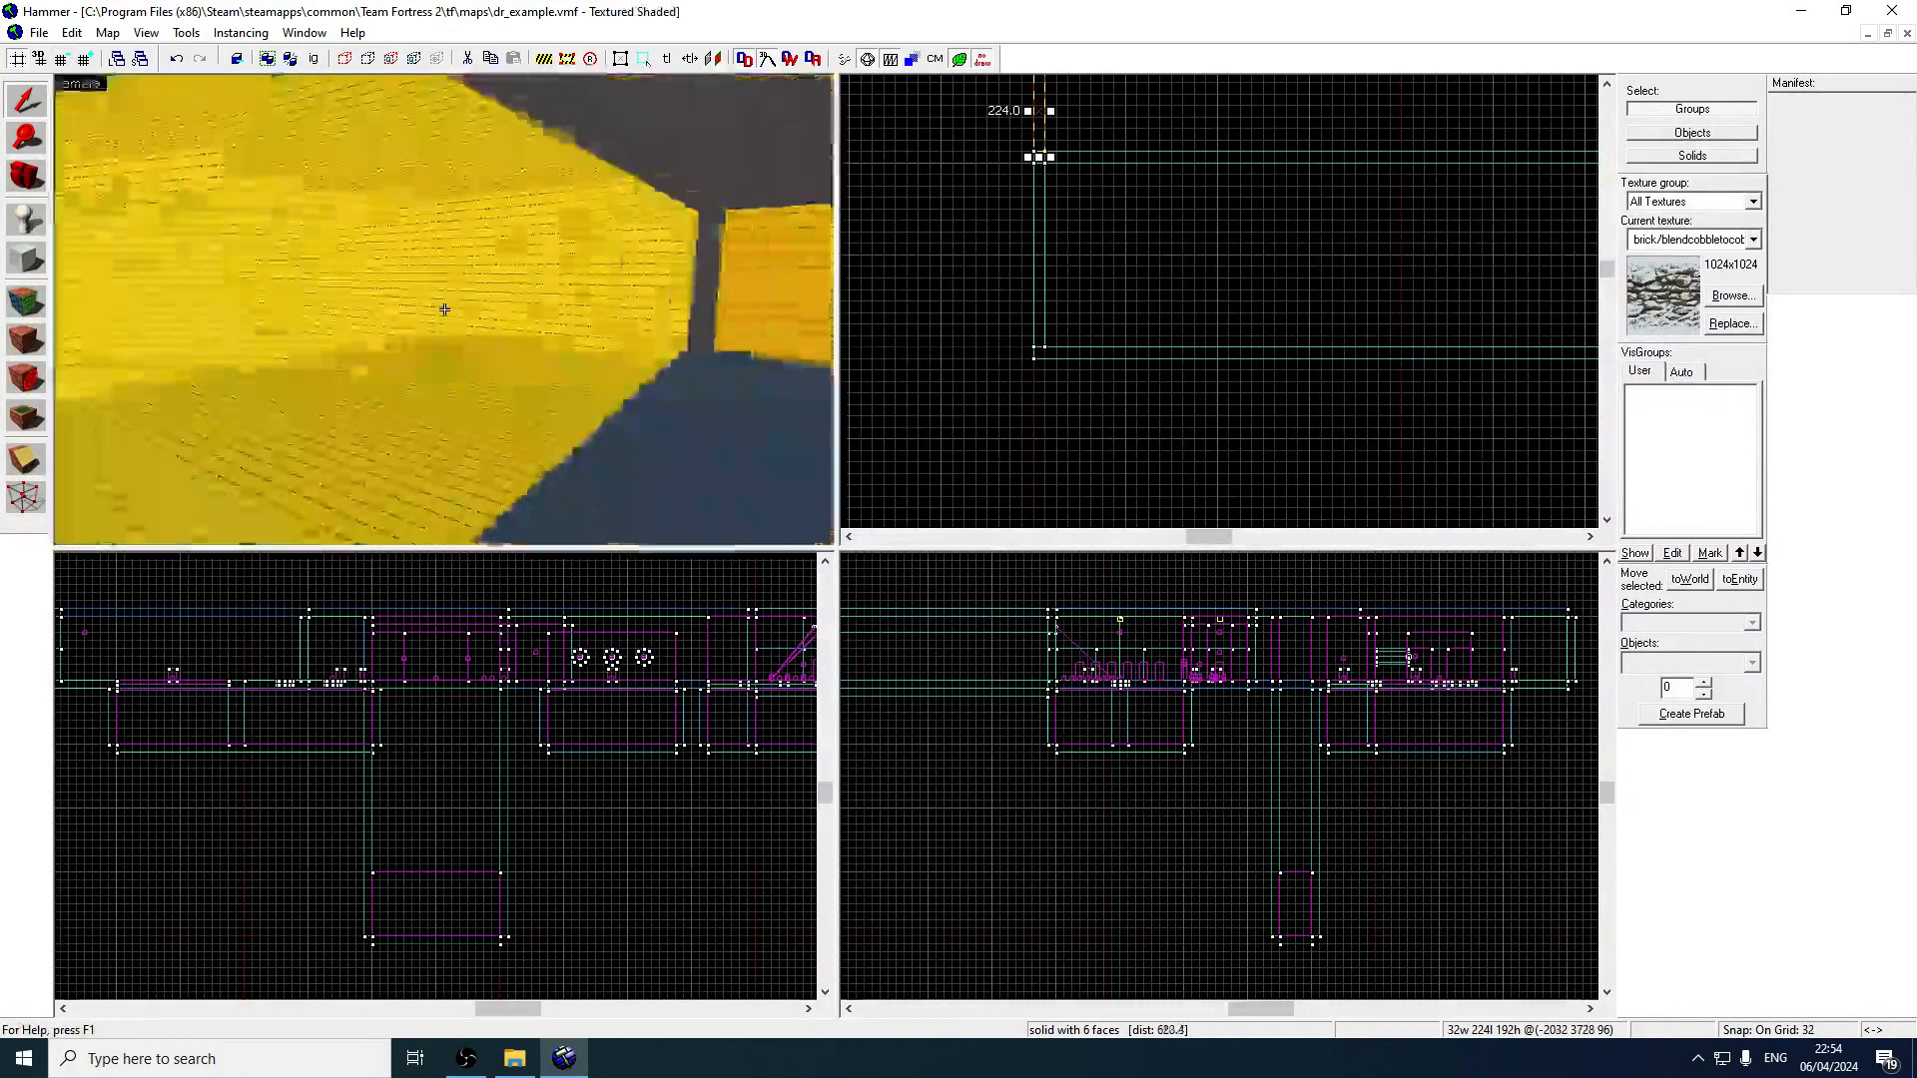
pyautogui.click(444, 310)
pyautogui.press('z')
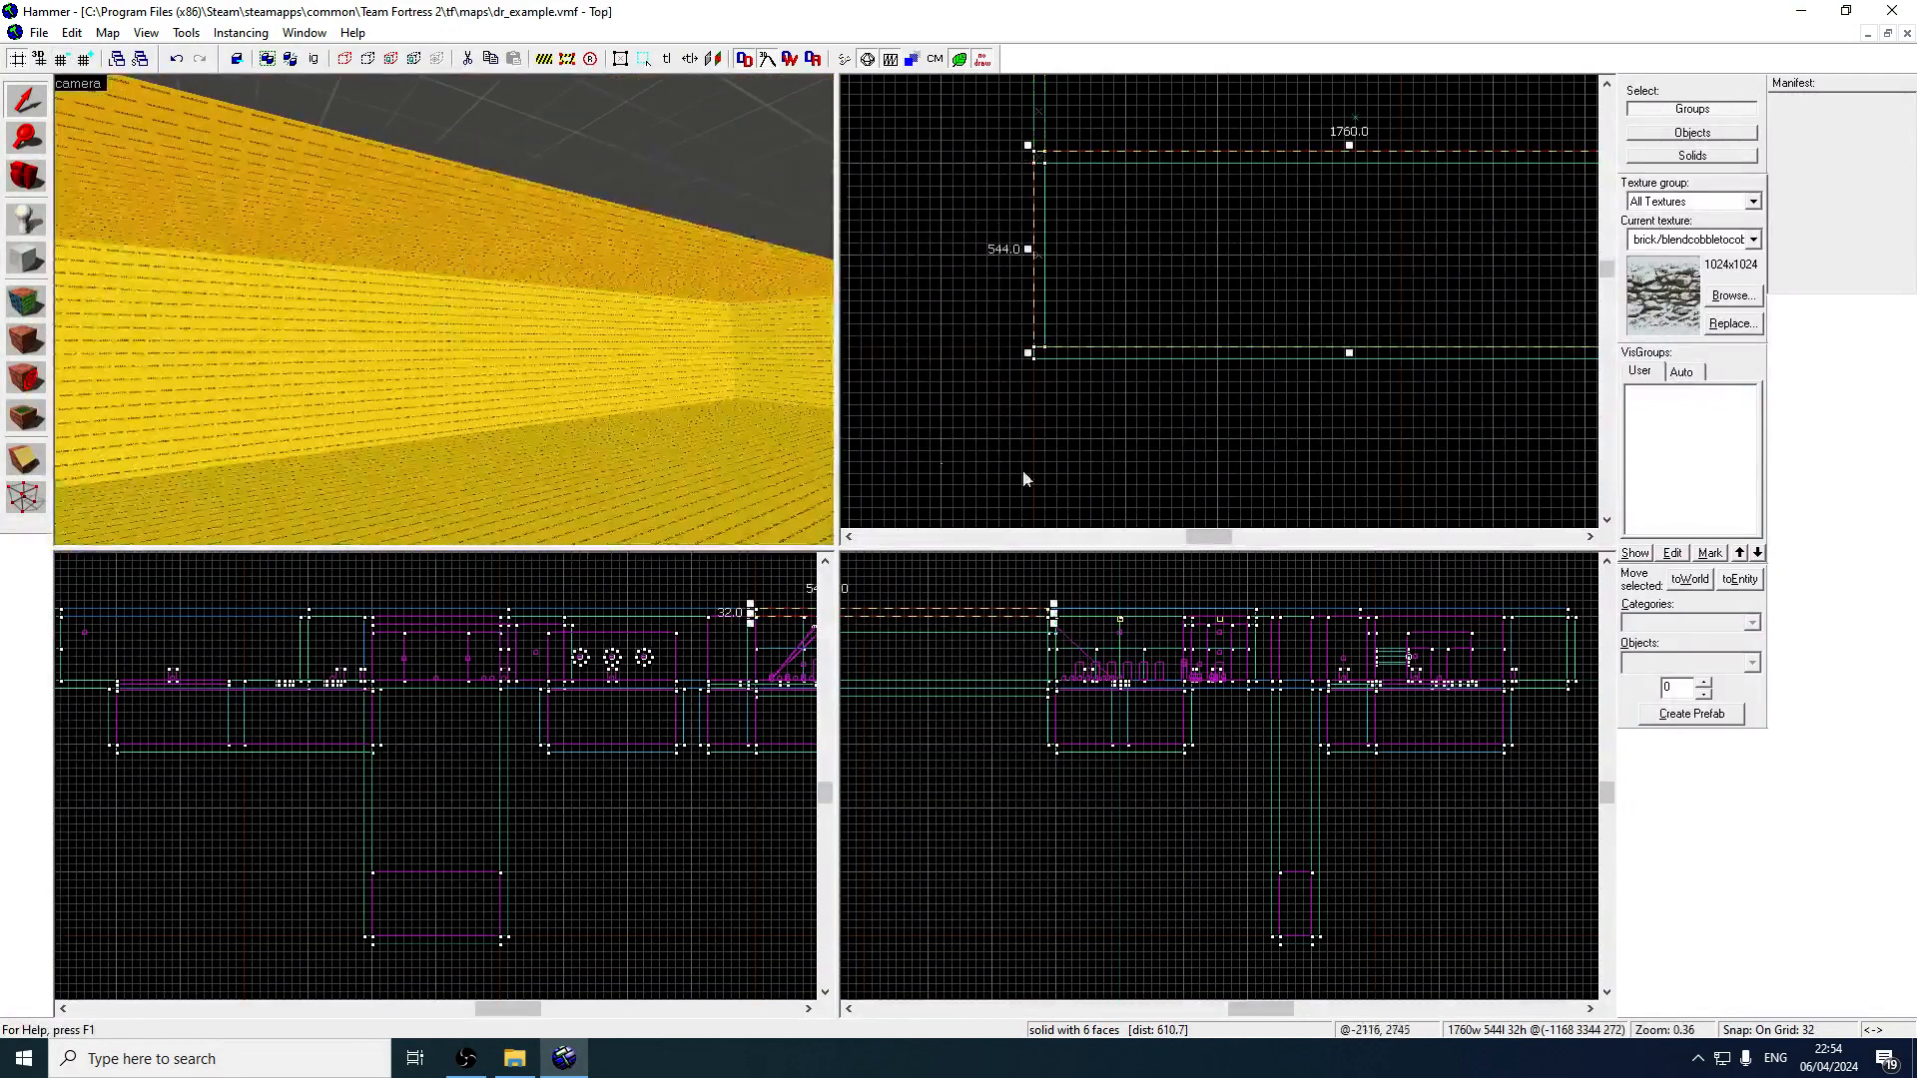
pyautogui.scroll(-2, 1156, 678)
pyautogui.press('z')
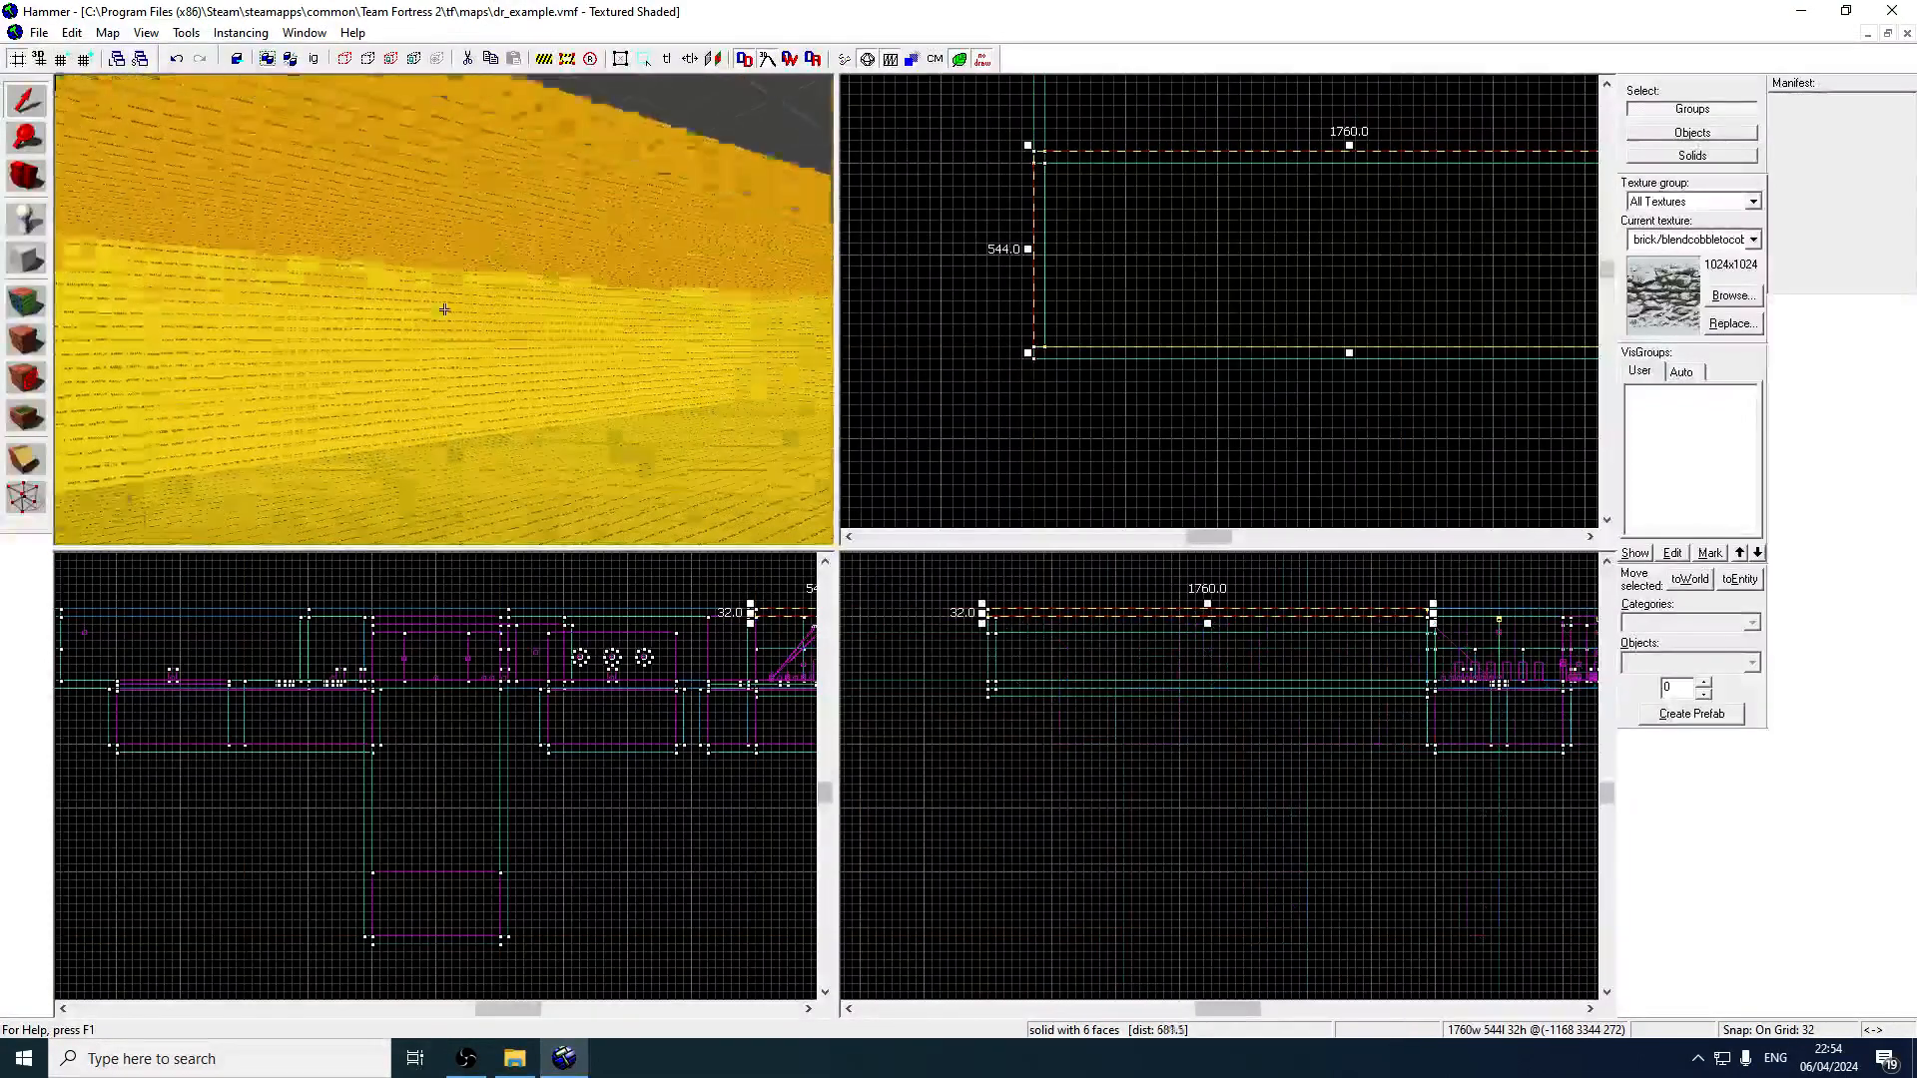
pyautogui.press('w')
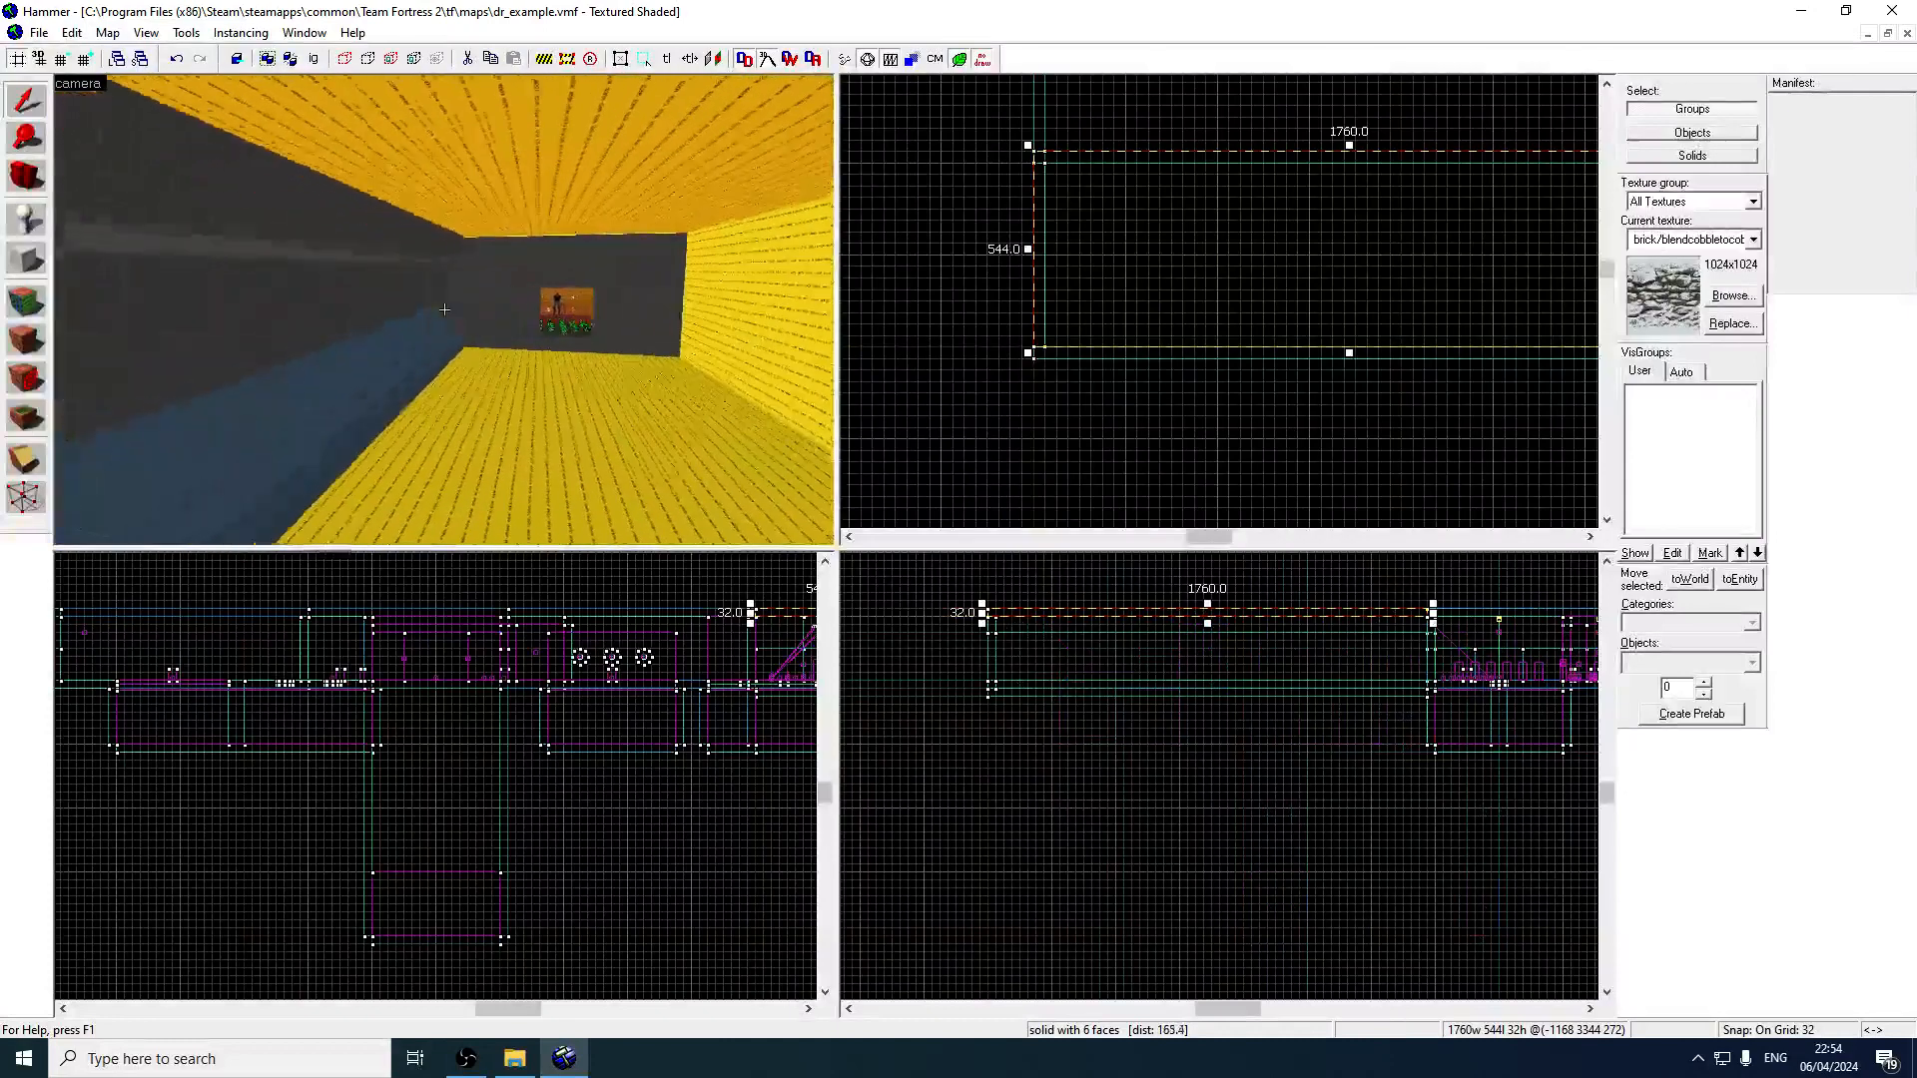
pyautogui.click(445, 310)
pyautogui.press('z')
pyautogui.click(86, 59)
pyautogui.scroll(-3, 1263, 272)
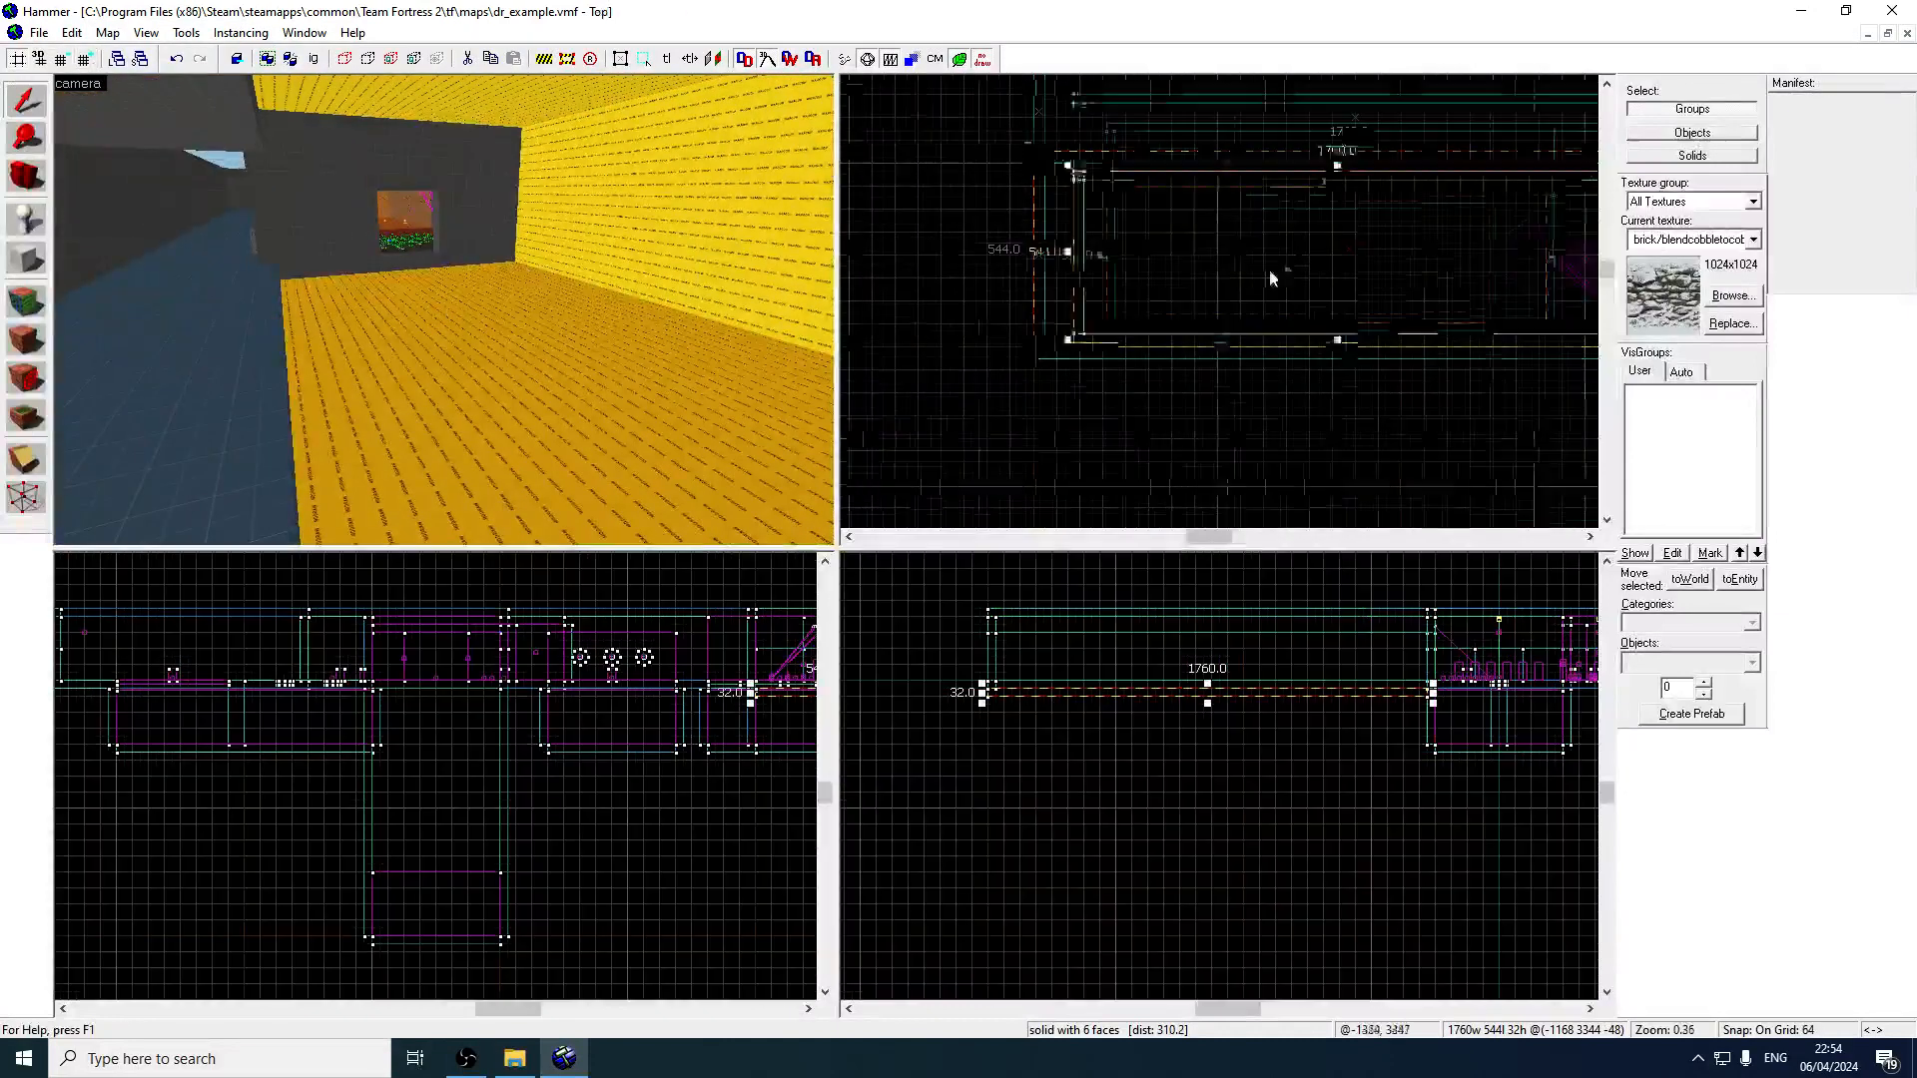
pyautogui.moveTo(939, 262); pyautogui.dragTo(1254, 280)
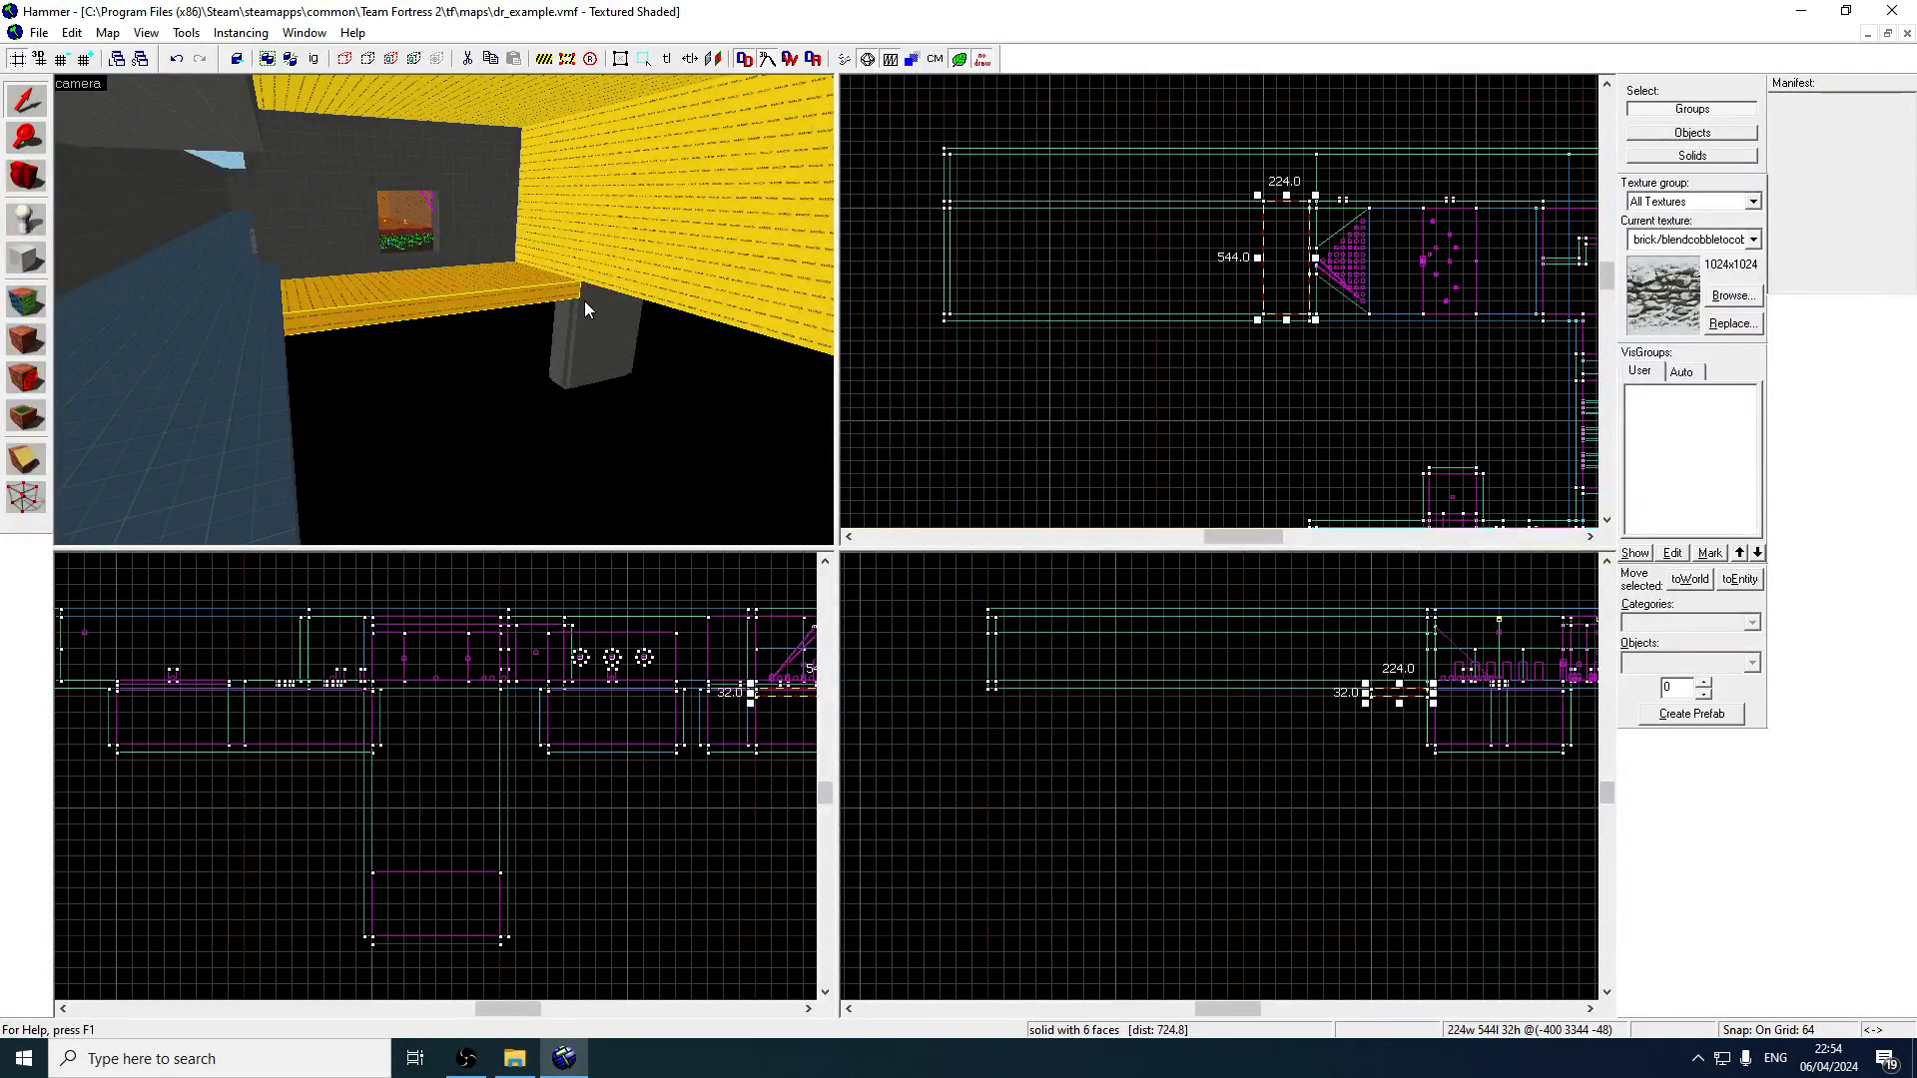
# Copy the 224-unit floor slab to the nodraw room's west end and widen the copy to 1024 units, leaving a gap between the slabs.
pyautogui.moveTo(1292, 267); pyautogui.dragTo(931, 273)
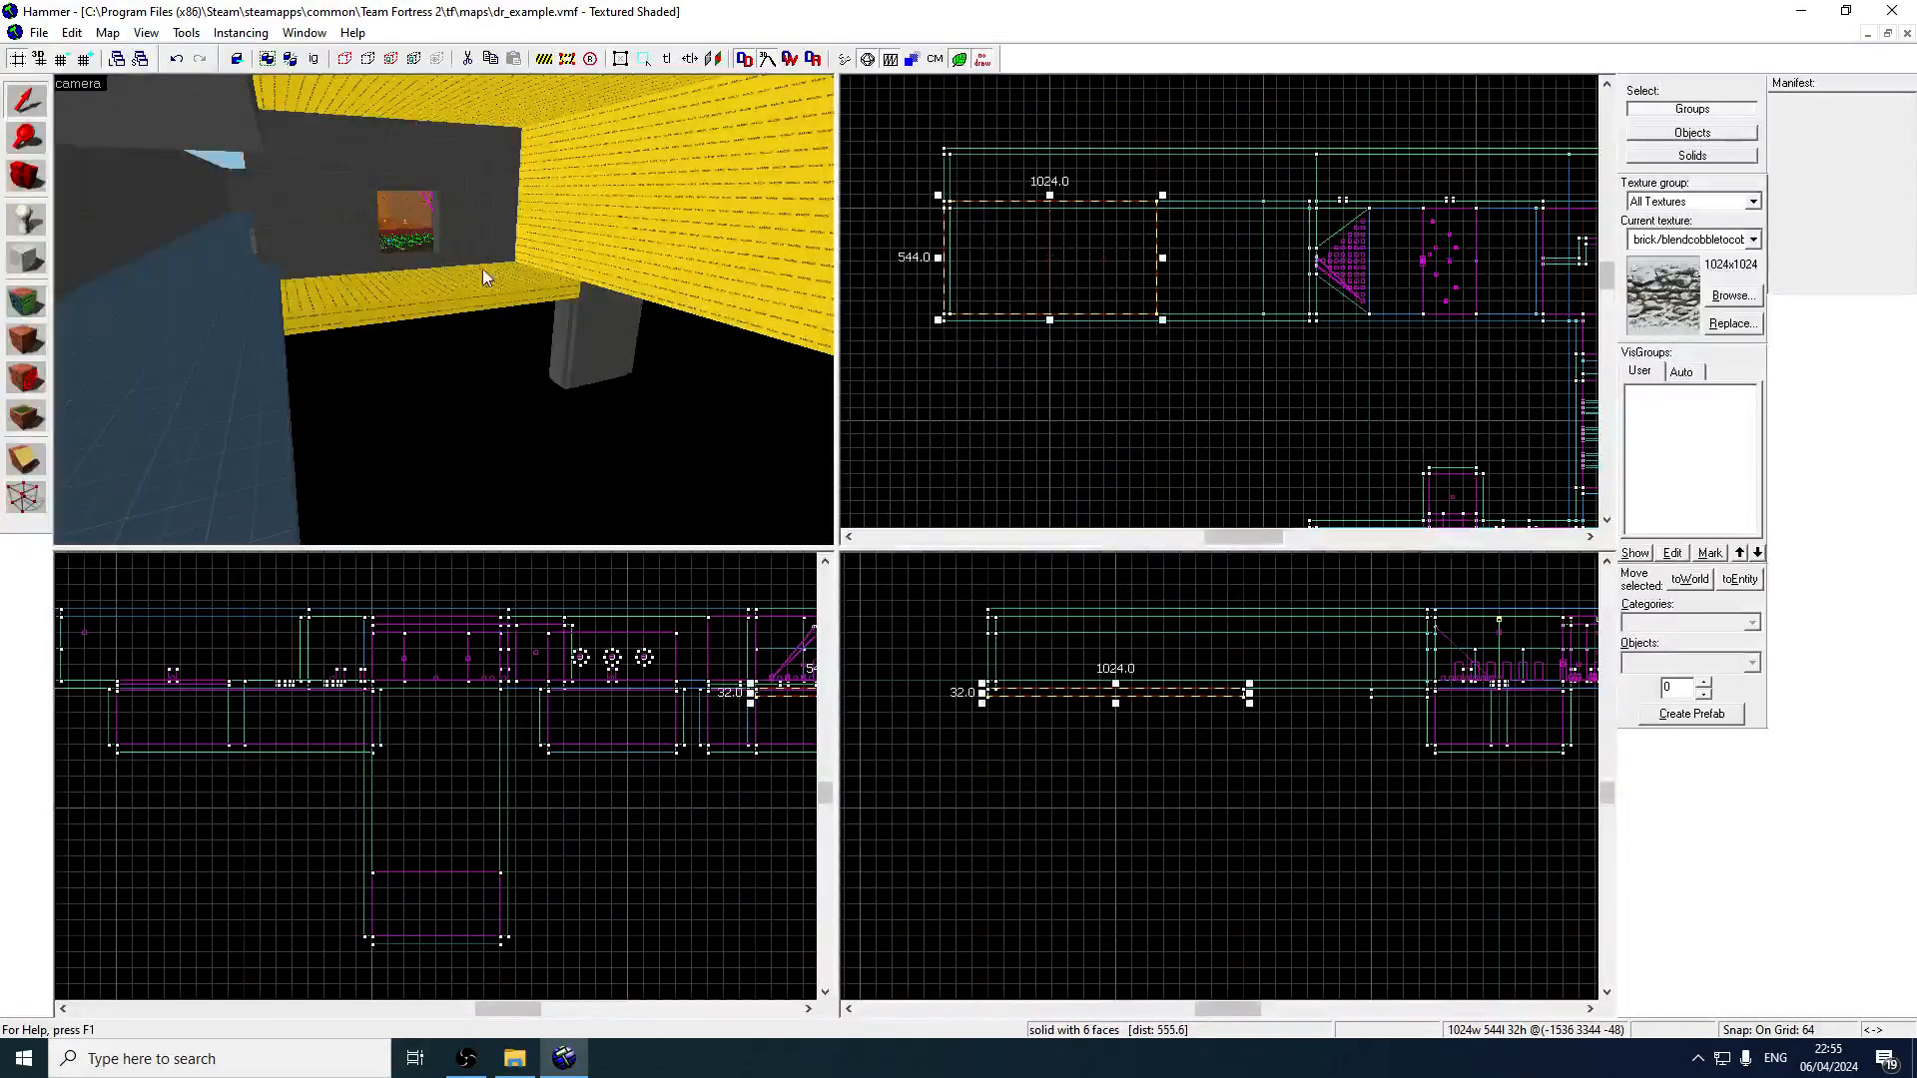
pyautogui.press('z')
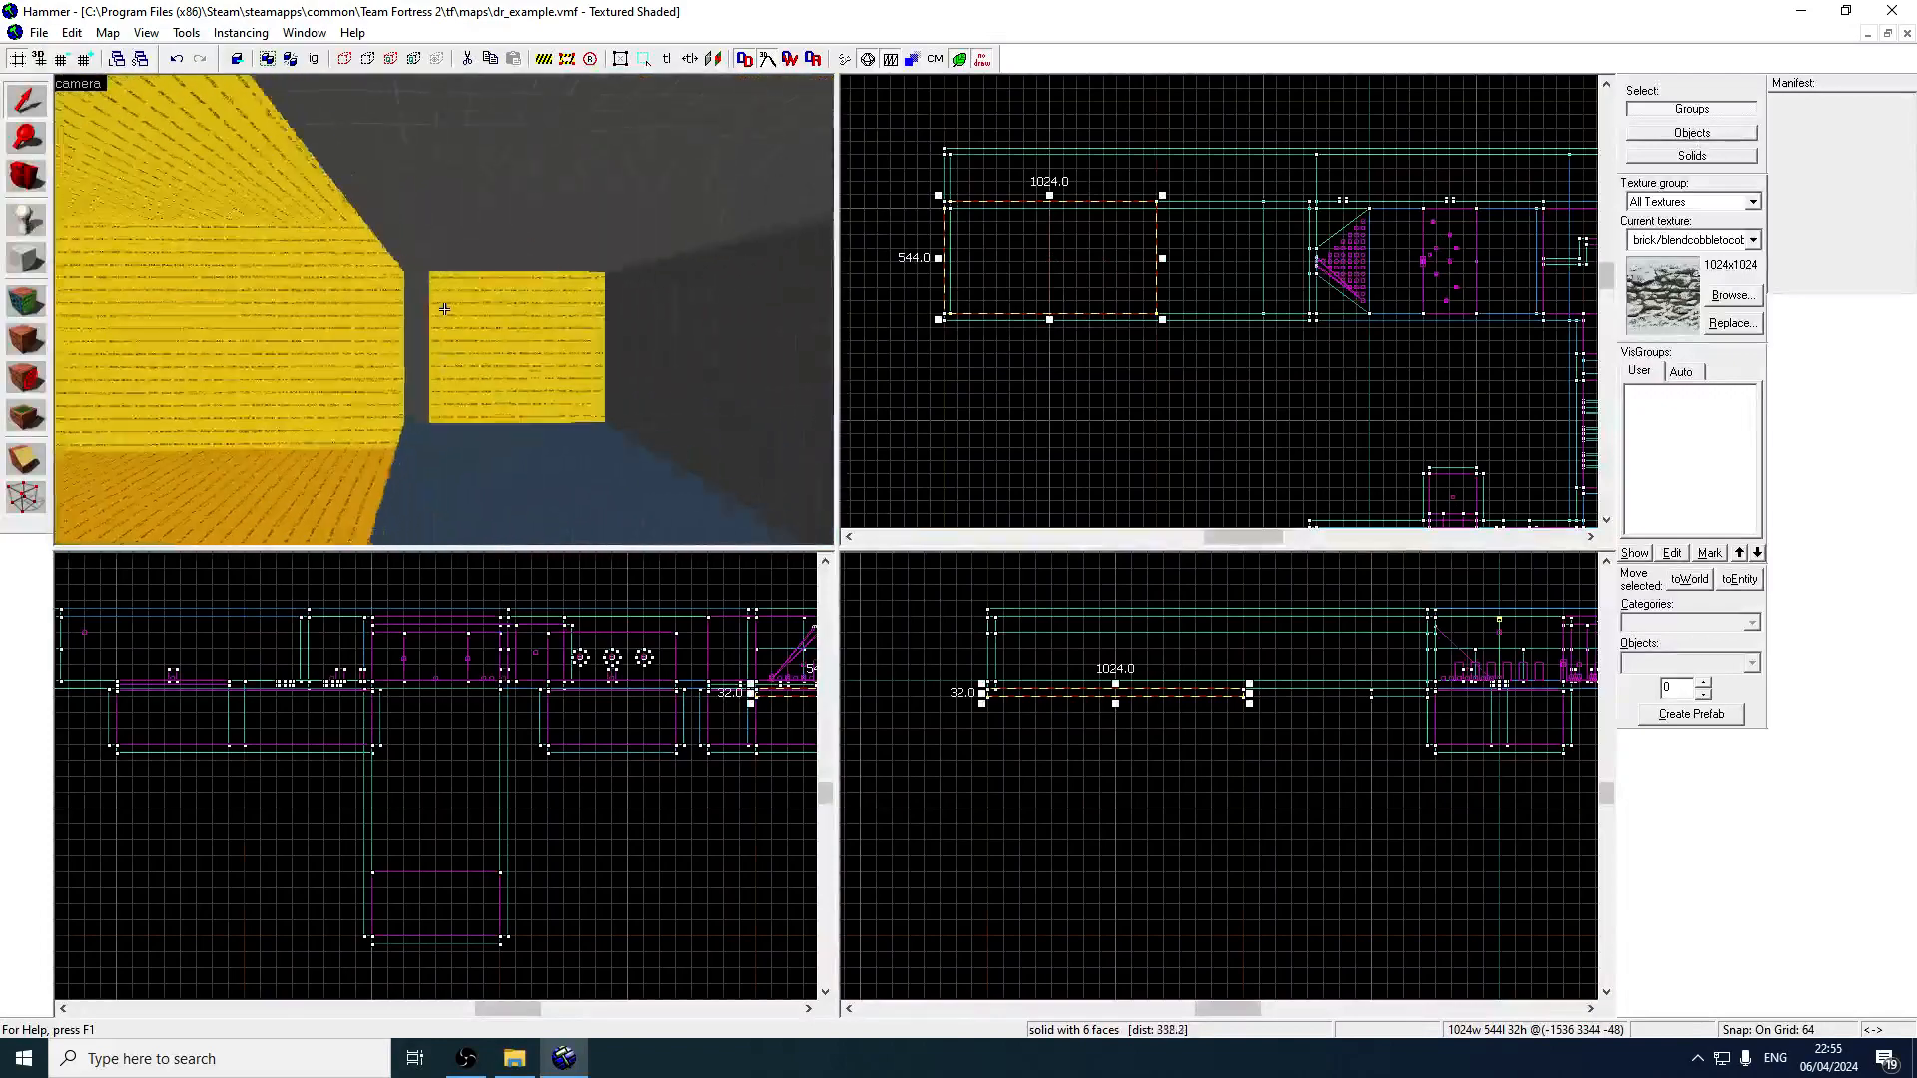
pyautogui.press('w')
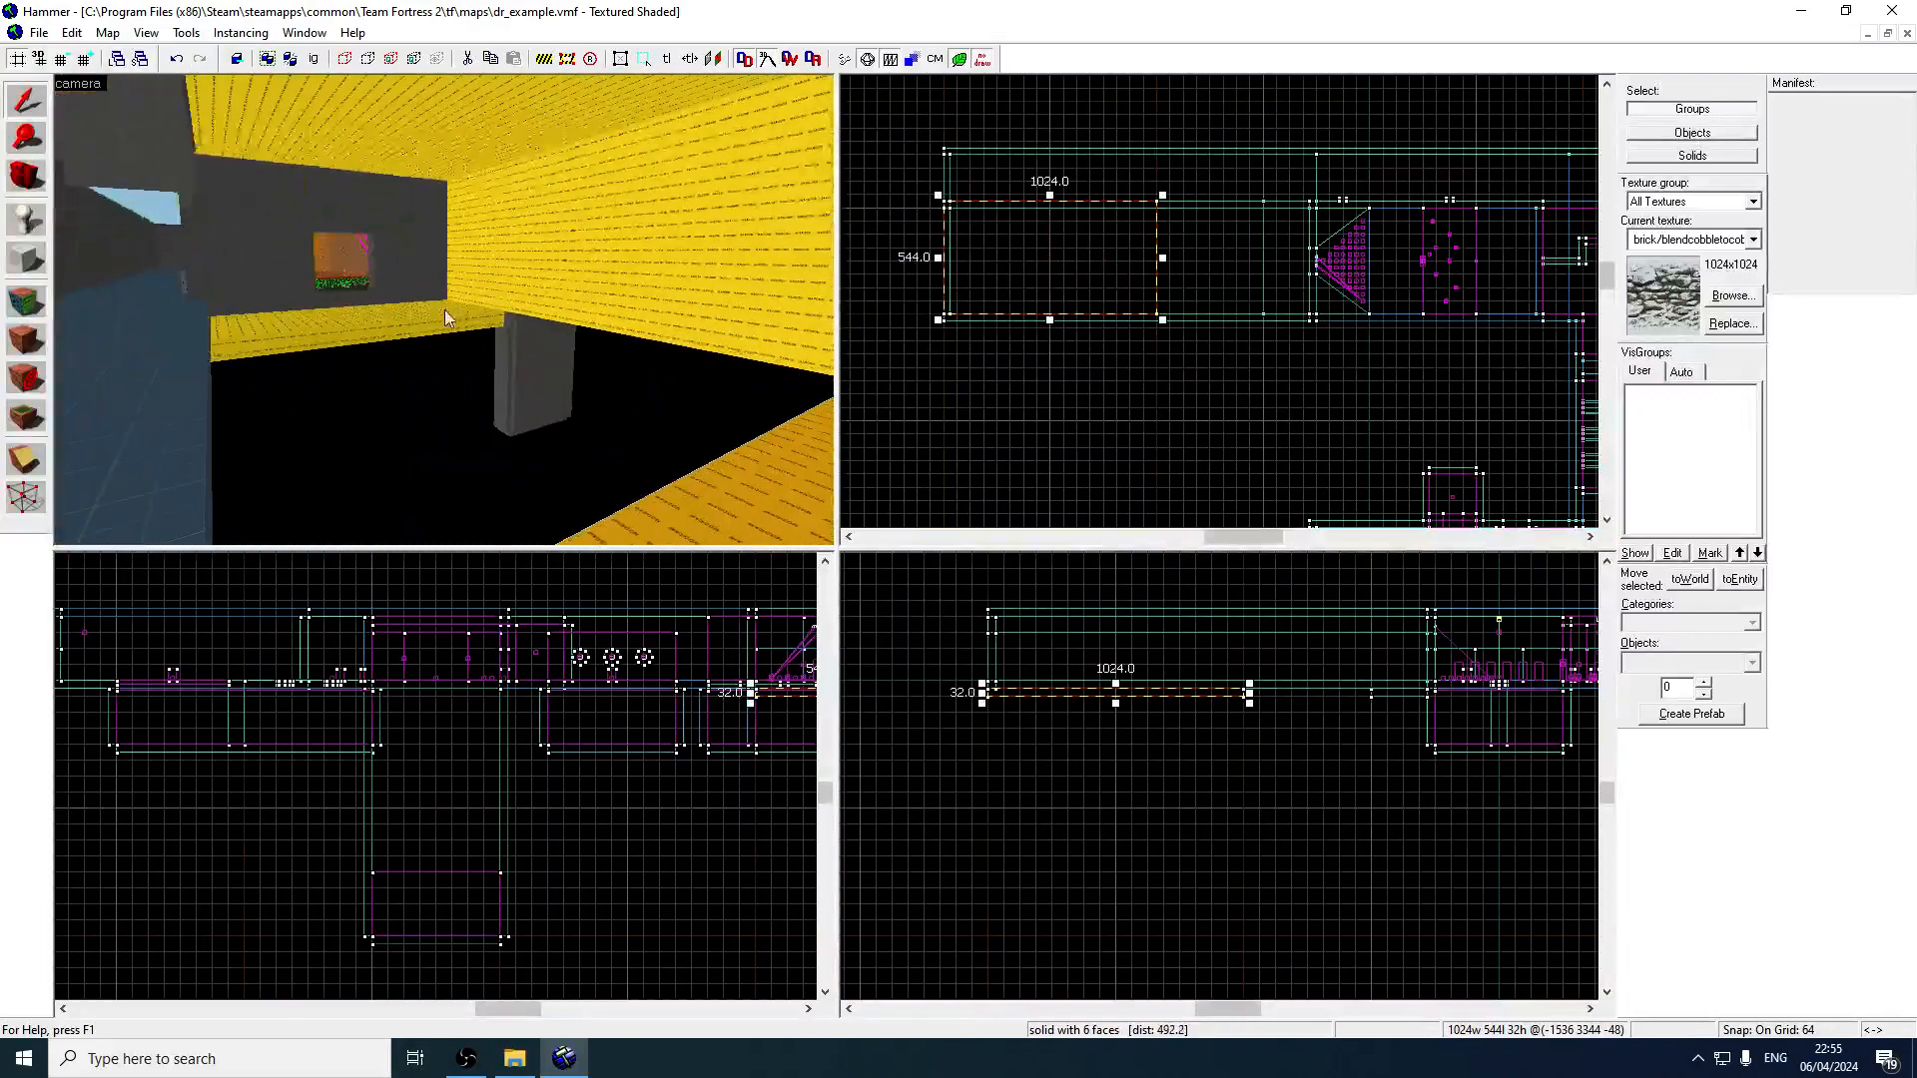
pyautogui.press('z')
# Copy the 224-unit slab into the floor gap and, with grid snap 32, reshape it into a 512 by 32 unit south pit wall, 992 units deep.
pyautogui.click(404, 321)
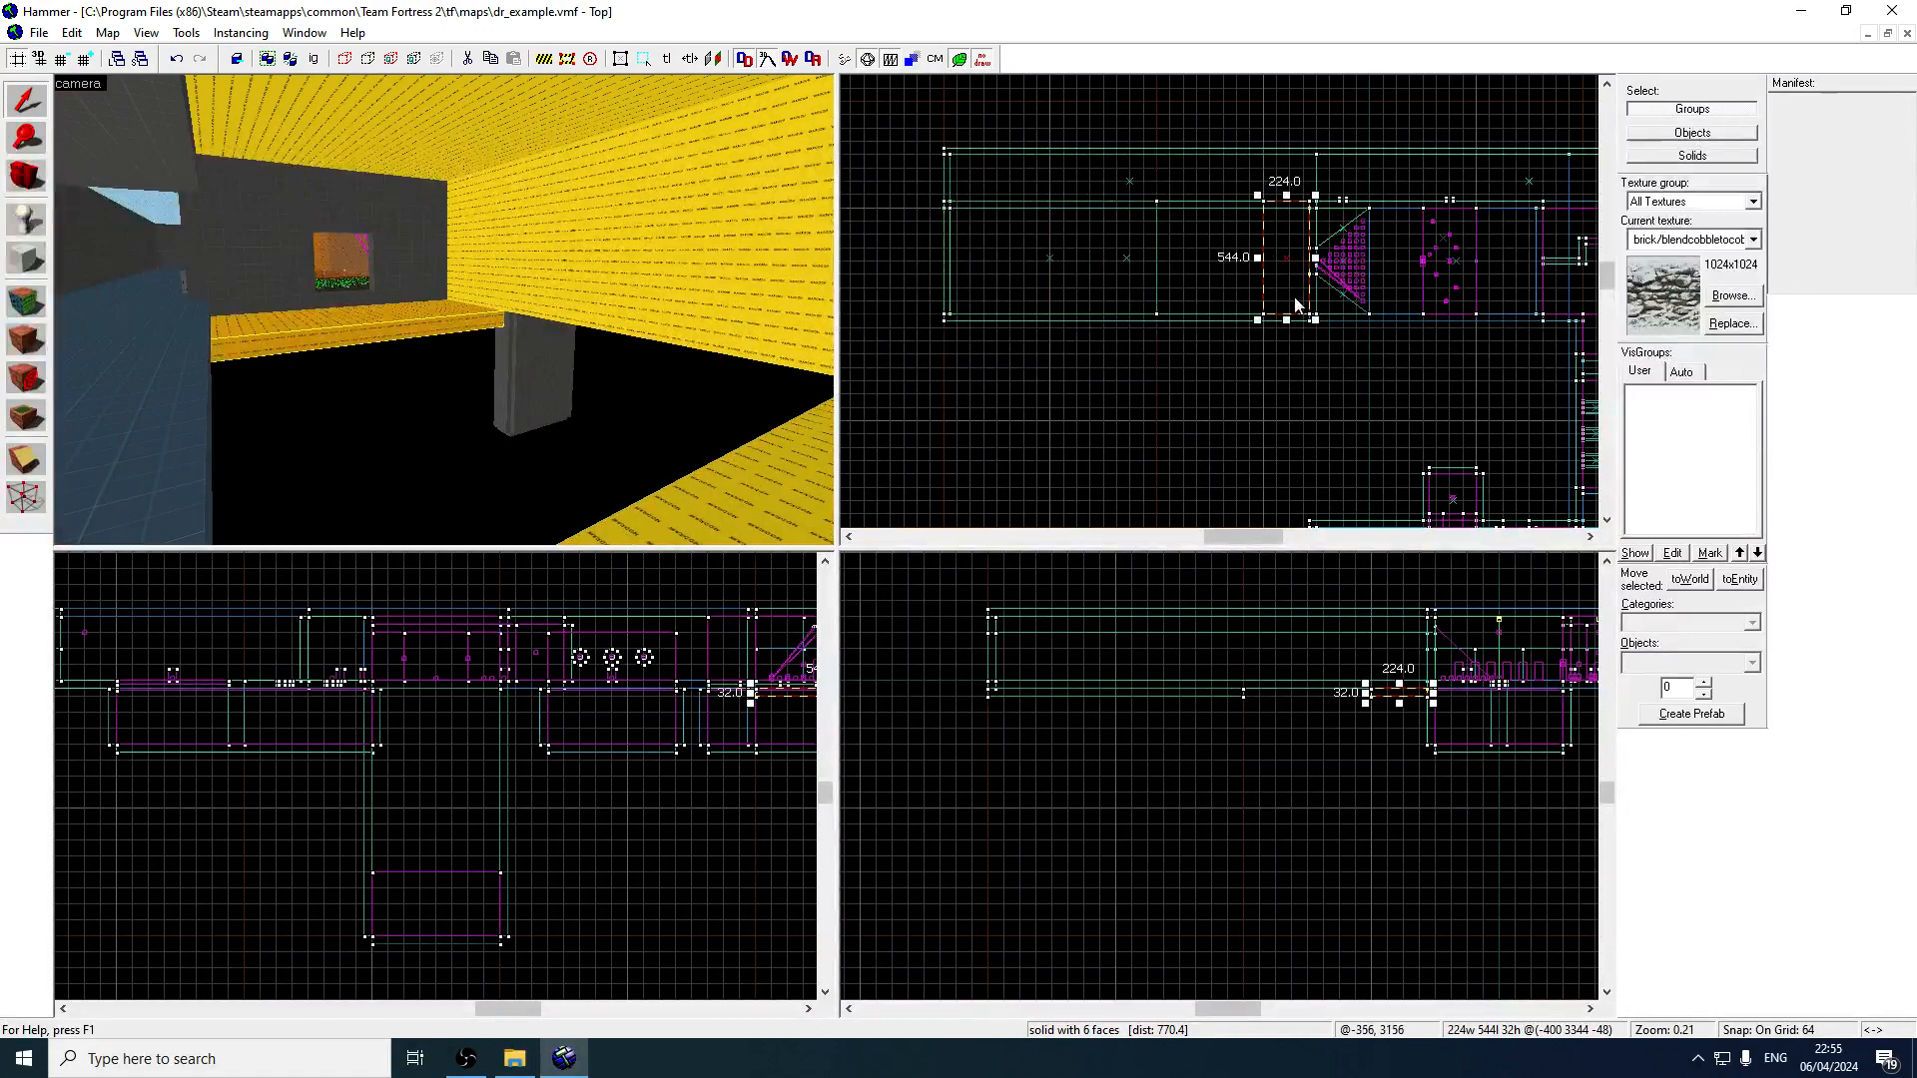
pyautogui.moveTo(1296, 304); pyautogui.dragTo(1249, 304)
pyautogui.click(61, 58)
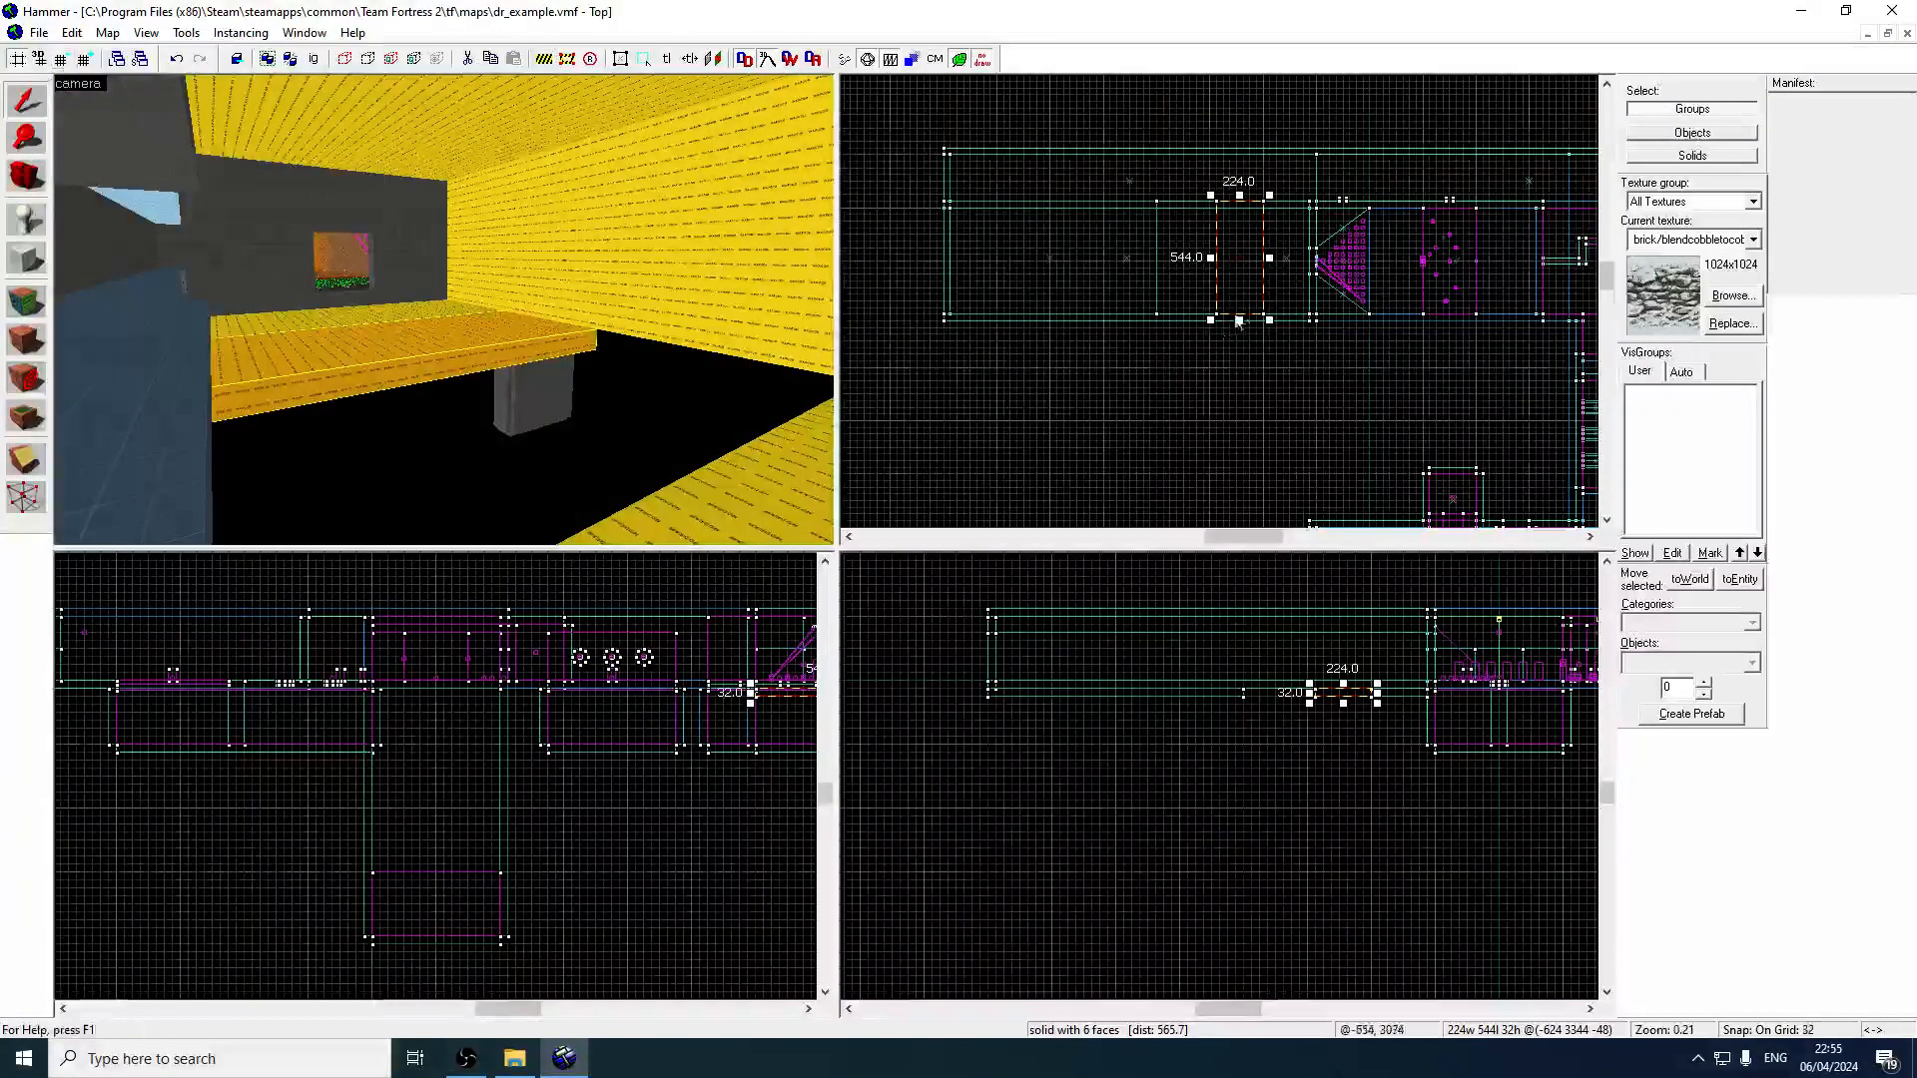
pyautogui.scroll(1, 1181, 190)
pyautogui.moveTo(1201, 184)
pyautogui.mouseDown()
pyautogui.moveTo(1098, 321)
pyautogui.moveTo(1129, 321)
pyautogui.mouseUp()
pyautogui.moveTo(1308, 702); pyautogui.dragTo(1315, 938)
# Copy the pit wall to the gap's north side and add 32 by 512 unit copies along the east and west sides.
pyautogui.keyDown('shift'); pyautogui.moveTo(1205, 320); pyautogui.dragTo(1209, 186); pyautogui.keyUp('shift')
pyautogui.press('z')
pyautogui.press('w')
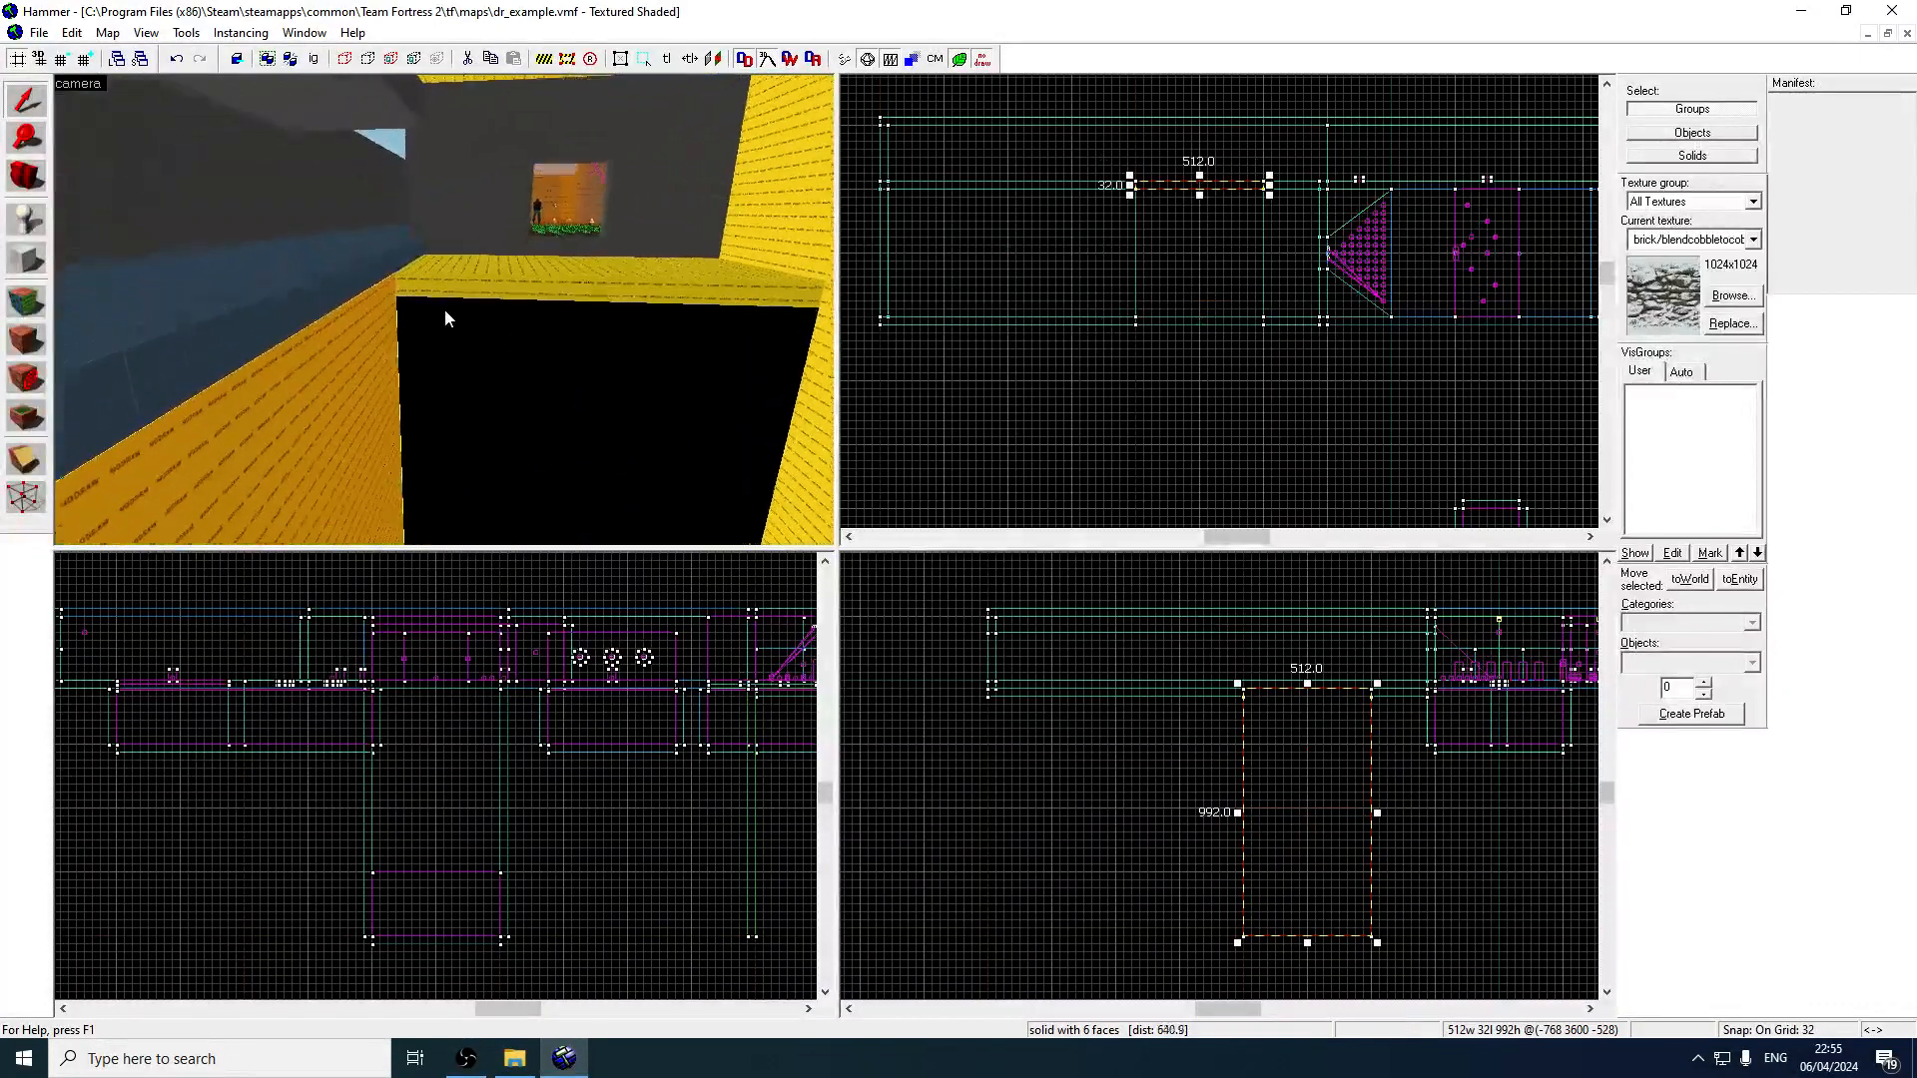
pyautogui.press('s')
pyautogui.press('z')
pyautogui.moveTo(1179, 183)
pyautogui.mouseDown()
pyautogui.moveTo(1143, 325)
pyautogui.moveTo(1208, 298)
pyautogui.moveTo(1266, 310)
pyautogui.mouseUp()
pyautogui.press('w')
pyautogui.press('z')
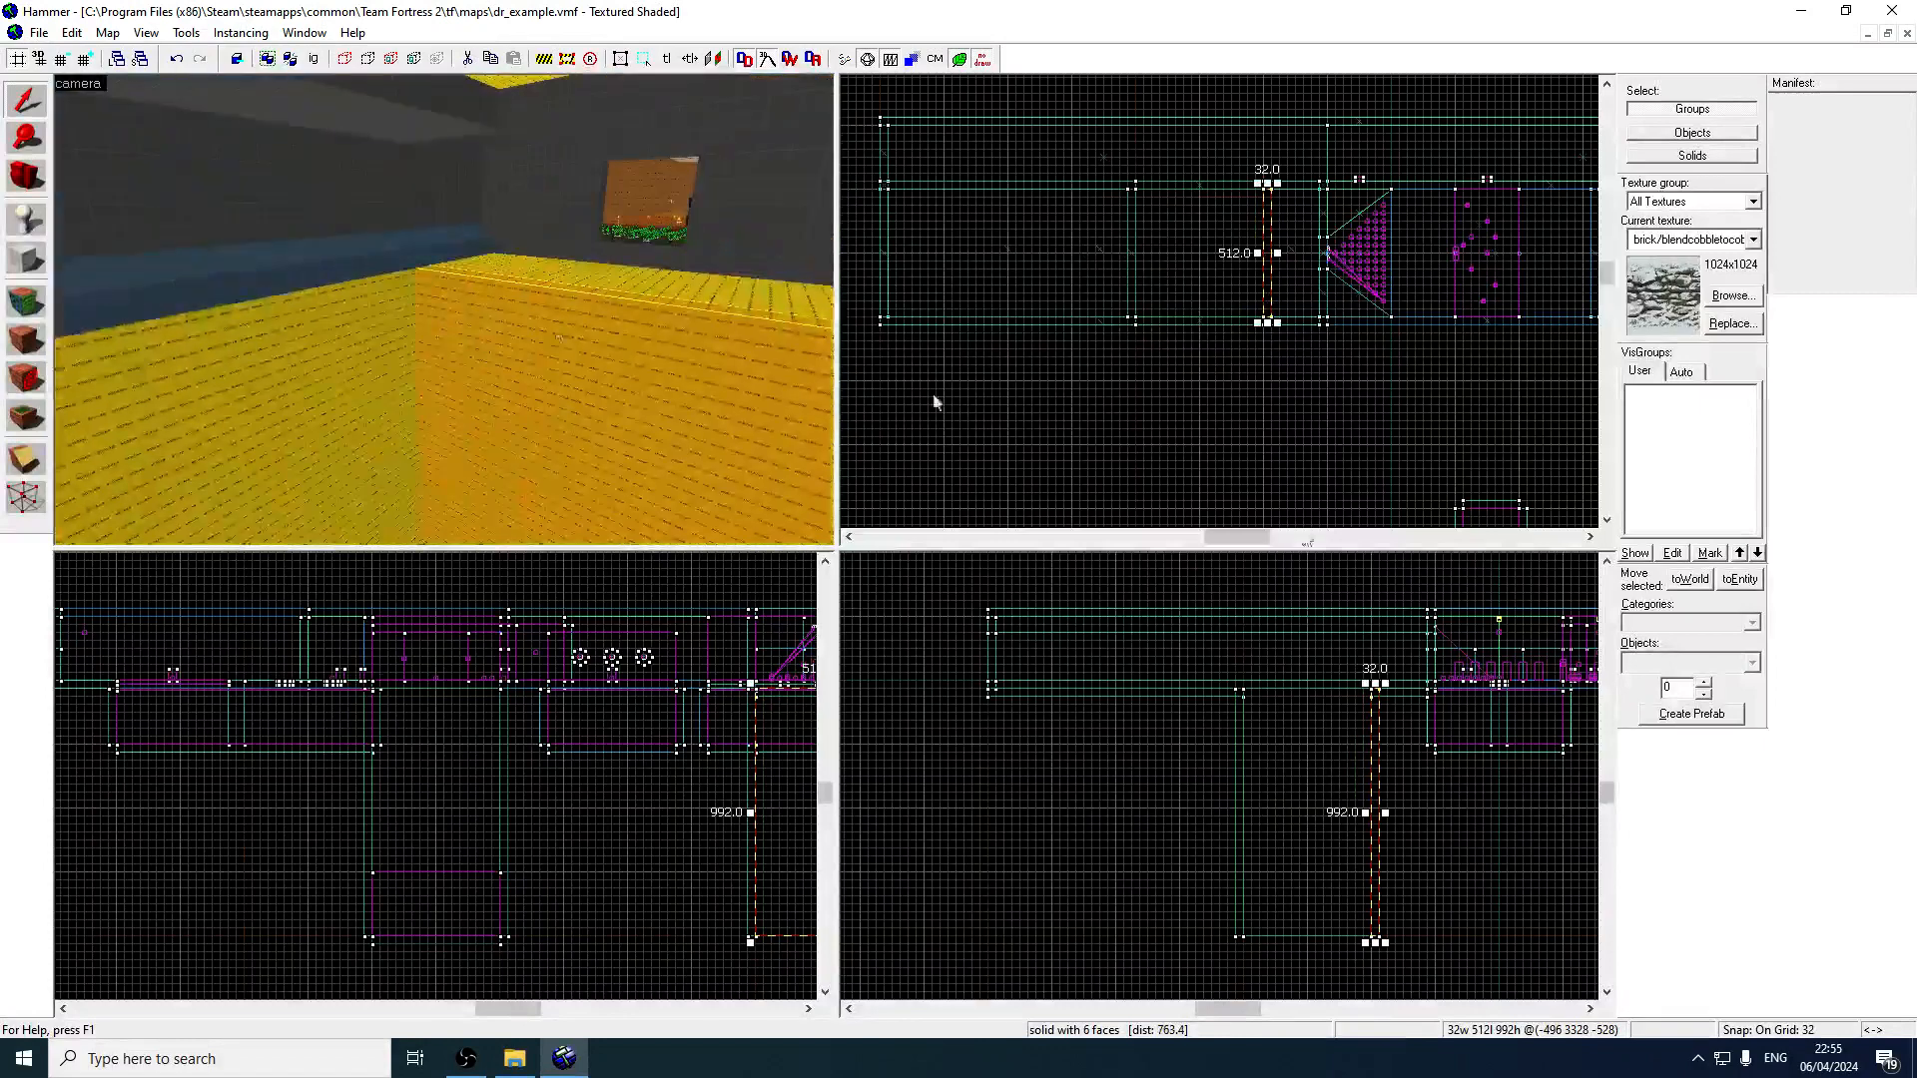
# Lower the tops of the pit's east and west walls to a wall height of 960 units, beneath the floor slabs.
pyautogui.moveTo(1375, 686); pyautogui.dragTo(1375, 697)
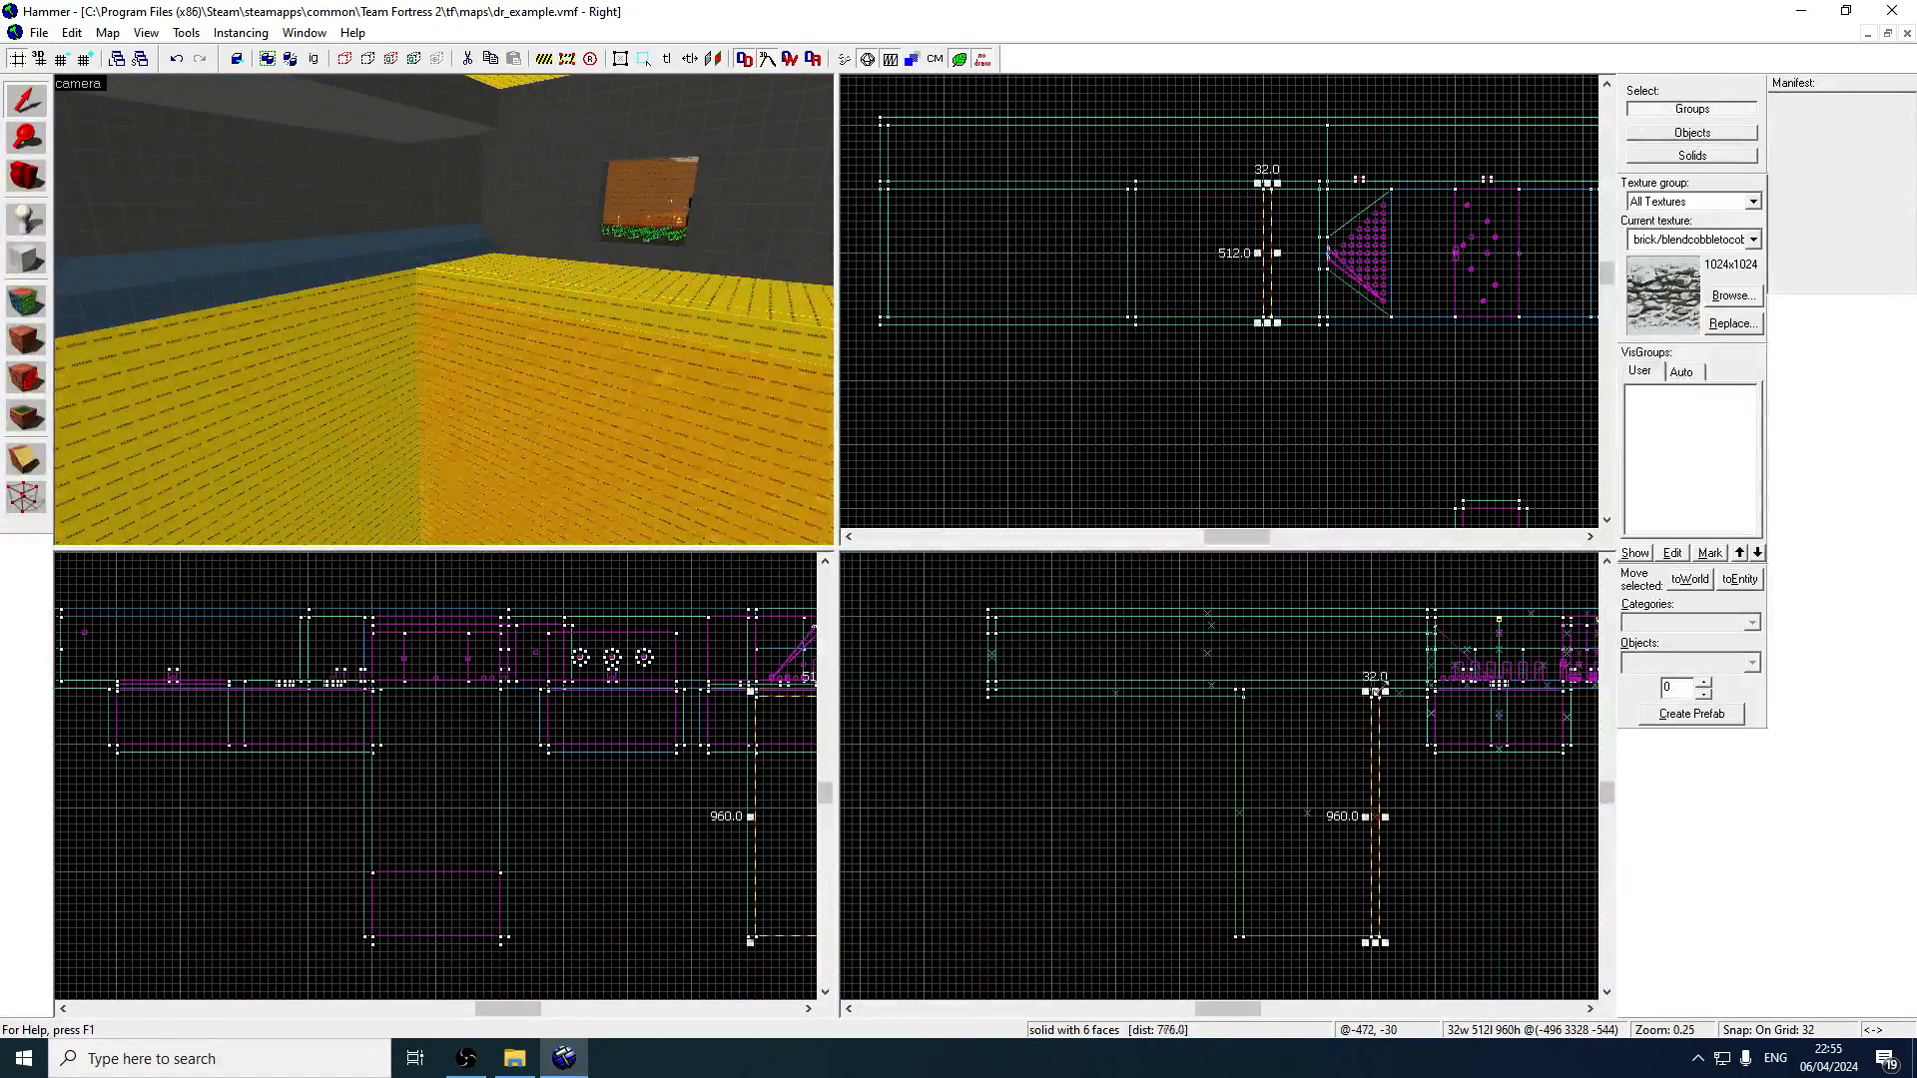
pyautogui.press('z')
pyautogui.press('z')
pyautogui.click(435, 343)
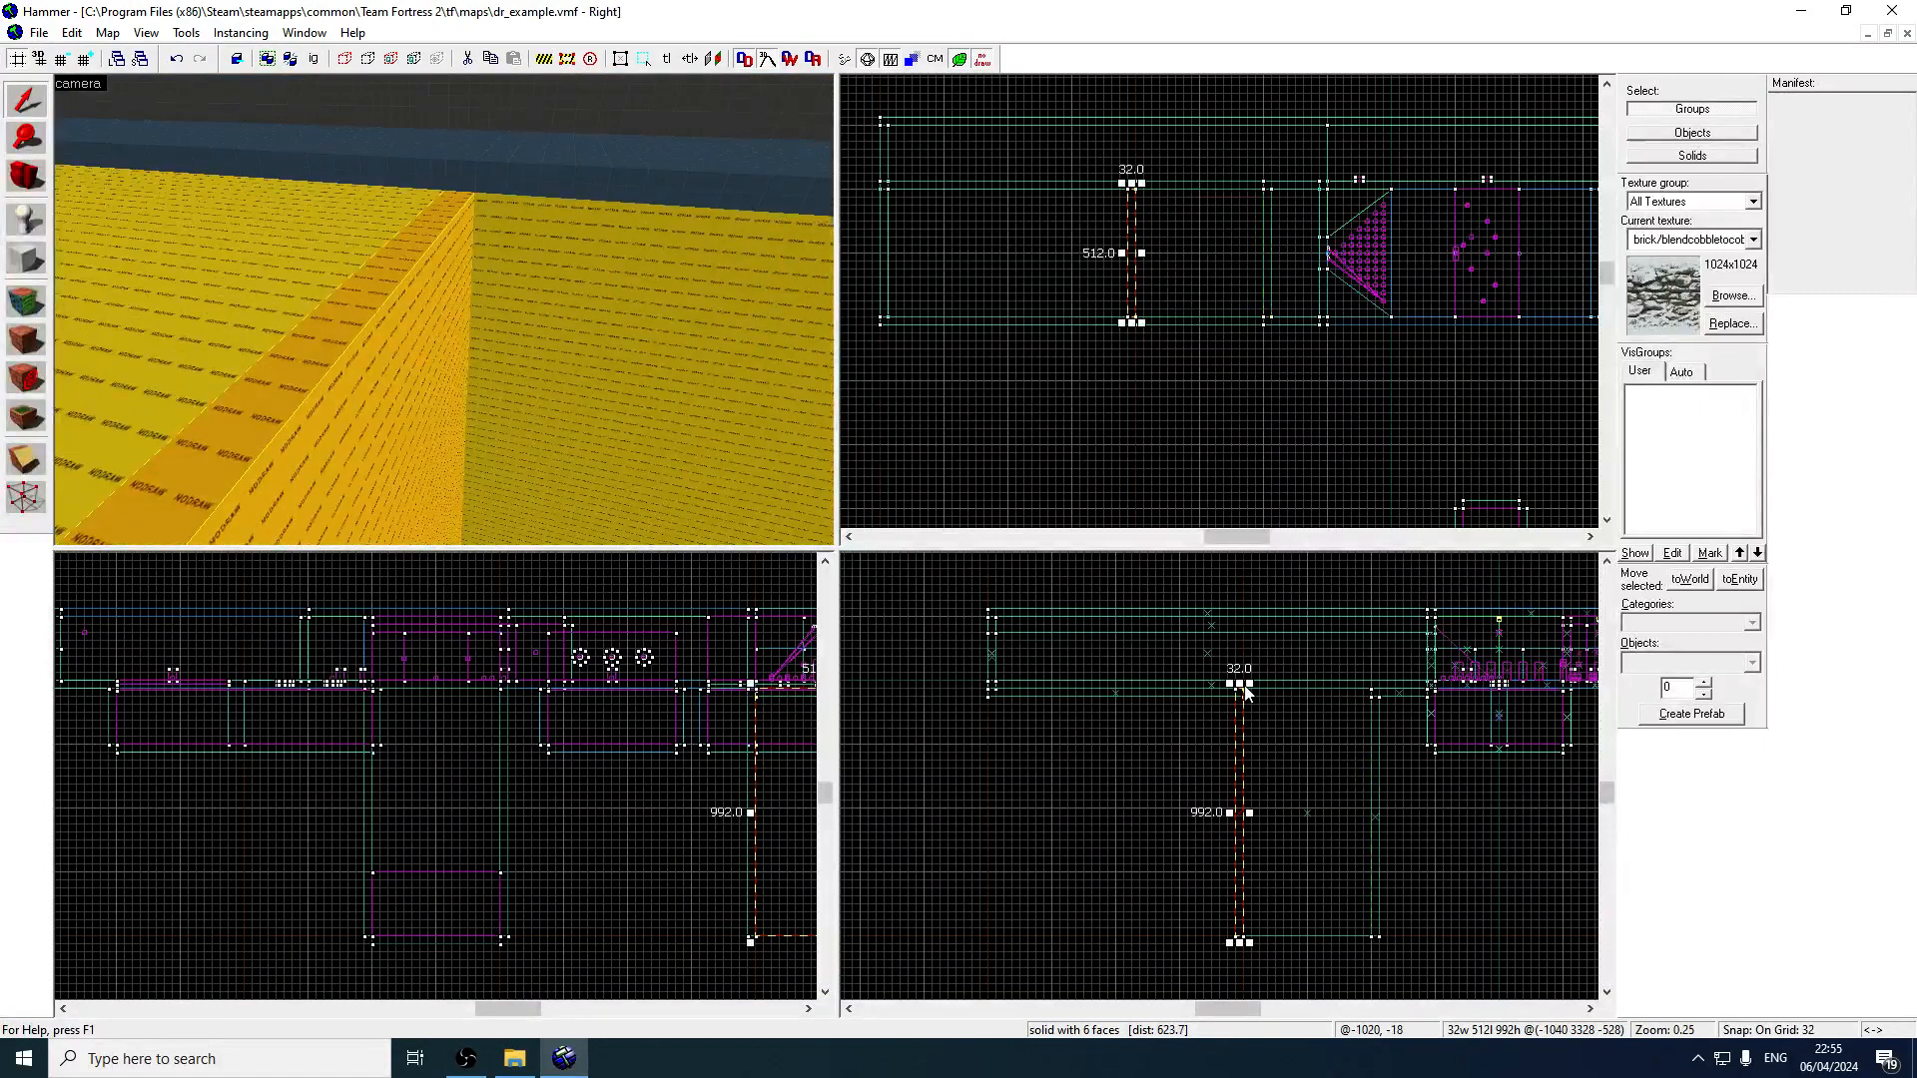
pyautogui.moveTo(1241, 685); pyautogui.dragTo(1241, 693)
pyautogui.press('z')
pyautogui.press('z')
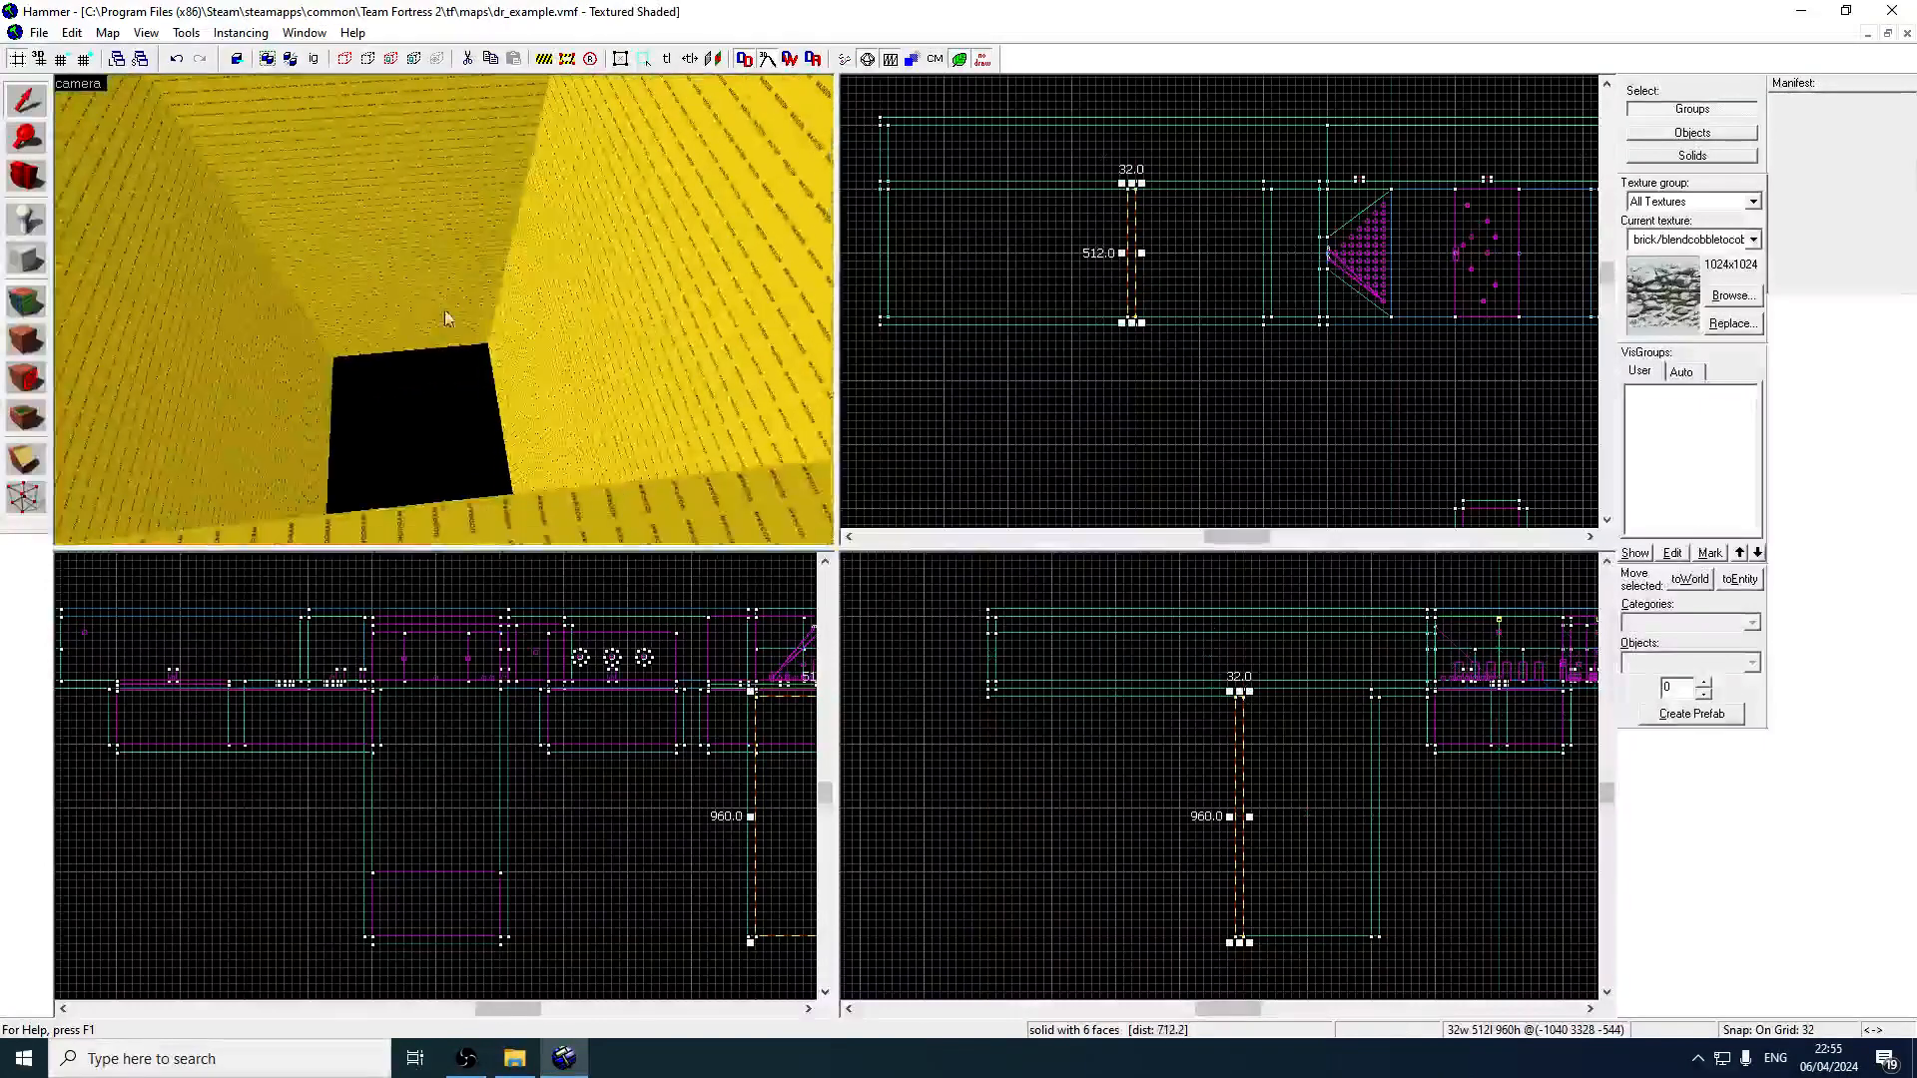
# Create a 512 by 512 by 32 unit block closing off the bottom of the pit.
pyautogui.click(550, 324)
pyautogui.click(30, 263)
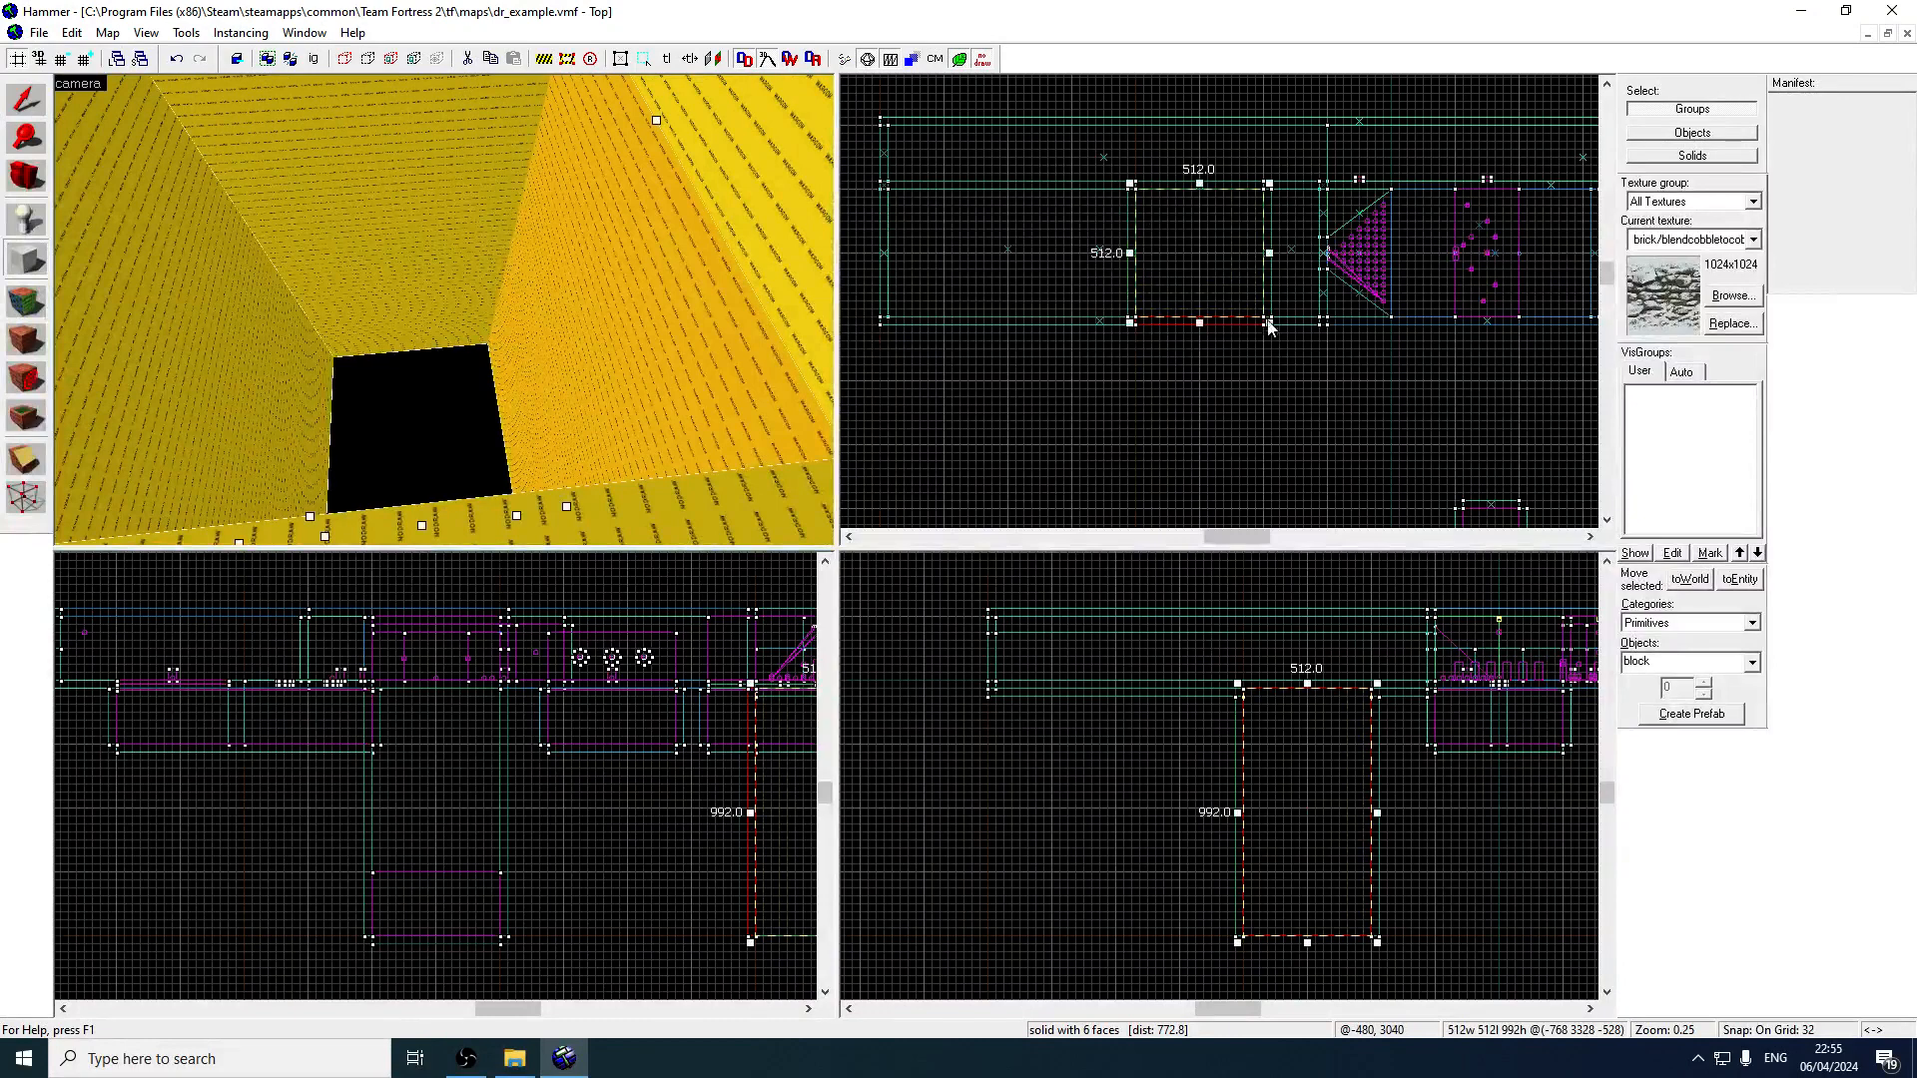
pyautogui.moveTo(1285, 785); pyautogui.dragTo(1288, 794)
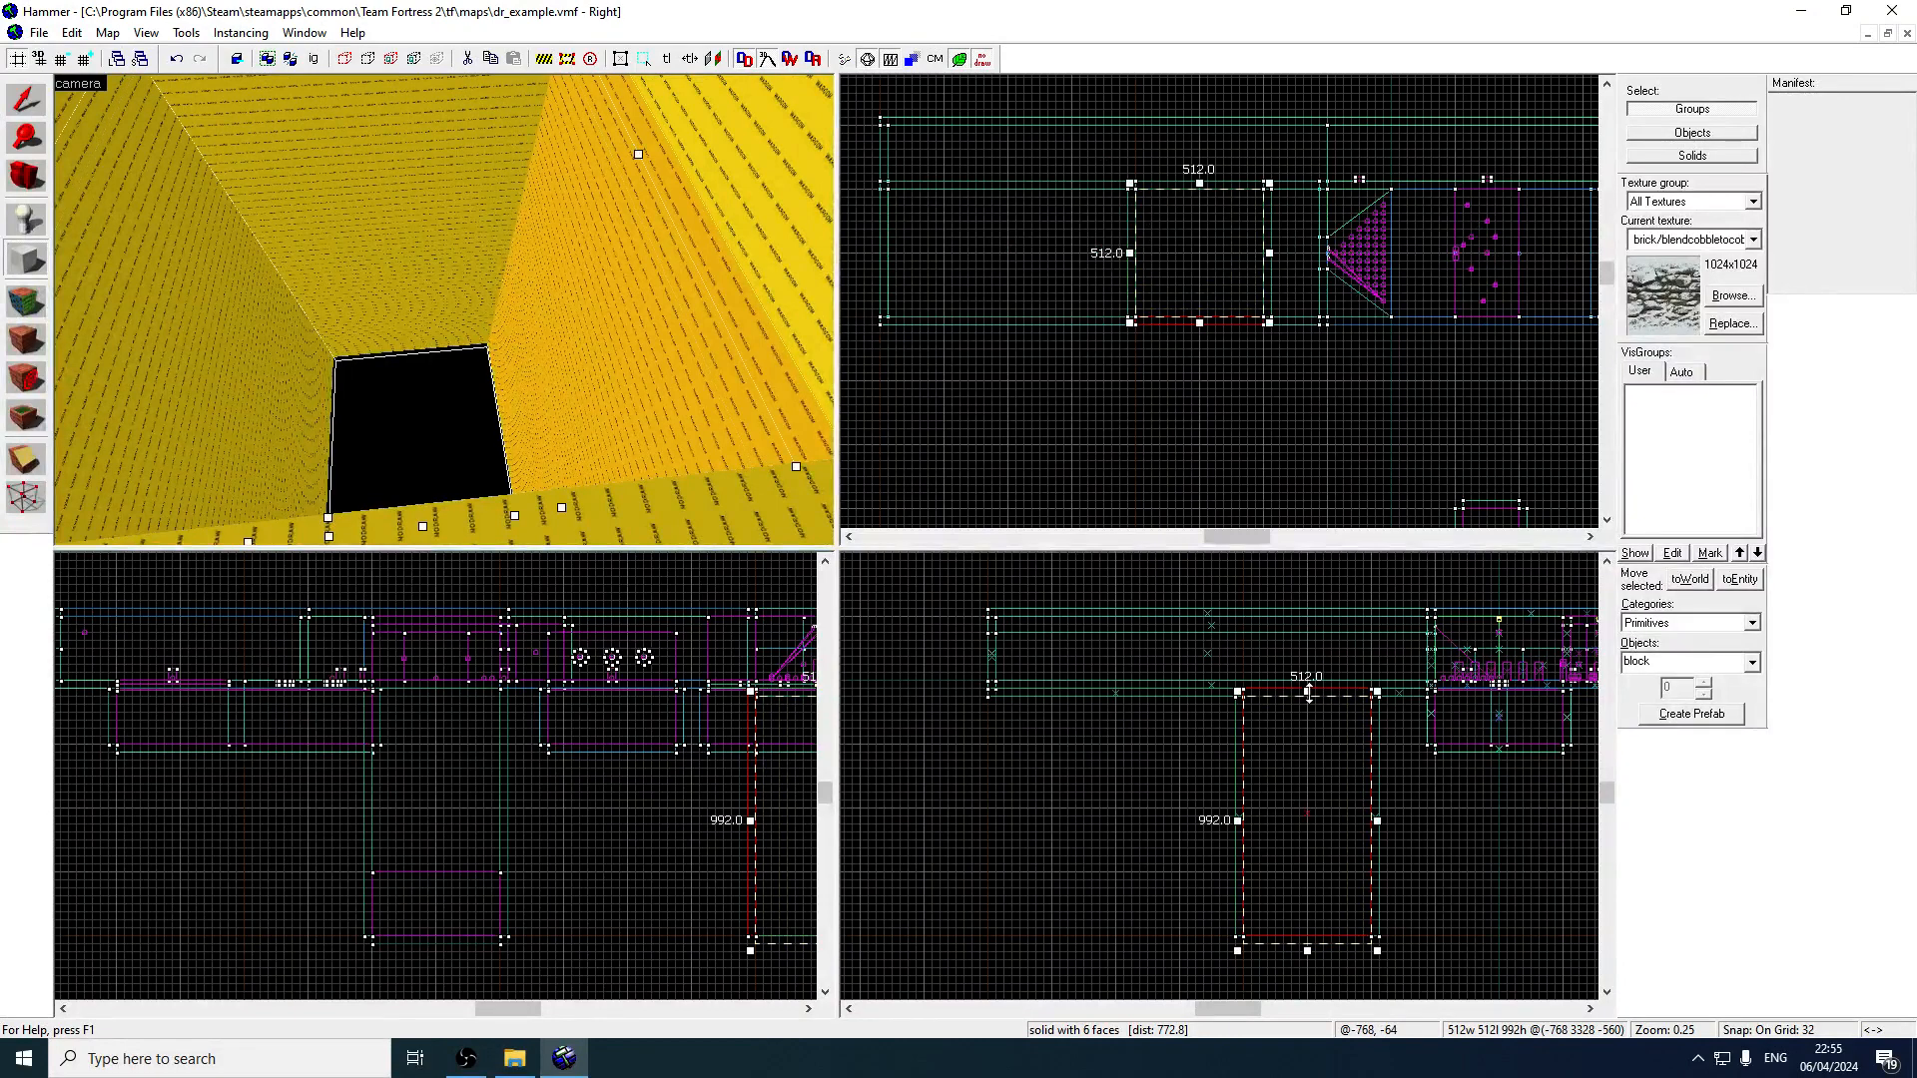
pyautogui.press('Return')
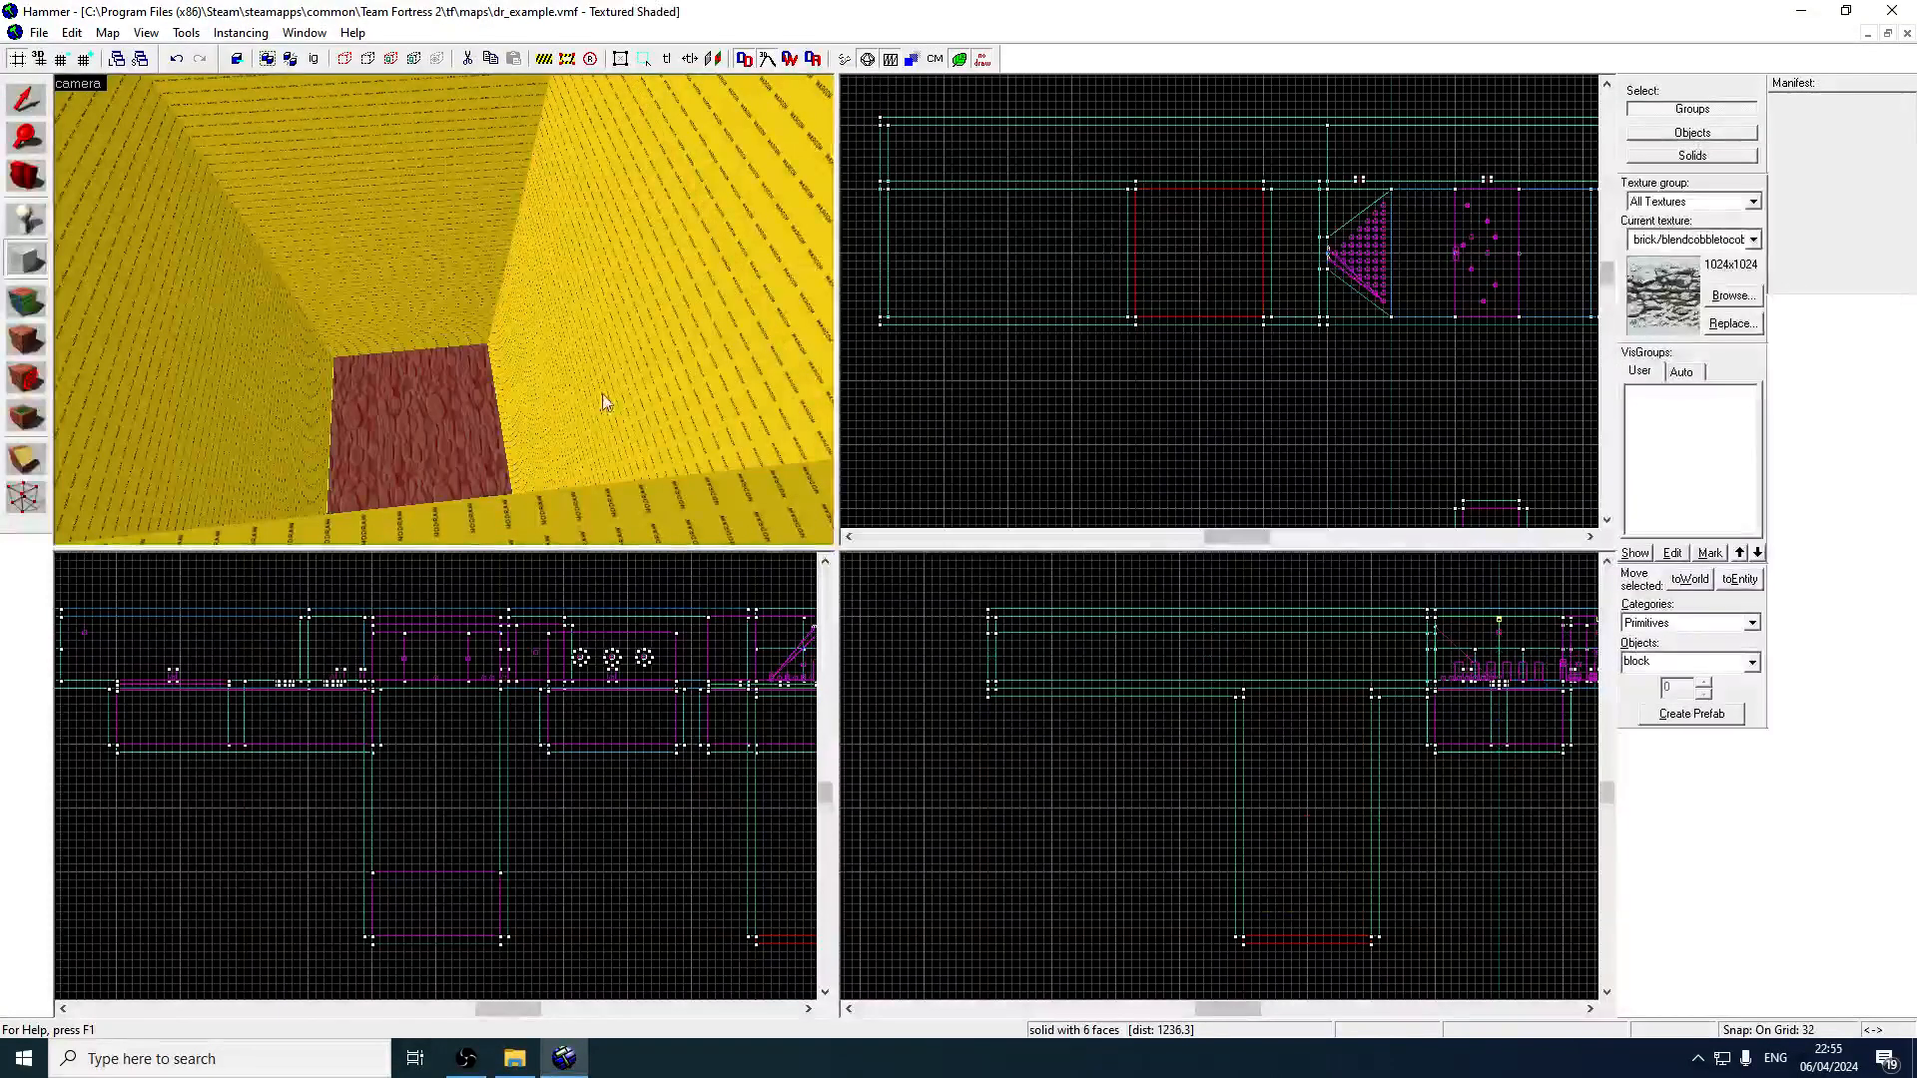
# Pick up the tools/toolsnodraw texture from the pit wall and apply it to the whole pit floor block.
pyautogui.click(29, 304)
pyautogui.click(251, 213)
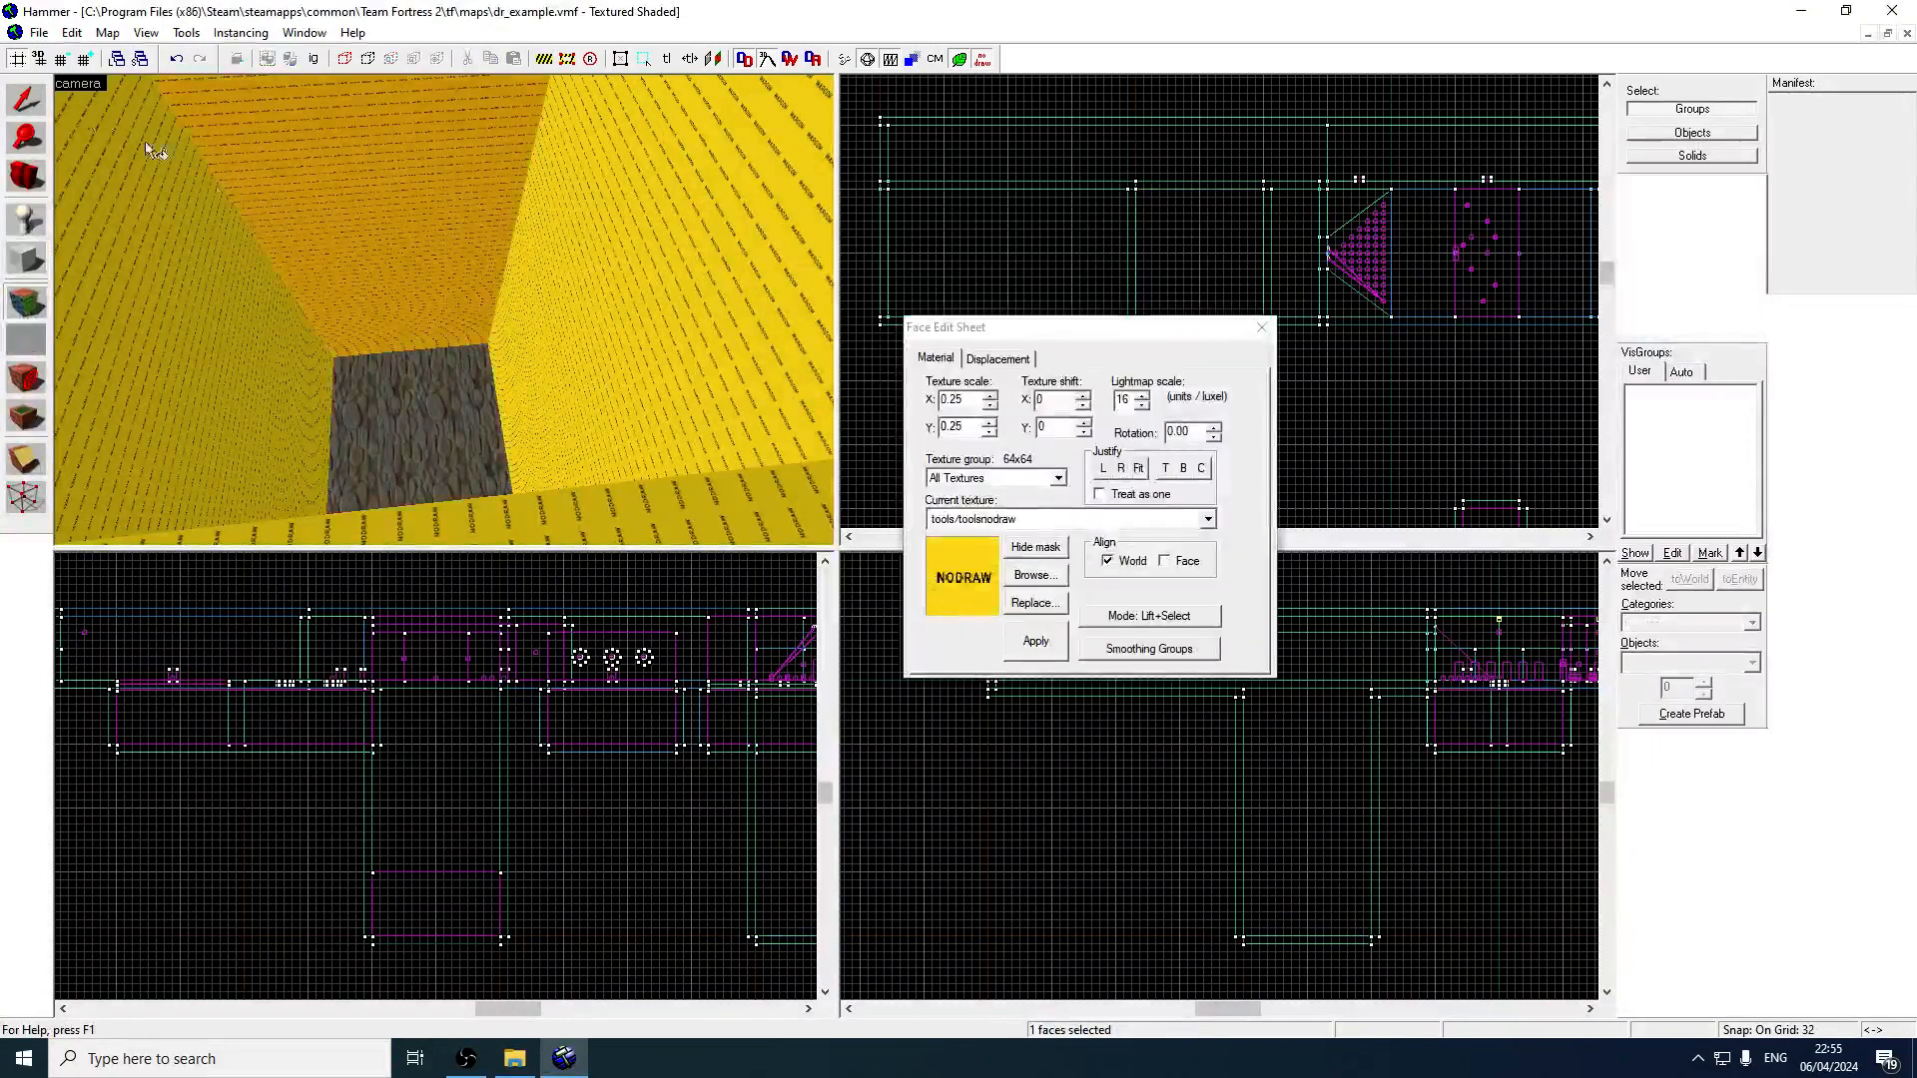
pyautogui.click(34, 101)
pyautogui.click(526, 357)
pyautogui.click(458, 396)
pyautogui.click(23, 338)
# Examine the pit, the nodraw room around it and the adjoining corridor from several viewpoints.
pyautogui.press('z')
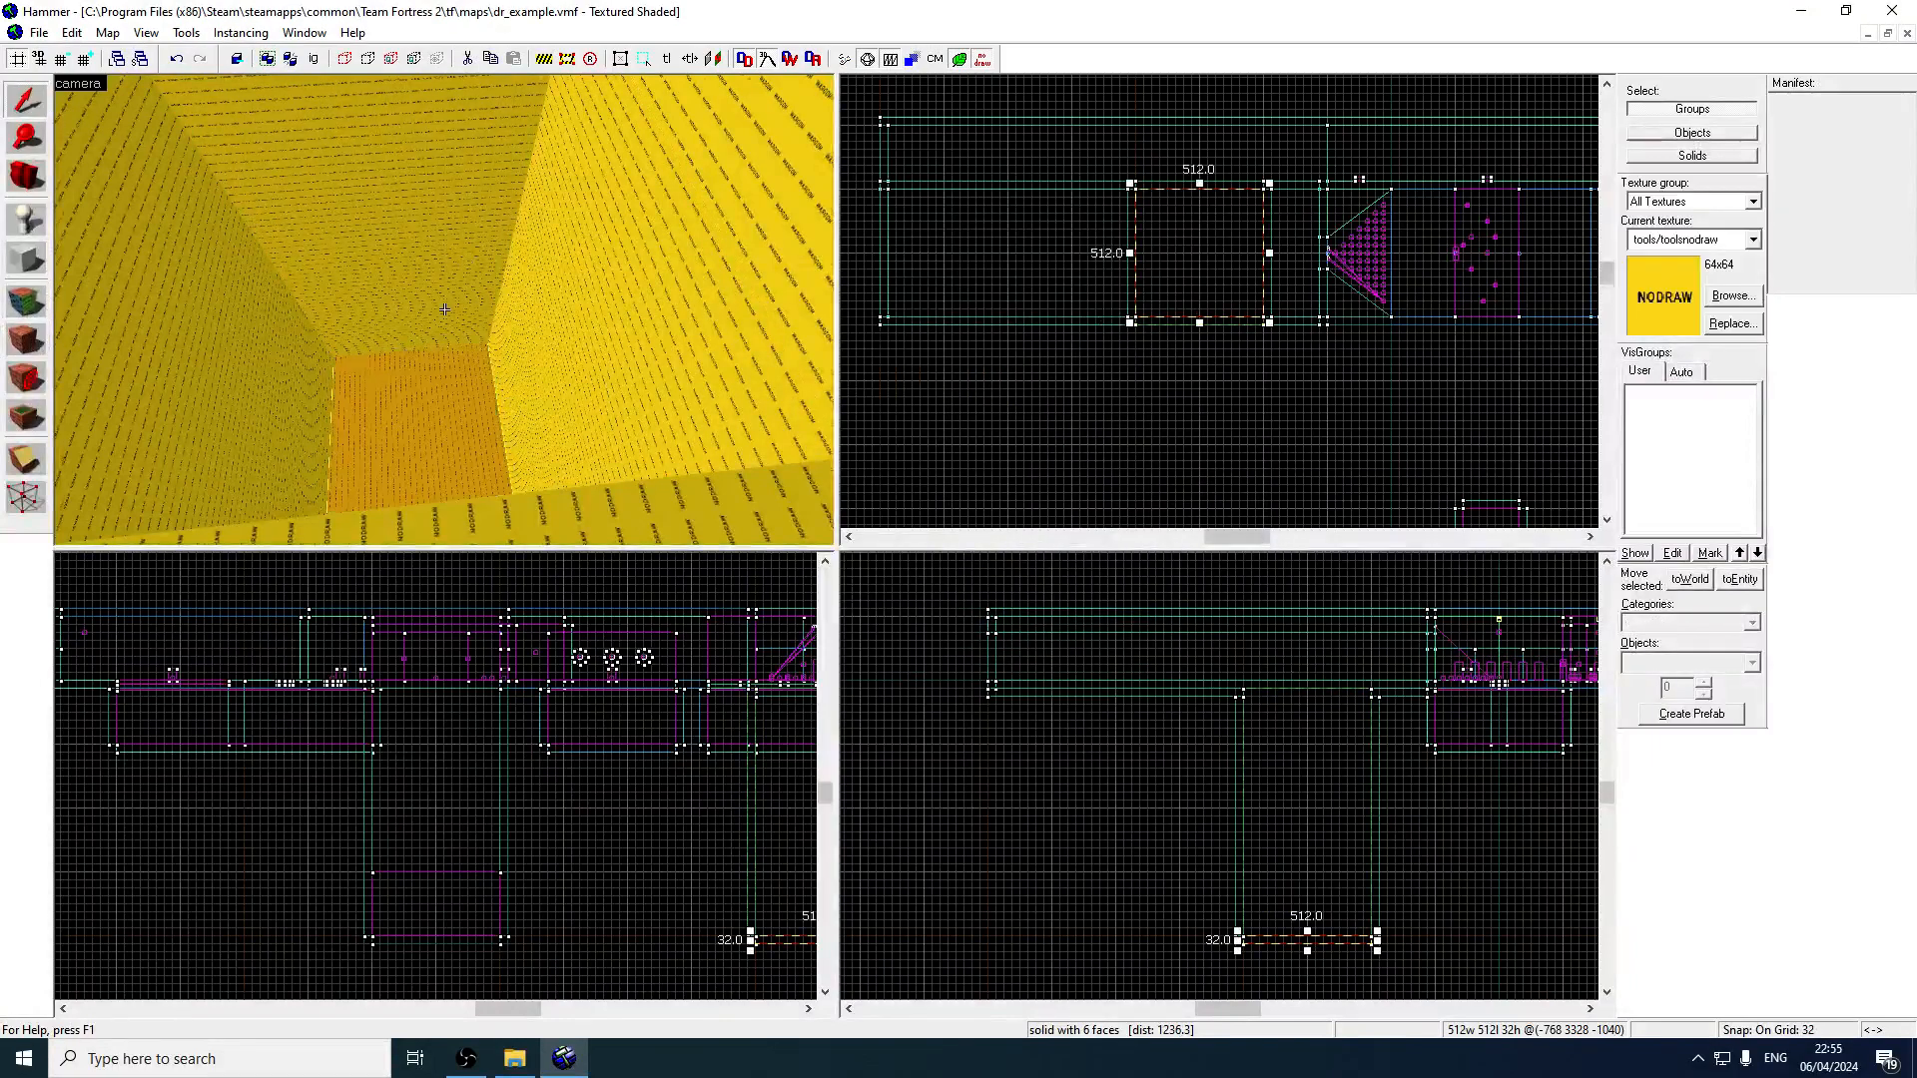
pyautogui.press('w')
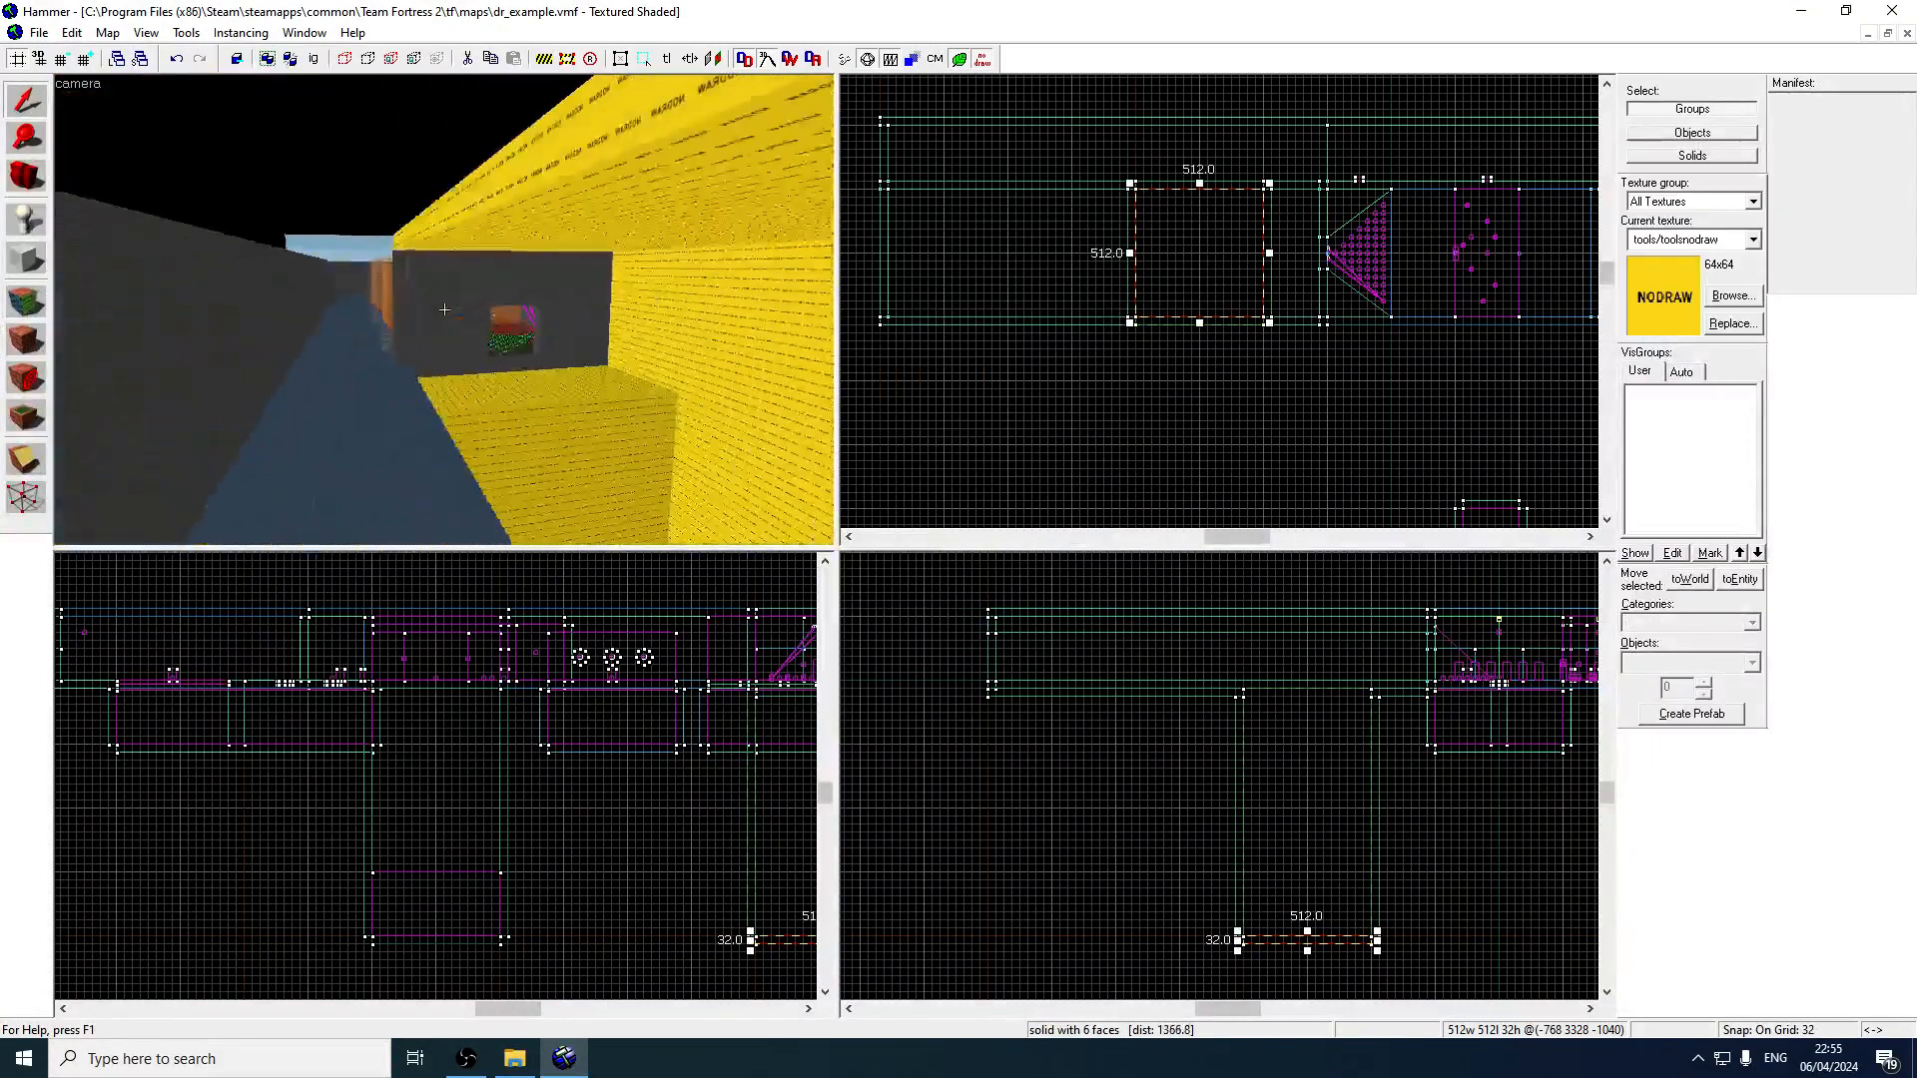
pyautogui.click(27, 302)
pyautogui.click(563, 448)
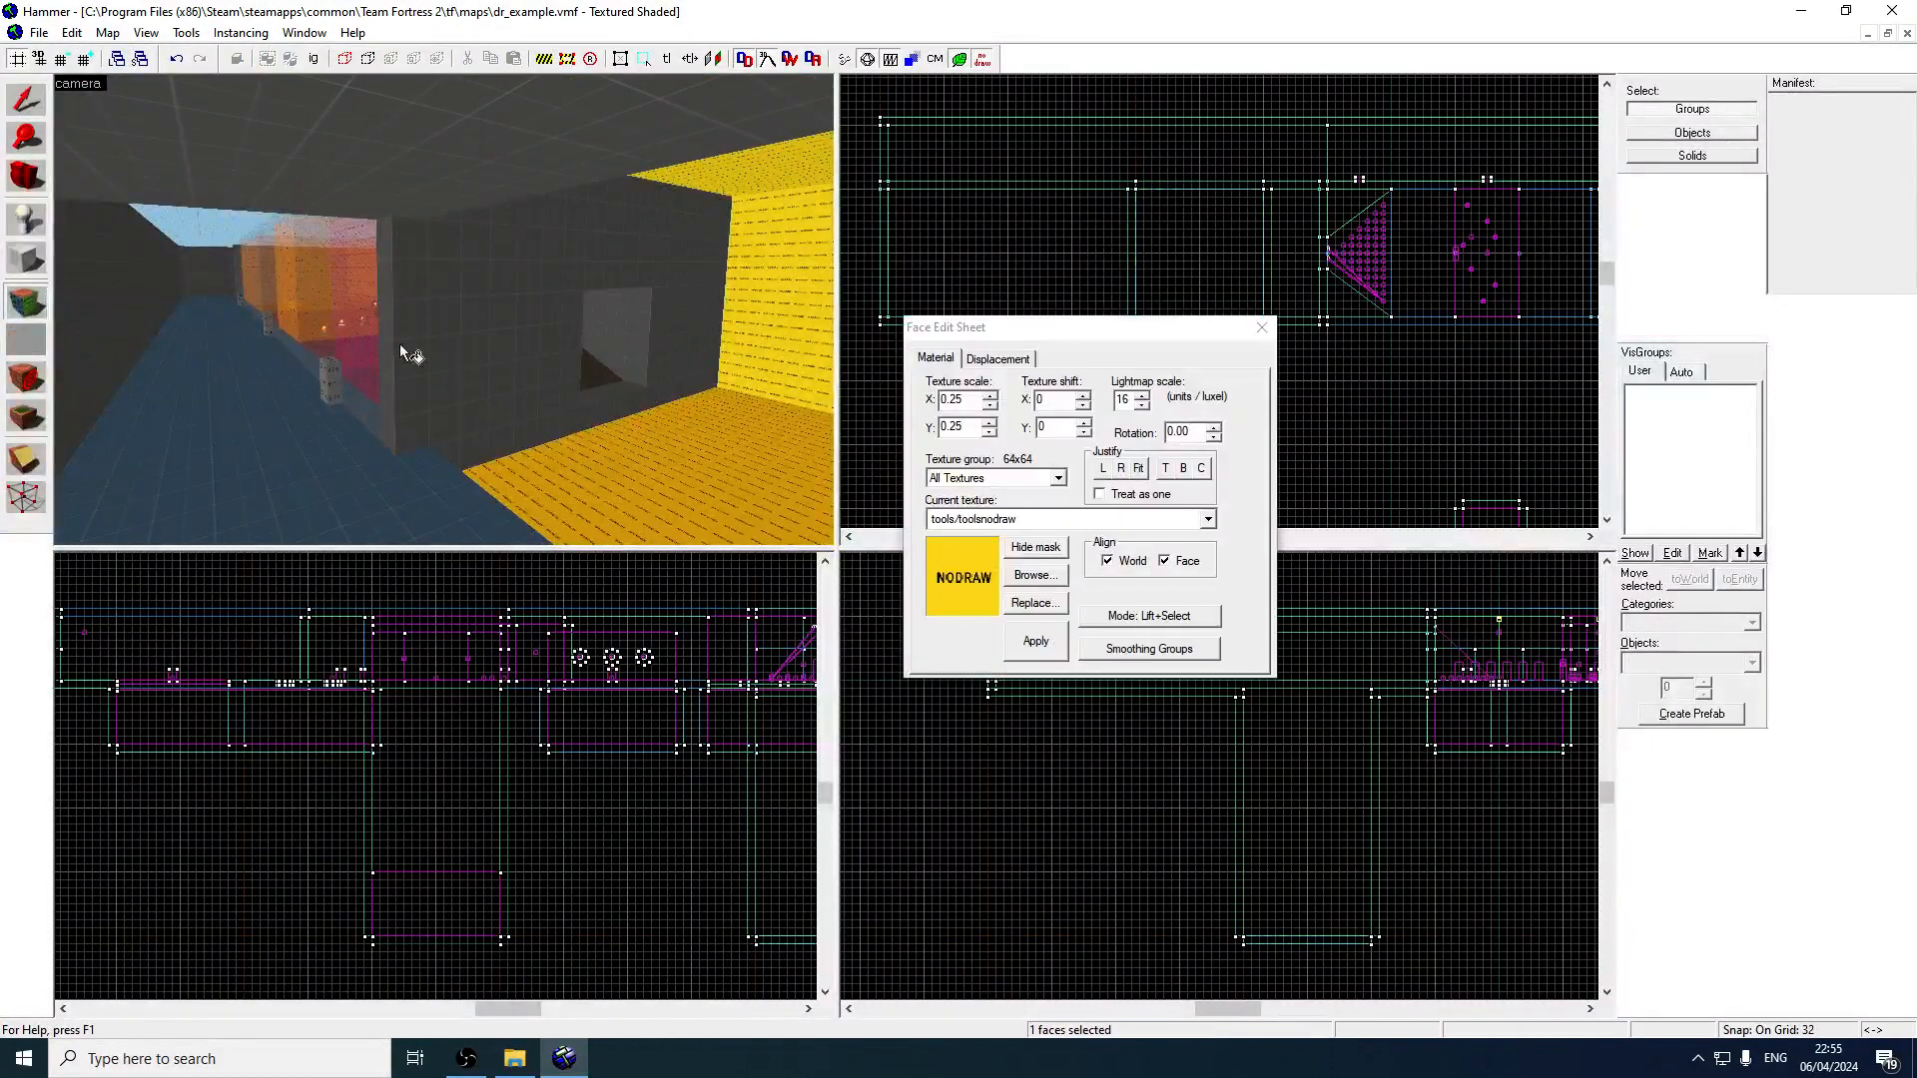
pyautogui.press('z')
pyautogui.press('w')
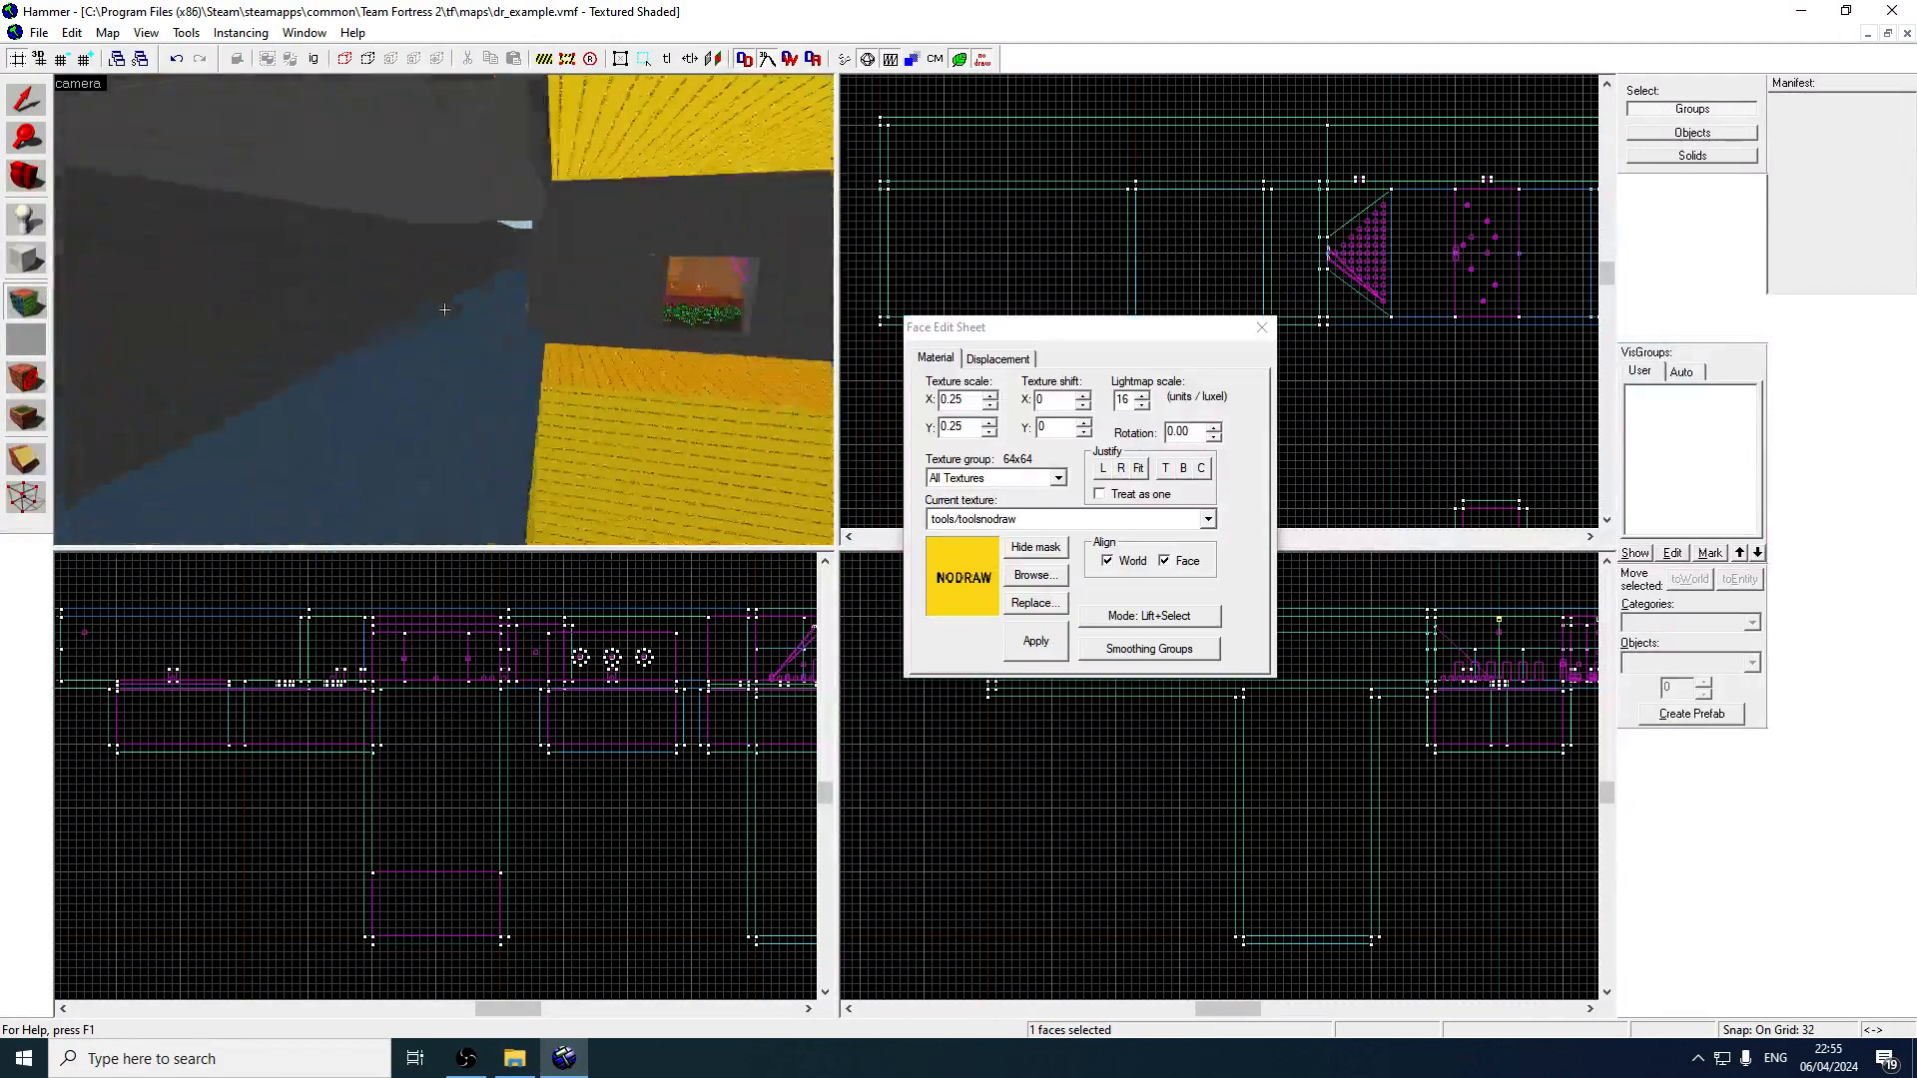
pyautogui.press('s')
pyautogui.press('w')
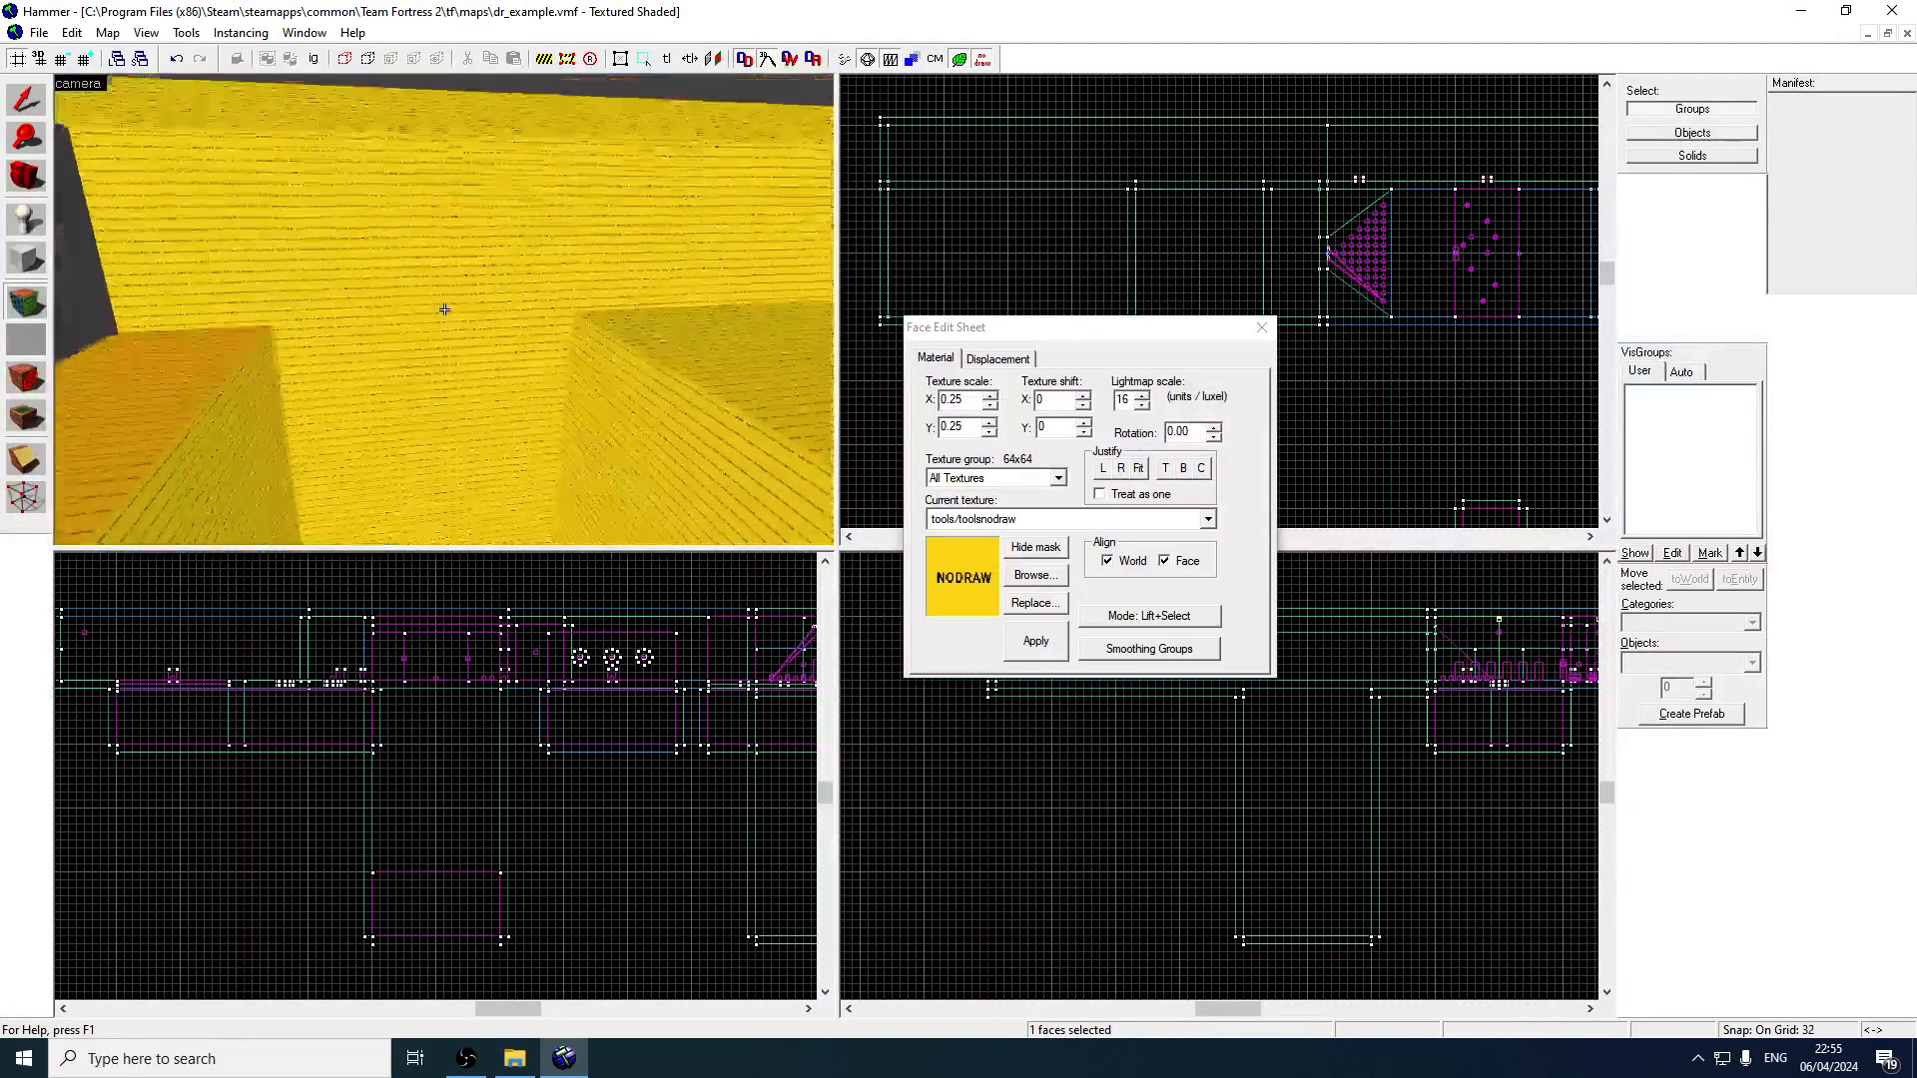
pyautogui.press('s')
pyautogui.press('w')
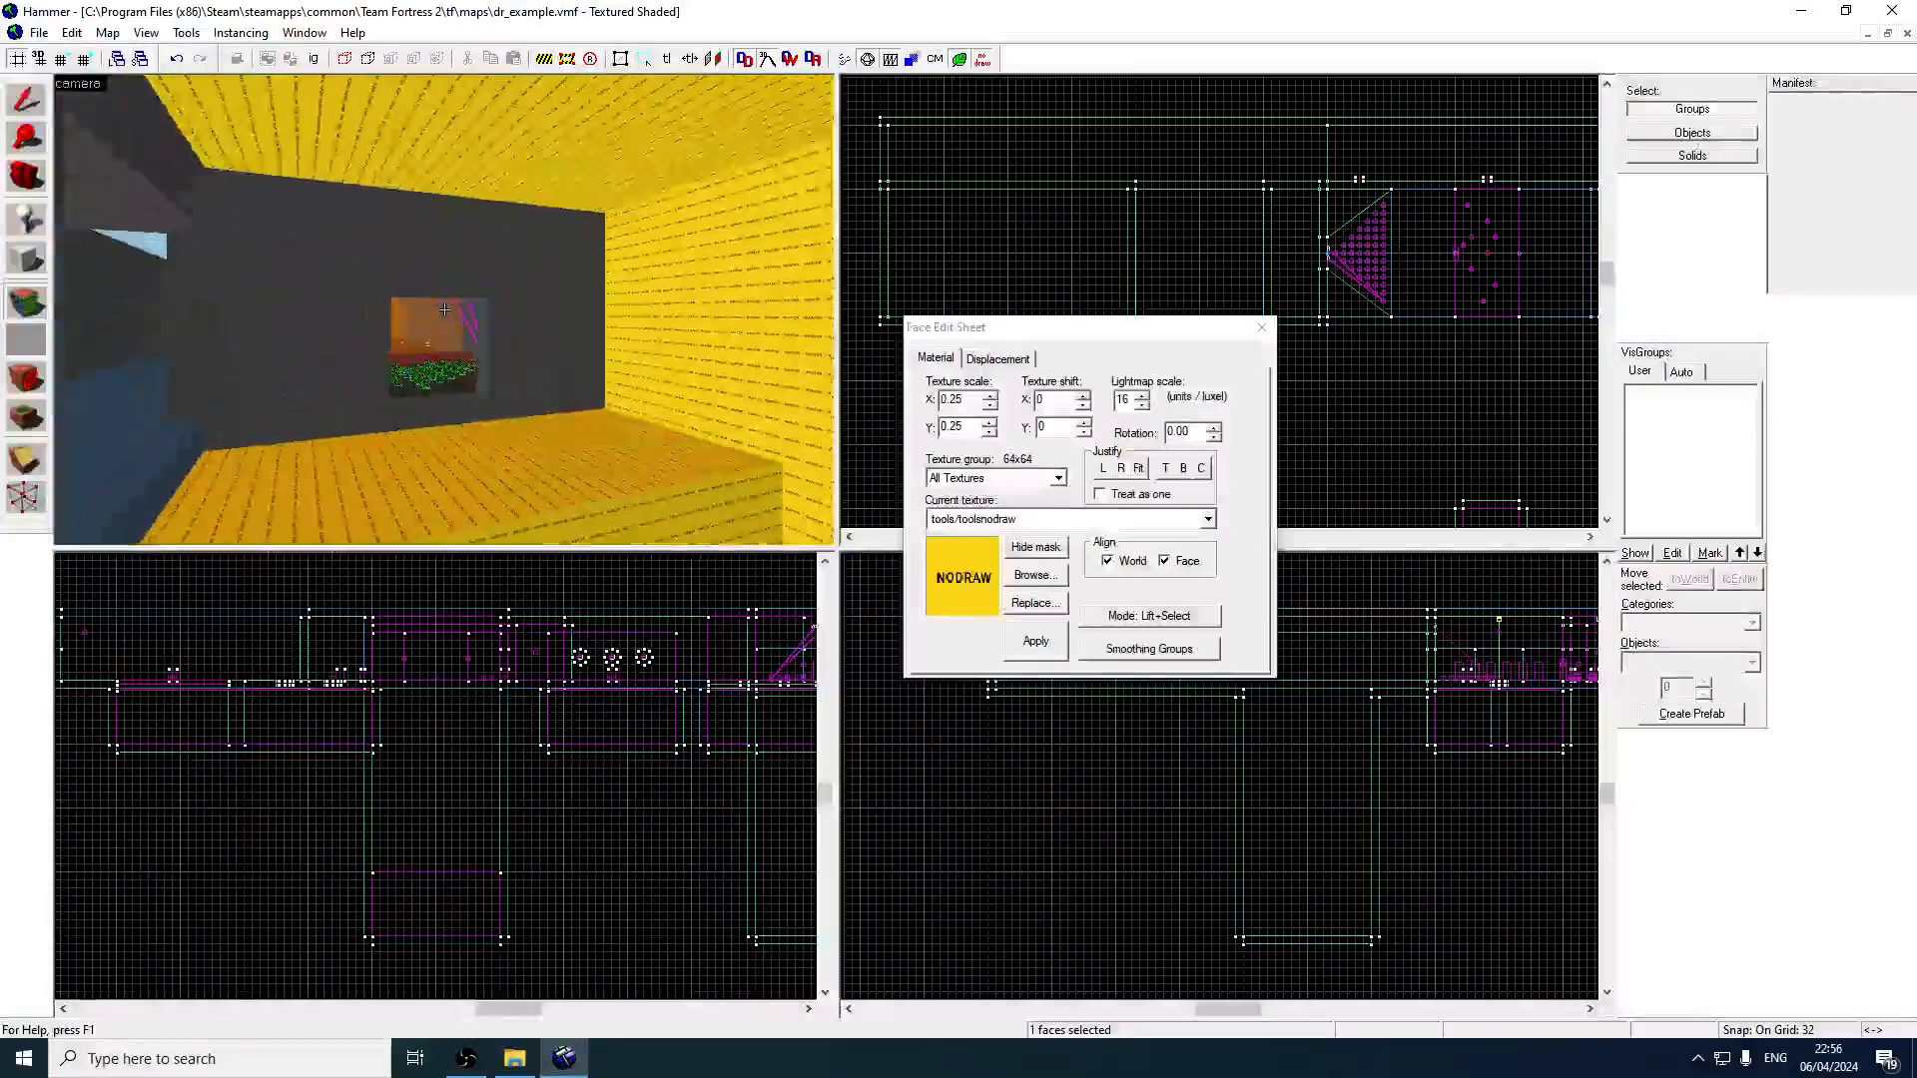
pyautogui.press('a')
pyautogui.press('d')
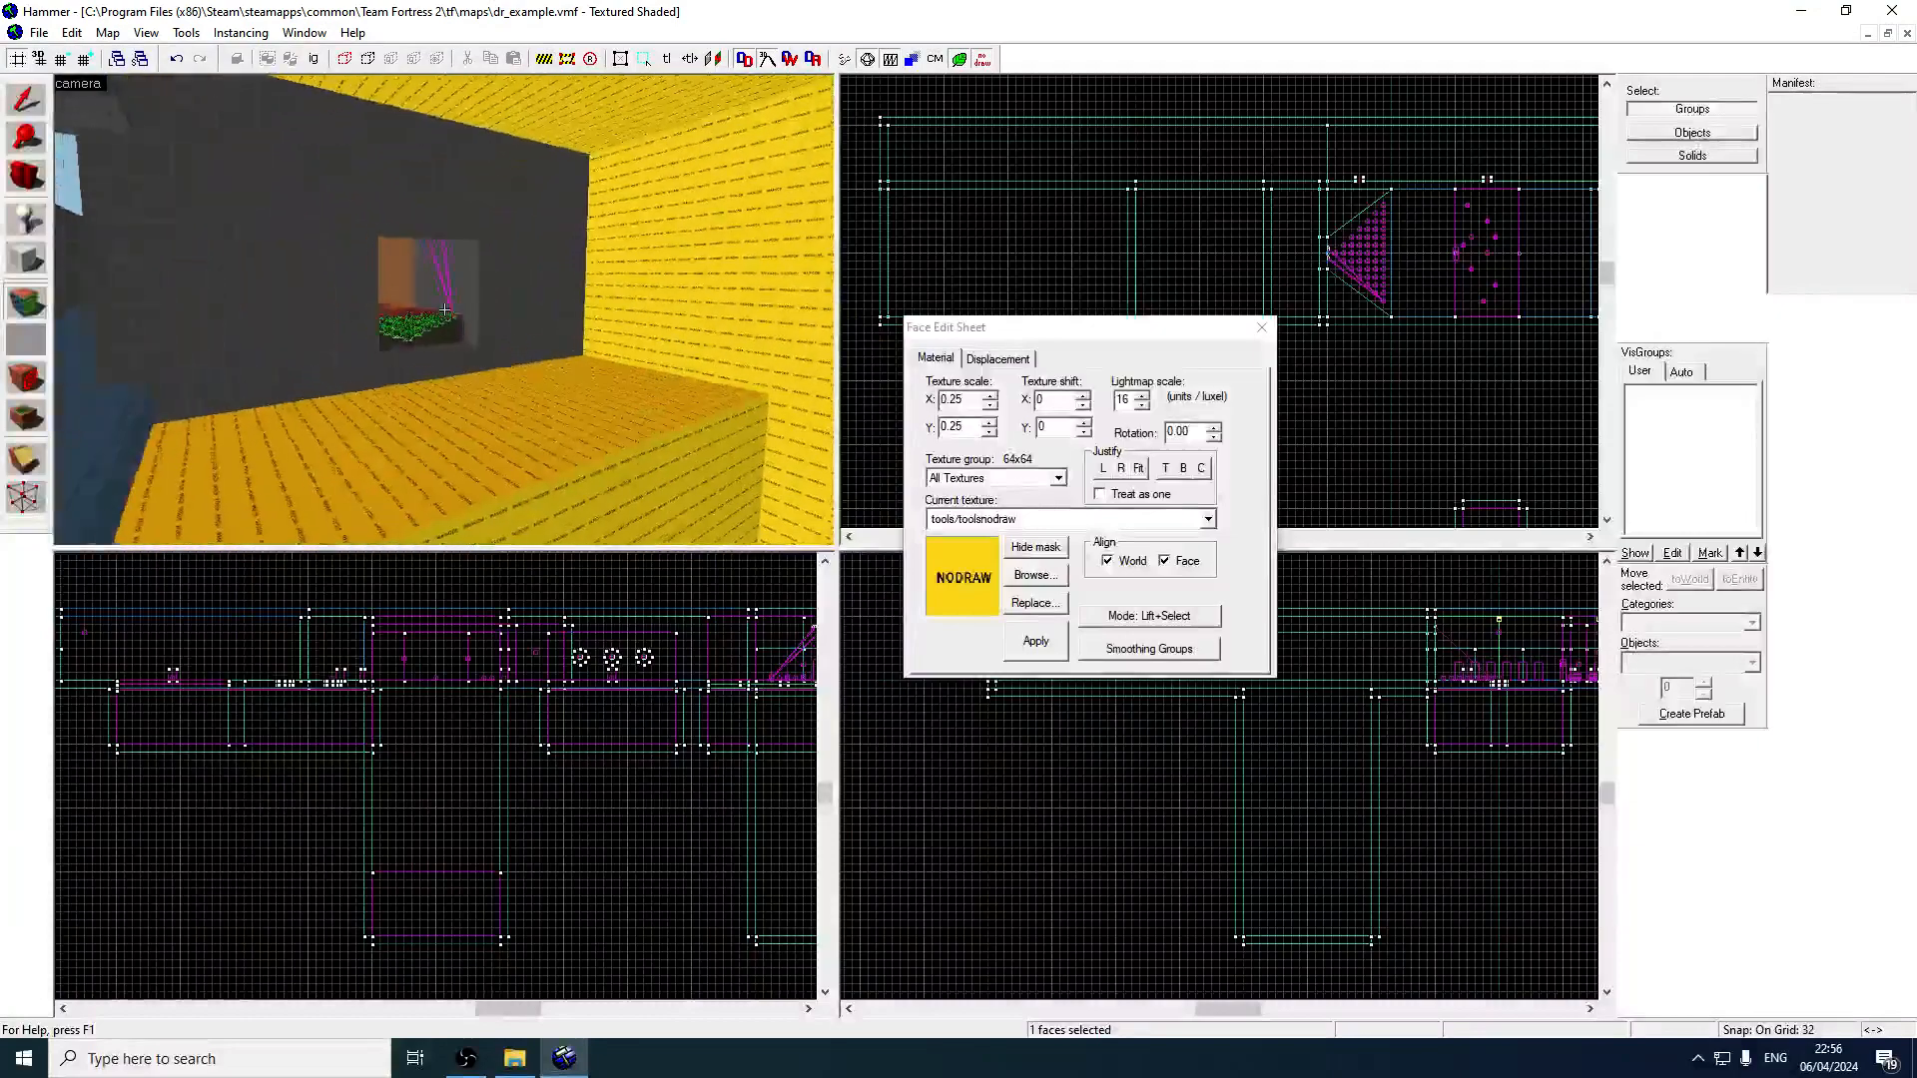
pyautogui.press('s')
pyautogui.press('z')
# Create a 224 by 512 by 32 unit nodraw block on top of the floor ledge between the pit and the trap room.
pyautogui.click(26, 259)
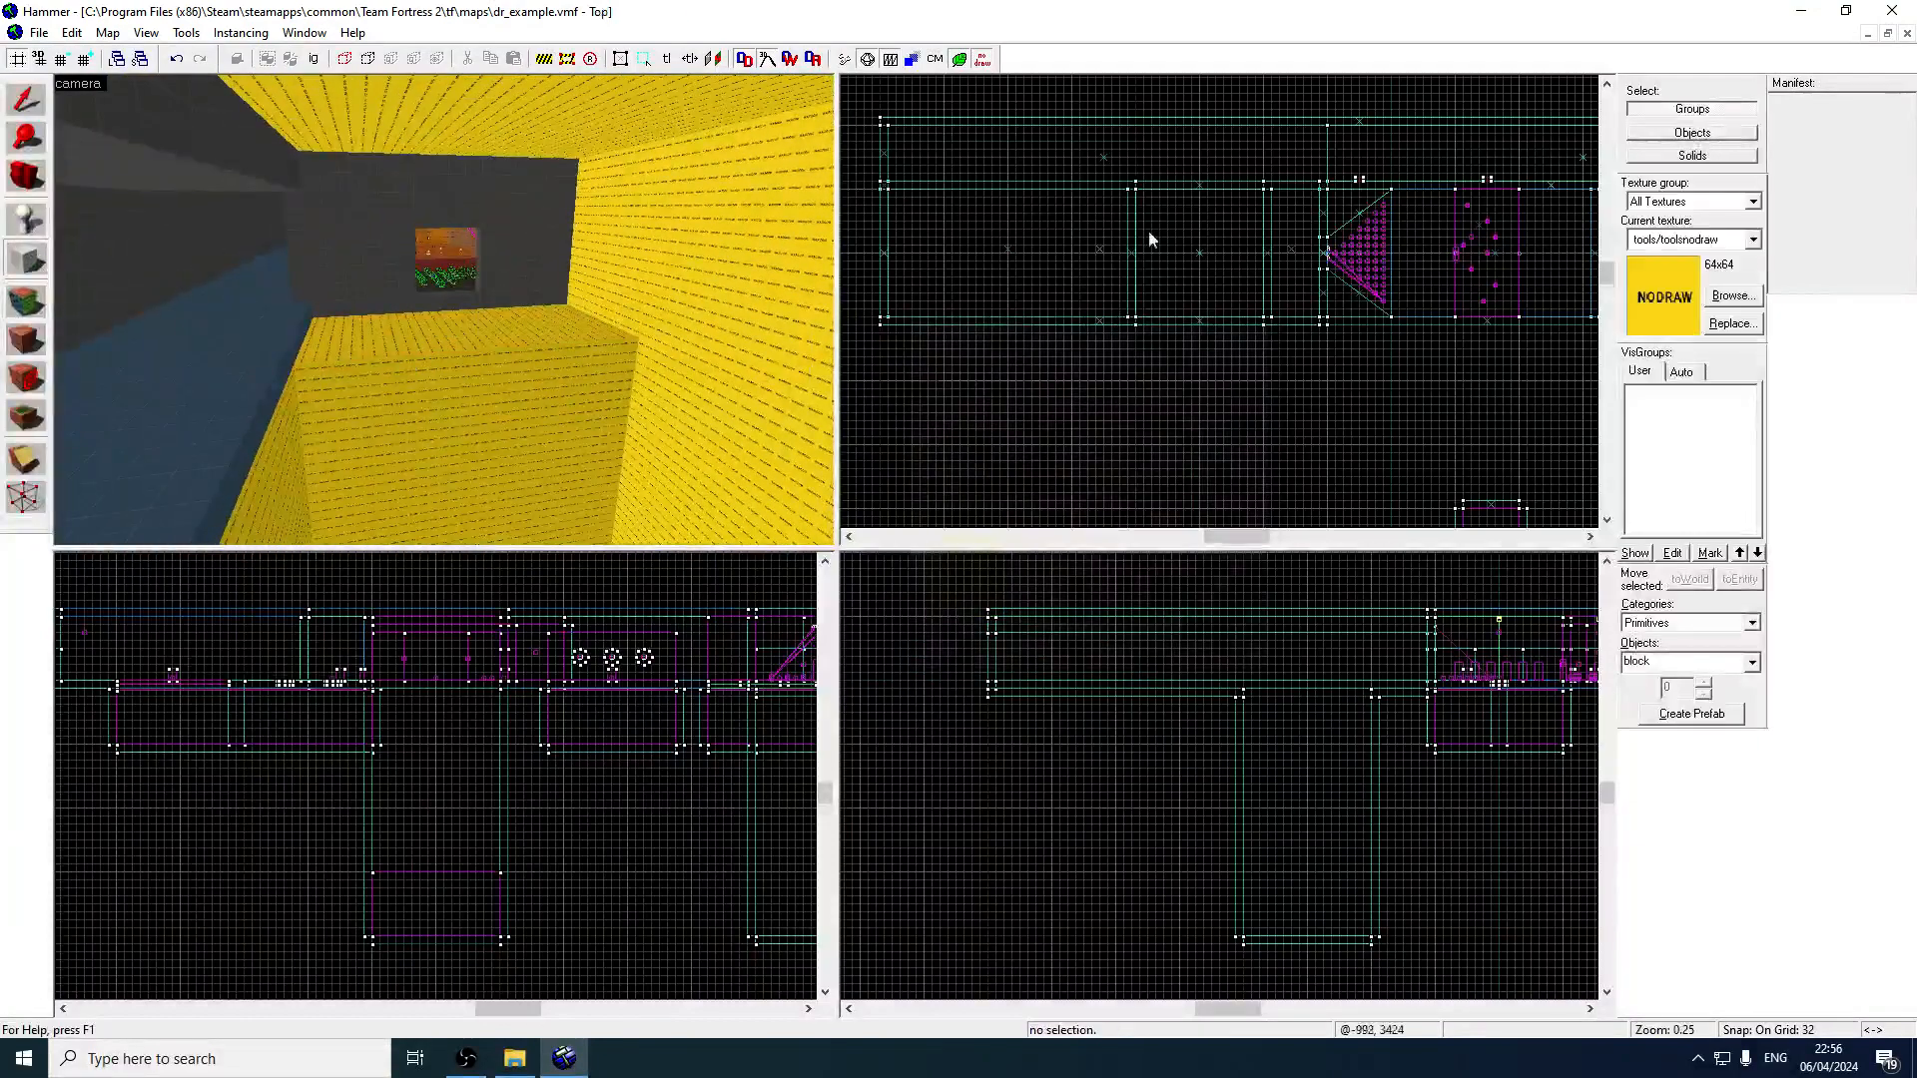
pyautogui.scroll(2, 1250, 182)
pyautogui.moveTo(1291, 197); pyautogui.dragTo(1354, 387)
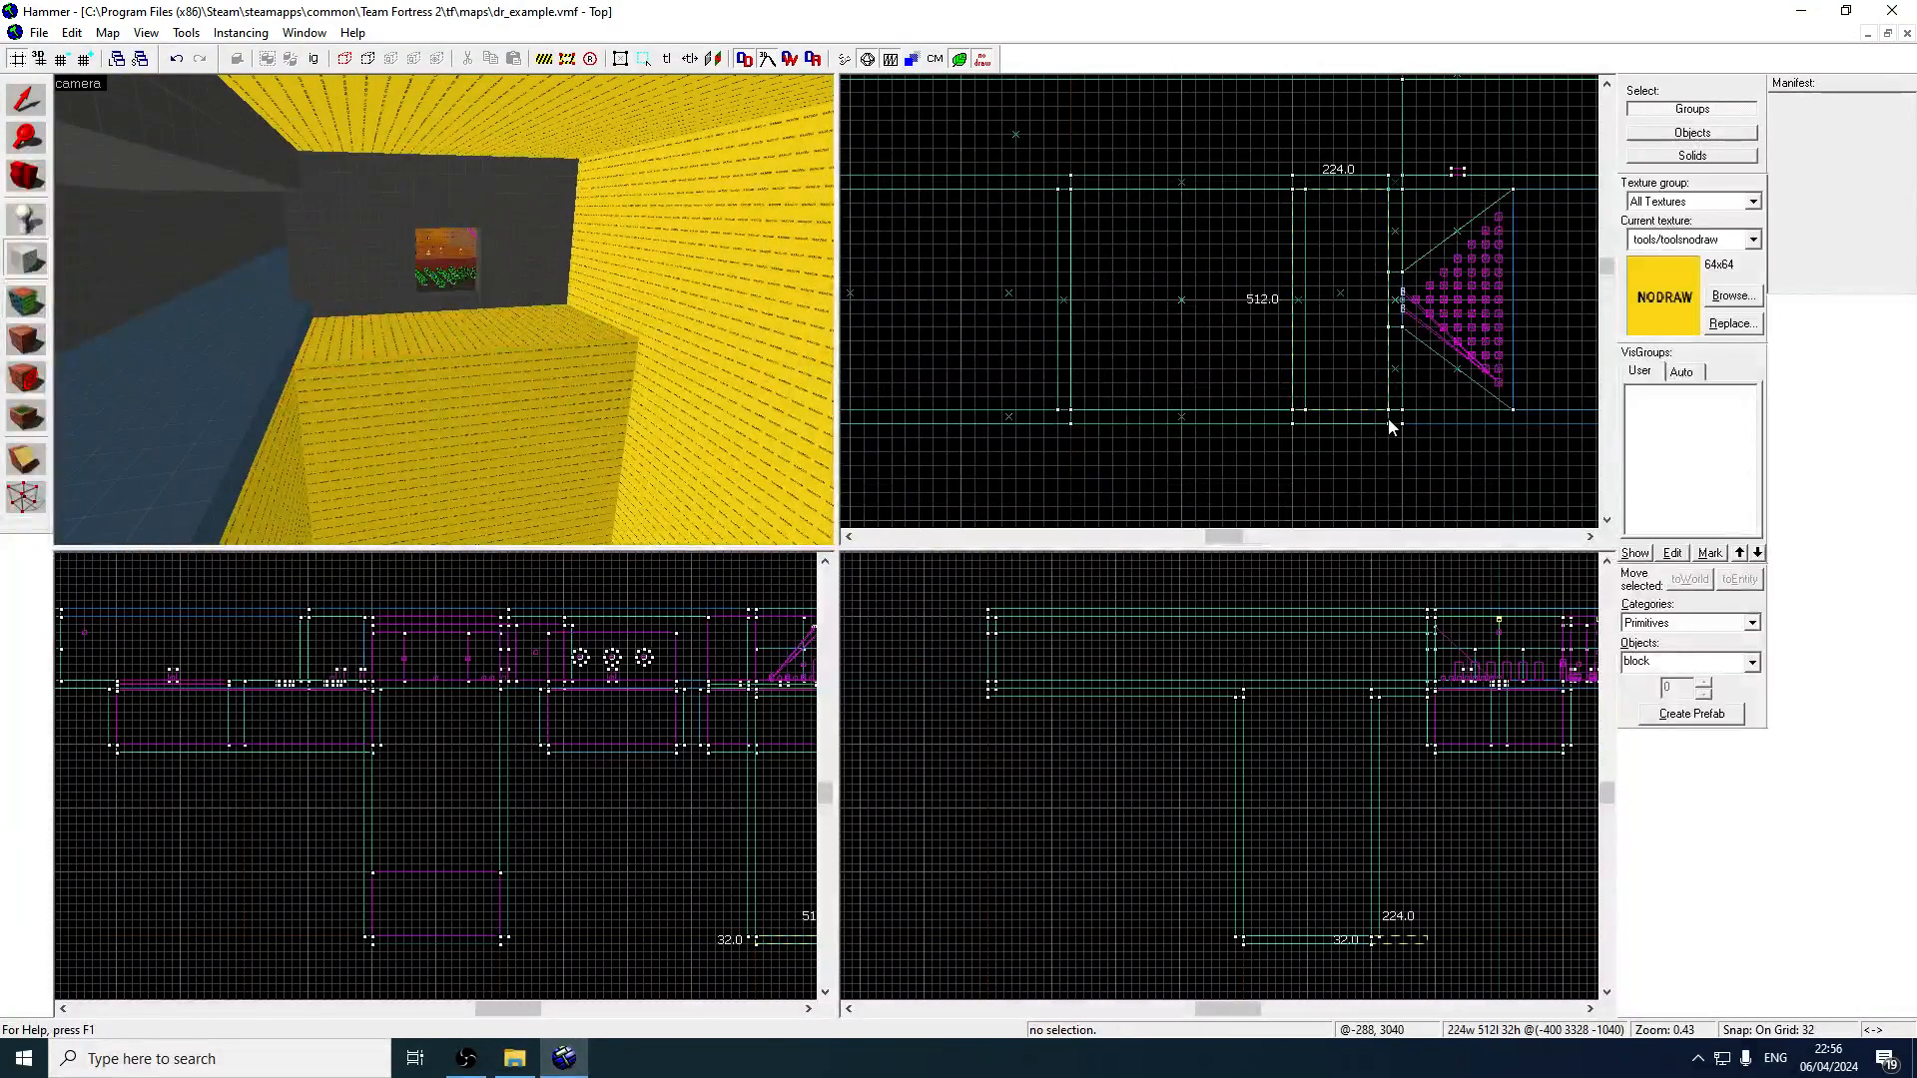
pyautogui.moveTo(1396, 944); pyautogui.dragTo(1396, 688)
pyautogui.scroll(3, 1393, 719)
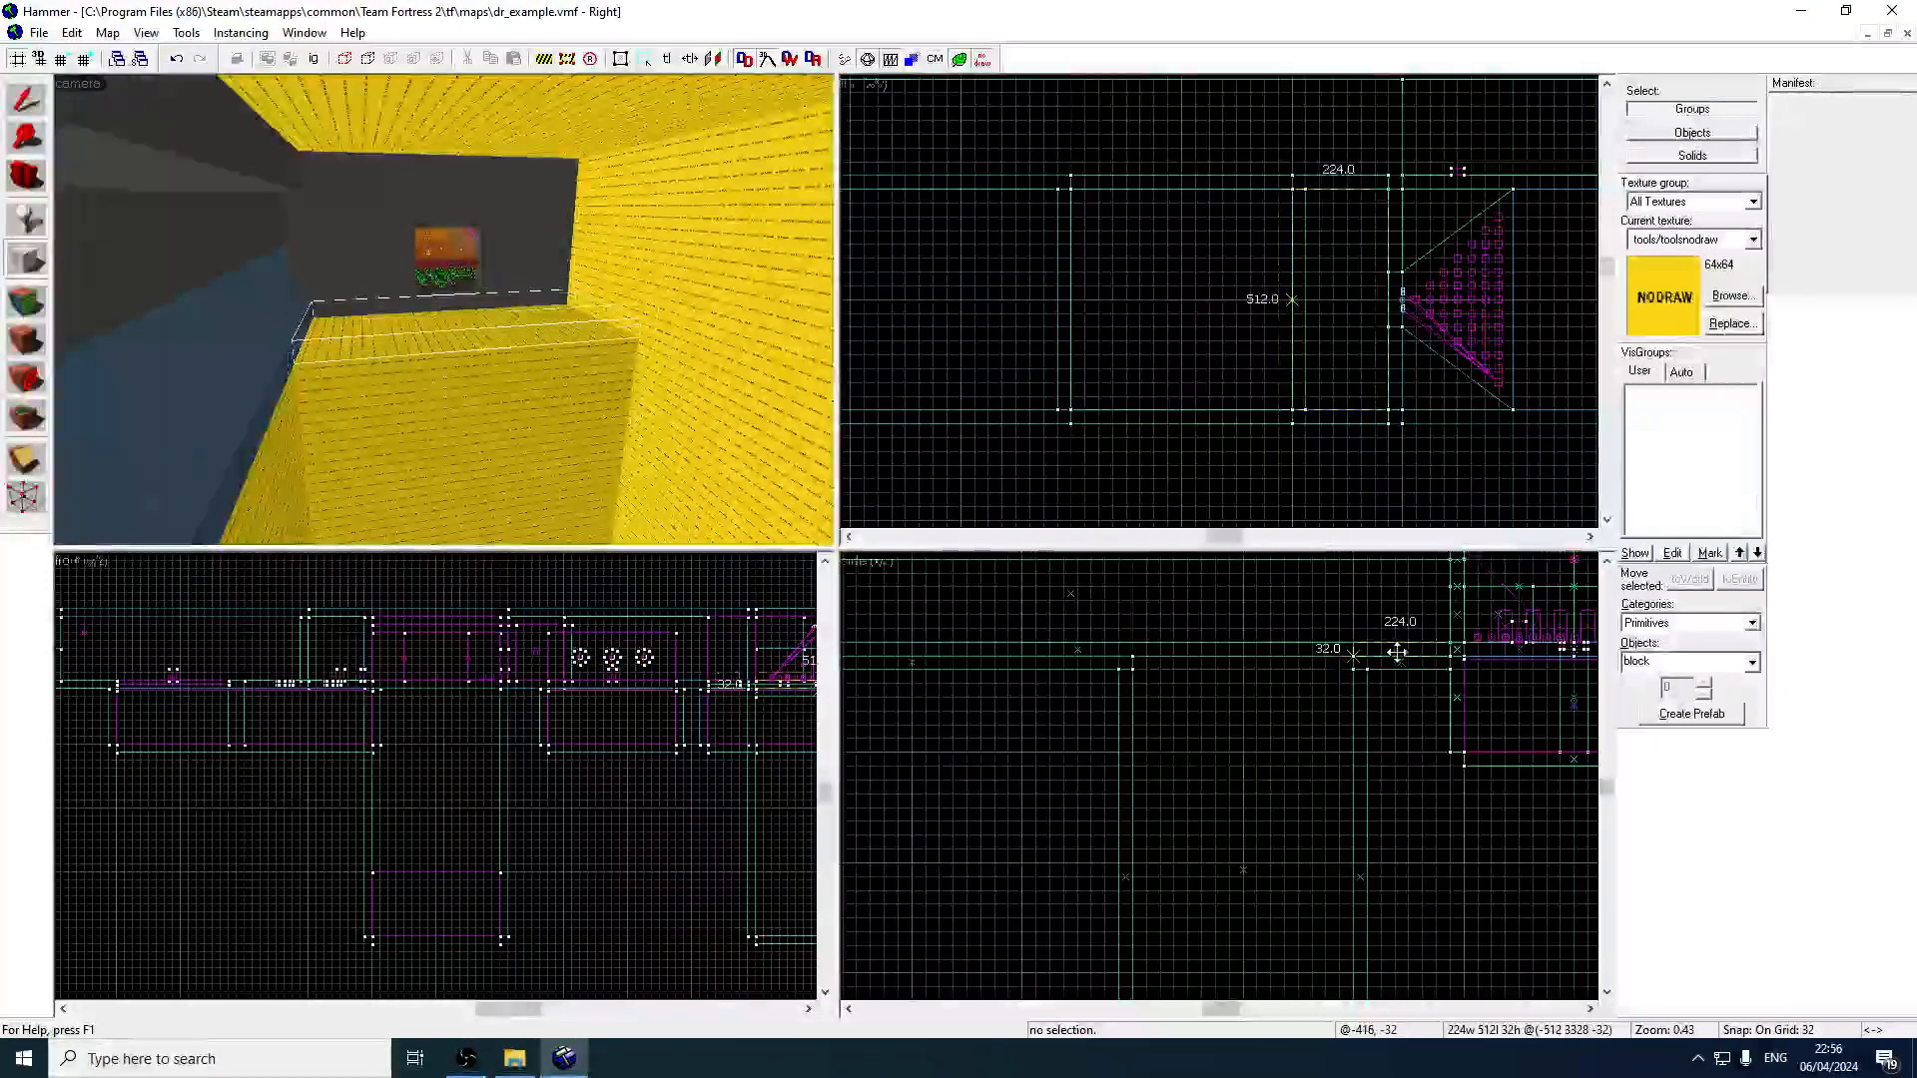
pyautogui.press('Return')
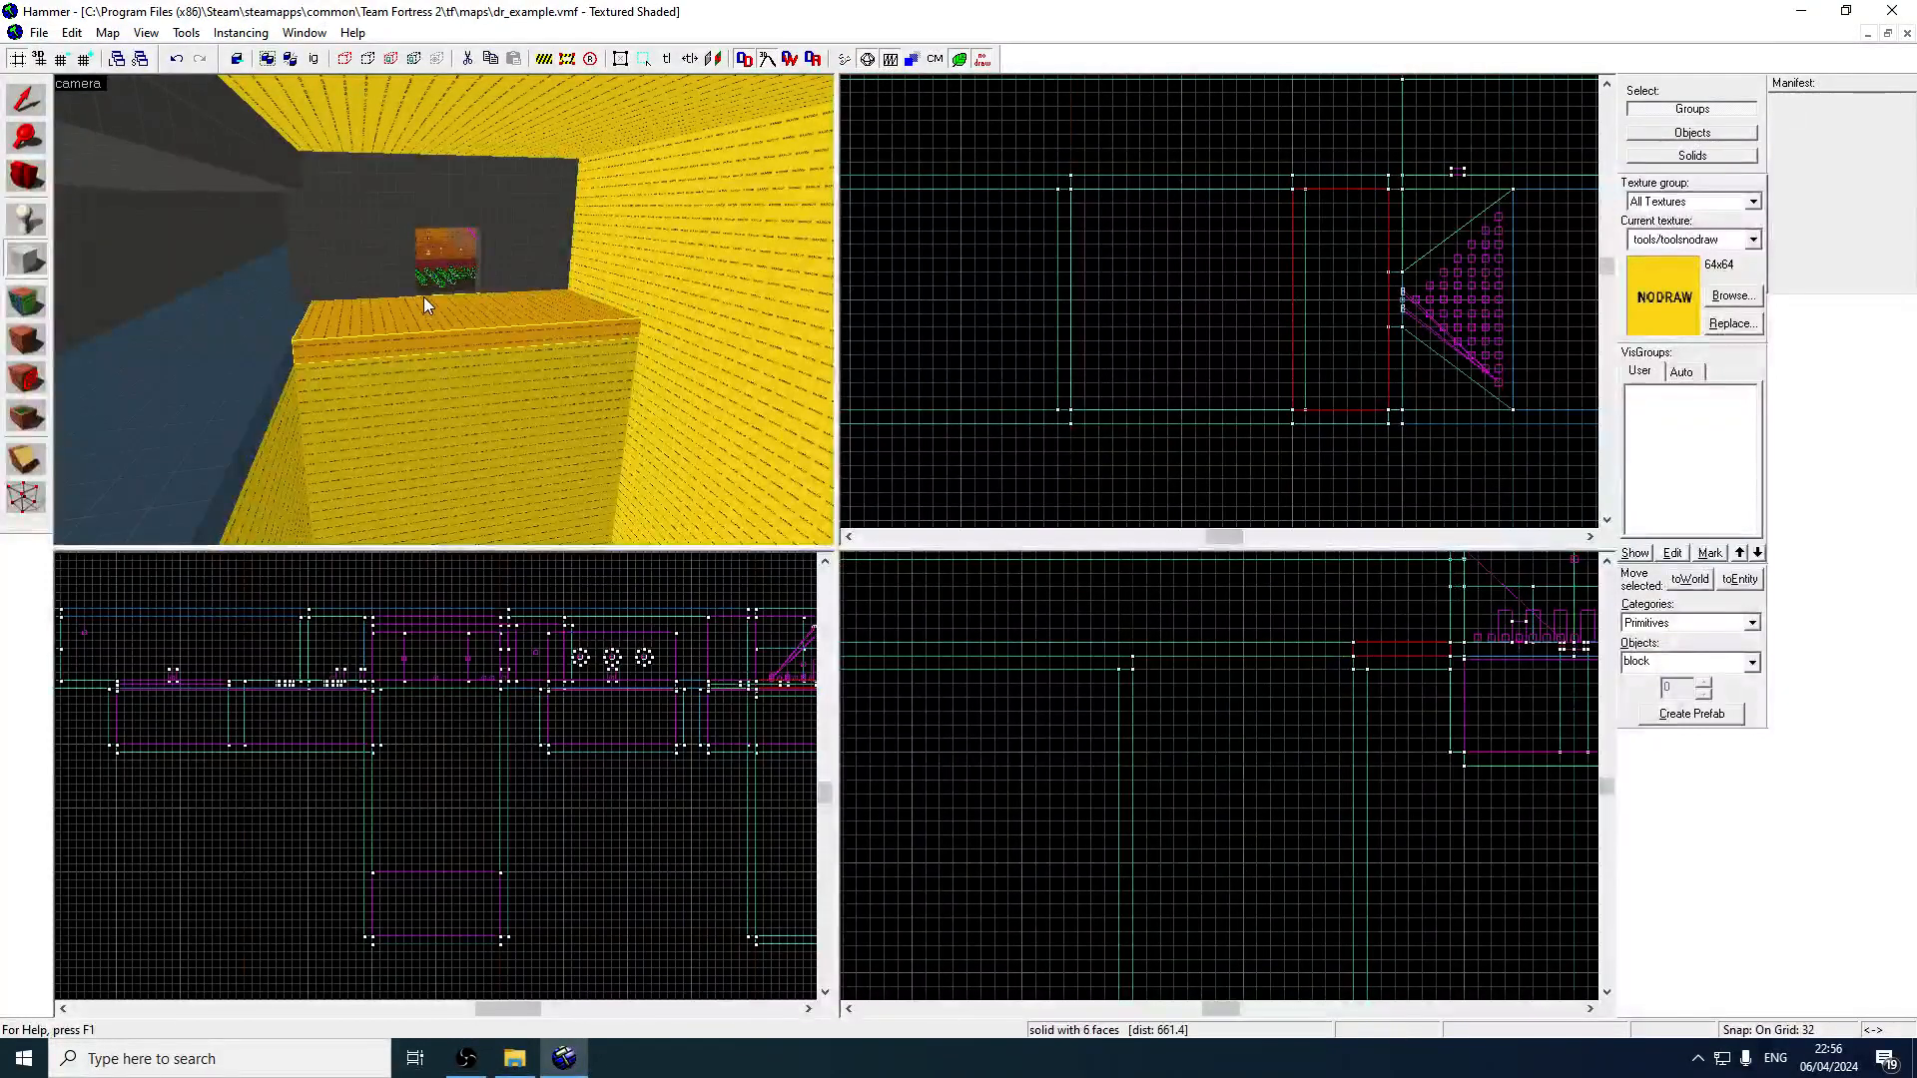
# Shorten the new ledge block from both ends to 256 units, centred on the trap room's window opening.
pyautogui.click(44, 116)
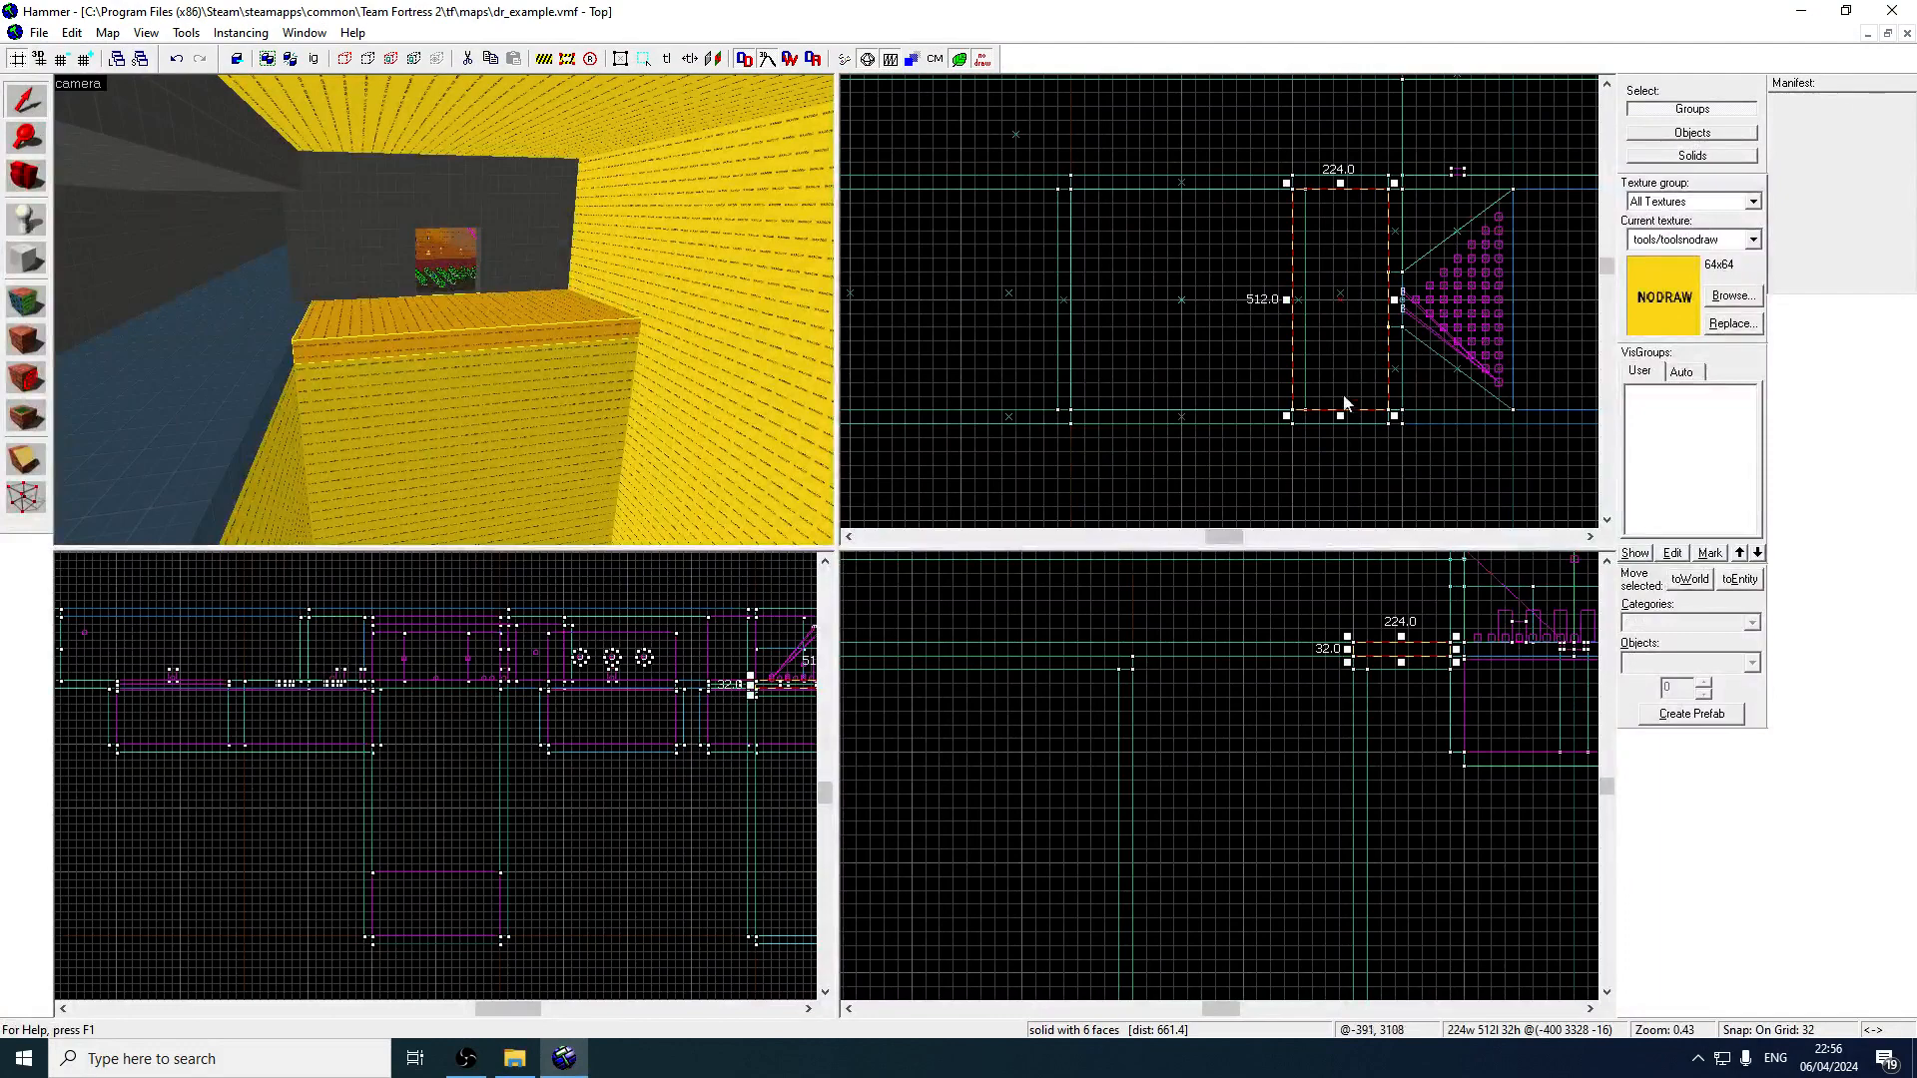
pyautogui.moveTo(1339, 416); pyautogui.dragTo(1366, 331)
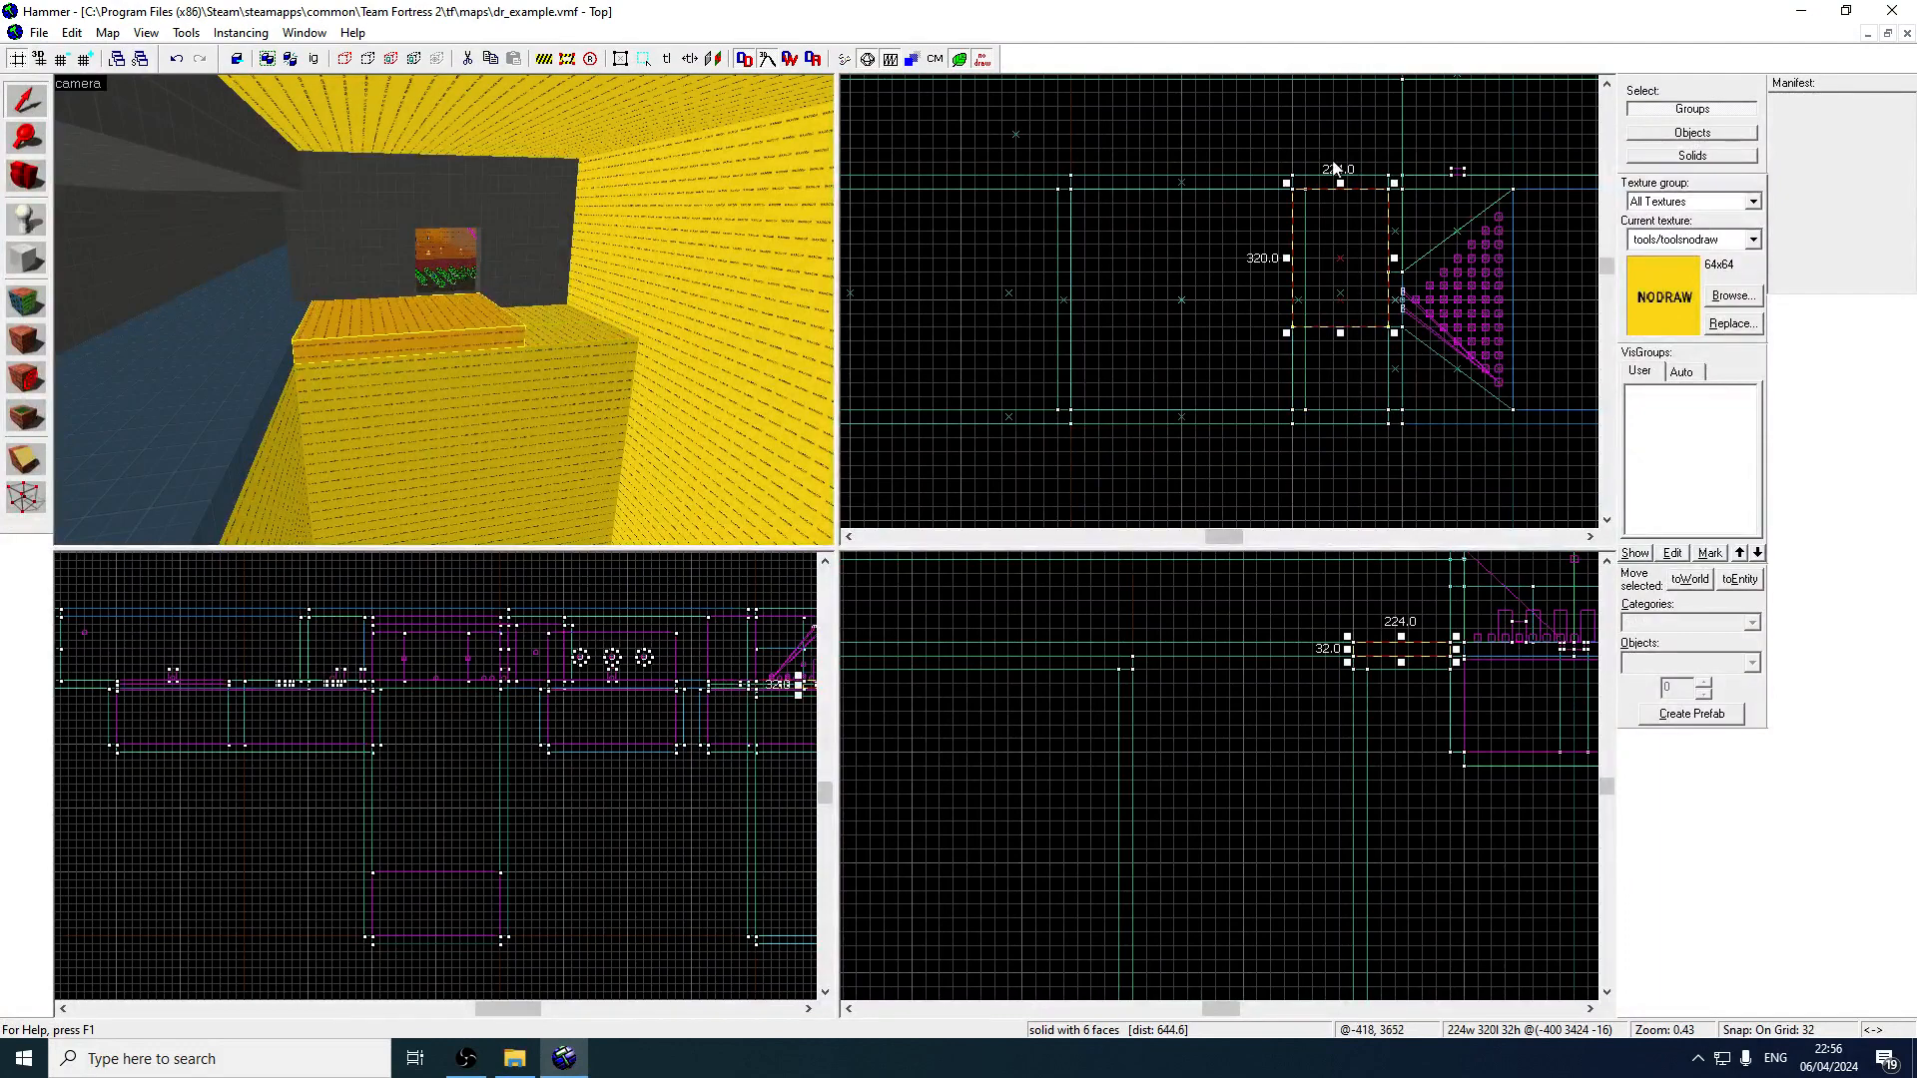
pyautogui.moveTo(1340, 190); pyautogui.dragTo(1358, 258)
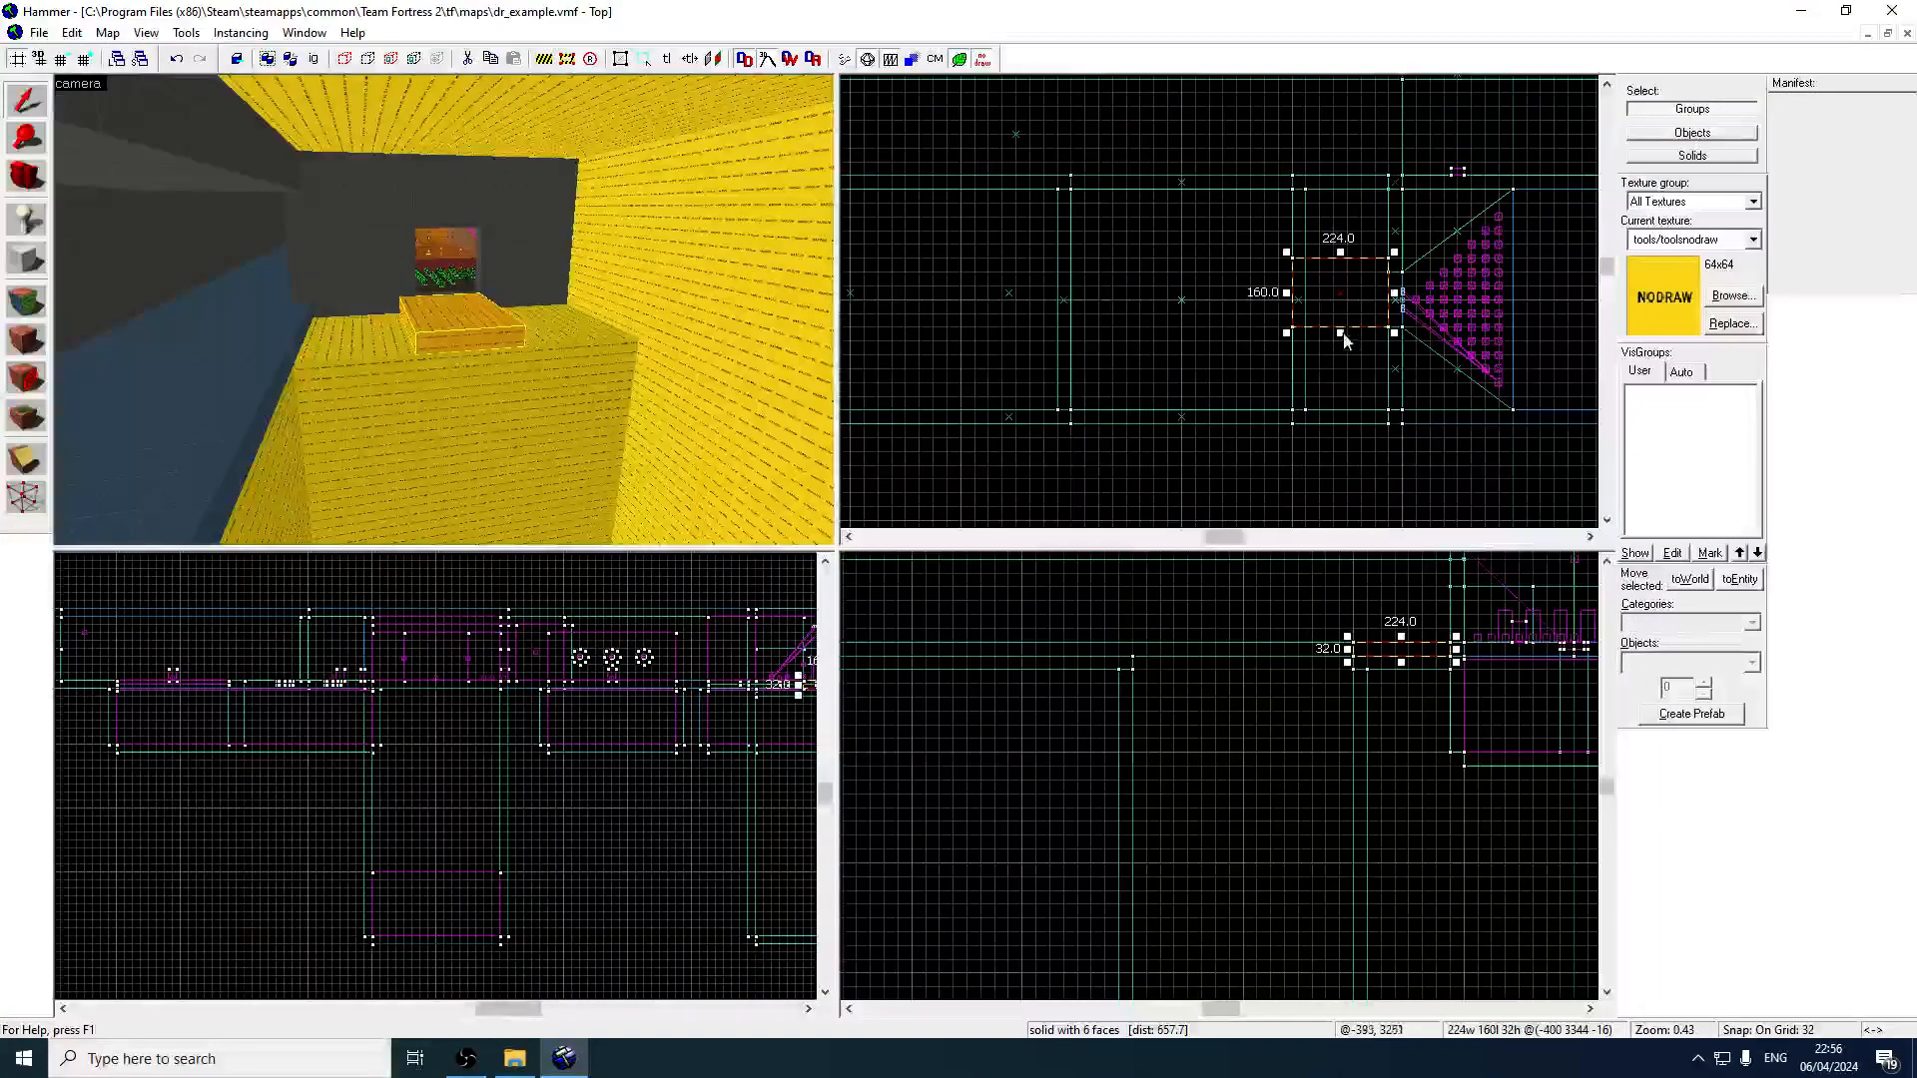
pyautogui.moveTo(1339, 326); pyautogui.dragTo(1343, 365)
pyautogui.moveTo(1340, 253); pyautogui.dragTo(1336, 239)
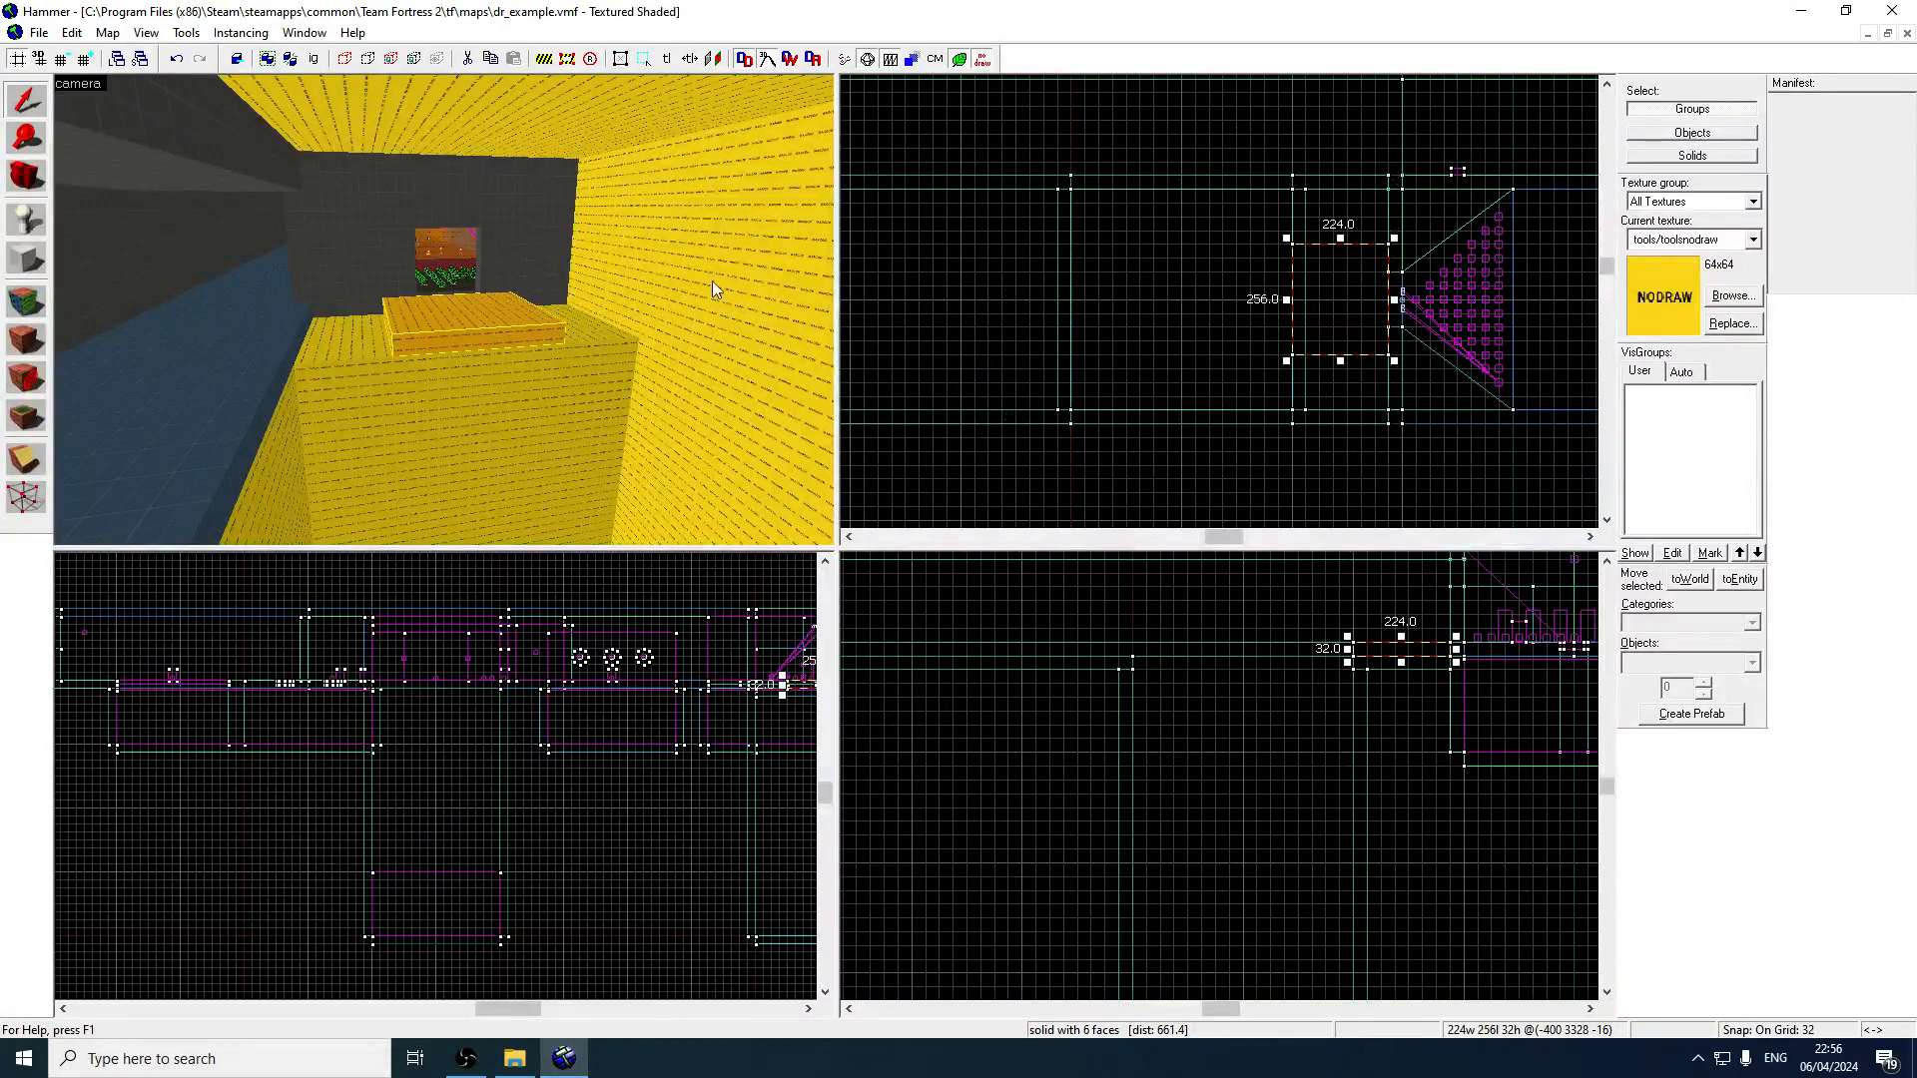
# Examine the raised ledge block, the floor ledge beneath it and the surrounding nodraw room and corridor from several viewpoints.
pyautogui.press('z')
pyautogui.press('w')
pyautogui.press('z')
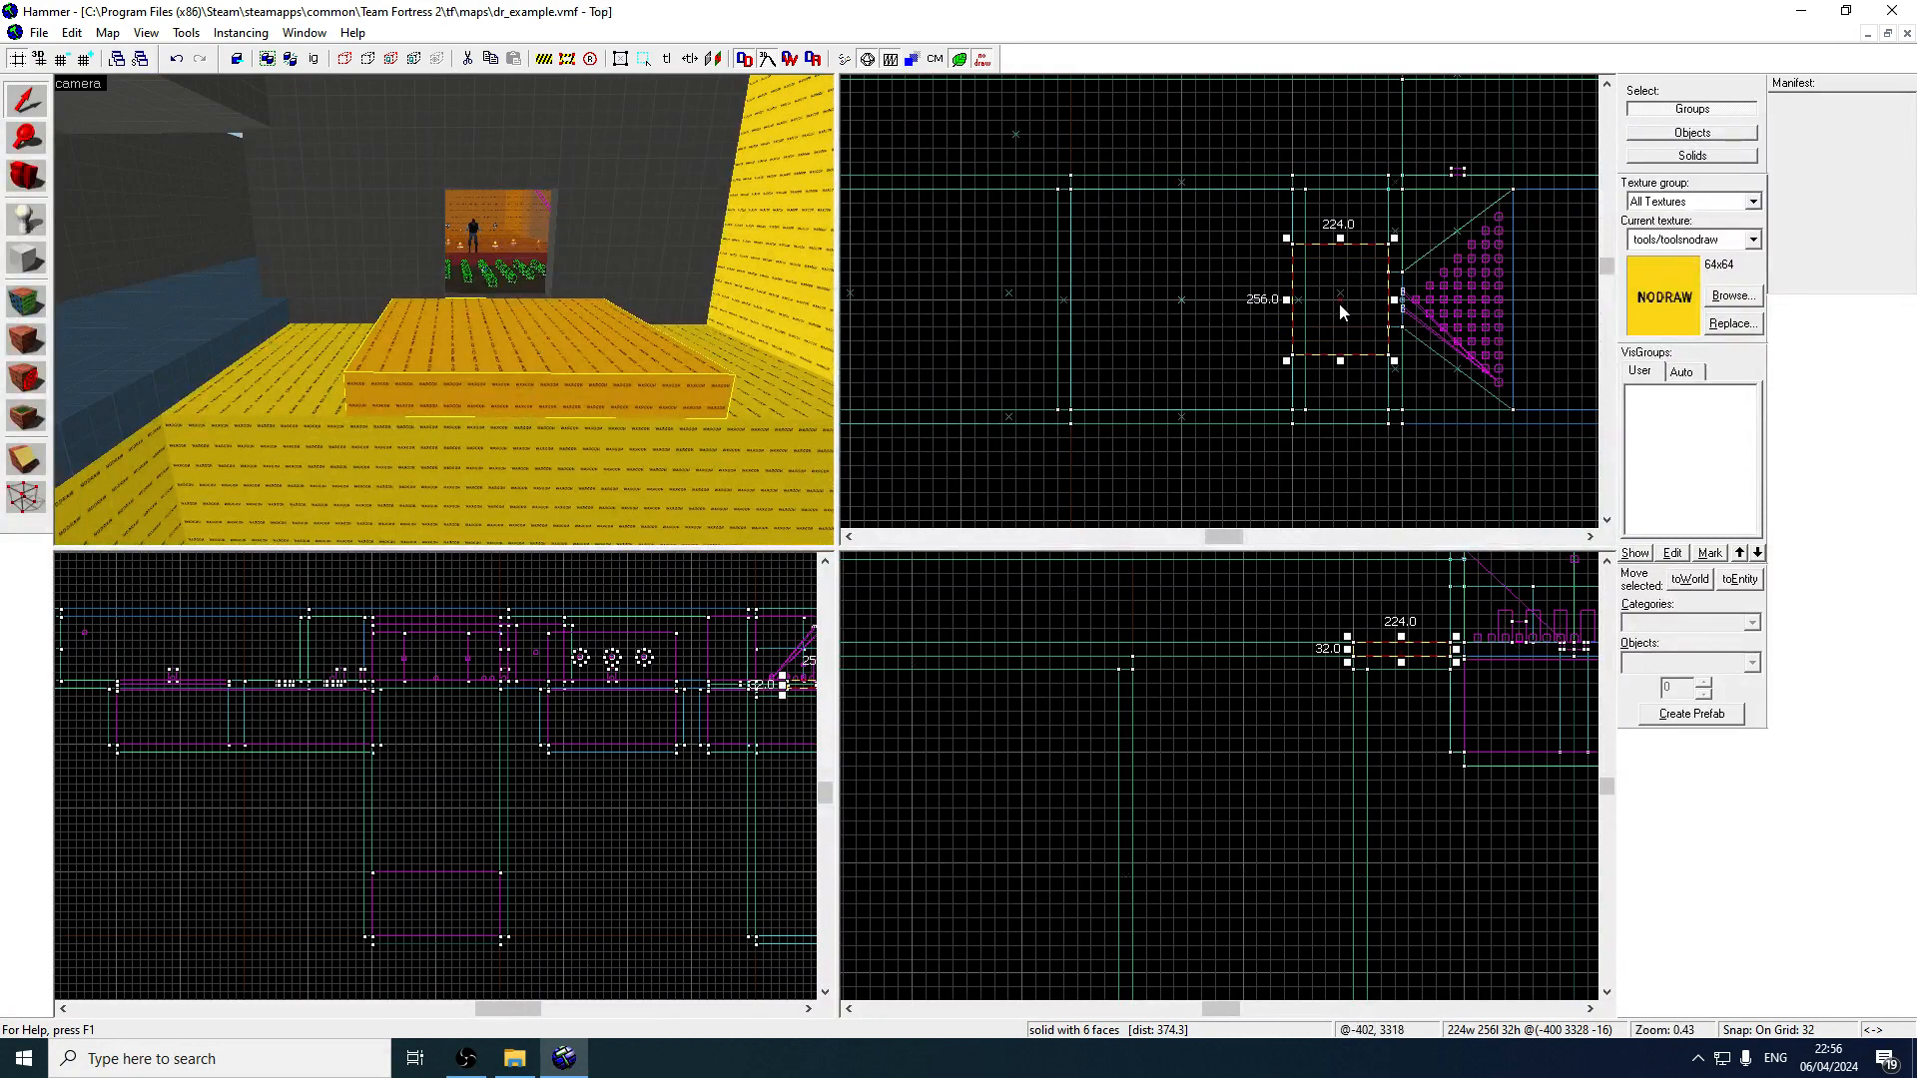
pyautogui.press('z')
pyautogui.press('w')
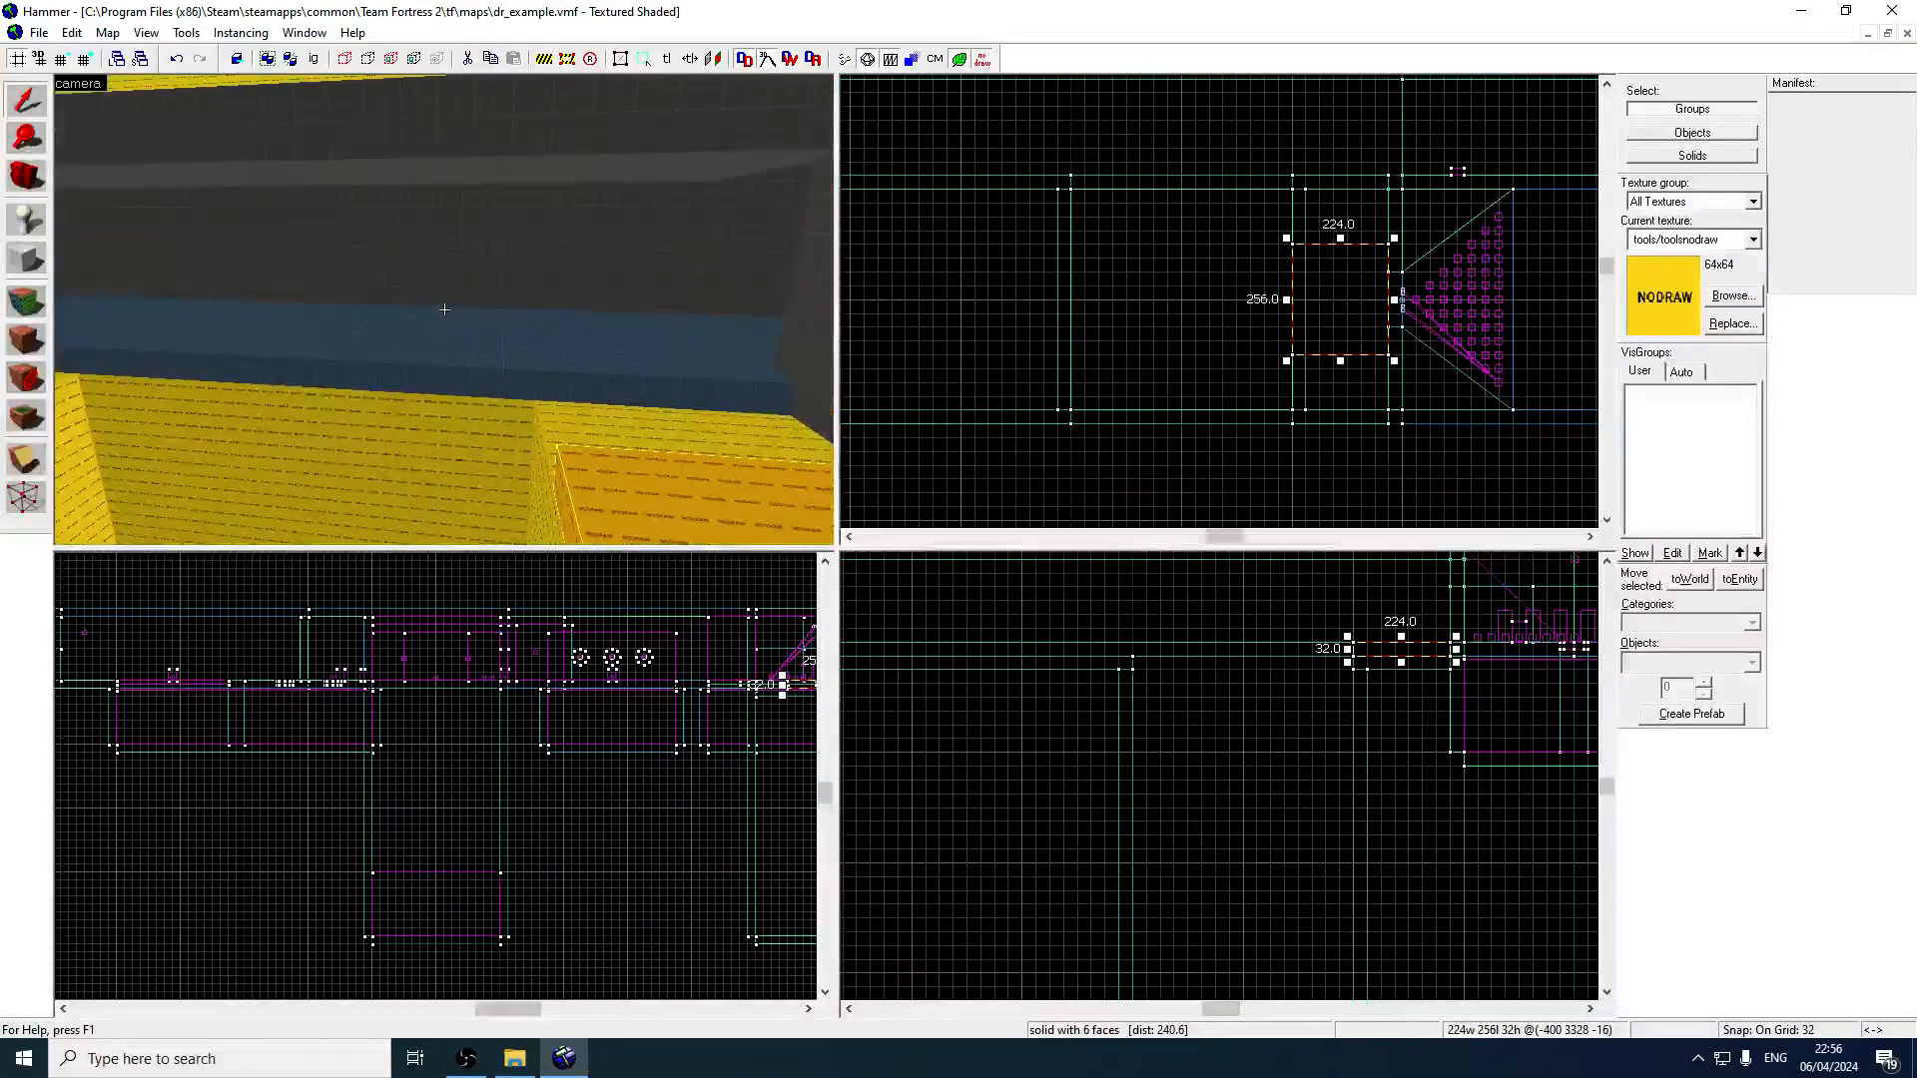
pyautogui.press('w')
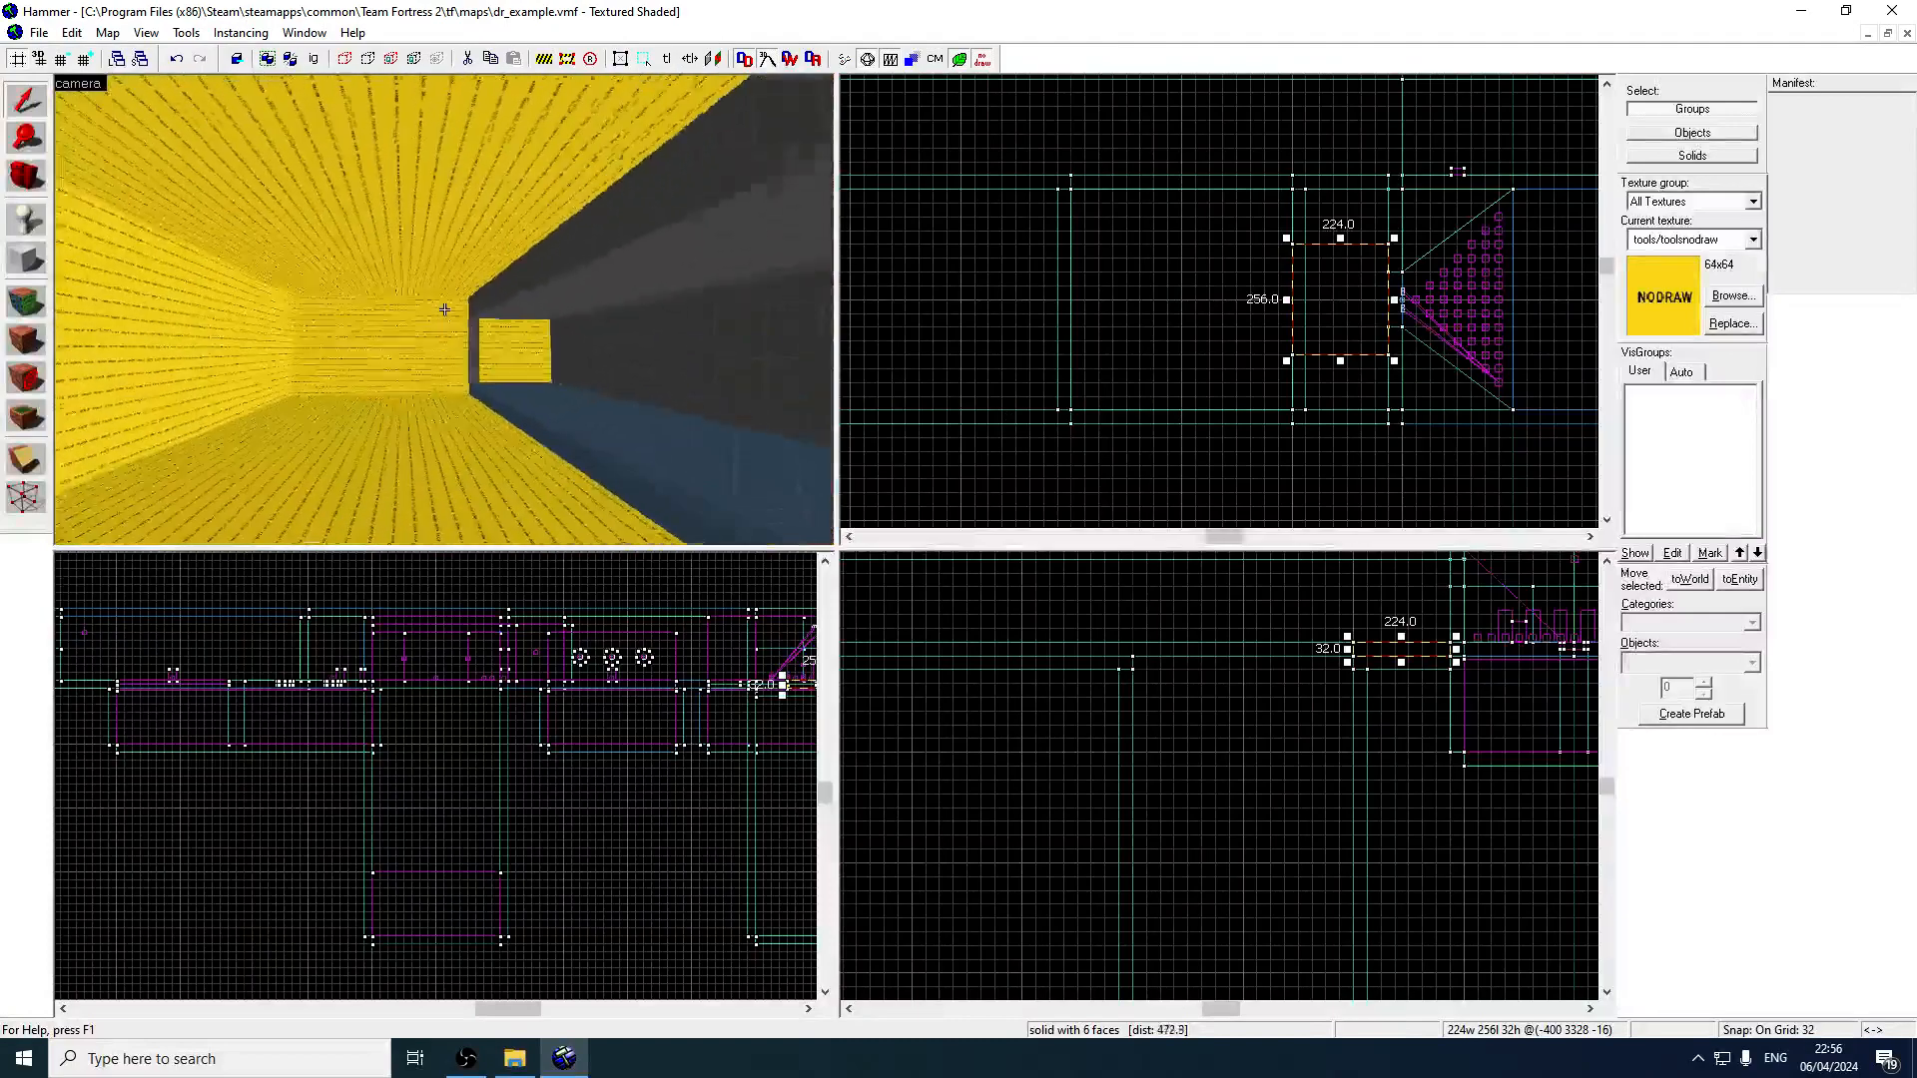
pyautogui.press('w')
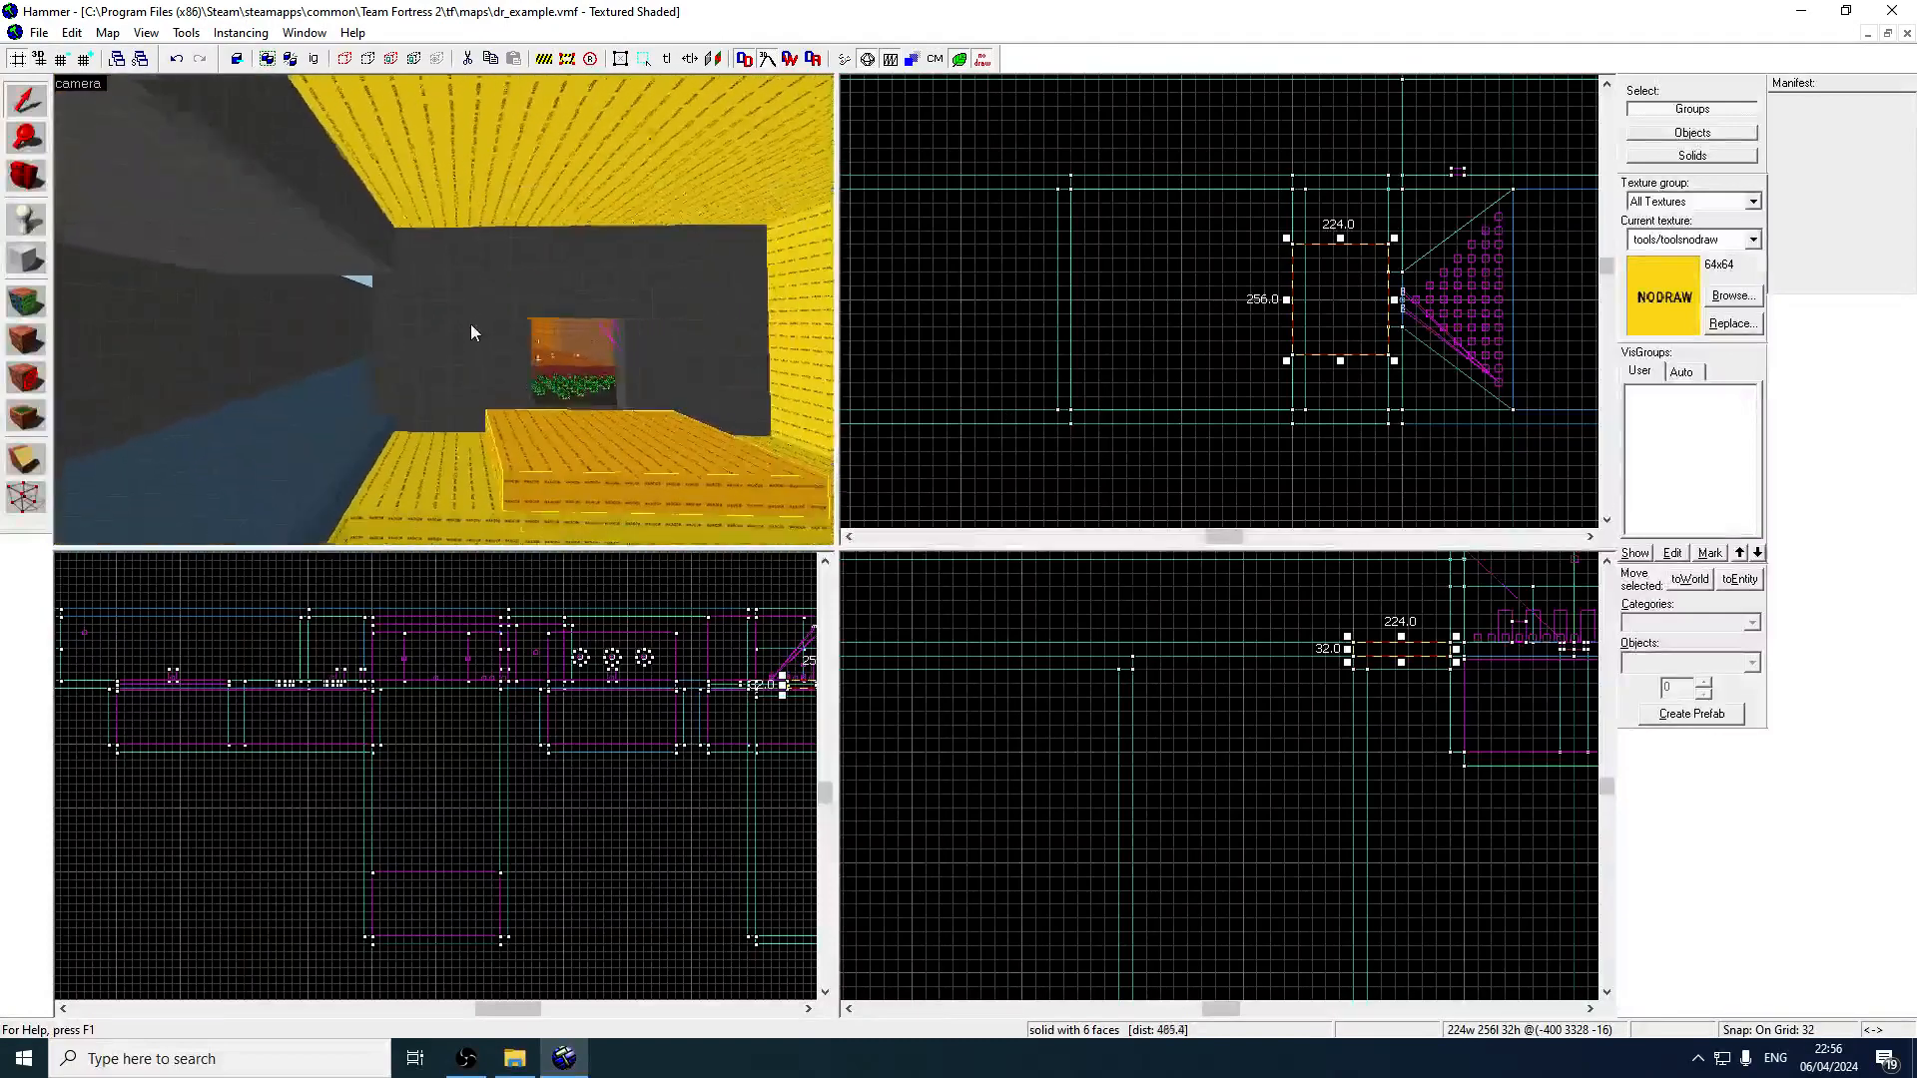
pyautogui.press('w')
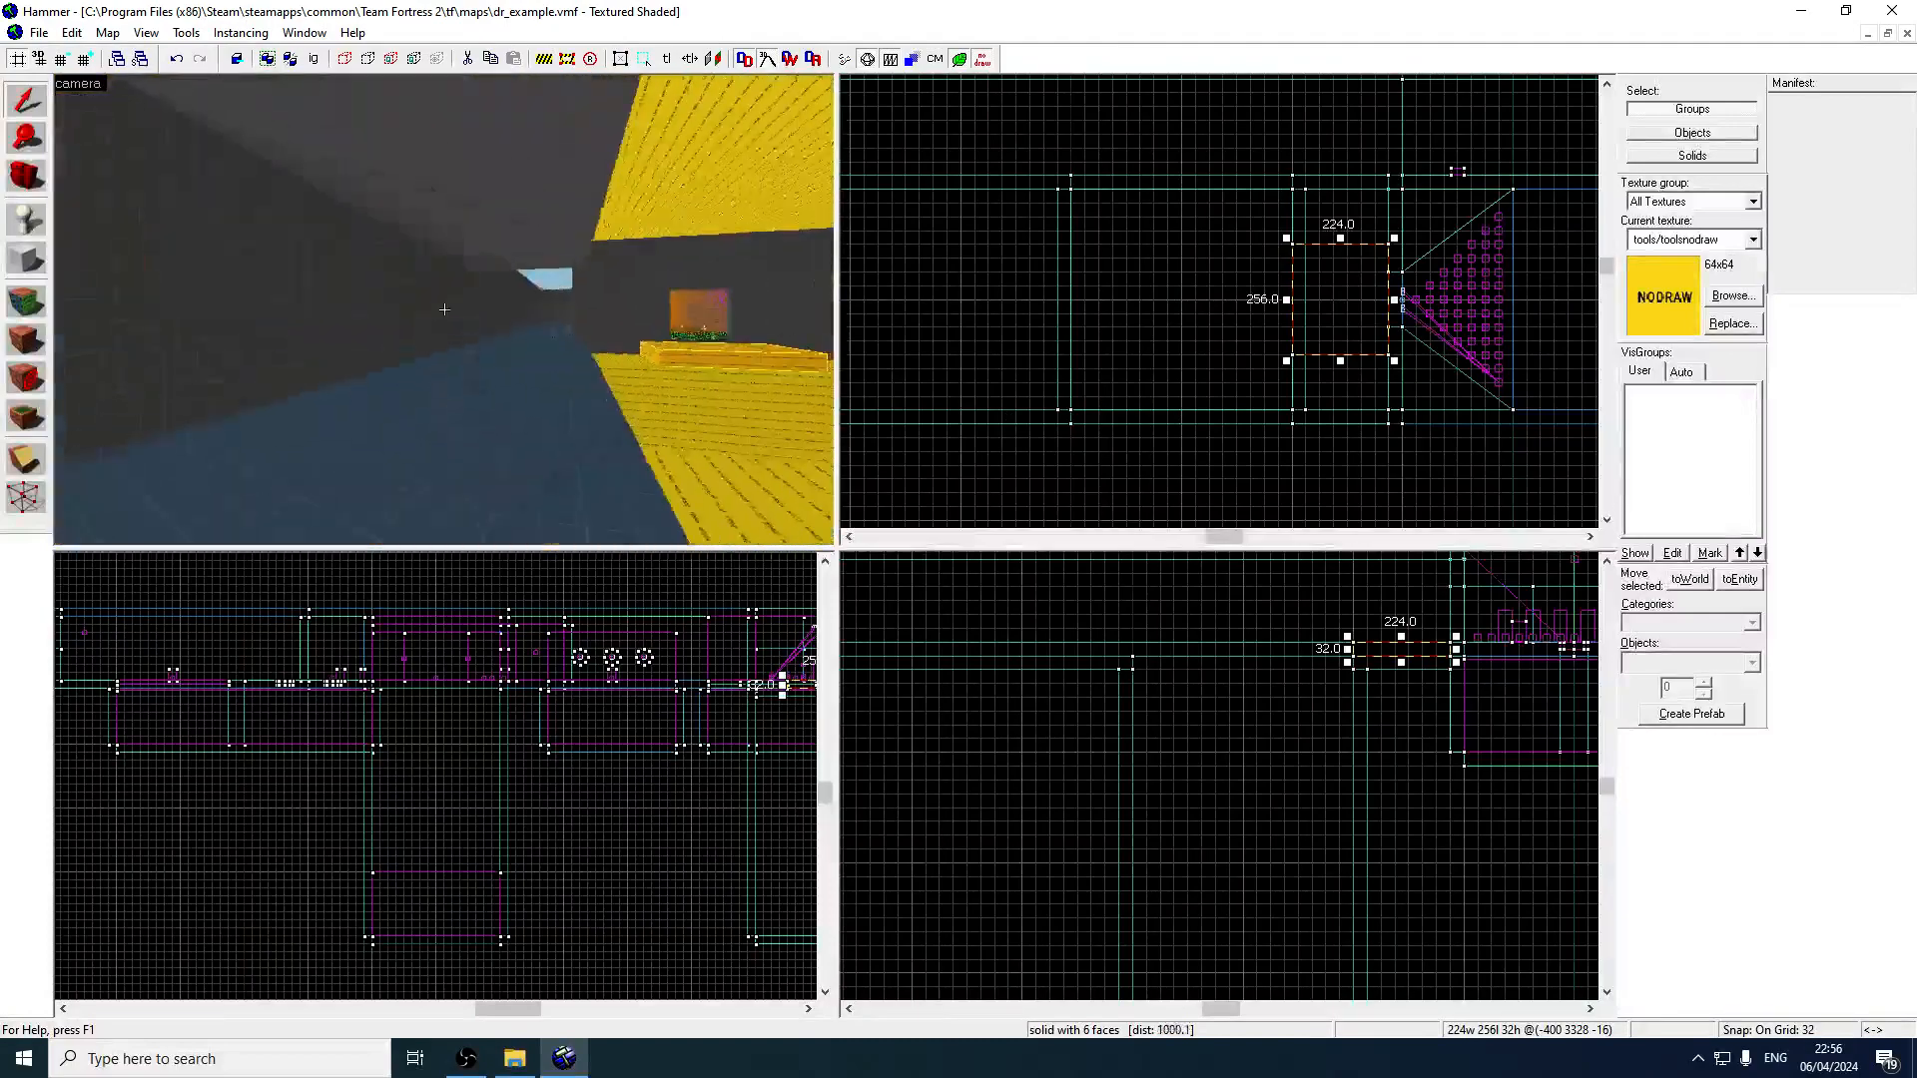
pyautogui.press('s')
pyautogui.press('z')
pyautogui.click(354, 372)
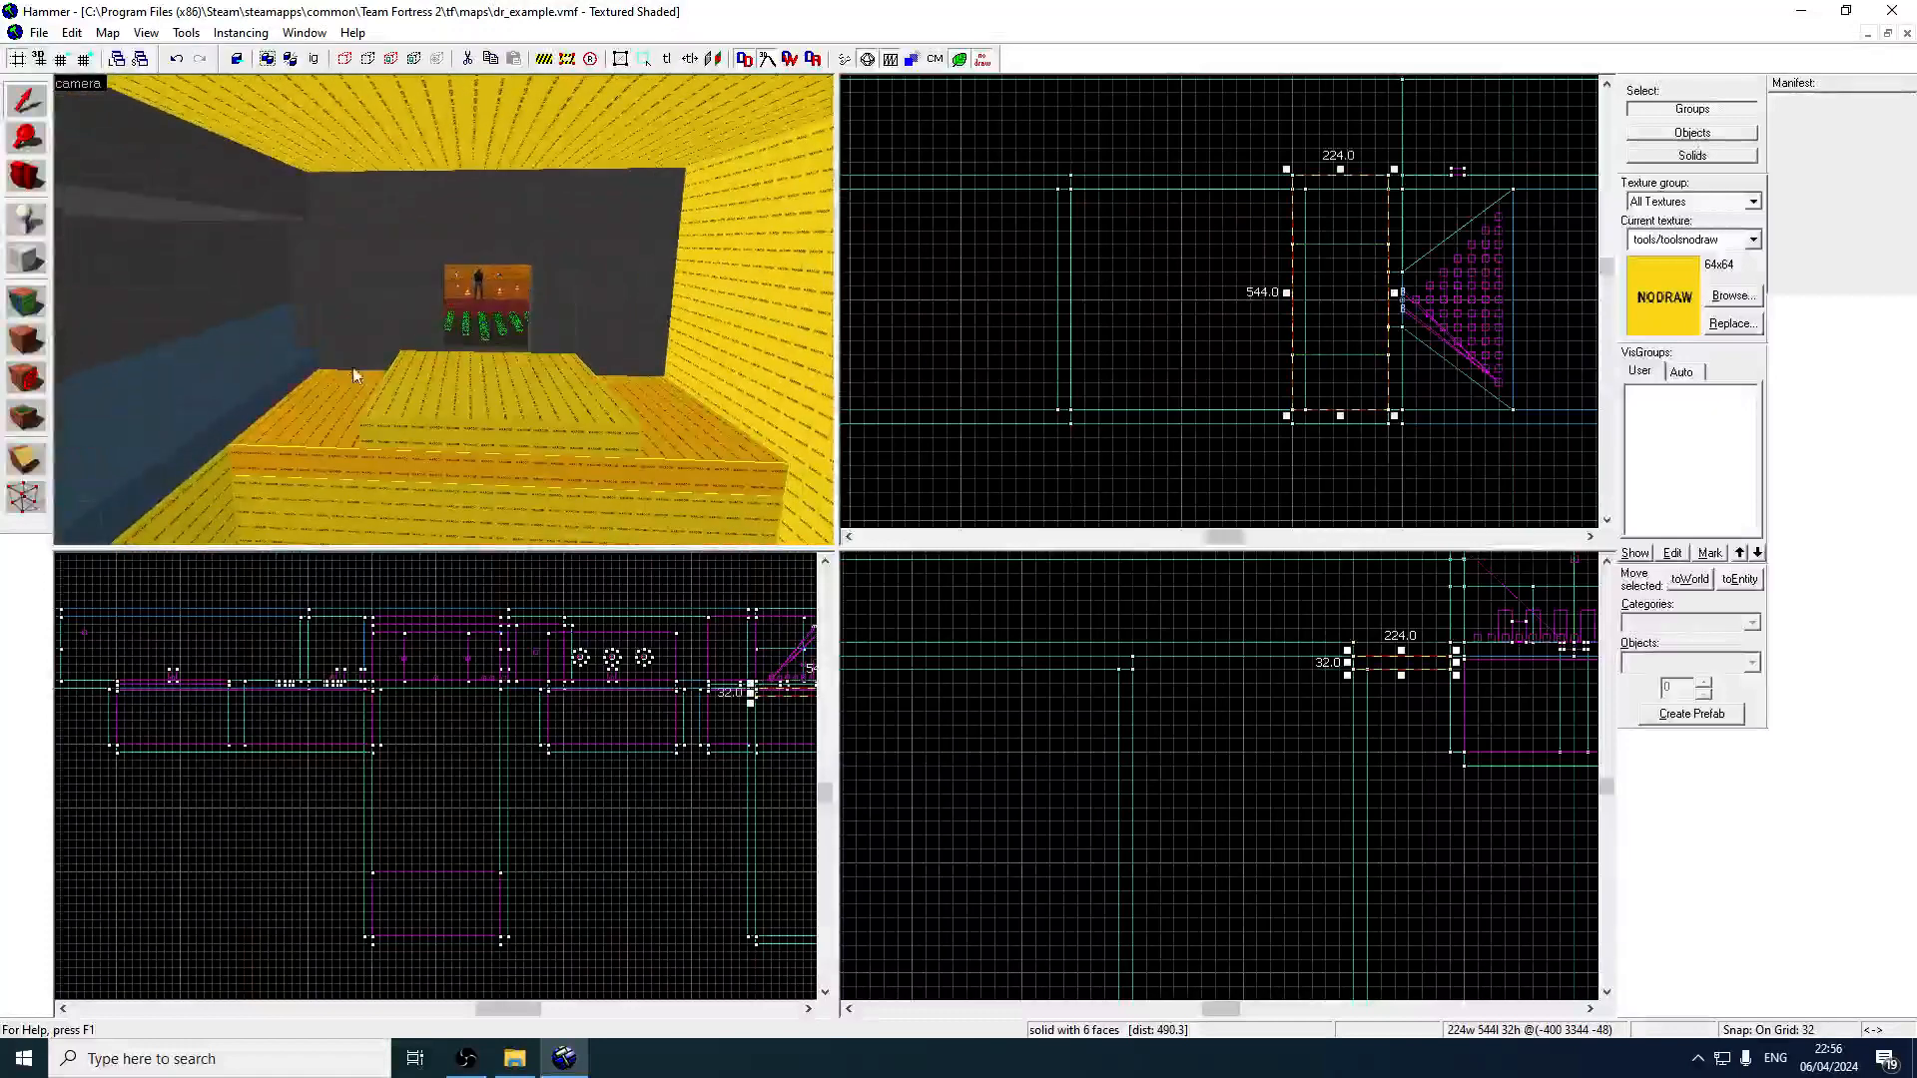
pyautogui.click(490, 380)
pyautogui.press('z')
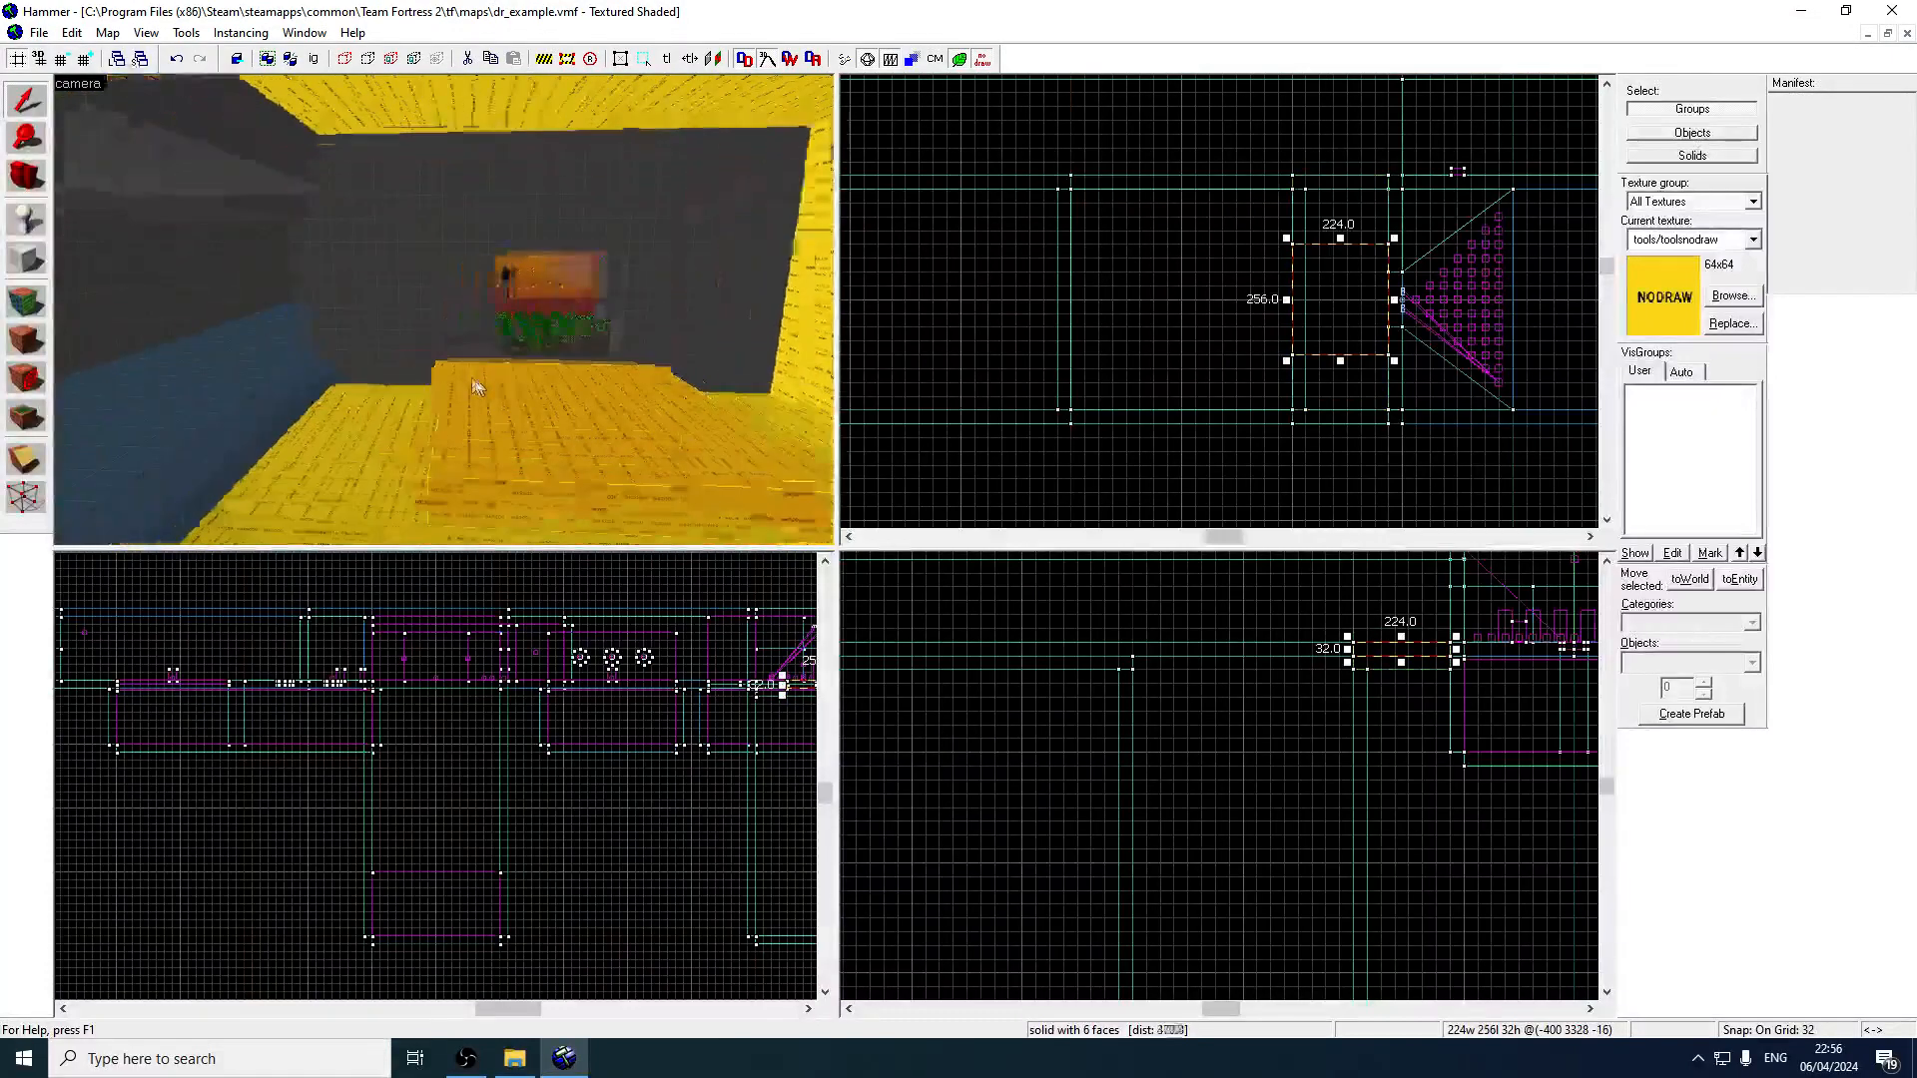
pyautogui.press('w')
pyautogui.press('z')
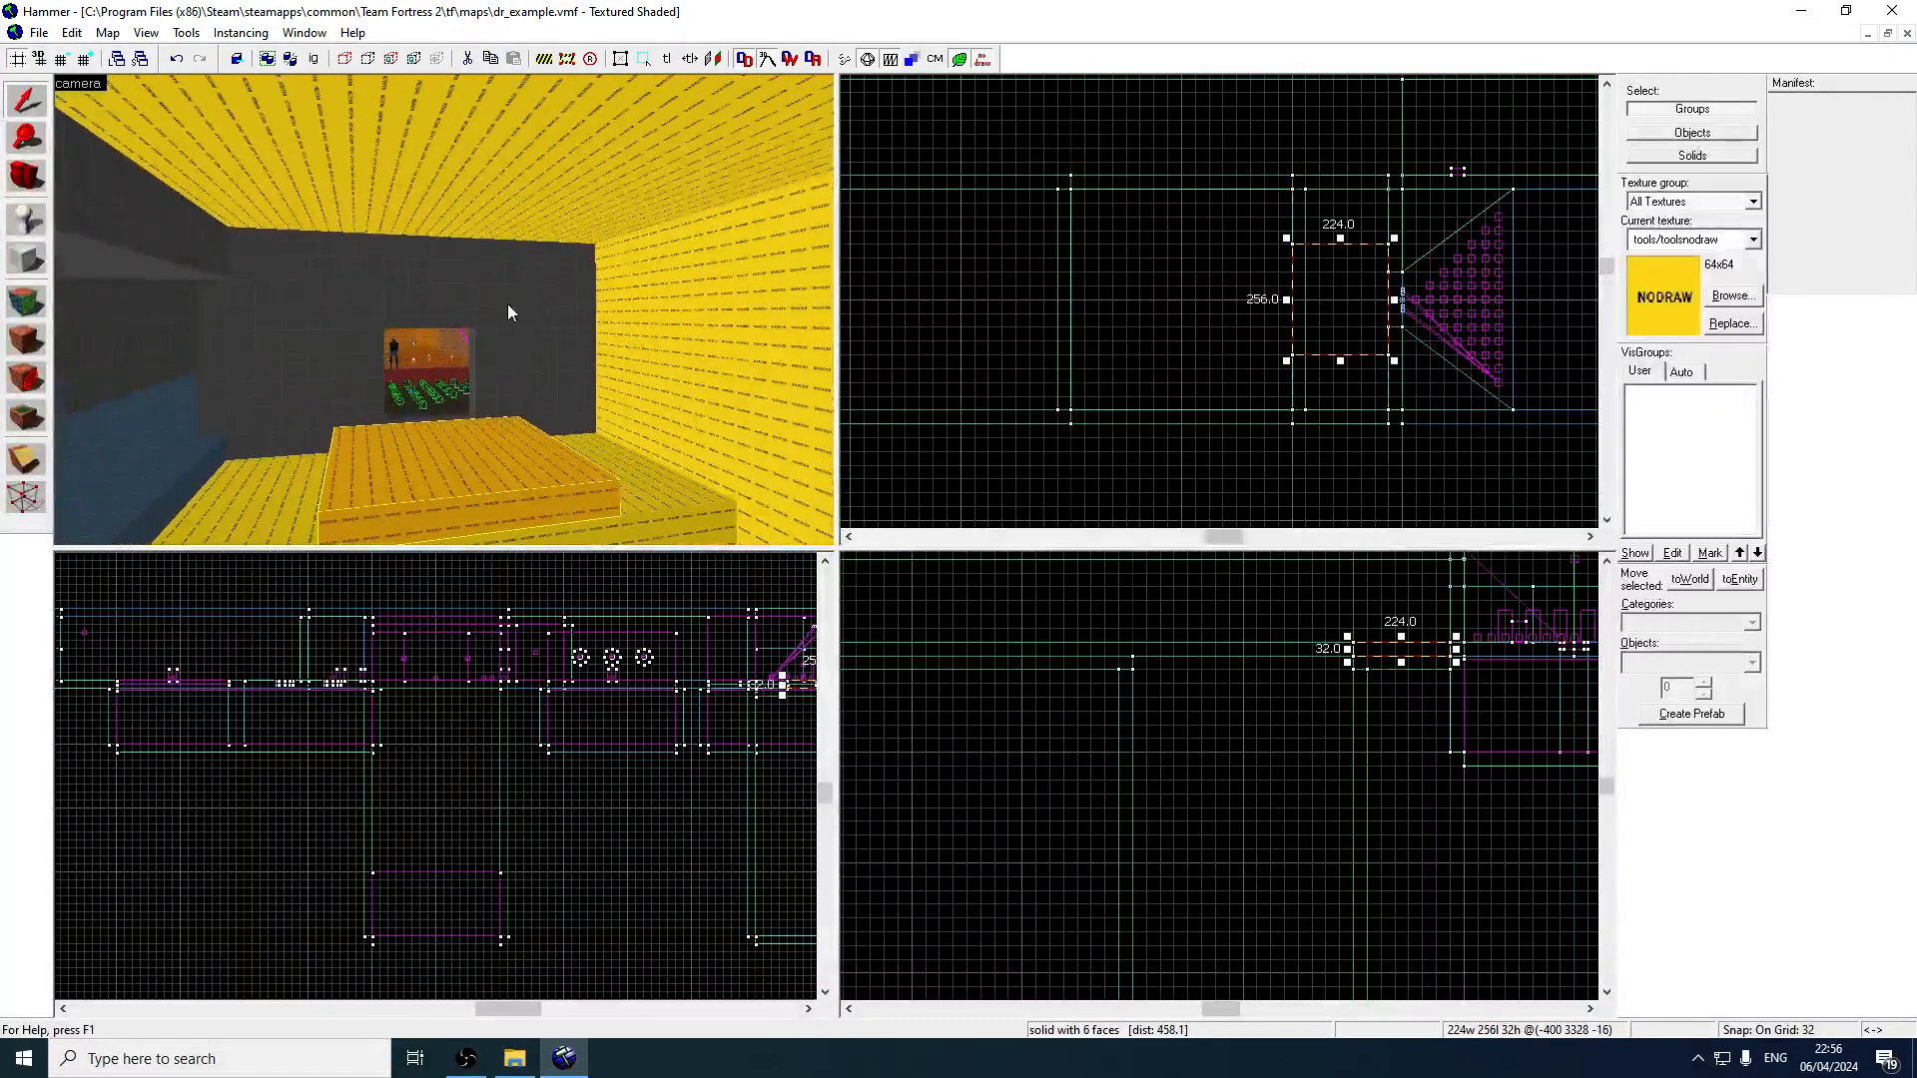
# Filter the texture browser for "blend" and choose nature/blendground_canyon as the current texture.
pyautogui.click(27, 302)
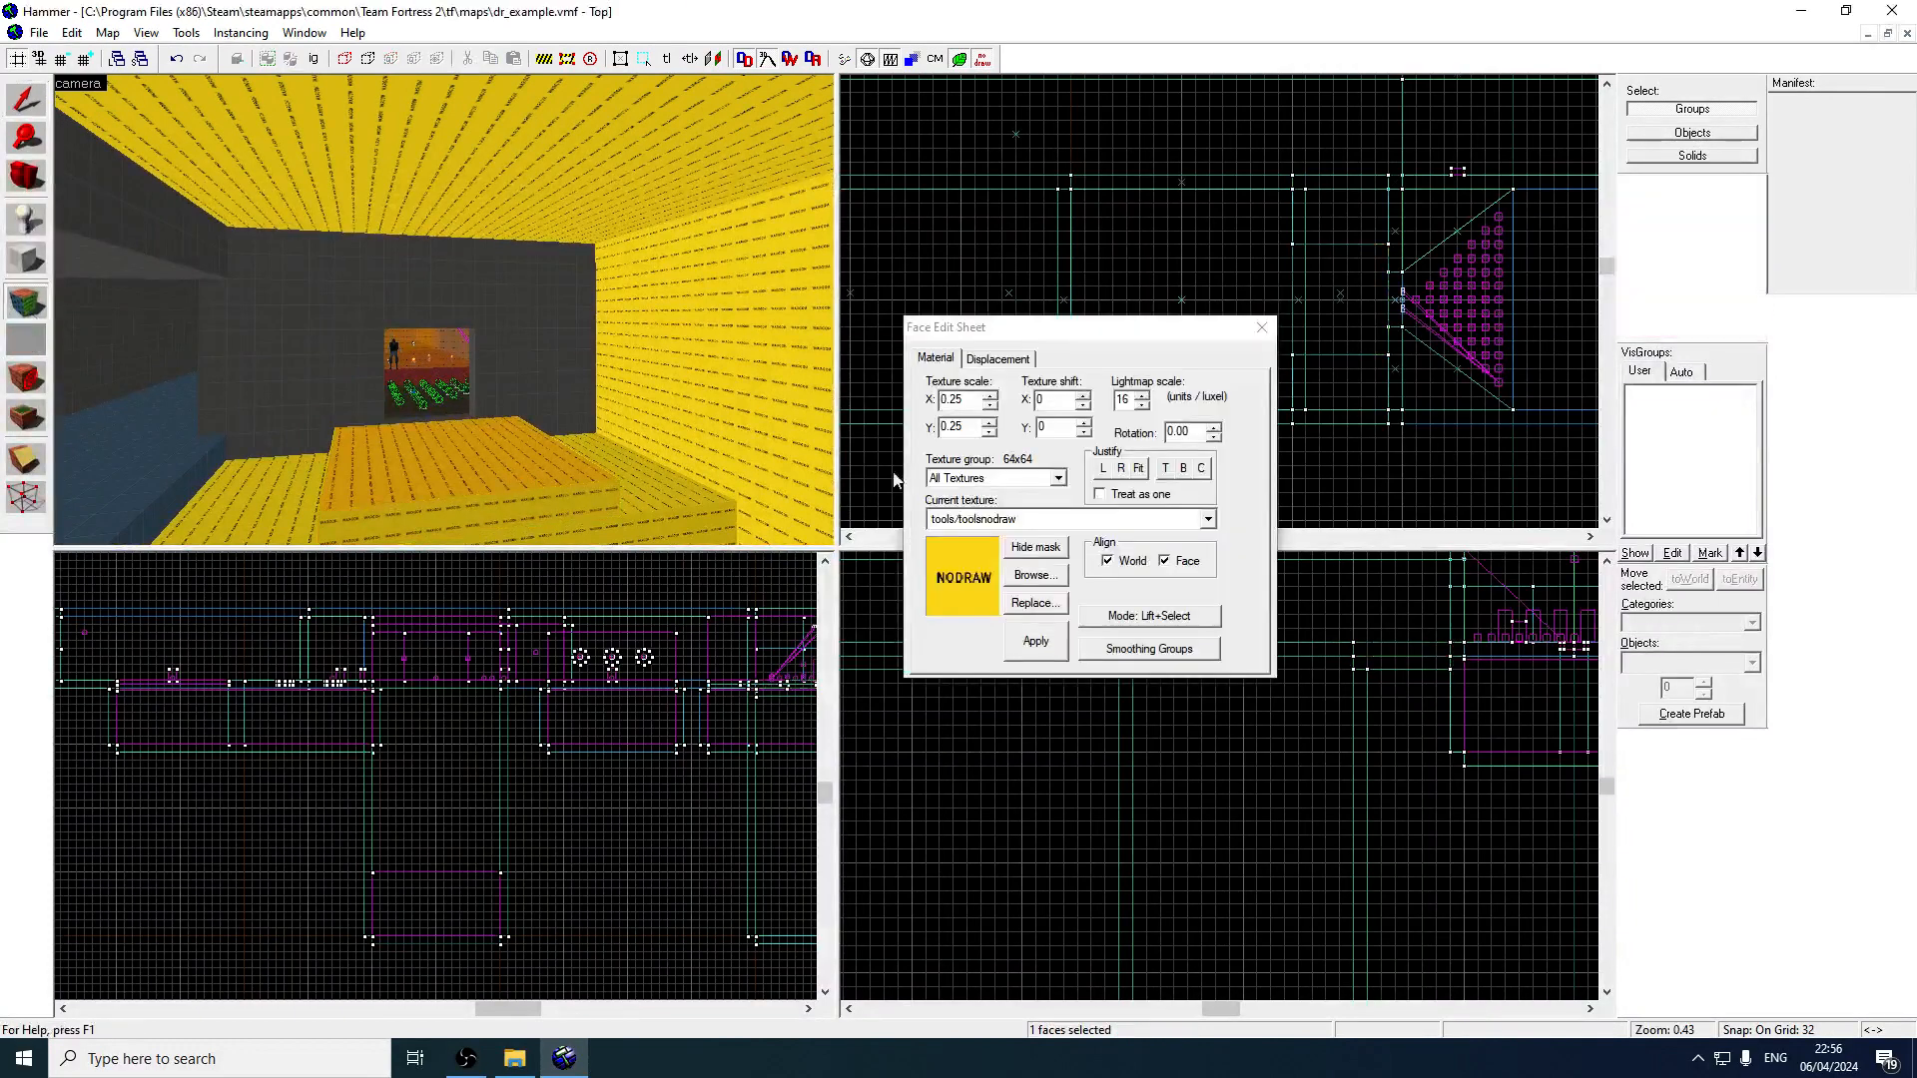
pyautogui.click(1028, 587)
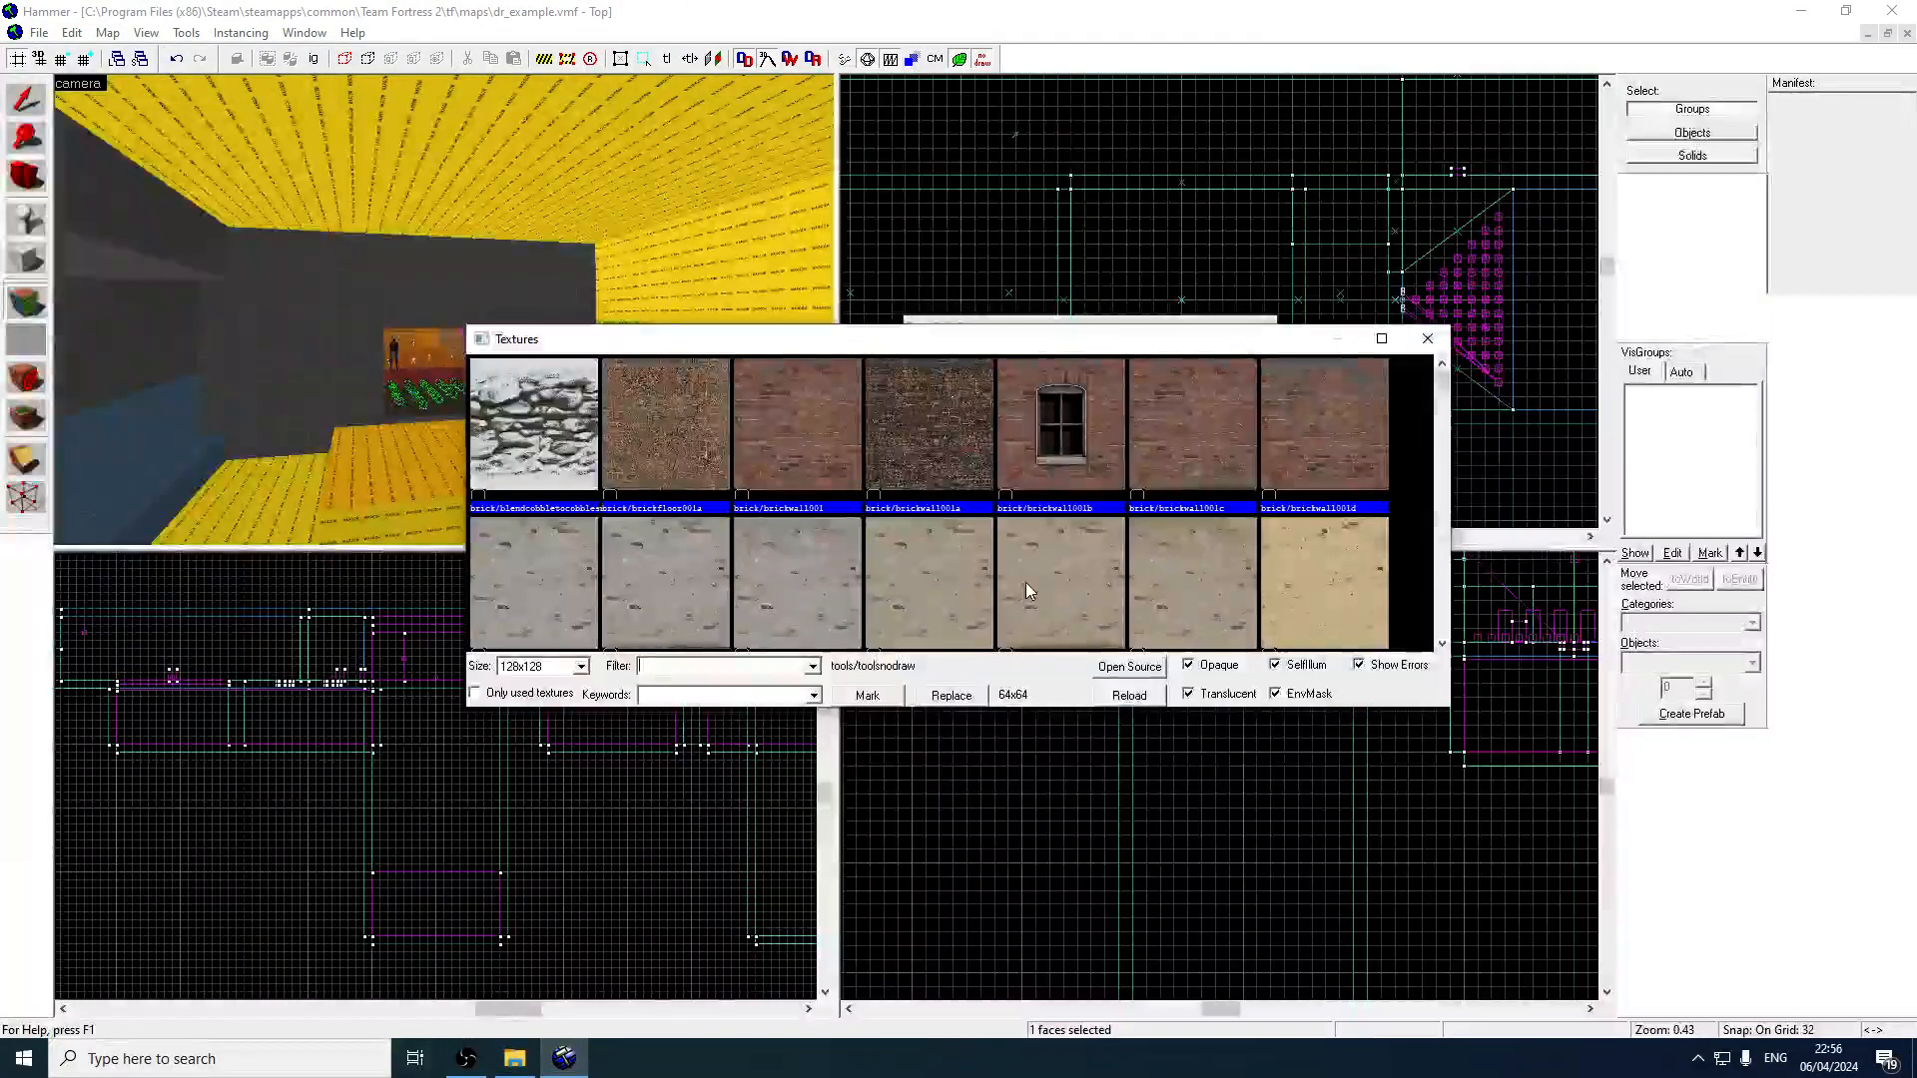
pyautogui.write('blend')
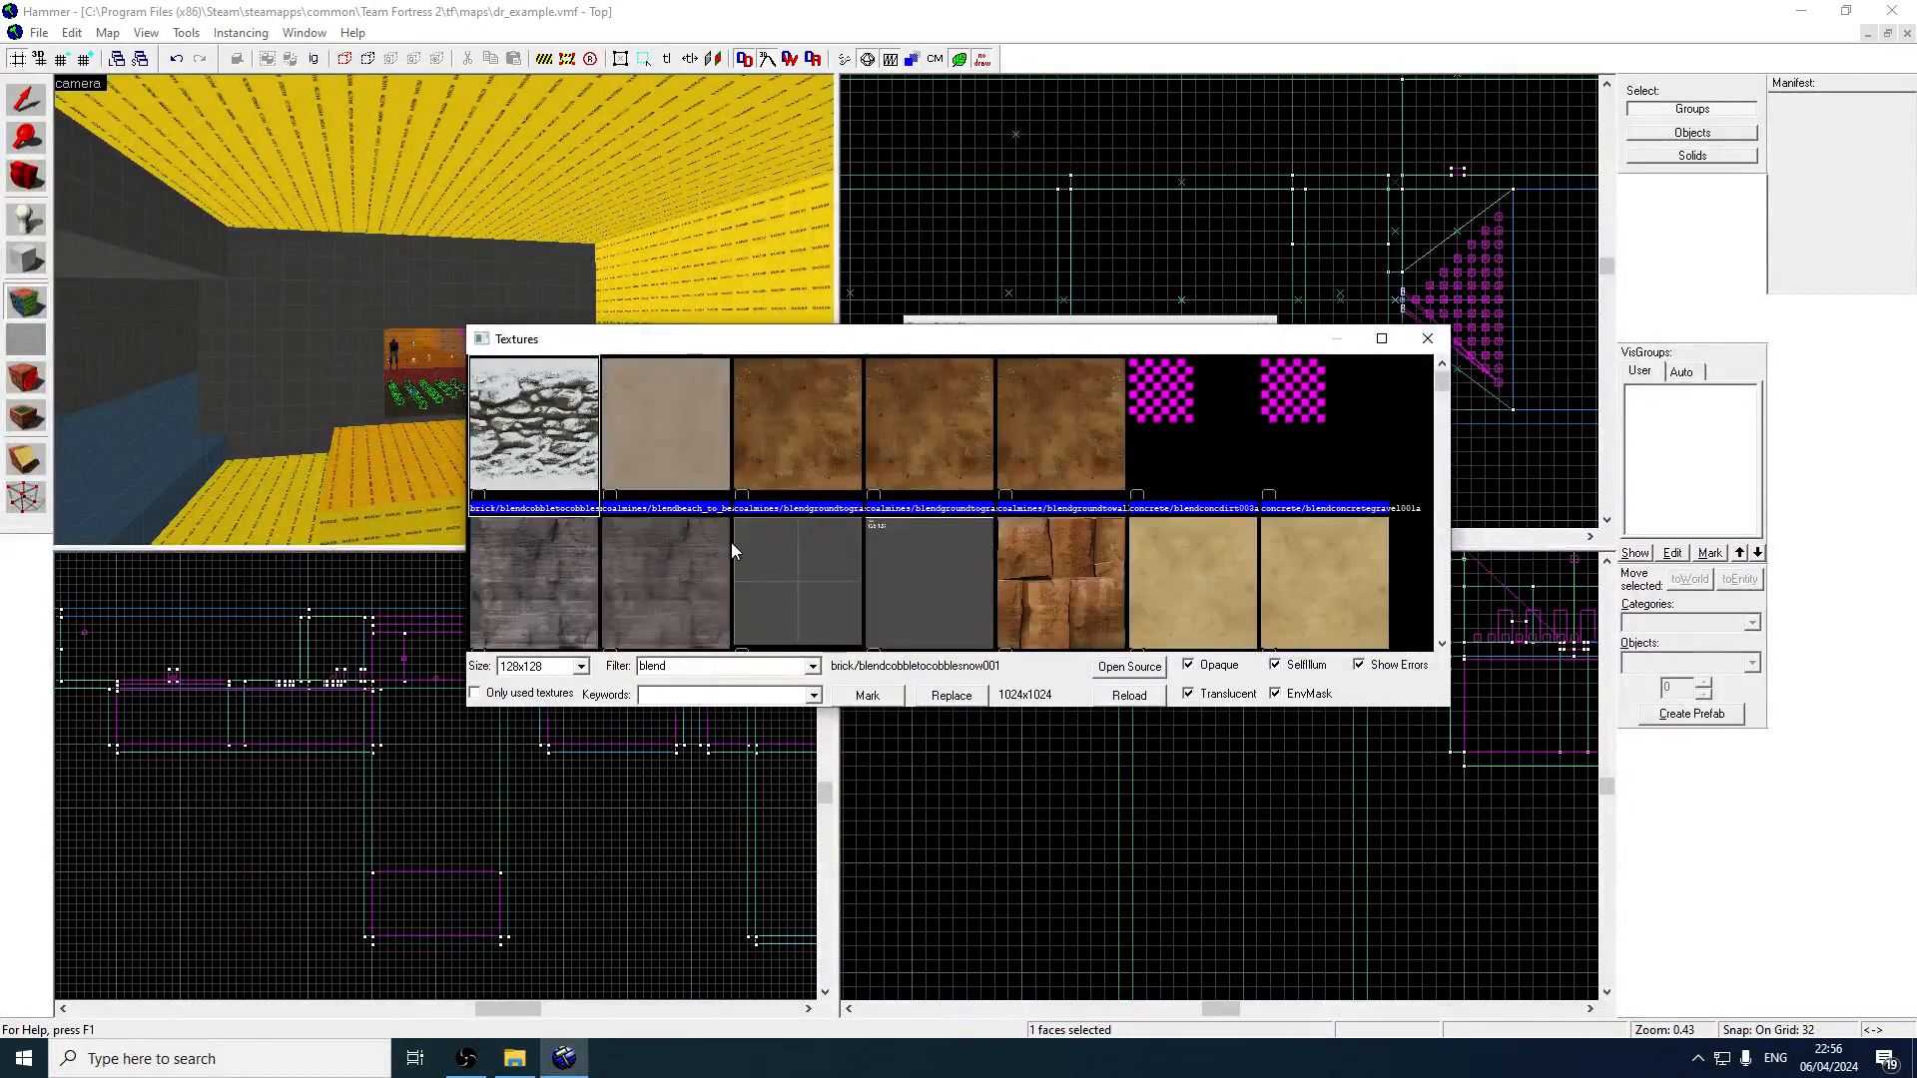
pyautogui.scroll(-10, 1086, 577)
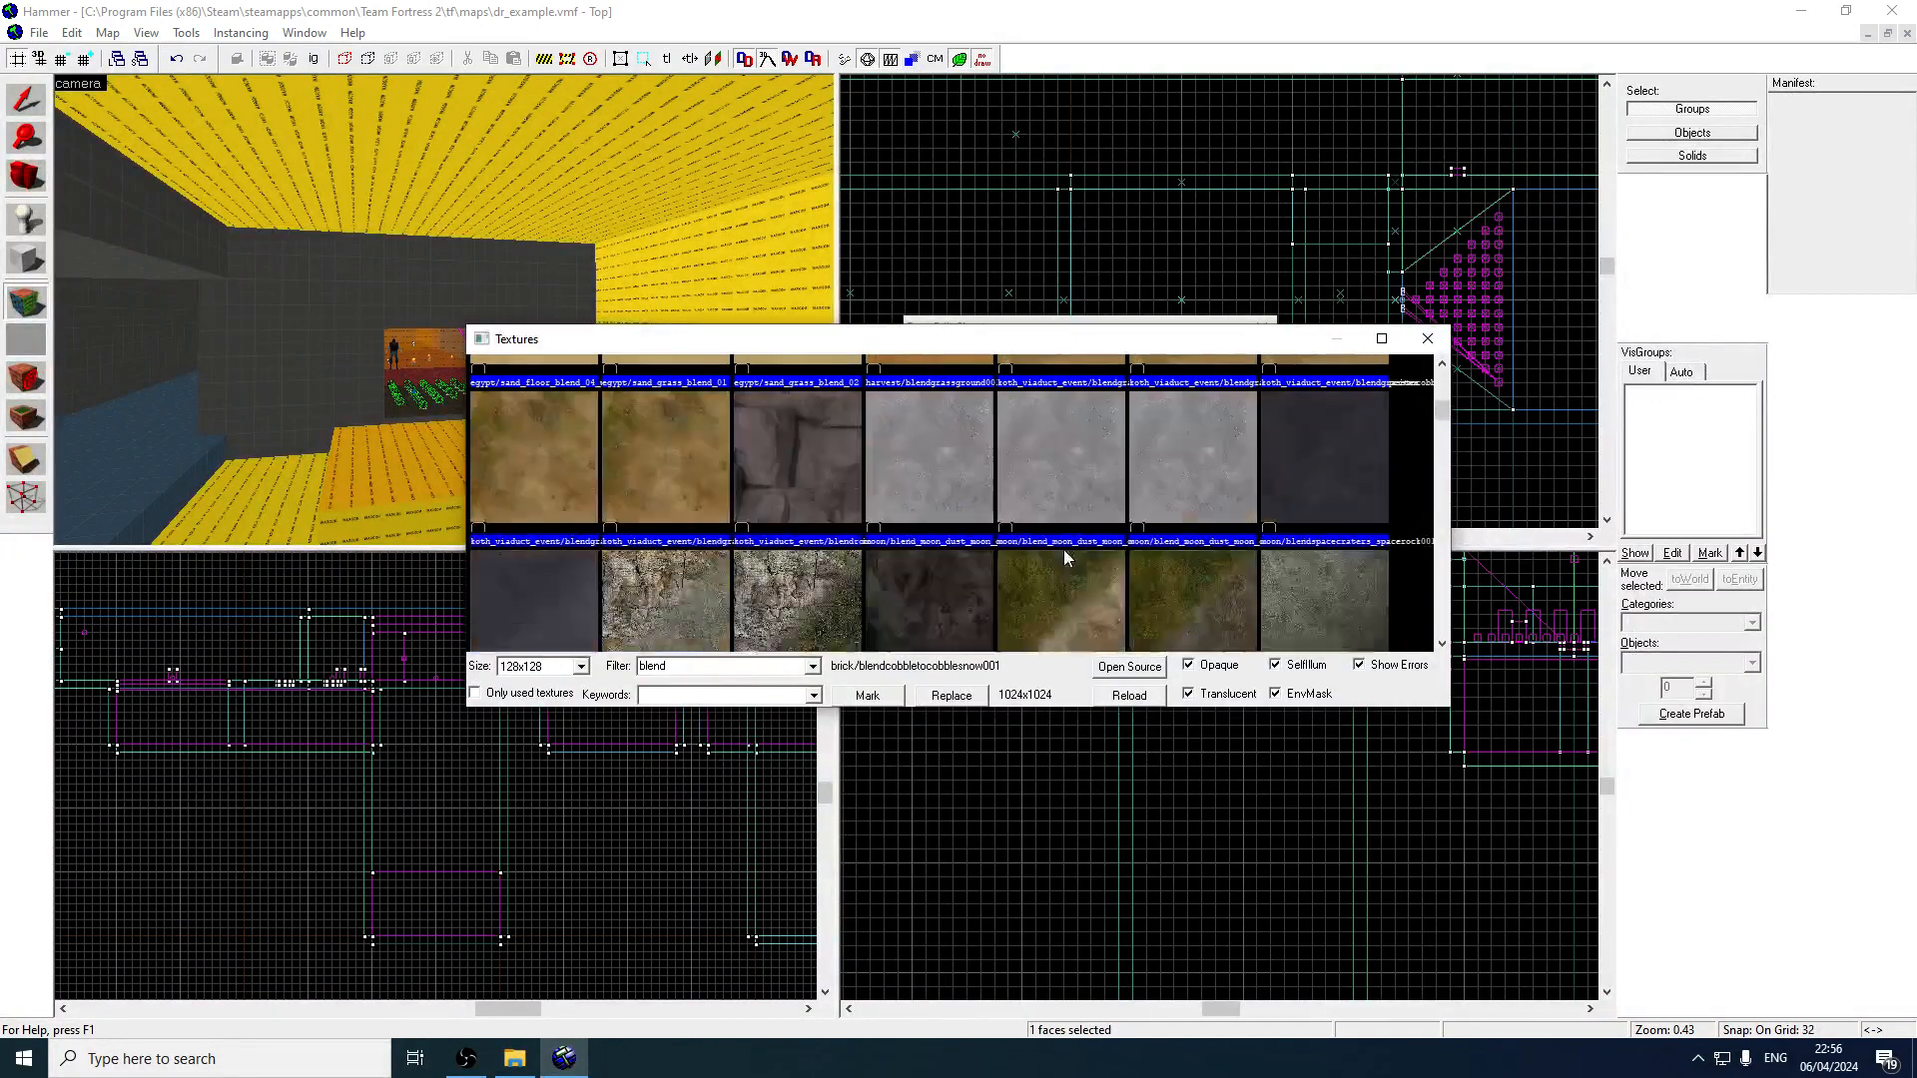
pyautogui.moveTo(1442, 428); pyautogui.dragTo(1443, 470)
pyautogui.click(1103, 429)
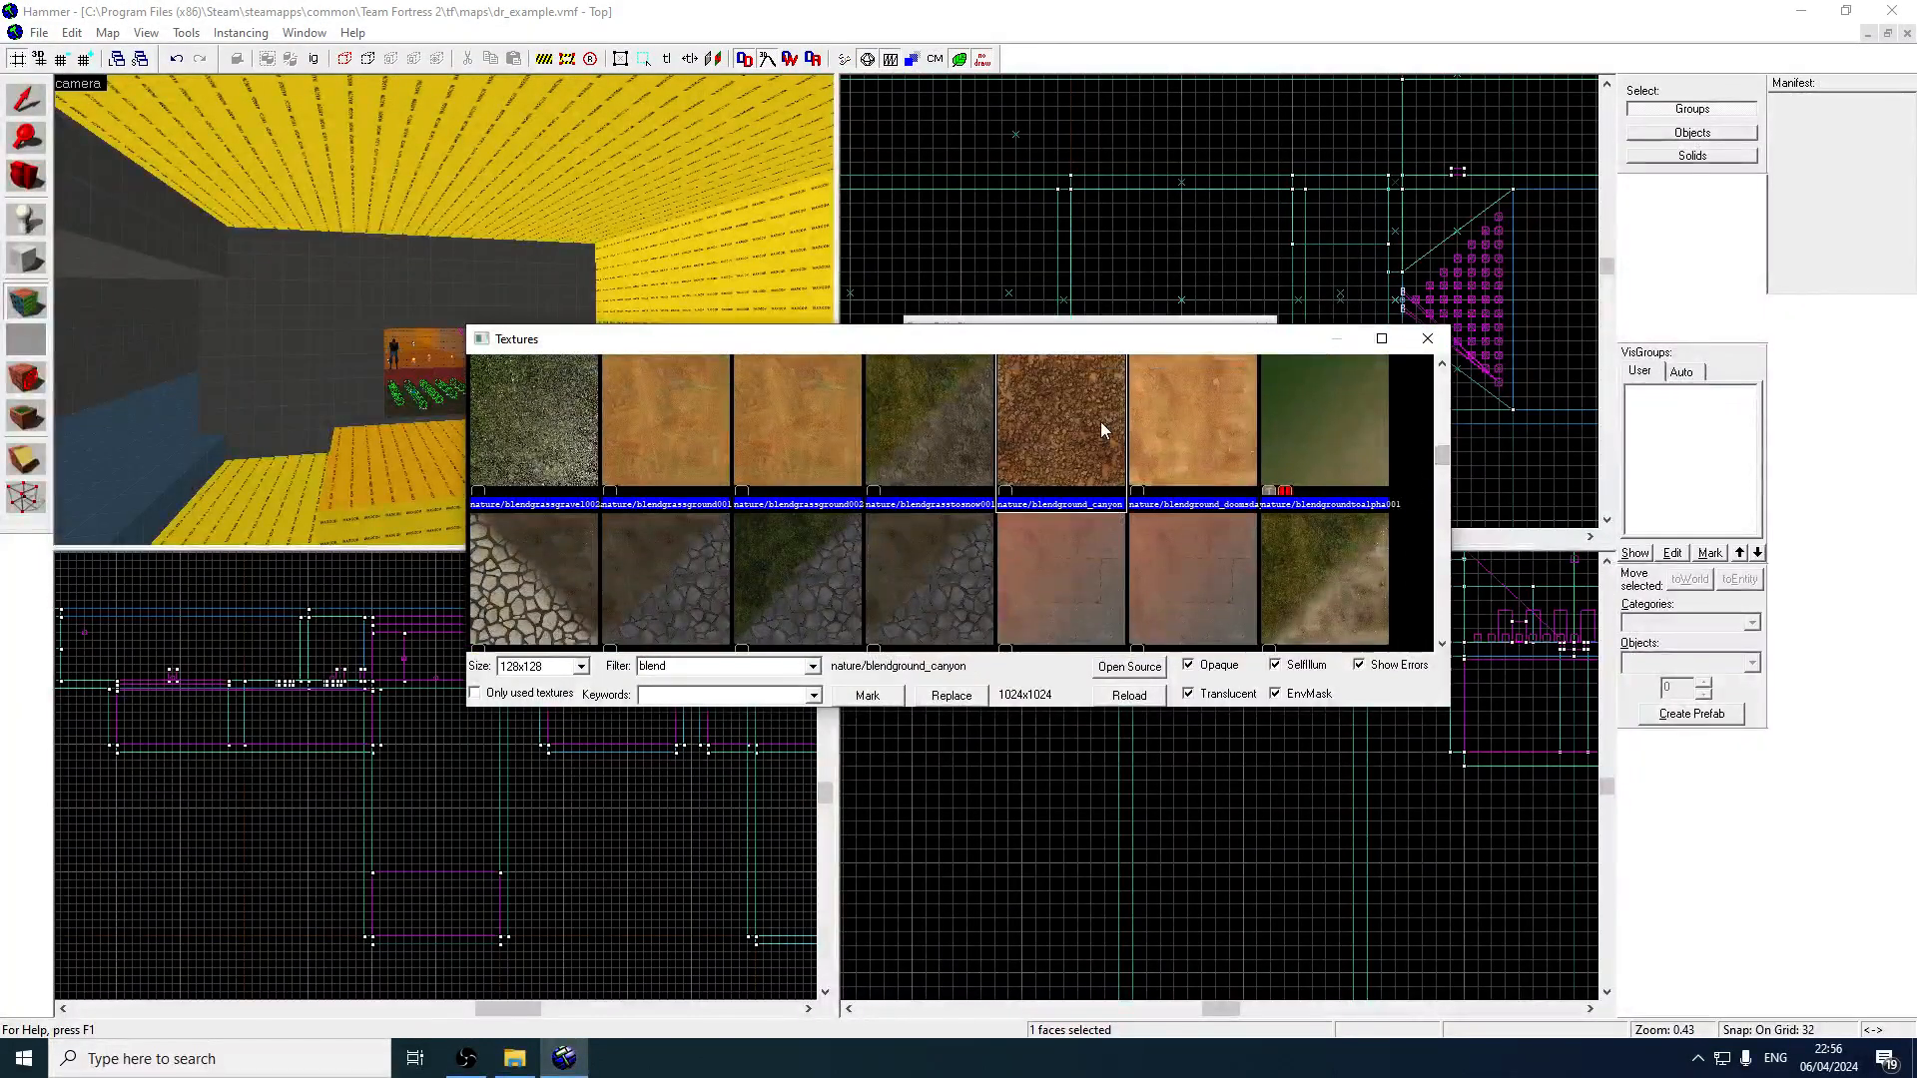
pyautogui.moveTo(1441, 459)
pyautogui.mouseDown()
pyautogui.moveTo(1441, 482)
pyautogui.moveTo(1441, 451)
pyautogui.mouseUp()
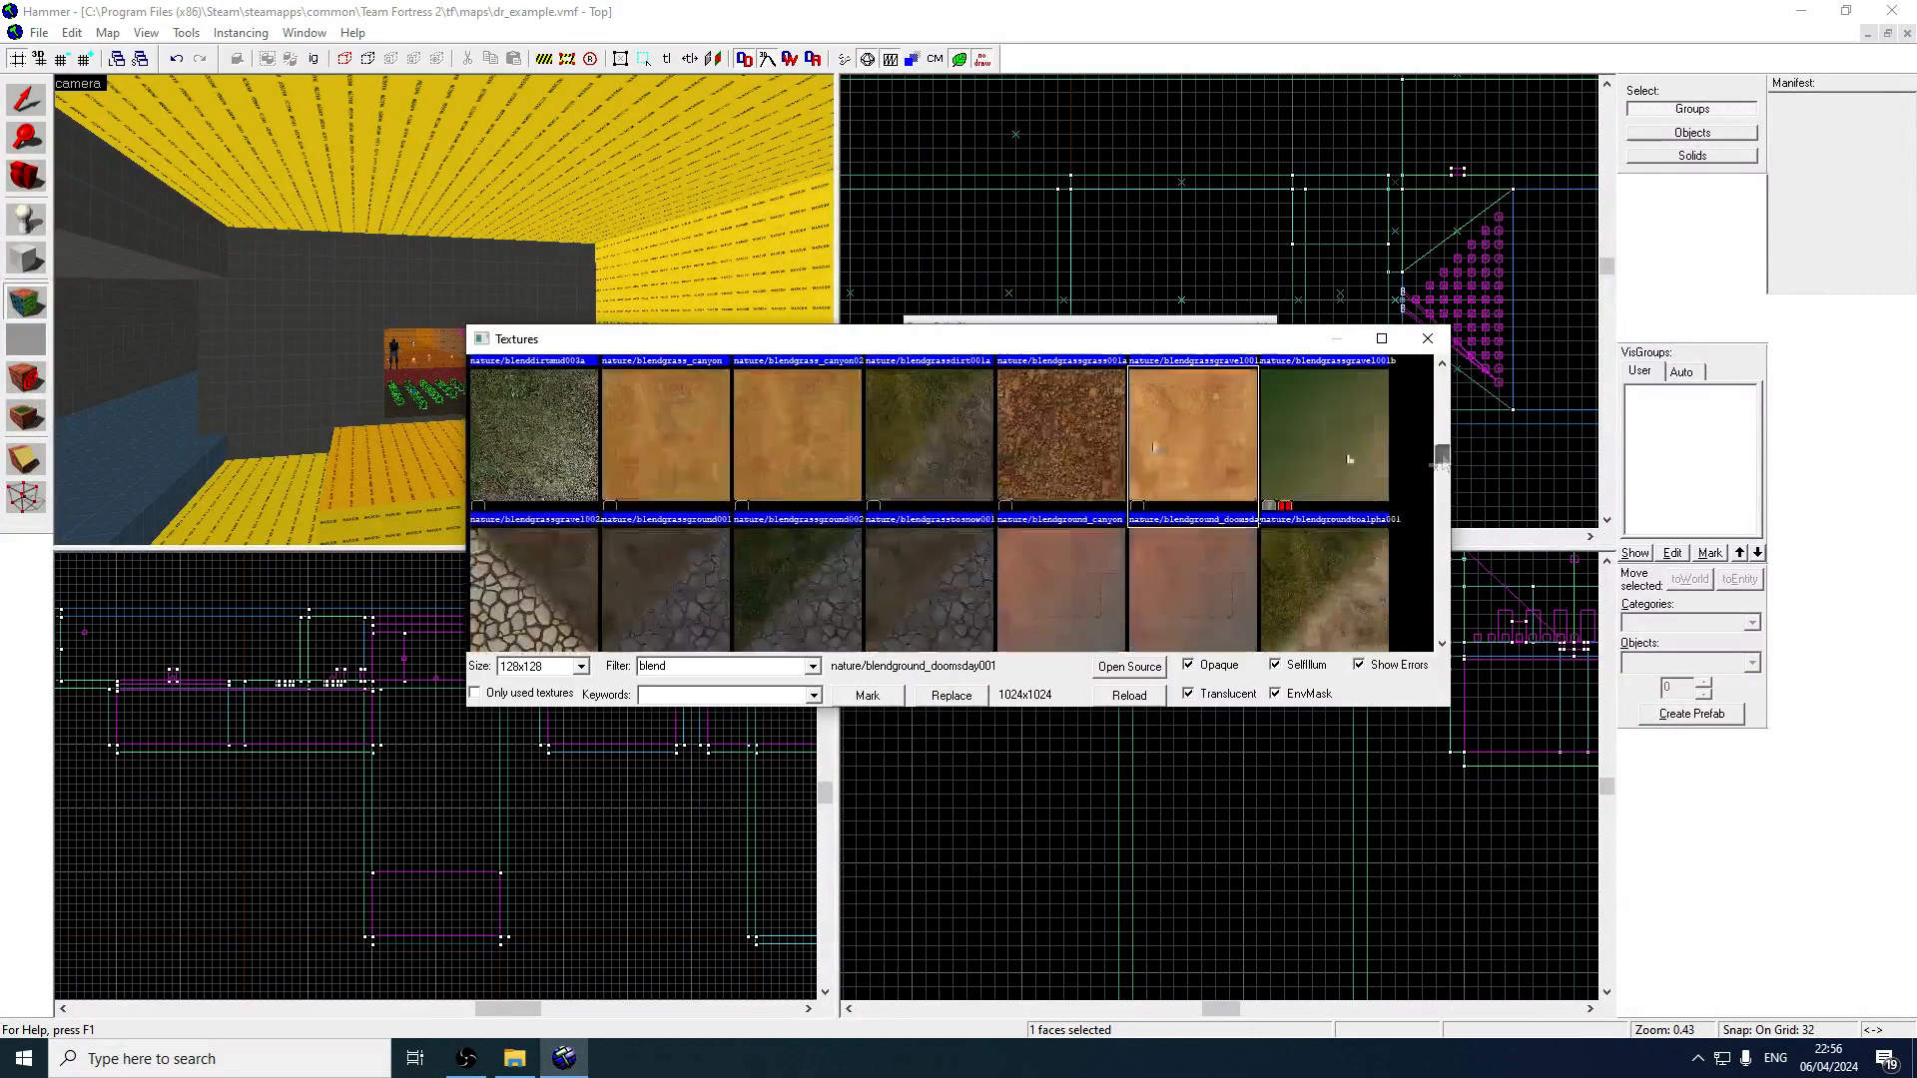
pyautogui.doubleClick(1069, 427)
# Apply the nature/blendground_canyon texture to the top face of the raised ledge block.
pyautogui.press('w')
pyautogui.press('z')
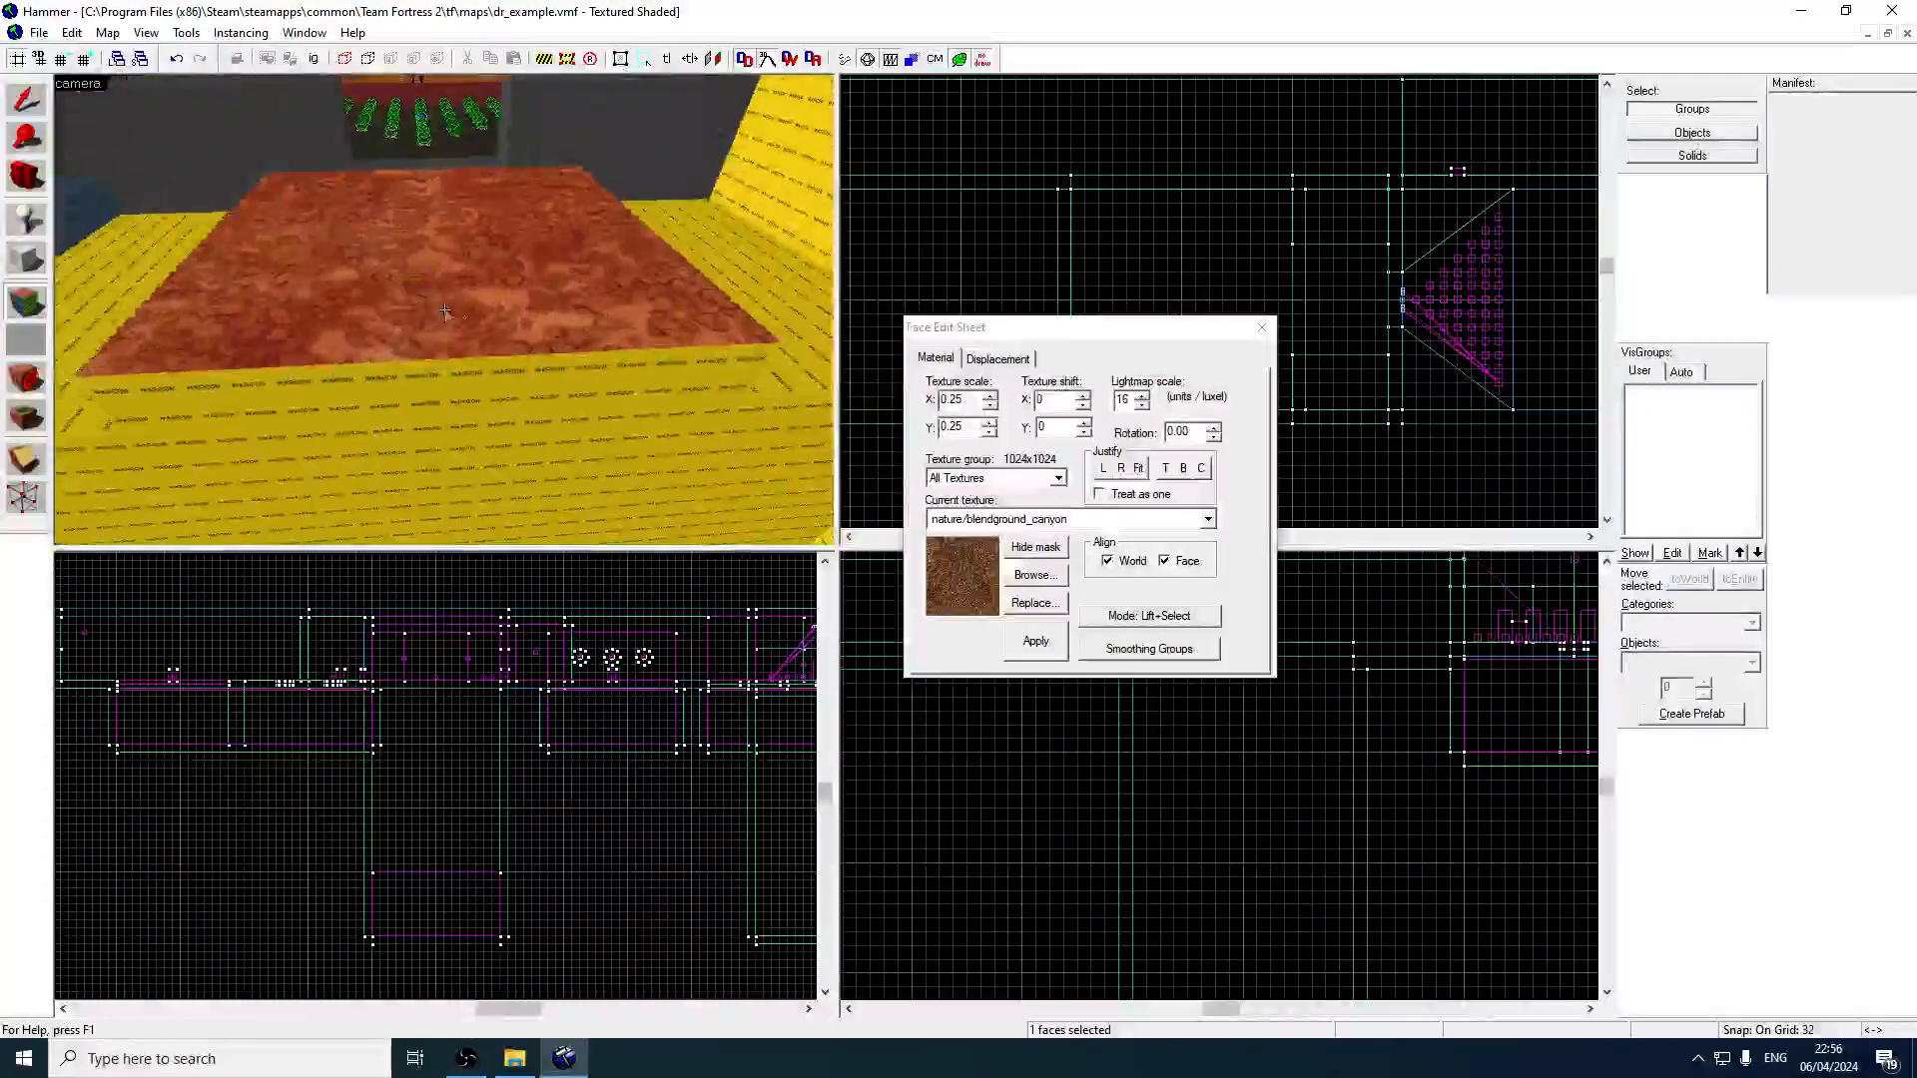
pyautogui.click(693, 140)
pyautogui.press('z')
pyautogui.press('s')
pyautogui.press('z')
pyautogui.click(449, 398)
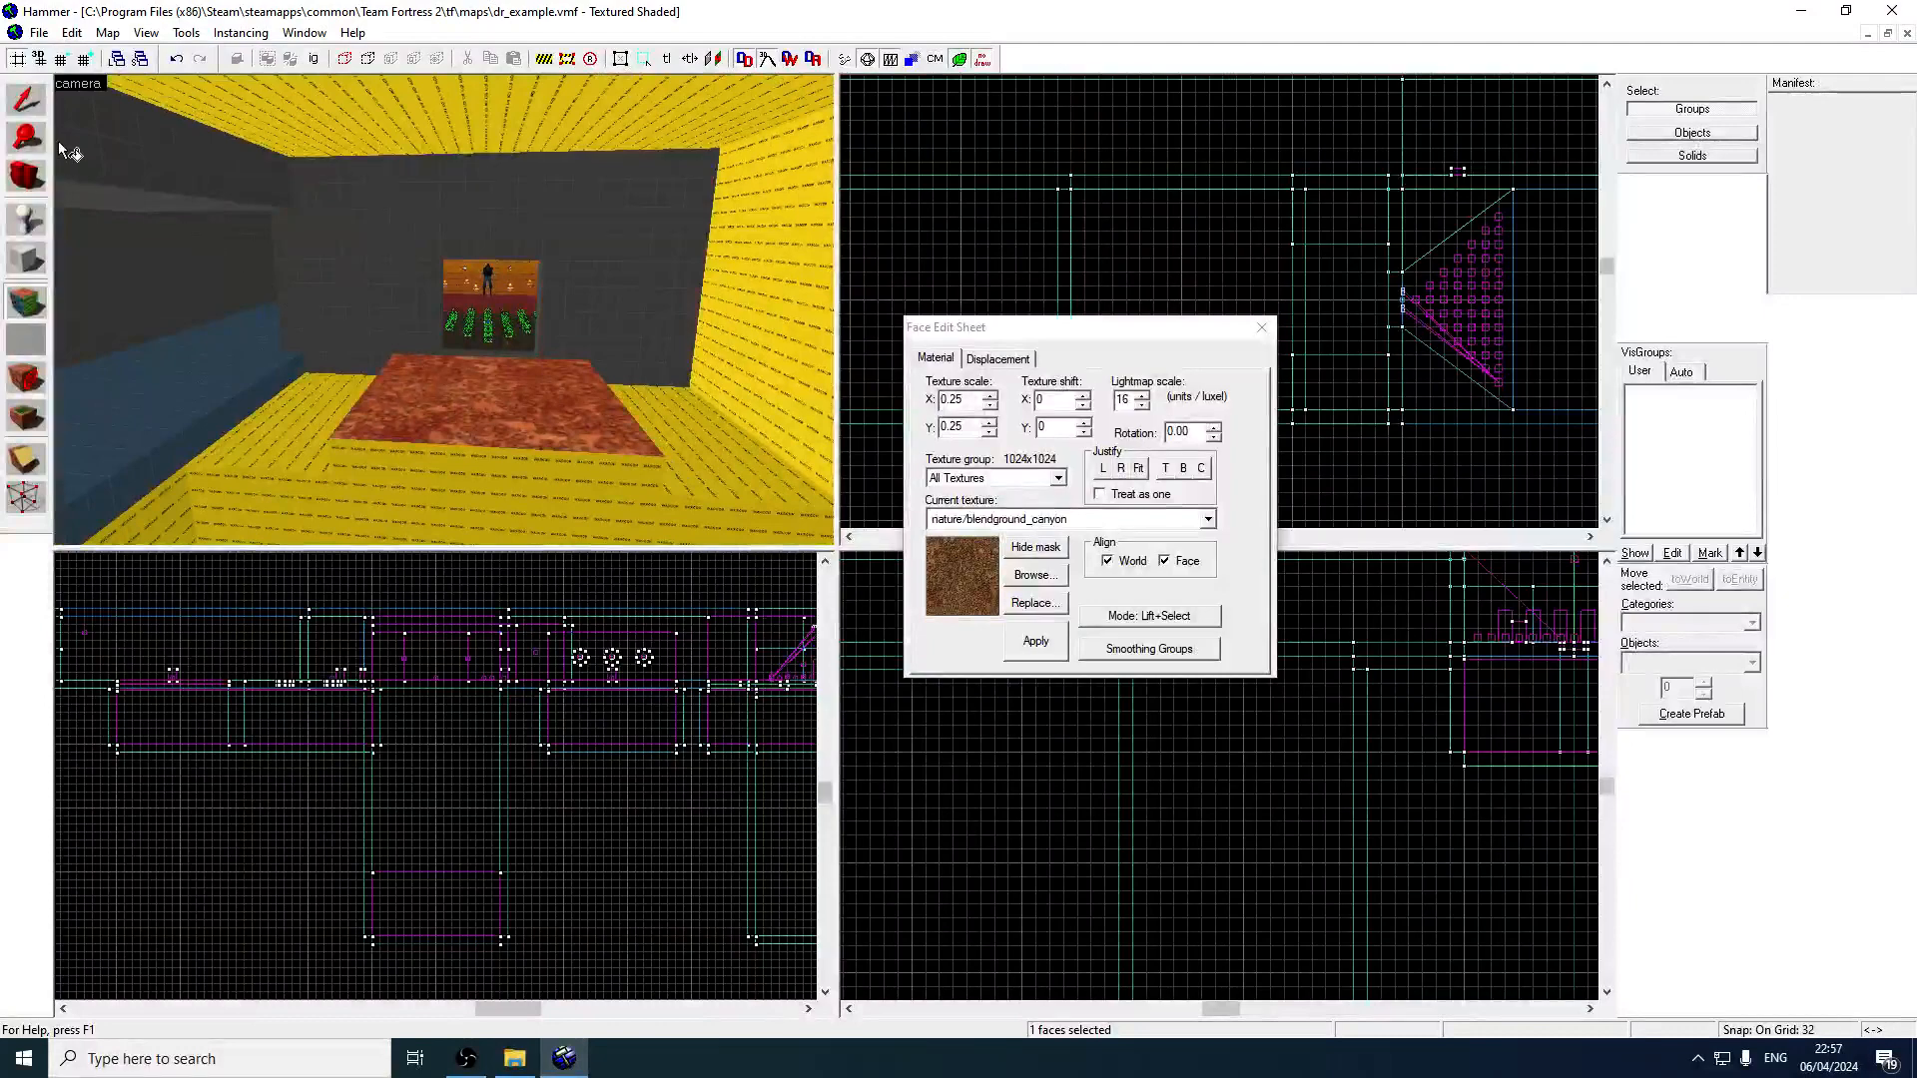
pyautogui.press('w')
pyautogui.click(26, 100)
# Pick up the tools/toolsnodraw texture from the nodraw surfaces around the ledge as the current texture.
pyautogui.press('s')
pyautogui.press('z')
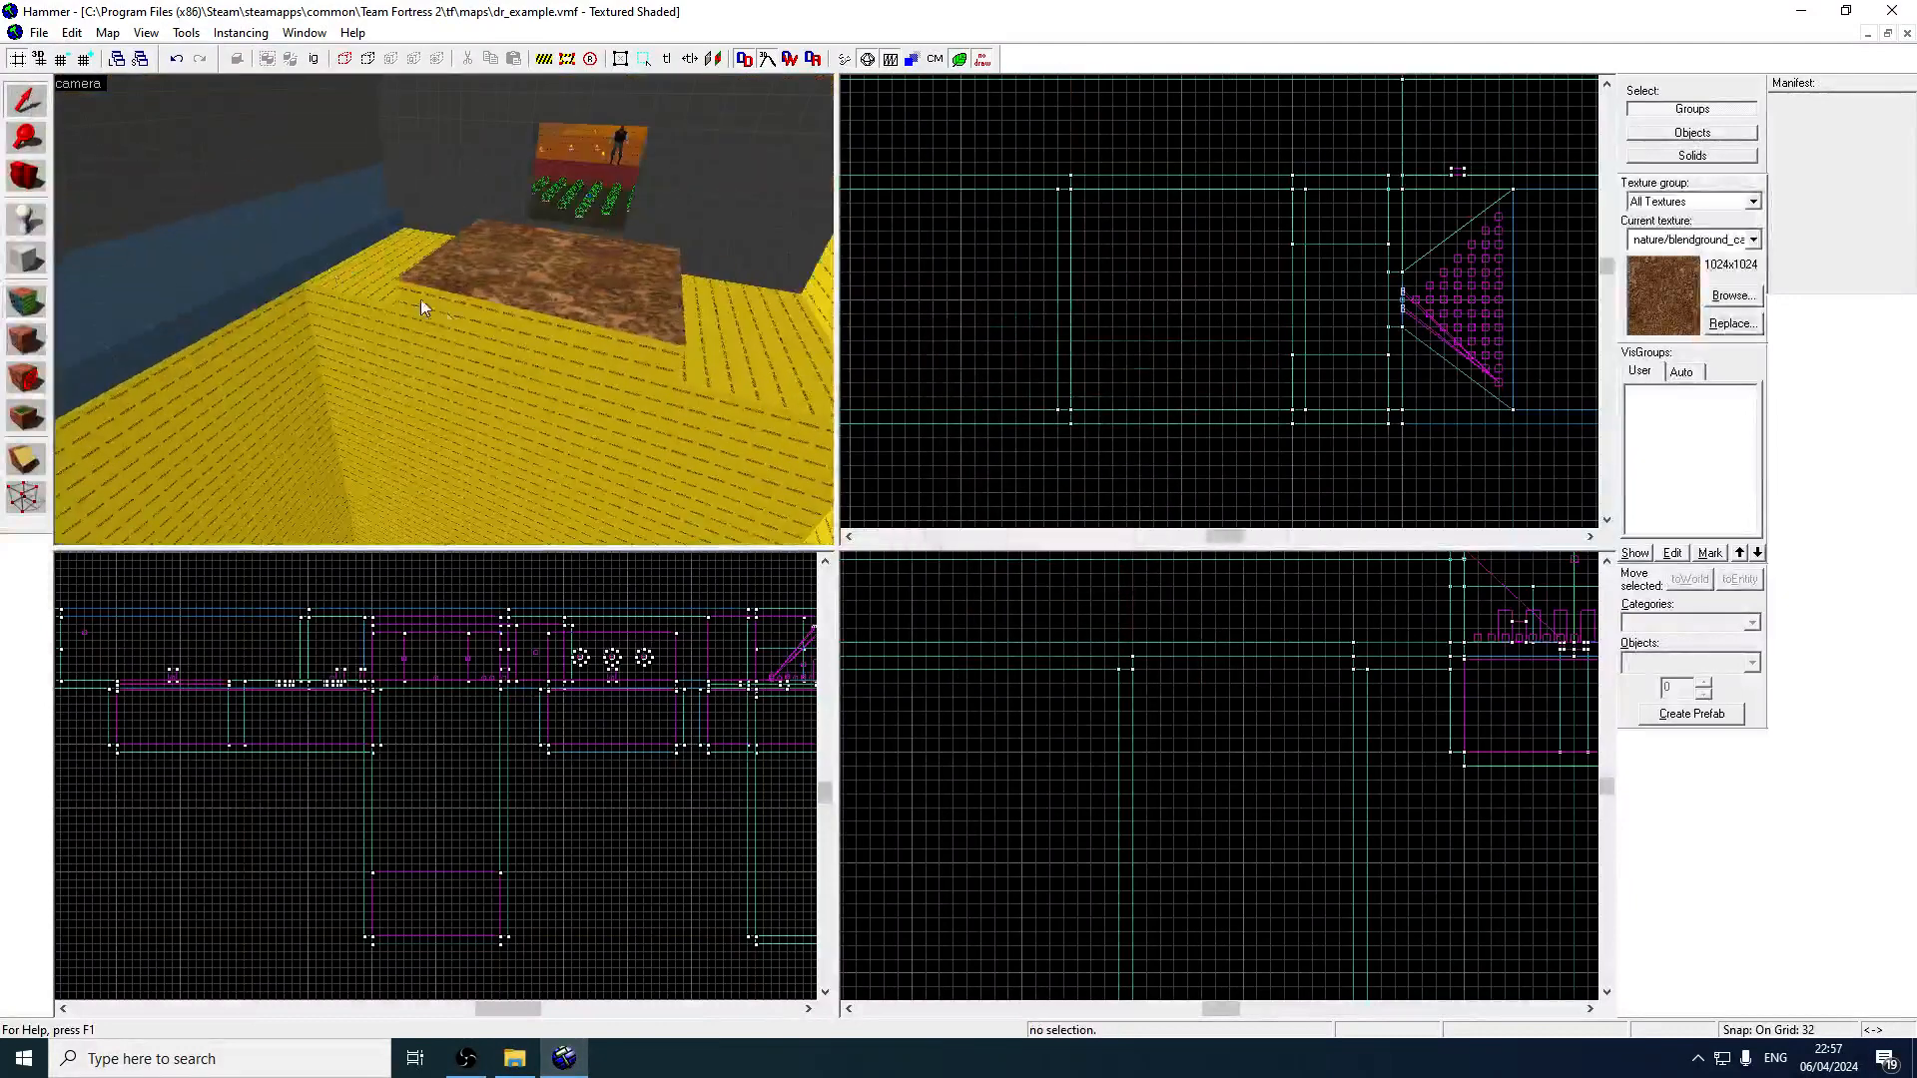
pyautogui.press('d')
pyautogui.click(30, 301)
pyautogui.press('d')
pyautogui.click(539, 354)
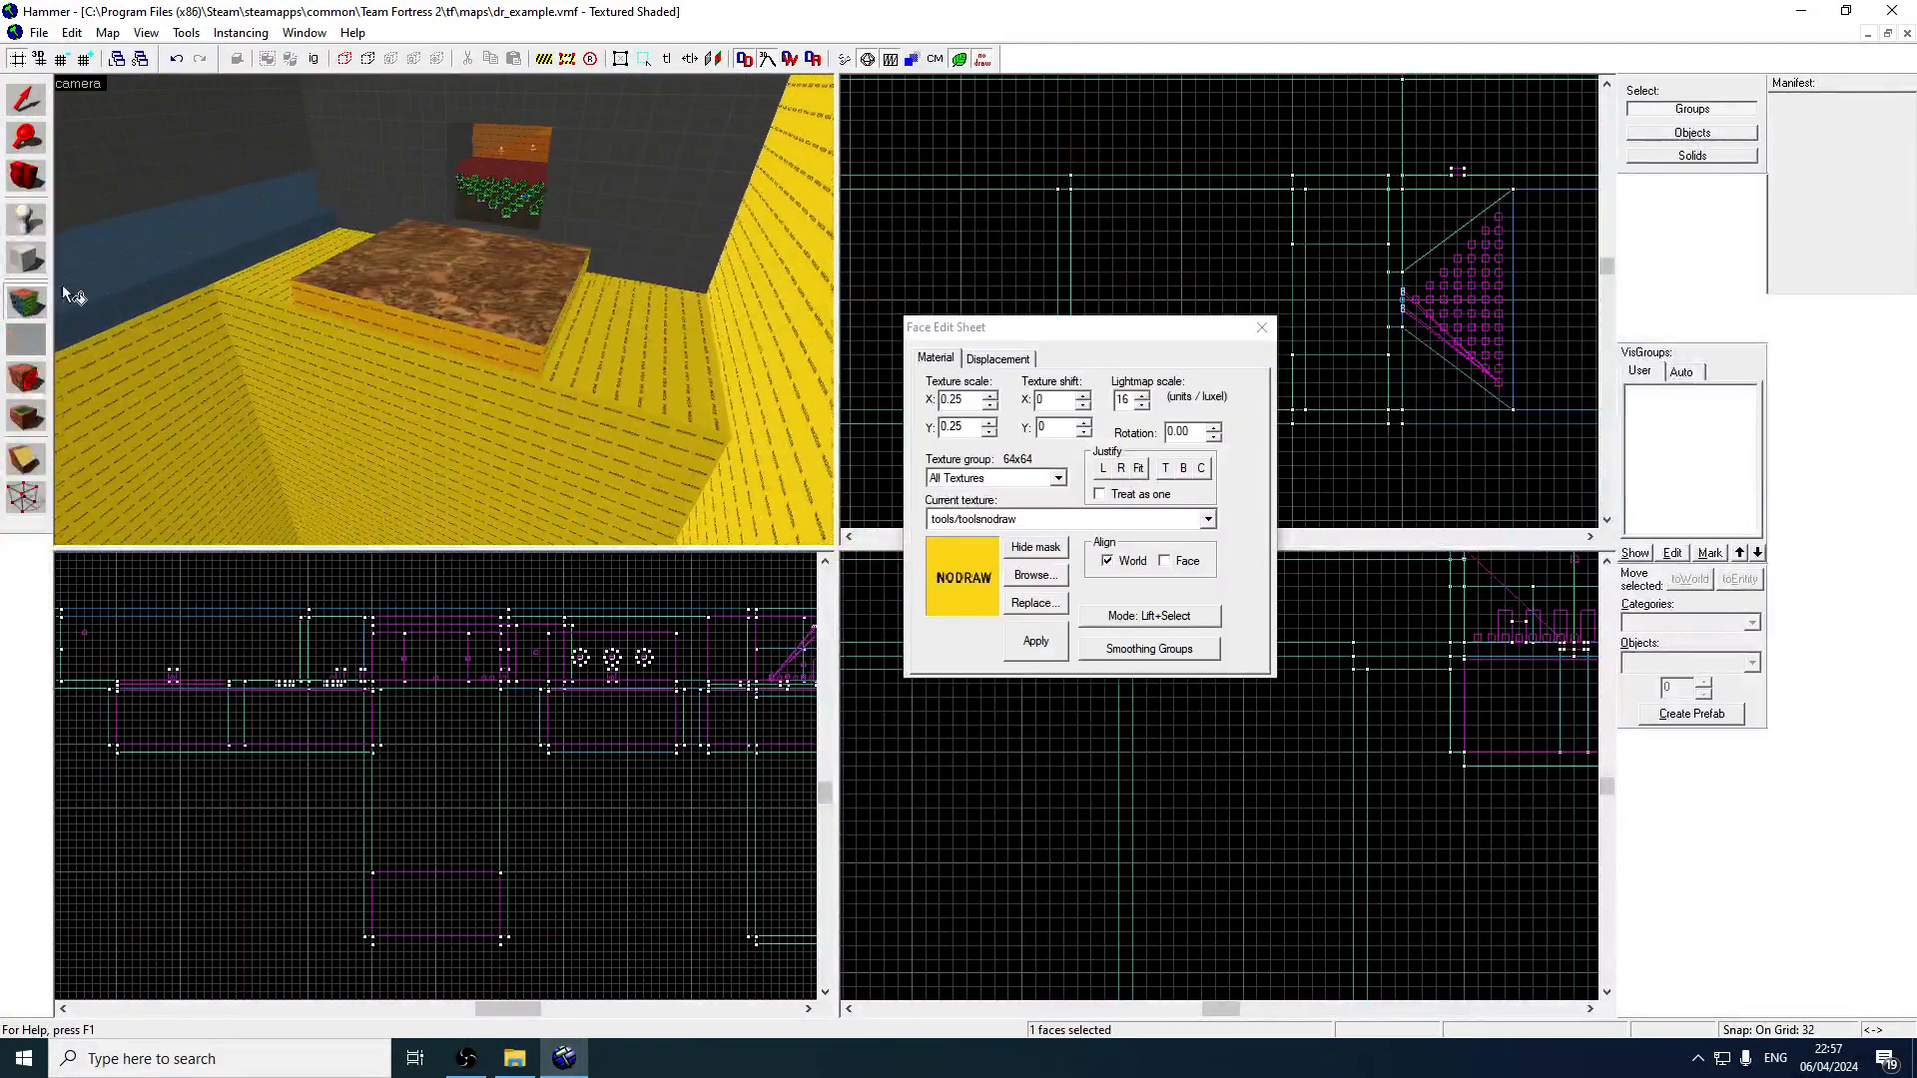
# Create a 224 by 32 by 192 unit nodraw wall block standing on the floor ledge along the raised block's corridor-side edge.
pyautogui.press('a')
pyautogui.click(30, 262)
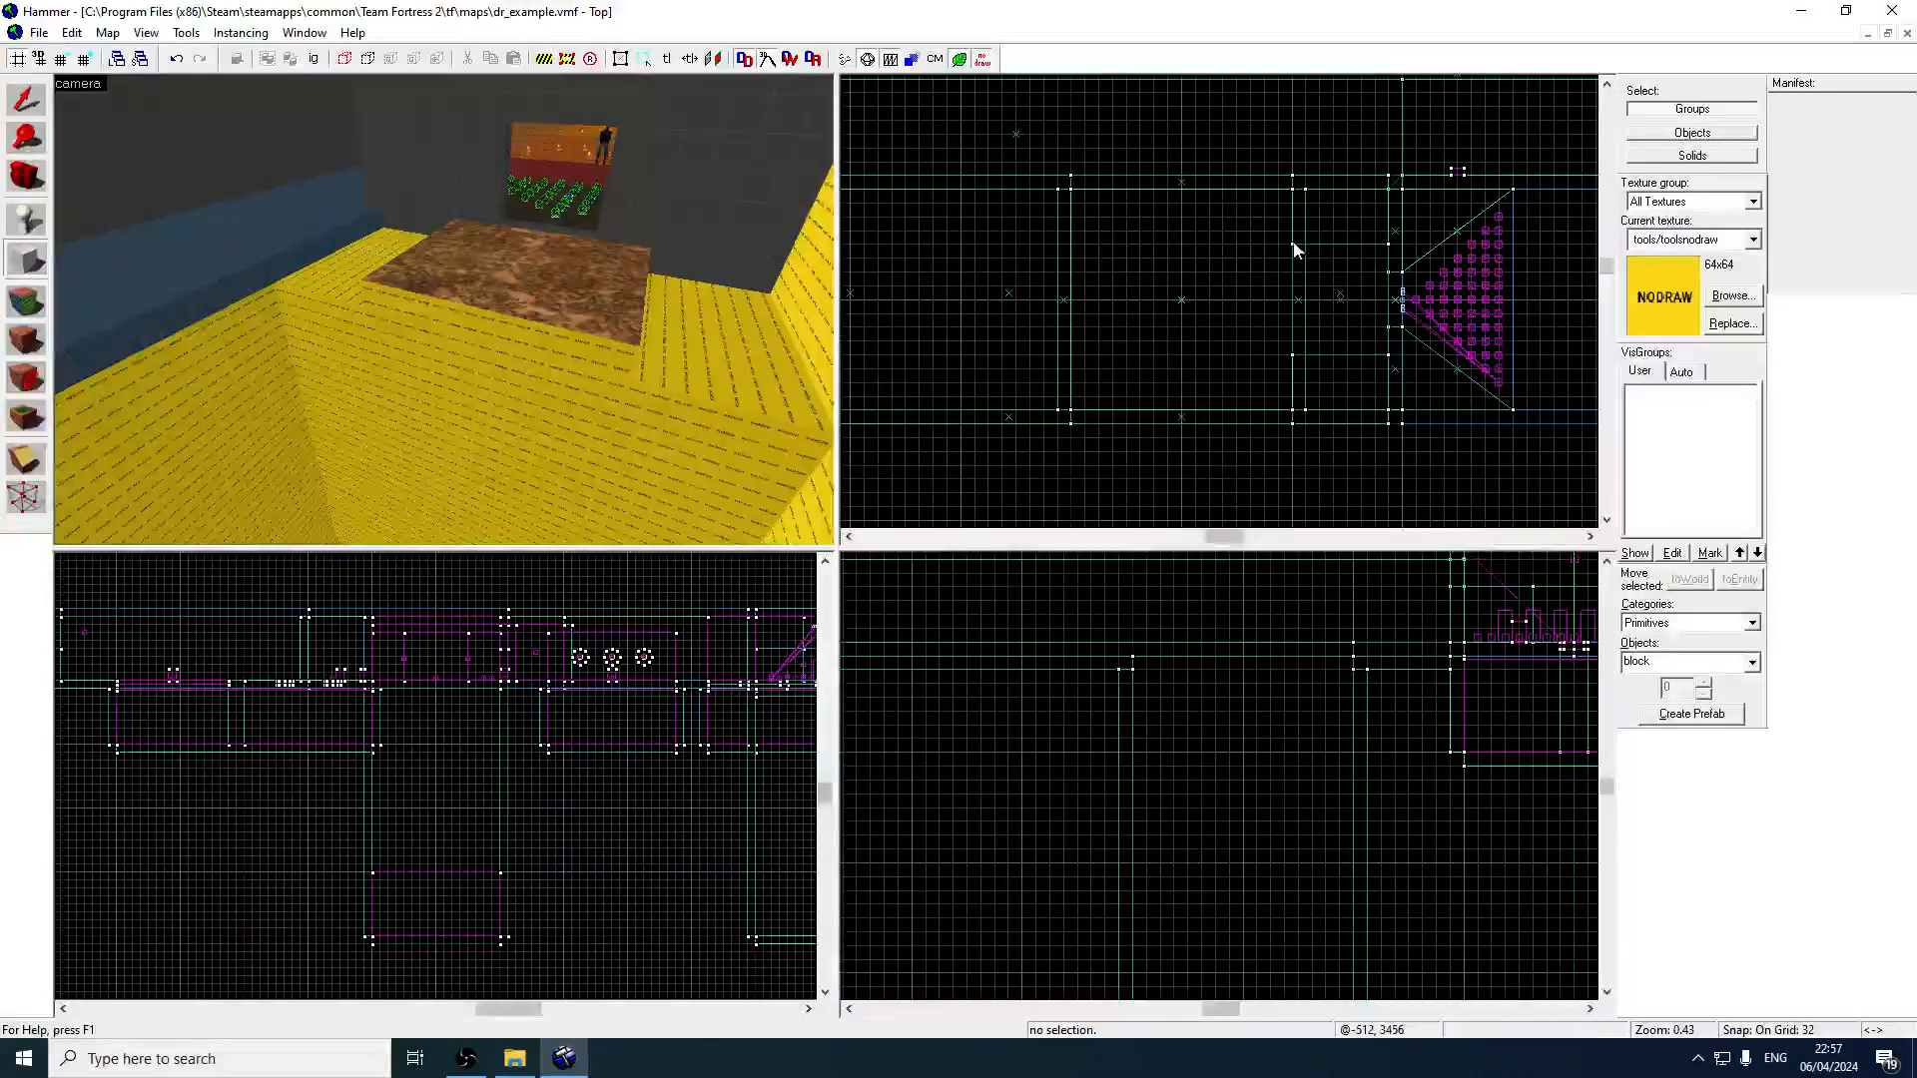
pyautogui.moveTo(1292, 244); pyautogui.dragTo(1393, 230)
pyautogui.moveTo(1386, 646); pyautogui.dragTo(1387, 635)
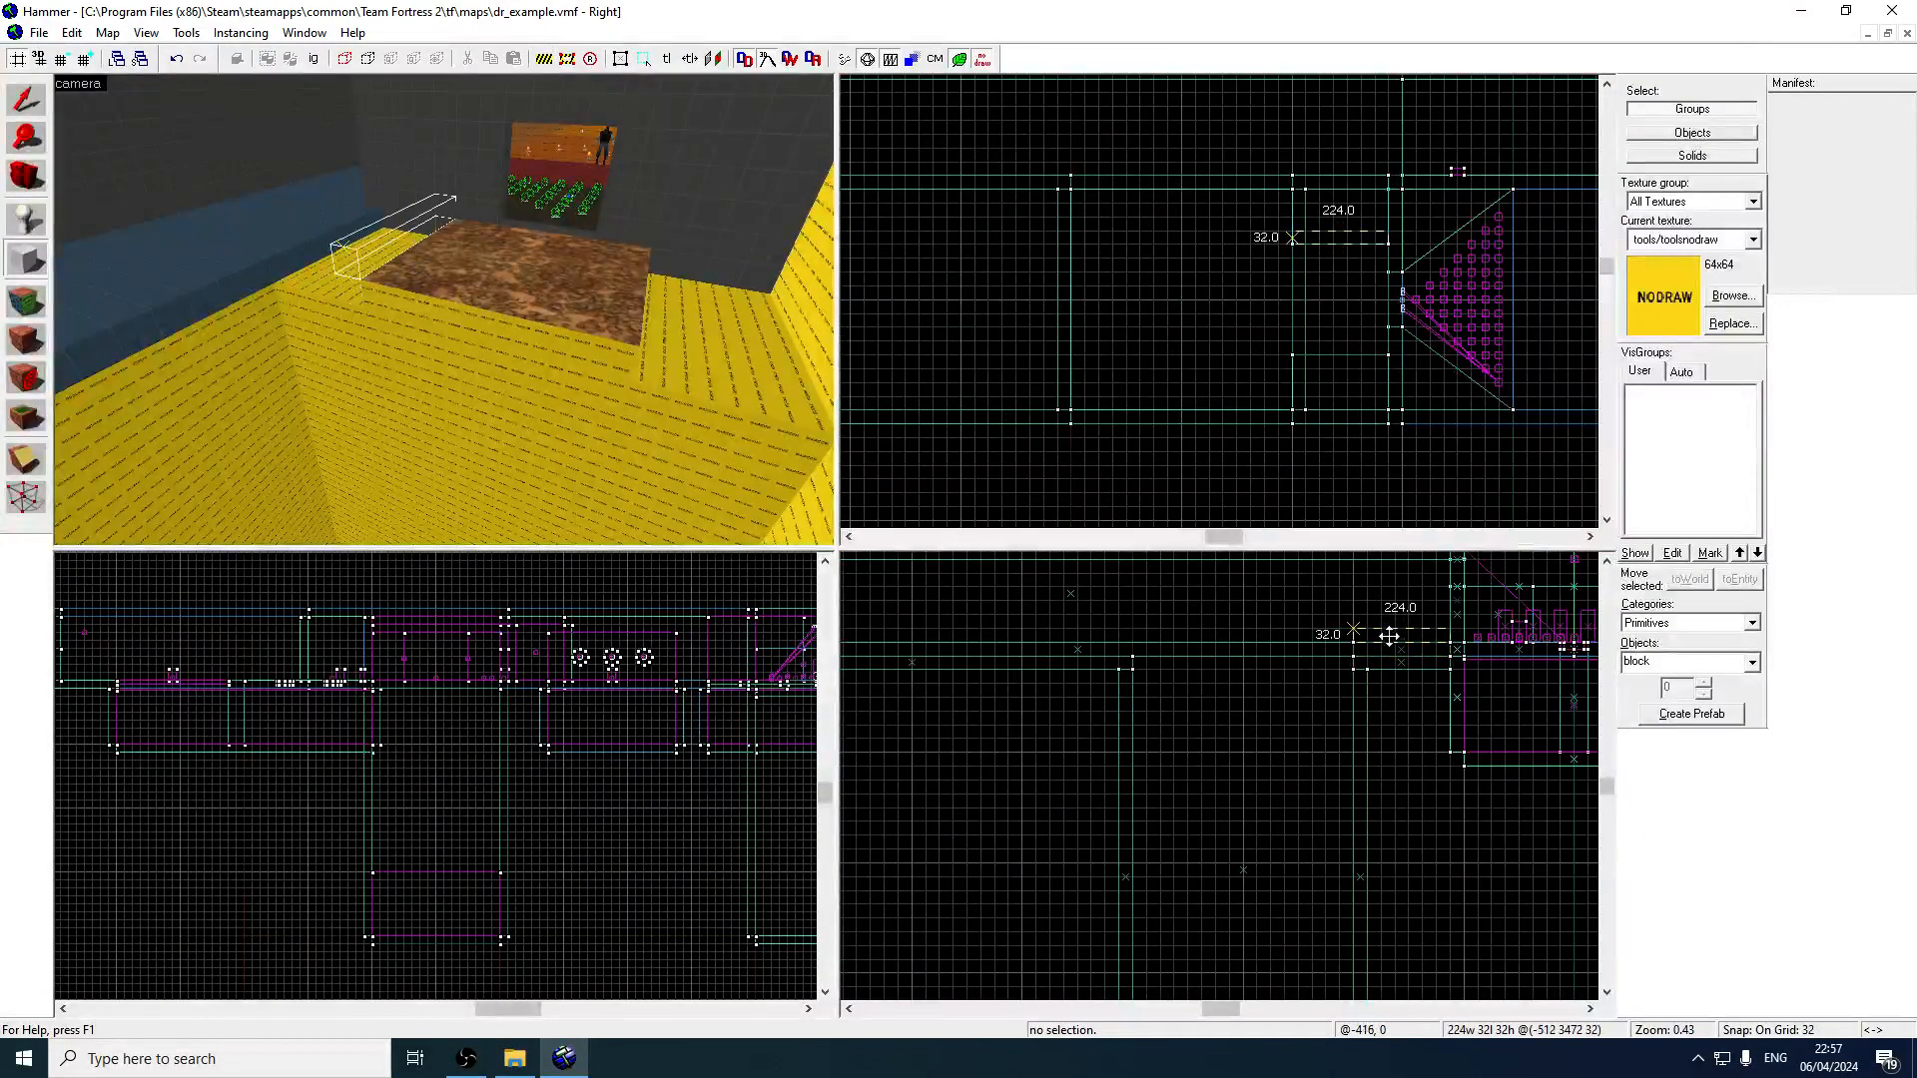
pyautogui.press('Up')
pyautogui.moveTo(1400, 732); pyautogui.dragTo(1406, 664)
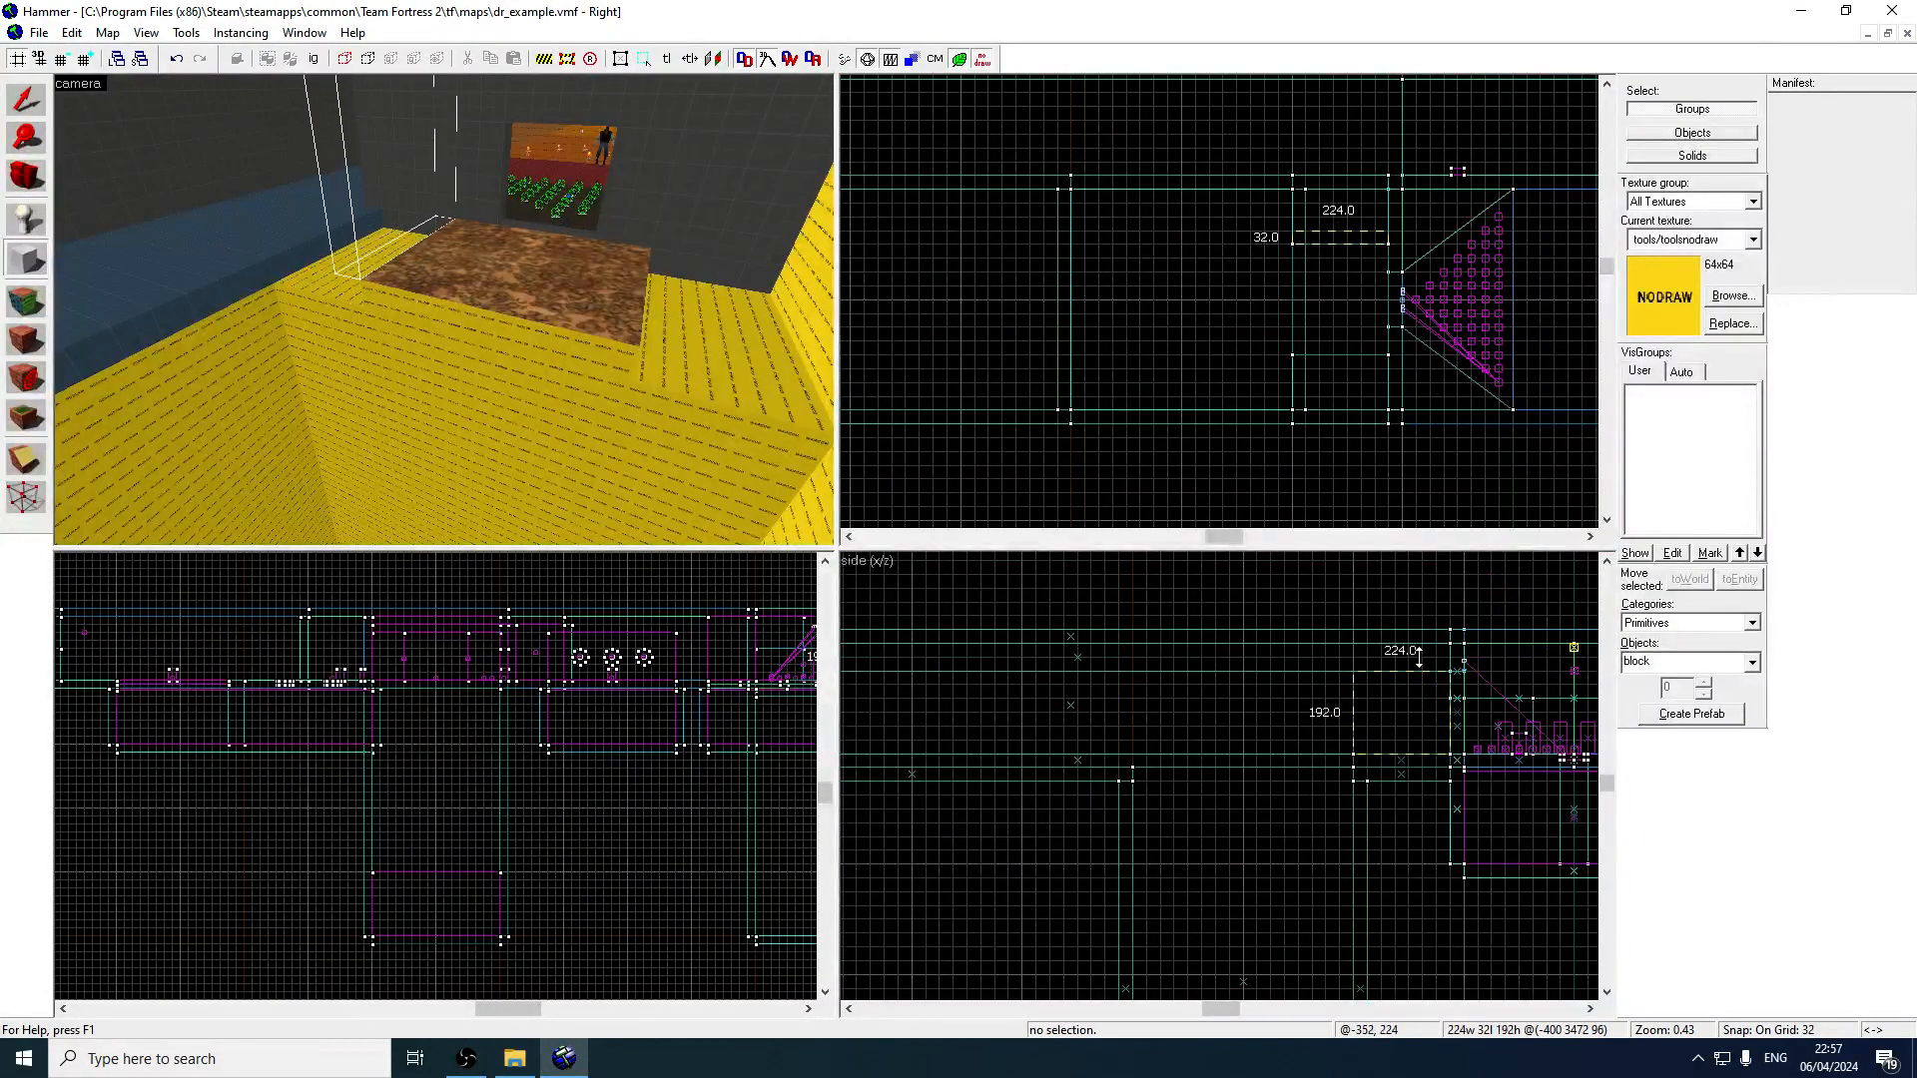
pyautogui.press('Return')
pyautogui.press('Up')
pyautogui.press('w')
pyautogui.press('z')
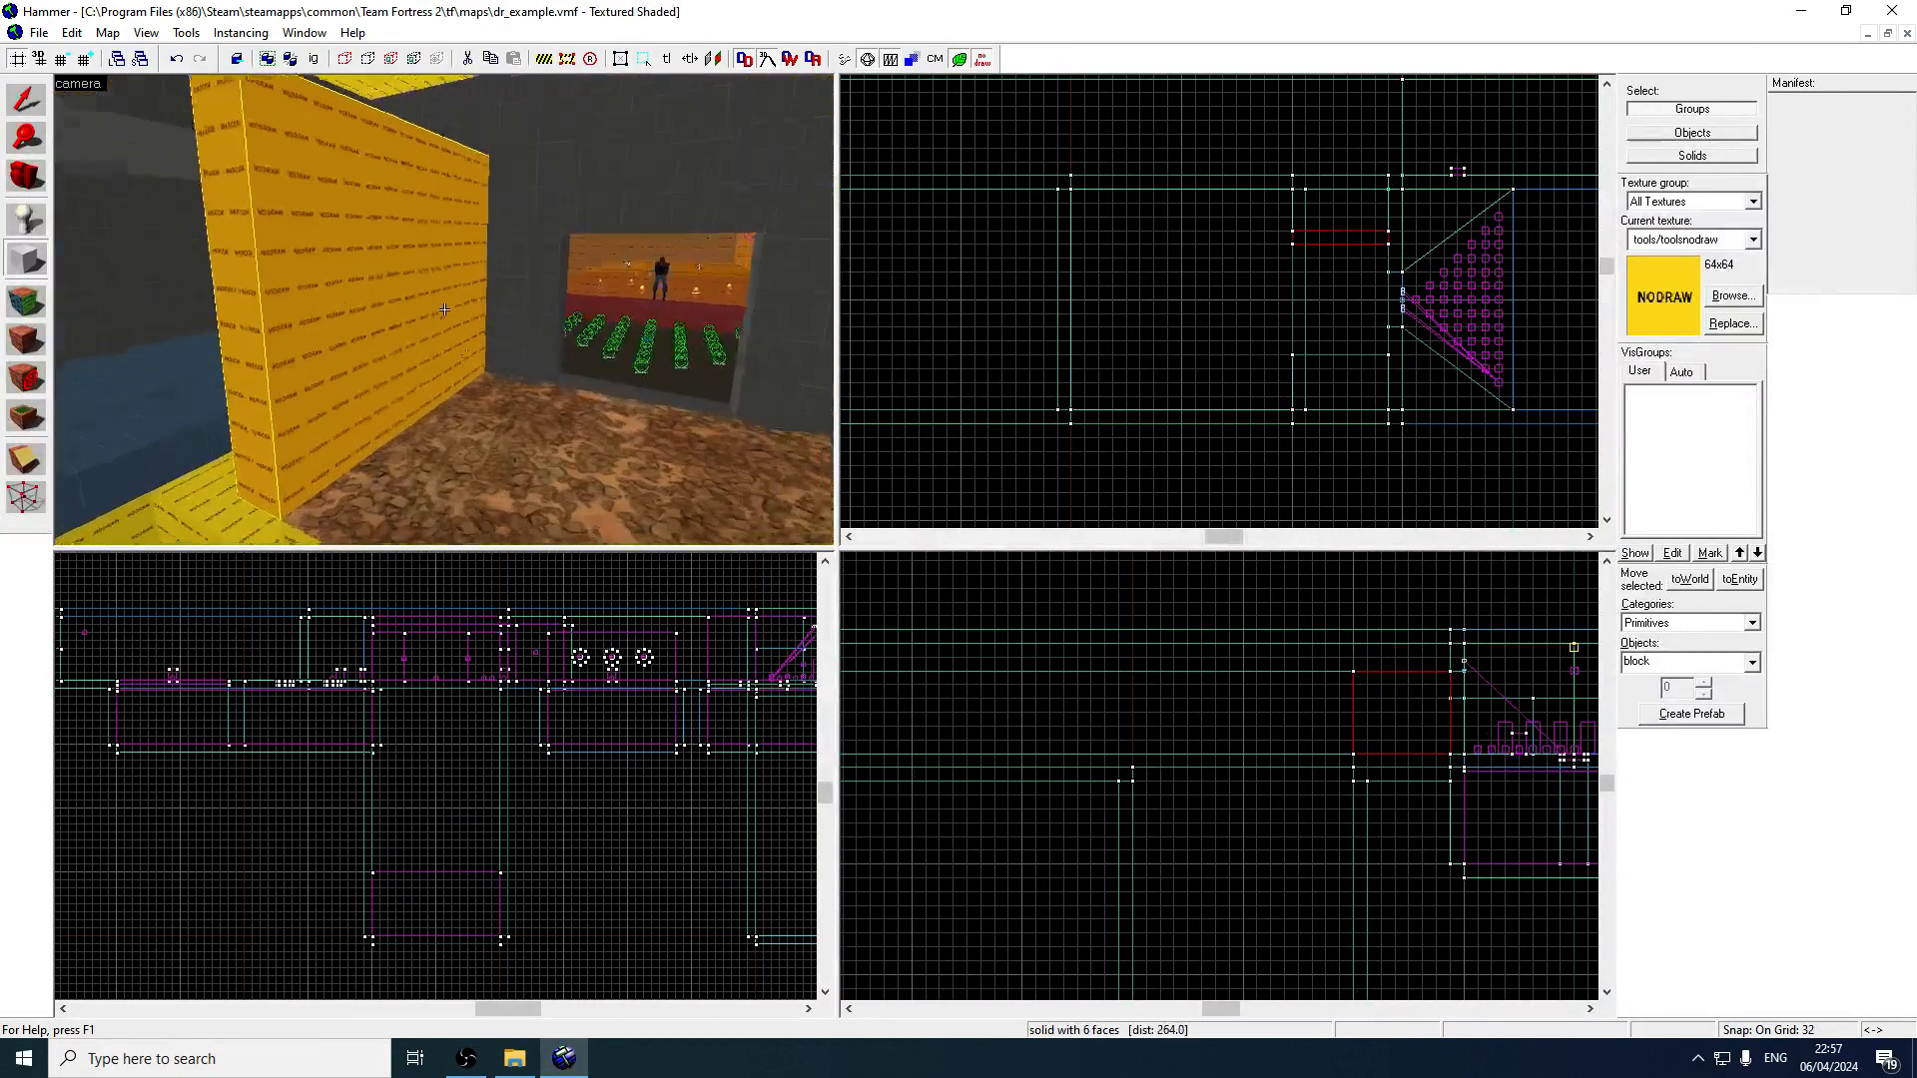
# Inspect the textures on the new wall block and the raised ledge block's faces from several viewpoints.
pyautogui.press('z')
pyautogui.click(26, 318)
pyautogui.click(340, 357)
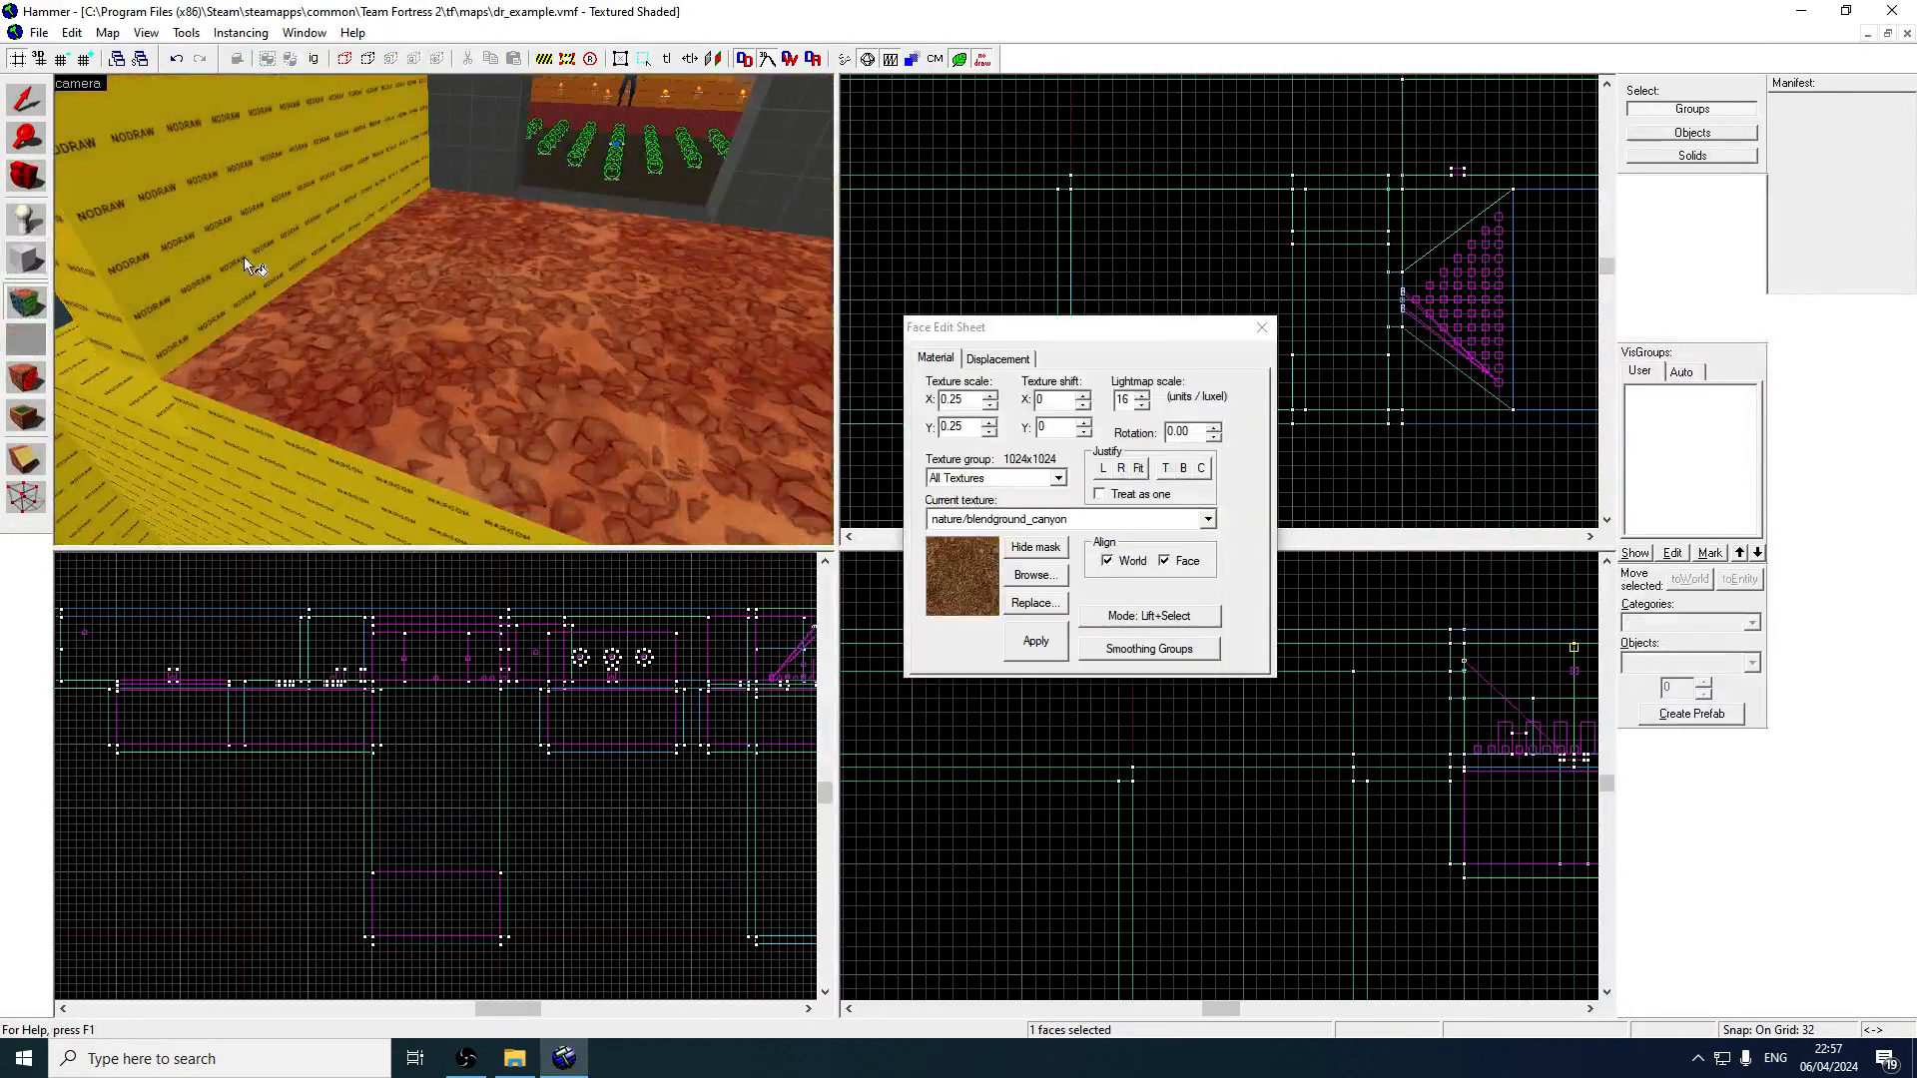
pyautogui.click(239, 255)
pyautogui.press('a')
pyautogui.press('z')
pyautogui.press('s')
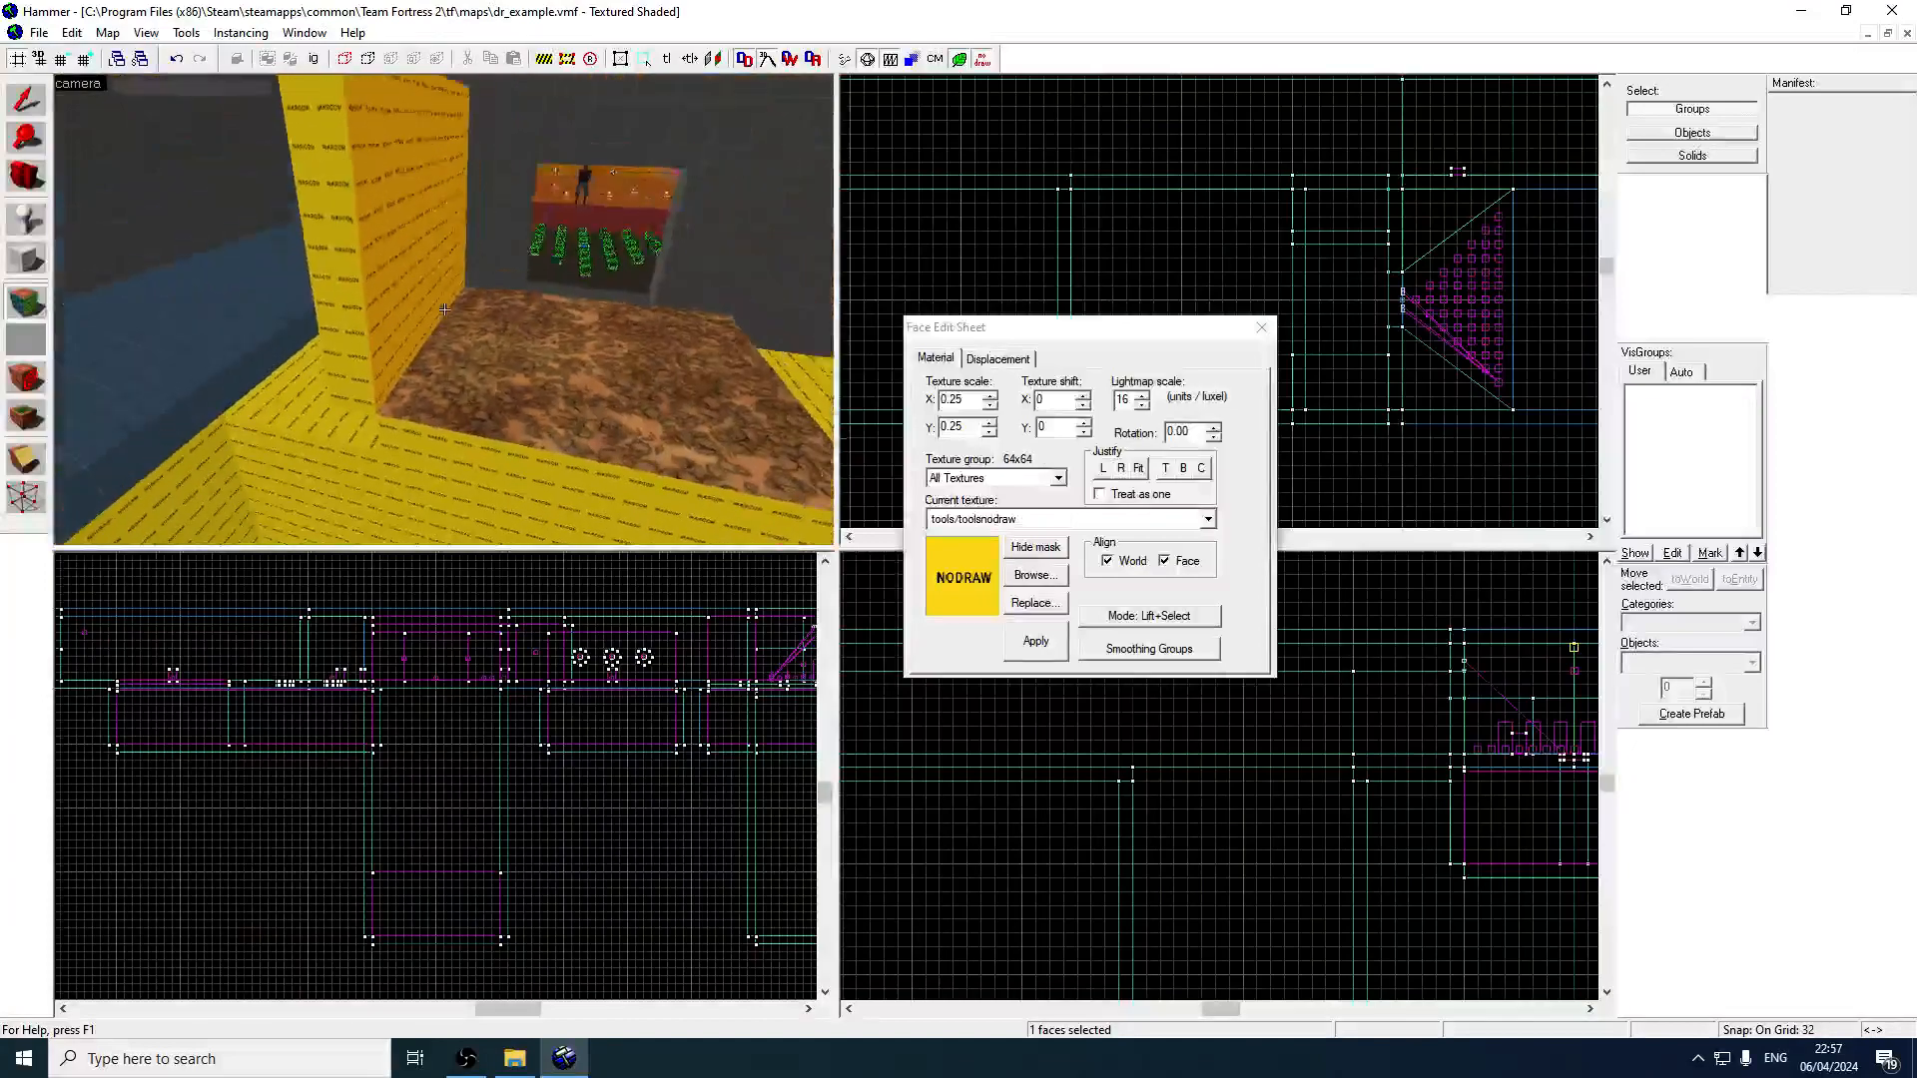
pyautogui.press('w')
pyautogui.press('z')
pyautogui.click(424, 374)
pyautogui.click(427, 349)
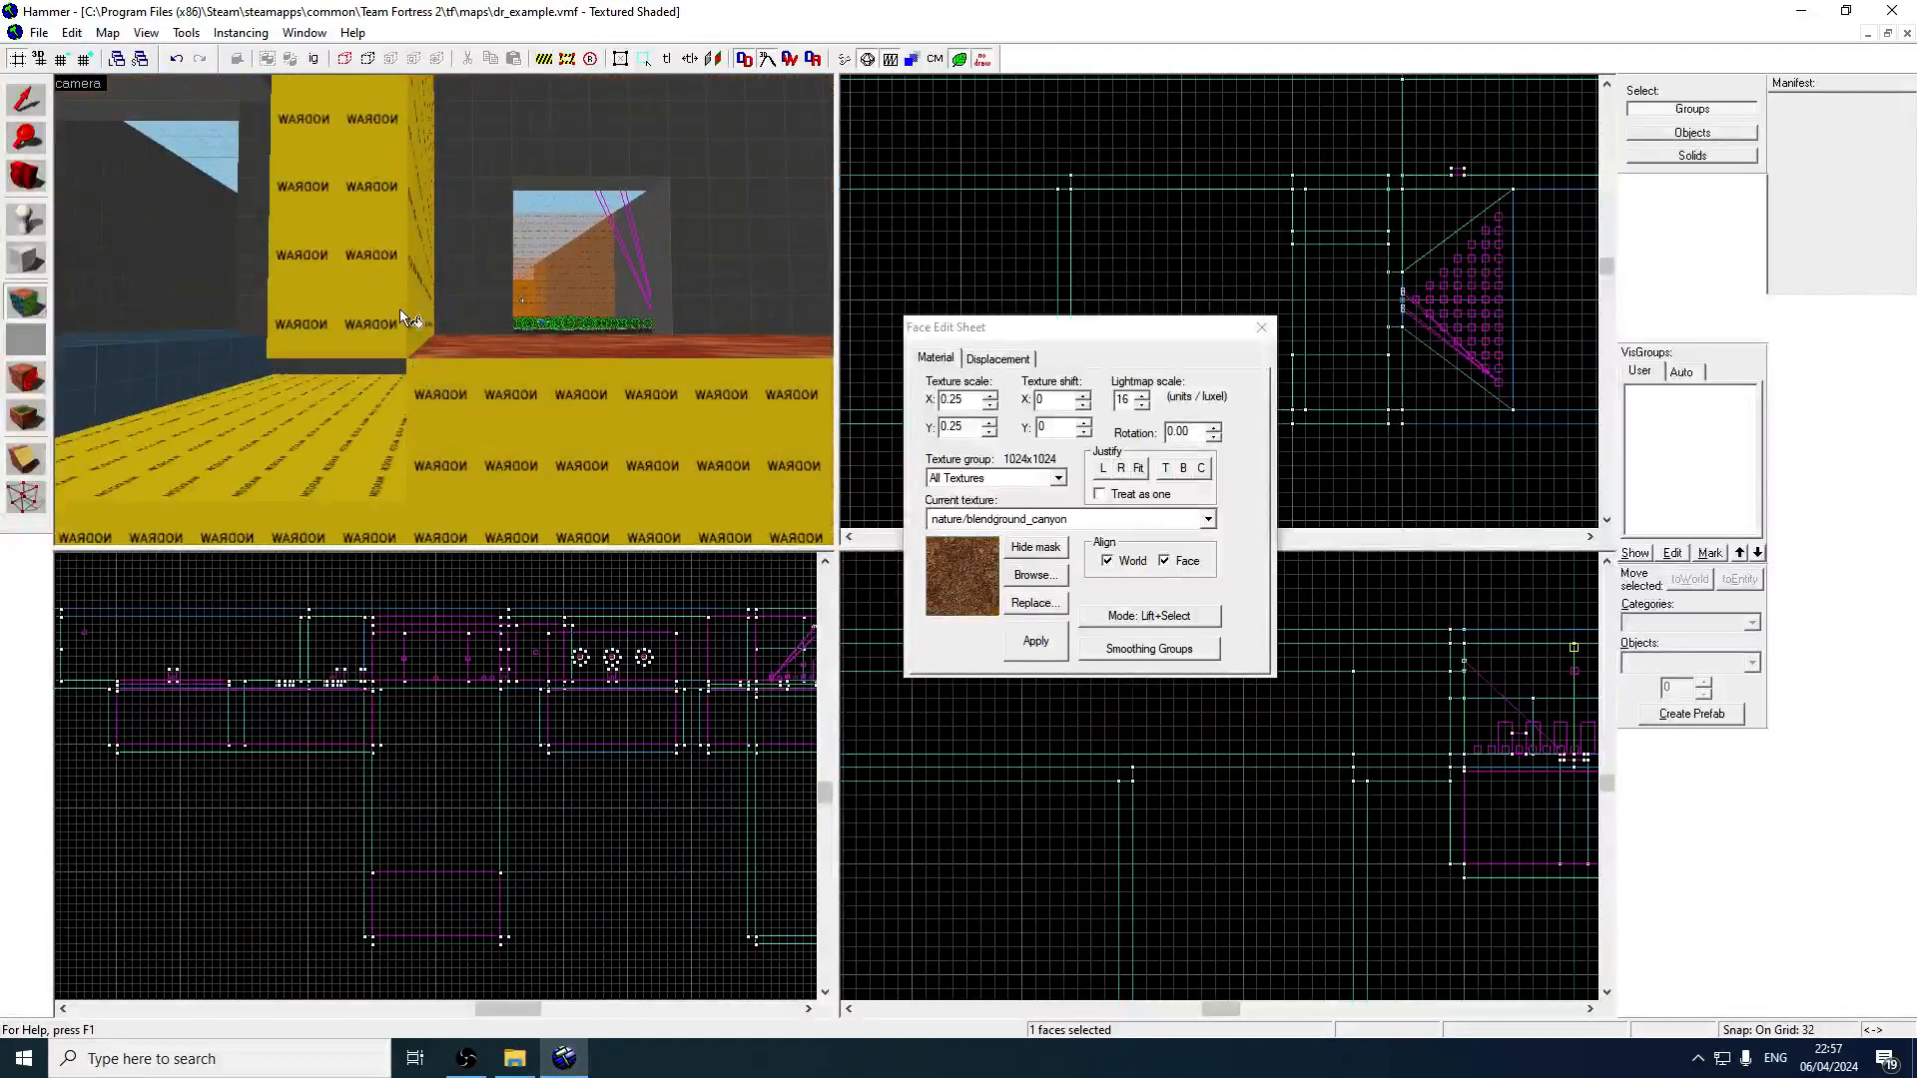
pyautogui.click(399, 310)
pyautogui.click(421, 318)
pyautogui.click(473, 368)
pyautogui.click(474, 352)
pyautogui.press('z')
pyautogui.press('s')
pyautogui.press('z')
pyautogui.click(416, 171)
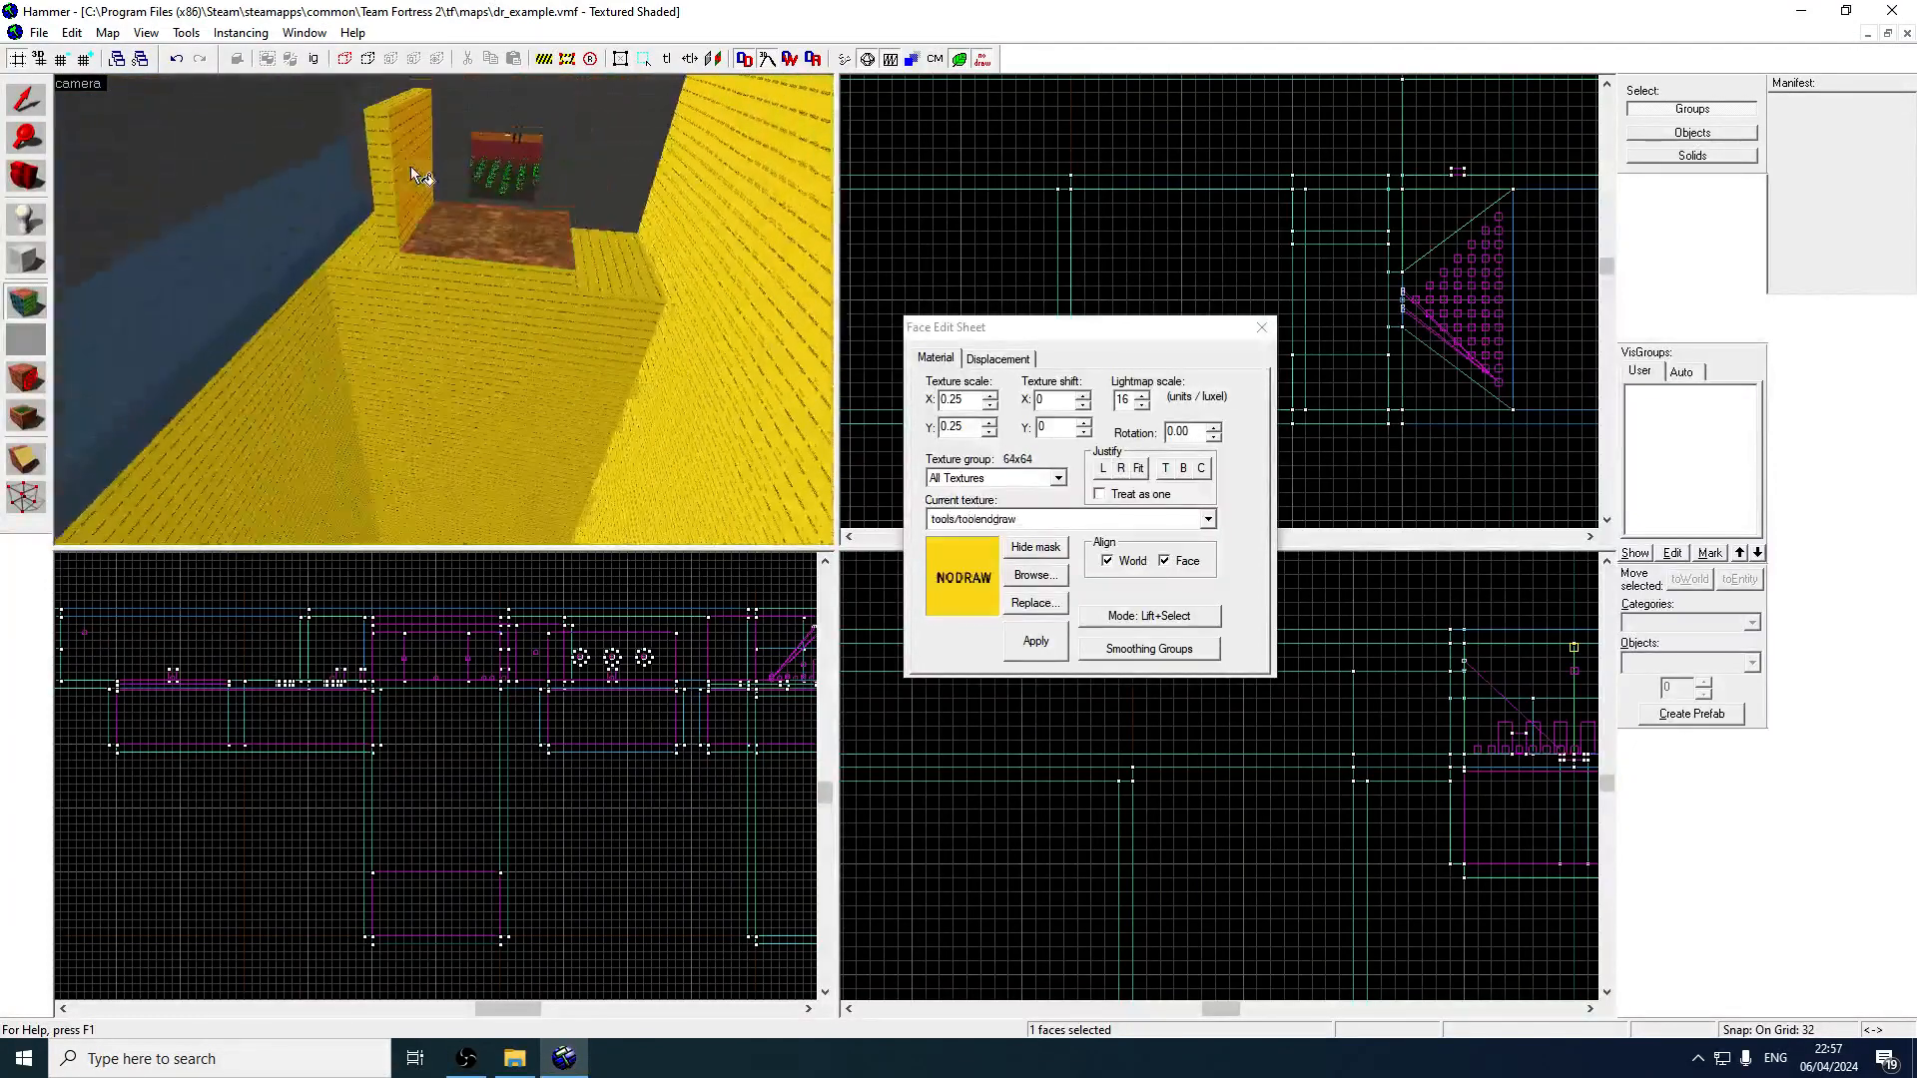
pyautogui.press('z')
pyautogui.press('z')
# Create a matching 224 by 32 by 192 unit nodraw wall block along the raised block's edge away from the corridor.
pyautogui.click(27, 262)
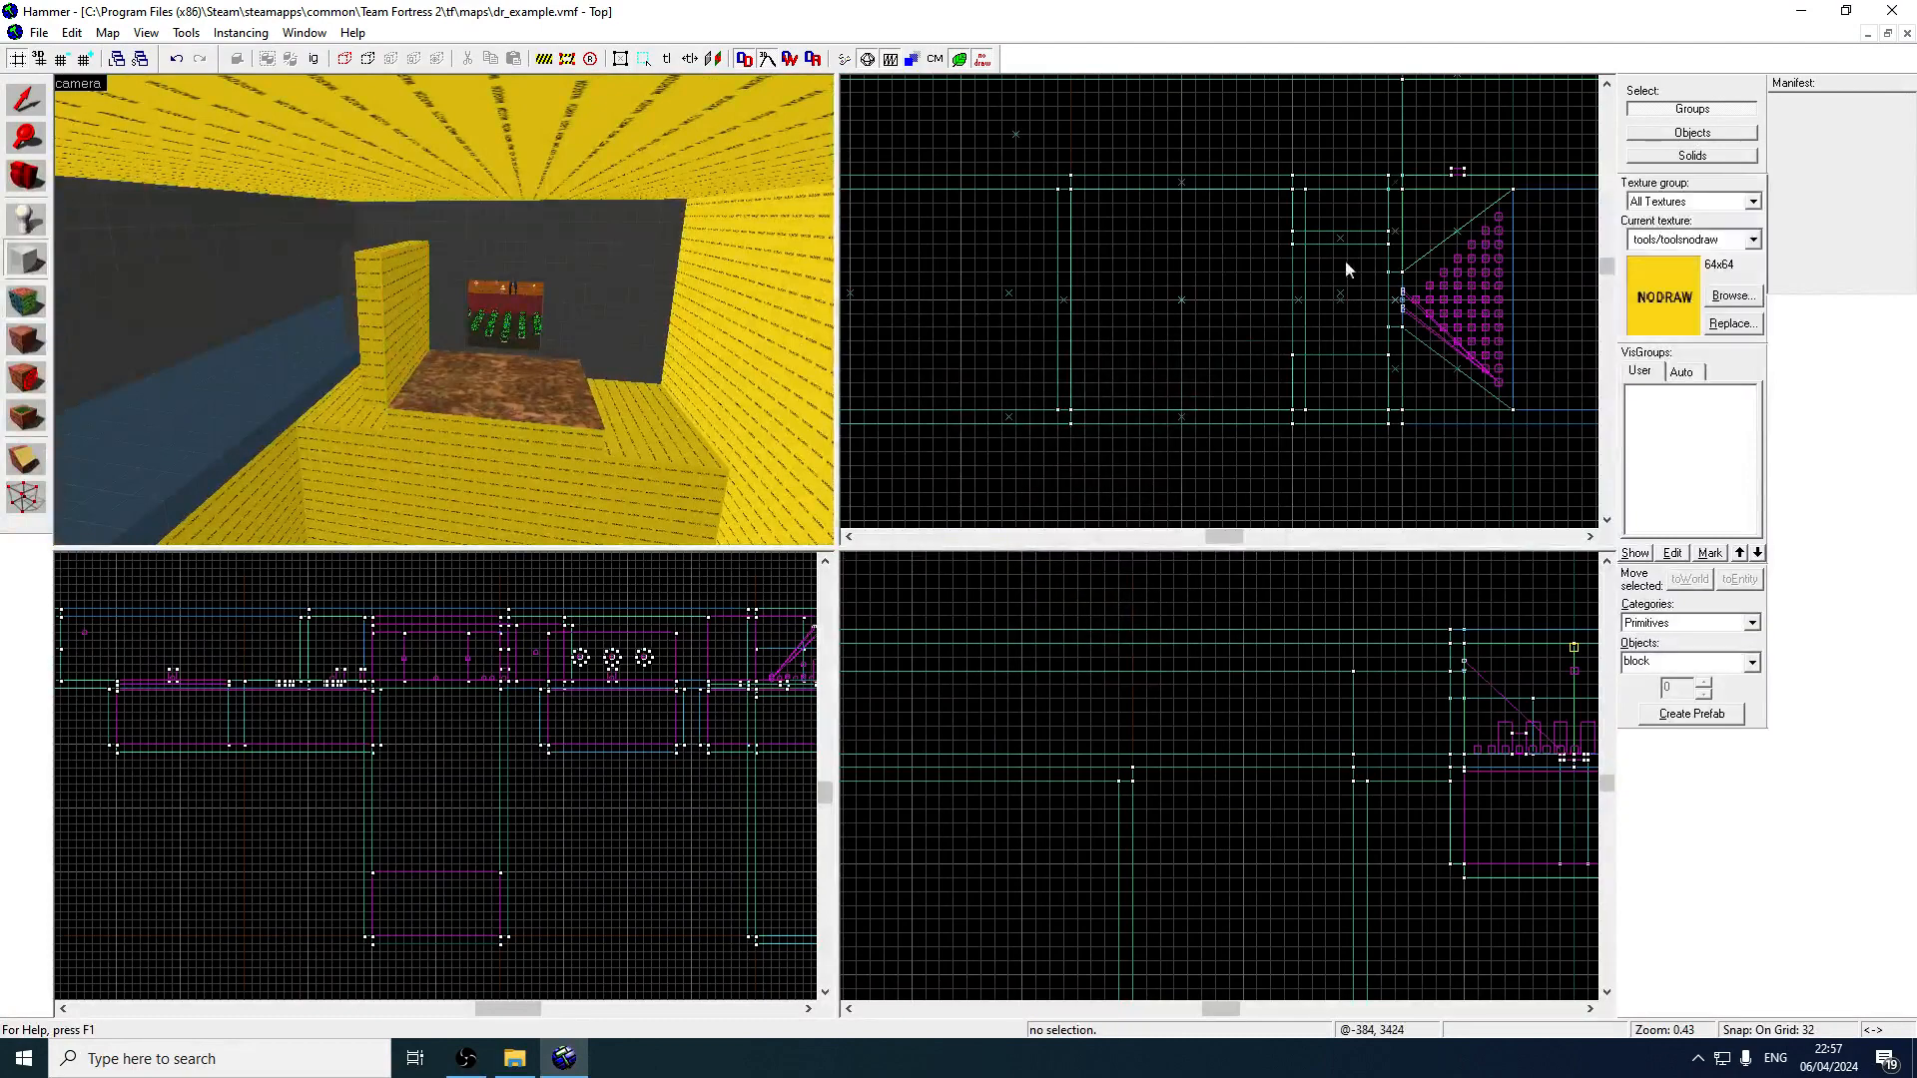
pyautogui.moveTo(1394, 354); pyautogui.dragTo(1288, 369)
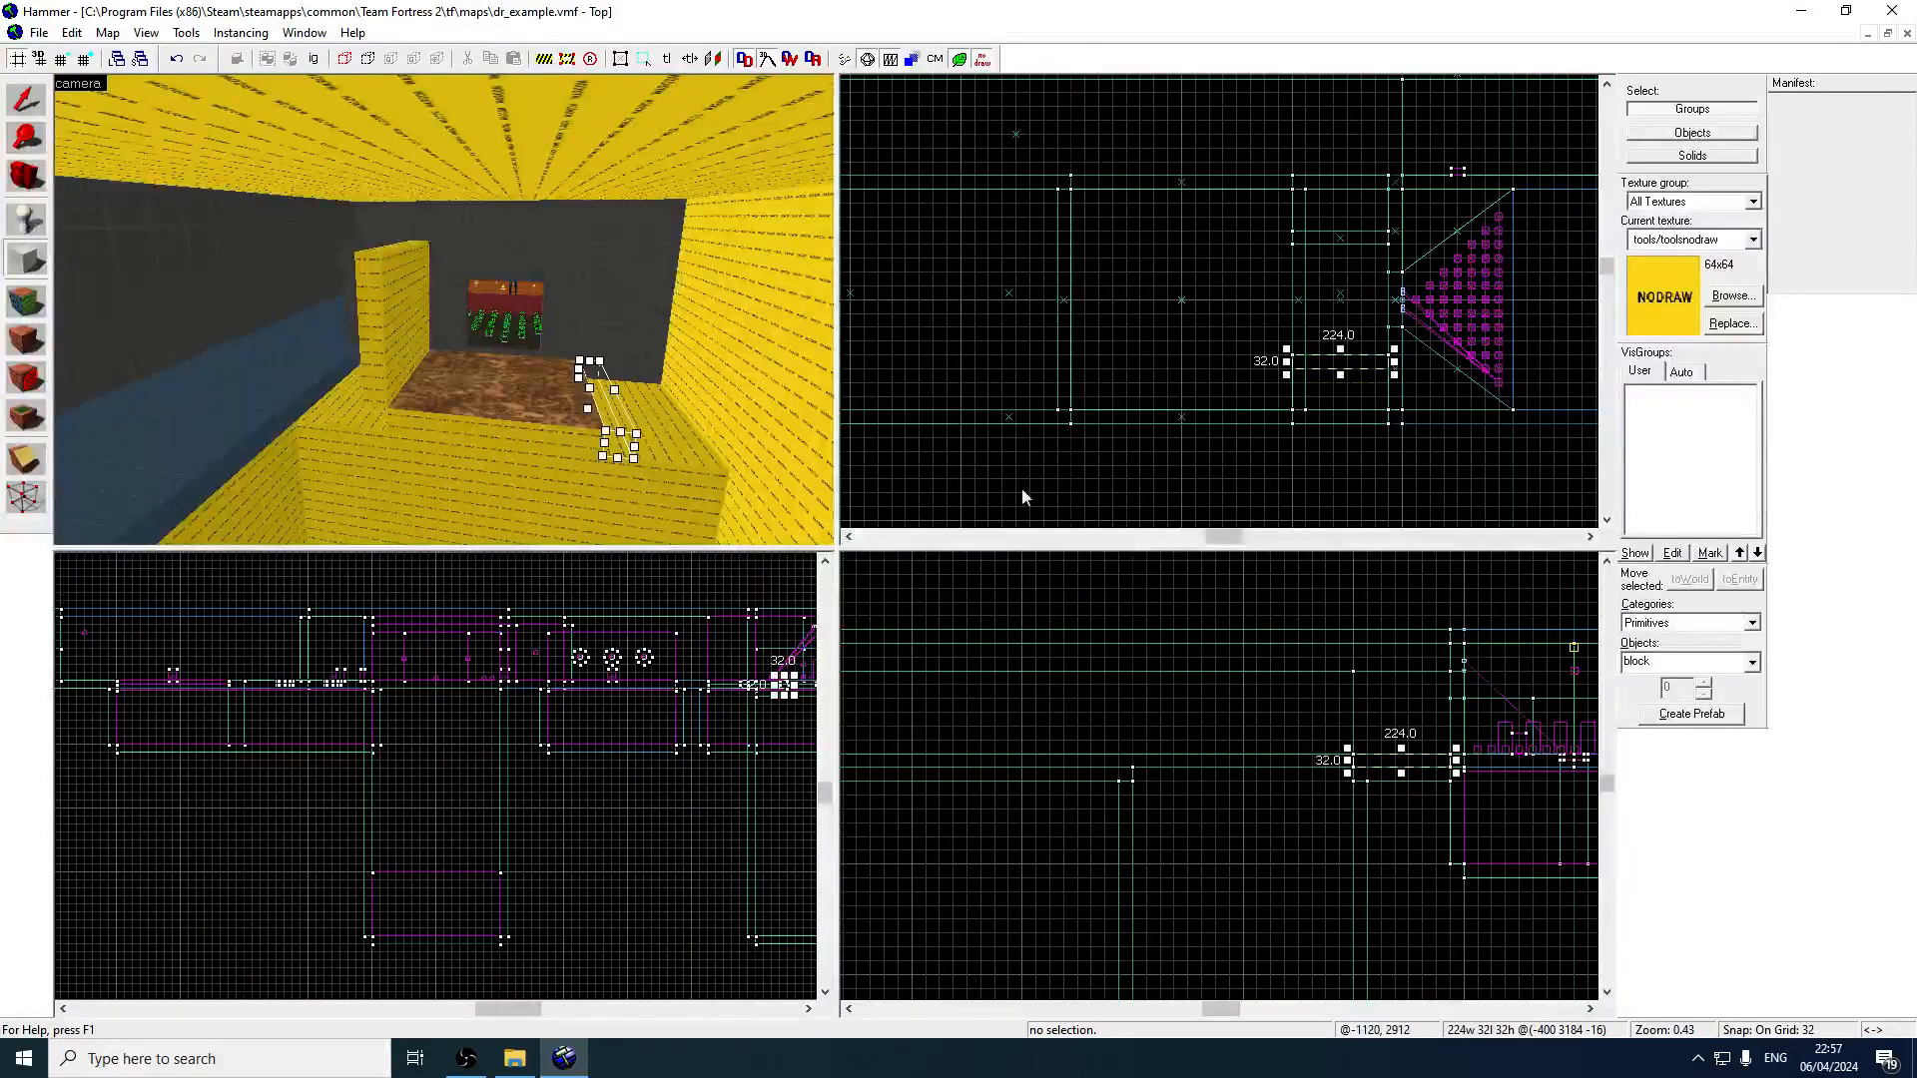
pyautogui.moveTo(1432, 765); pyautogui.dragTo(1426, 753)
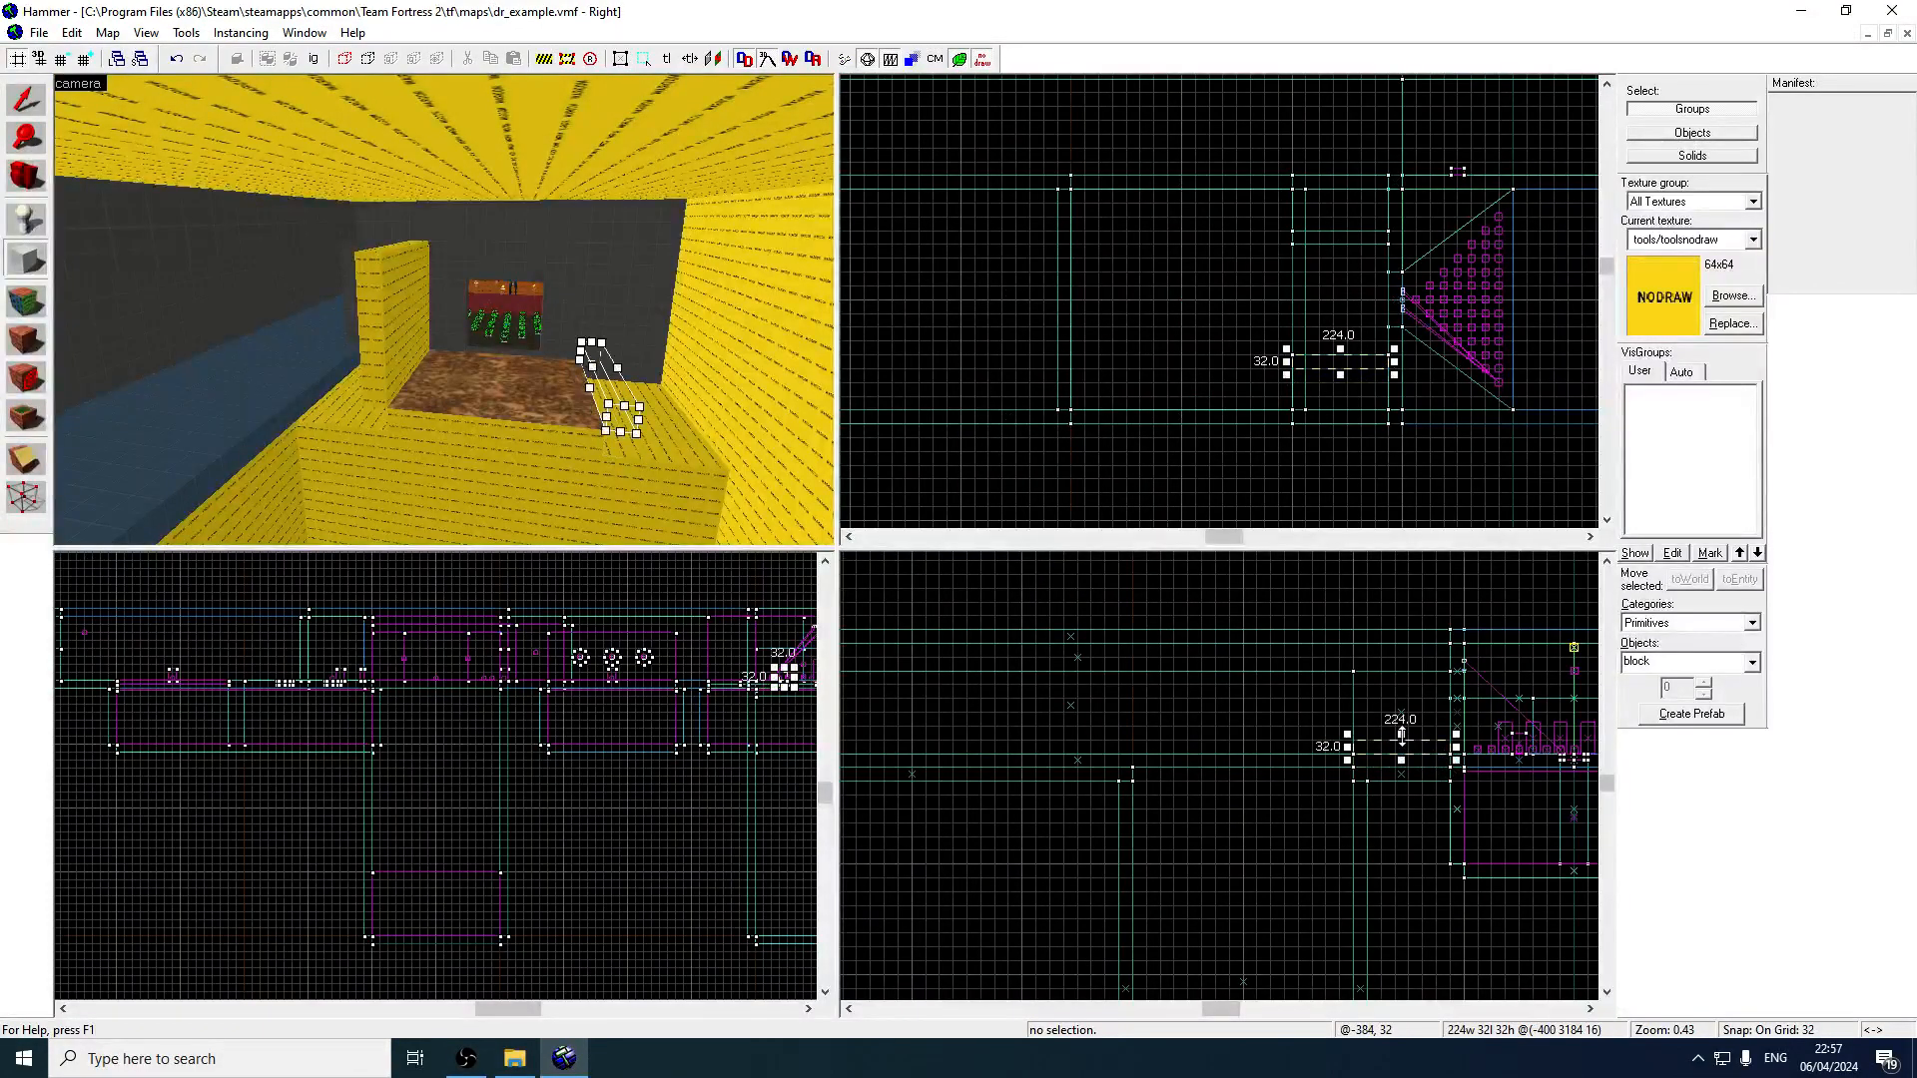
pyautogui.press('Return')
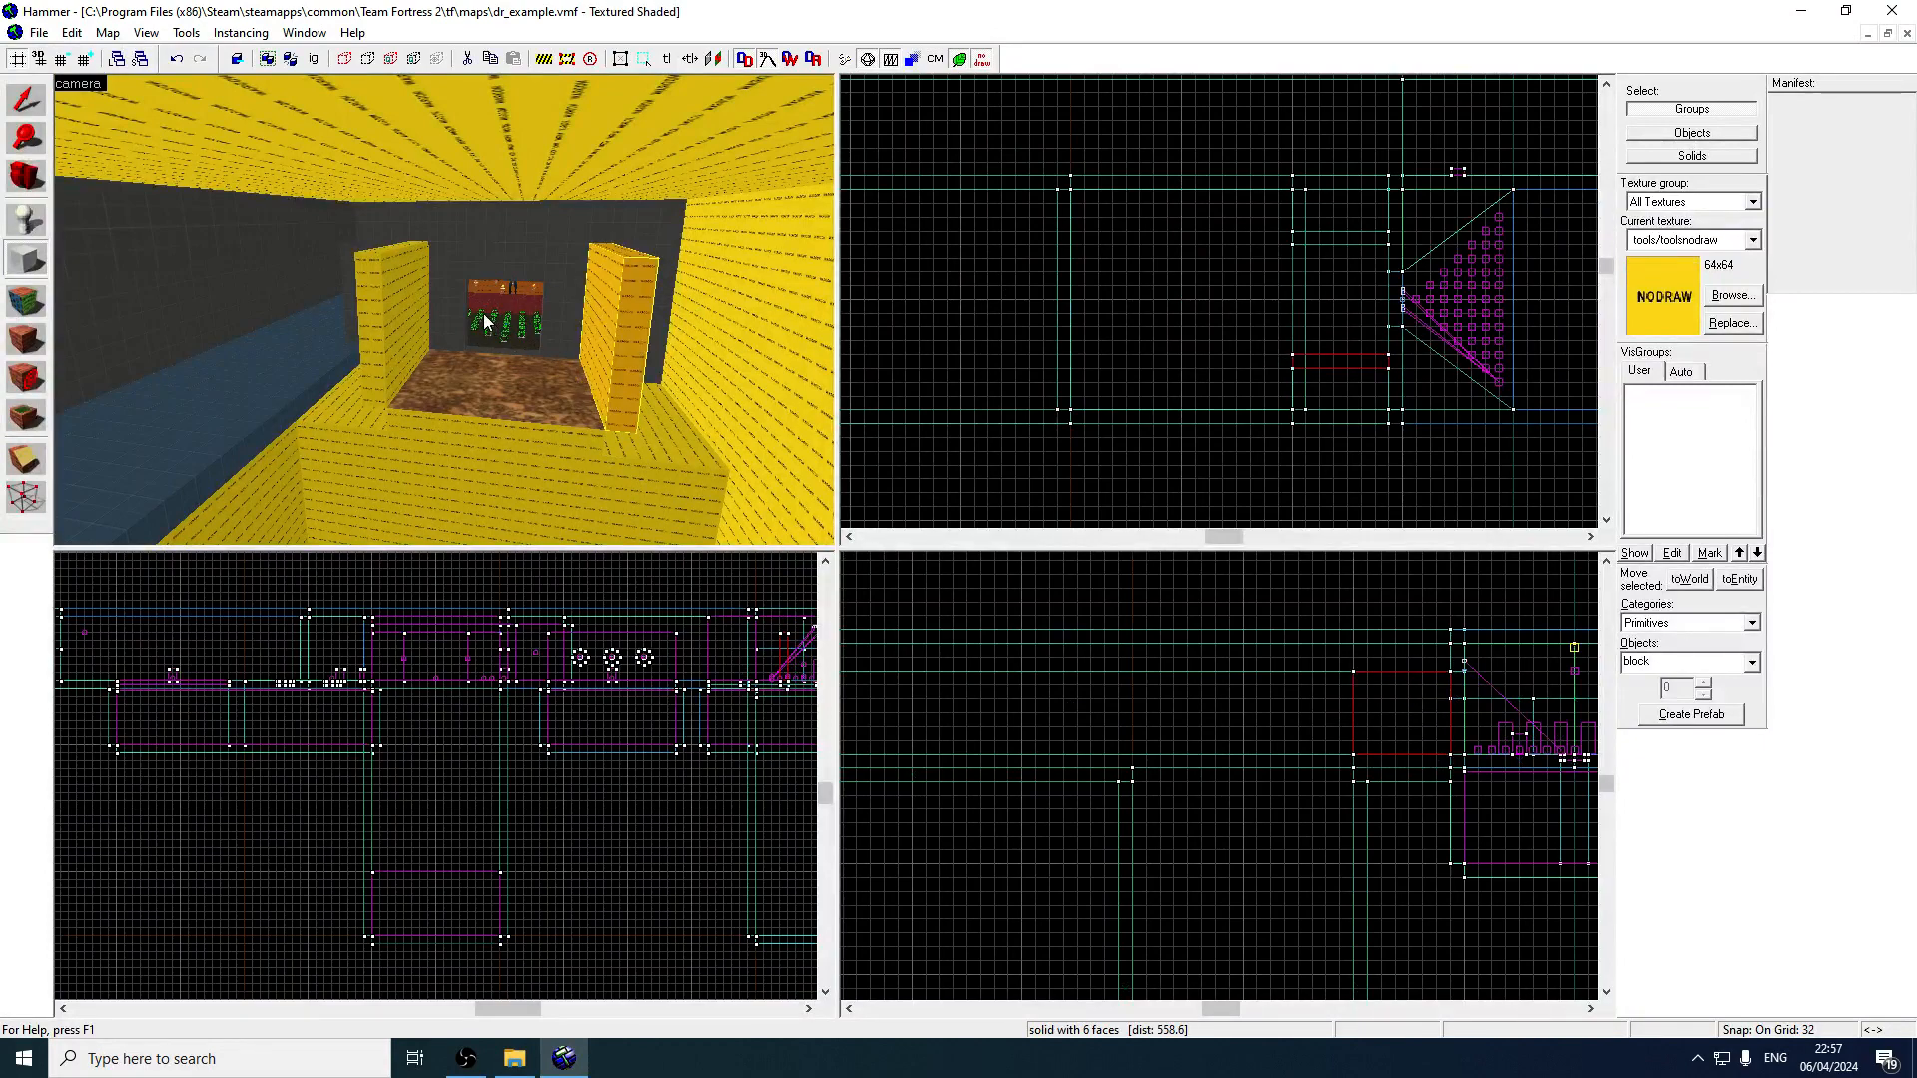
# Create a 224 by 256 by 32 unit nodraw roof block spanning the gap between the two side walls at their top.
pyautogui.scroll(2, 395, 291)
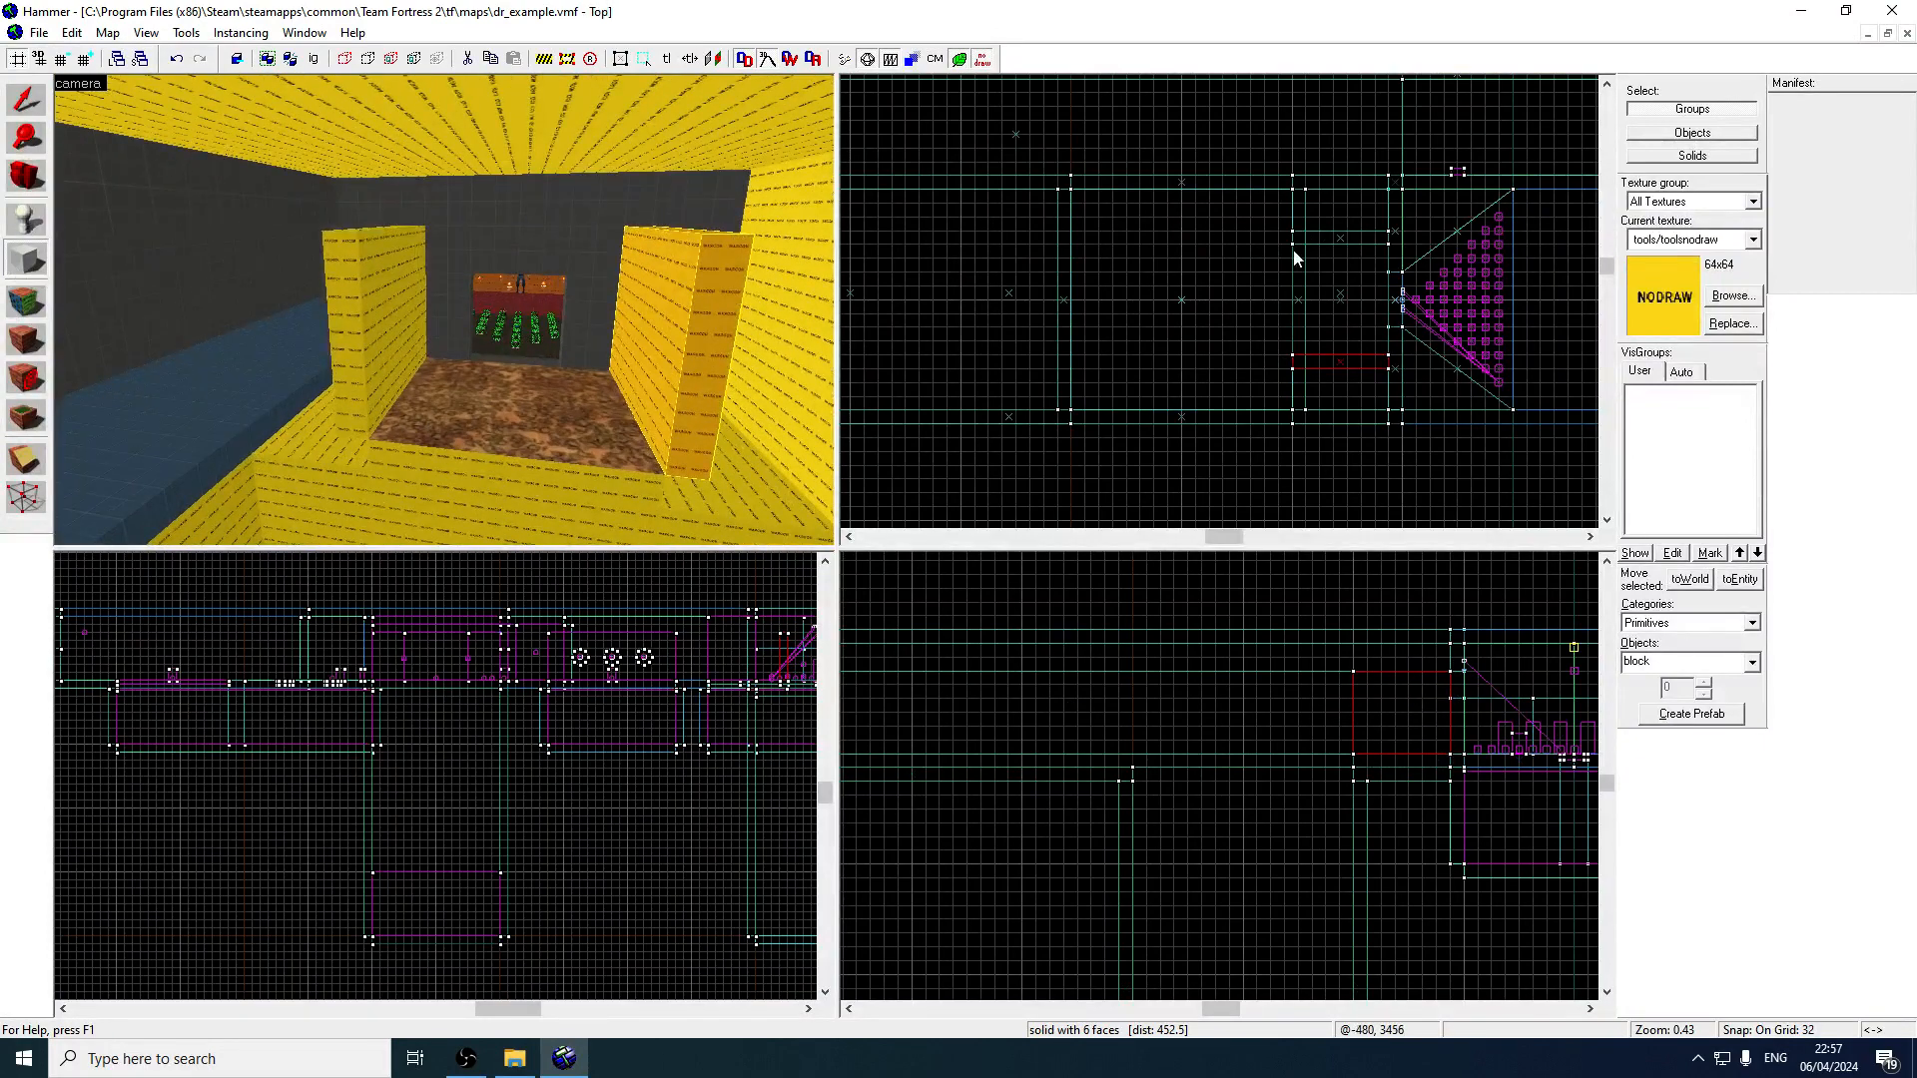
pyautogui.moveTo(1291, 241); pyautogui.dragTo(1388, 354)
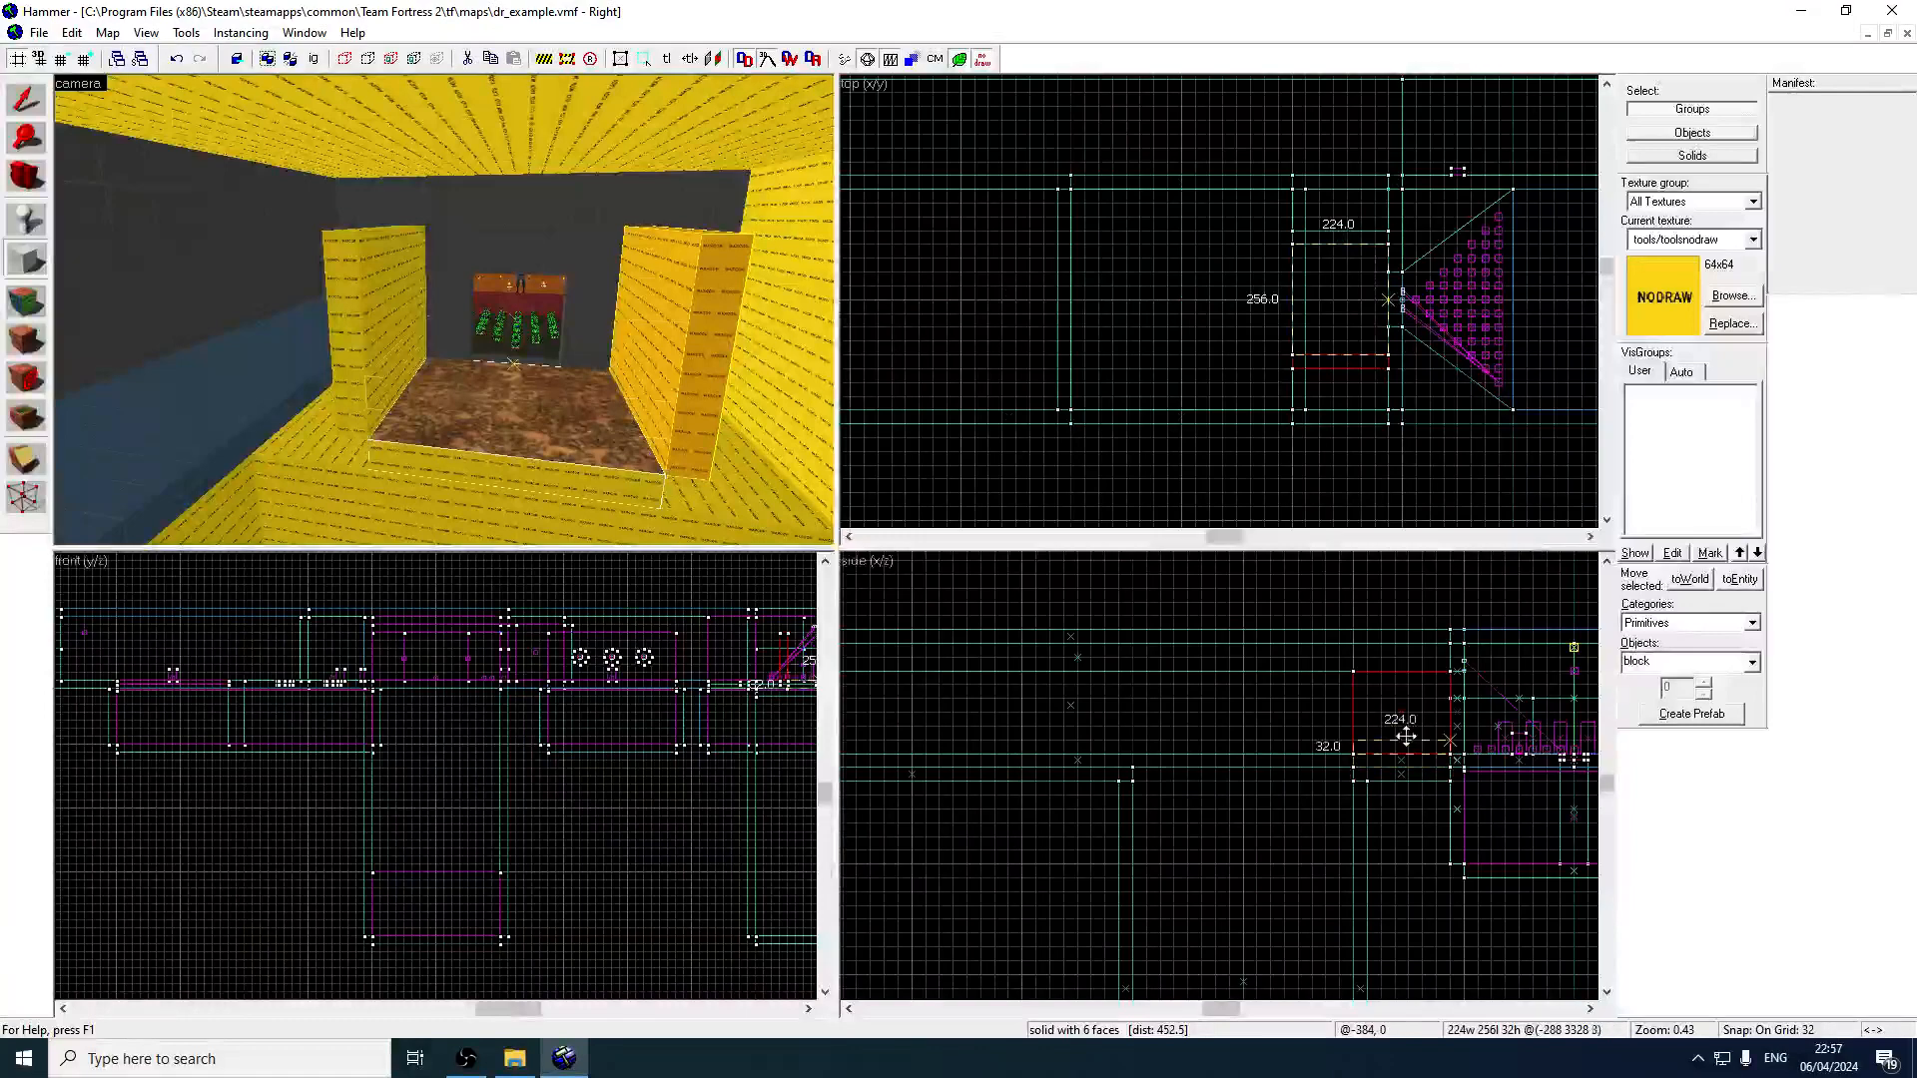
pyautogui.moveTo(1406, 744); pyautogui.dragTo(1407, 663)
pyautogui.press('Return')
pyautogui.scroll(3, 330, 289)
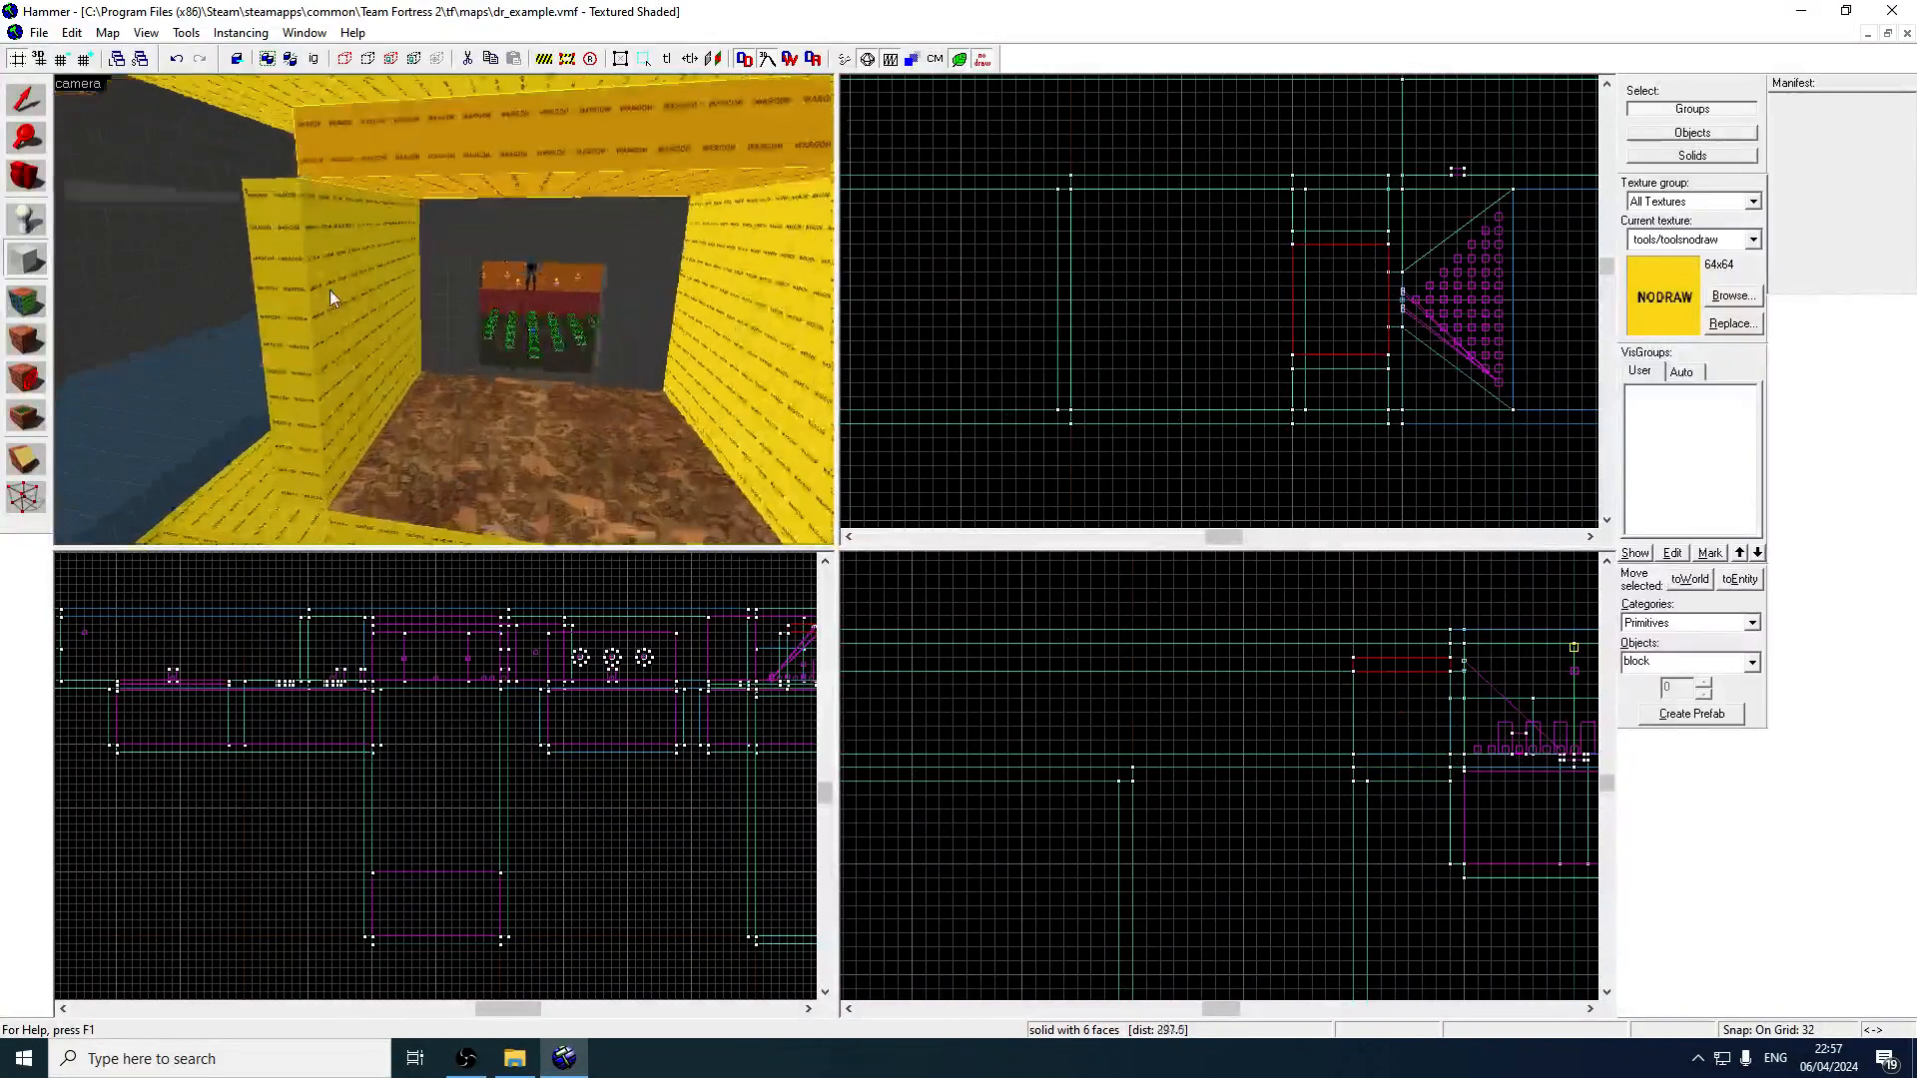
# Try to extend the corridor-side wall block upward past its current top, and undo the change.
pyautogui.hotkey('shift', 's')
pyautogui.click(359, 286)
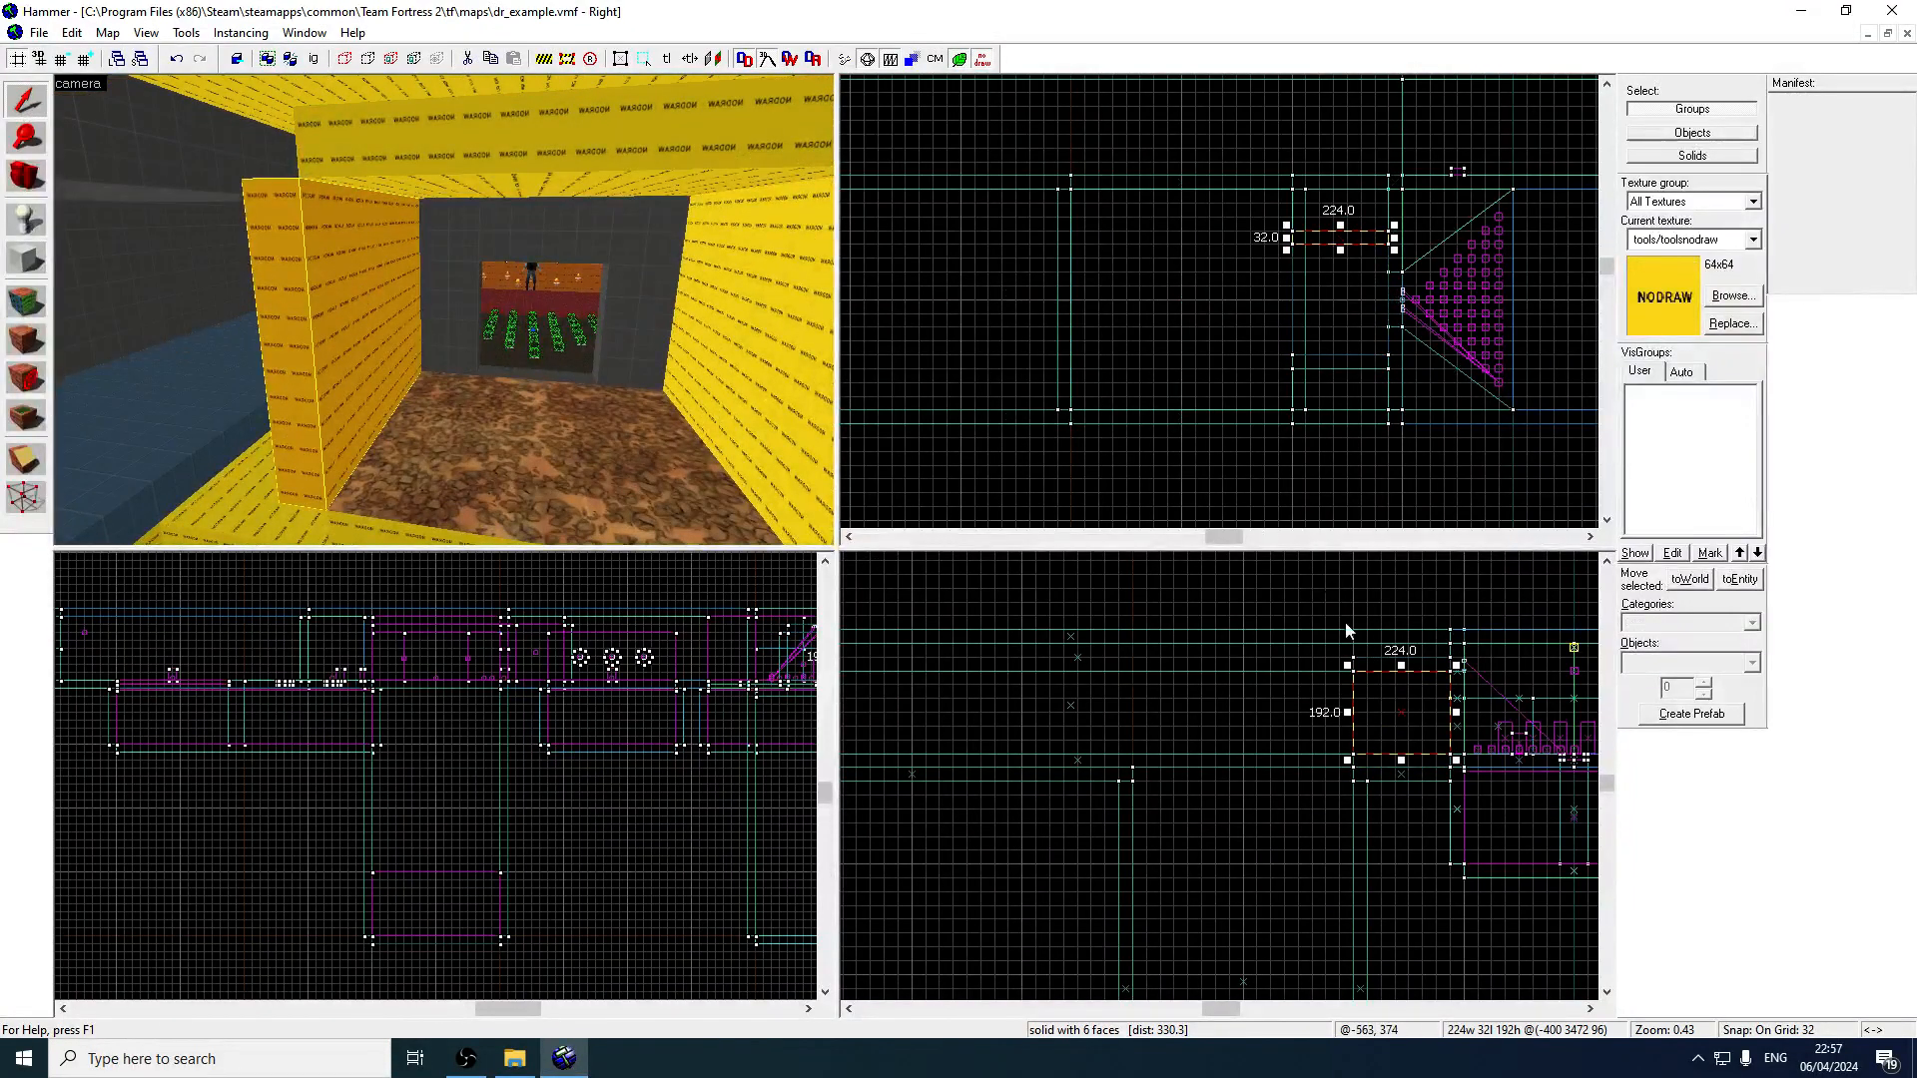
pyautogui.moveTo(1403, 666); pyautogui.dragTo(1408, 644)
pyautogui.hotkey('ctrl', 'z')
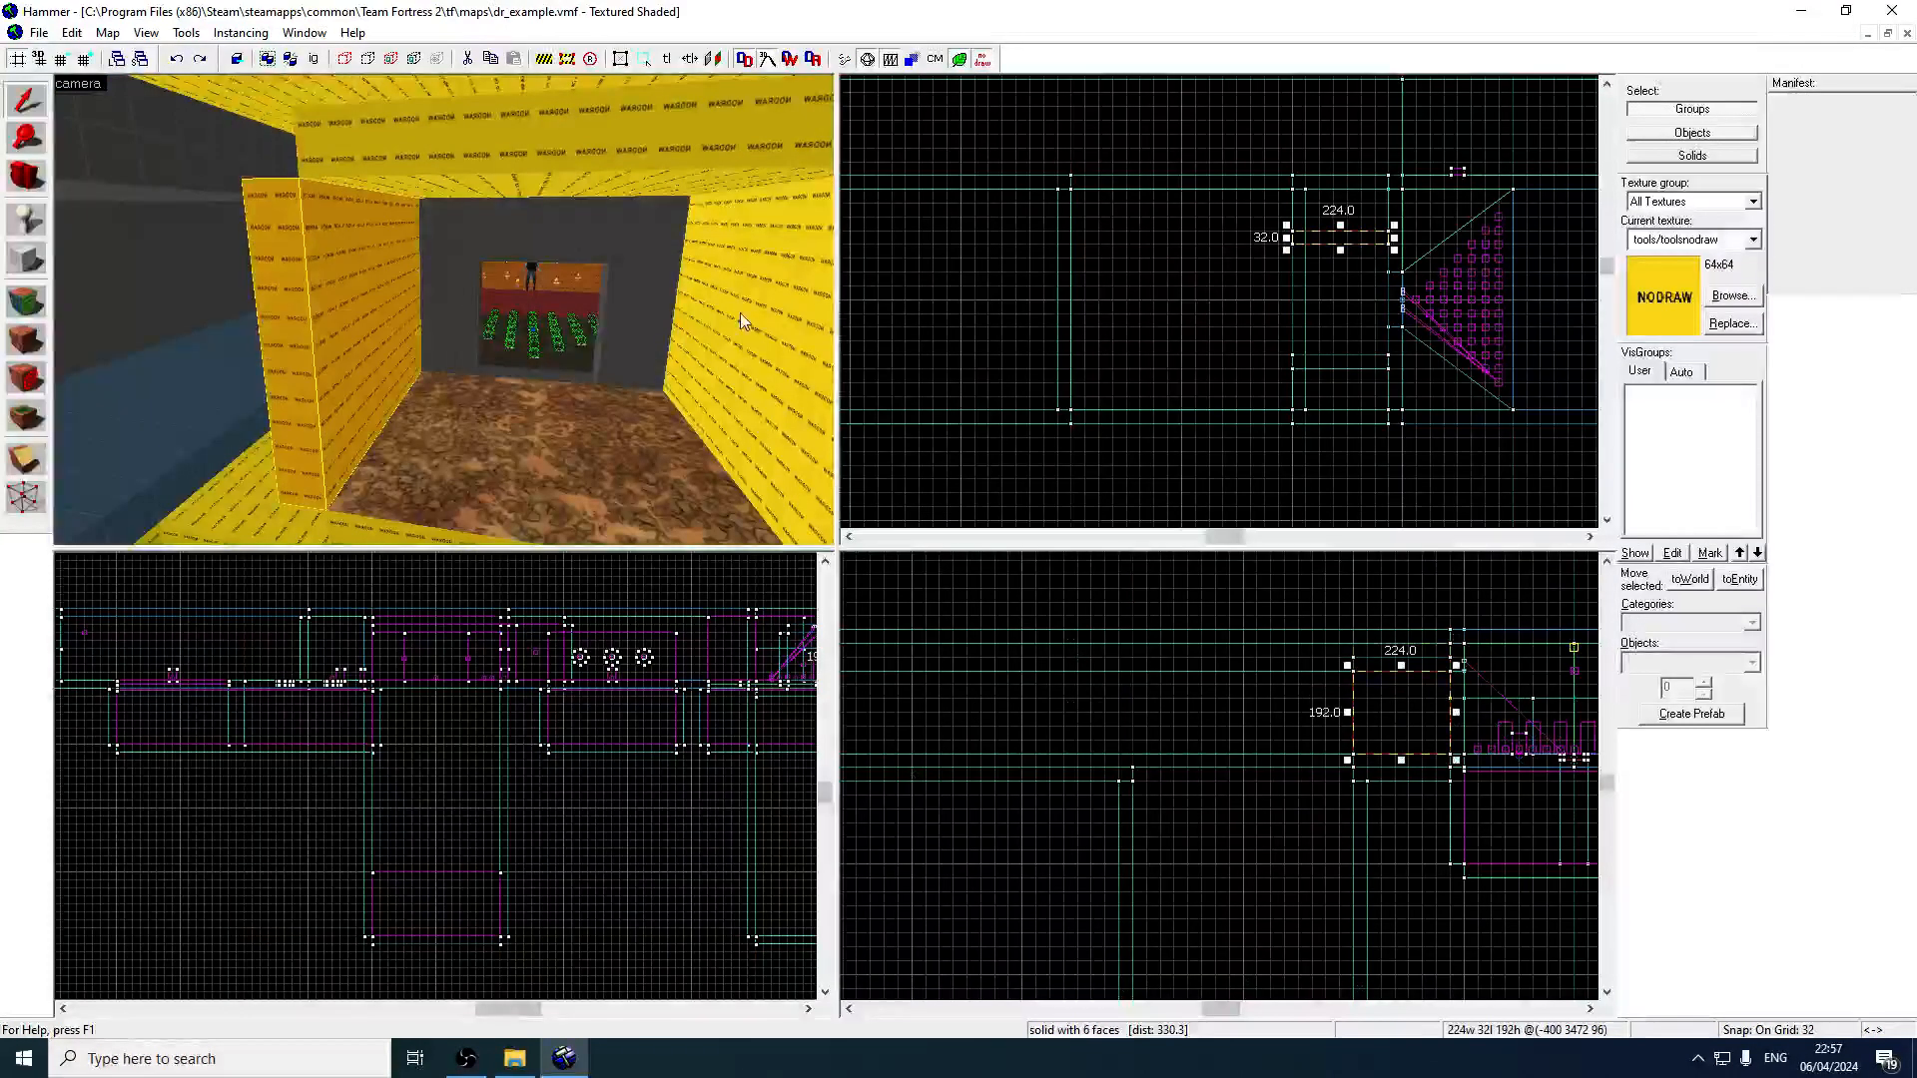
# Draw a 32 by 256 by 192 unit nodraw block outline across the front edge of the raised ledge block.
pyautogui.press('z')
pyautogui.press('w')
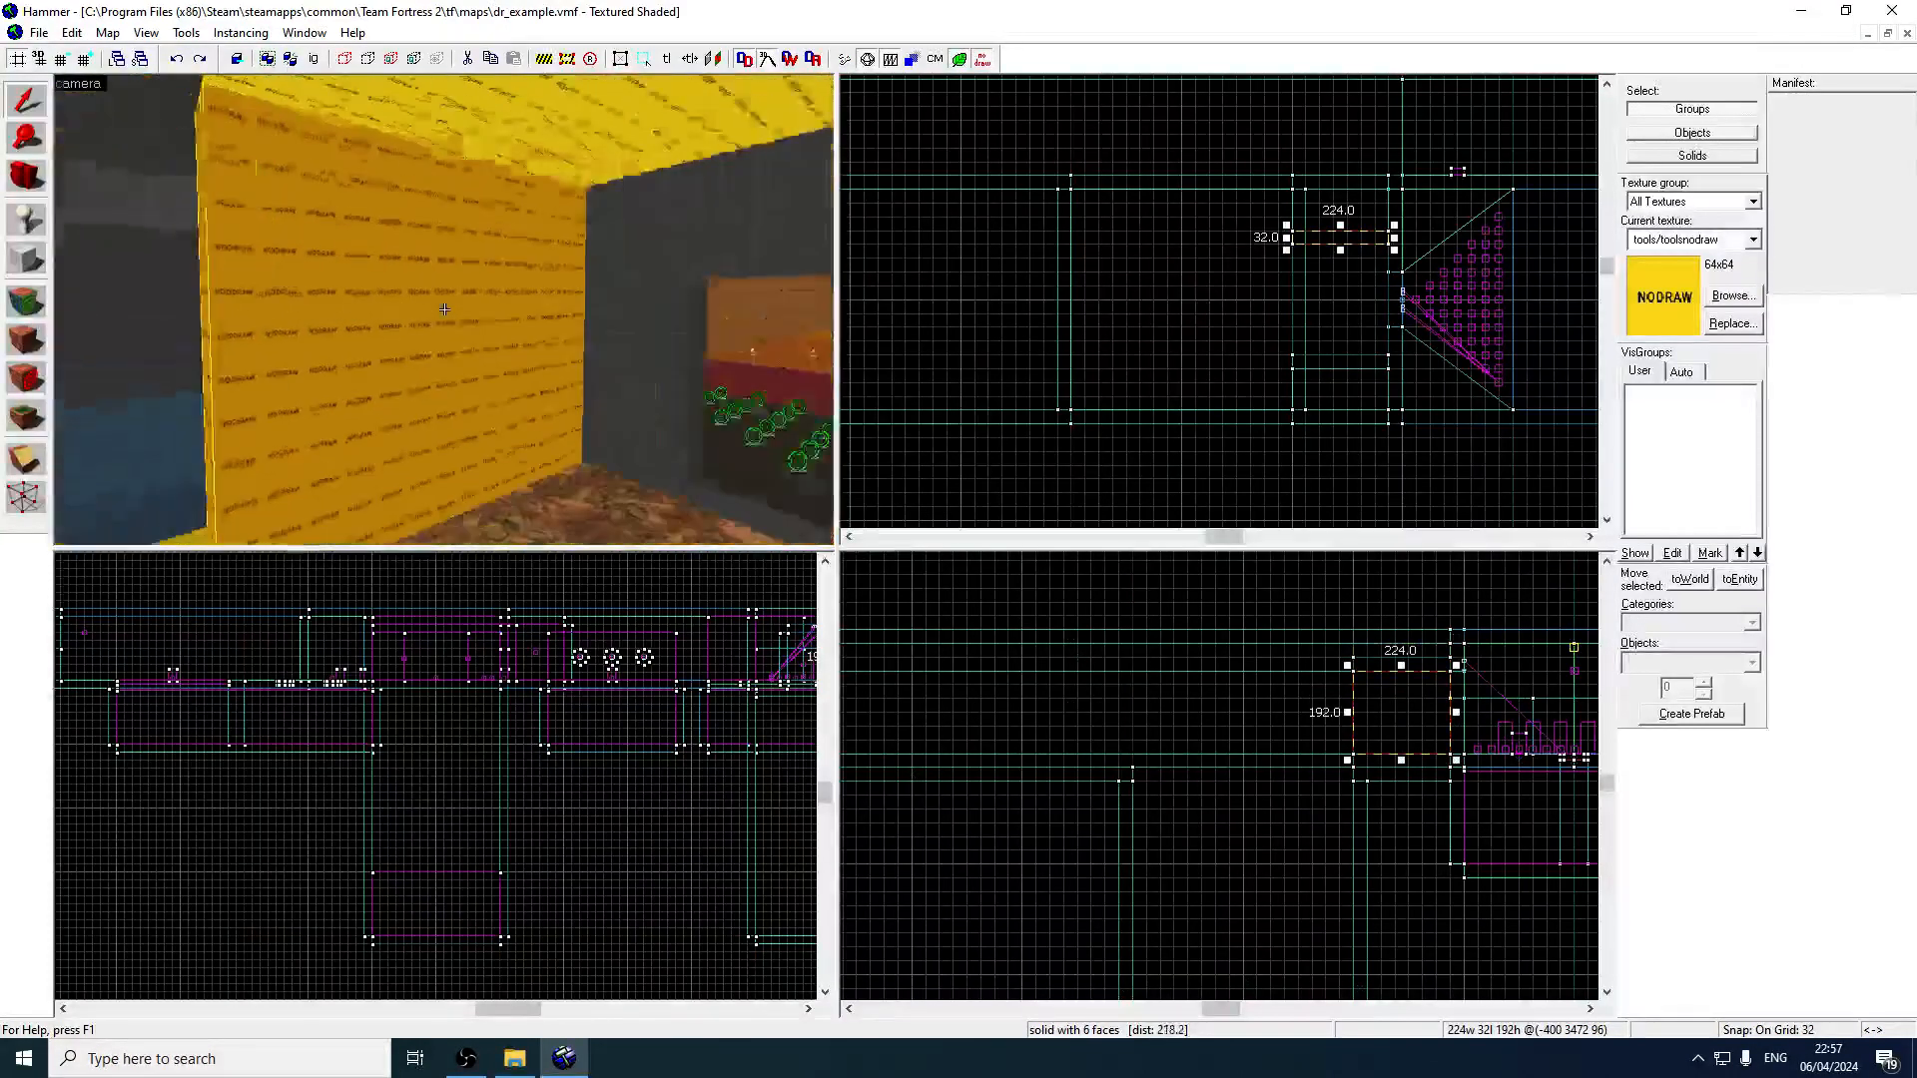
pyautogui.press('s')
pyautogui.press('z')
pyautogui.press('z')
pyautogui.press('w')
pyautogui.press('z')
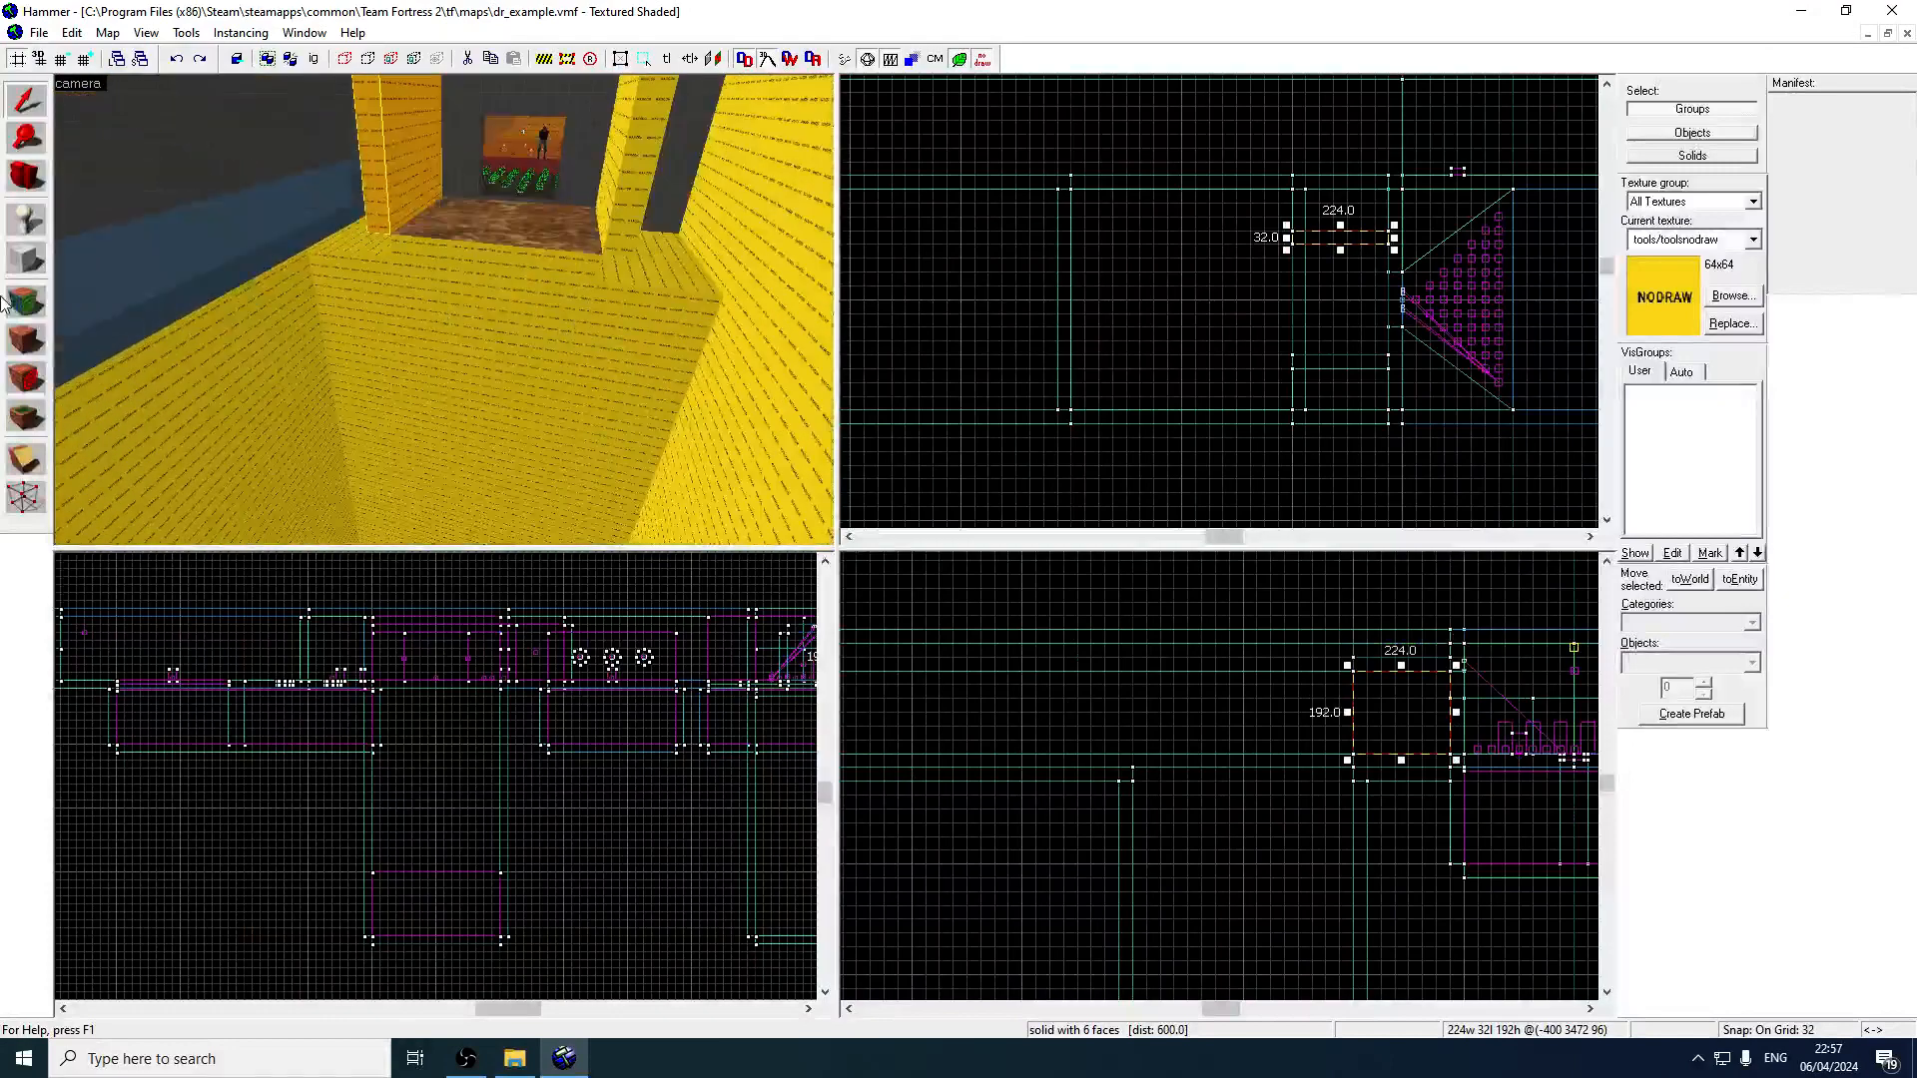
pyautogui.click(20, 299)
pyautogui.click(496, 260)
pyautogui.click(27, 260)
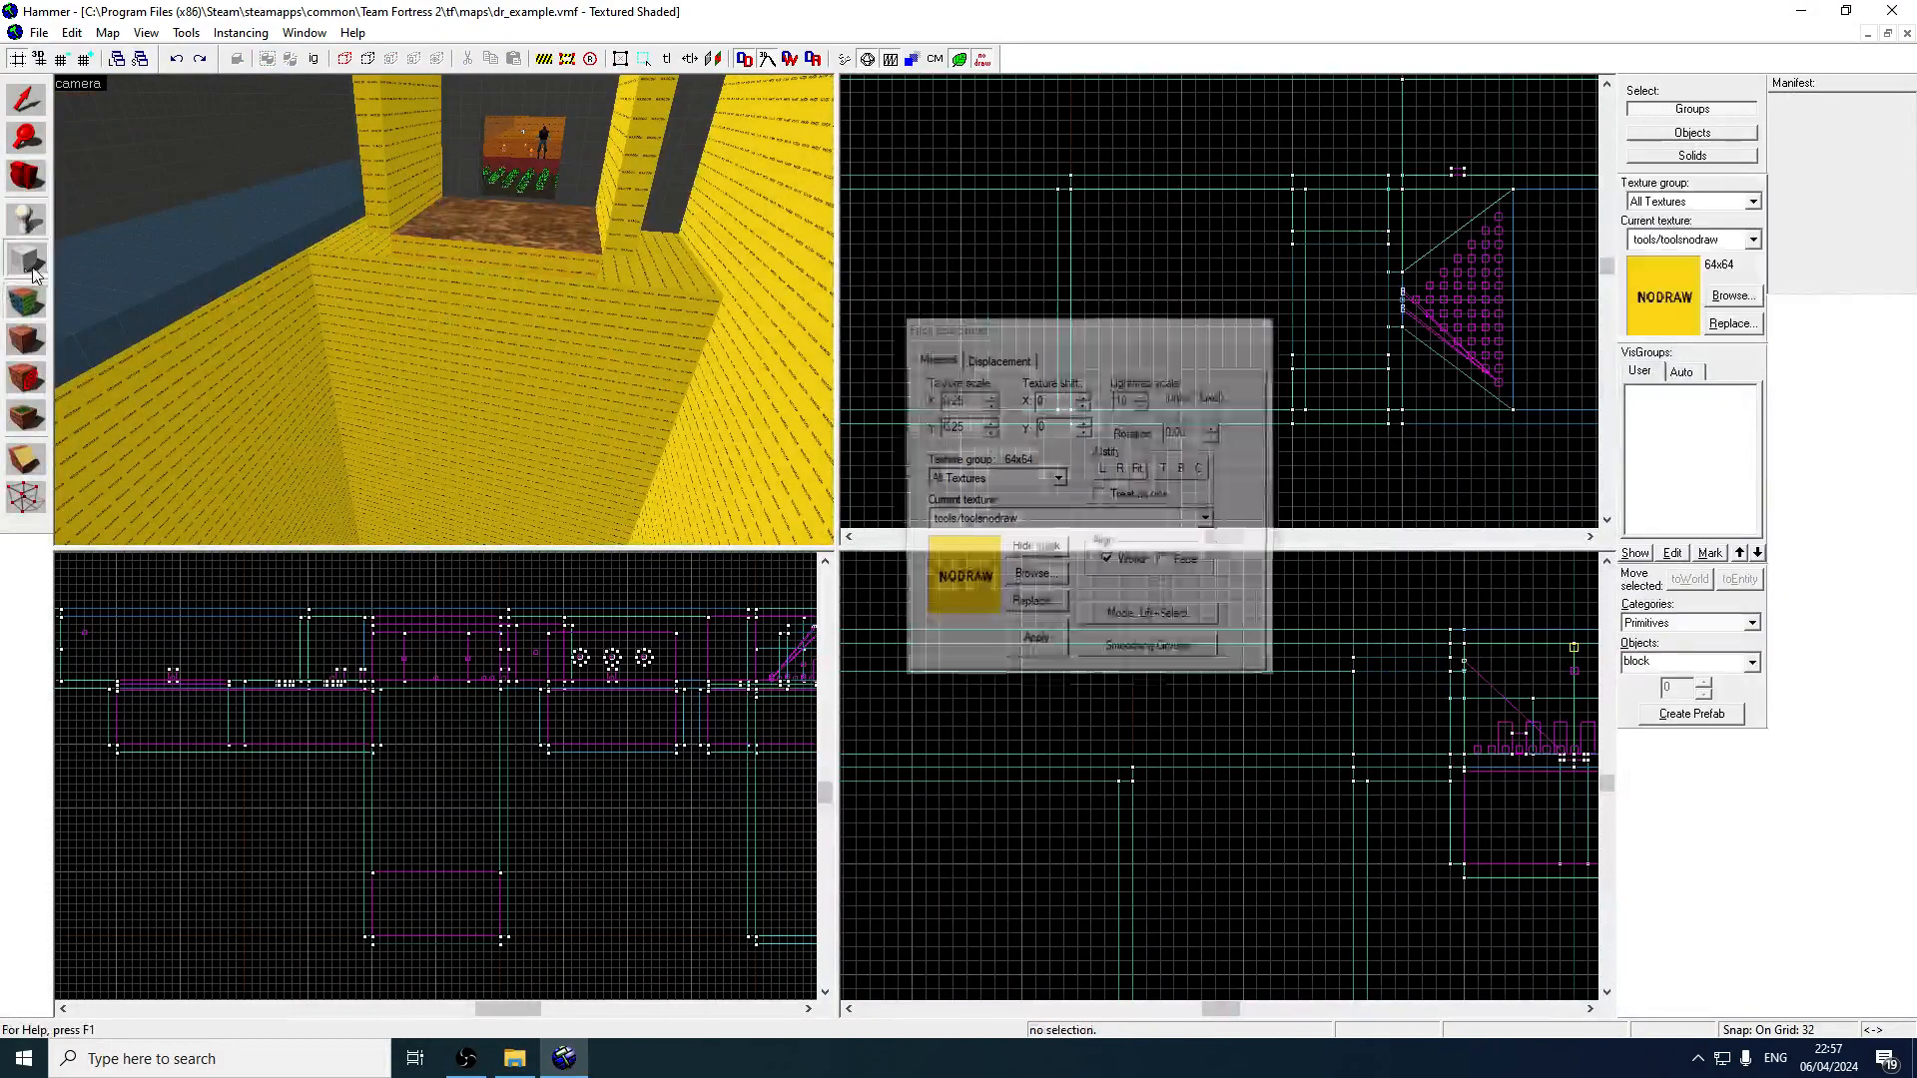
pyautogui.moveTo(1294, 243); pyautogui.dragTo(1284, 364)
pyautogui.scroll(2, 1318, 725)
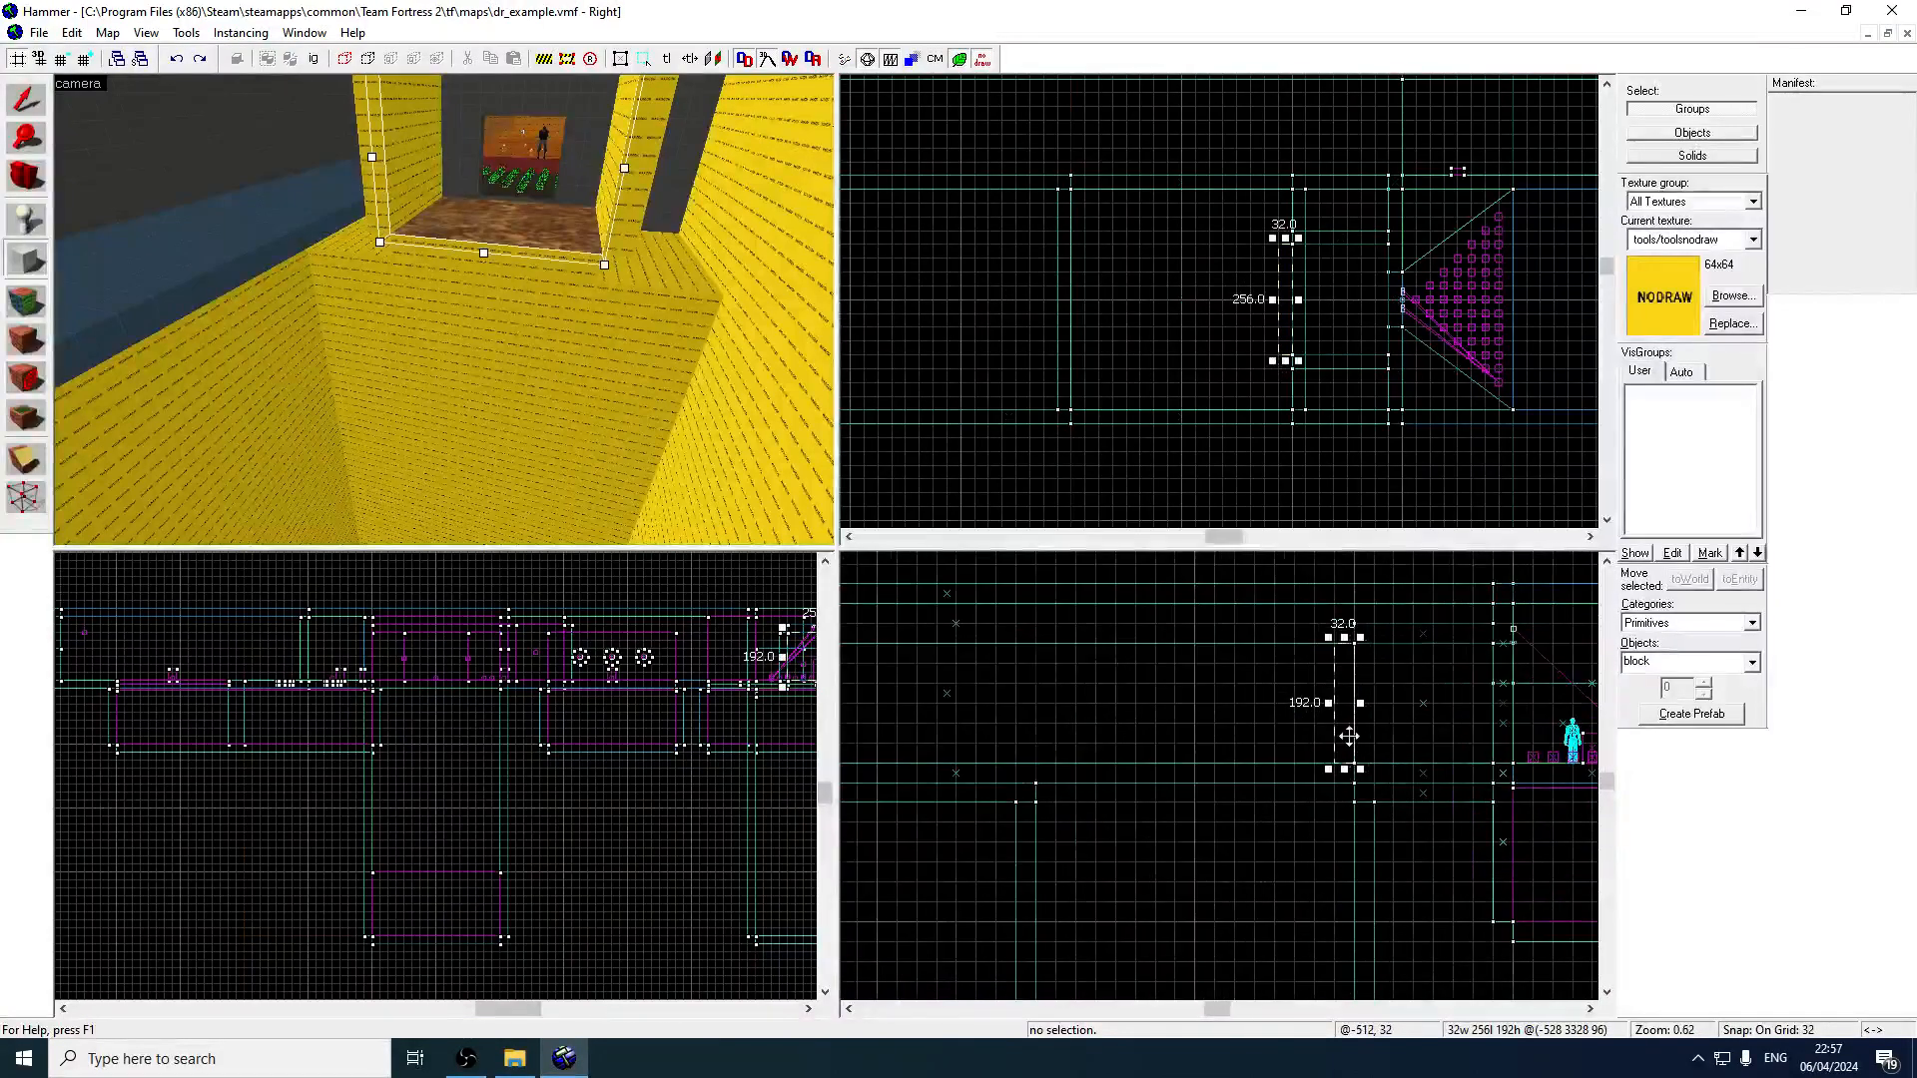
# Lower the outline below the ledge, stretch it to 1024 units tall down to the pit floor, and create the block.
pyautogui.moveTo(1343, 739); pyautogui.dragTo(1338, 885)
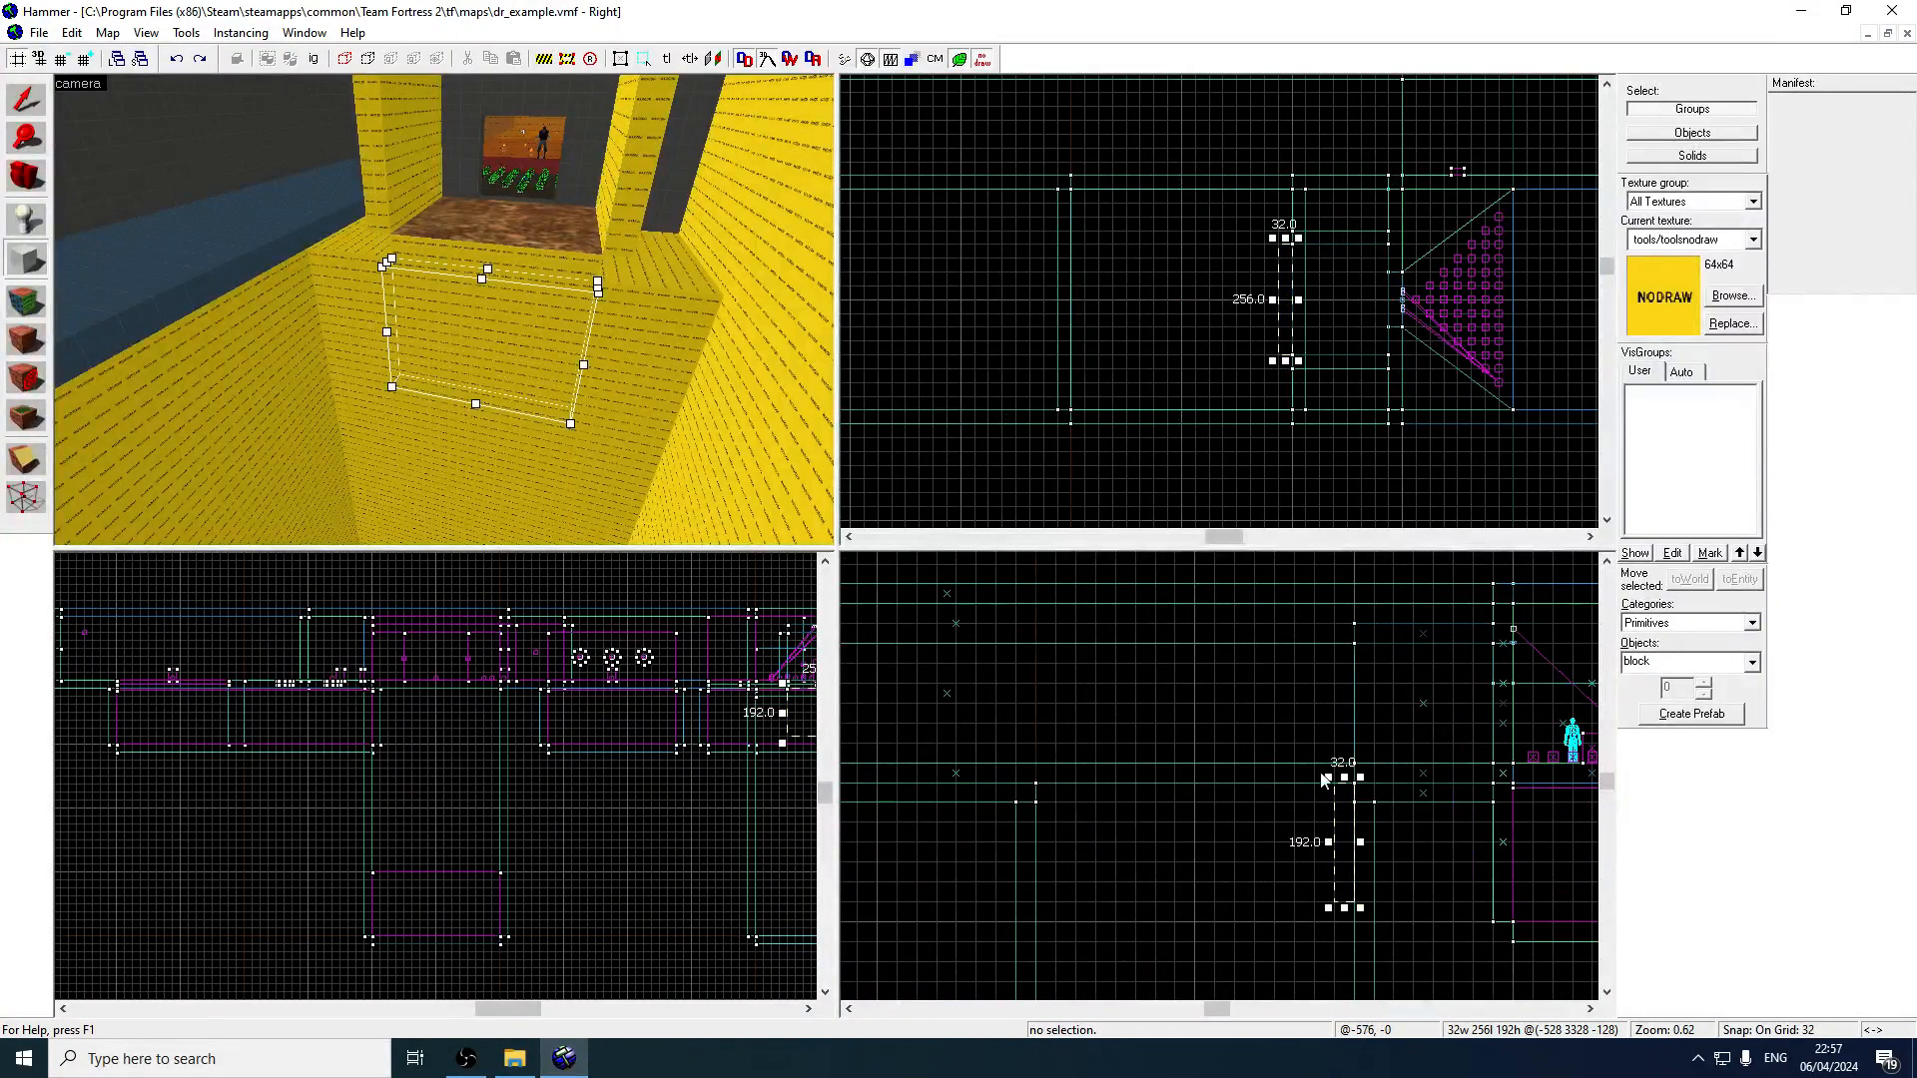
pyautogui.moveTo(1349, 787); pyautogui.dragTo(1348, 763)
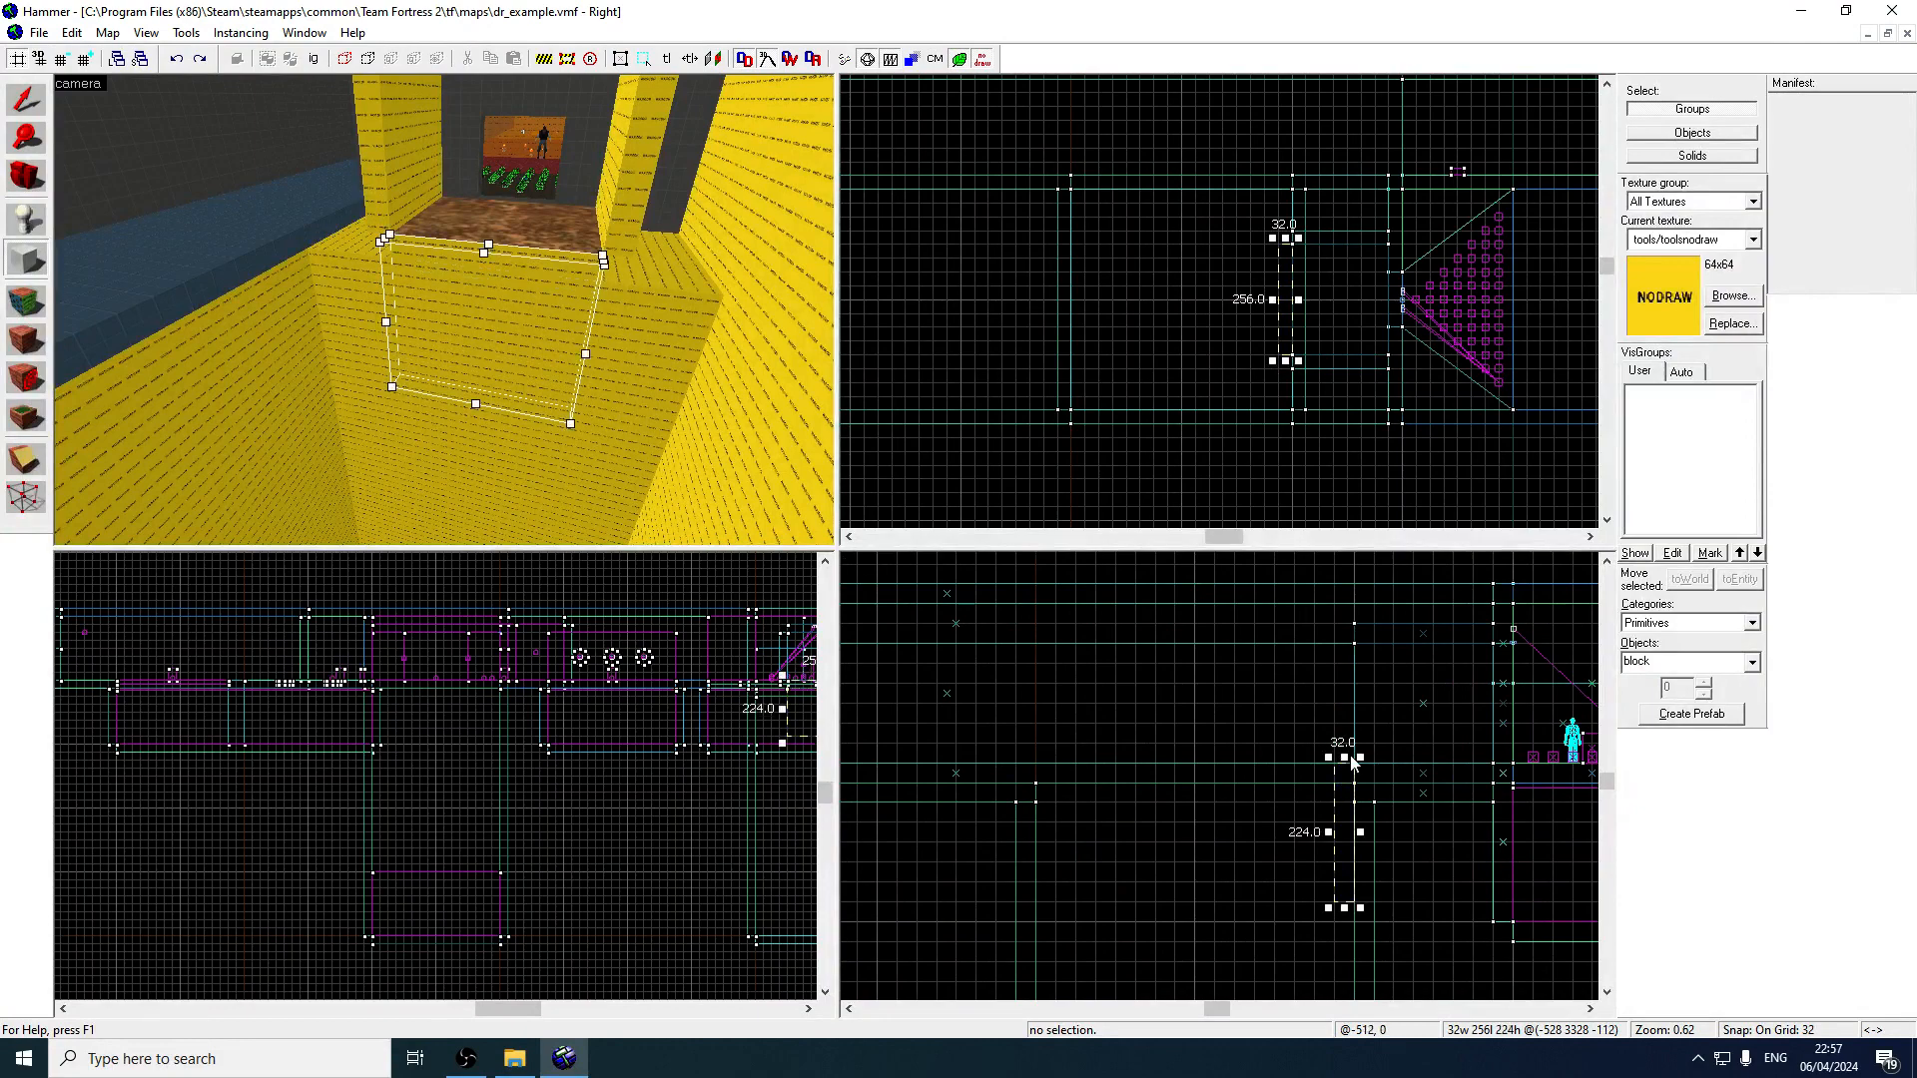
pyautogui.scroll(-3, 1349, 785)
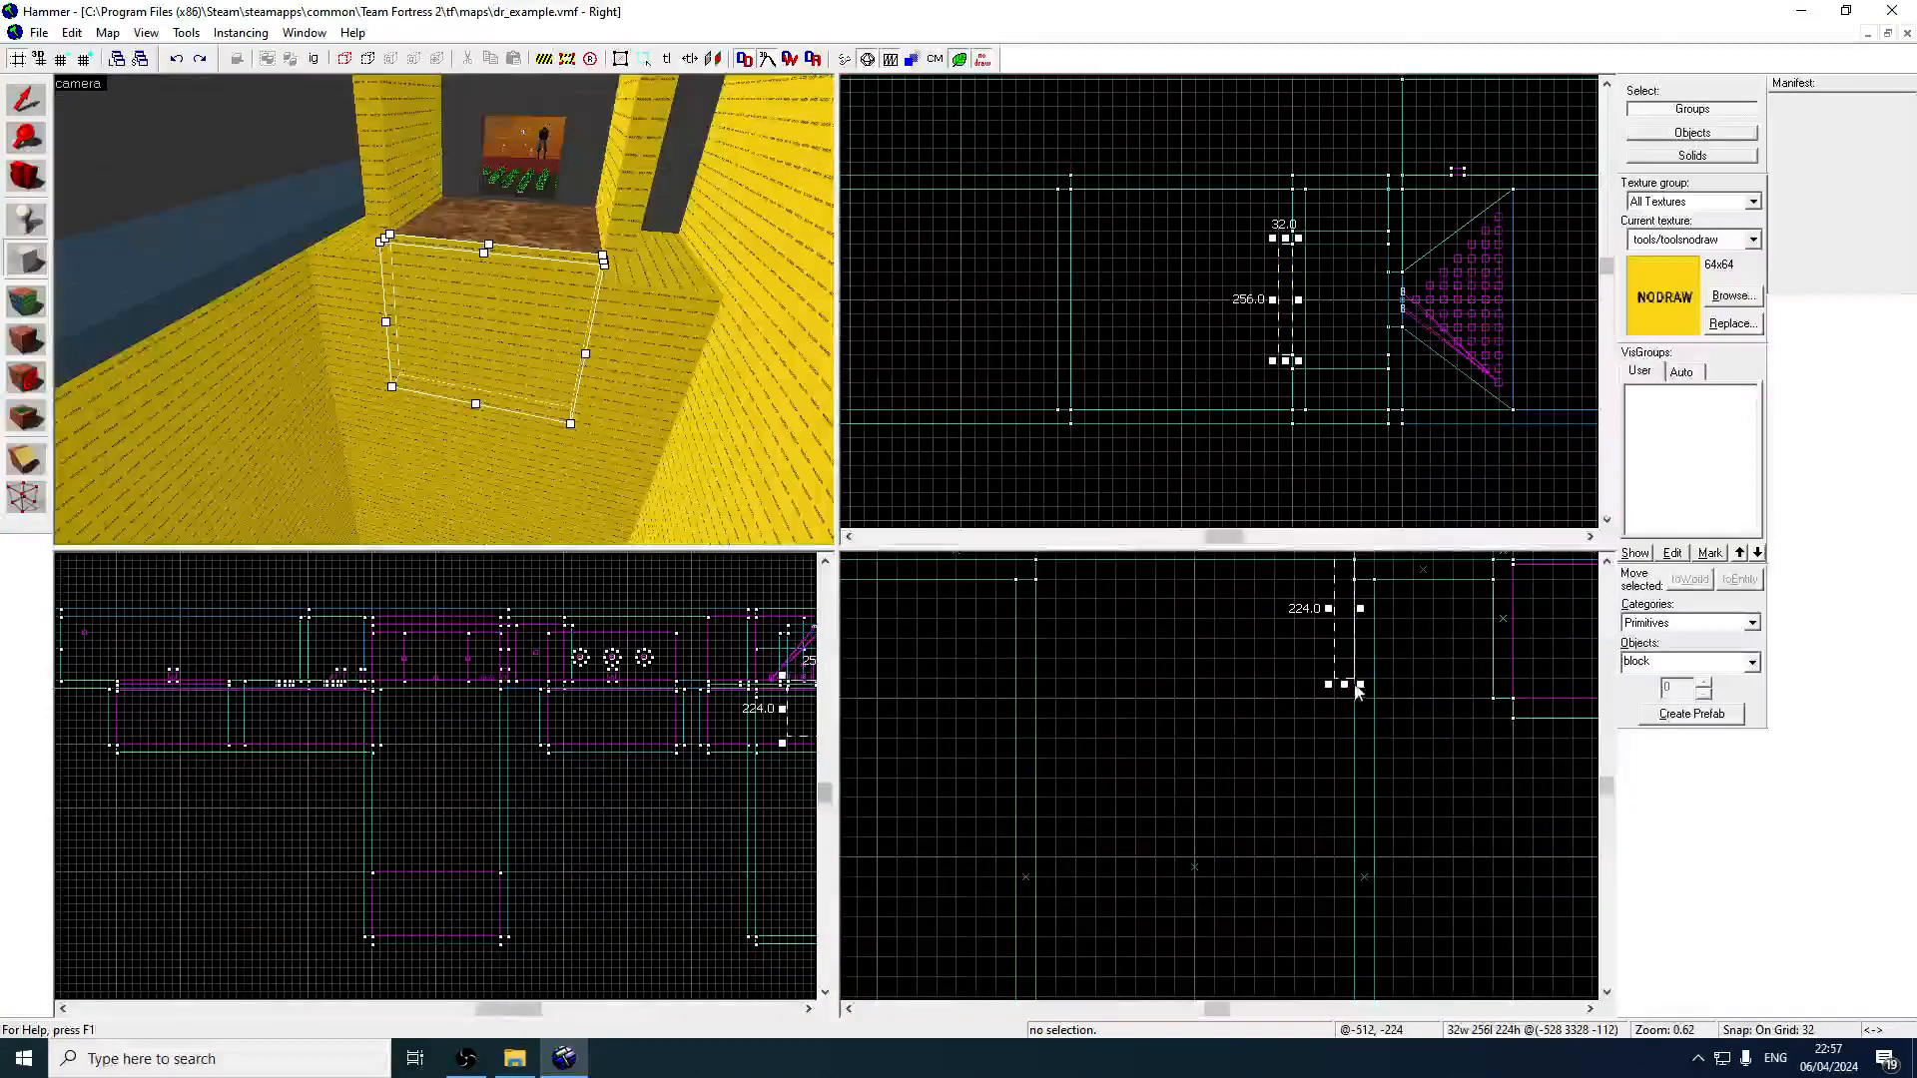
pyautogui.scroll(3, 1347, 687)
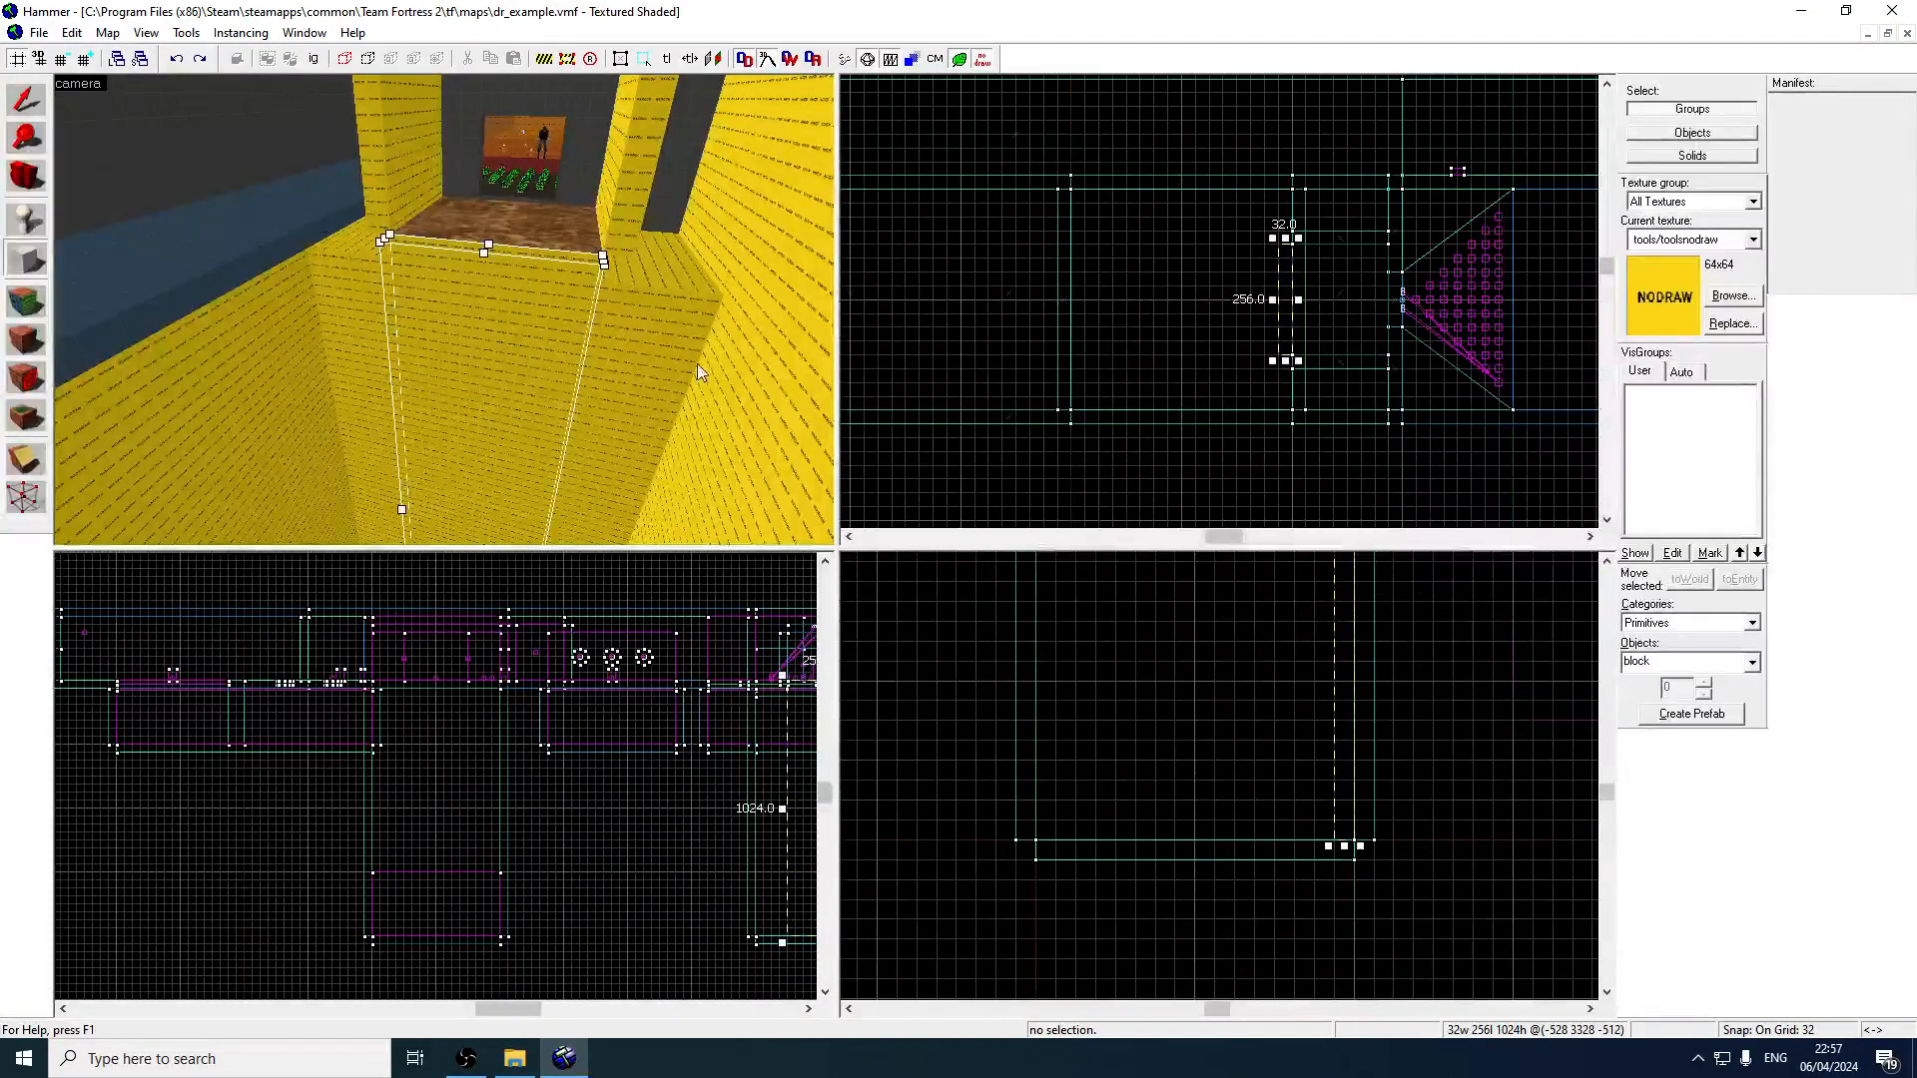
pyautogui.press('Return')
# Extend the canyon-textured floor block over the new tall block so it measures 256 by 256 by 32 units.
pyautogui.click(26, 100)
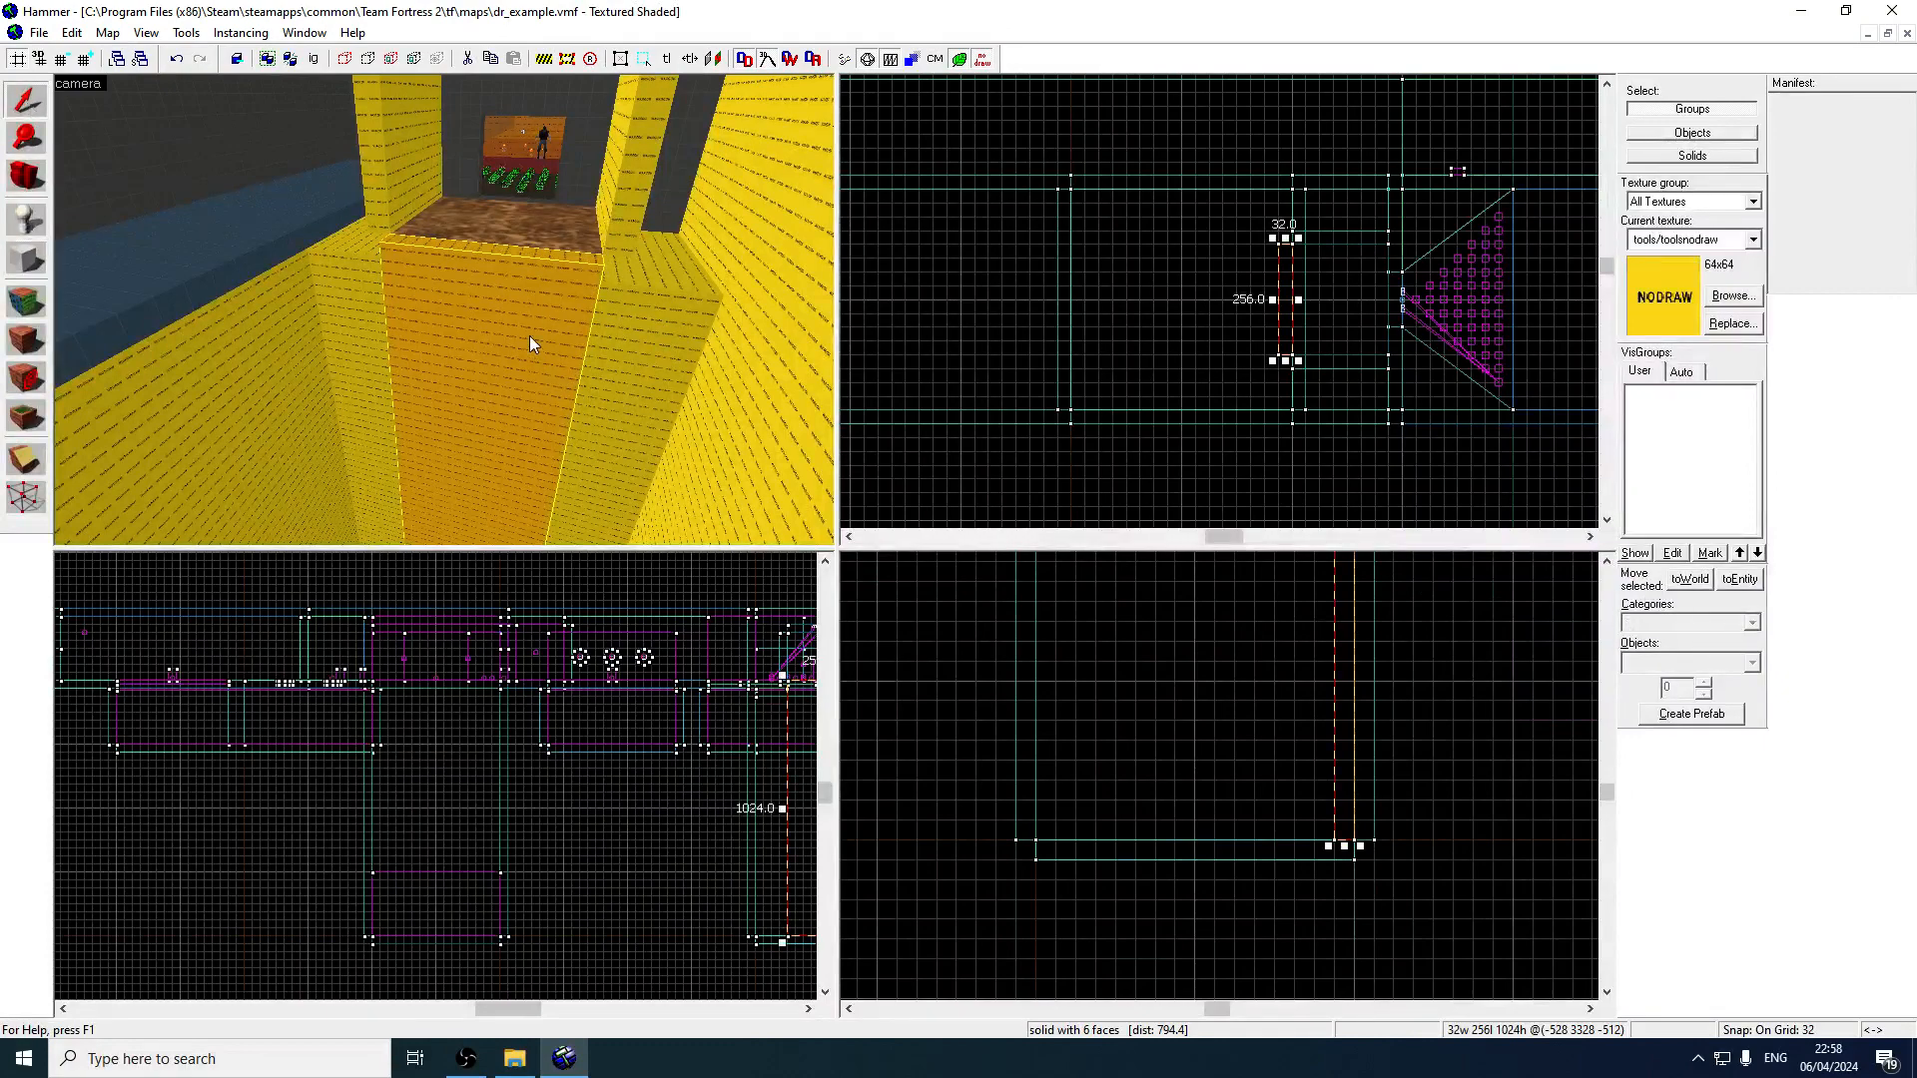
pyautogui.click(452, 203)
pyautogui.moveTo(1286, 299); pyautogui.dragTo(1276, 299)
pyautogui.press('z')
pyautogui.press('w')
pyautogui.press('z')
pyautogui.press('s')
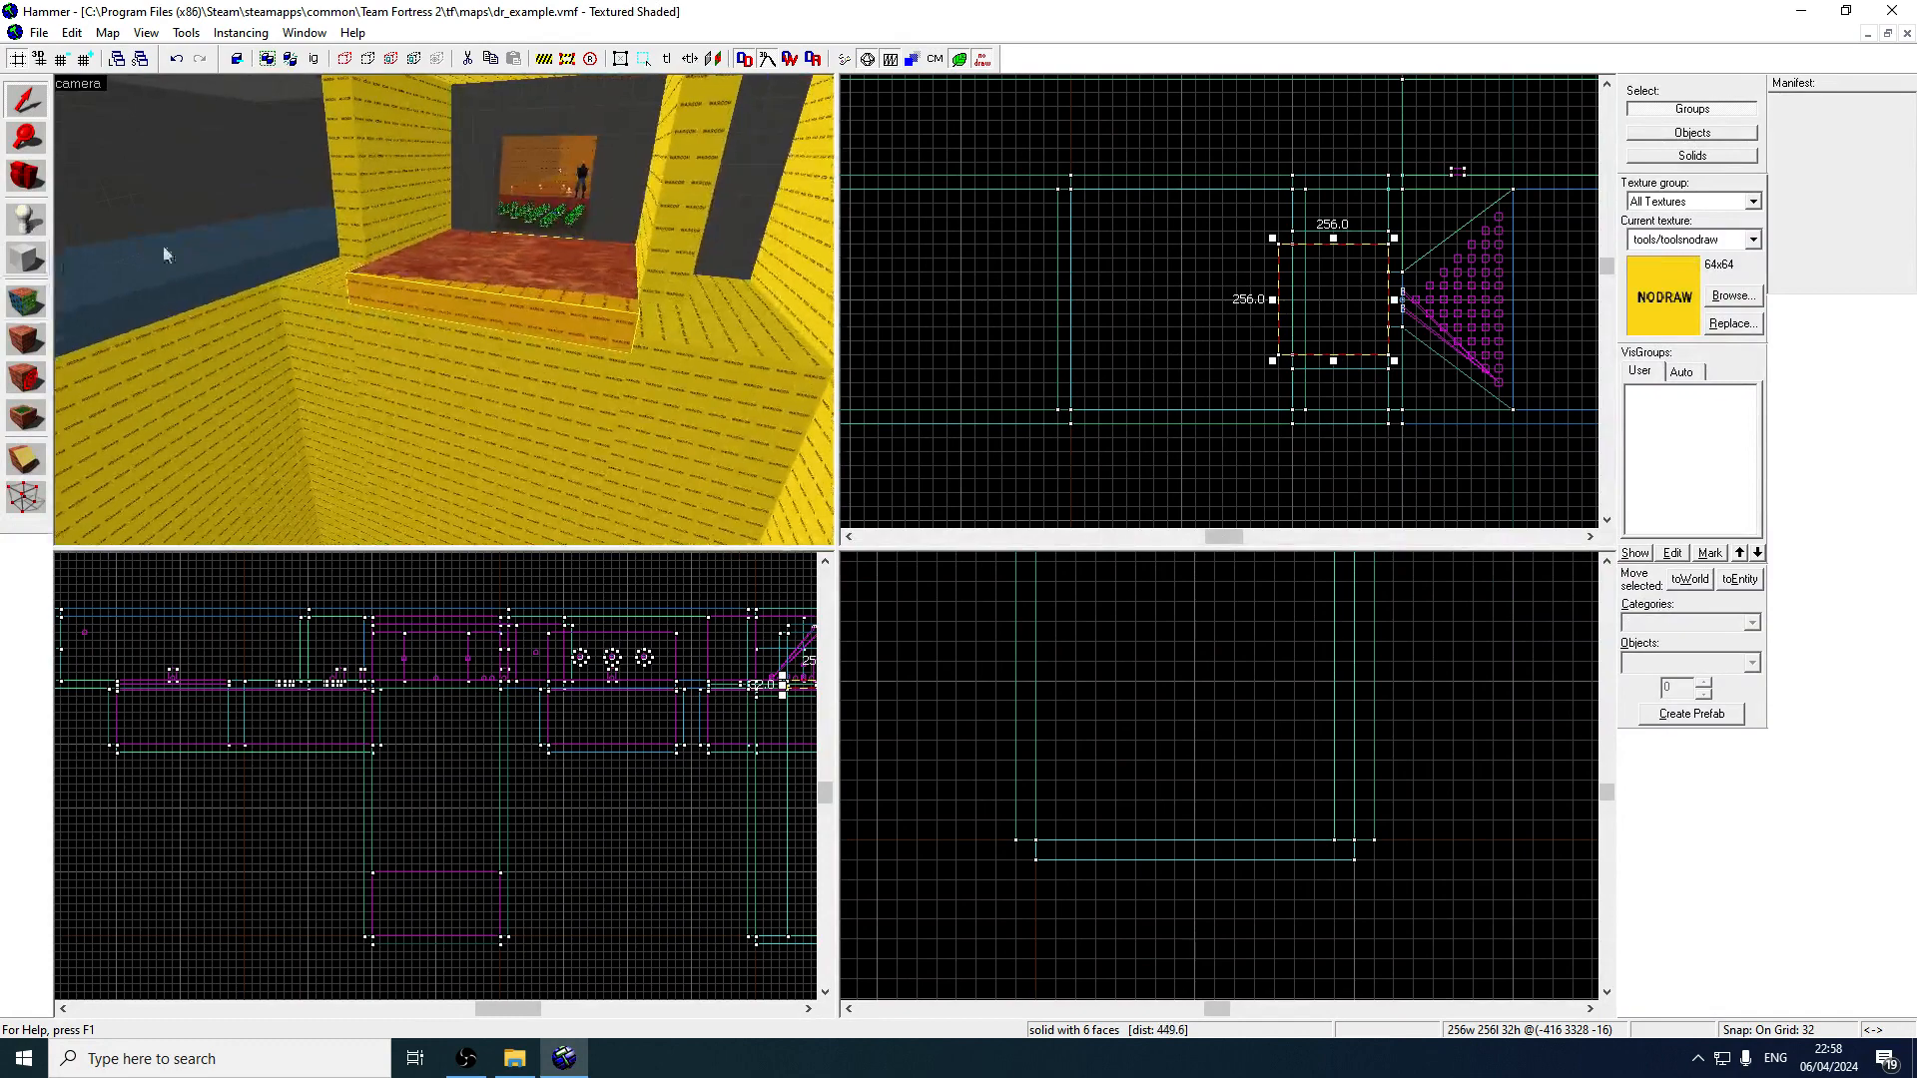
# Apply the floor's nature/blendground_canyon texture to the tall block's outward face.
pyautogui.press('z')
pyautogui.press('z')
pyautogui.click(27, 301)
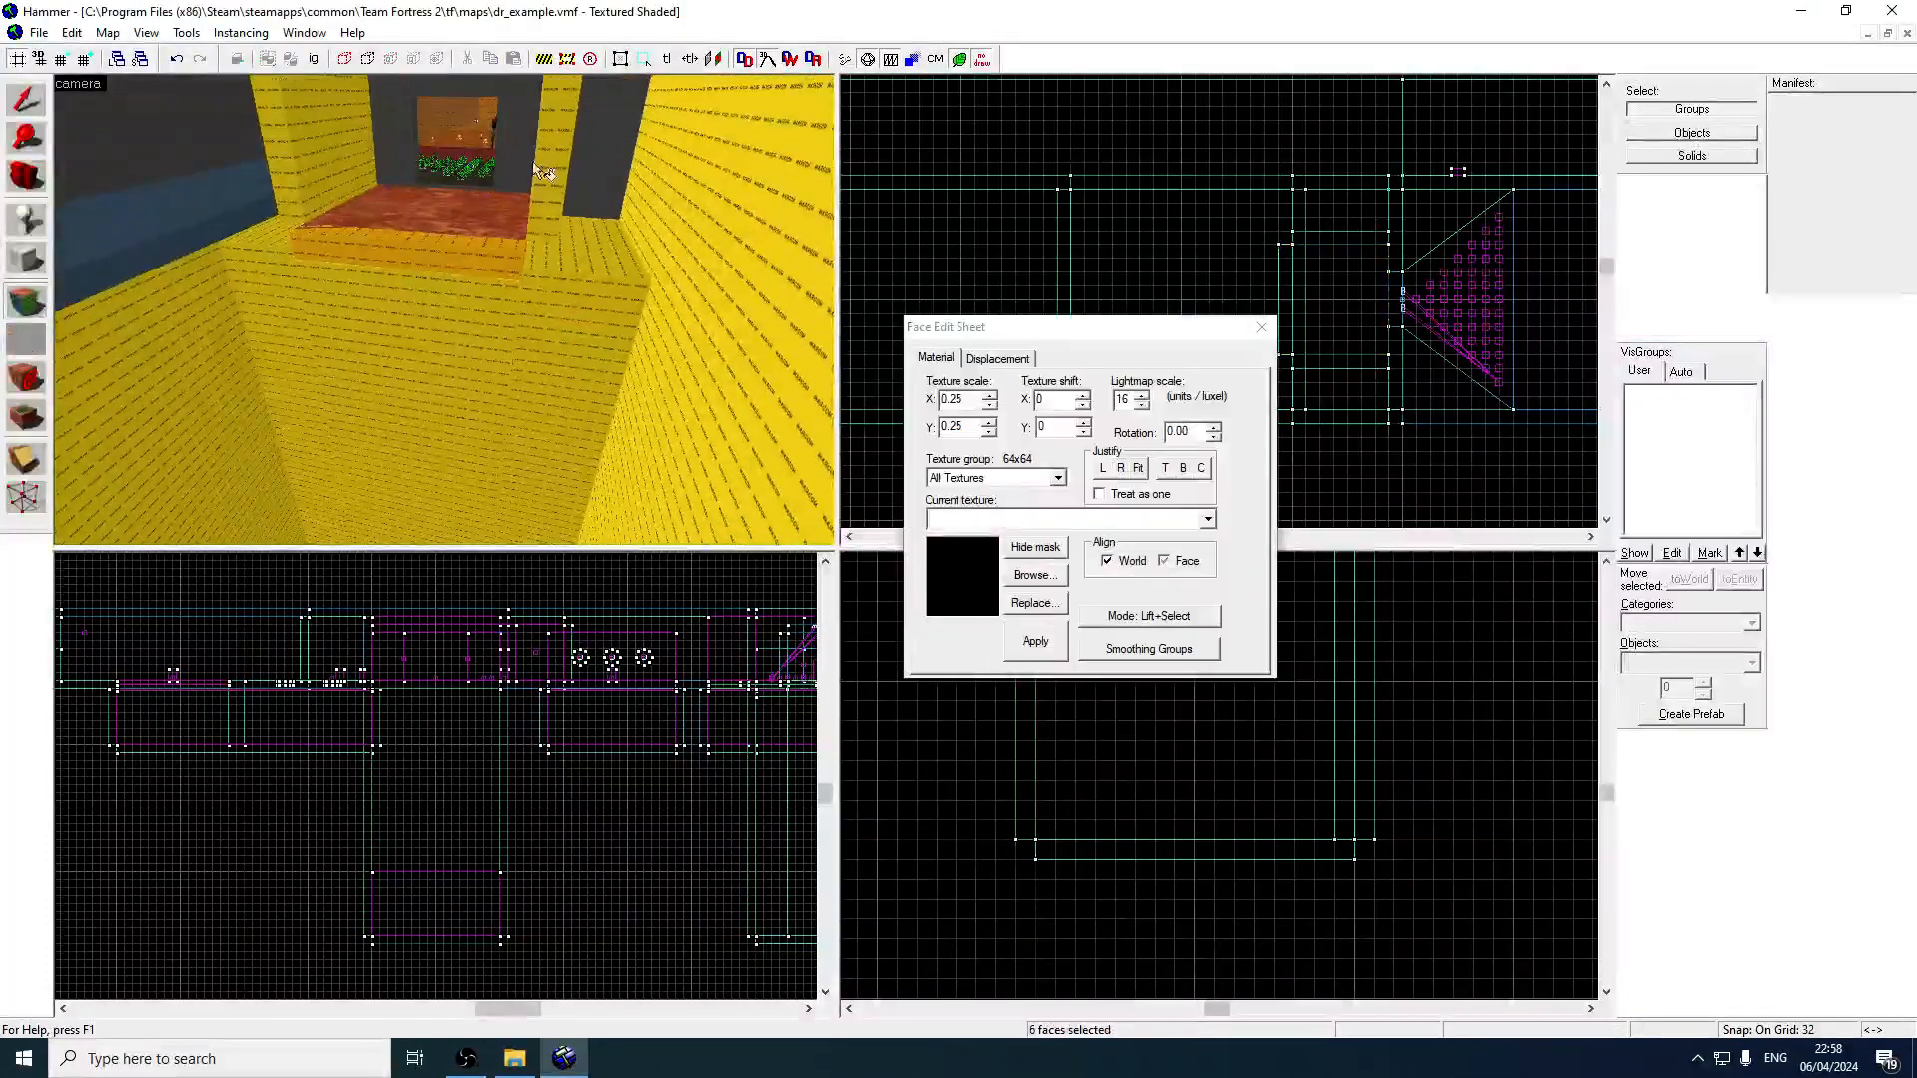
pyautogui.click(28, 261)
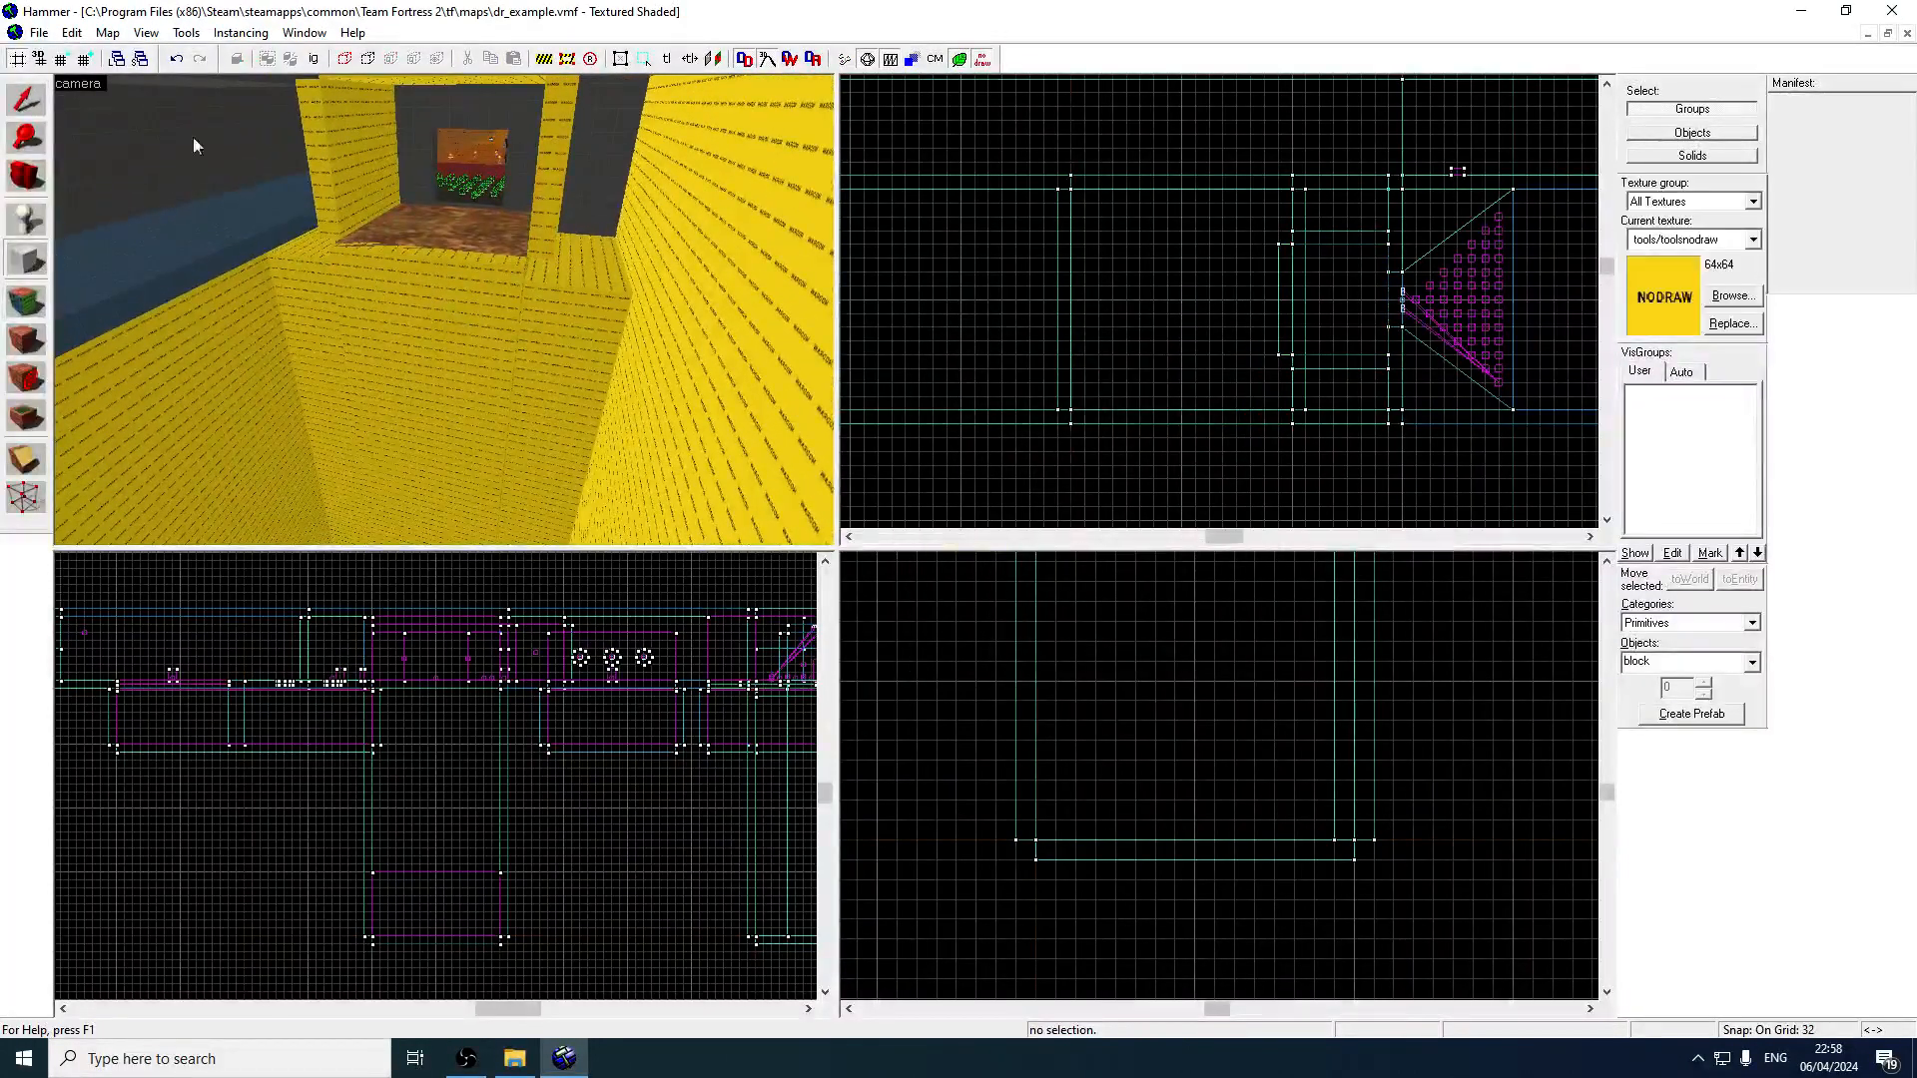
pyautogui.click(28, 101)
pyautogui.click(464, 243)
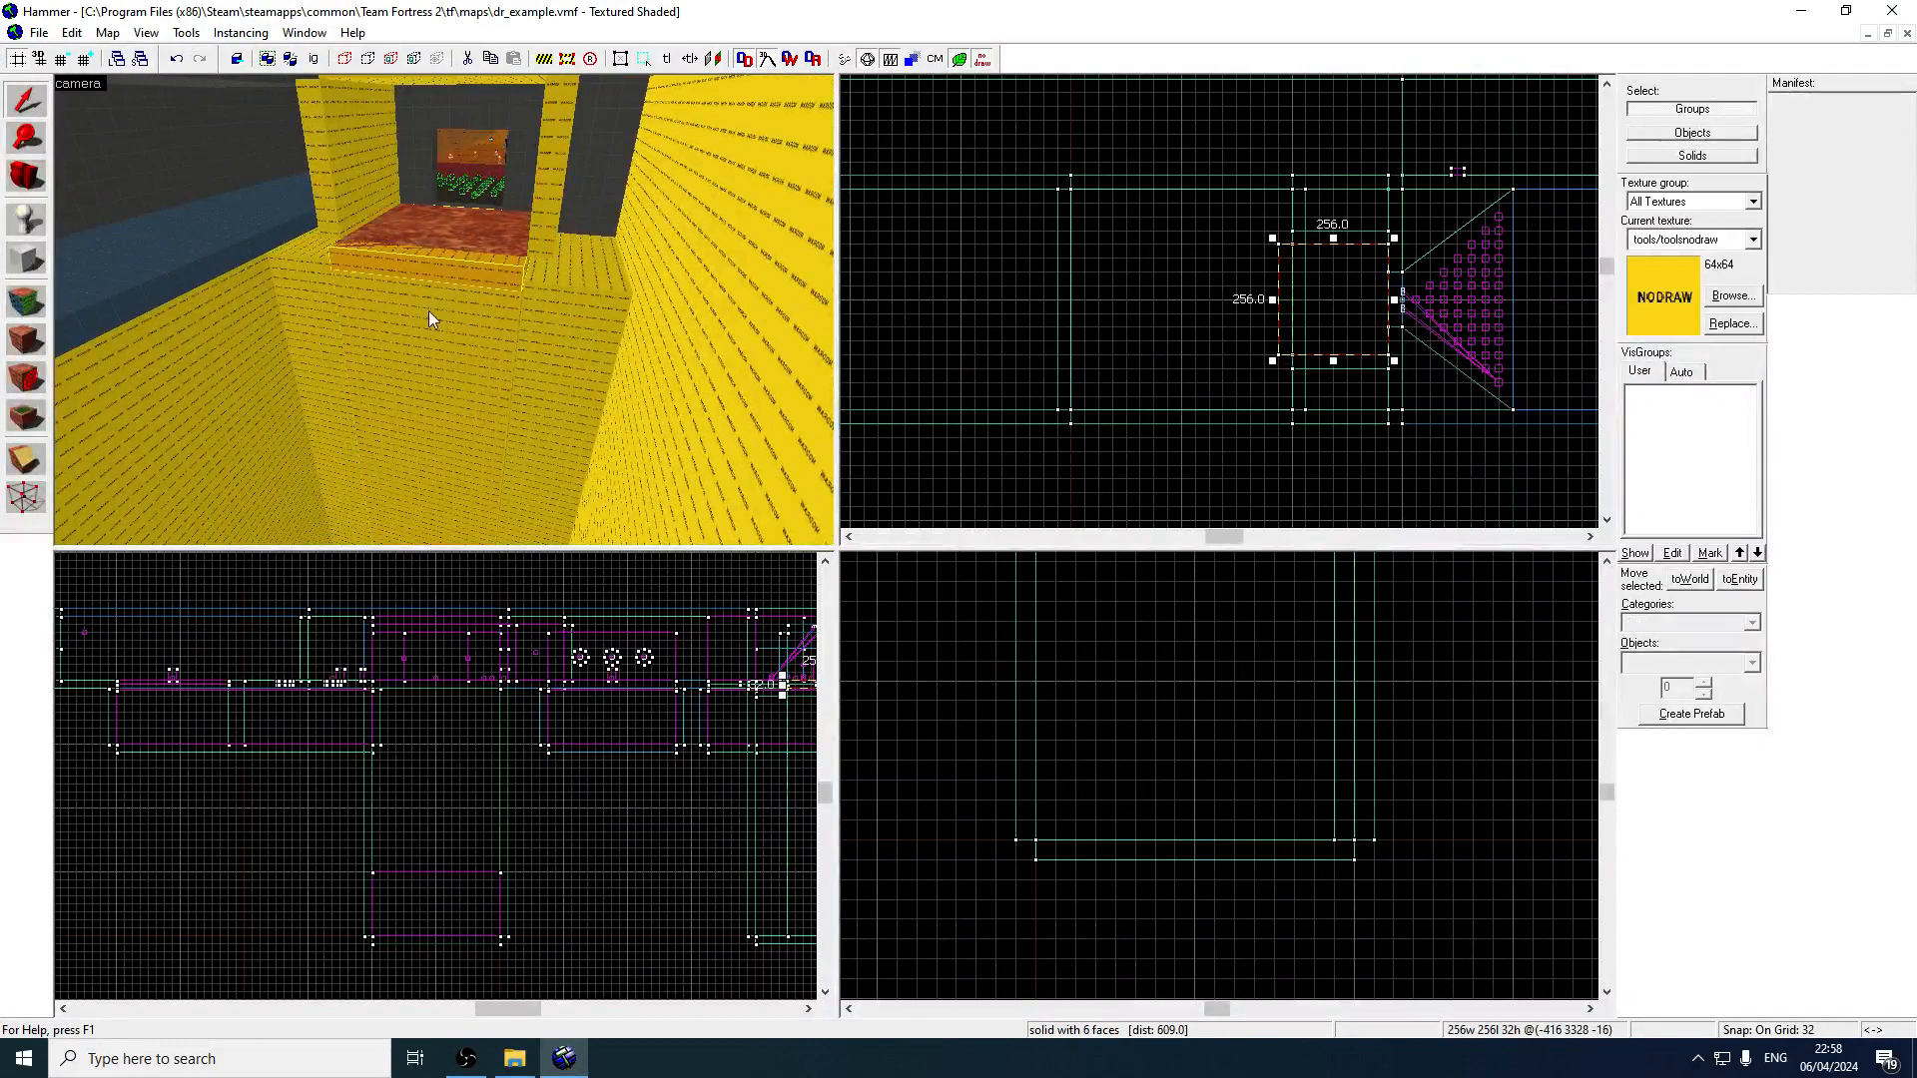
pyautogui.click(27, 301)
pyautogui.click(471, 230)
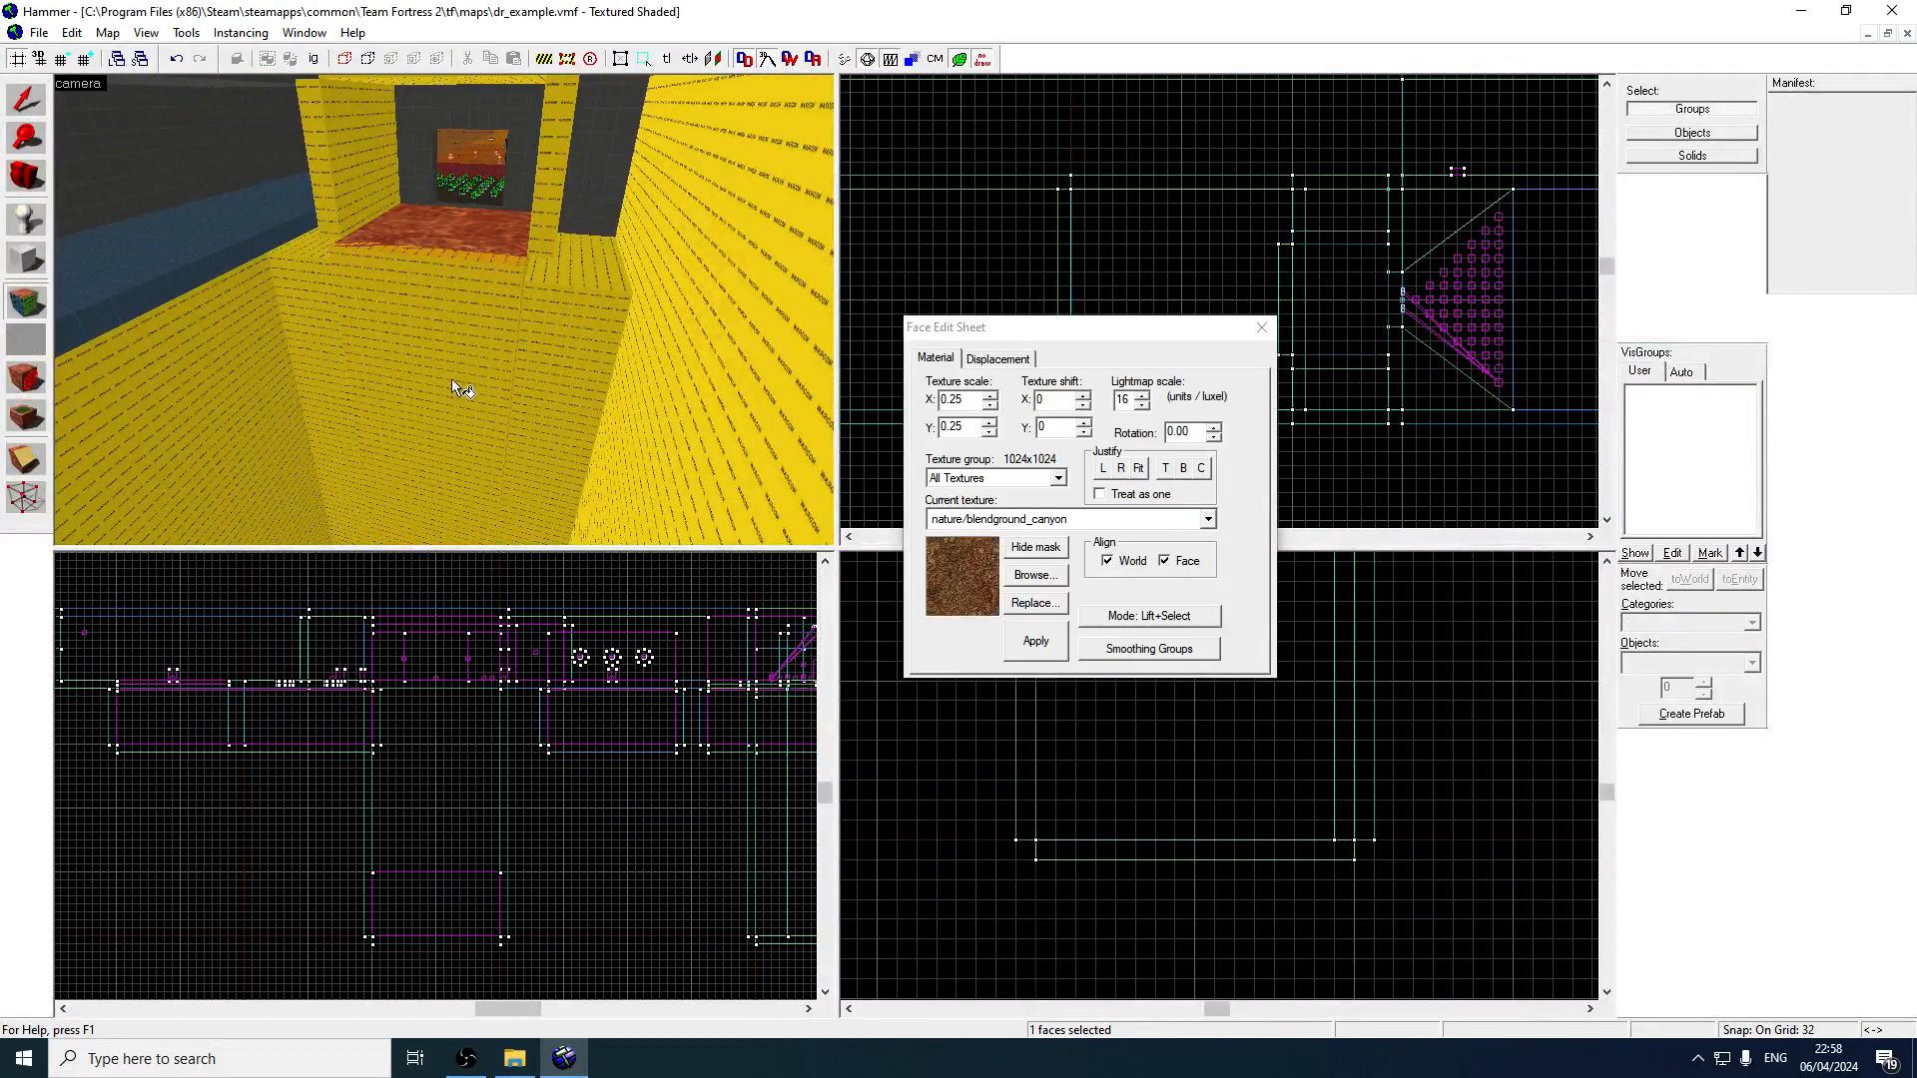
pyautogui.rightClick(452, 379)
# Apply the egypt/sand_cliff_blend_01 texture to the tall block's outward face.
pyautogui.click(28, 101)
pyautogui.click(464, 399)
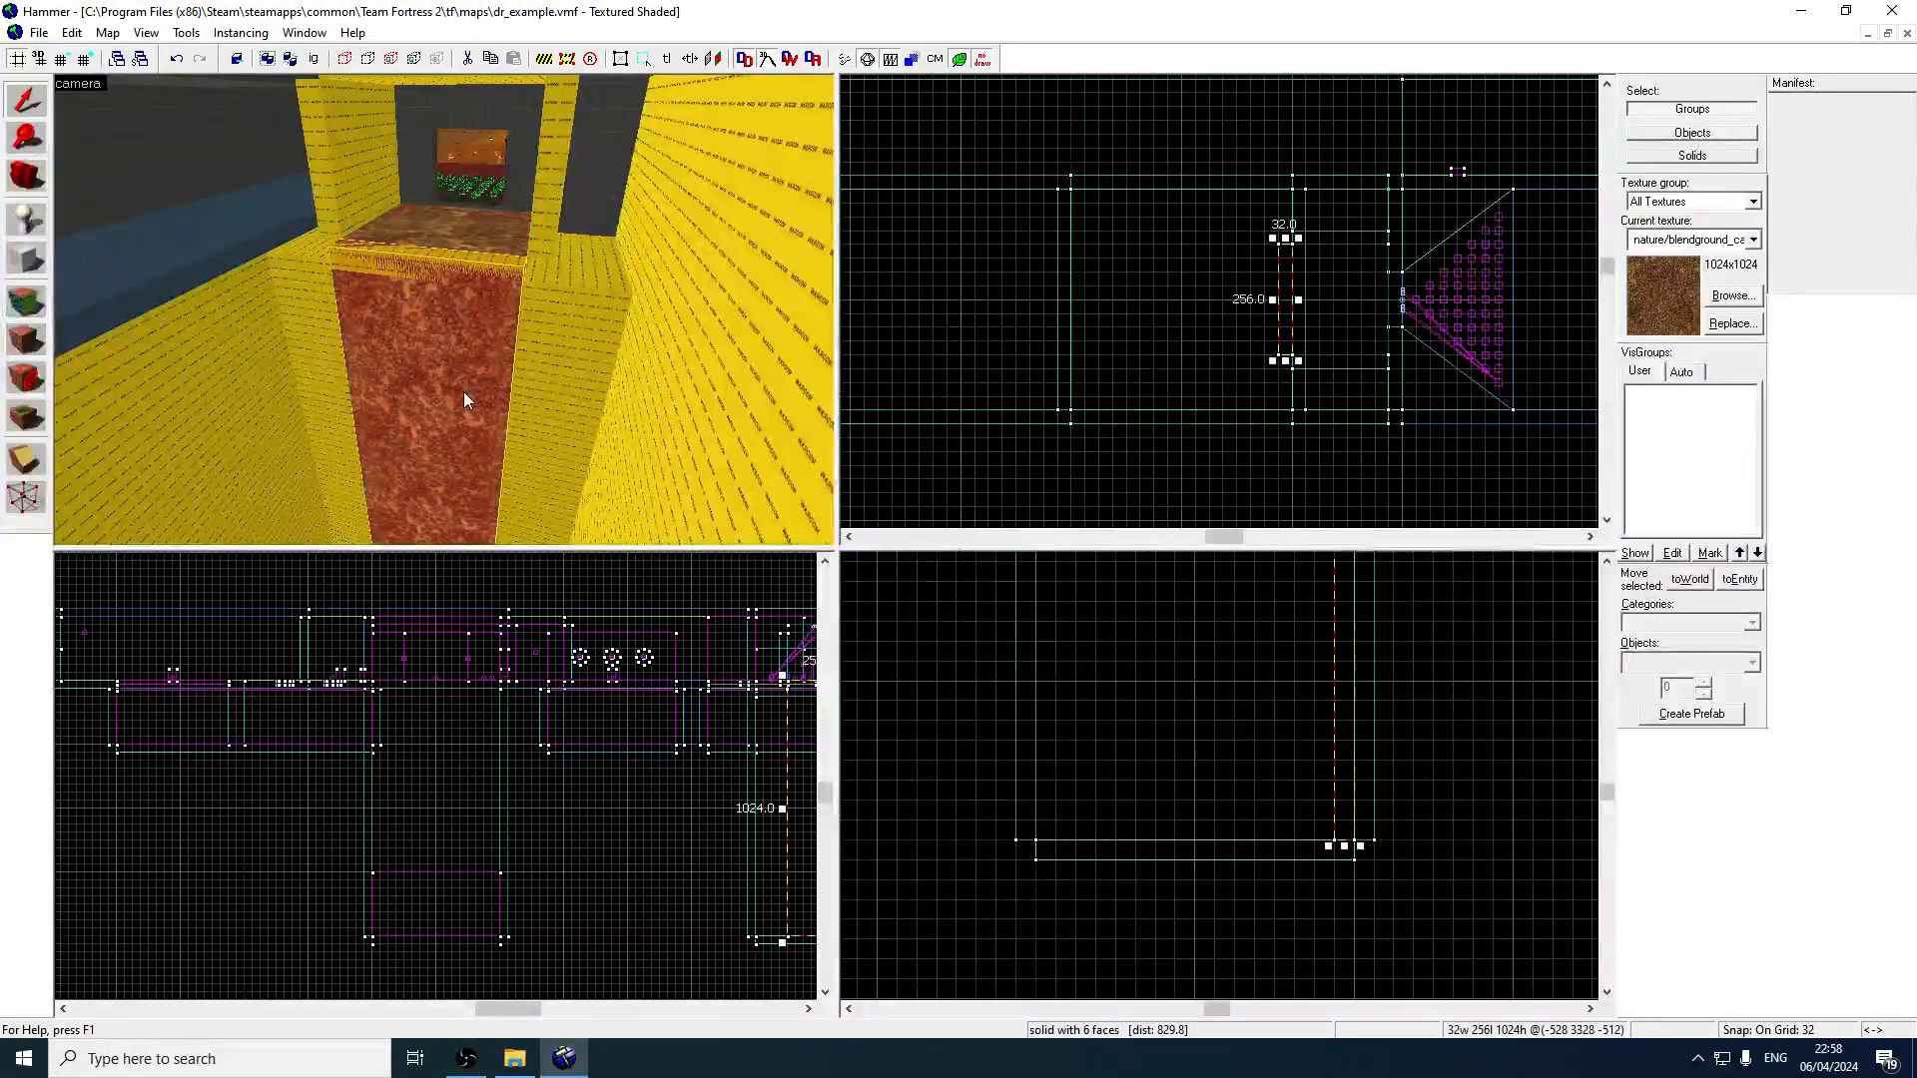
pyautogui.click(27, 302)
pyautogui.click(460, 345)
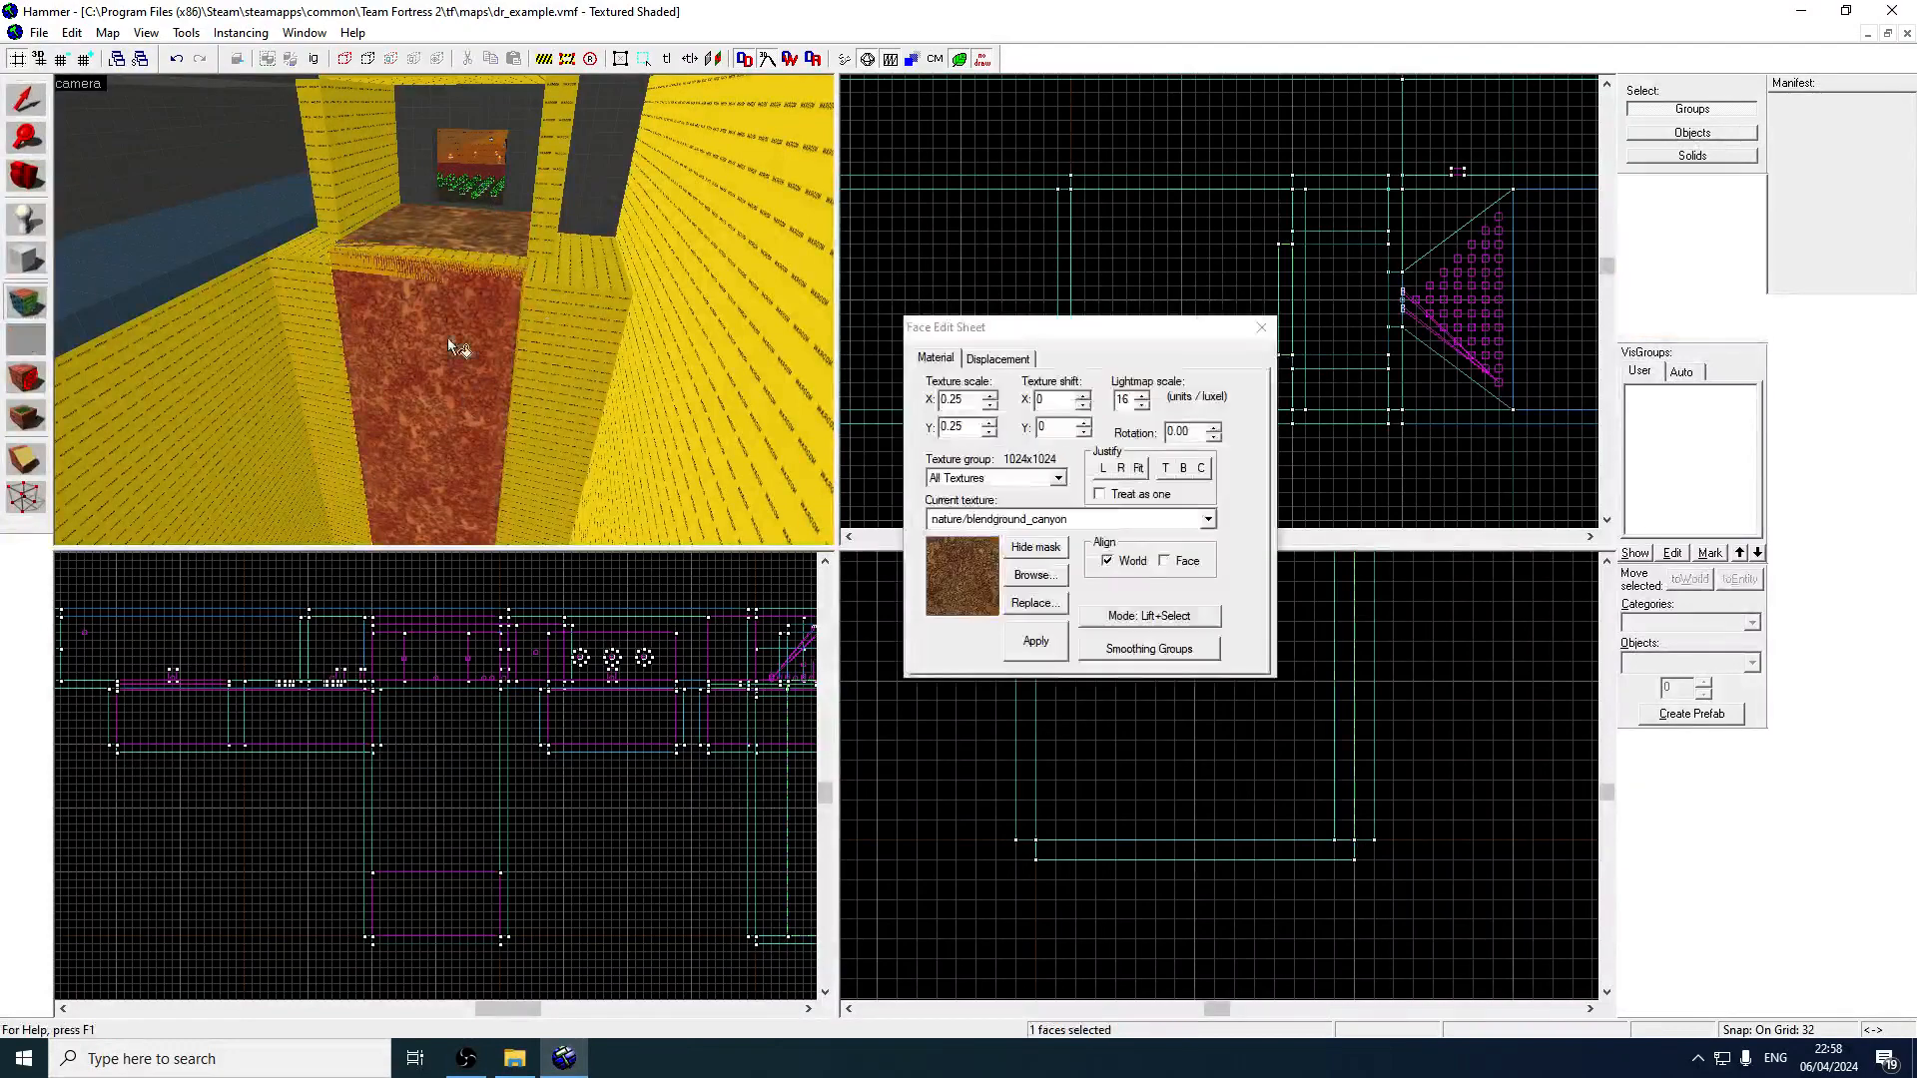
pyautogui.click(1035, 572)
pyautogui.doubleClick(1004, 547)
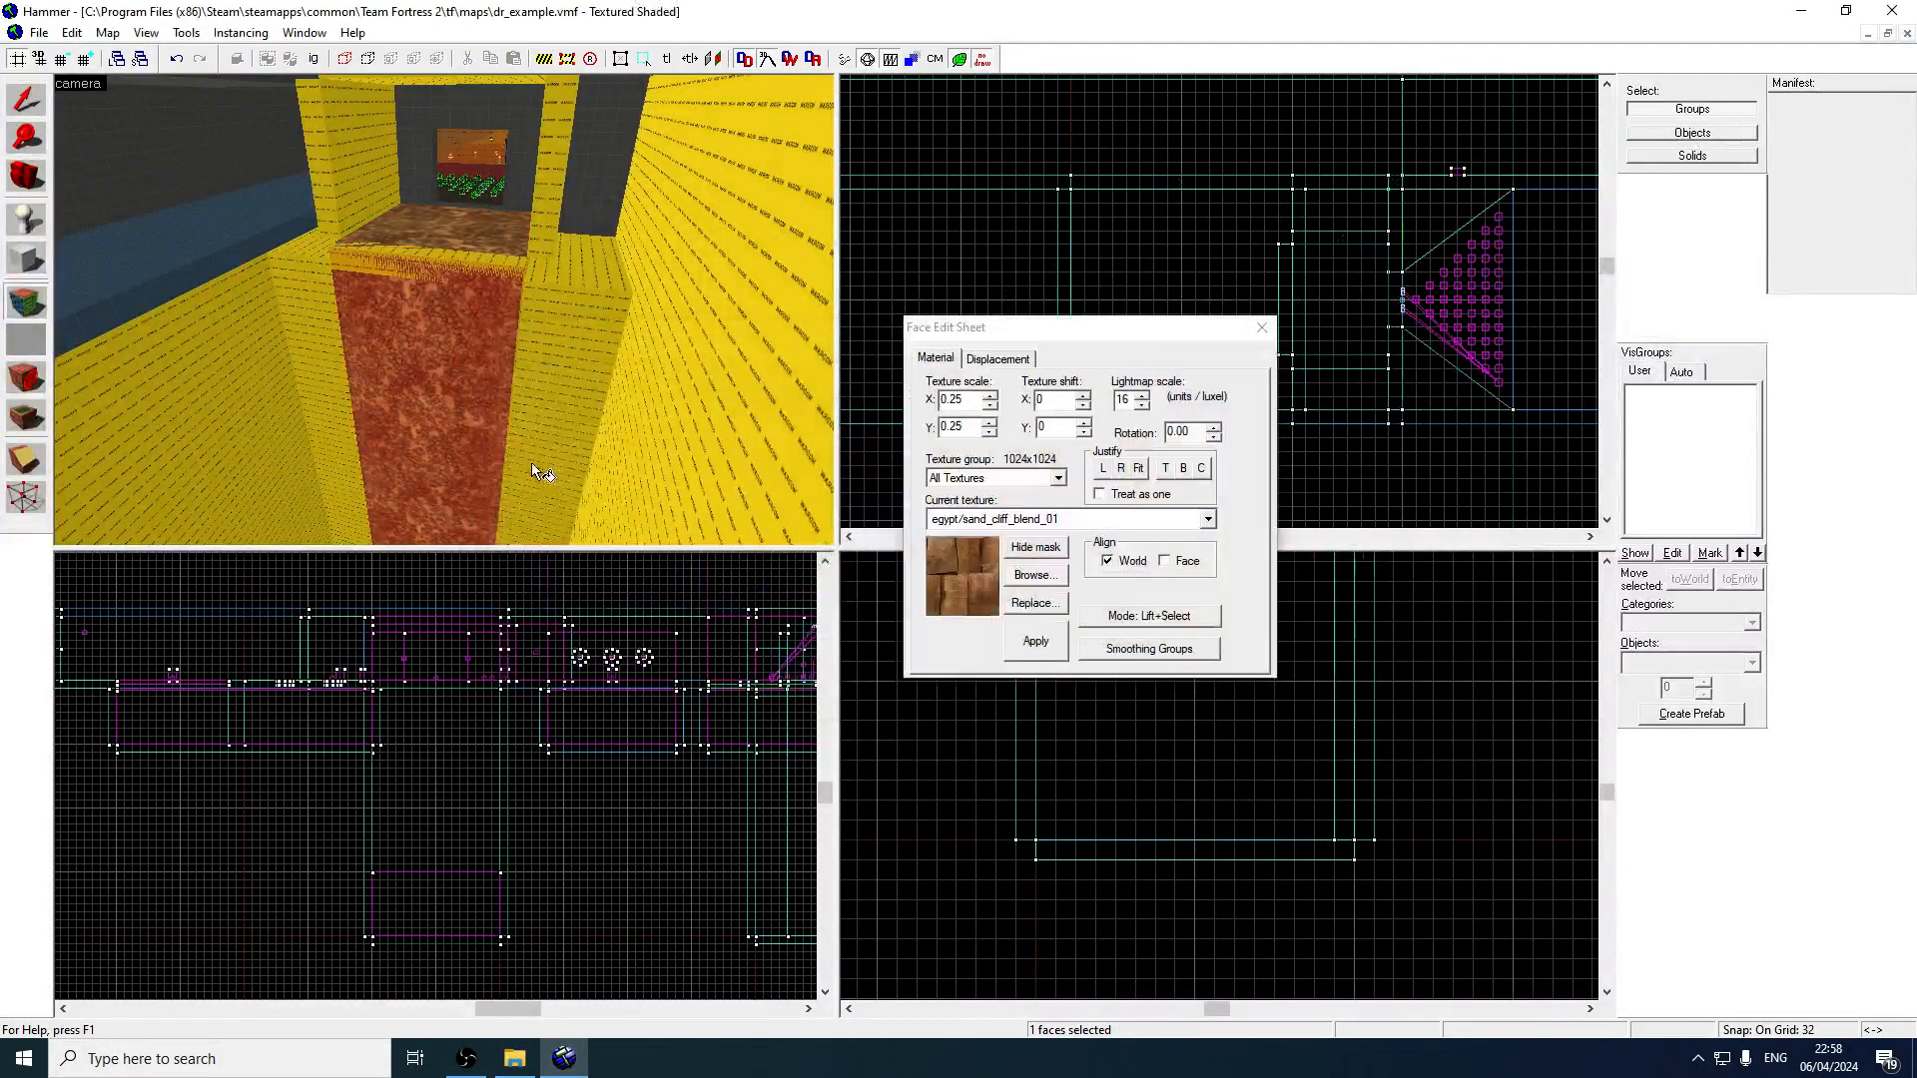
pyautogui.click(529, 366)
pyautogui.click(446, 382)
pyautogui.press('w')
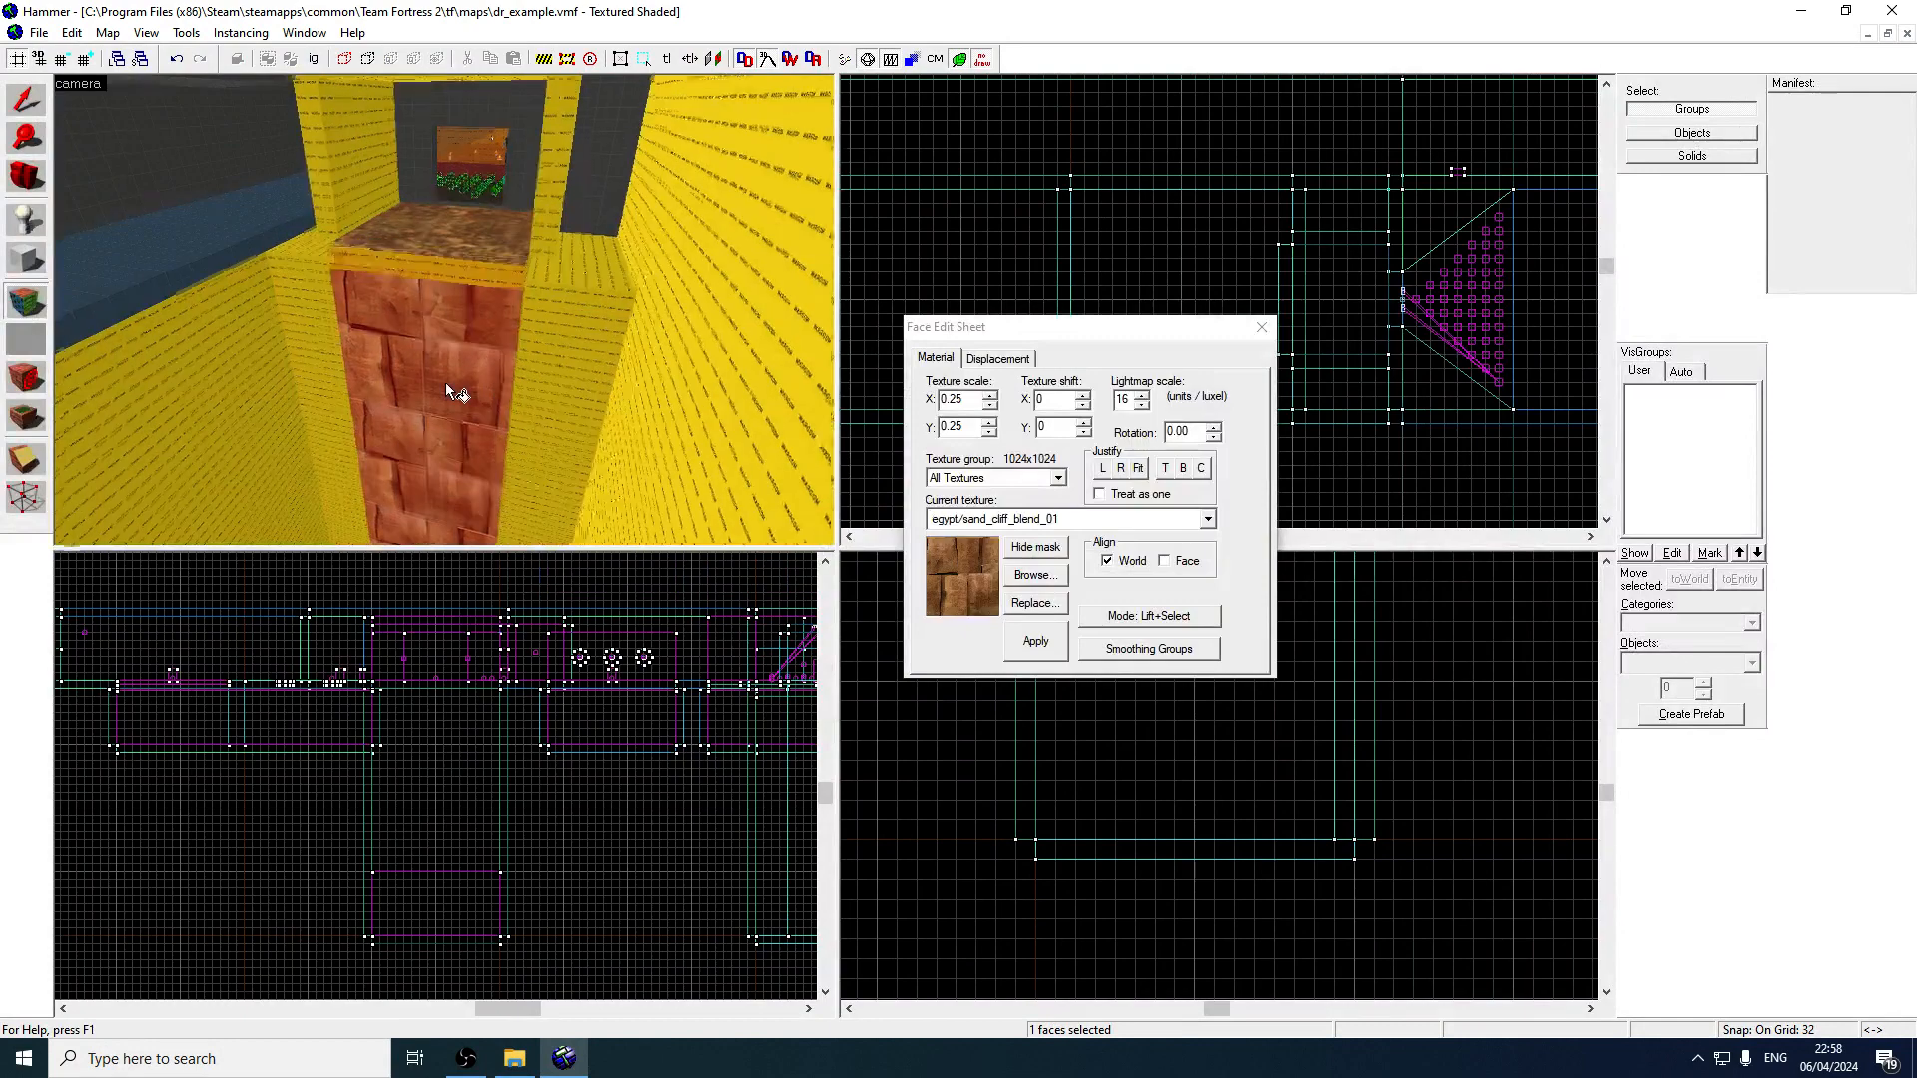
pyautogui.press('z')
pyautogui.press('z')
# Filter the textures by "rock" and apply coalmines/rockwall012 to the tall block's outward face.
pyautogui.click(666, 359)
pyautogui.click(545, 356)
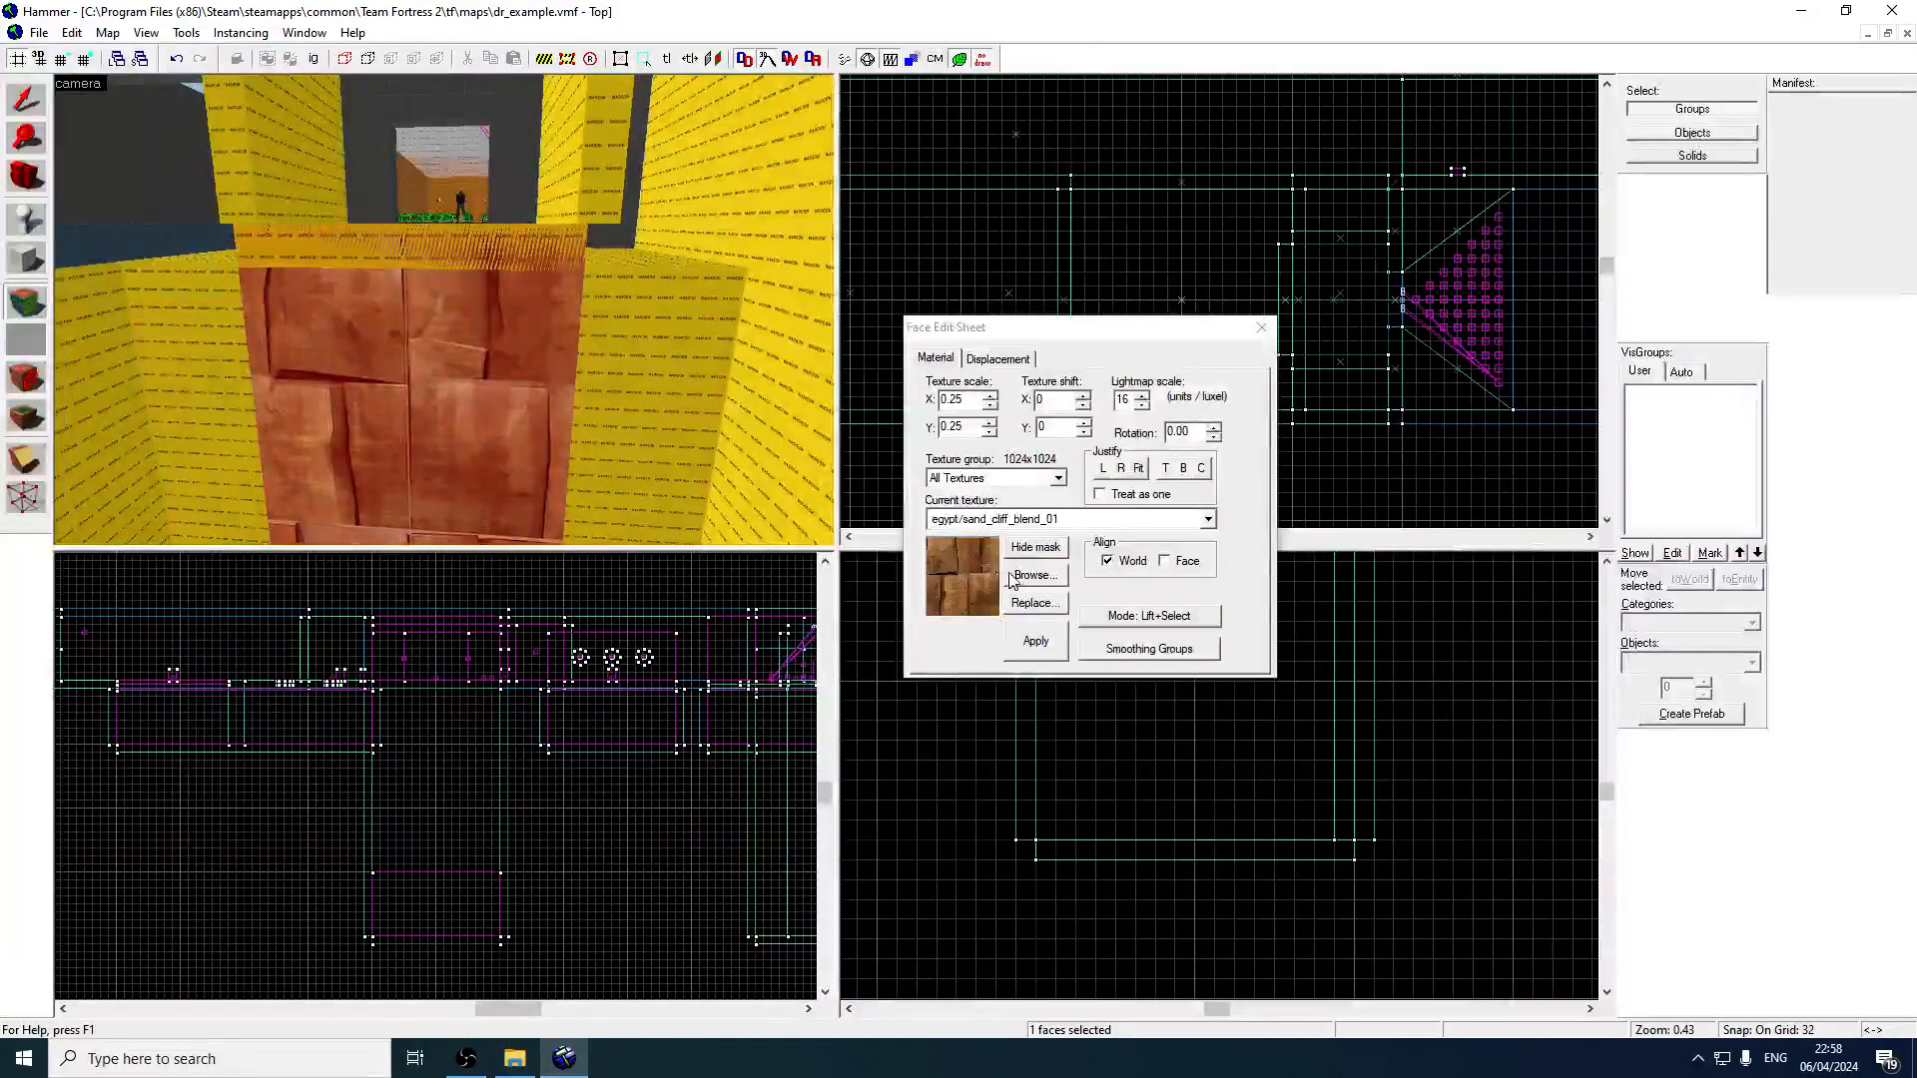
pyautogui.click(1032, 574)
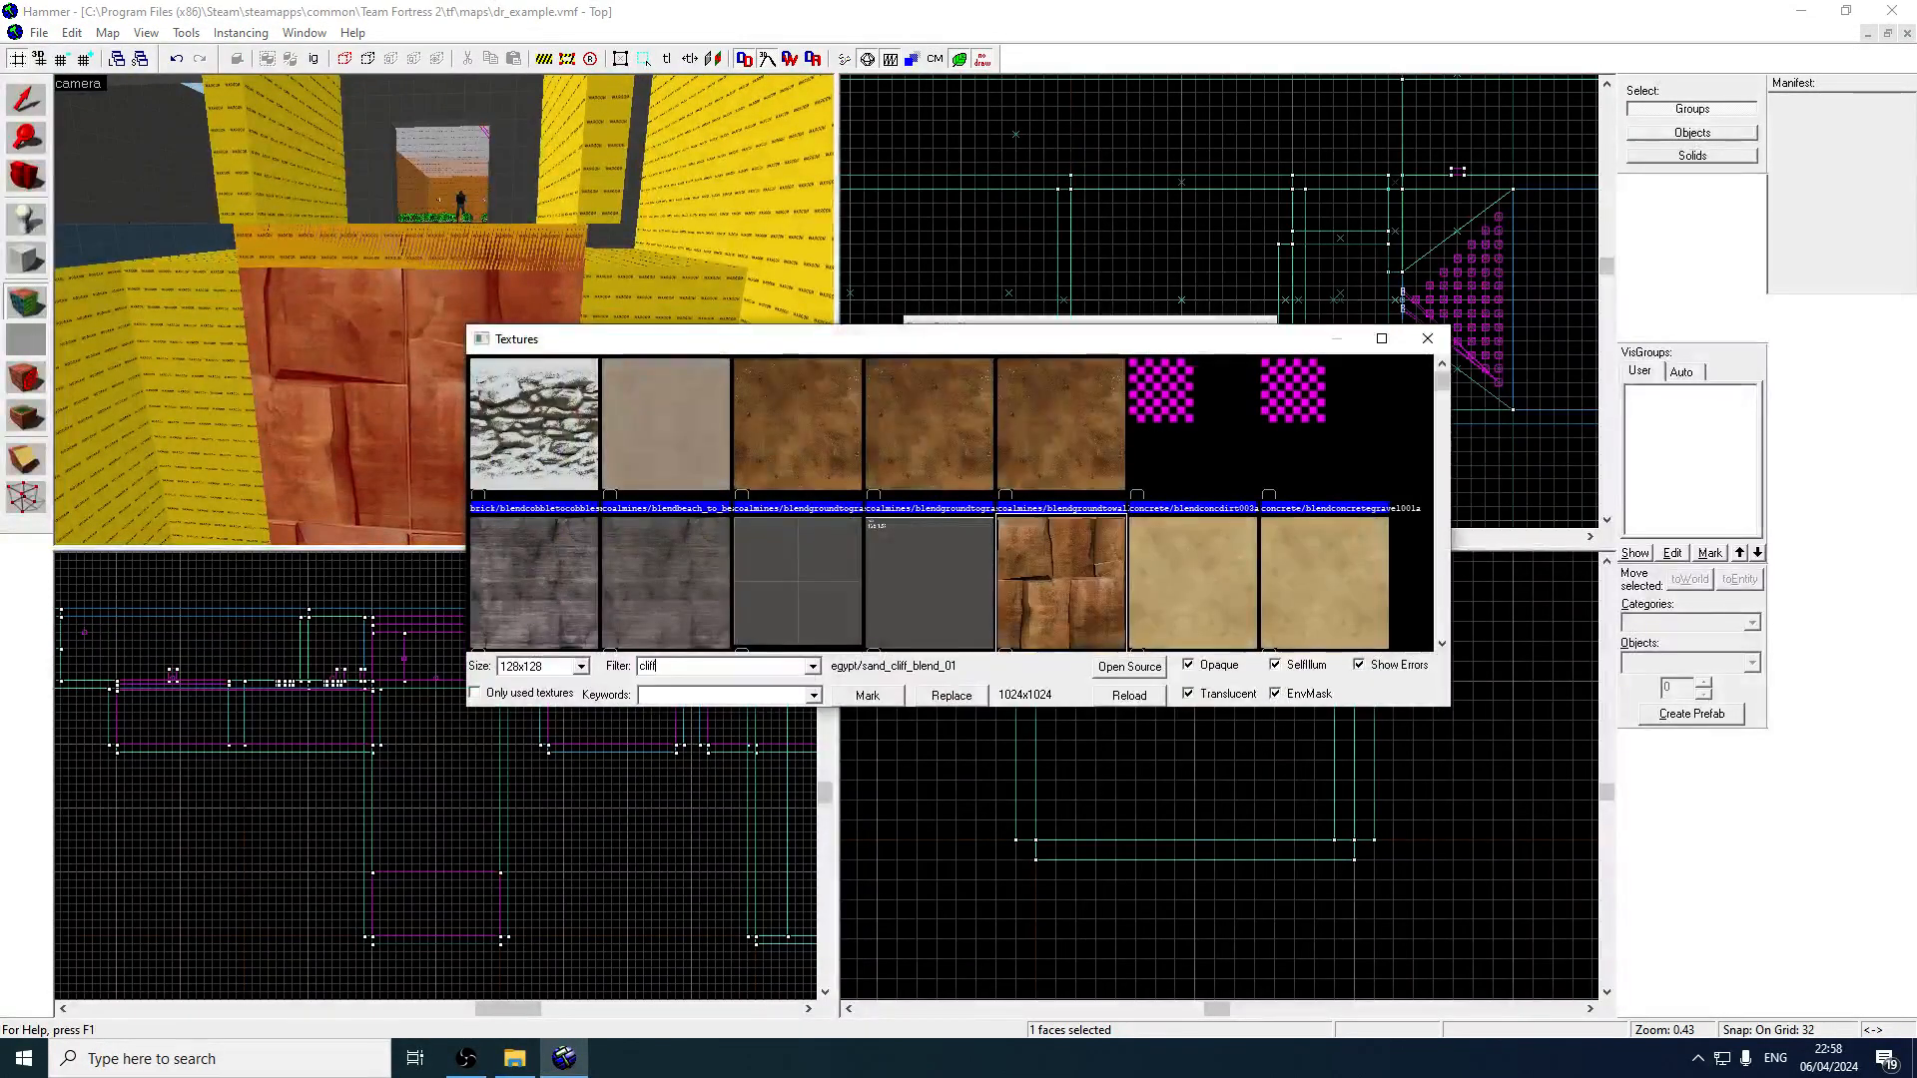
pyautogui.press('BackSpace')
pyautogui.press('BackSpace')
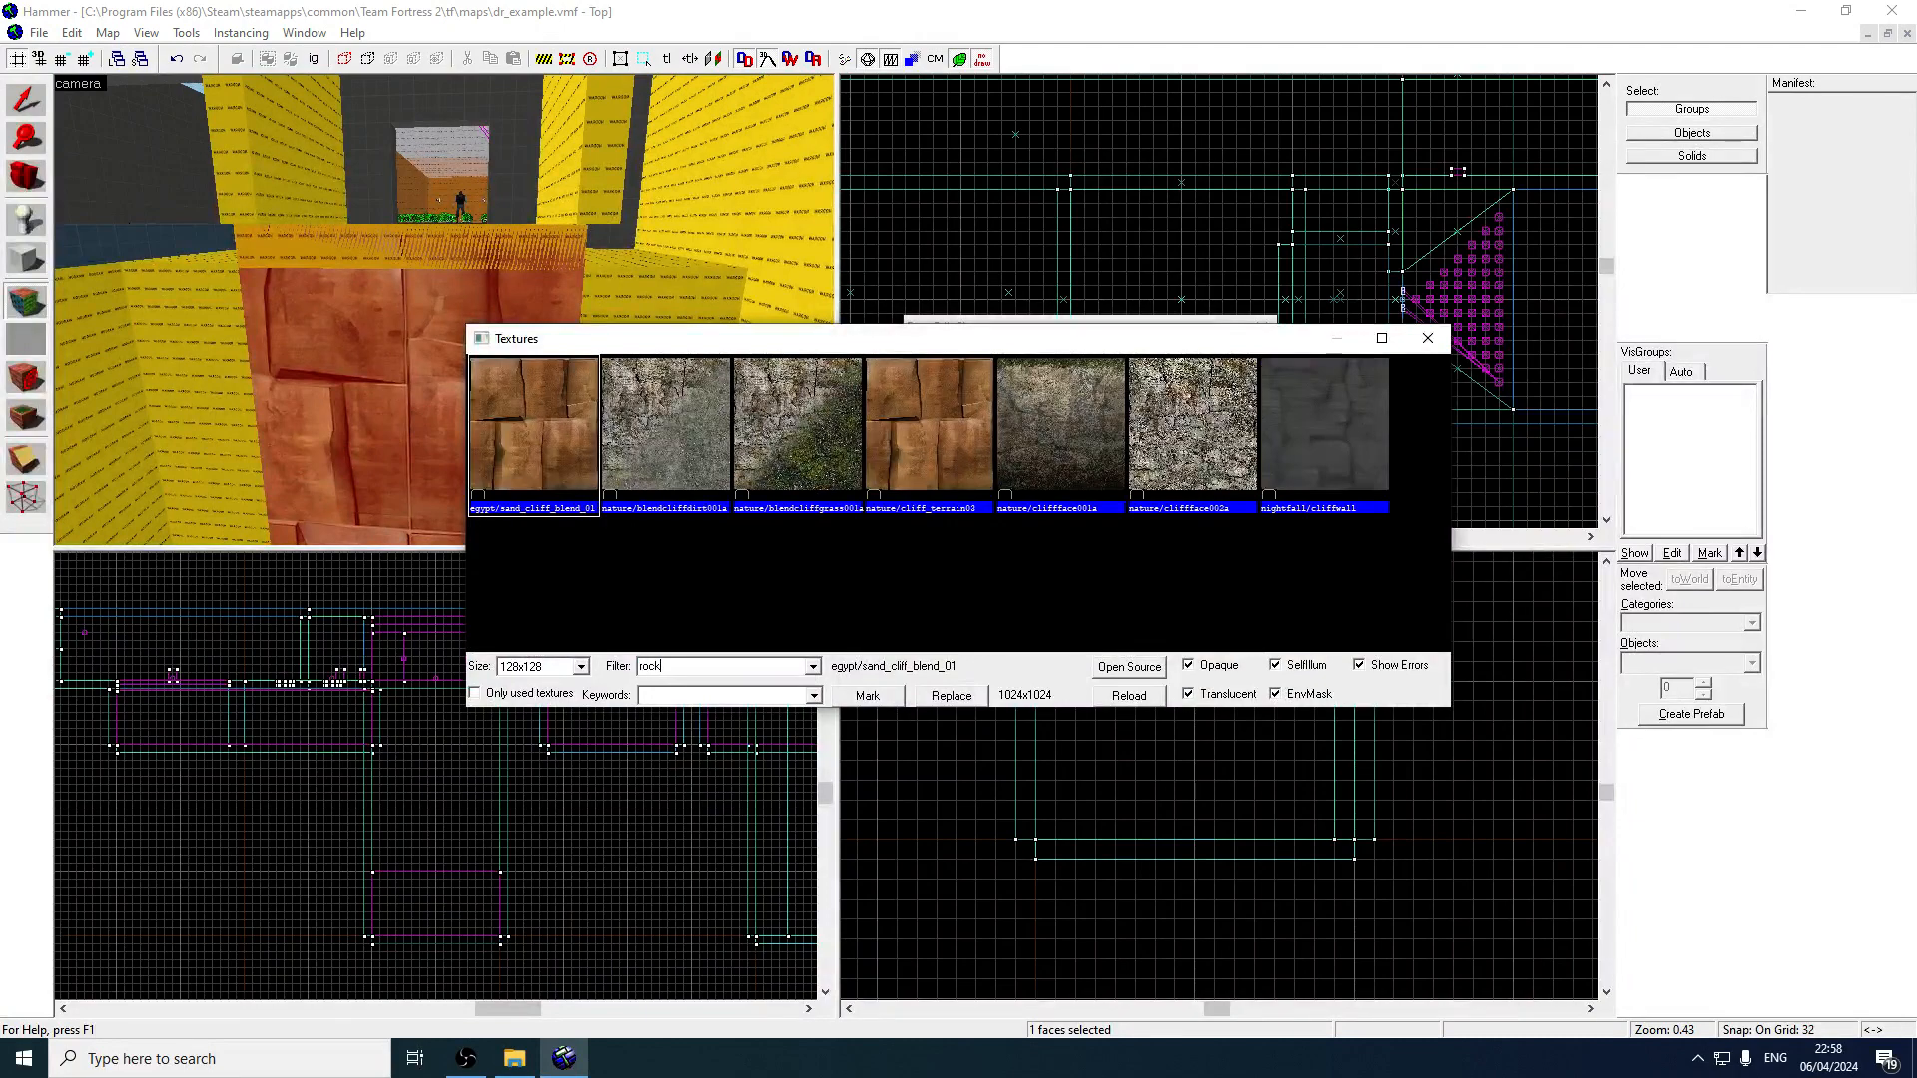
pyautogui.doubleClick(517, 448)
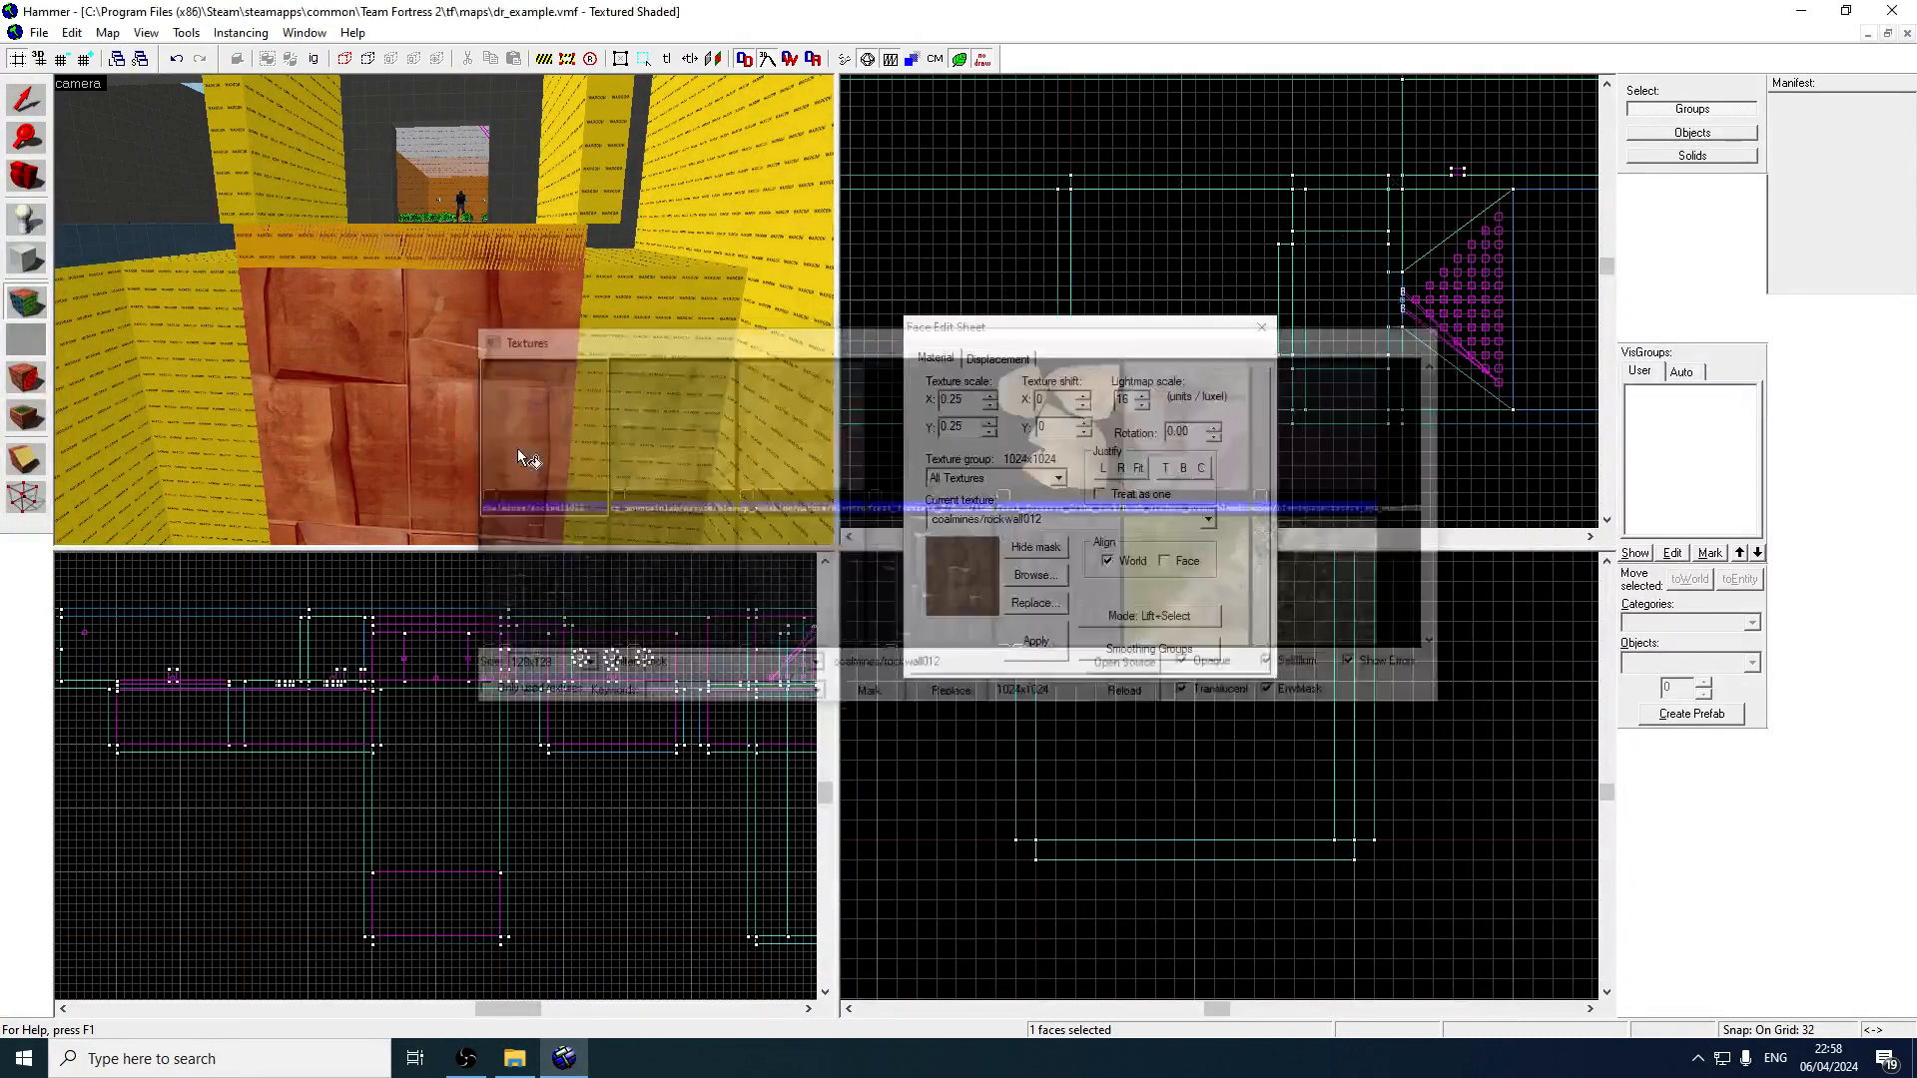
pyautogui.rightClick(517, 447)
# Apply the coalmines/rockwall012 texture to the inner faces of both enclosure side walls.
pyautogui.click(624, 362)
pyautogui.press('z')
pyautogui.press('s')
pyautogui.press('w')
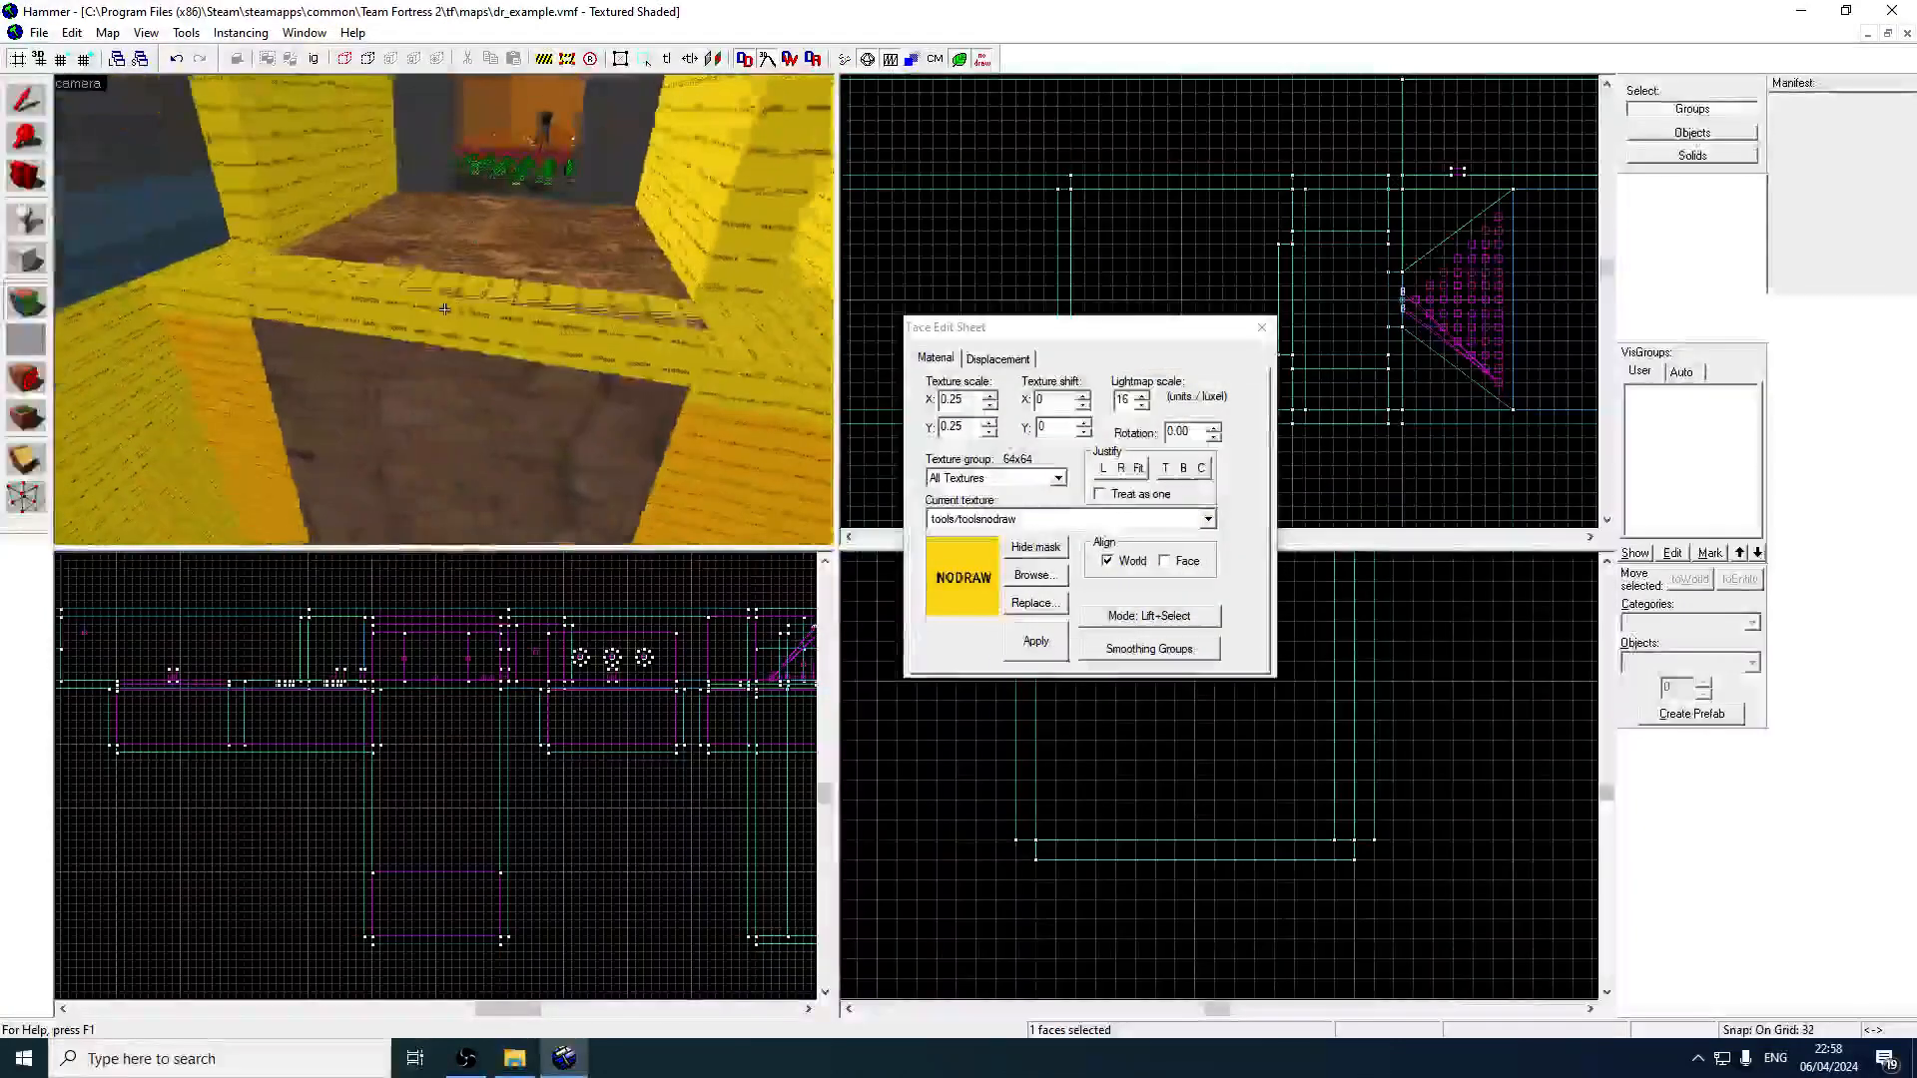
pyautogui.press('z')
pyautogui.click(561, 385)
pyautogui.press('z')
pyautogui.press('w')
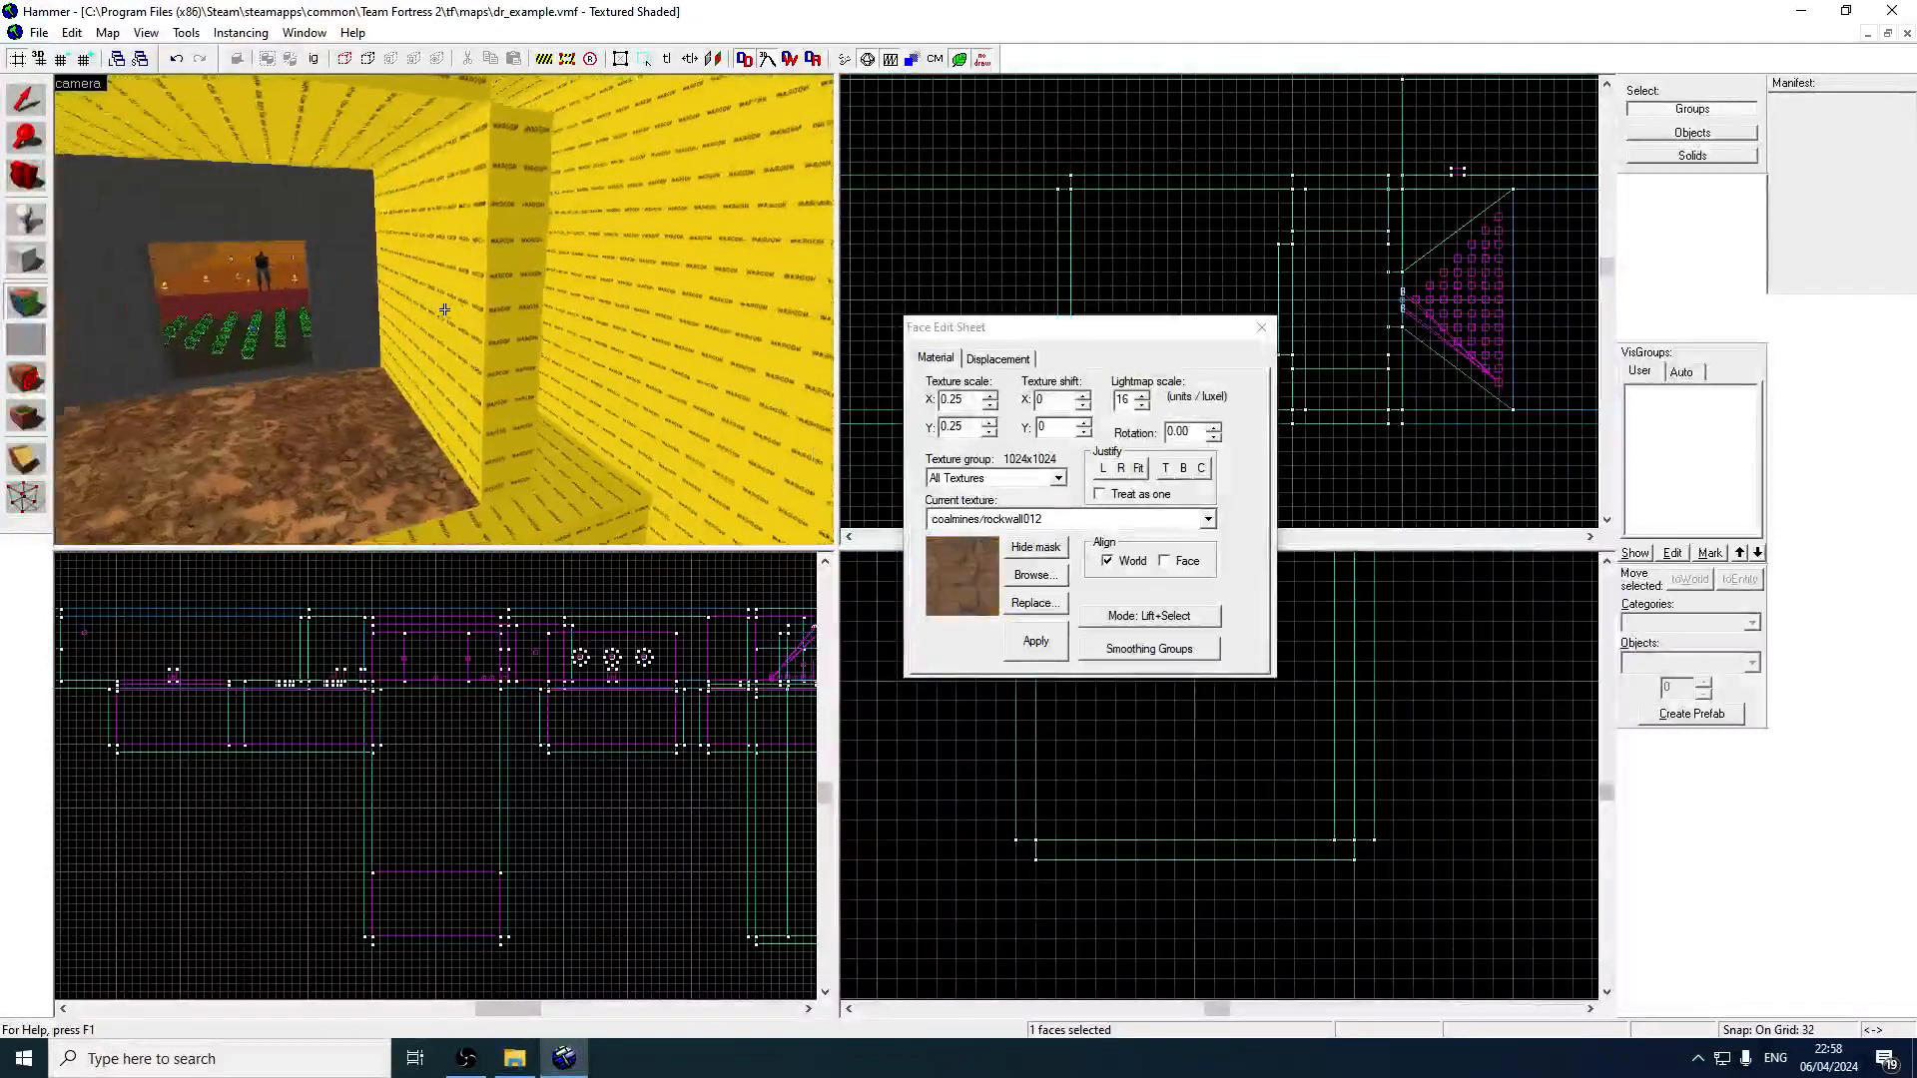
pyautogui.press('s')
pyautogui.press('z')
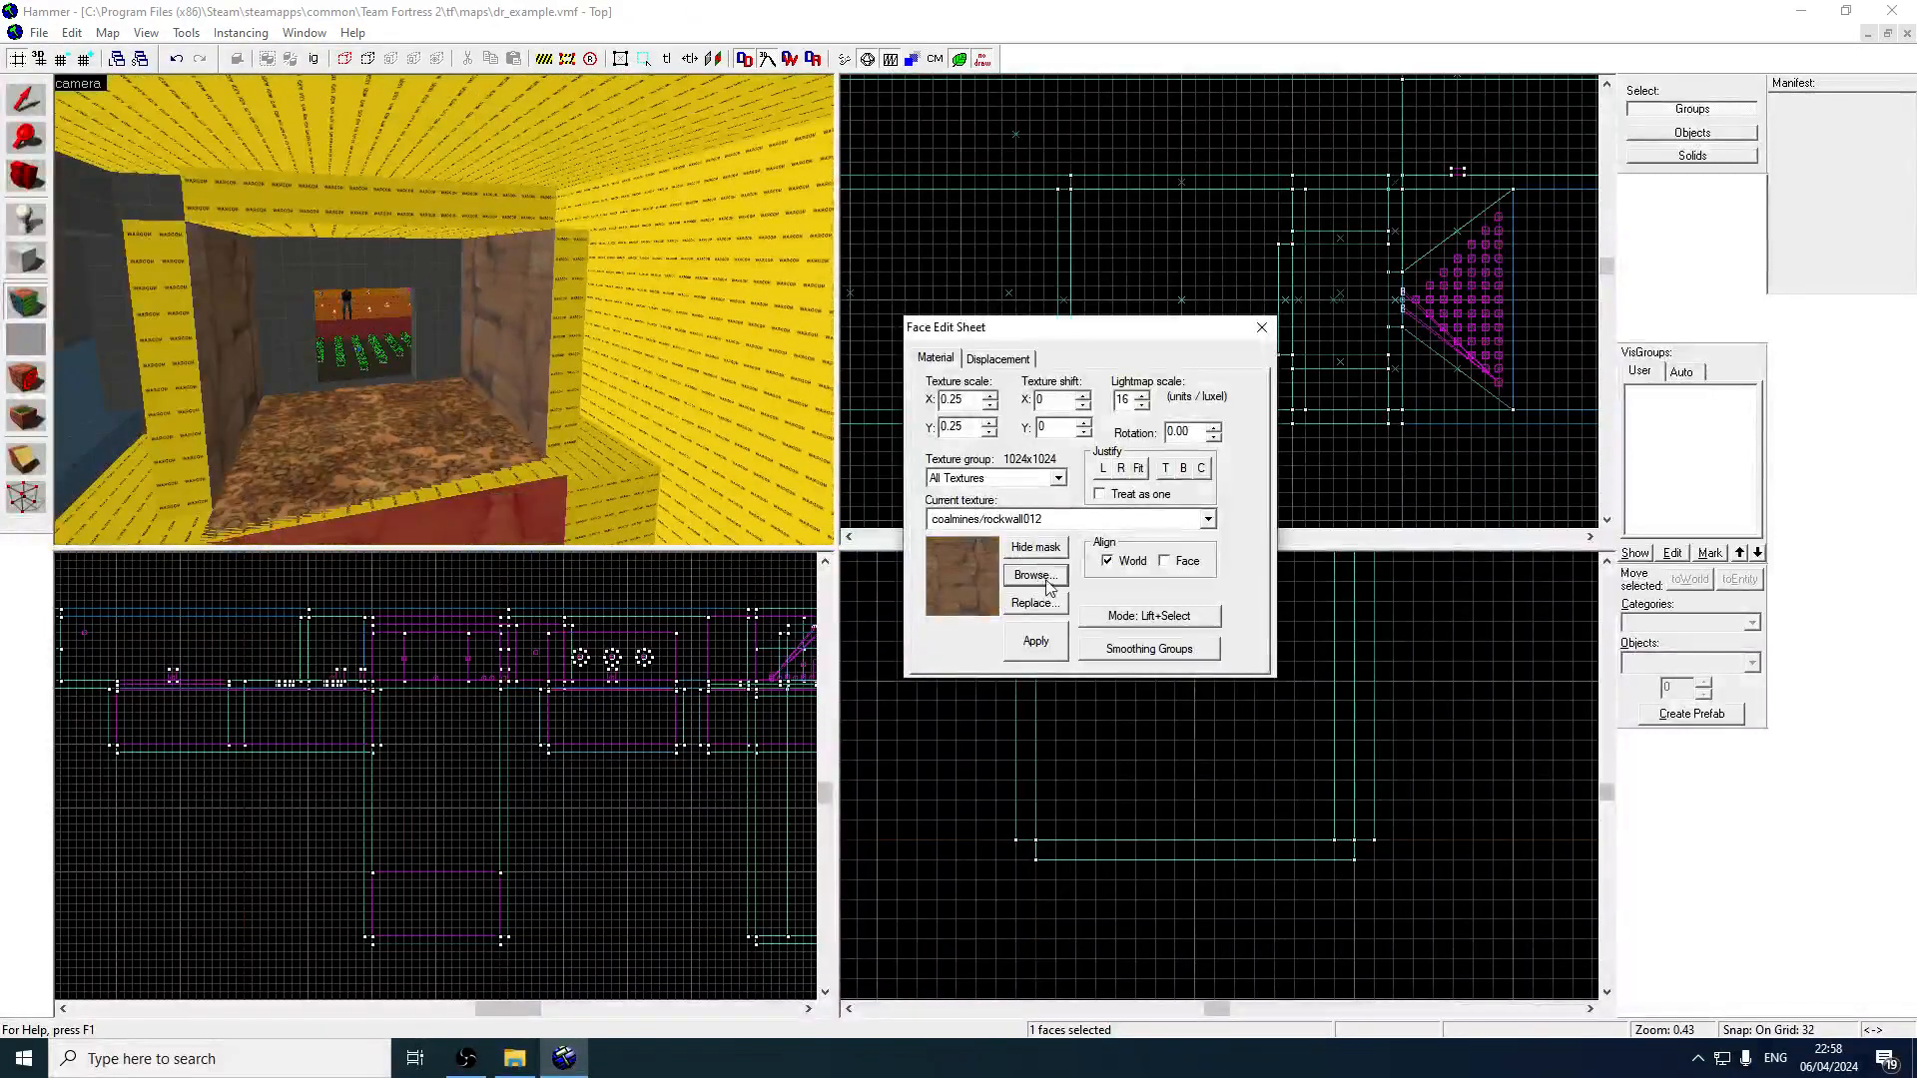
# Filter the textures by "coal", try coalmines/dirtground004 on the enclosure's ceiling, and undo it.
pyautogui.click(1046, 585)
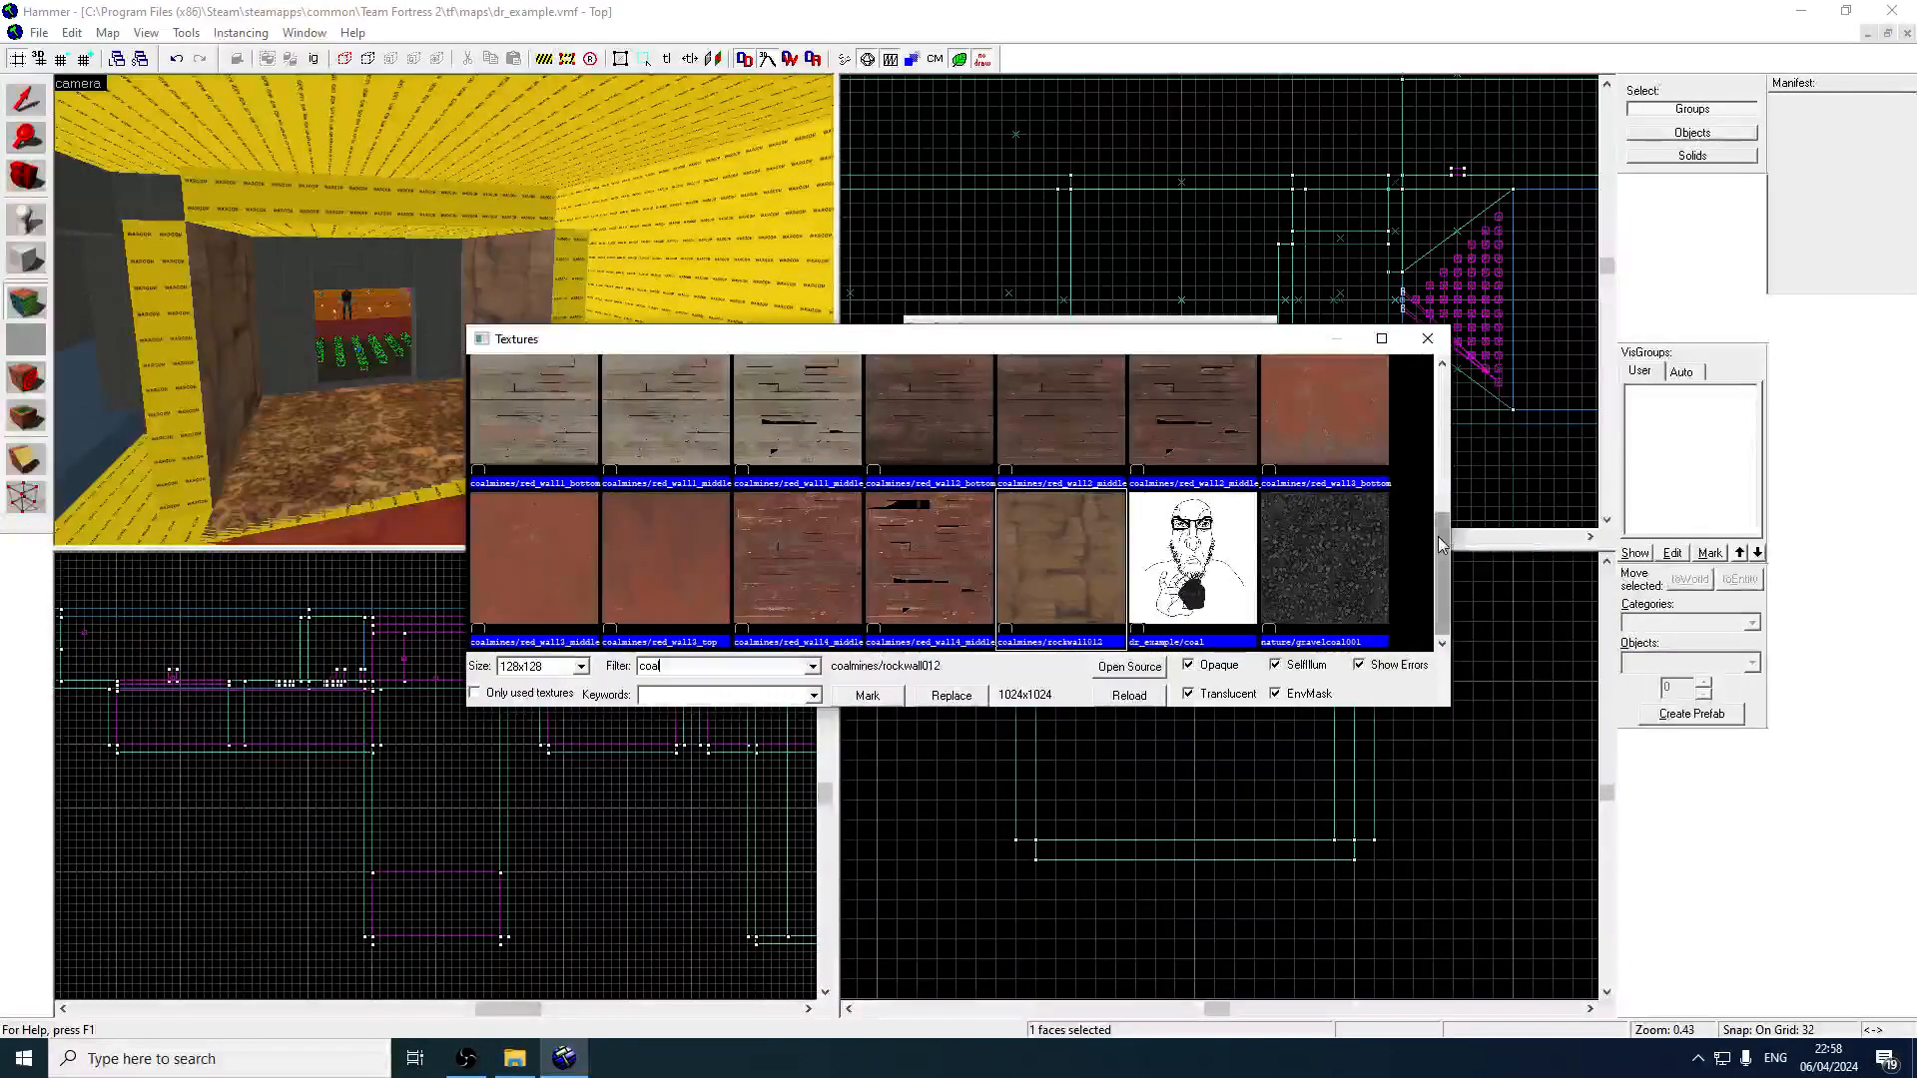
pyautogui.moveTo(1441, 538); pyautogui.dragTo(1456, 434)
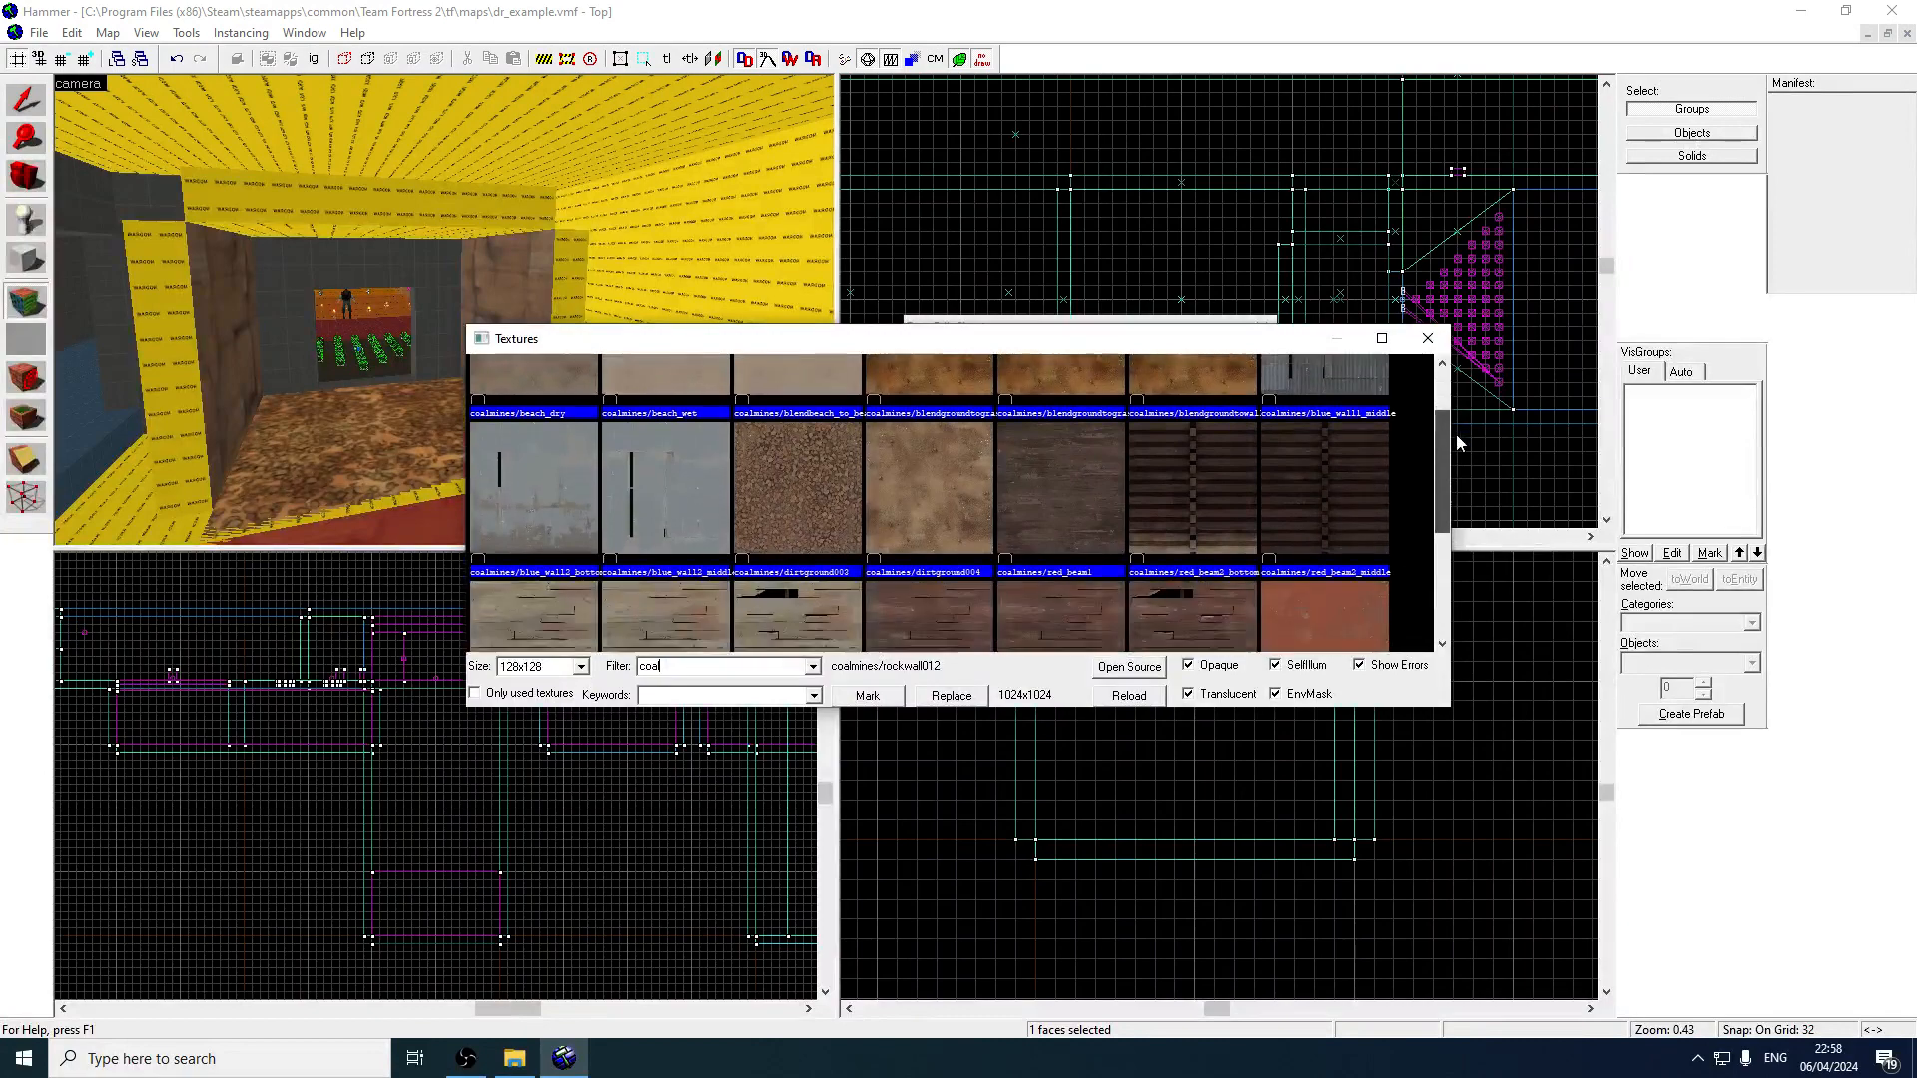
pyautogui.doubleClick(948, 505)
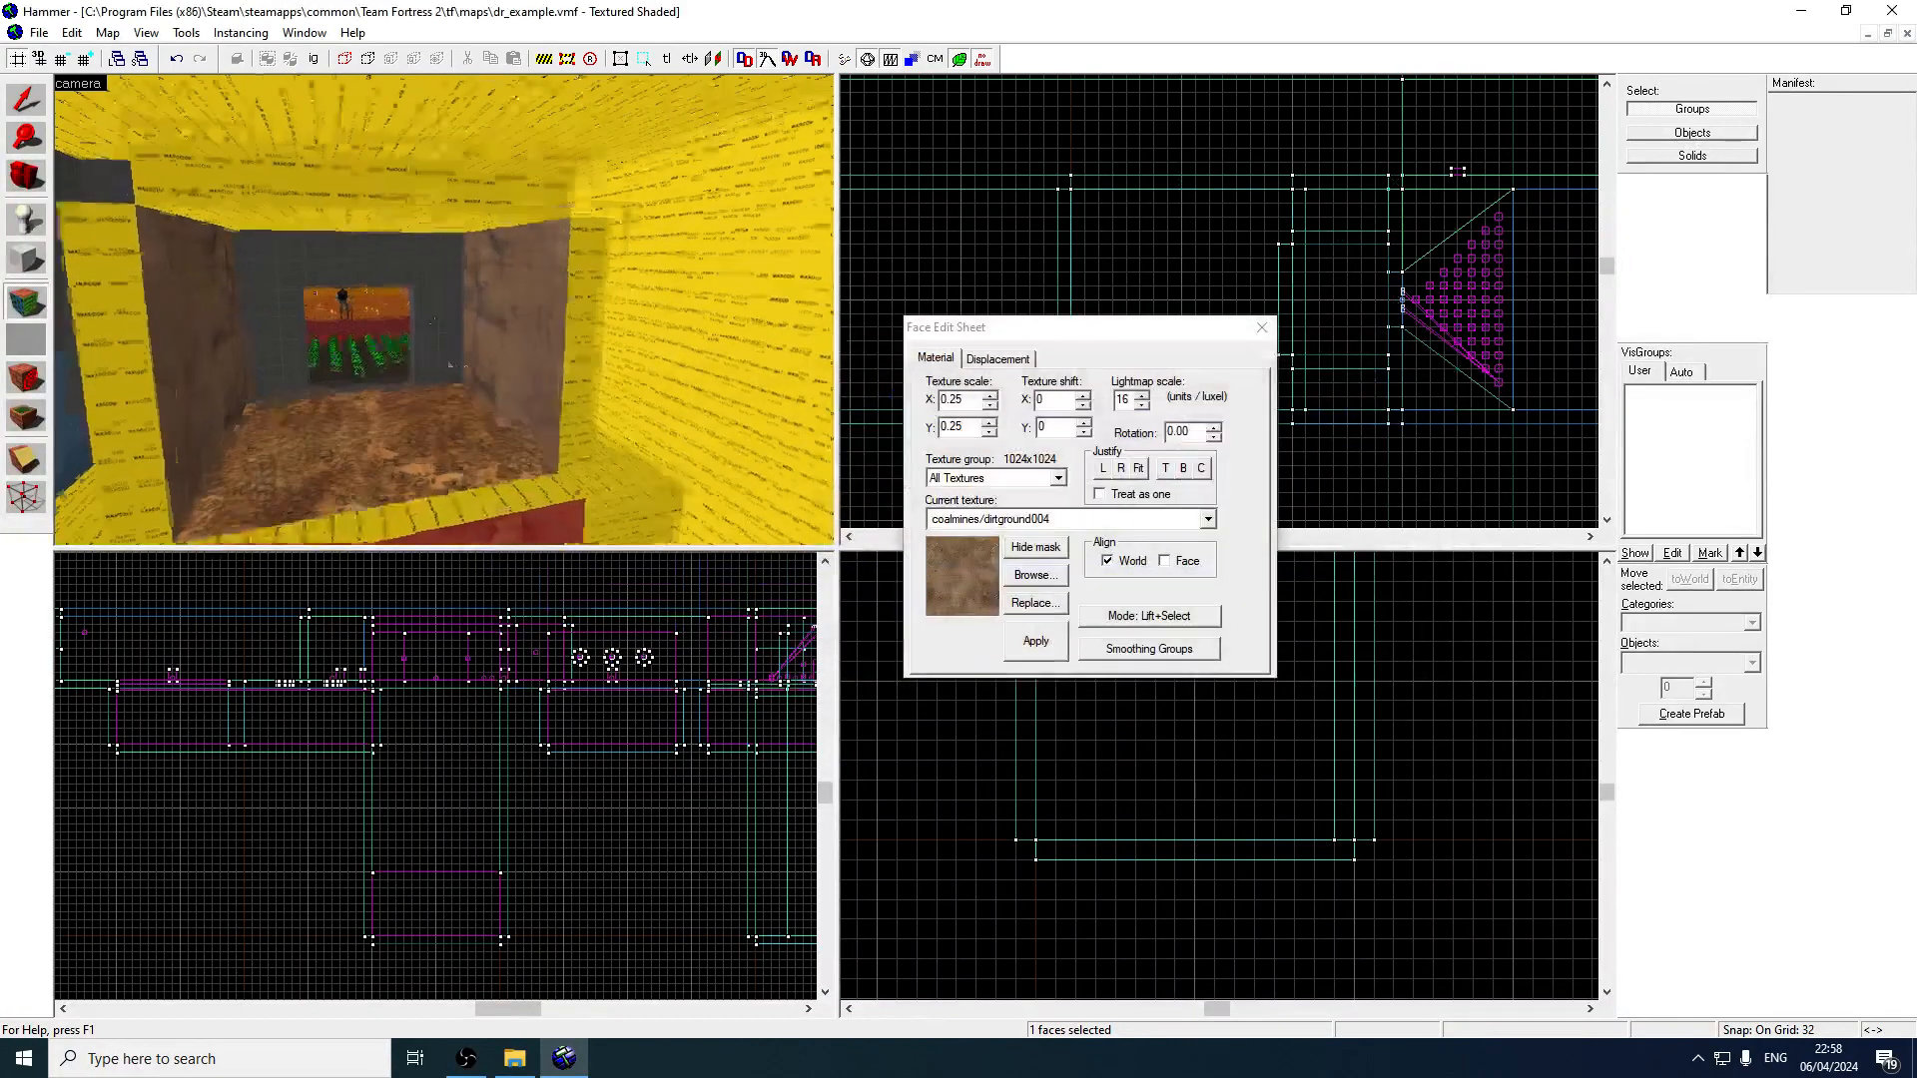
pyautogui.rightClick(429, 220)
pyautogui.hotkey('ctrl', 'z')
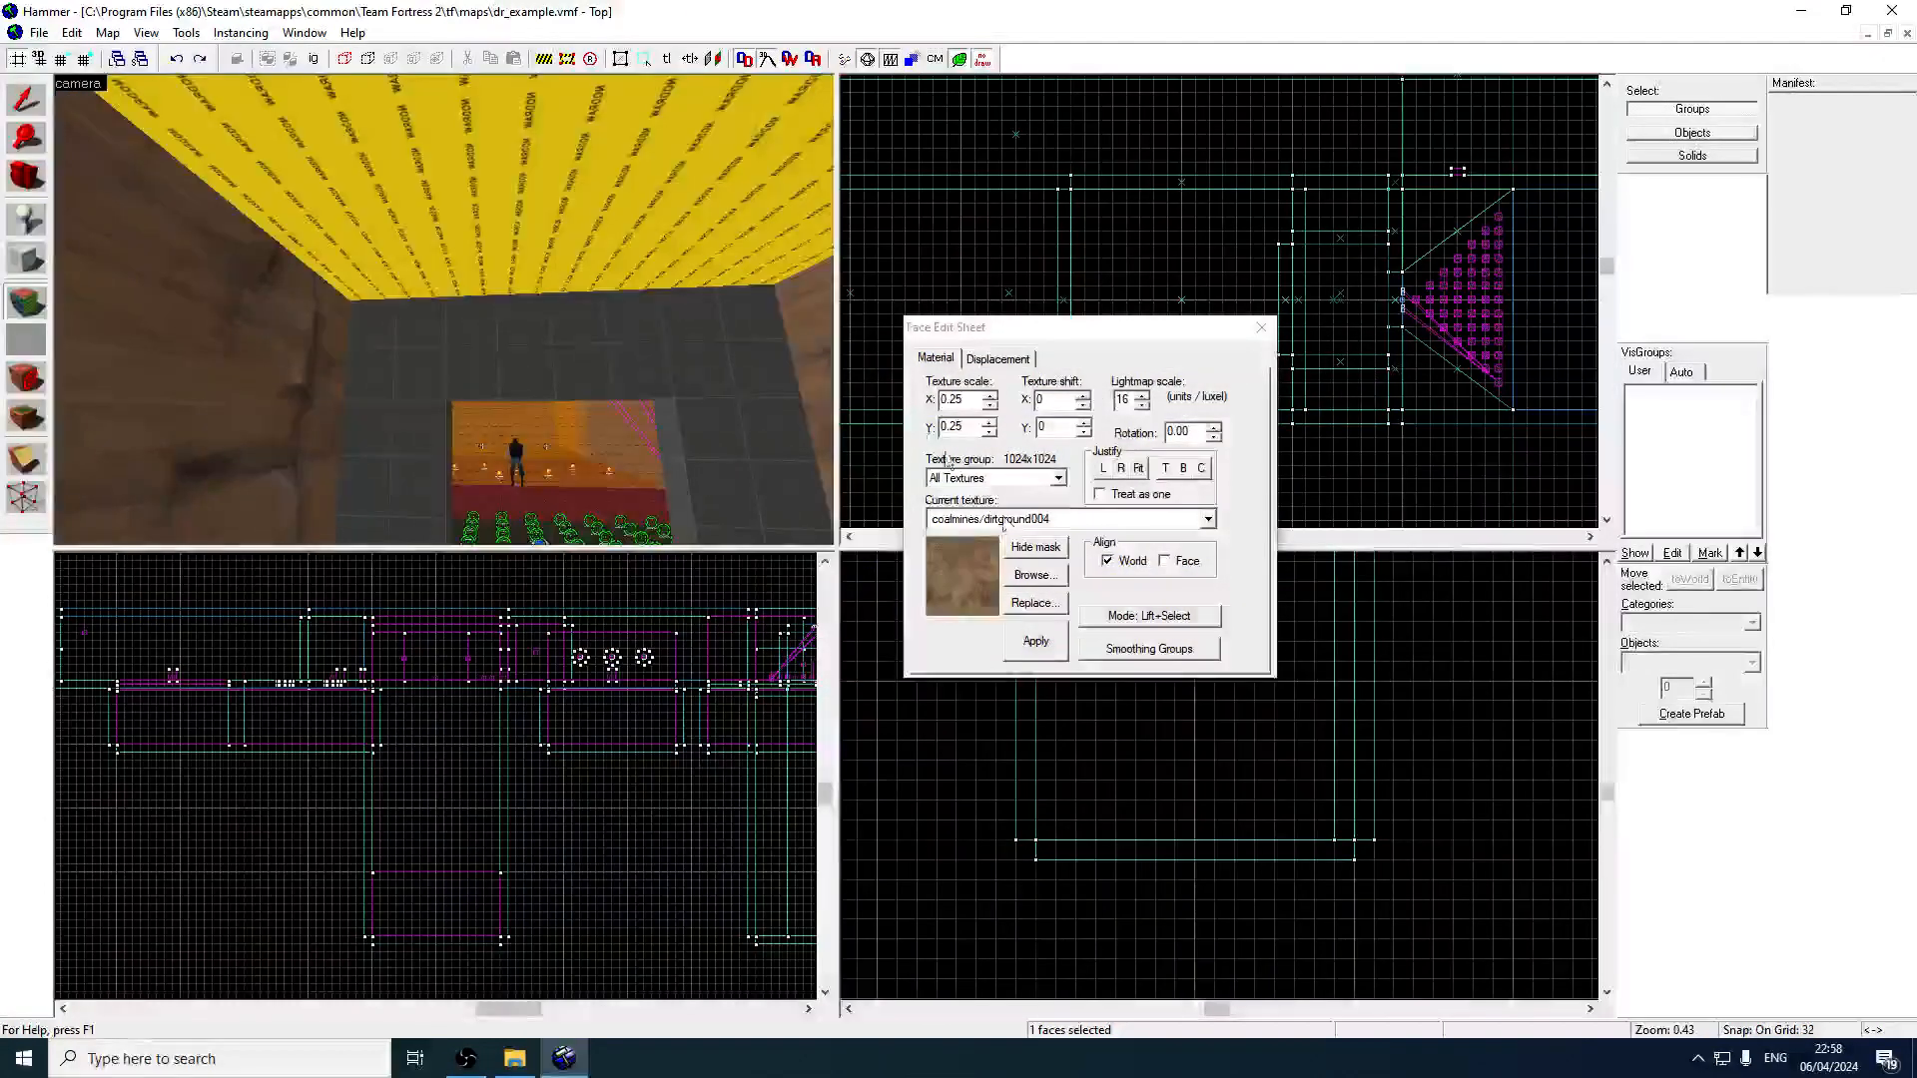
# Copy the coalmines/rockwall012 texture from the side wall onto the enclosure's ceiling face.
pyautogui.click(160, 368)
pyautogui.rightClick(475, 233)
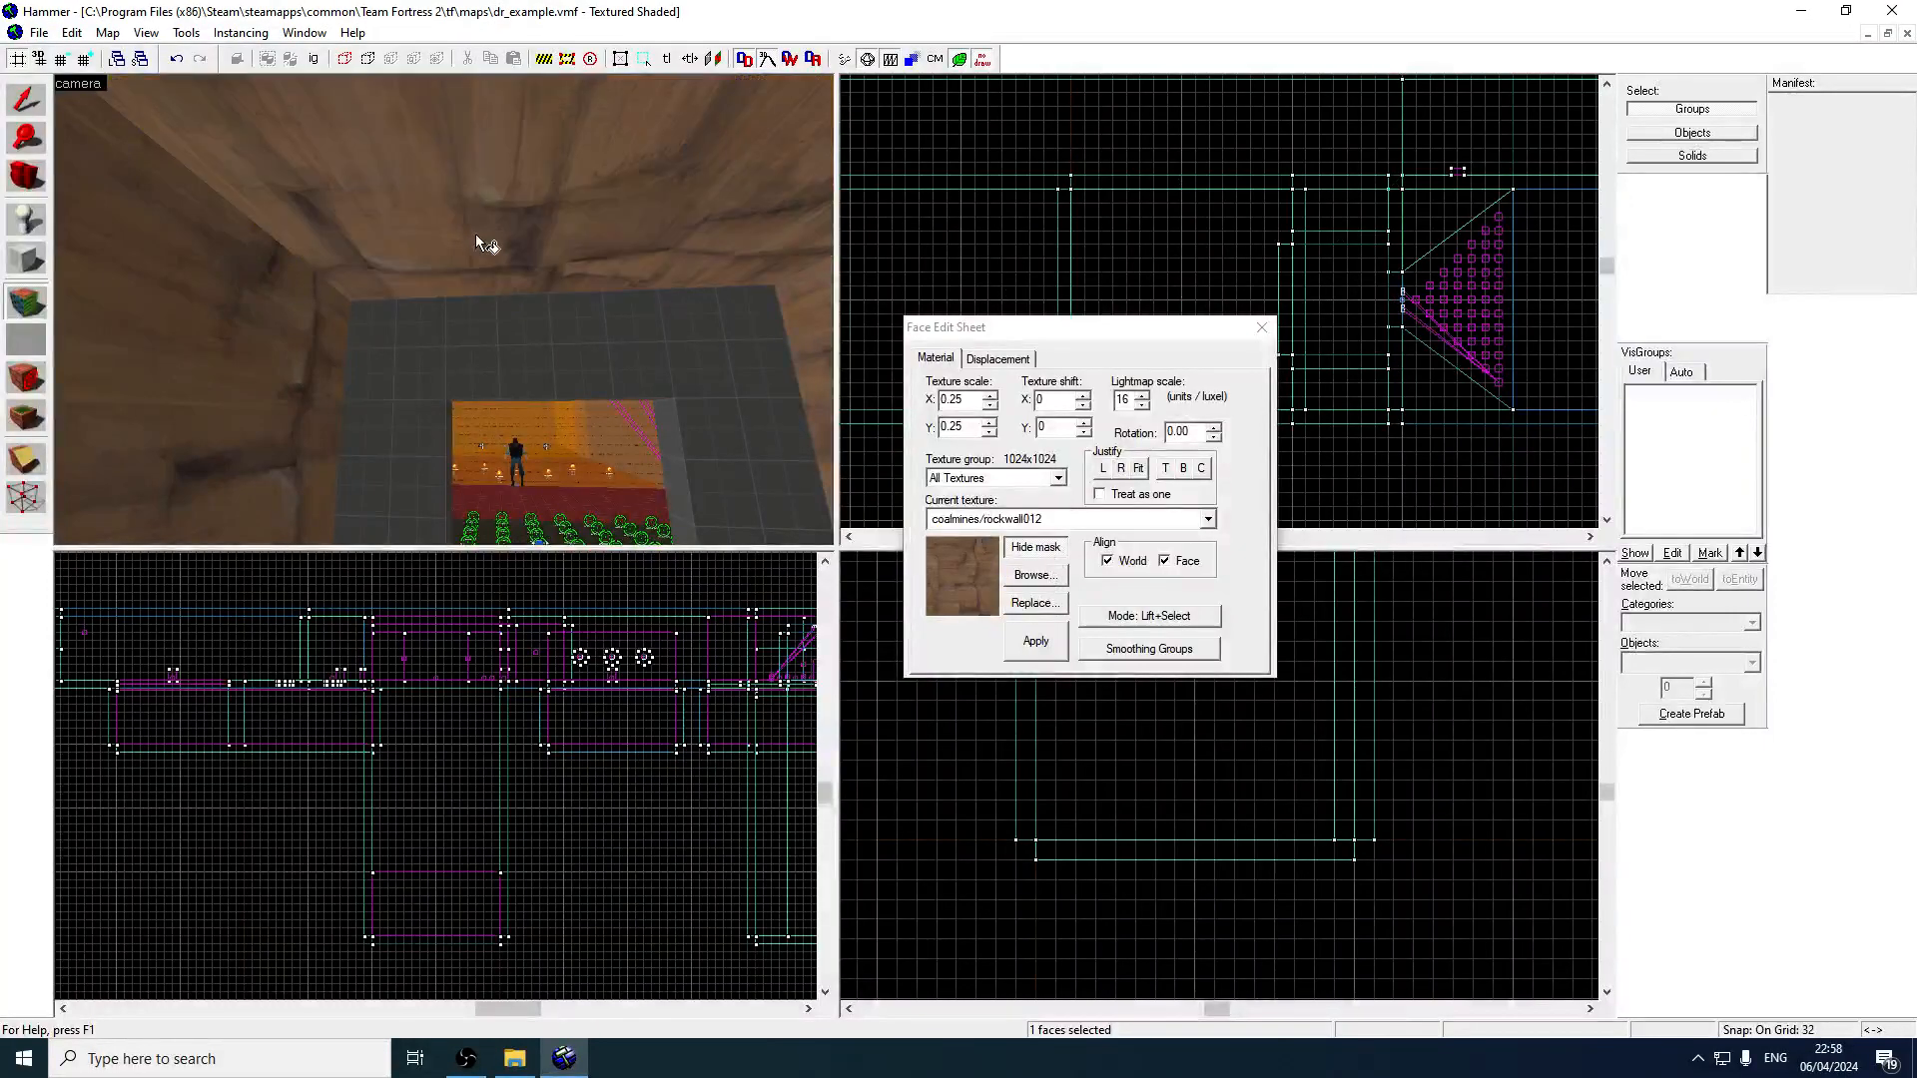
pyautogui.press('z')
# Look through the "coal" textures for an alternative, then examine the enclosure's rock-textured interior.
pyautogui.click(1036, 576)
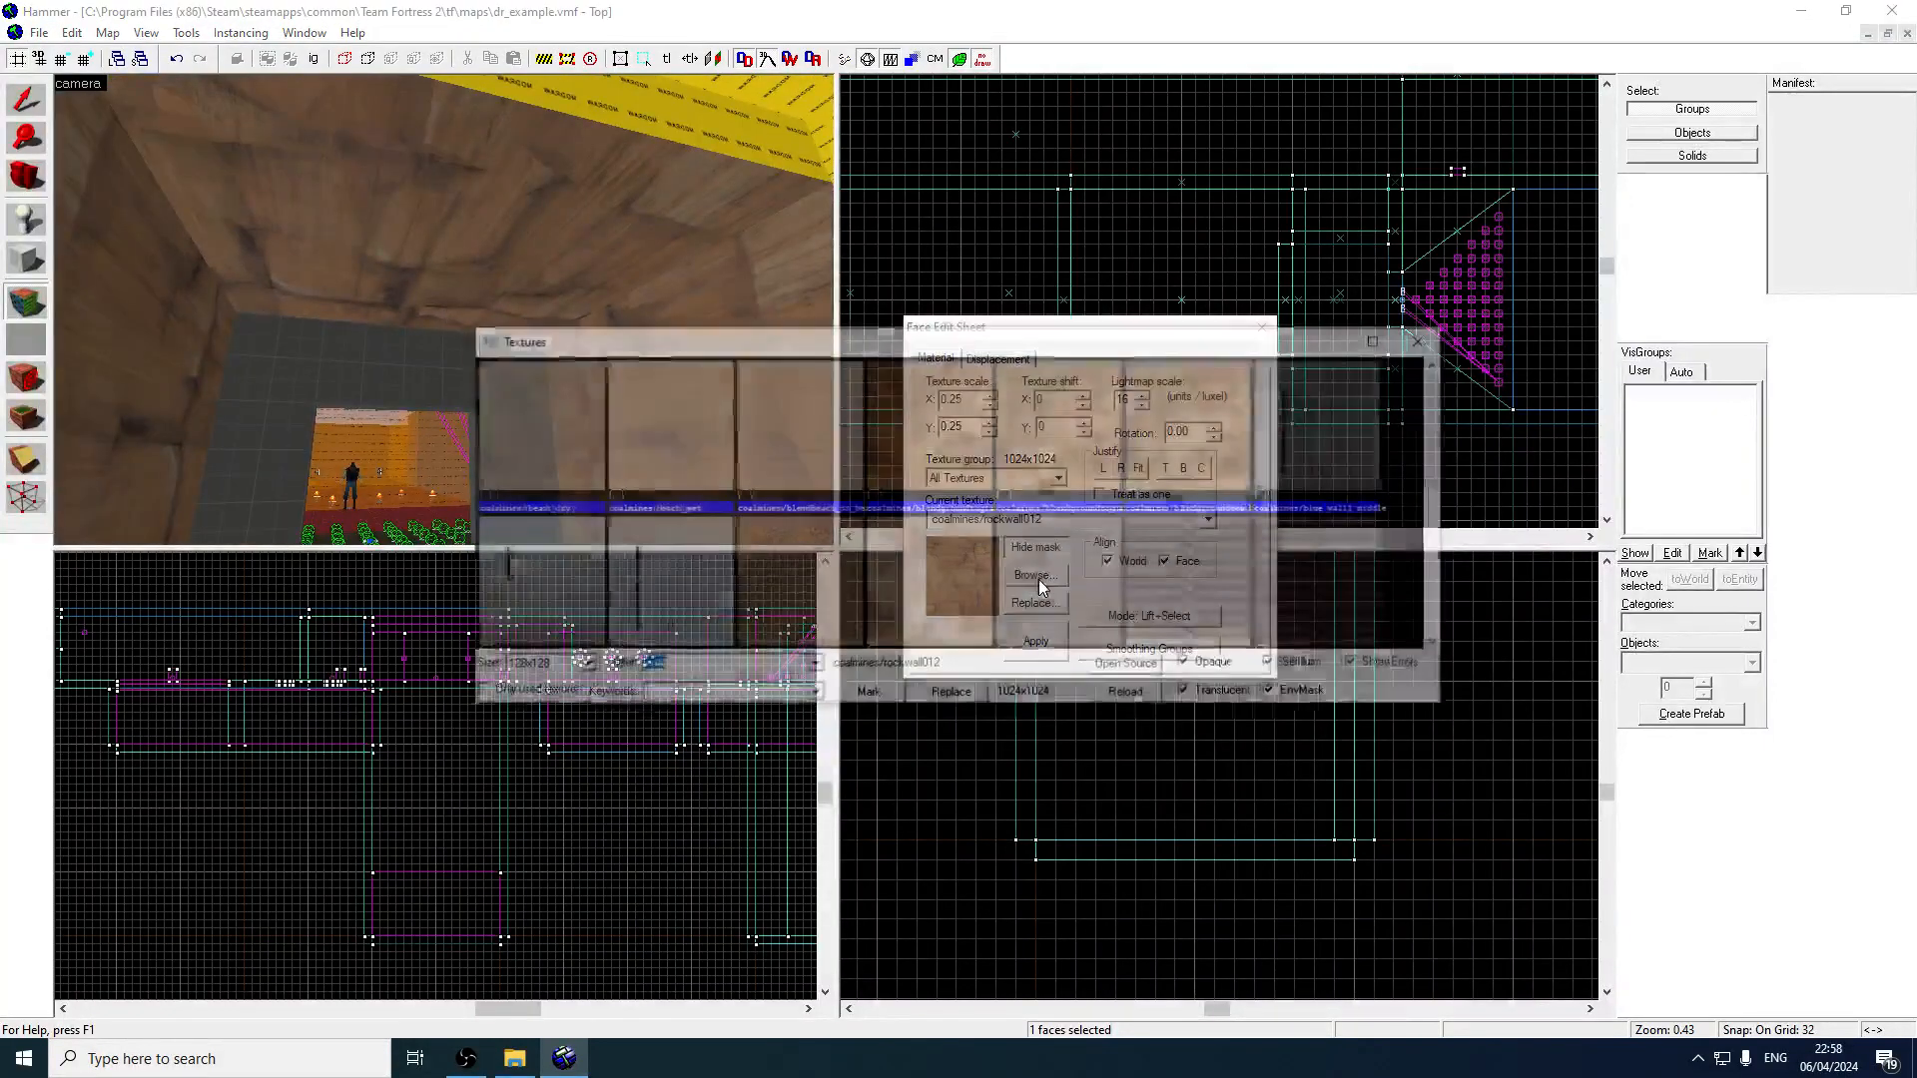
pyautogui.scroll(1, 932, 523)
pyautogui.scroll(-1, 932, 523)
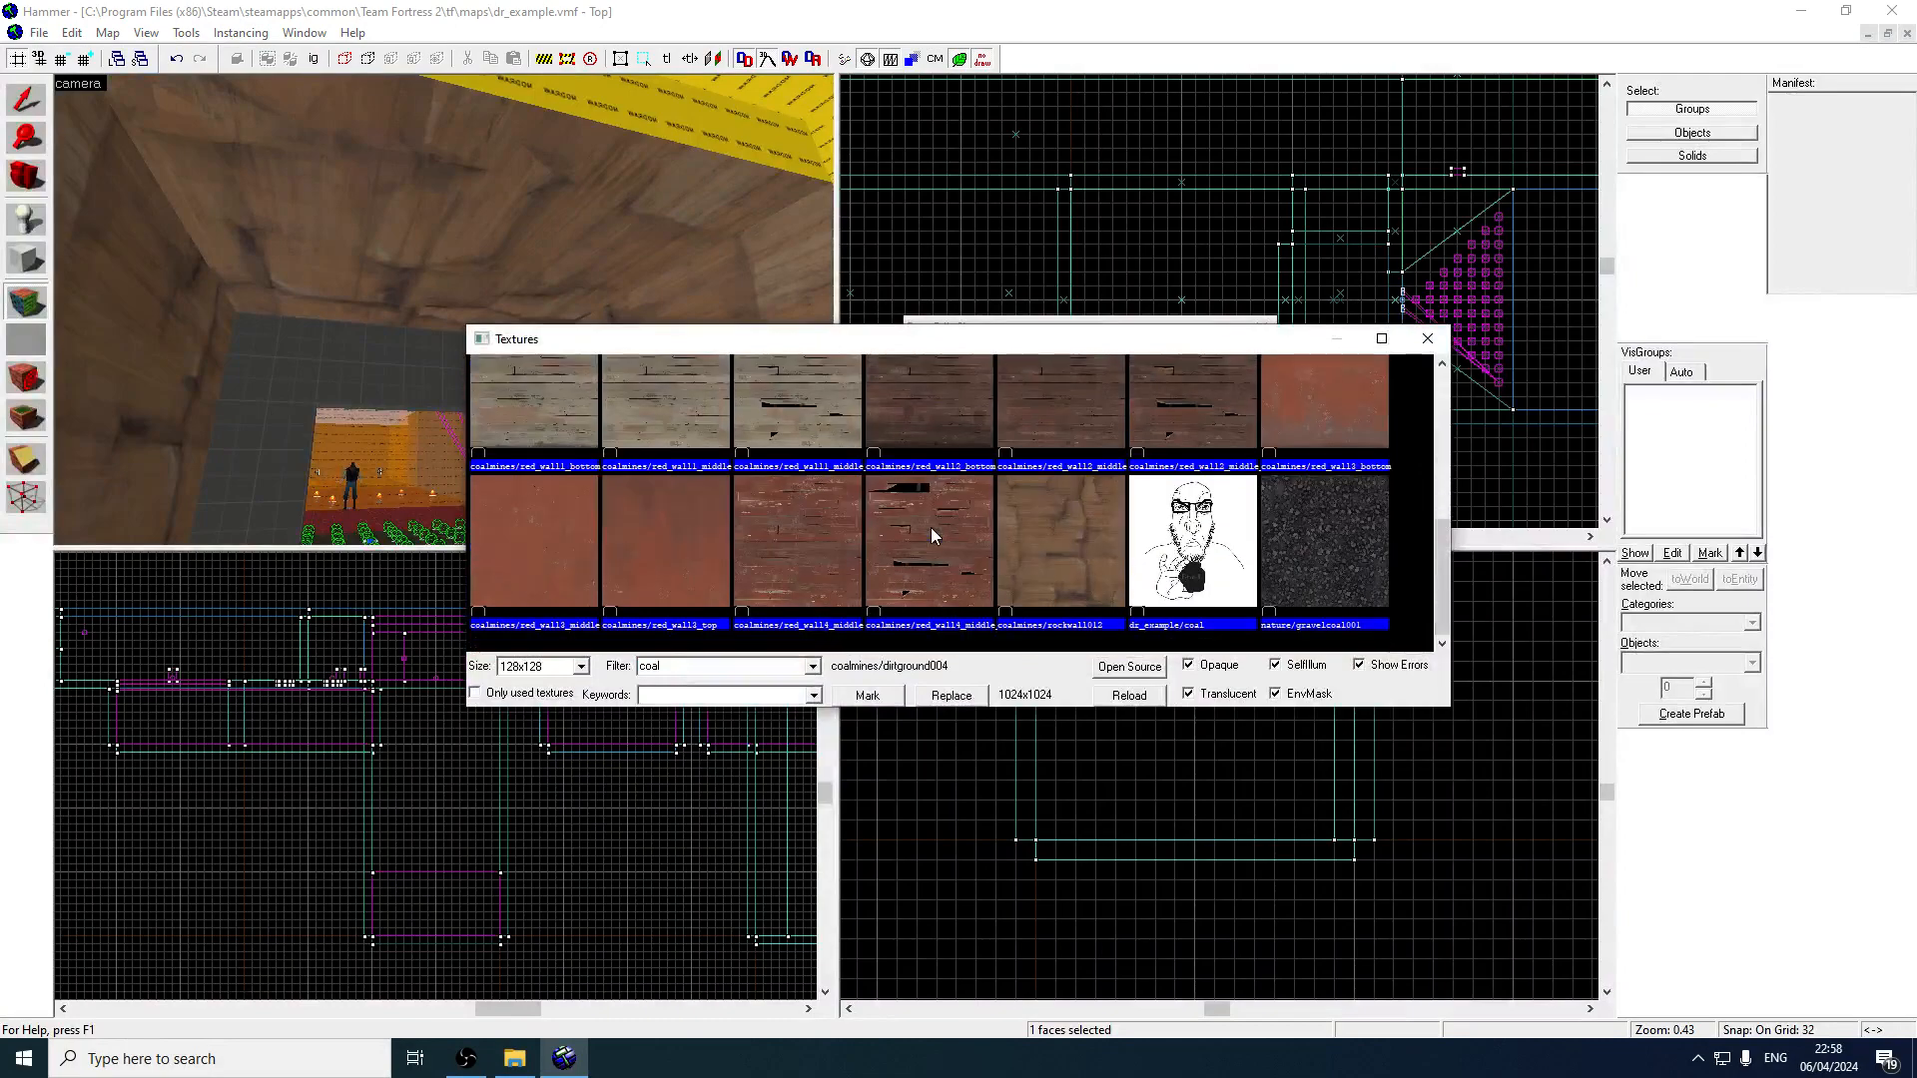
pyautogui.click(1428, 339)
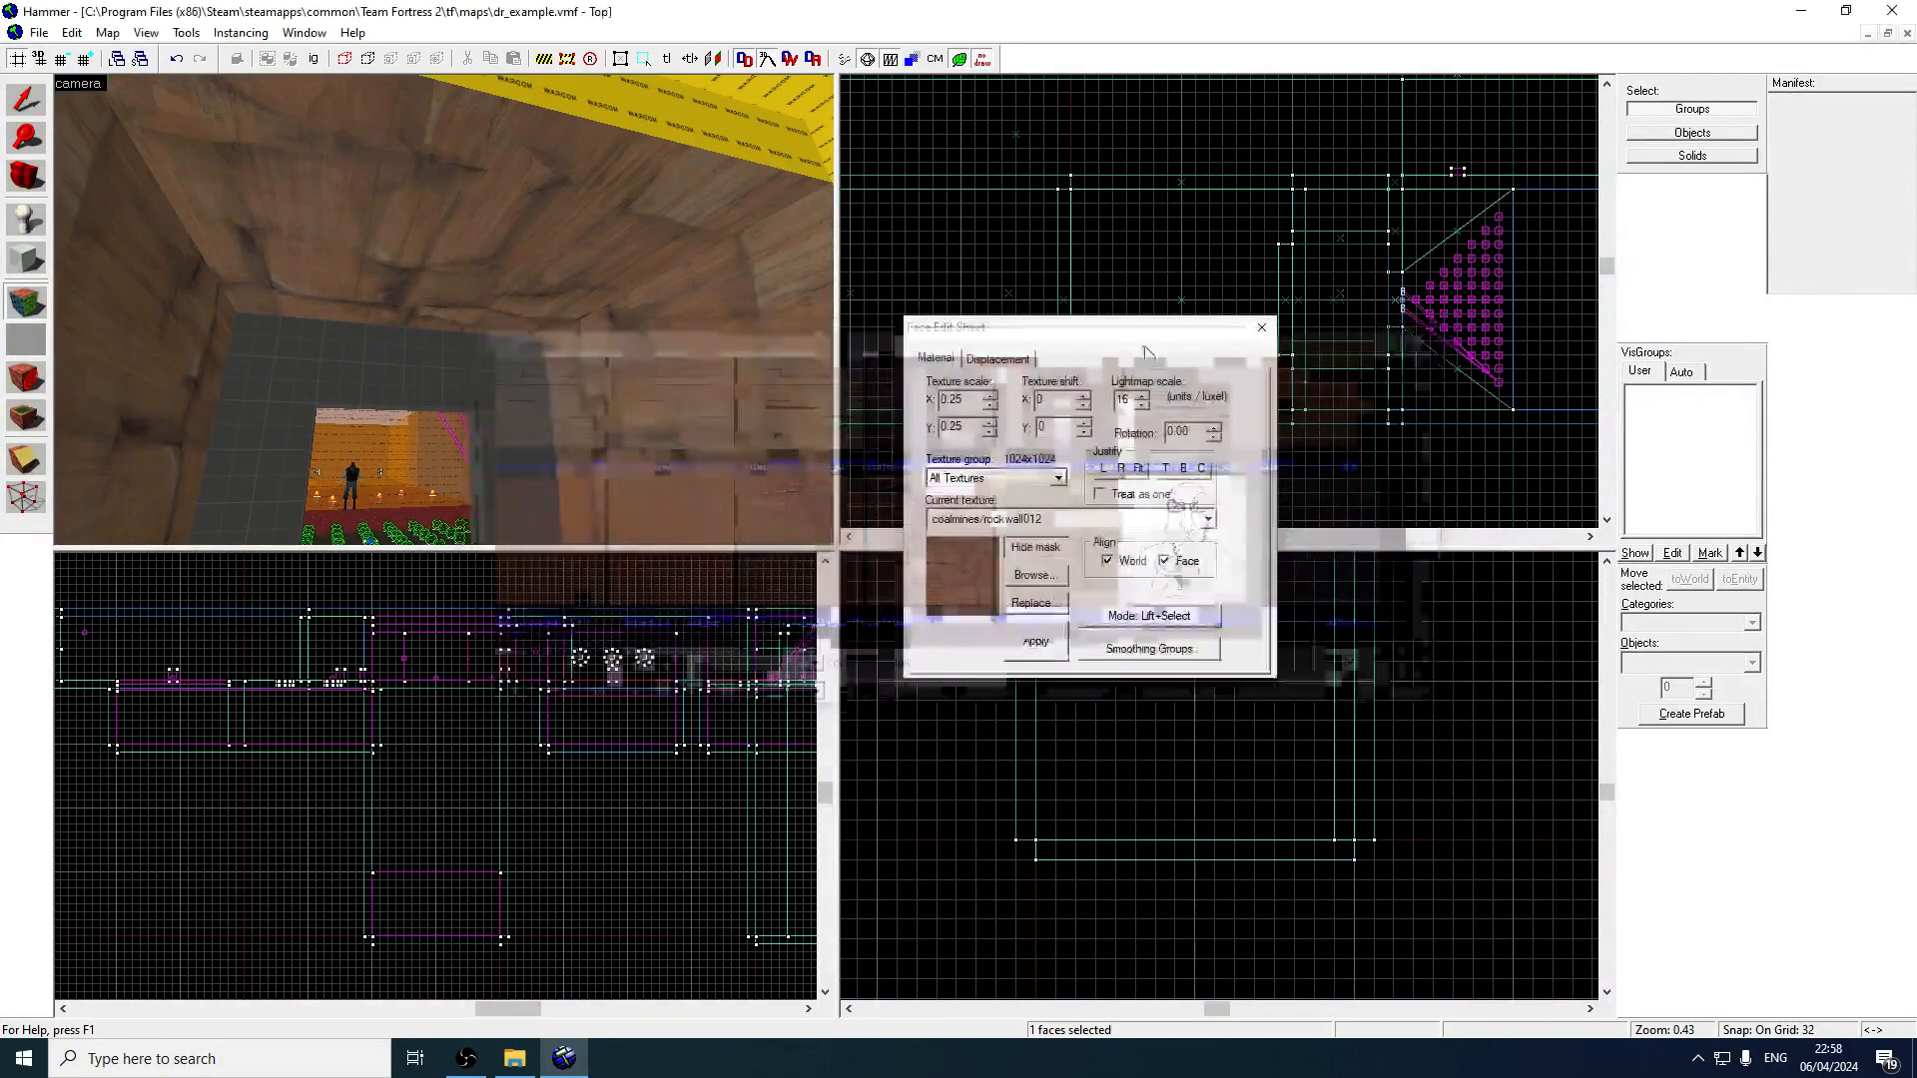
pyautogui.press('s')
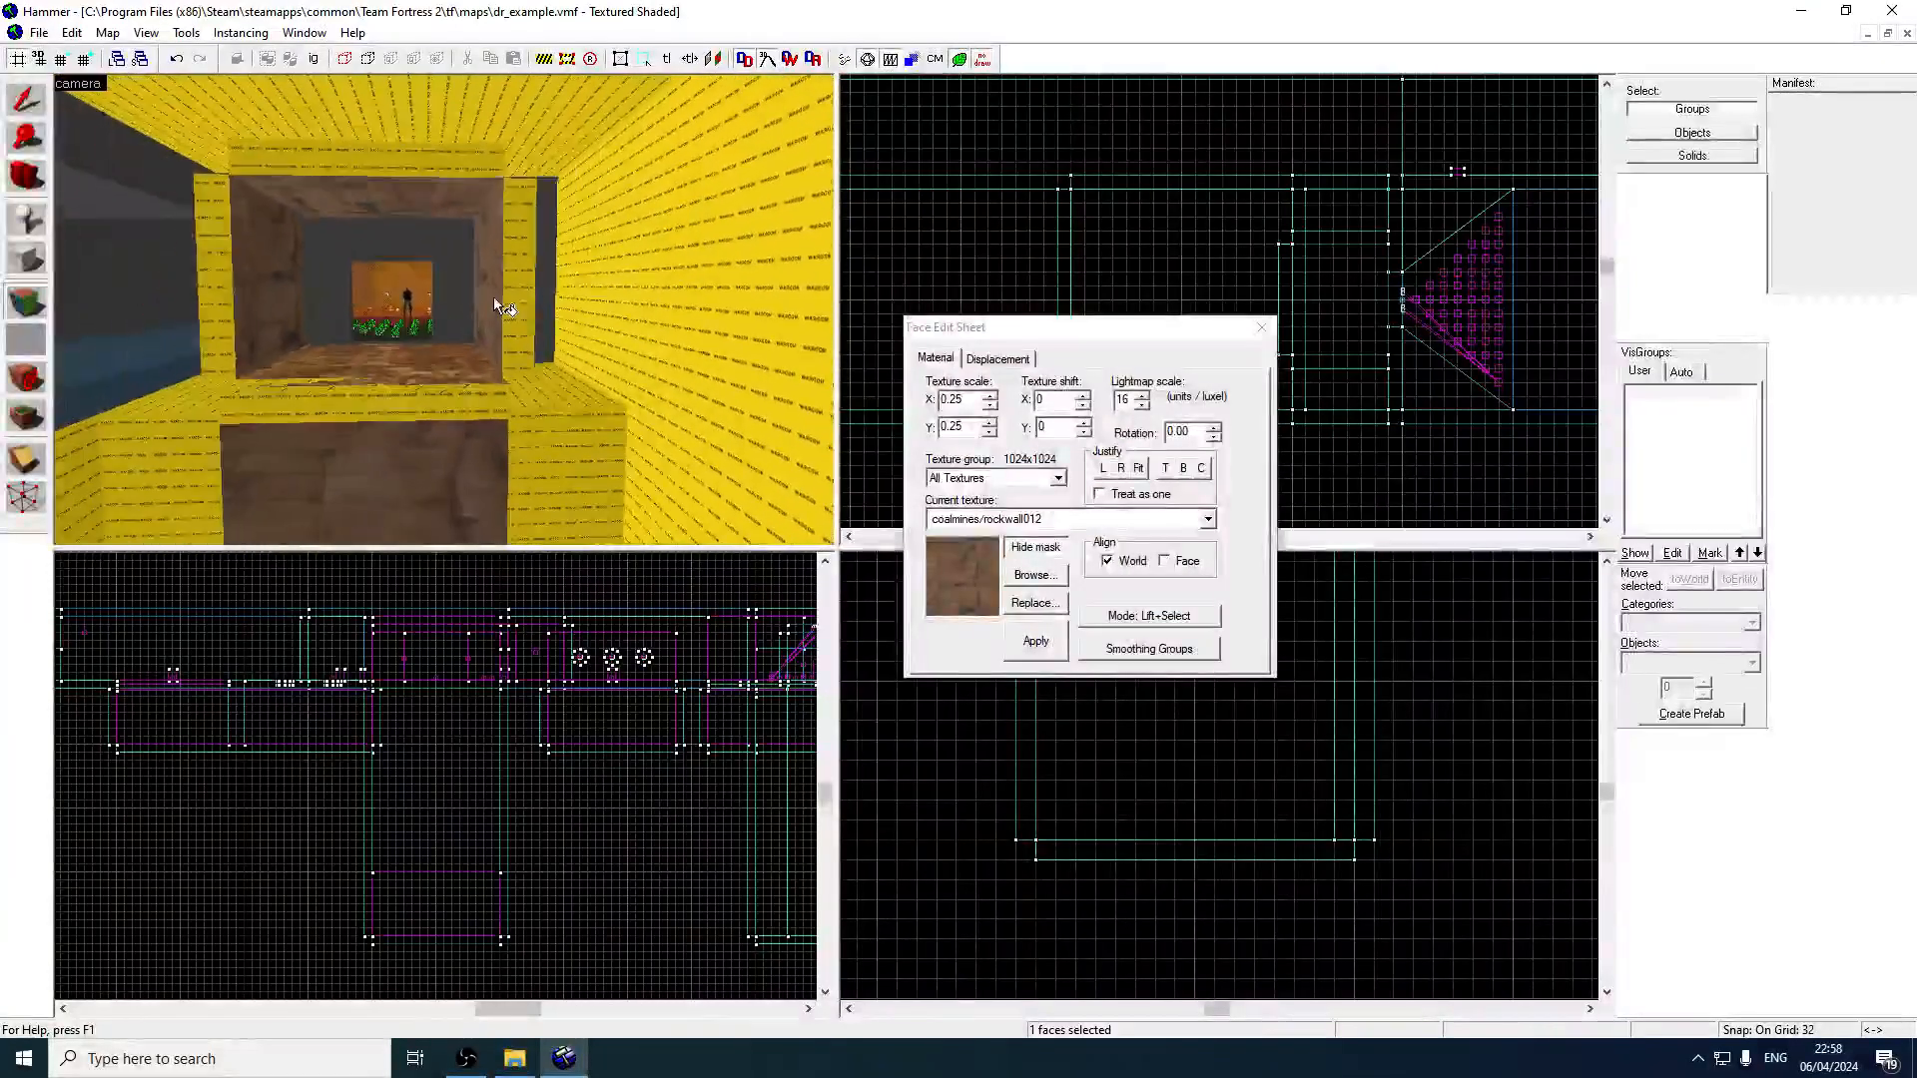
pyautogui.press('w')
pyautogui.press('z')
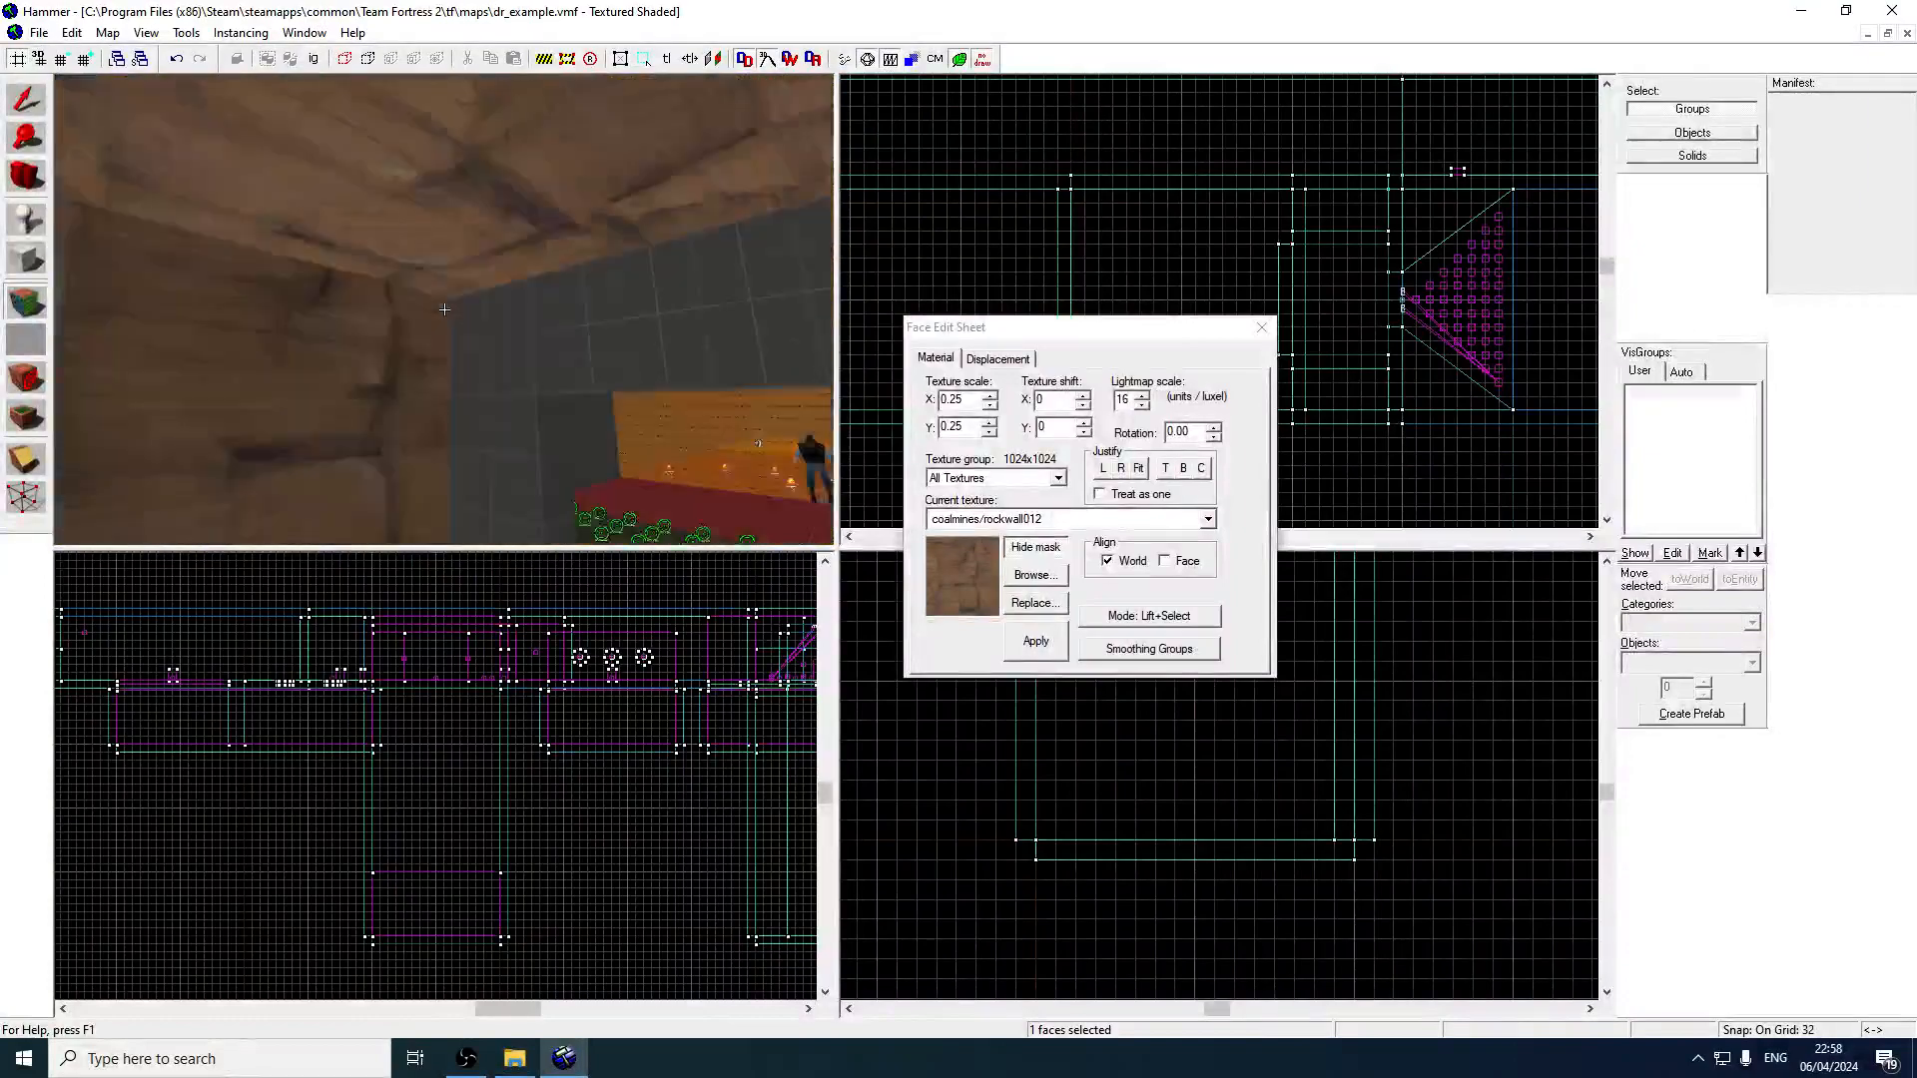
# Examine the enclosure's rock-textured interior and its open front, then select the floor slab.
pyautogui.press('s')
pyautogui.press('w')
pyautogui.press('w')
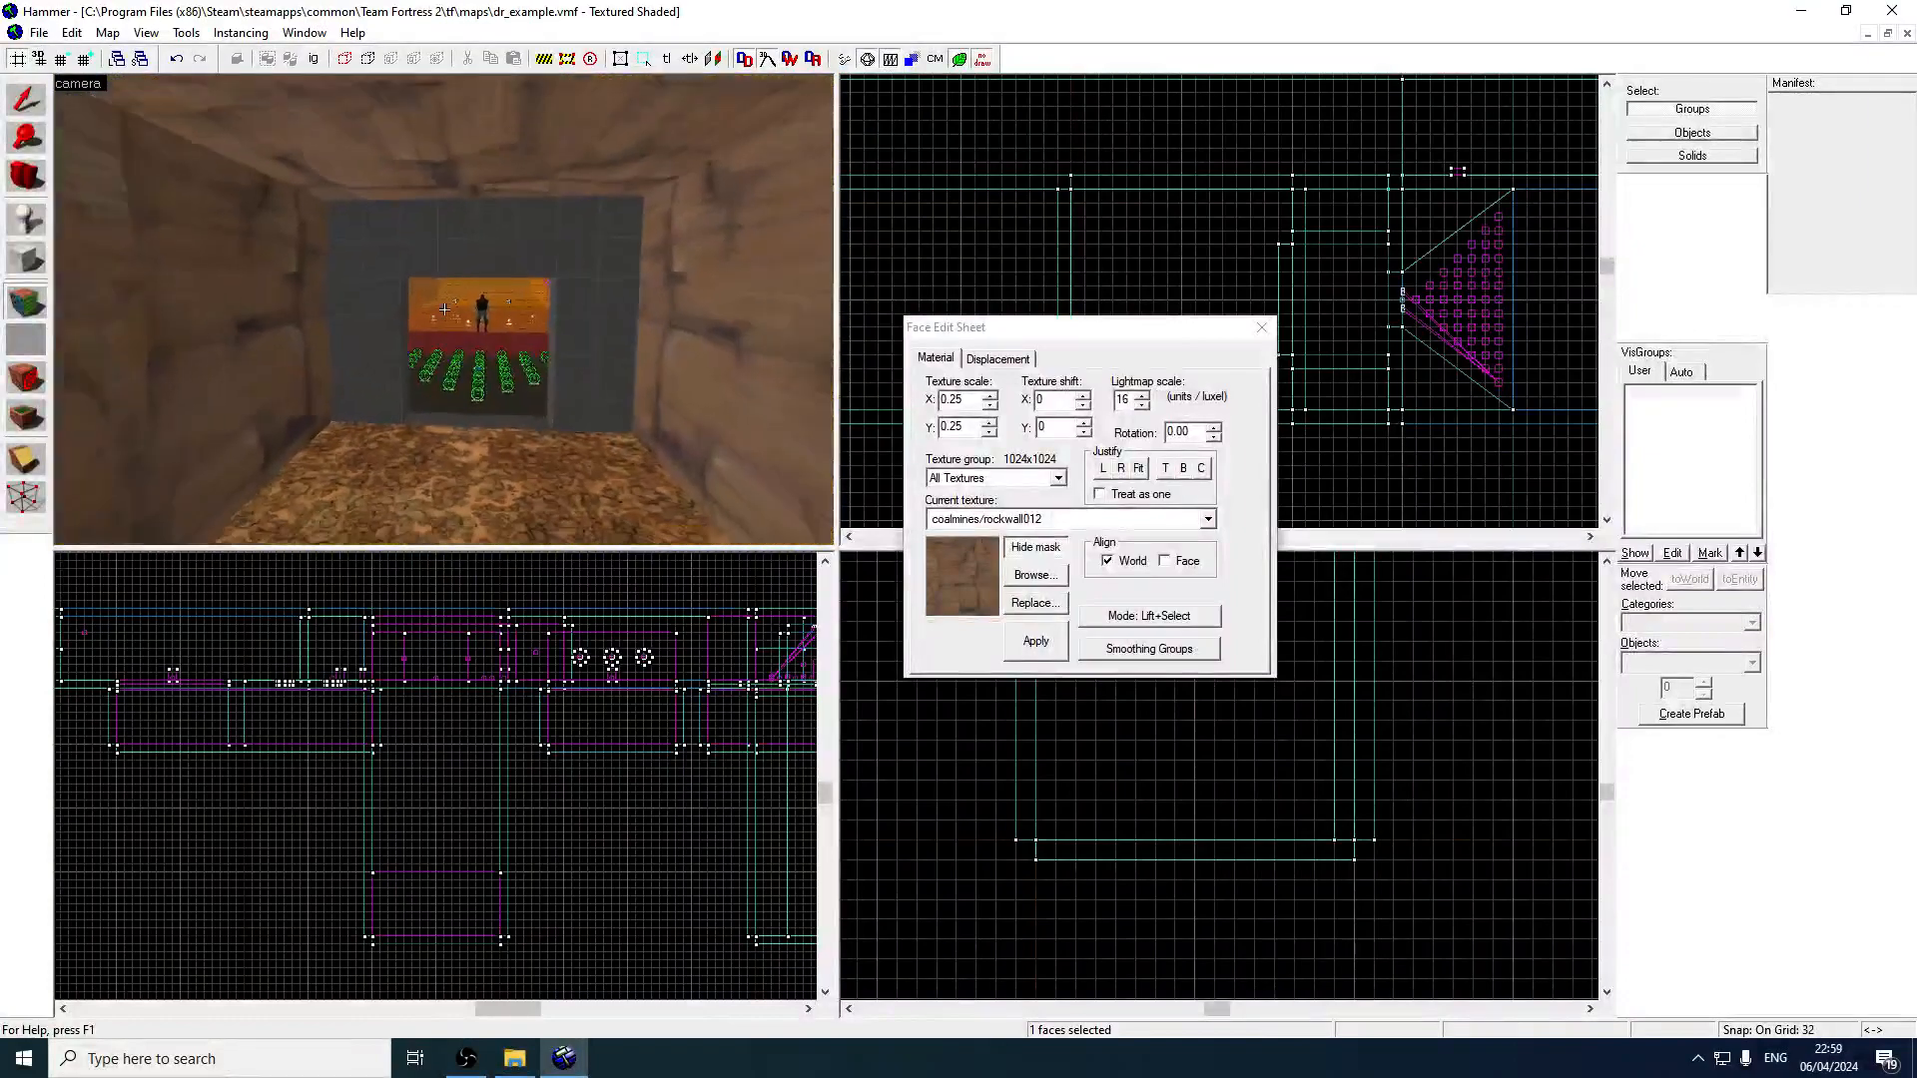
pyautogui.press('s')
pyautogui.press('z')
pyautogui.press('w')
pyautogui.click(26, 99)
pyautogui.click(491, 412)
pyautogui.press('z')
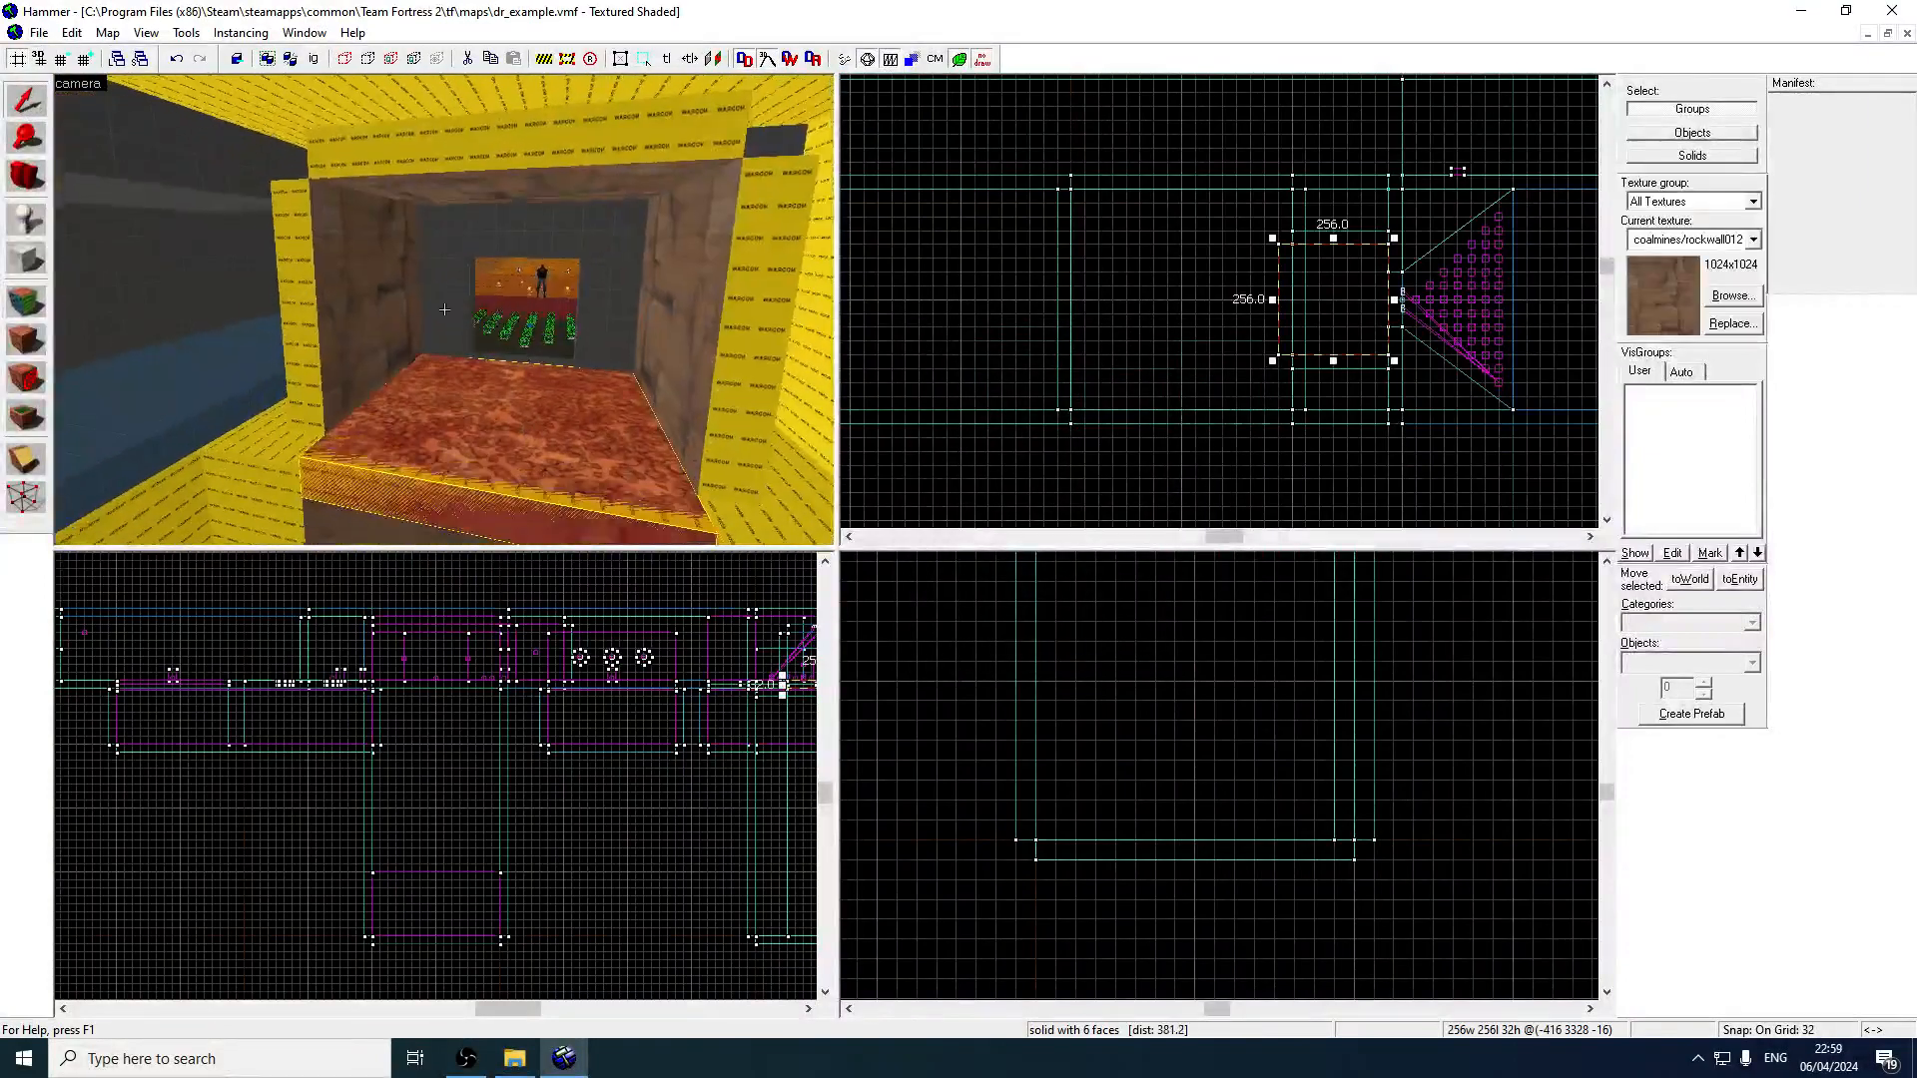
# Check the textures on the ledge floor, the cliff face below it and the enclosure's side edge.
pyautogui.press('s')
pyautogui.press('w')
pyautogui.press('z')
pyautogui.click(33, 304)
pyautogui.click(529, 229)
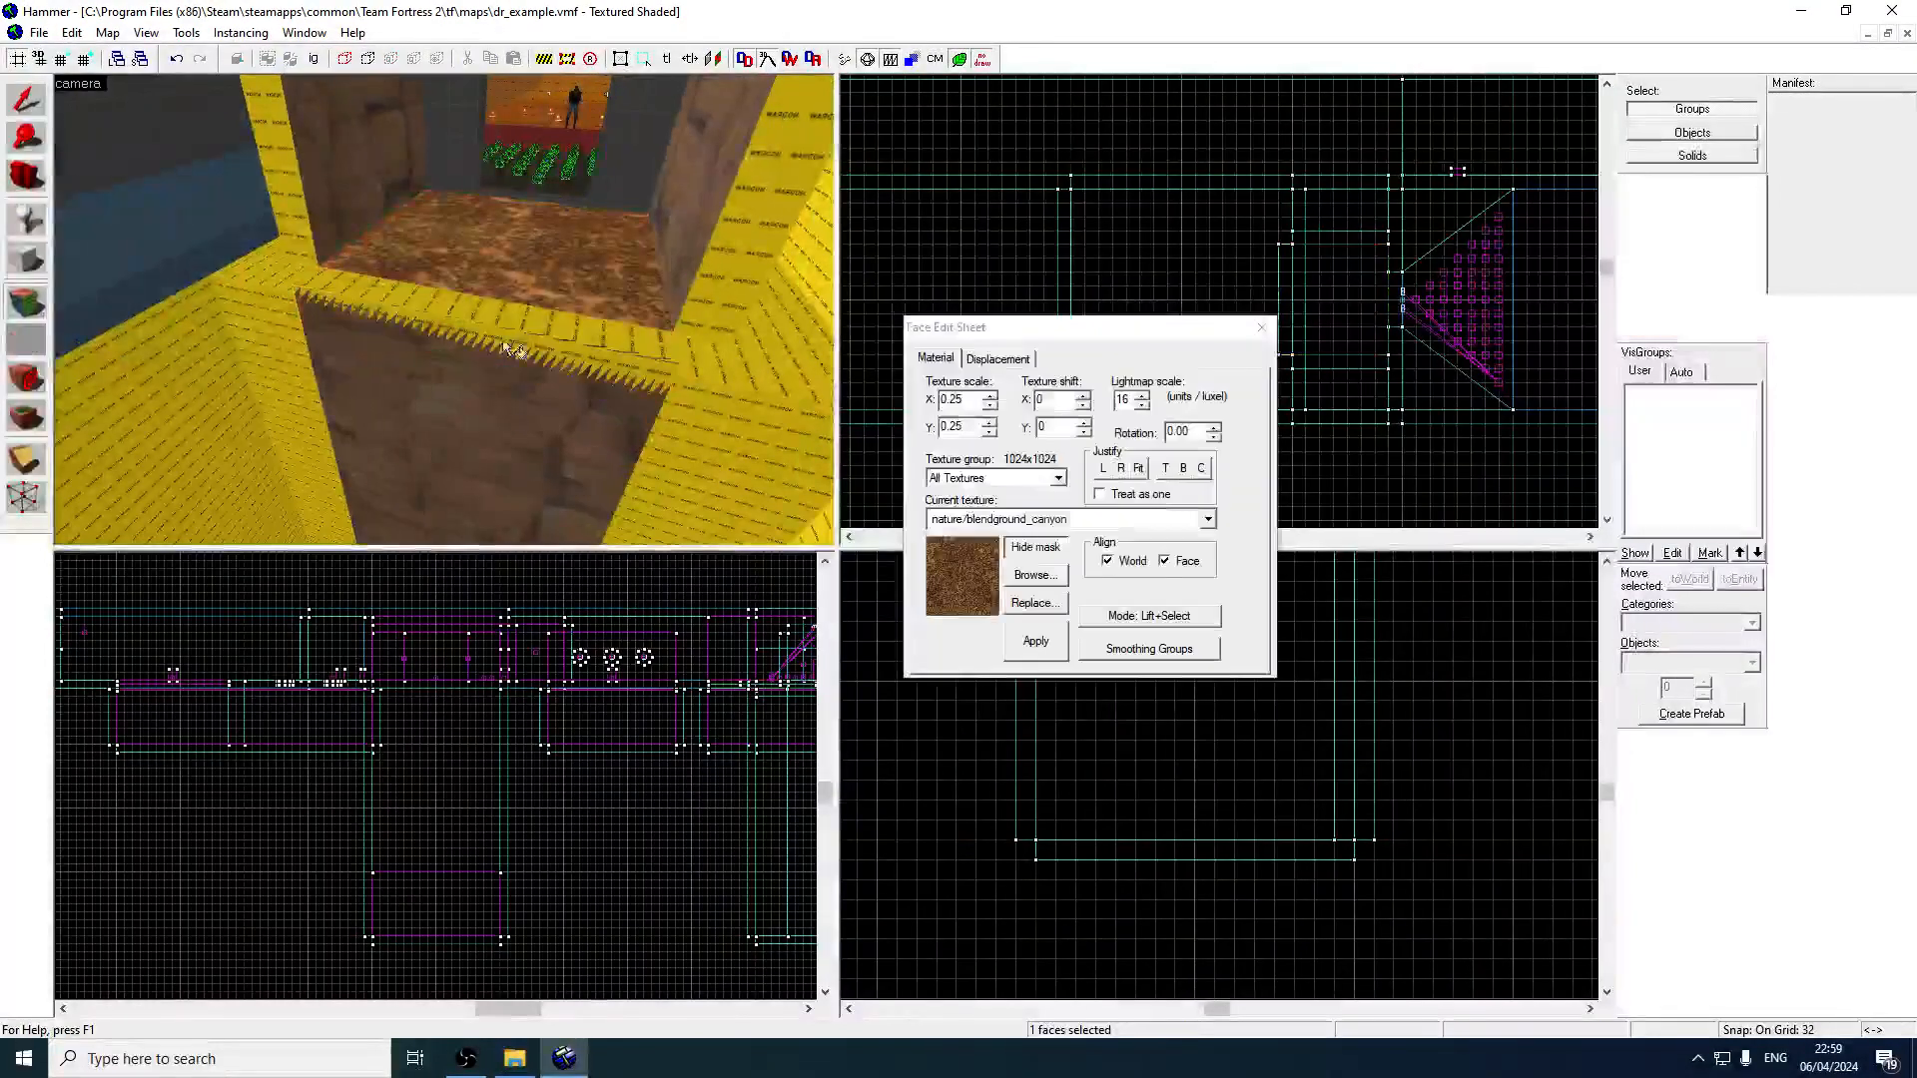
pyautogui.click(494, 401)
pyautogui.click(269, 218)
pyautogui.click(312, 204)
pyautogui.click(26, 99)
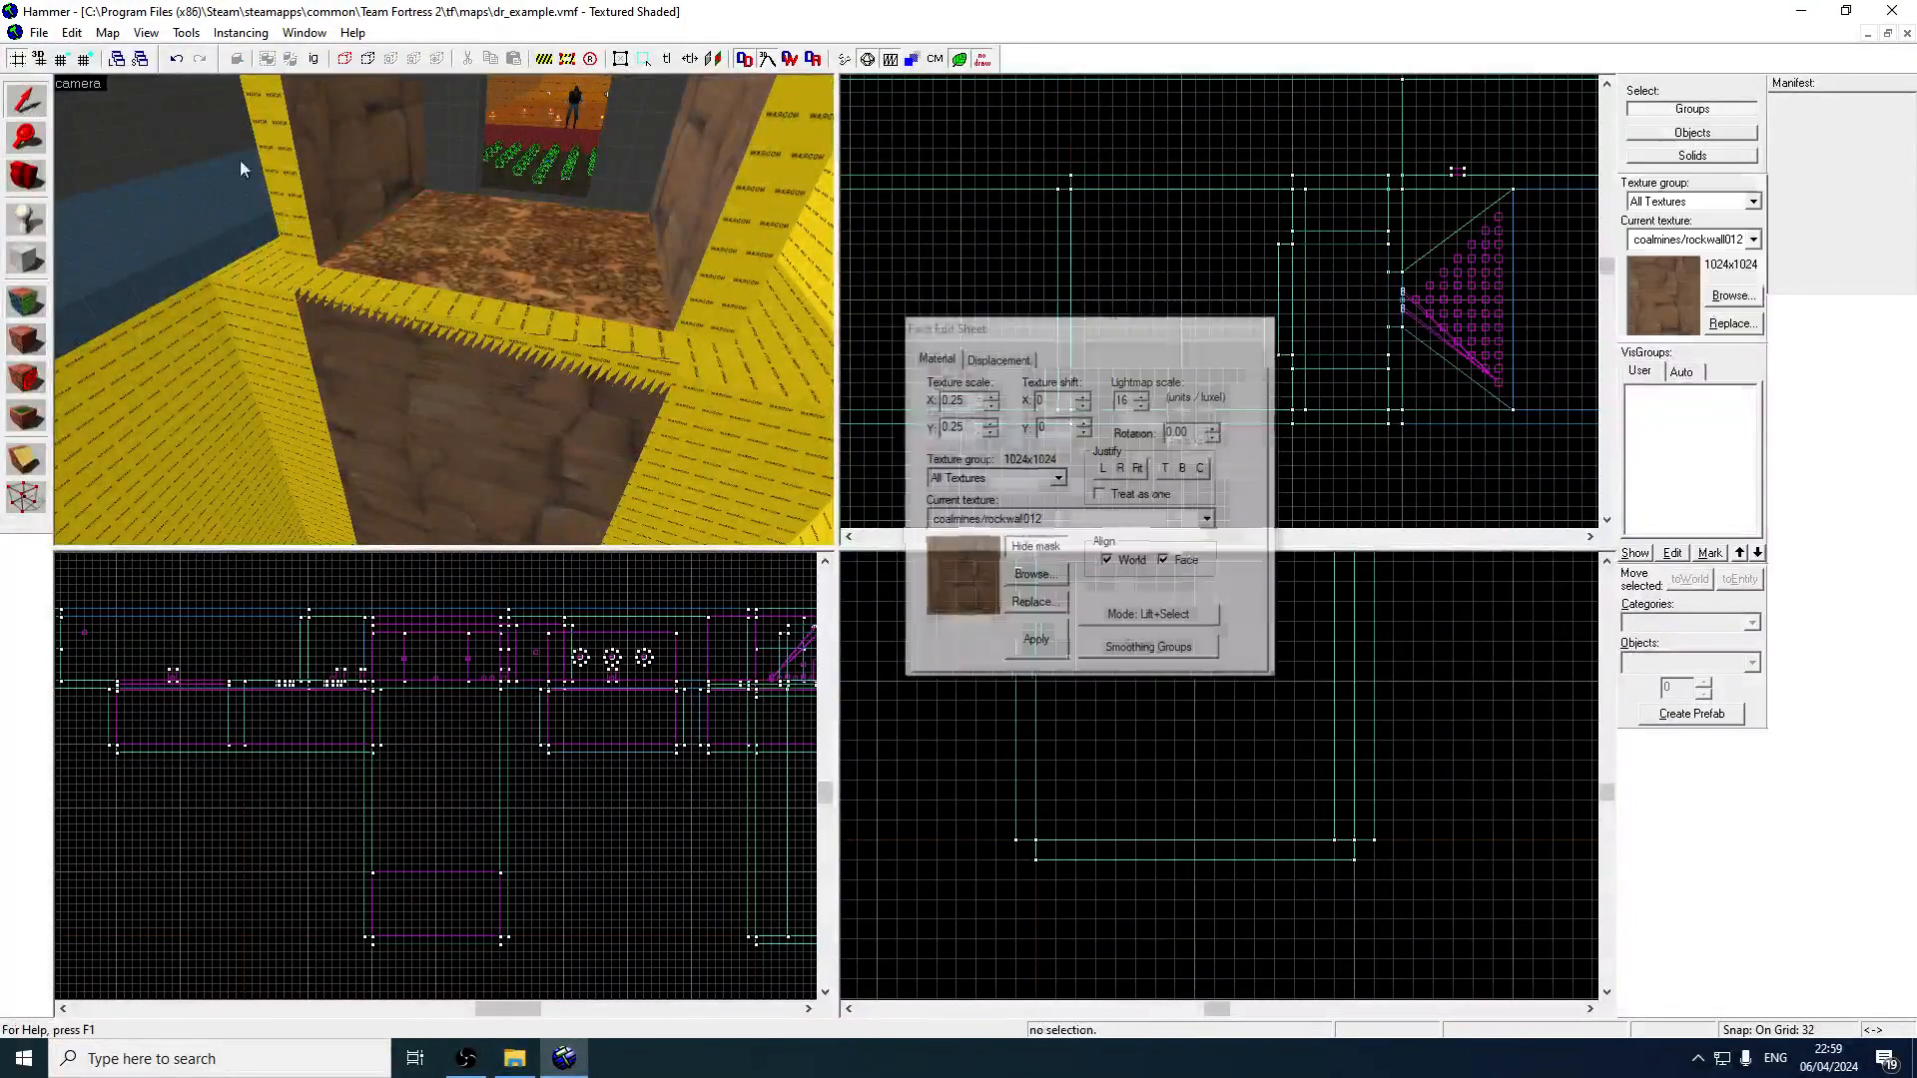
# Select both enclosure side walls and the ceiling, and stretch them across the pit to a length of 736 units.
pyautogui.click(321, 179)
pyautogui.press('z')
pyautogui.press('s')
pyautogui.press('z')
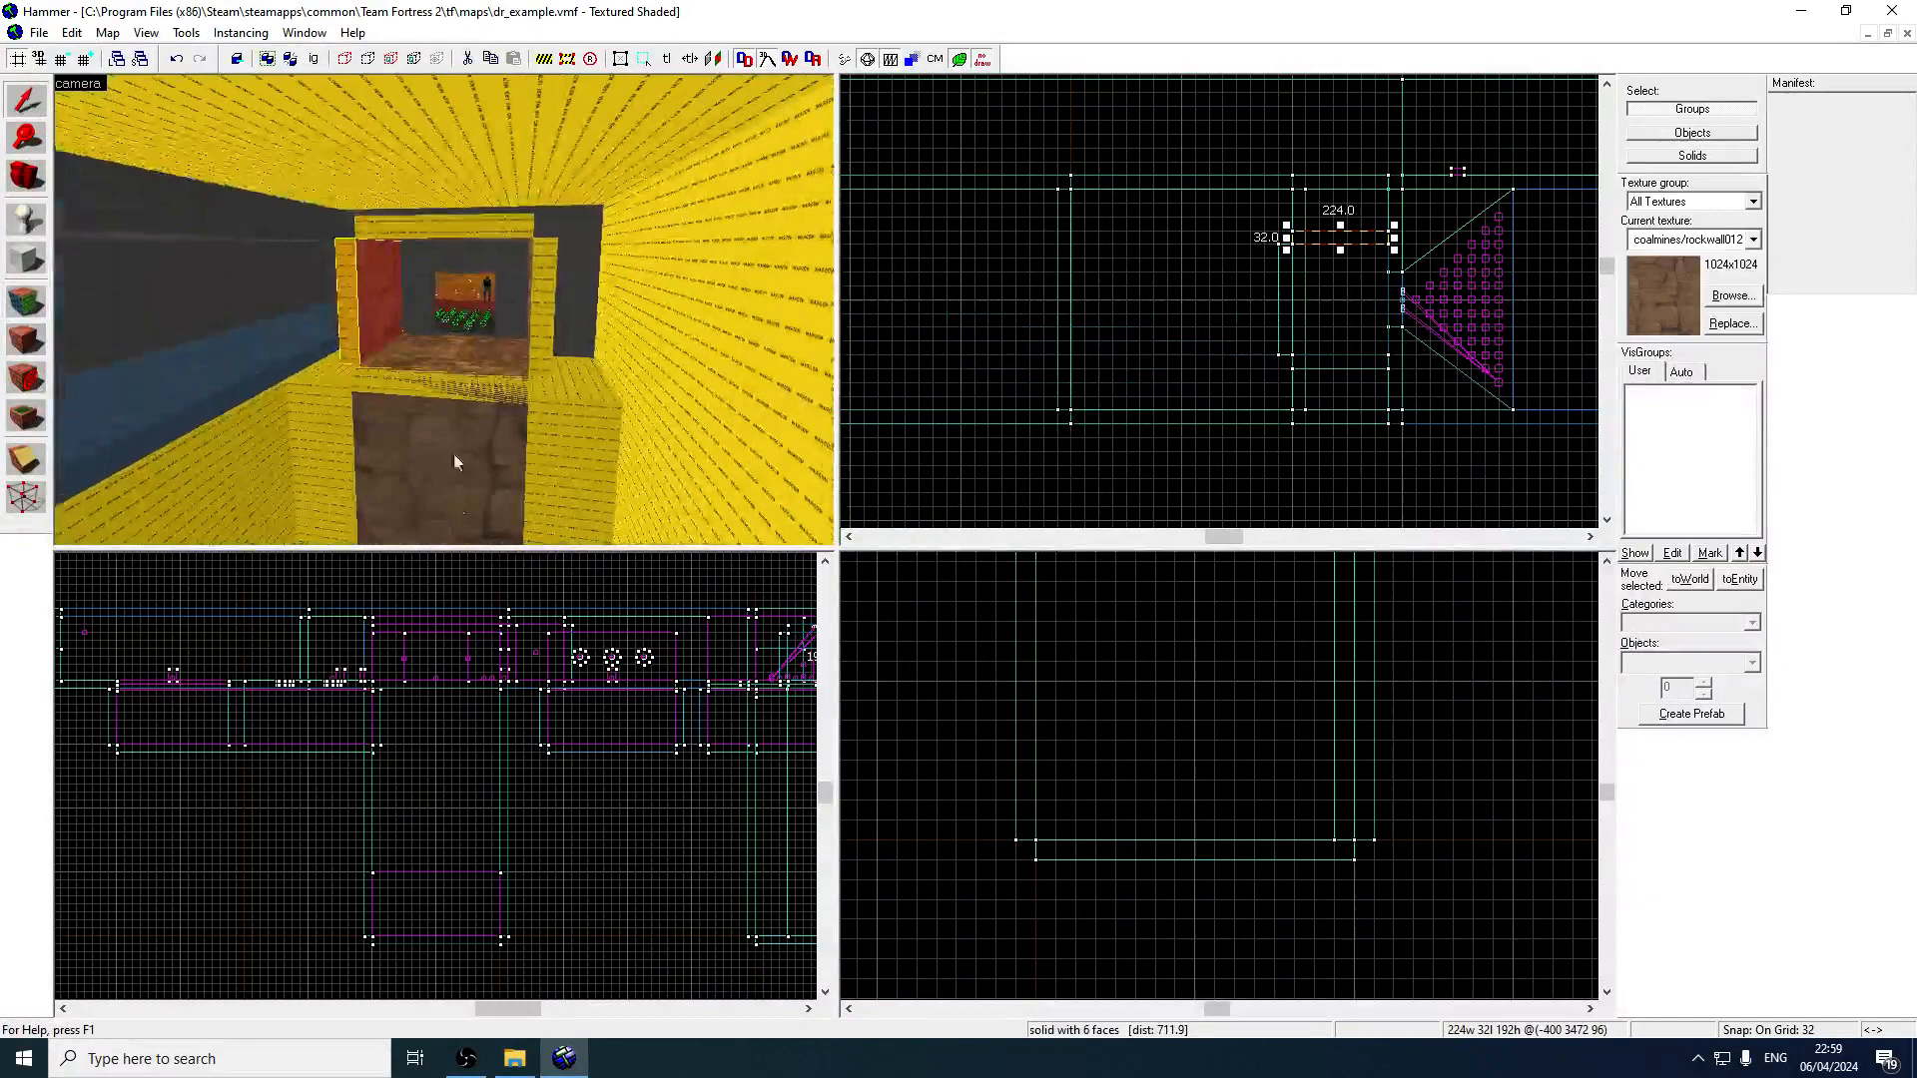
pyautogui.keyDown('ctrl'); pyautogui.click(544, 304); pyautogui.keyUp('ctrl')
pyautogui.keyDown('ctrl'); pyautogui.click(460, 230); pyautogui.keyUp('ctrl')
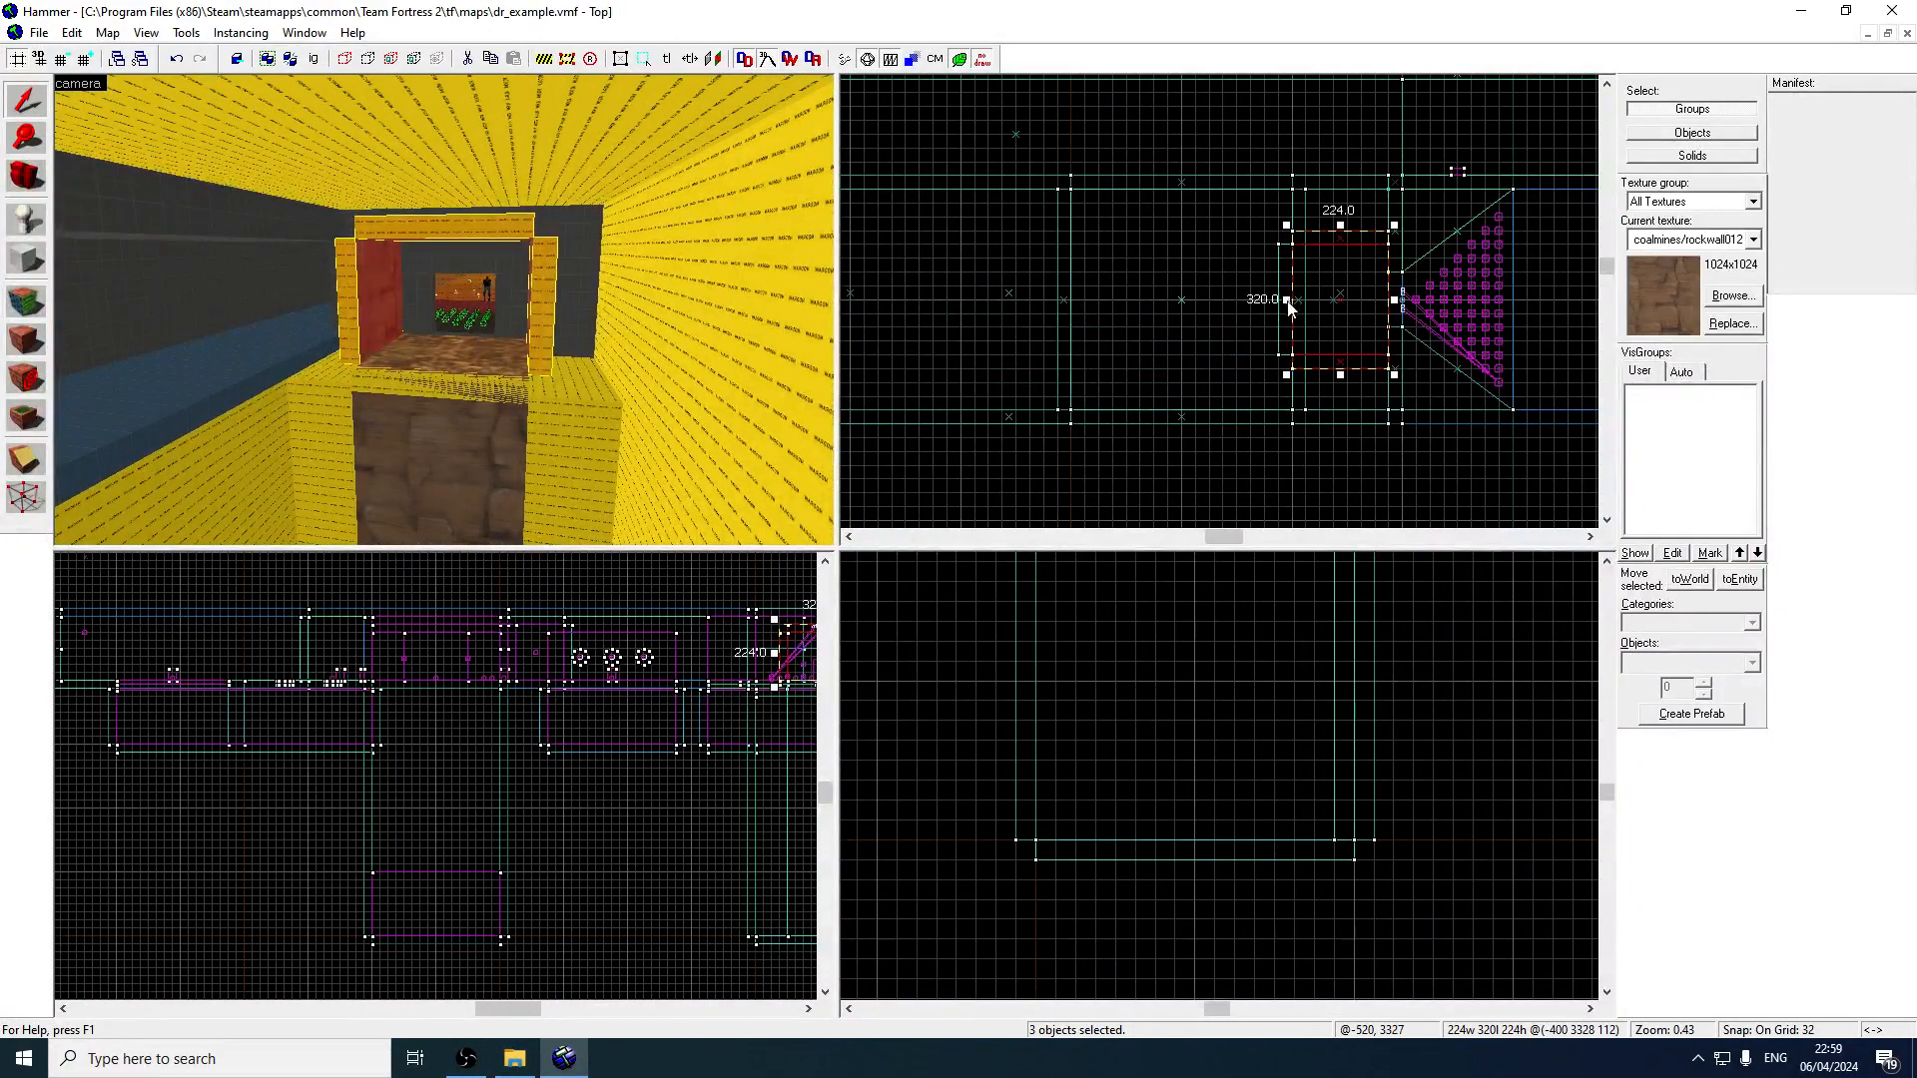
pyautogui.moveTo(1287, 301); pyautogui.dragTo(1066, 303)
# Examine the extended side walls and ceiling from inside and from the far end of the pit.
pyautogui.press('z')
pyautogui.press('s')
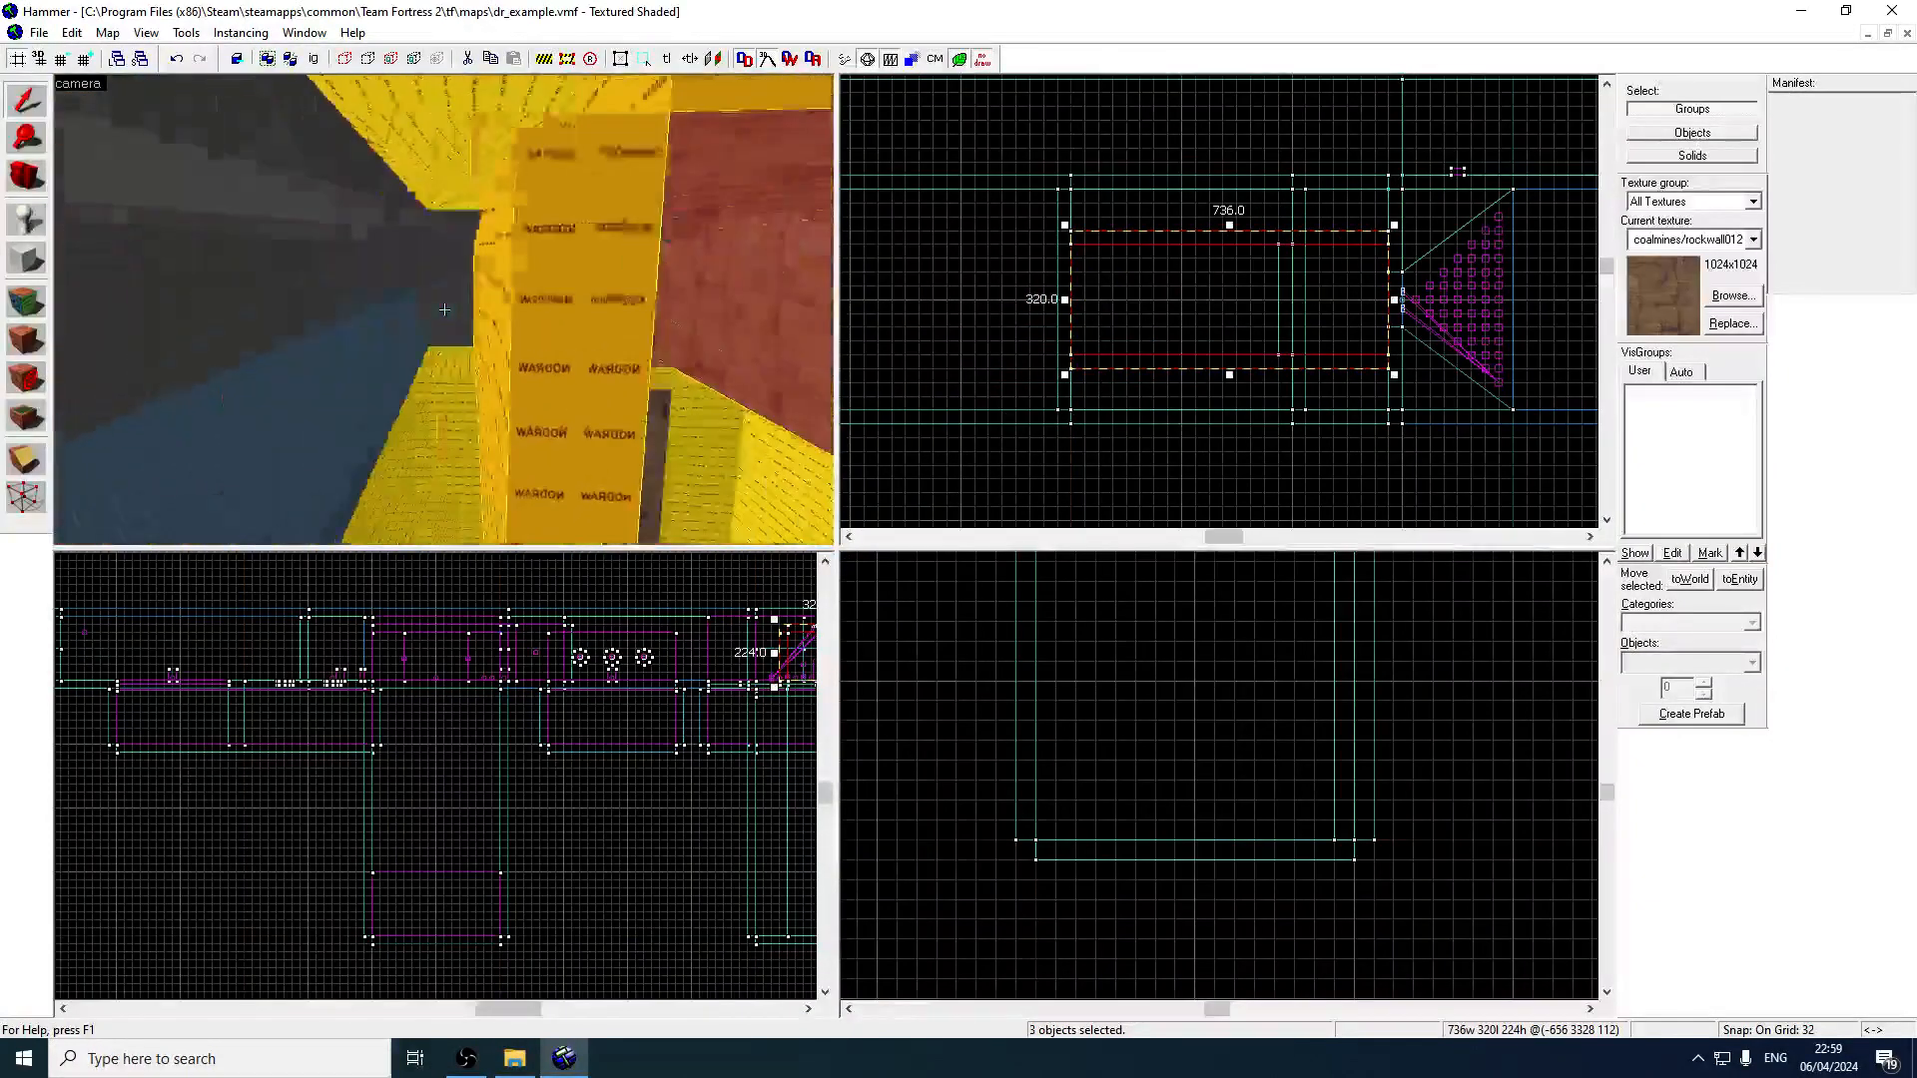
pyautogui.press('a')
pyautogui.press('w')
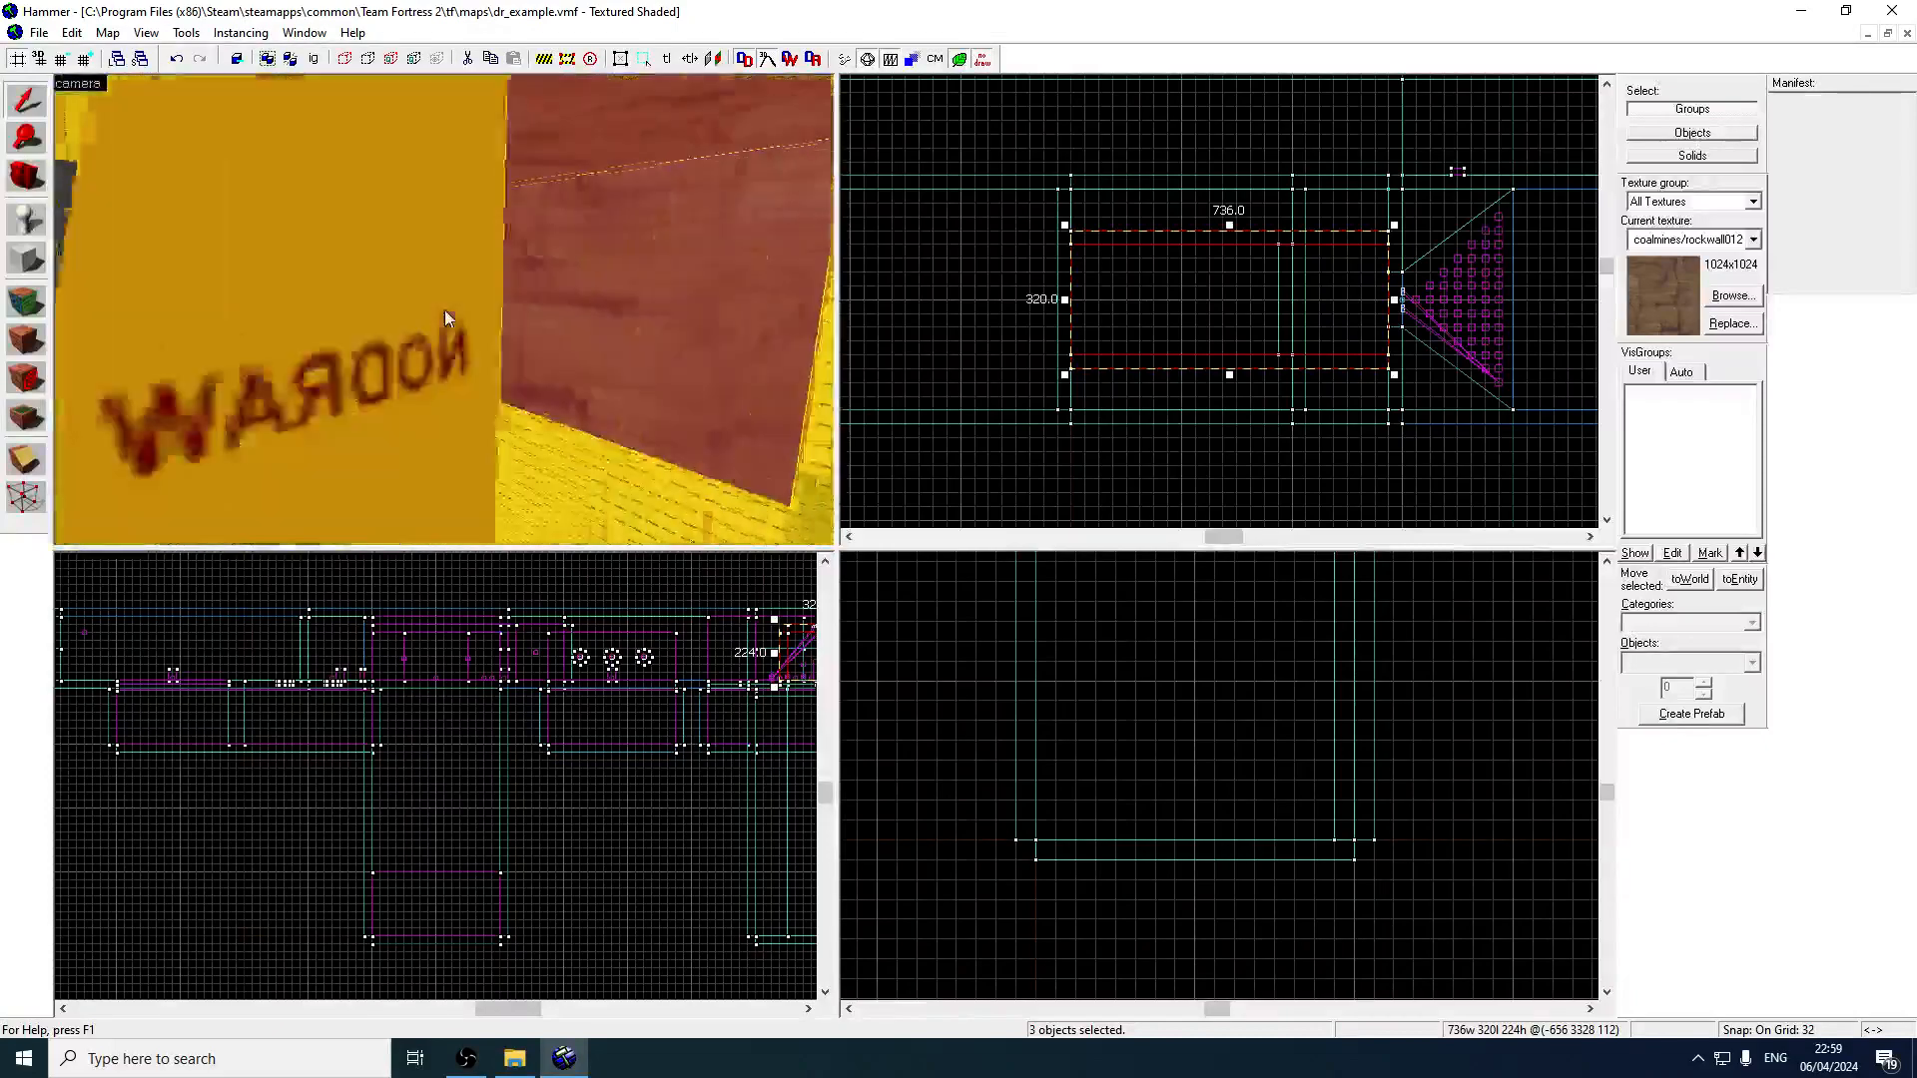
pyautogui.press('w')
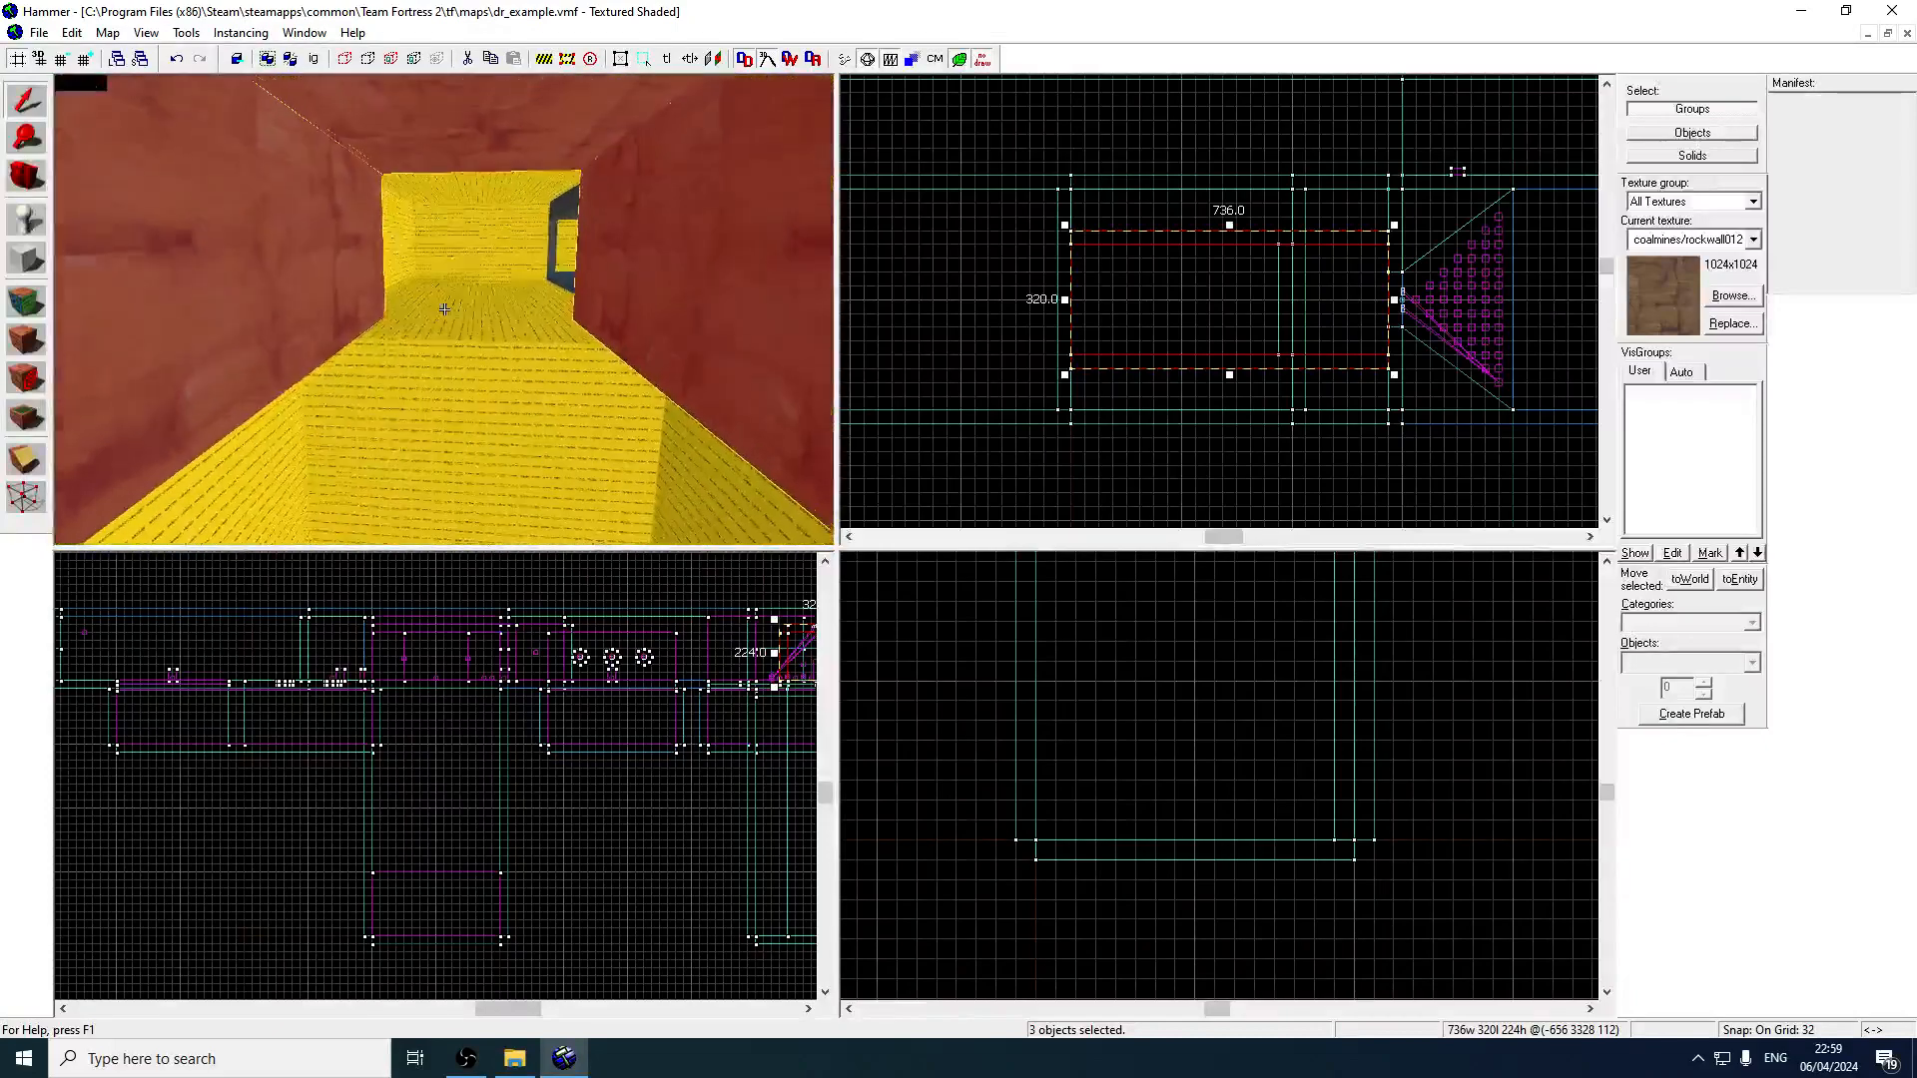
pyautogui.press('w')
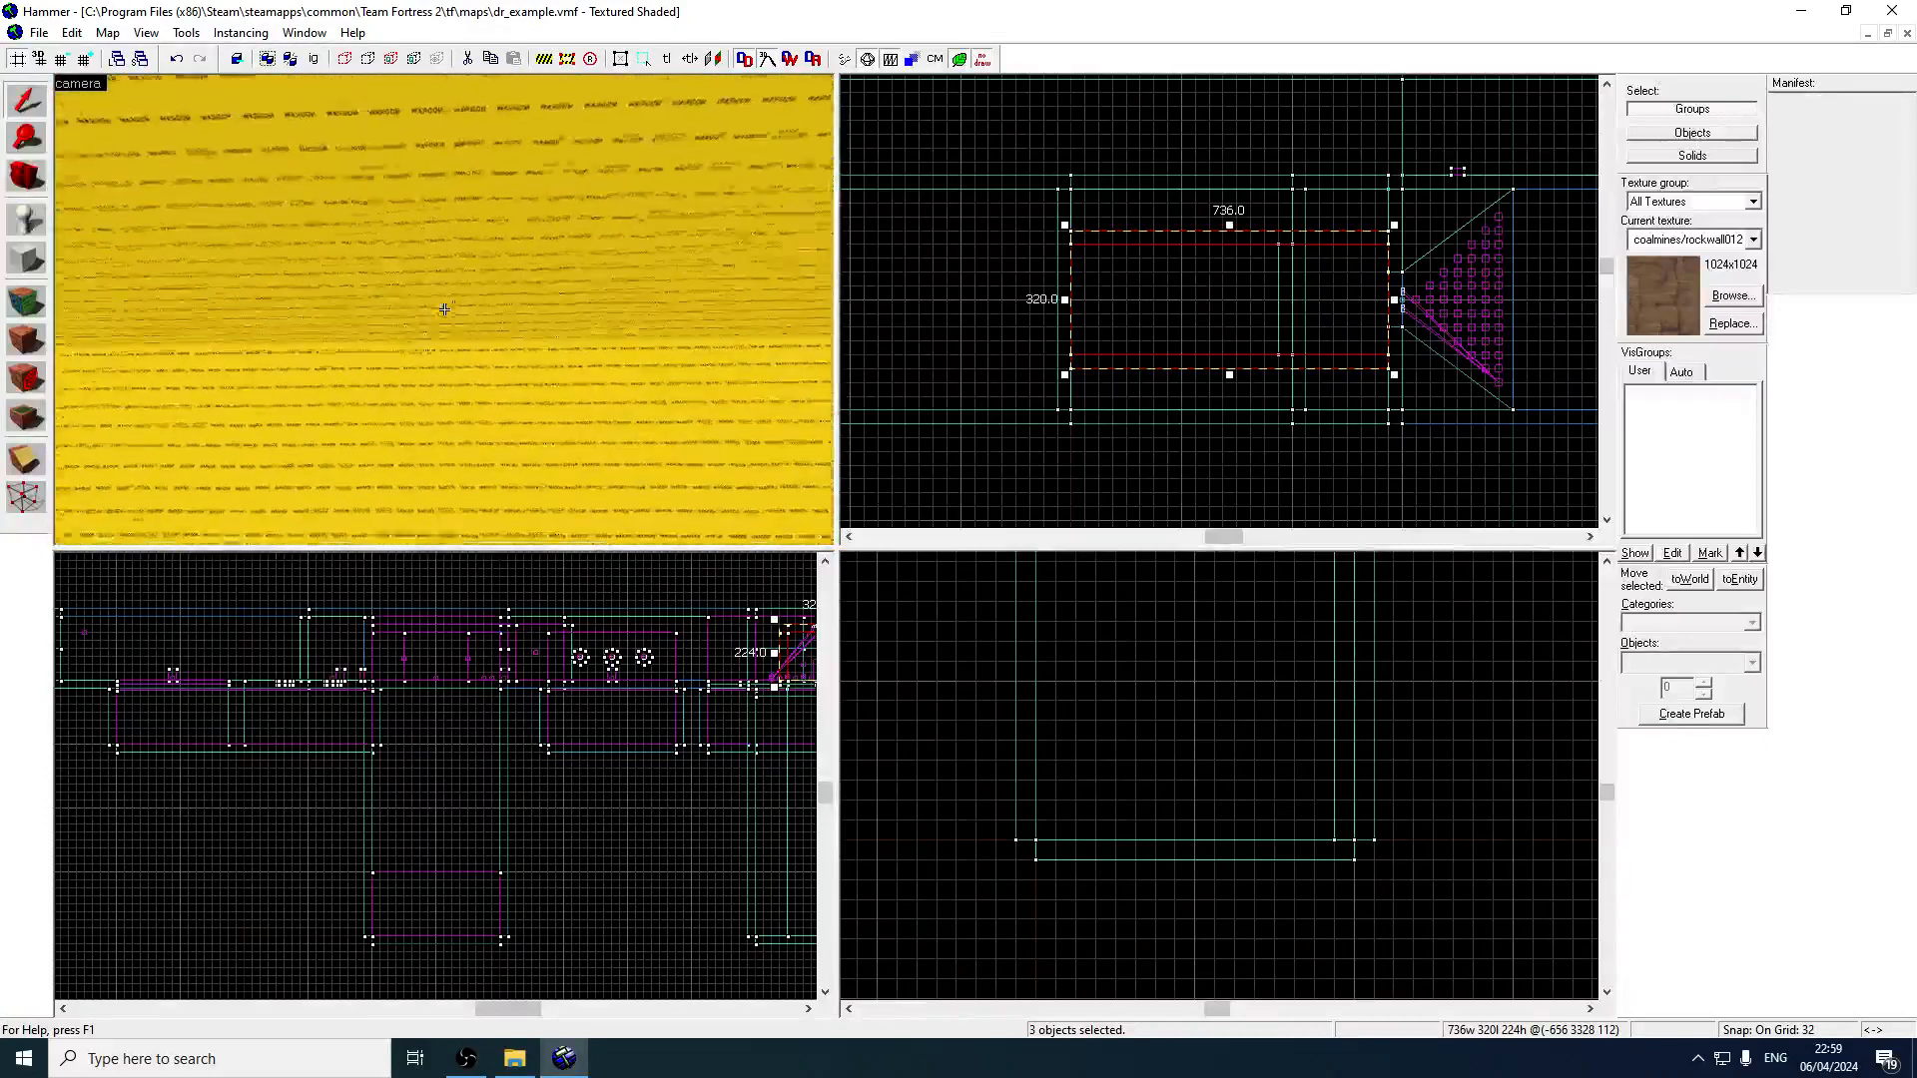
pyautogui.press('s')
pyautogui.press('z')
pyautogui.click(530, 308)
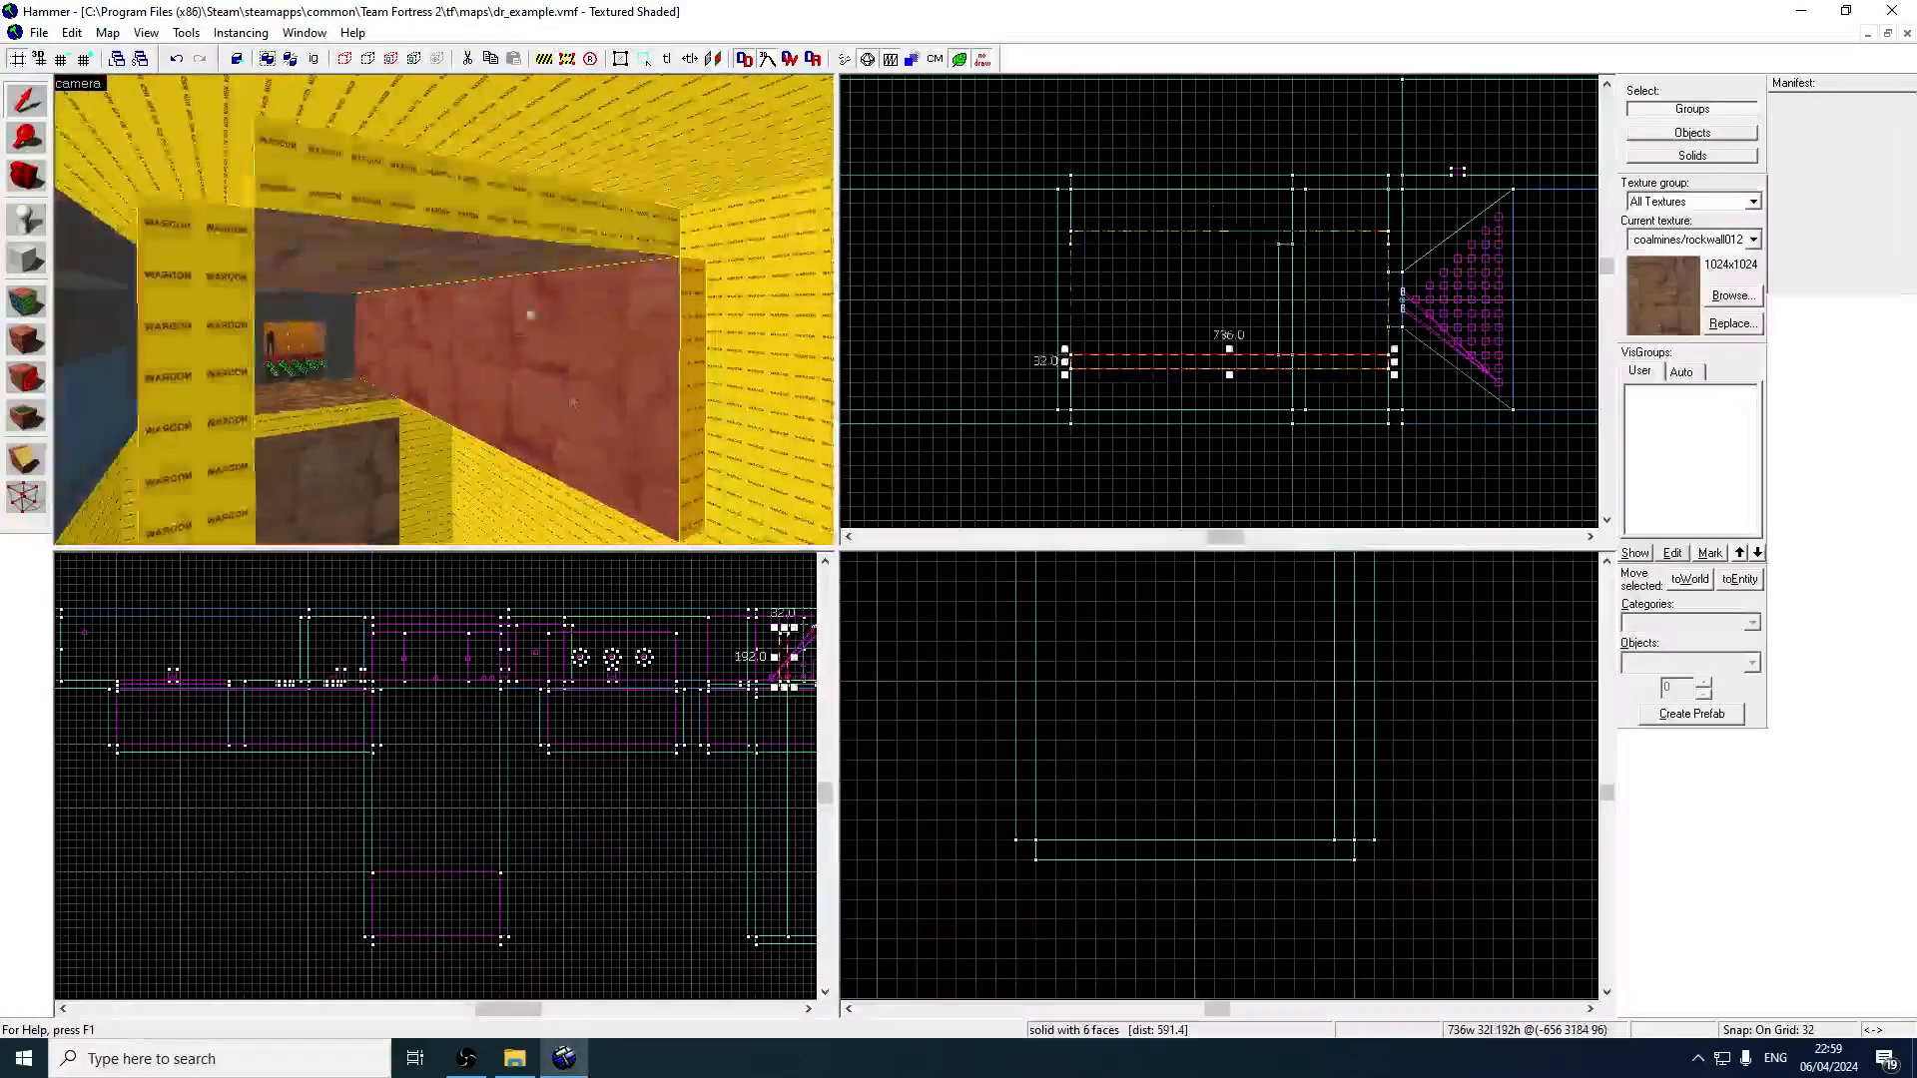
pyautogui.click(474, 258)
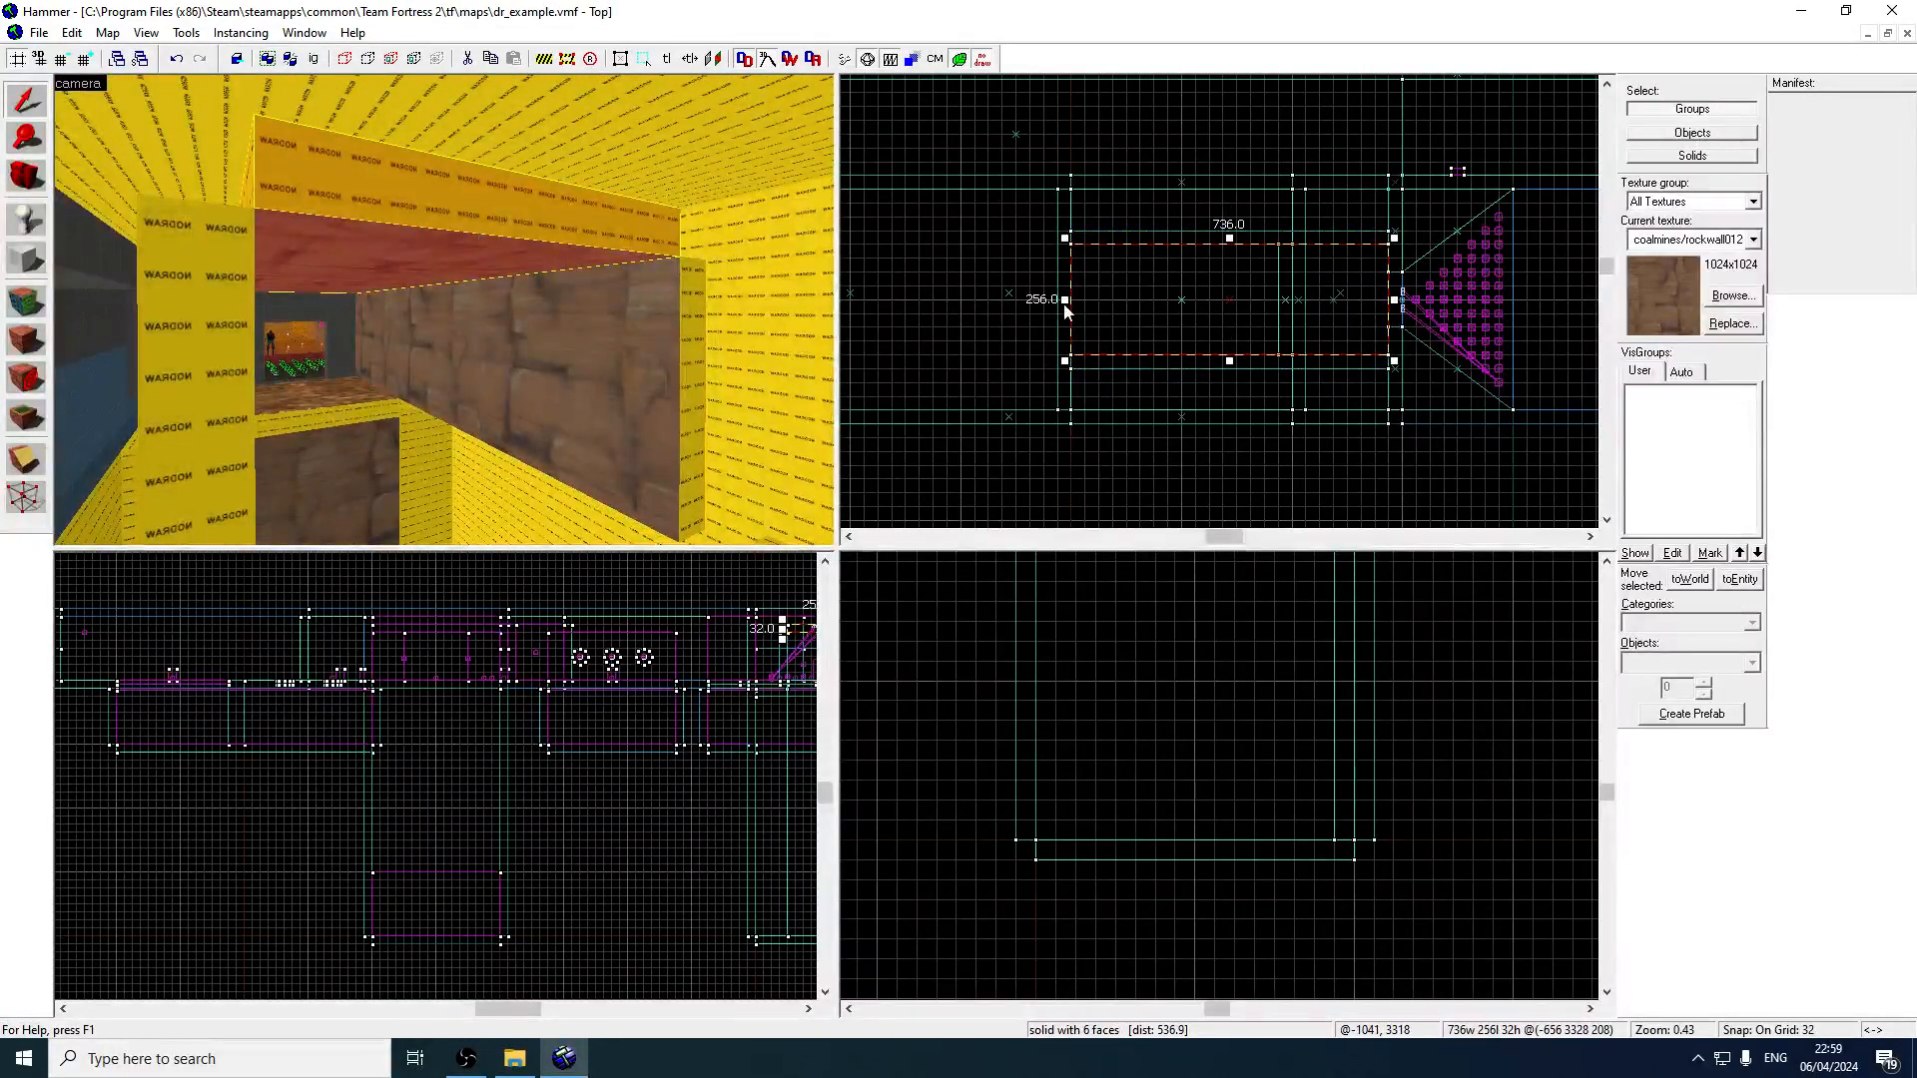
pyautogui.press('w')
pyautogui.scroll(-3, 393, 770)
pyautogui.press('z')
pyautogui.press('s')
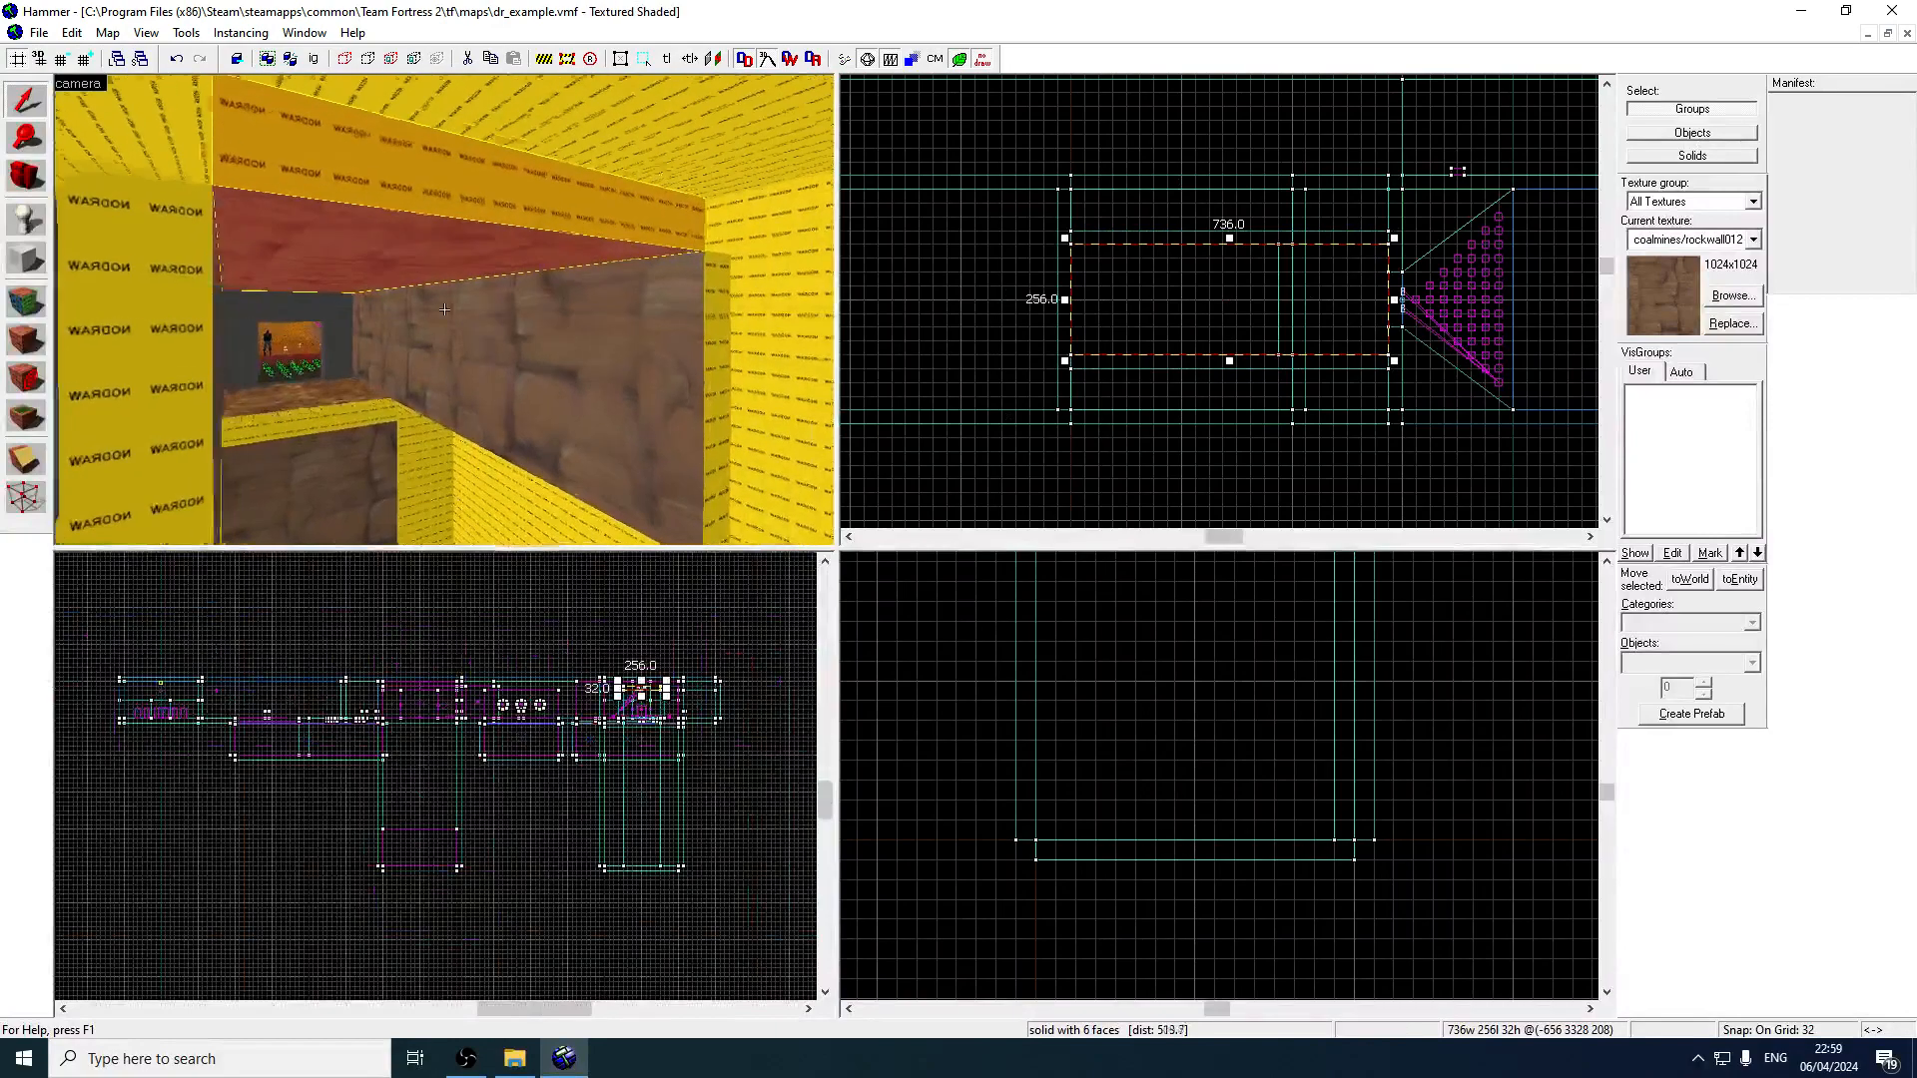
pyautogui.press('w')
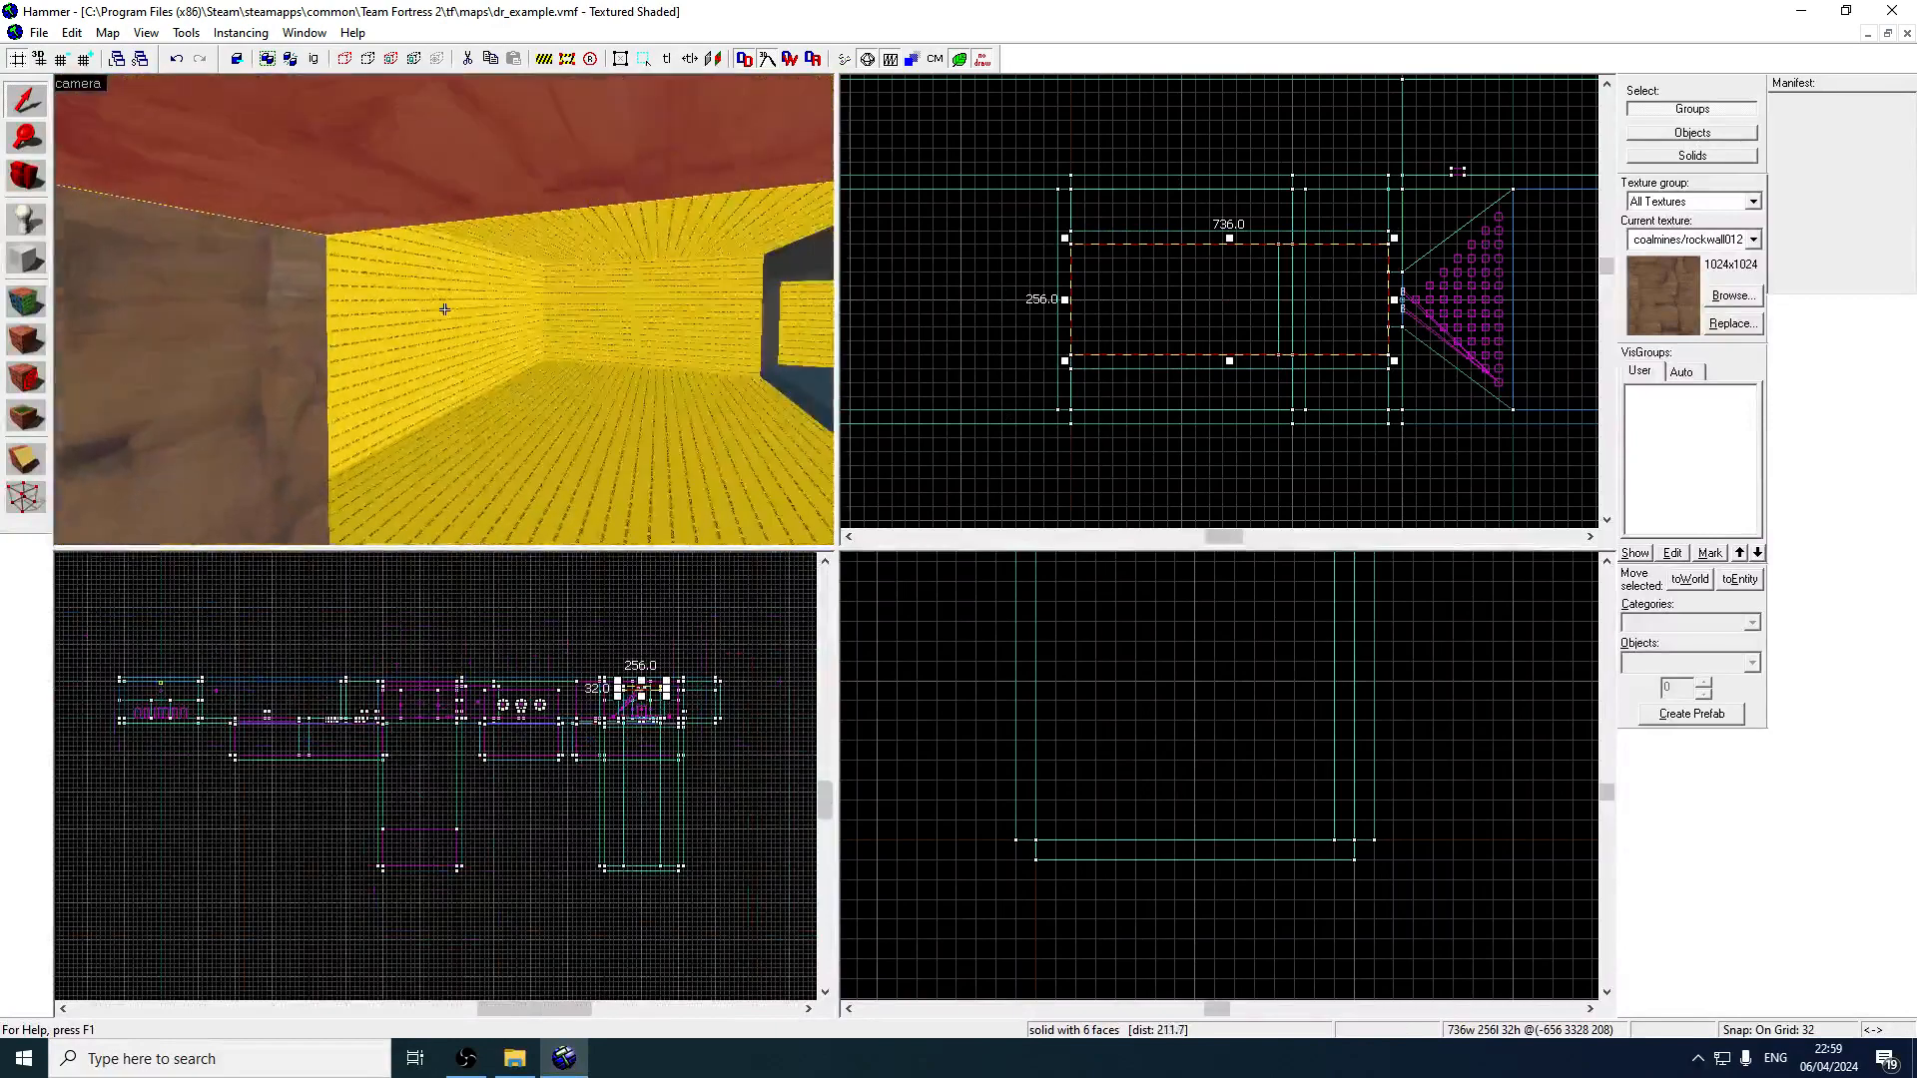
pyautogui.press('w')
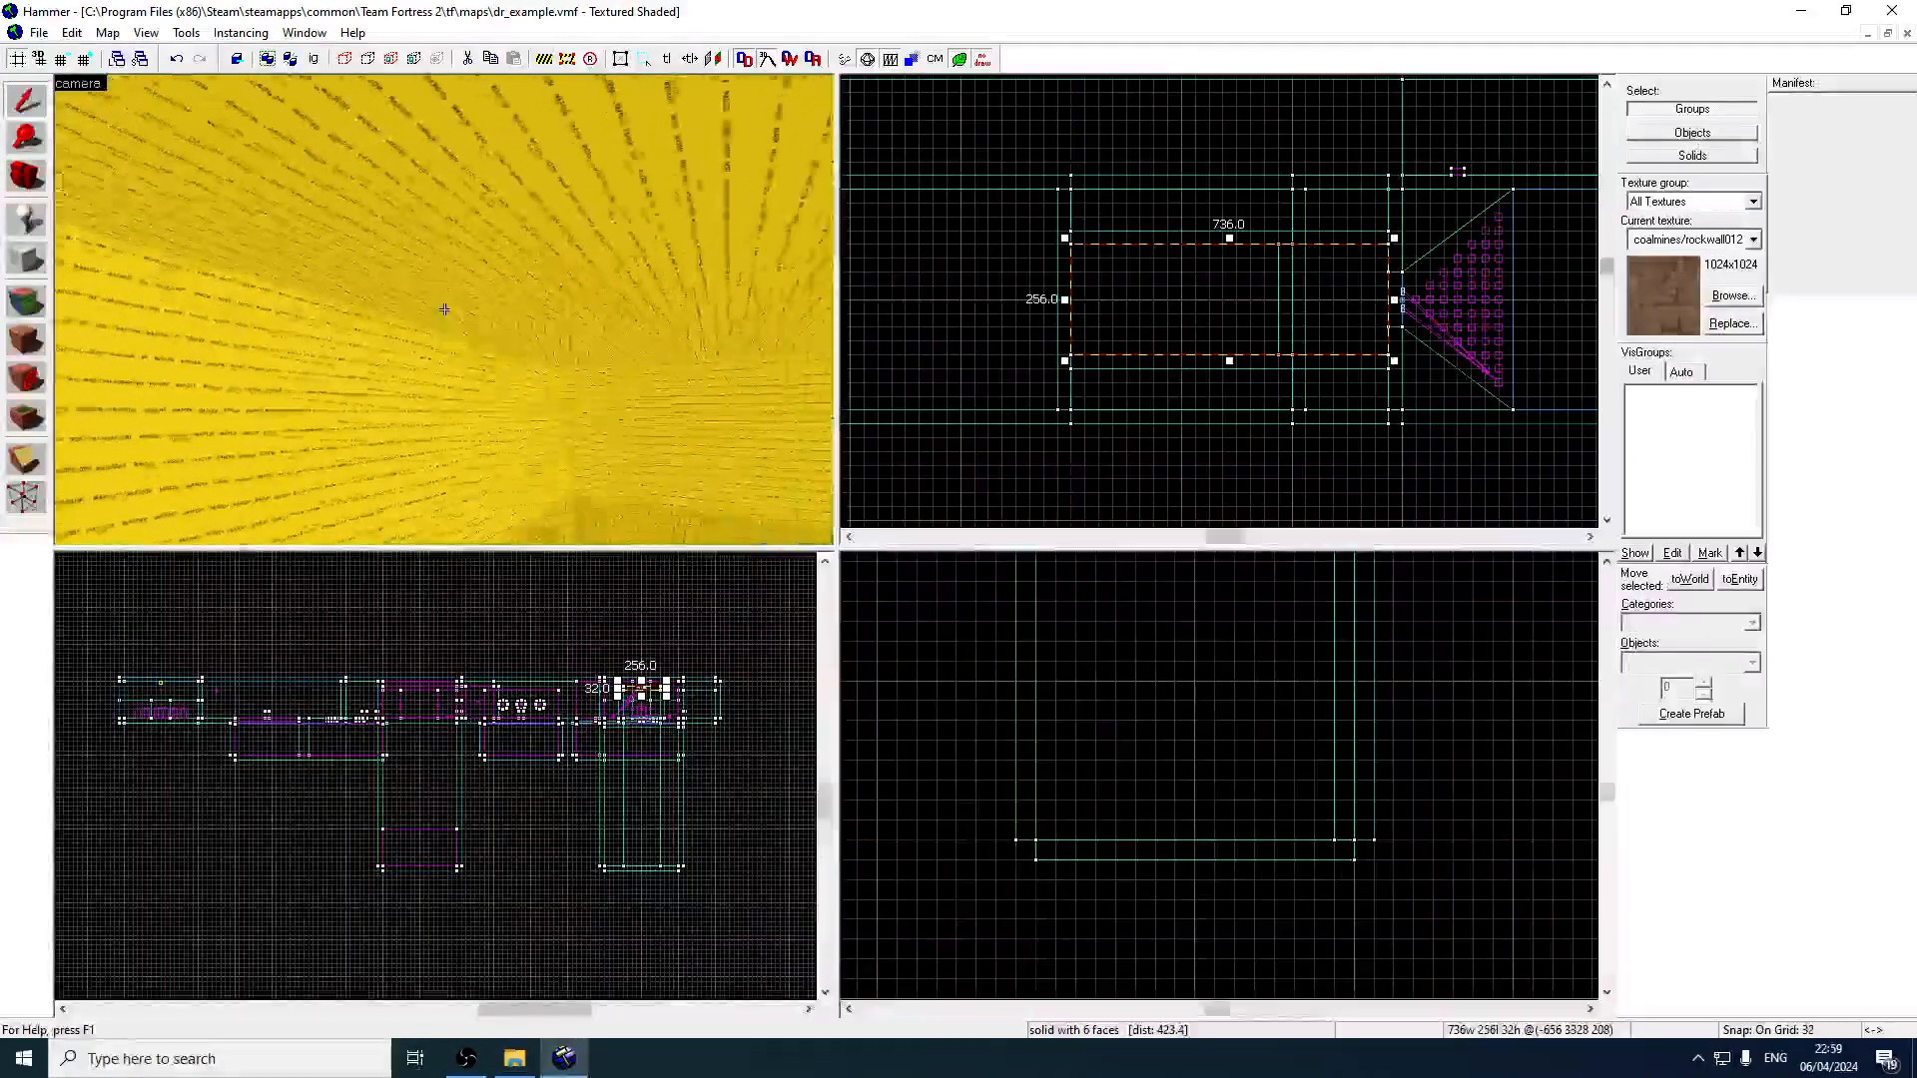
pyautogui.press('w')
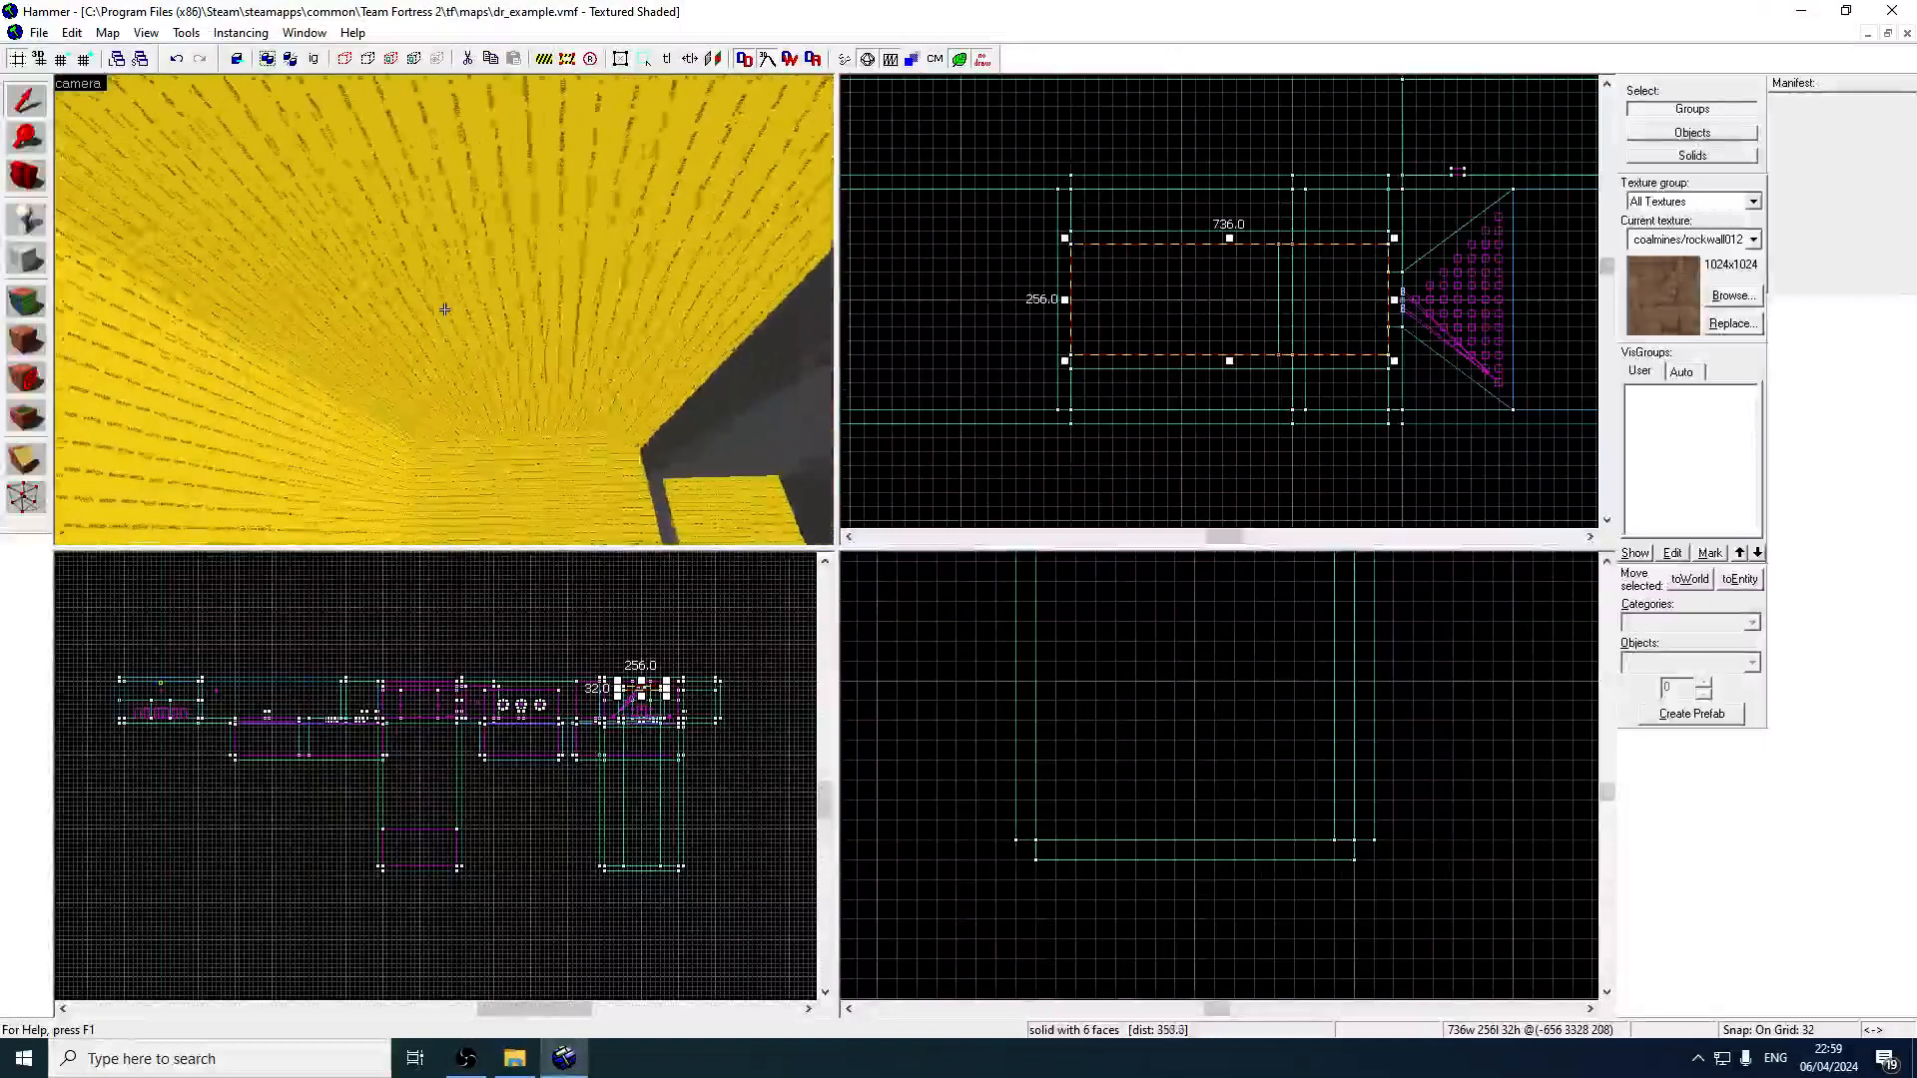
# Sample tools/toolsnodraw and outline a 32 × 256 unit block just beyond the enclosure's far end in the top view.
pyautogui.press('z')
pyautogui.click(31, 317)
pyautogui.click(357, 163)
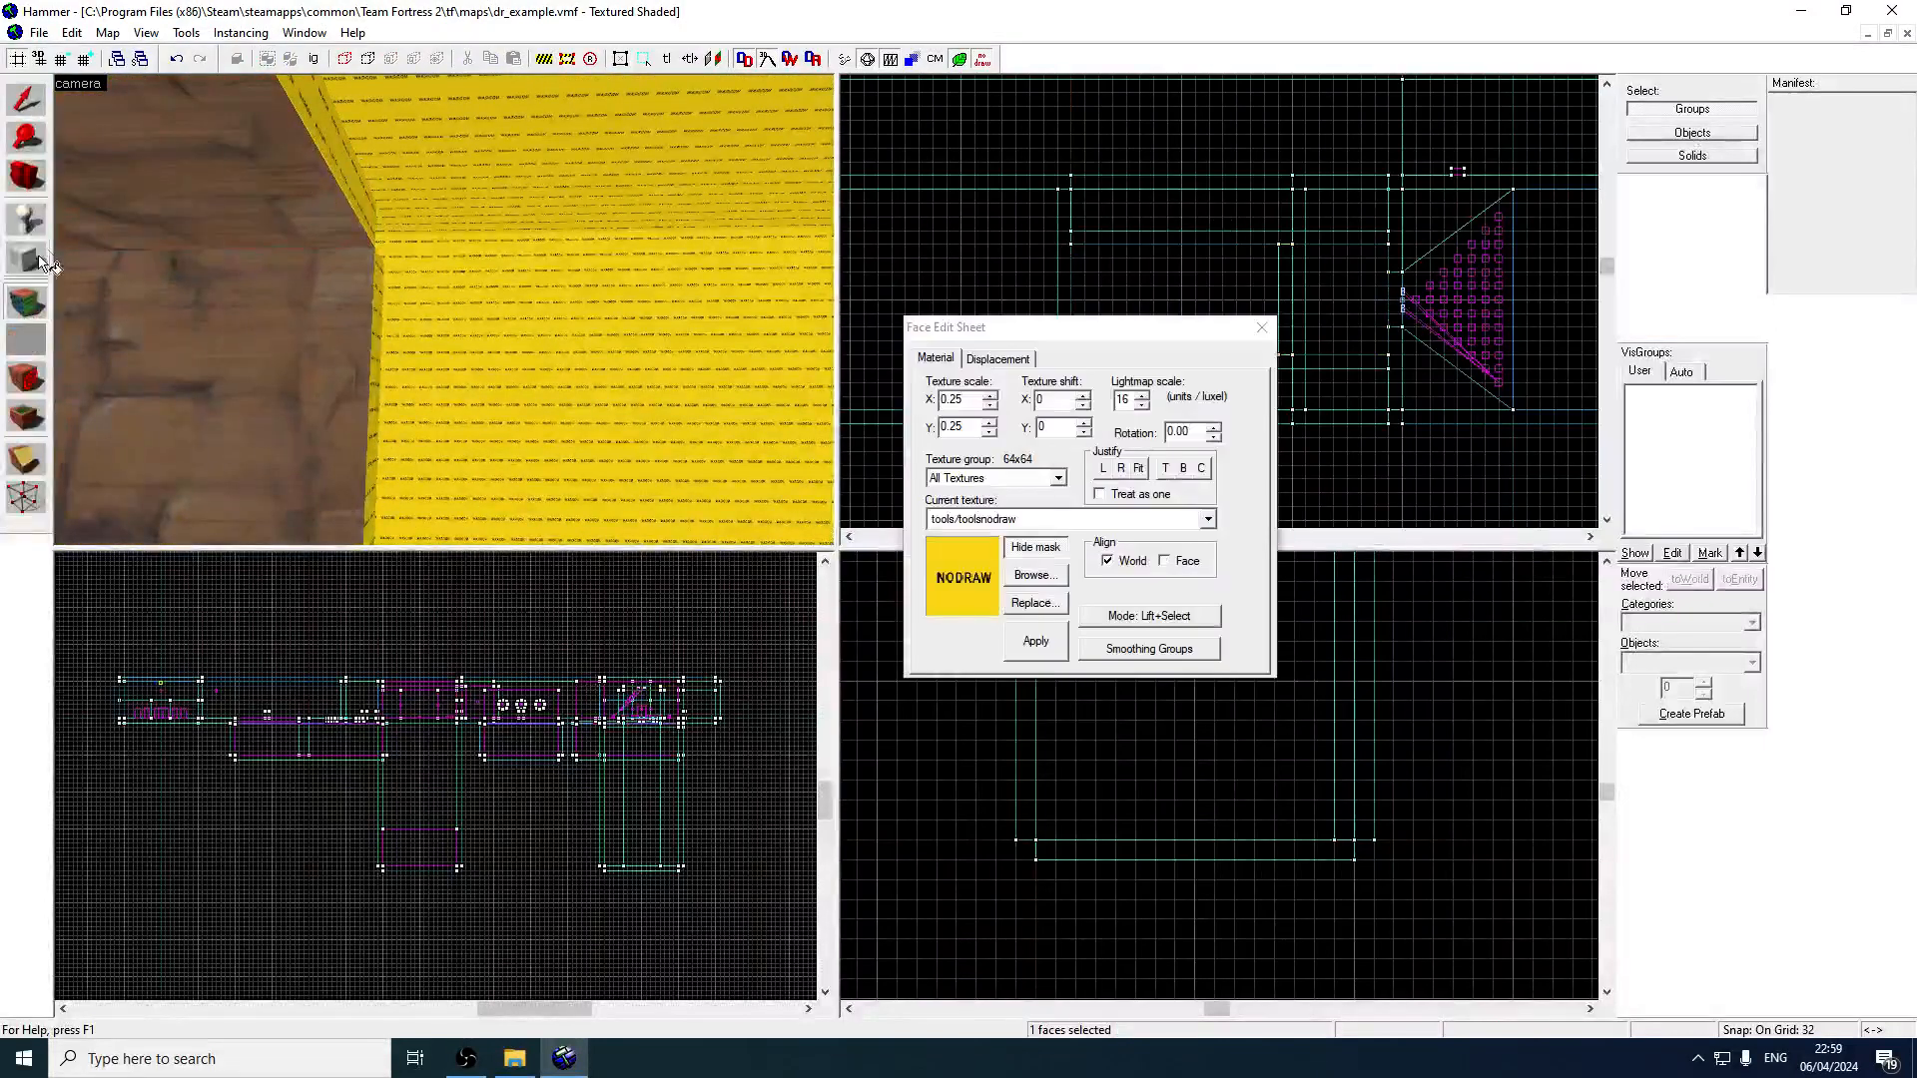
pyautogui.click(34, 262)
pyautogui.moveTo(1074, 249); pyautogui.dragTo(1125, 365)
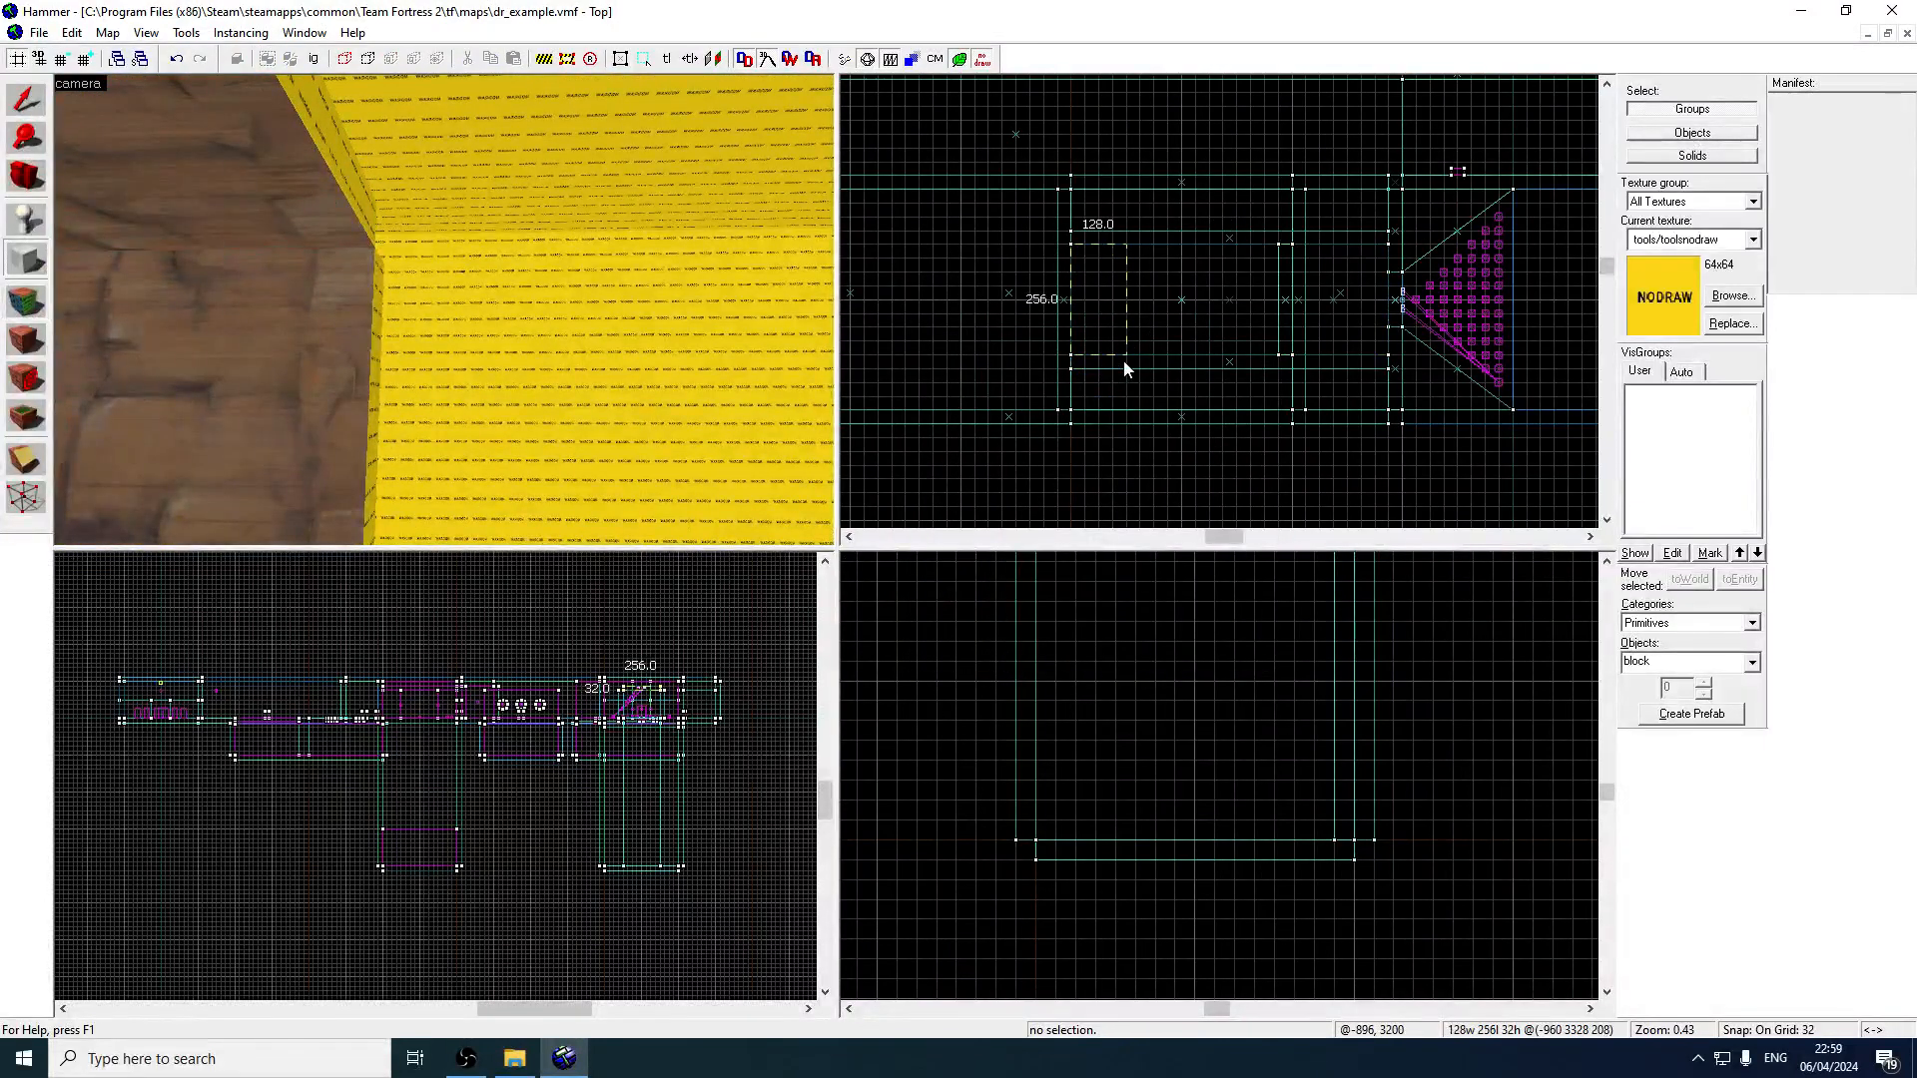
pyautogui.scroll(3, 649, 699)
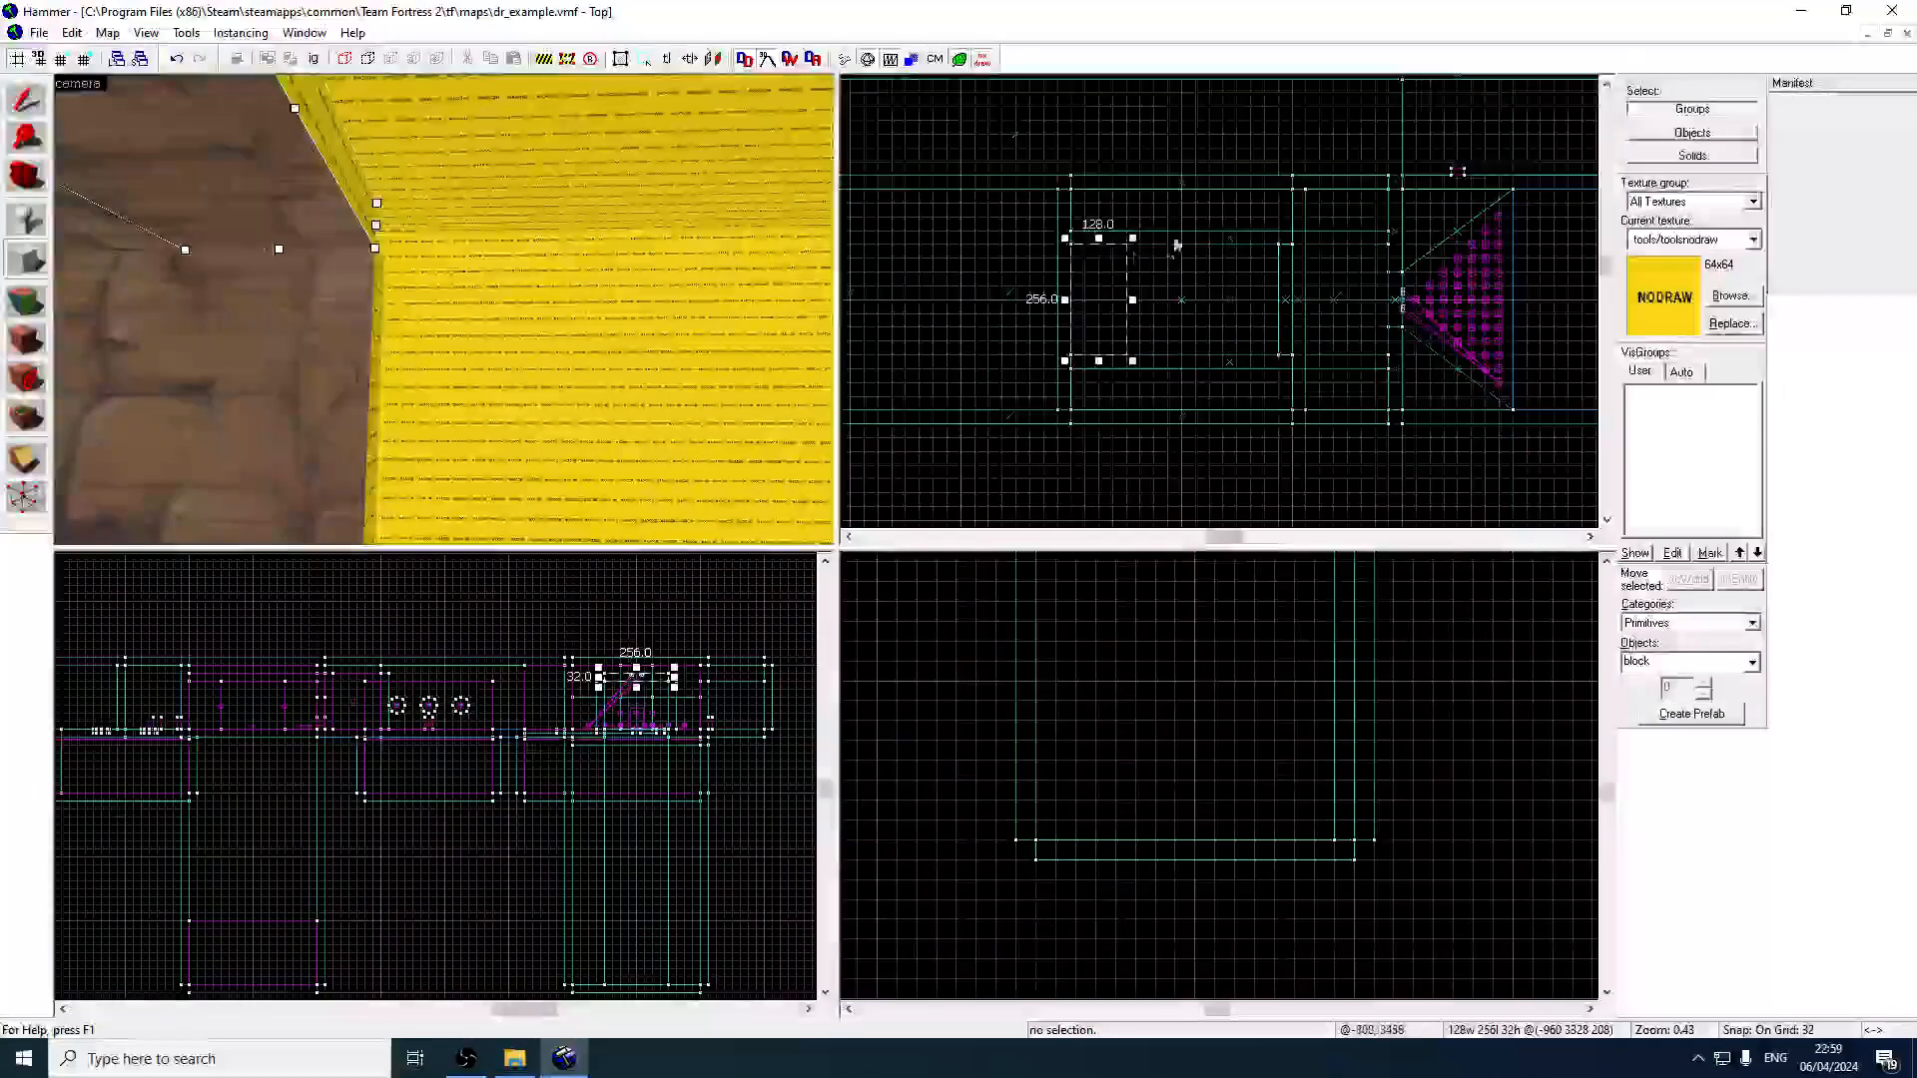
pyautogui.scroll(2, 1113, 286)
pyautogui.press('z')
pyautogui.press('z')
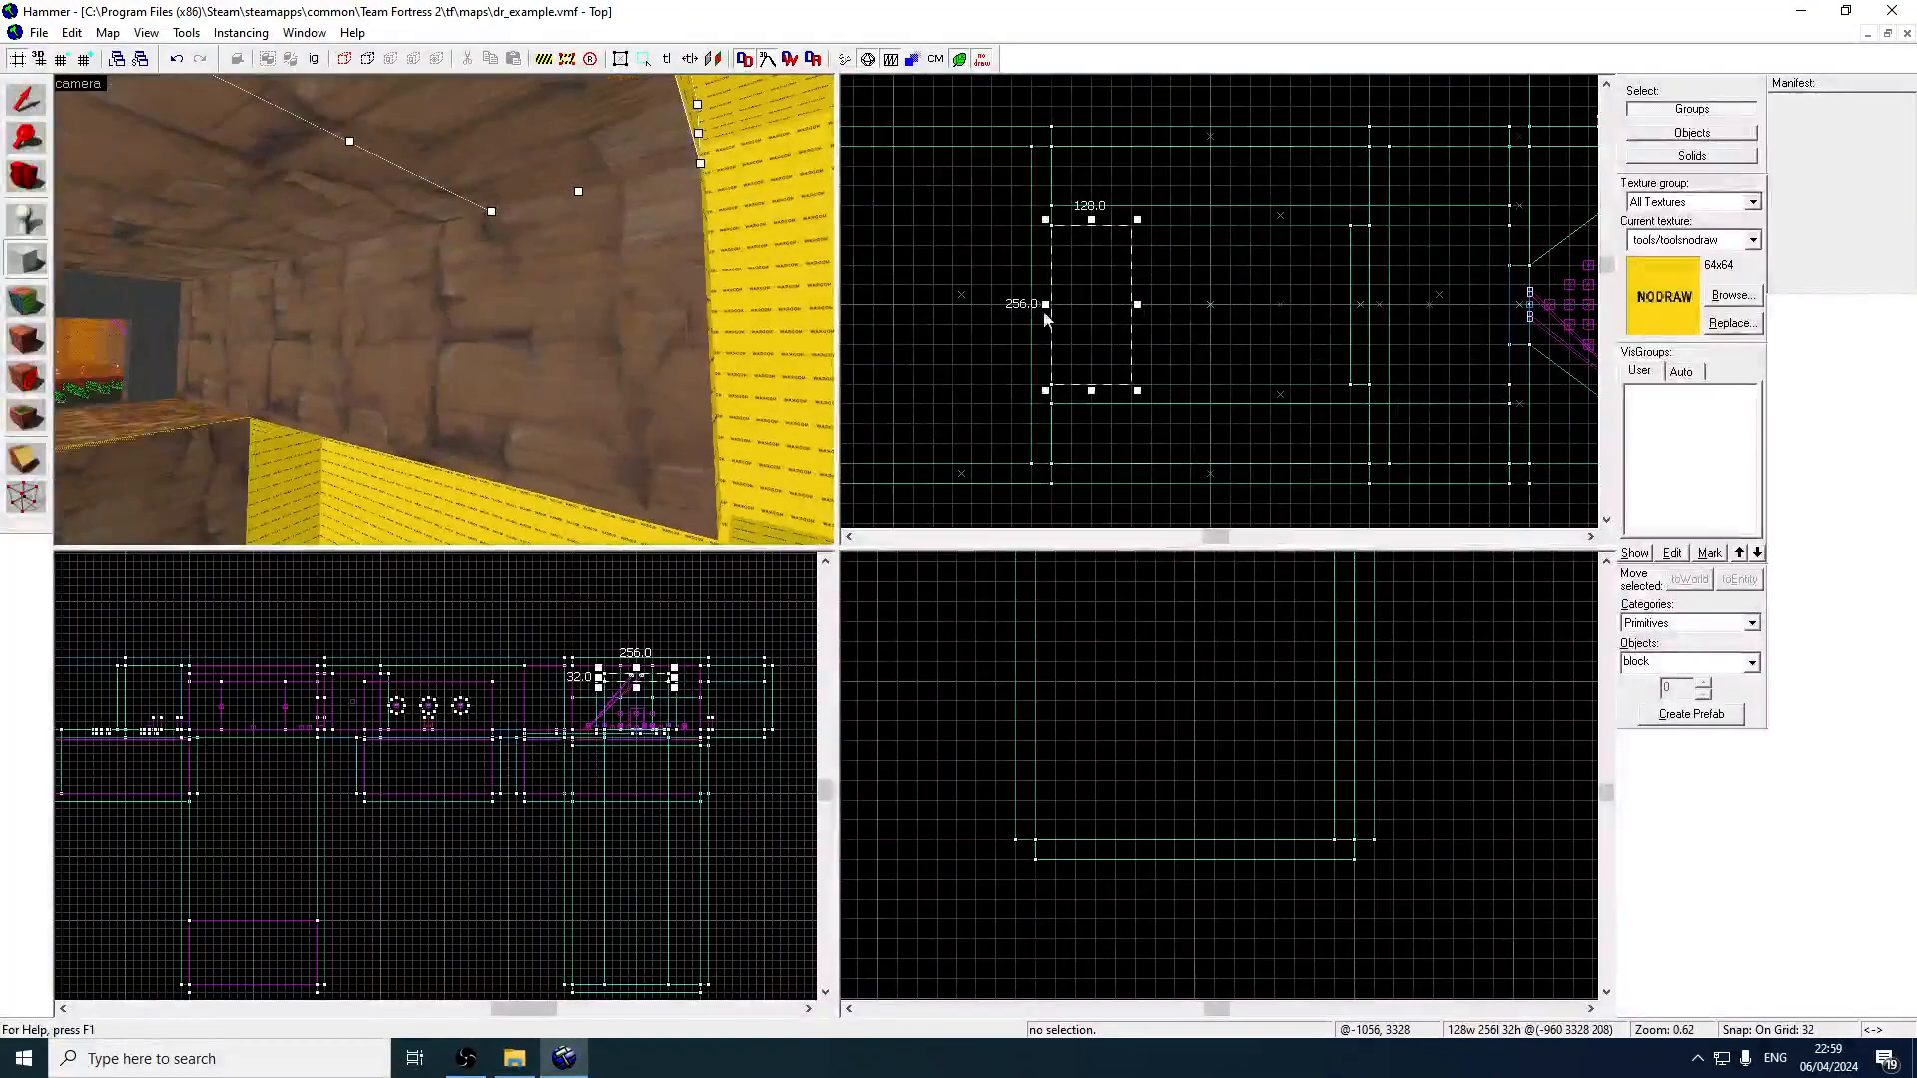
pyautogui.moveTo(1044, 311); pyautogui.dragTo(1074, 301)
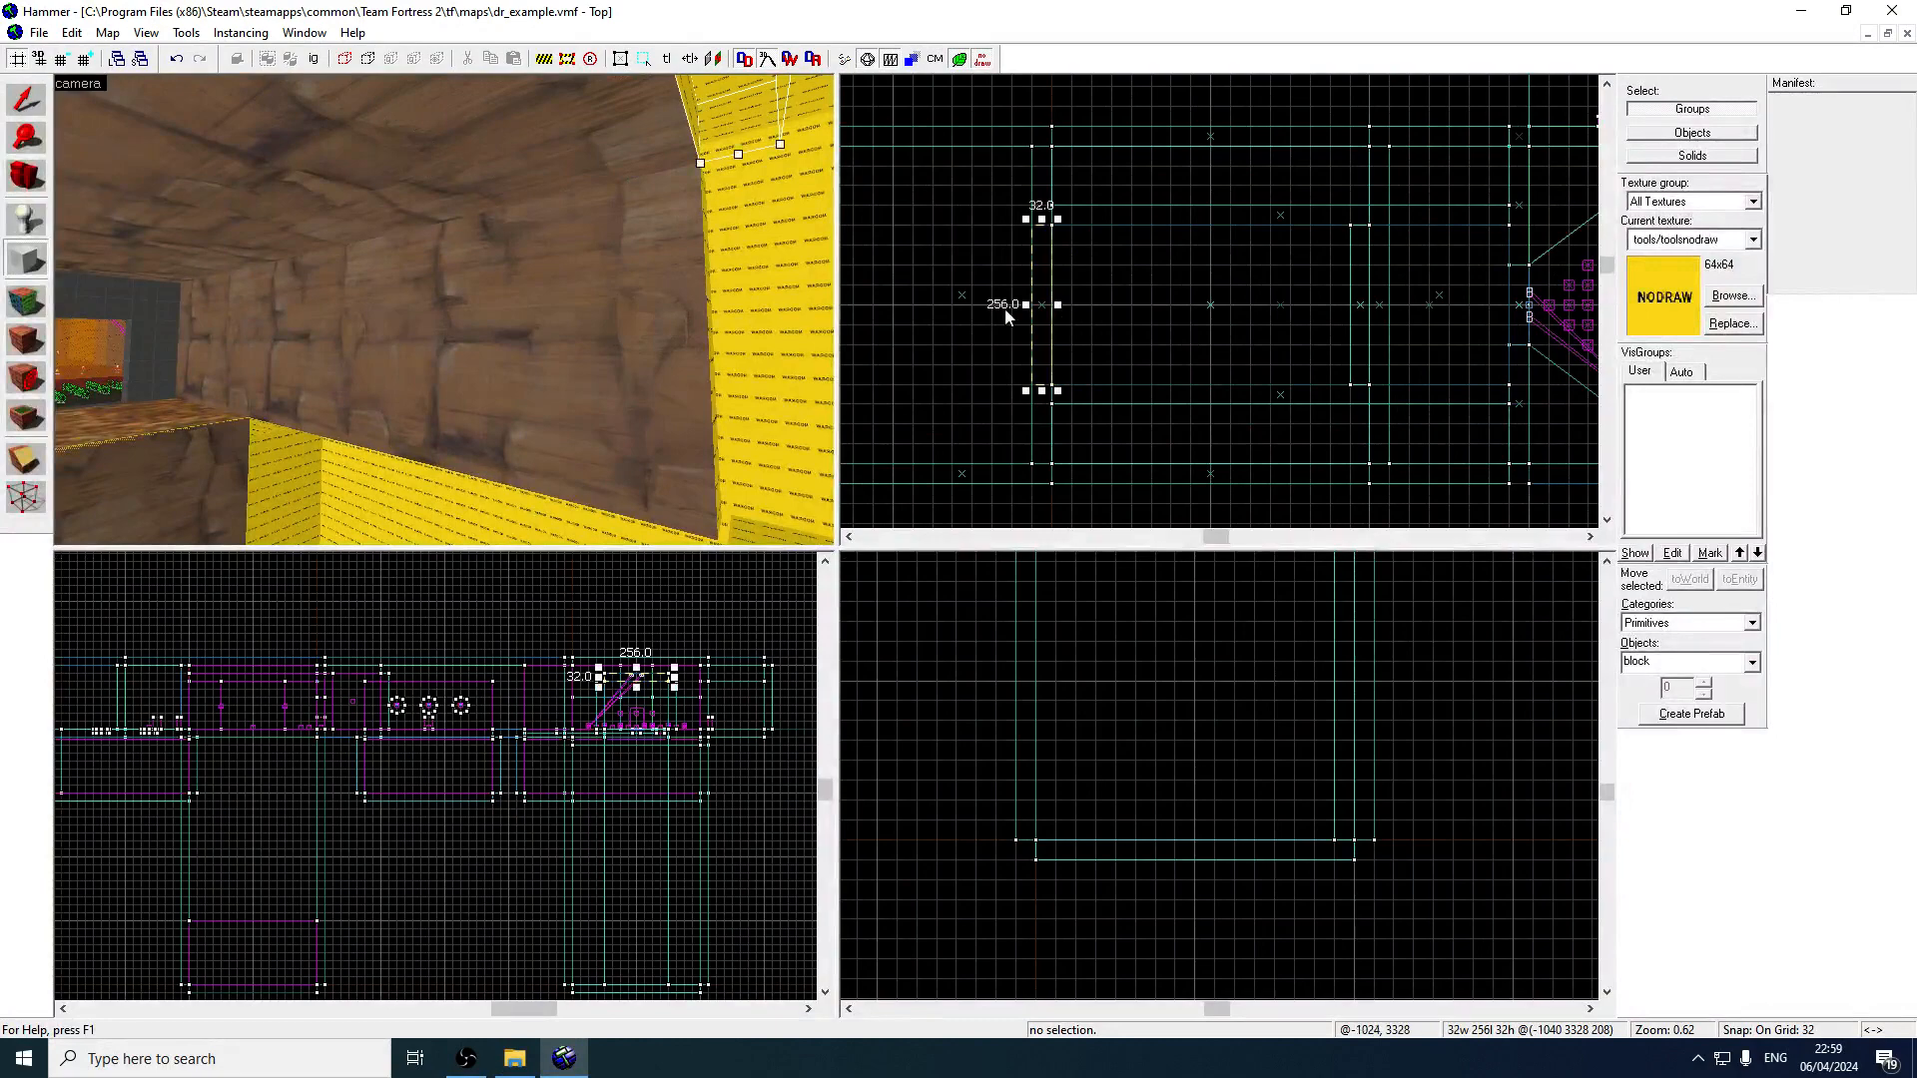
pyautogui.press('z')
pyautogui.moveTo(1033, 228); pyautogui.dragTo(1025, 255)
pyautogui.press('z')
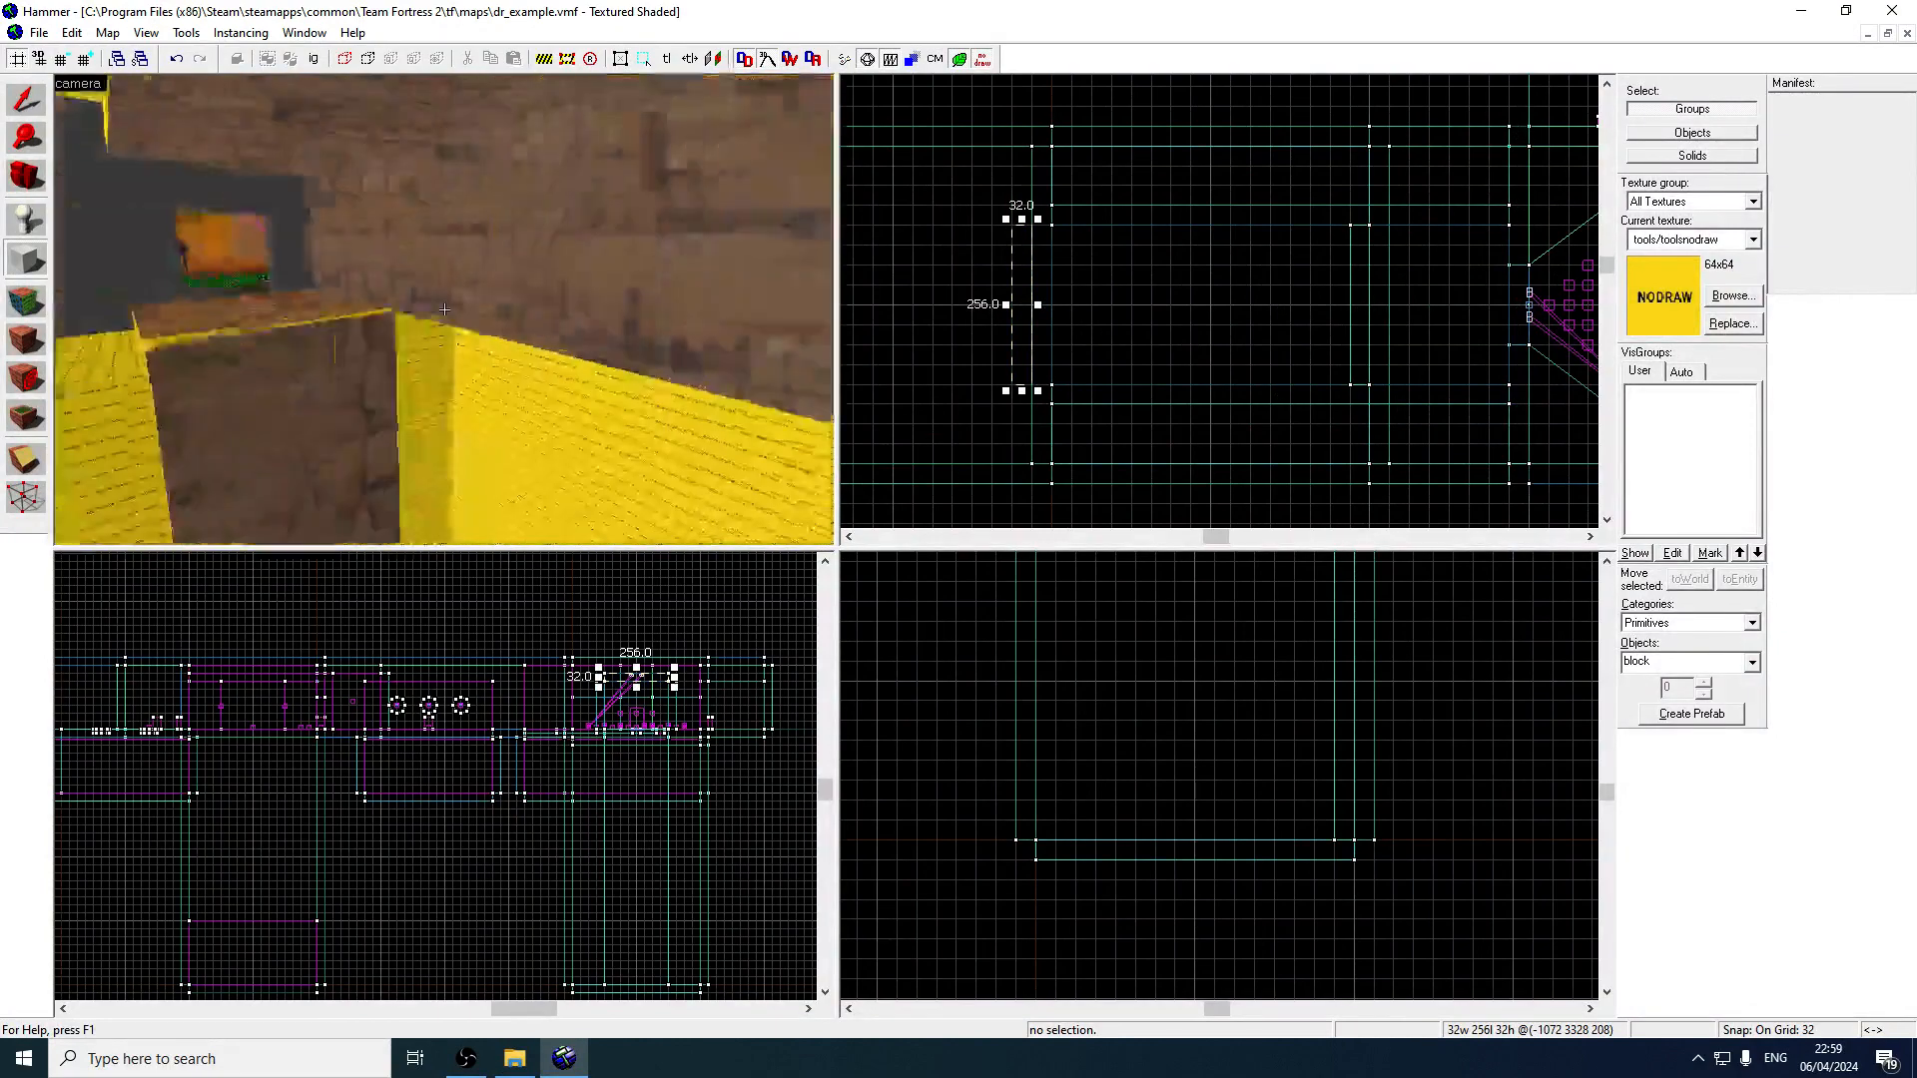
pyautogui.press('z')
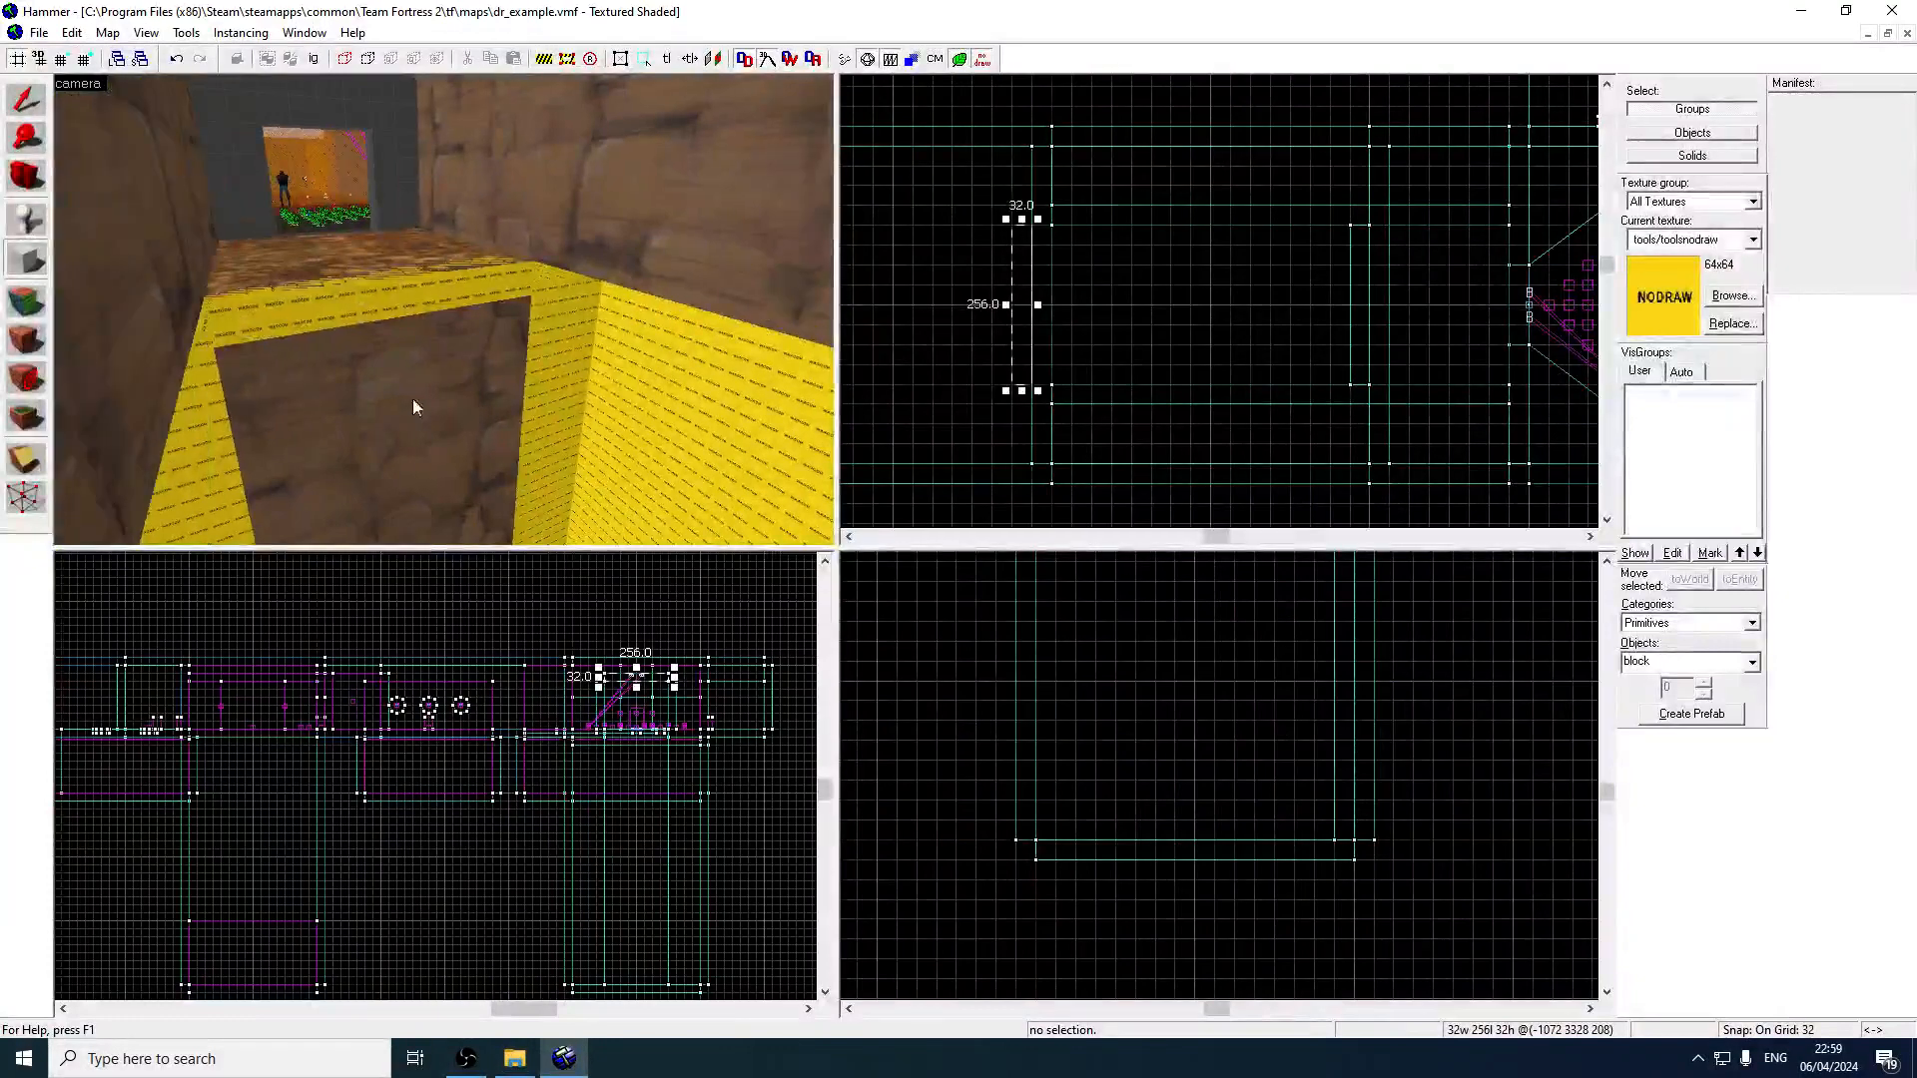
# Resample the nodraw texture from the pit wall and reshape the block outline to 448 × 32 units along the pit's side.
pyautogui.hotkey('shift', 'a')
pyautogui.click(621, 321)
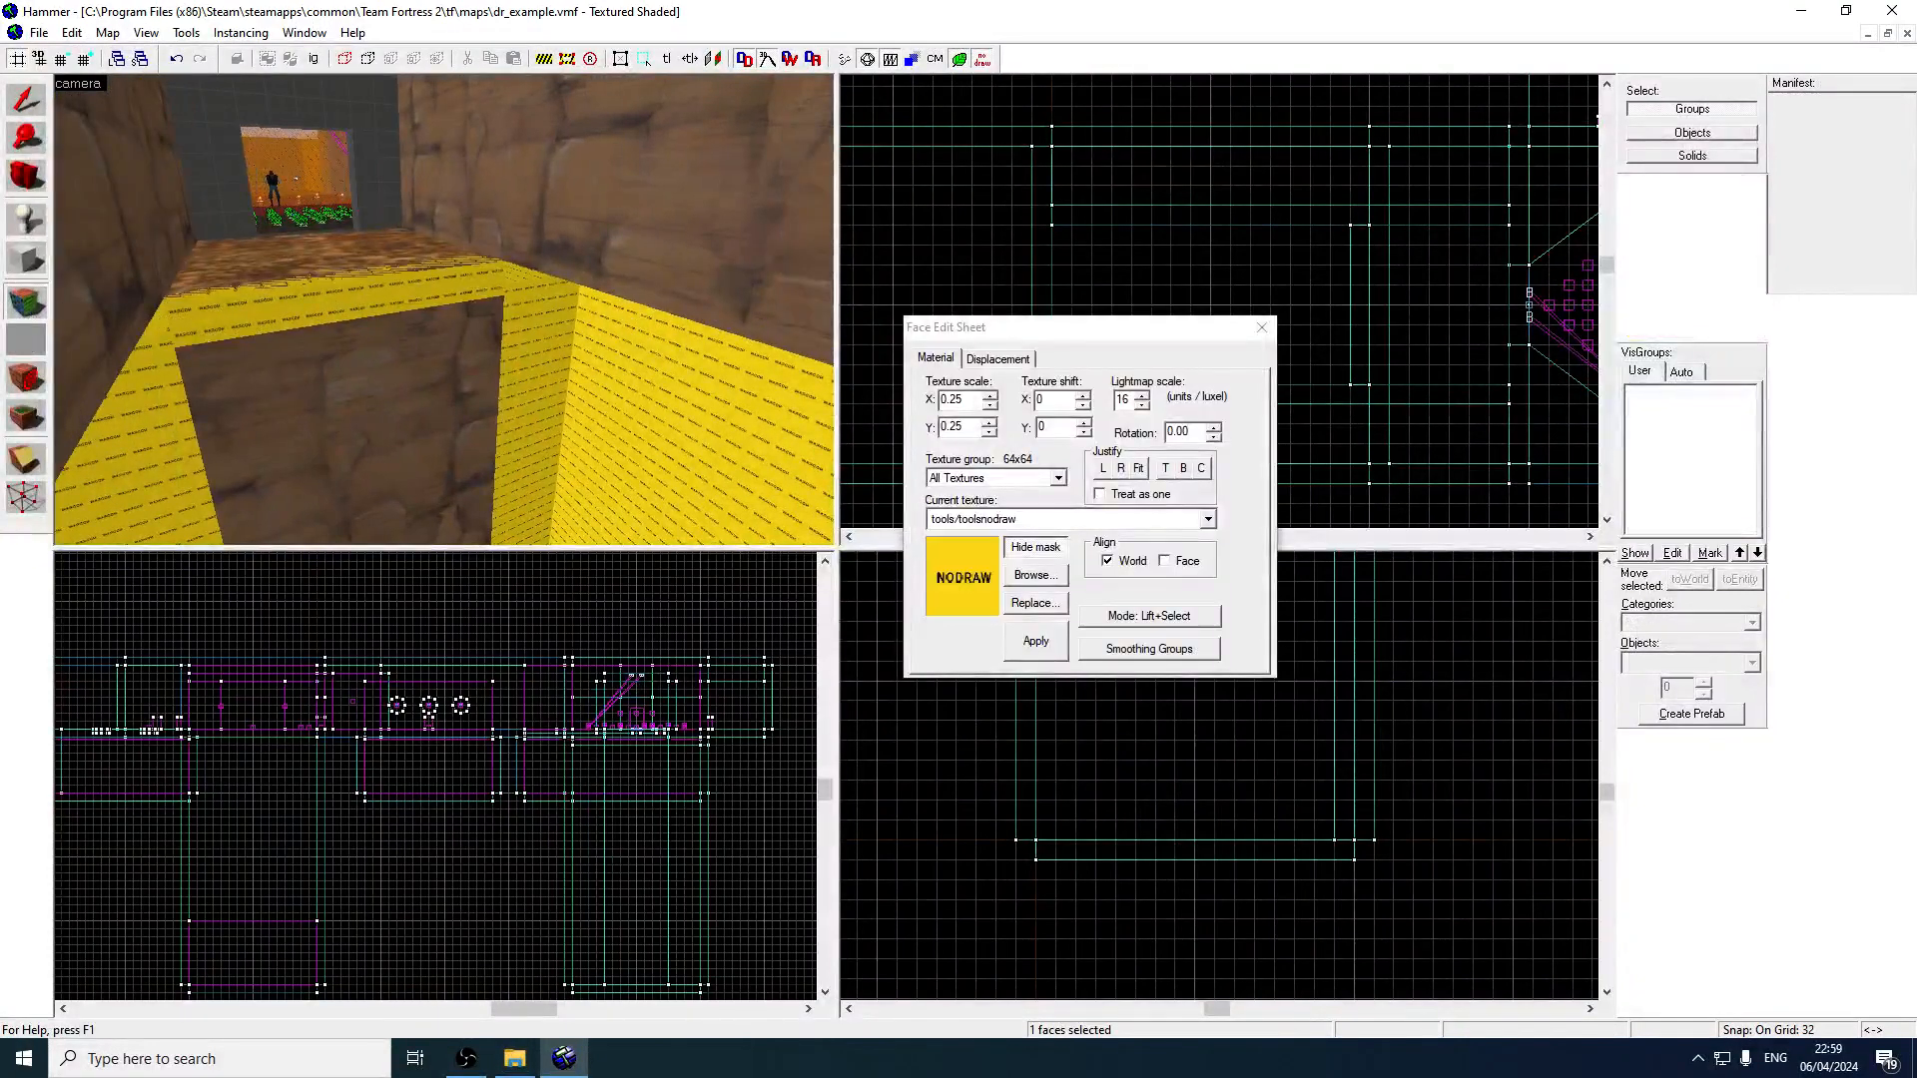
pyautogui.hotkey('shift', 'b')
pyautogui.press('Up')
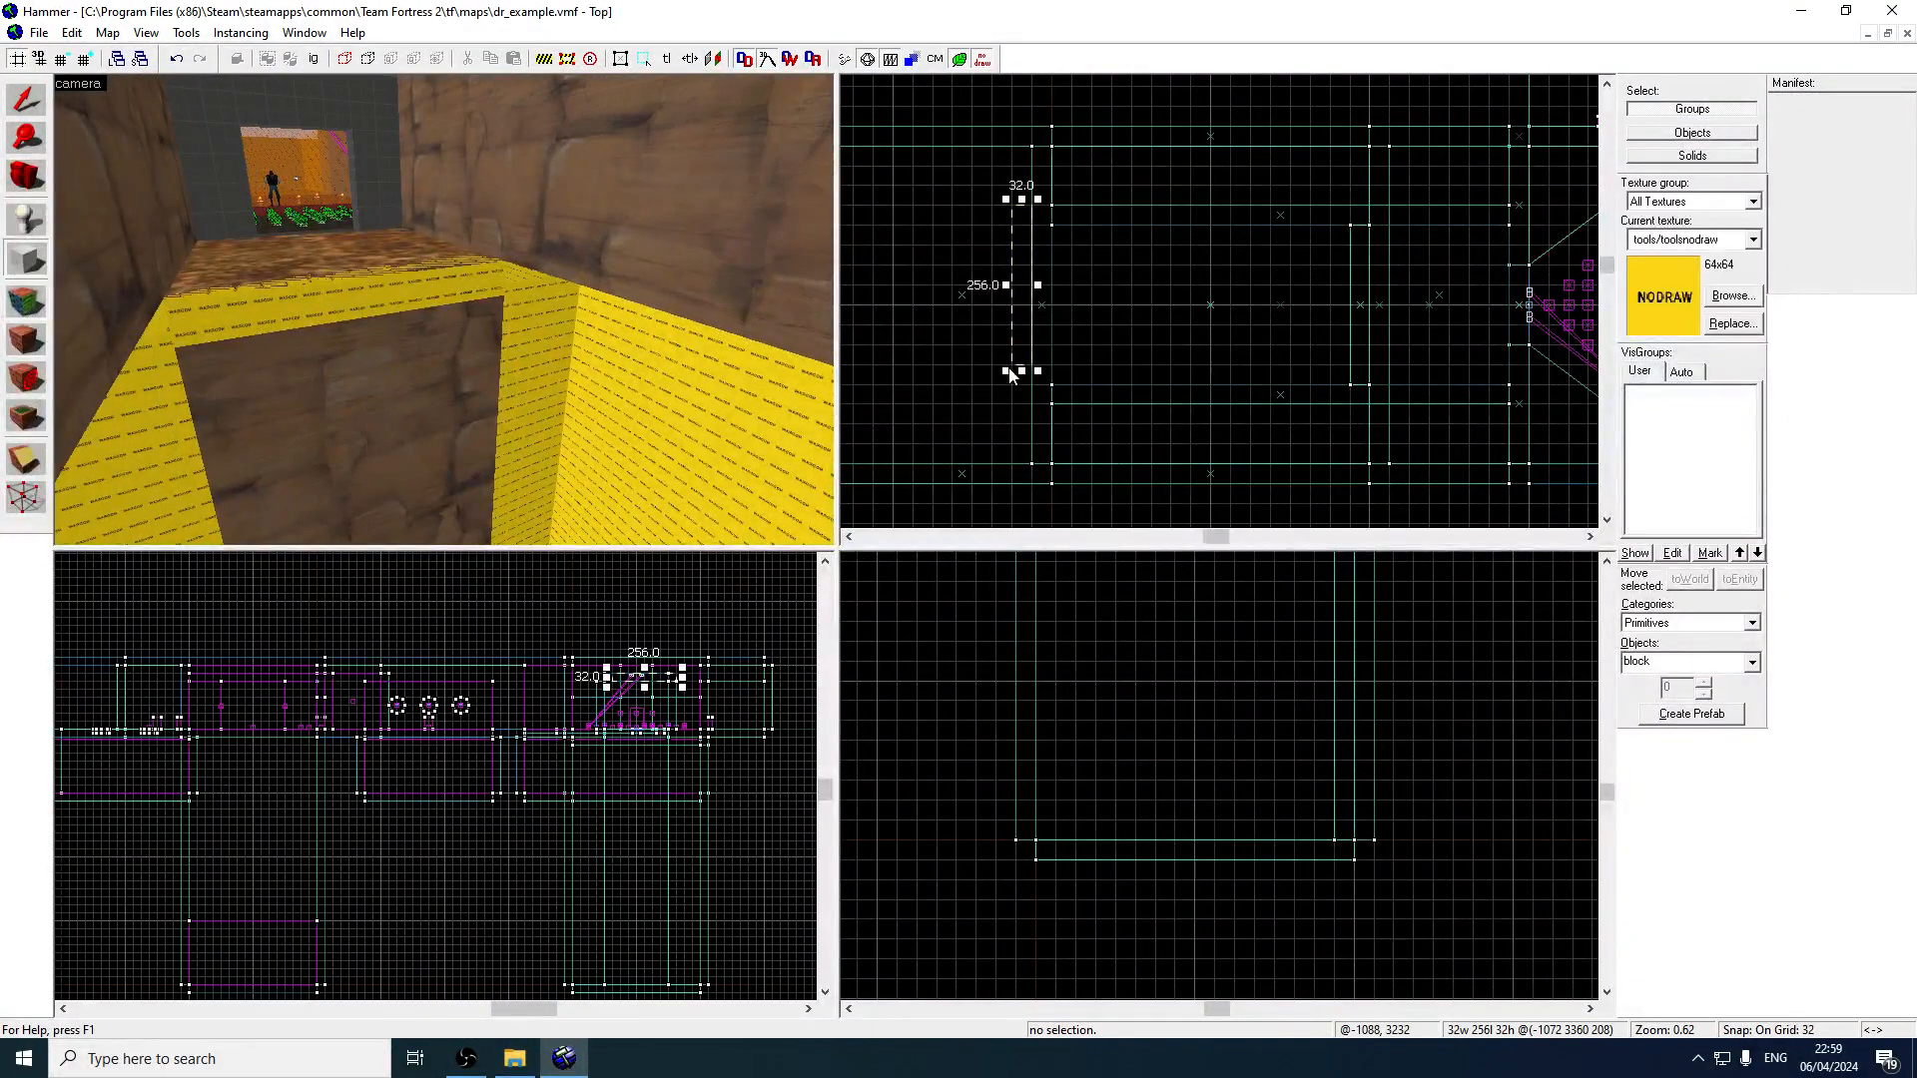
pyautogui.press('Left')
pyautogui.press('Left')
pyautogui.moveTo(1008, 369); pyautogui.dragTo(1208, 294)
pyautogui.scroll(-2, 1003, 279)
pyautogui.press('Right')
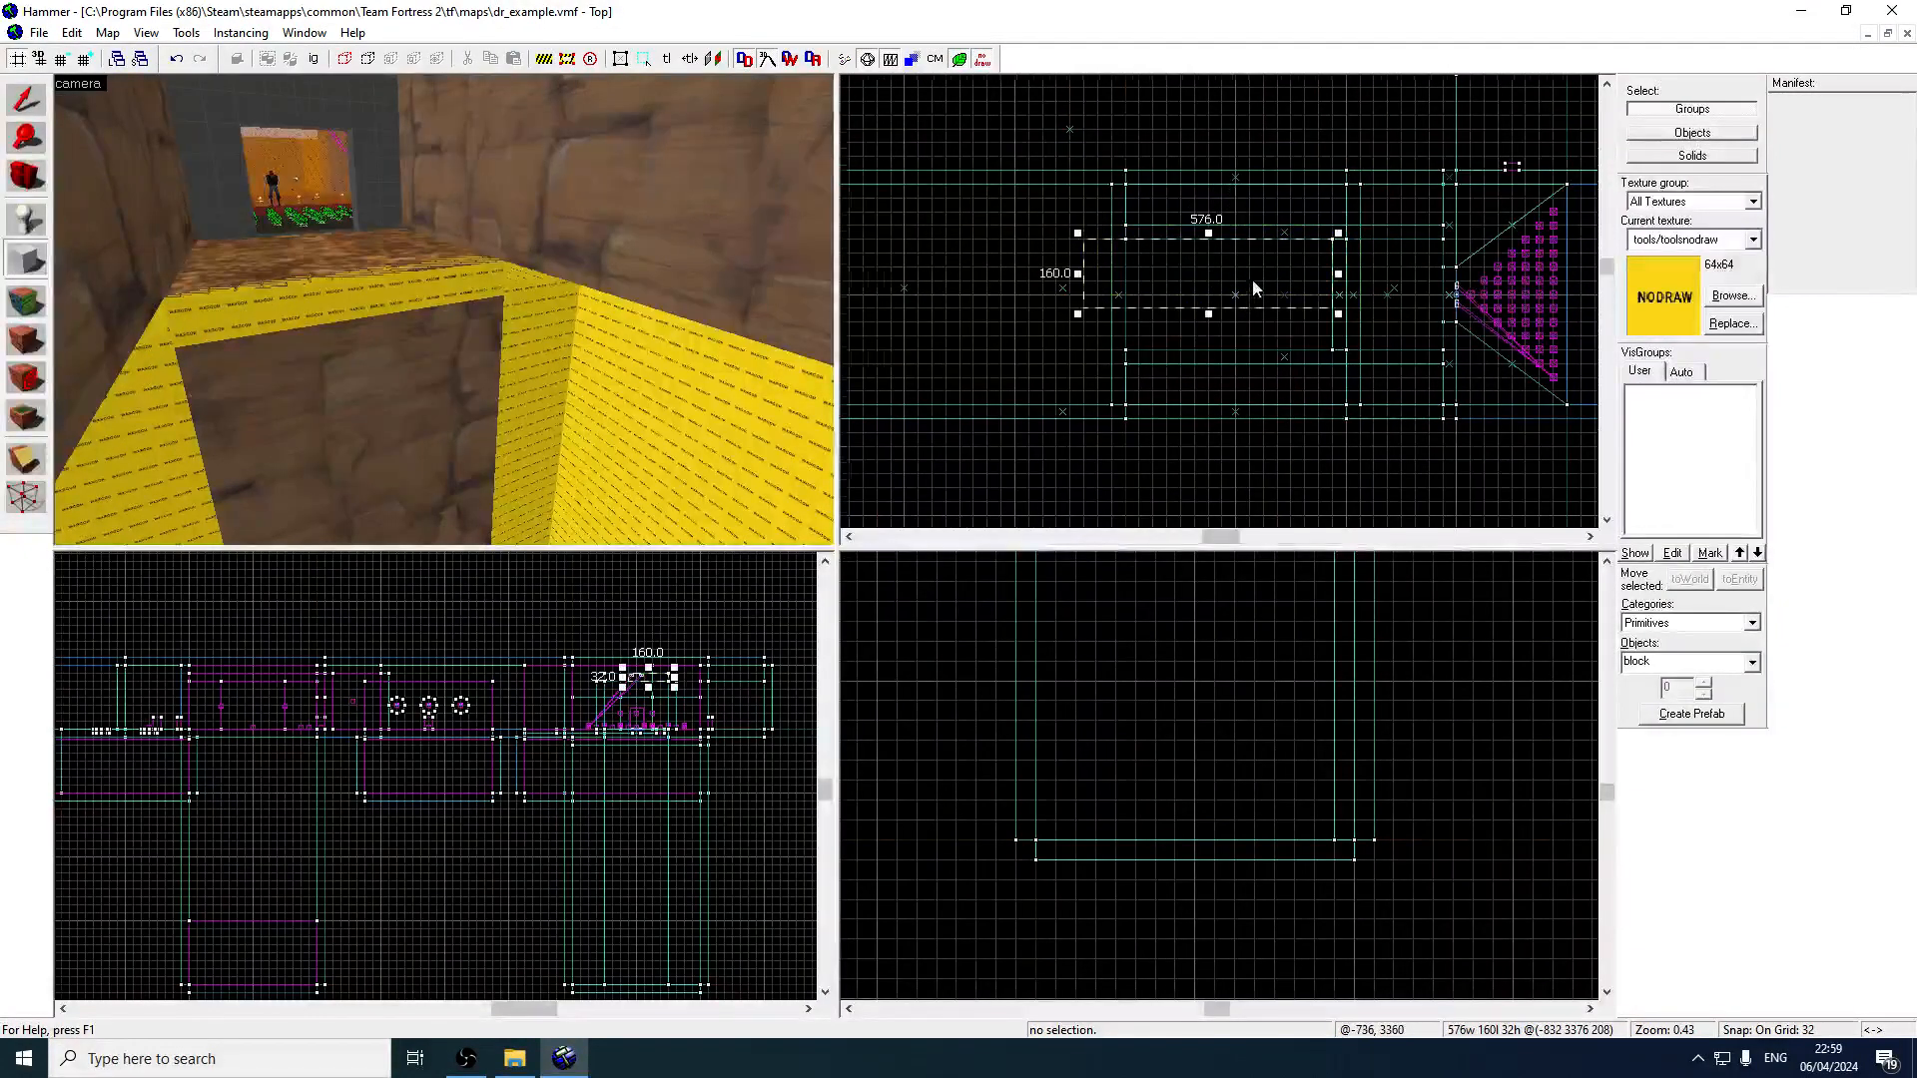
pyautogui.scroll(2, 1252, 279)
pyautogui.moveTo(1024, 305); pyautogui.dragTo(1093, 230)
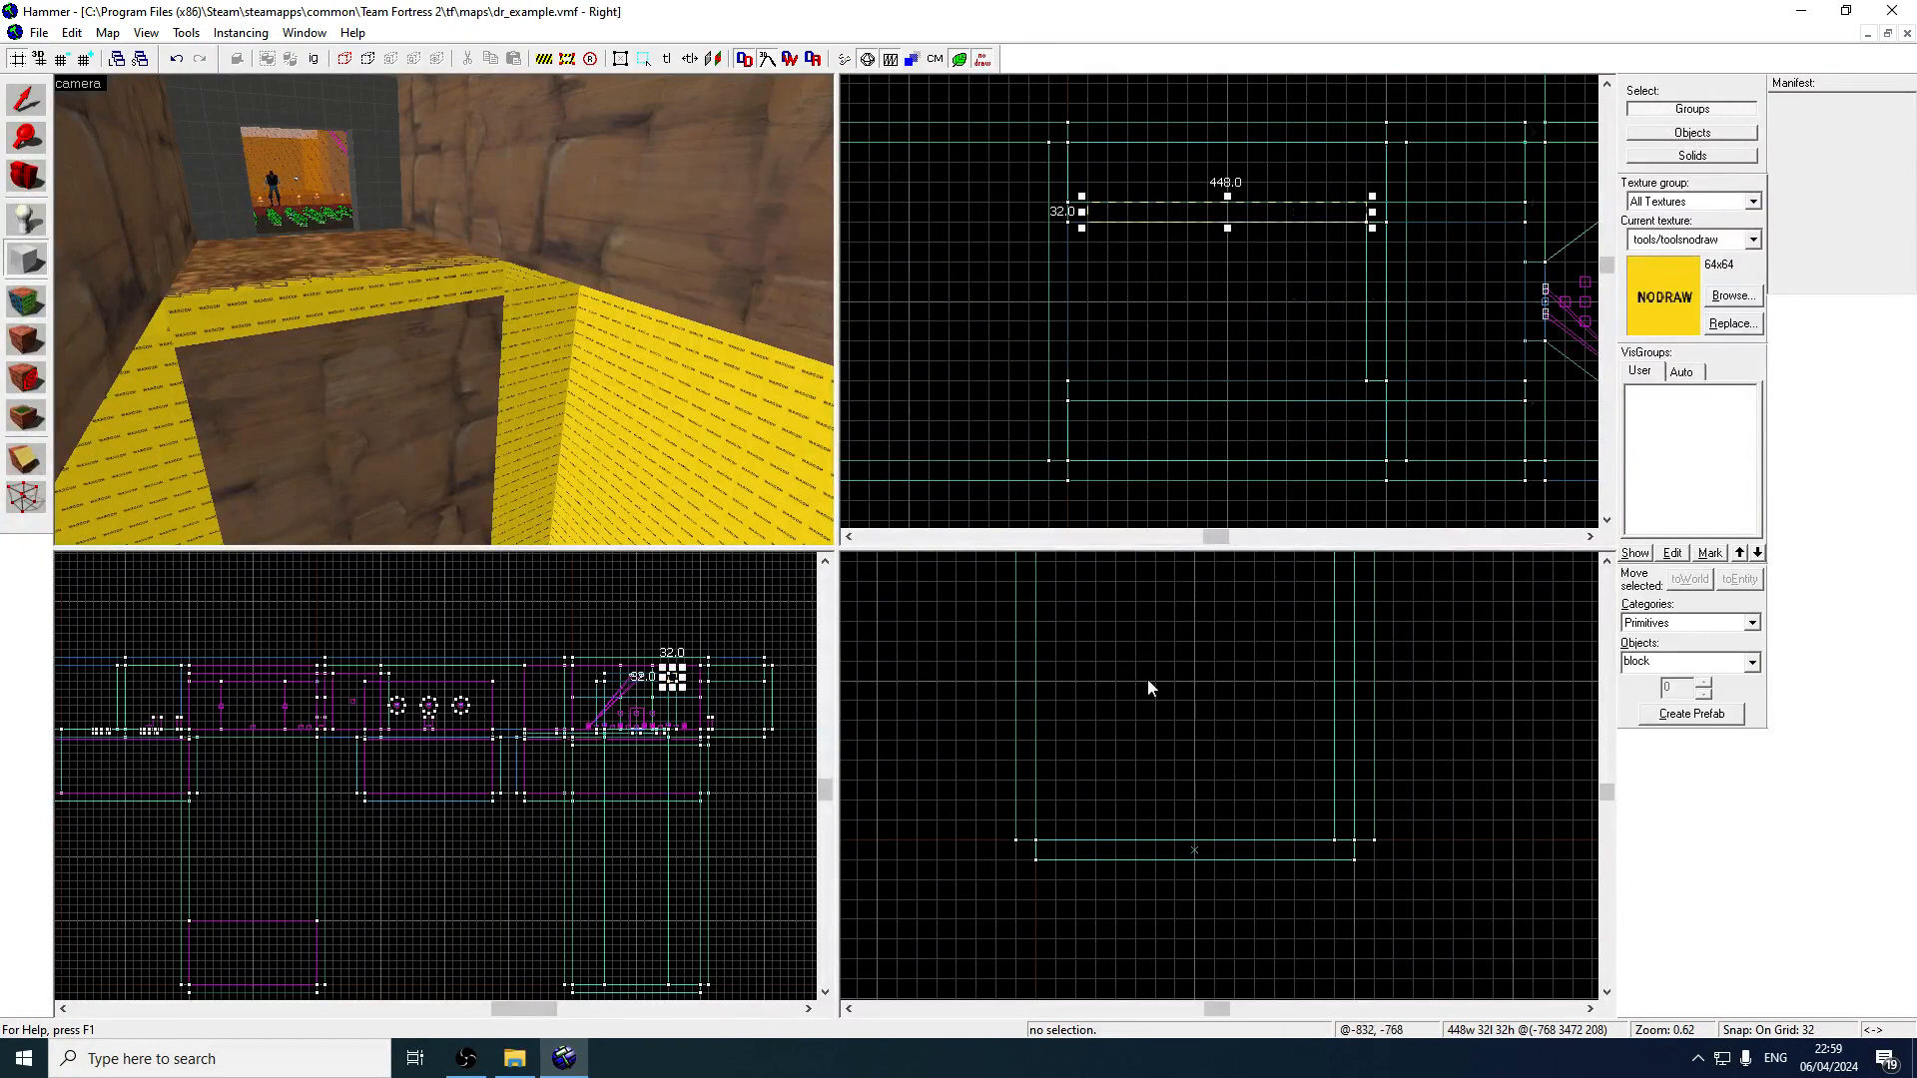
# Lower the outline into the pit, extend it down to the pit floor at 992 units high, and create the nodraw wall.
pyautogui.moveTo(1149, 688); pyautogui.dragTo(1195, 785, button='middle')
pyautogui.scroll(-4, 1195, 781)
pyautogui.moveTo(1199, 589); pyautogui.dragTo(1200, 771, button='middle')
pyautogui.scroll(2, 1363, 791)
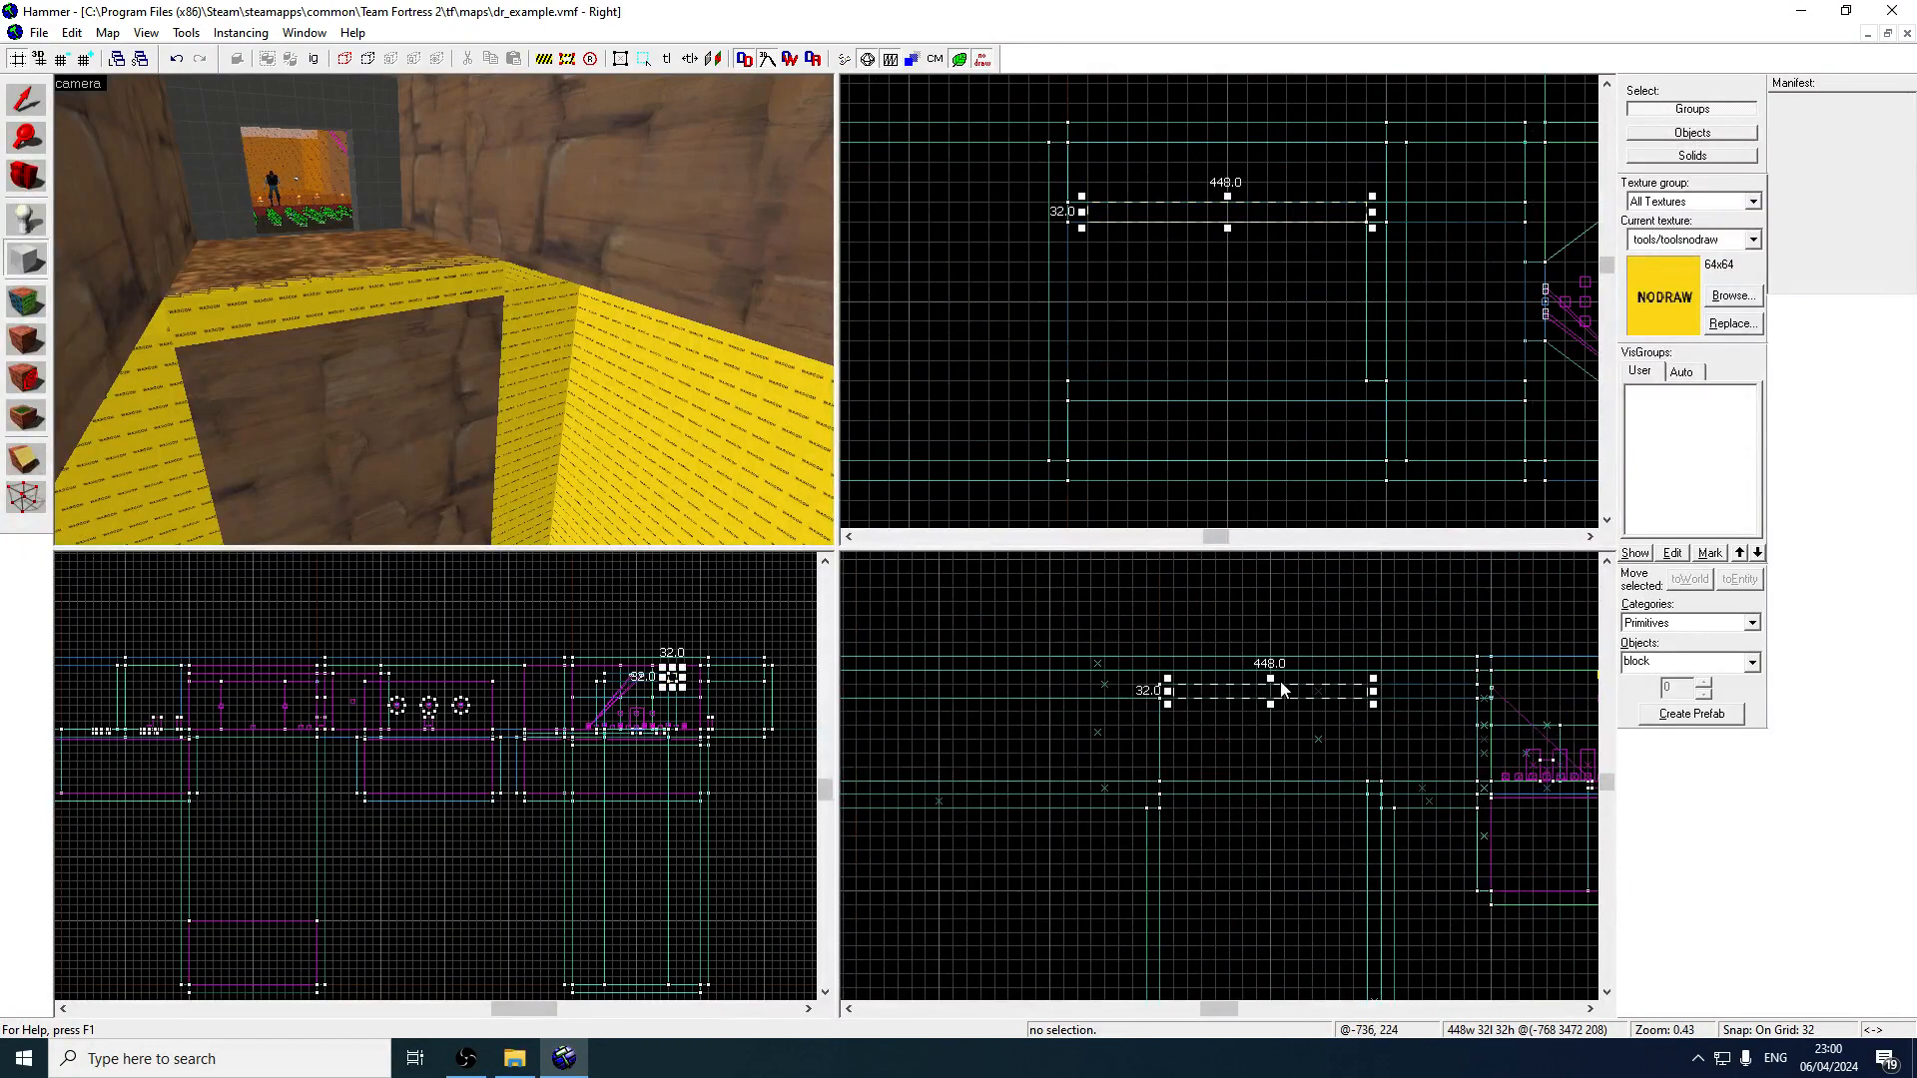
pyautogui.moveTo(1283, 689); pyautogui.dragTo(1285, 800)
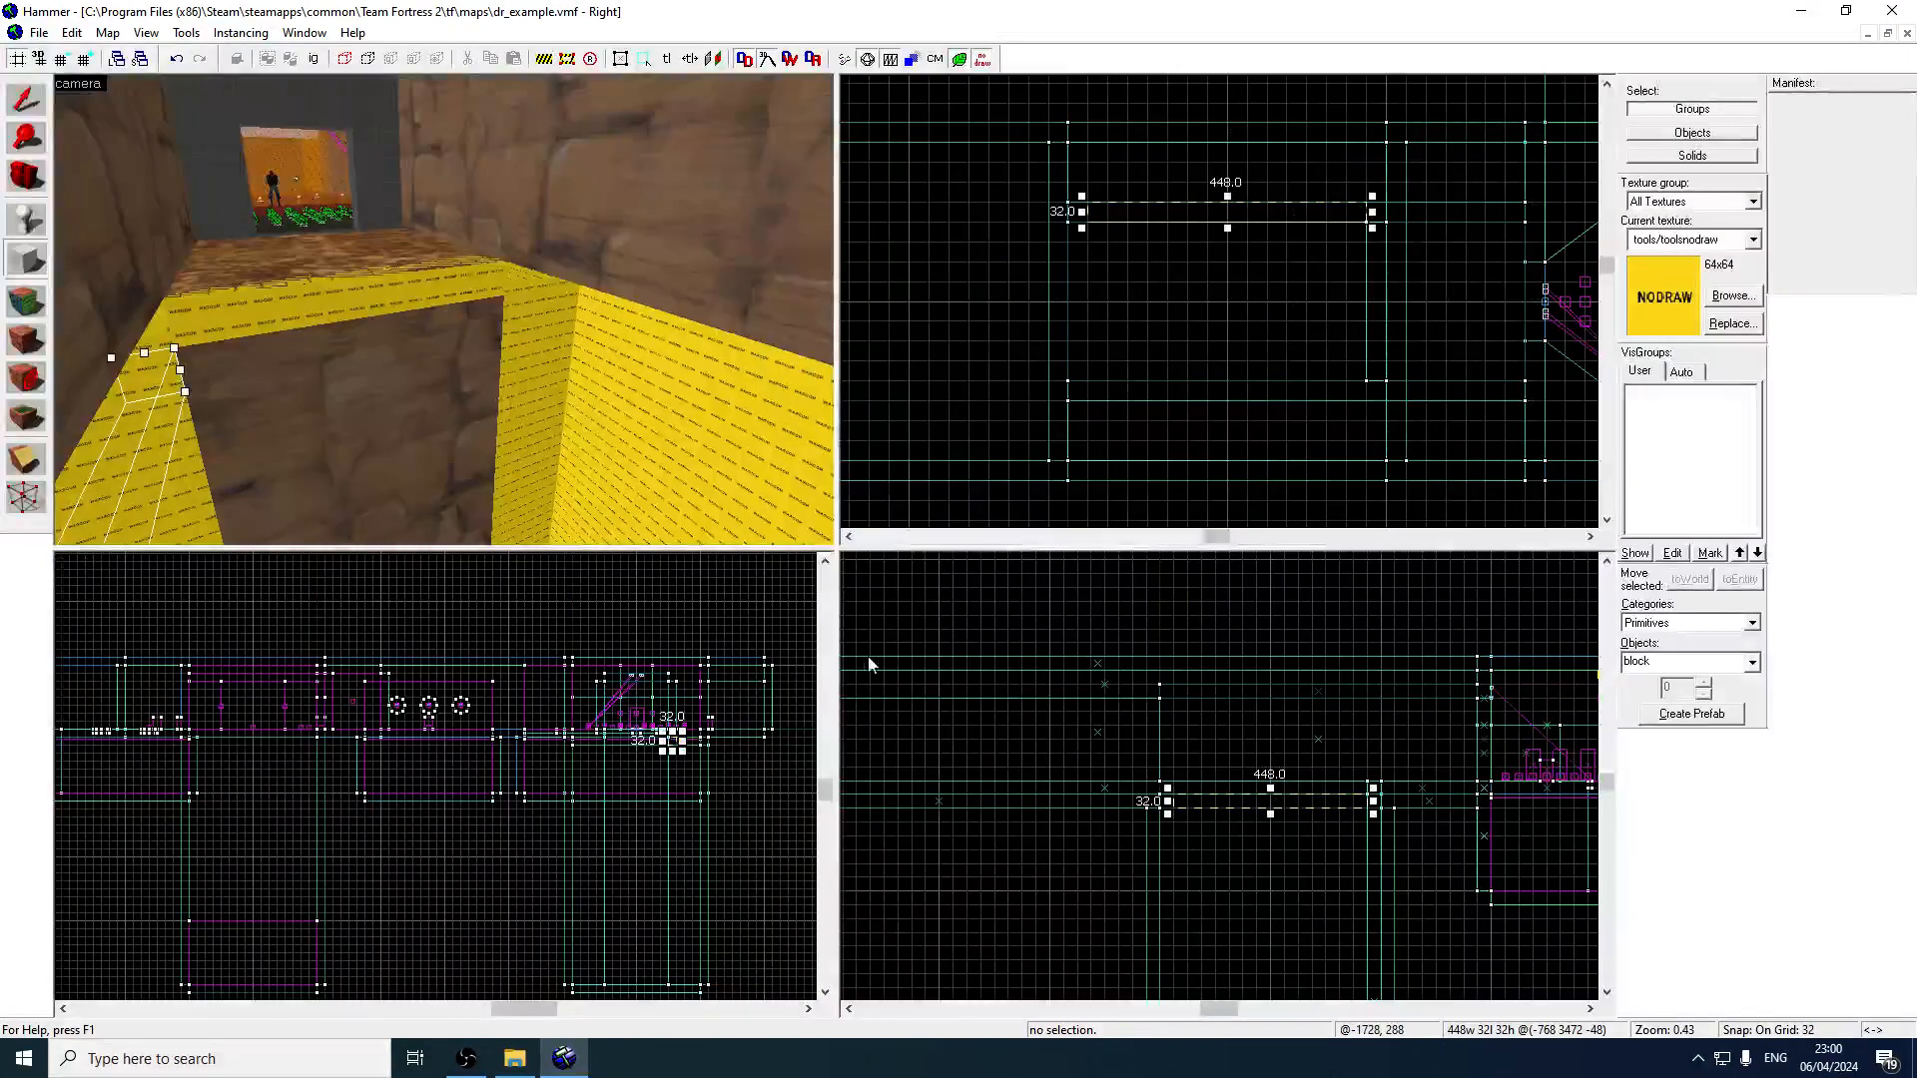
pyautogui.moveTo(1270, 816); pyautogui.dragTo(1301, 784)
pyautogui.press('Return')
# Raise the new pit side wall's top to make it 1024 units high, and clone it to the pit's opposite side.
pyautogui.press('w')
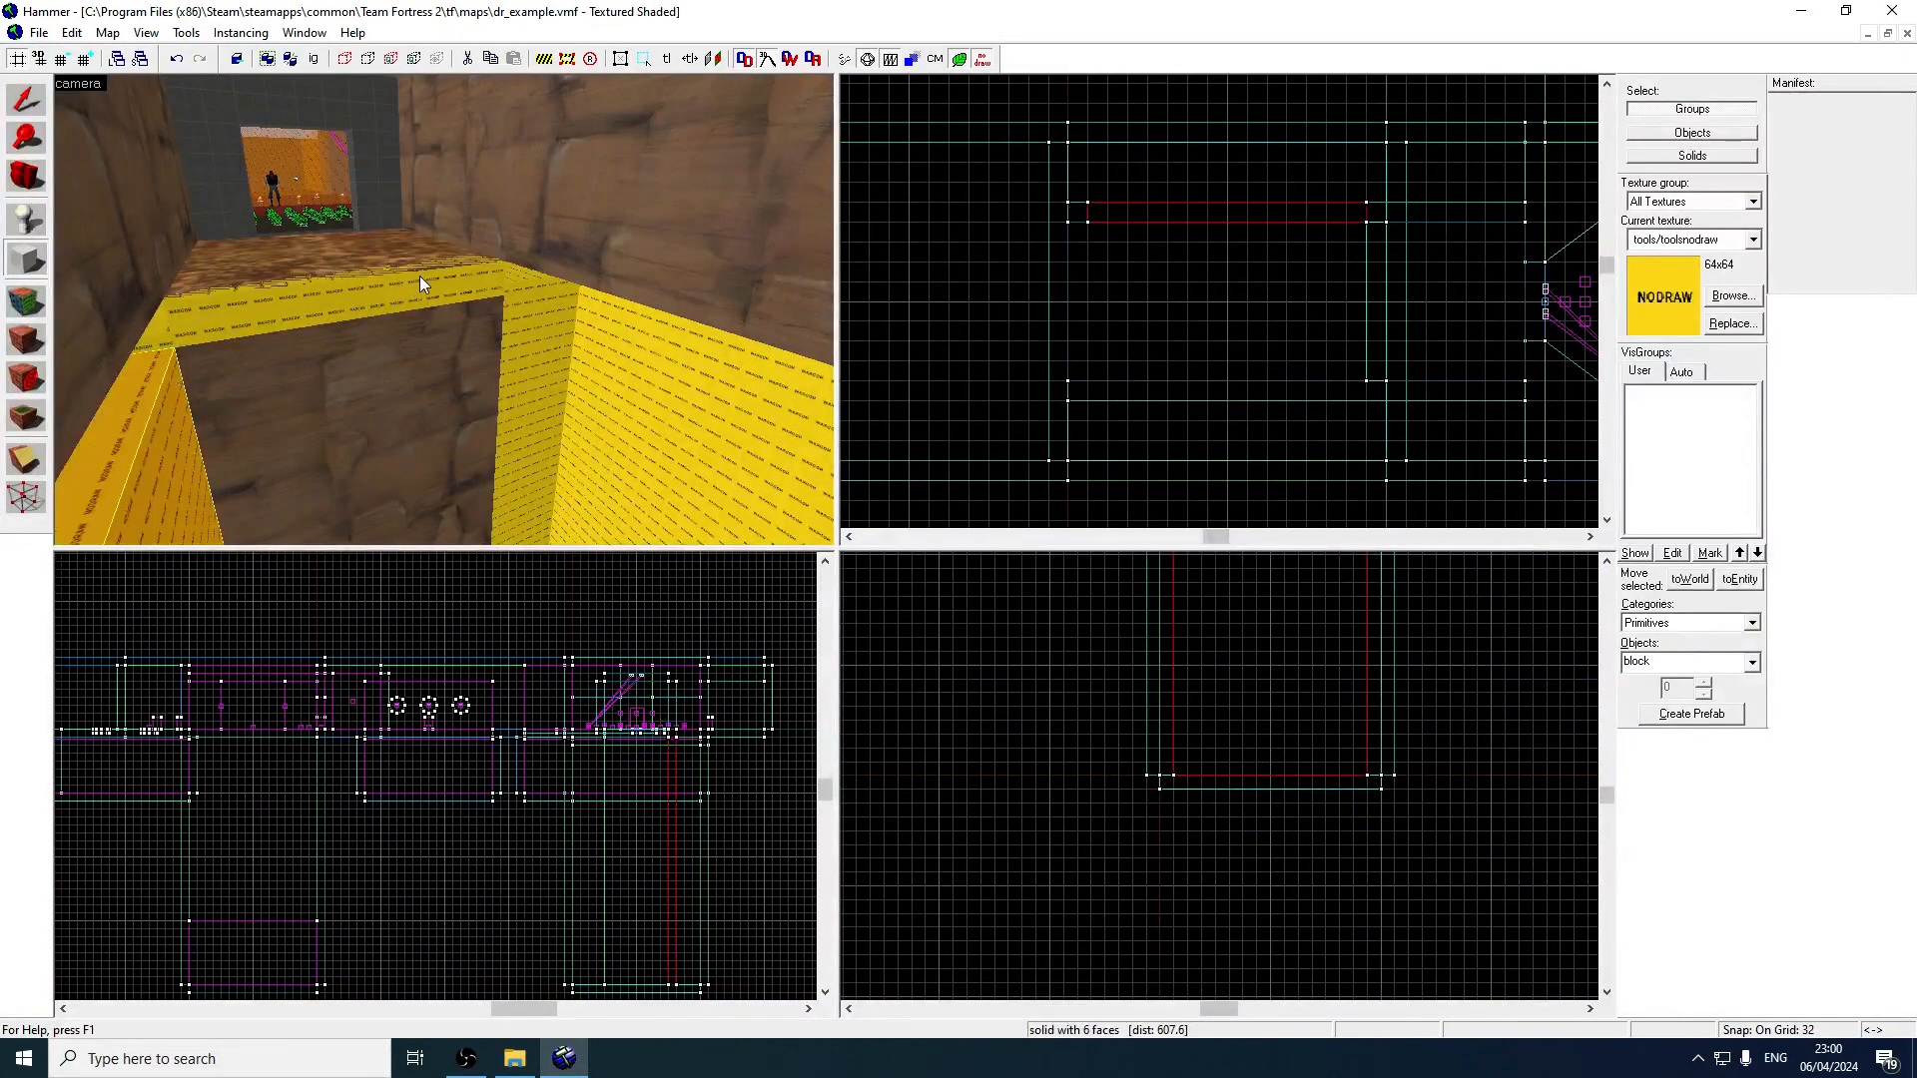
pyautogui.press('z')
pyautogui.press('z')
pyautogui.click(8, 108)
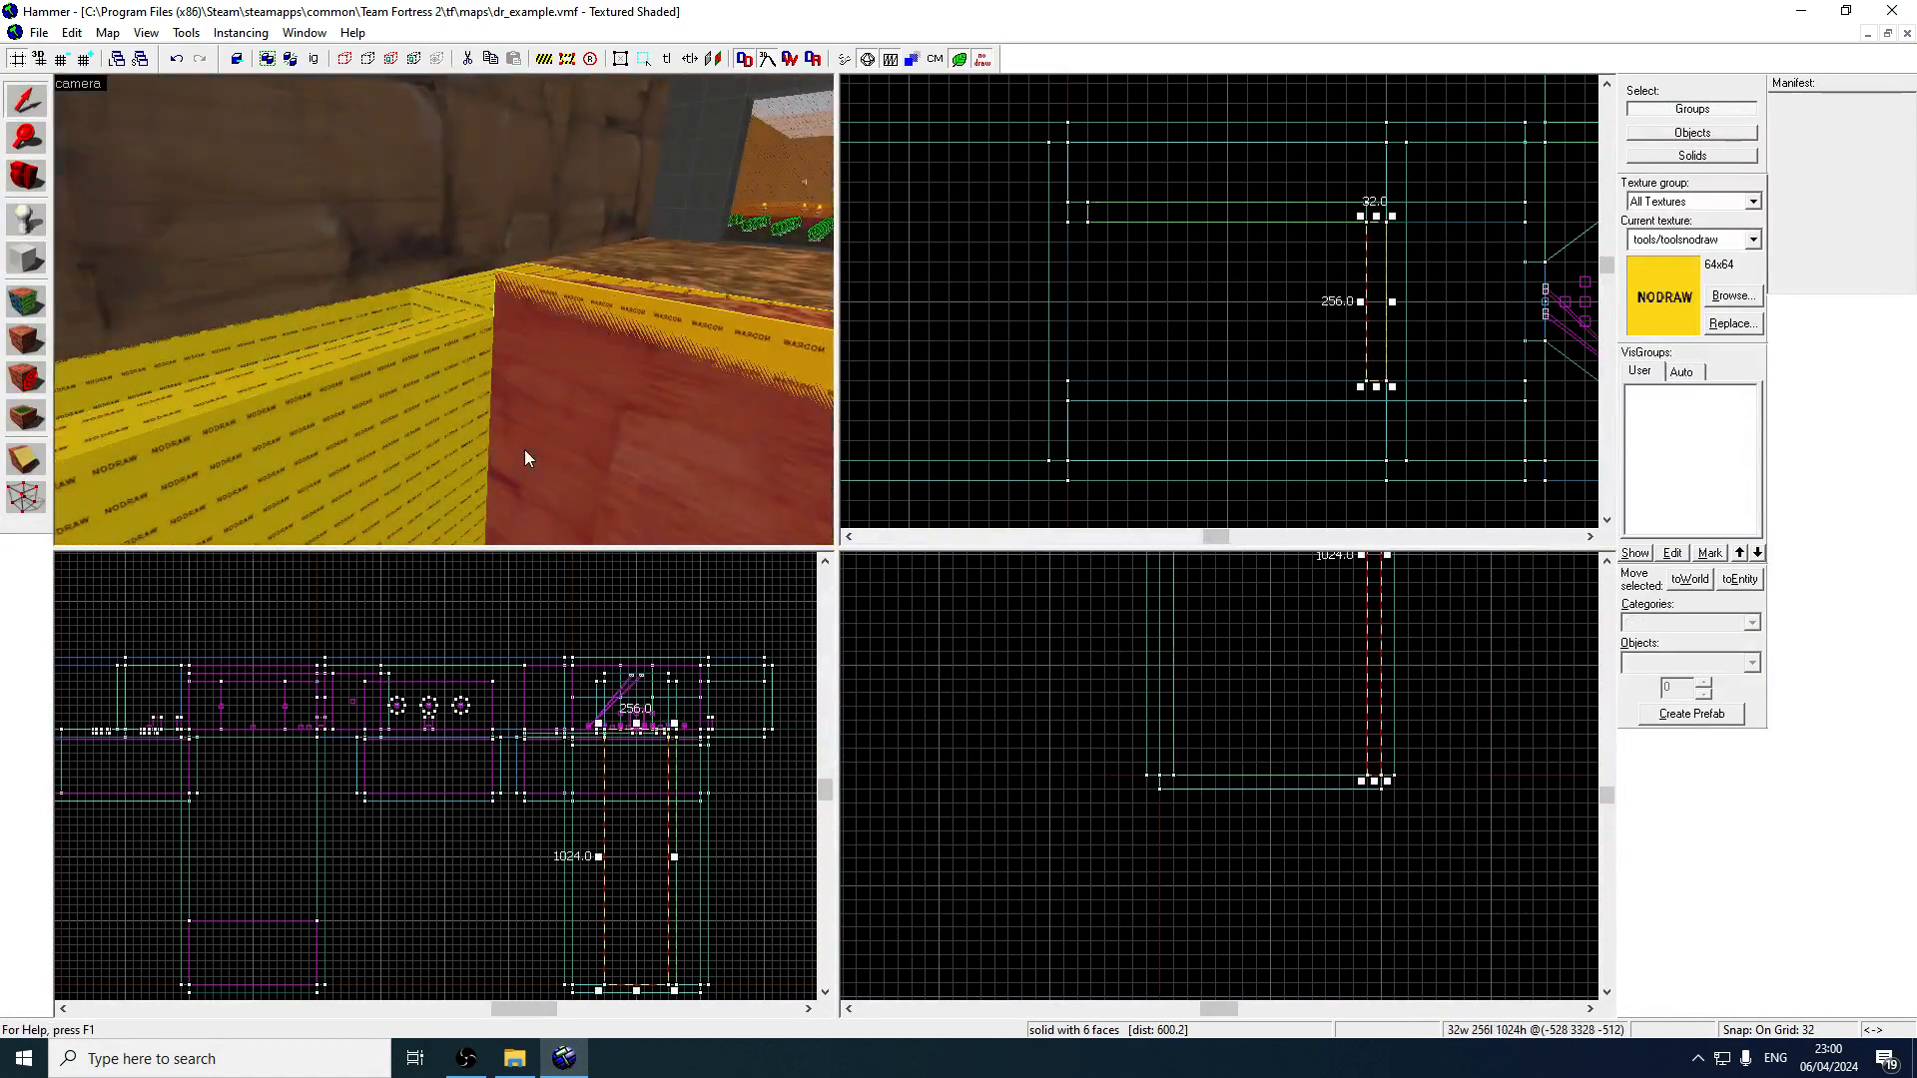
pyautogui.scroll(-3, 1247, 698)
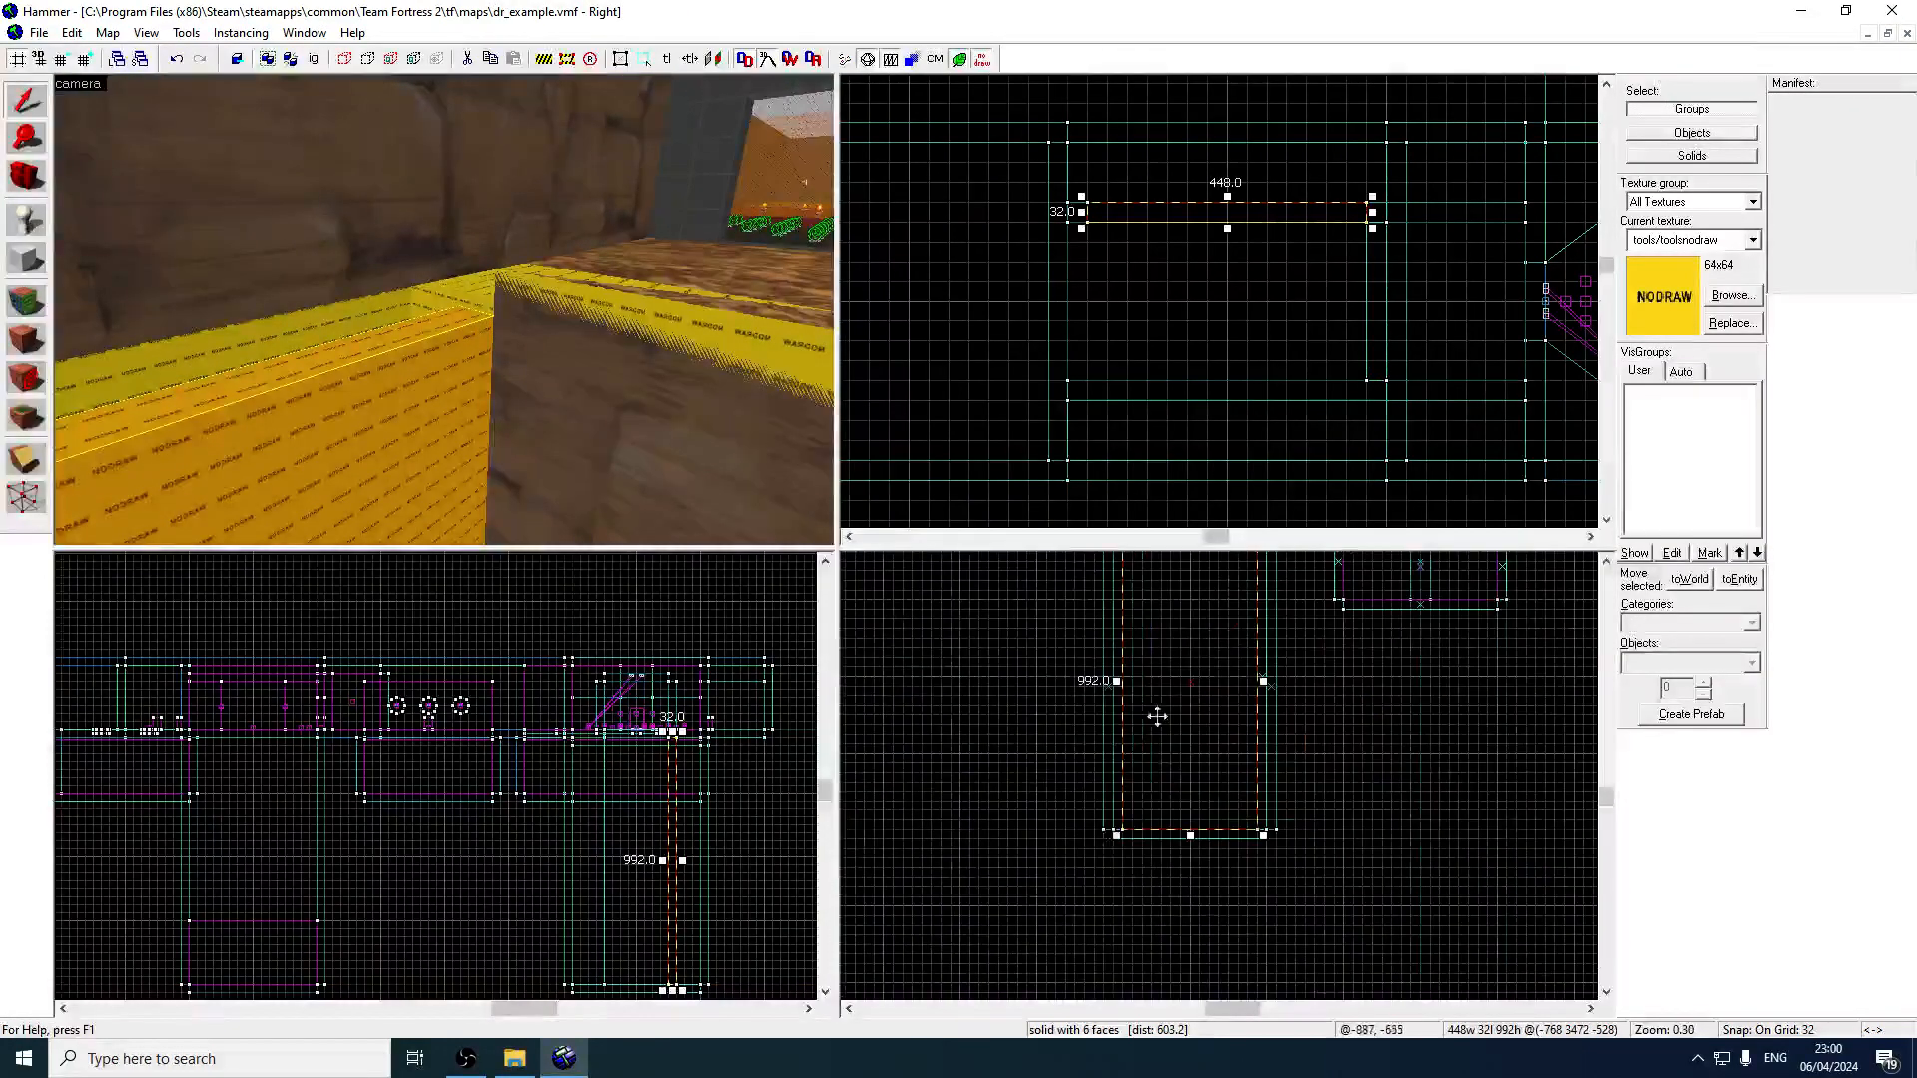
pyautogui.press('Return')
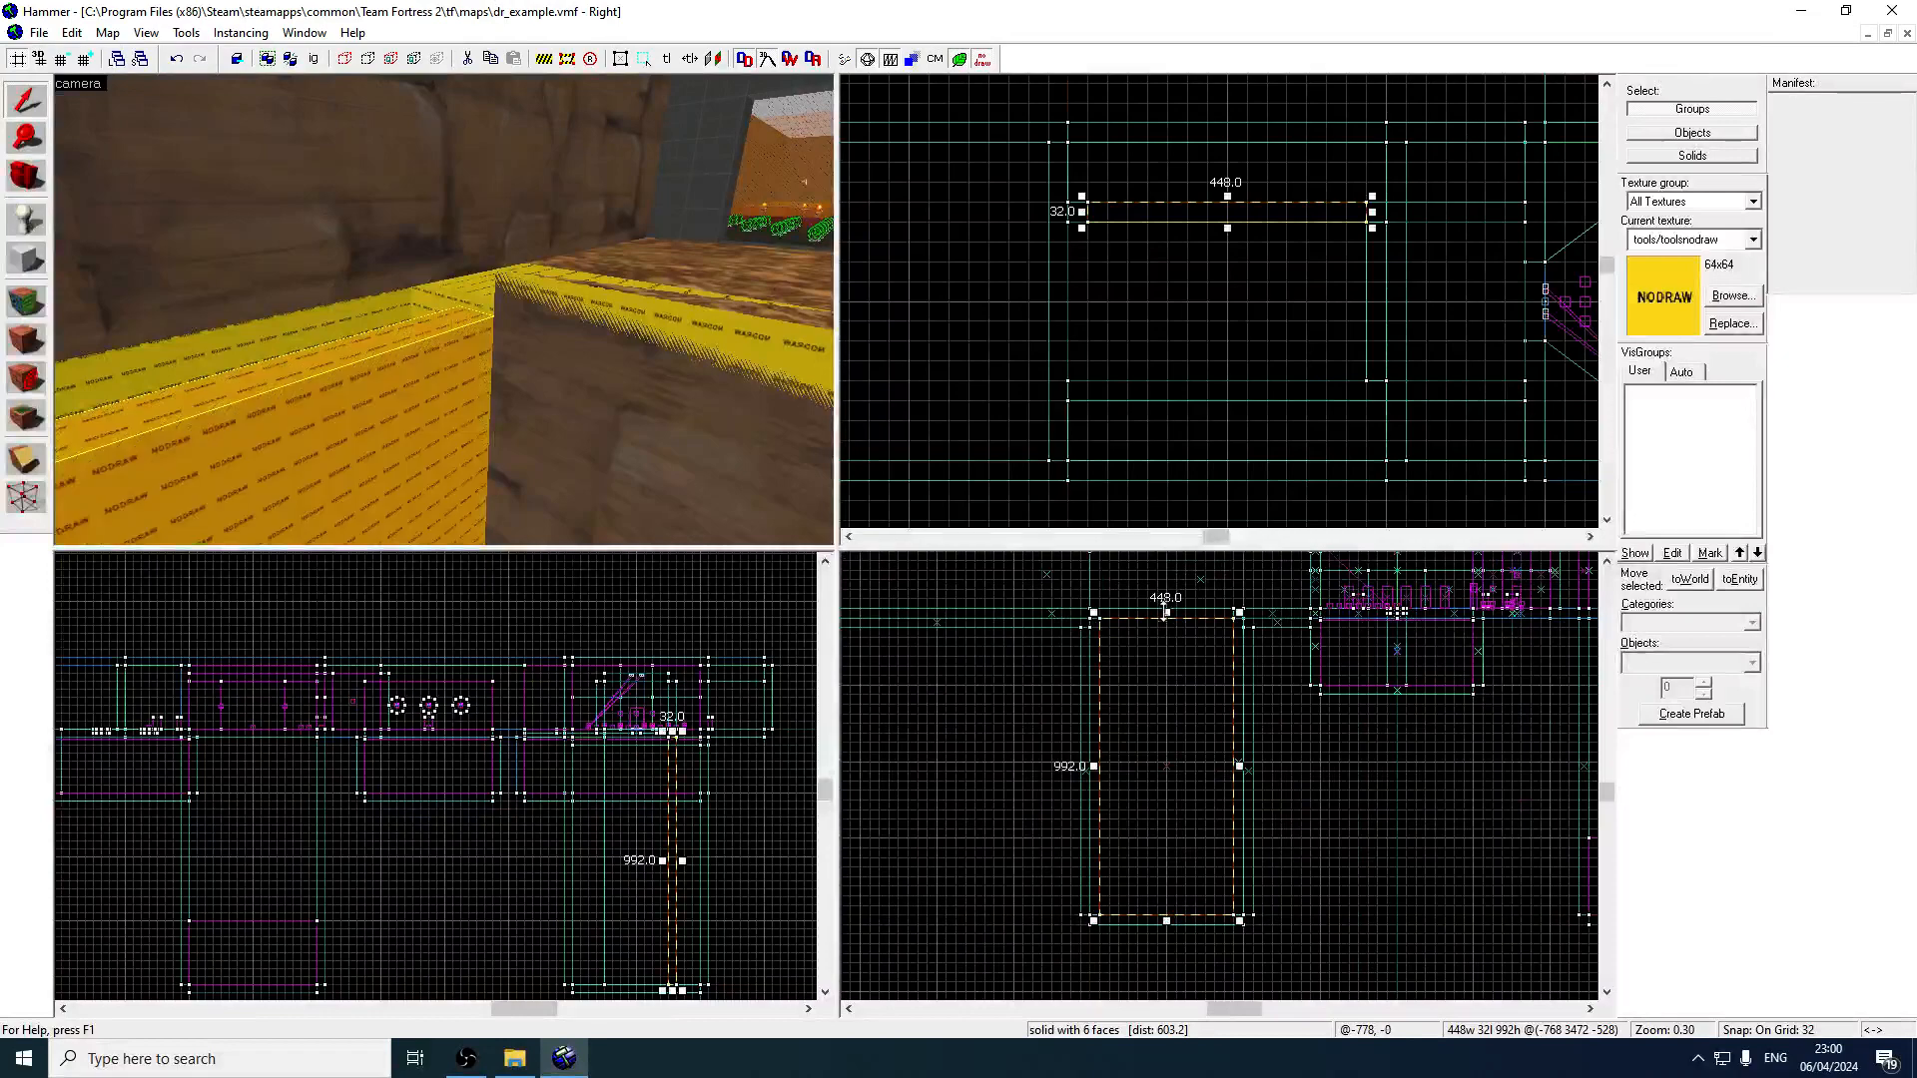
pyautogui.moveTo(1165, 613); pyautogui.dragTo(1166, 604)
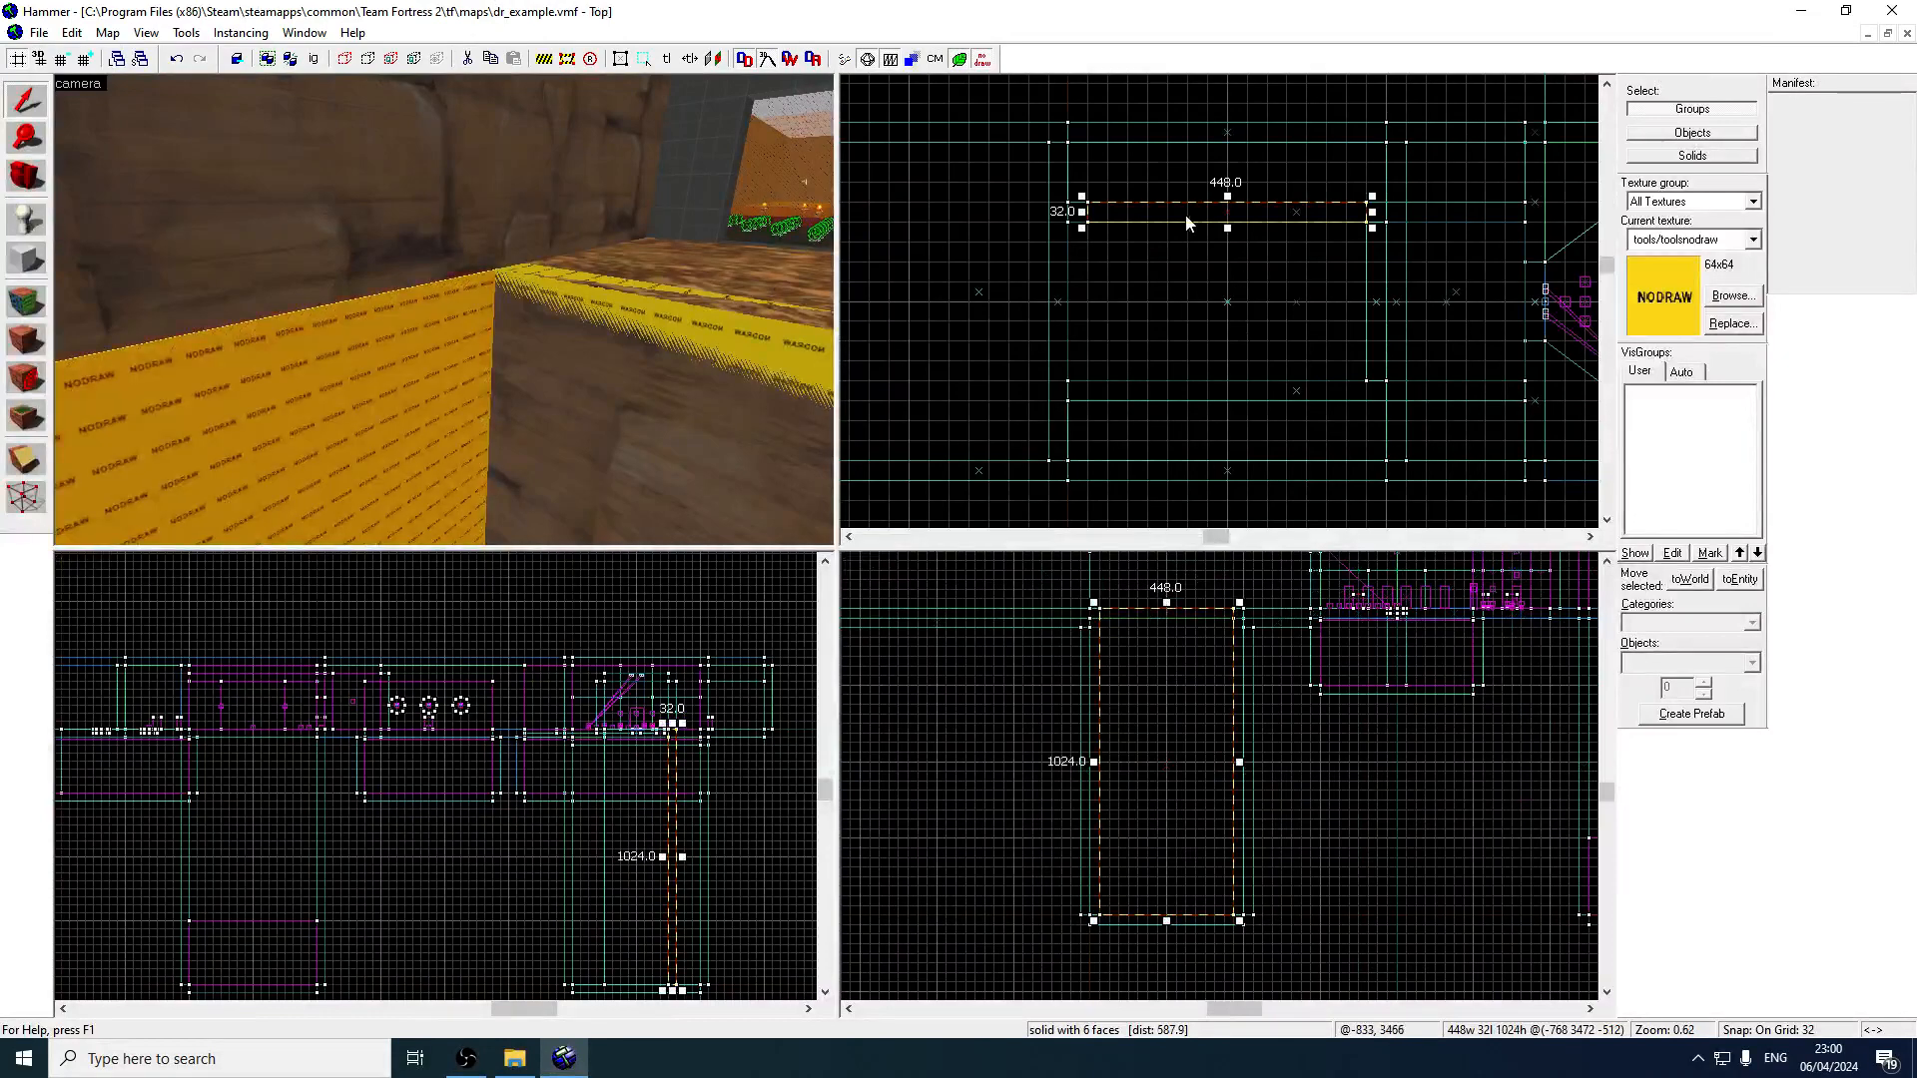
pyautogui.keyDown('shift'); pyautogui.moveTo(1186, 216); pyautogui.dragTo(1185, 397); pyautogui.keyUp('shift')
pyautogui.click(571, 449)
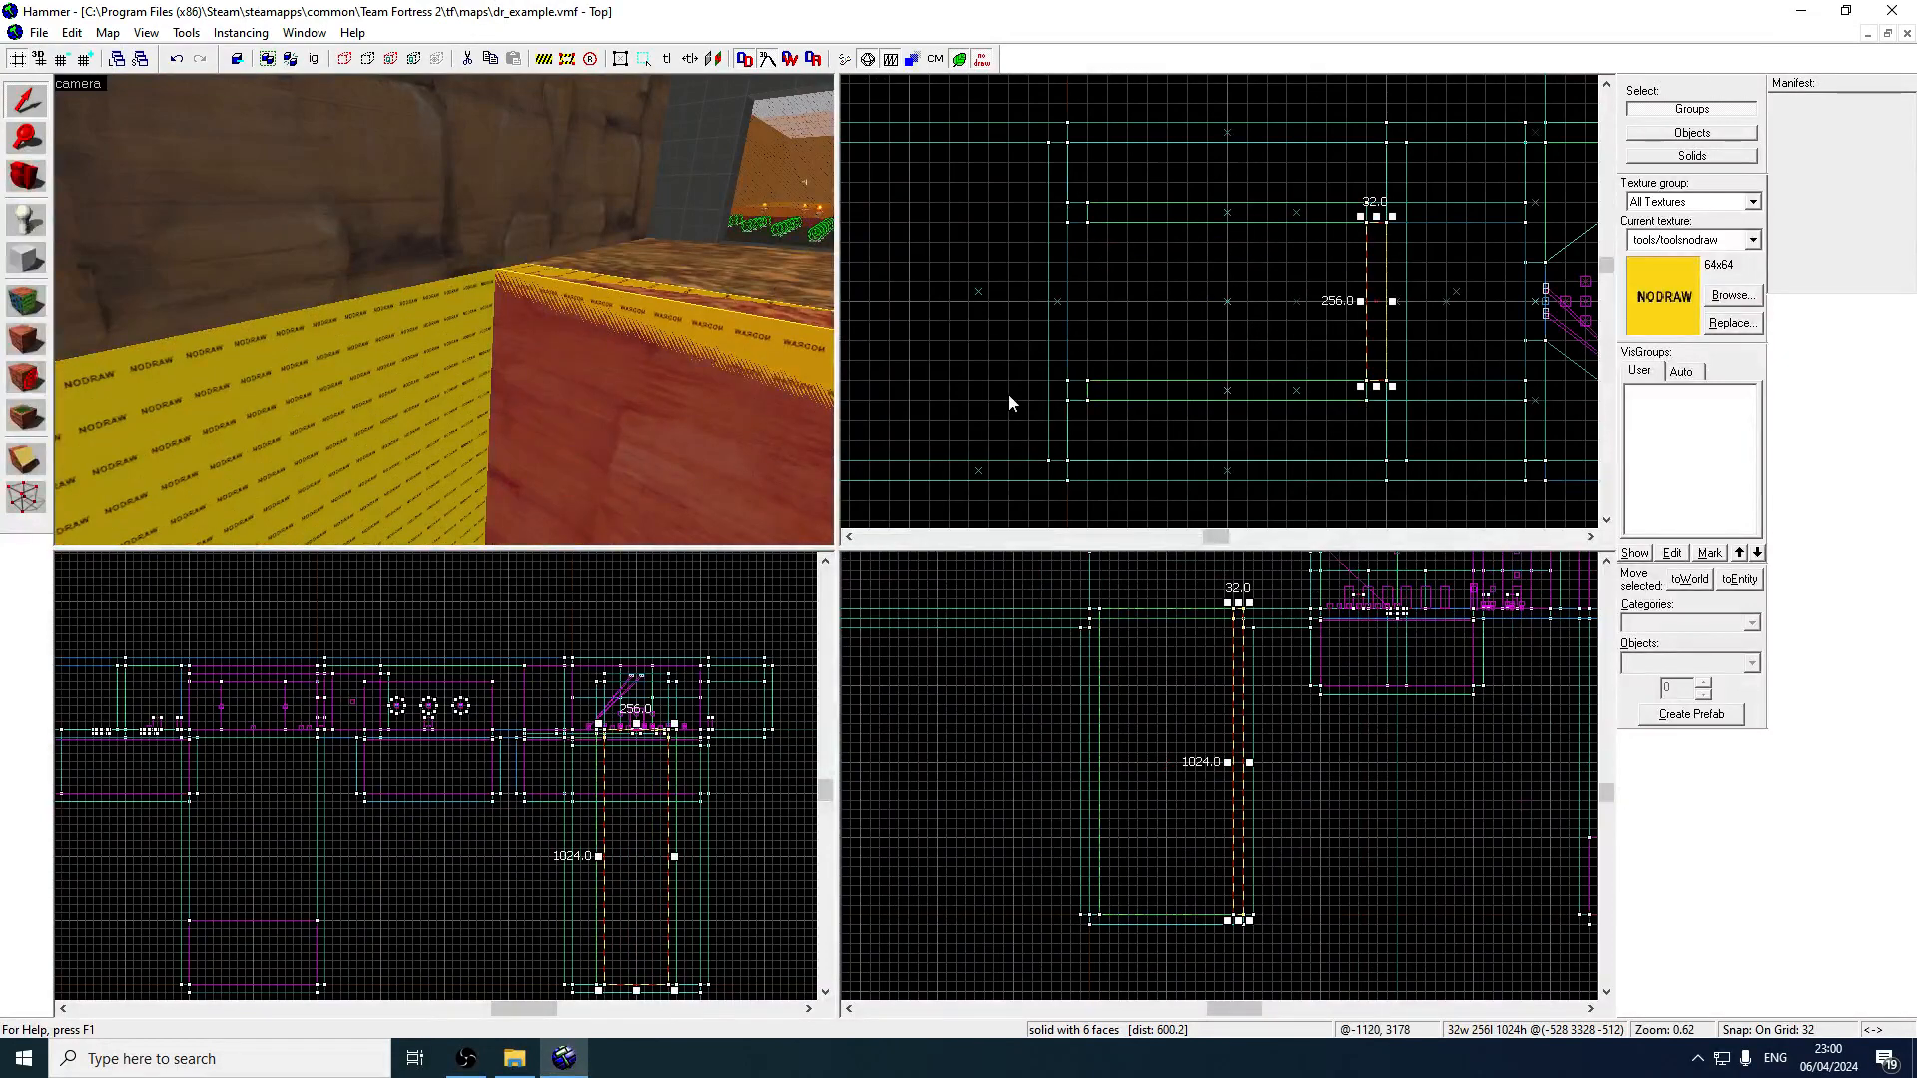
# Clone the pit's 448-unit nodraw side wall and reshape the copy into a 32 × 256 unit wall closing the pit's far end.
pyautogui.click(1163, 222)
pyautogui.keyDown('shift'); pyautogui.moveTo(1206, 211); pyautogui.dragTo(1172, 230); pyautogui.keyUp('shift')
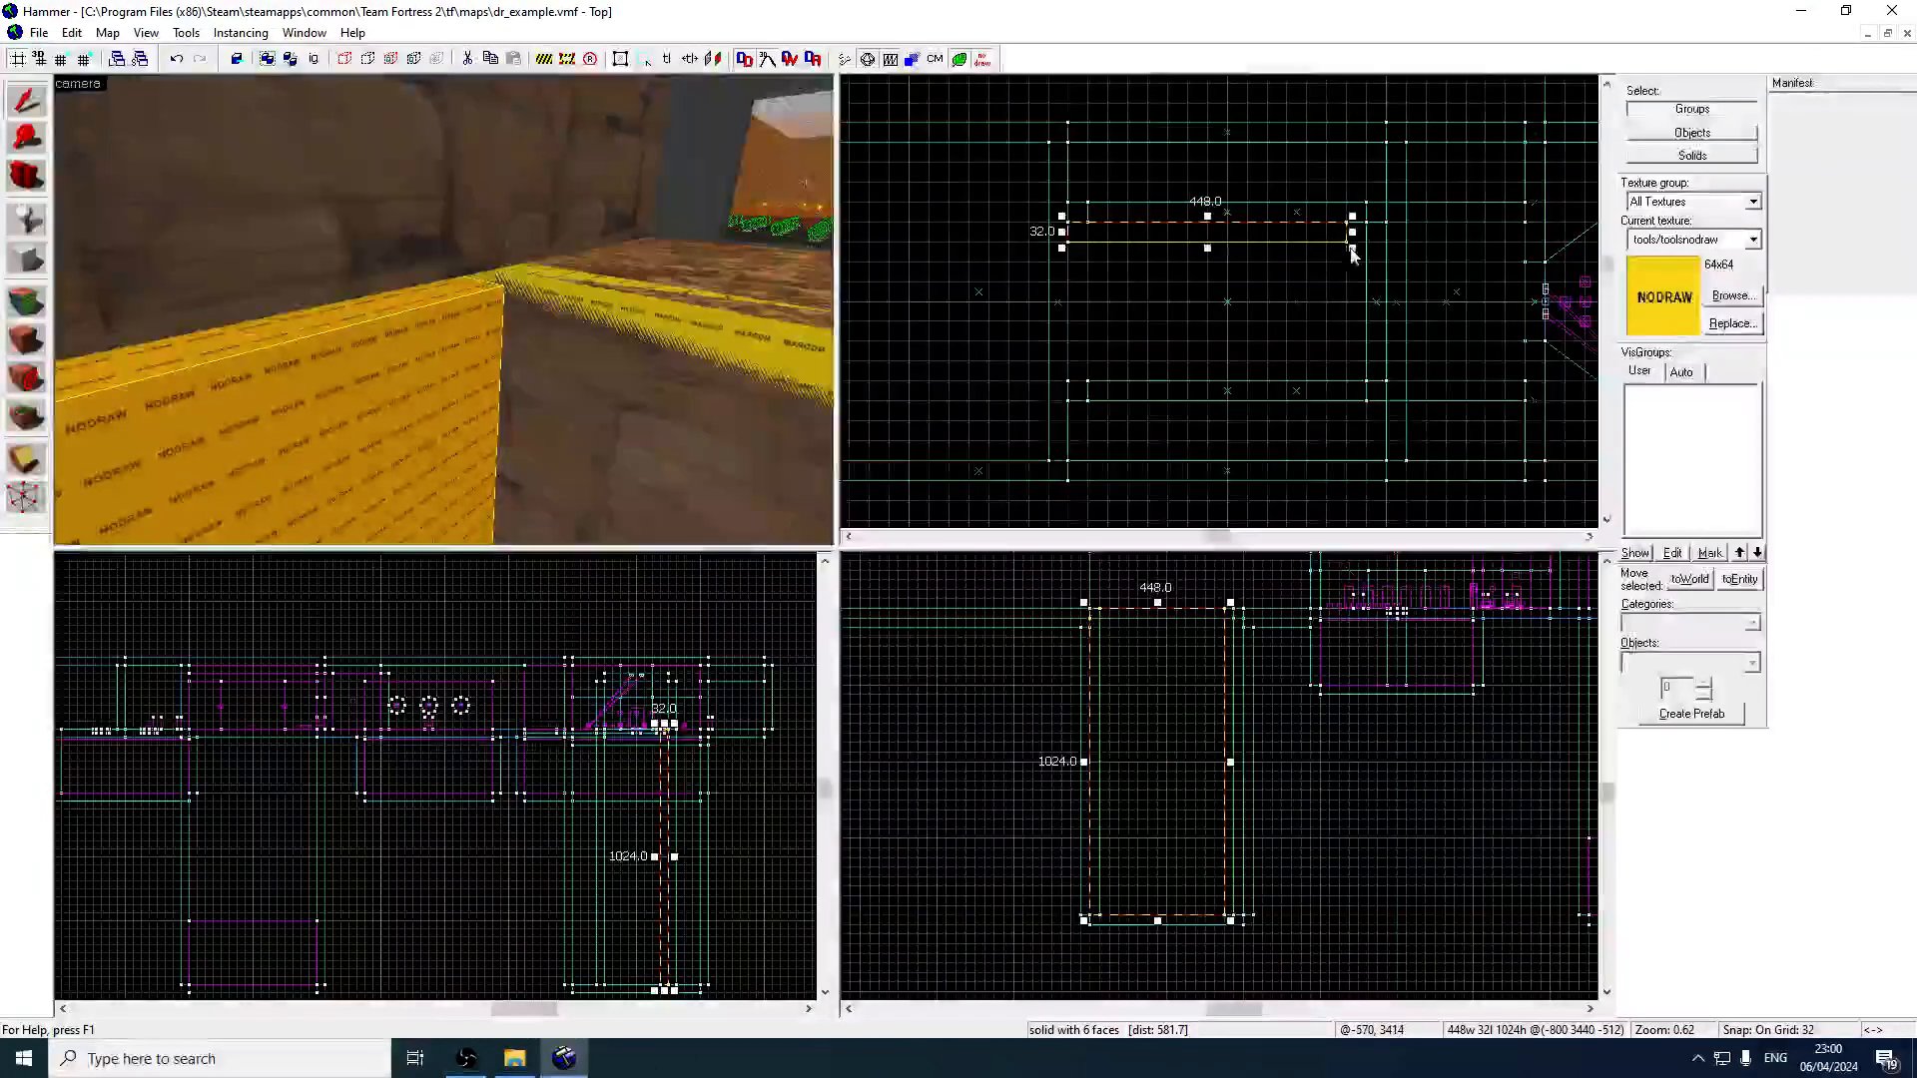
pyautogui.moveTo(1353, 248); pyautogui.dragTo(1090, 391)
# Sample coalmines/rockwall012 from the pit wall and apply it to the new end wall's face inside the pit.
pyautogui.click(24, 339)
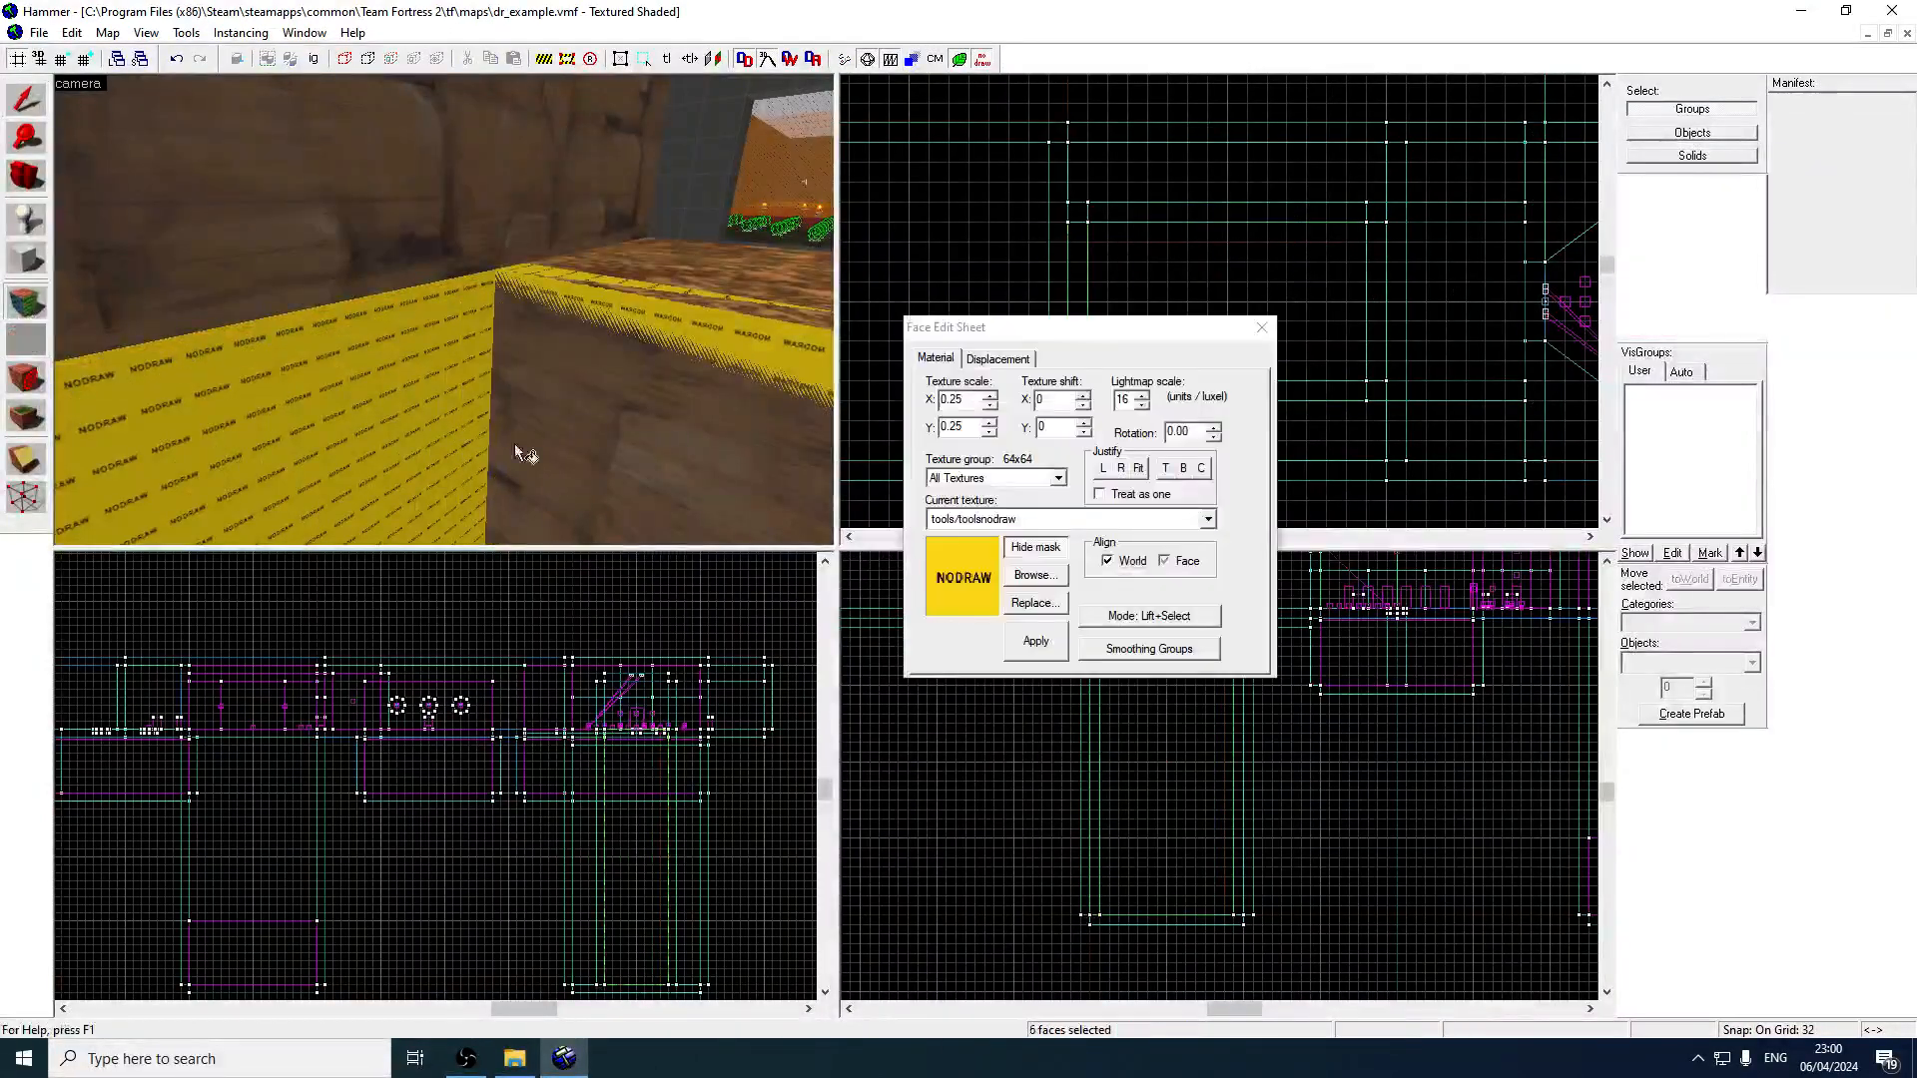
pyautogui.click(513, 443)
pyautogui.press('z')
pyautogui.rightClick(447, 308)
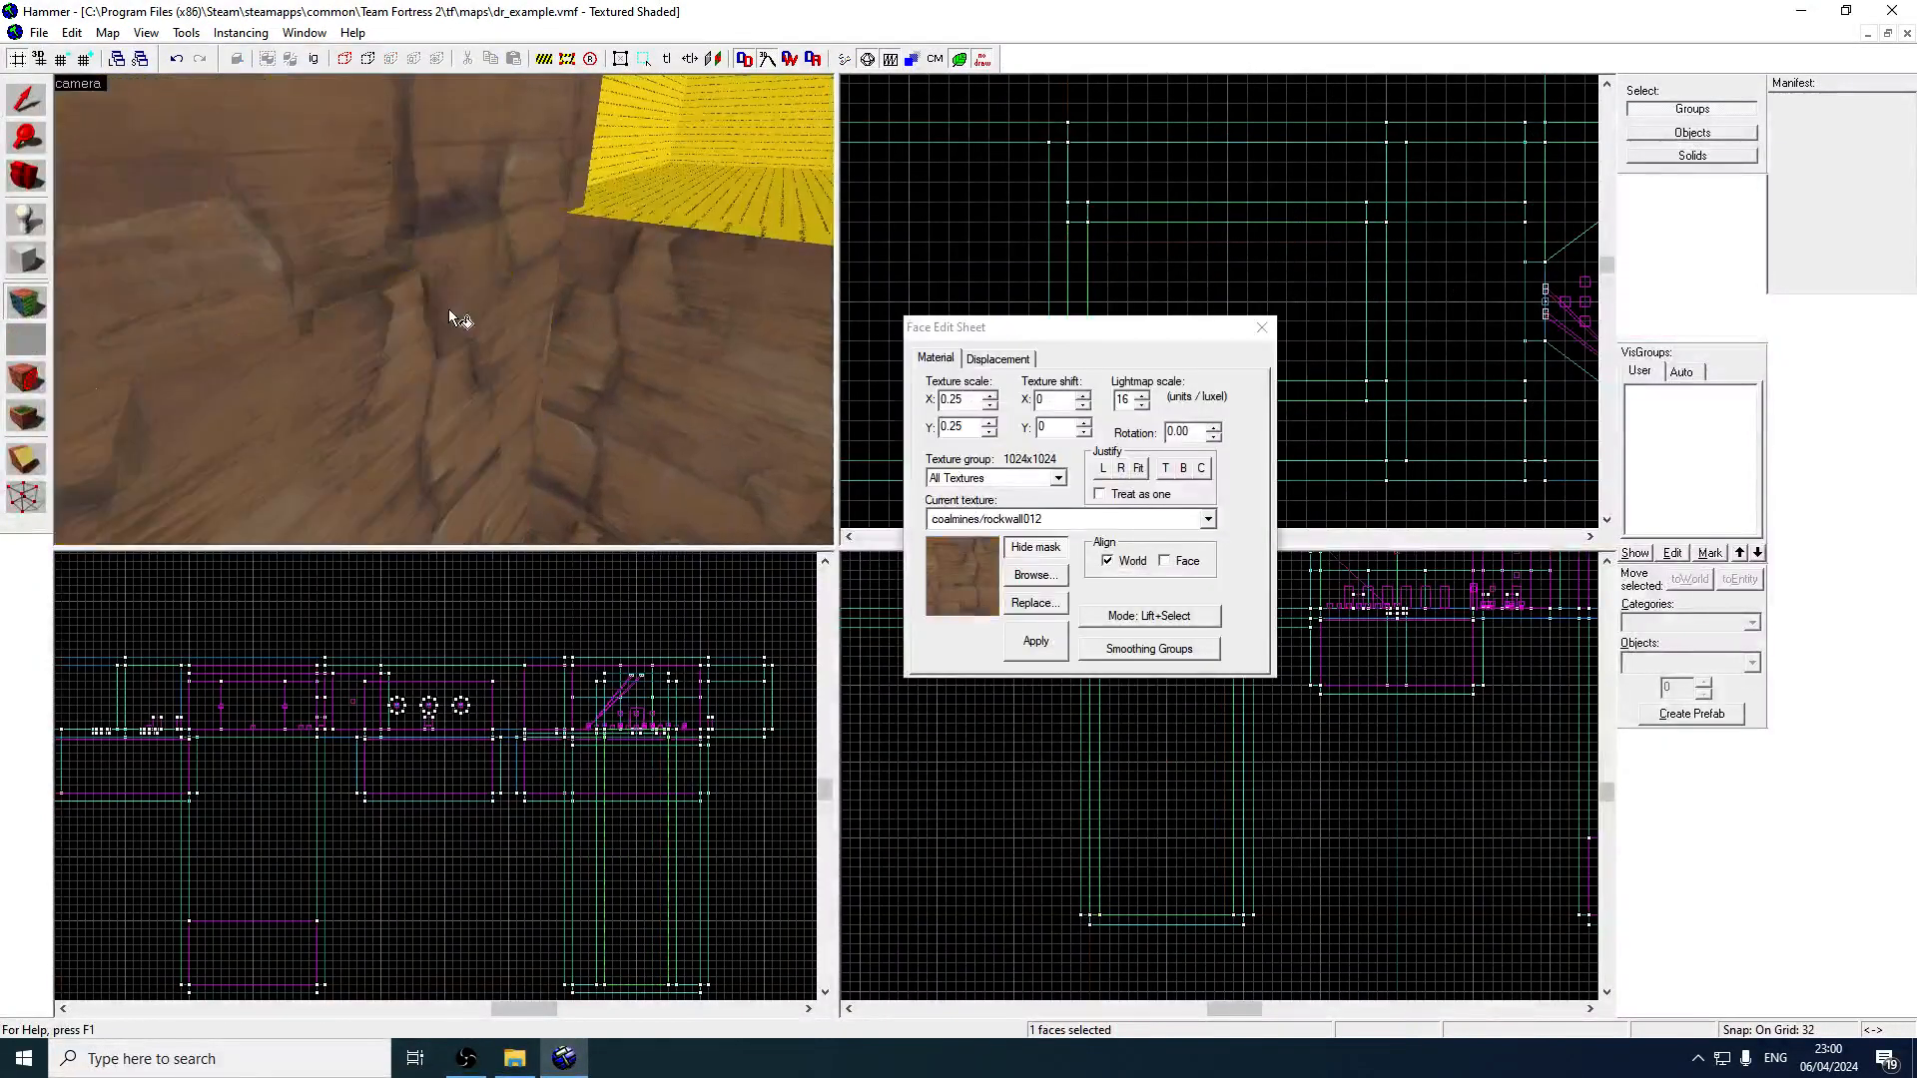
pyautogui.press('z')
pyautogui.press('z')
pyautogui.rightClick(433, 303)
# Sample nature/blendground_canyon from the ground by the window and apply it to the end wall's top face.
pyautogui.press('s')
pyautogui.click(292, 232)
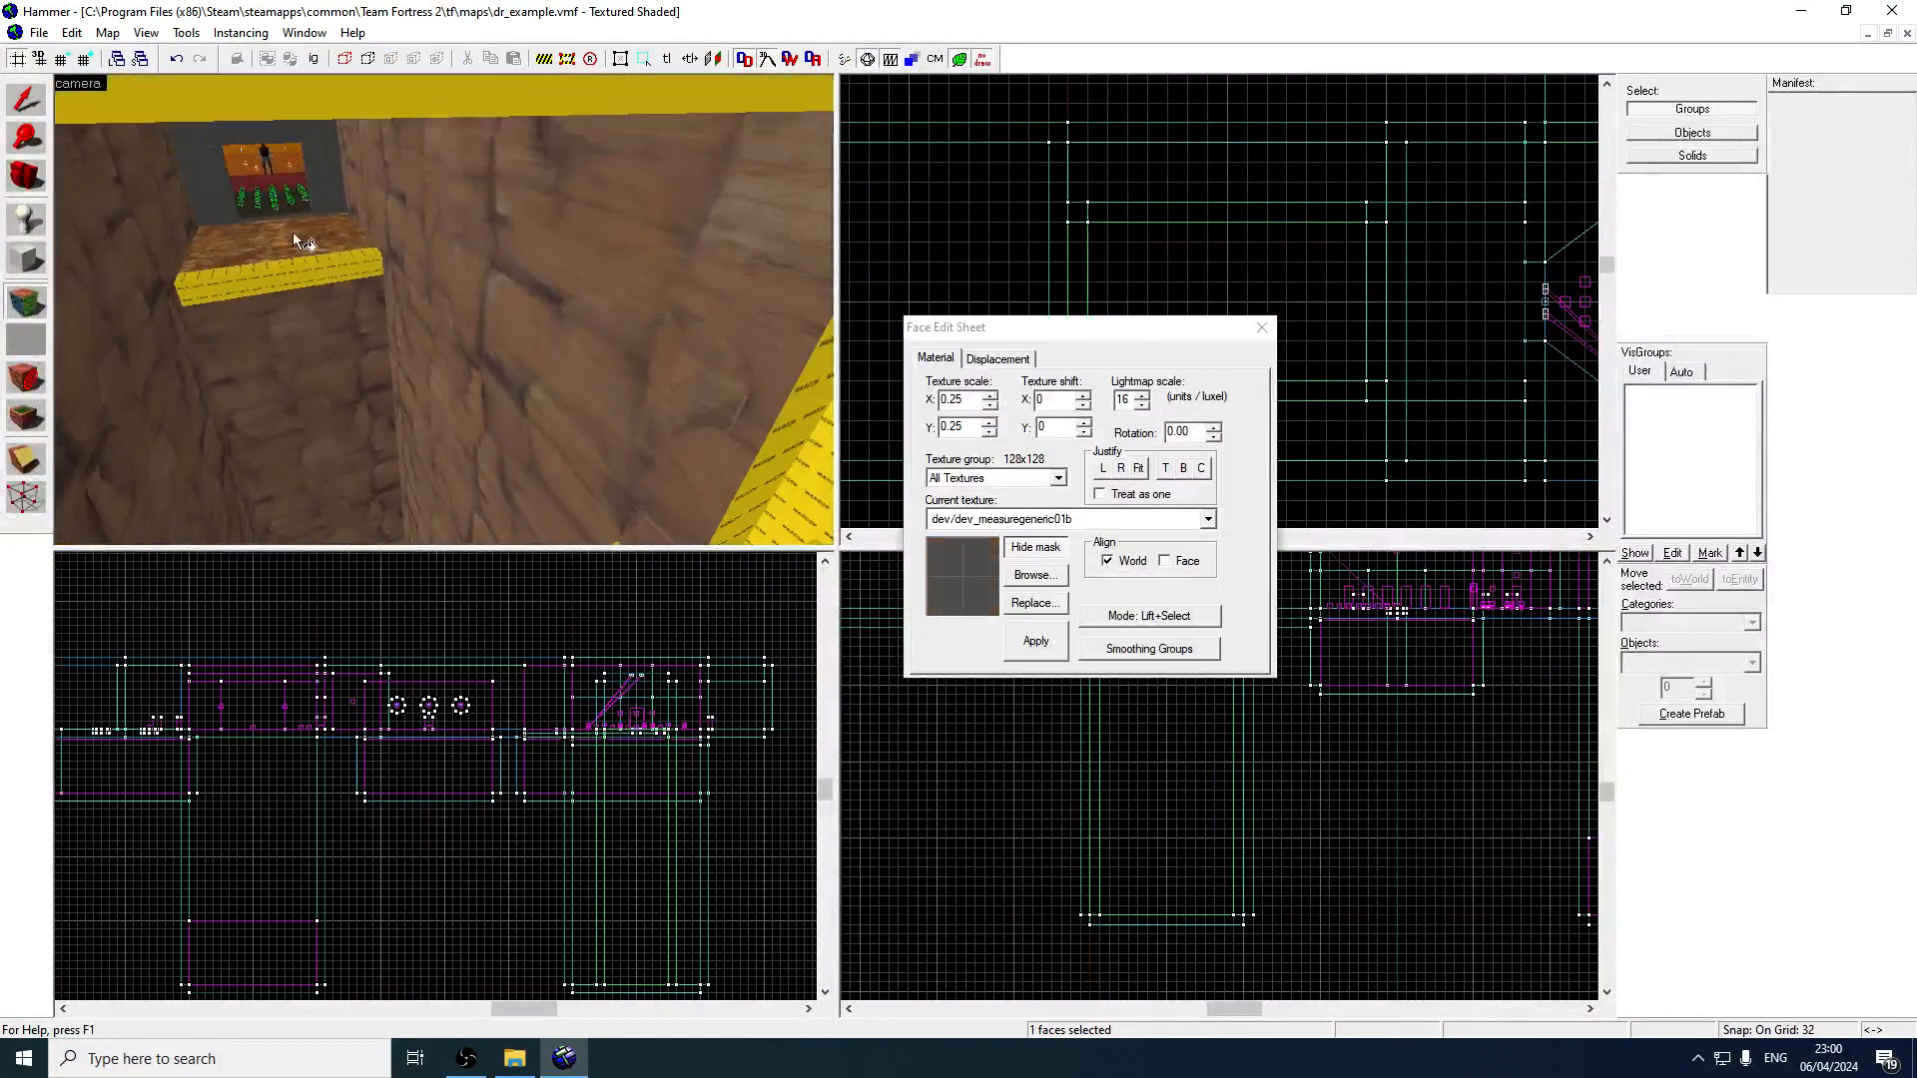
pyautogui.click(291, 241)
pyautogui.press('z')
pyautogui.press('s')
pyautogui.press('z')
pyautogui.rightClick(436, 394)
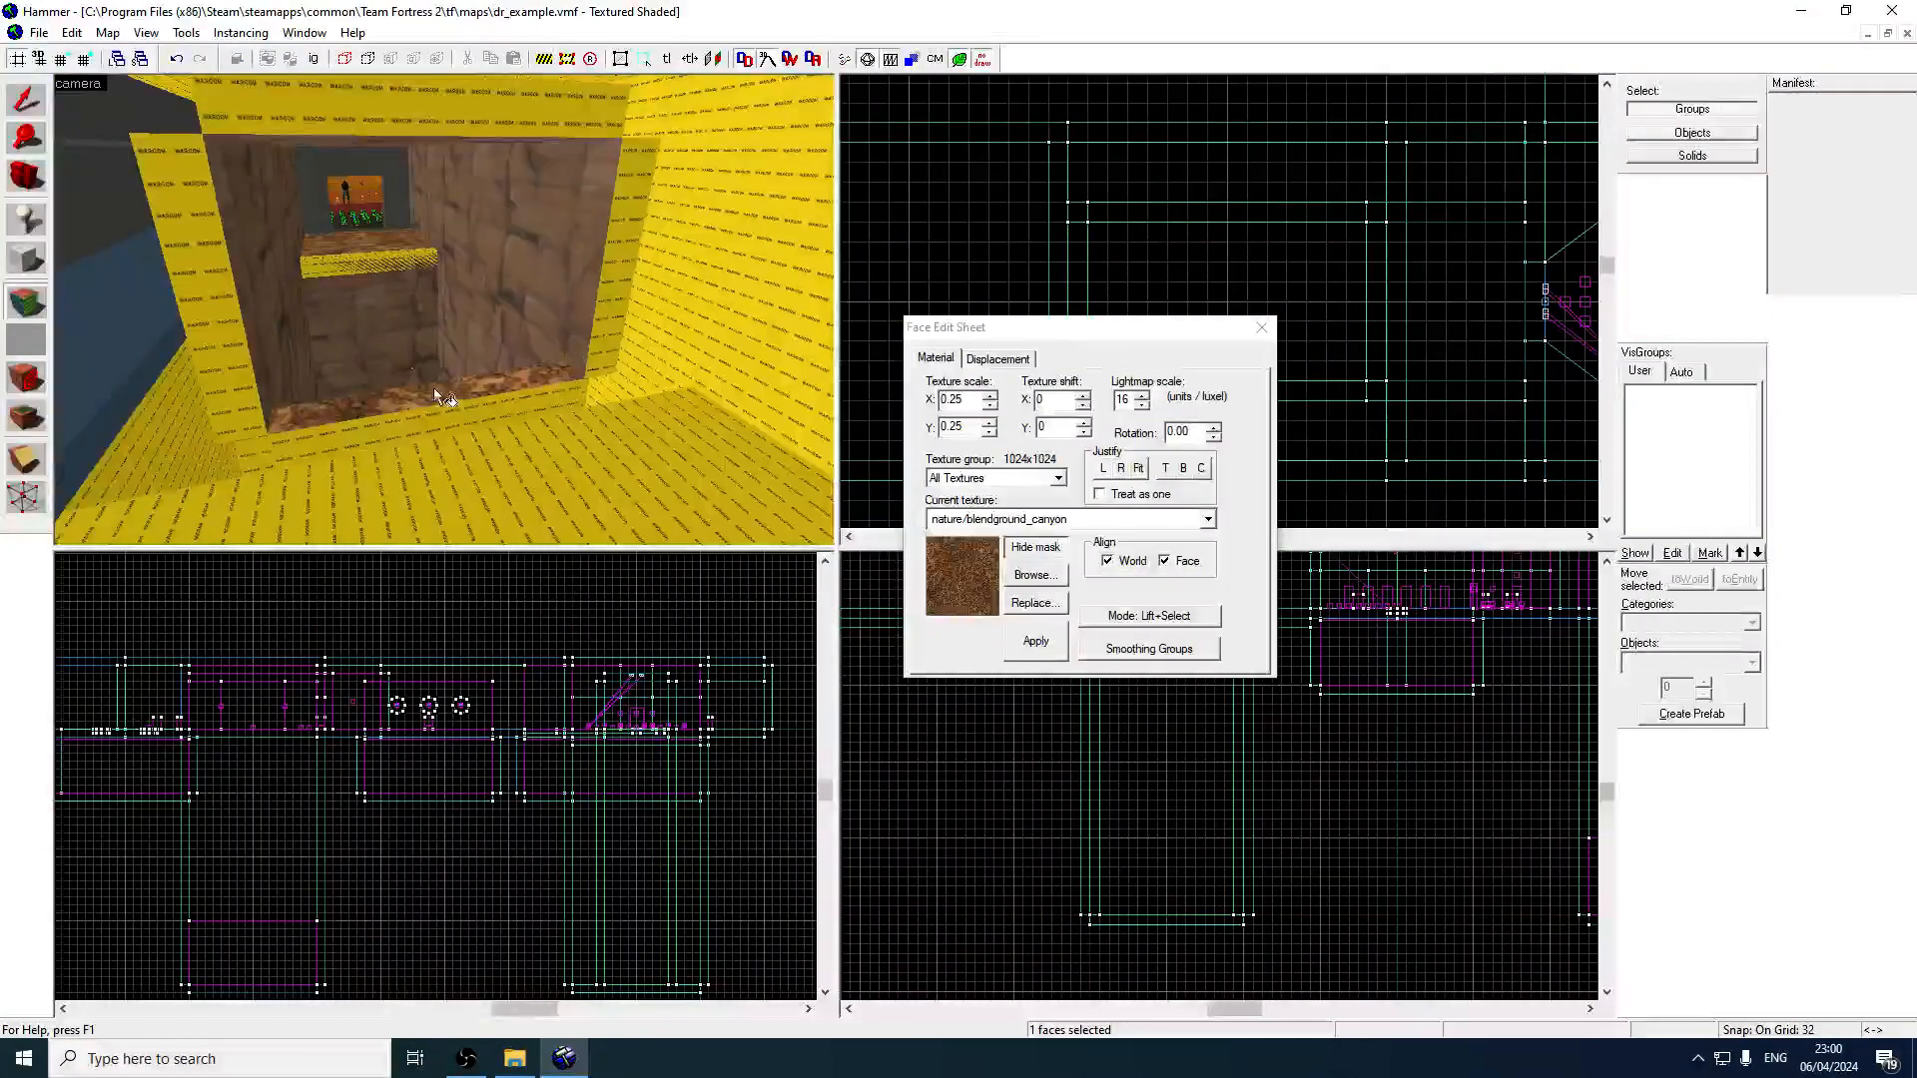
# Move the 32 × 256 unit end wall inward to the middle of the pit in the top view.
pyautogui.click(23, 106)
pyautogui.click(520, 395)
pyautogui.press('z')
pyautogui.press('w')
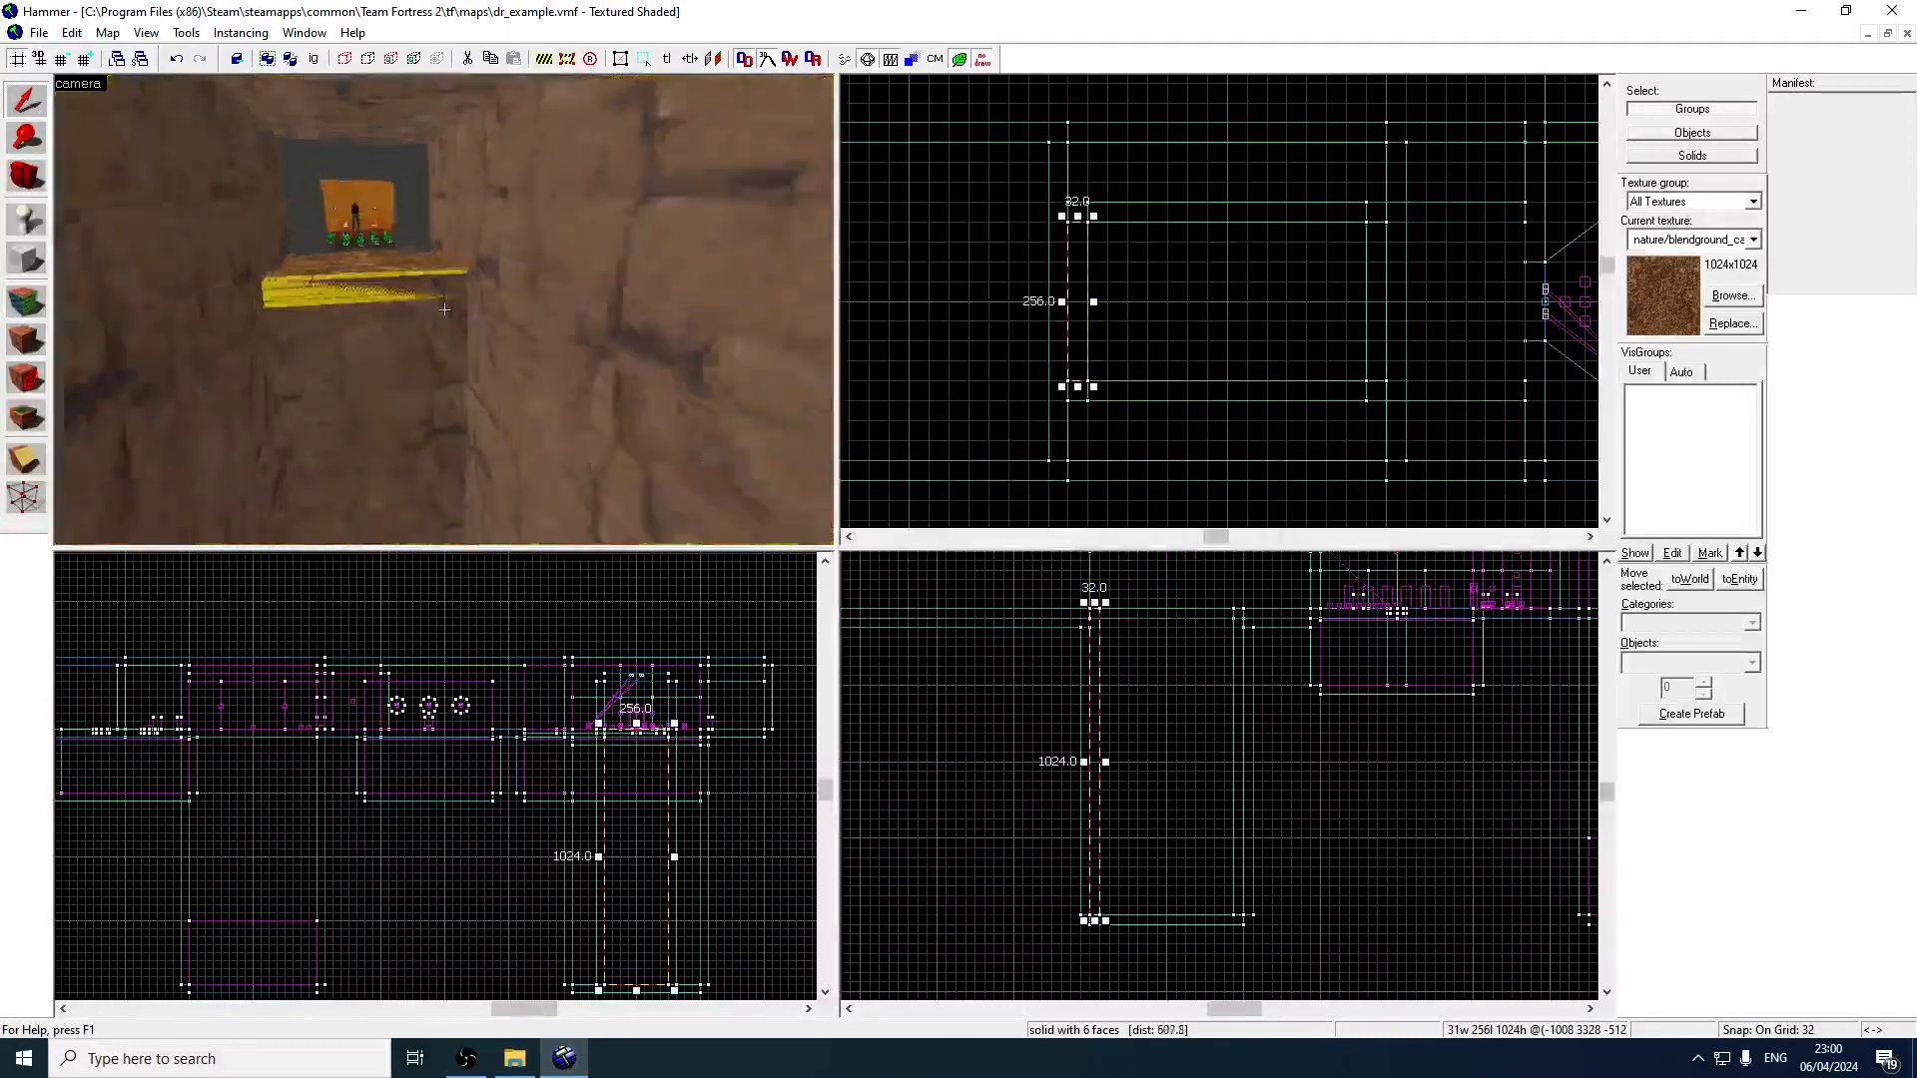
pyautogui.press('w')
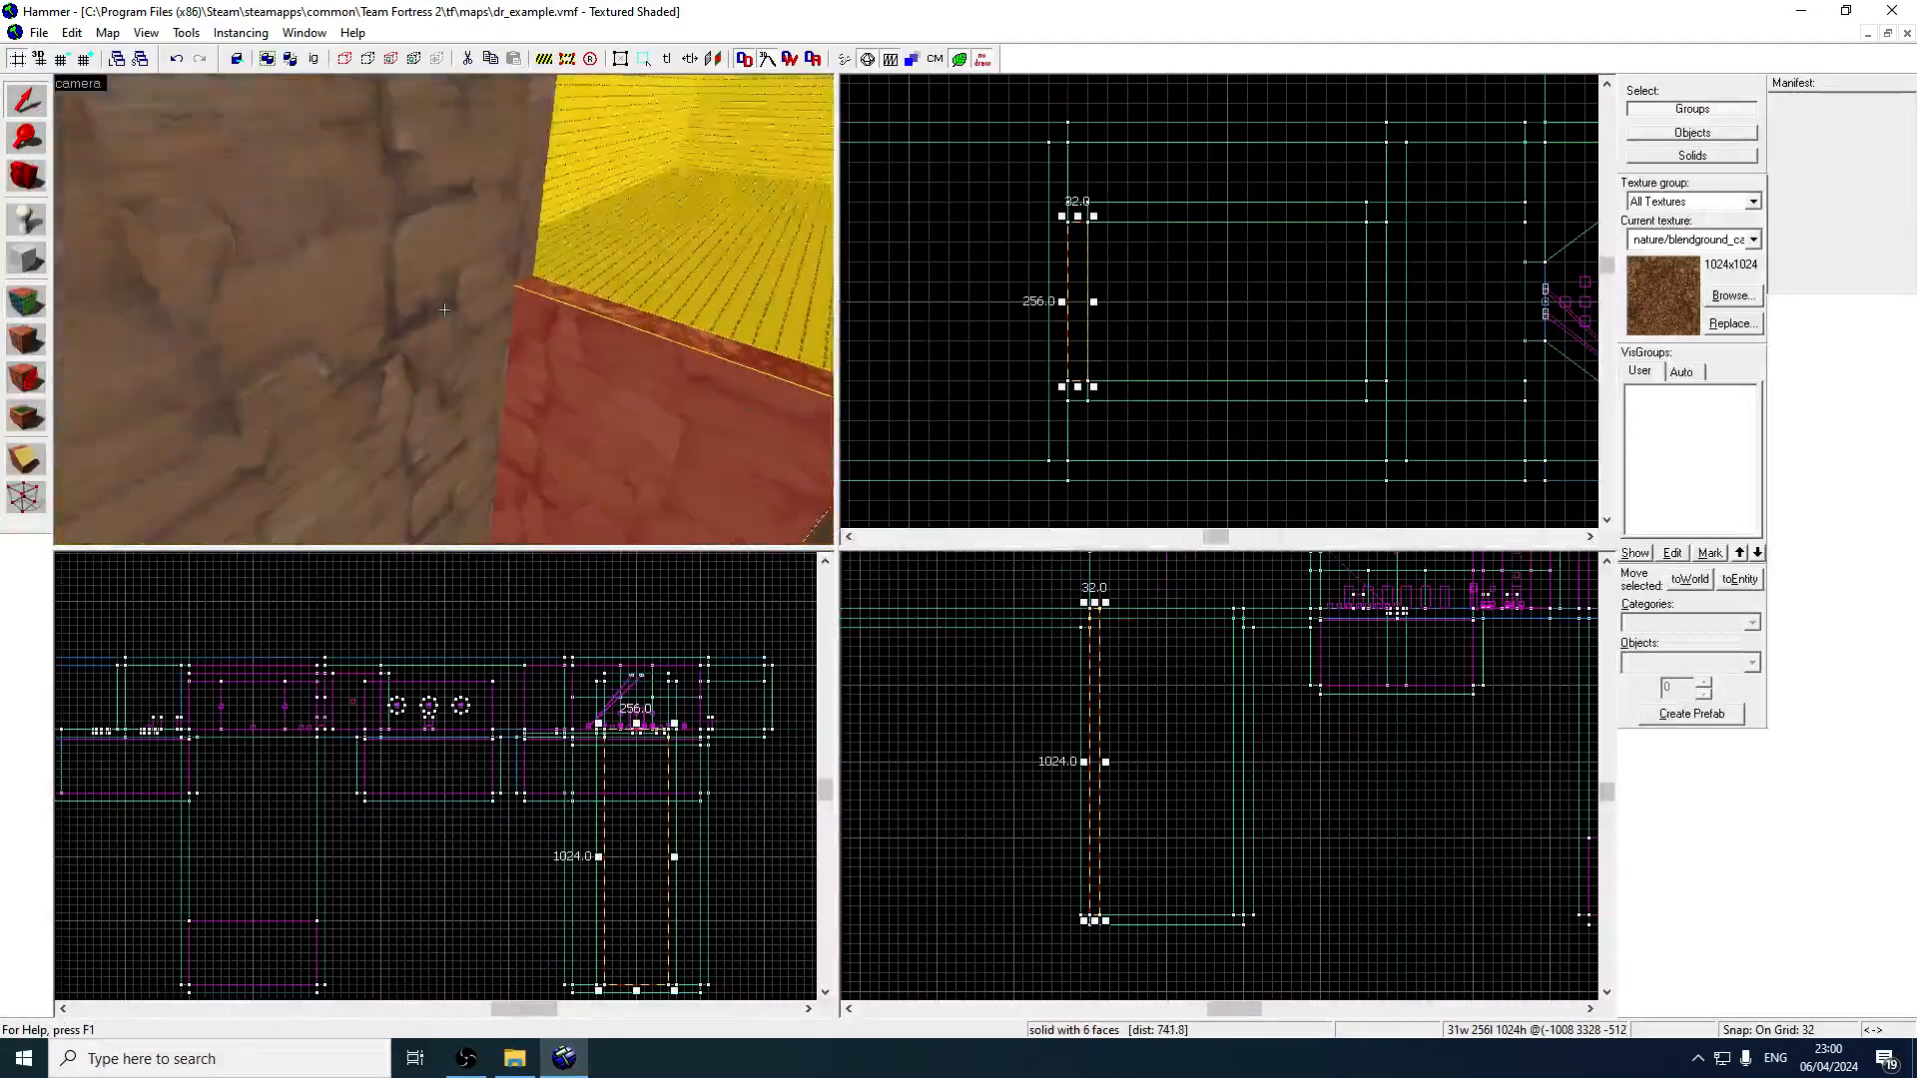
pyautogui.press('z')
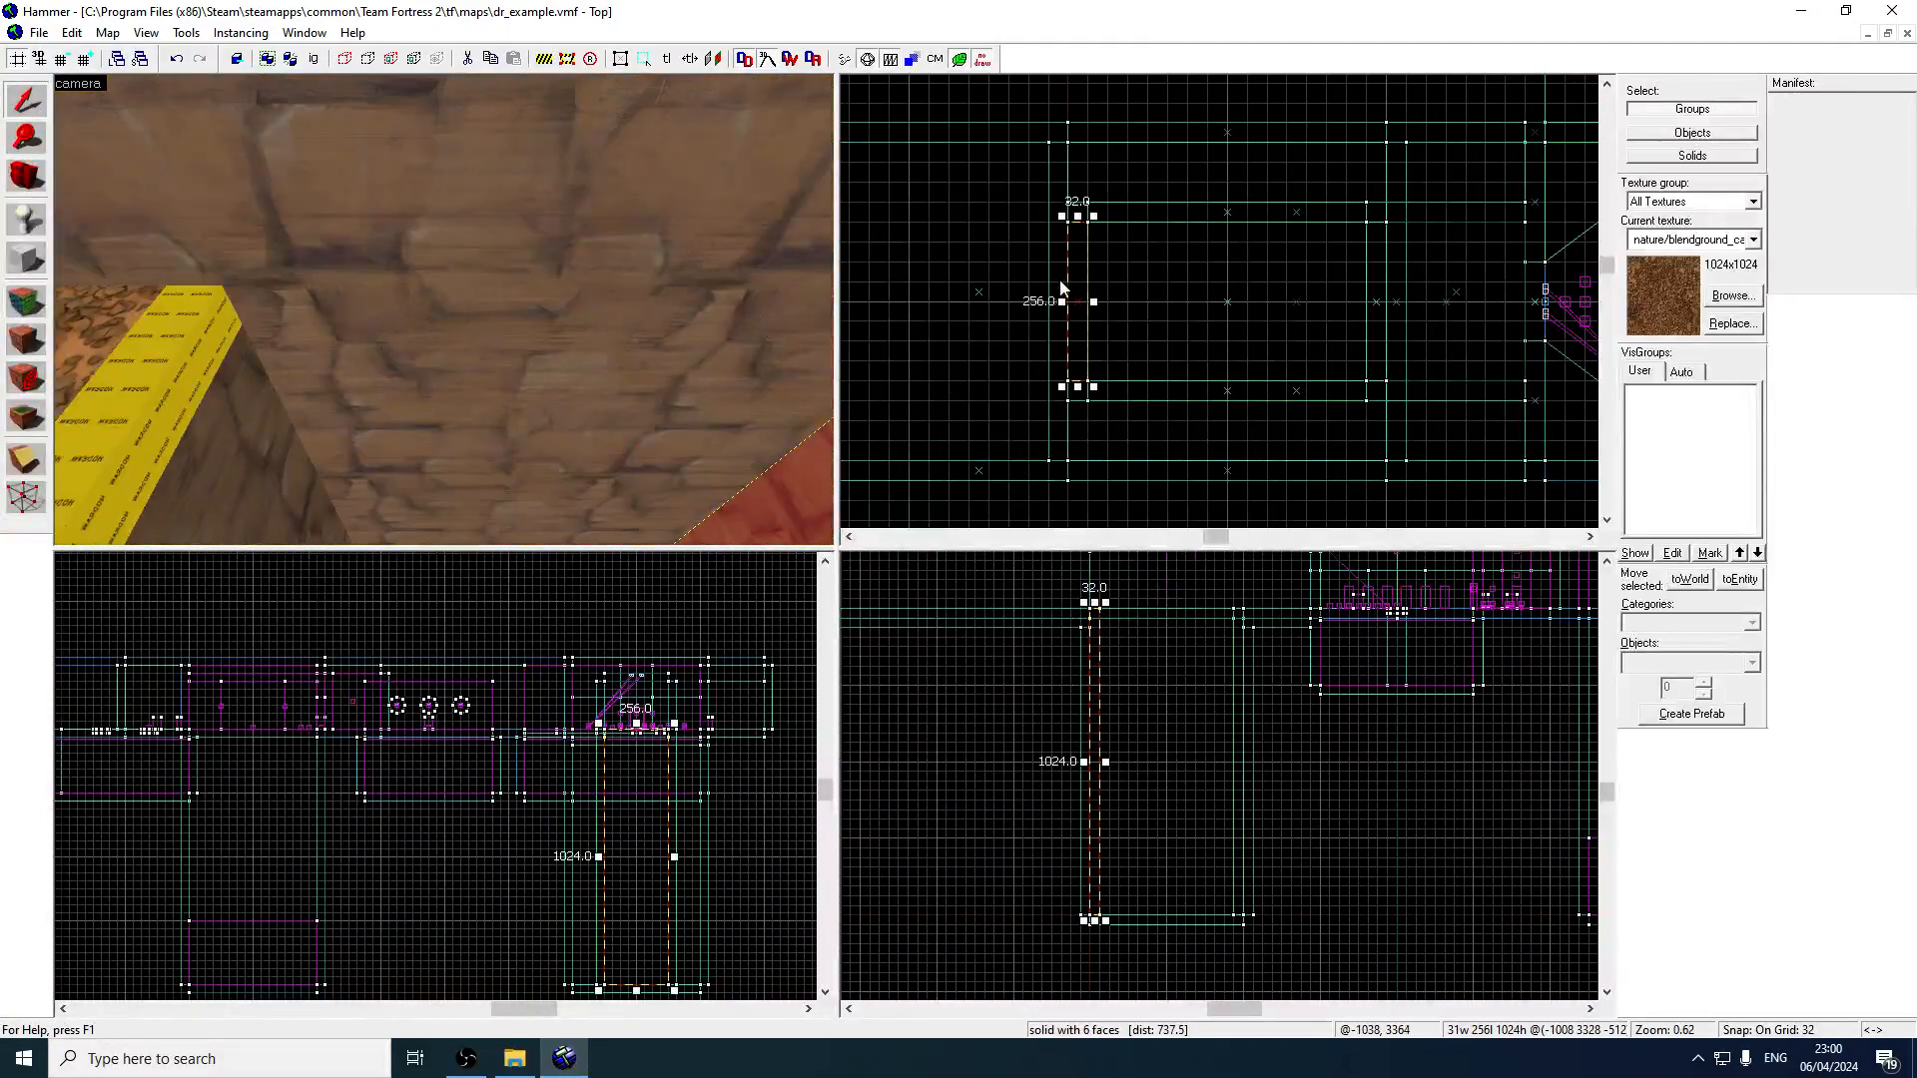
pyautogui.moveTo(1070, 263); pyautogui.dragTo(1206, 267)
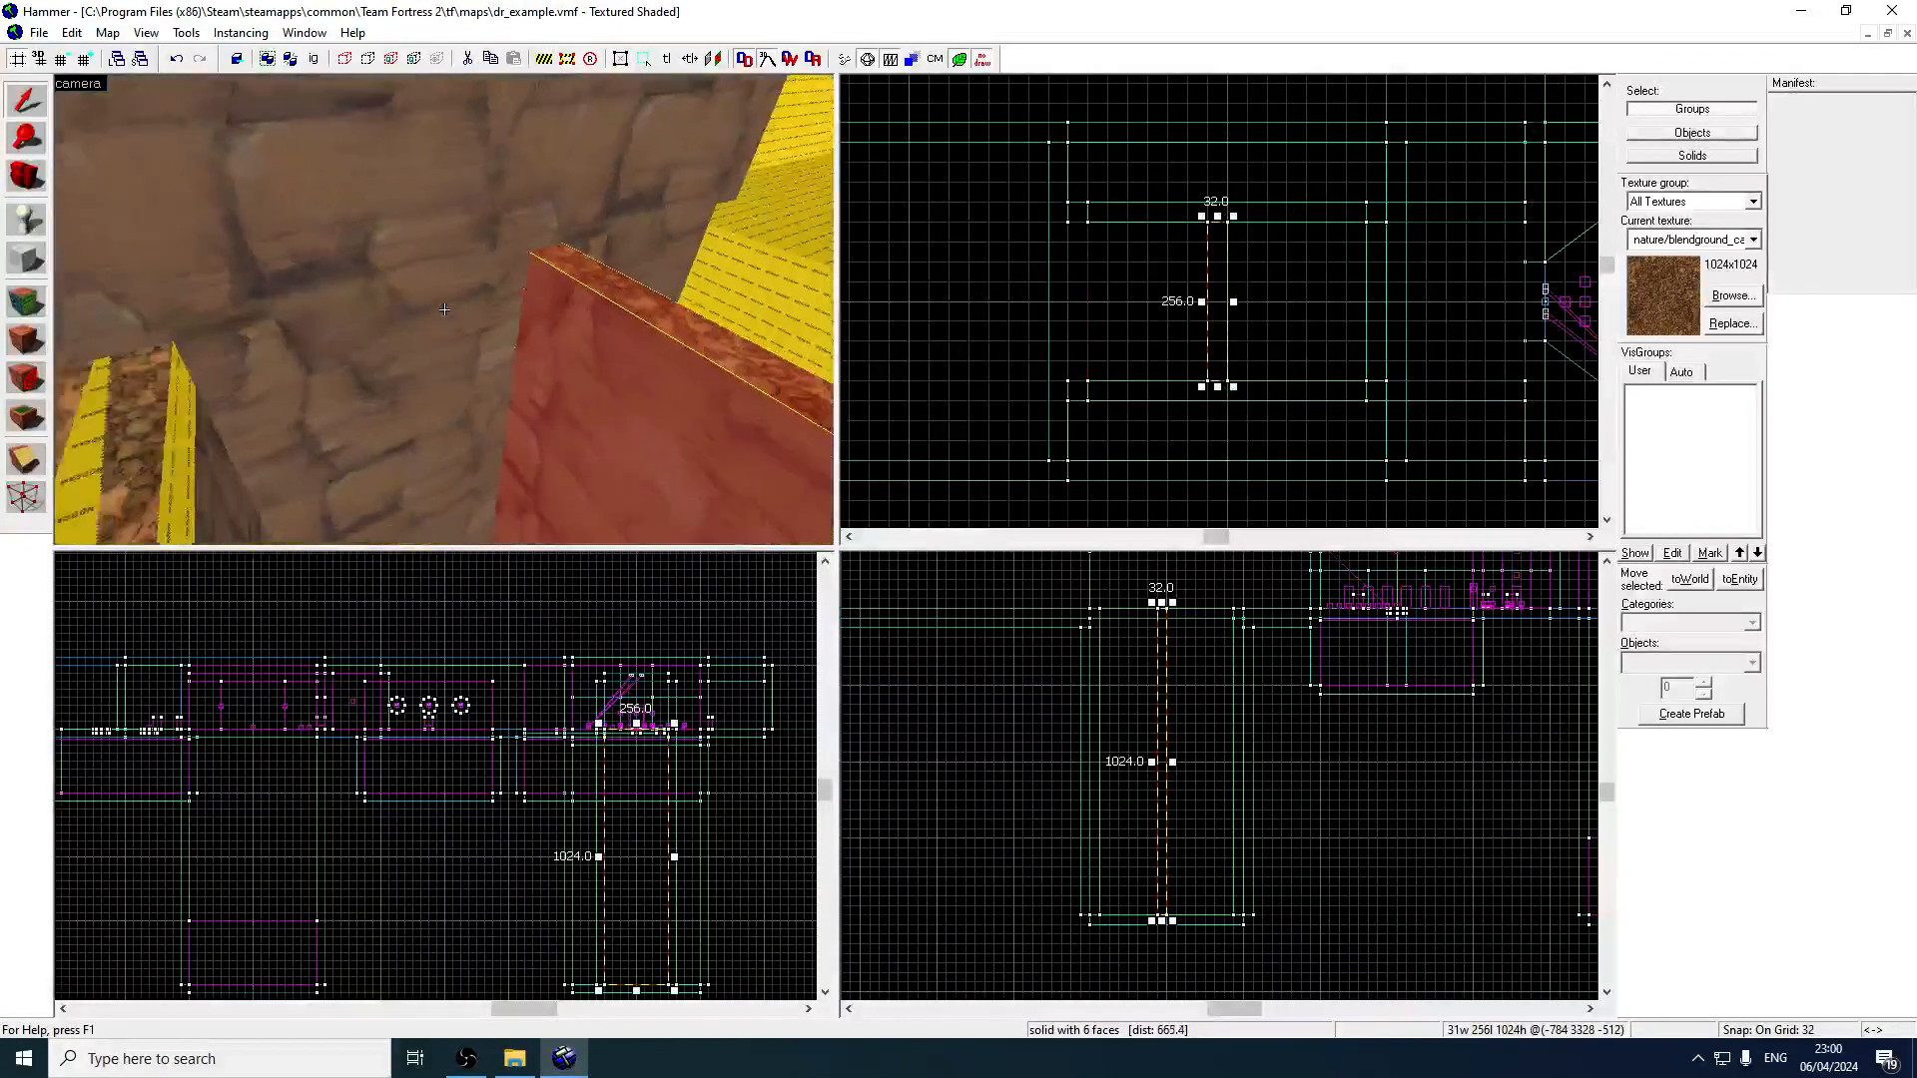
# Shorten both 192-unit-high enclosure side walls above the pit to 480 units long, ending near the relocated end wall.
pyautogui.press('z')
pyautogui.click(619, 236)
pyautogui.click(567, 371)
pyautogui.click(721, 308)
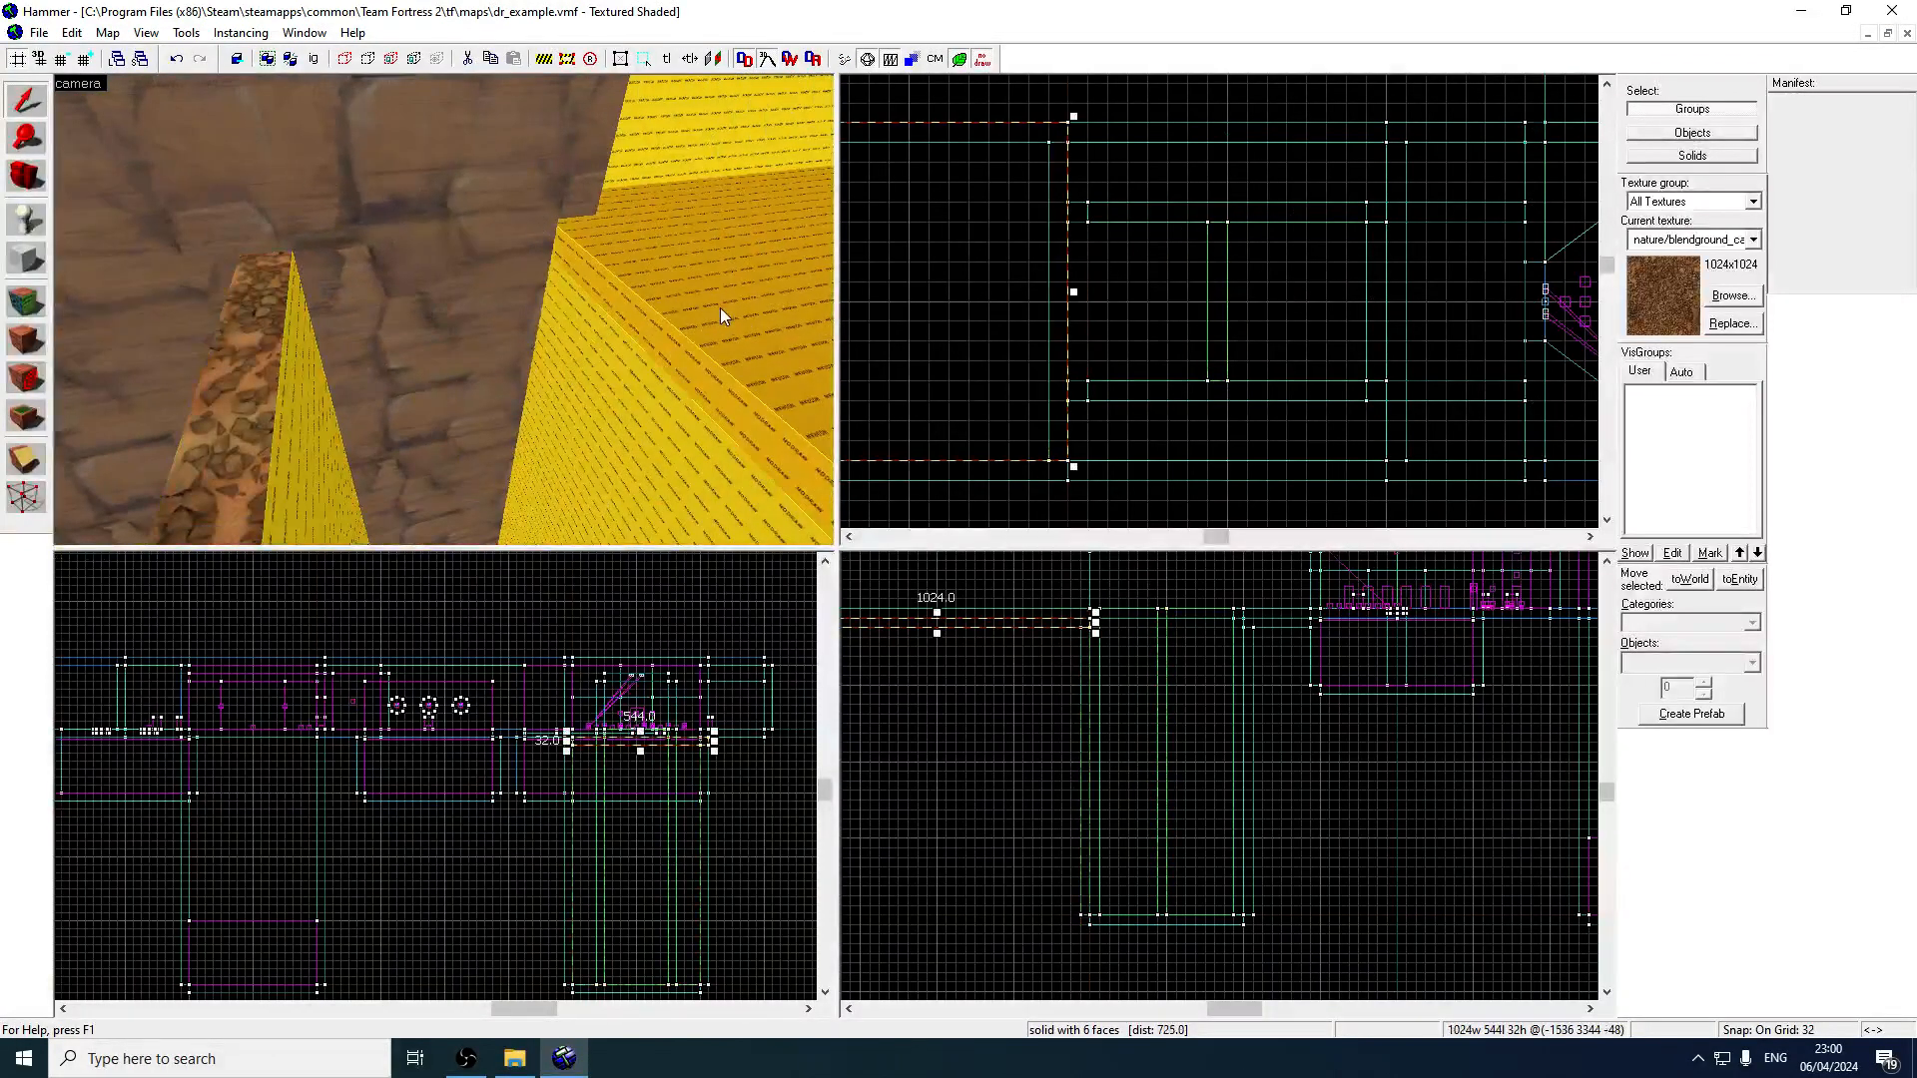
pyautogui.click(541, 197)
pyautogui.moveTo(1062, 396); pyautogui.dragTo(1226, 404)
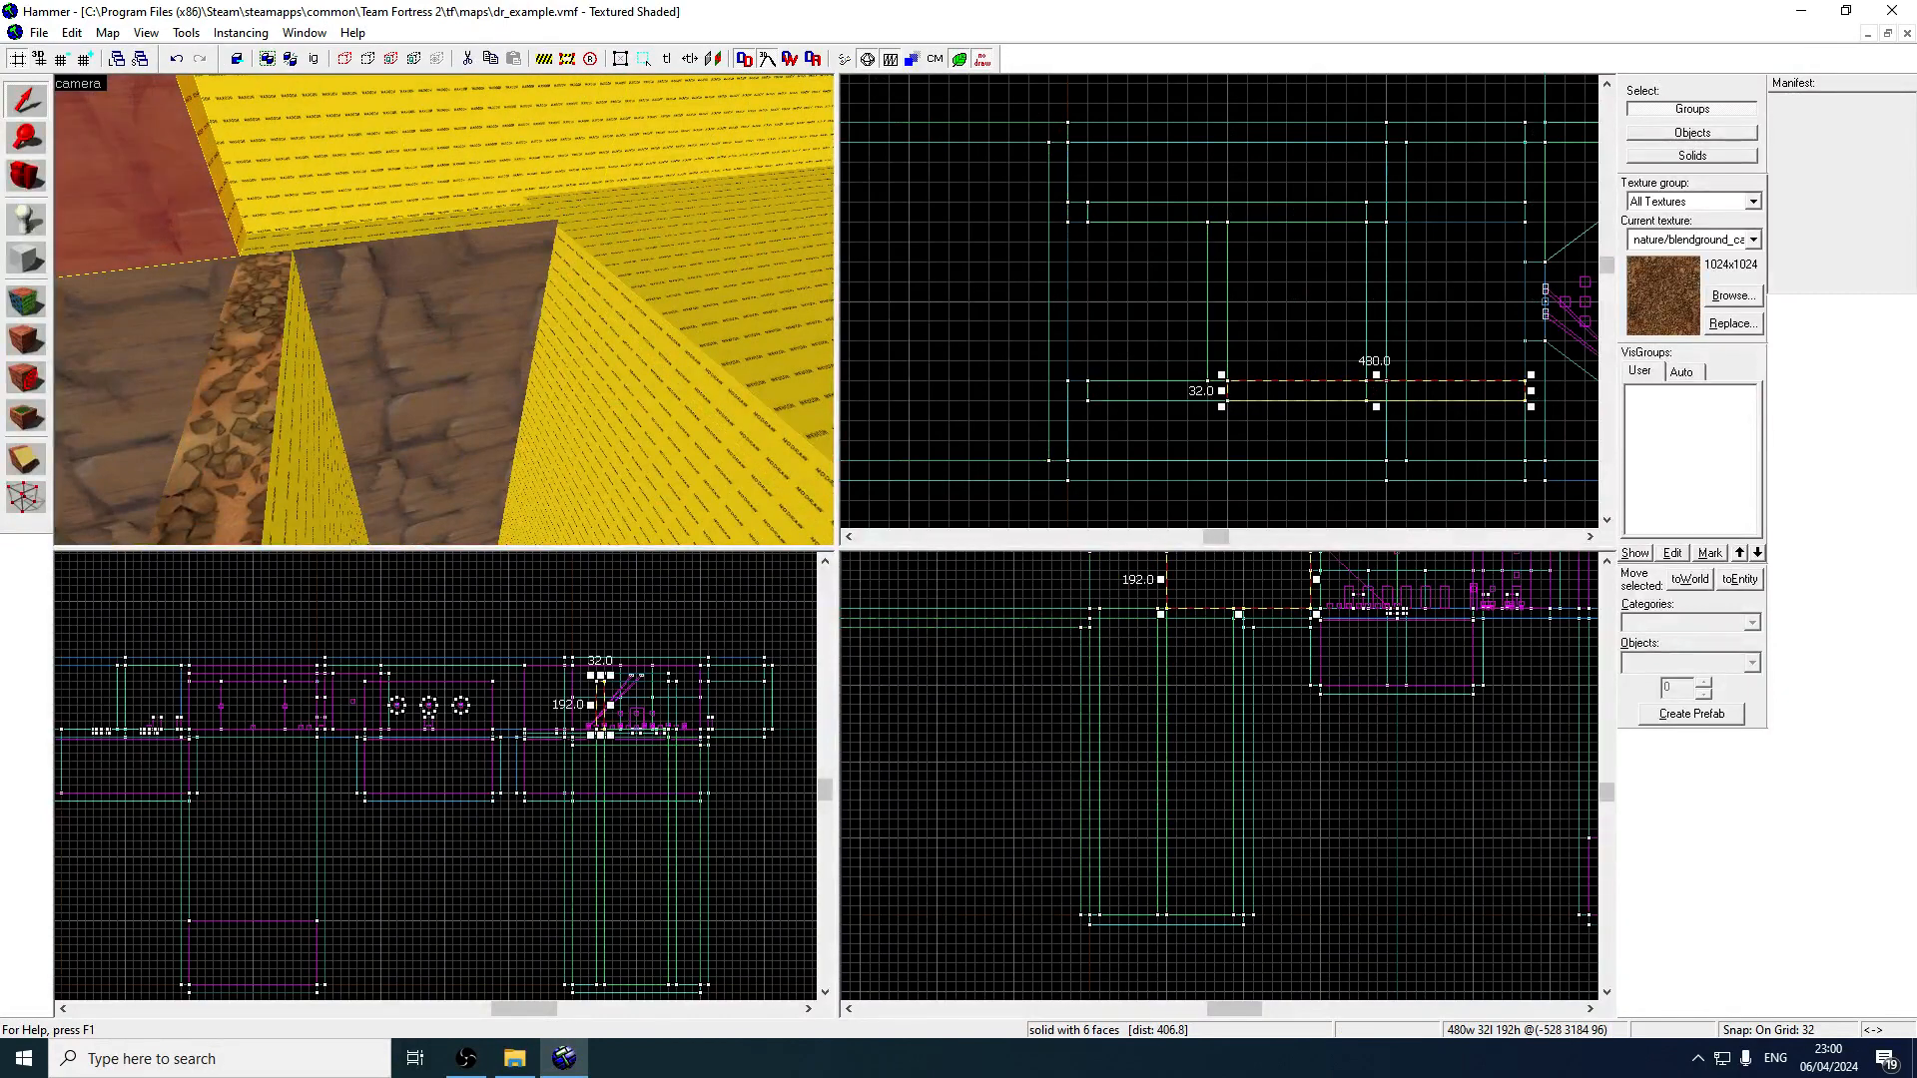
pyautogui.press('z')
pyautogui.click(378, 303)
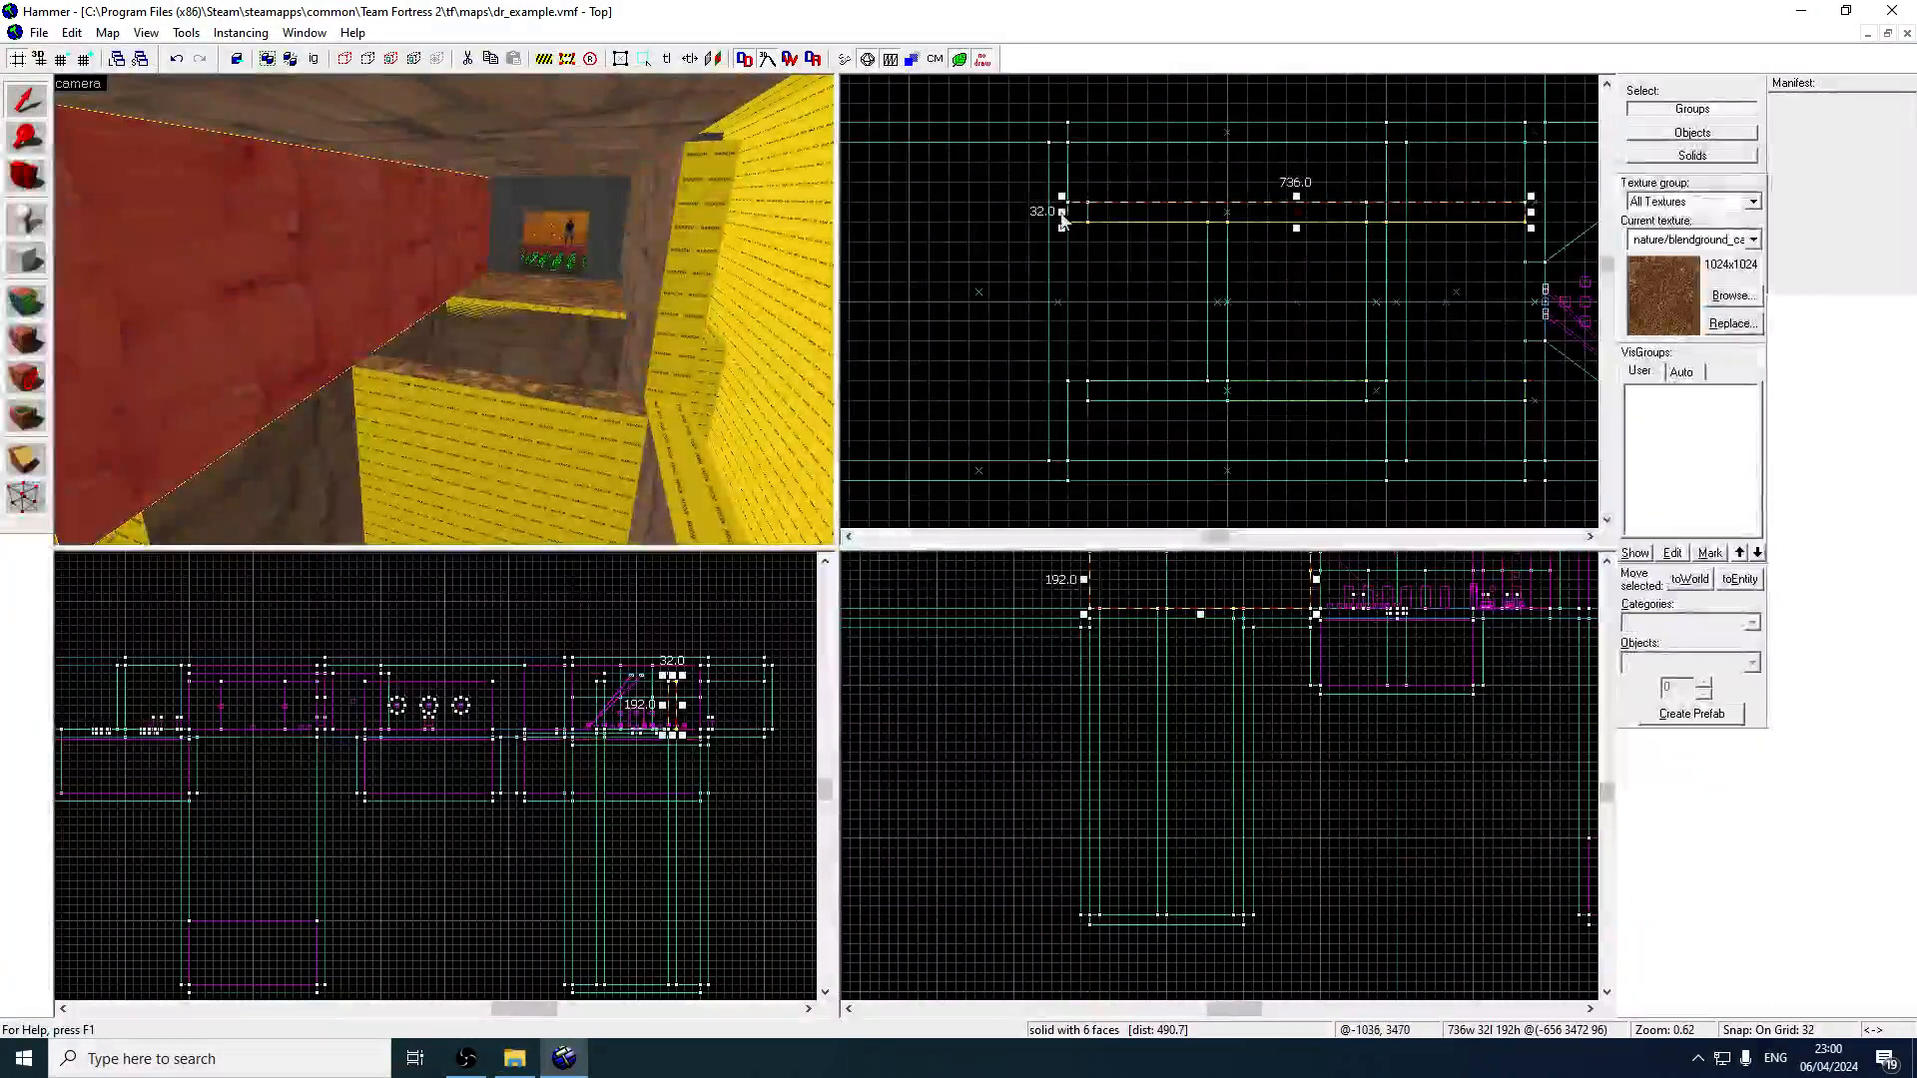
pyautogui.moveTo(1062, 214); pyautogui.dragTo(1219, 226)
pyautogui.press('z')
pyautogui.press('s')
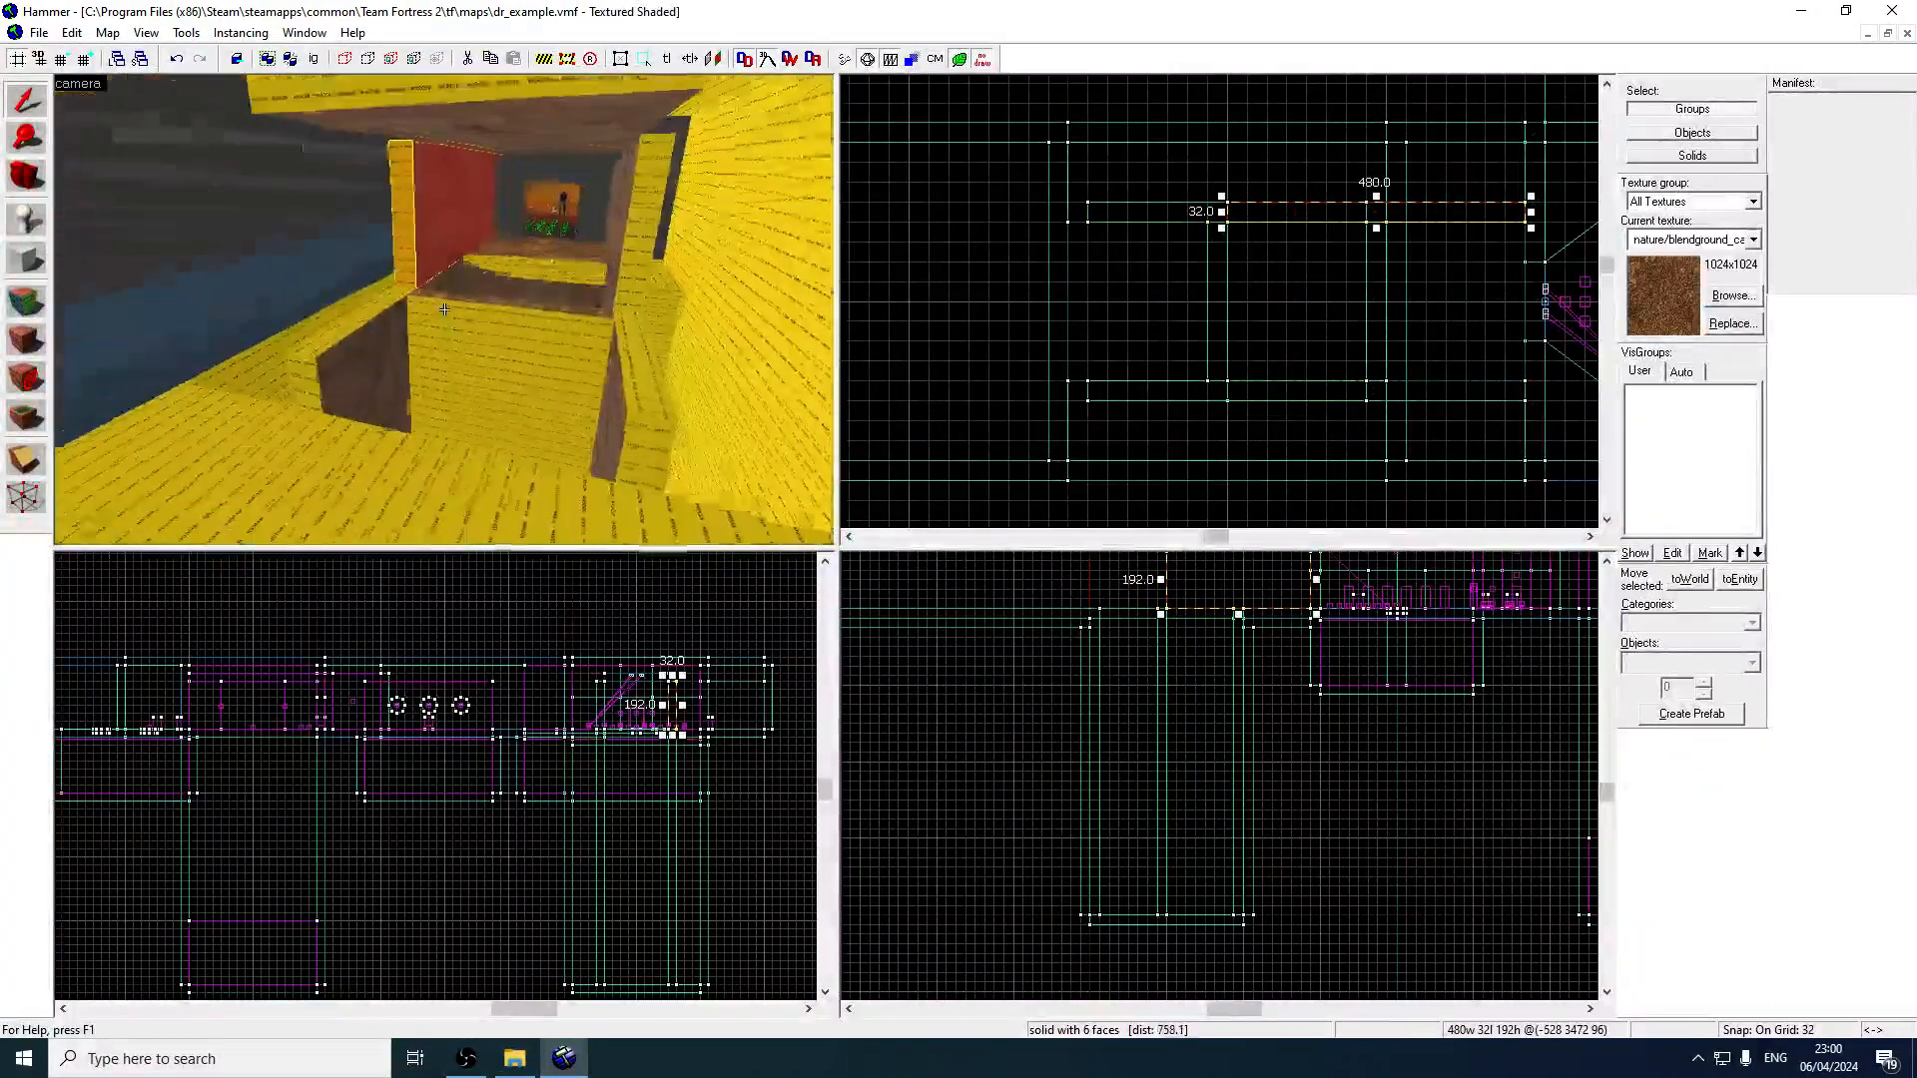
# Shorten both 1024-unit-high pit side walls to 224 units long so they end at the relocated end wall.
pyautogui.press('w')
pyautogui.press('z')
pyautogui.press('s')
pyautogui.click(513, 453)
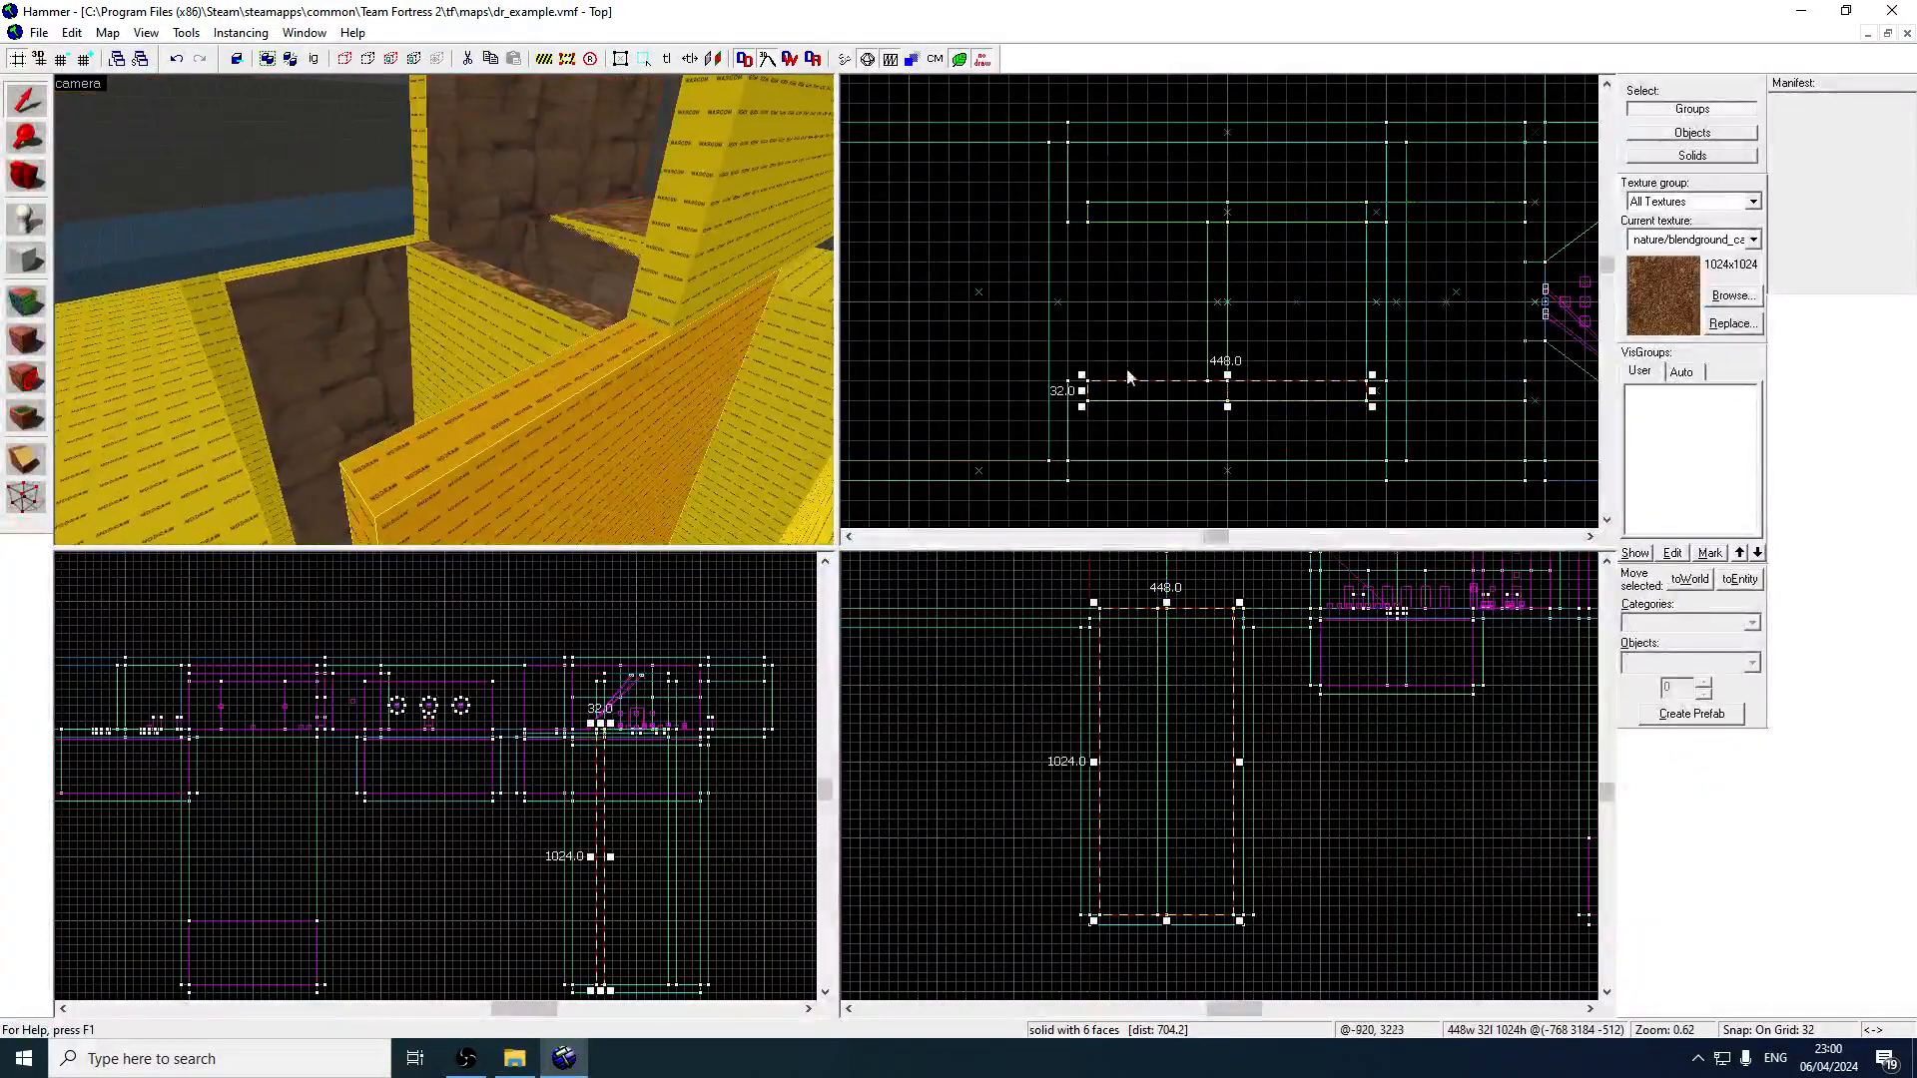
pyautogui.moveTo(1081, 393); pyautogui.dragTo(1219, 389)
pyautogui.click(393, 312)
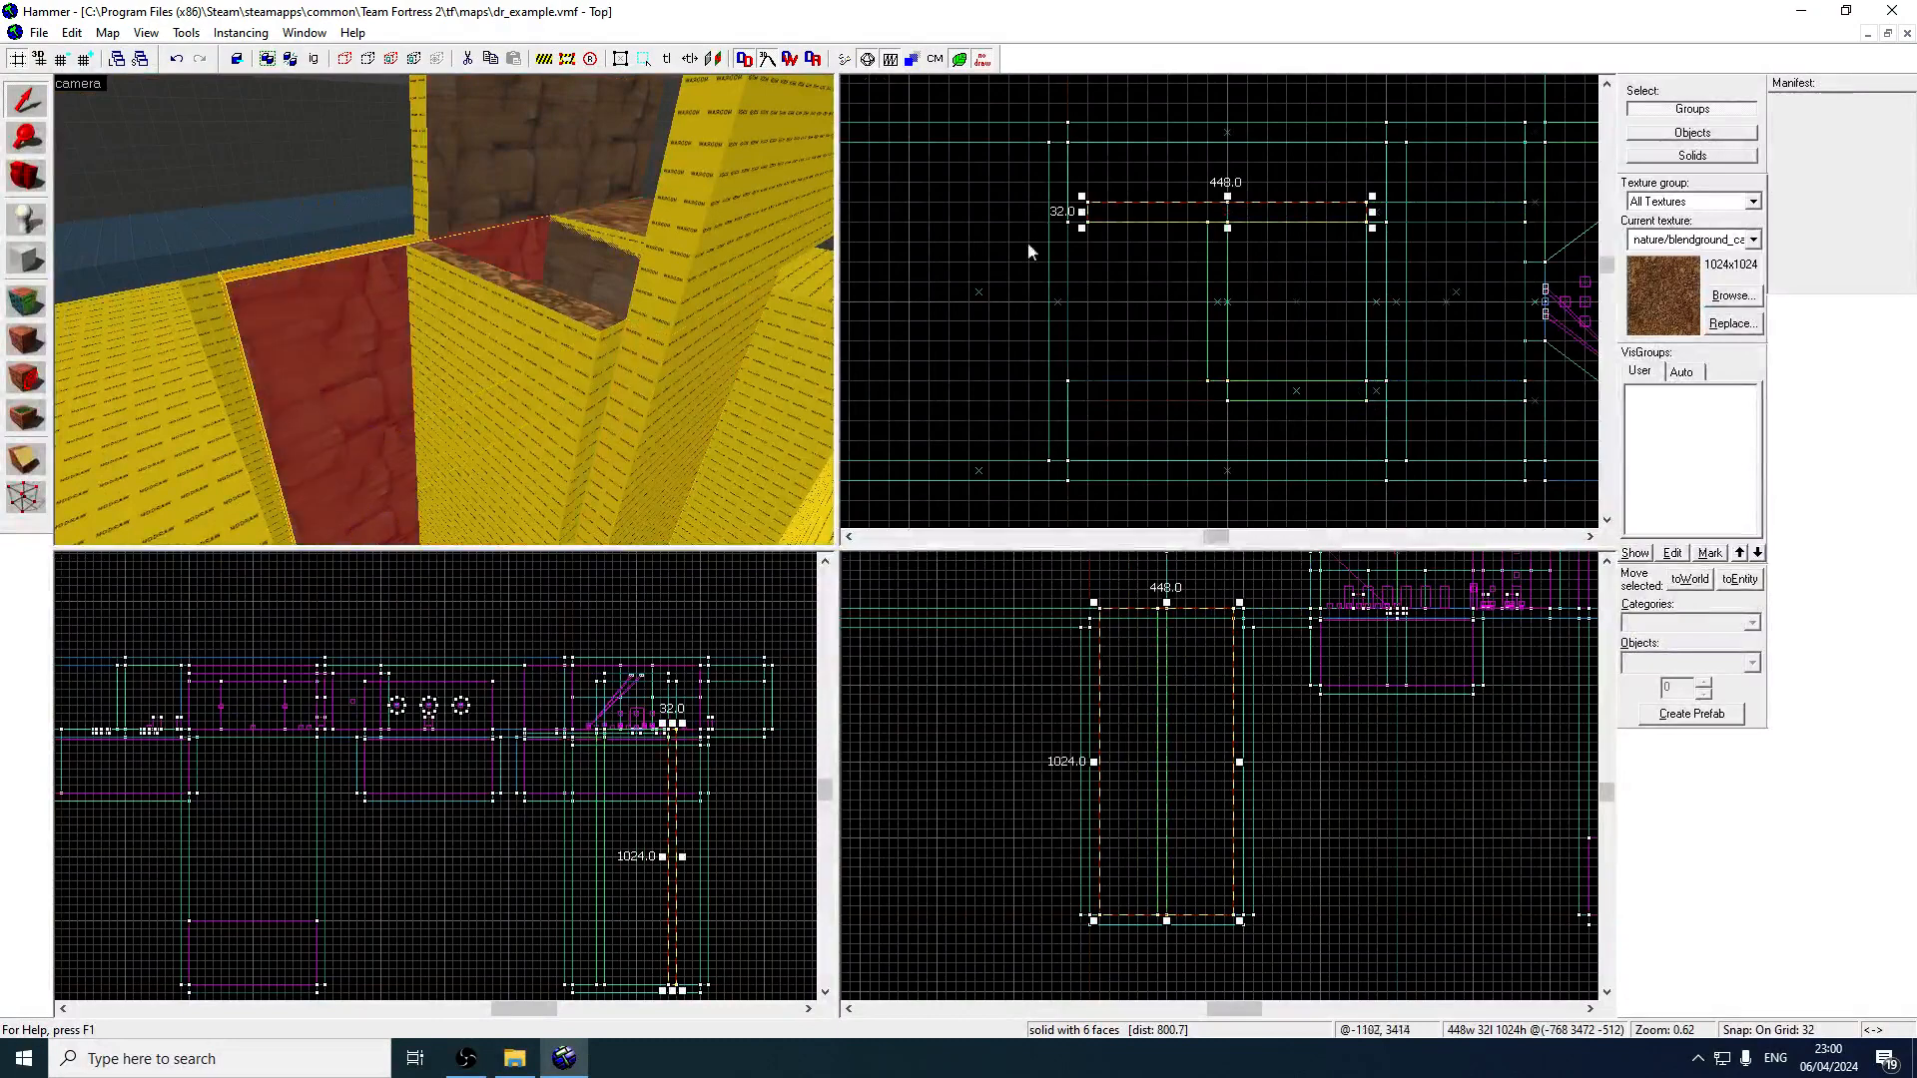
pyautogui.moveTo(1081, 212); pyautogui.dragTo(1218, 211)
pyautogui.press('z')
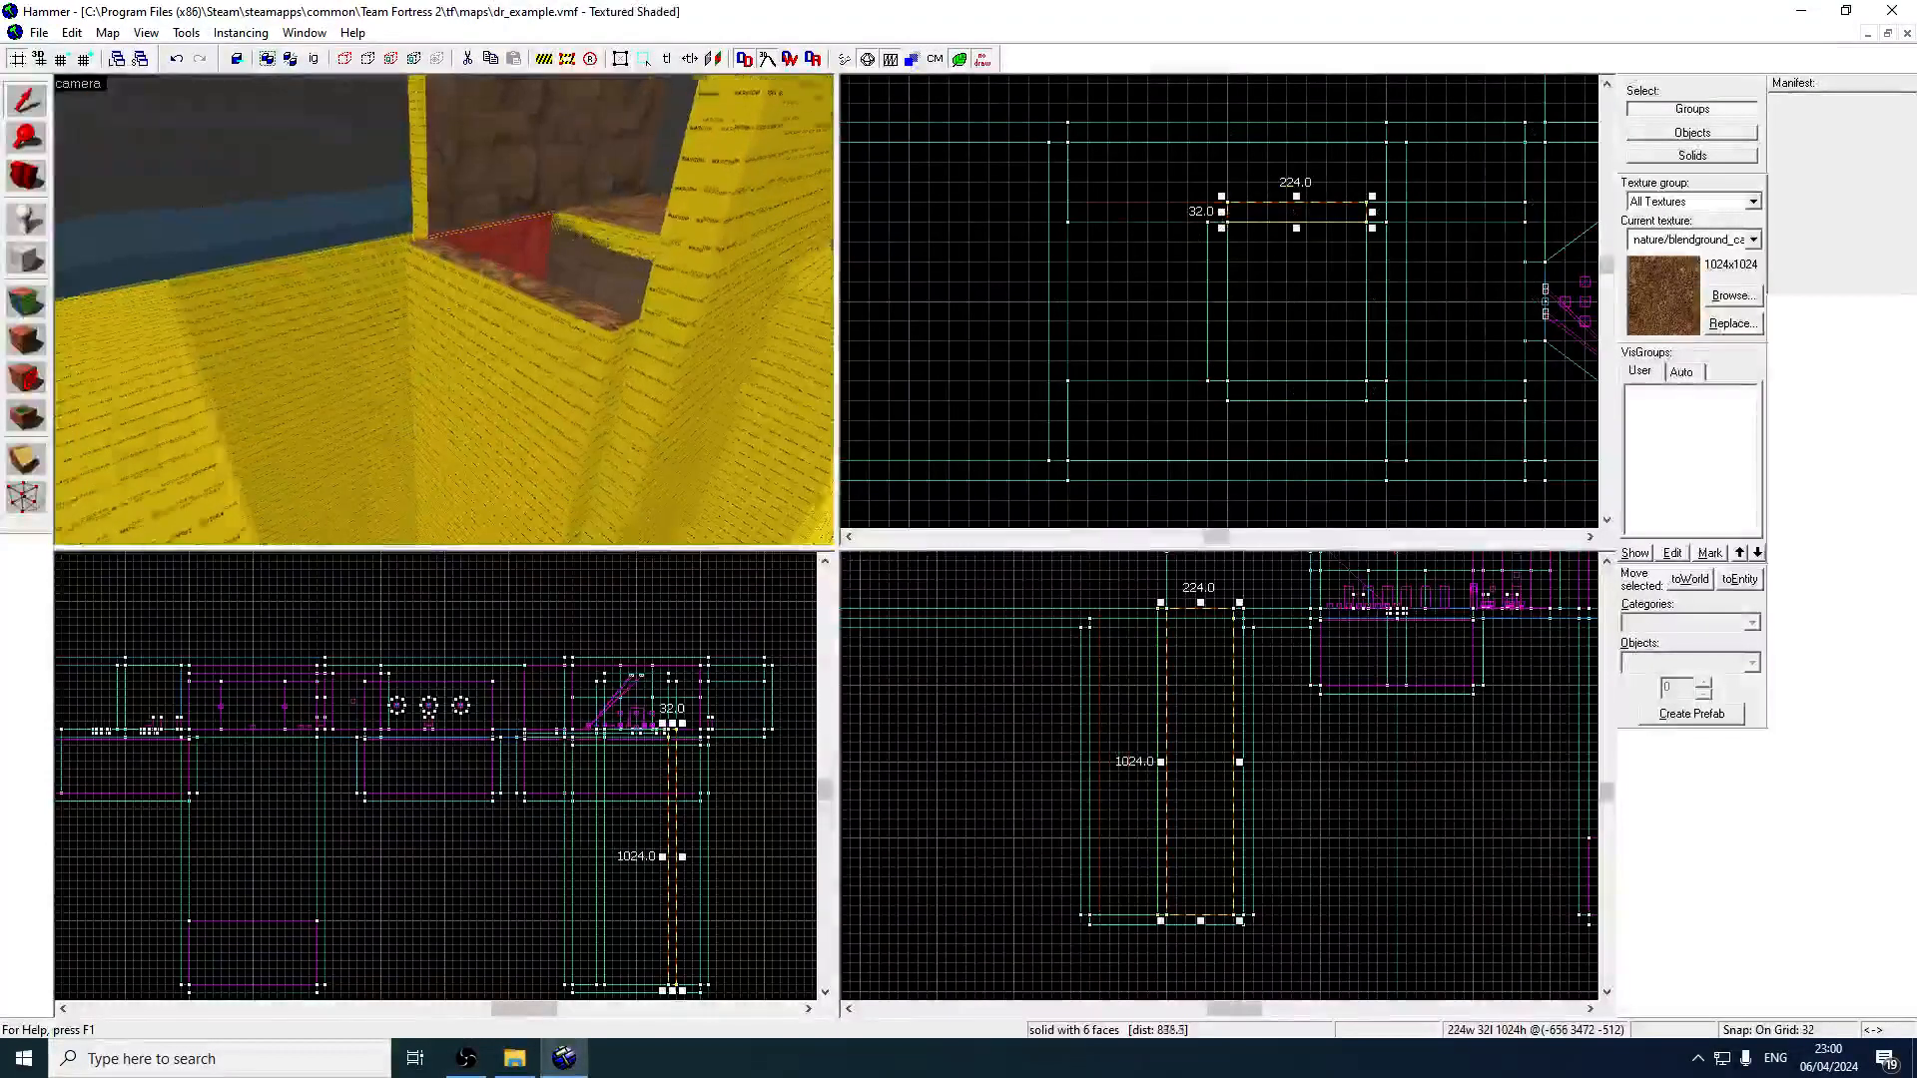
pyautogui.press('s')
pyautogui.press('z')
pyautogui.click(388, 344)
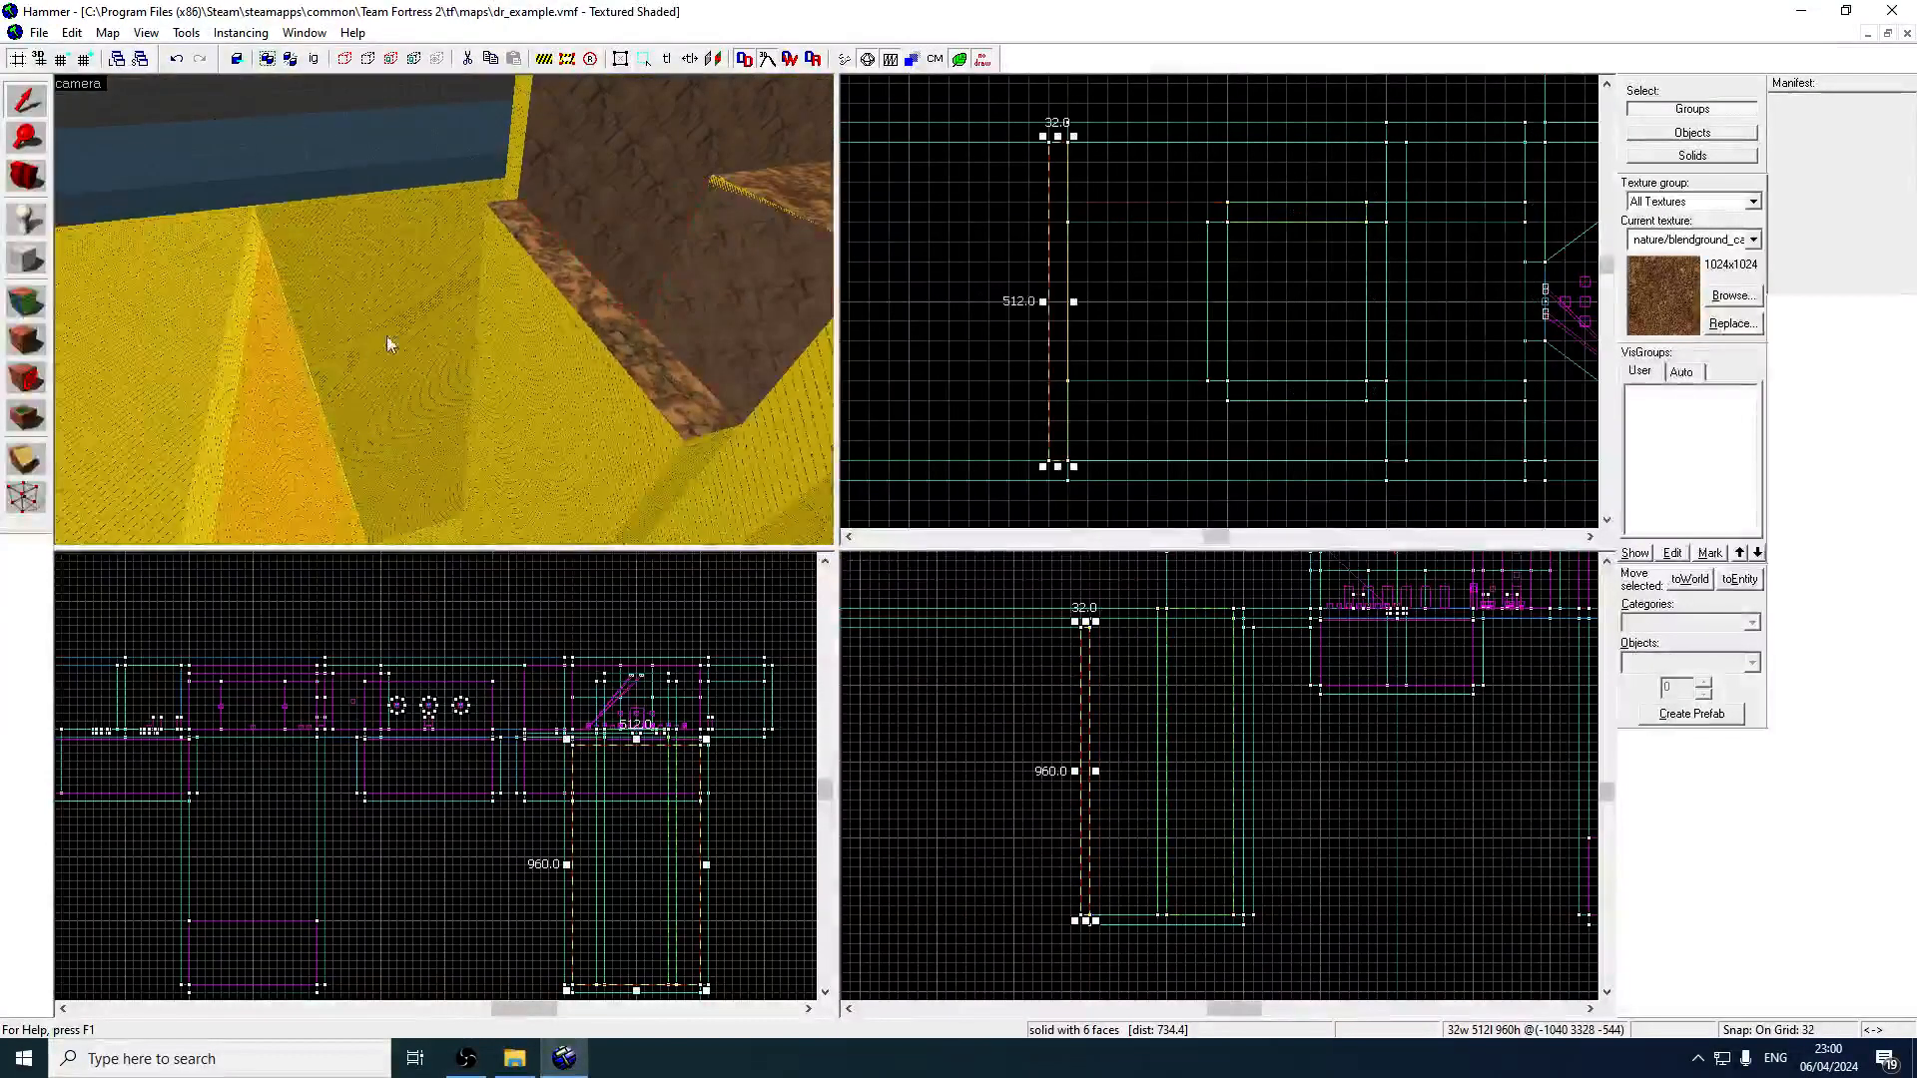
pyautogui.press('Delete')
pyautogui.press('z')
pyautogui.press('w')
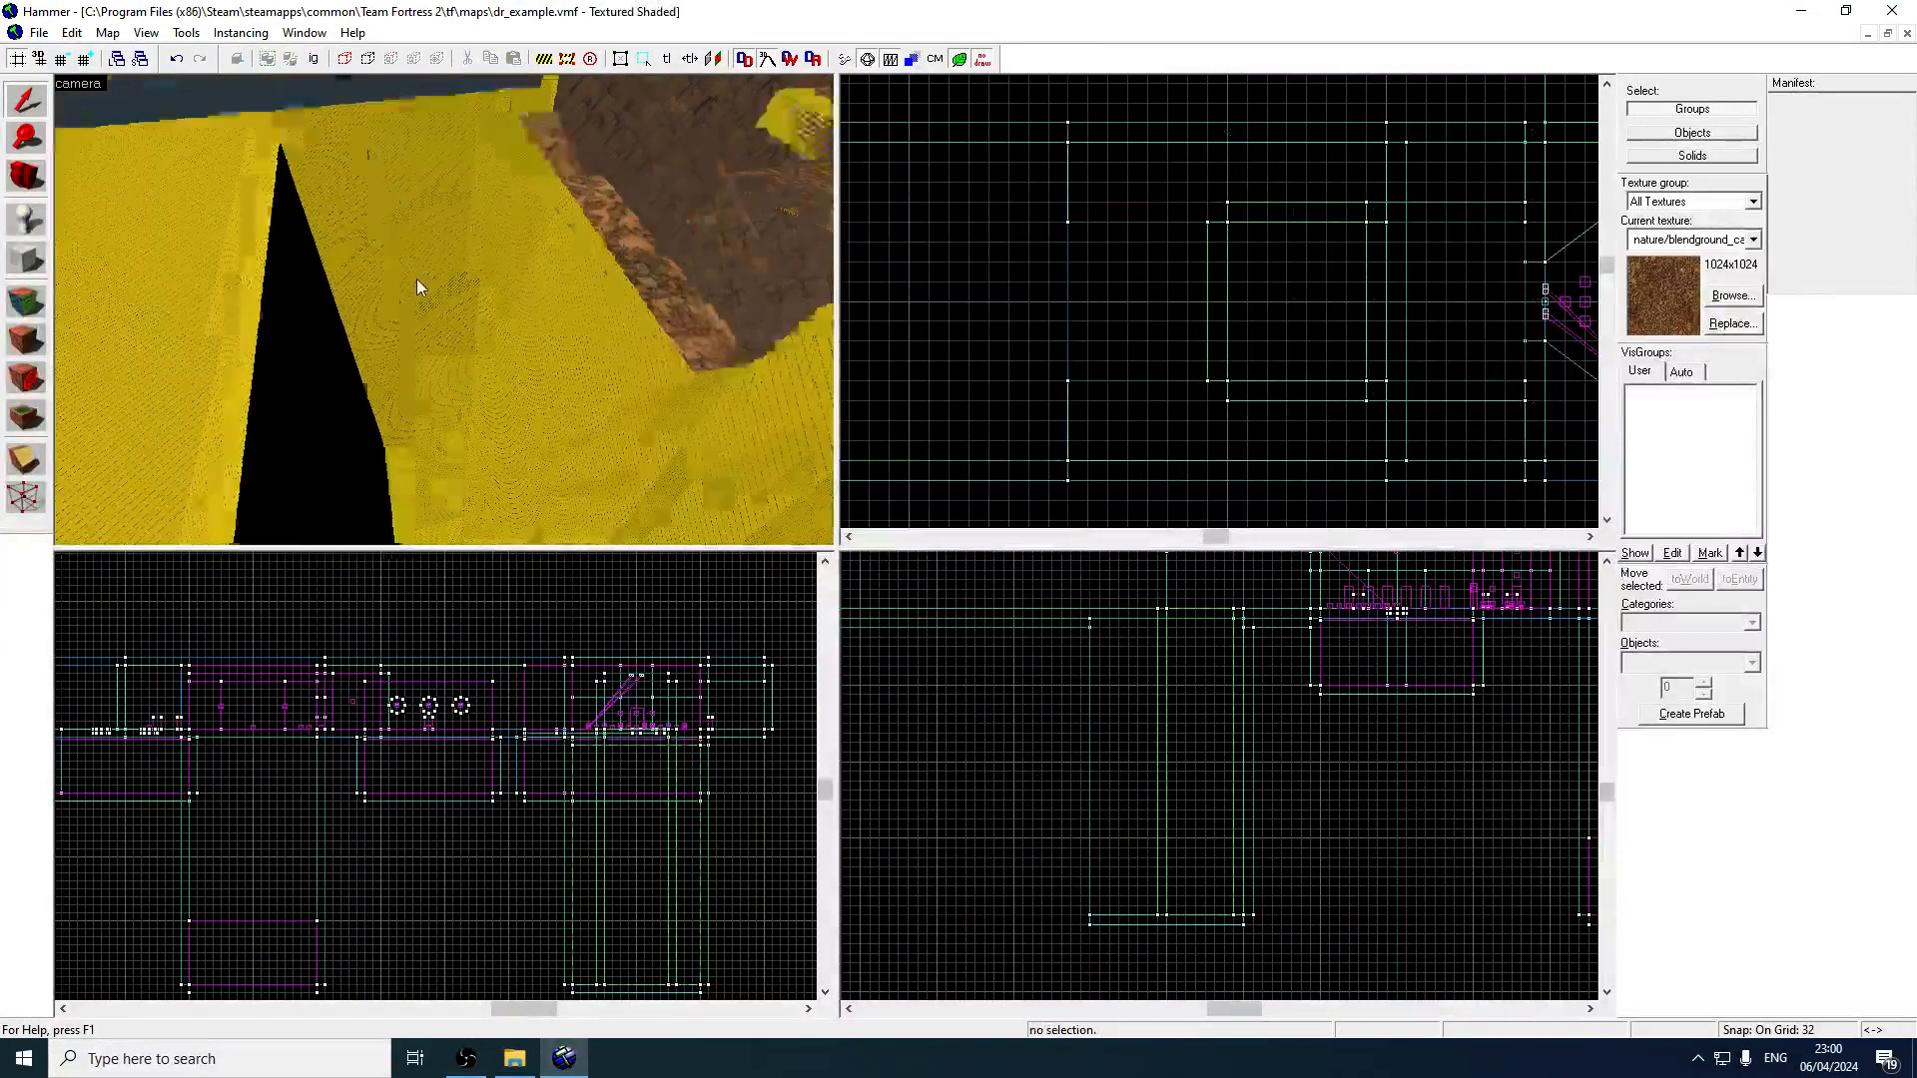
pyautogui.press('z')
pyautogui.click(503, 193)
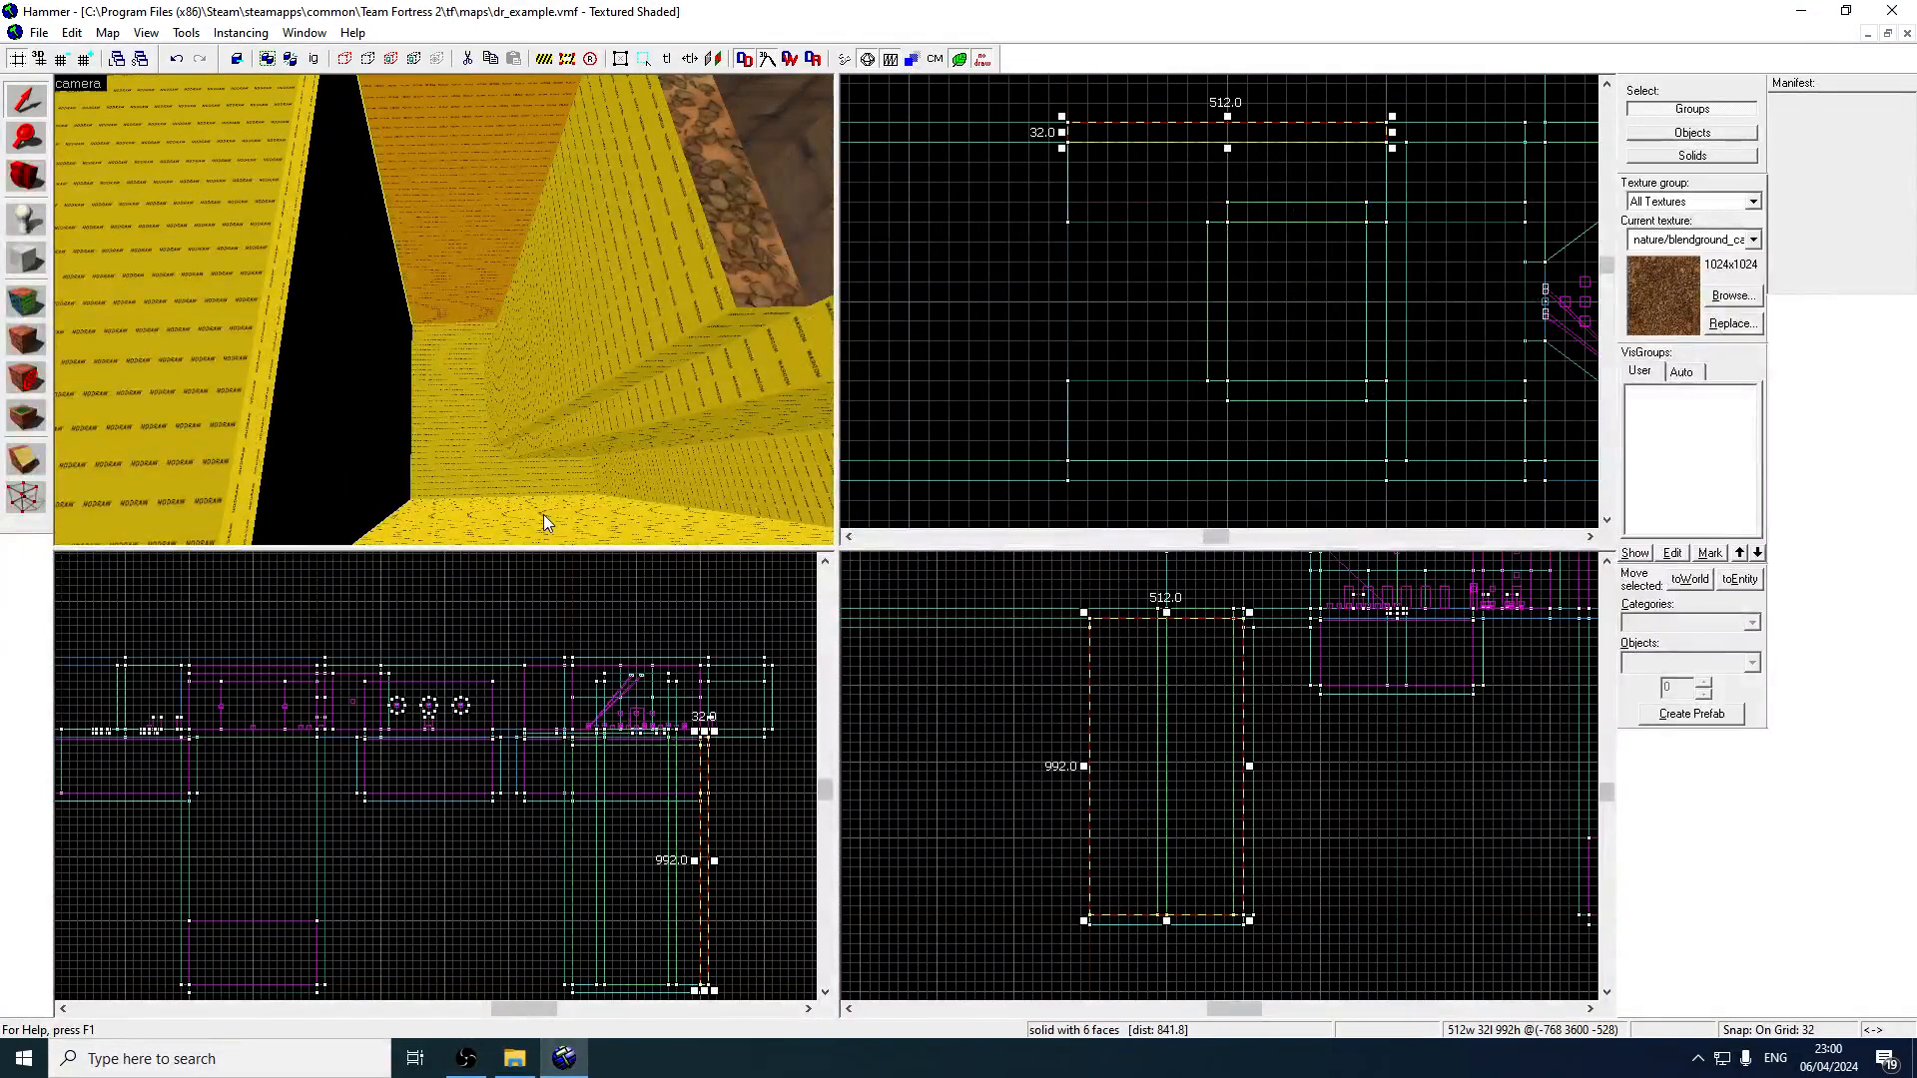
pyautogui.hotkey('ctrl', 'z')
pyautogui.hotkey('ctrl', 'z')
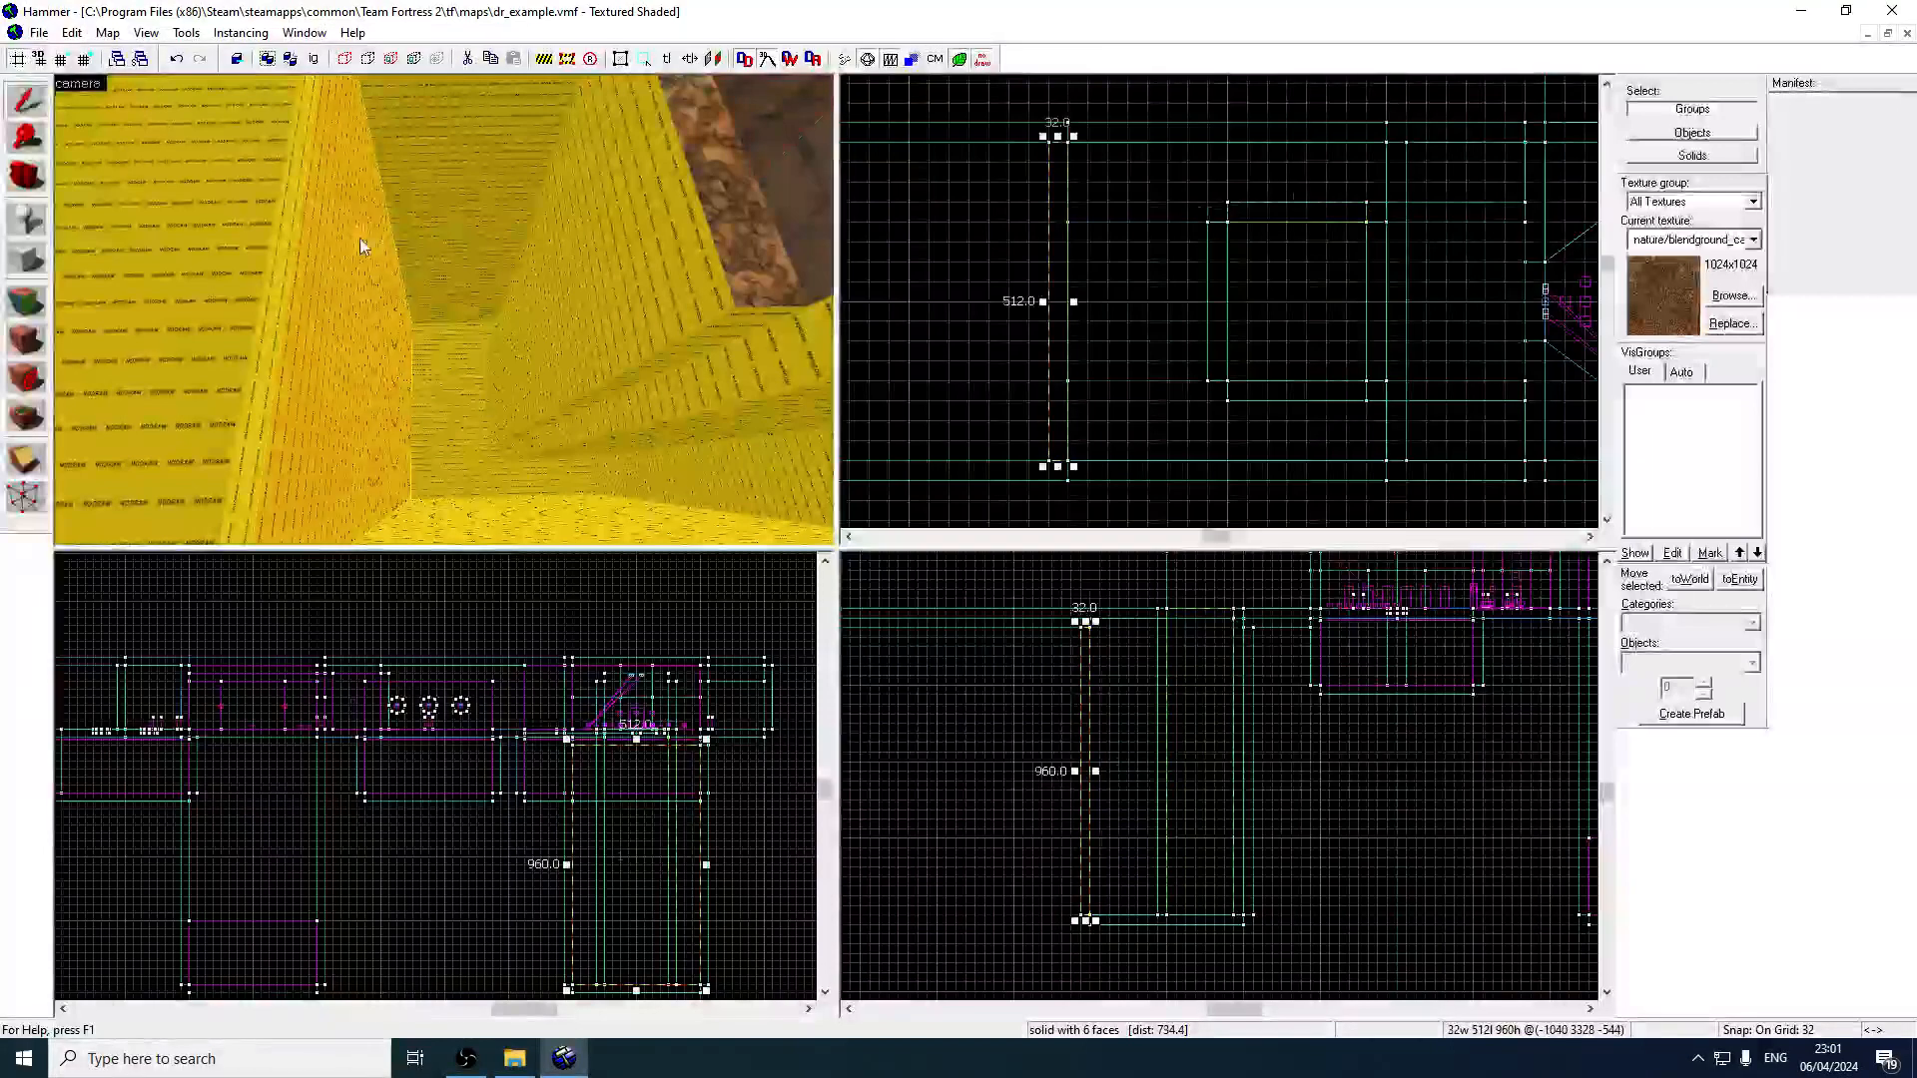
# Retexture the relocated pit end wall's top face with tools/toolsnodraw.
pyautogui.click(727, 232)
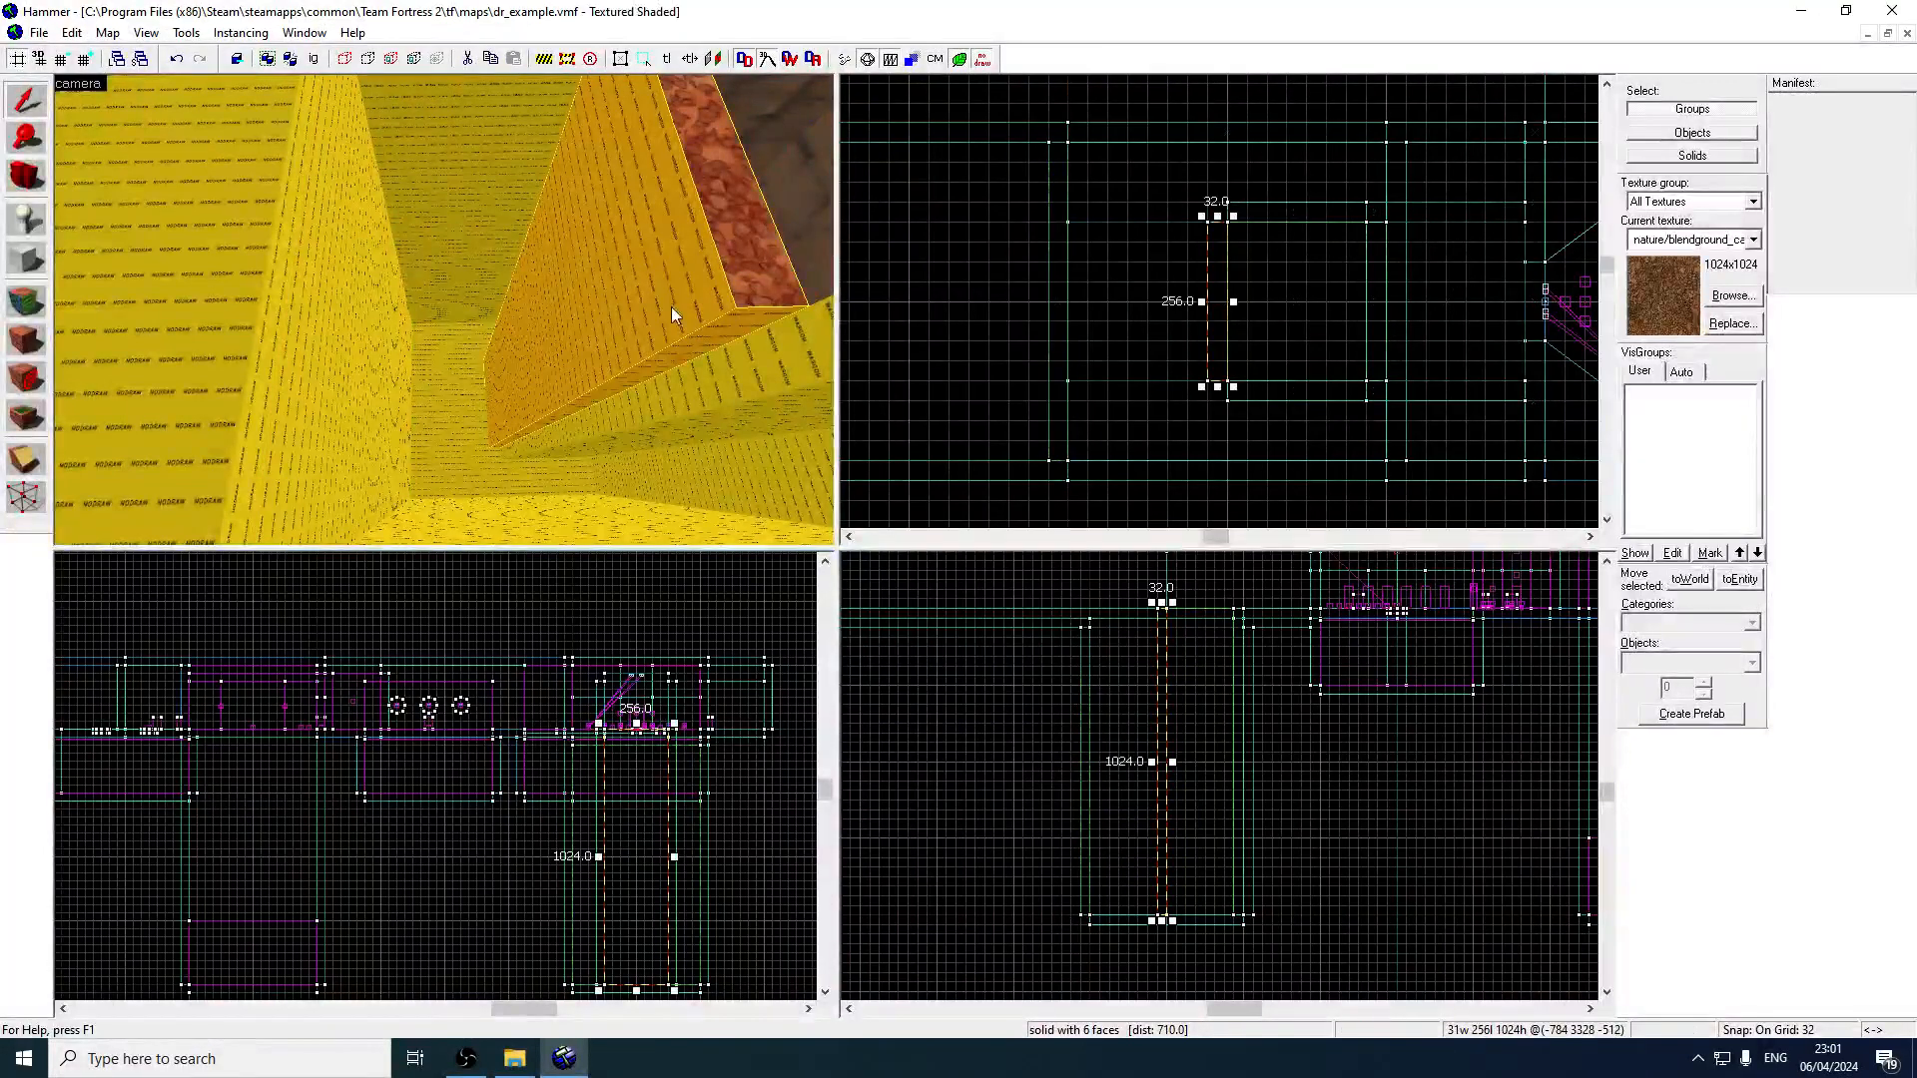
pyautogui.press('z')
pyautogui.press('z')
pyautogui.click(753, 142)
pyautogui.click(530, 303)
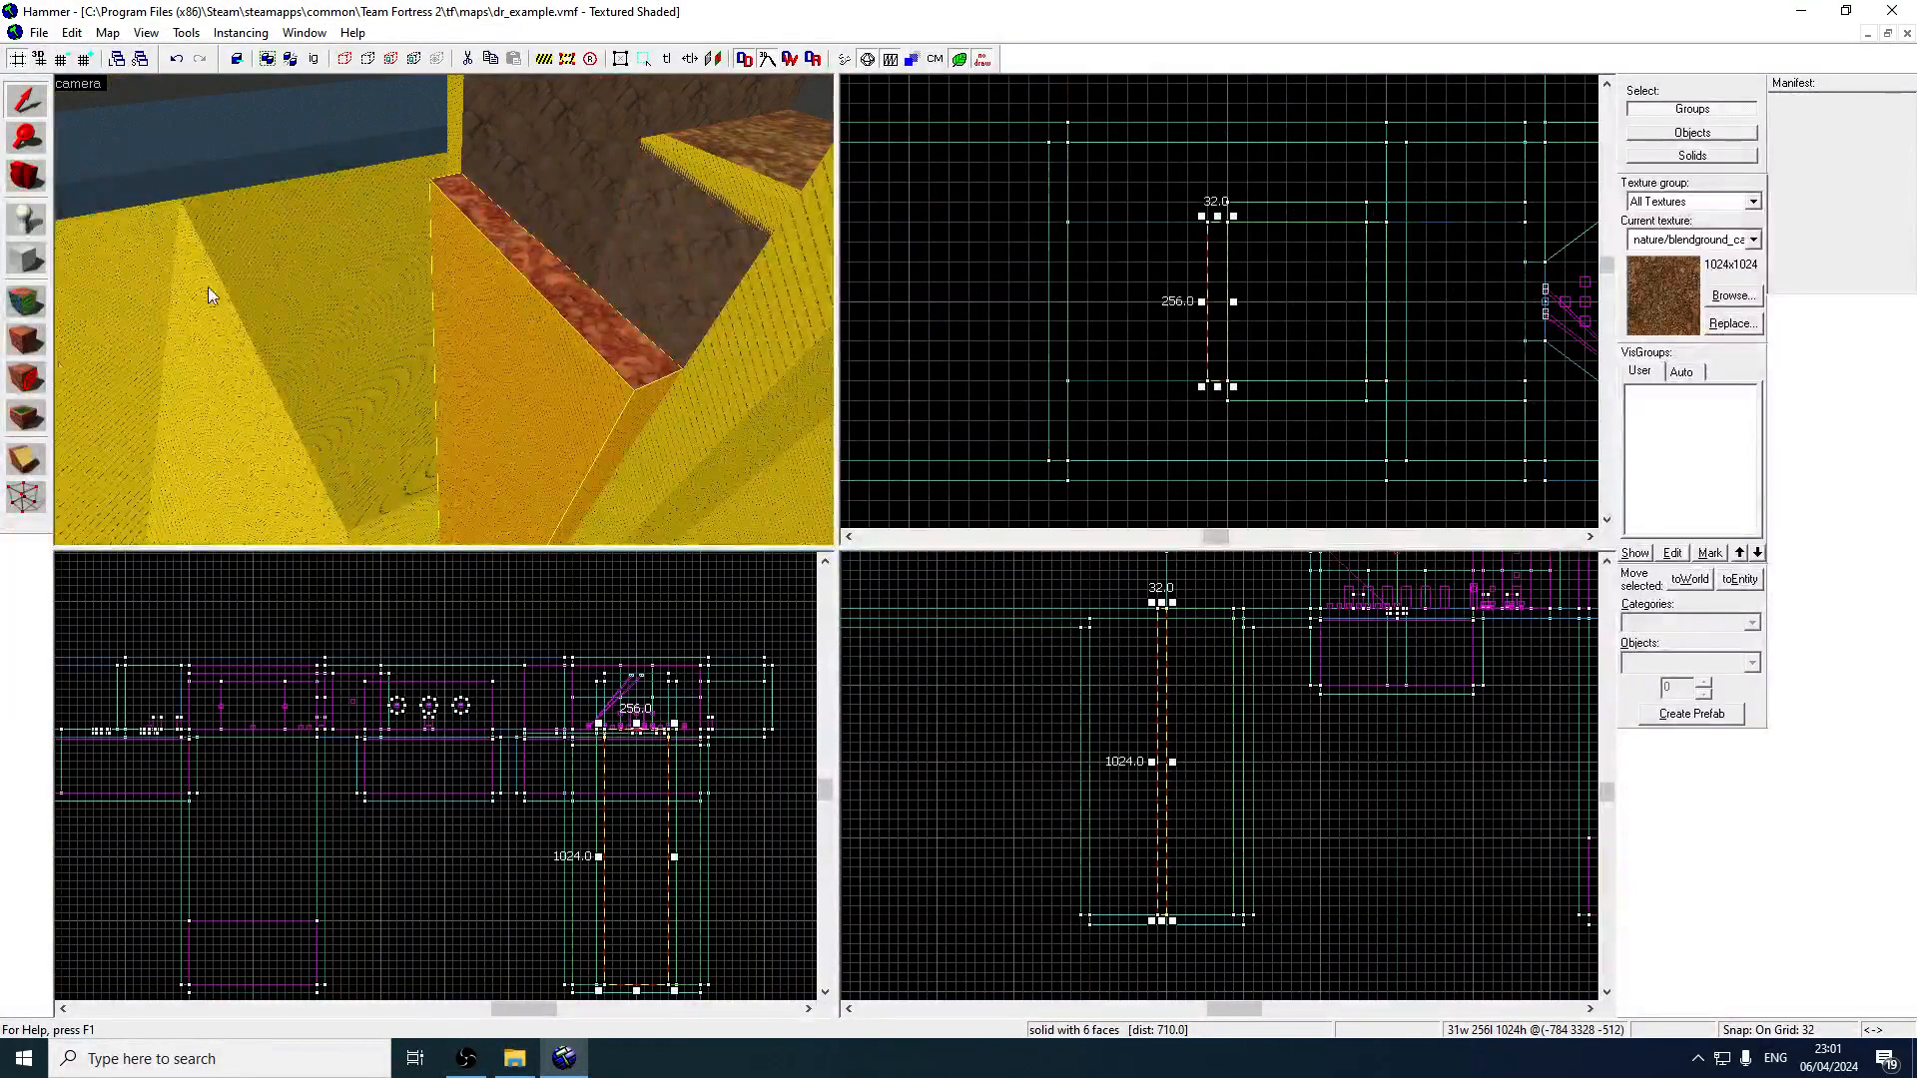
pyautogui.click(27, 299)
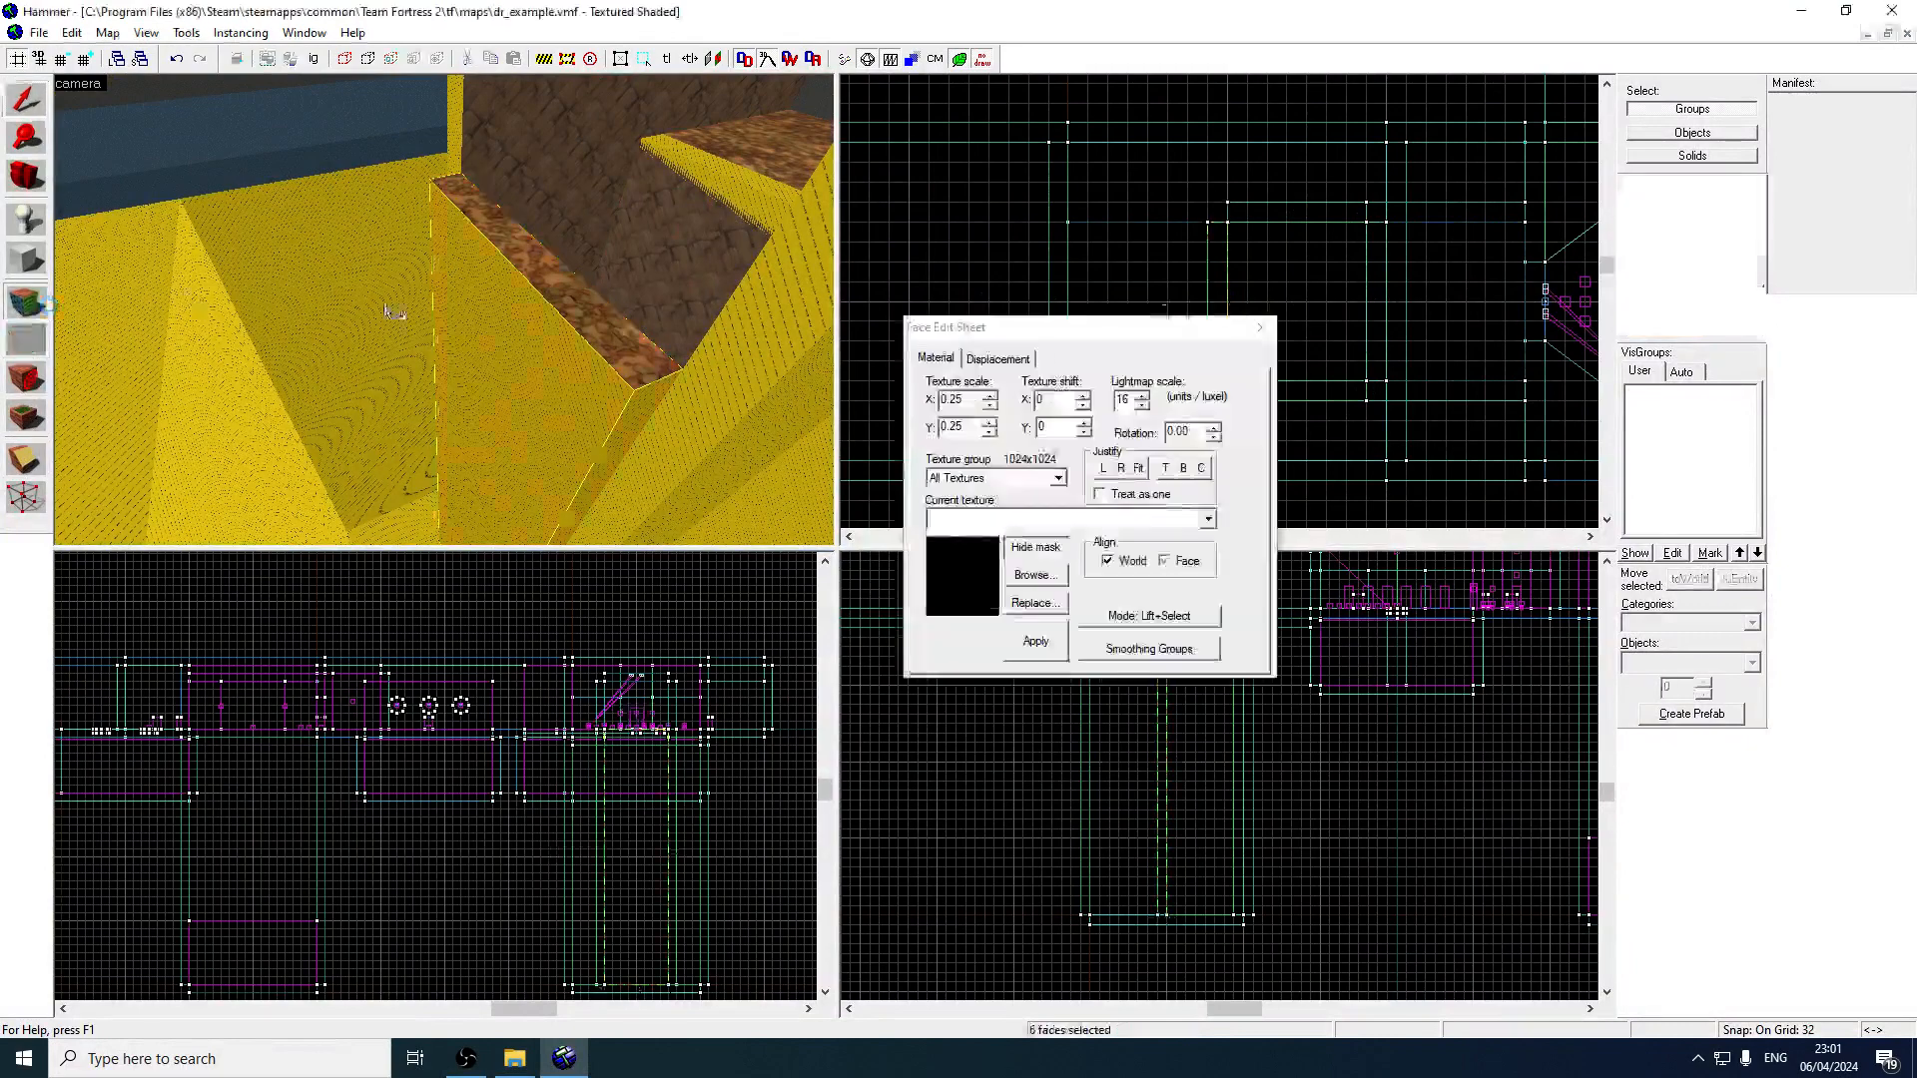
pyautogui.click(518, 262)
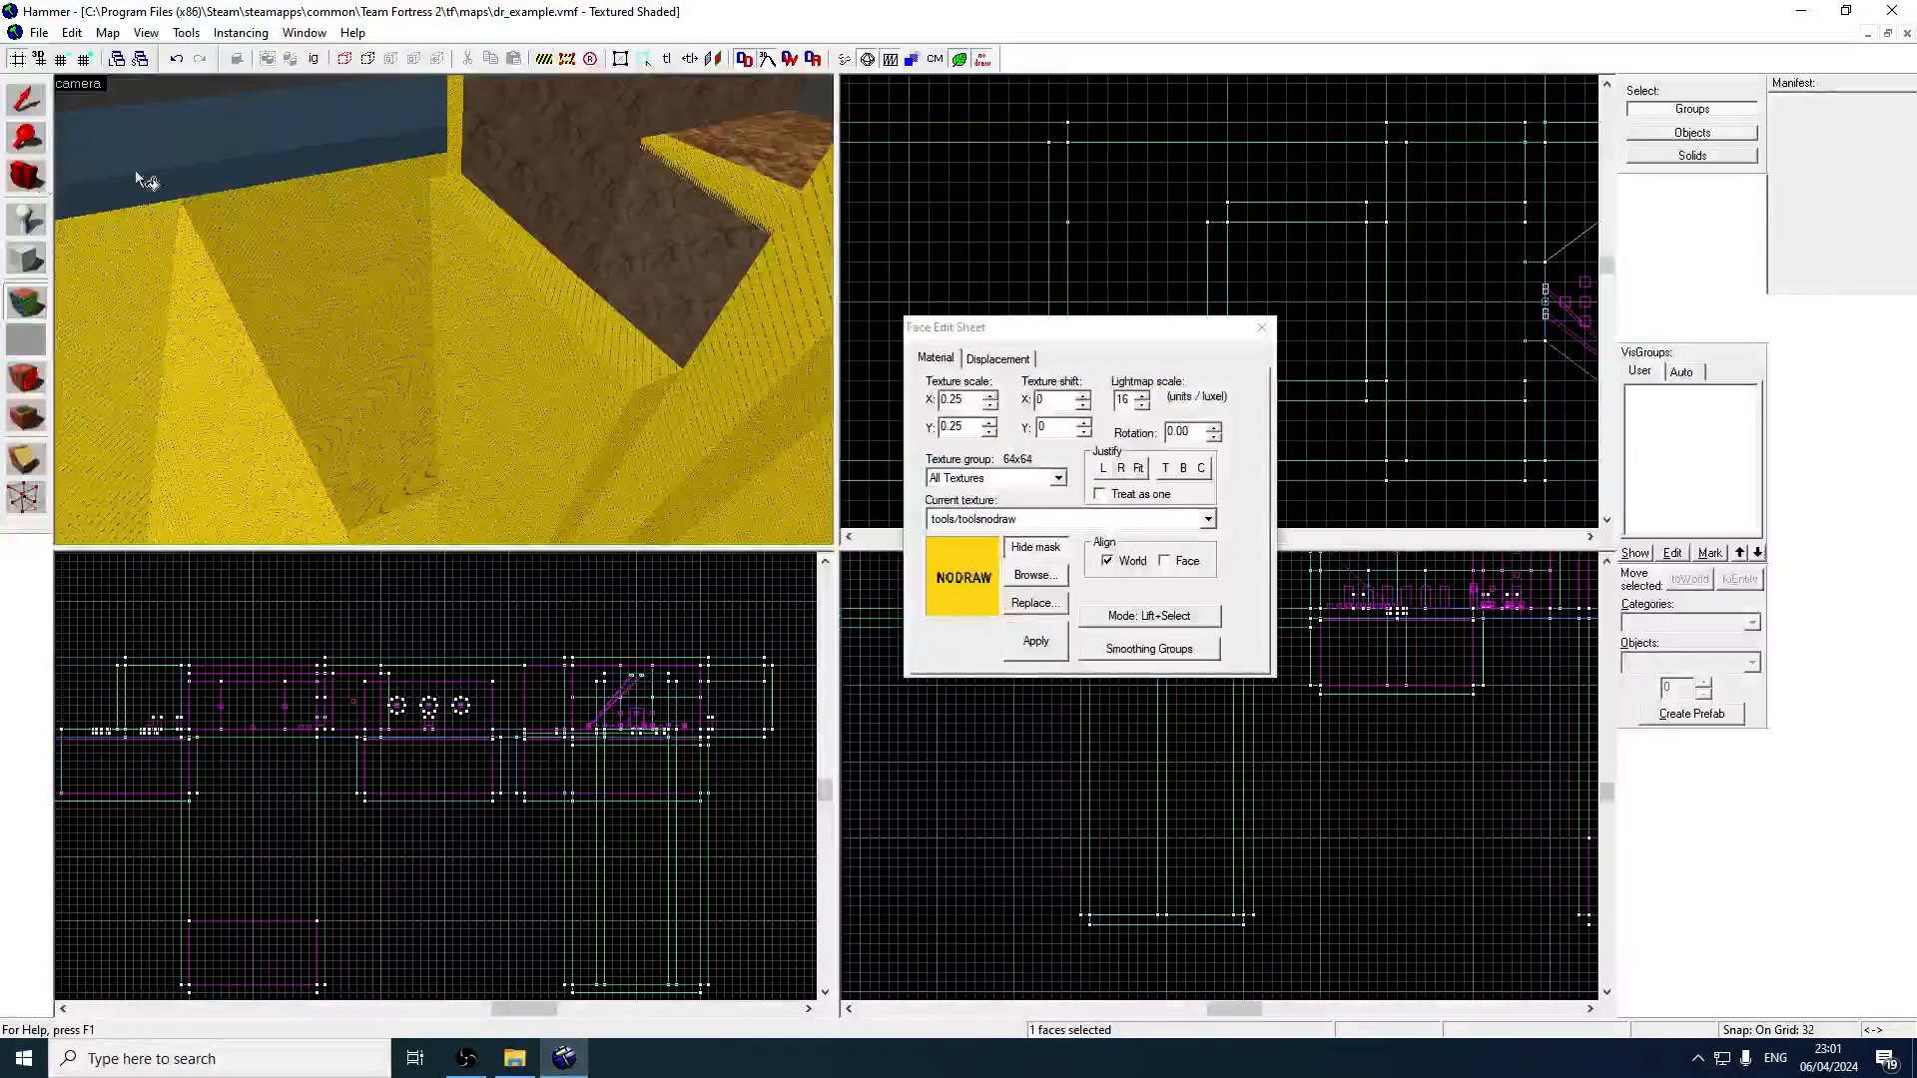
# Create a thin 256 × 256 unit nodraw block covering the gap between the outer wall and the relocated pit end wall.
pyautogui.click(28, 265)
pyautogui.moveTo(1069, 232); pyautogui.dragTo(1233, 387)
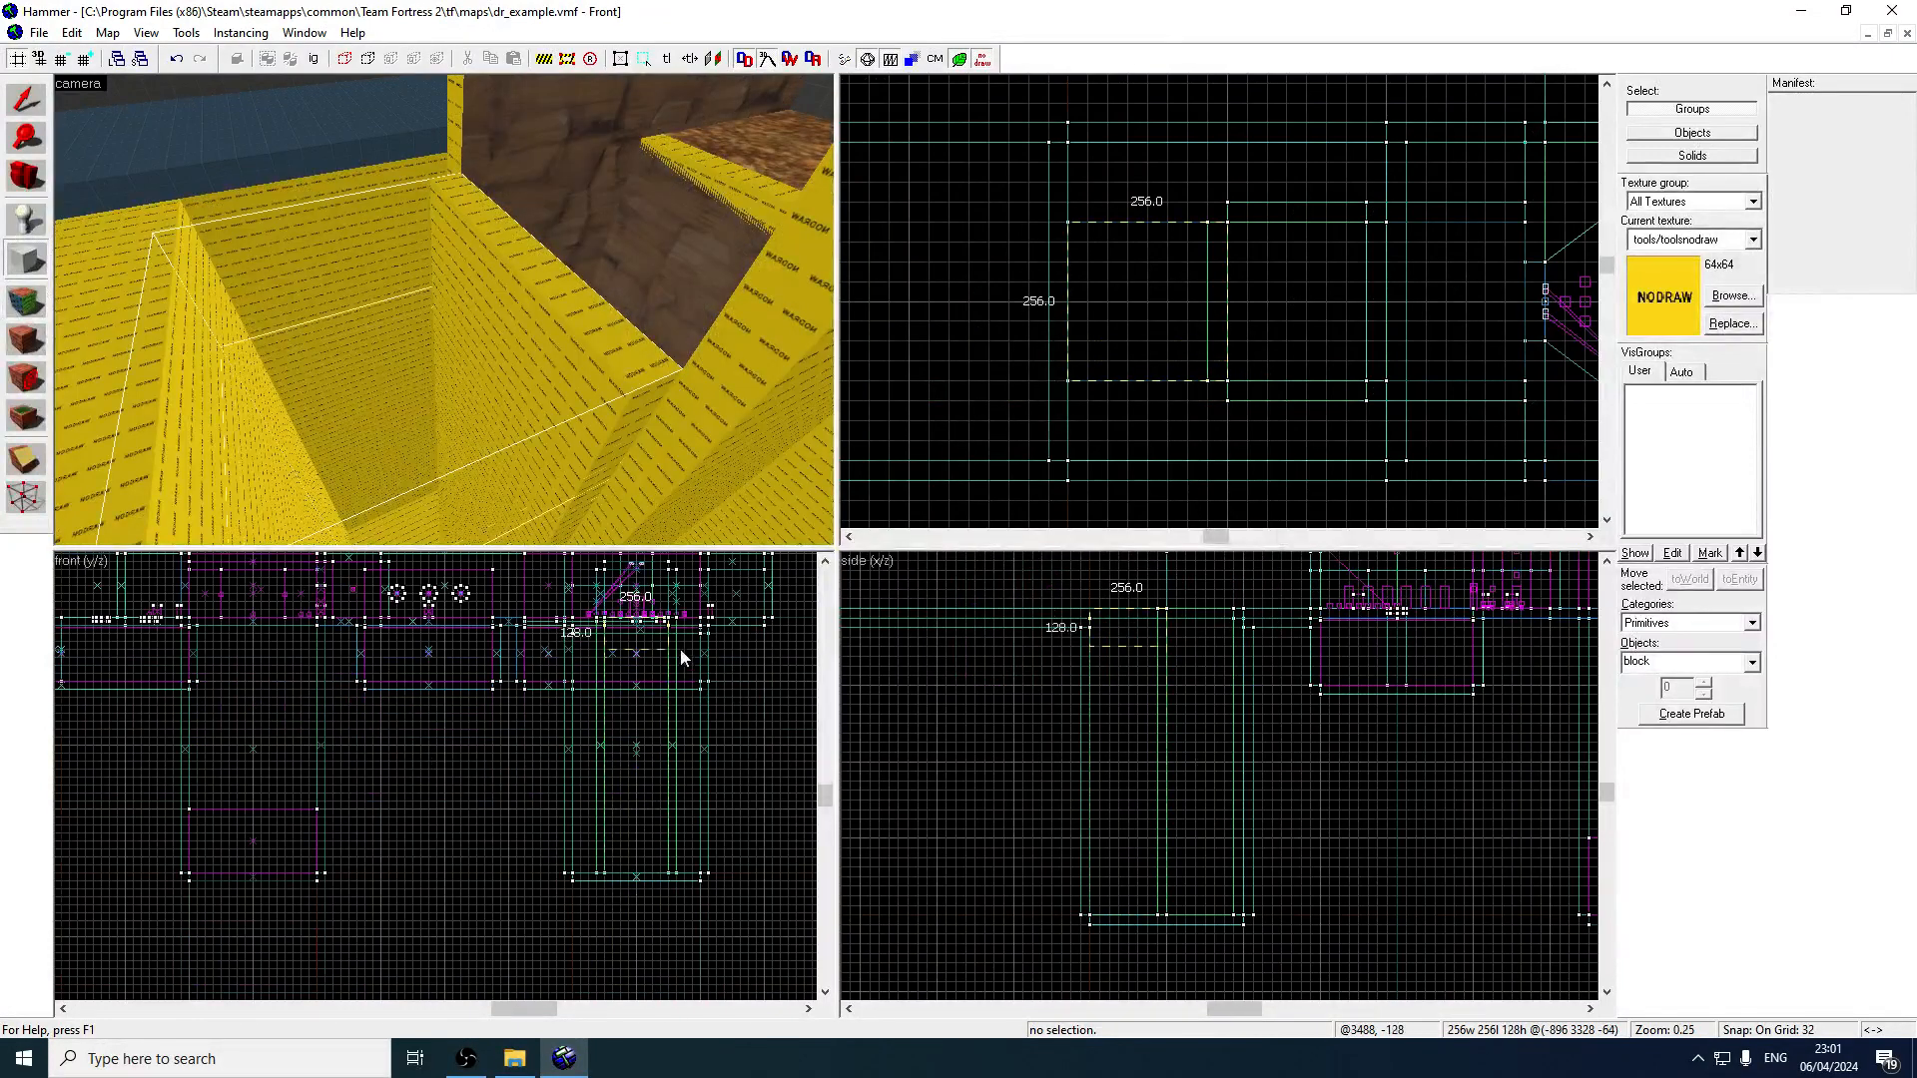
pyautogui.press('Return')
pyautogui.press('z')
pyautogui.press('w')
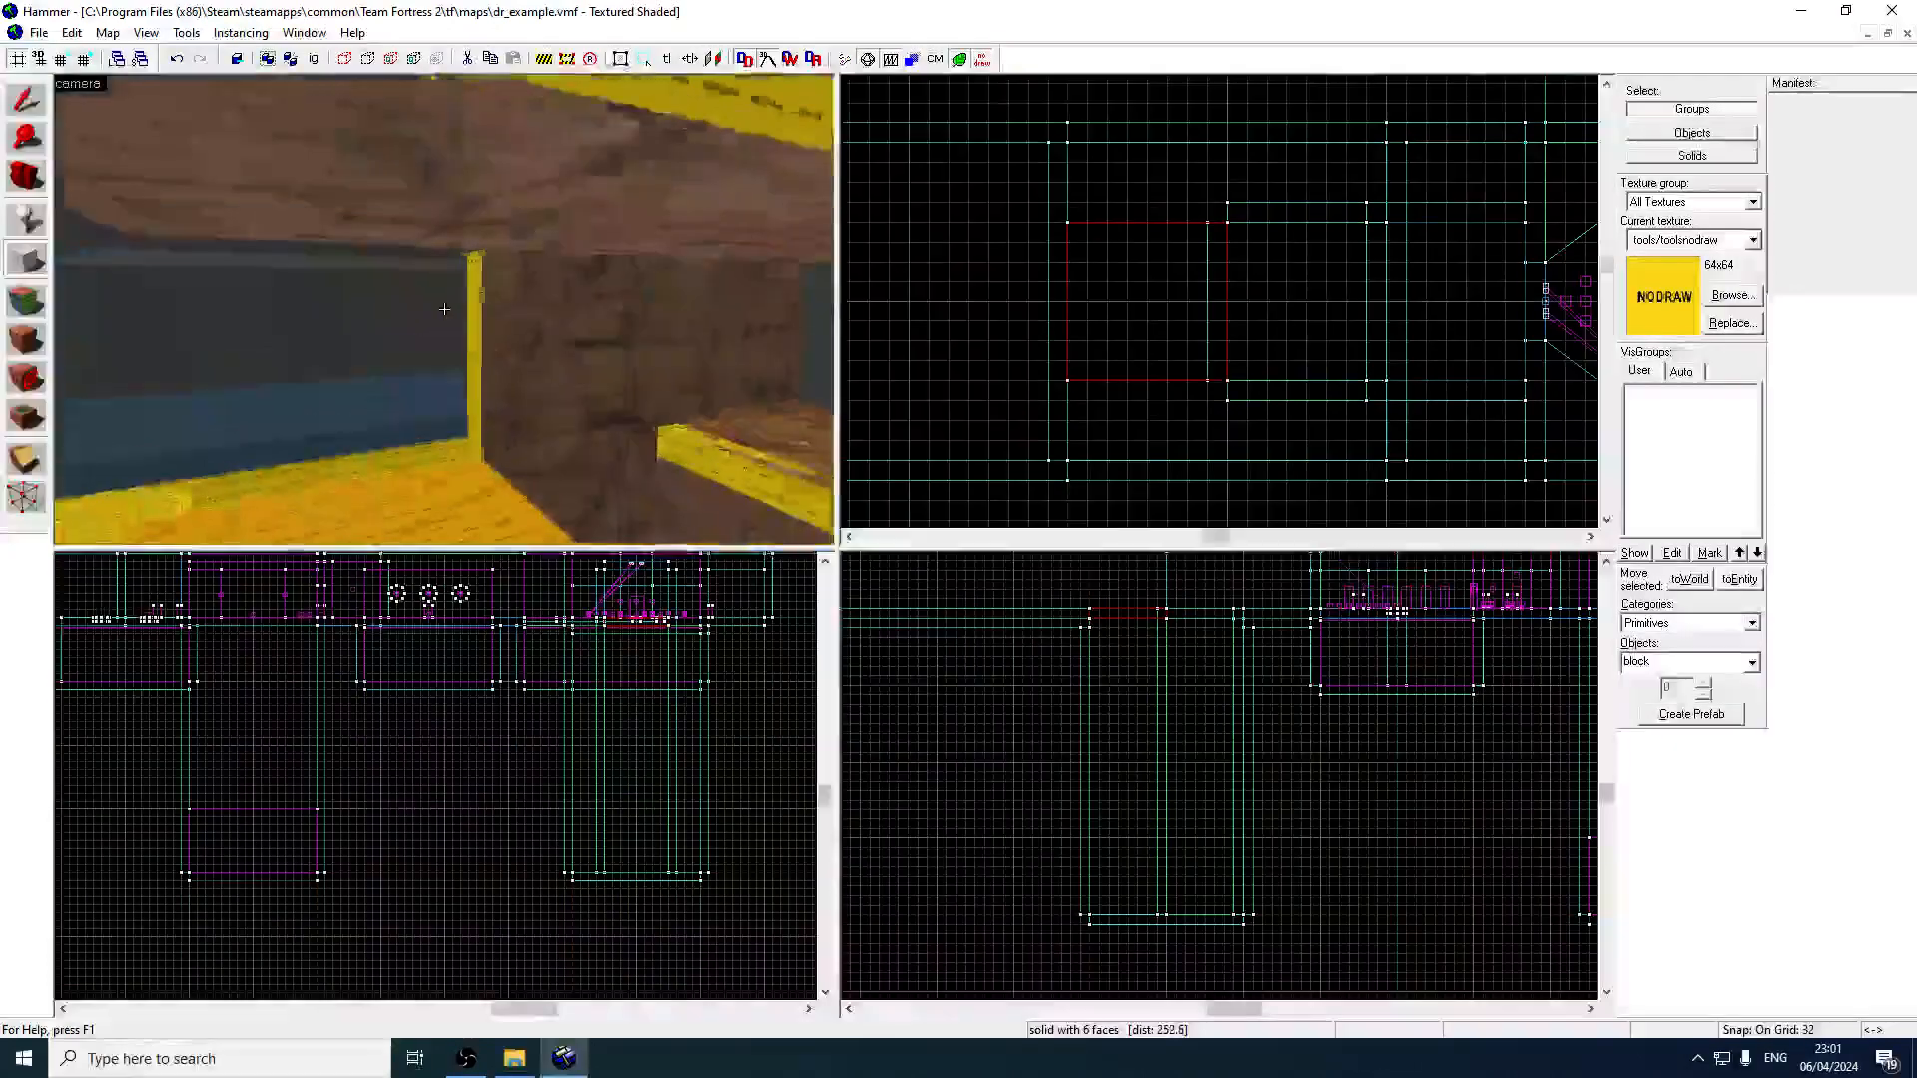
pyautogui.press('z')
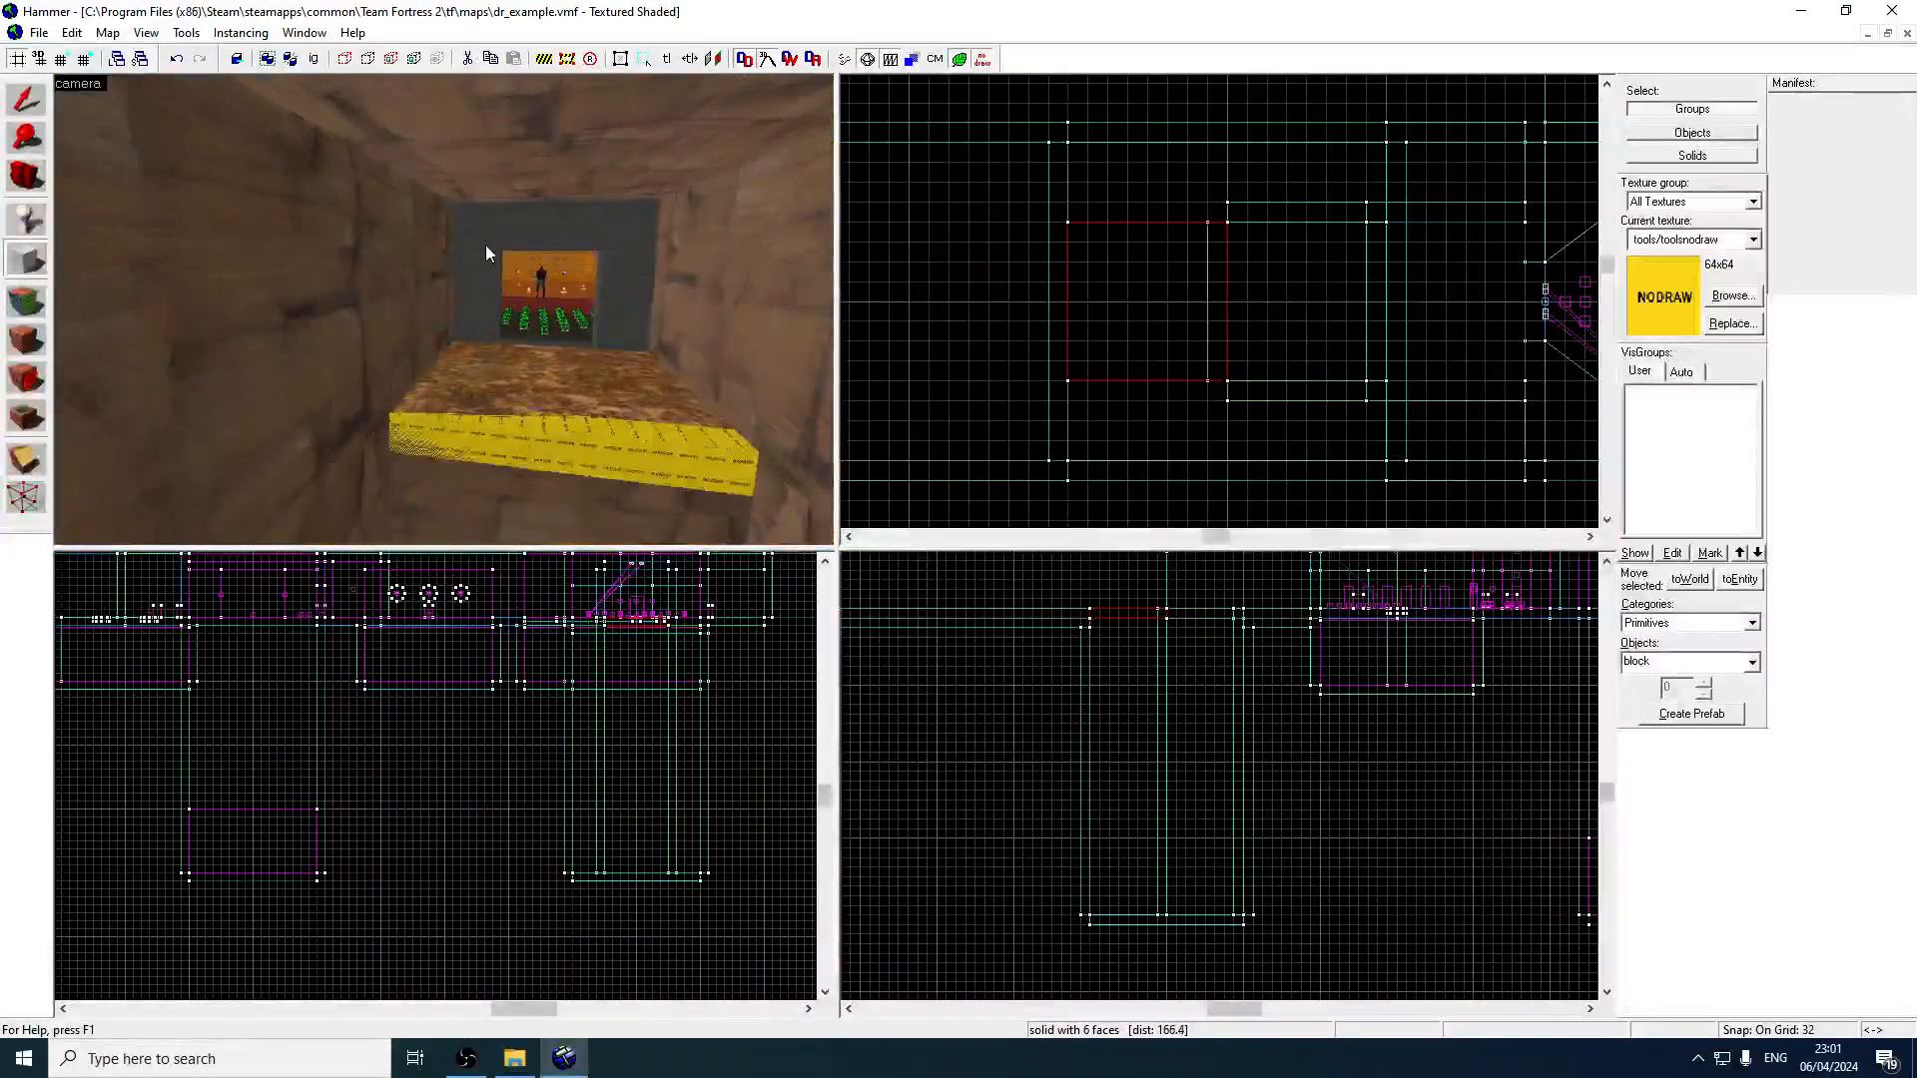
# Sample nature/blendground_canyon from the ground by the window and apply it to the new block's top face.
pyautogui.press('z')
pyautogui.press('s')
pyautogui.press('w')
pyautogui.press('z')
pyautogui.press('w')
pyautogui.press('d')
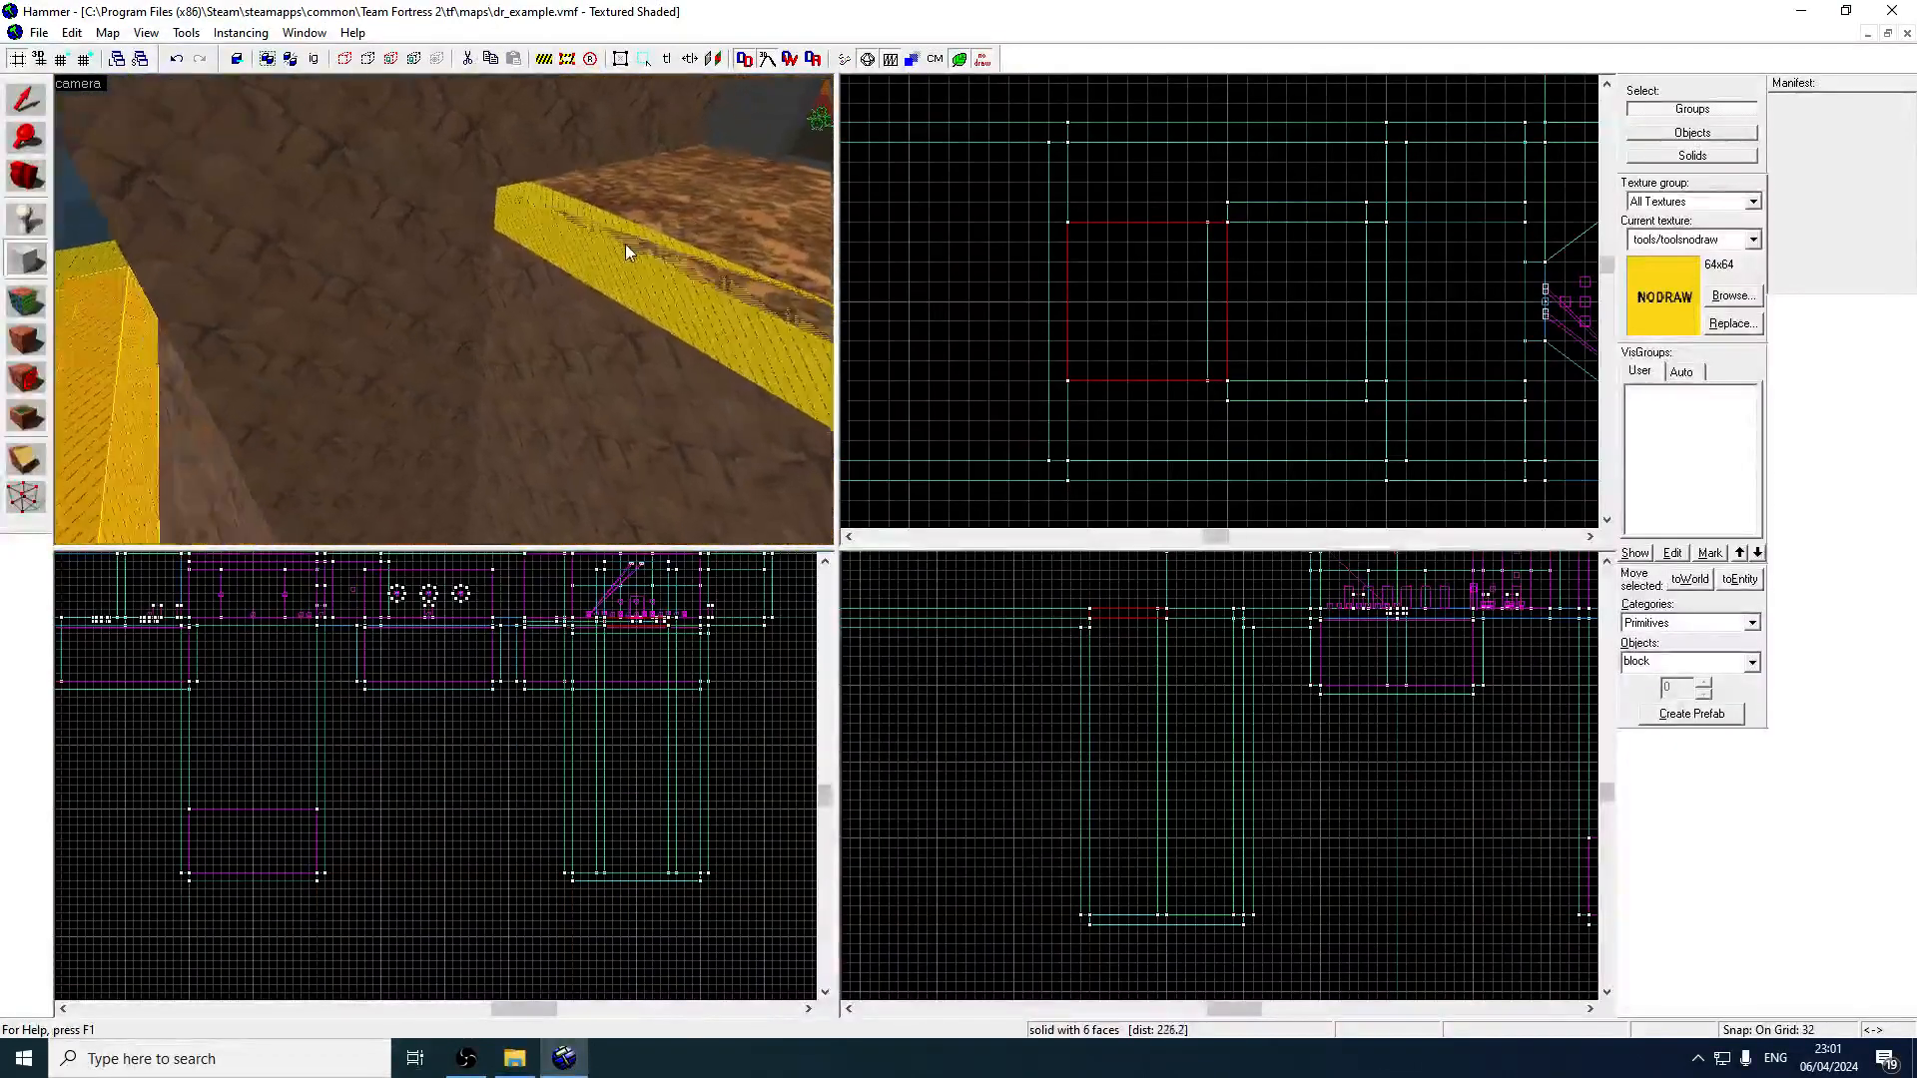
pyautogui.click(40, 297)
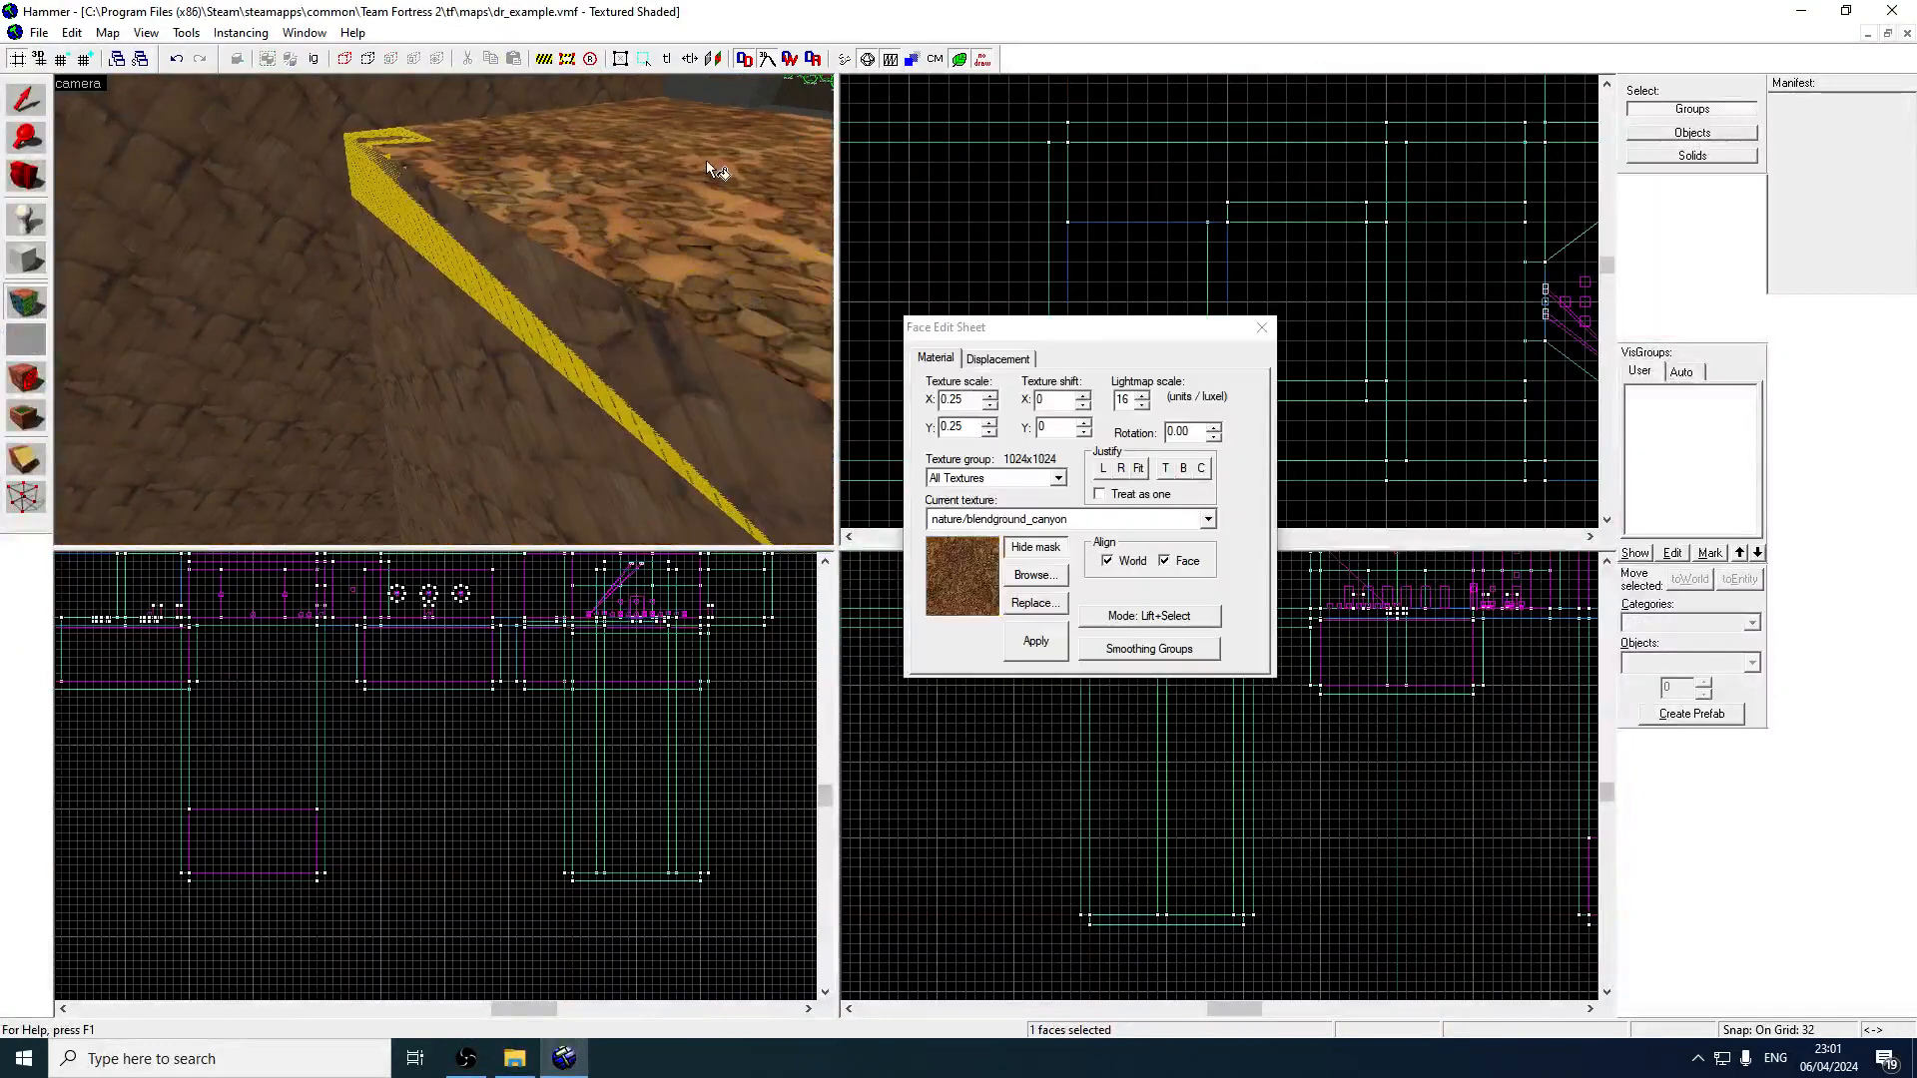
pyautogui.press('z')
pyautogui.press('s')
pyautogui.press('w')
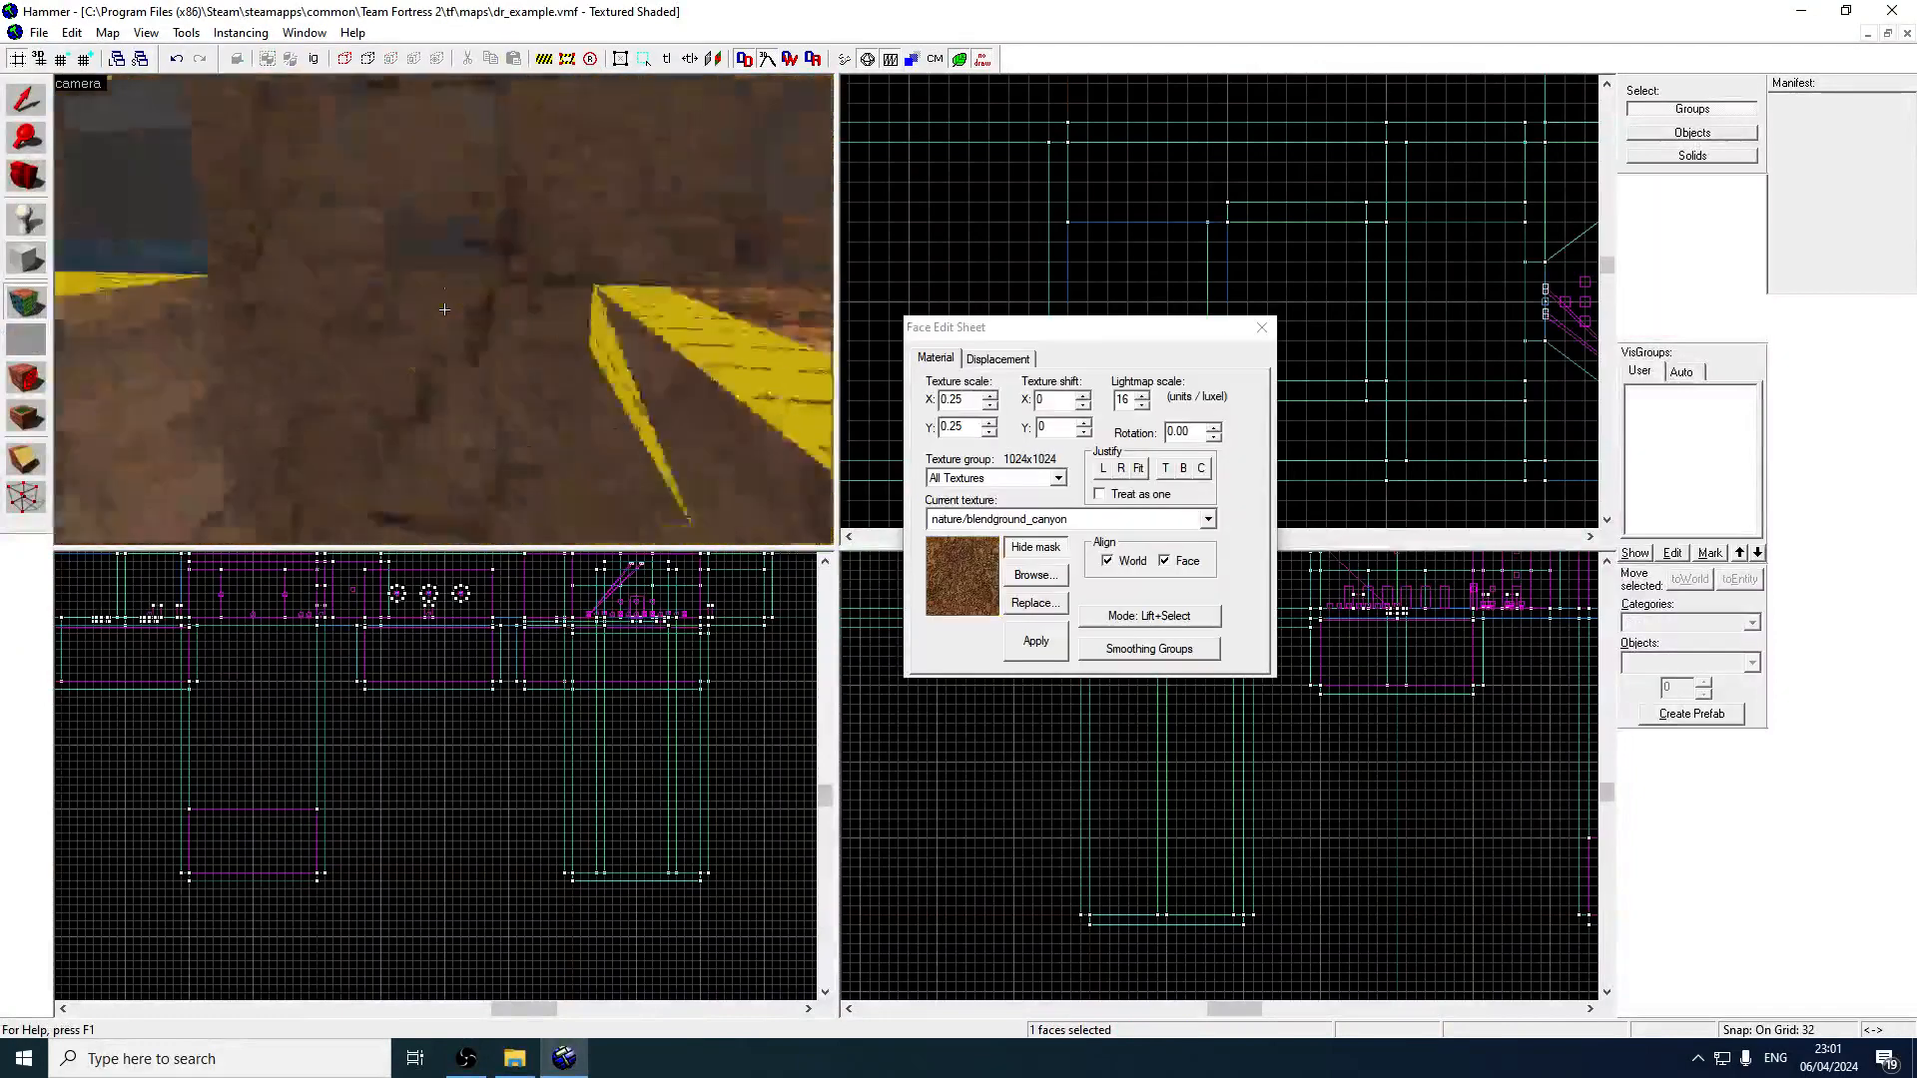
pyautogui.press('z')
pyautogui.rightClick(365, 343)
# Extend one shortened enclosure side wall along the new ground block to 736 units long.
pyautogui.press('z')
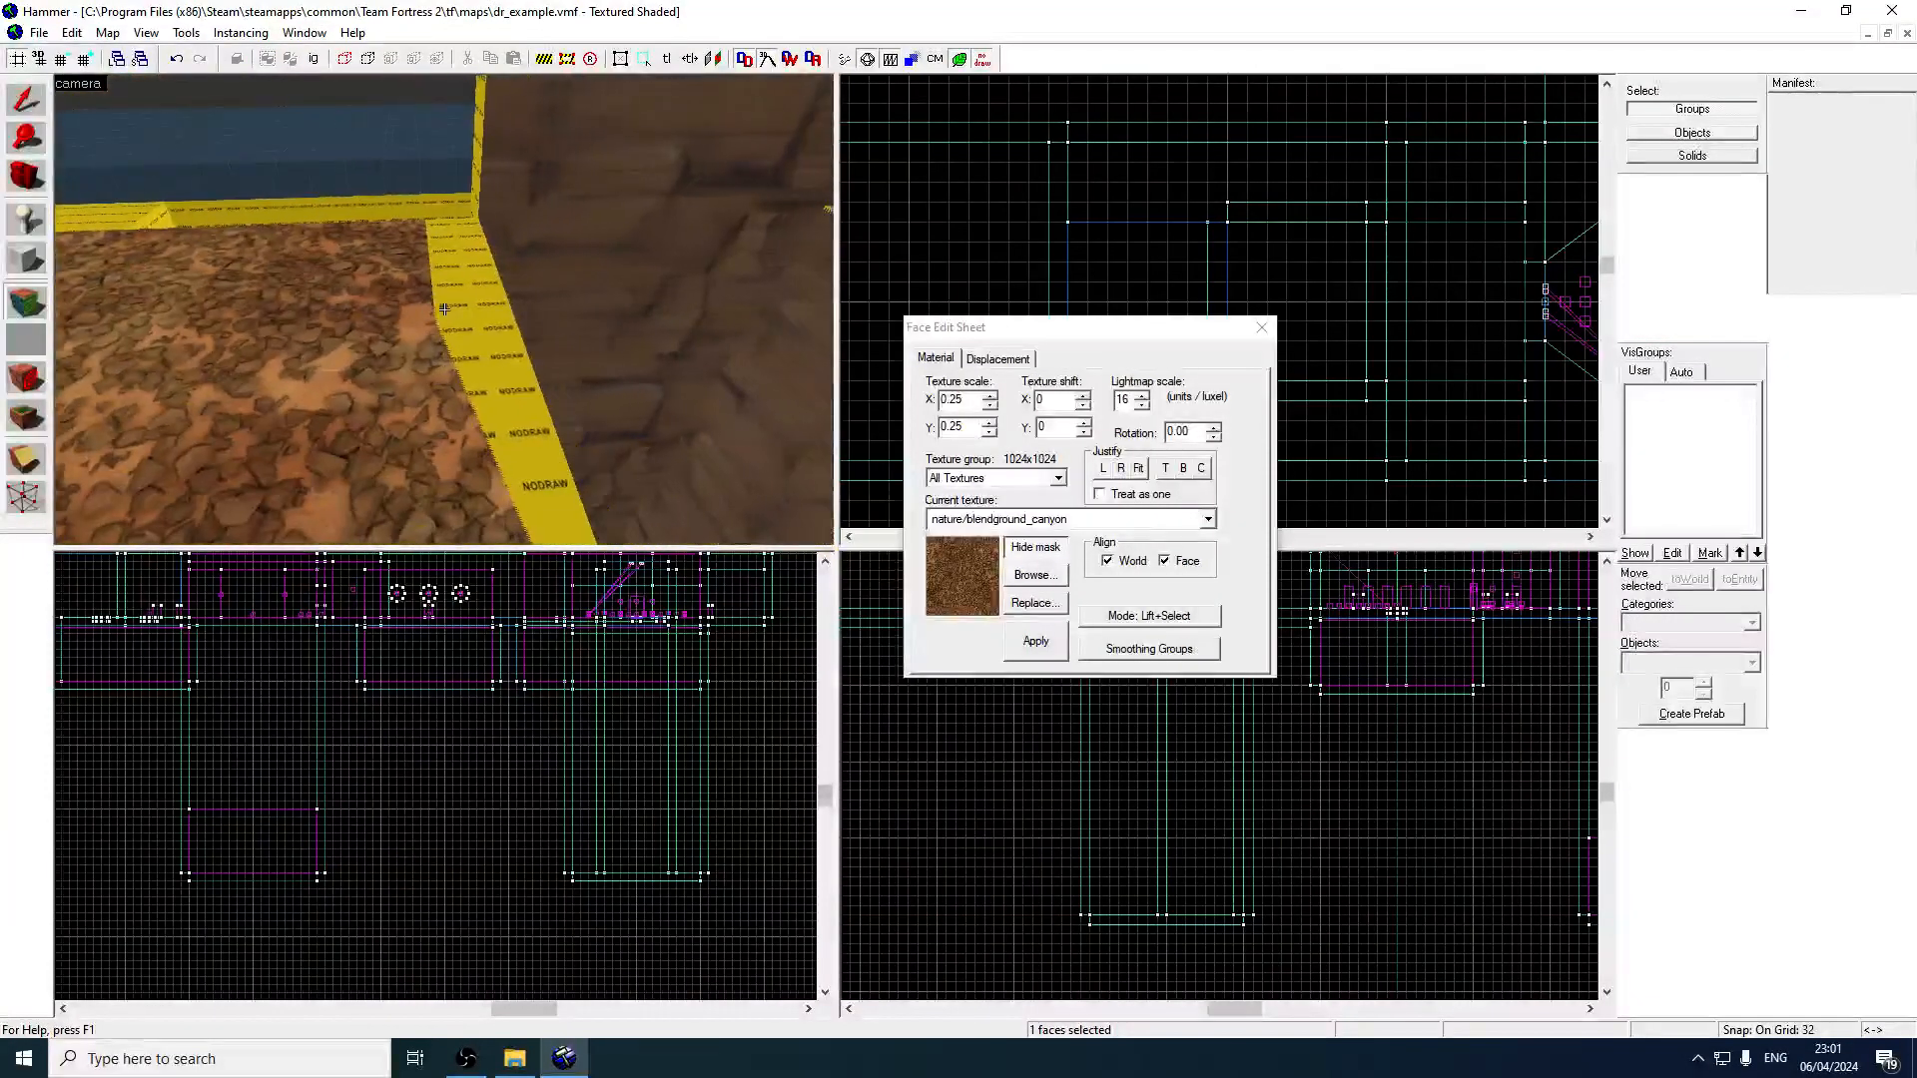
pyautogui.press('z')
pyautogui.press('d')
pyautogui.press('a')
pyautogui.press('z')
pyautogui.press('s')
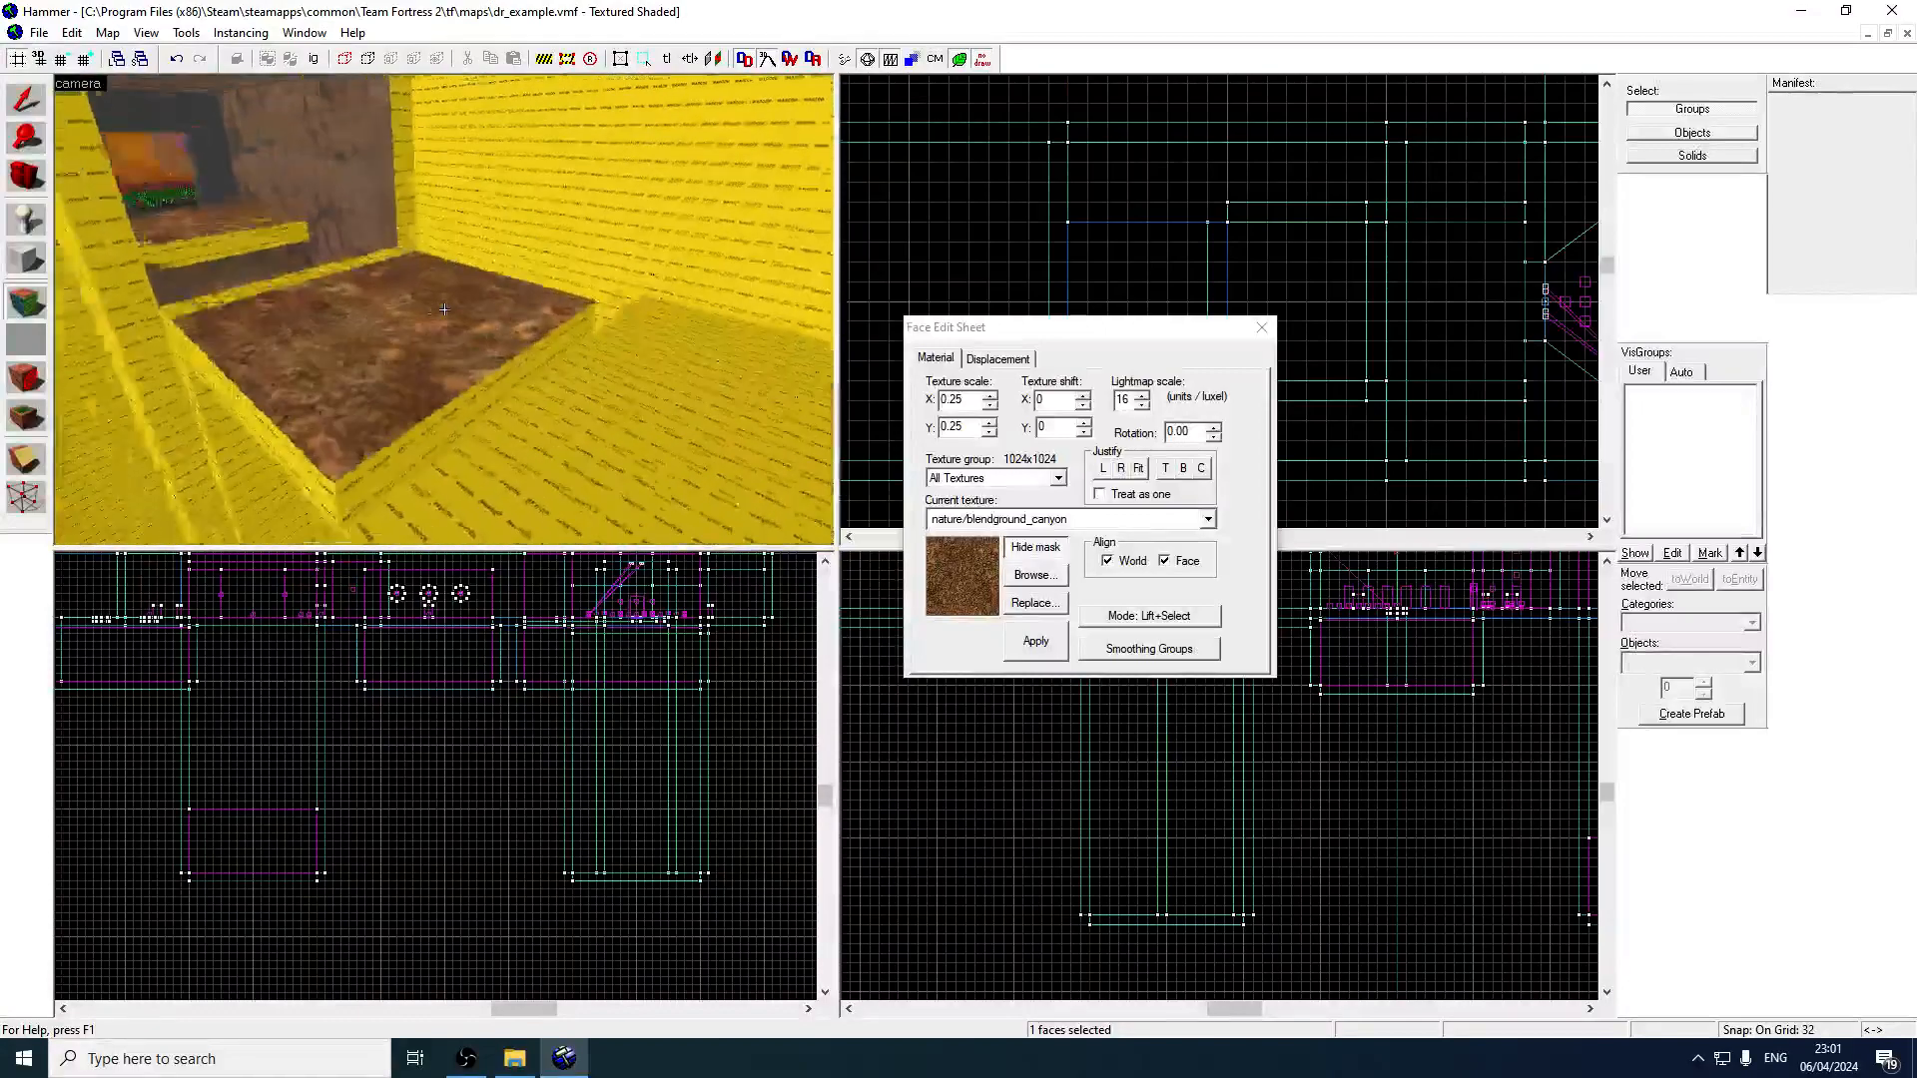
pyautogui.press('z')
pyautogui.press('w')
pyautogui.press('a')
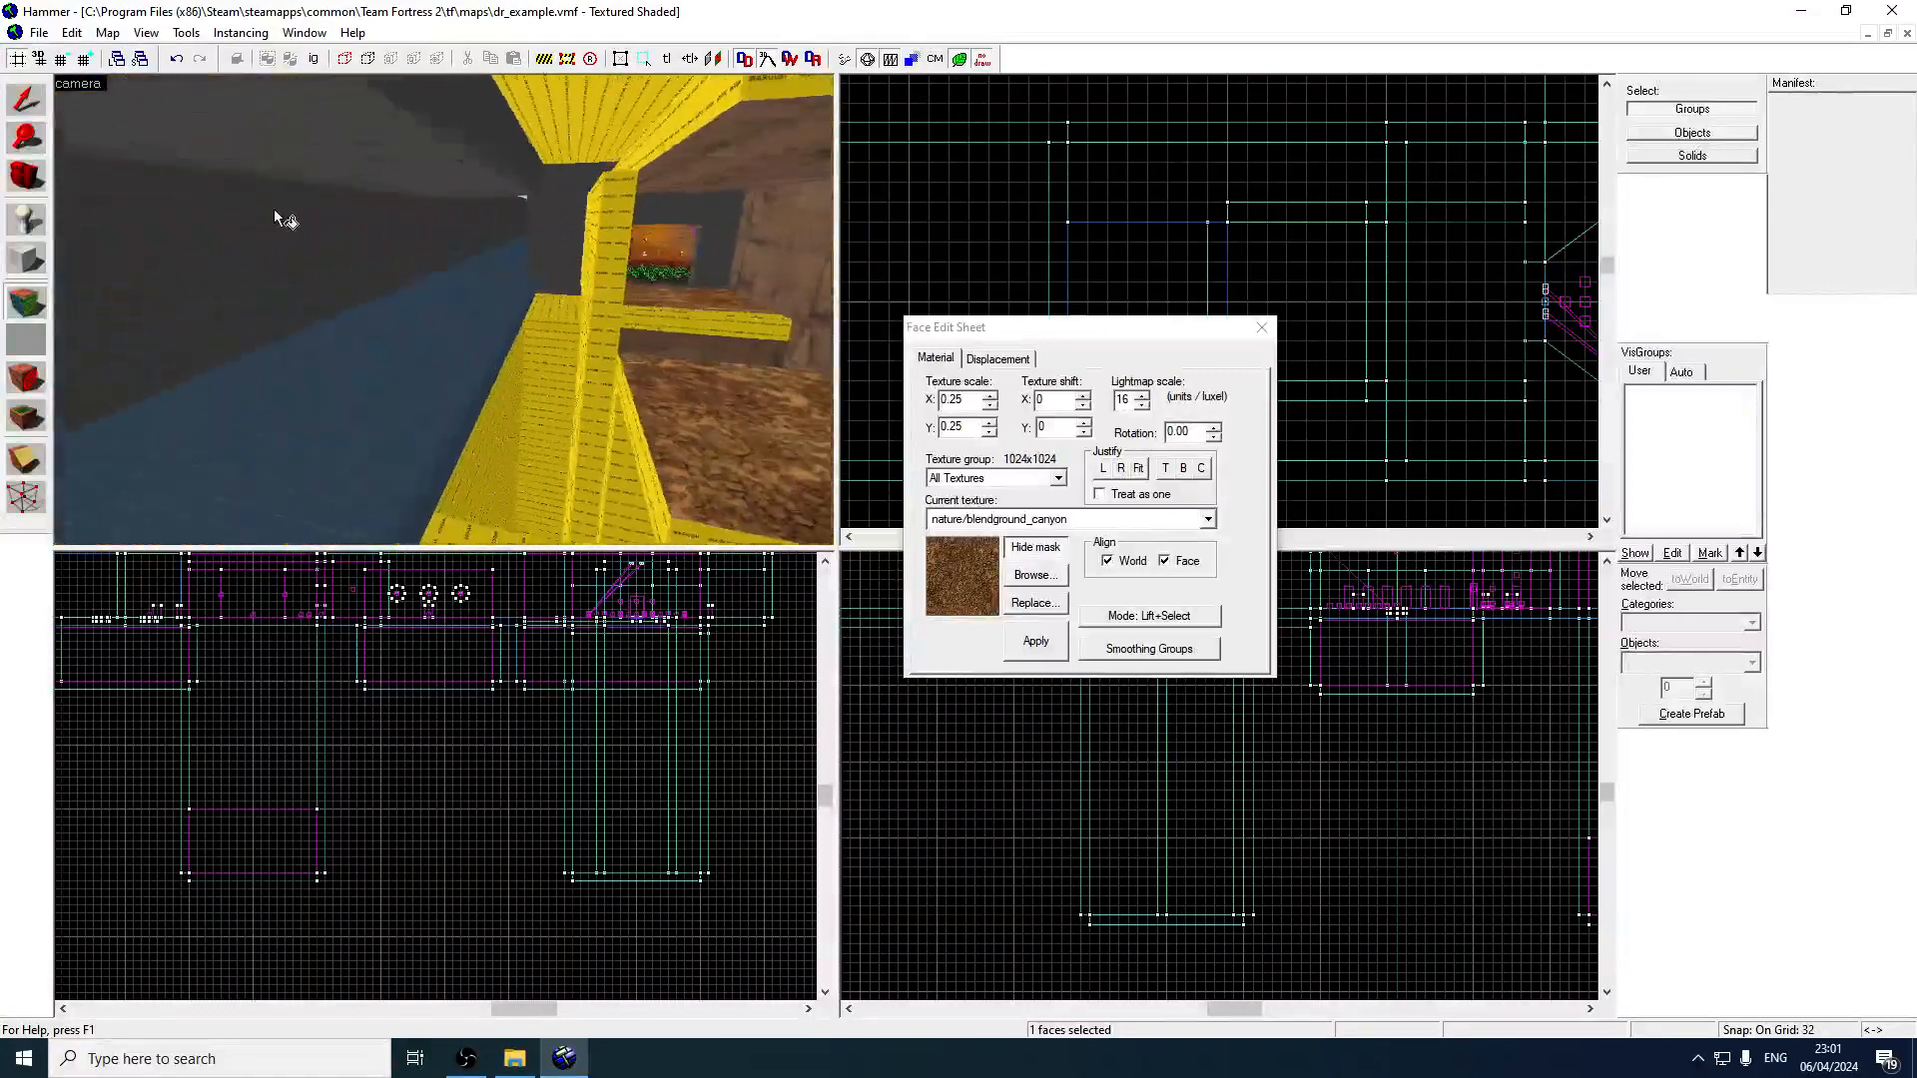
pyautogui.press('d')
pyautogui.press('s')
pyautogui.click(30, 104)
pyautogui.click(427, 188)
pyautogui.press('a')
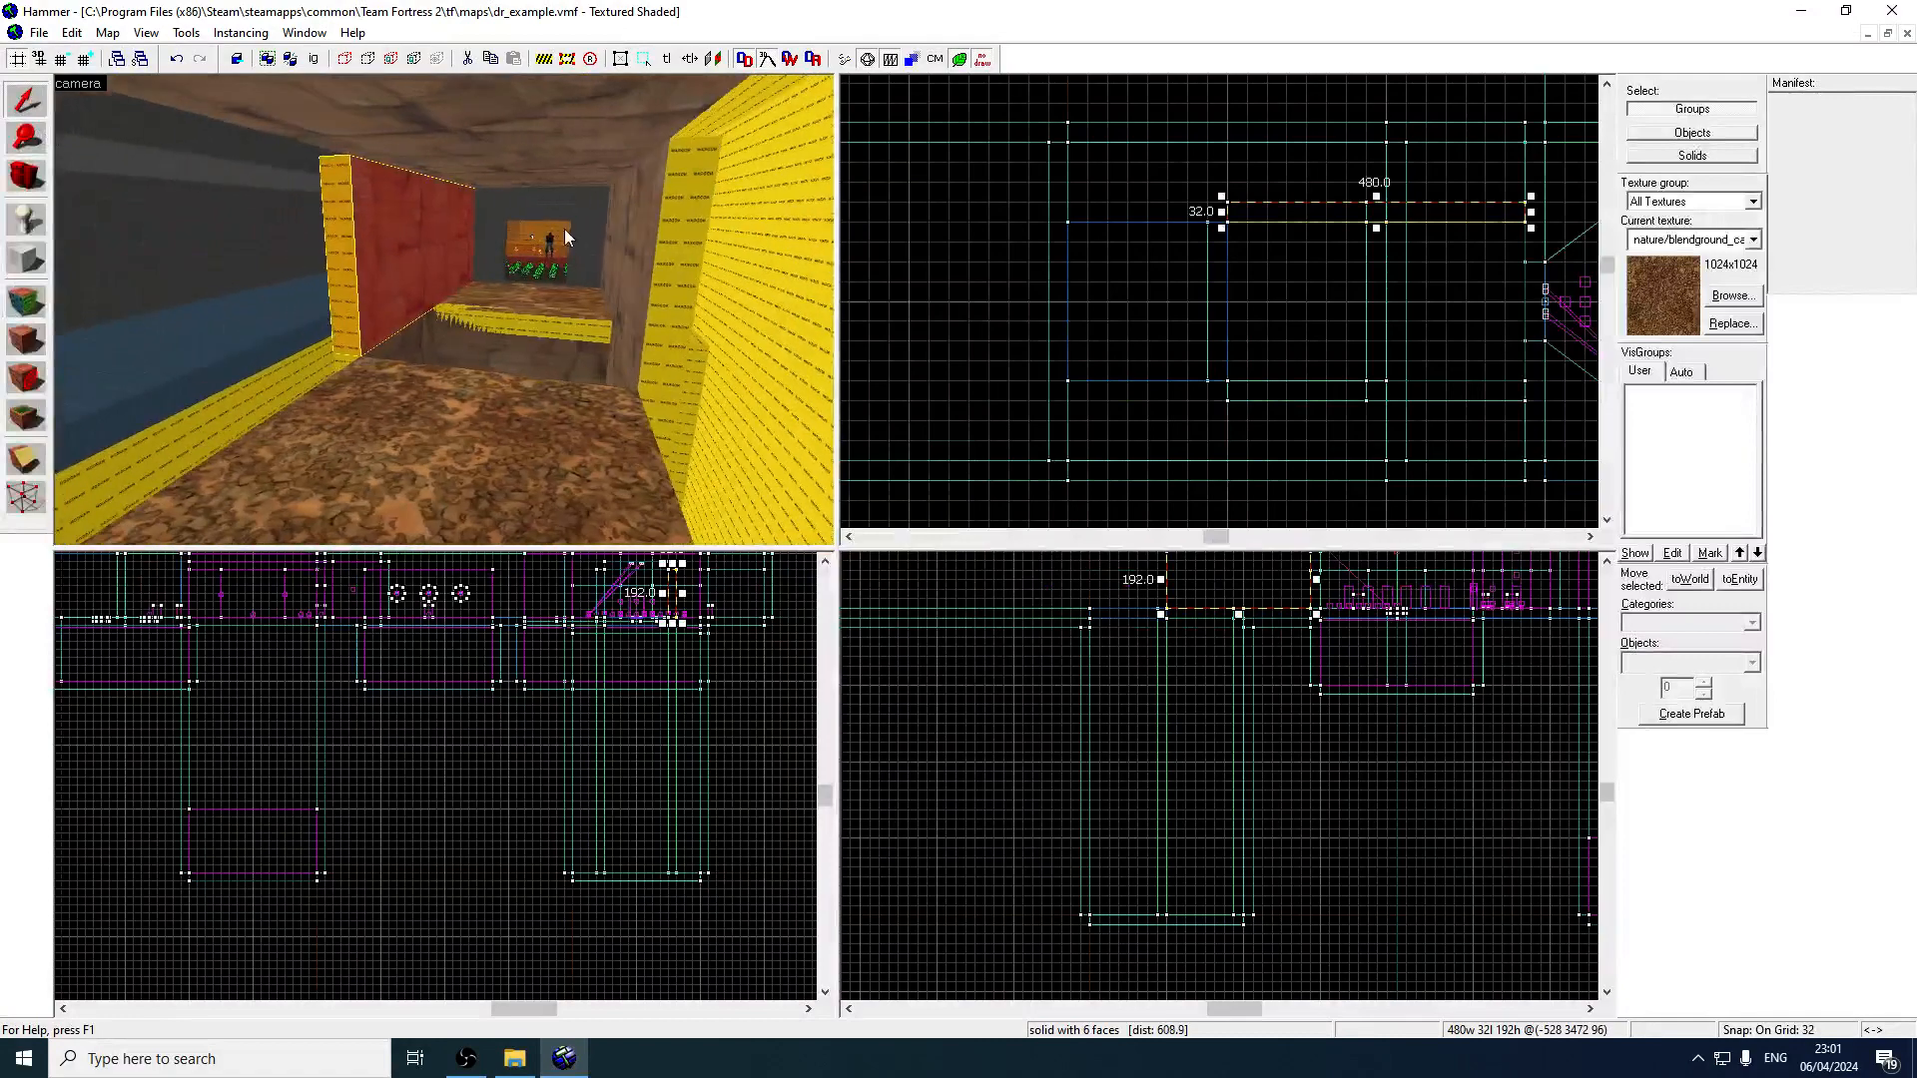
pyautogui.moveTo(1223, 211); pyautogui.dragTo(1062, 218)
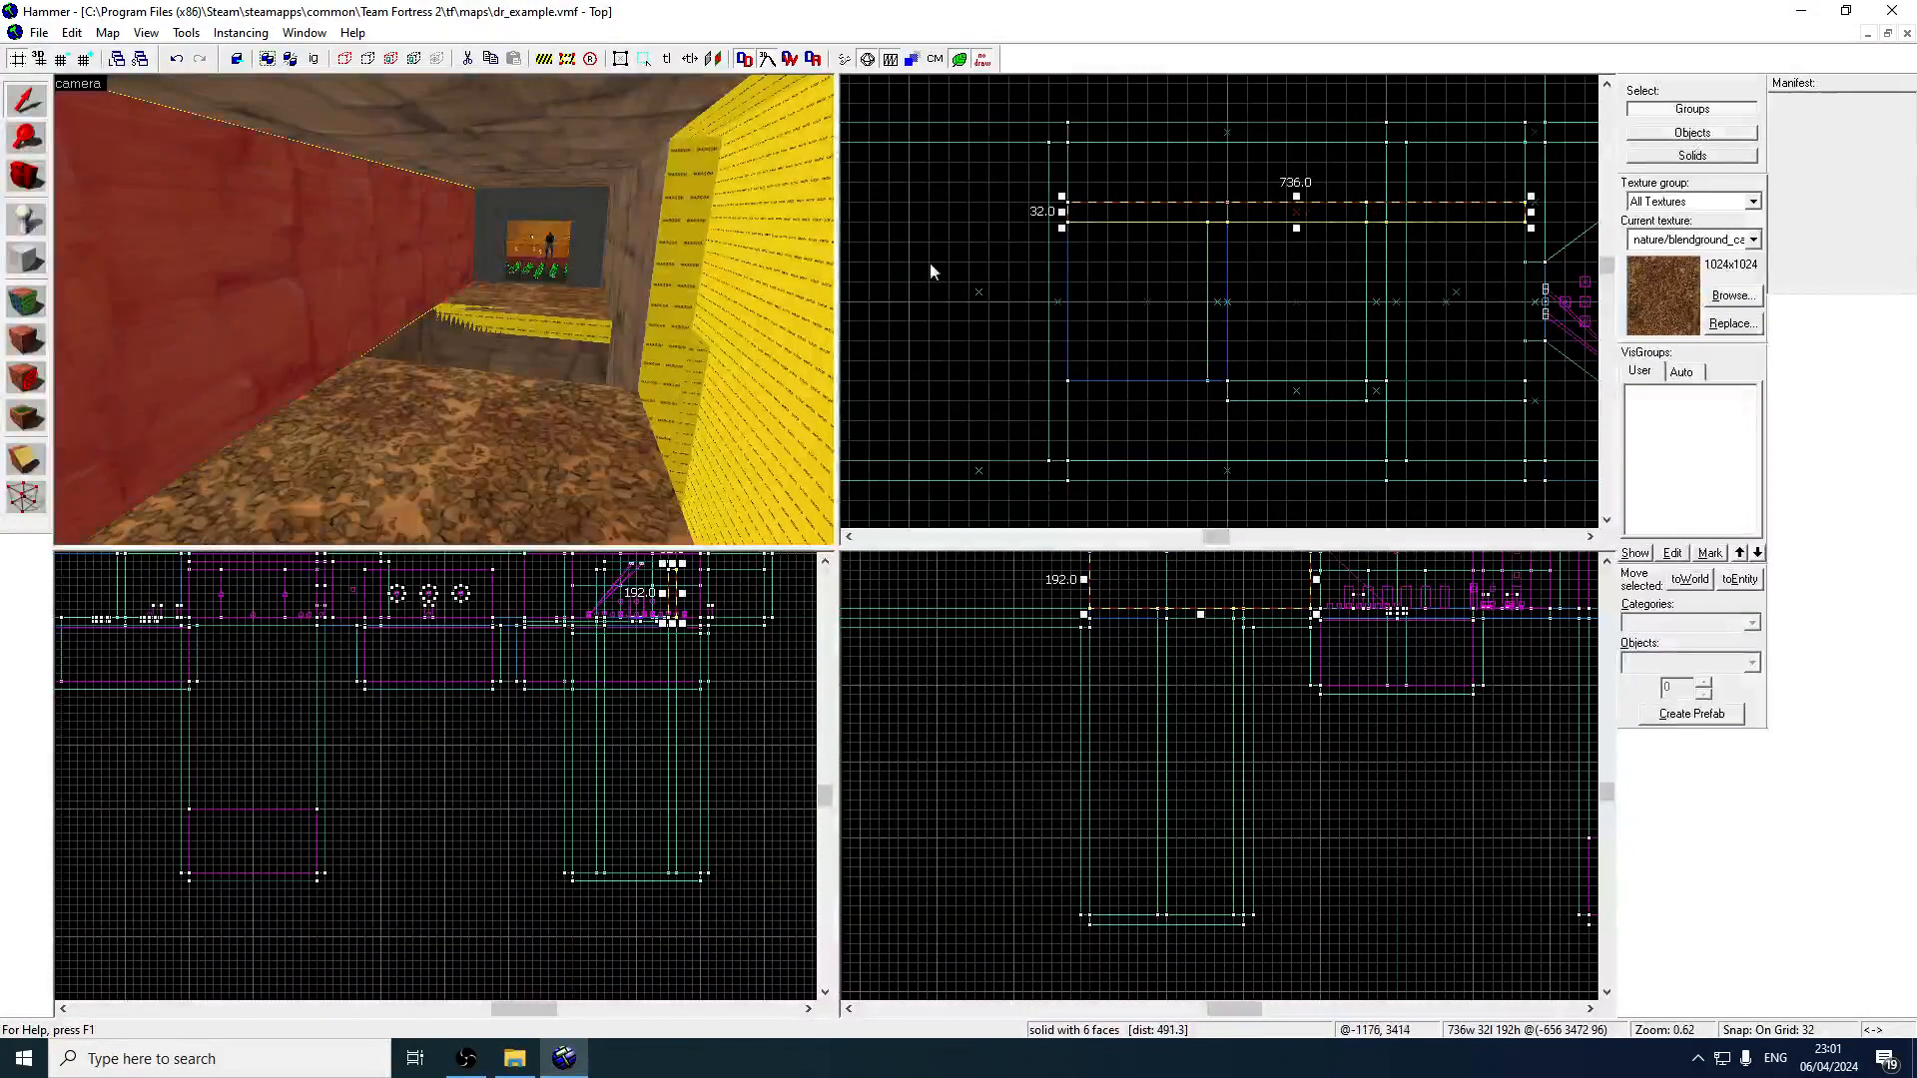
# Extend the opposite enclosure side wall to 736 units and split both side walls at the pit's two end edges, keeping all pieces.
pyautogui.click(689, 271)
pyautogui.moveTo(1222, 391); pyautogui.dragTo(1063, 394)
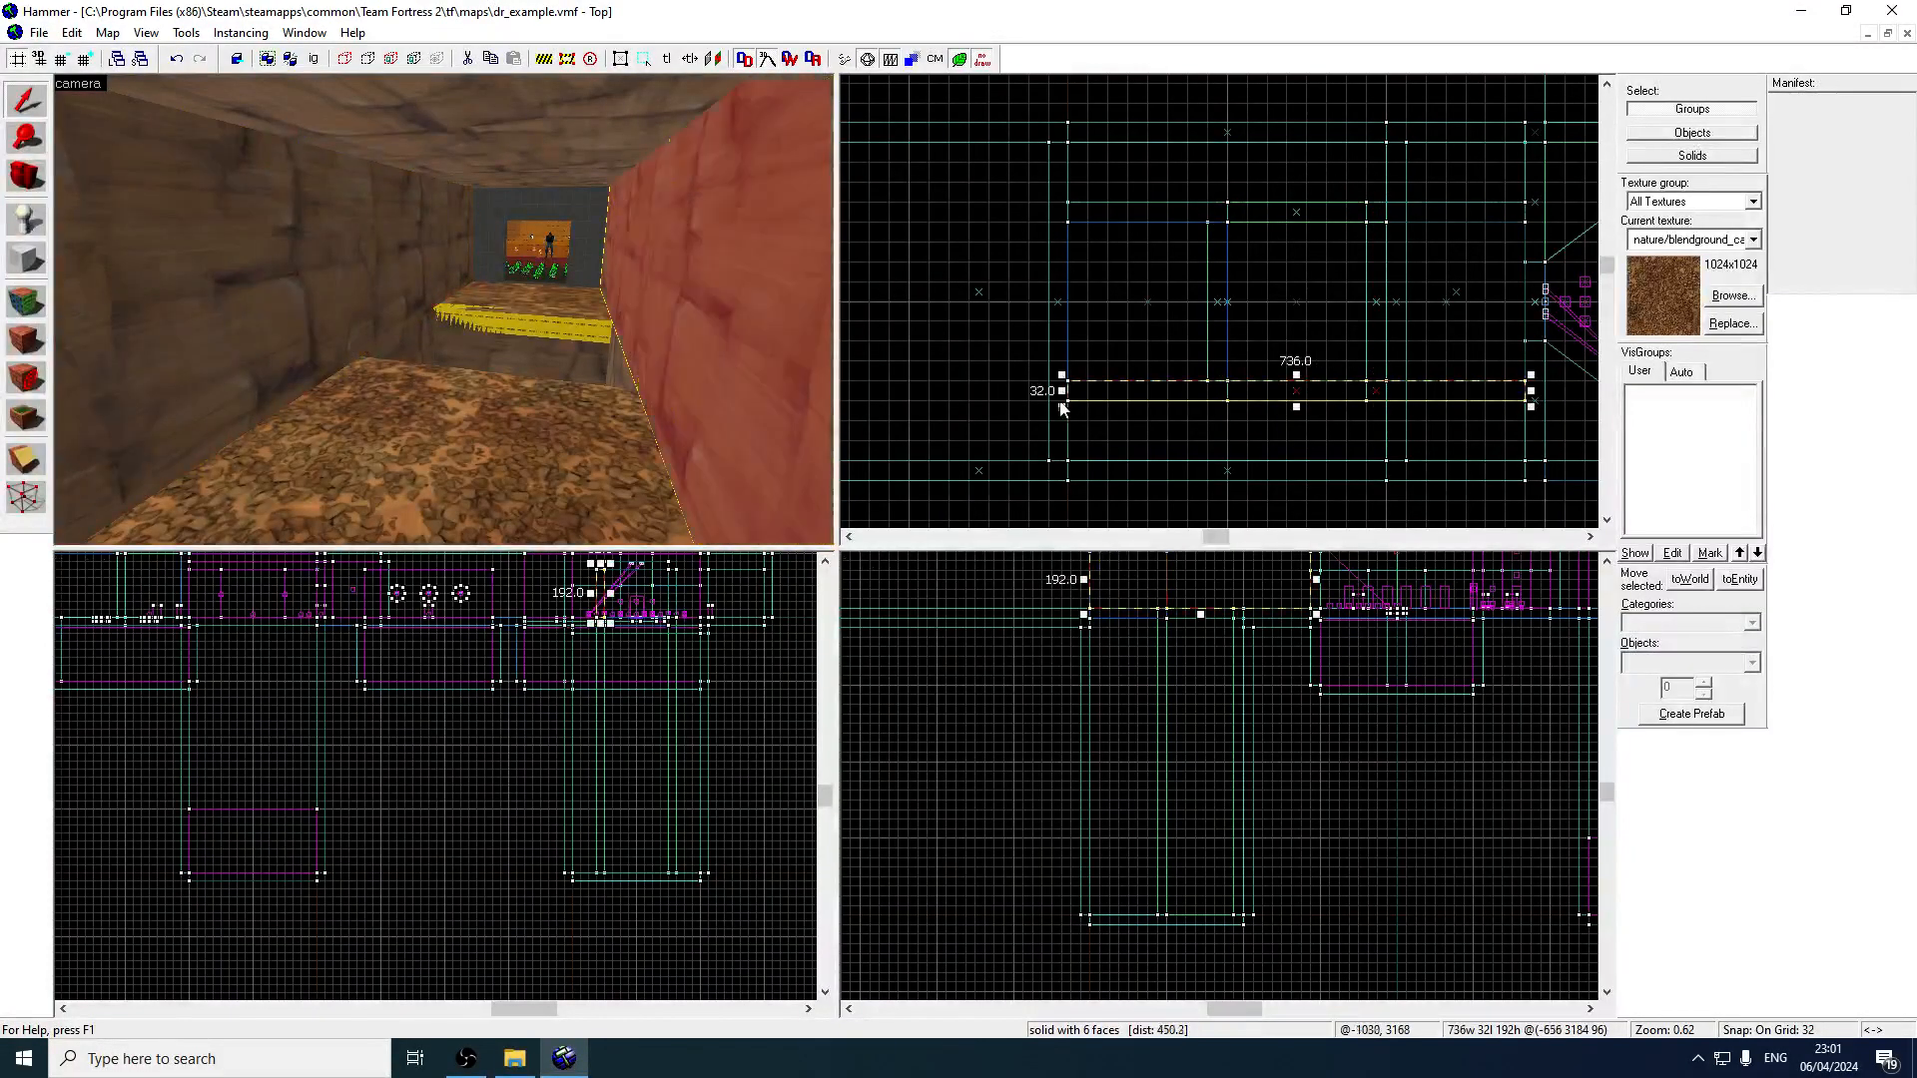
pyautogui.keyDown('ctrl'); pyautogui.click(316, 272); pyautogui.keyUp('ctrl')
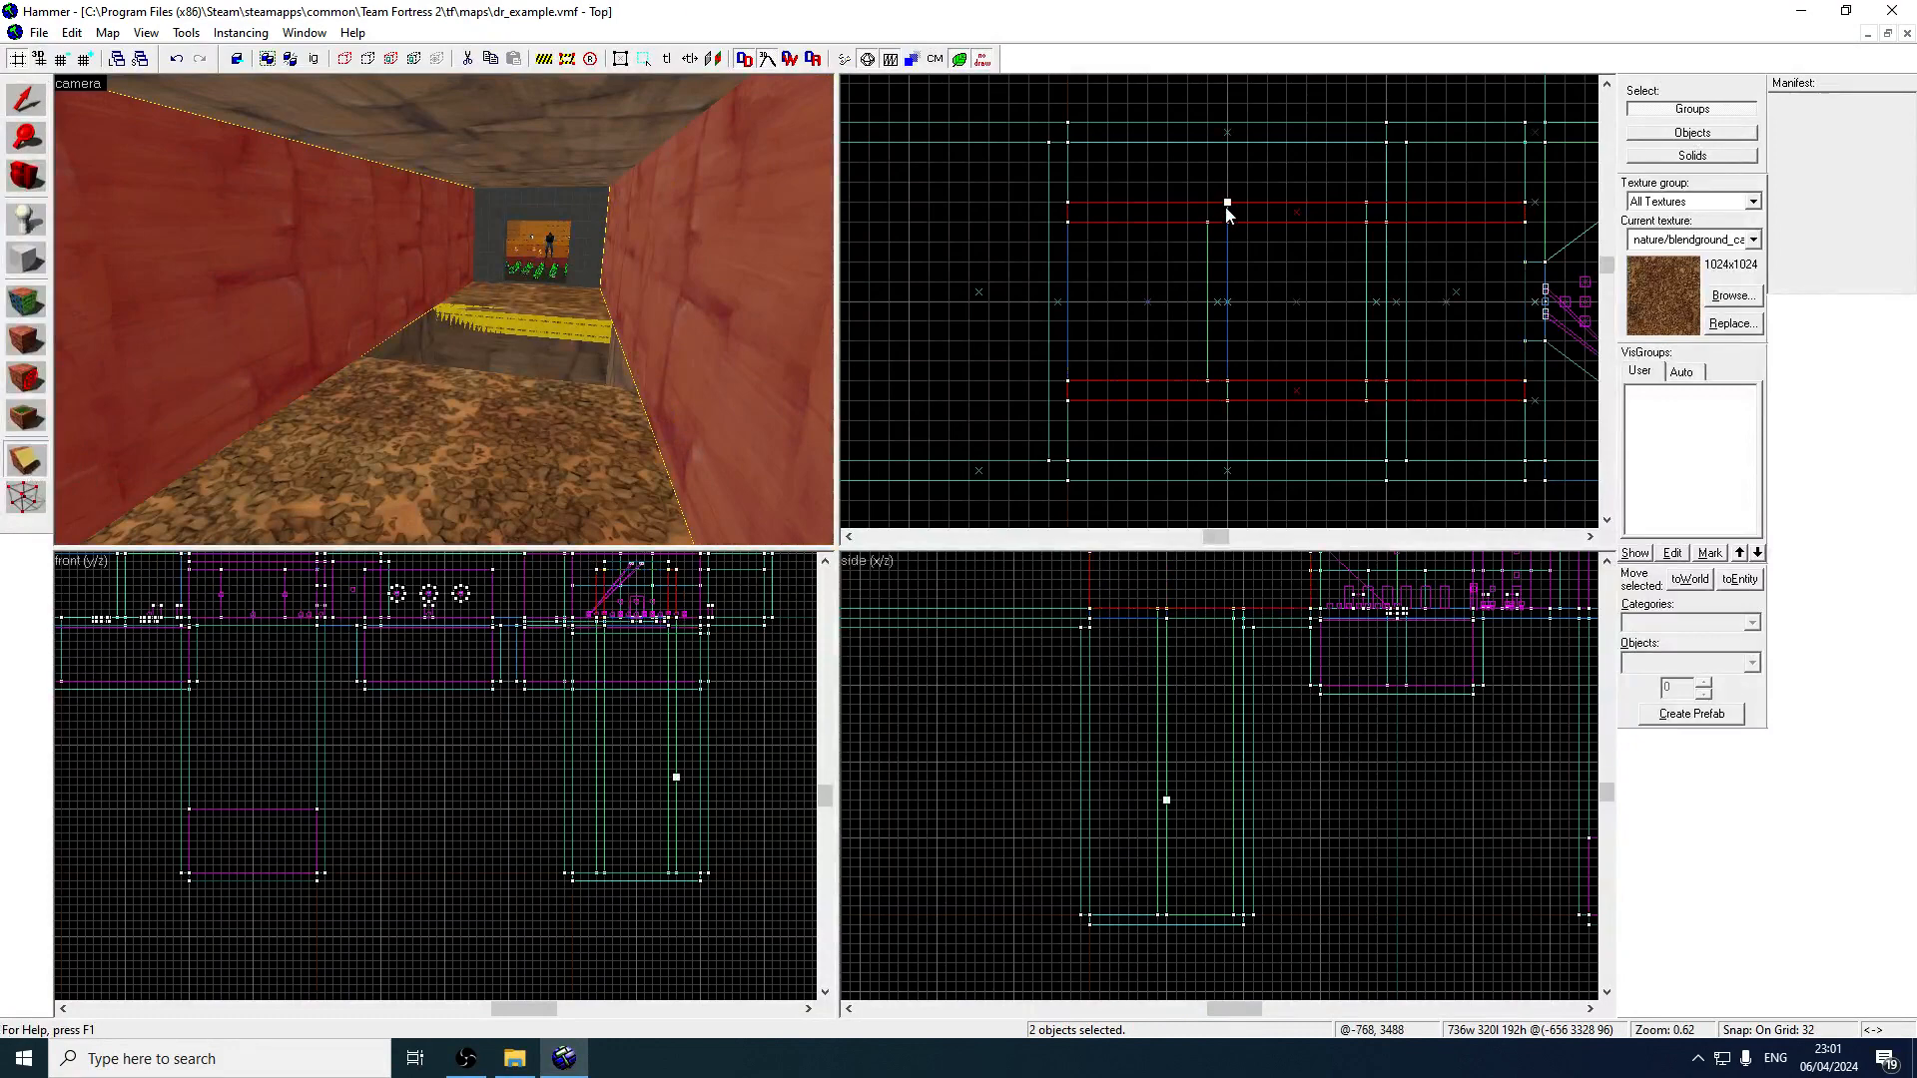
pyautogui.click(28, 467)
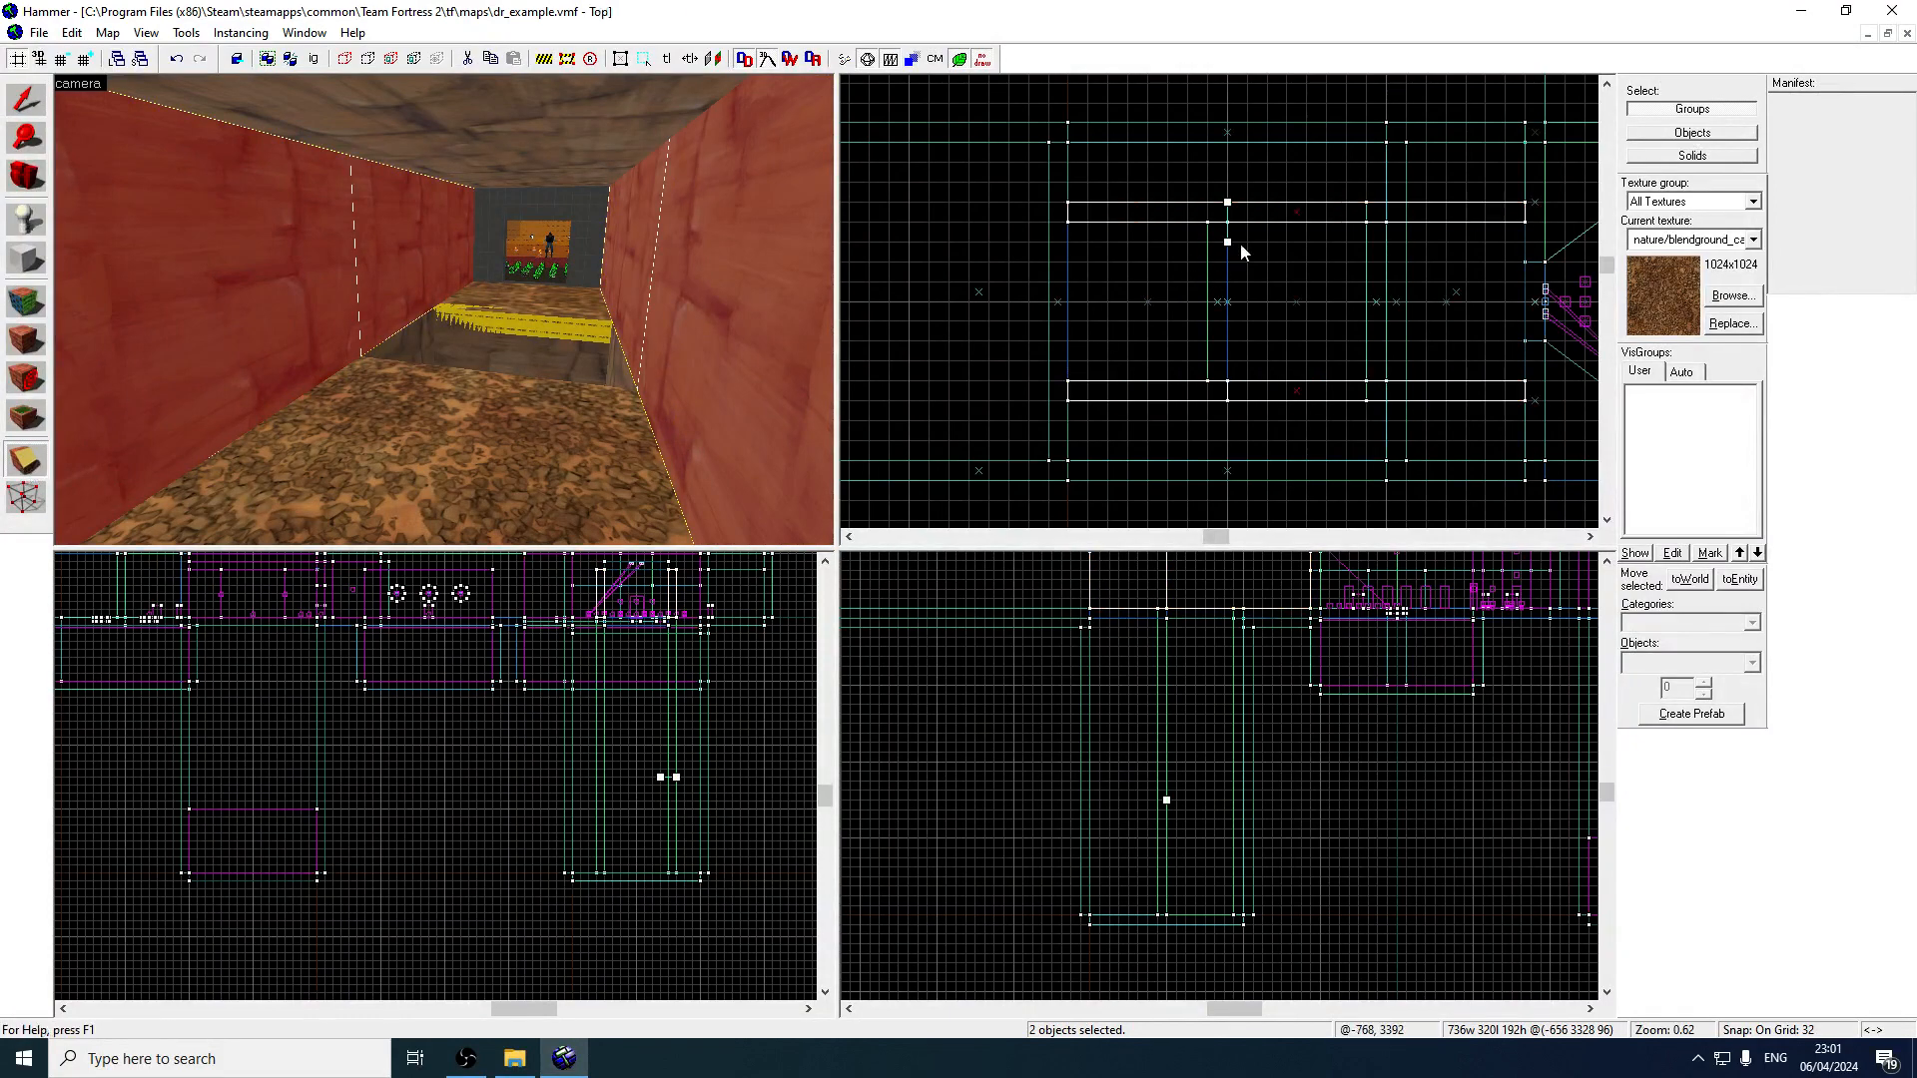
pyautogui.press('Return')
pyautogui.moveTo(1369, 205); pyautogui.dragTo(1367, 242)
pyautogui.press('Return')
pyautogui.press('z')
pyautogui.press('w')
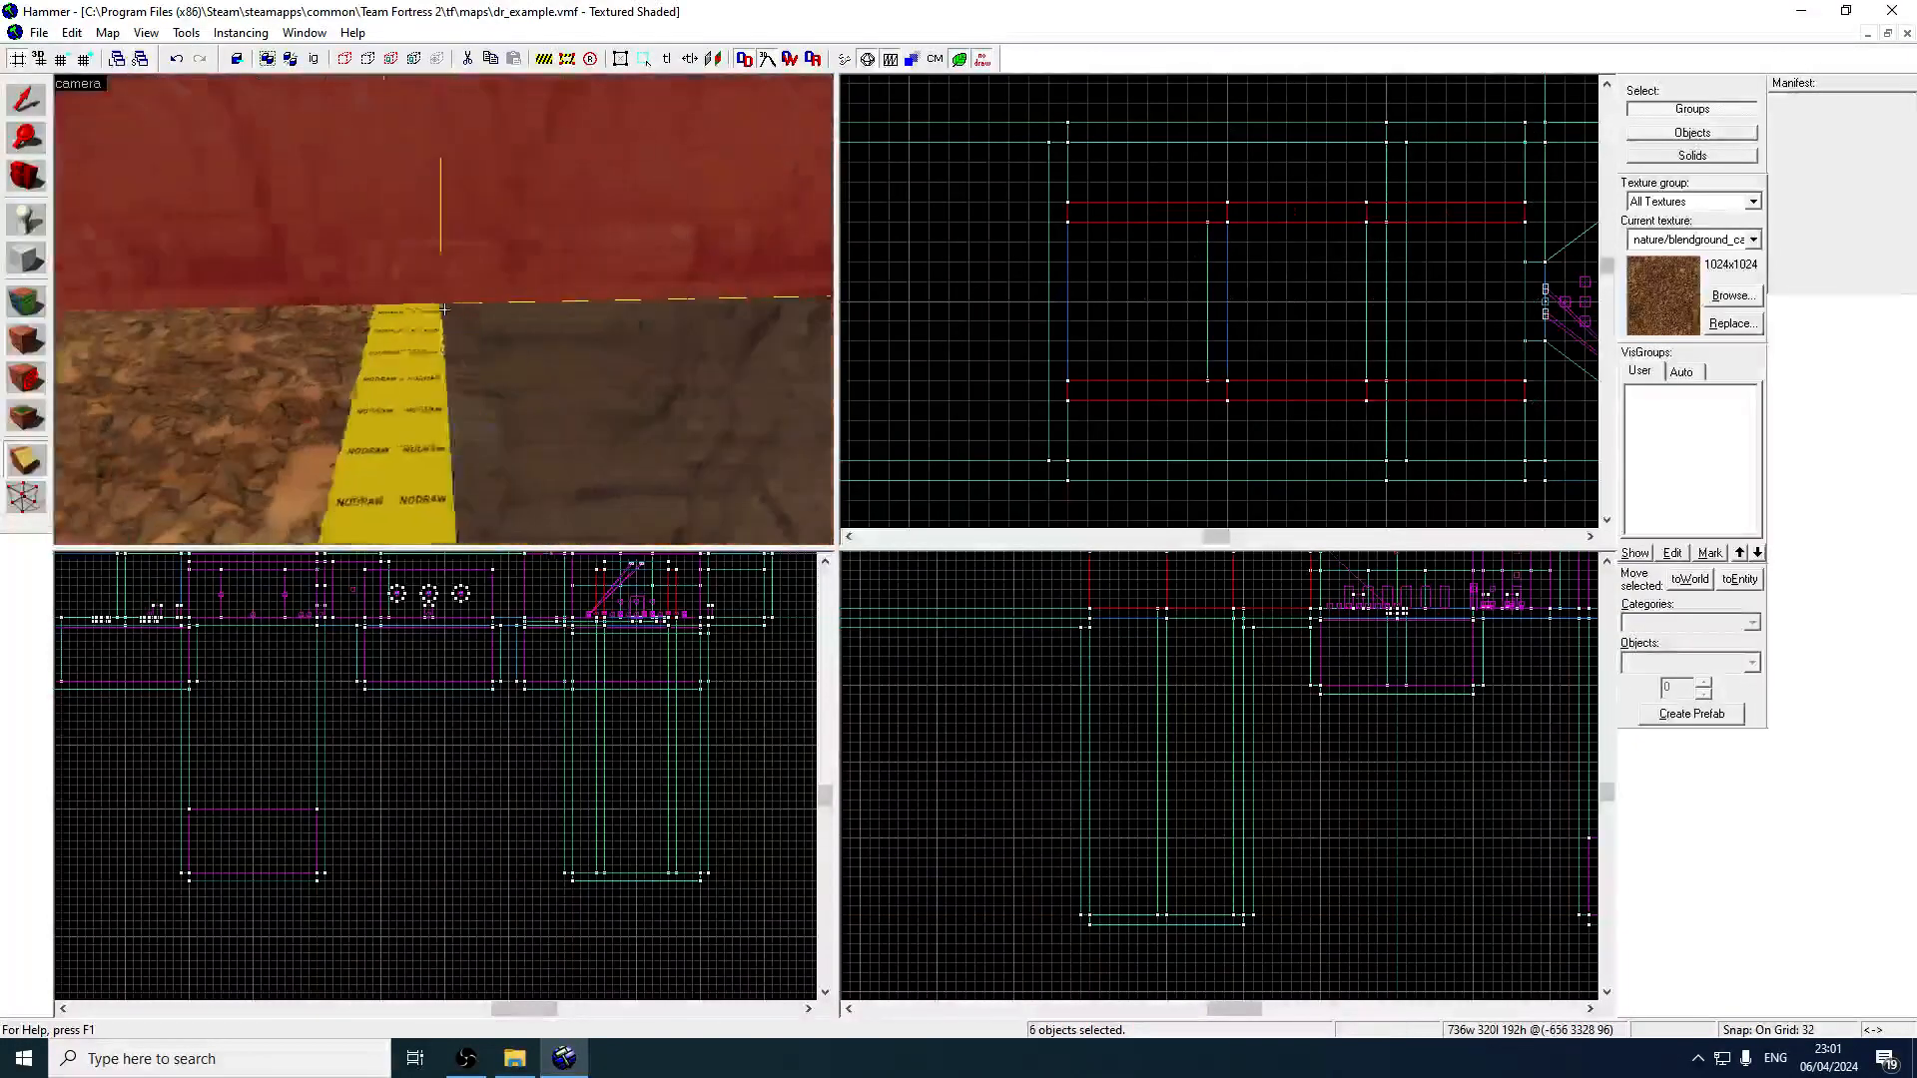
pyautogui.press('d')
pyautogui.press('z')
# Examine the pit wall and the split side wall section beside the window-side ground from inside and outside the enclosure.
pyautogui.click(18, 309)
pyautogui.click(422, 457)
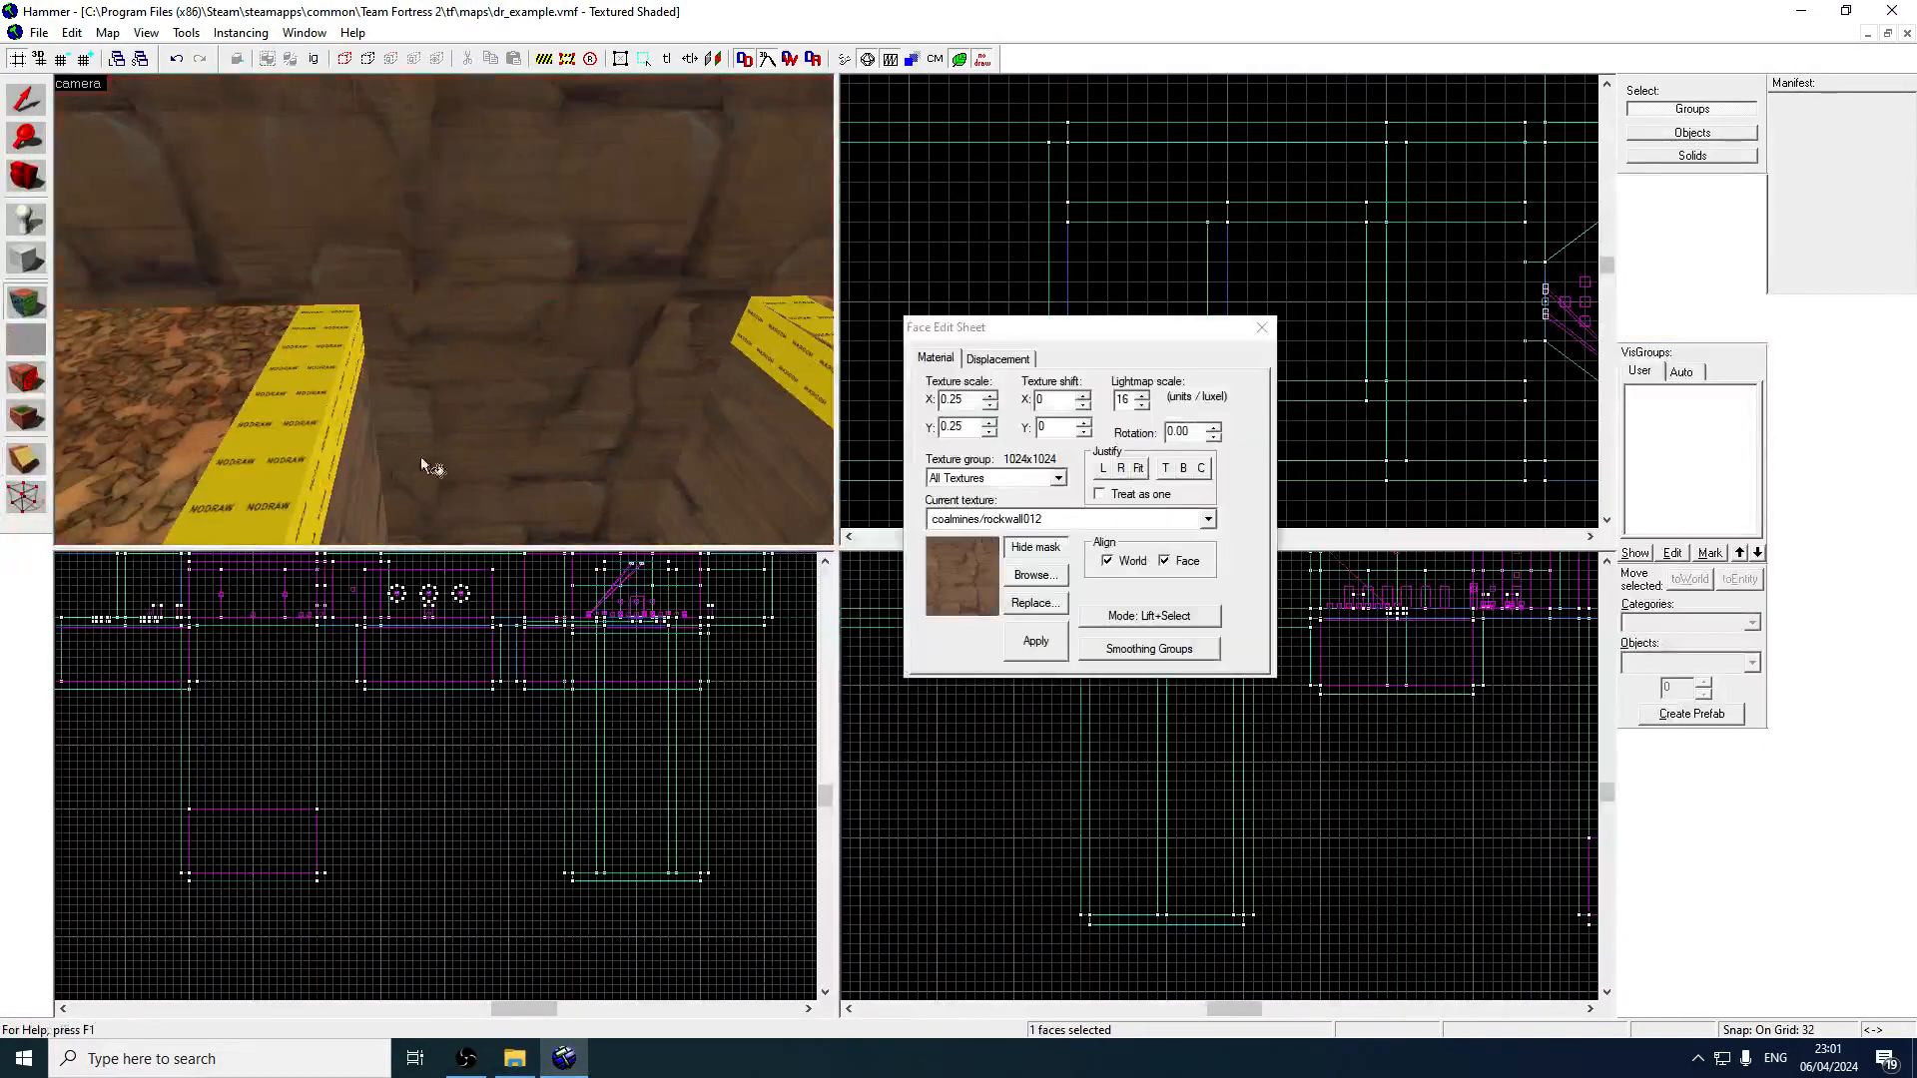
pyautogui.press('w')
pyautogui.press('d')
pyautogui.click(26, 100)
pyautogui.click(290, 473)
pyautogui.press('z')
pyautogui.press('s')
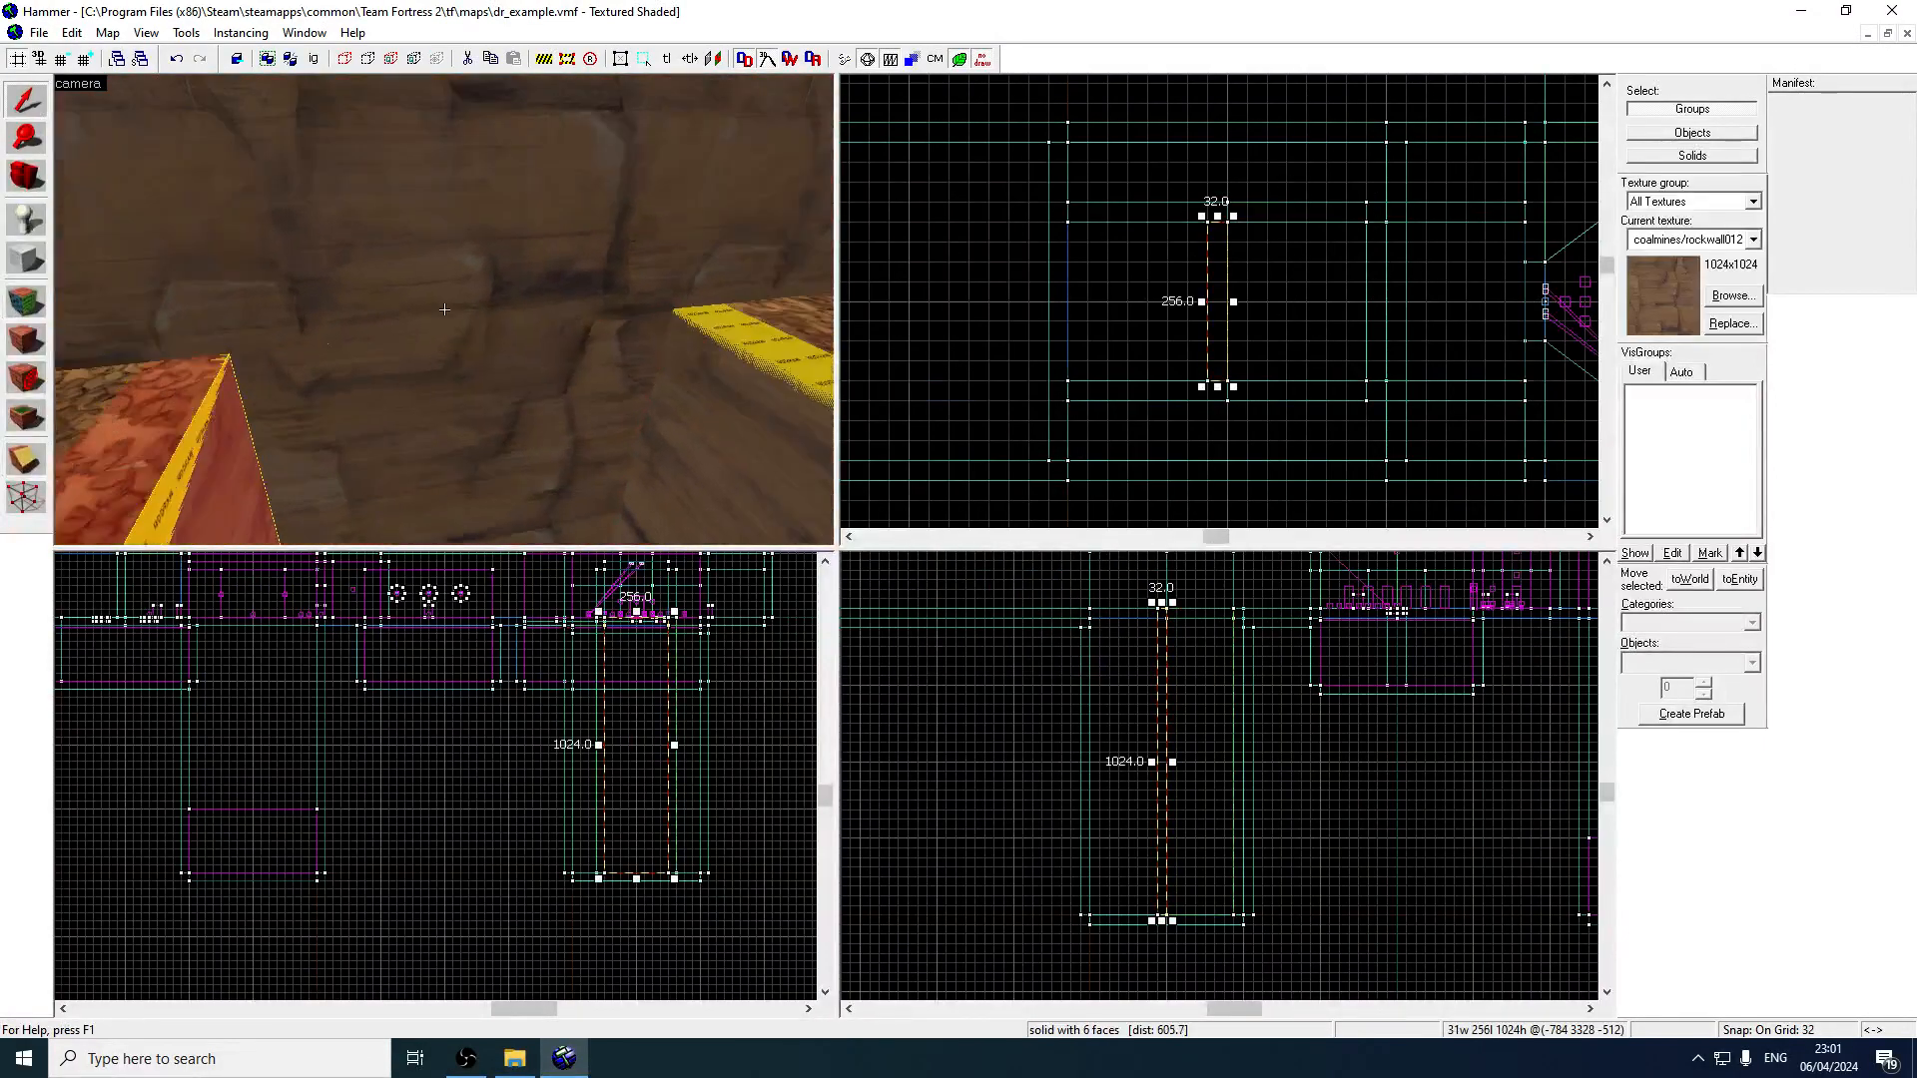
pyautogui.press('z')
pyautogui.click(437, 338)
pyautogui.press('w')
pyautogui.press('z')
pyautogui.press('w')
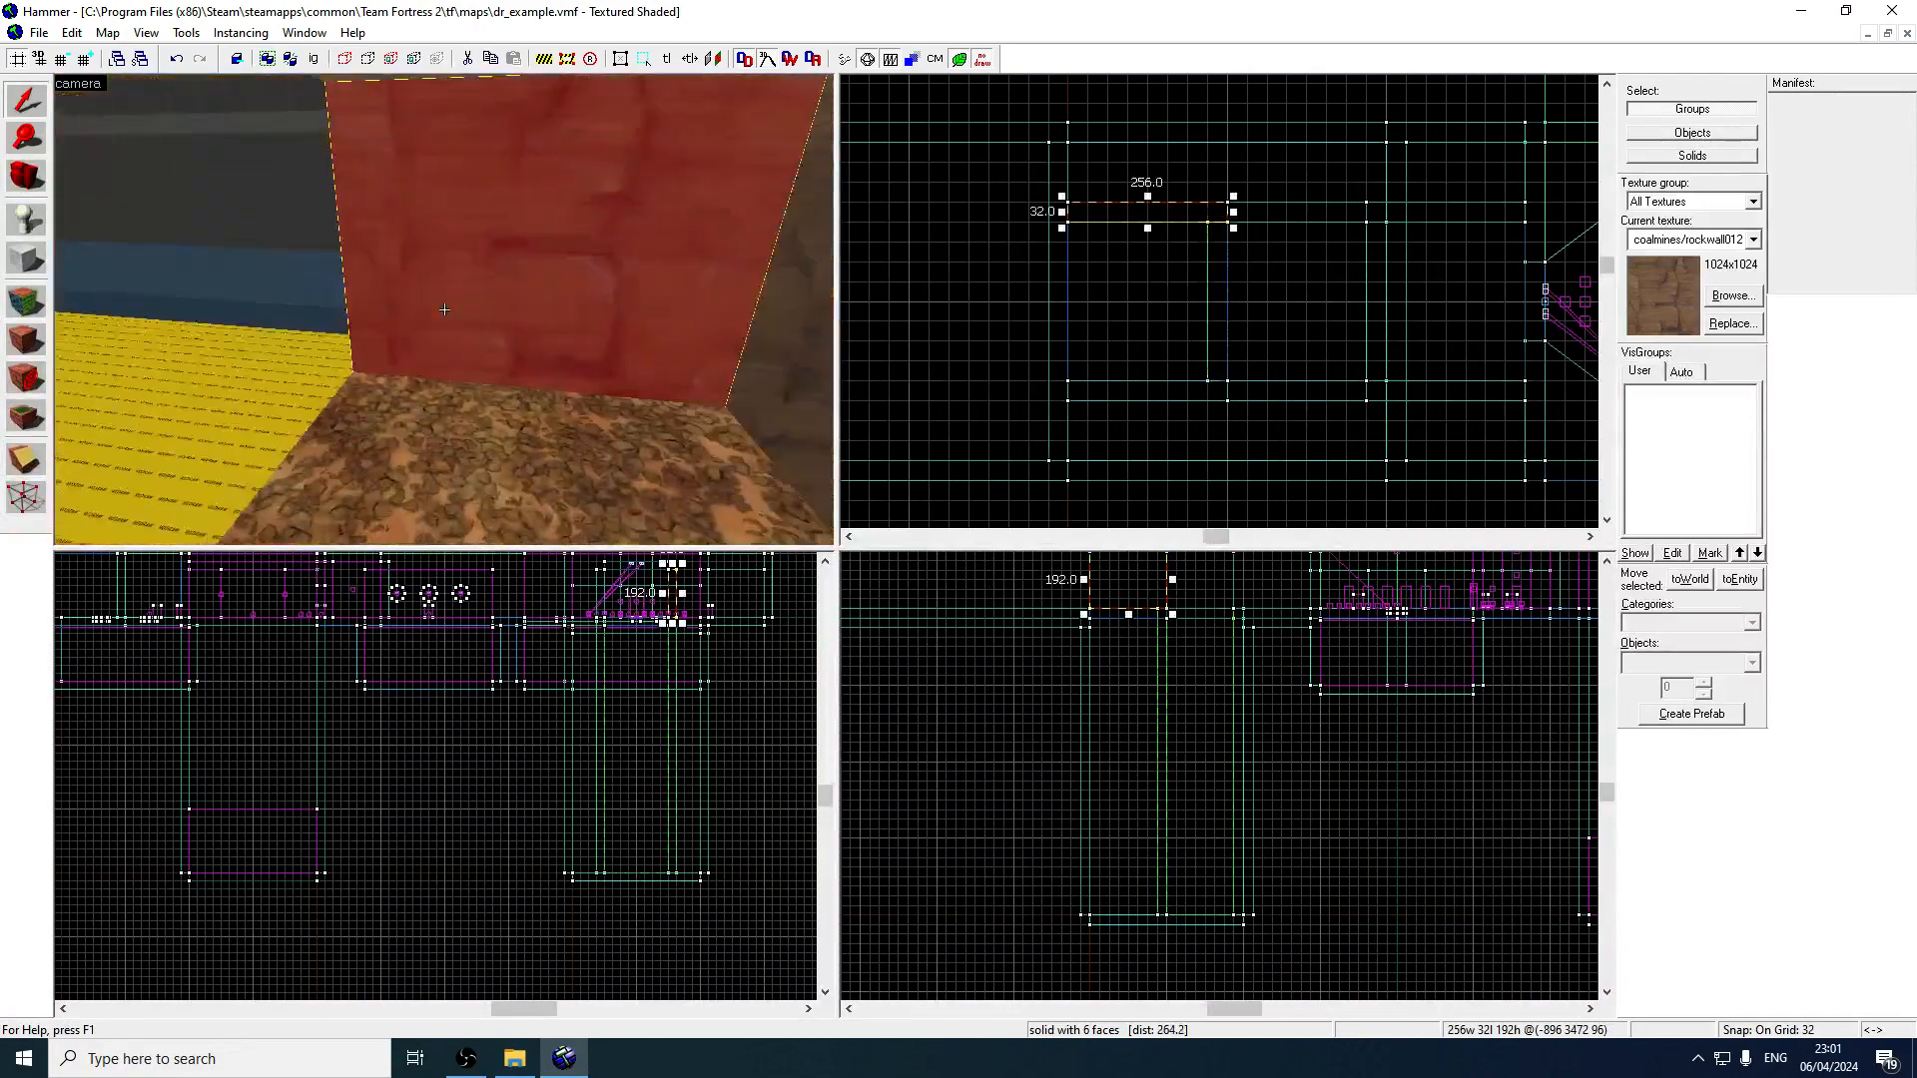
pyautogui.press('s')
pyautogui.press('w')
pyautogui.press('w')
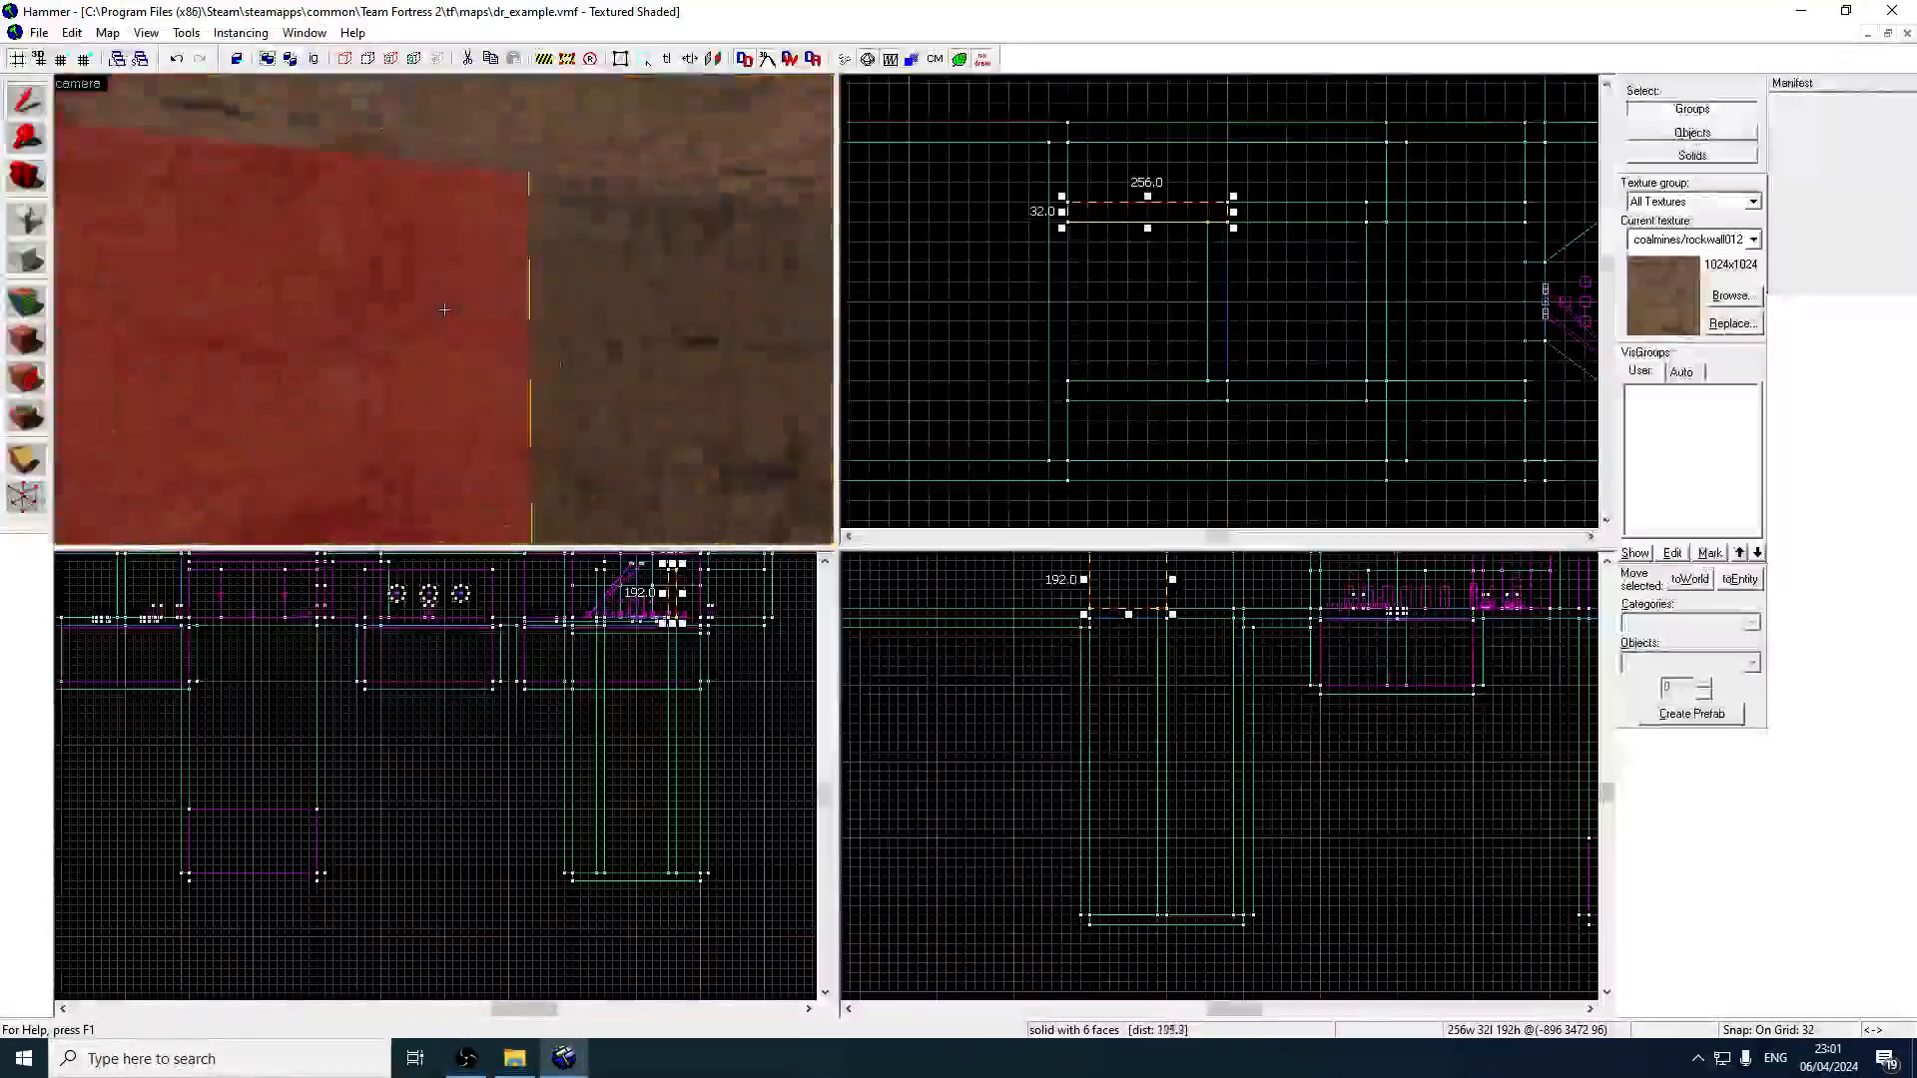
pyautogui.press('w')
pyautogui.press('s')
pyautogui.press('w')
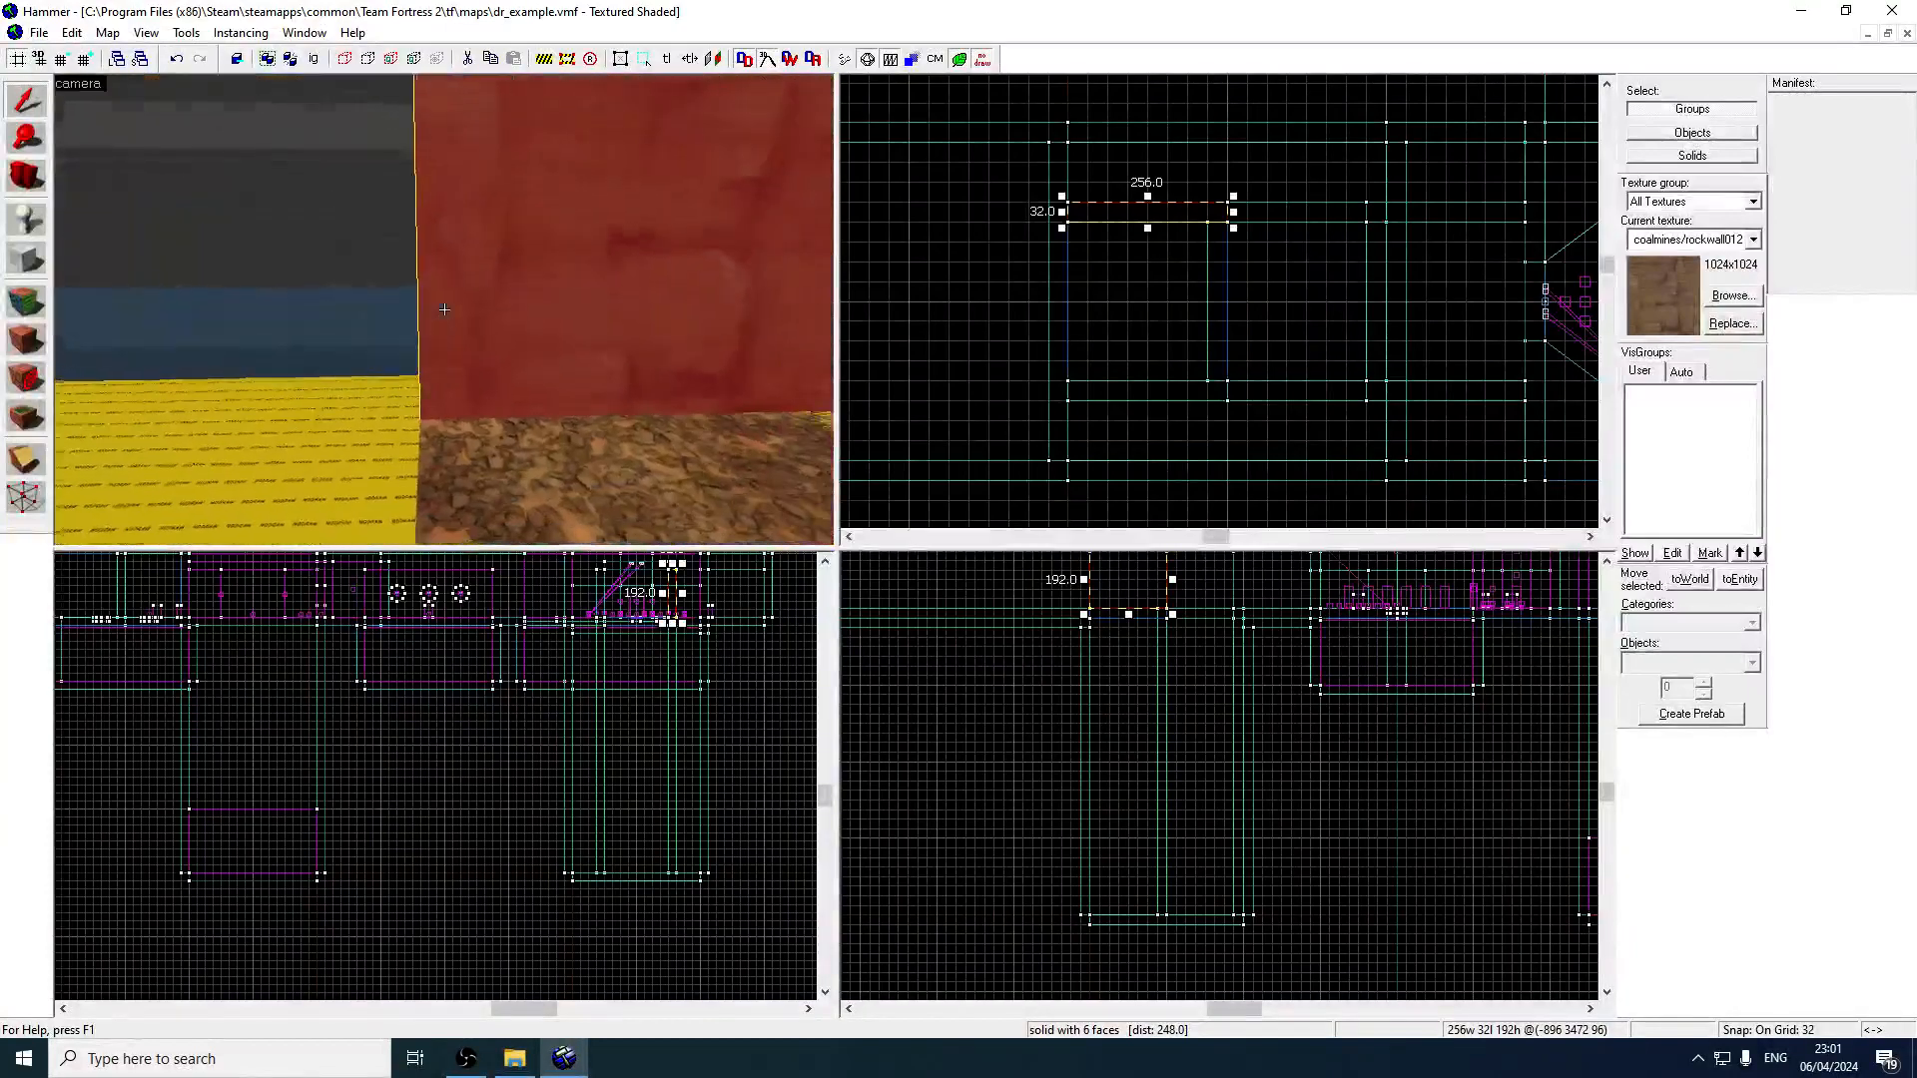
pyautogui.press('w')
pyautogui.press('w')
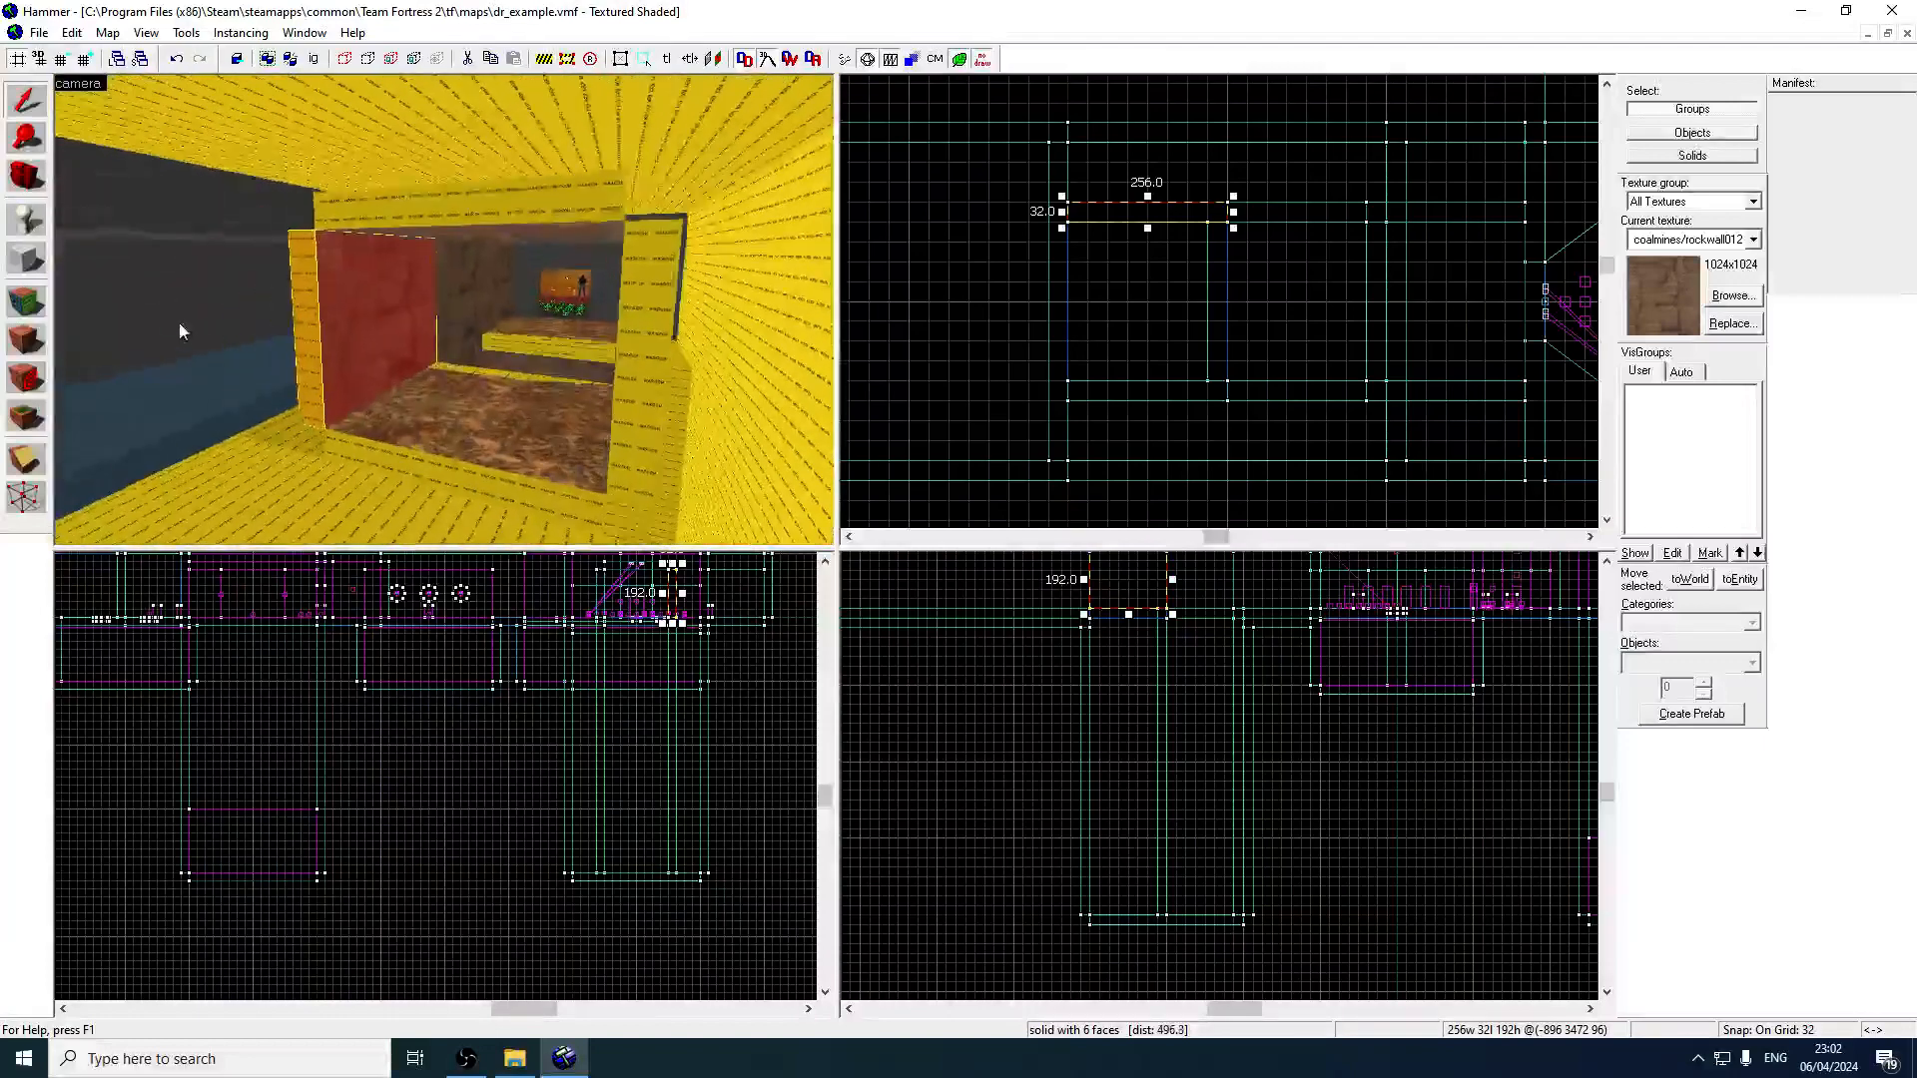
# Choose tools/toolsblack from the texture browser and apply it to the nodraw face at the bottom of the pit.
pyautogui.hotkey('shift', 'a')
pyautogui.press('w')
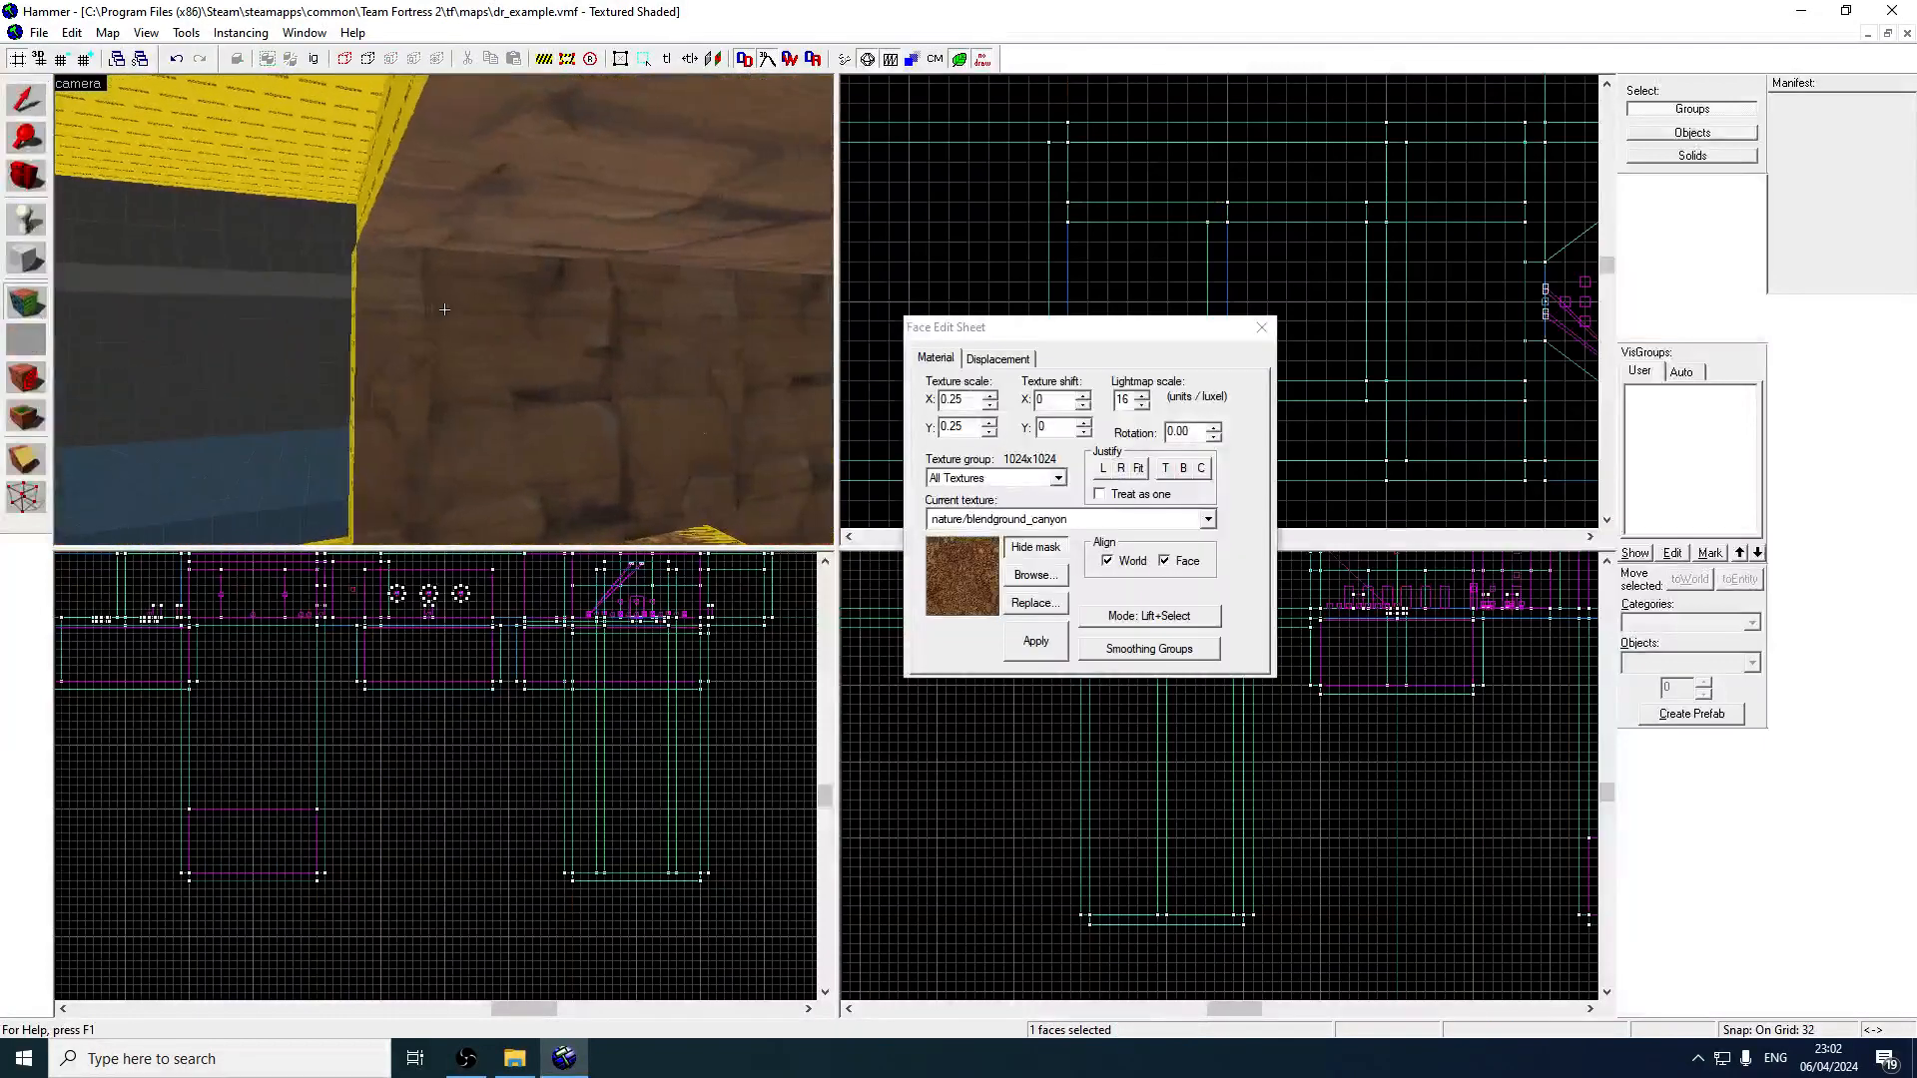
pyautogui.press('z')
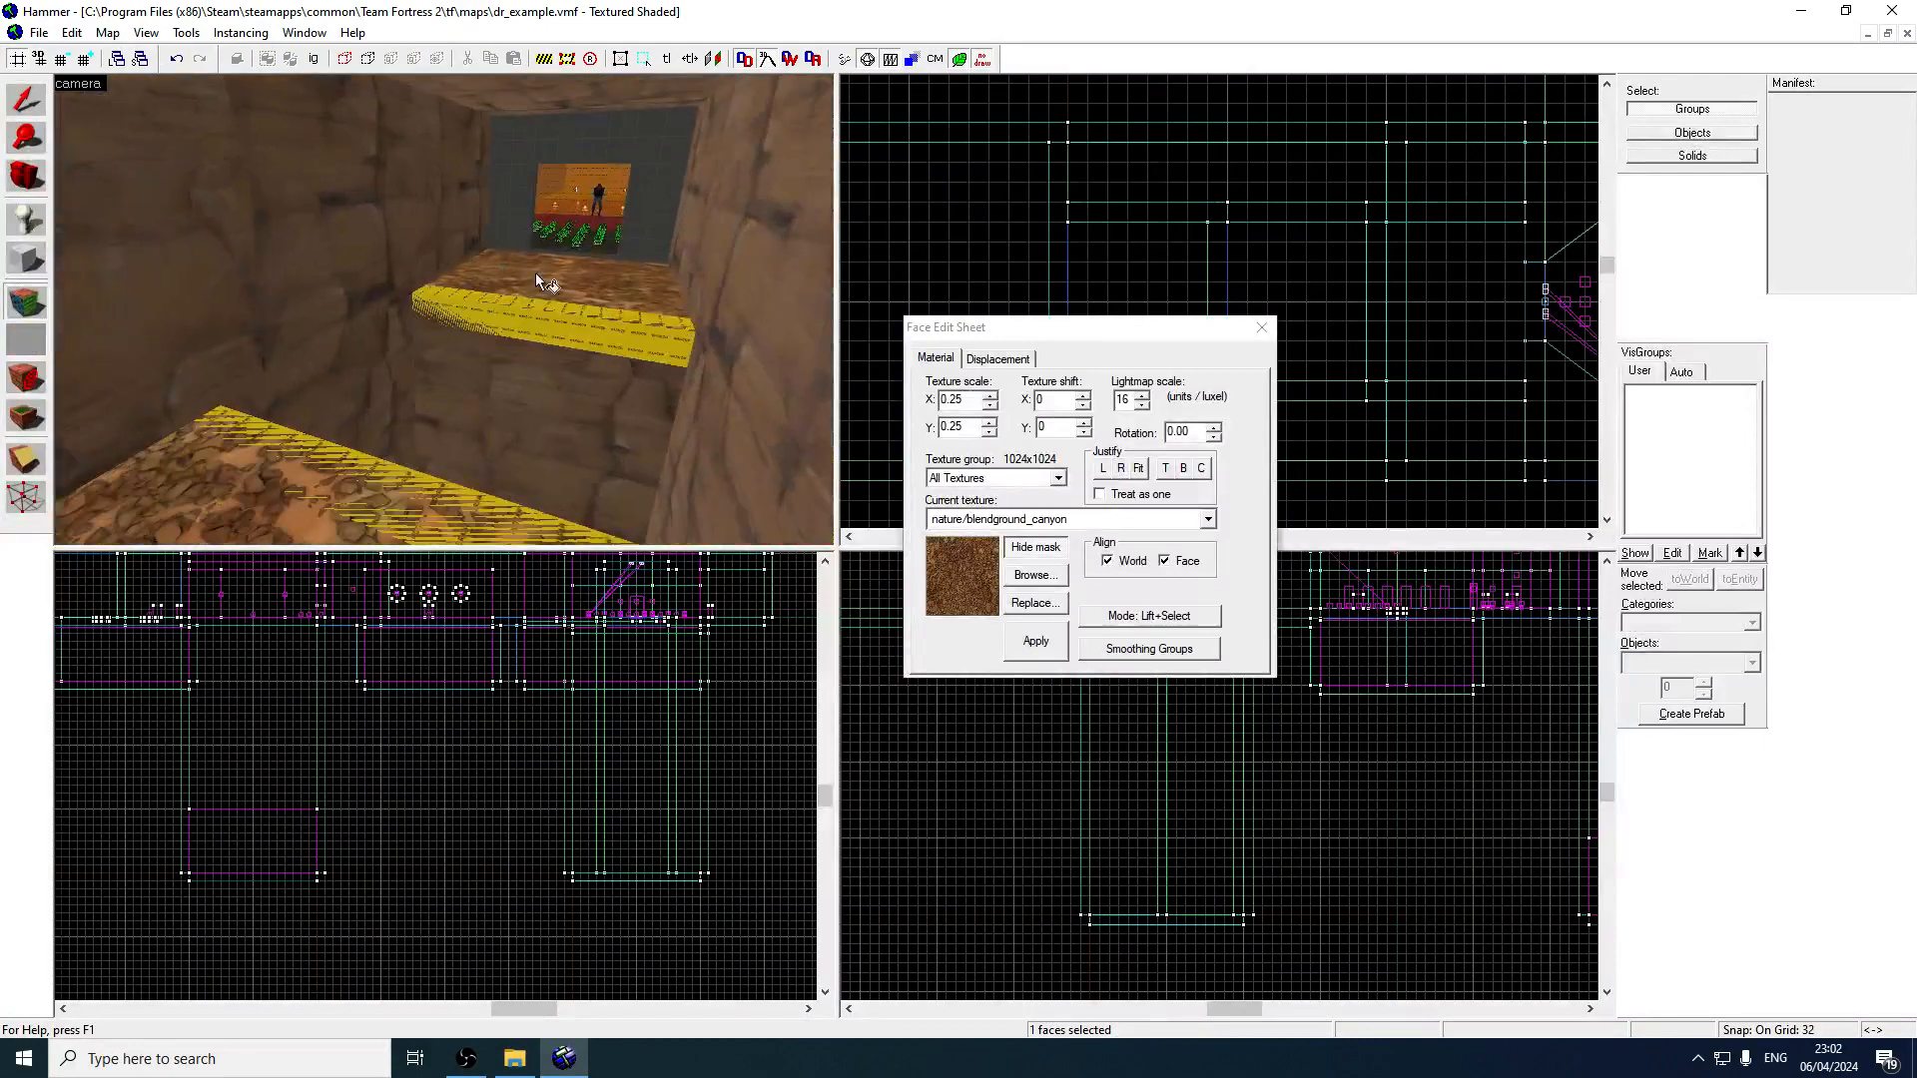
pyautogui.keyDown('ctrl'); pyautogui.click(527, 361); pyautogui.keyUp('ctrl')
pyautogui.press('s')
pyautogui.press('z')
pyautogui.press('z')
pyautogui.click(467, 412)
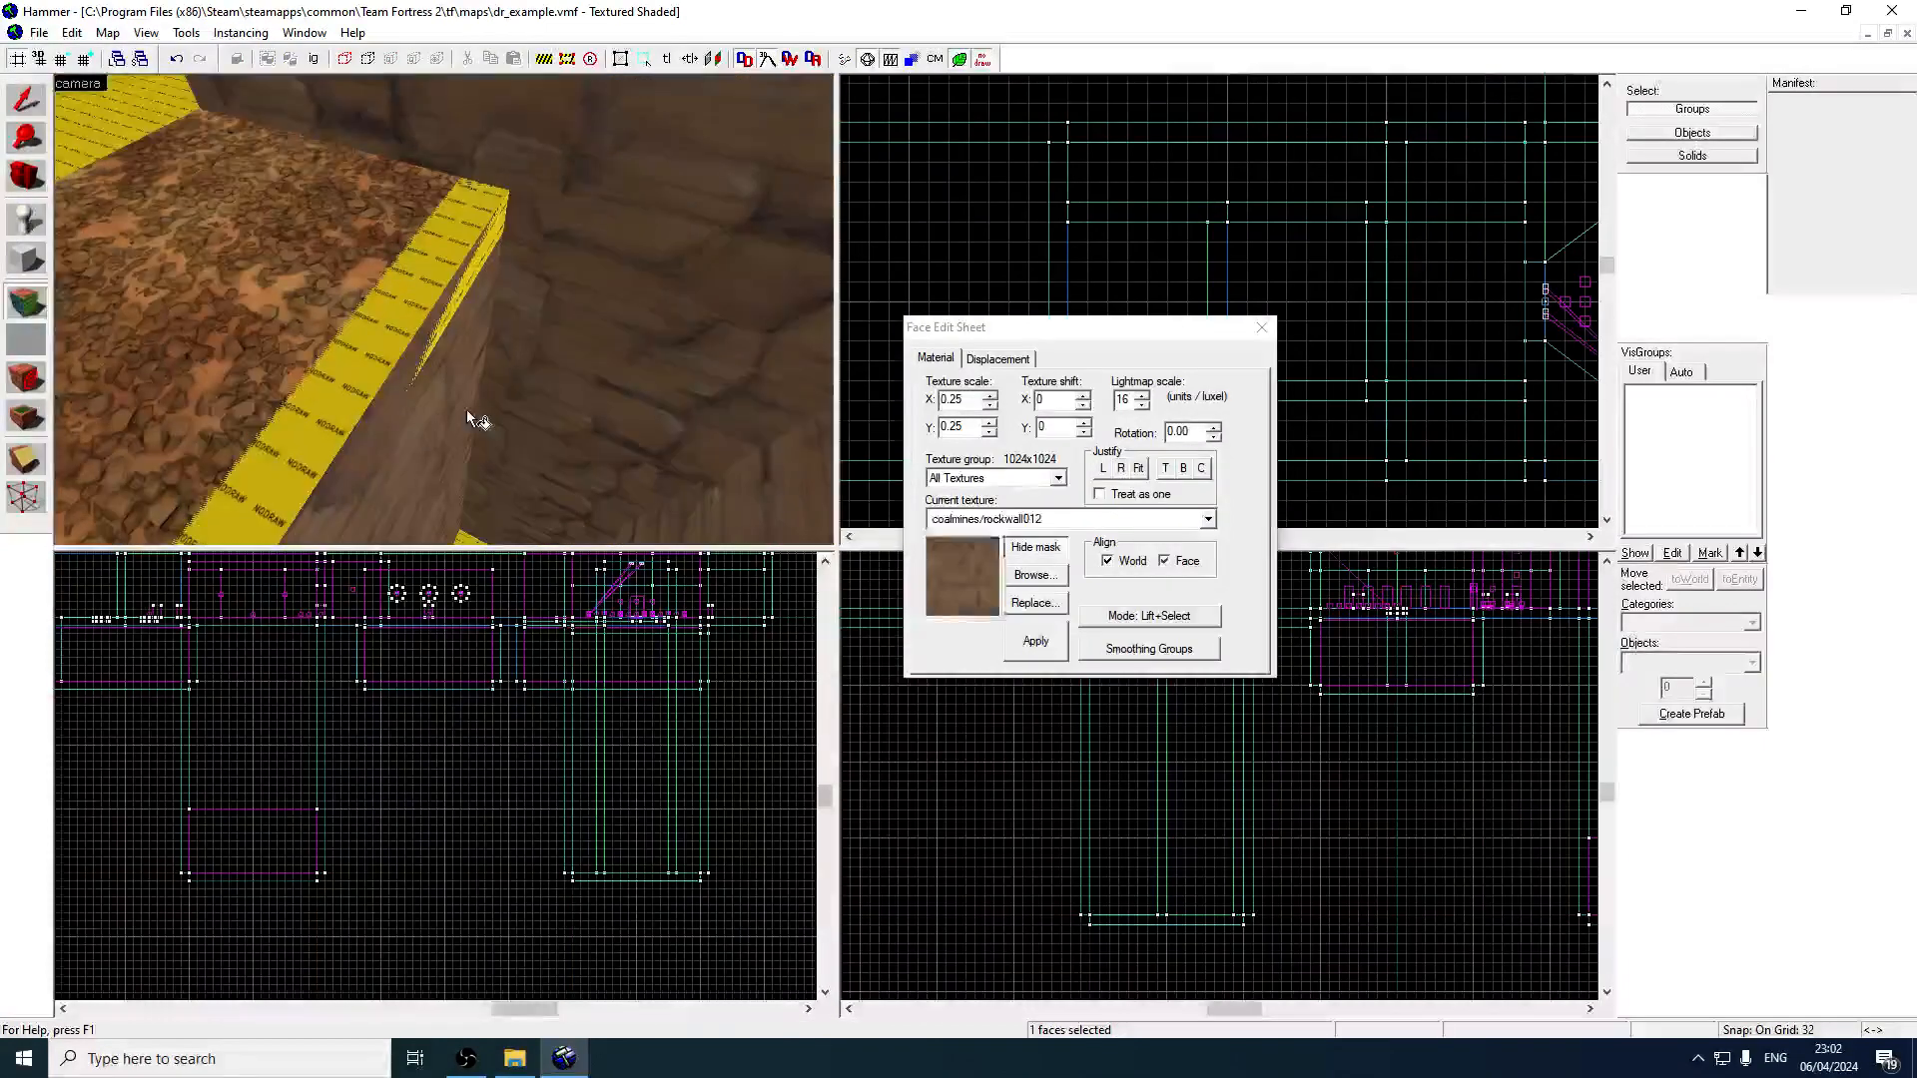
pyautogui.press('z')
pyautogui.press('z')
pyautogui.click(494, 390)
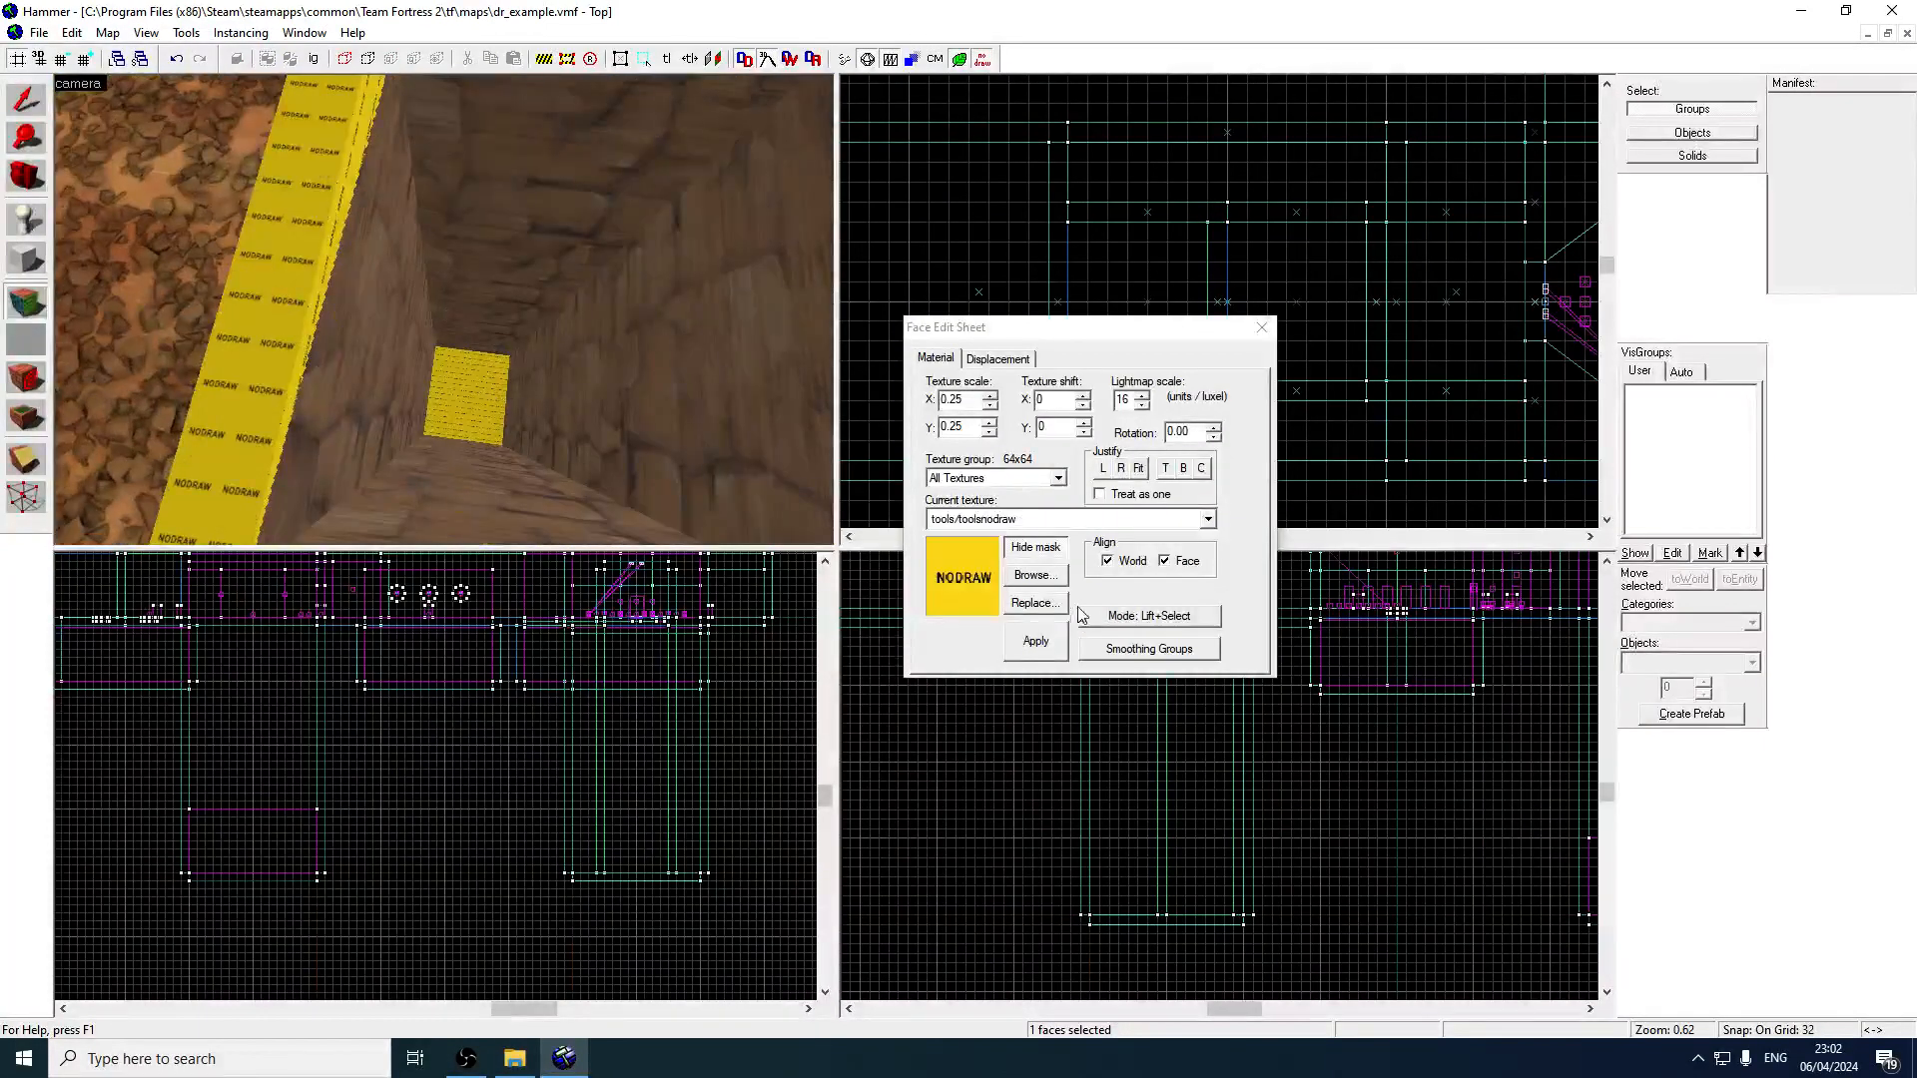
pyautogui.click(1036, 575)
pyautogui.write('tool')
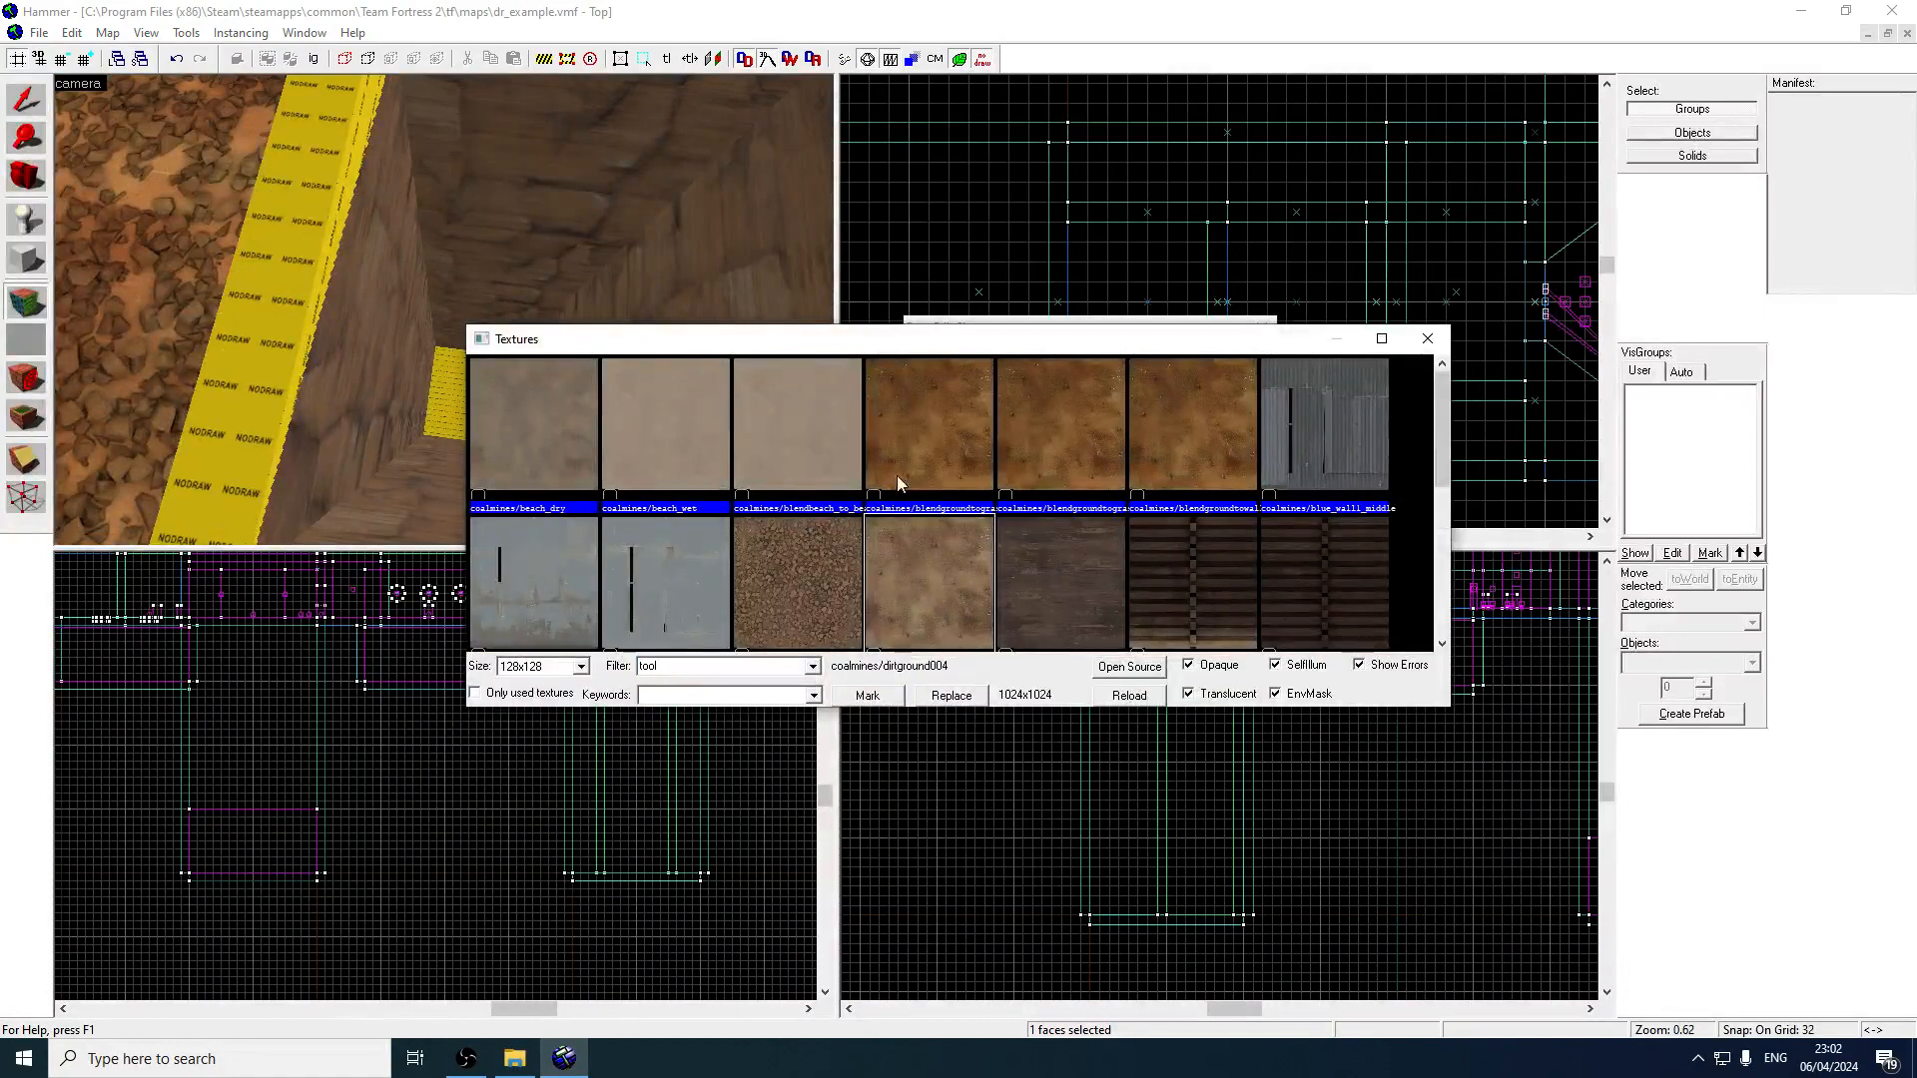
pyautogui.moveTo(1440, 415)
pyautogui.mouseDown()
pyautogui.moveTo(1441, 585)
pyautogui.moveTo(1450, 409)
pyautogui.mouseUp()
pyautogui.doubleClick(1111, 494)
pyautogui.rightClick(499, 408)
# Examine the ground and rock wall faces around the pit by selecting them with the Face Edit tool.
pyautogui.press('z')
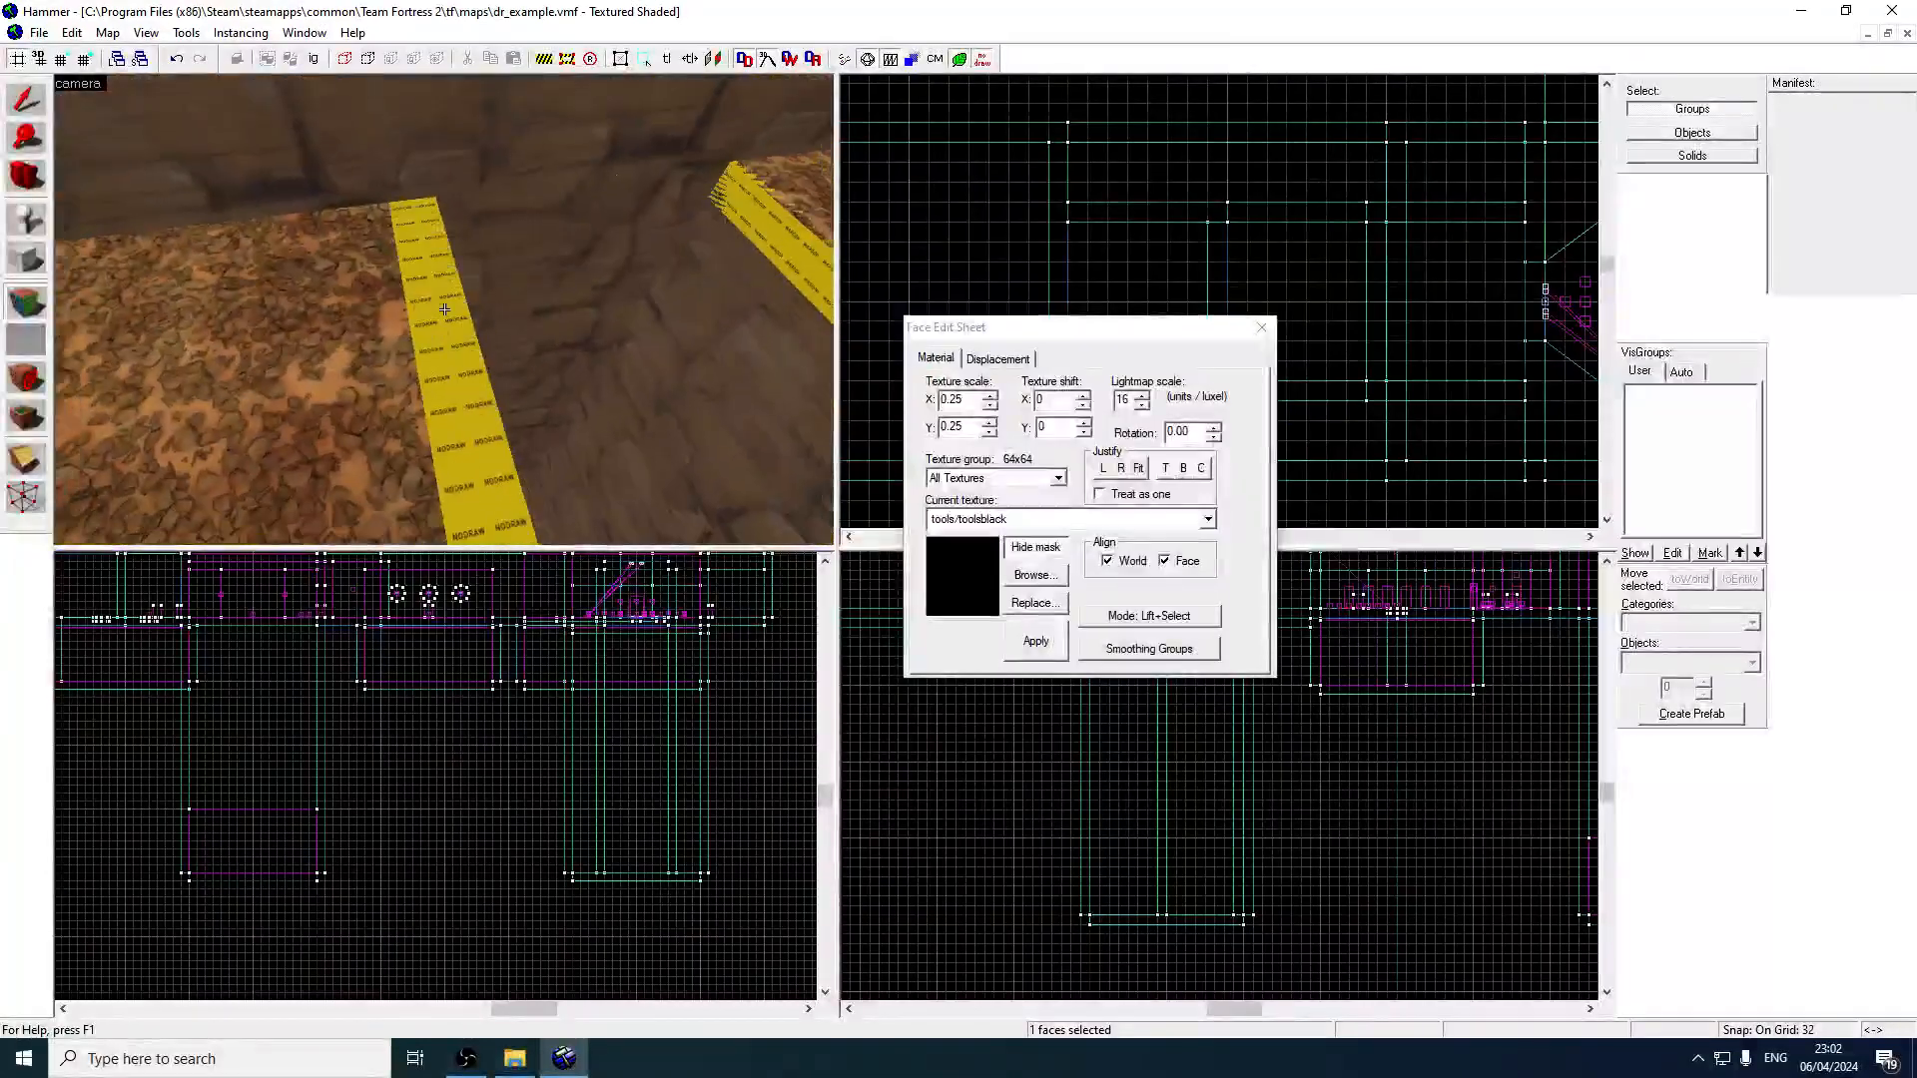
pyautogui.press('z')
pyautogui.press('z')
pyautogui.press('z')
pyautogui.click(249, 327)
pyautogui.press('d')
pyautogui.keyDown('ctrl'); pyautogui.click(368, 420); pyautogui.keyUp('ctrl')
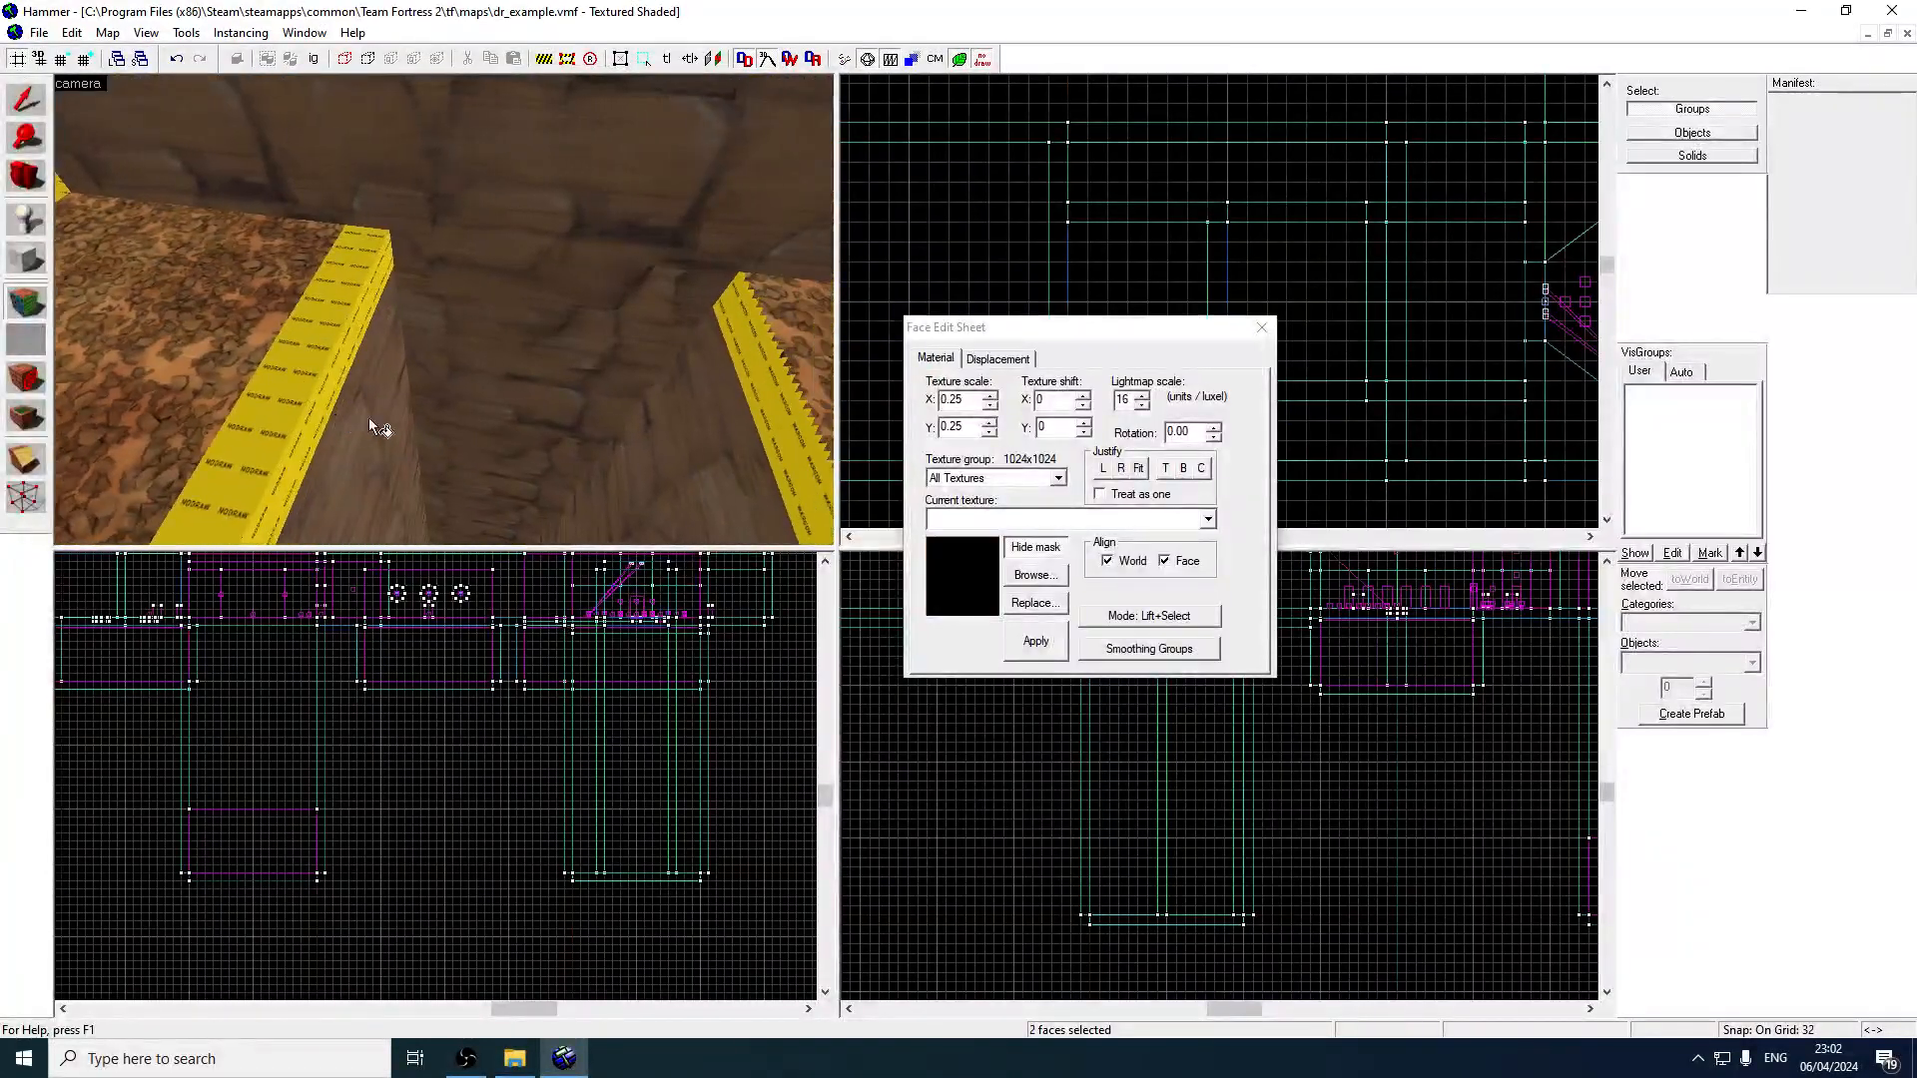
pyautogui.keyDown('ctrl'); pyautogui.click(464, 345); pyautogui.keyUp('ctrl')
pyautogui.press('z')
pyautogui.press('z')
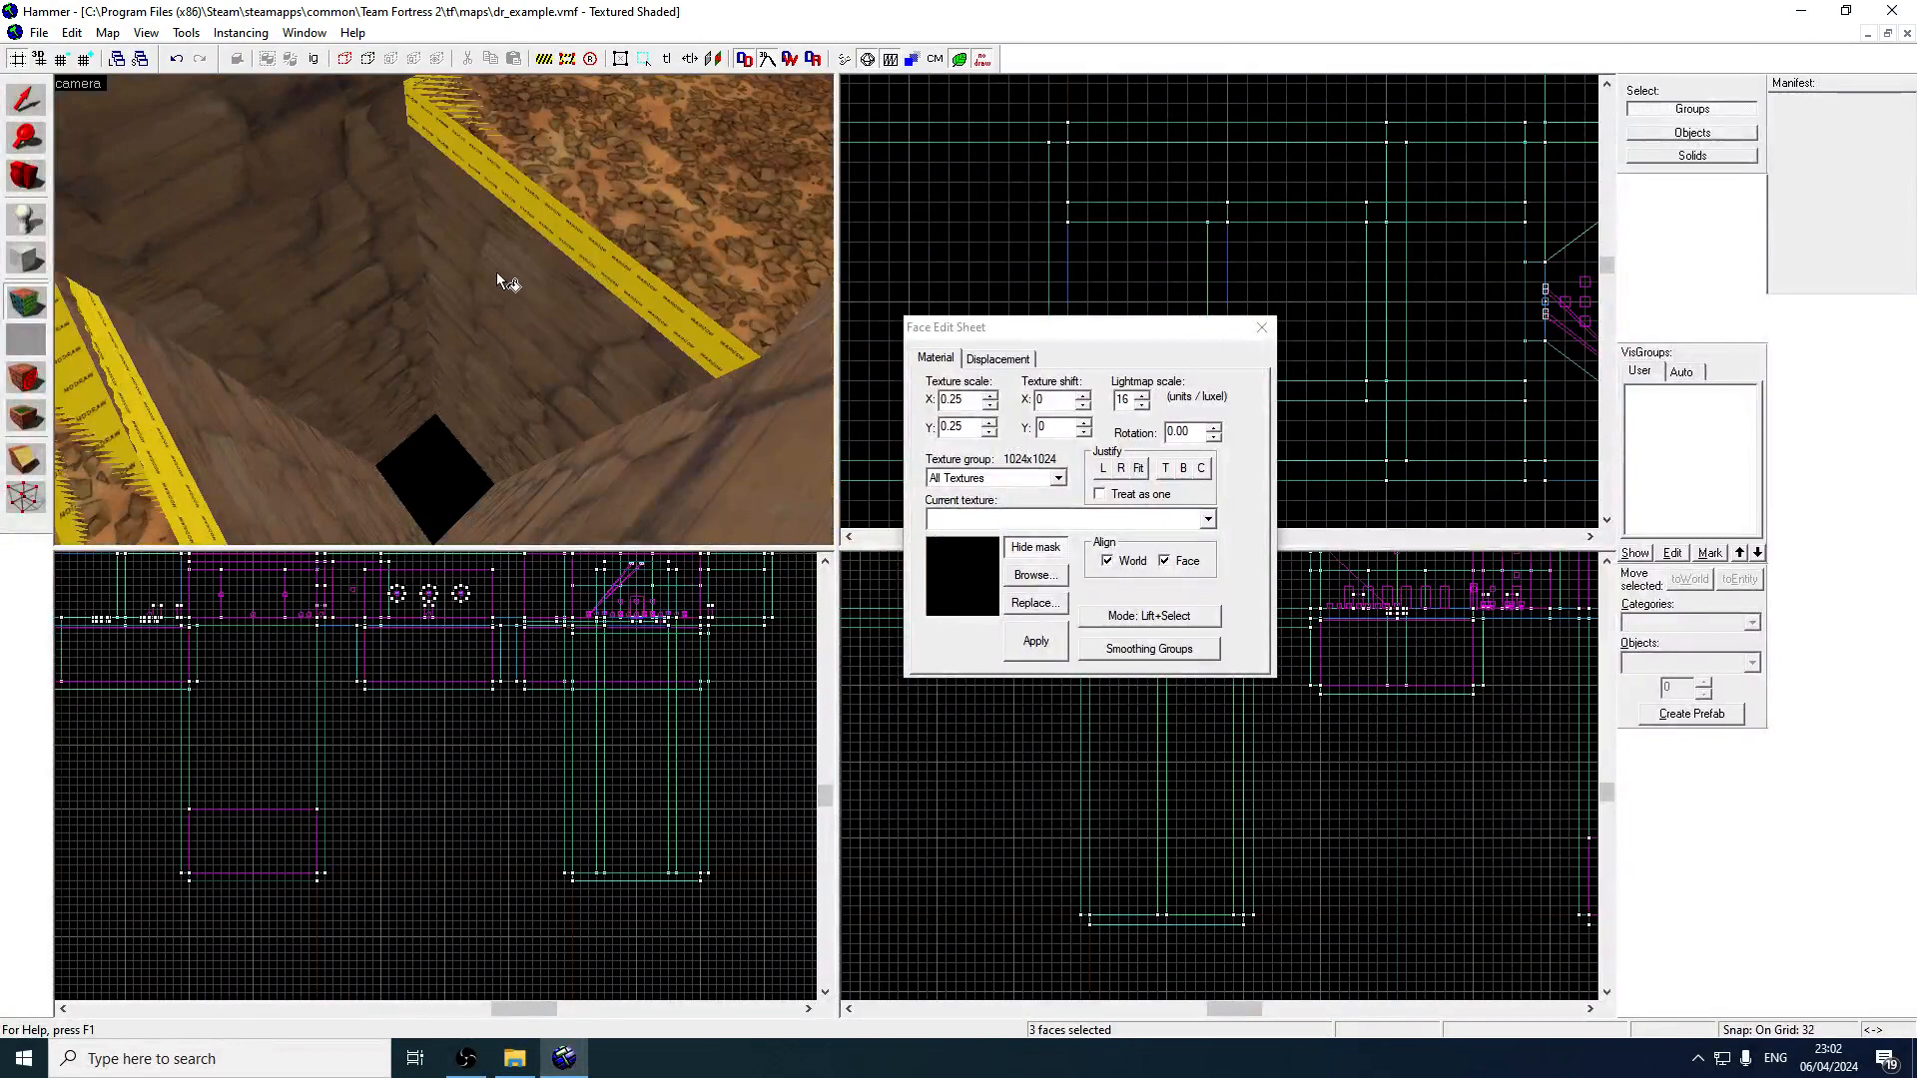
pyautogui.click(601, 347)
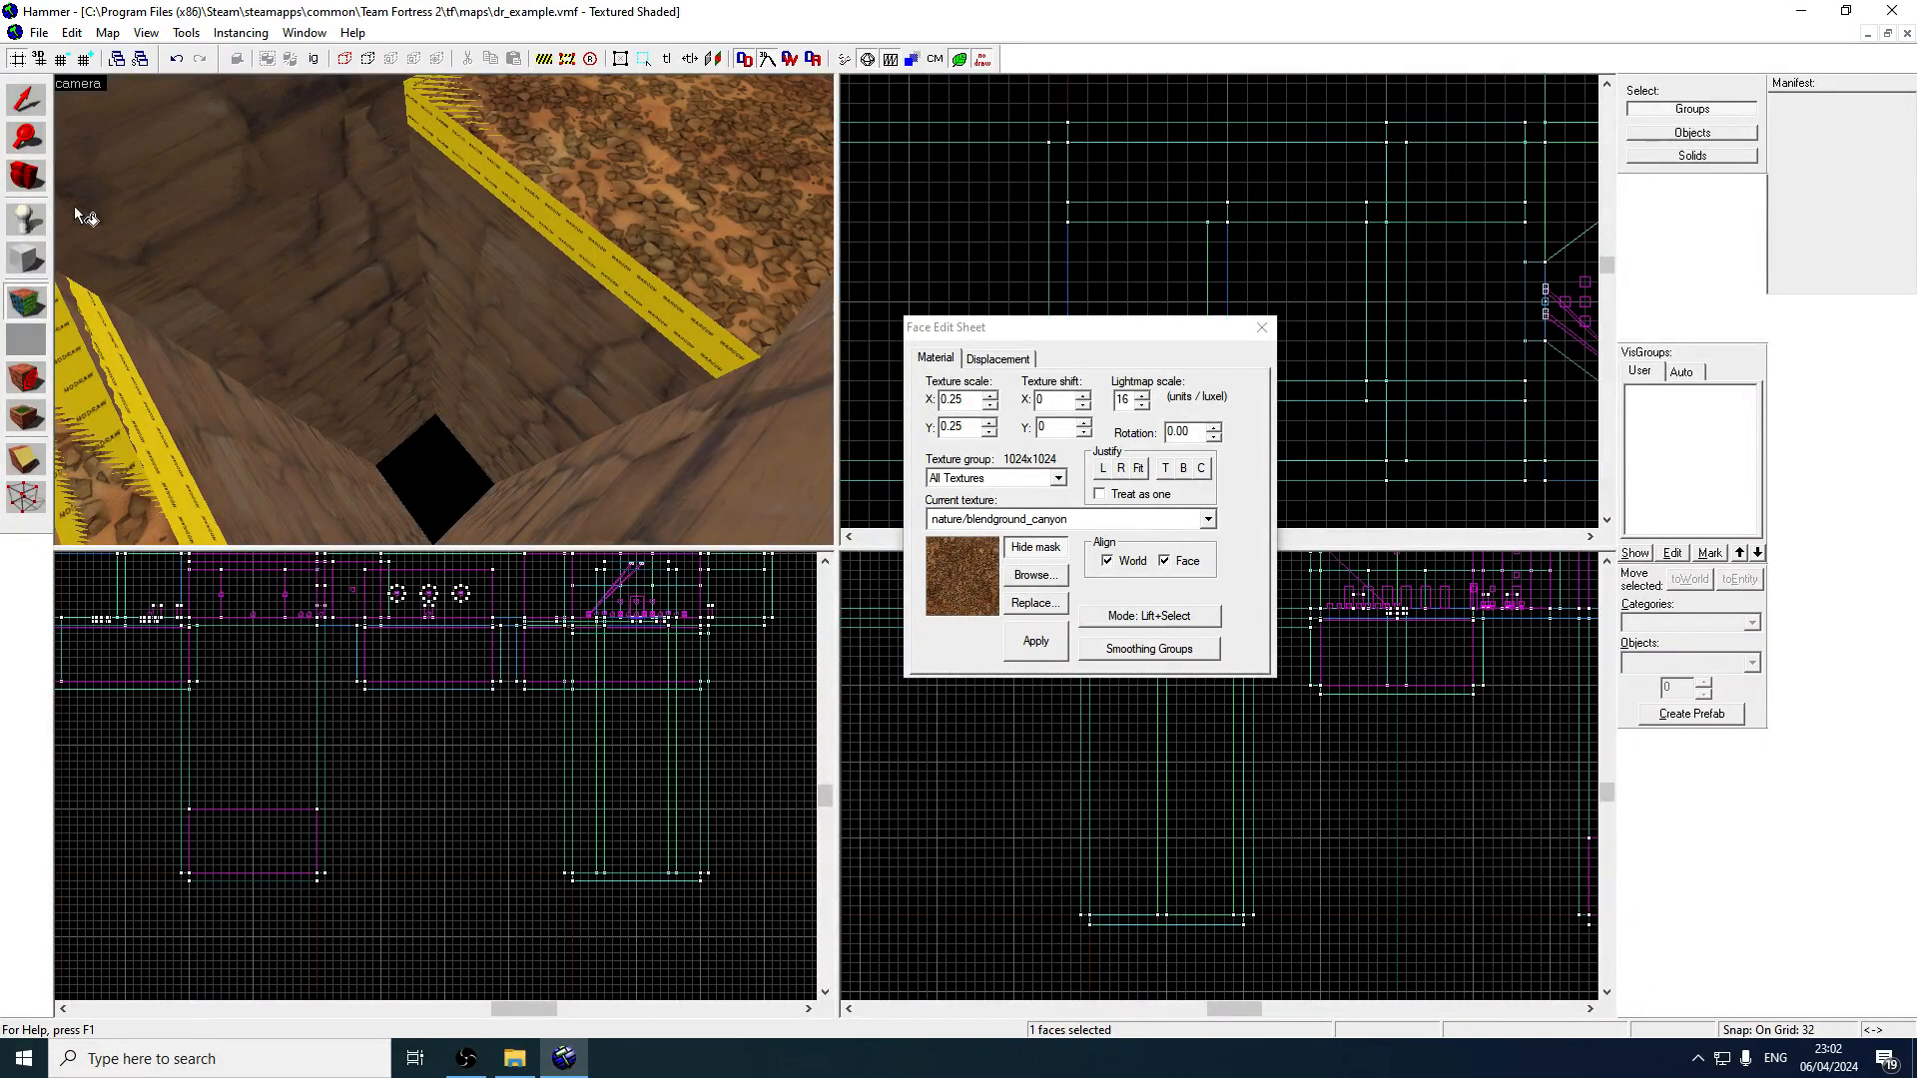
# Check the pit wall face's material settings and view the displacement options in the Face Edit Sheet.
pyautogui.click(30, 103)
pyautogui.click(543, 256)
pyautogui.click(26, 300)
pyautogui.click(527, 297)
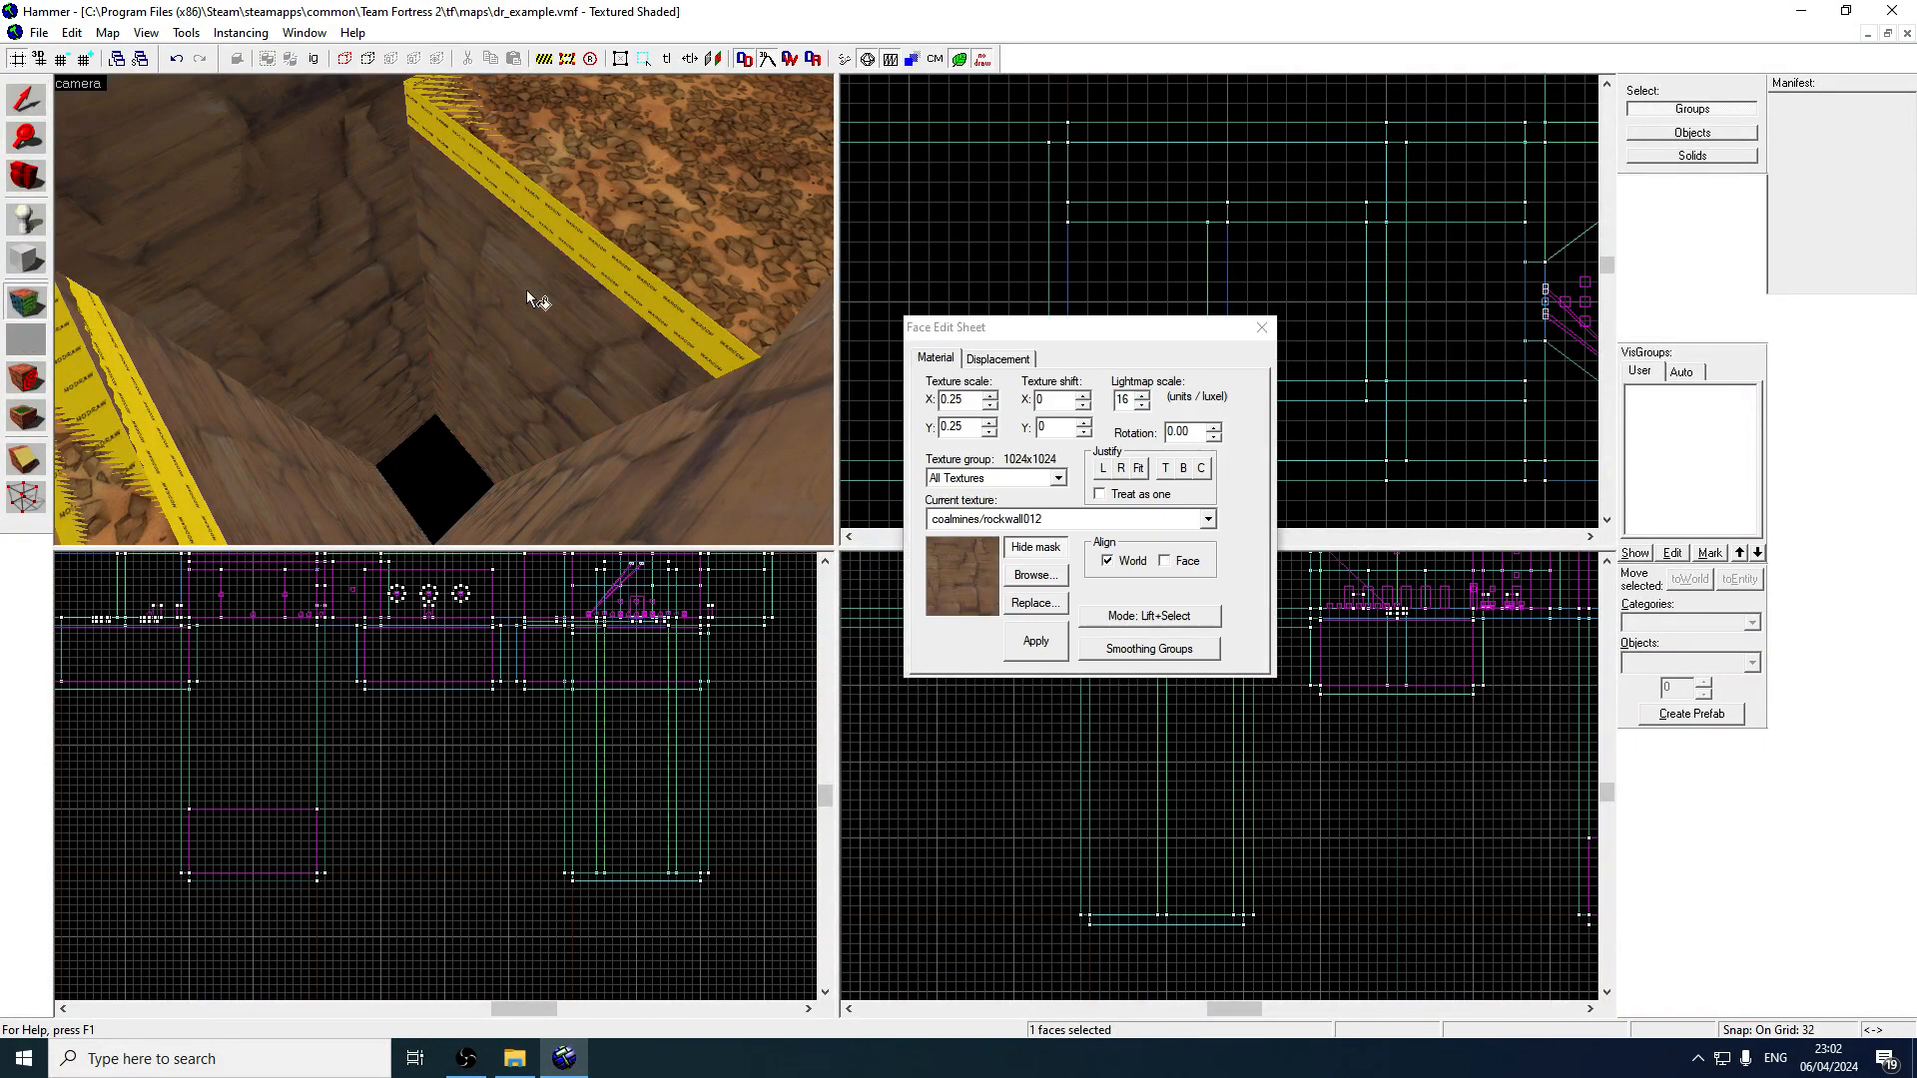
pyautogui.press('z')
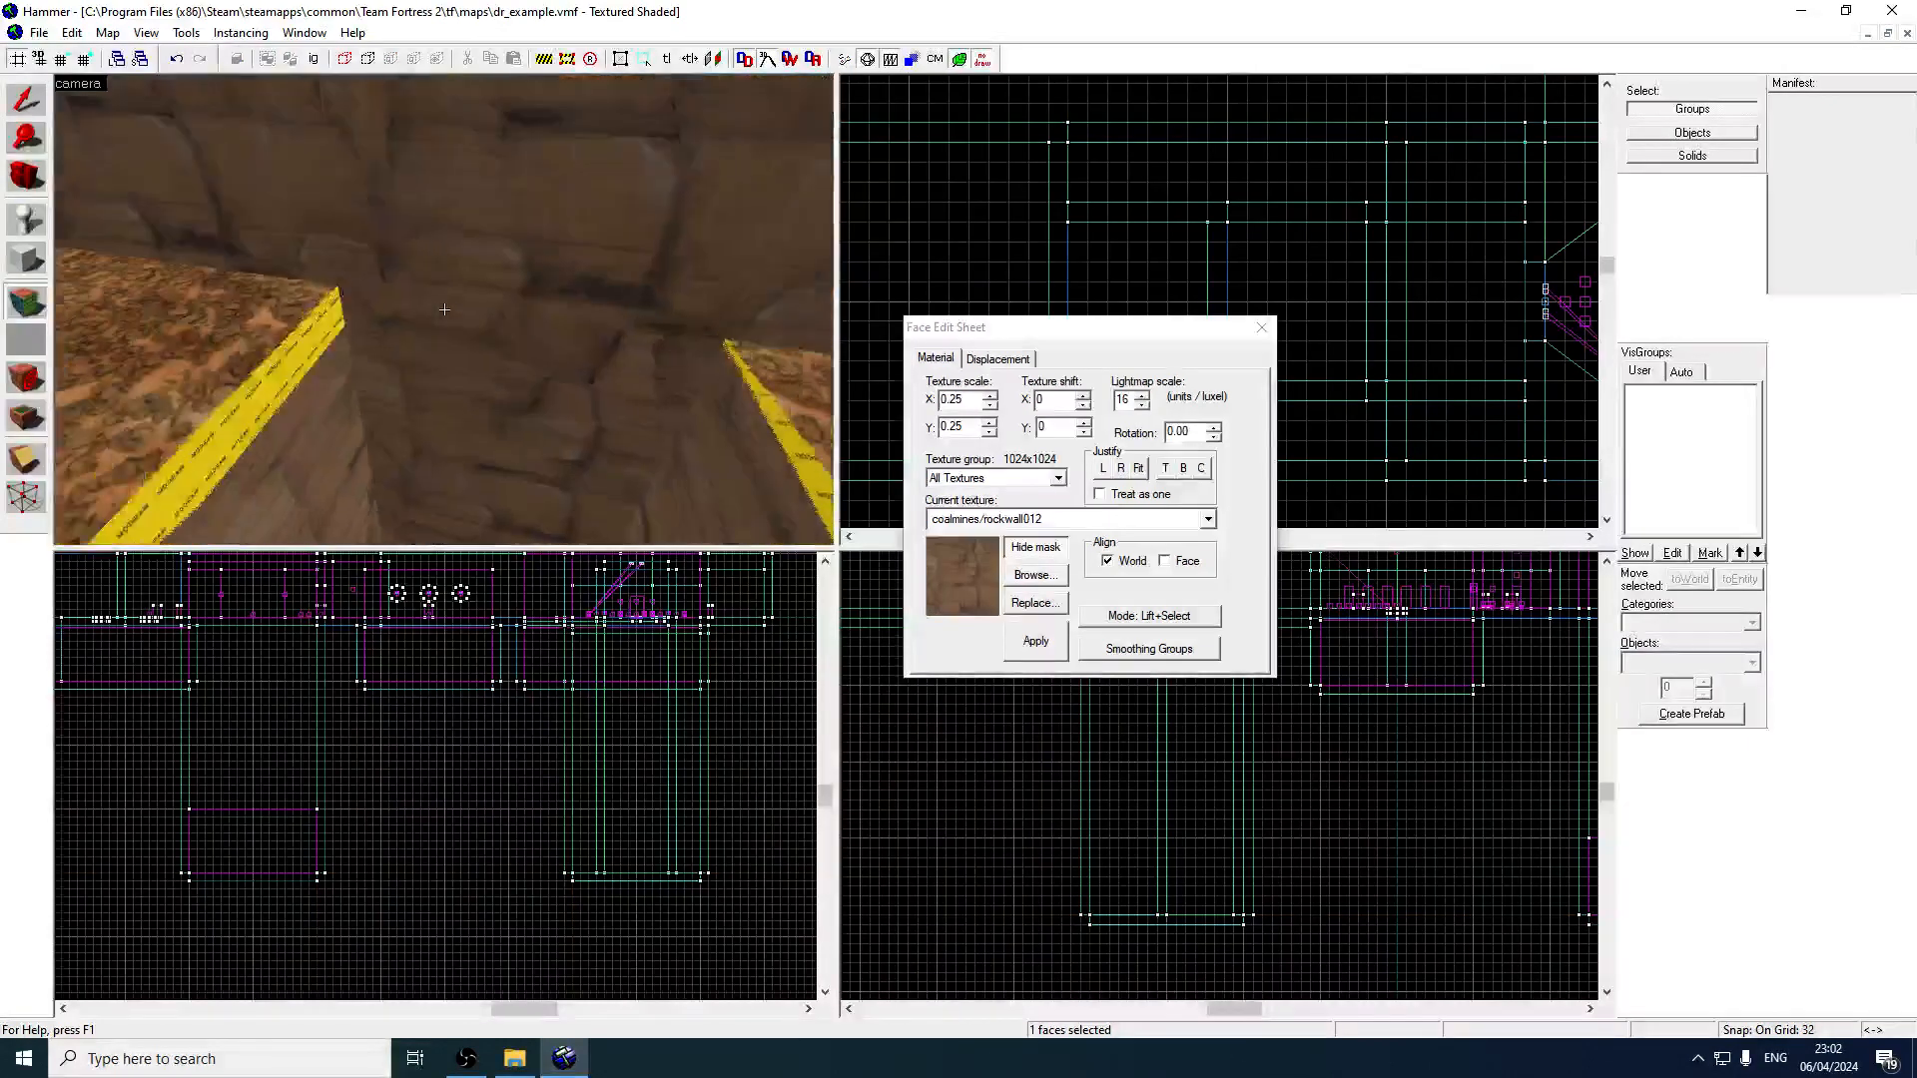
pyautogui.press('z')
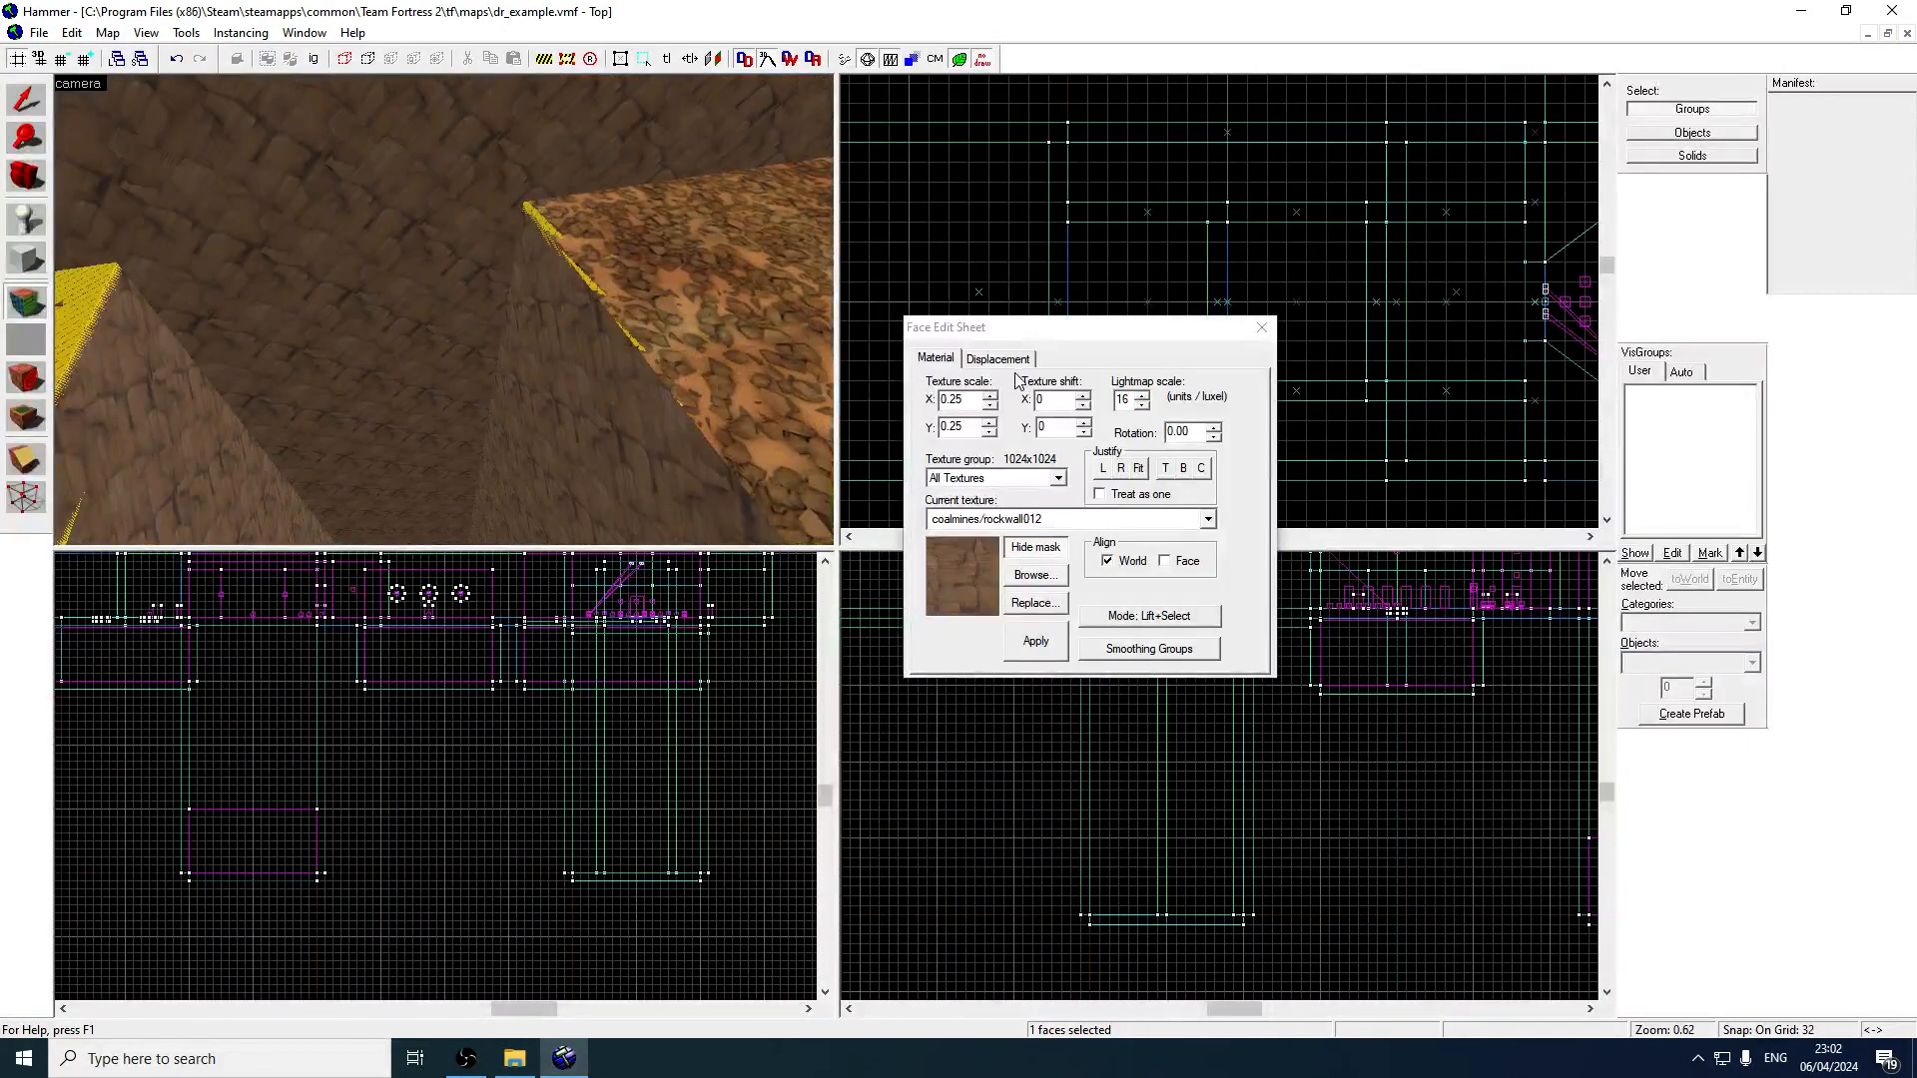
pyautogui.click(998, 359)
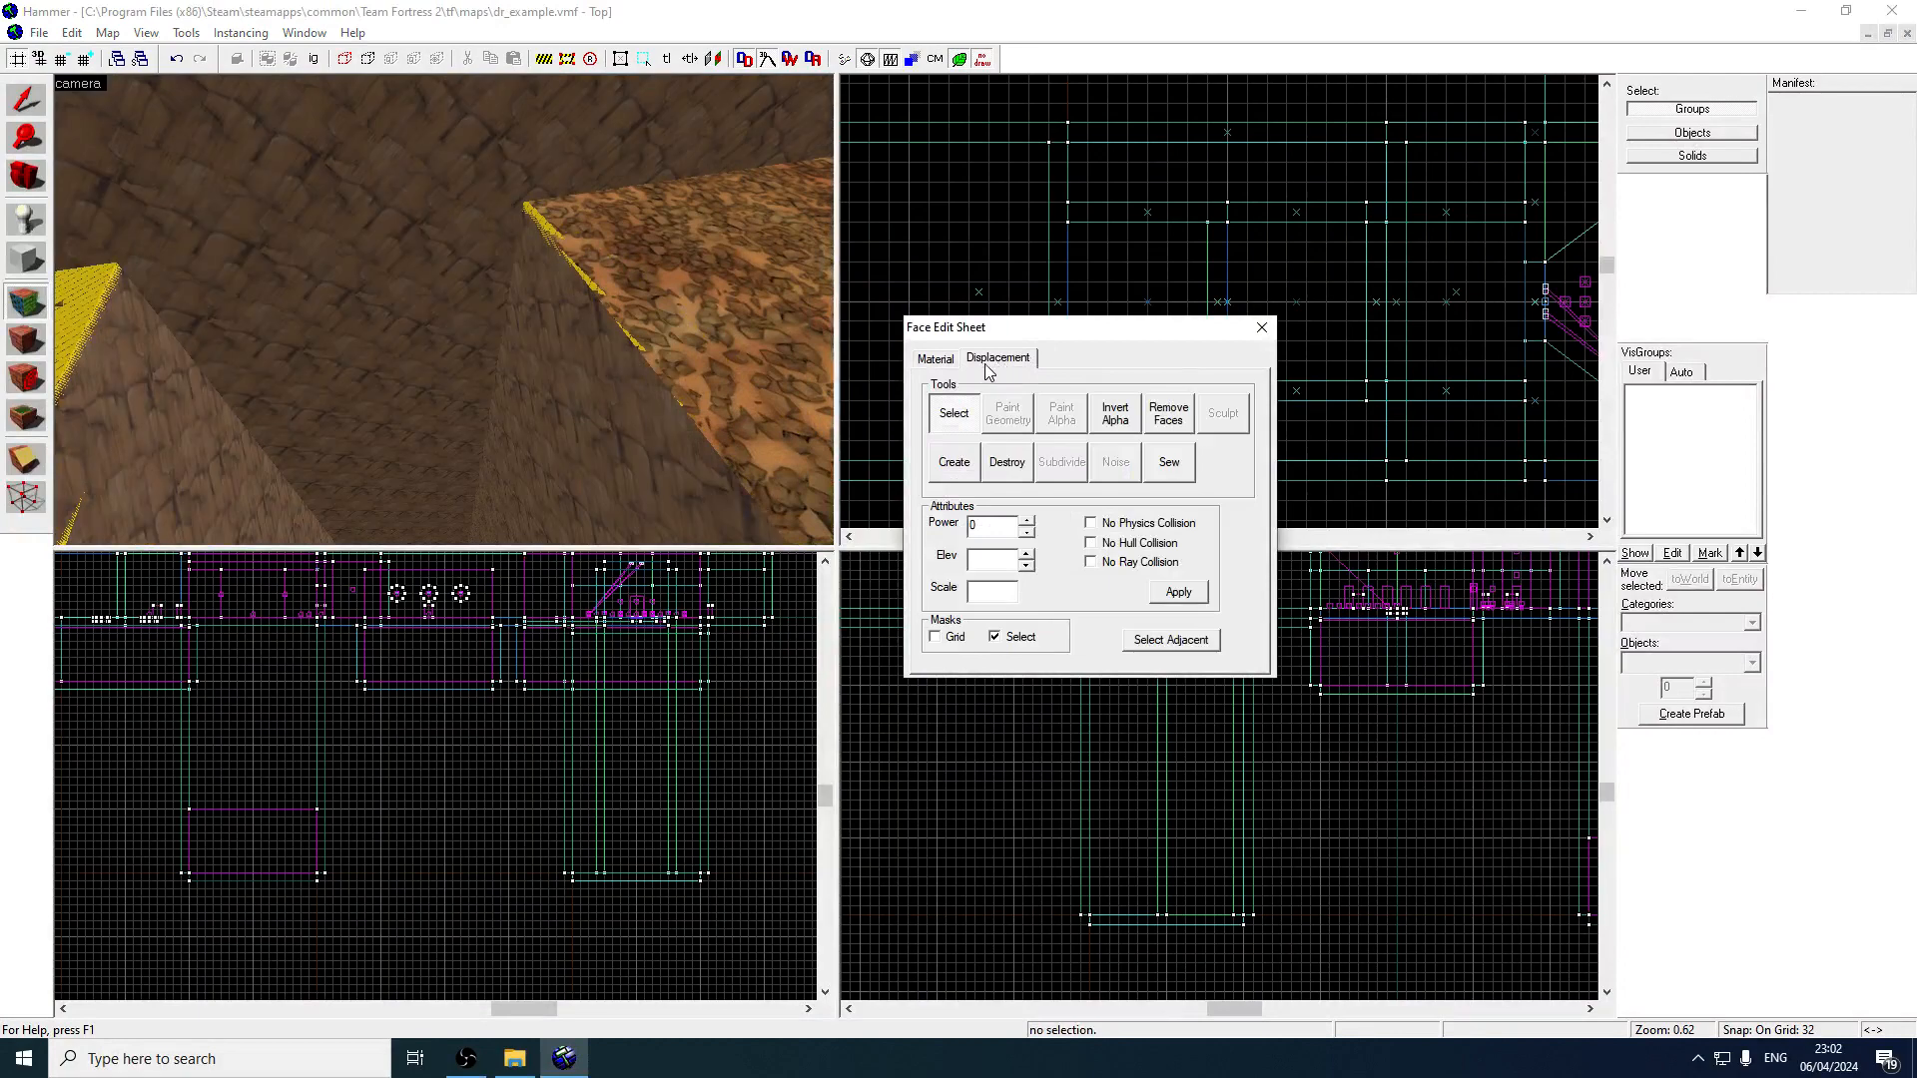
pyautogui.click(936, 359)
# Examine the ground on the pit's far side, the adjoining side walls and the pit's rock faces with the Face Edit tool.
pyautogui.press('z')
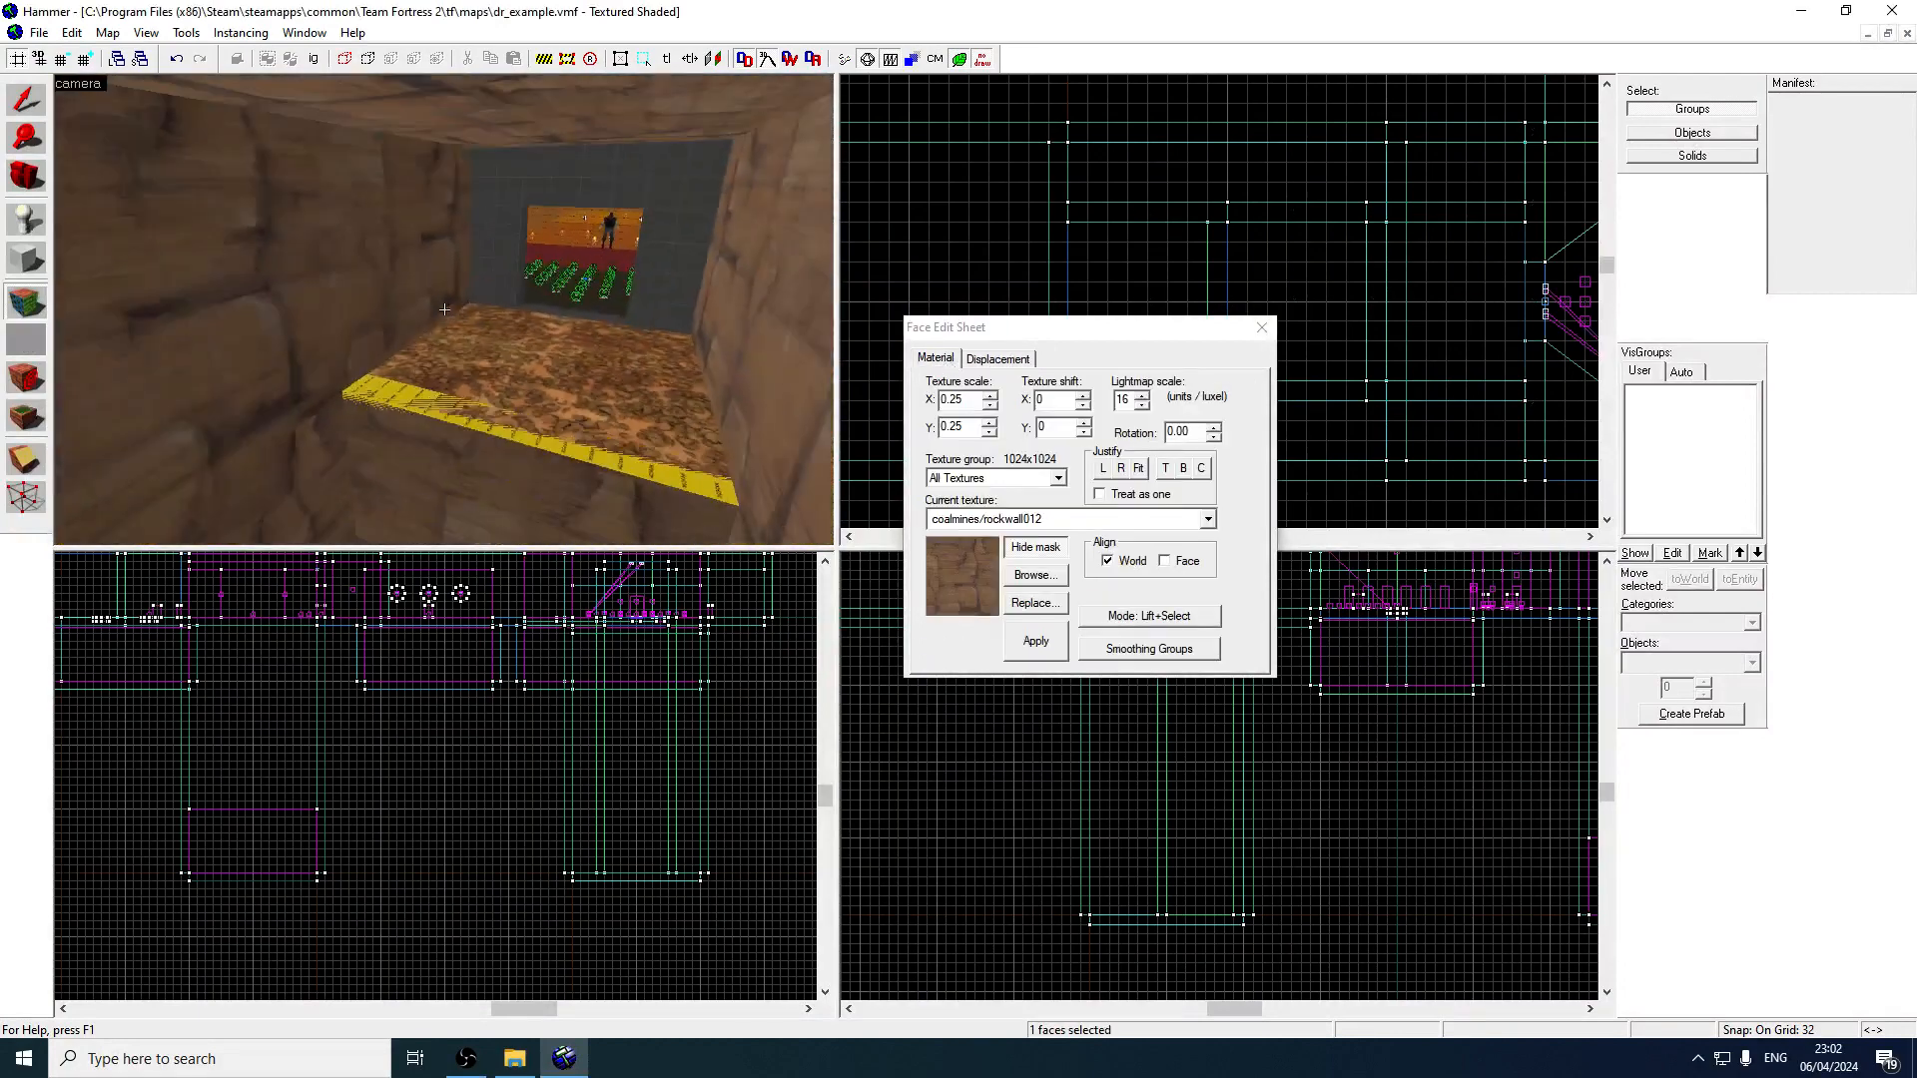
pyautogui.press('z')
pyautogui.press('s')
pyautogui.press('z')
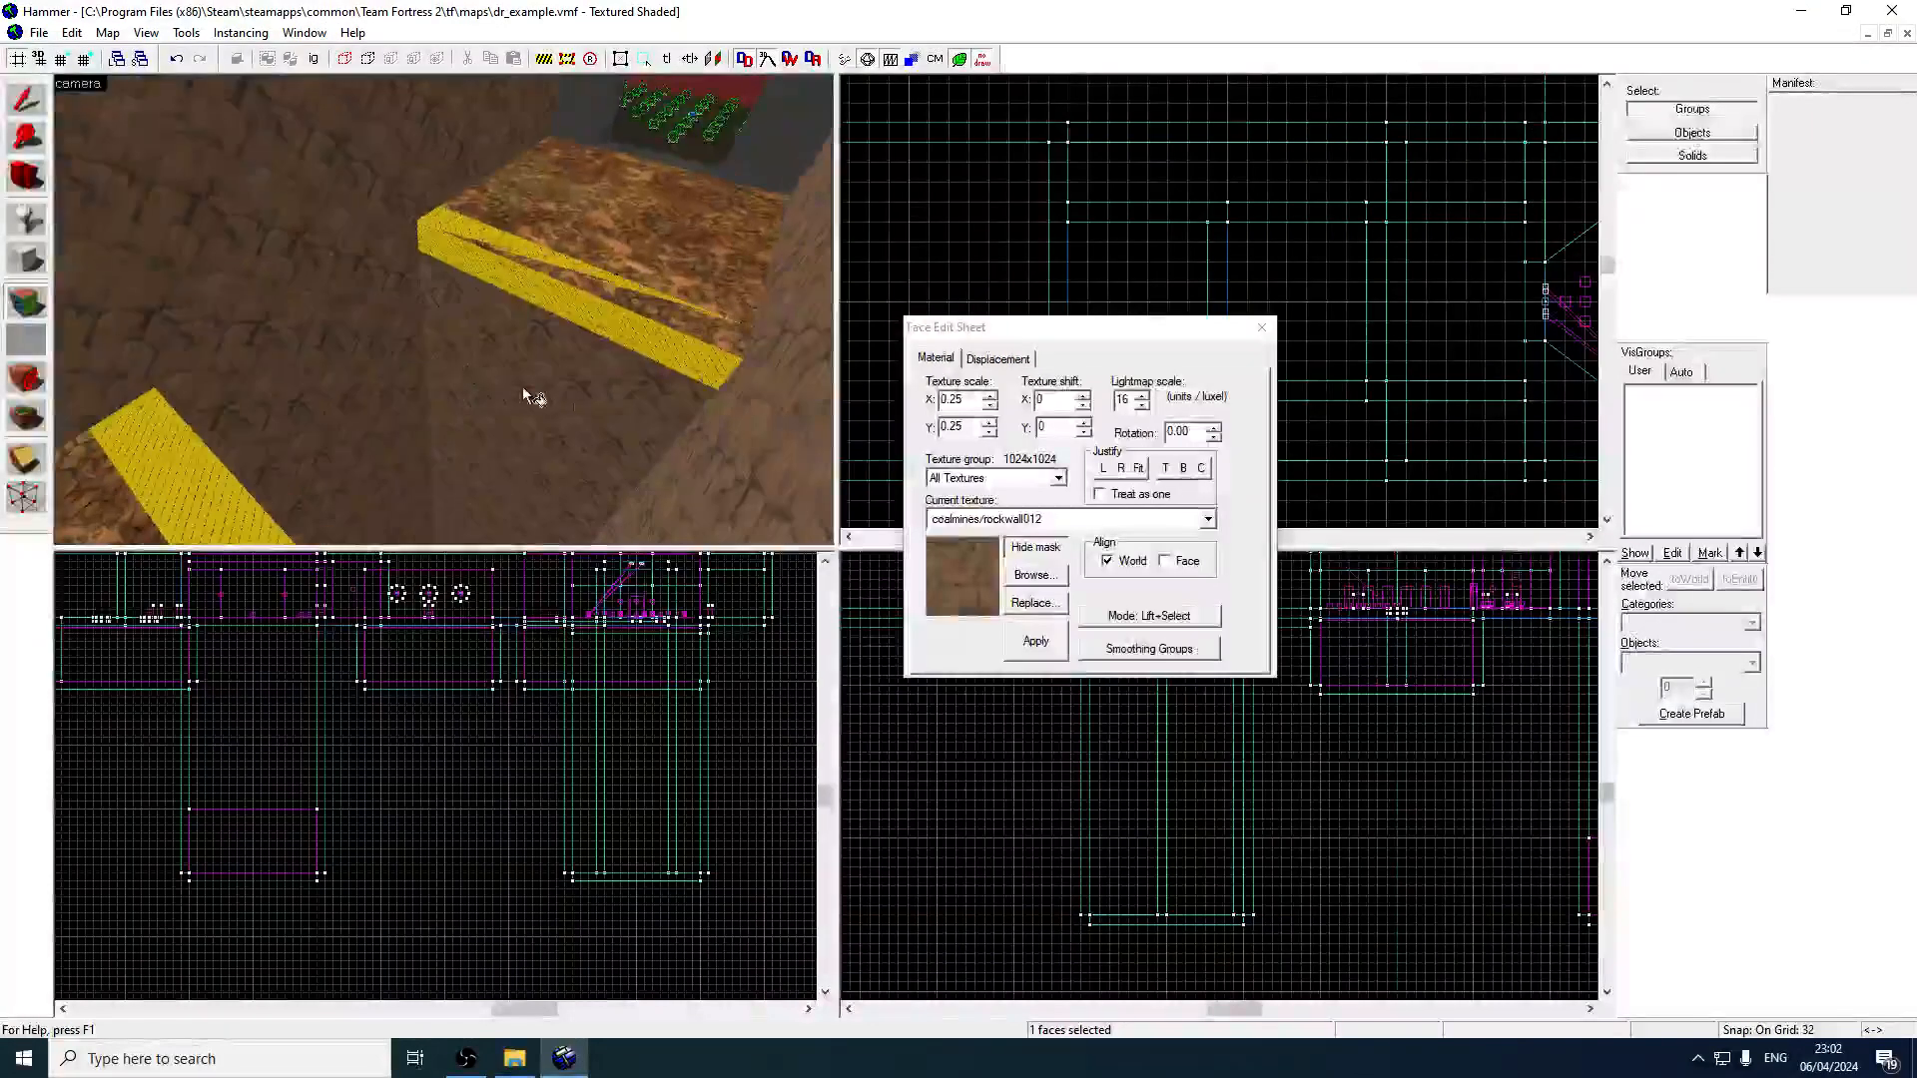
pyautogui.click(661, 218)
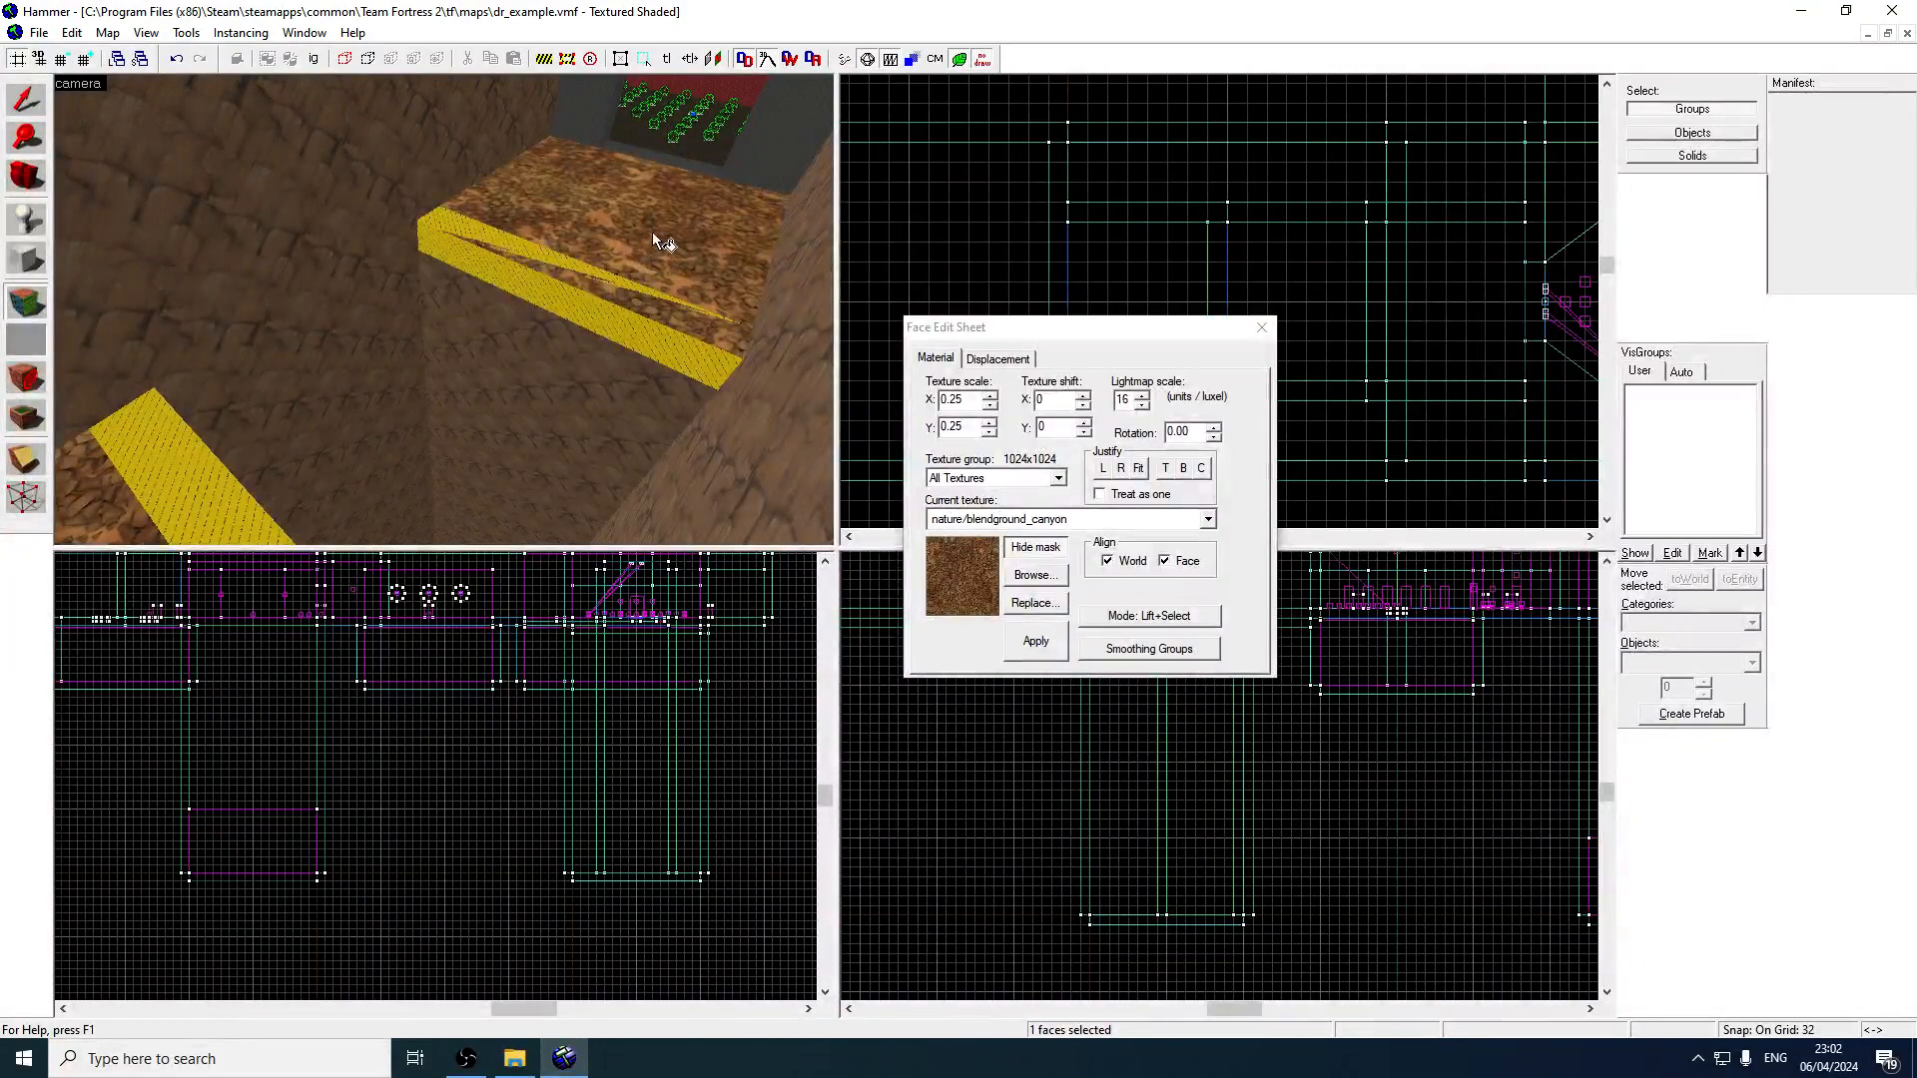
pyautogui.press('z')
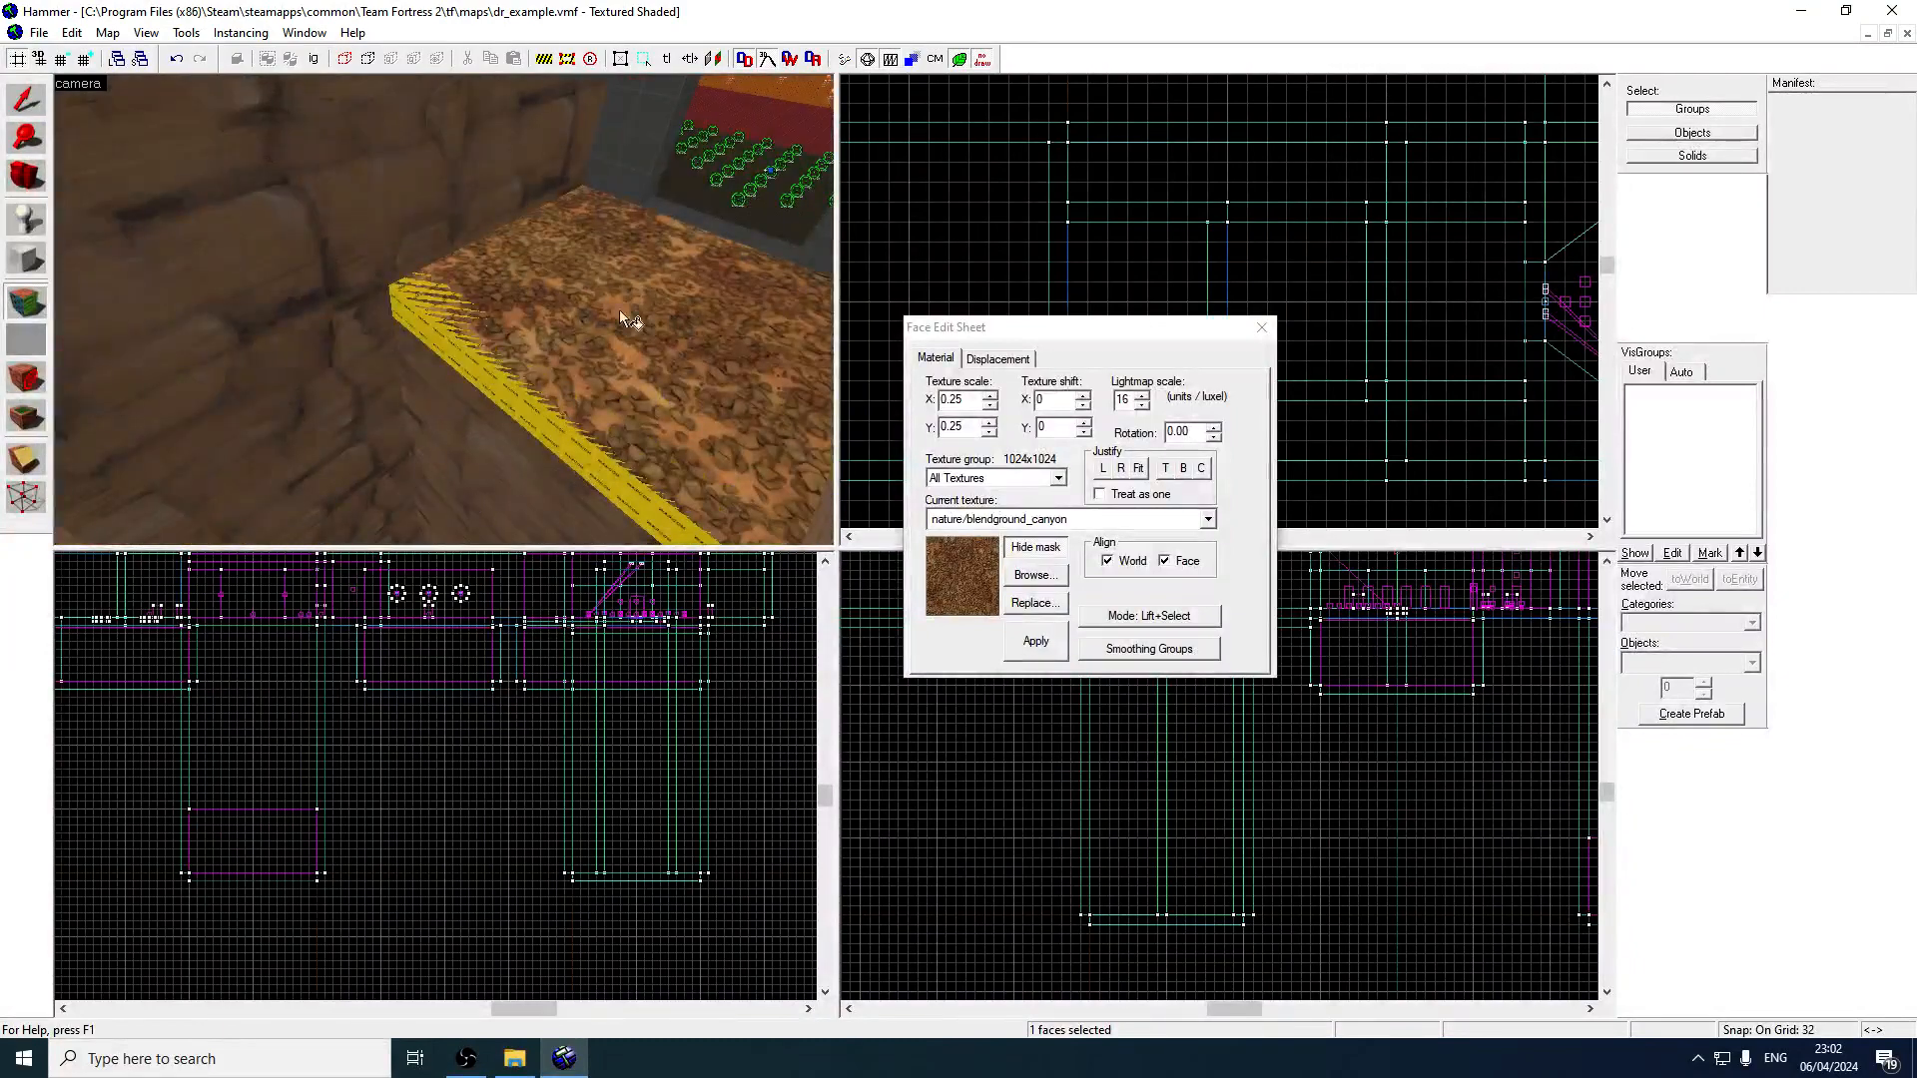
pyautogui.click(729, 198)
pyautogui.click(631, 140)
pyautogui.click(583, 377)
pyautogui.keyDown('ctrl'); pyautogui.click(398, 168); pyautogui.keyUp('ctrl')
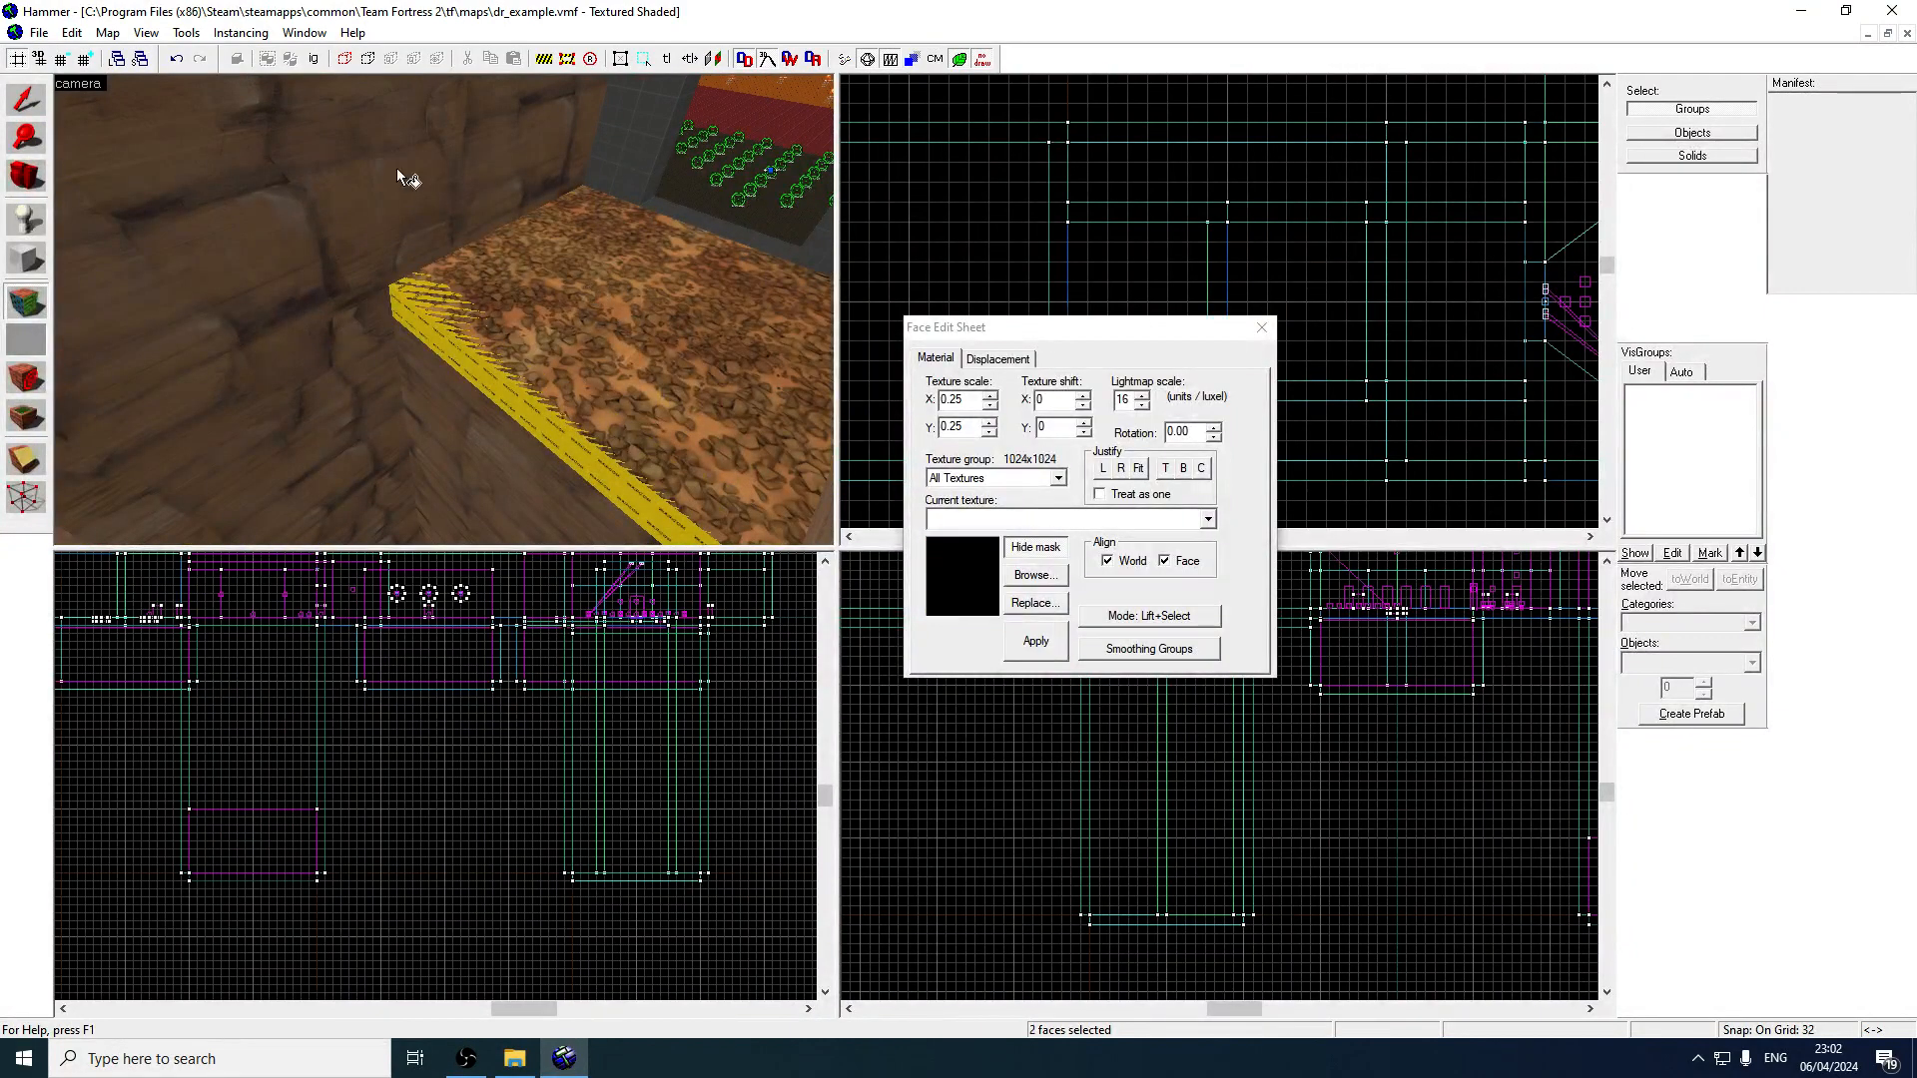
pyautogui.press('z')
pyautogui.click(347, 215)
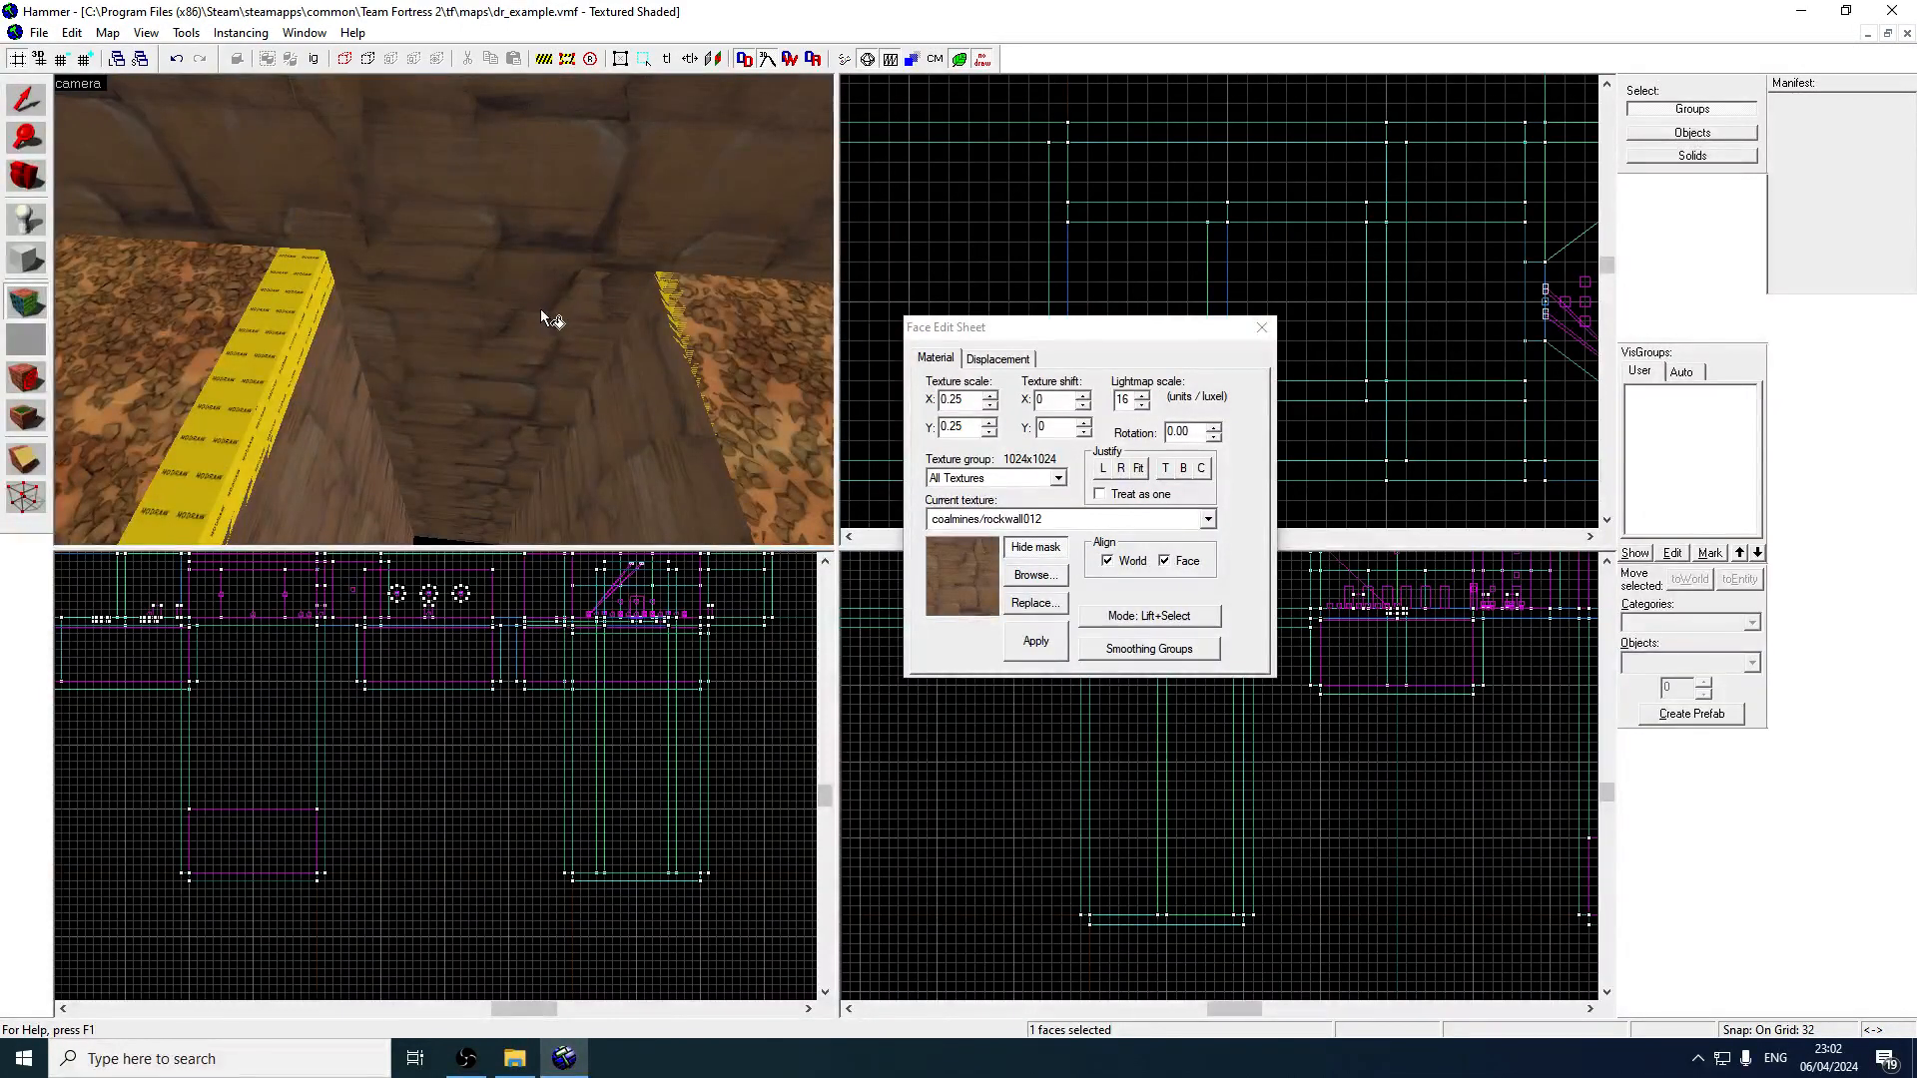
pyautogui.press('z')
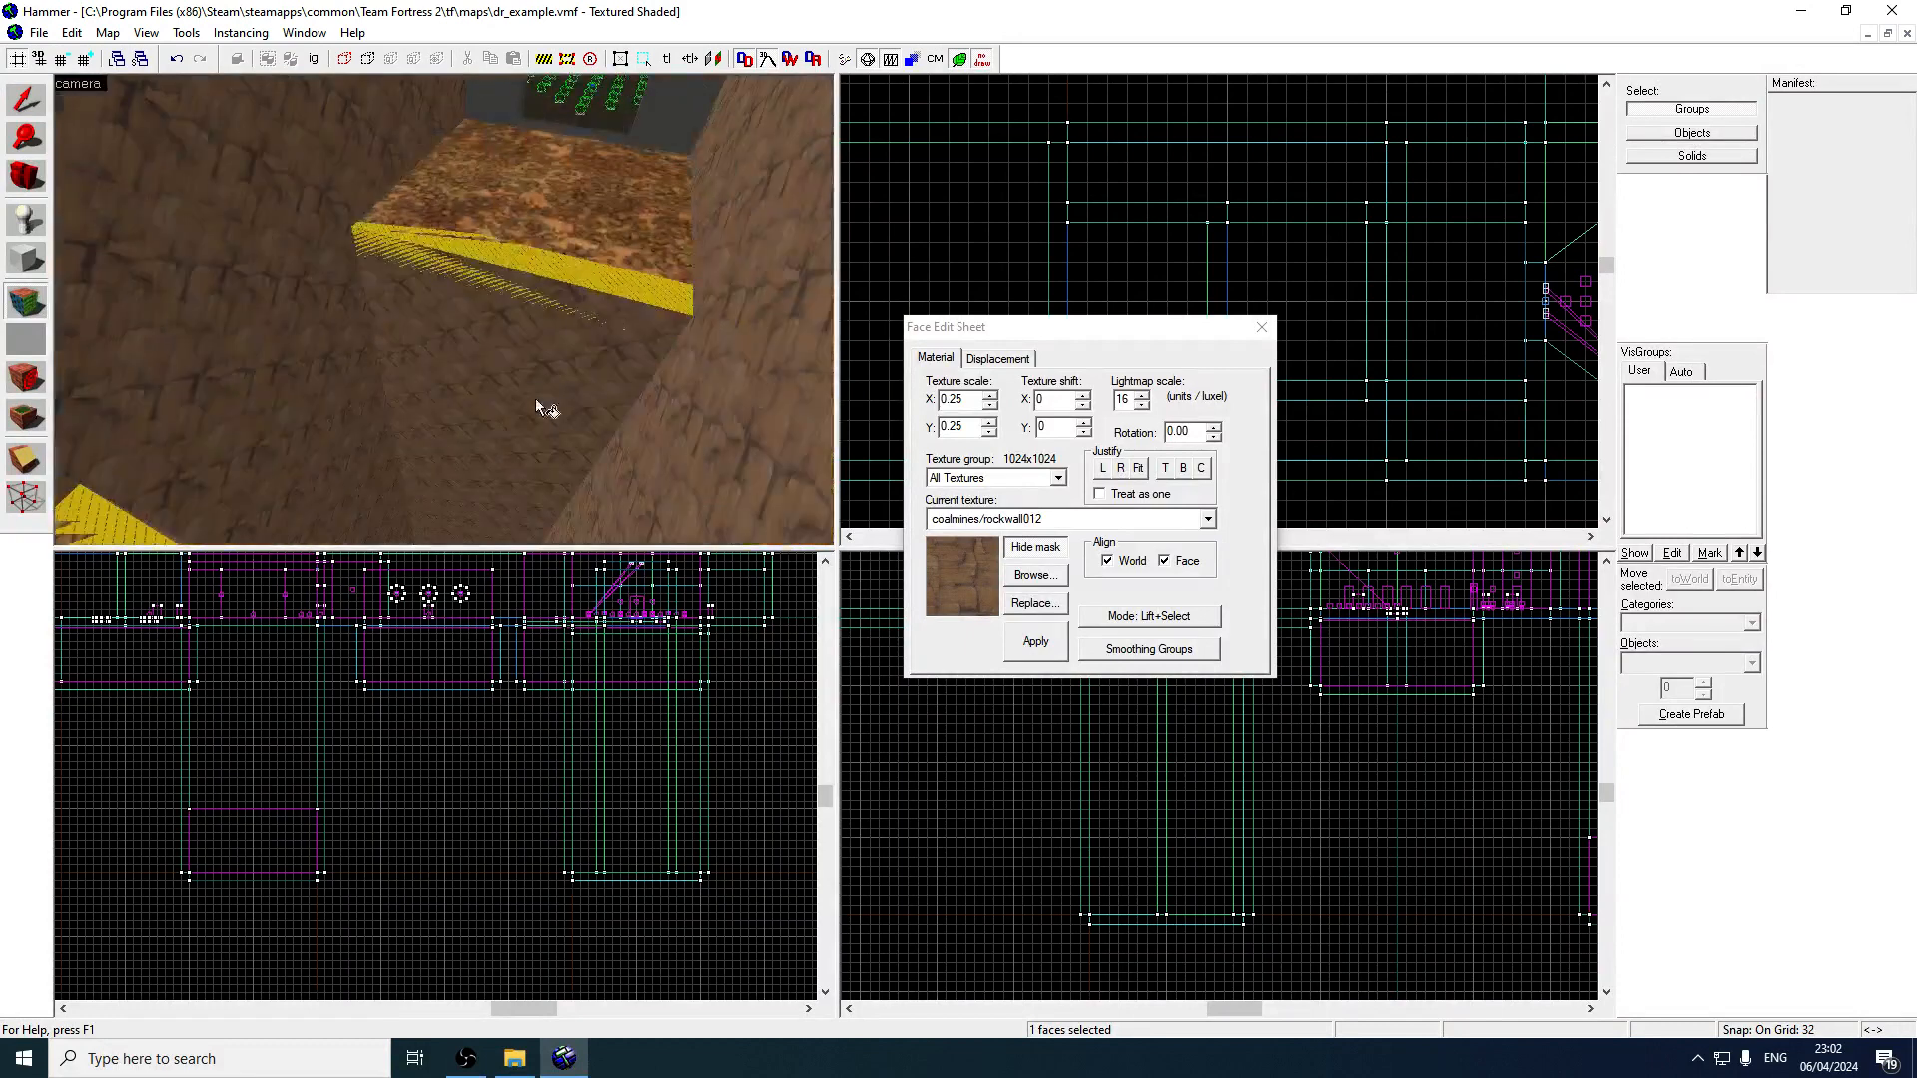
# Select the enclosure's ground, side wall and pit wall faces together with the Face Edit tool.
pyautogui.click(685, 427)
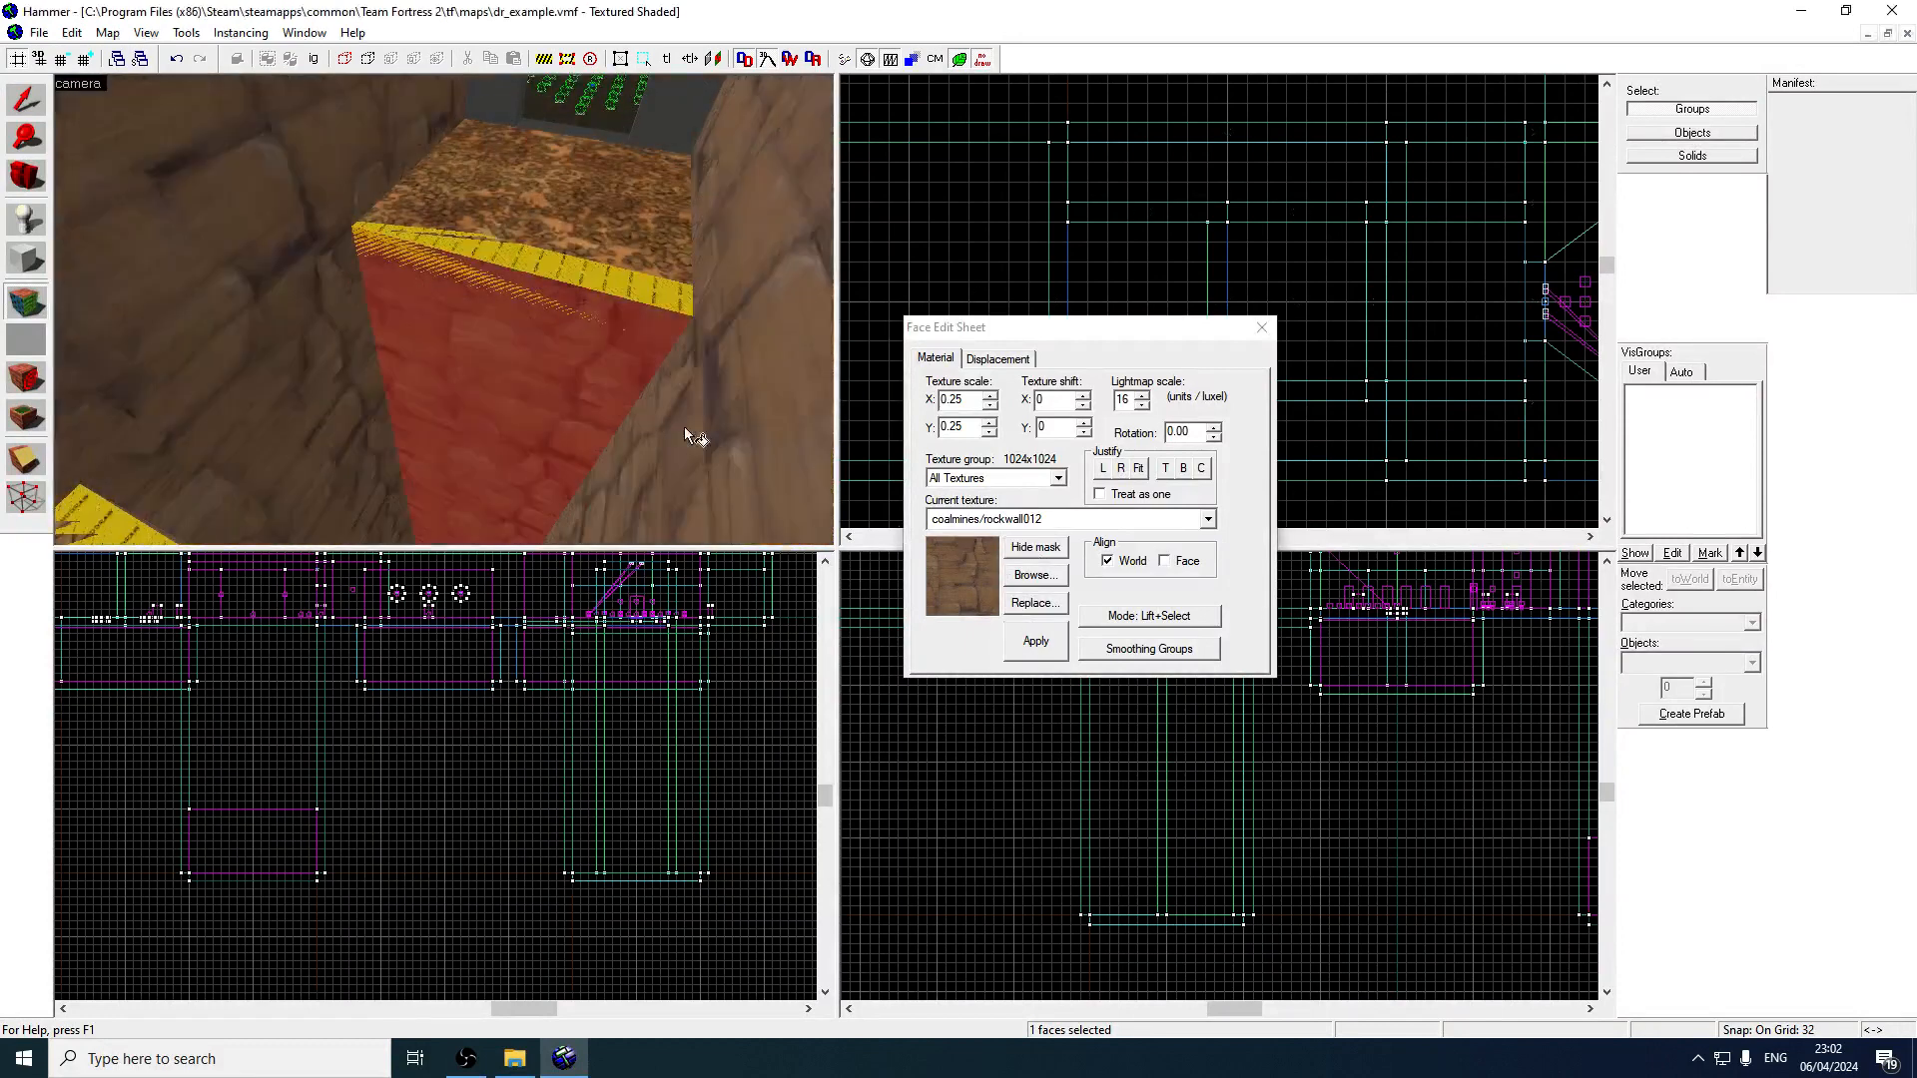
pyautogui.keyDown('ctrl'); pyautogui.click(548, 230); pyautogui.keyUp('ctrl')
pyautogui.keyDown('ctrl'); pyautogui.click(503, 358); pyautogui.keyUp('ctrl')
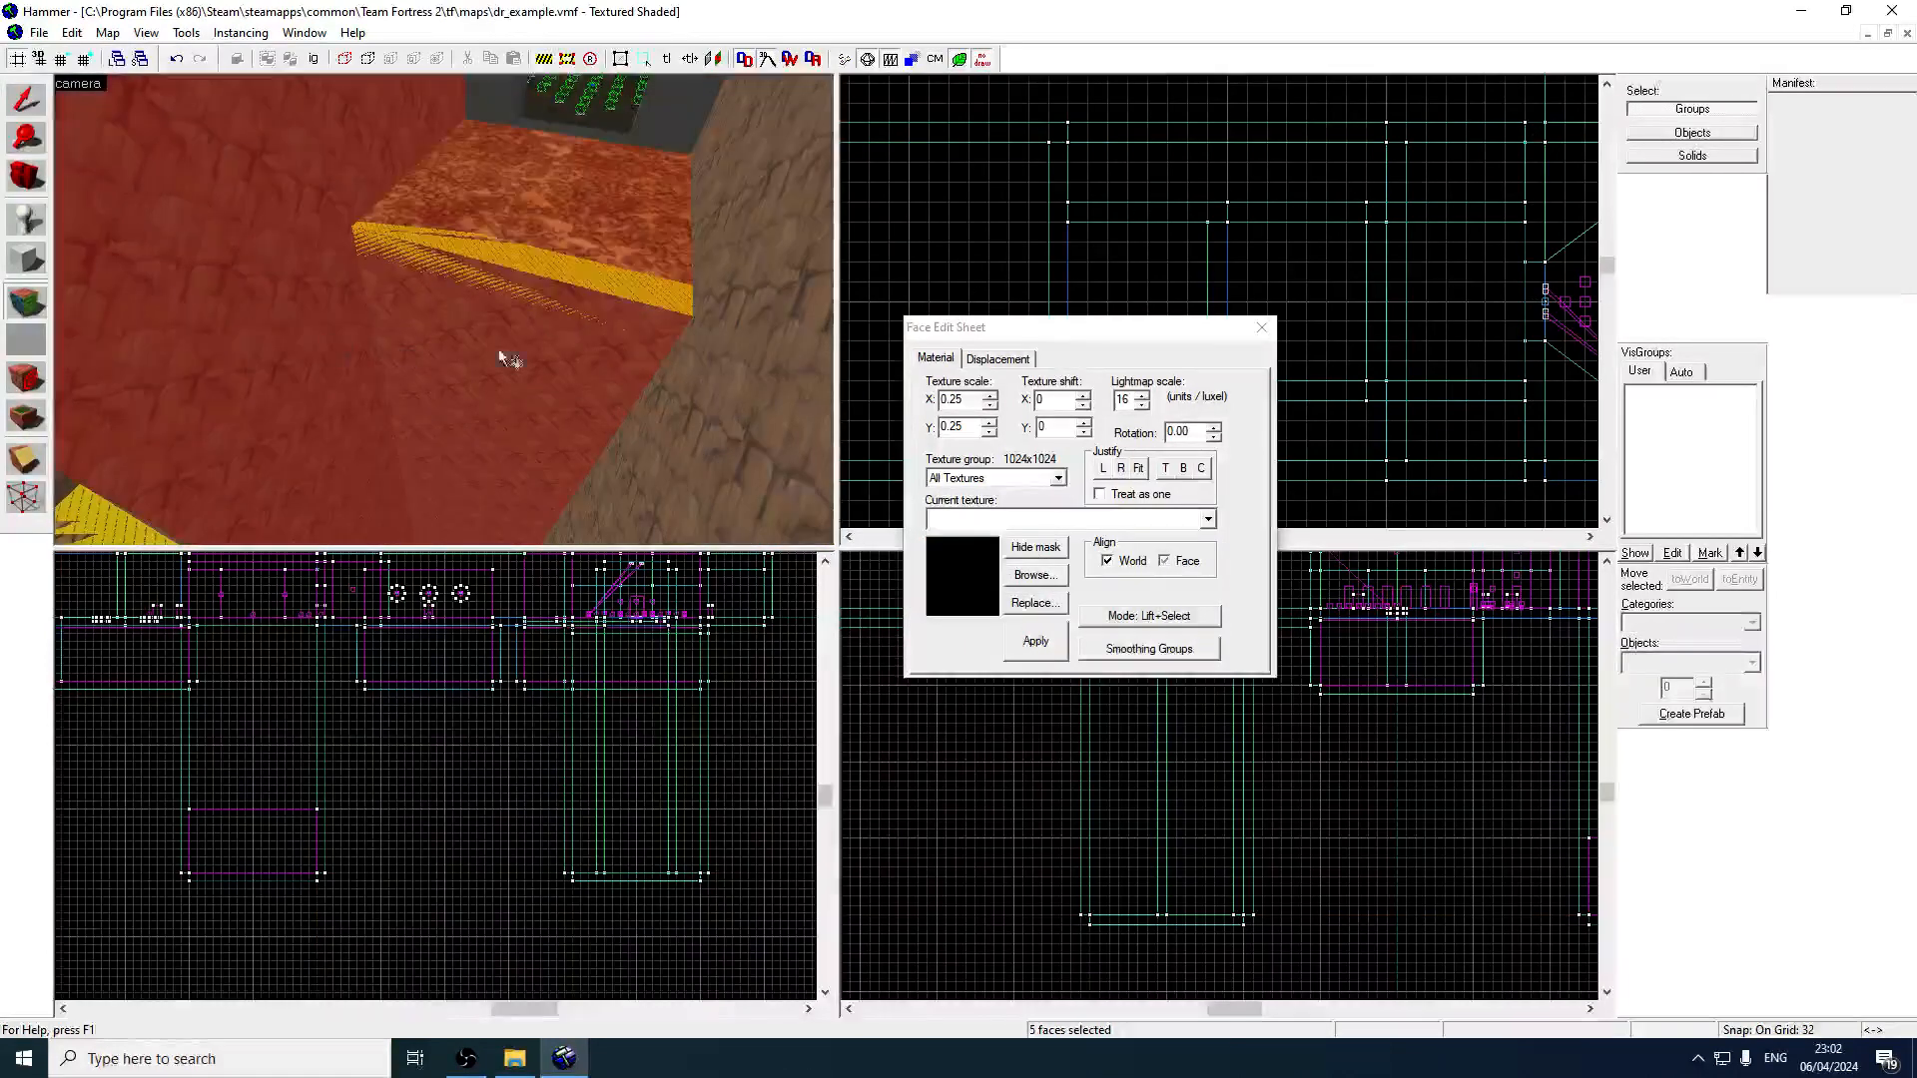
pyautogui.press('z')
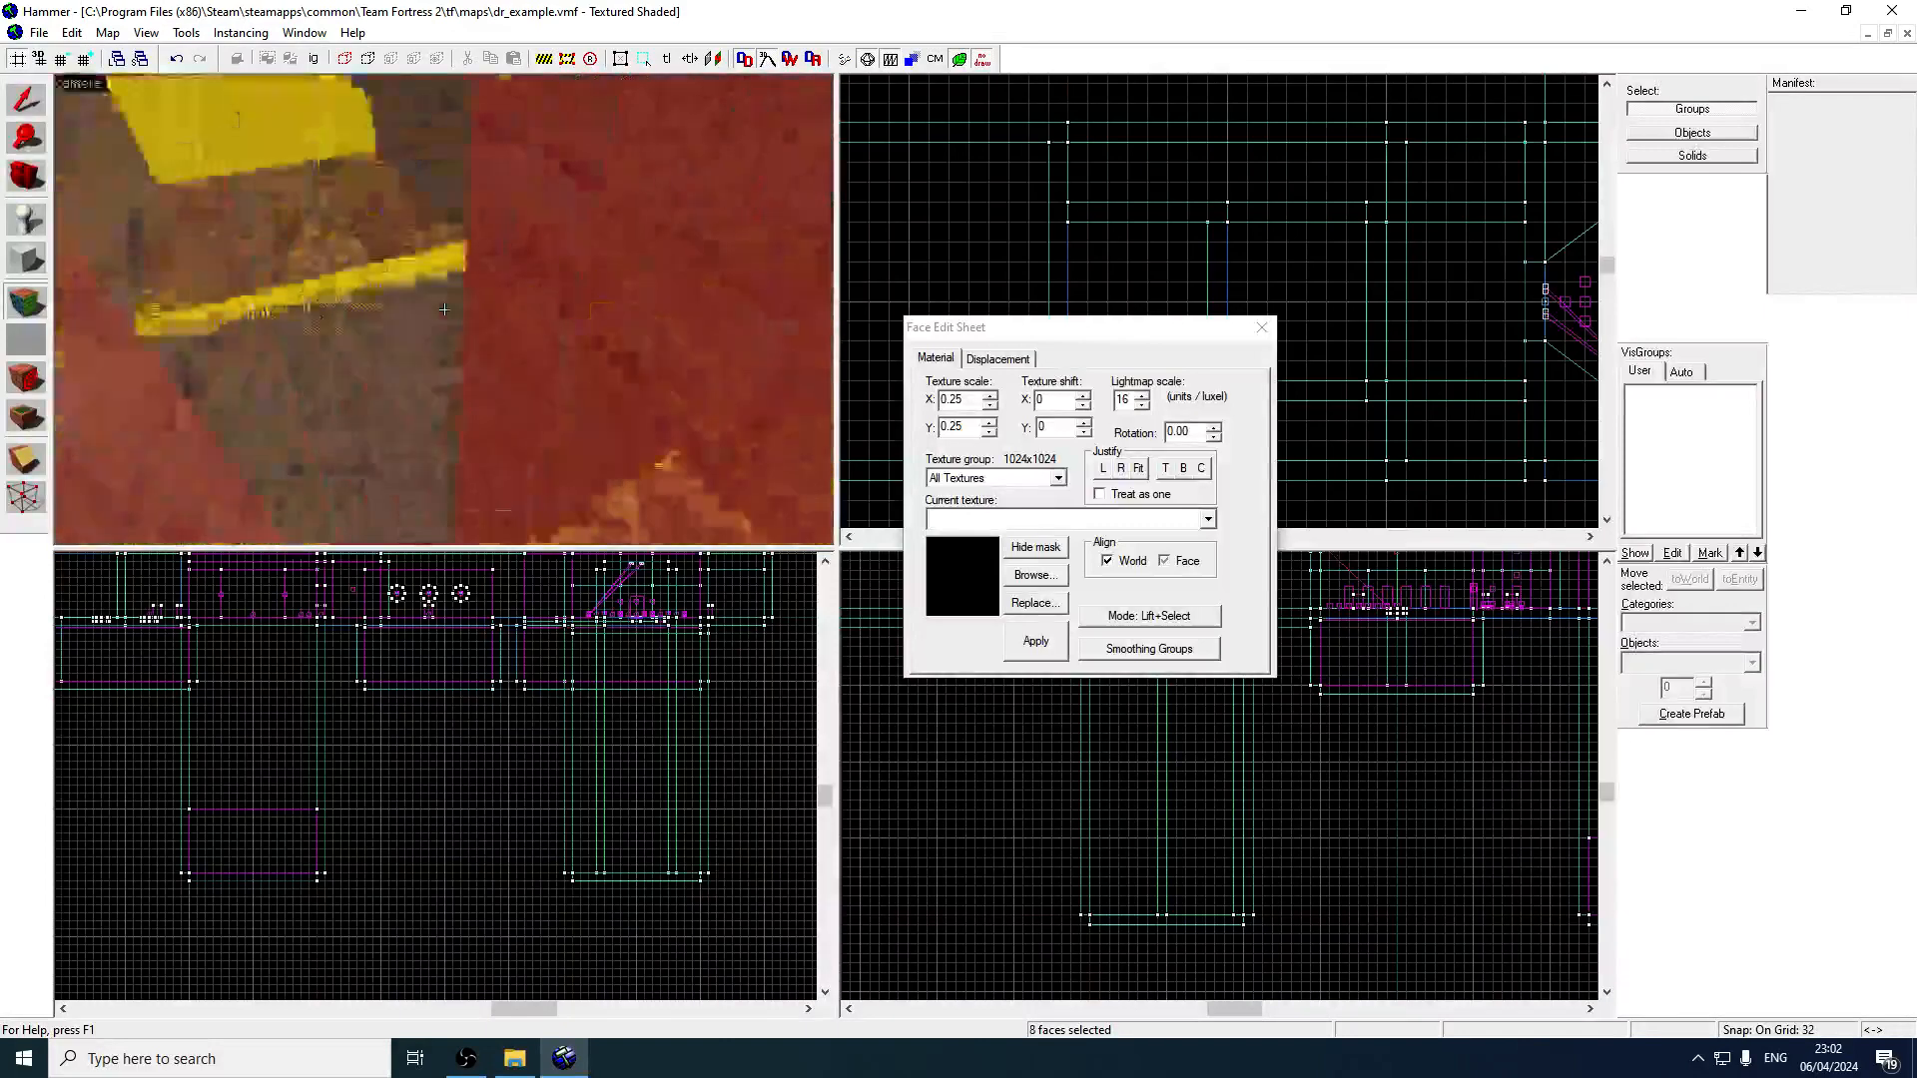
pyautogui.press('z')
pyautogui.keyDown('ctrl'); pyautogui.click(472, 399); pyautogui.keyUp('ctrl')
pyautogui.press('z')
pyautogui.press('z')
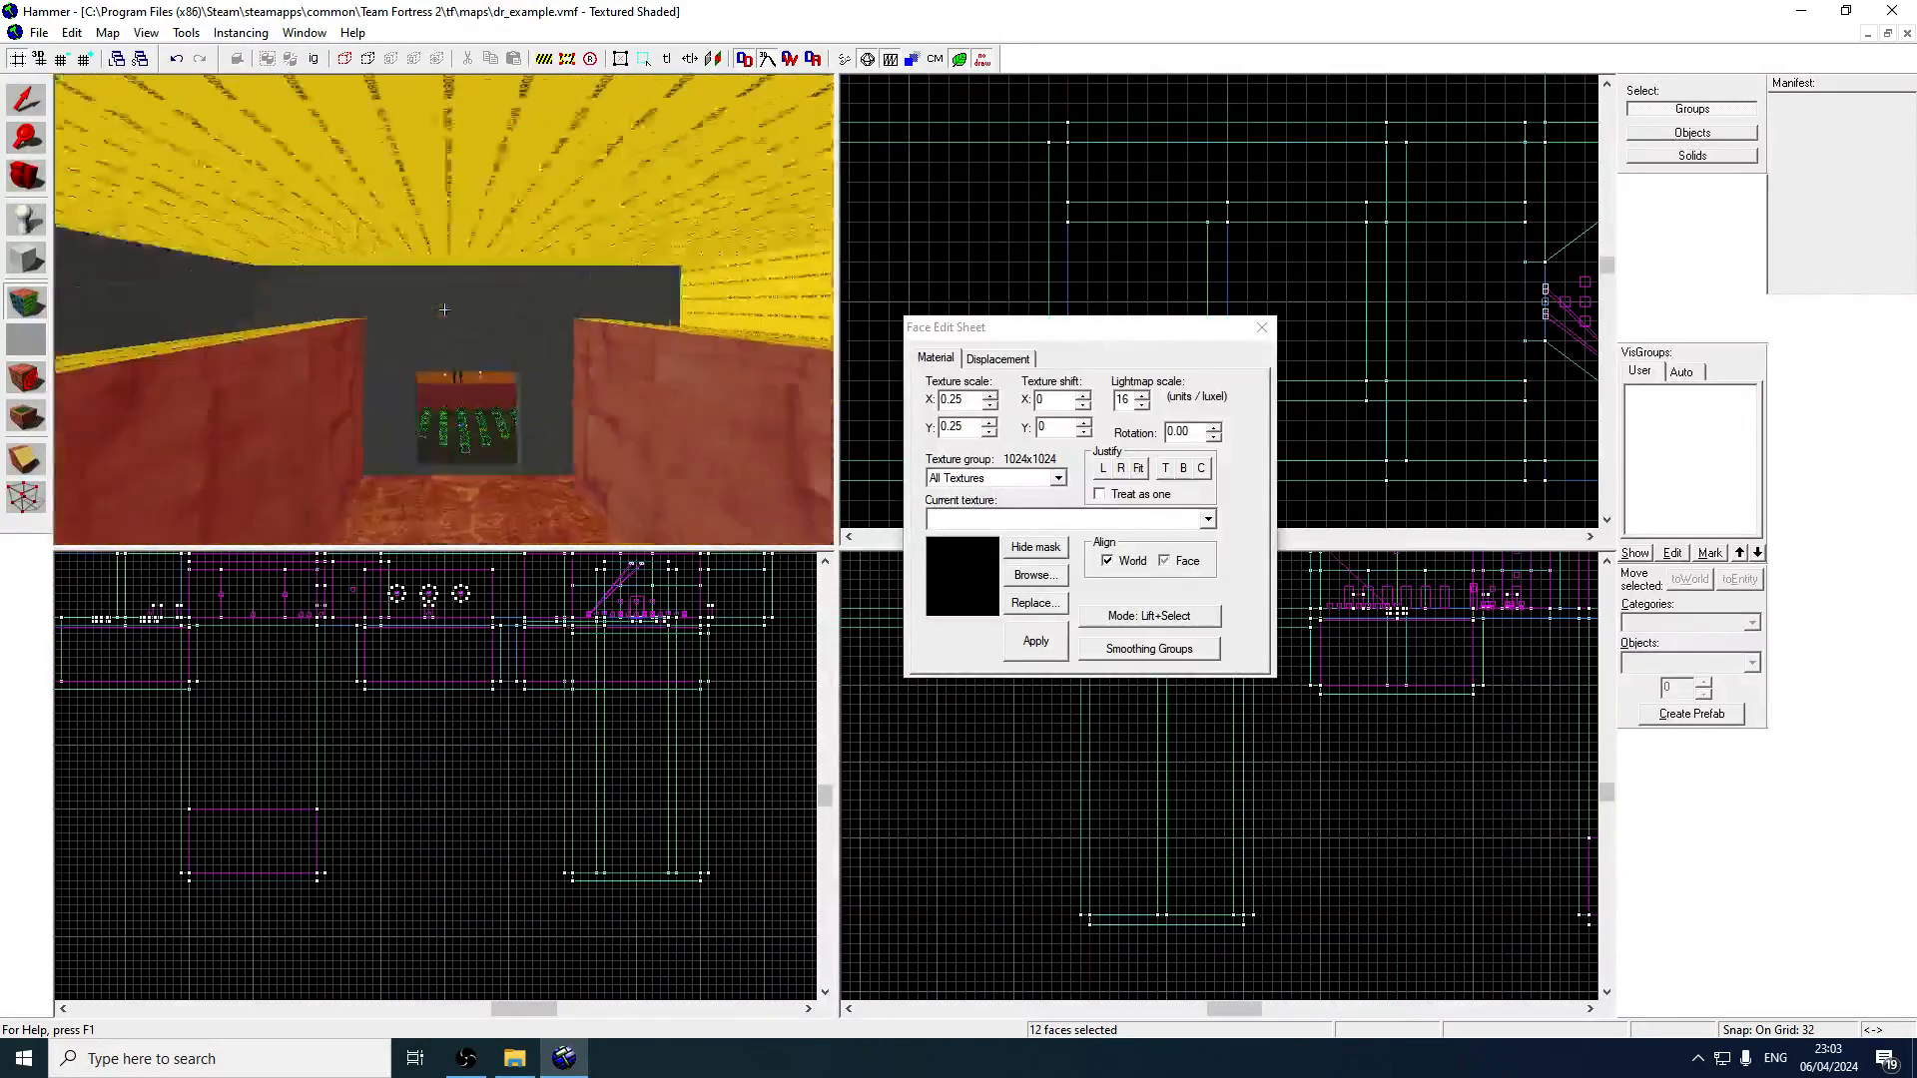
# Split the enclosure's ceiling brush into three sections in line with the pit's edges using the Clipping tool.
pyautogui.press('s')
pyautogui.press('z')
pyautogui.click(454, 248)
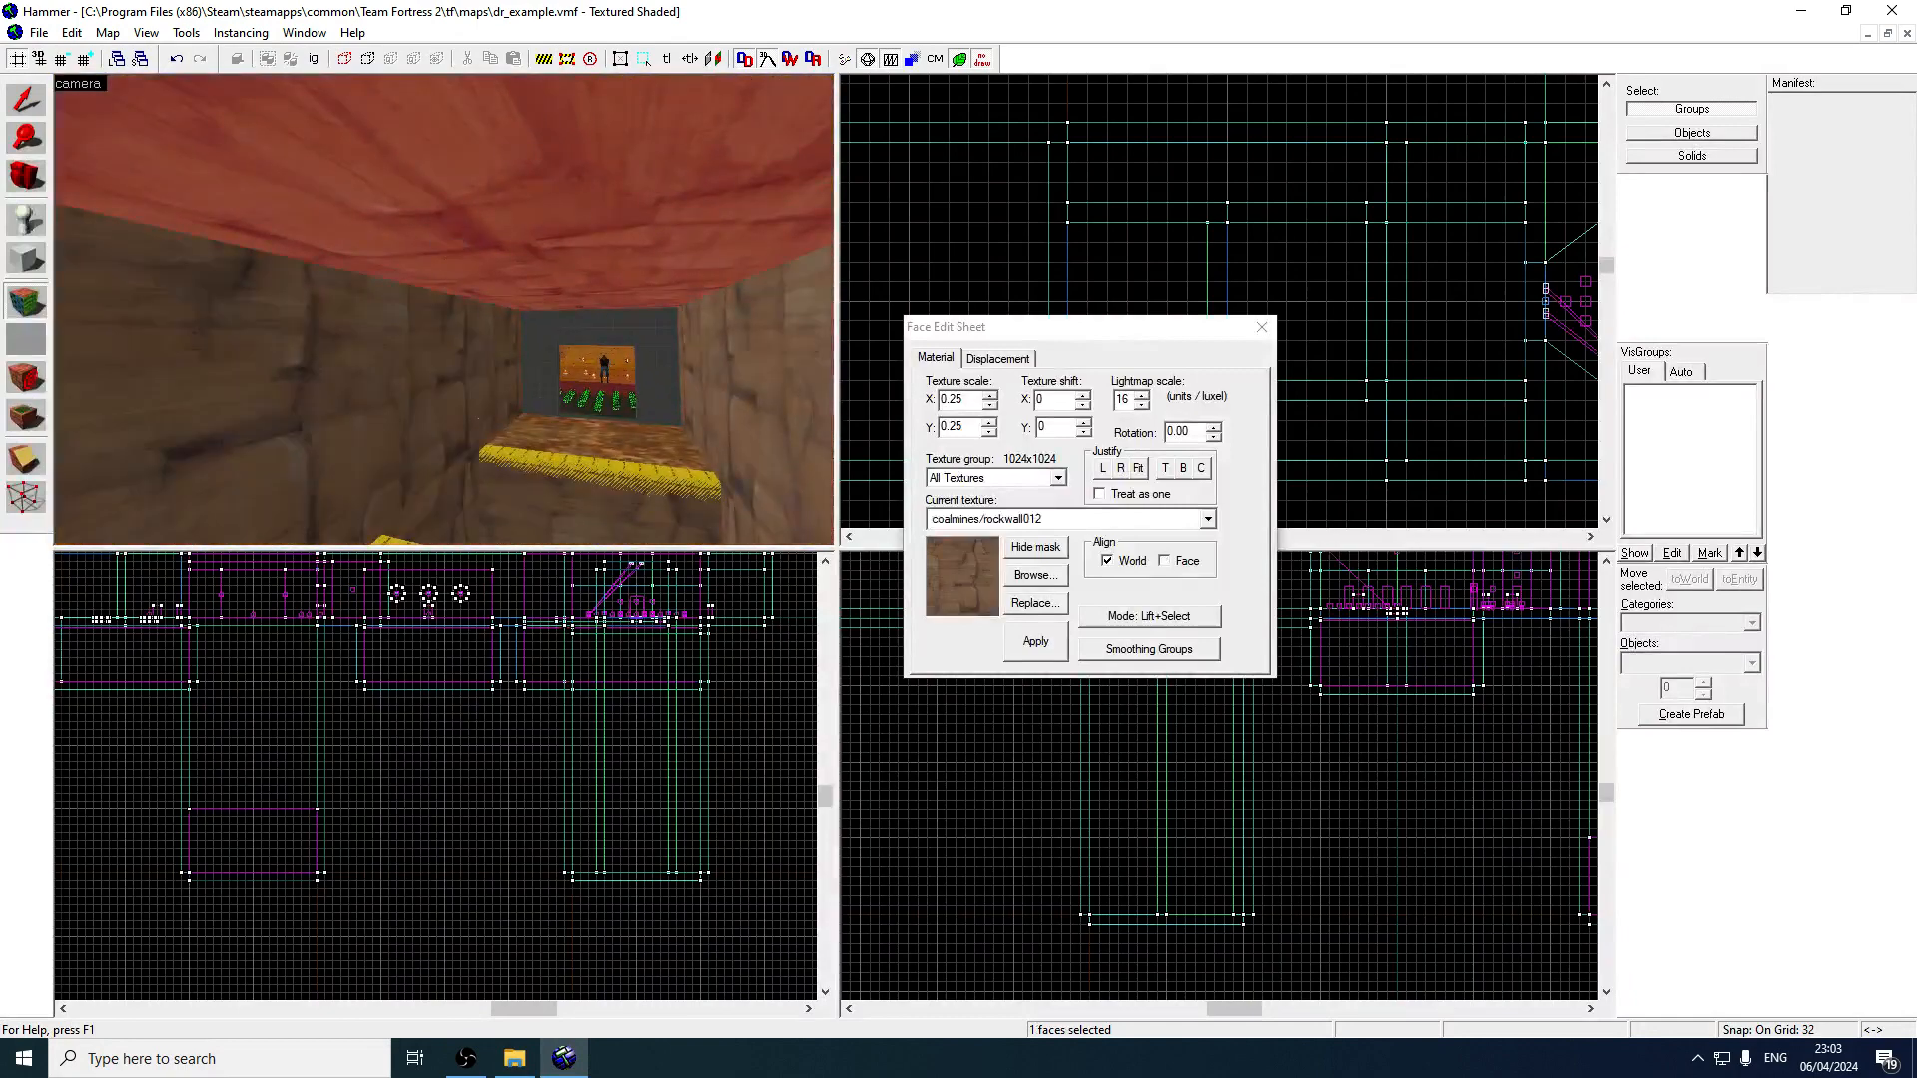
pyautogui.hotkey('shift', 's')
pyautogui.click(566, 240)
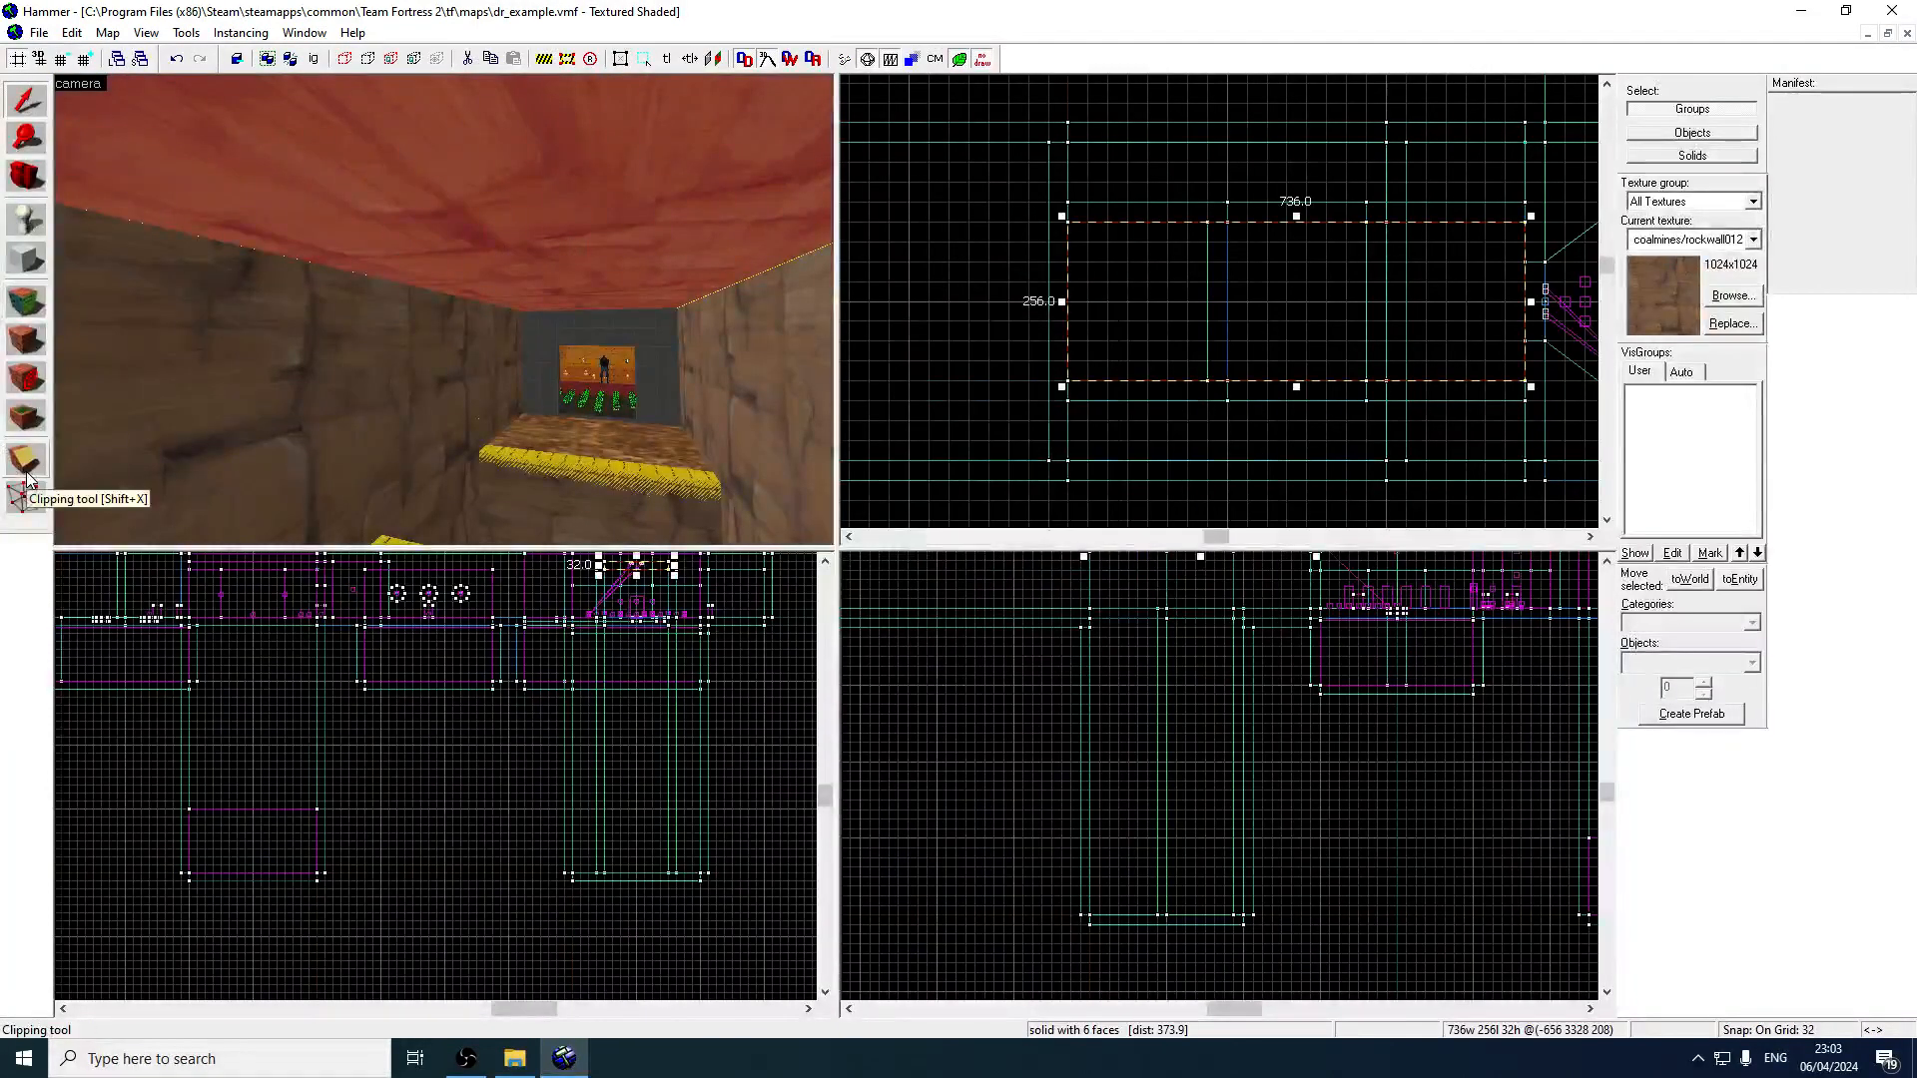
pyautogui.click(27, 475)
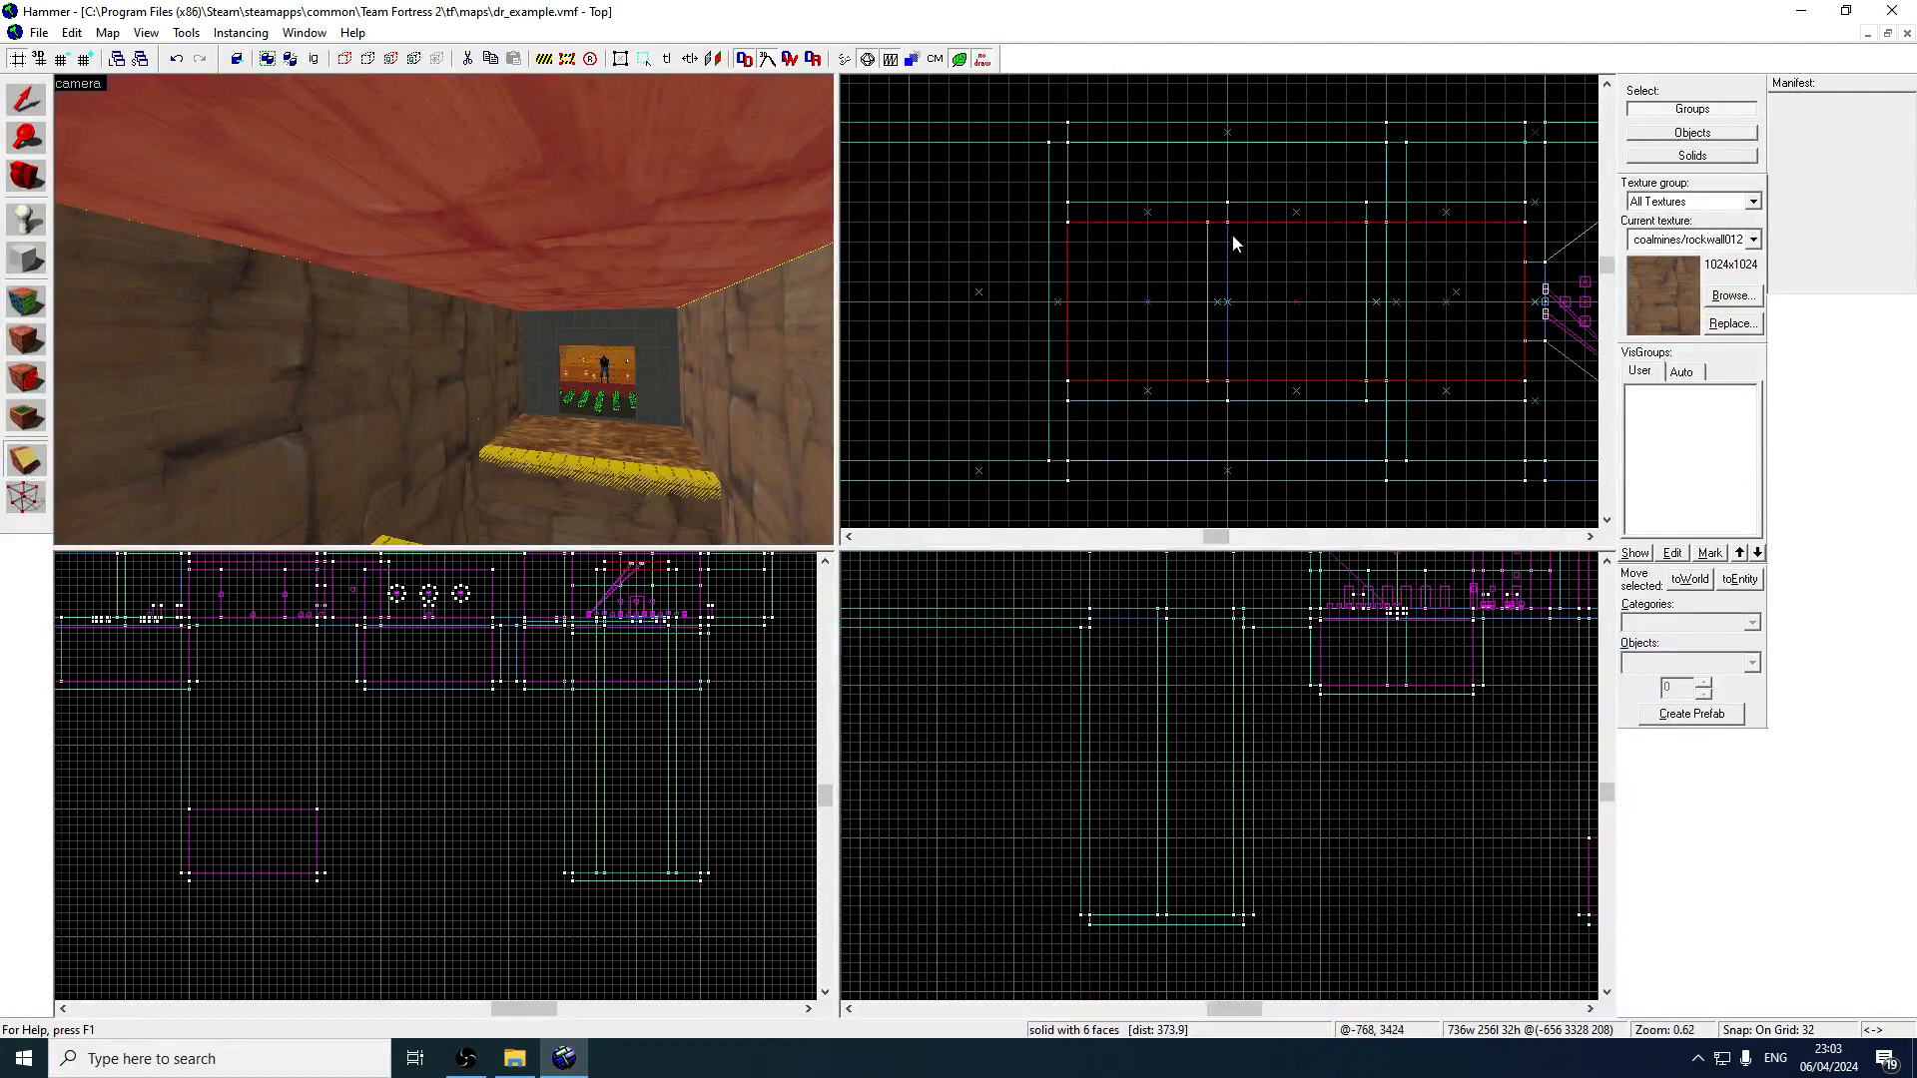
pyautogui.press('Return')
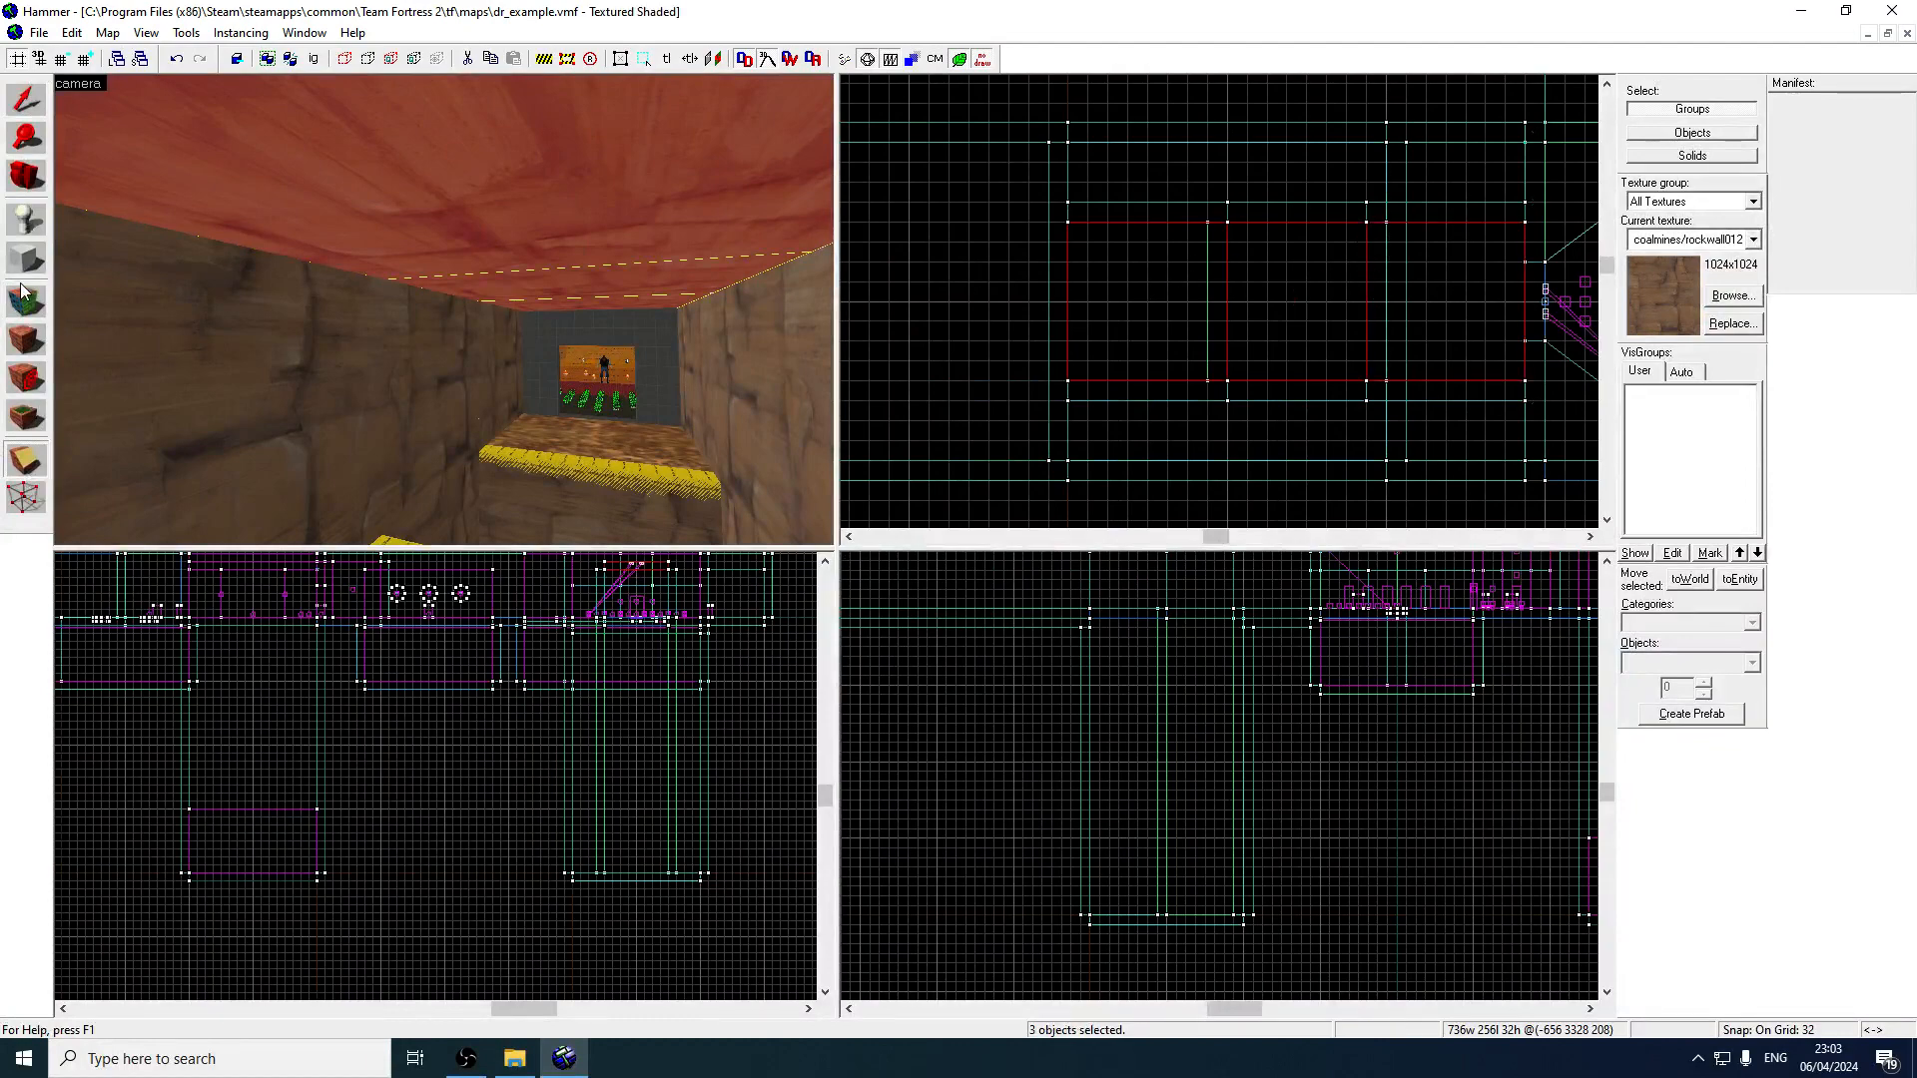
# Select the ceiling sections, side walls, ground and pit wall faces of the enclosure together with the Face Edit tool.
pyautogui.click(26, 298)
pyautogui.click(457, 368)
pyautogui.press('z')
pyautogui.press('z')
pyautogui.keyDown('ctrl'); pyautogui.click(453, 326); pyautogui.keyUp('ctrl')
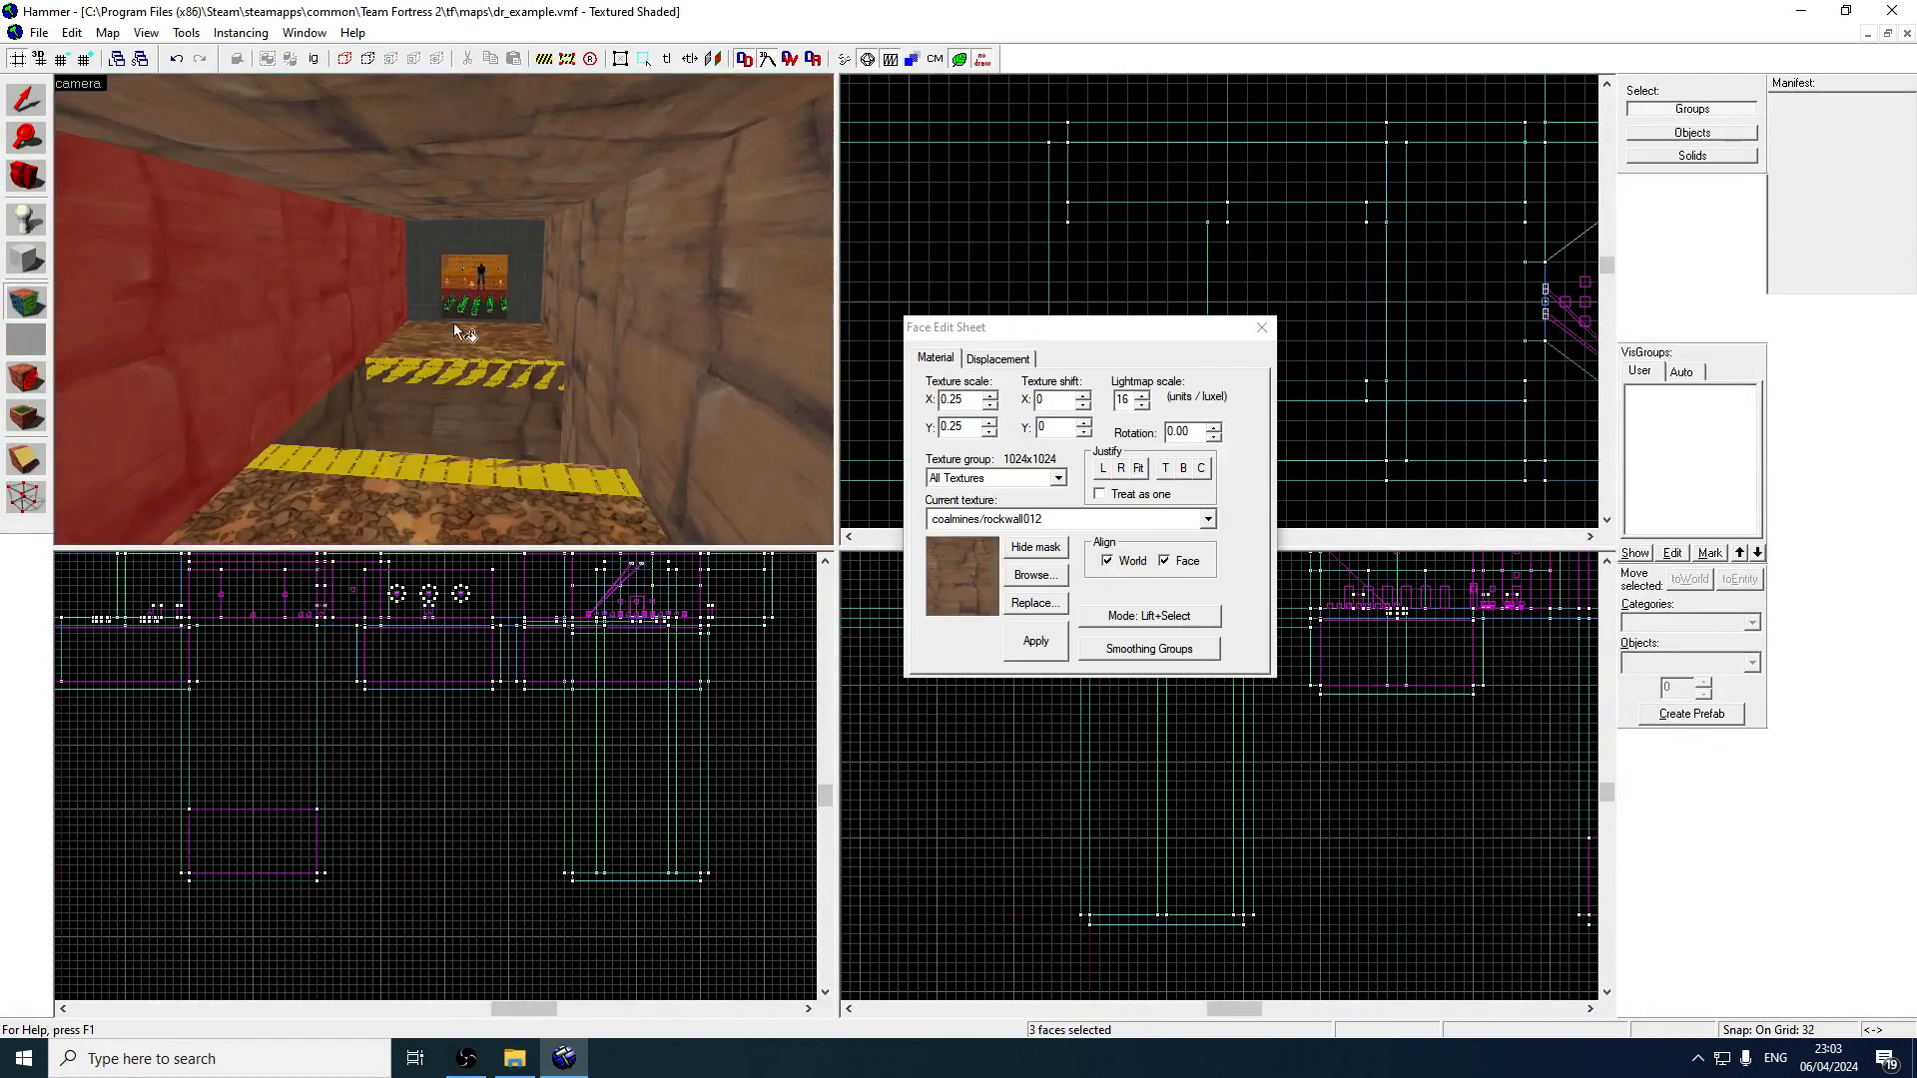
pyautogui.keyDown('ctrl'); pyautogui.click(461, 381); pyautogui.keyUp('ctrl')
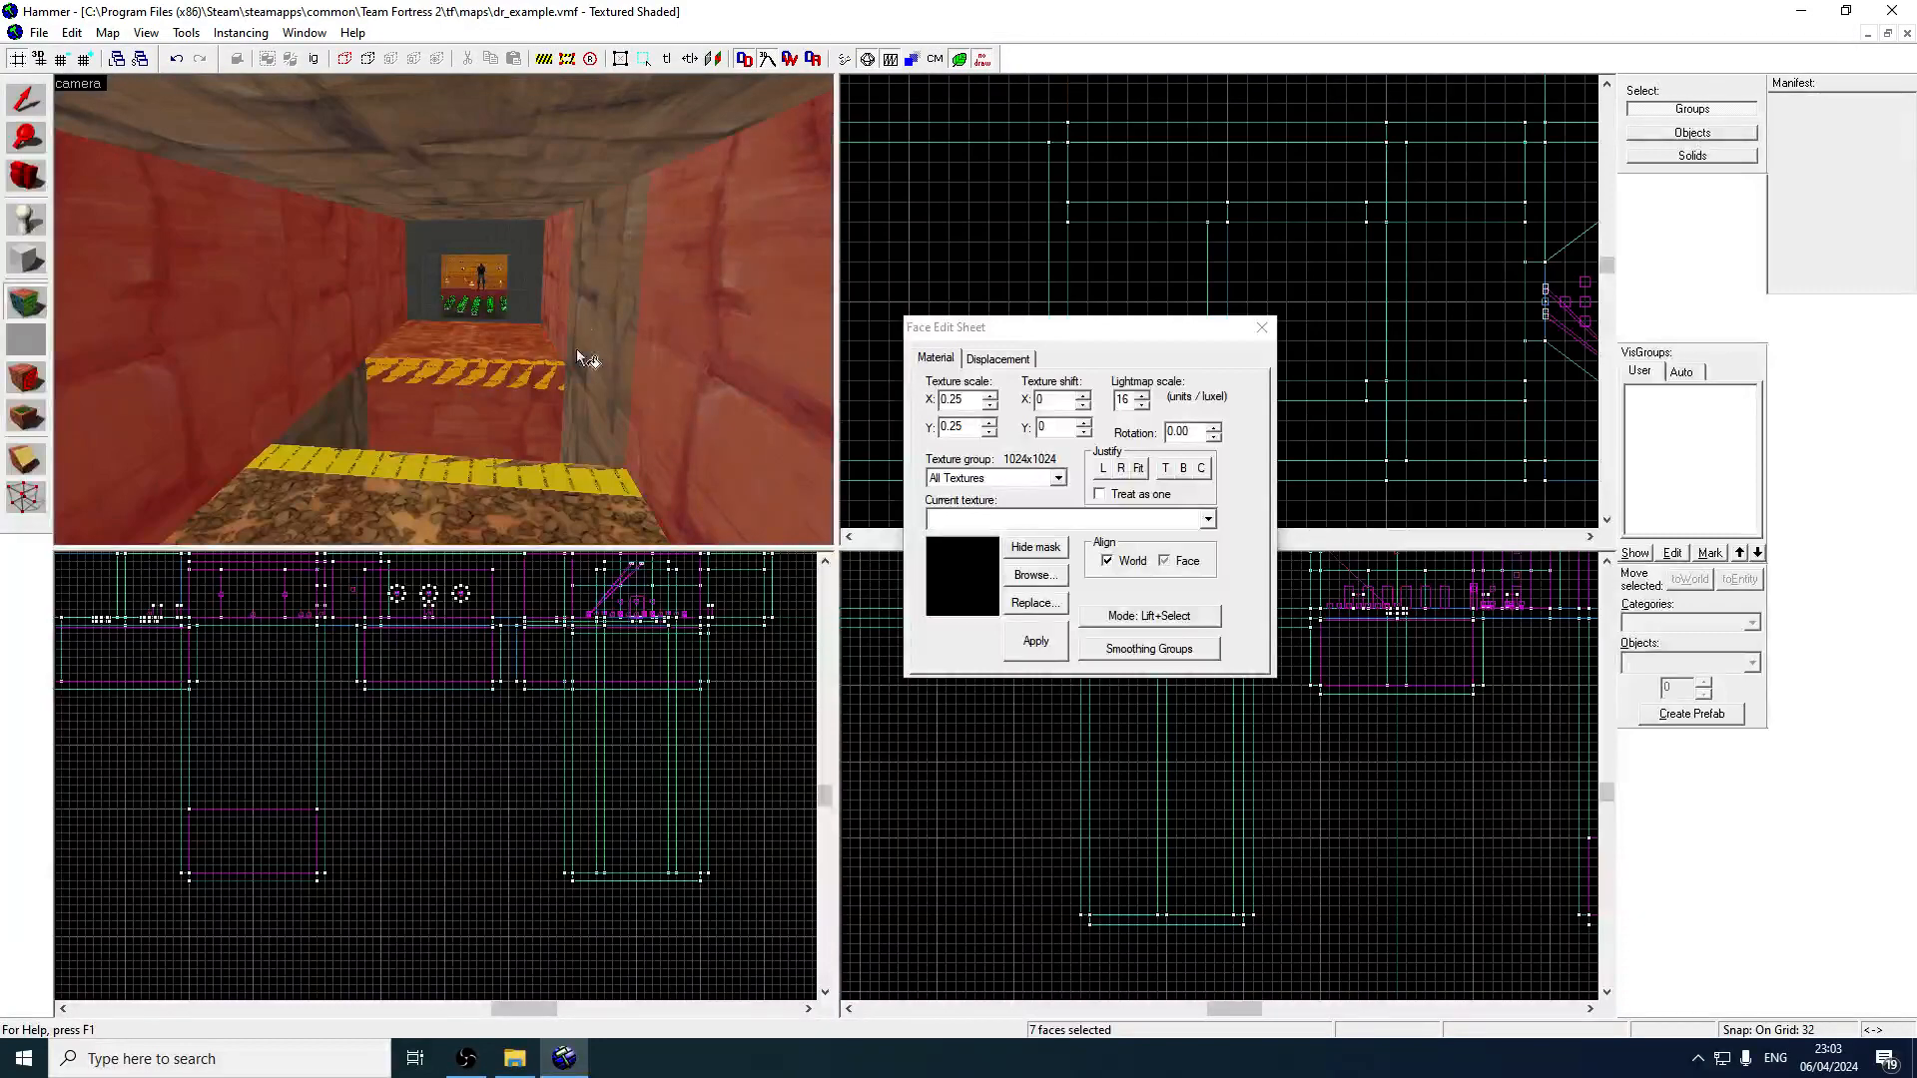
pyautogui.keyDown('ctrl'); pyautogui.click(396, 513); pyautogui.keyUp('ctrl')
pyautogui.press('z')
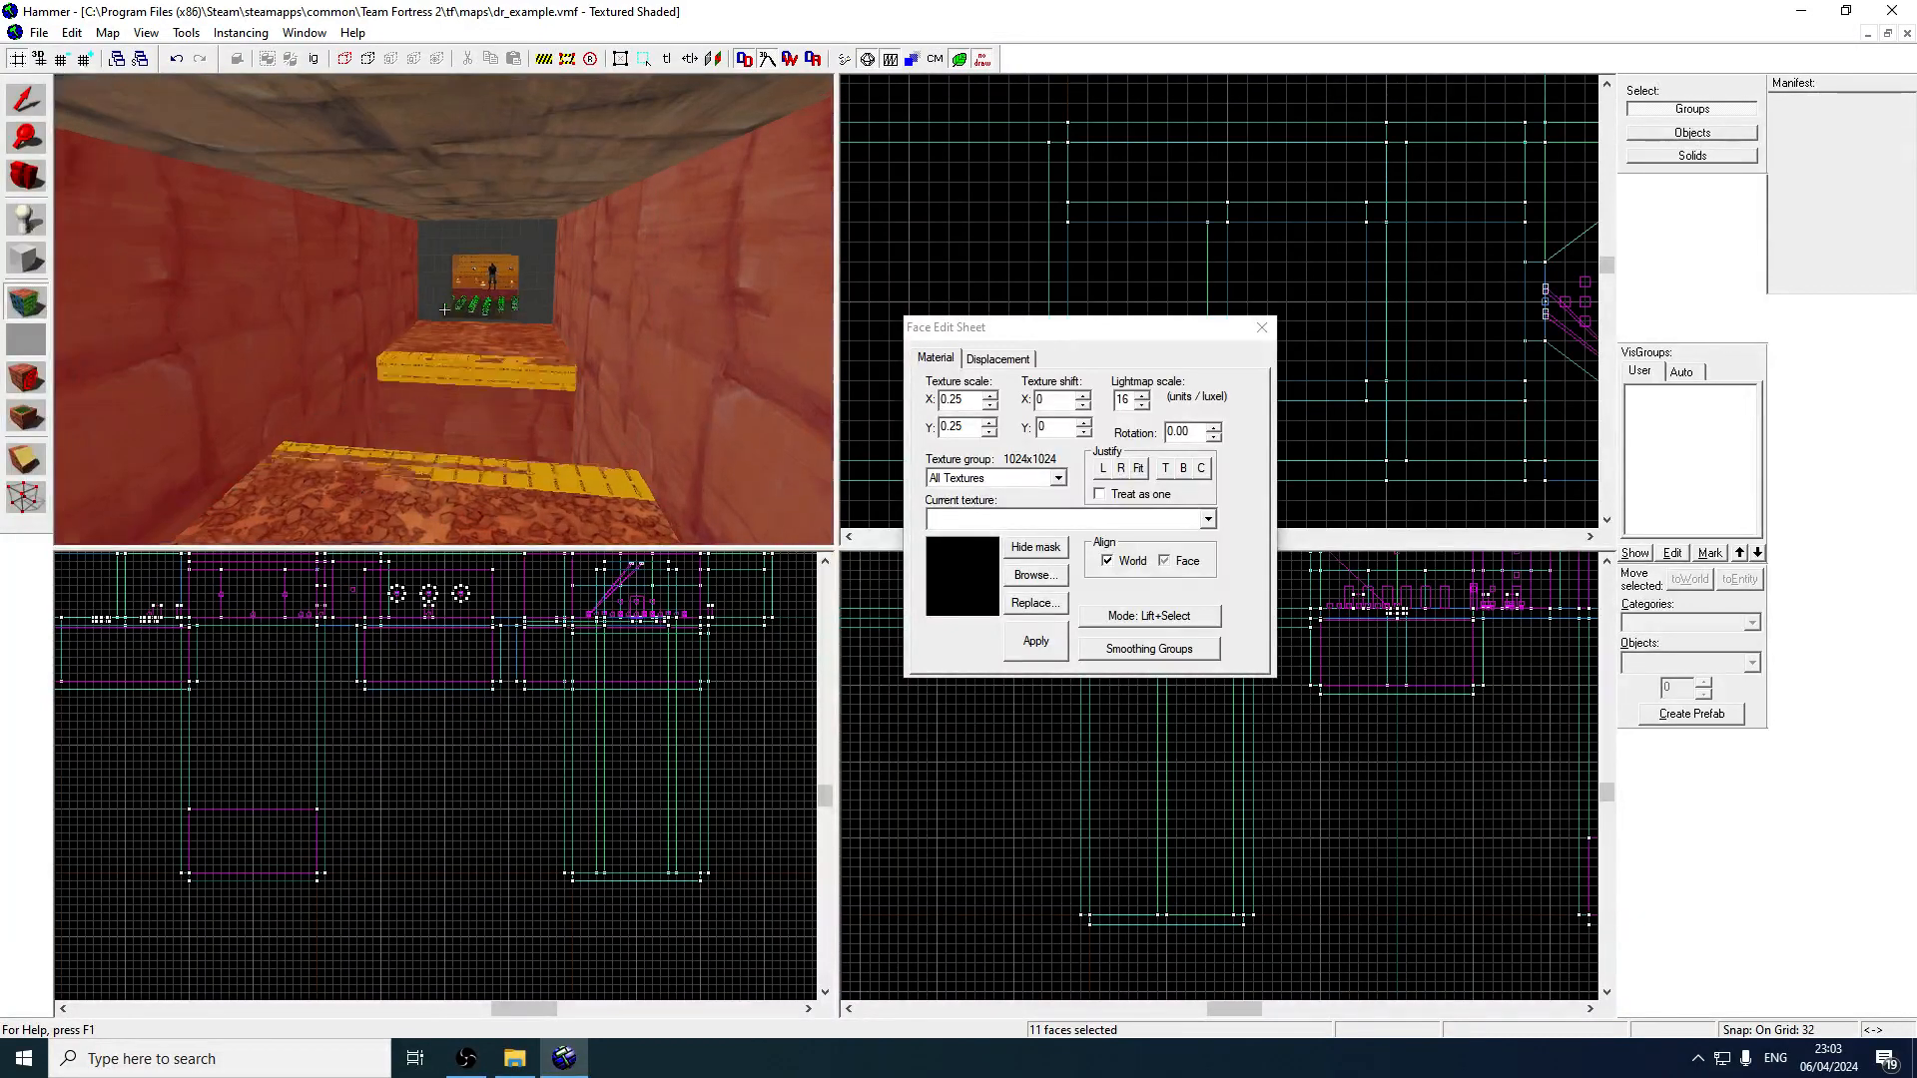
pyautogui.press('z')
pyautogui.keyDown('ctrl'); pyautogui.click(555, 220); pyautogui.keyUp('ctrl')
pyautogui.press('z')
pyautogui.press('s')
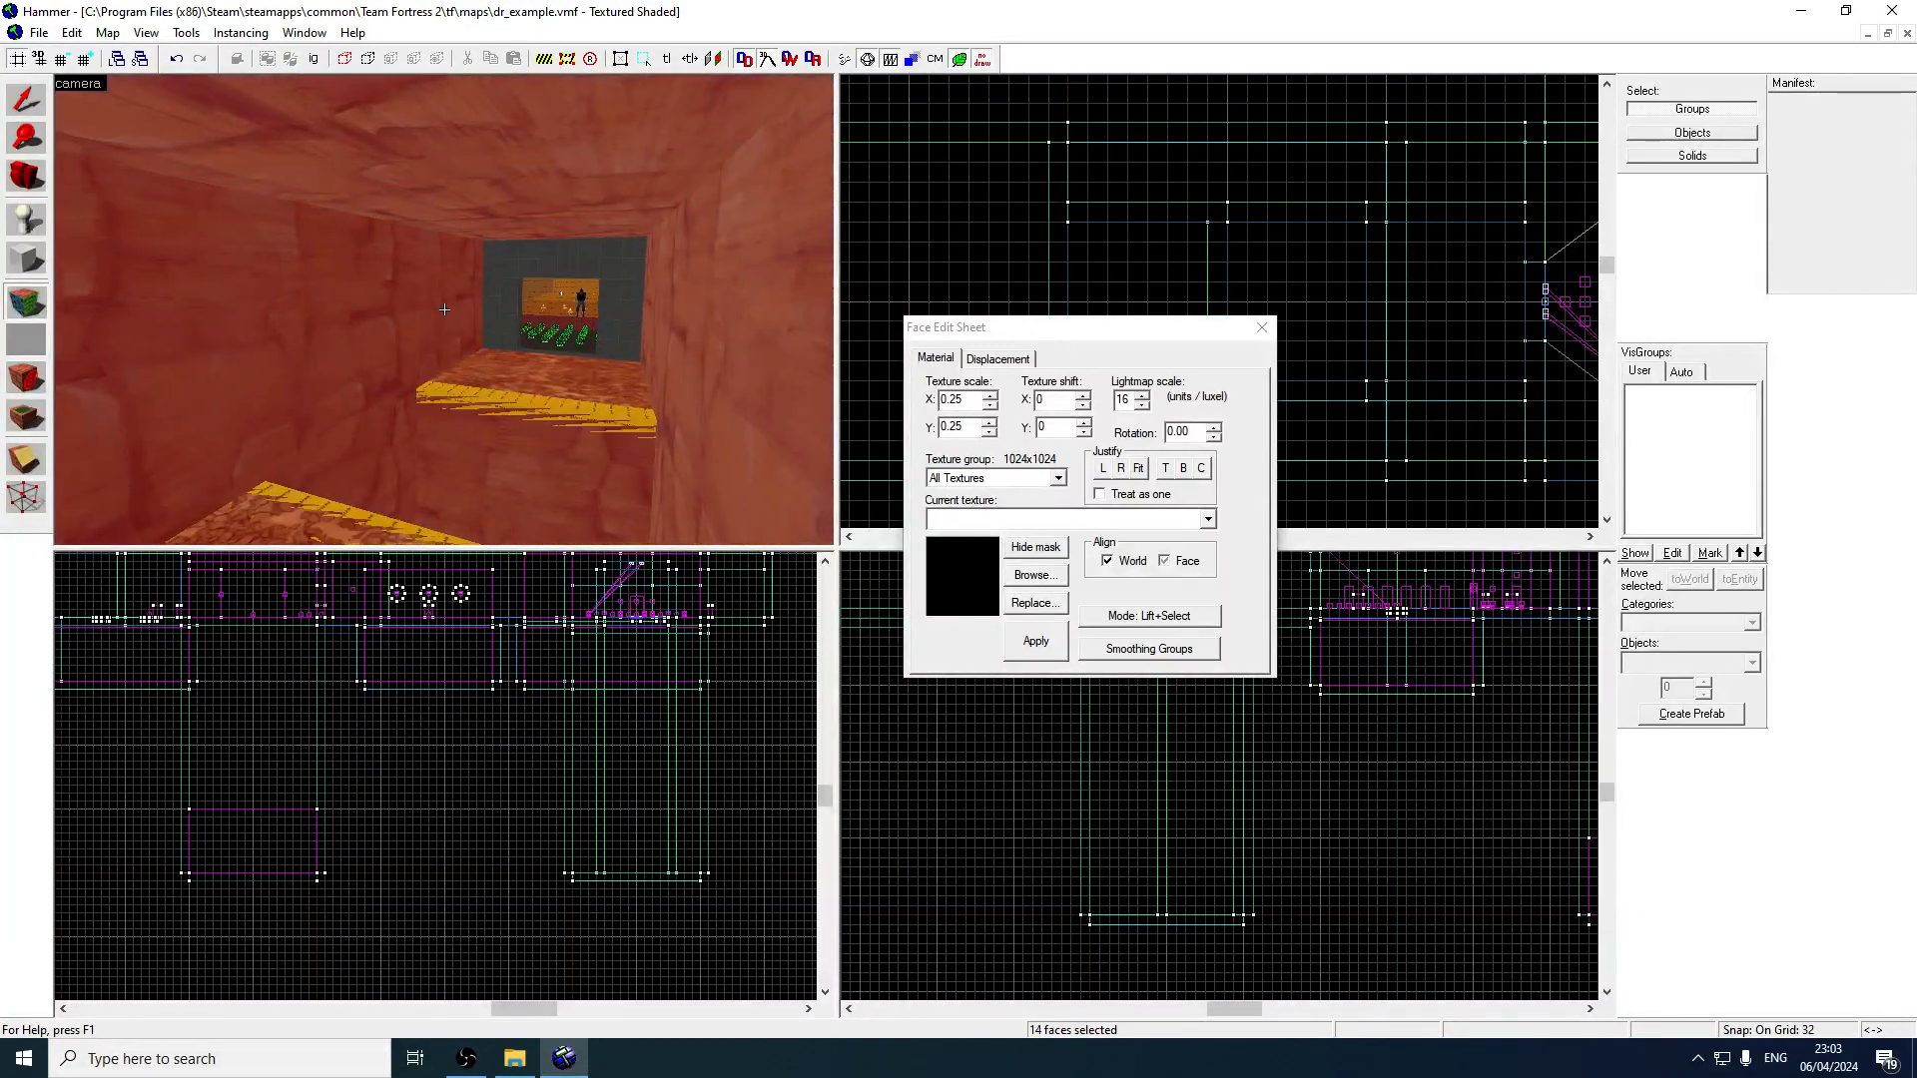
pyautogui.press('z')
# Create power 2 displacements on the selected enclosure faces.
pyautogui.click(999, 359)
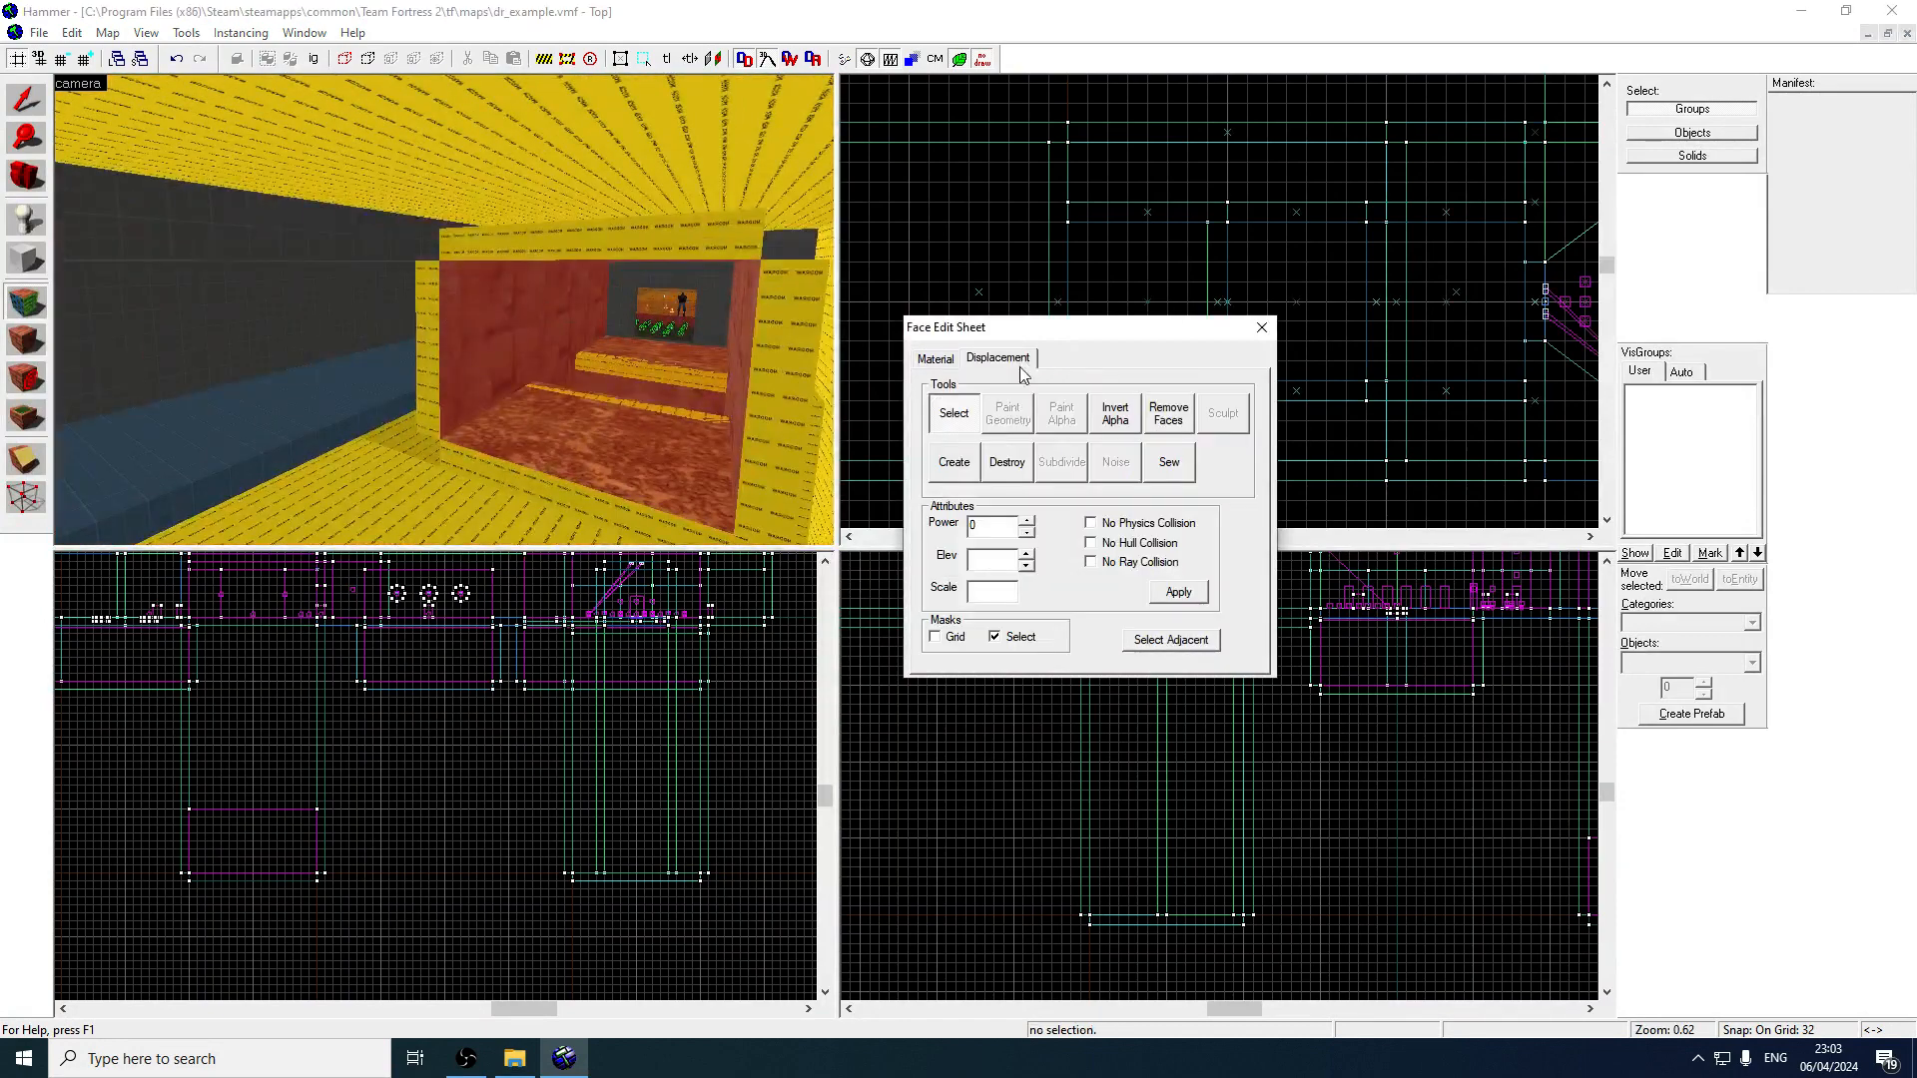
pyautogui.click(955, 462)
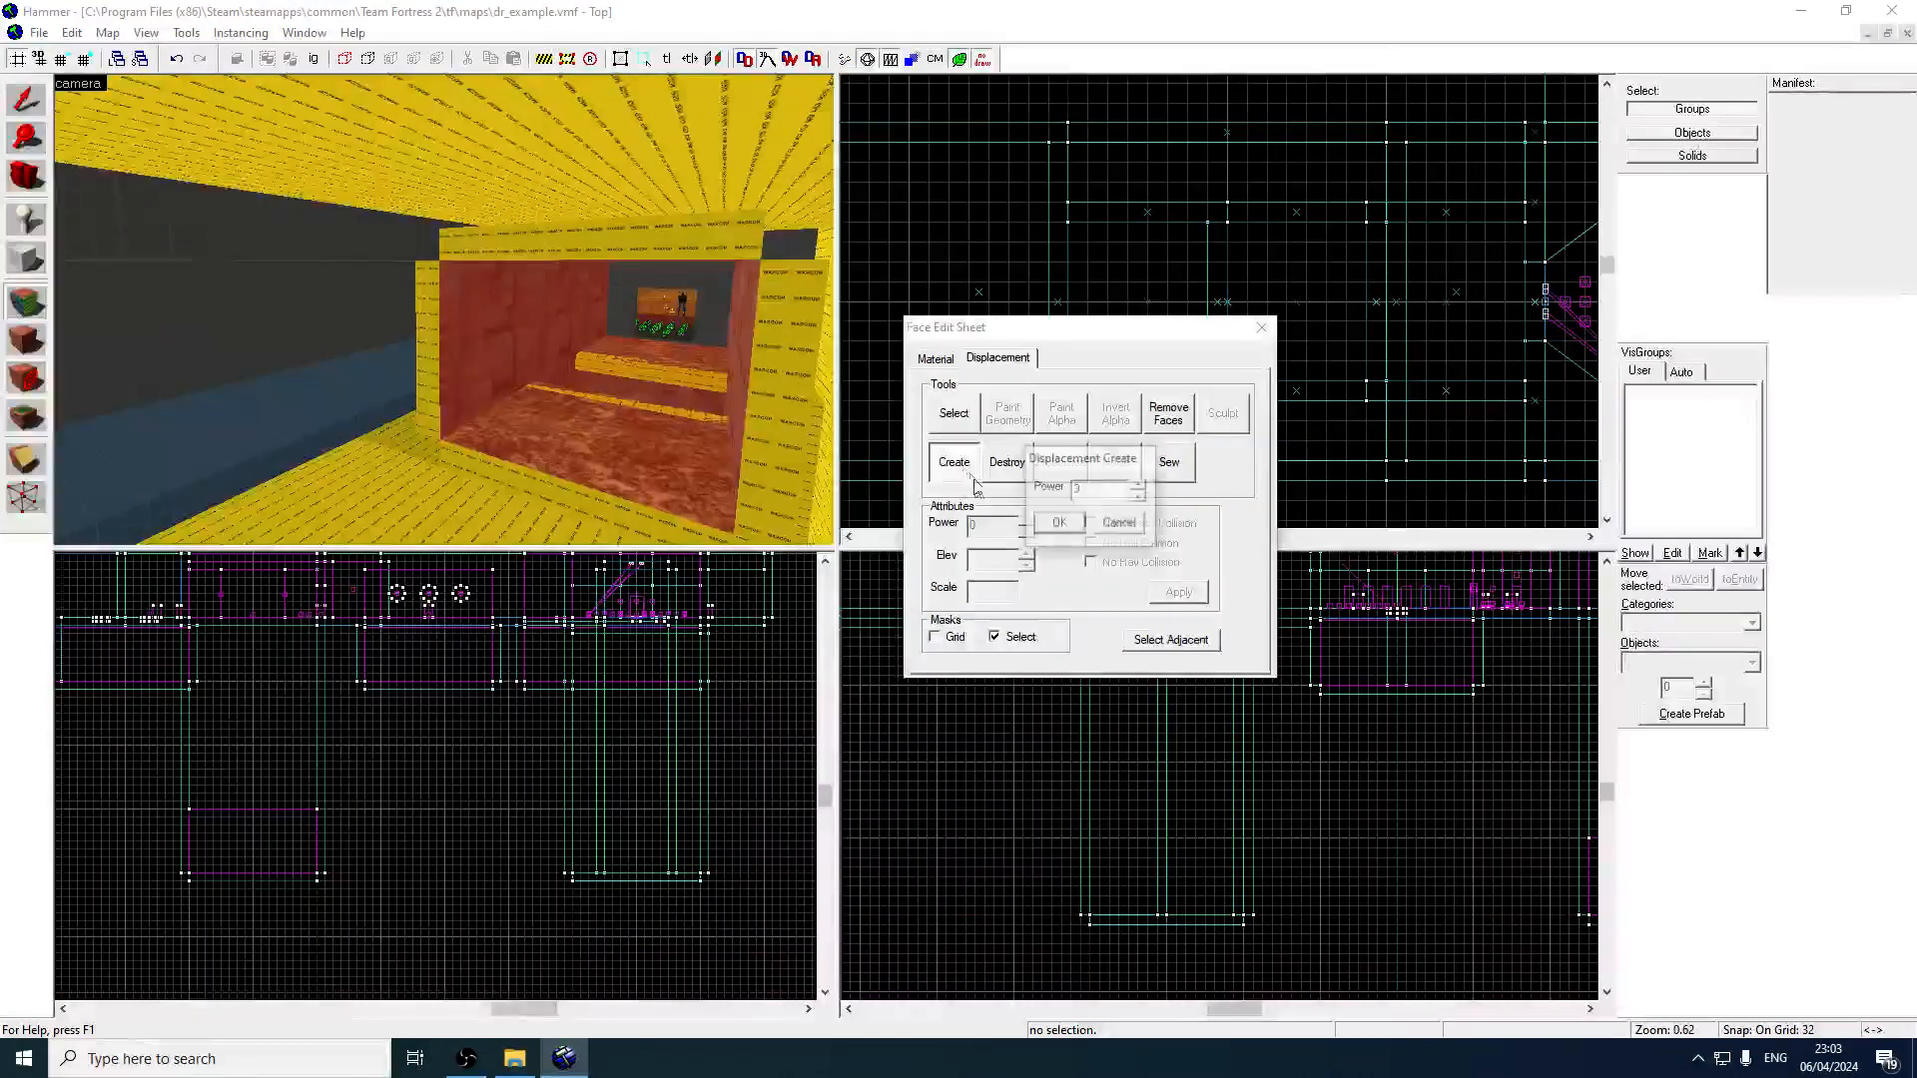
pyautogui.click(1063, 520)
# Inspect the displacement mesh around the pit's rim and remove the displacements from the enclosure faces.
pyautogui.press('z')
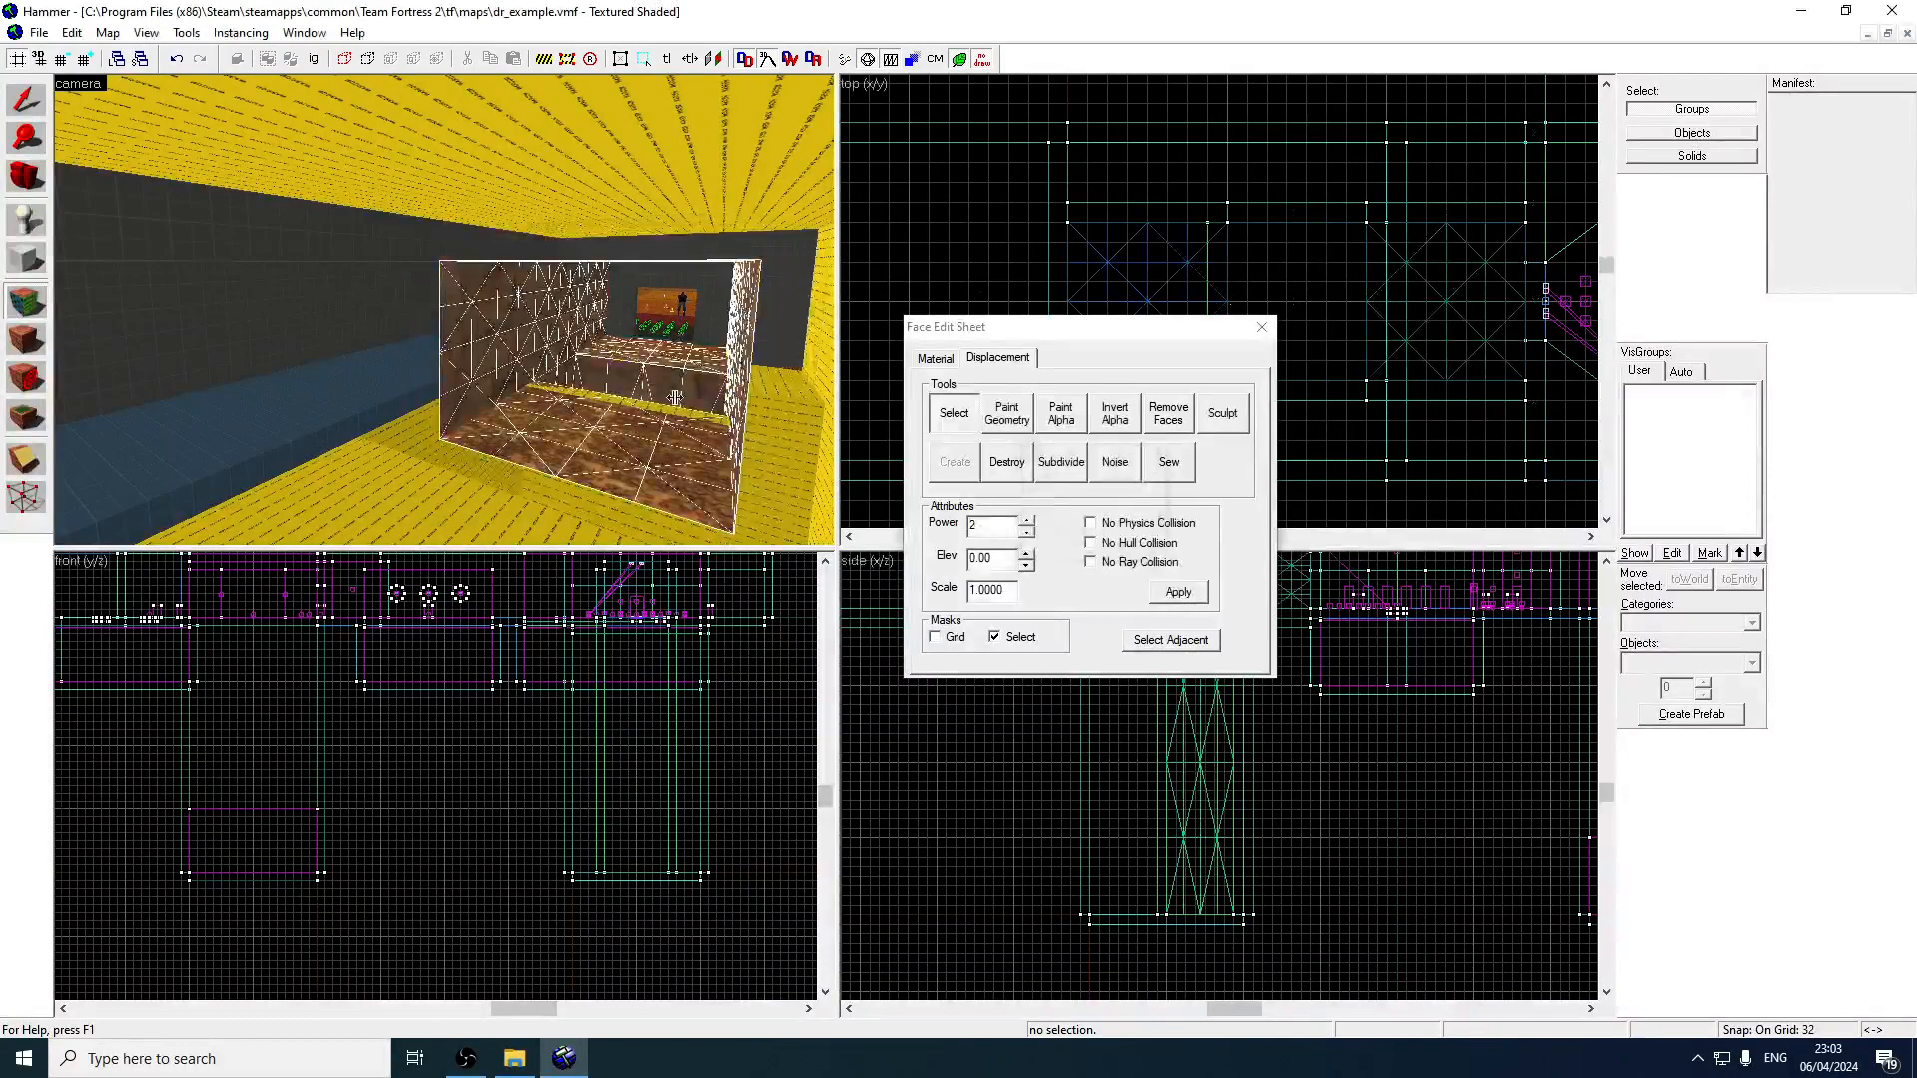
pyautogui.press('w')
pyautogui.press('z')
pyautogui.press('w')
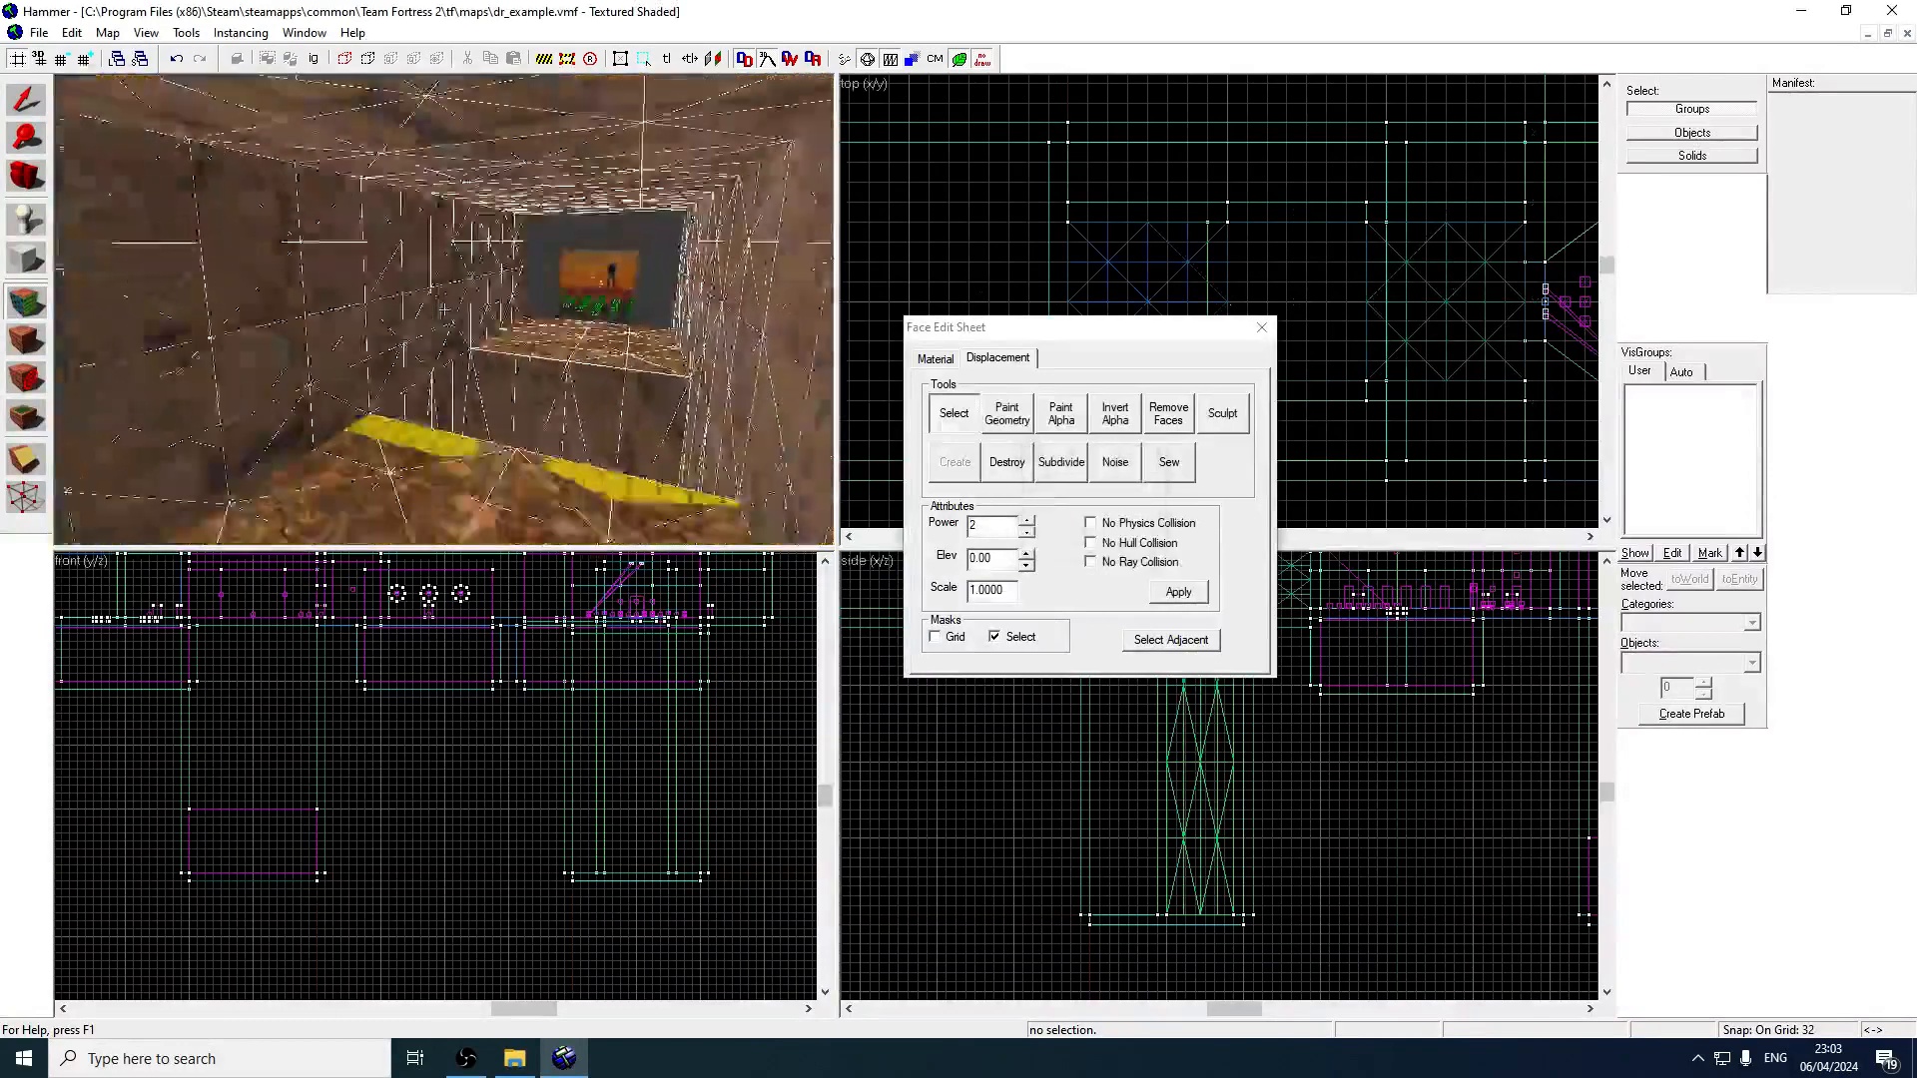
pyautogui.press('w')
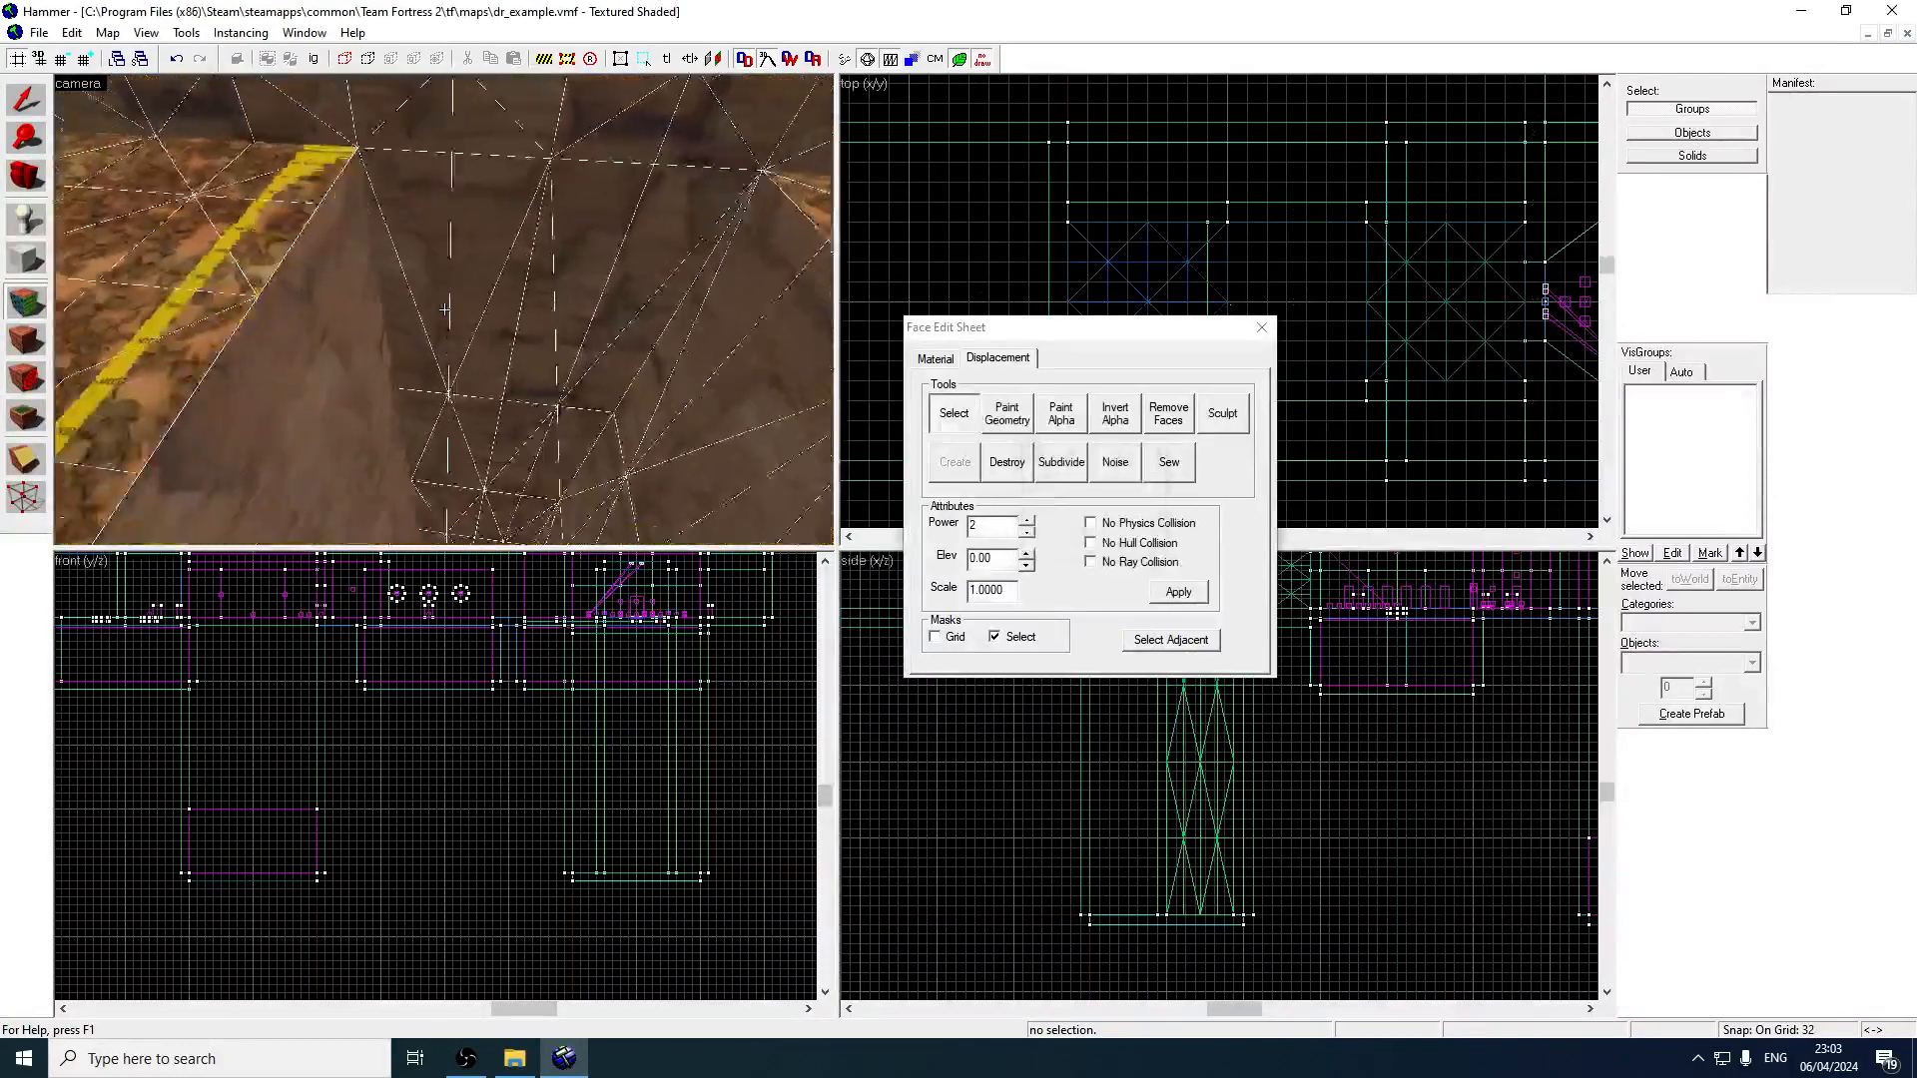
pyautogui.press('s')
pyautogui.press('z')
pyautogui.press('a')
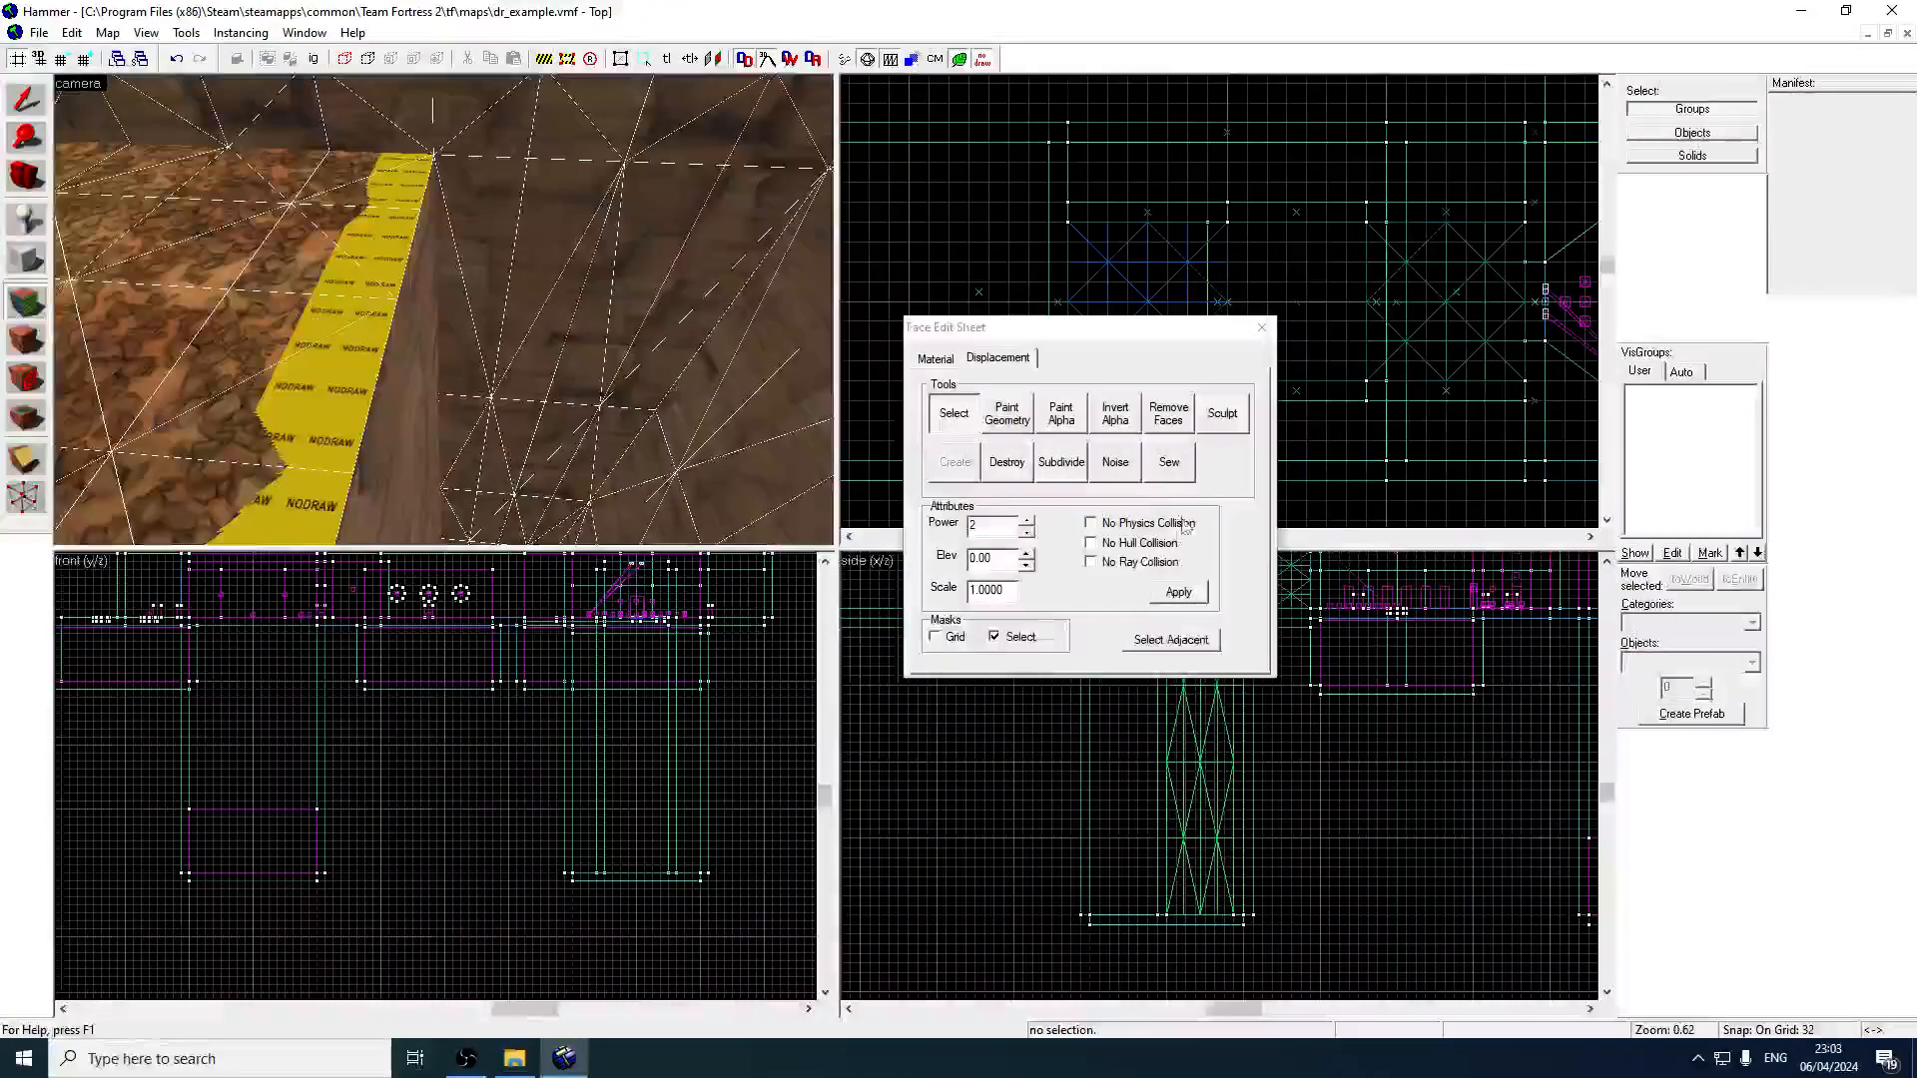
pyautogui.click(1007, 462)
# Examine the ground face and the nodraw strip along the pit's edge with the Face Edit tool.
pyautogui.click(226, 302)
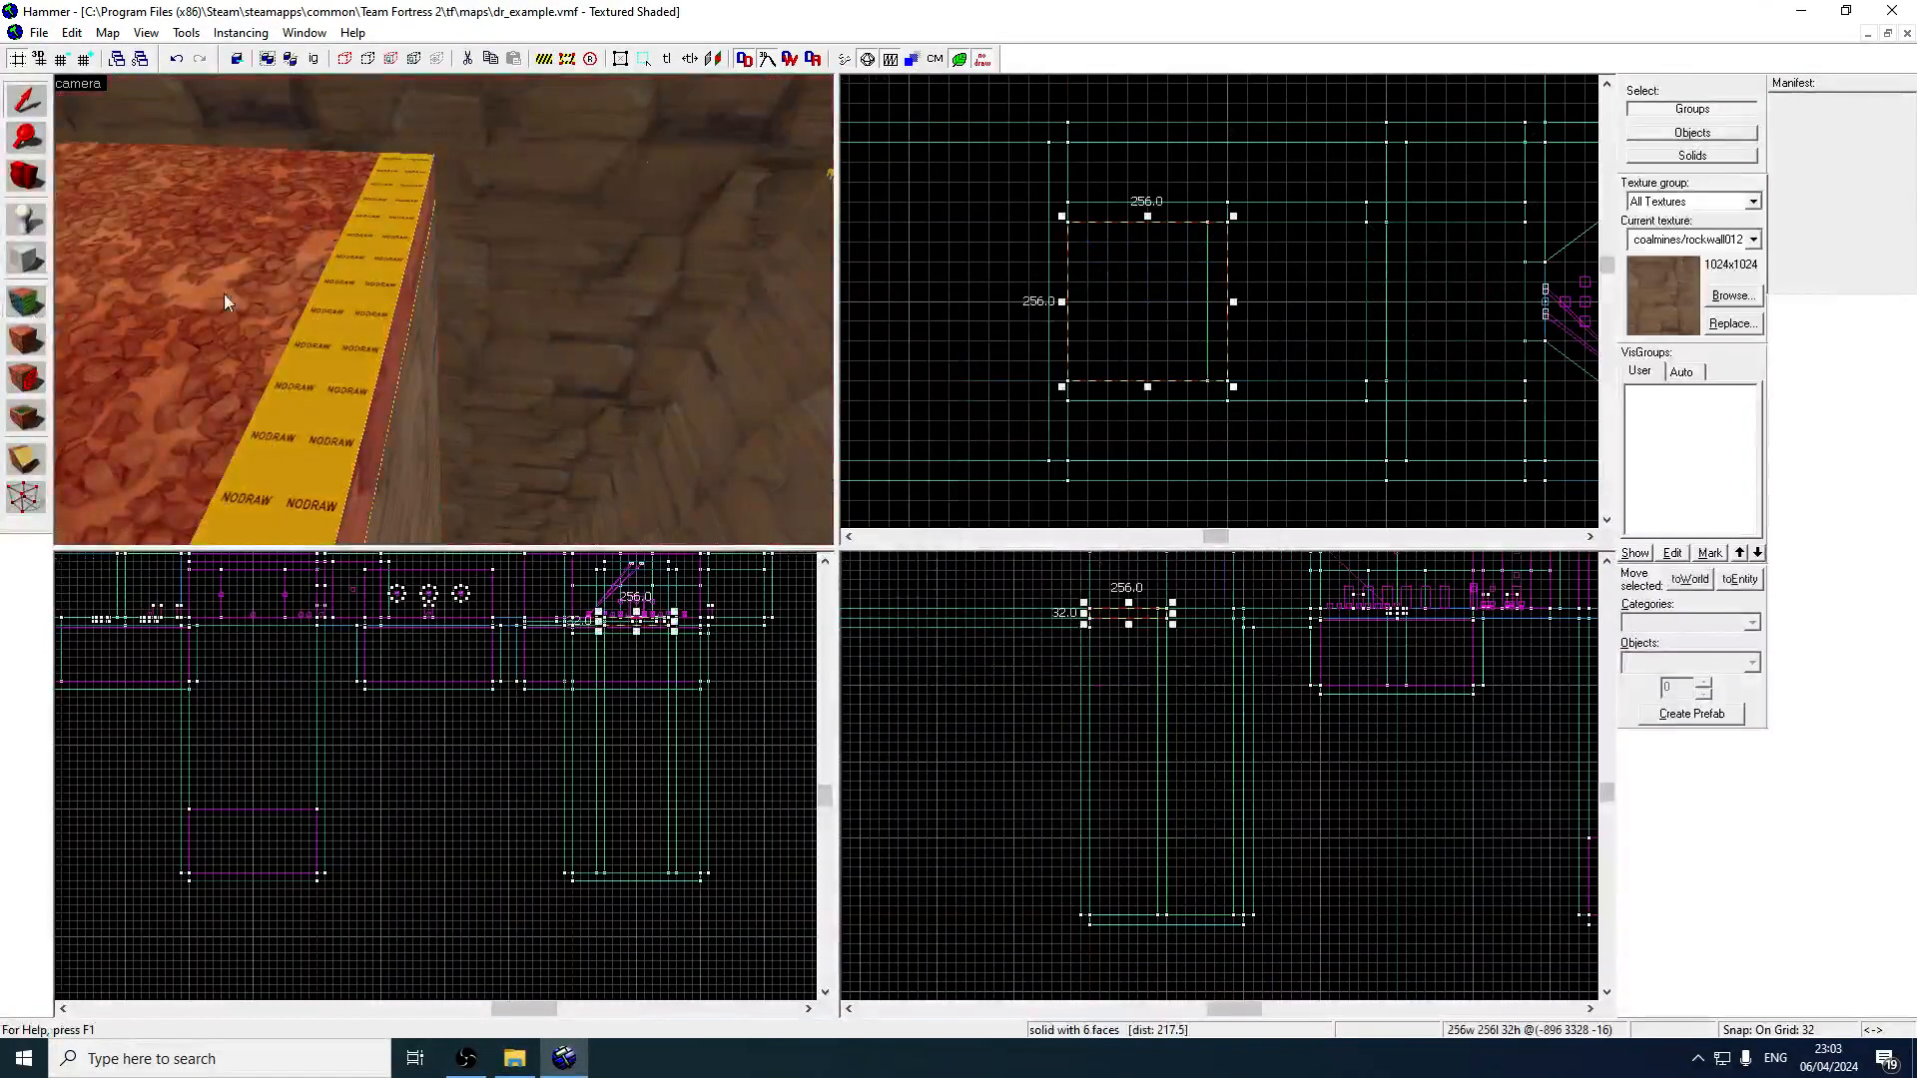
pyautogui.click(40, 303)
pyautogui.press('z')
pyautogui.press('z')
pyautogui.press('z')
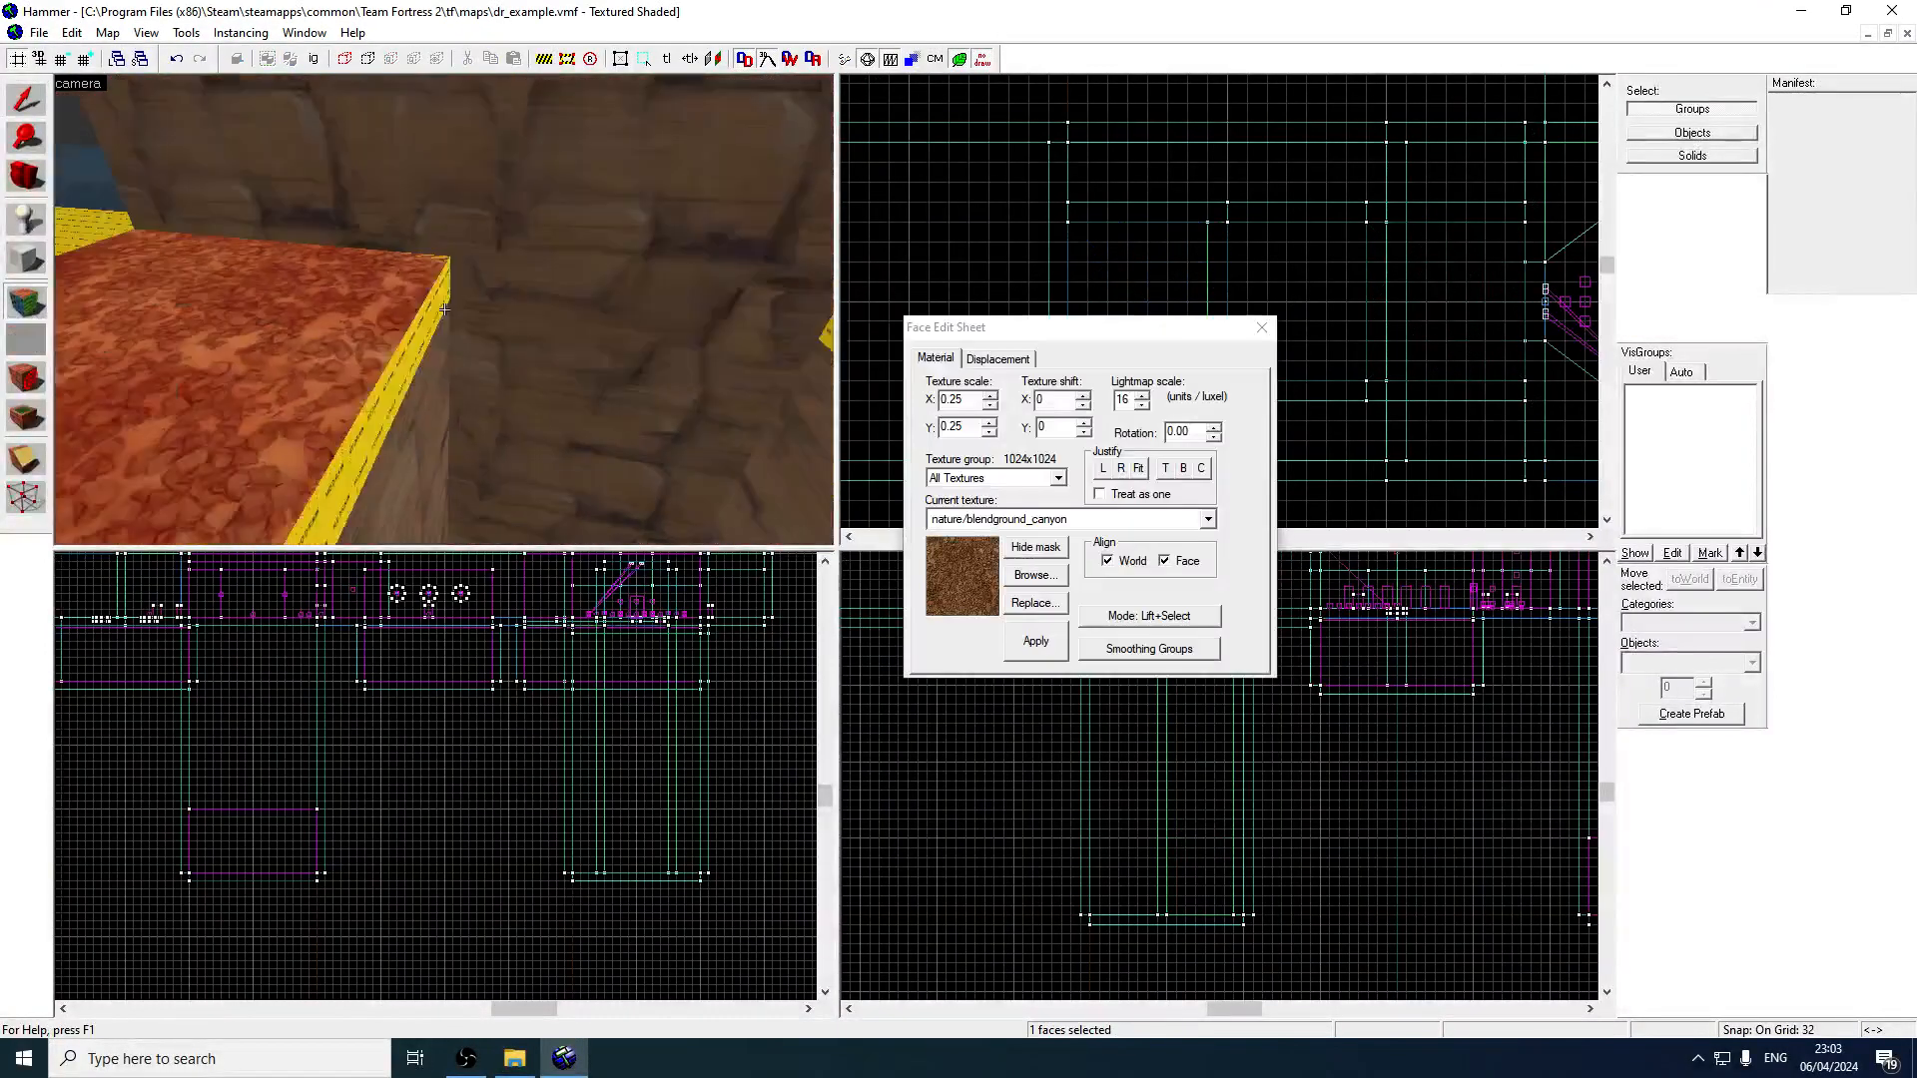
pyautogui.press('z')
pyautogui.click(433, 440)
pyautogui.click(441, 322)
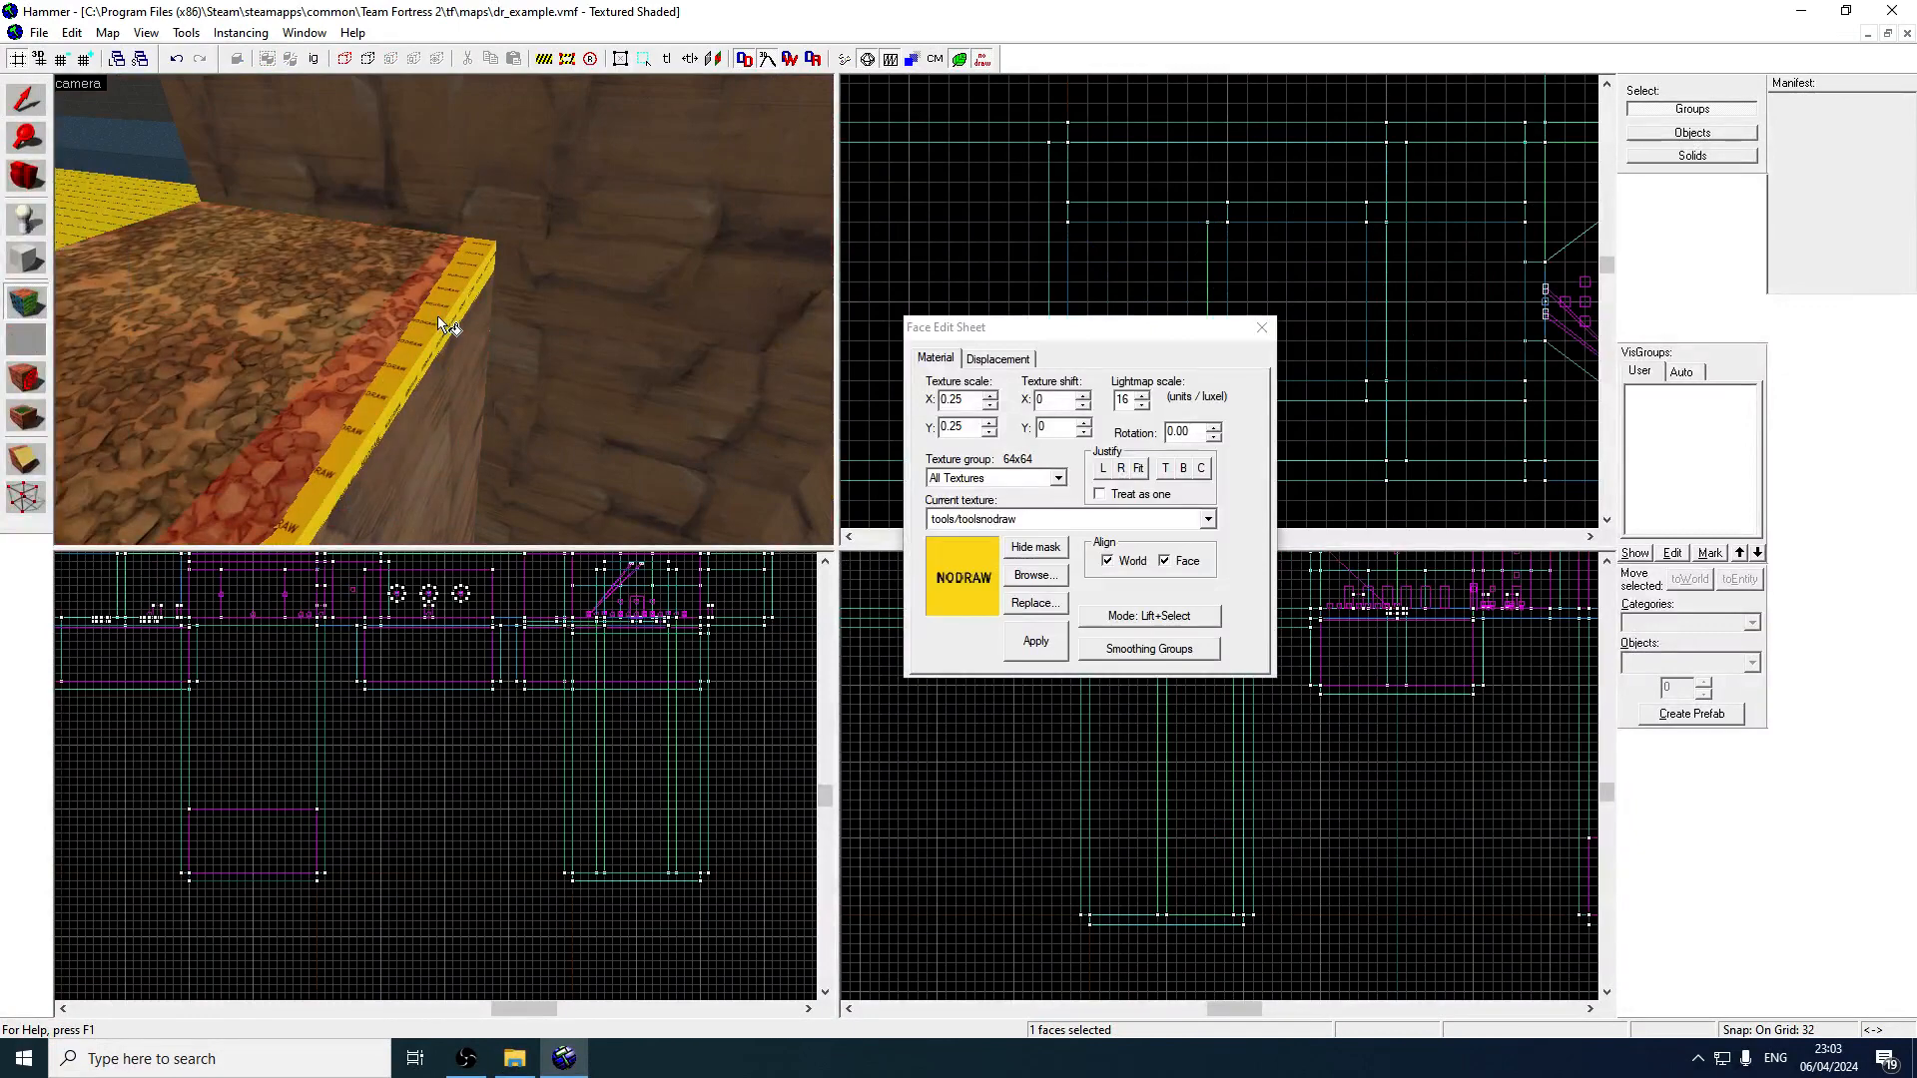
# Try deleting the 32-unit-thick pit wall brush that overlaps the ground's edge.
pyautogui.click(16, 108)
pyautogui.click(459, 292)
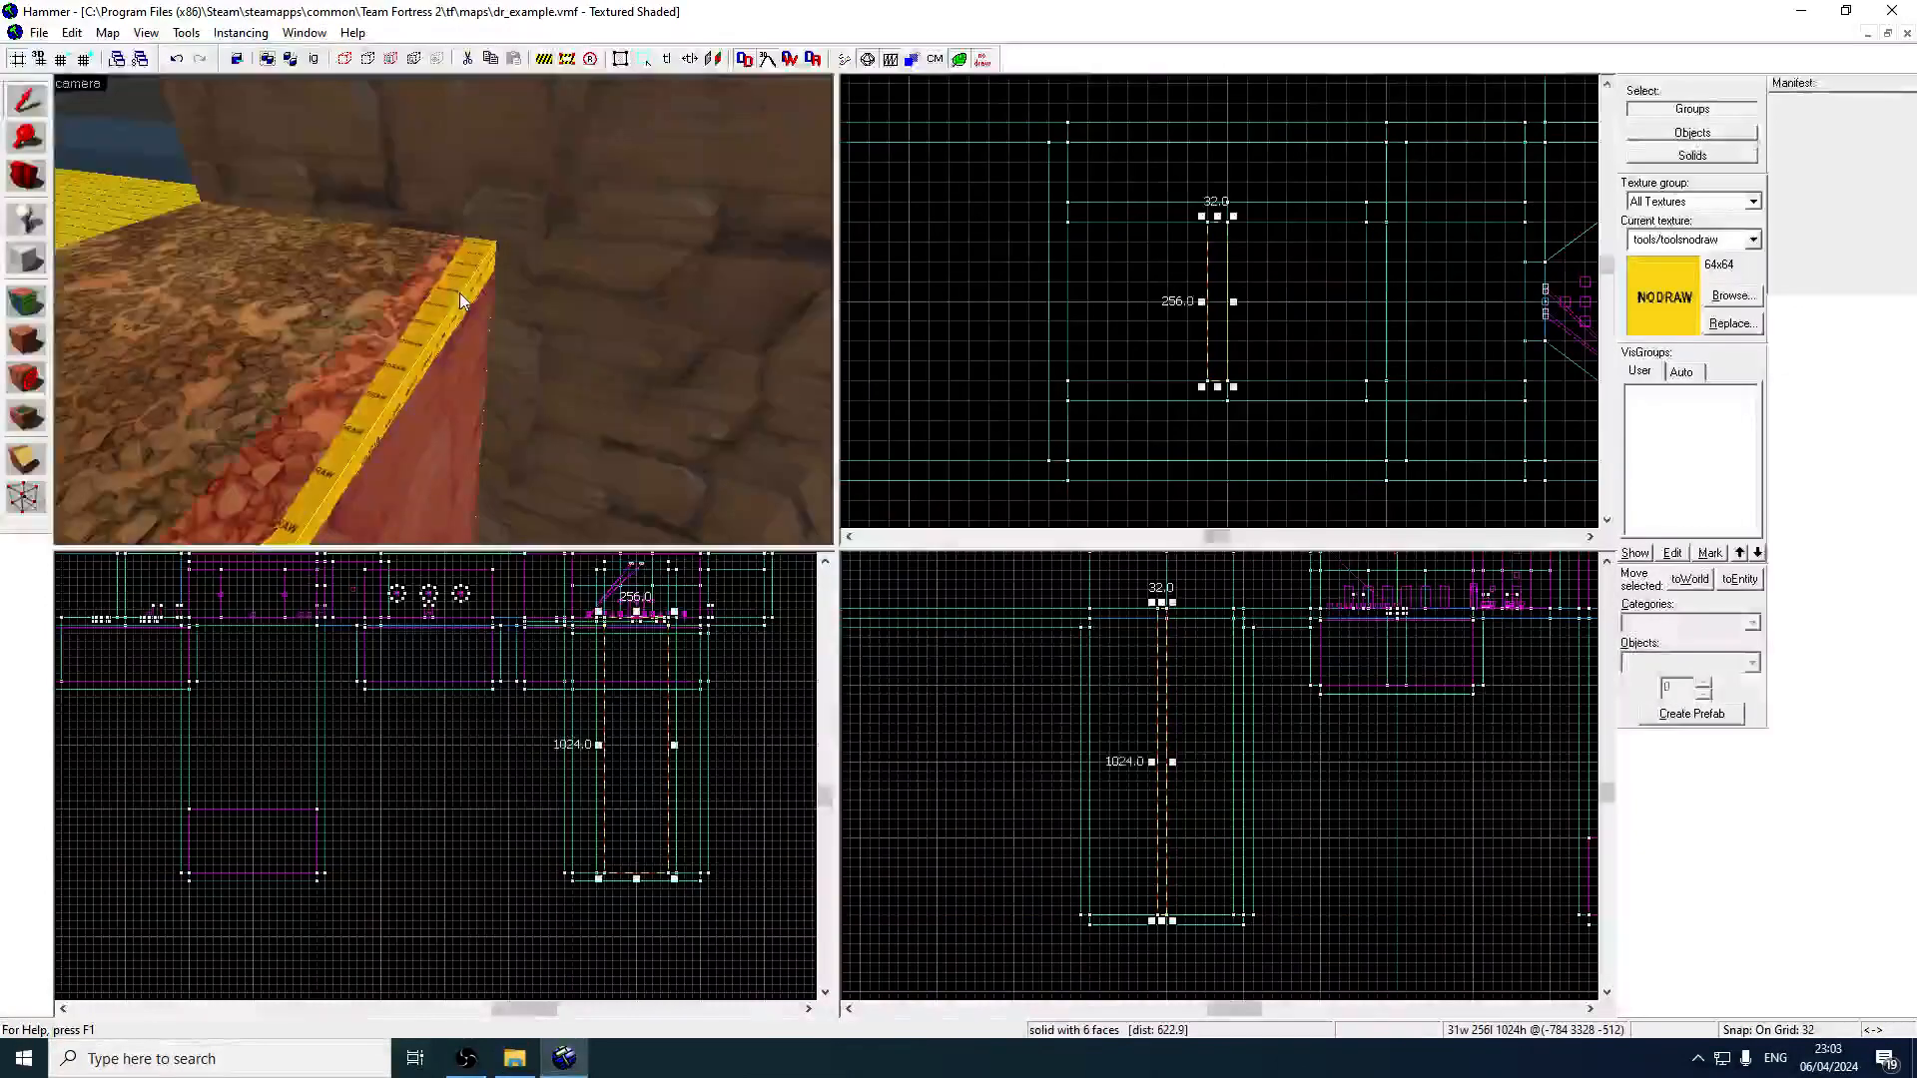
pyautogui.press('Delete')
pyautogui.click(453, 330)
pyautogui.click(466, 380)
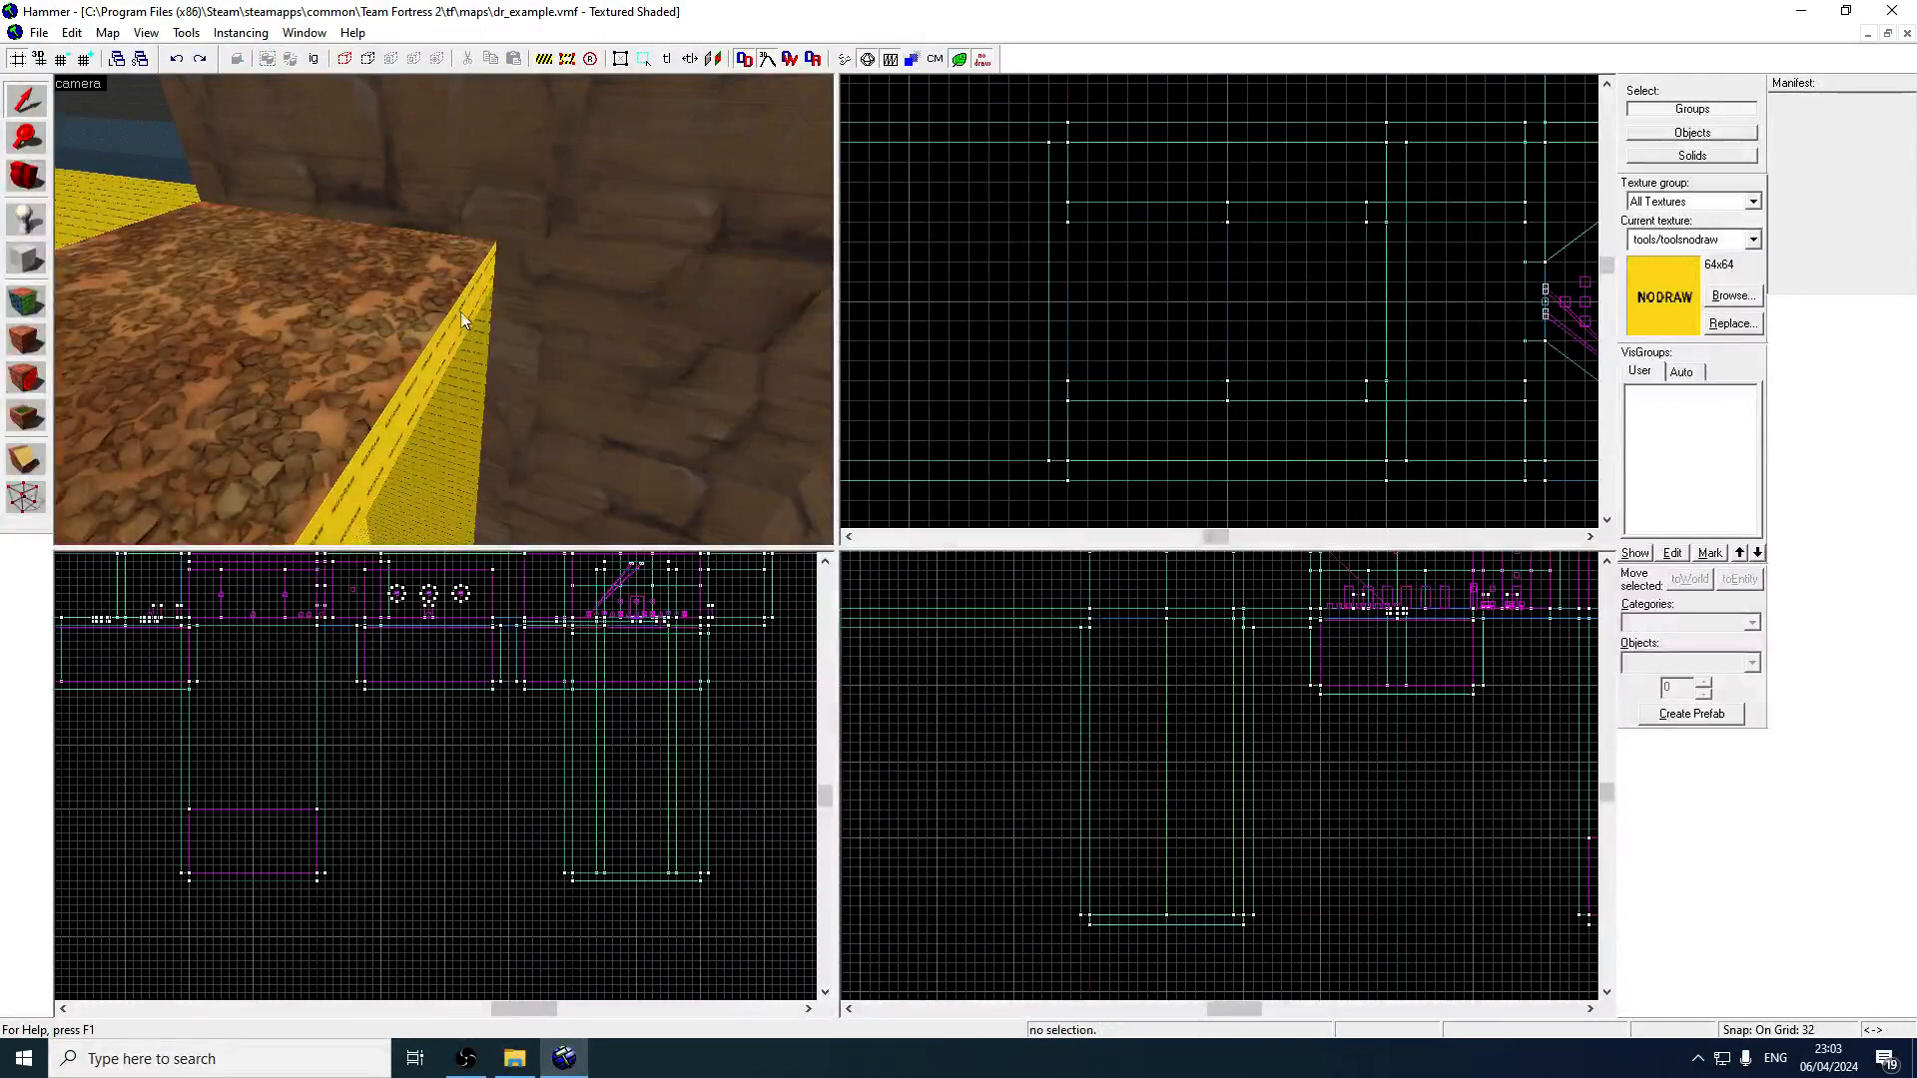
# Select the ground, side wall and pit wall faces along one side of the enclosure with the Face Edit tool.
pyautogui.click(26, 297)
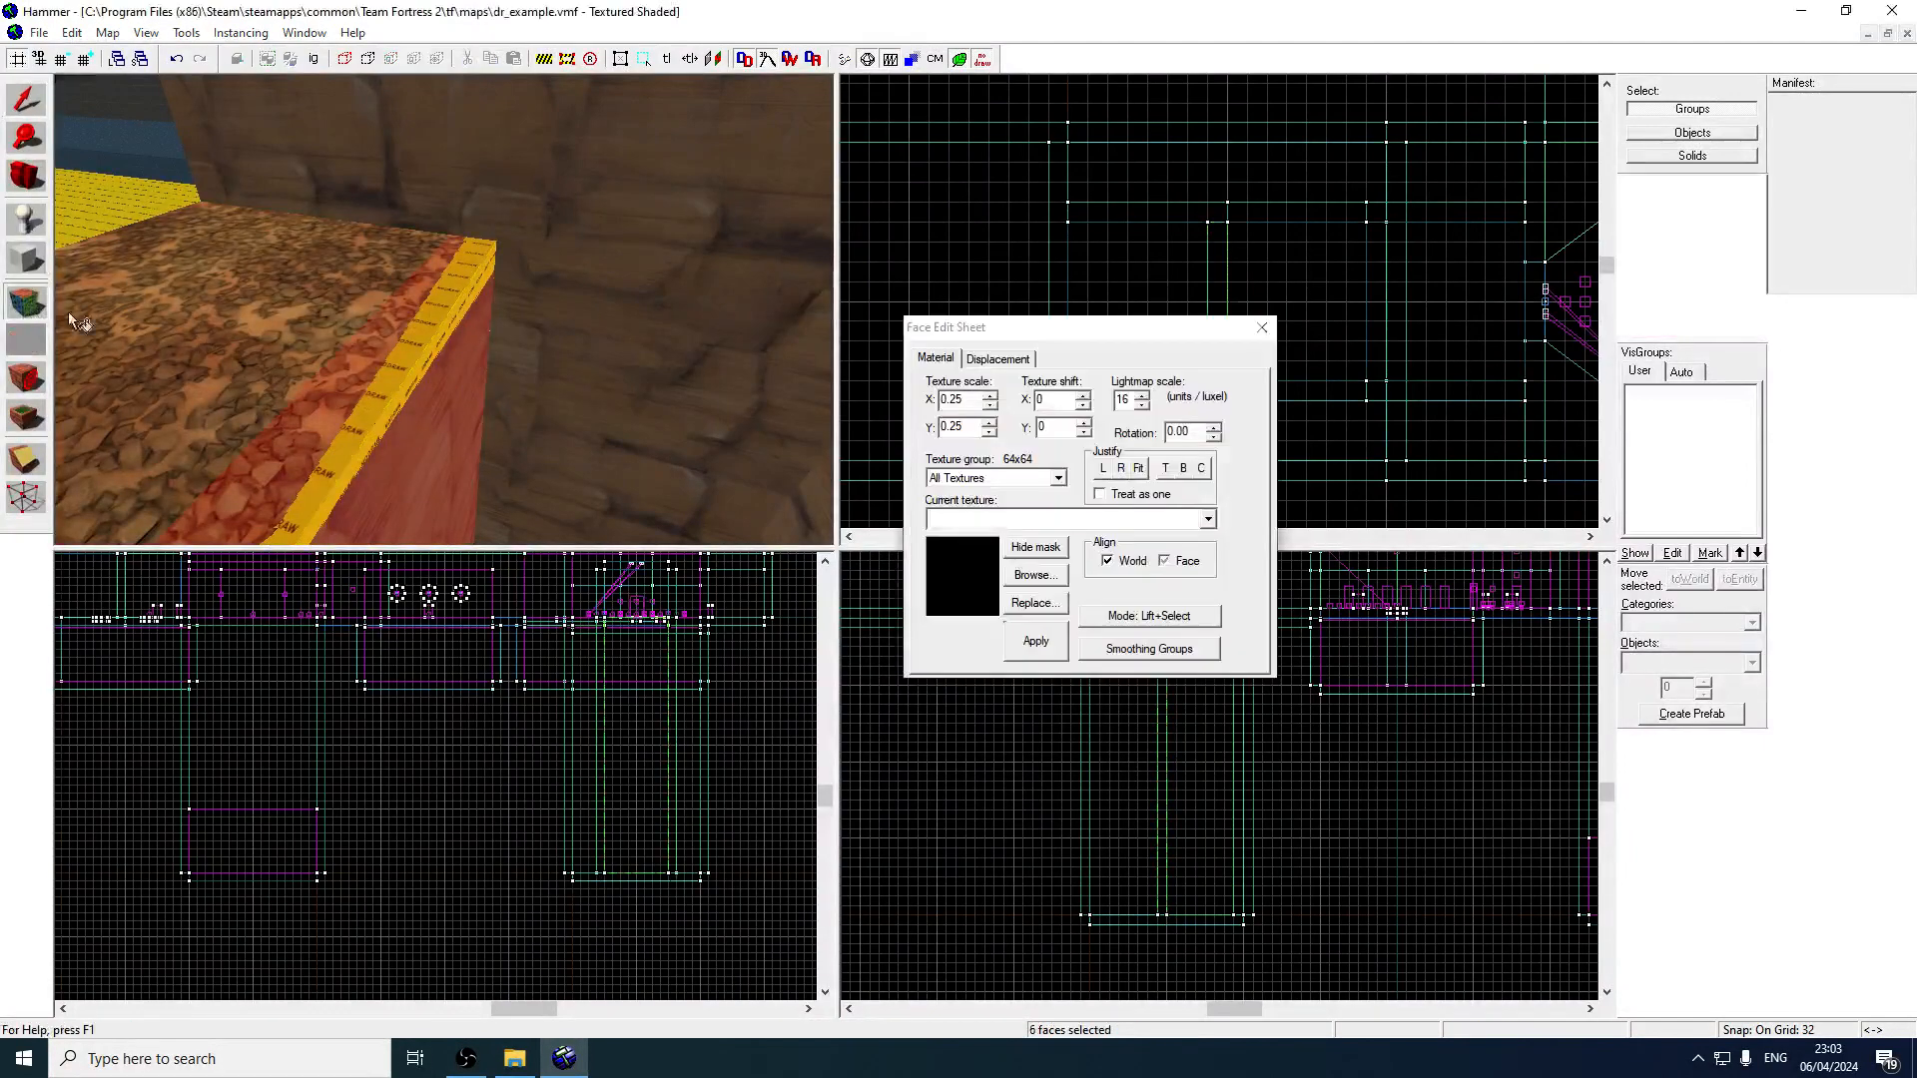
pyautogui.click(437, 428)
pyautogui.keyDown('ctrl'); pyautogui.click(454, 300); pyautogui.keyUp('ctrl')
pyautogui.keyDown('ctrl'); pyautogui.click(541, 170); pyautogui.keyUp('ctrl')
pyautogui.press('z')
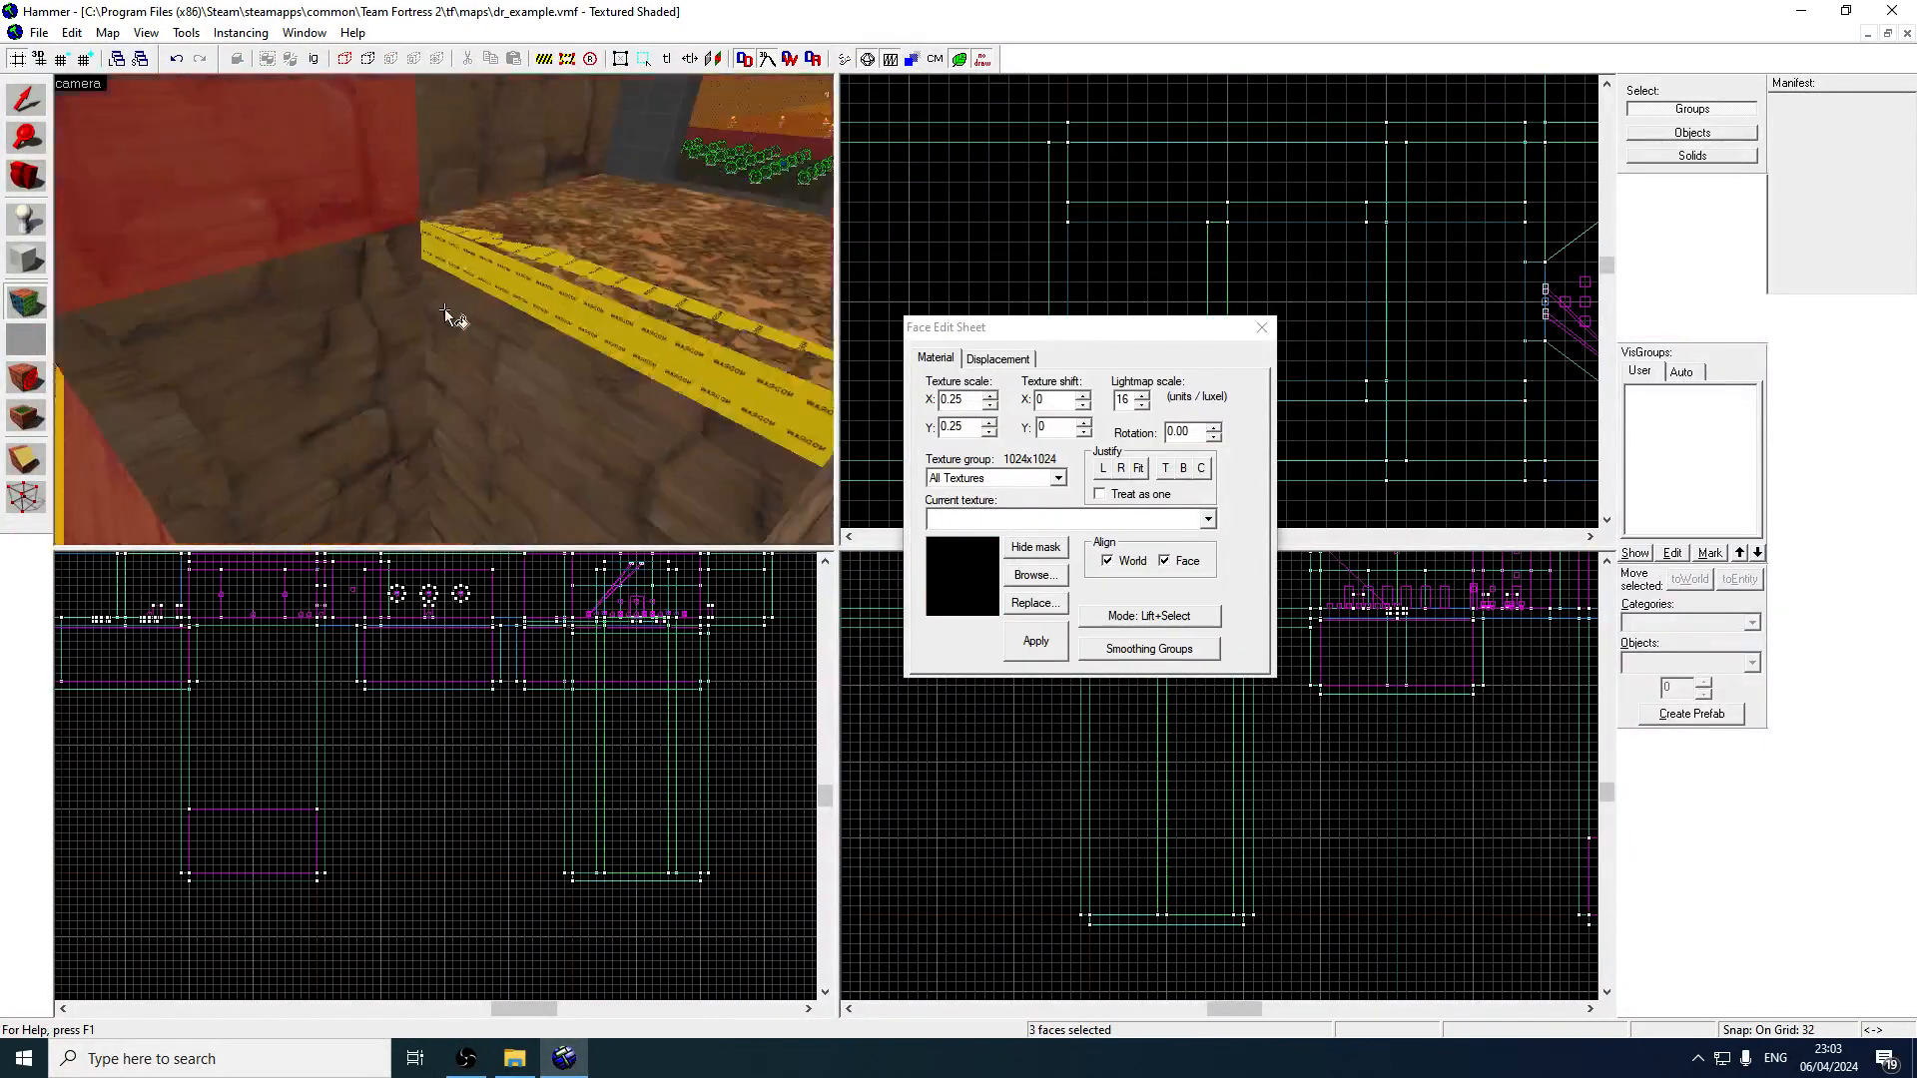
pyautogui.keyDown('ctrl'); pyautogui.click(356, 327); pyautogui.keyUp('ctrl')
pyautogui.keyDown('ctrl'); pyautogui.click(504, 344); pyautogui.keyUp('ctrl')
pyautogui.keyDown('ctrl'); pyautogui.click(669, 235); pyautogui.keyUp('ctrl')
pyautogui.press('z')
pyautogui.press('z')
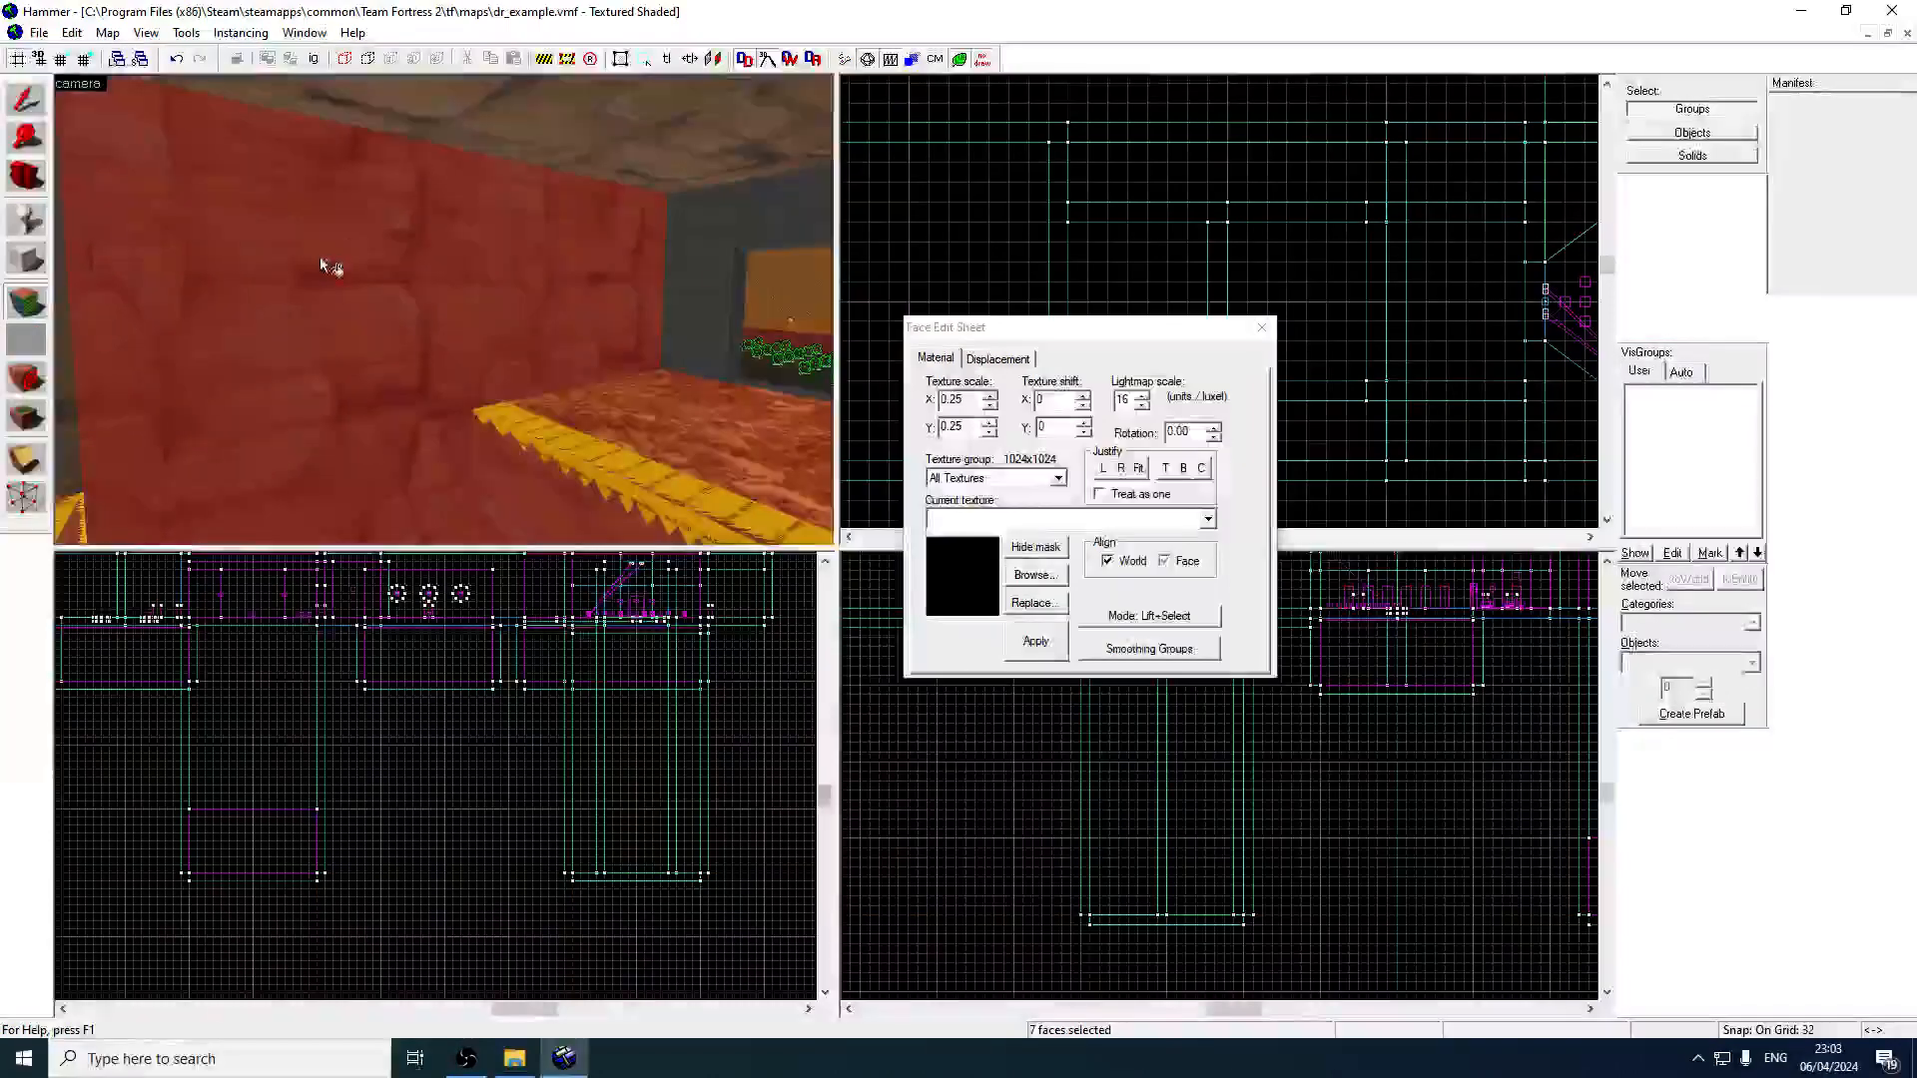
# Add the ceiling sections, the opposite side wall and the remaining pit wall faces to the face selection.
pyautogui.press('z')
pyautogui.press('z')
pyautogui.keyDown('ctrl'); pyautogui.click(300, 469); pyautogui.keyUp('ctrl')
pyautogui.press('z')
pyautogui.press('z')
pyautogui.keyDown('ctrl'); pyautogui.click(522, 223); pyautogui.keyUp('ctrl')
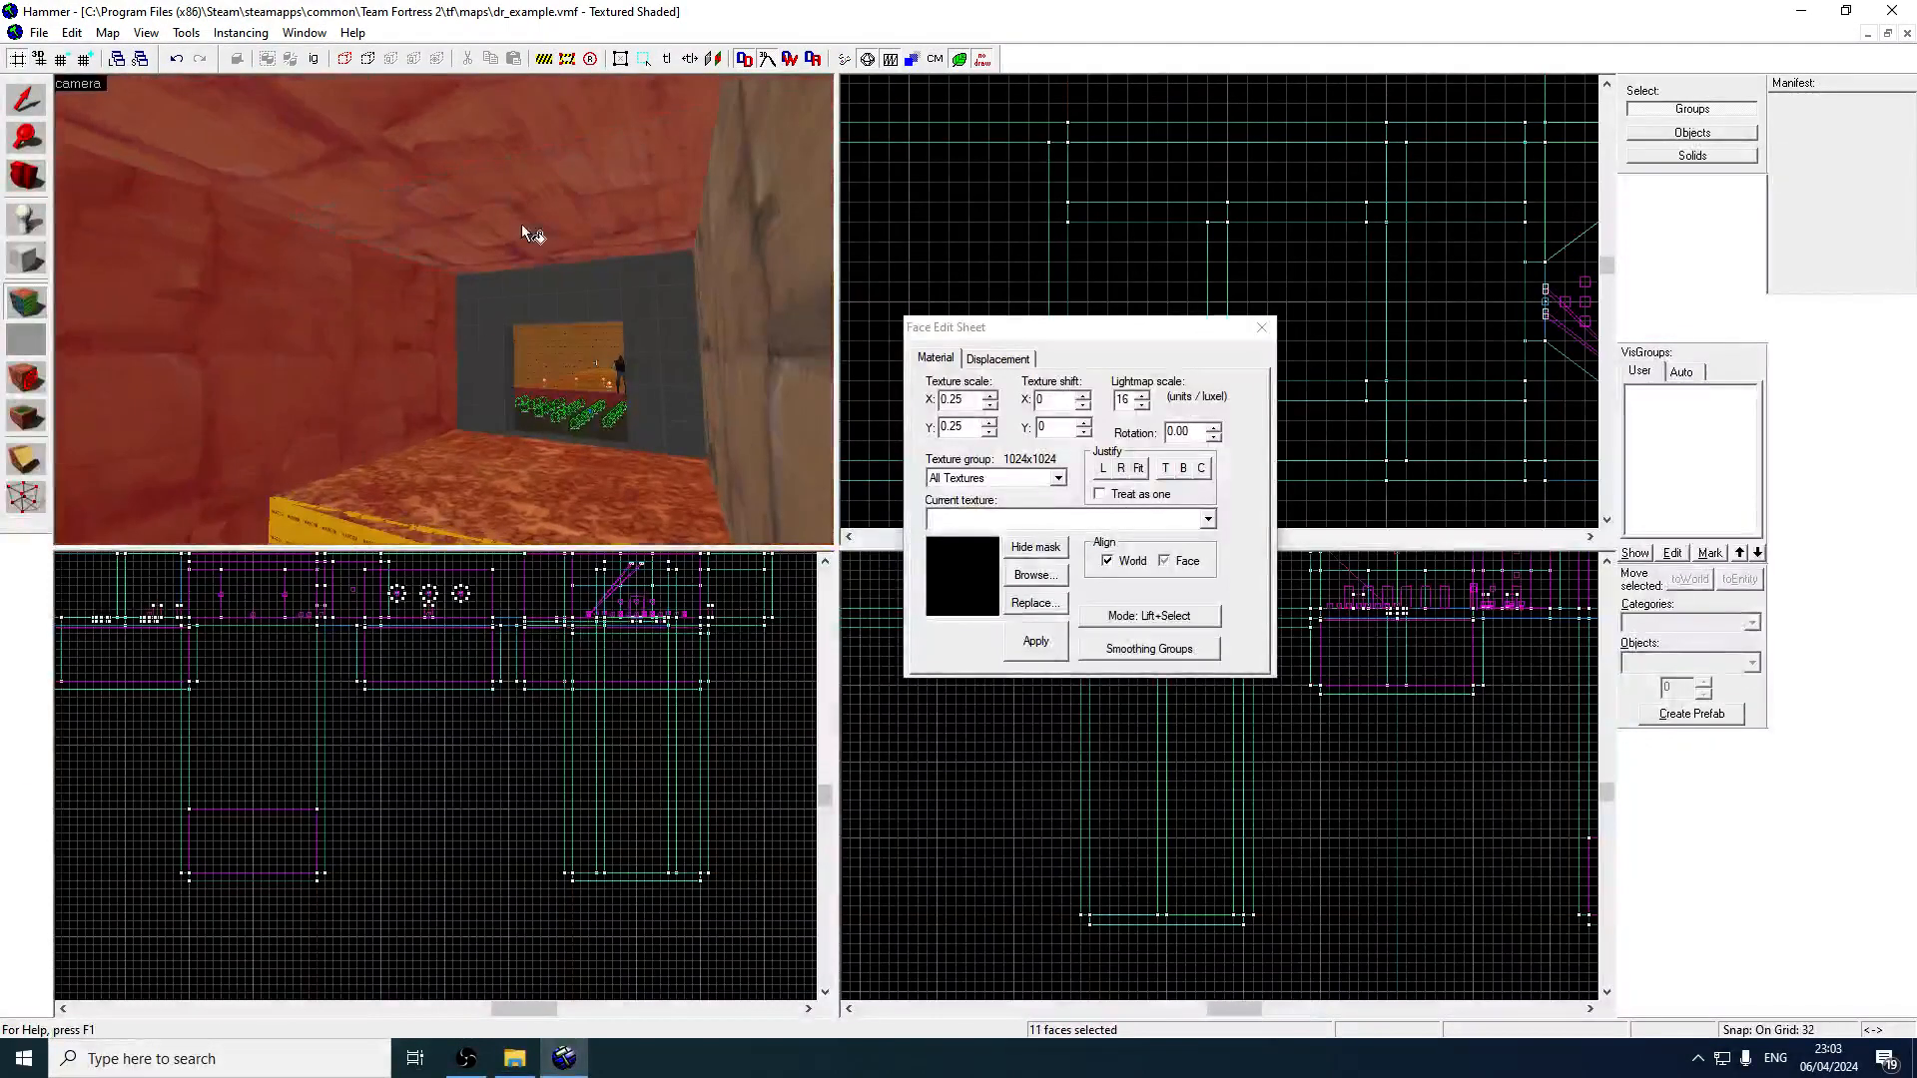
pyautogui.press('z')
pyautogui.press('z')
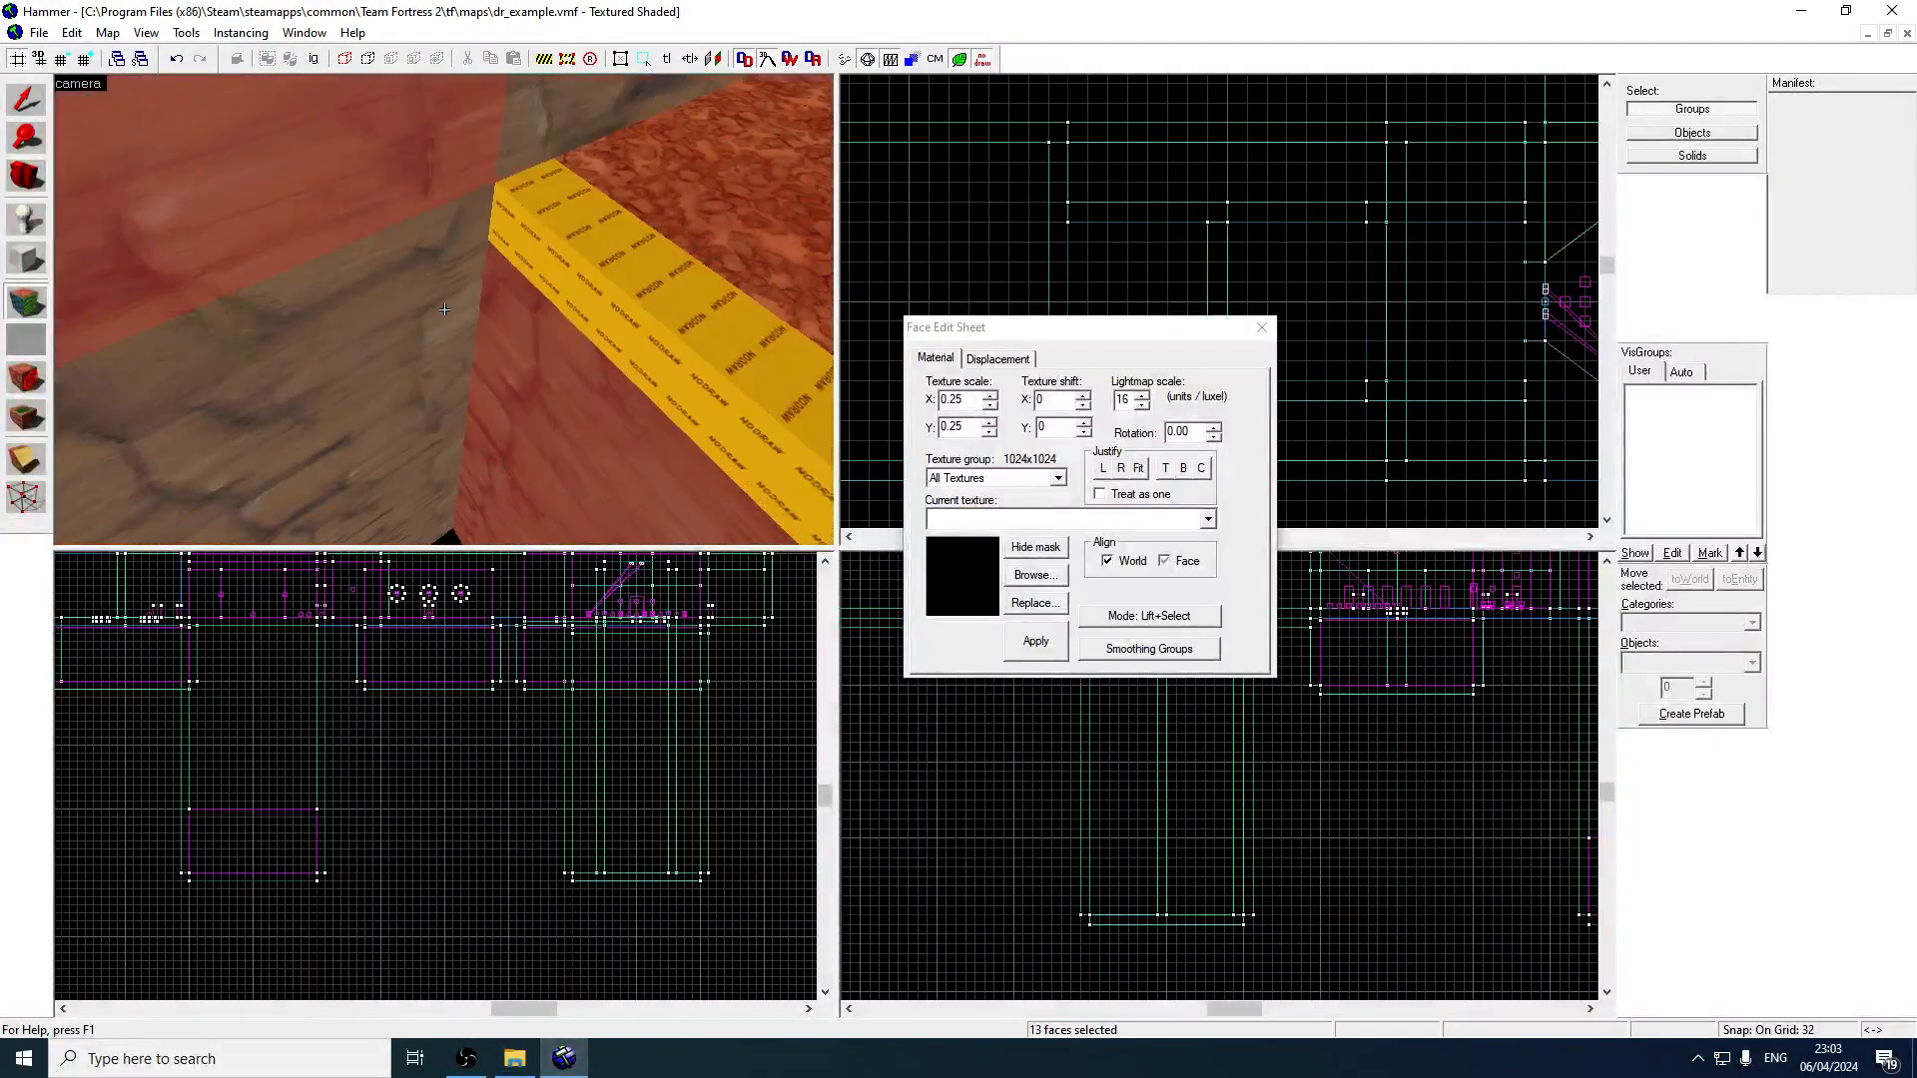
pyautogui.press('z')
pyautogui.keyDown('ctrl'); pyautogui.click(424, 376); pyautogui.keyUp('ctrl')
pyautogui.press('s')
pyautogui.press('z')
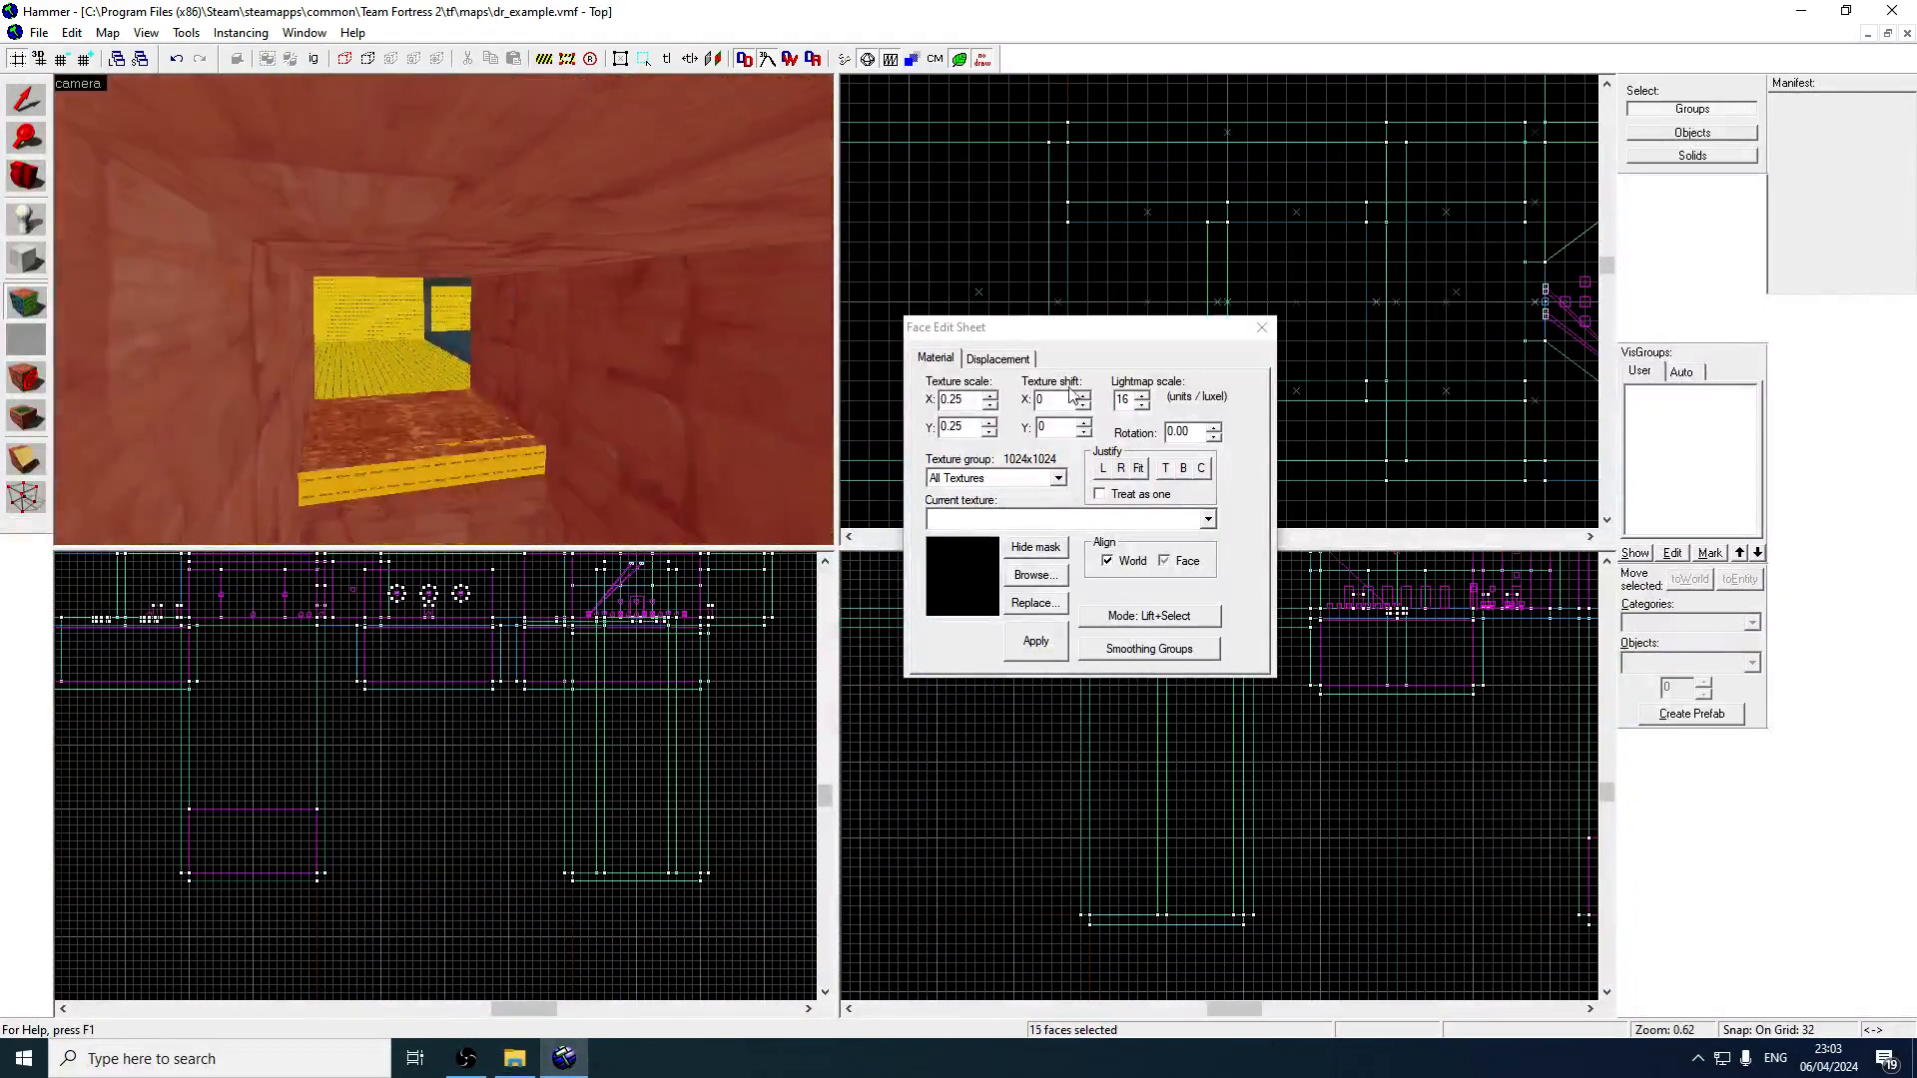
# Create power 2 displacements on all the selected ground, wall, ceiling and pit faces.
pyautogui.click(1007, 356)
pyautogui.click(949, 463)
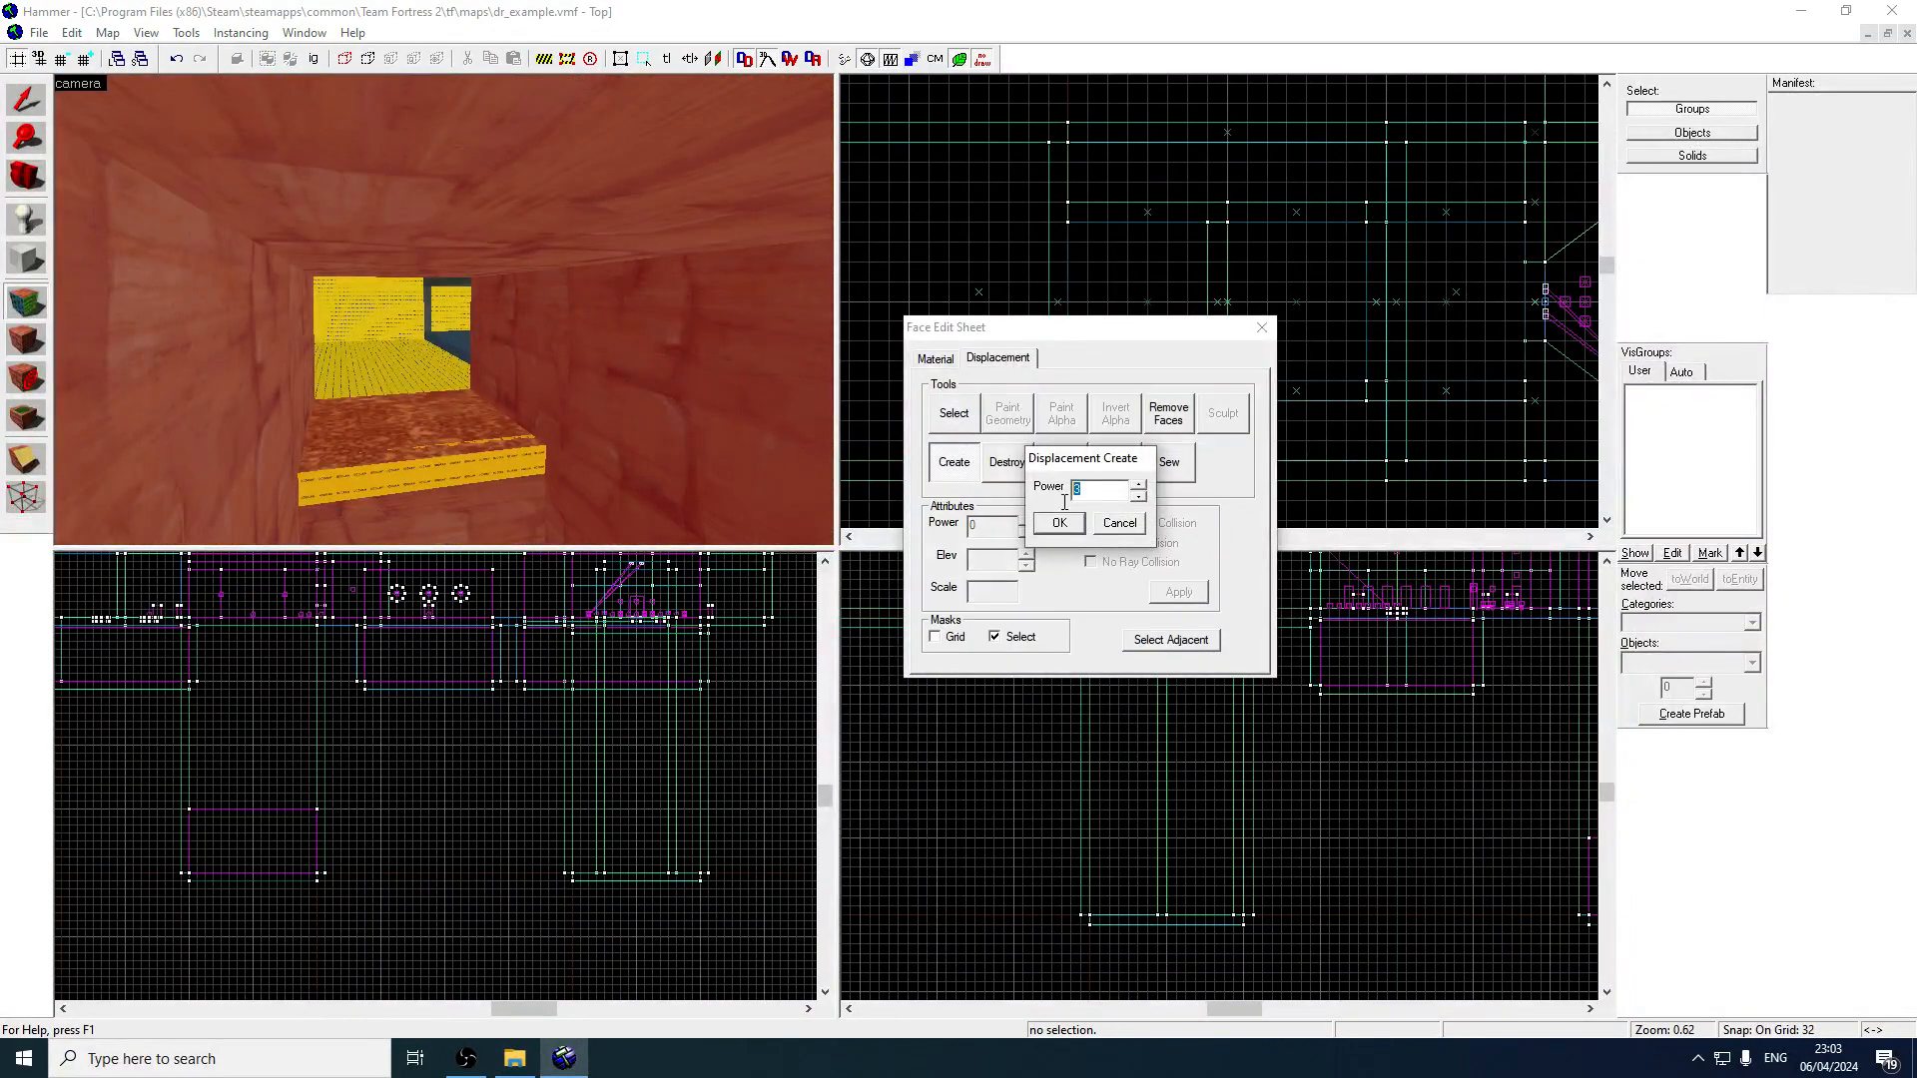
pyautogui.click(1060, 523)
# Subdivide the enclosure's displacements to round off the rock surfaces.
pyautogui.press('z')
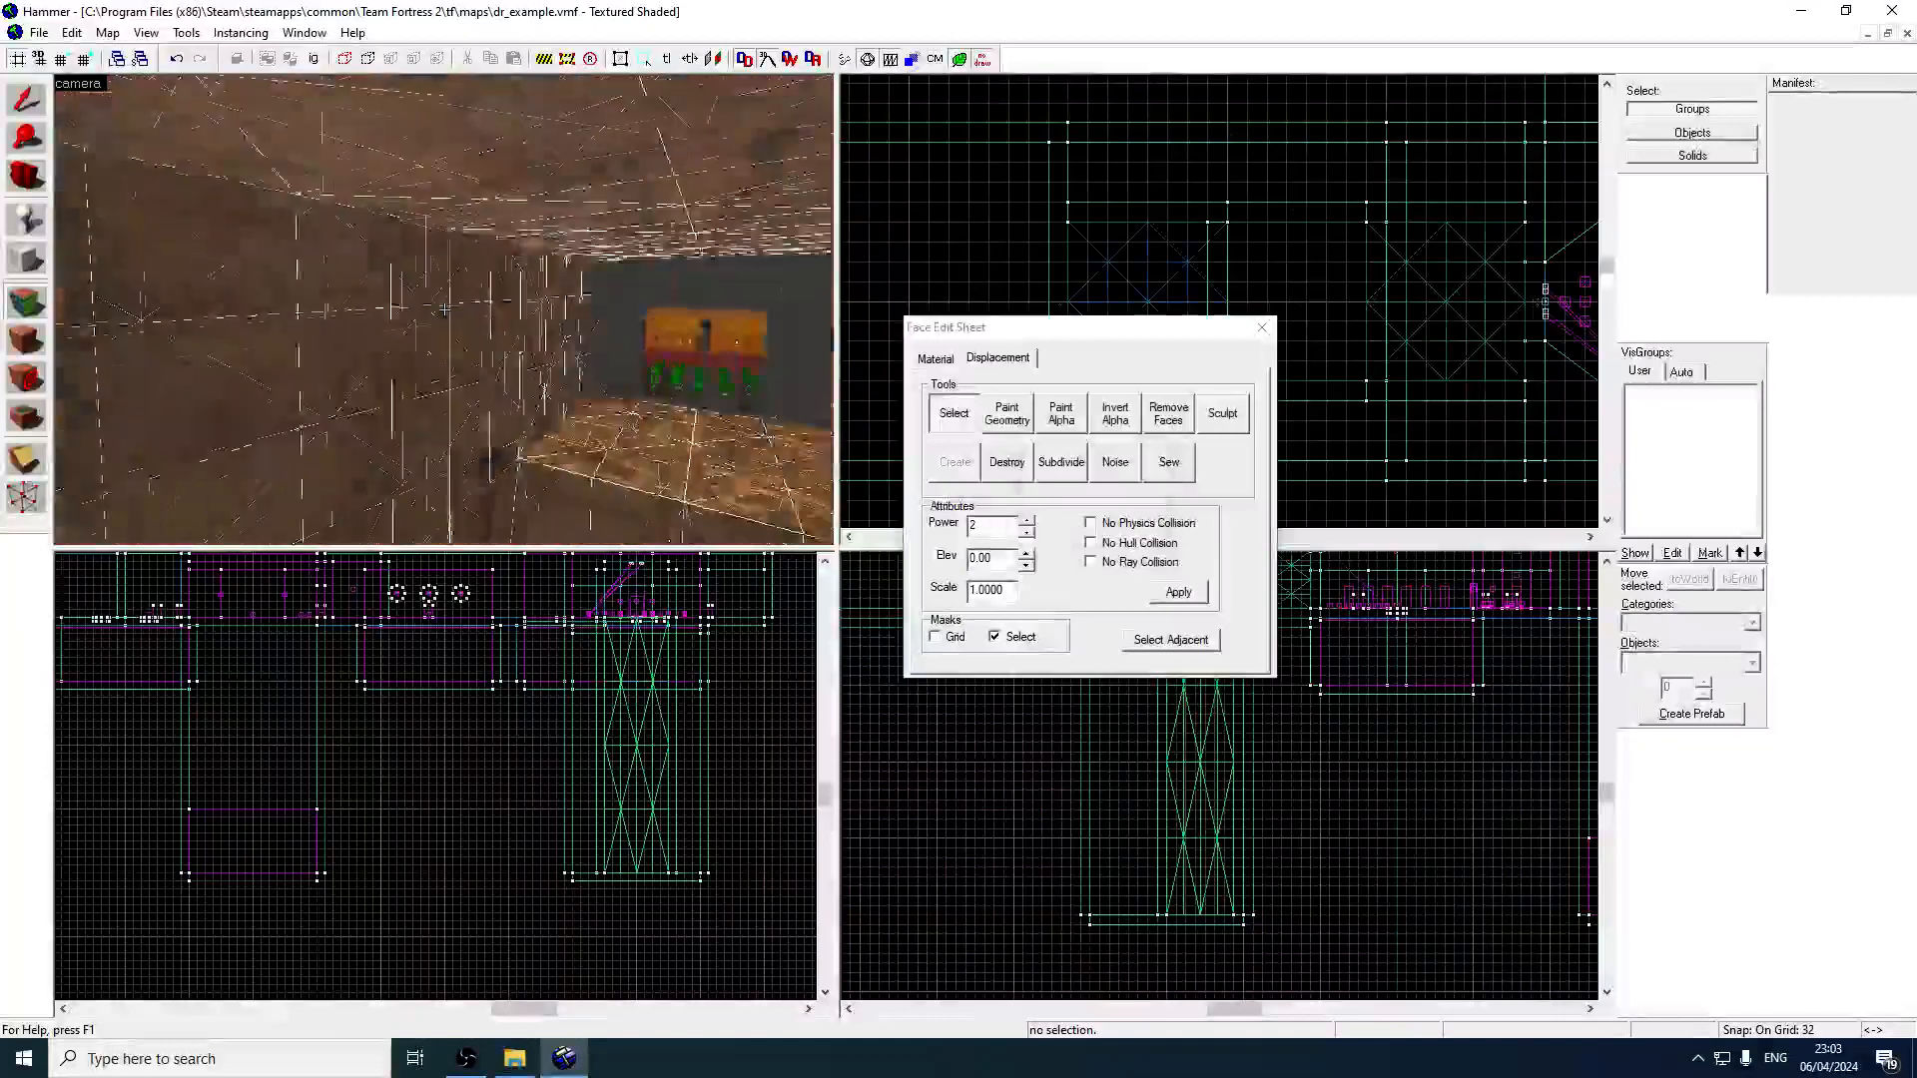
pyautogui.press('s')
pyautogui.press('z')
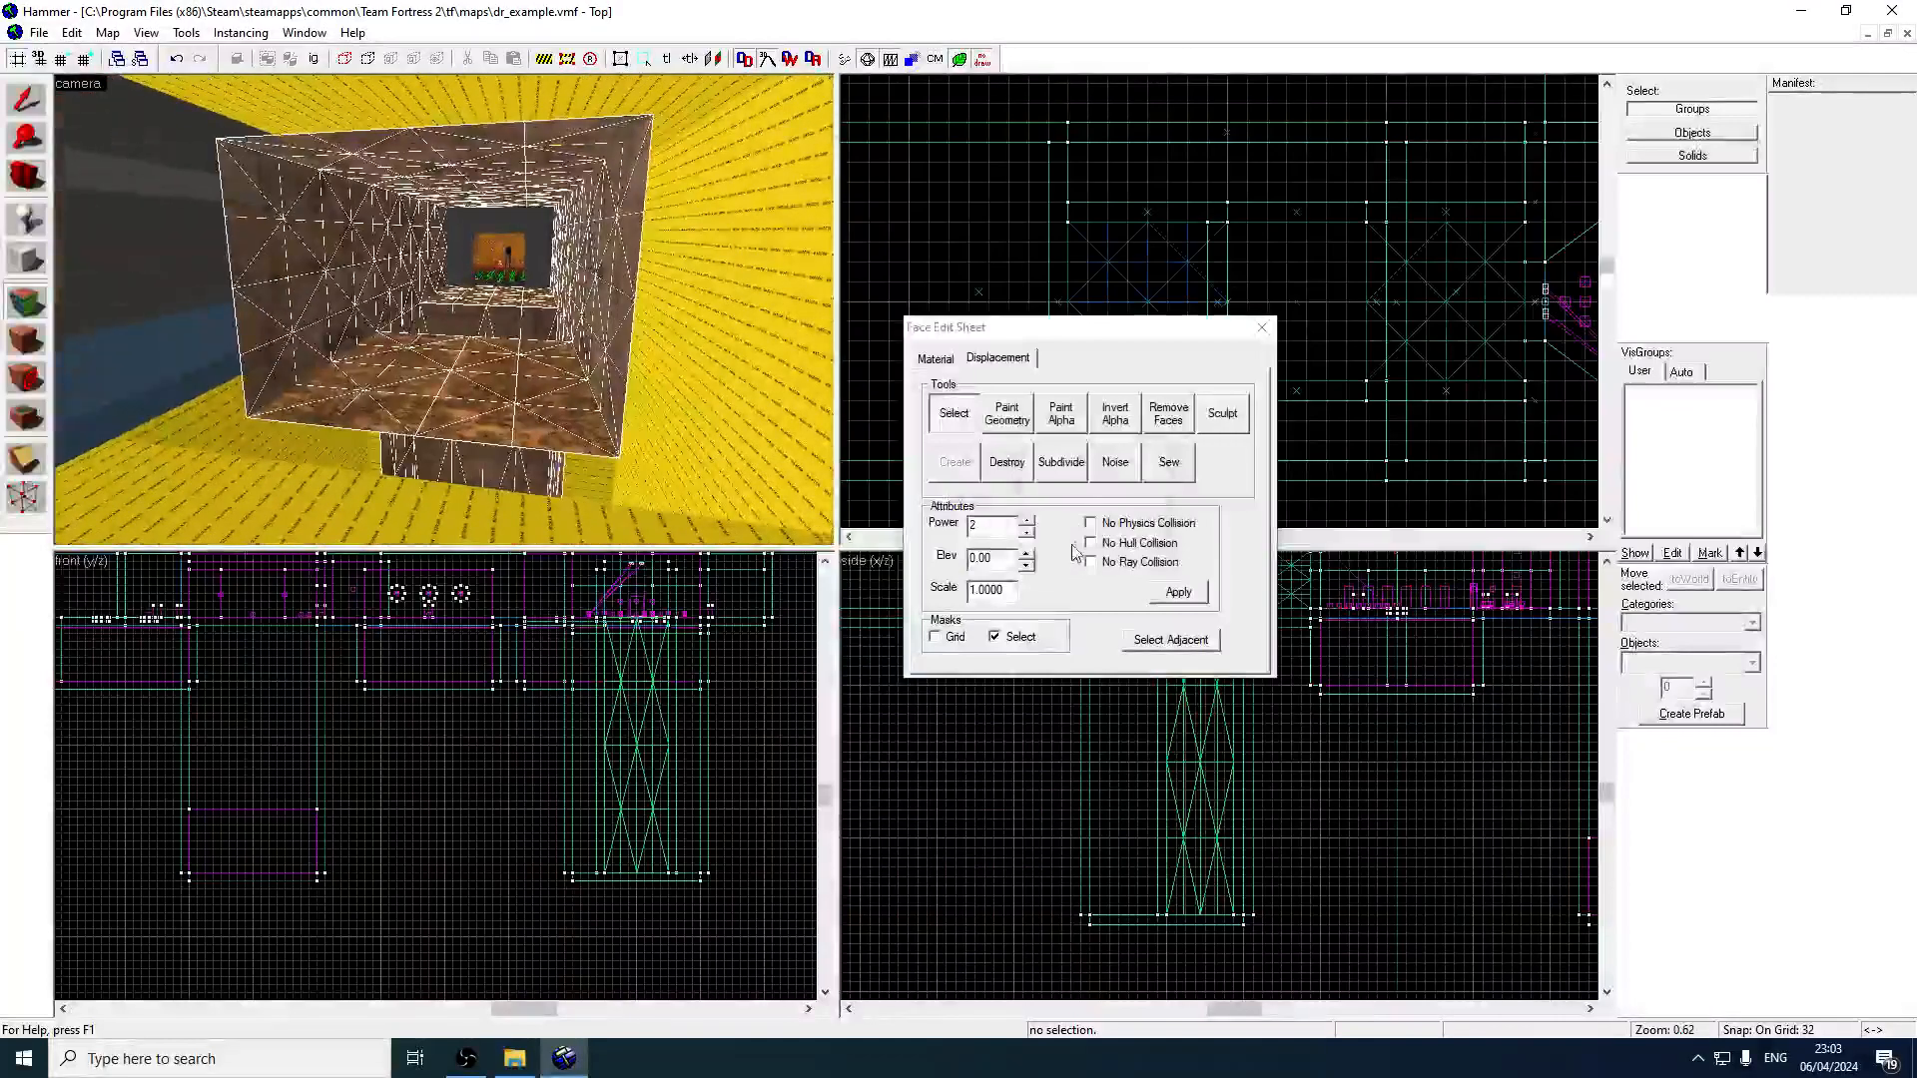
pyautogui.click(1061, 462)
# Examine the subdivided ground, walls and pit rim from inside the enclosure for brushes poking through.
pyautogui.press('z')
pyautogui.press('w')
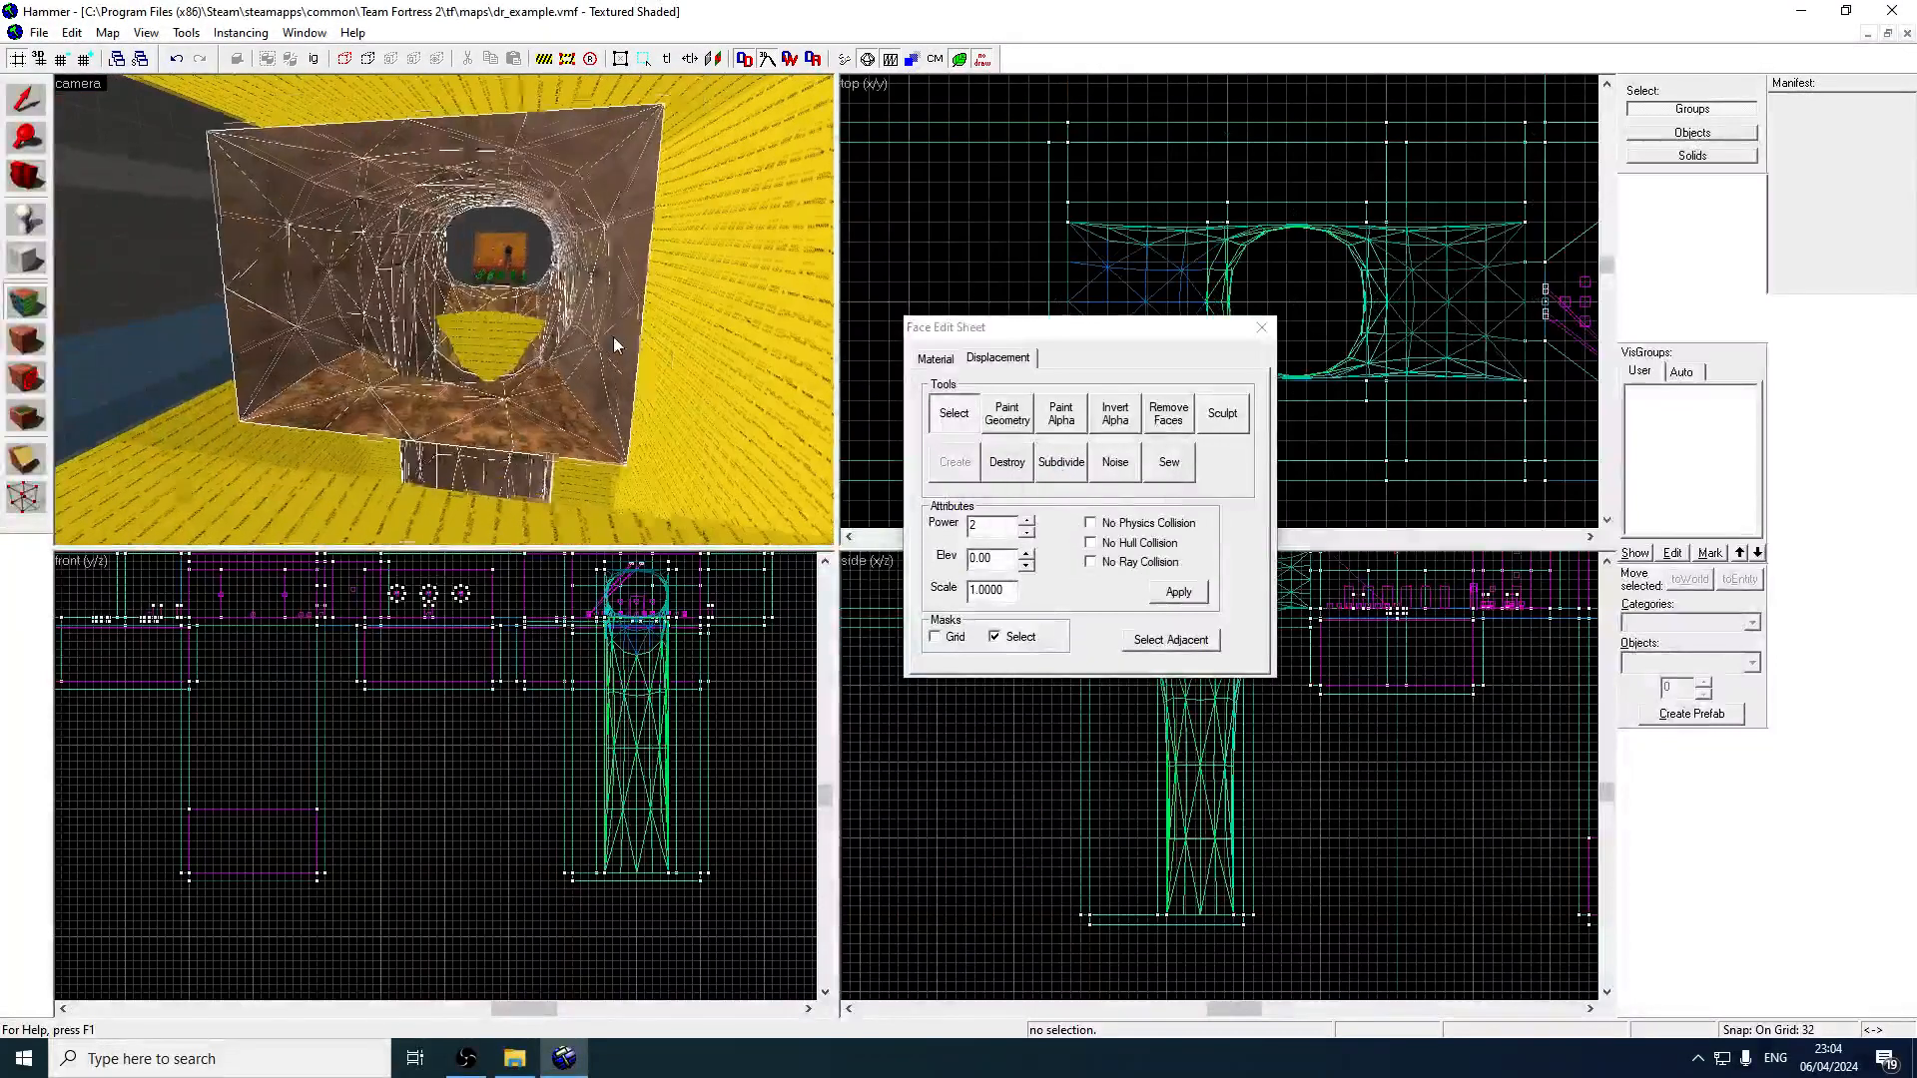
pyautogui.press('w')
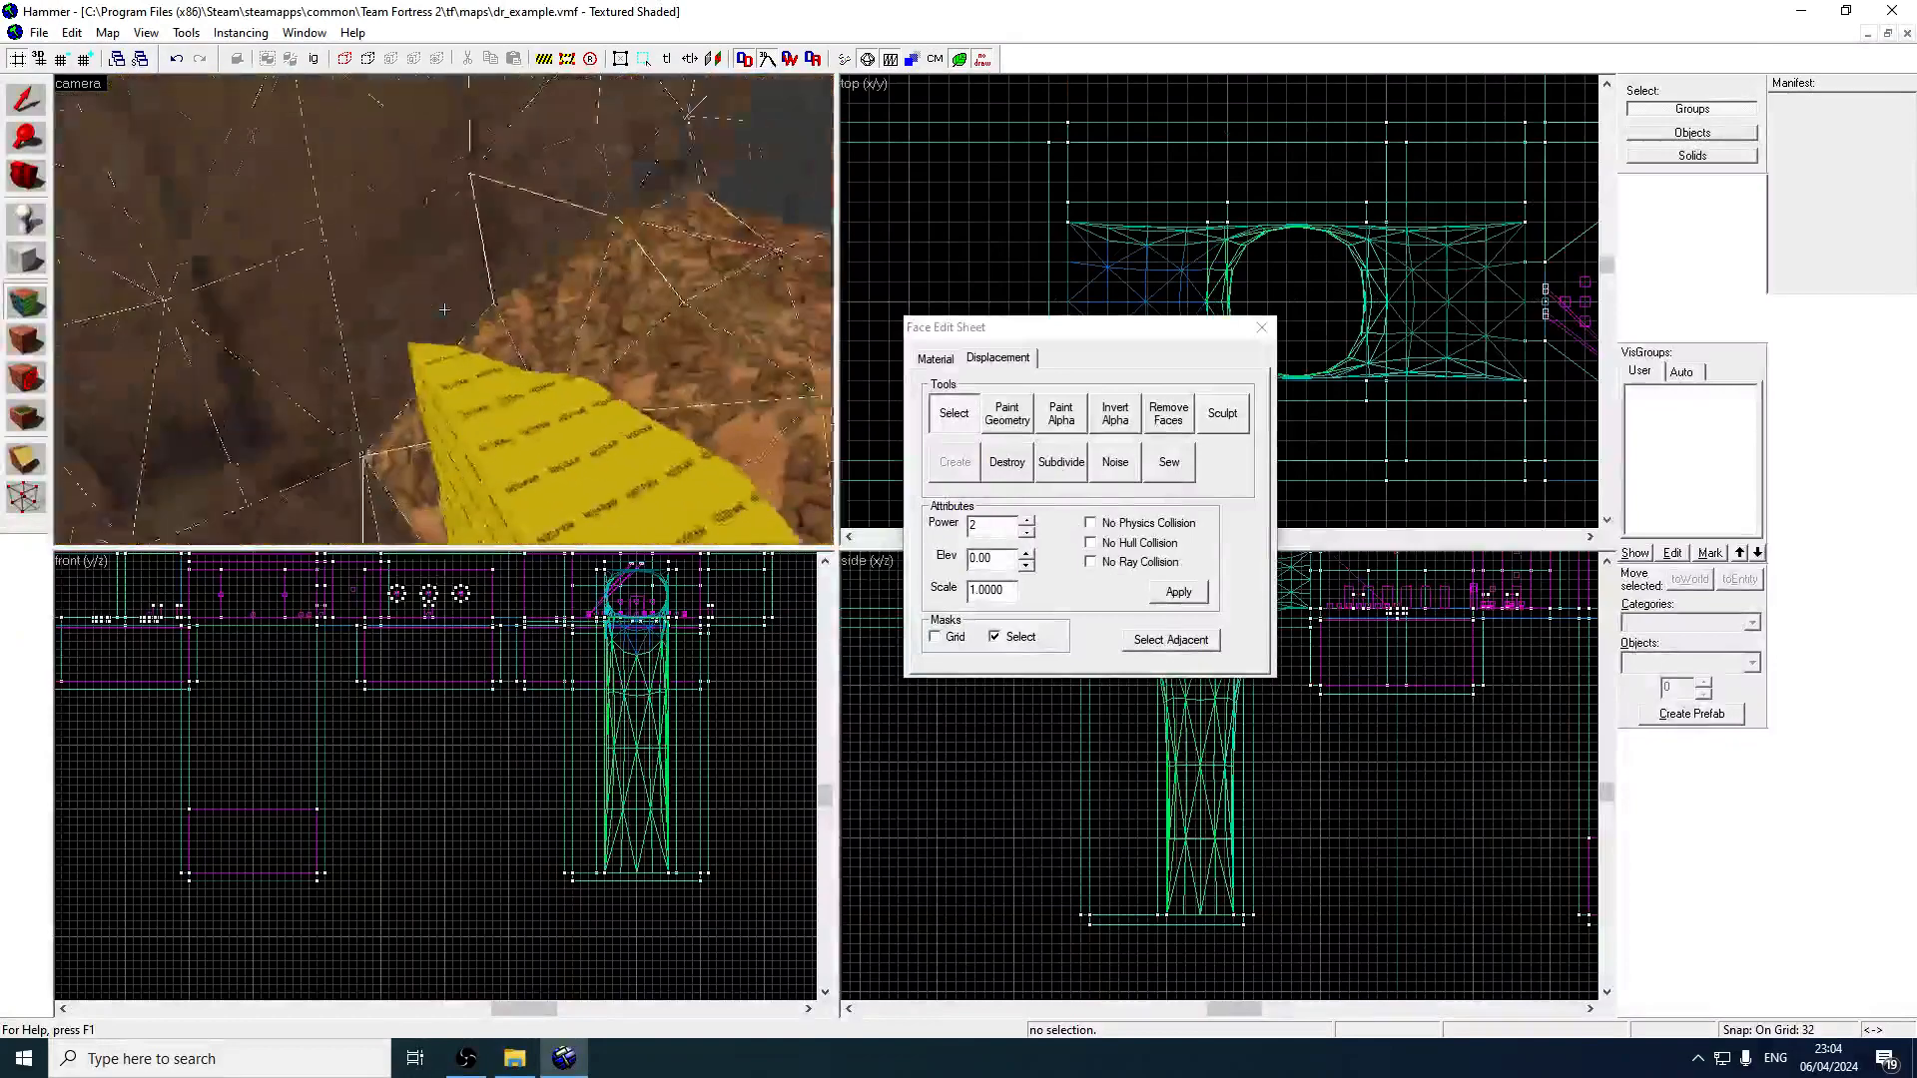
pyautogui.press('w')
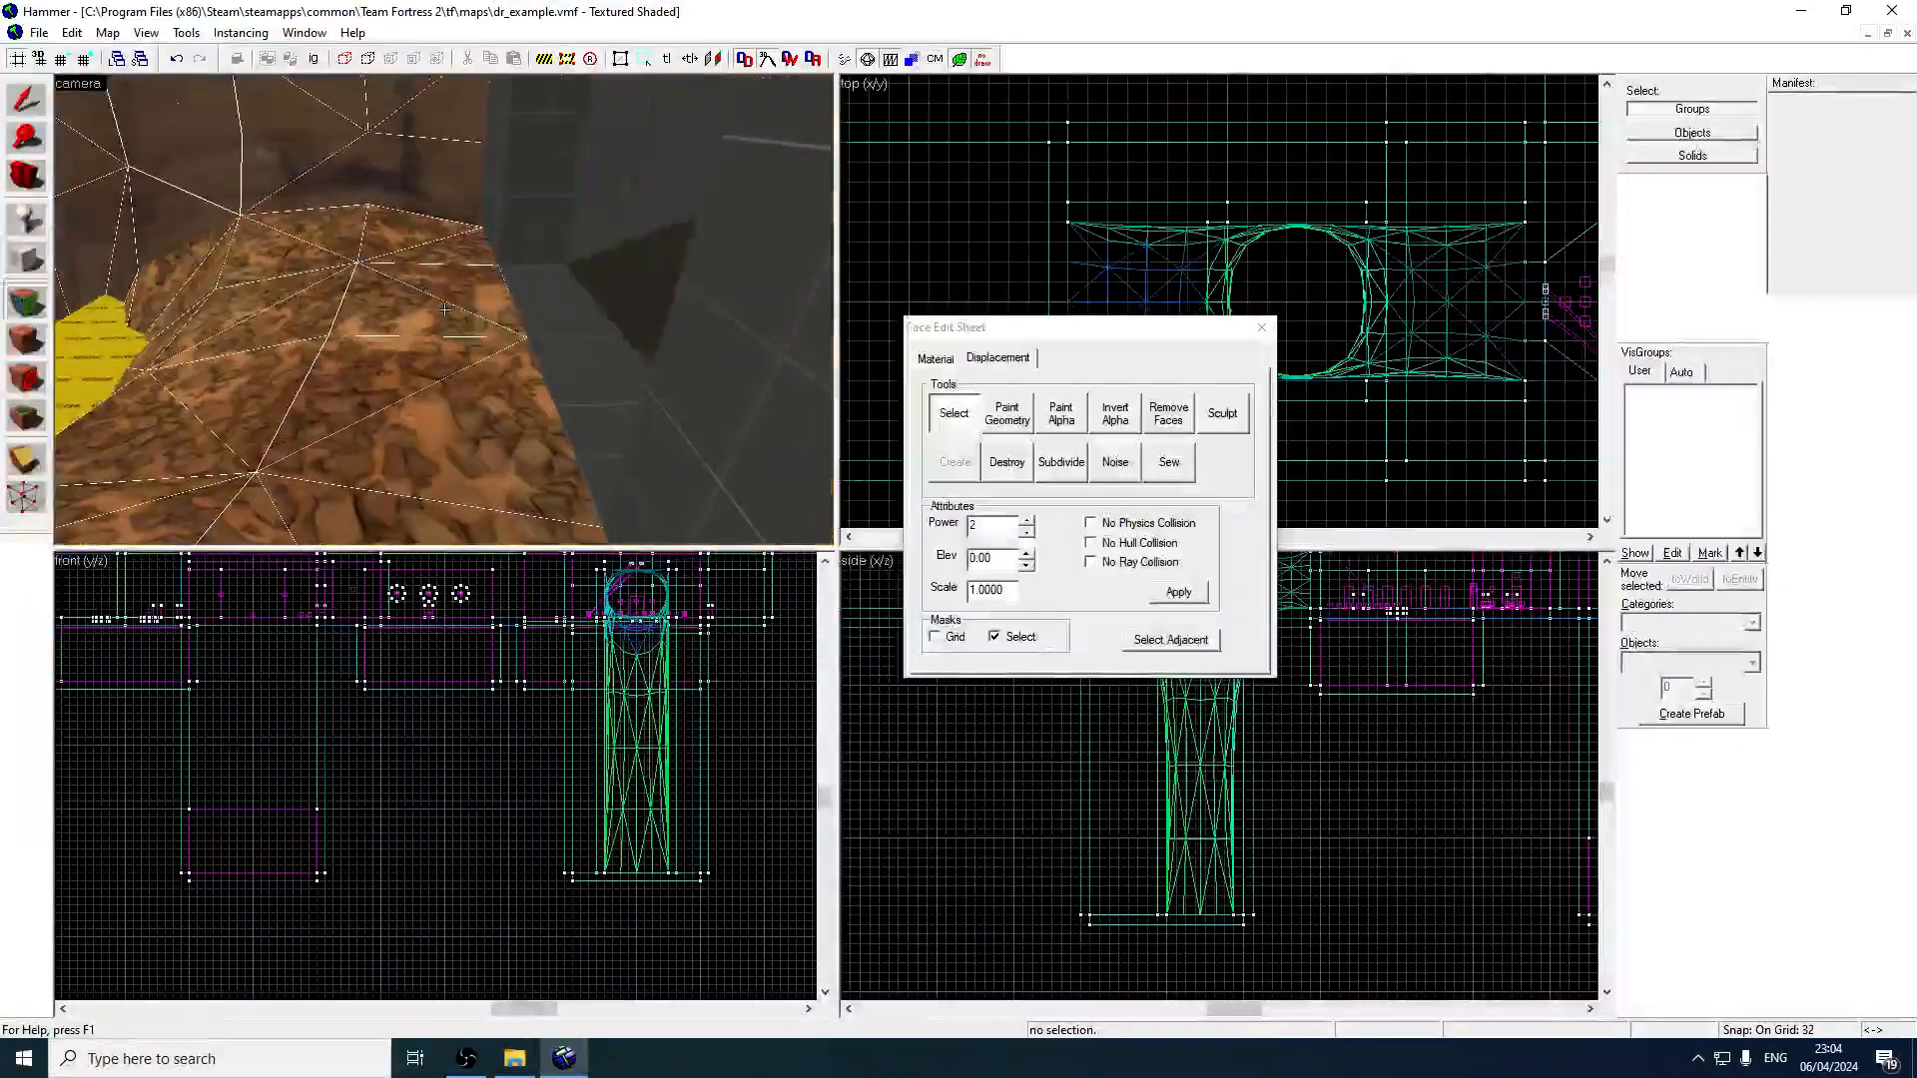
pyautogui.press('w')
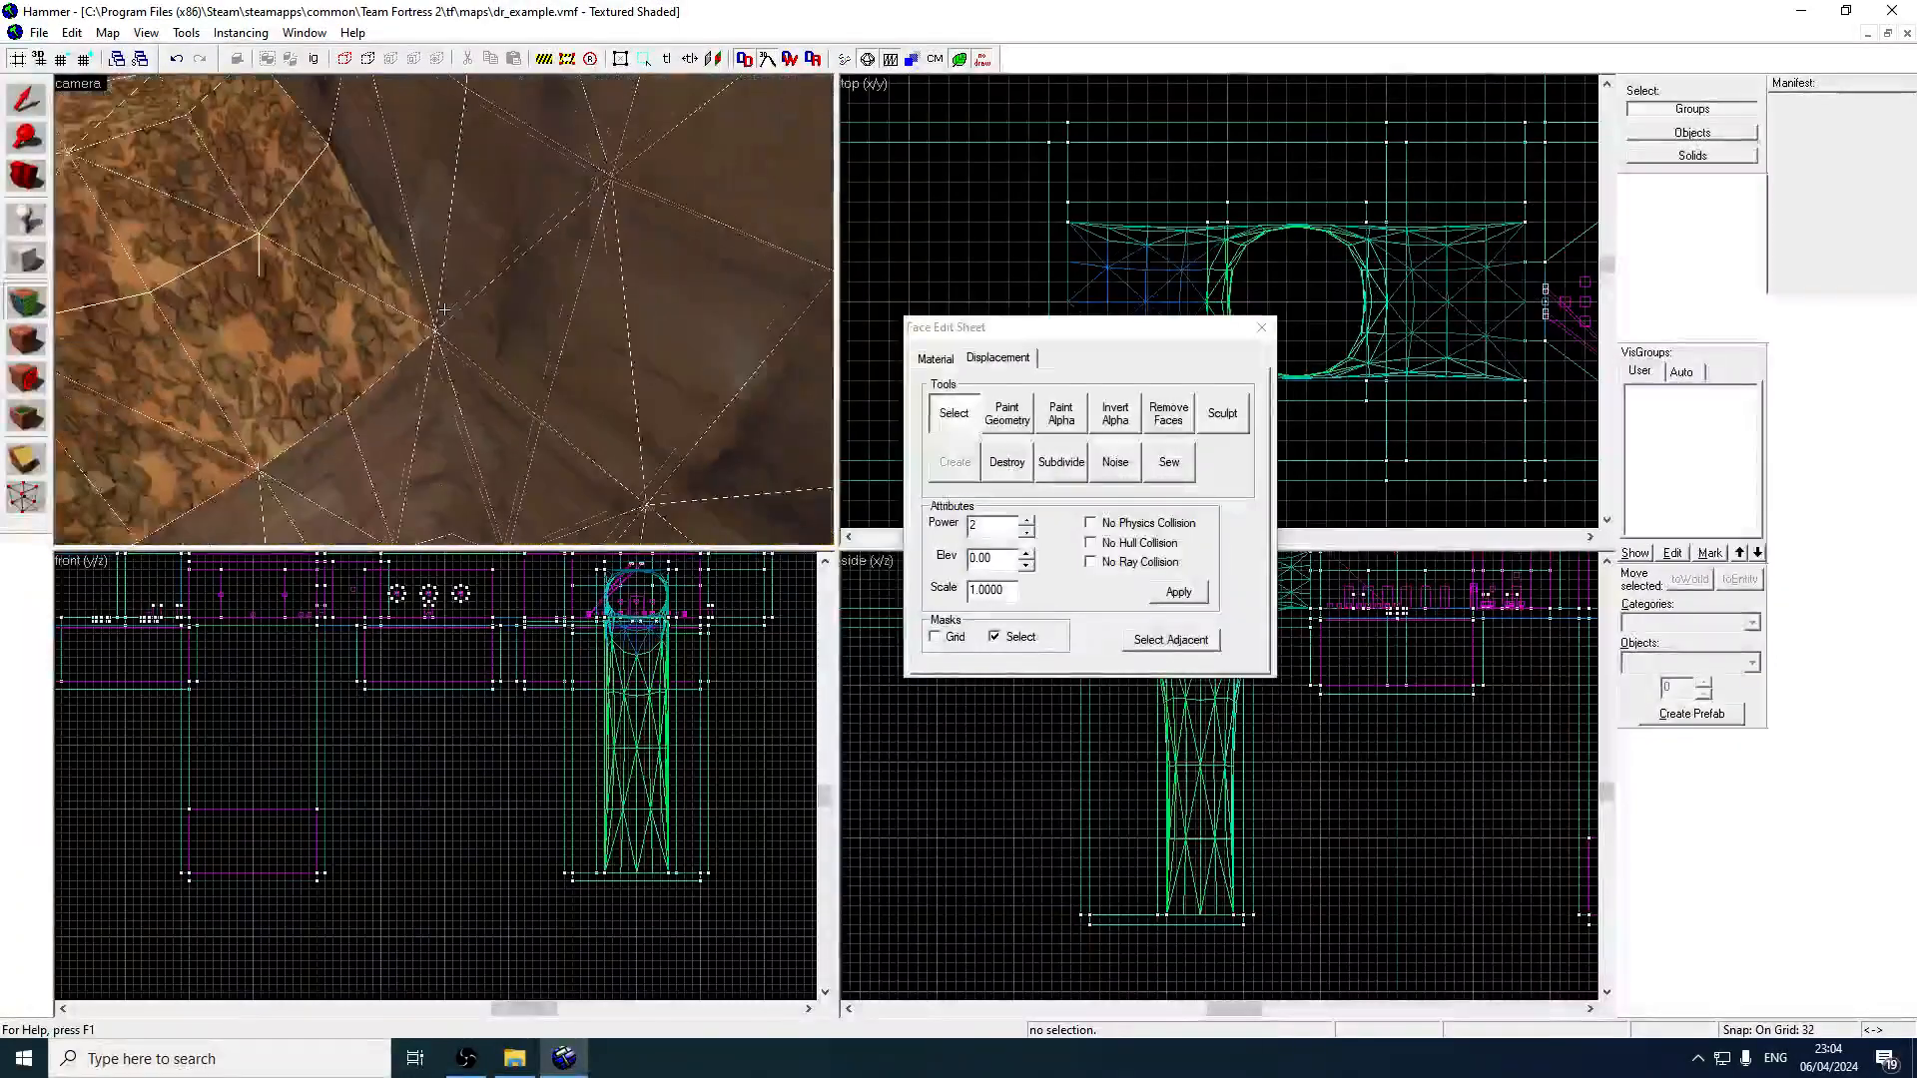
pyautogui.press('w')
pyautogui.press('z')
# Shrink the nodraw floor brush under the far ground away from the pit and move the outer pit wall brush back behind the displacement.
pyautogui.click(26, 100)
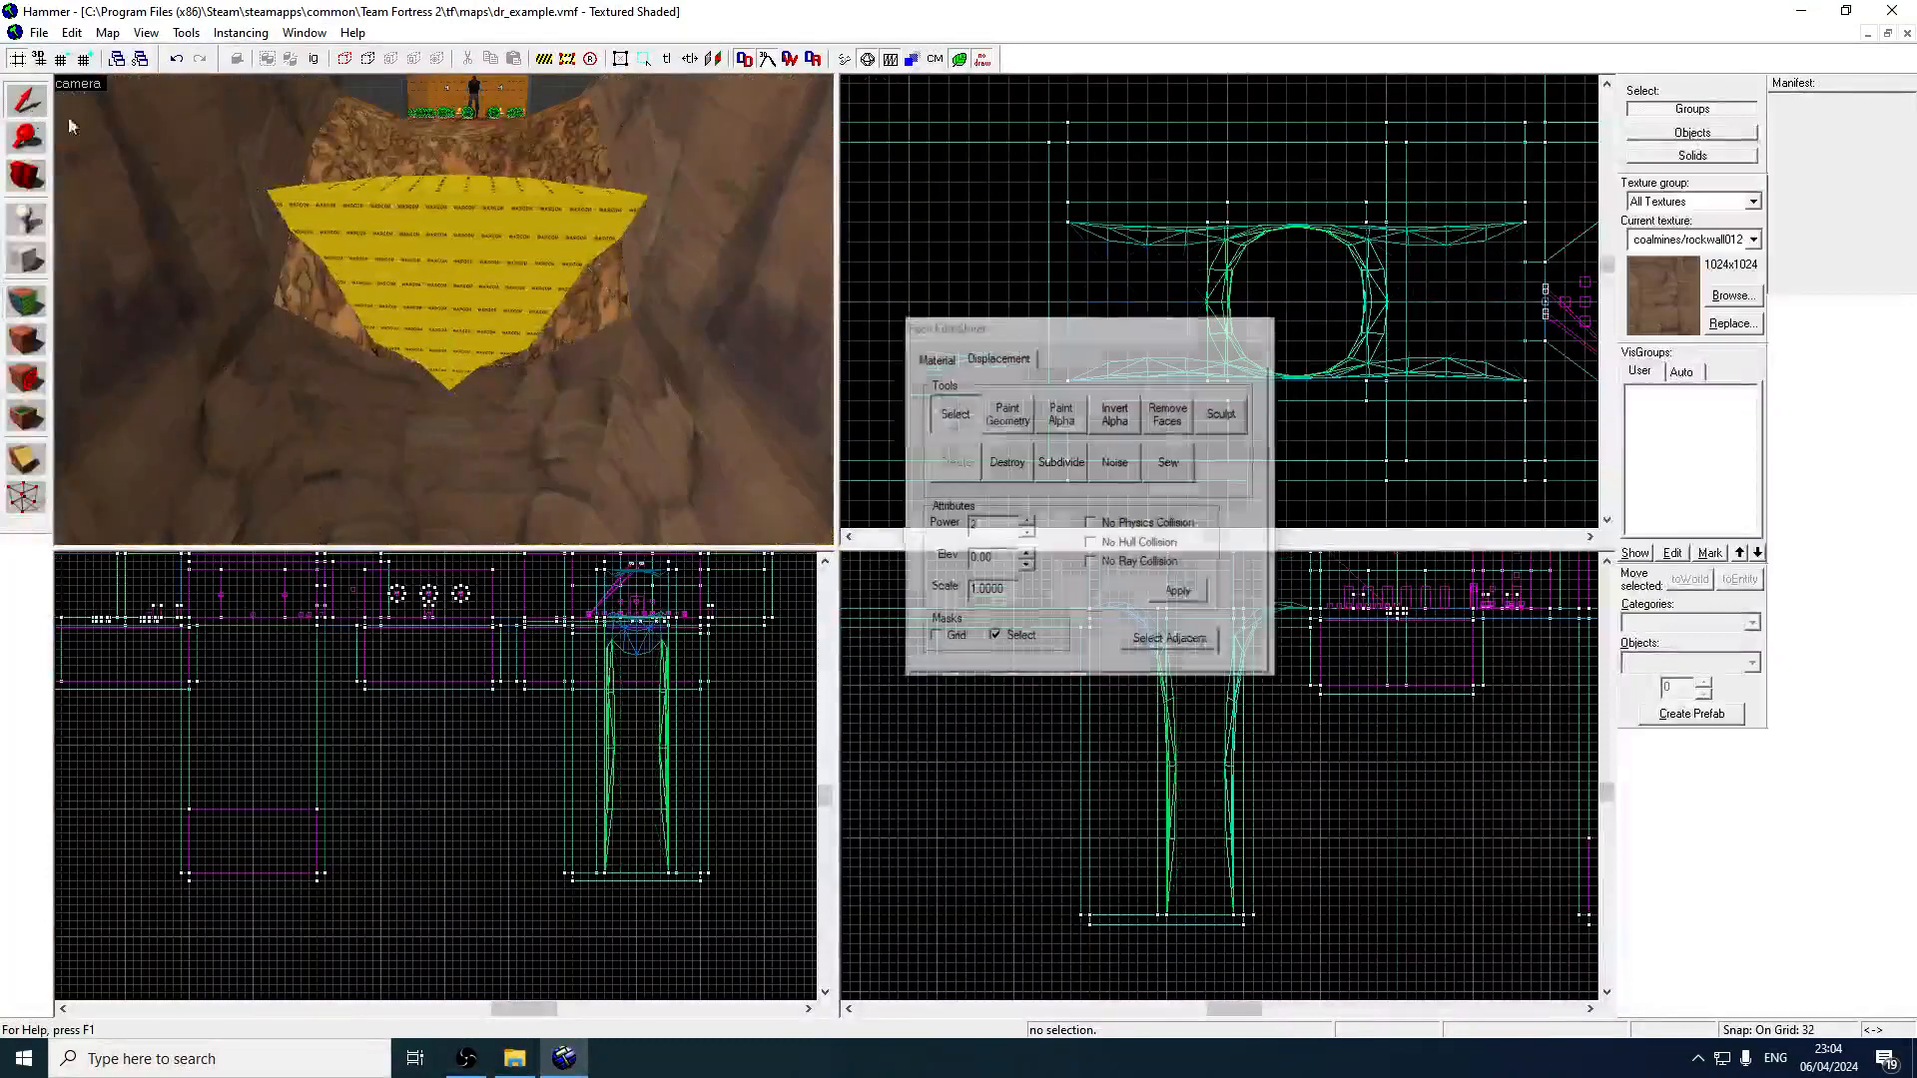
pyautogui.click(445, 240)
pyautogui.click(449, 242)
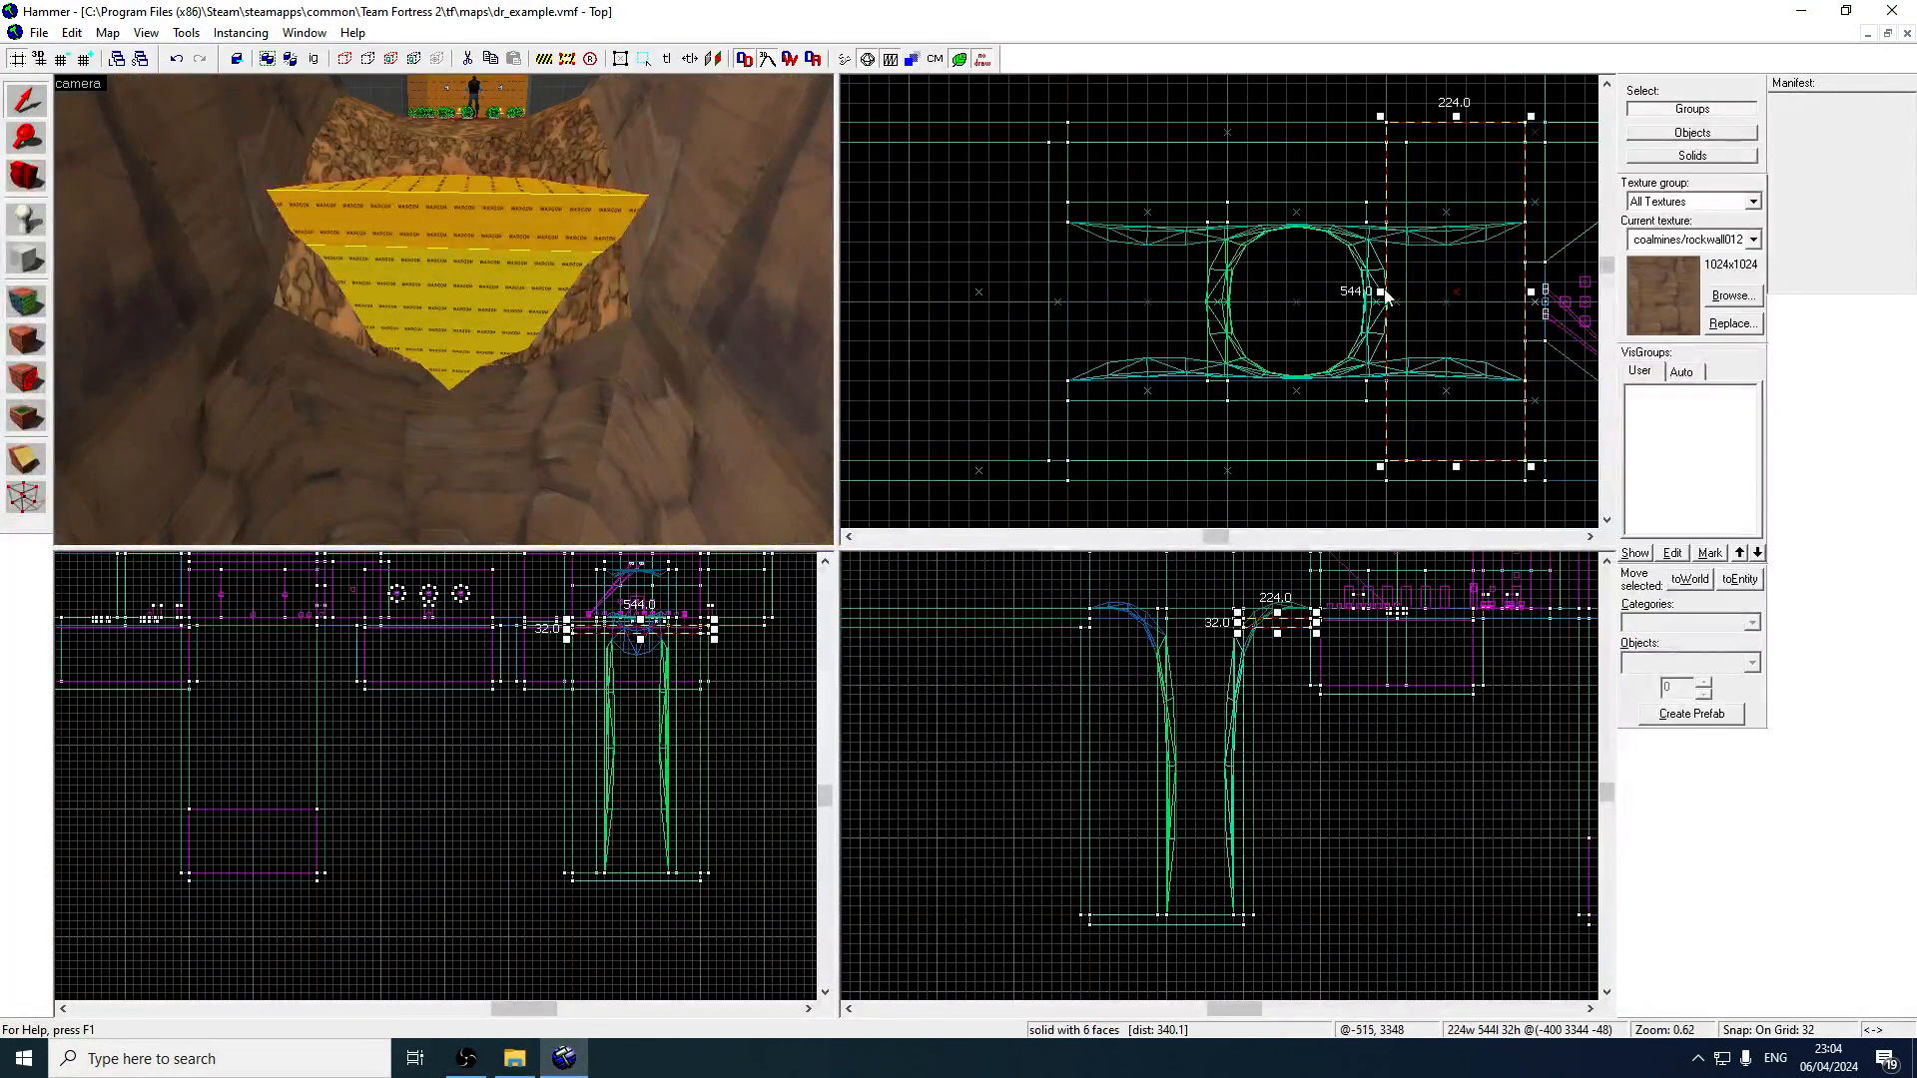
pyautogui.moveTo(1381, 292)
pyautogui.mouseDown()
pyautogui.moveTo(1435, 300)
pyautogui.moveTo(1427, 272)
pyautogui.mouseUp()
pyautogui.click(412, 268)
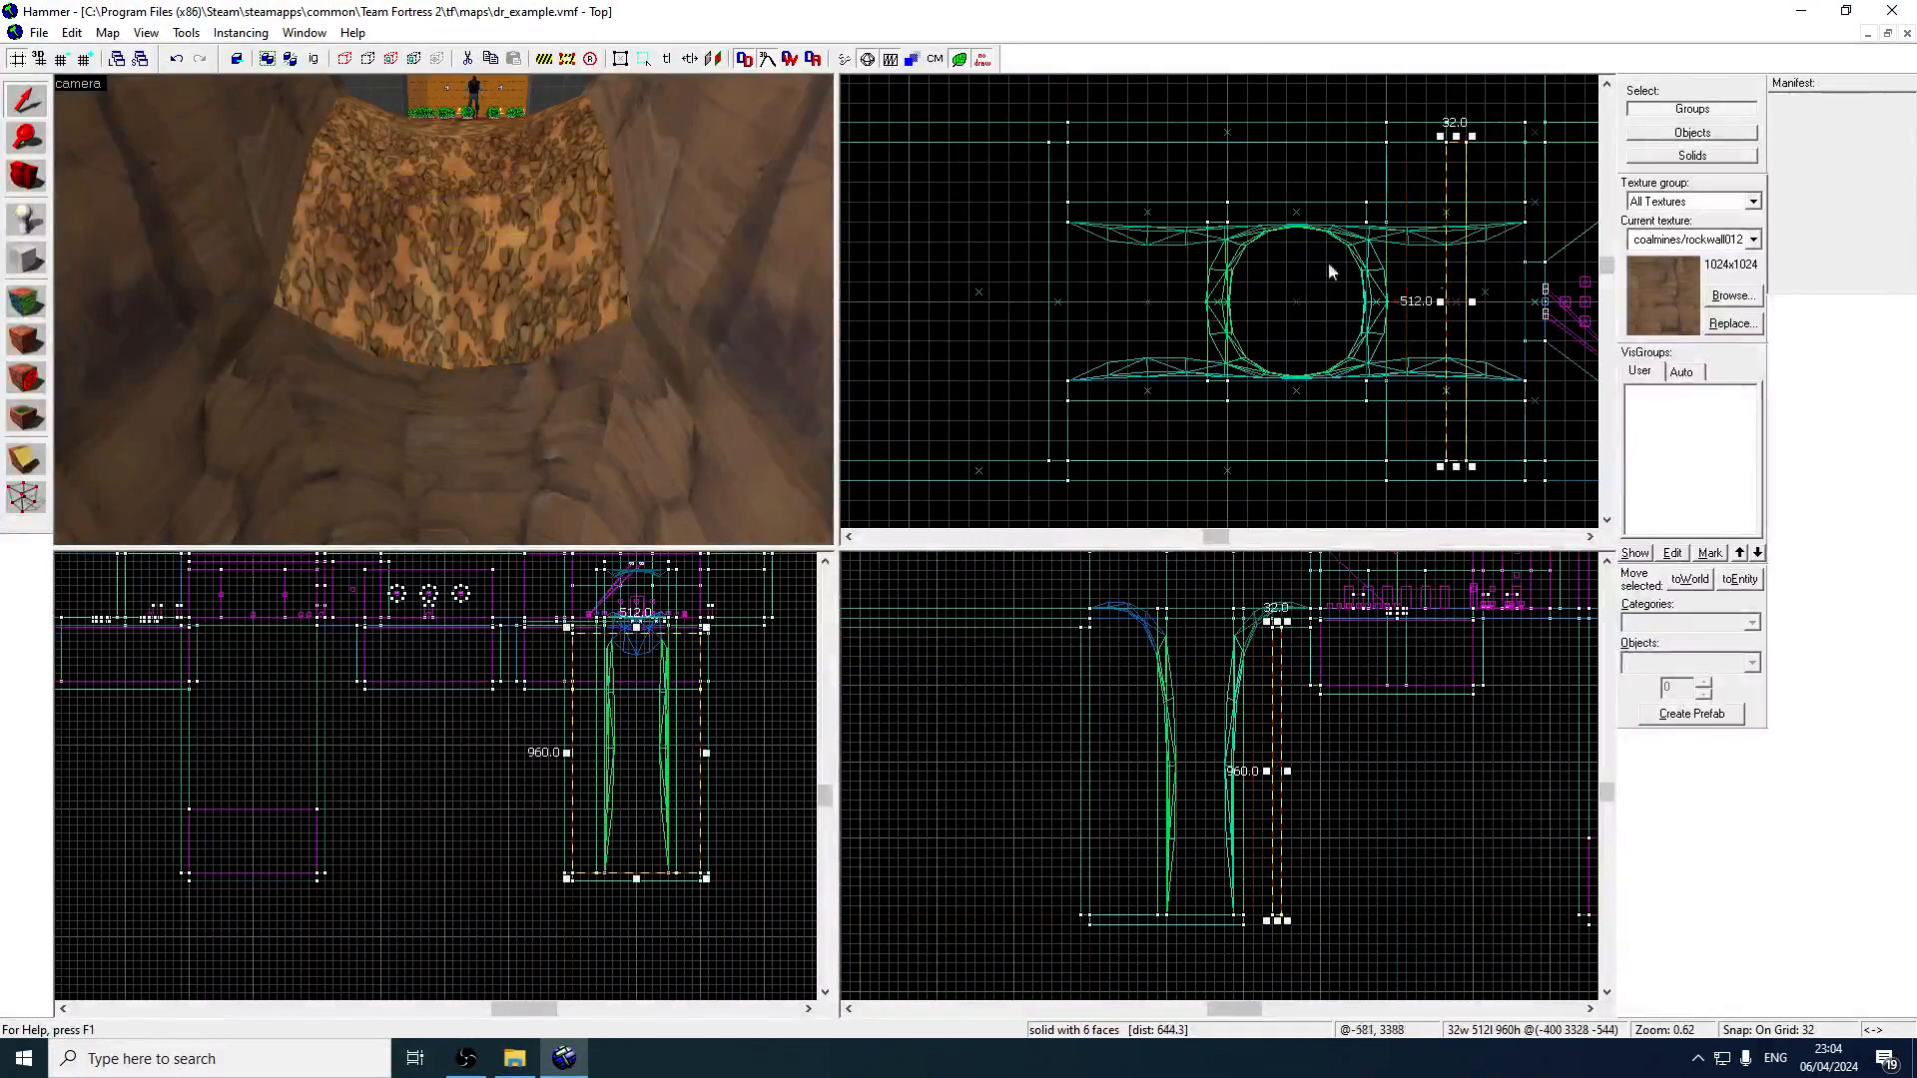
# Extend the nodraw brush under the pit's bottom out to the relocated outer pit wall brush.
pyautogui.press('z')
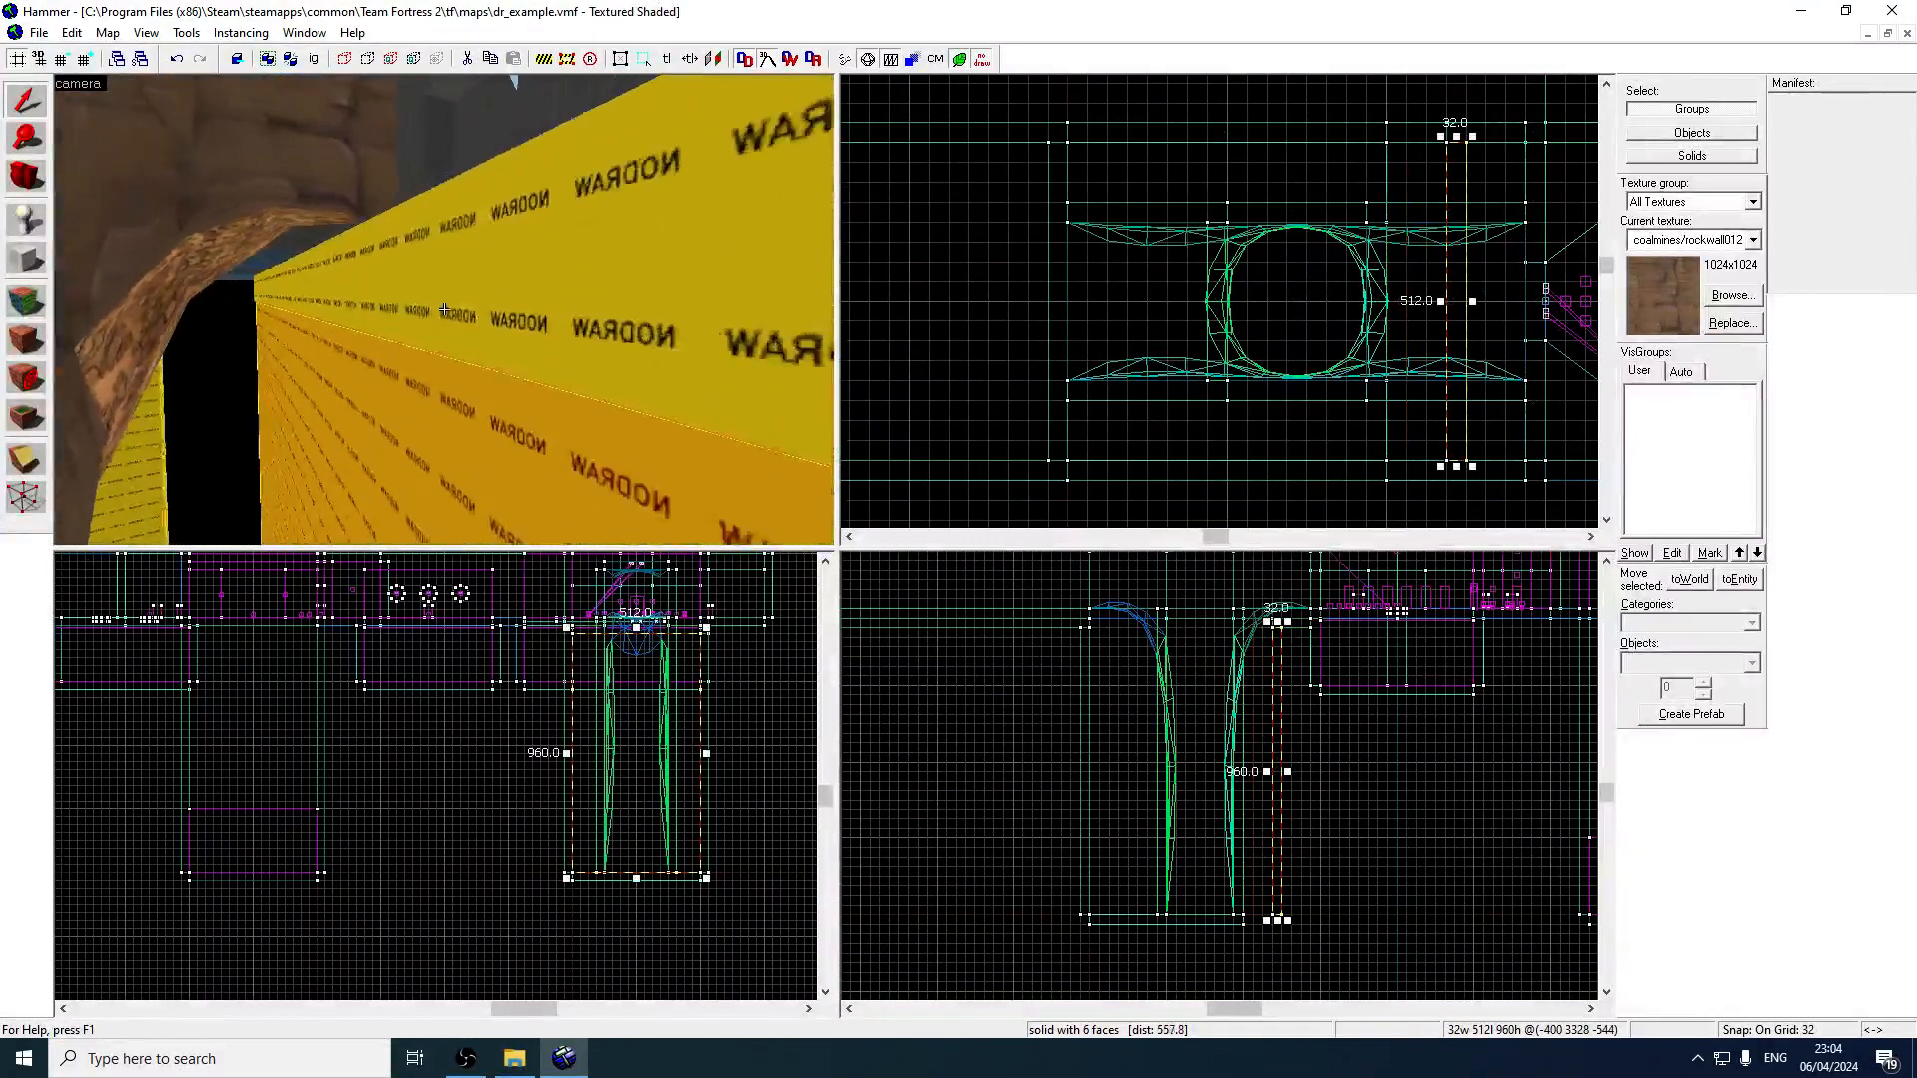
pyautogui.press('w')
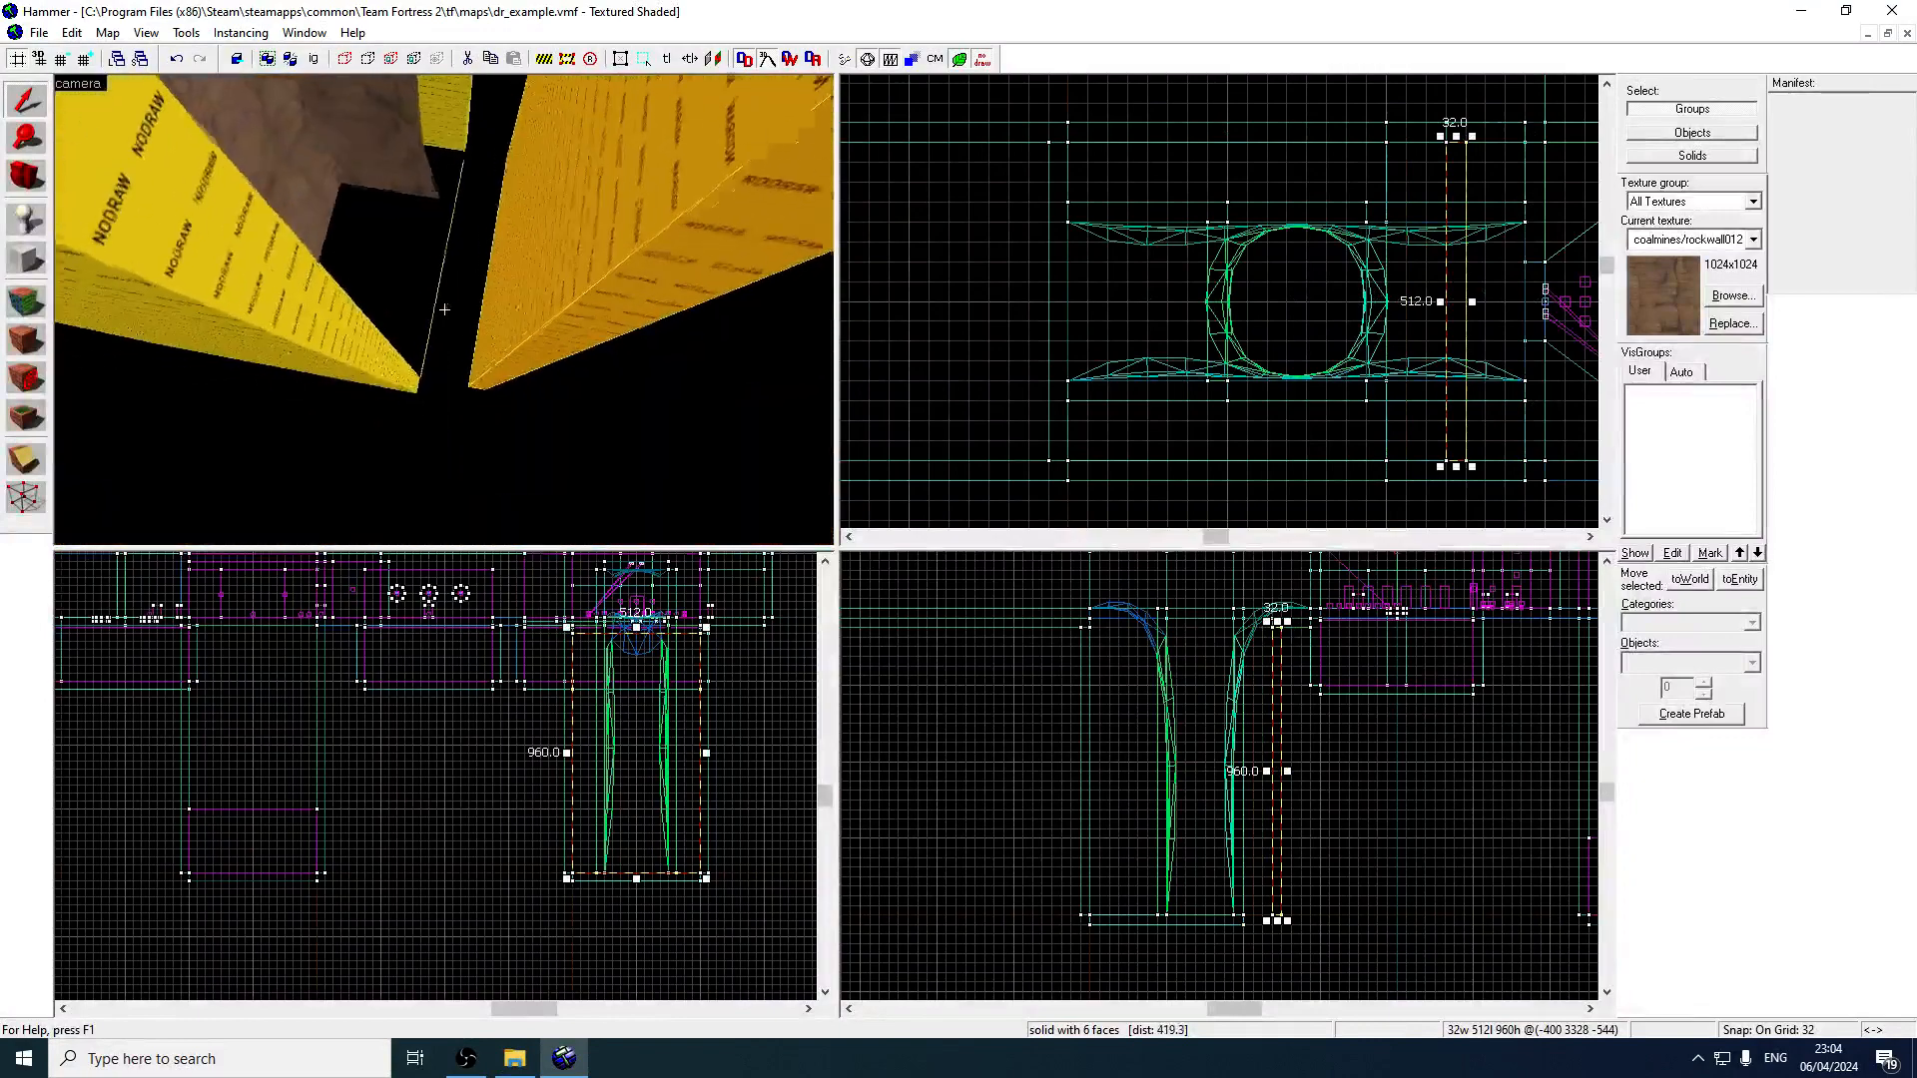
pyautogui.click(445, 310)
pyautogui.press('z')
pyautogui.moveTo(1393, 302); pyautogui.dragTo(1451, 304)
pyautogui.click(312, 275)
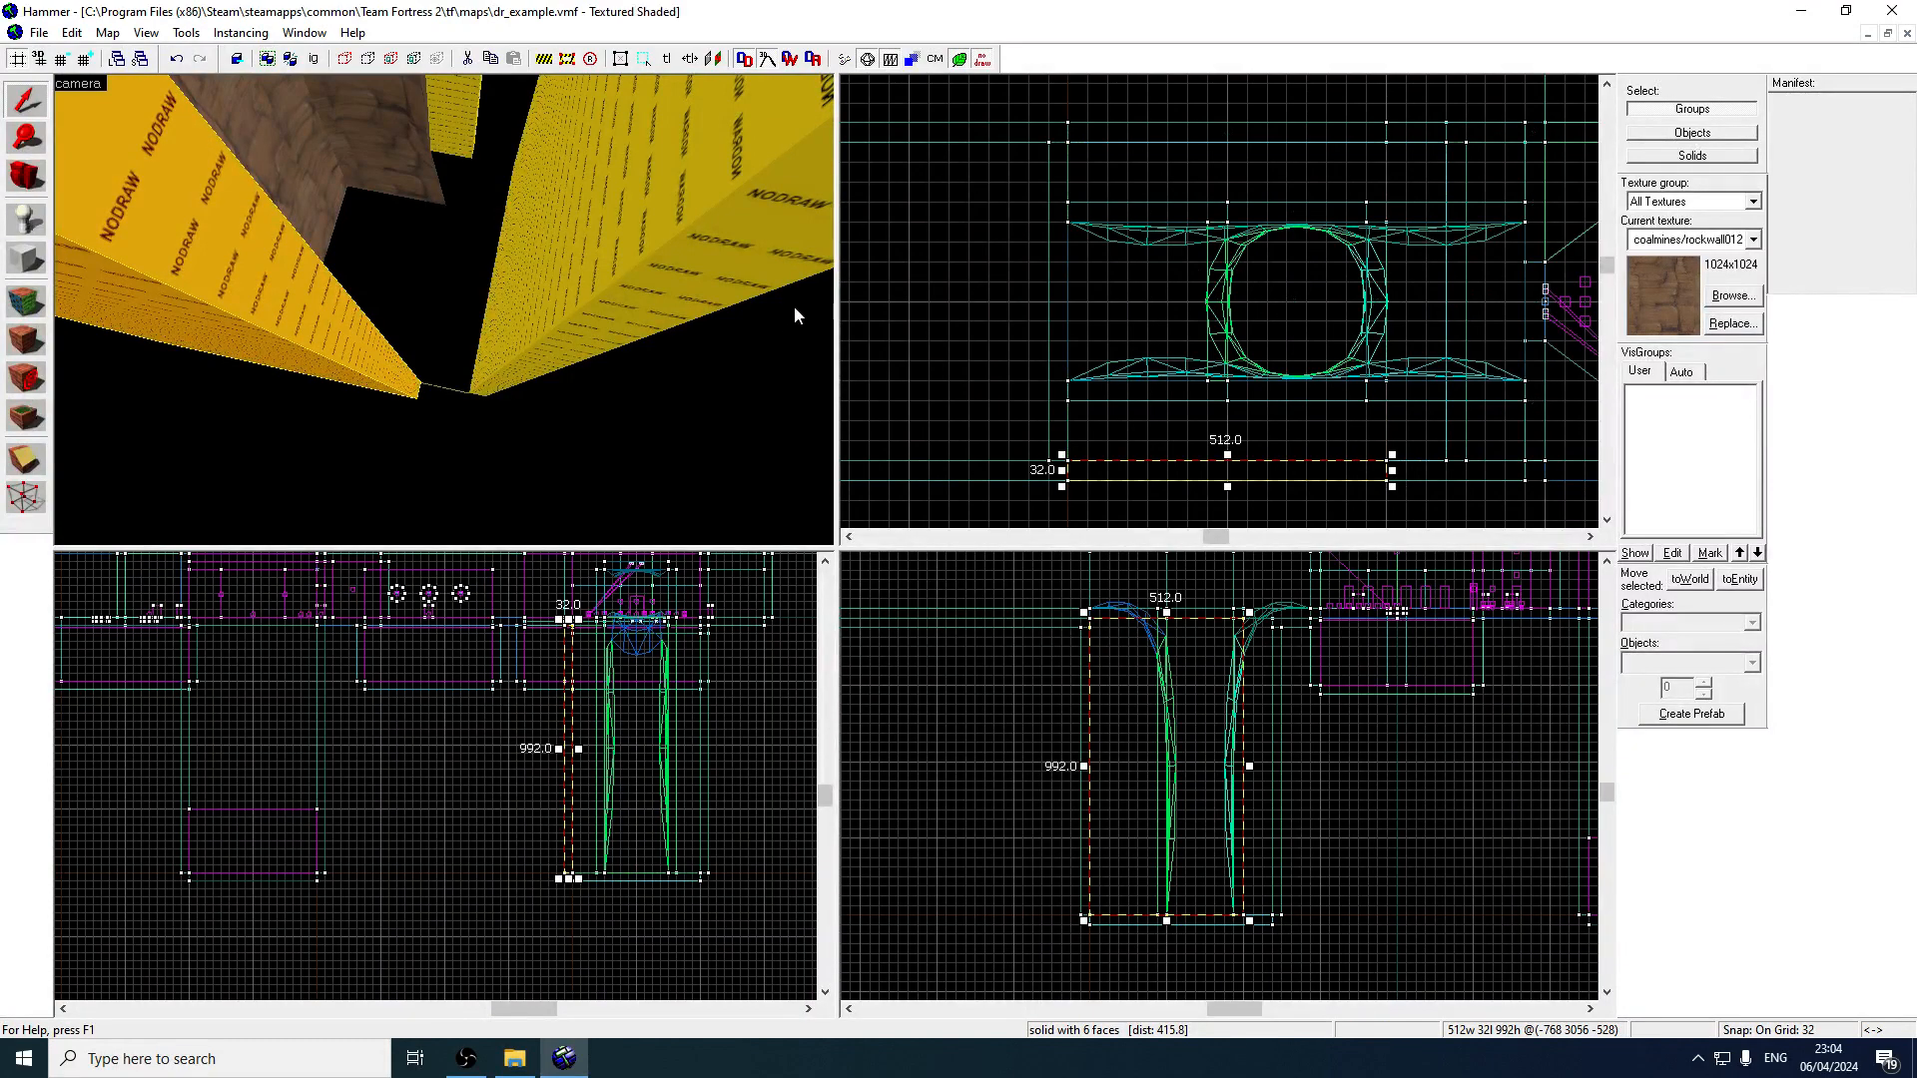
# Examine the subdivided rock walls, ceiling, ground and pit opening from several angles inside the enclosure.
pyautogui.scroll(-5, 1303, 352)
pyautogui.press('z')
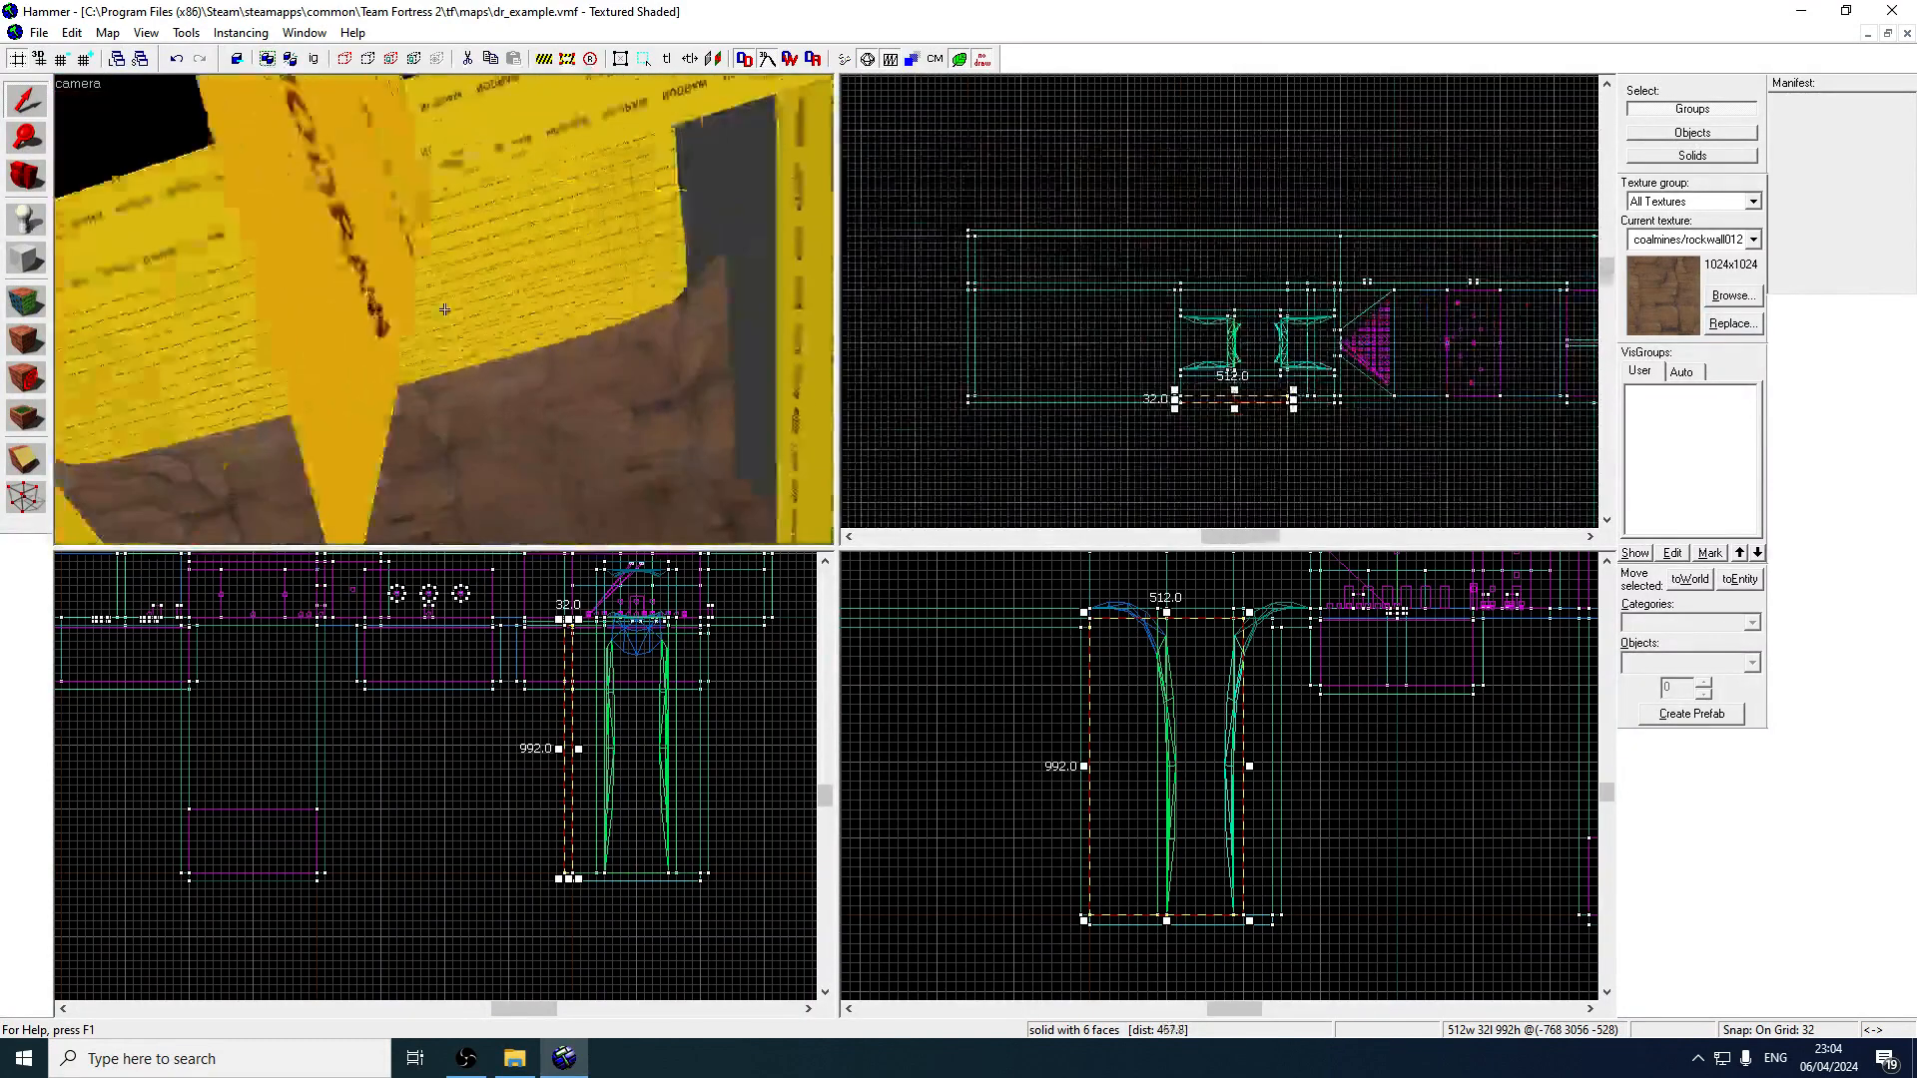
pyautogui.press('s')
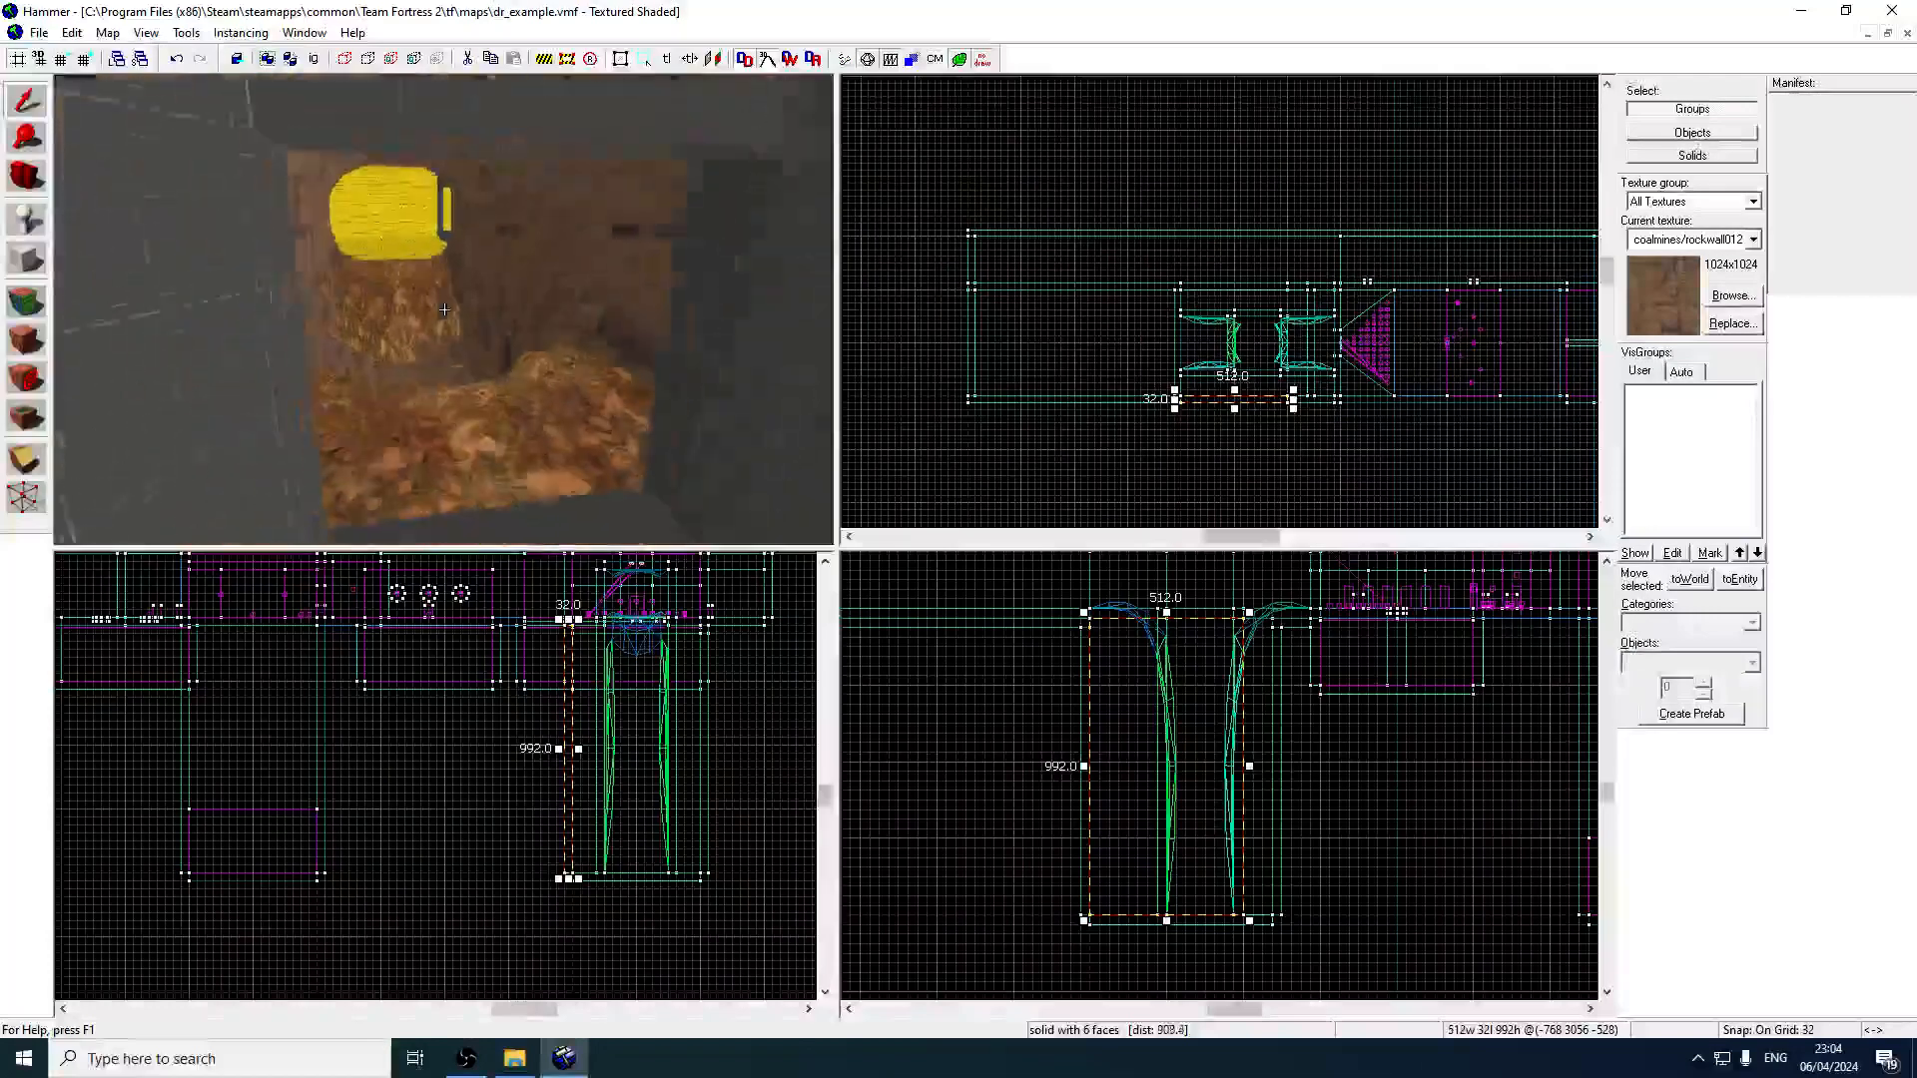
pyautogui.press('w')
pyautogui.press('w')
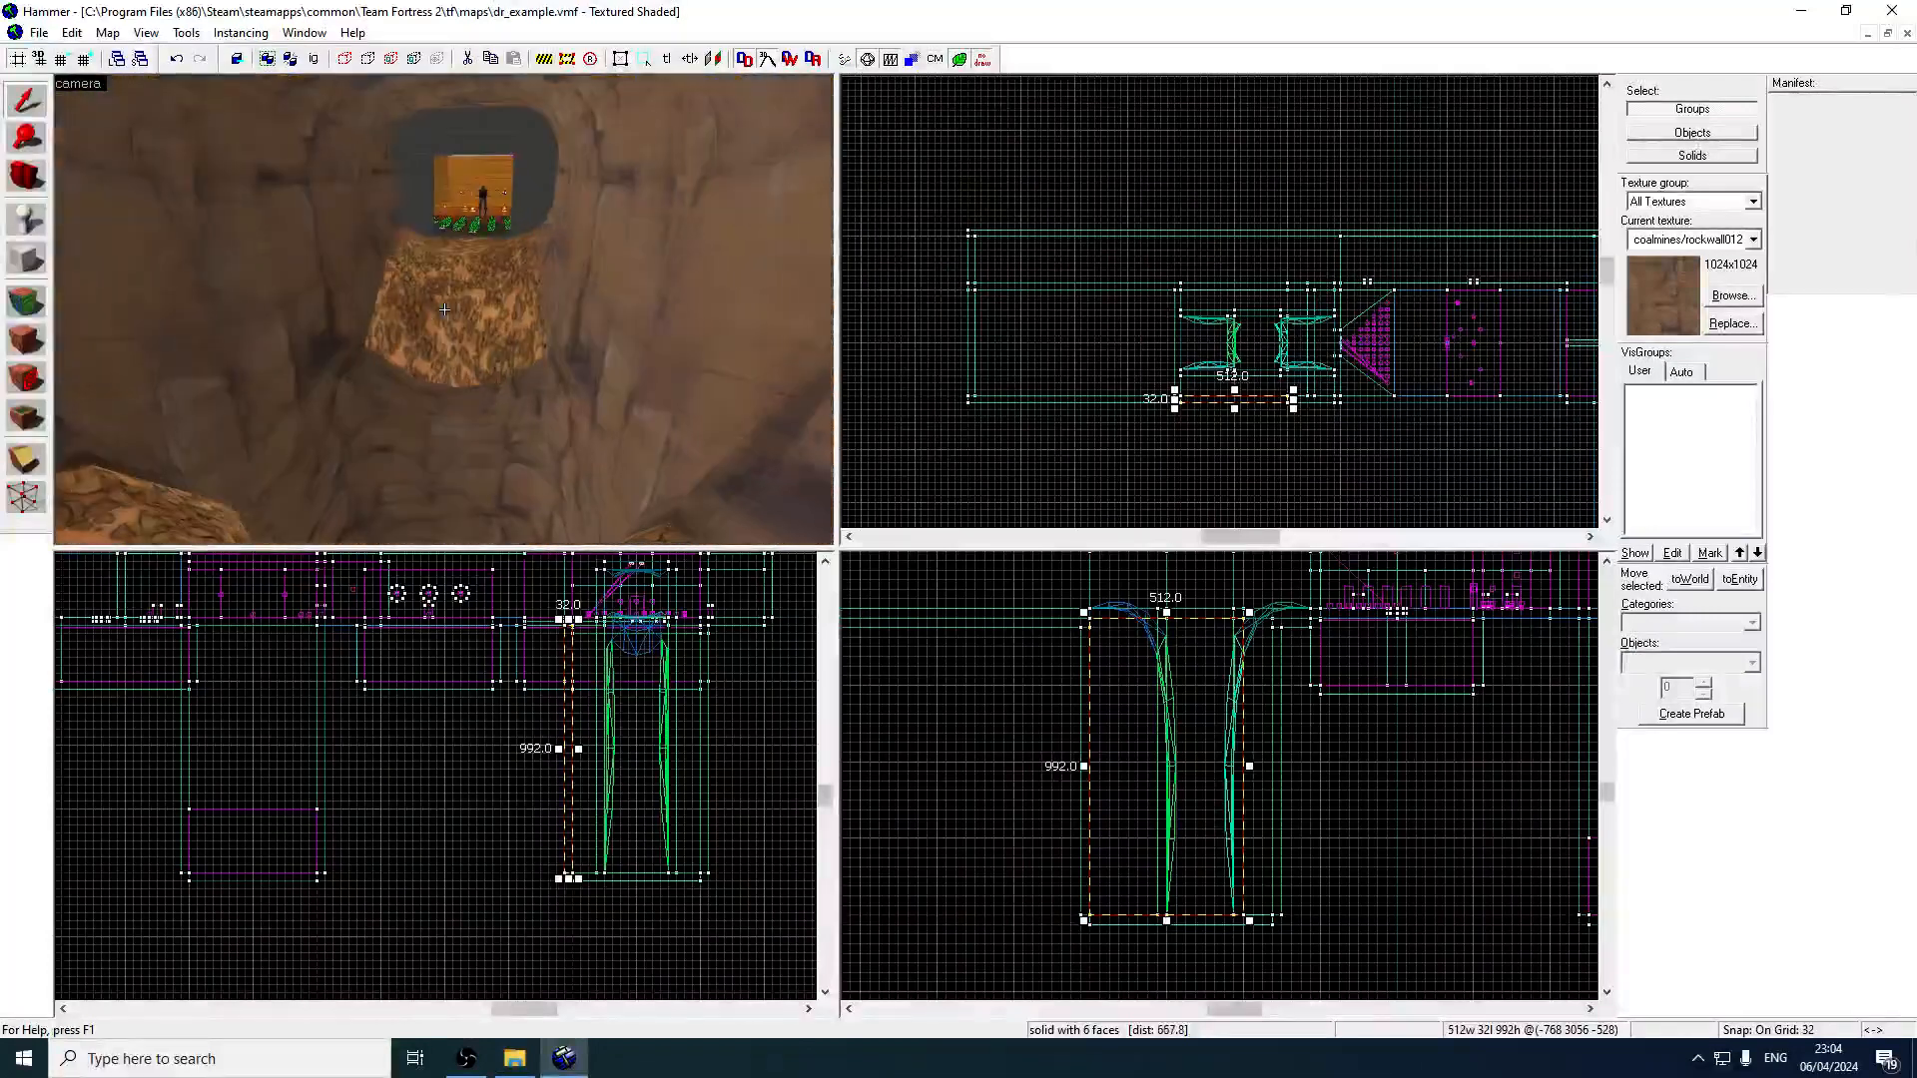
pyautogui.press('w')
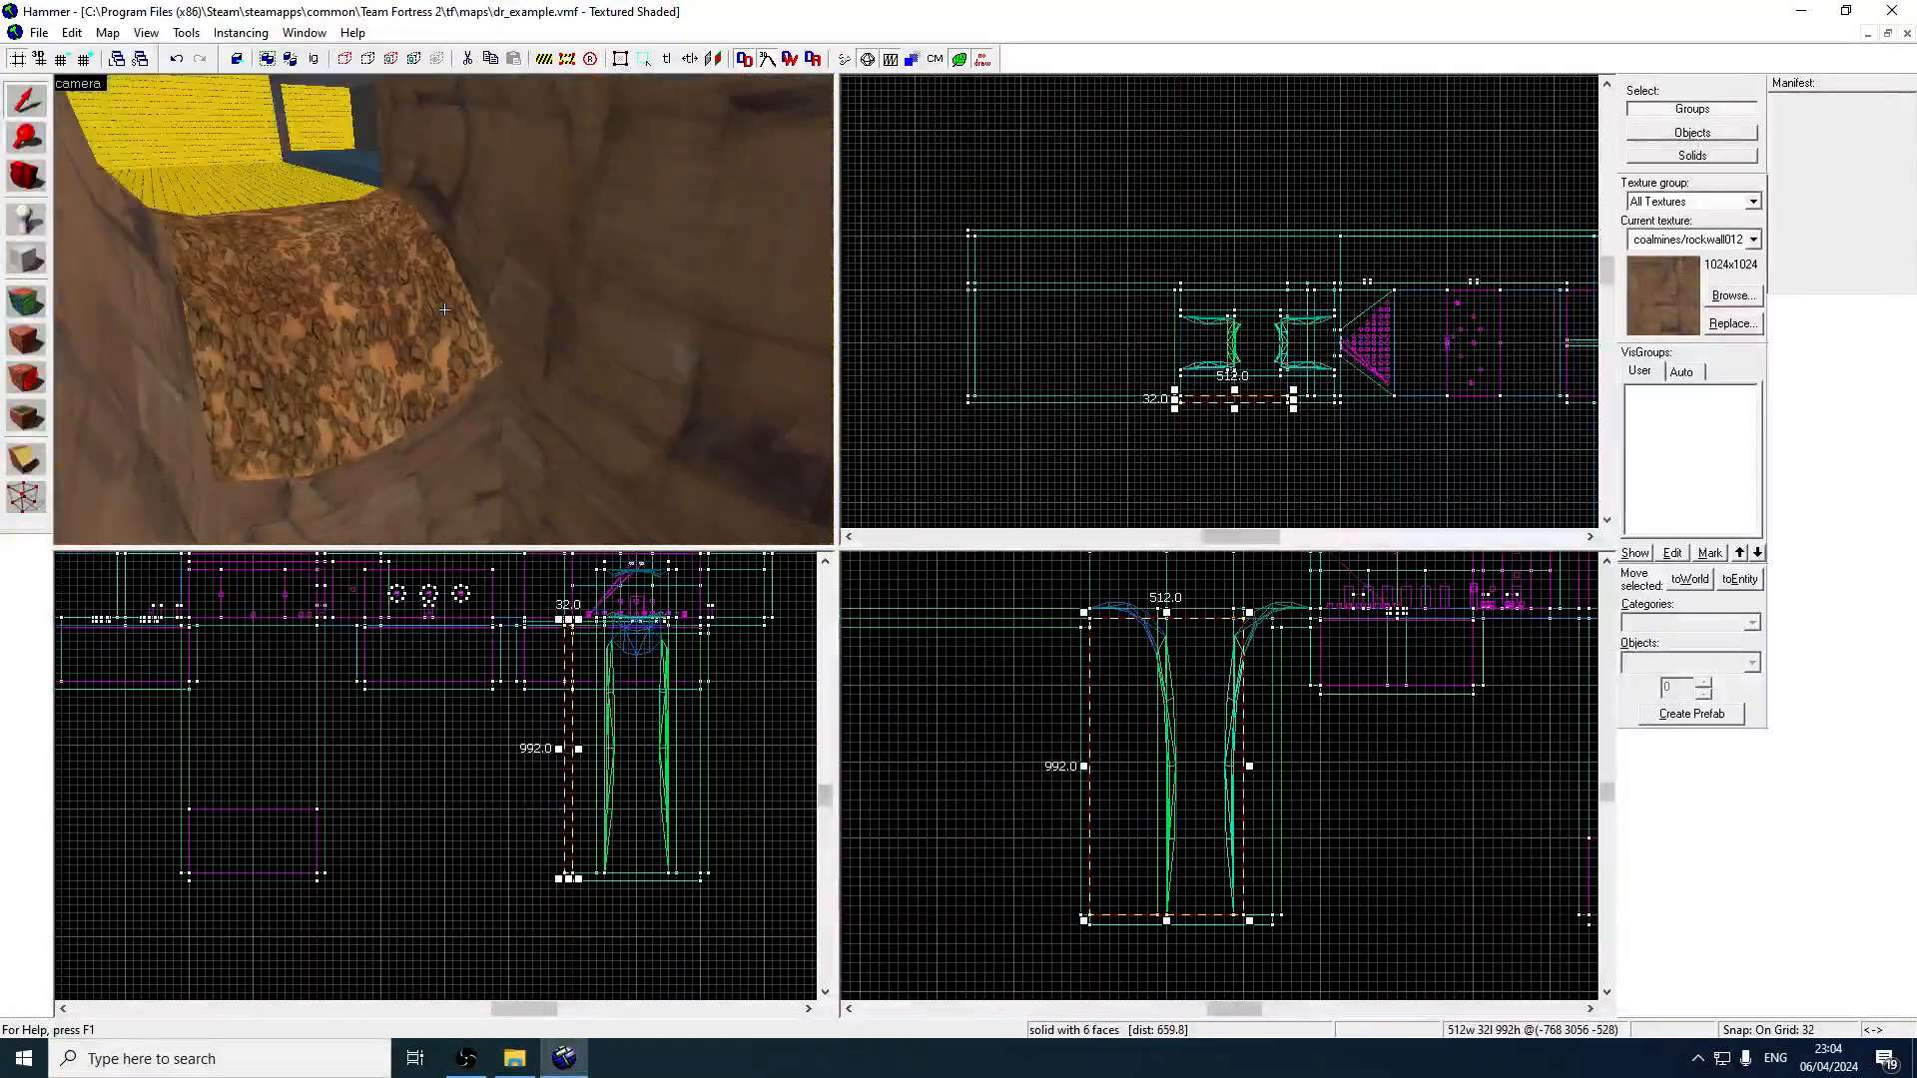
pyautogui.press('s')
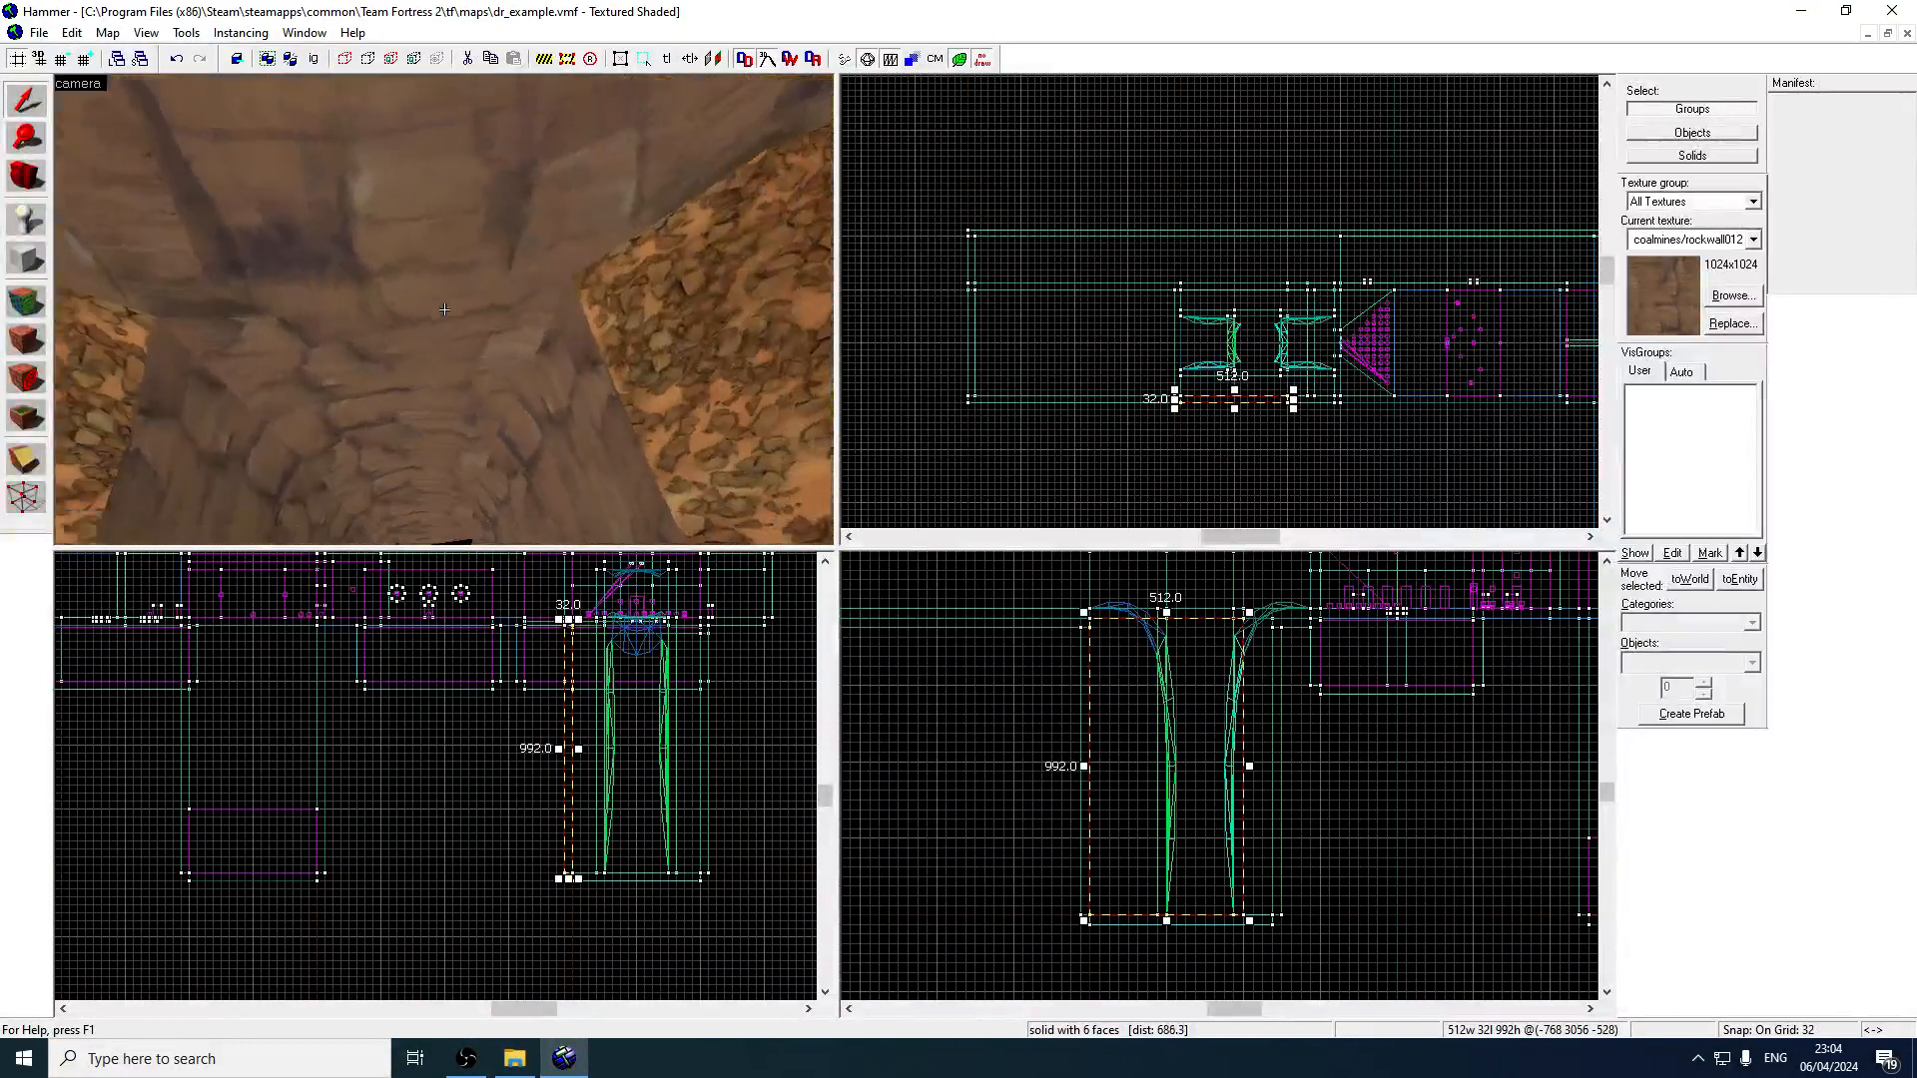
pyautogui.press('s')
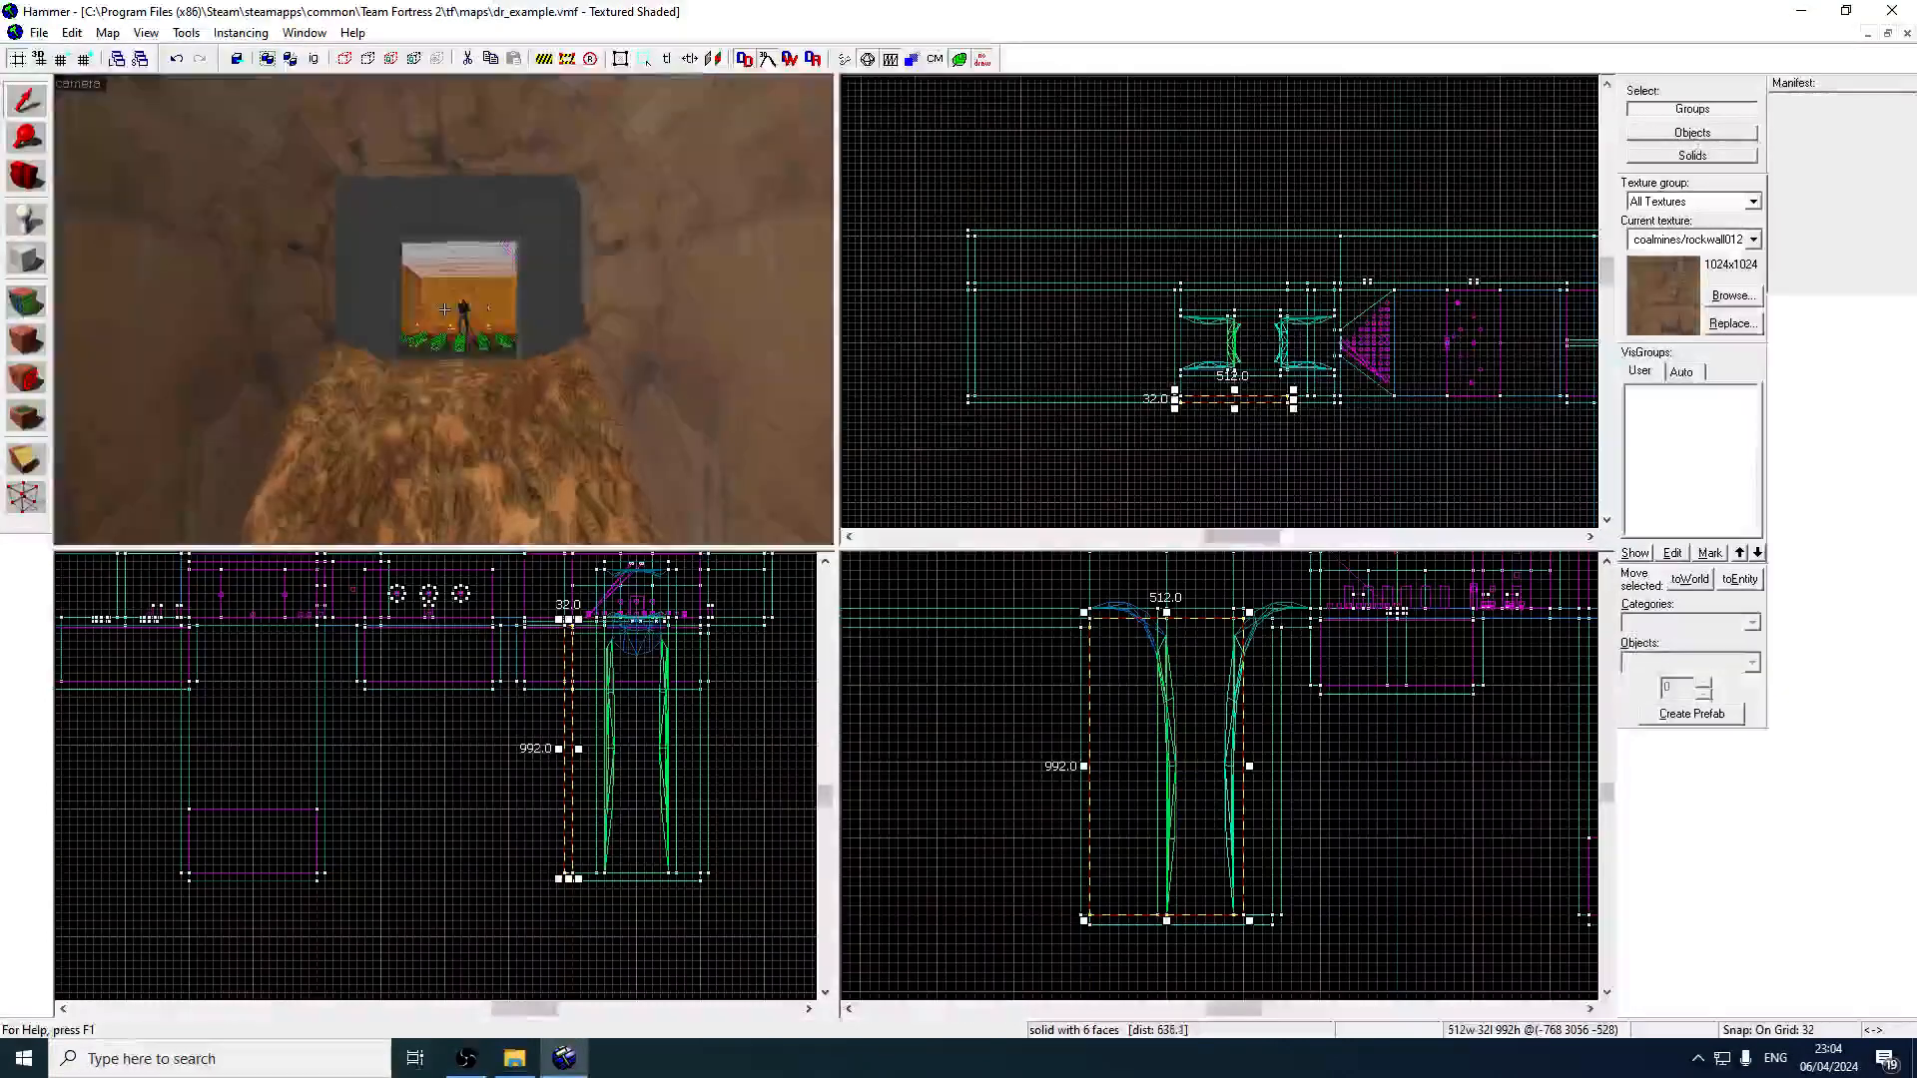
pyautogui.press('w')
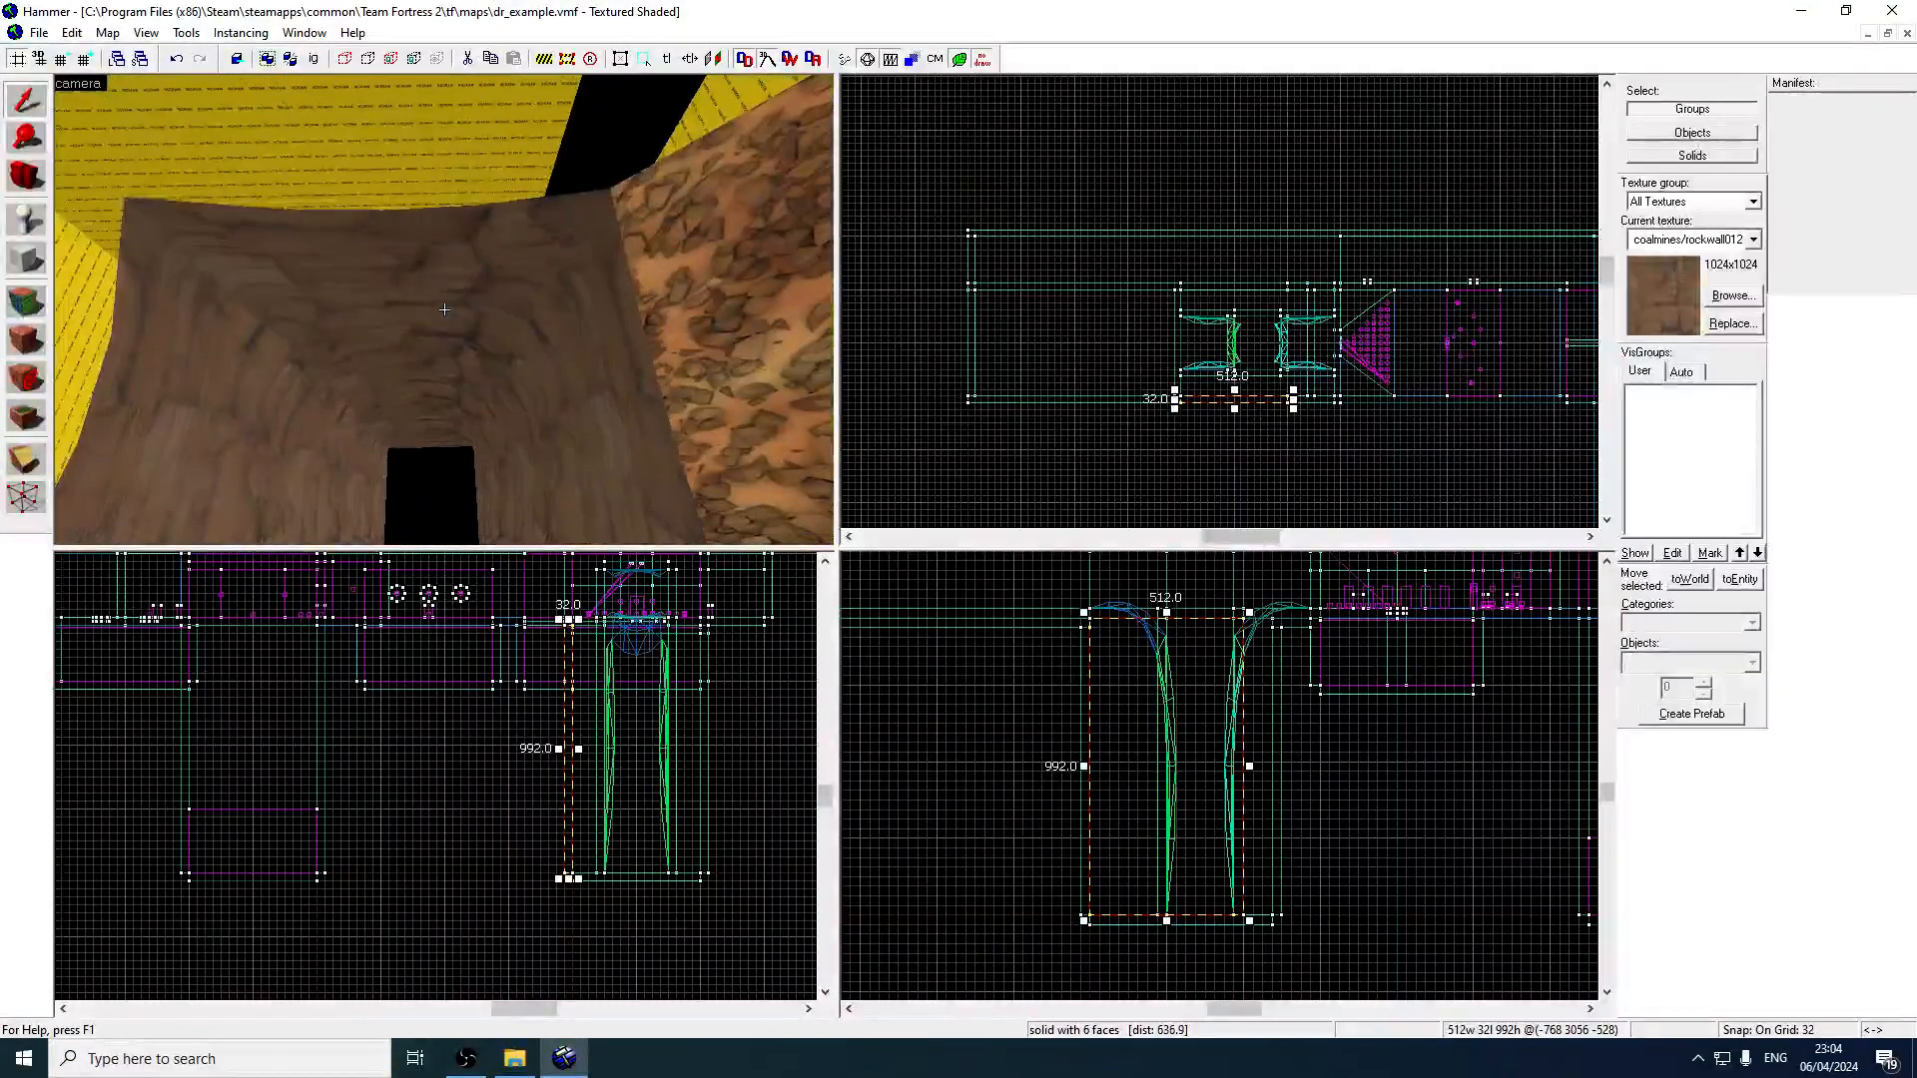
pyautogui.click(445, 309)
pyautogui.press('z')
pyautogui.scroll(3, 1191, 334)
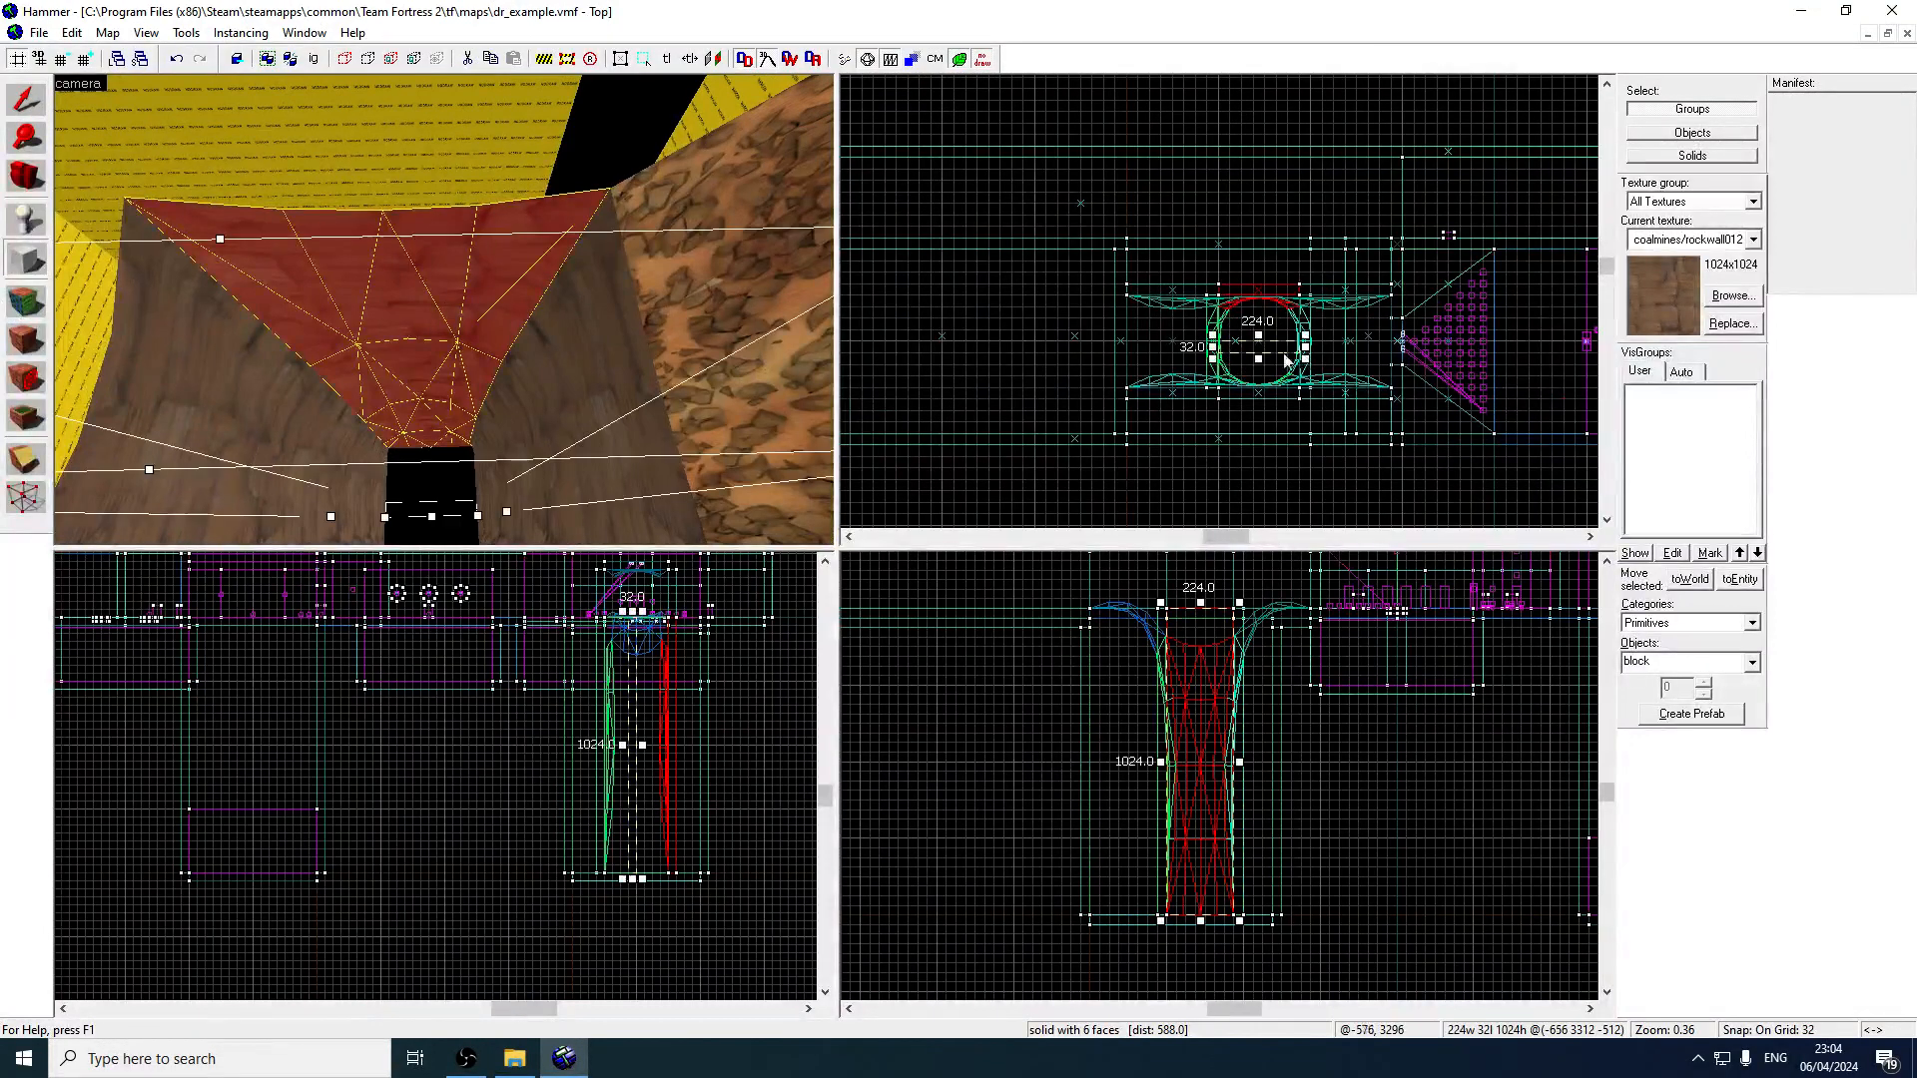
pyautogui.press('z')
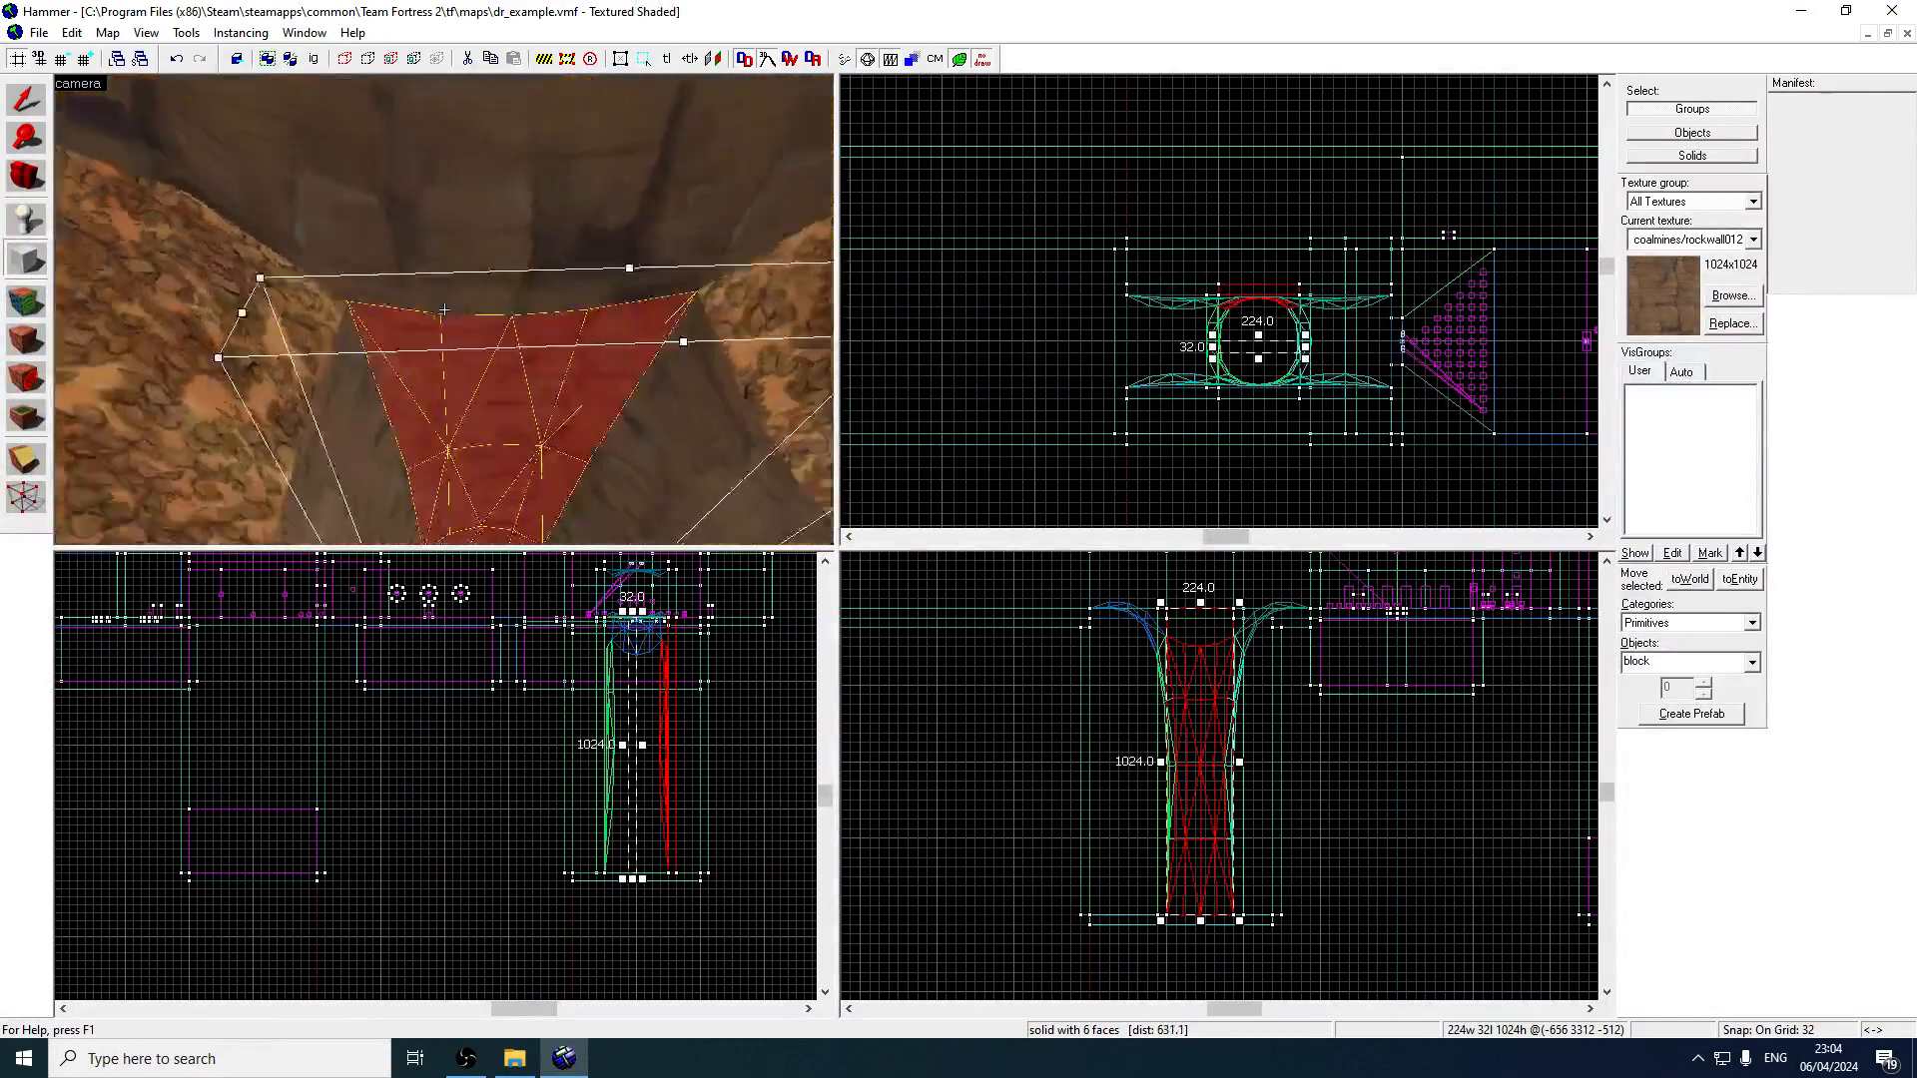
pyautogui.press('w')
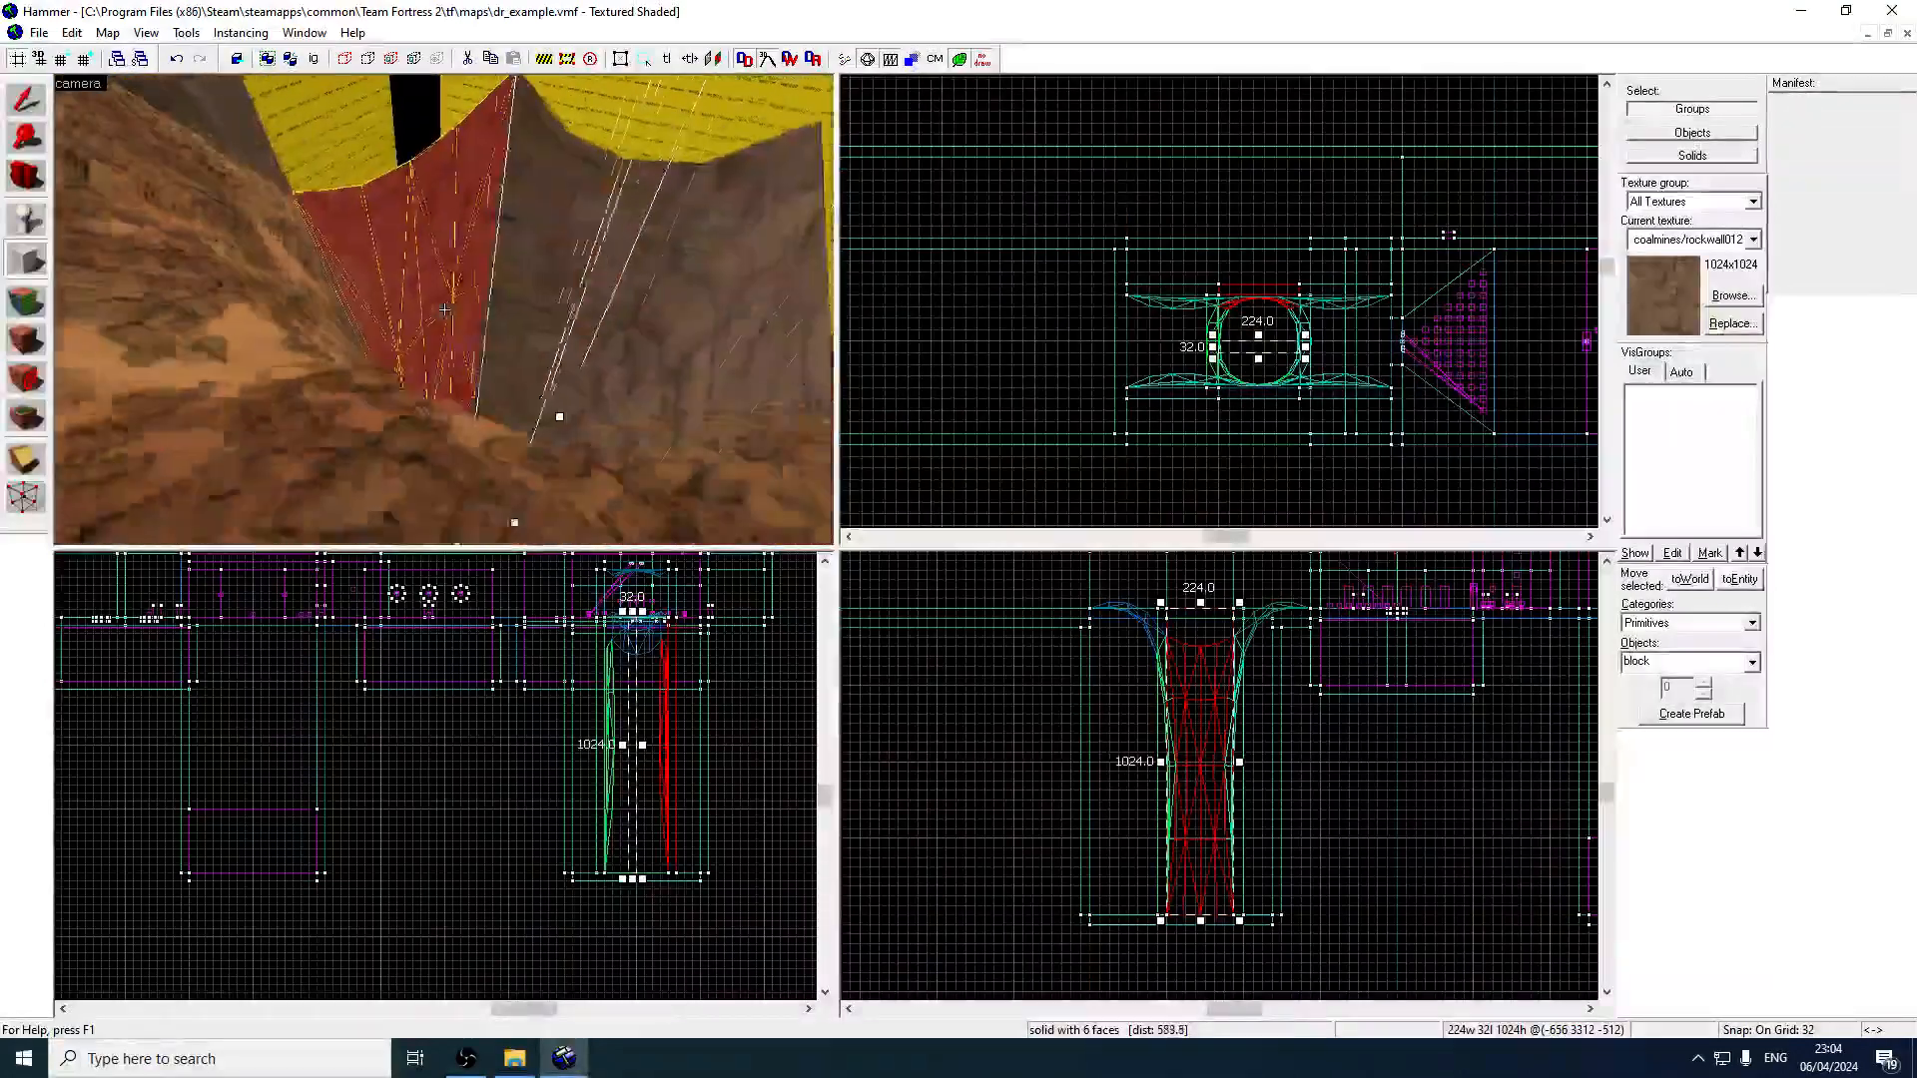
pyautogui.press('w')
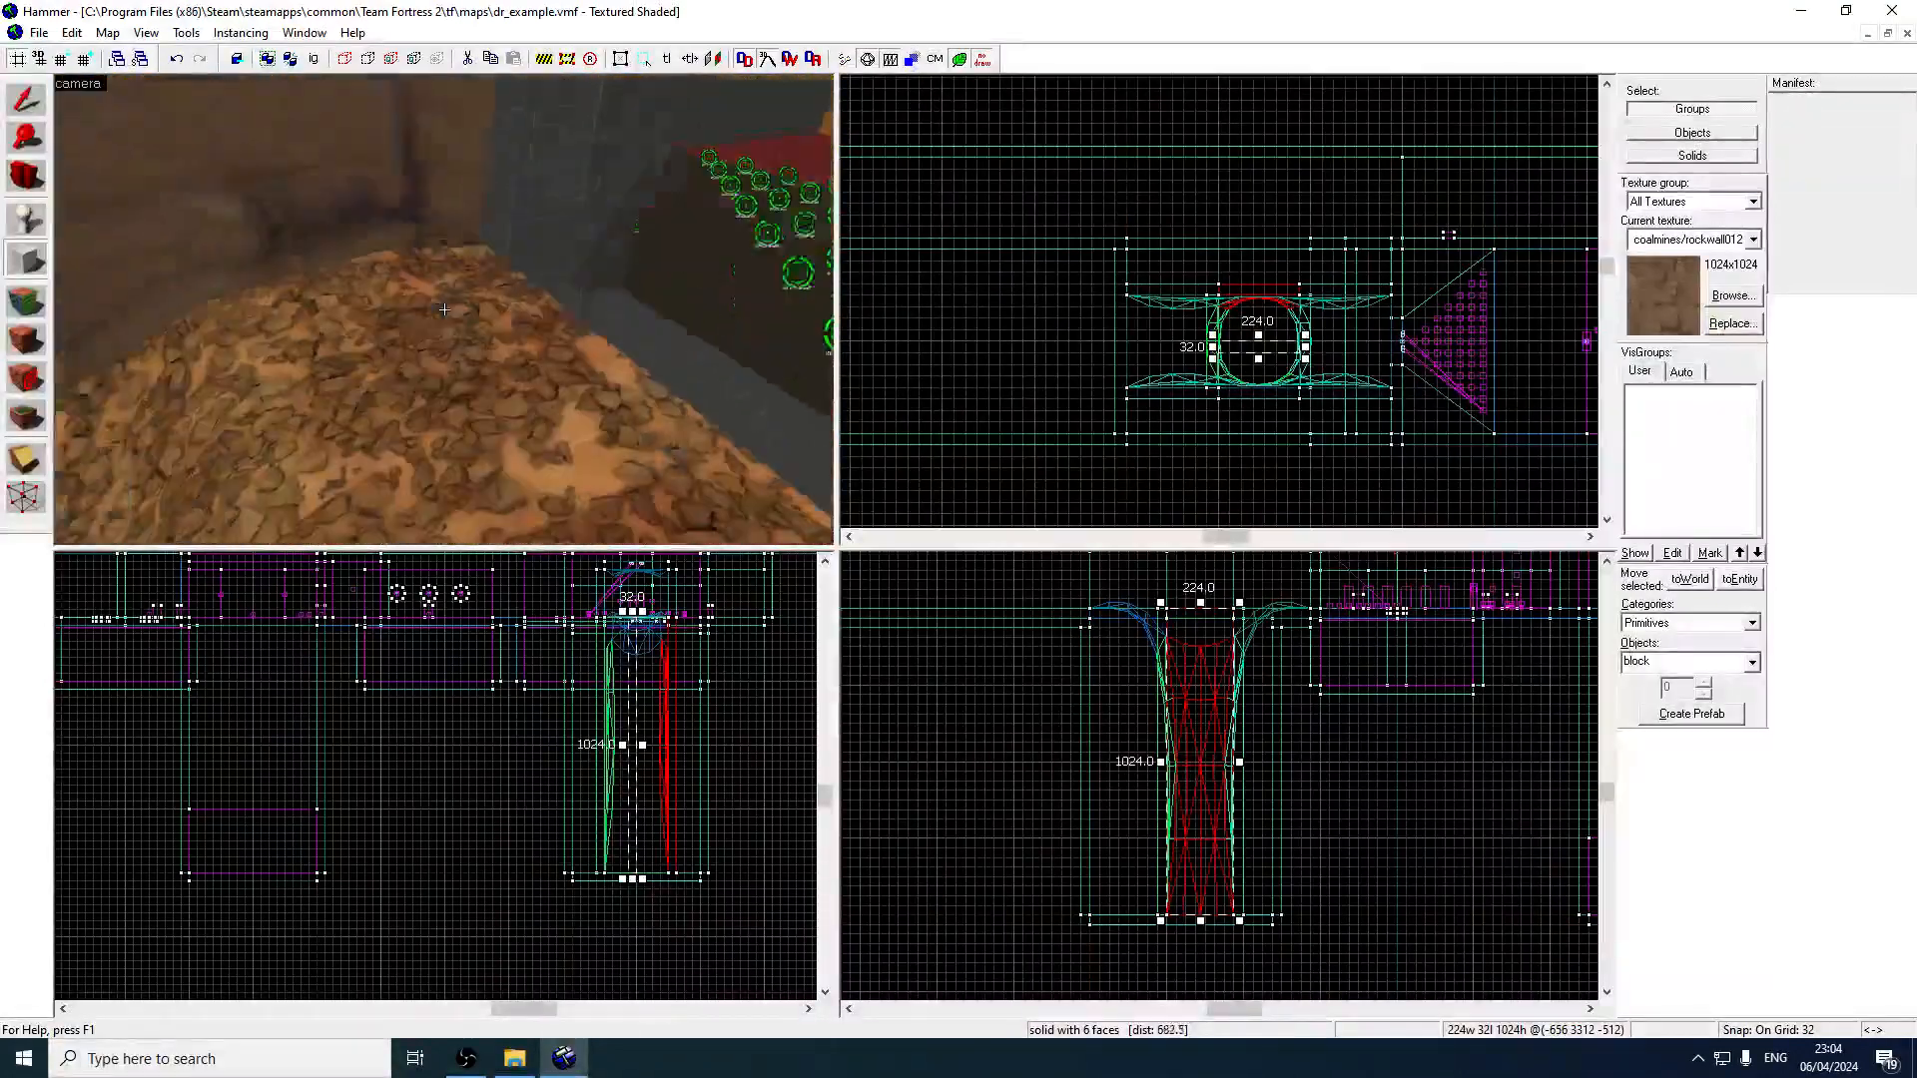
pyautogui.press('w')
pyautogui.press('z')
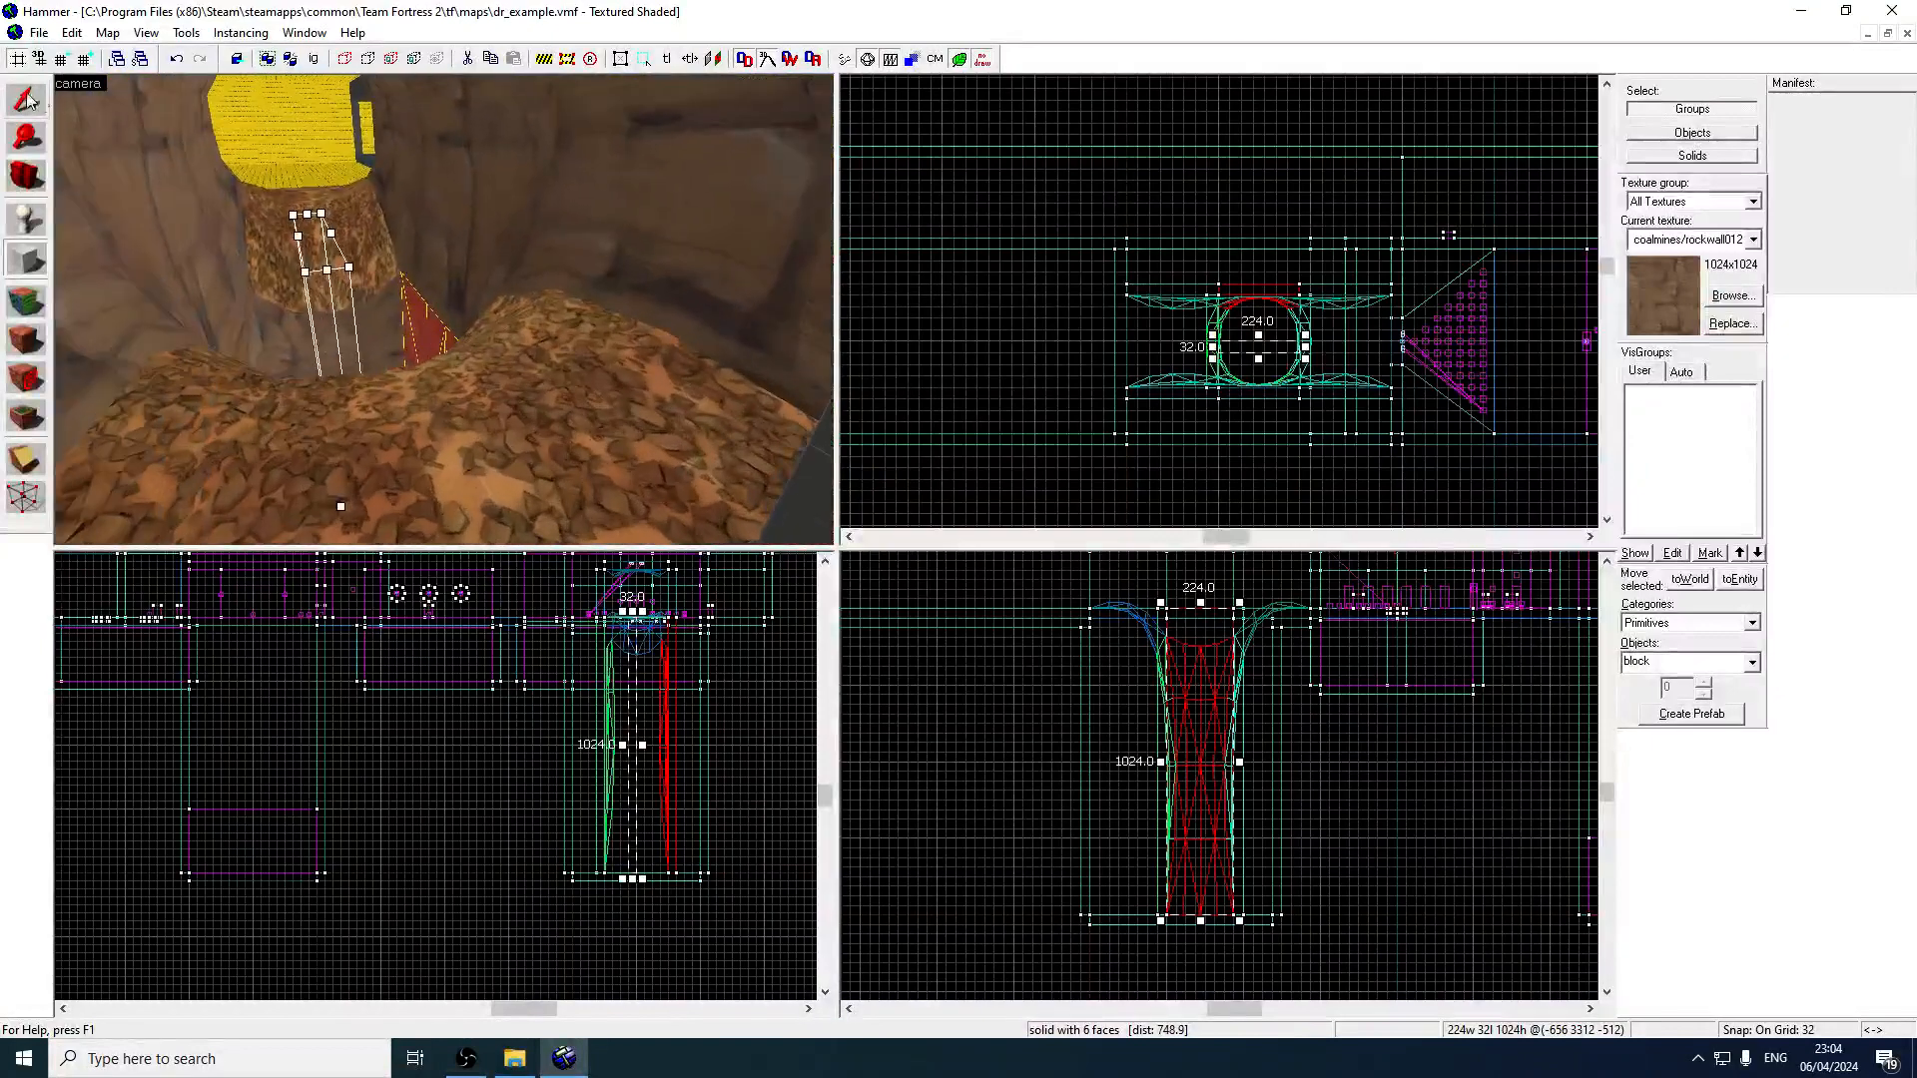
pyautogui.click(28, 100)
# Undo the outer pit wall changes, the displacement subdivision and the earlier brush edits to the rock enclosure.
pyautogui.click(543, 286)
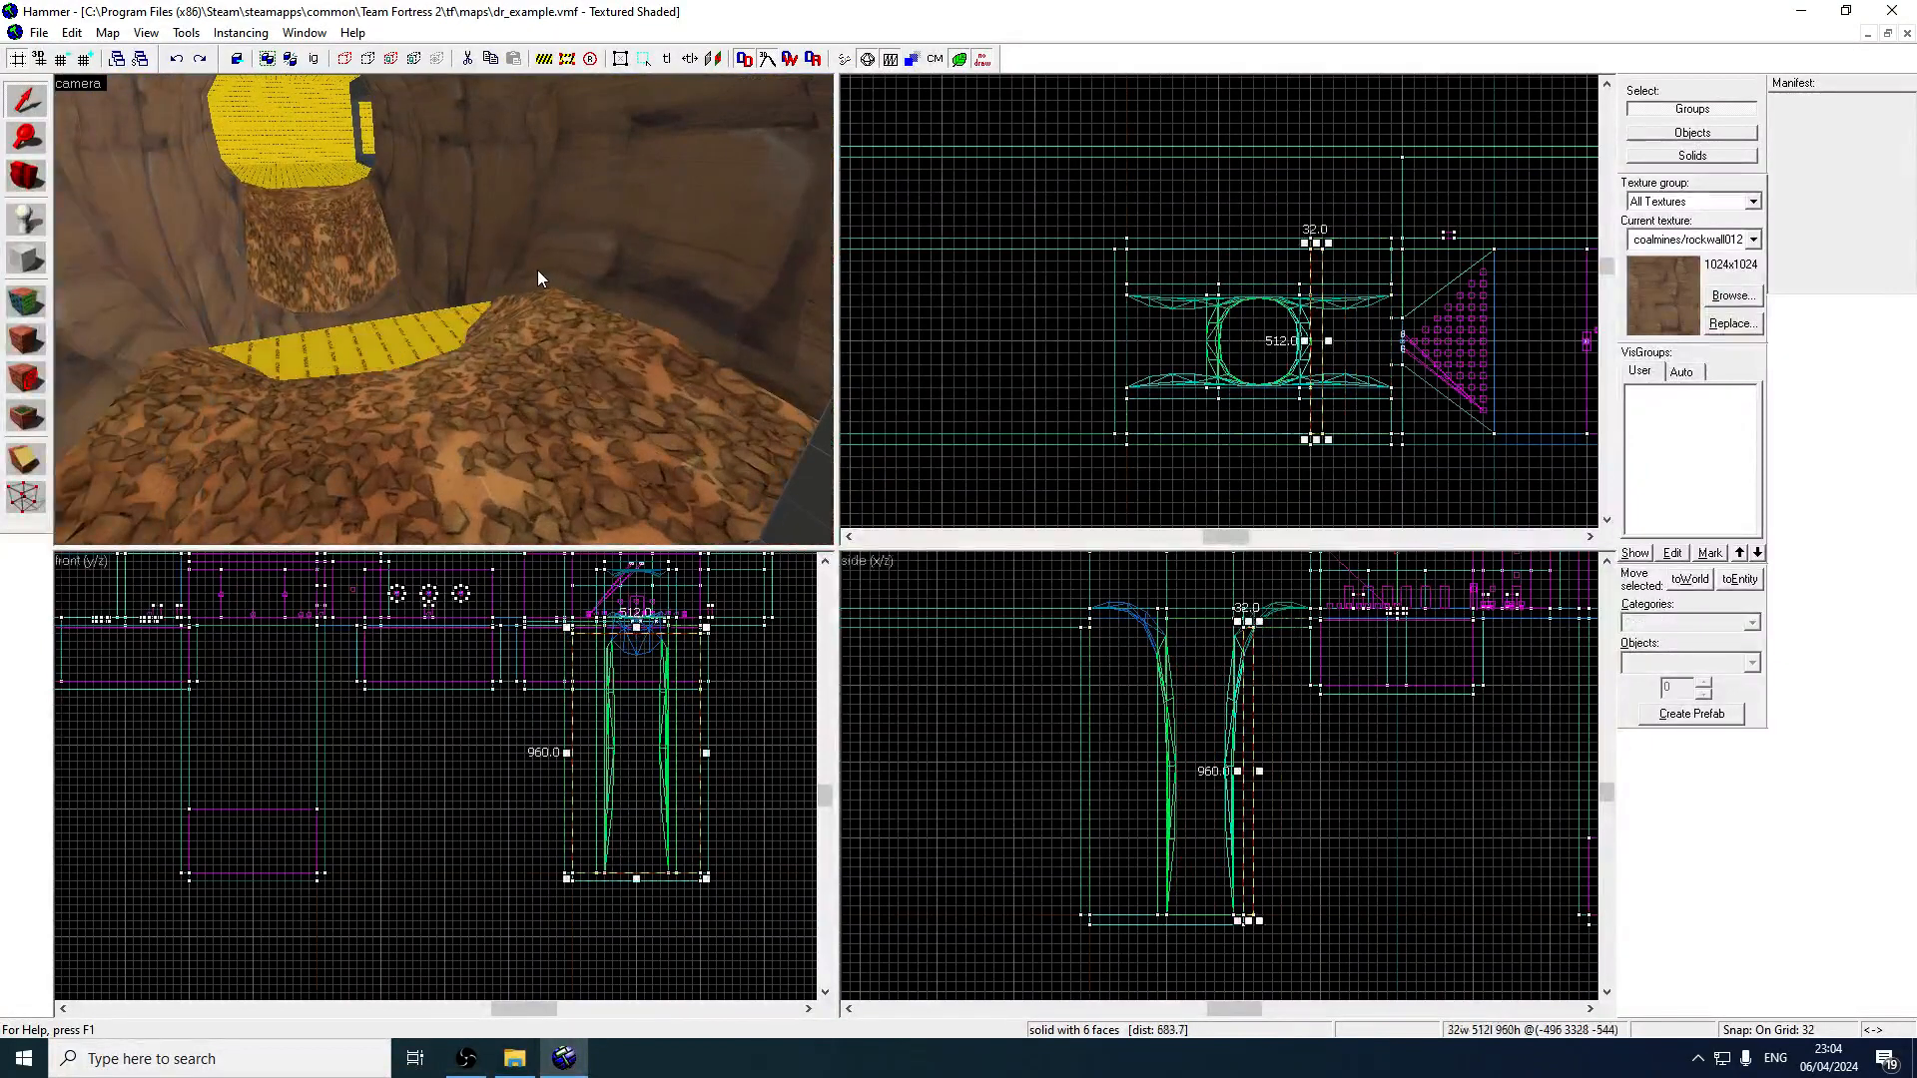
pyautogui.press('Delete')
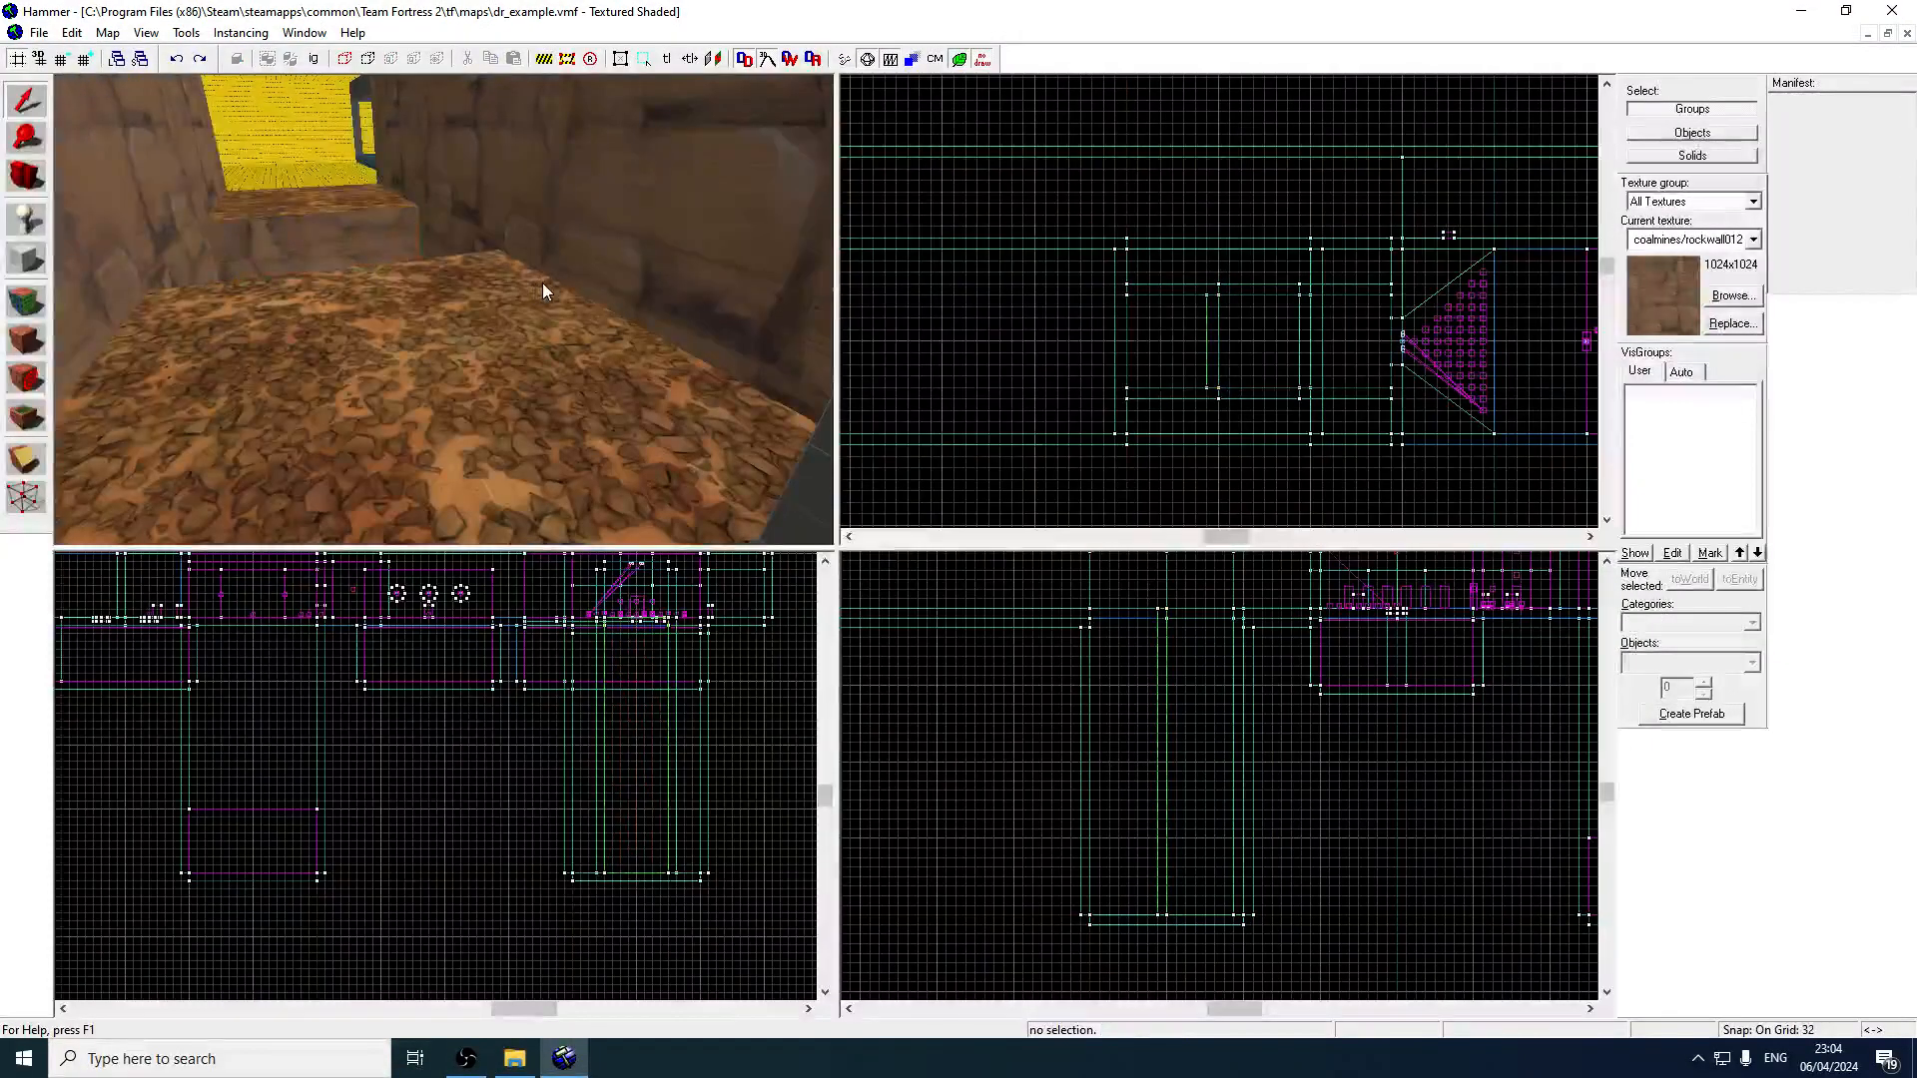
pyautogui.click(609, 298)
pyautogui.press('Delete')
pyautogui.click(626, 294)
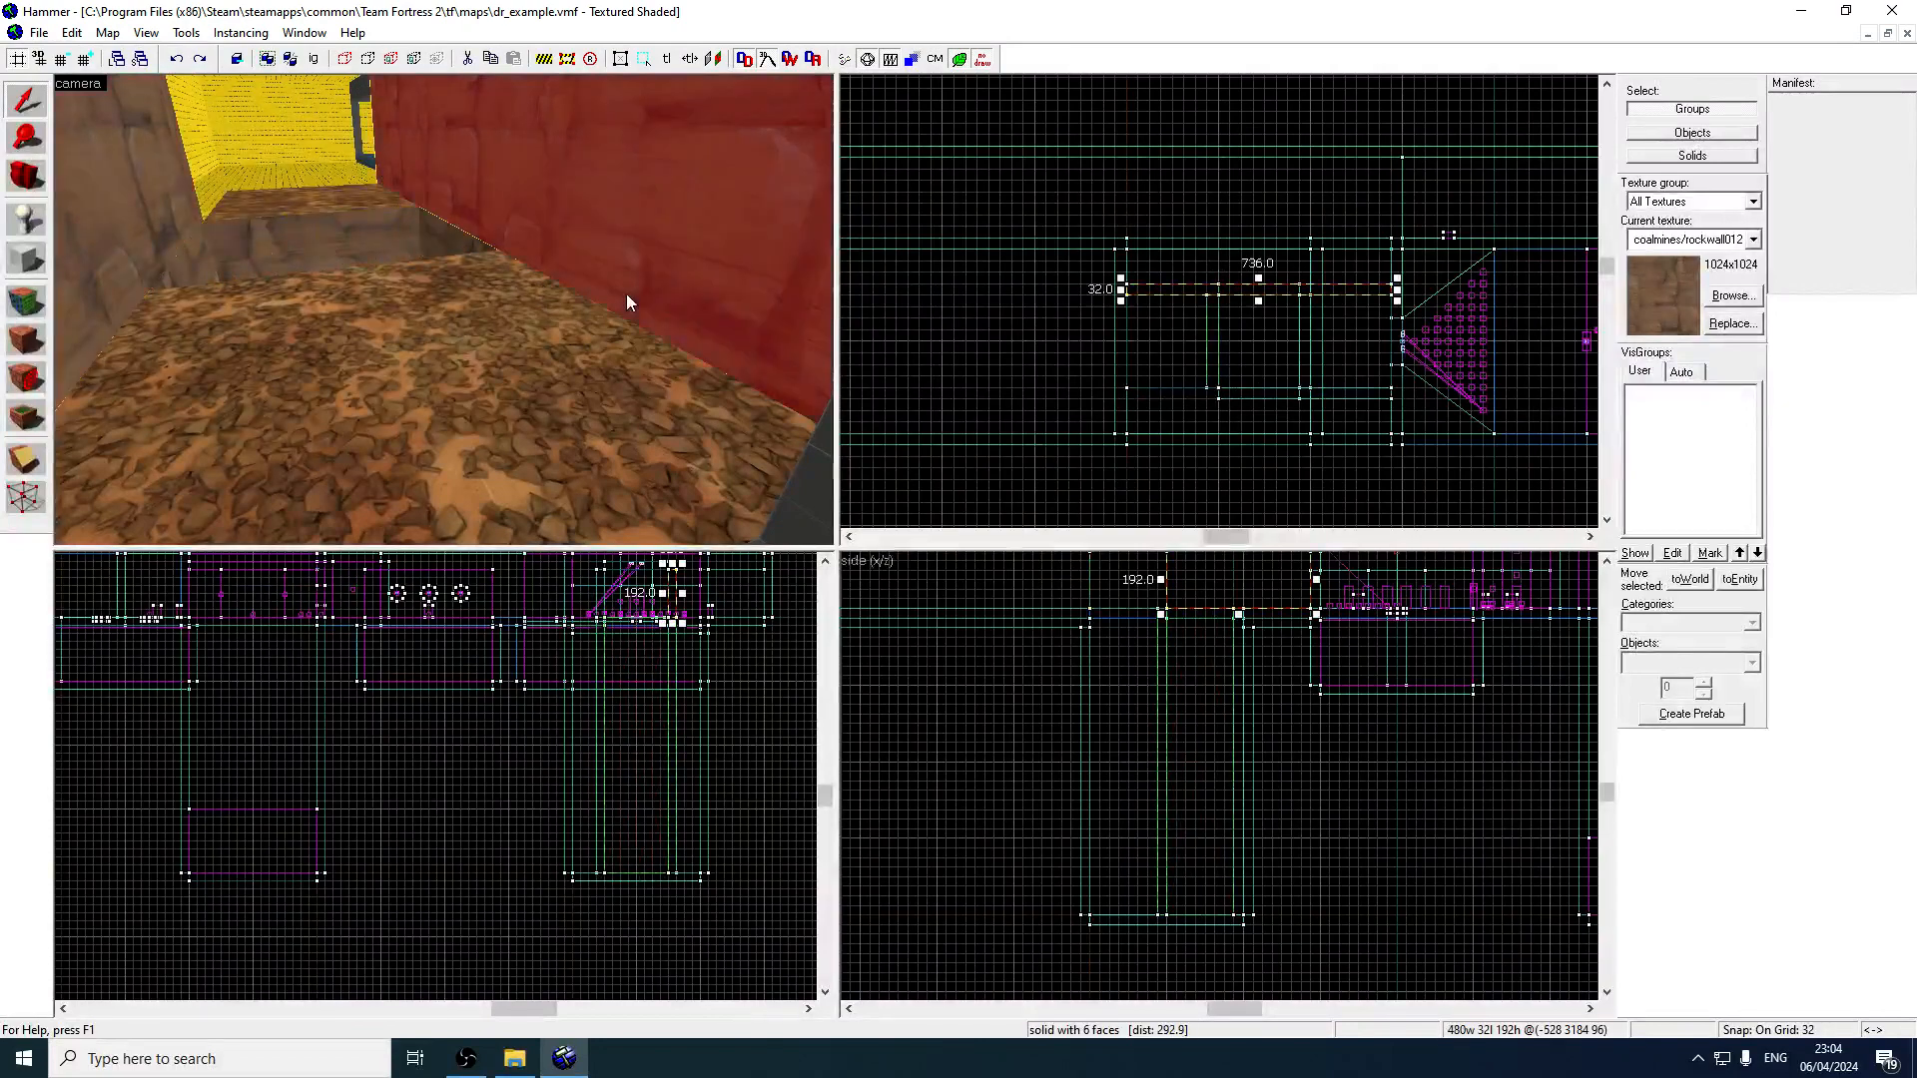
pyautogui.press('Delete')
pyautogui.click(626, 294)
pyautogui.press('z')
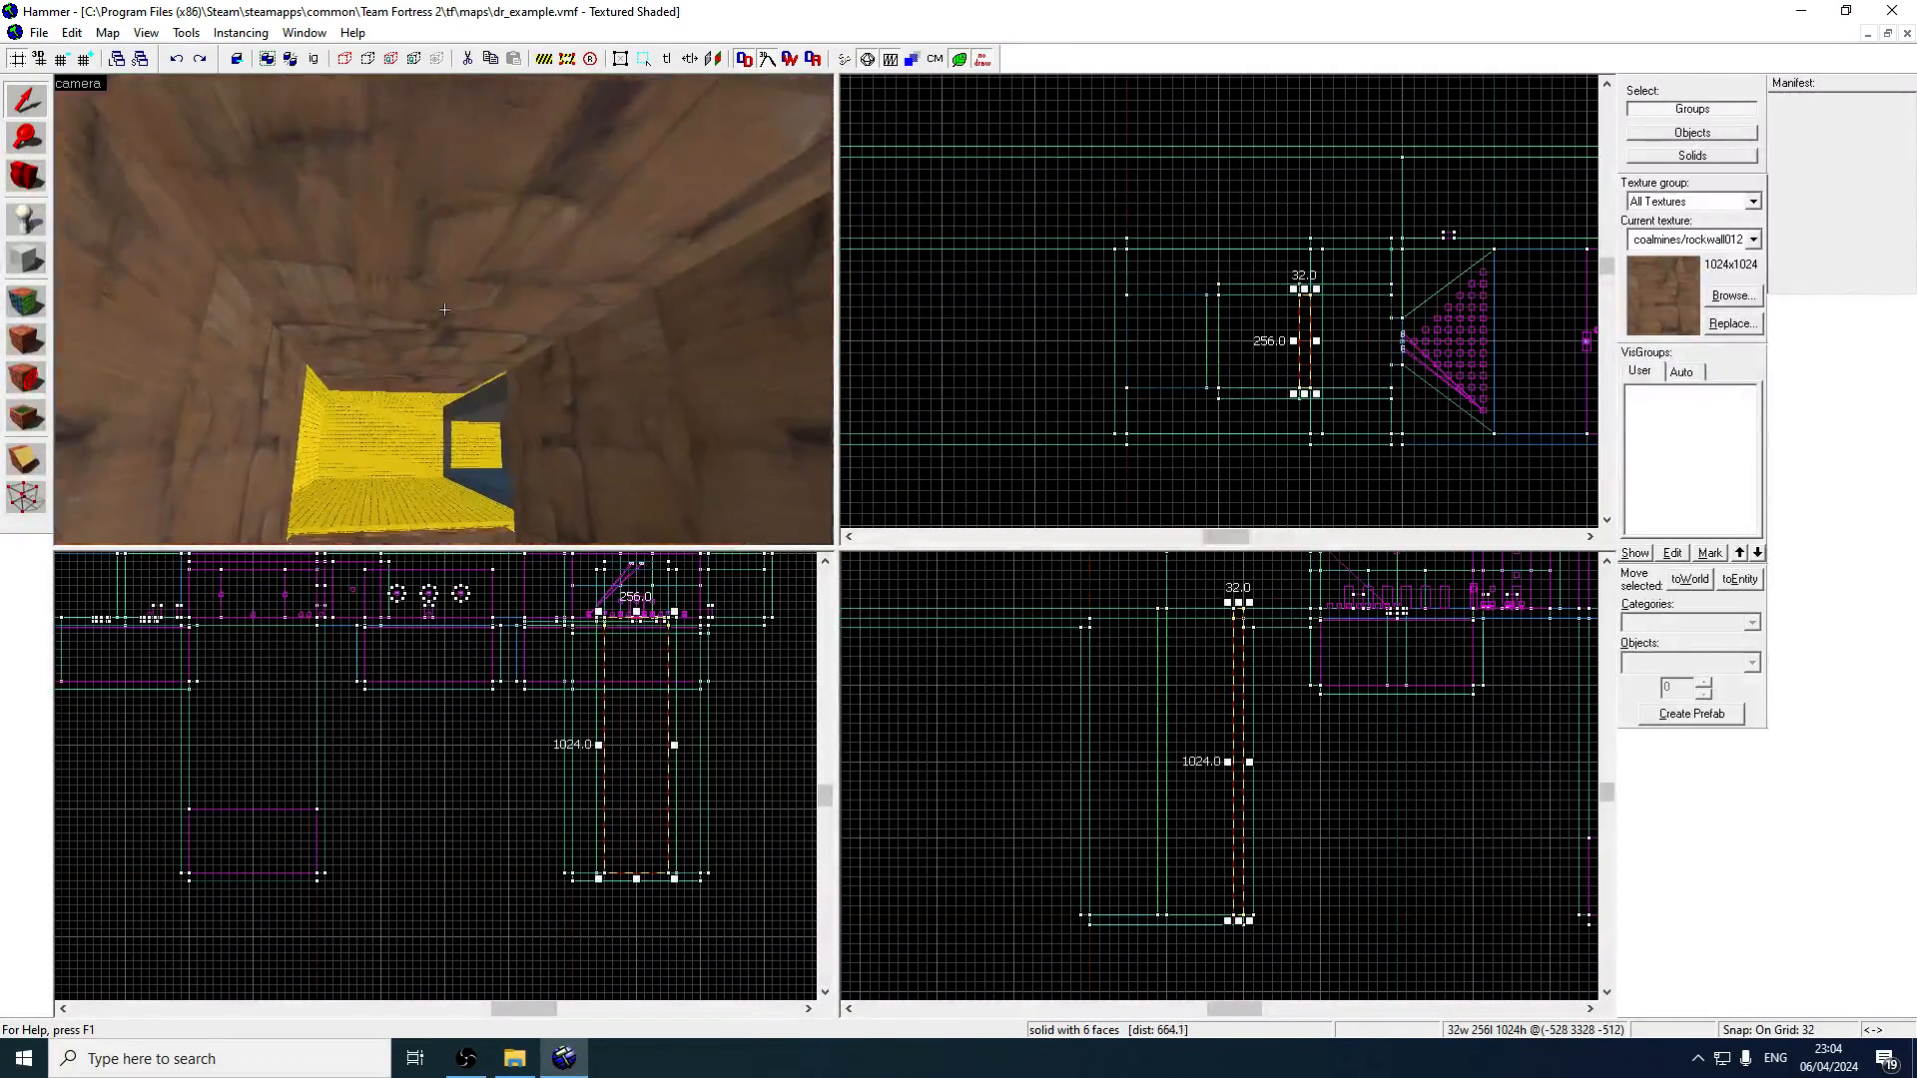
# Redo the undone brush edits until the rock side walls are back at their 736-unit length.
pyautogui.press('z')
pyautogui.click(201, 62)
pyautogui.click(201, 62)
pyautogui.click(201, 62)
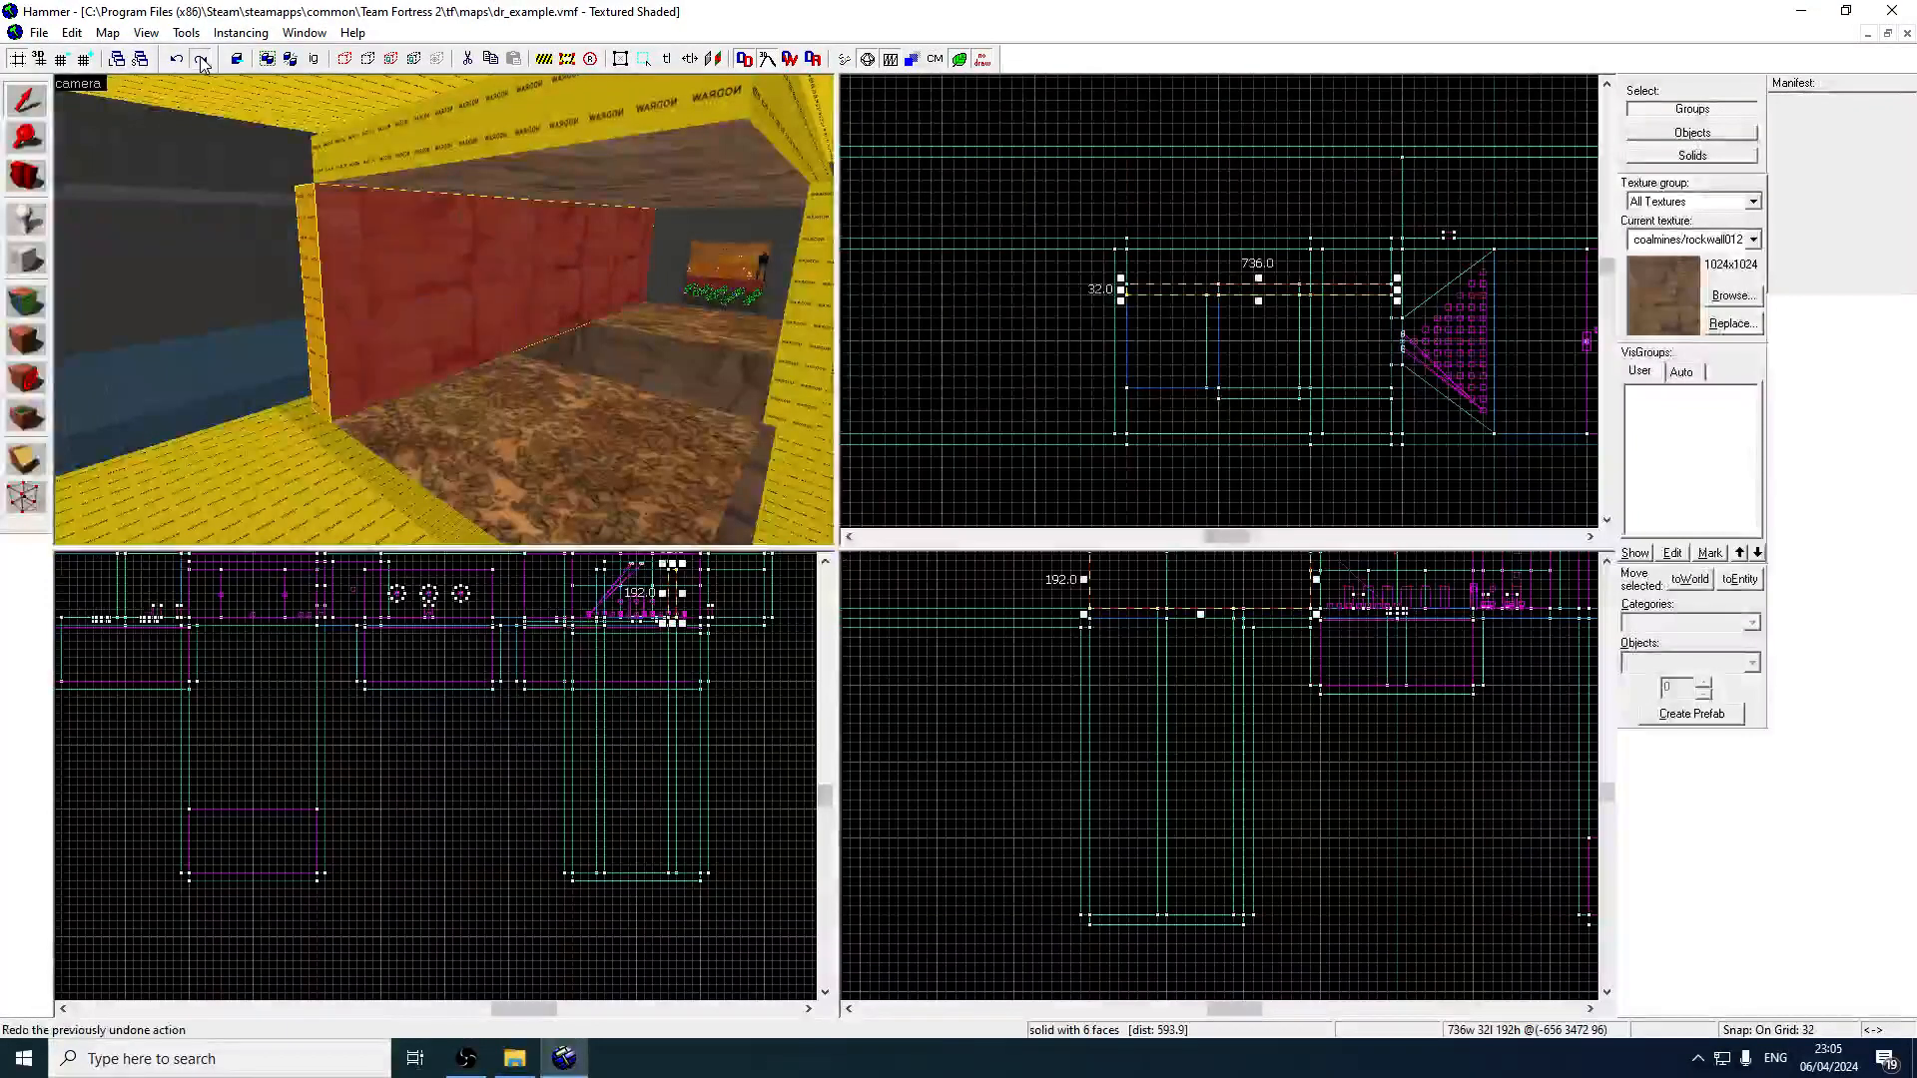
pyautogui.click(201, 62)
# Inspect the far pit wall and the near ground brush for faces that are still displacements.
pyautogui.press('z')
pyautogui.press('w')
pyautogui.press('z')
pyautogui.click(677, 317)
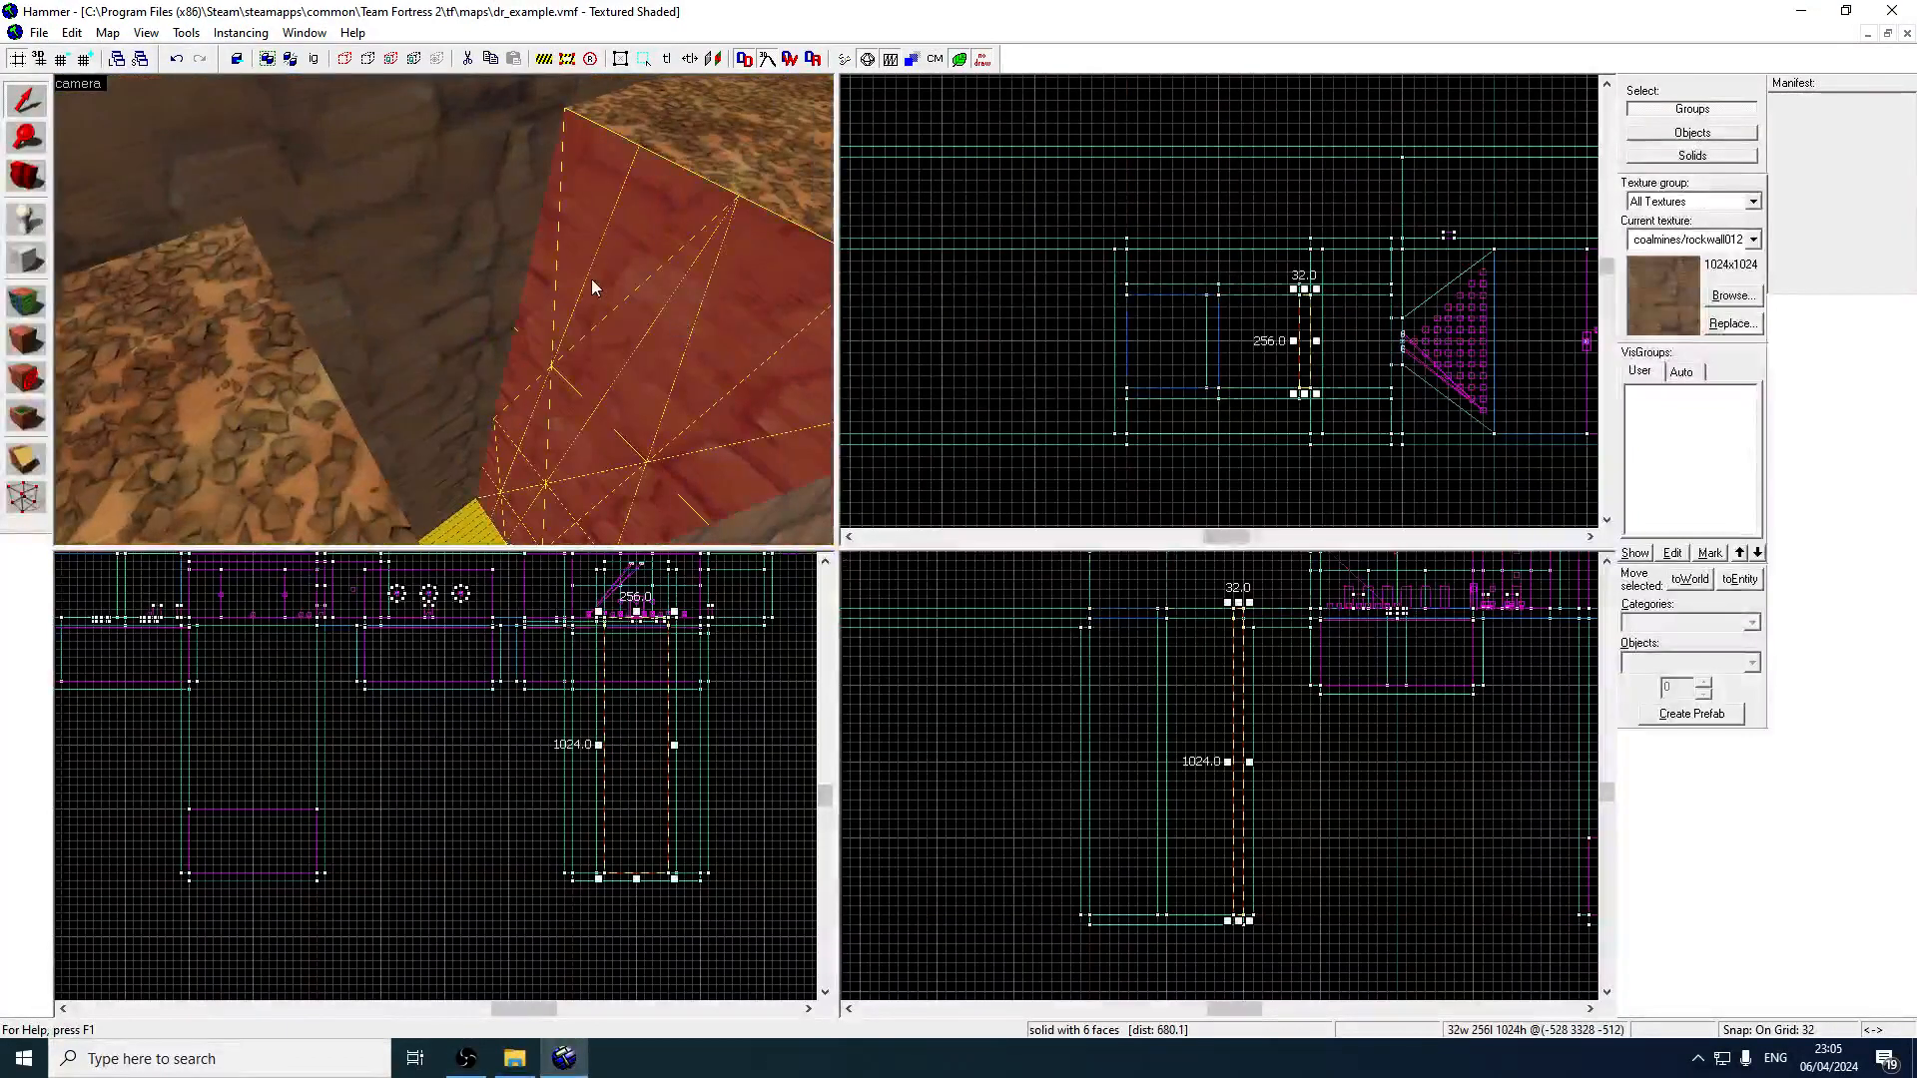
pyautogui.press('z')
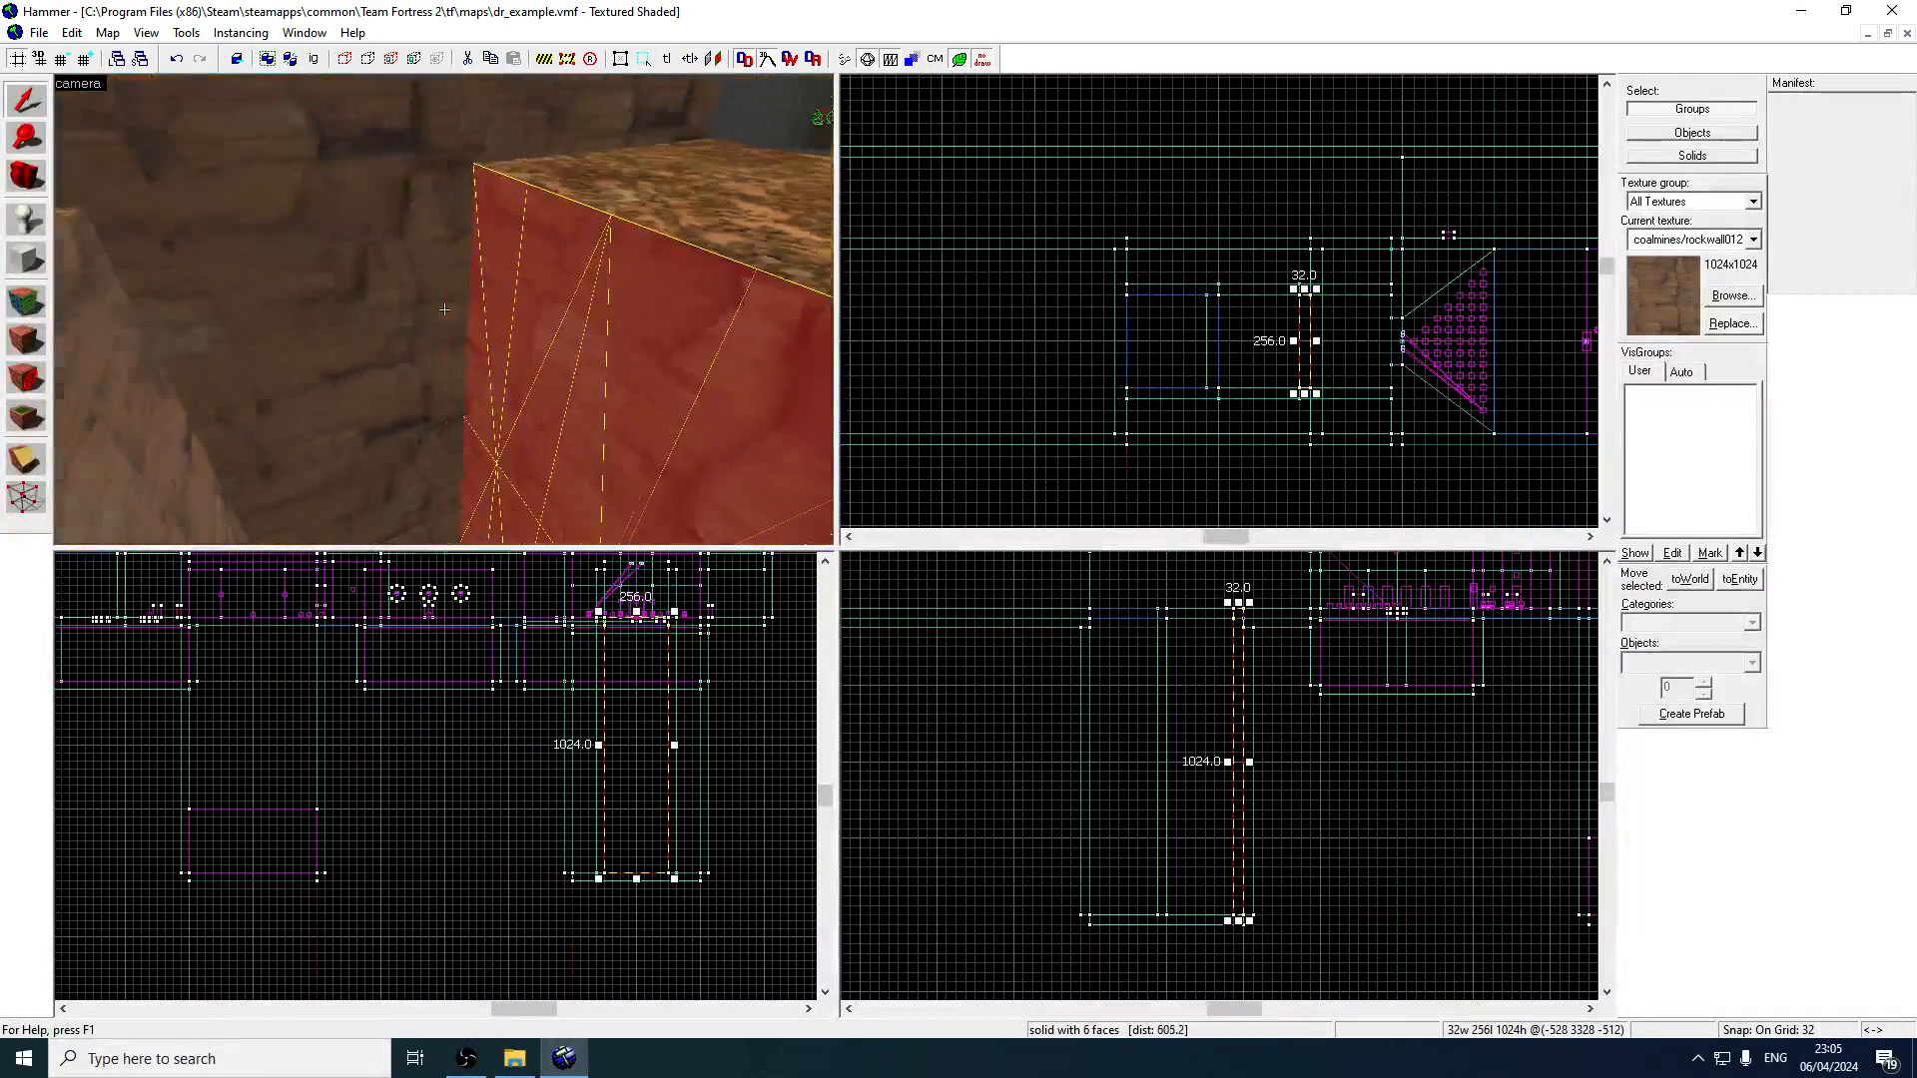
pyautogui.press('z')
pyautogui.press('z')
pyautogui.press('s')
pyautogui.press('z')
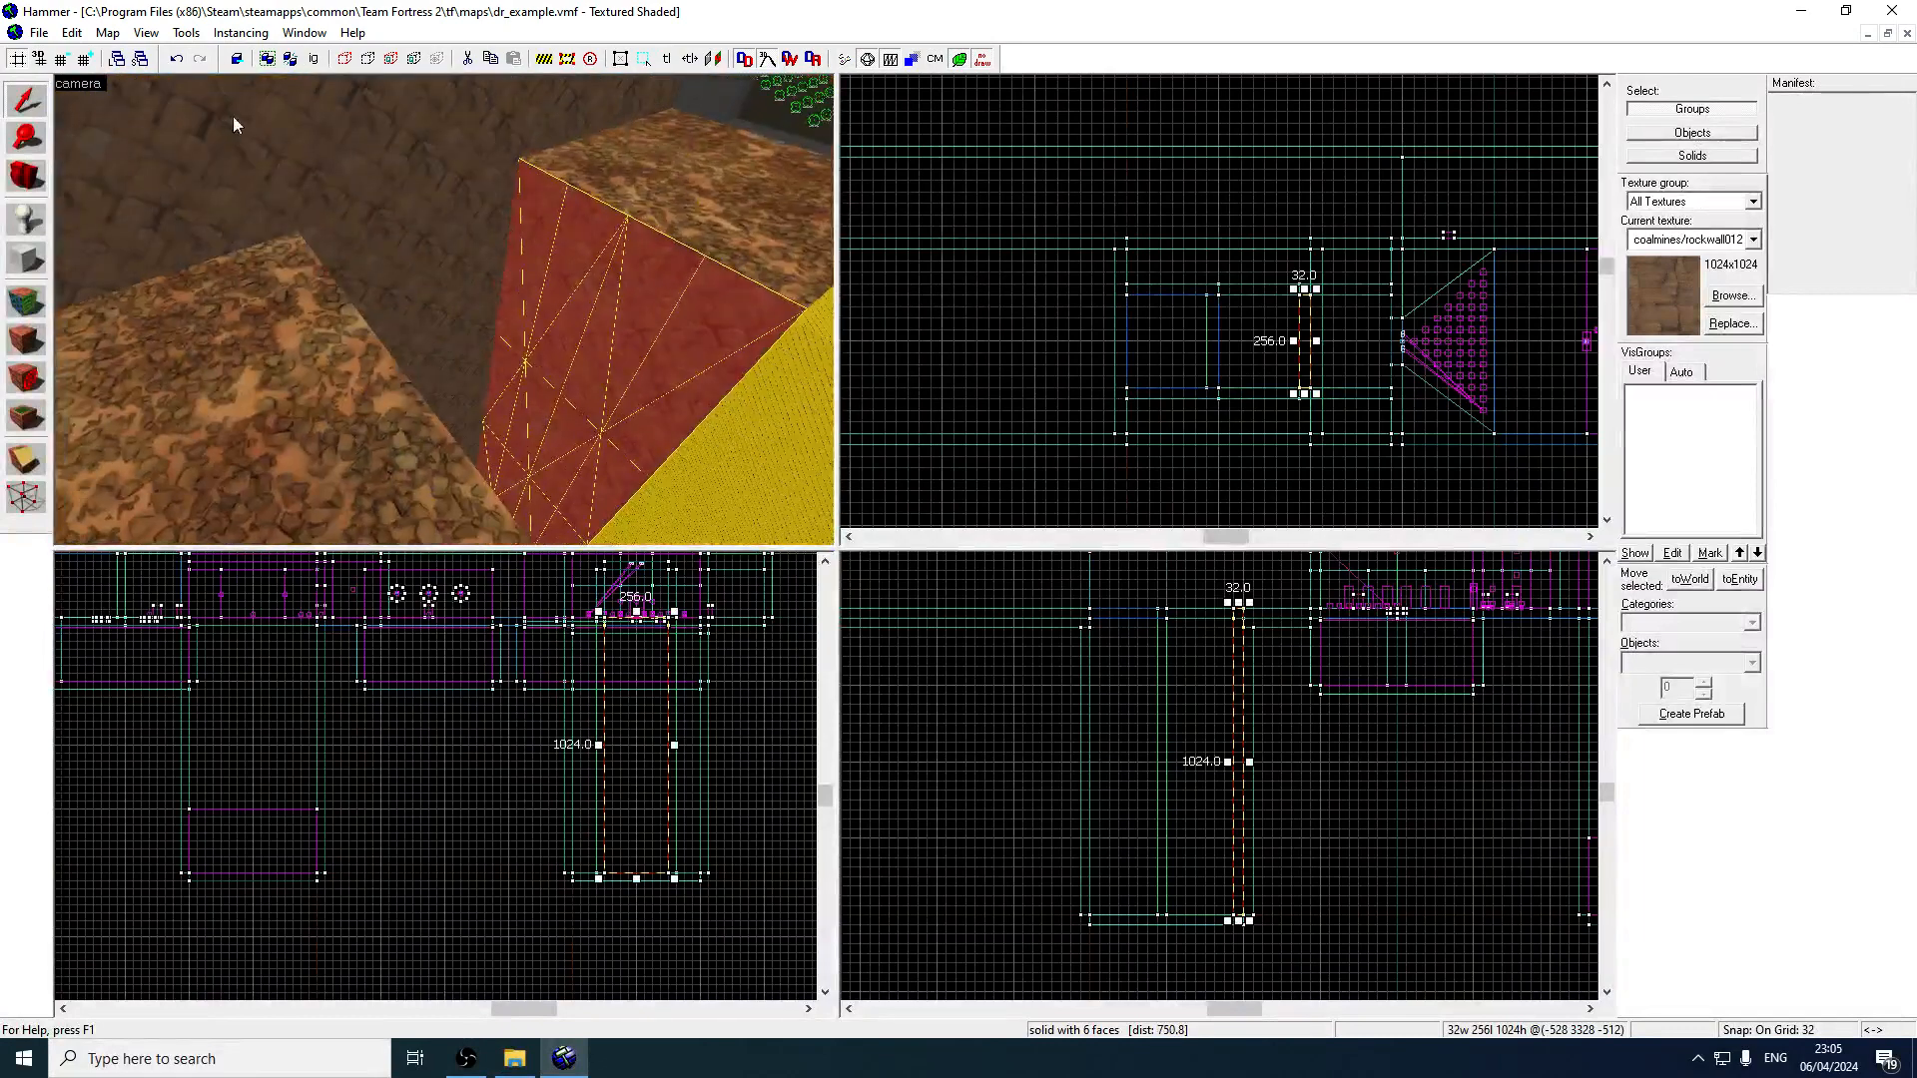
pyautogui.click(207, 104)
pyautogui.click(163, 450)
pyautogui.press('z')
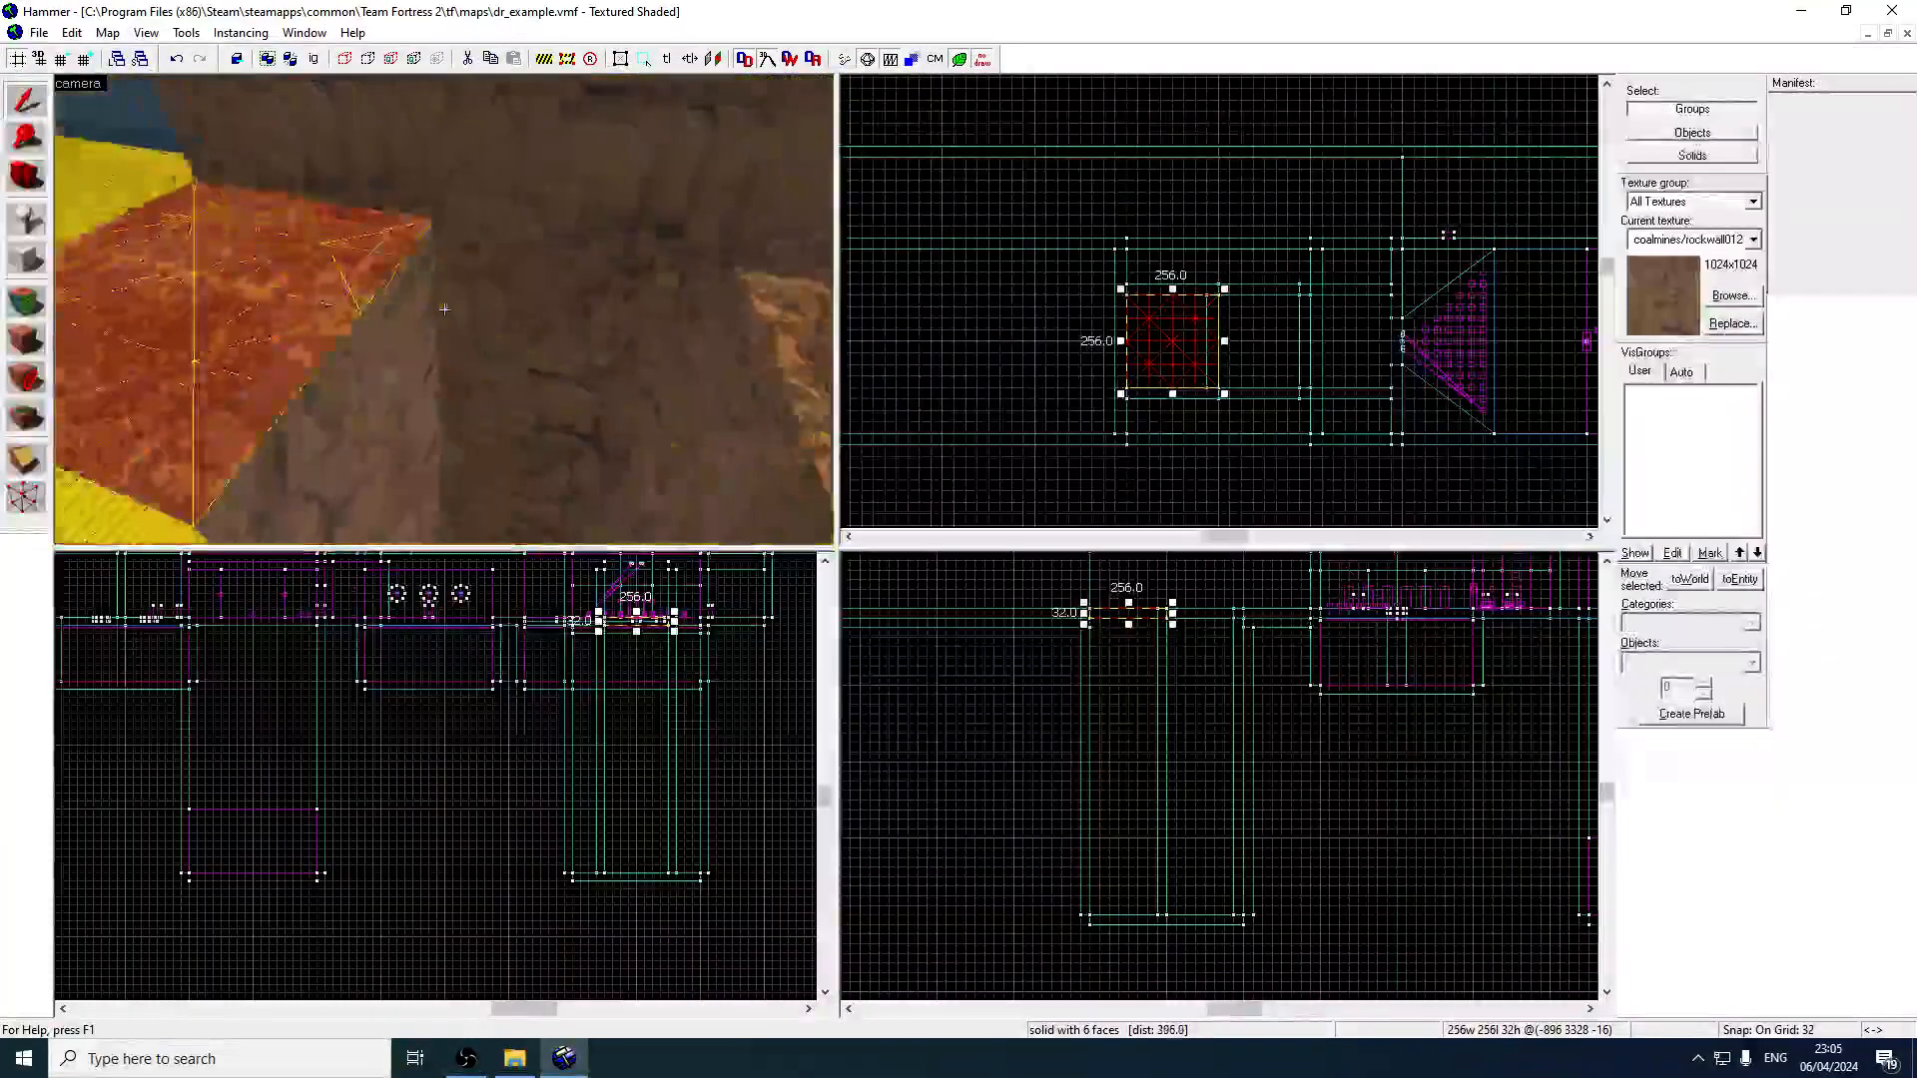
pyautogui.press('z')
pyautogui.keyDown('ctrl'); pyautogui.click(379, 190); pyautogui.keyUp('ctrl')
# Select the displaced ground and pit wall faces around the pit with the face editor and destroy their displacements.
pyautogui.hotkey('shift', 'a')
pyautogui.click(282, 325)
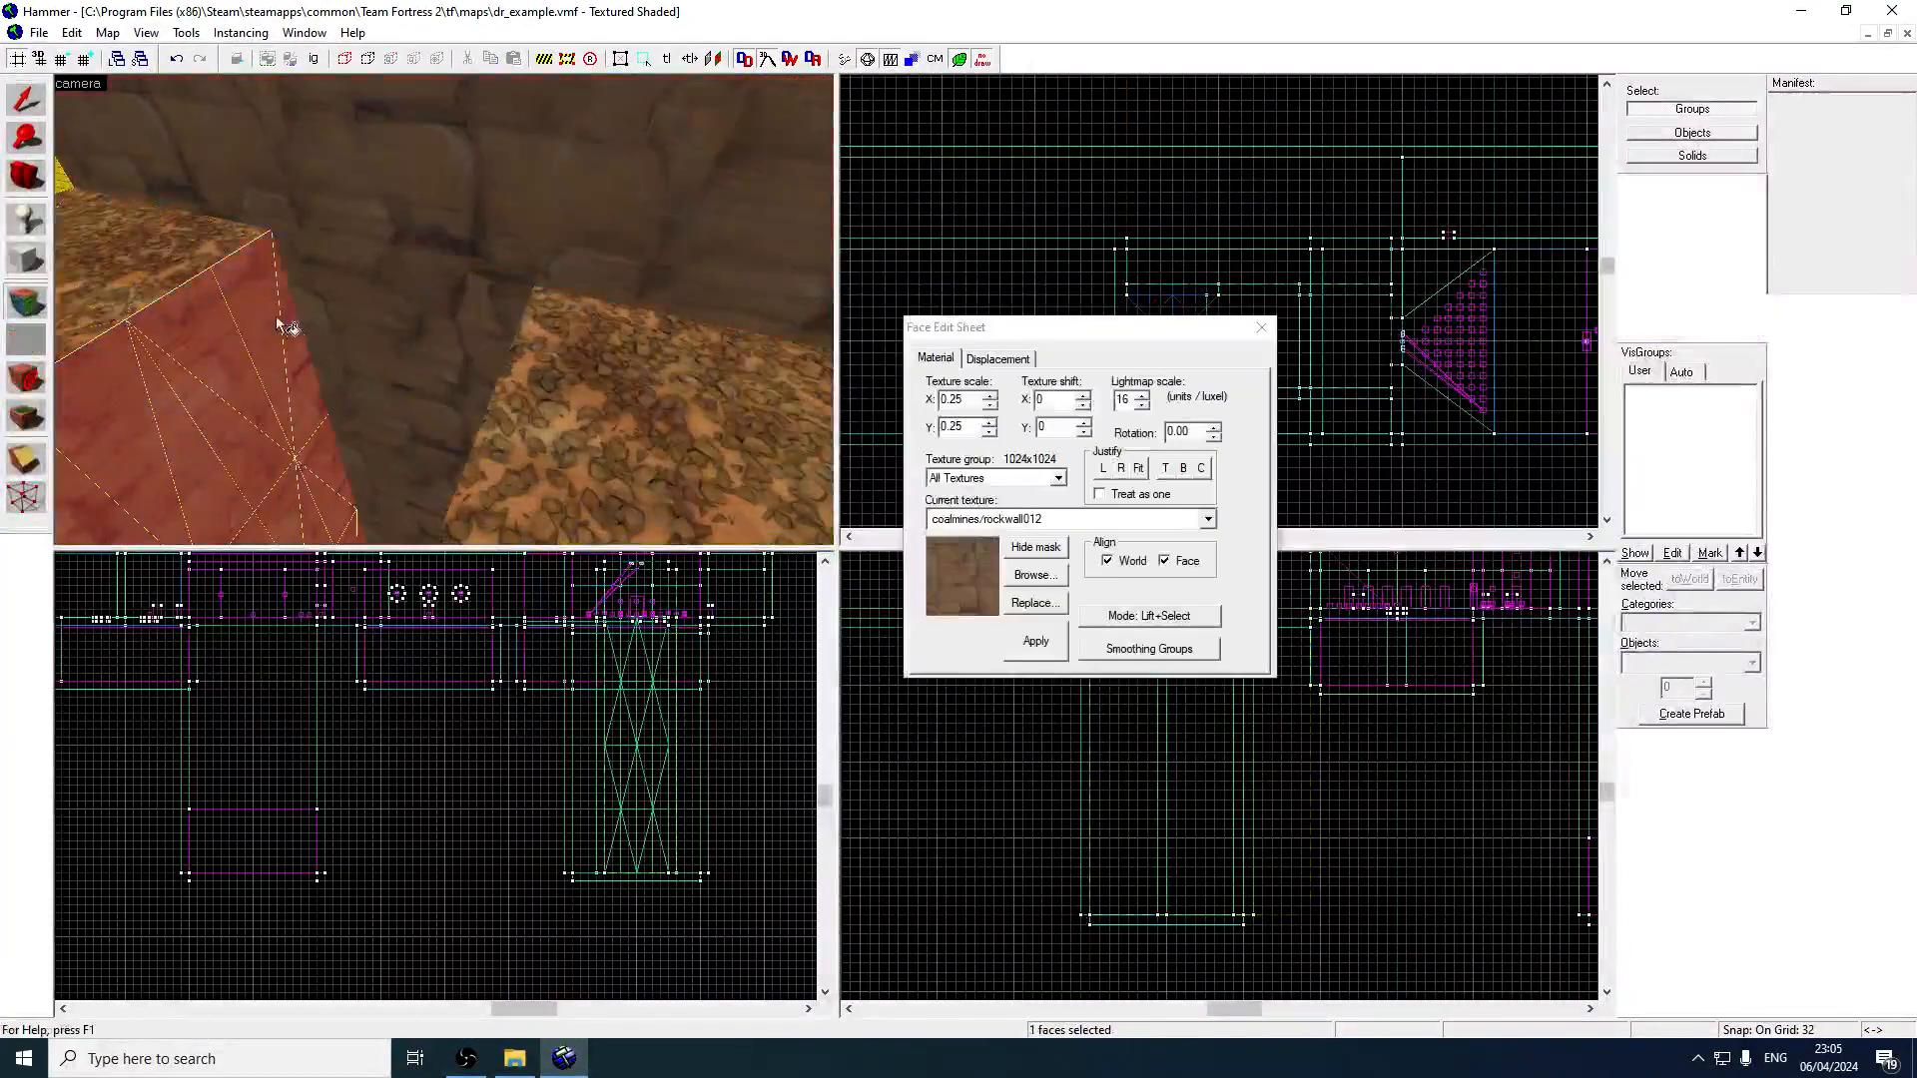
pyautogui.keyDown('ctrl'); pyautogui.click(497, 394); pyautogui.keyUp('ctrl')
pyautogui.press('z')
pyautogui.keyDown('ctrl'); pyautogui.click(444, 310); pyautogui.keyUp('ctrl')
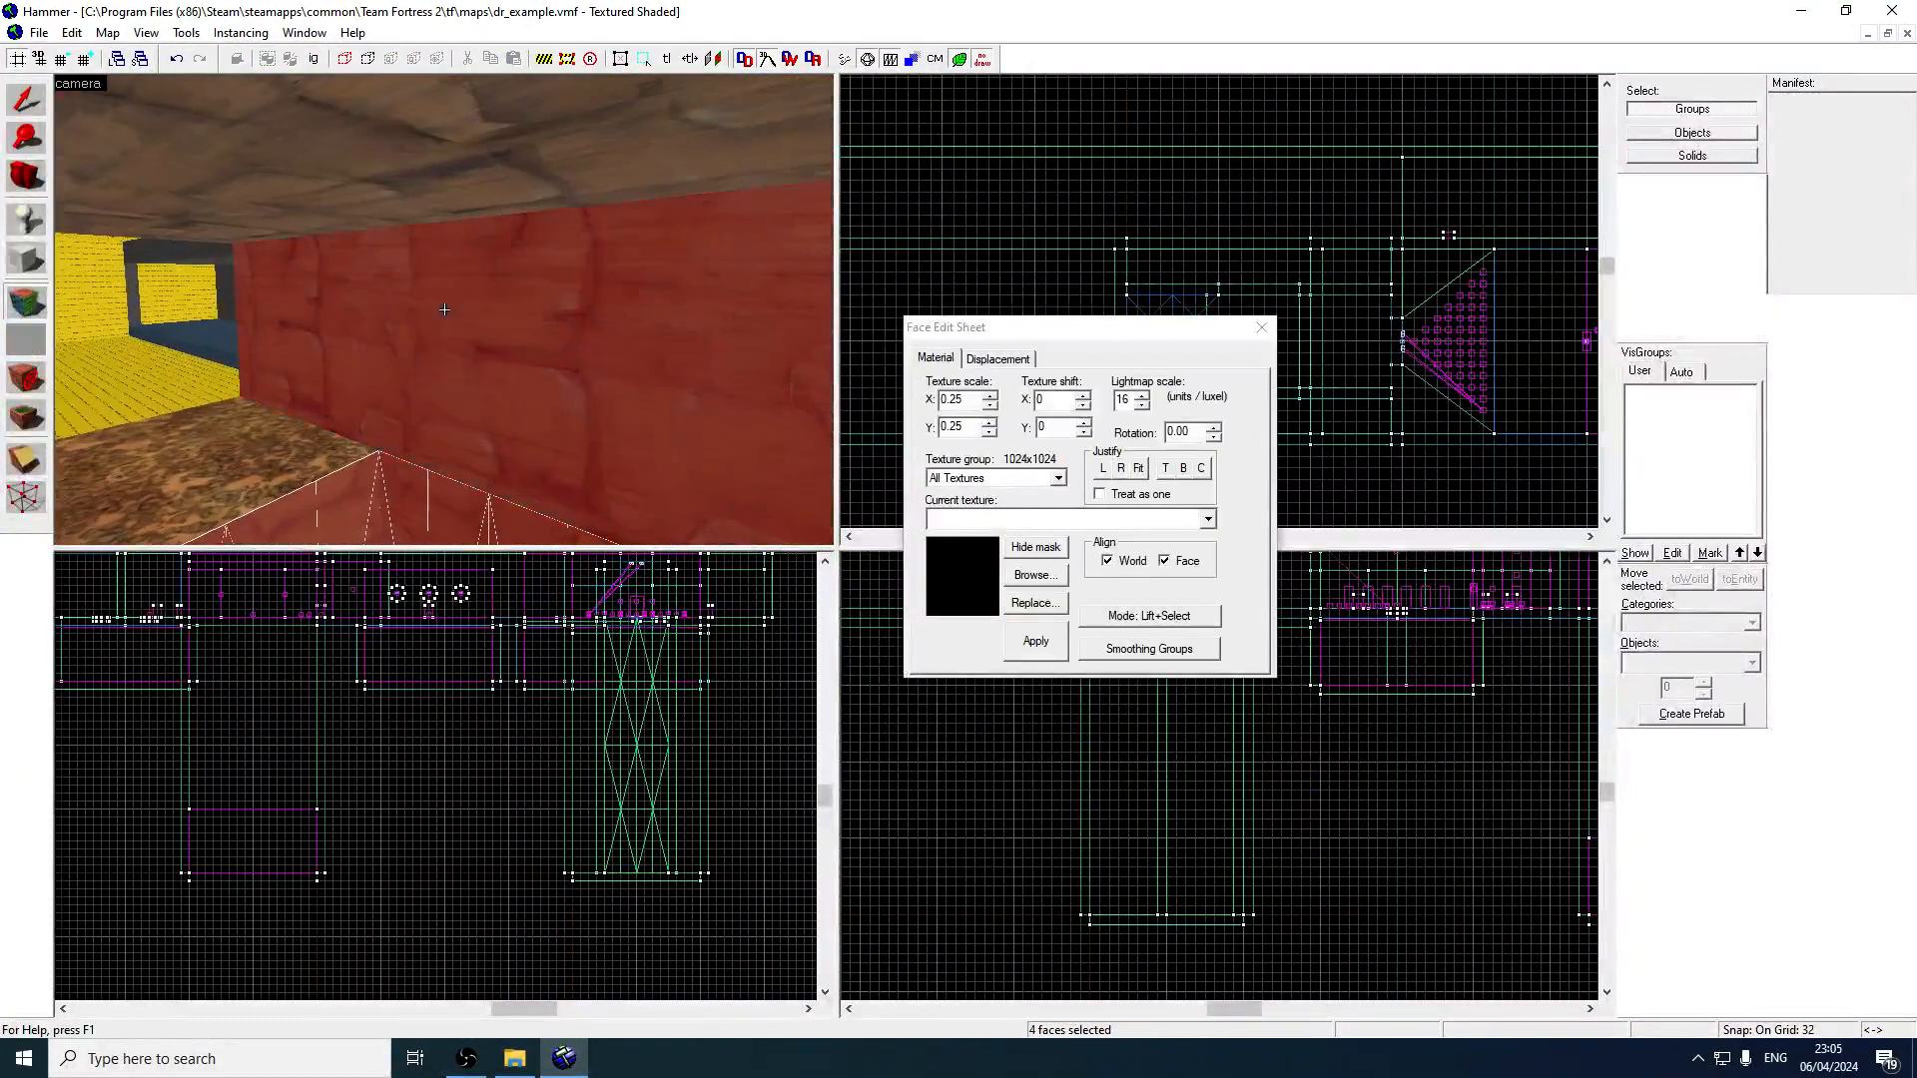
pyautogui.keyDown('ctrl'); pyautogui.click(444, 310); pyautogui.keyUp('ctrl')
pyautogui.click(444, 309)
pyautogui.press('z')
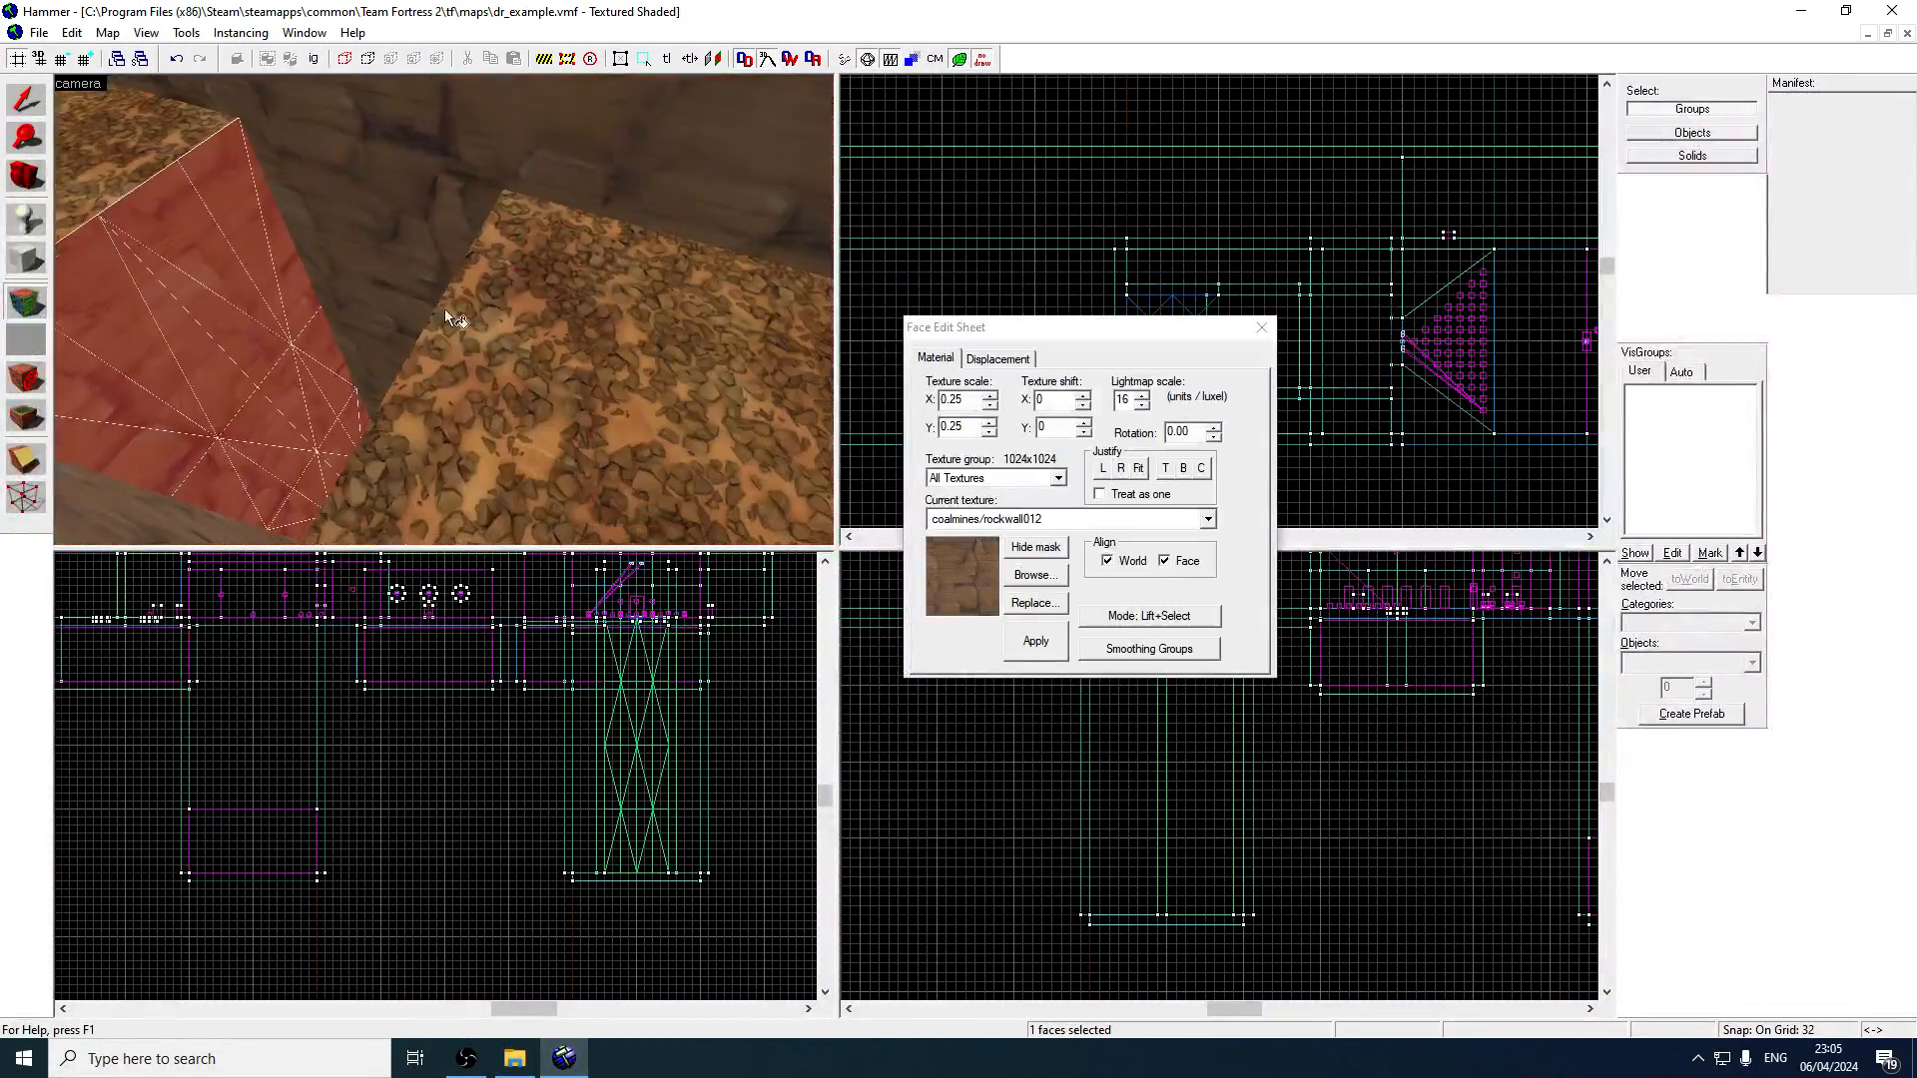
pyautogui.keyDown('ctrl'); pyautogui.click(483, 331); pyautogui.keyUp('ctrl')
pyautogui.press('z')
pyautogui.press('z')
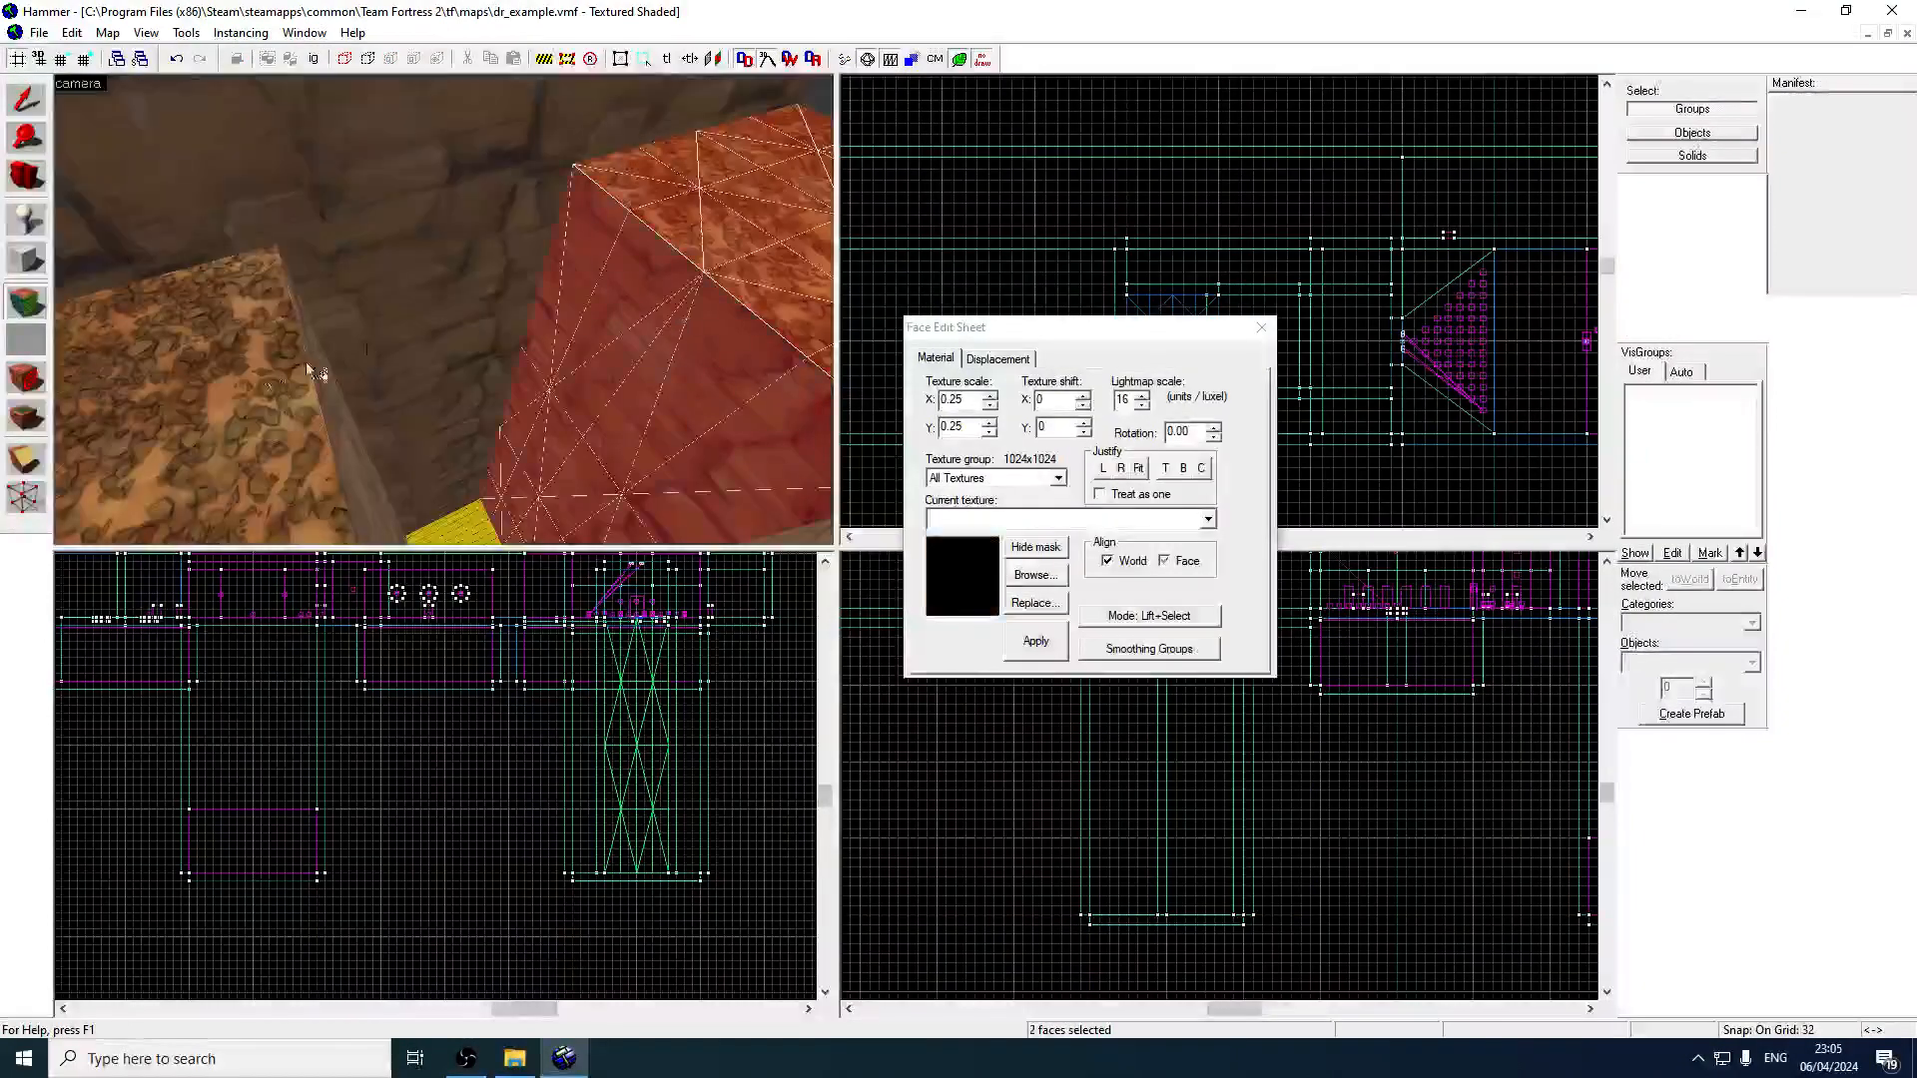
pyautogui.click(998, 359)
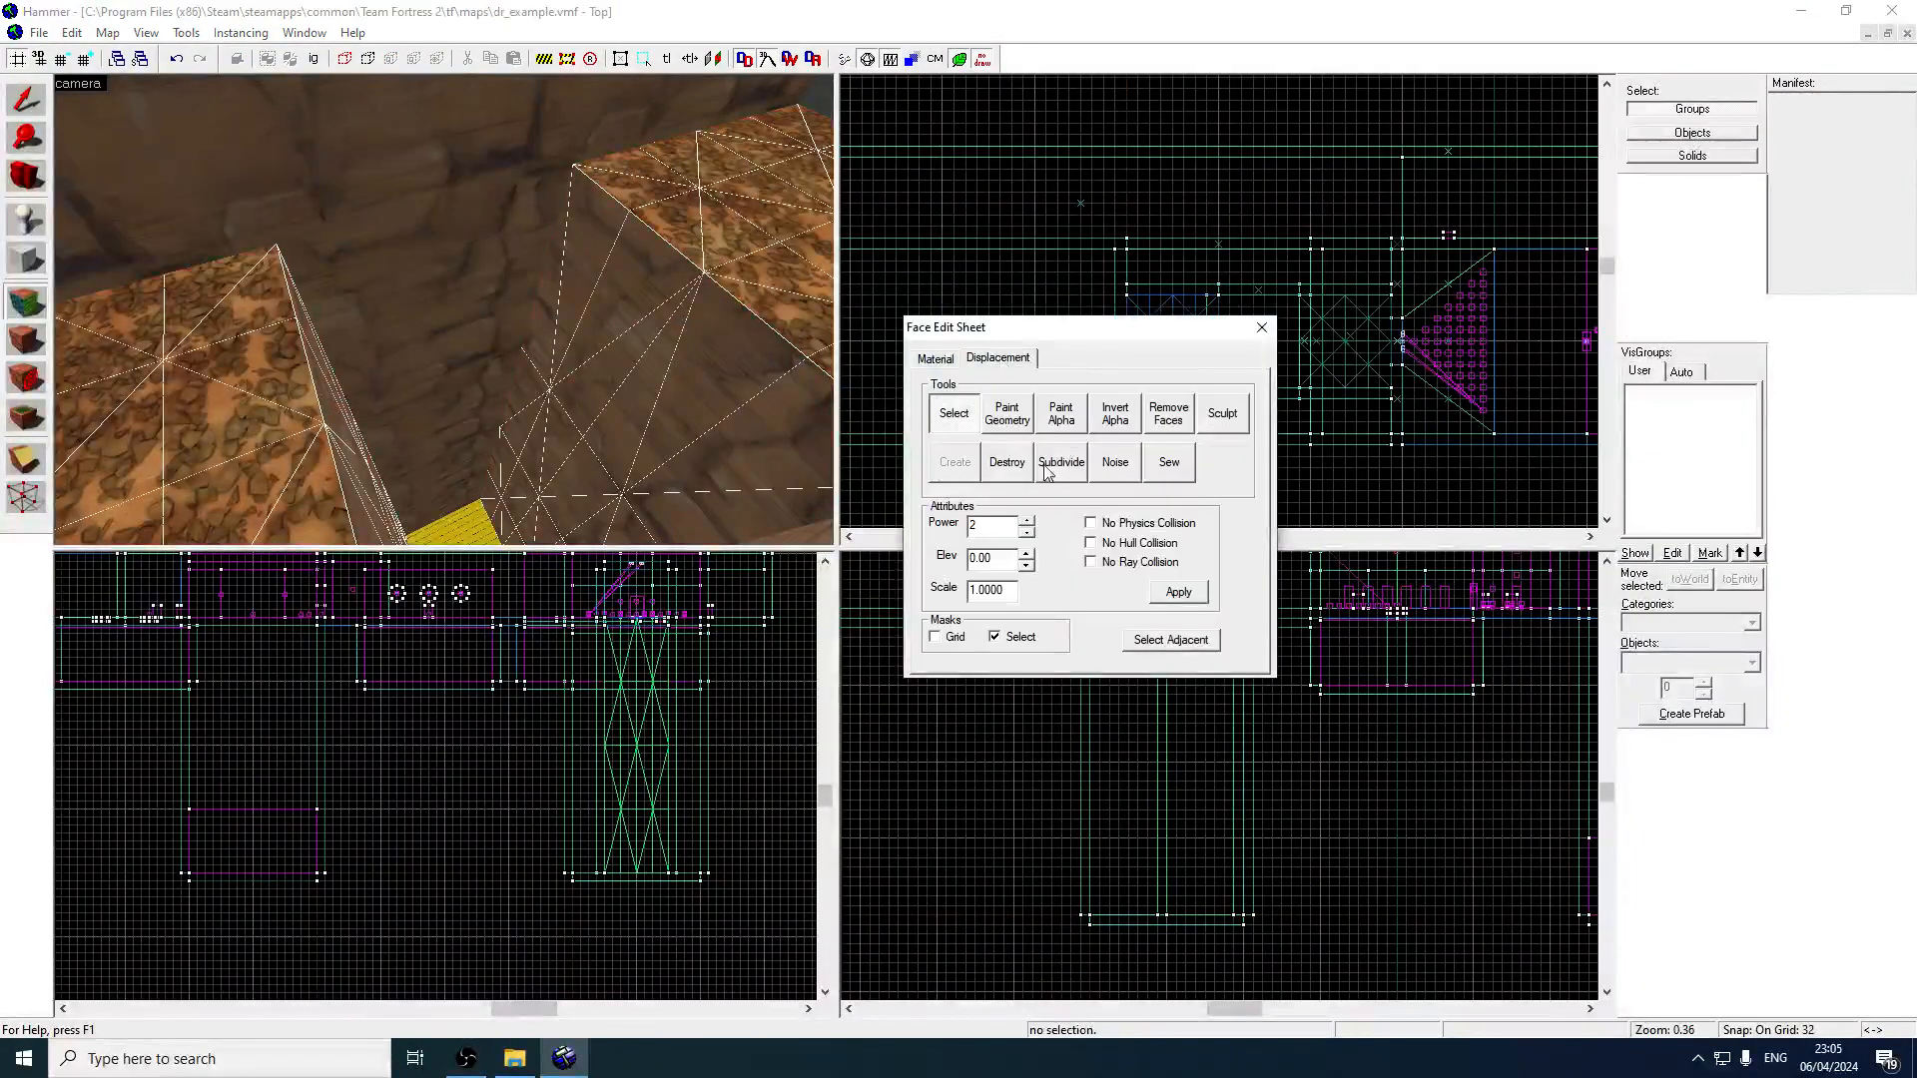
pyautogui.click(1011, 467)
# Move the far pit wall brush 128 units toward the near side to narrow the pit.
pyautogui.press('z')
pyautogui.press('s')
pyautogui.press('z')
pyautogui.click(585, 416)
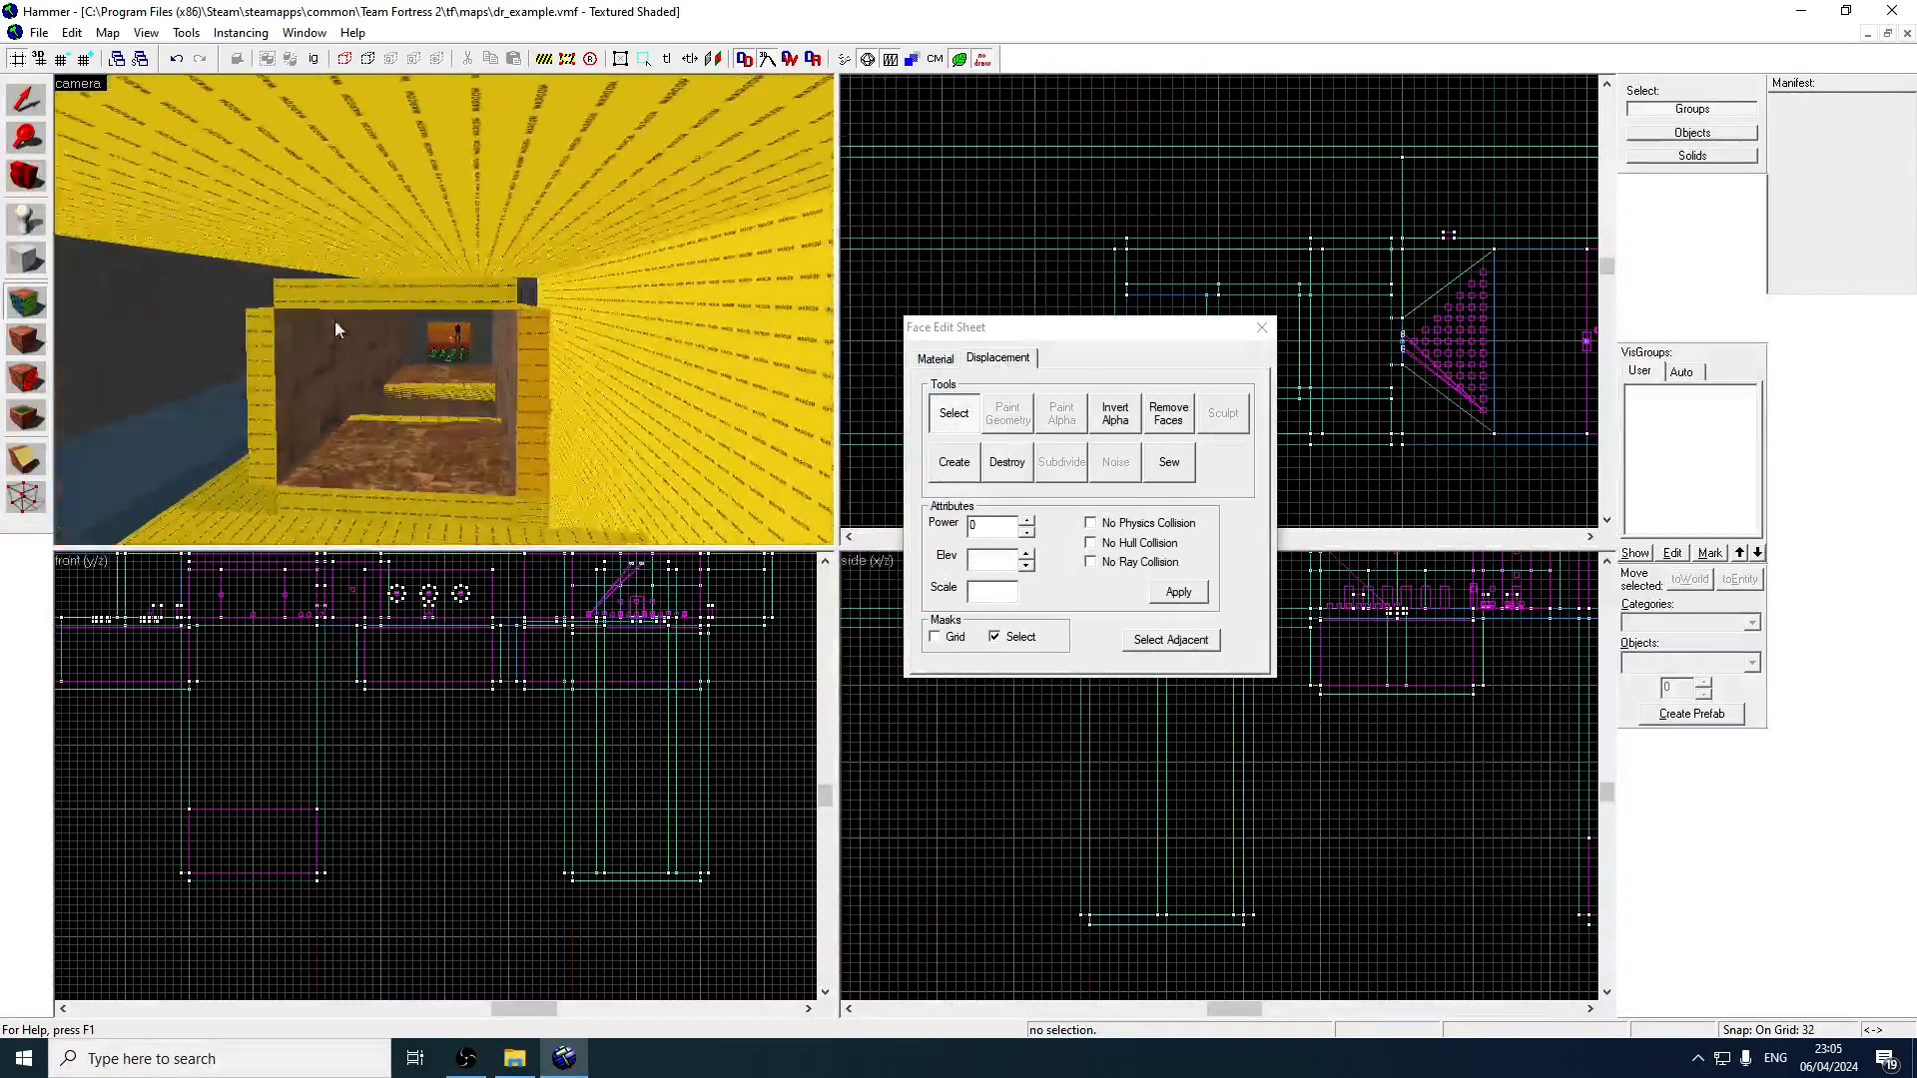
pyautogui.click(26, 100)
pyautogui.press('w')
pyautogui.press('z')
pyautogui.press('z')
pyautogui.click(547, 379)
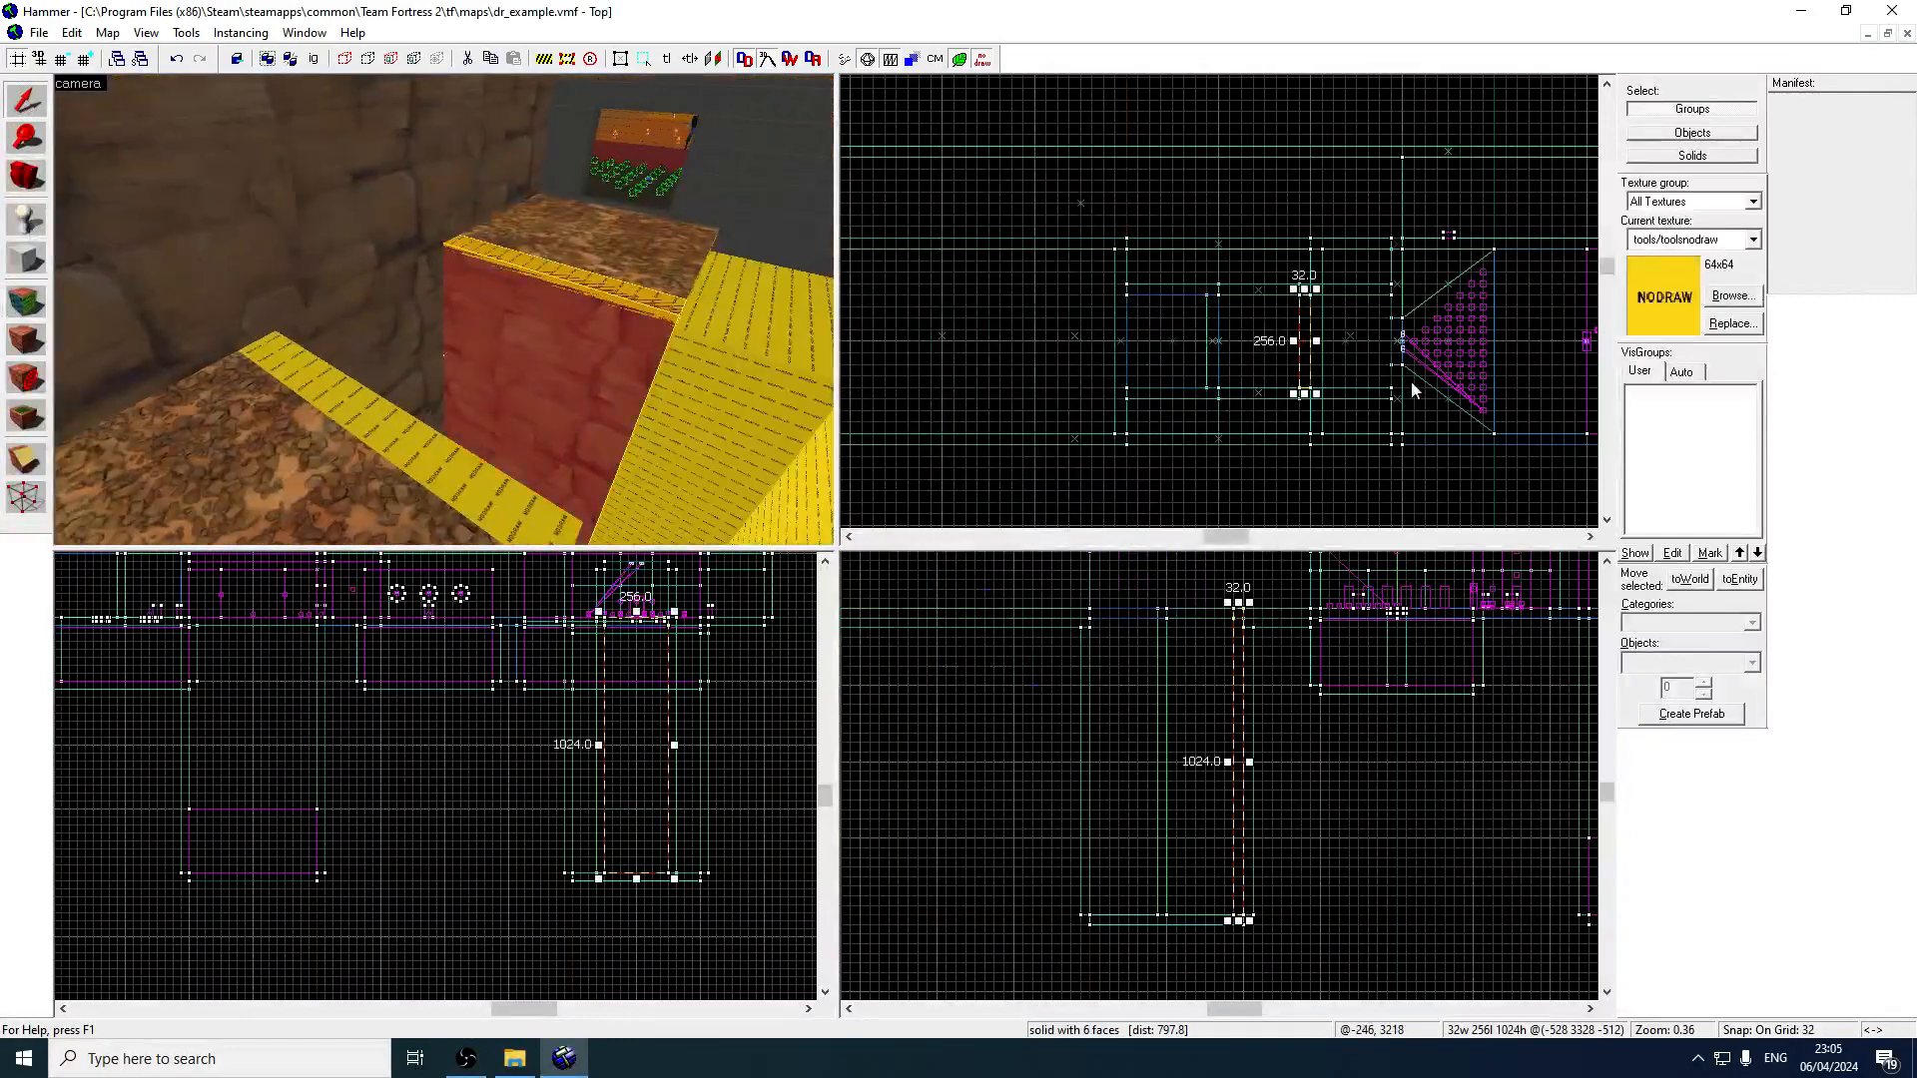
pyautogui.scroll(3, 1412, 388)
pyautogui.moveTo(1290, 318); pyautogui.dragTo(1215, 309)
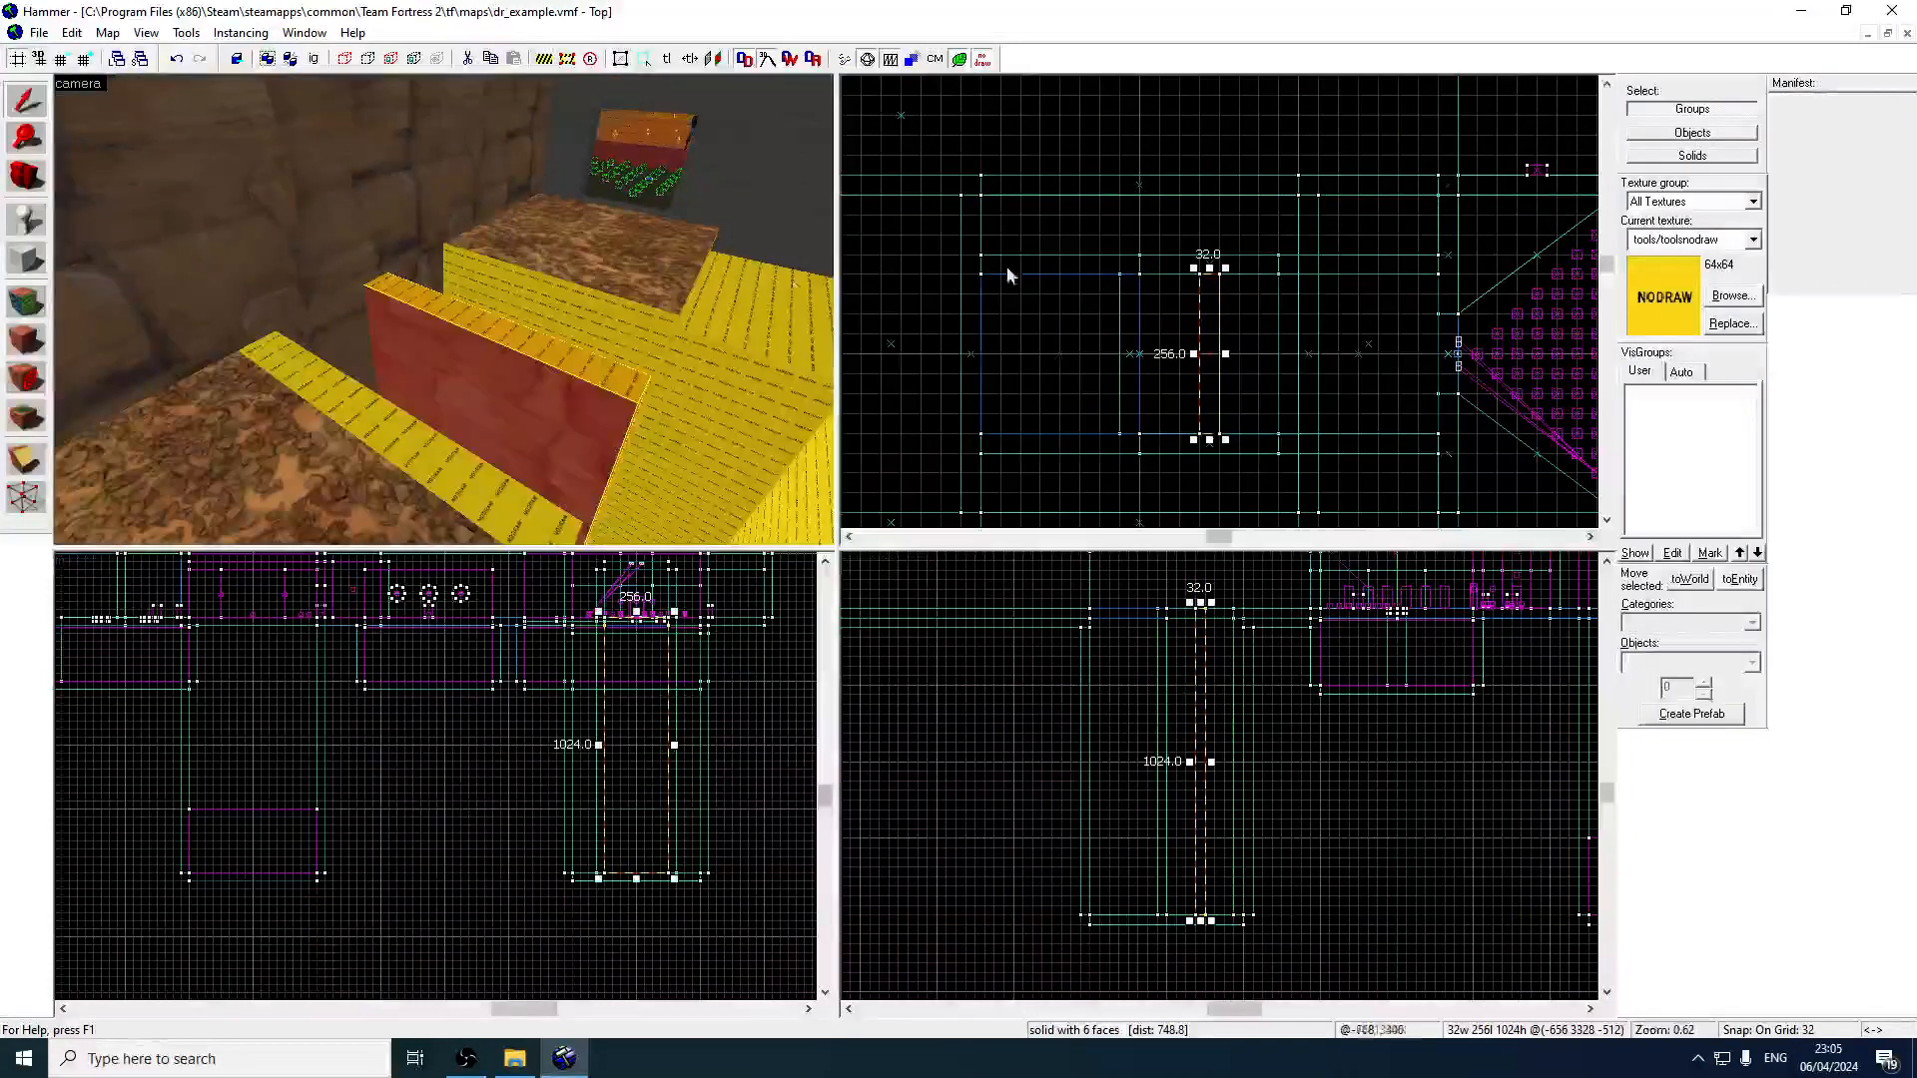
# Shift the far pit wall brush back 32 units and lengthen the far ground brush to 352 units to meet it.
pyautogui.click(666, 289)
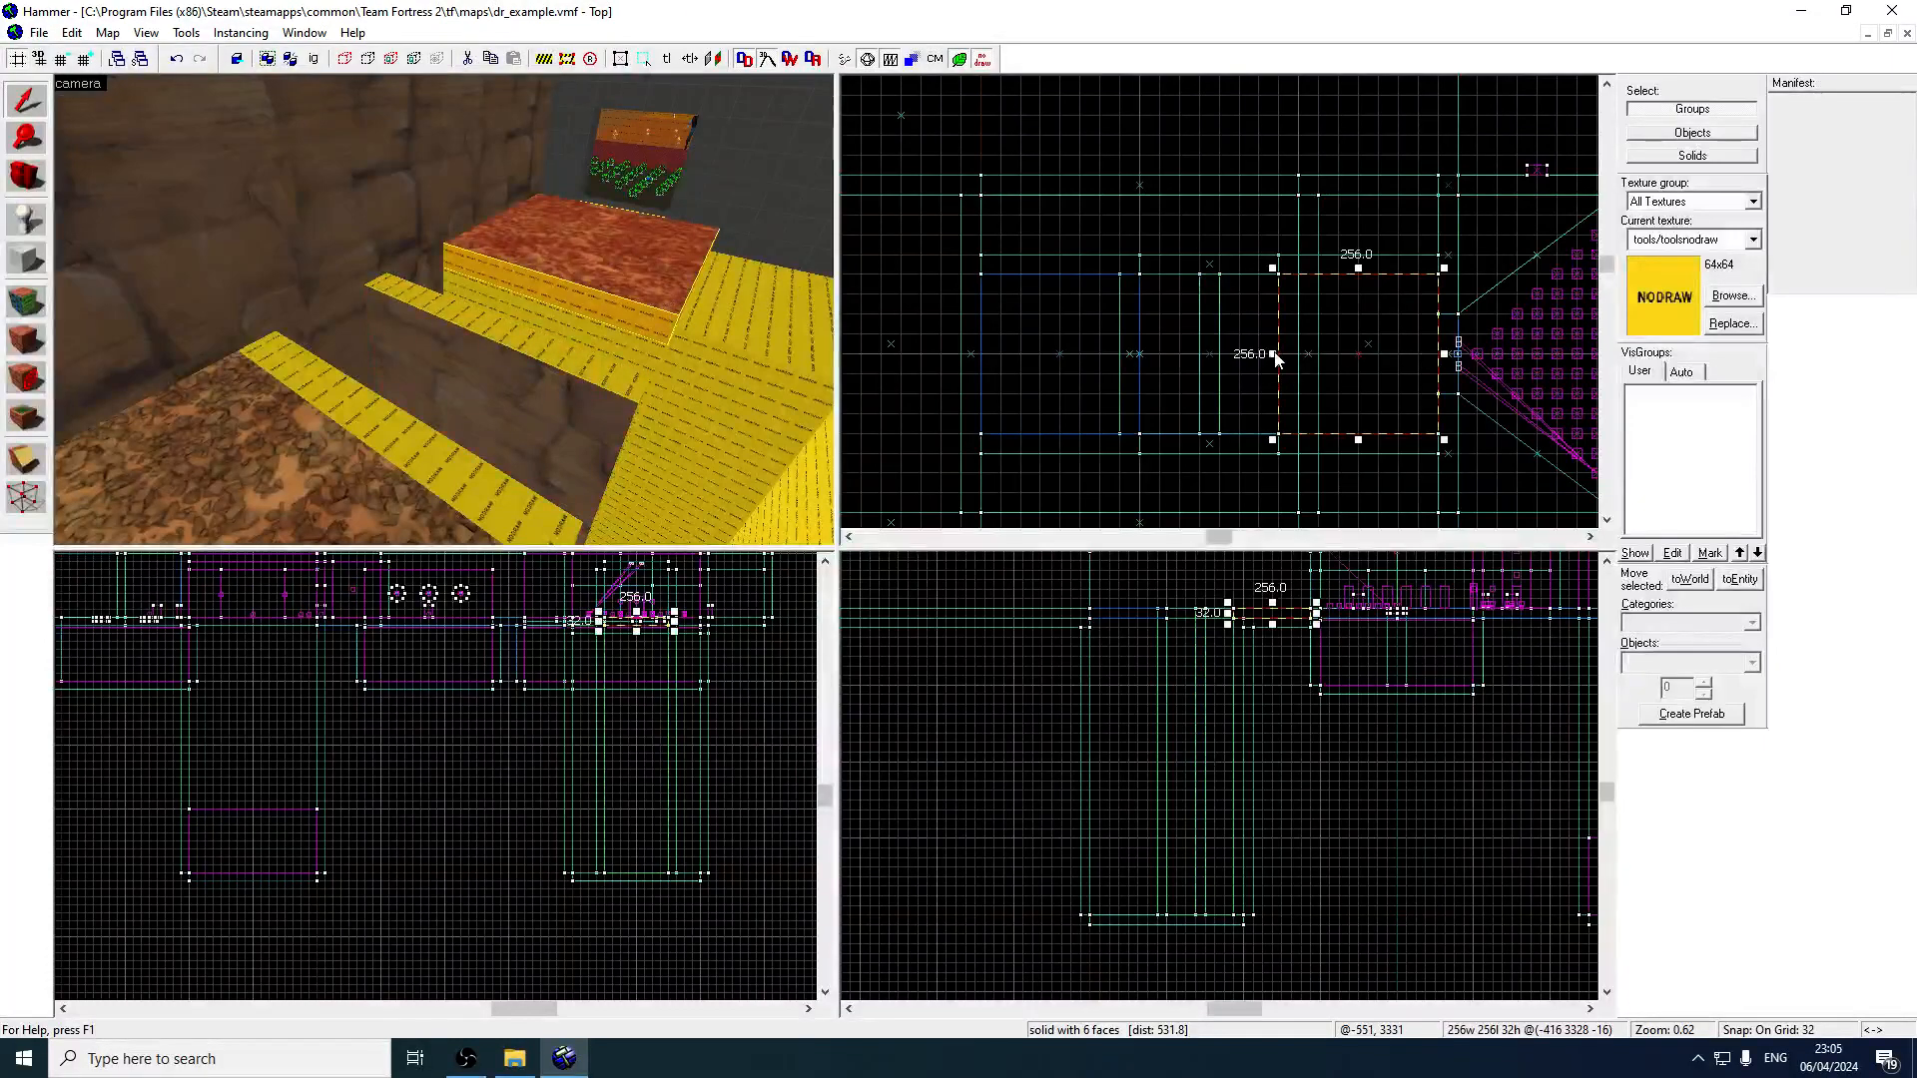
pyautogui.click(526, 320)
pyautogui.moveTo(1211, 396); pyautogui.dragTo(1218, 351)
pyautogui.click(674, 284)
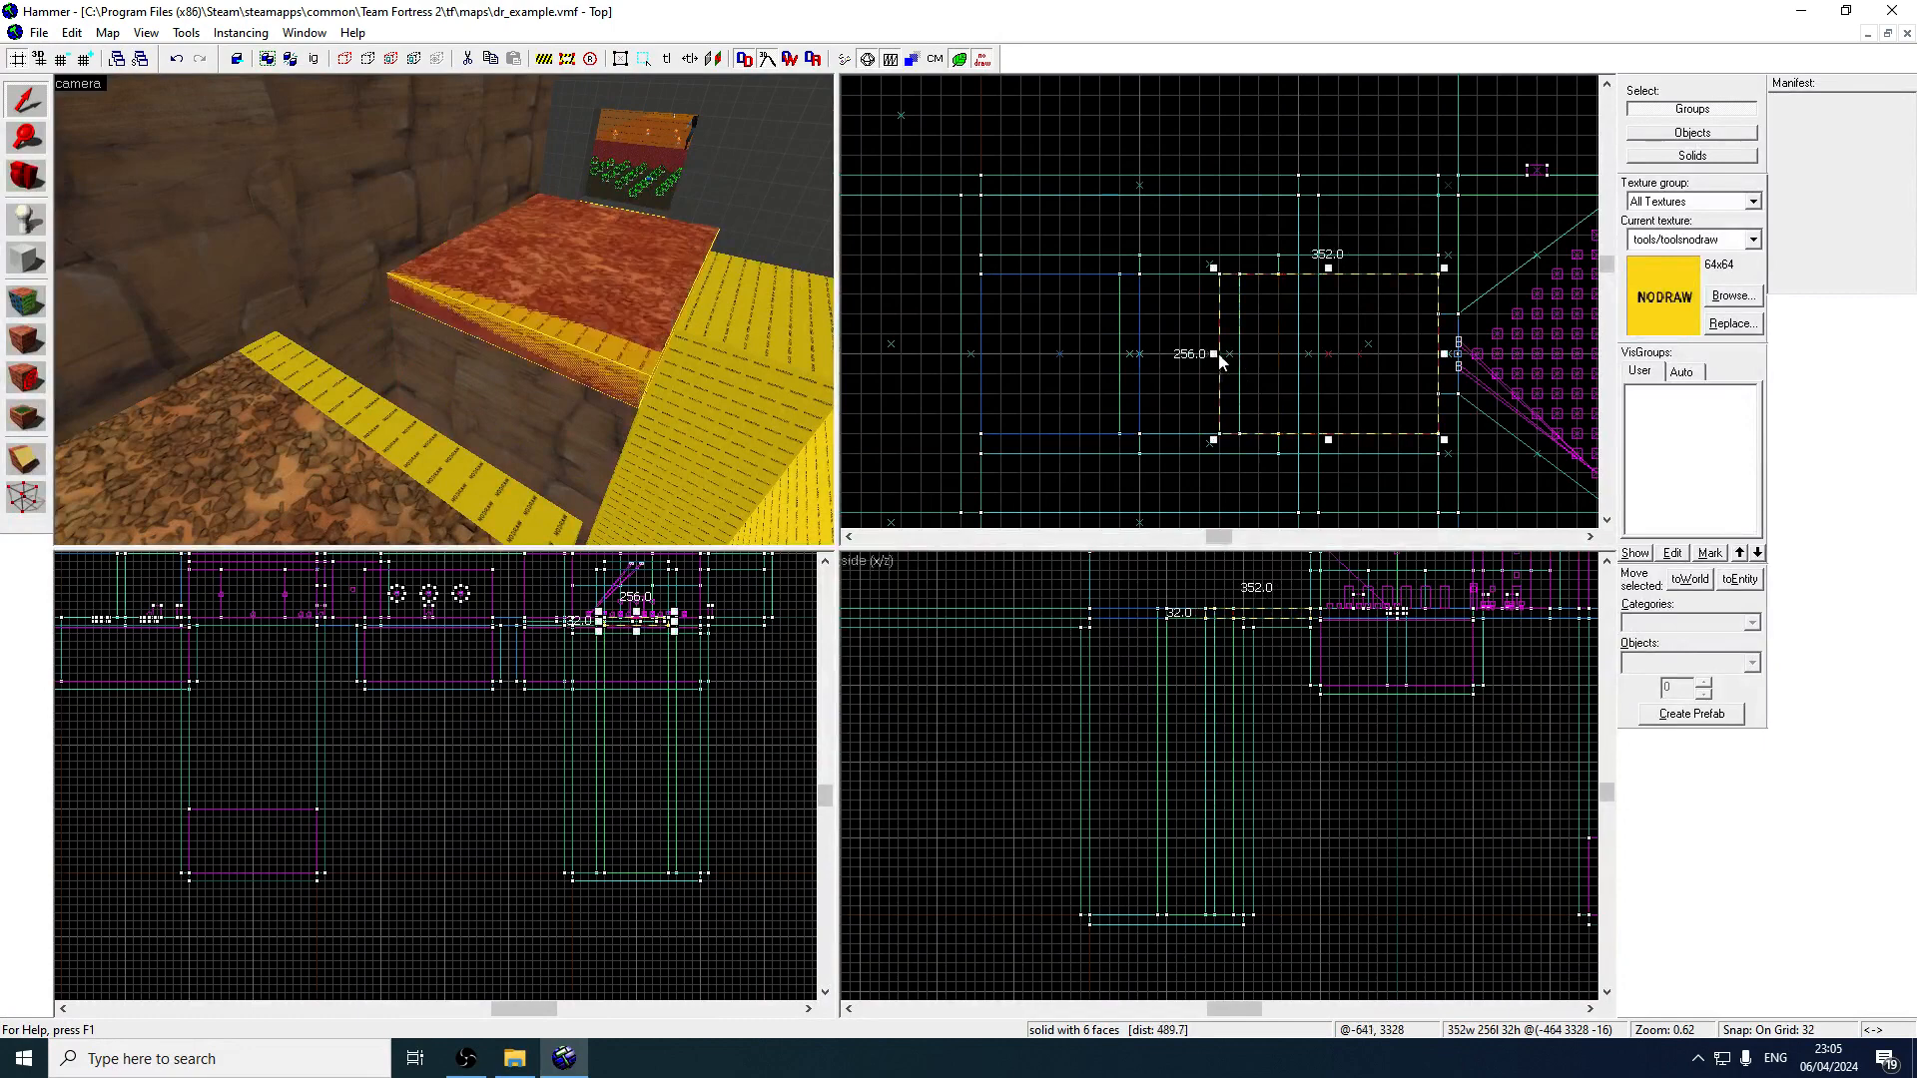
# Select the two side walls of the pit and destroy the displacements on them.
pyautogui.click(349, 295)
pyautogui.click(341, 372)
pyautogui.click(357, 308)
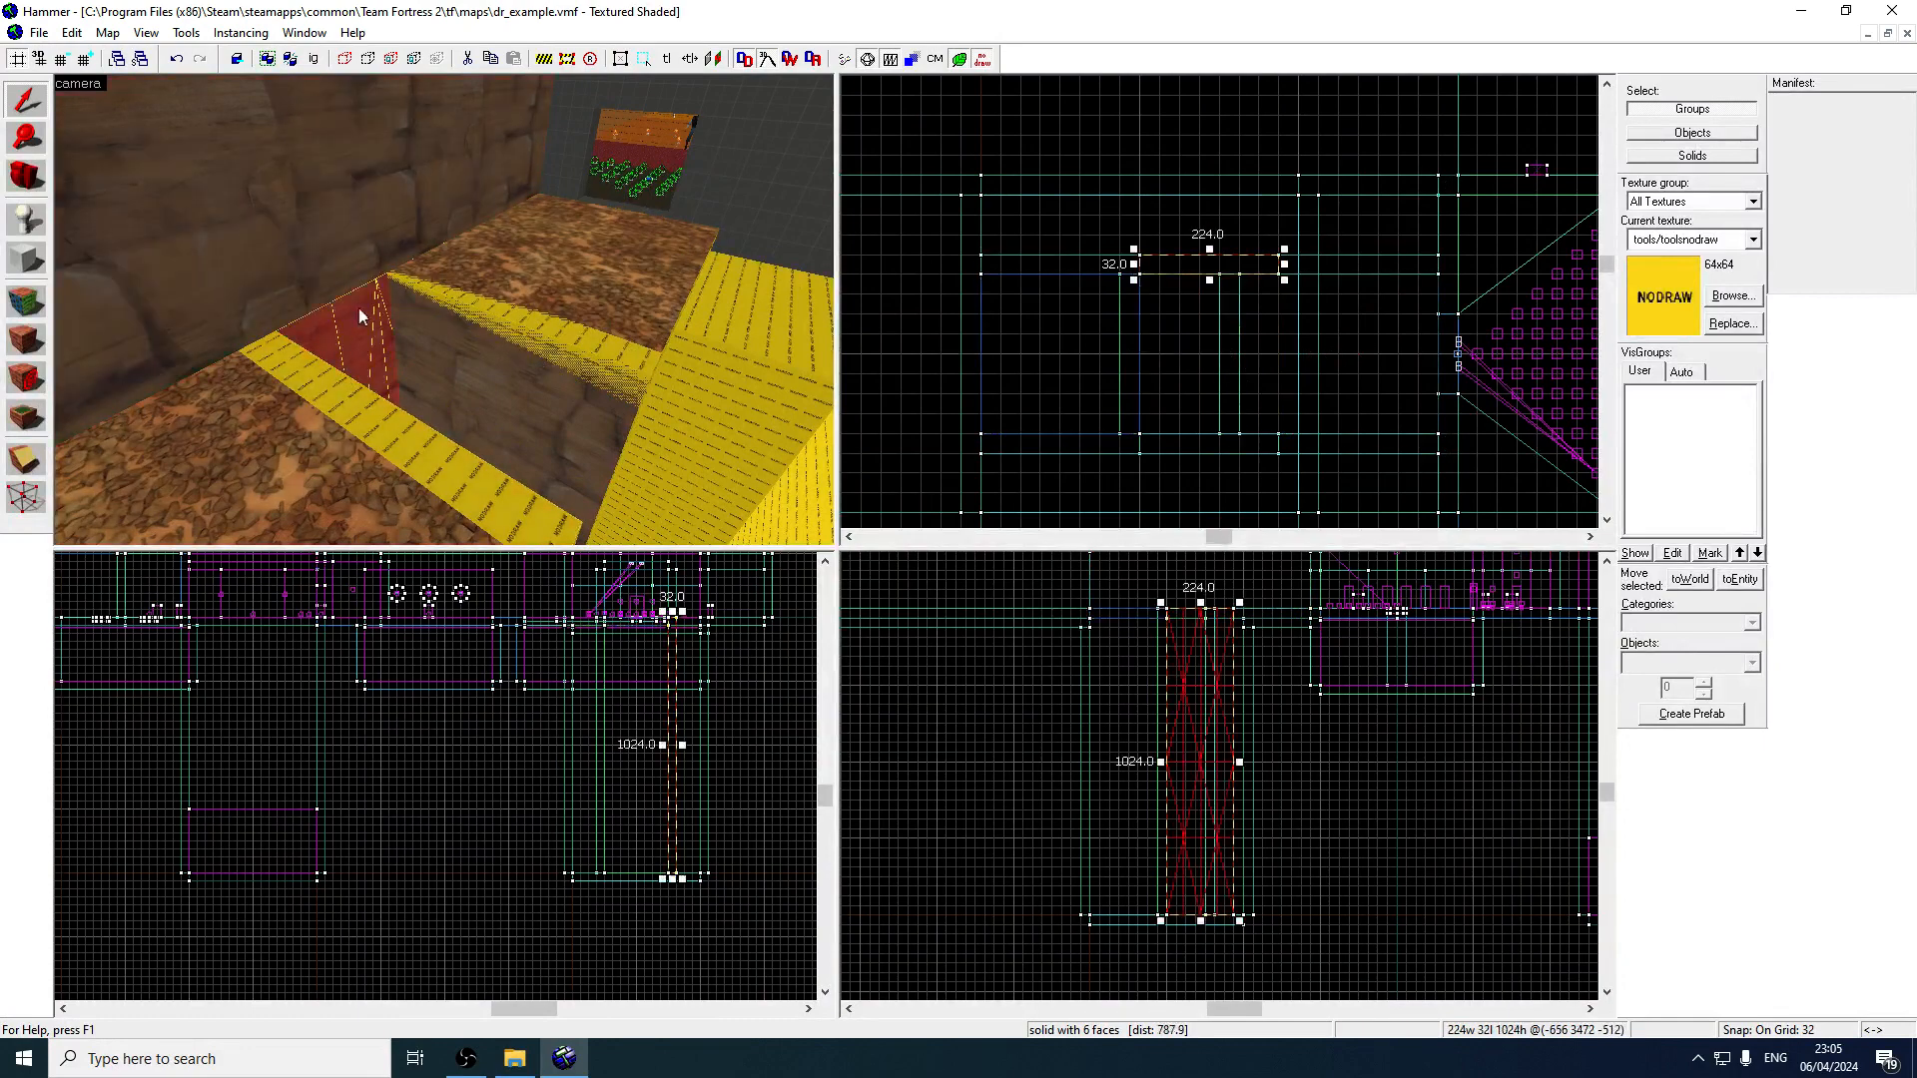
pyautogui.press('z')
pyautogui.press('a')
pyautogui.click(594, 389)
pyautogui.keyDown('ctrl'); pyautogui.click(296, 341); pyautogui.keyUp('ctrl')
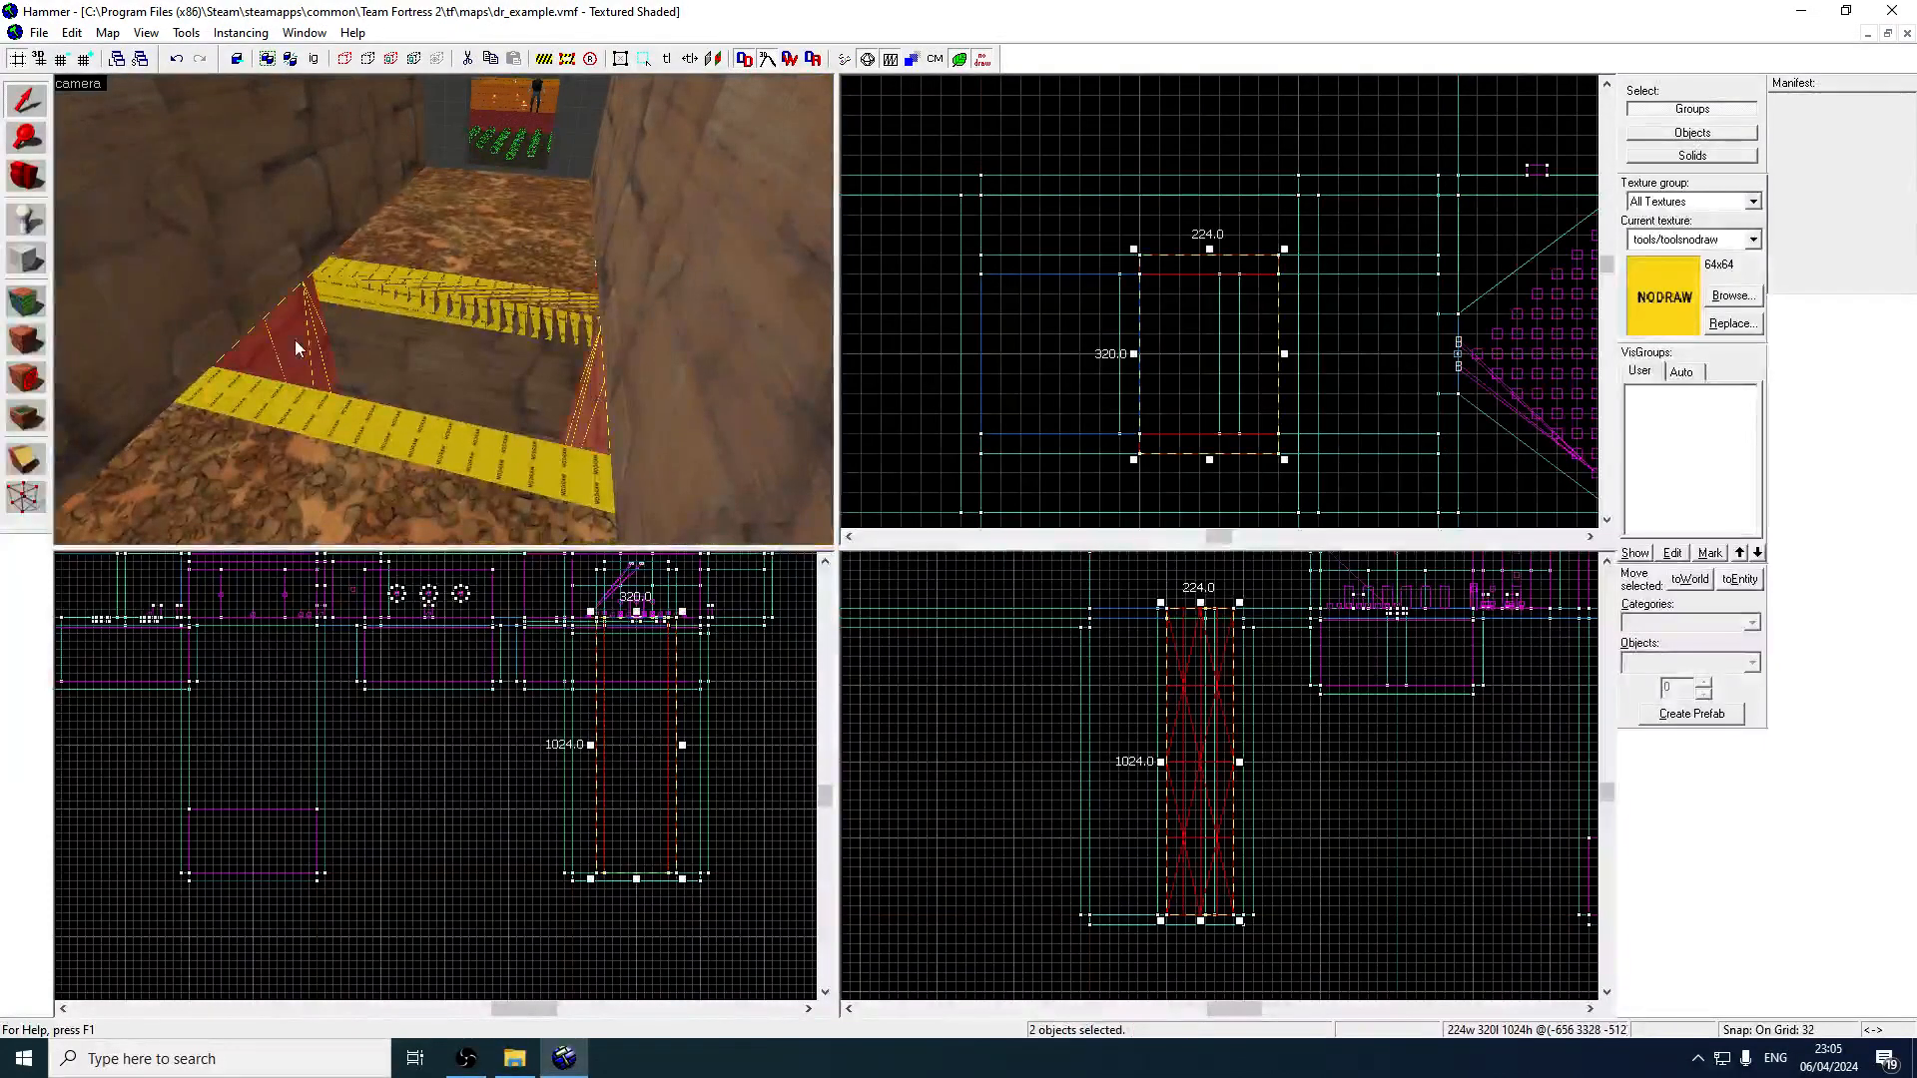
pyautogui.click(26, 301)
pyautogui.click(998, 359)
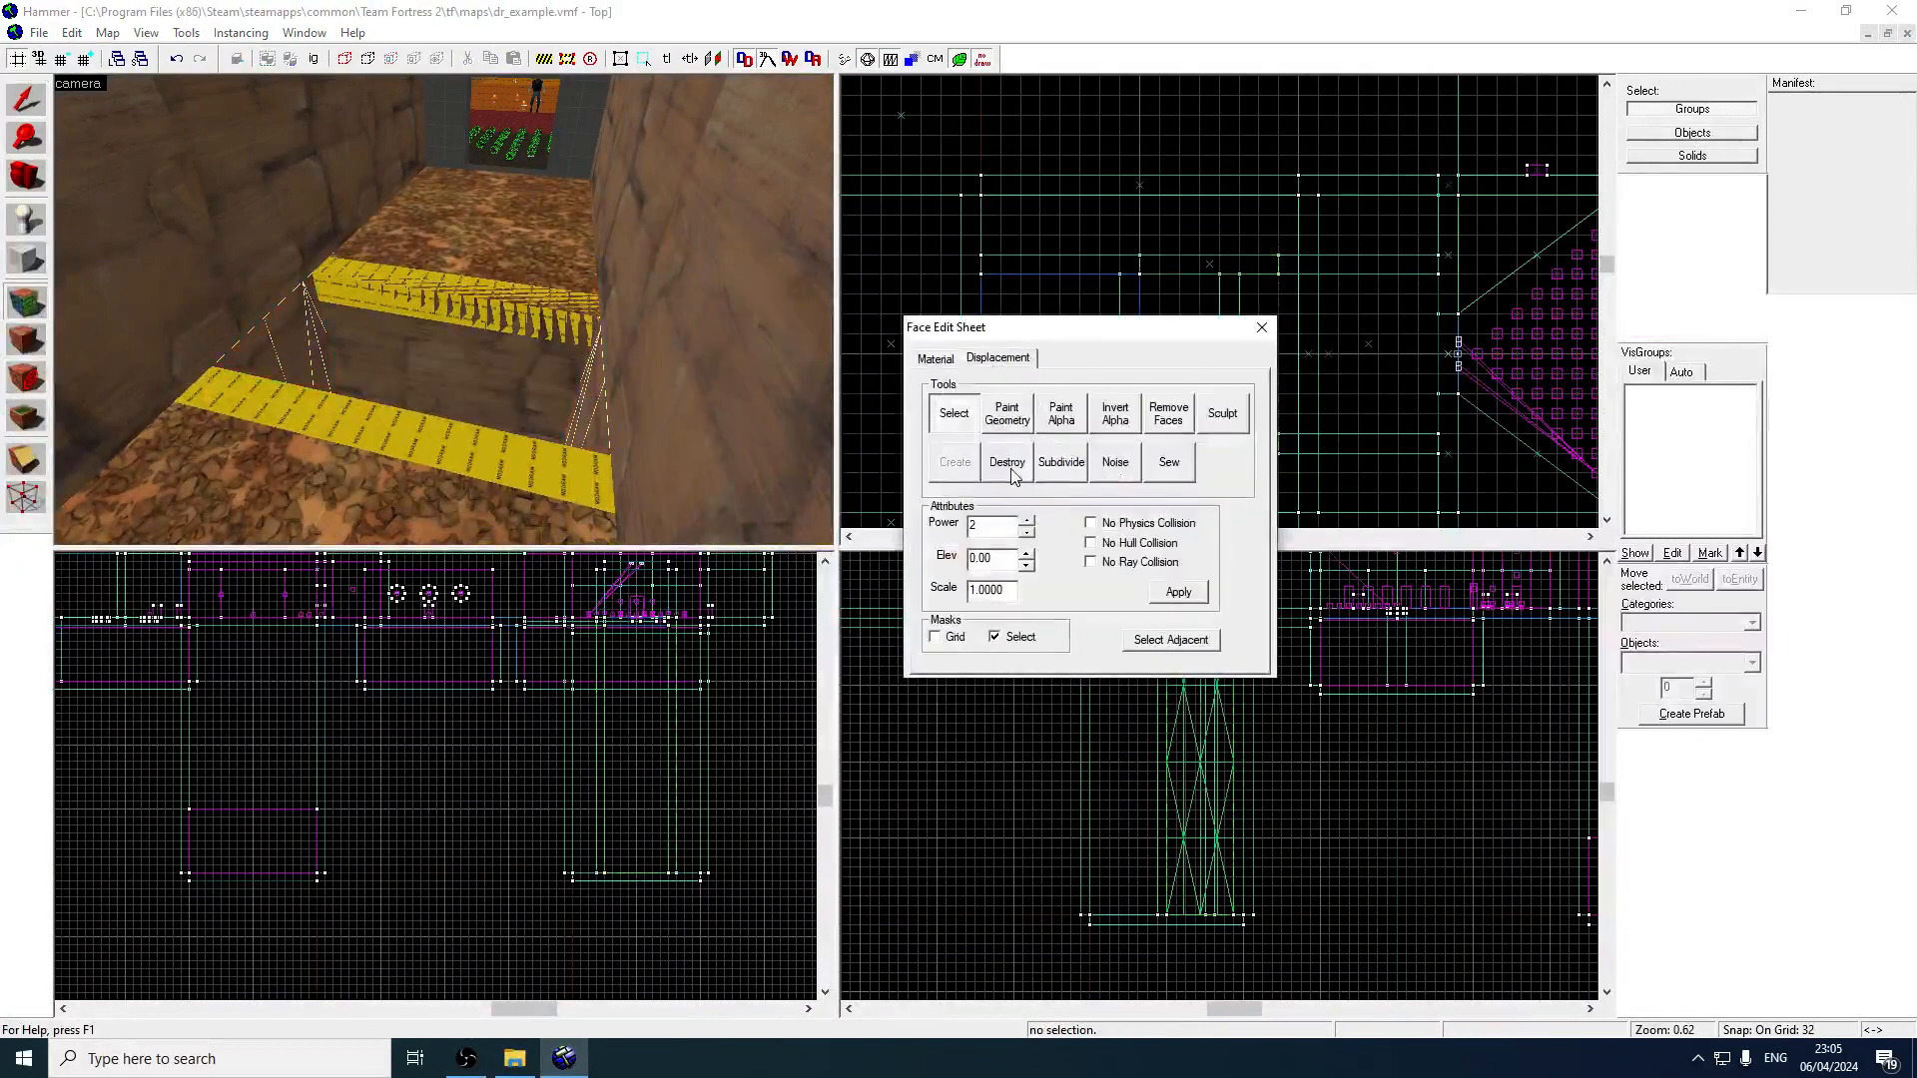
pyautogui.click(1261, 328)
# Shorten both side wall brushes of the pit to 128 units to match the narrowed gap.
pyautogui.press('z')
pyautogui.keyDown('ctrl'); pyautogui.click(474, 321); pyautogui.keyUp('ctrl')
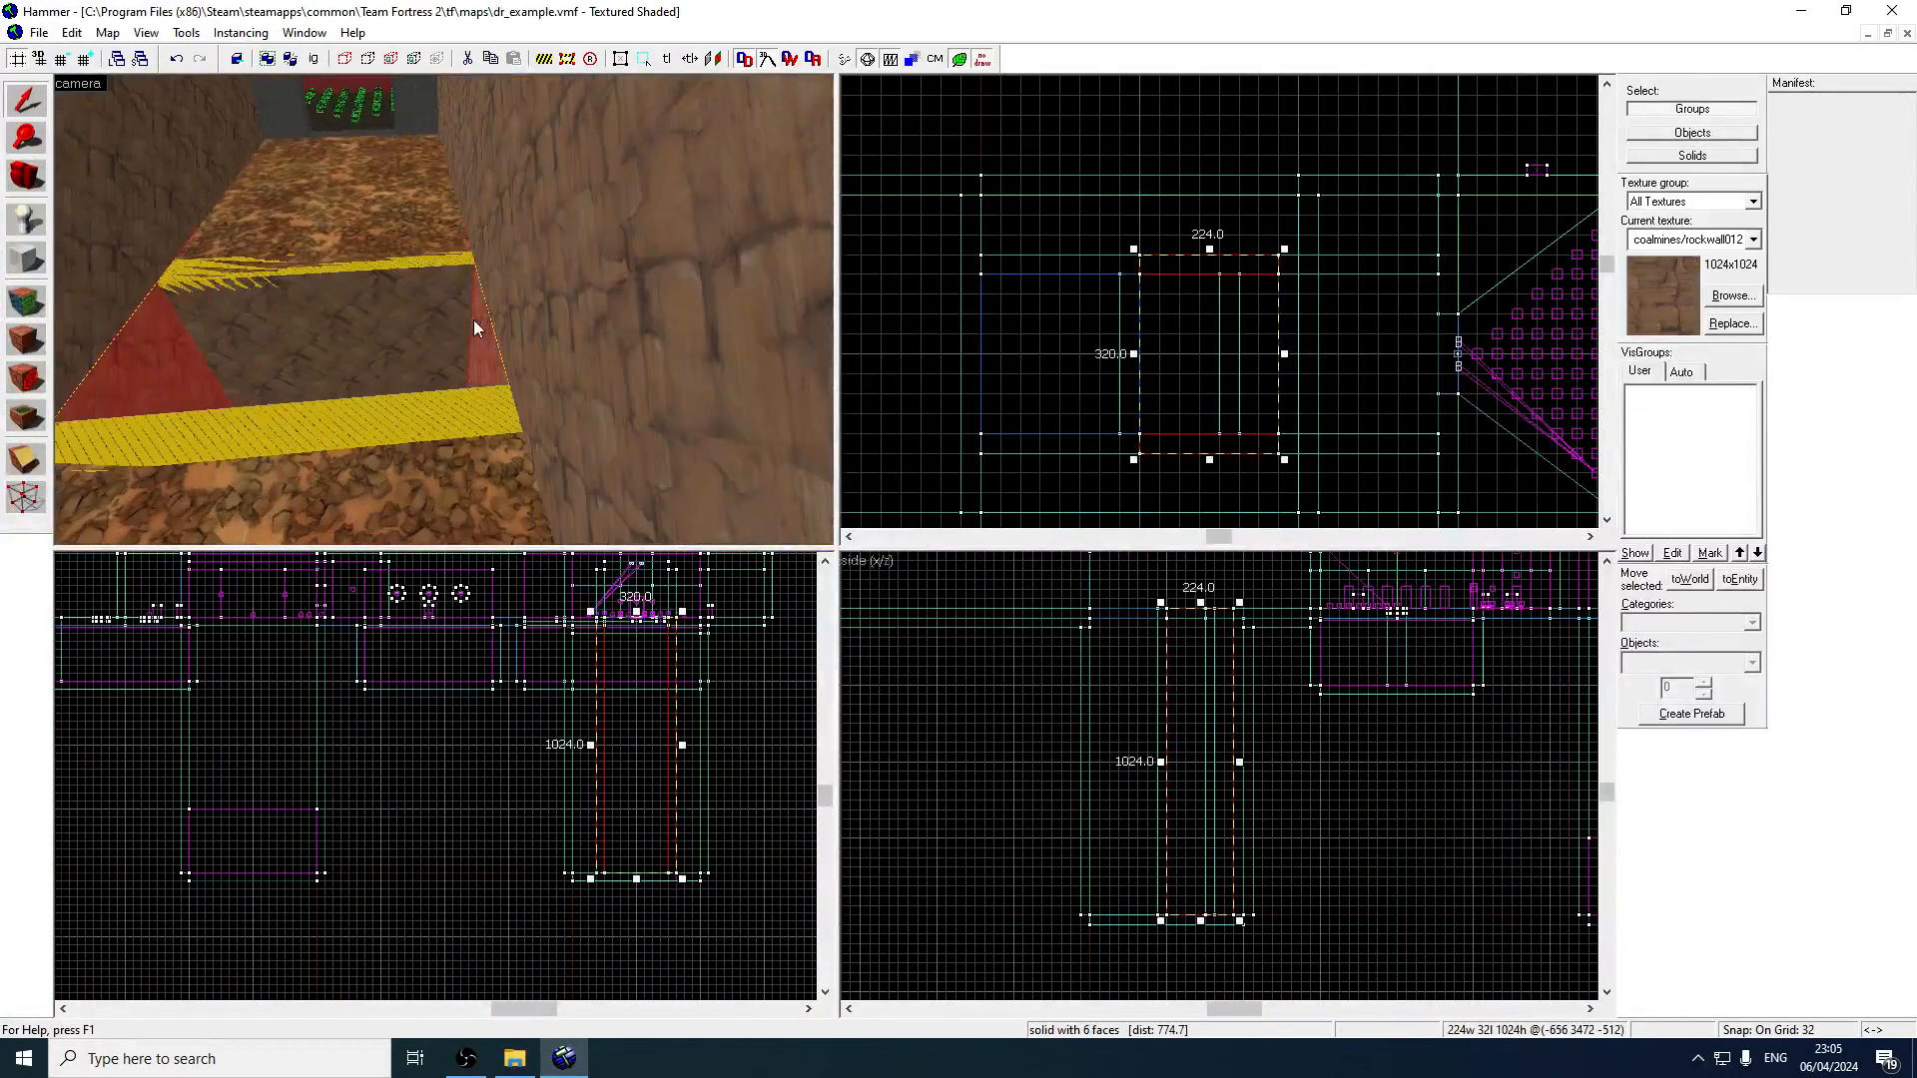
pyautogui.moveTo(1285, 356); pyautogui.dragTo(1224, 352)
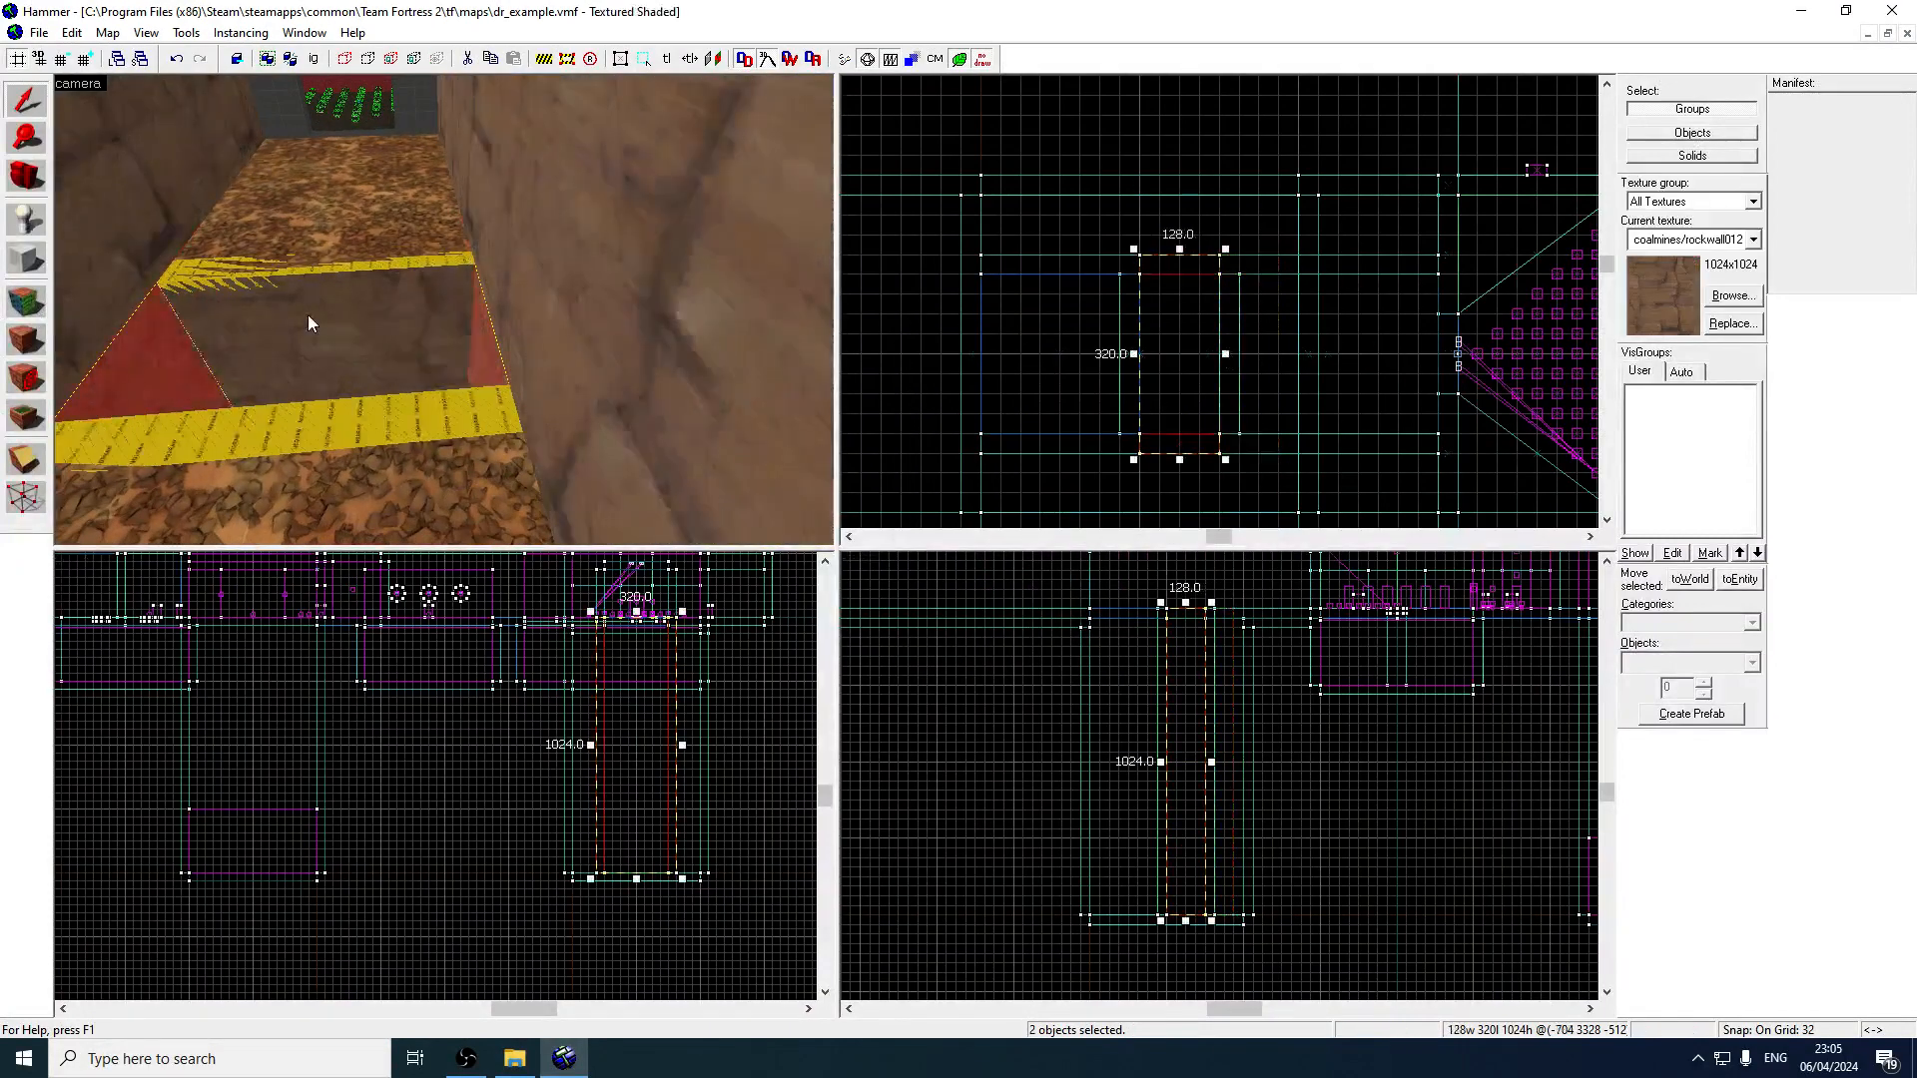
# Clip both long rock walls above the pit at its two edges into three brushes each, and check the split on a wall face.
pyautogui.press('z')
pyautogui.press('z')
pyautogui.click(413, 211)
pyautogui.press('z')
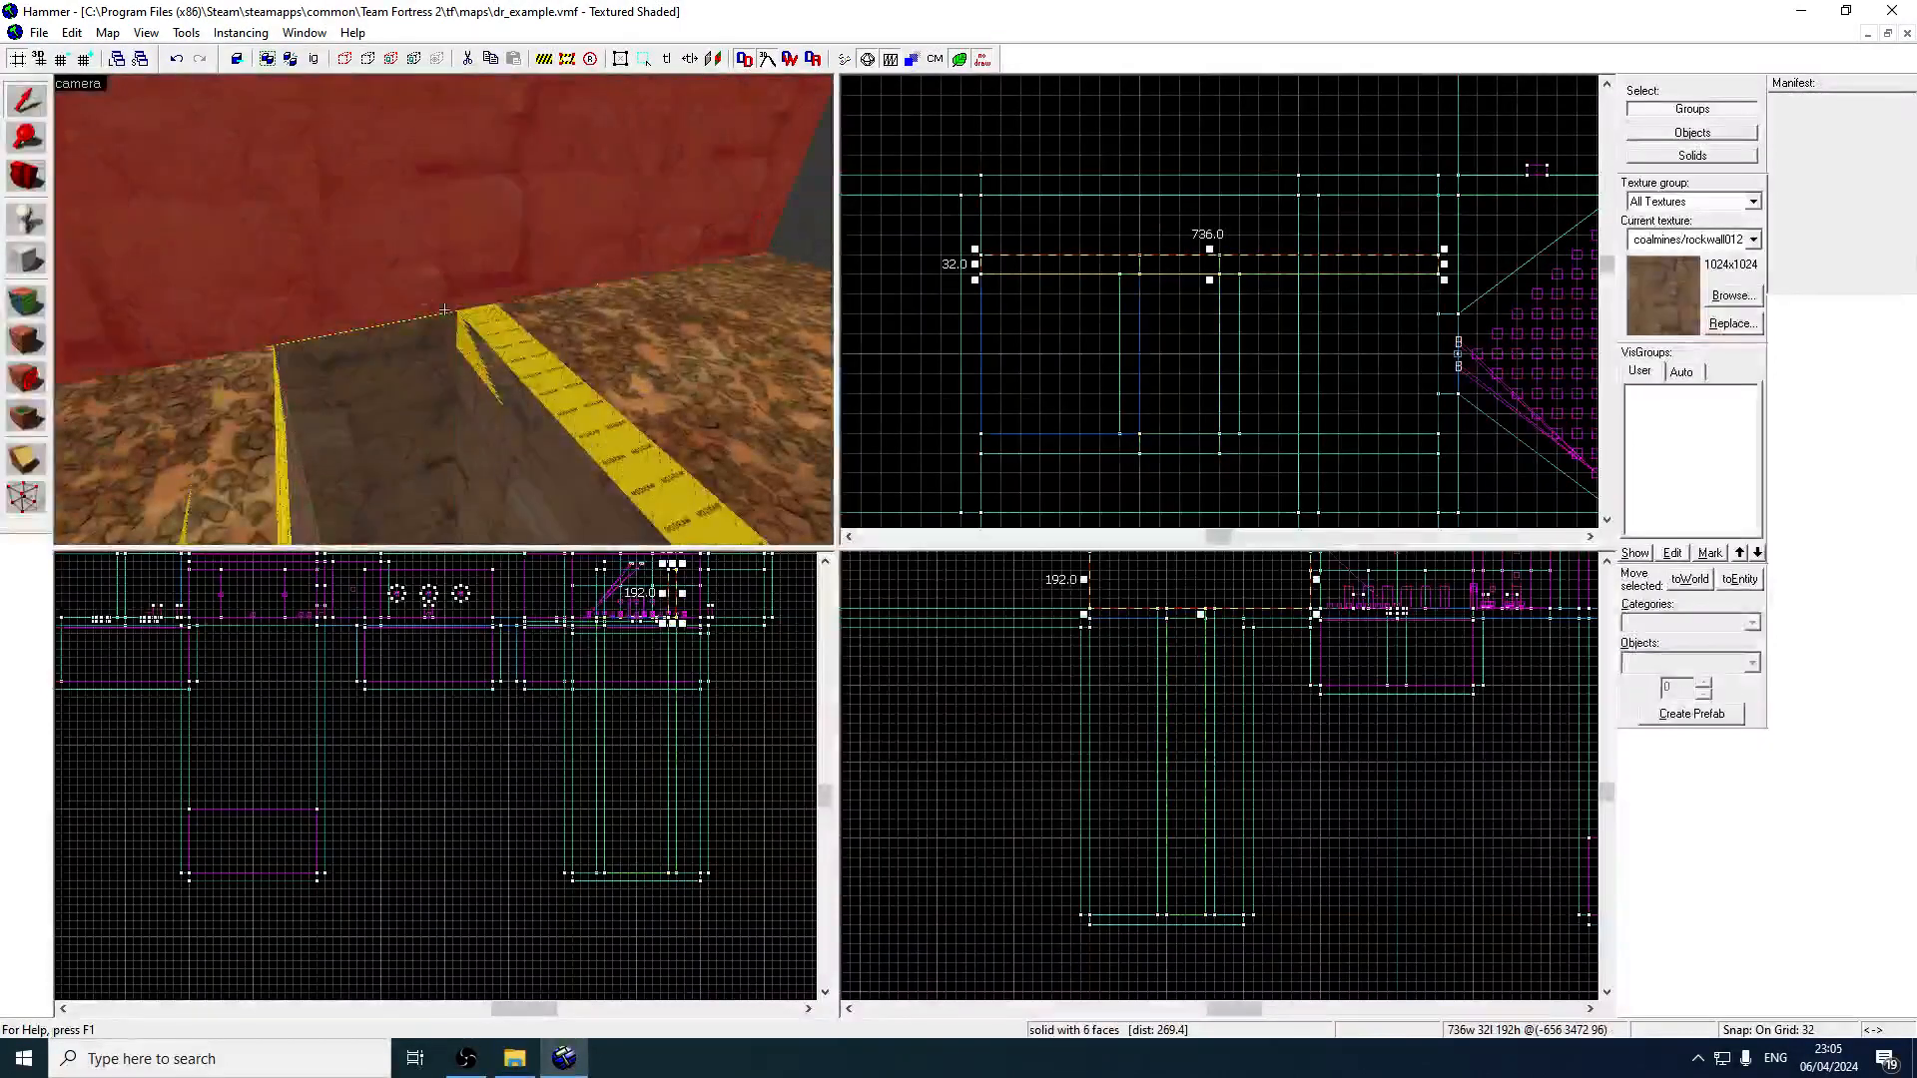
pyautogui.press('z')
pyautogui.keyDown('ctrl'); pyautogui.click(679, 259); pyautogui.keyUp('ctrl')
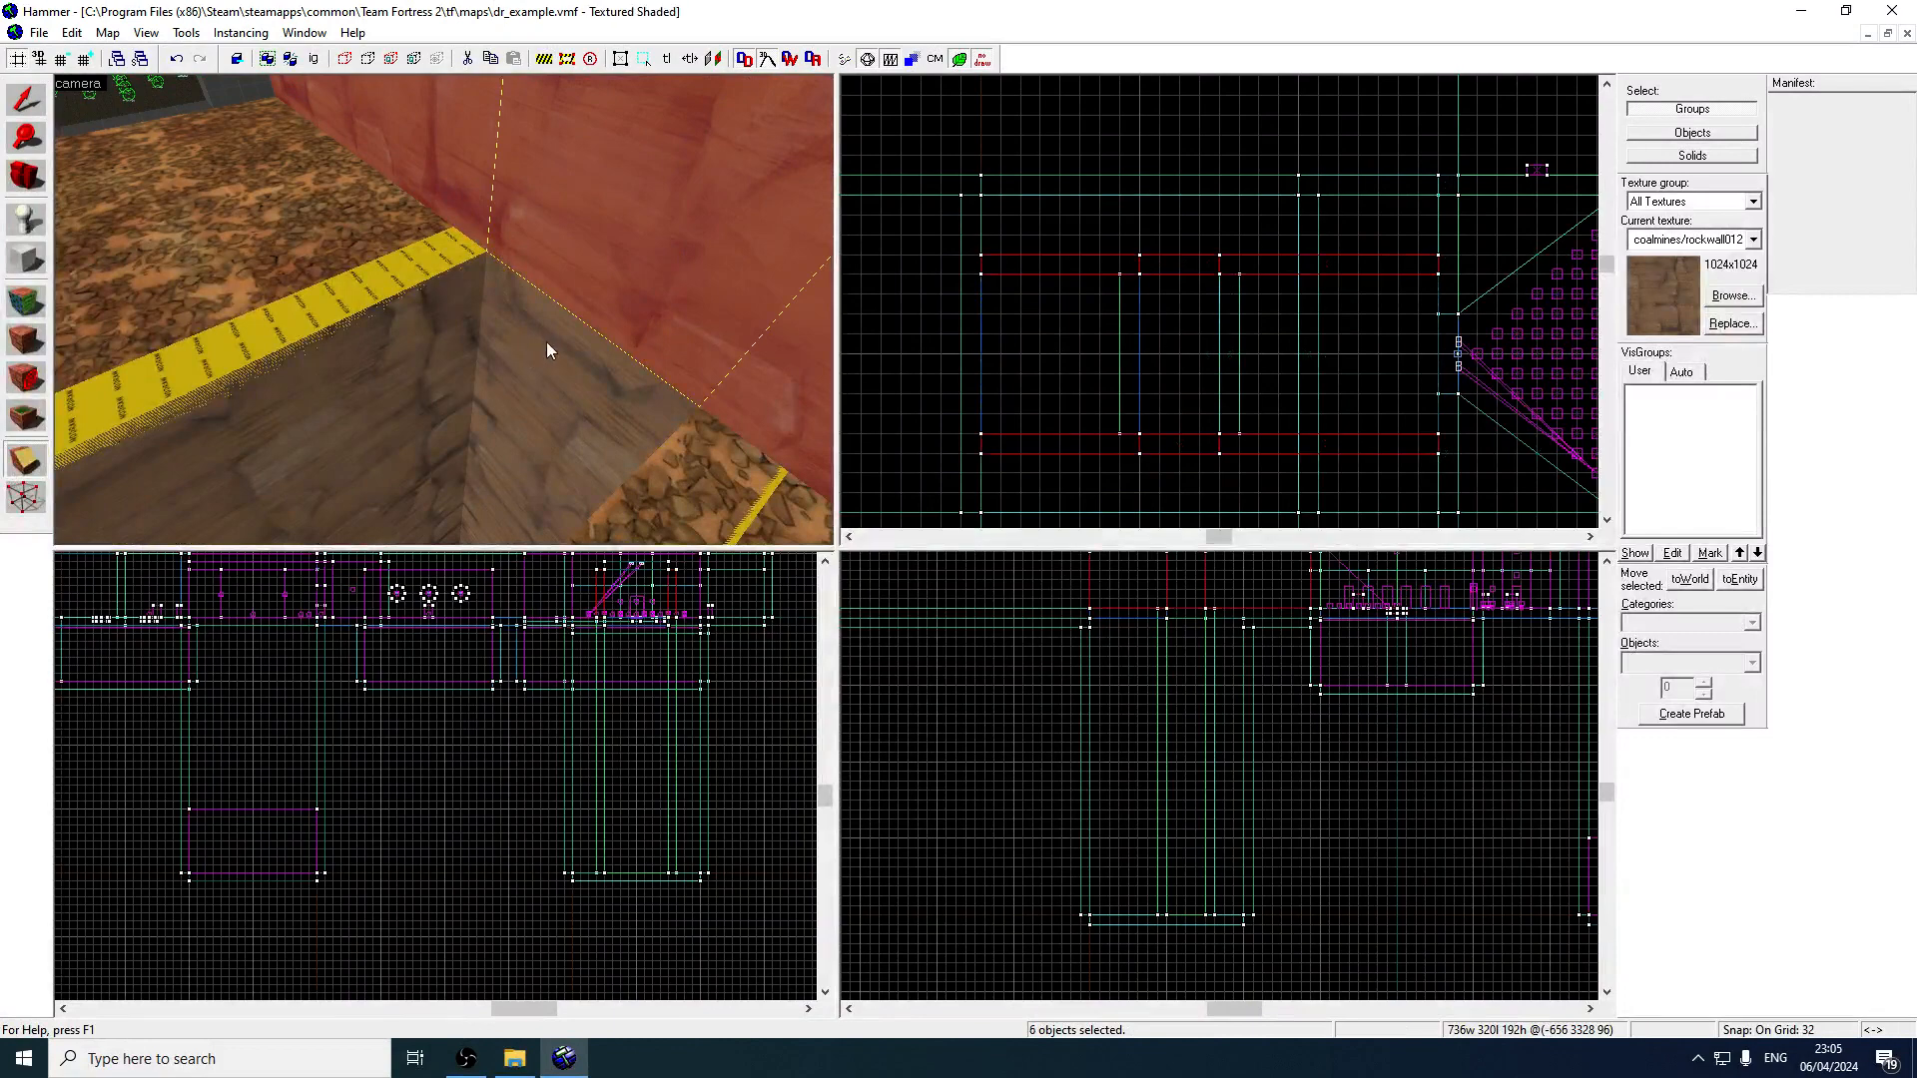
pyautogui.press('z')
pyautogui.press('z')
pyautogui.click(27, 305)
pyautogui.click(288, 328)
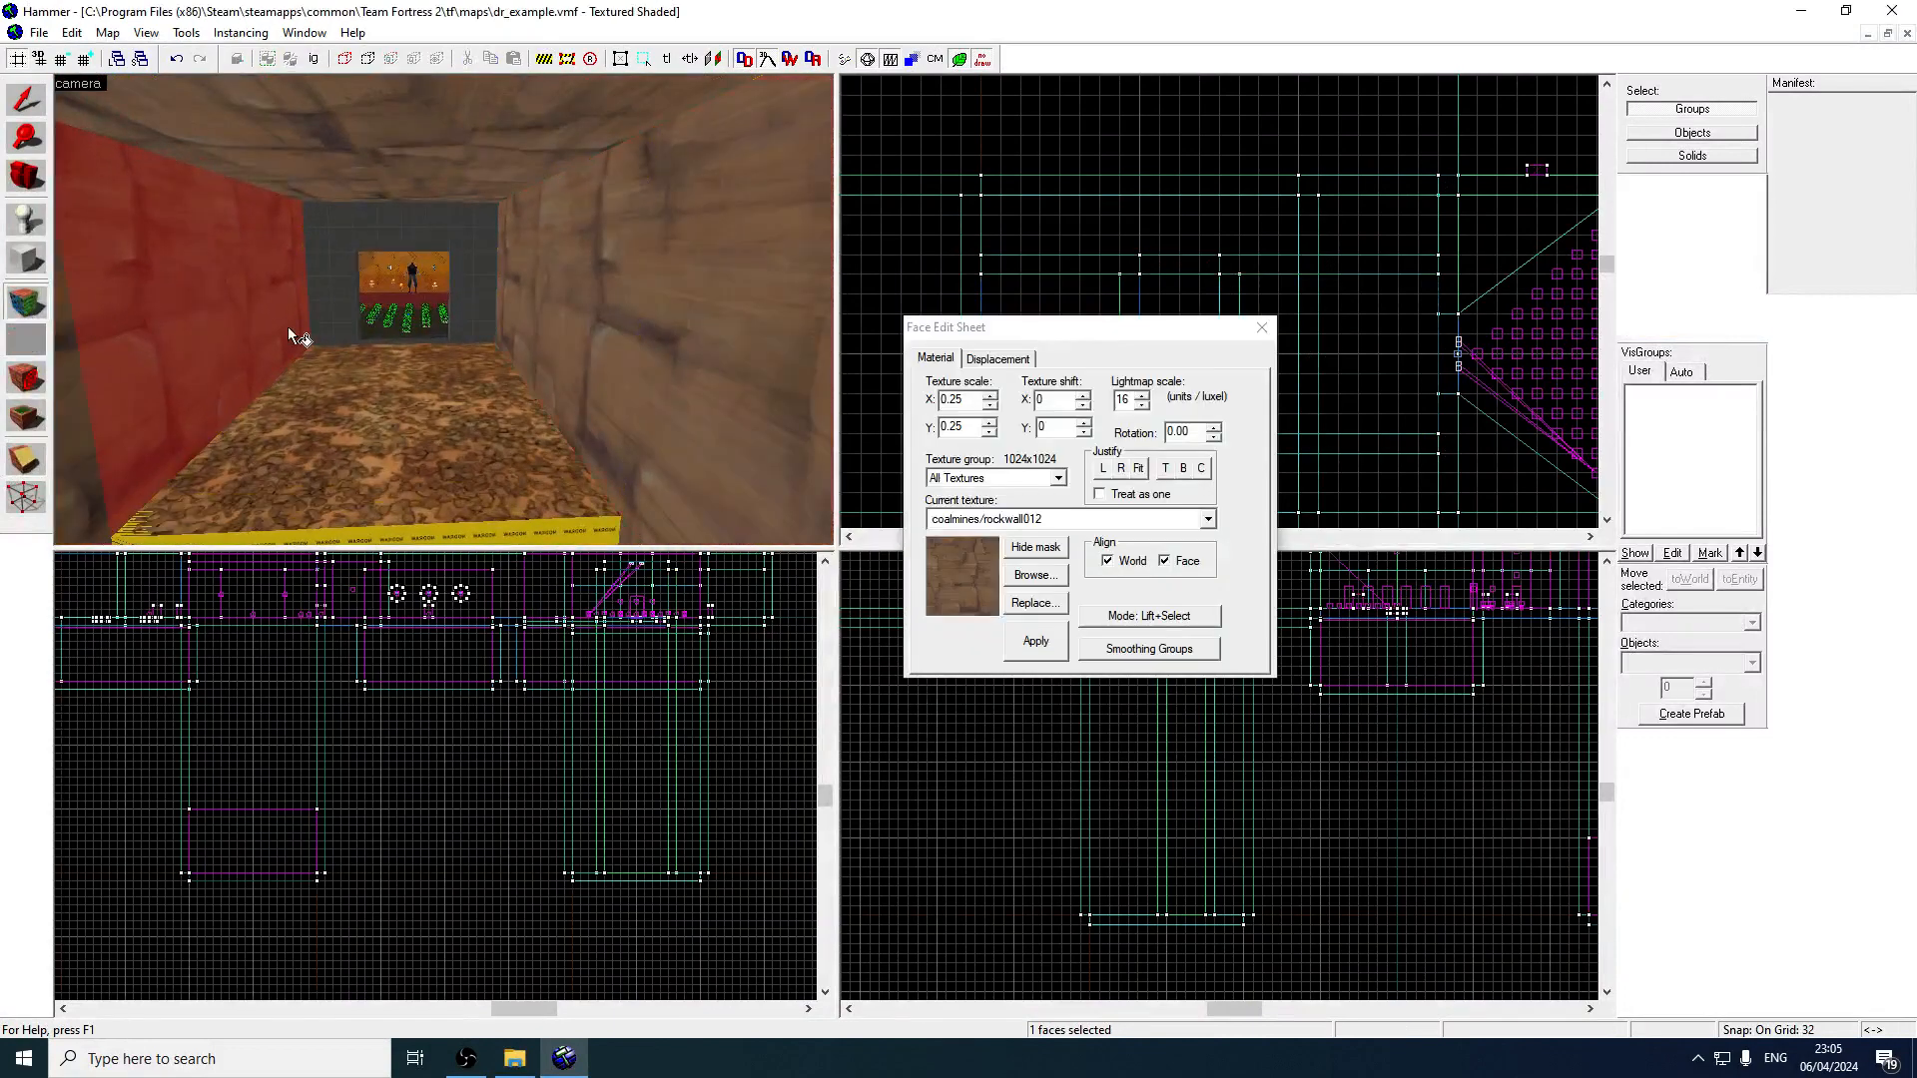
# Clip the rock ceiling brush at the two pit edges into three pieces.
pyautogui.click(405, 152)
pyautogui.press('z')
pyautogui.press('z')
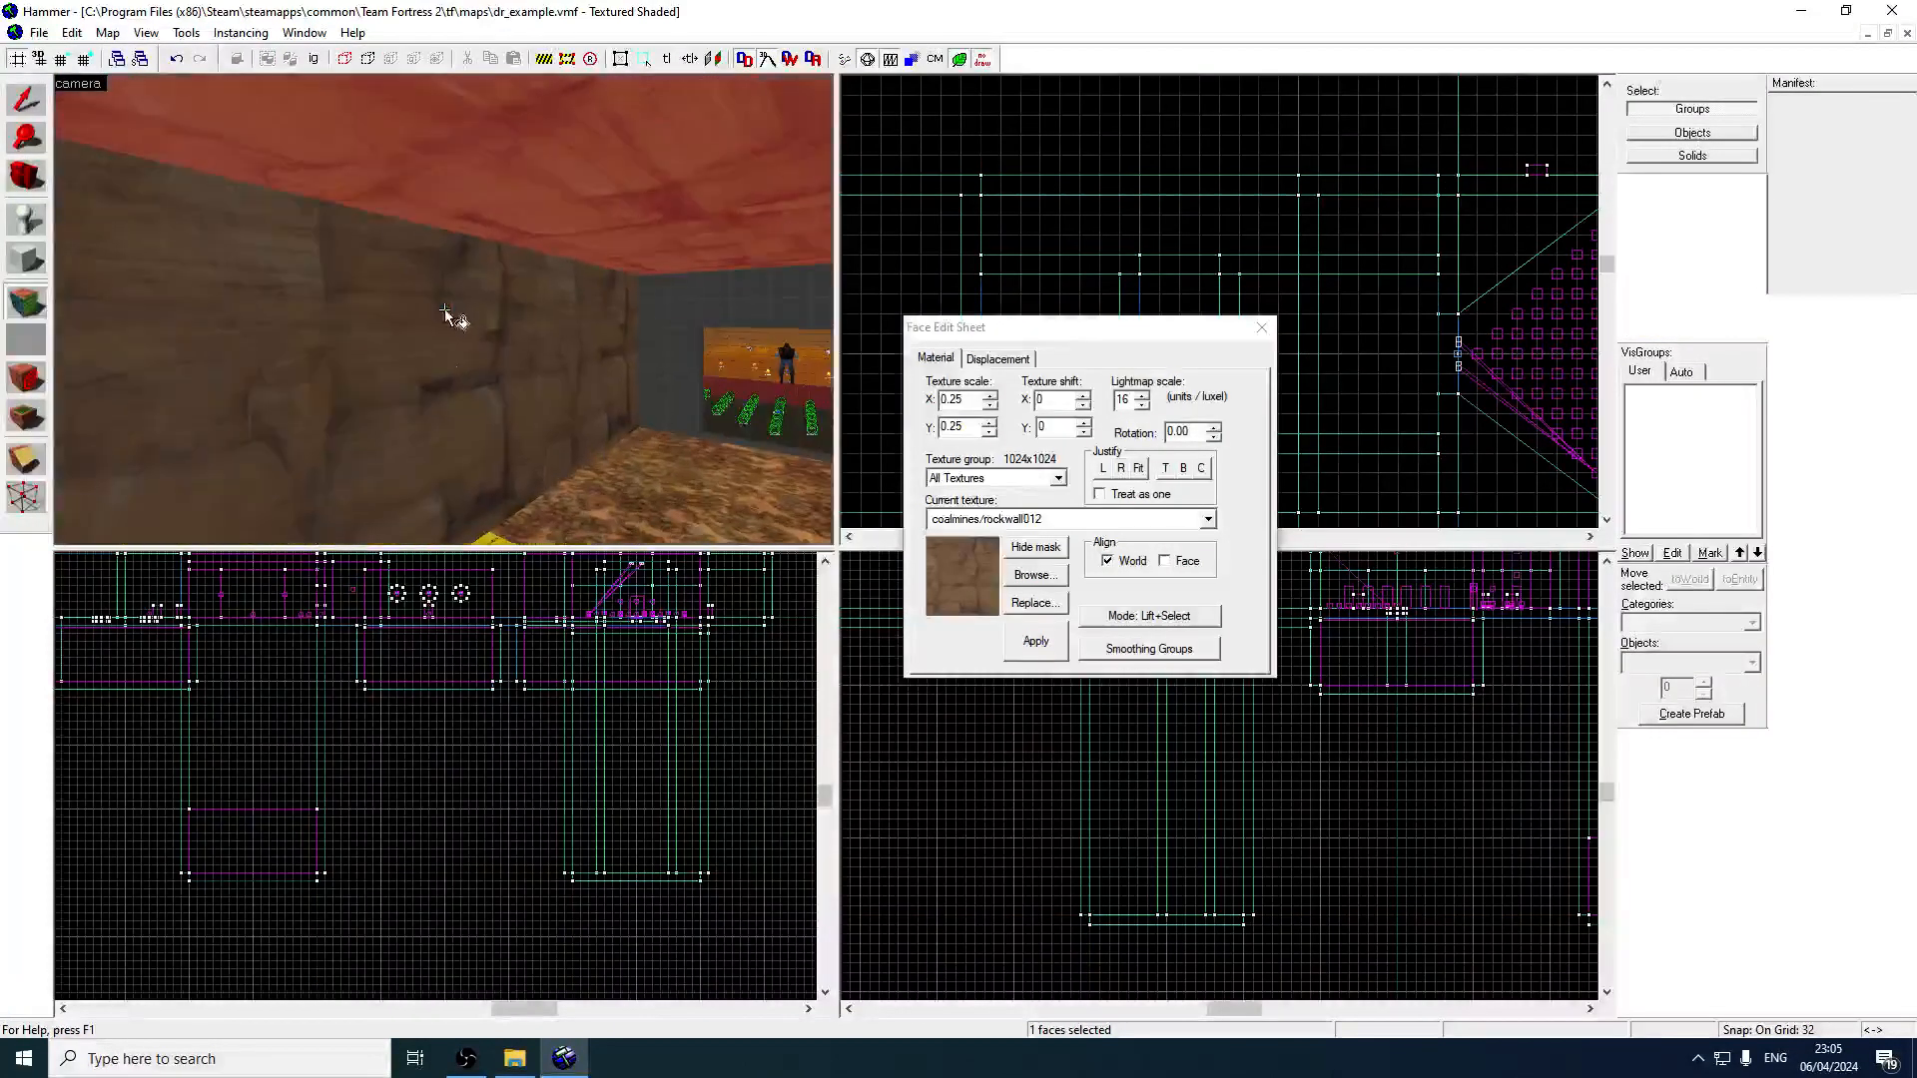
pyautogui.click(42, 91)
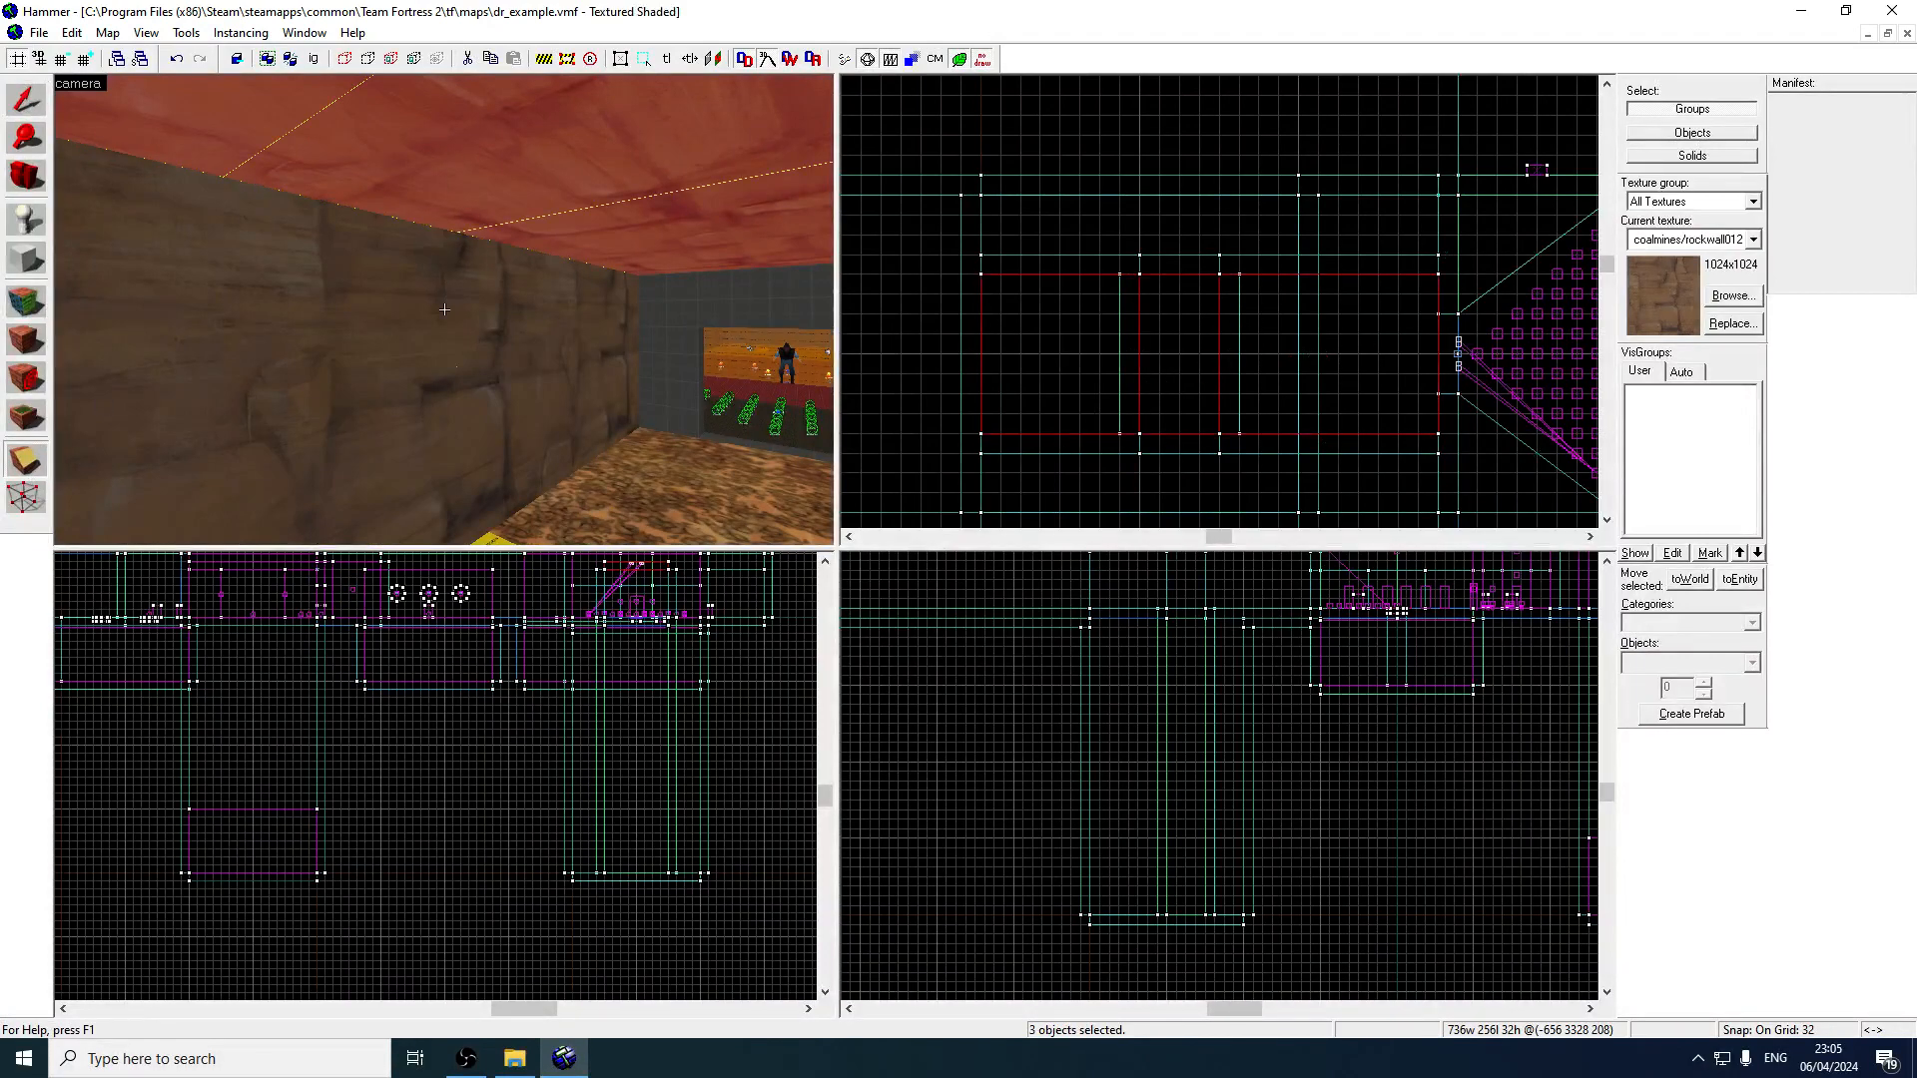
pyautogui.press('z')
# Examine the ground faces and the near and far pit wall brushes for how they meet at the narrowed pit.
pyautogui.click(27, 302)
pyautogui.click(399, 327)
pyautogui.press('z')
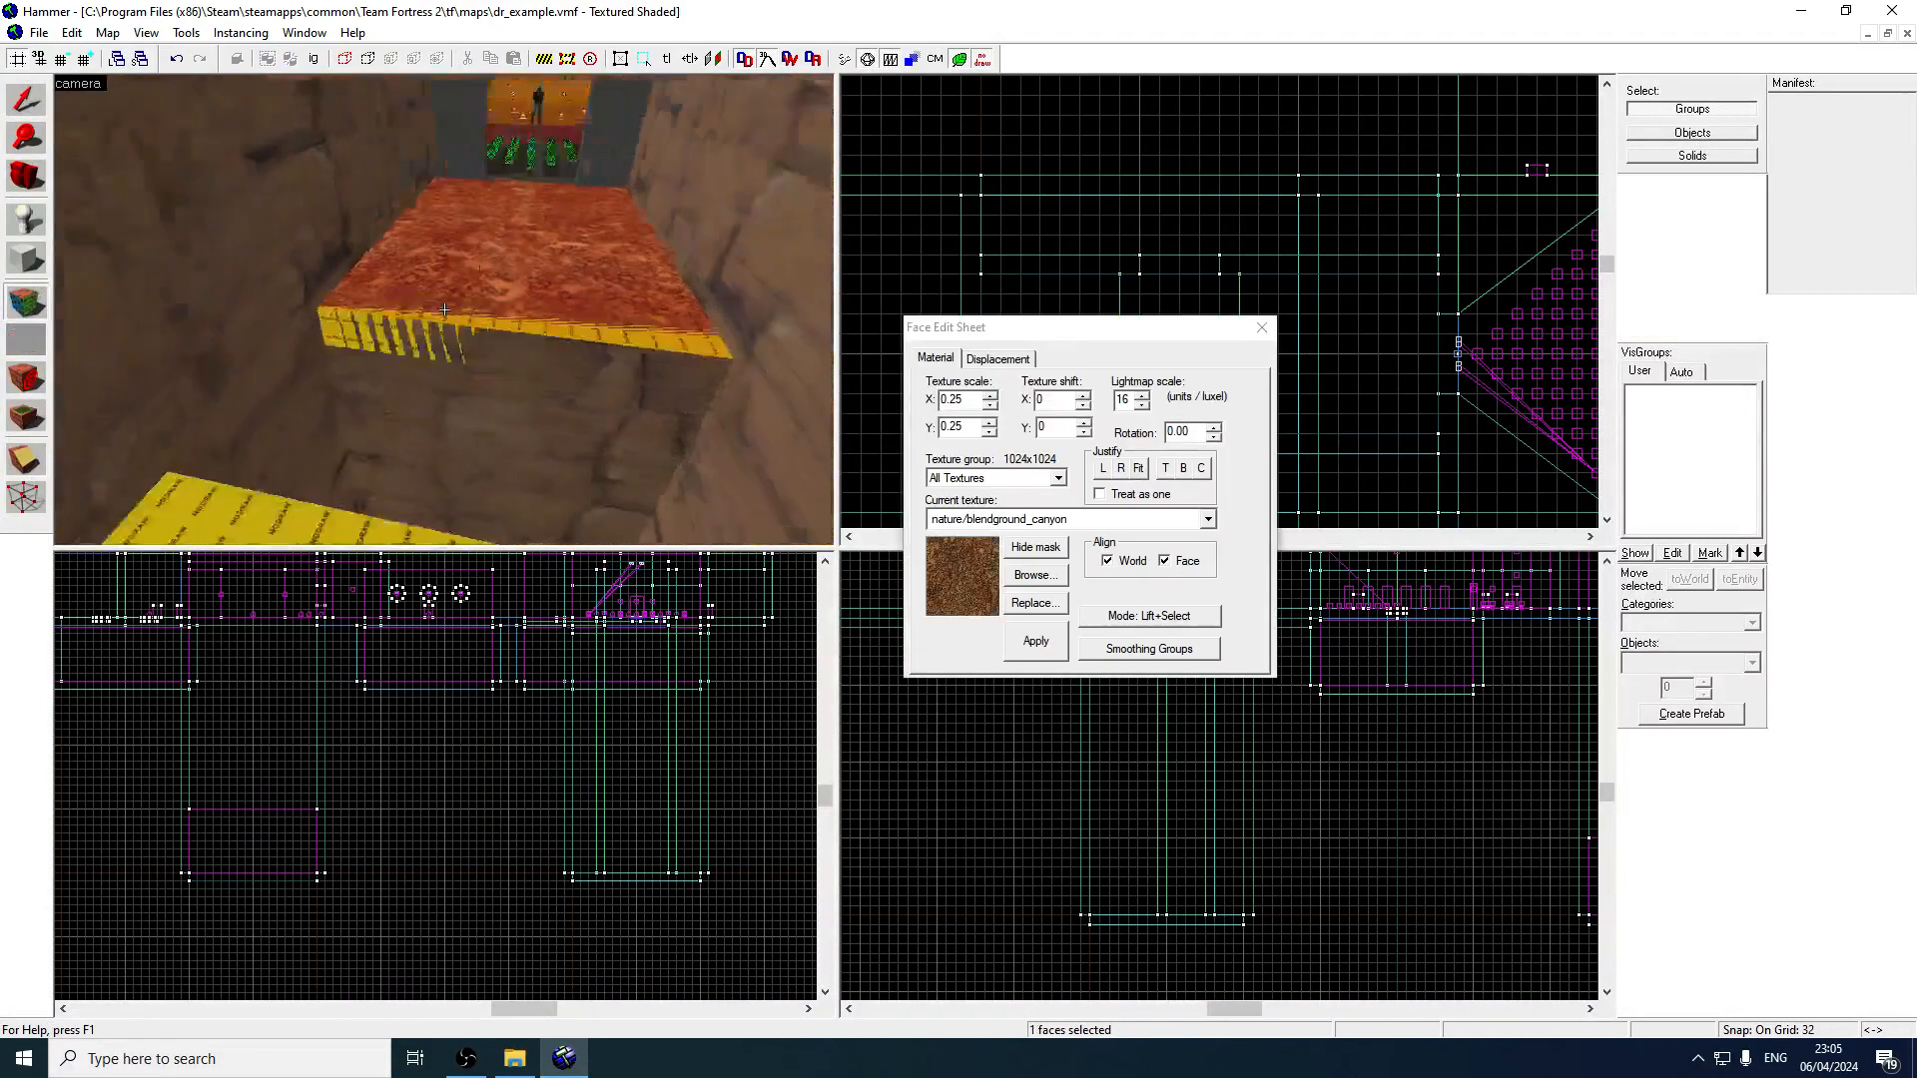
pyautogui.press('z')
pyautogui.press('z')
pyautogui.press('z')
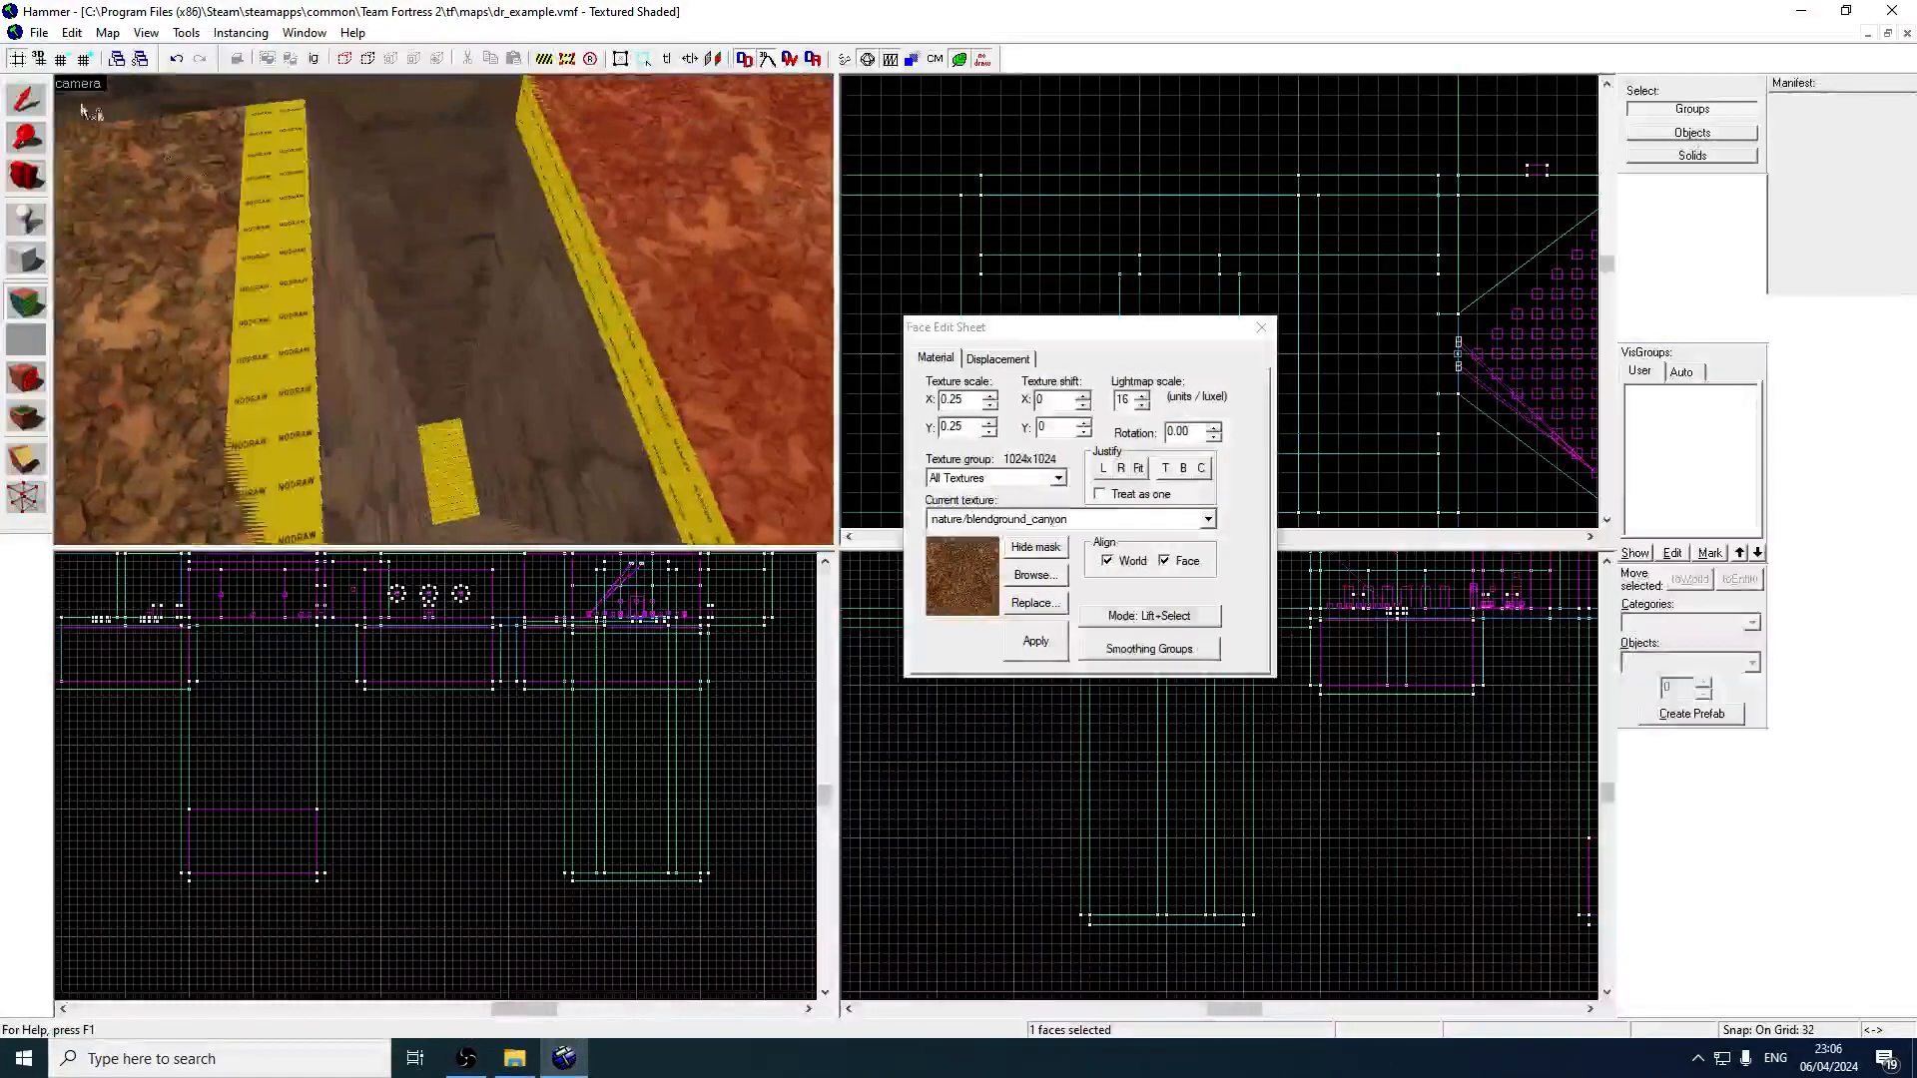
pyautogui.click(27, 100)
pyautogui.scroll(-2, 1240, 346)
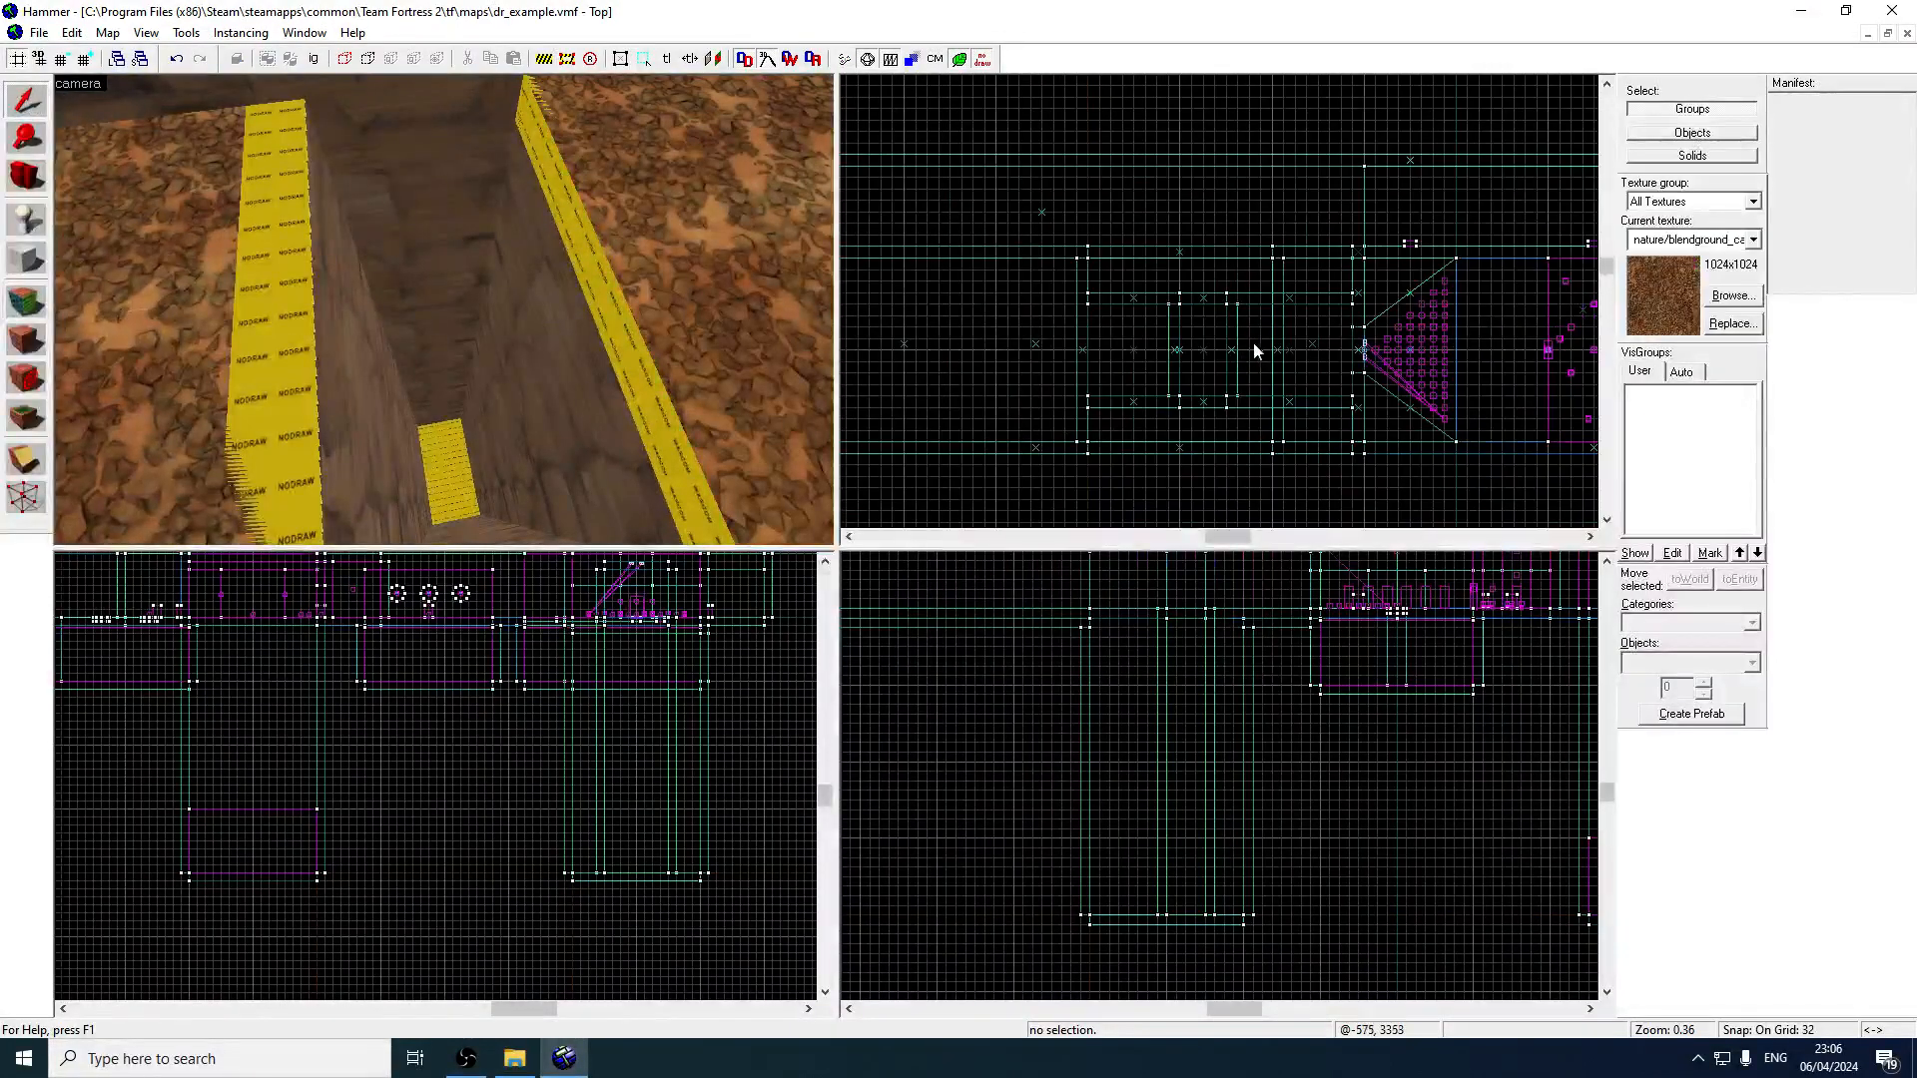
pyautogui.click(266, 345)
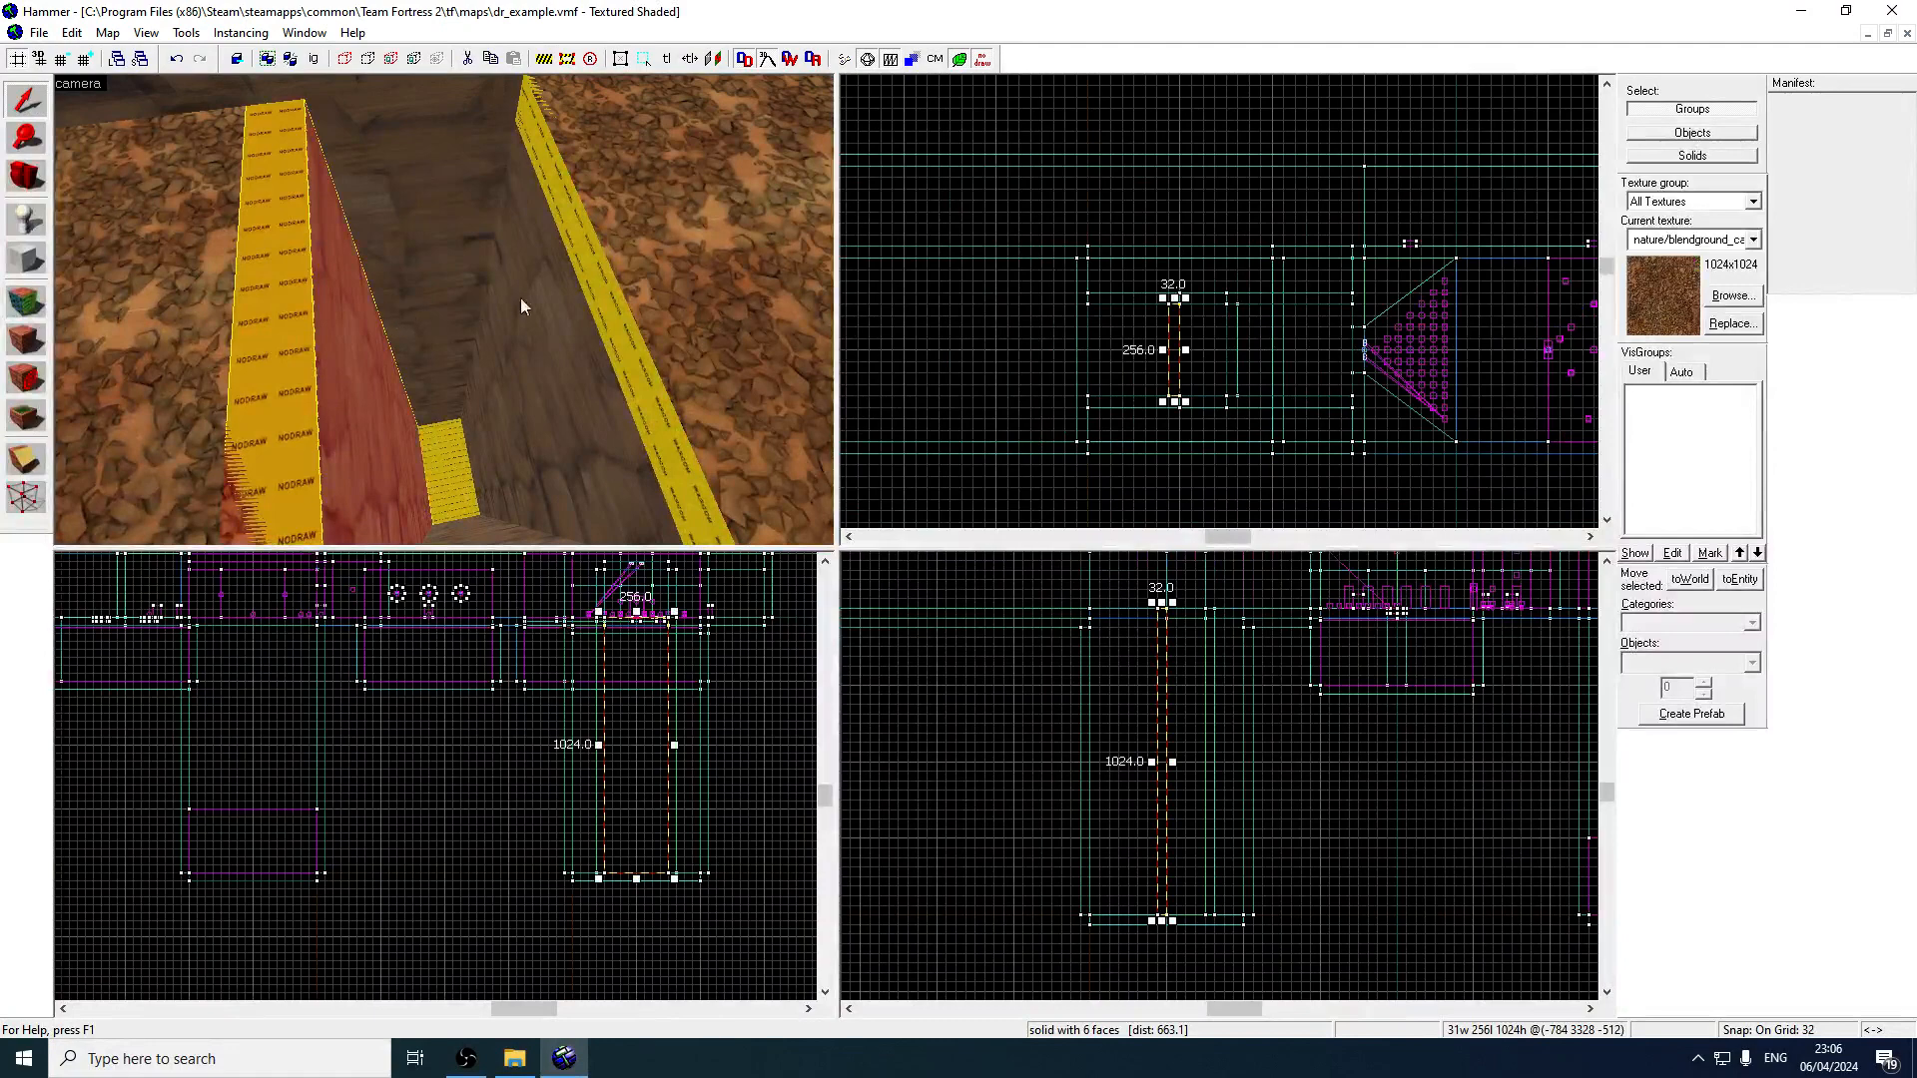
pyautogui.click(530, 327)
pyautogui.press('z')
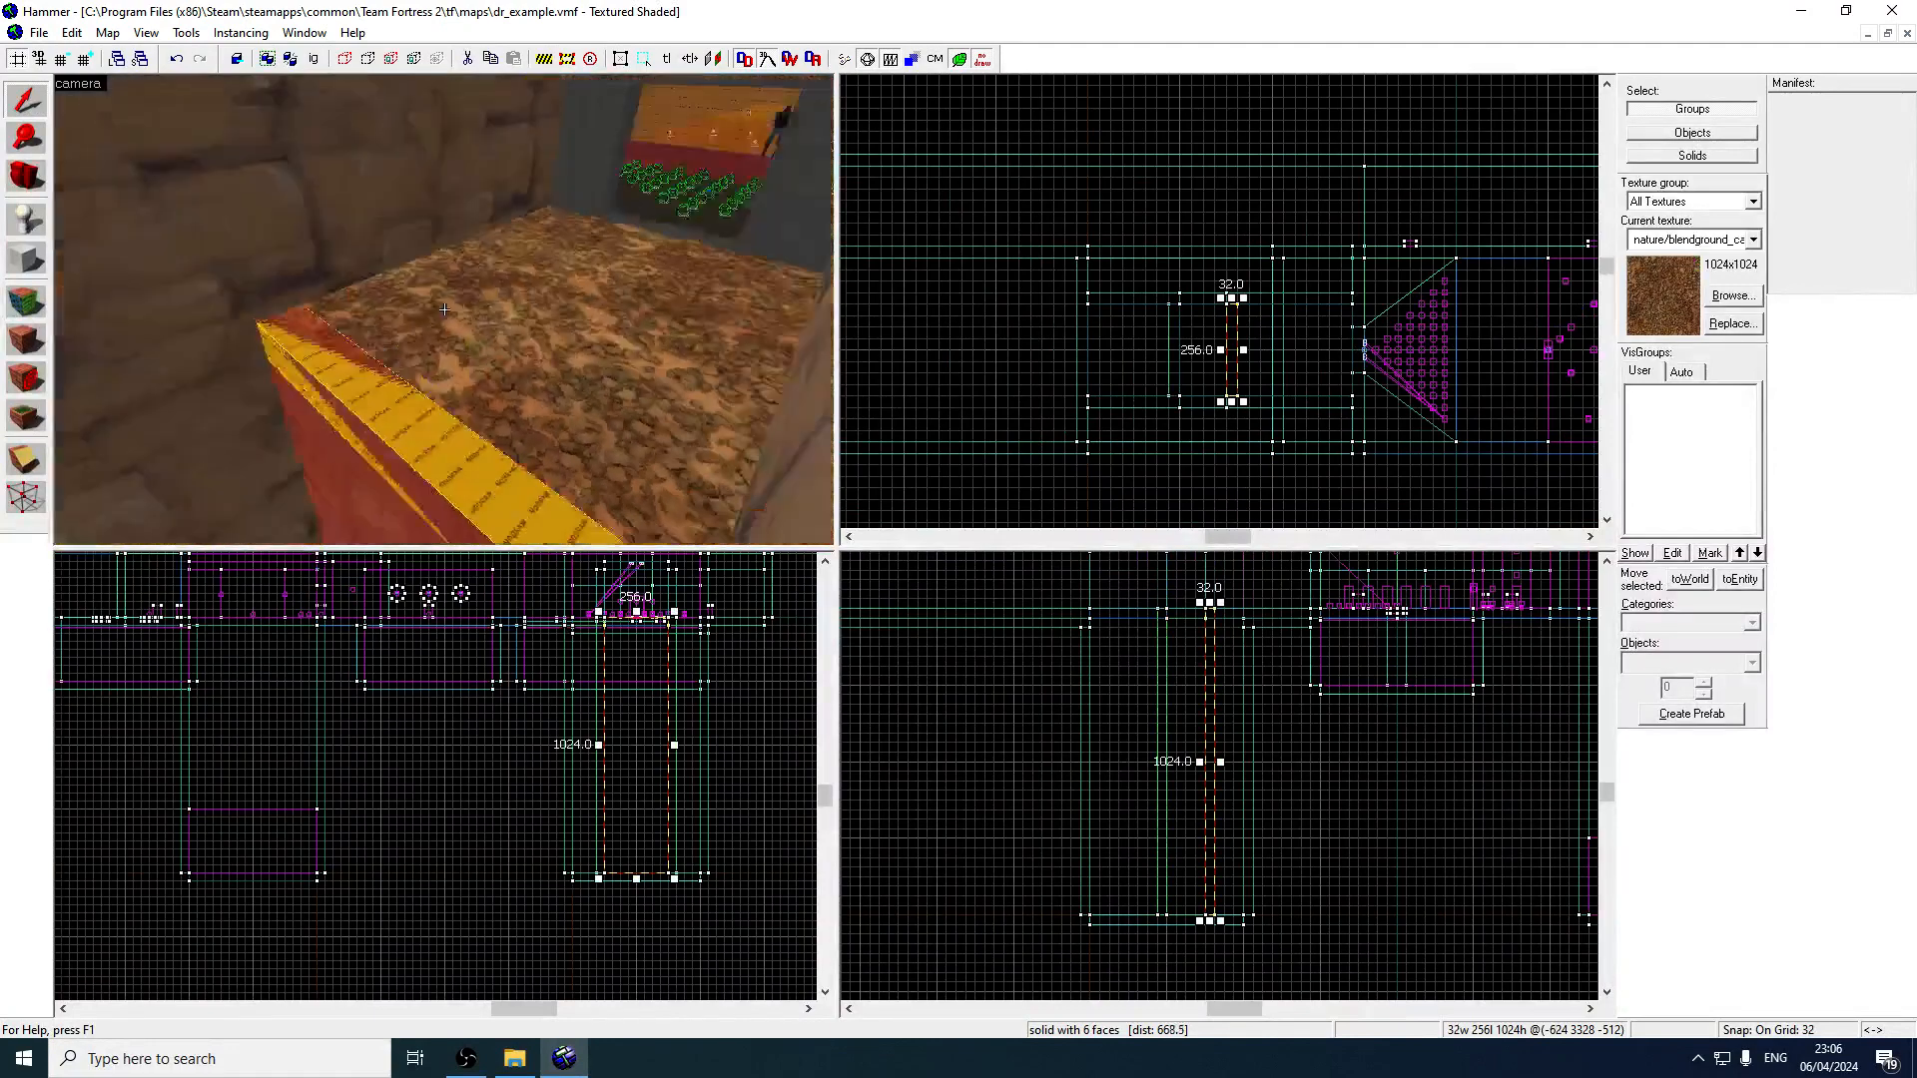
# Select the visible ground, rock wall and pit wall faces of the enclosure in the face editor for displacement work.
pyautogui.press('s')
pyautogui.press('z')
pyautogui.hotkey('shift', 'a')
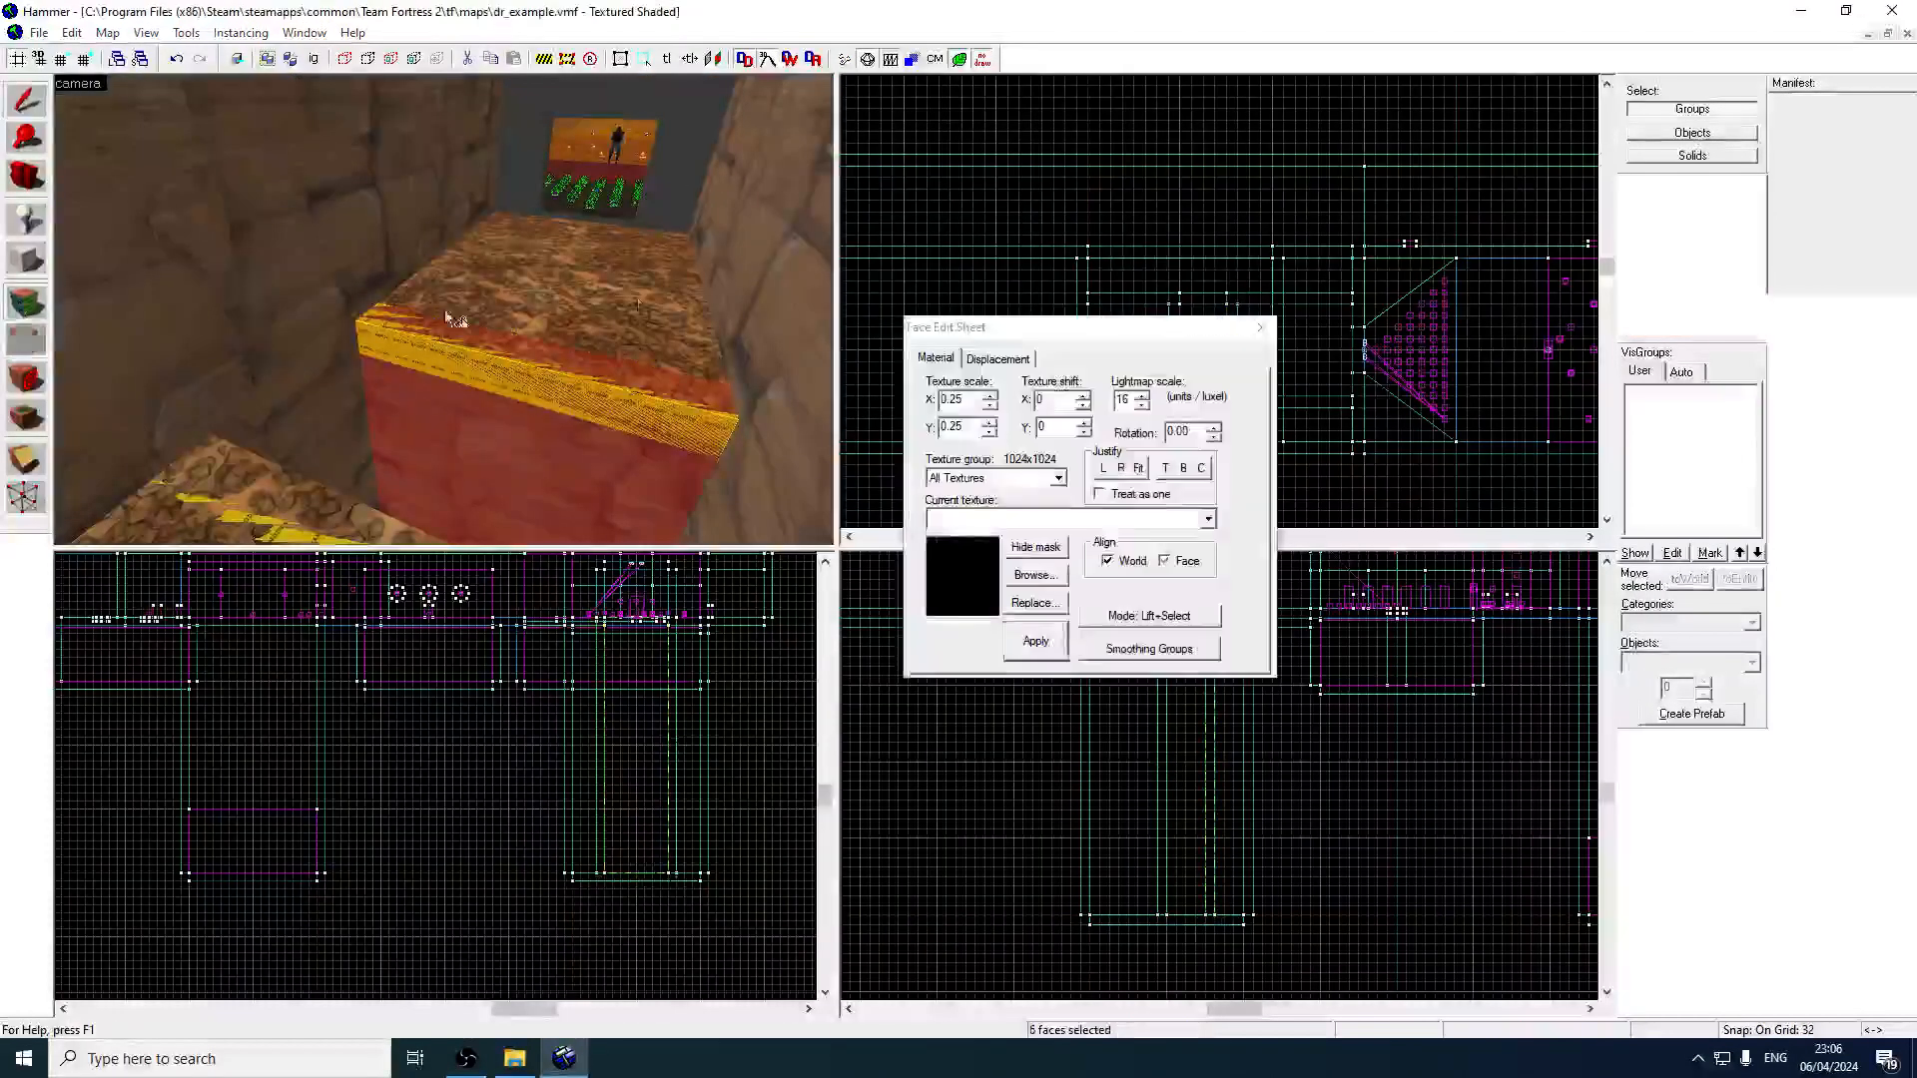
pyautogui.click(446, 312)
pyautogui.keyDown('ctrl'); pyautogui.click(537, 430); pyautogui.keyUp('ctrl')
pyautogui.press('z')
pyautogui.press('z')
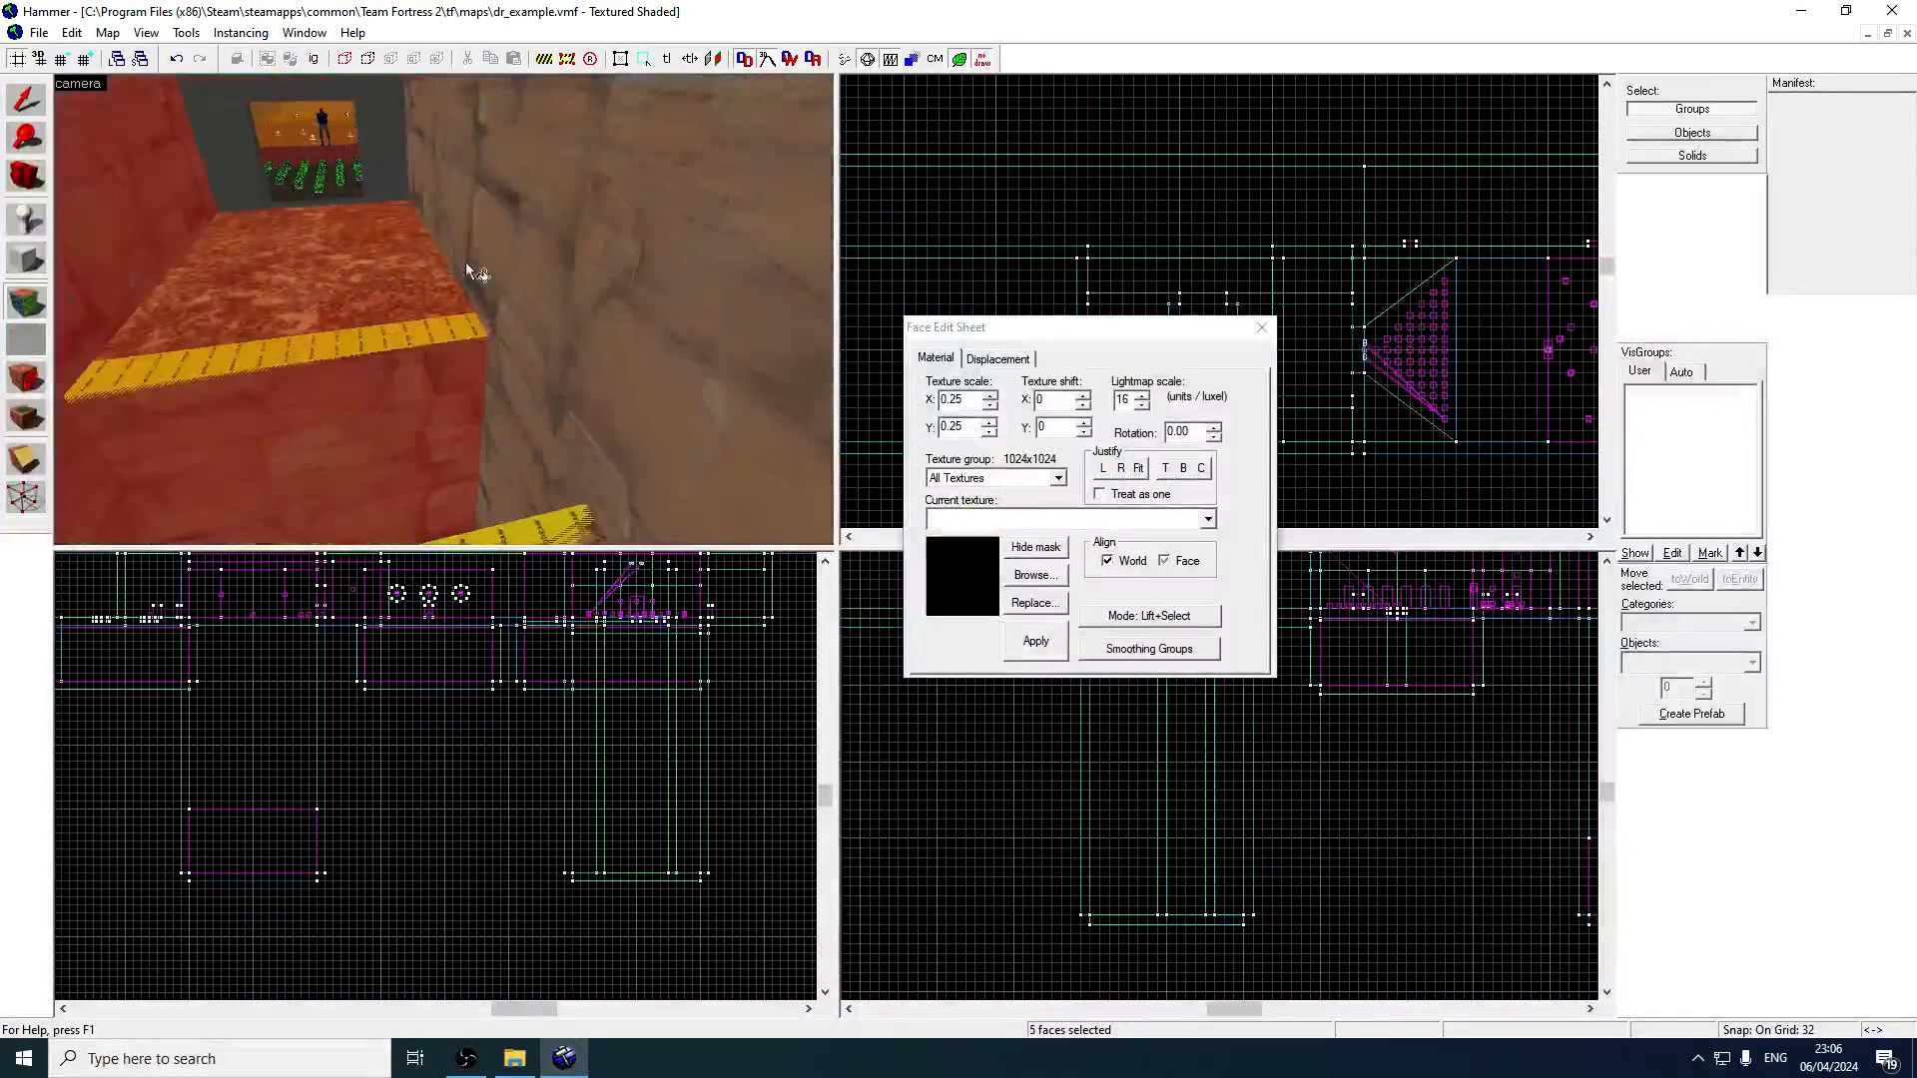
pyautogui.keyDown('ctrl'); pyautogui.click(629, 429); pyautogui.keyUp('ctrl')
pyautogui.press('z')
pyautogui.press('z')
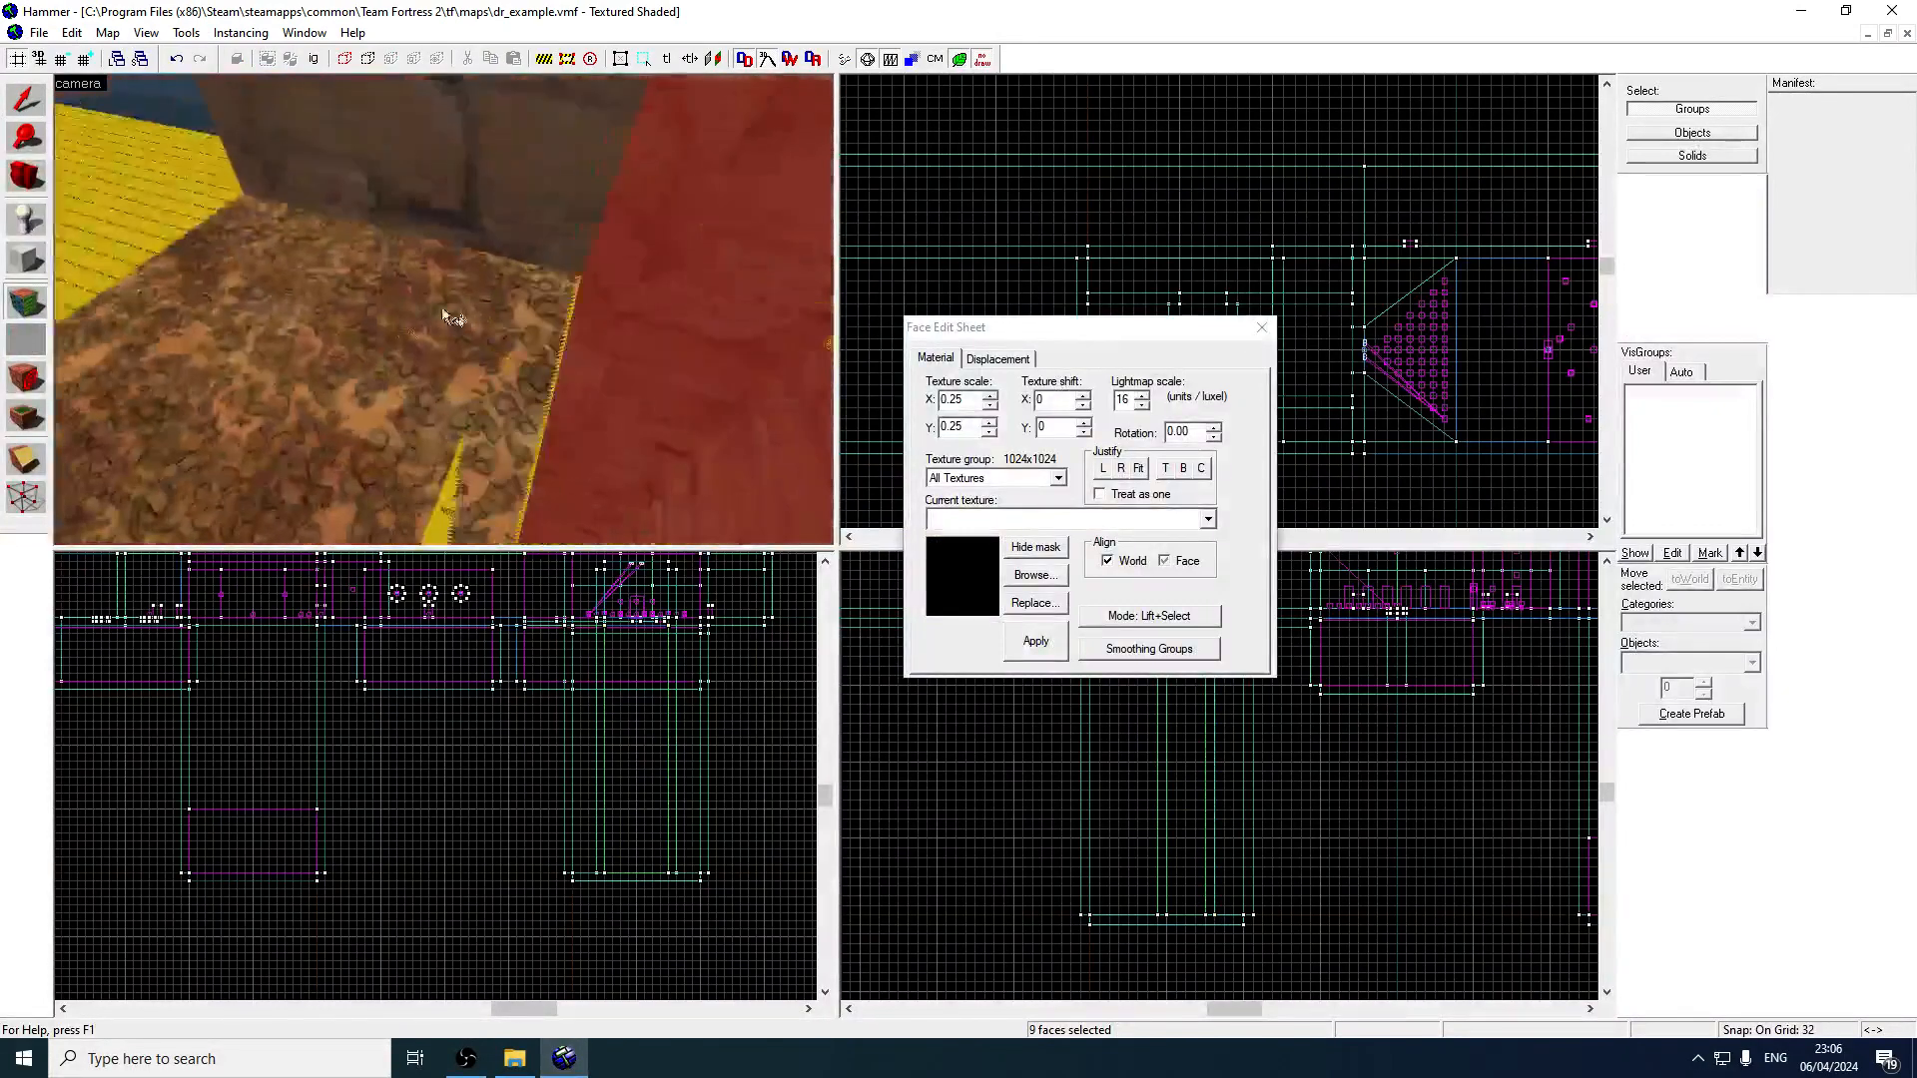
pyautogui.press('z')
pyautogui.press('z')
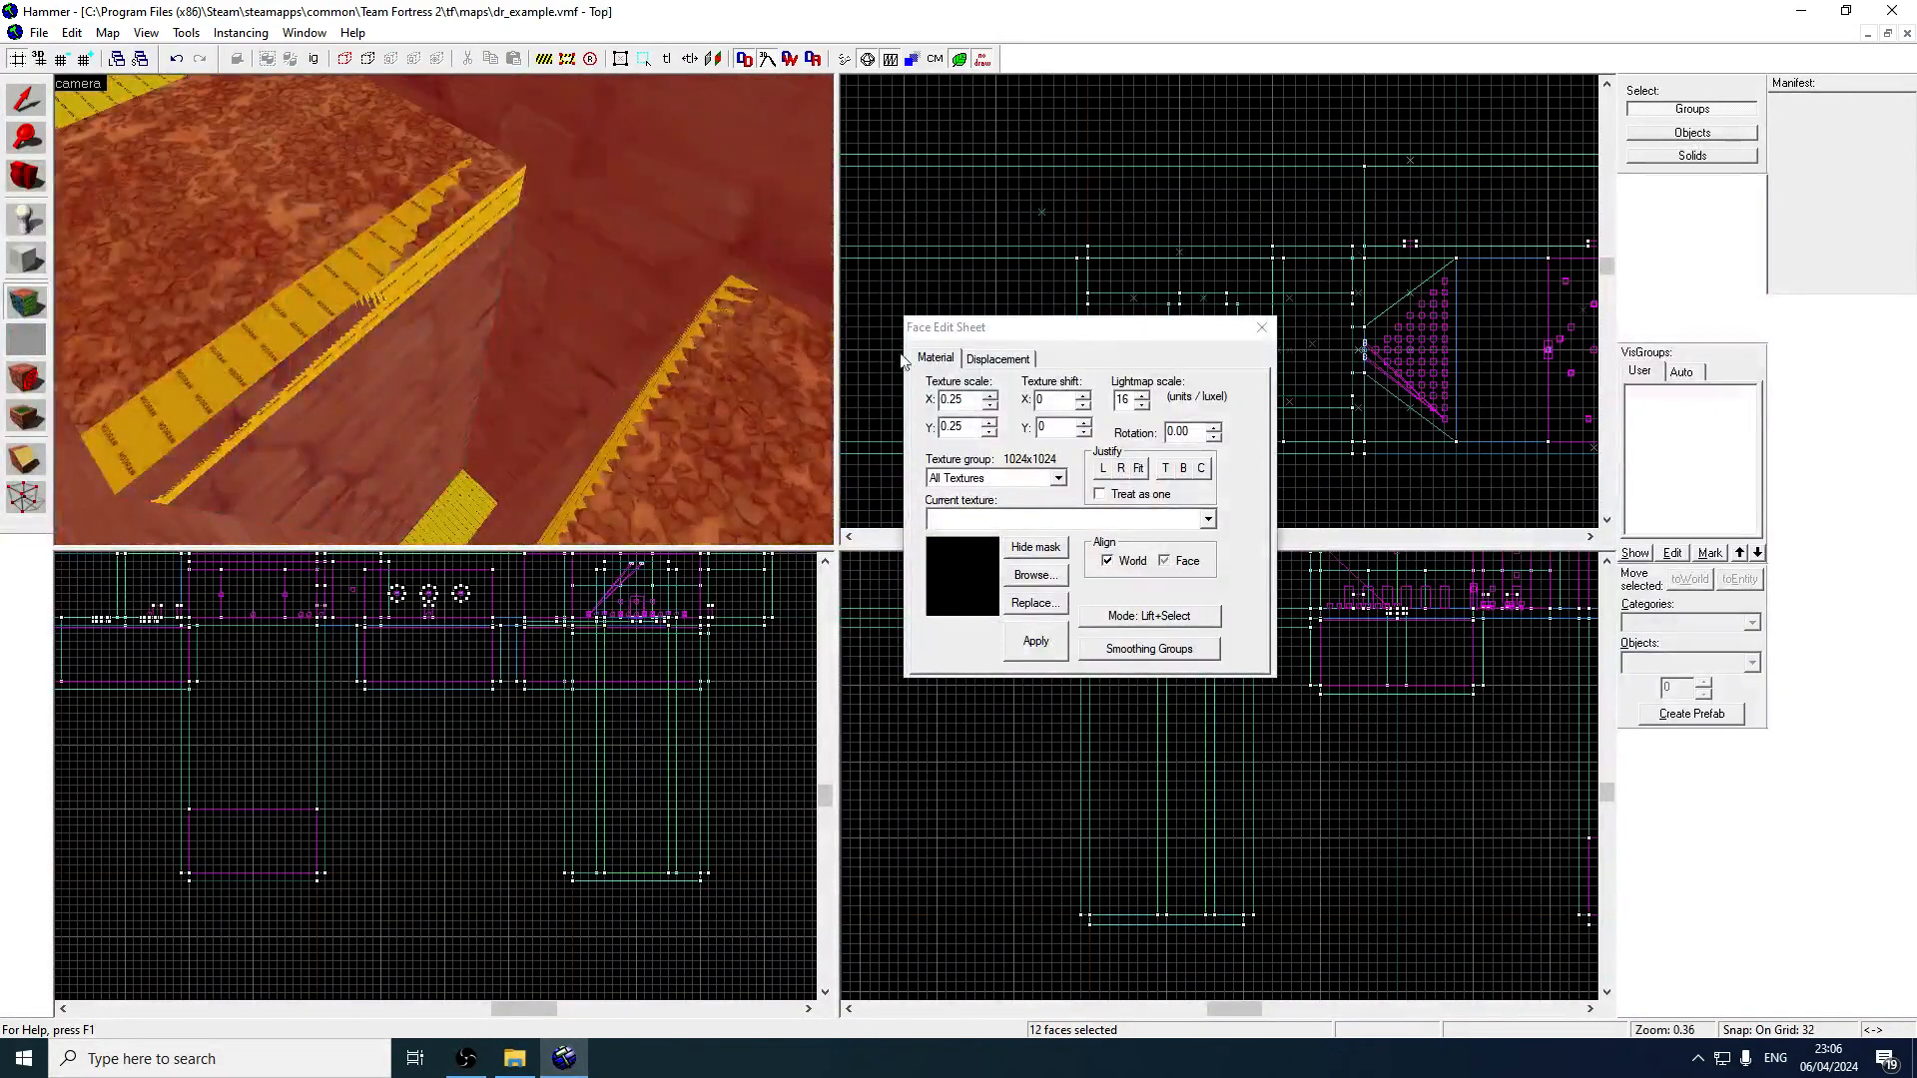
pyautogui.click(998, 358)
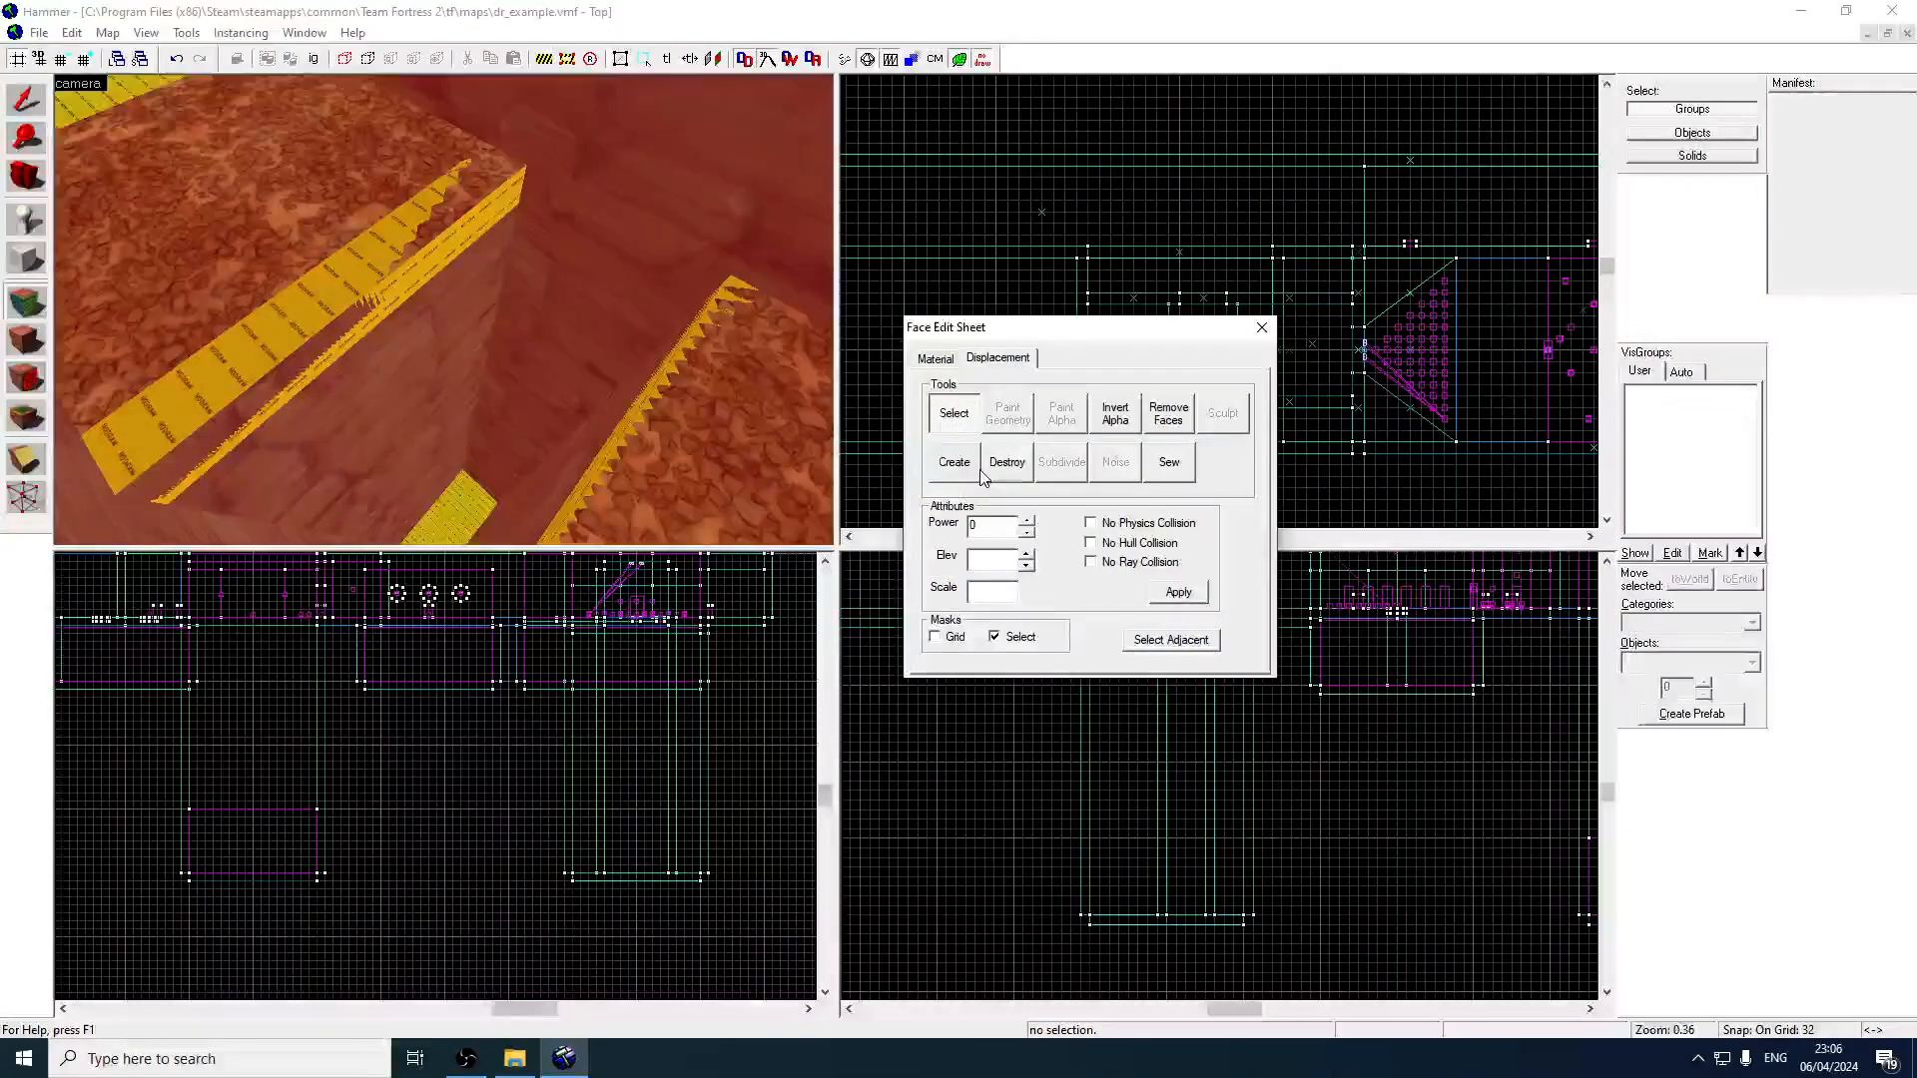
# Try creating power 2 displacements on the selected enclosure faces, and undo the creation.
pyautogui.press('z')
pyautogui.press('w')
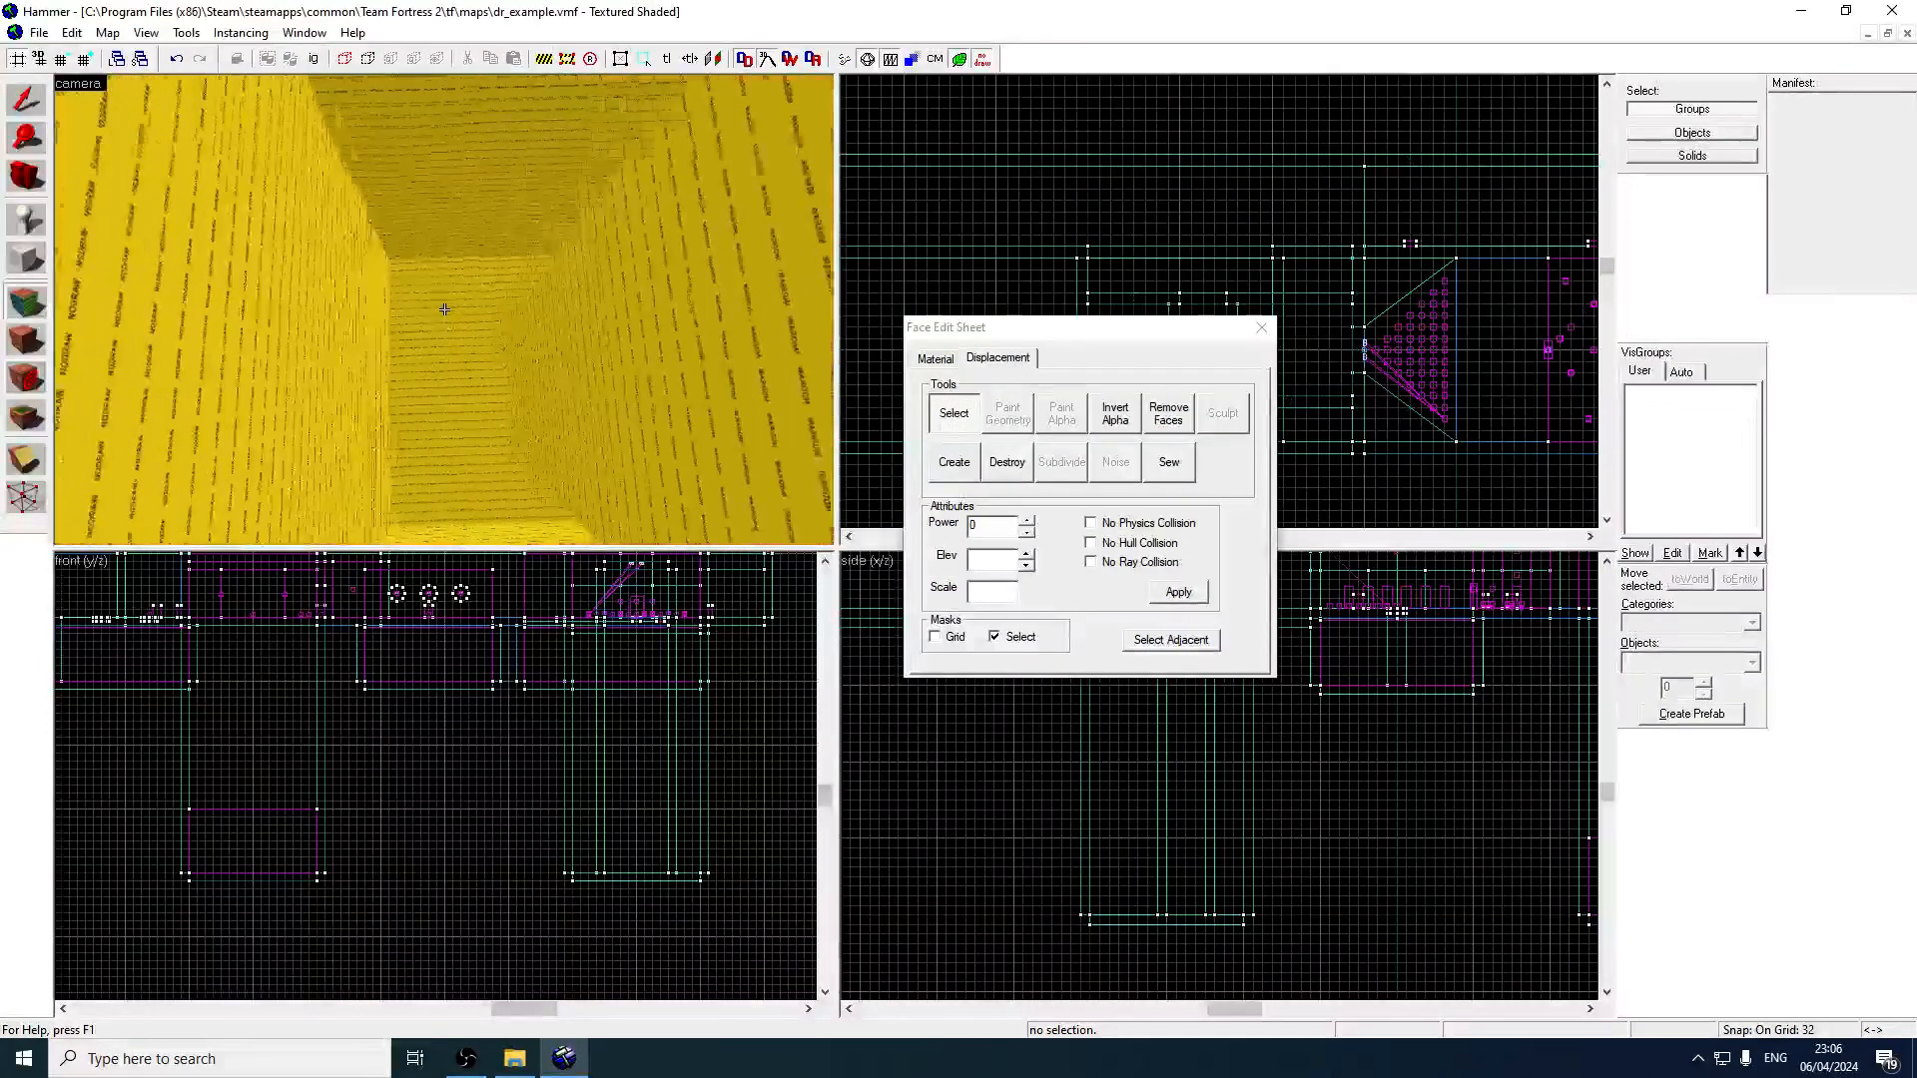
pyautogui.press('w')
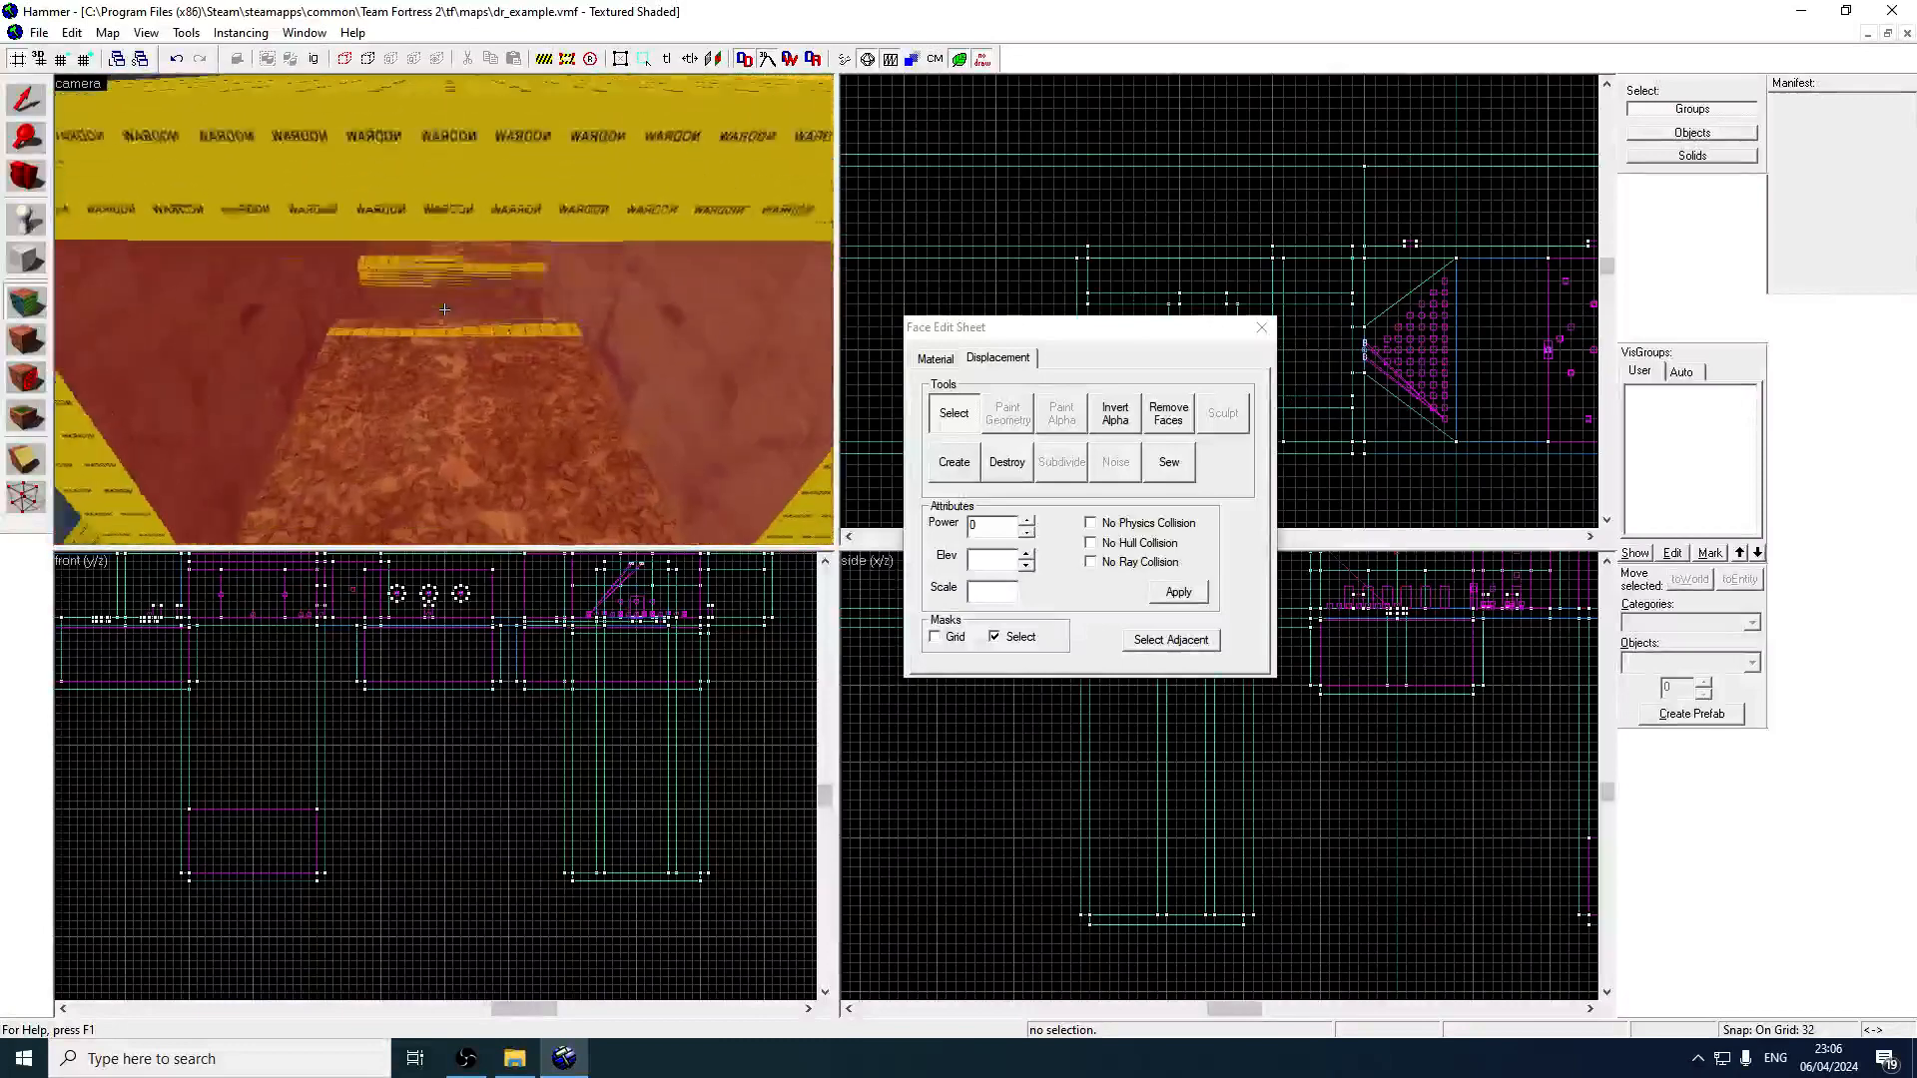
pyautogui.press('z')
pyautogui.click(962, 464)
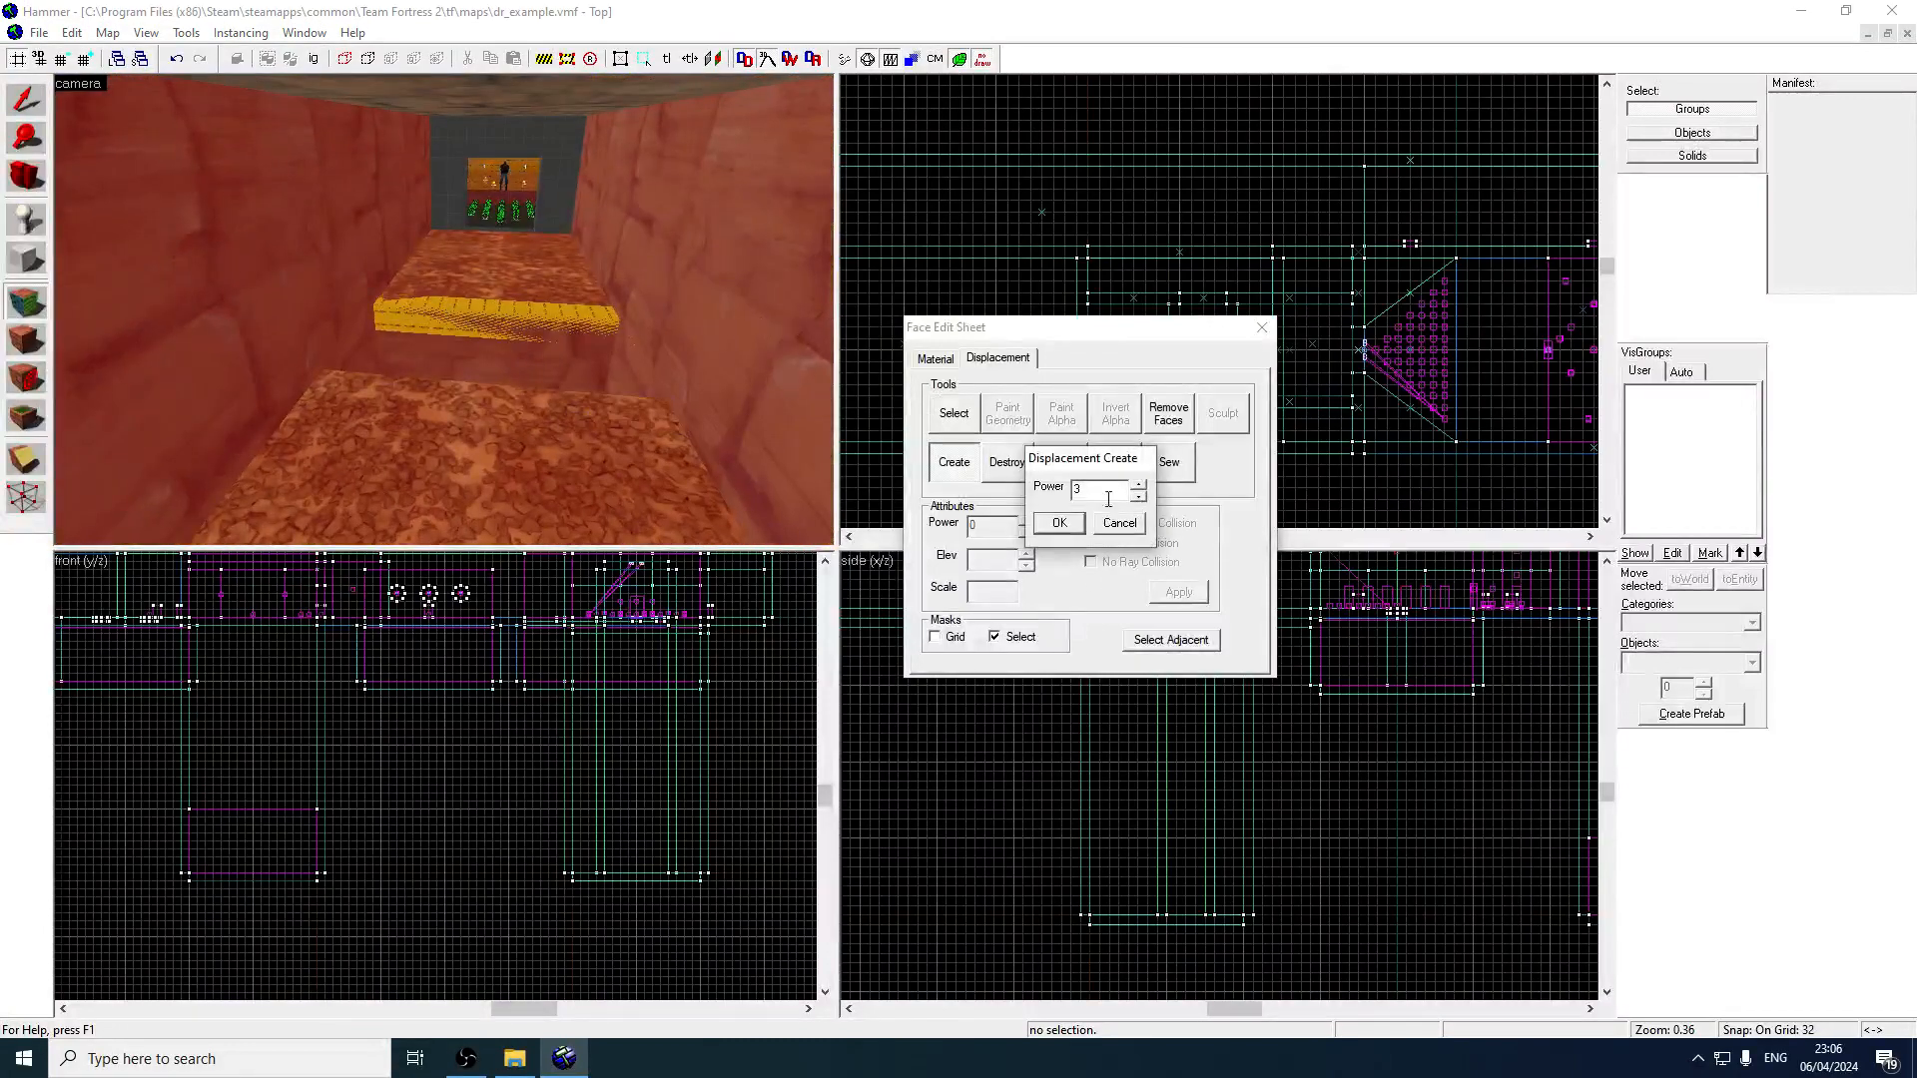
pyautogui.click(1062, 525)
pyautogui.press('z')
pyautogui.press('w')
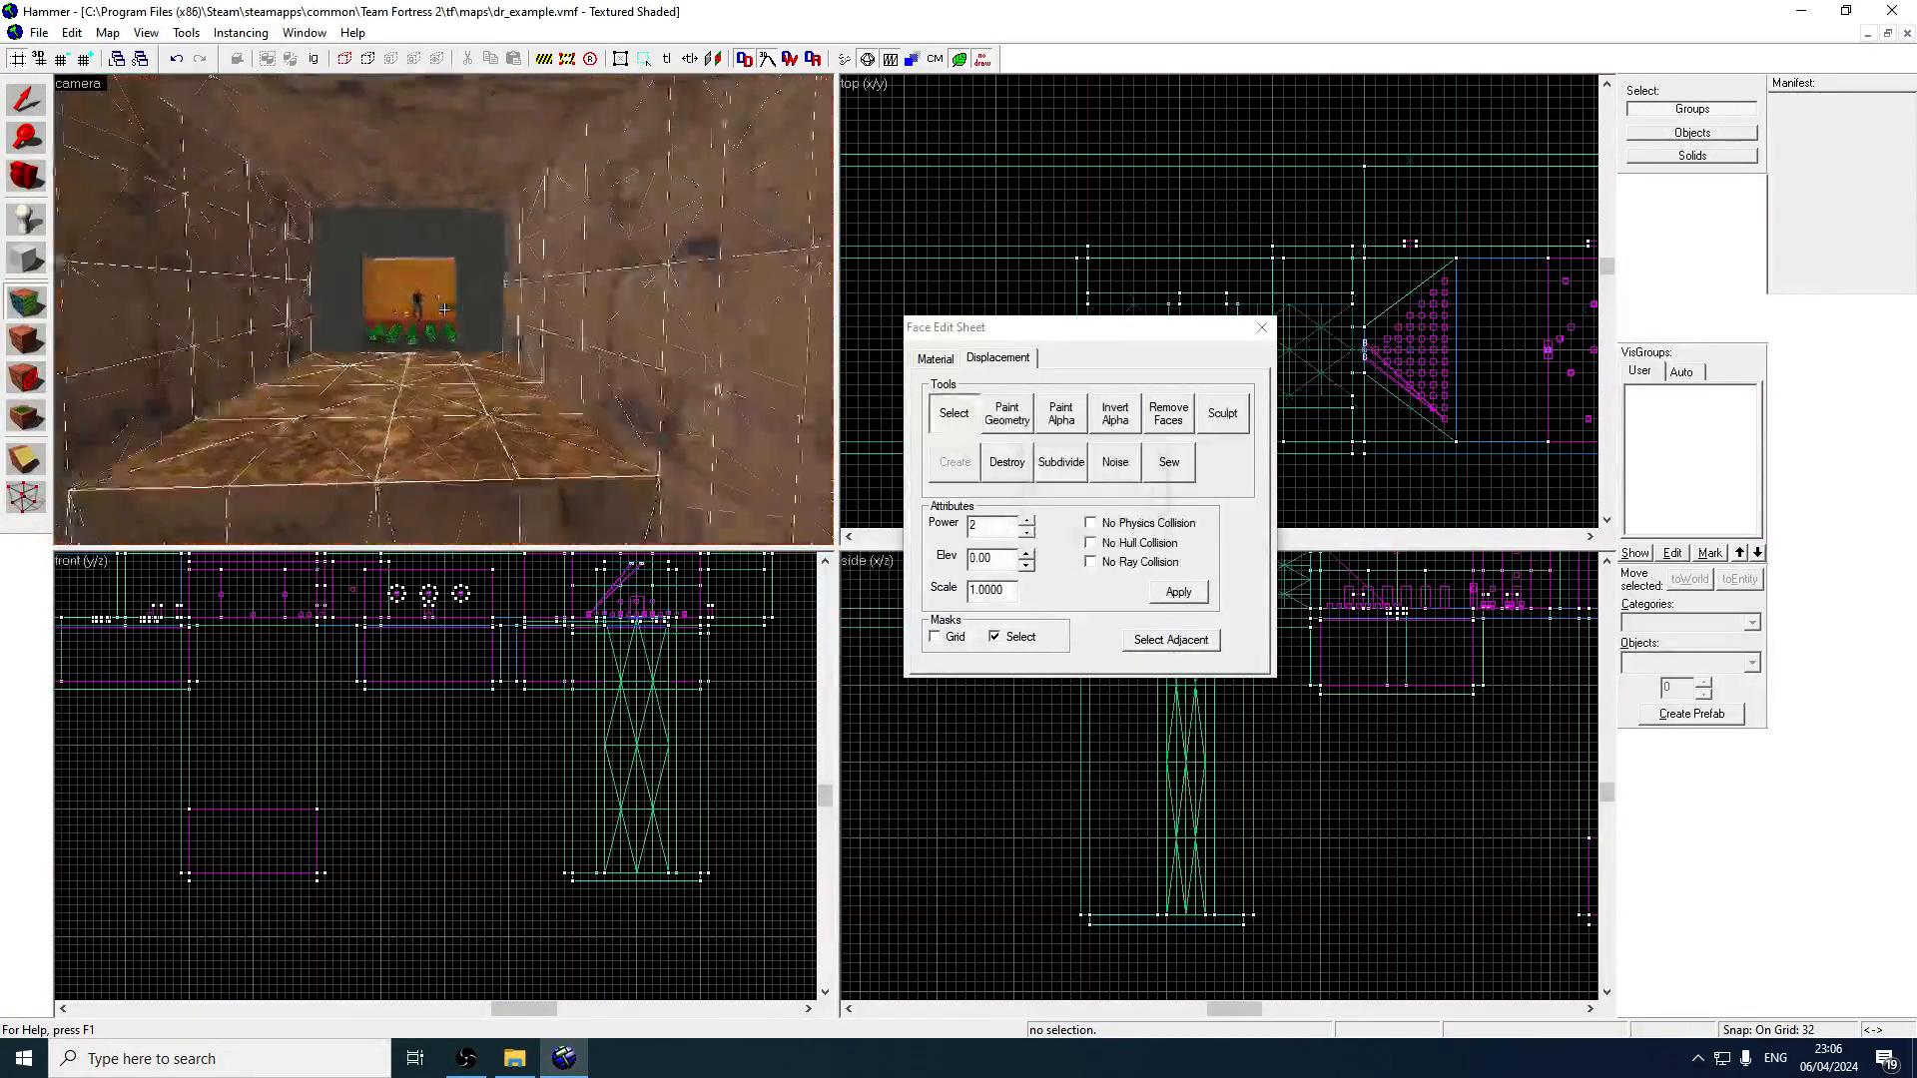
pyautogui.press('s')
pyautogui.press('z')
pyautogui.hotkey('ctrl', 'z')
# Select the rock ceiling faces above the pit as part of the enclosure's displacement selection.
pyautogui.click(447, 214)
pyautogui.press('w')
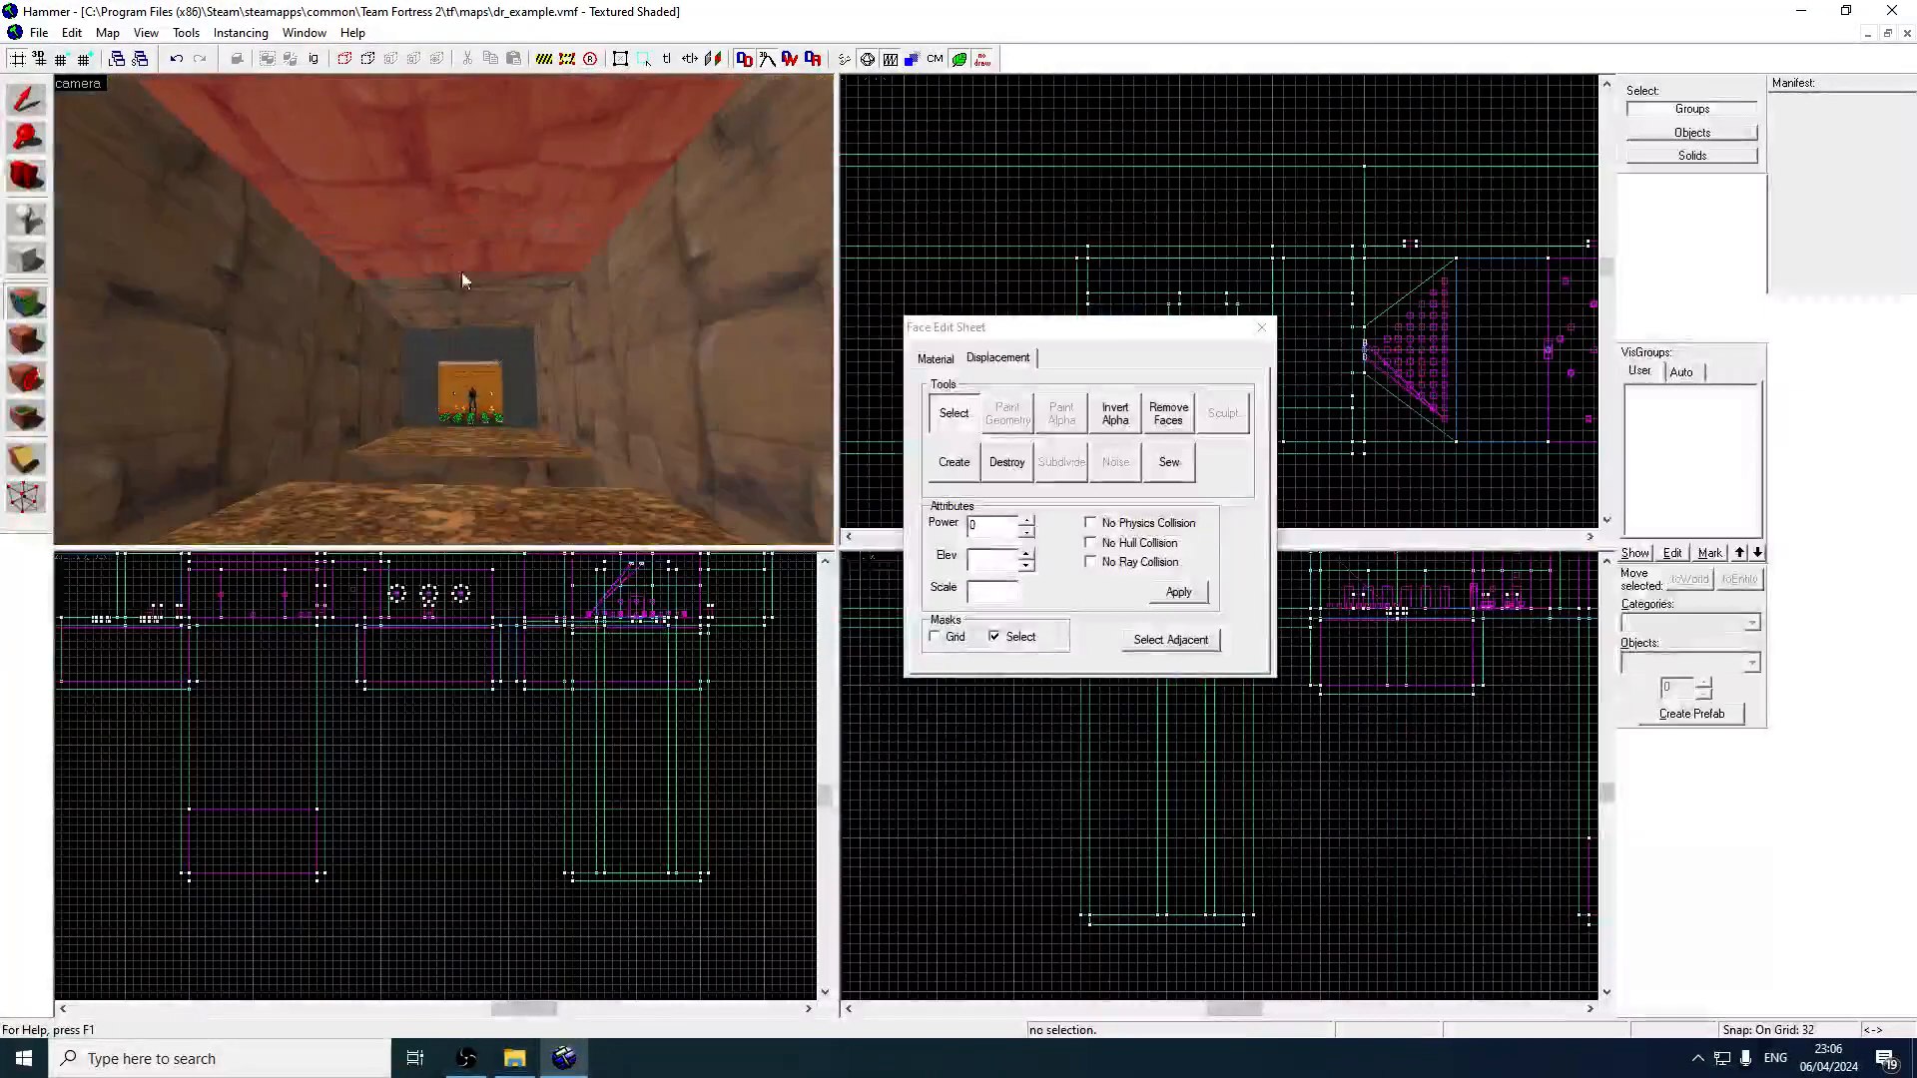
# Create displacements with power 2 on the selected tunnel and shaft faces.
pyautogui.click(954, 462)
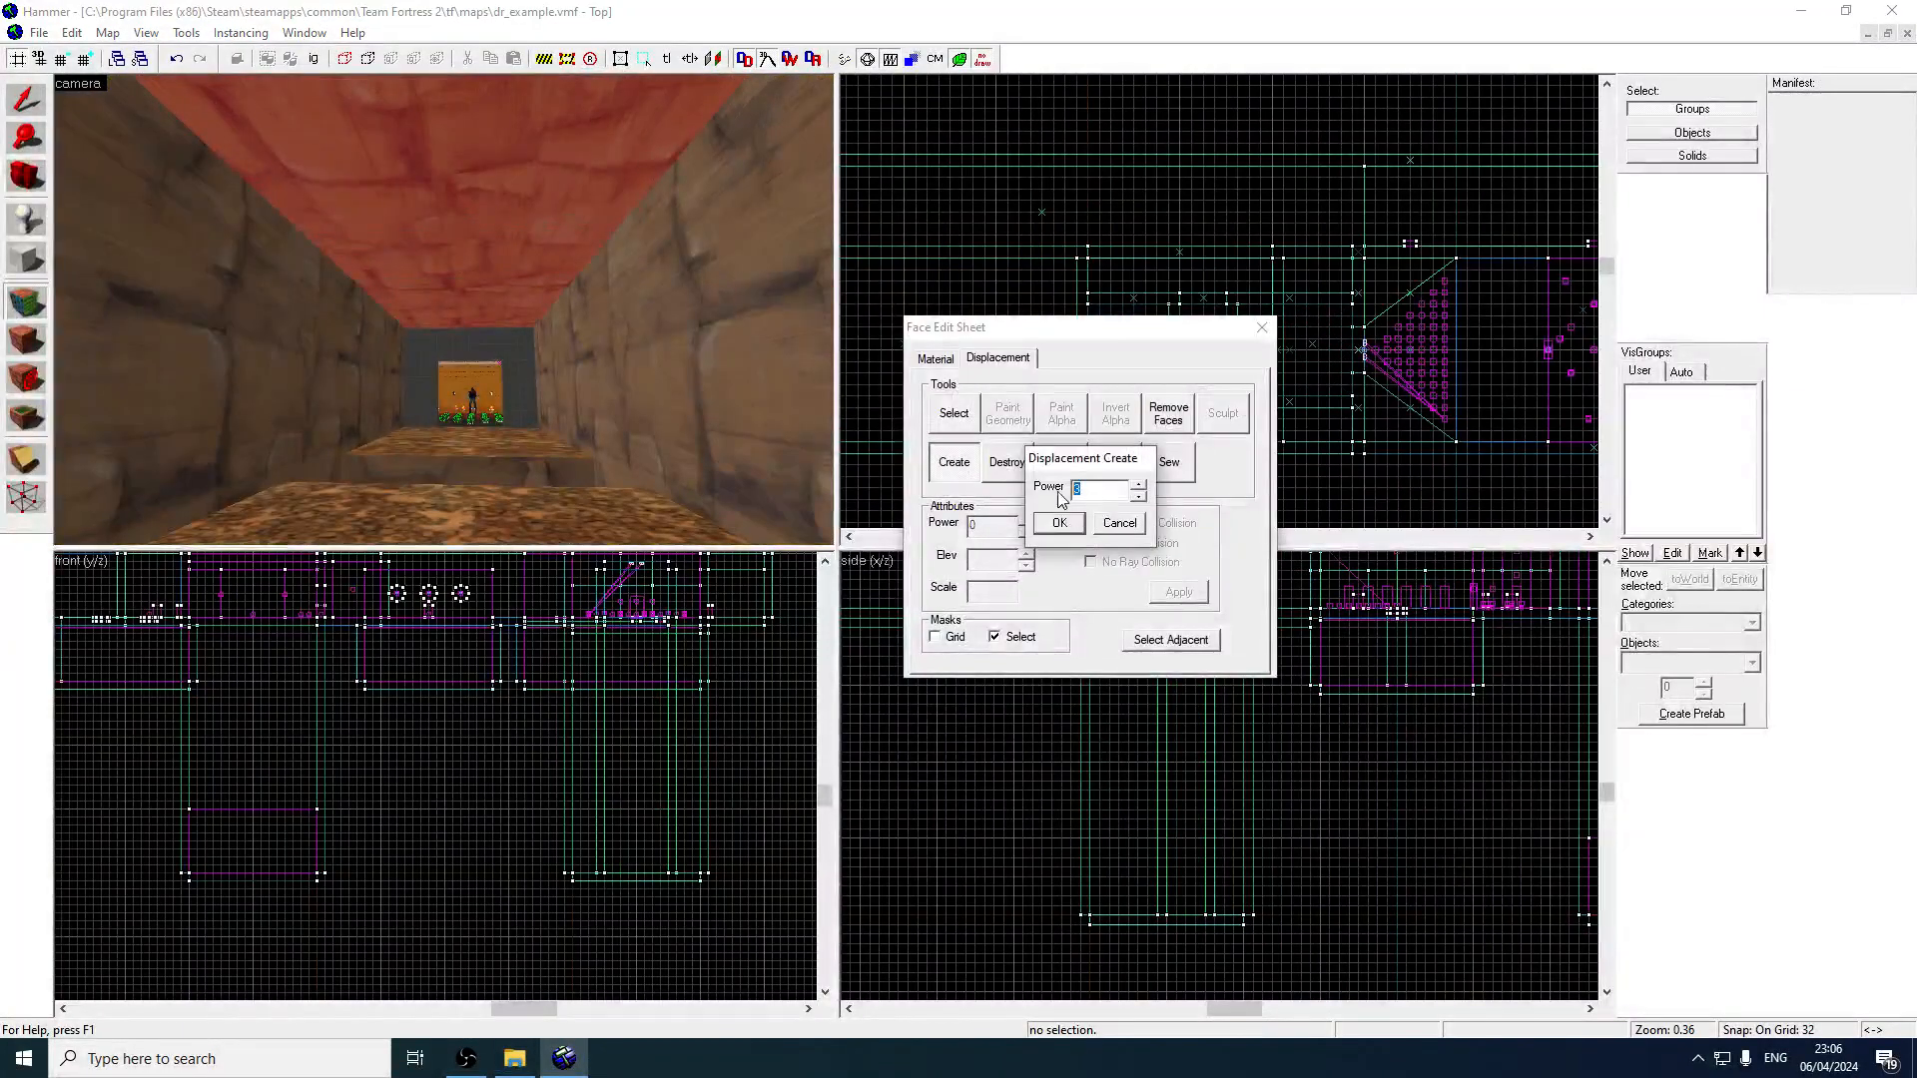
pyautogui.write('2')
pyautogui.click(1060, 523)
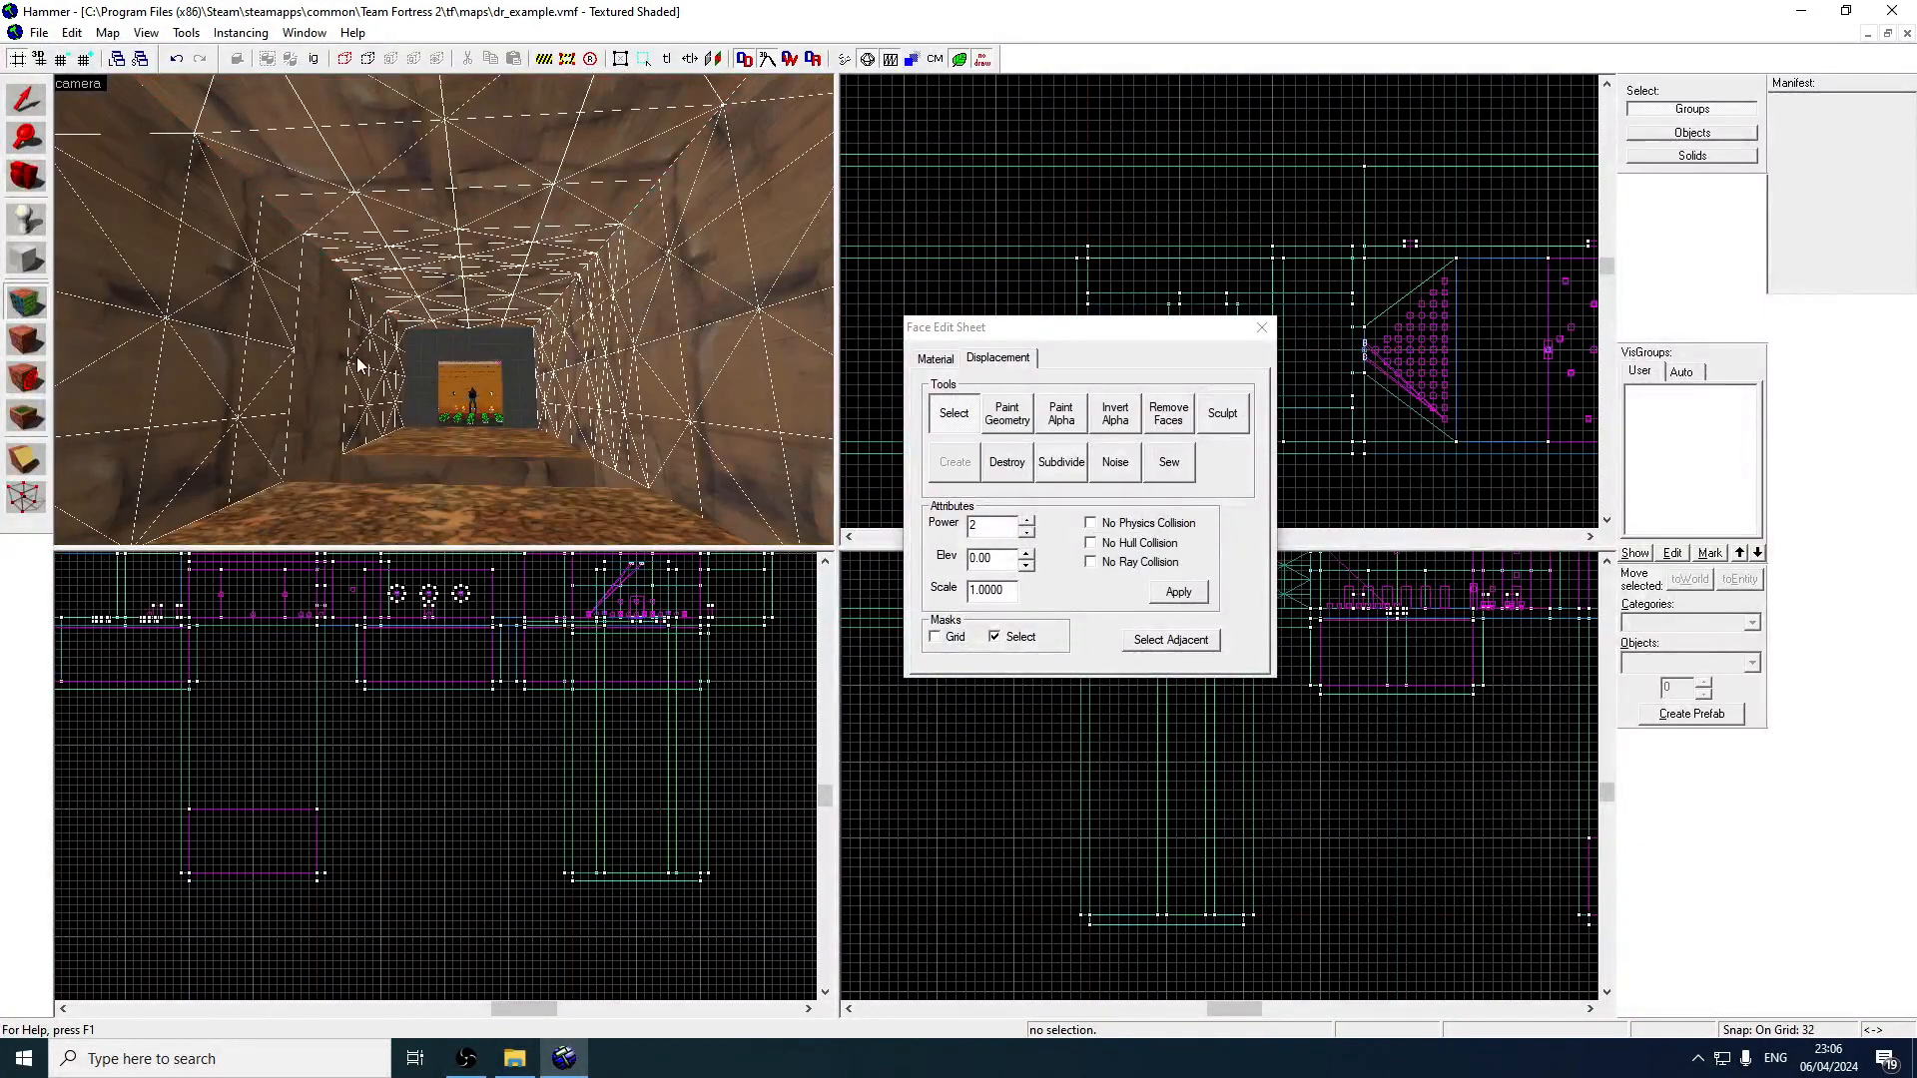
# Subdivide the selected displacements to round off the tunnel and shaft walls.
pyautogui.press('z')
pyautogui.press('w')
pyautogui.press('z')
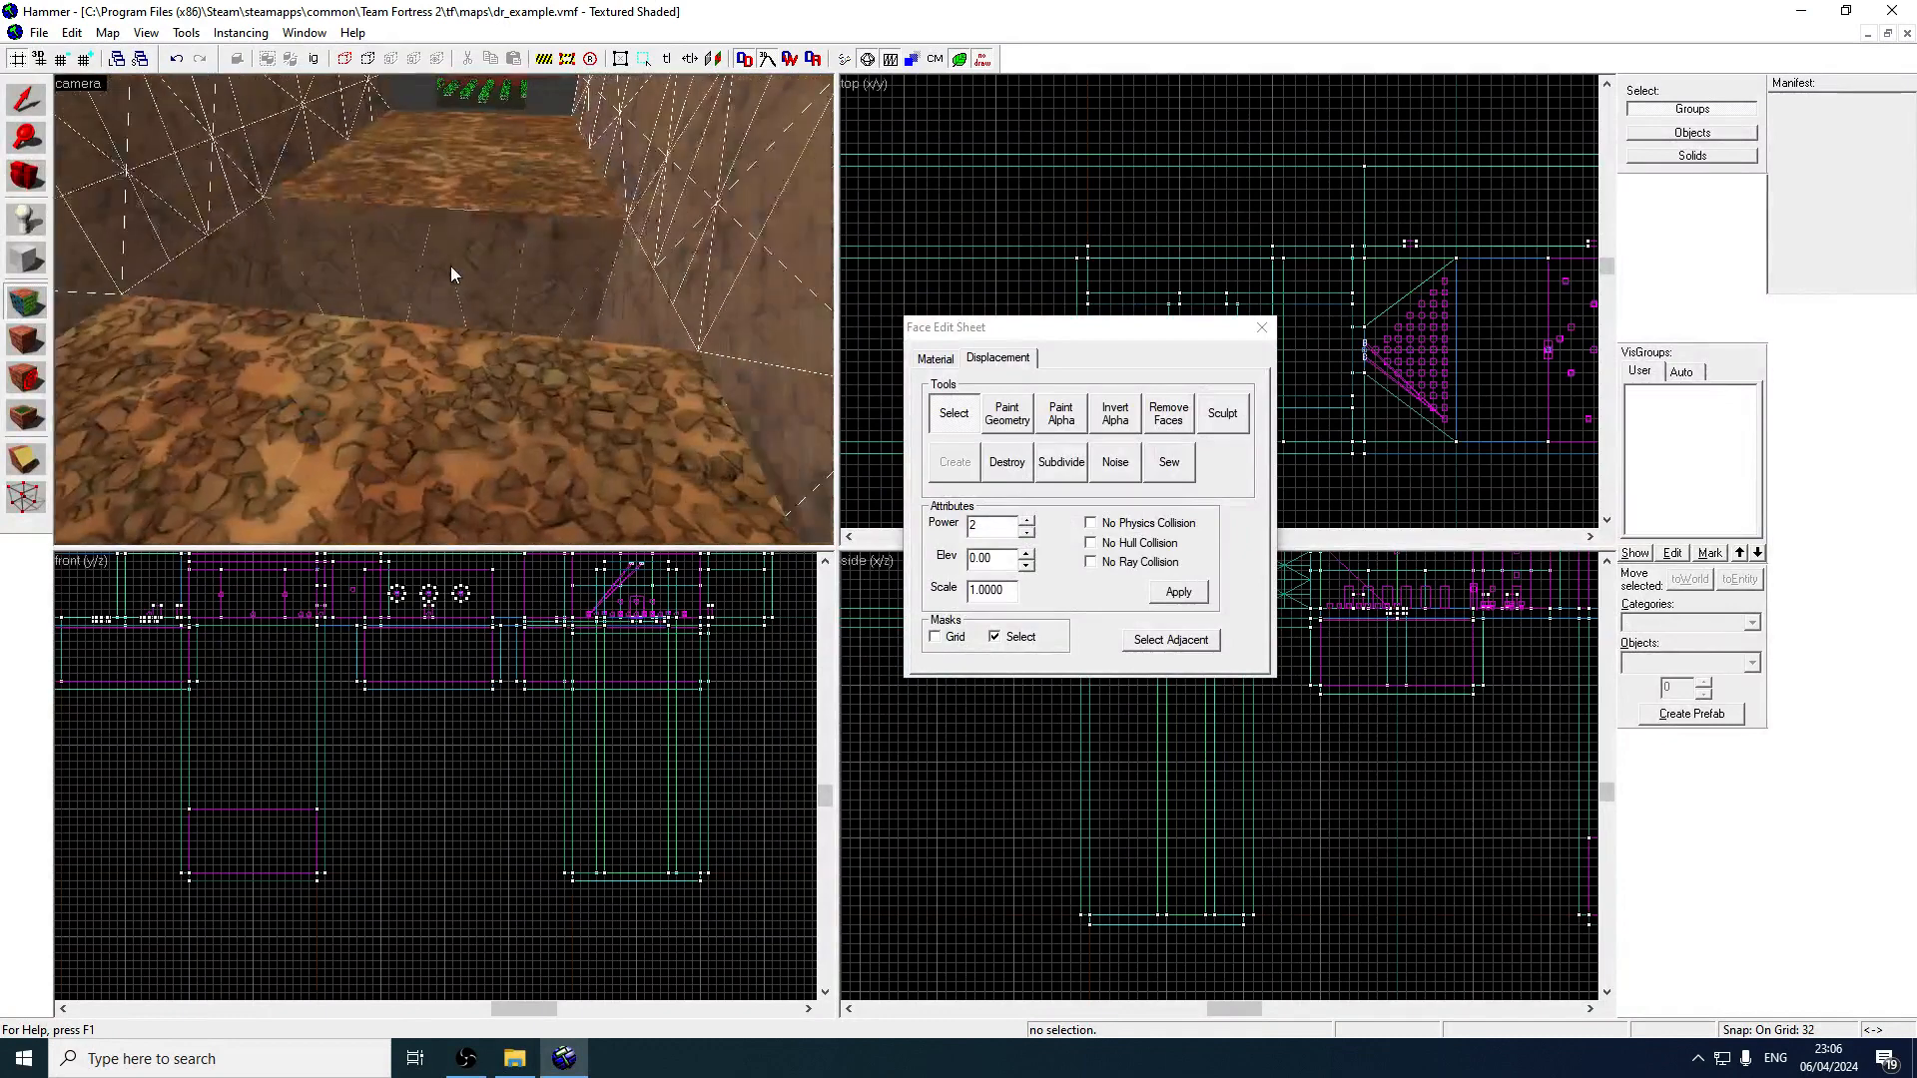
pyautogui.press('z')
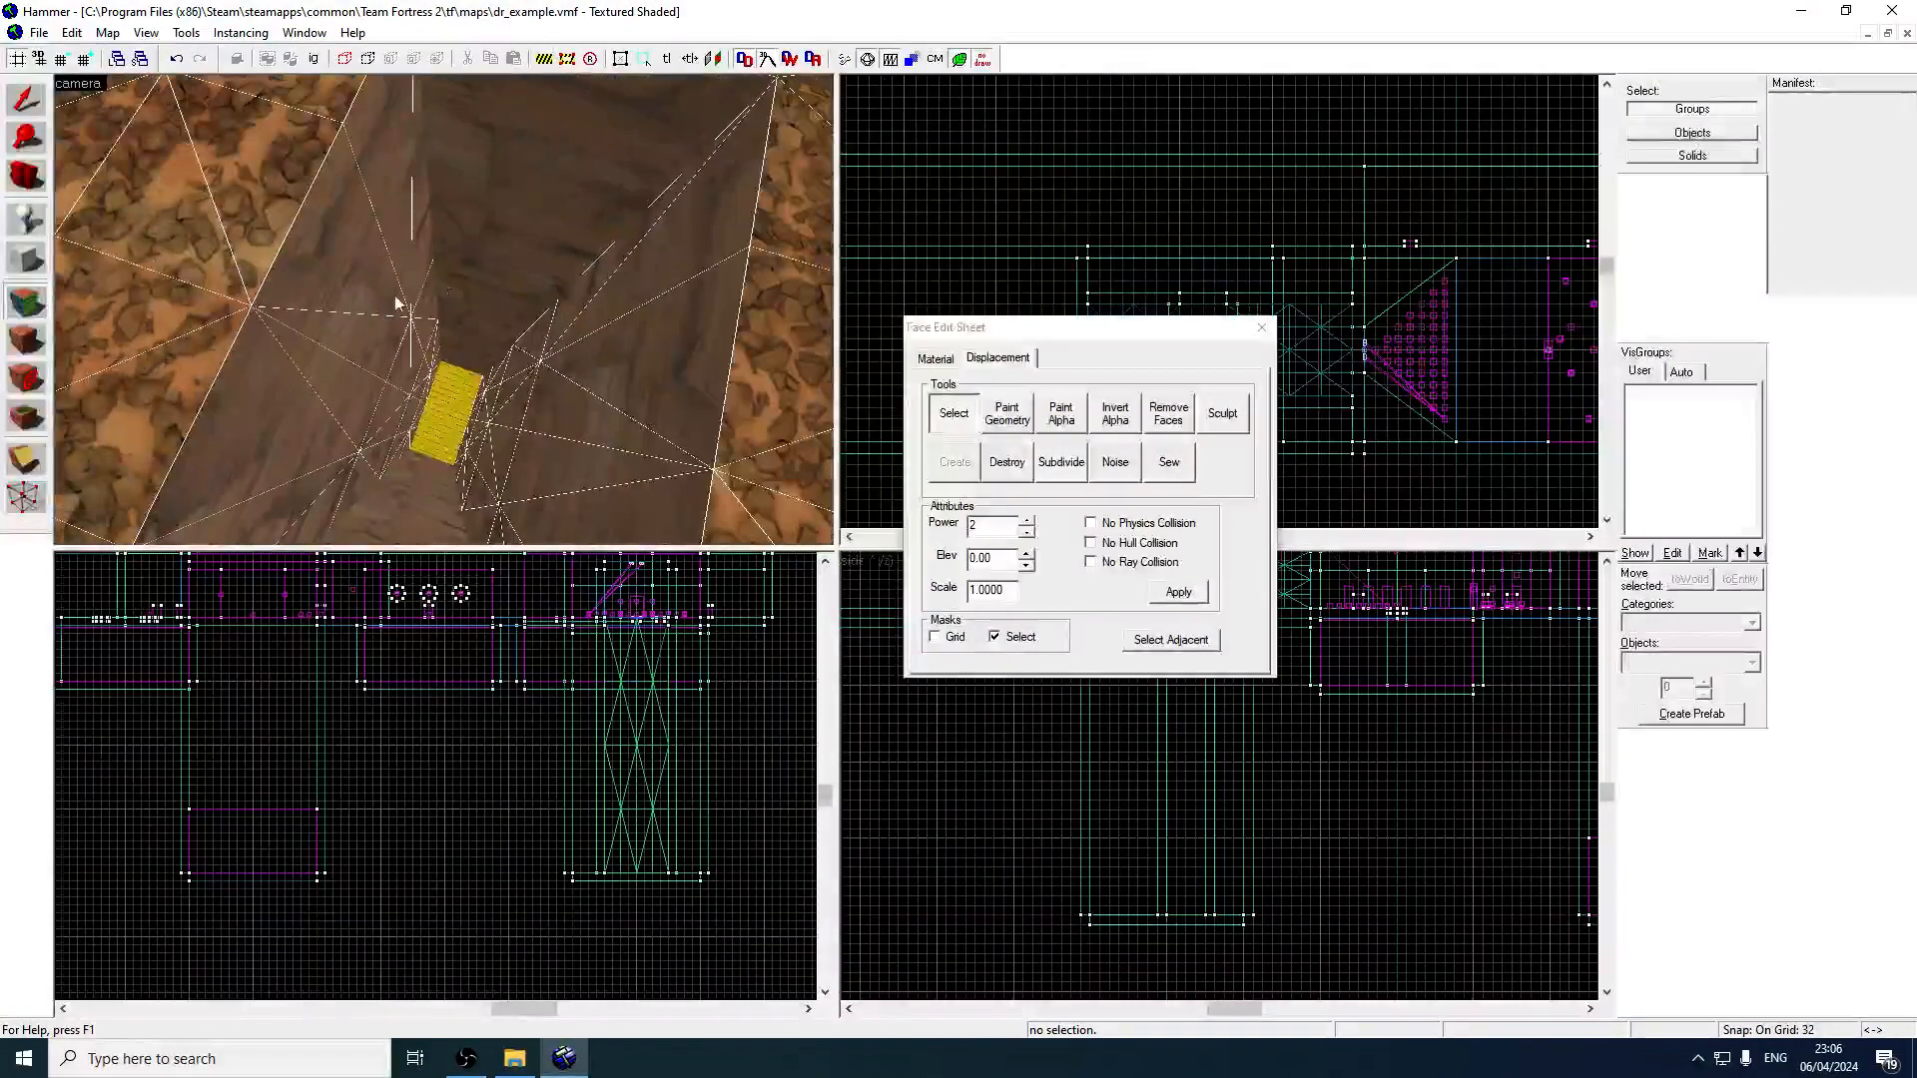
pyautogui.press('z')
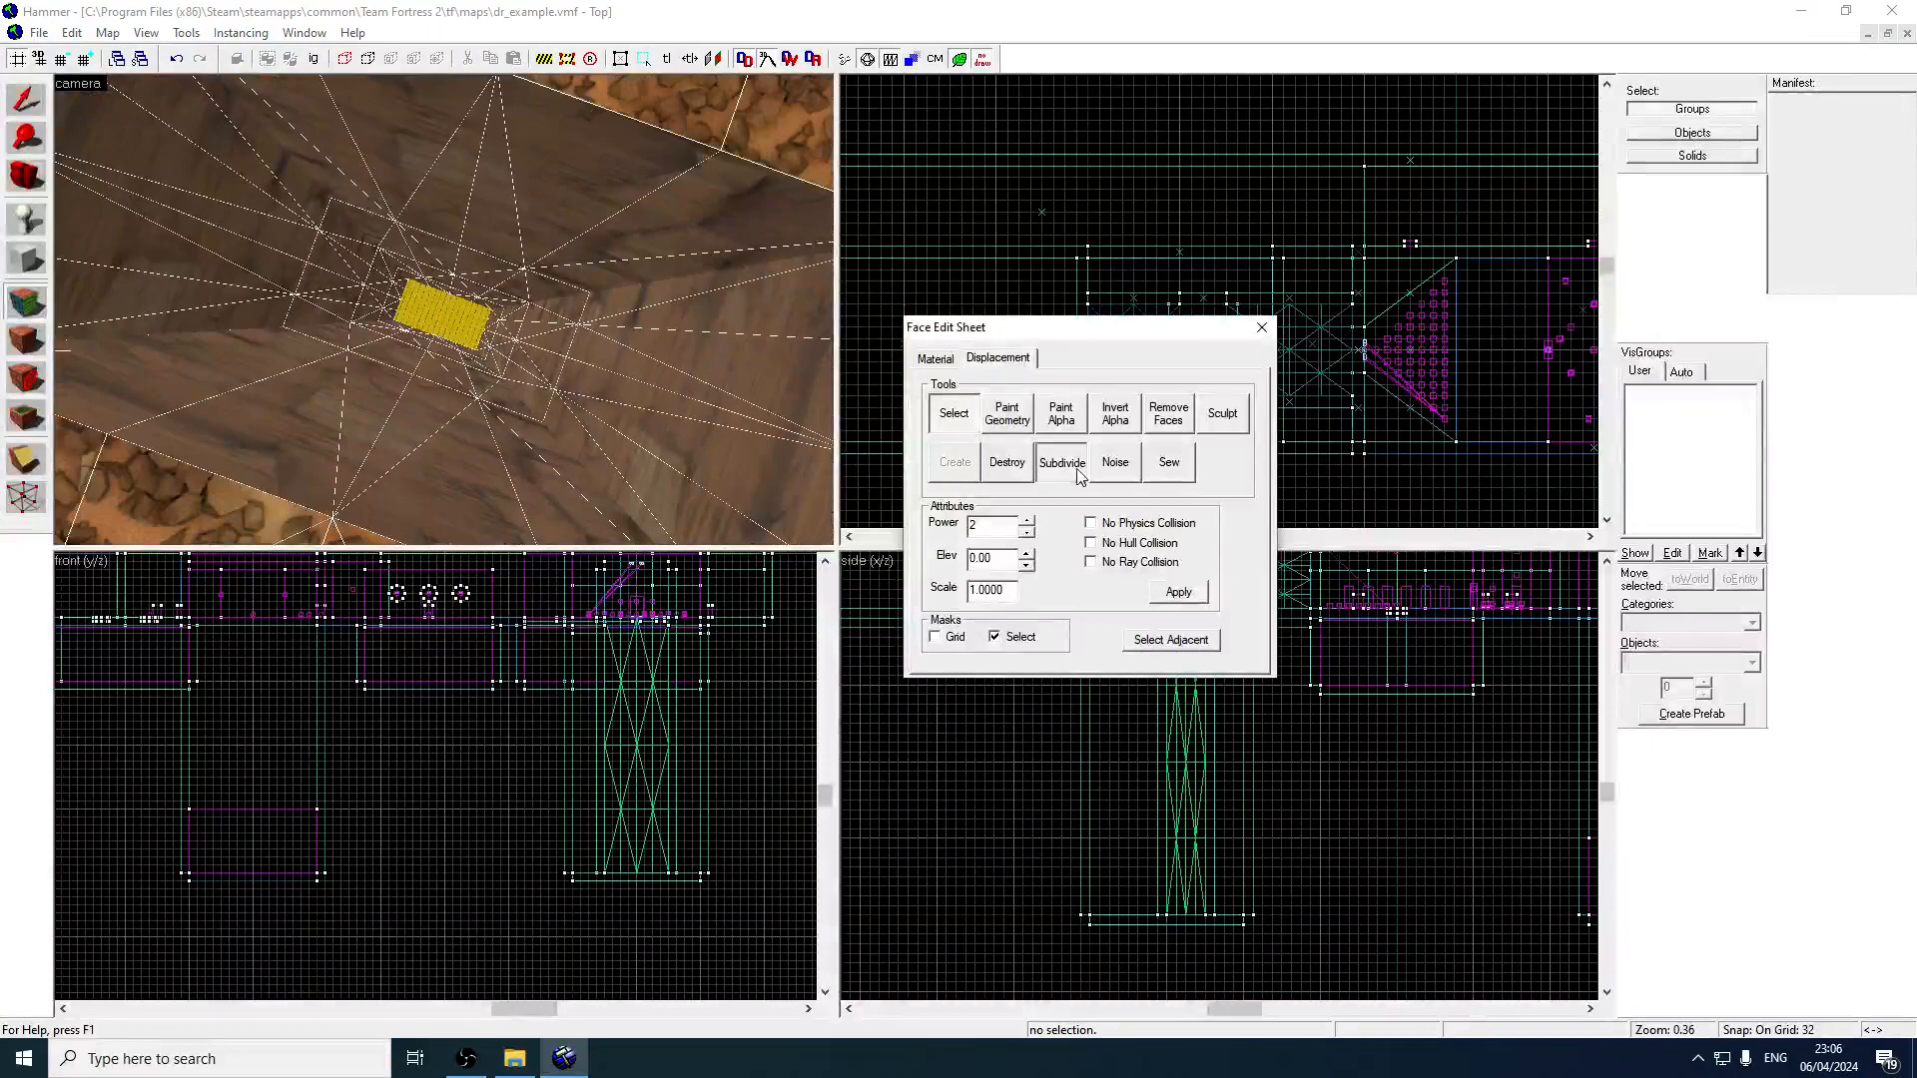
pyautogui.click(1081, 478)
# Leave face editing for the Selection tool and examine the curved tunnel surfaces and the shaft for brushes poking through.
pyautogui.press('z')
pyautogui.press('s')
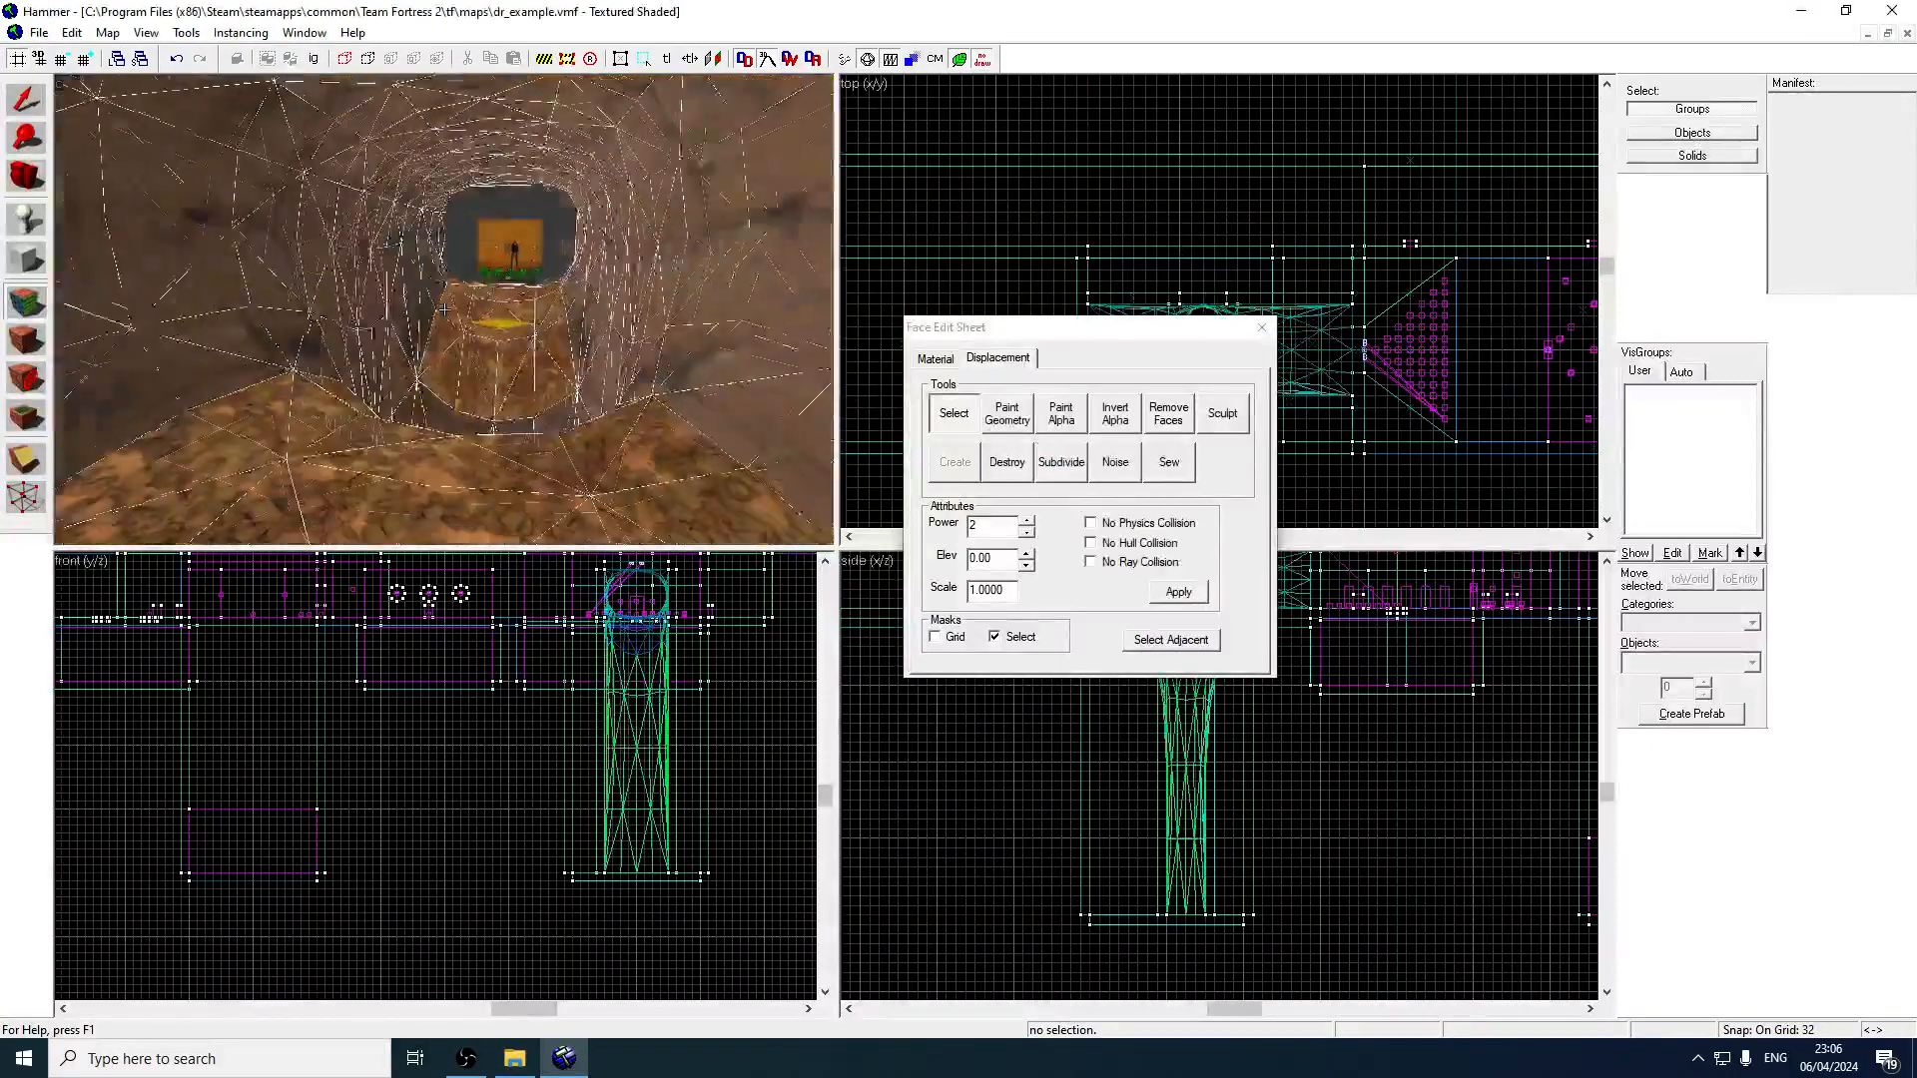
pyautogui.press('w')
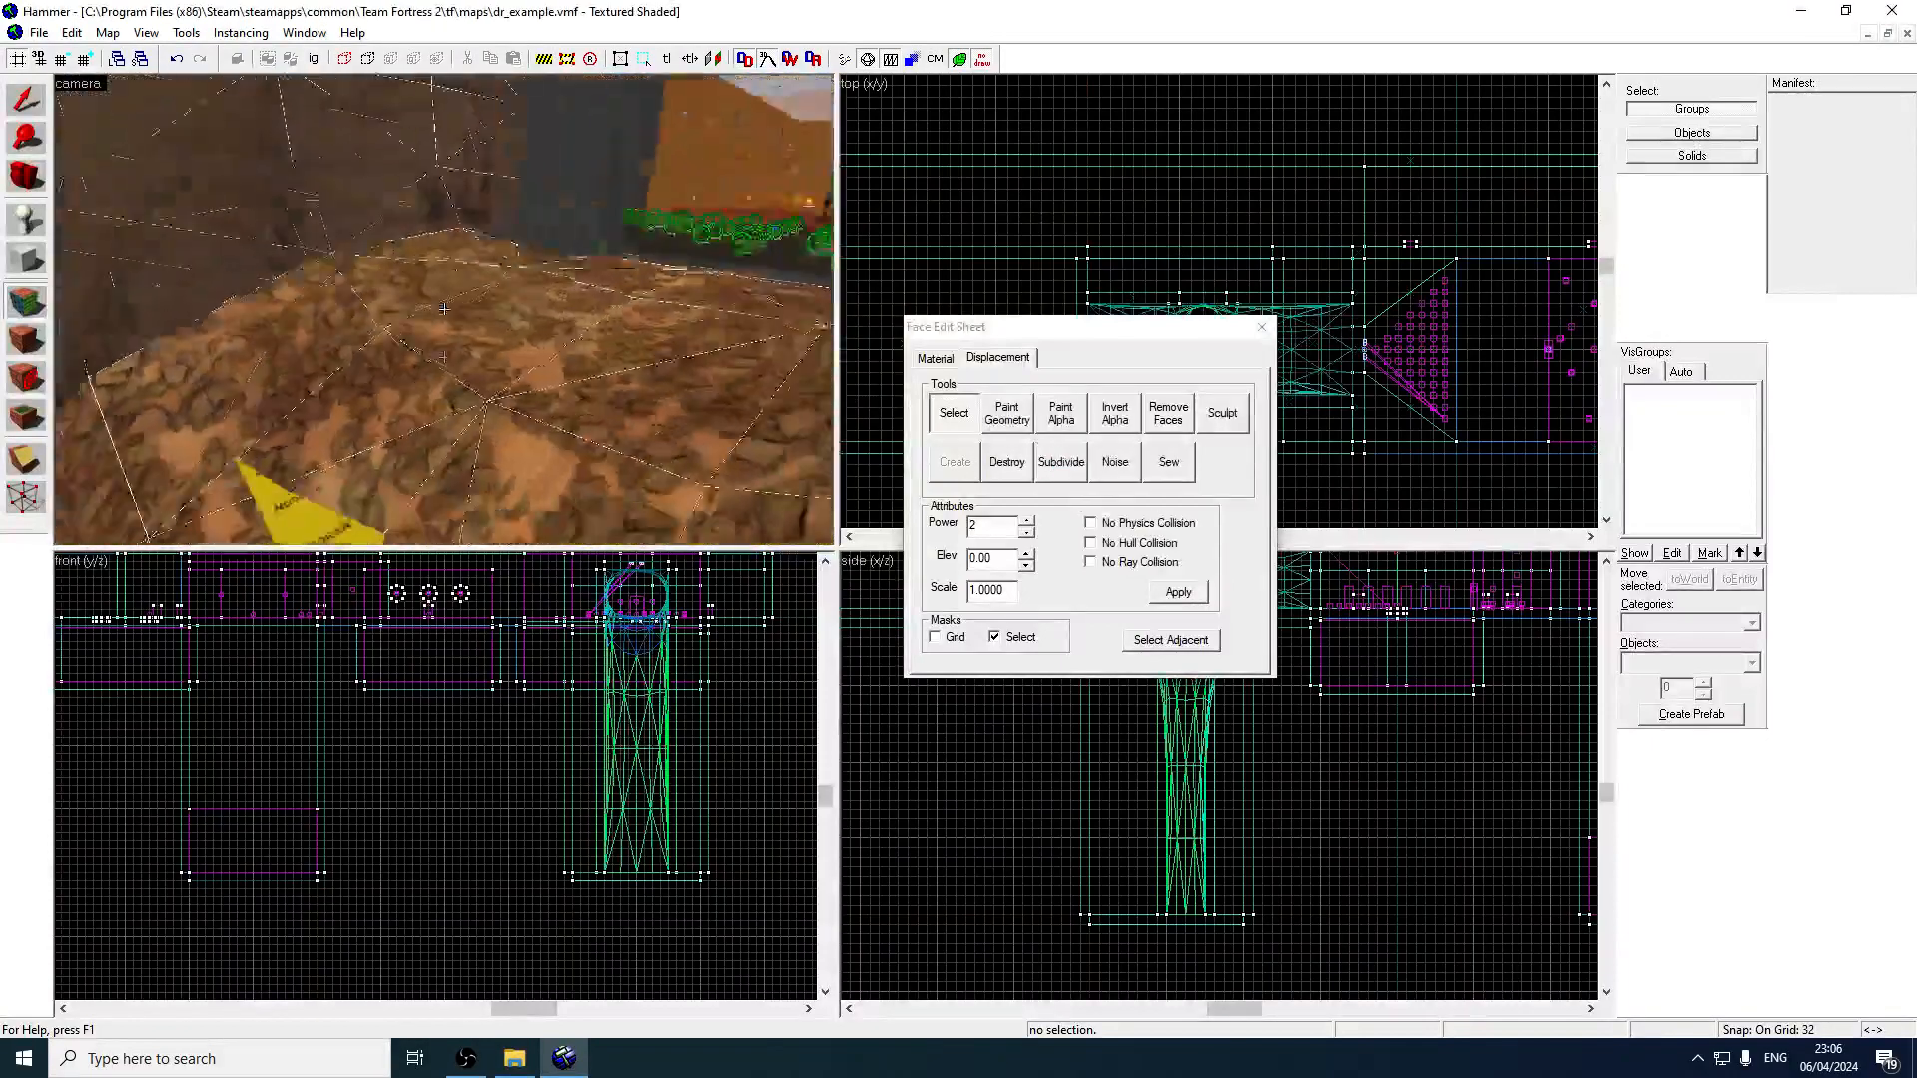
pyautogui.press('s')
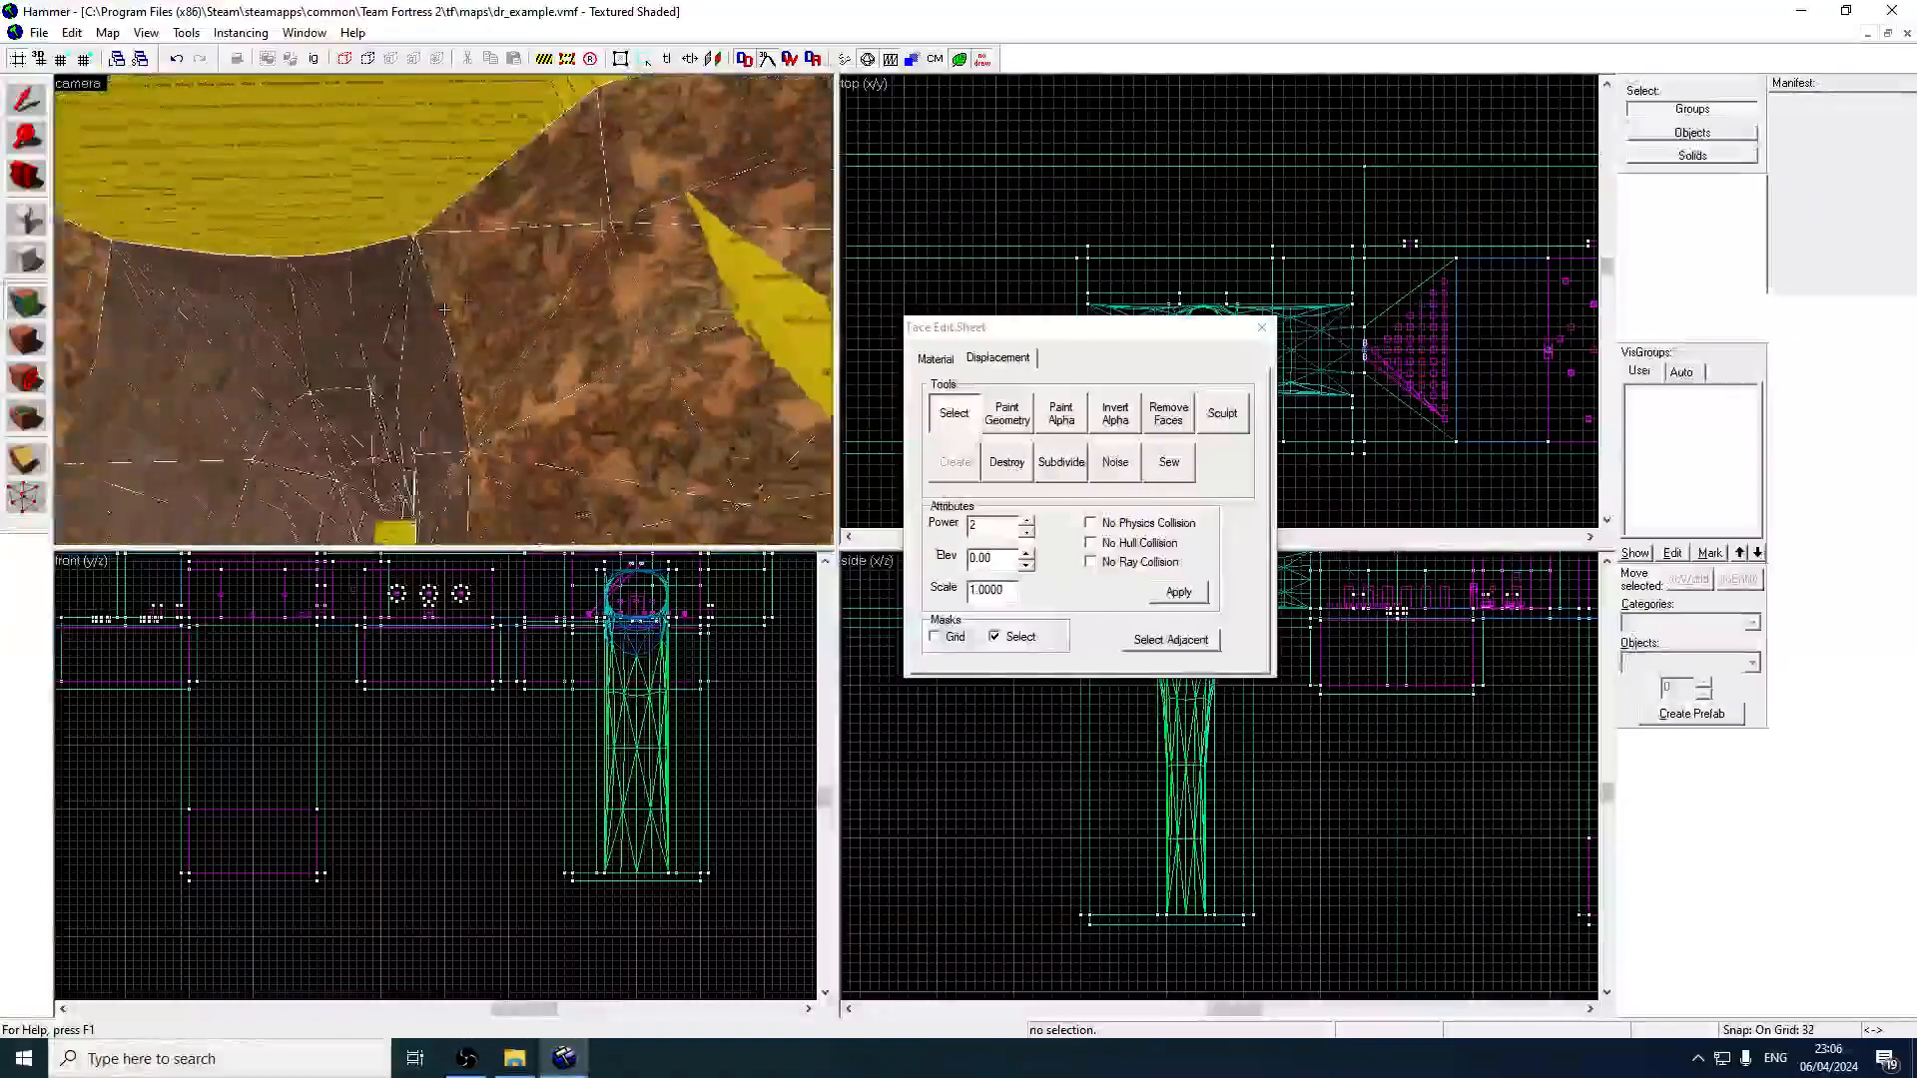
pyautogui.press('s')
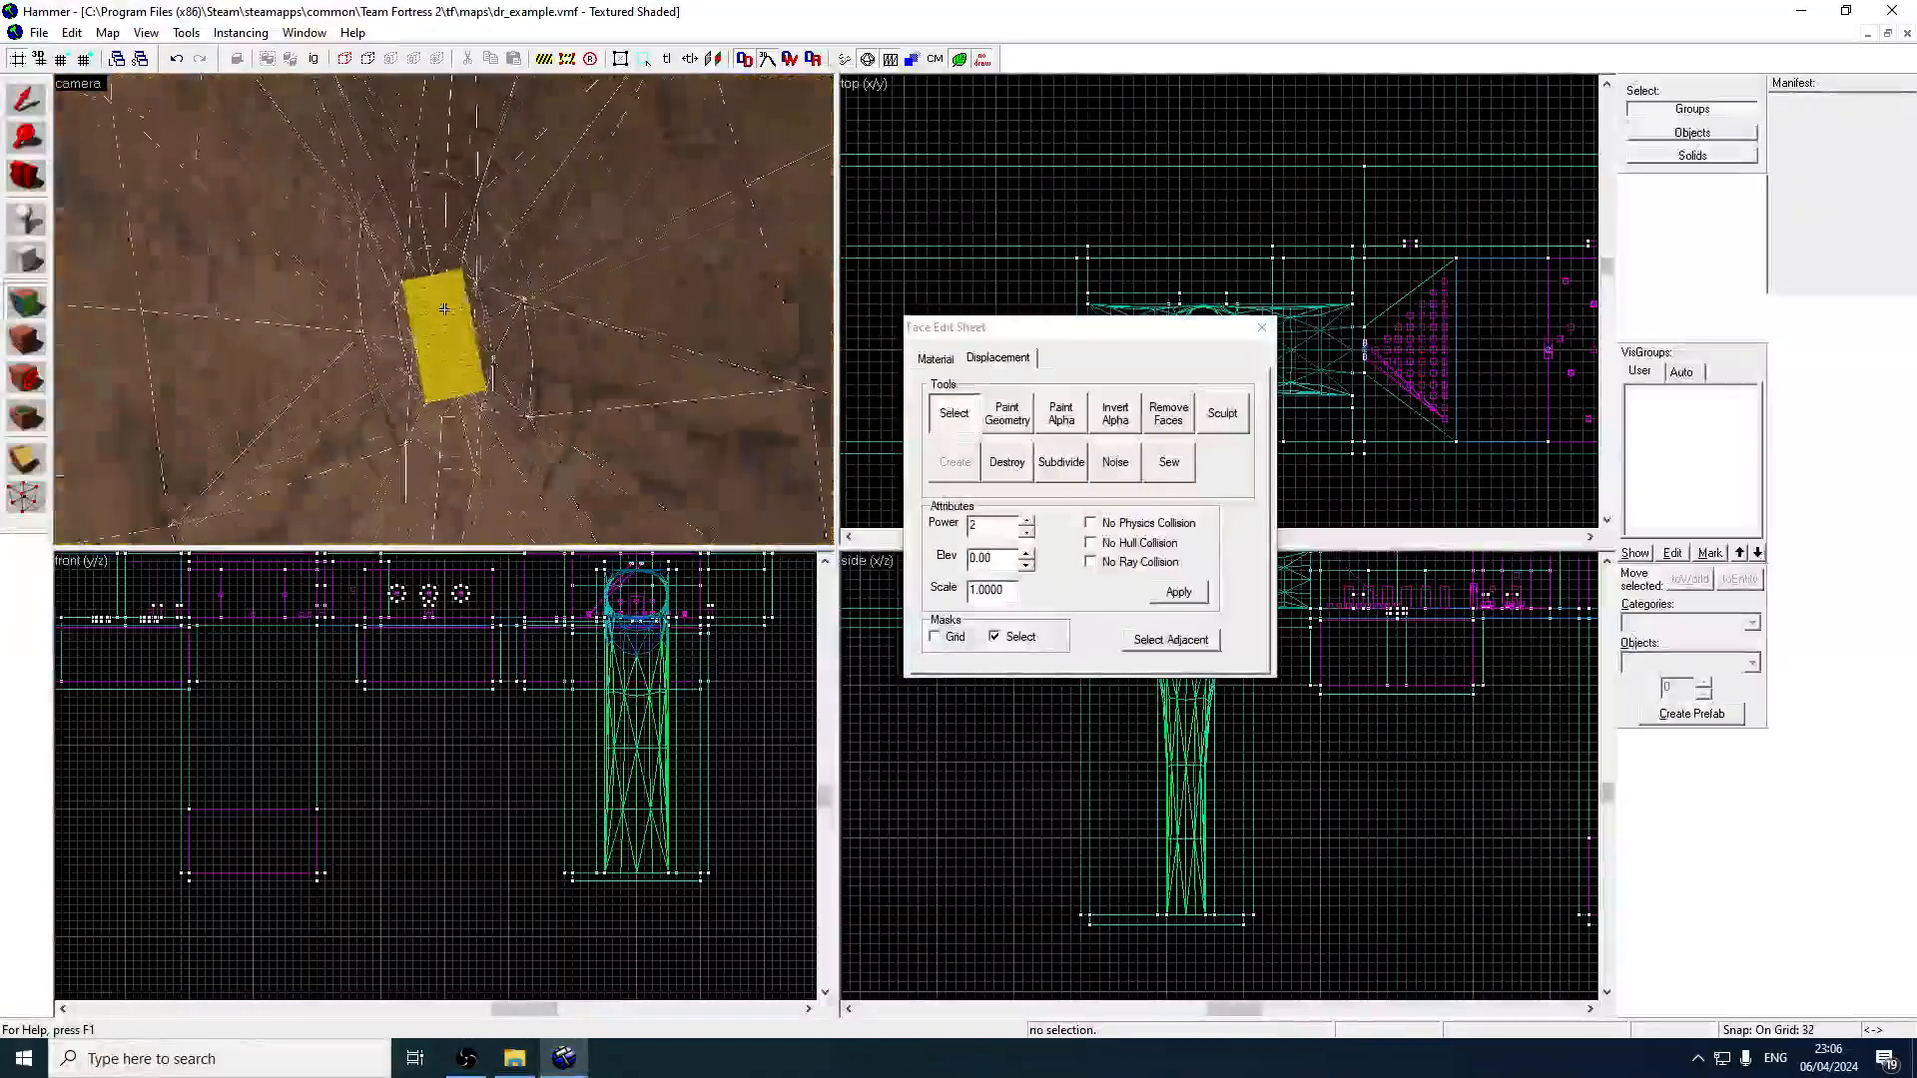
pyautogui.click(26, 99)
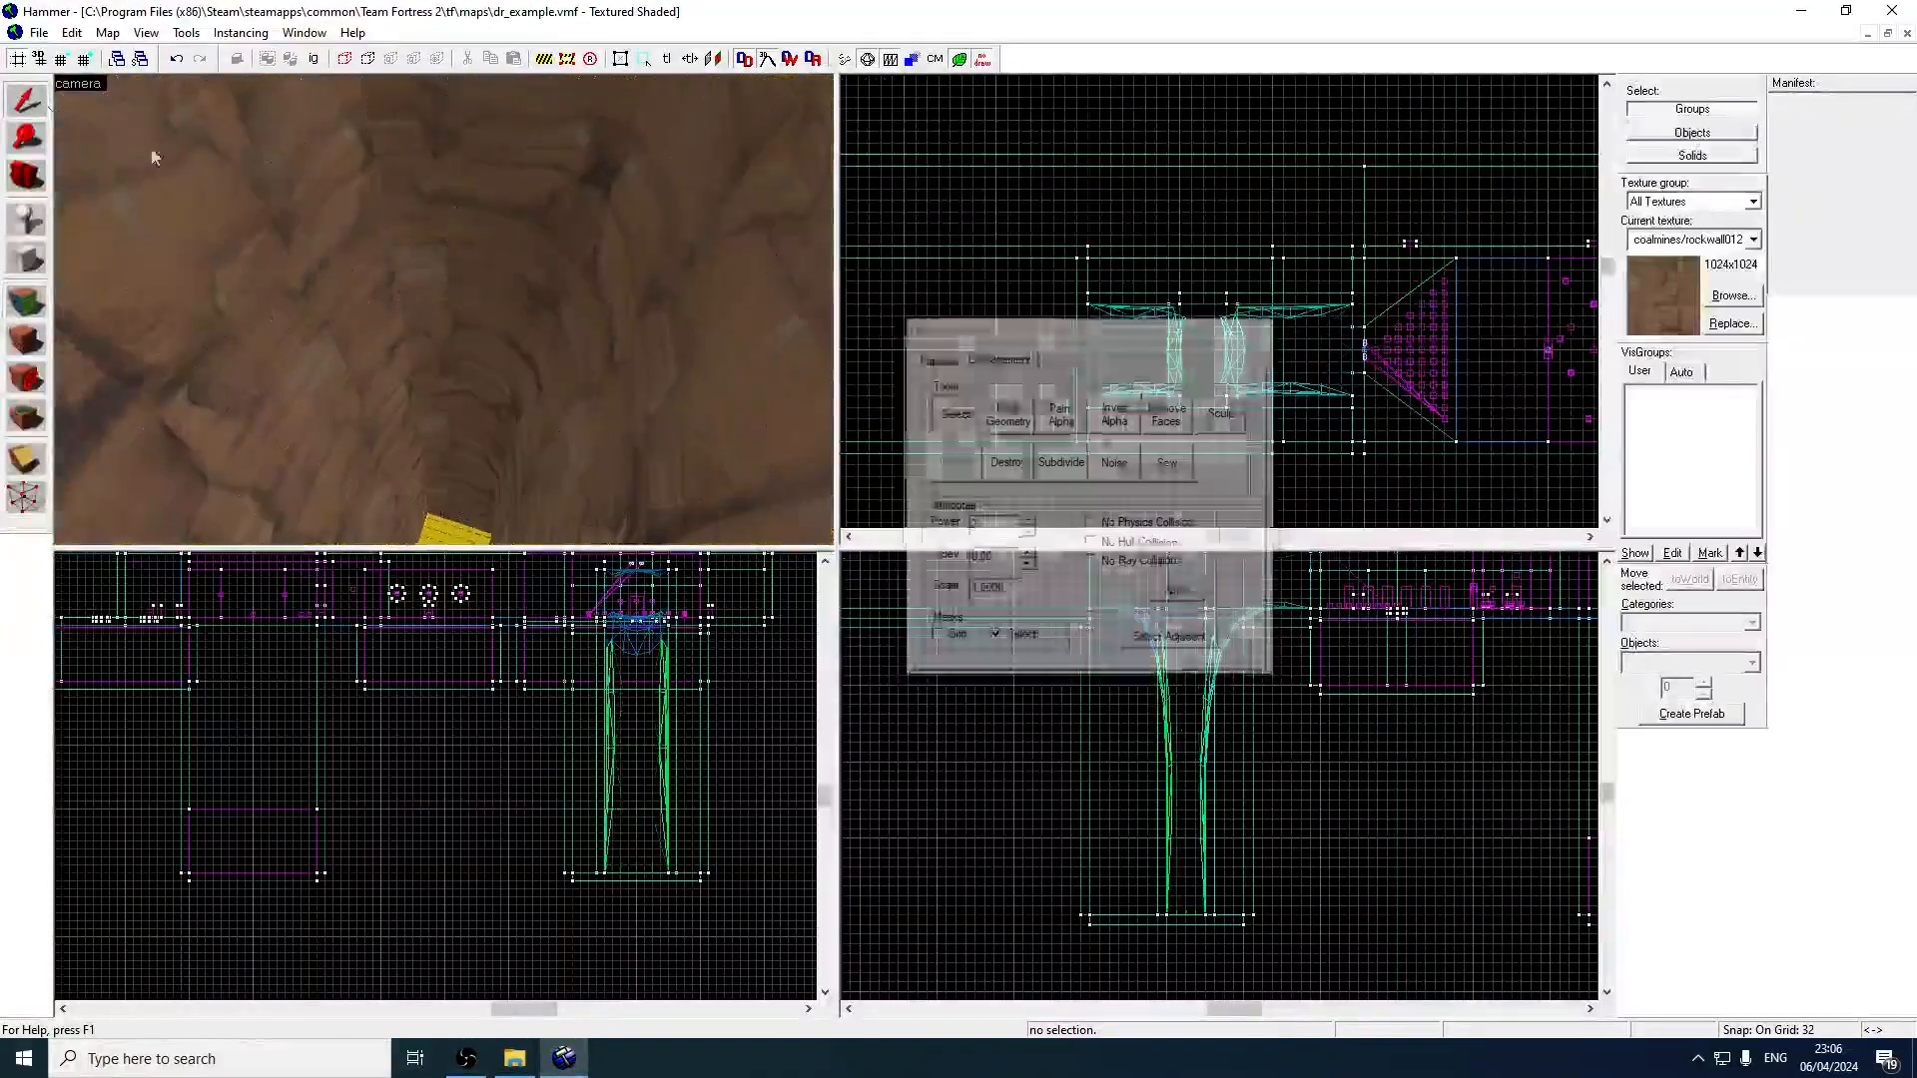
pyautogui.press('z')
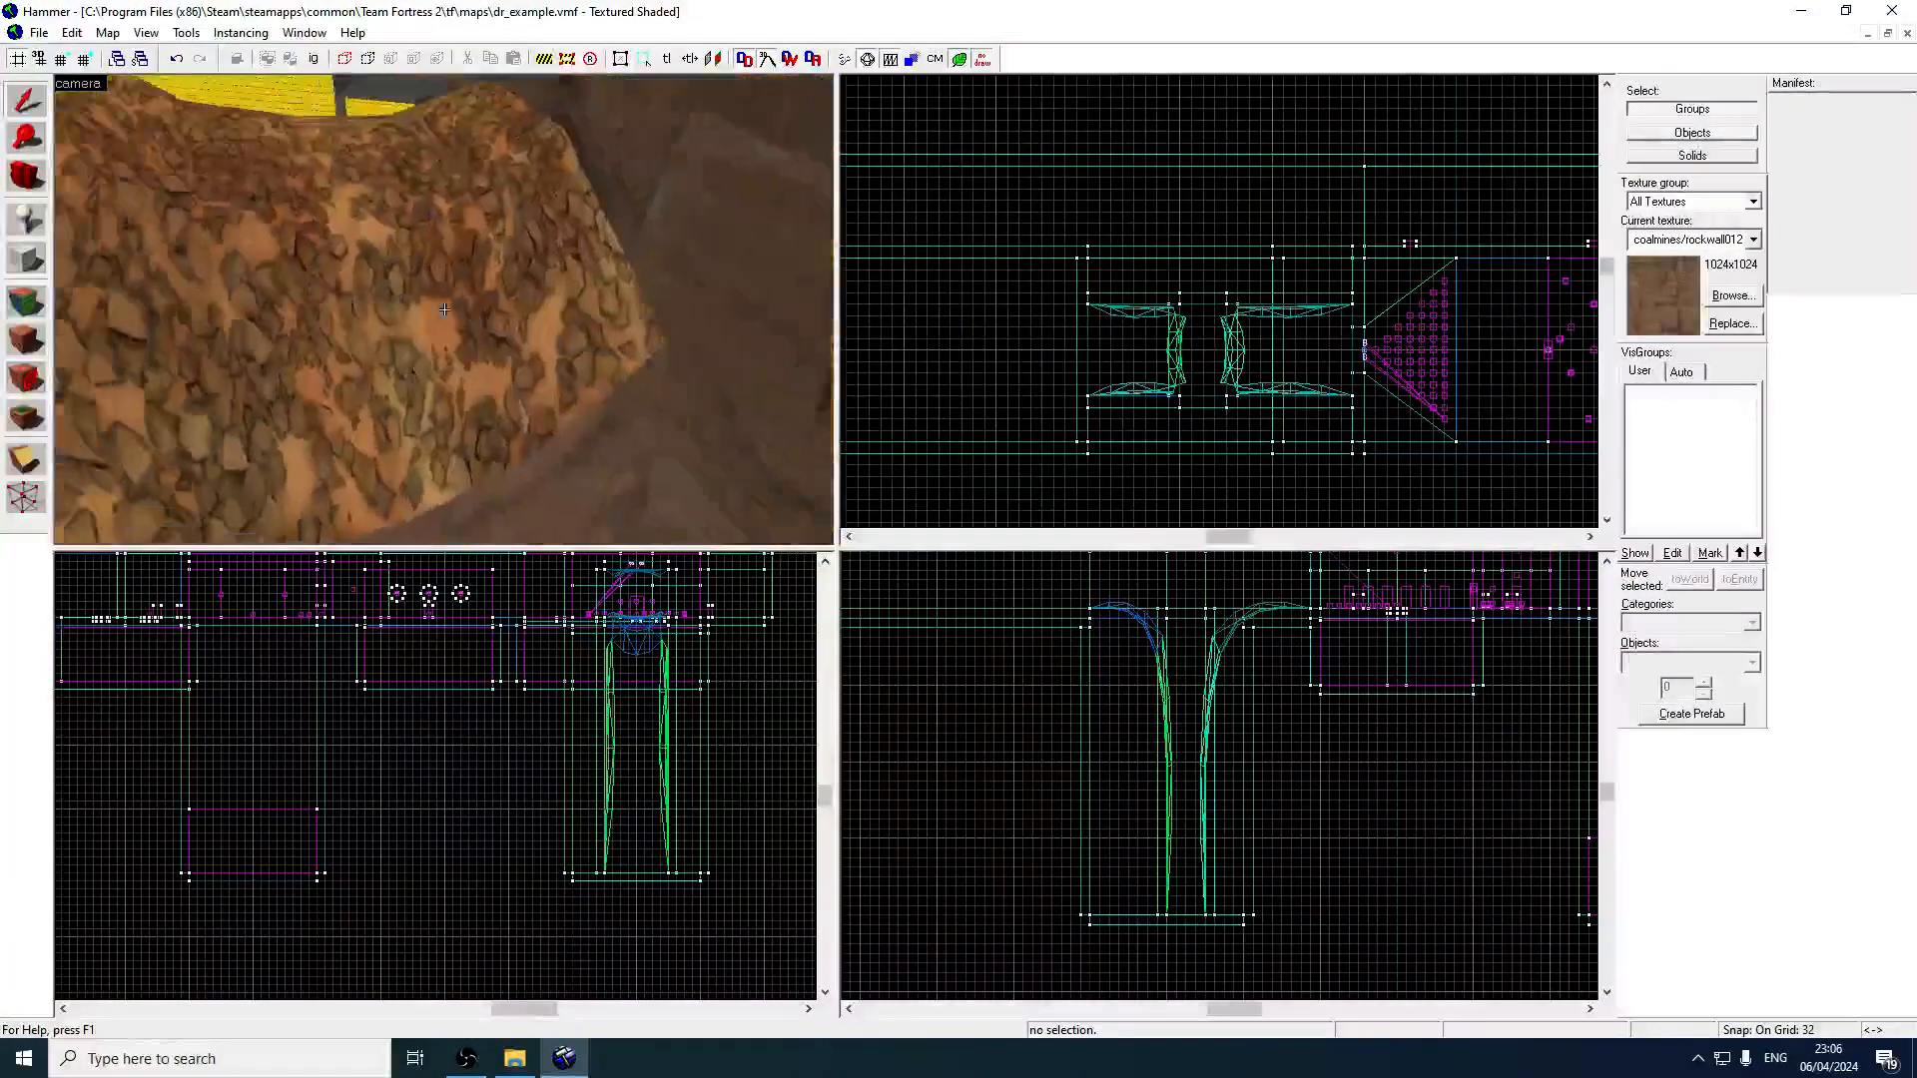
pyautogui.press('w')
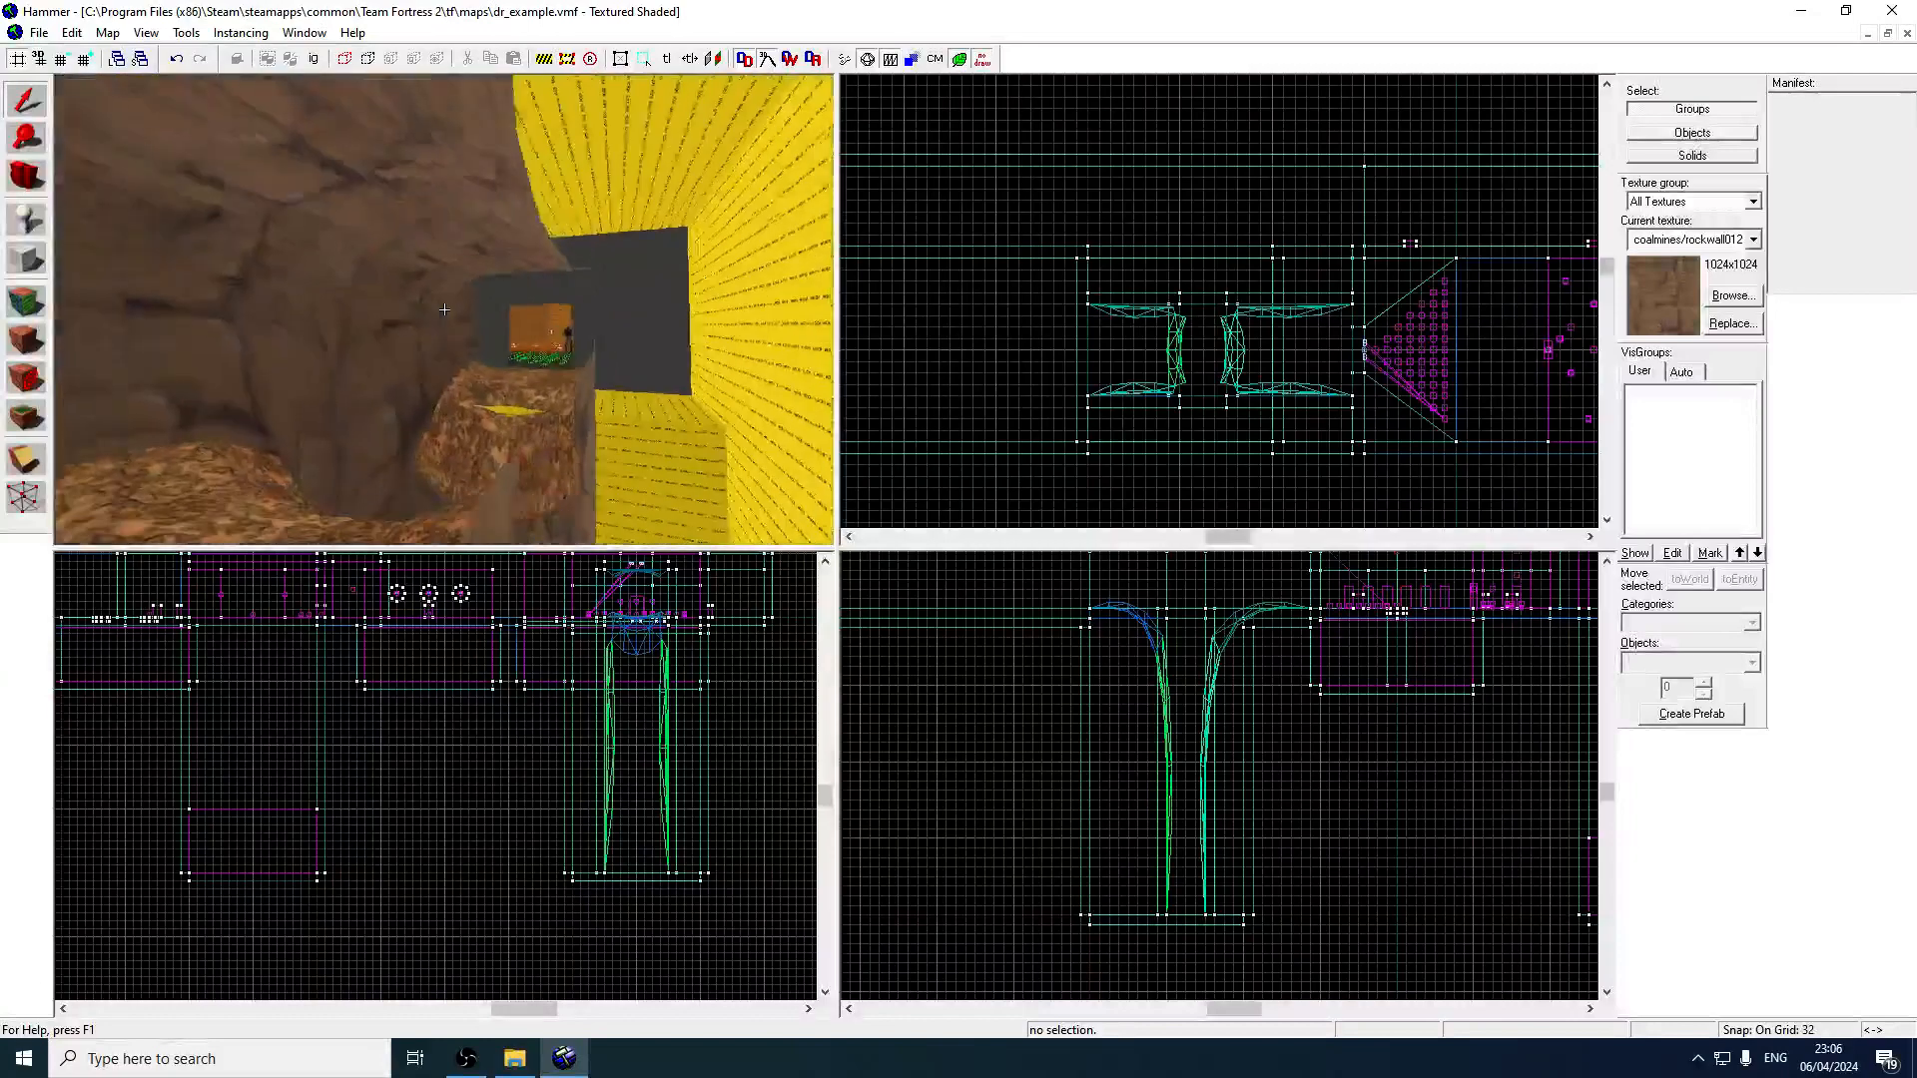
# Select the nodraw brush poking through the tunnel floor beside the shaft and shorten it to 192 units wide.
pyautogui.press('z')
pyautogui.click(424, 343)
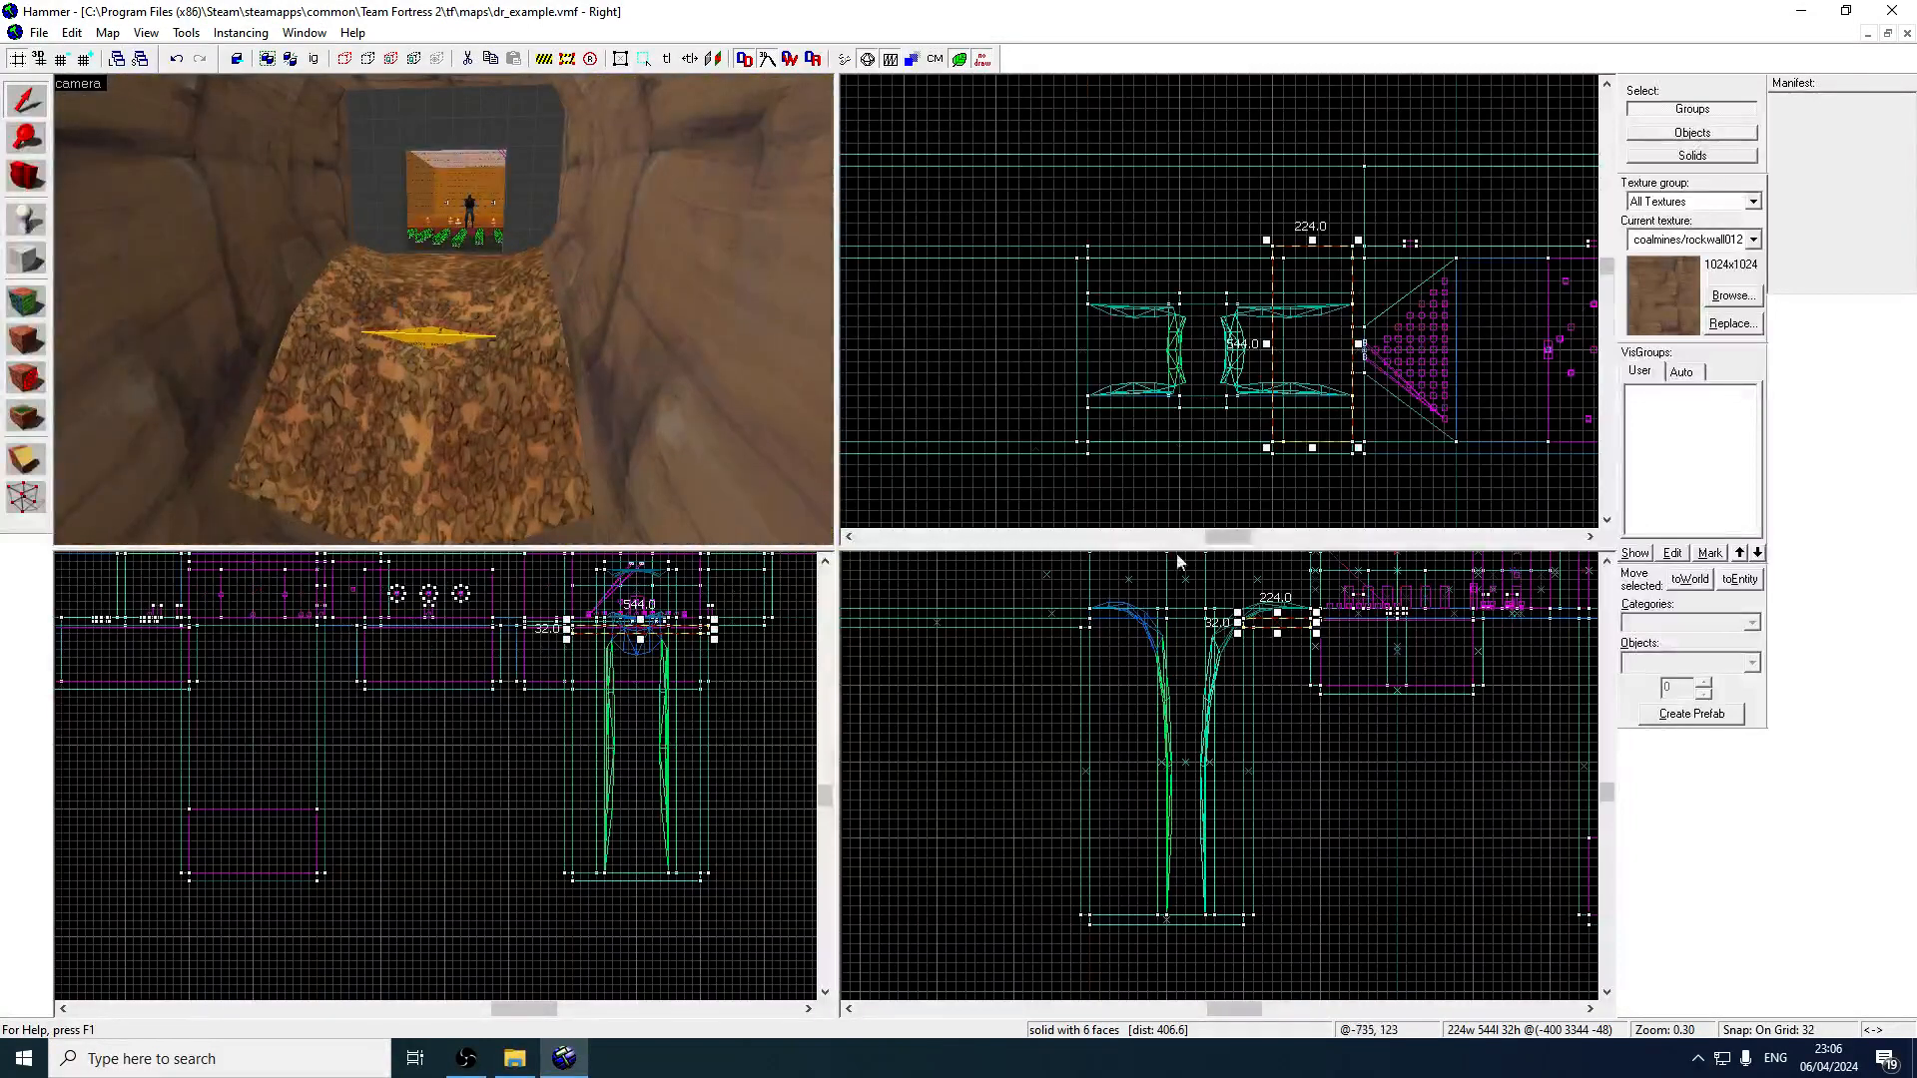
pyautogui.scroll(2, 1281, 313)
pyautogui.press('z')
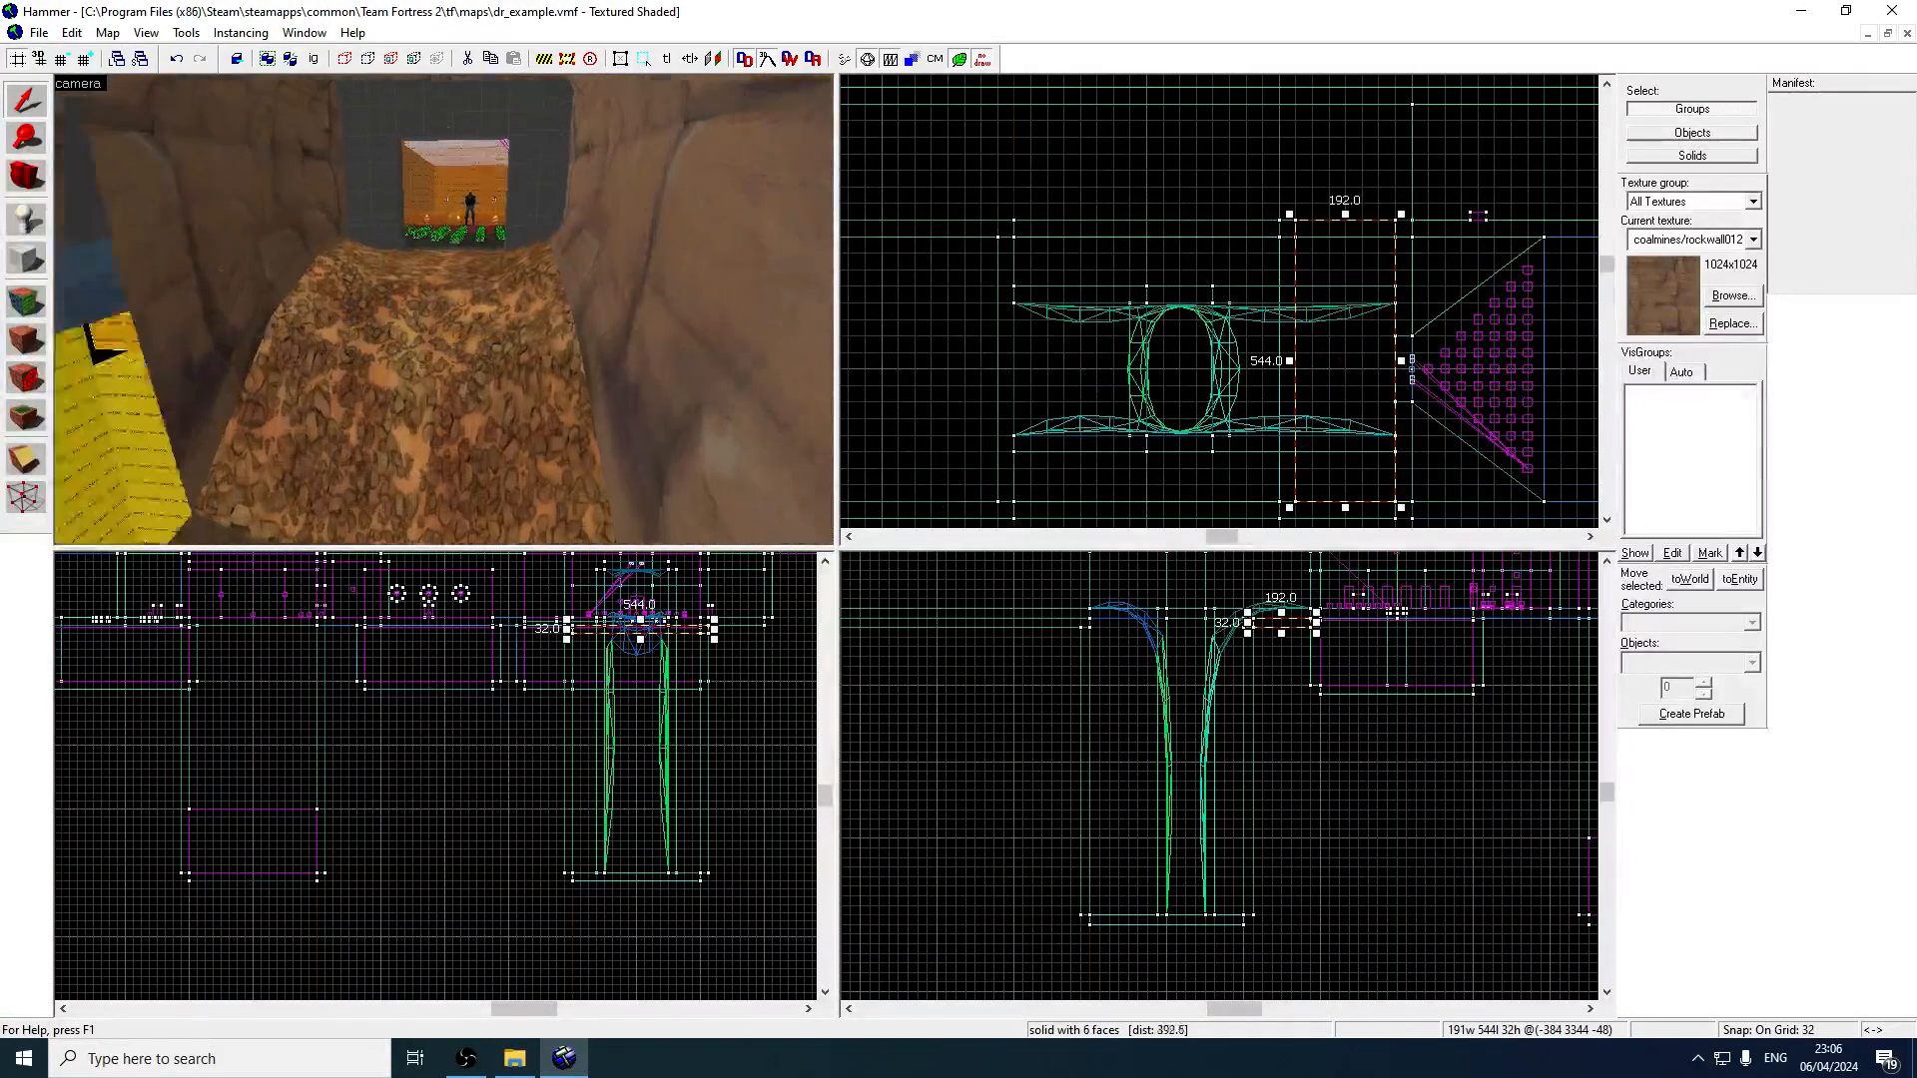
# Extend the 992-unit-high outer wall on the shaft's north side at both ends to a width of 576 units.
pyautogui.press('d')
pyautogui.press('w')
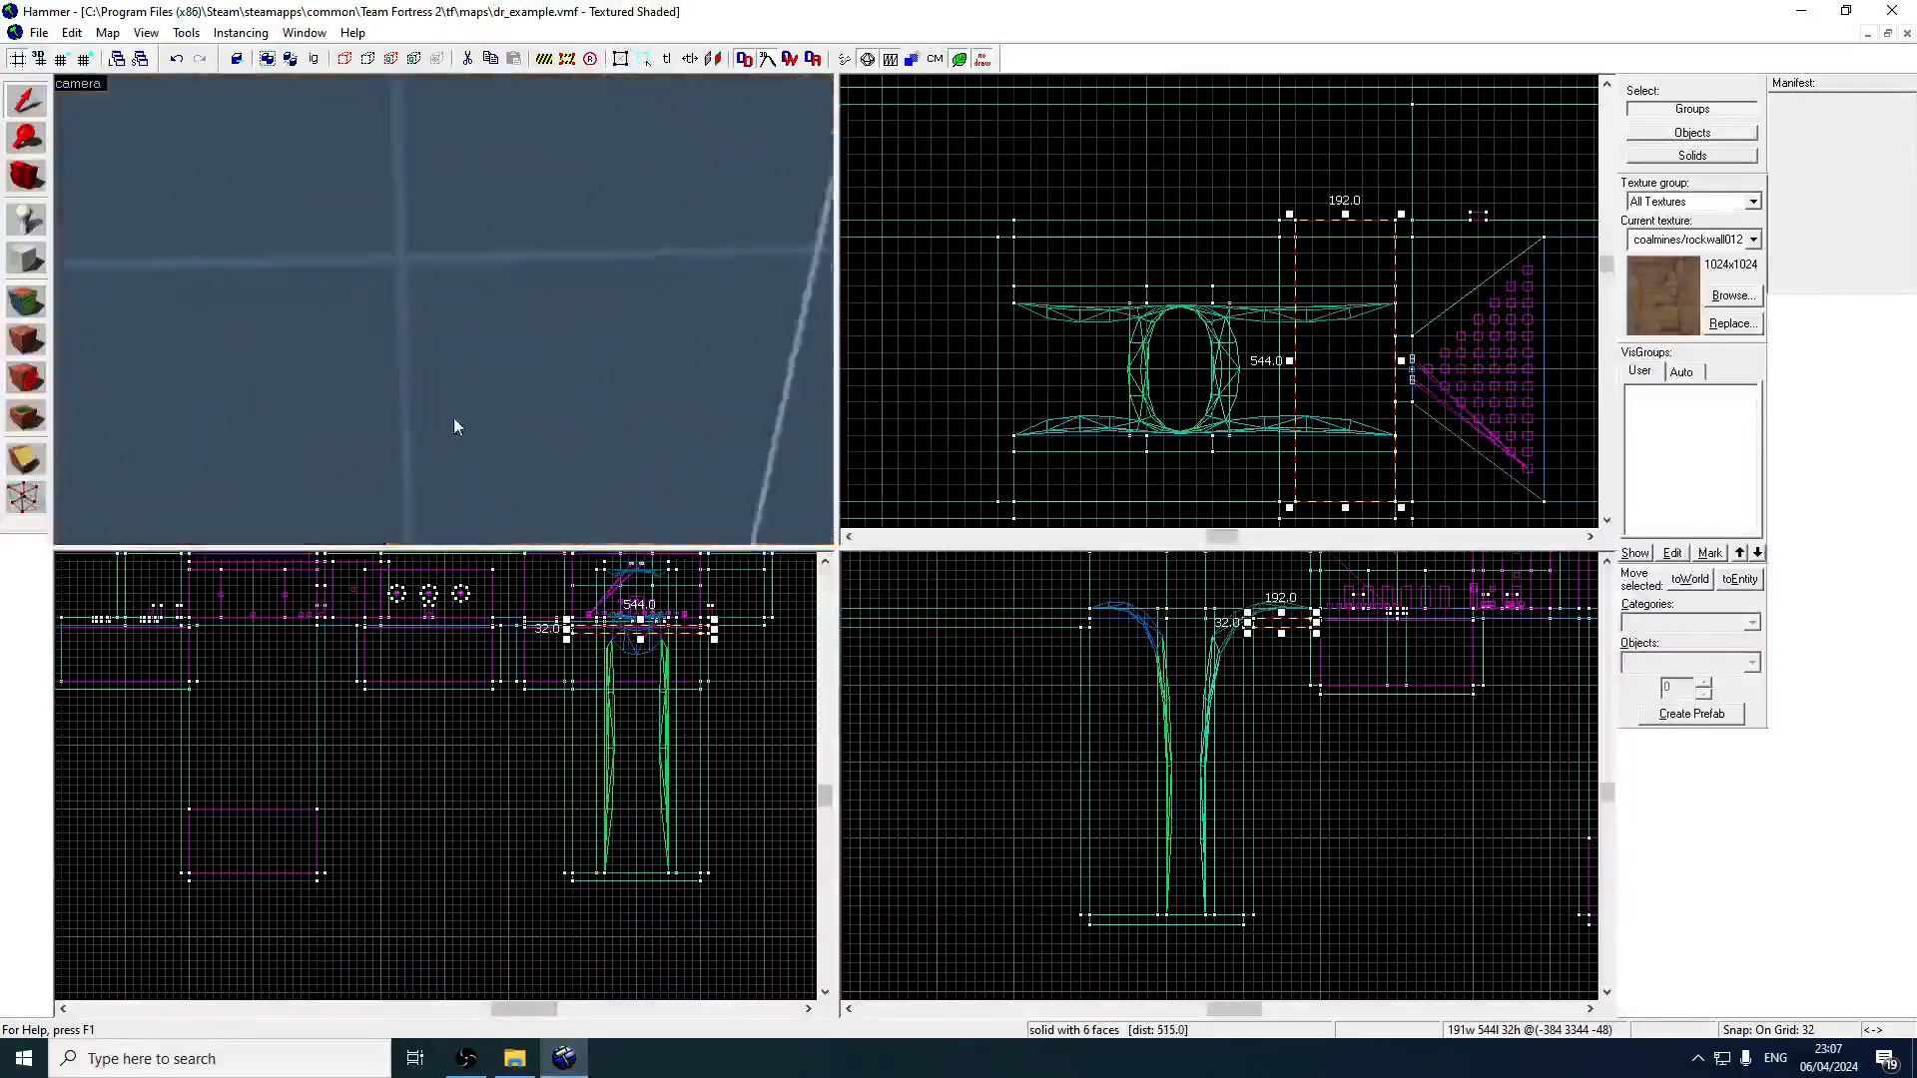
pyautogui.press('z')
pyautogui.click(621, 414)
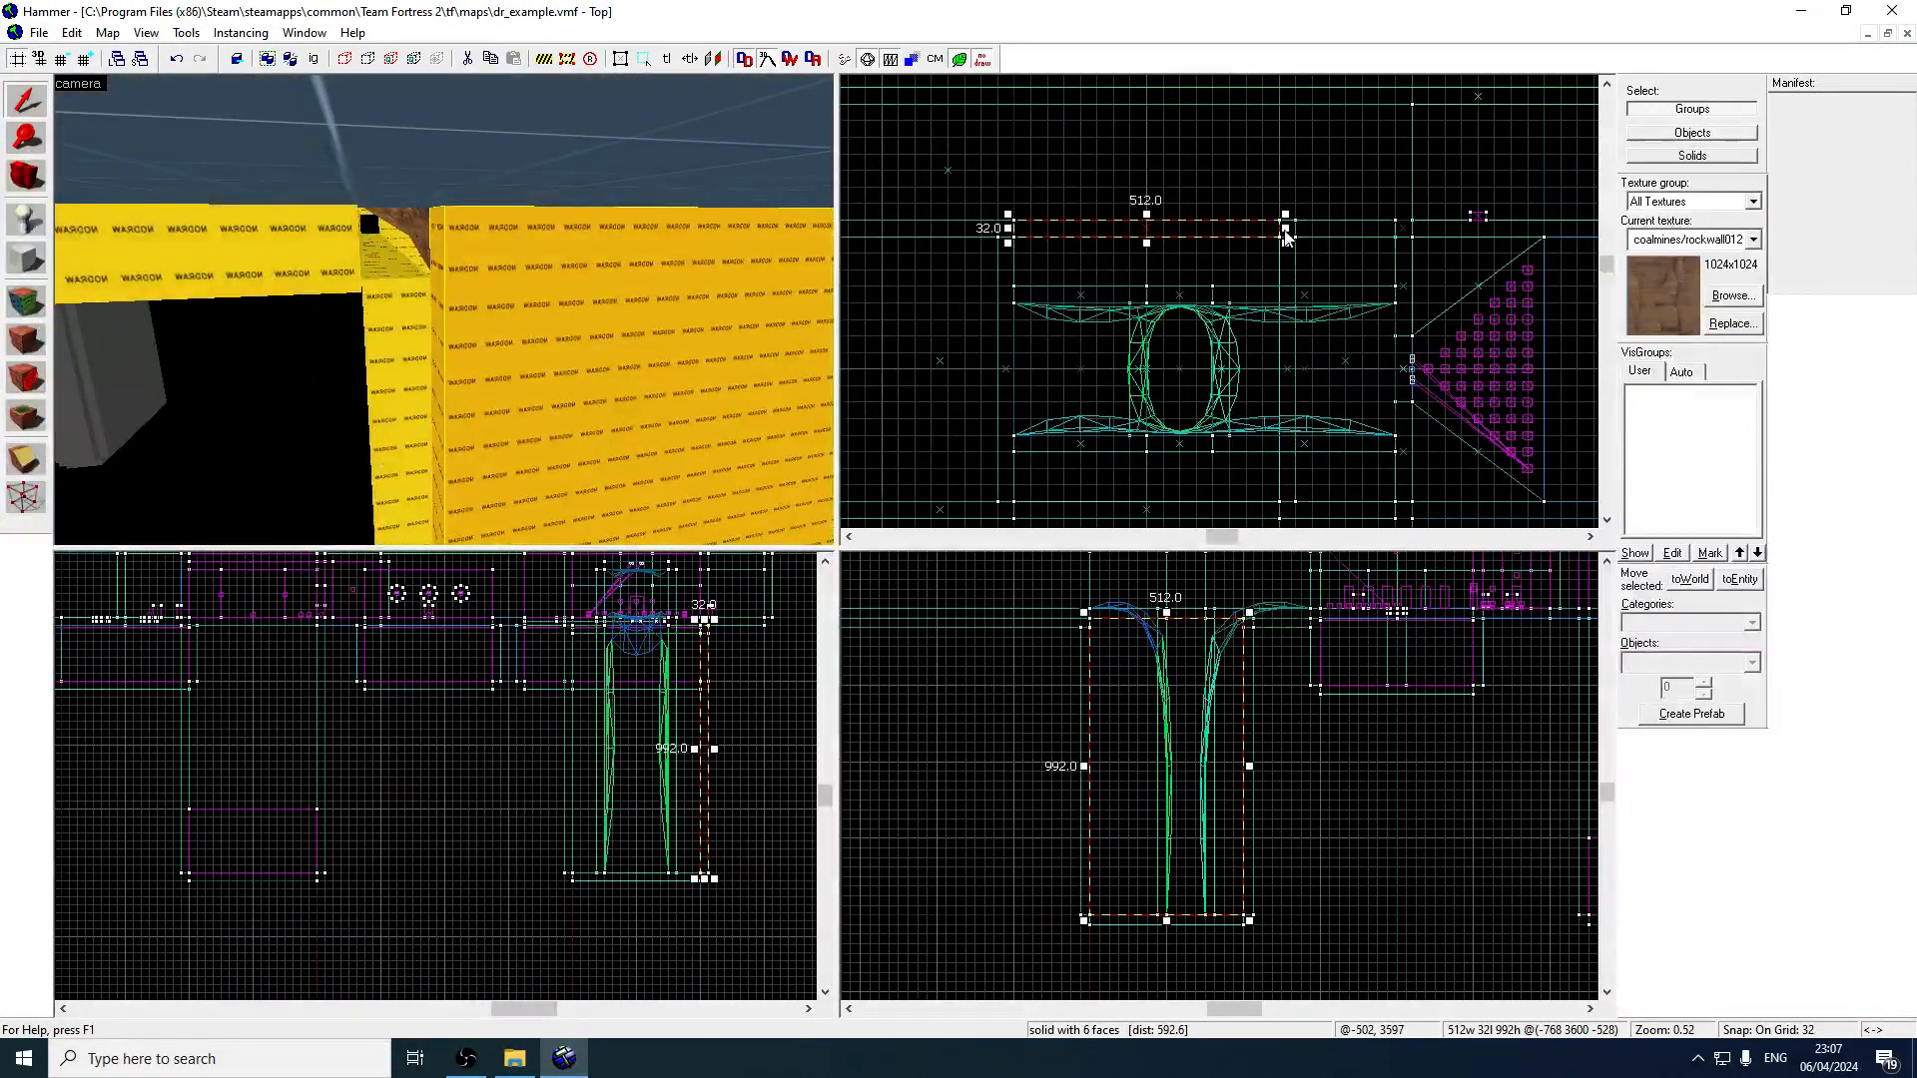
pyautogui.click(295, 191)
pyautogui.press('z')
pyautogui.press('w')
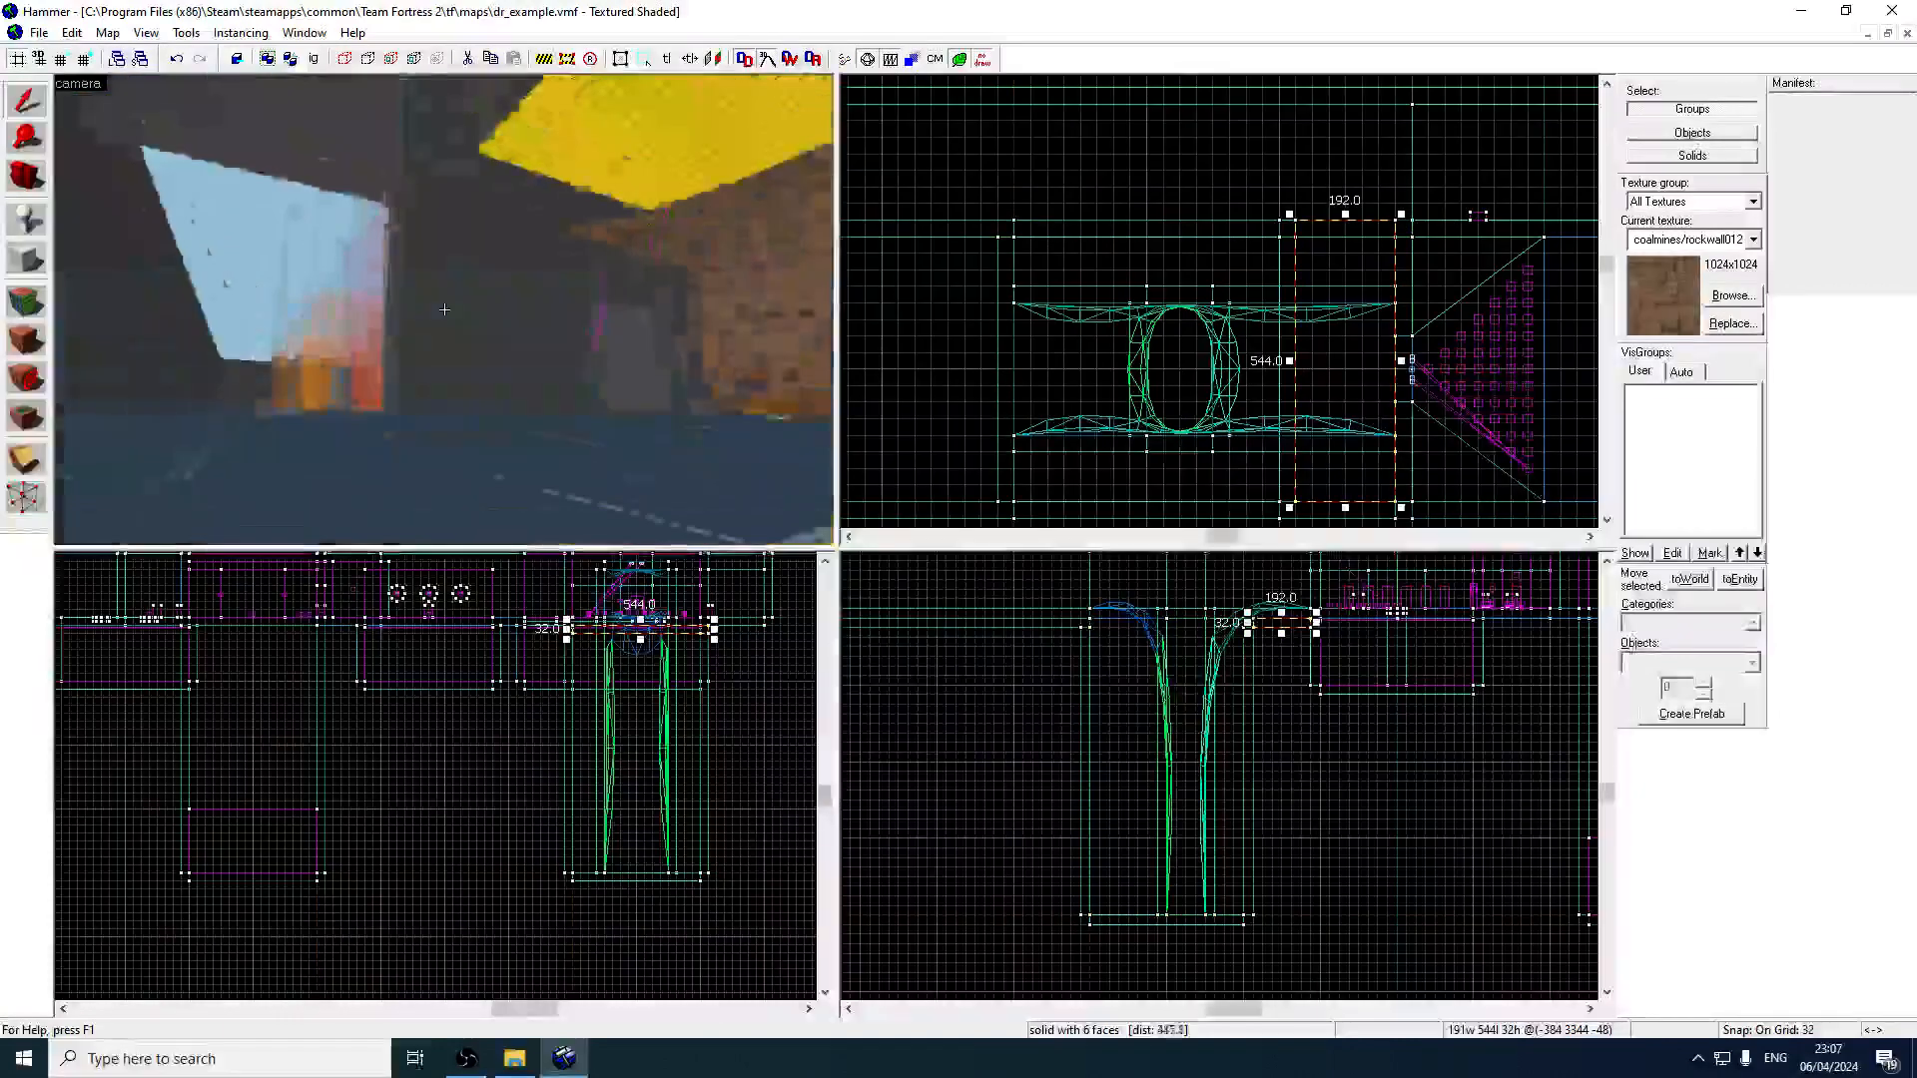
pyautogui.press('z')
pyautogui.click(546, 325)
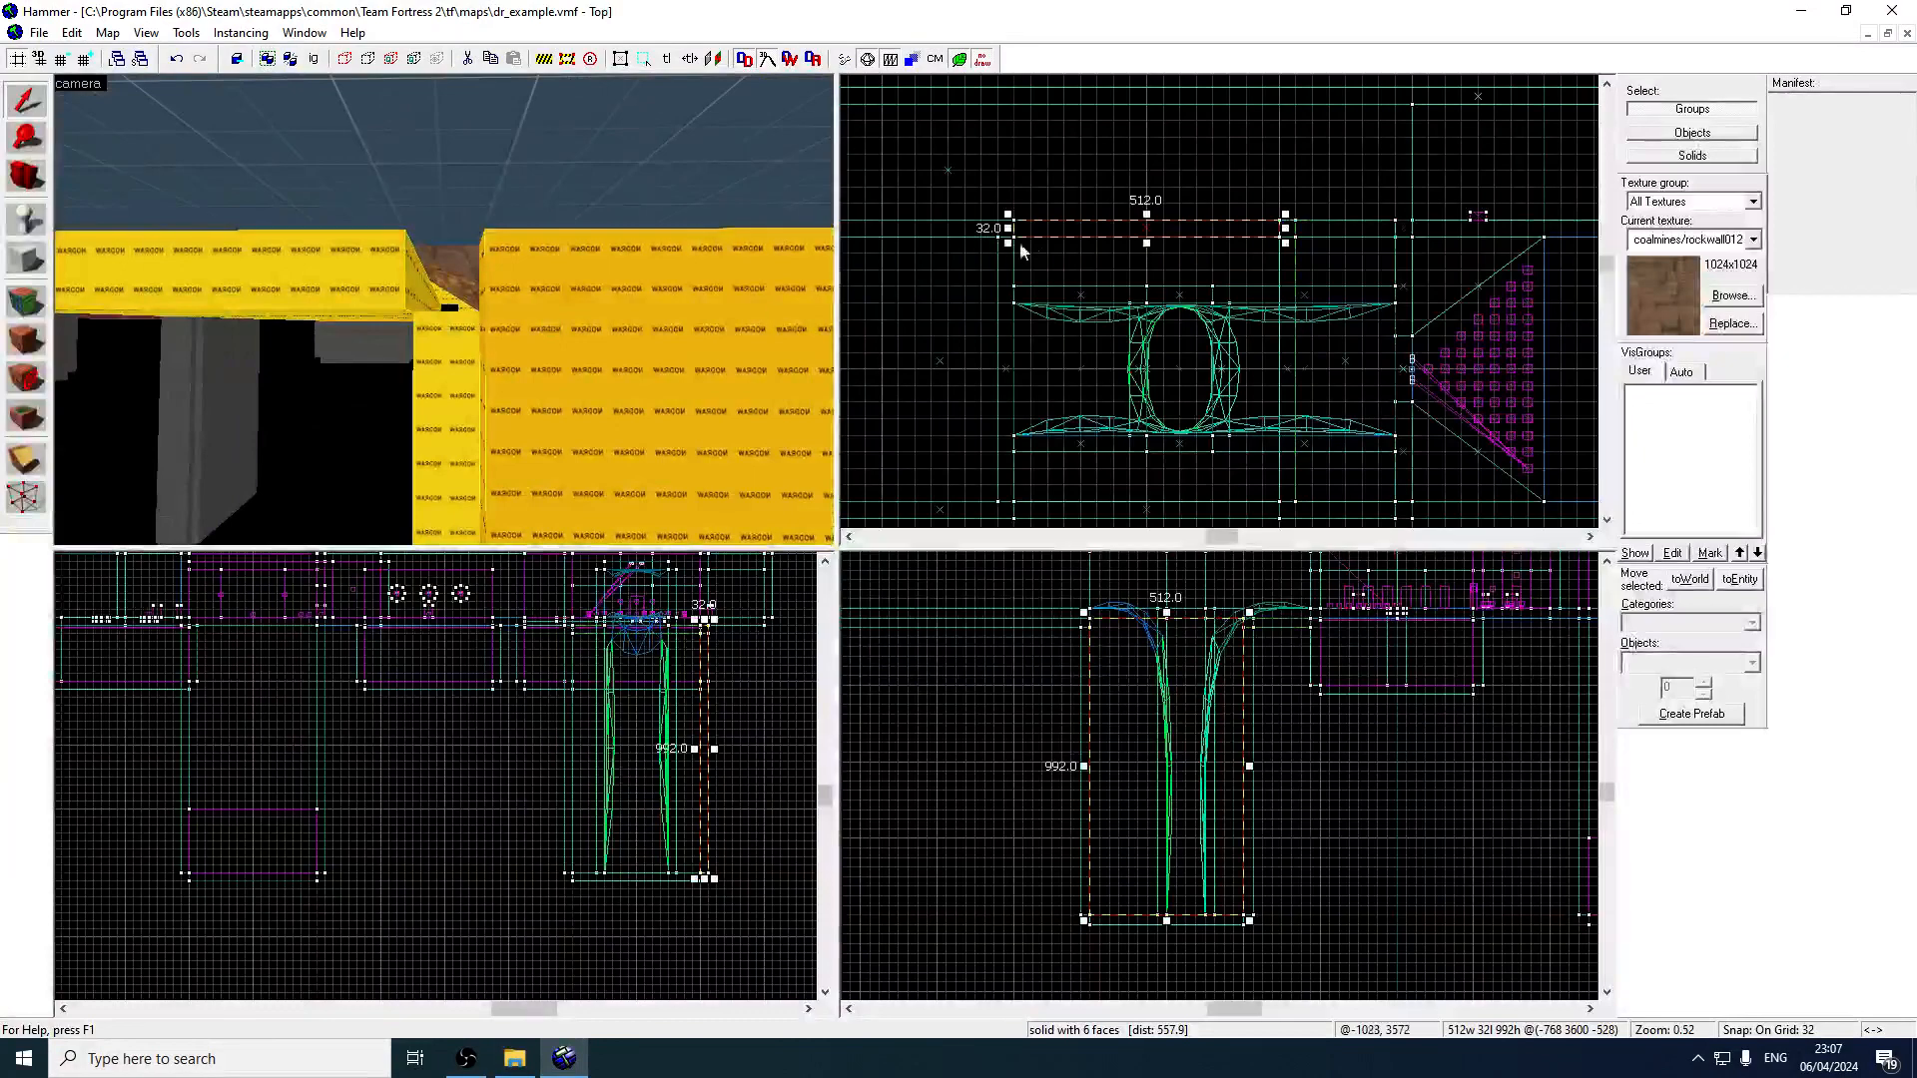
pyautogui.moveTo(1286, 236); pyautogui.dragTo(1302, 235)
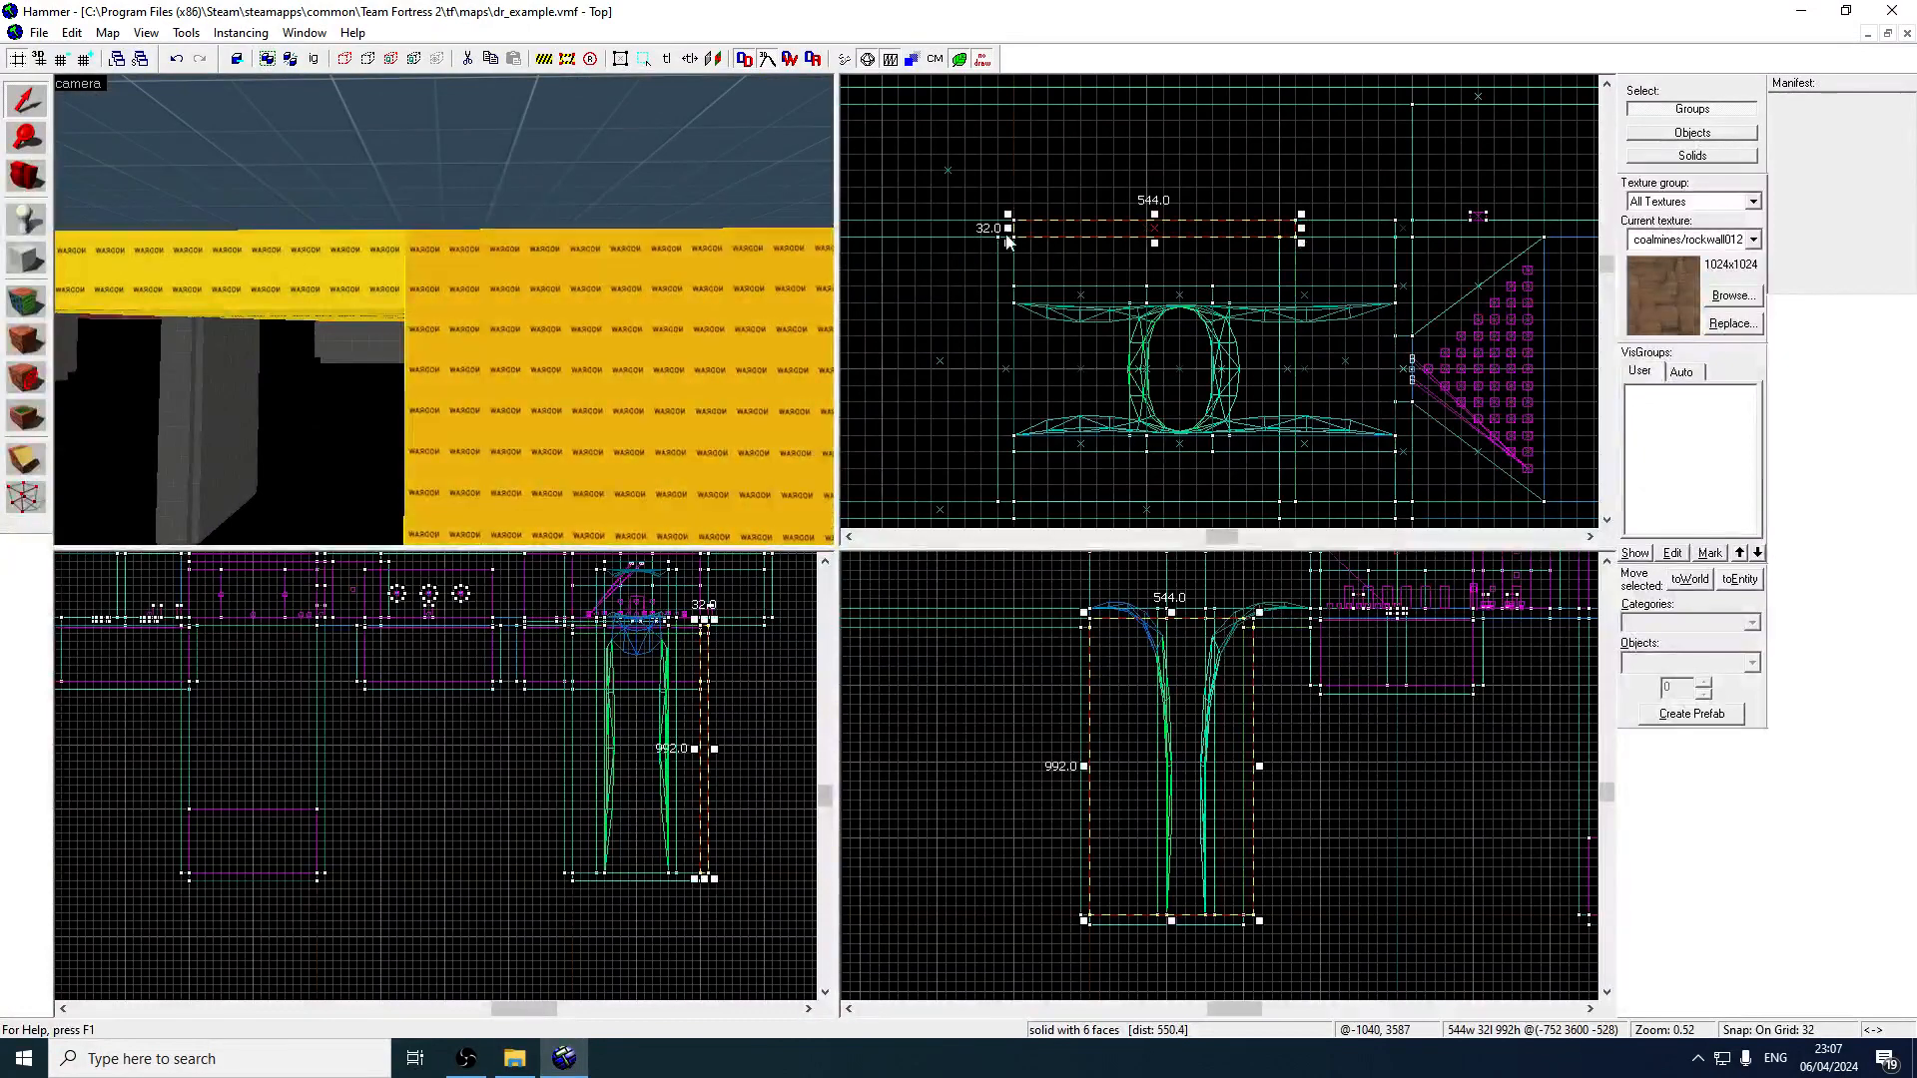
pyautogui.moveTo(1008, 241); pyautogui.dragTo(993, 242)
# Extend the opposite outer wall, on the shaft's south side, at both ends to a width of 576 units.
pyautogui.press('z')
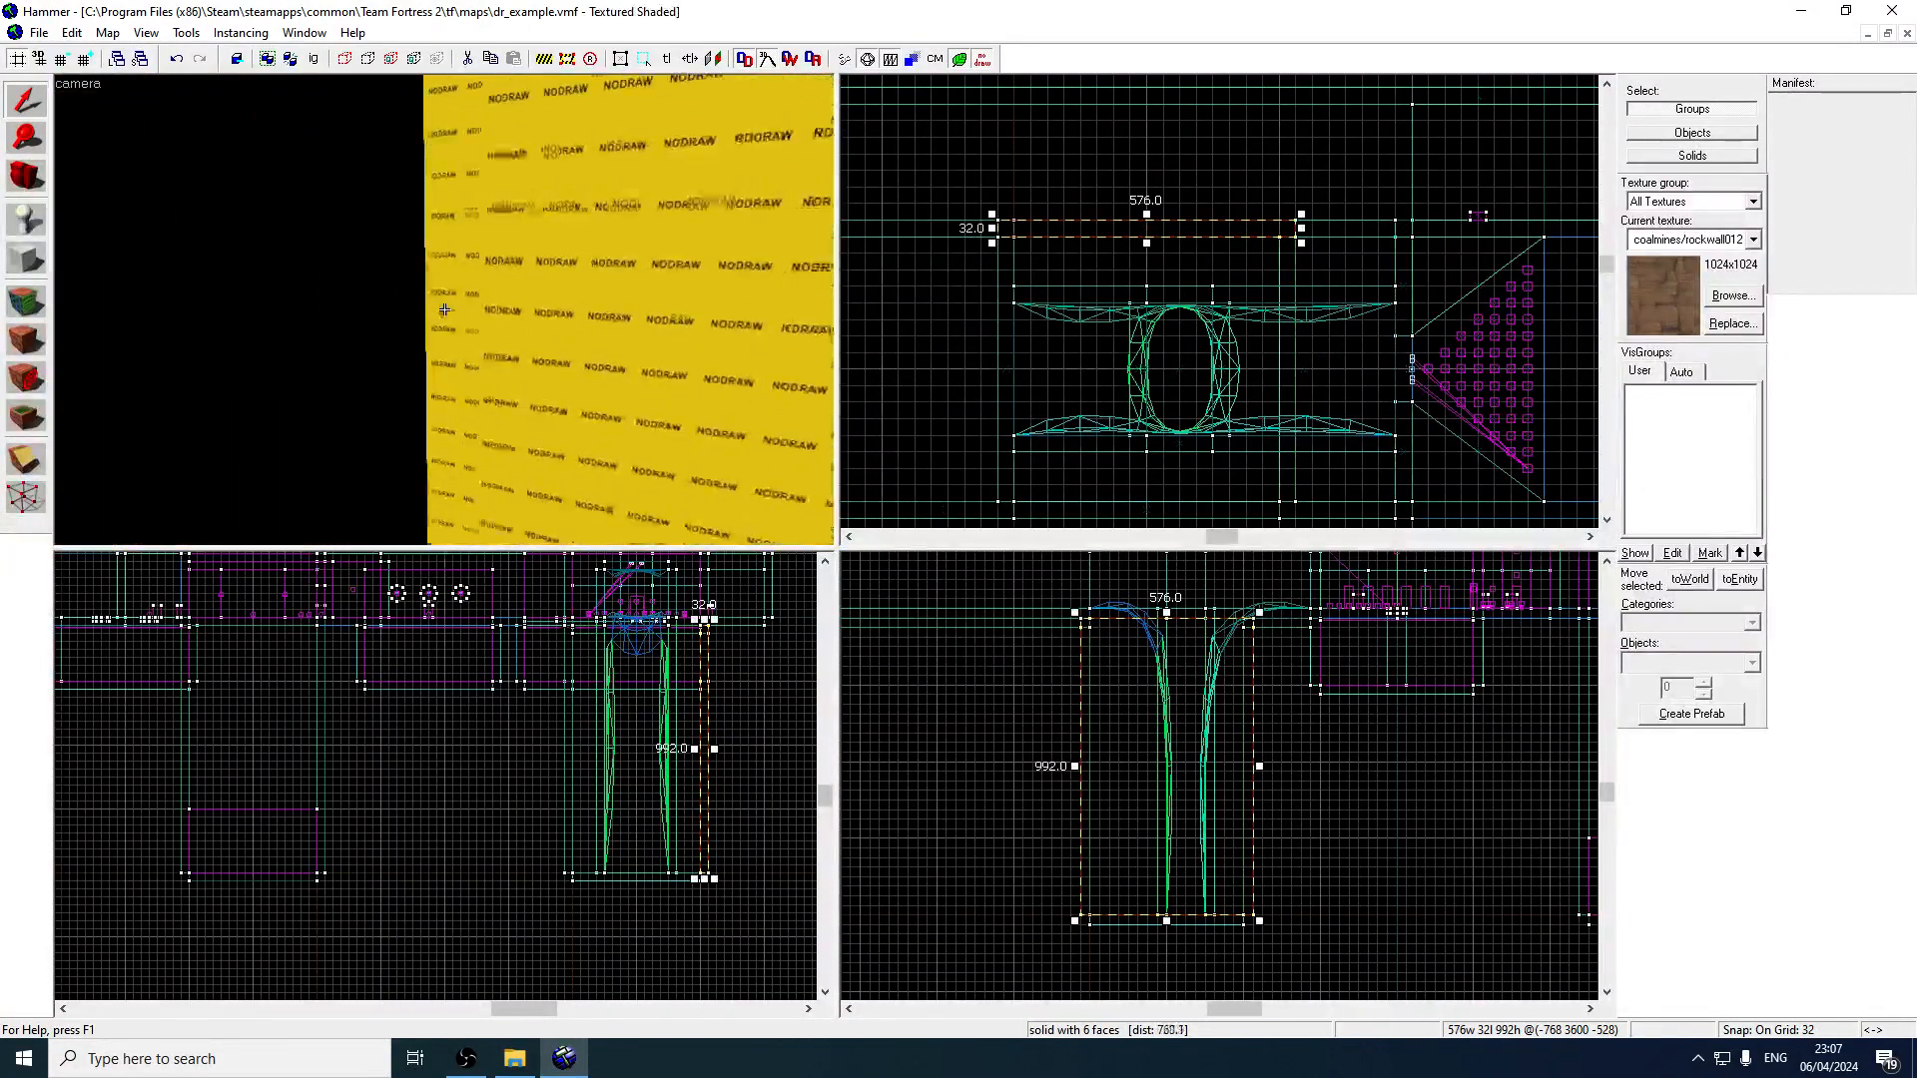
pyautogui.click(444, 310)
pyautogui.press('z')
pyautogui.moveTo(1008, 515); pyautogui.dragTo(993, 515)
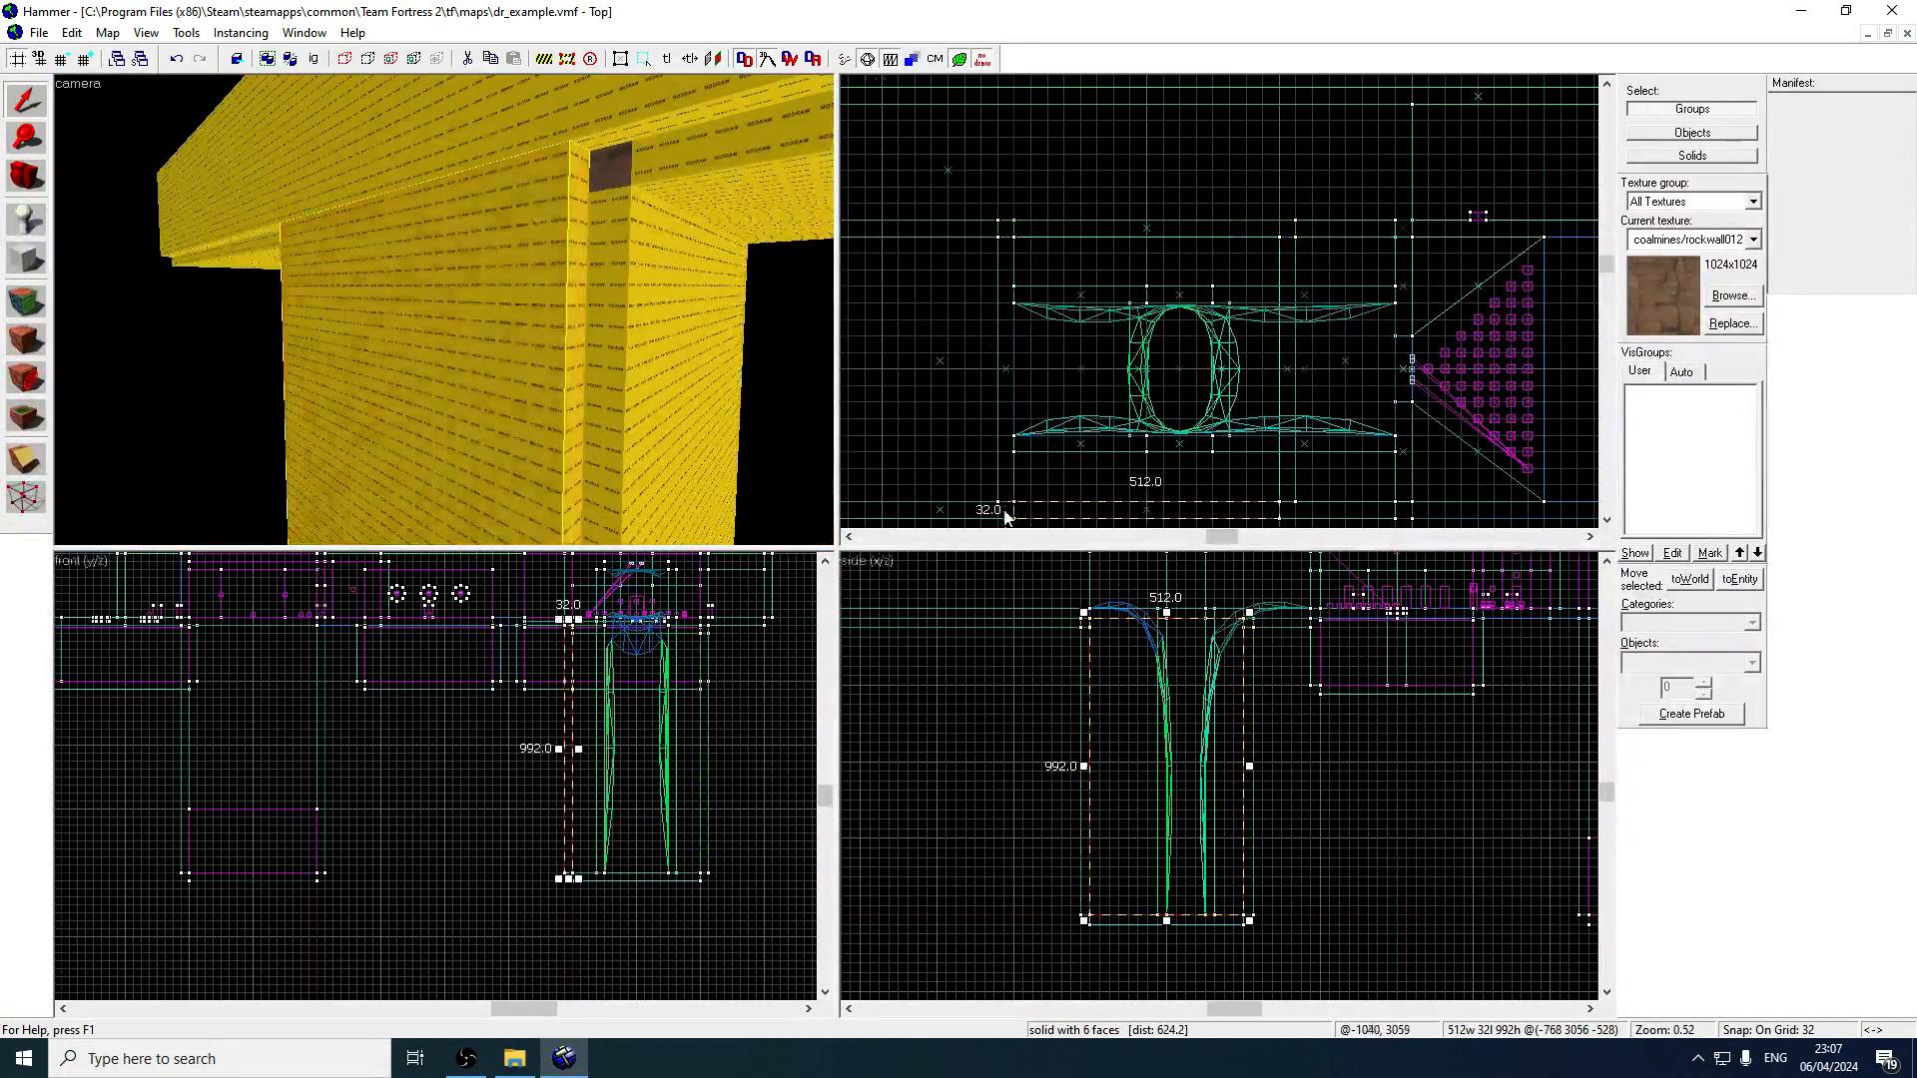
pyautogui.moveTo(1286, 511); pyautogui.dragTo(1301, 511)
# Examine the shaft and tunnel from inside and outside, selecting the 1024-unit-high displaced wall on the shaft's east side.
pyautogui.press('z')
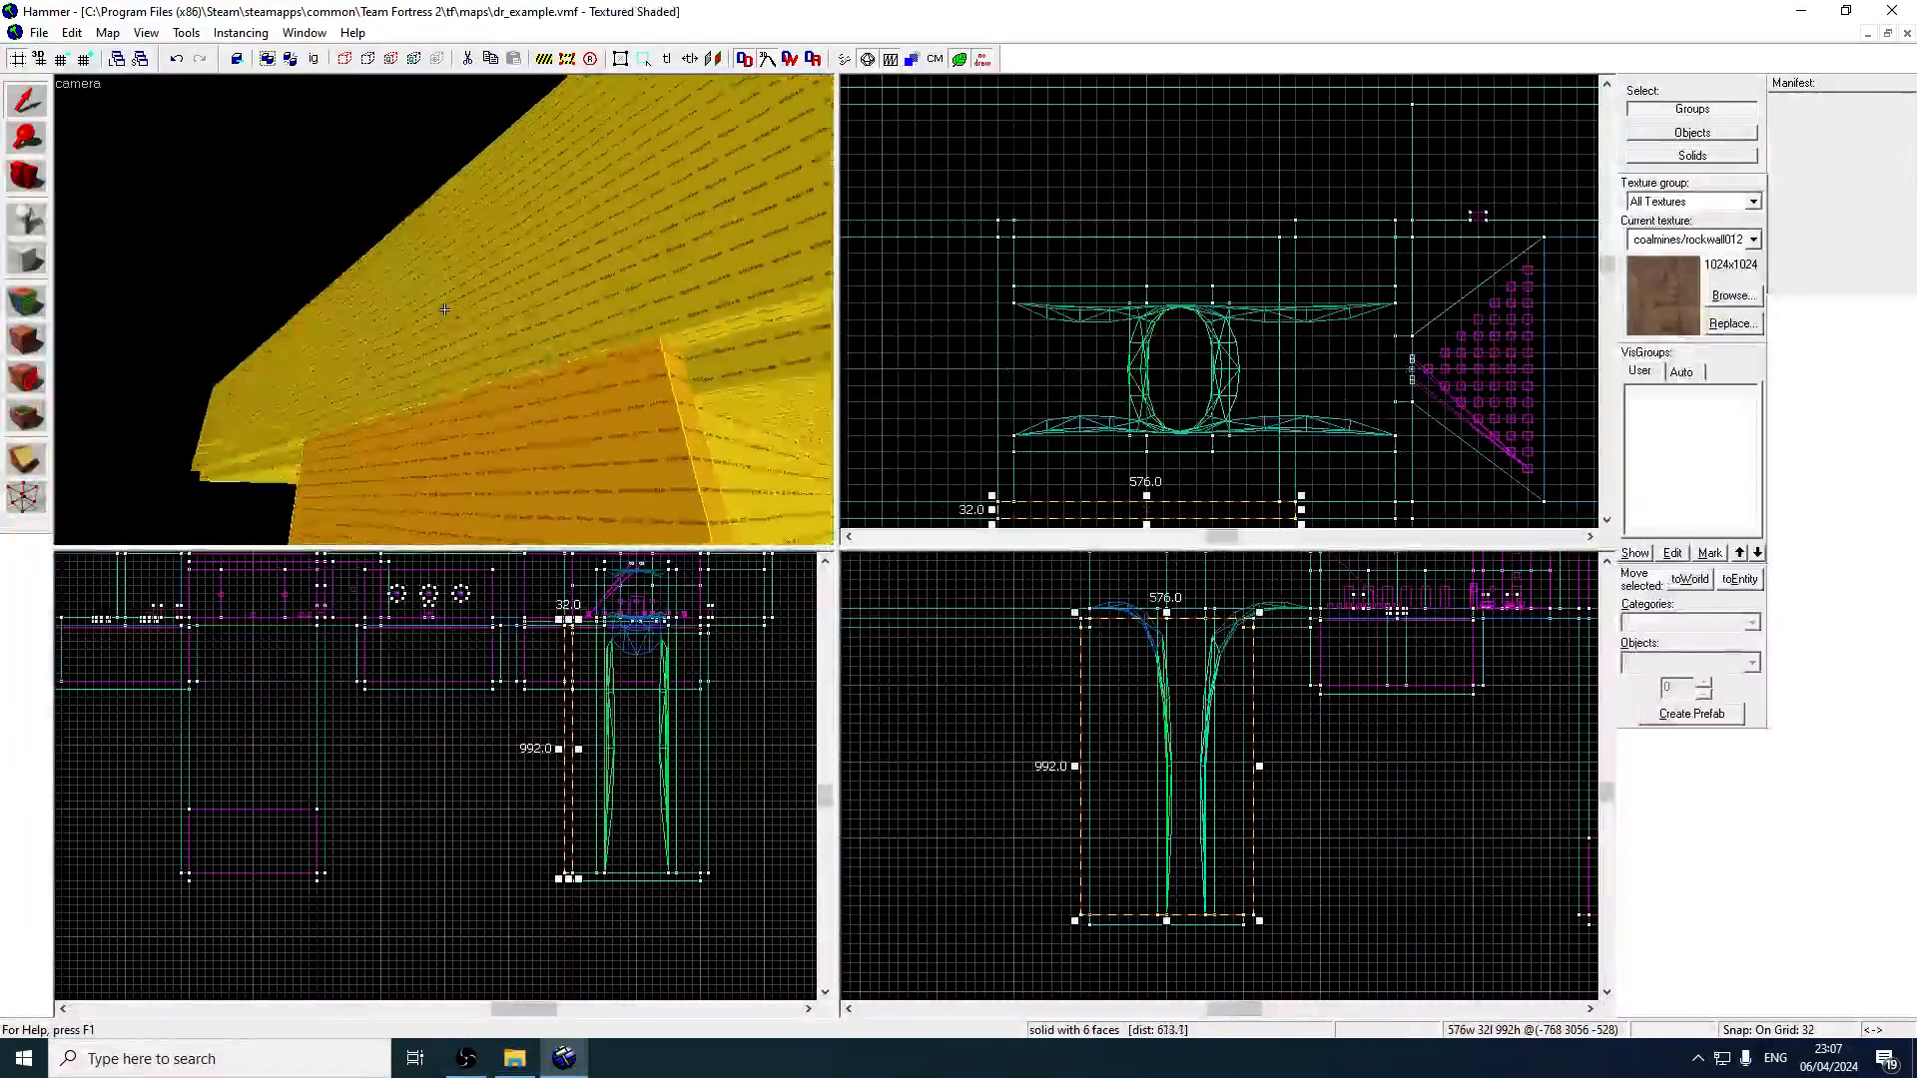
pyautogui.press('w')
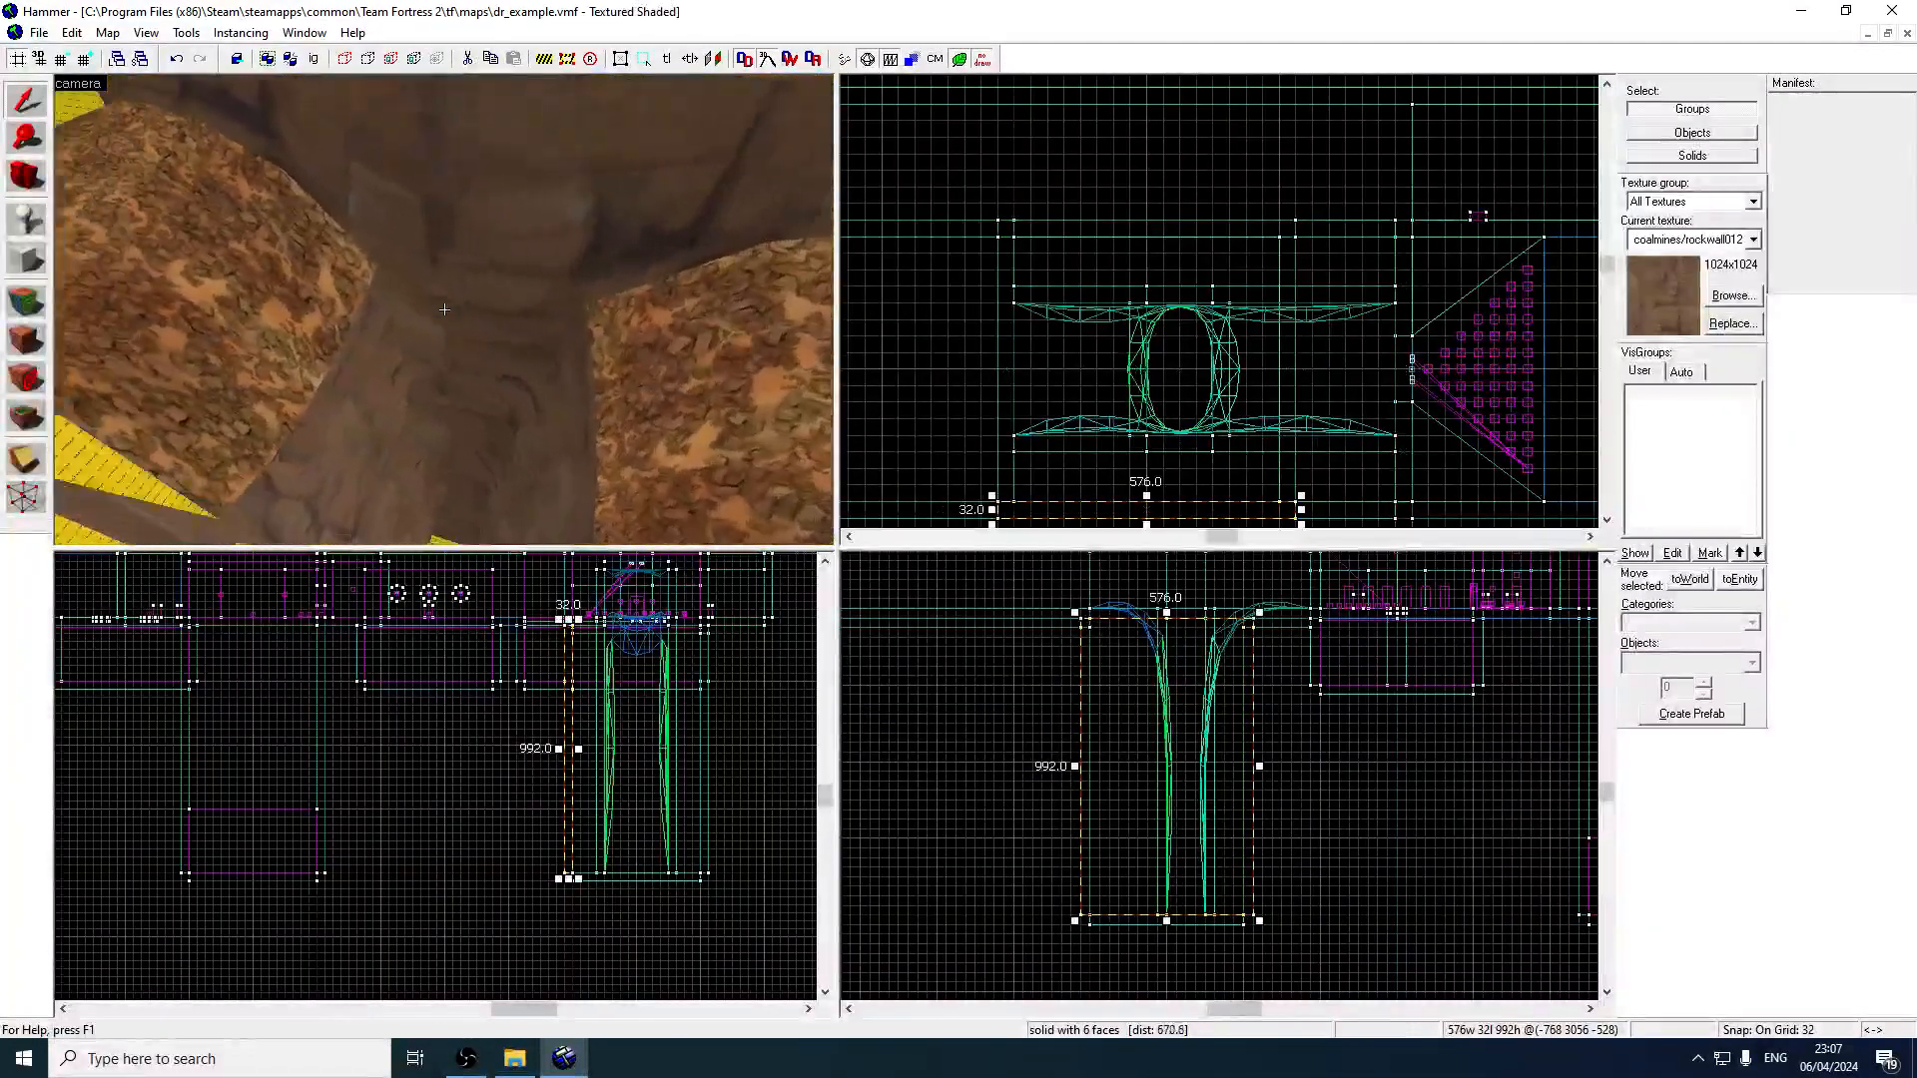
pyautogui.press('s')
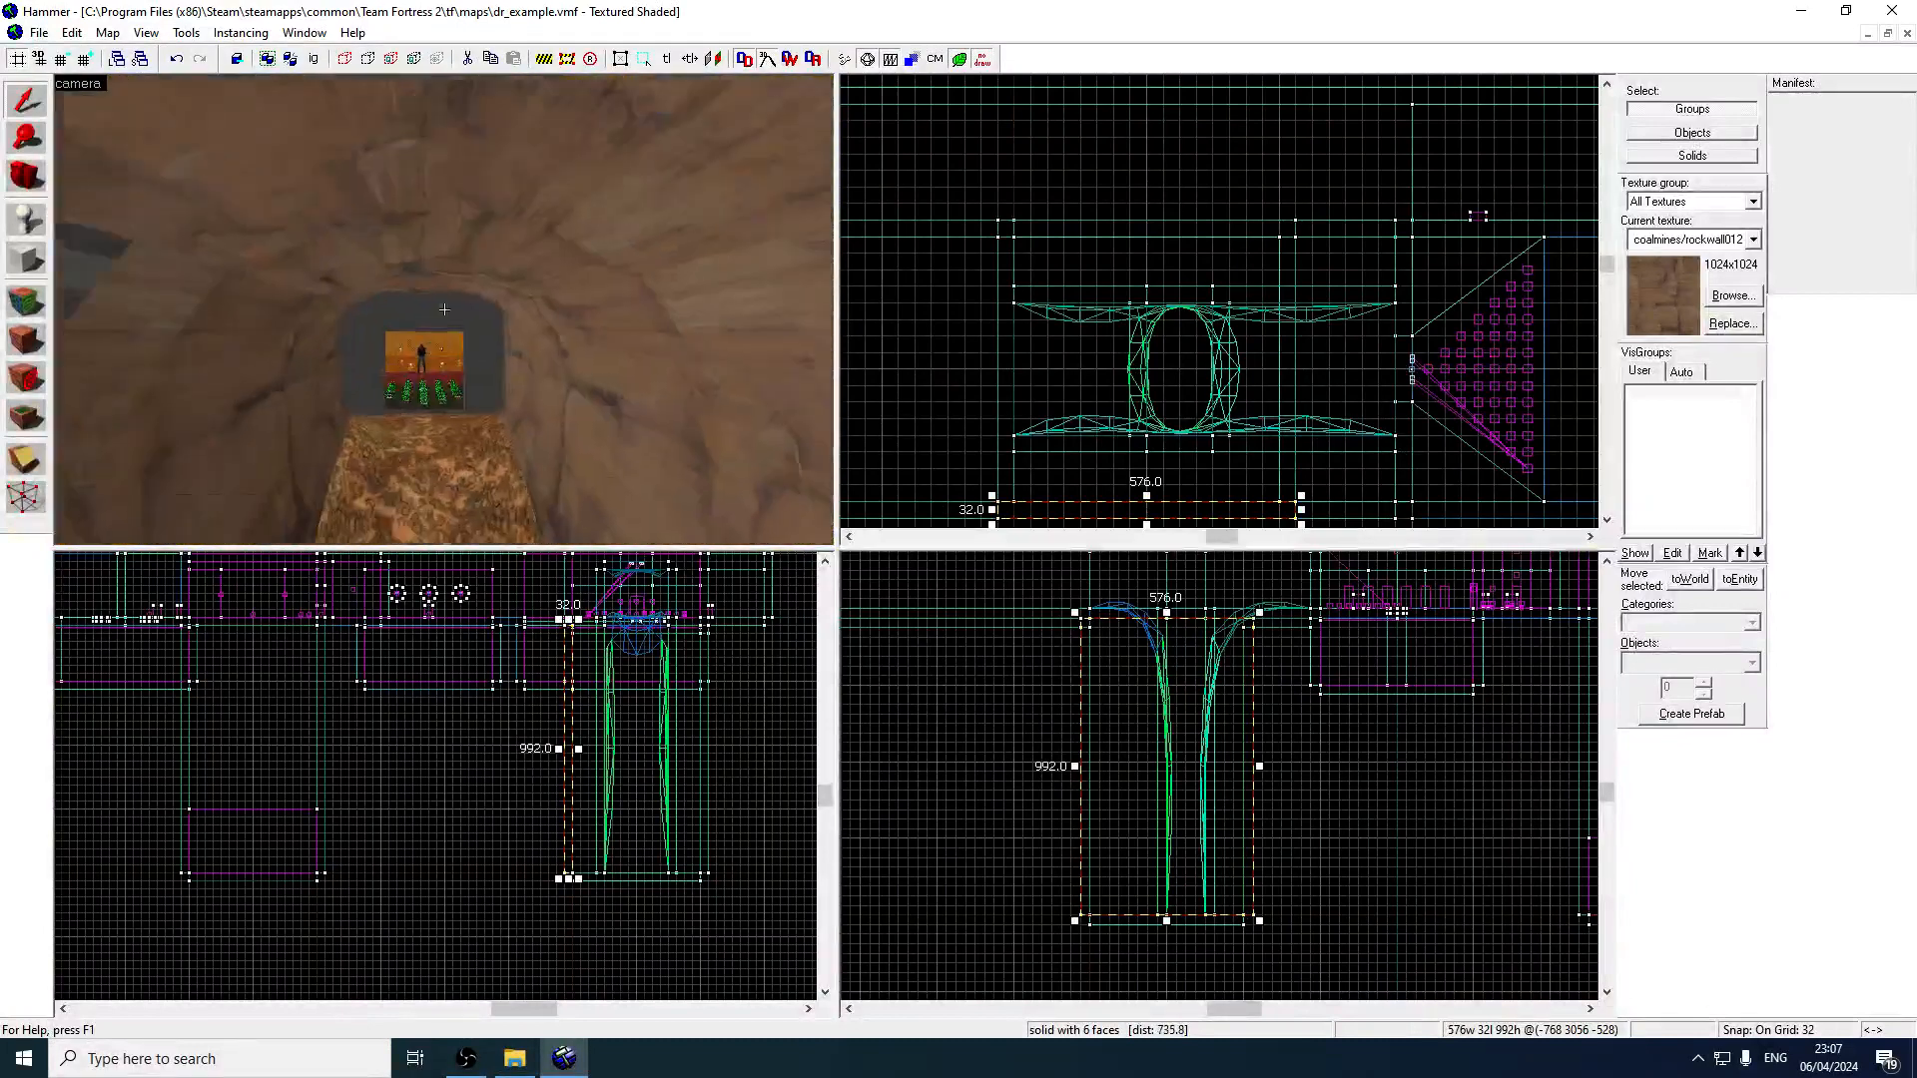
pyautogui.press('w')
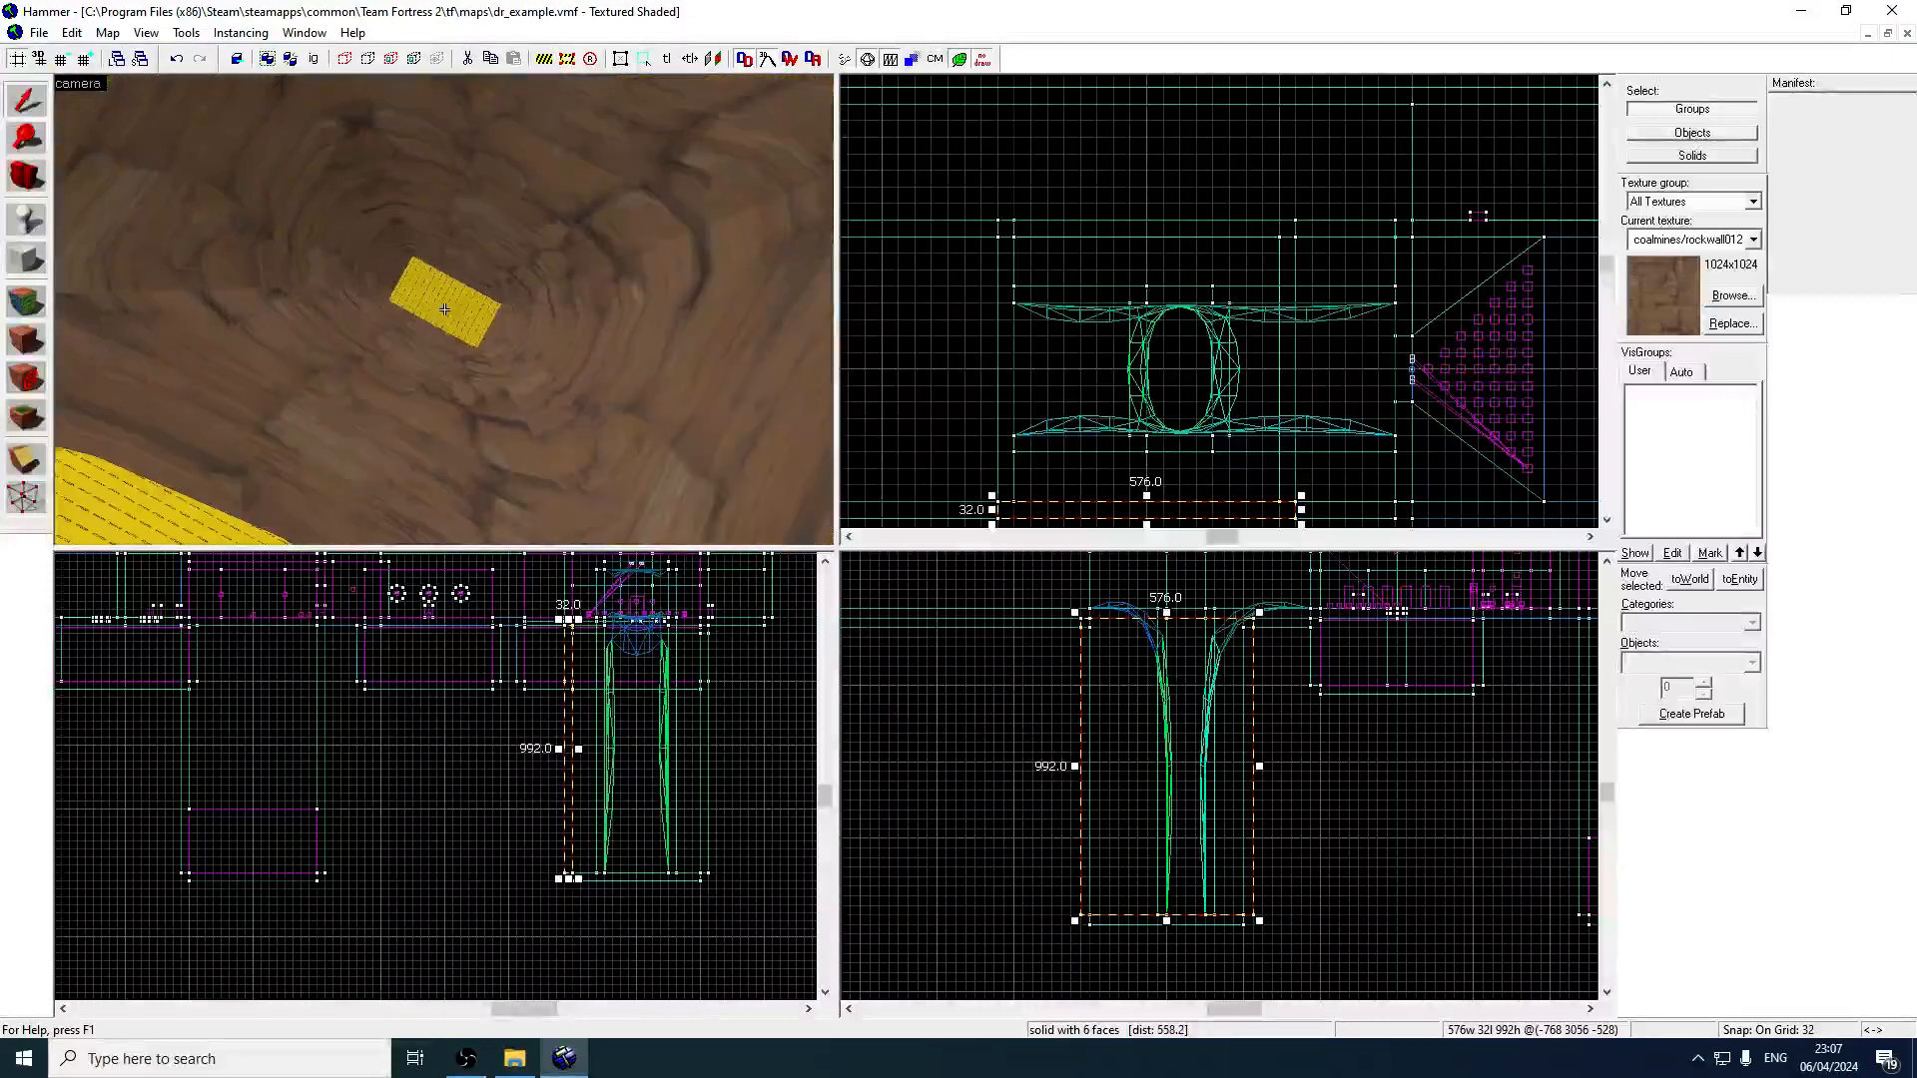
pyautogui.click(444, 309)
pyautogui.press('w')
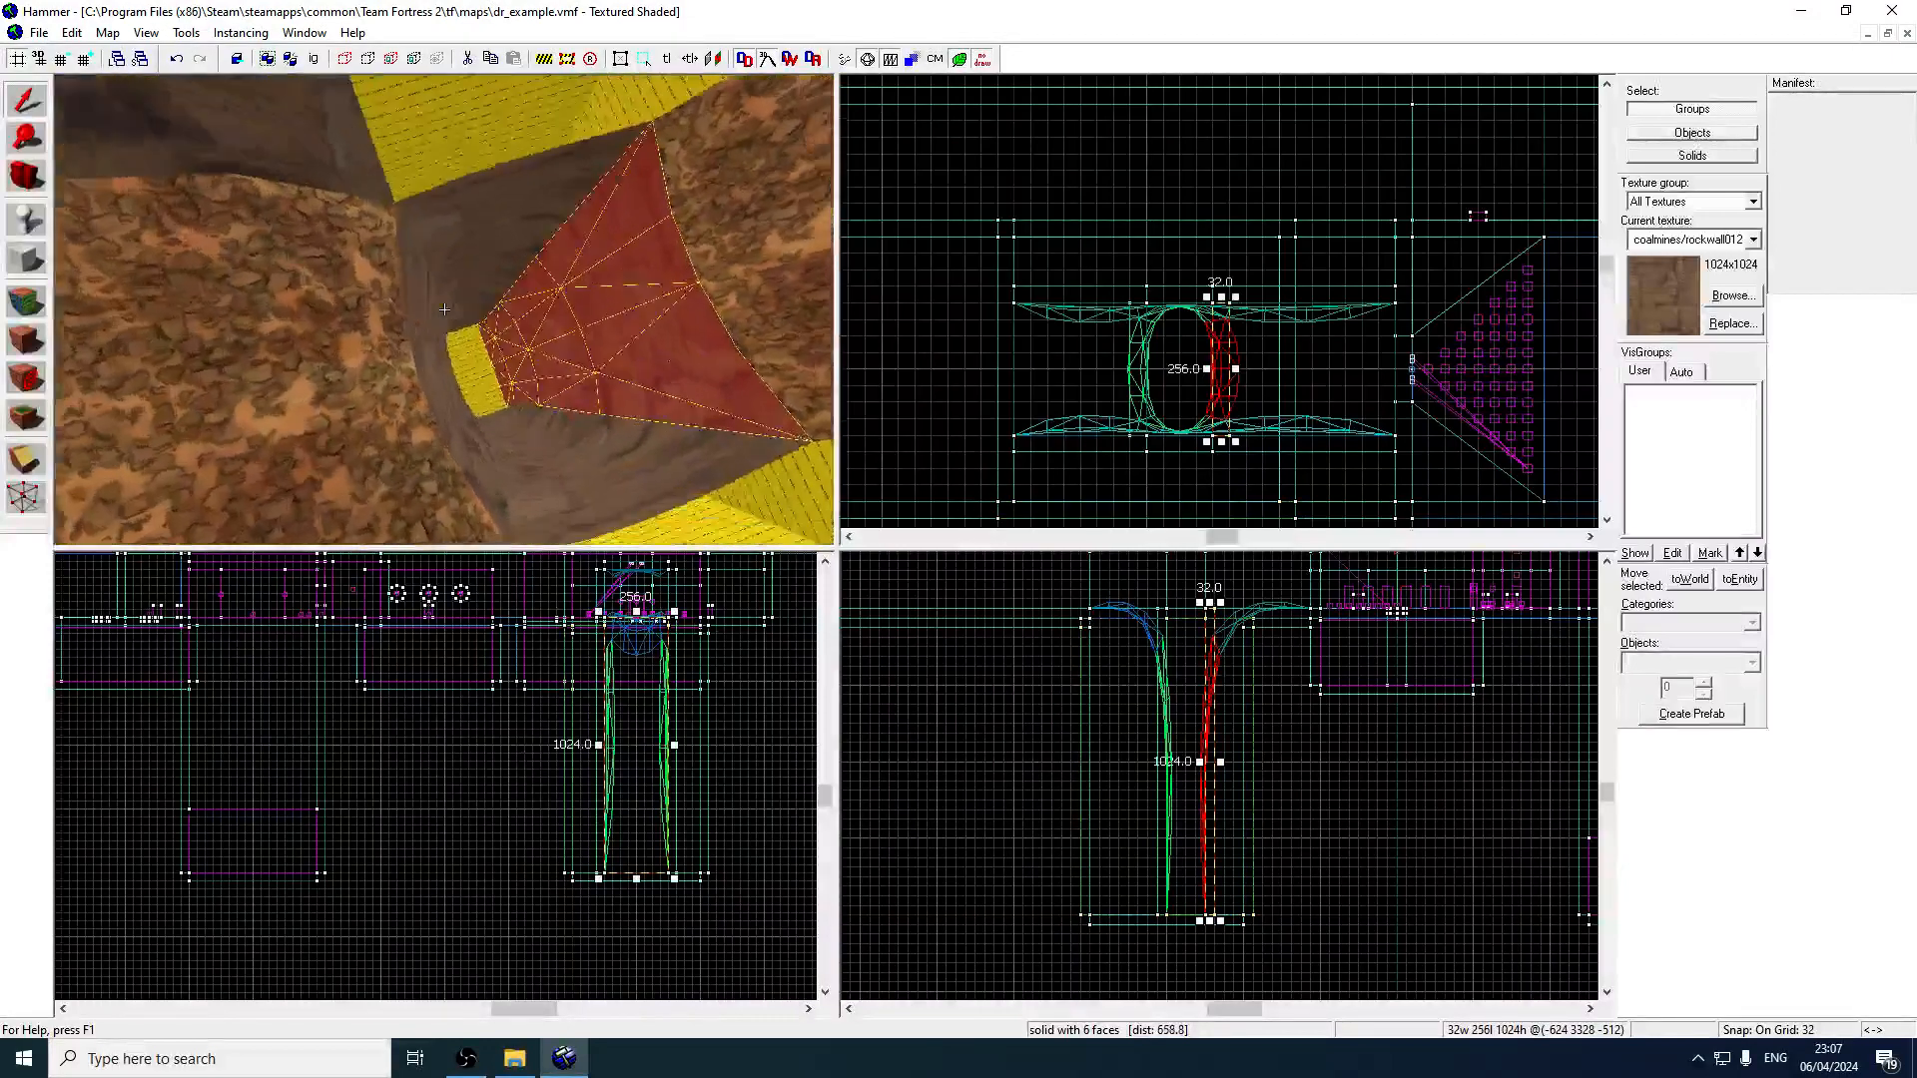
pyautogui.press('w')
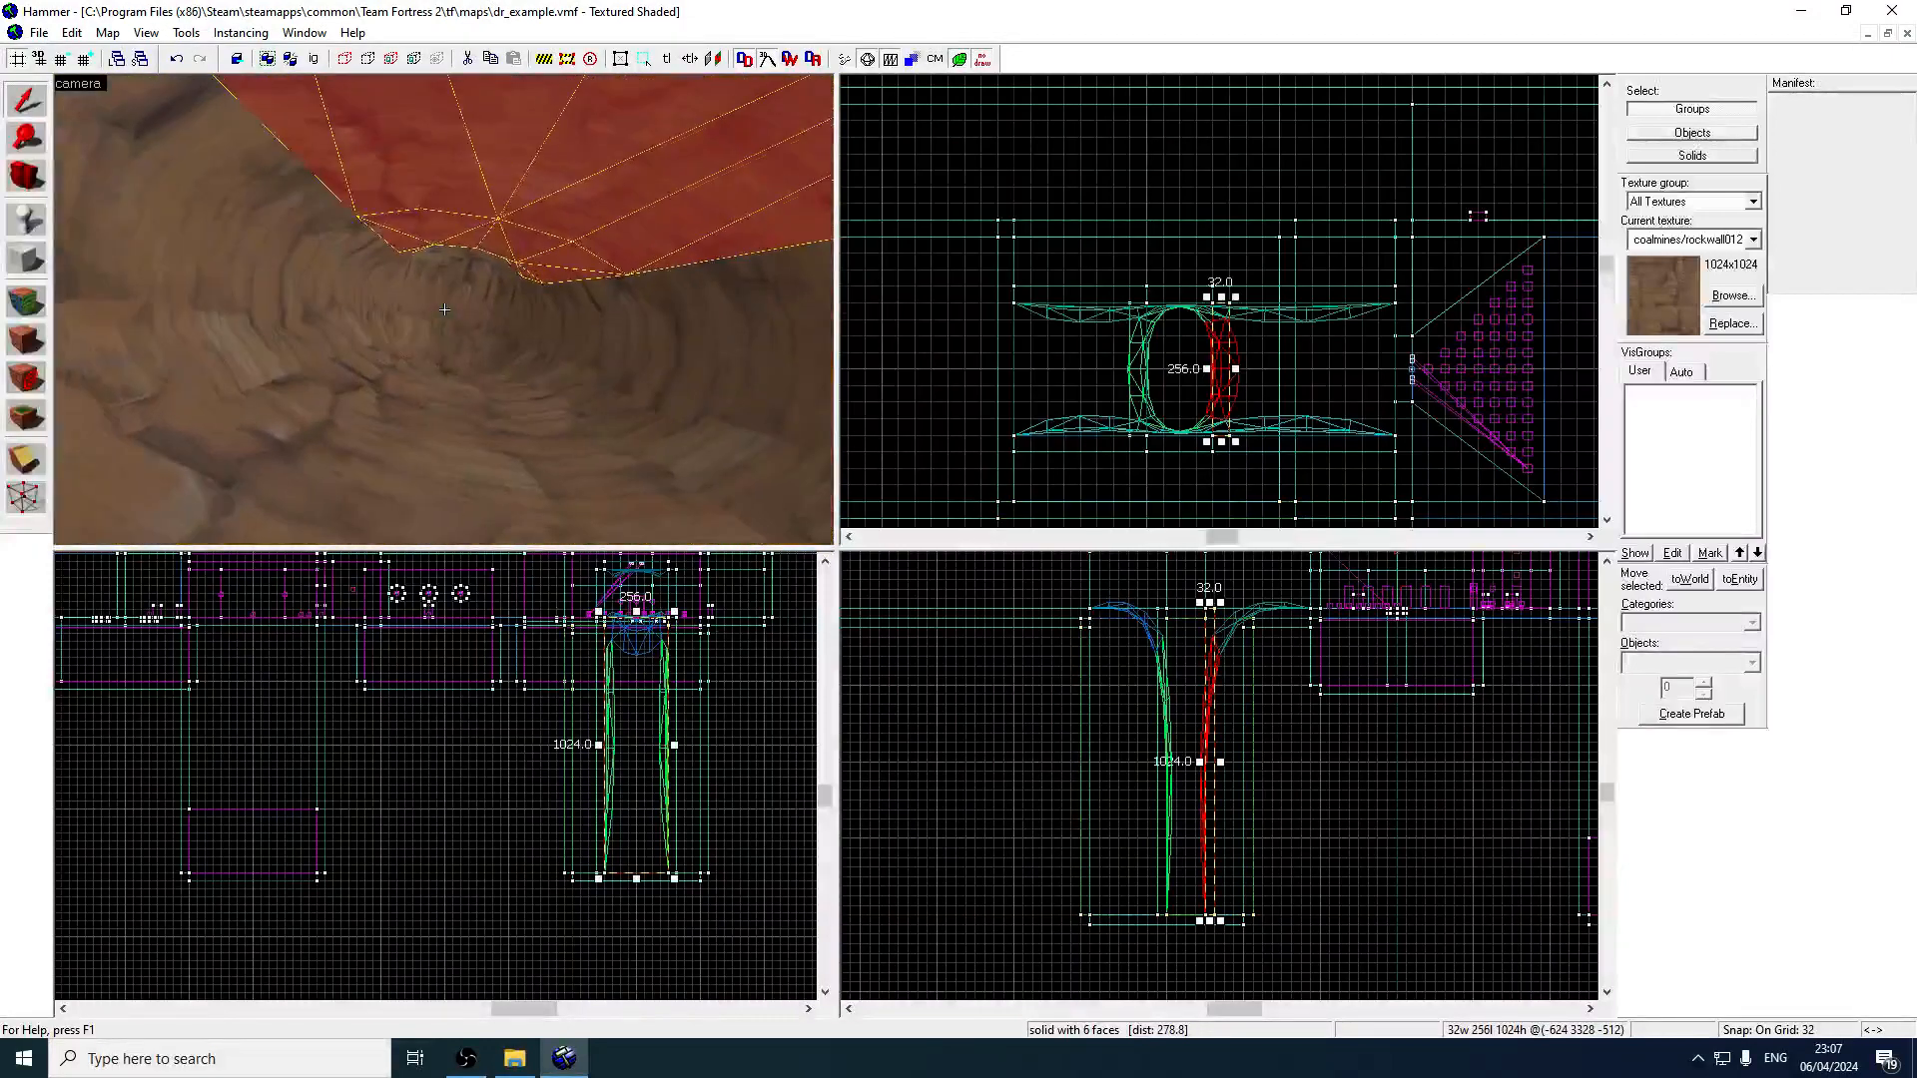
pyautogui.press('w')
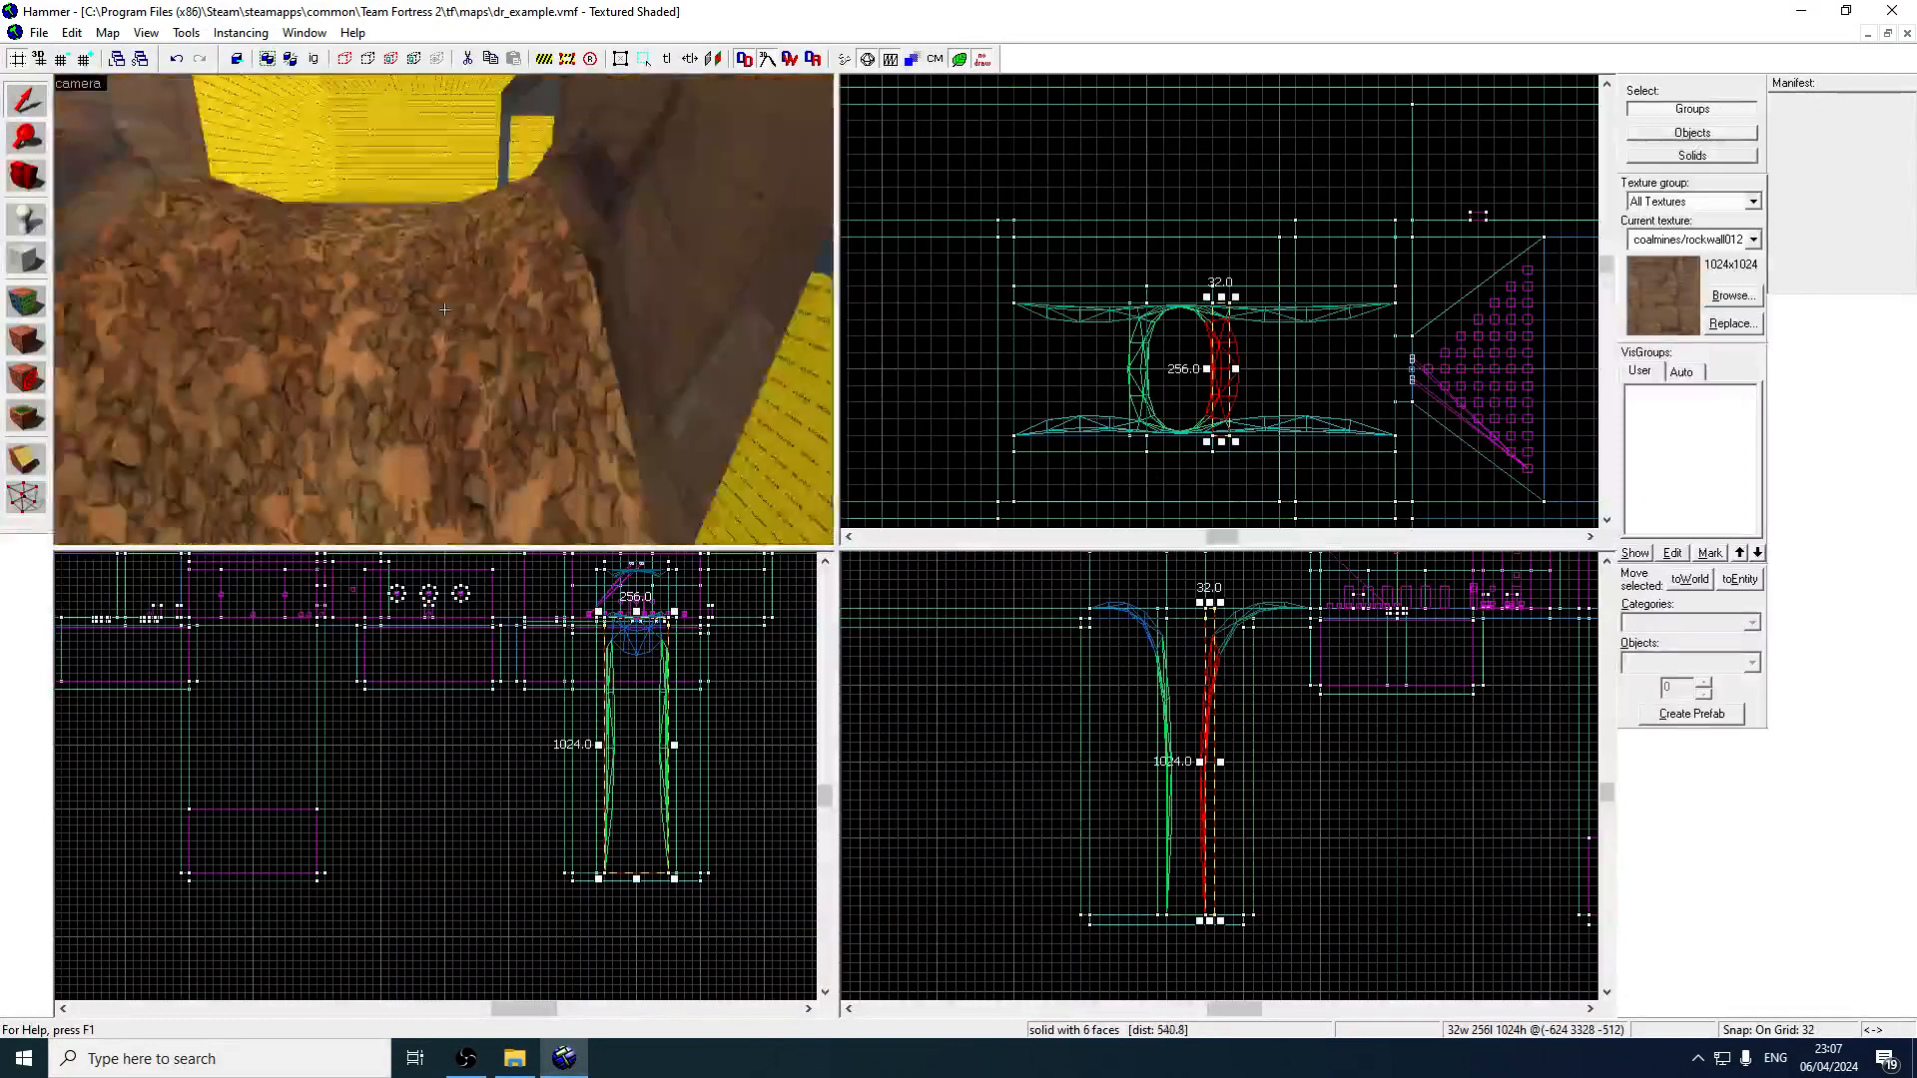
pyautogui.press('s')
pyautogui.press('z')
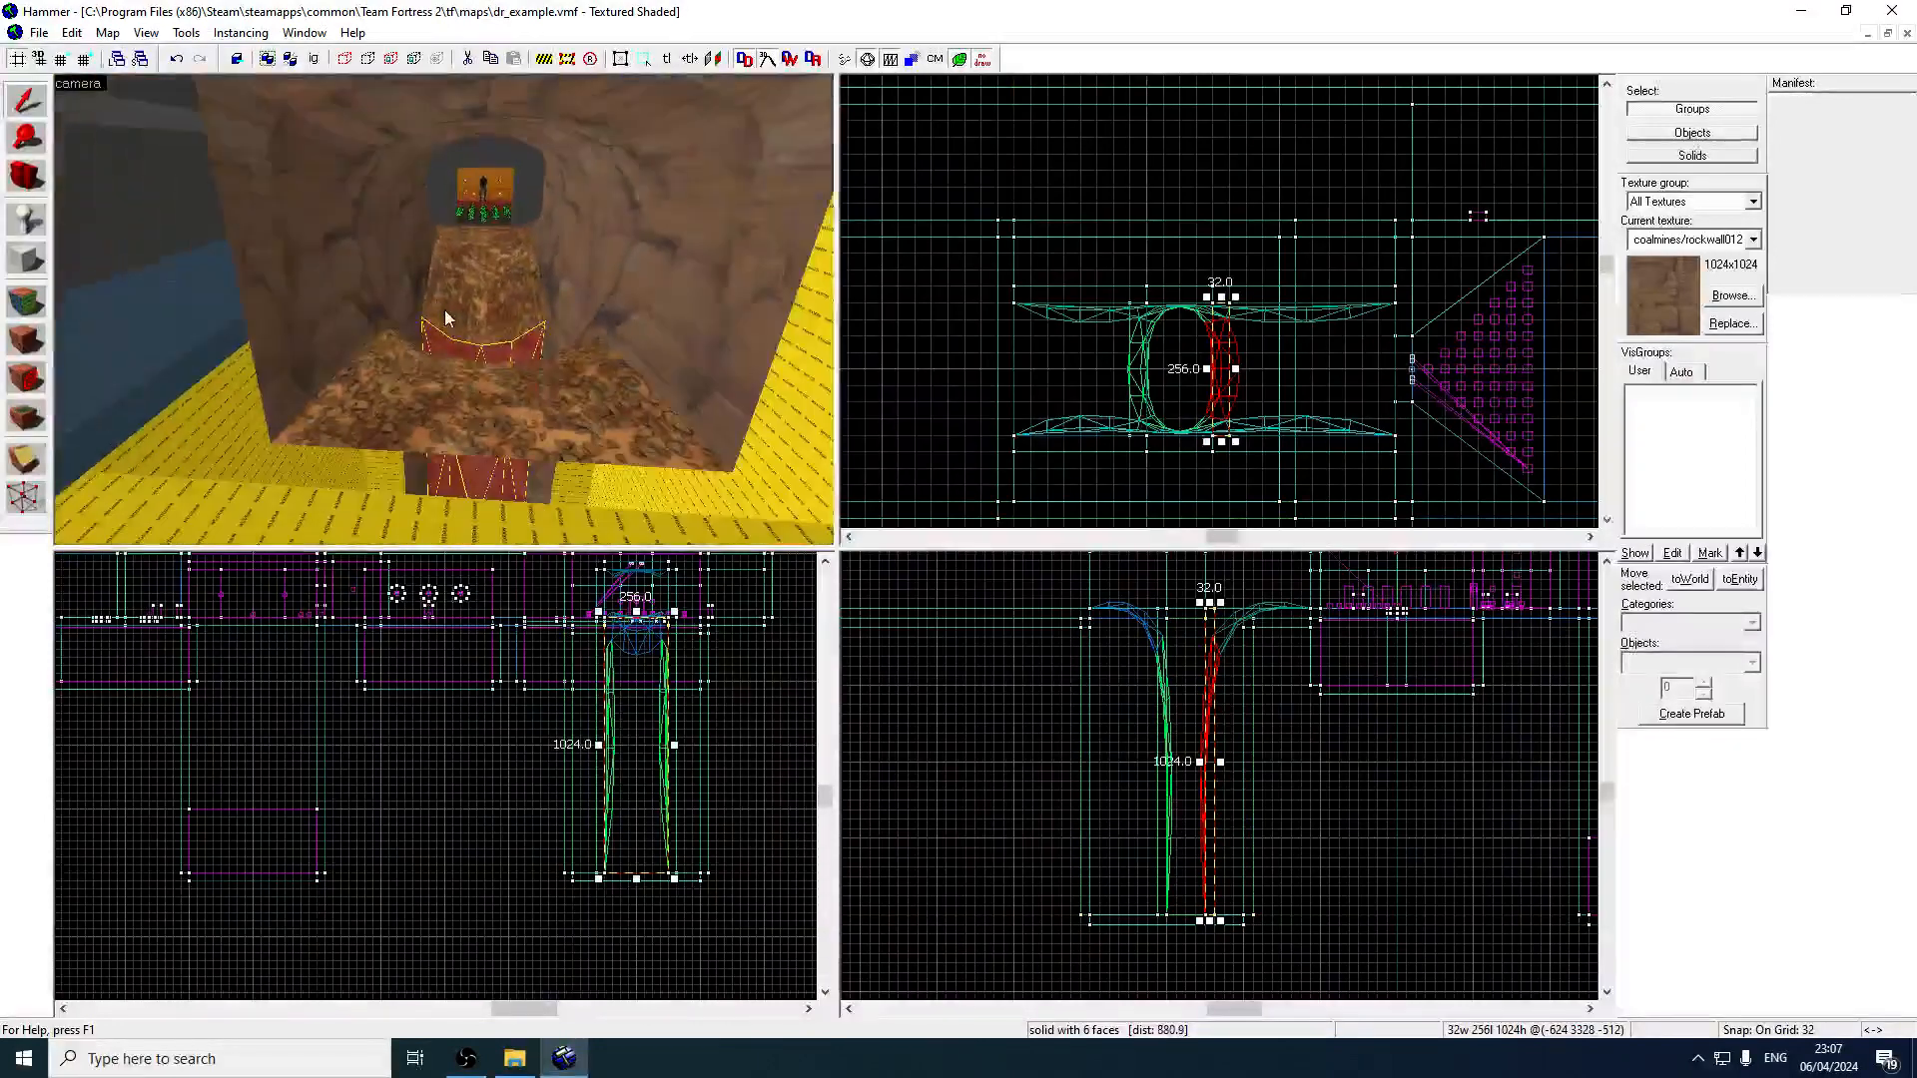
pyautogui.press('z')
pyautogui.press('w')
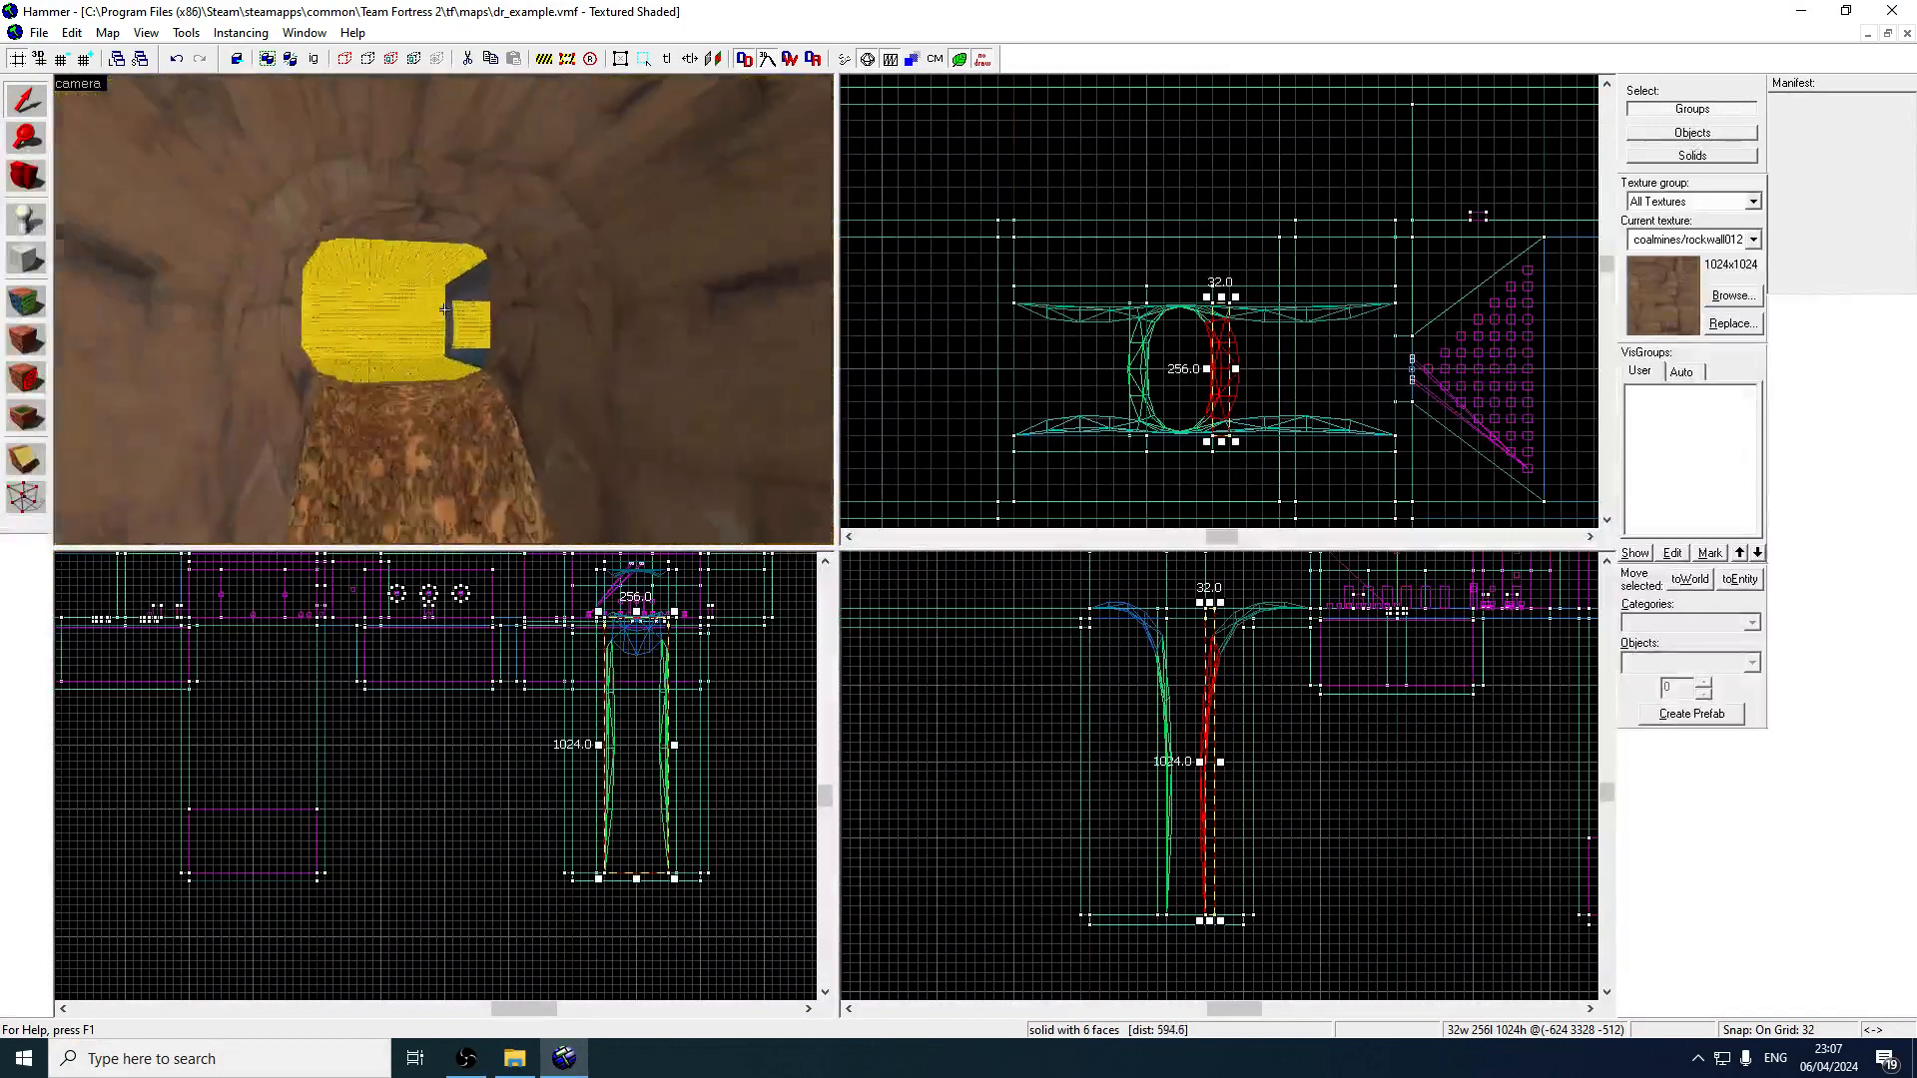
pyautogui.press('w')
pyautogui.press('w')
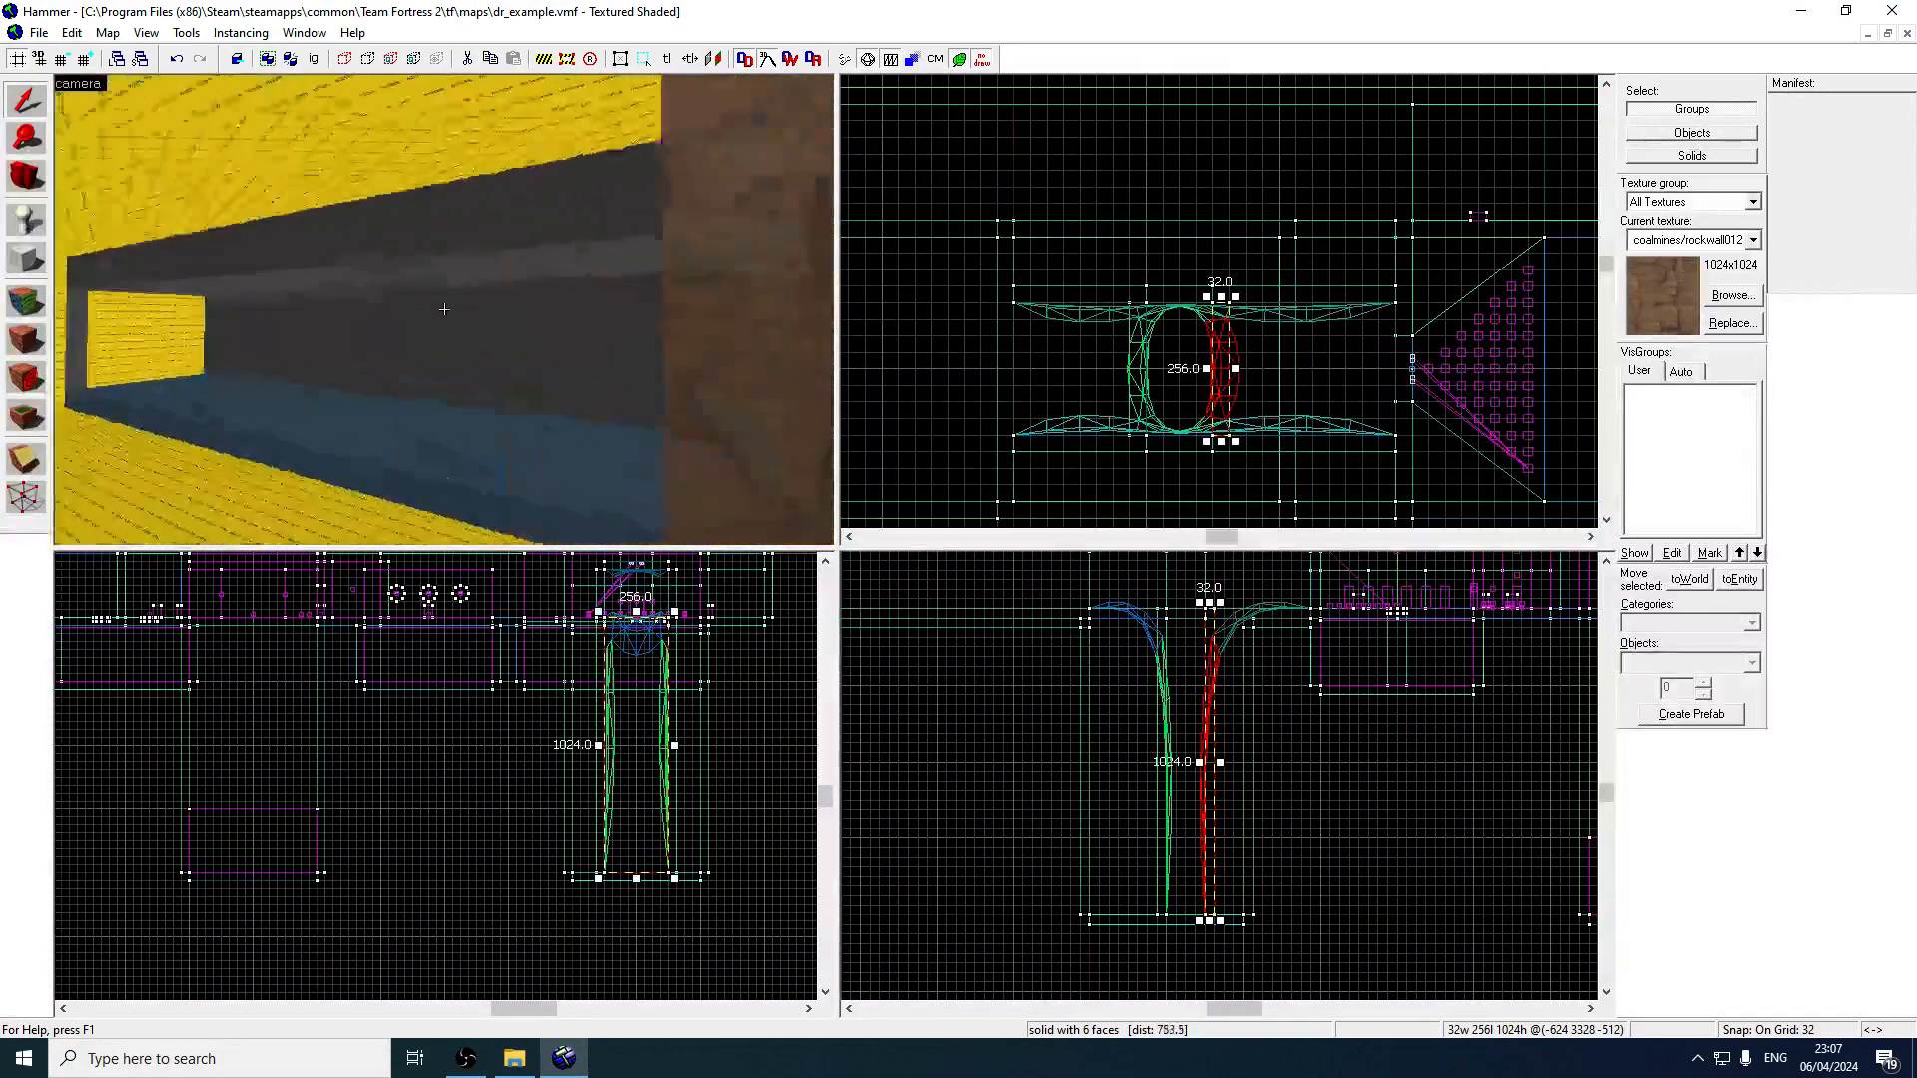
pyautogui.press('z')
pyautogui.press('w')
pyautogui.press('z')
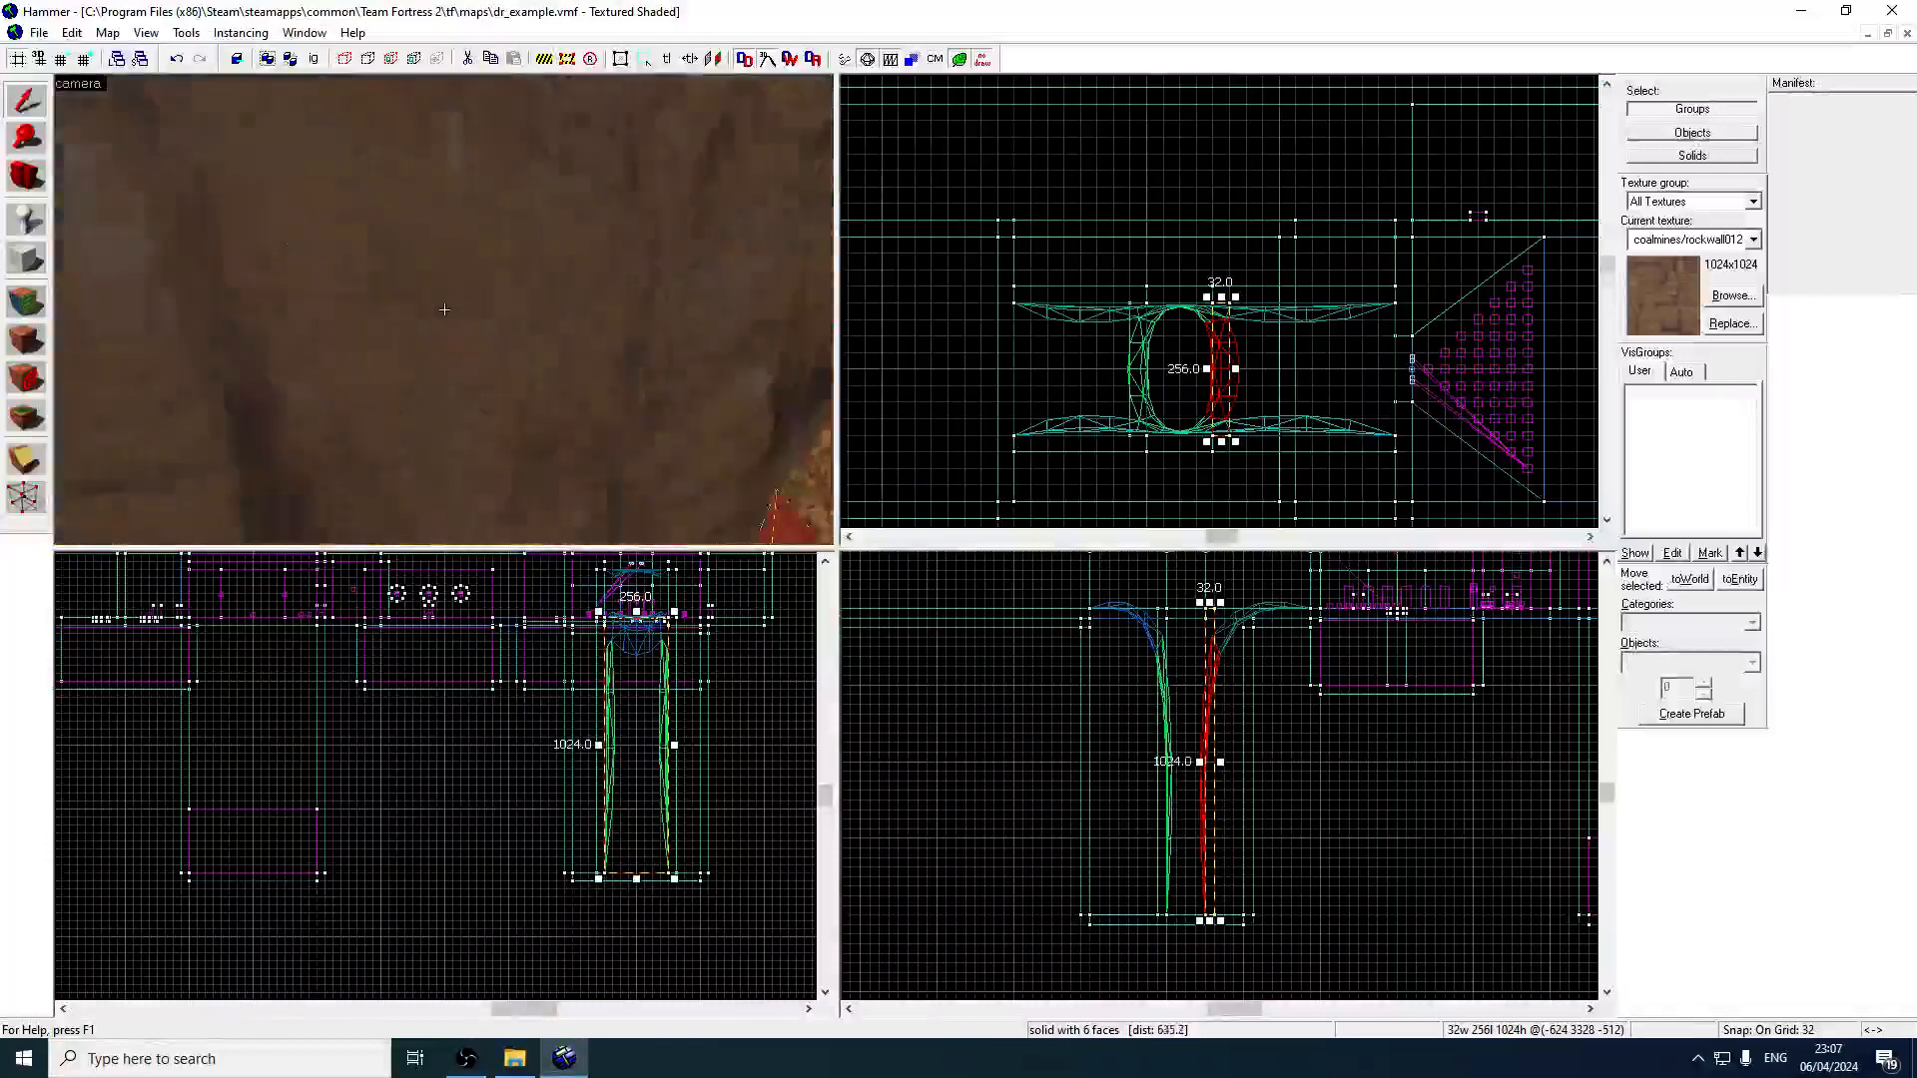
pyautogui.press('w')
pyautogui.press('z')
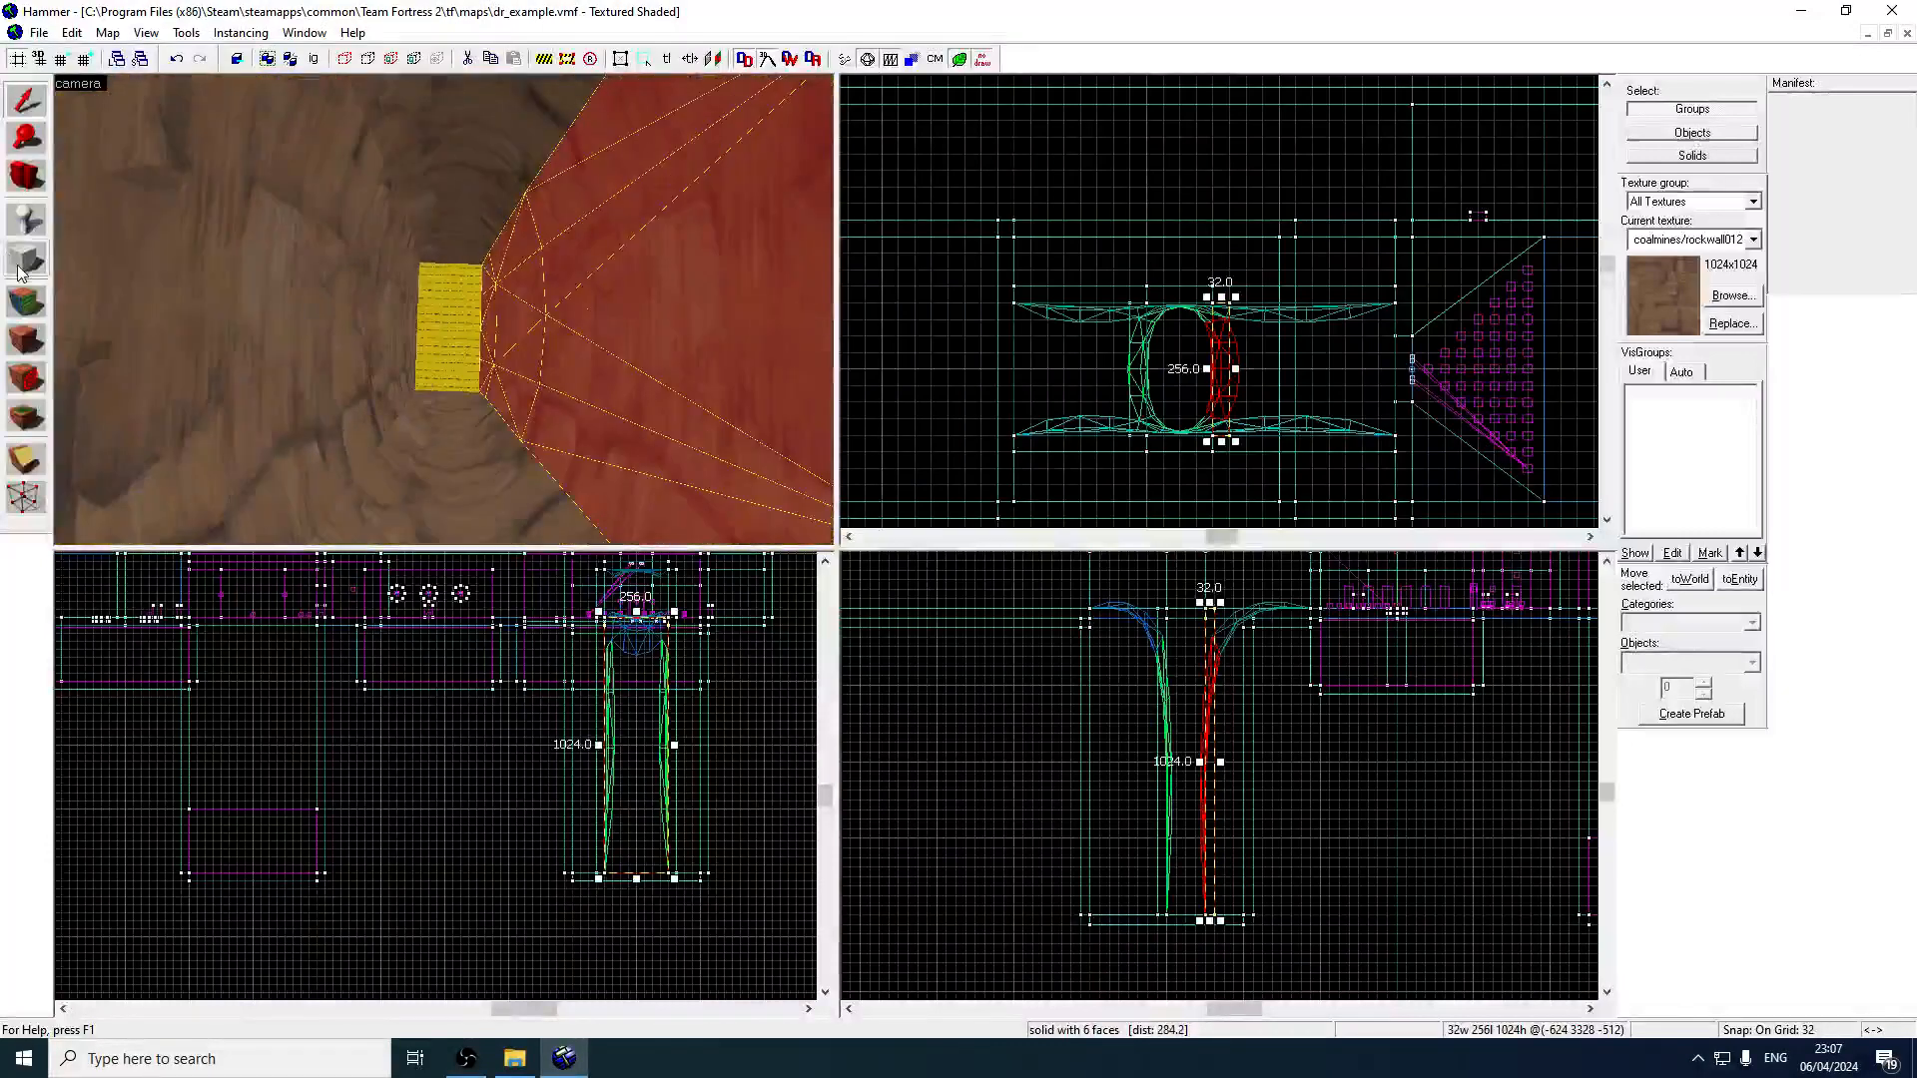
pyautogui.scroll(2, 1218, 444)
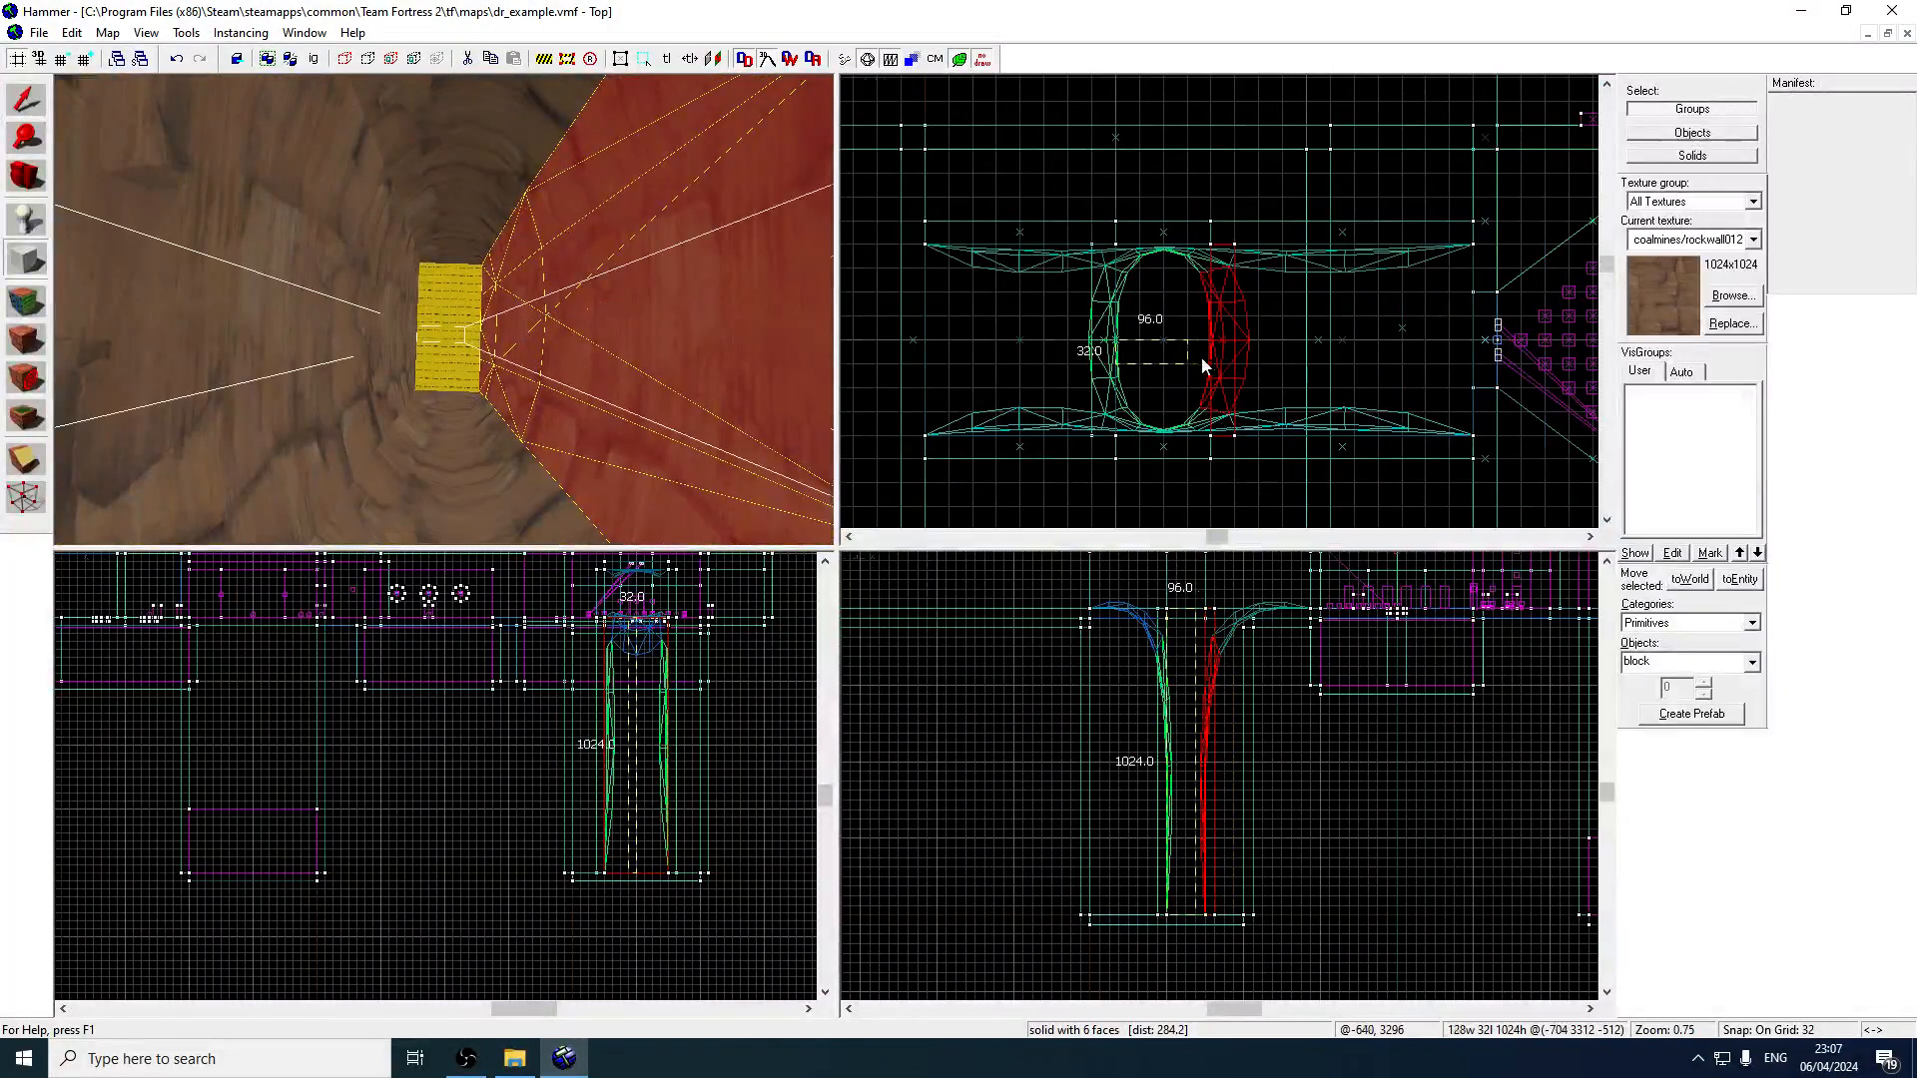
pyautogui.scroll(3, 1193, 360)
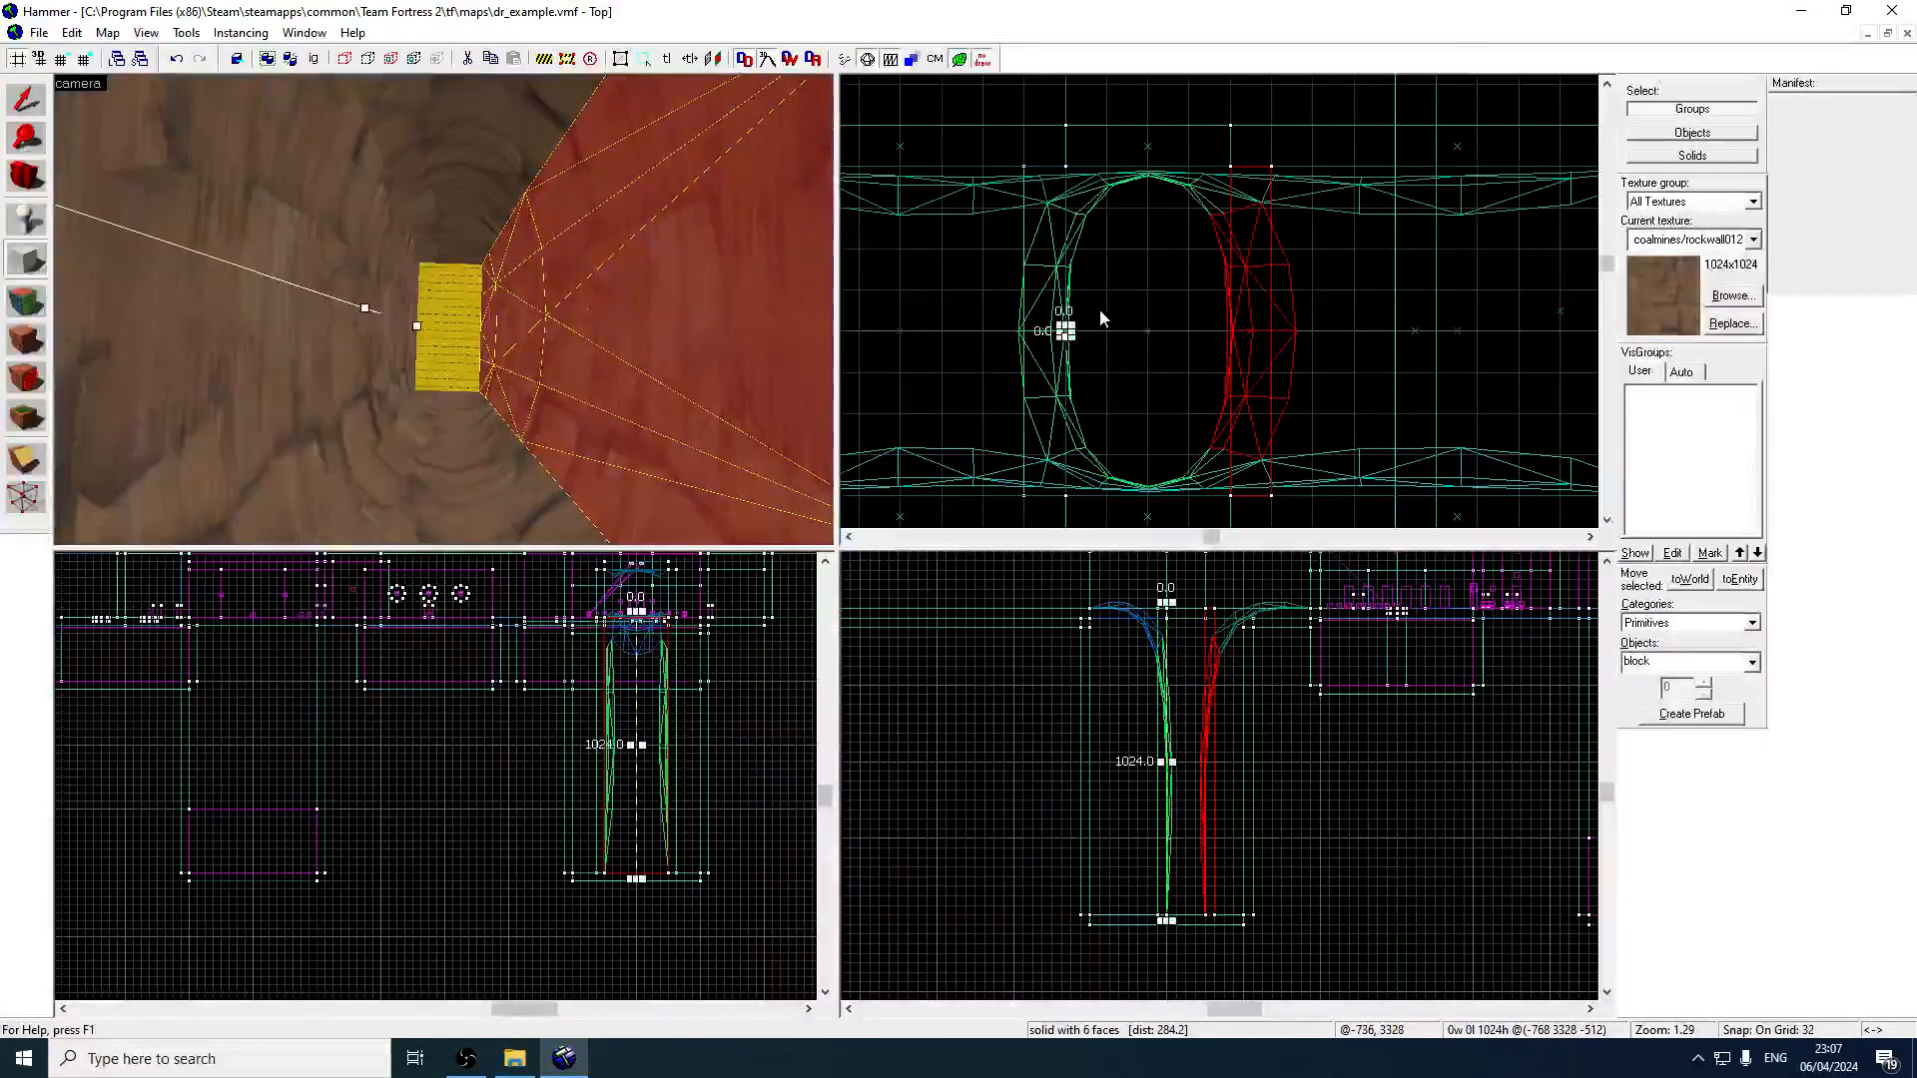
pyautogui.press('z')
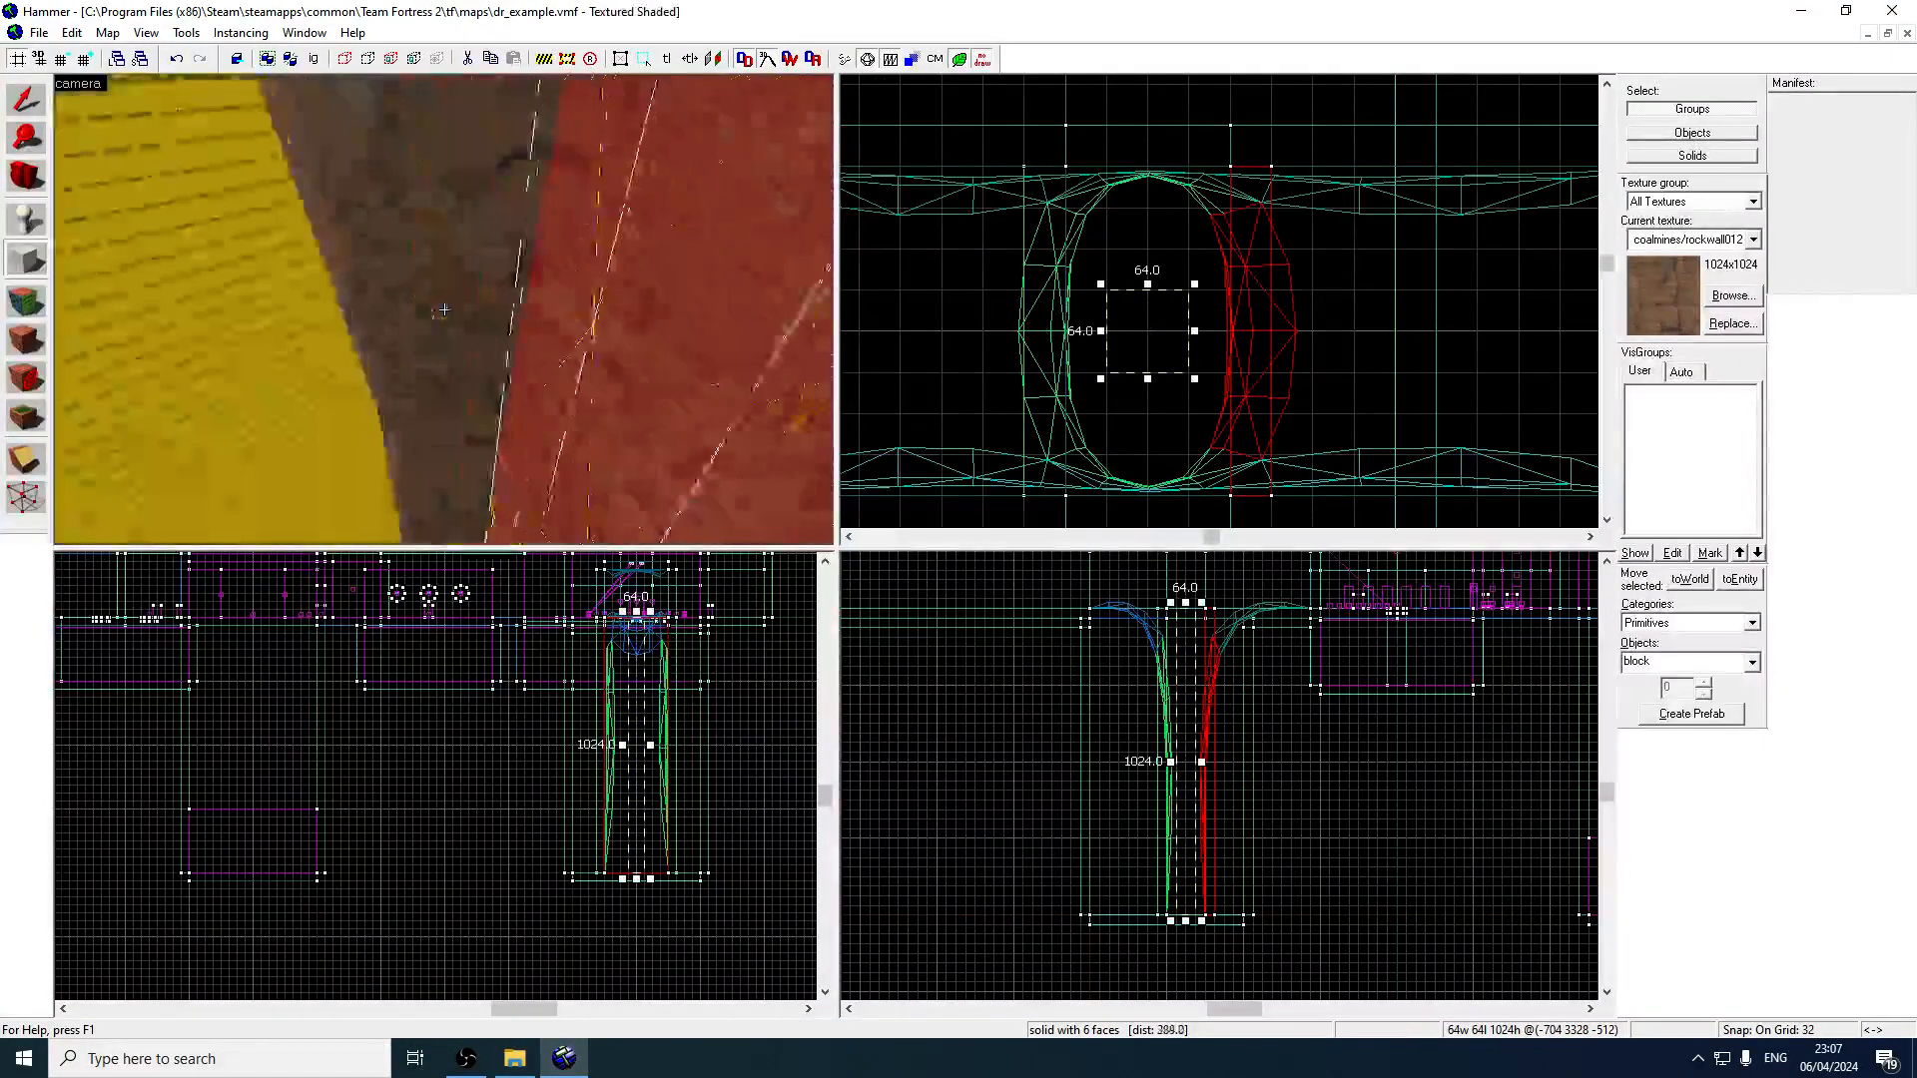
pyautogui.press('s')
pyautogui.press('s')
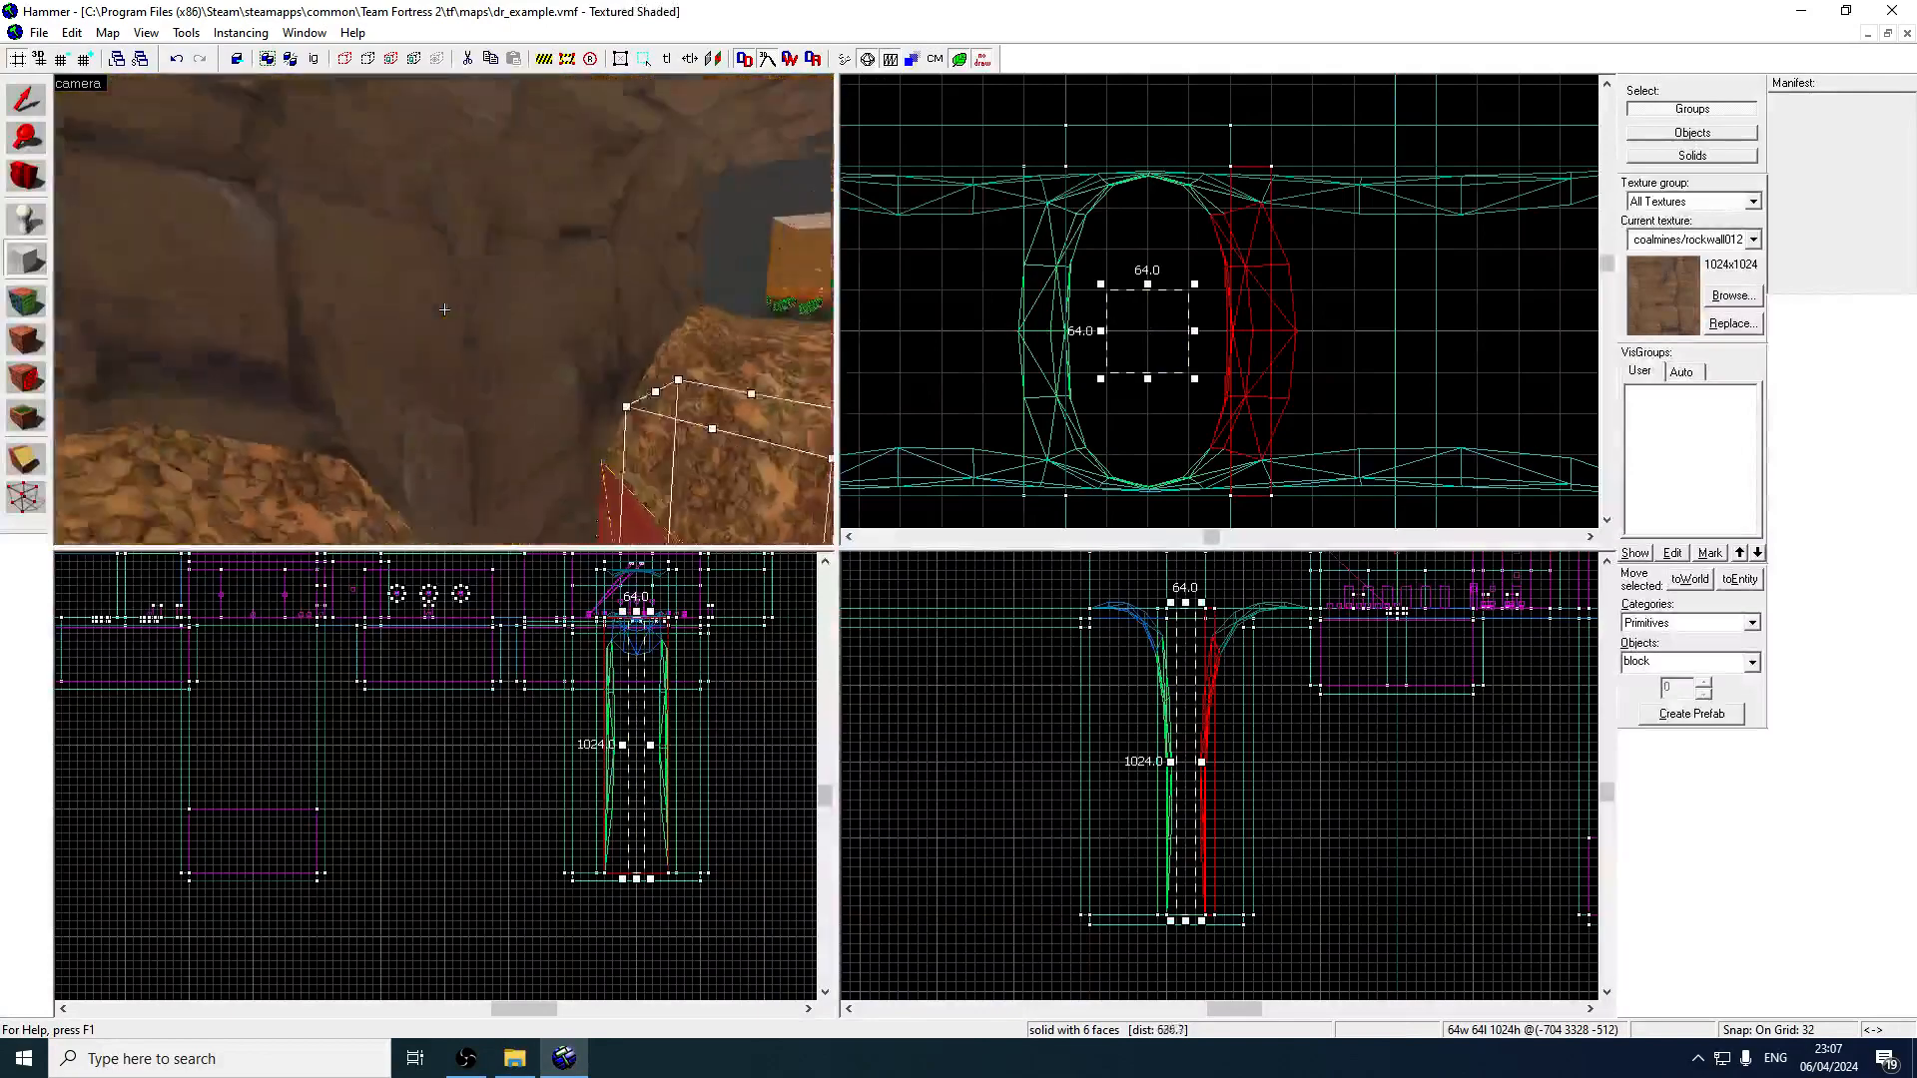
pyautogui.press('z')
pyautogui.click(26, 99)
# Examine the tunnel and shaft opening from inside the tunnel and from the nodraw room at its west end.
pyautogui.press('z')
pyautogui.press('w')
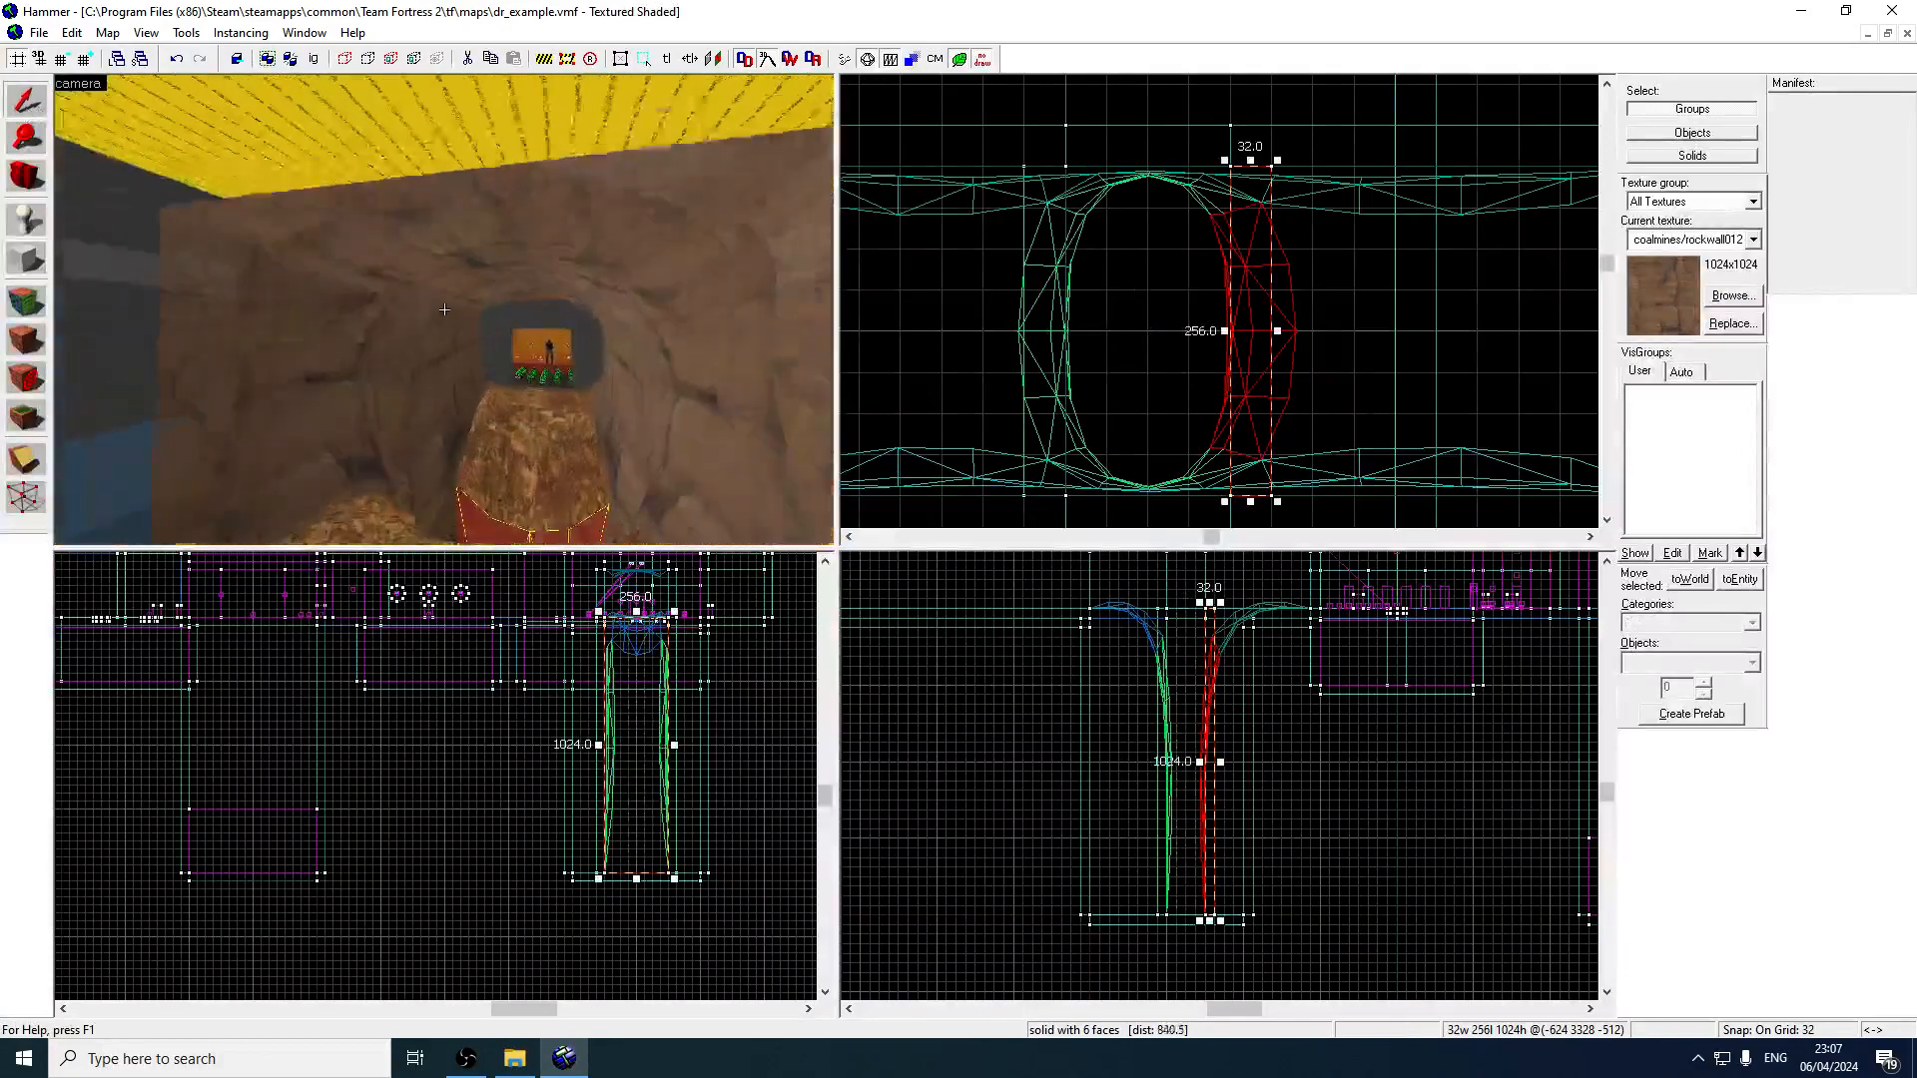
pyautogui.press('w')
pyautogui.press('s')
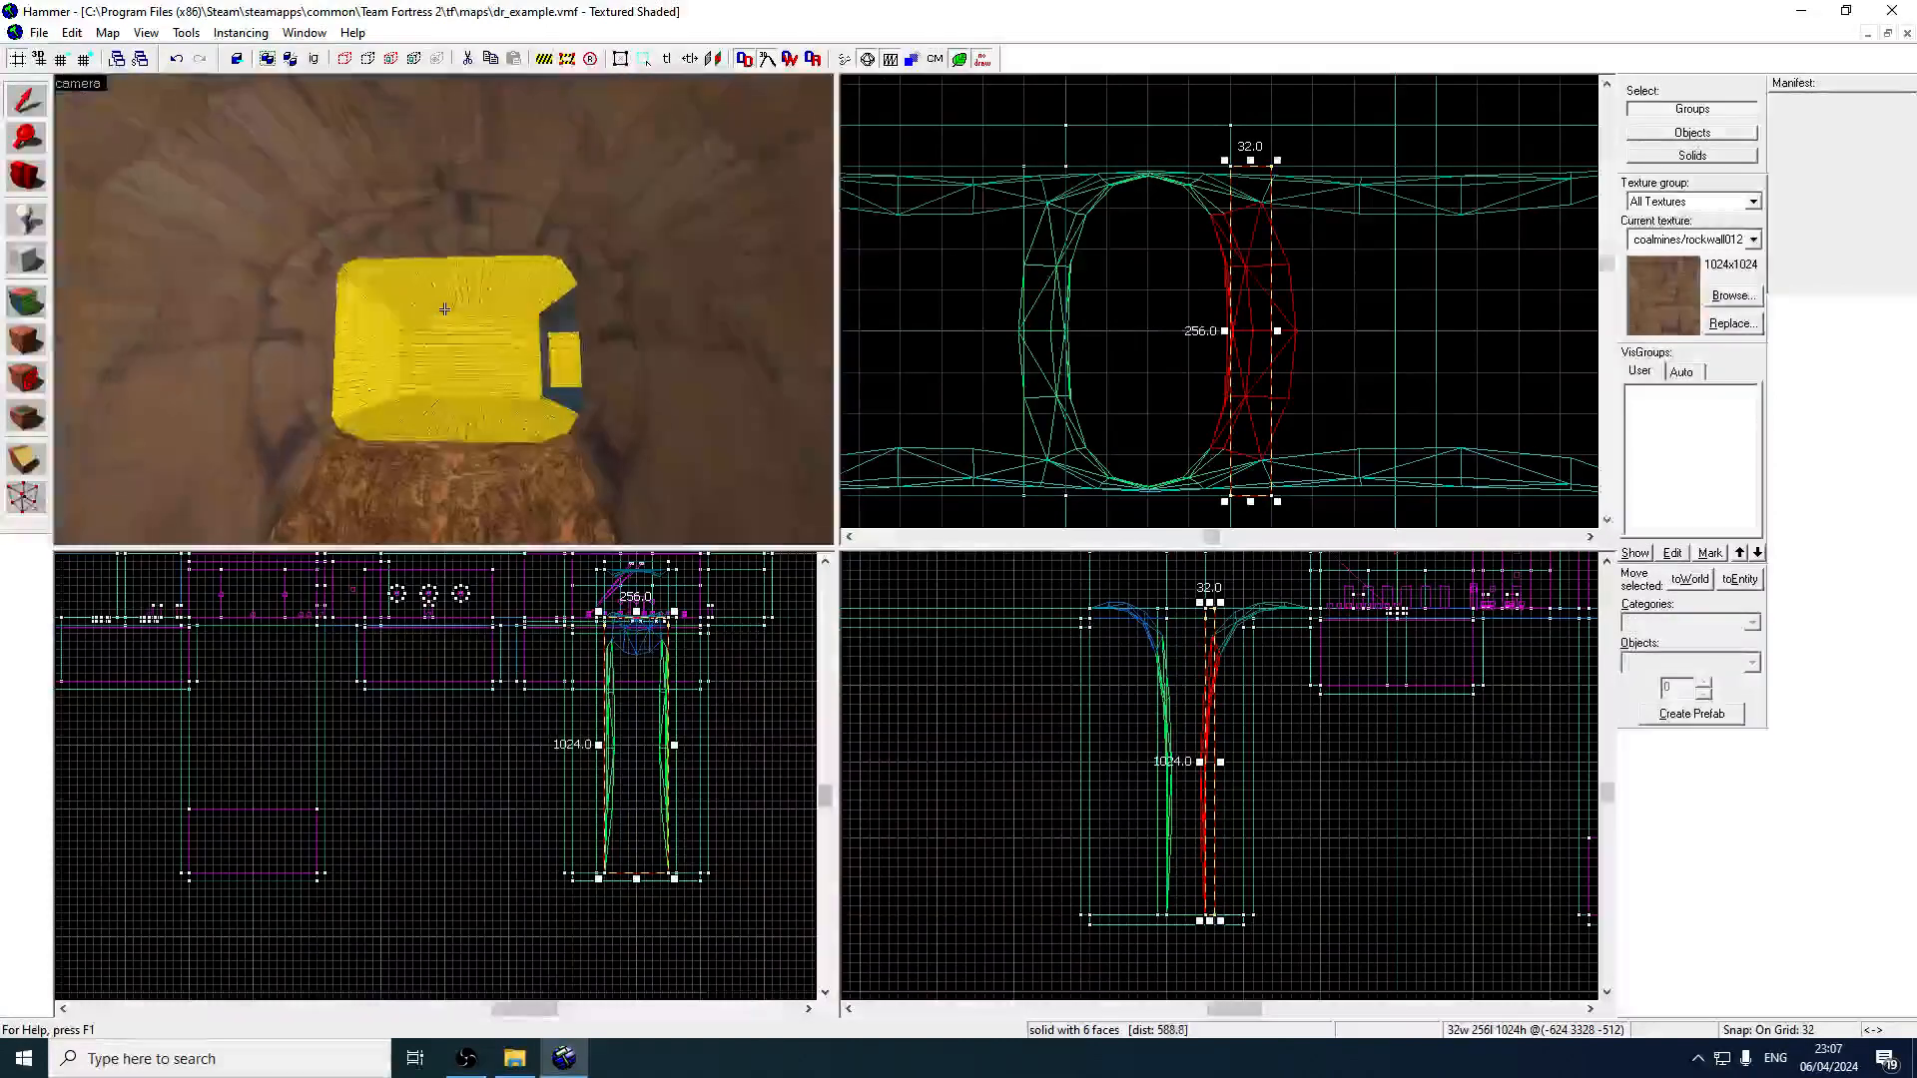
pyautogui.press('w')
pyautogui.press('s')
pyautogui.press('w')
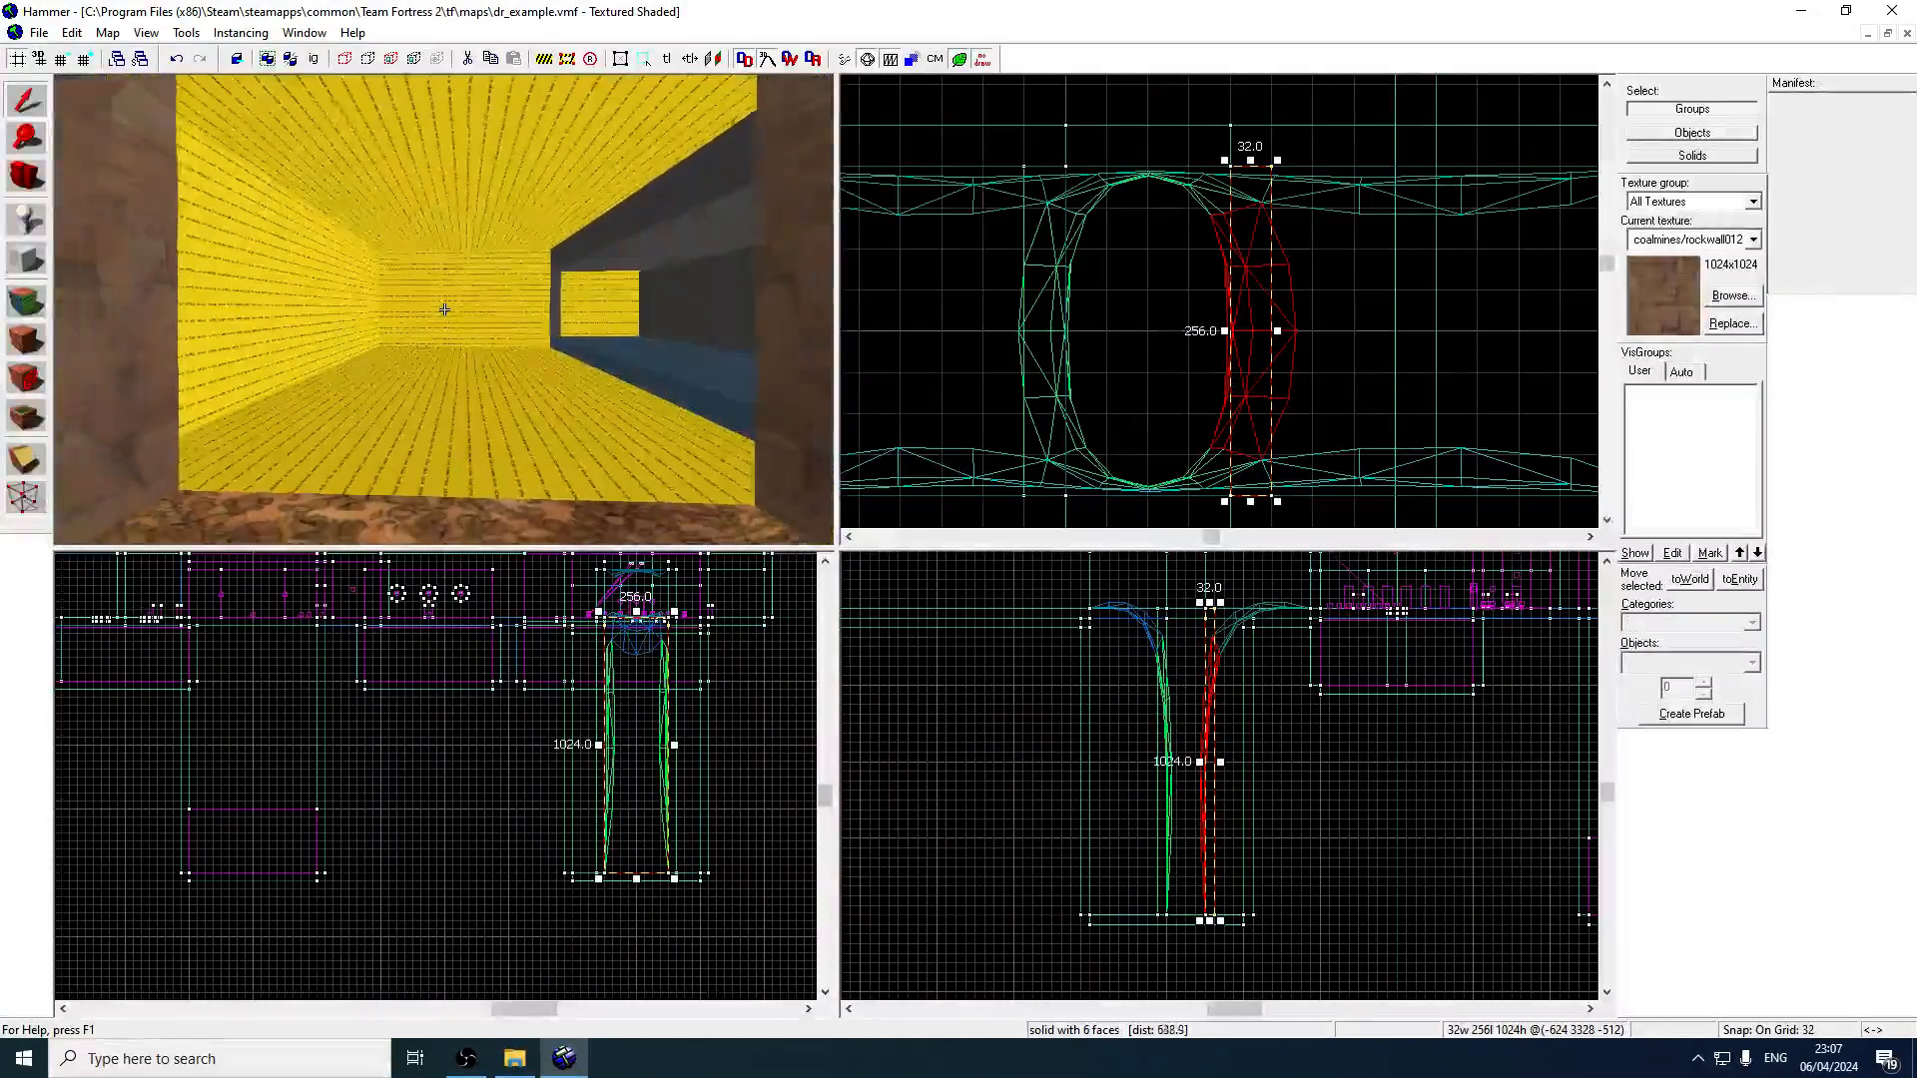
pyautogui.press('s')
pyautogui.press('w')
pyautogui.press('w')
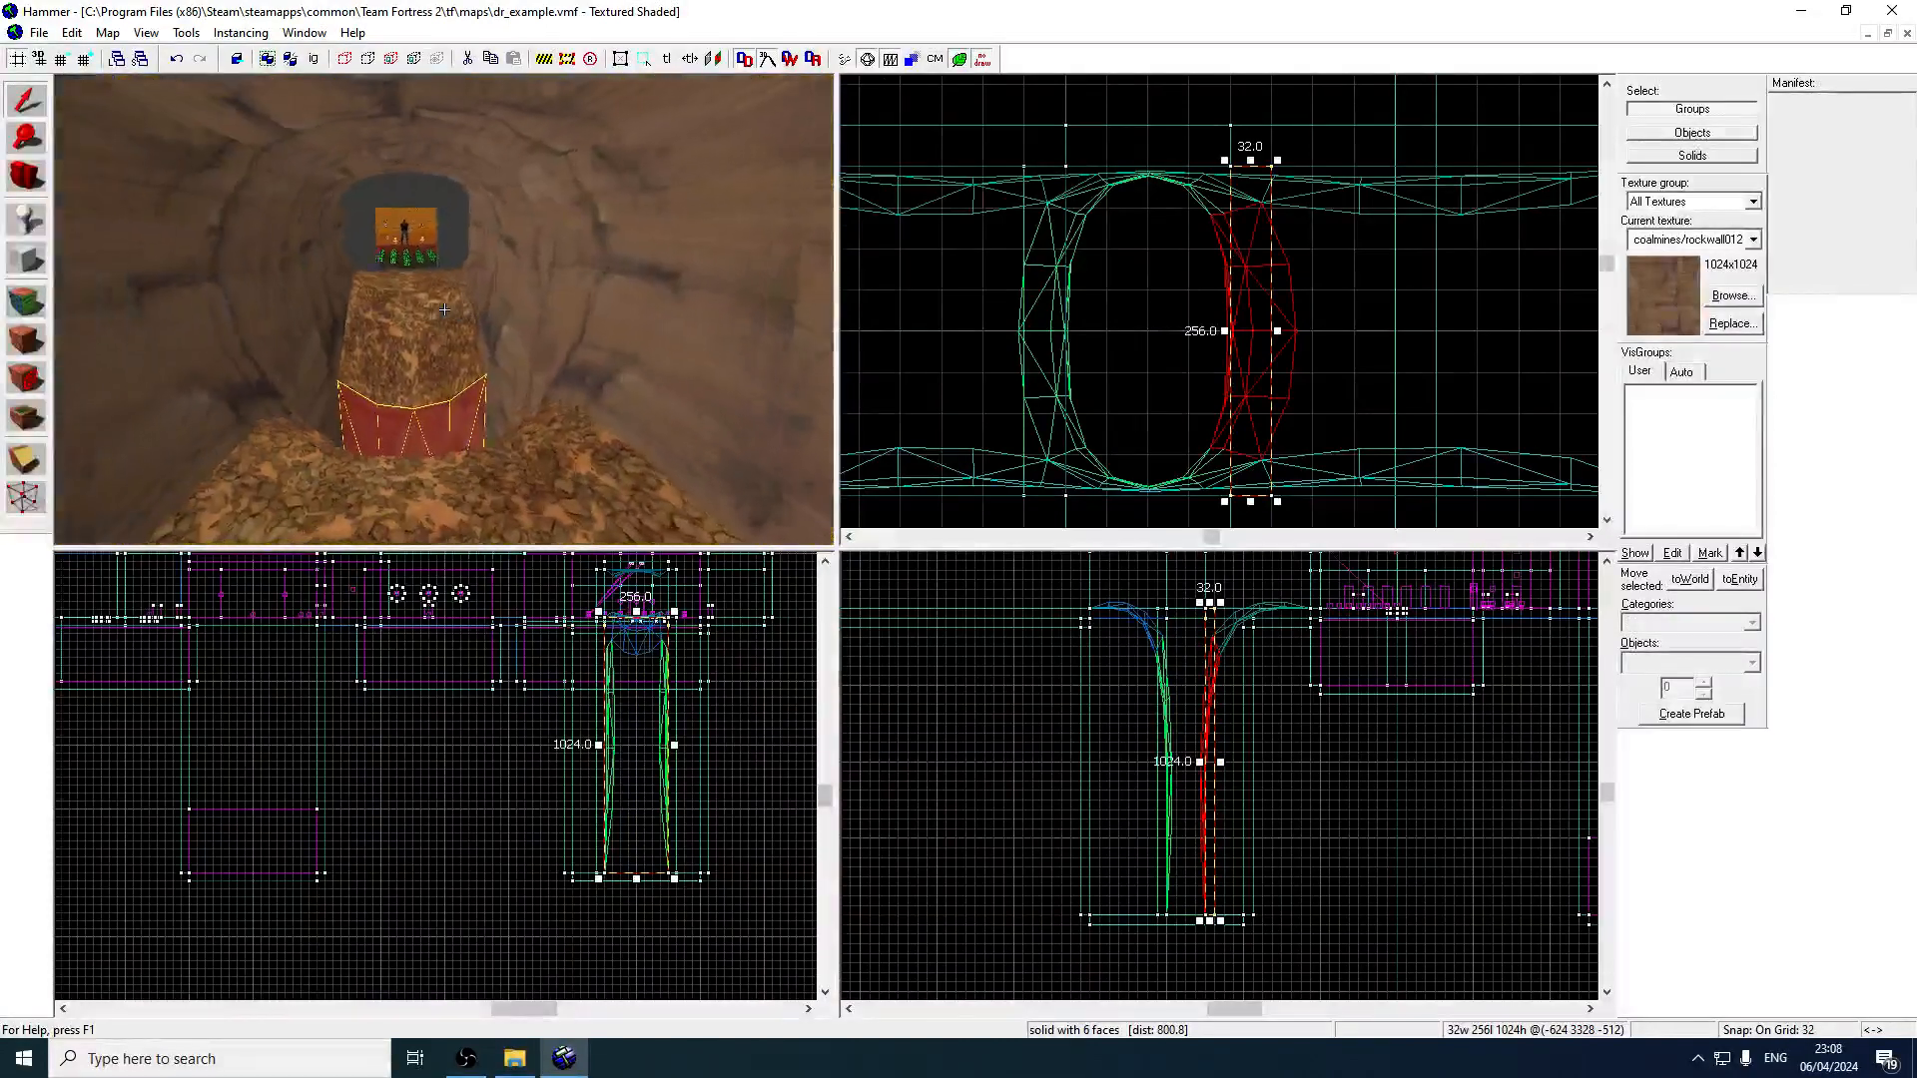
pyautogui.press('w')
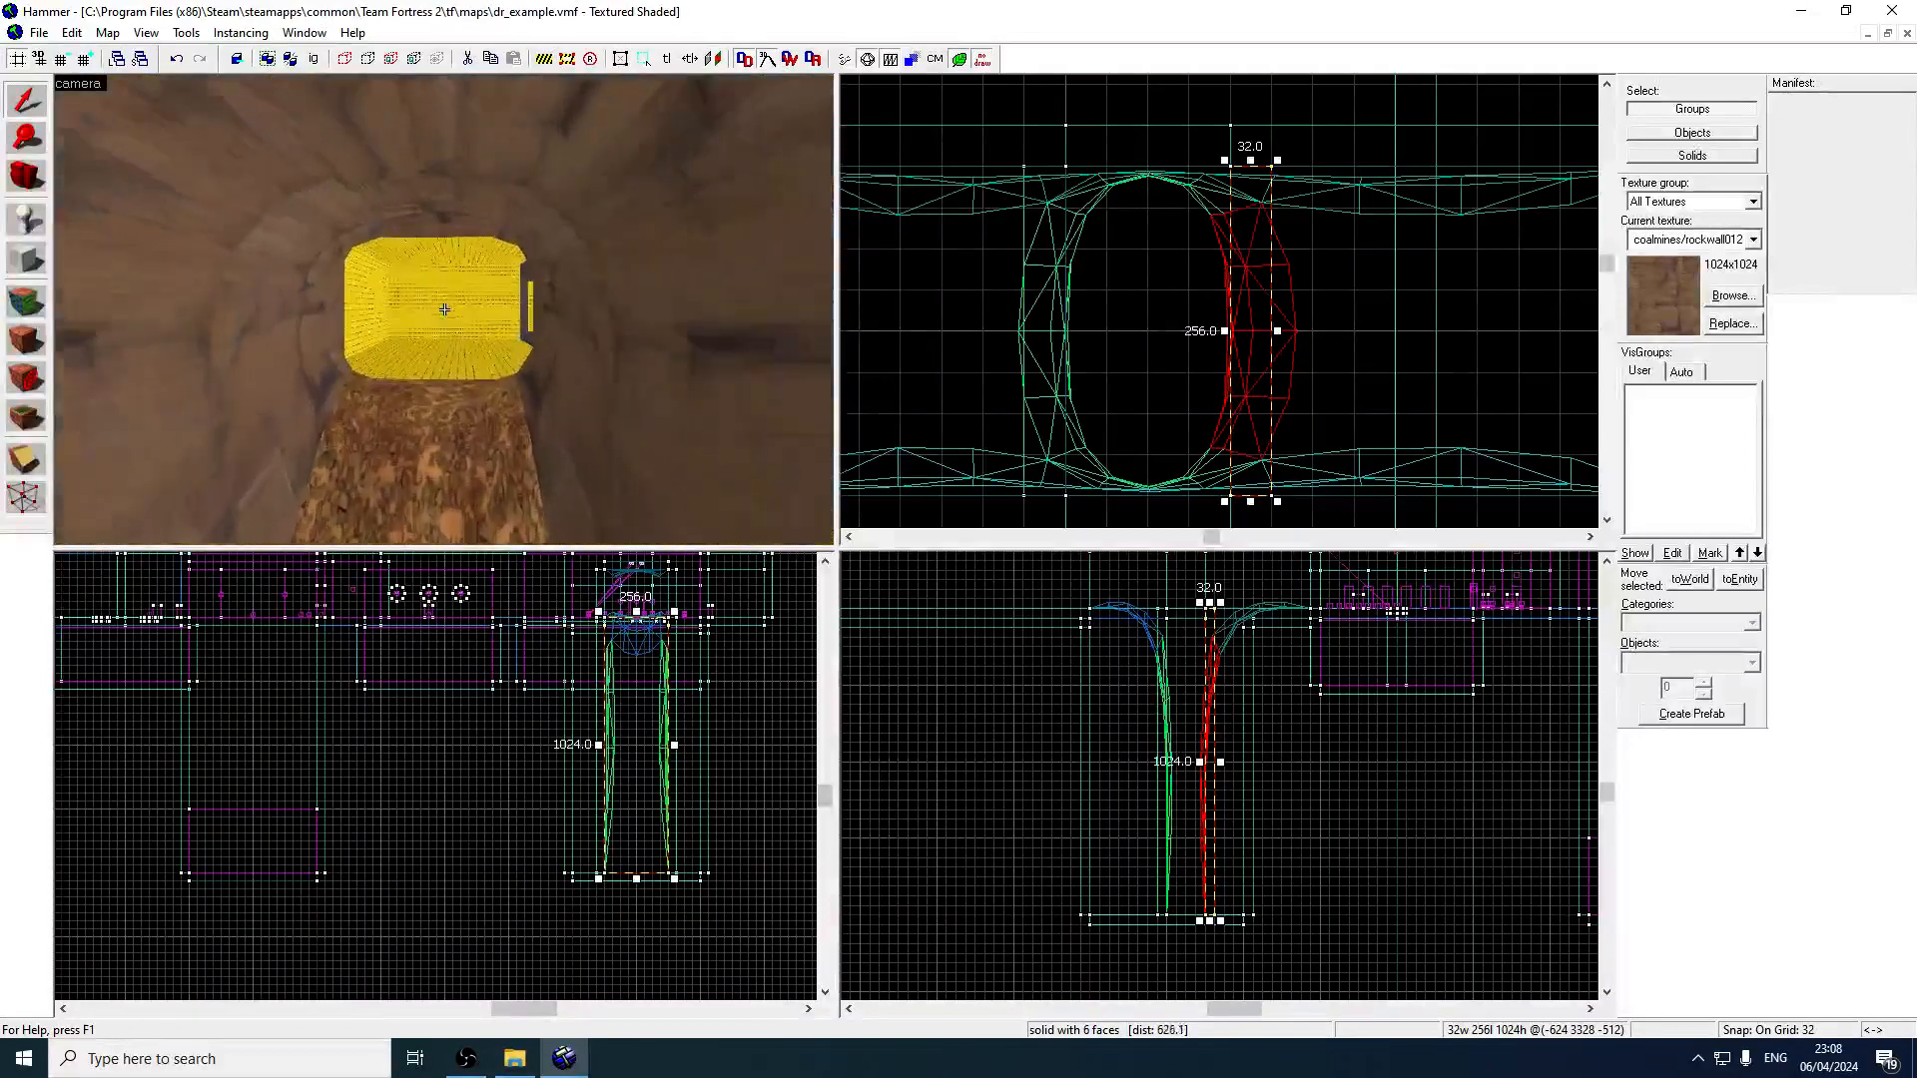
pyautogui.press('z')
pyautogui.press('z')
pyautogui.press('w')
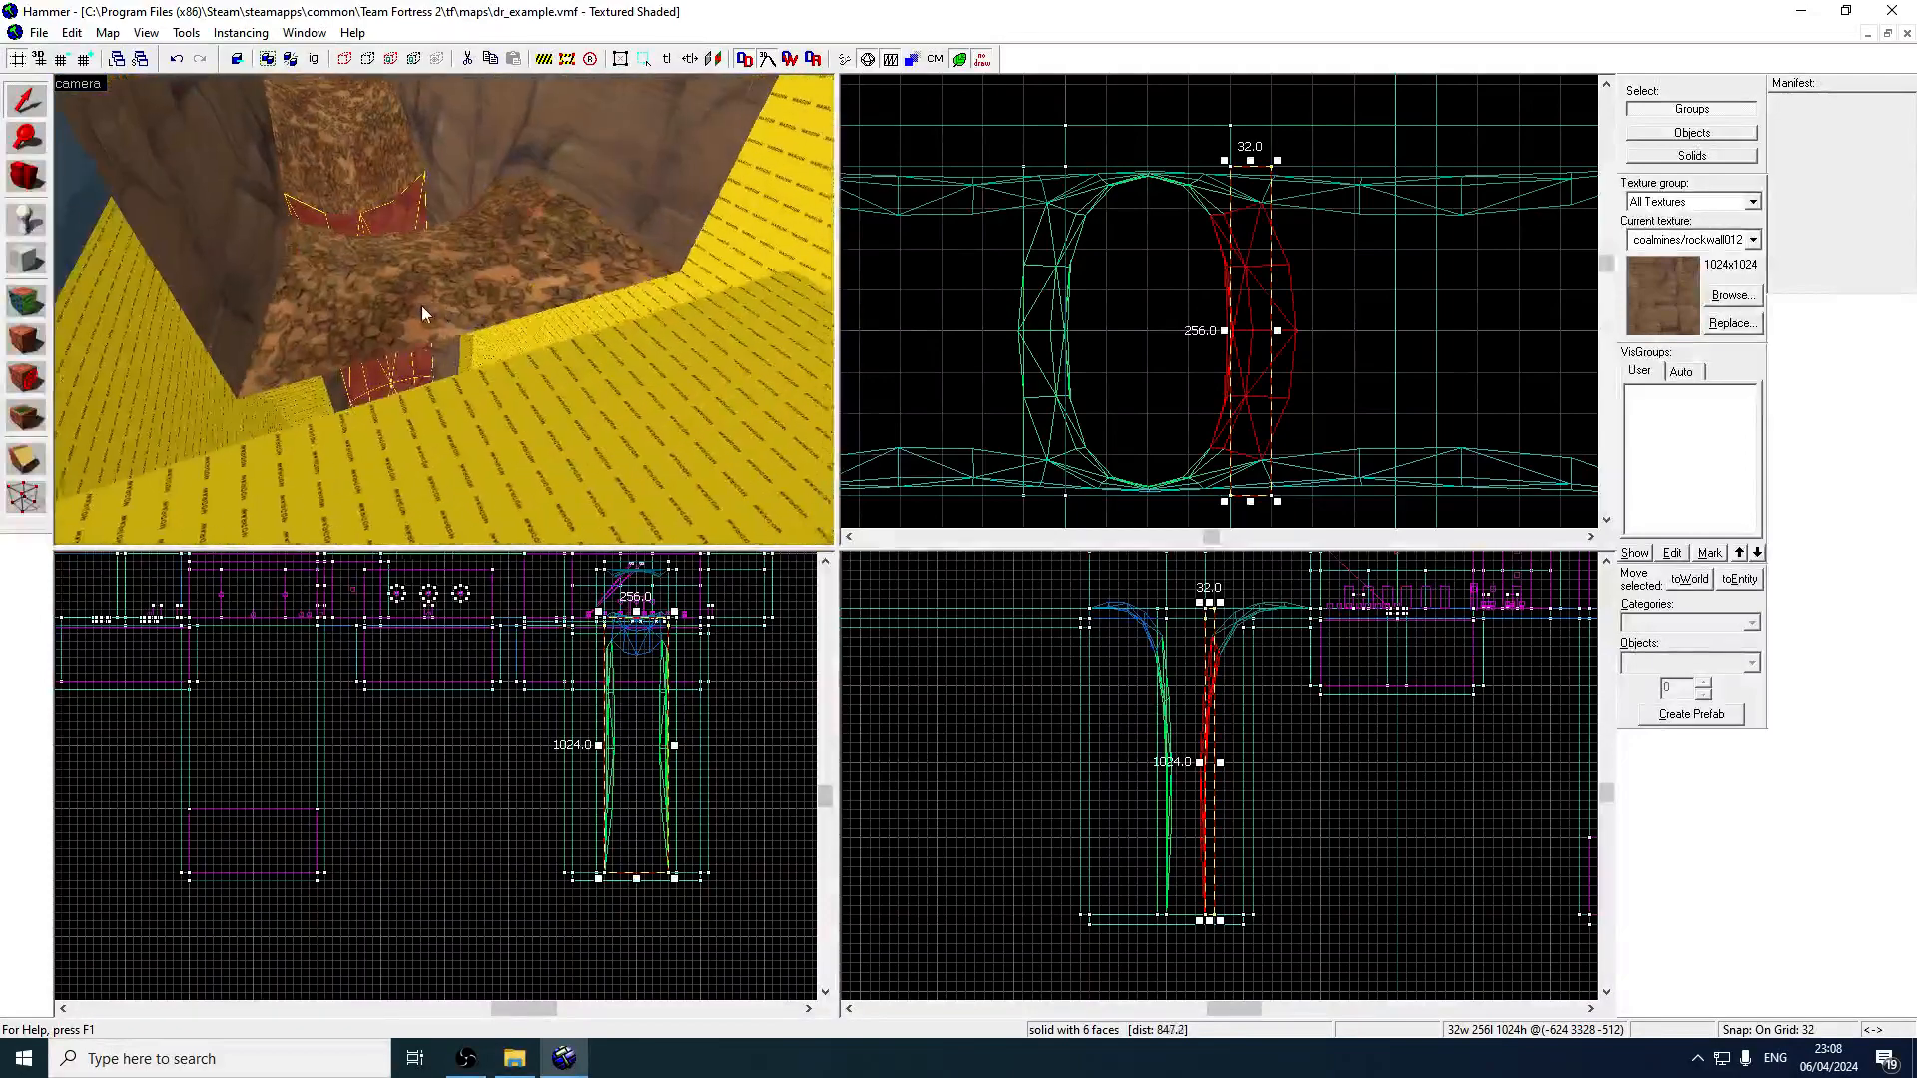
pyautogui.press('s')
pyautogui.press('z')
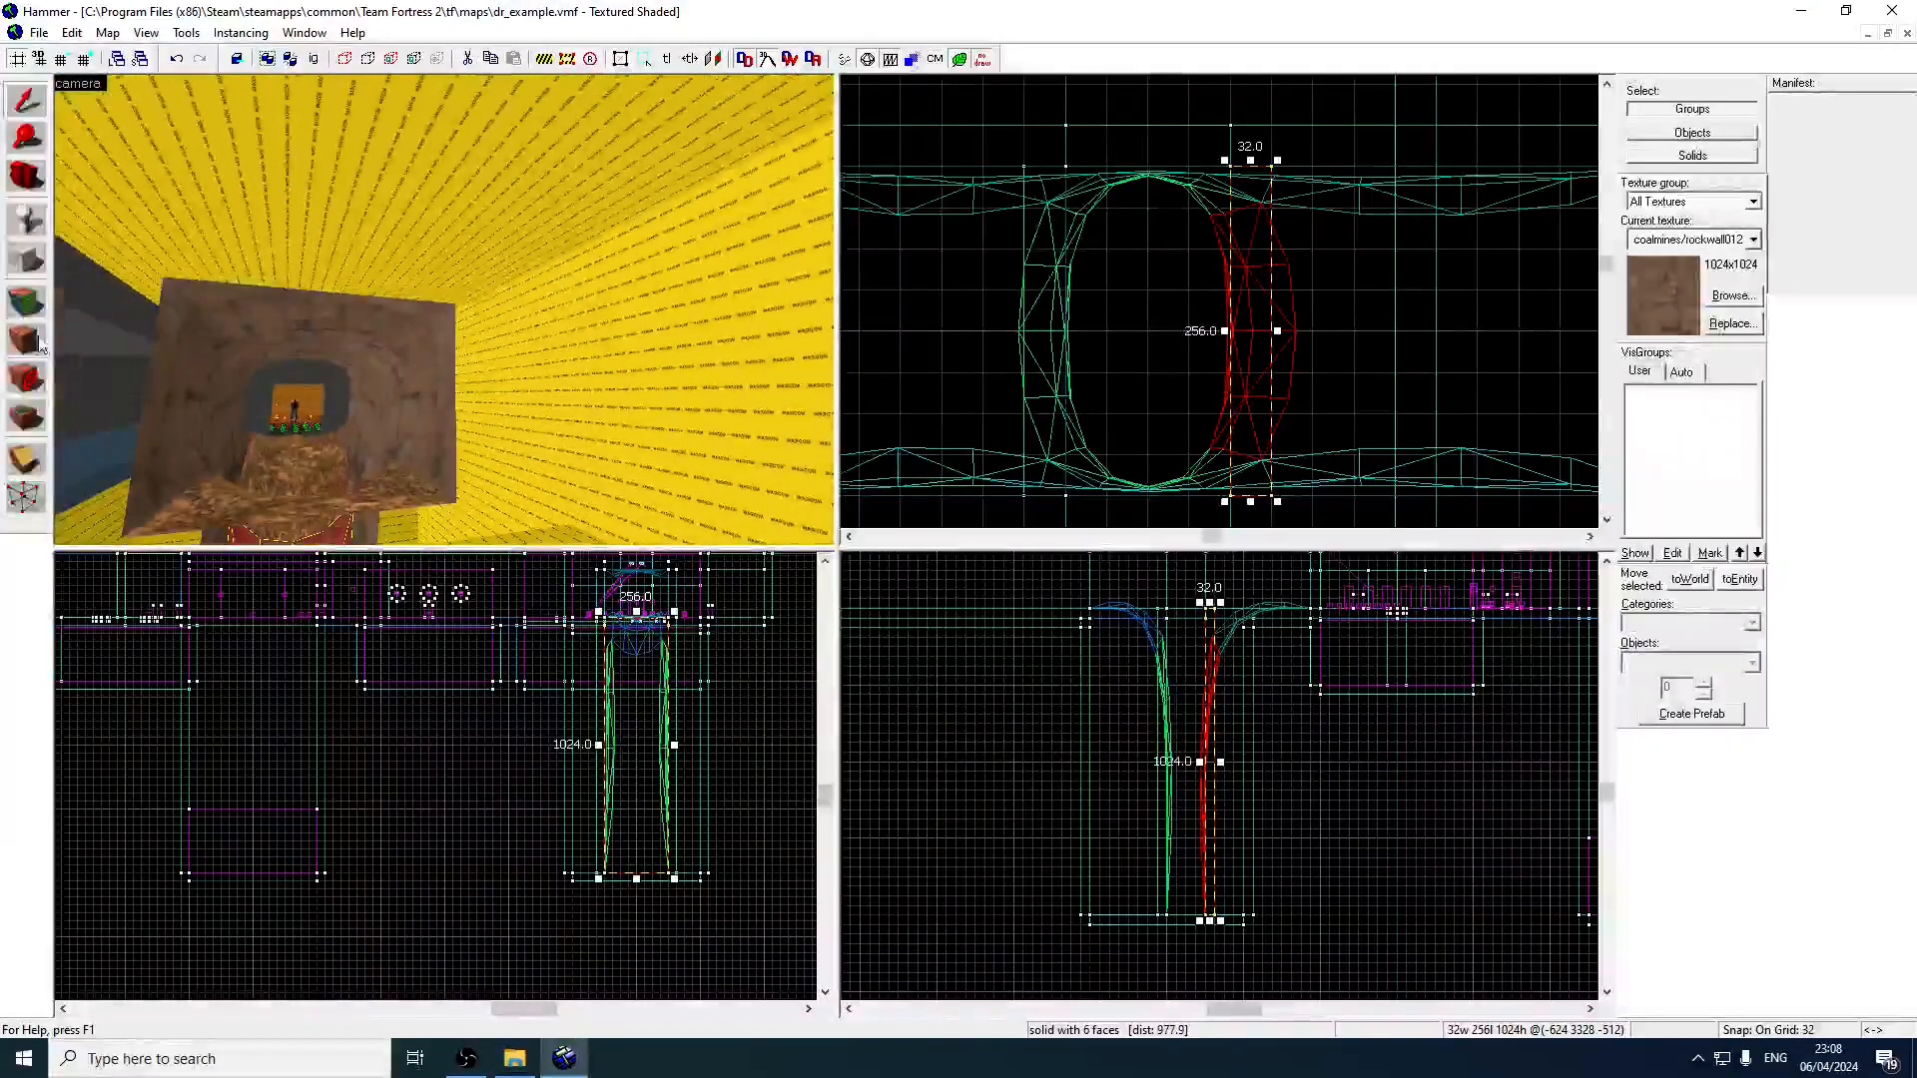
# Lift the nodraw texture from the room and create a 512 × 256 × 32 floor block extending west from the tunnel's end.
pyautogui.click(26, 303)
pyautogui.press('z')
pyautogui.click(446, 312)
pyautogui.click(26, 258)
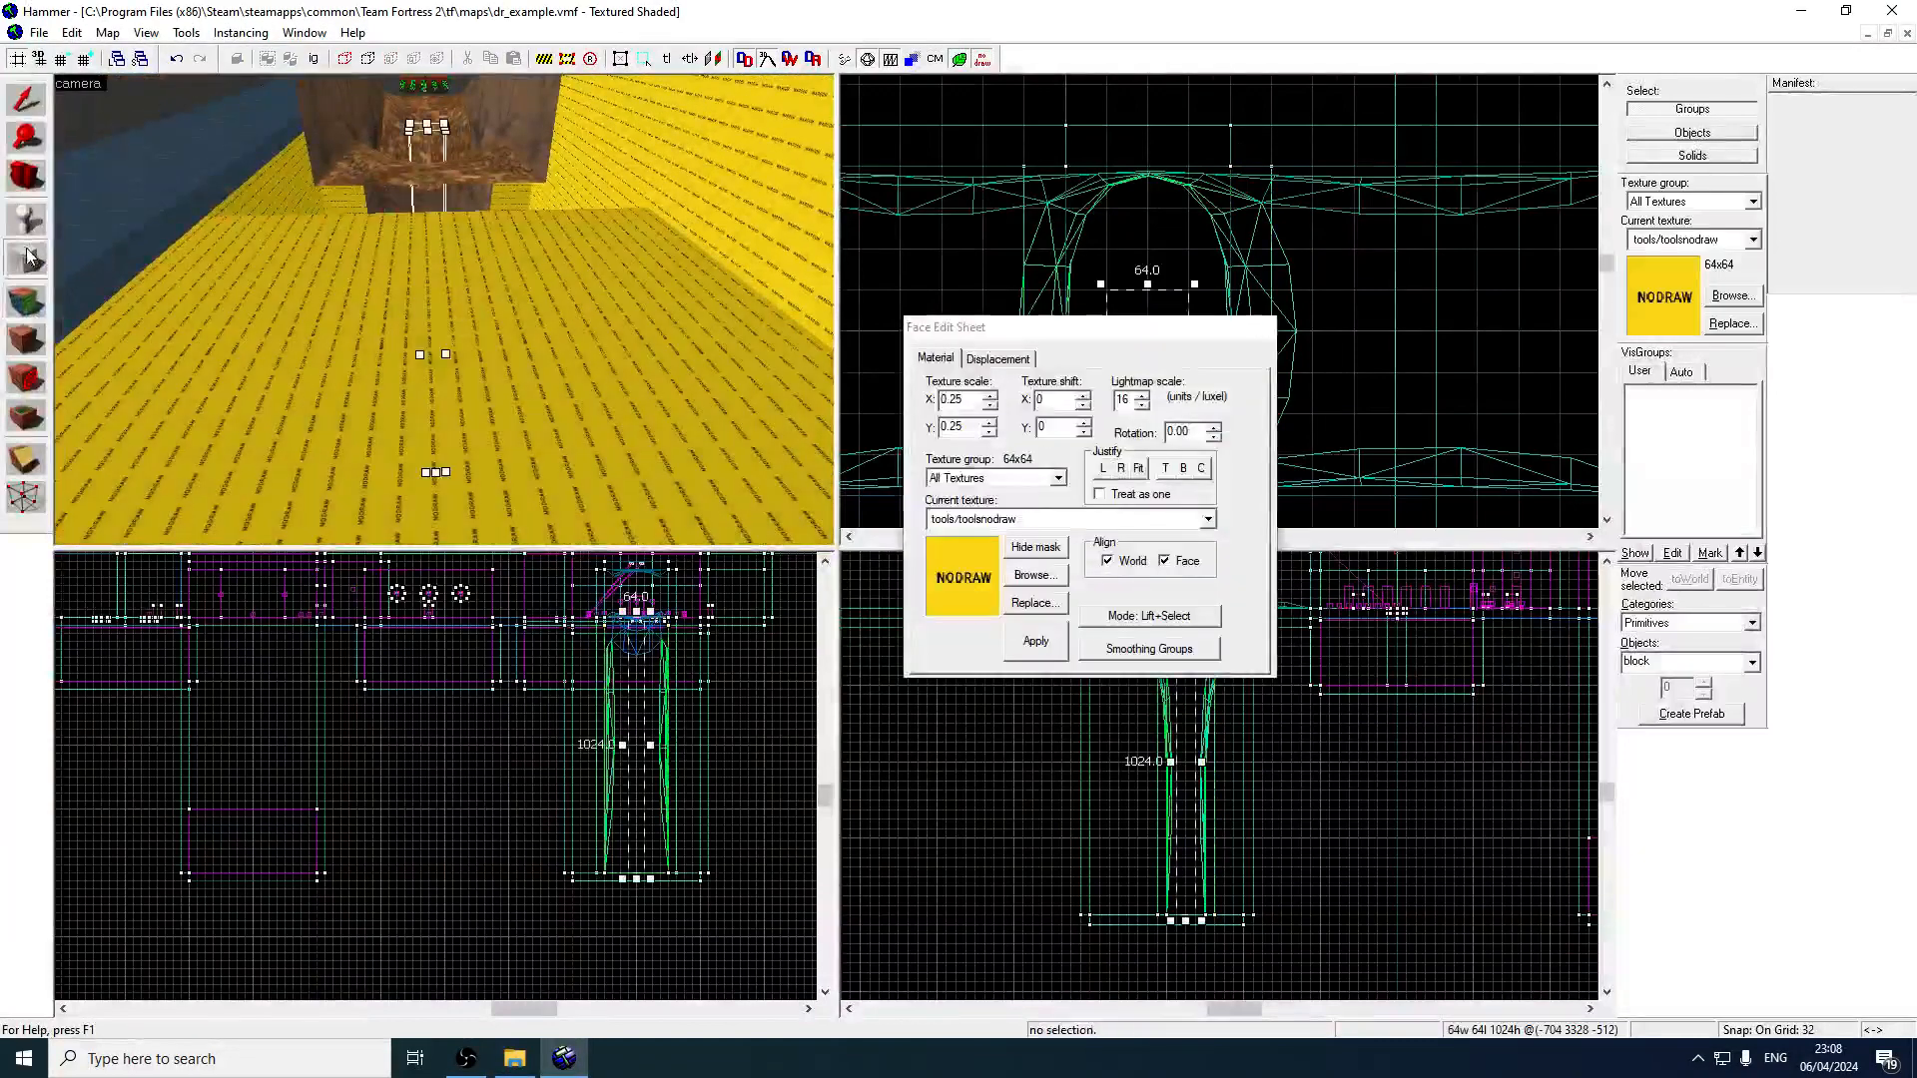
pyautogui.scroll(-4, 1196, 274)
pyautogui.scroll(-2, 1145, 256)
pyautogui.scroll(2, 1153, 240)
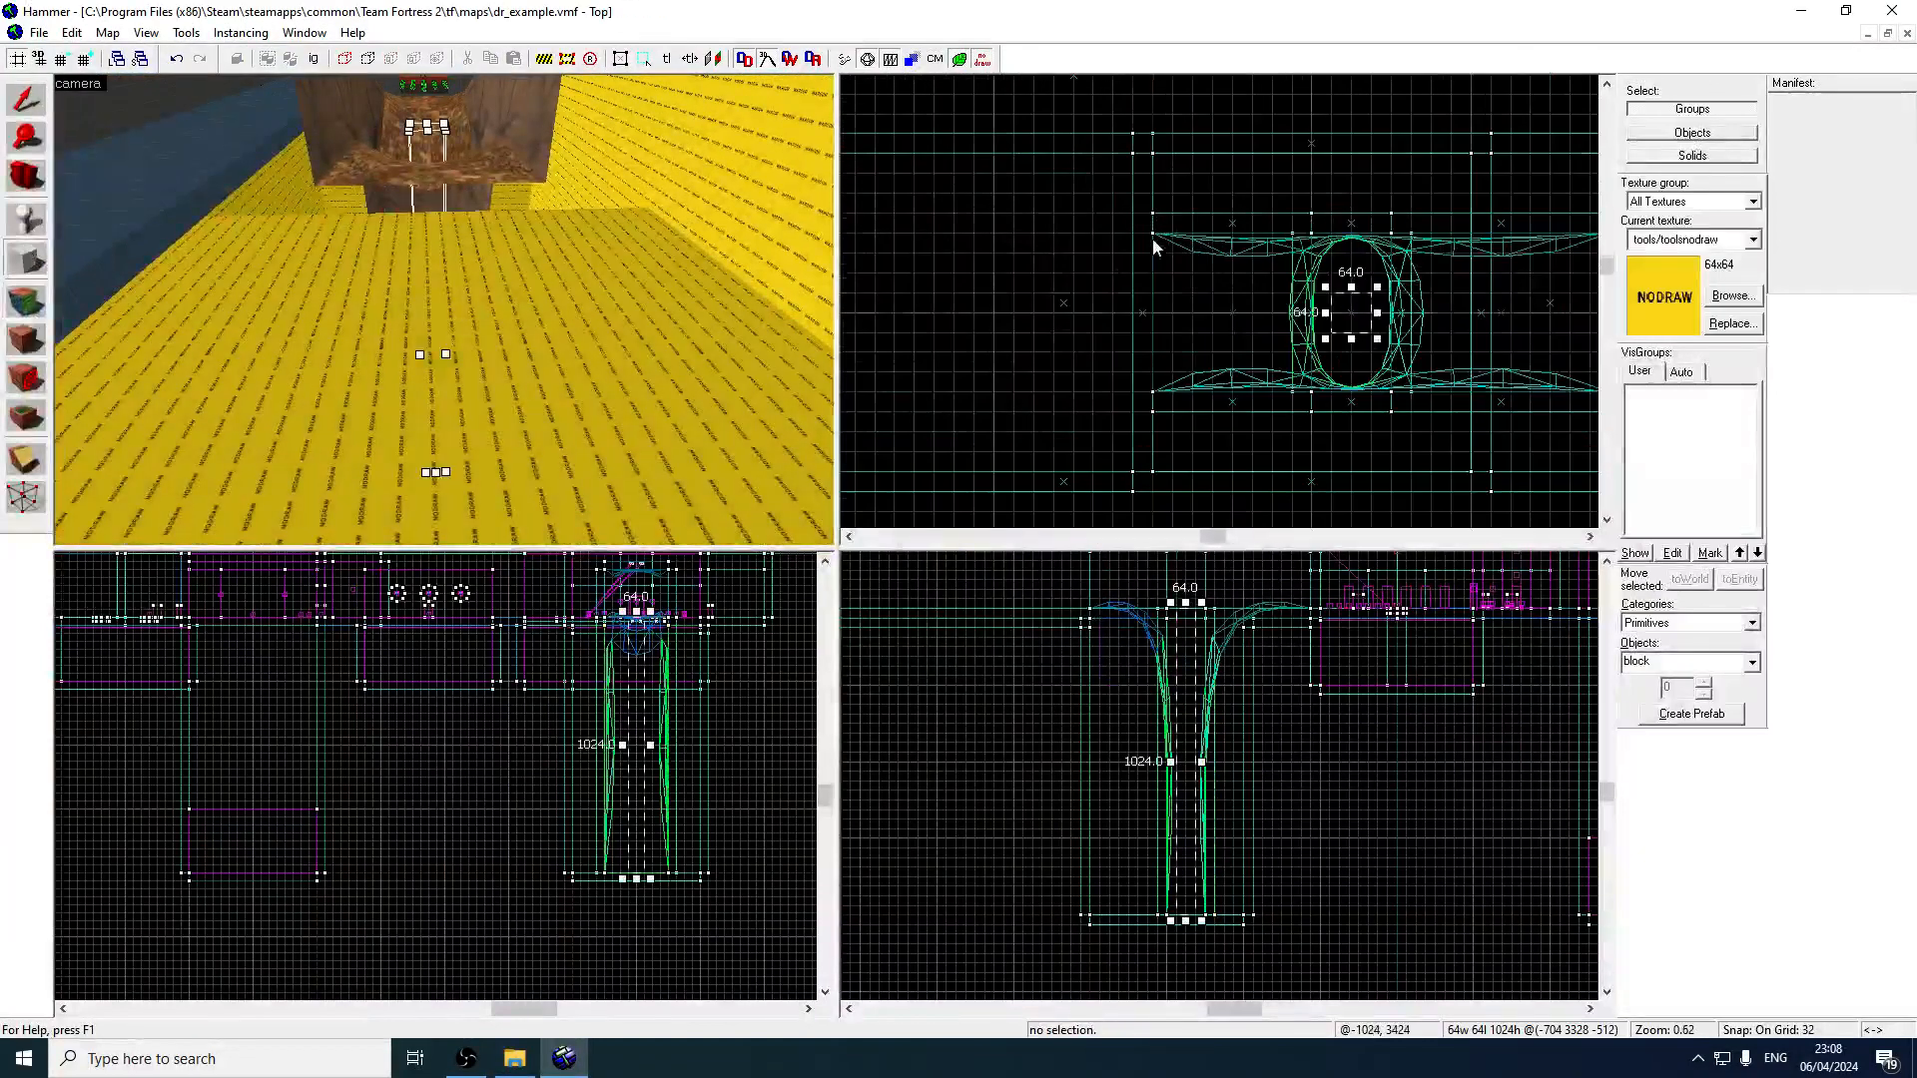
pyautogui.moveTo(992, 397); pyautogui.dragTo(1010, 381)
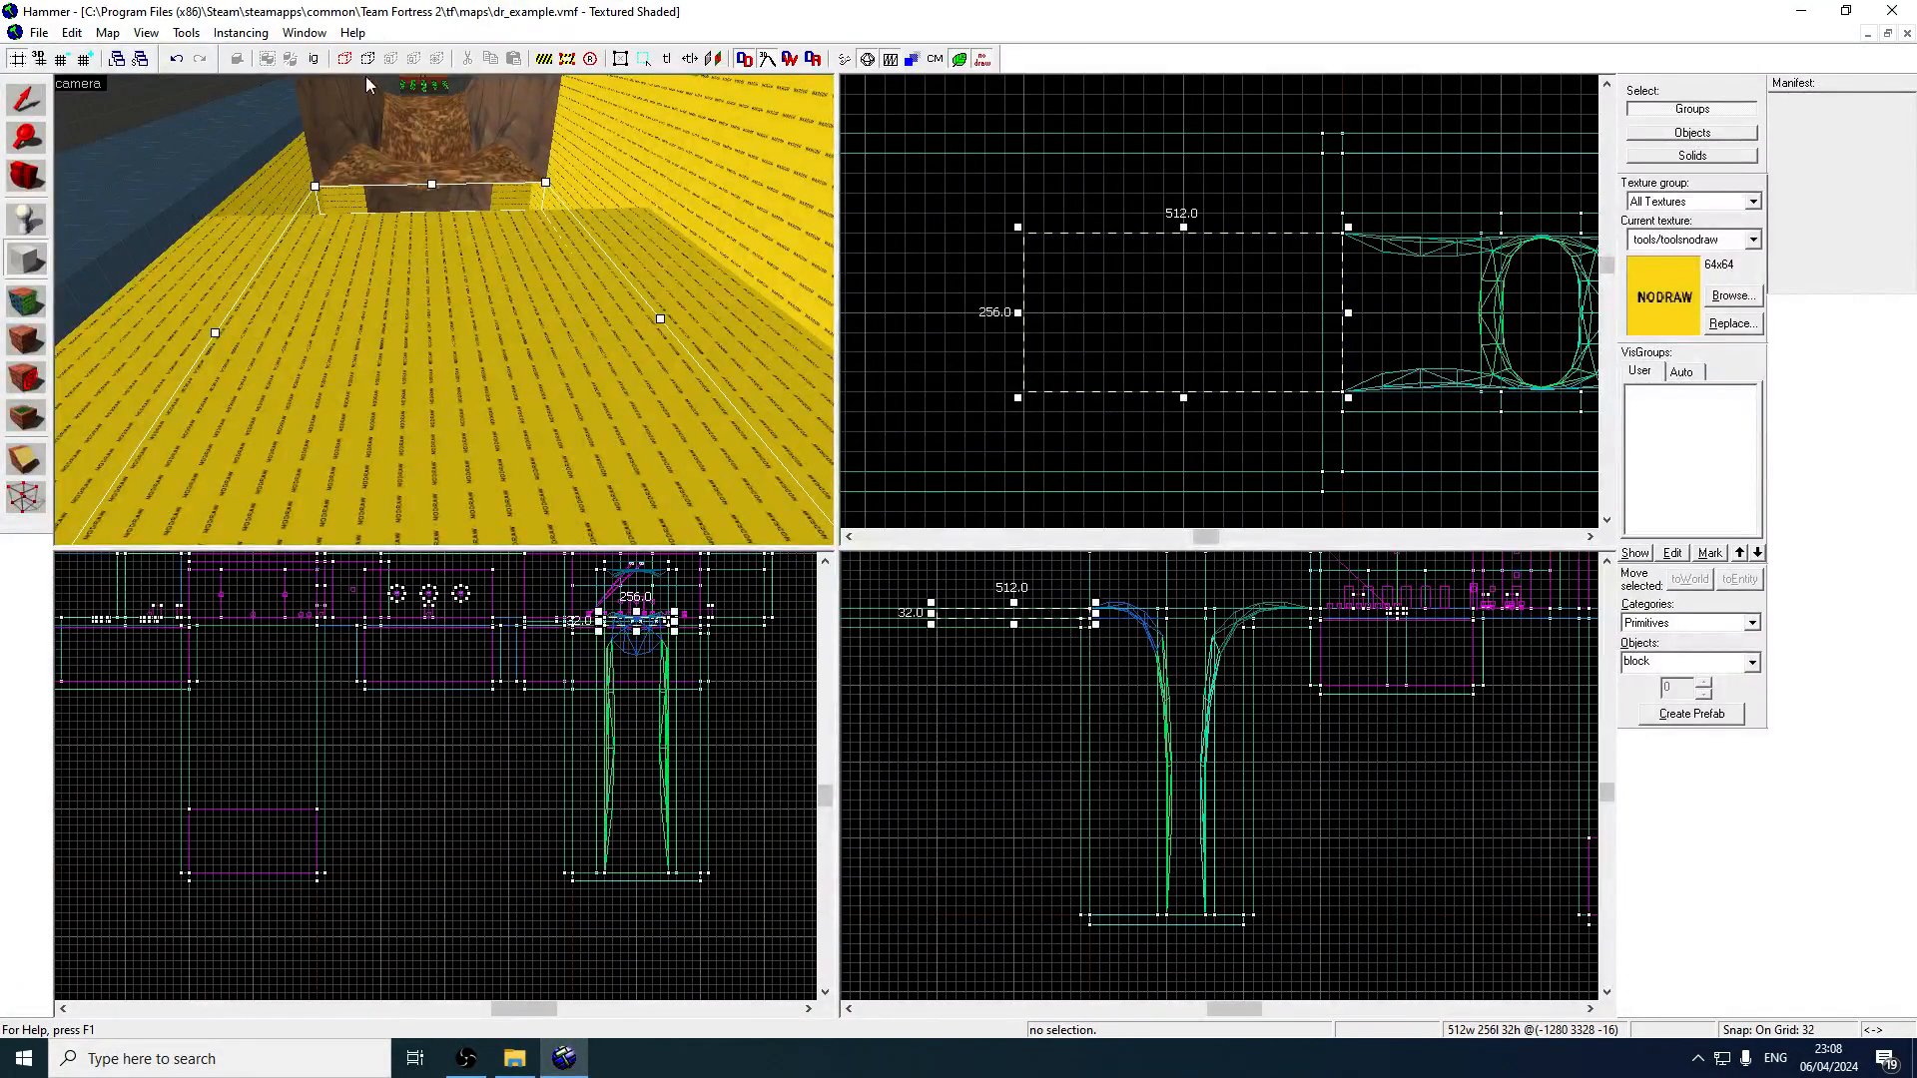
pyautogui.press('Return')
pyautogui.press('z')
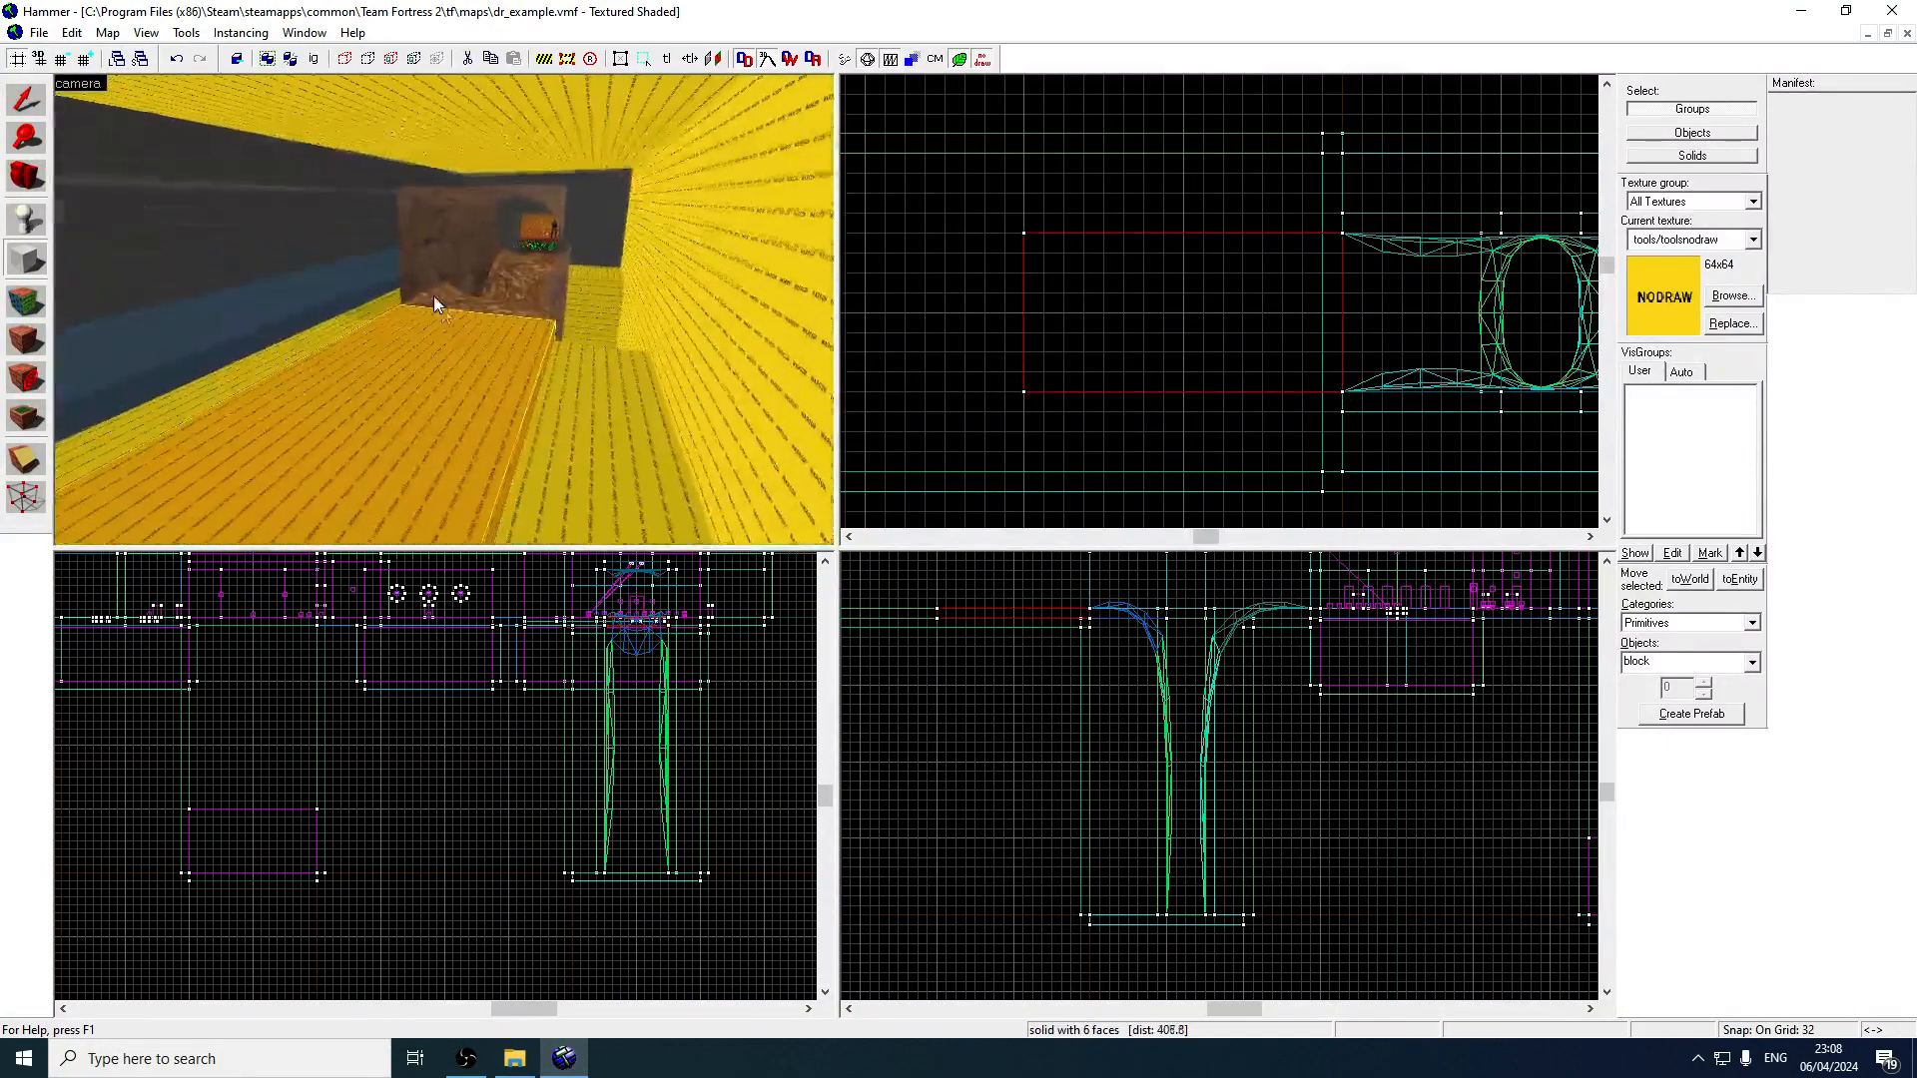
# Set the grid to 128 and shorten the room's long nodraw ceiling brush from its west end to 992 units wide.
pyautogui.press('z')
pyautogui.click(333, 137)
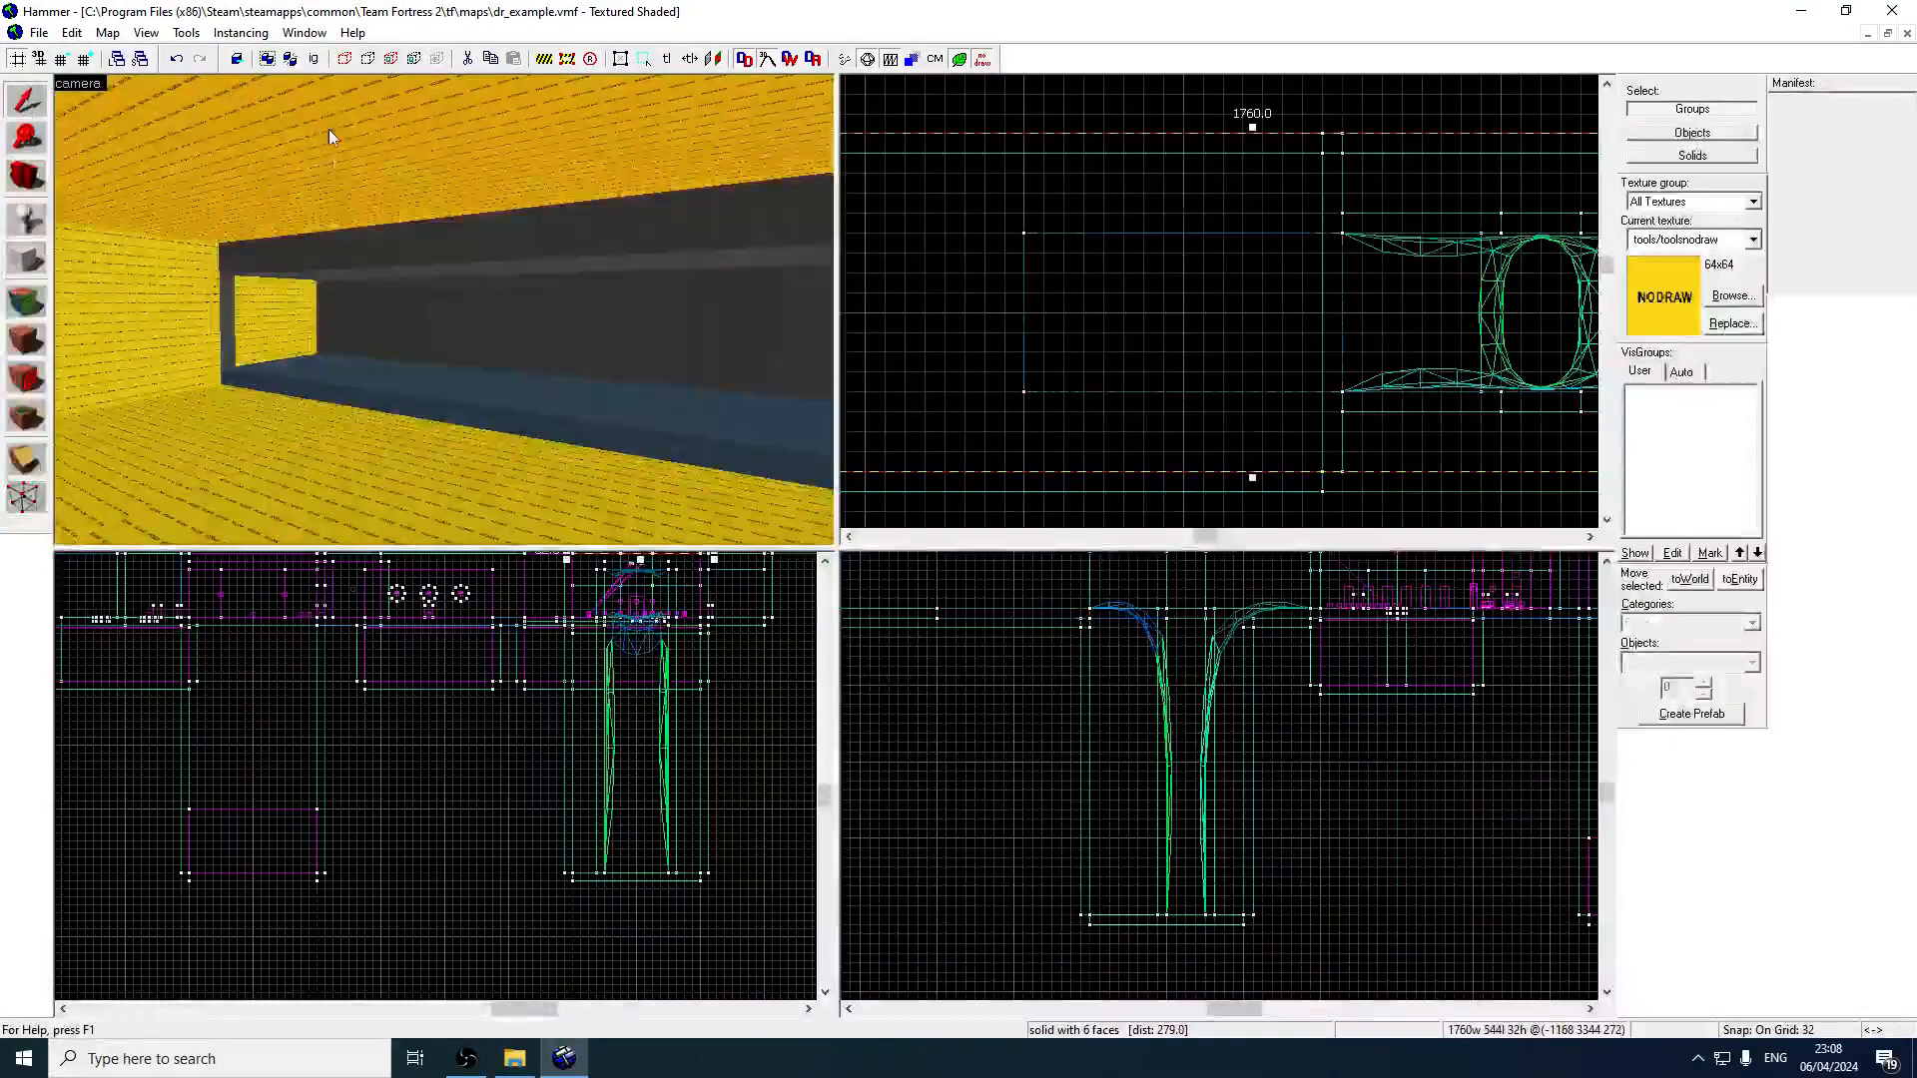
pyautogui.scroll(-2, 1079, 355)
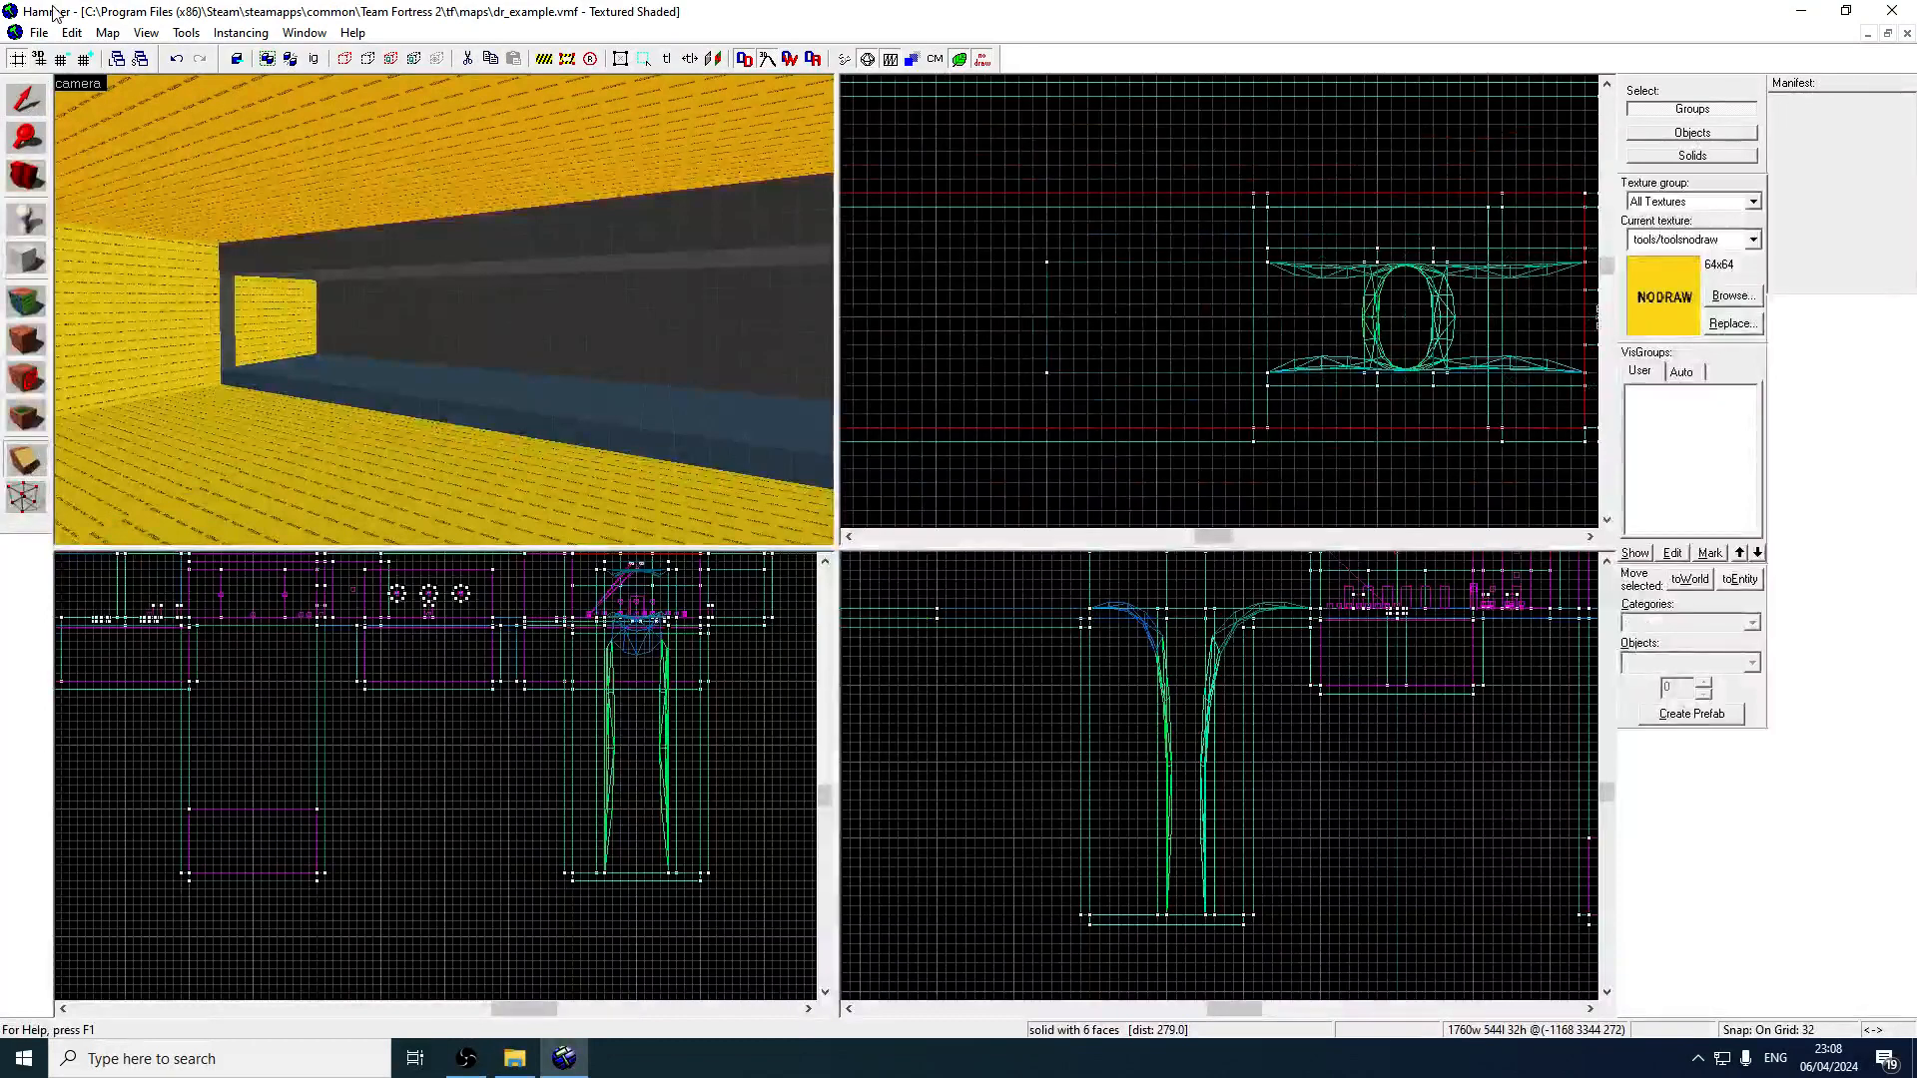
pyautogui.doubleClick(88, 60)
pyautogui.press('z')
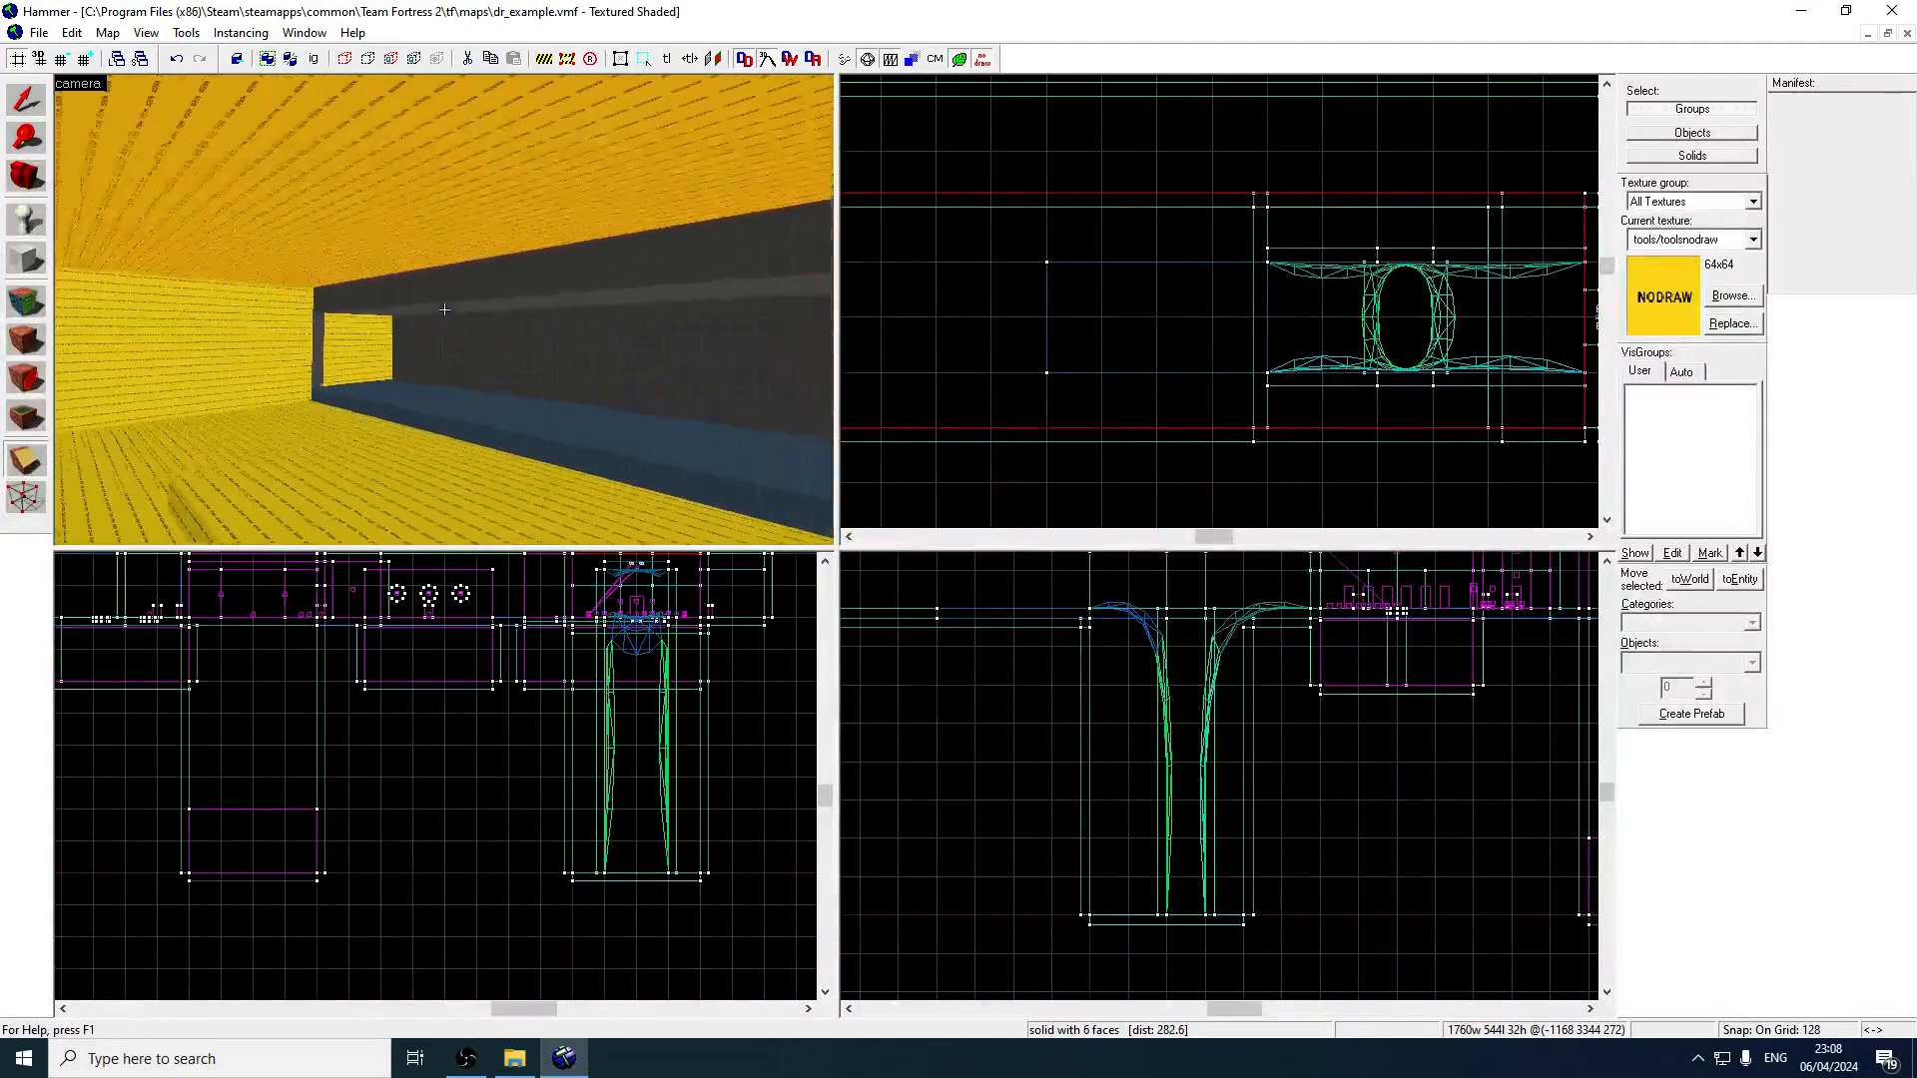
pyautogui.press('w')
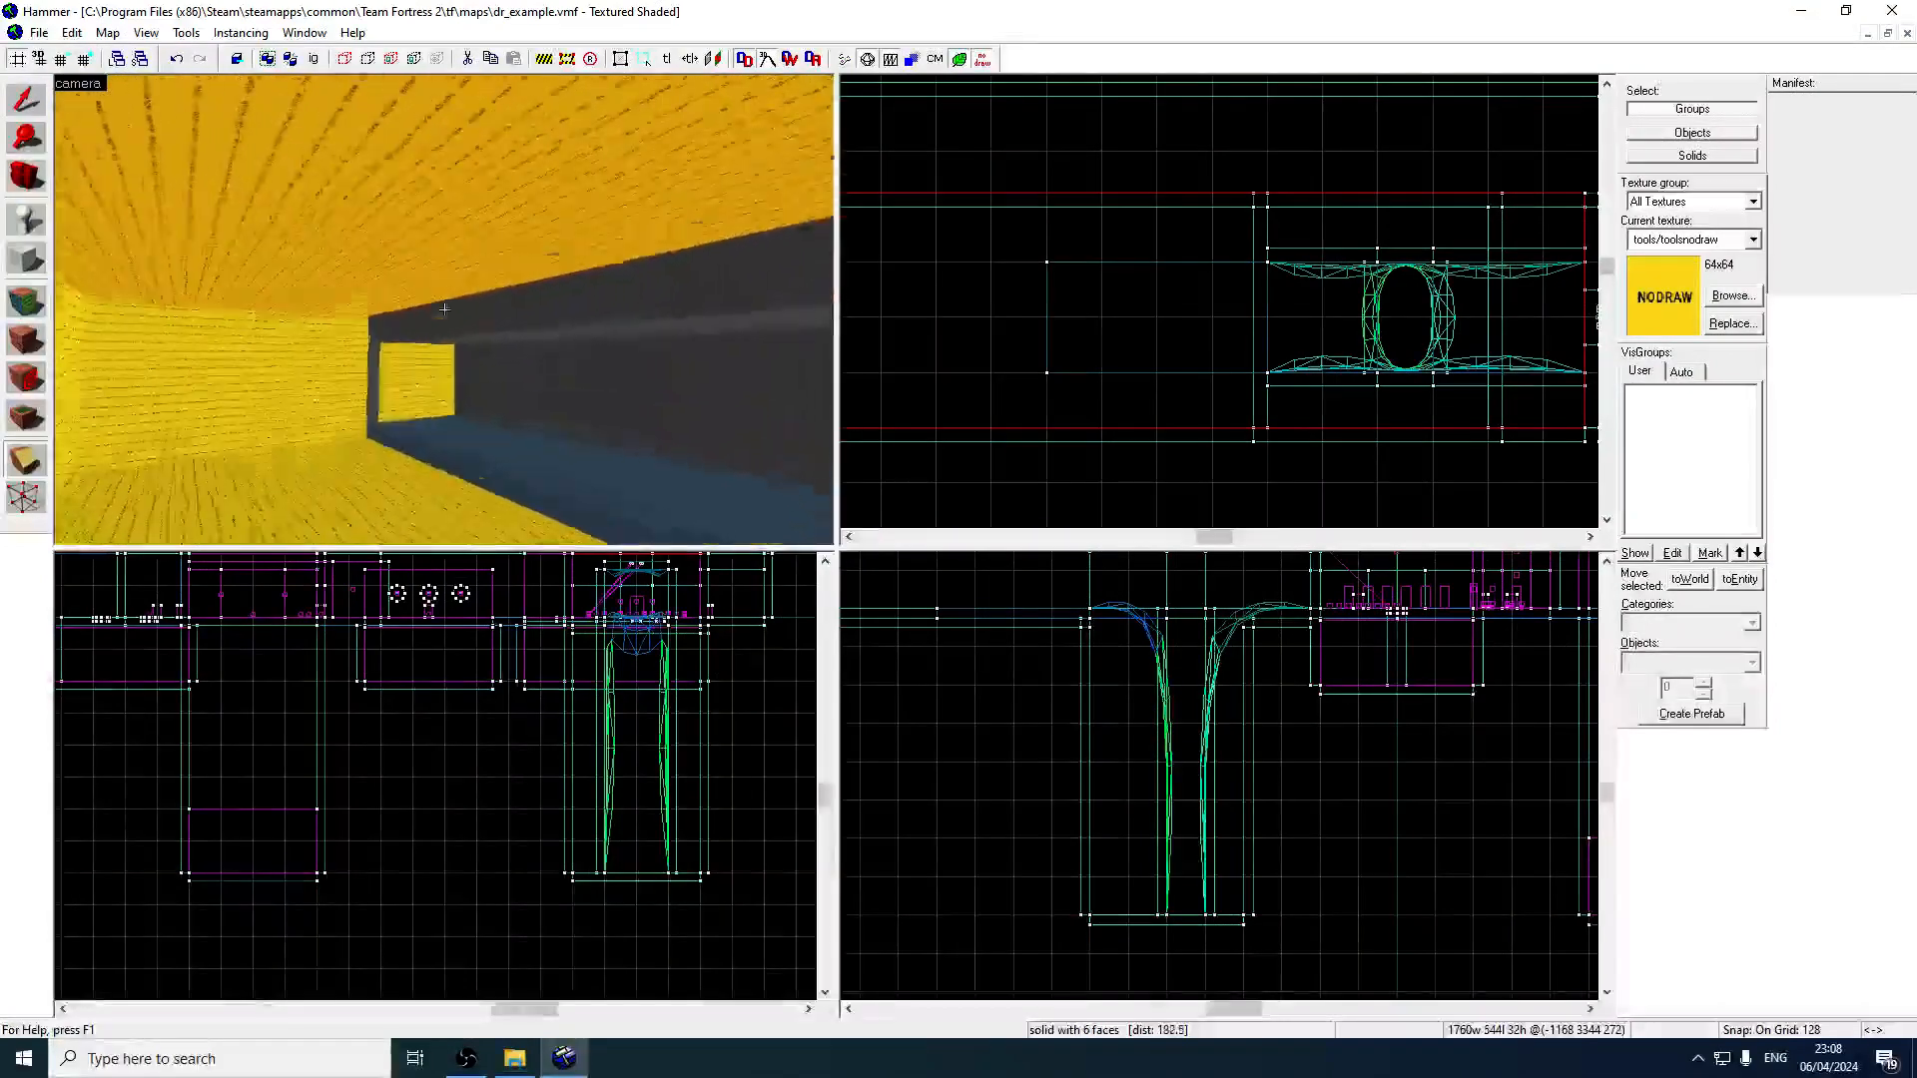
pyautogui.press('z')
pyautogui.moveTo(1164, 639); pyautogui.dragTo(1206, 769, button='middle')
pyautogui.scroll(-4, 1203, 768)
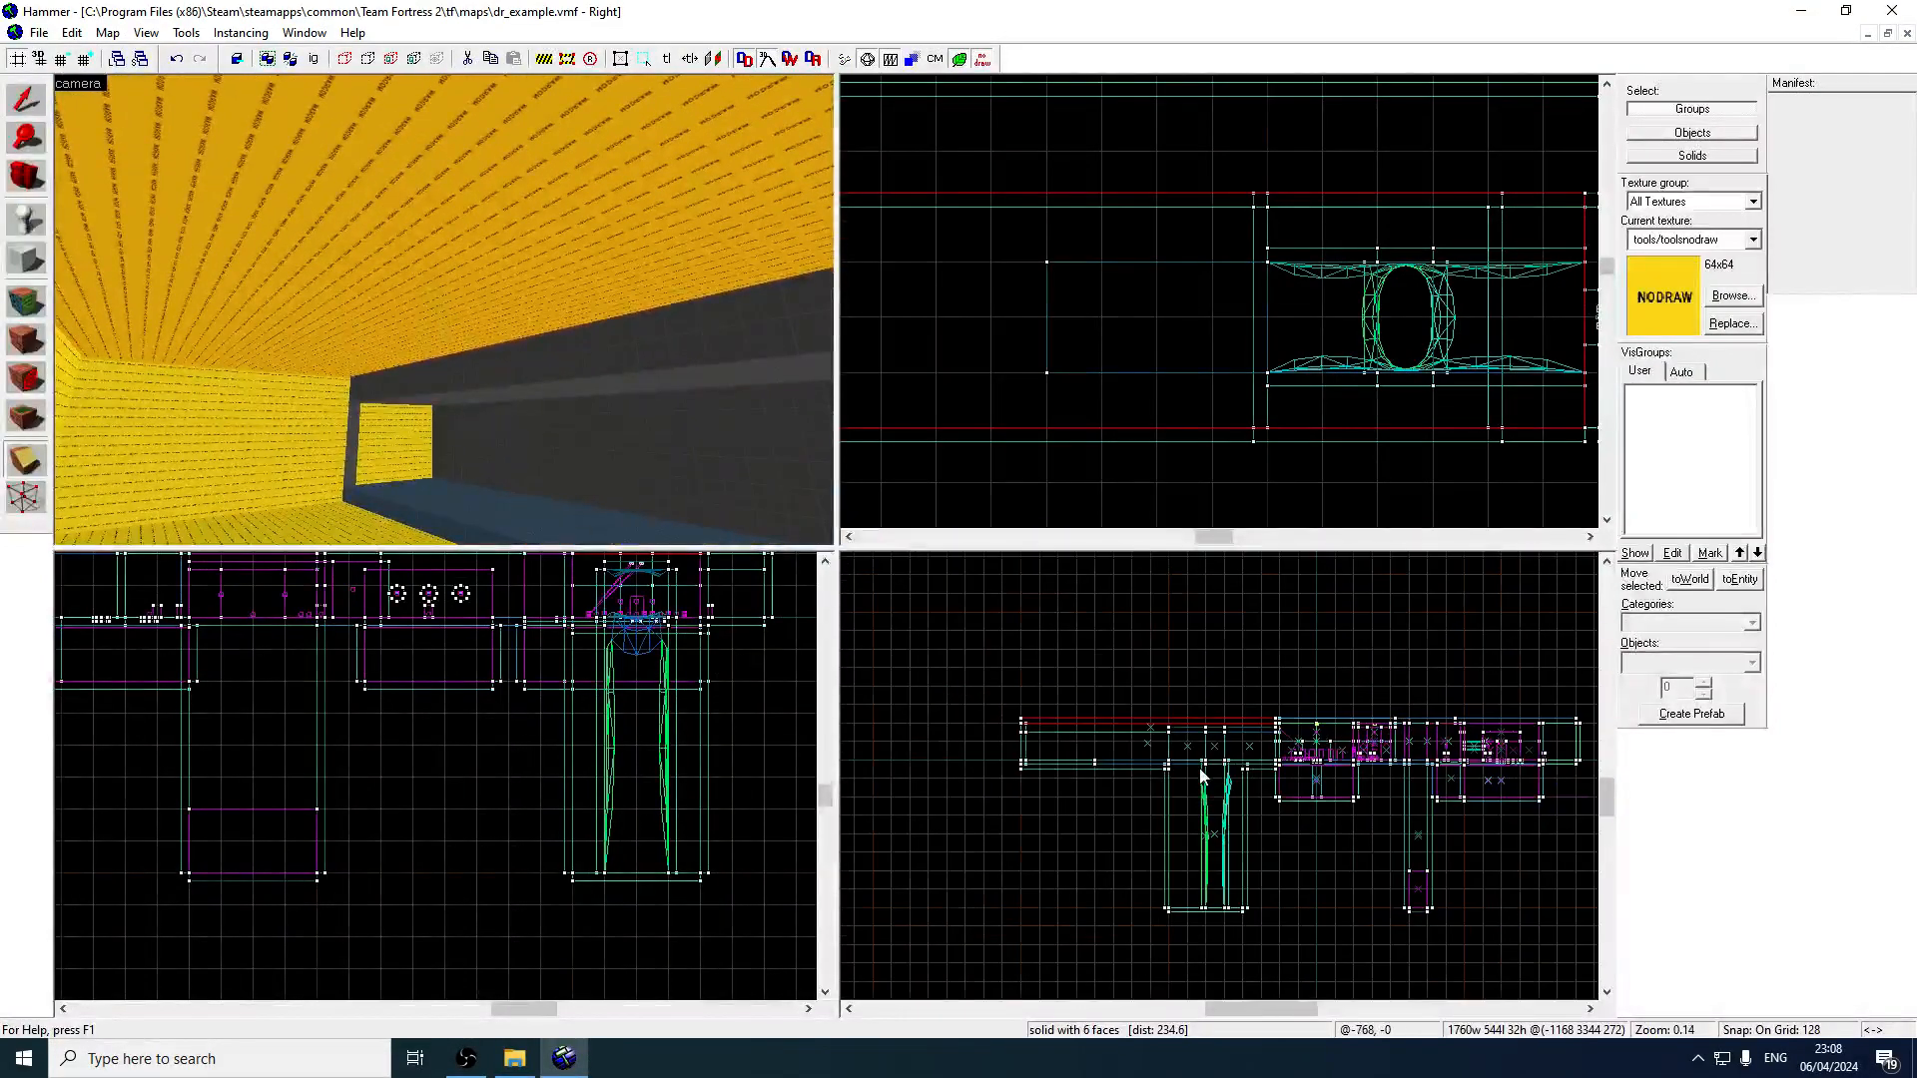
pyautogui.scroll(2, 1185, 756)
pyautogui.scroll(-3, 1200, 325)
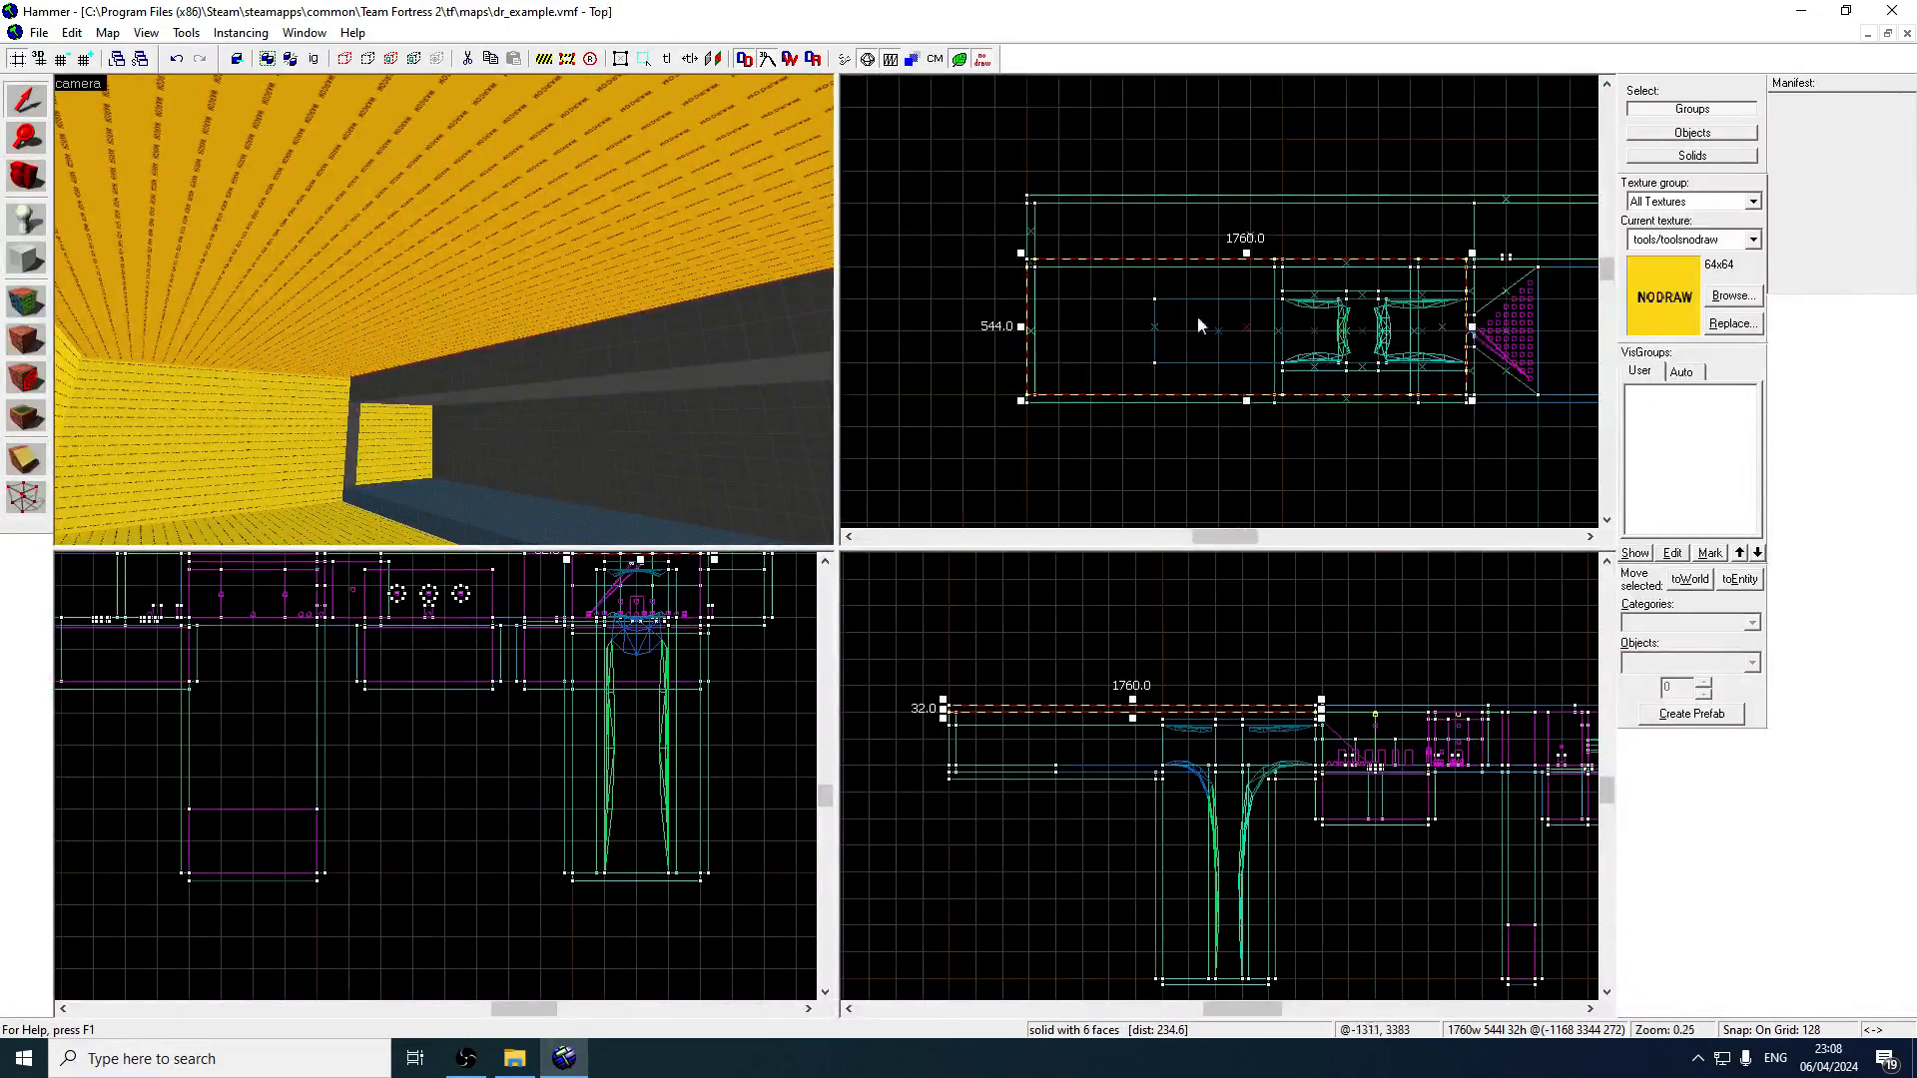
pyautogui.moveTo(1030, 332)
pyautogui.mouseDown()
pyautogui.moveTo(1260, 330)
pyautogui.moveTo(1213, 328)
pyautogui.mouseUp()
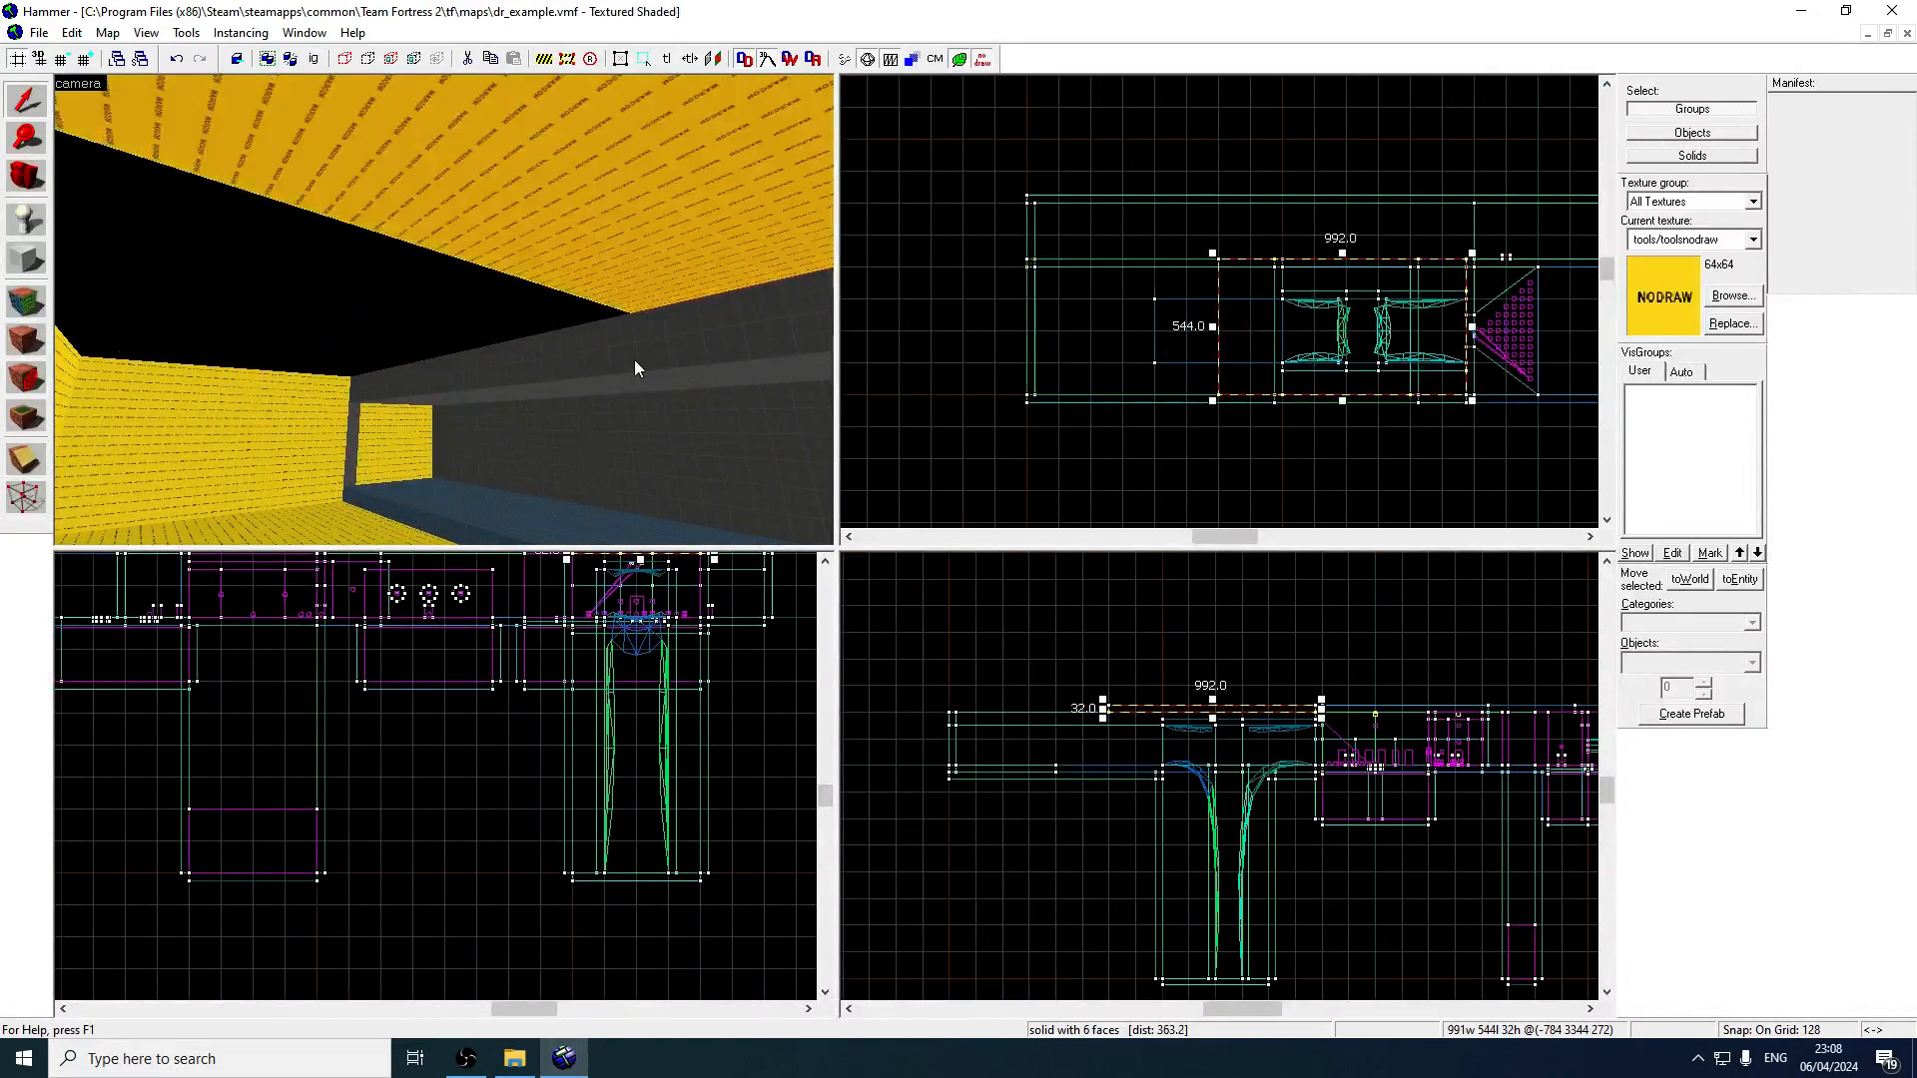
# Lift the nodraw texture from the shortened ceiling and create a 256 × 512 × 32 roof block against its west edge.
pyautogui.press('z')
pyautogui.press('s')
pyautogui.press('z')
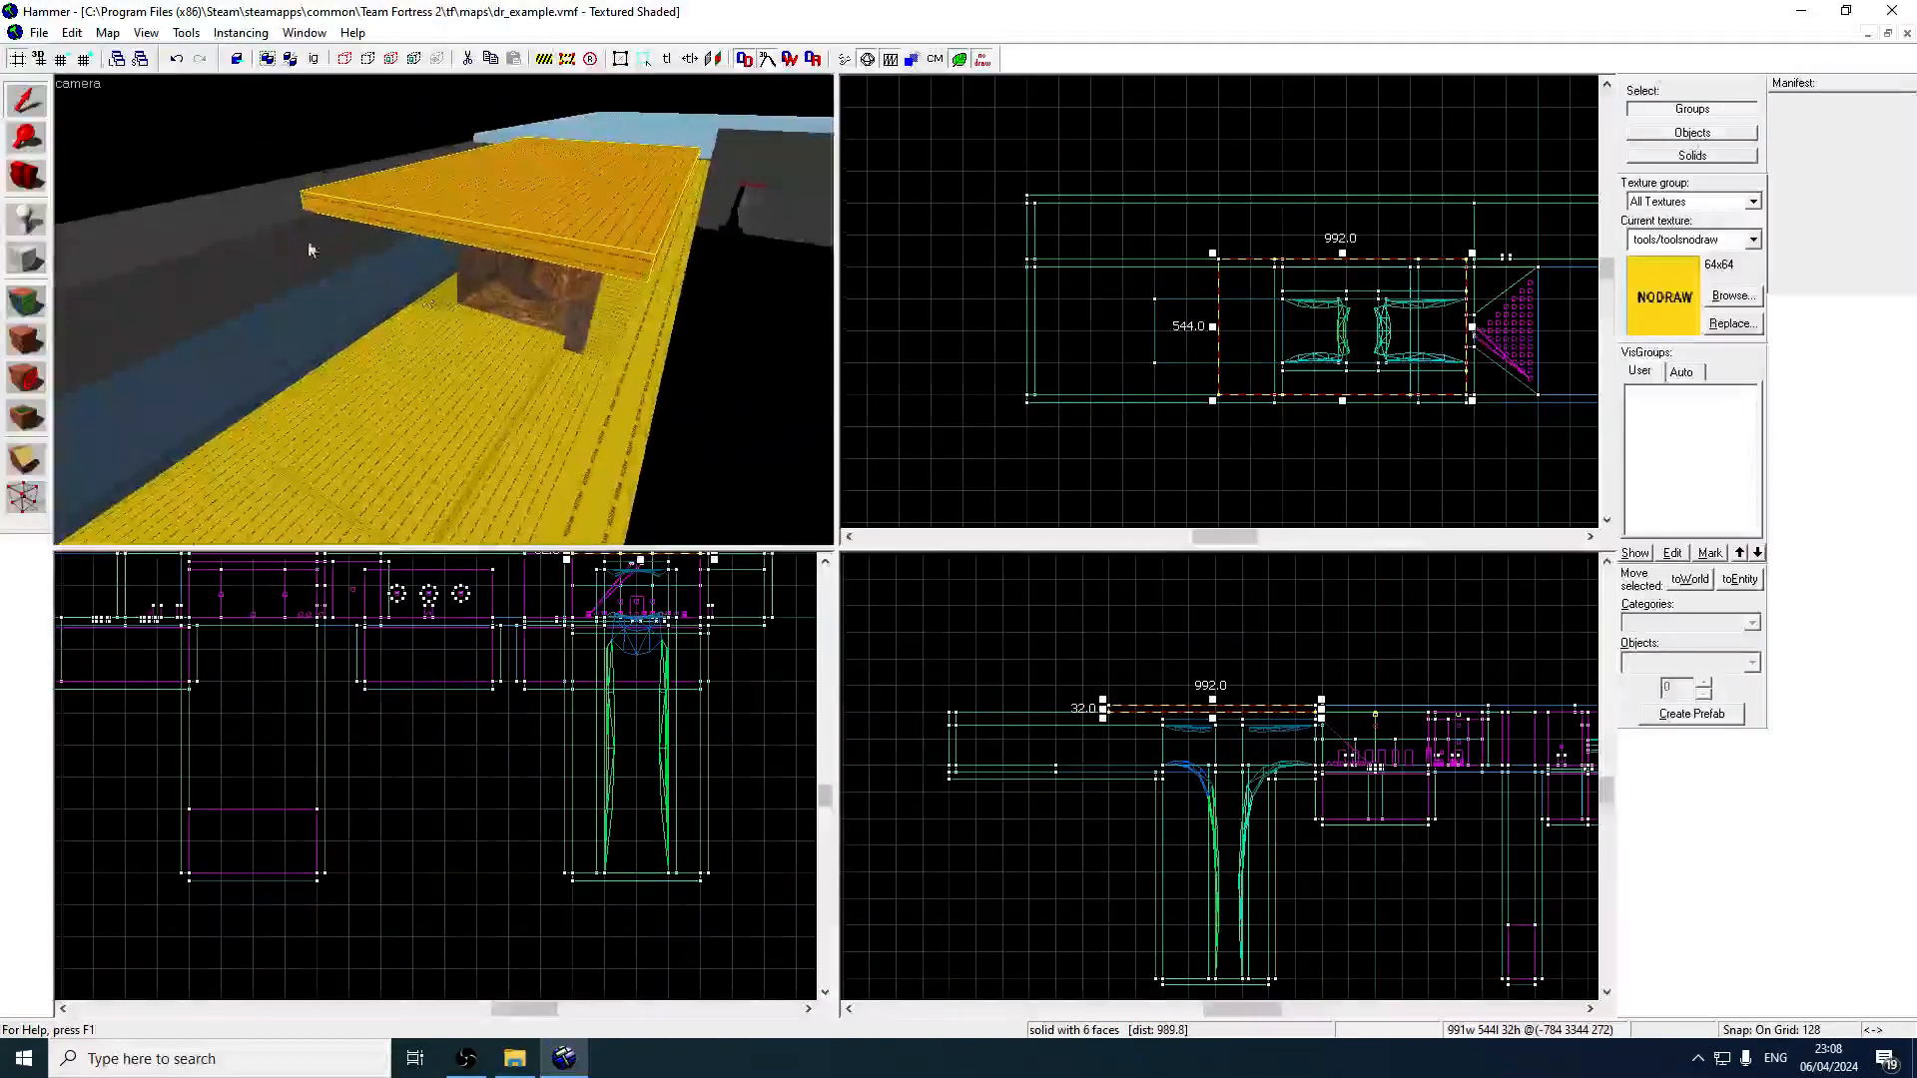
pyautogui.click(27, 302)
pyautogui.click(511, 198)
pyautogui.click(27, 260)
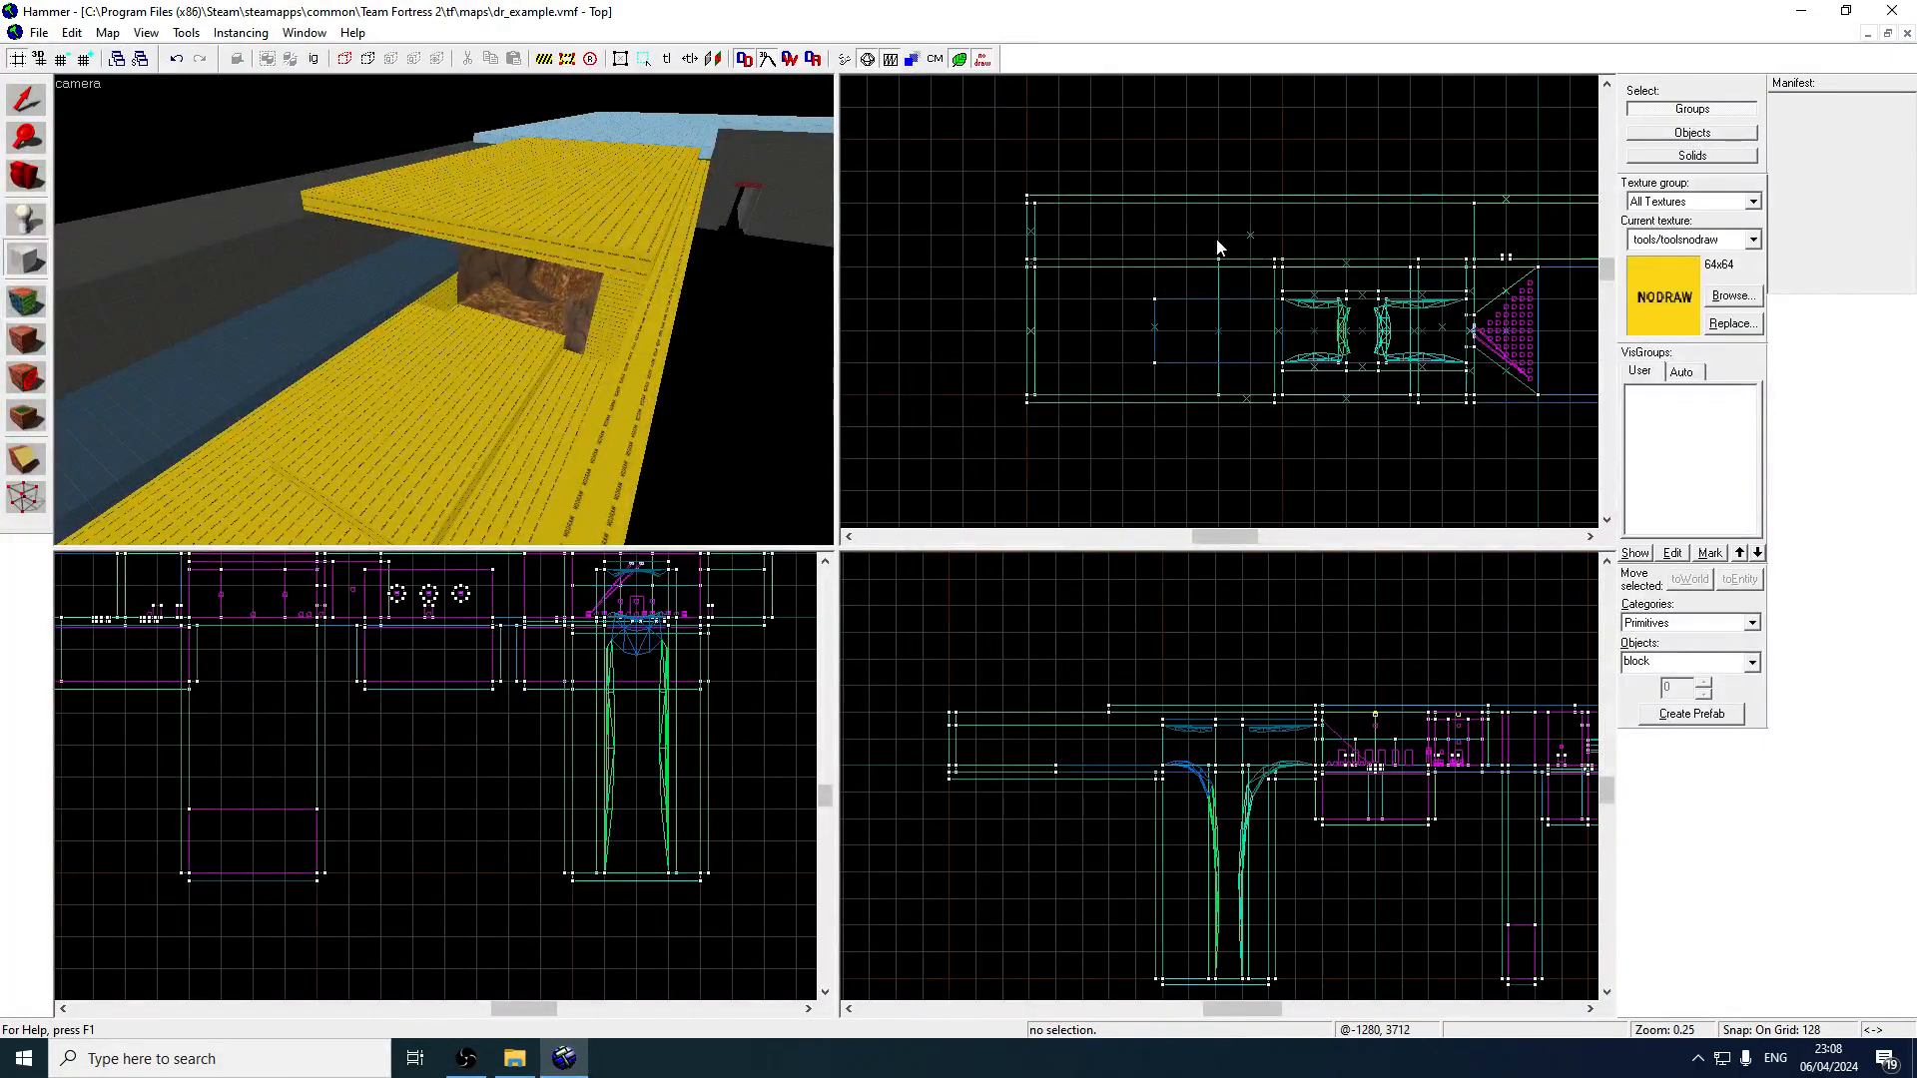
pyautogui.press('w')
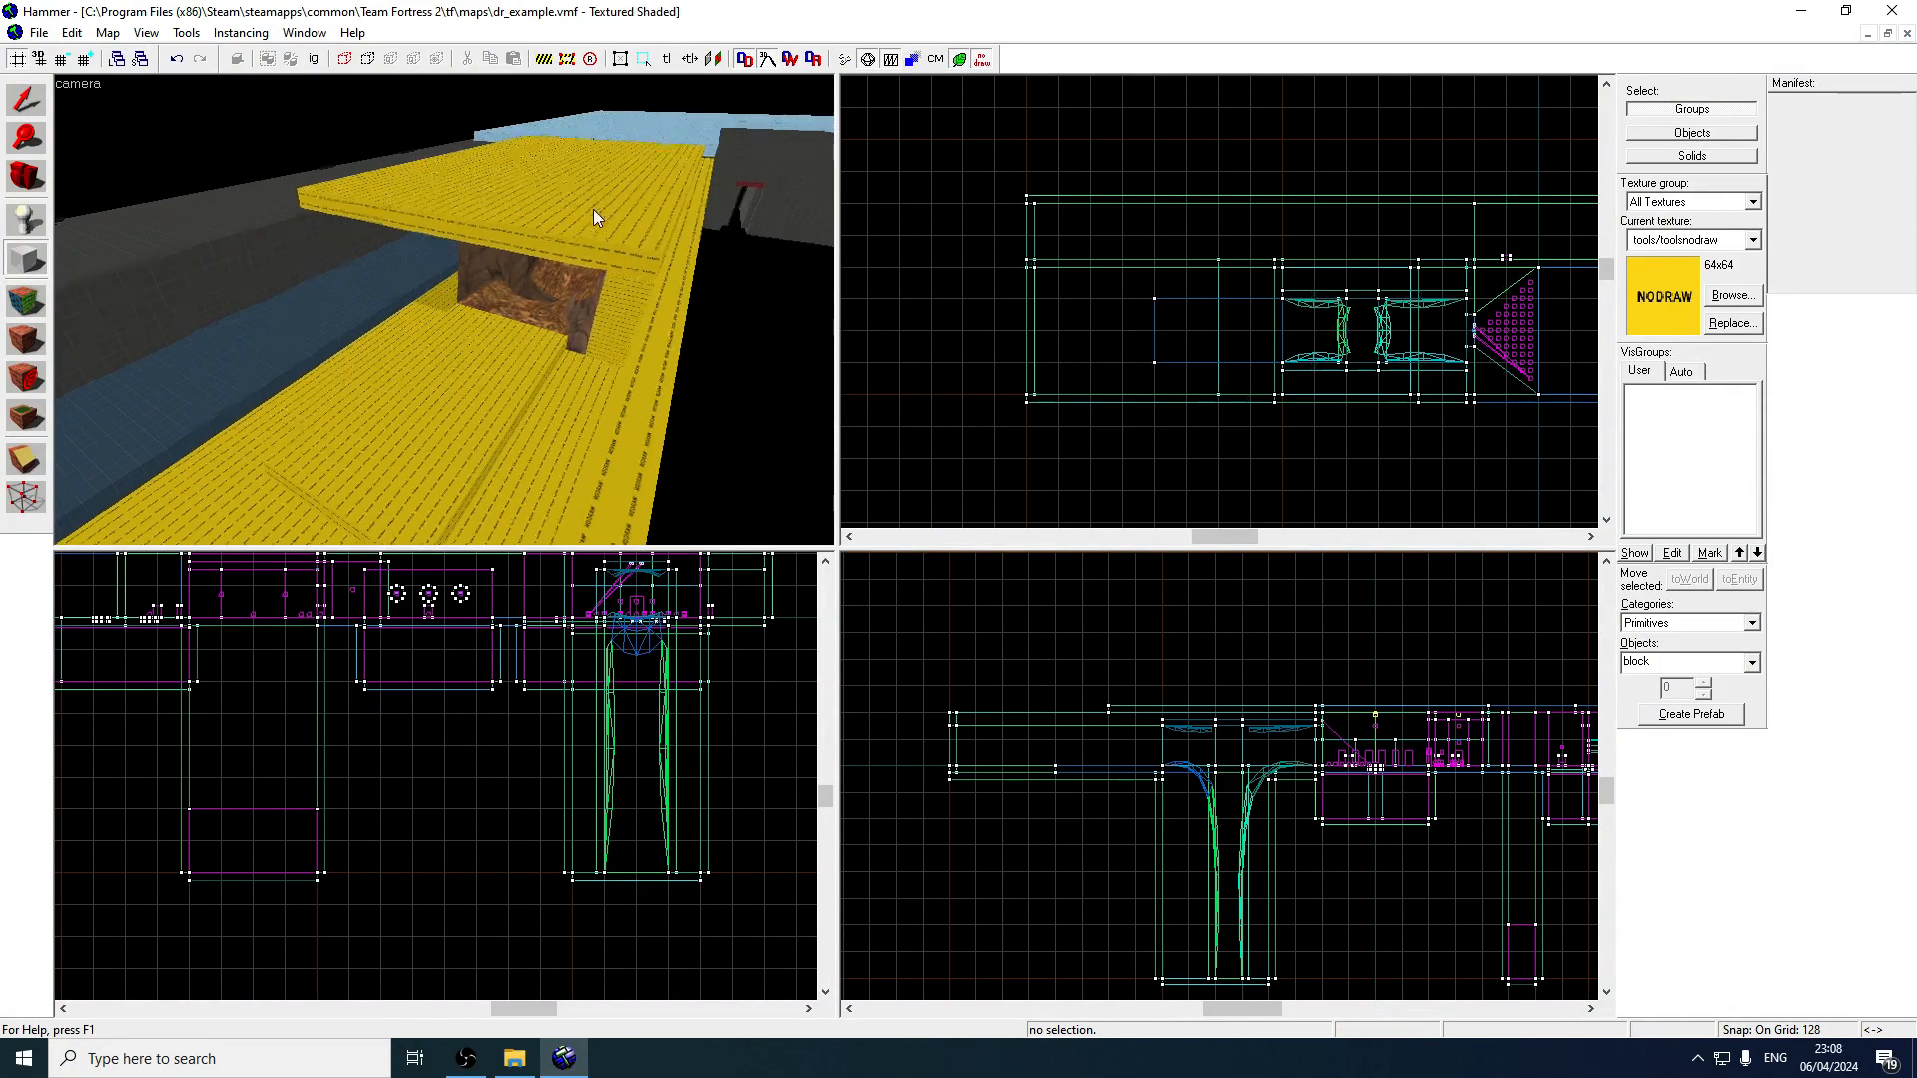
pyautogui.press('z')
pyautogui.press('s')
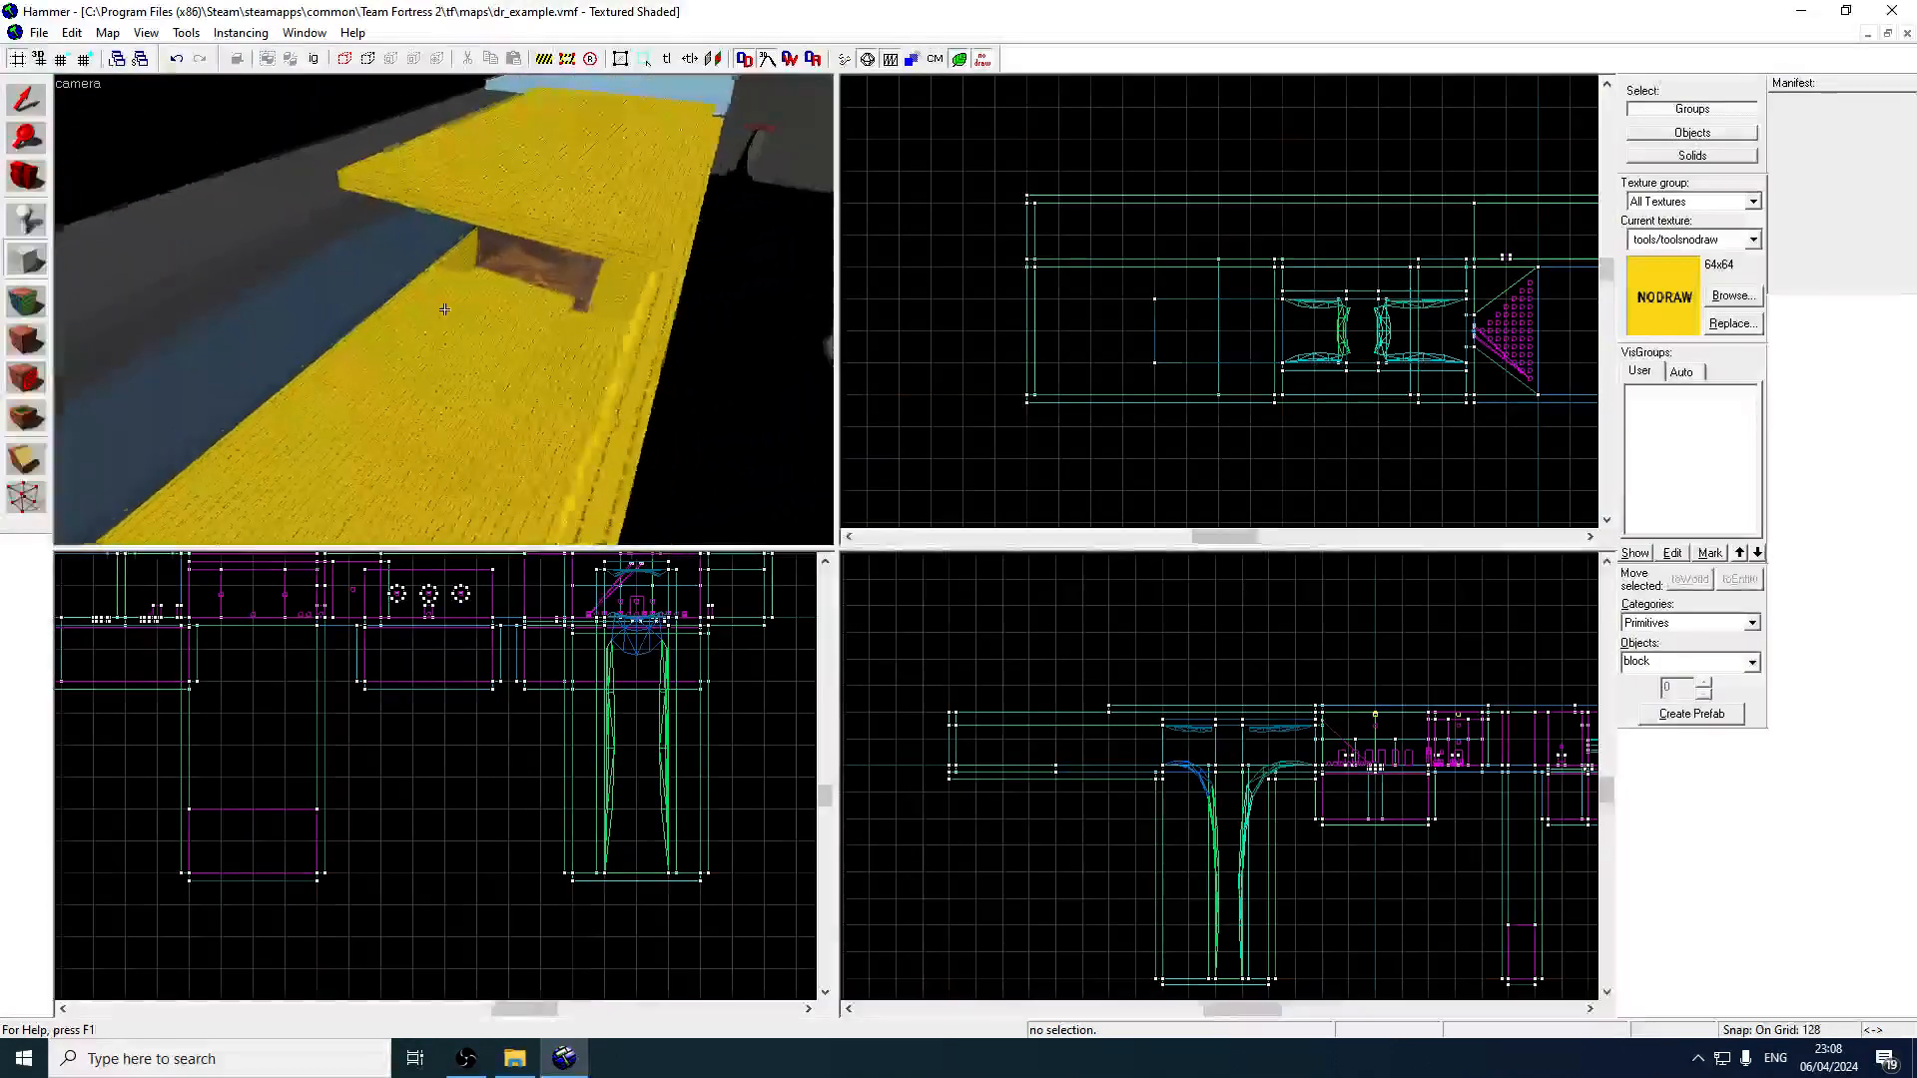
pyautogui.press('z')
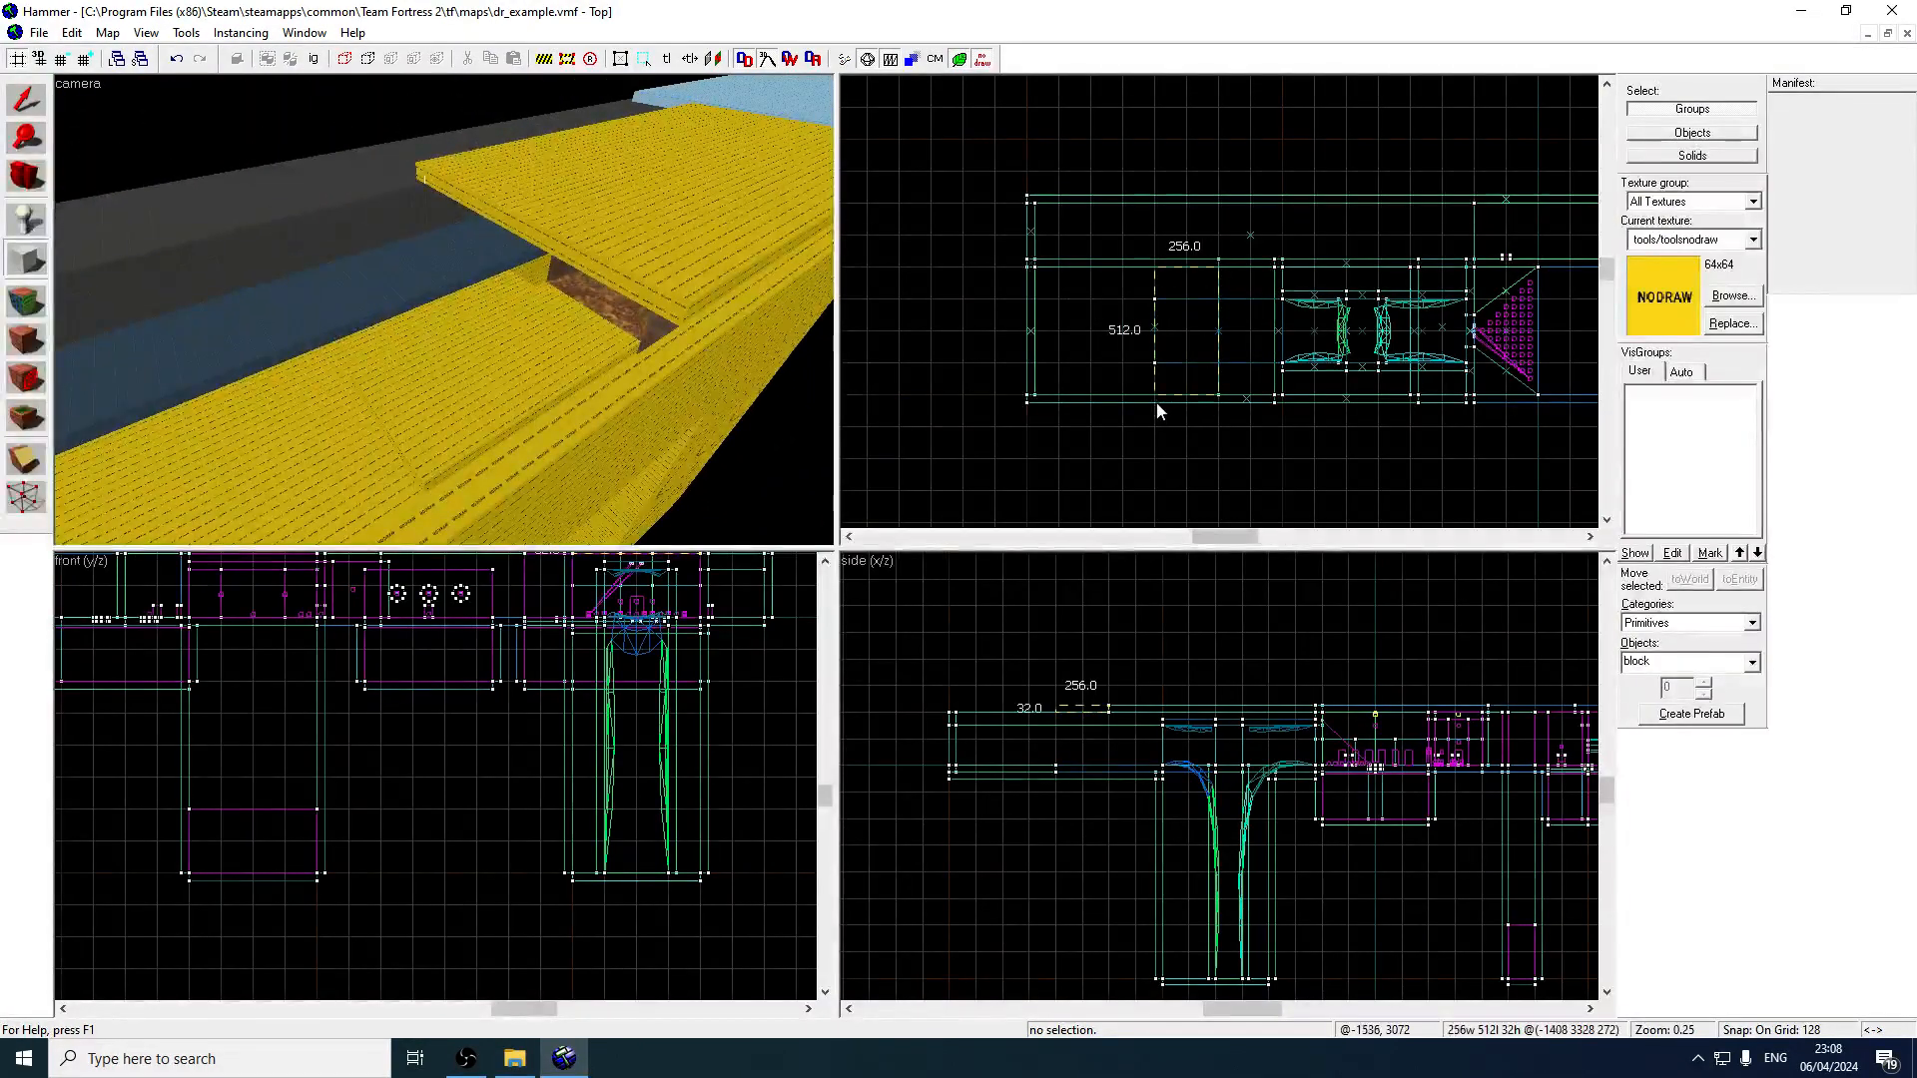
pyautogui.press('Return')
pyautogui.press('w')
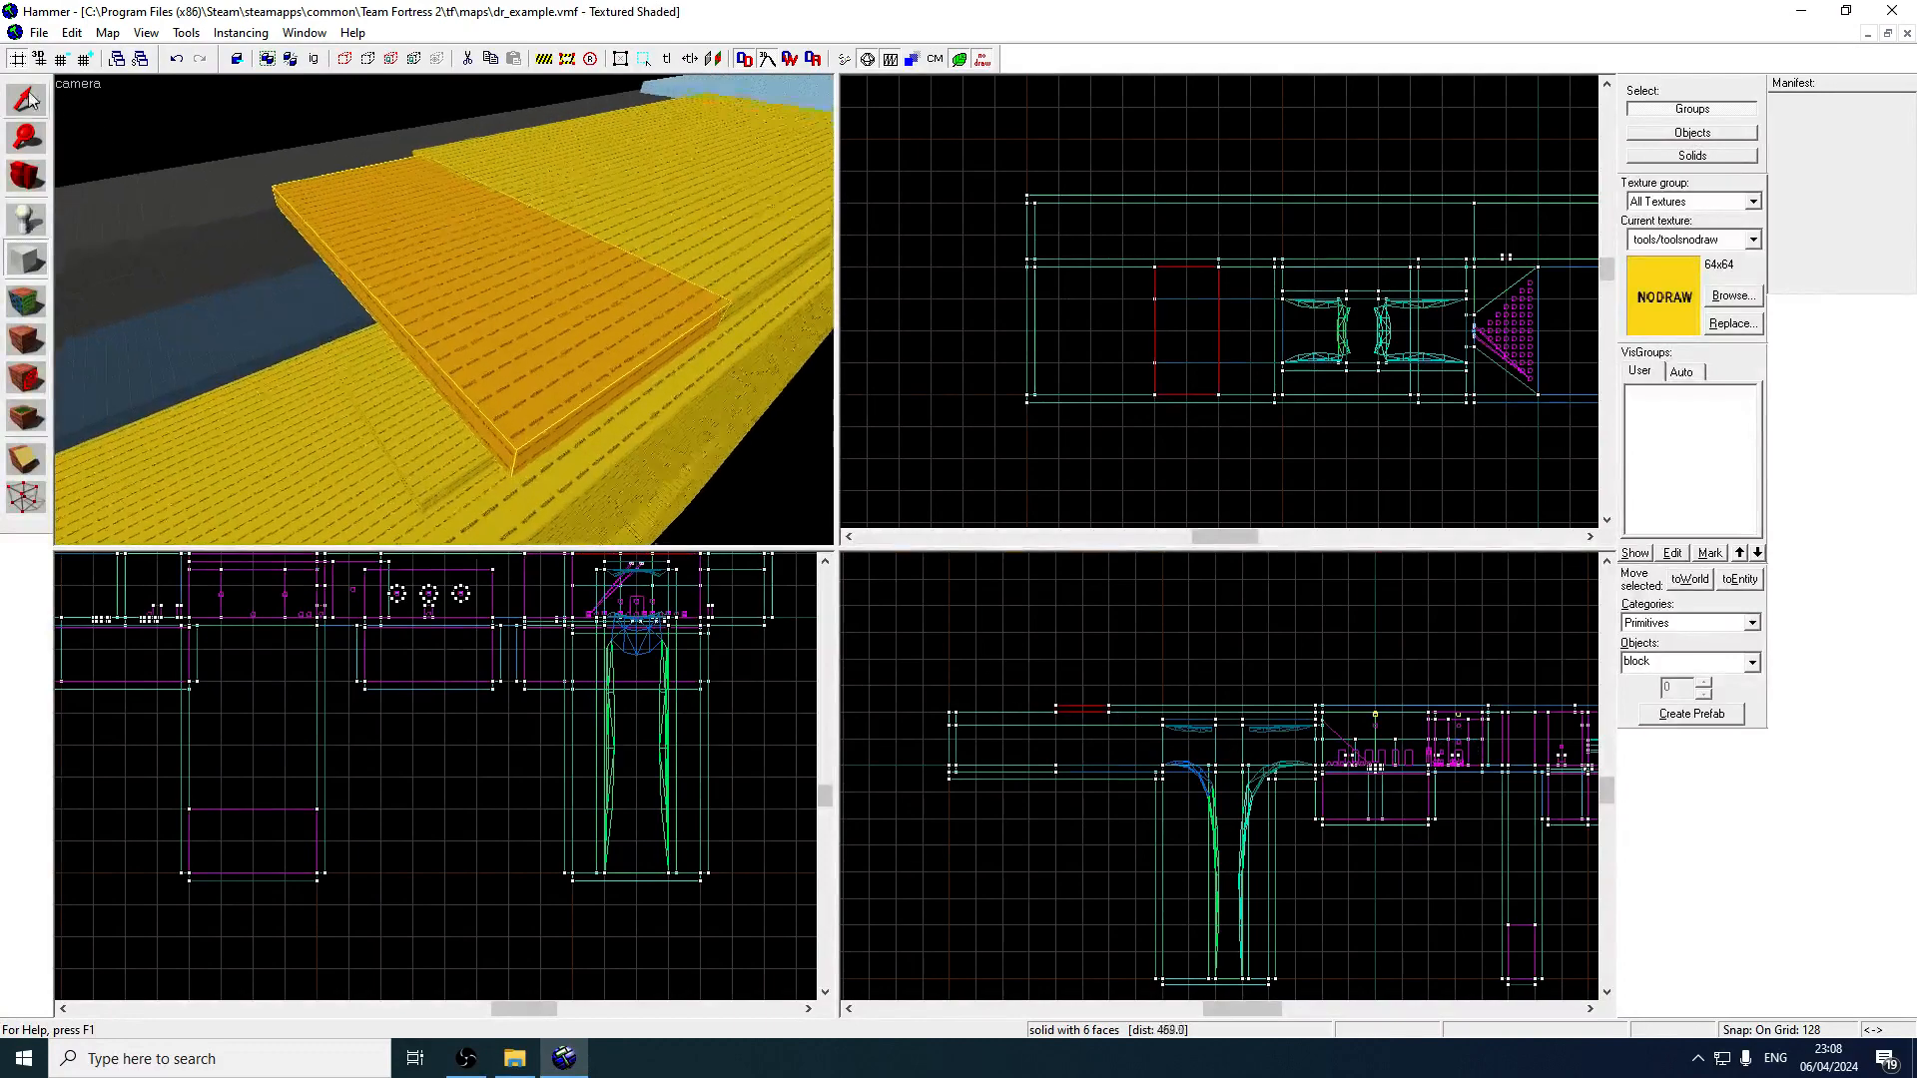
# Move the new roof block 512 units west to the far end of the room, leaving an opening in the ceiling.
pyautogui.hotkey('shift', 's')
pyautogui.moveTo(1178, 328); pyautogui.dragTo(1057, 363)
pyautogui.press('z')
pyautogui.press('d')
pyautogui.press('z')
pyautogui.press('z')
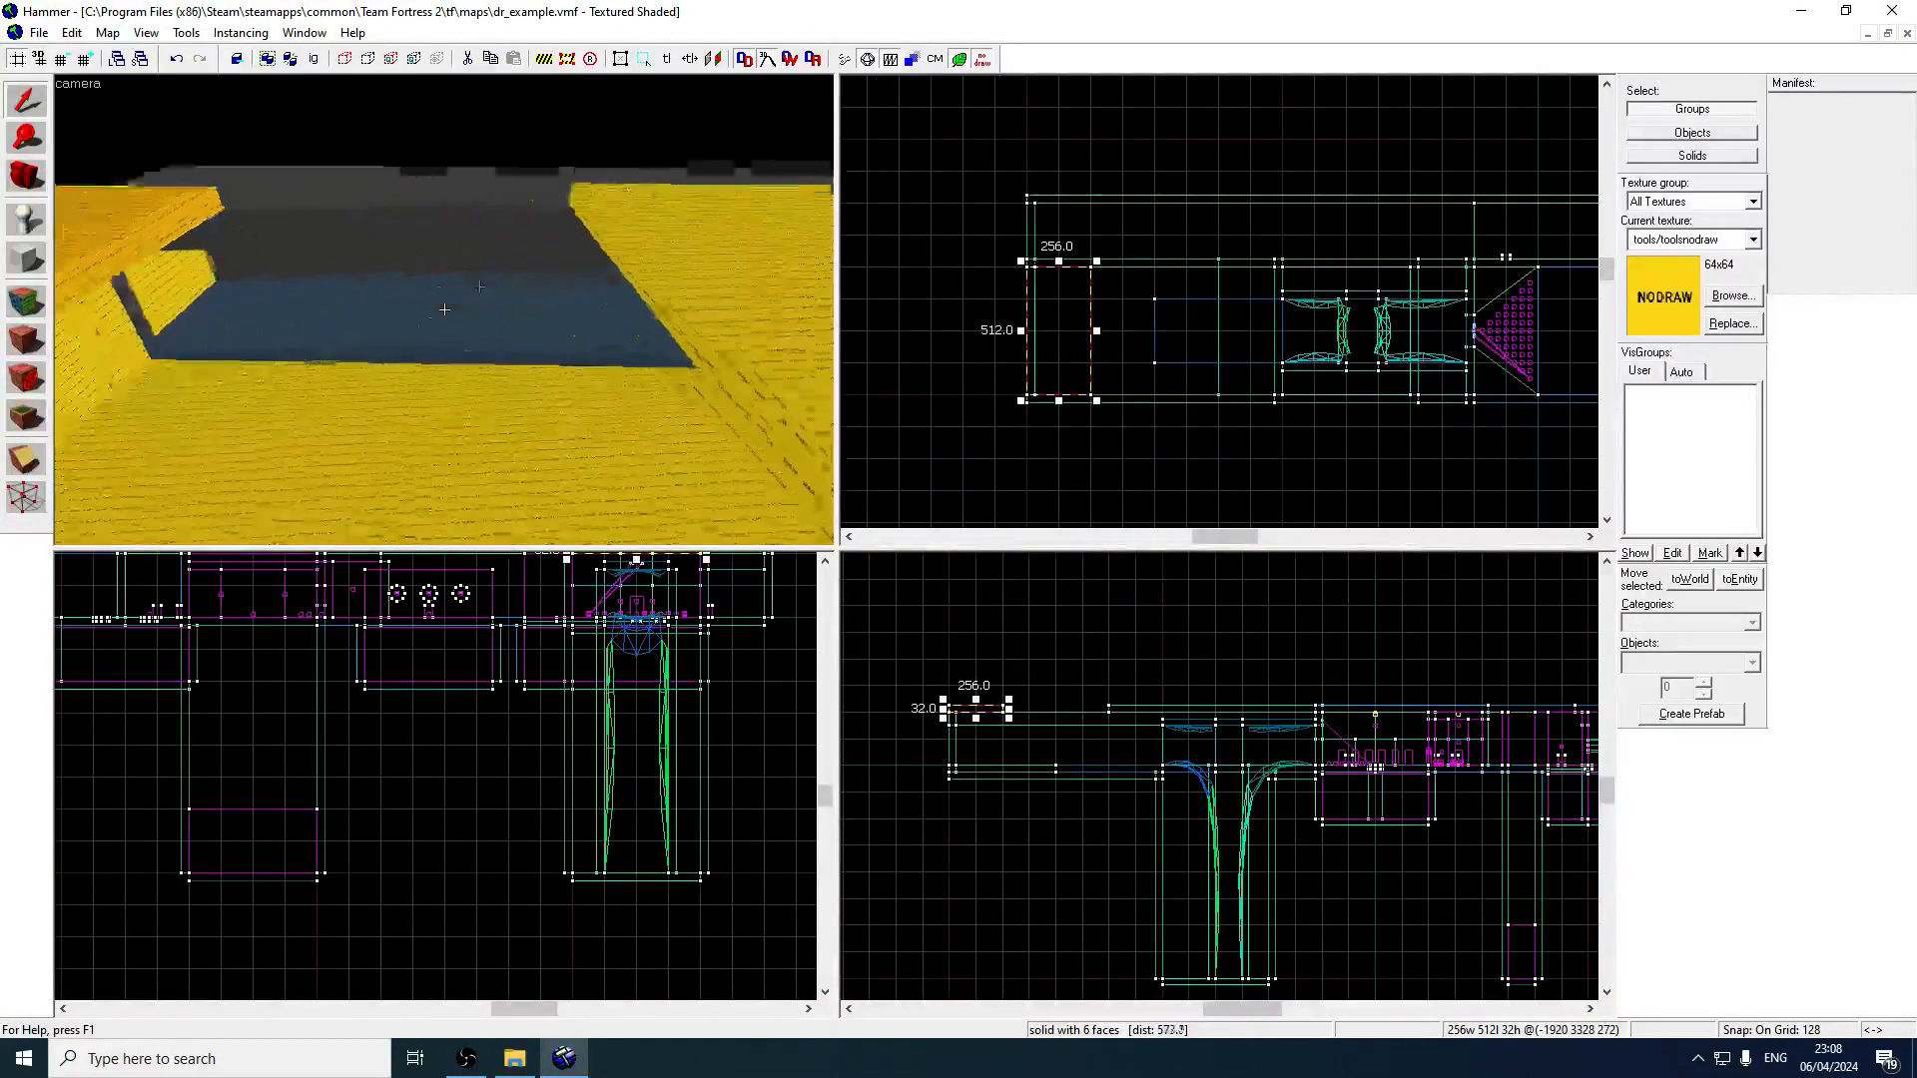
pyautogui.press('s')
pyautogui.press('z')
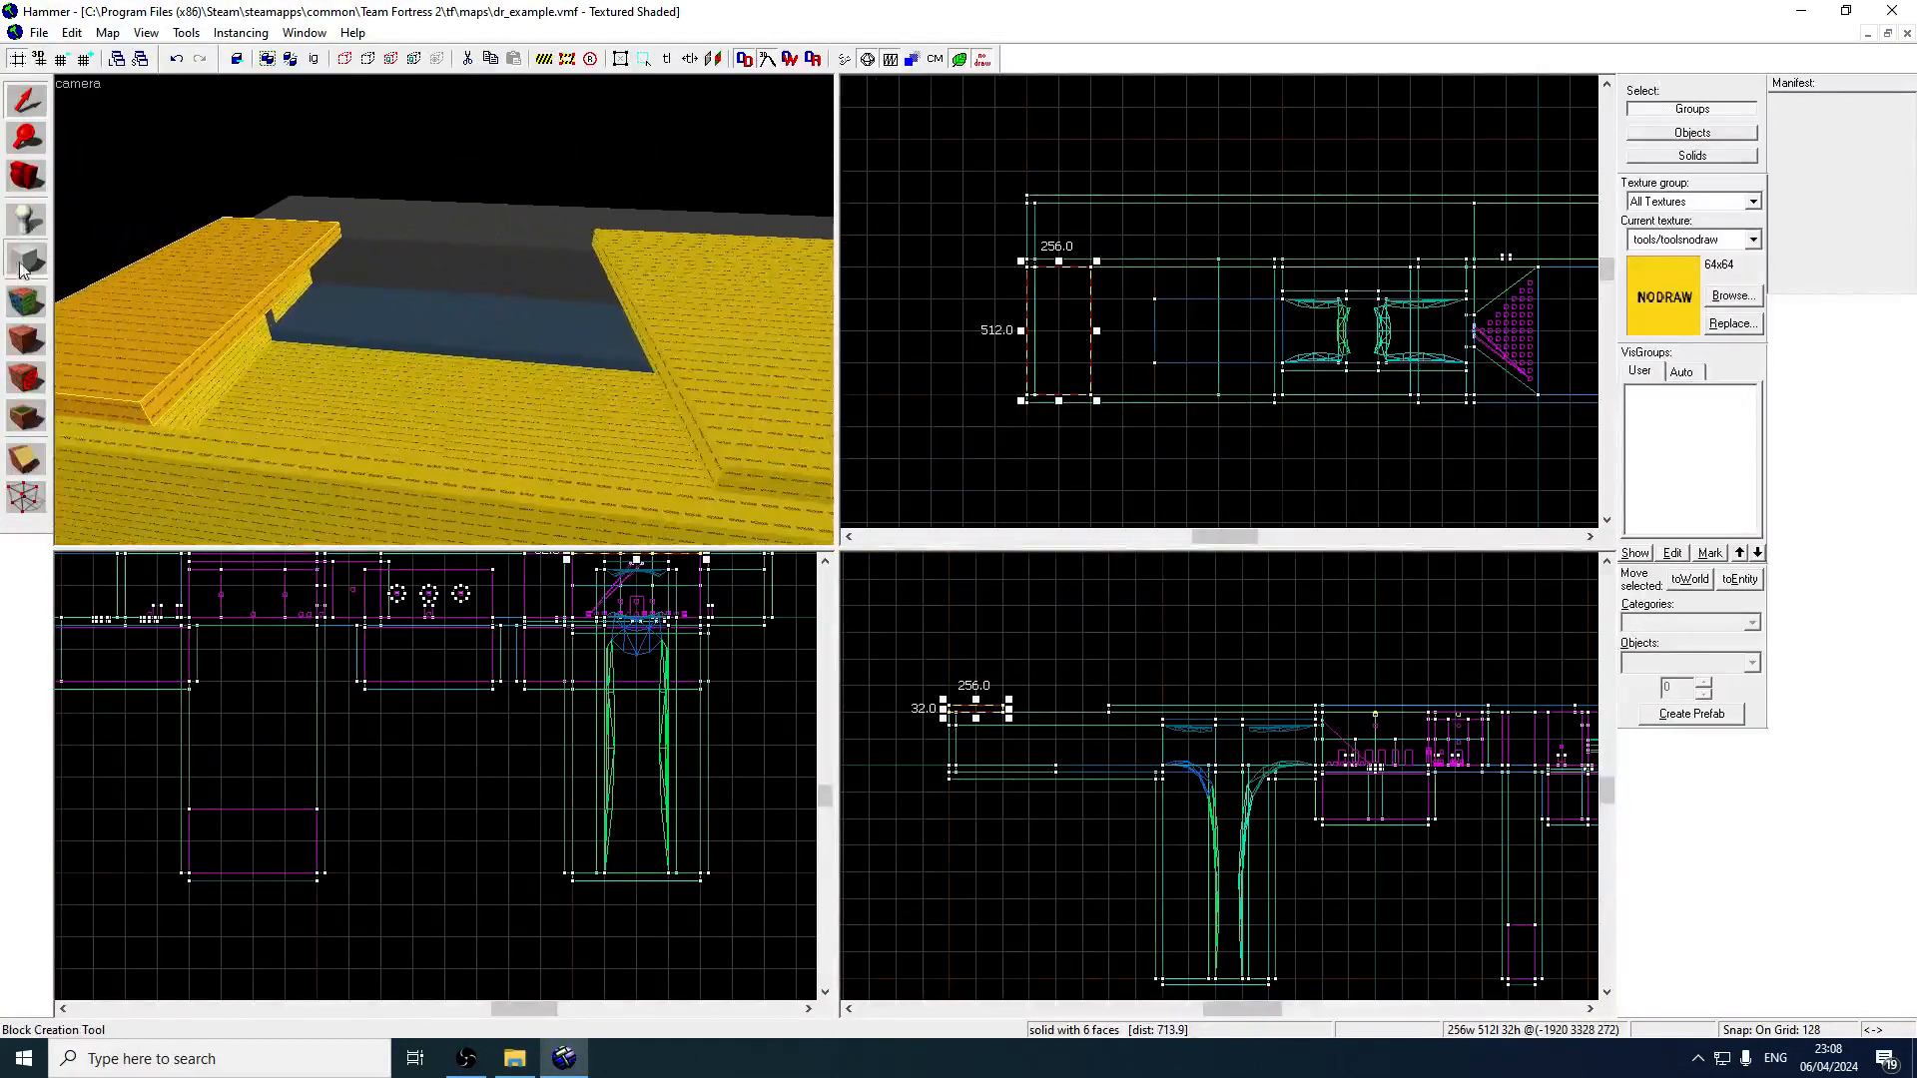
# Set the grid to 32 and create narrow nodraw strips along the north and south edges of the roof opening.
pyautogui.click(61, 61)
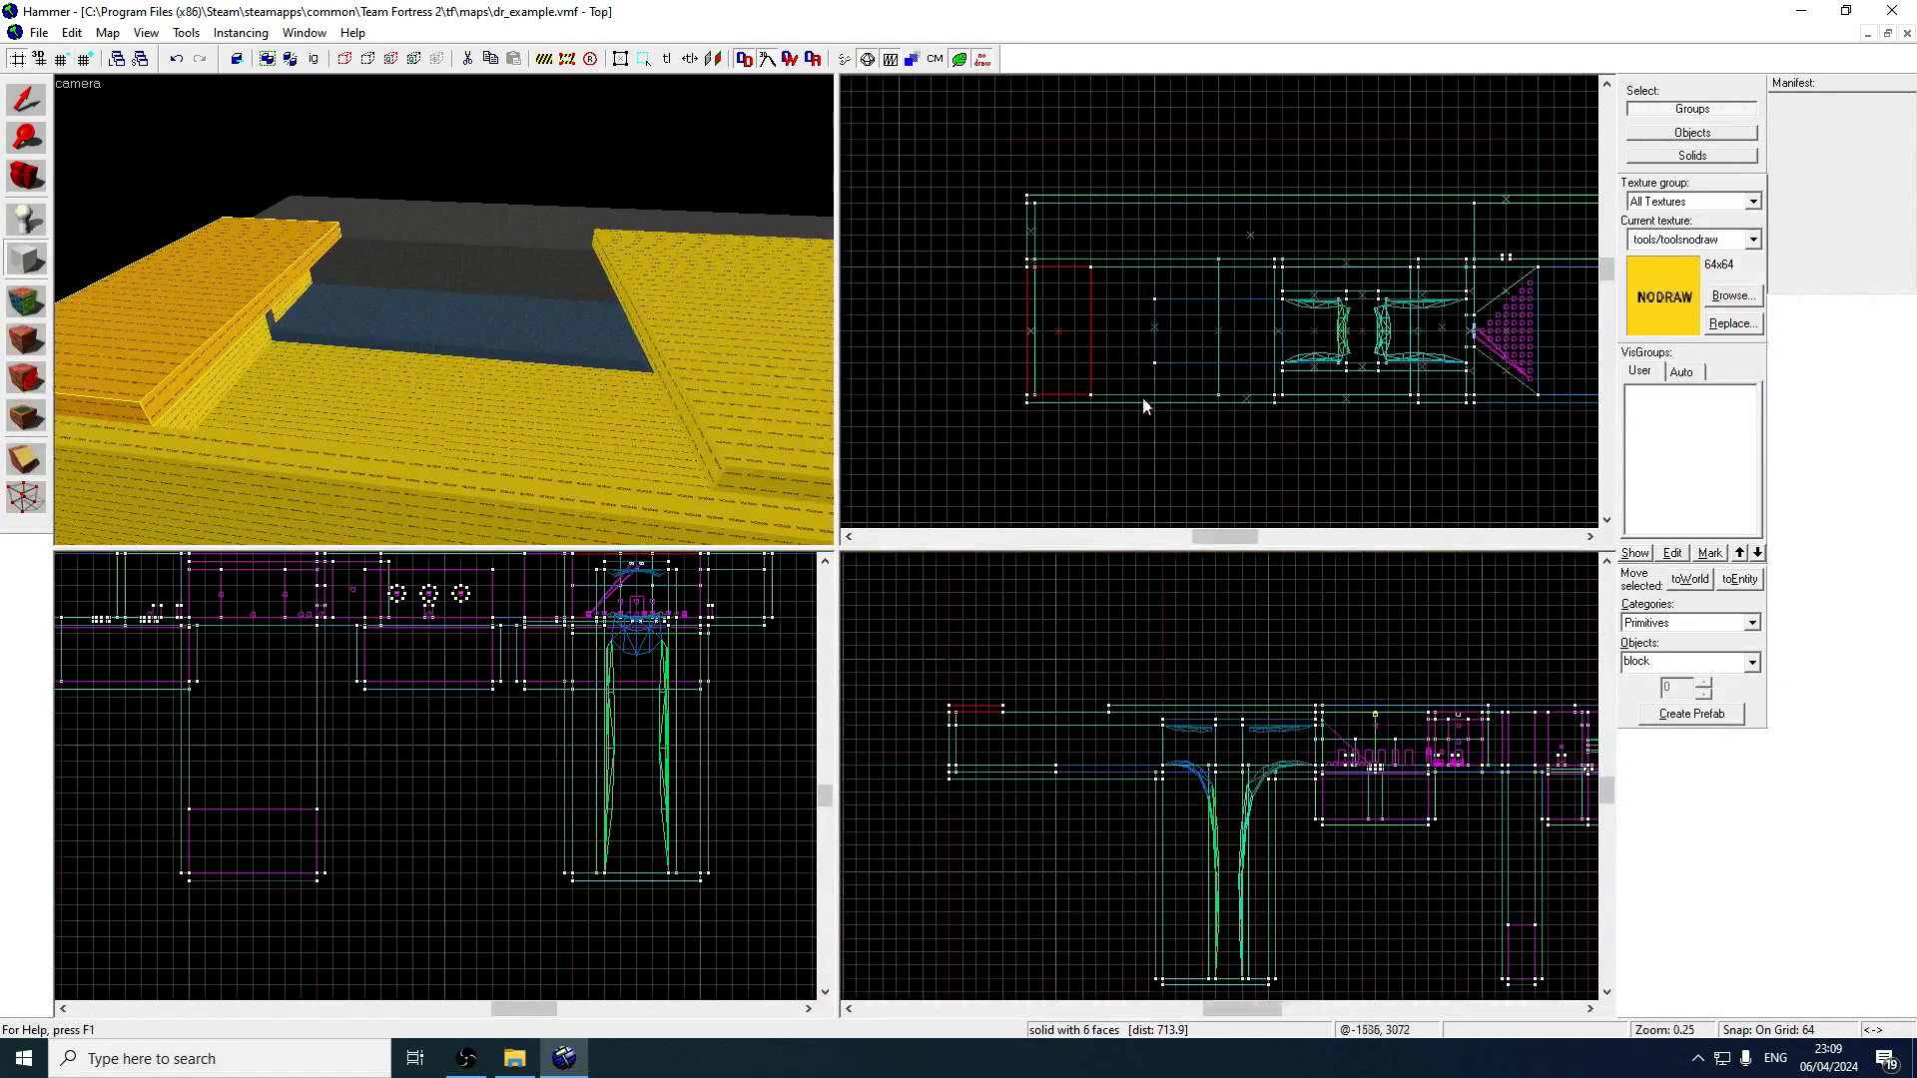
pyautogui.scroll(1, 1138, 398)
pyautogui.click(63, 62)
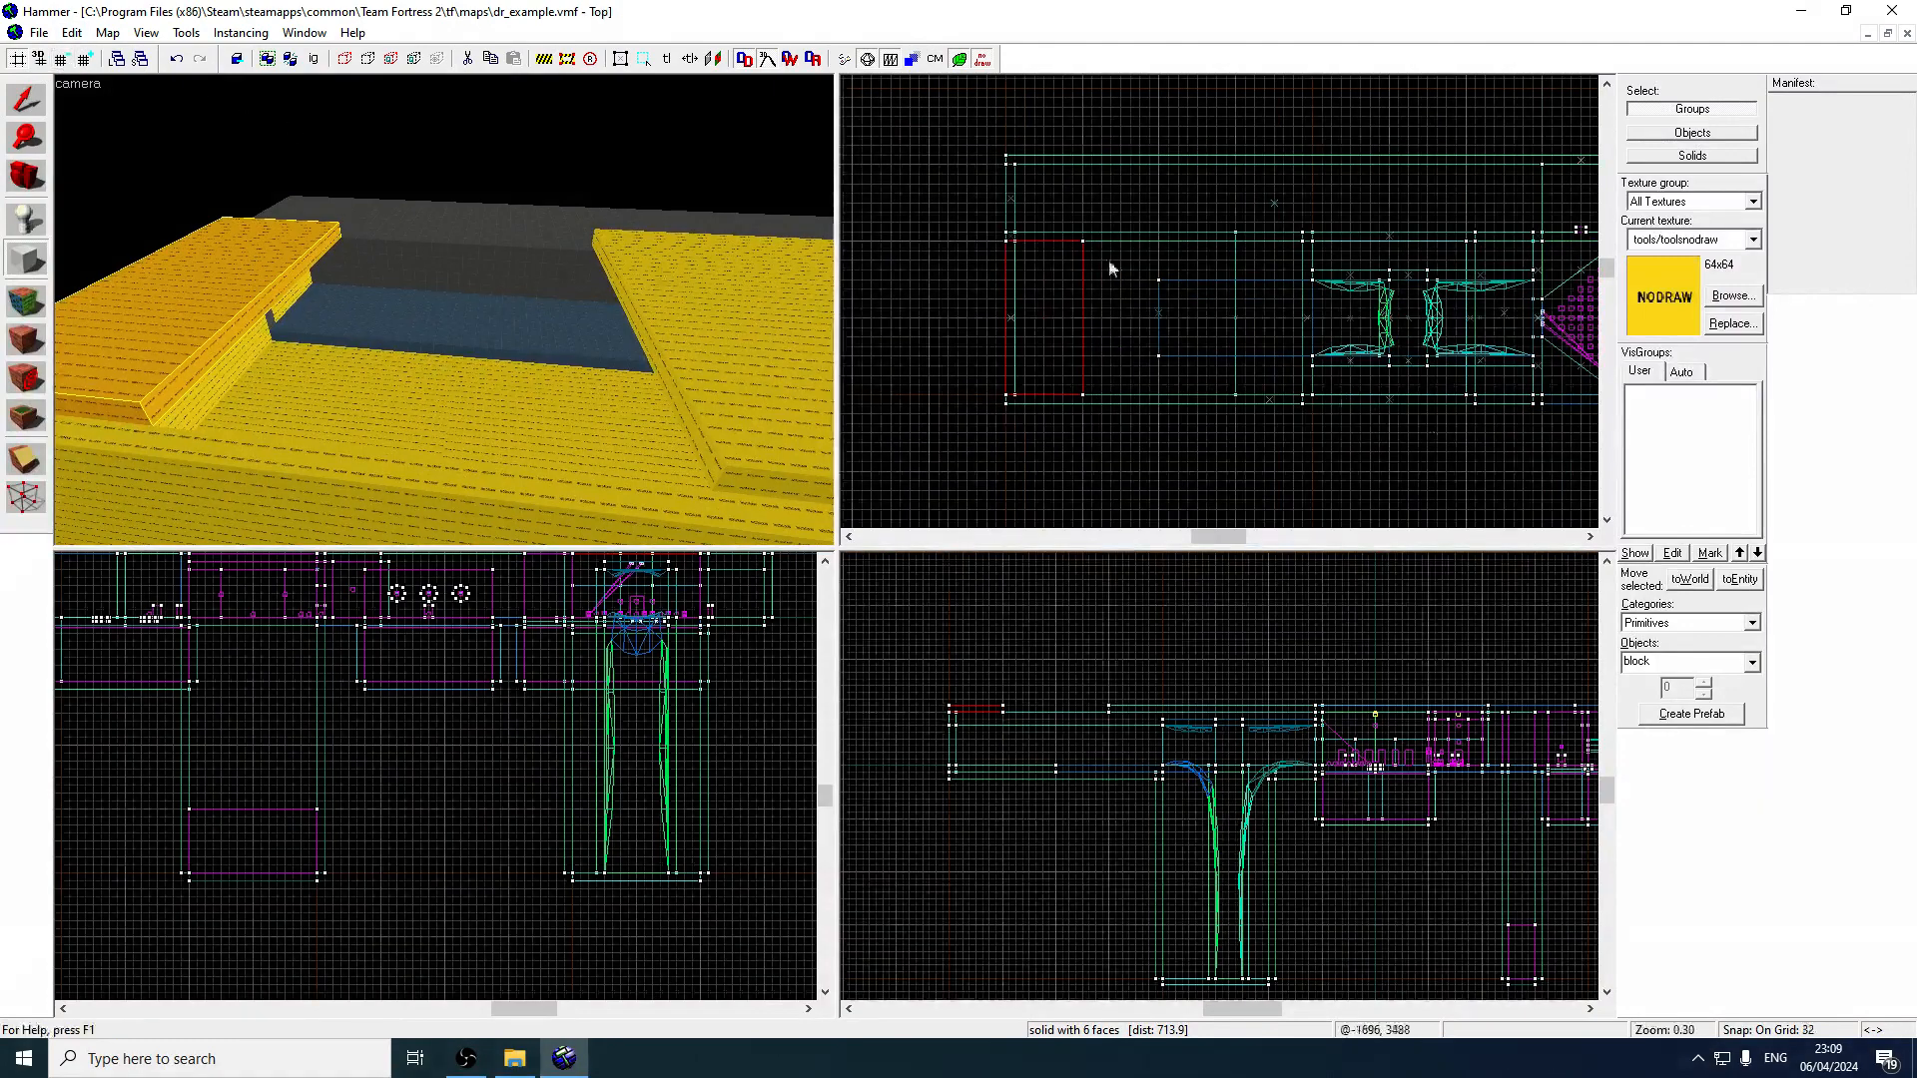
pyautogui.moveTo(1082, 240); pyautogui.dragTo(1244, 234)
pyautogui.press('Return')
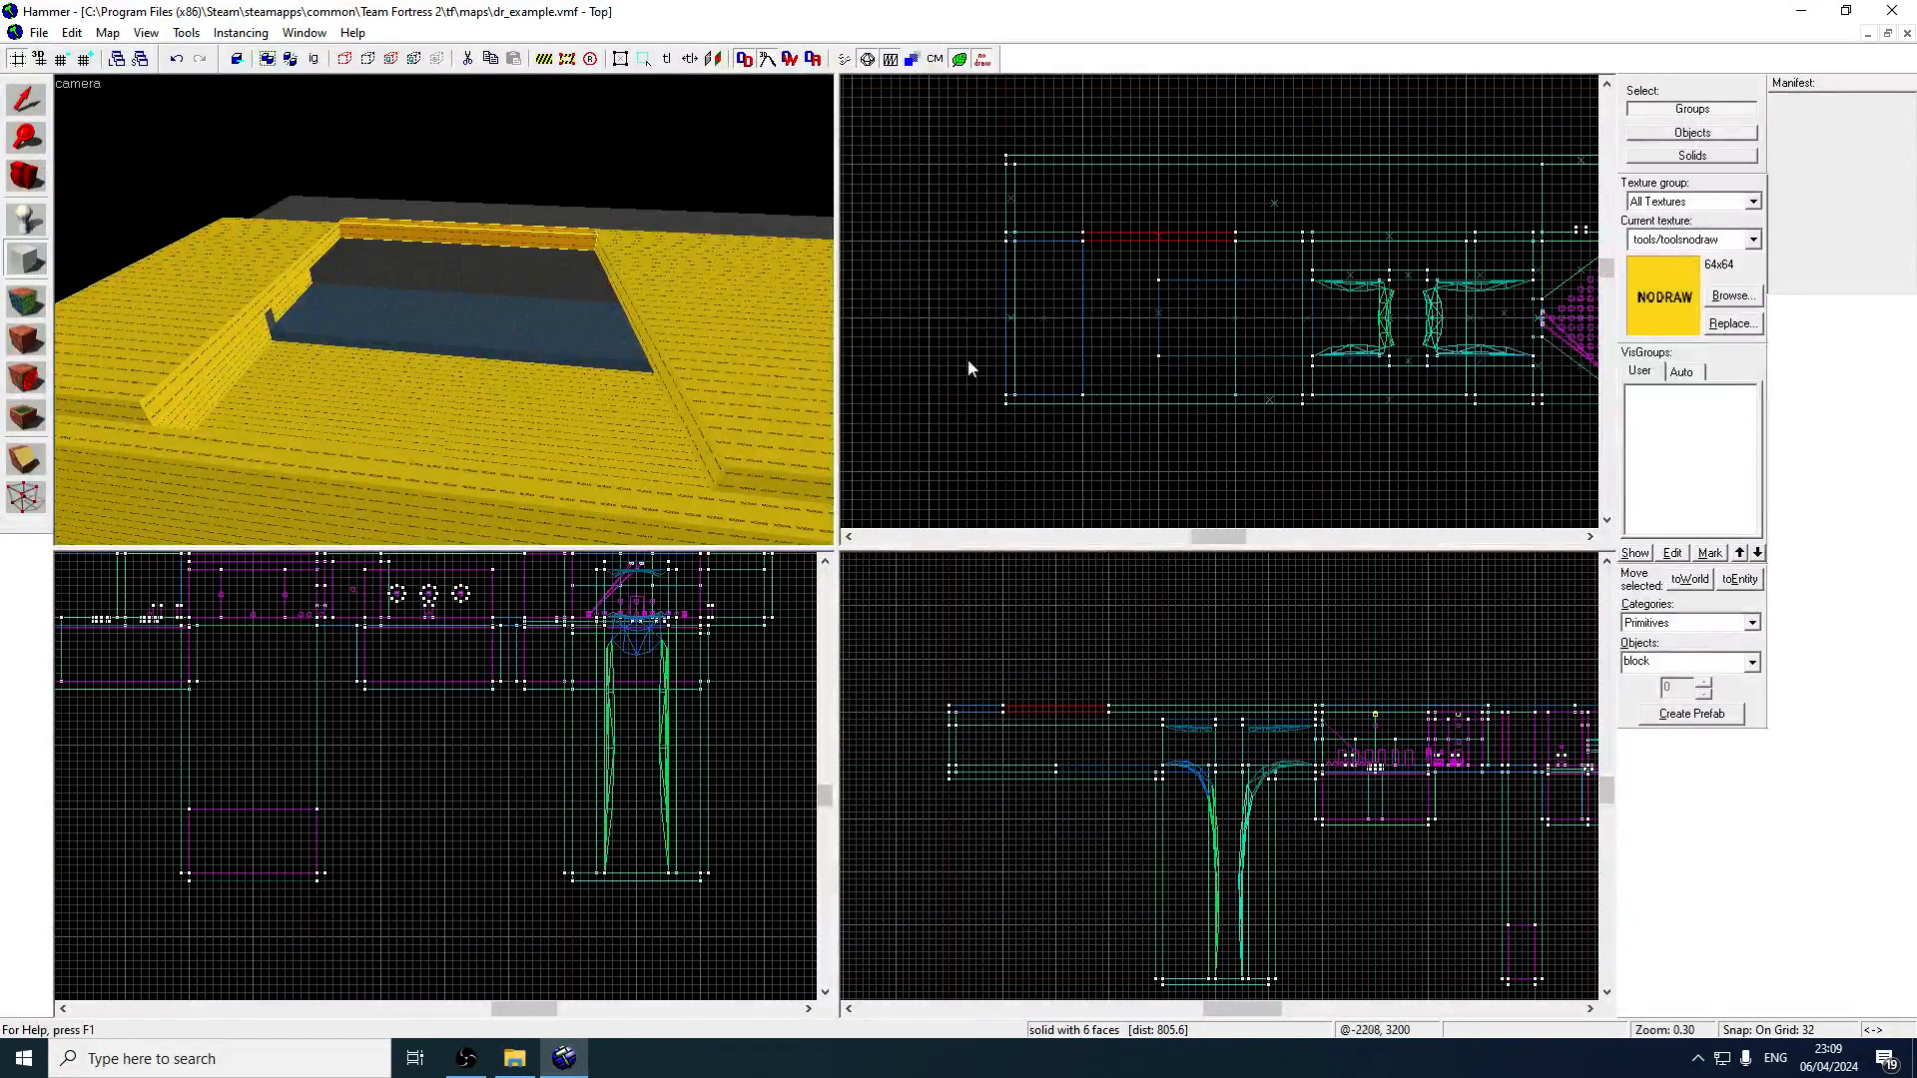
pyautogui.moveTo(1087, 395); pyautogui.dragTo(1236, 410)
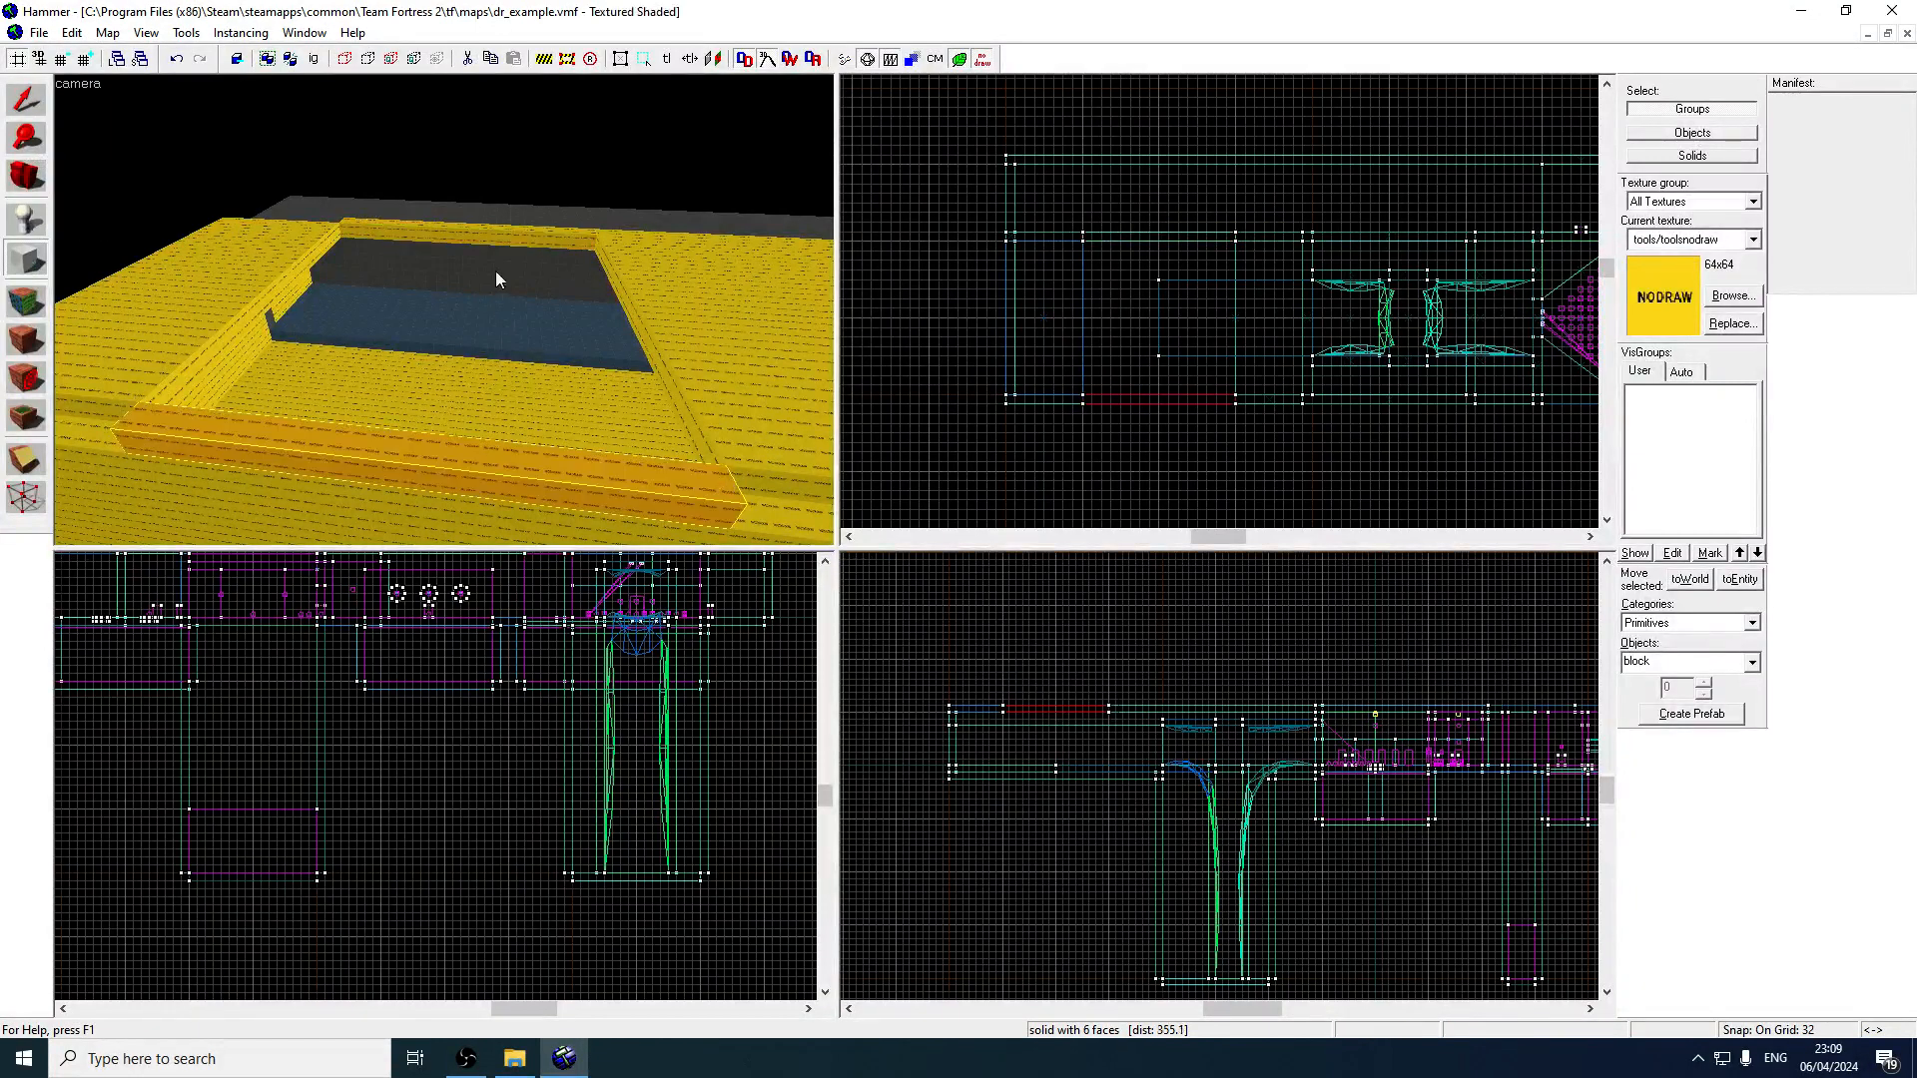
# Inspect the roof opening and the strips along its edges from several angles.
pyautogui.press('z')
pyautogui.press('a')
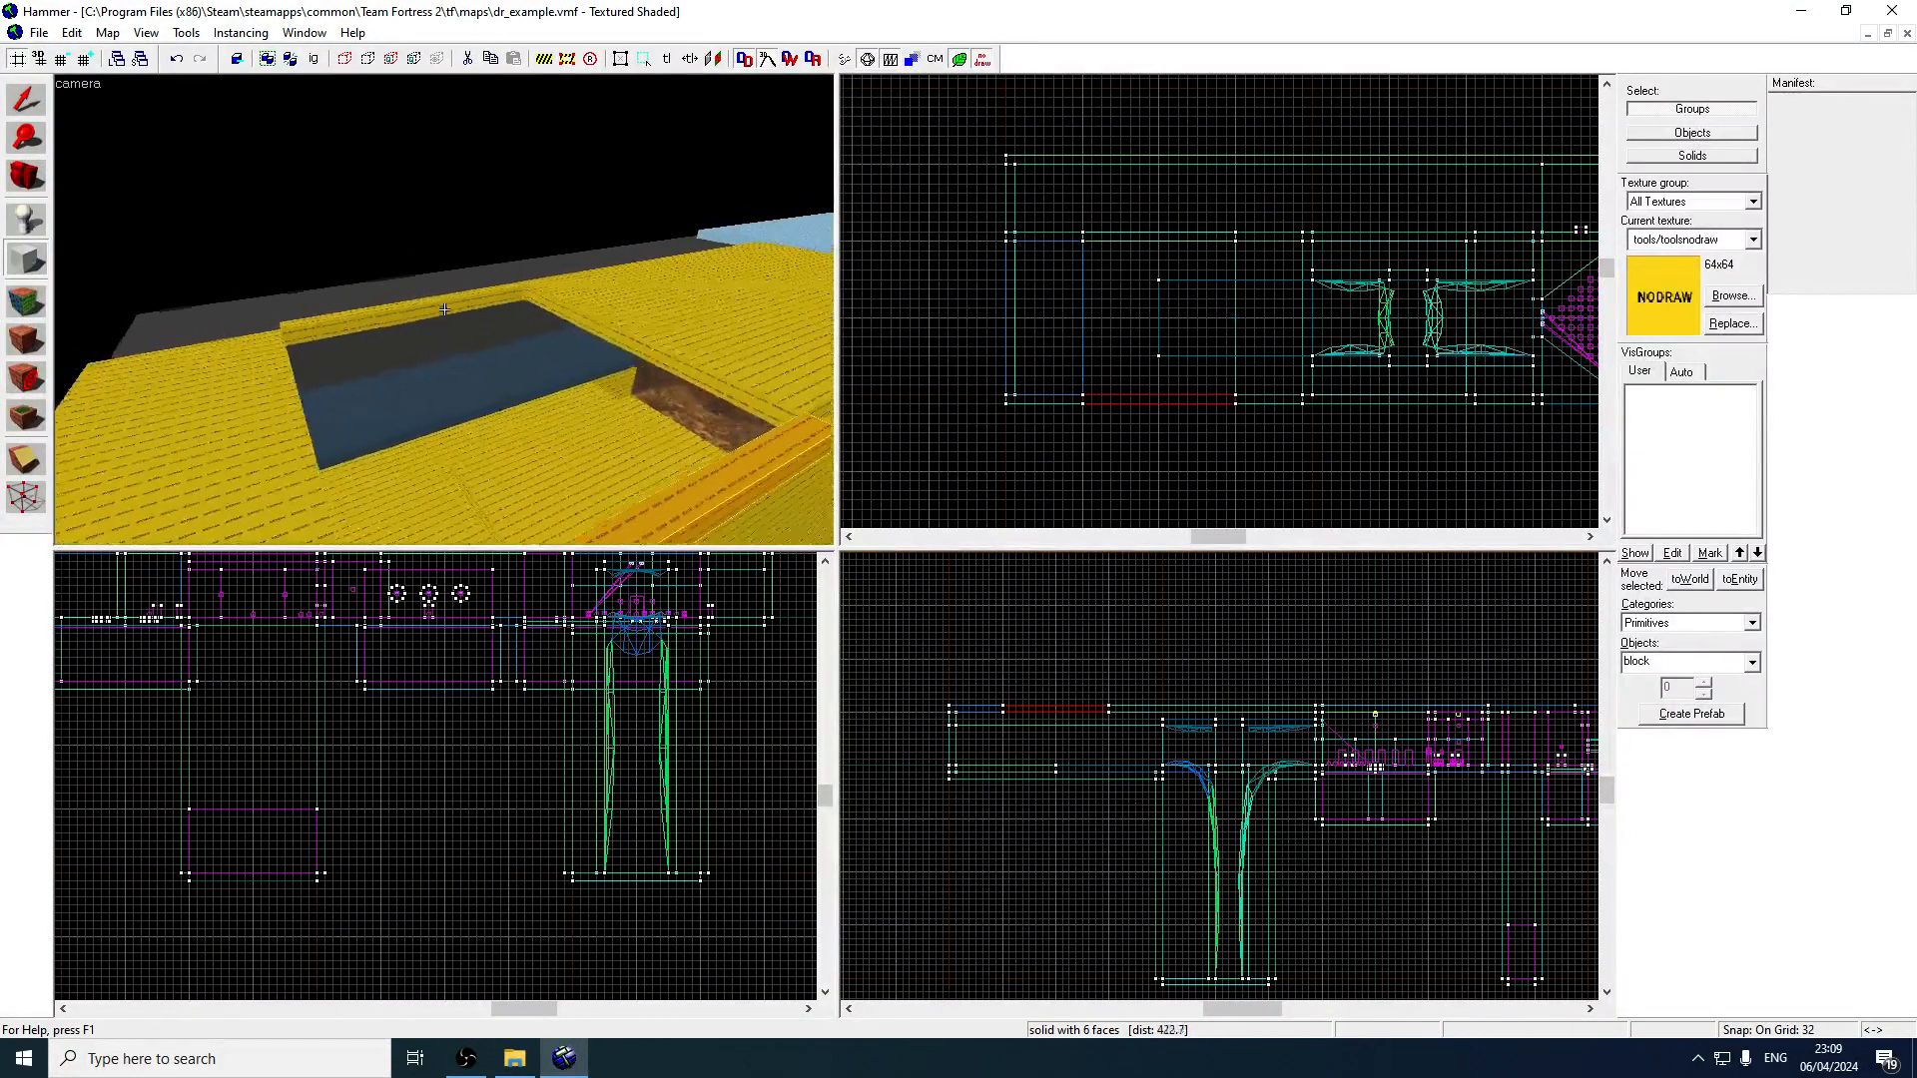
pyautogui.press('a')
pyautogui.press('d')
pyautogui.press('a')
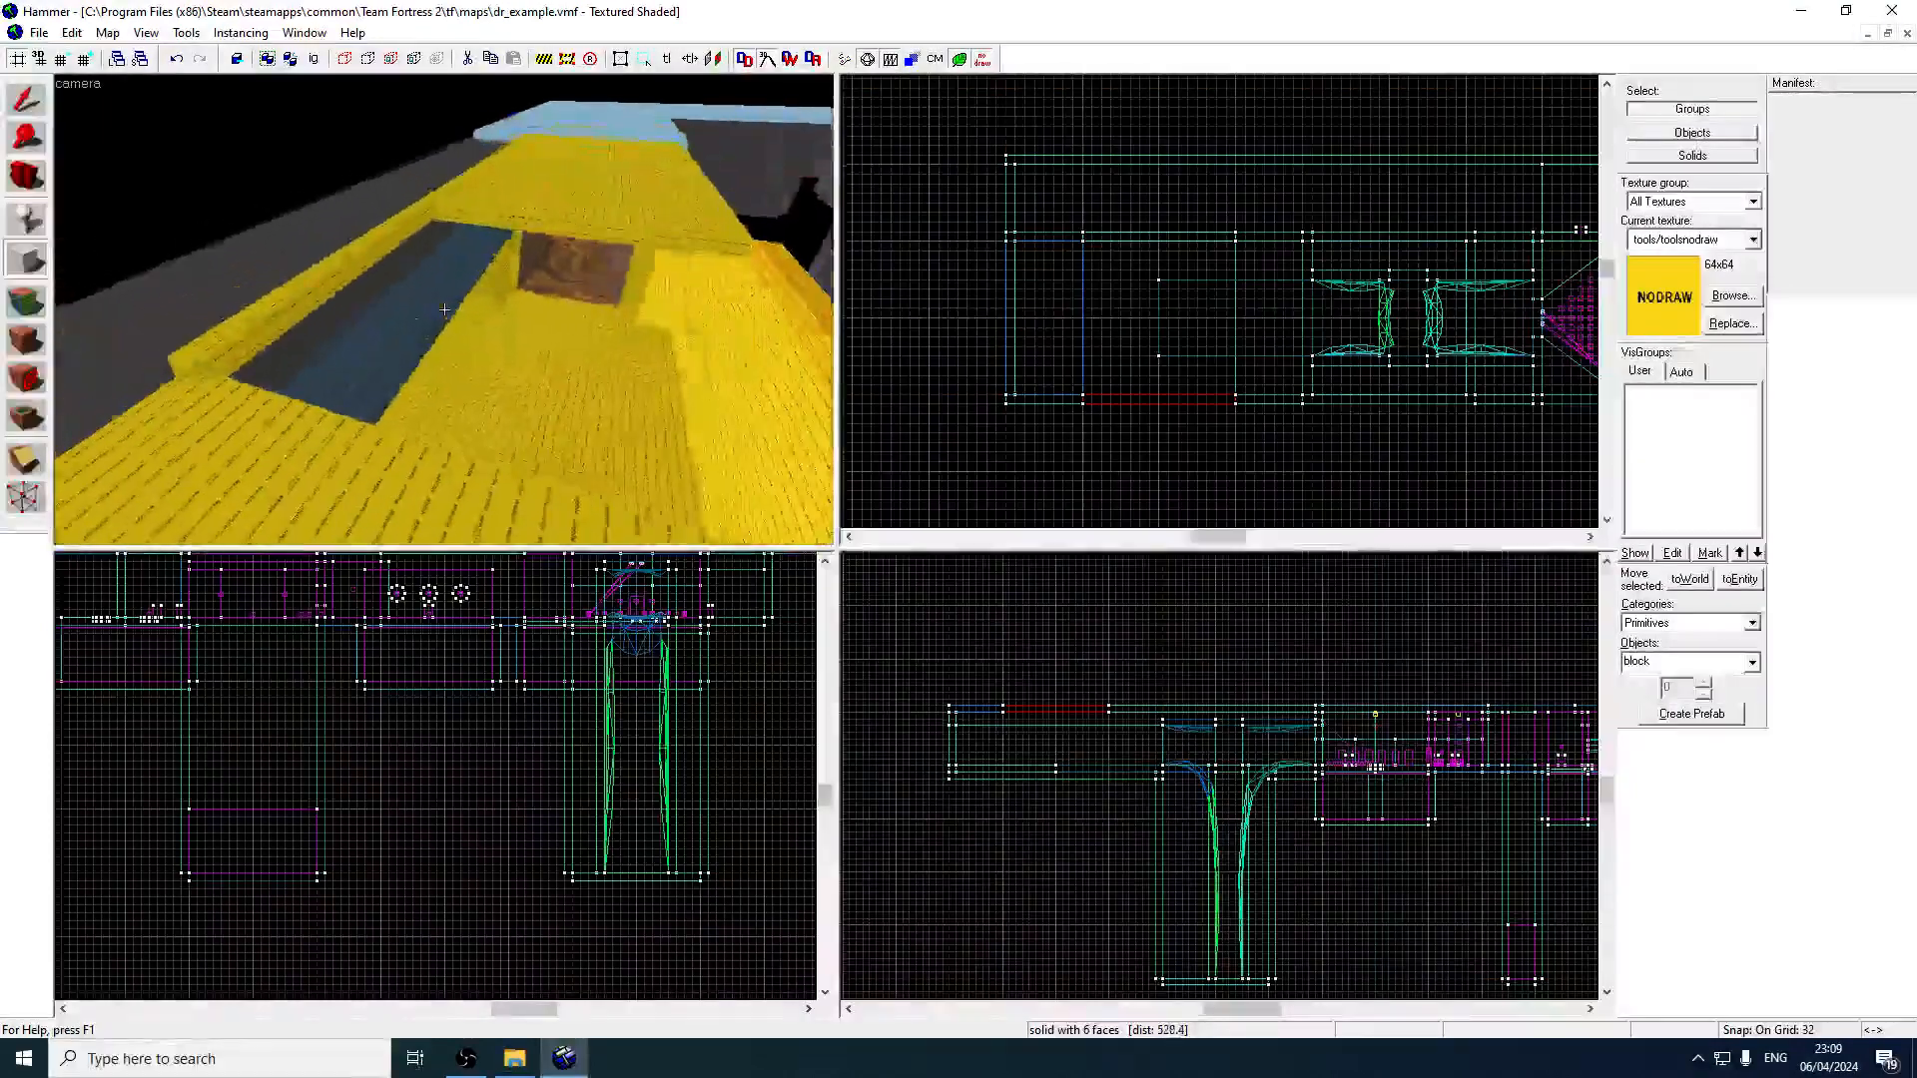
pyautogui.press('s')
pyautogui.press('z')
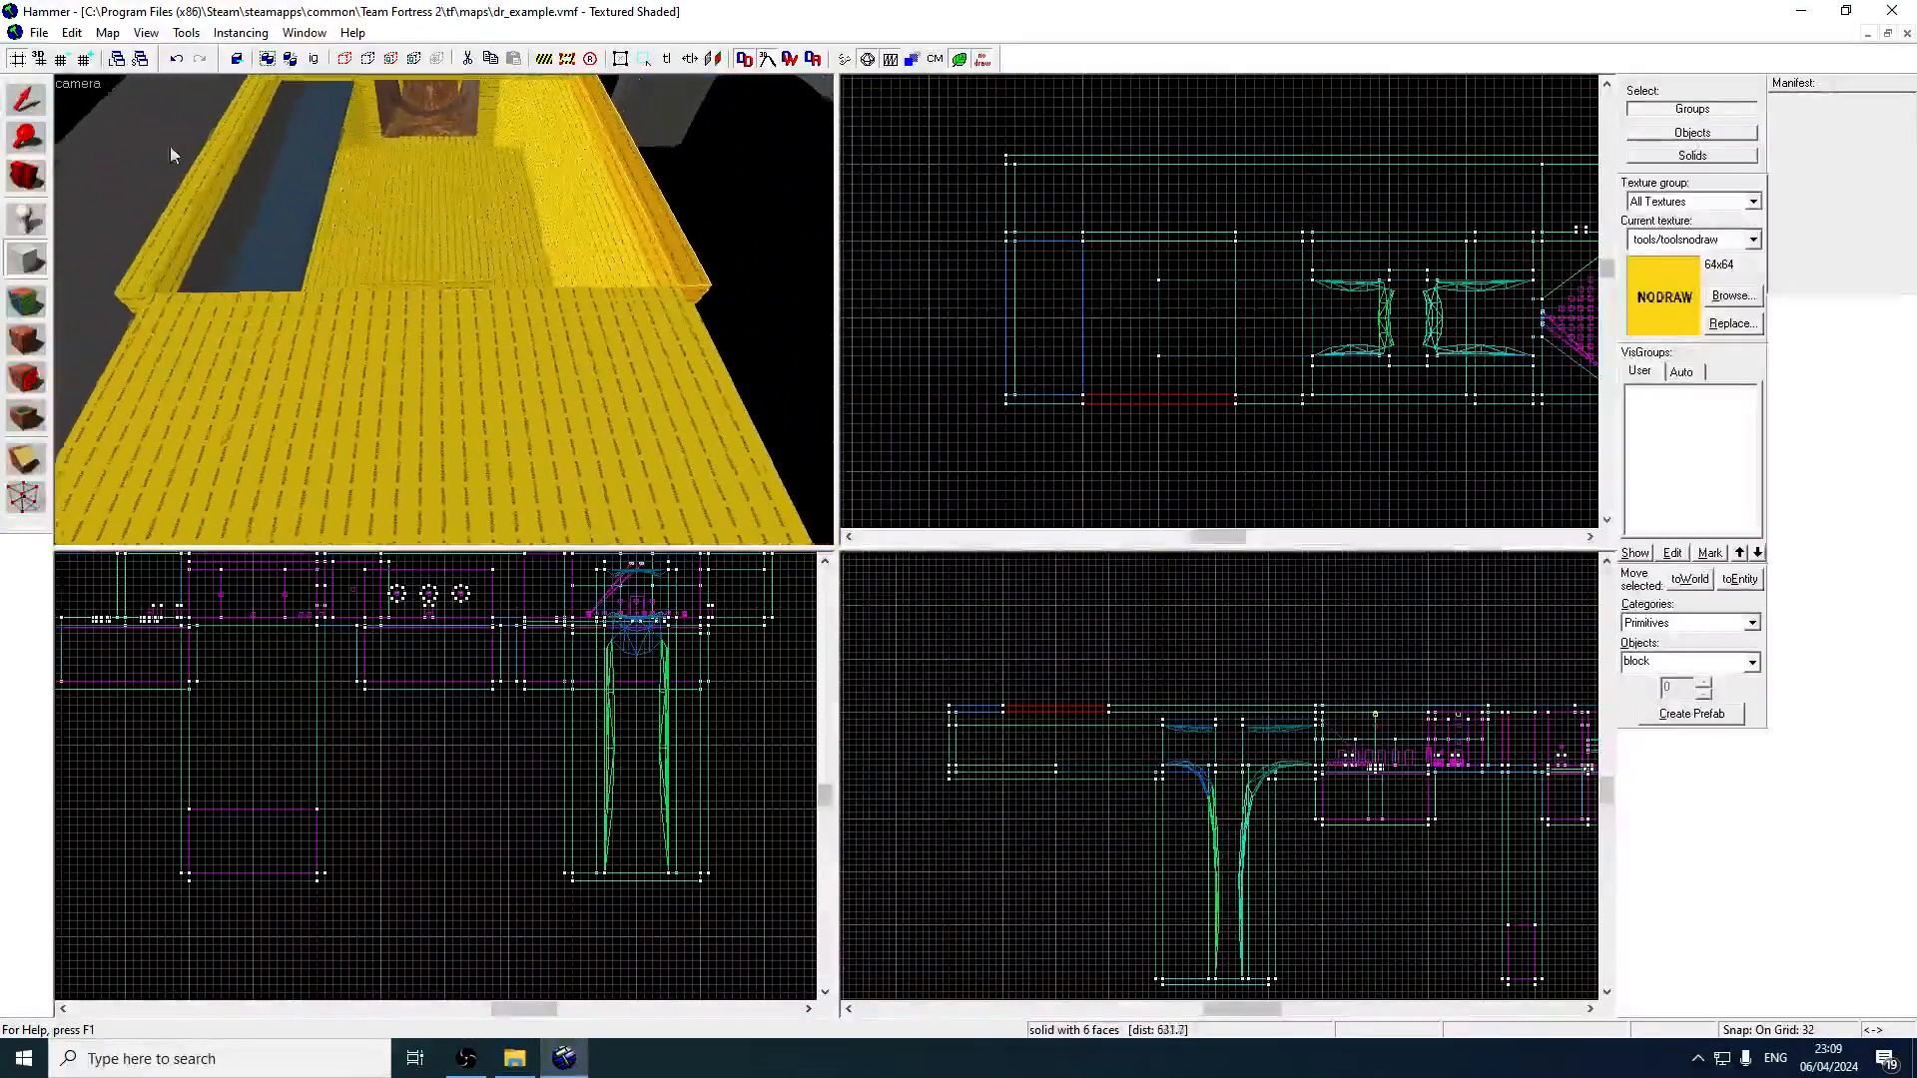
pyautogui.hotkey('shift', 's')
pyautogui.press('z')
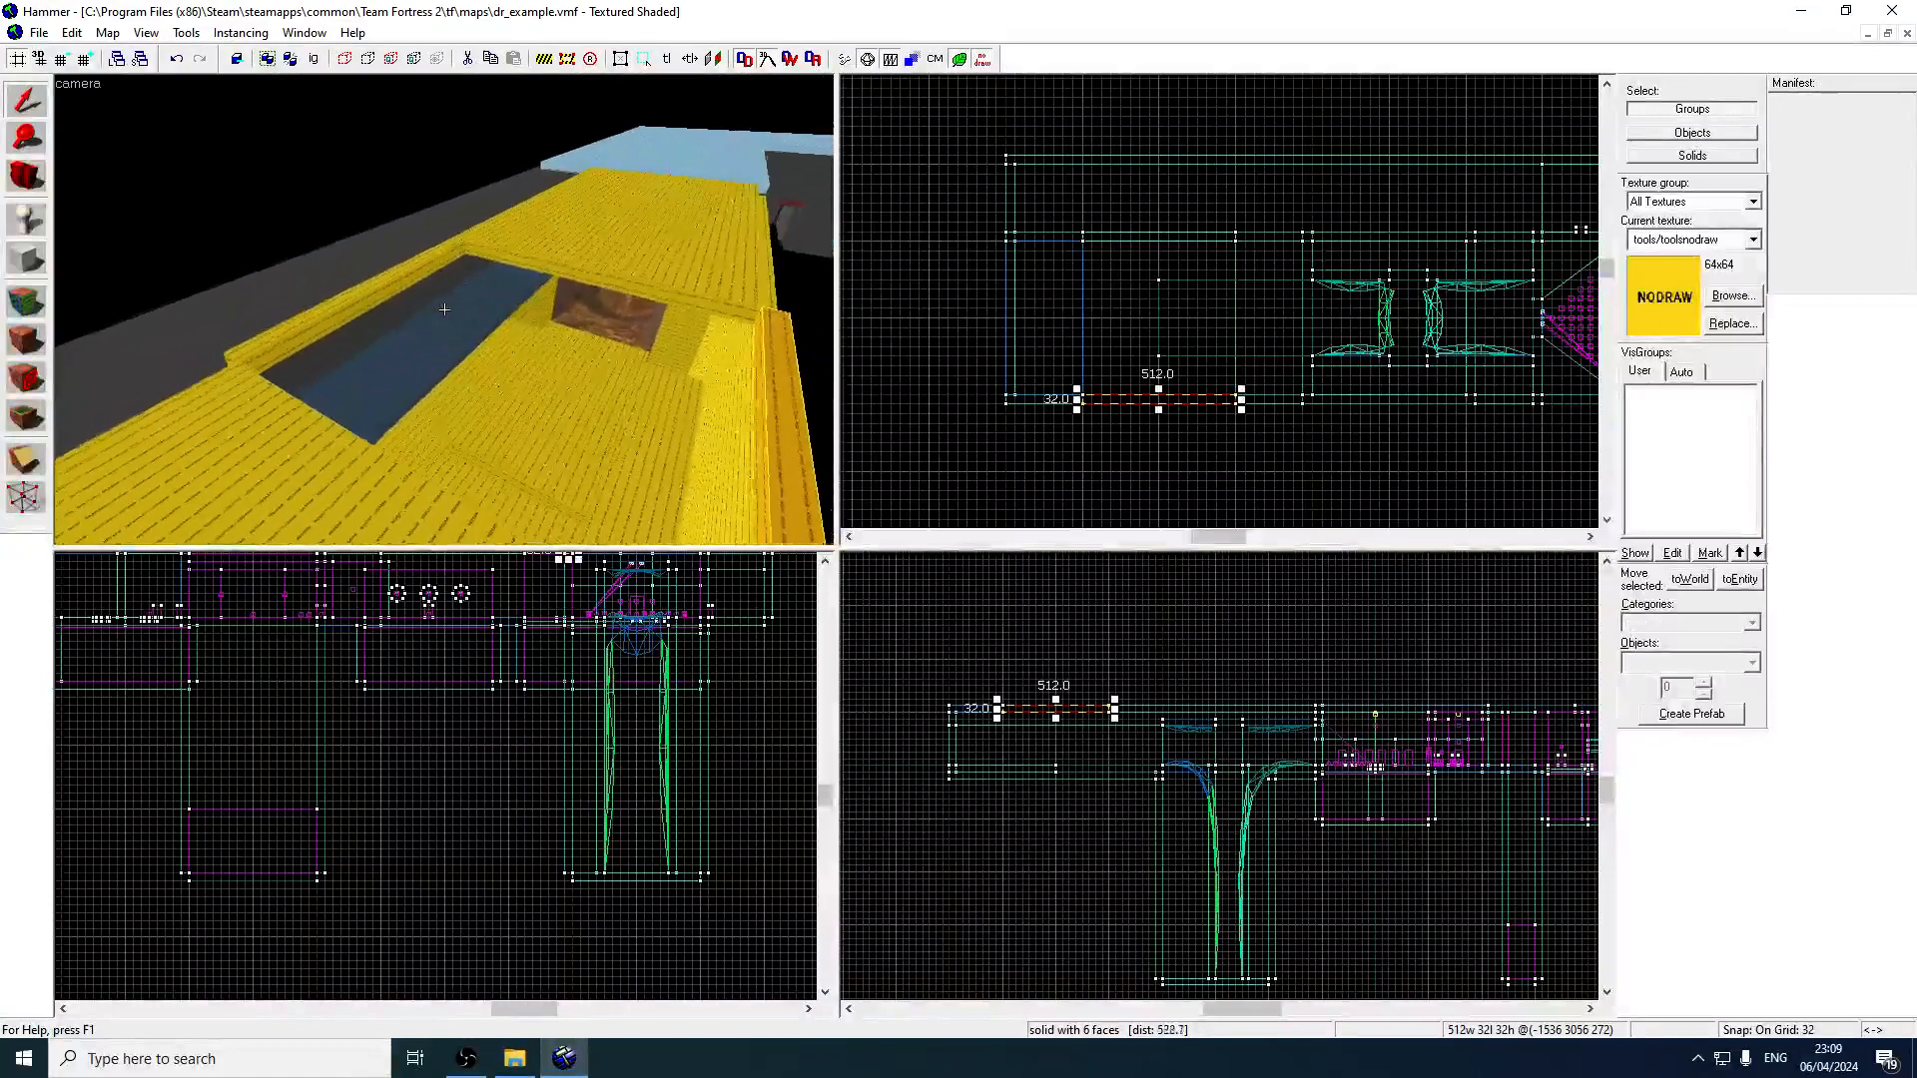
pyautogui.press('w')
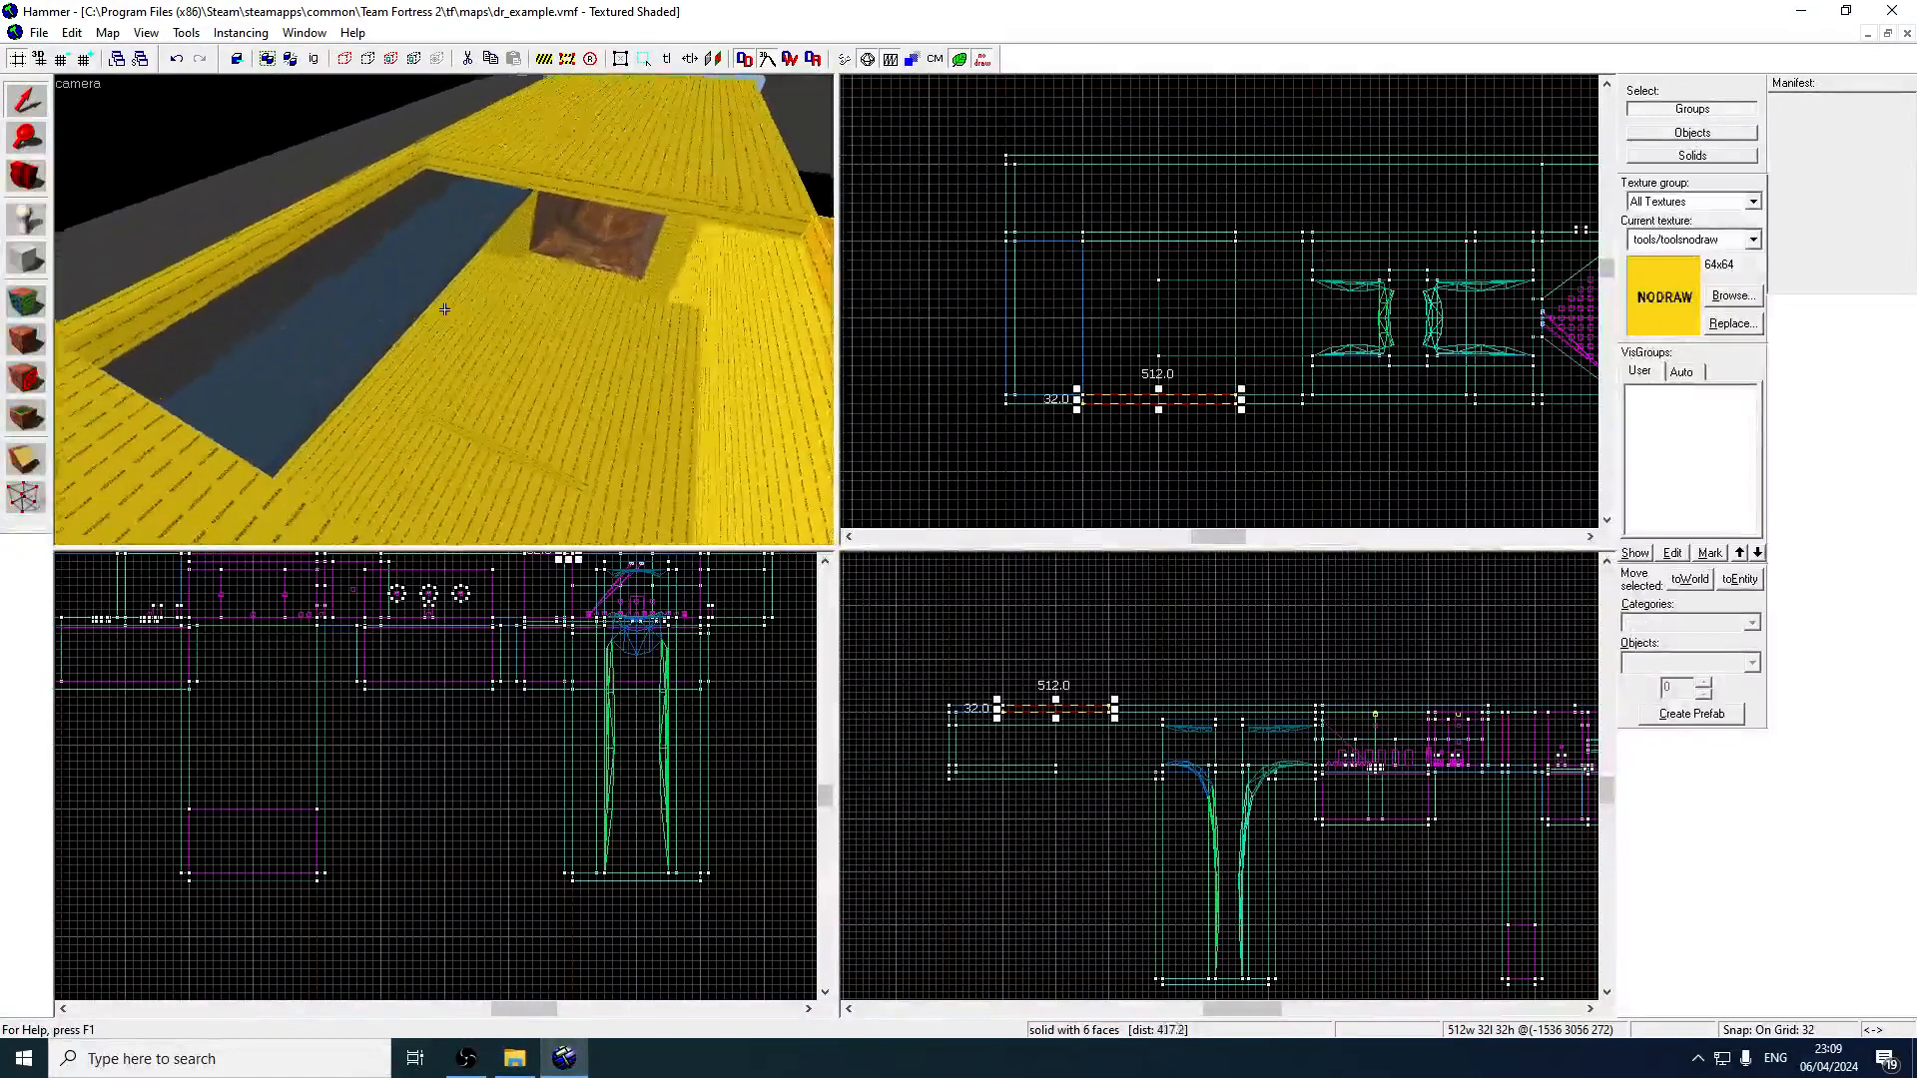
pyautogui.press('z')
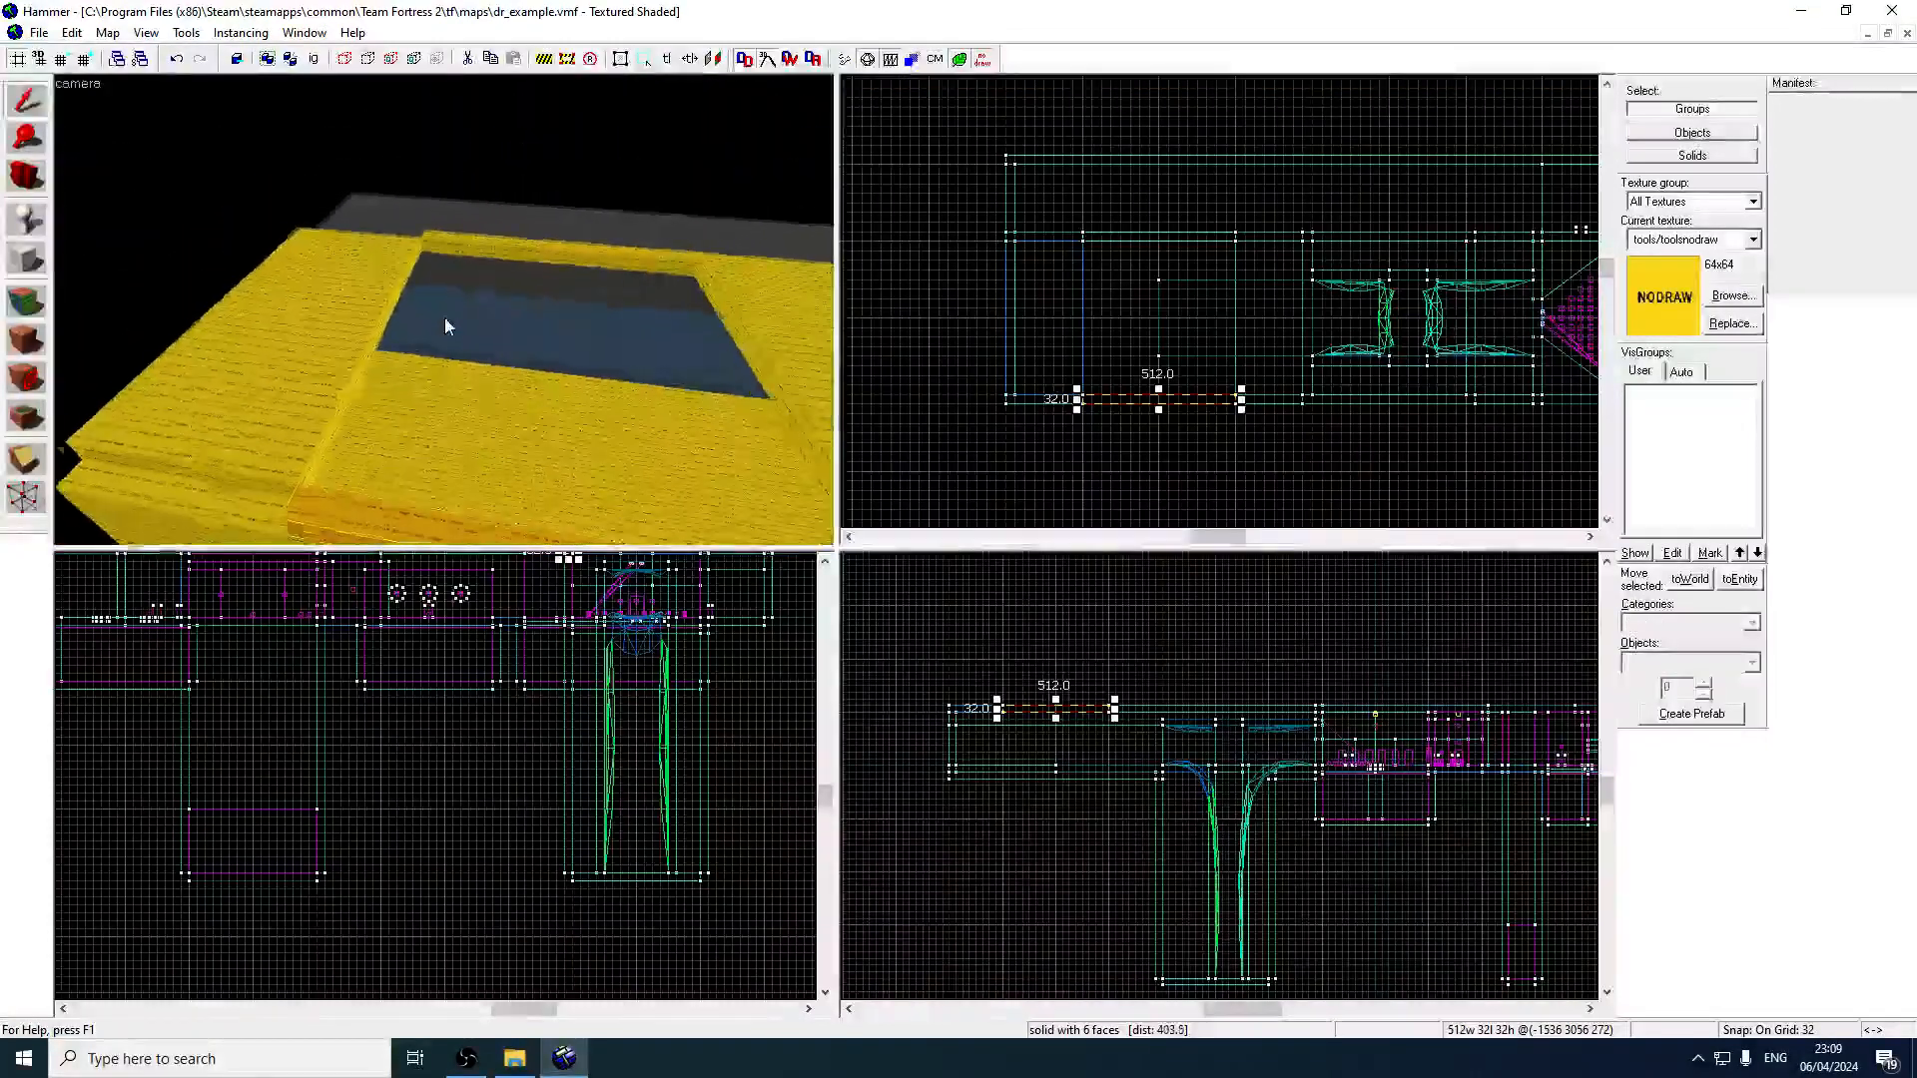
pyautogui.press('z')
pyautogui.press('z')
# Create a 512 × 32 × 192 nodraw wall along the north edge of the 512 × 256 floor block leading to the tunnel.
pyautogui.click(445, 312)
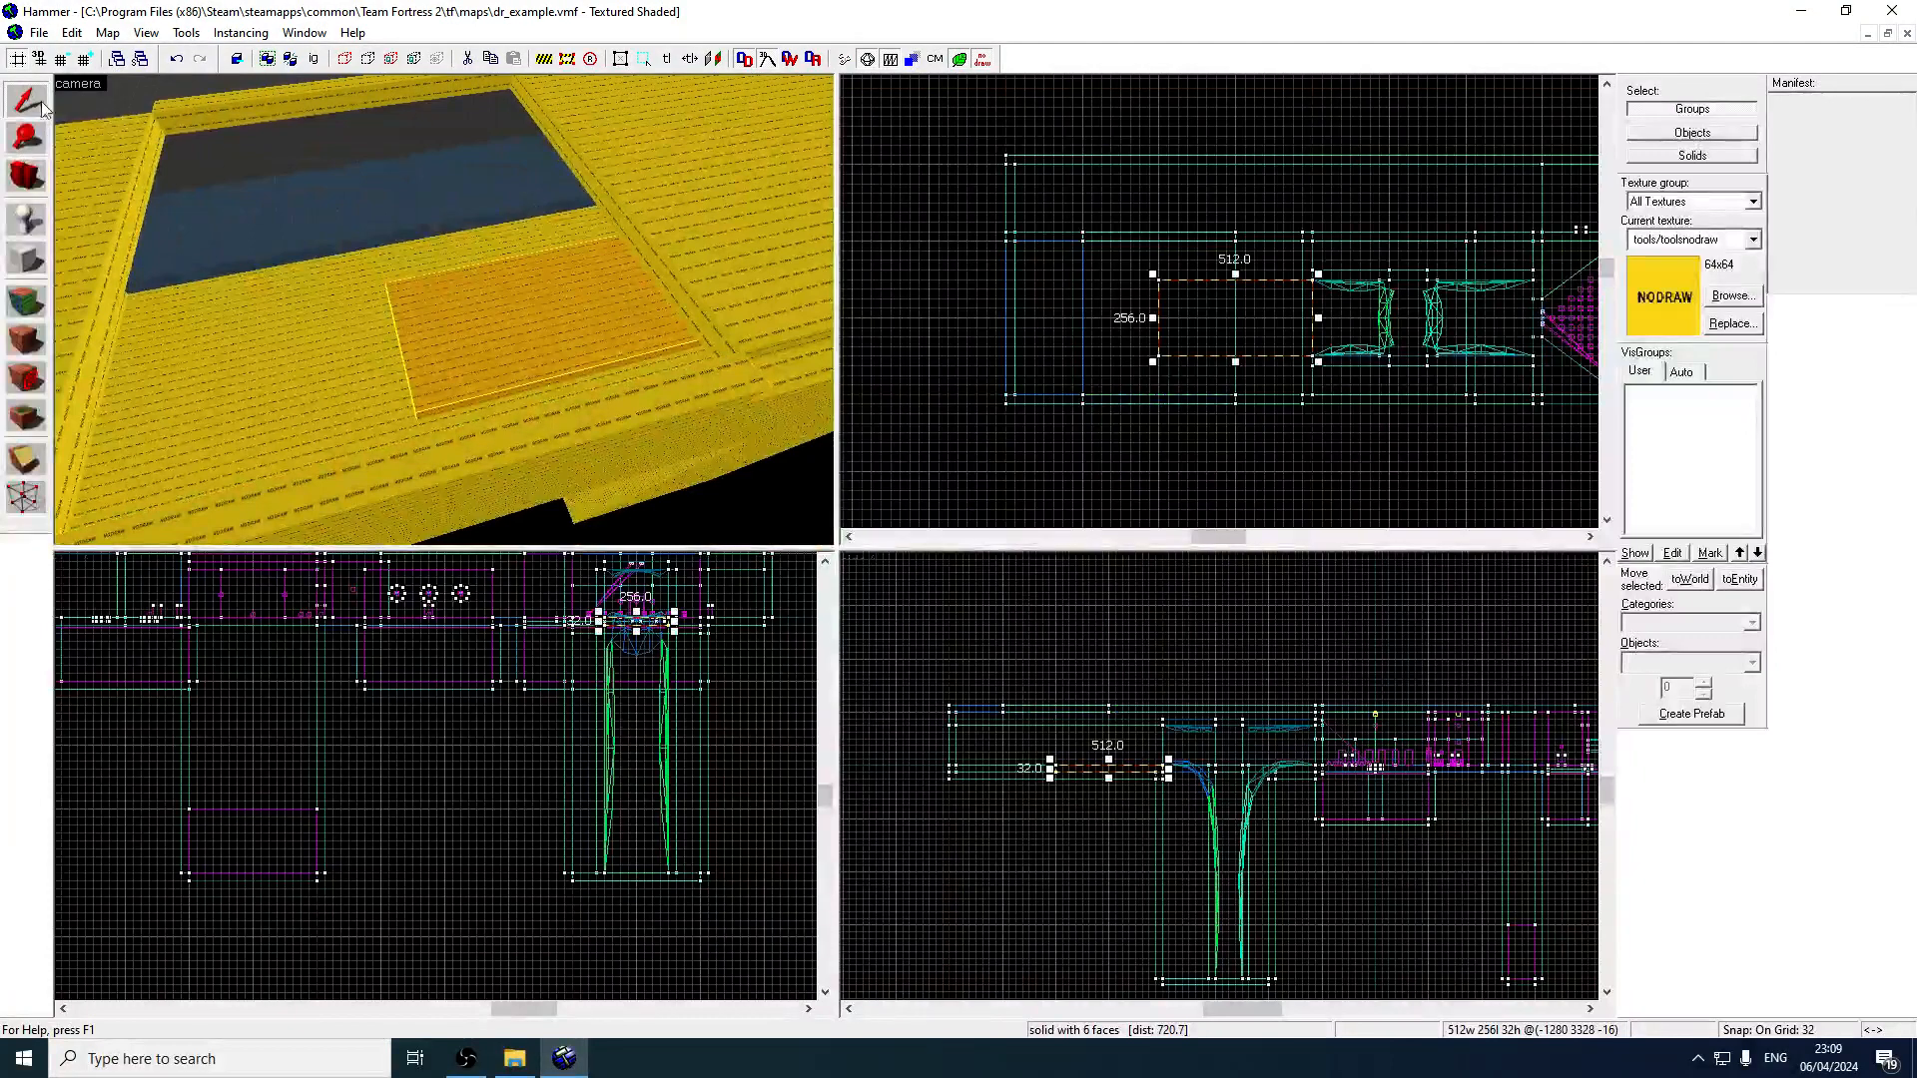
pyautogui.scroll(2, 1171, 280)
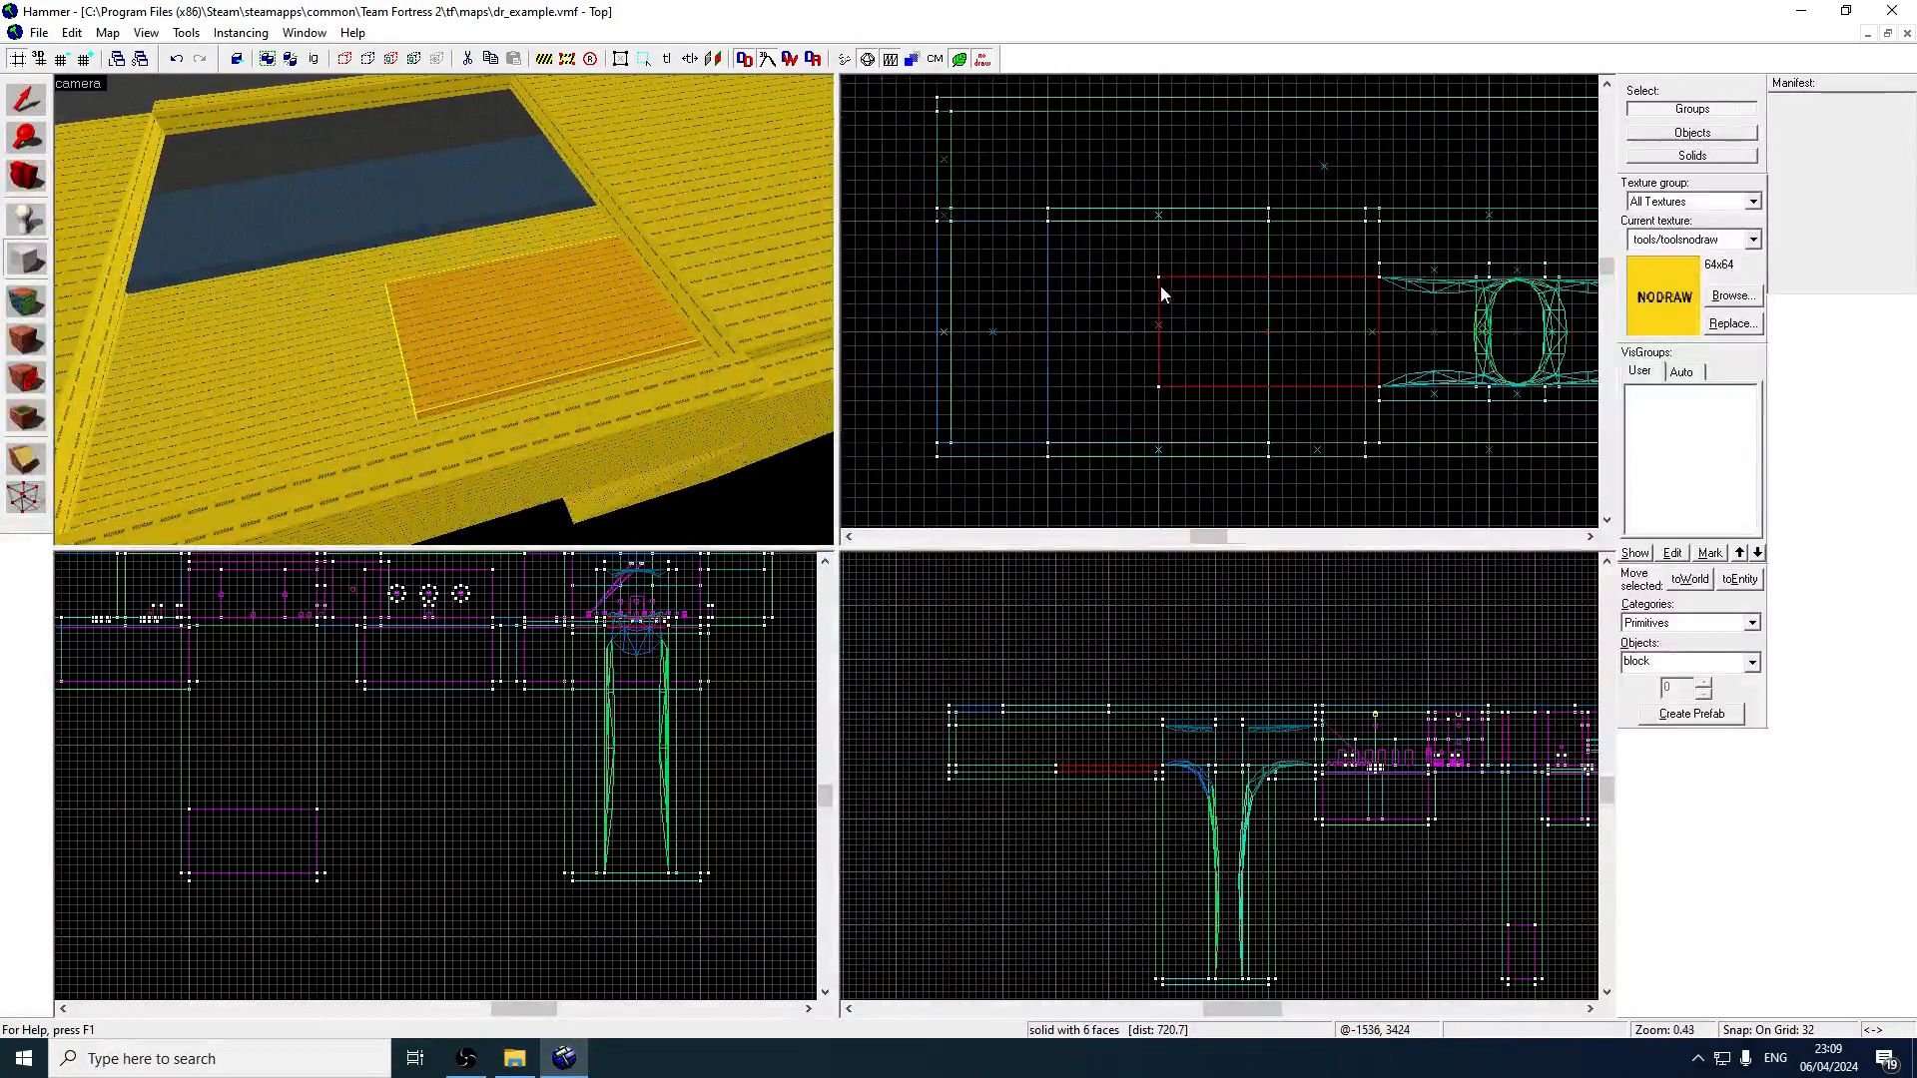
pyautogui.press('z')
pyautogui.press('w')
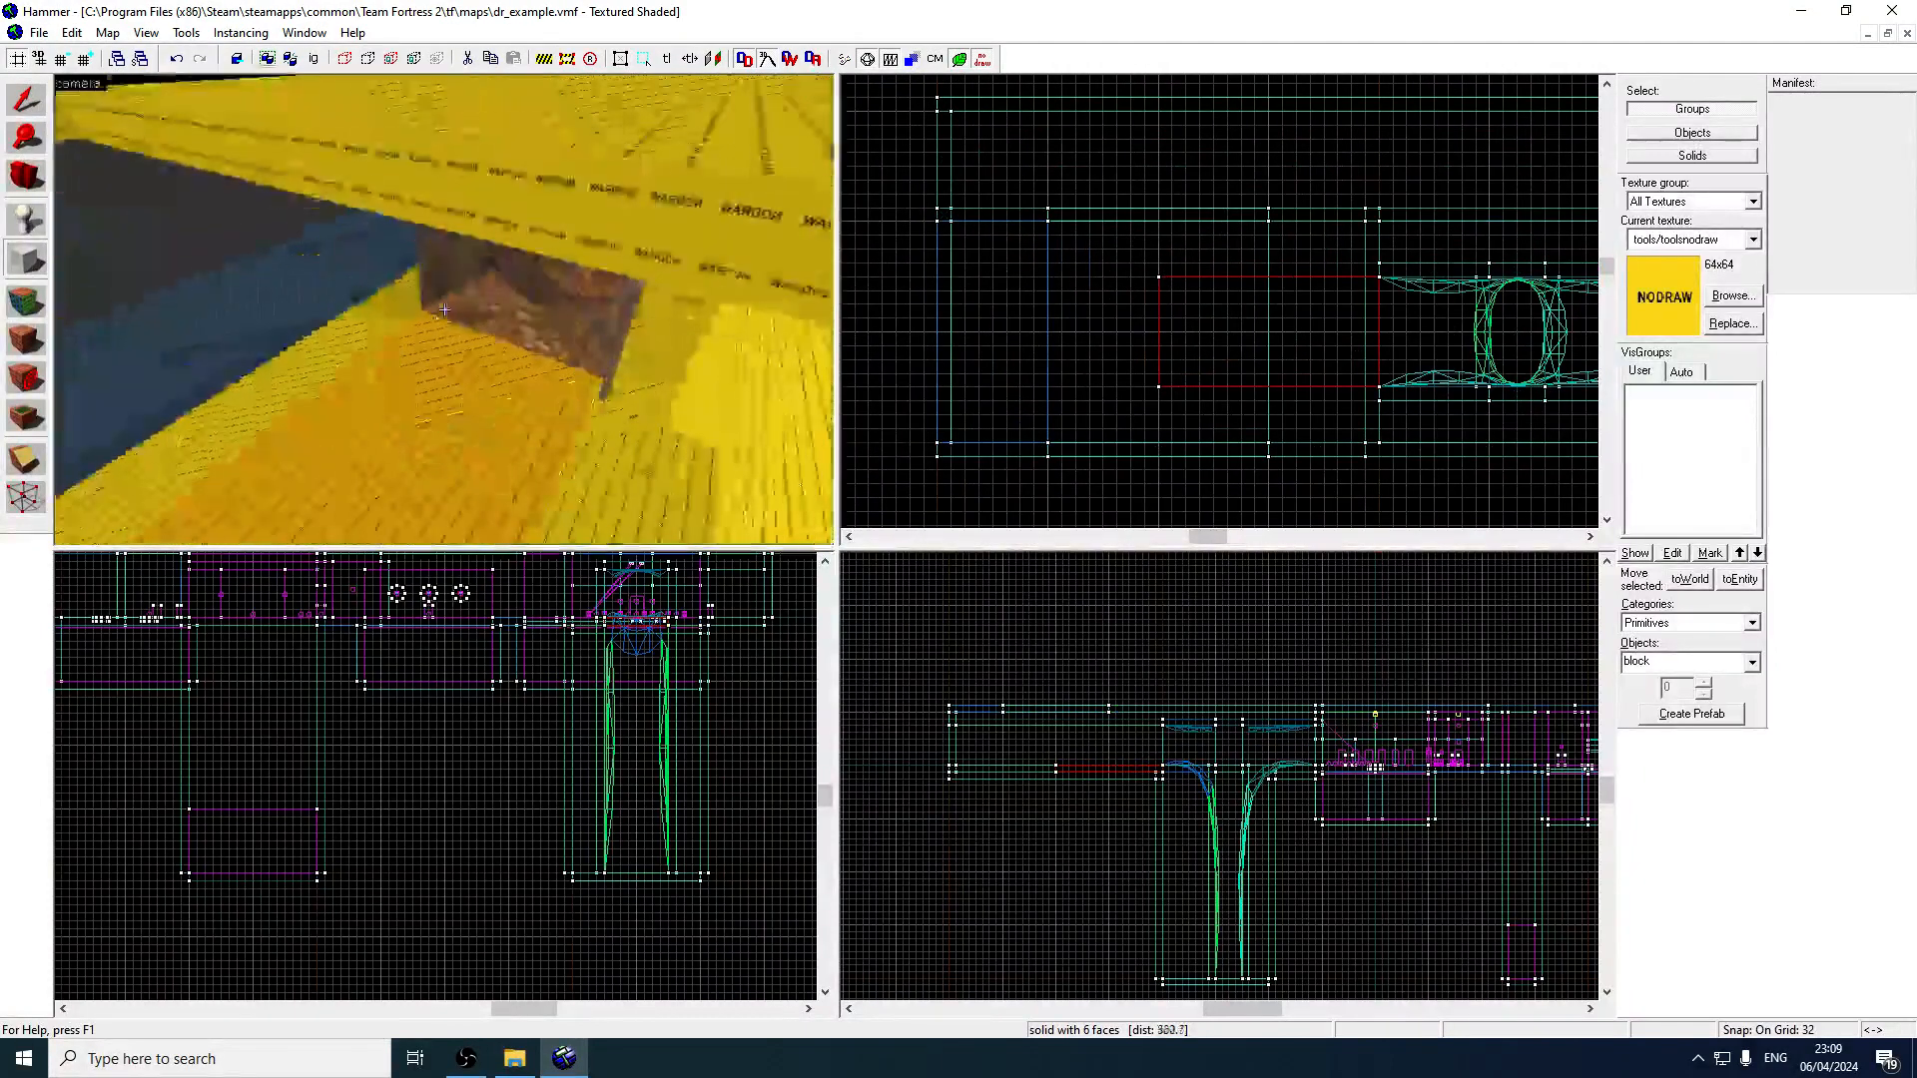
pyautogui.press('z')
pyautogui.moveTo(1176, 278); pyautogui.dragTo(1356, 261)
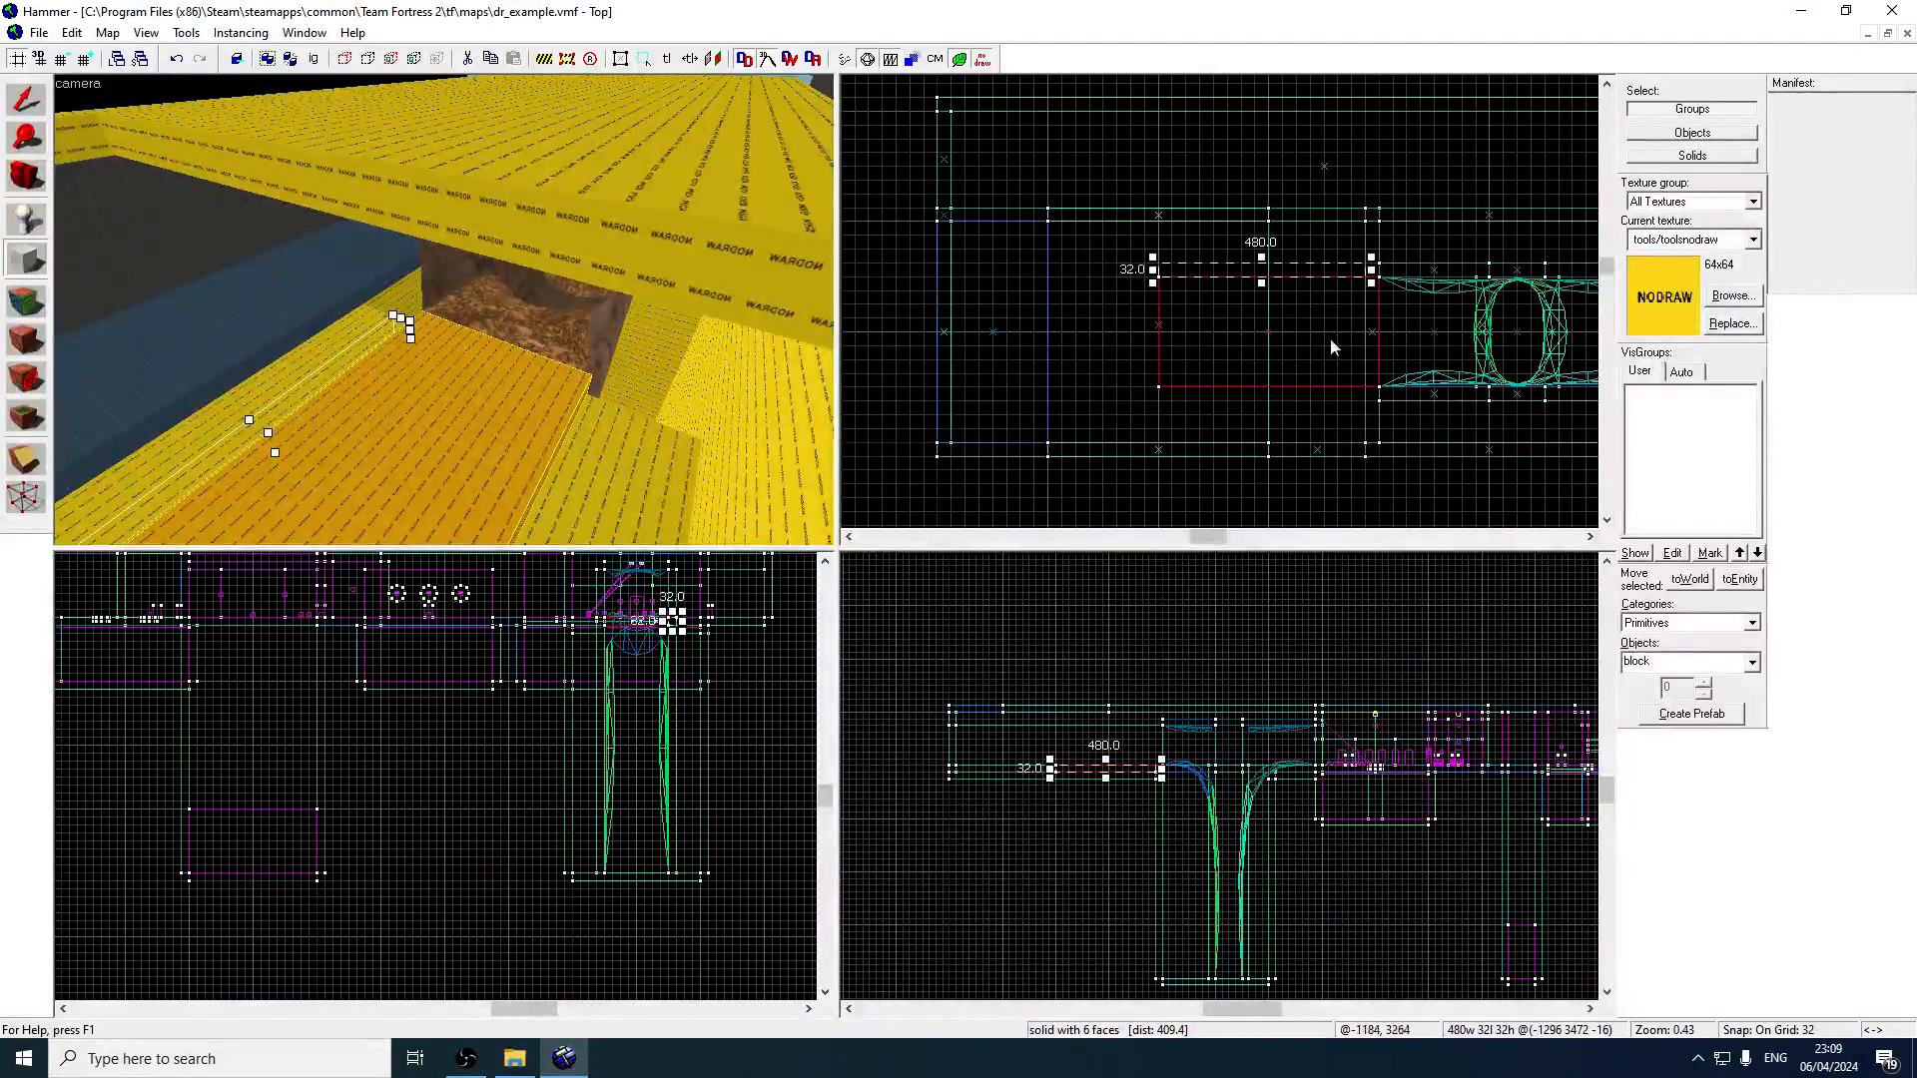
pyautogui.scroll(2, 1120, 778)
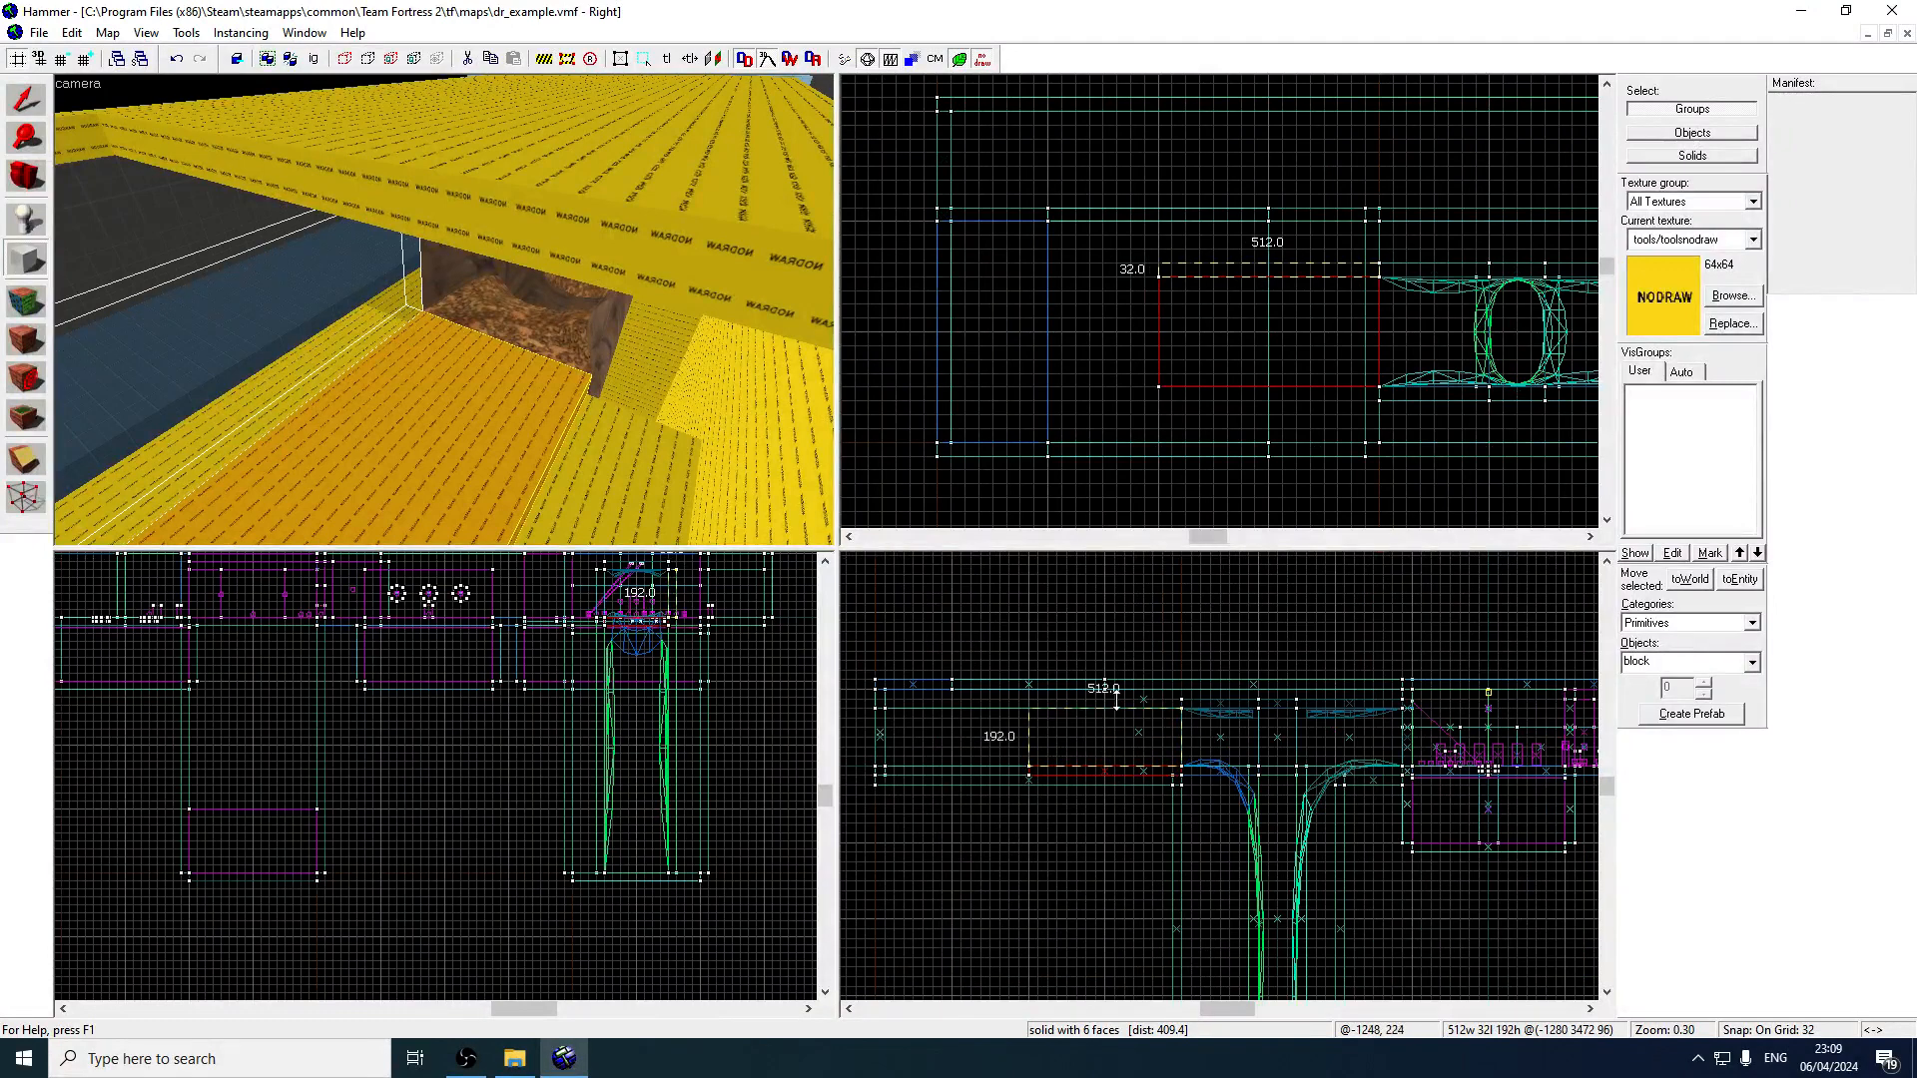
pyautogui.press('Return')
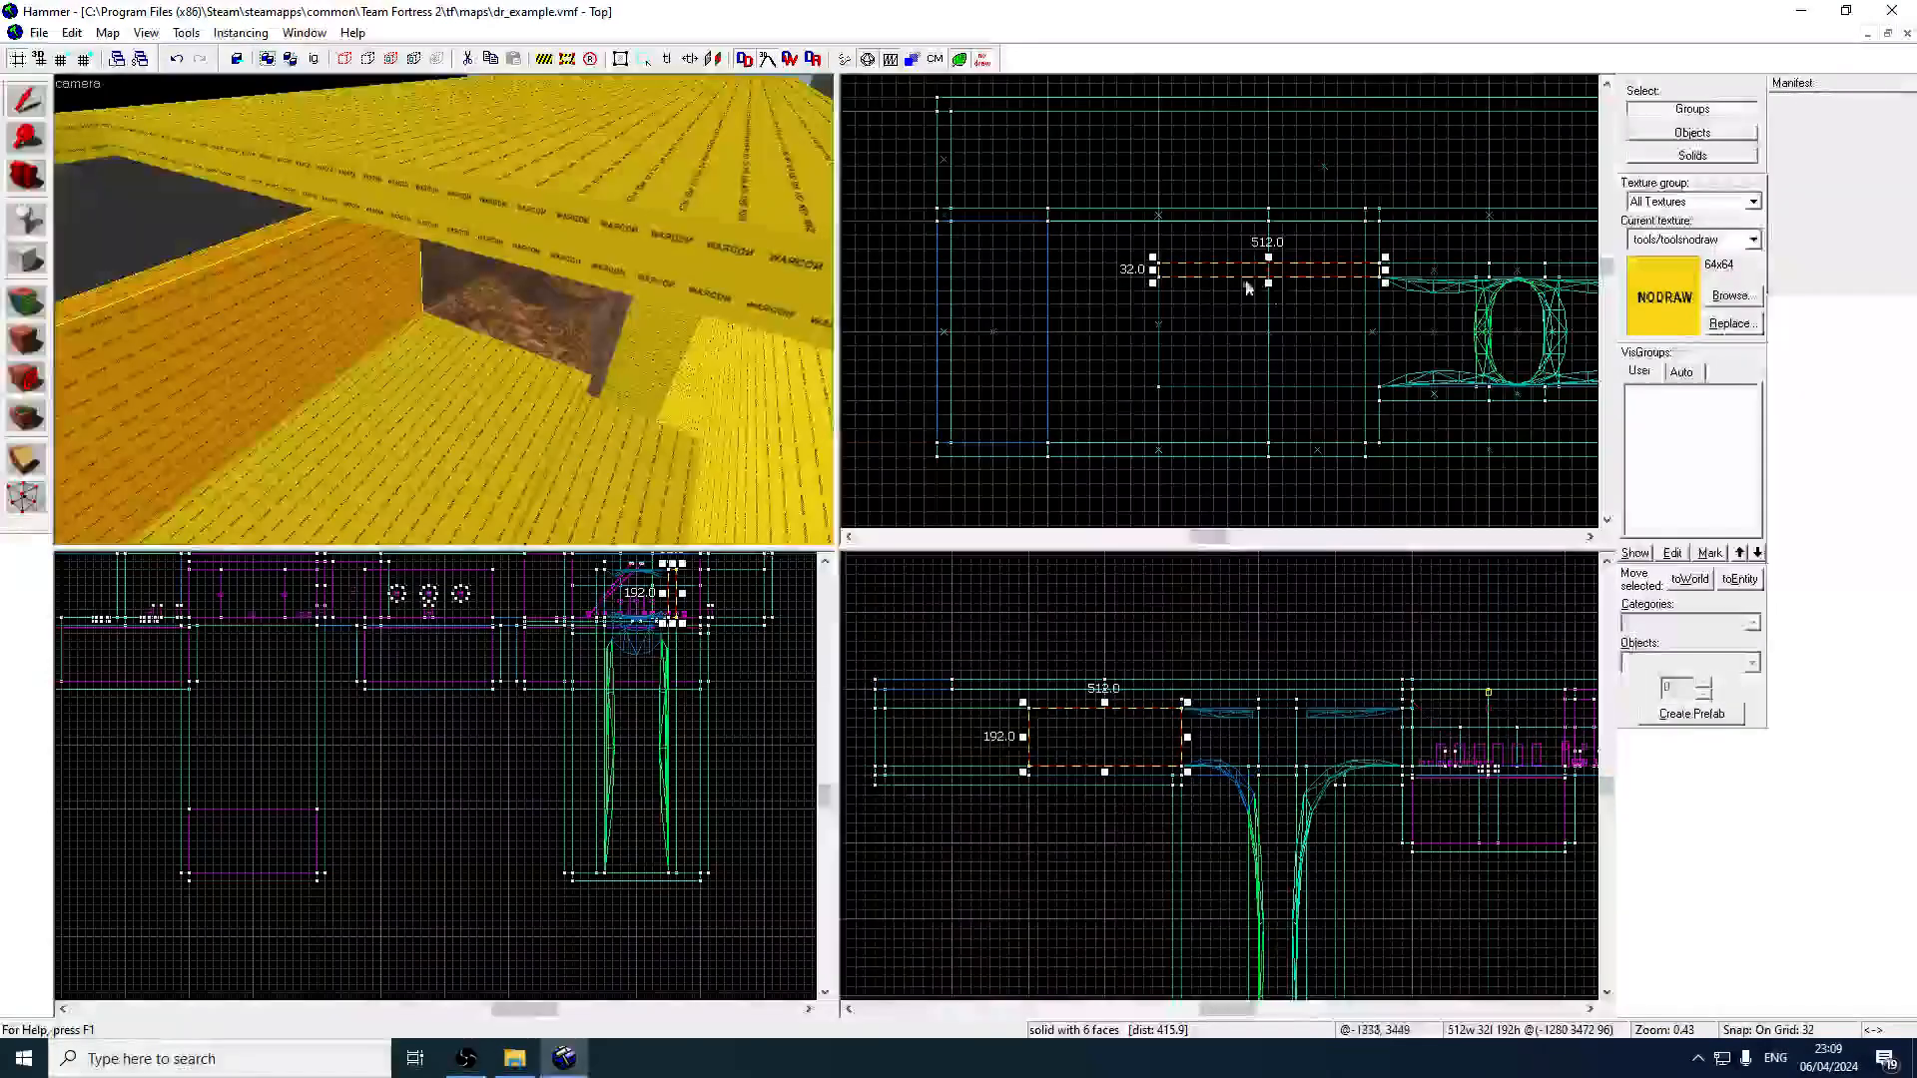
# Copy the new wall to the south edge of the 512 × 256 floor block.
pyautogui.moveTo(1230, 270); pyautogui.dragTo(1226, 394)
pyautogui.press('s')
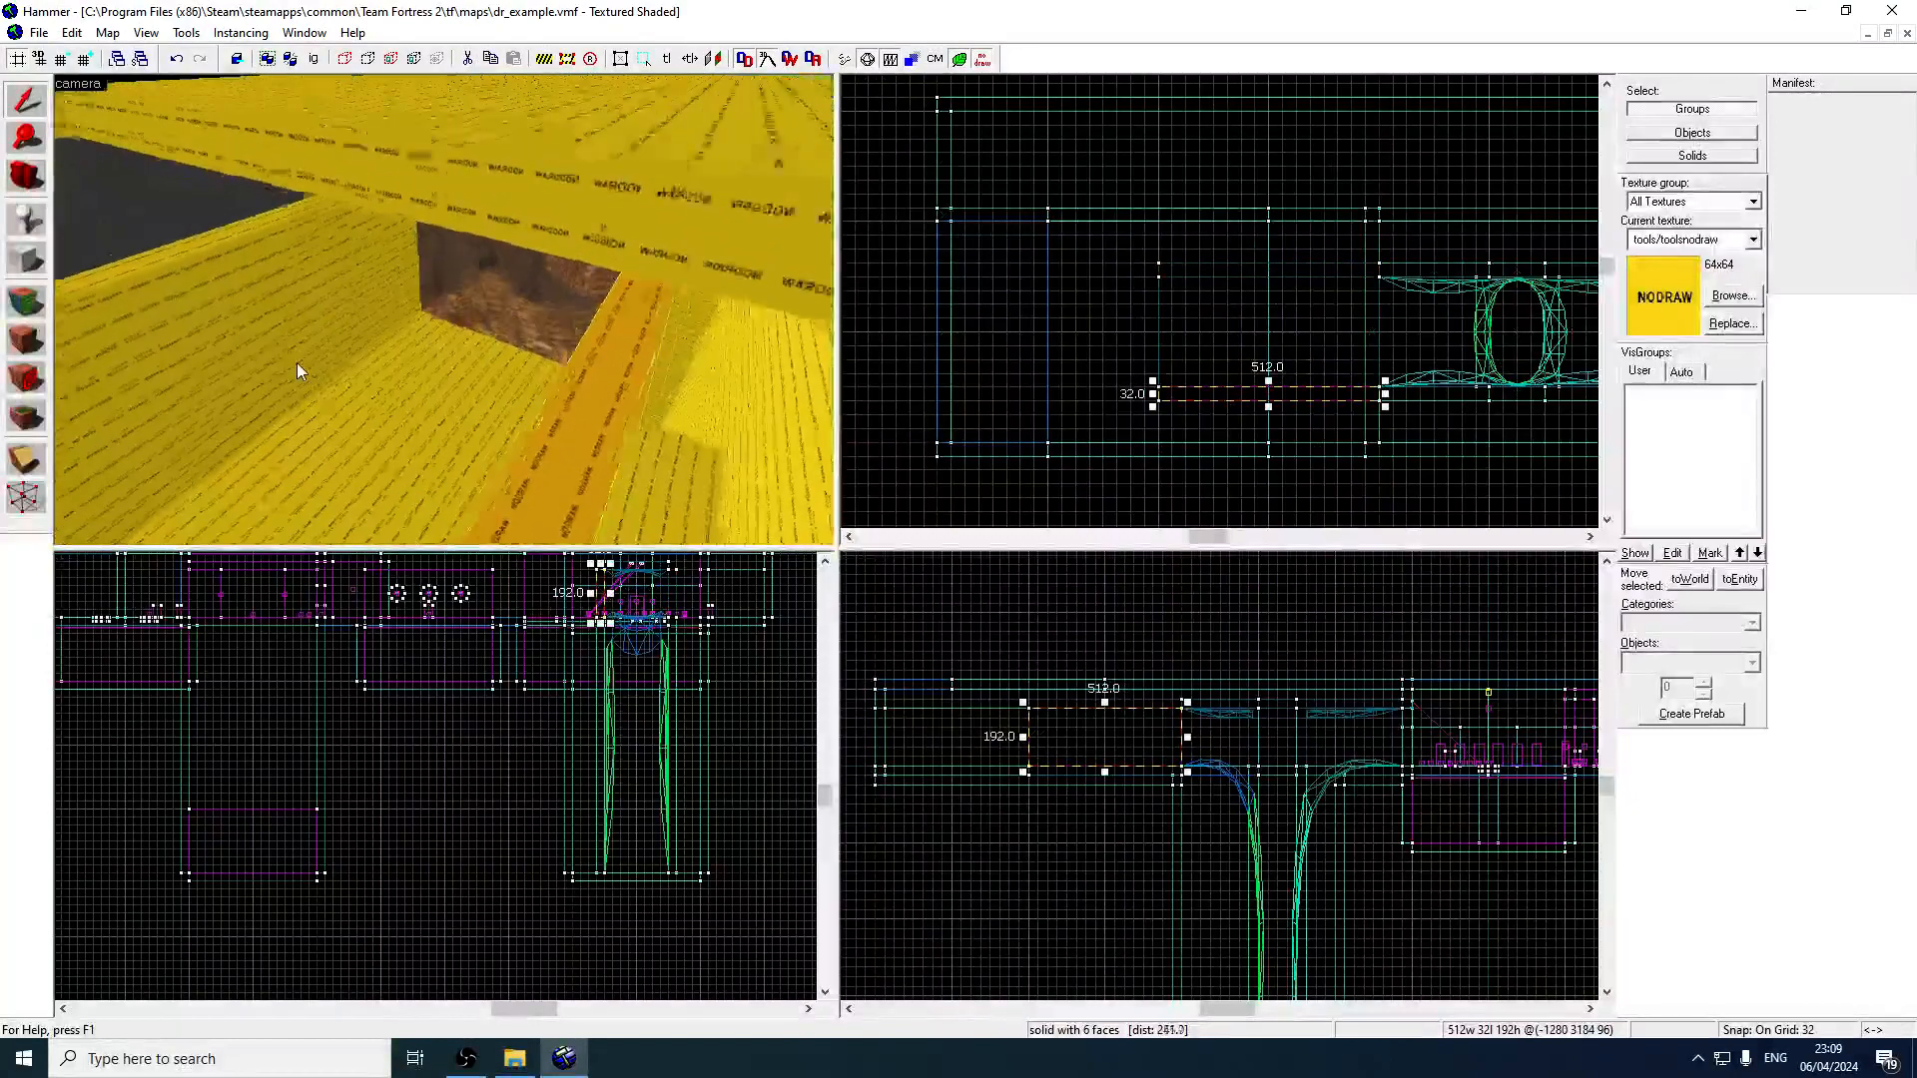
pyautogui.press('z')
pyautogui.press('z')
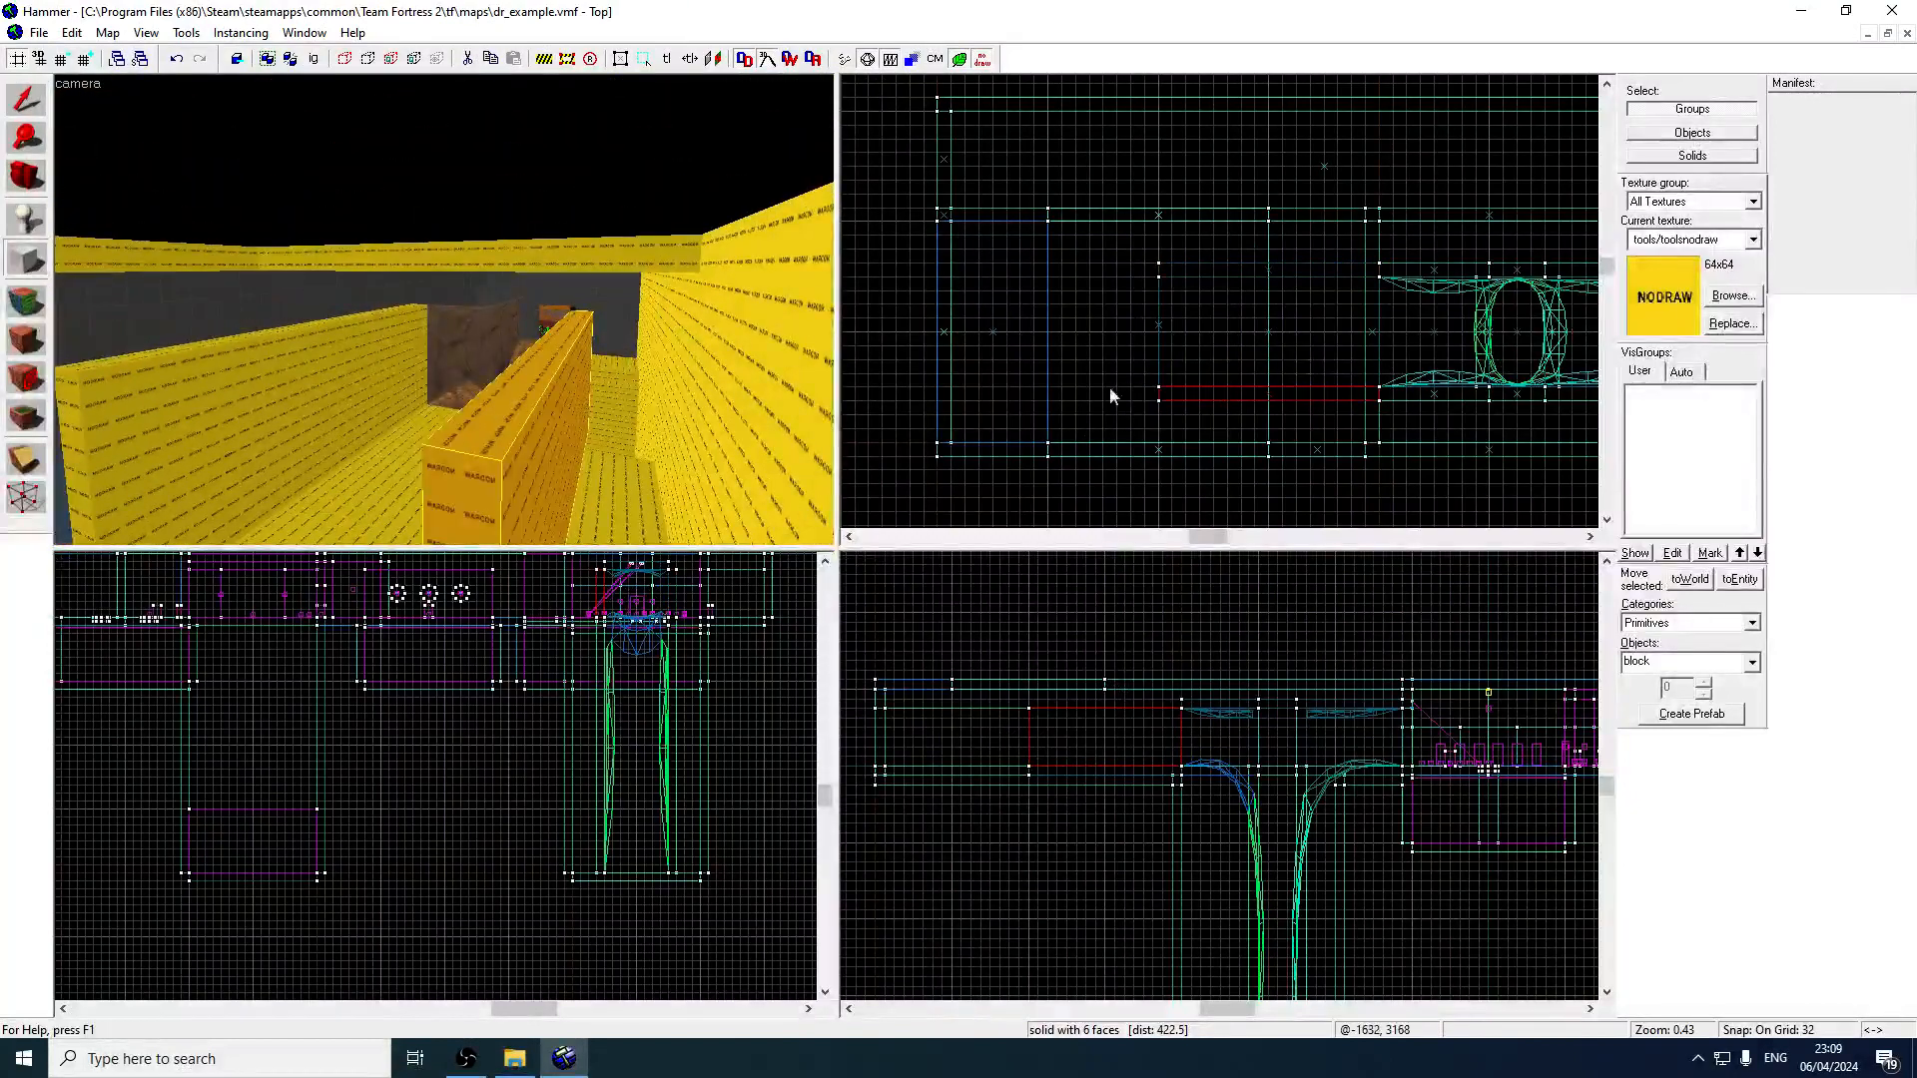
# Create a 512 × 256 × 32 nodraw roof slab between the two walls at their upper edge and shorten it from the west to 256 units.
pyautogui.moveTo(1156, 285); pyautogui.dragTo(1375, 388)
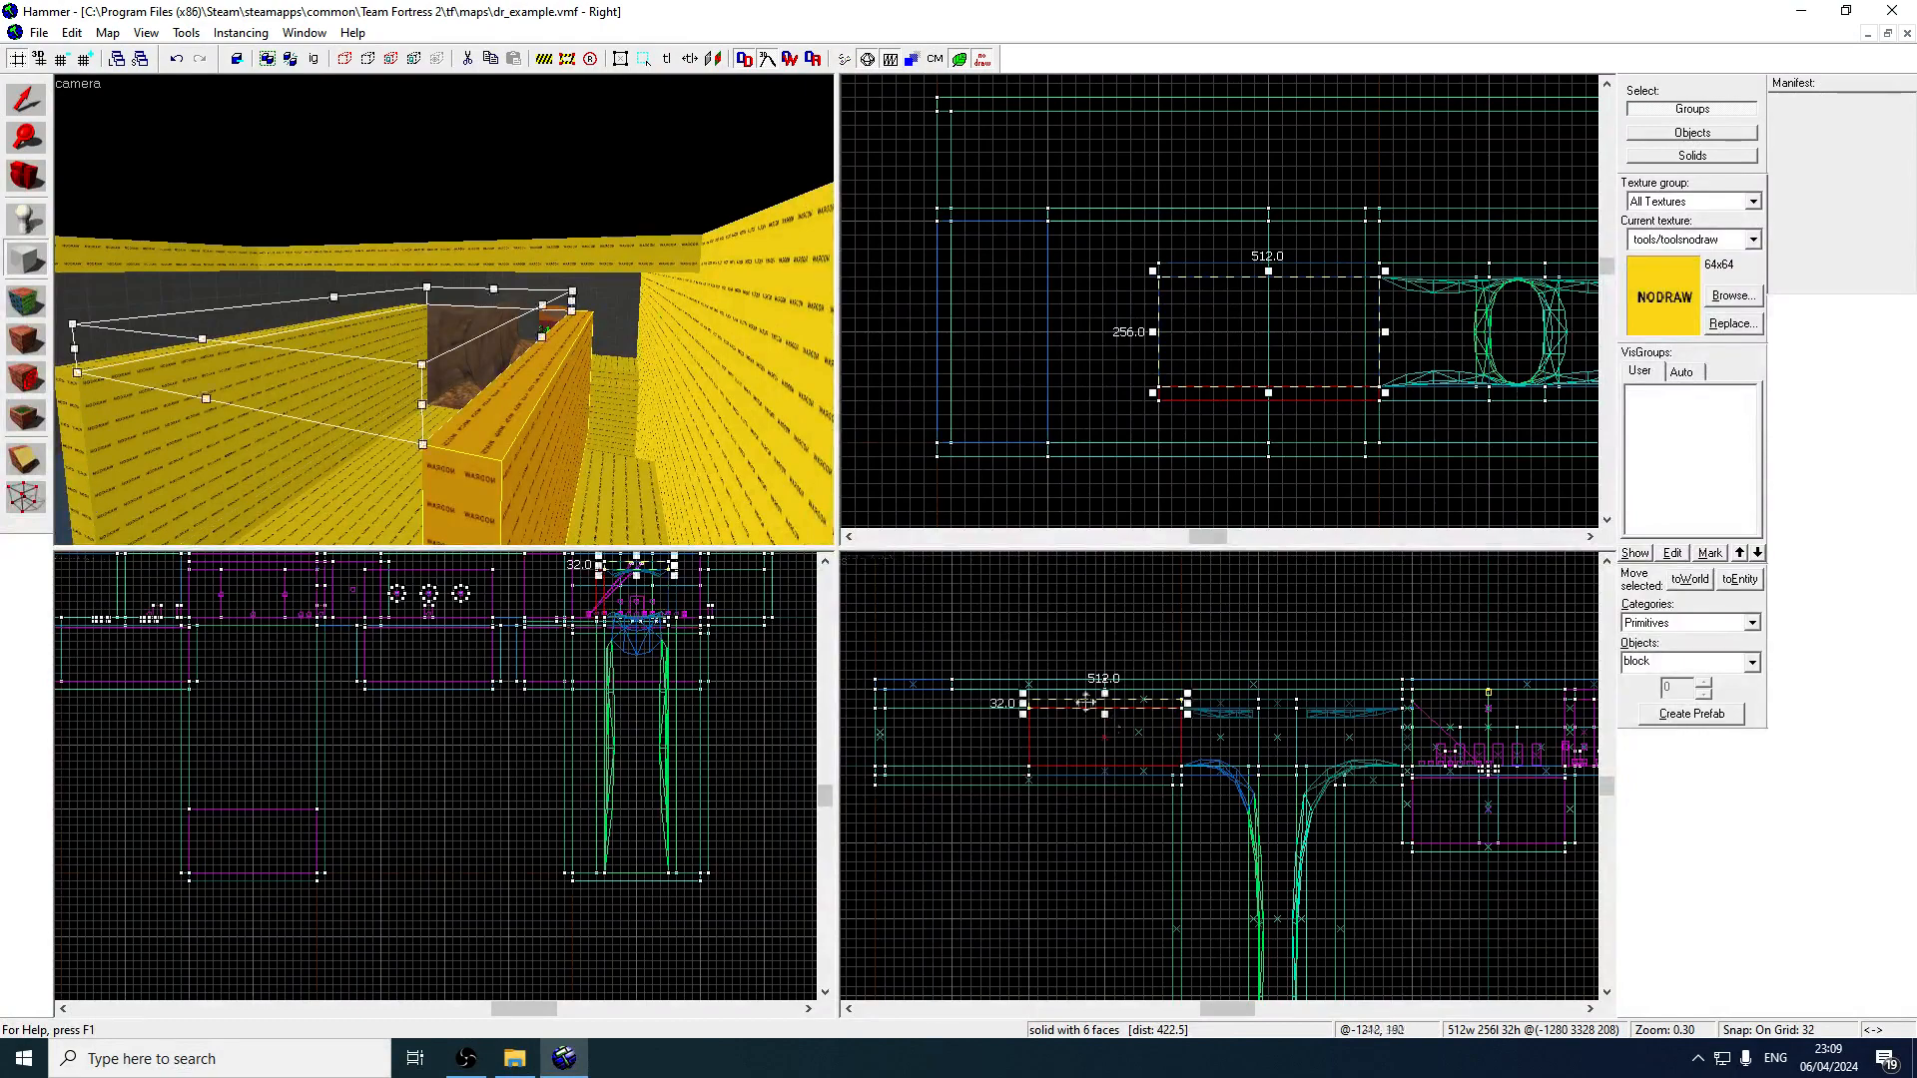
pyautogui.press('Return')
pyautogui.press('z')
pyautogui.press('w')
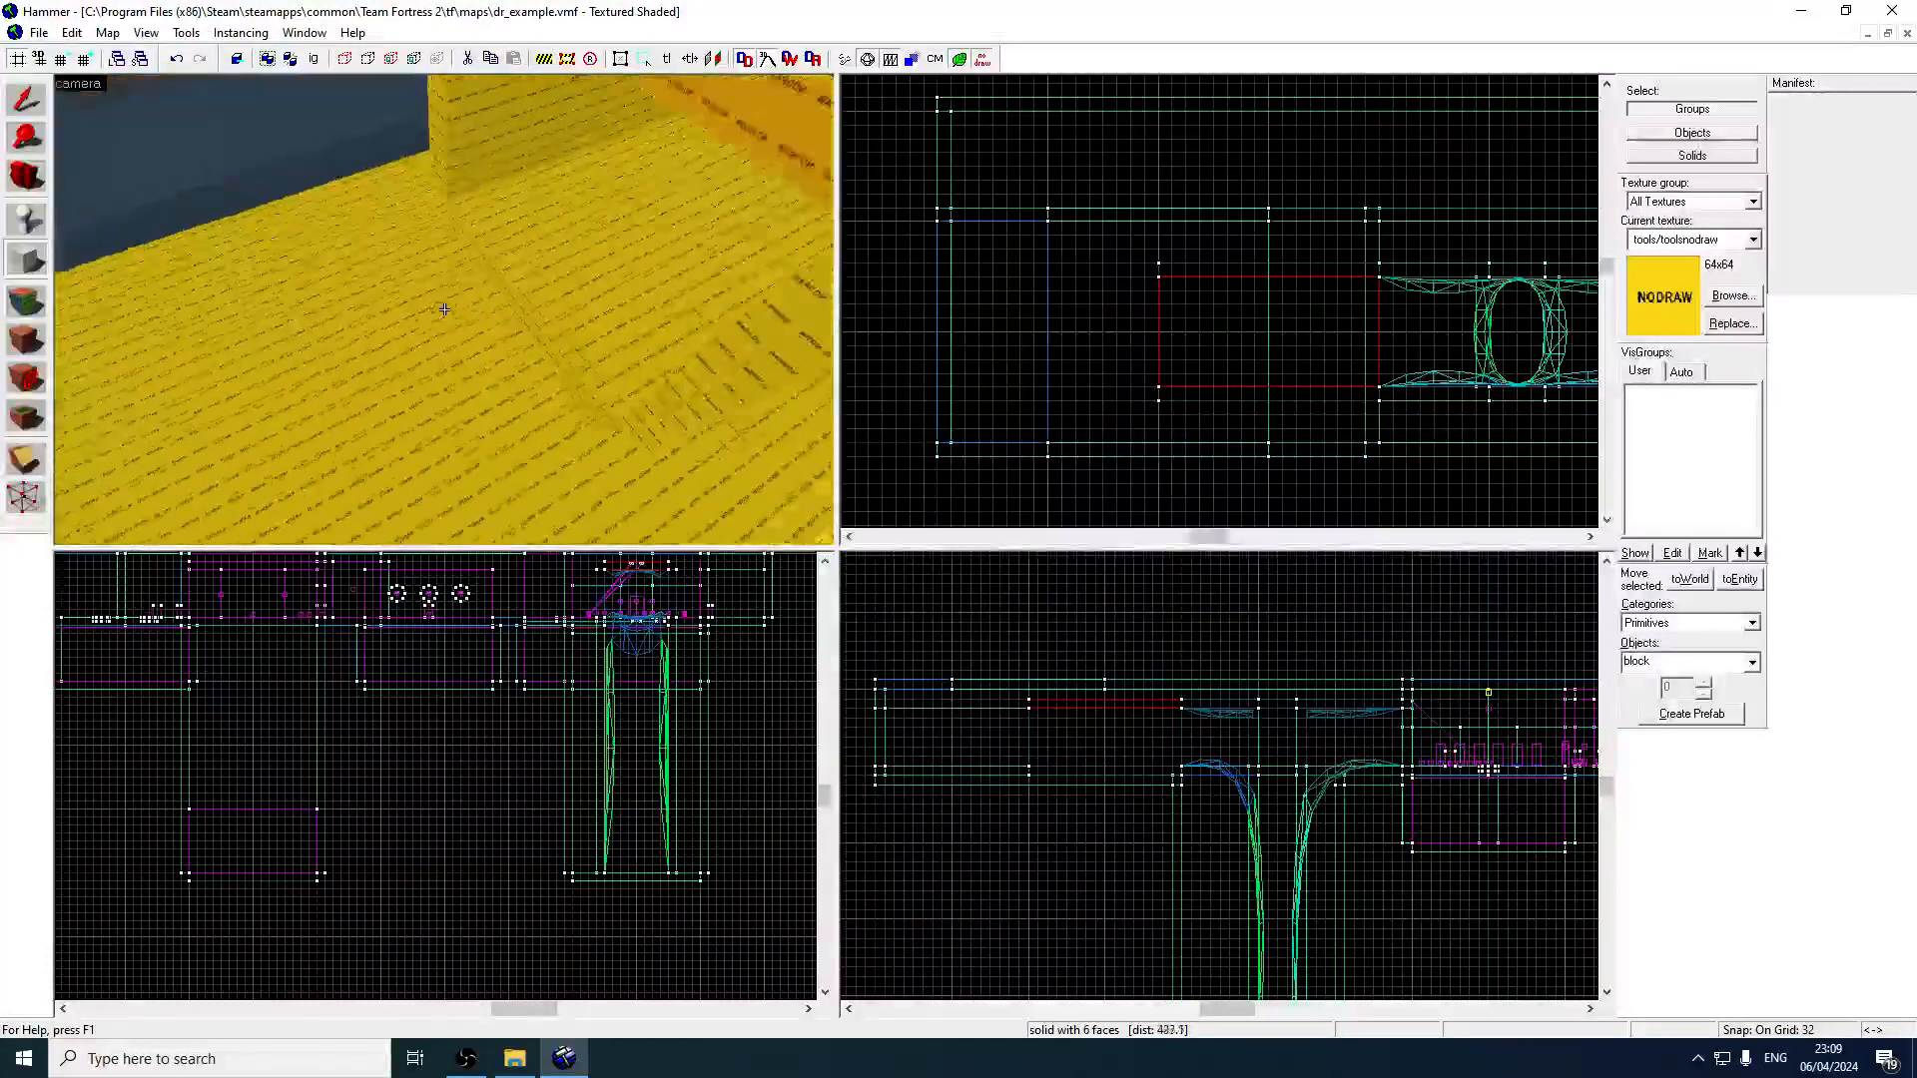
pyautogui.press('s')
pyautogui.press('z')
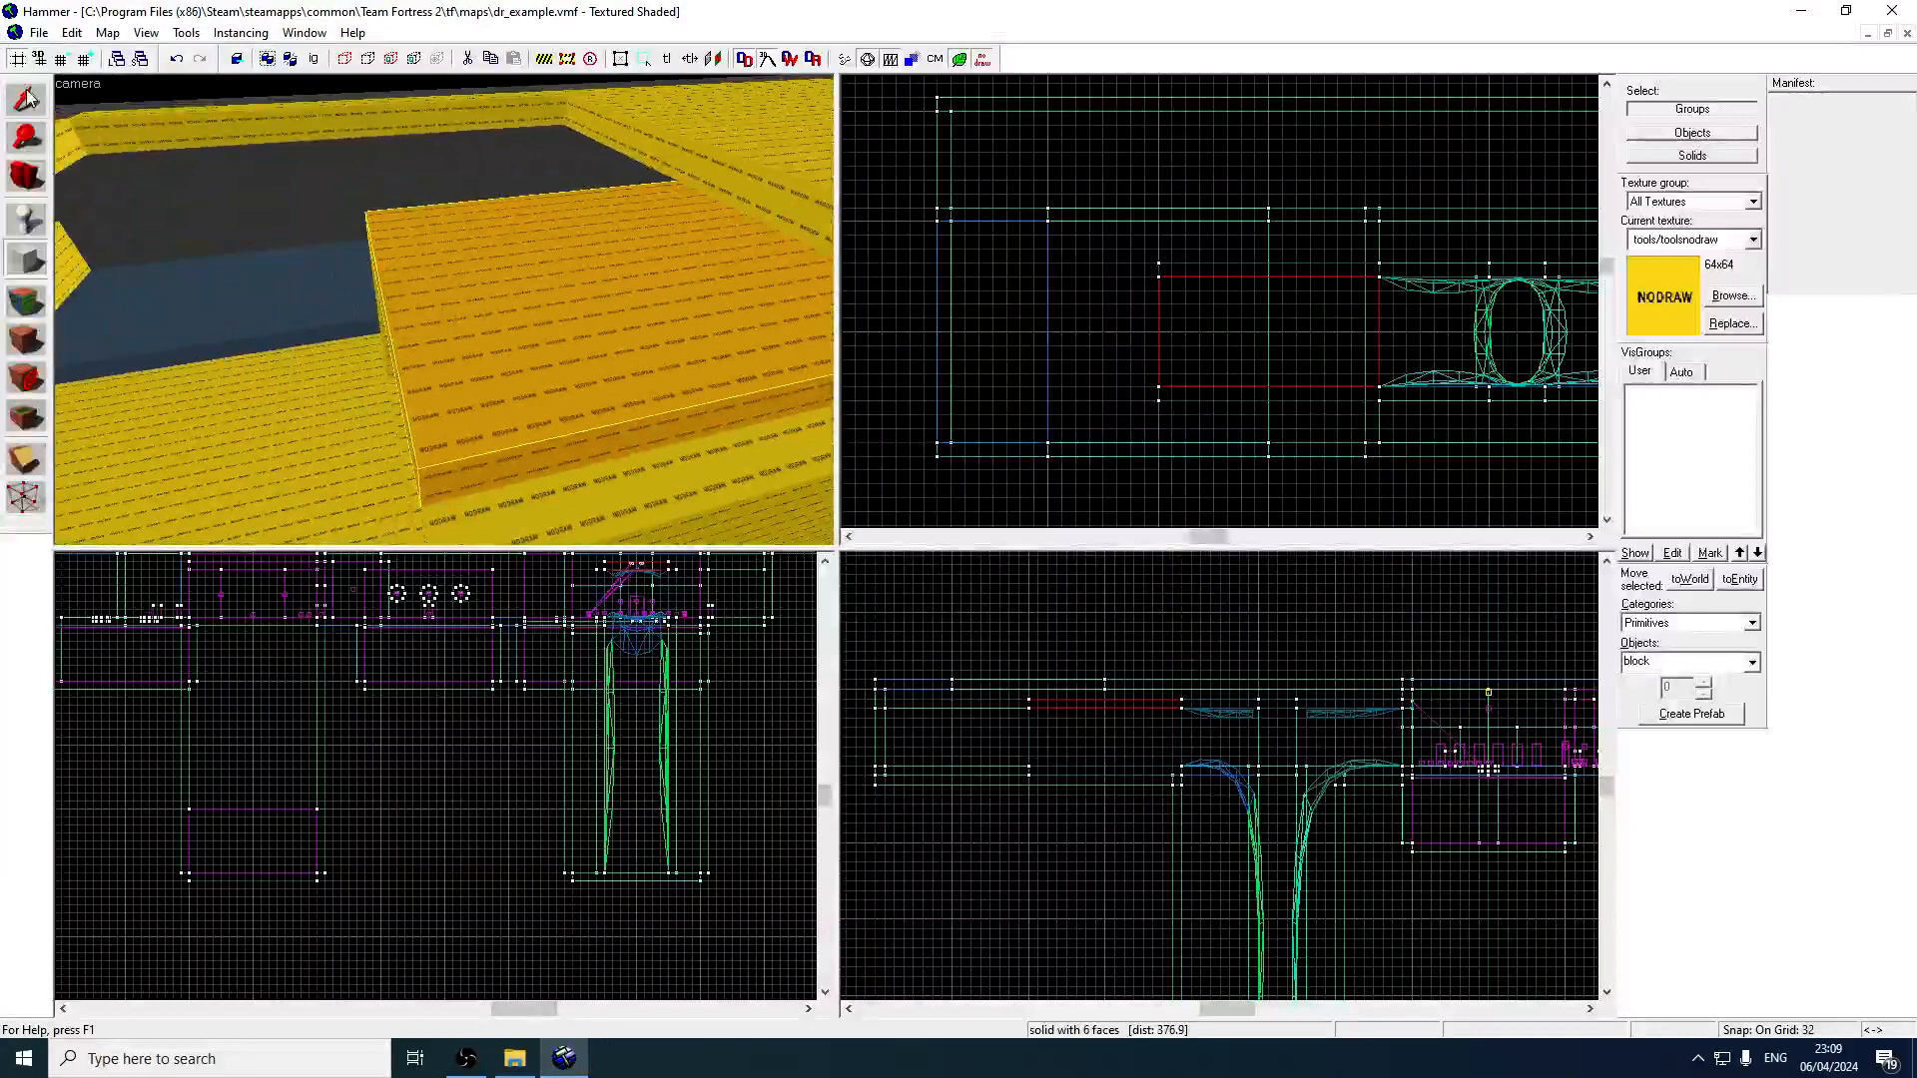
pyautogui.moveTo(1153, 338); pyautogui.dragTo(1210, 338)
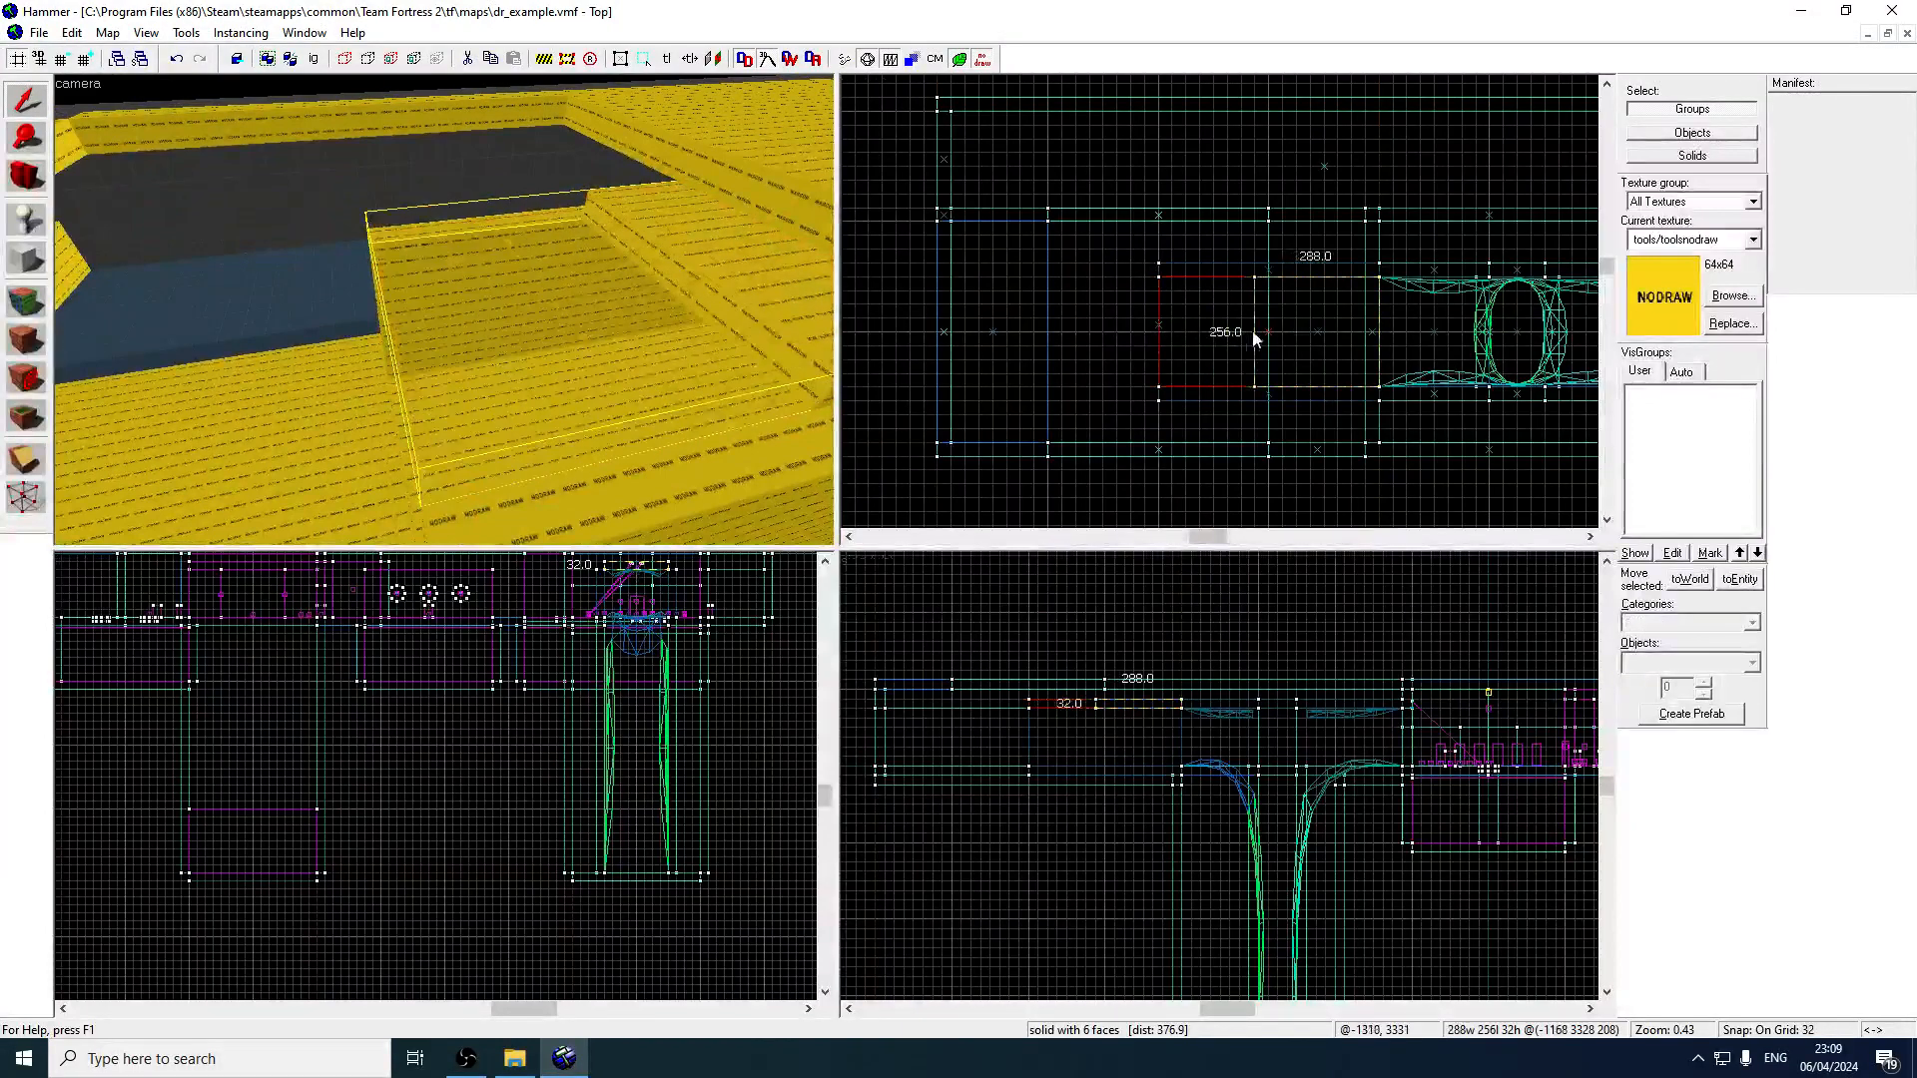
# Create a nodraw floor block west of the corridor, copy it northward, and trim the original to 256 × 256 × 32.
pyautogui.click(475, 293)
pyautogui.press('z')
pyautogui.press('s')
pyautogui.press('z')
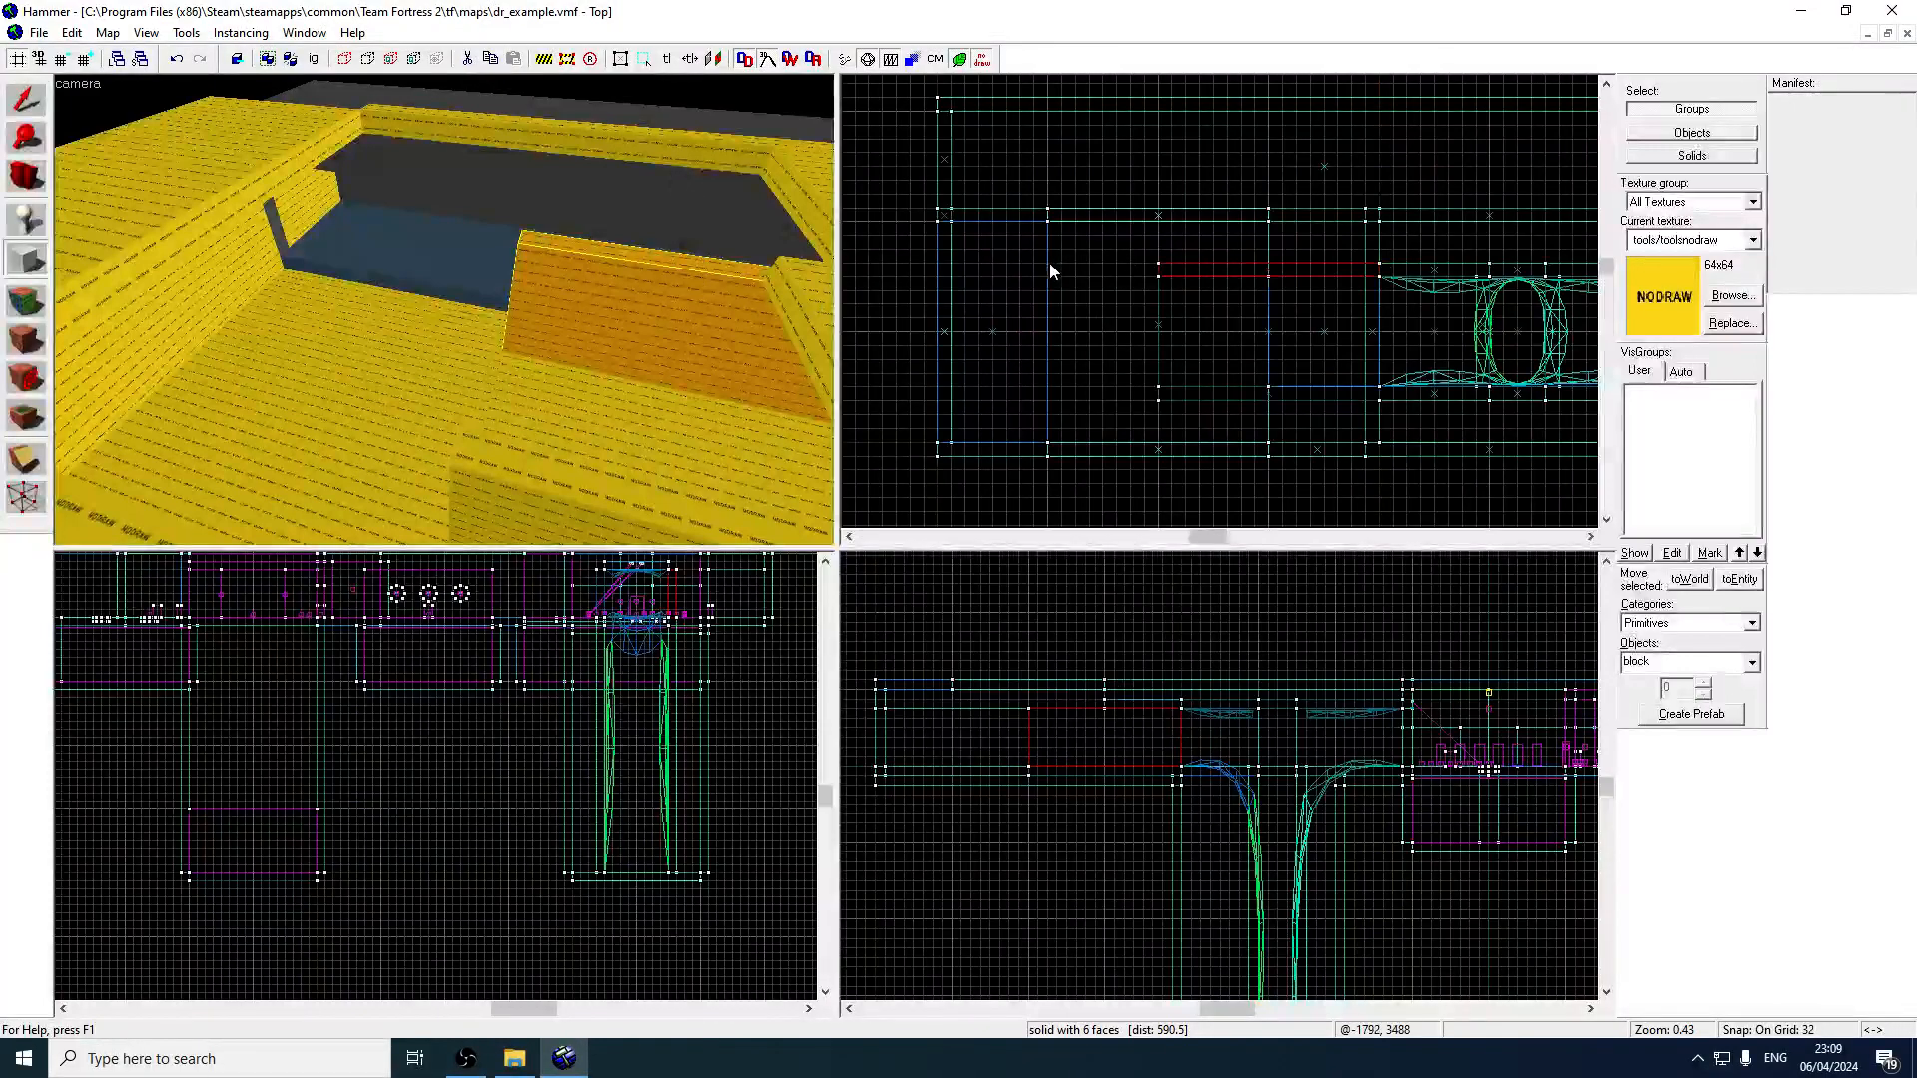
pyautogui.moveTo(1048, 262); pyautogui.dragTo(1160, 402)
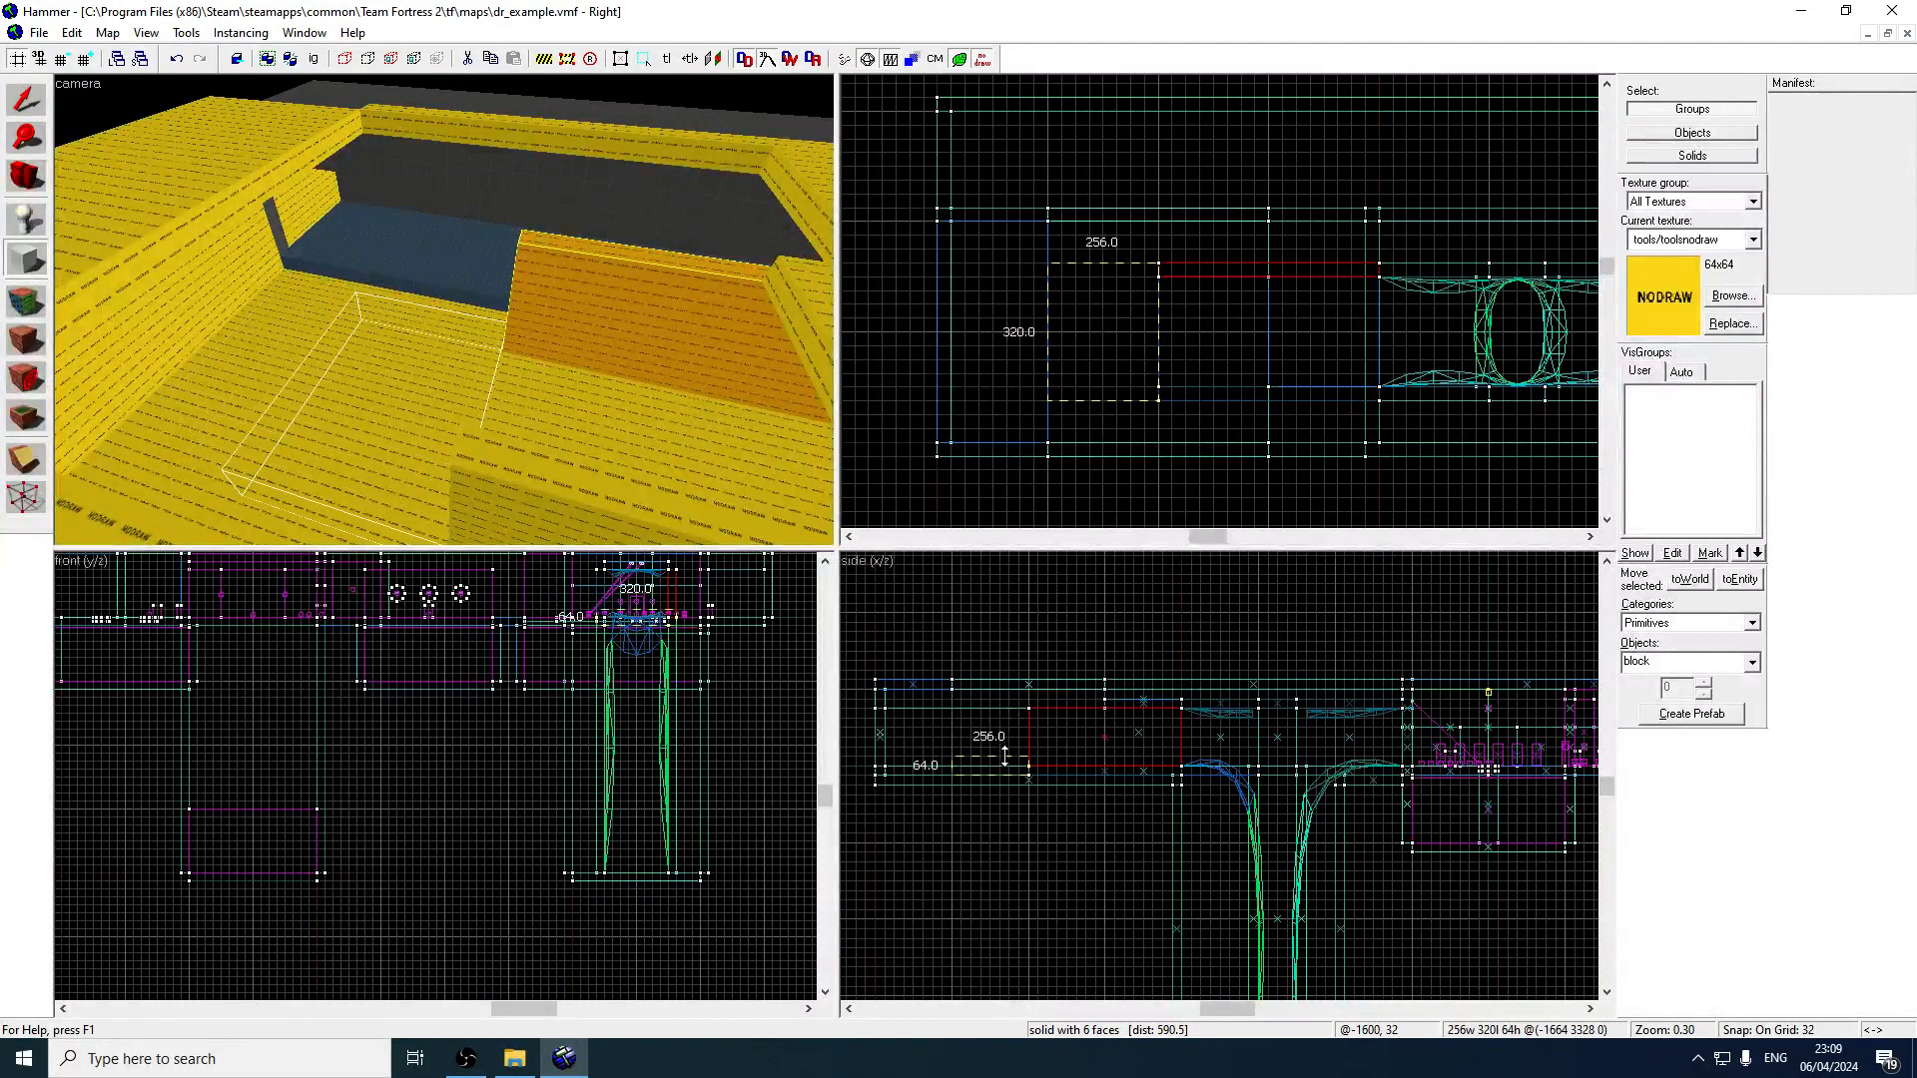
pyautogui.press('Return')
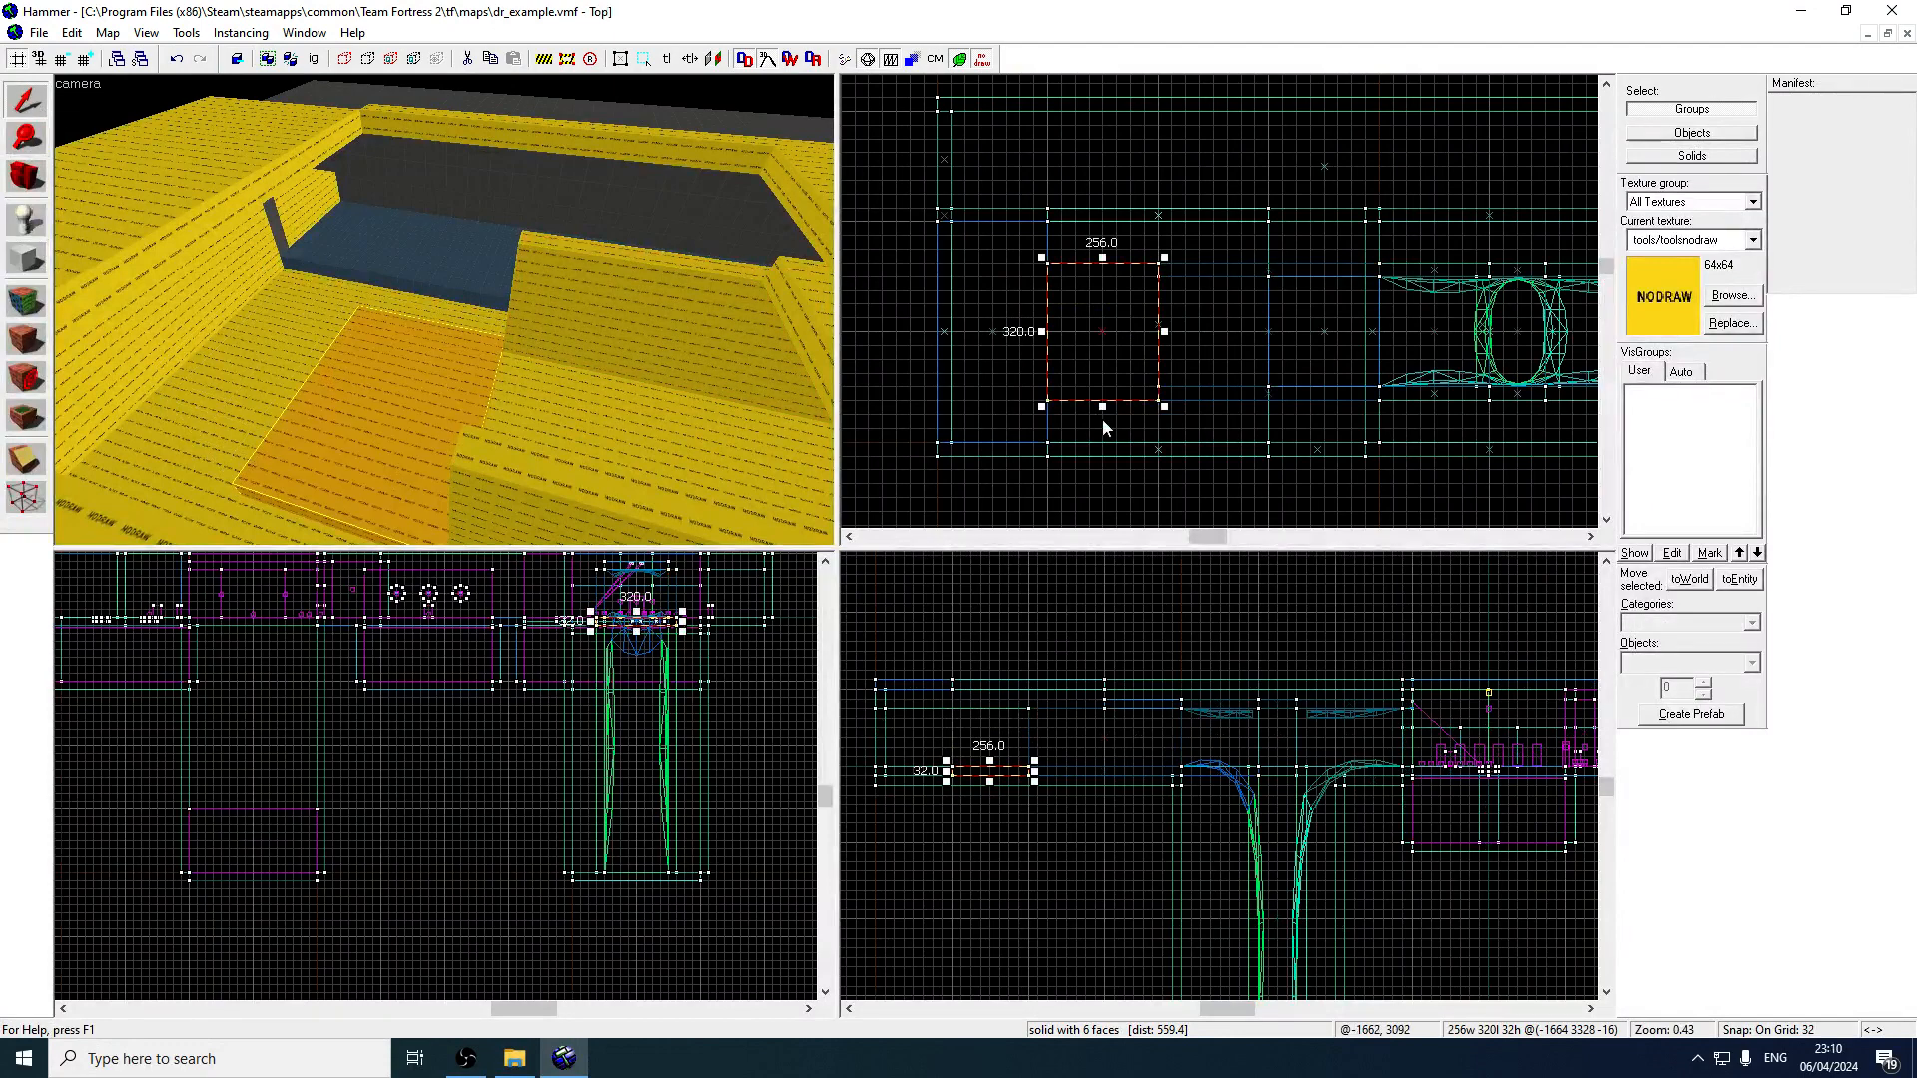
pyautogui.moveTo(1106, 366)
pyautogui.keyDown('shift'); pyautogui.mouseDown()
pyautogui.moveTo(1116, 230)
pyautogui.moveTo(1098, 272)
pyautogui.mouseUp(); pyautogui.keyUp('shift')
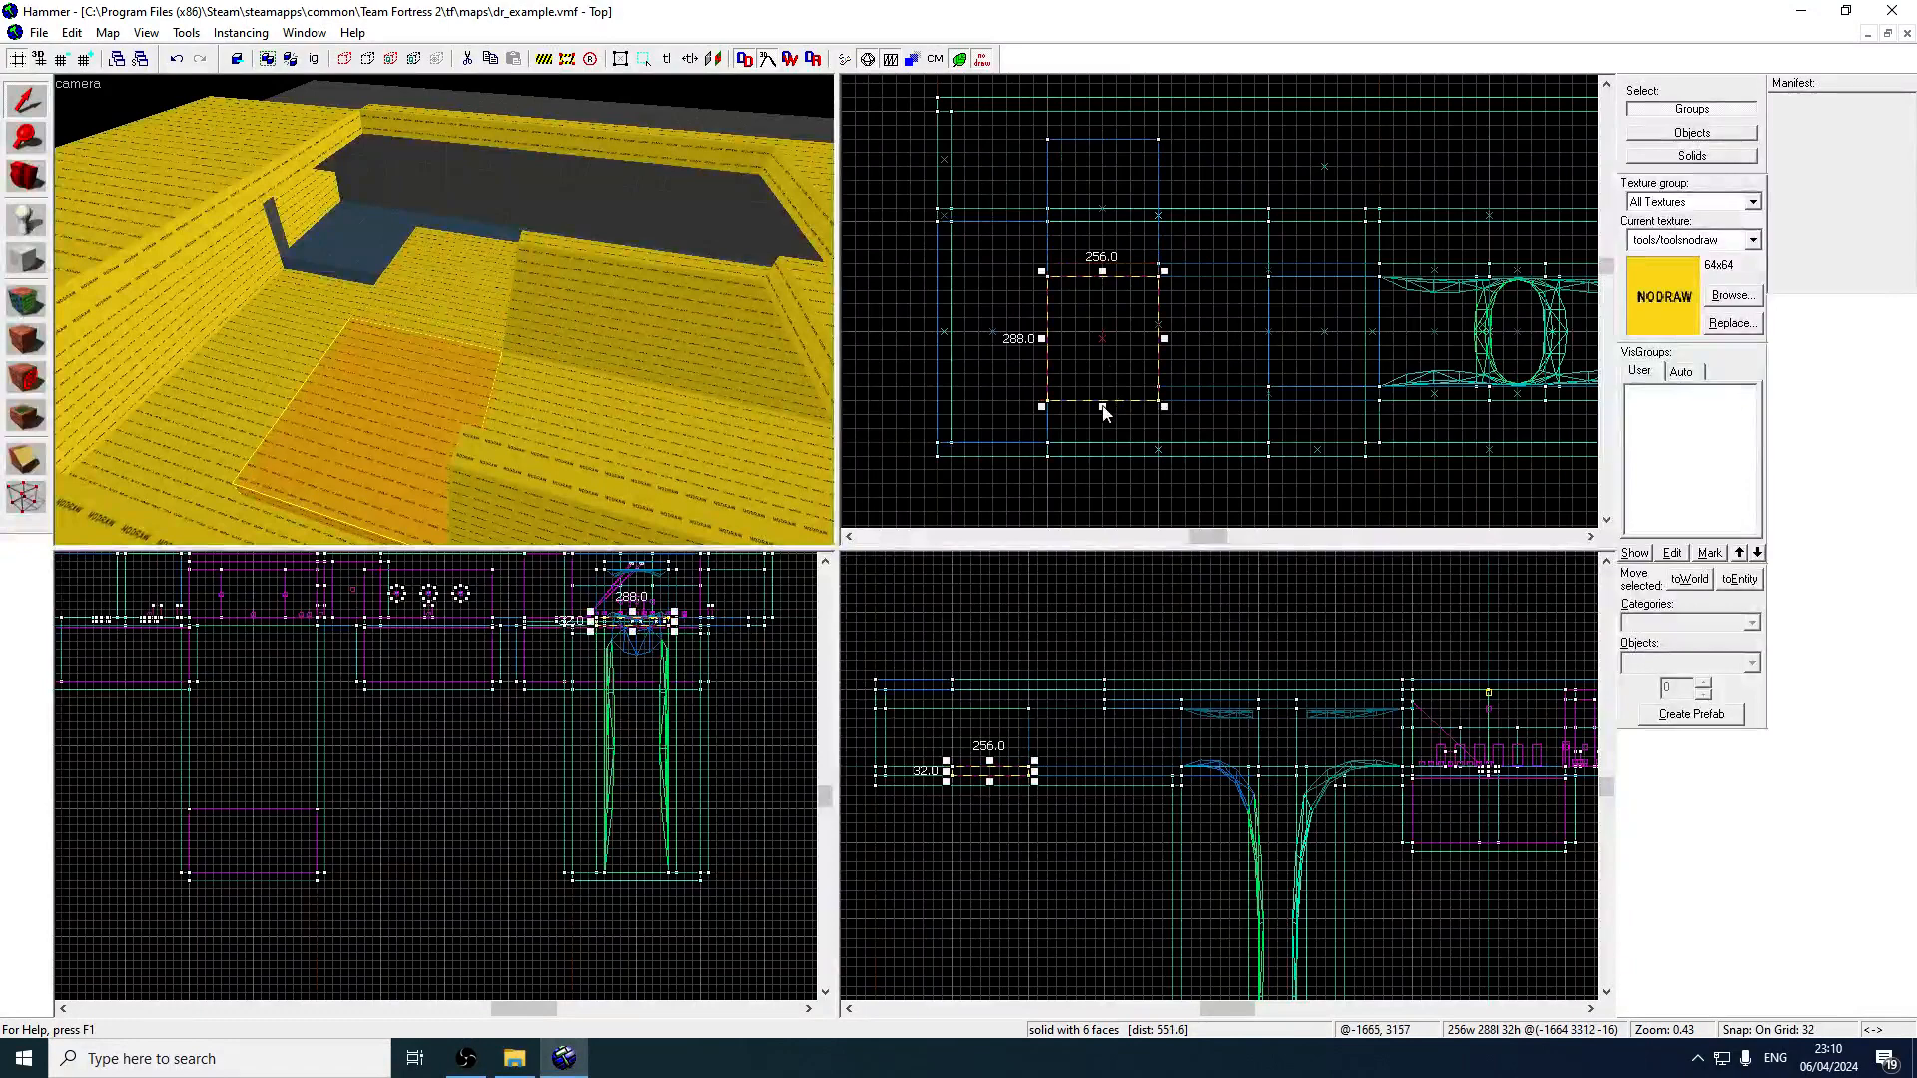
pyautogui.moveTo(1104, 408); pyautogui.dragTo(1107, 381)
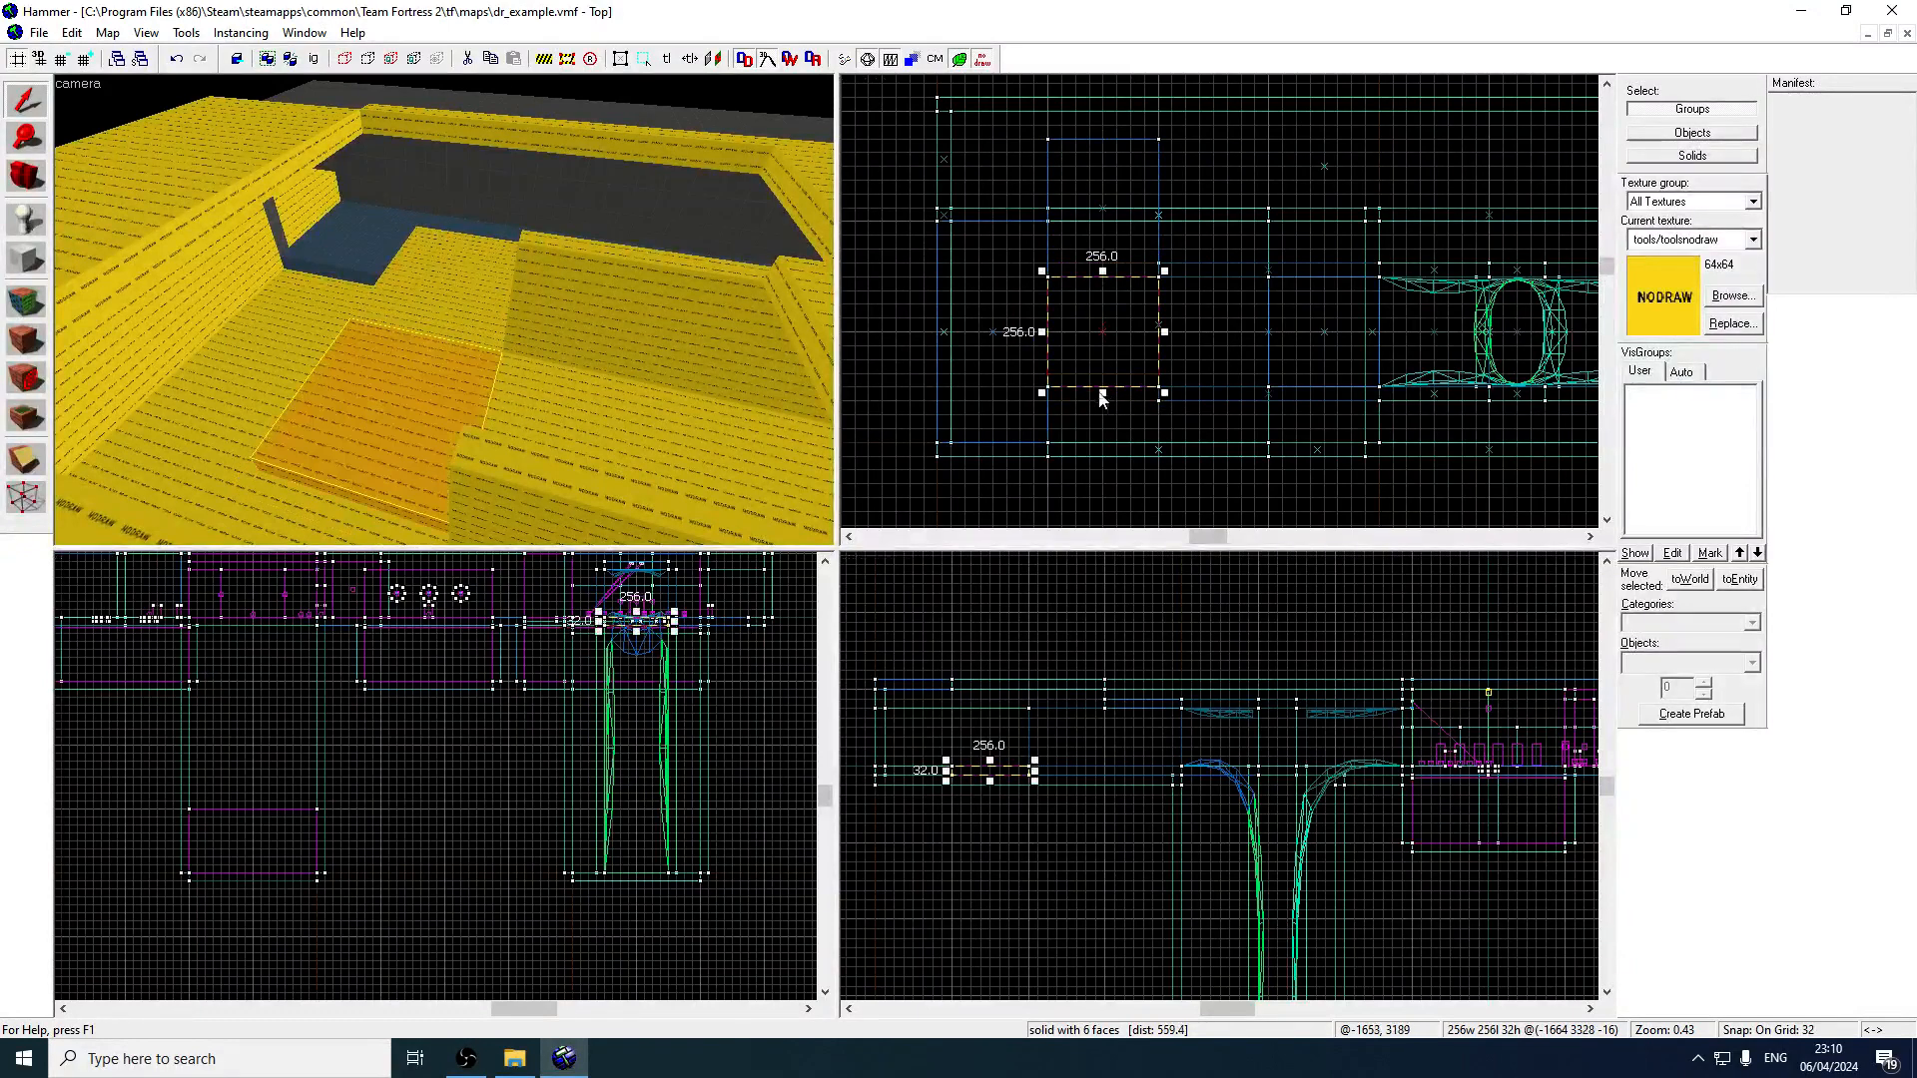
# Move the northern copy back over the floor block and trim its north side to make it 256 × 256.
pyautogui.click(393, 306)
pyautogui.moveTo(1110, 327); pyautogui.dragTo(1103, 327)
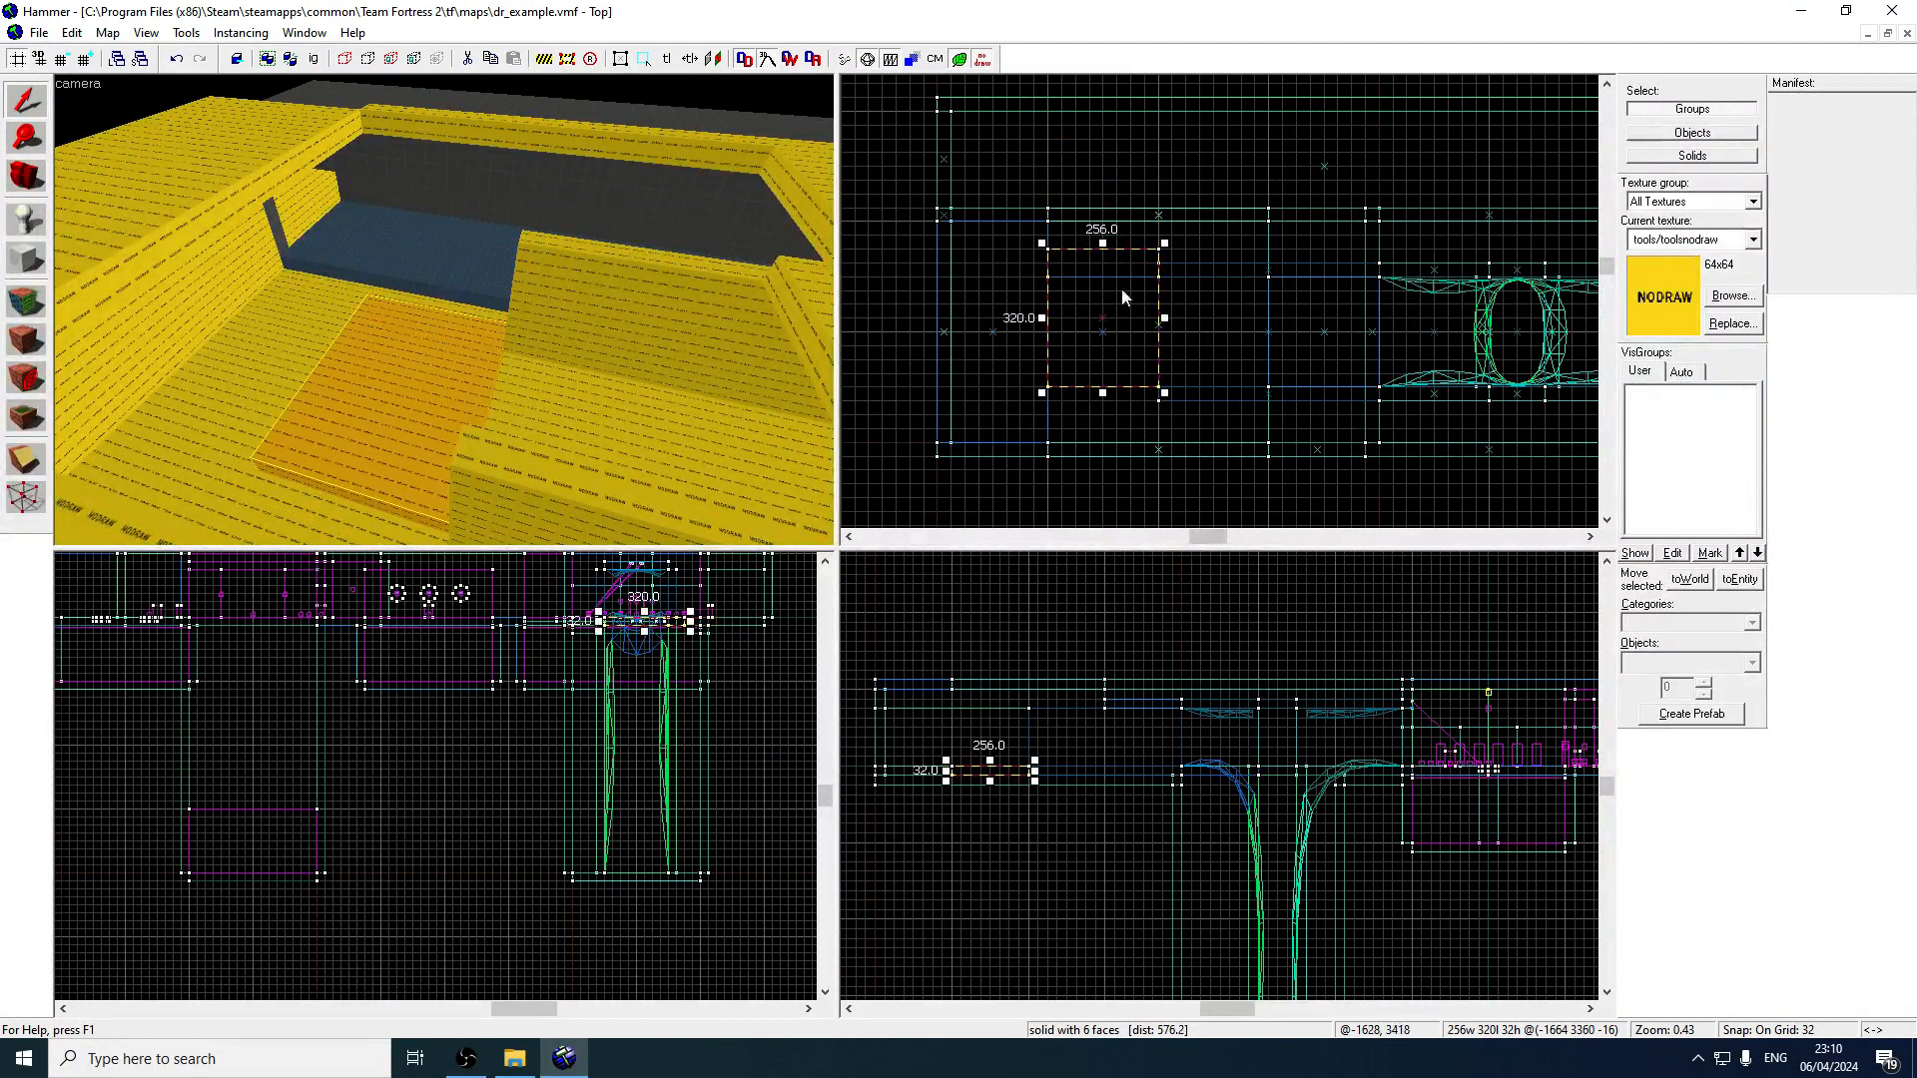
pyautogui.moveTo(1101, 240); pyautogui.dragTo(1102, 266)
pyautogui.click(492, 397)
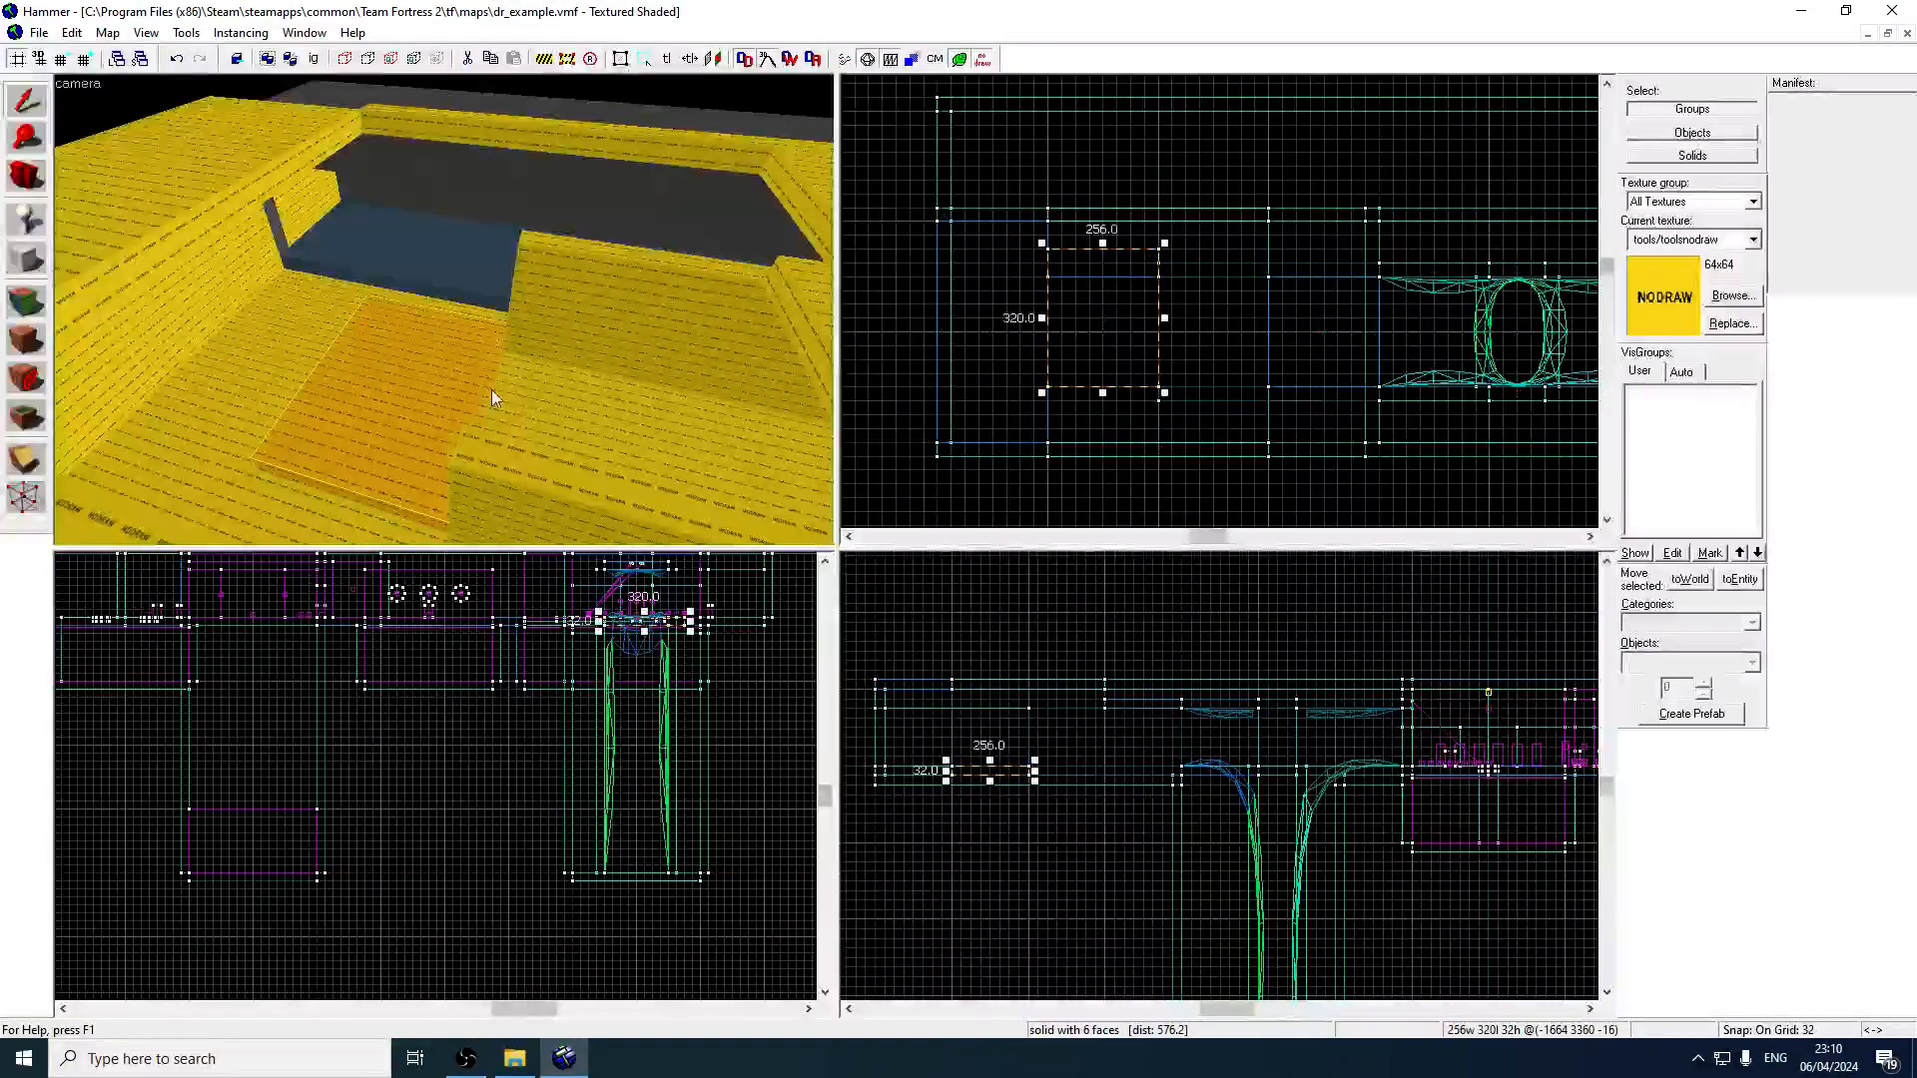
pyautogui.moveTo(1098, 270); pyautogui.dragTo(1098, 273)
# Raise the upper copy of the floor block to ceiling level and make it 64 units tall.
pyautogui.scroll(3, 1017, 760)
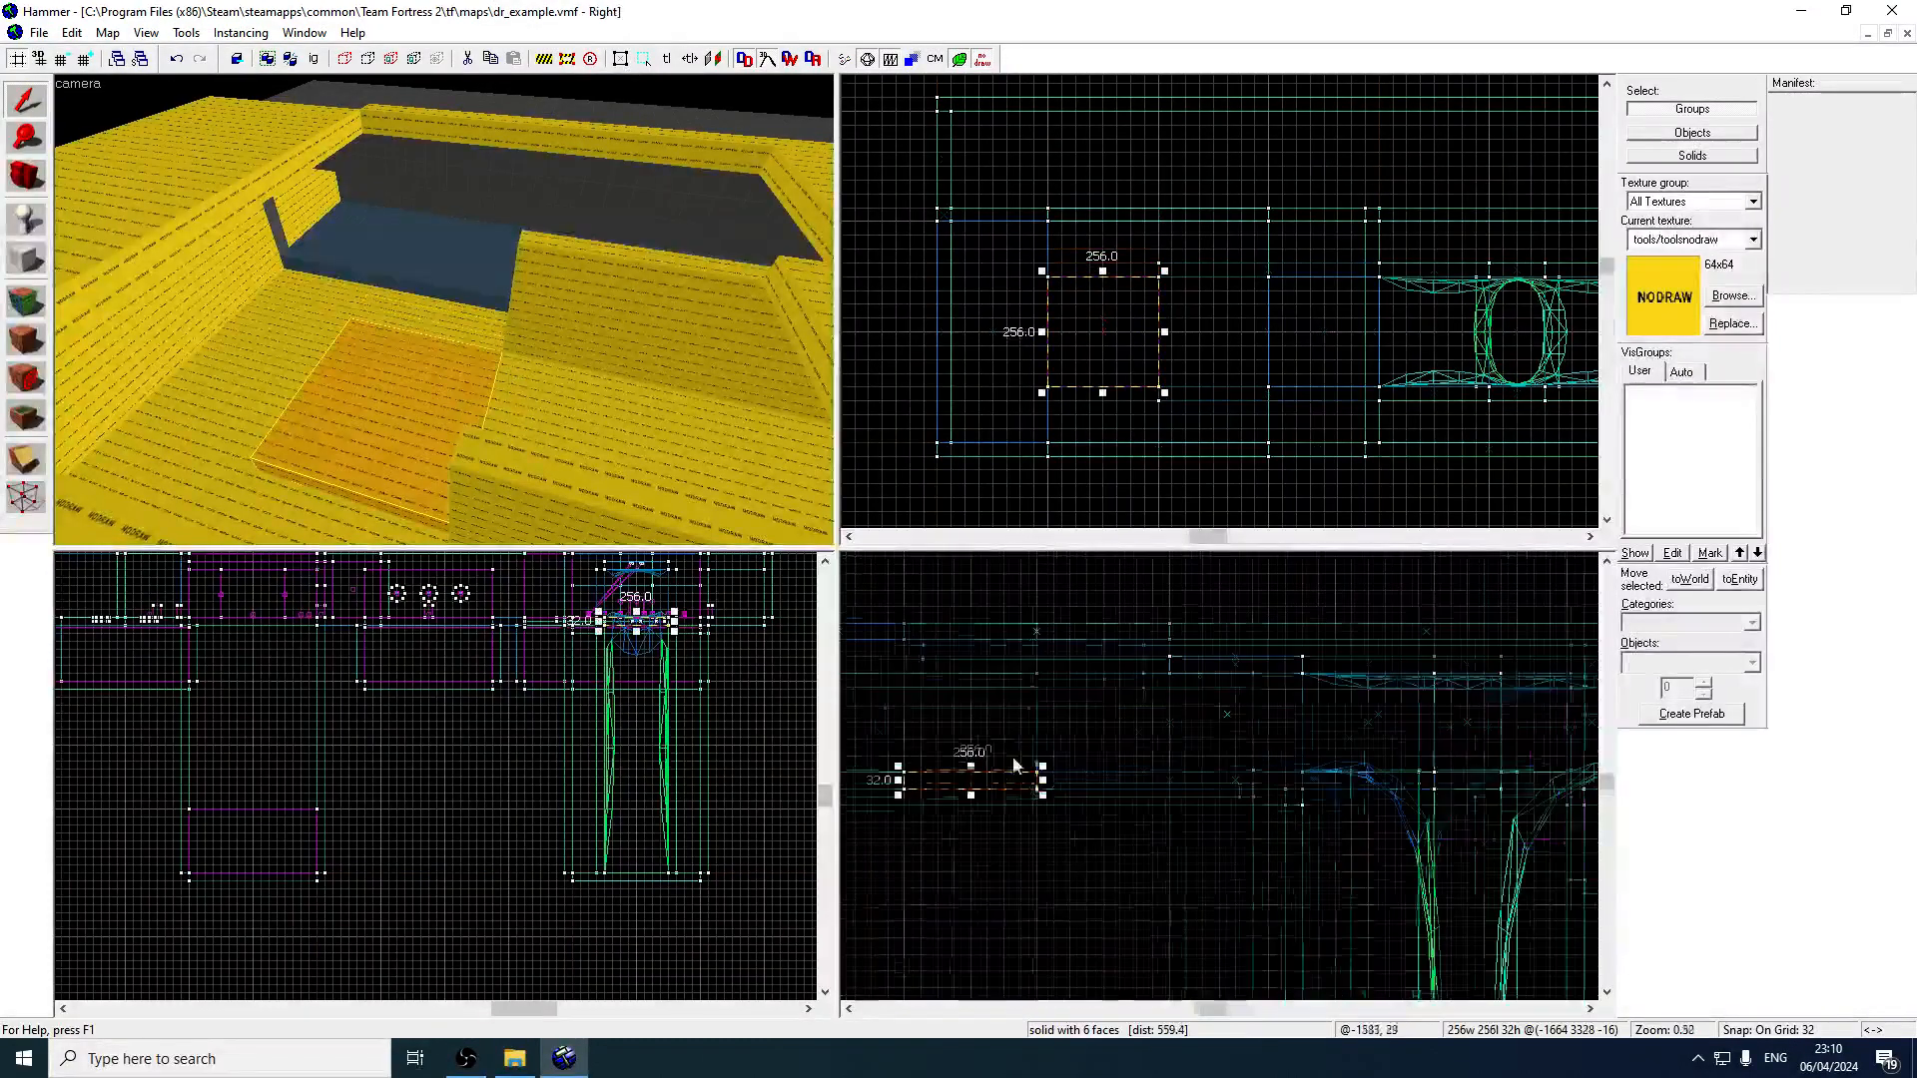
pyautogui.moveTo(996, 781); pyautogui.dragTo(971, 631)
pyautogui.press('w')
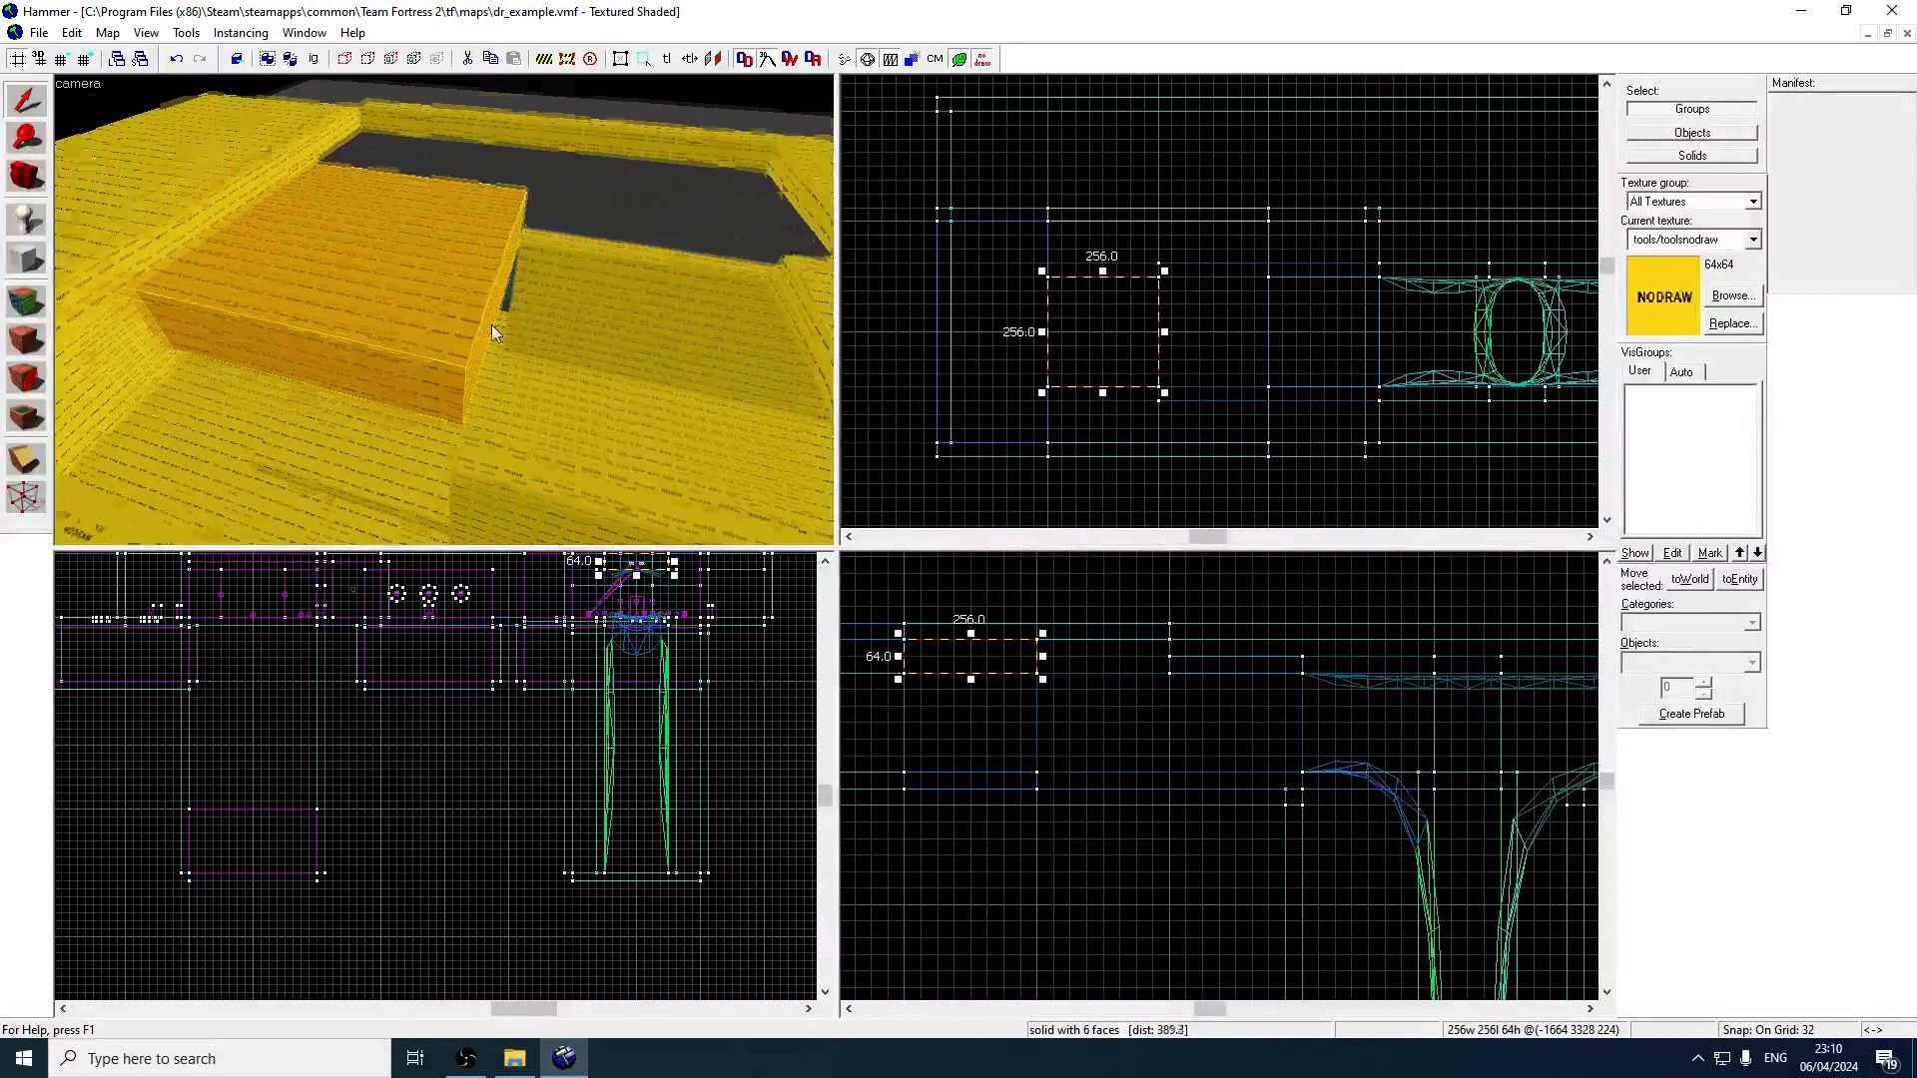
# Create a 256 × 32 × 192 nodraw wall along the 256 × 256 floor block's south edge and copy it to the north edge.
pyautogui.press('z')
pyautogui.click(444, 310)
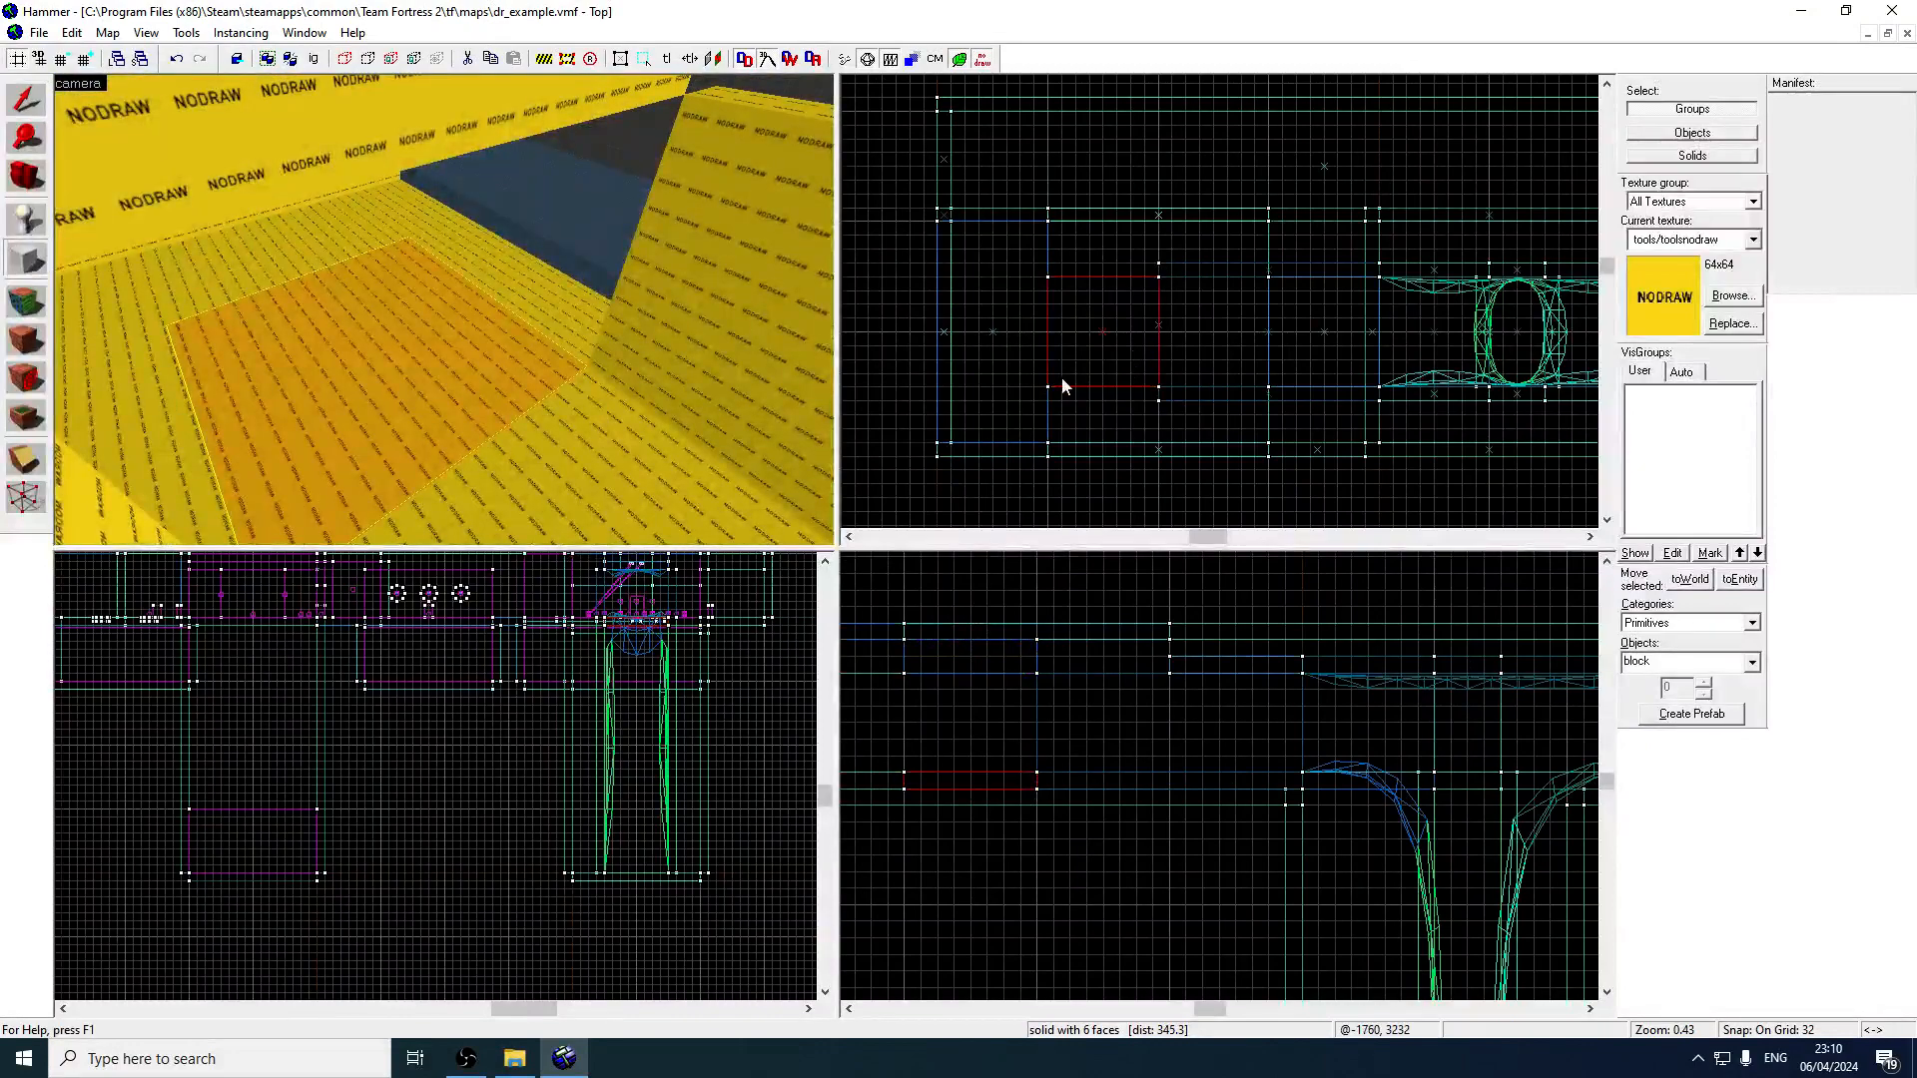
pyautogui.press('Return')
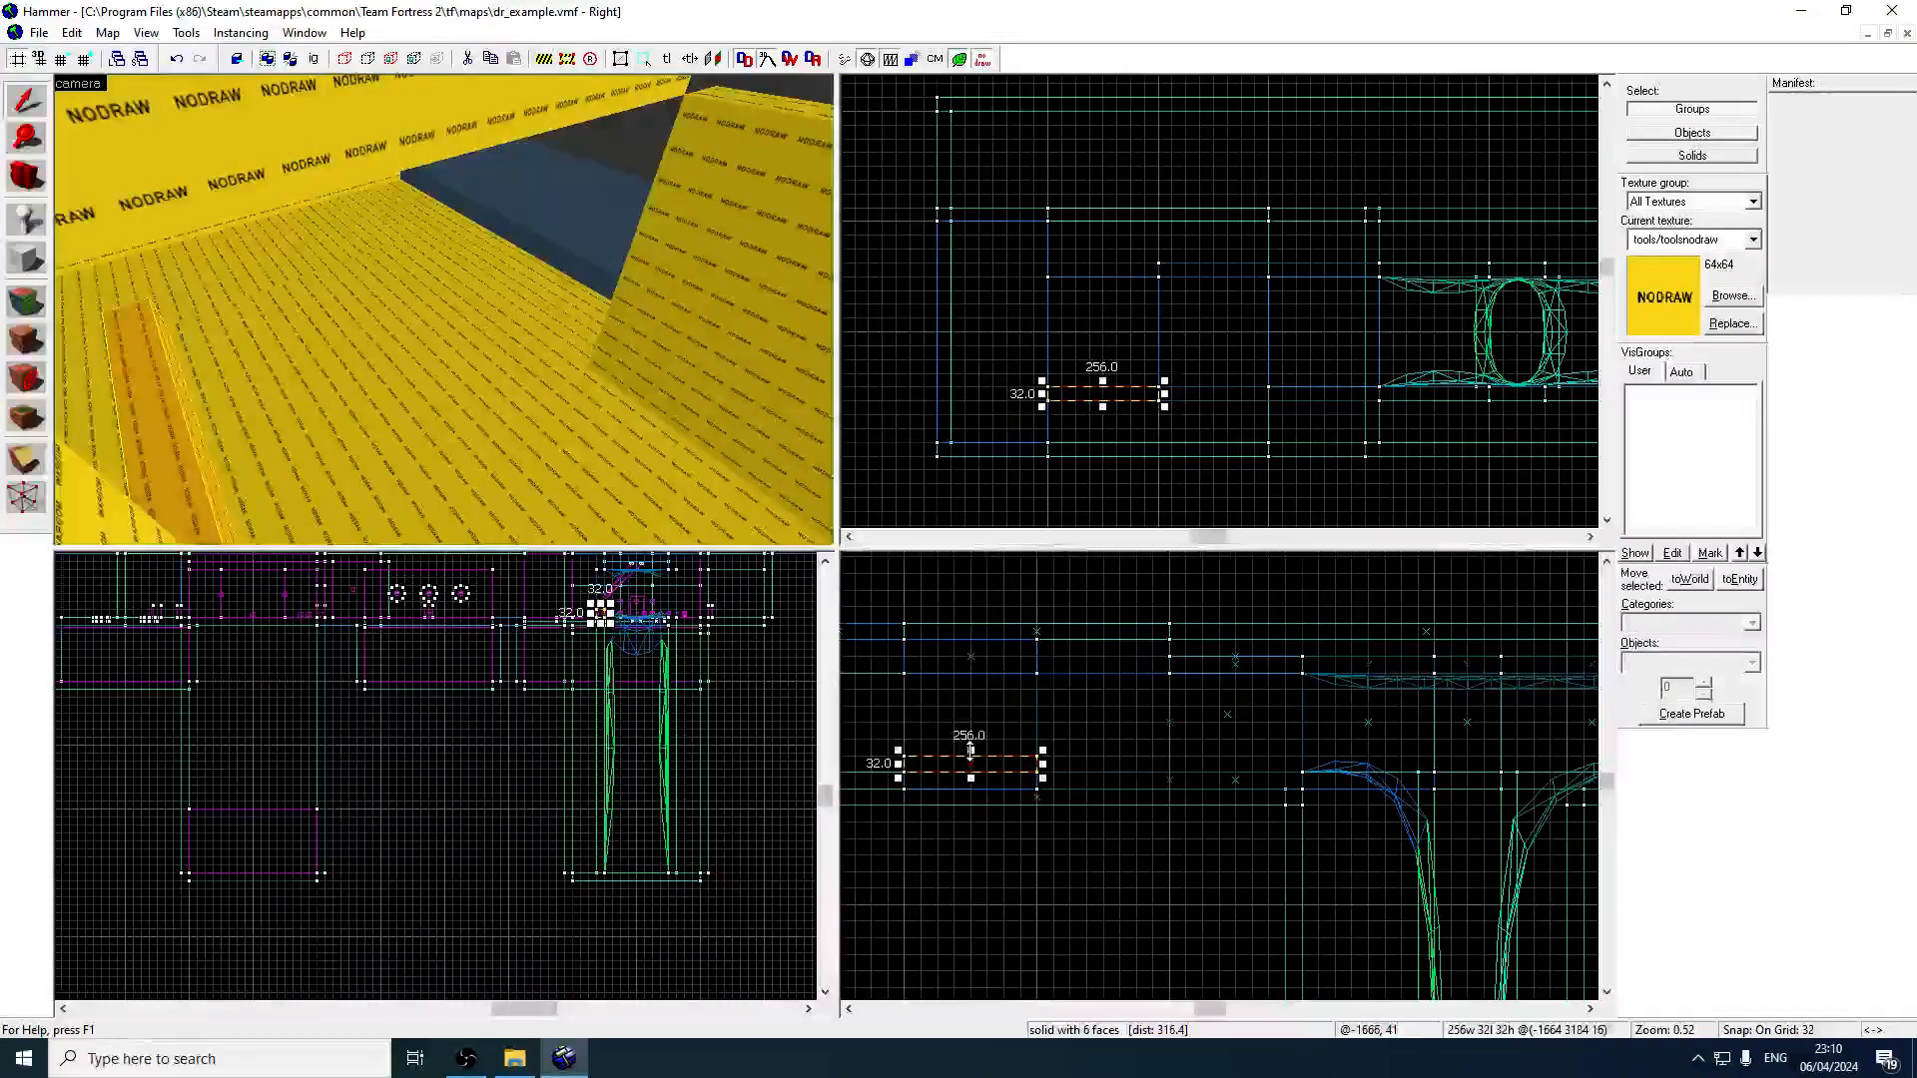
pyautogui.moveTo(971, 751); pyautogui.dragTo(973, 667)
pyautogui.keyDown('shift'); pyautogui.moveTo(1077, 395); pyautogui.dragTo(1074, 271); pyautogui.keyUp('shift')
# Inspect the new walls, the shortened roof slab and the open gap between the covered sections.
pyautogui.press('w')
pyautogui.press('z')
pyautogui.press('s')
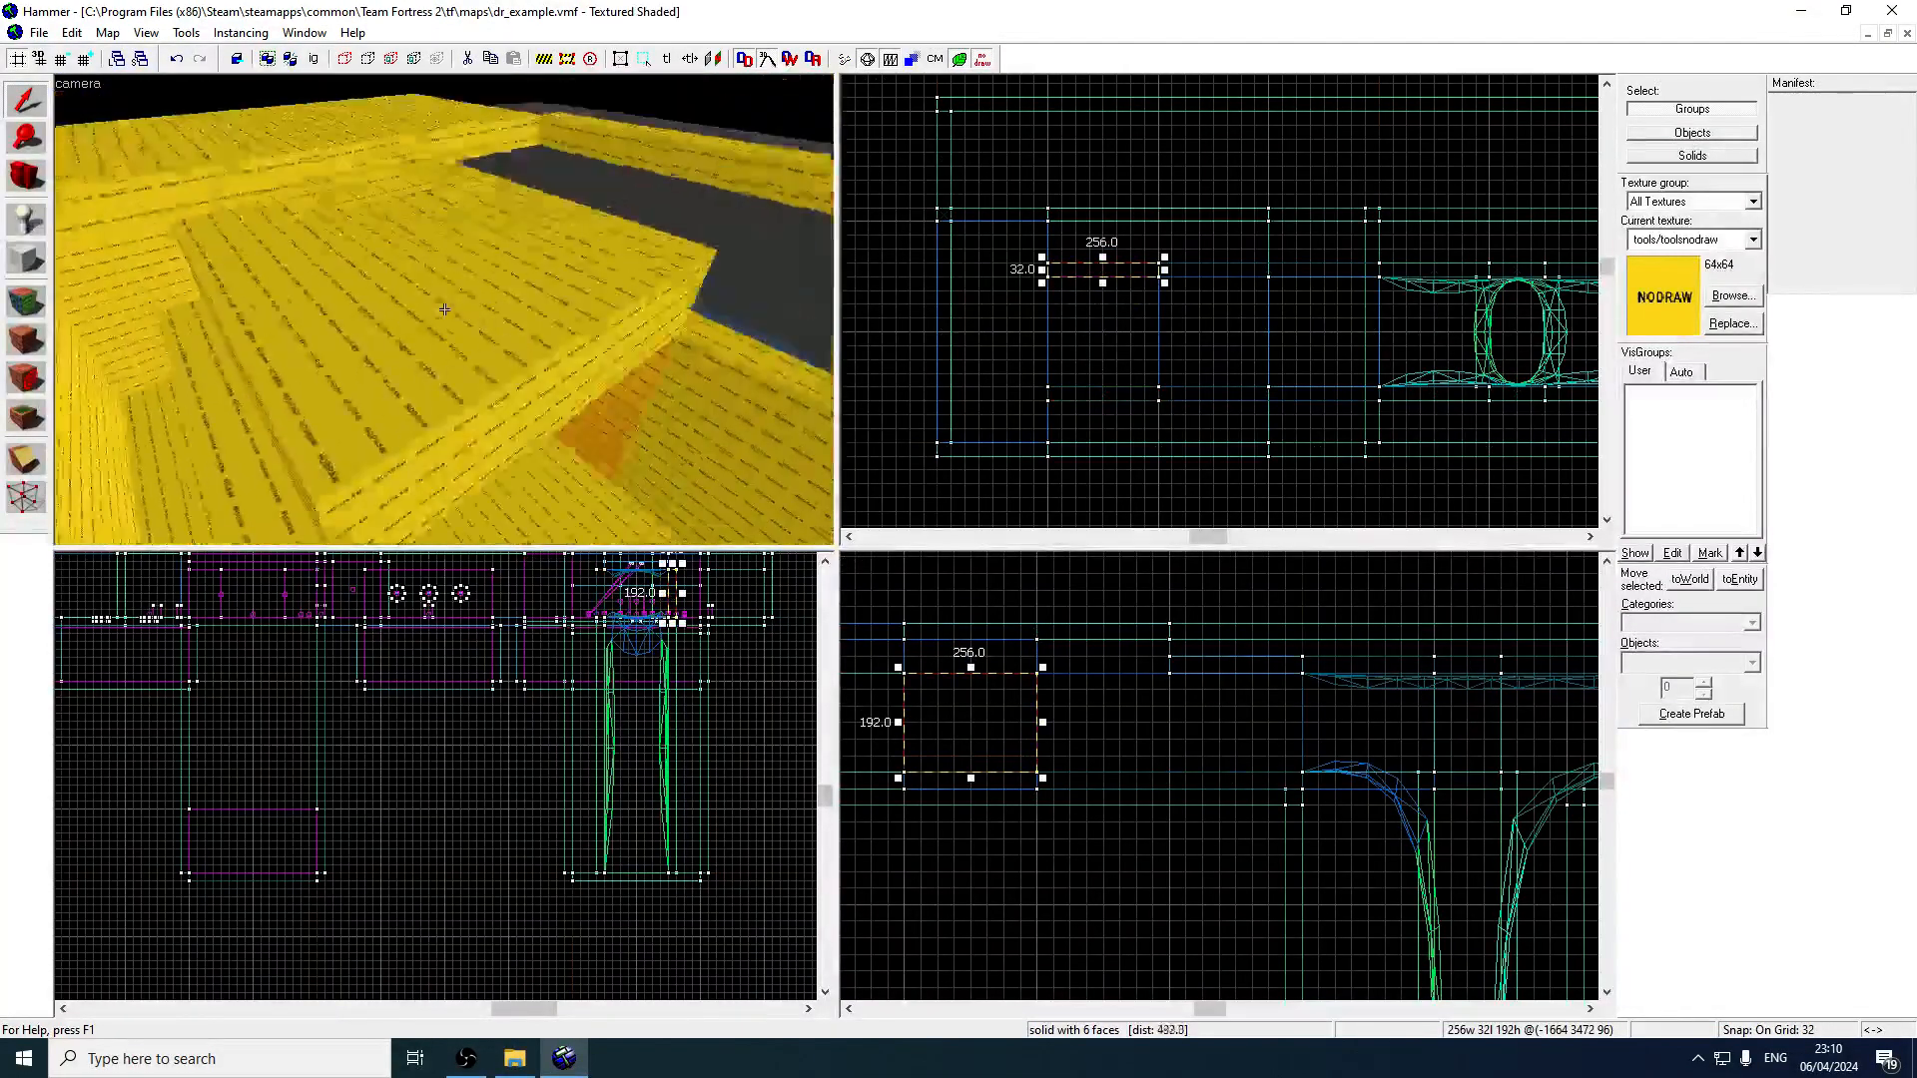
pyautogui.press('z')
pyautogui.press('z')
pyautogui.press('d')
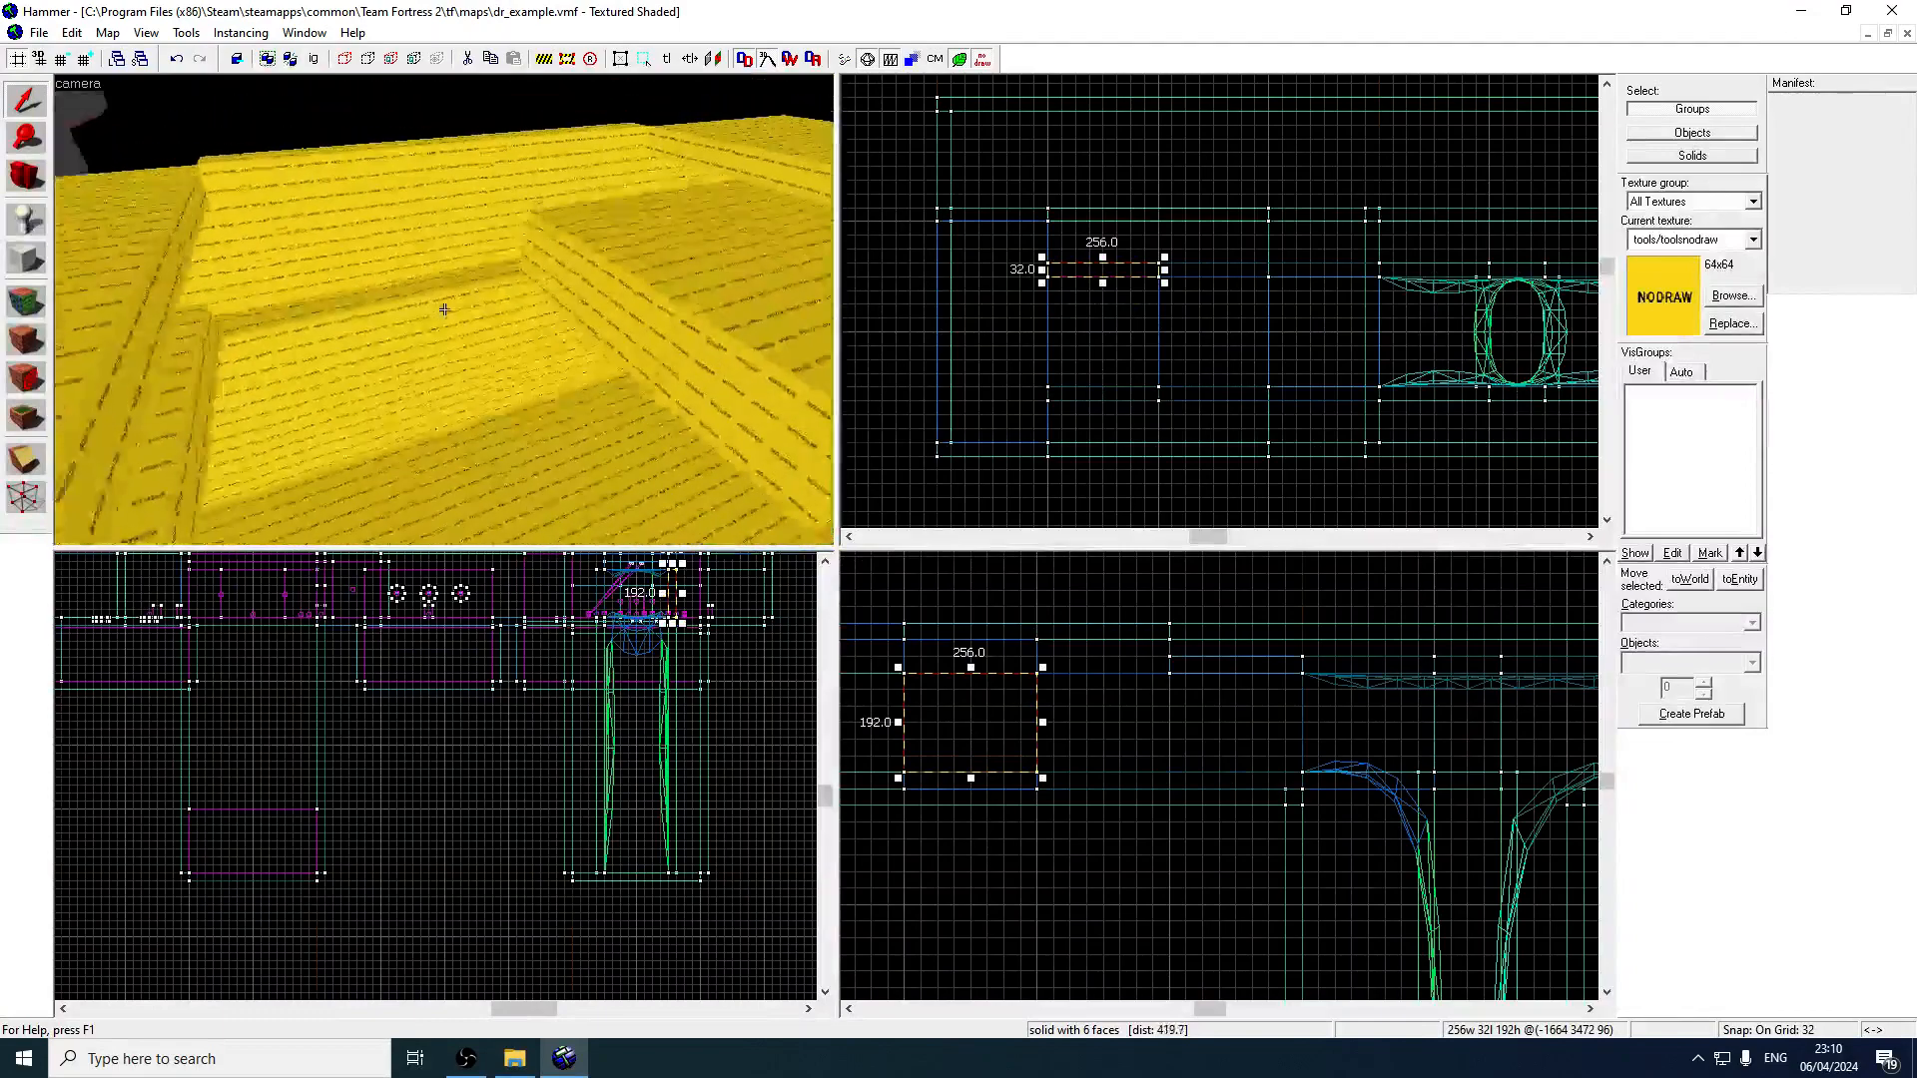
pyautogui.press('z')
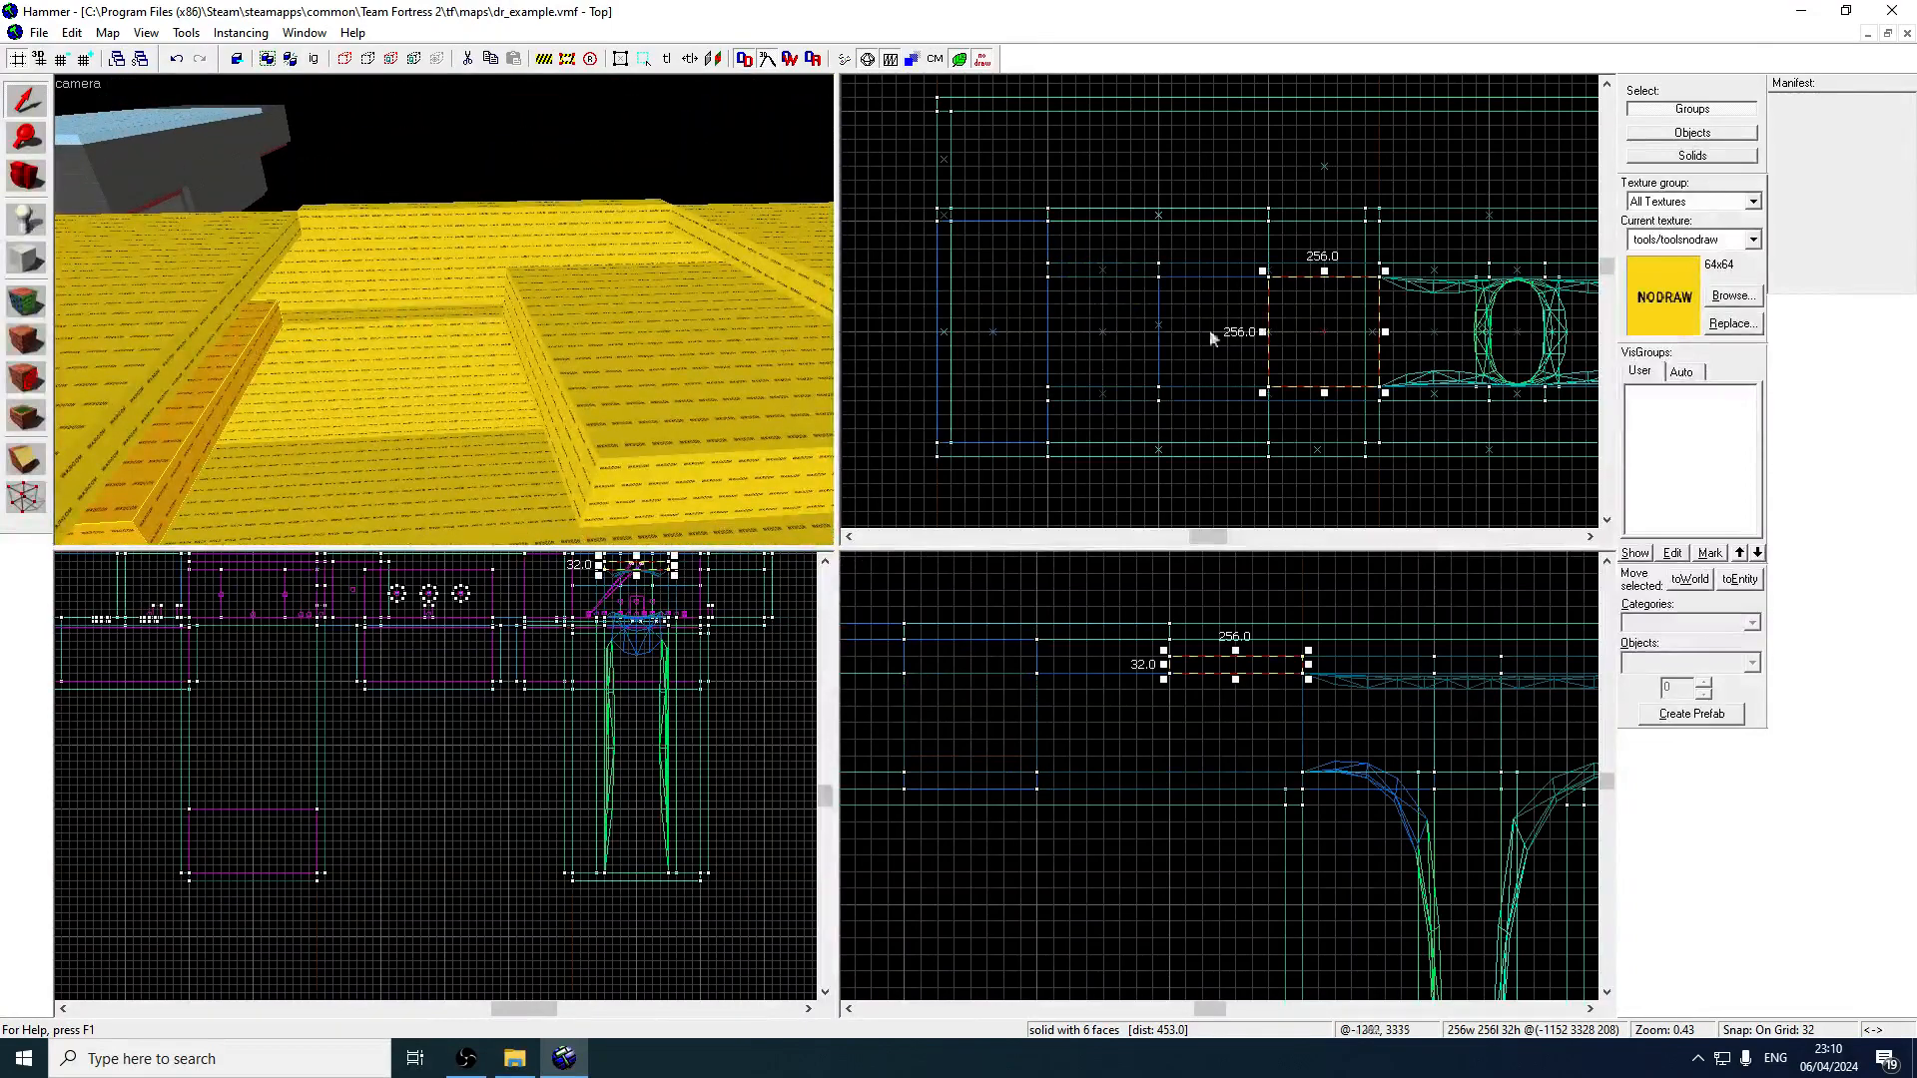
pyautogui.press('z')
pyautogui.press('w')
pyautogui.press('s')
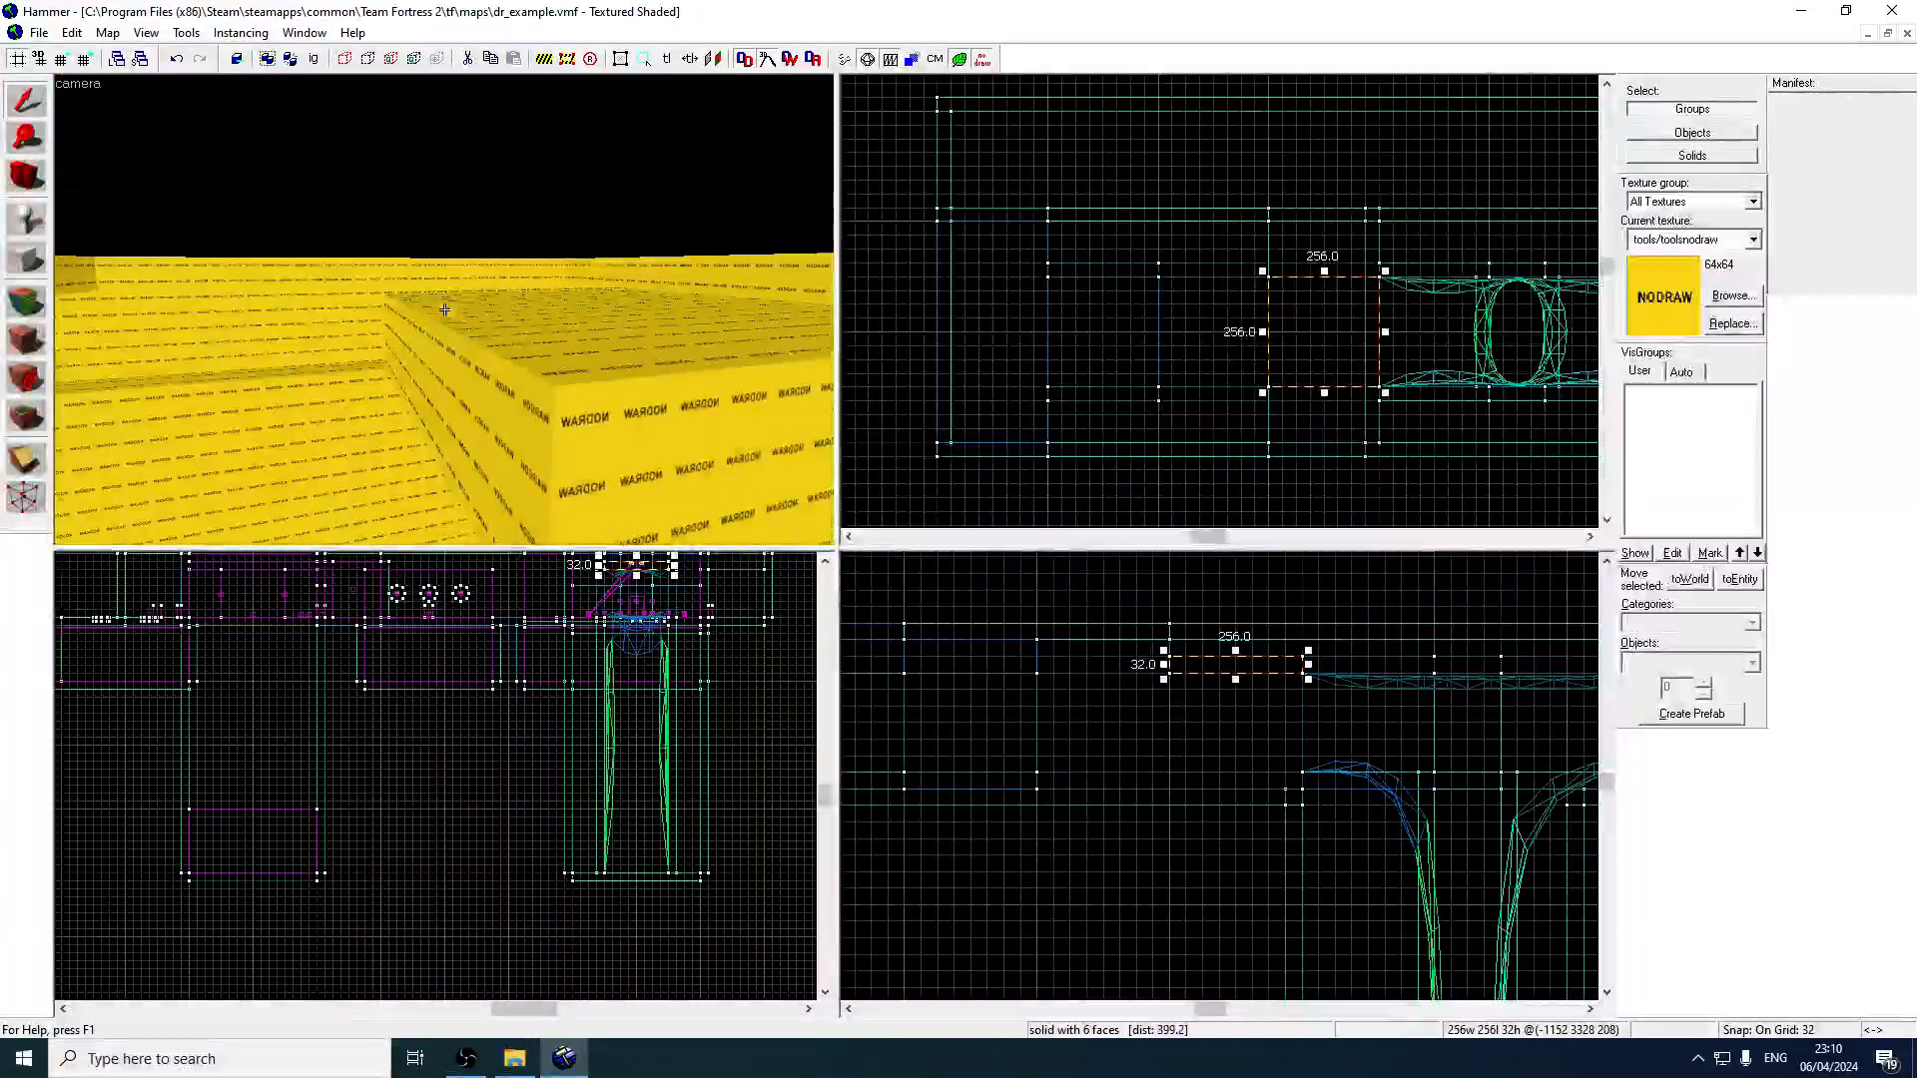
pyautogui.press('z')
pyautogui.press('s')
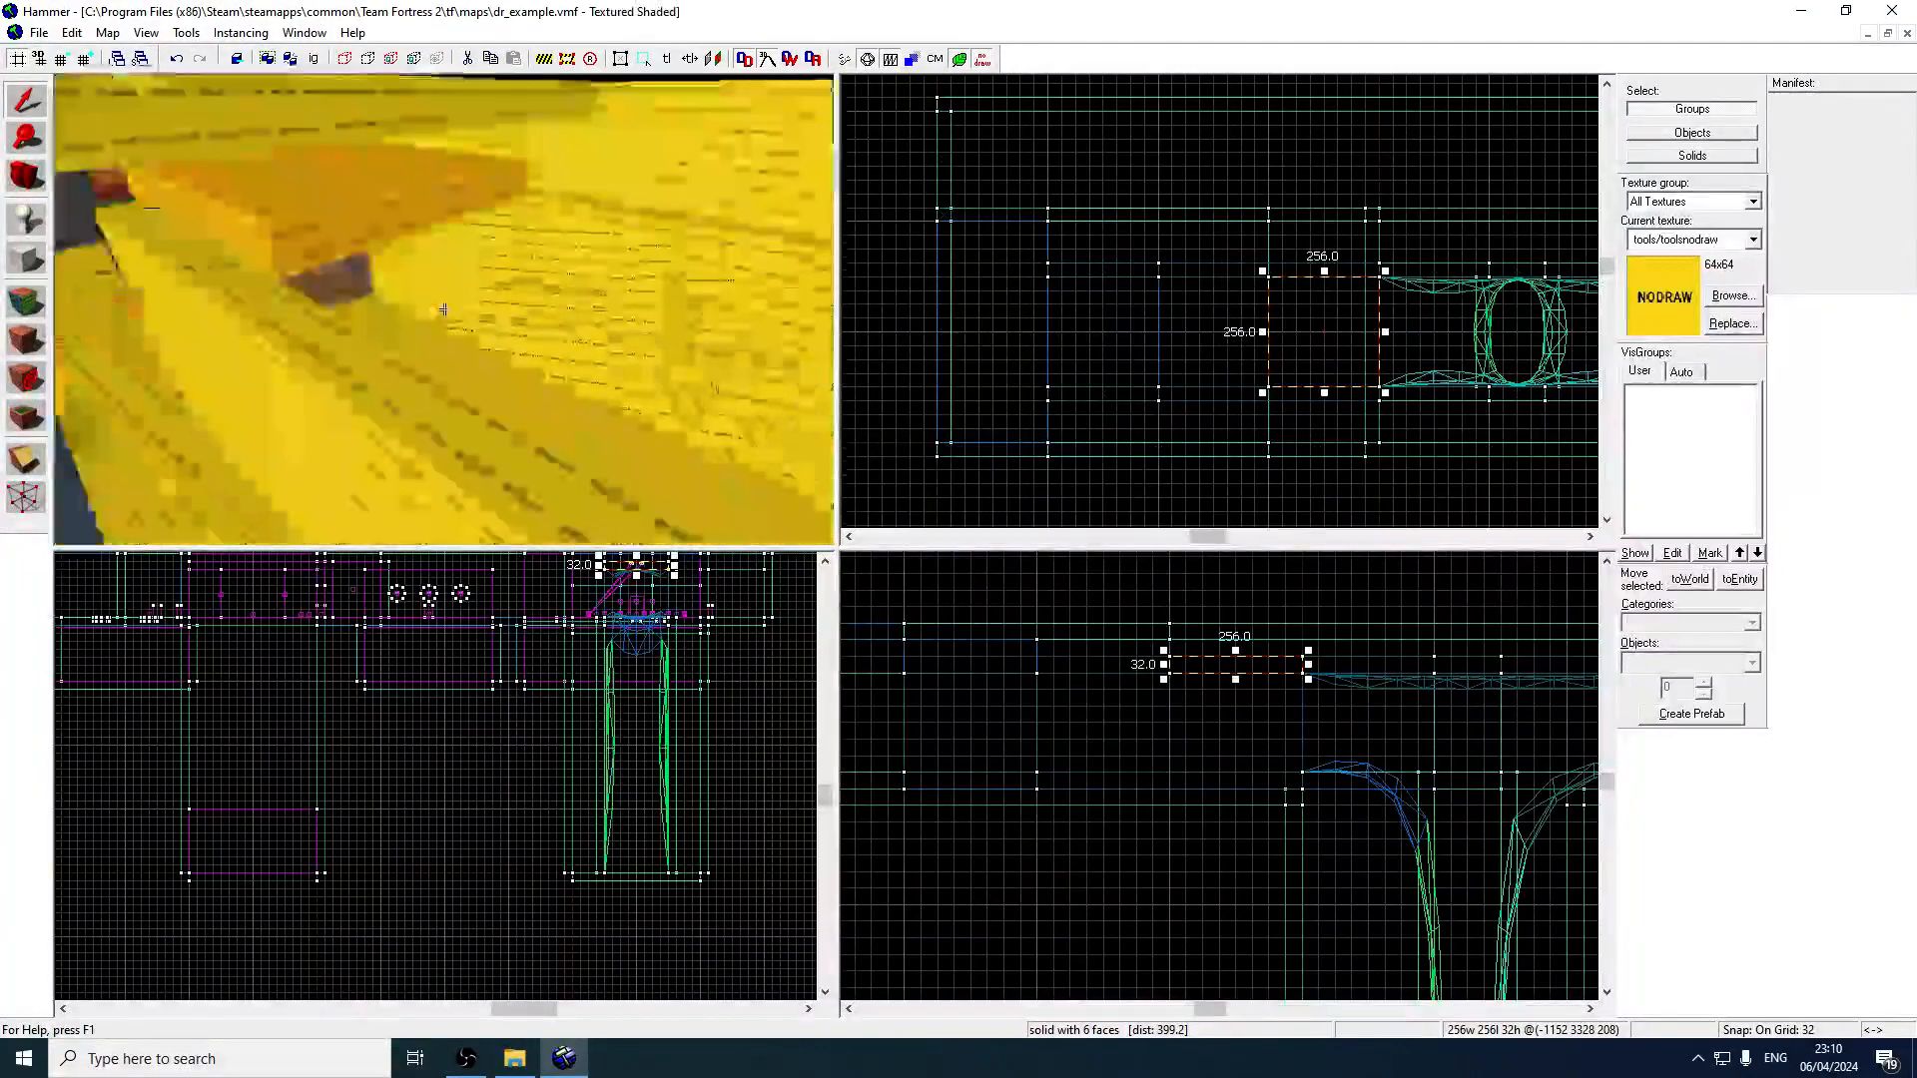
pyautogui.press('z')
# Create a 32 × 512 × 224 nodraw wall rising from ceiling level along the east edge of the 512 × 512 section.
pyautogui.click(465, 221)
pyautogui.press('z')
pyautogui.press('w')
pyautogui.press('z')
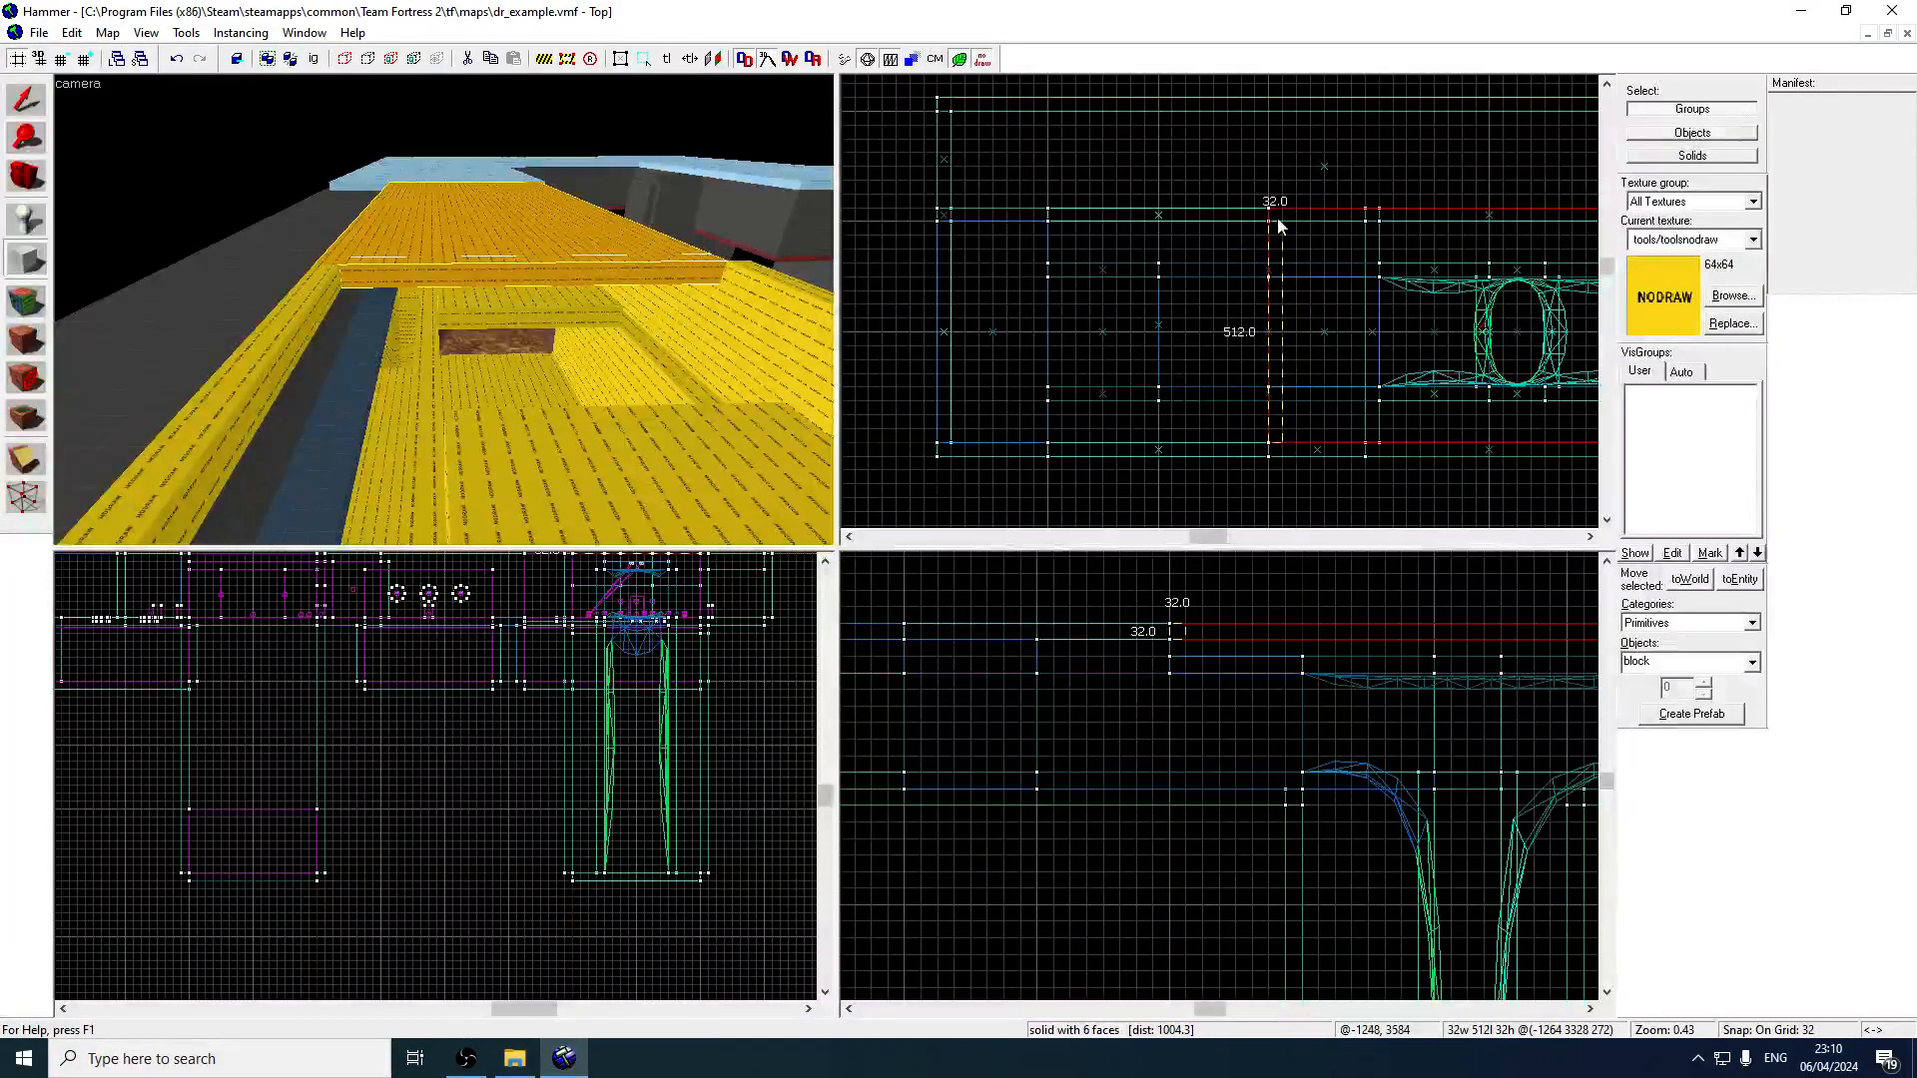
pyautogui.scroll(-1, 1161, 792)
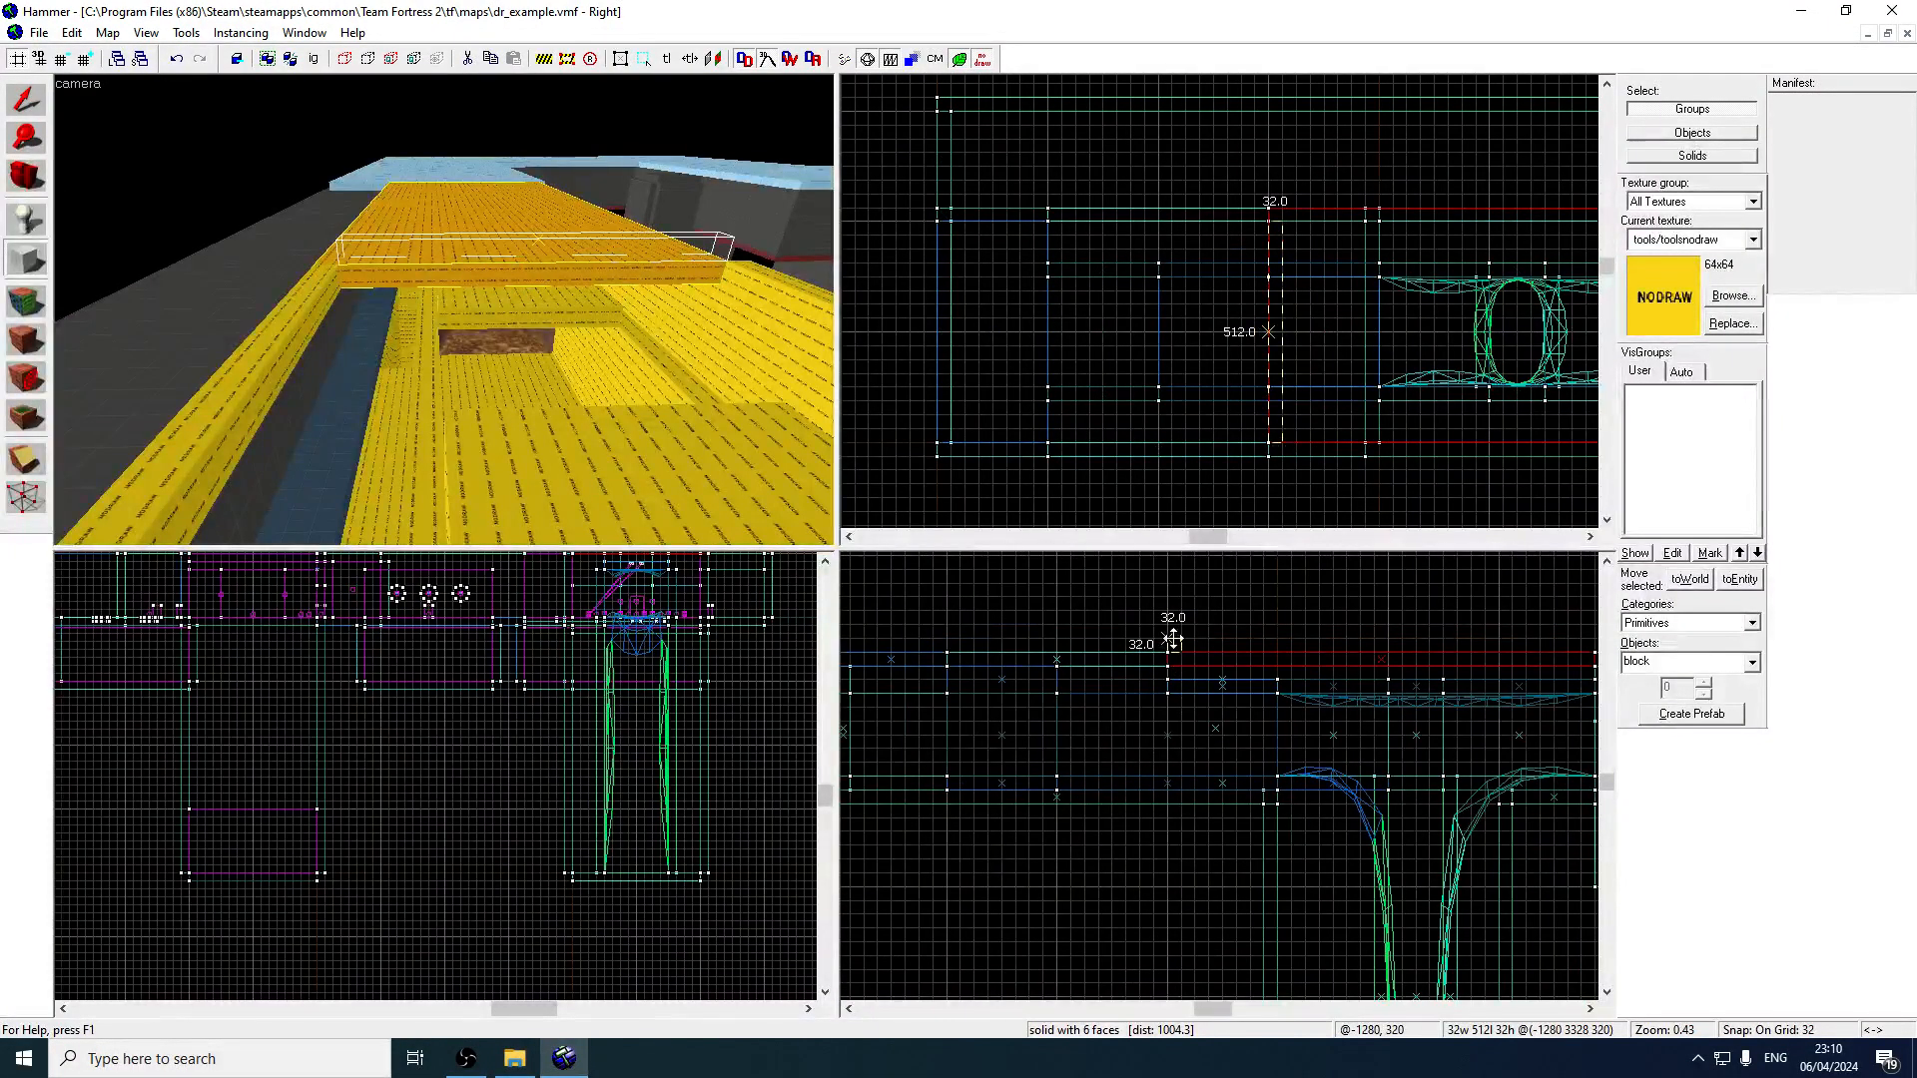
pyautogui.moveTo(1175, 635); pyautogui.dragTo(1182, 616)
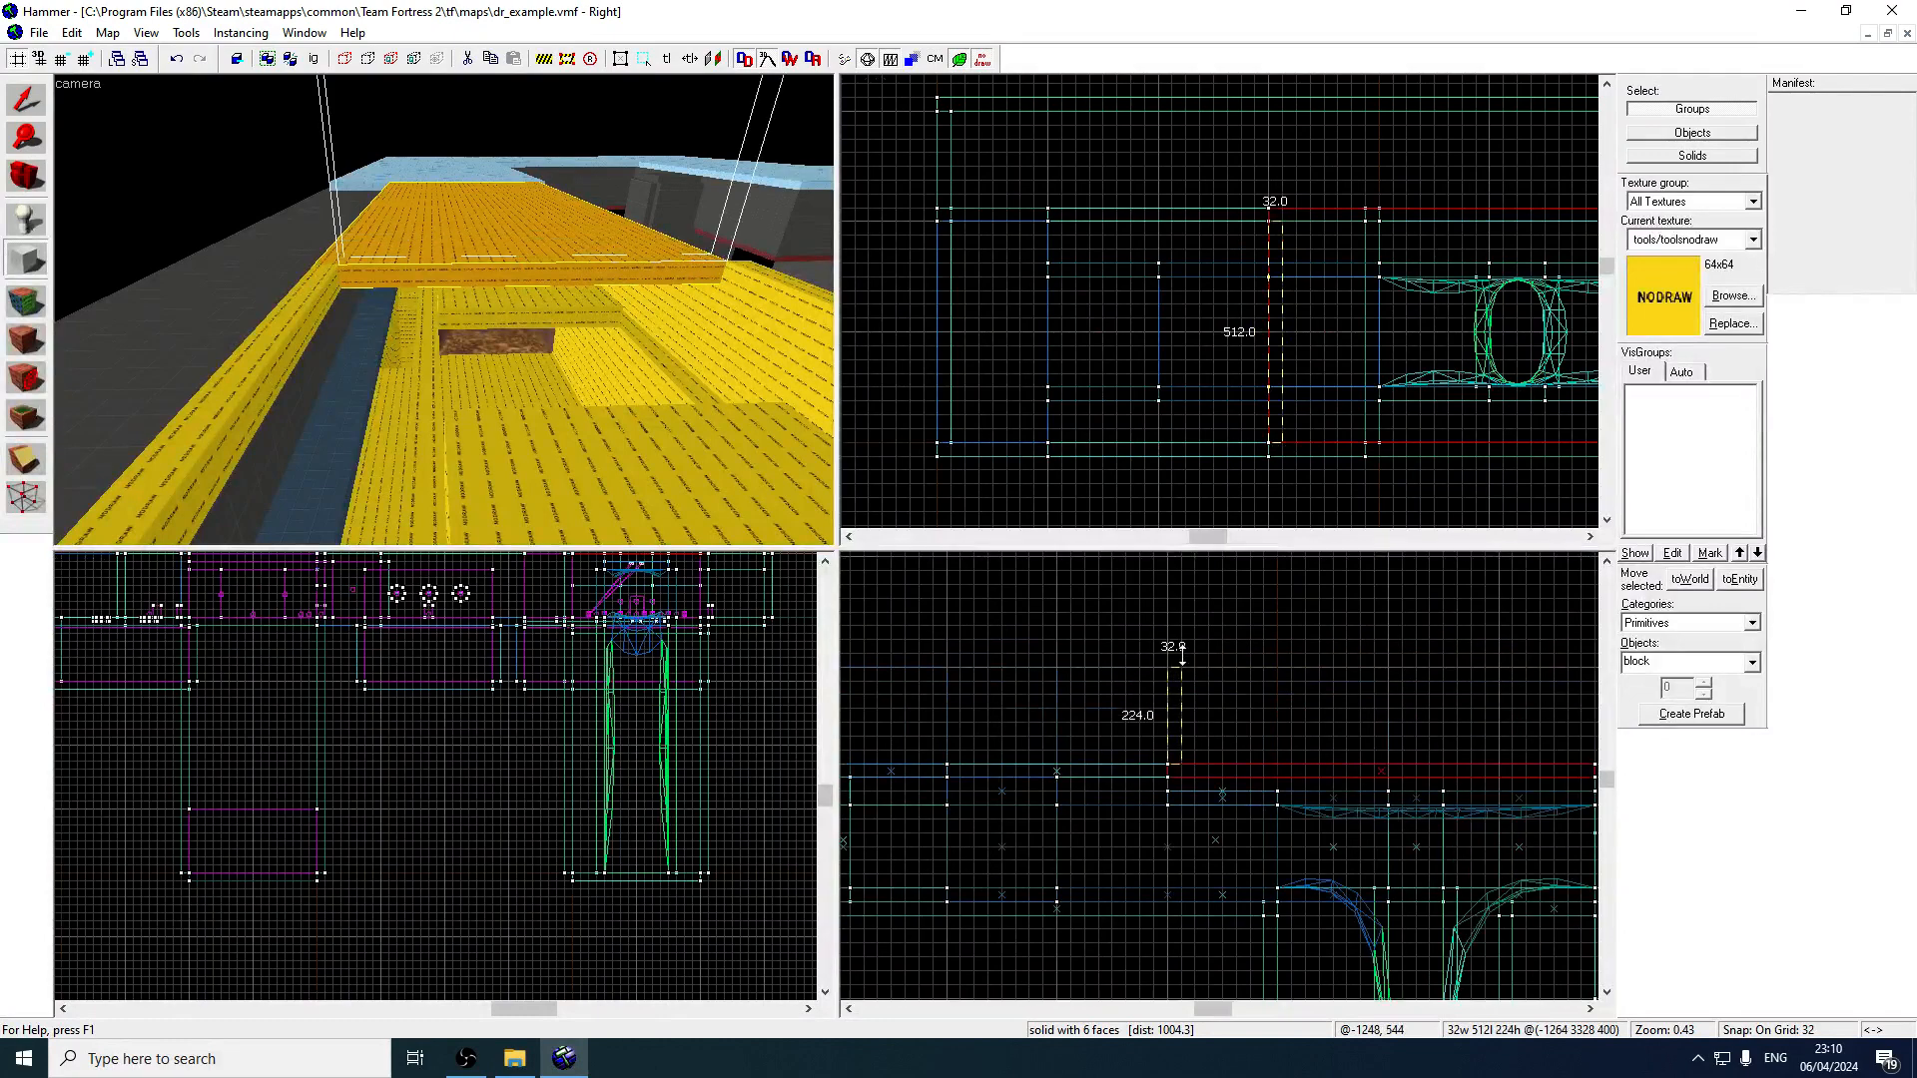
pyautogui.press('Return')
# Extend the 512-unit-long ceiling-level block on the section's north edge up to the top of the new east wall.
pyautogui.click(306, 303)
pyautogui.press('Right')
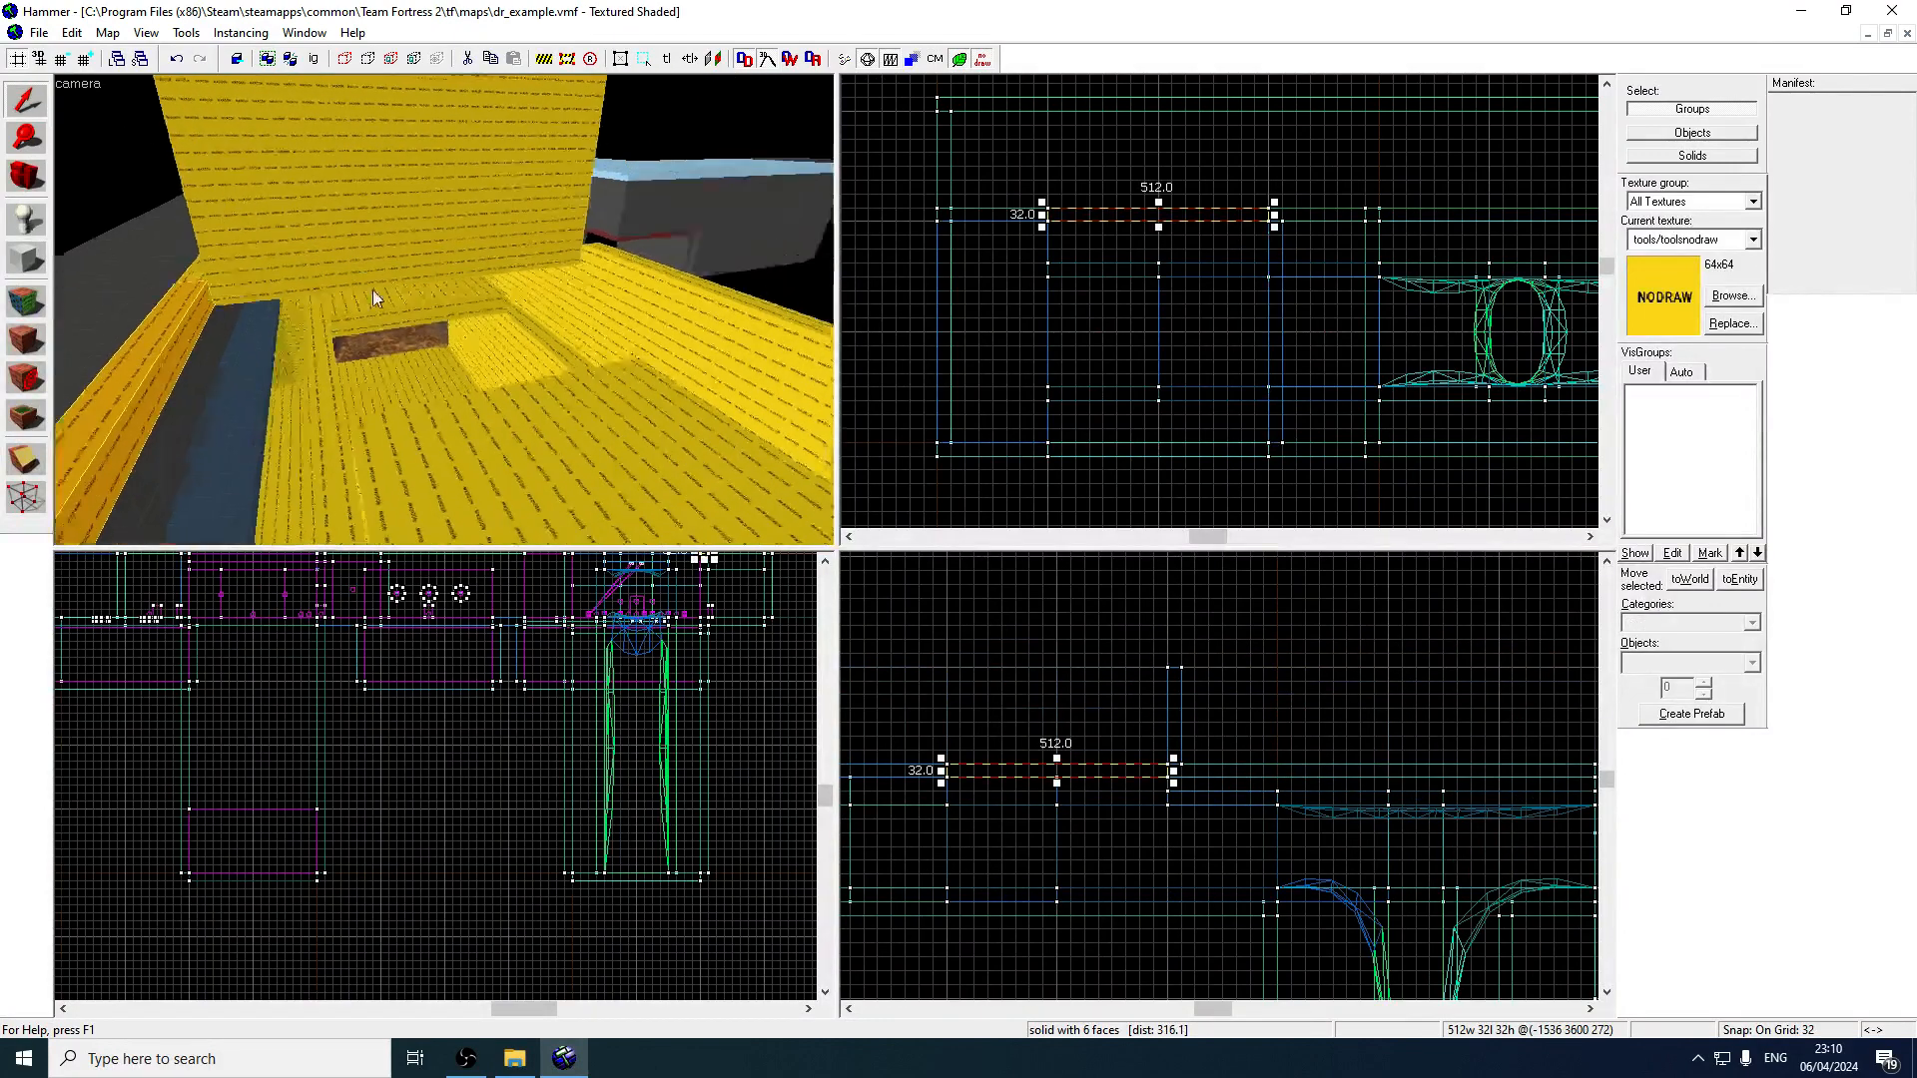
pyautogui.moveTo(1055, 758); pyautogui.dragTo(1062, 663)
# Create a matching 32 × 512 nodraw wall on the west edge and cap the raised walls with a 512 × 512 × 32 roof.
pyautogui.press('z')
pyautogui.click(444, 310)
pyautogui.press('z')
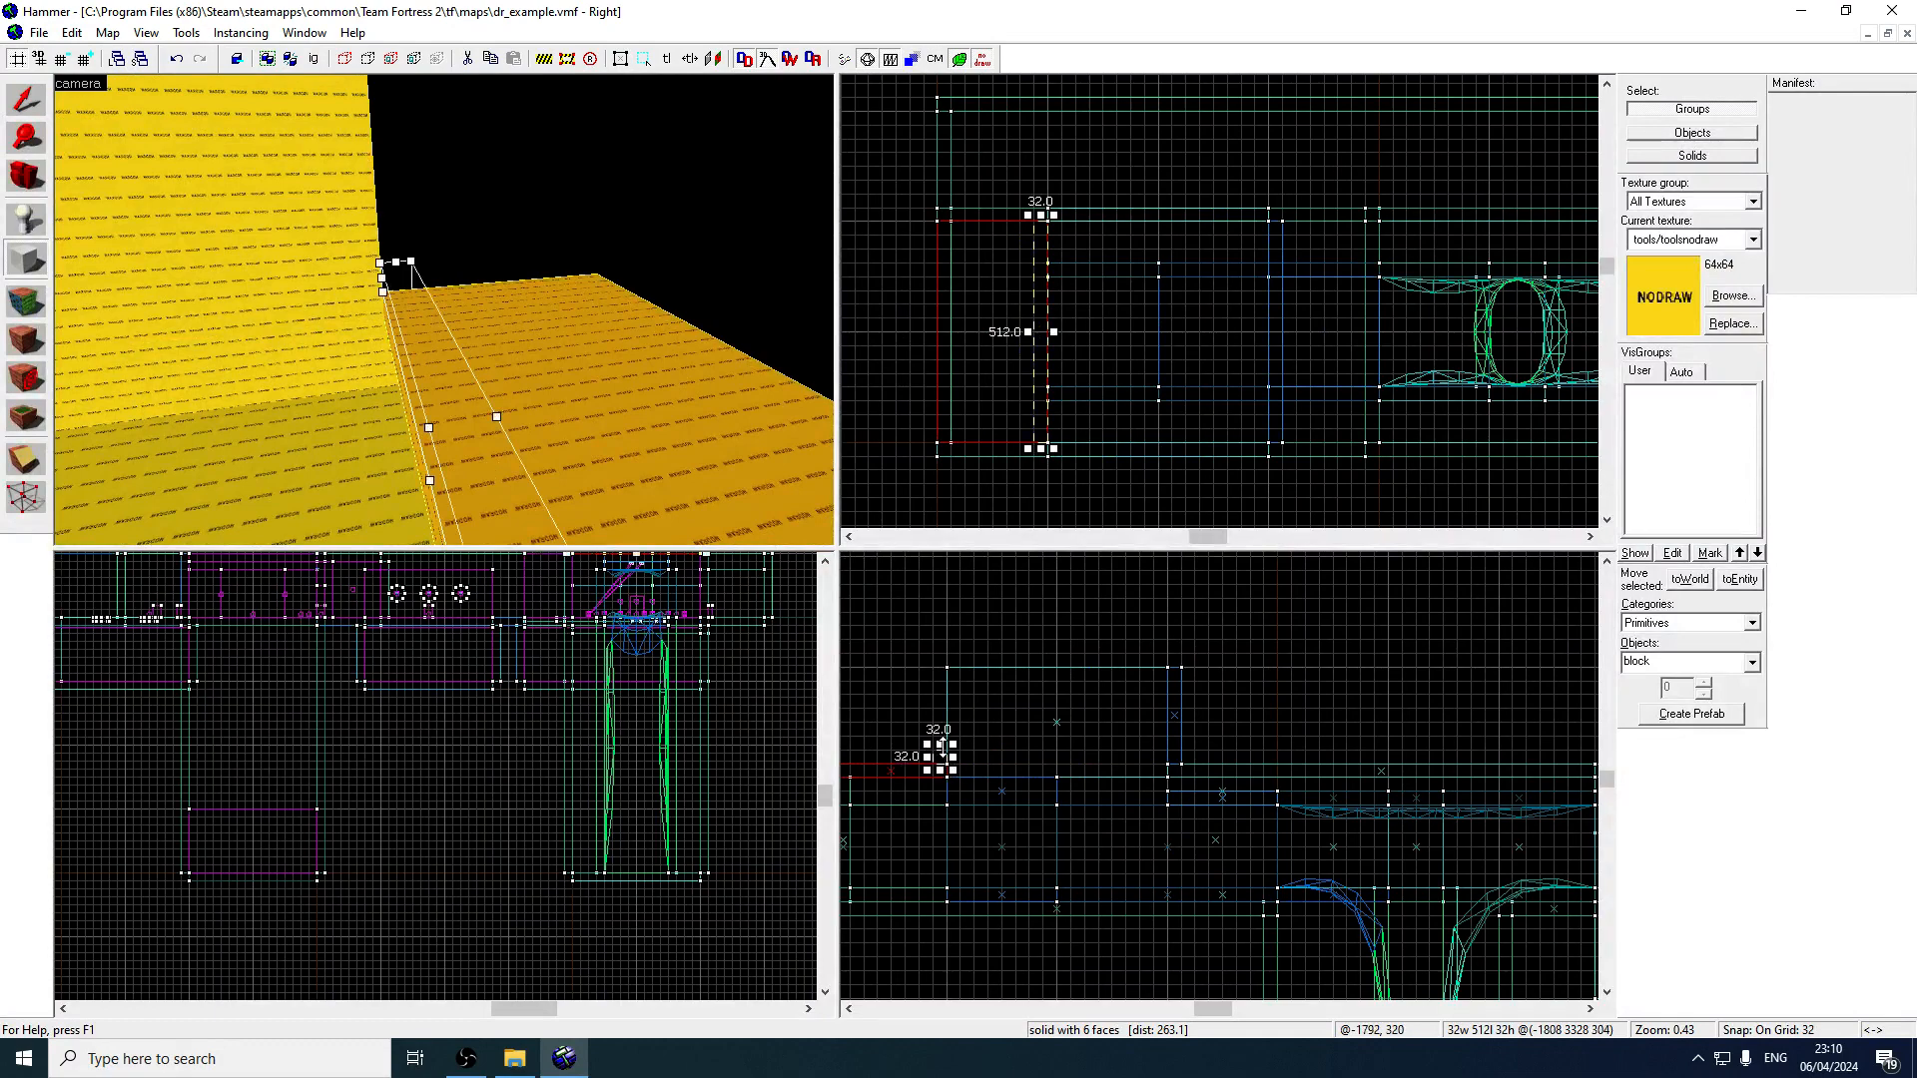
pyautogui.moveTo(968, 669); pyautogui.dragTo(968, 667)
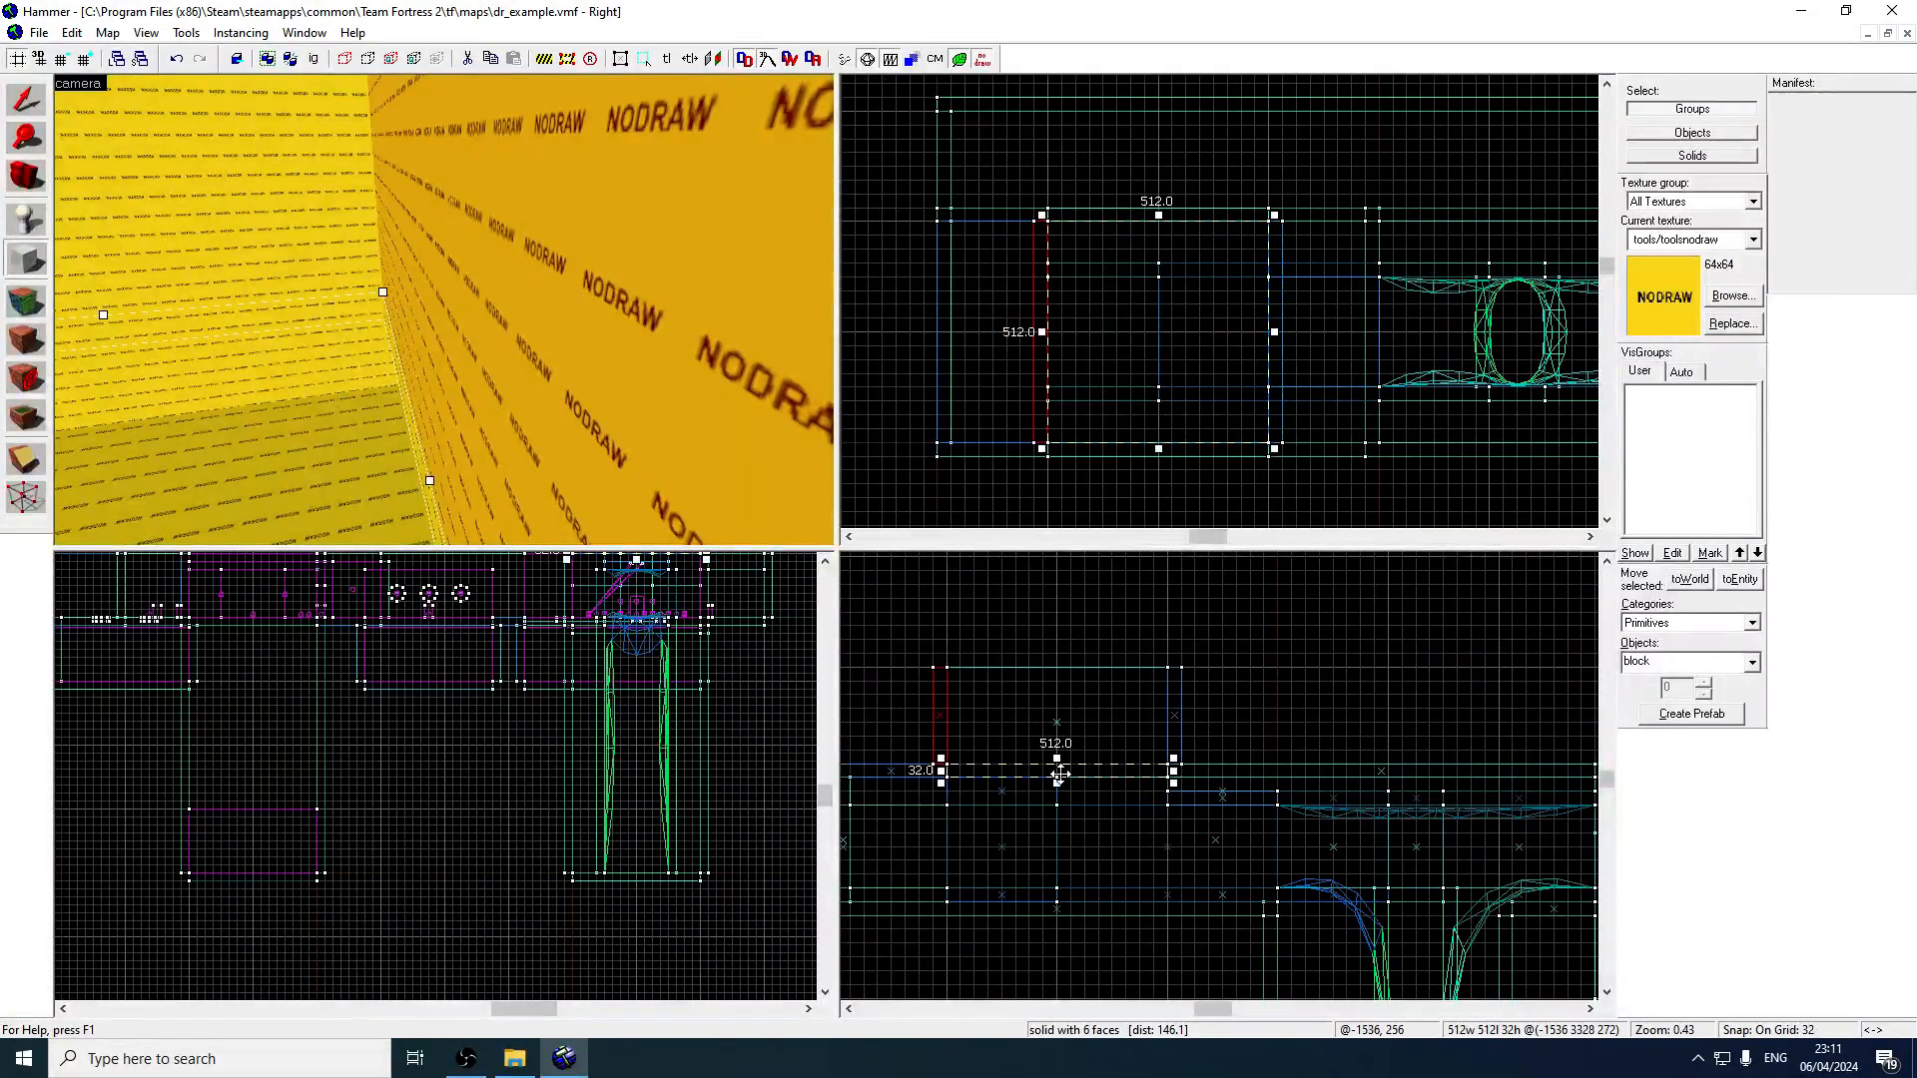
pyautogui.moveTo(1063, 661); pyautogui.dragTo(1063, 659)
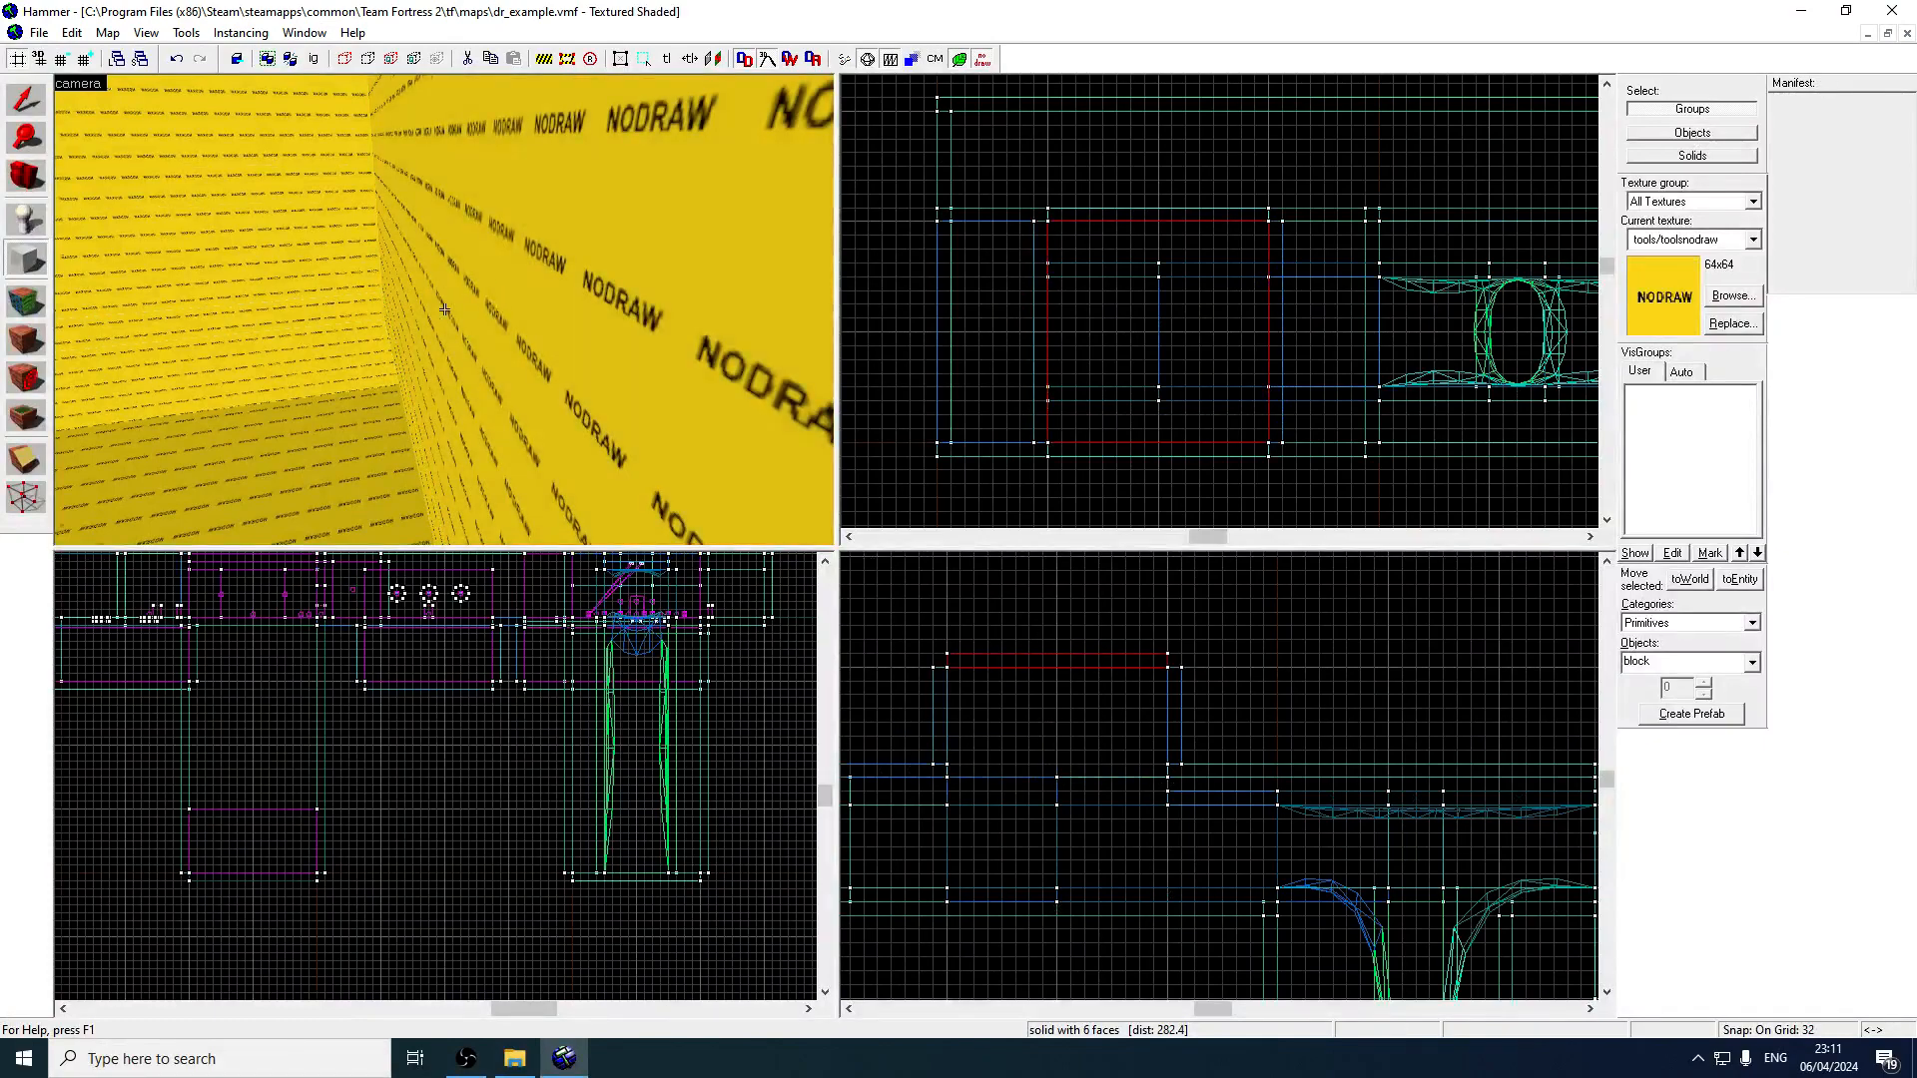
# Split the two 512-unit-long side walls leading to the tunnel into 256-unit halves at the raised section's east edge.
pyautogui.press('w')
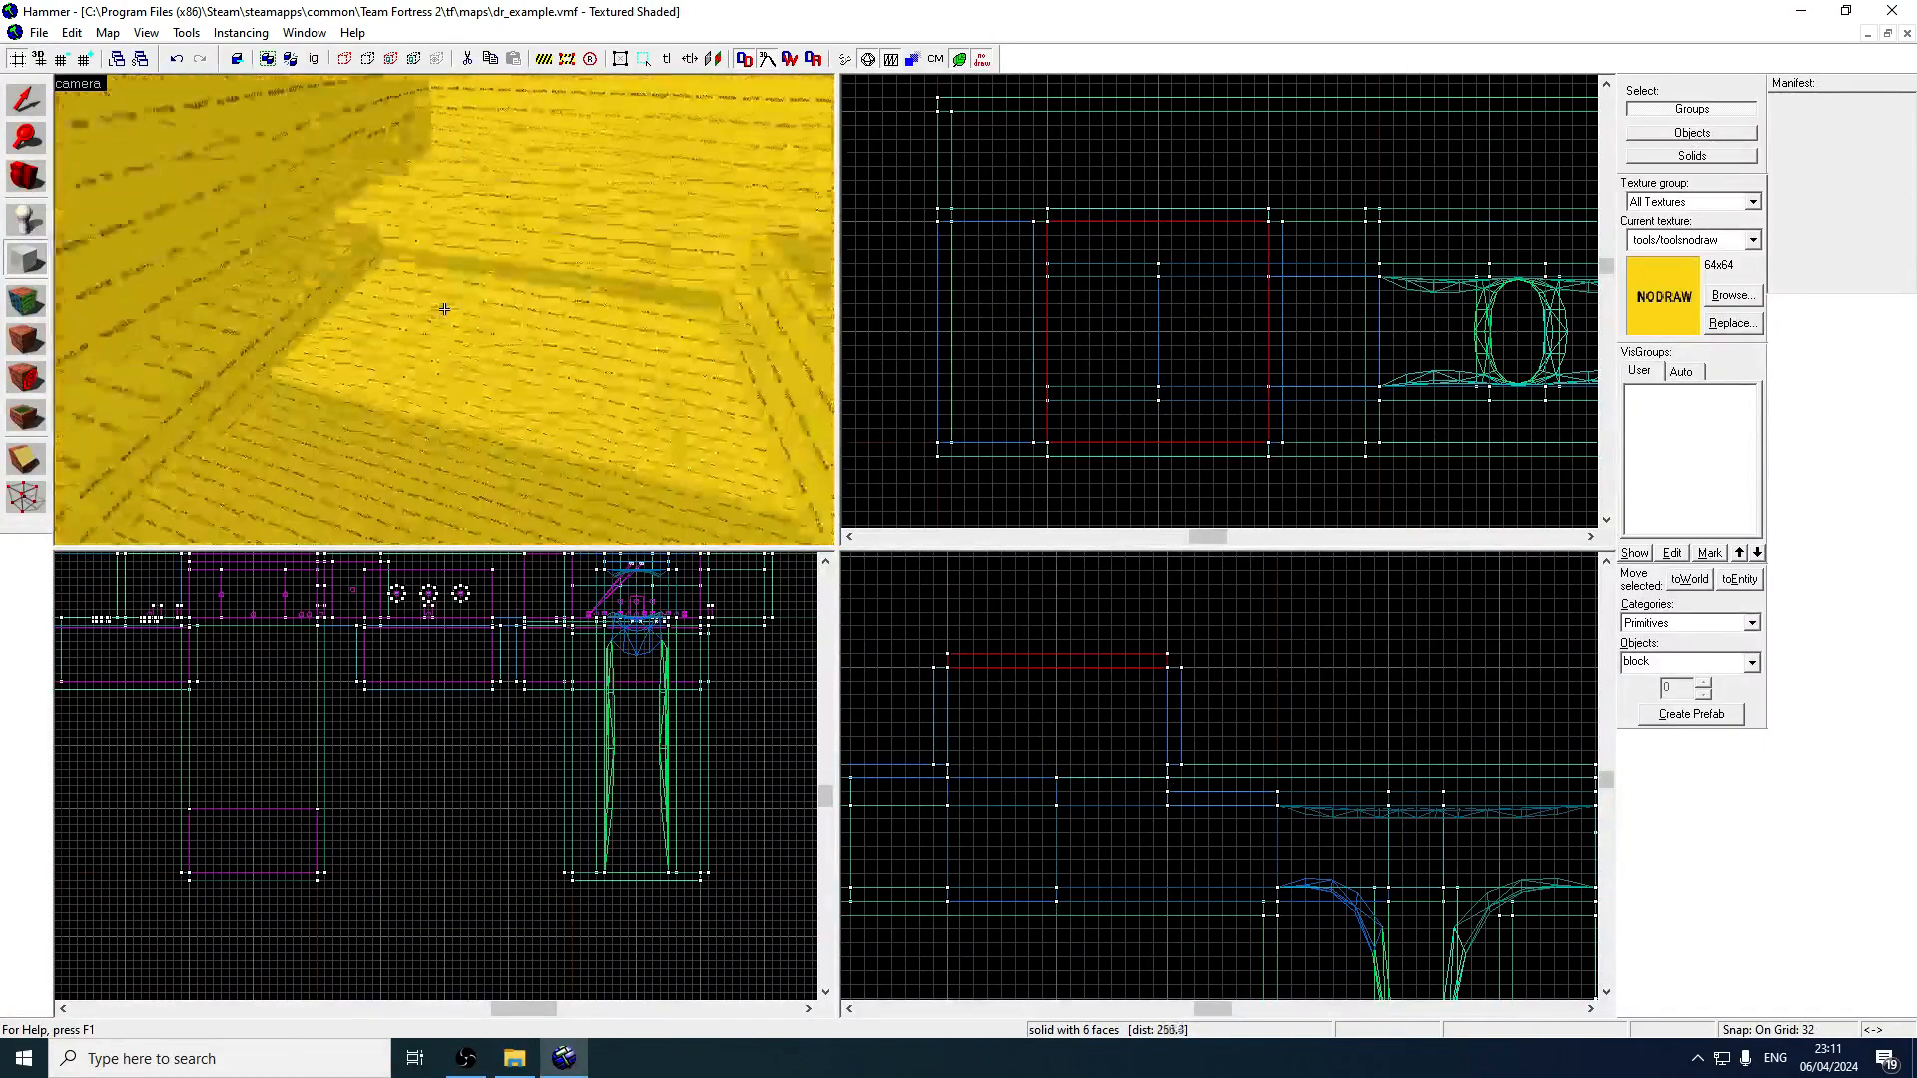
pyautogui.press('w')
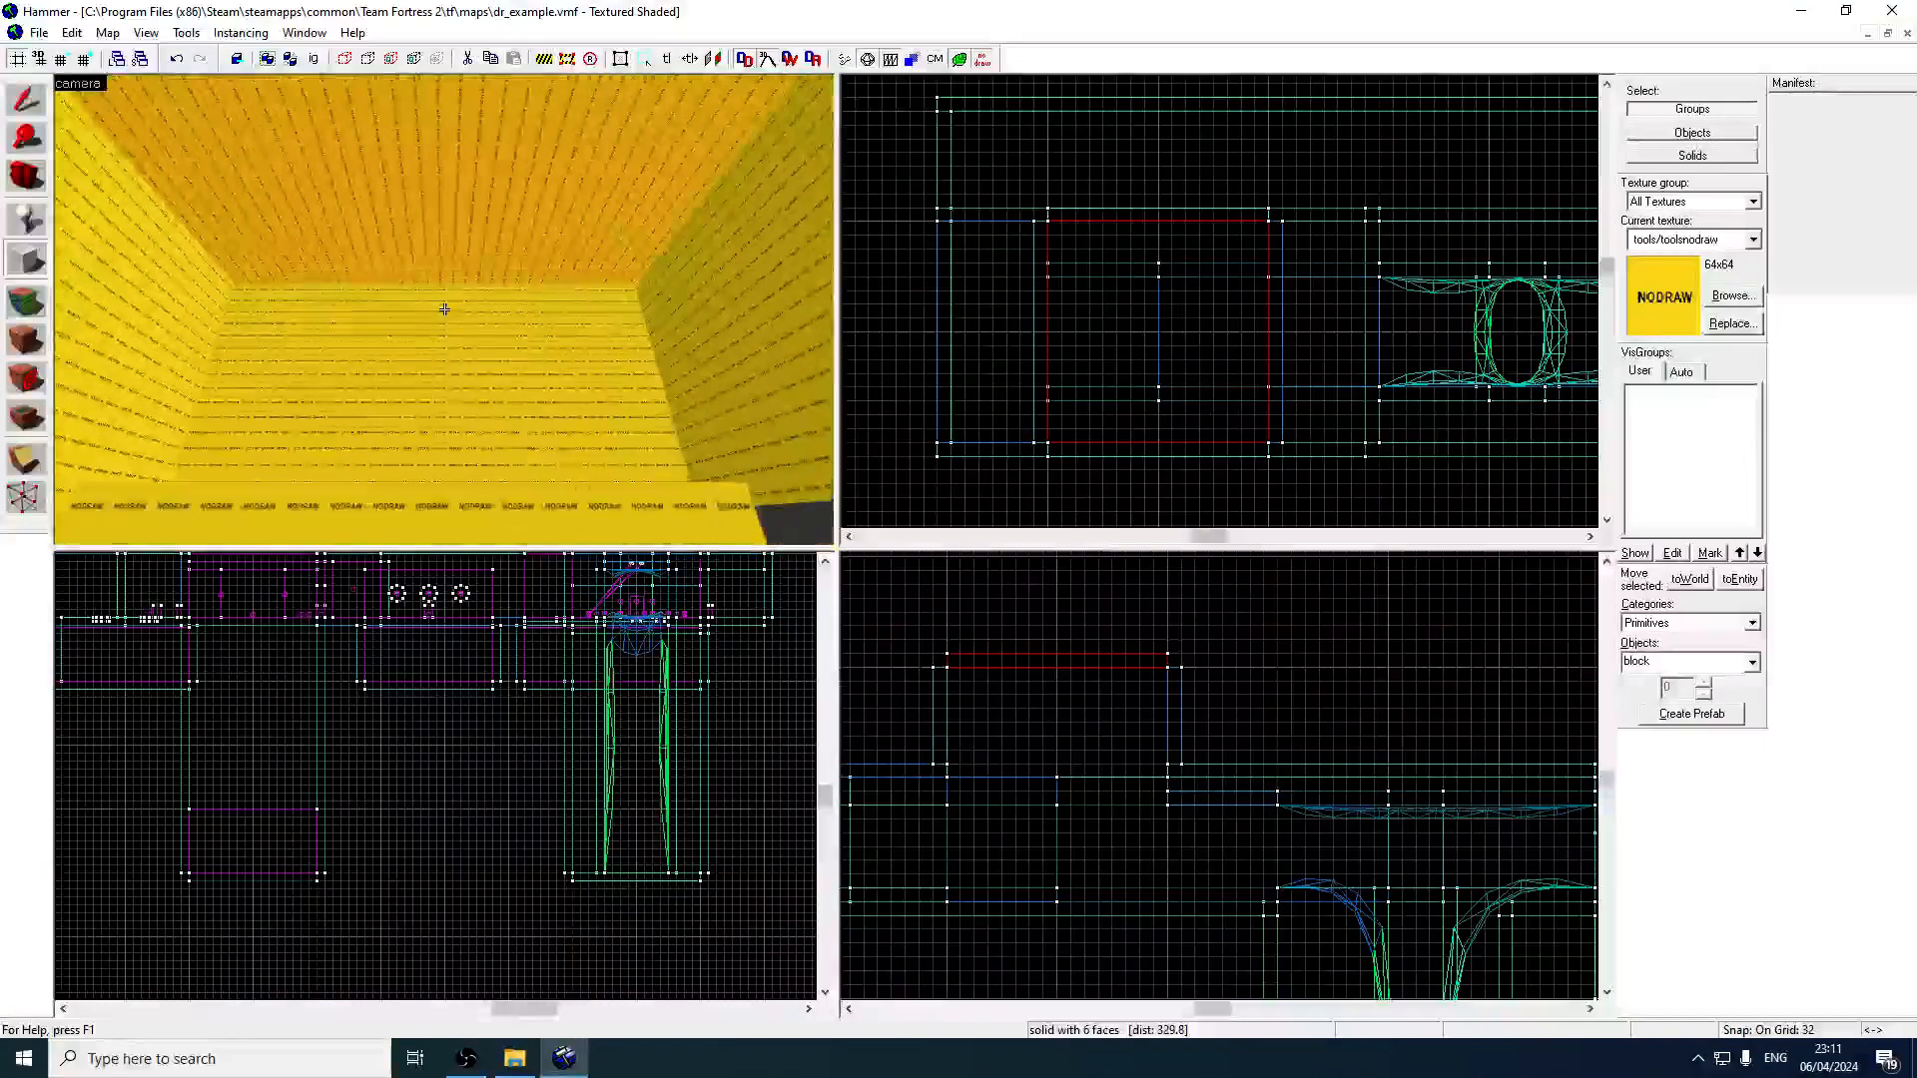
pyautogui.press('w')
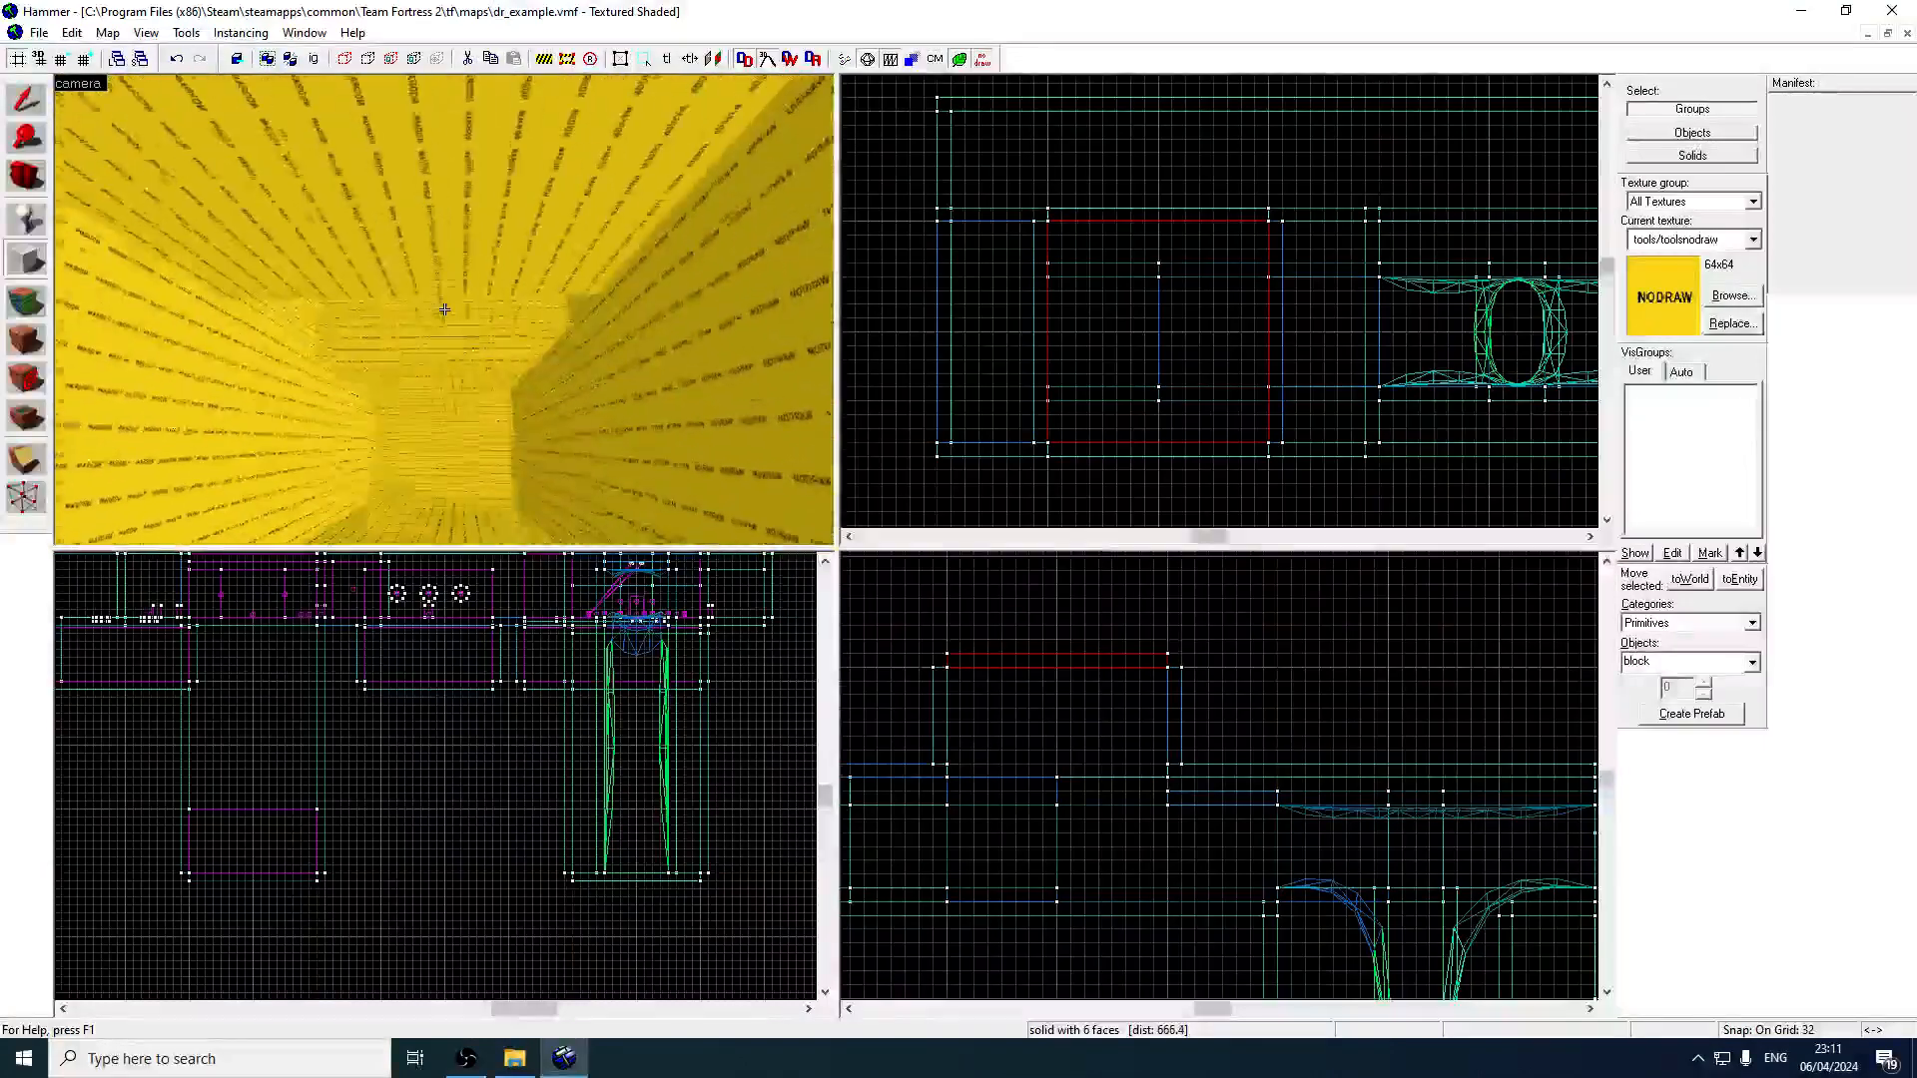
pyautogui.press('w')
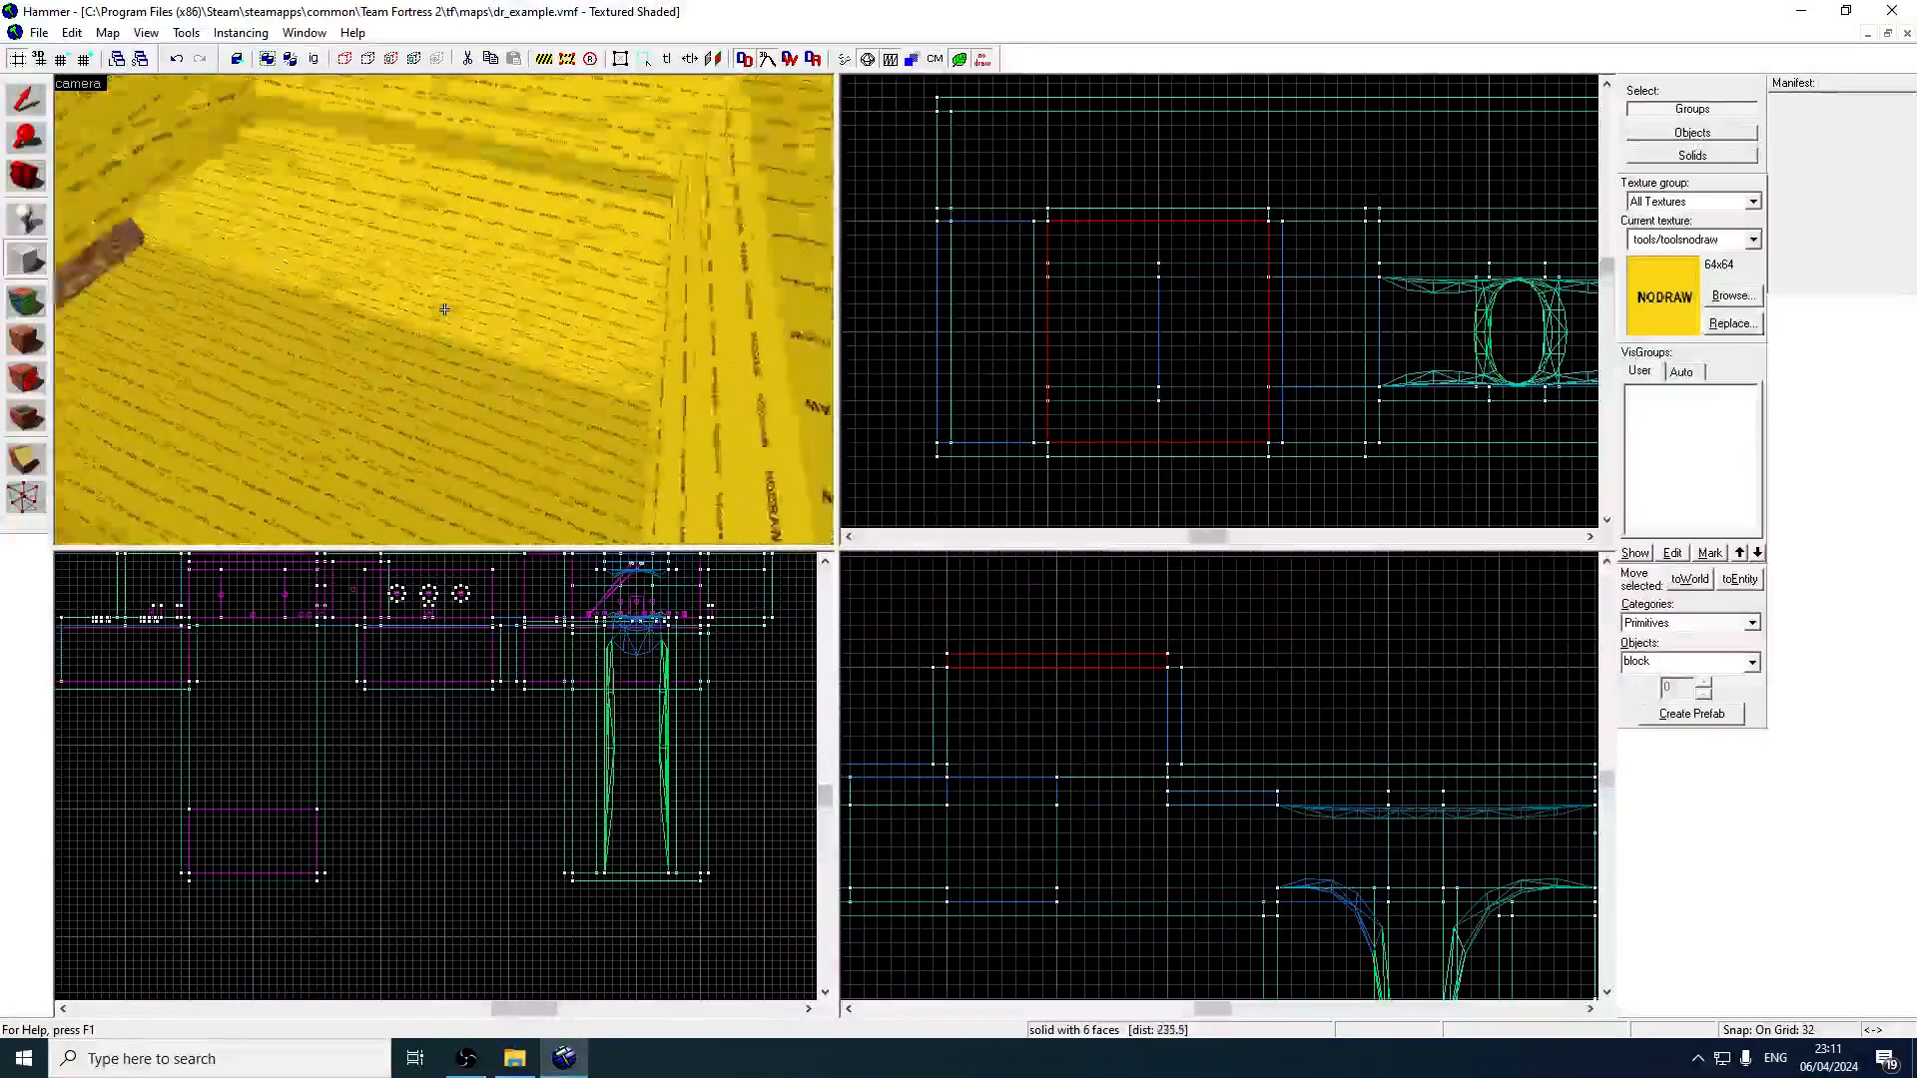
pyautogui.press('s')
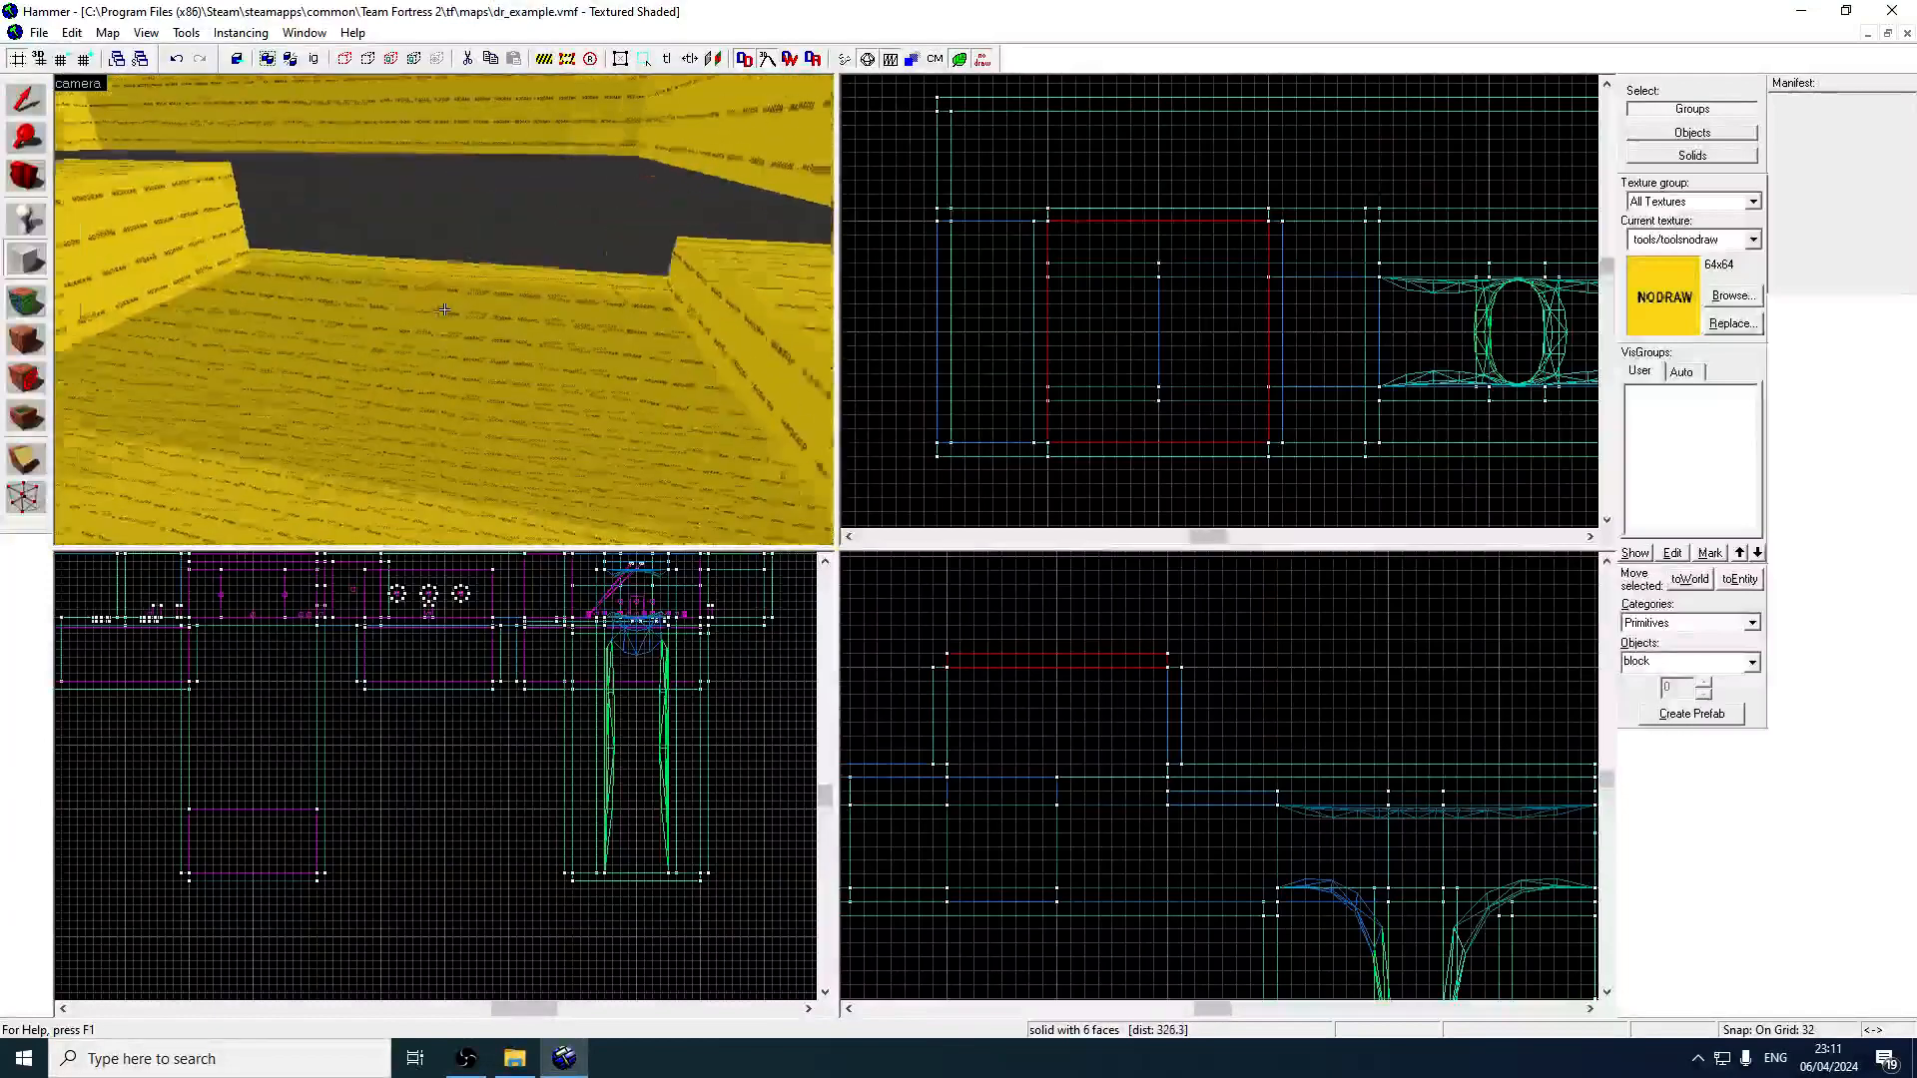
pyautogui.press('w')
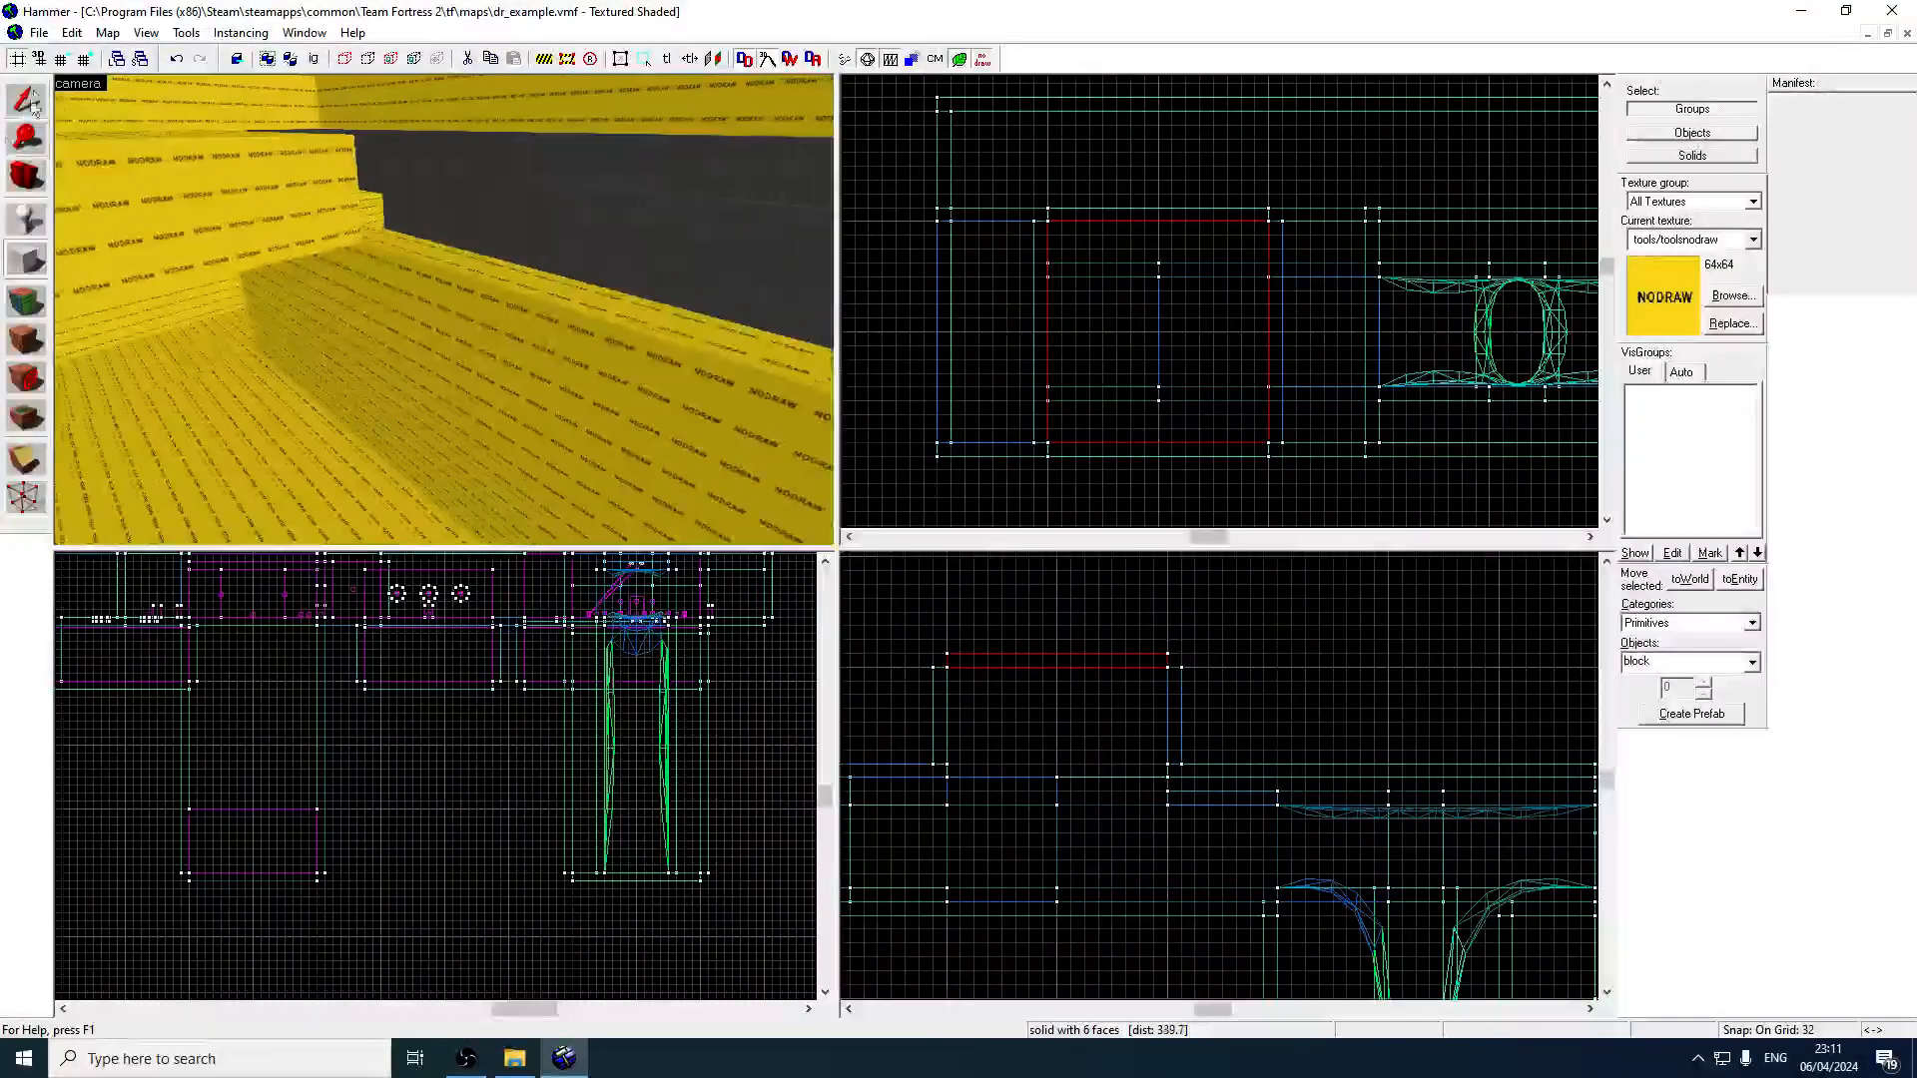
pyautogui.click(33, 105)
pyautogui.click(445, 329)
pyautogui.press('z')
pyautogui.press('w')
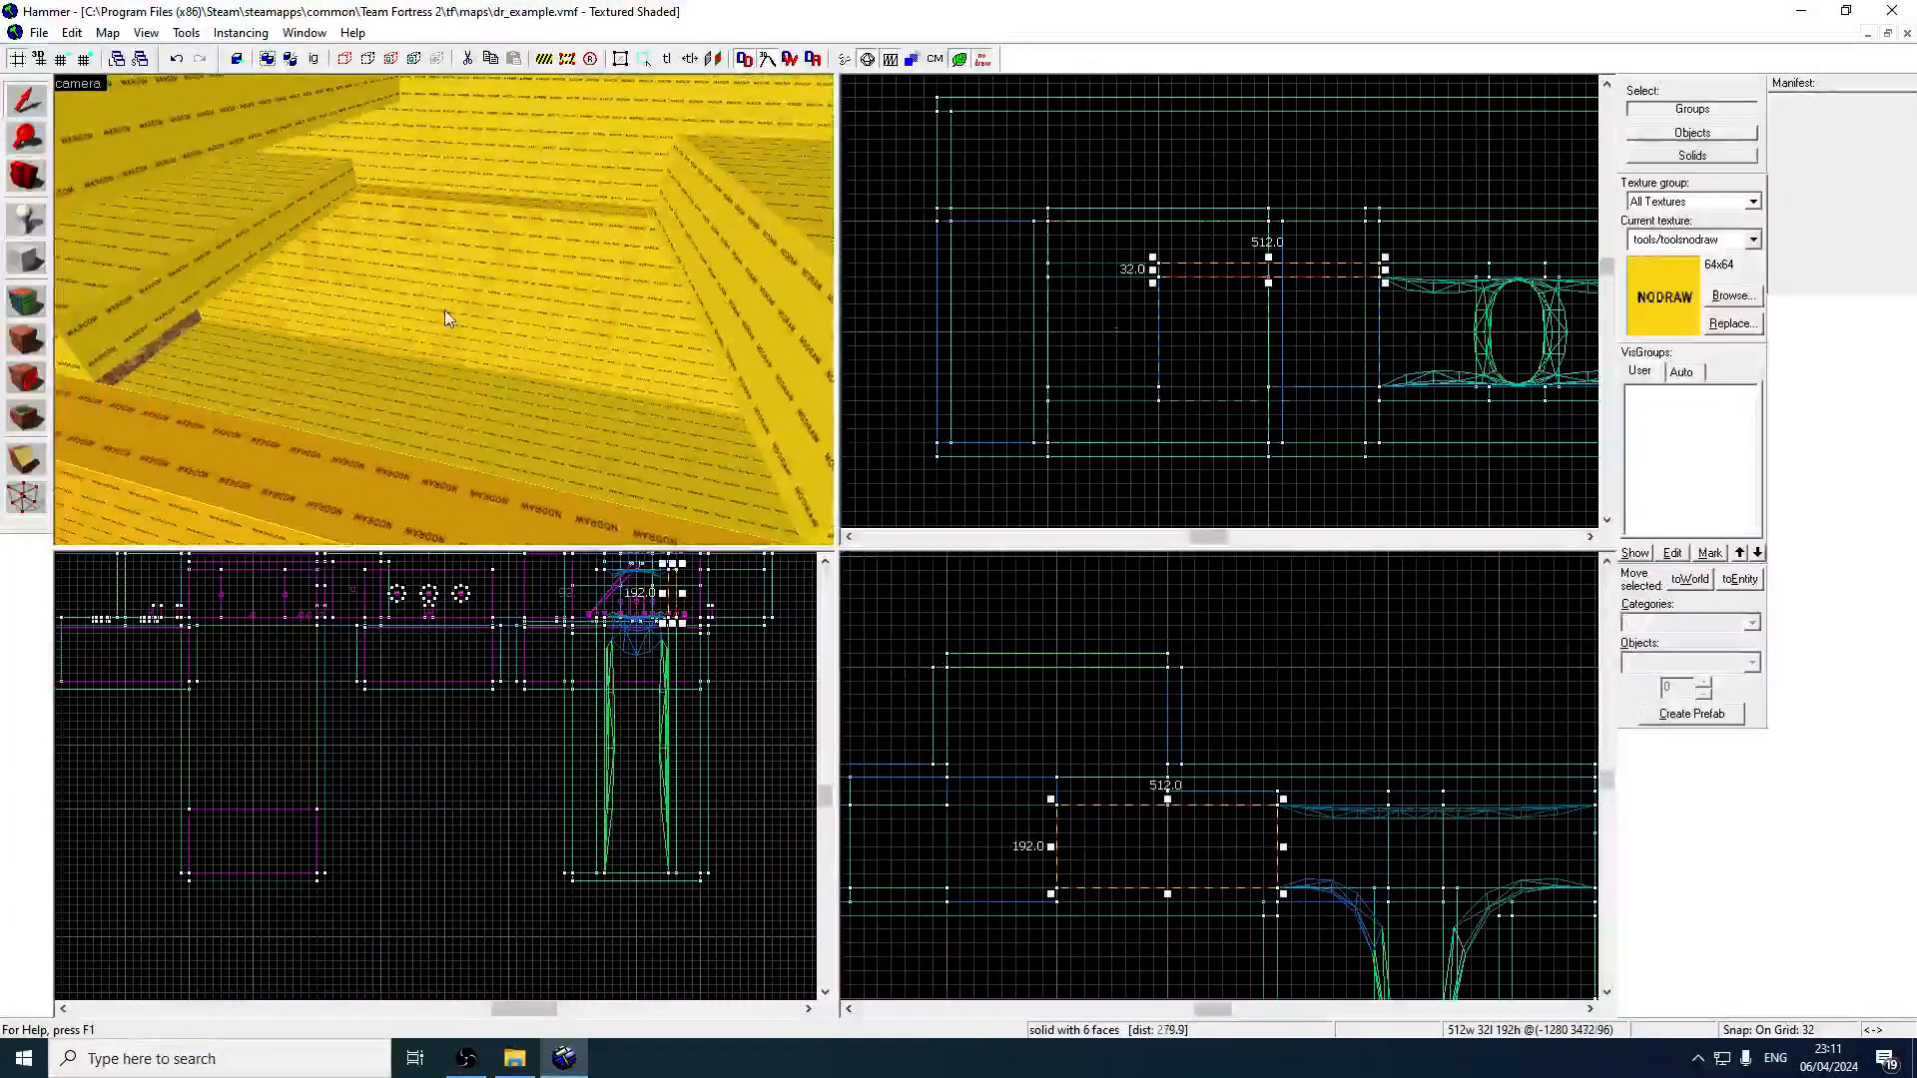
pyautogui.keyDown('ctrl'); pyautogui.click(445, 318); pyautogui.keyUp('ctrl')
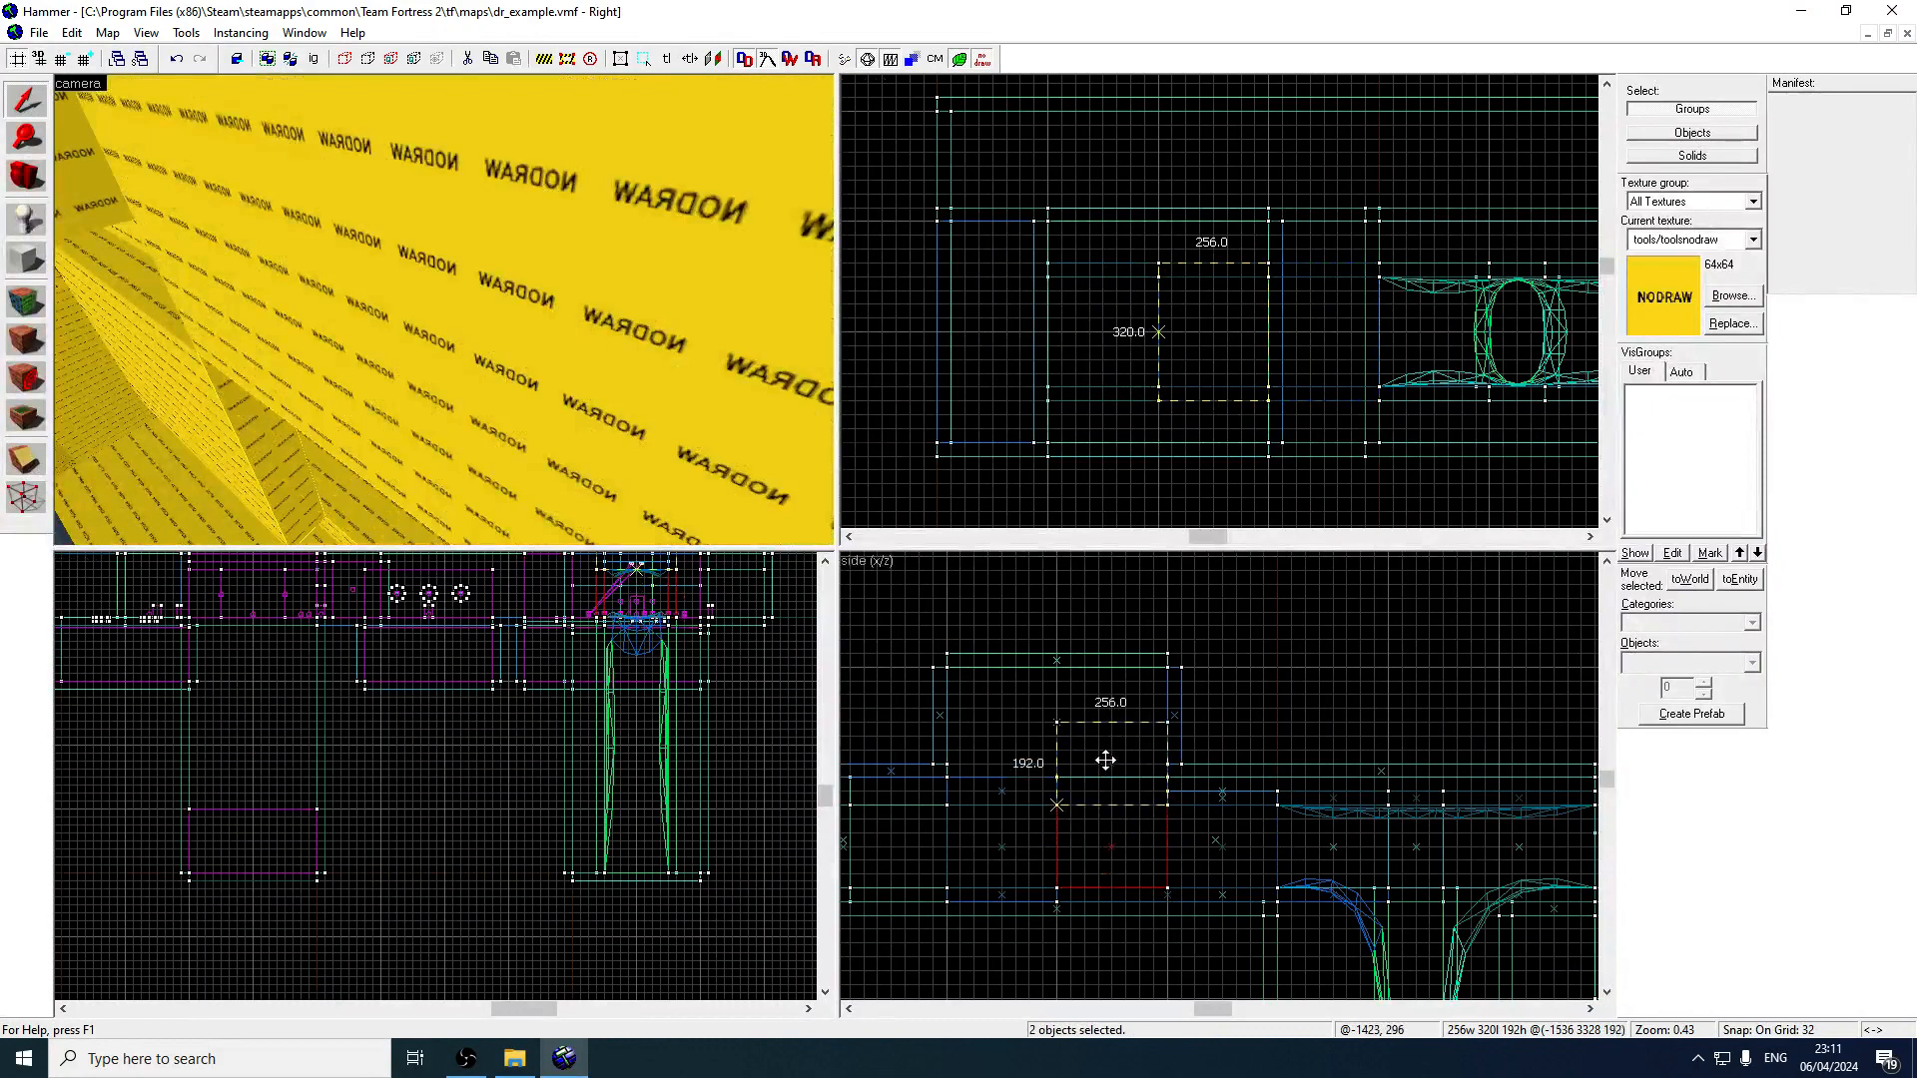
# Copy the western wall halves above themselves at 256 units tall and slice the copies 64 units above their base.
pyautogui.moveTo(1111, 716); pyautogui.dragTo(1118, 694)
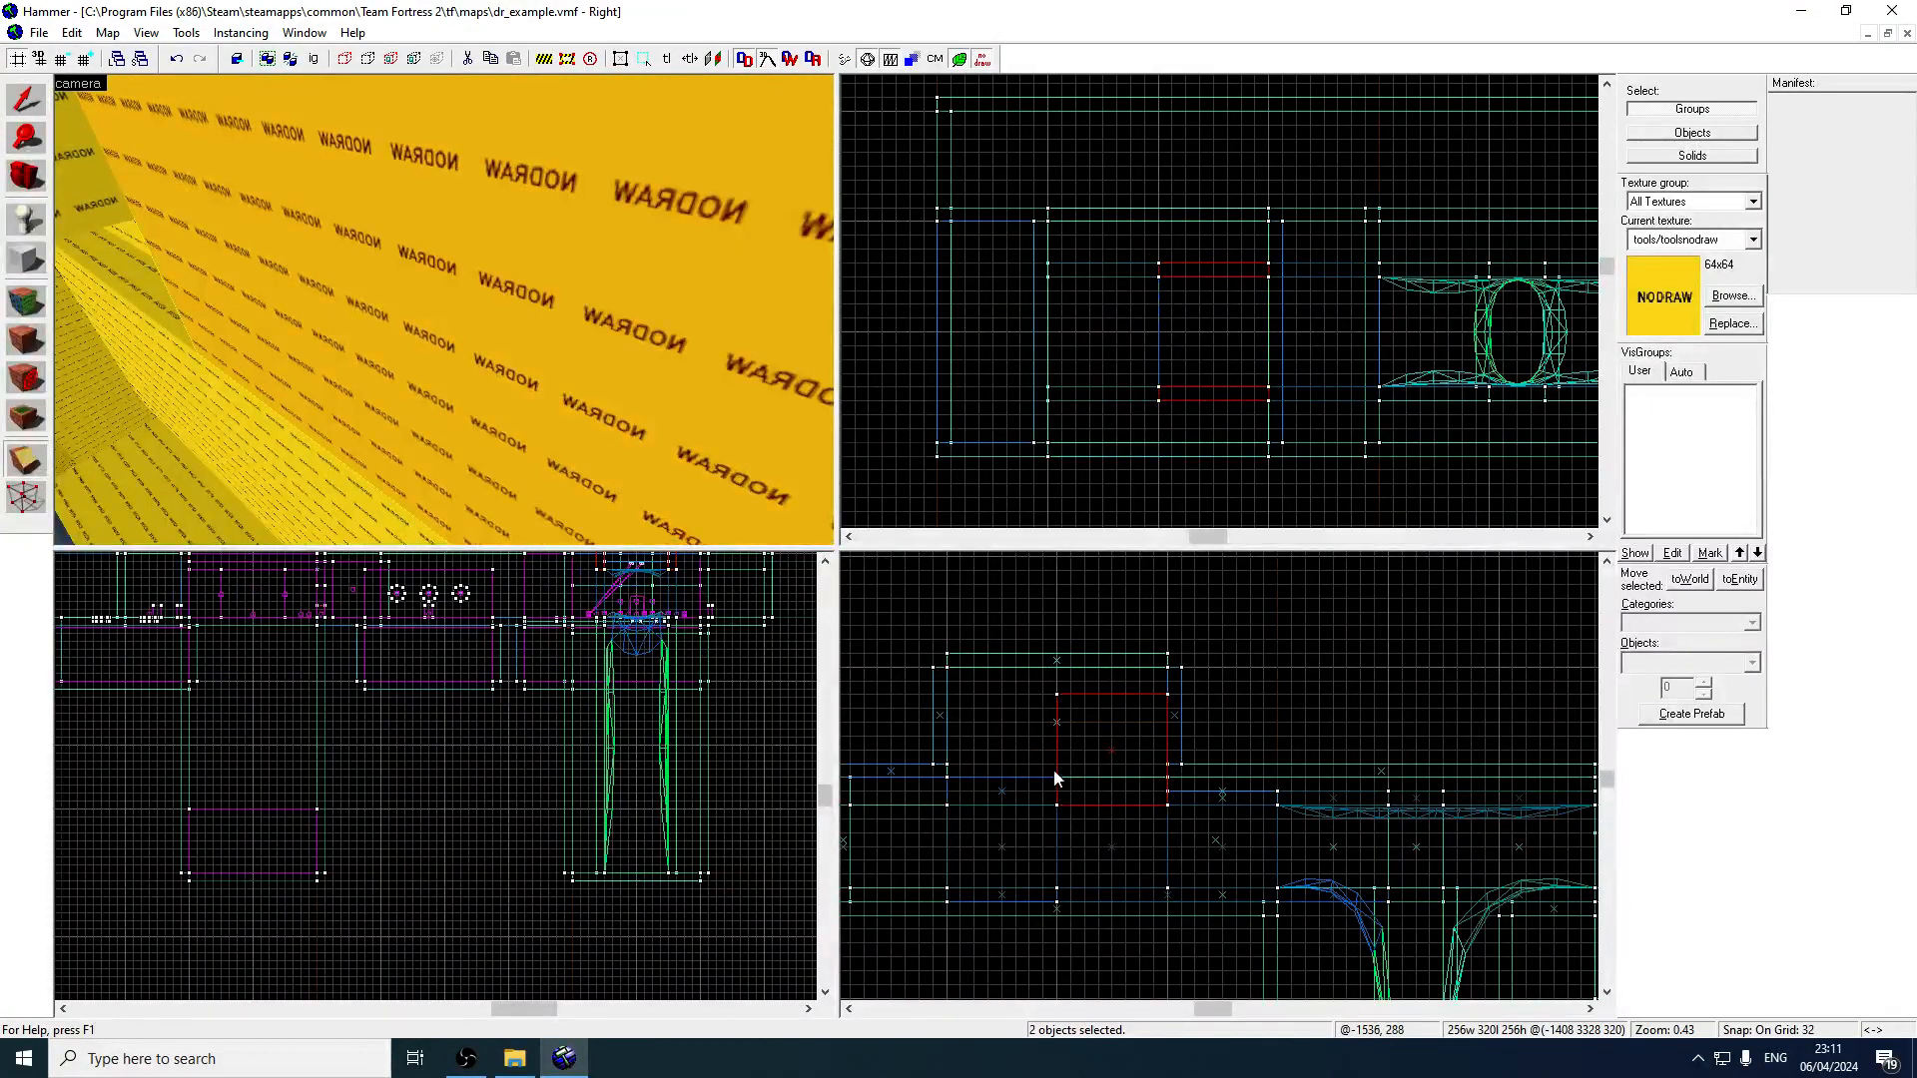
pyautogui.press('z')
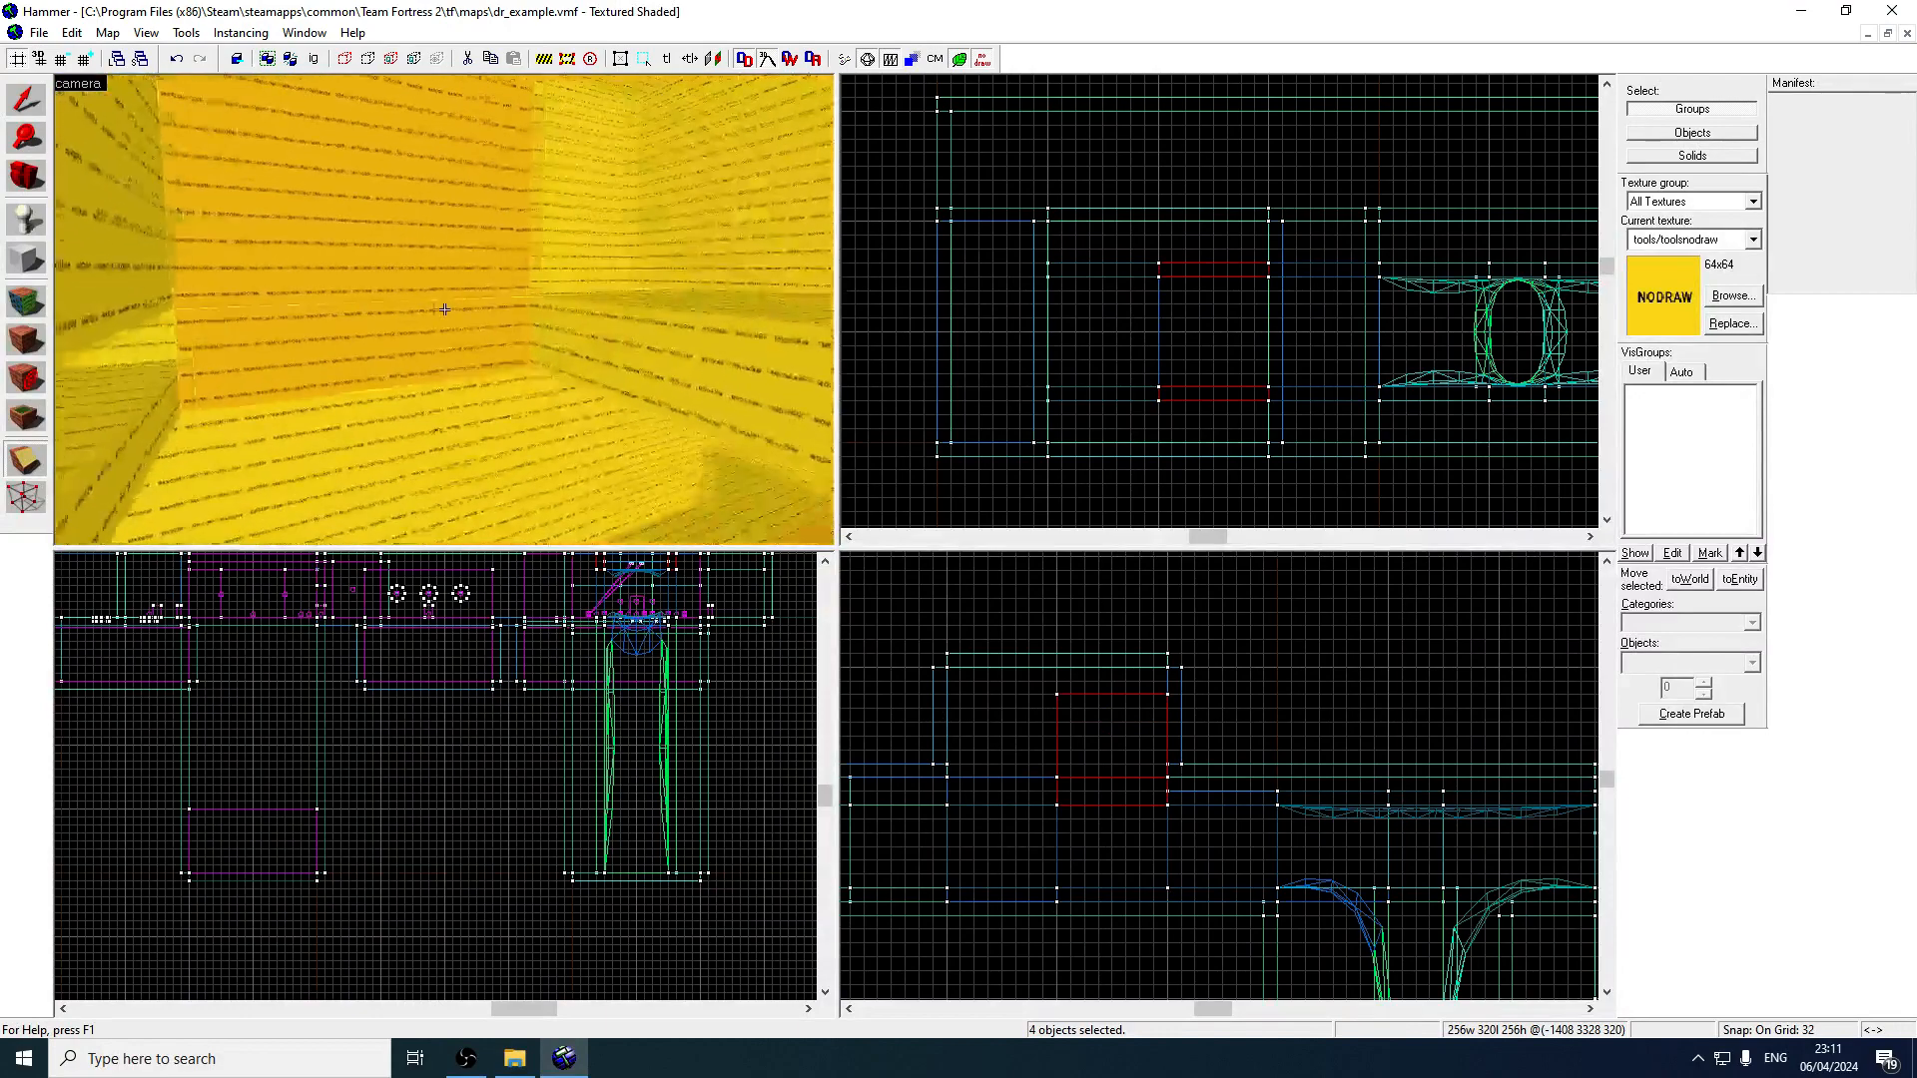
pyautogui.press('z')
# Thicken the 256 × 256 slab above the tunnel approach upward to 64 units.
pyautogui.click(347, 339)
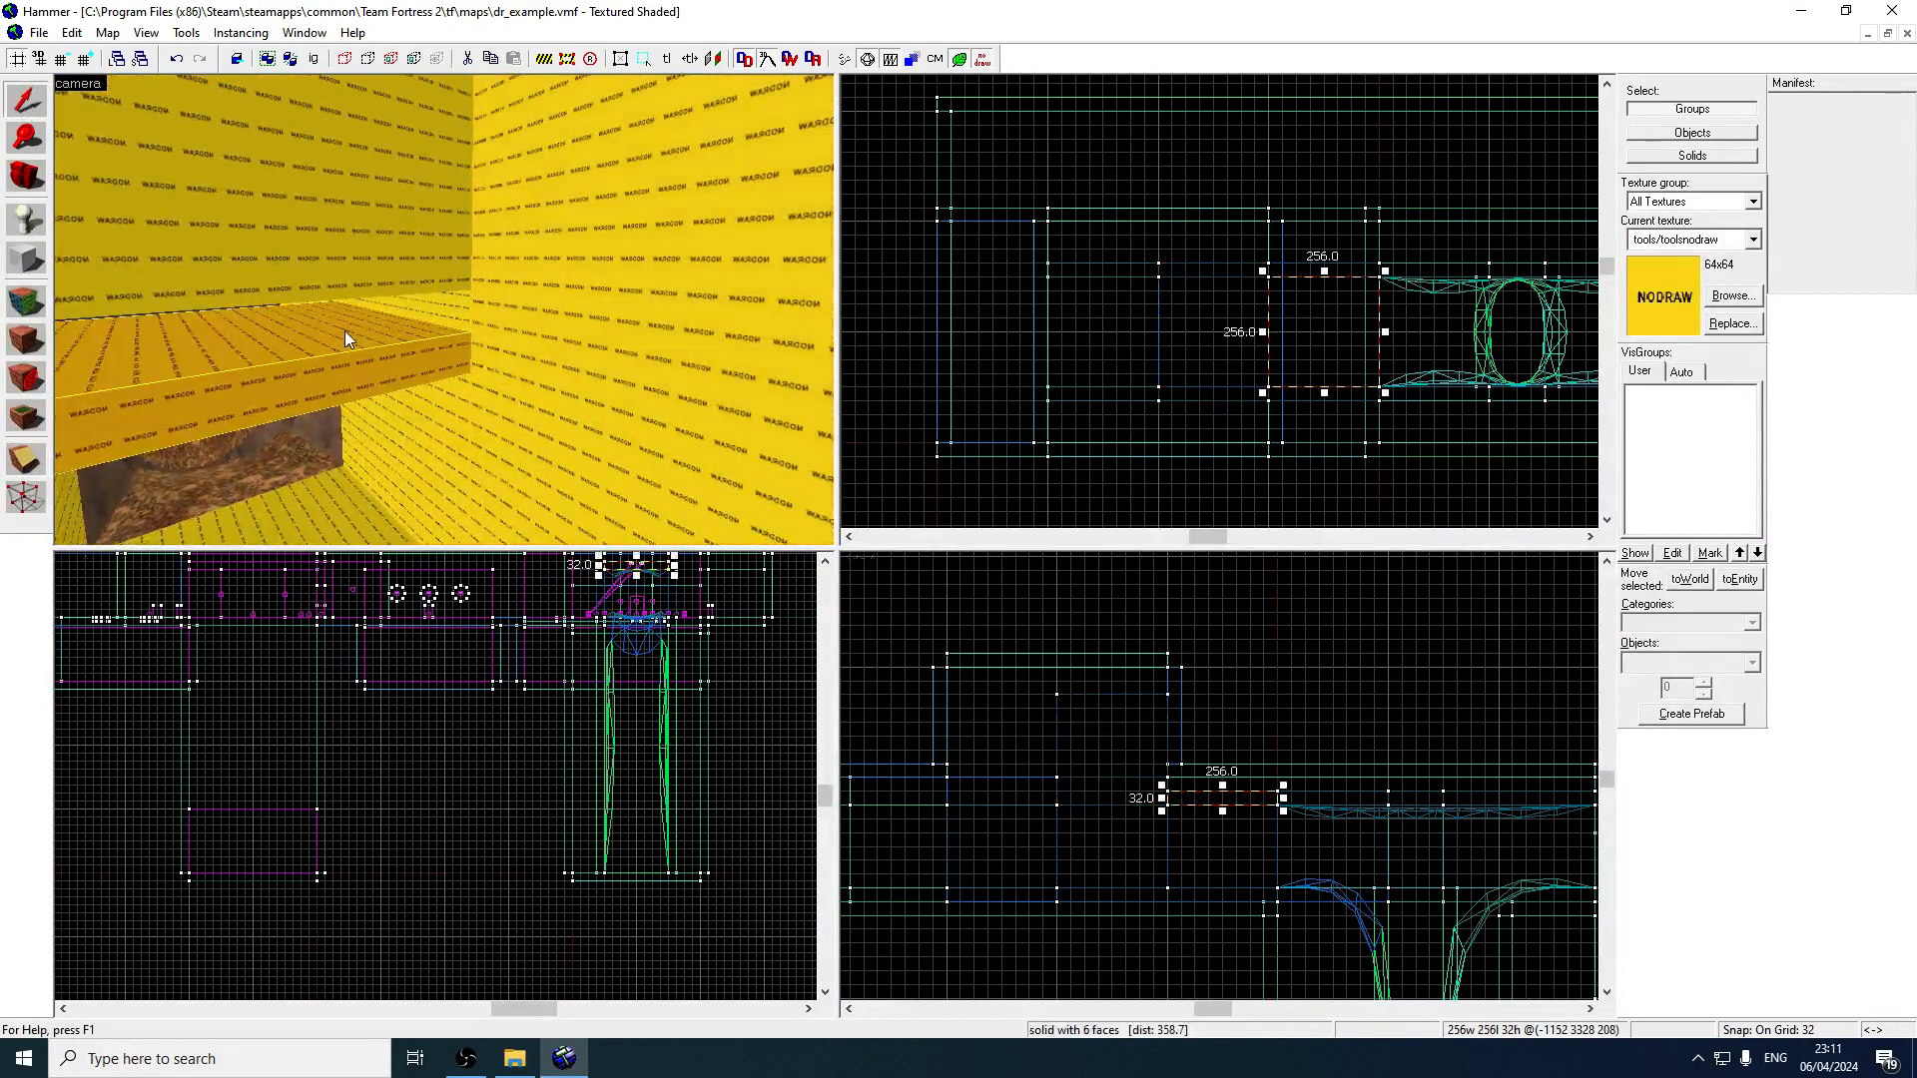
pyautogui.moveTo(1222, 790); pyautogui.dragTo(1224, 776)
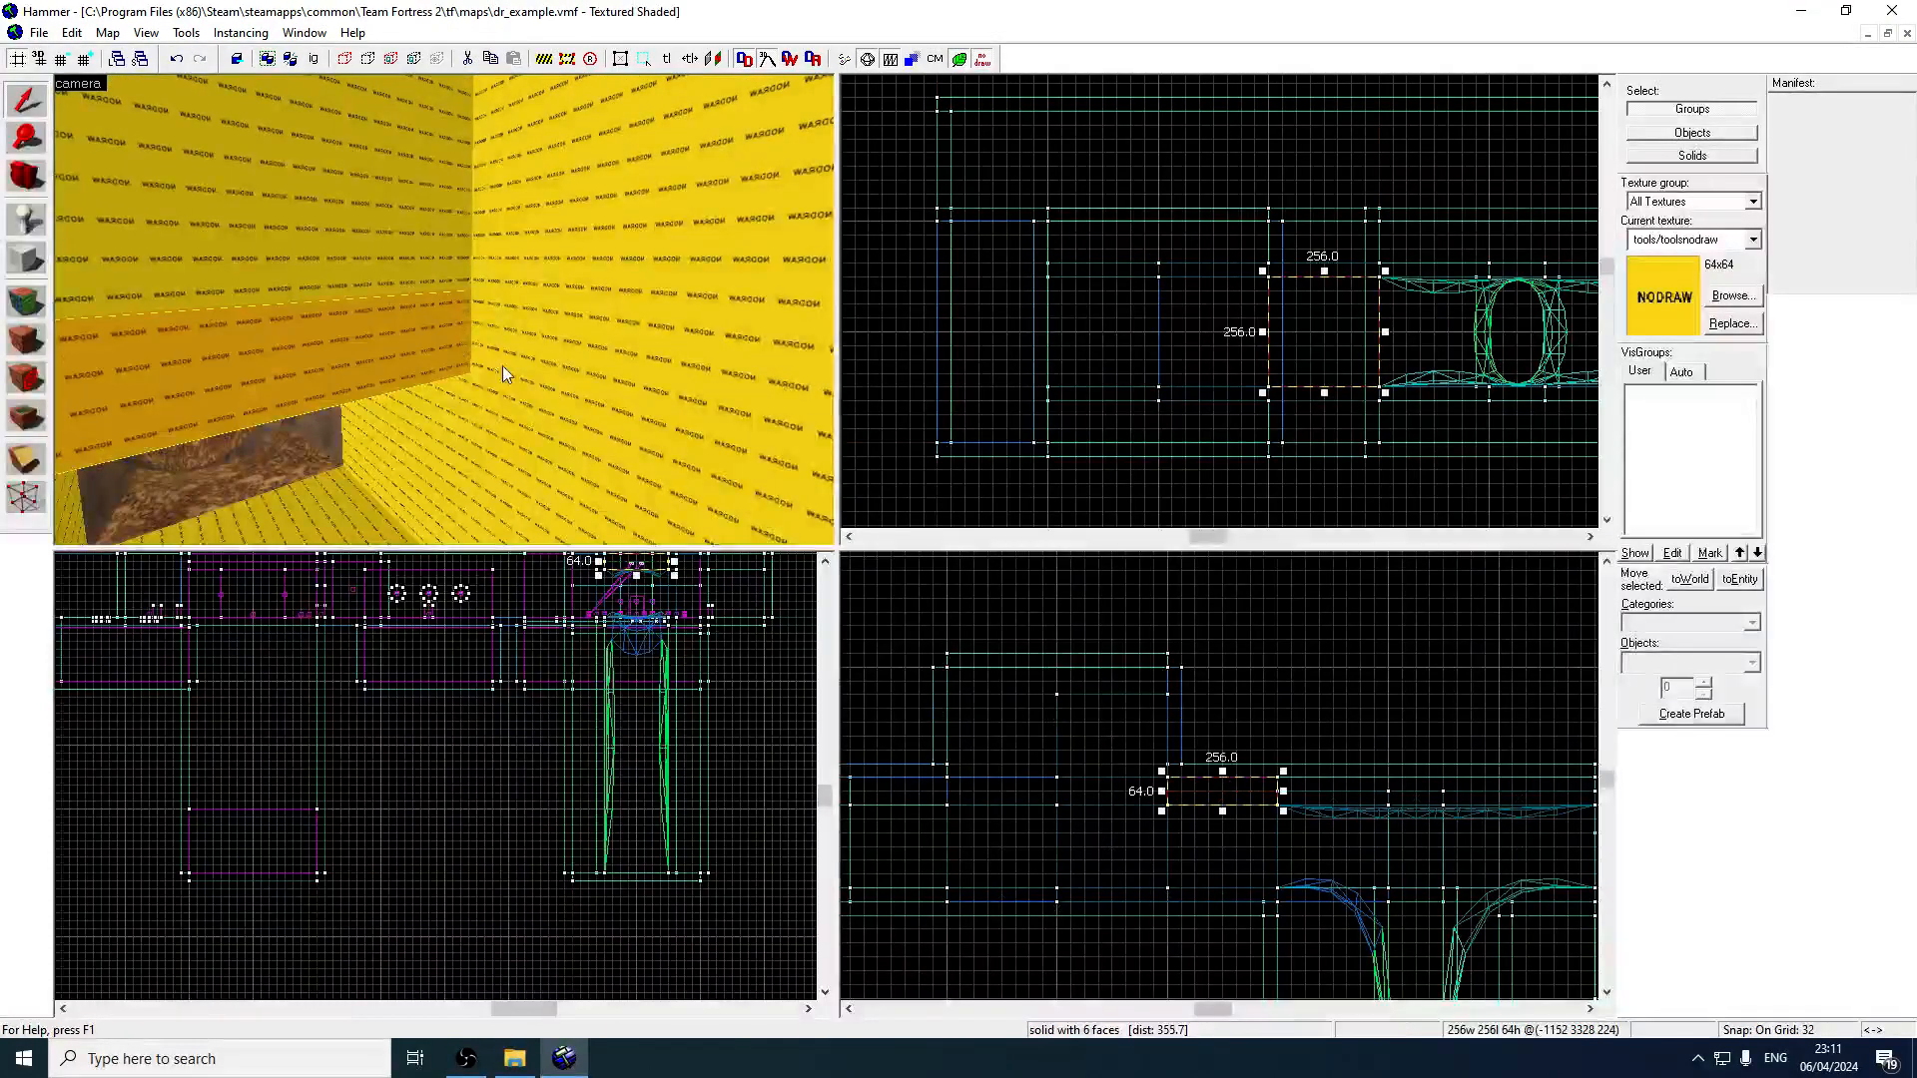
# Select the three 64-unit-tall upper pieces and inspect how they meet the ceiling slab and the tunnel approach.
pyautogui.click(543, 350)
pyautogui.press('z')
pyautogui.press('z')
pyautogui.click(514, 283)
pyautogui.click(314, 286)
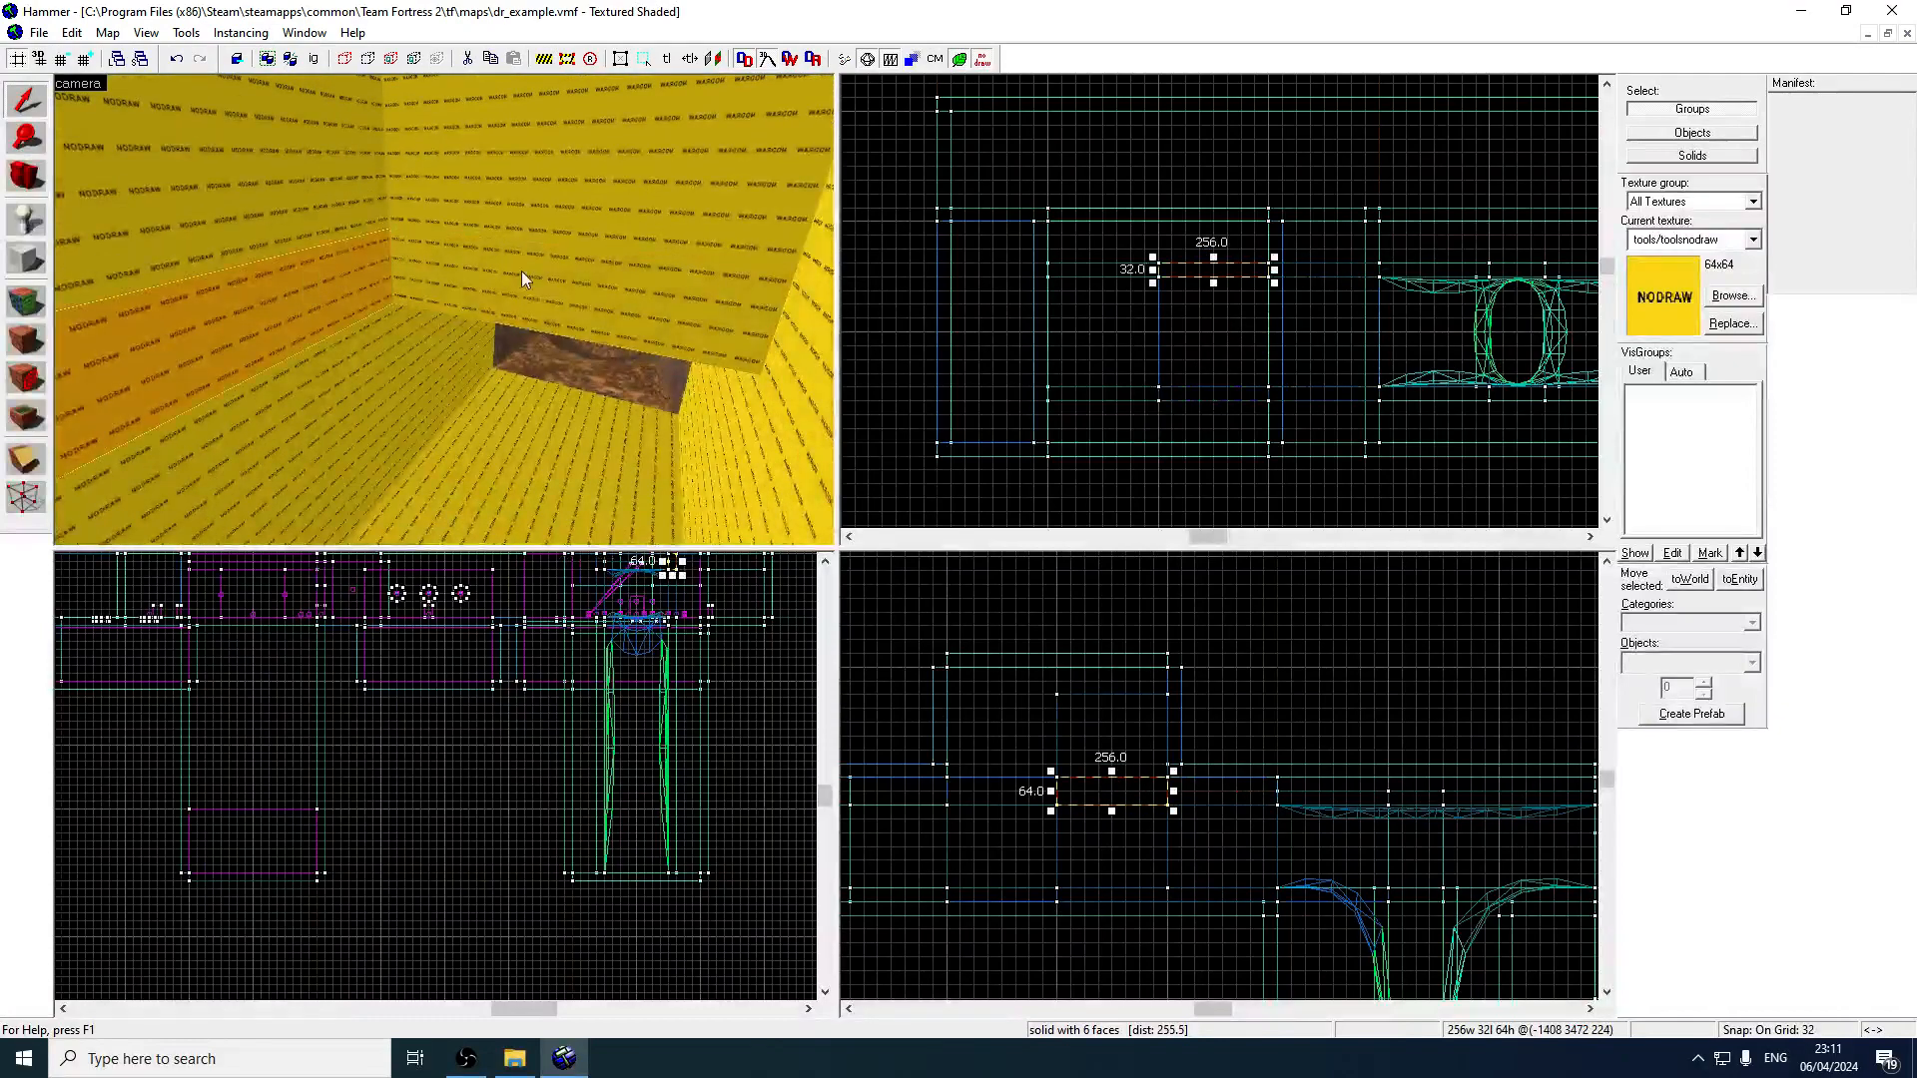
pyautogui.keyDown('ctrl'); pyautogui.click(526, 281); pyautogui.keyUp('ctrl')
pyautogui.keyDown('ctrl'); pyautogui.click(805, 364); pyautogui.keyUp('ctrl')
pyautogui.press('z')
pyautogui.press('s')
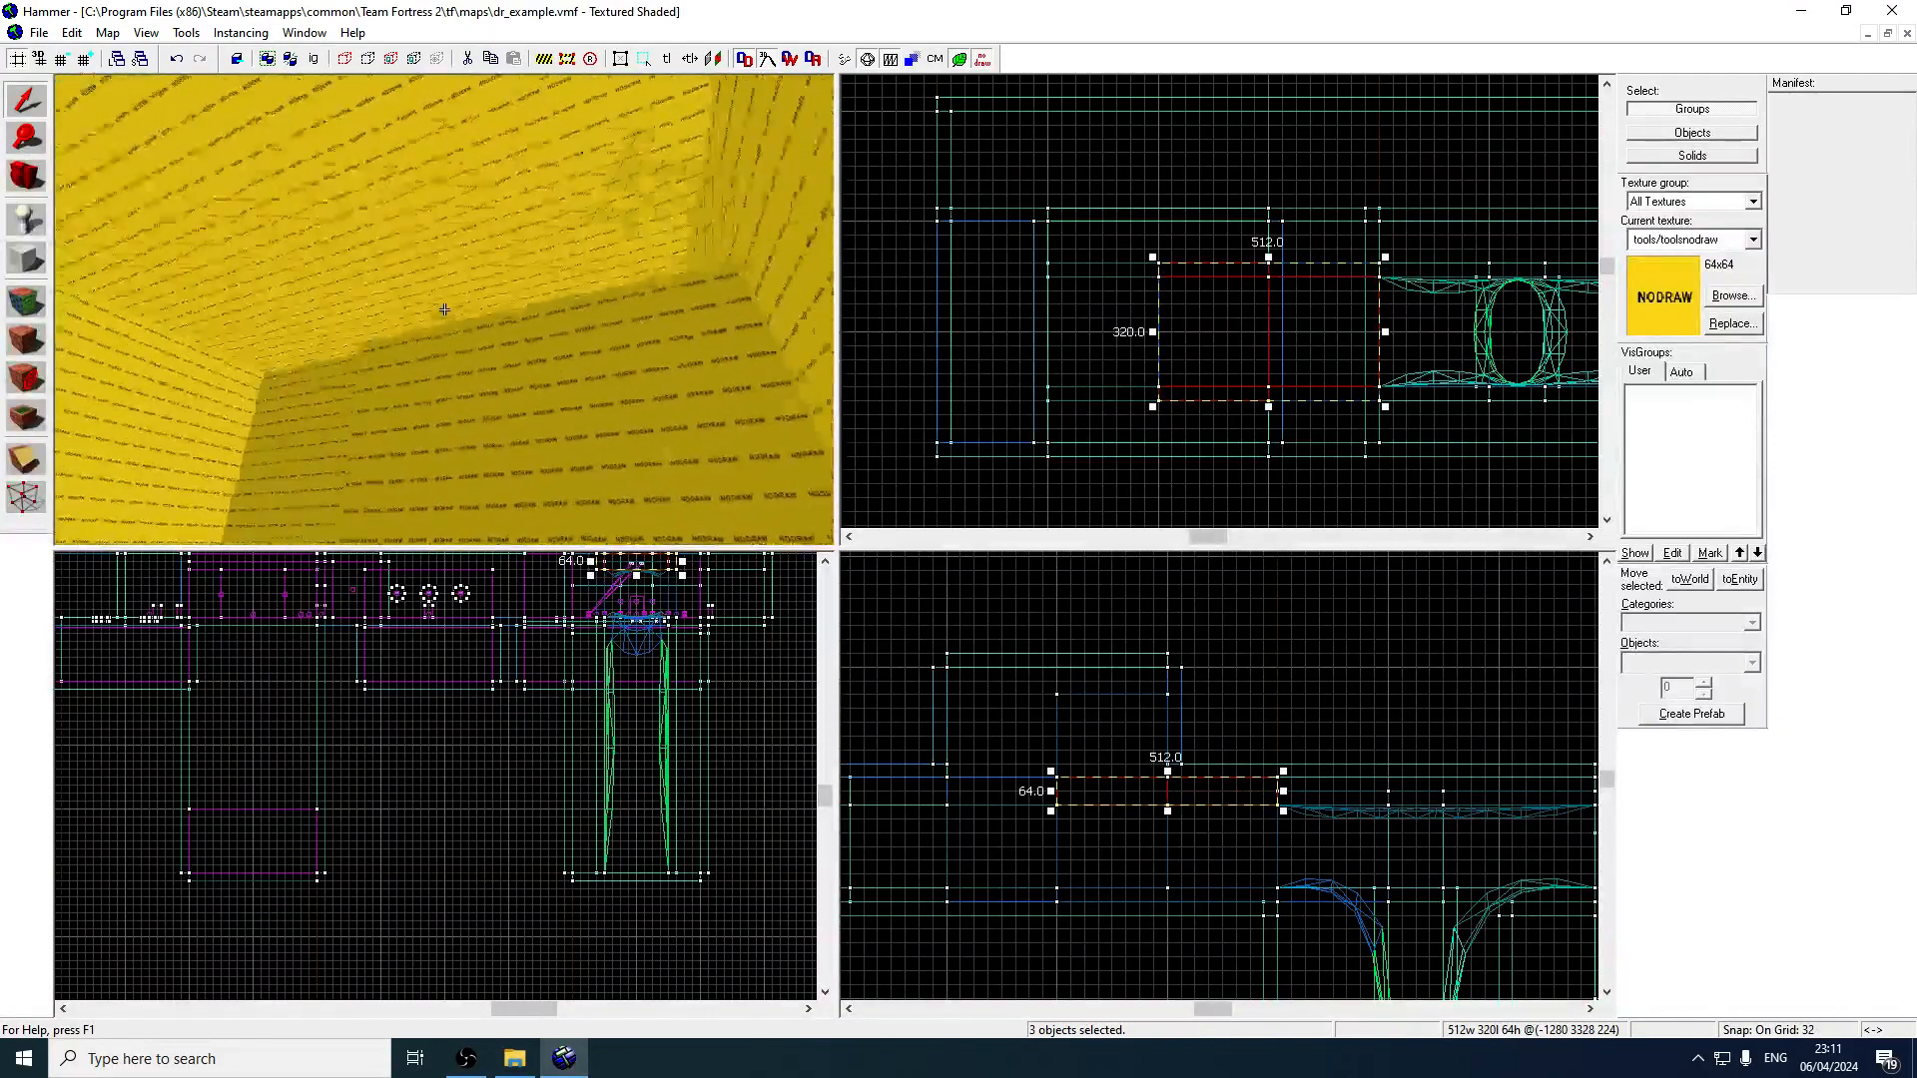
pyautogui.press('w')
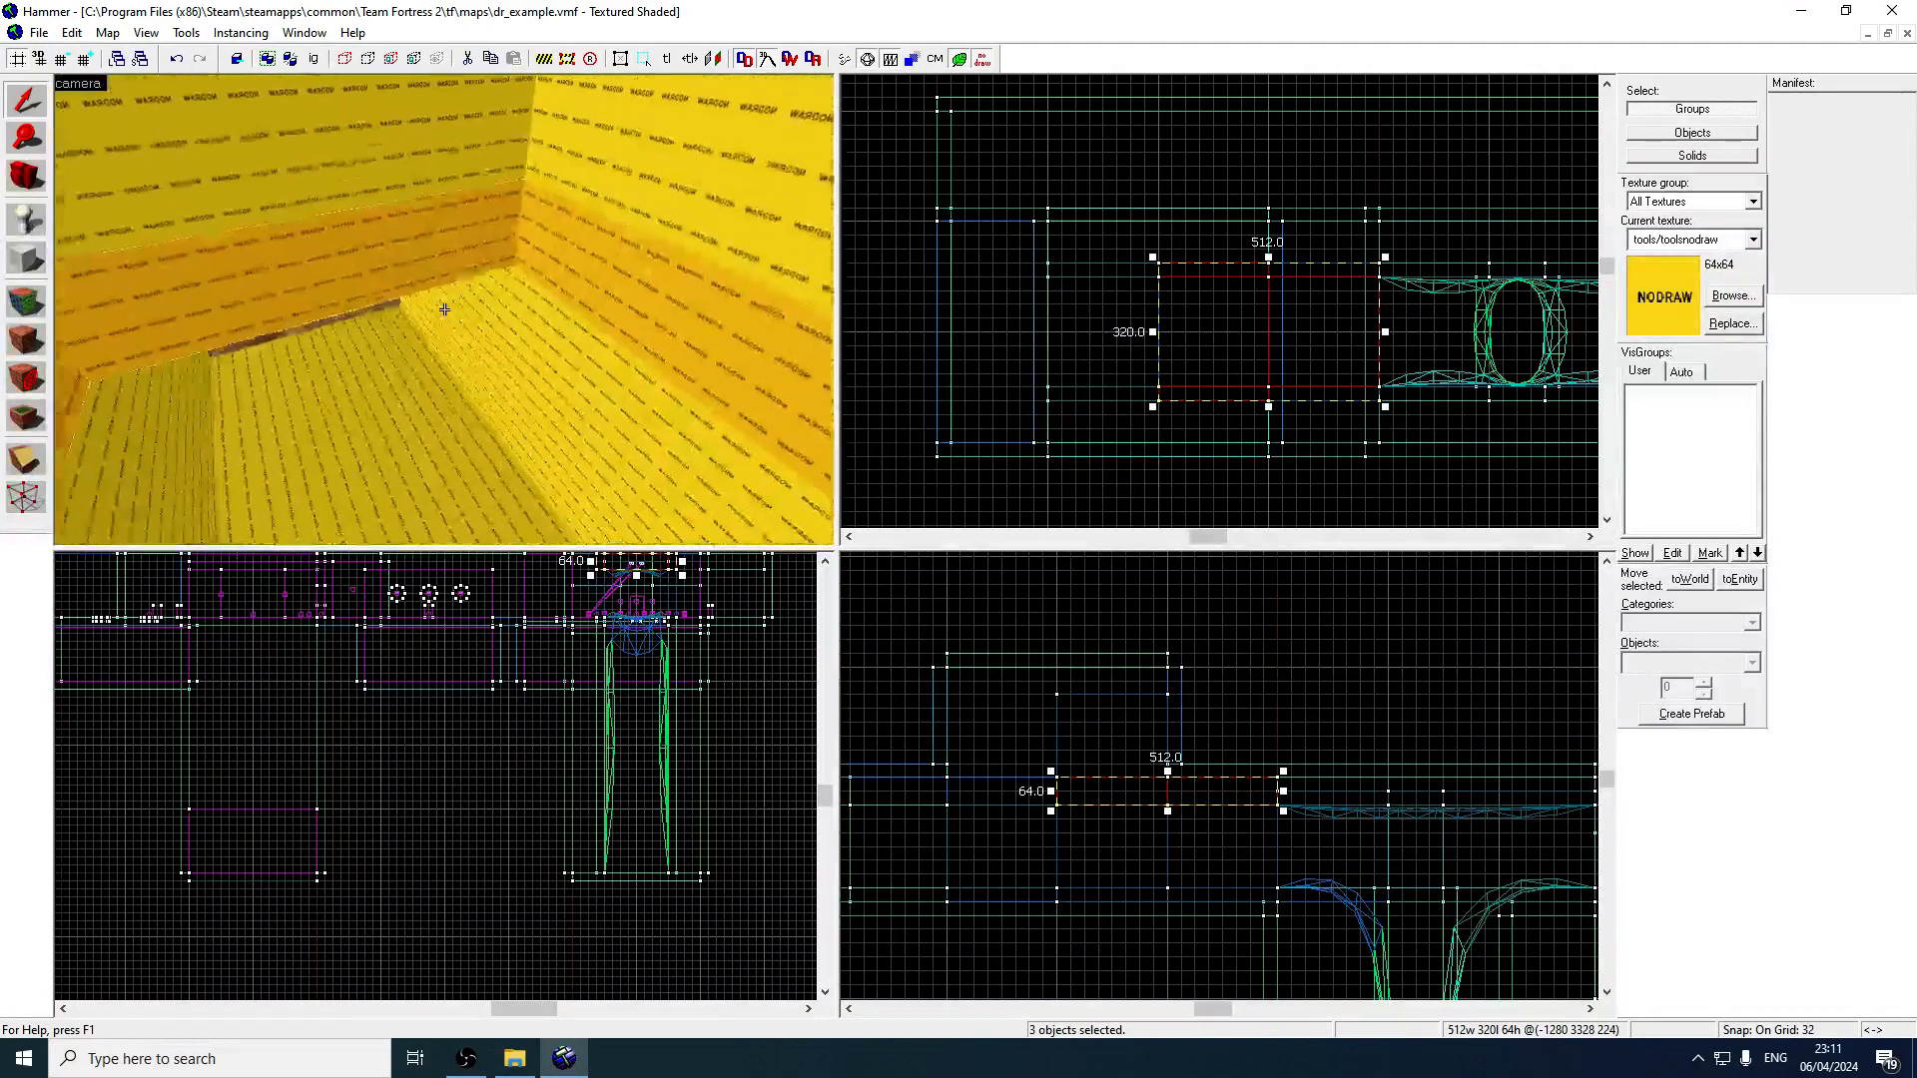
pyautogui.press('z')
pyautogui.click(446, 317)
pyautogui.press('w')
pyautogui.click(460, 383)
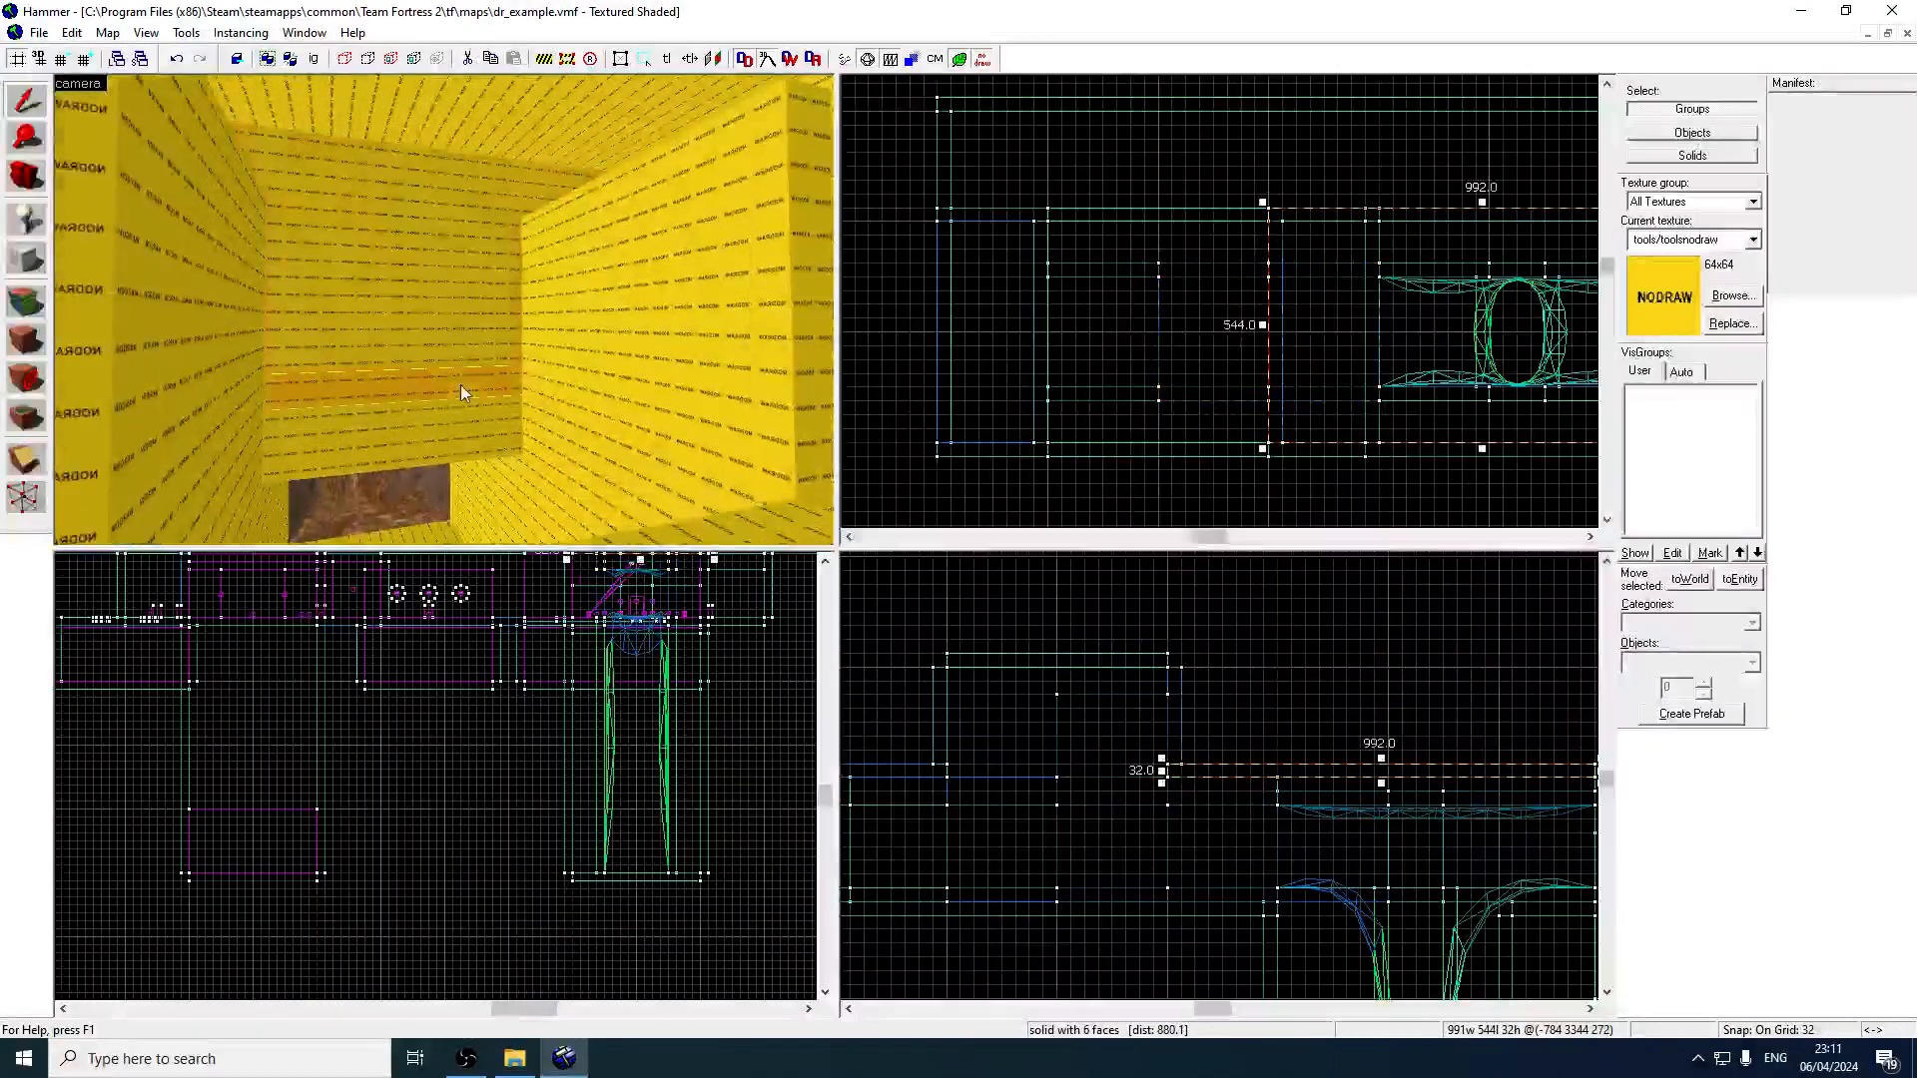
pyautogui.press('z')
pyautogui.press('w')
pyautogui.press('z')
# Extend the 64-unit-tall slab over the tunnel approach westward to 320 units long.
pyautogui.click(501, 451)
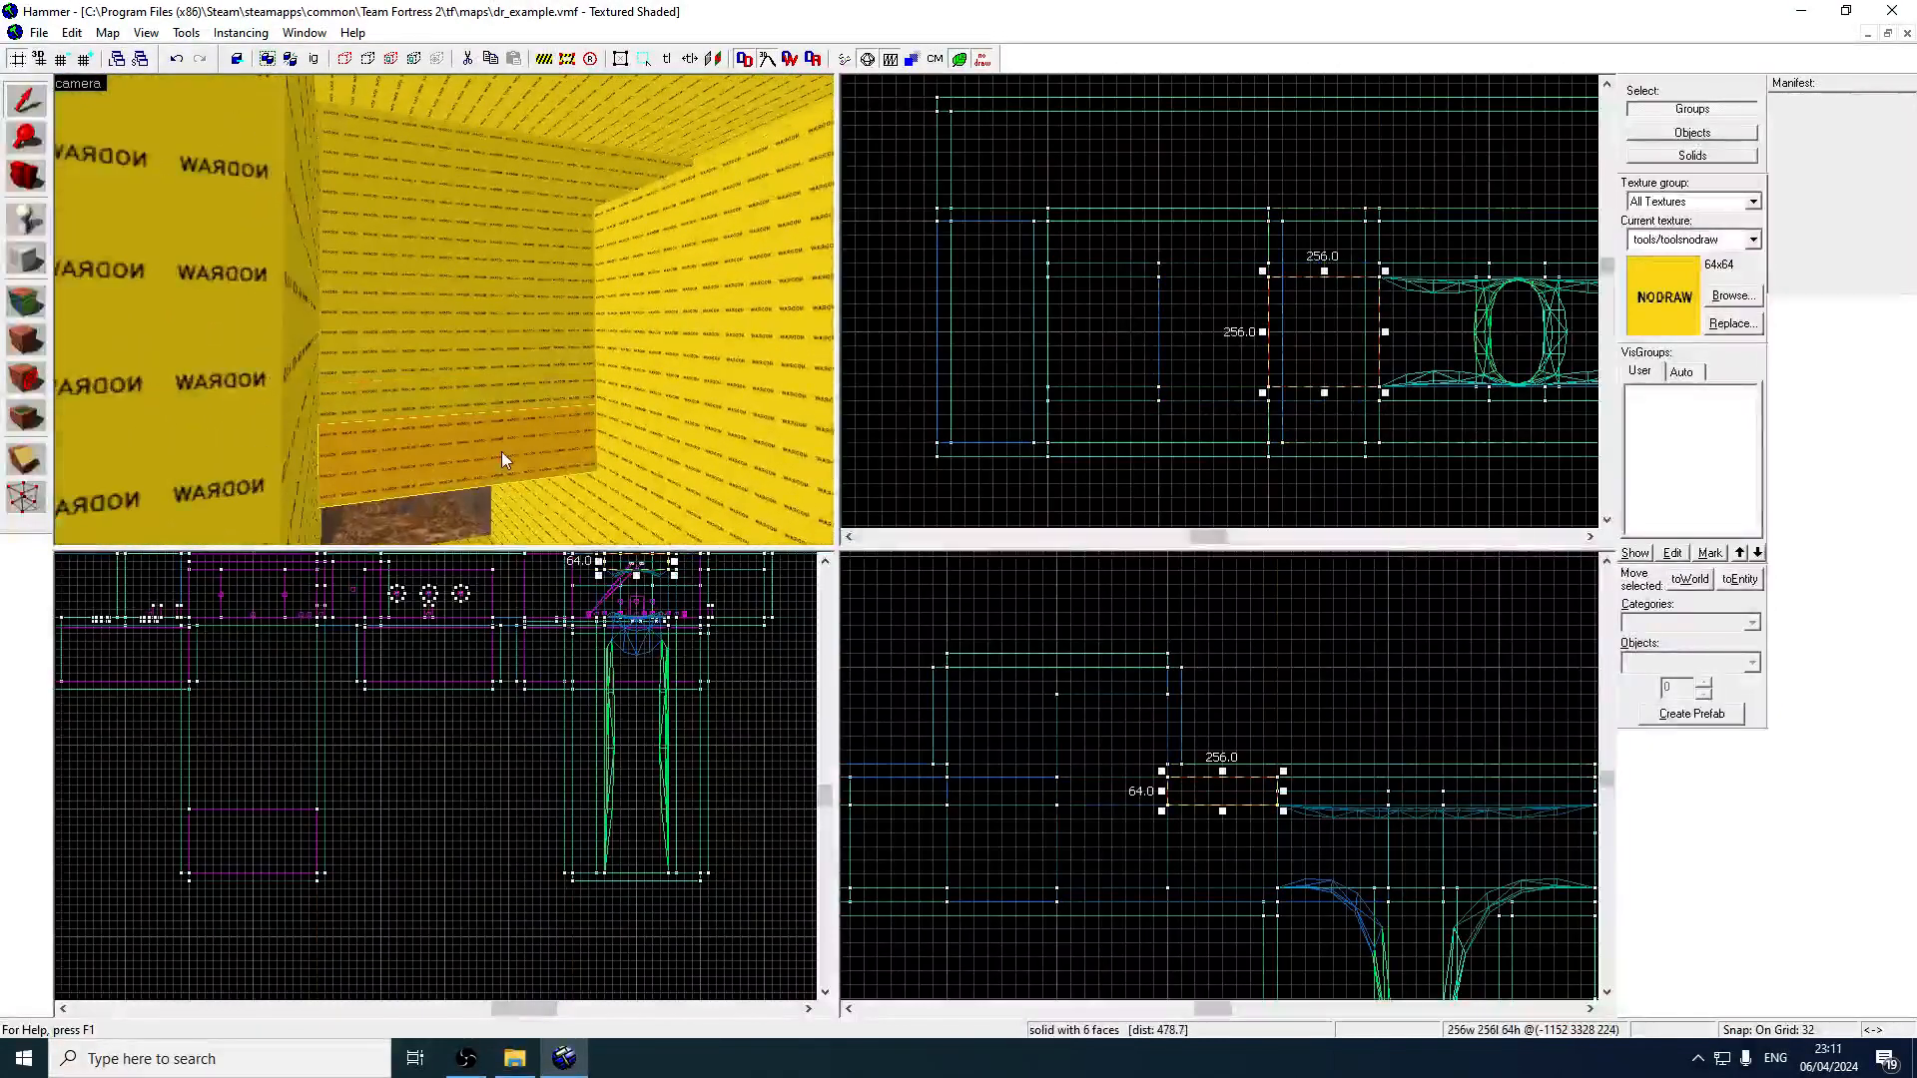
pyautogui.press('z')
pyautogui.press('z')
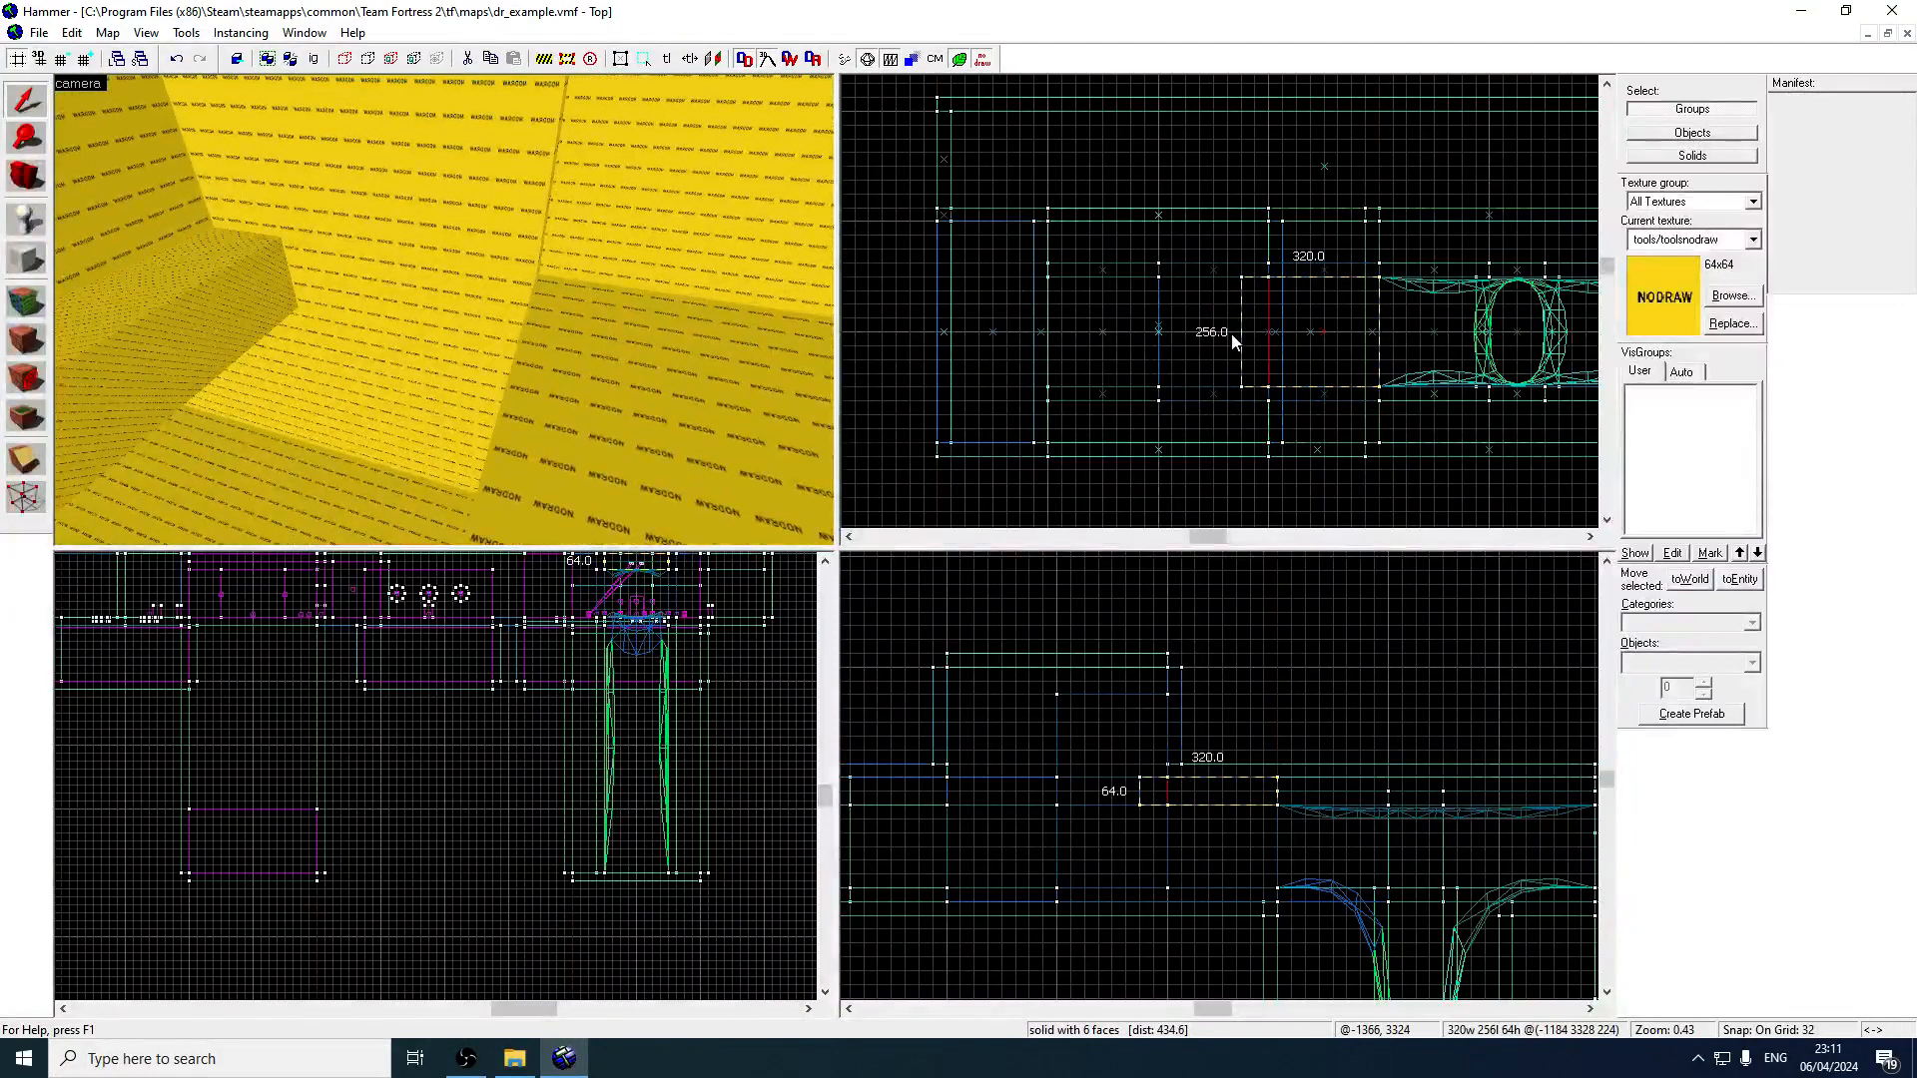
# Trim the east ends of both 64-unit-tall side pieces to make them 192 units long.
pyautogui.click(365, 337)
pyautogui.press('z')
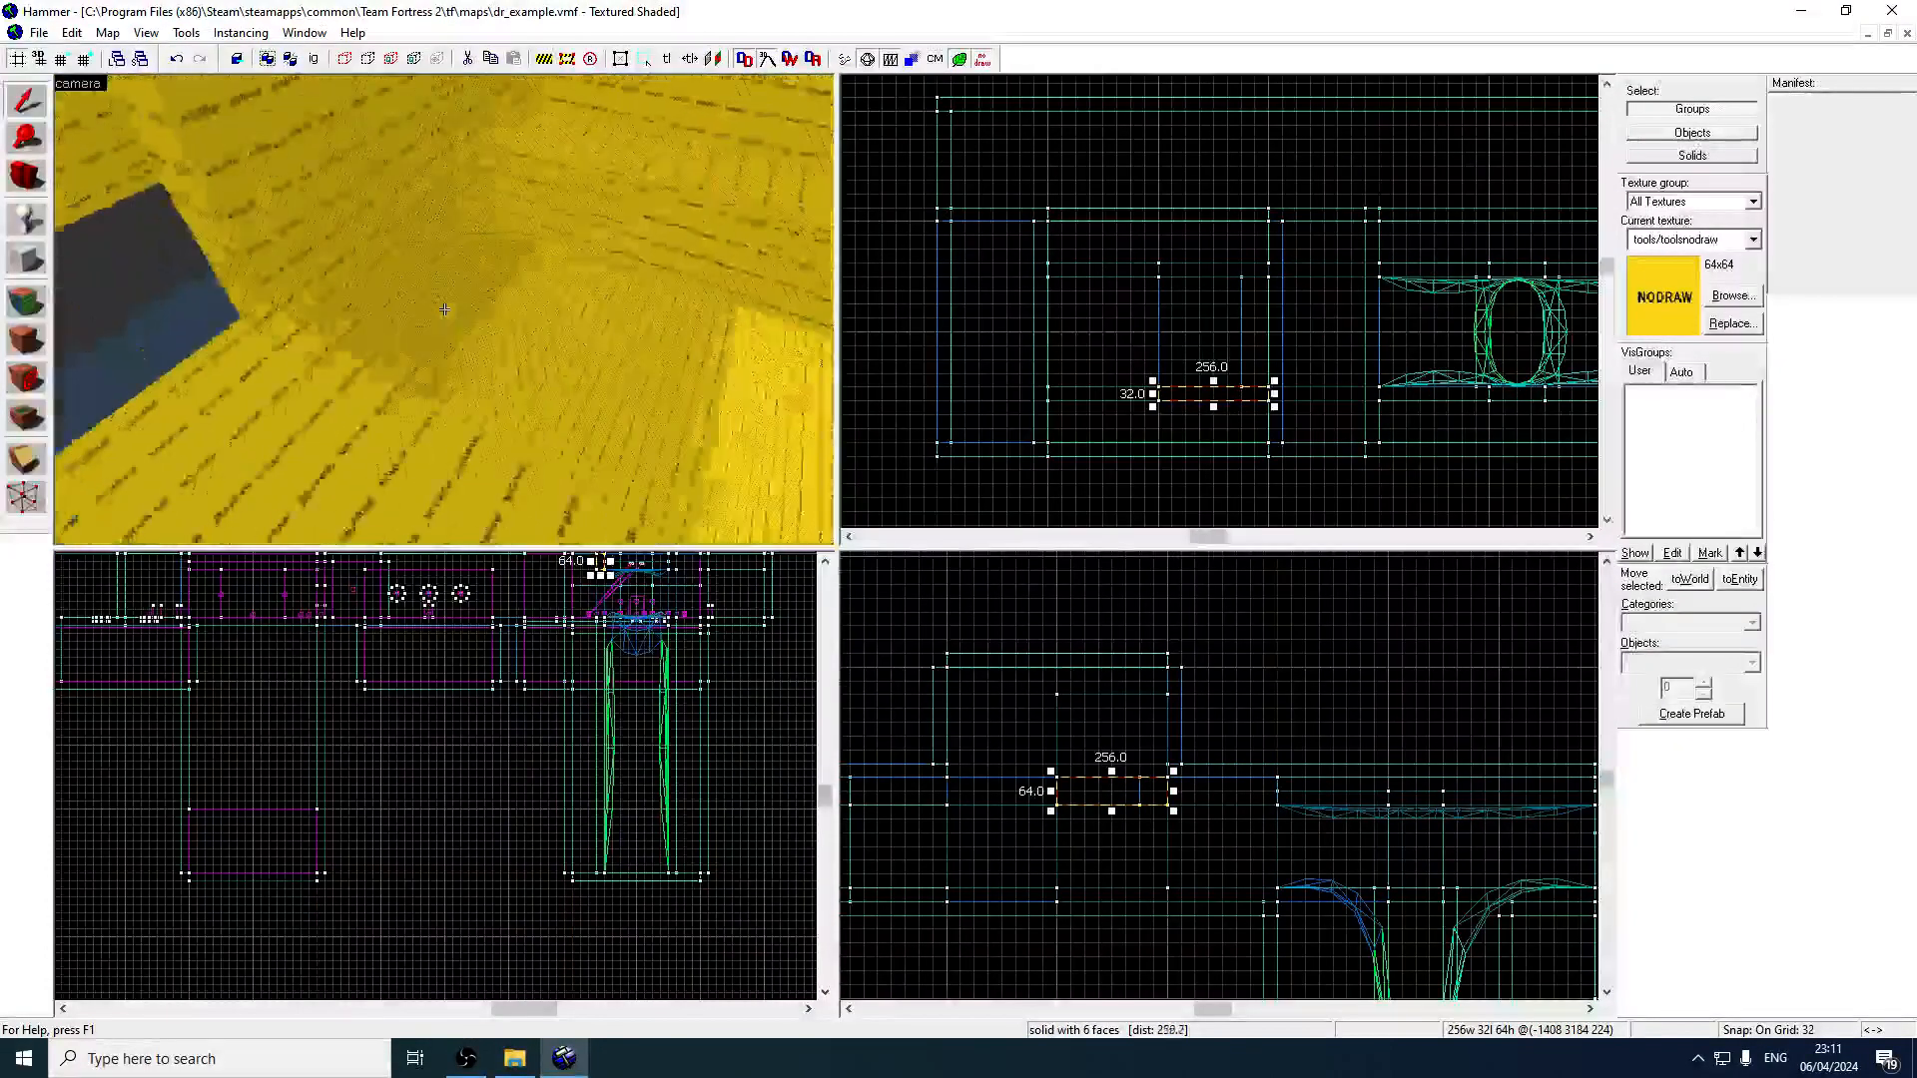
pyautogui.press('z')
pyautogui.keyDown('ctrl'); pyautogui.click(352, 218); pyautogui.keyUp('ctrl')
pyautogui.moveTo(1276, 334); pyautogui.dragTo(1265, 344)
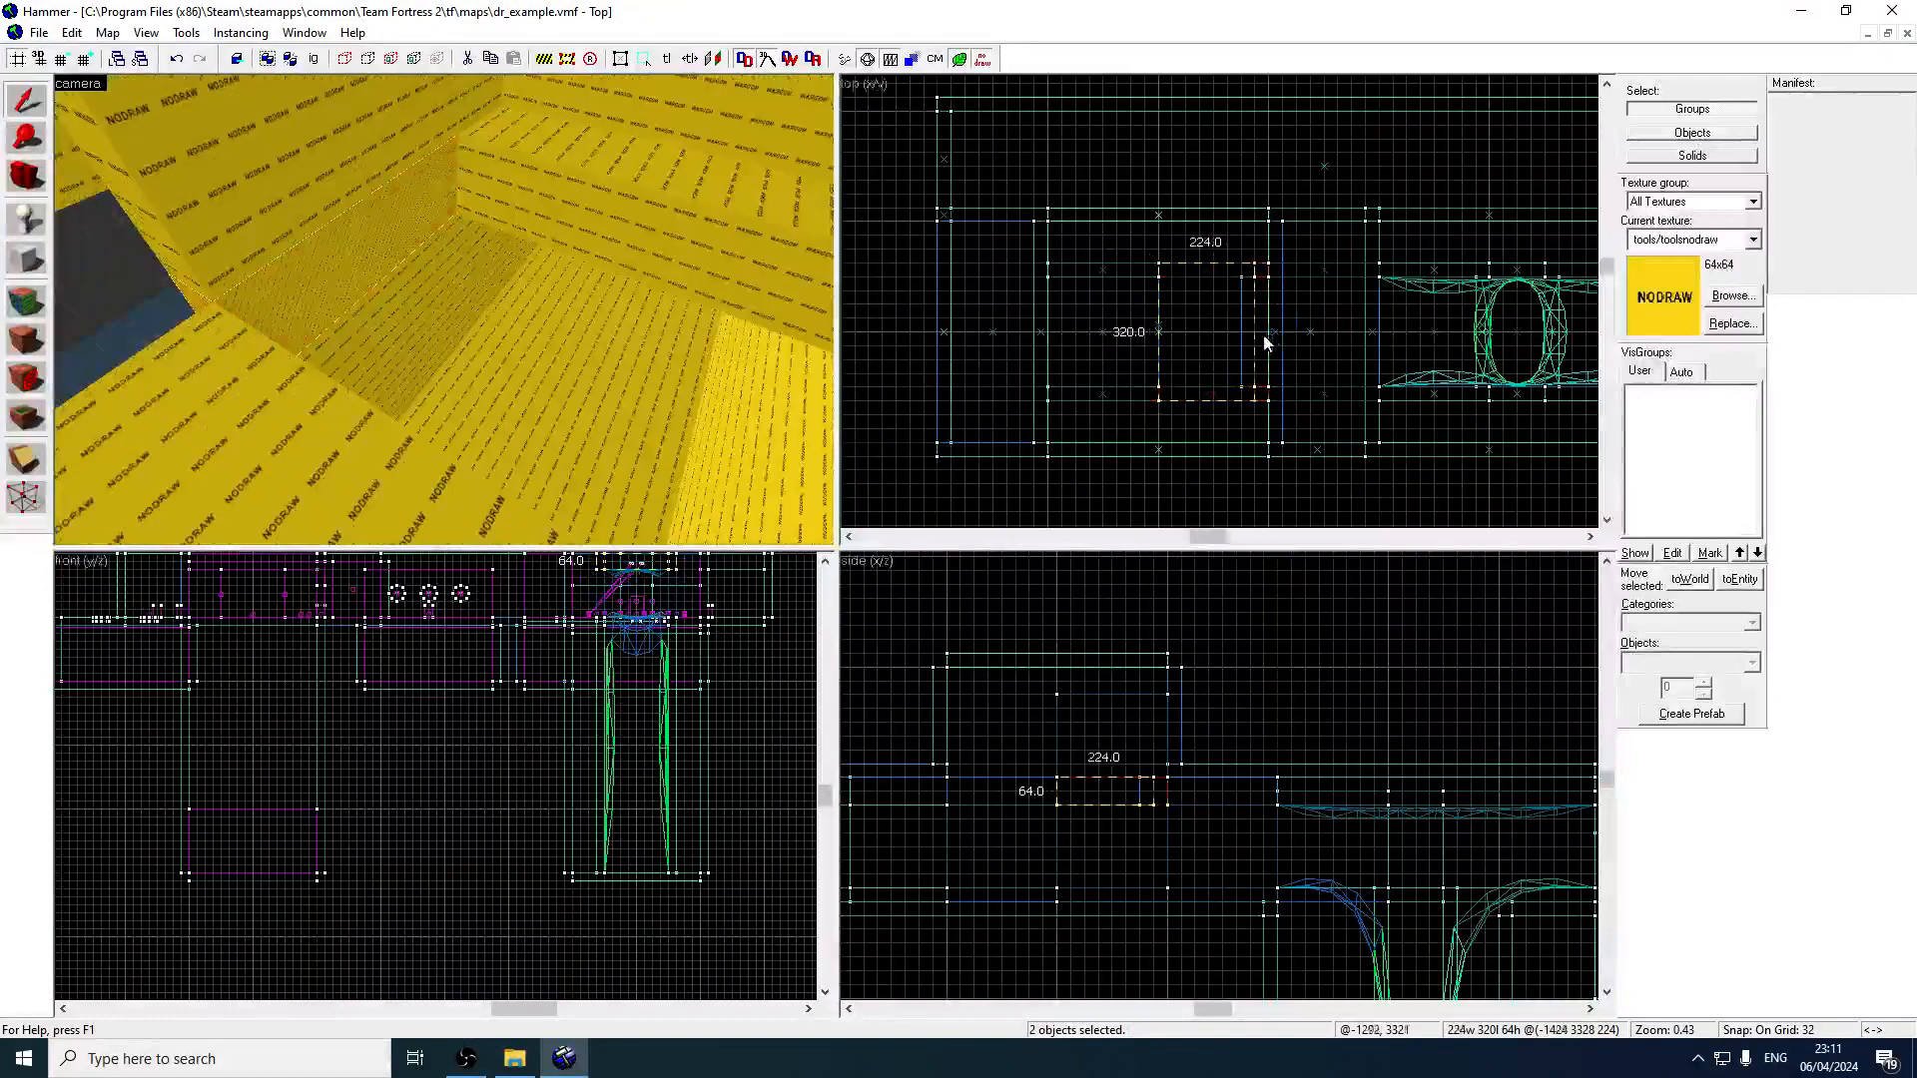
# Pick up the coalmines/rockwall012 texture from the tunnel wall and apply it to the inner face of the approach's north wall.
pyautogui.press('z')
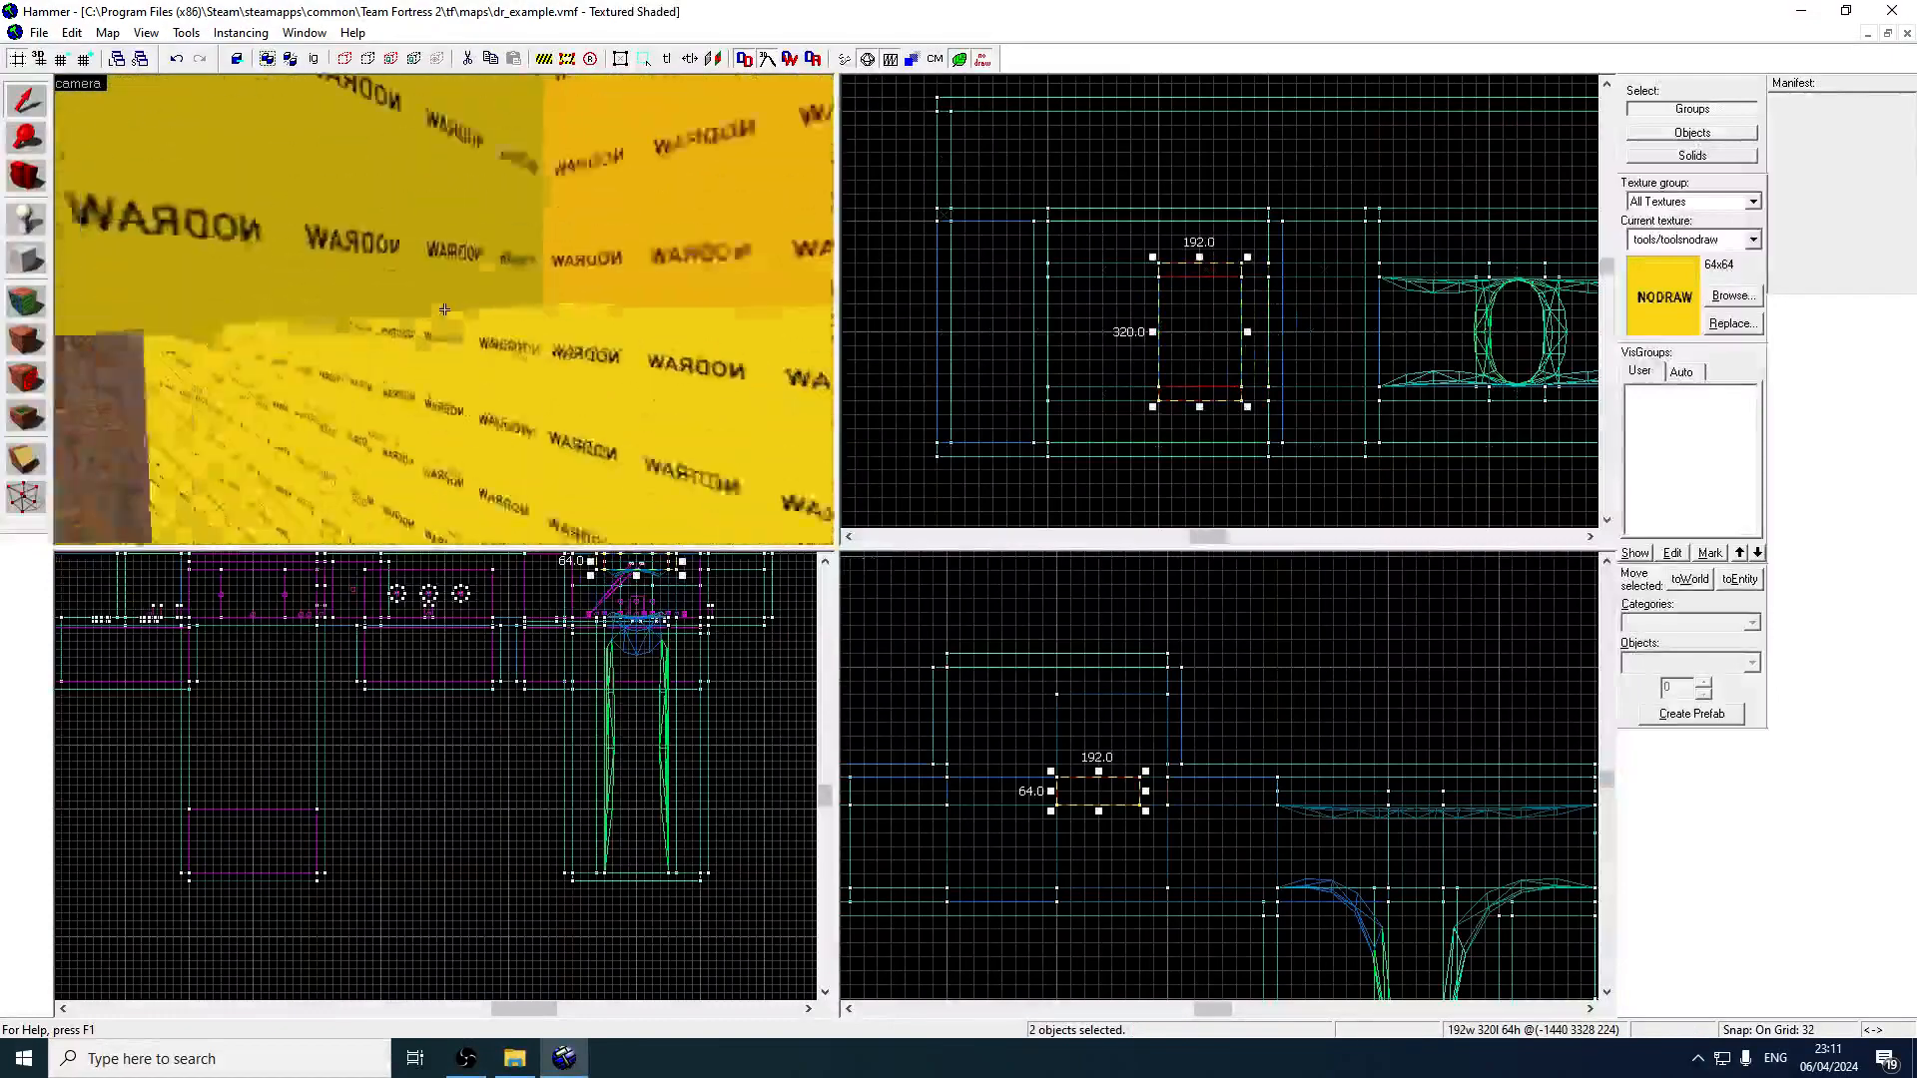
pyautogui.press('w')
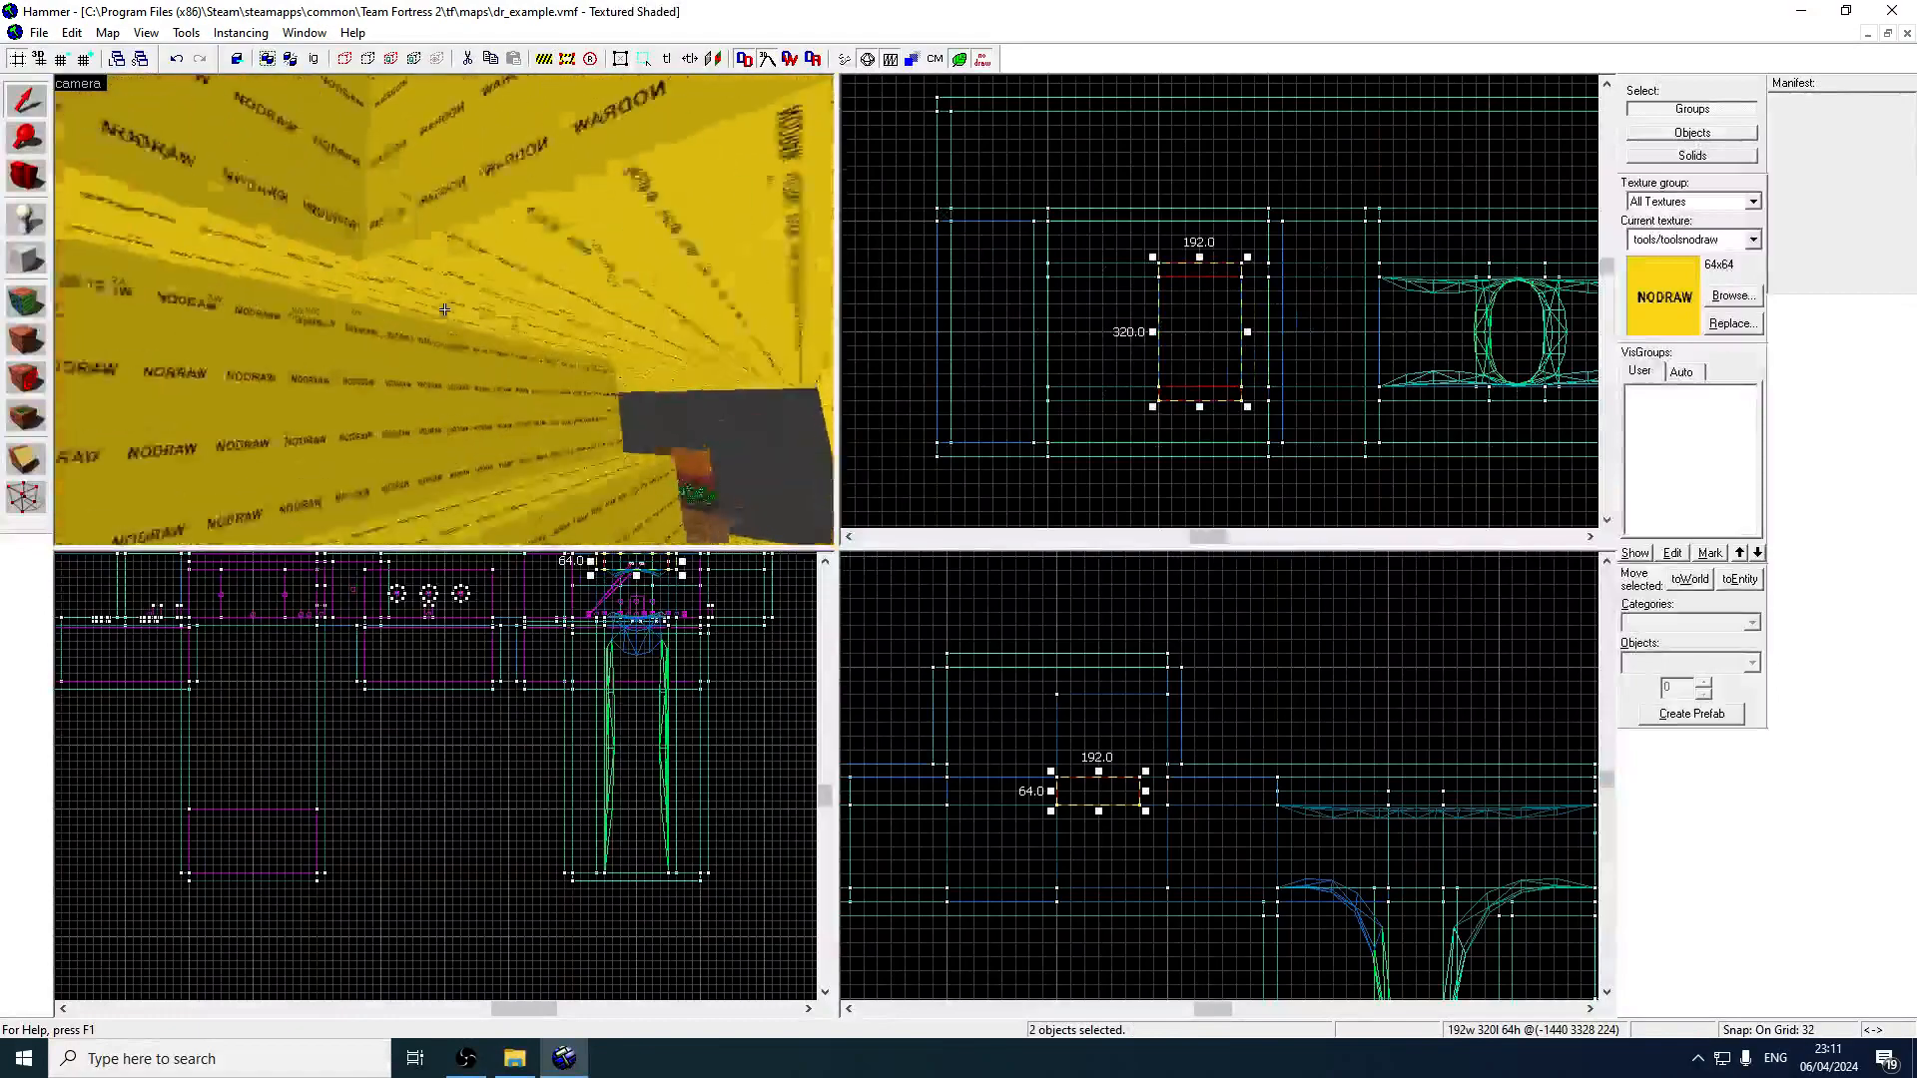
pyautogui.press('w')
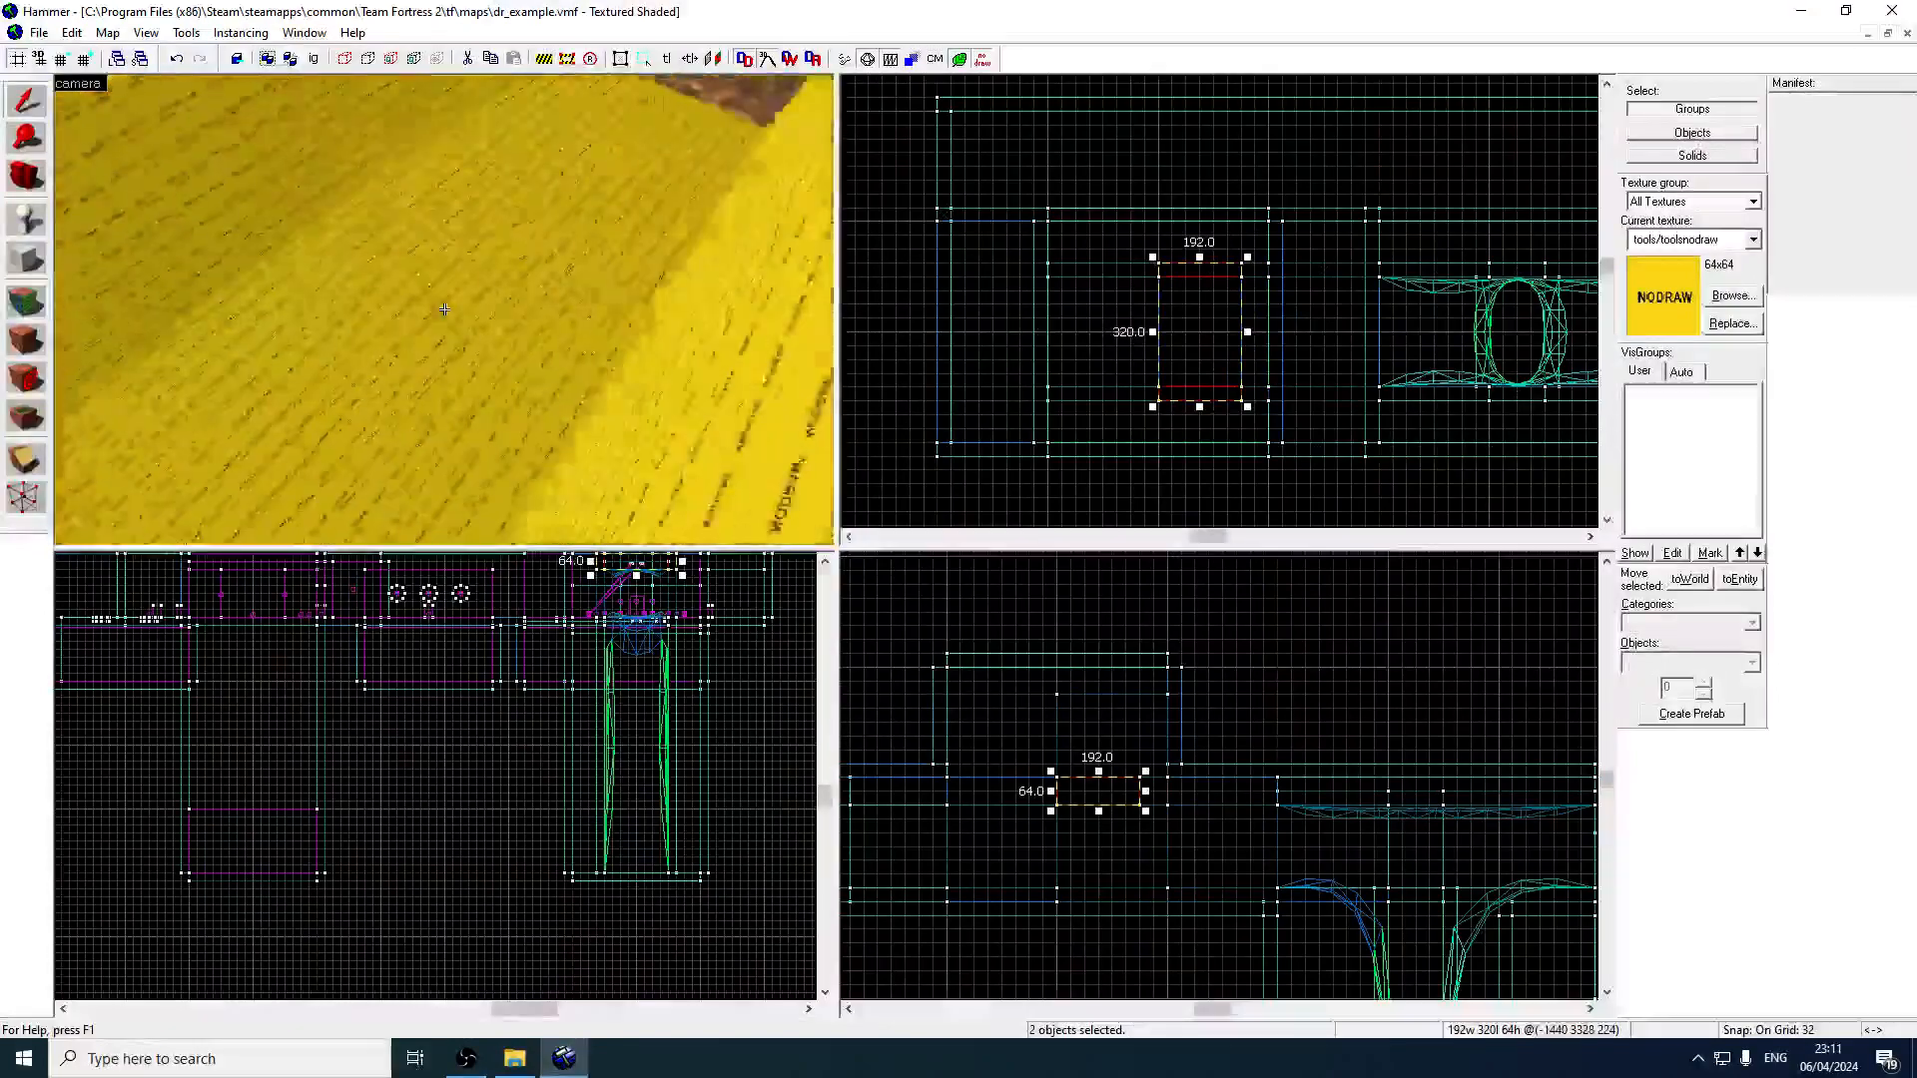
pyautogui.click(444, 309)
pyautogui.press('w')
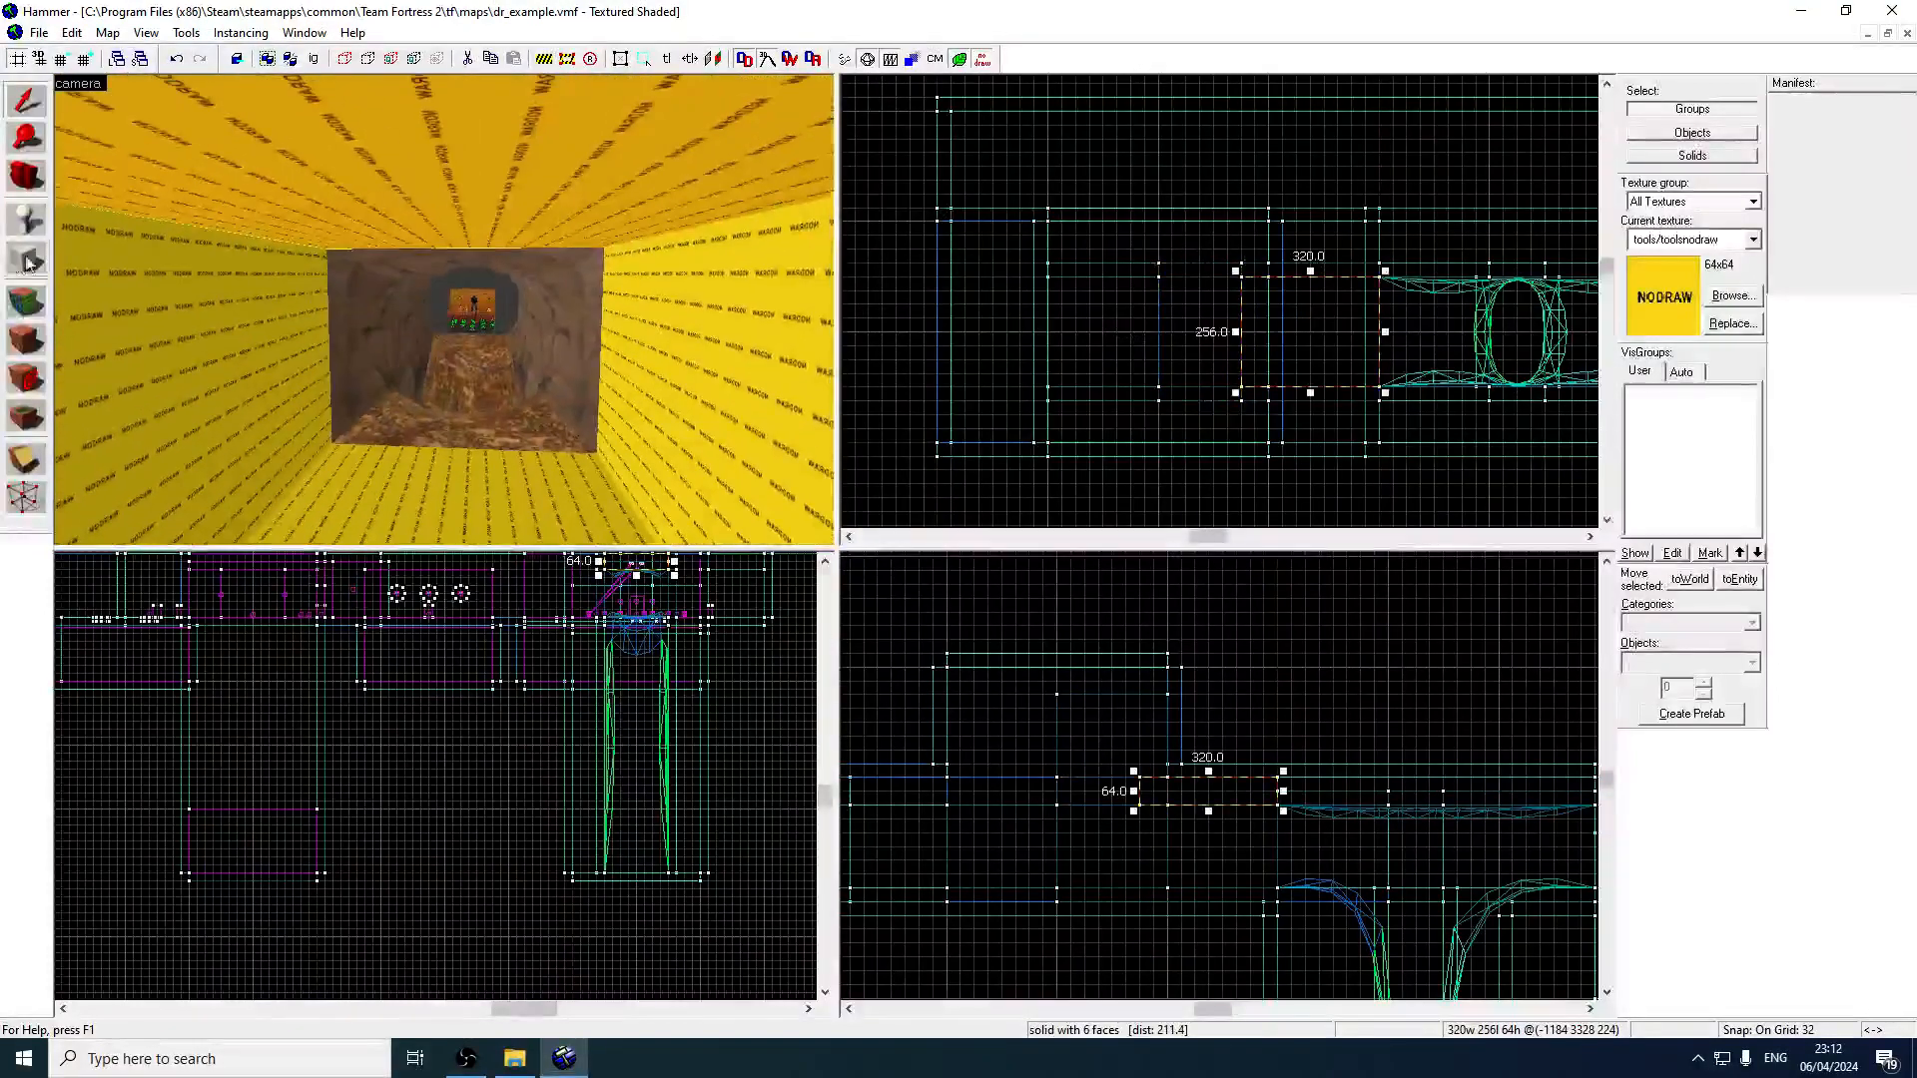
pyautogui.press('z')
pyautogui.click(26, 301)
pyautogui.click(368, 369)
pyautogui.rightClick(281, 373)
pyautogui.press('z')
pyautogui.press('w')
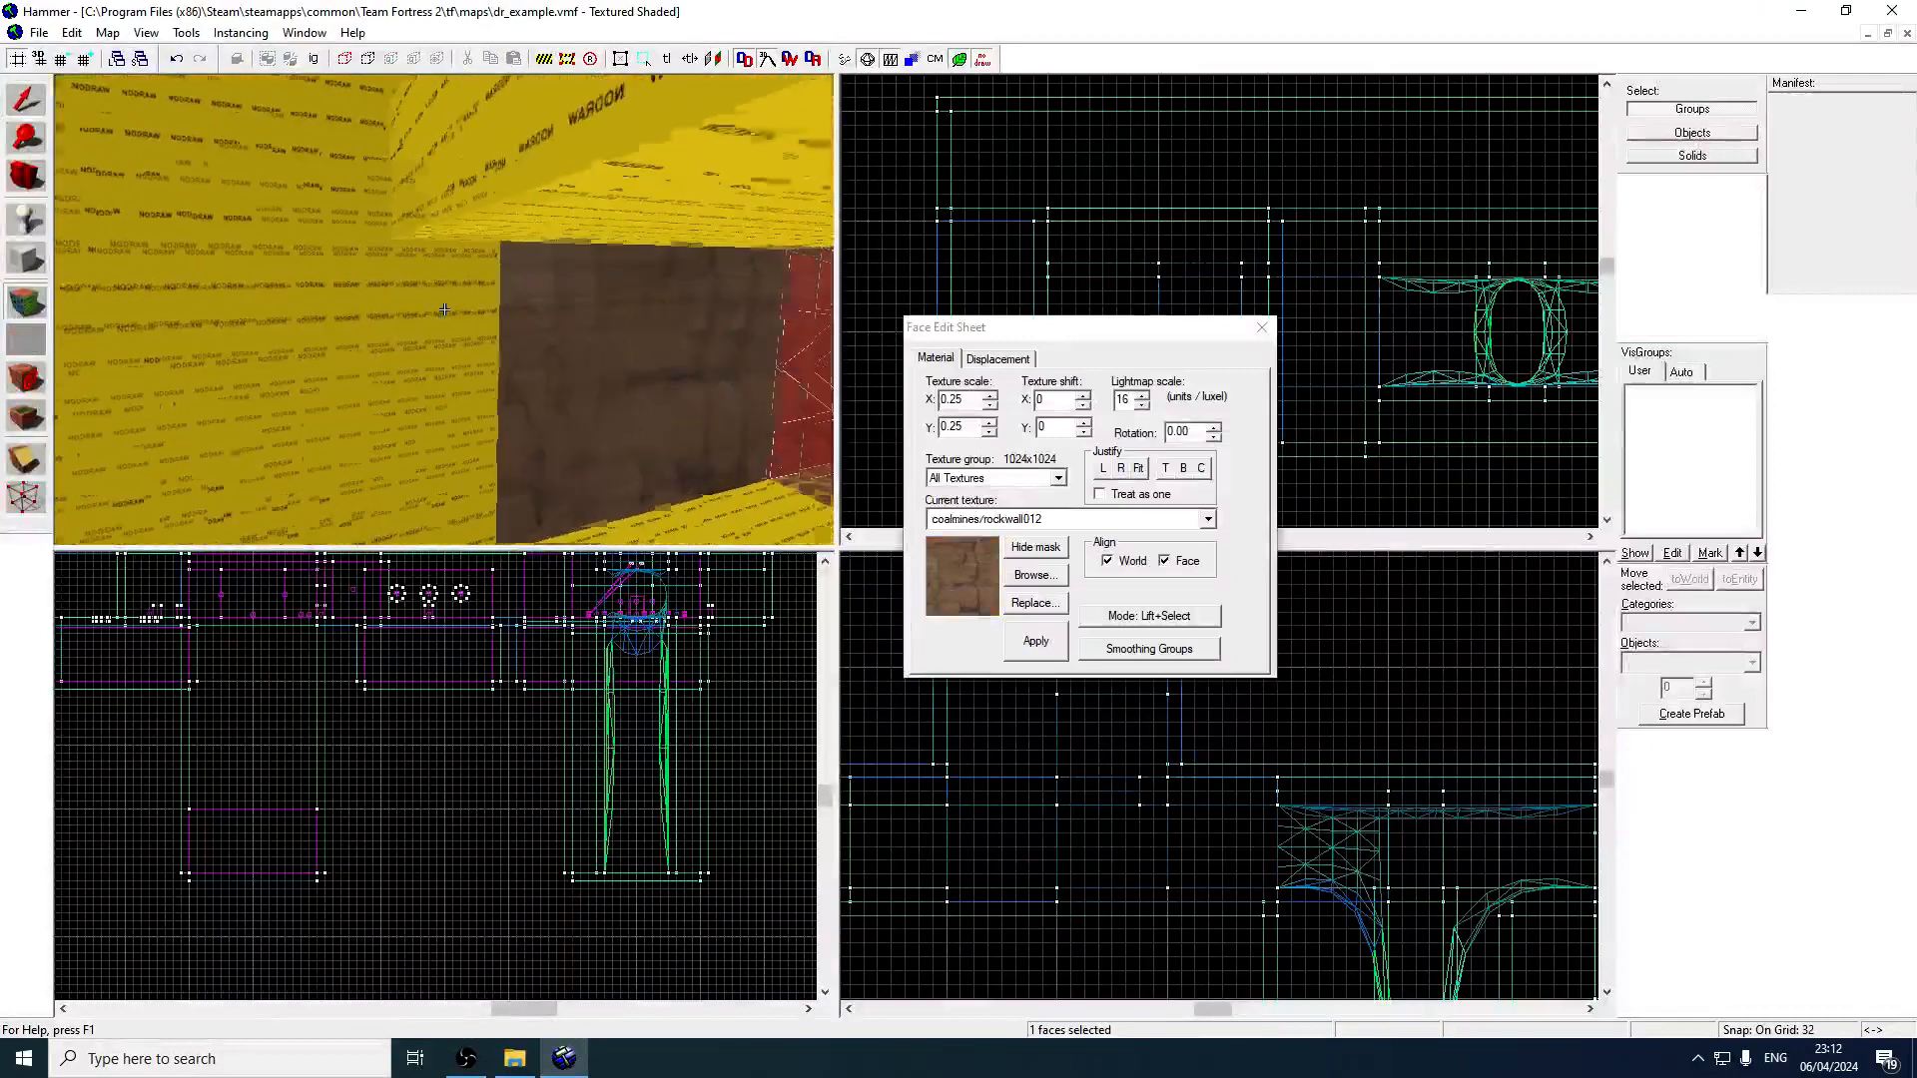
pyautogui.press('z')
pyautogui.click(527, 287)
pyautogui.click(420, 297)
# Trim the east ends of both 192-unit-tall western side walls to line up with the shortened pieces above them.
pyautogui.click(26, 100)
pyautogui.click(309, 310)
pyautogui.click(318, 205)
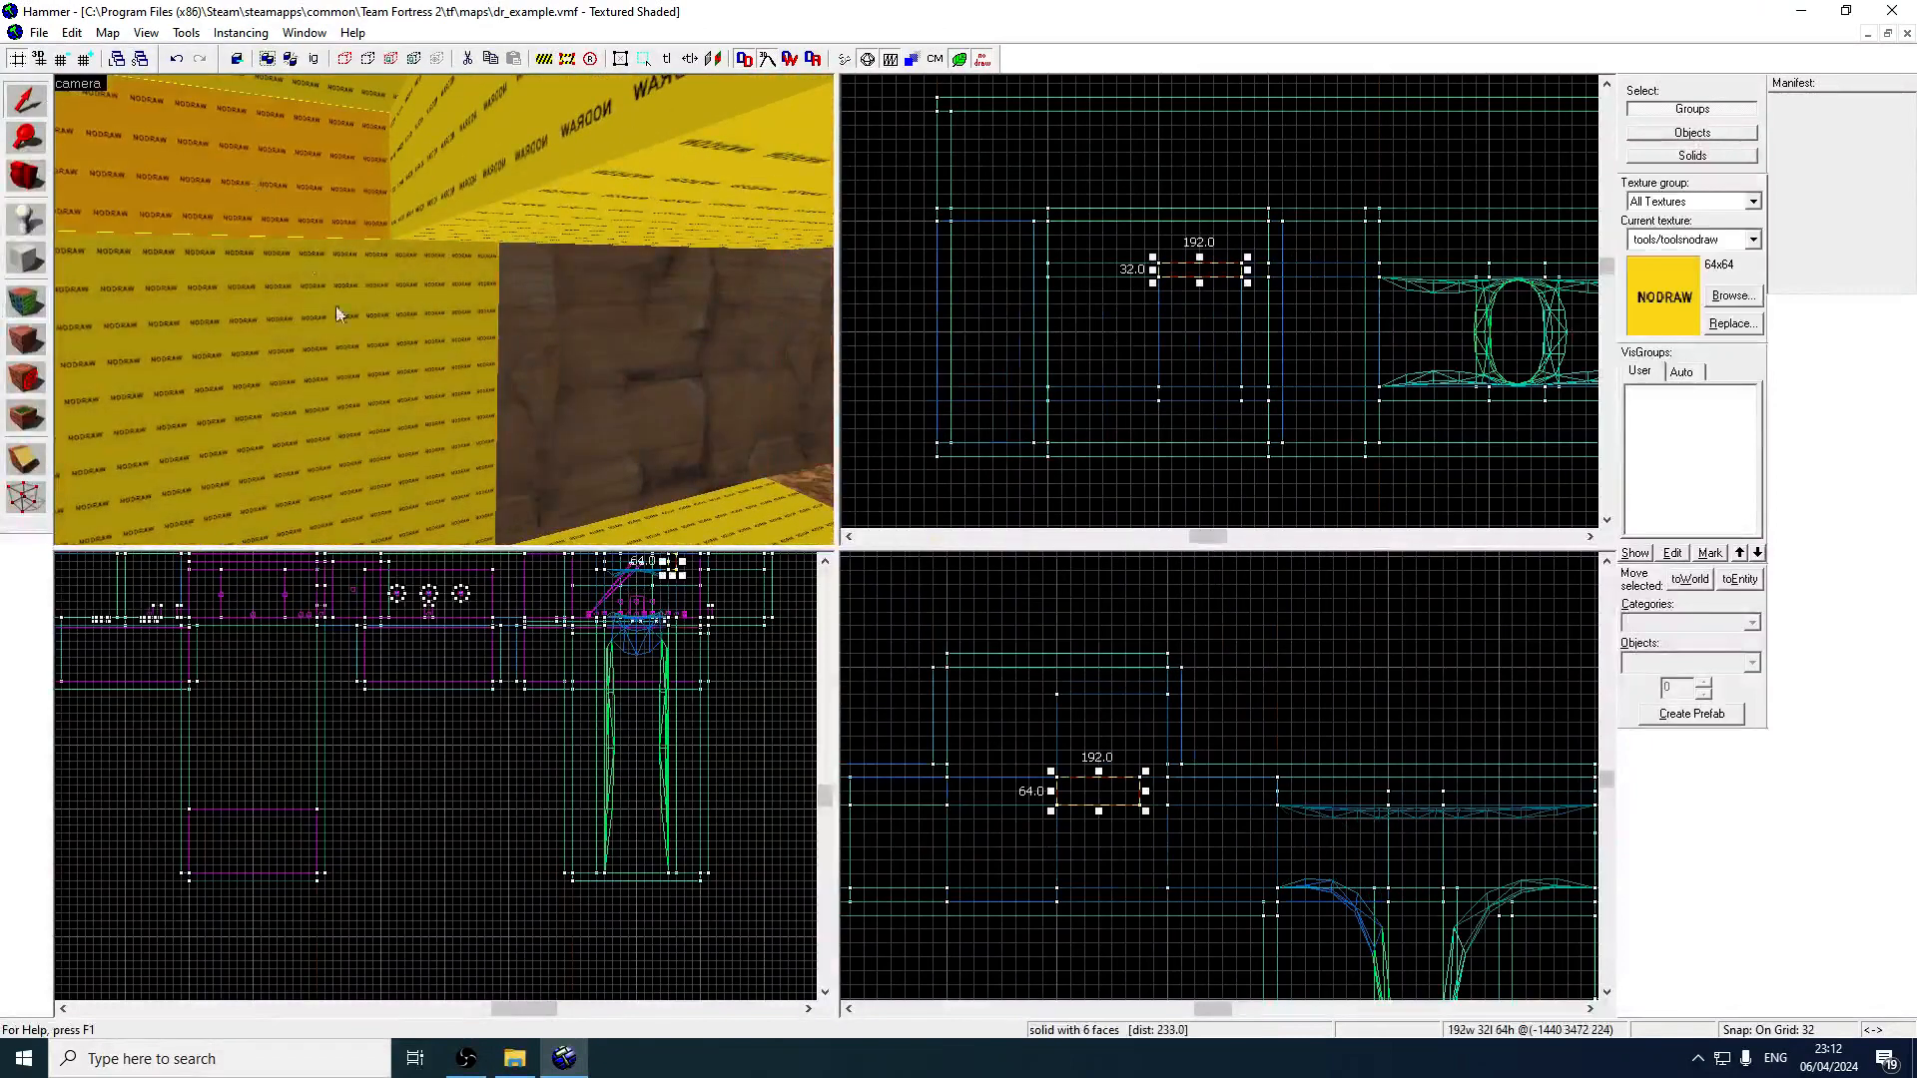
pyautogui.click(335, 308)
pyautogui.press('z')
pyautogui.press('z')
pyautogui.keyDown('ctrl'); pyautogui.click(608, 308); pyautogui.keyUp('ctrl')
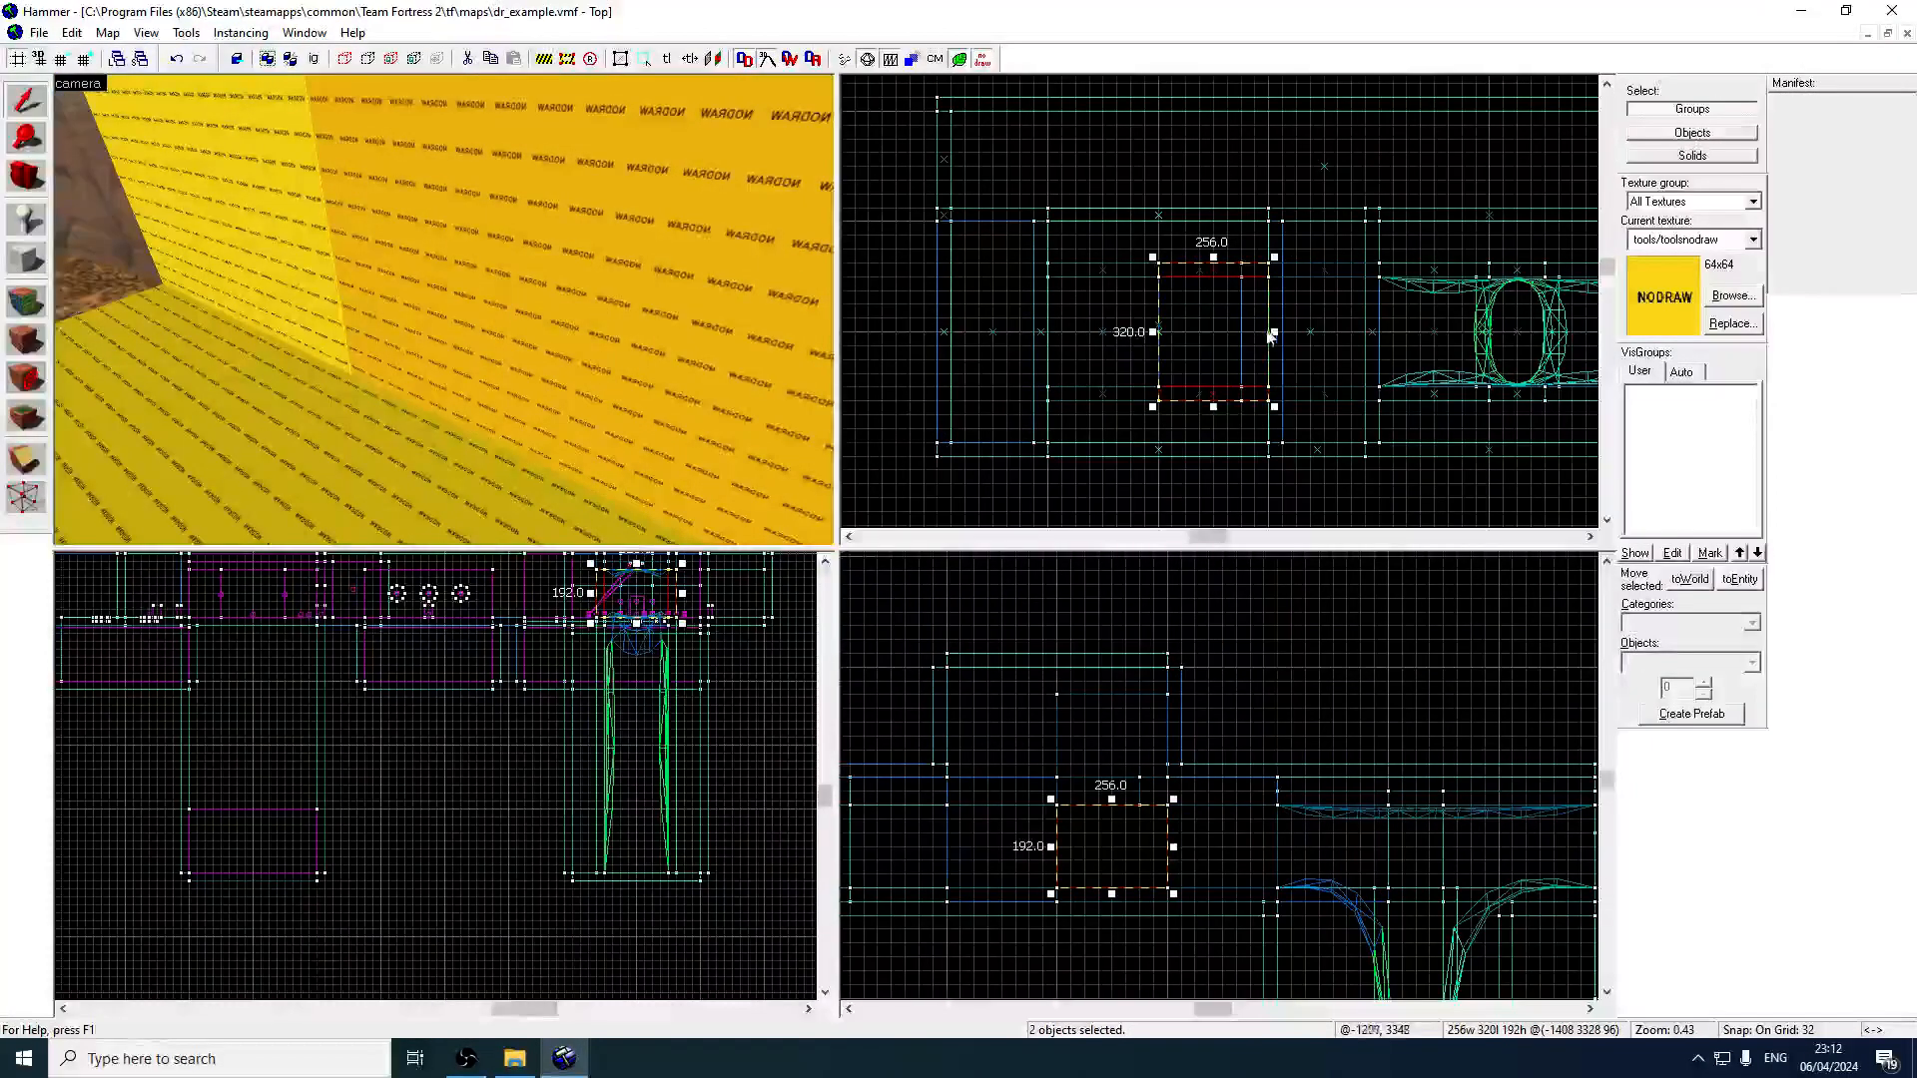
pyautogui.moveTo(1273, 332); pyautogui.dragTo(1243, 329)
# Extend the west ends of both 256-unit-long side walls beside the tunnel mouth to meet the trimmed western walls.
pyautogui.press('z')
pyautogui.press('z')
pyautogui.click(443, 310)
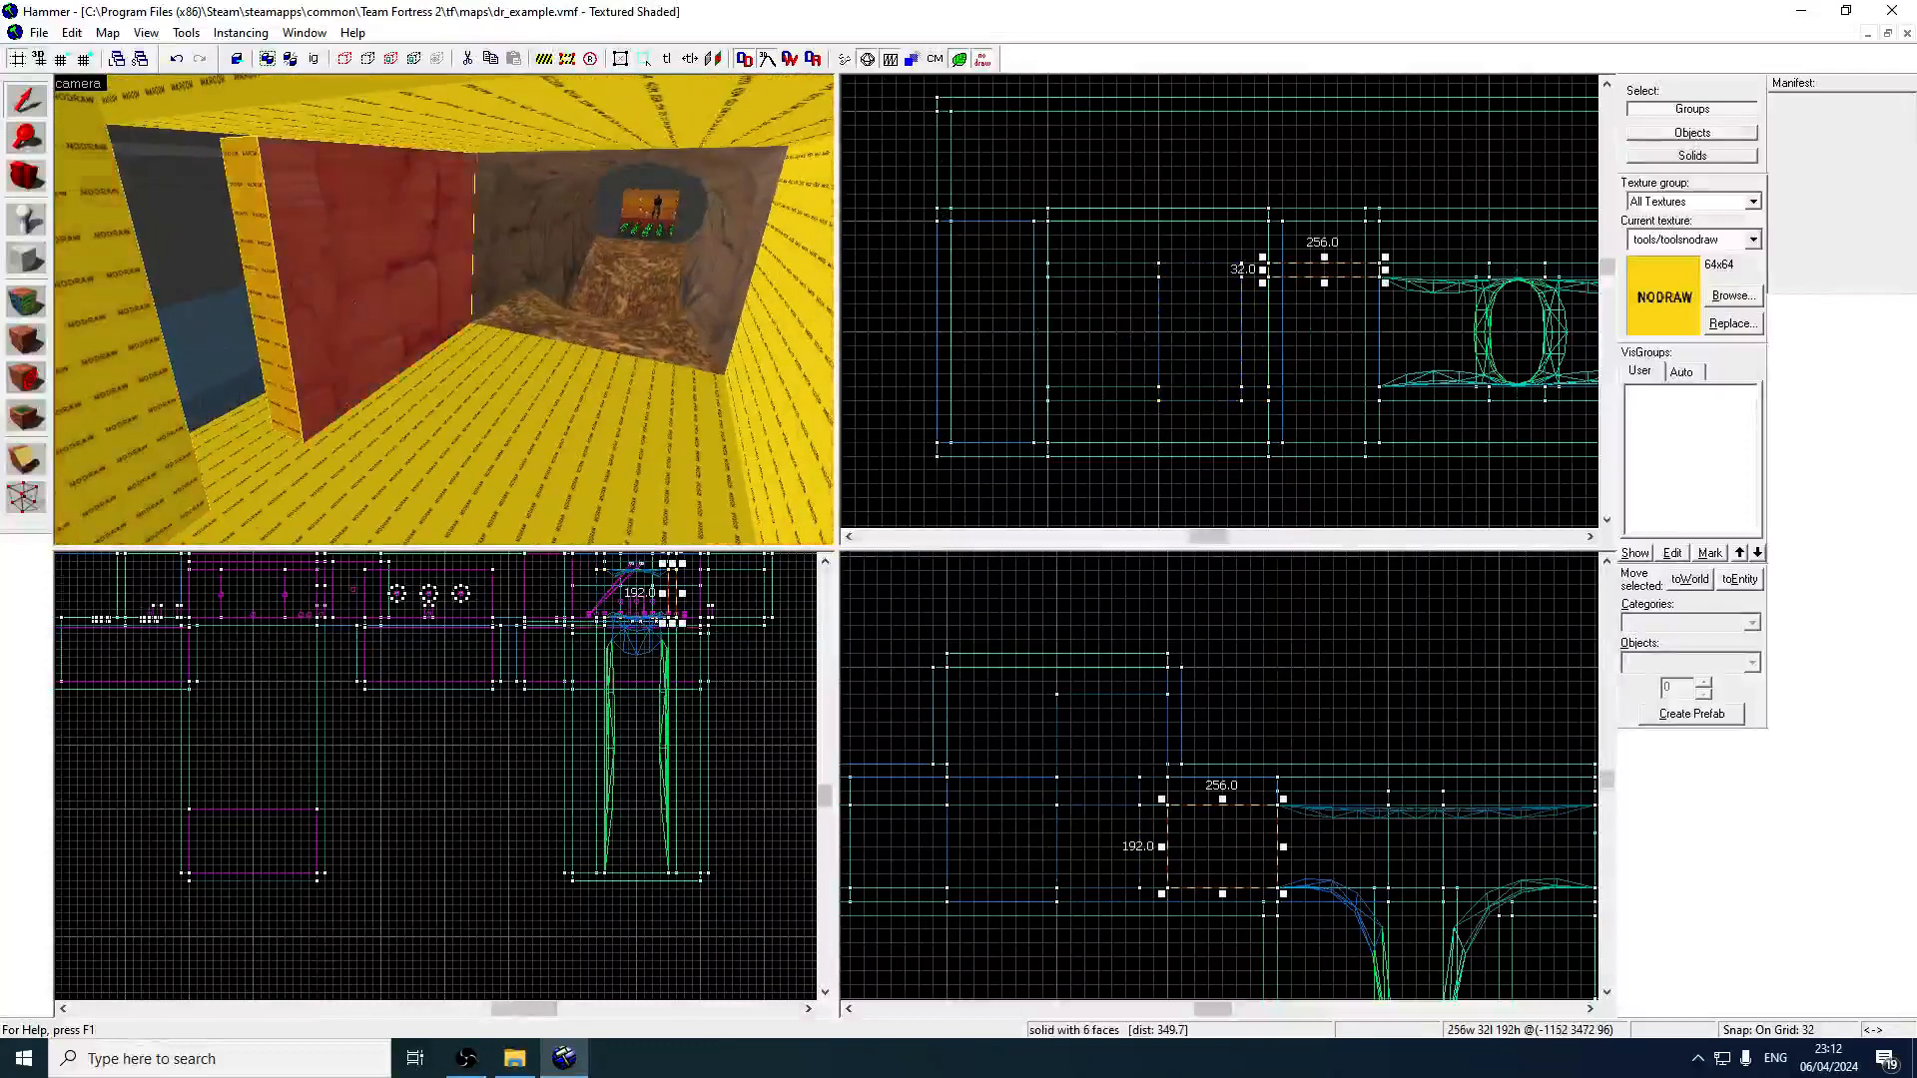
pyautogui.press('z')
pyautogui.keyDown('ctrl'); pyautogui.click(470, 318); pyautogui.keyUp('ctrl')
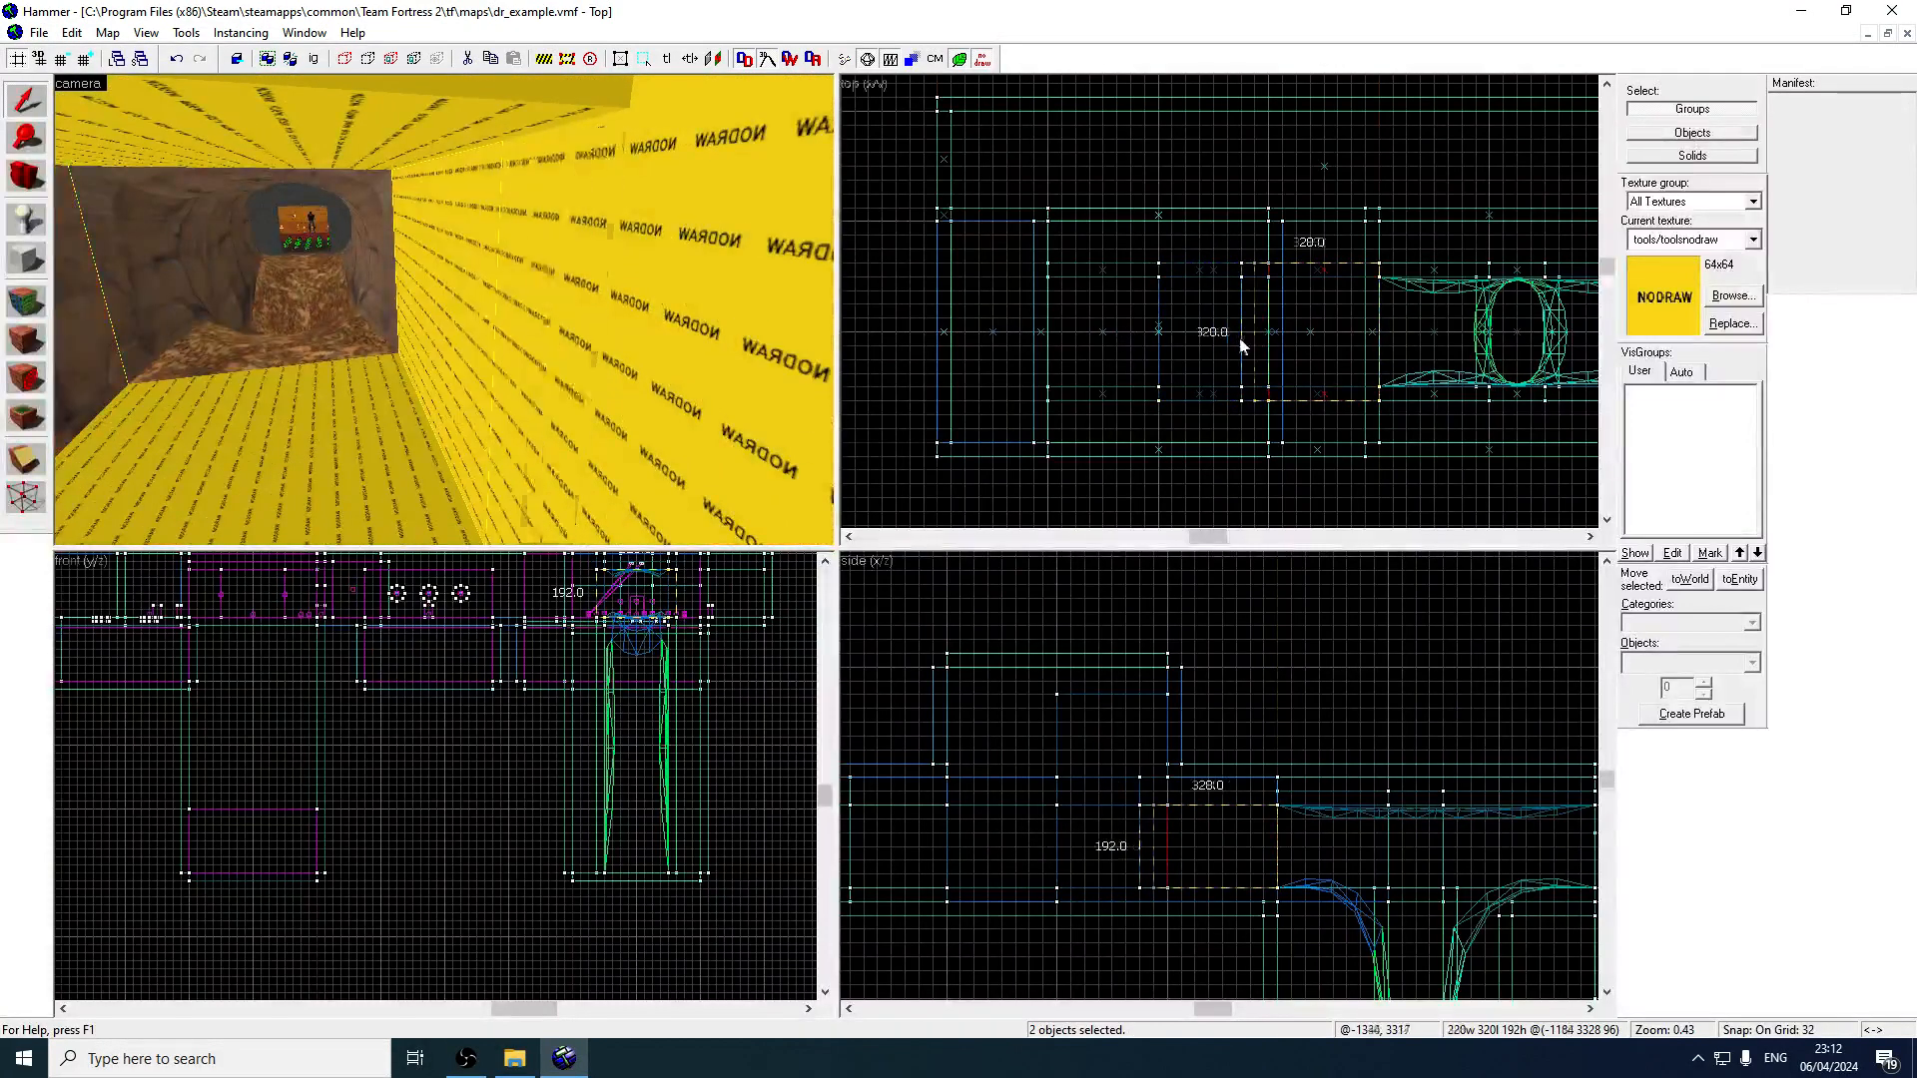
# Clip the 512-unit-long nodraw floor of the approach in line with the west ends of the extended side walls.
pyautogui.press('z')
pyautogui.press('z')
pyautogui.click(446, 310)
pyautogui.press('z')
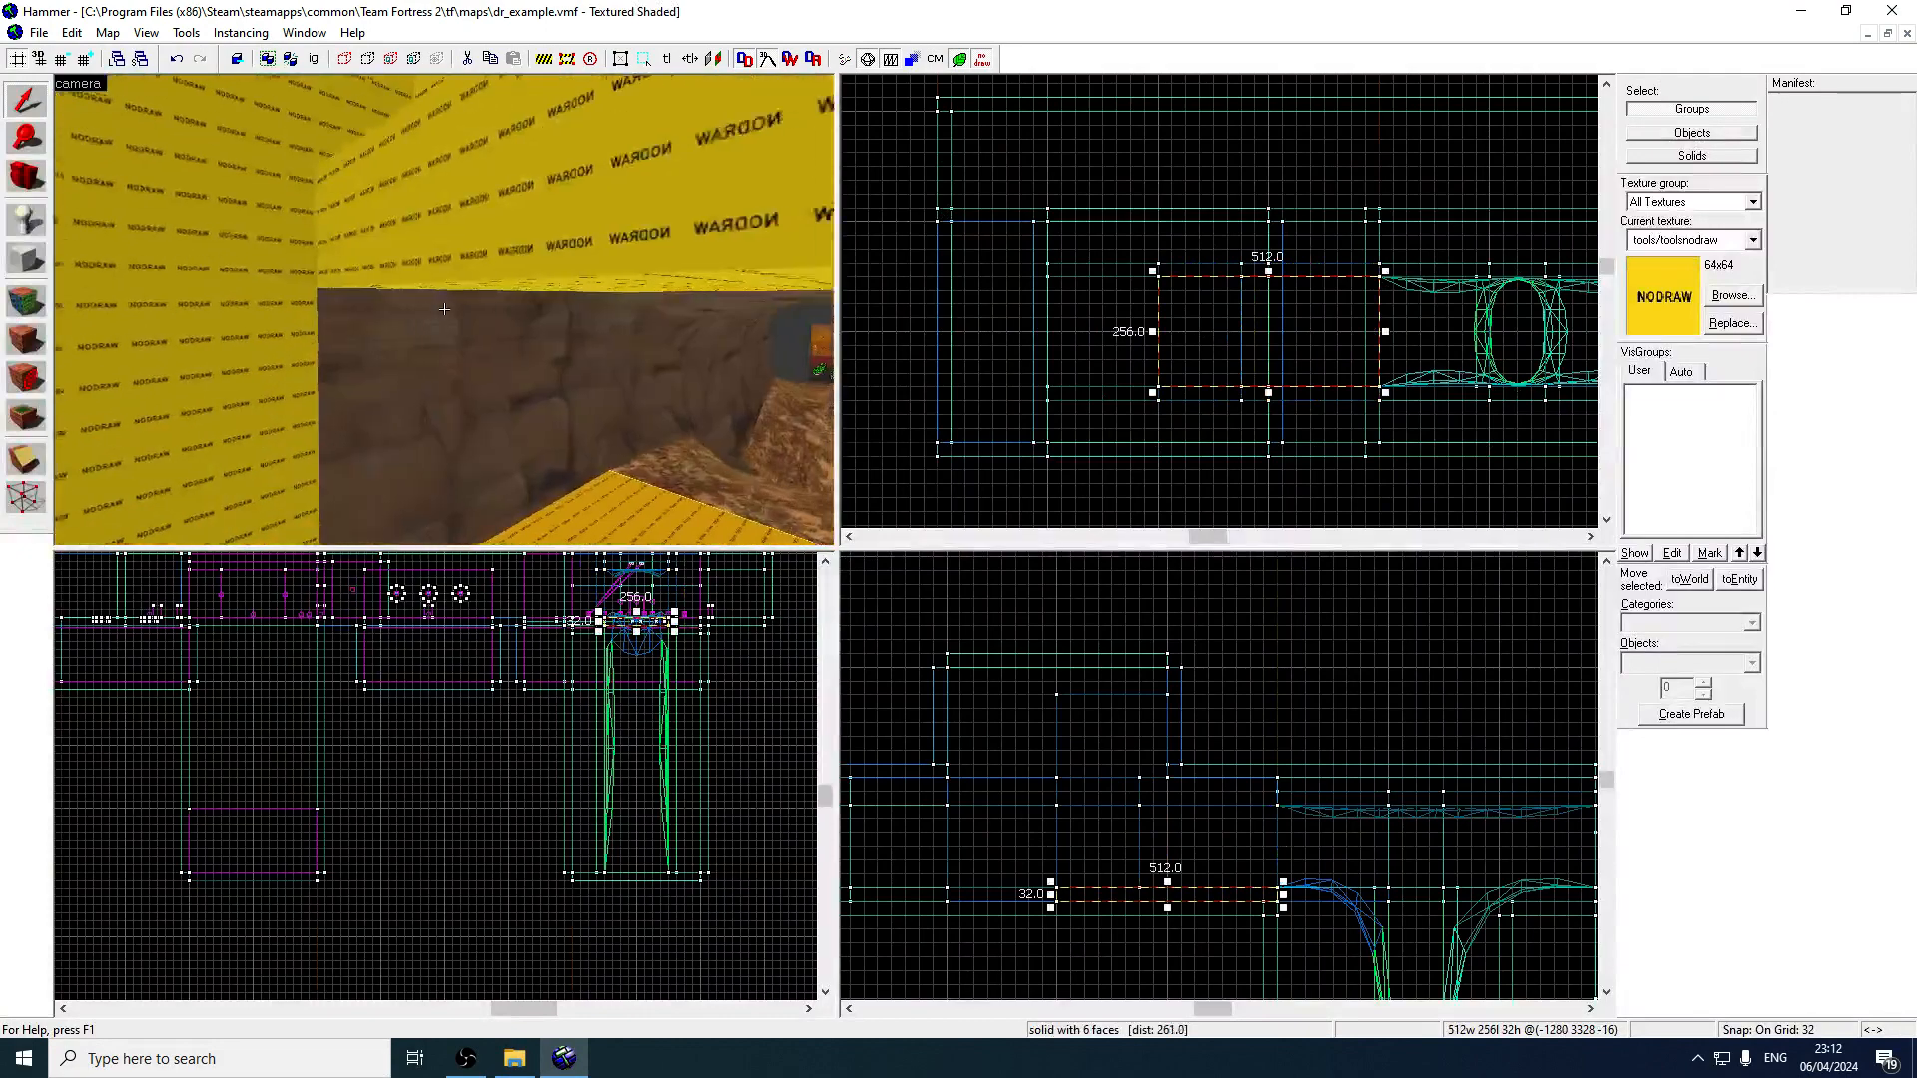
pyautogui.press('z')
pyautogui.click(475, 248)
pyautogui.press('z')
pyautogui.press('z')
pyautogui.click(519, 249)
pyautogui.press('z')
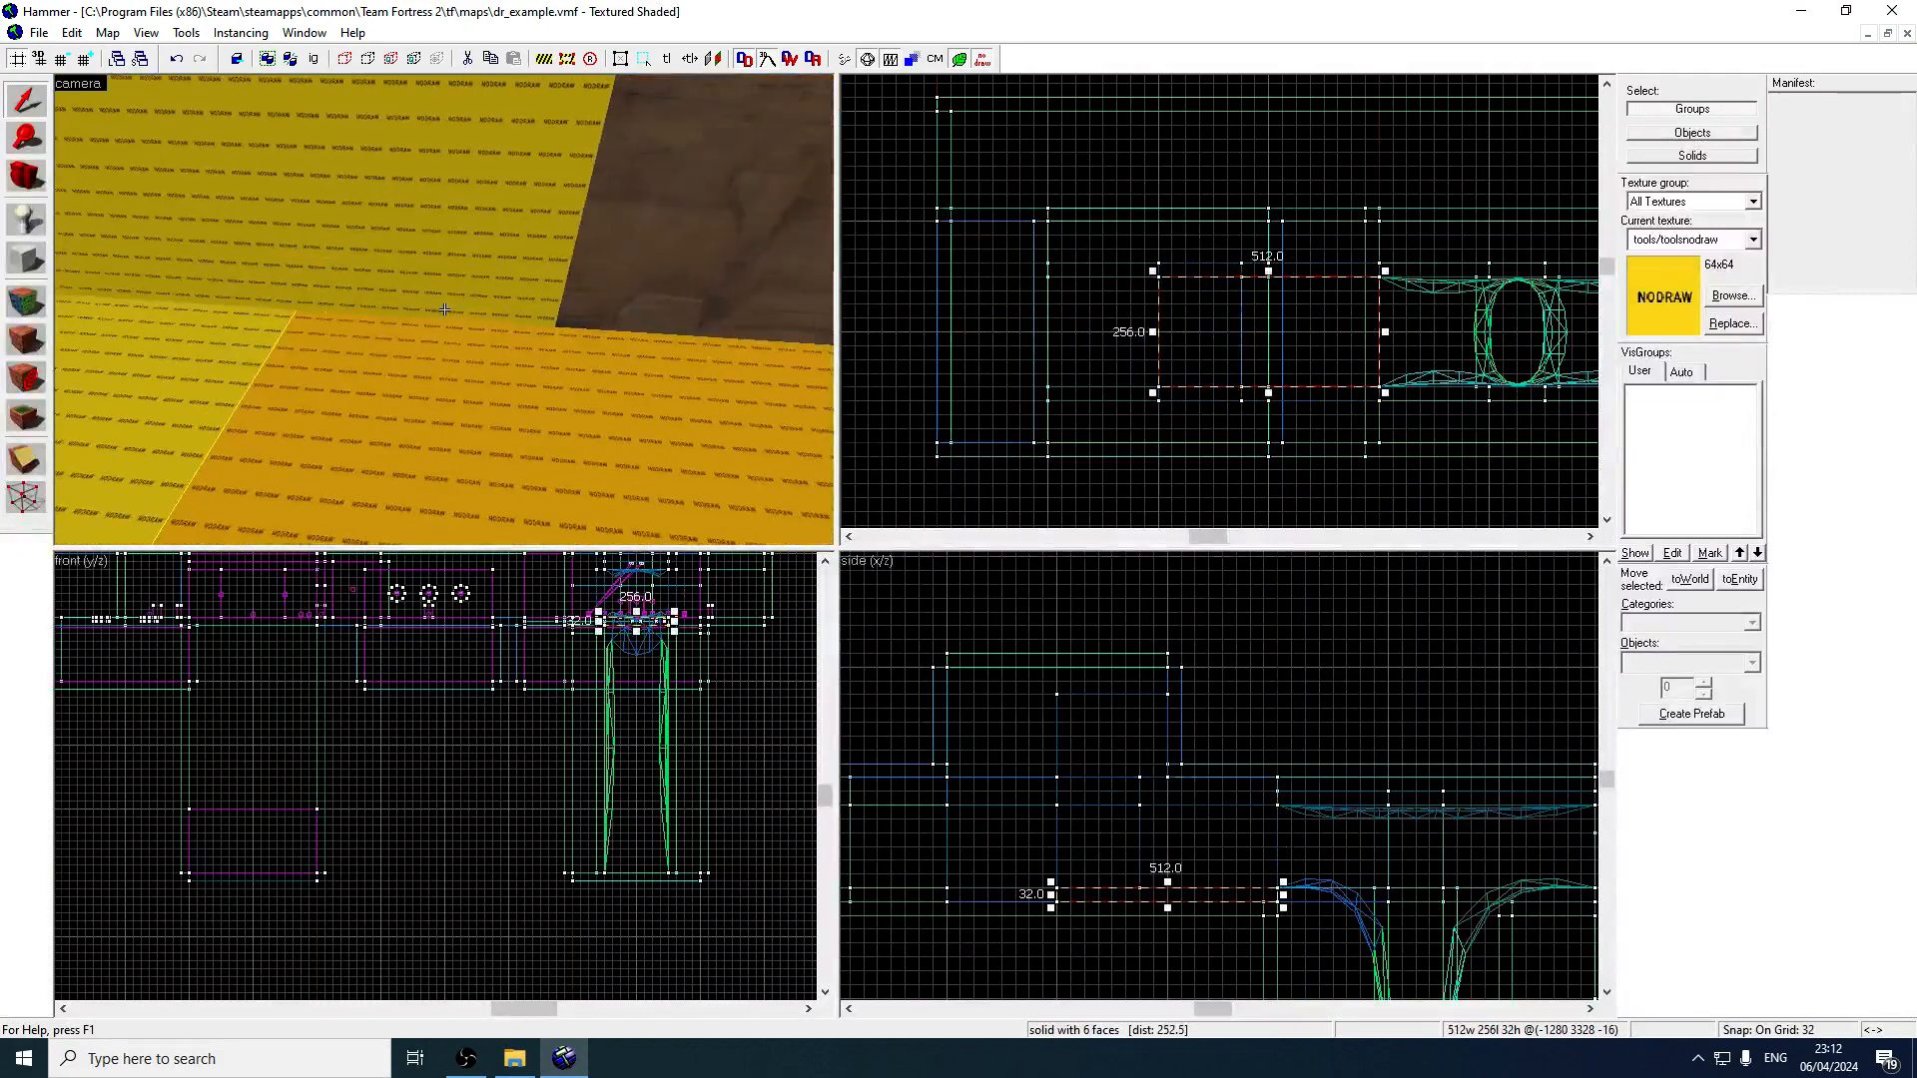
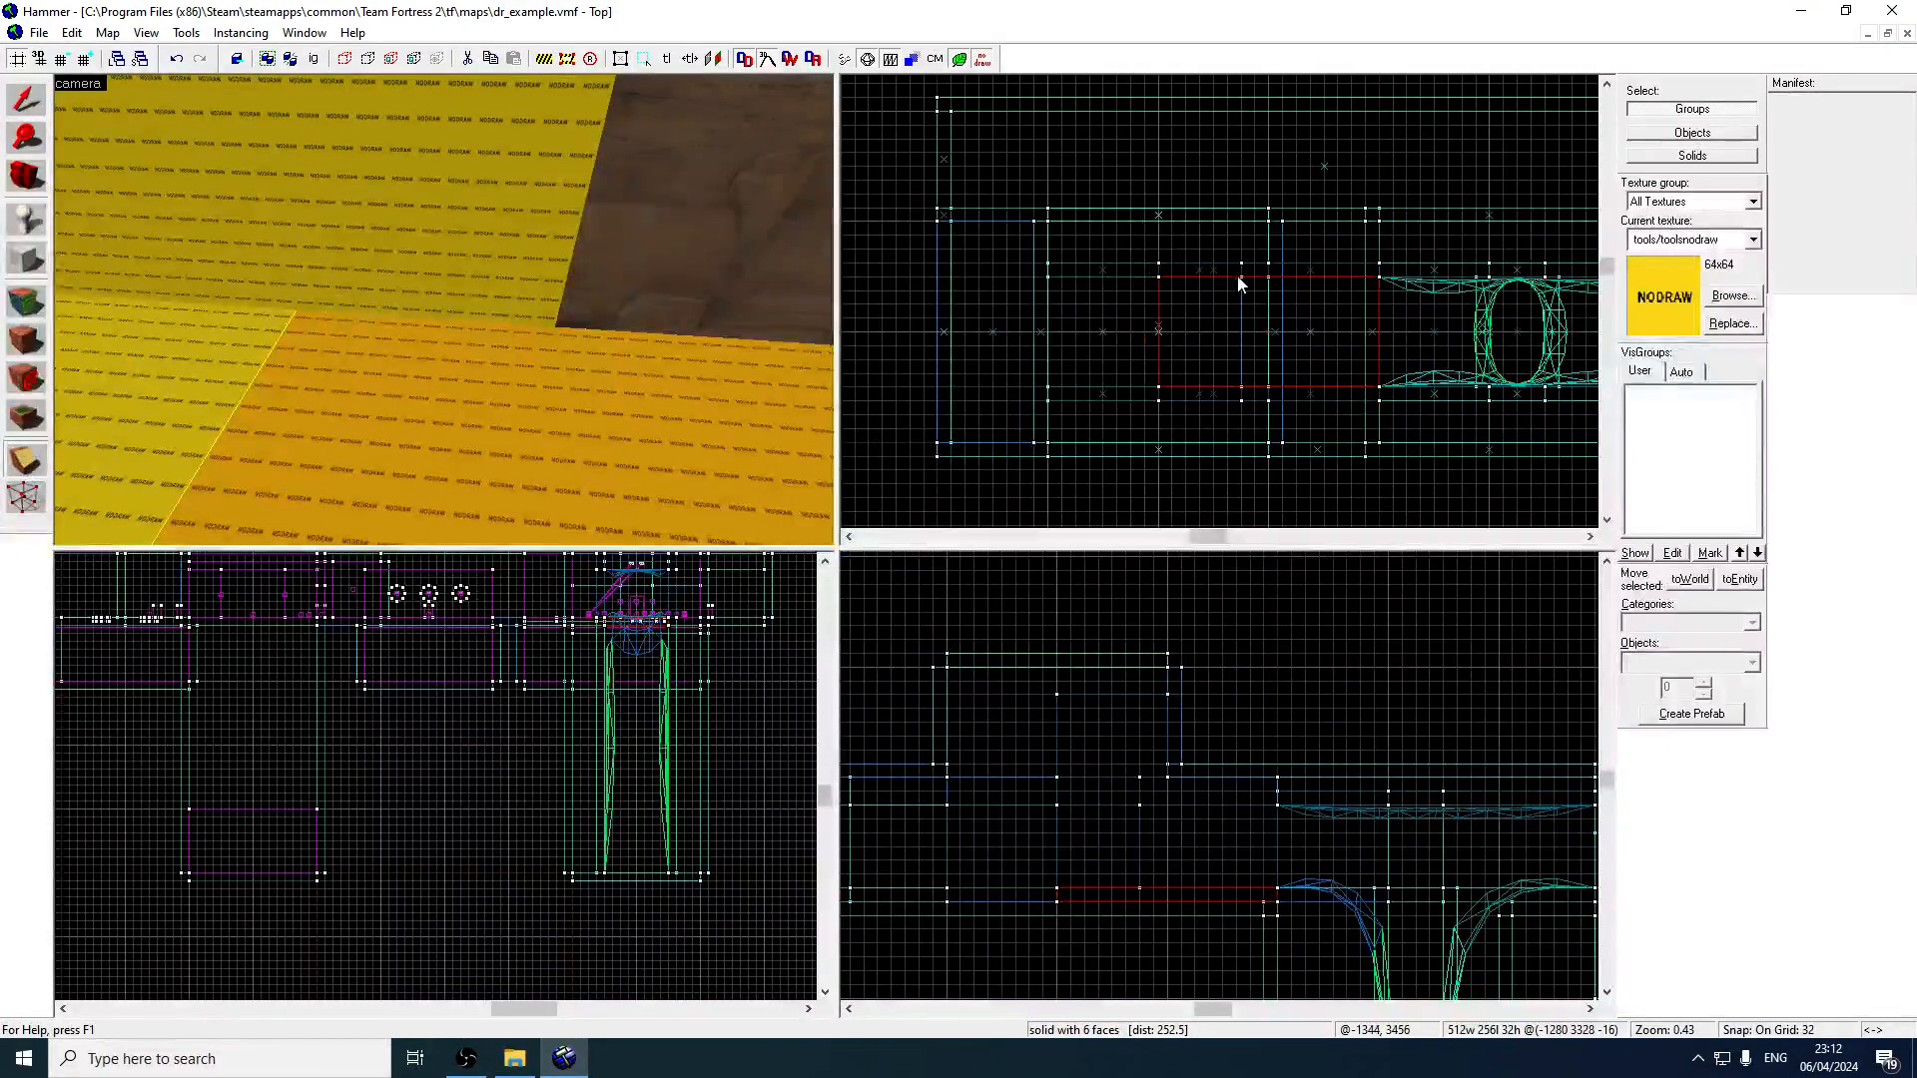
# Pick up the nature/blendground_canyon texture from the tunnel floor and apply it to the adjoining approach floor.
pyautogui.click(33, 296)
pyautogui.click(691, 220)
pyautogui.press('z')
pyautogui.press('z')
pyautogui.click(400, 343)
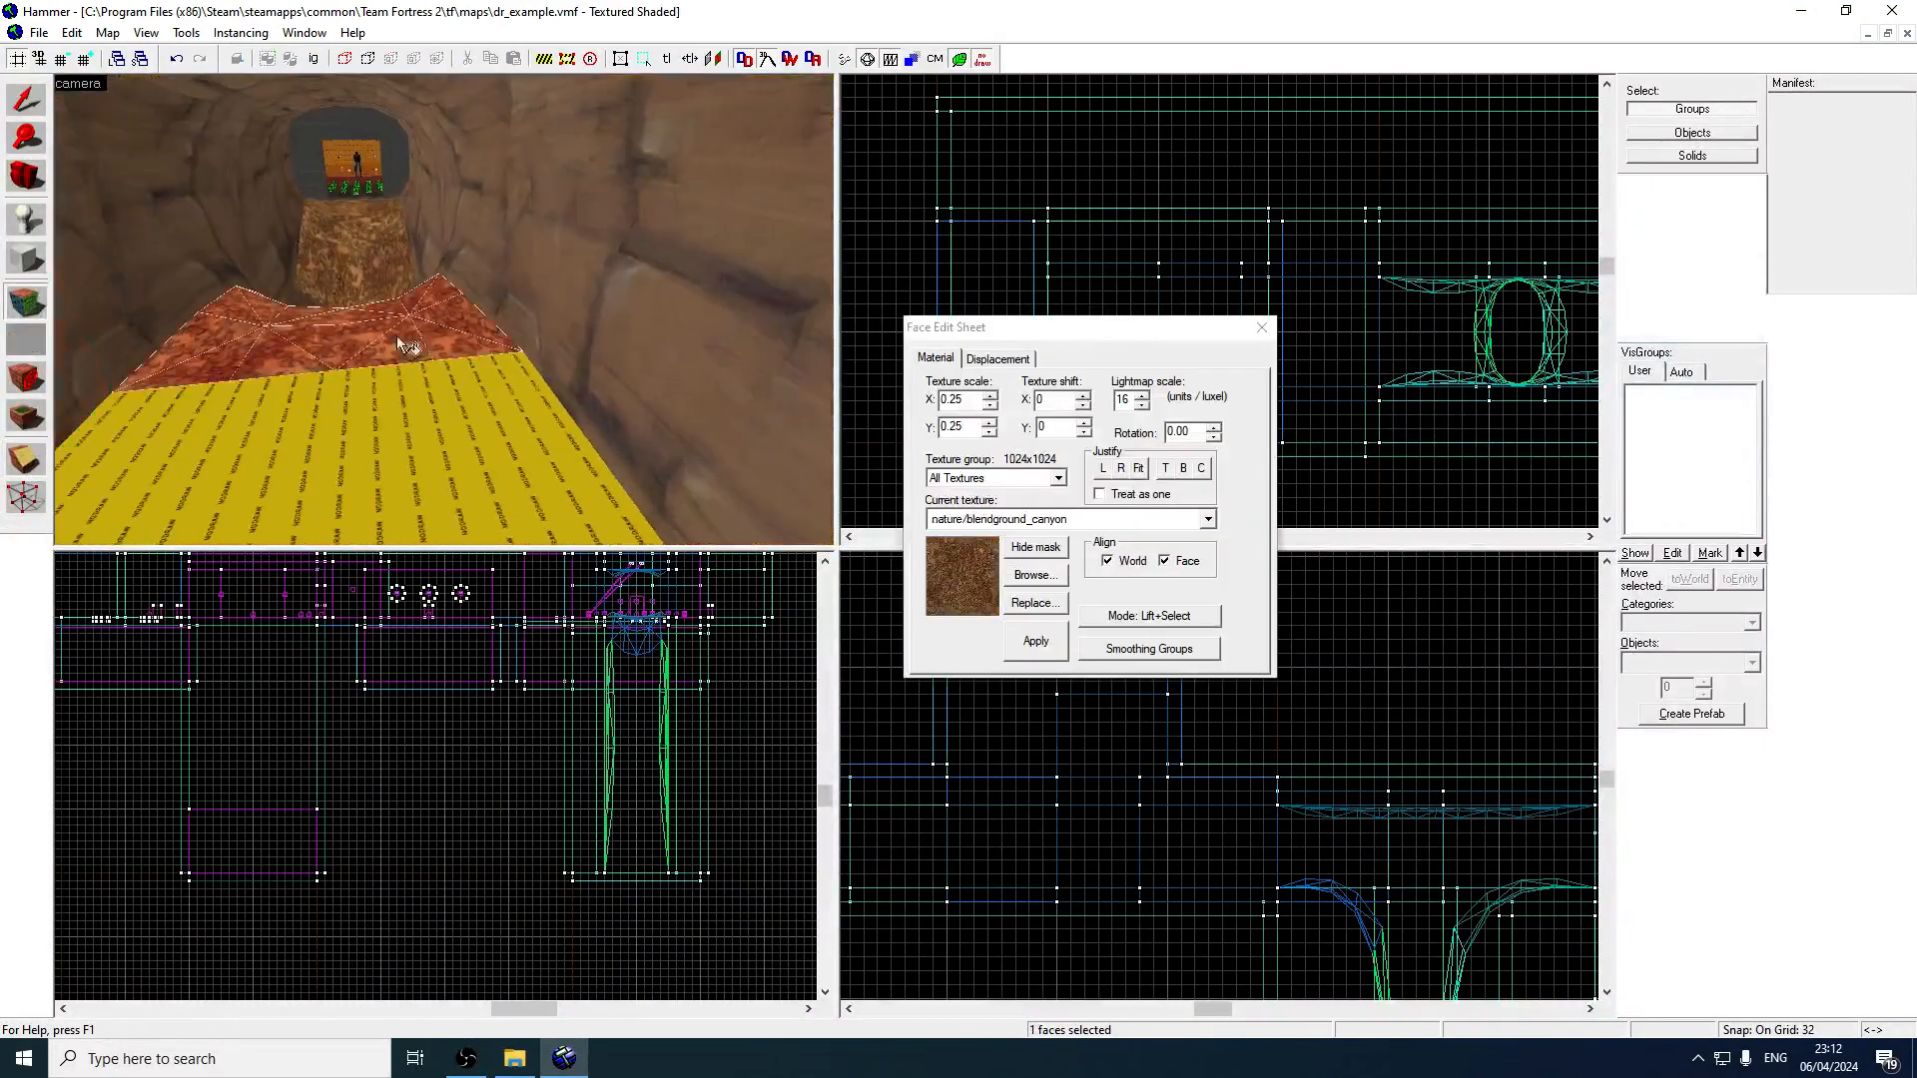
pyautogui.press('z')
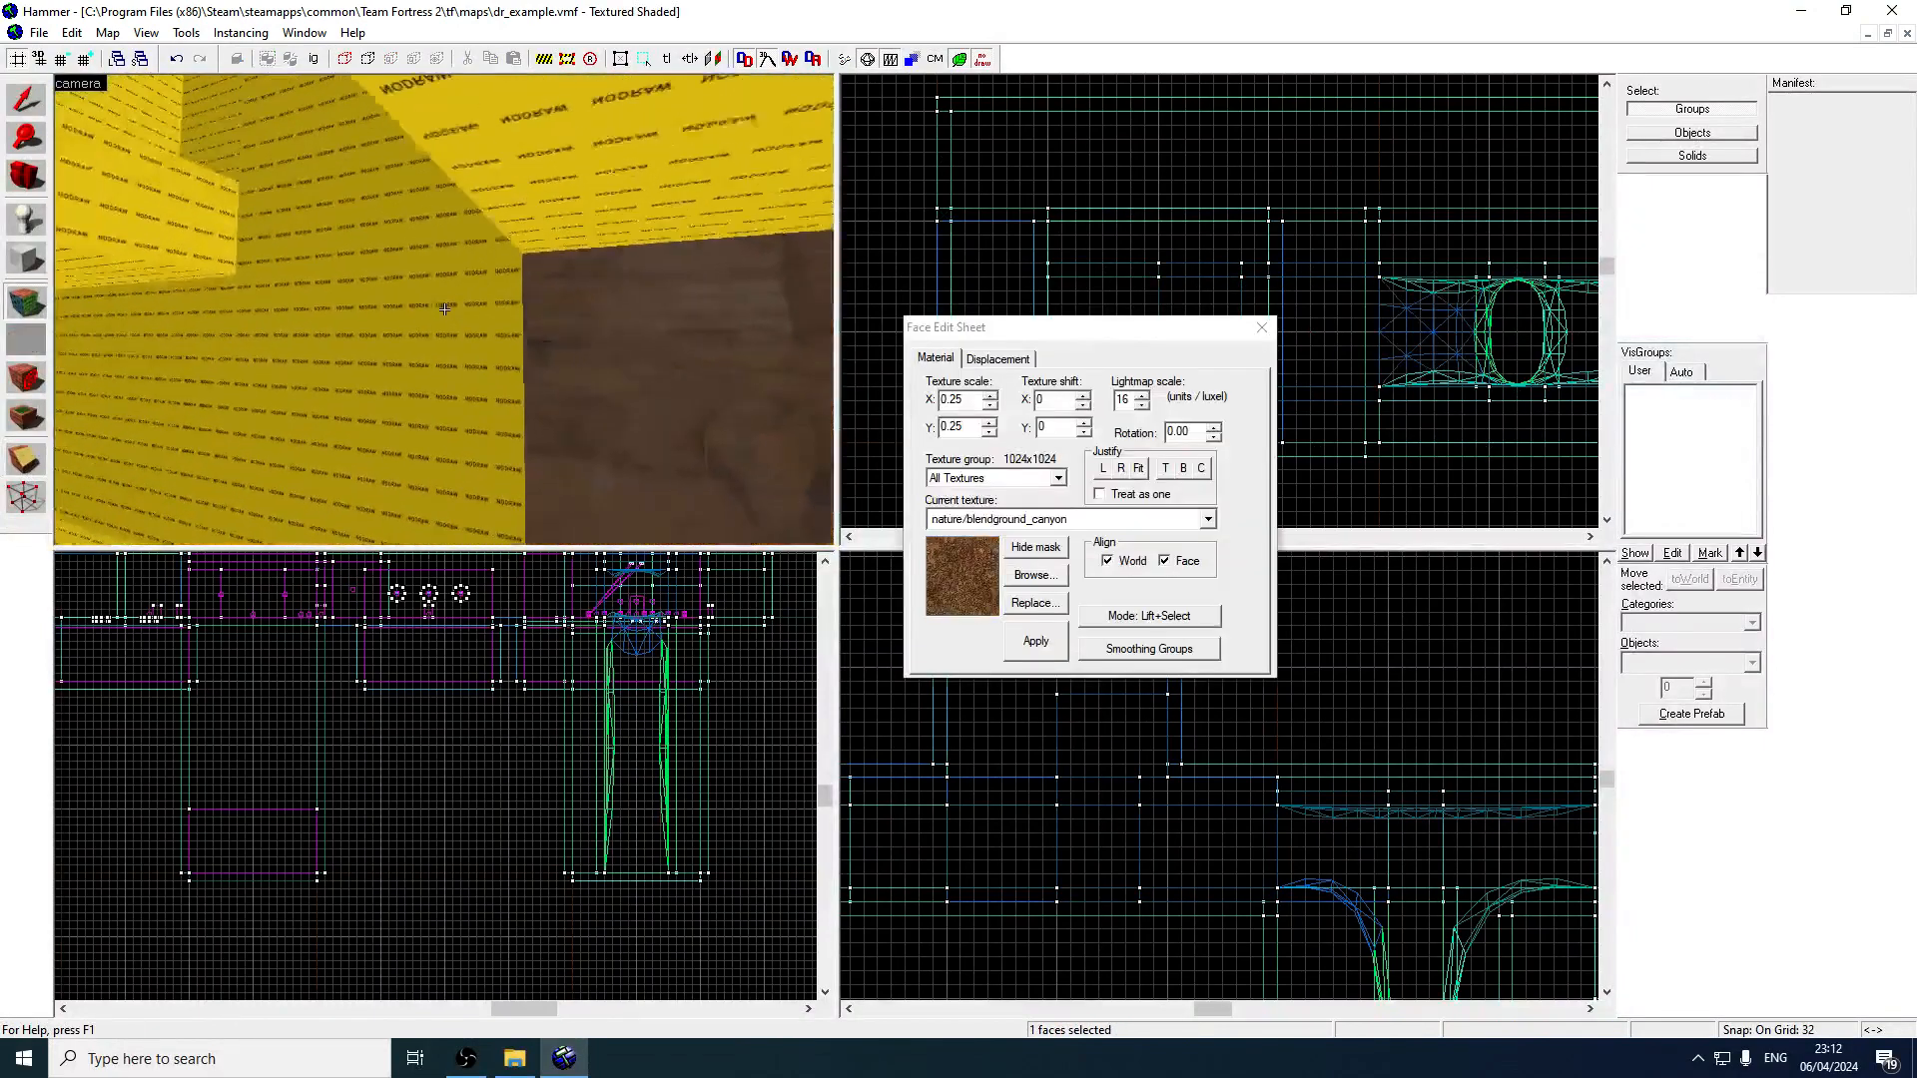
# Pick up the coalmines/rockwall012 texture and apply it to the inner faces of the approach's side walls.
pyautogui.click(444, 310)
pyautogui.press('z')
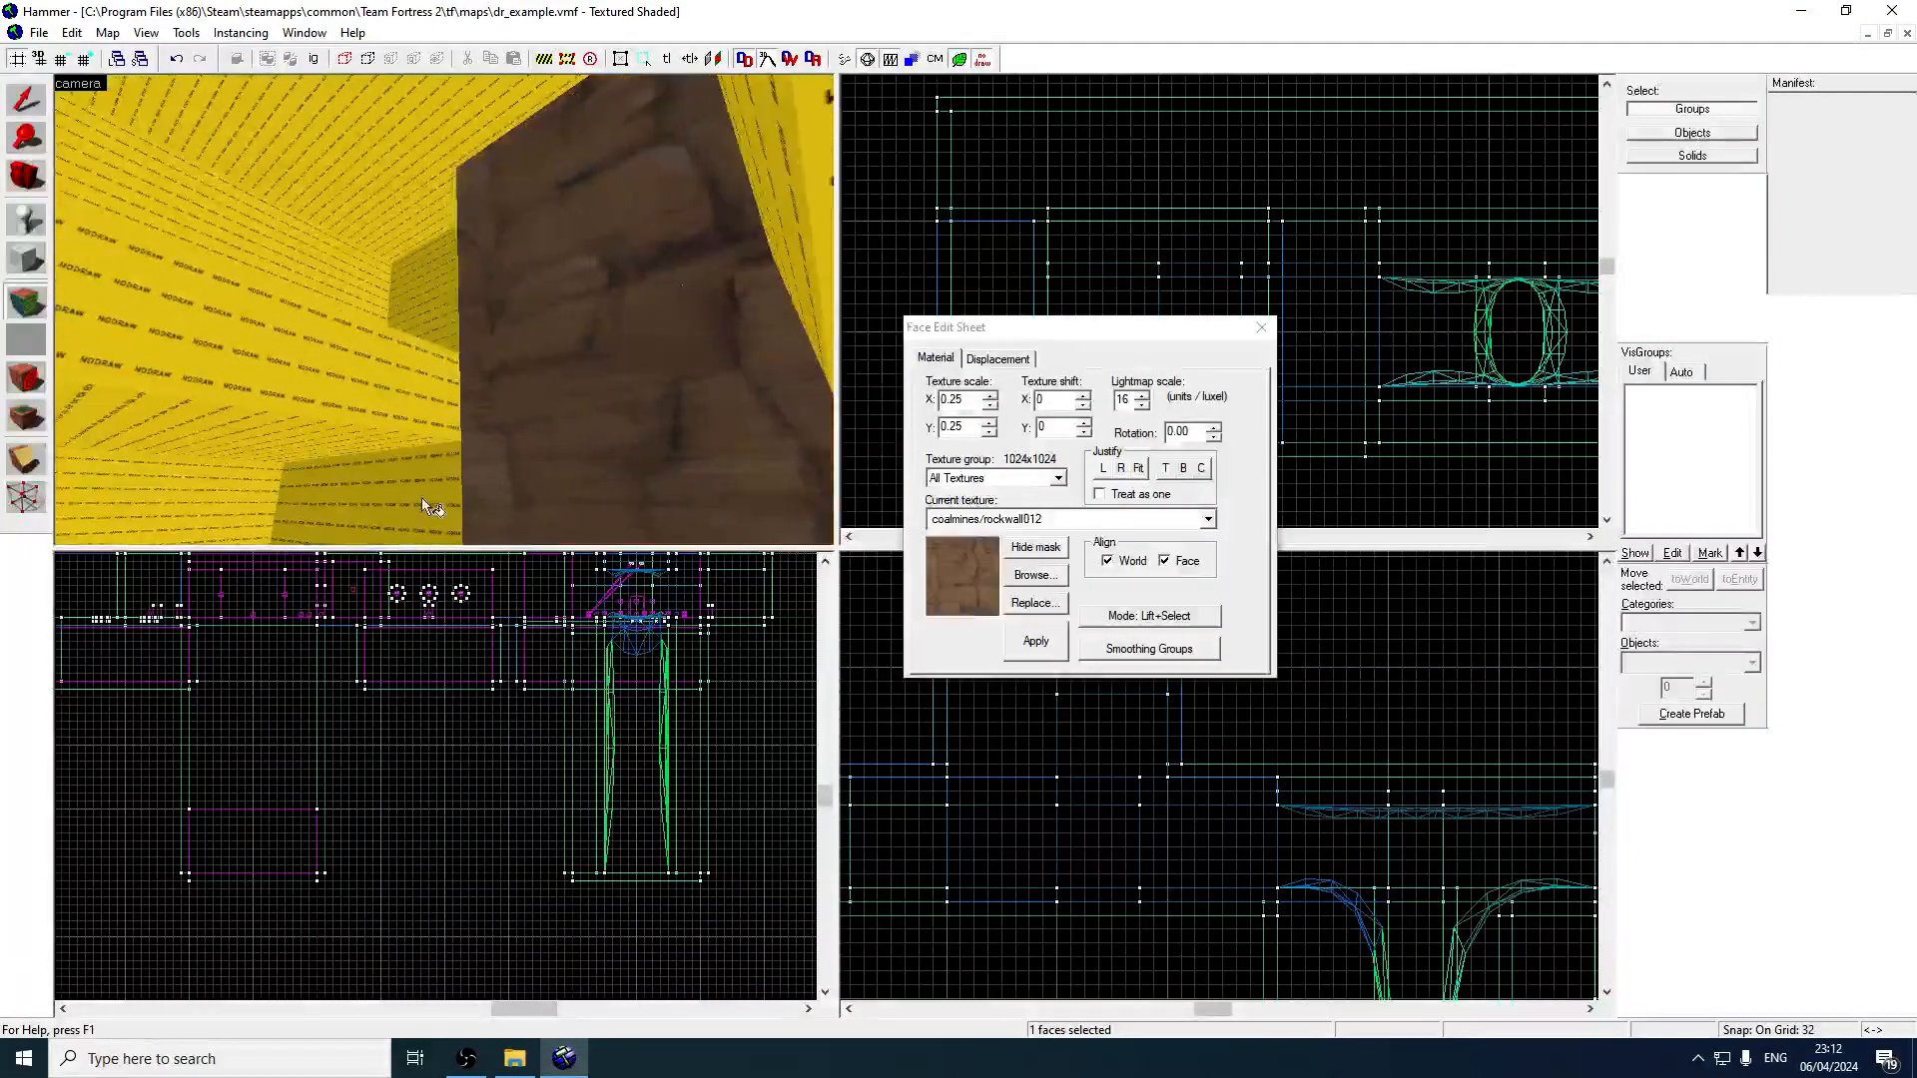
pyautogui.press('z')
pyautogui.press('z')
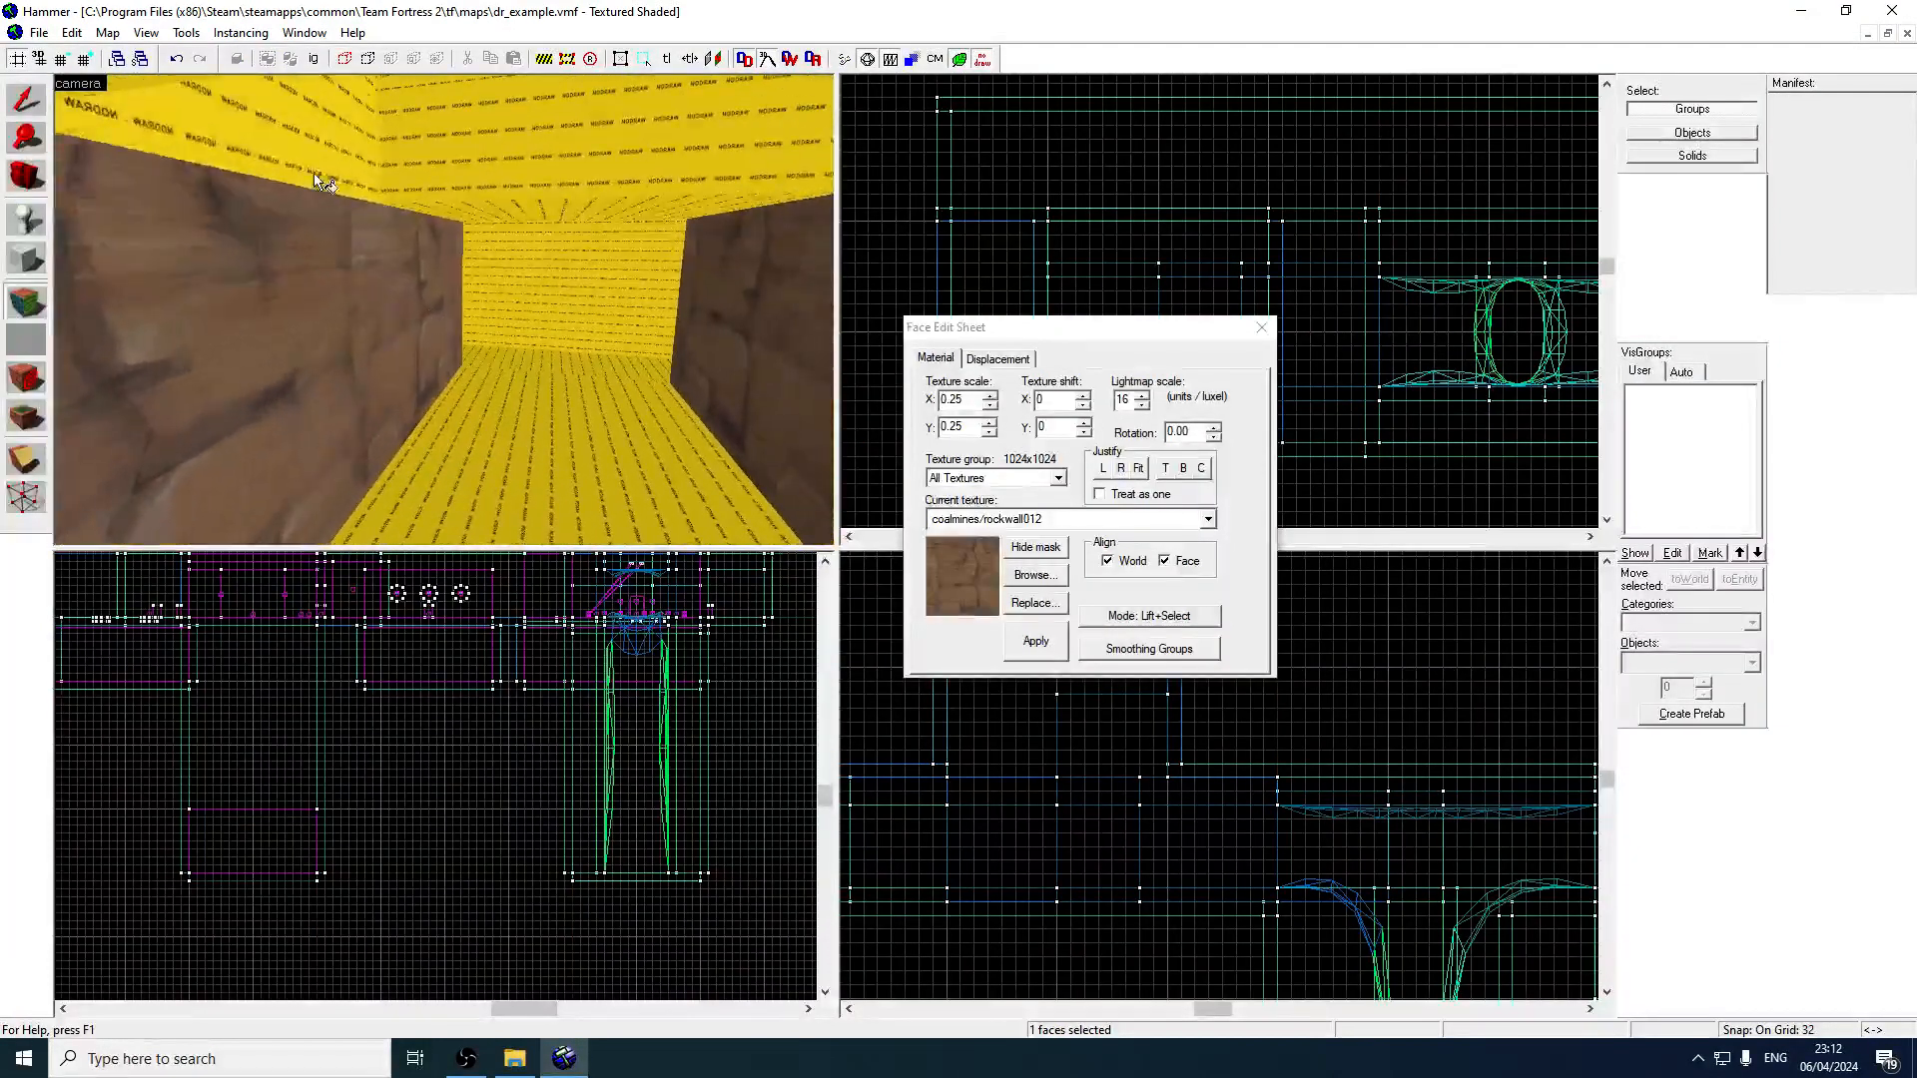
pyautogui.press('z')
# Texture the remaining lower floor with nature/blendground_canyon and the raised platform's front face with coalmines/rockwall012.
pyautogui.click(444, 309)
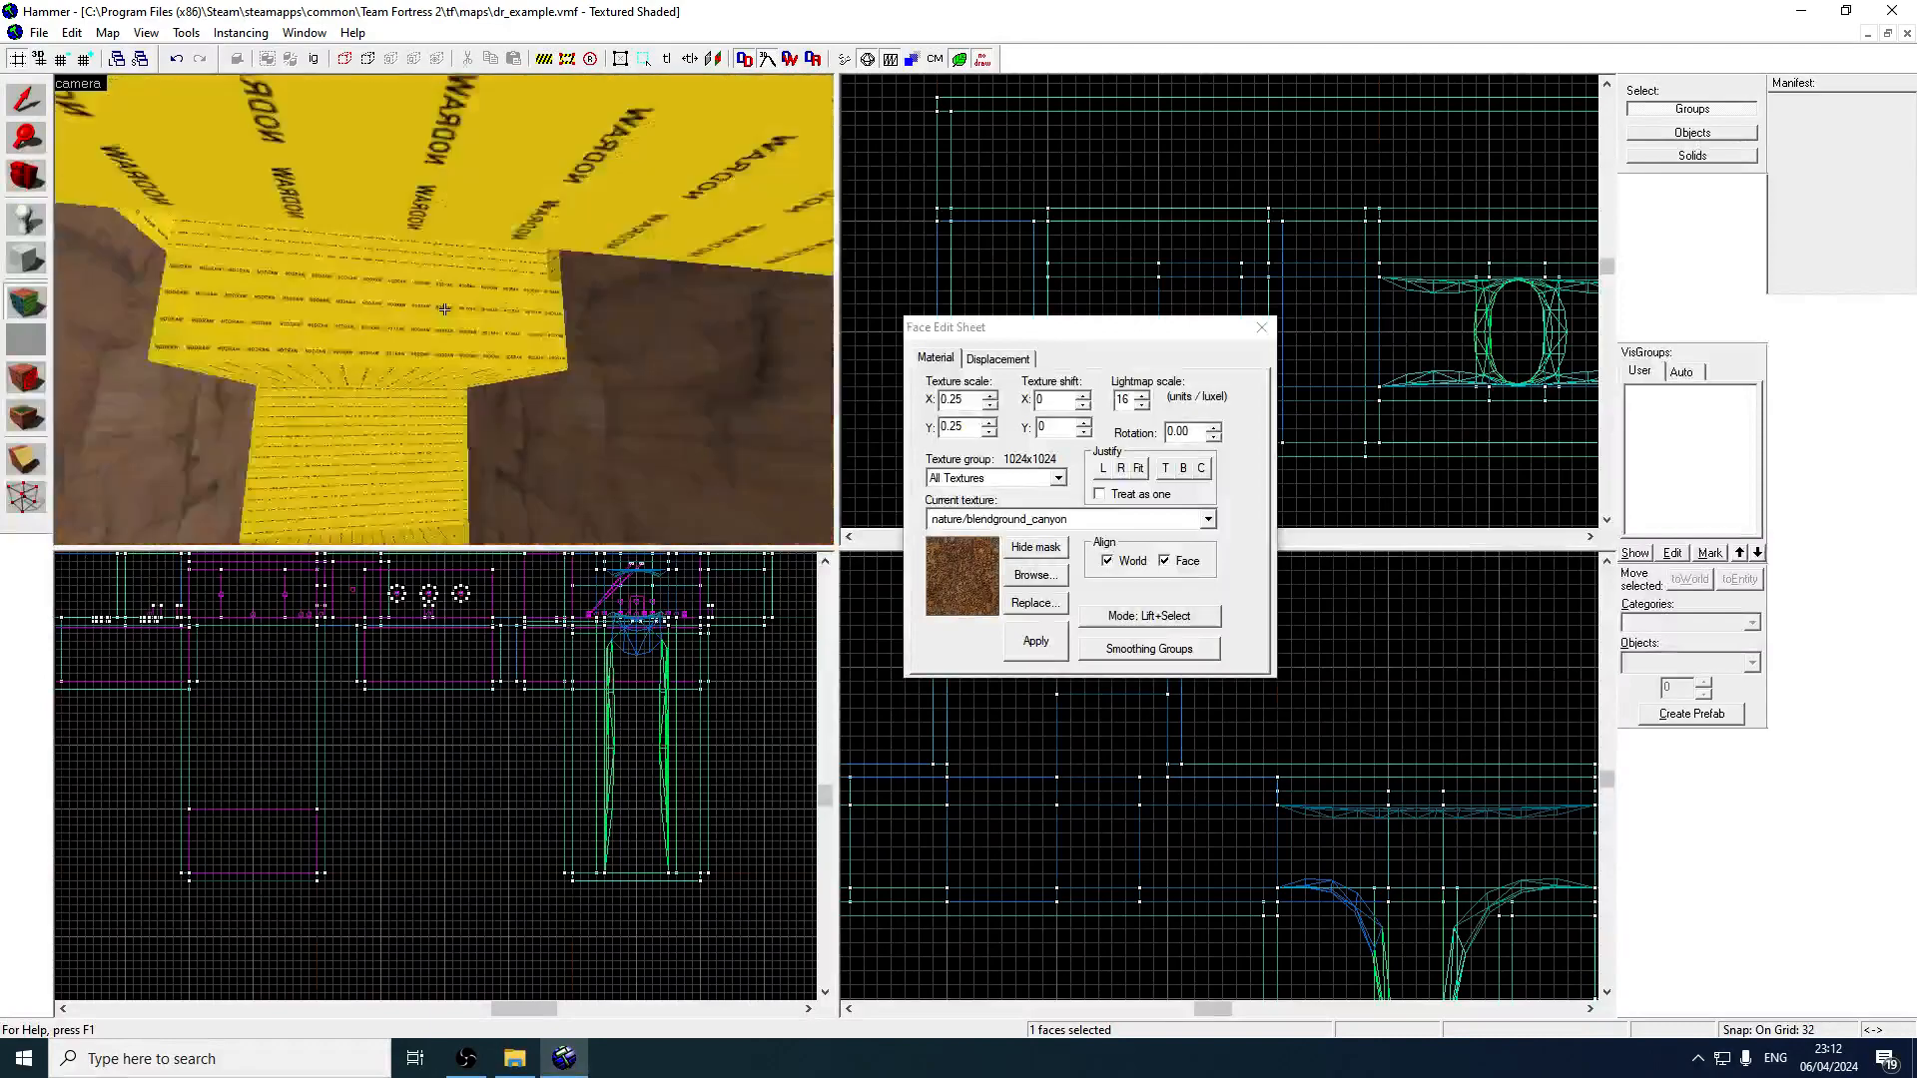
pyautogui.press('w')
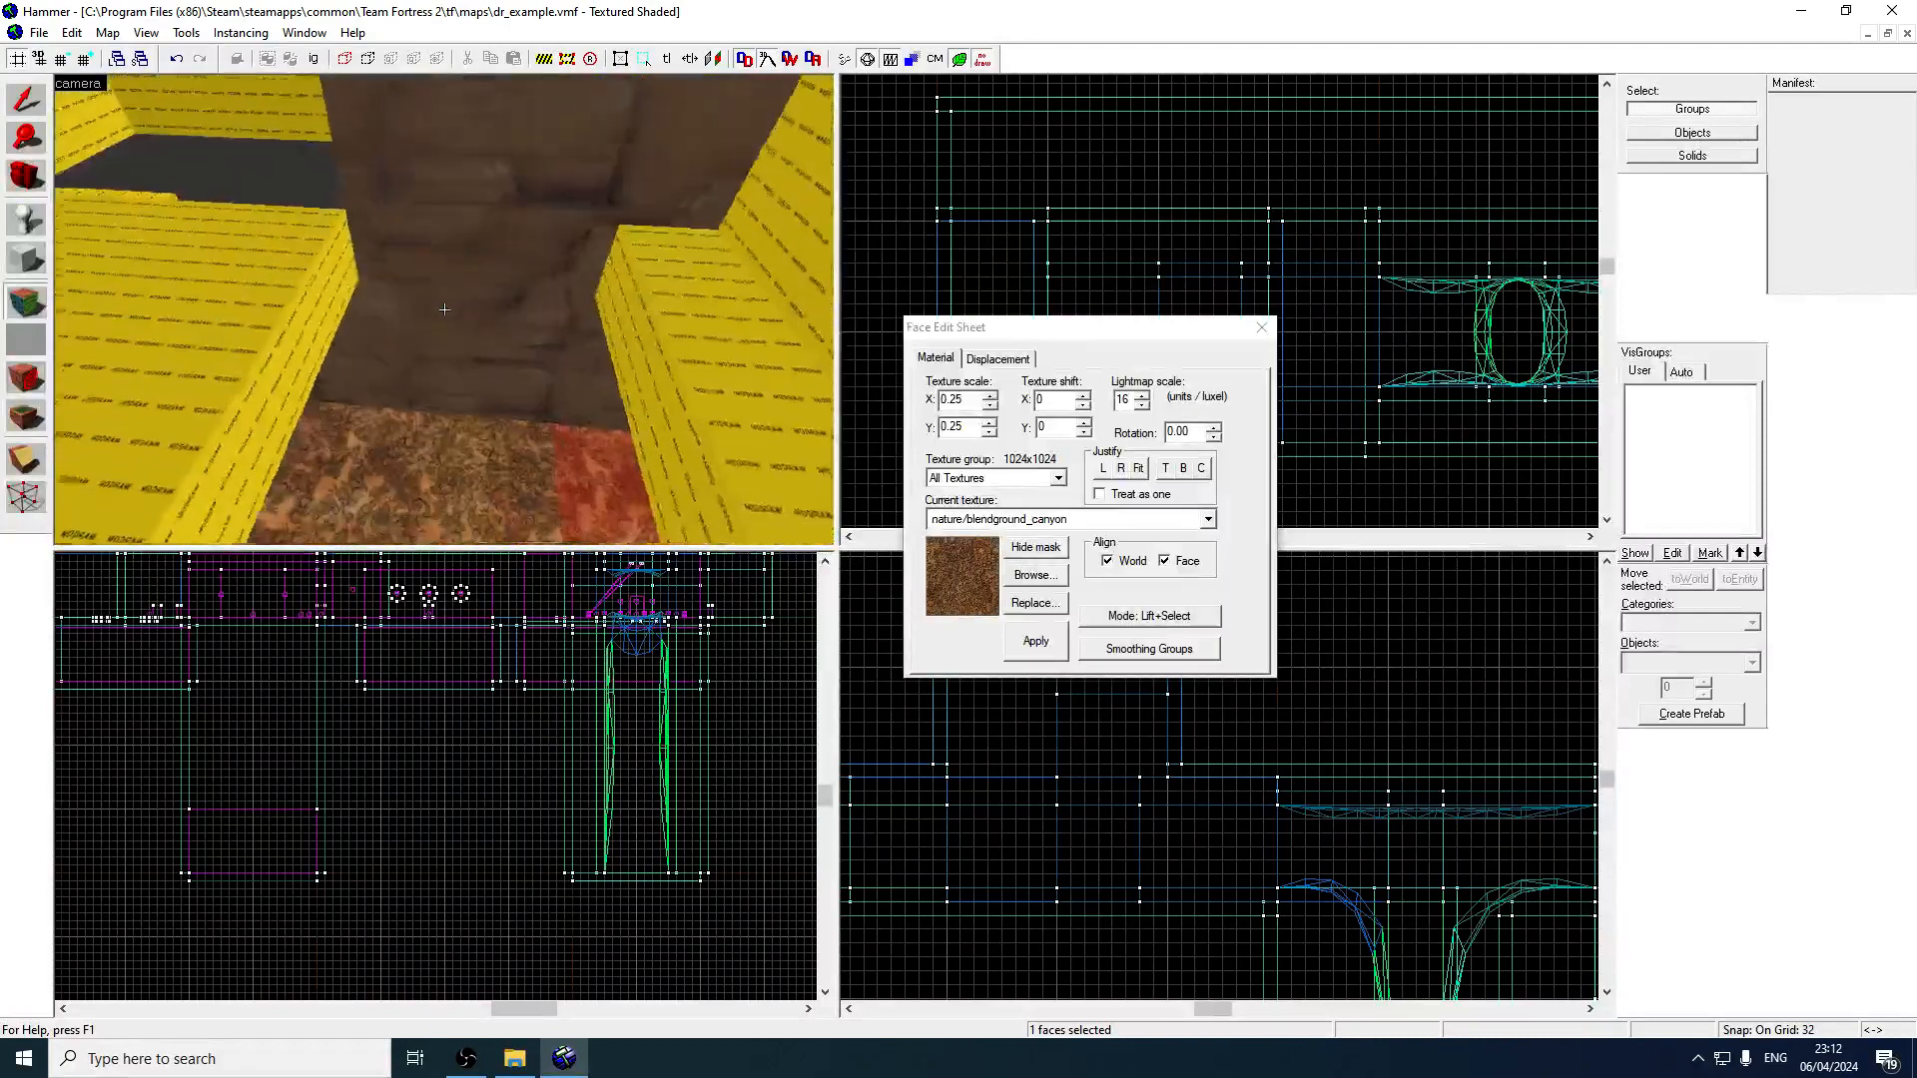
pyautogui.click(445, 309)
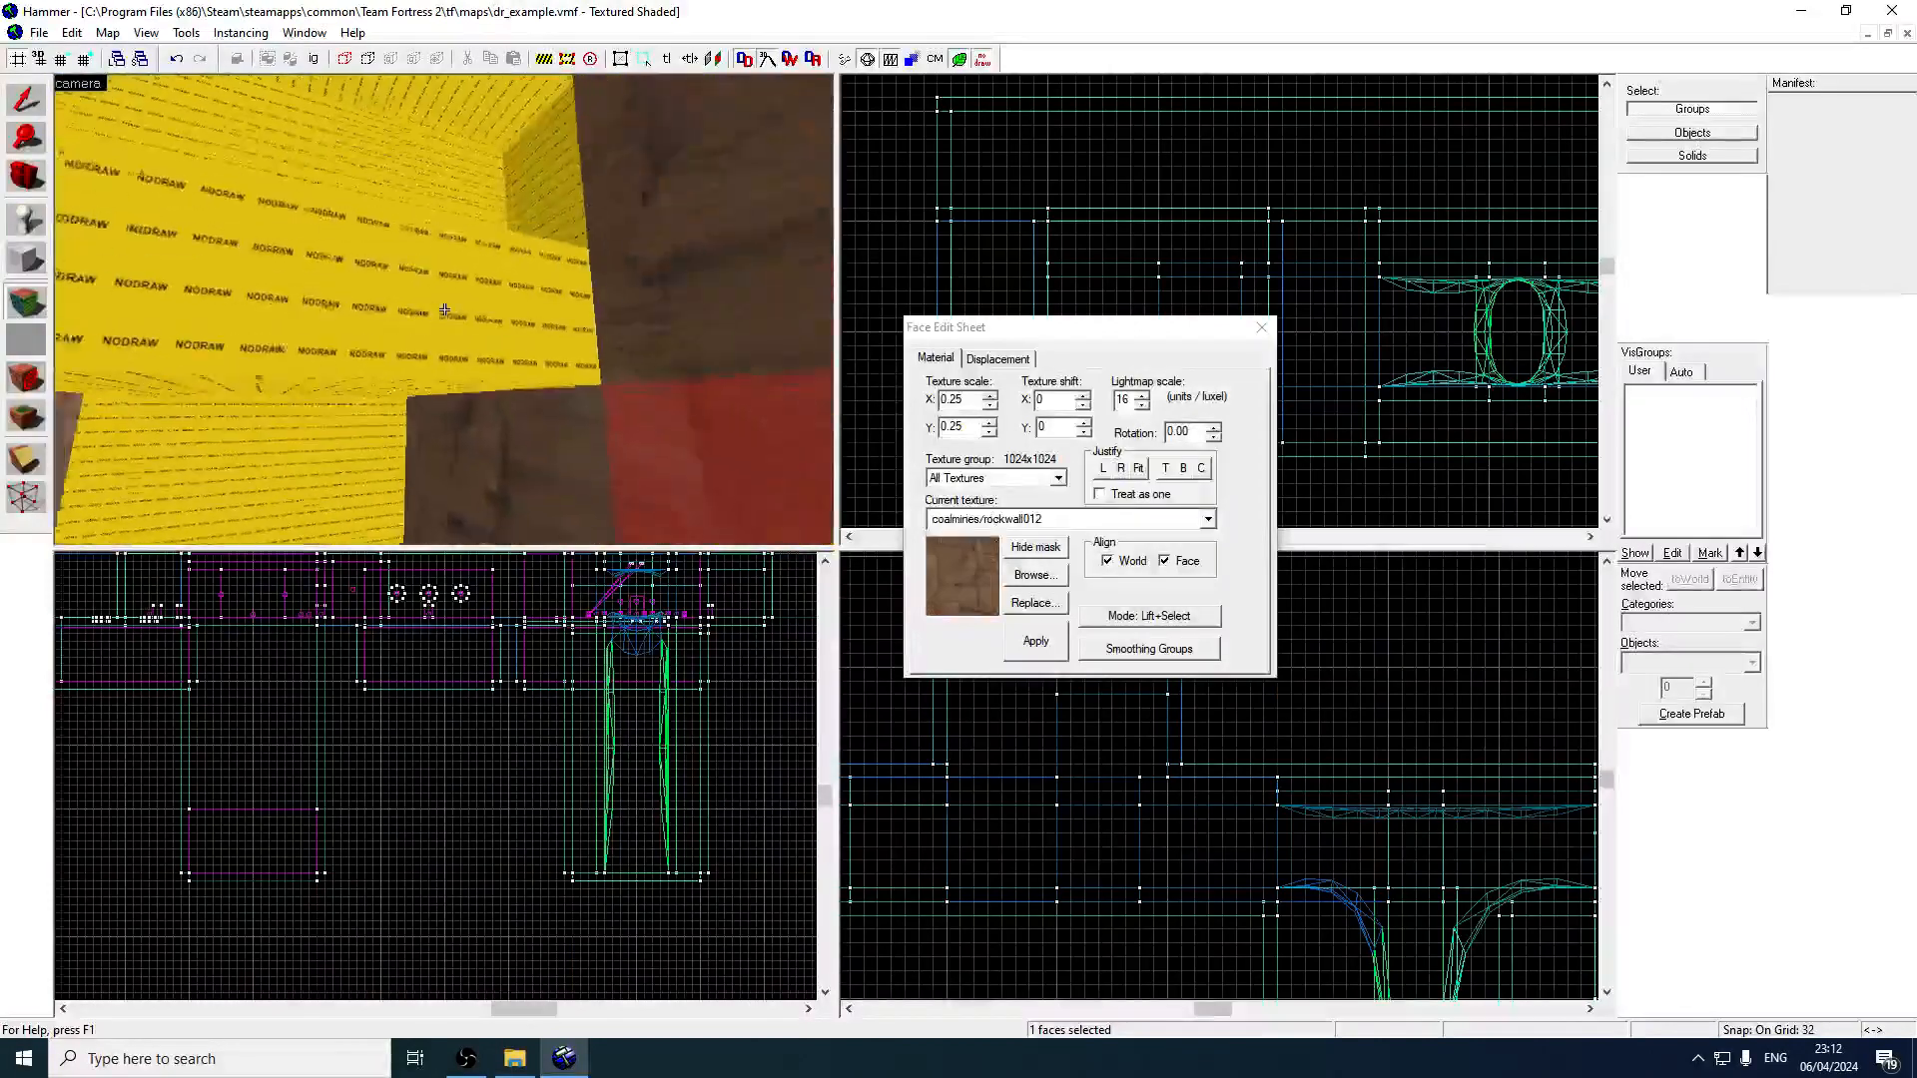
pyautogui.press('w')
pyautogui.press('z')
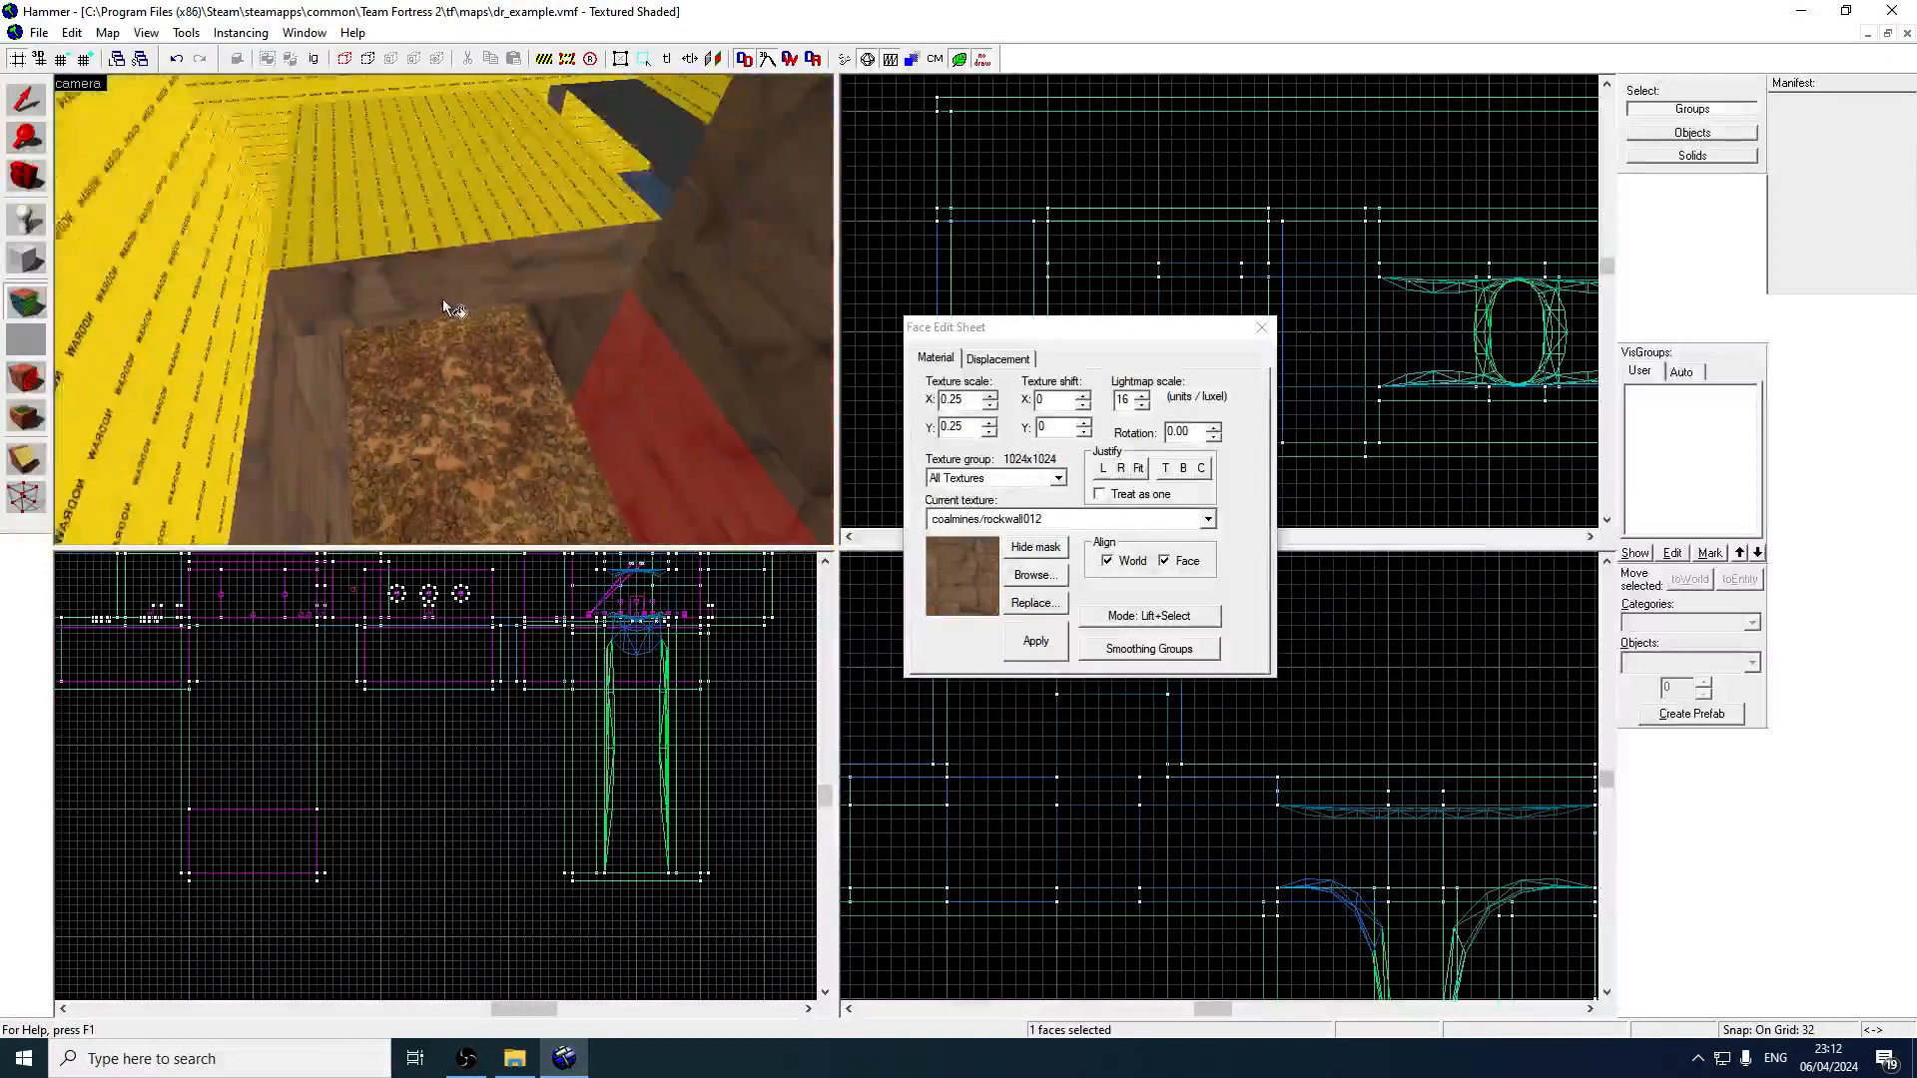
# Pick up nature/blendground_canyon and apply it to the top of the raised platform.
pyautogui.click(444, 309)
pyautogui.press('z')
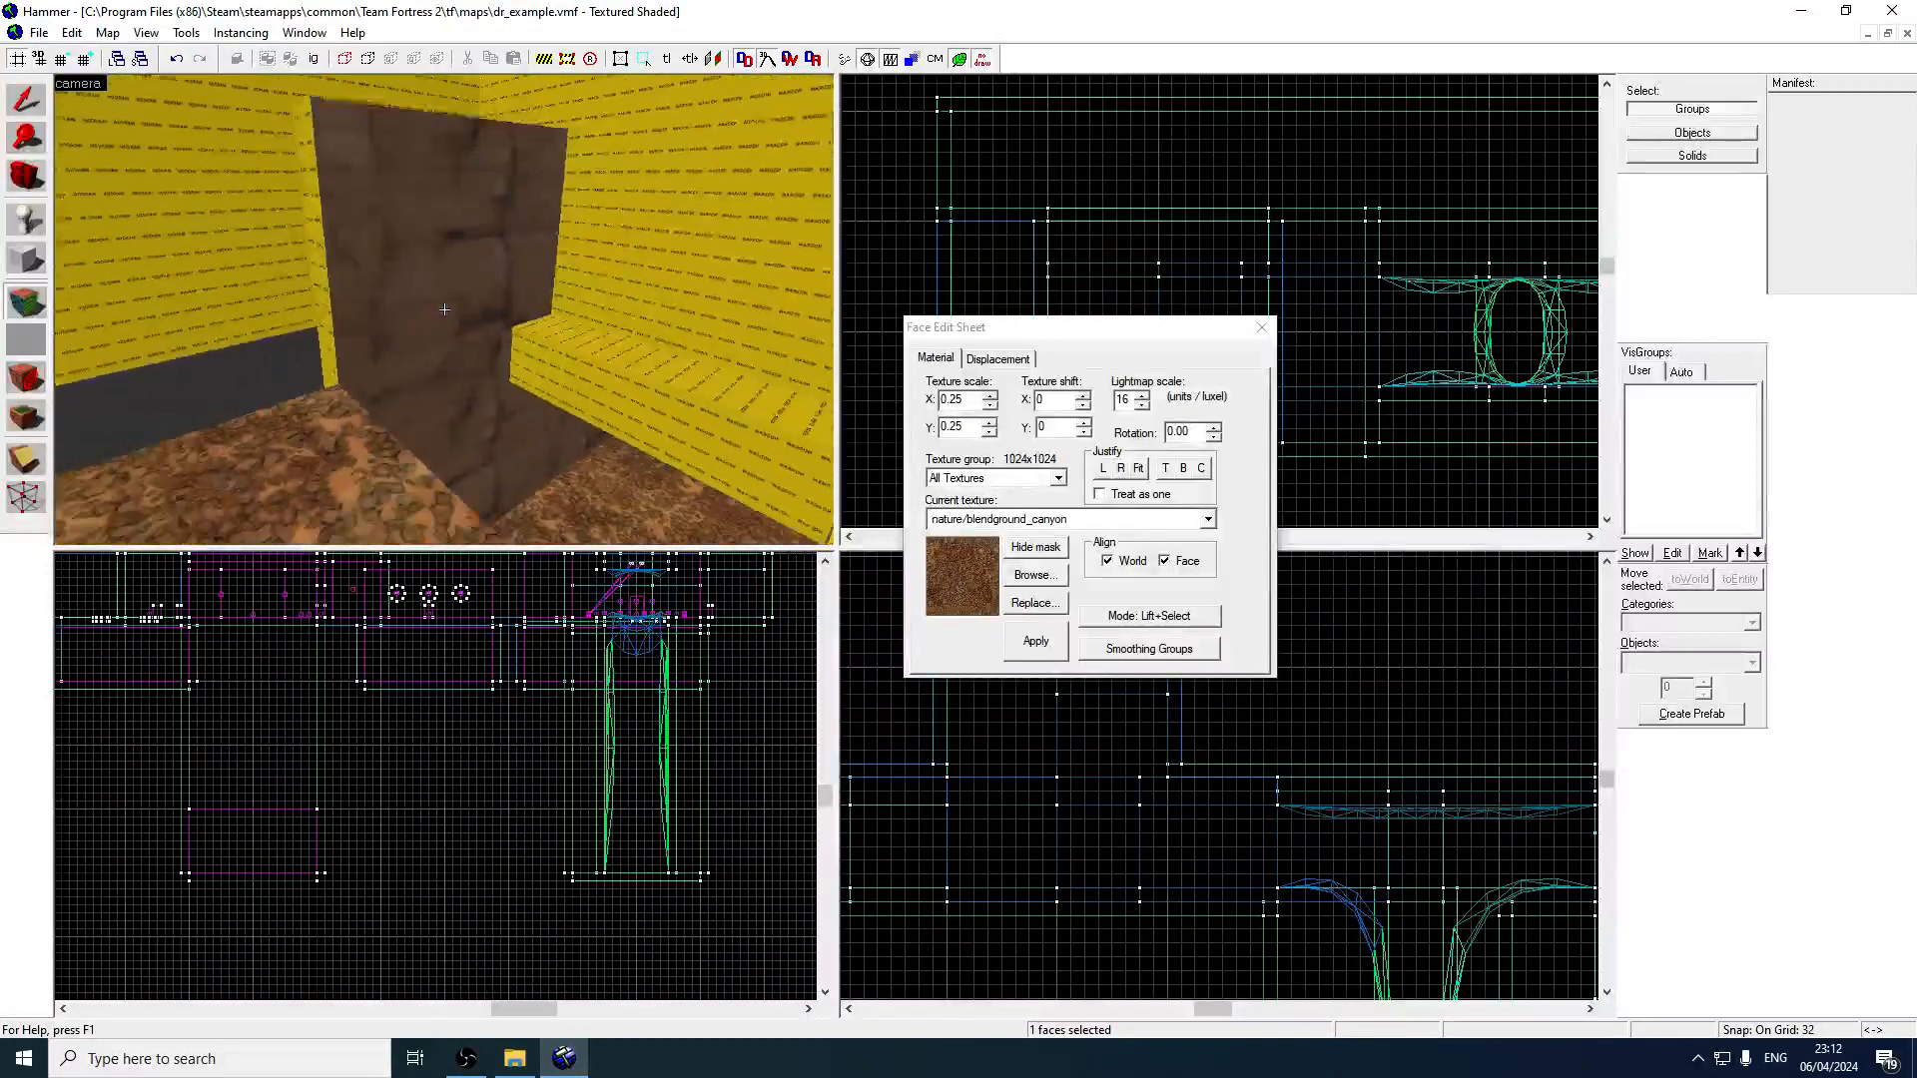
pyautogui.press('z')
pyautogui.click(423, 312)
# Create a 256-unit-long, 32-unit-thick, 192-unit-tall nodraw wall along the platform's north edge and copy it to the south edge.
pyautogui.click(28, 257)
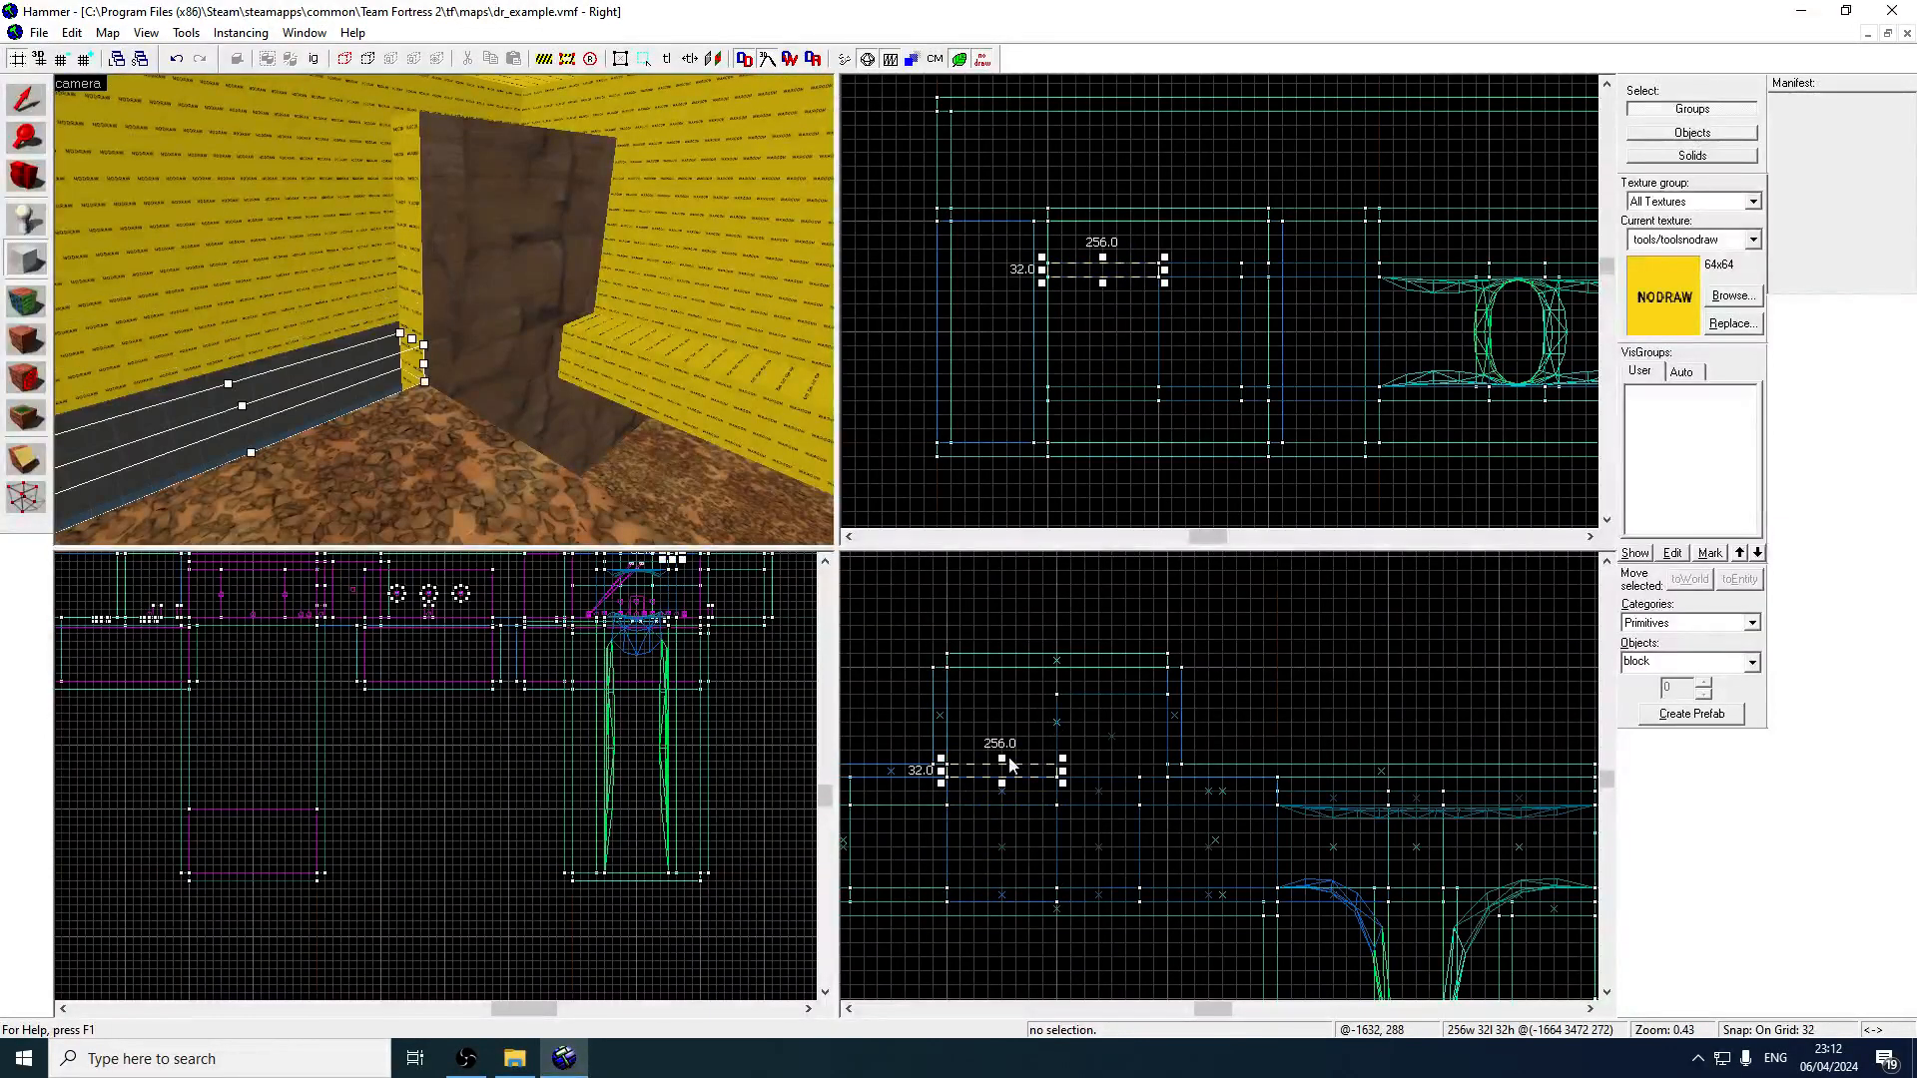
pyautogui.press('z')
pyautogui.press('z')
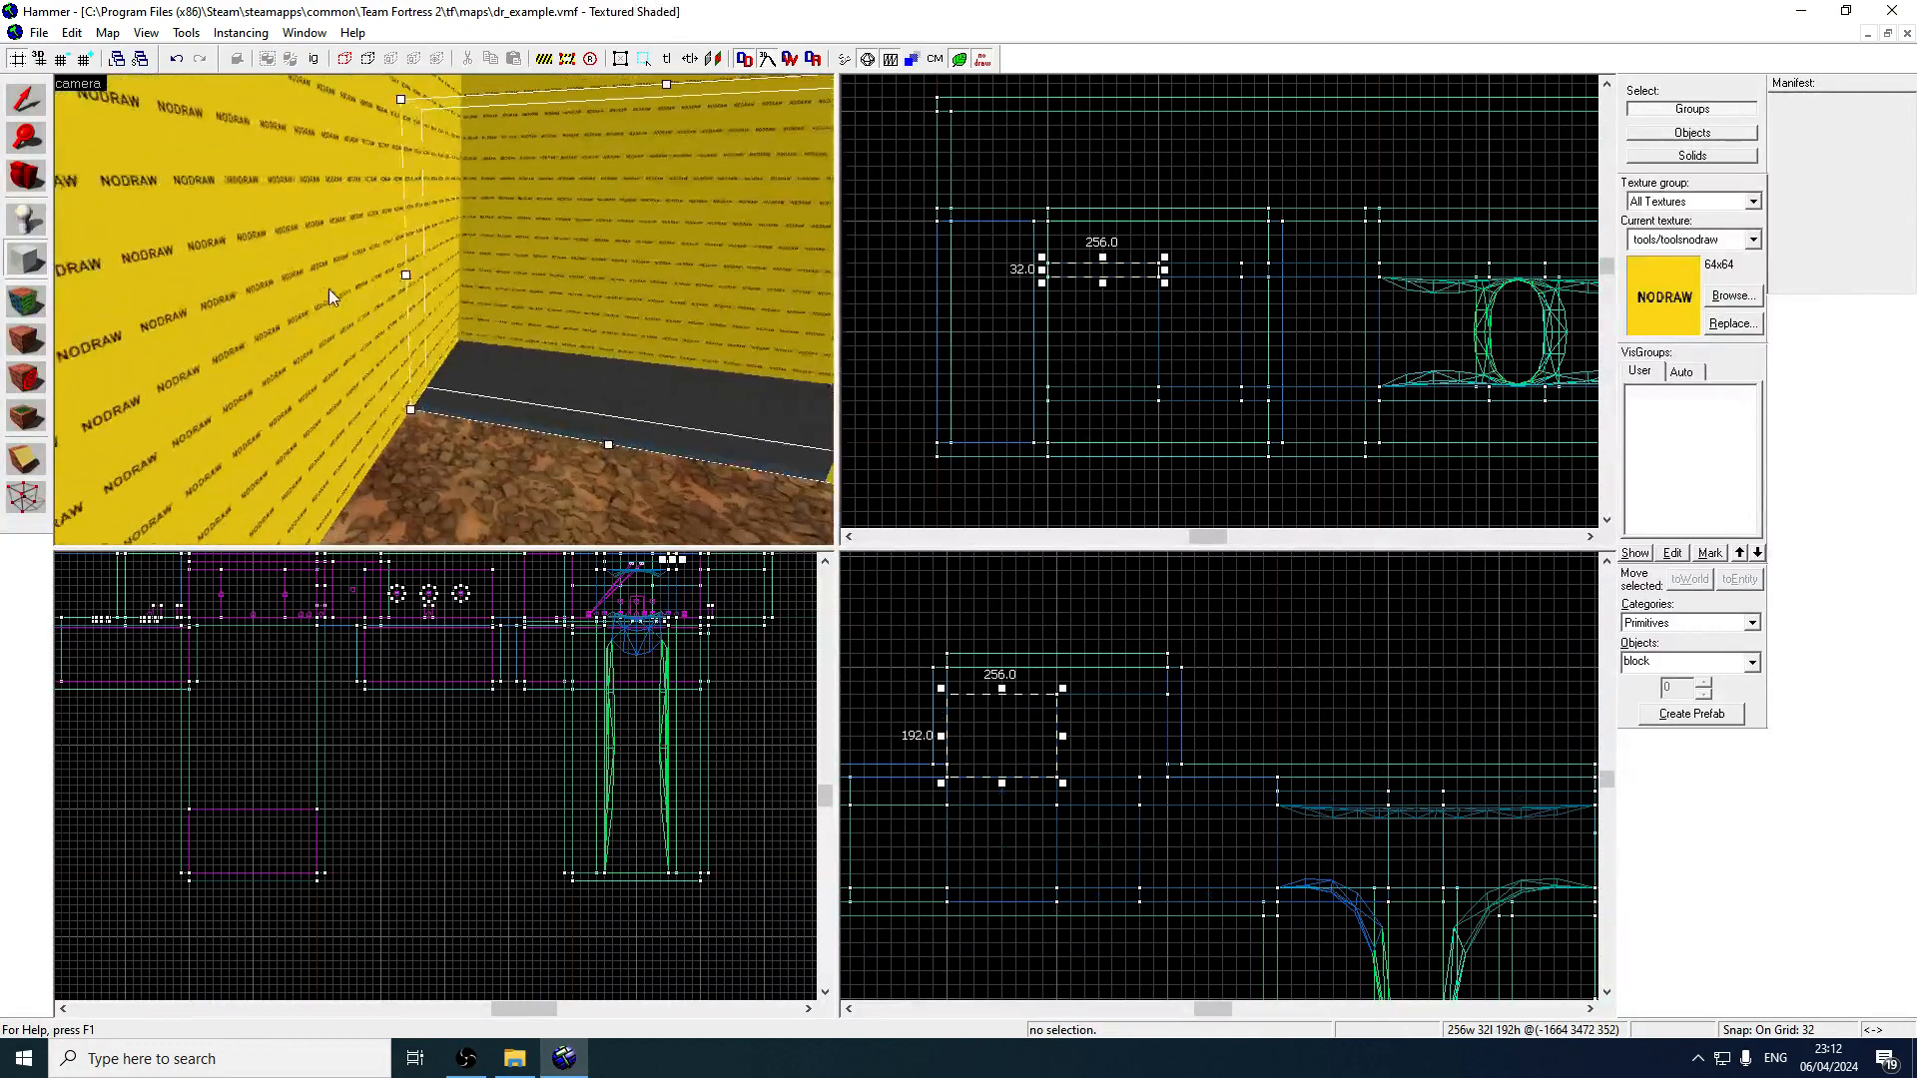
pyautogui.press('Return')
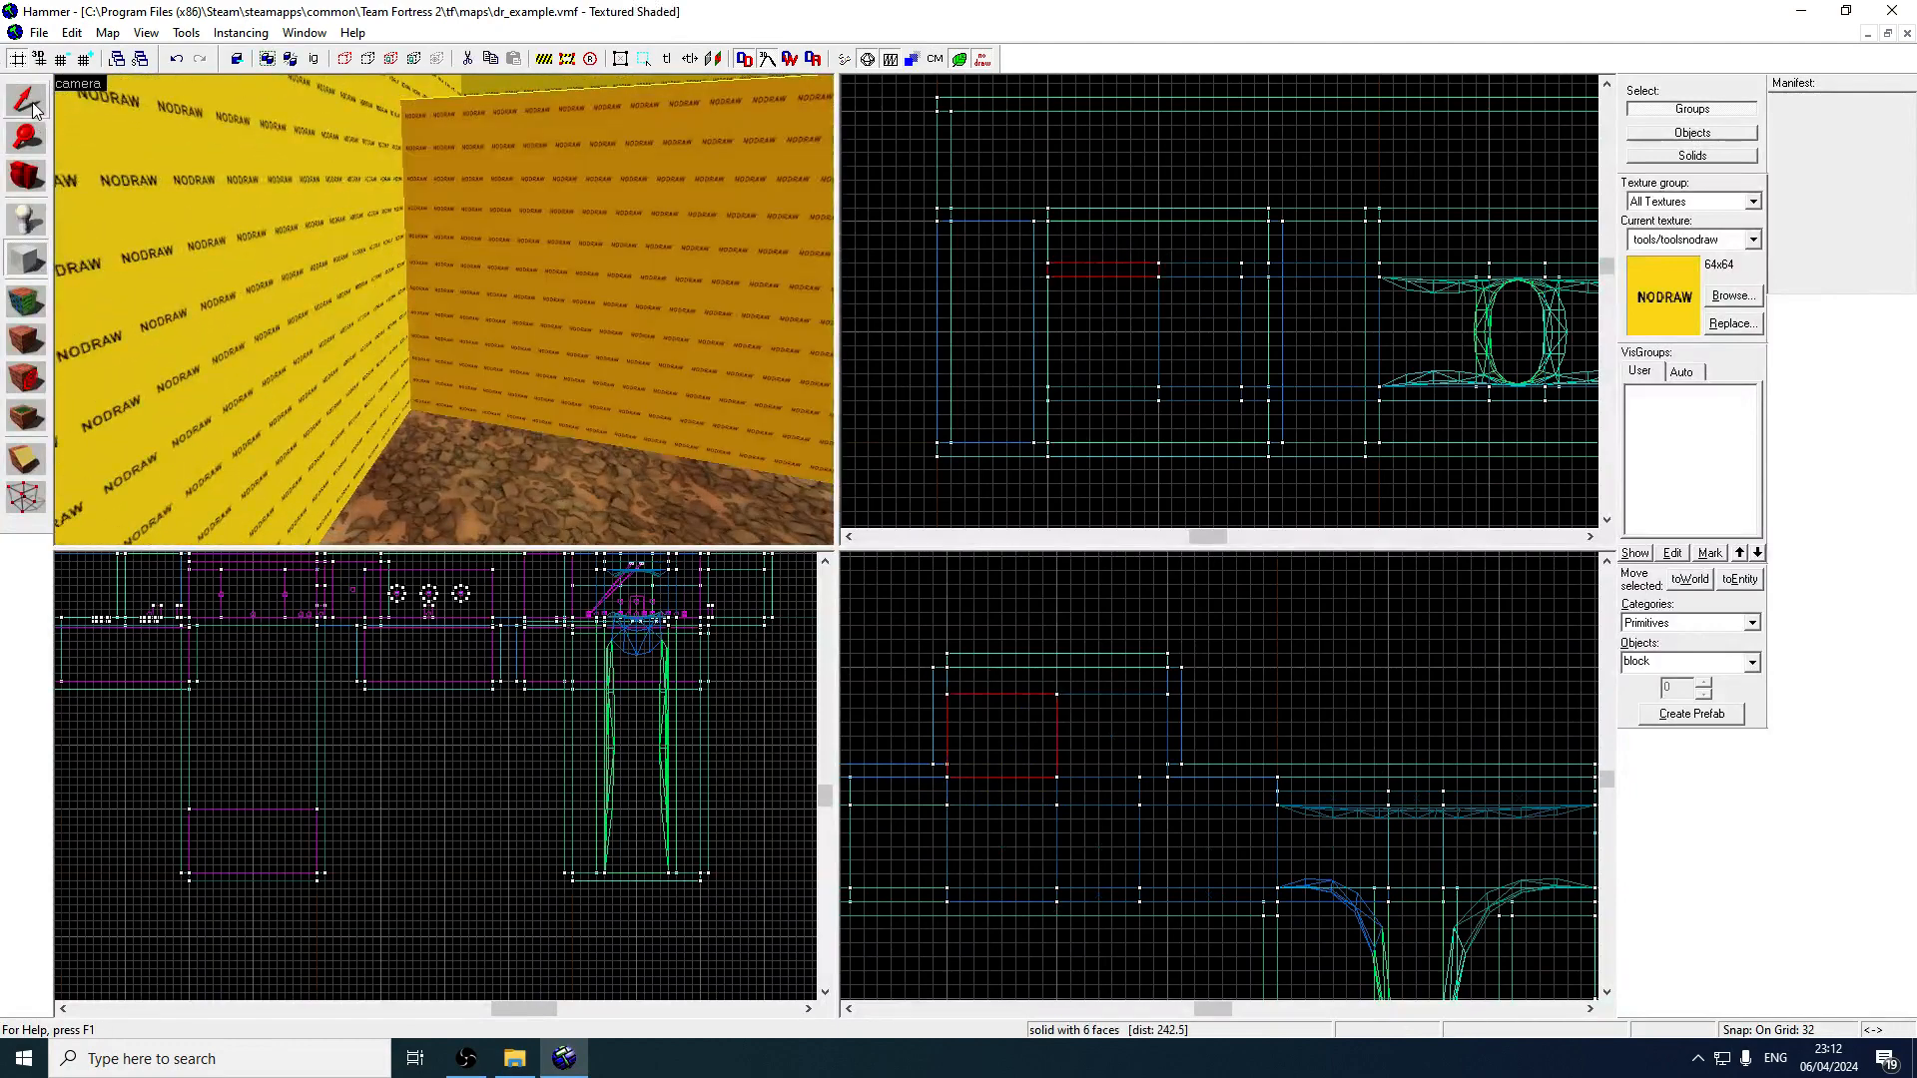
pyautogui.keyDown('shift'); pyautogui.moveTo(1074, 279); pyautogui.dragTo(1078, 399); pyautogui.keyUp('shift')
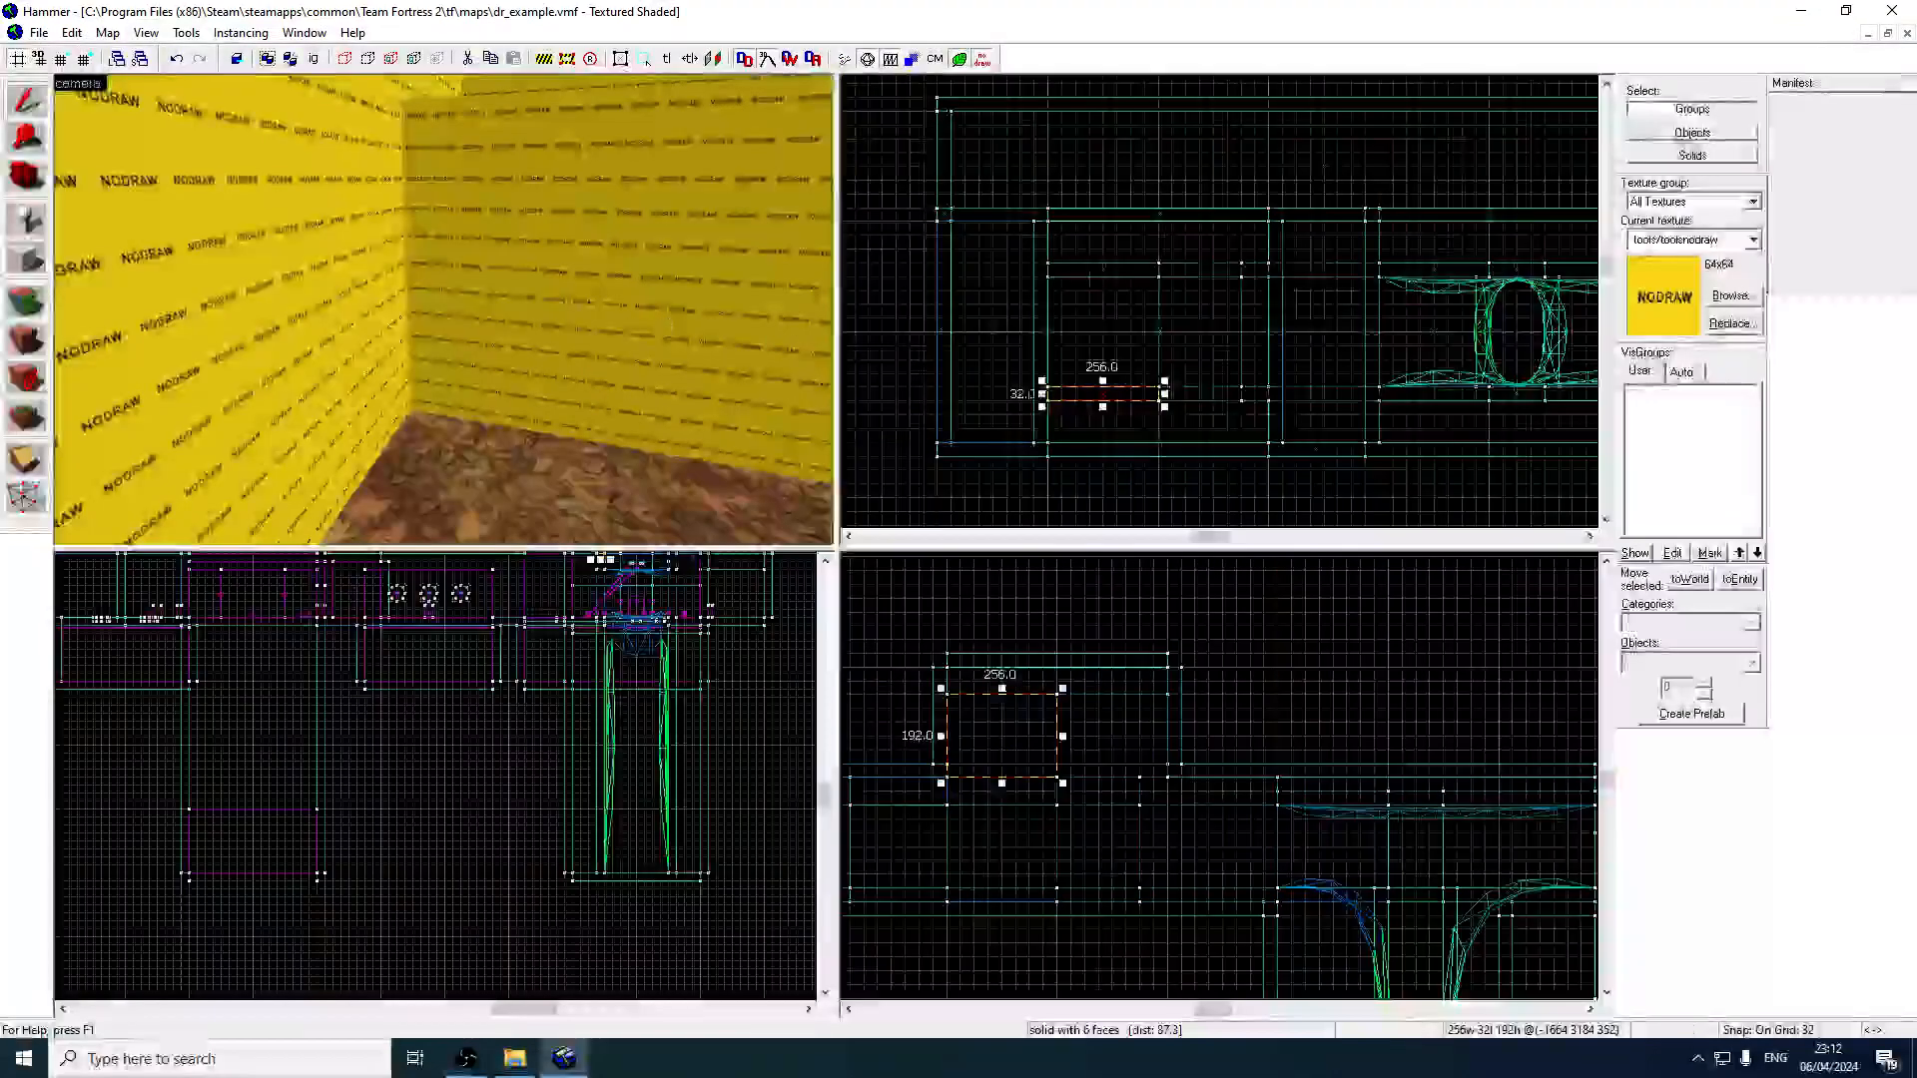
# Move the raised room's 512-unit-long west wall outward to the far west end above the lower room.
pyautogui.press('z')
pyautogui.click(445, 310)
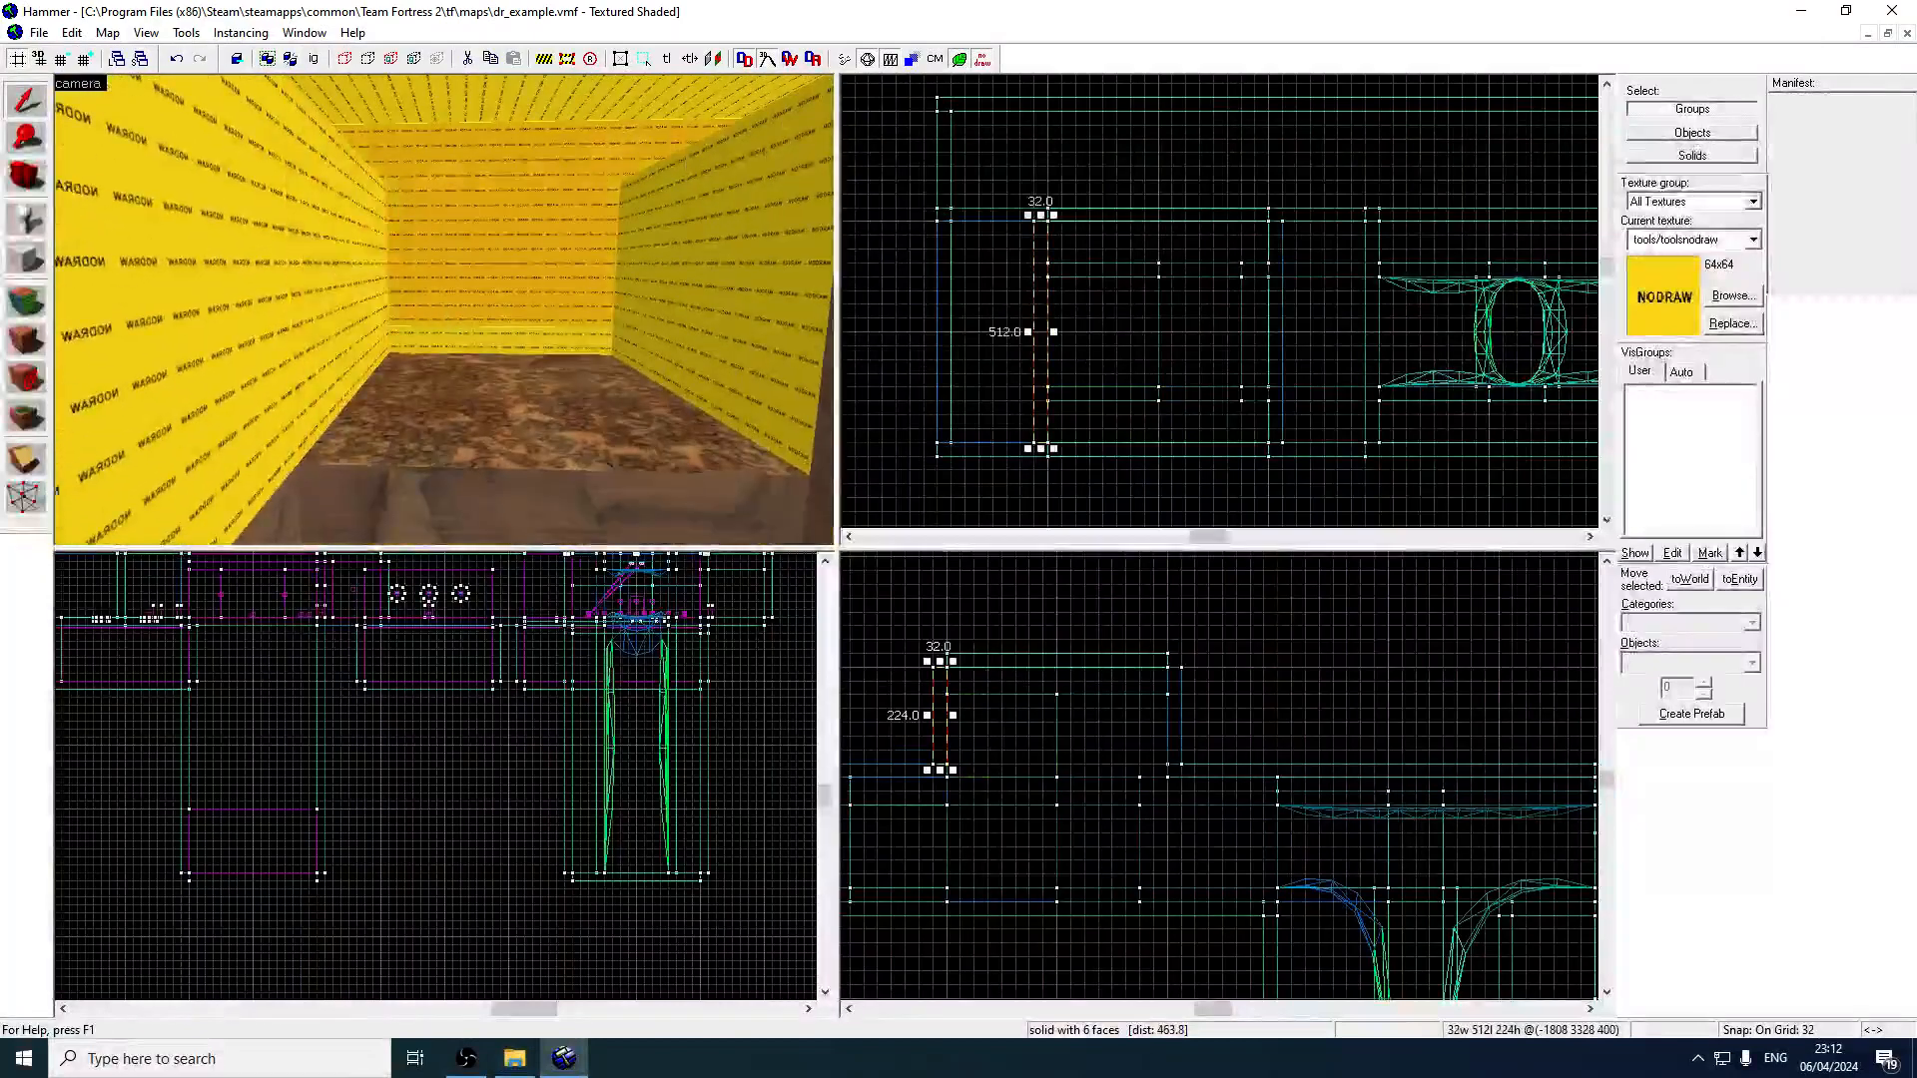
pyautogui.press('s')
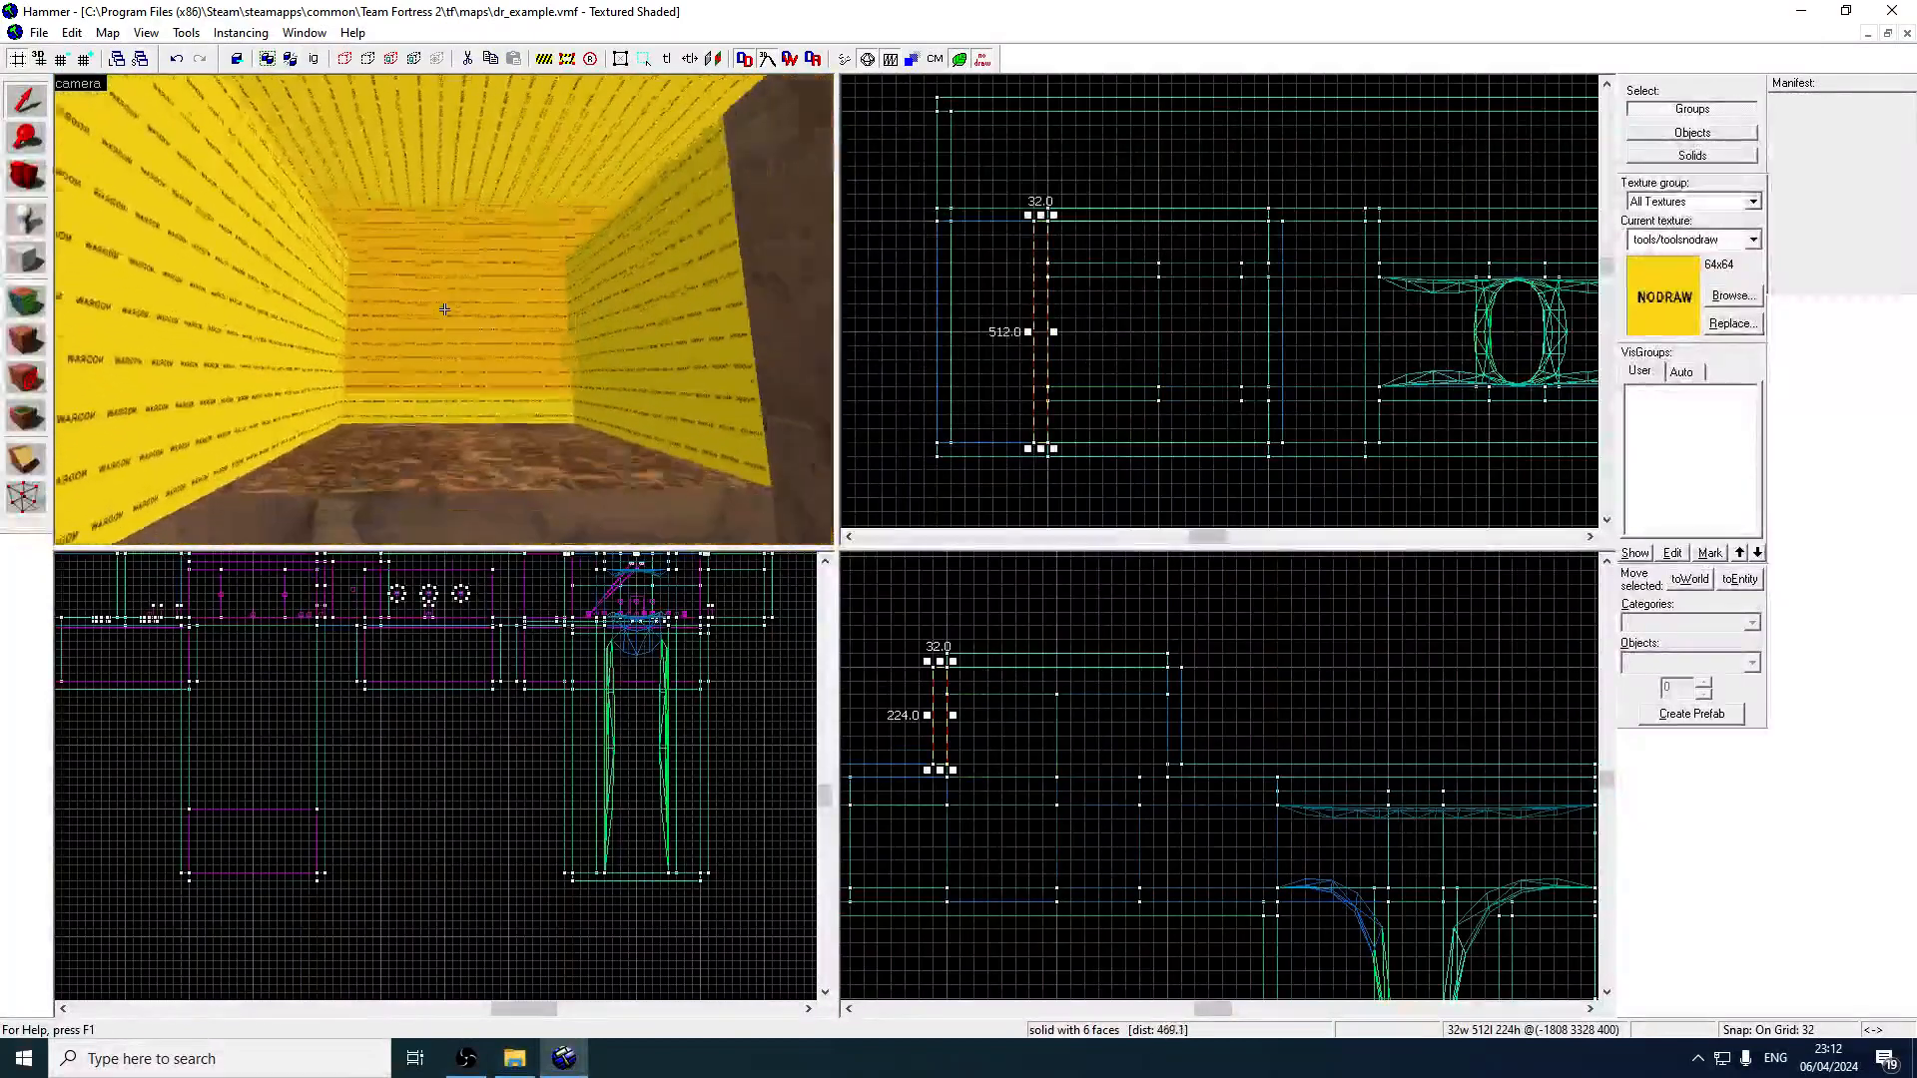
pyautogui.press('w')
pyautogui.press('s')
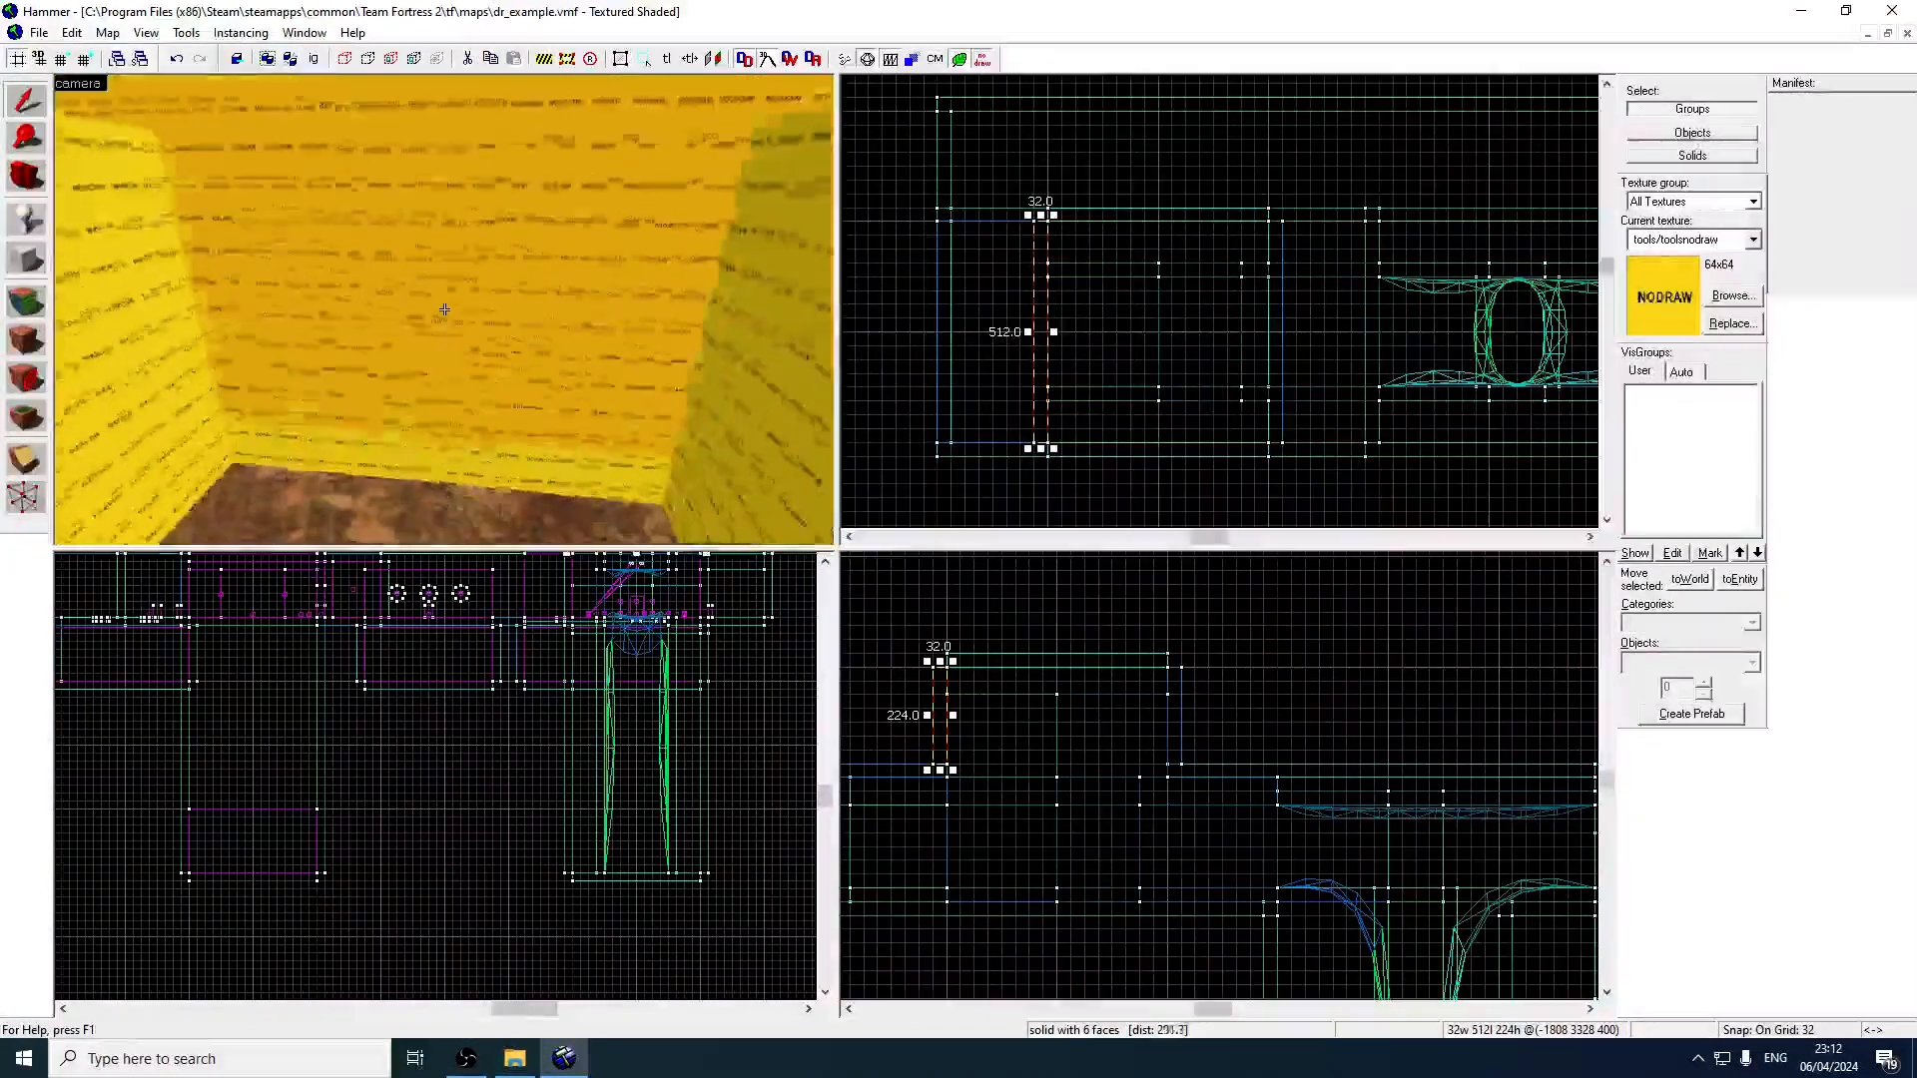
pyautogui.moveTo(1044, 295); pyautogui.dragTo(946, 288)
# Move the 256 by 512 unit slab west of the raised room up to roof level to continue the room's ceiling.
pyautogui.press('z')
pyautogui.press('w')
pyautogui.press('z')
pyautogui.click(445, 314)
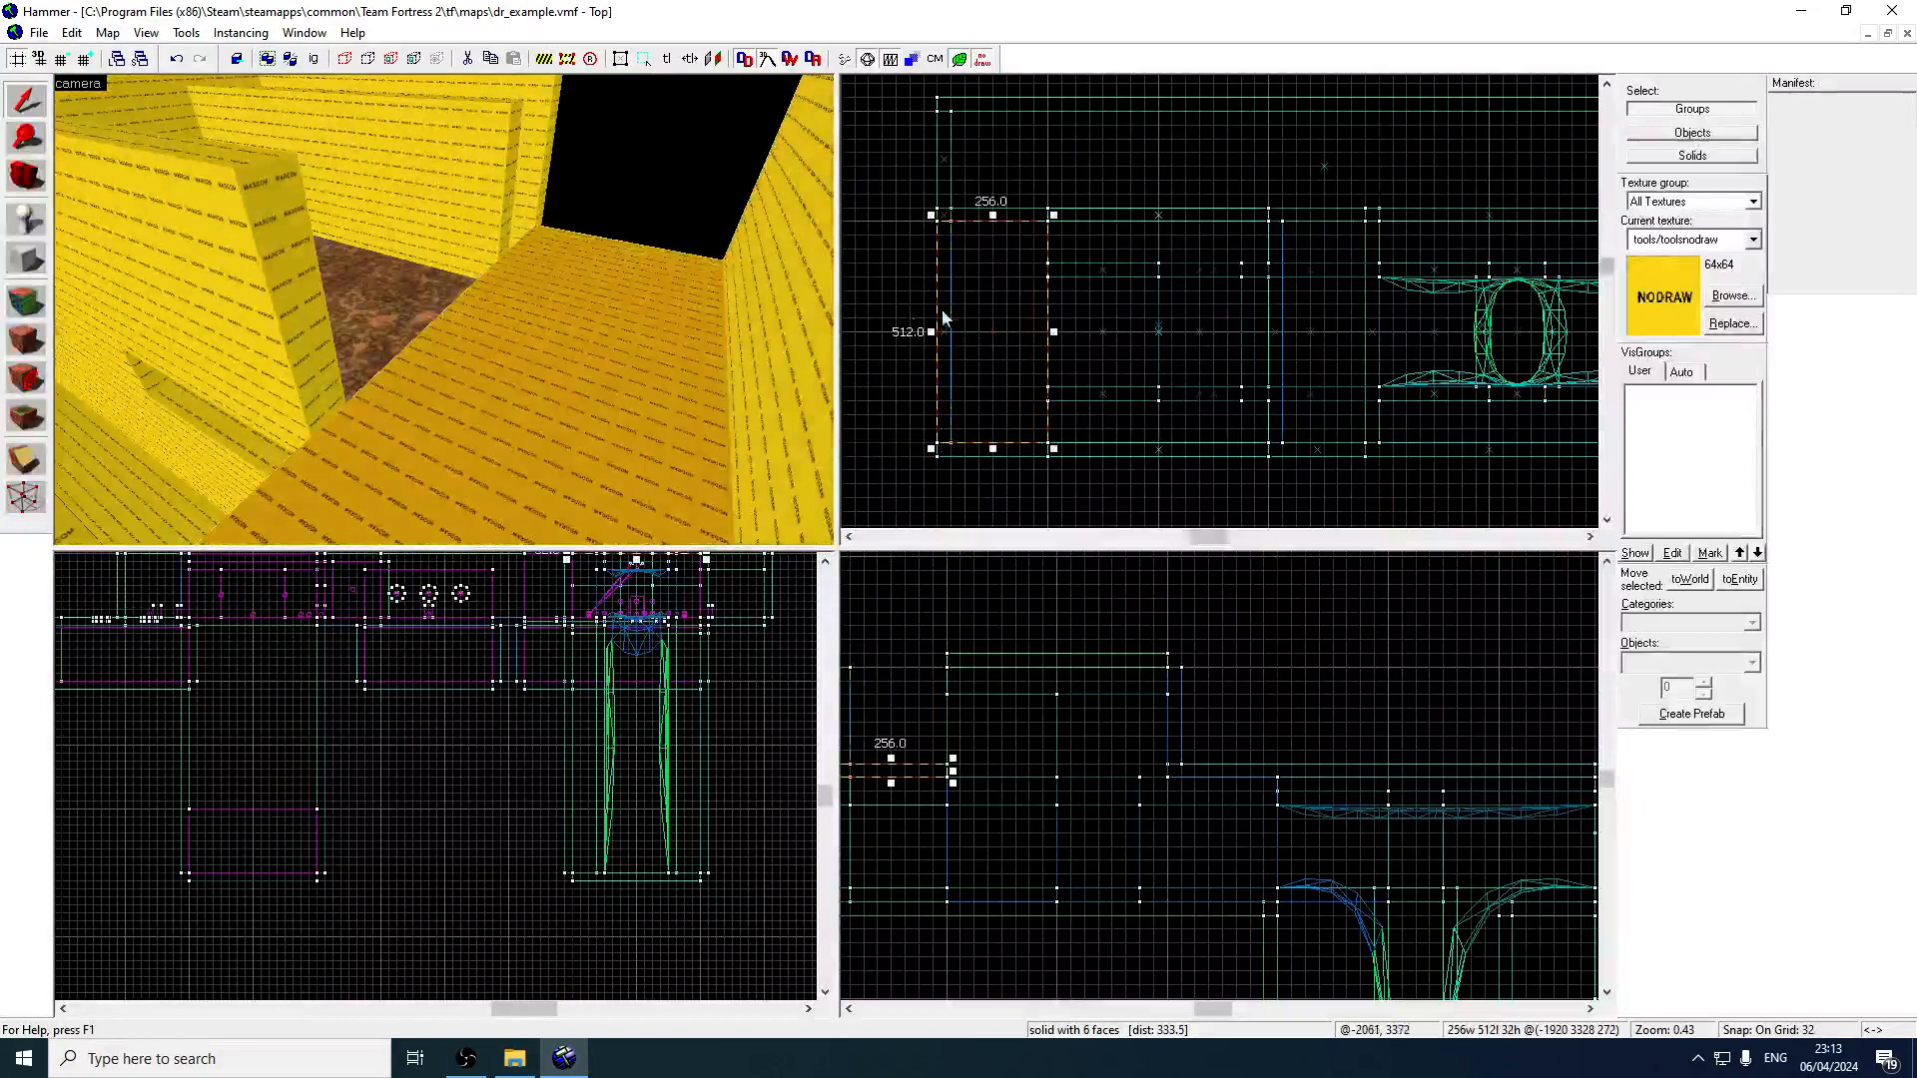
pyautogui.moveTo(920, 770); pyautogui.dragTo(919, 651)
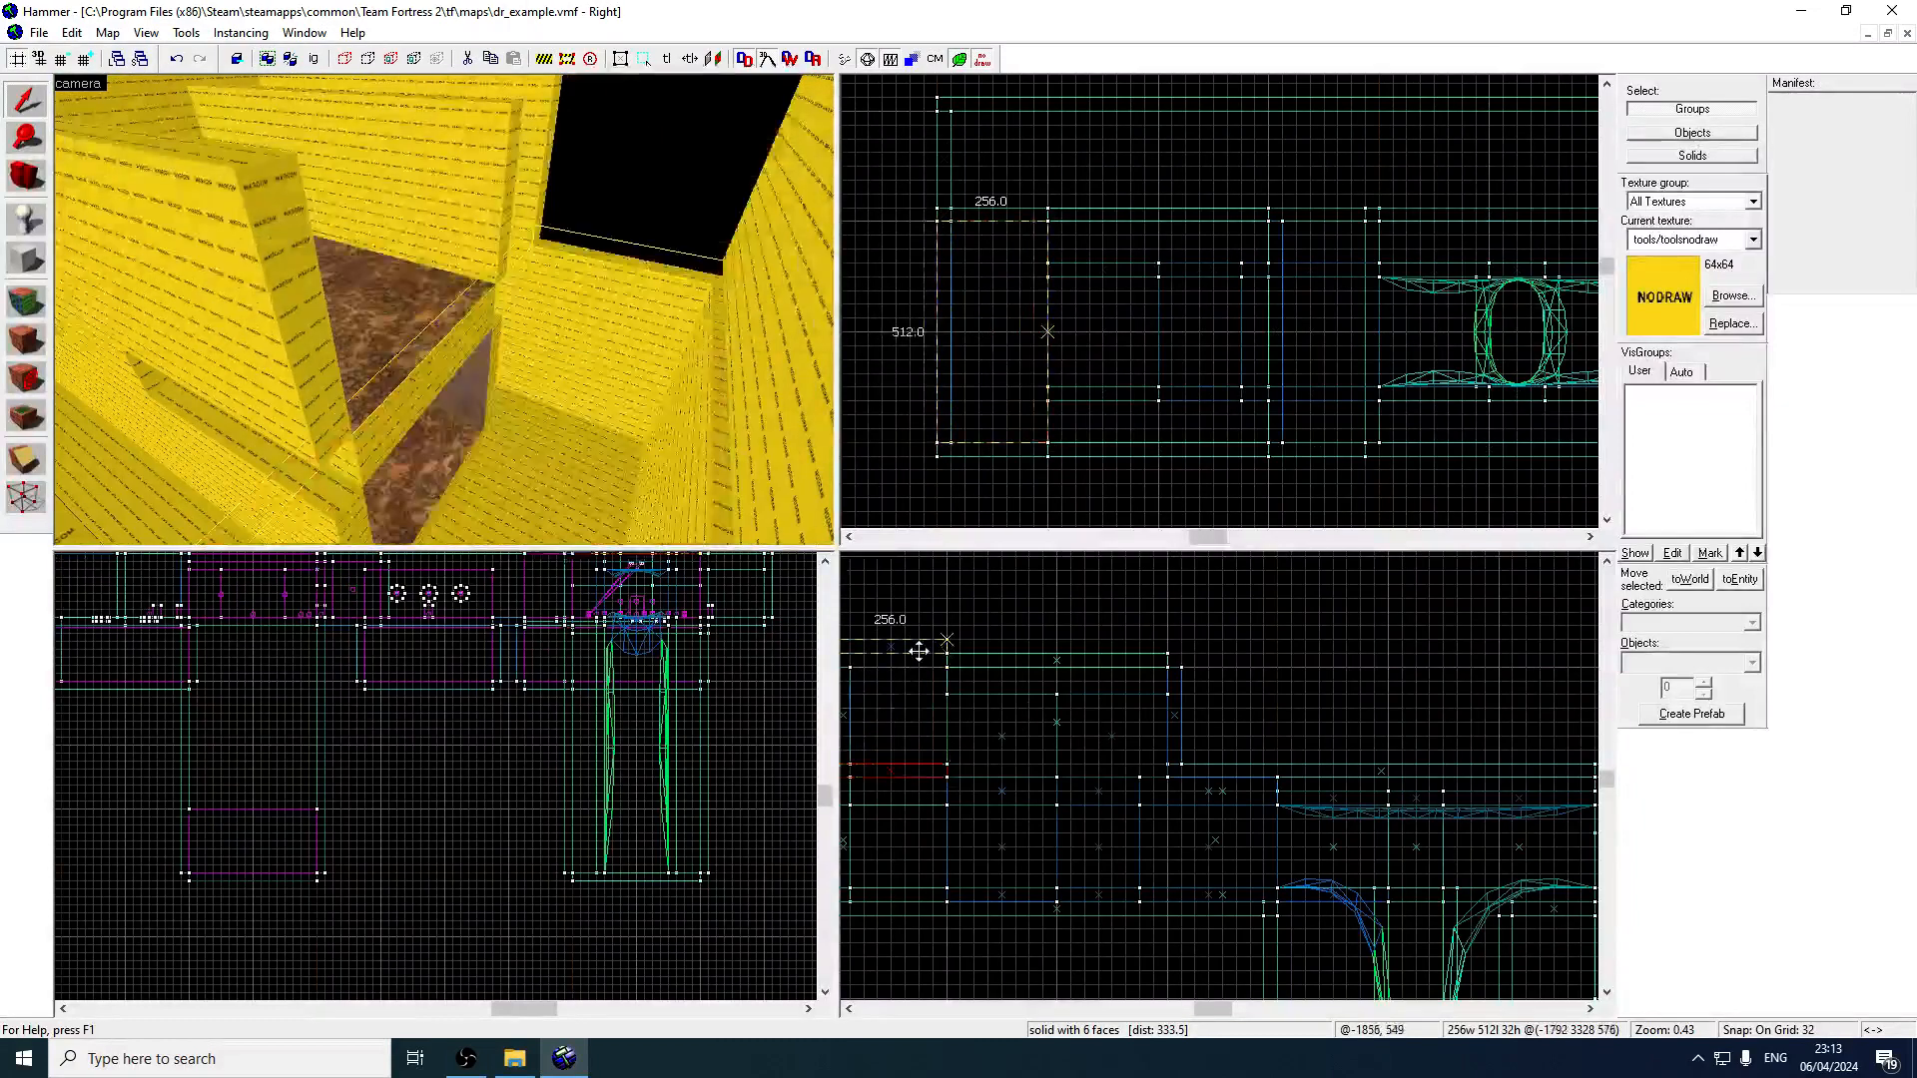
# Extend the raised room's north and south outer walls westward to 736 units long.
pyautogui.press('z')
pyautogui.press('w')
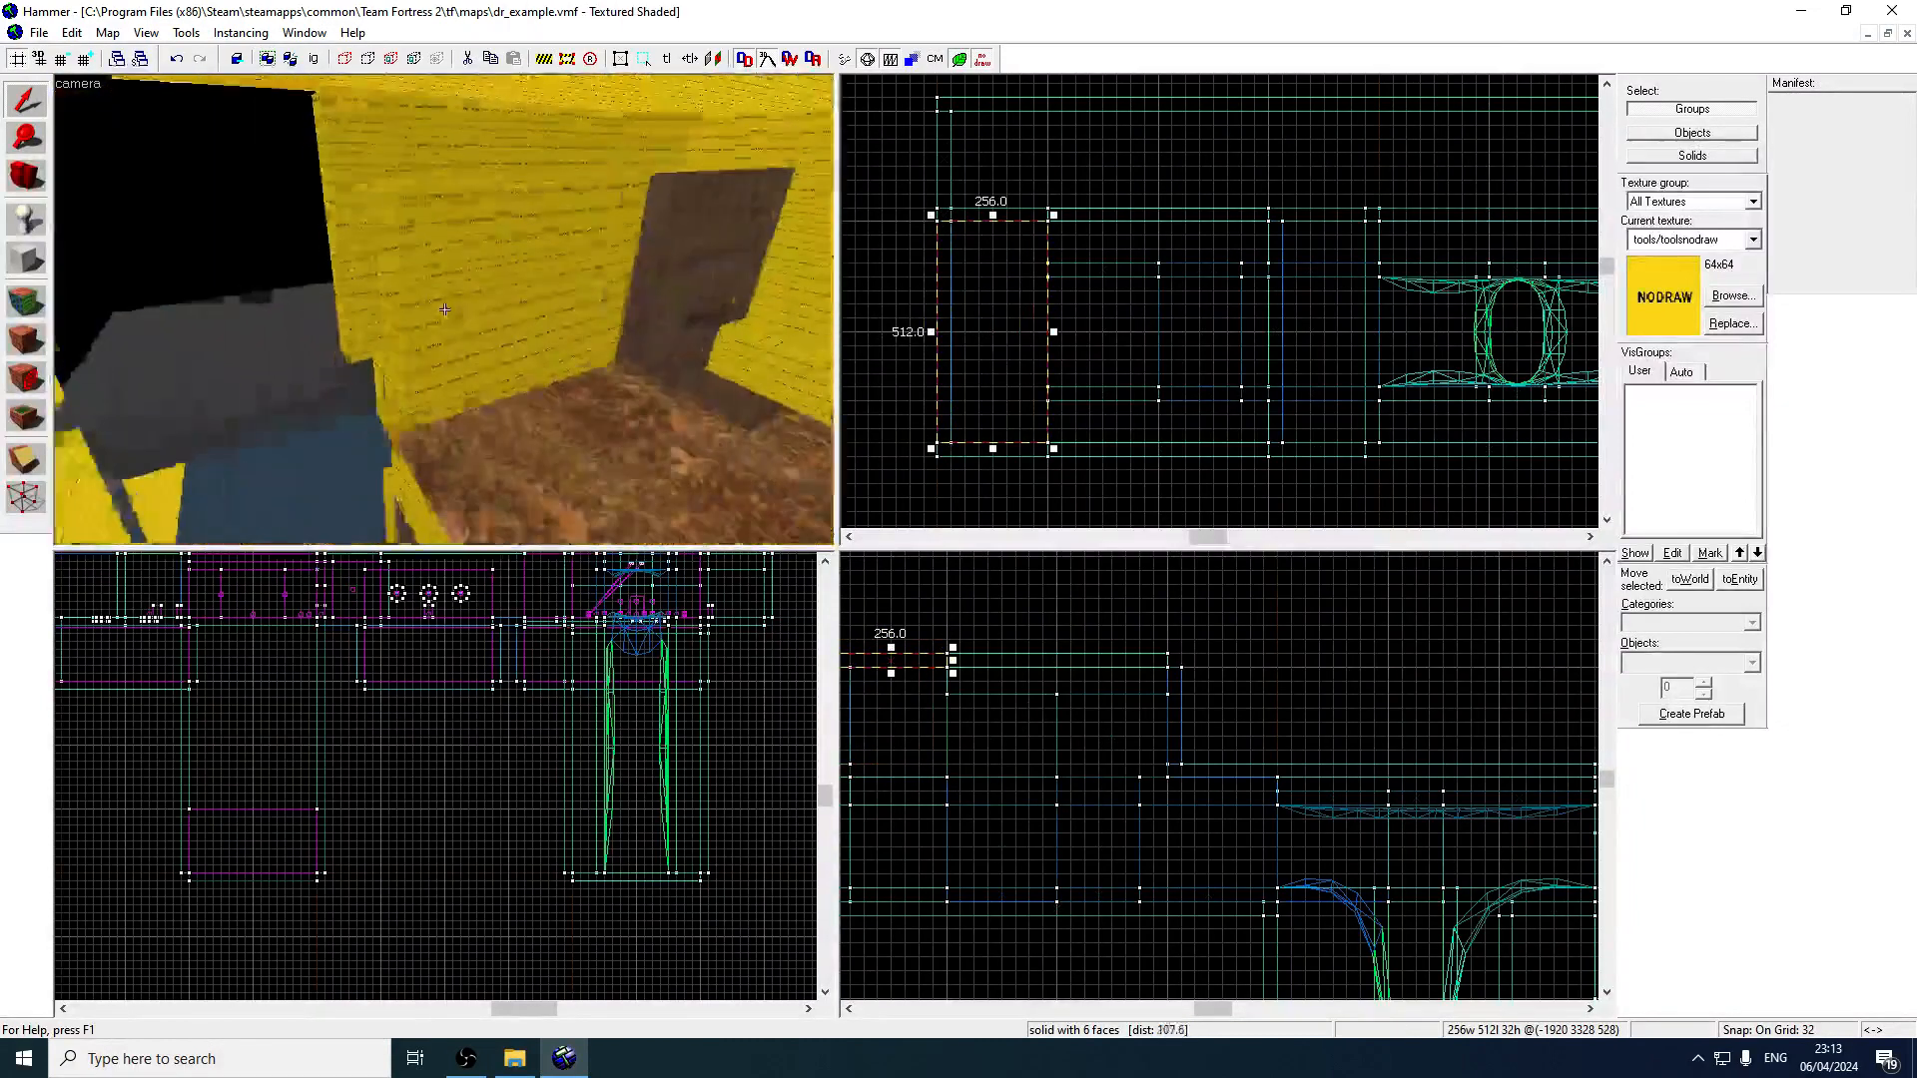
pyautogui.press('s')
pyautogui.click(444, 310)
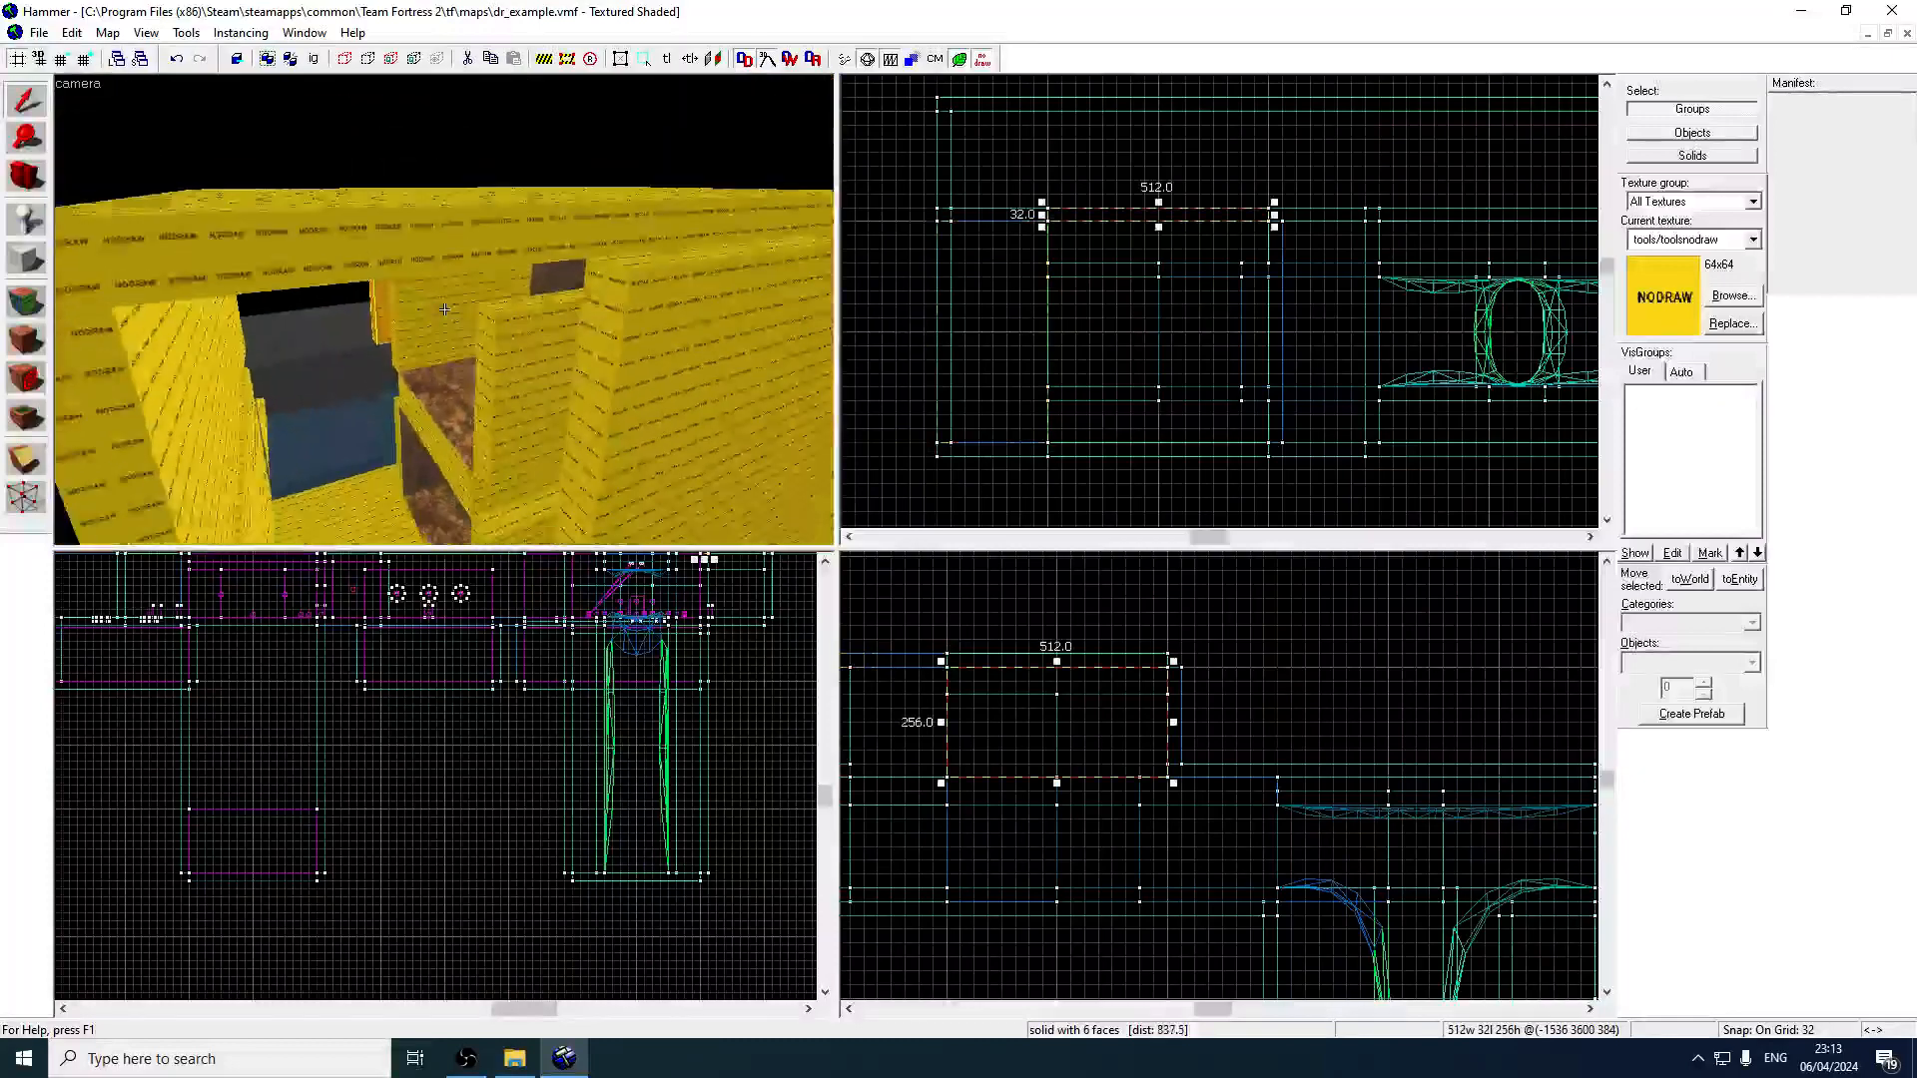
pyautogui.press('z')
pyautogui.keyDown('ctrl'); pyautogui.click(520, 367); pyautogui.keyUp('ctrl')
pyautogui.keyDown('ctrl'); pyautogui.click(621, 362); pyautogui.keyUp('ctrl')
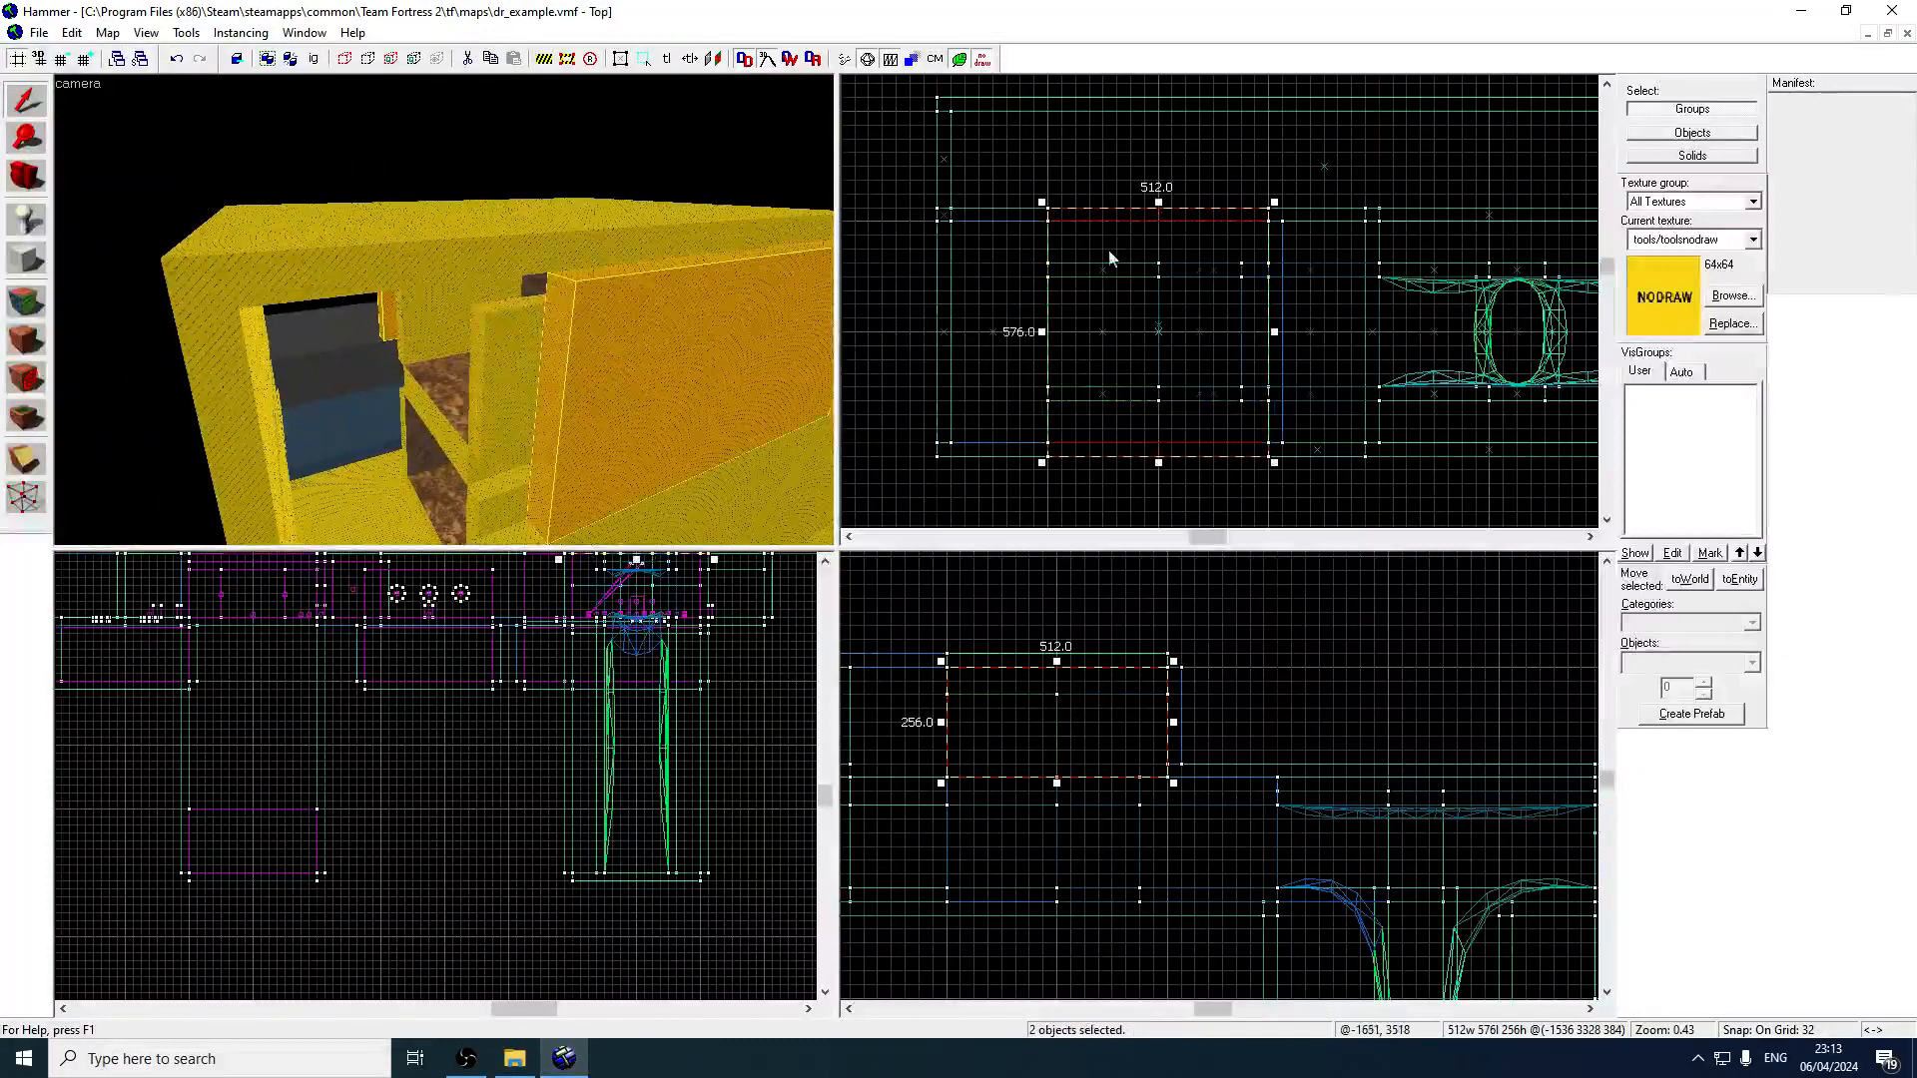
pyautogui.moveTo(1042, 331); pyautogui.dragTo(944, 332)
# Extend the bottom of the relocated far west wall downward to make it 256 units tall.
pyautogui.press('z')
pyautogui.press('w')
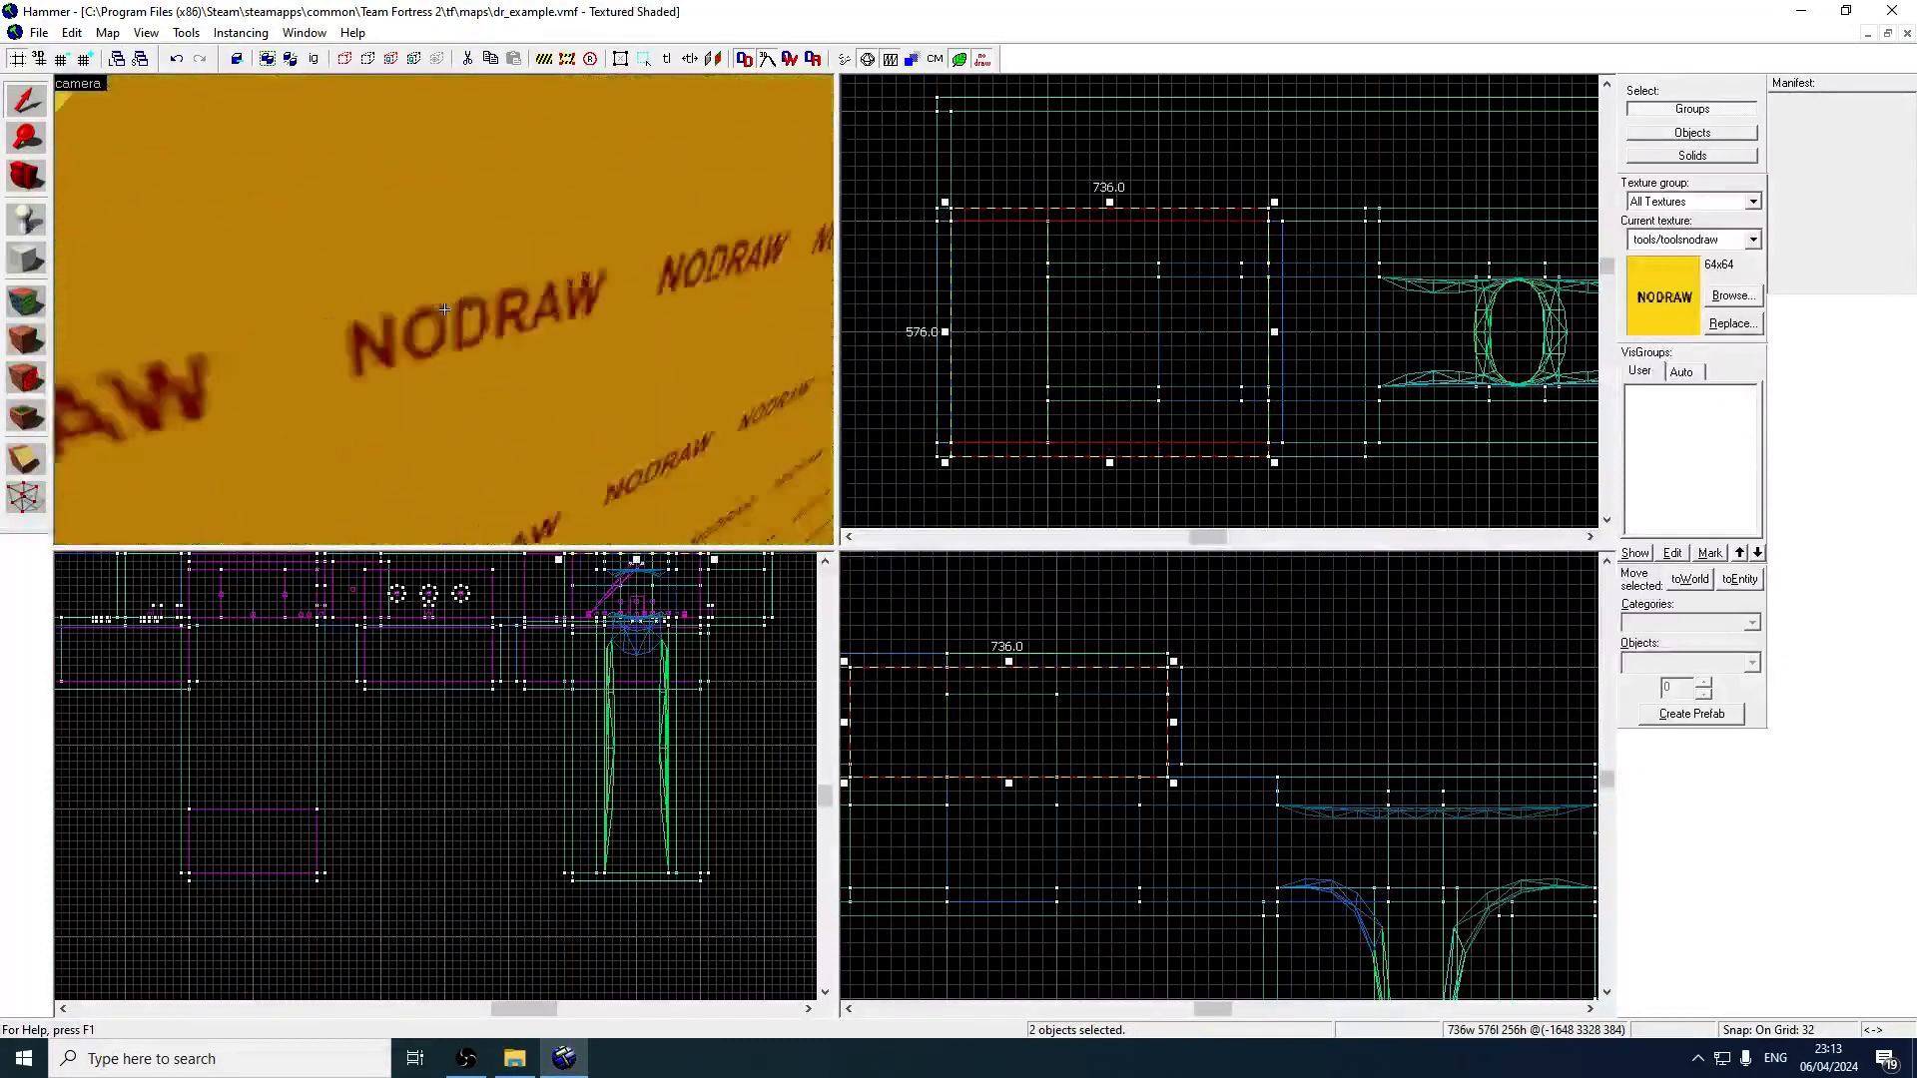
pyautogui.press('z')
pyautogui.click(300, 339)
pyautogui.click(324, 186)
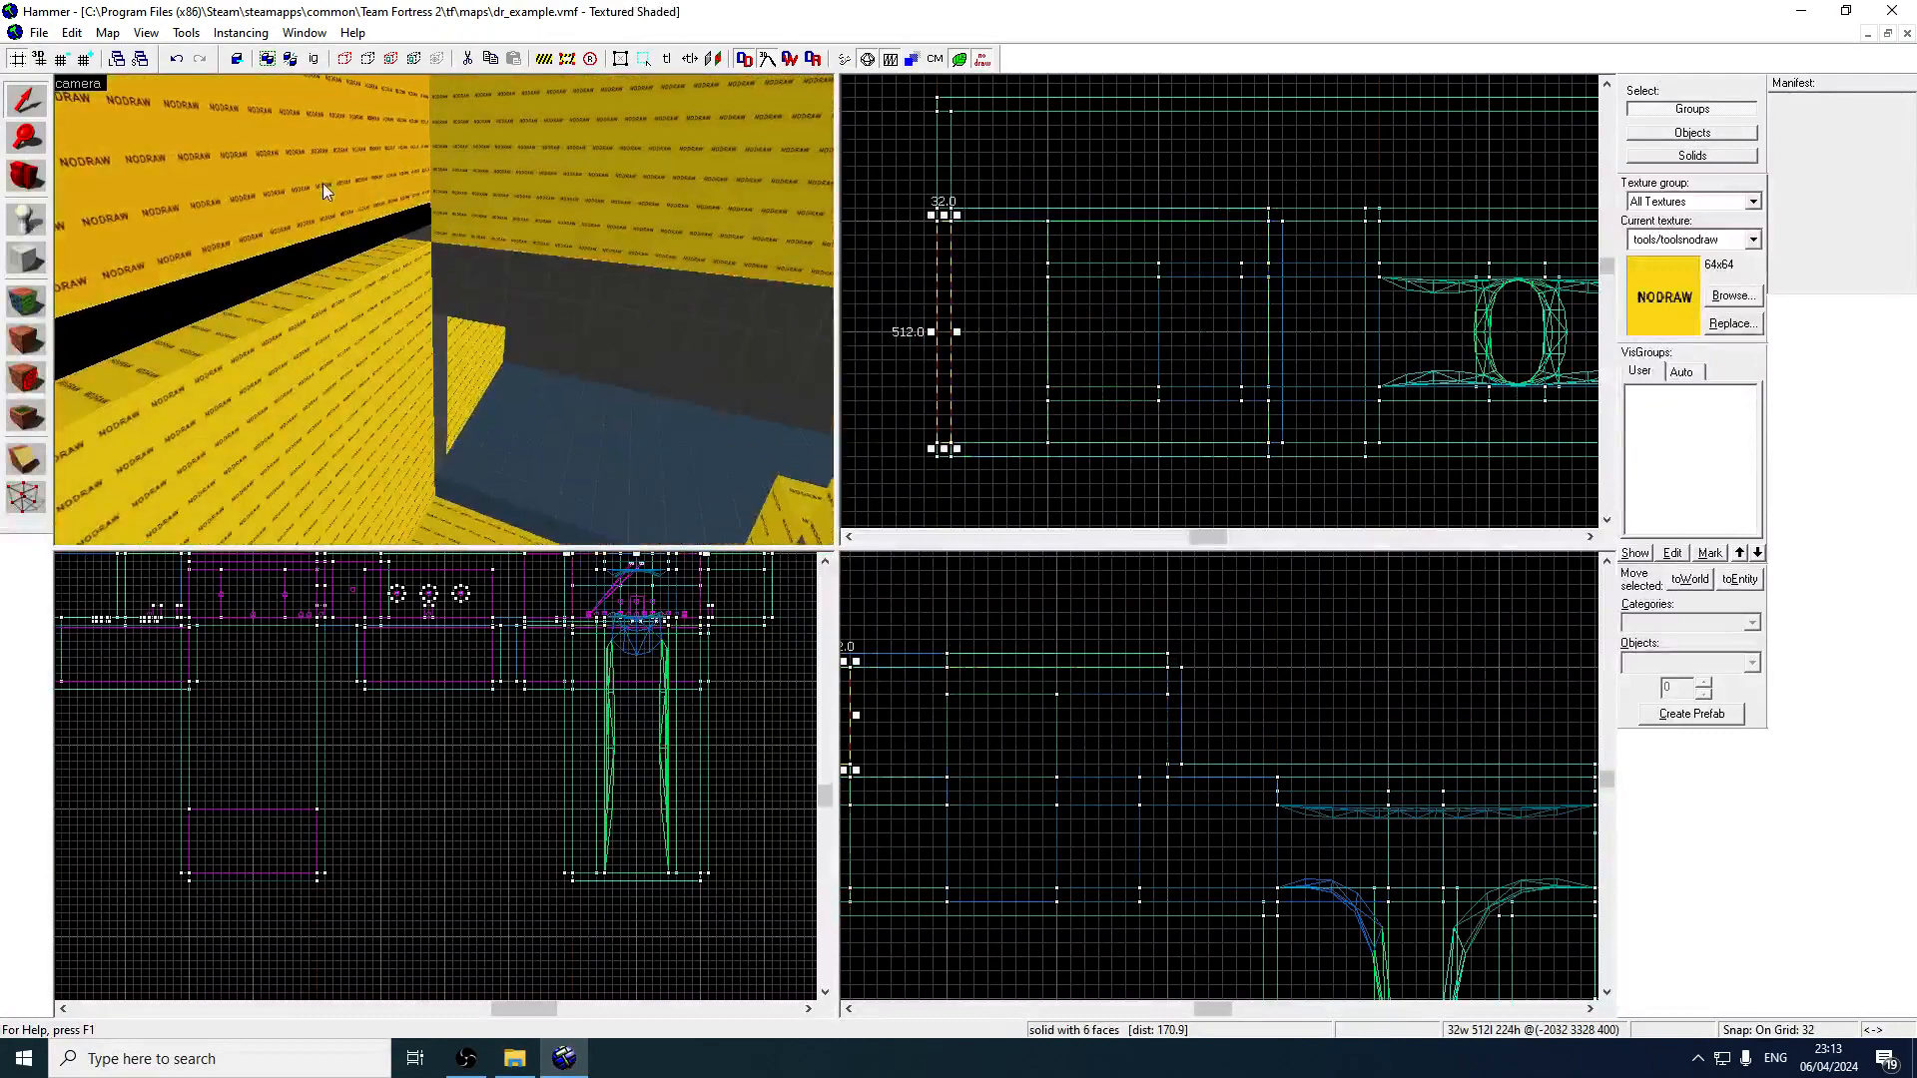
pyautogui.press('Left')
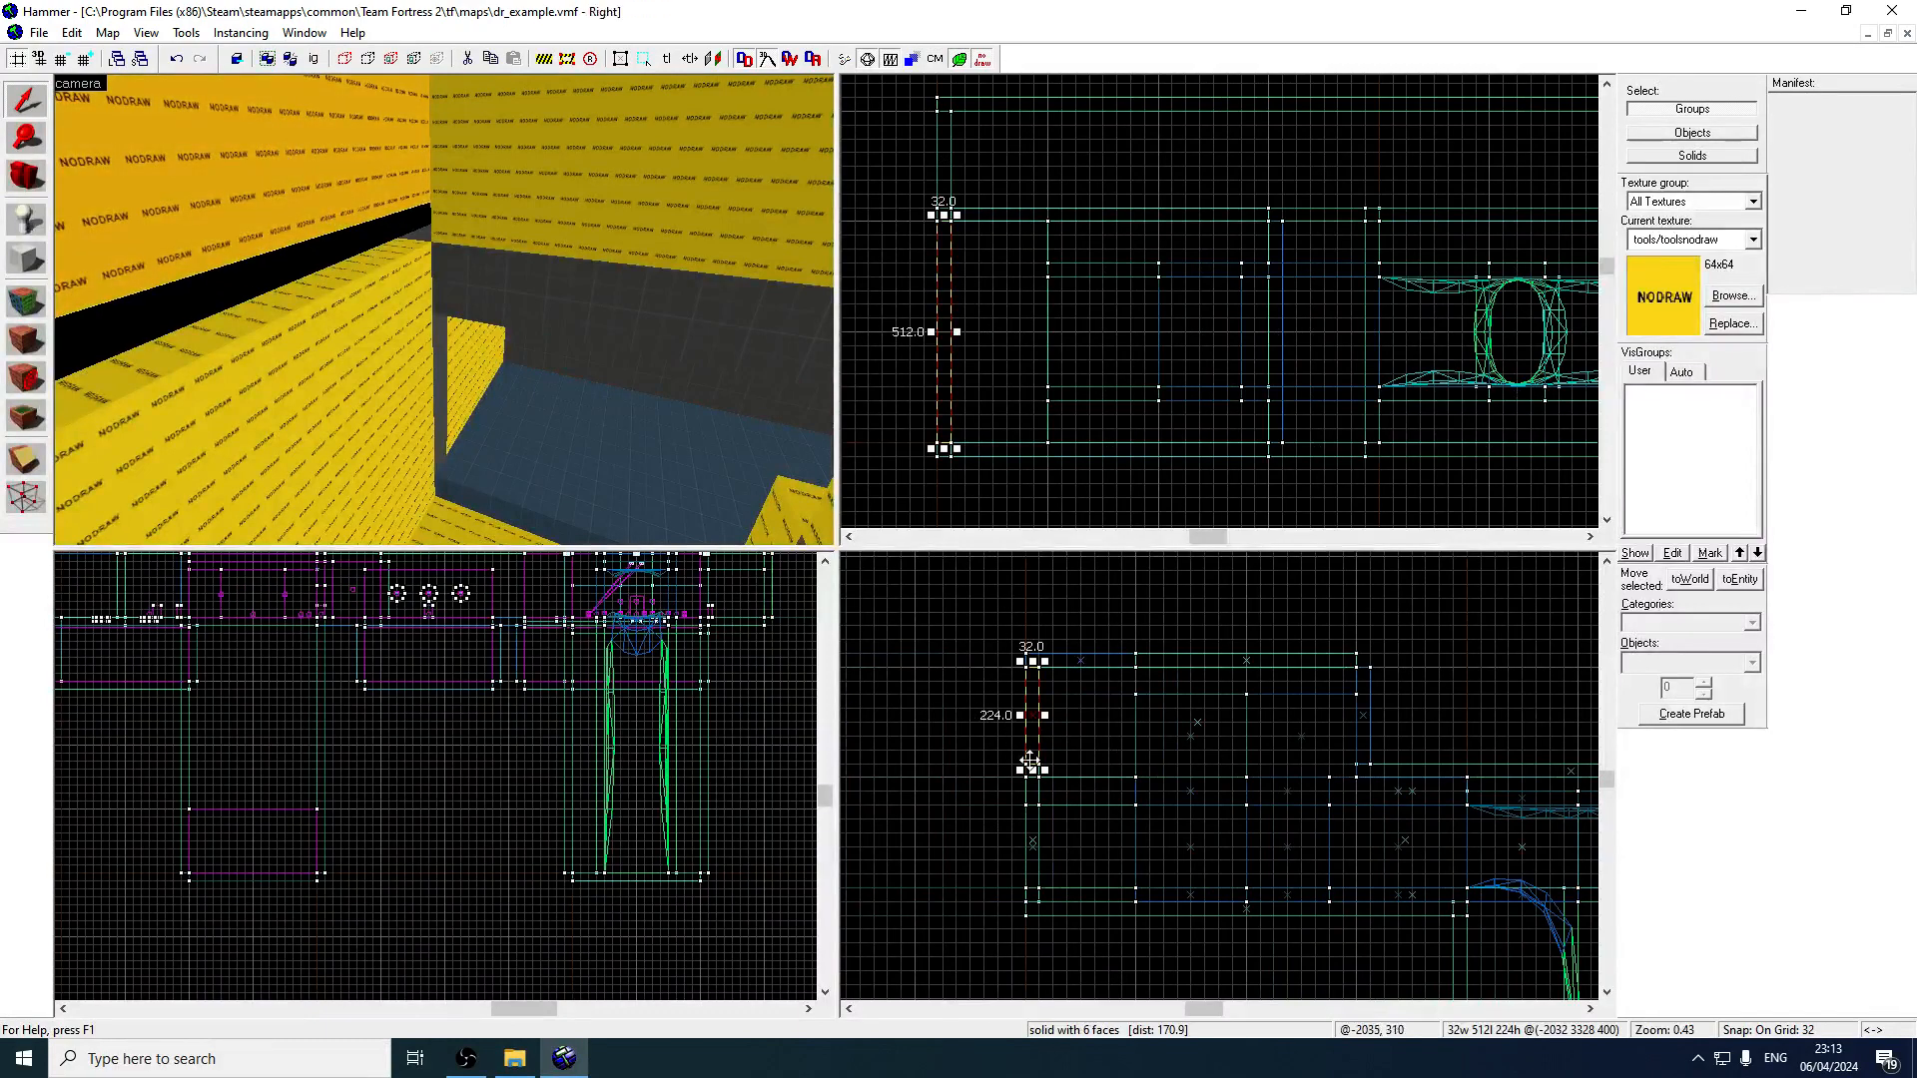
pyautogui.moveTo(1043, 782); pyautogui.dragTo(1042, 782)
# Shorten the eastern section of the upper level's north rock wall to 192 units by pulling in its east end.
pyautogui.press('z')
pyautogui.press('w')
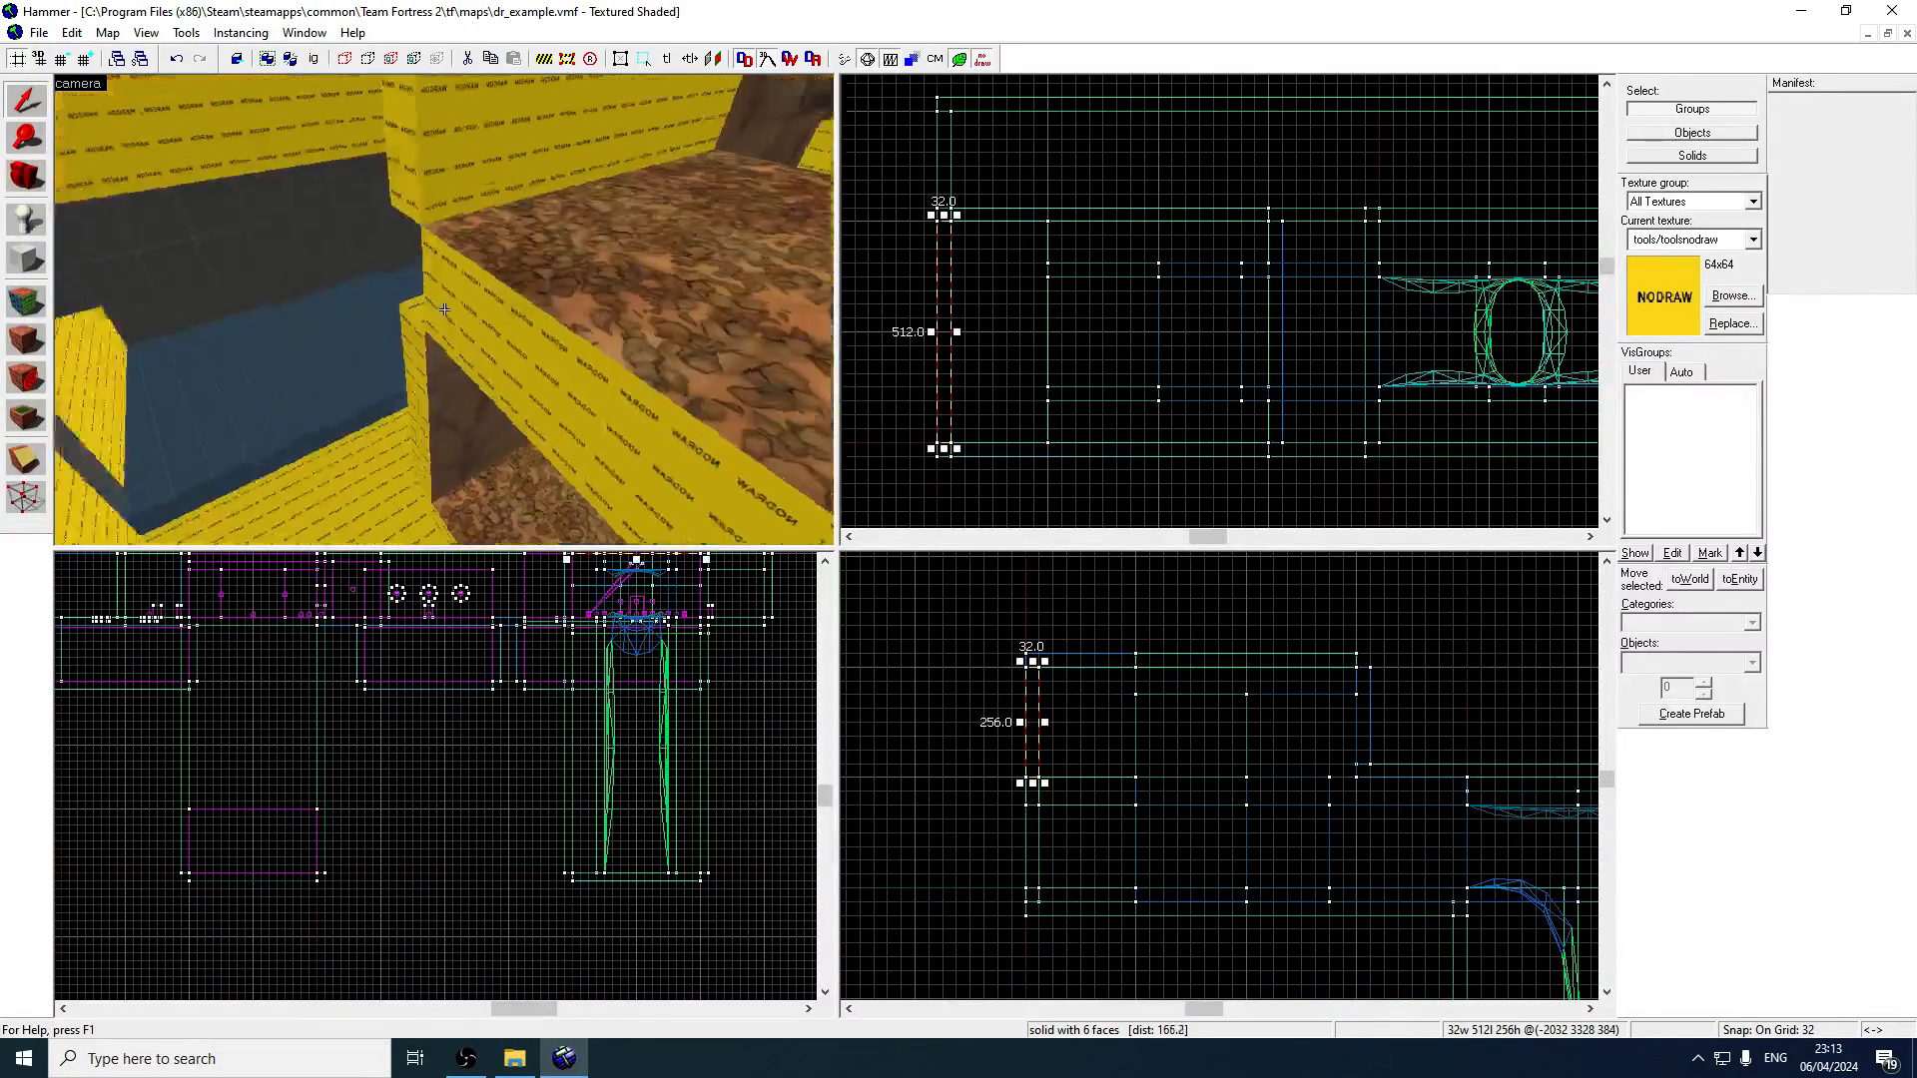
pyautogui.press('w')
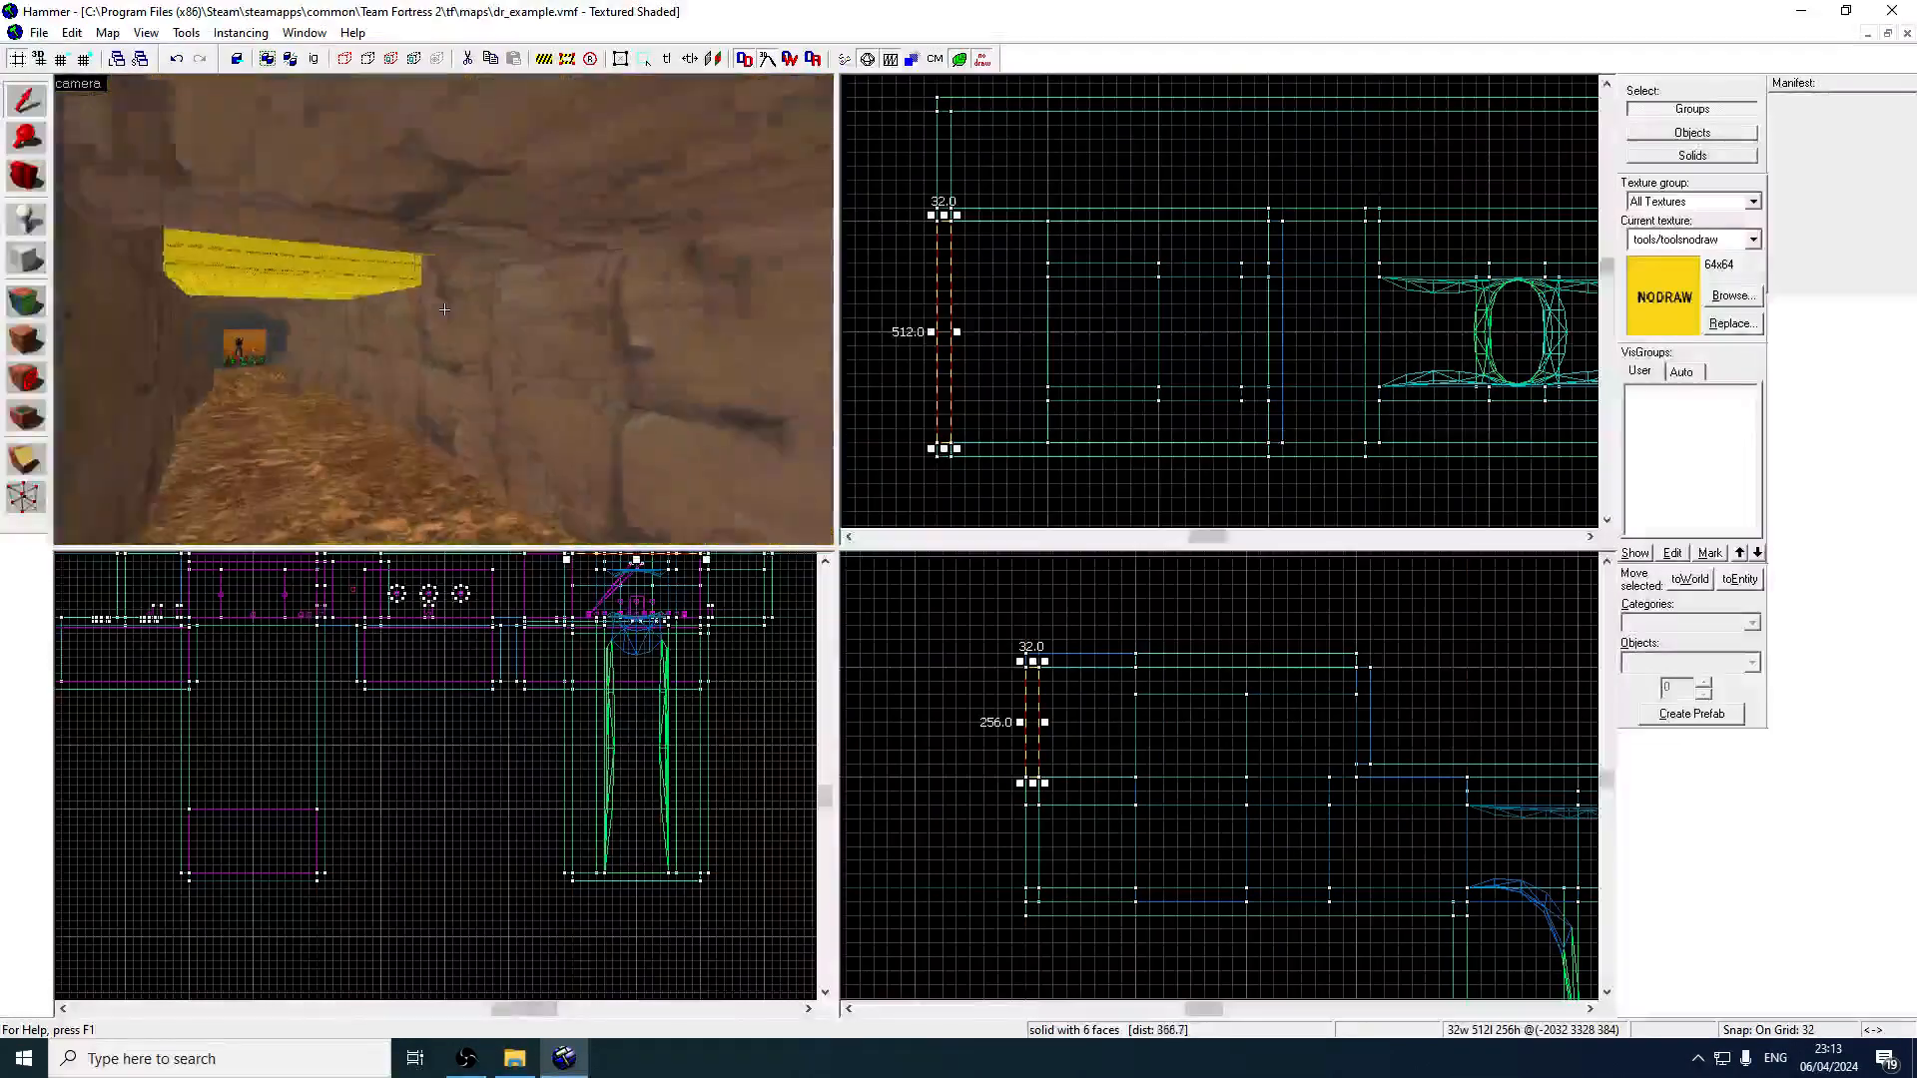
pyautogui.press('w')
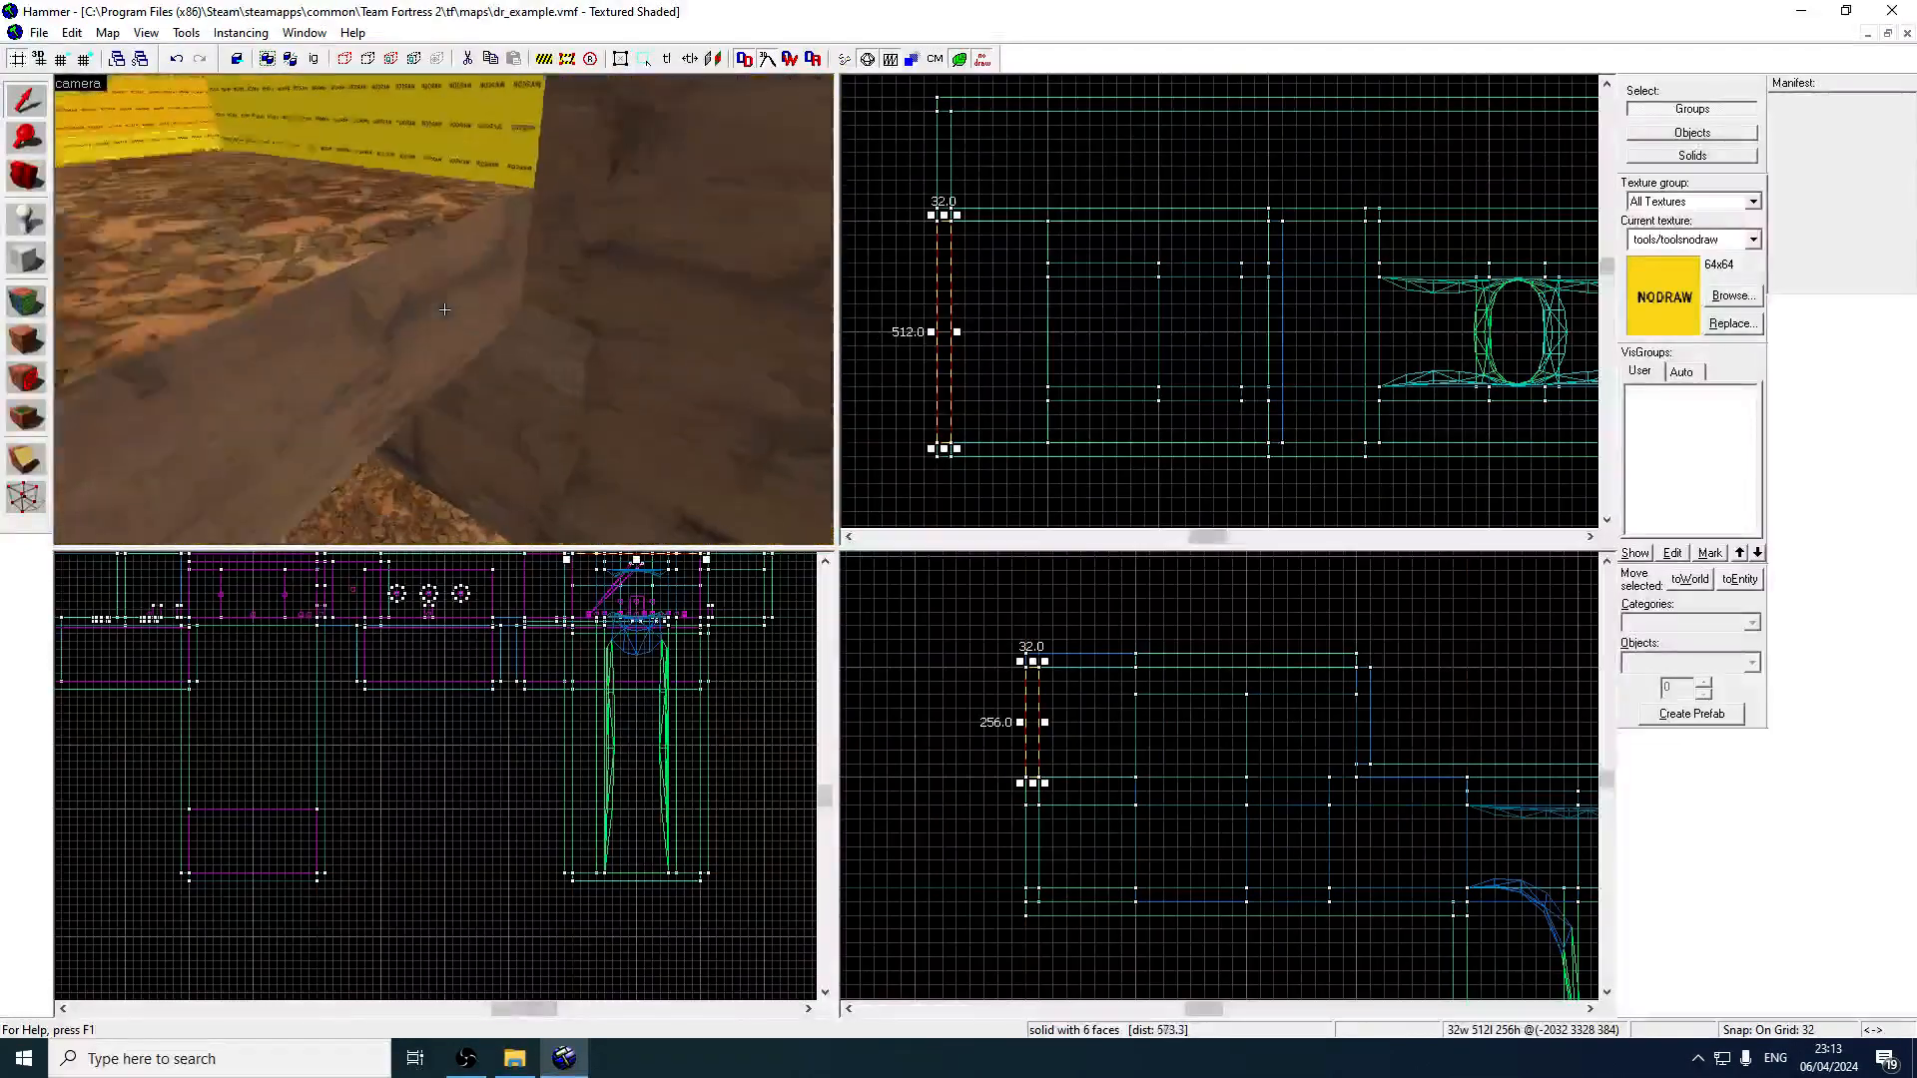
pyautogui.press('z')
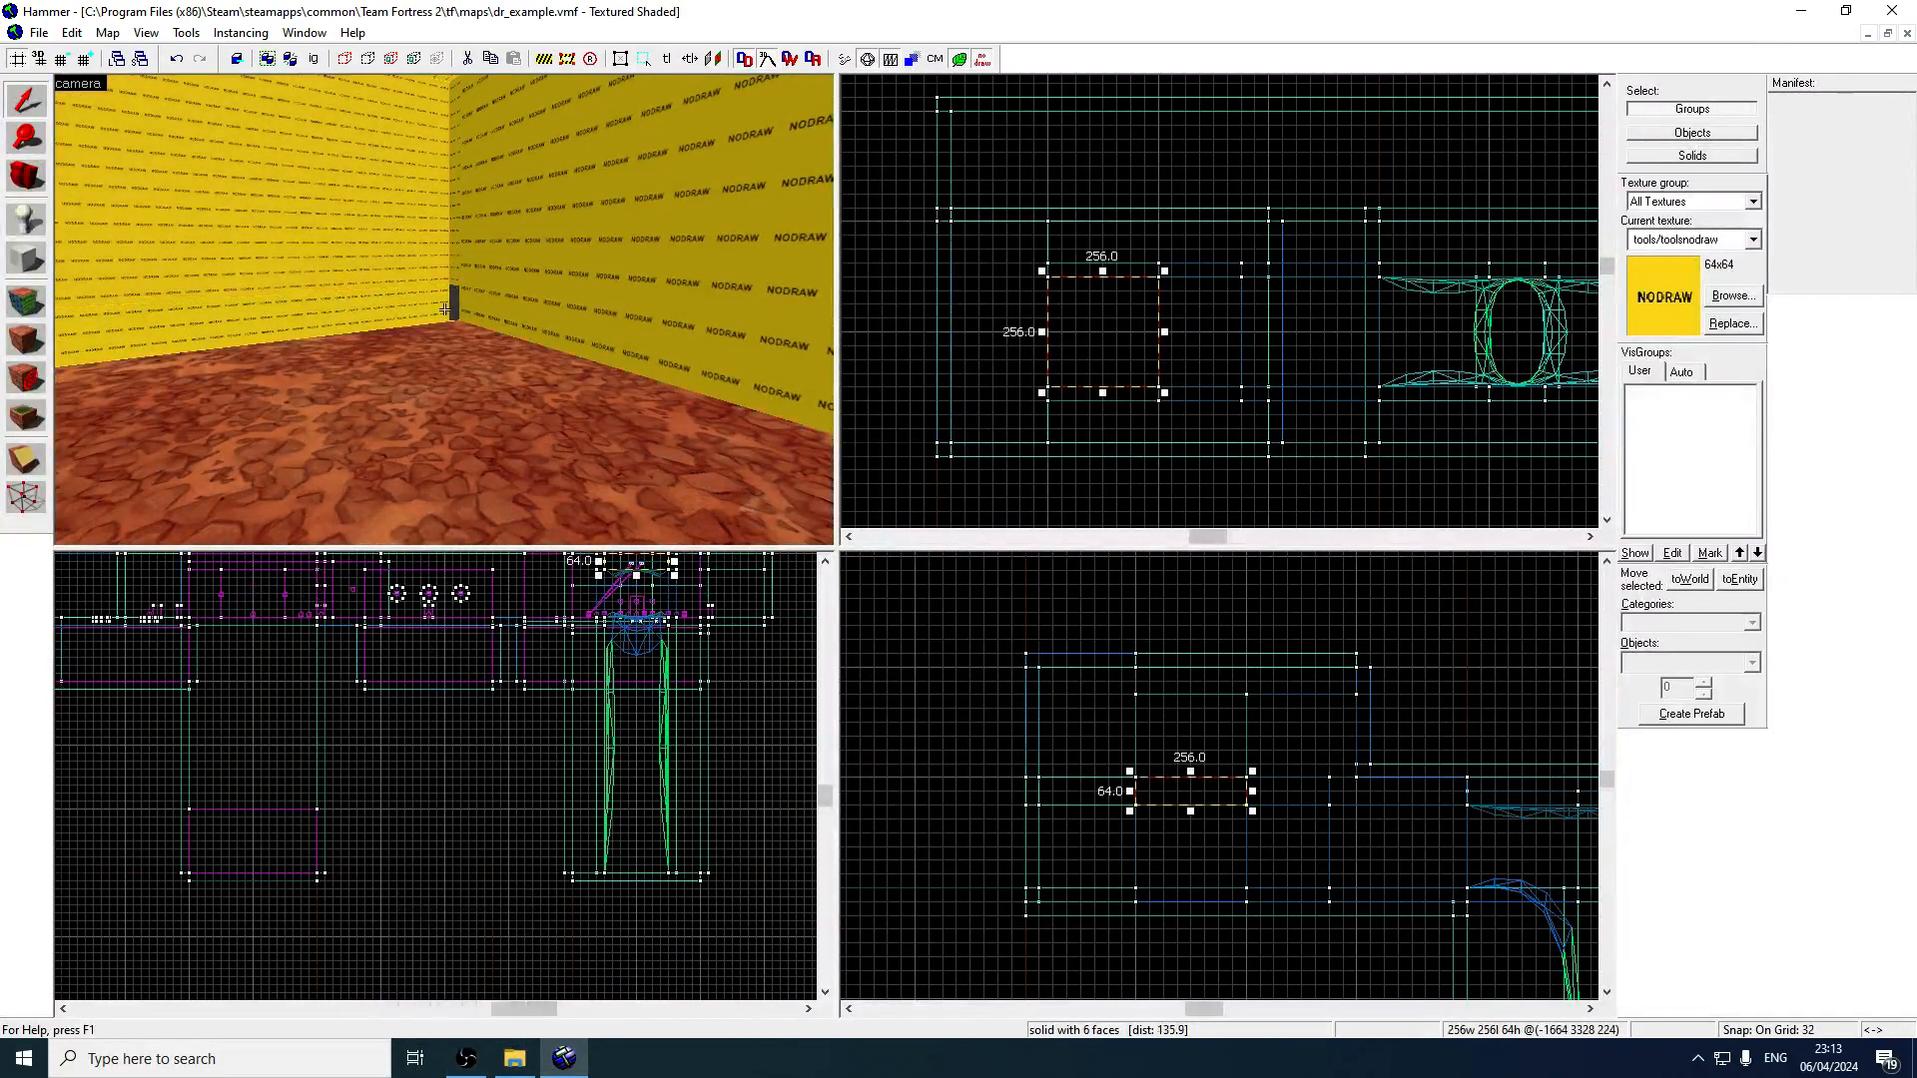
pyautogui.press('w')
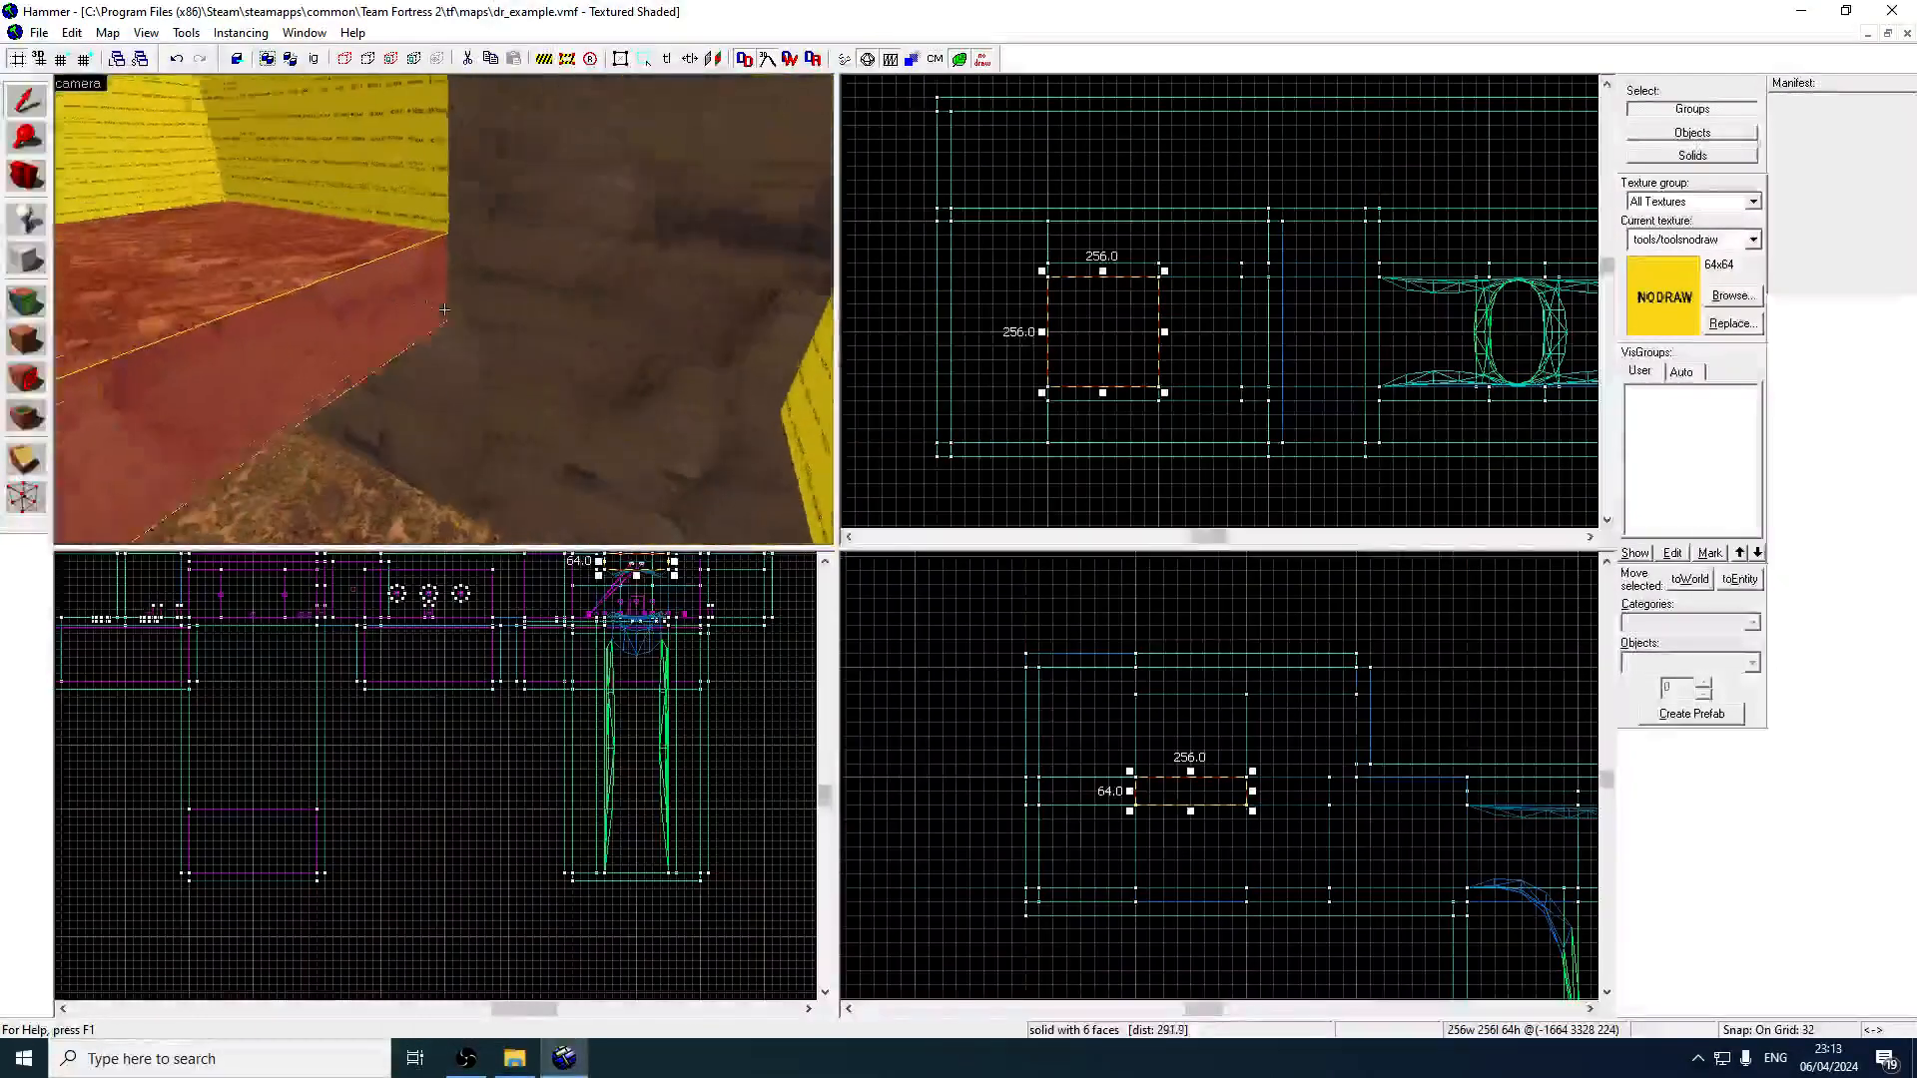
pyautogui.press('w')
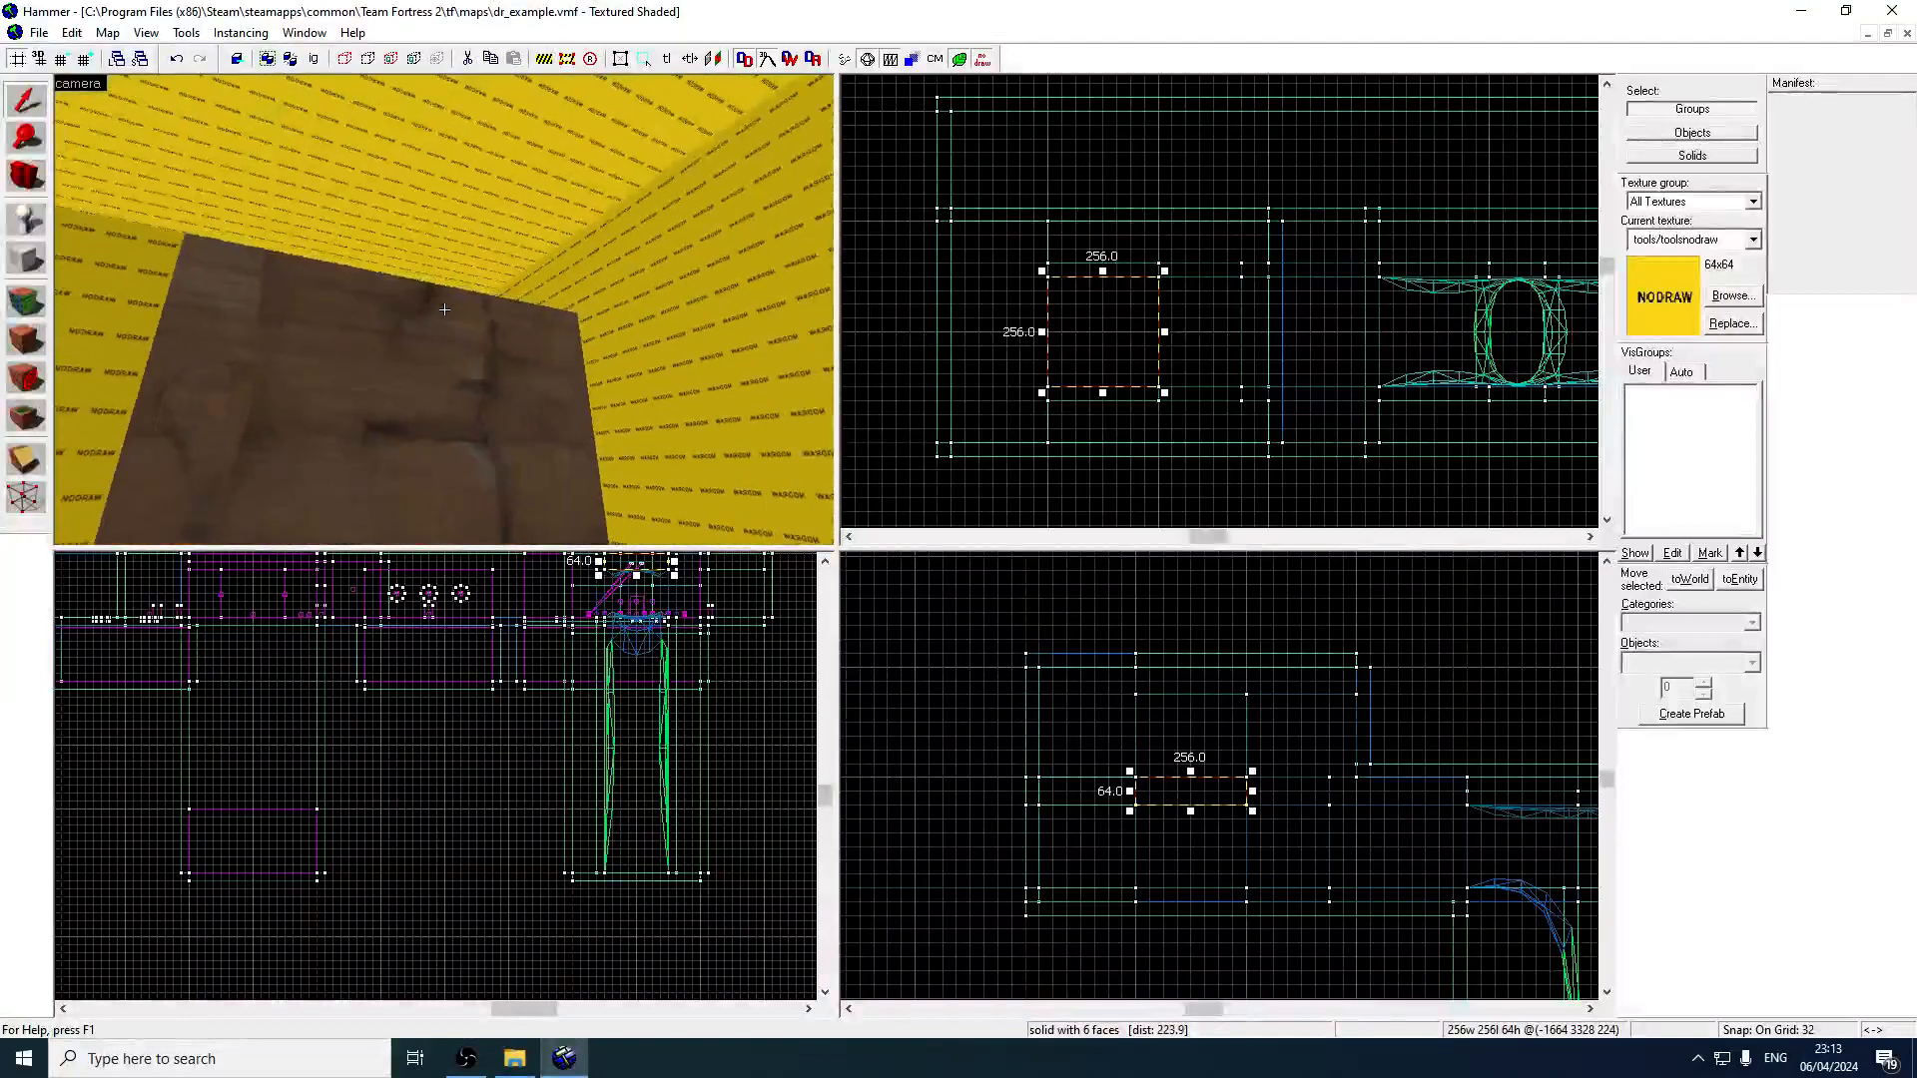
pyautogui.click(444, 310)
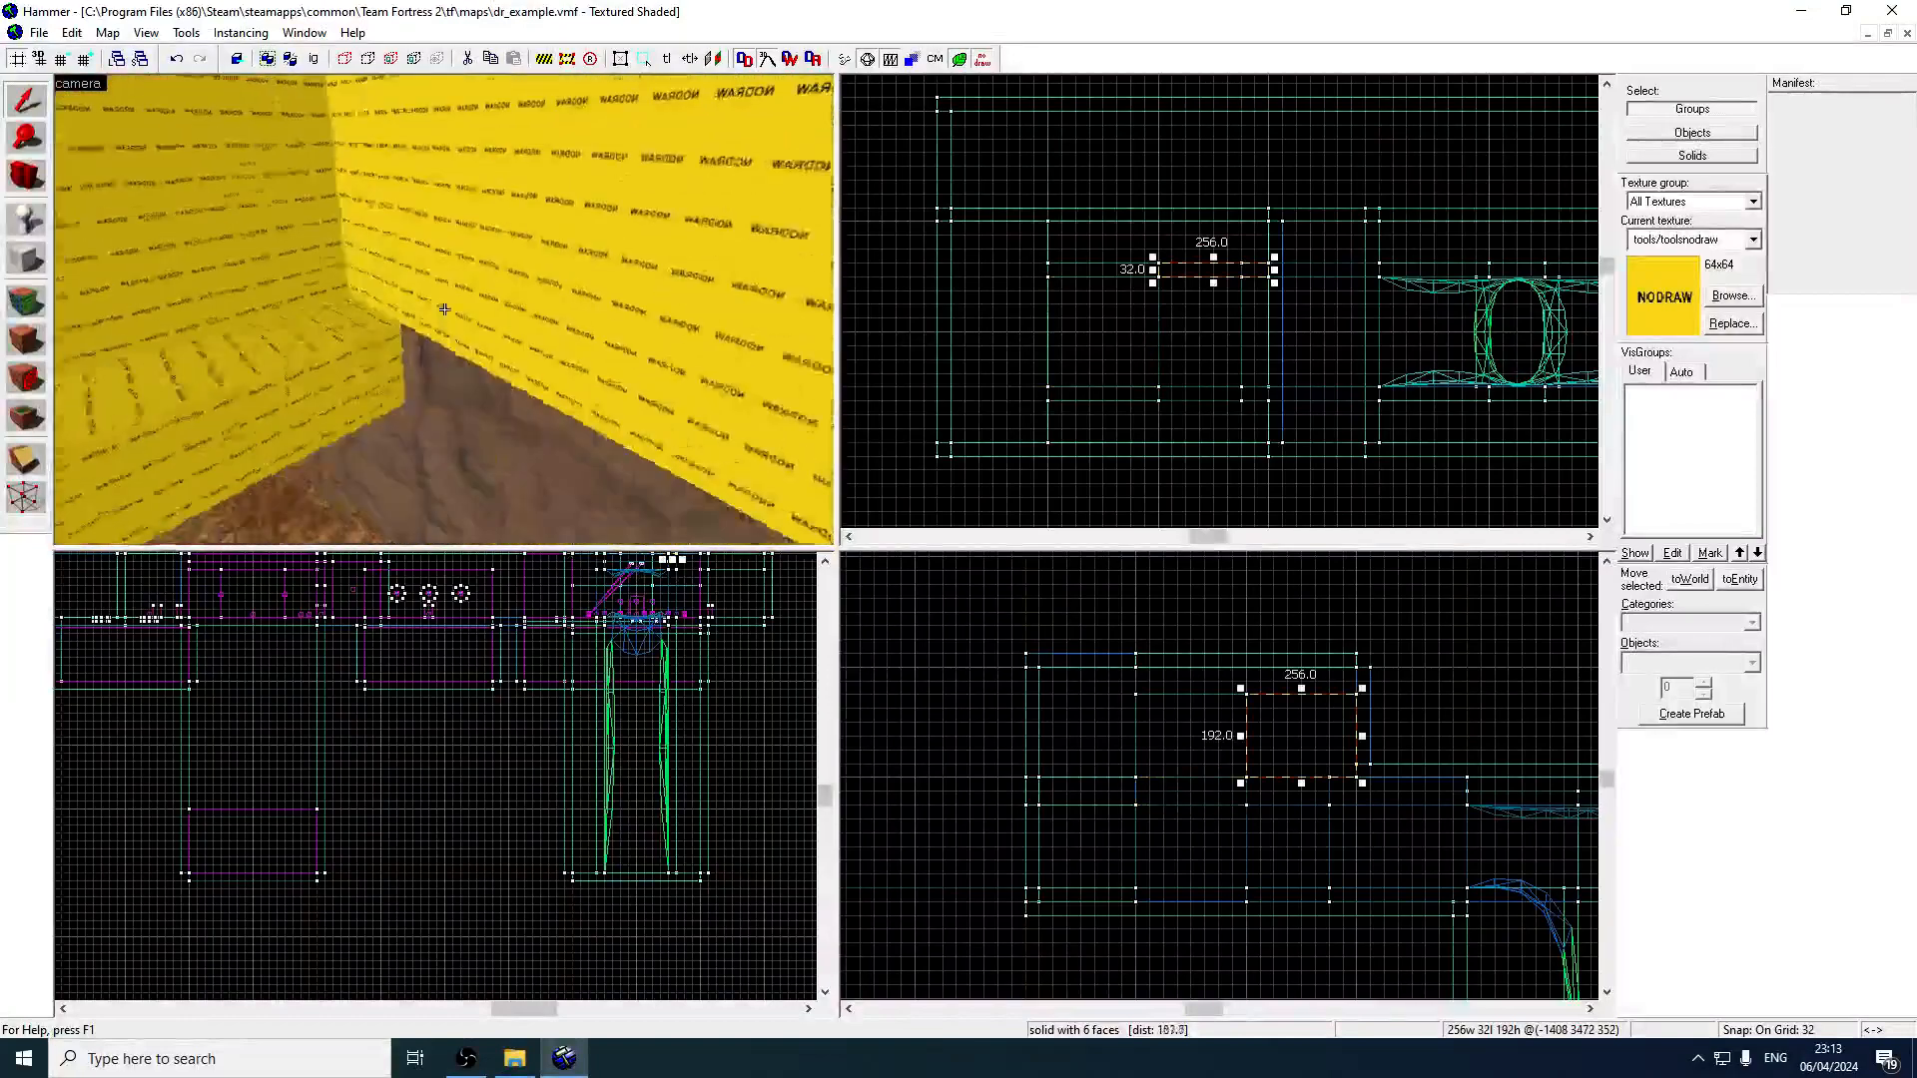
pyautogui.click(444, 309)
pyautogui.click(445, 309)
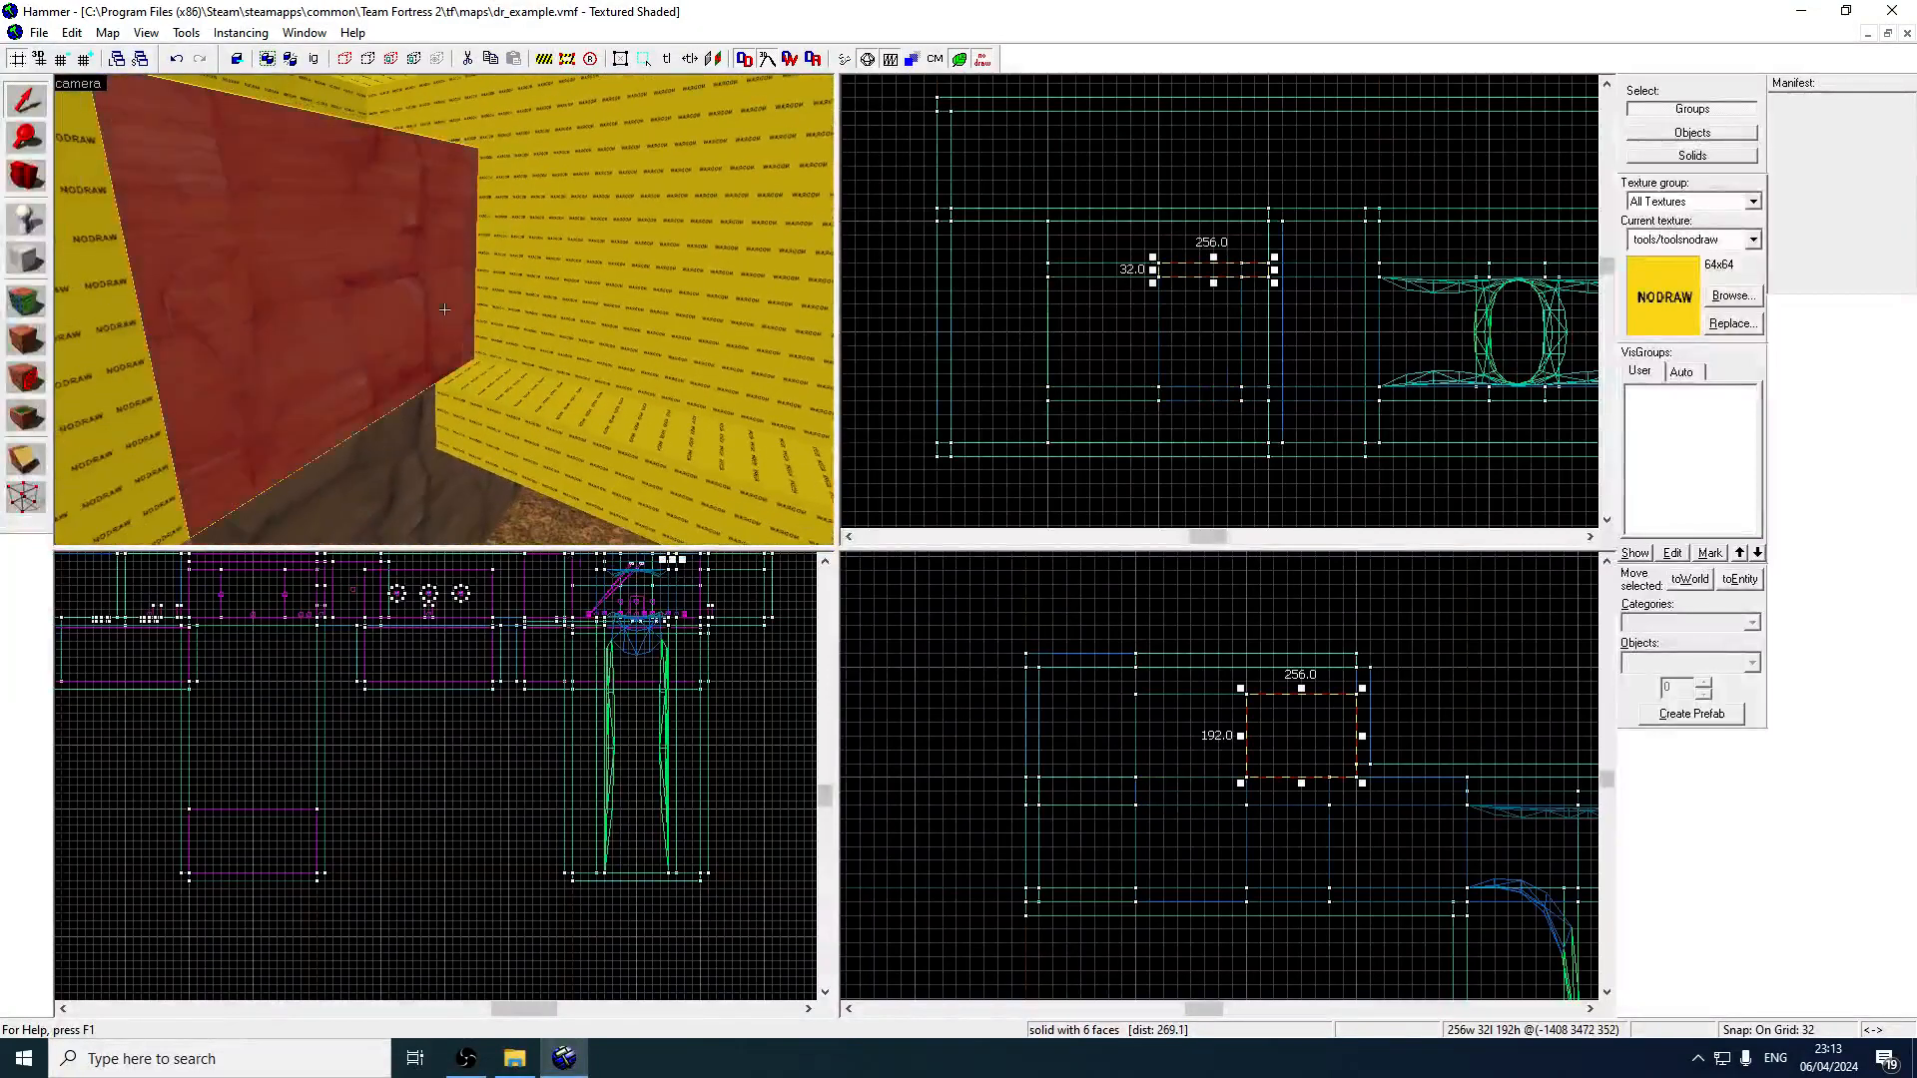
pyautogui.press('z')
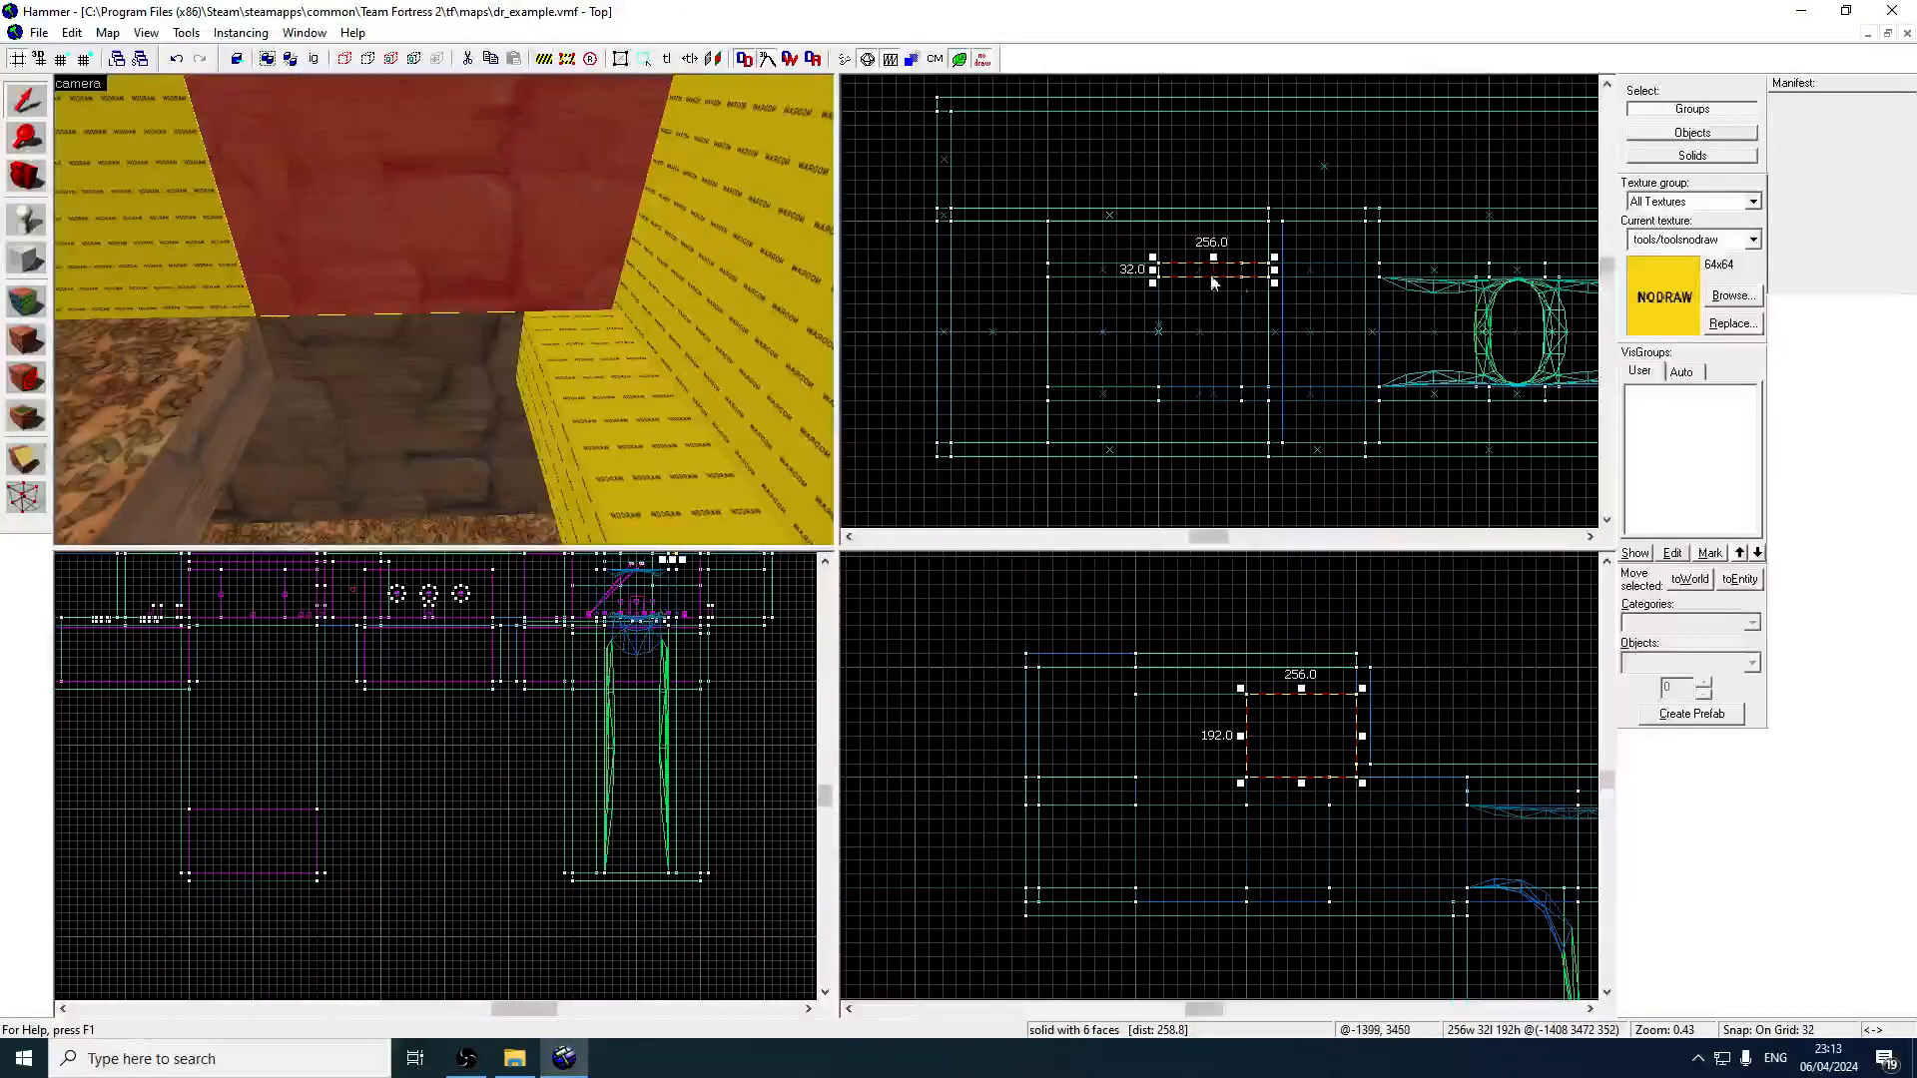
pyautogui.moveTo(1271, 271); pyautogui.dragTo(1242, 271)
# Shorten the matching south rock wall section to 192 units from its east end.
pyautogui.press('z')
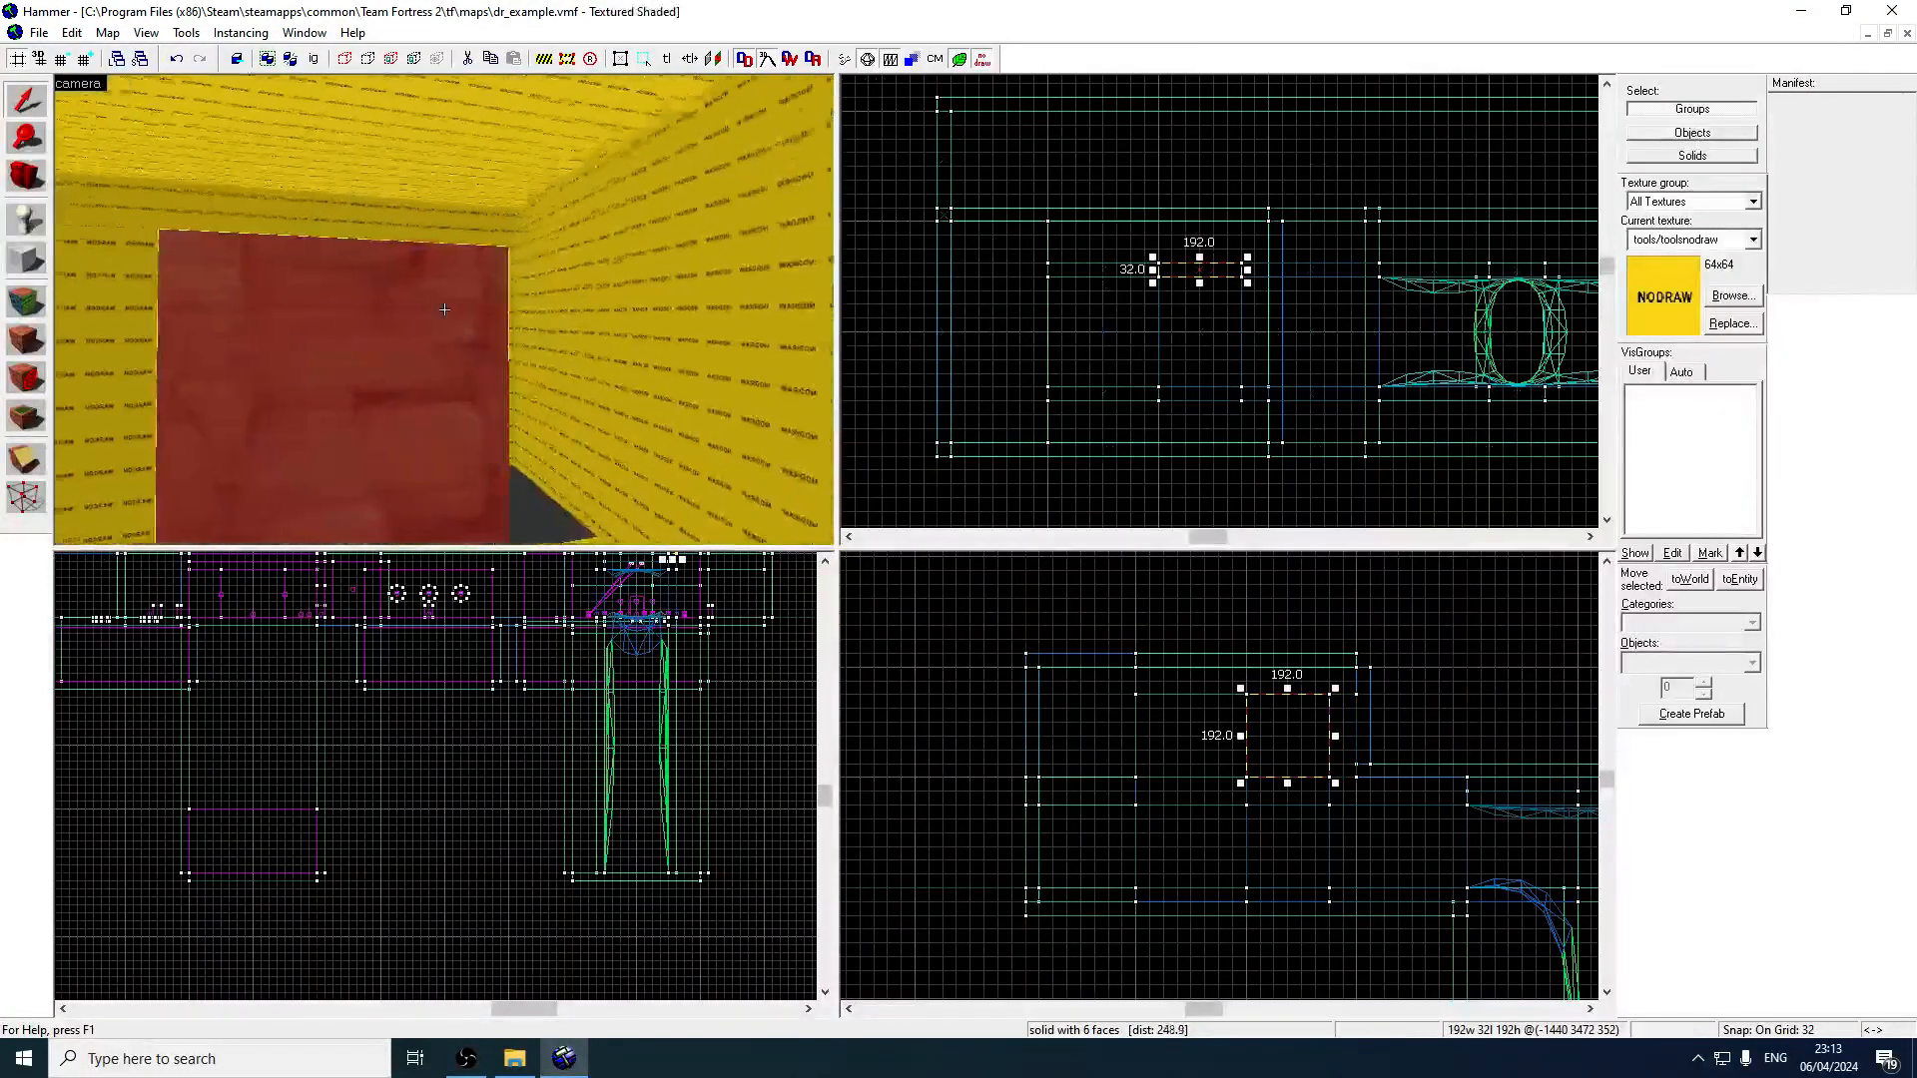
pyautogui.click(445, 309)
pyautogui.press('z')
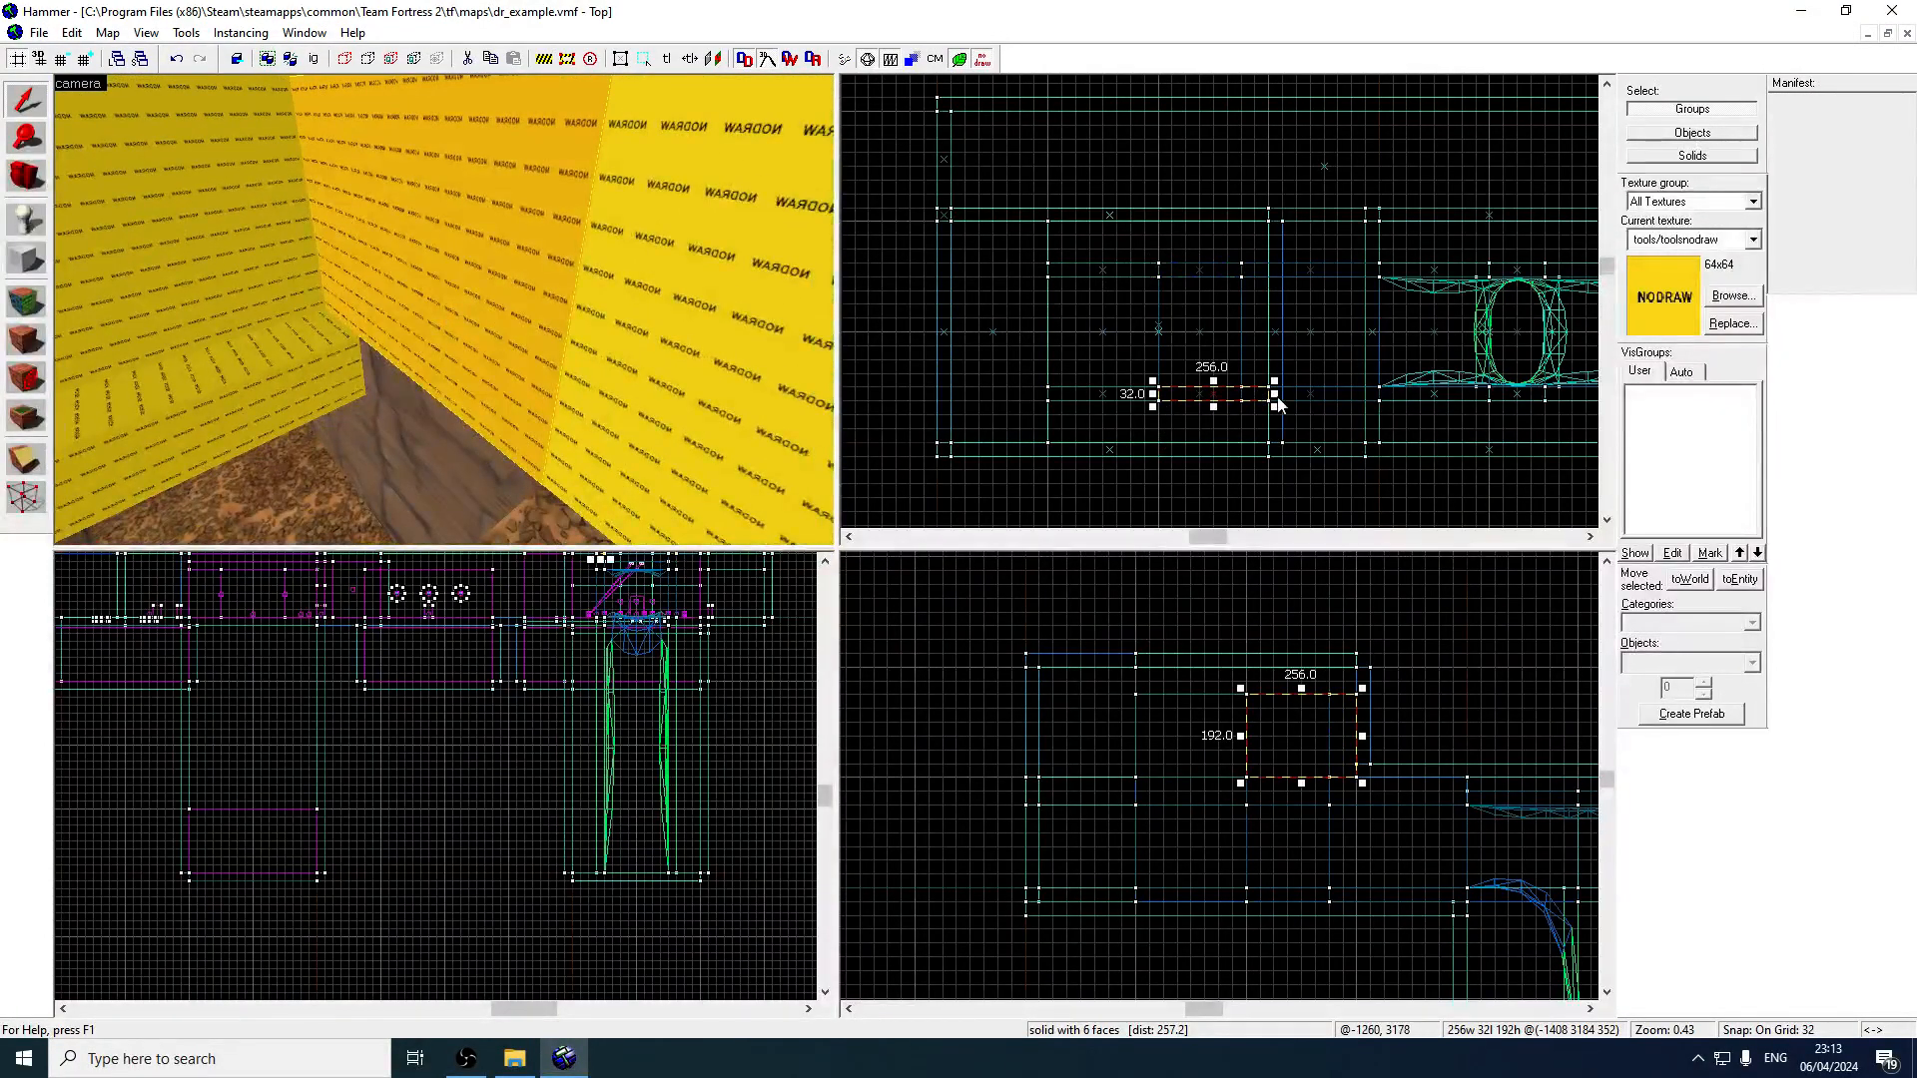
pyautogui.moveTo(1277, 396); pyautogui.dragTo(1245, 397)
# Create a 32 by 256 unit nodraw block closing the east end between the shortened upper walls, as tall as those walls.
pyautogui.click(325, 347)
pyautogui.click(27, 303)
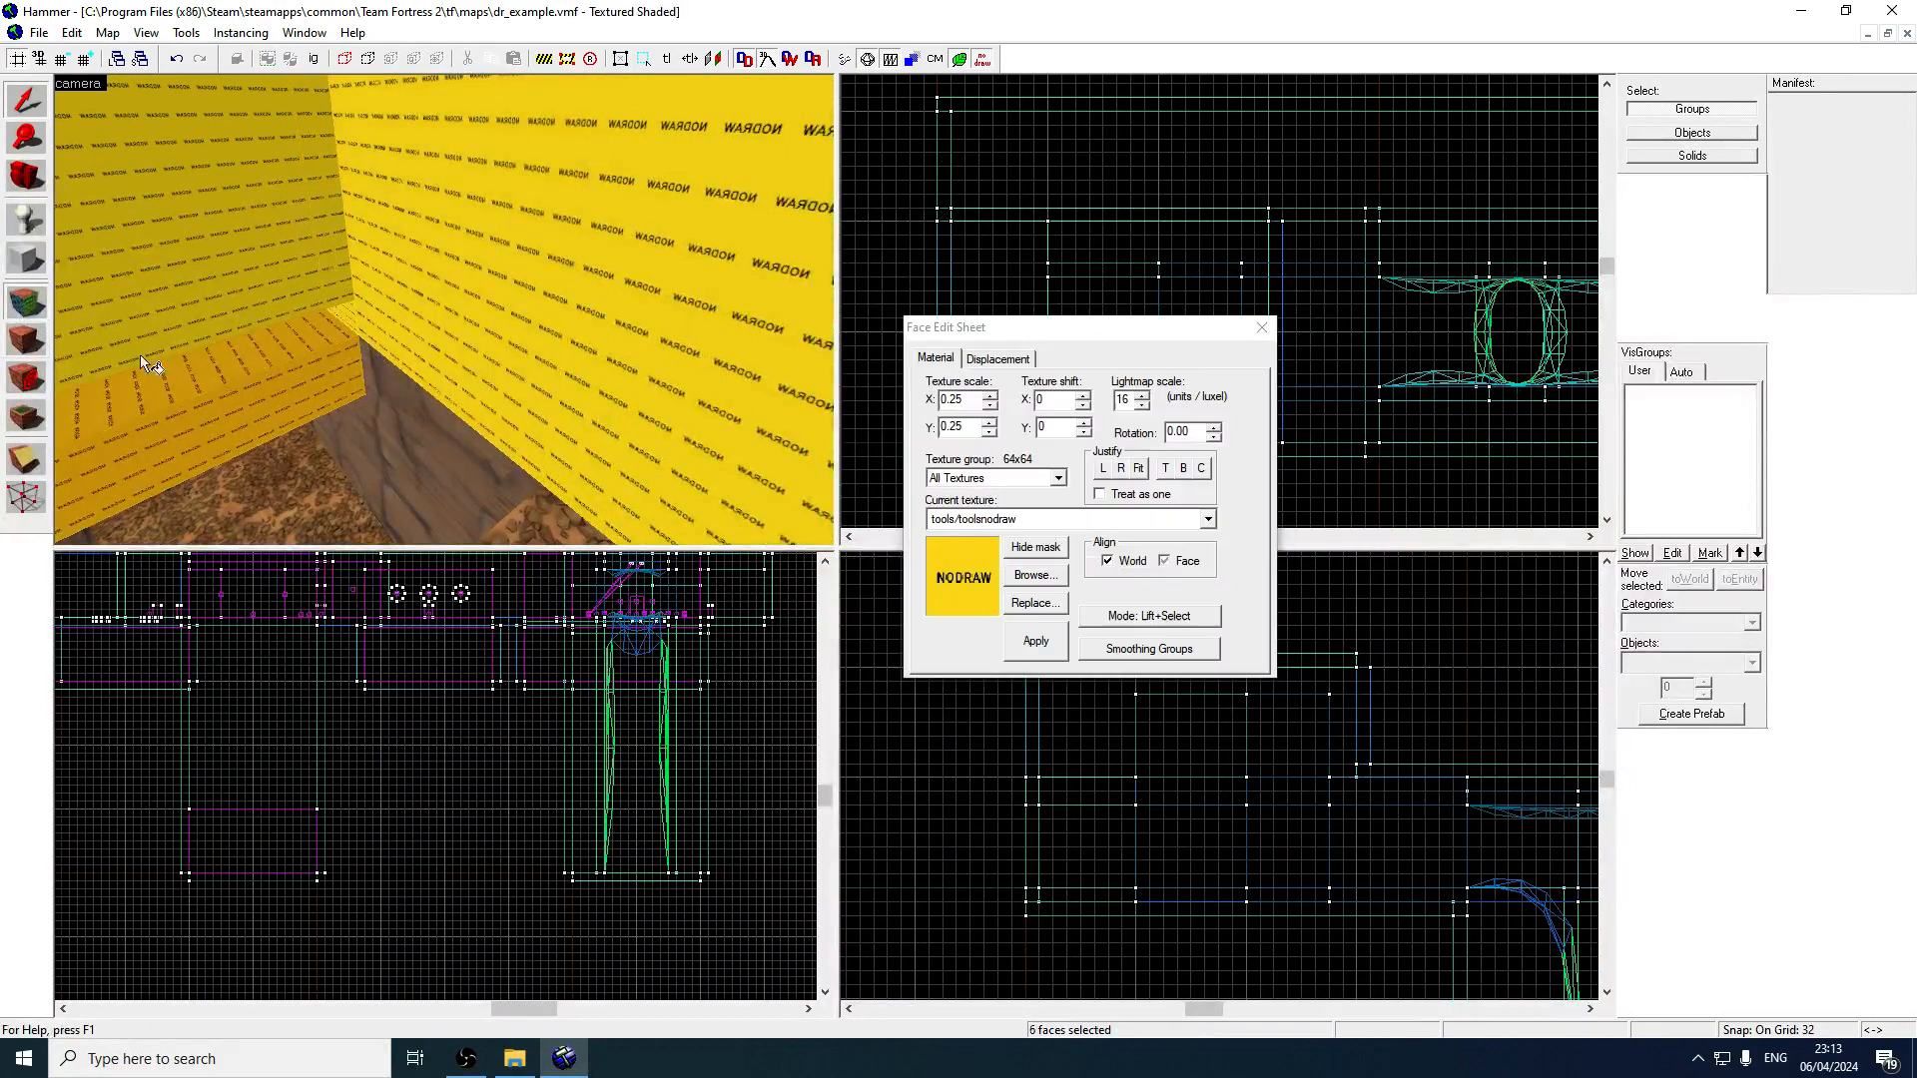
pyautogui.click(25, 268)
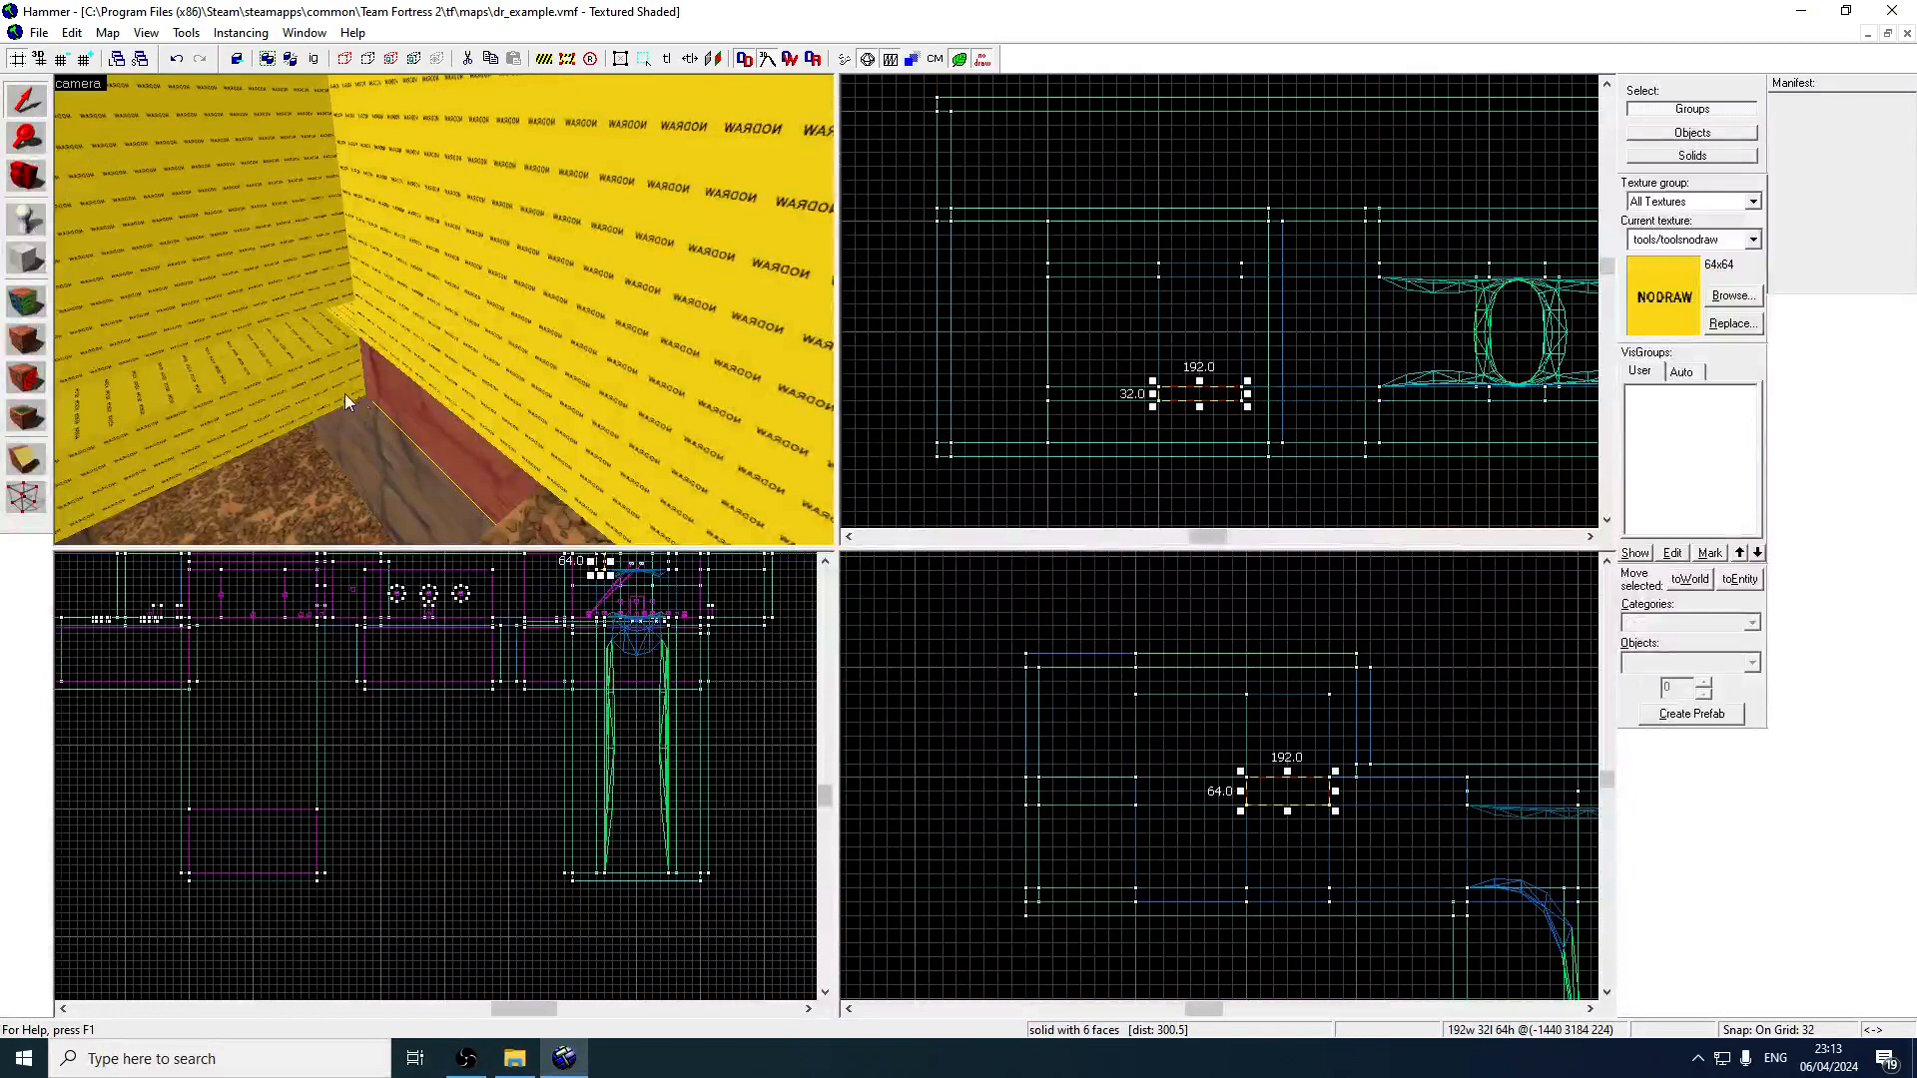
pyautogui.click(340, 392)
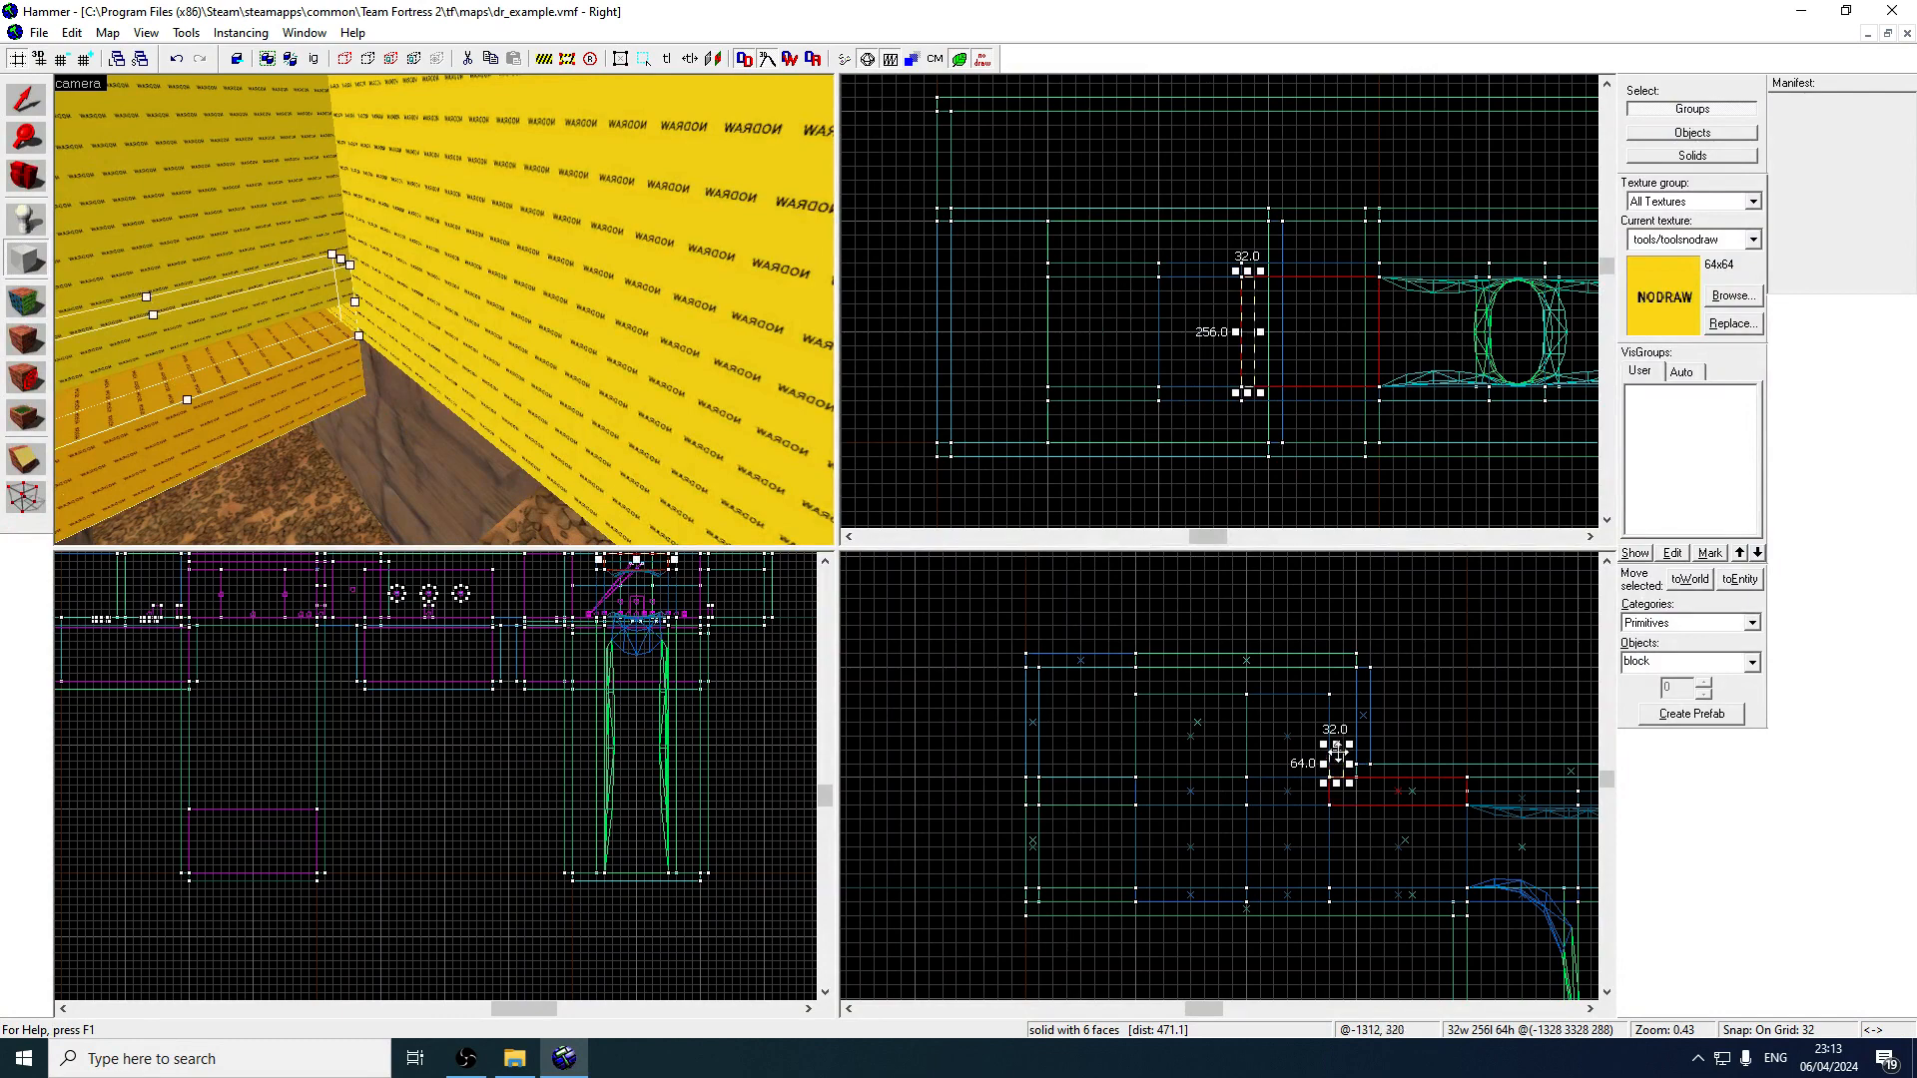
pyautogui.click(545, 218)
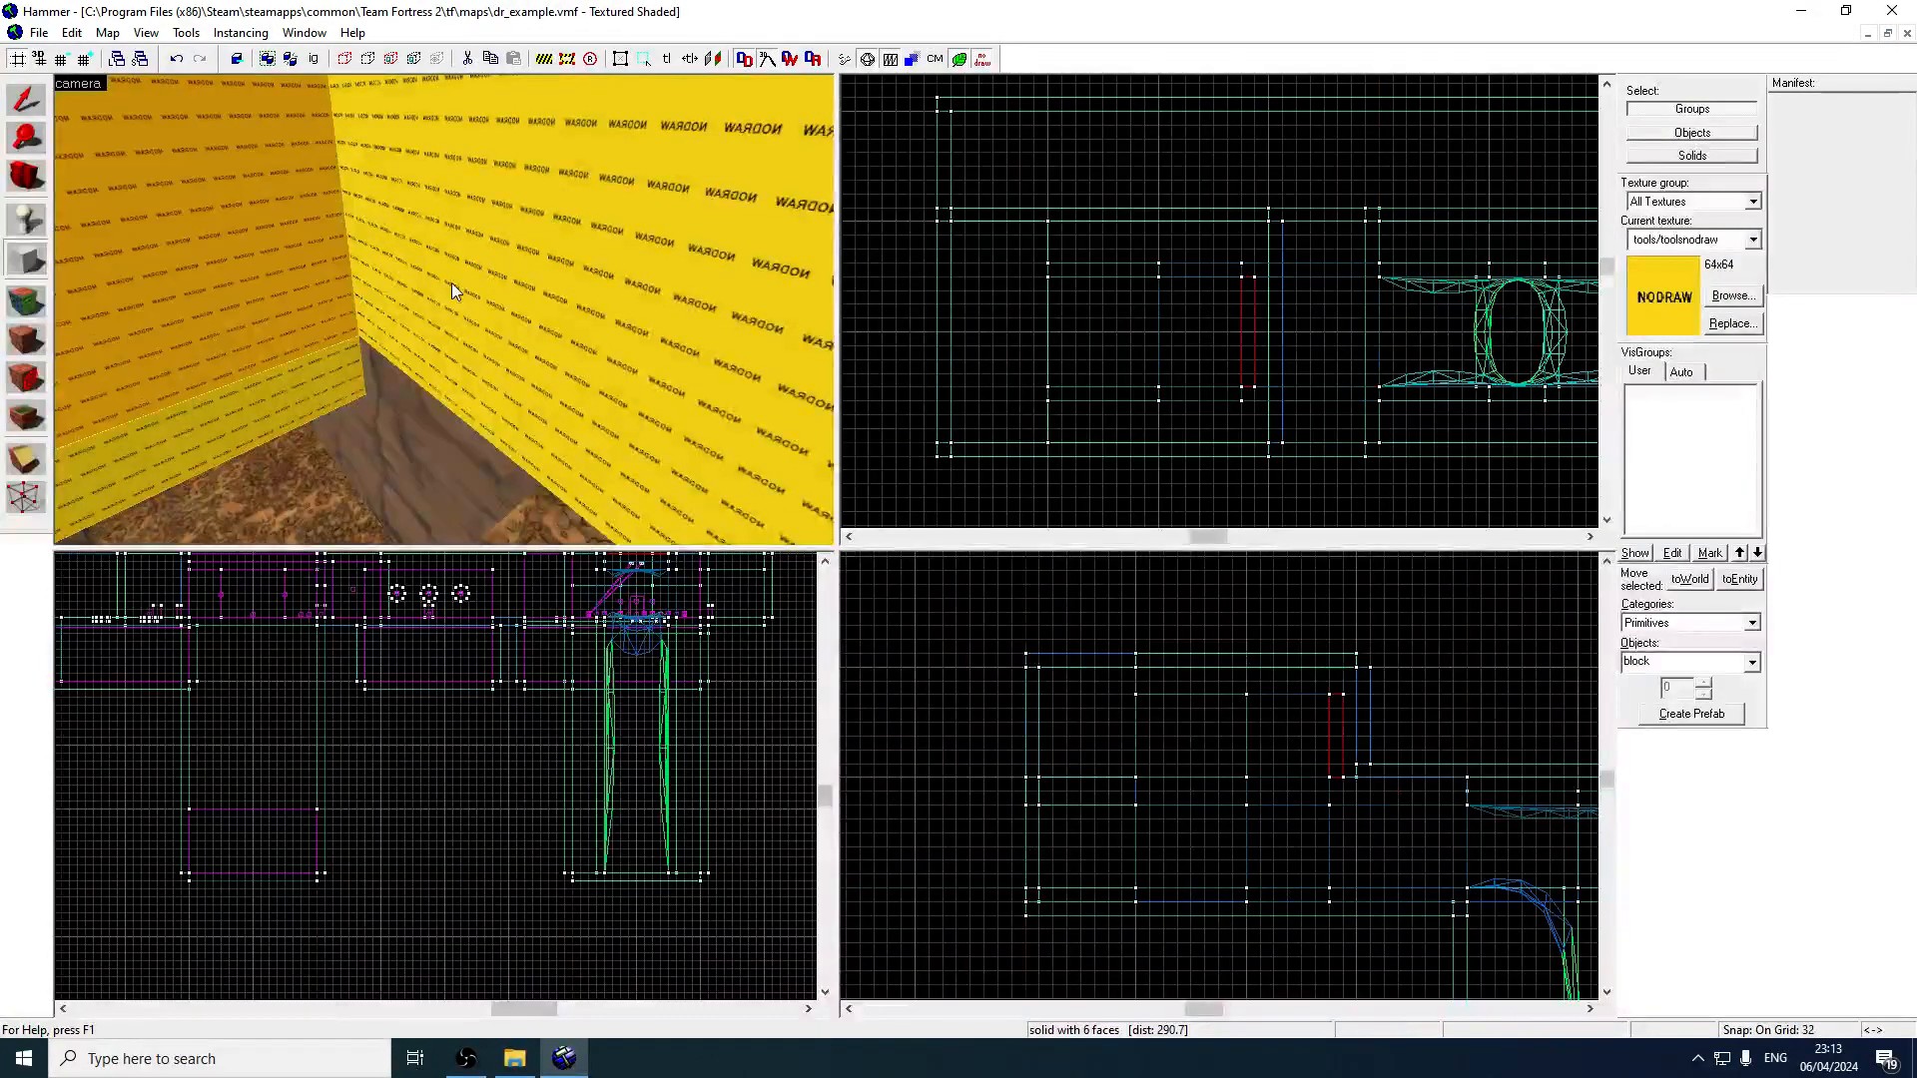
pyautogui.press('z')
pyautogui.press('z')
# Apply the coalmines/rockwall012 texture to the new east end wall and the exposed nodraw faces around it.
pyautogui.click(26, 303)
pyautogui.click(234, 321)
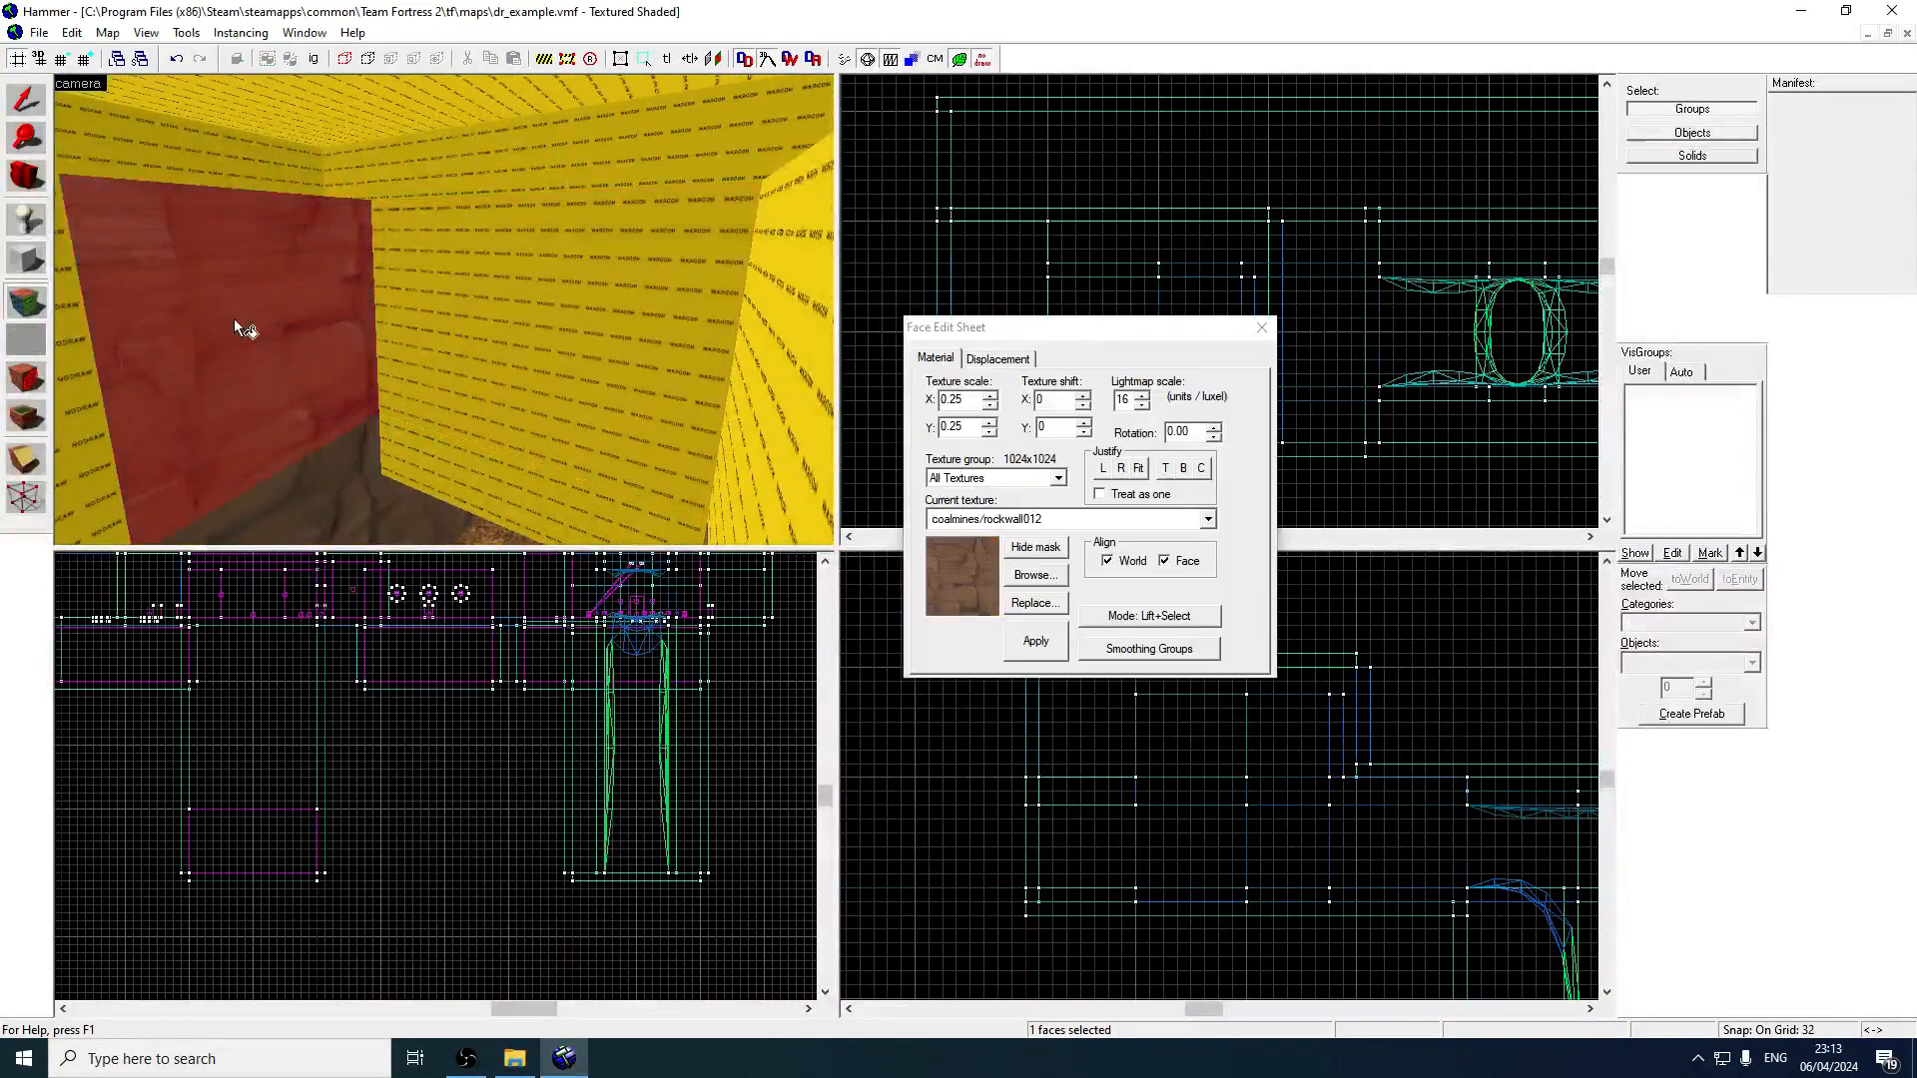
pyautogui.rightClick(449, 354)
pyautogui.rightClick(459, 445)
pyautogui.press('z')
pyautogui.press('z')
pyautogui.rightClick(449, 246)
pyautogui.press('z')
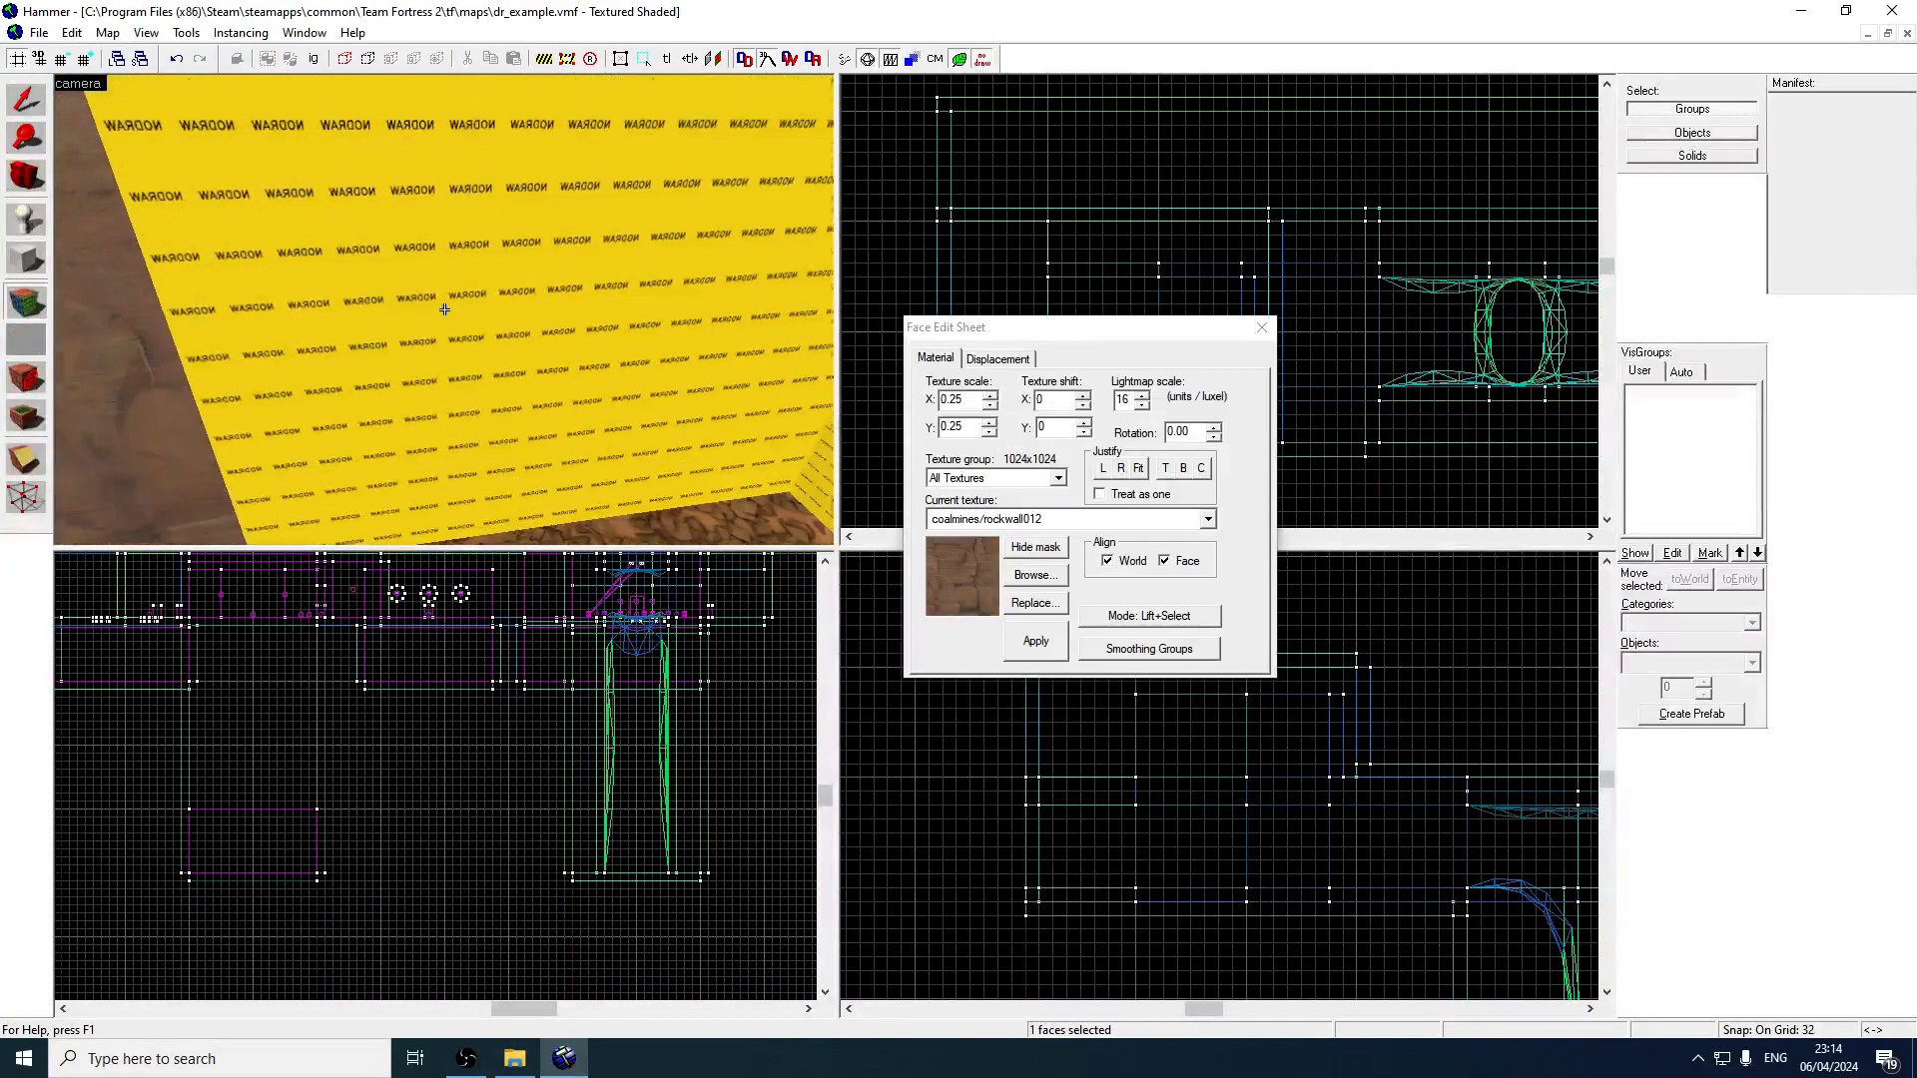
pyautogui.press('z')
pyautogui.rightClick(446, 312)
pyautogui.press('z')
pyautogui.press('z')
pyautogui.rightClick(510, 321)
# Extend the upper level's western north and south rock walls to the far west wall, making them 480 units long.
pyautogui.press('z')
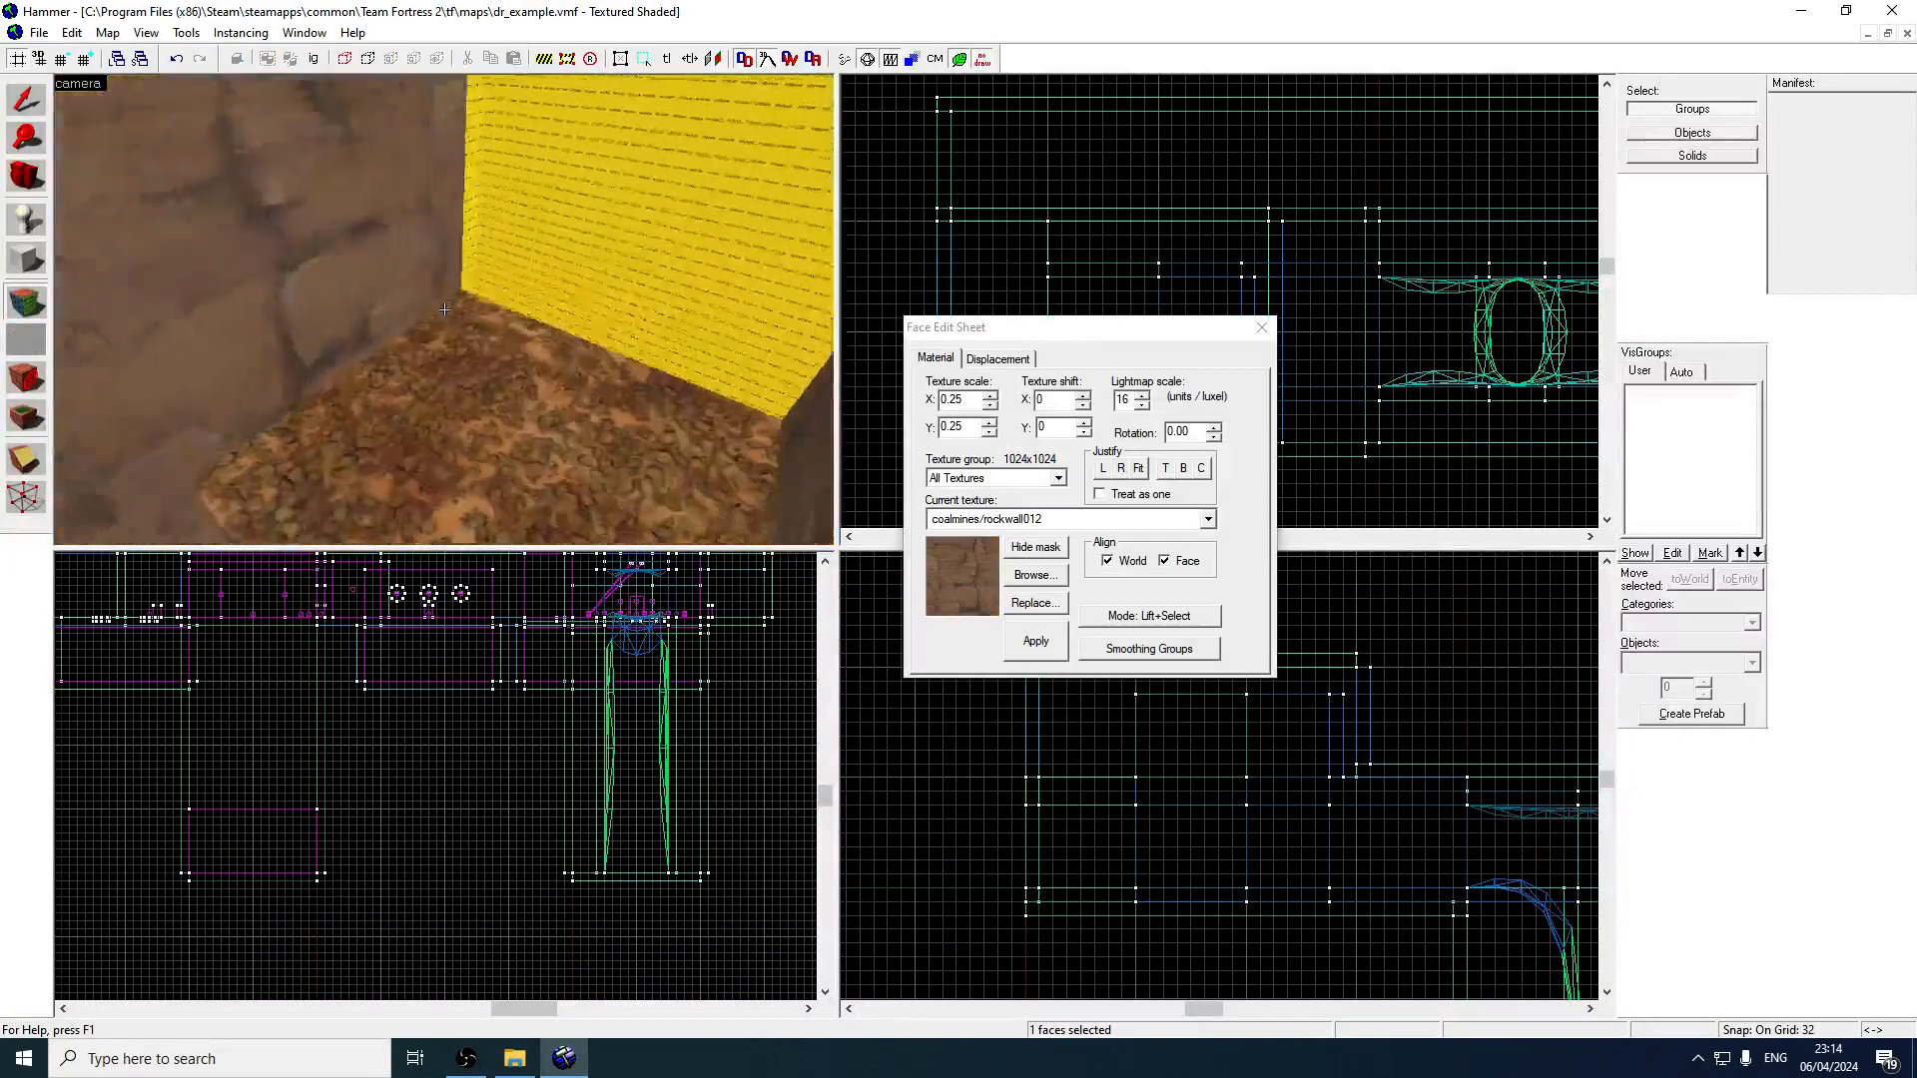
pyautogui.press('s')
pyautogui.press('z')
pyautogui.press('z')
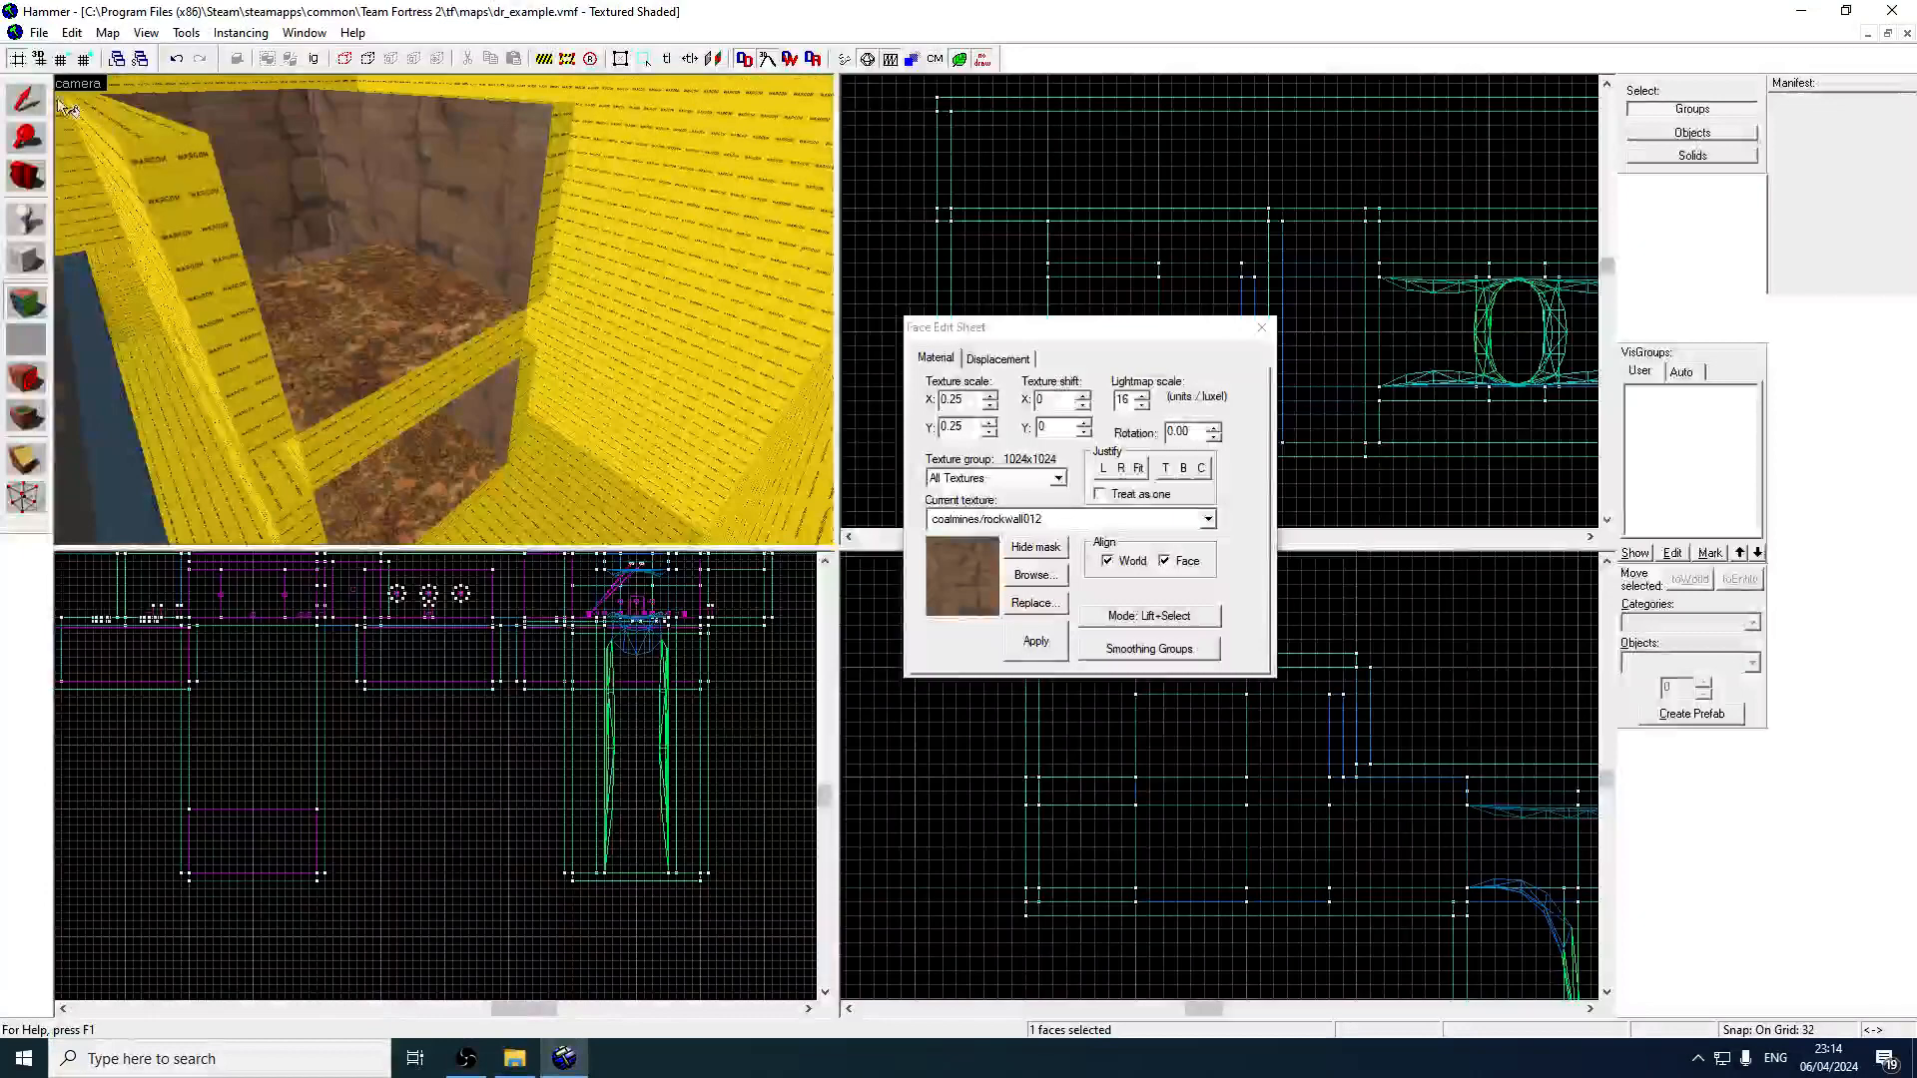
pyautogui.click(26, 100)
pyautogui.moveTo(1044, 338); pyautogui.dragTo(943, 334)
# Extend the lower level's western floor and both side walls together to the far west wall, making them 480 units long.
pyautogui.press('z')
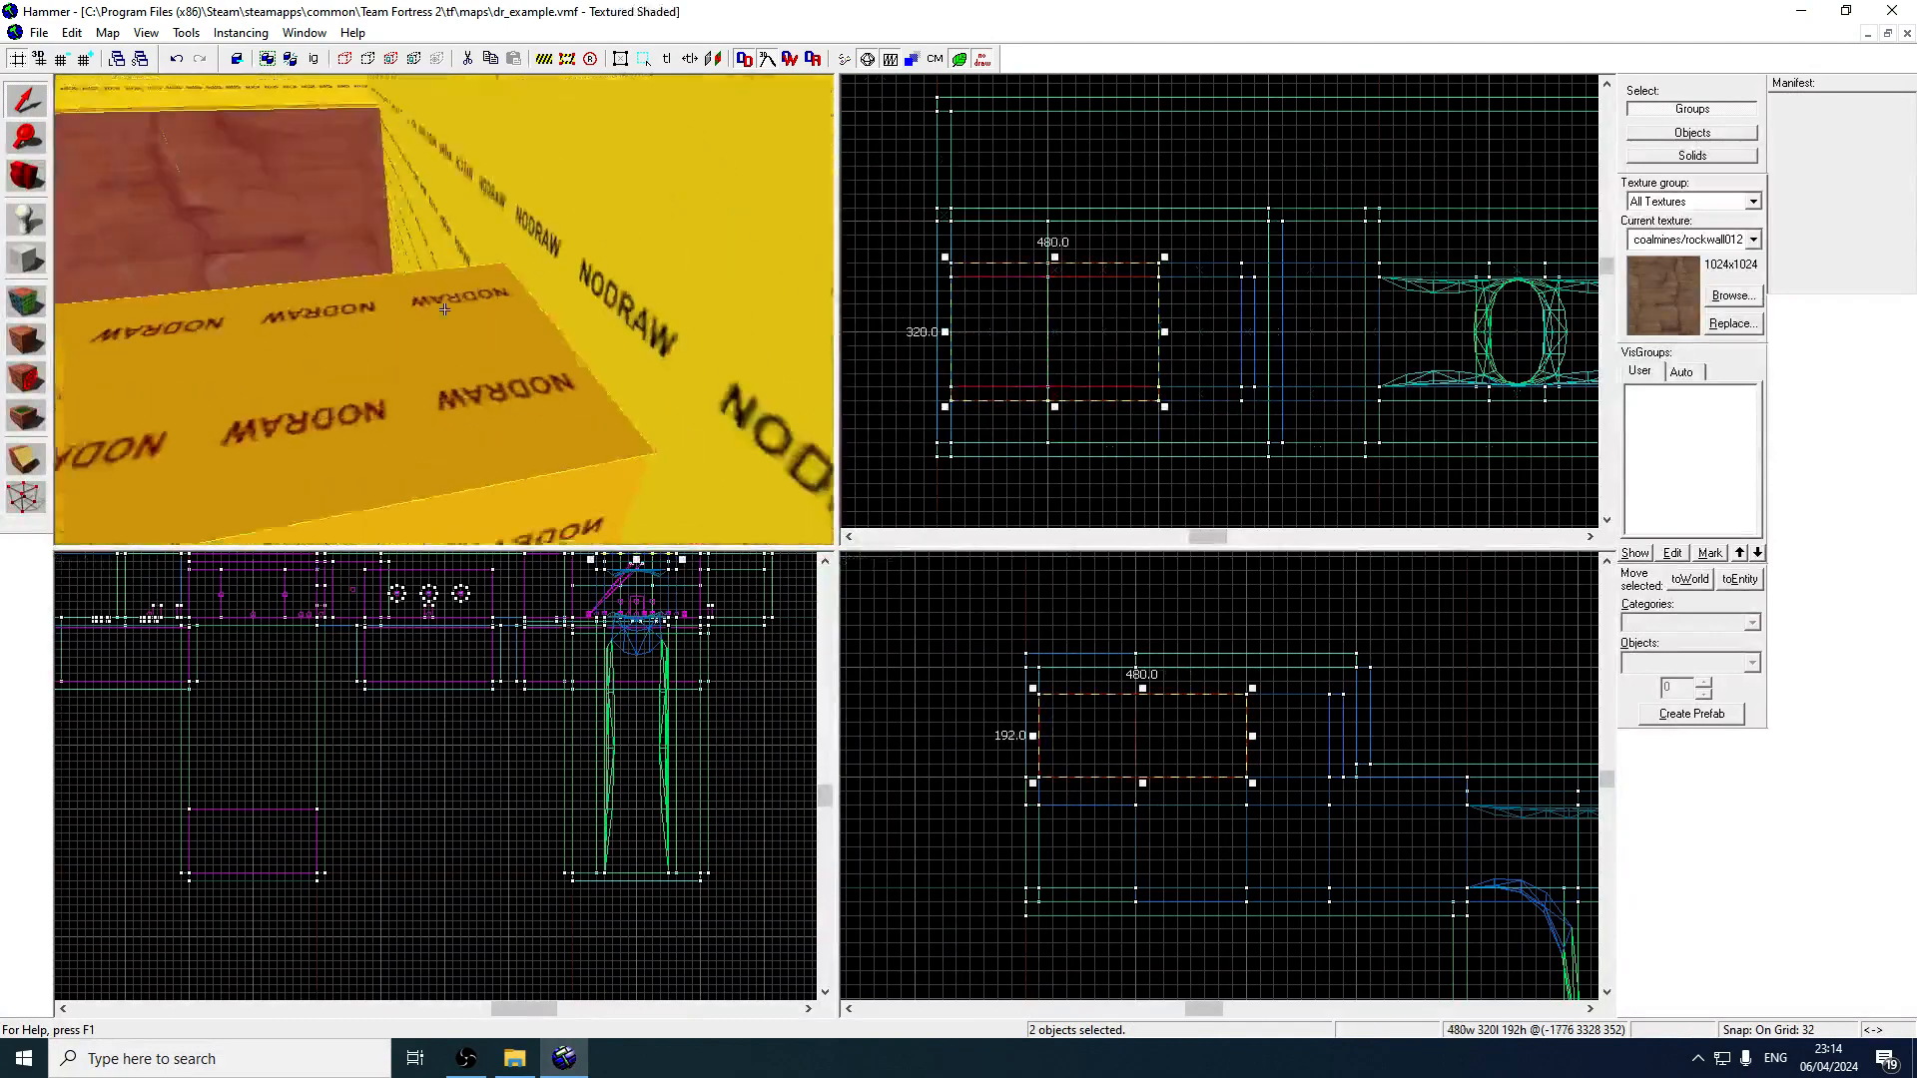
pyautogui.press('w')
pyautogui.press('w')
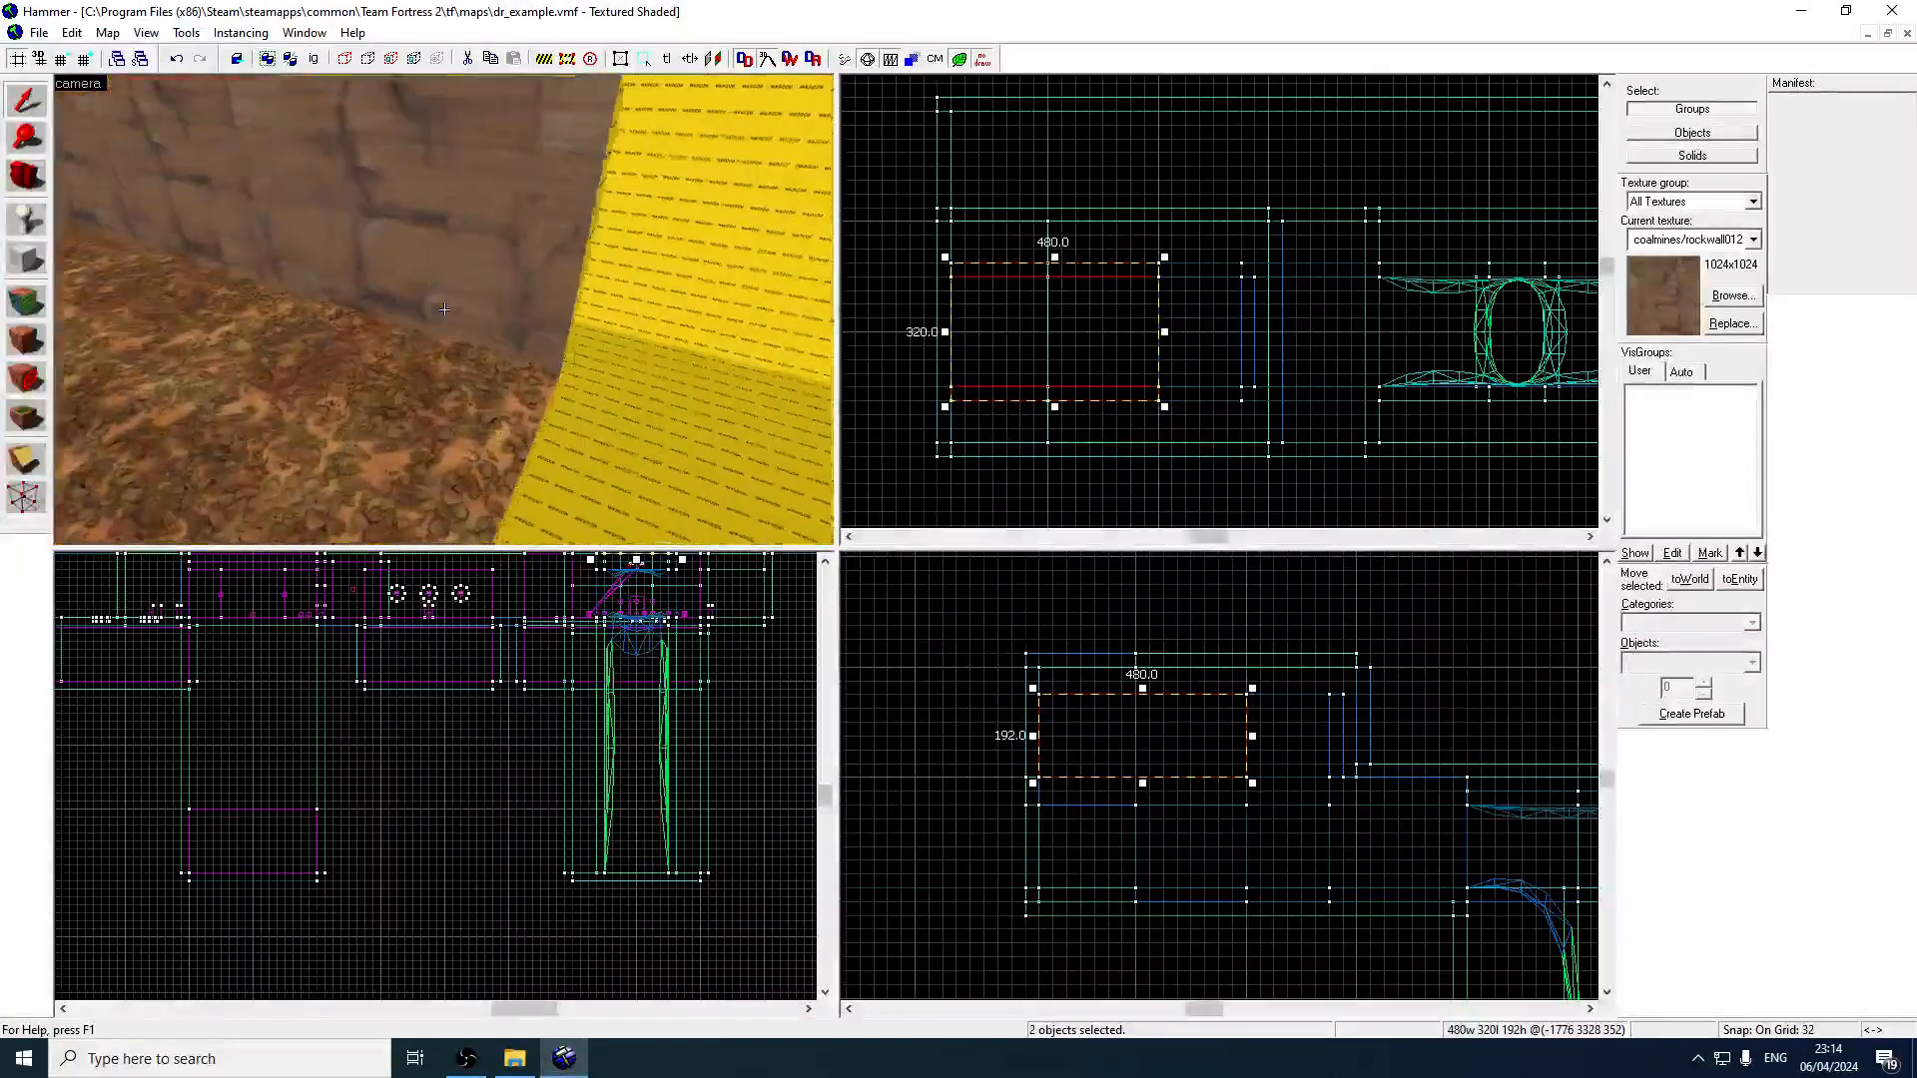
pyautogui.click(444, 310)
pyautogui.keyDown('ctrl'); pyautogui.click(445, 309); pyautogui.keyUp('ctrl')
pyautogui.press('z')
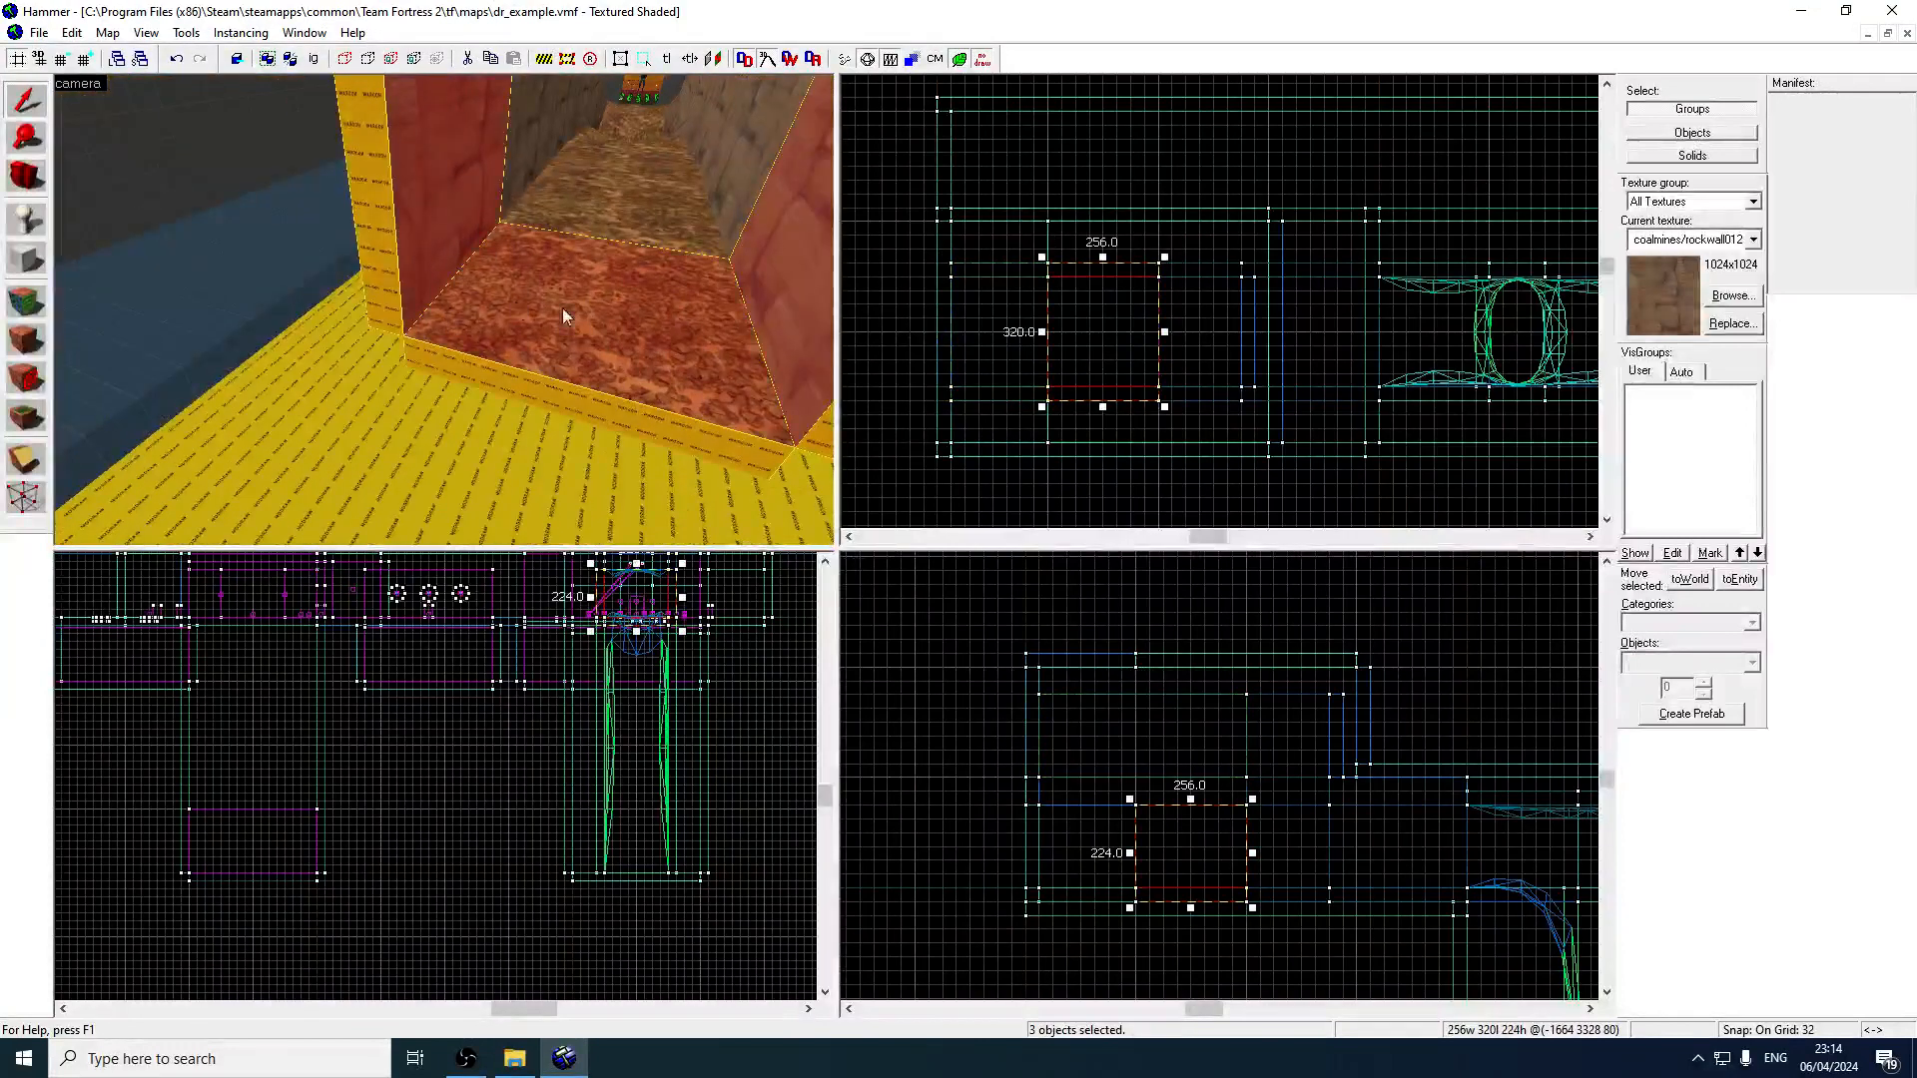
pyautogui.moveTo(1040, 332); pyautogui.dragTo(945, 332)
# Create a 672 by 256 by 32 unit nodraw block as the ceiling over the upper level's rock walls.
pyautogui.press('z')
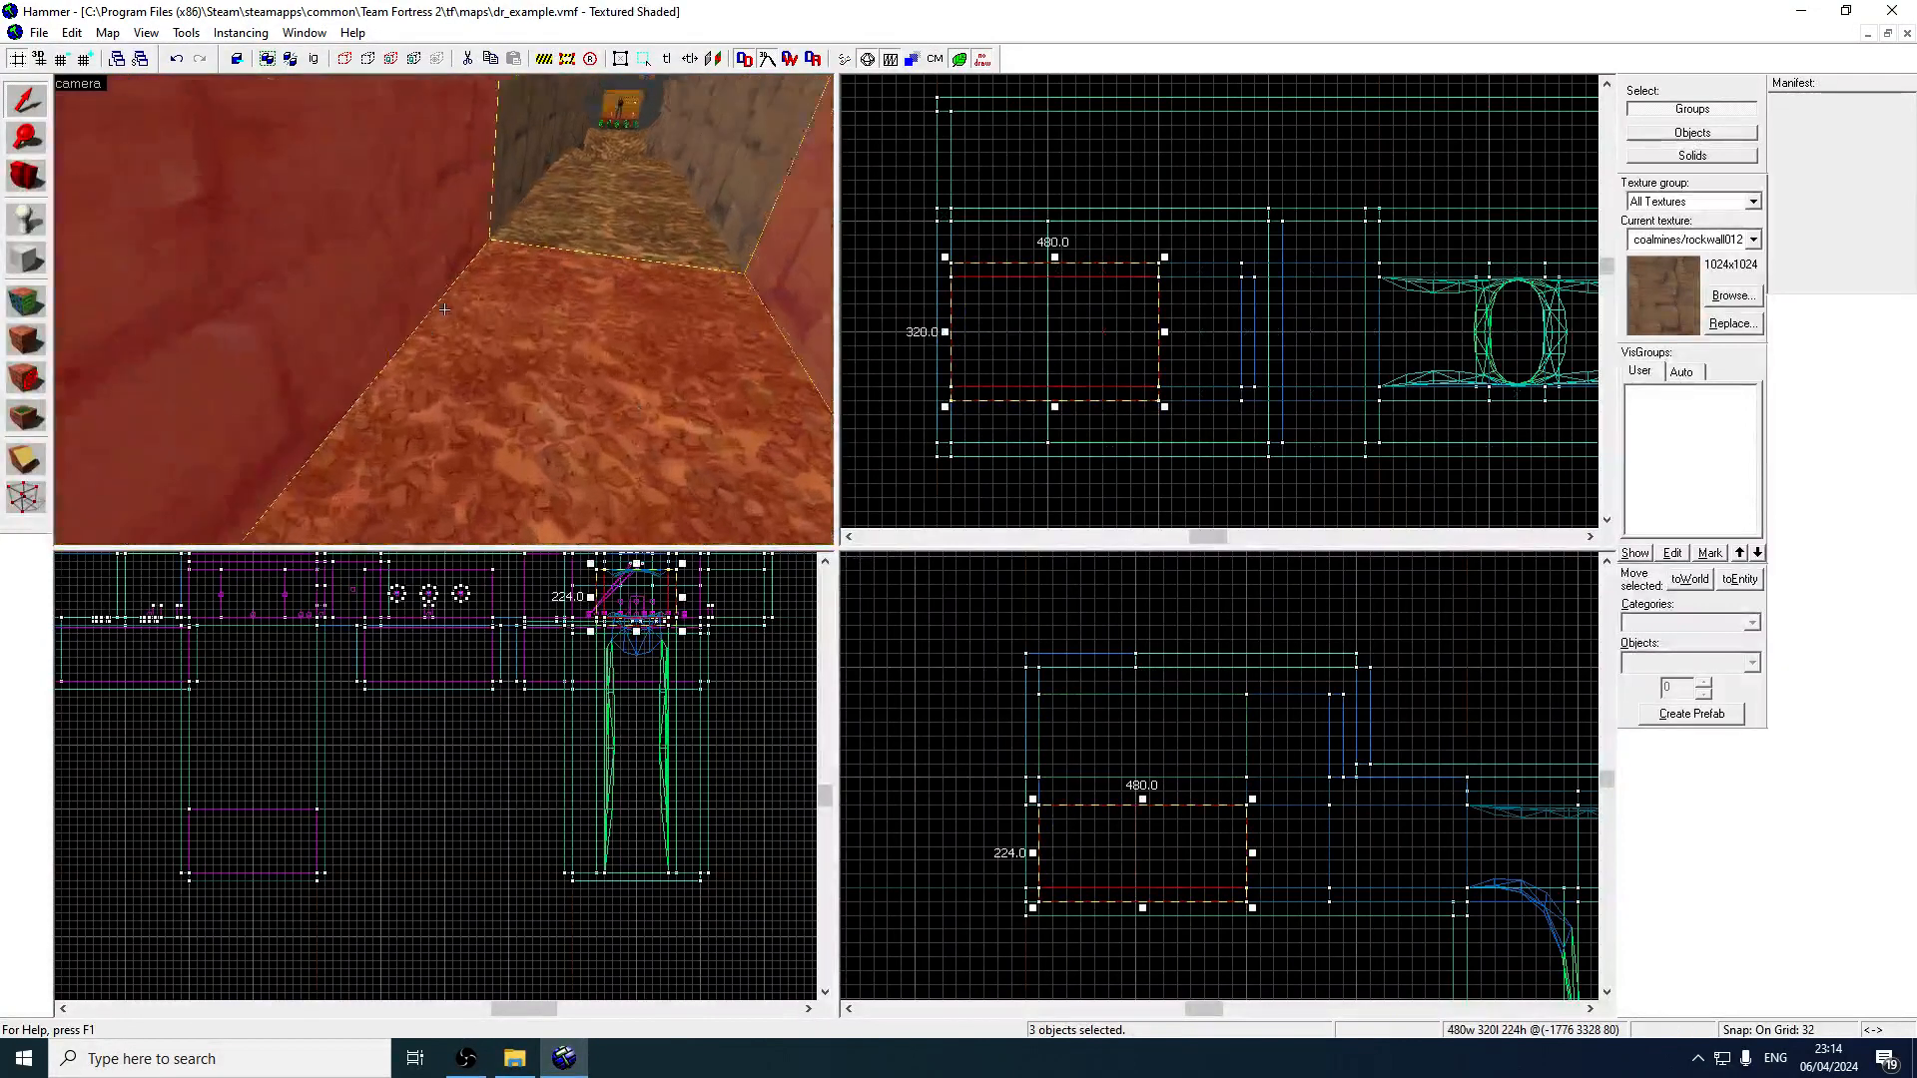
pyautogui.press('s')
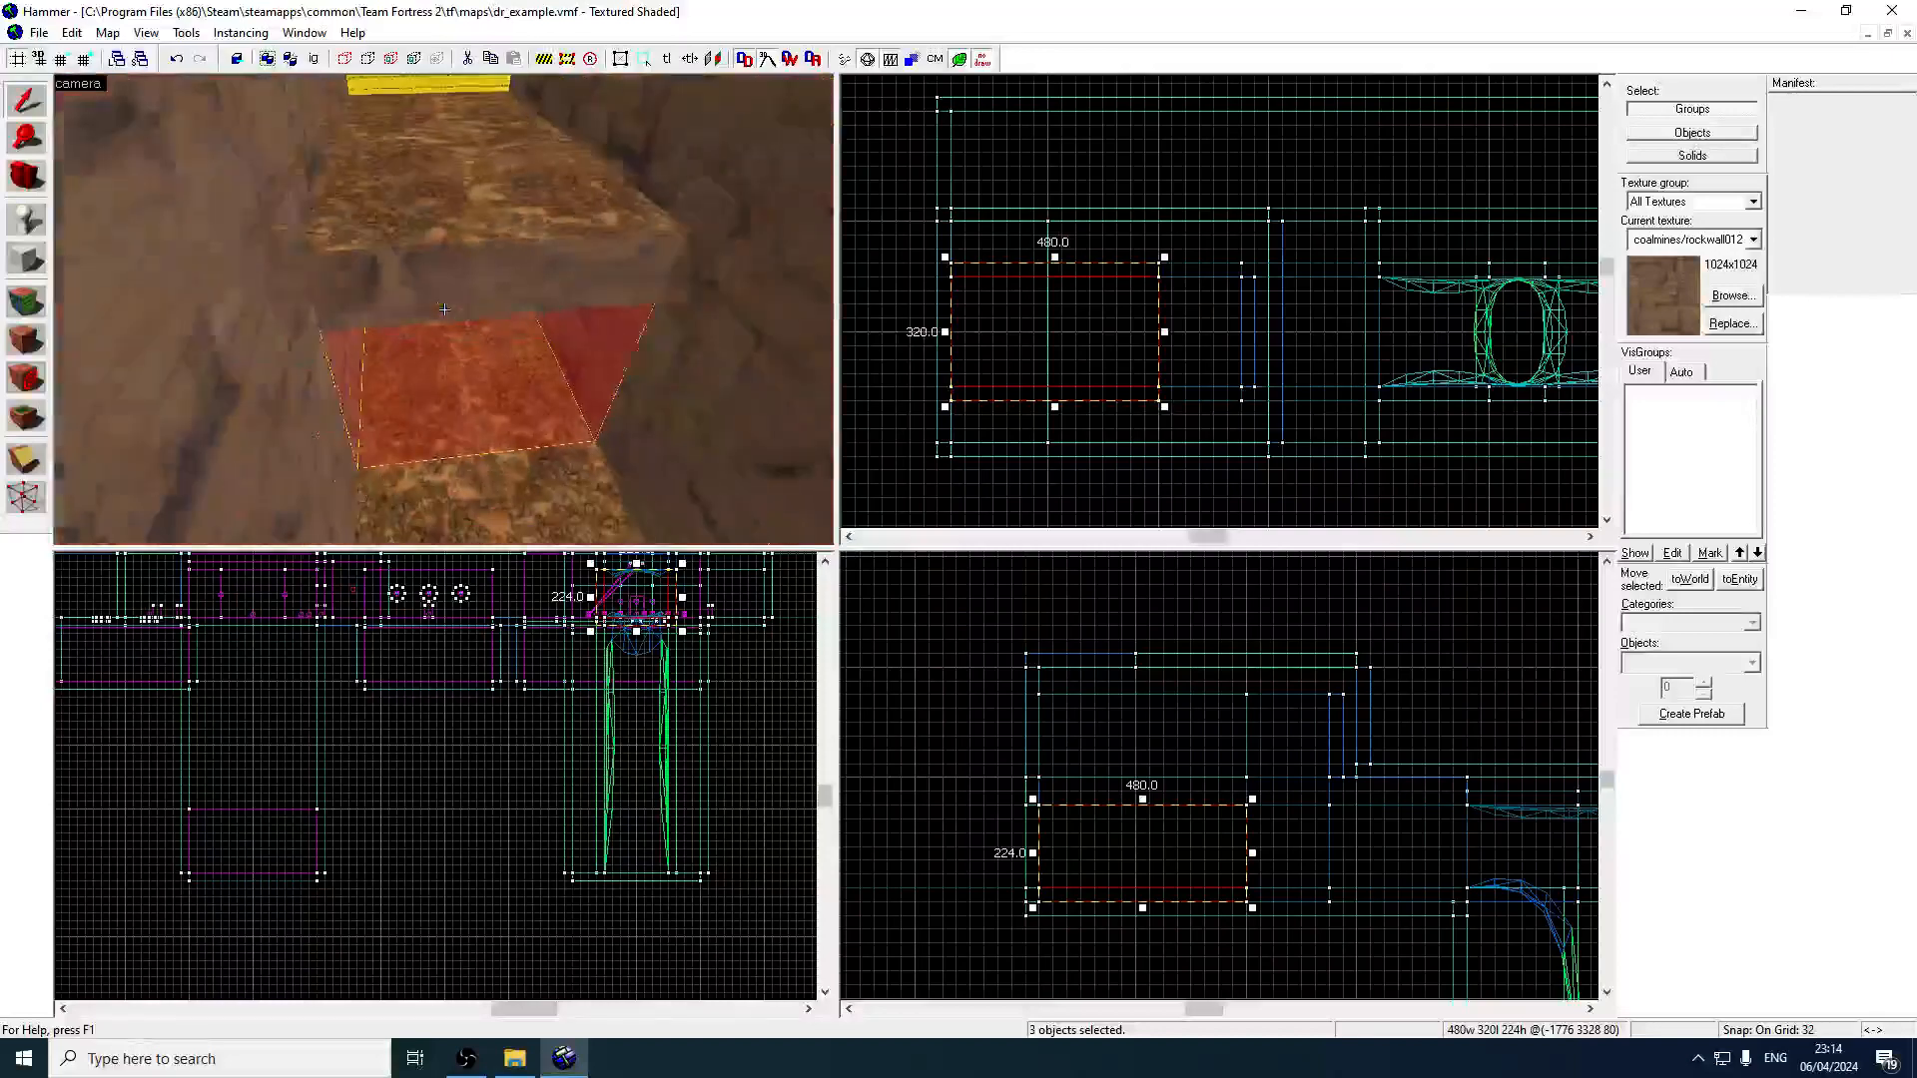
pyautogui.press('w')
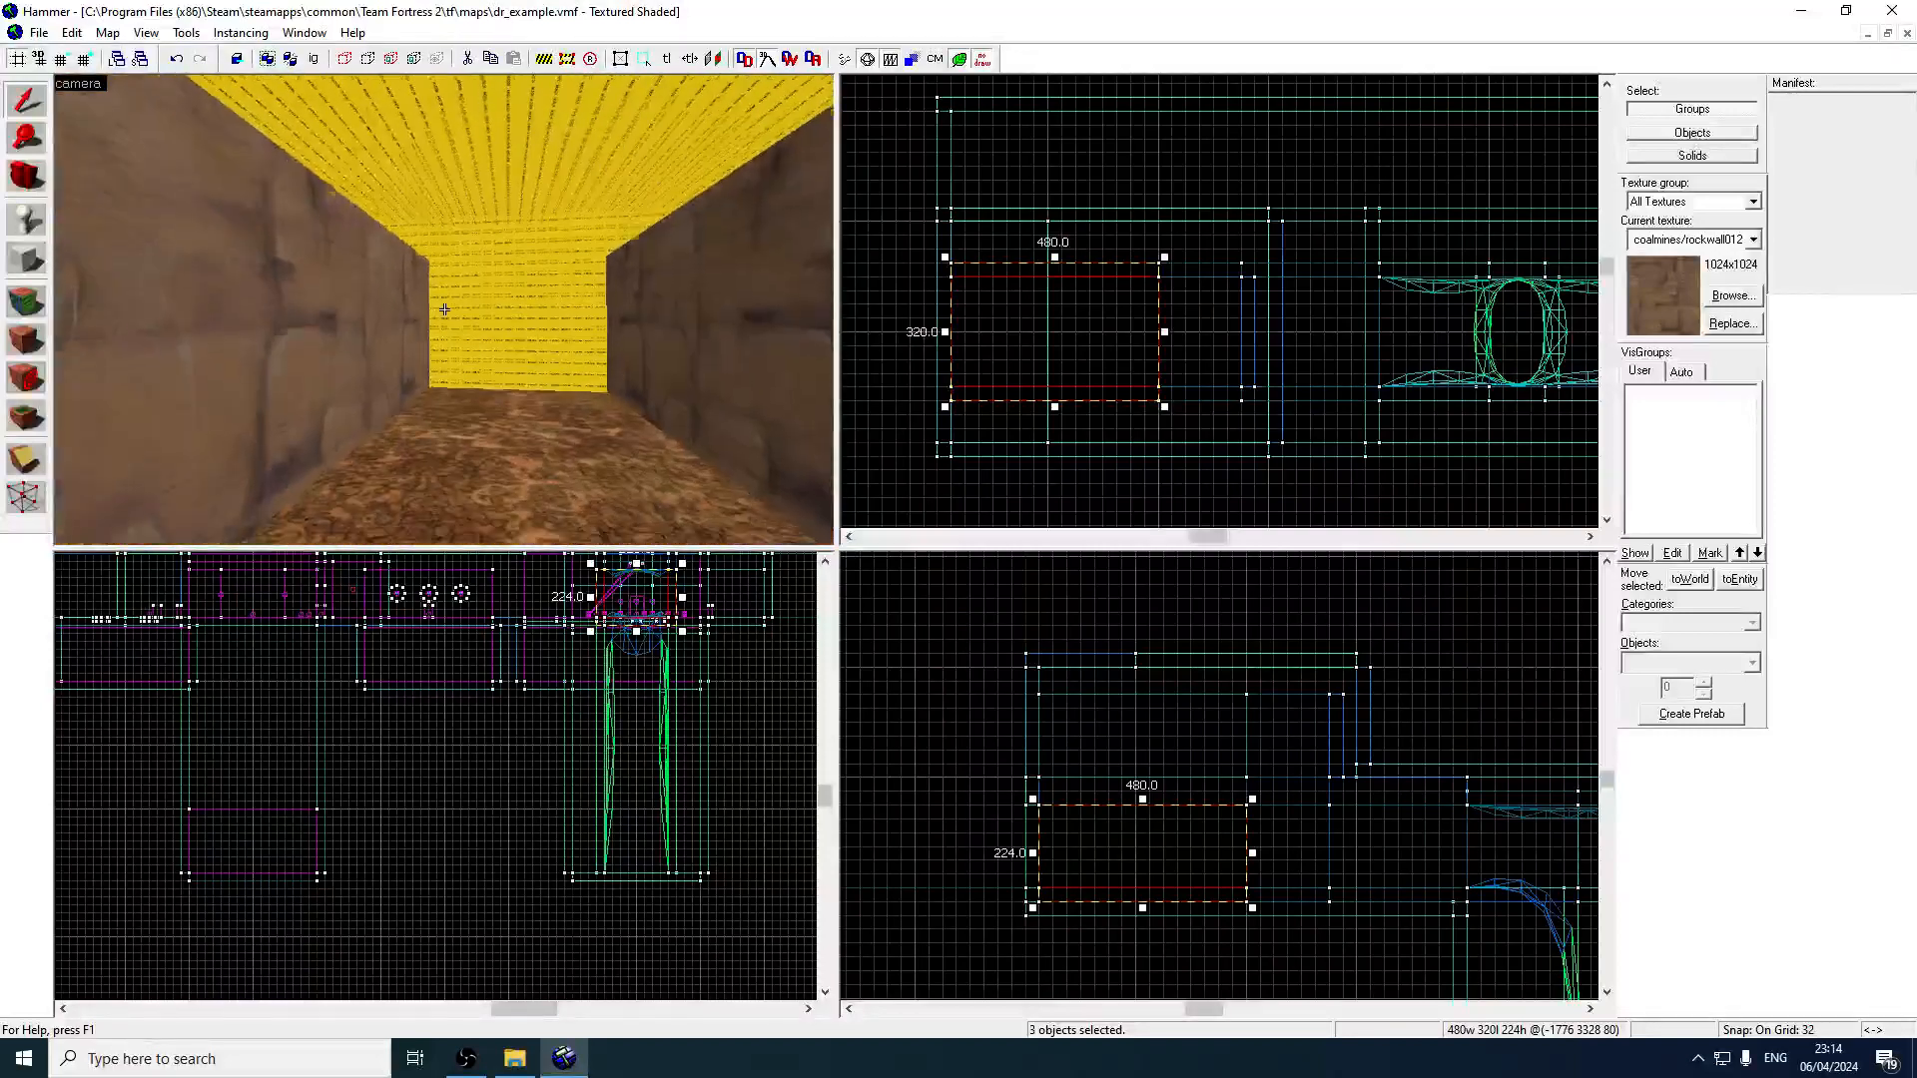
pyautogui.press('s')
pyautogui.press('z')
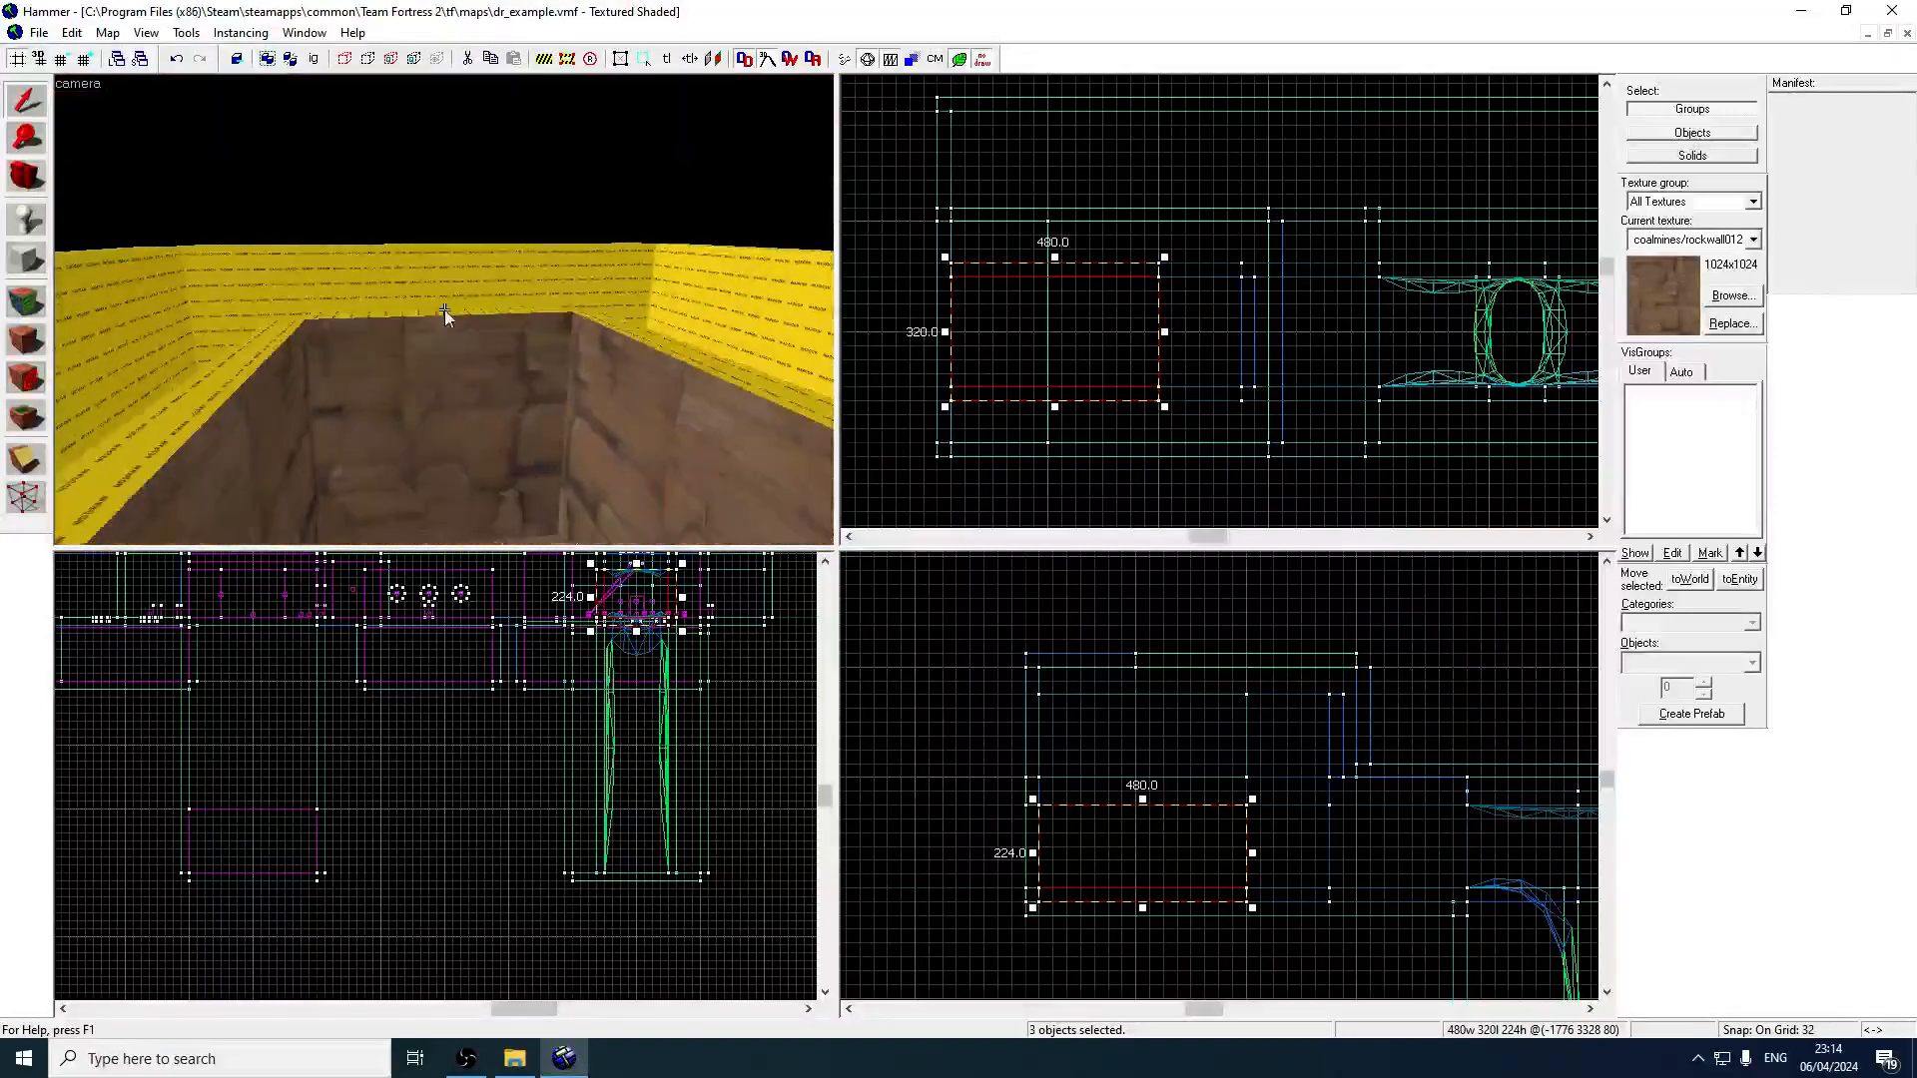
pyautogui.click(36, 302)
pyautogui.click(25, 264)
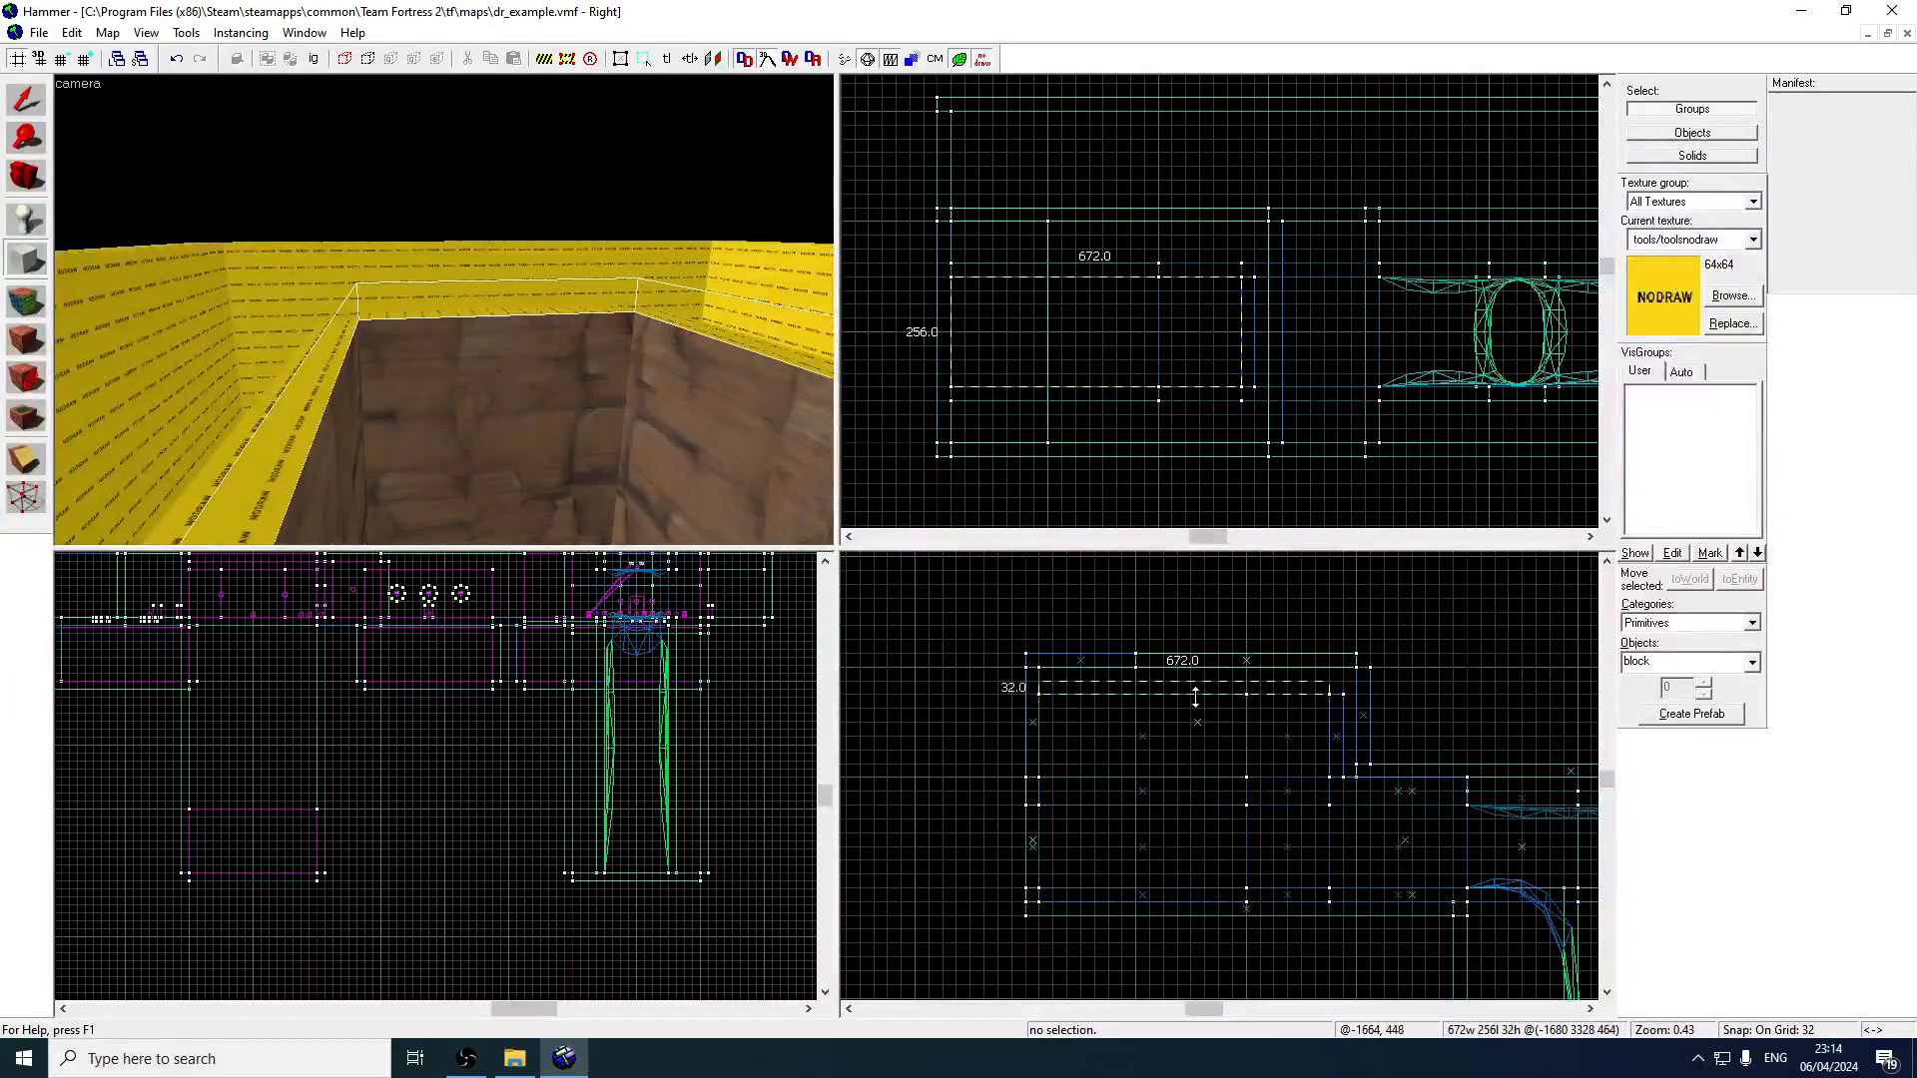
pyautogui.press('Return')
# Apply the coalmines/rockwall012 texture to the underside of the new ceiling block.
pyautogui.press('z')
pyautogui.press('w')
pyautogui.press('z')
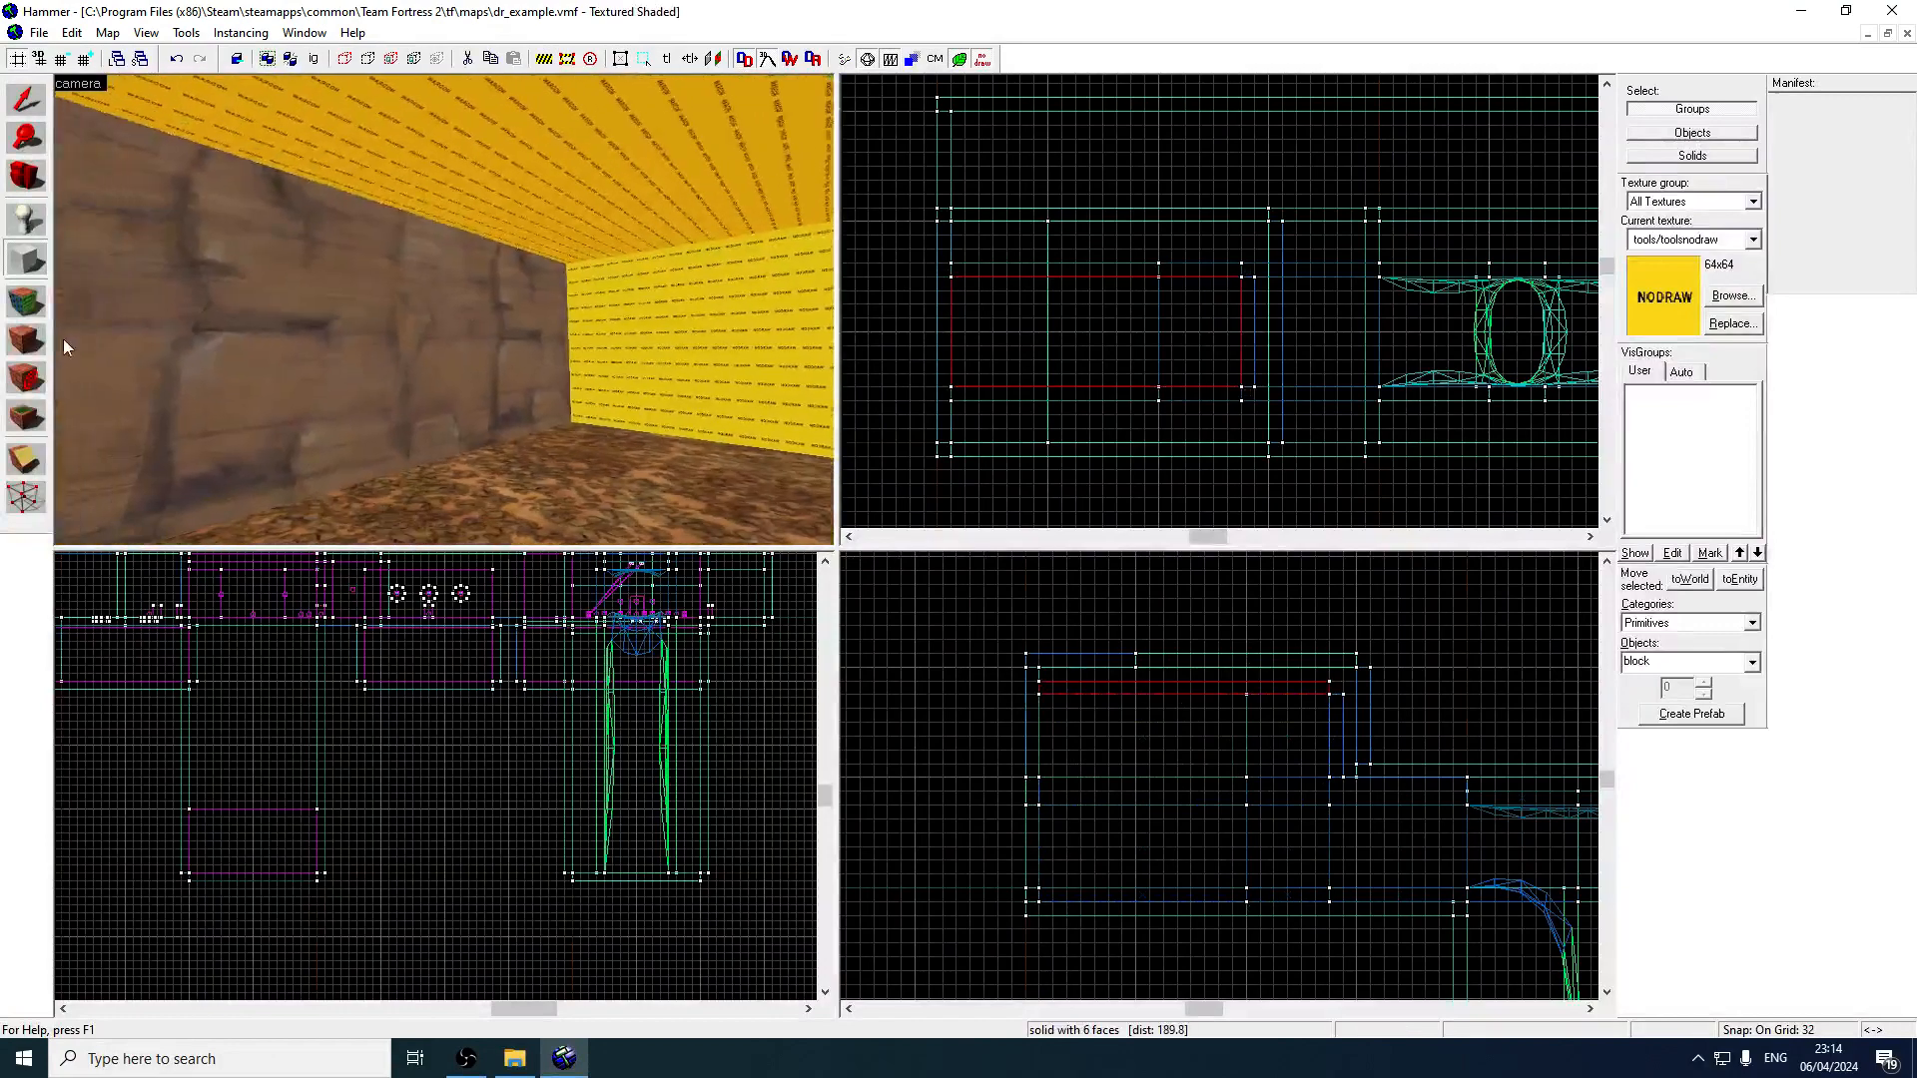
pyautogui.click(28, 304)
pyautogui.click(435, 314)
# Examine the rock texturing along the tunnel and the extended two-level room.
pyautogui.press('z')
pyautogui.press('w')
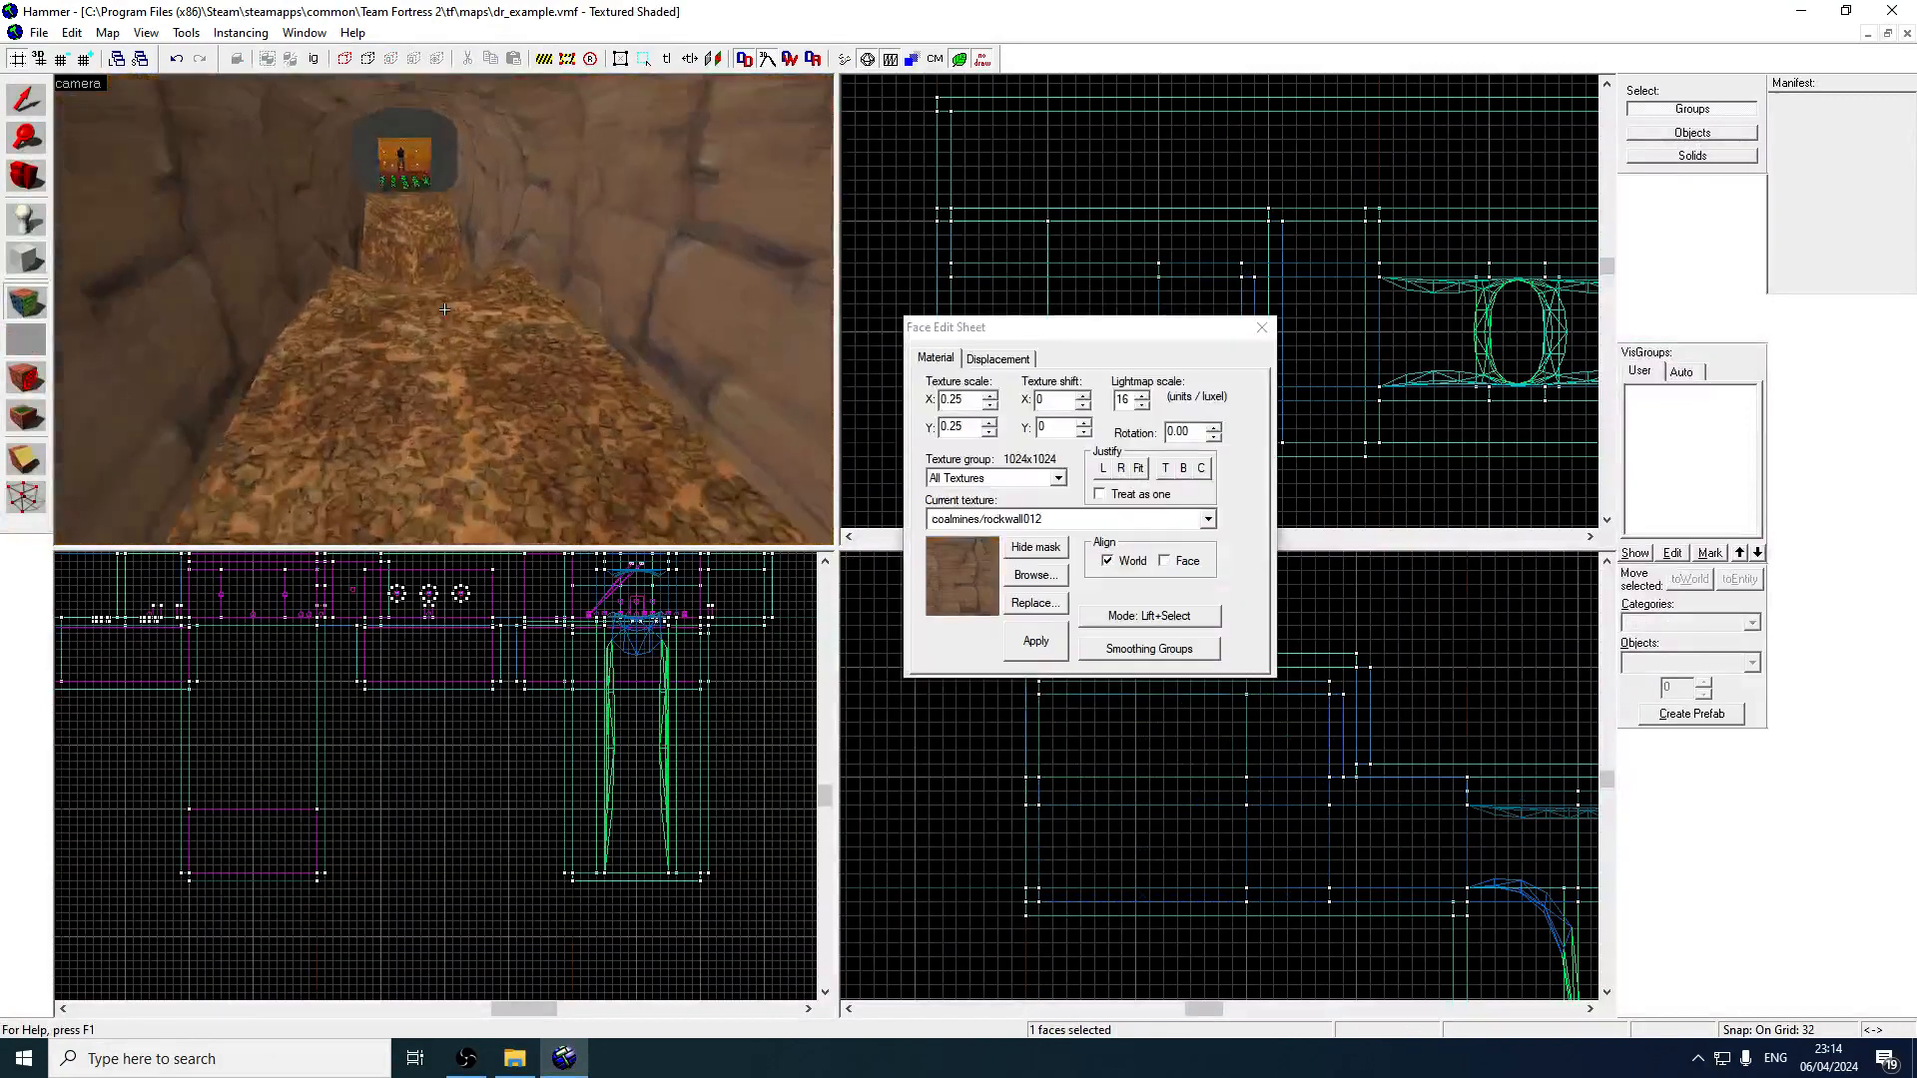
pyautogui.press('w')
pyautogui.press('z')
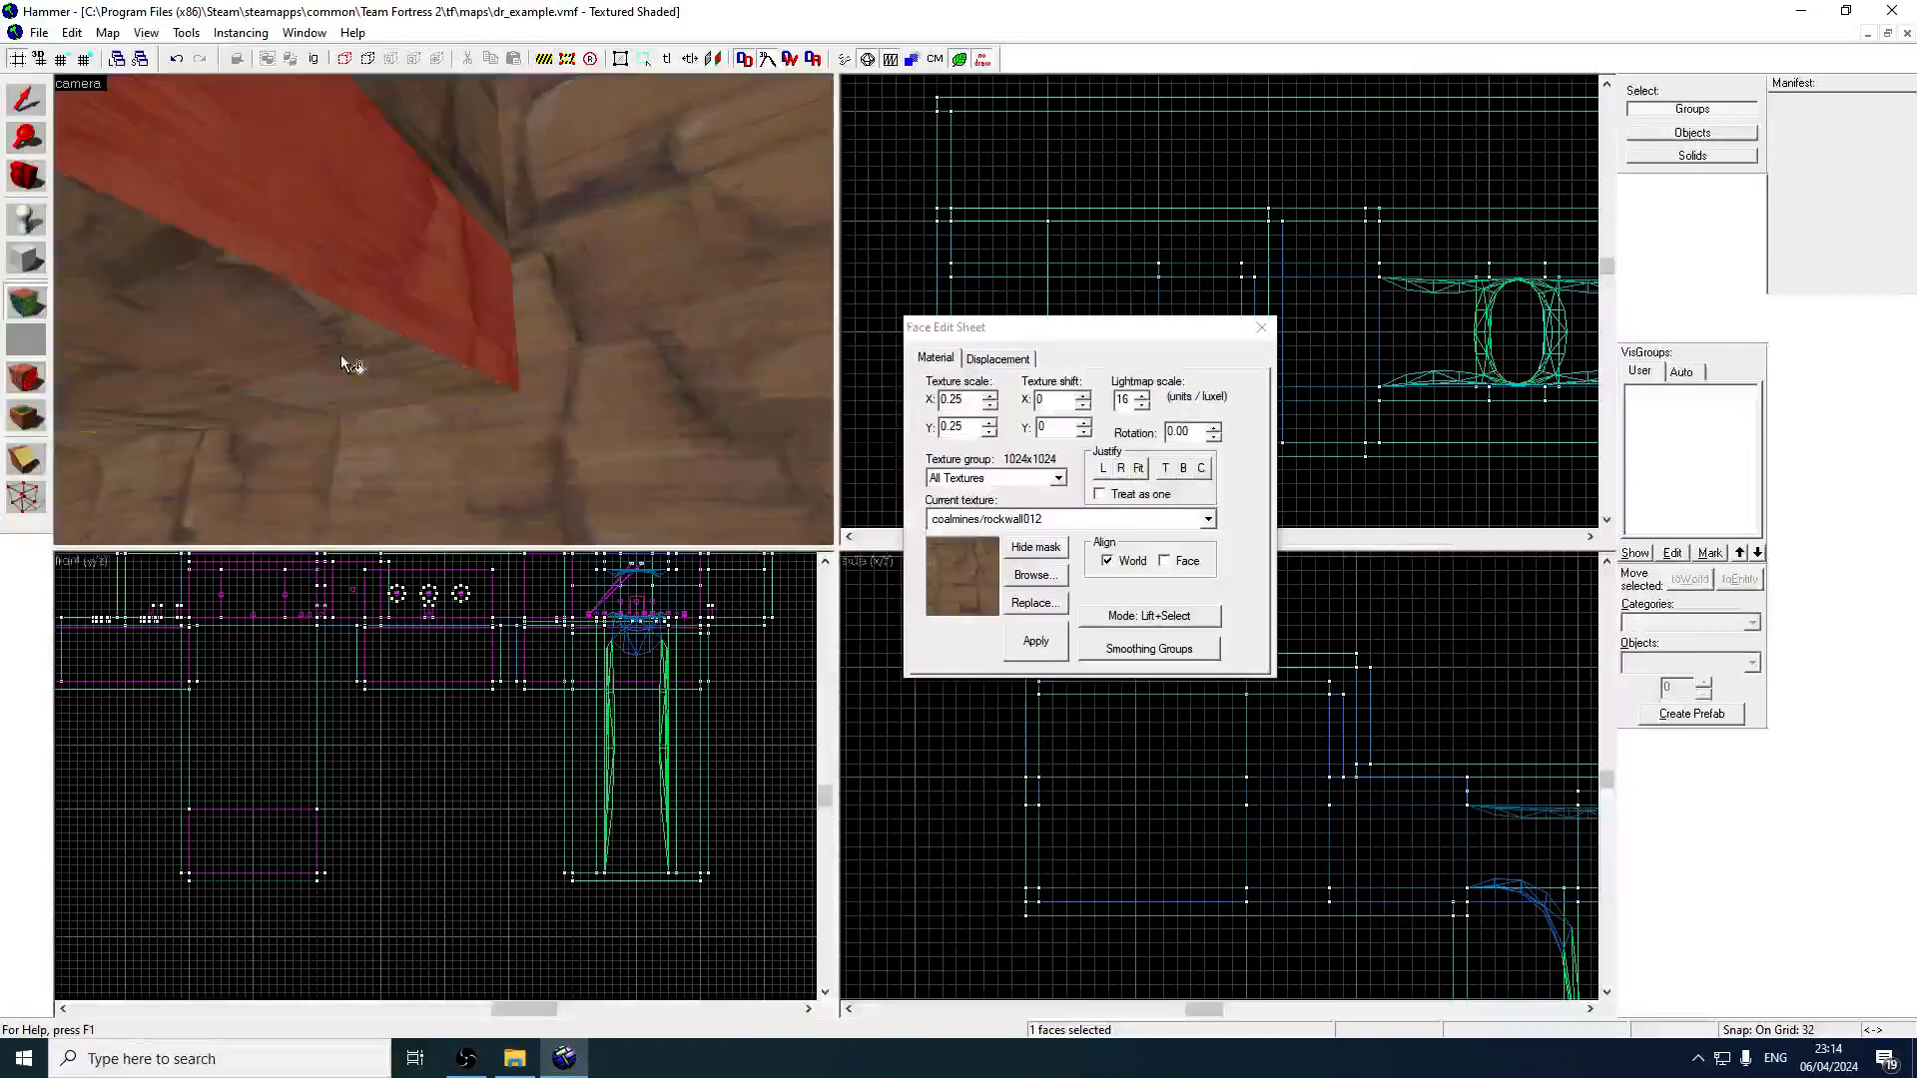
pyautogui.press('z')
pyautogui.press('w')
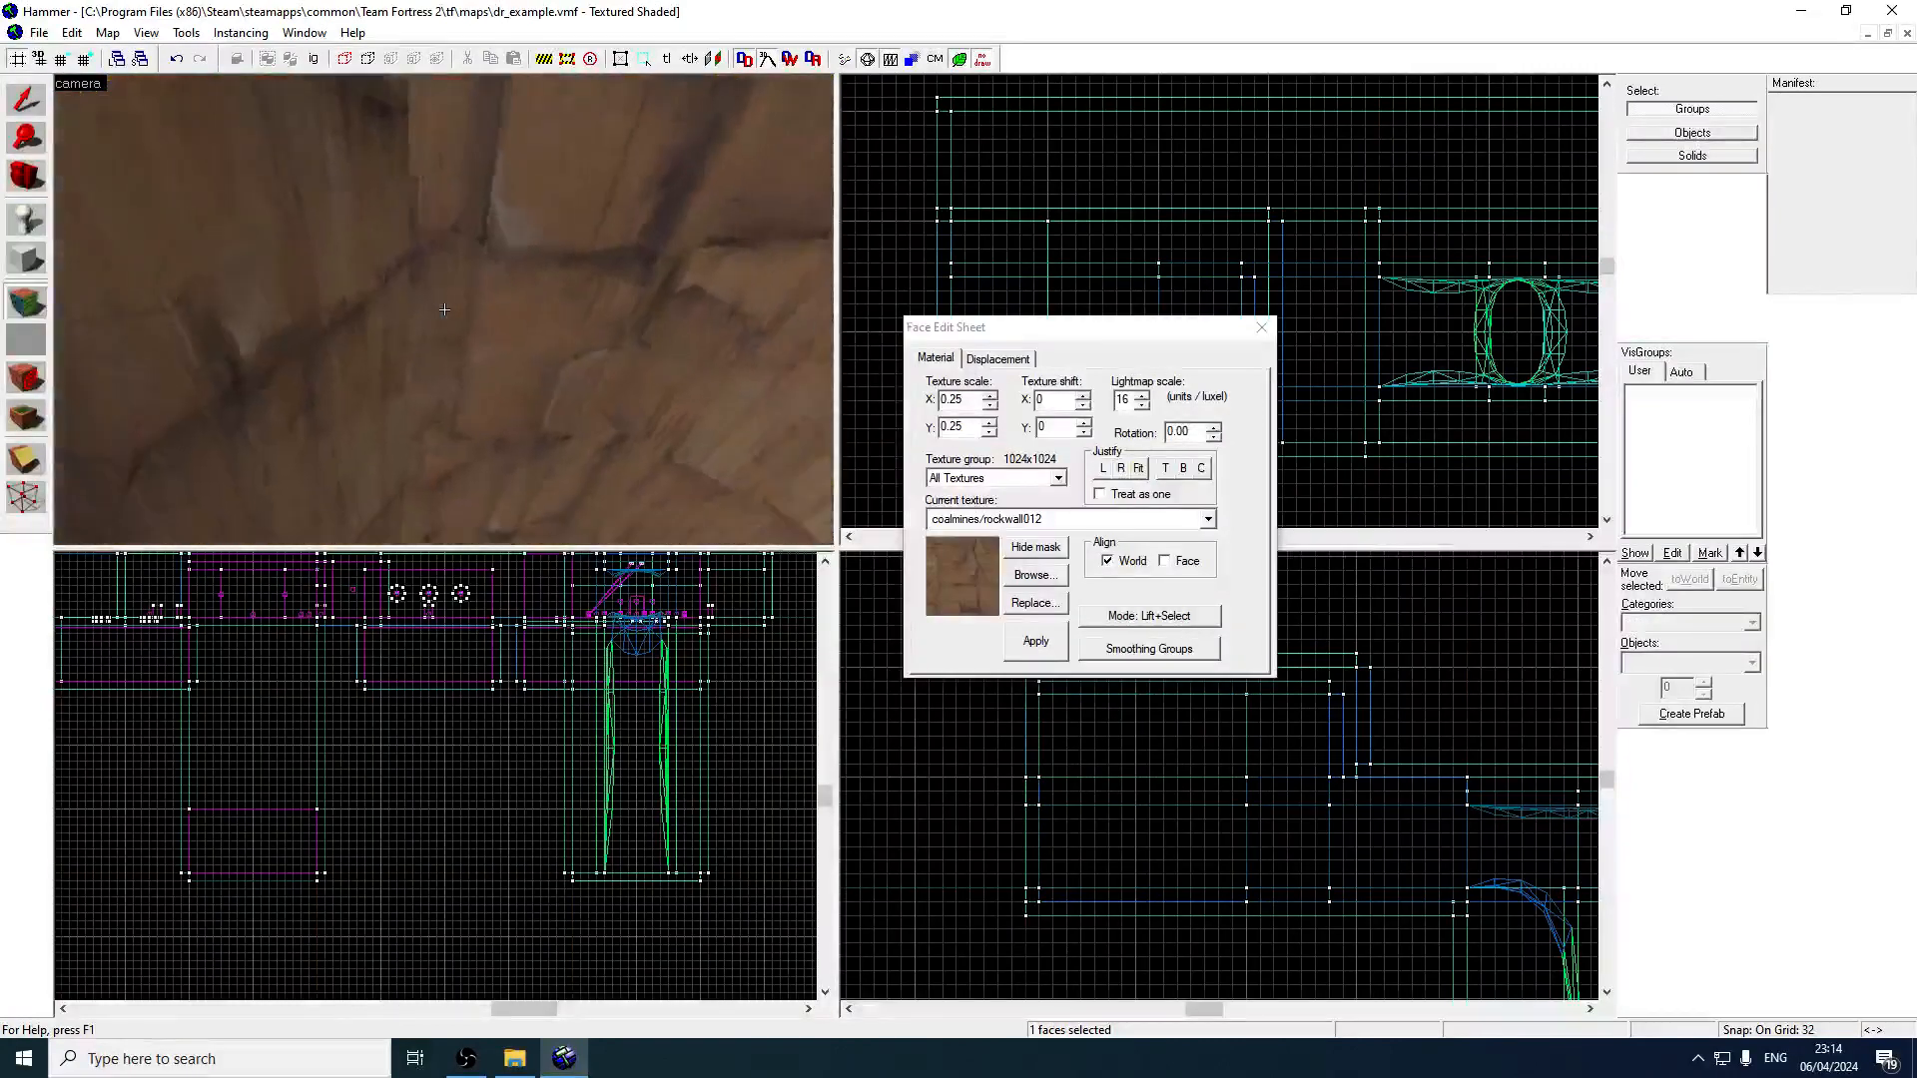
pyautogui.press('s')
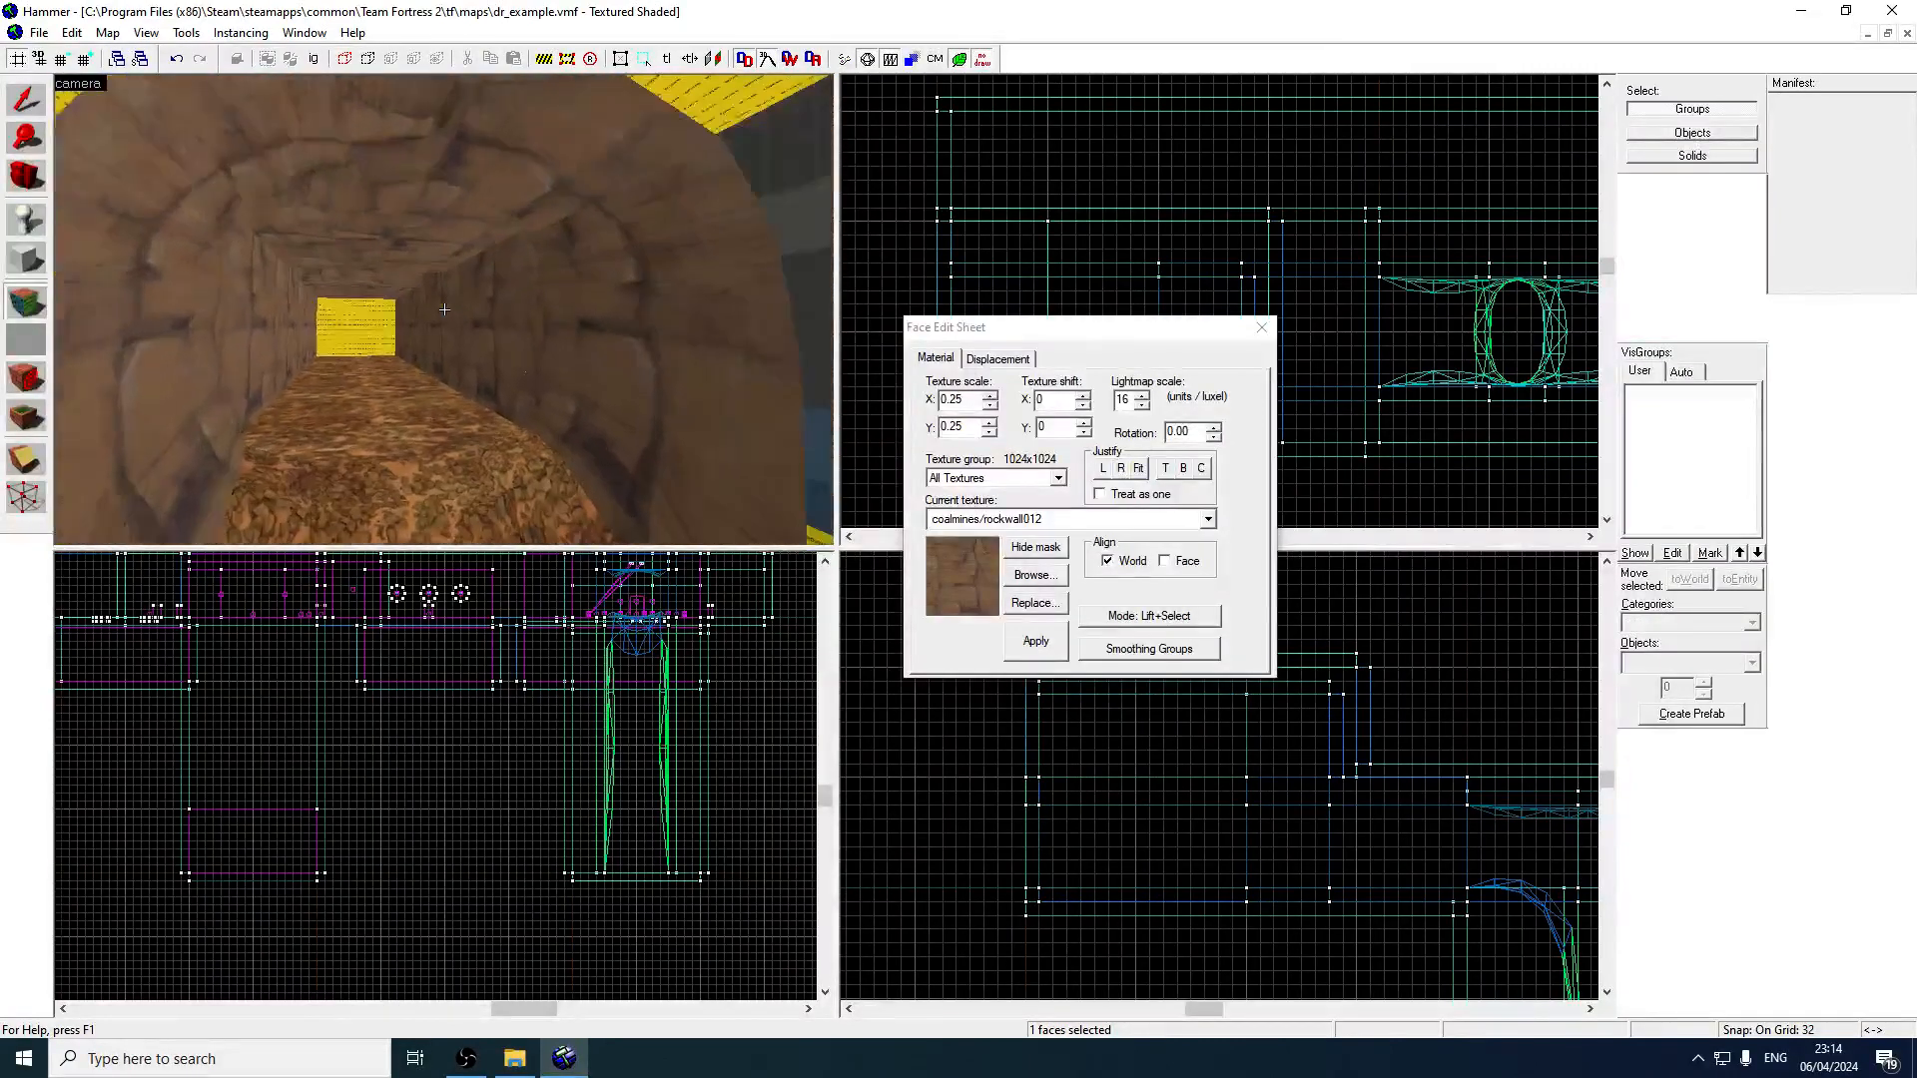
# Save the map.
pyautogui.press('w')
pyautogui.press('z')
pyautogui.click(40, 34)
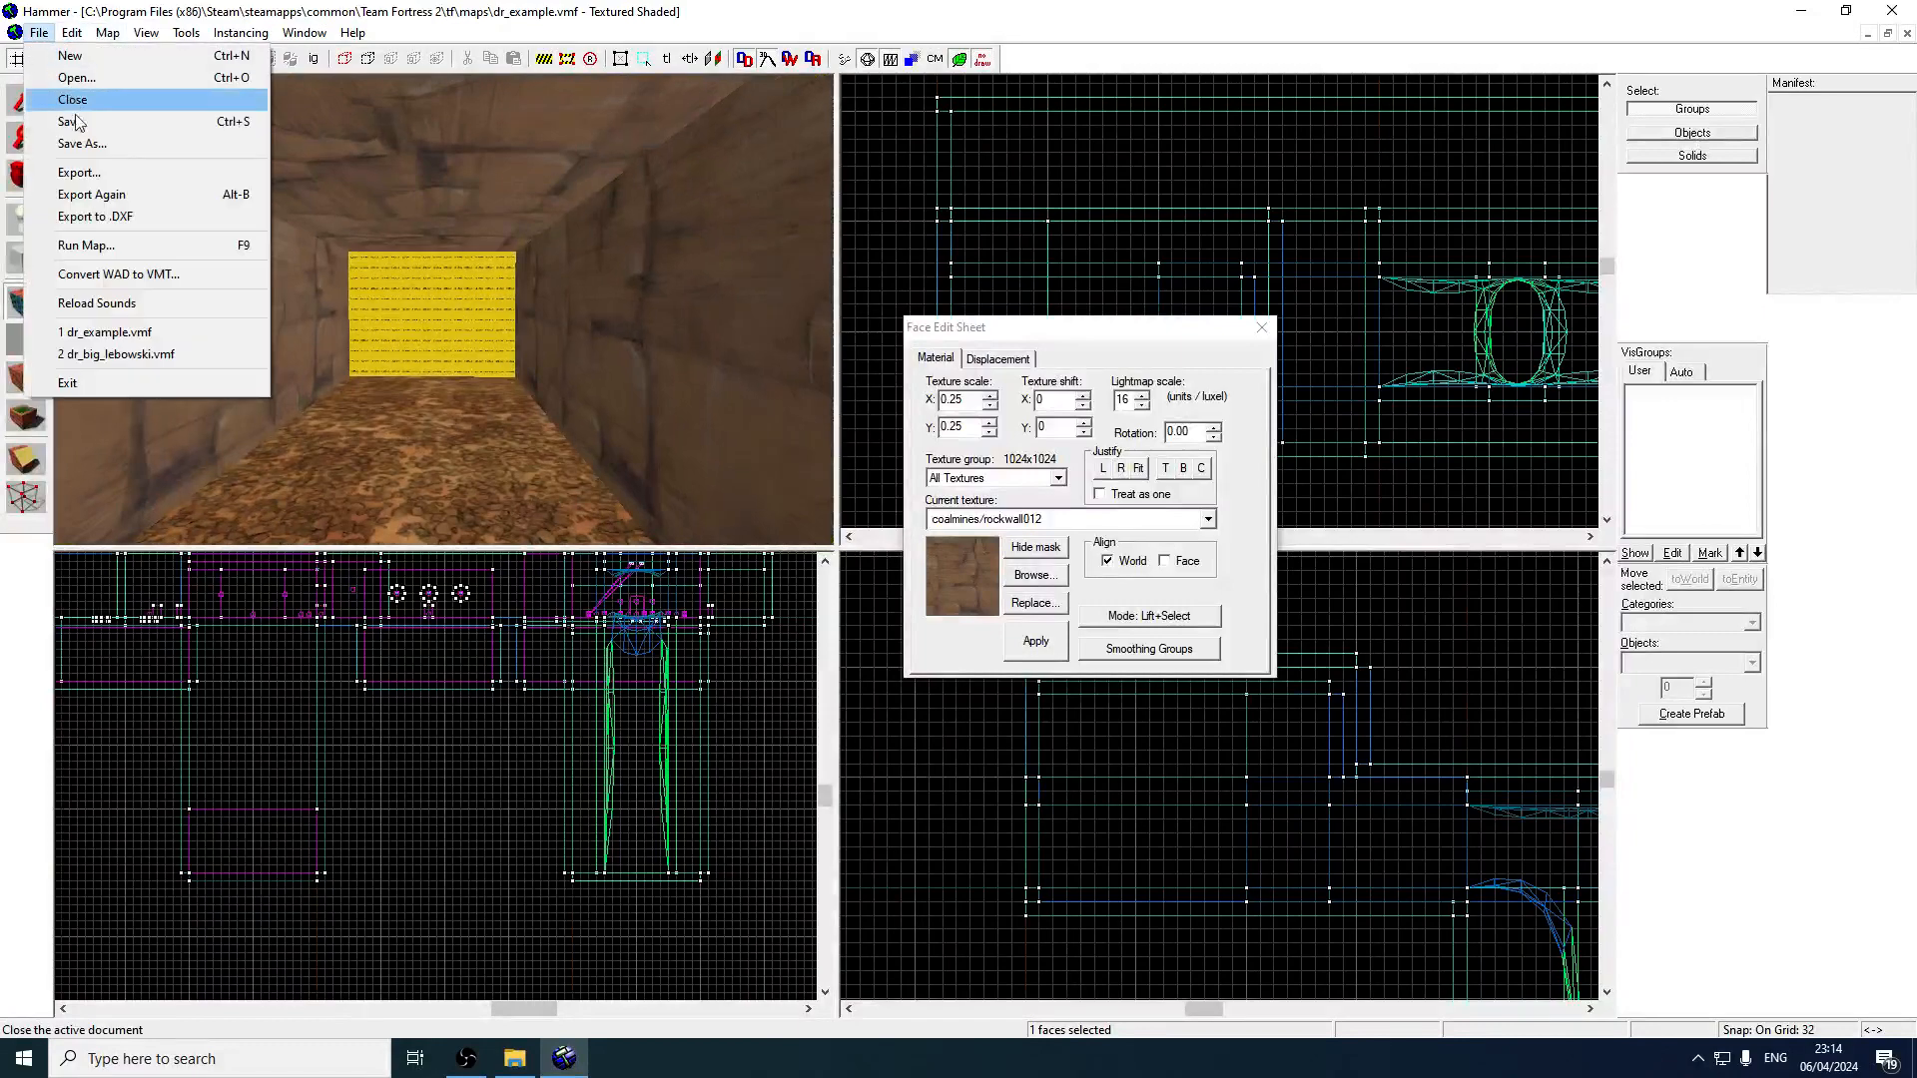
pyautogui.click(72, 122)
# Create power 2 displacements on the rock walls, ceilings and ground faces throughout the two-level room.
pyautogui.press('z')
pyautogui.press('w')
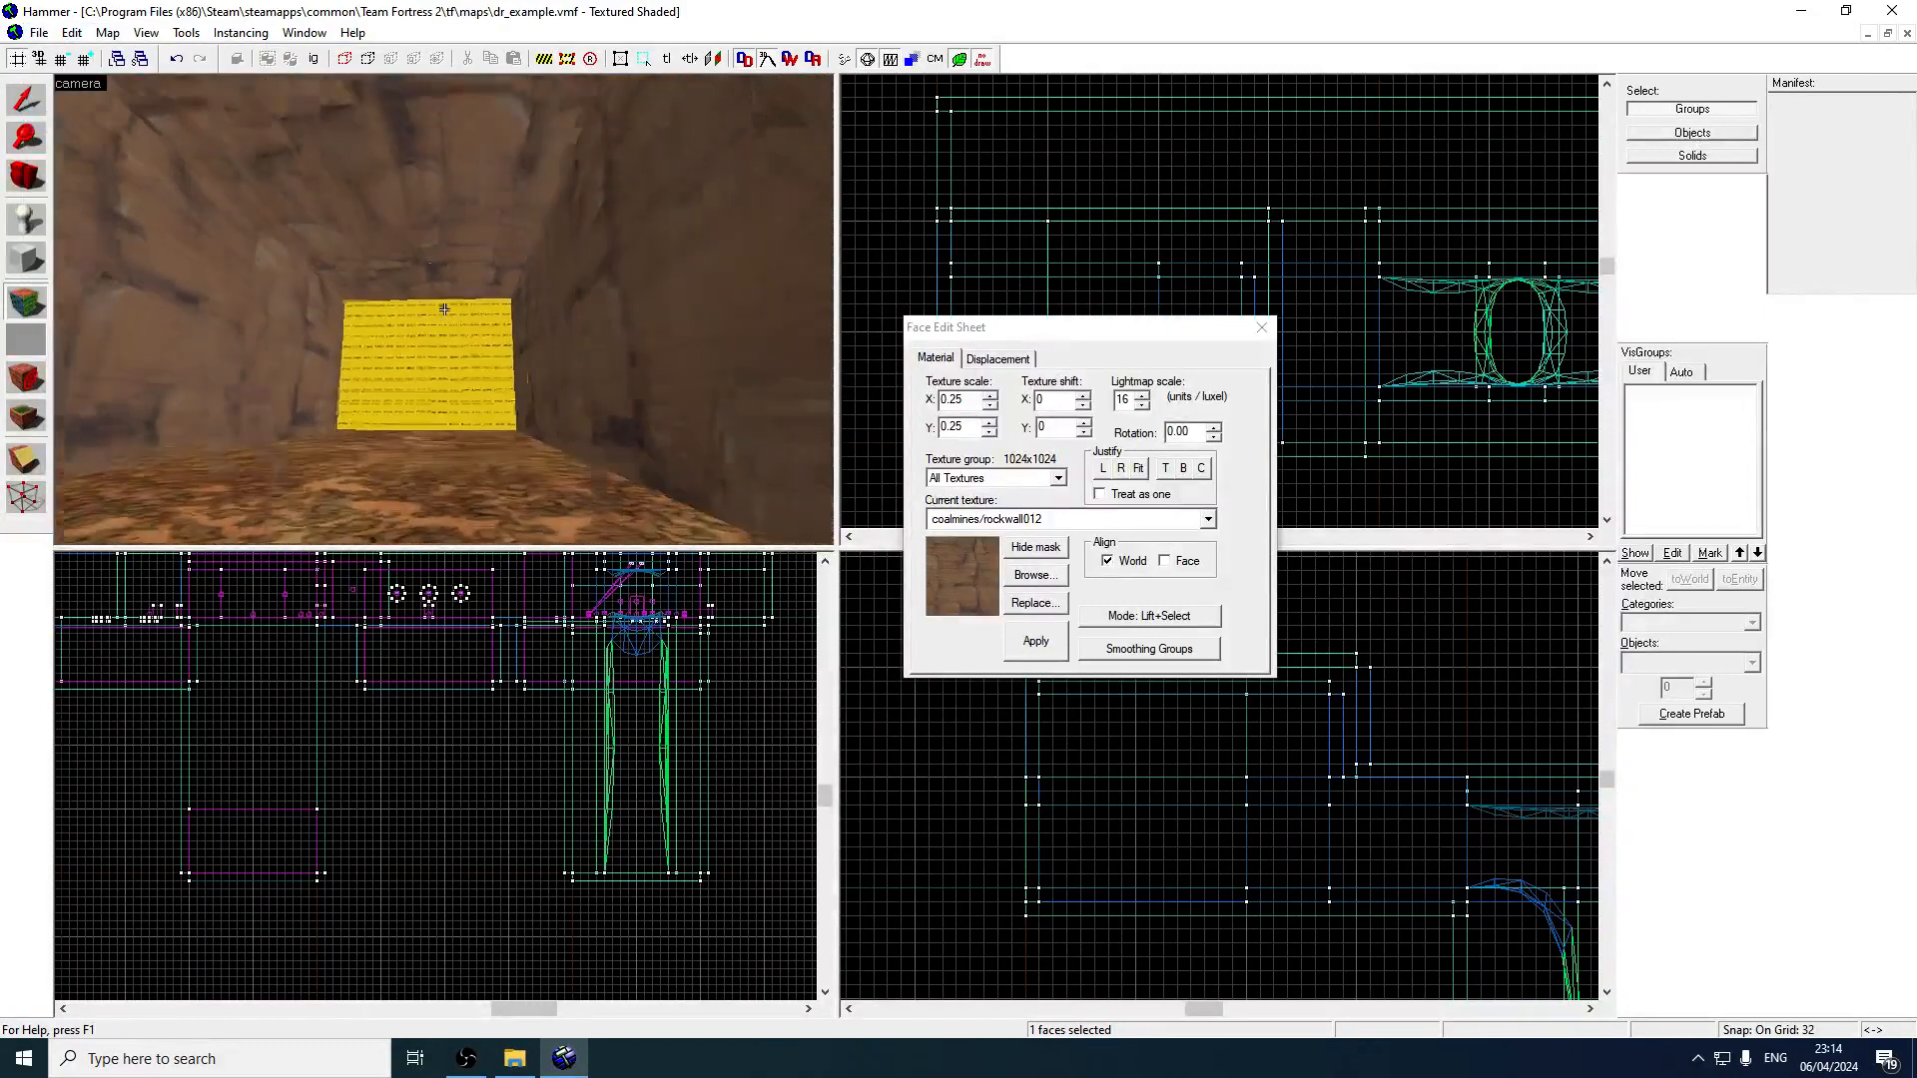
pyautogui.press('z')
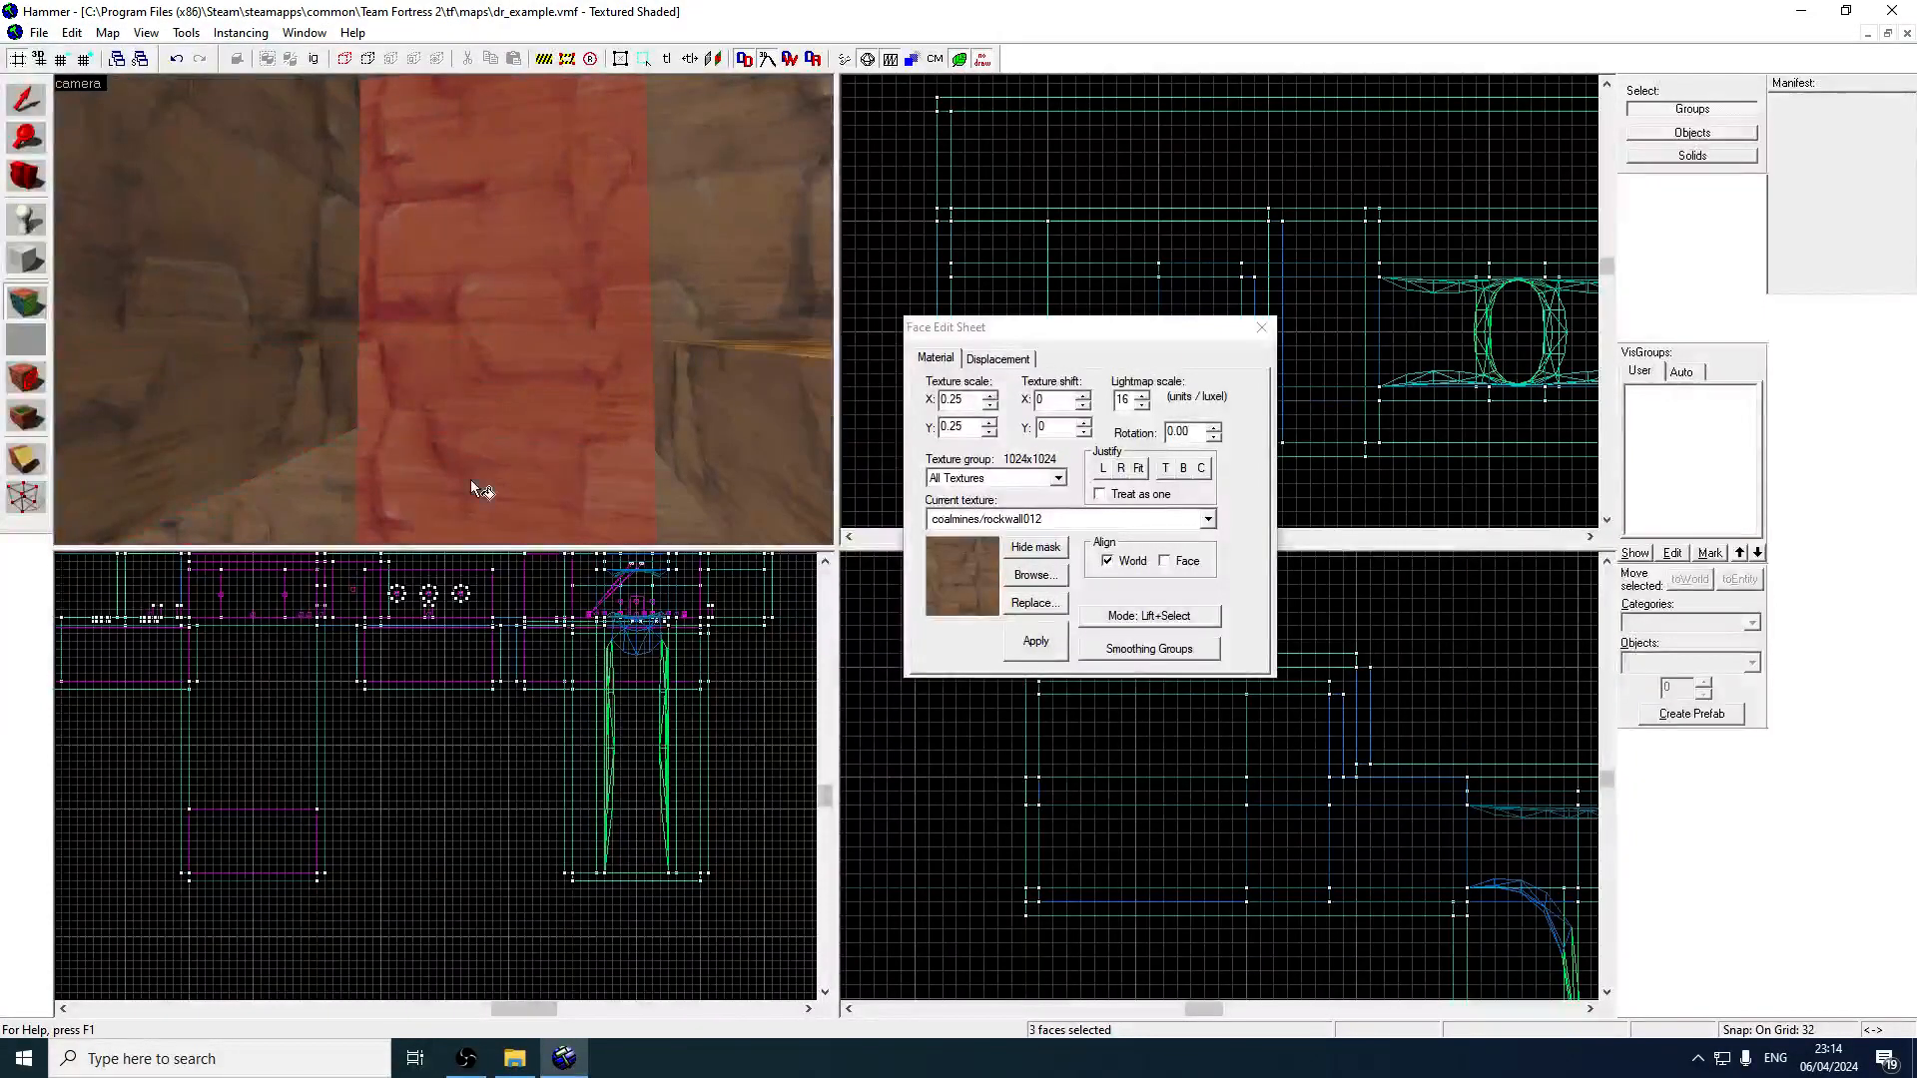
pyautogui.press('z')
pyautogui.press('z')
pyautogui.press('z')
pyautogui.keyDown('ctrl'); pyautogui.click(445, 311); pyautogui.keyUp('ctrl')
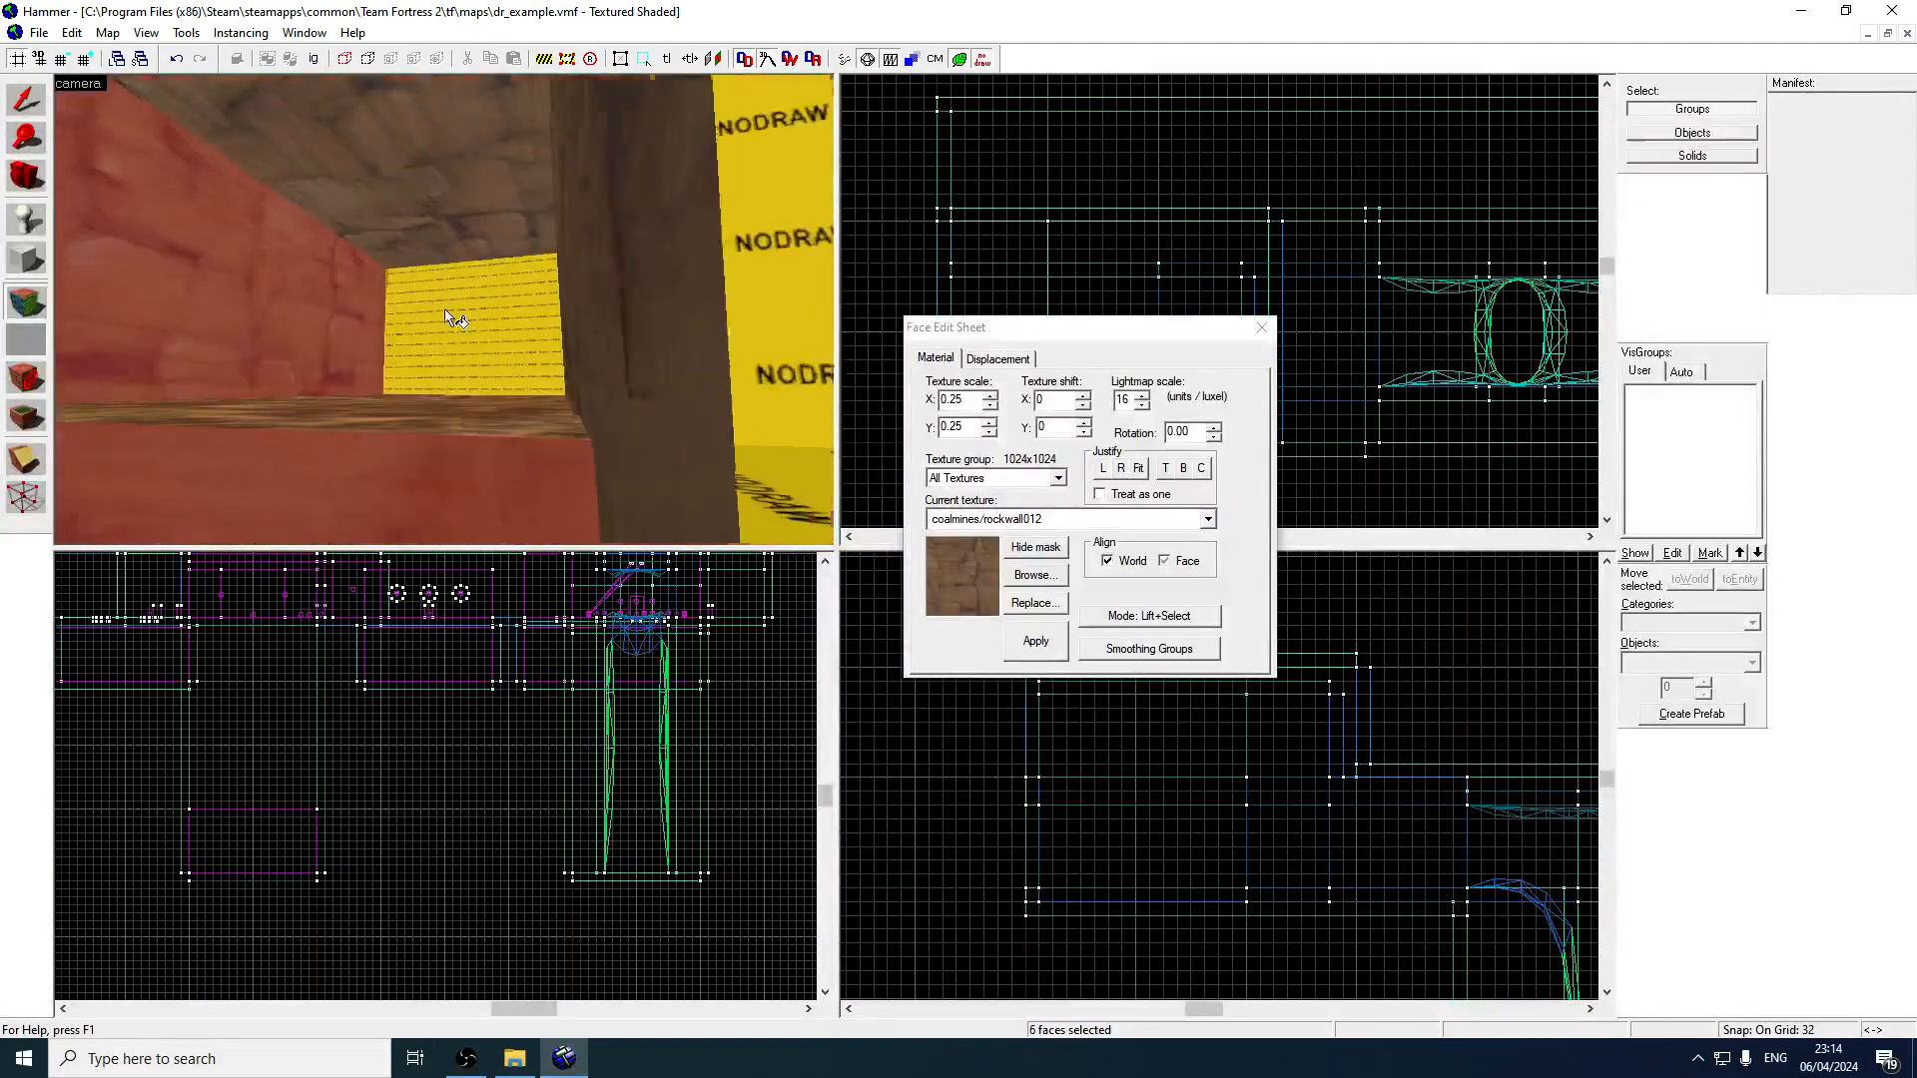
pyautogui.rightClick(445, 310)
pyautogui.press('z')
pyautogui.press('z')
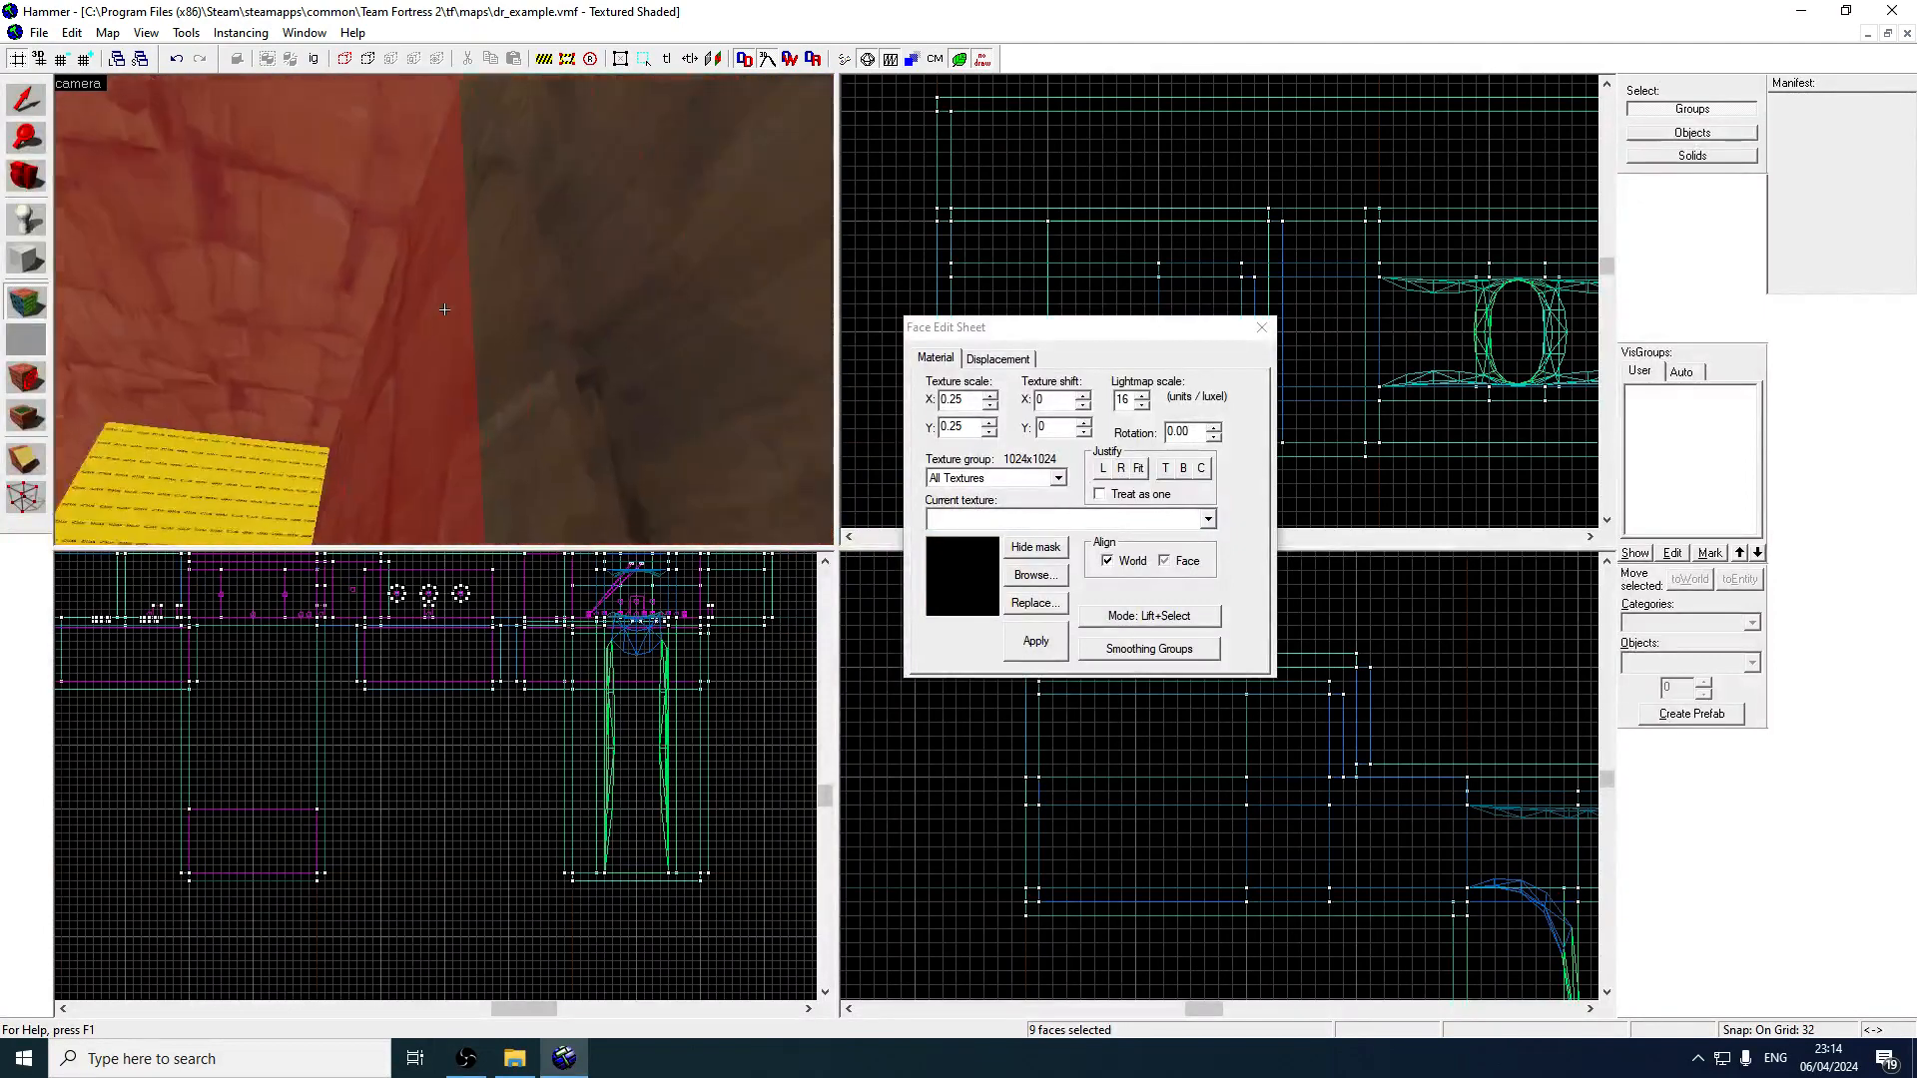
pyautogui.press('z')
pyautogui.press('z')
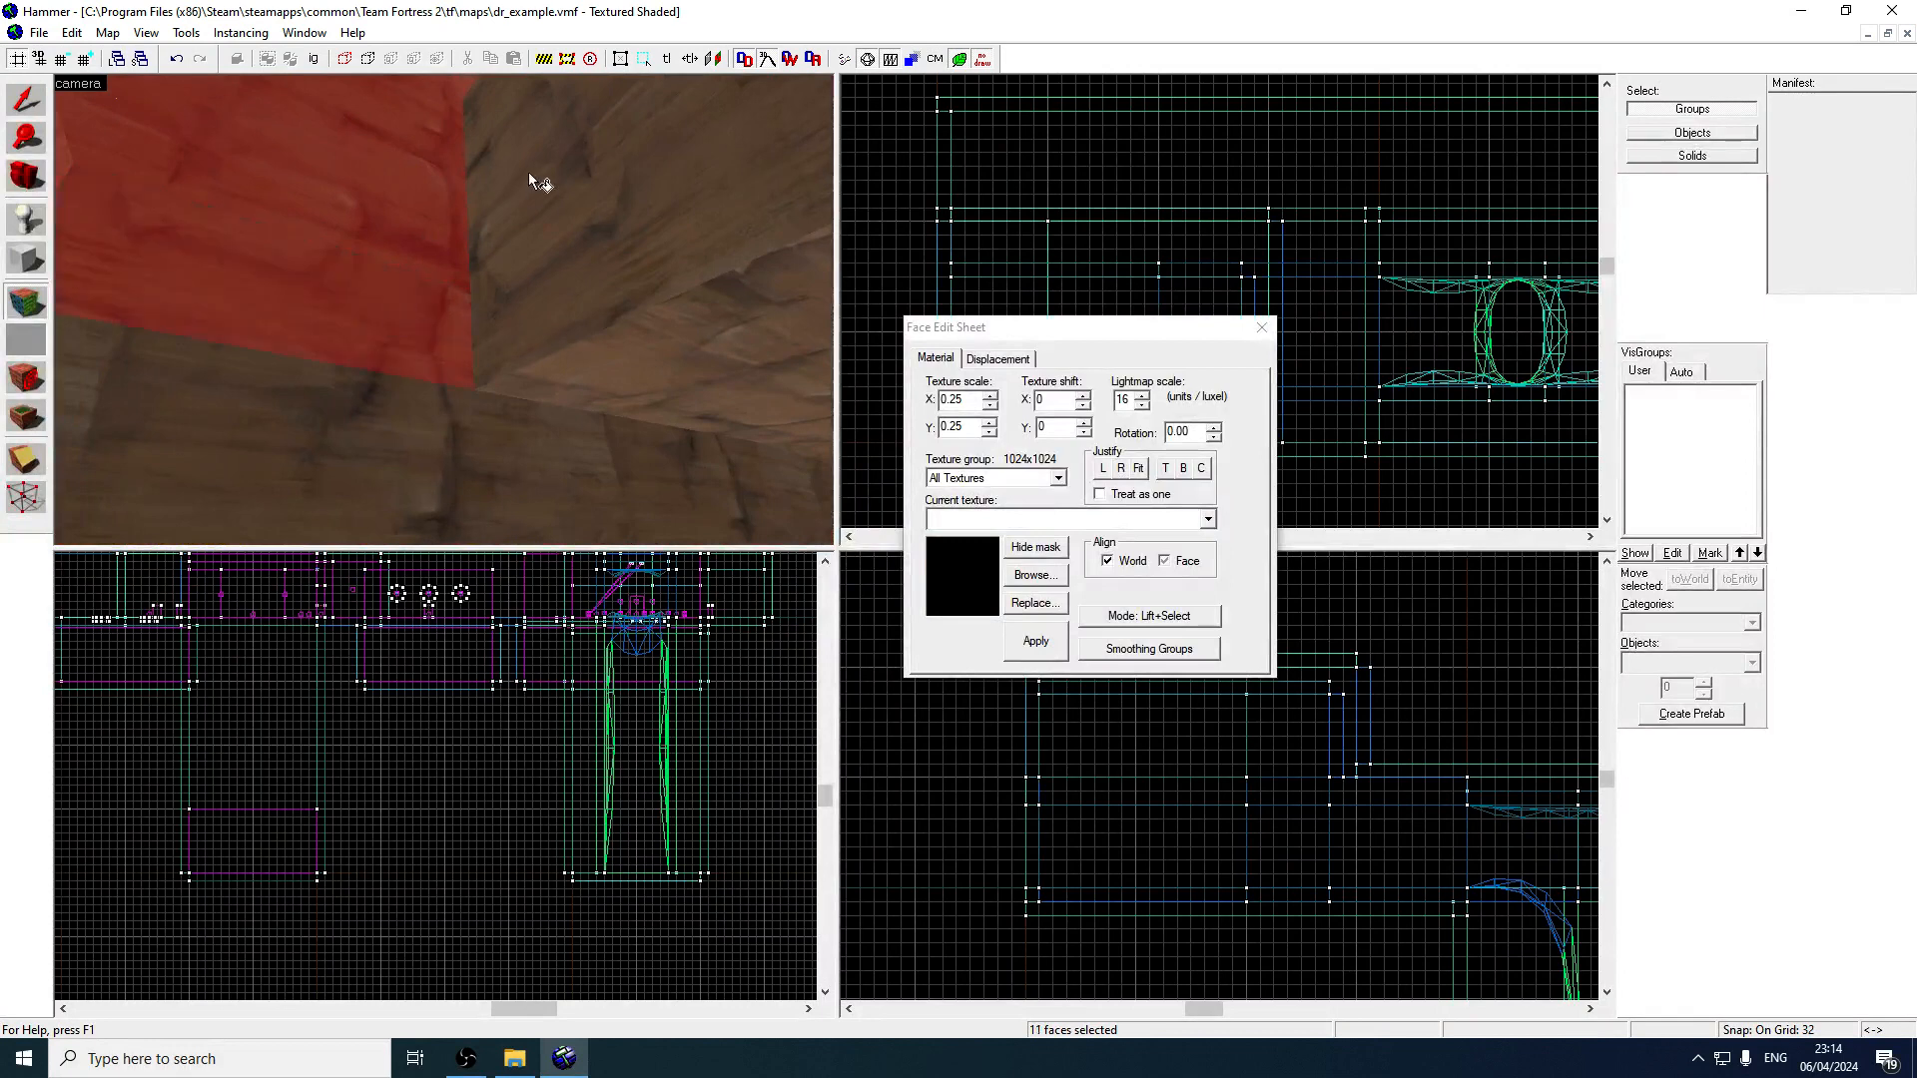
pyautogui.press('z')
pyautogui.keyDown('ctrl'); pyautogui.click(442, 336); pyautogui.keyUp('ctrl')
pyautogui.press('z')
pyautogui.press('z')
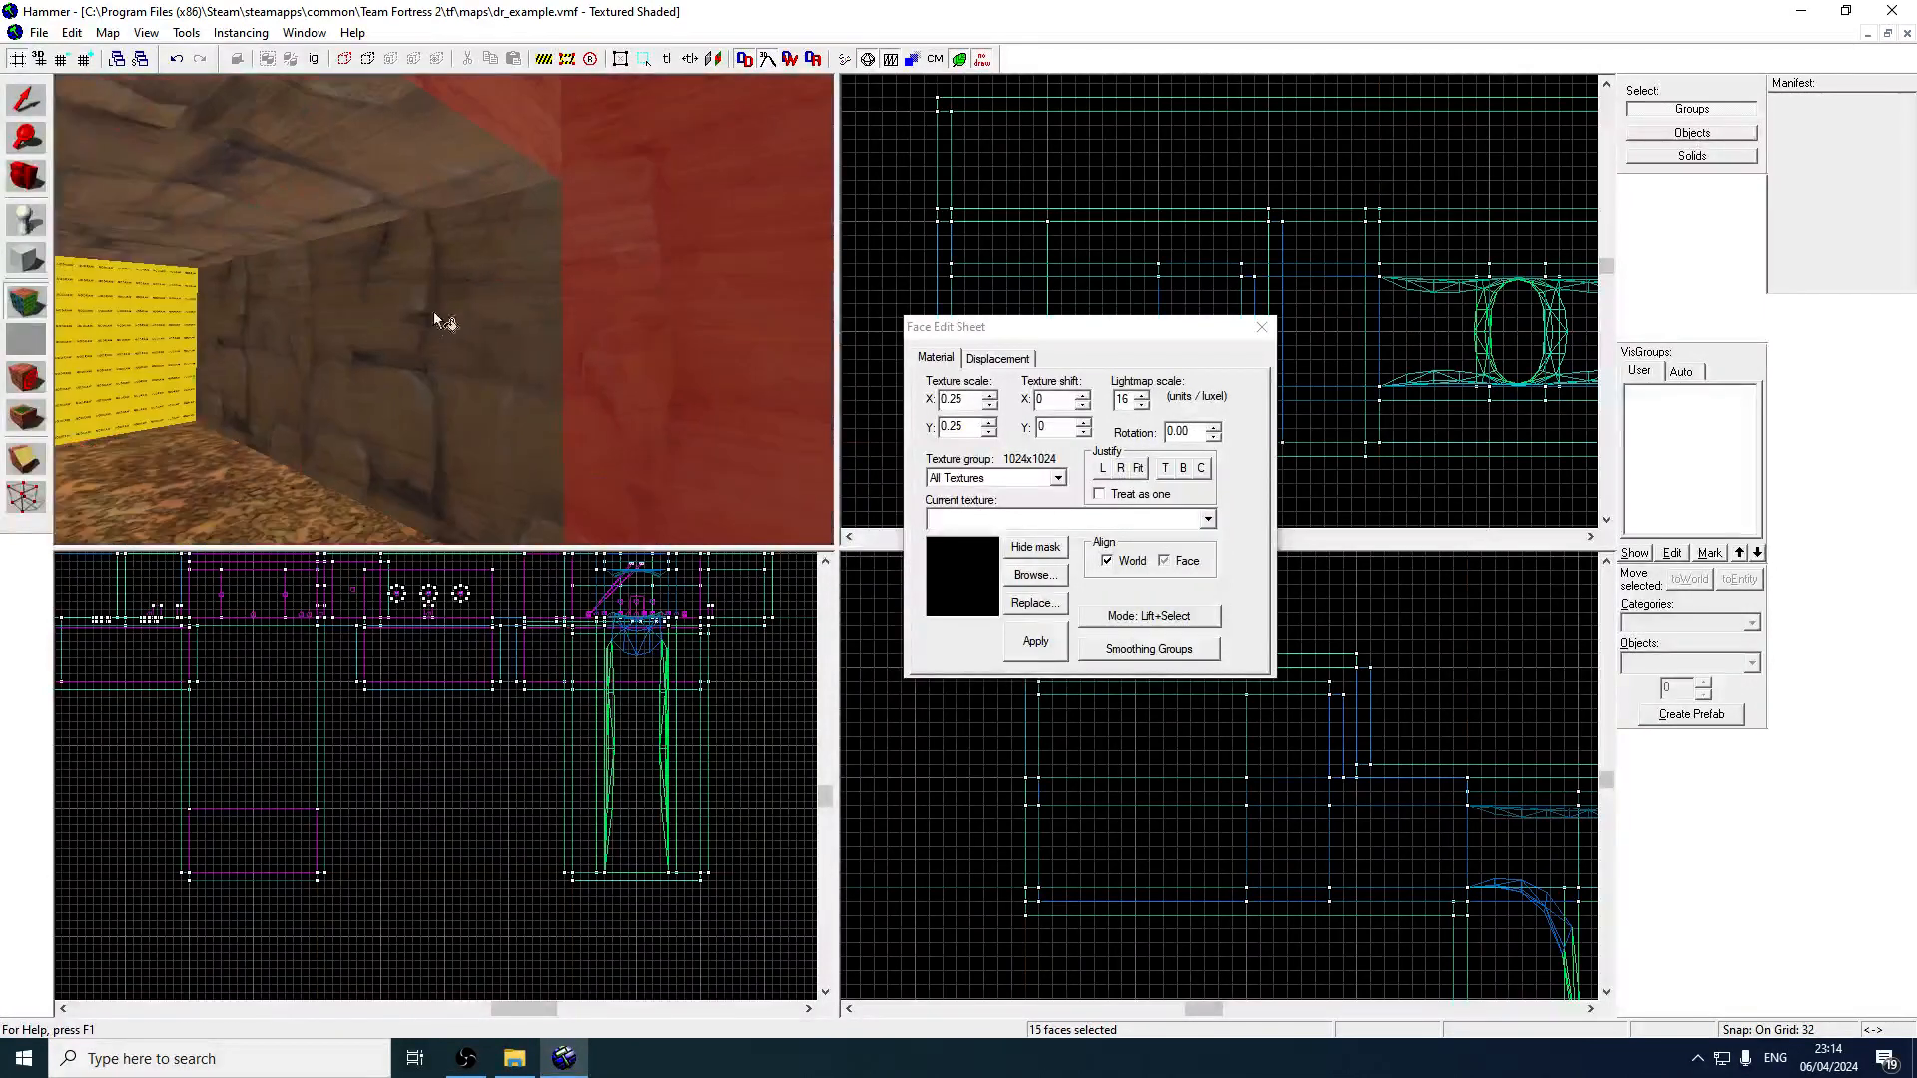
pyautogui.press('z')
pyautogui.press('z')
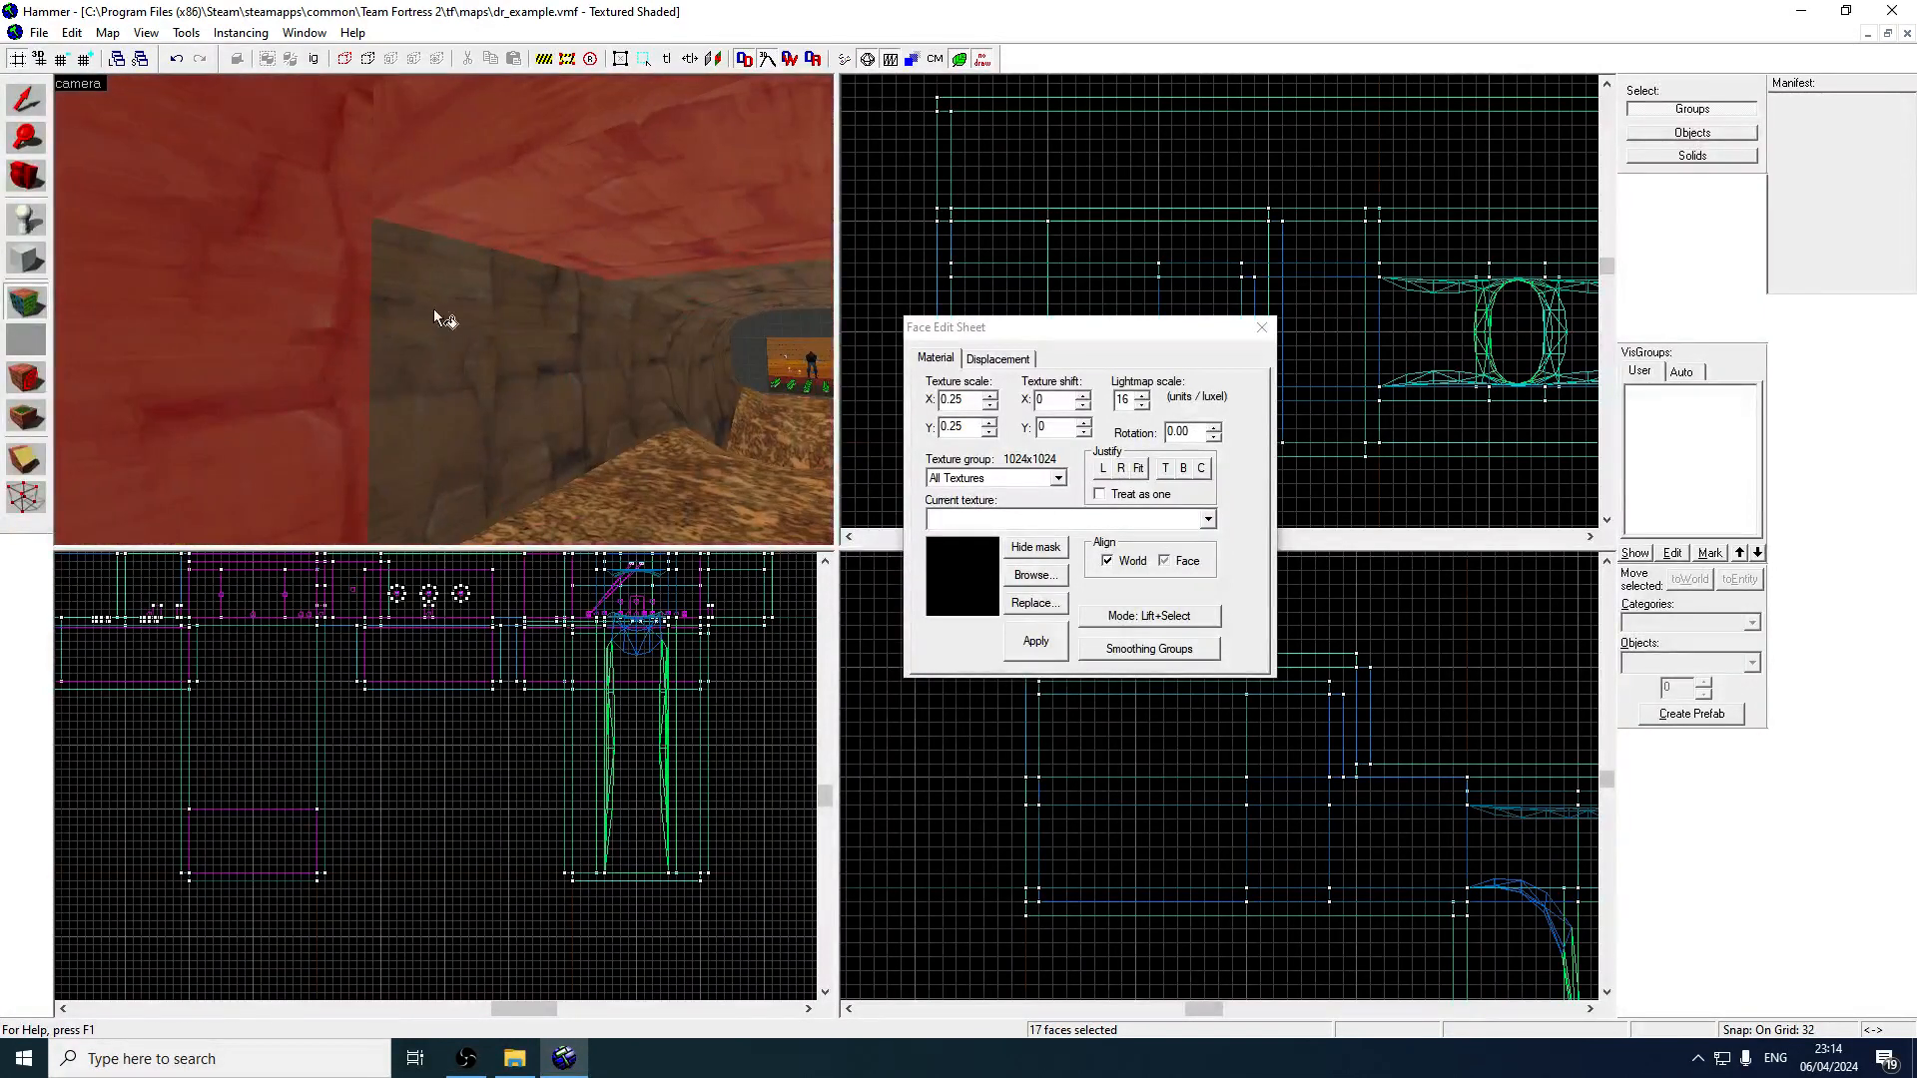
pyautogui.press('z')
pyautogui.press('z')
pyautogui.keyDown('ctrl'); pyautogui.click(495, 329); pyautogui.keyUp('ctrl')
pyautogui.keyDown('ctrl'); pyautogui.click(500, 330); pyautogui.keyUp('ctrl')
pyautogui.press('z')
pyautogui.press('z')
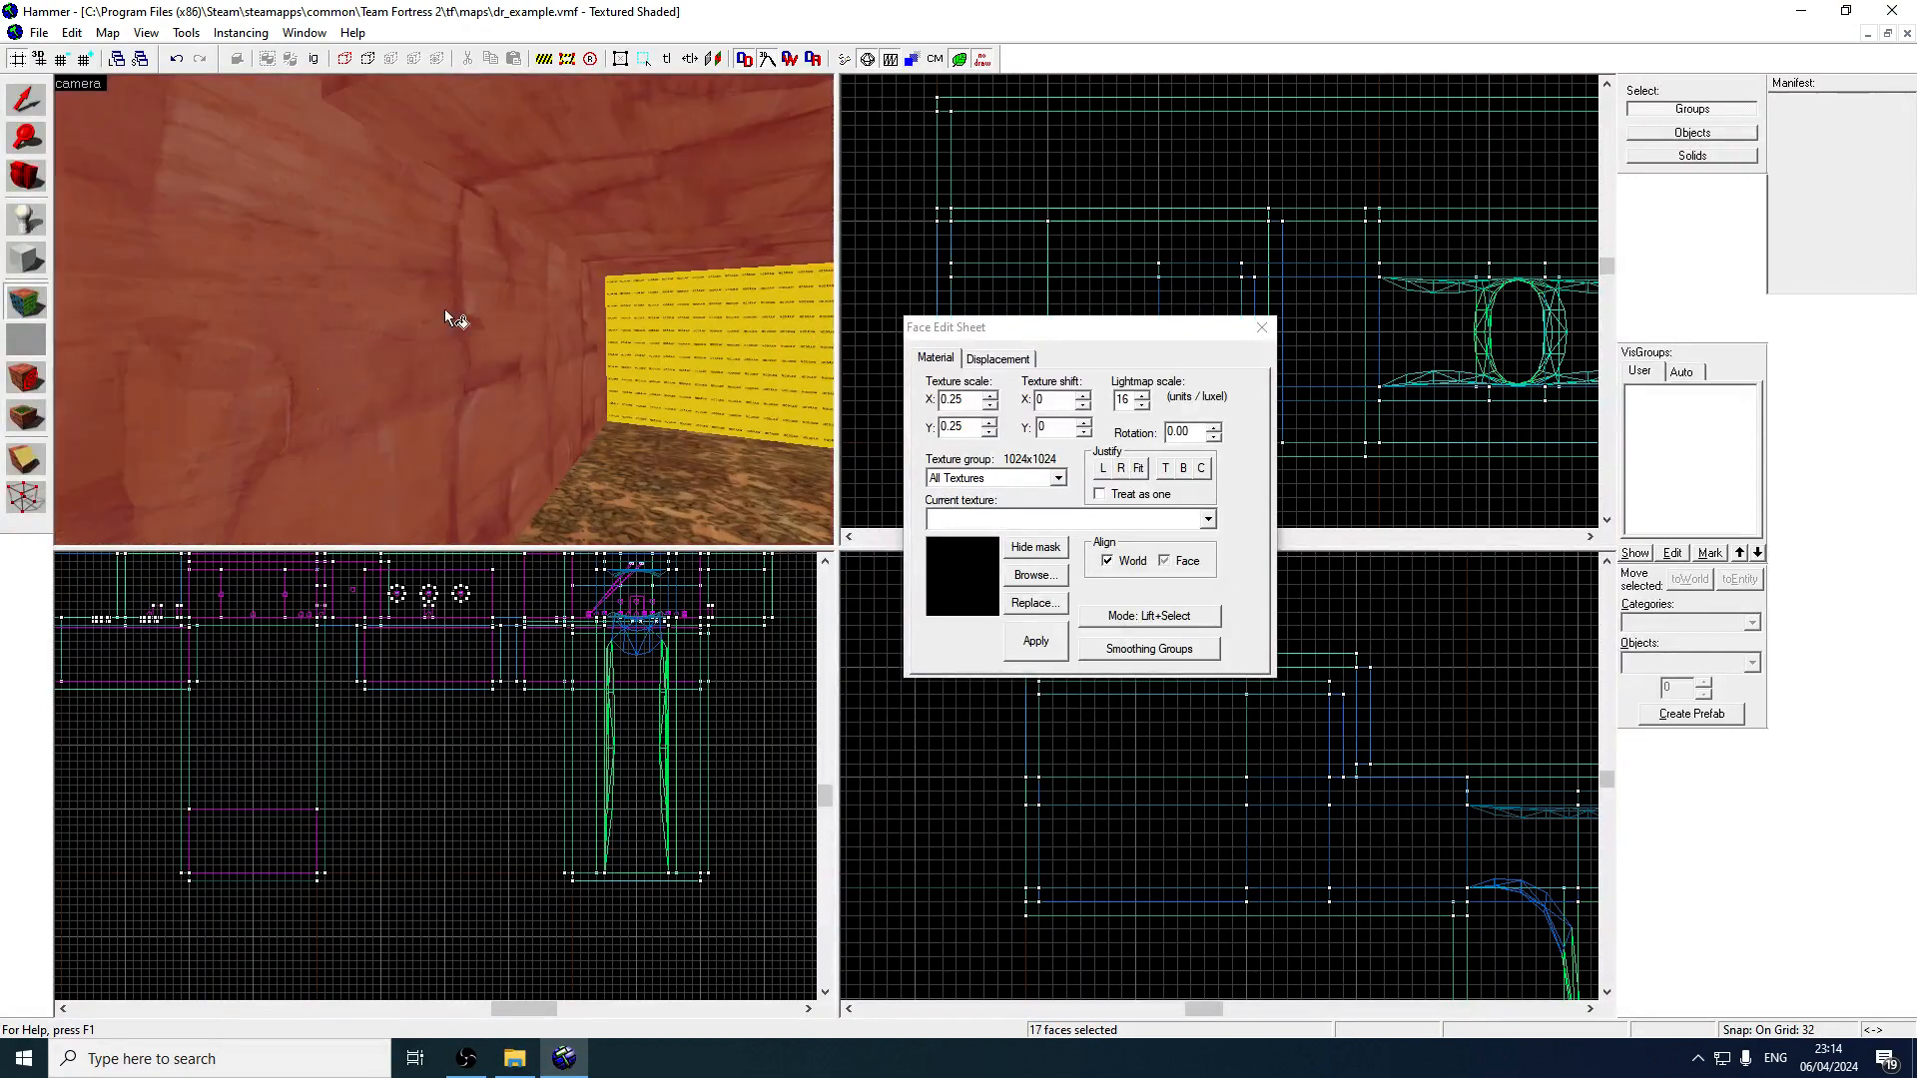
pyautogui.press('z')
pyautogui.press('z')
pyautogui.keyDown('ctrl'); pyautogui.click(487, 309); pyautogui.keyUp('ctrl')
pyautogui.press('z')
pyautogui.press('z')
pyautogui.keyDown('ctrl'); pyautogui.click(445, 308); pyautogui.keyUp('ctrl')
pyautogui.press('z')
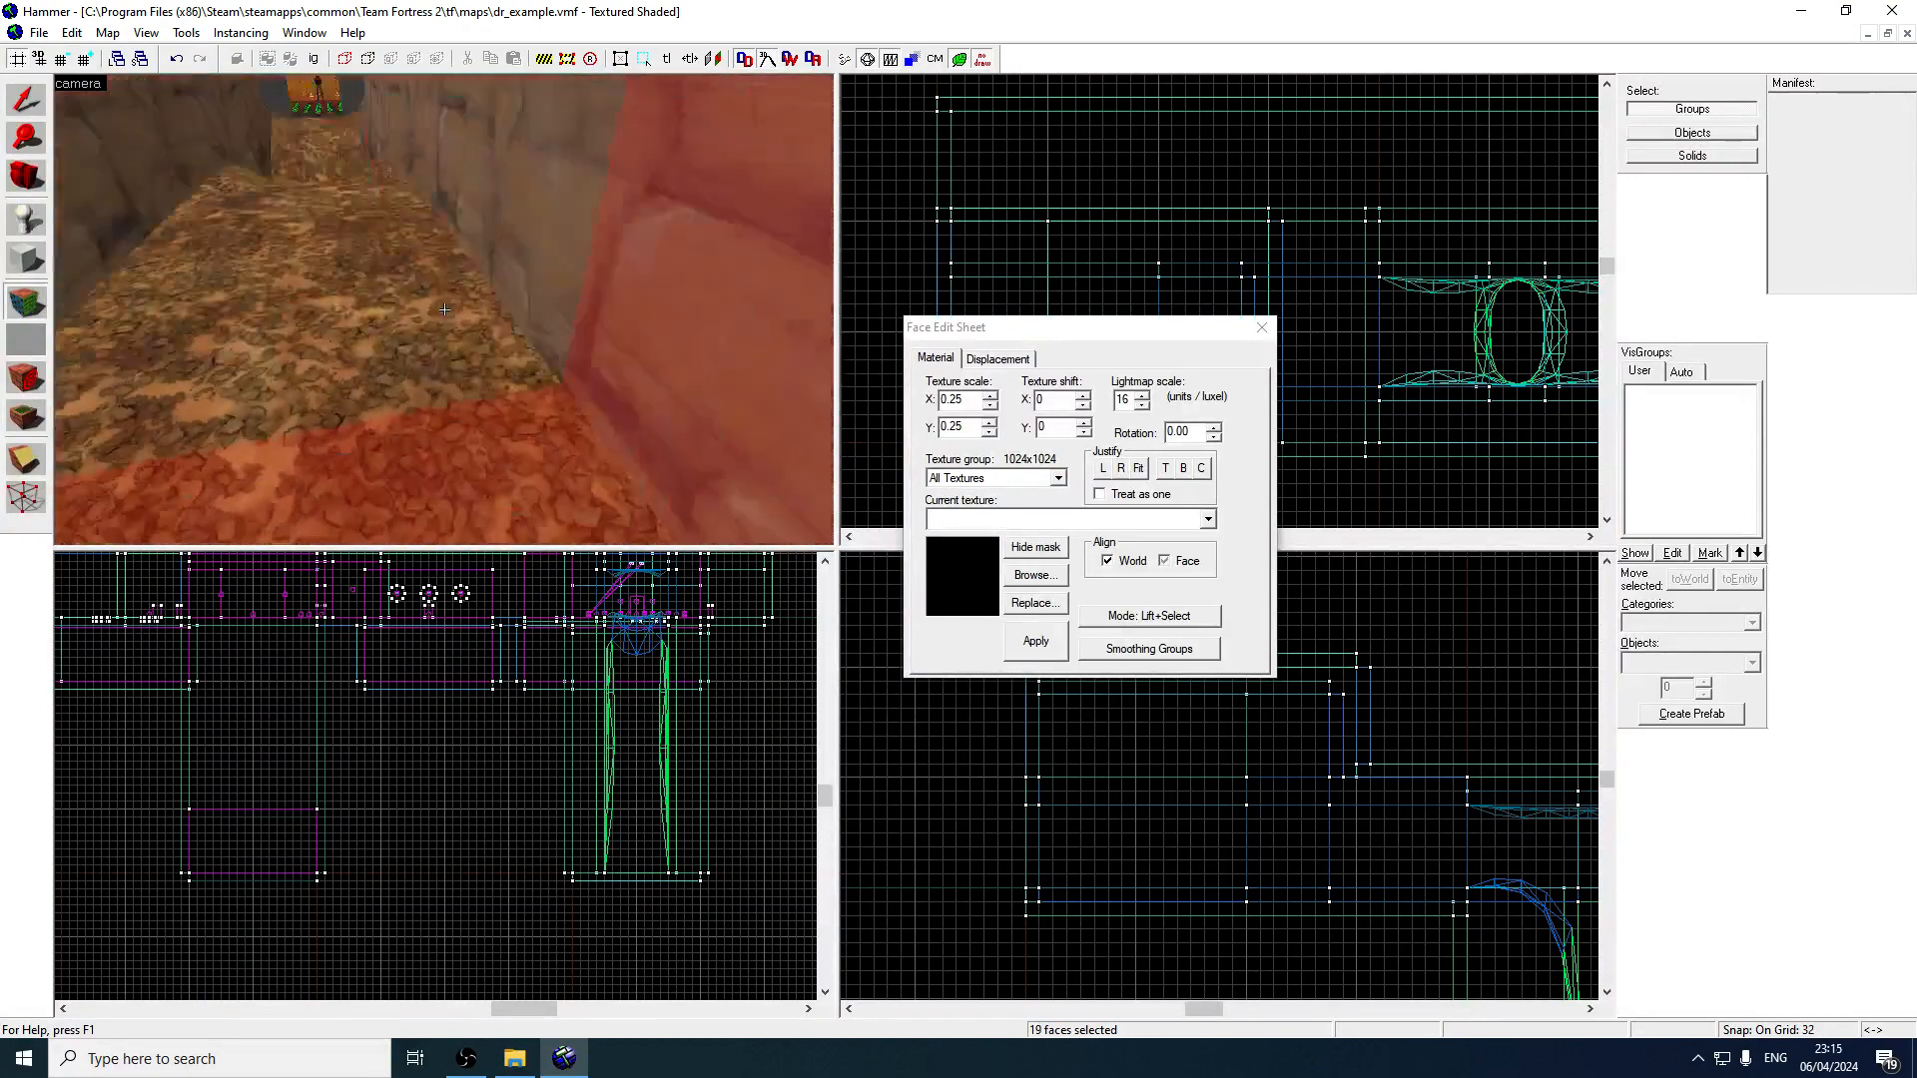
pyautogui.press('z')
pyautogui.keyDown('ctrl'); pyautogui.click(464, 380); pyautogui.keyUp('ctrl')
pyautogui.press('z')
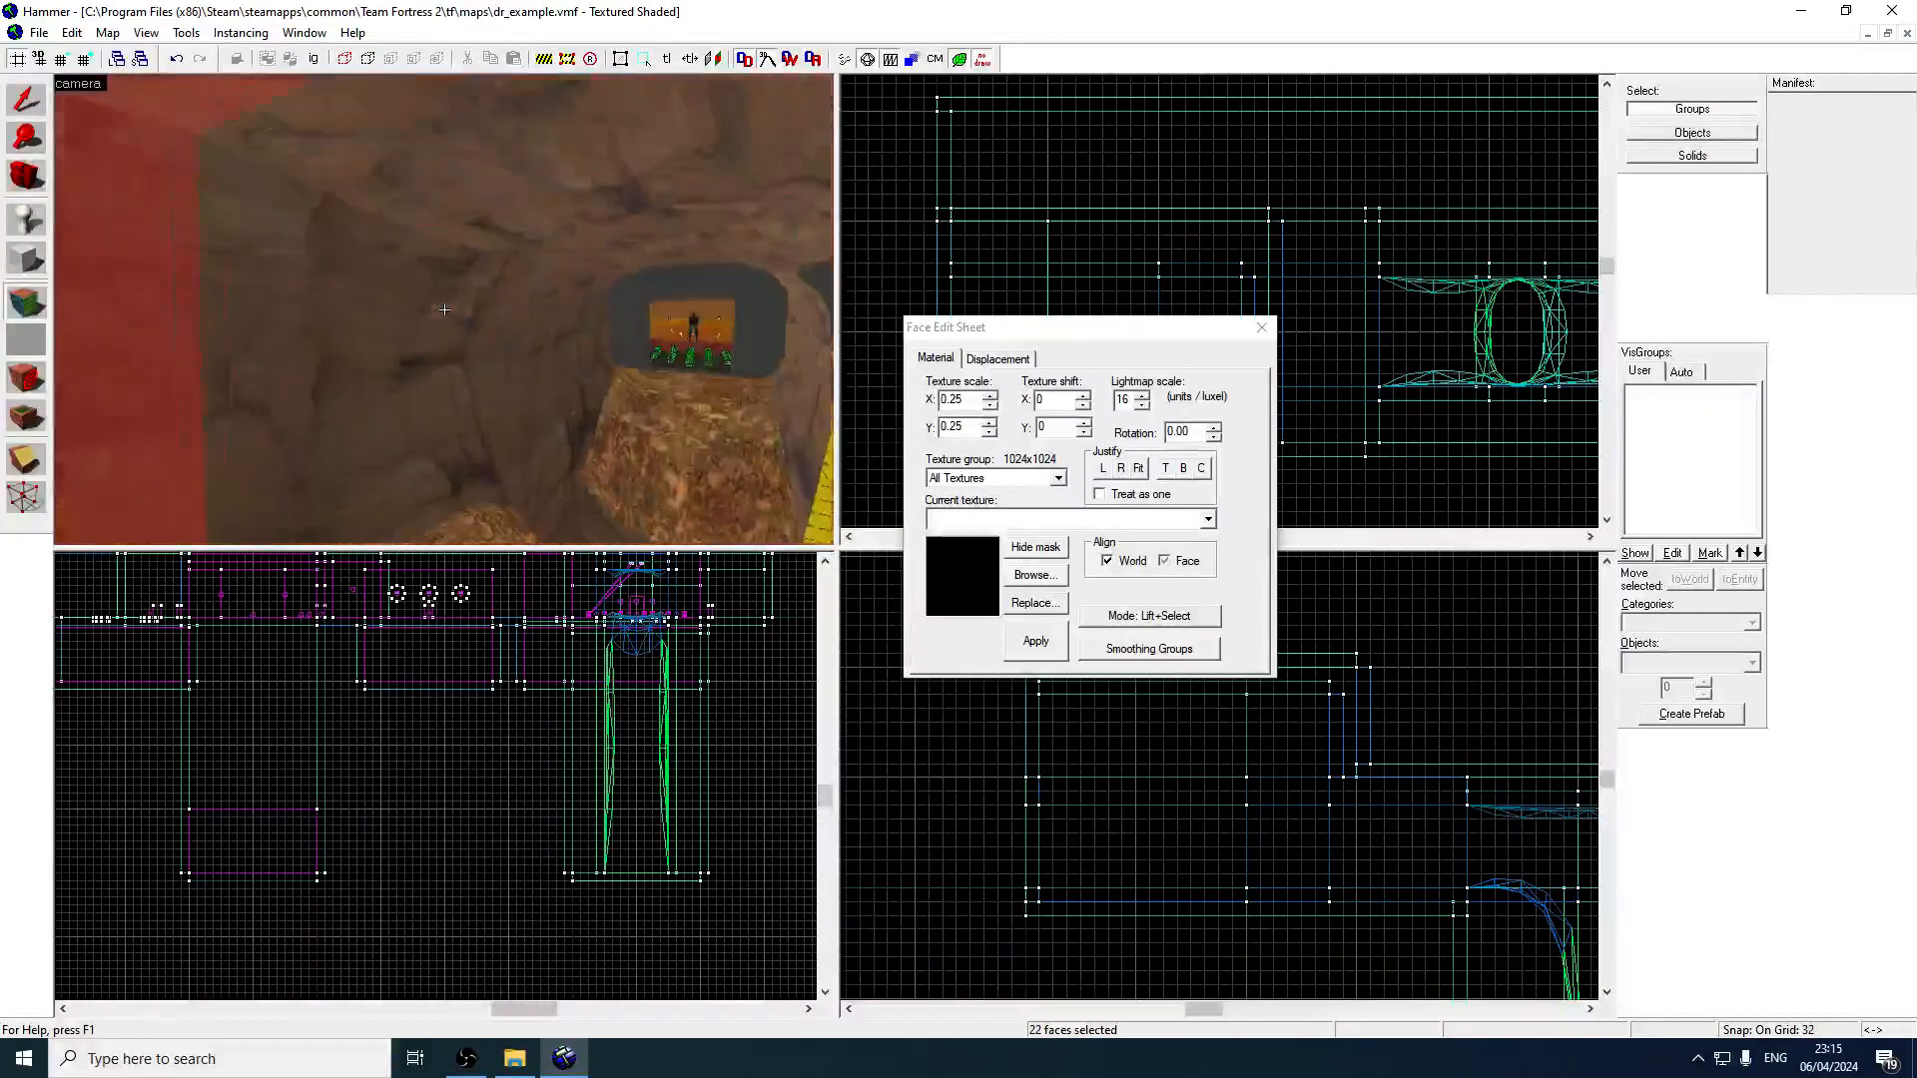
pyautogui.keyDown('ctrl'); pyautogui.click(445, 309); pyautogui.keyUp('ctrl')
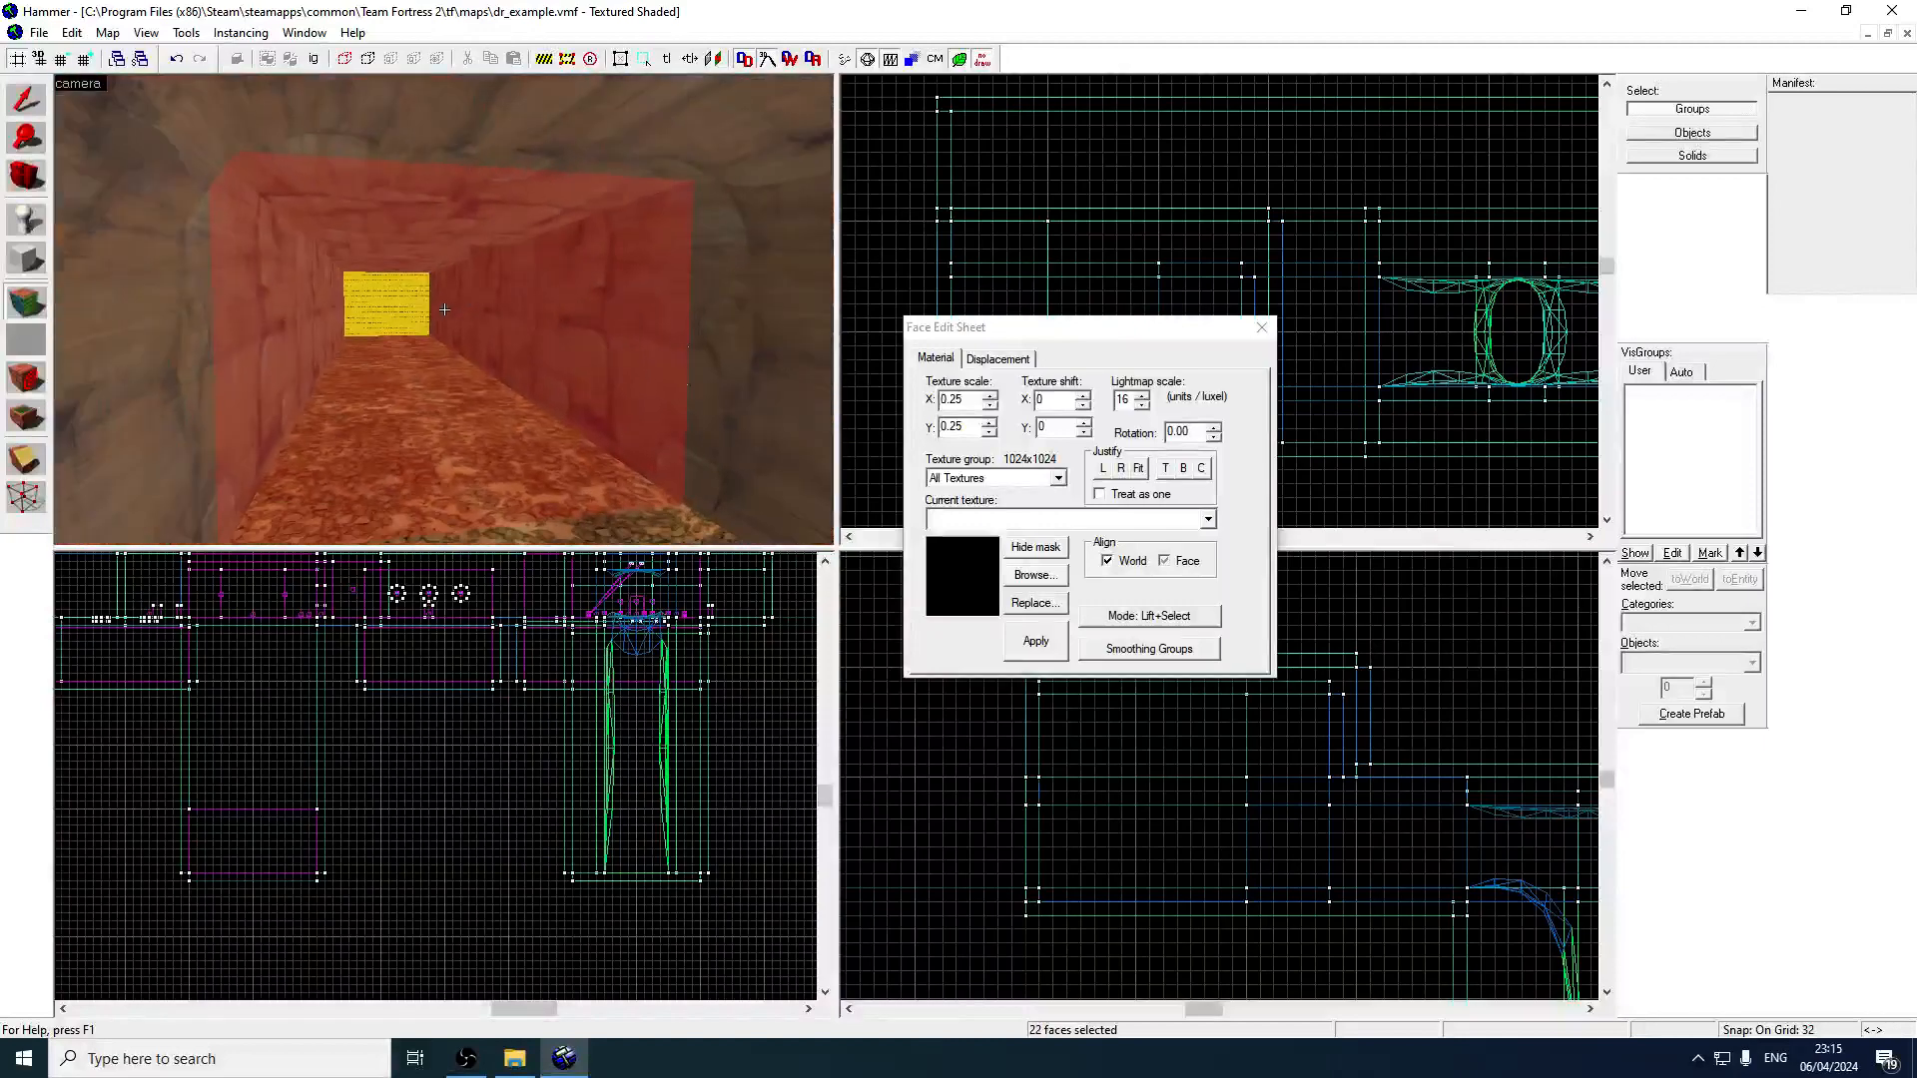
pyautogui.click(1028, 358)
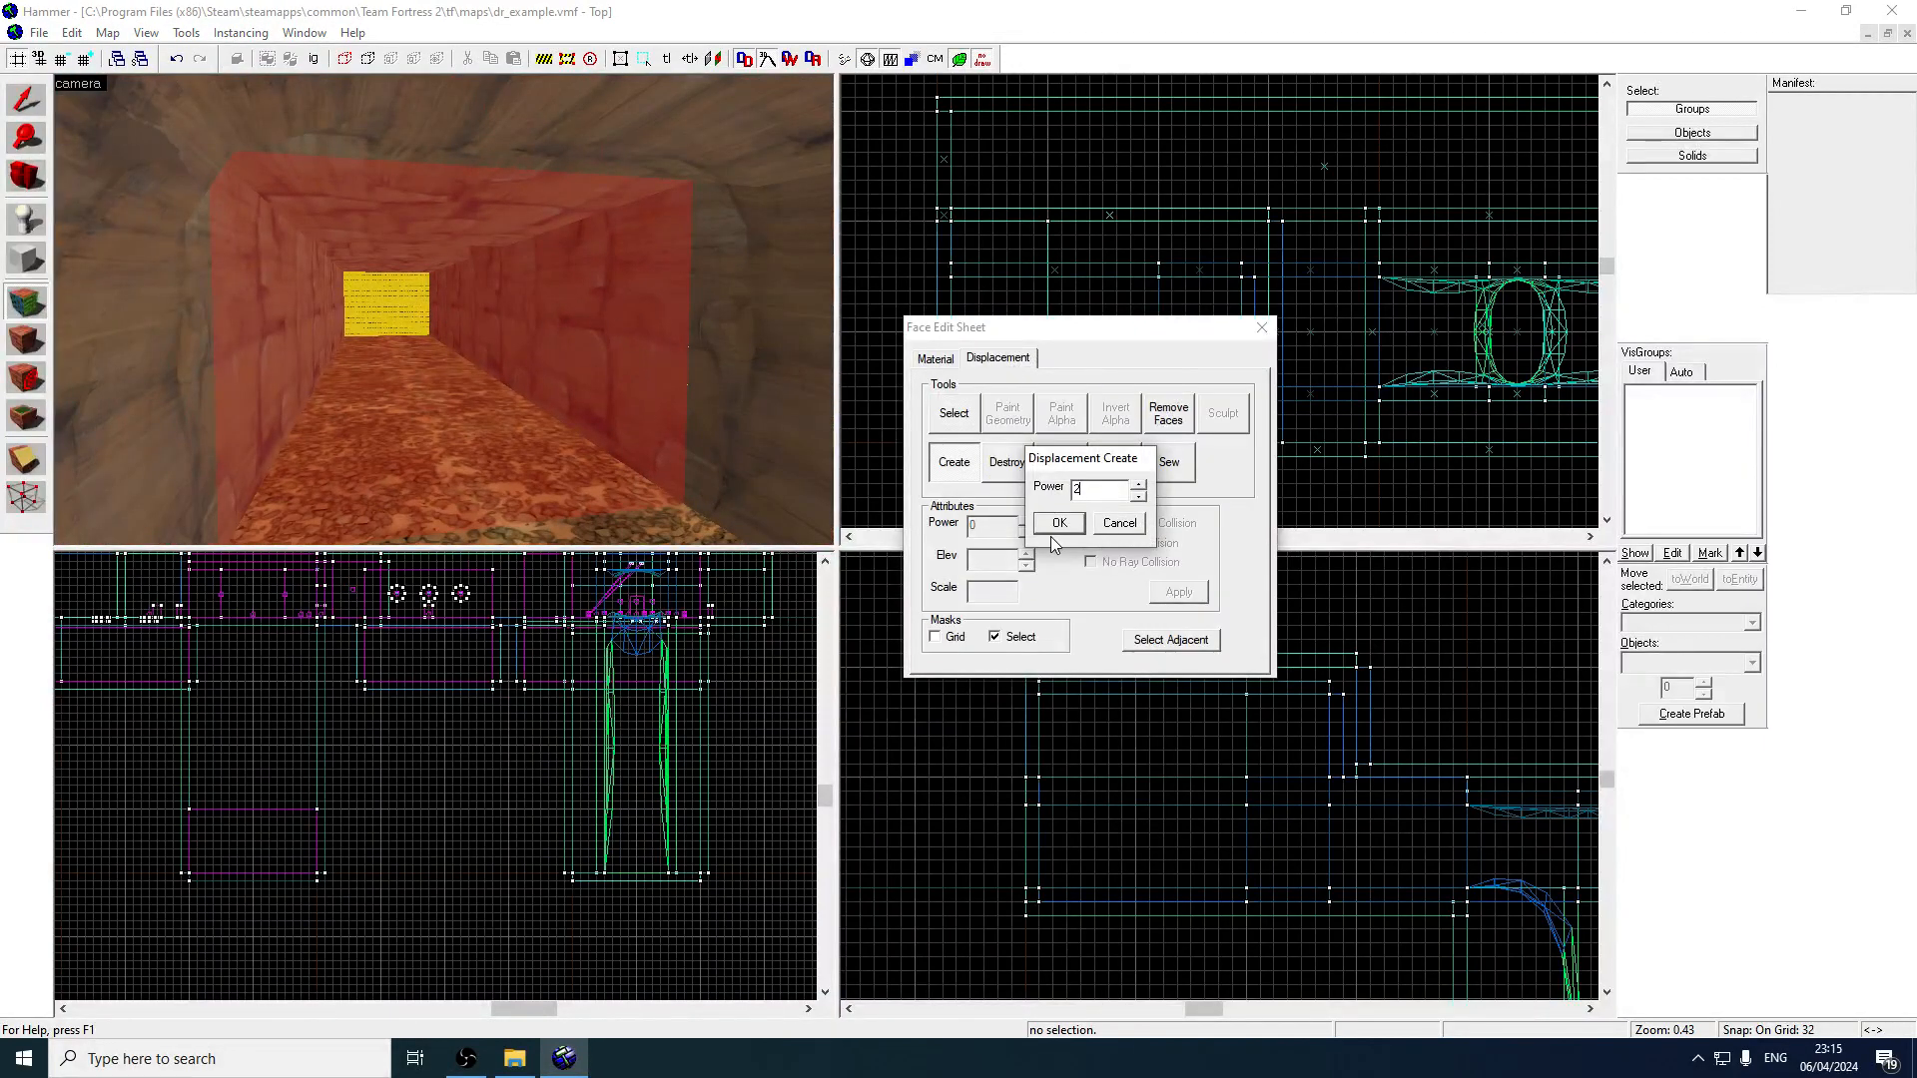
pyautogui.click(1059, 524)
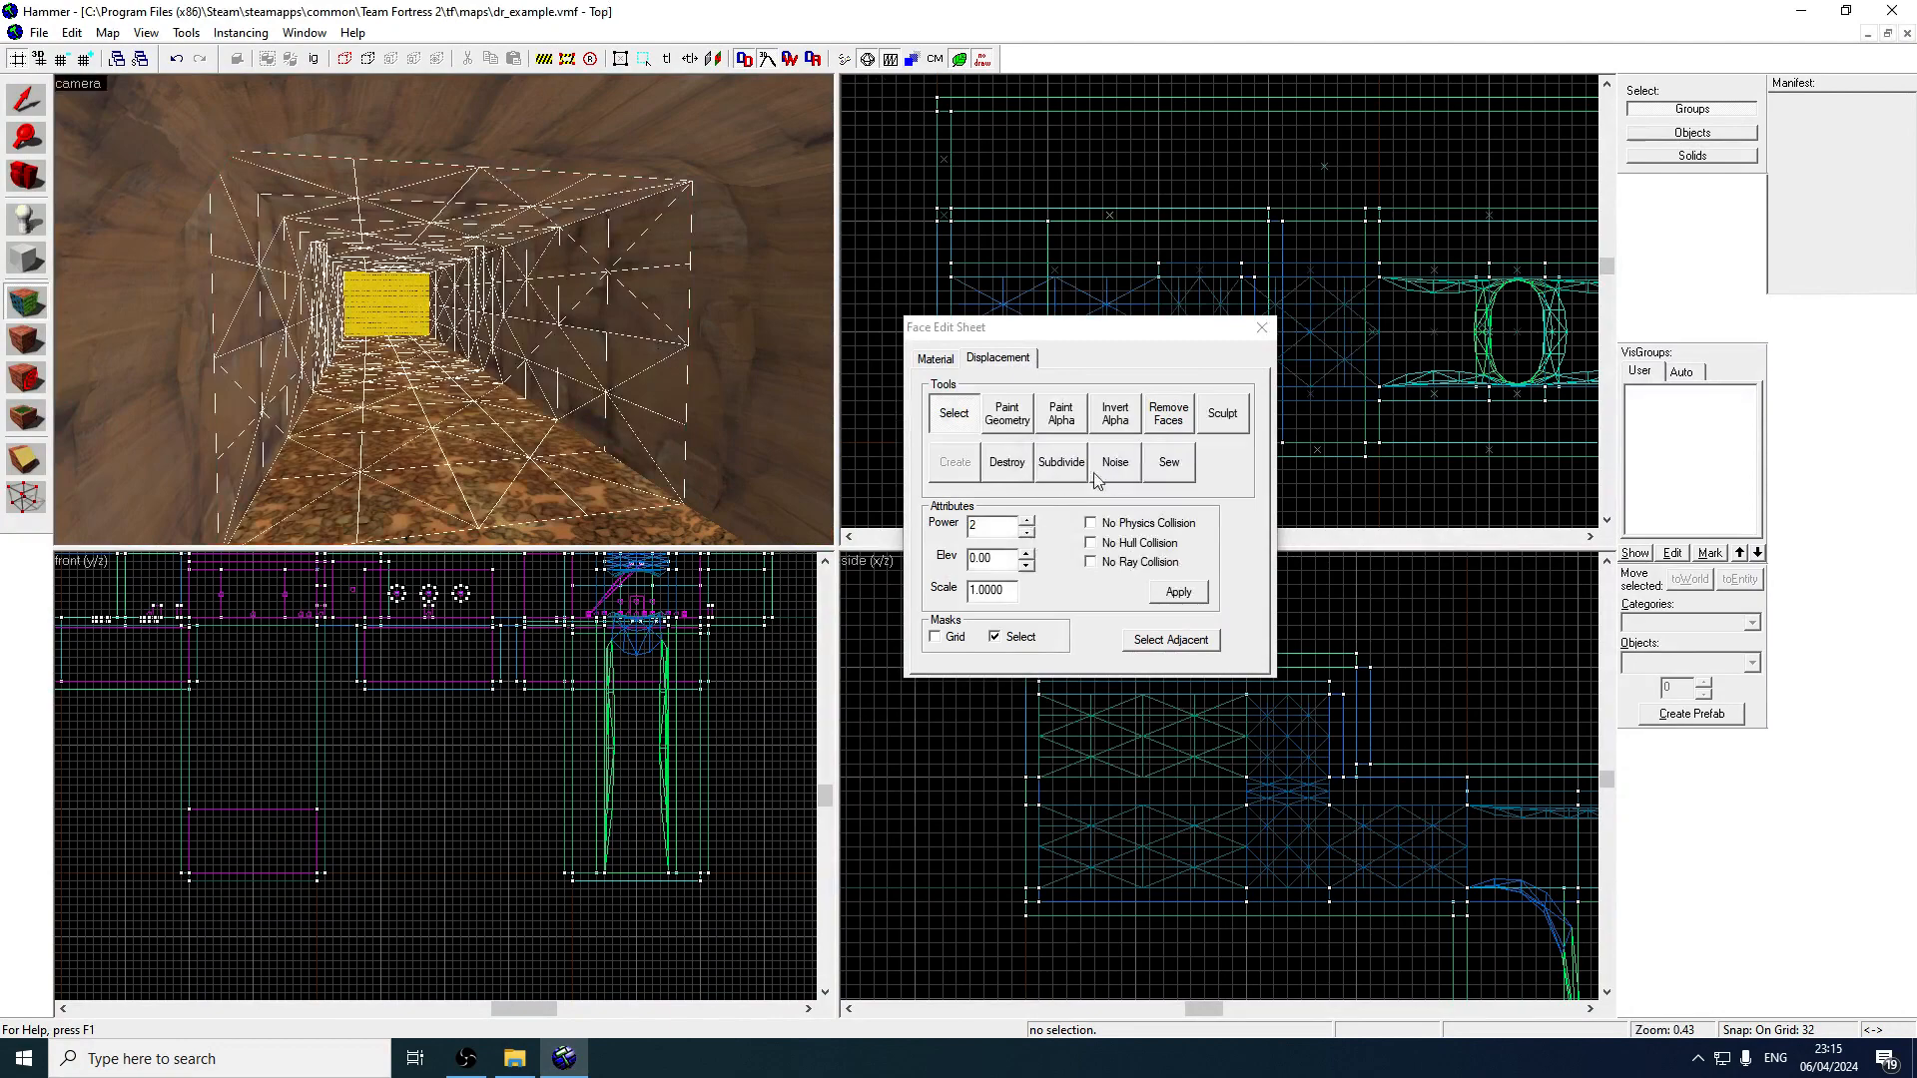
# Sew the new displacements together to round the two-level room, and inspect the junction between its levels.
pyautogui.press('w')
pyautogui.press('z')
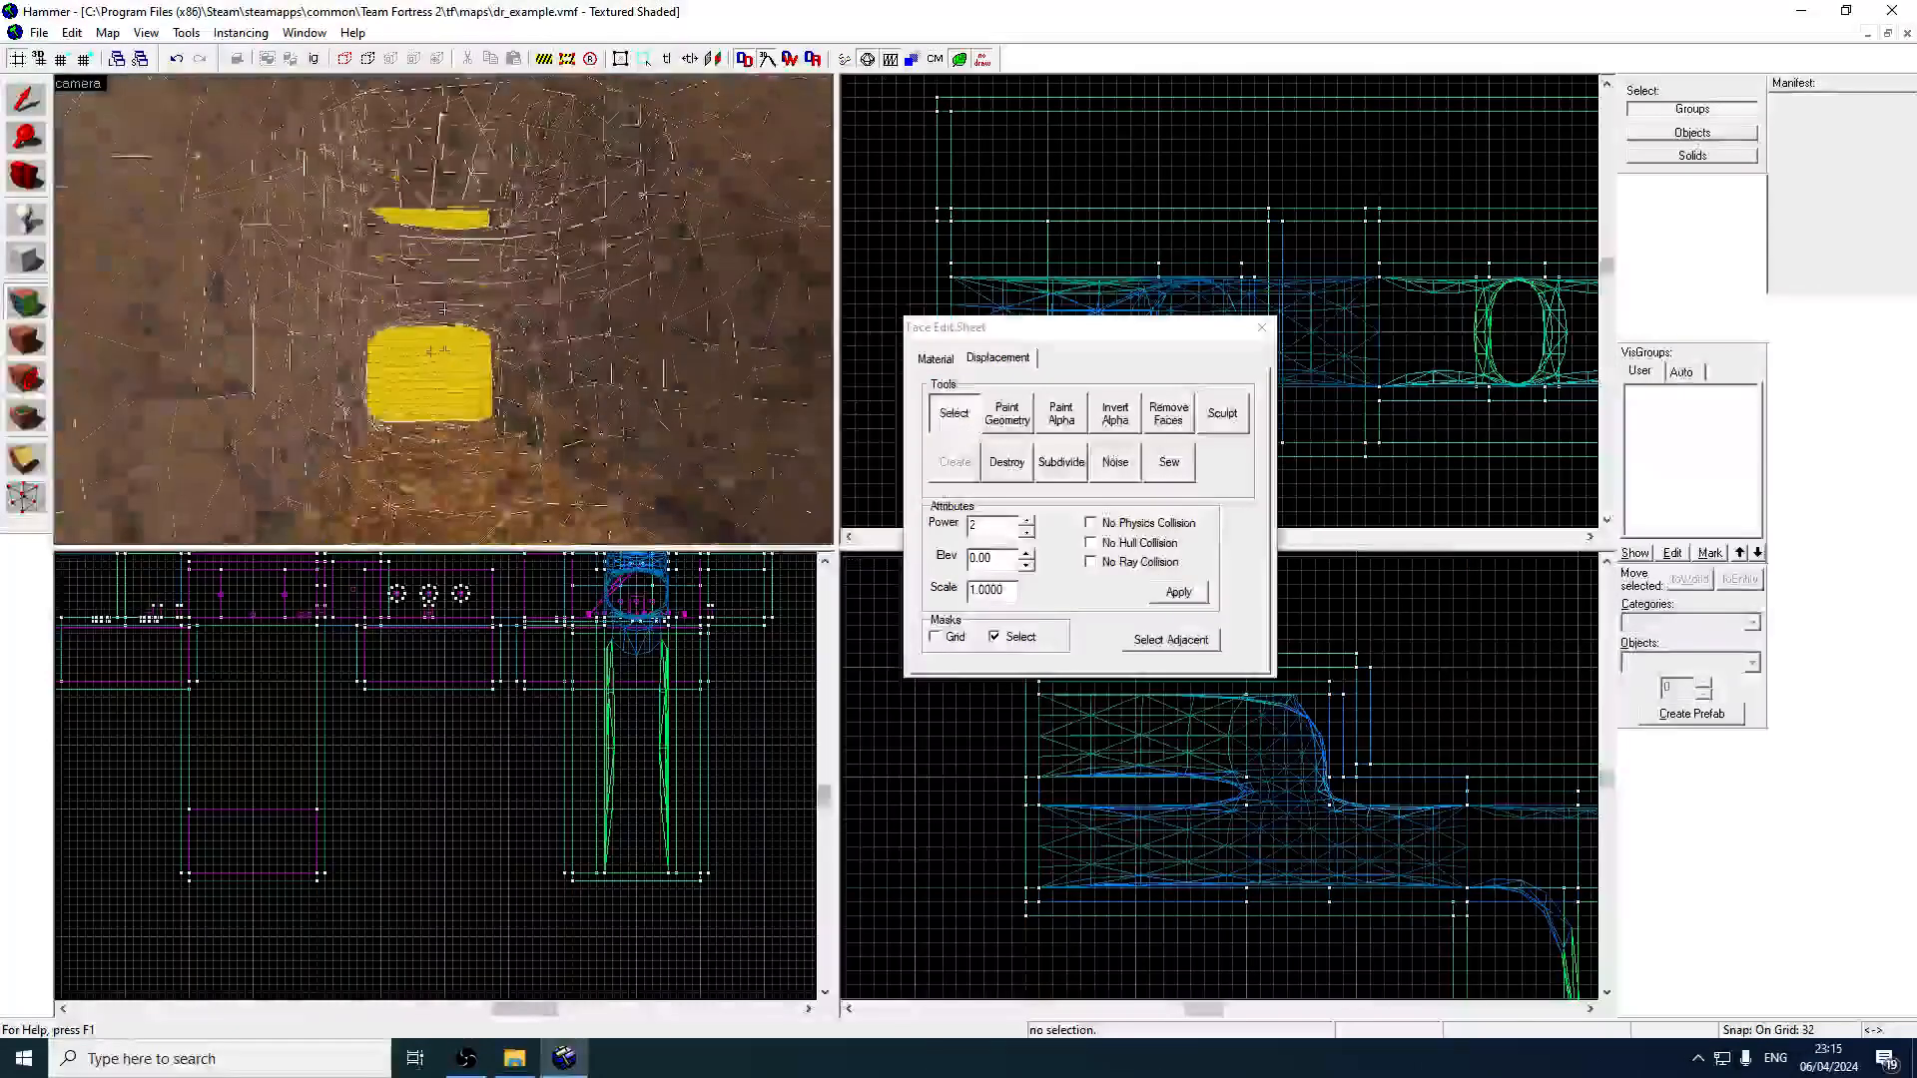
pyautogui.press('w')
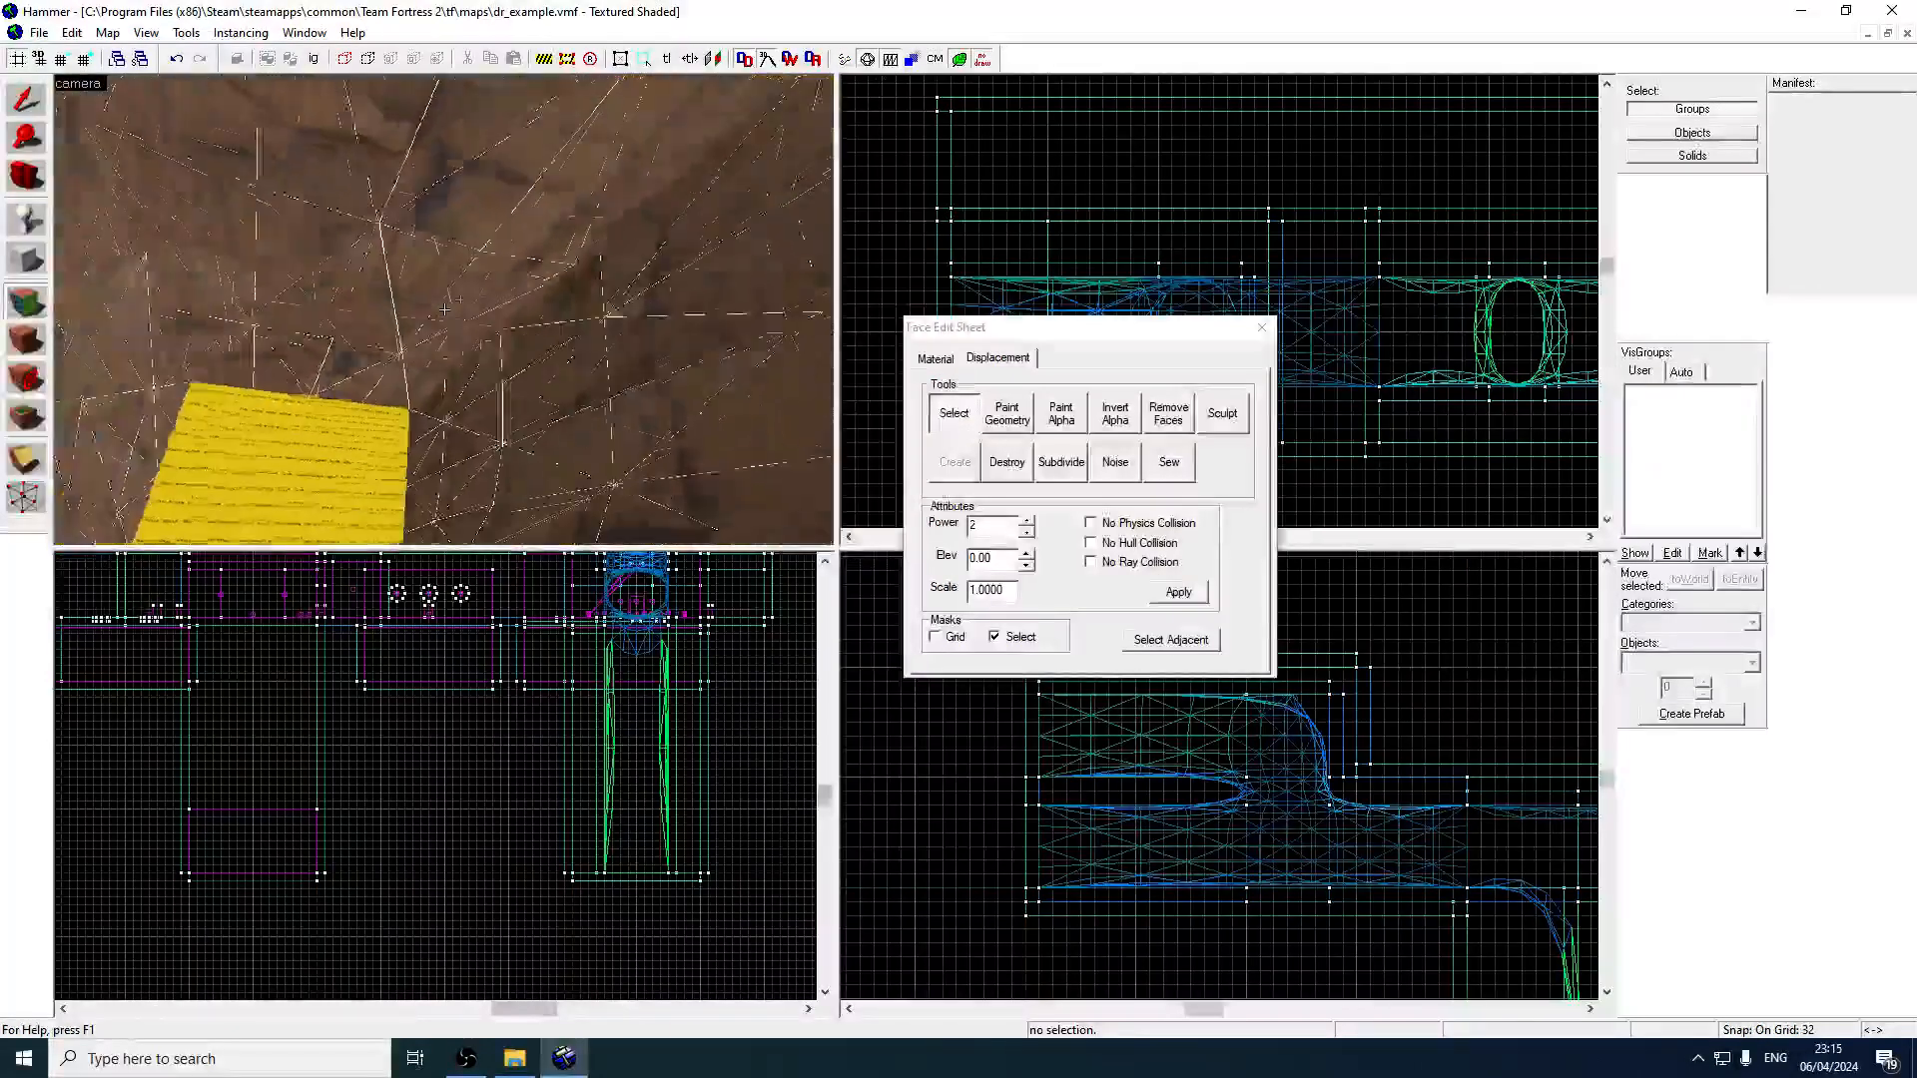
pyautogui.press('w')
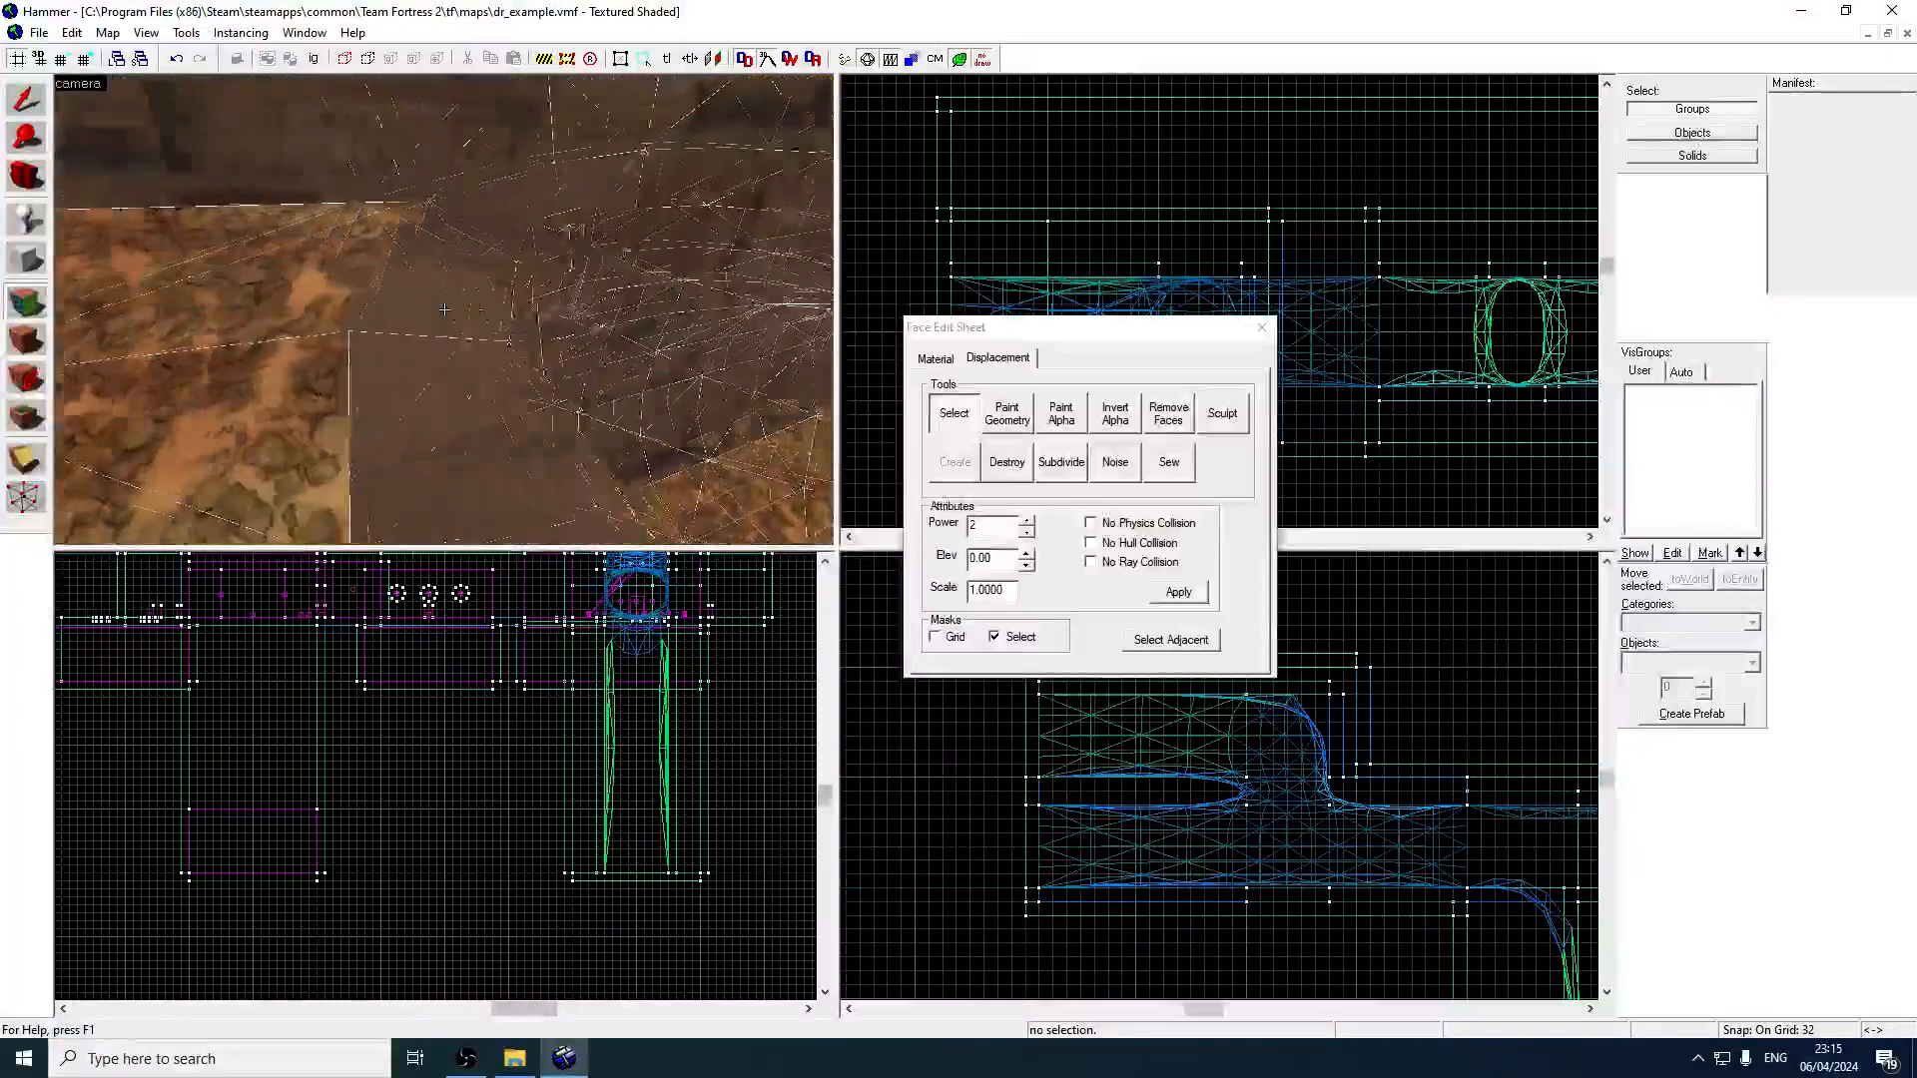
# Inspect the 480 by 256 by 64 unit block dividing the two levels and the textures on the displaced faces around it.
pyautogui.press('z')
pyautogui.hotkey('shift', 's')
pyautogui.click(157, 182)
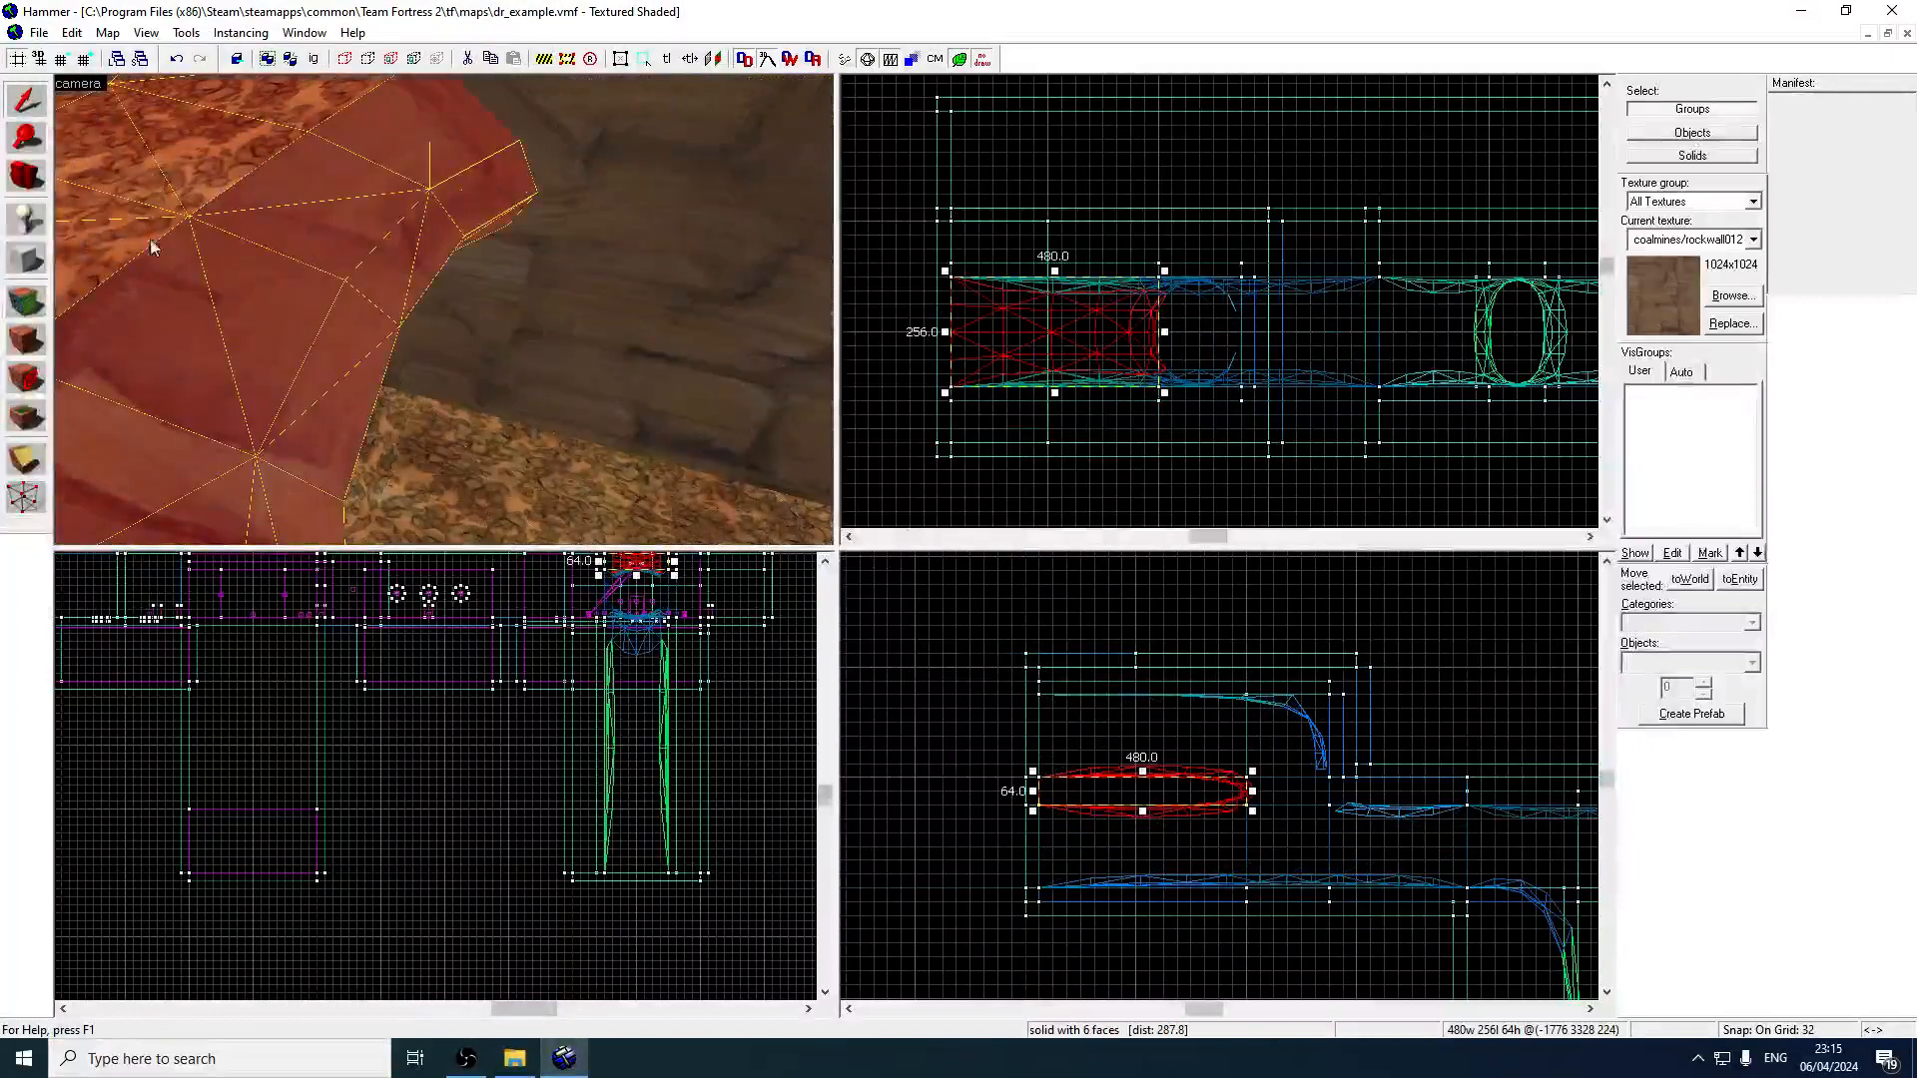
pyautogui.hotkey('shift', 'a')
pyautogui.click(261, 207)
pyautogui.press('w')
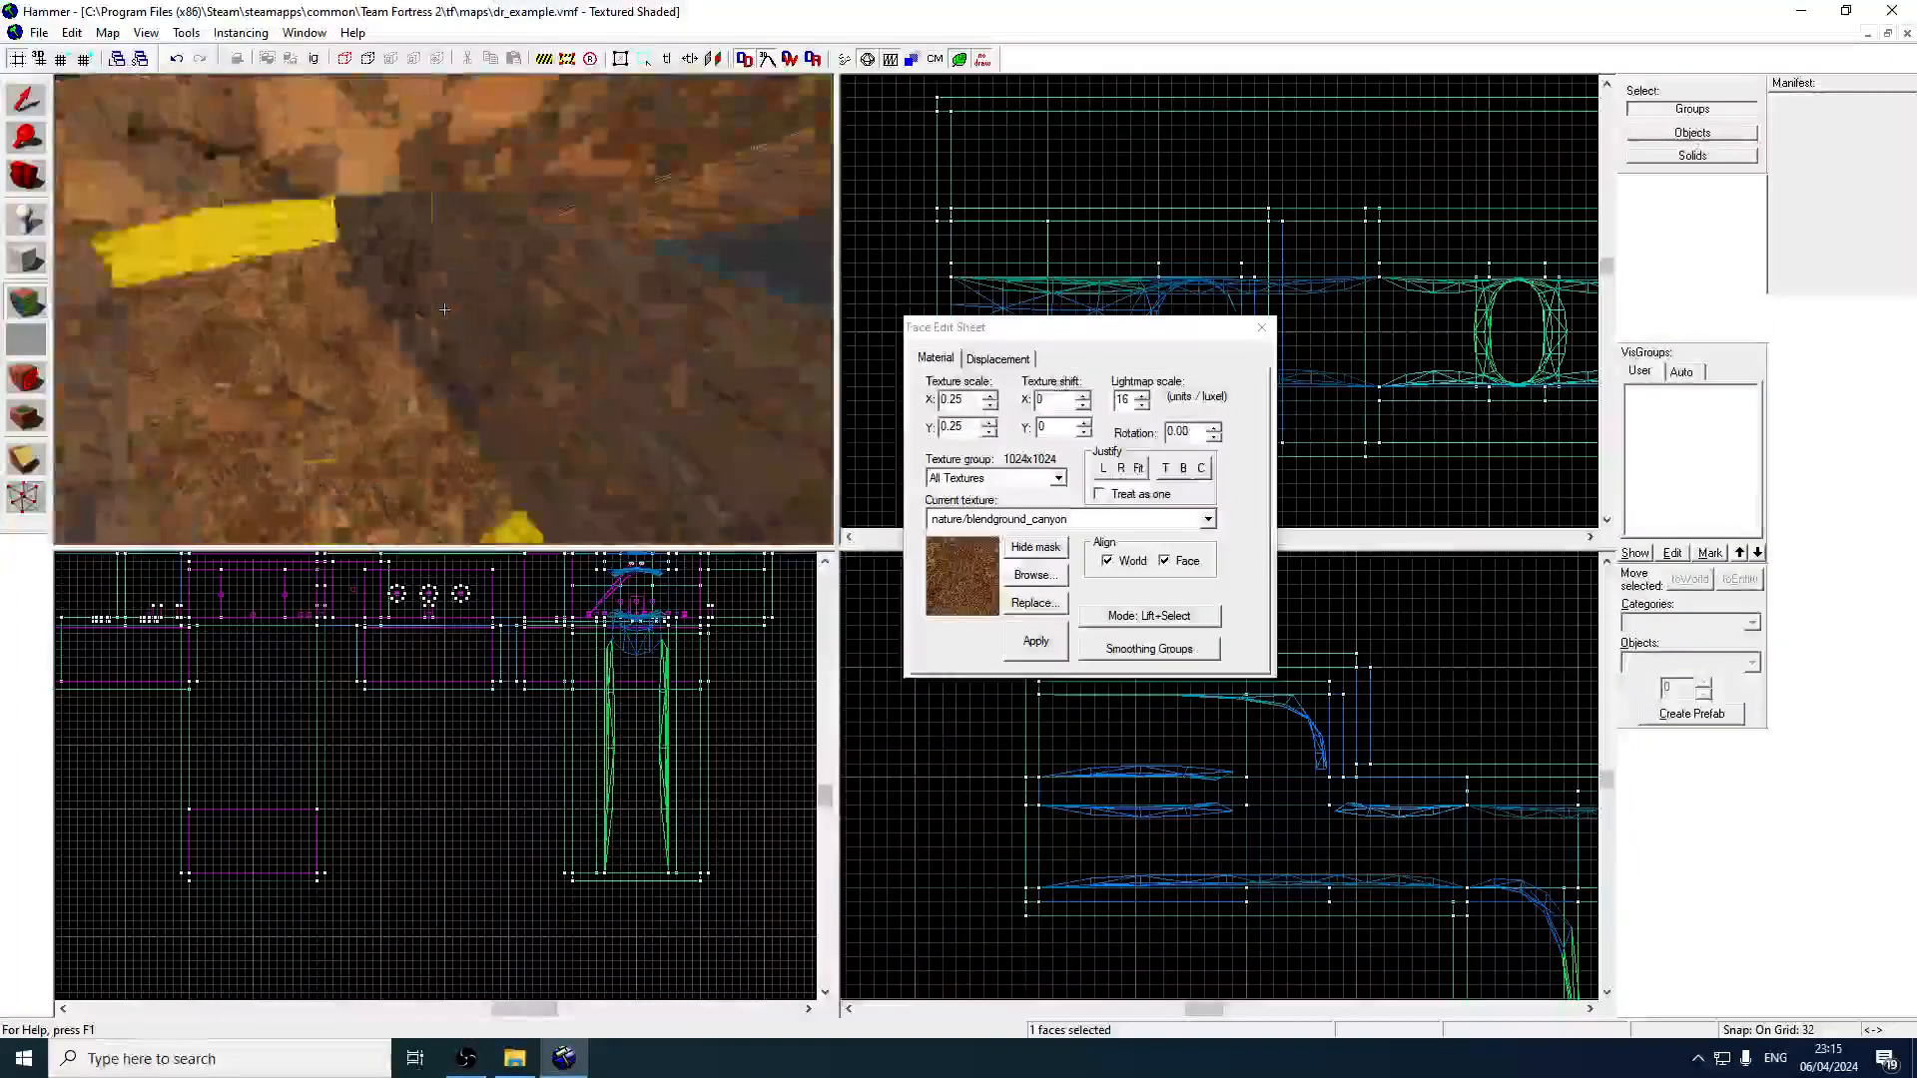
pyautogui.press('z')
pyautogui.press('z')
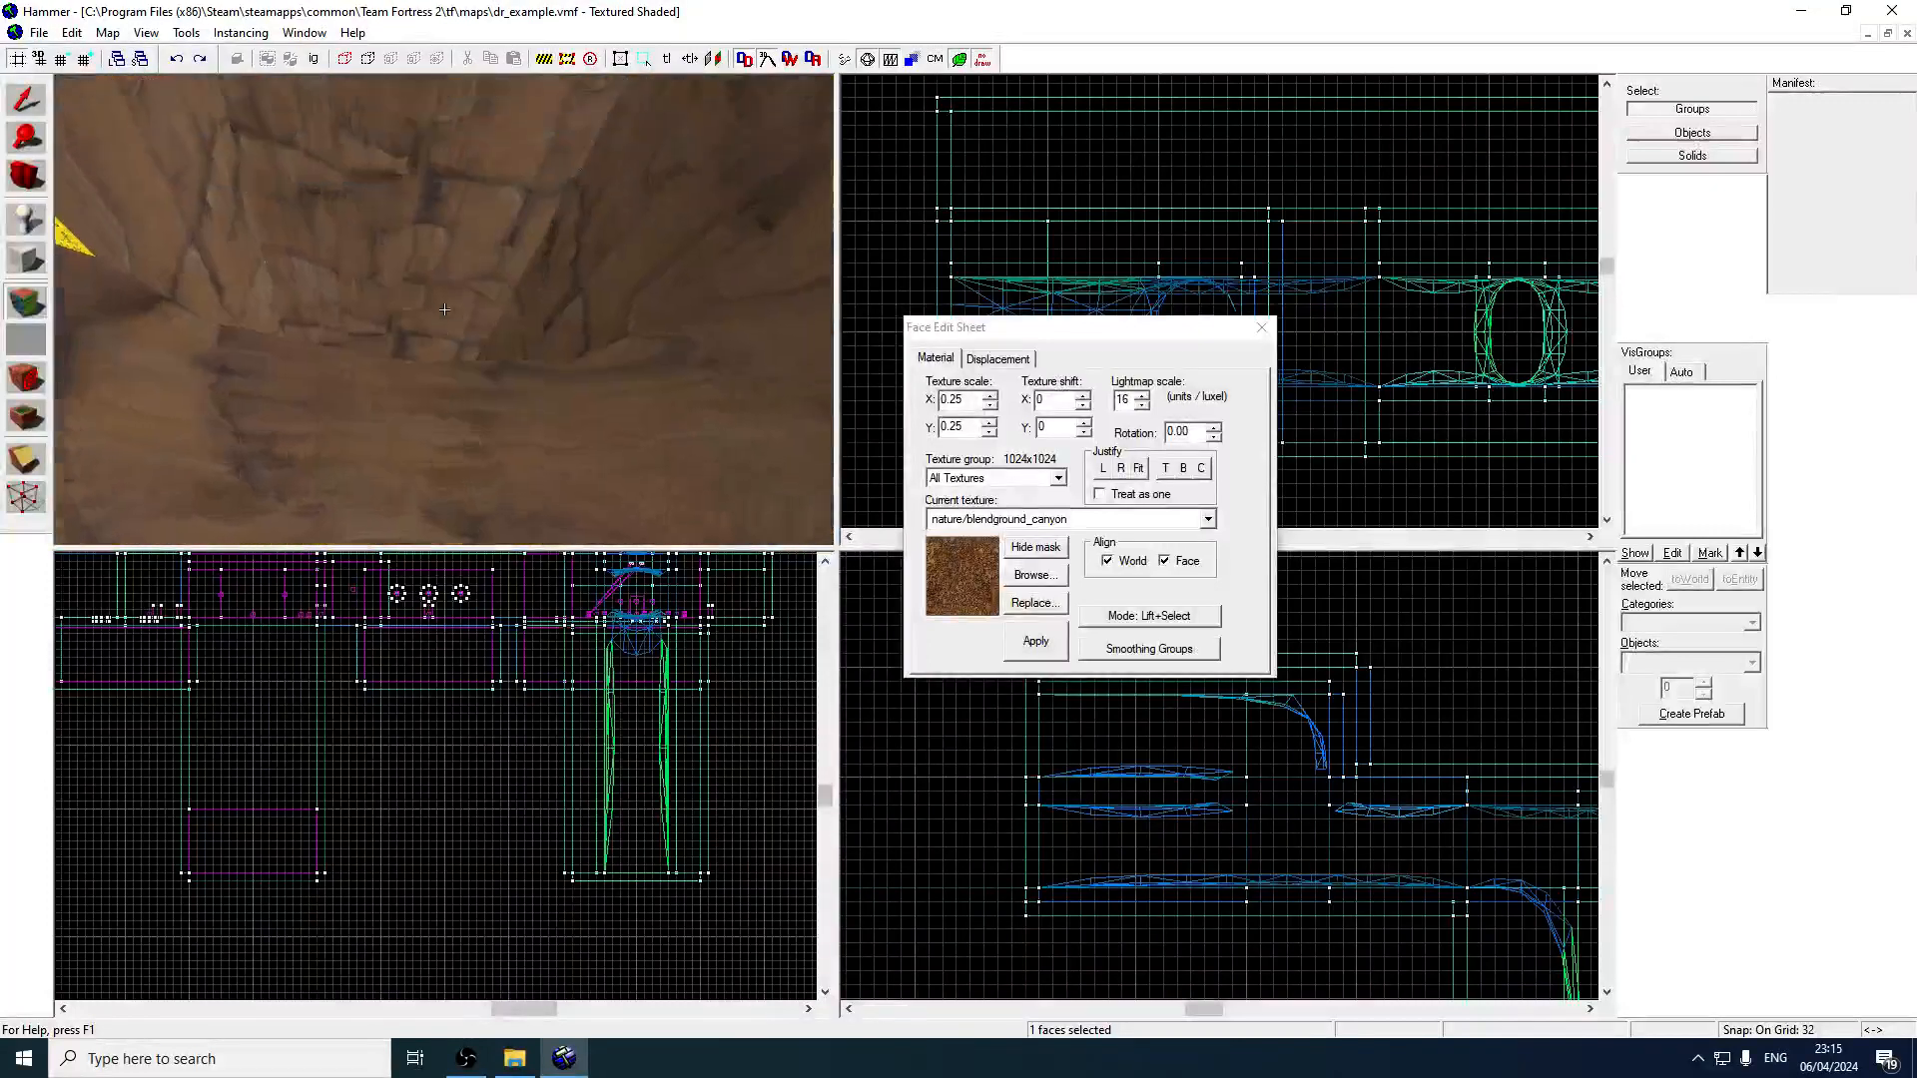
pyautogui.press('z')
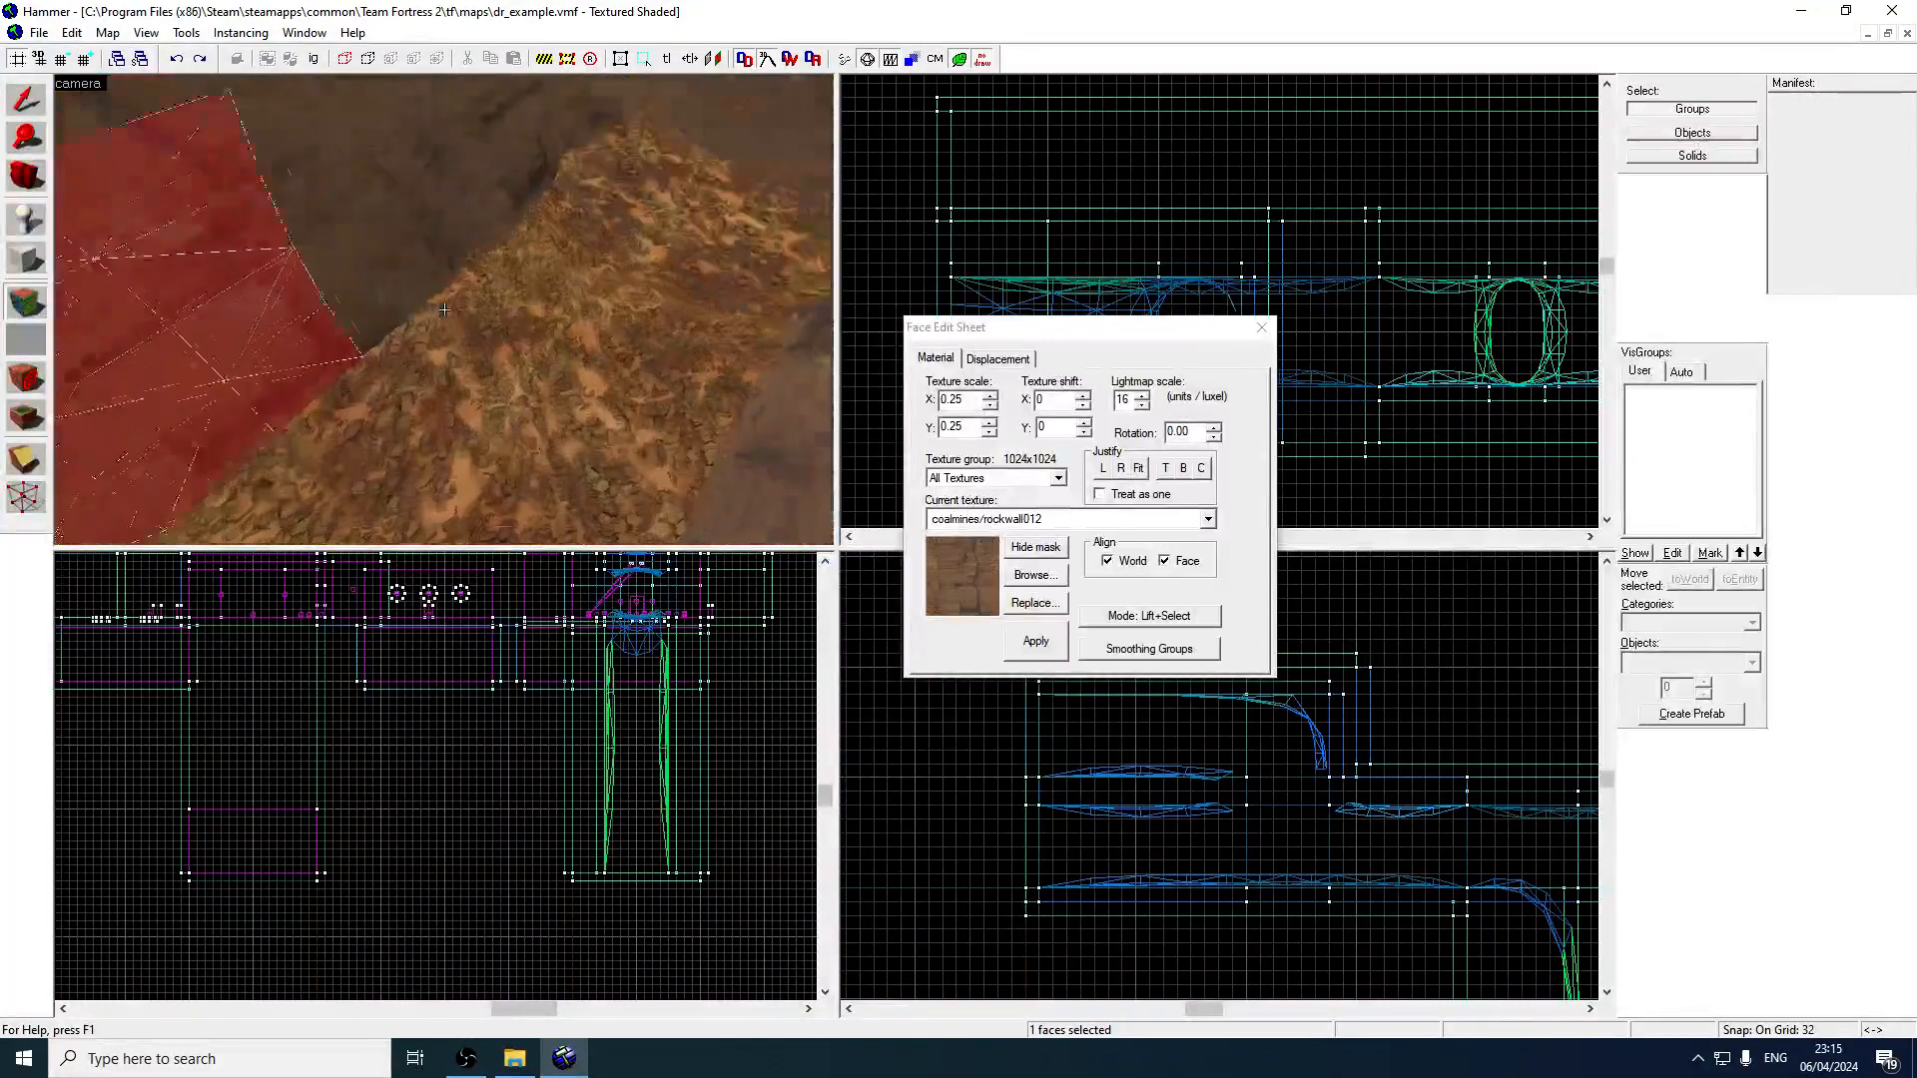
# Examine the rounded two-level room from inside and outside, including its openings, ground and connection to the shaft tunnel.
pyautogui.press('s')
pyautogui.press('w')
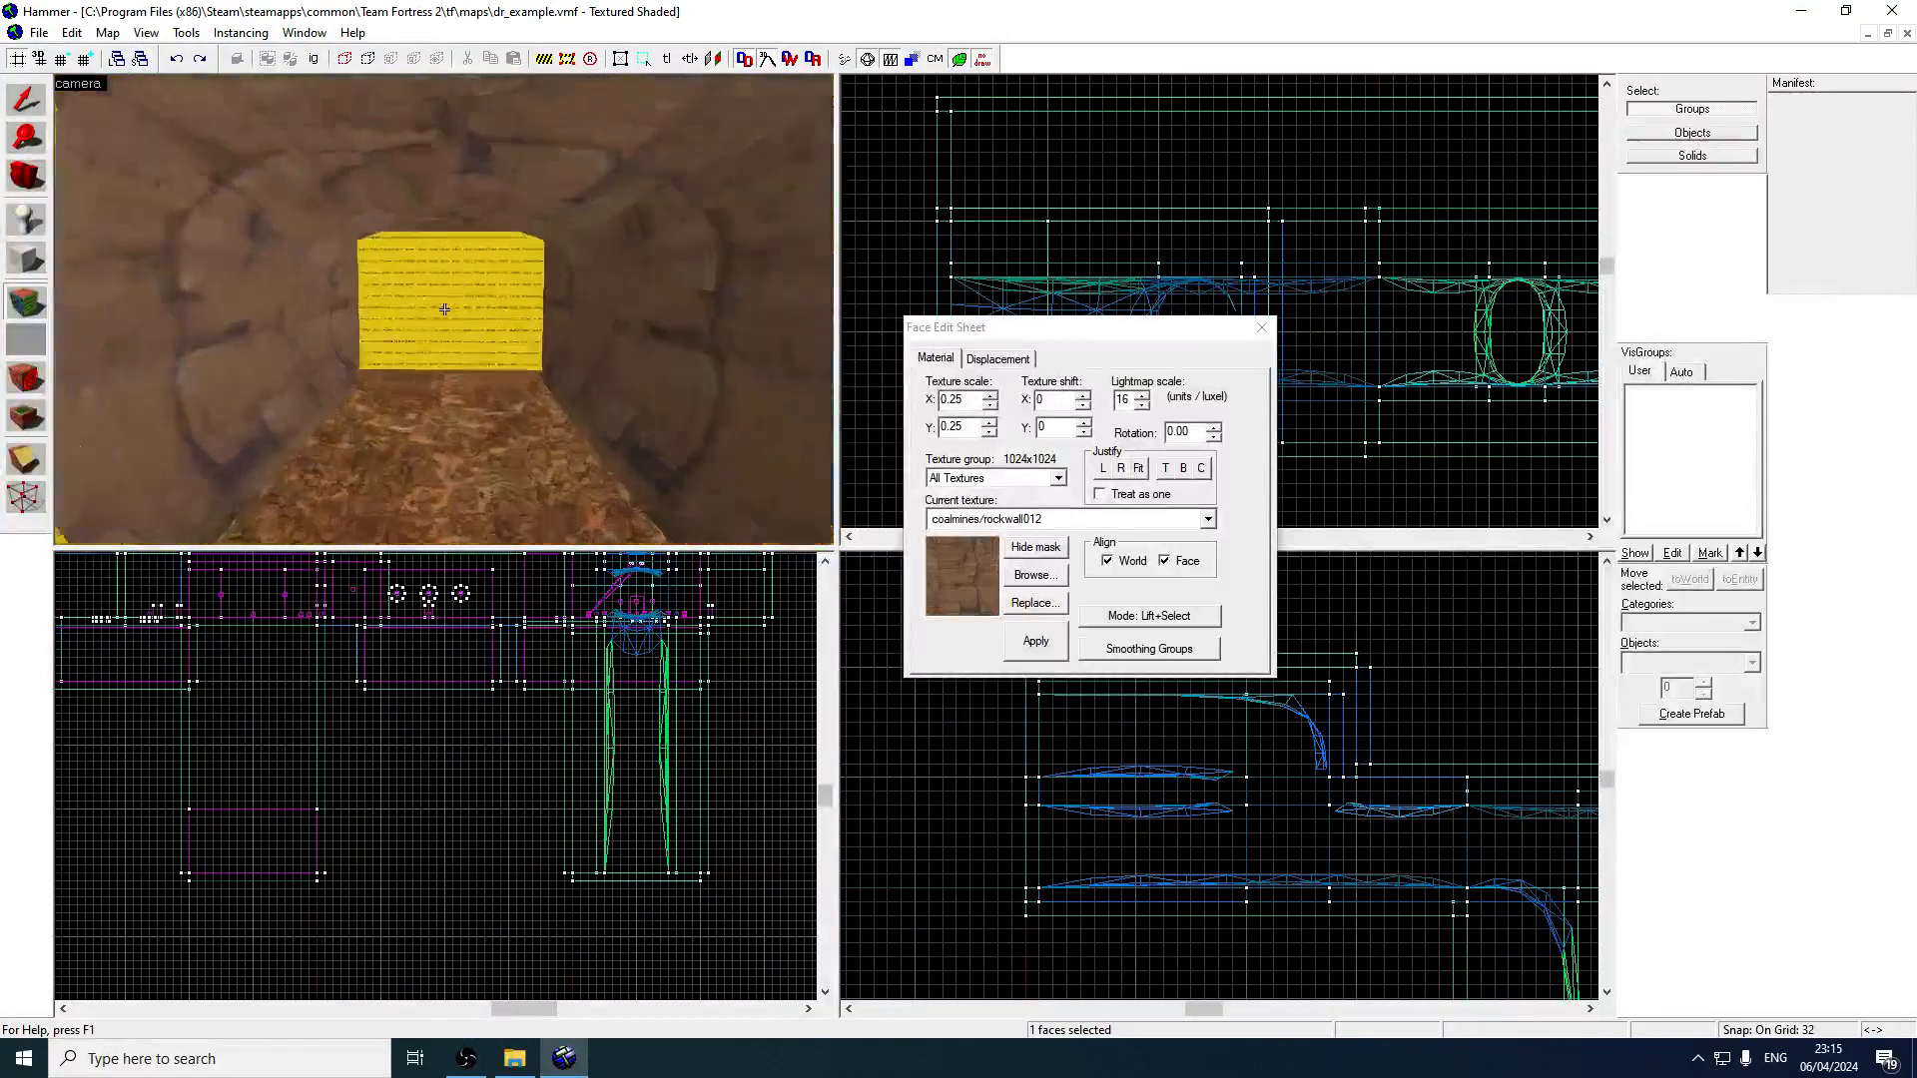
pyautogui.press('w')
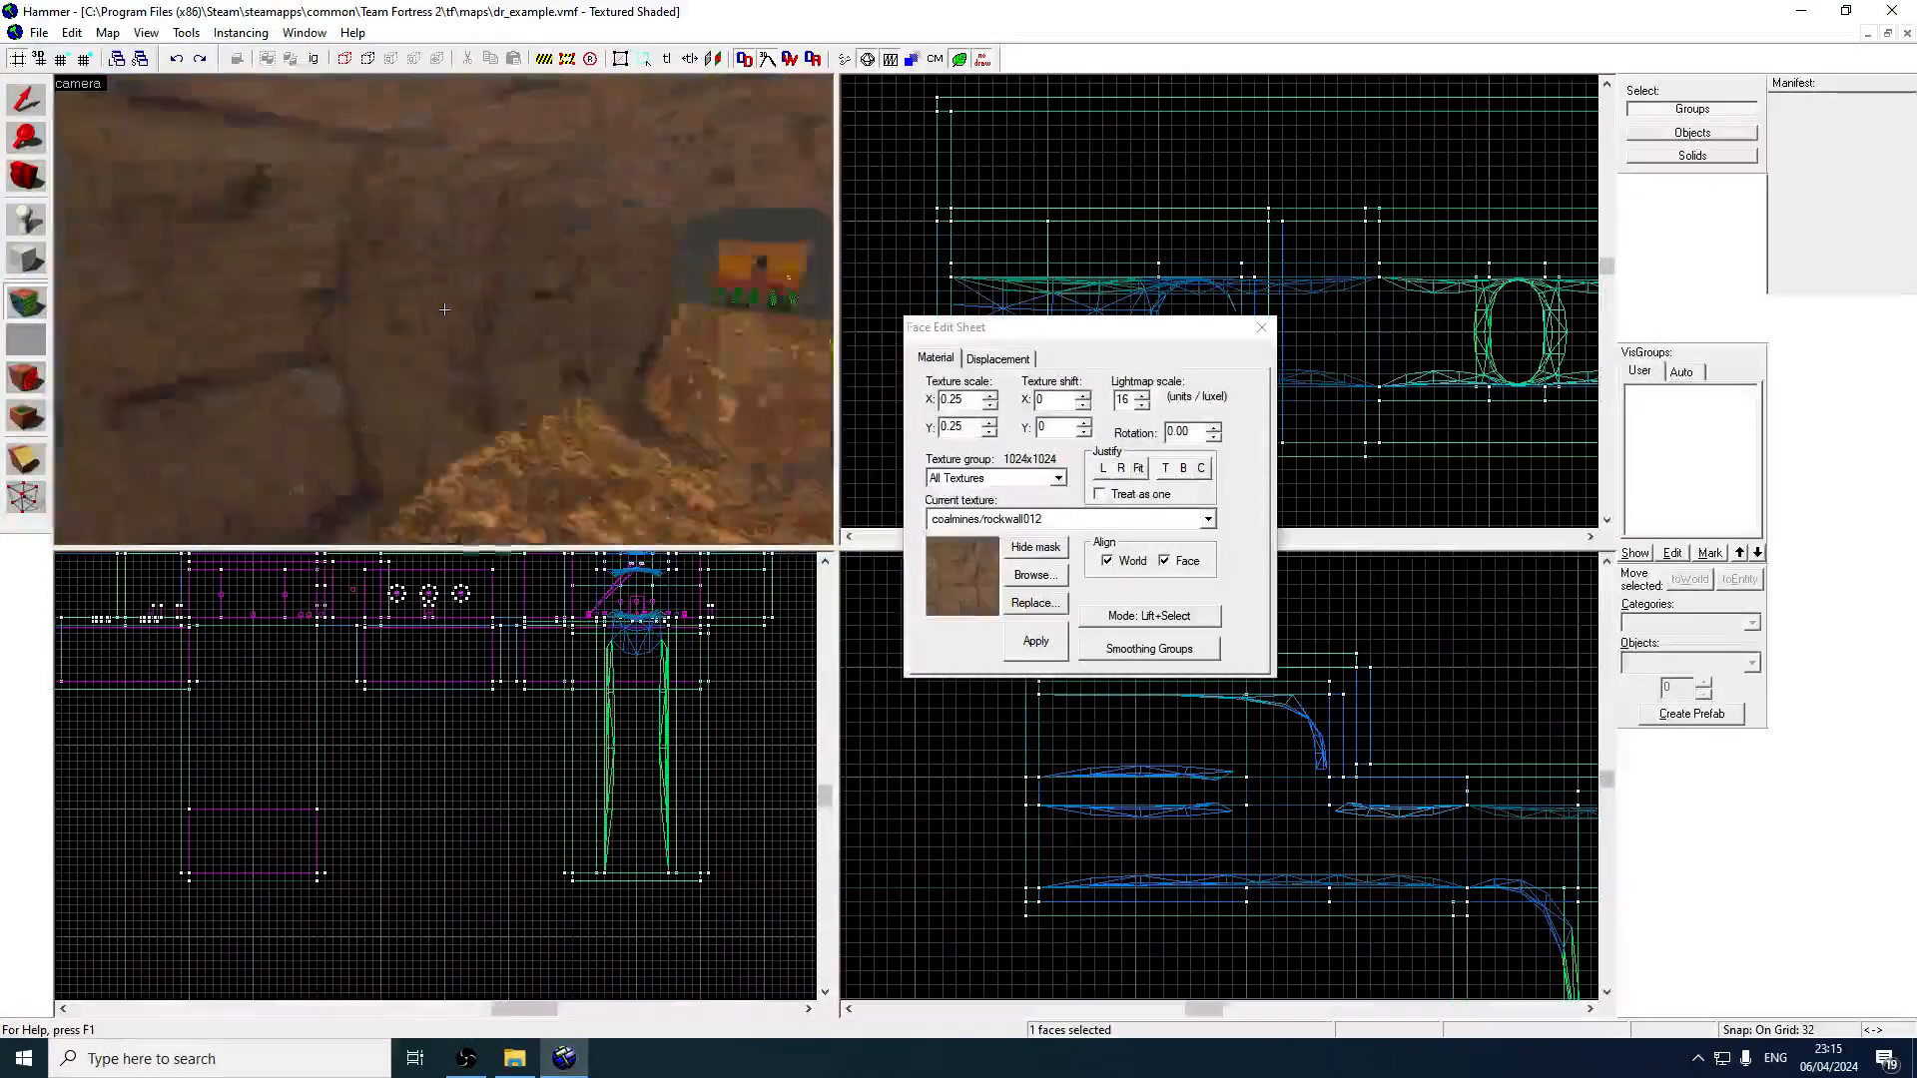
pyautogui.press('w')
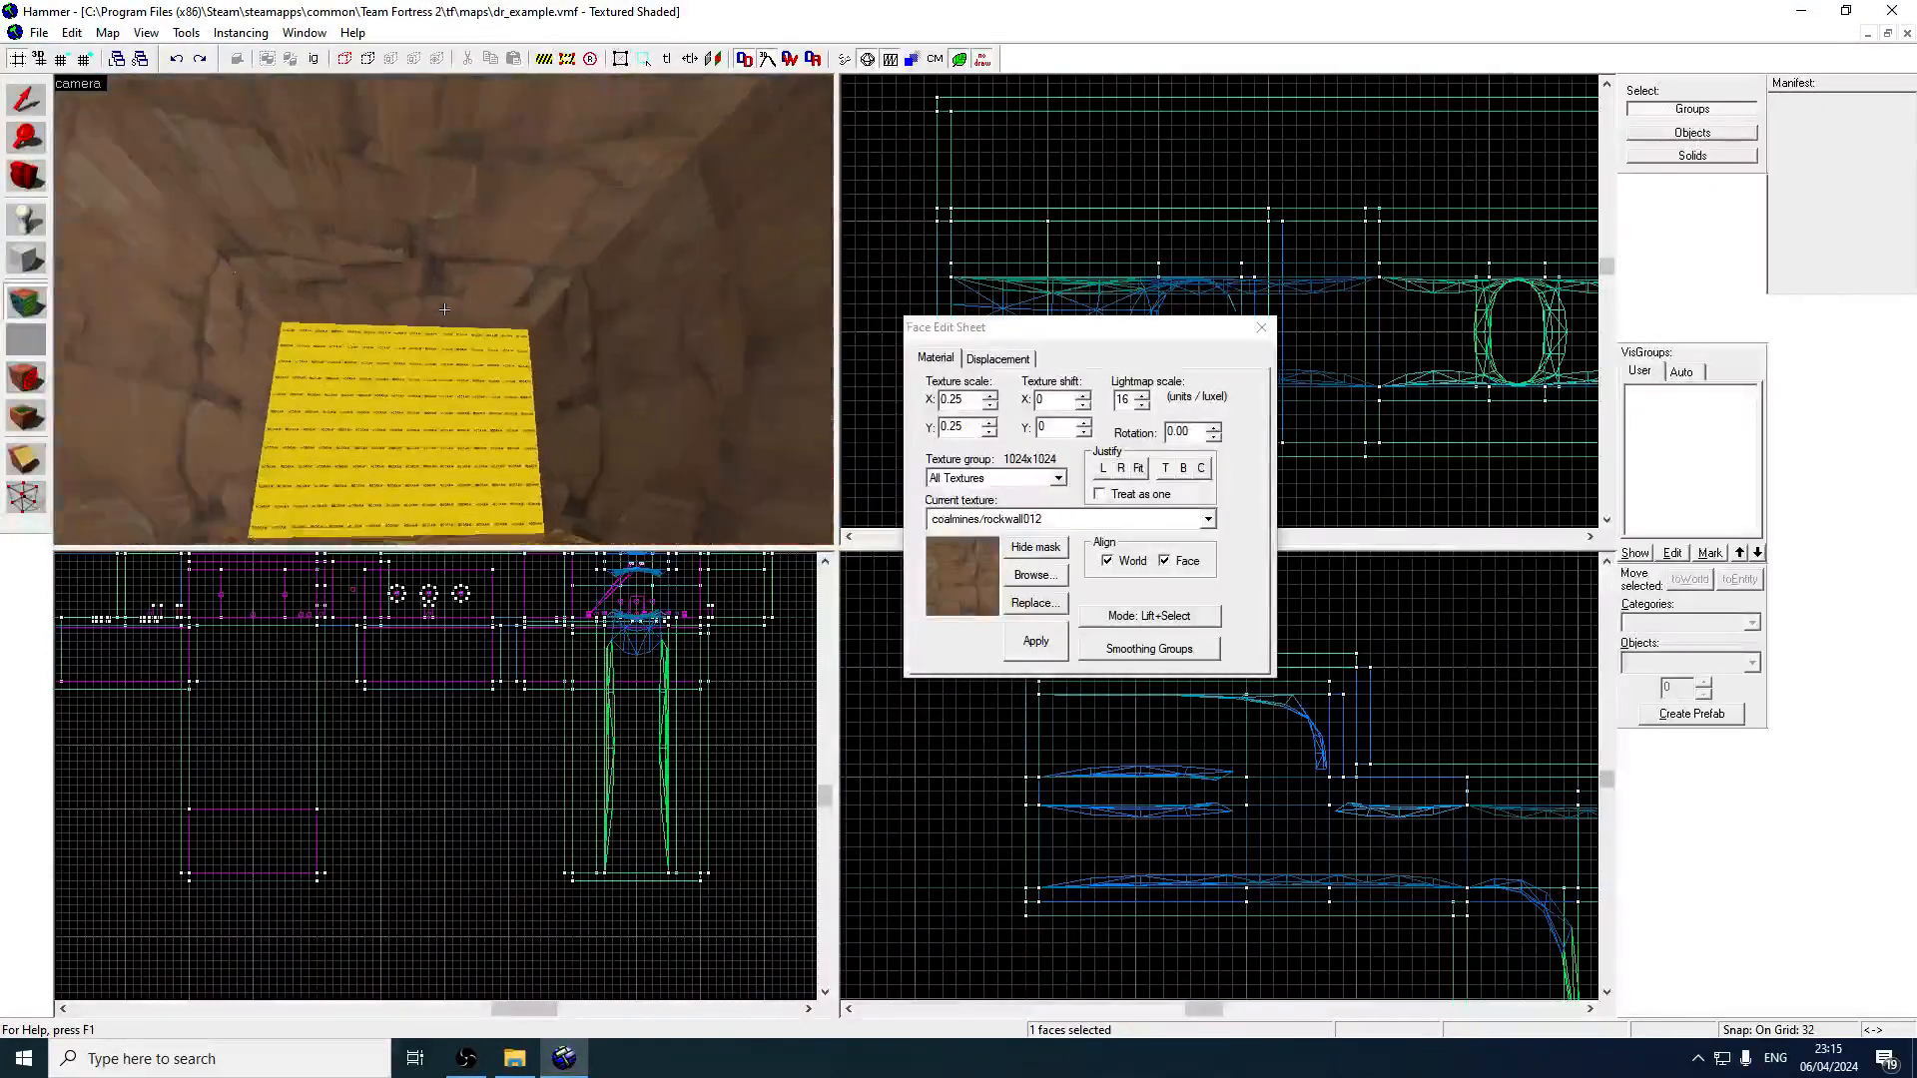
pyautogui.press('w')
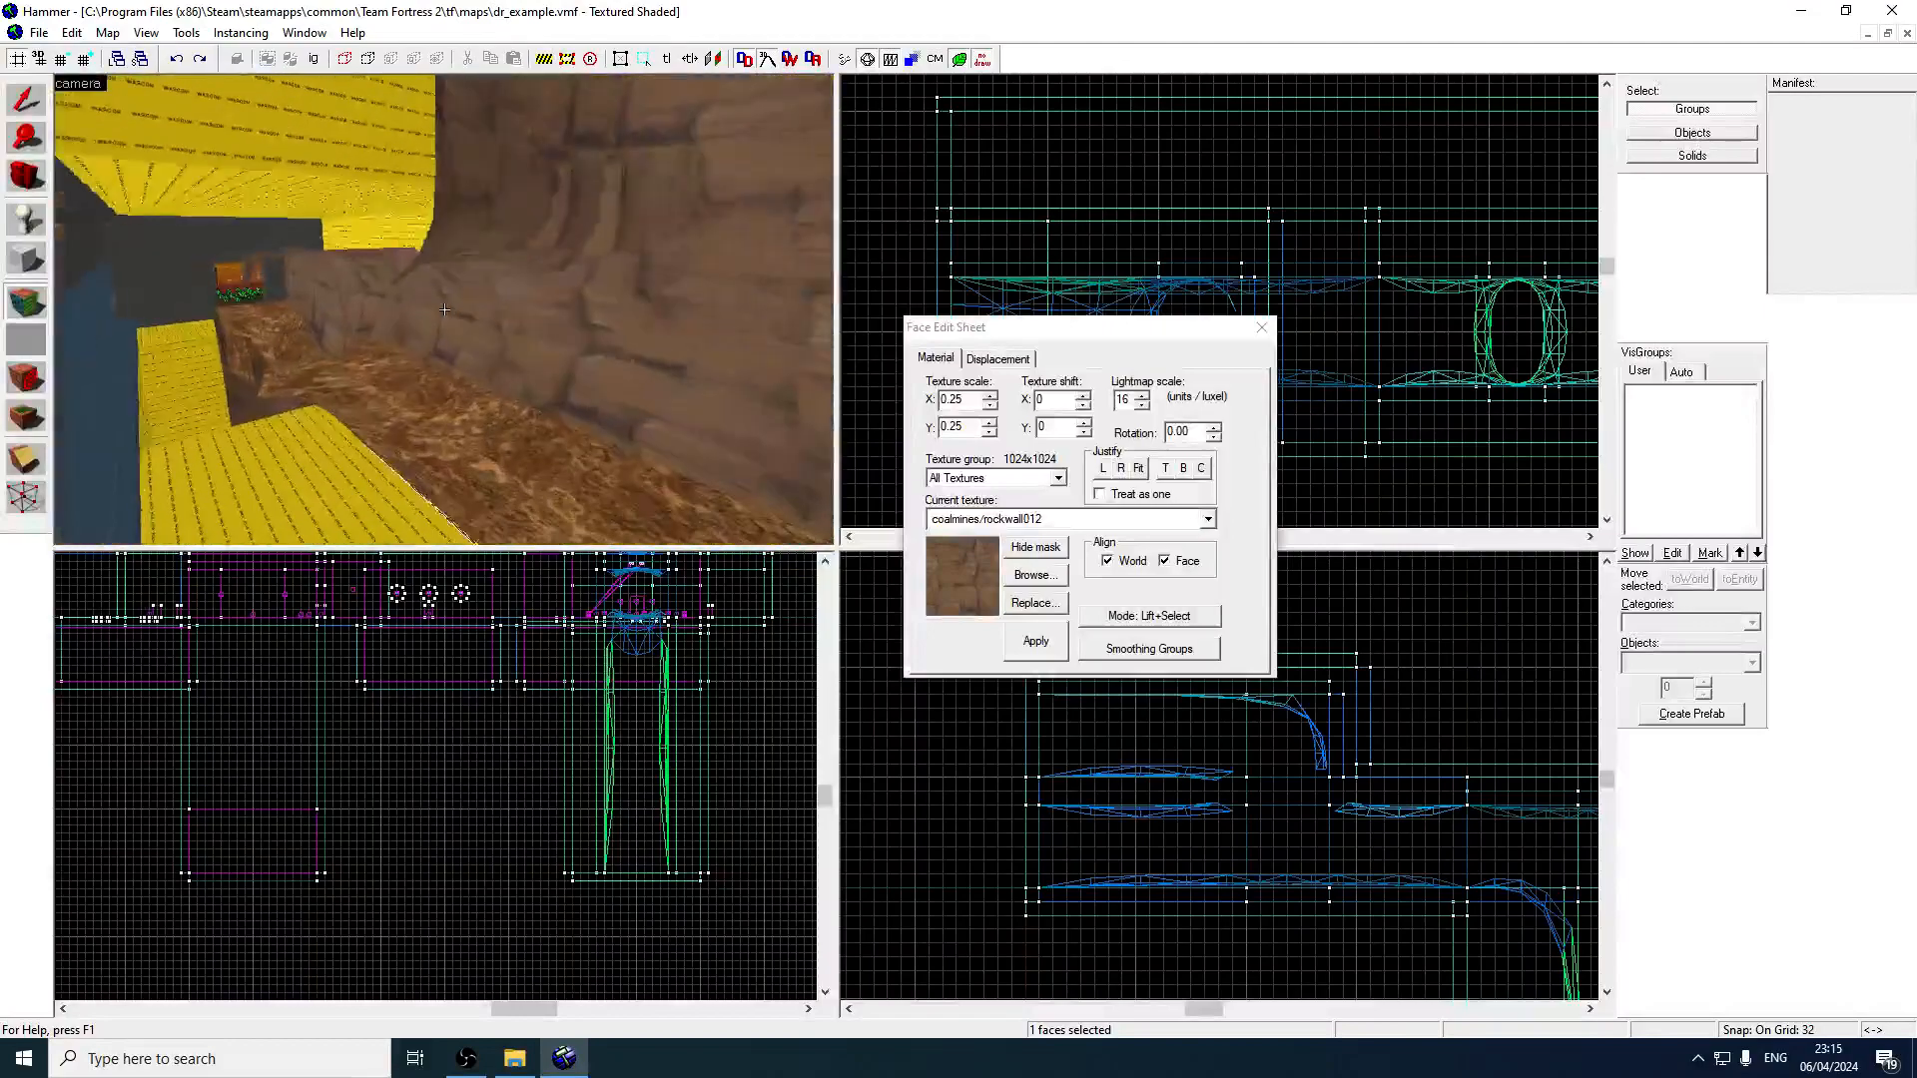
pyautogui.press('w')
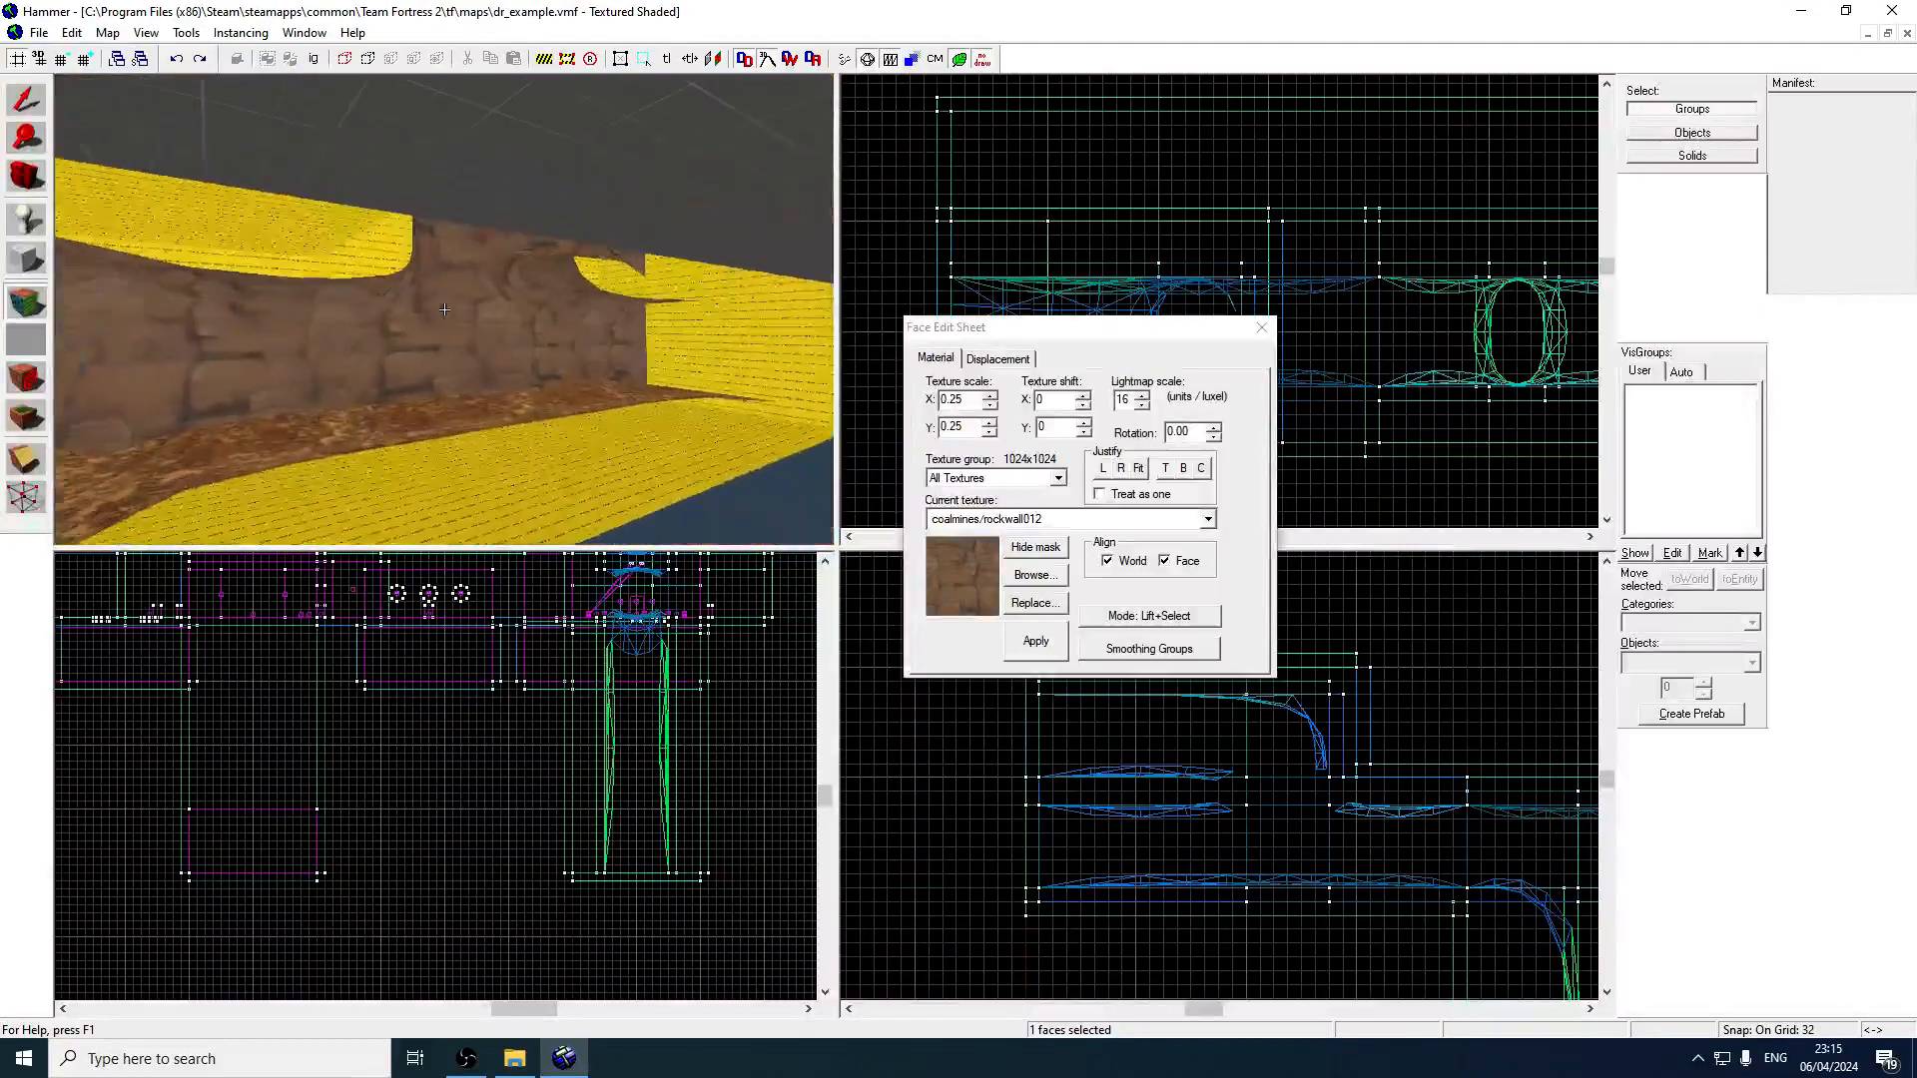
pyautogui.press('w')
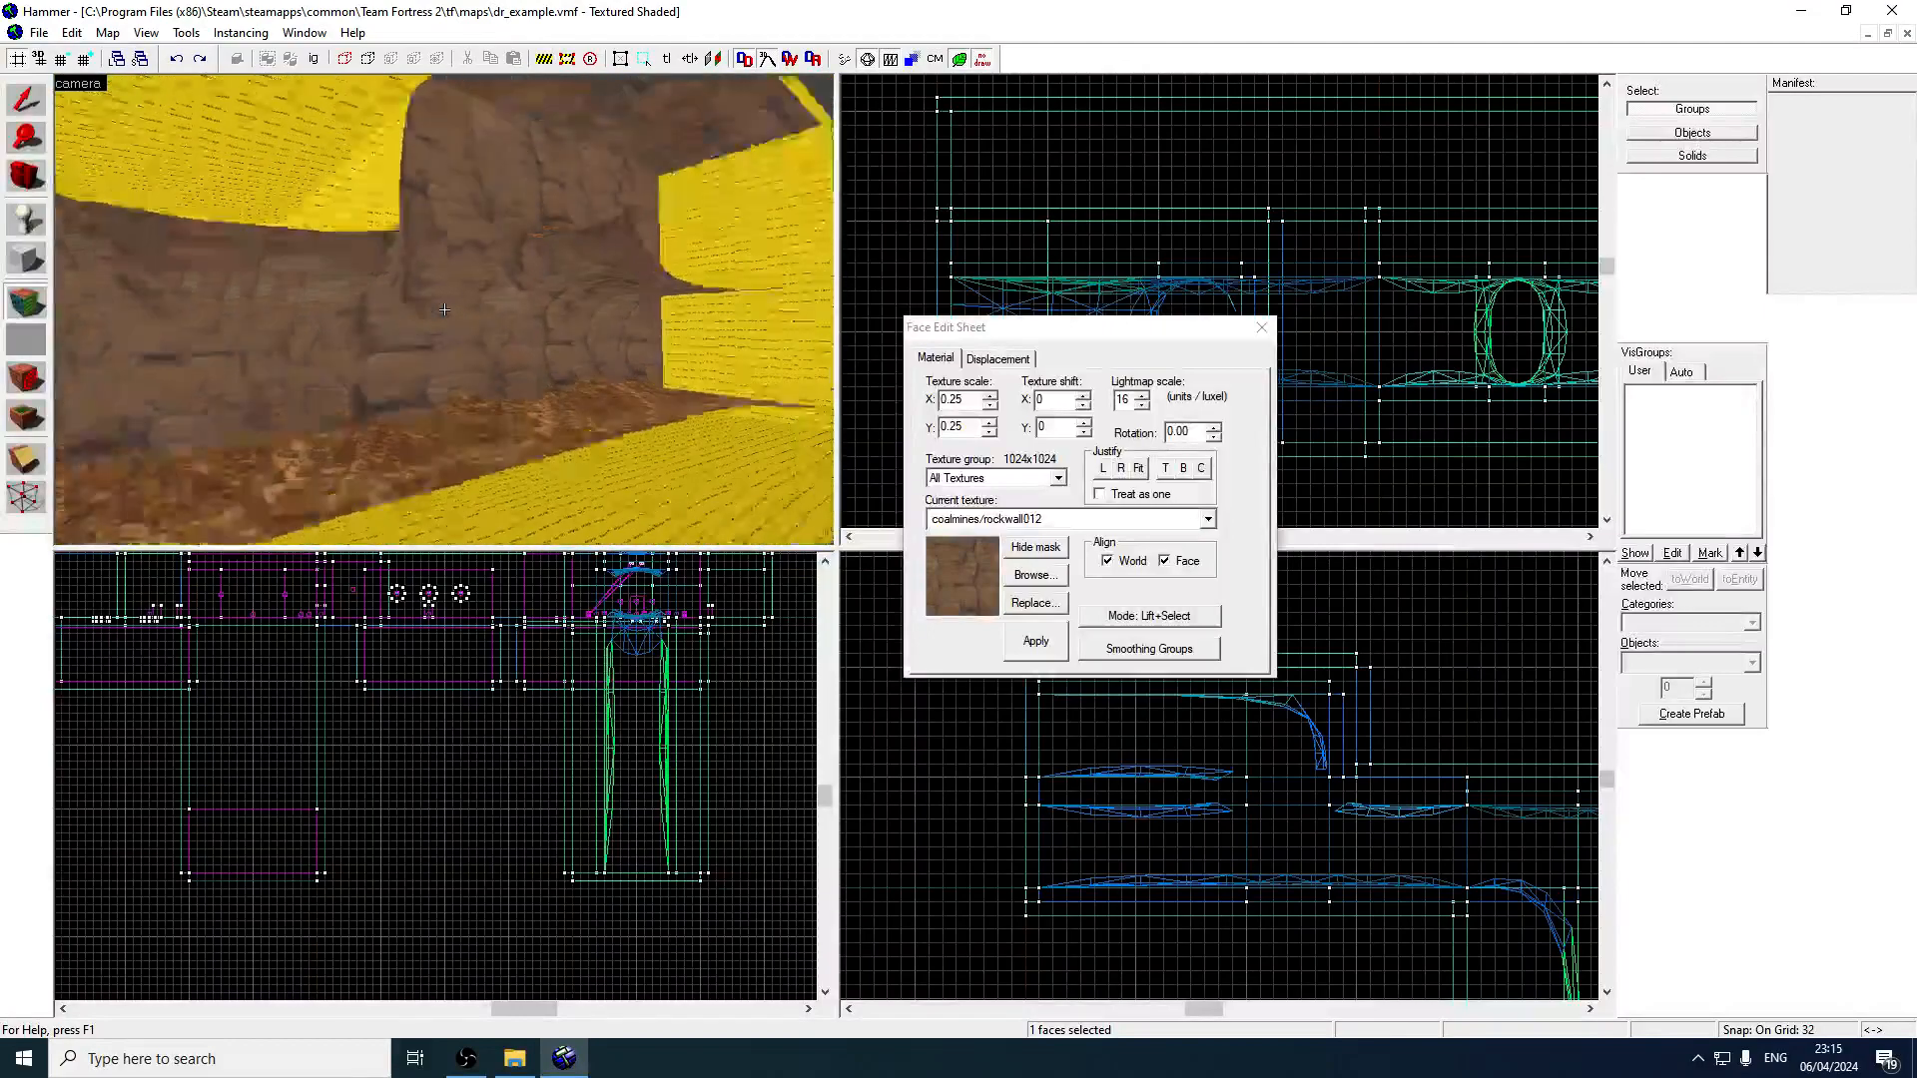
pyautogui.press('w')
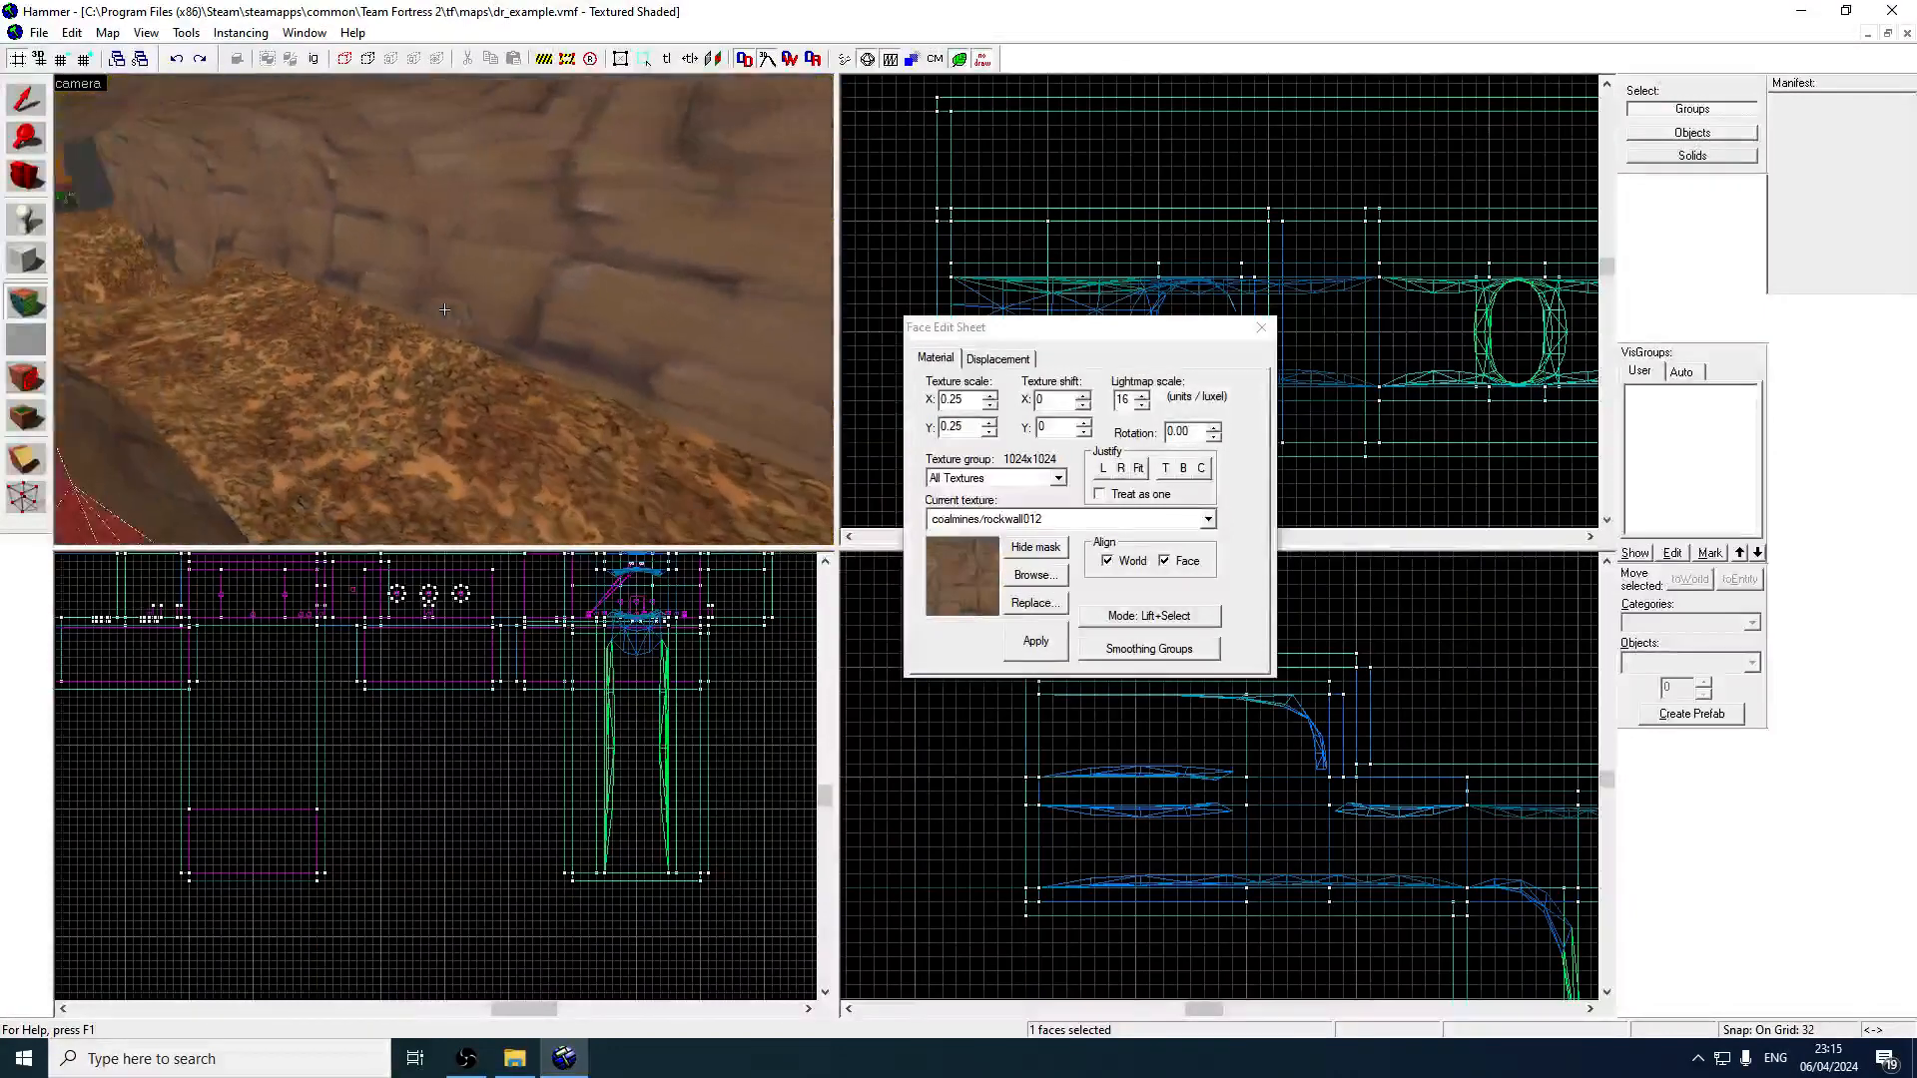
pyautogui.press('s')
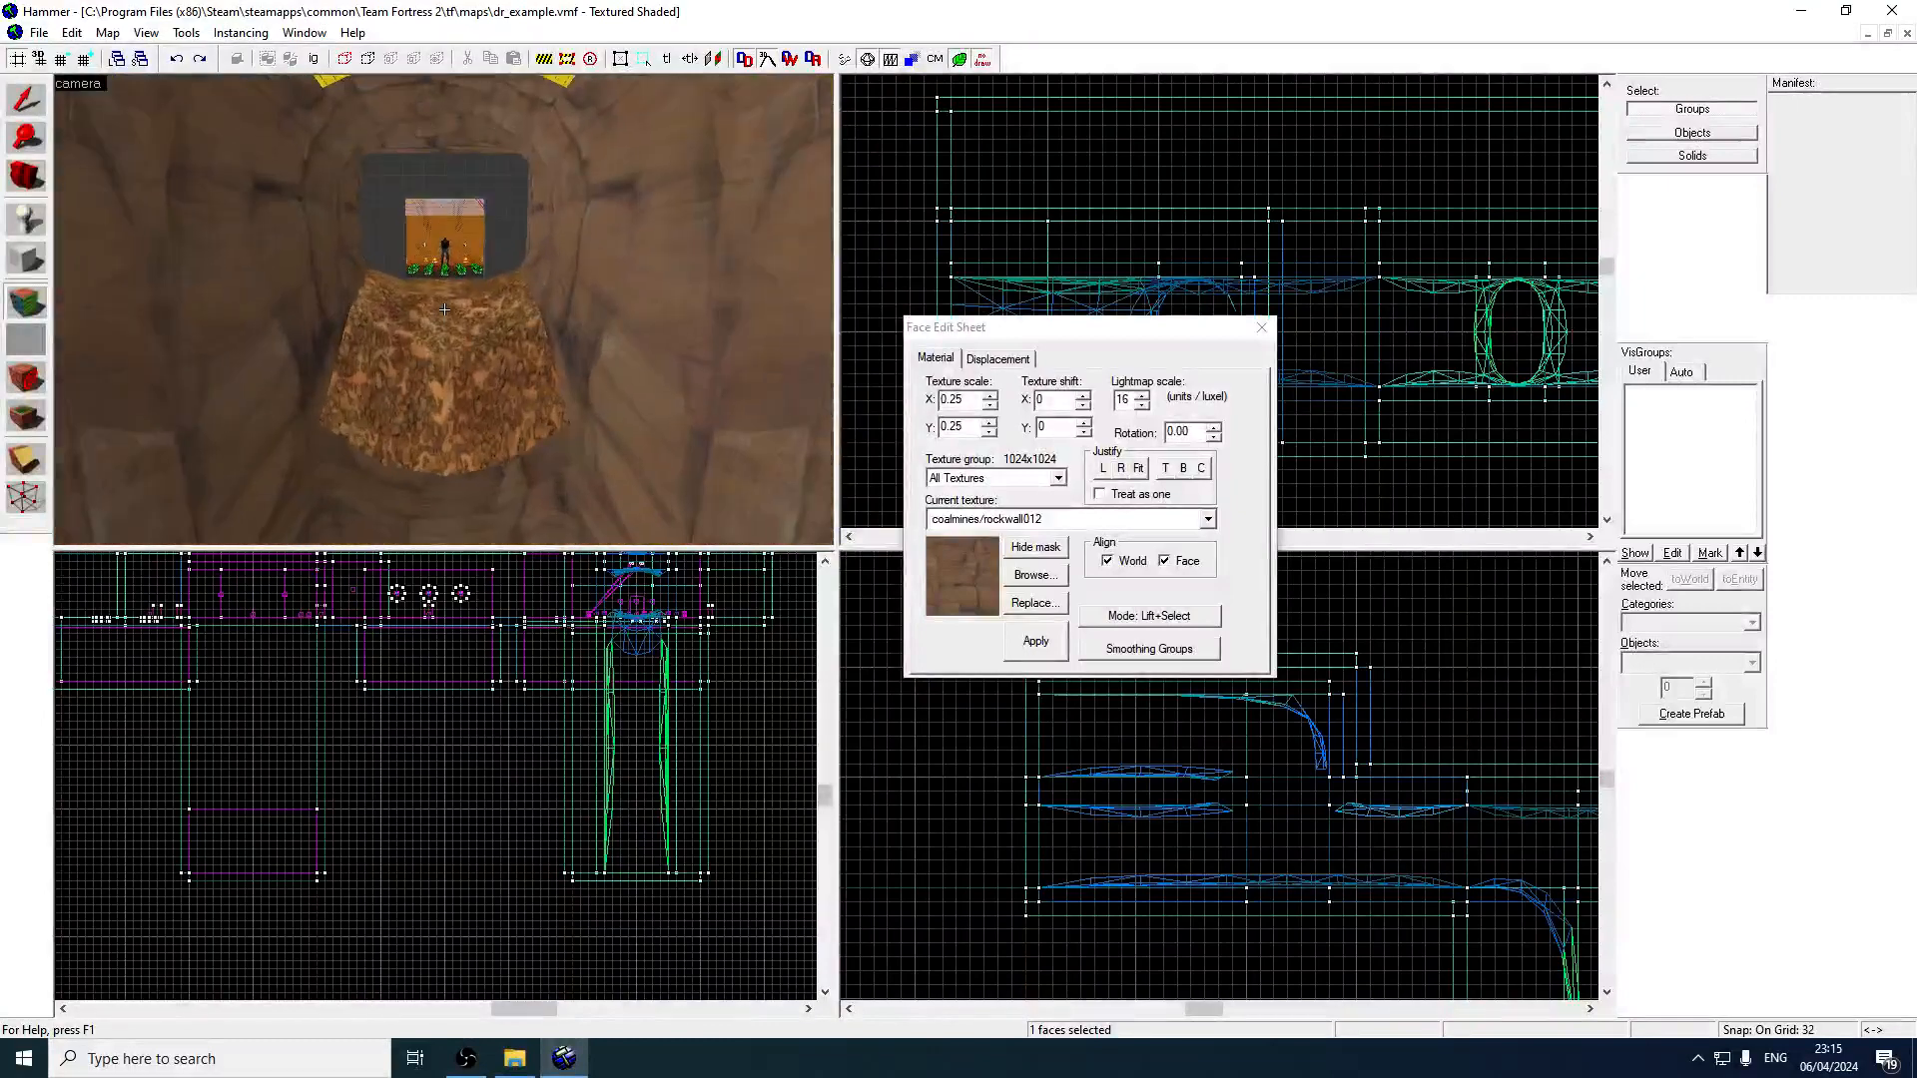
pyautogui.press('w')
pyautogui.press('w')
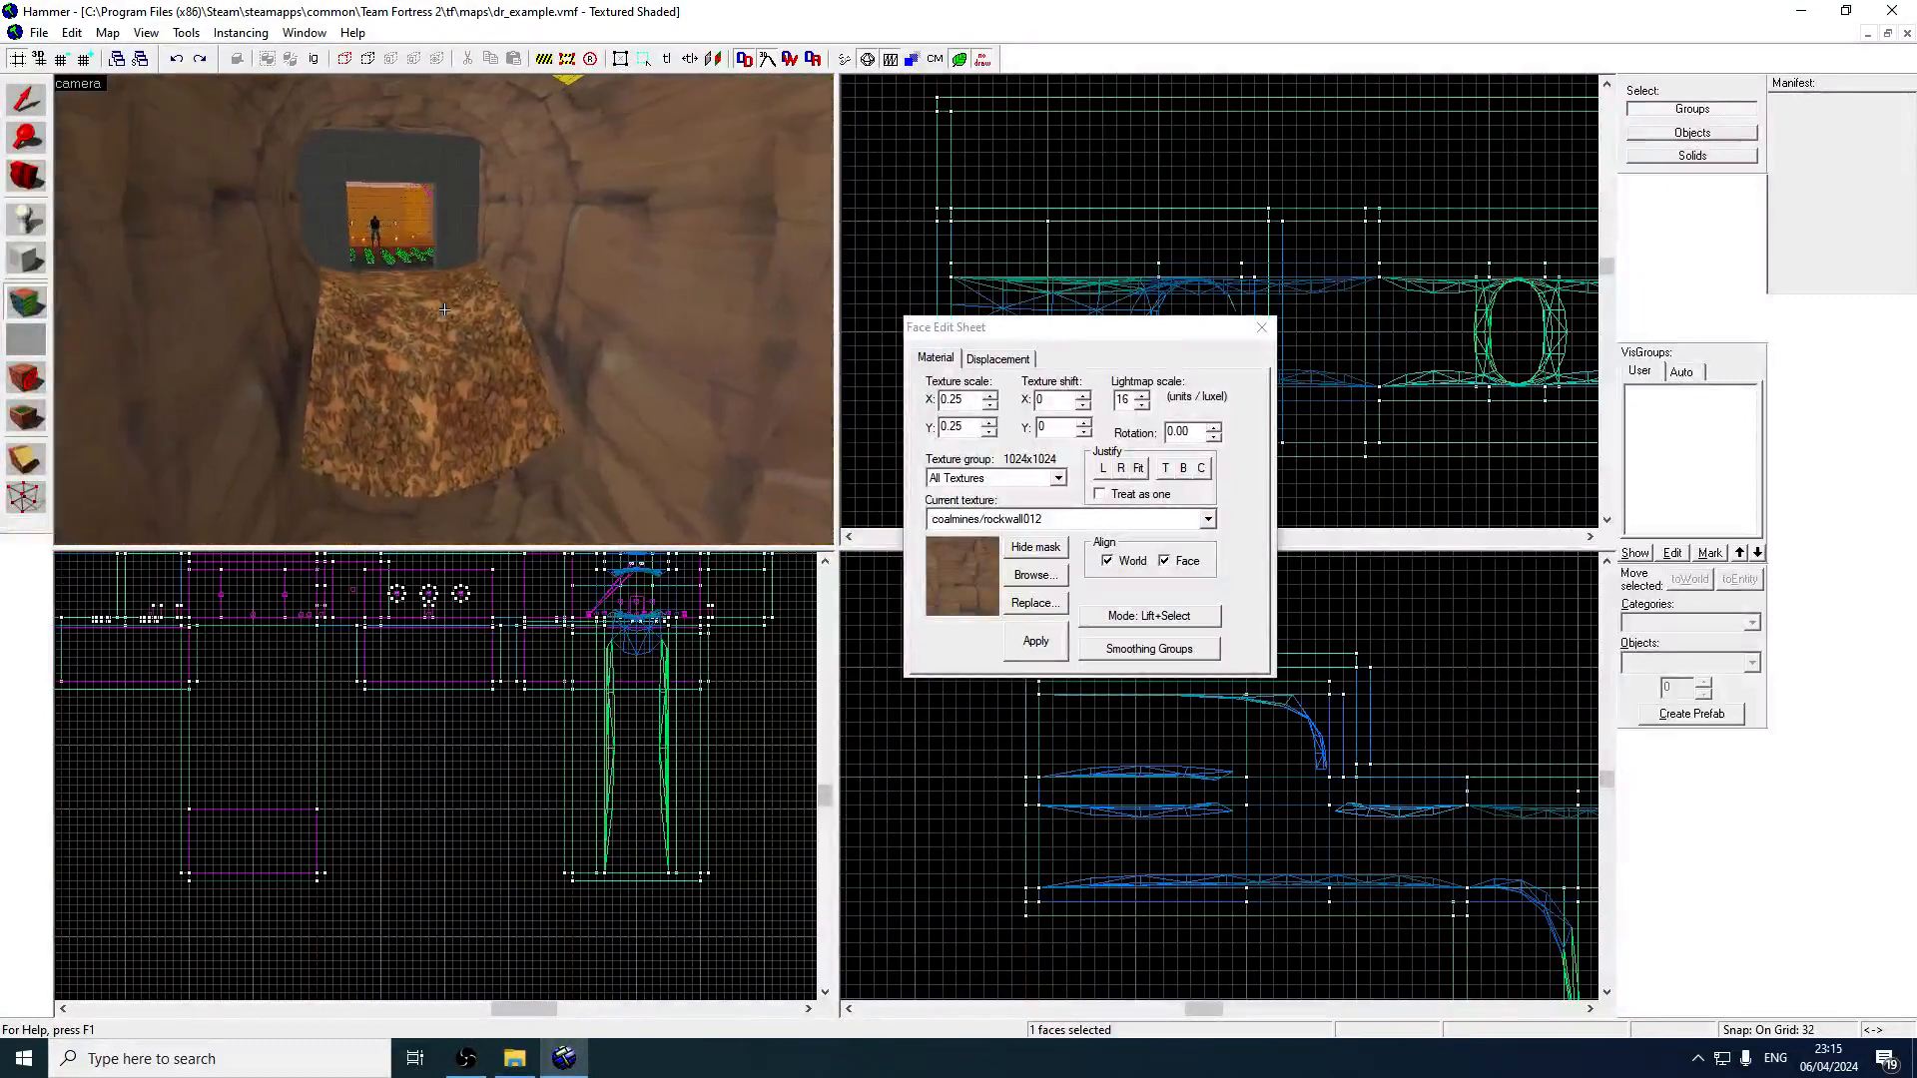
pyautogui.press('w')
pyautogui.press('s')
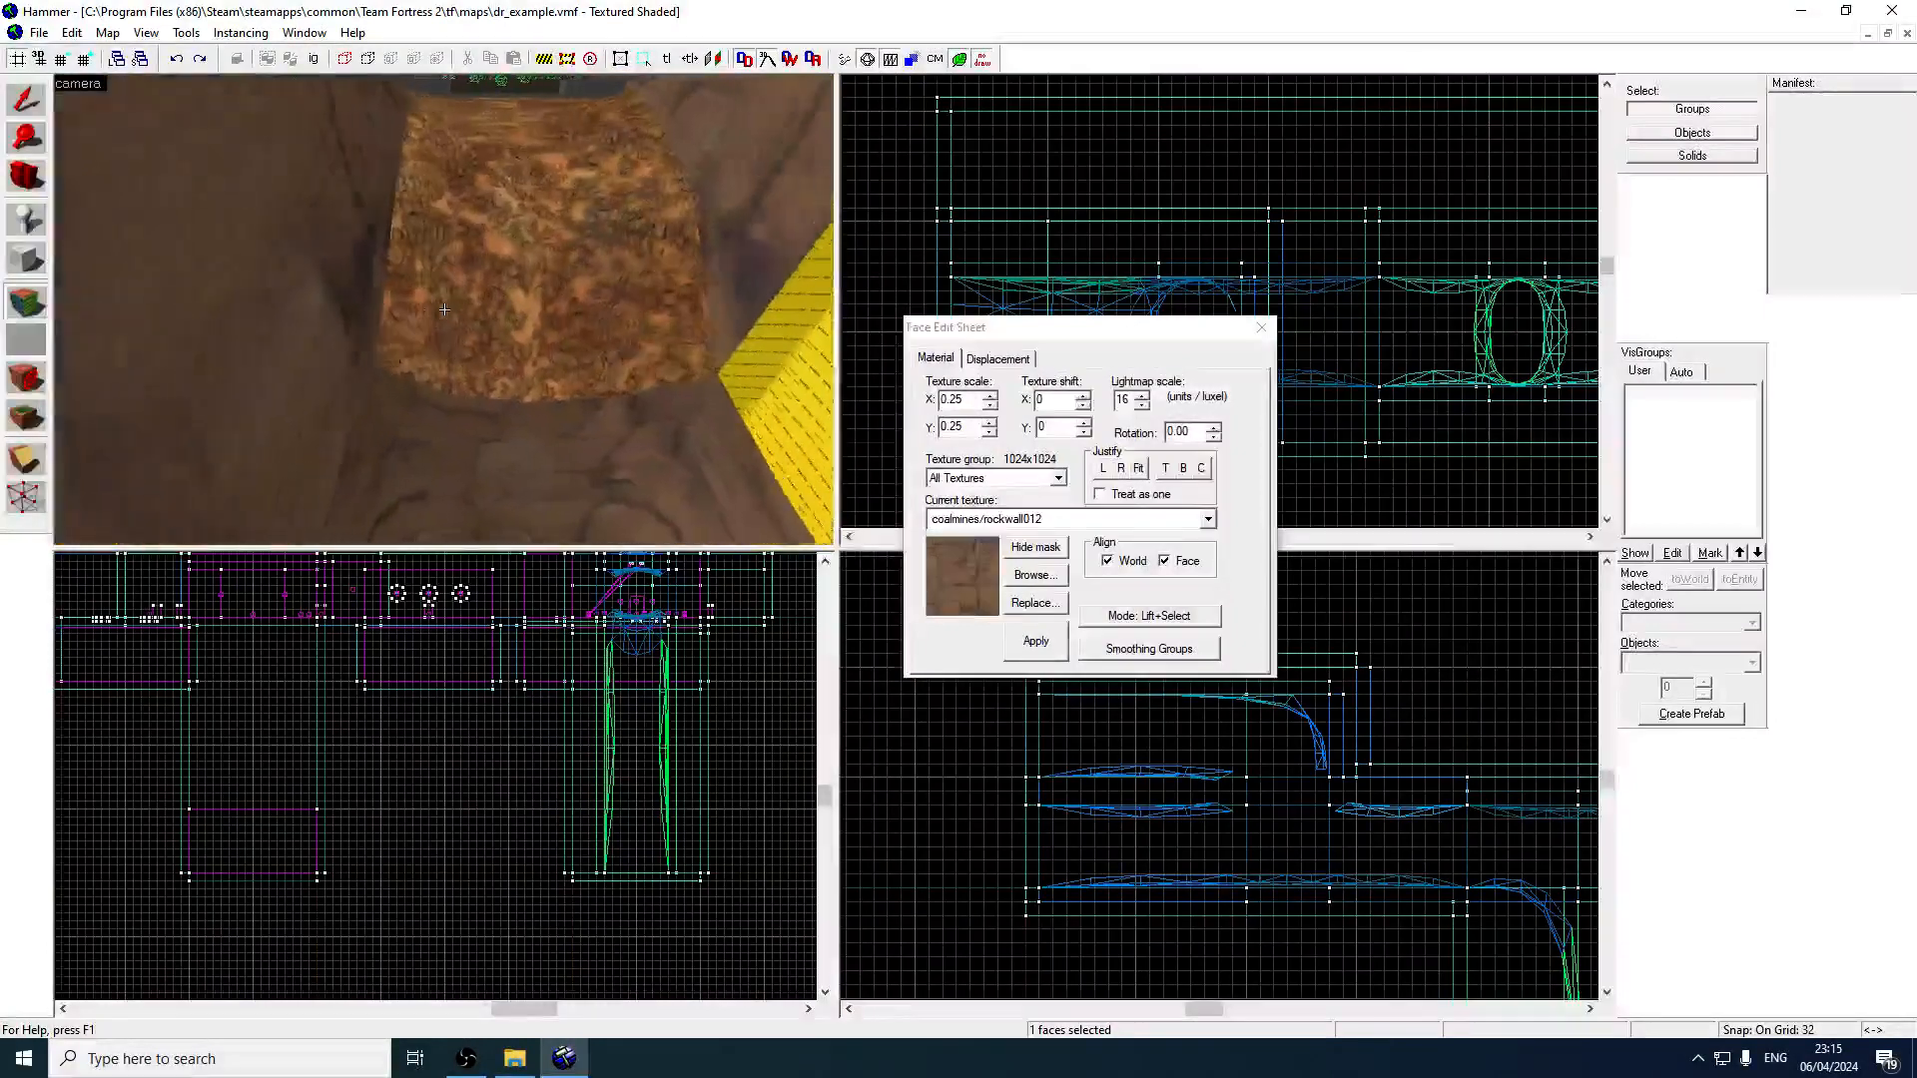
pyautogui.press('w')
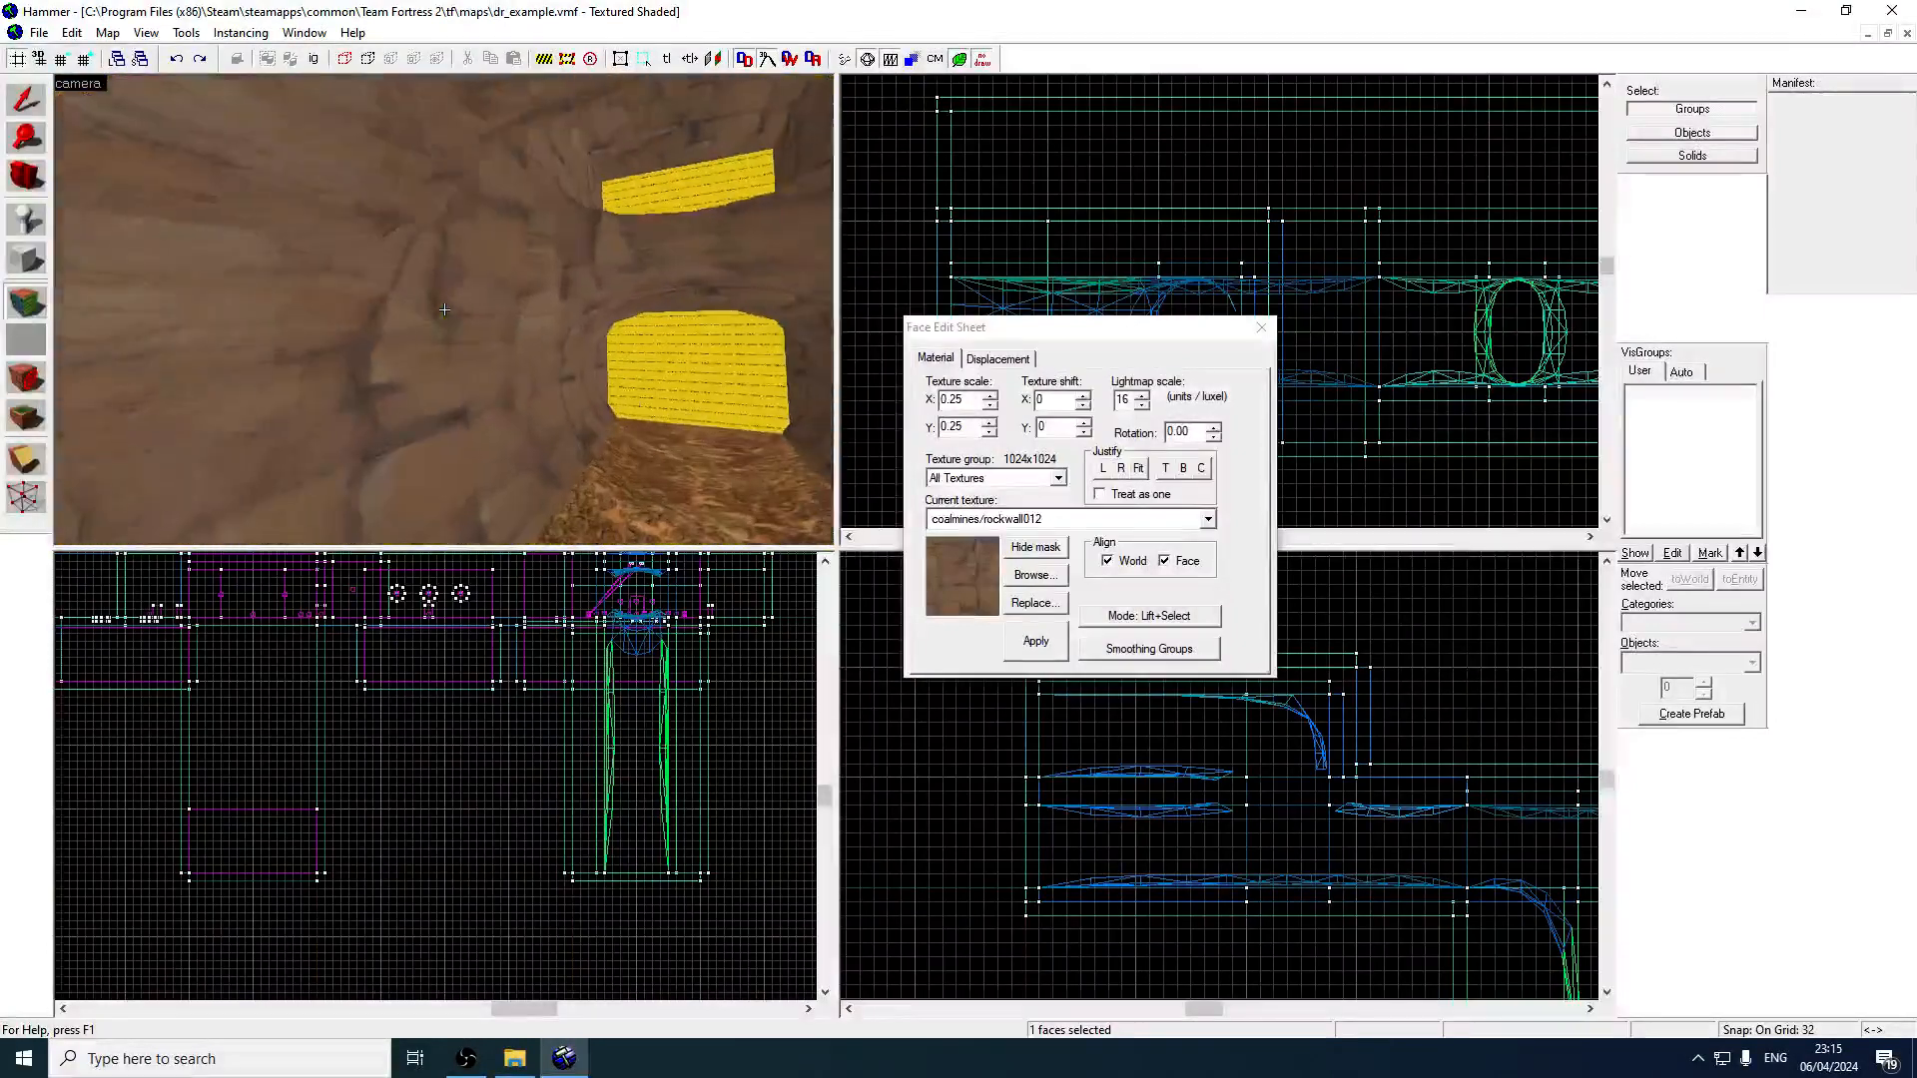
pyautogui.press('s')
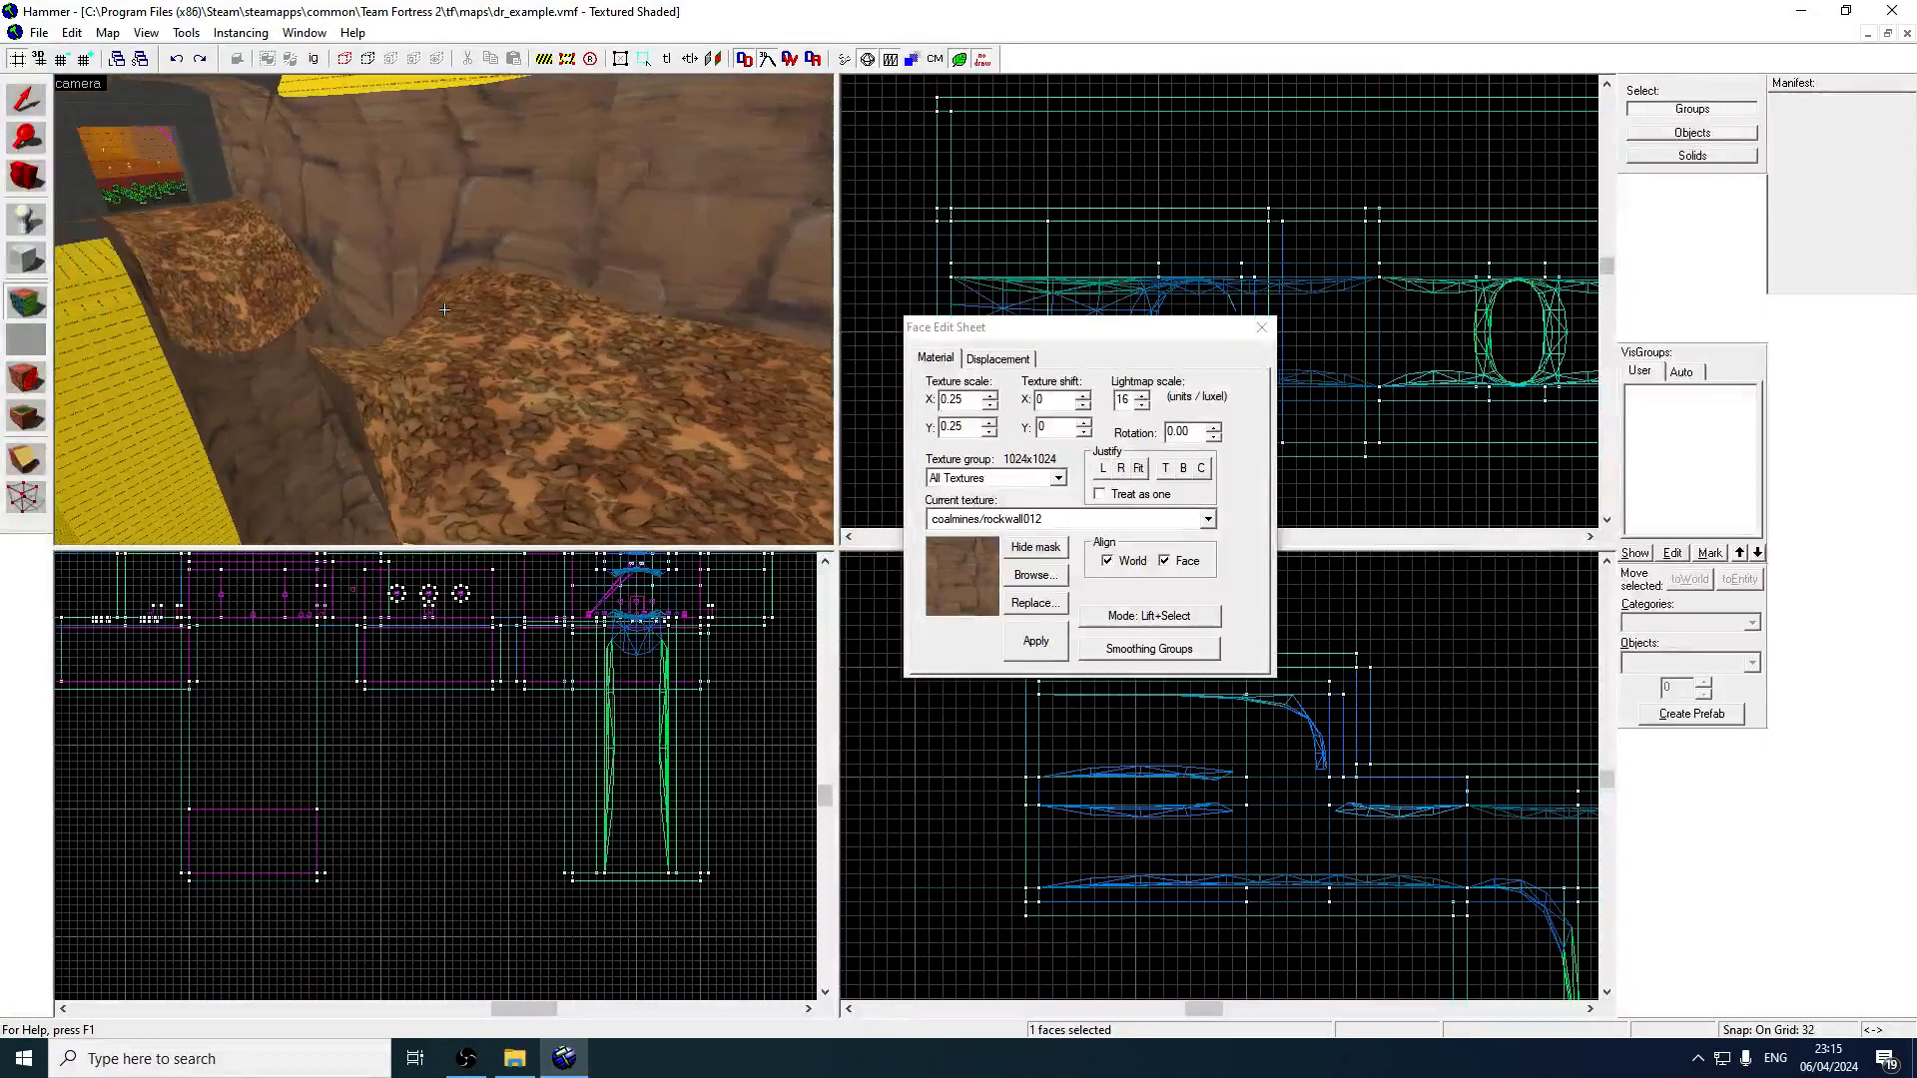
pyautogui.press('w')
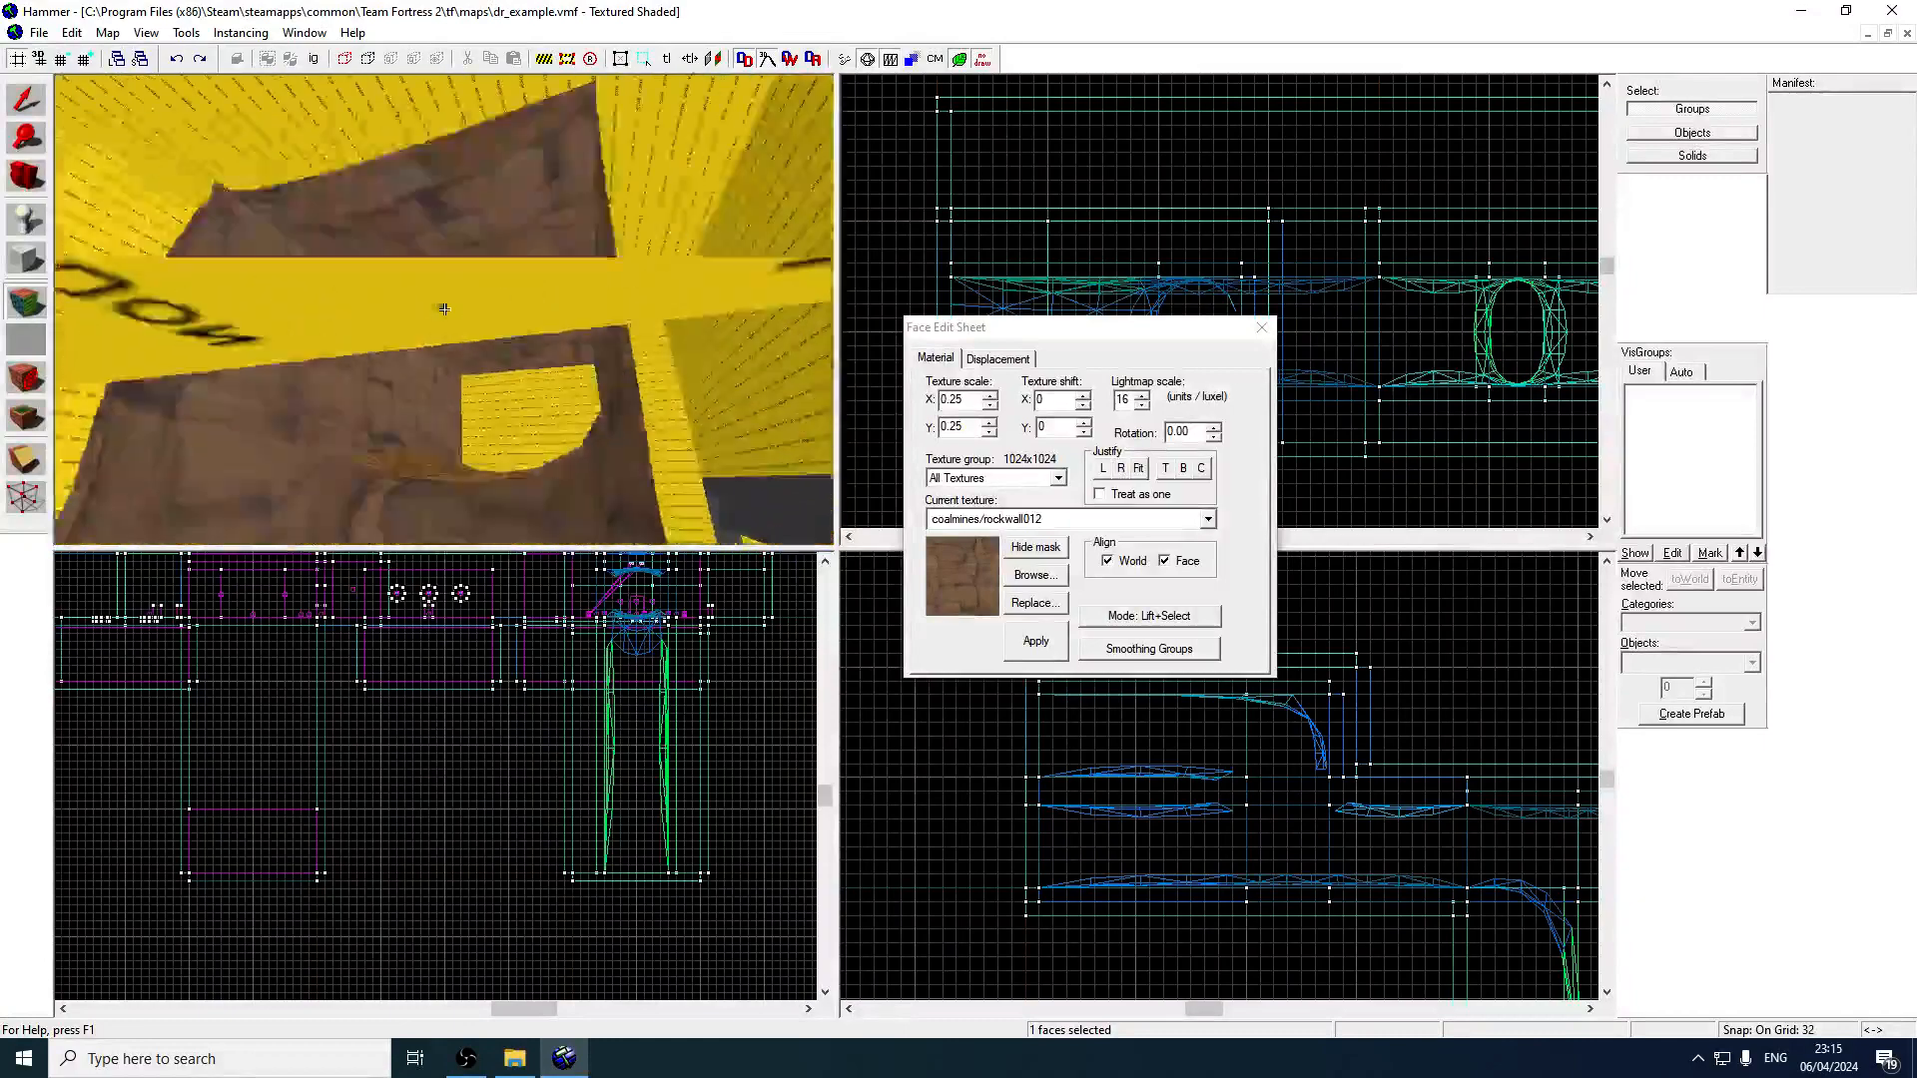
pyautogui.press('w')
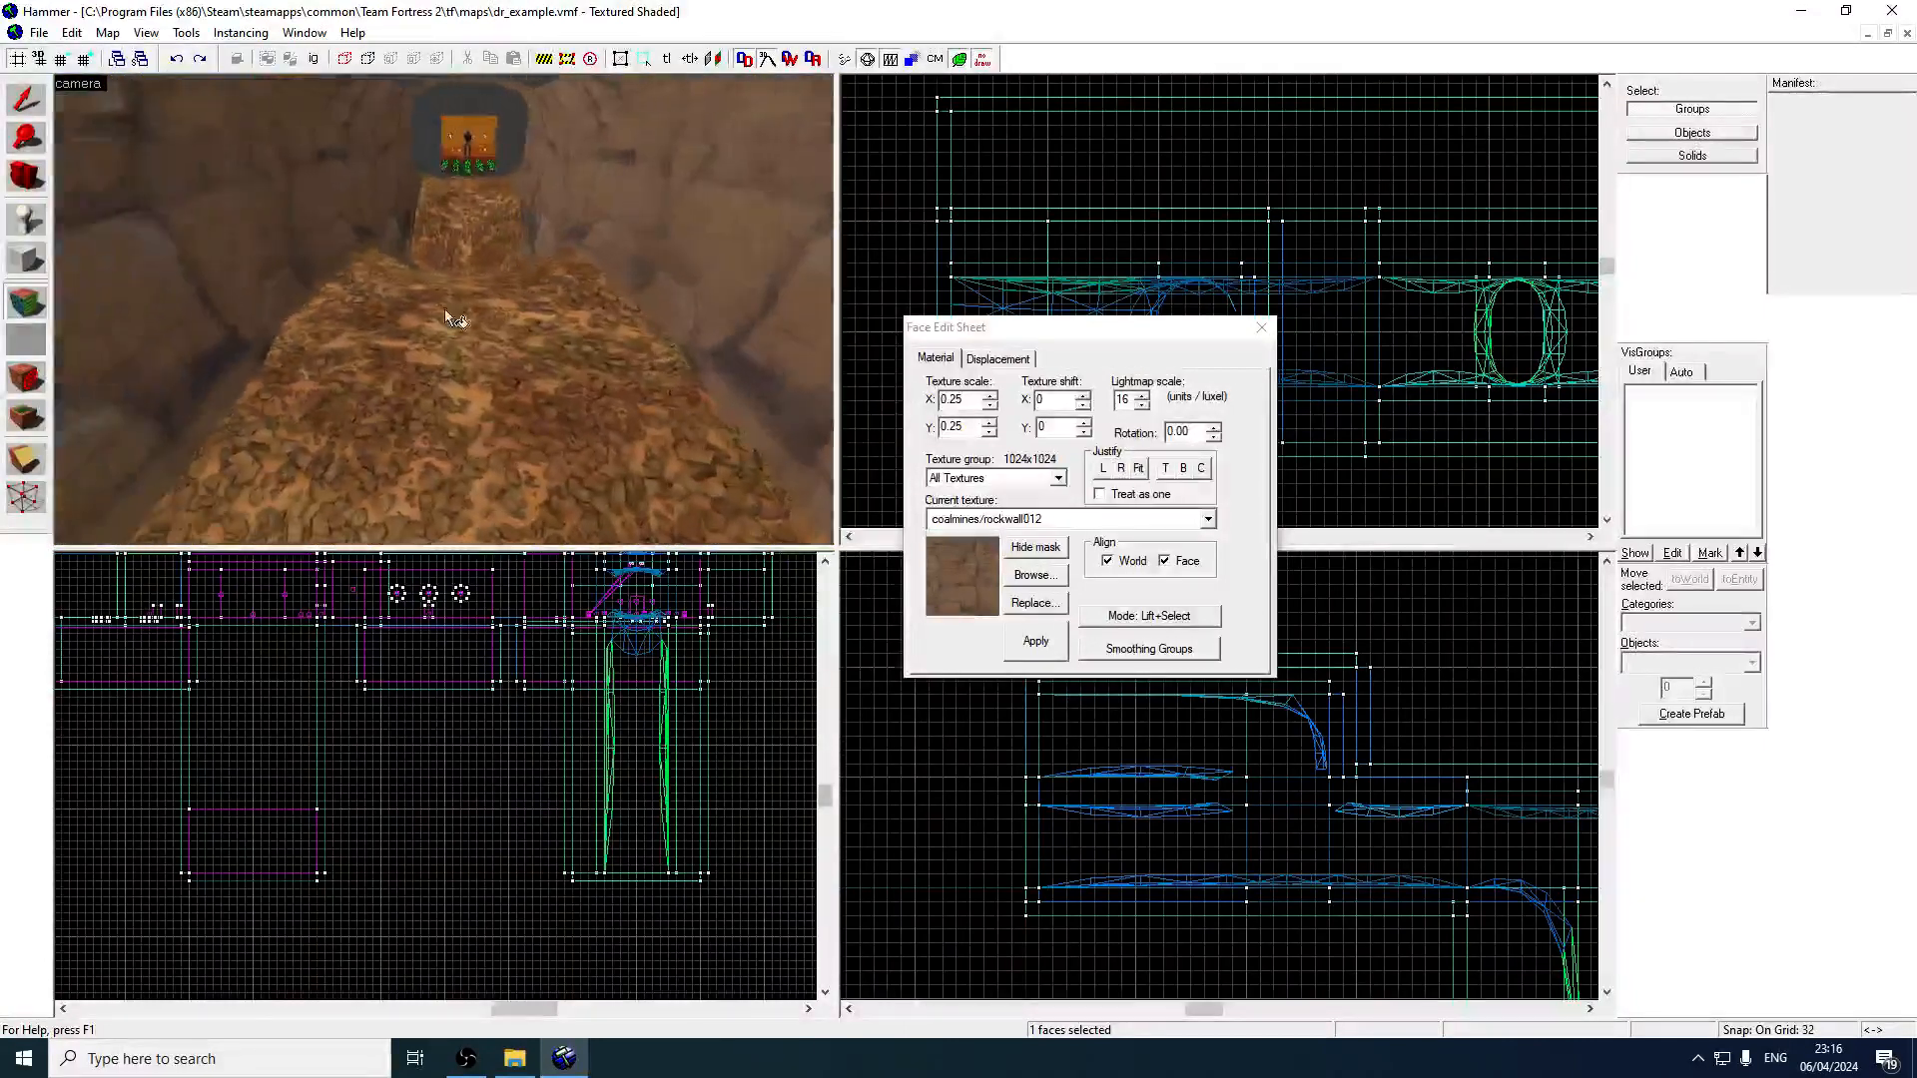
pyautogui.press('z')
pyautogui.click(29, 276)
pyautogui.scroll(3, 1176, 342)
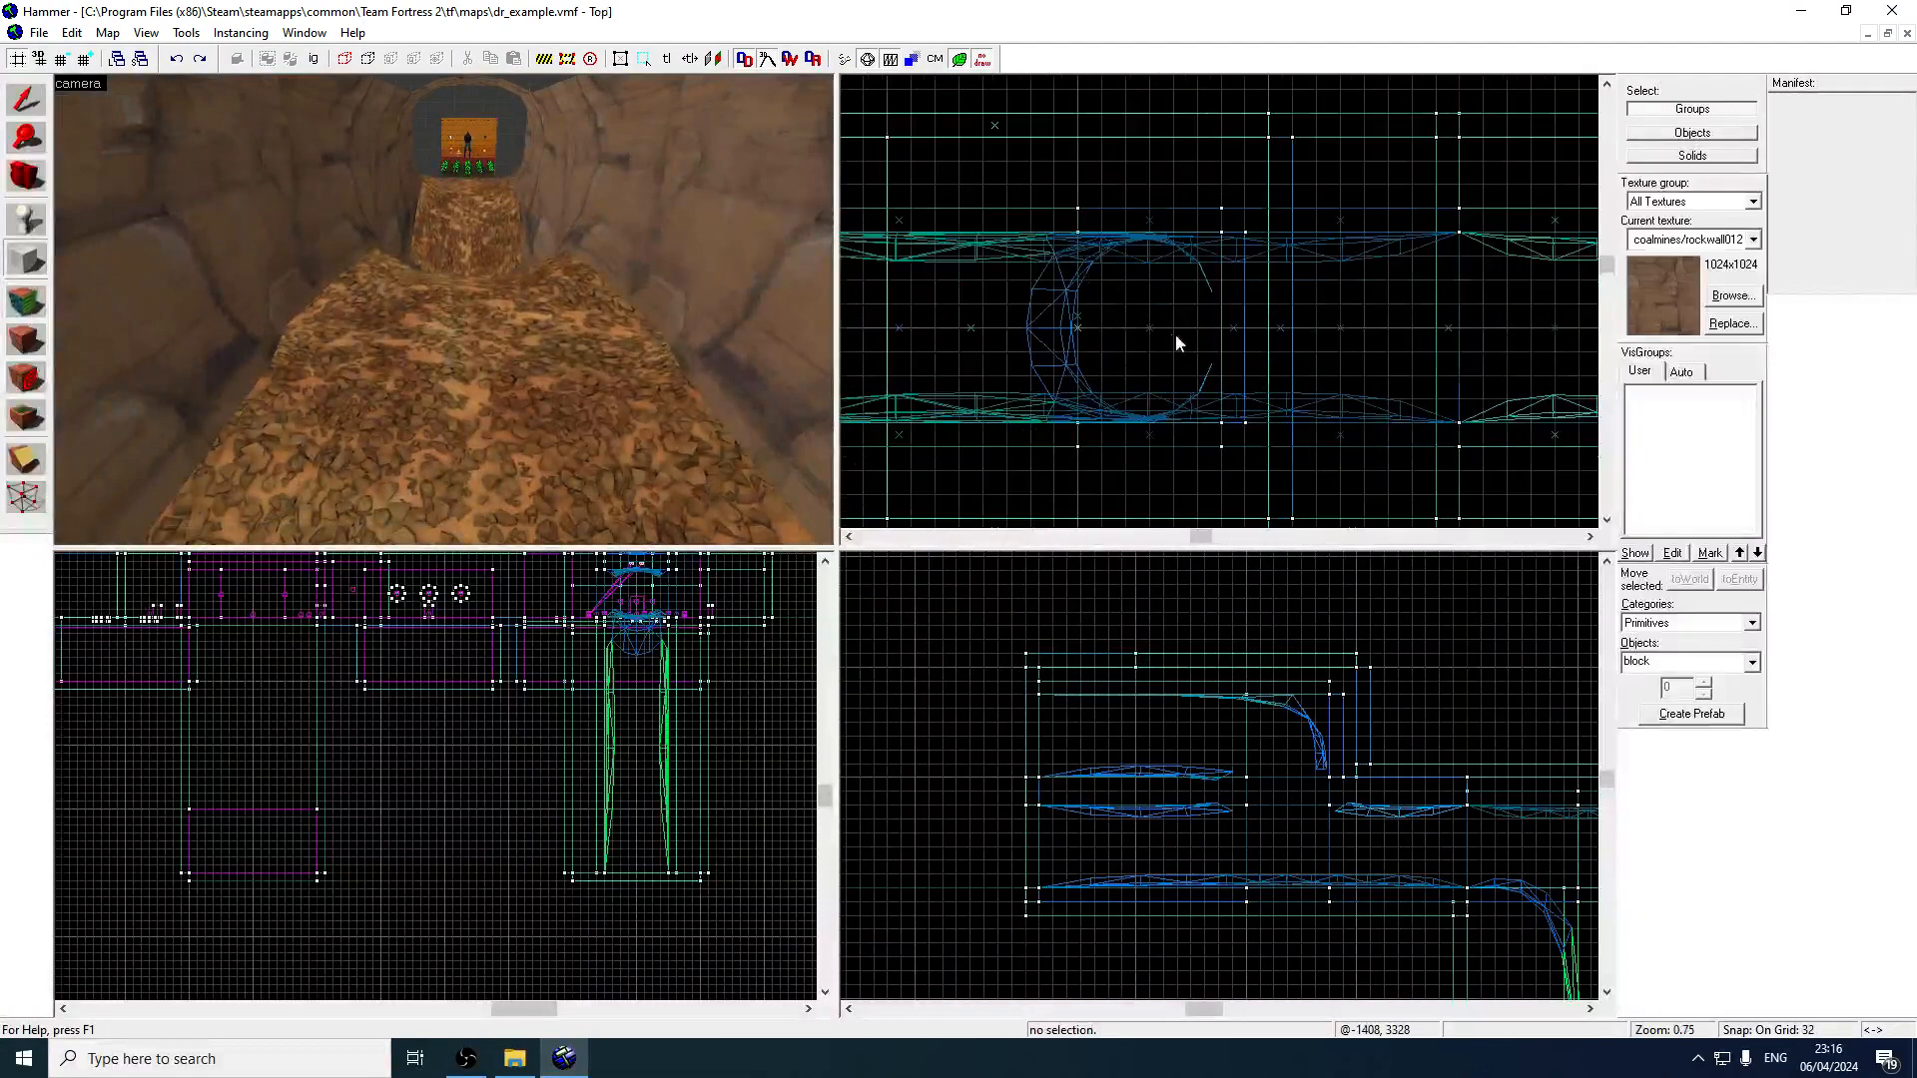
pyautogui.moveTo(1167, 360); pyautogui.dragTo(1164, 343)
pyautogui.press('z')
pyautogui.press('w')
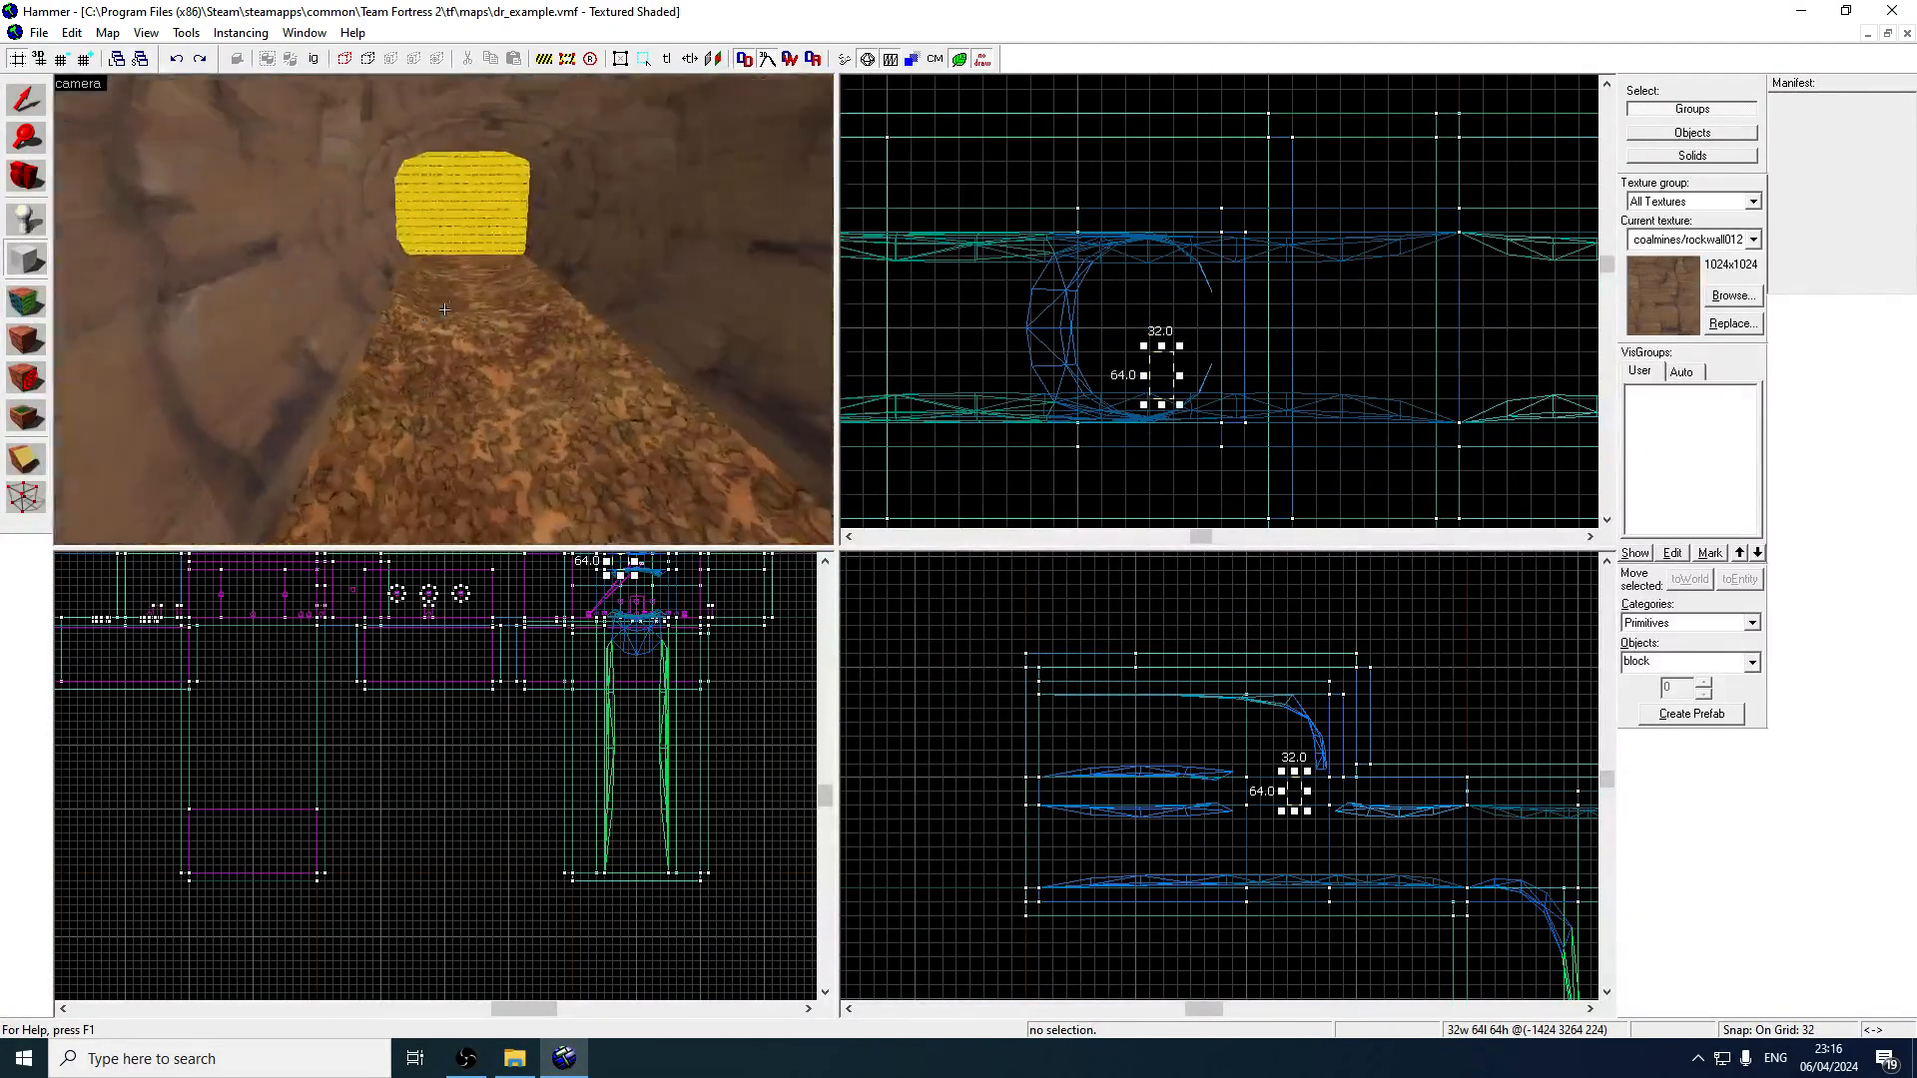
pyautogui.press('z')
pyautogui.scroll(2, 1298, 816)
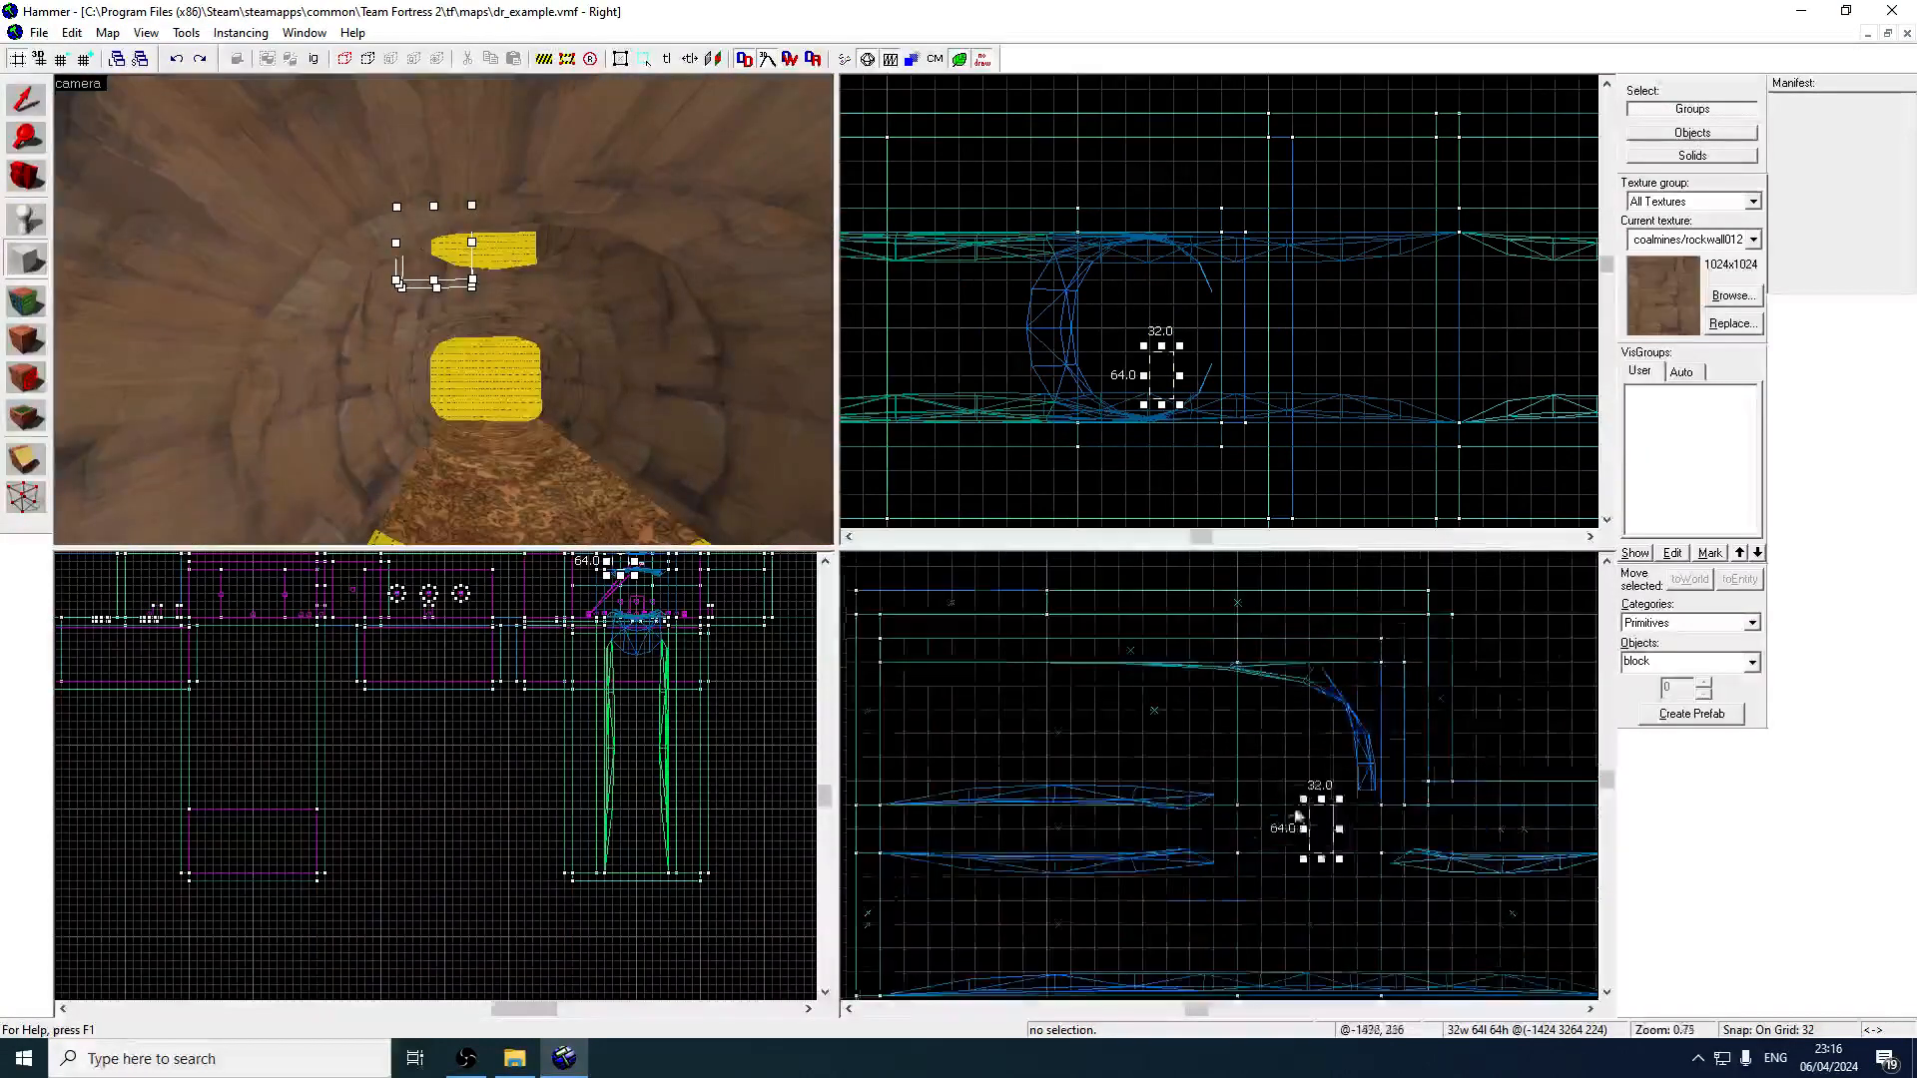
pyautogui.press('z')
pyautogui.press('w')
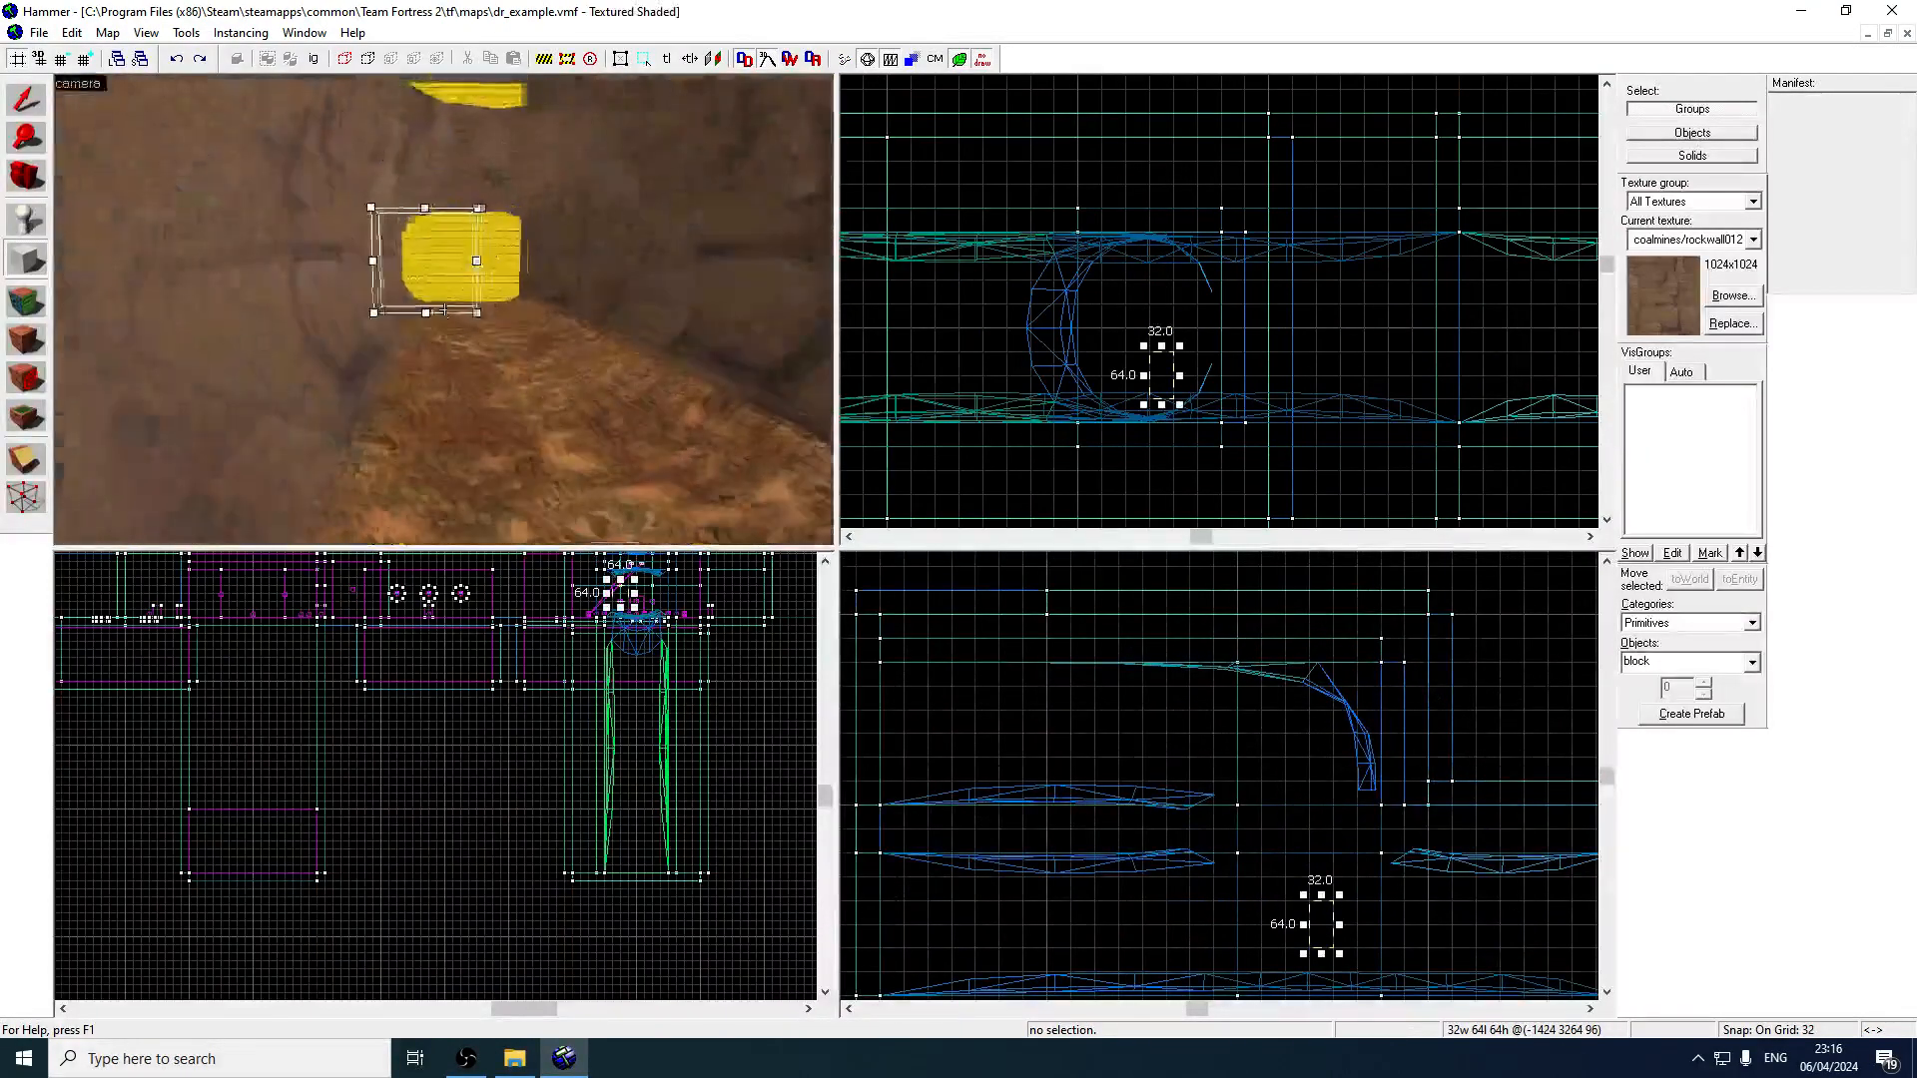
# Place a prop_static entity on the ground of the lower tunnel and open its properties.
pyautogui.press('s')
pyautogui.press('w')
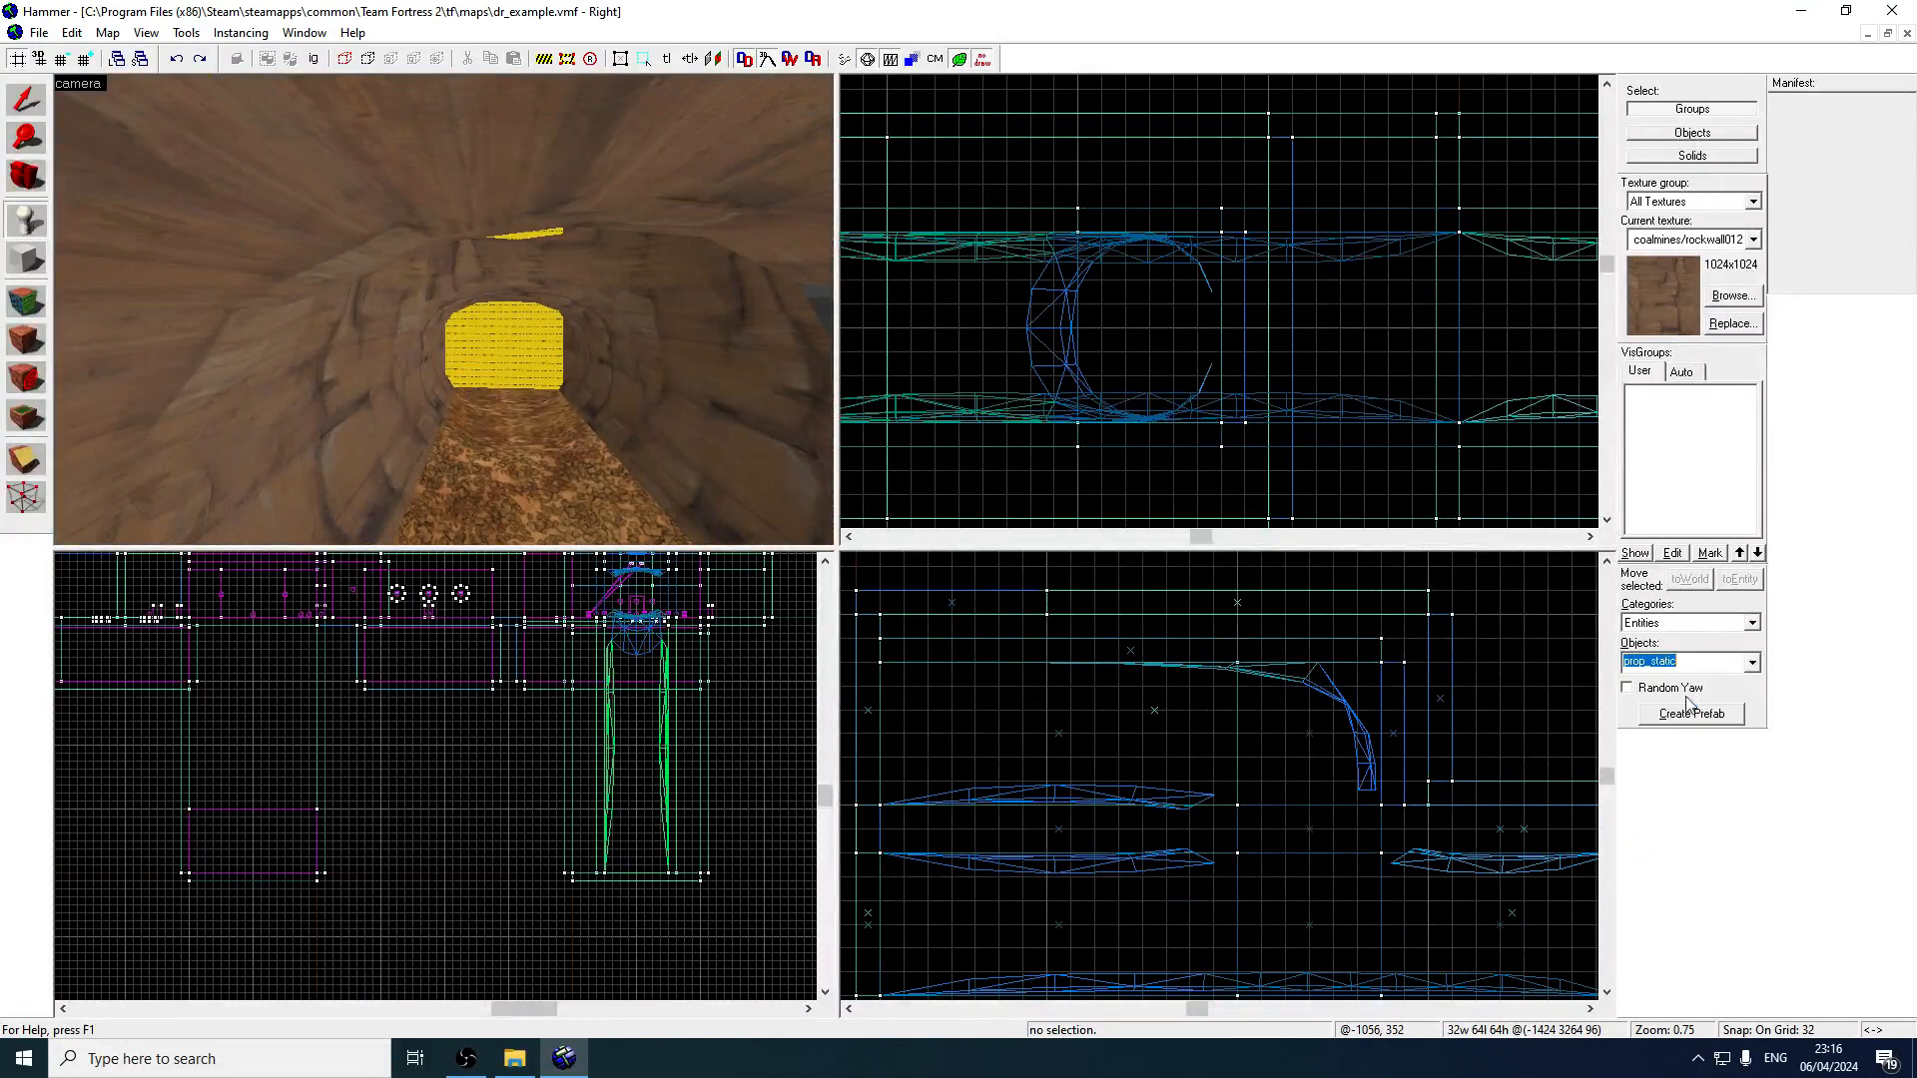
pyautogui.click(499, 342)
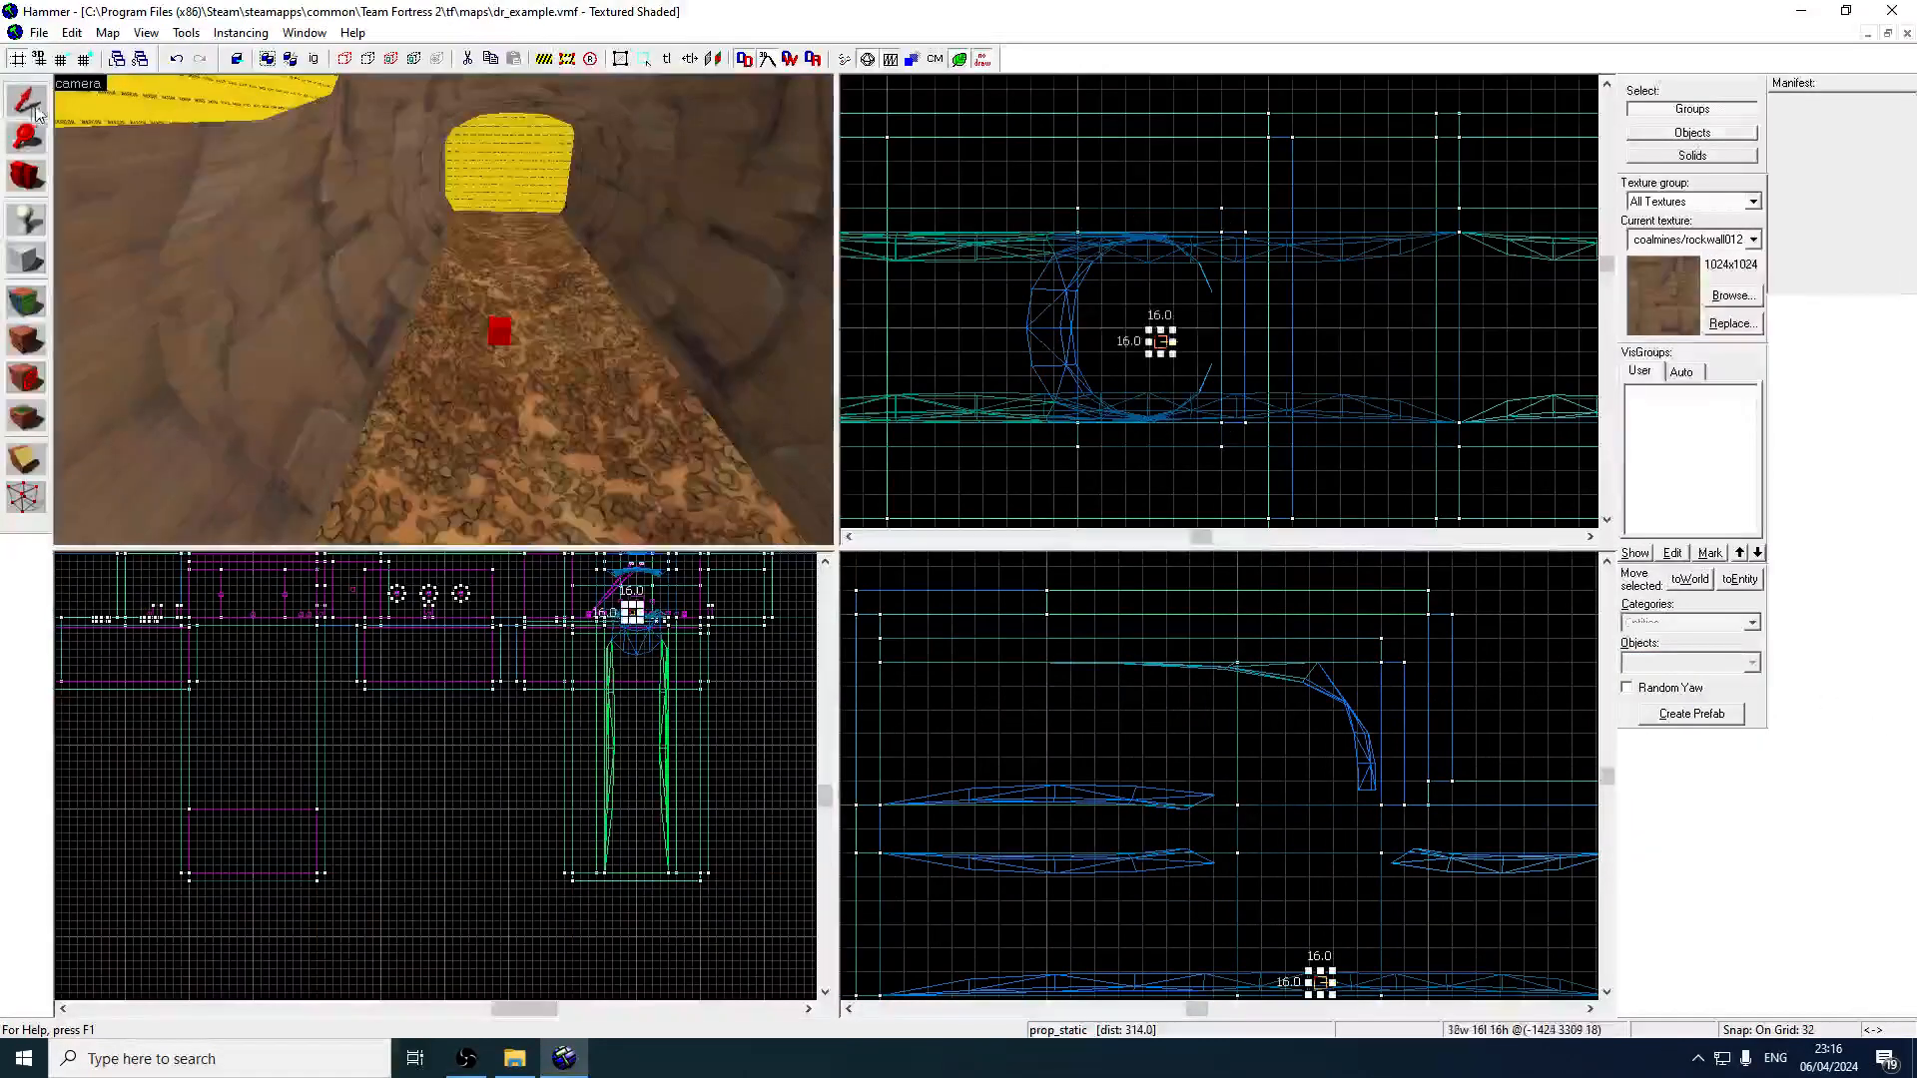
pyautogui.doubleClick(501, 326)
pyautogui.press('z')
pyautogui.press('w')
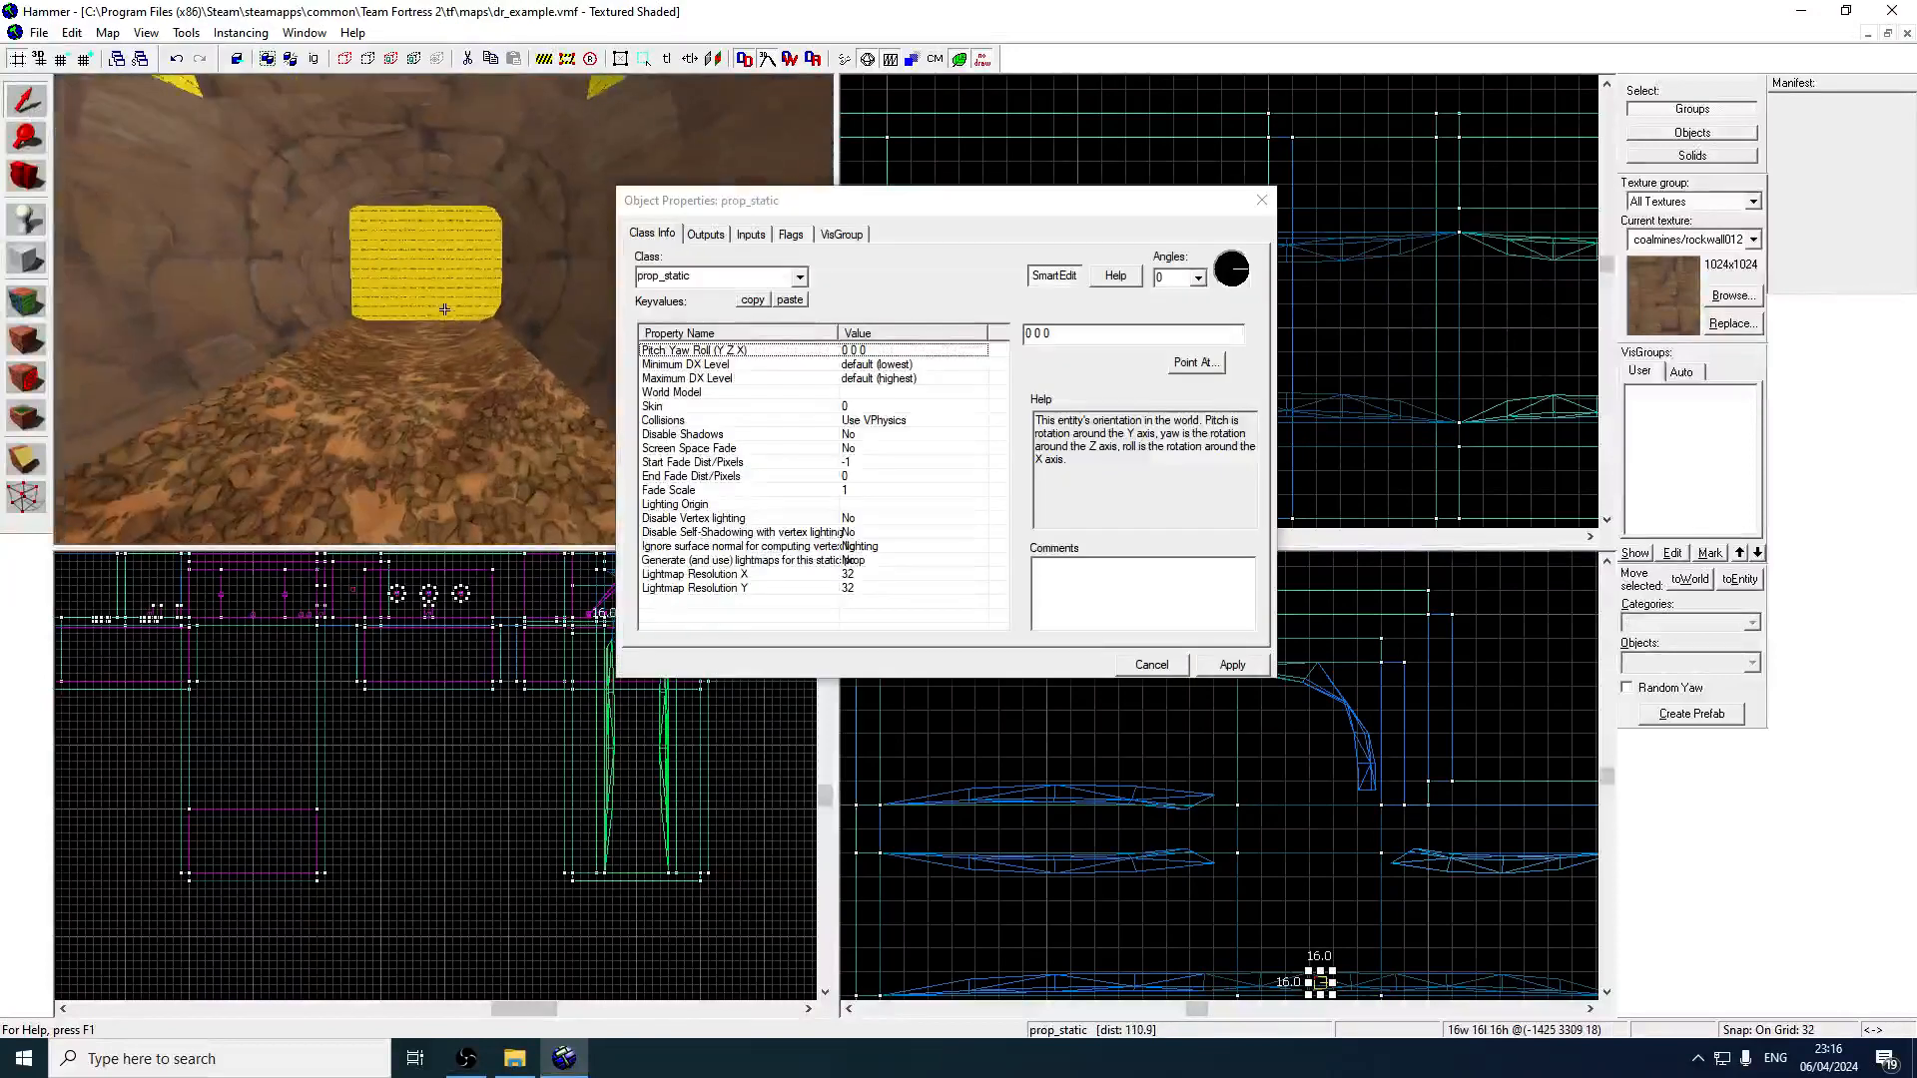
pyautogui.press('w')
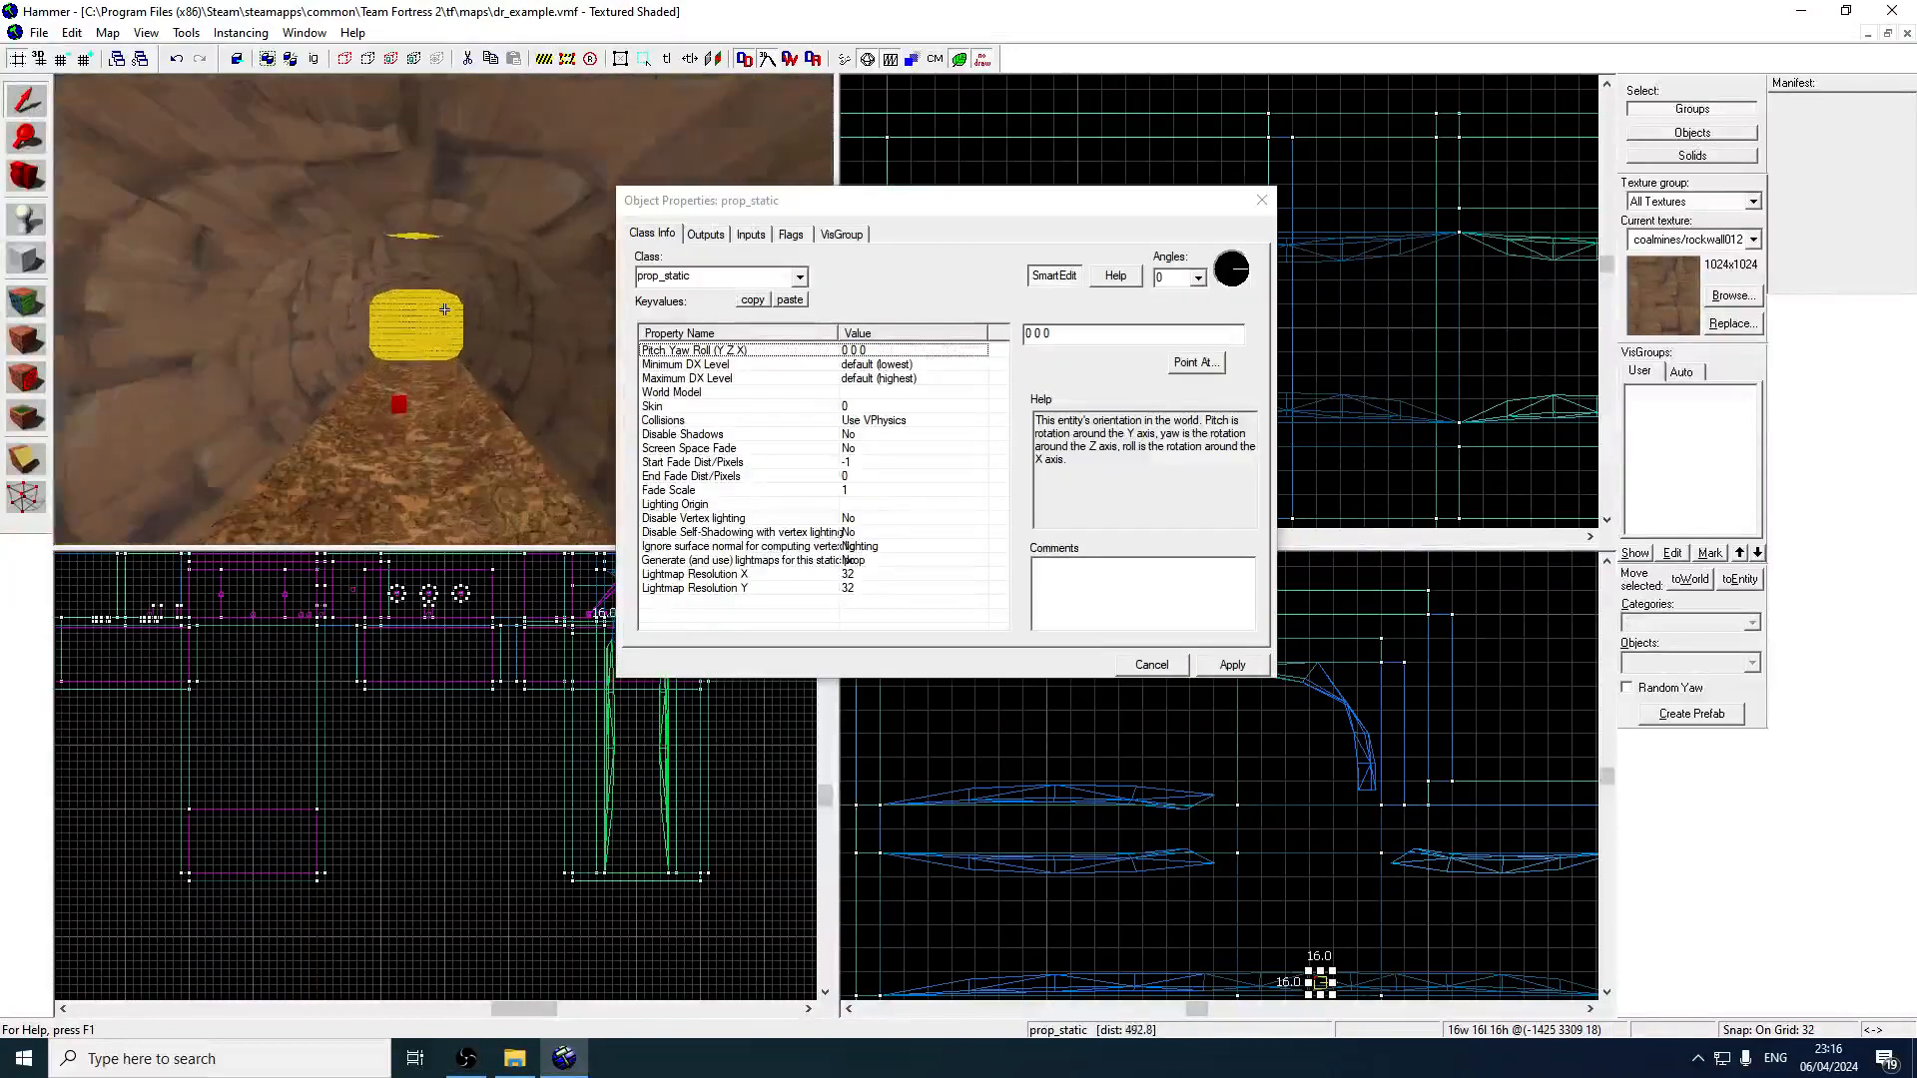
pyautogui.press('z')
# Browse for the prop's world model and filter the model list by "track".
pyautogui.click(759, 391)
pyautogui.click(1049, 362)
pyautogui.write('track')
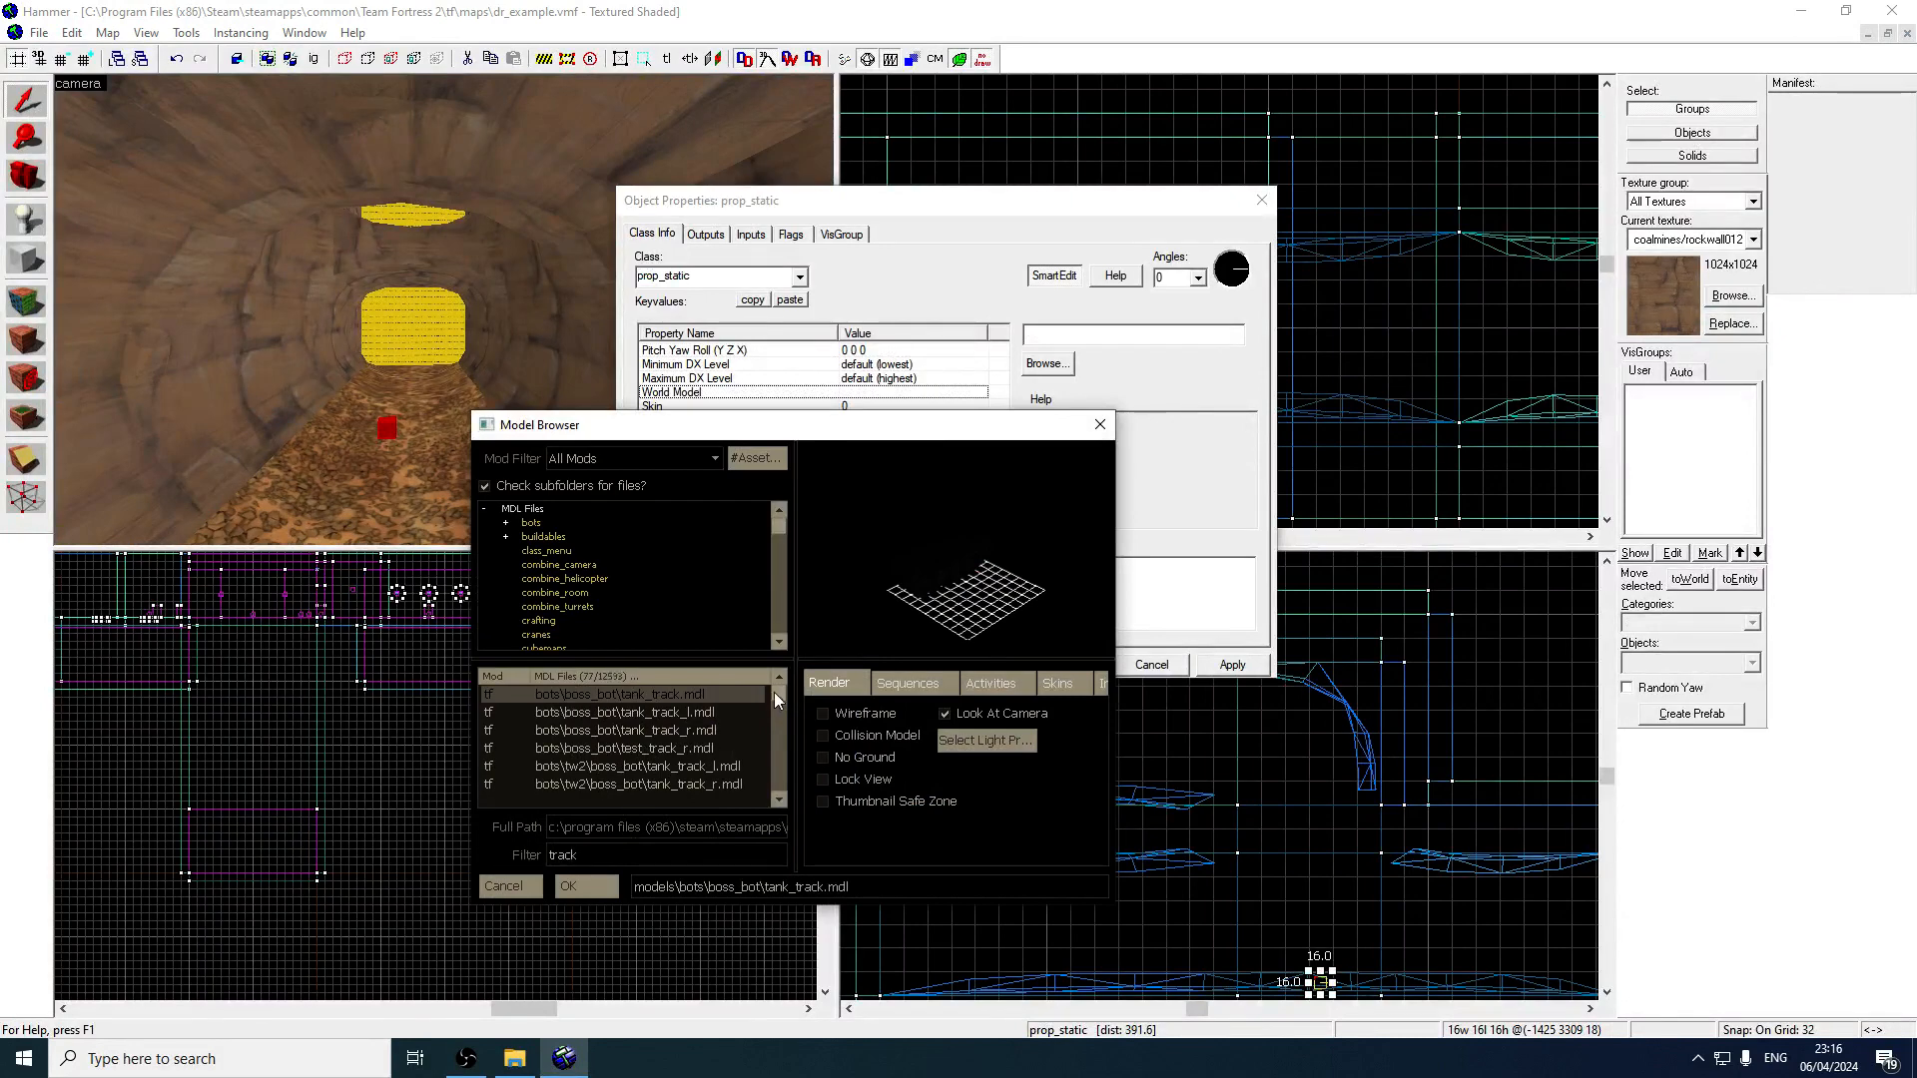
# Look through the filtered track models, previewing the props_mining rail, S-curve and arc pieces.
pyautogui.moveTo(775, 701); pyautogui.dragTo(781, 753)
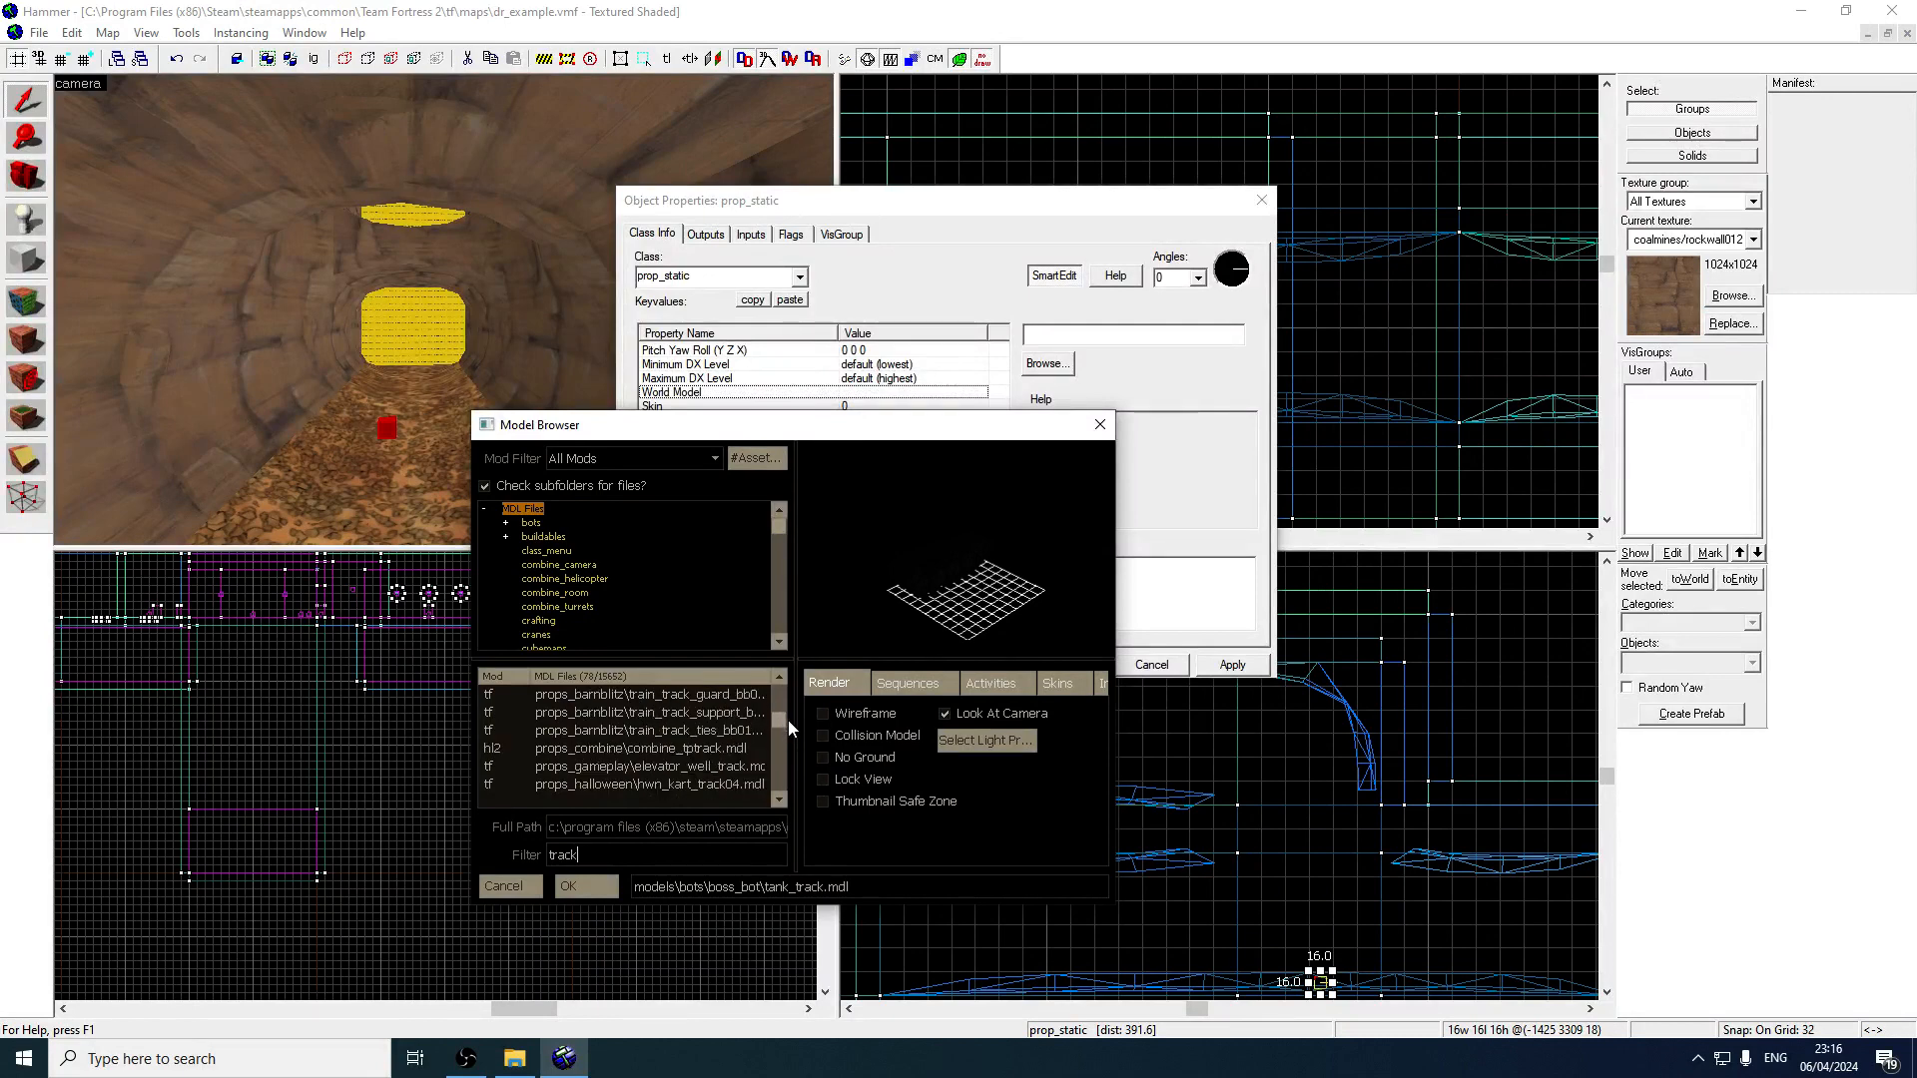
pyautogui.moveTo(790, 739)
pyautogui.mouseDown()
pyautogui.moveTo(758, 733)
pyautogui.moveTo(773, 738)
pyautogui.mouseUp()
pyautogui.click(739, 733)
pyautogui.click(632, 747)
pyautogui.click(722, 751)
pyautogui.click(757, 744)
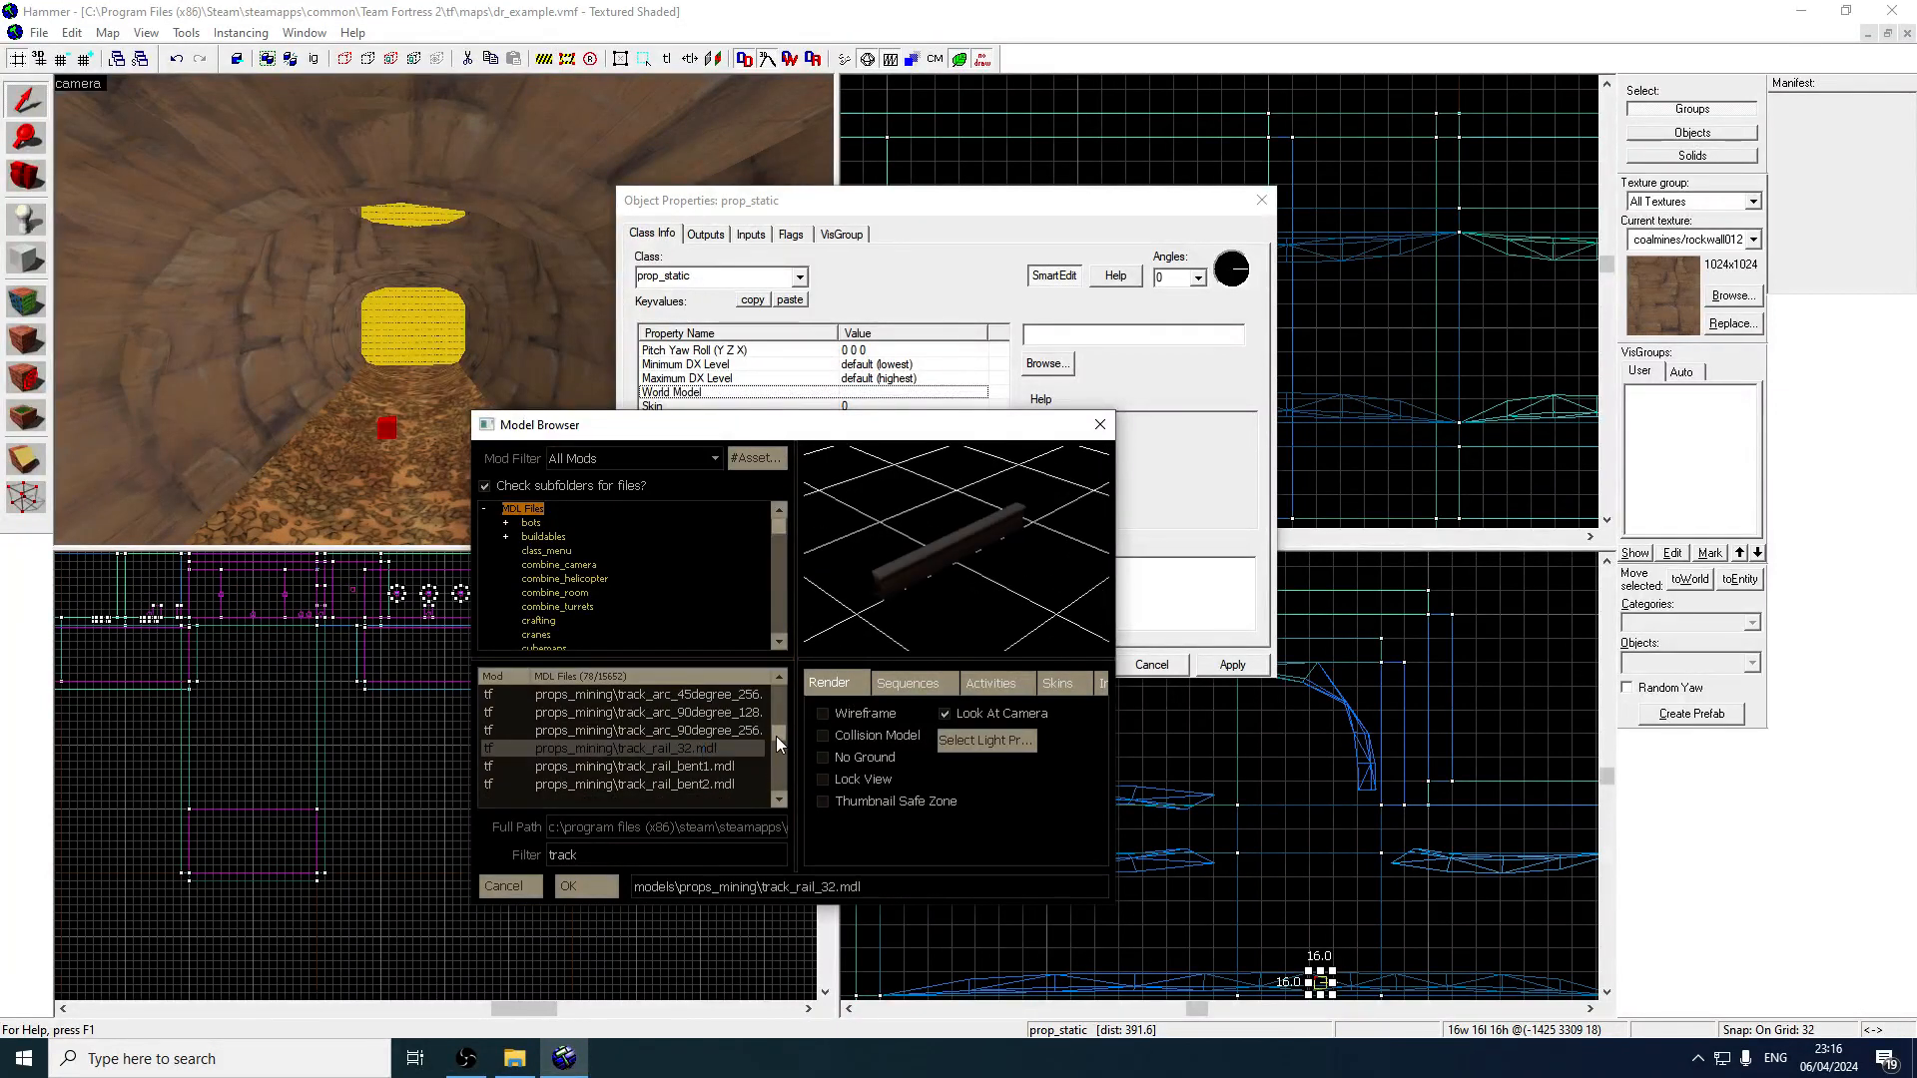
pyautogui.scroll(-4, 776, 735)
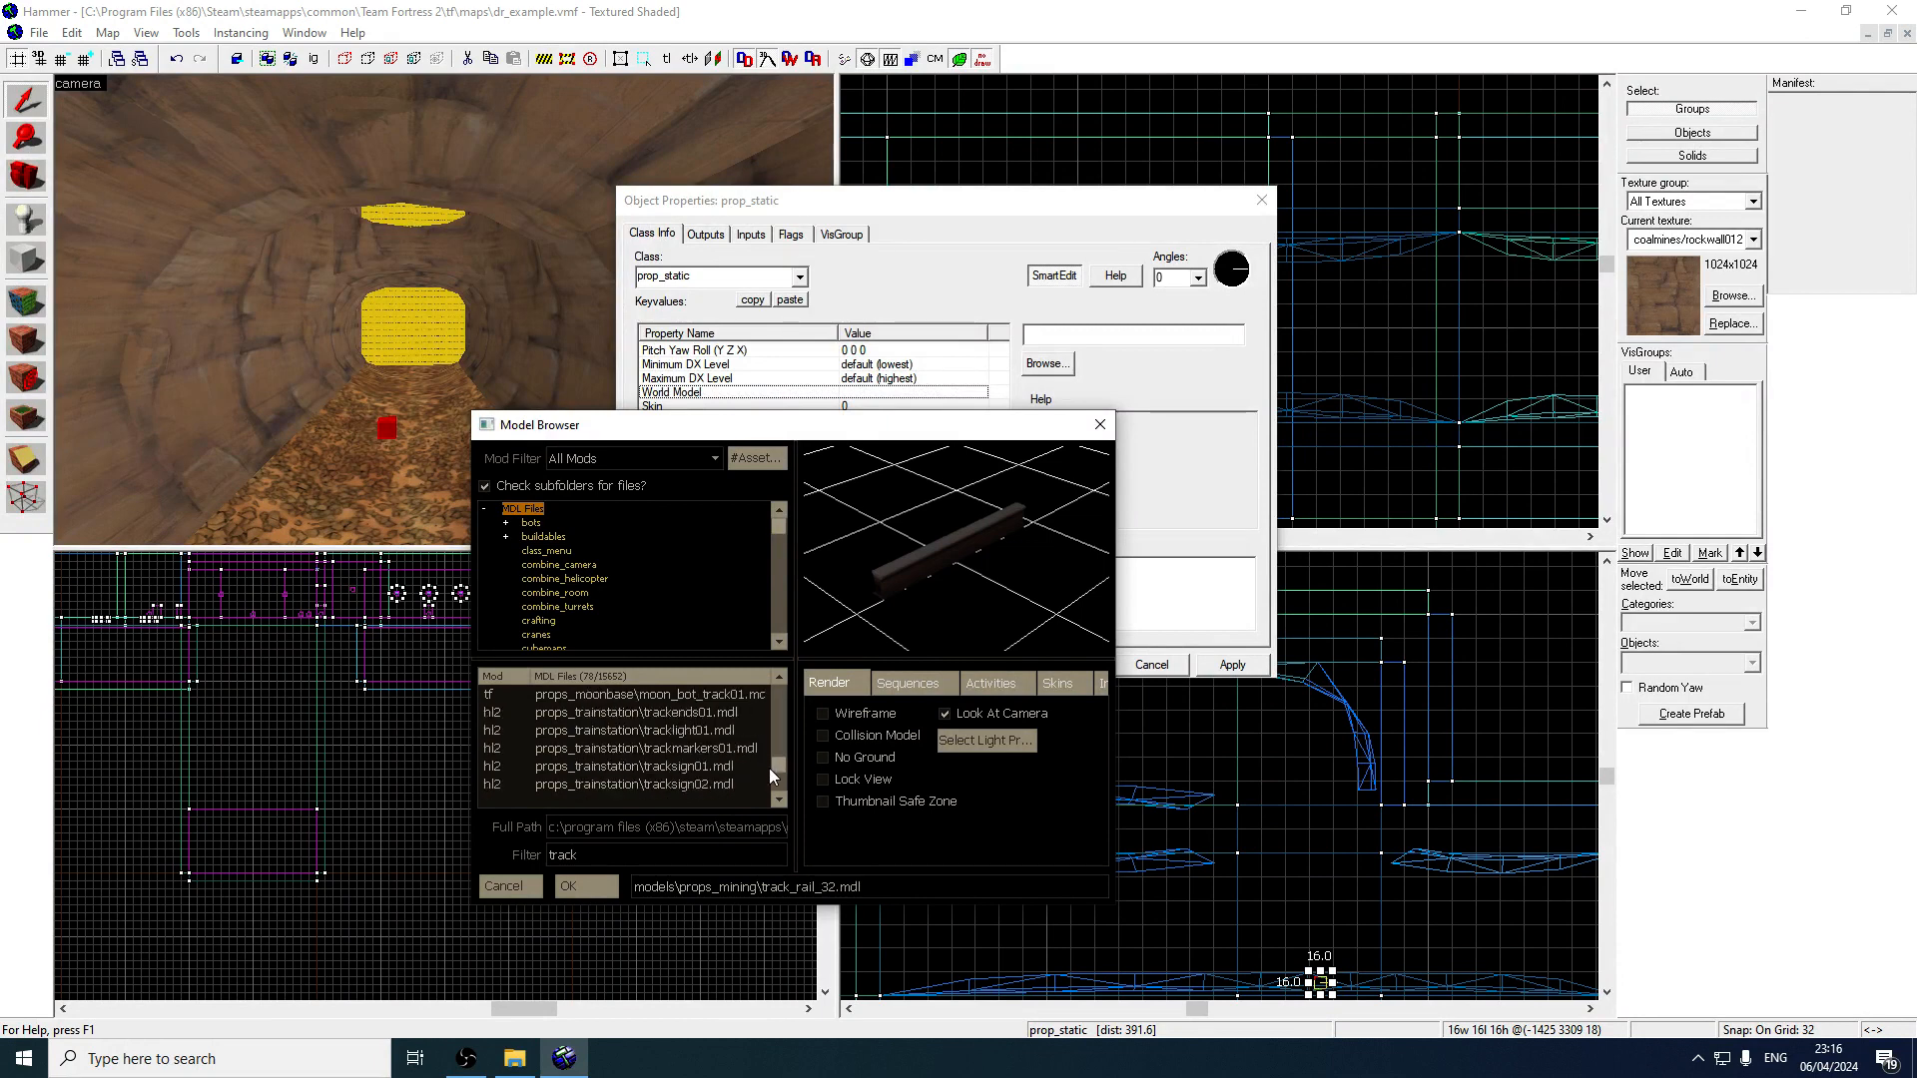
pyautogui.moveTo(770, 769); pyautogui.dragTo(779, 756)
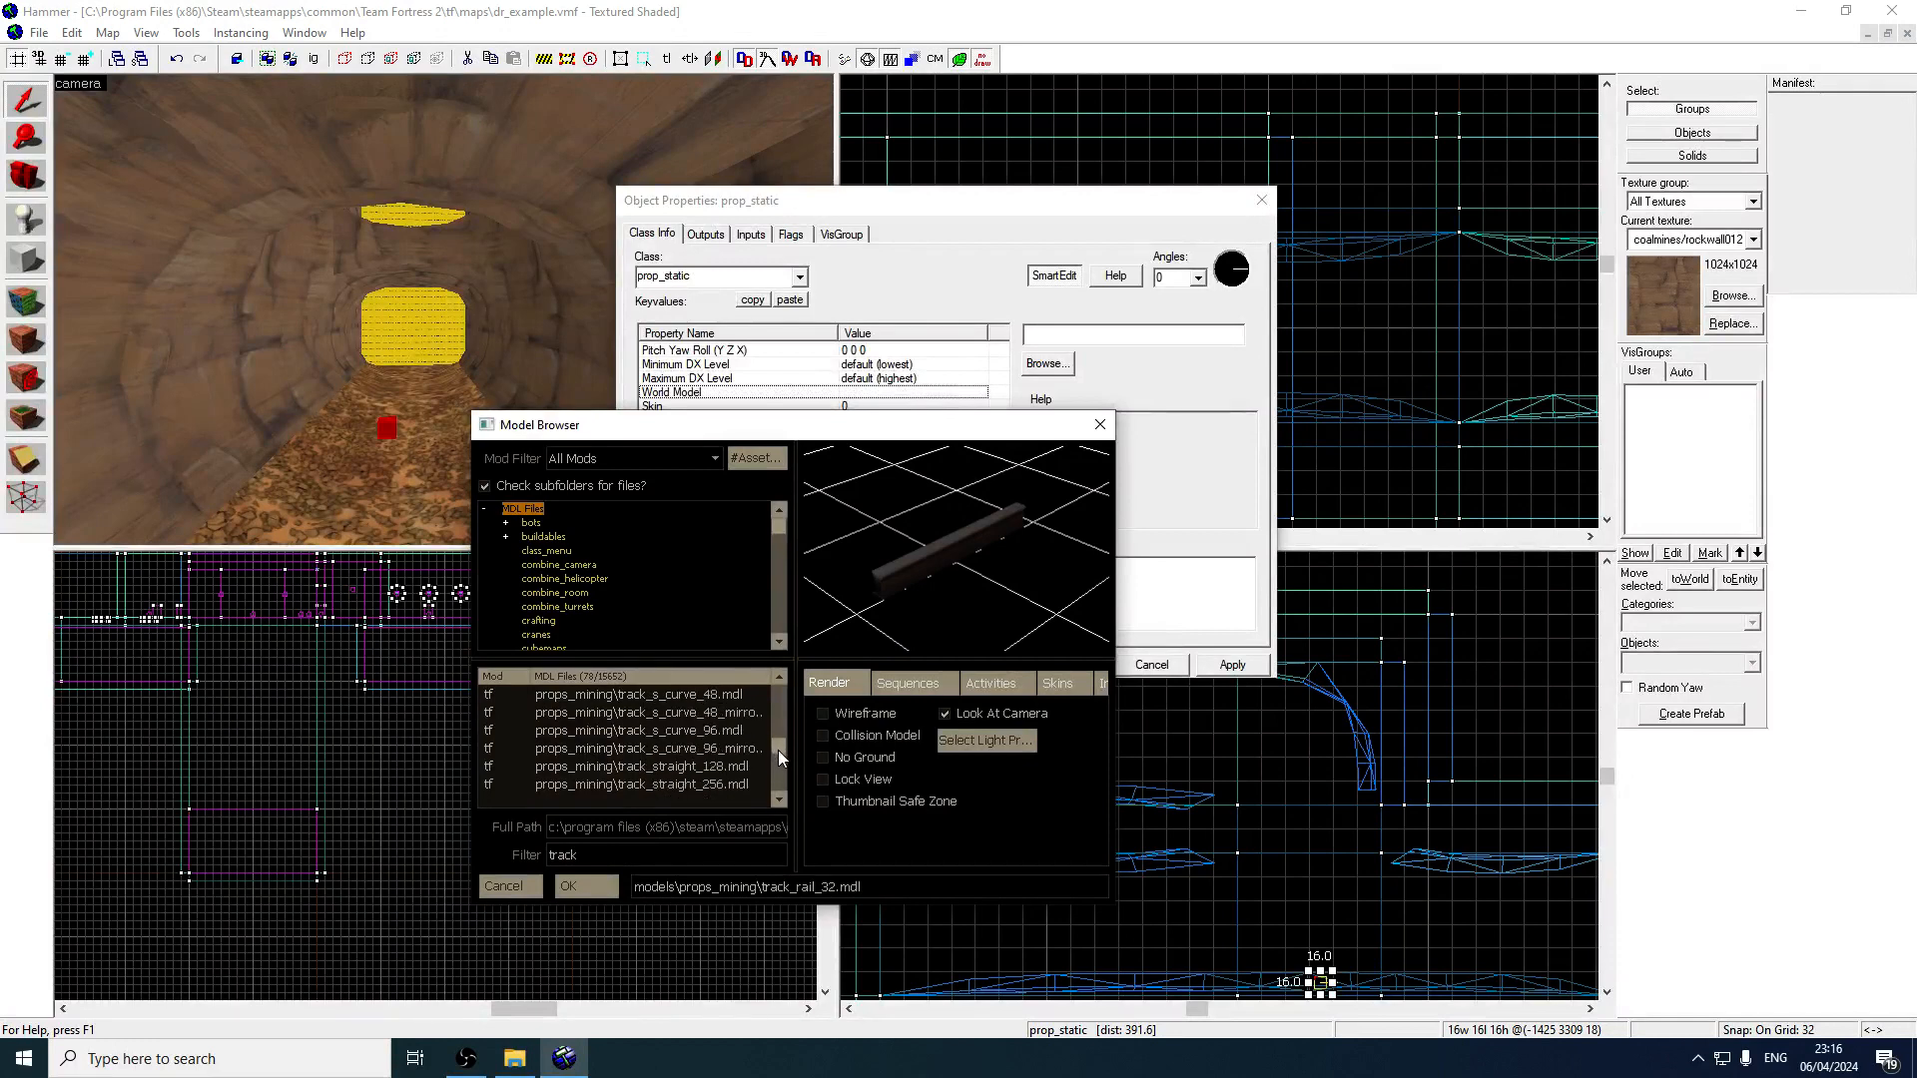
pyautogui.click(703, 750)
pyautogui.click(728, 765)
pyautogui.click(699, 732)
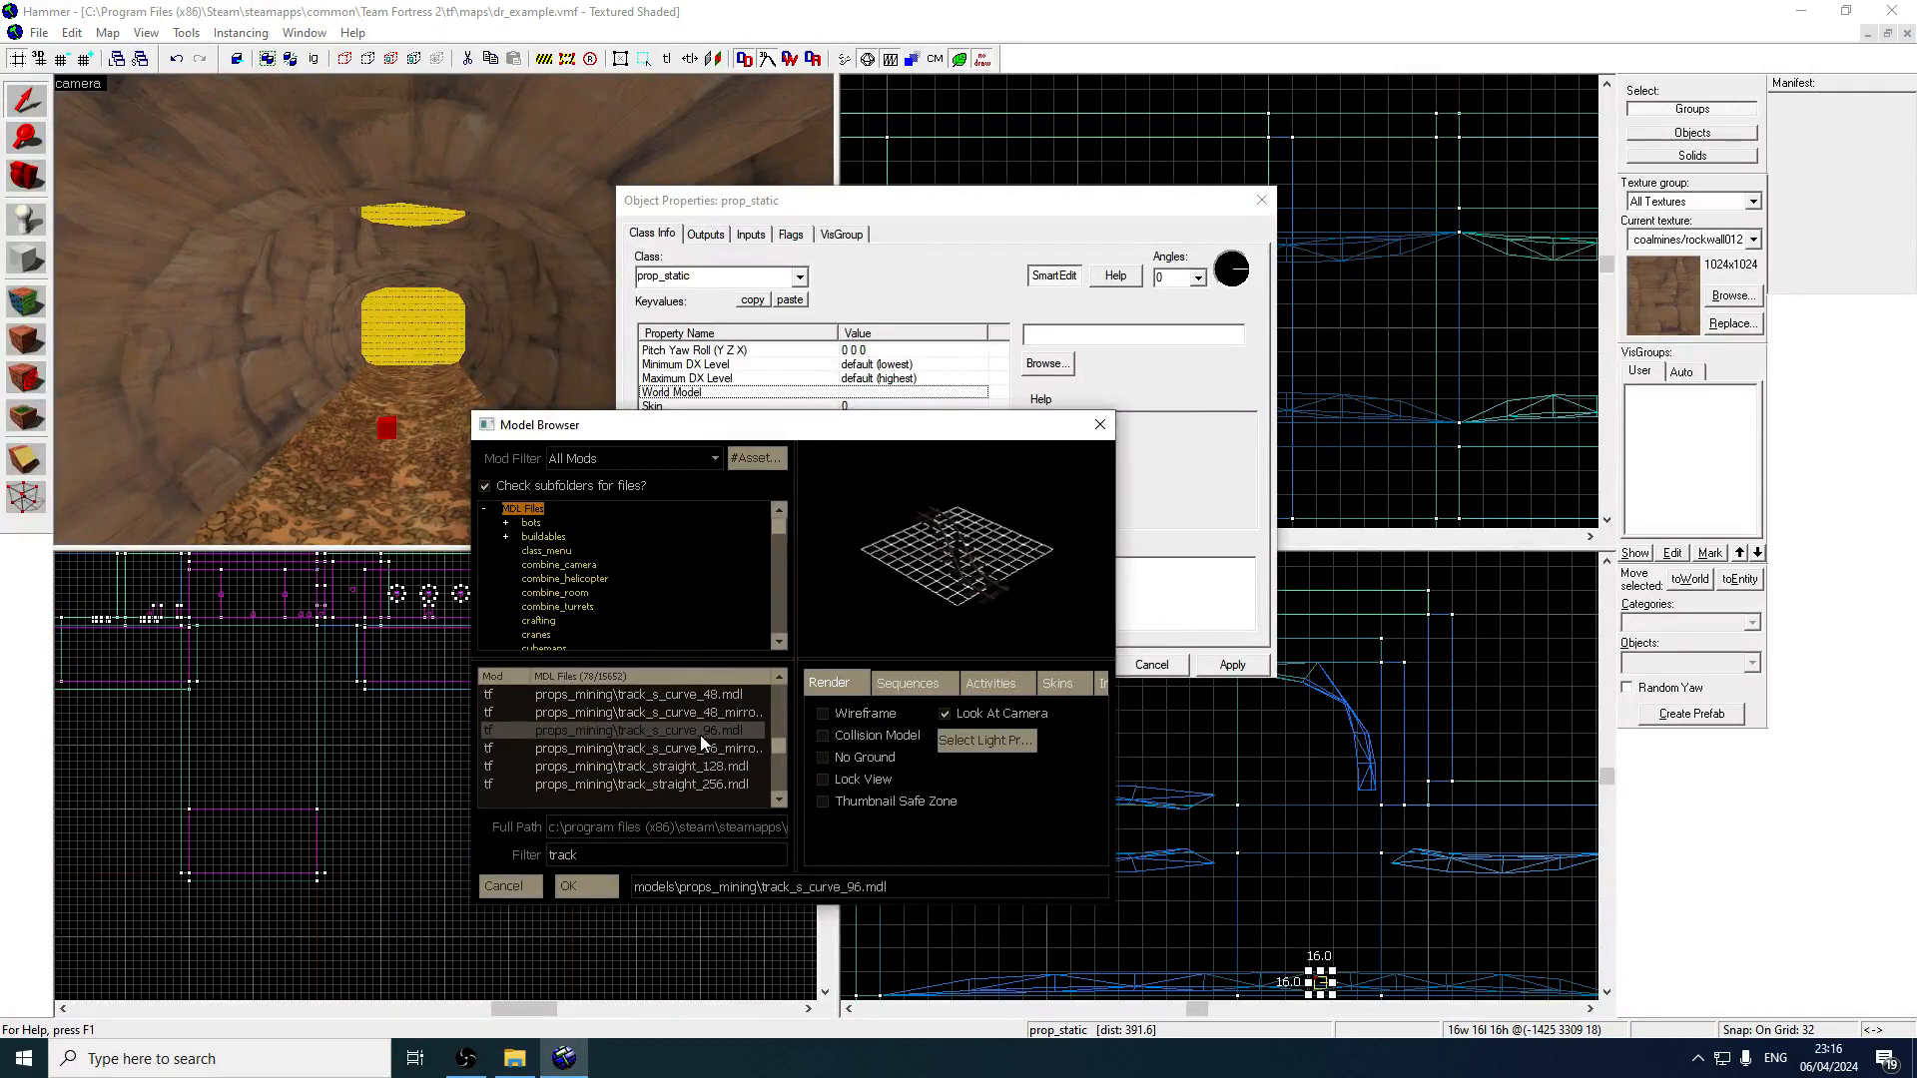
pyautogui.click(717, 712)
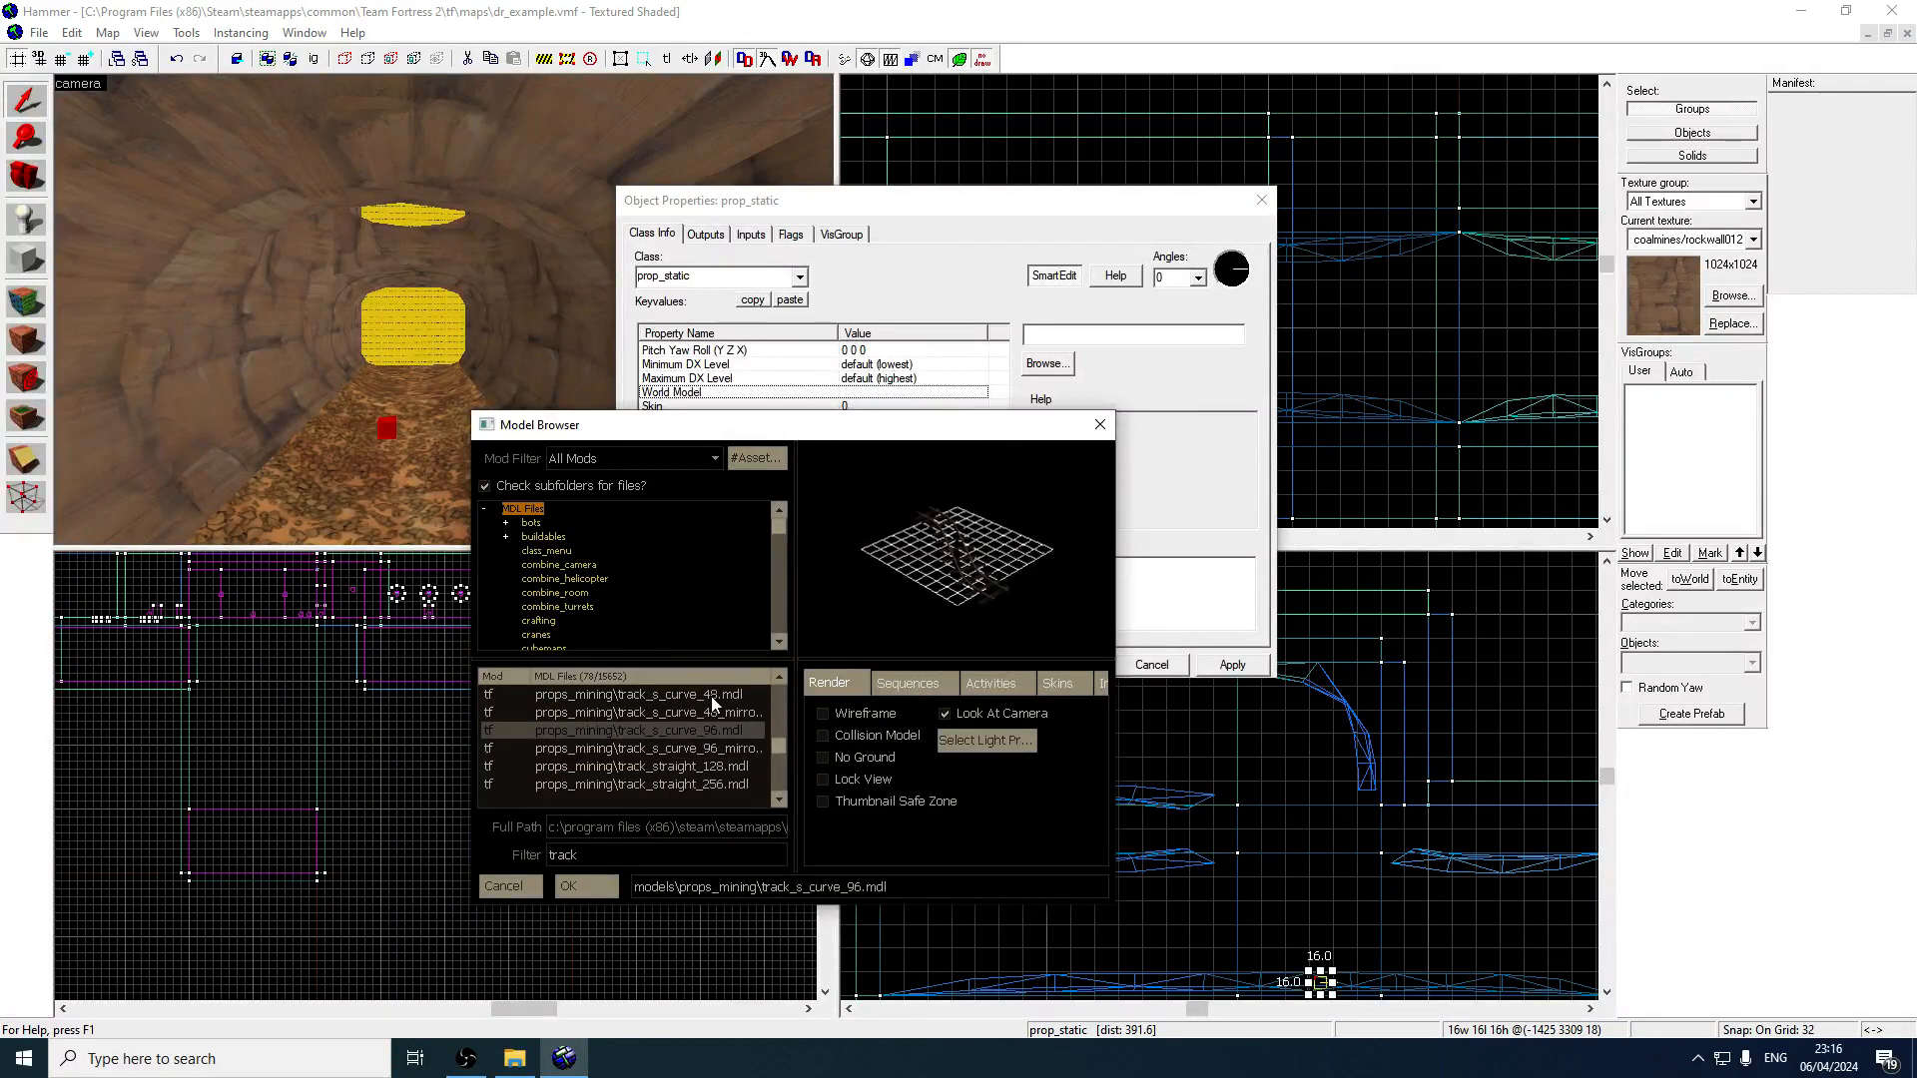
pyautogui.click(781, 676)
pyautogui.click(781, 675)
pyautogui.click(780, 674)
pyautogui.click(779, 674)
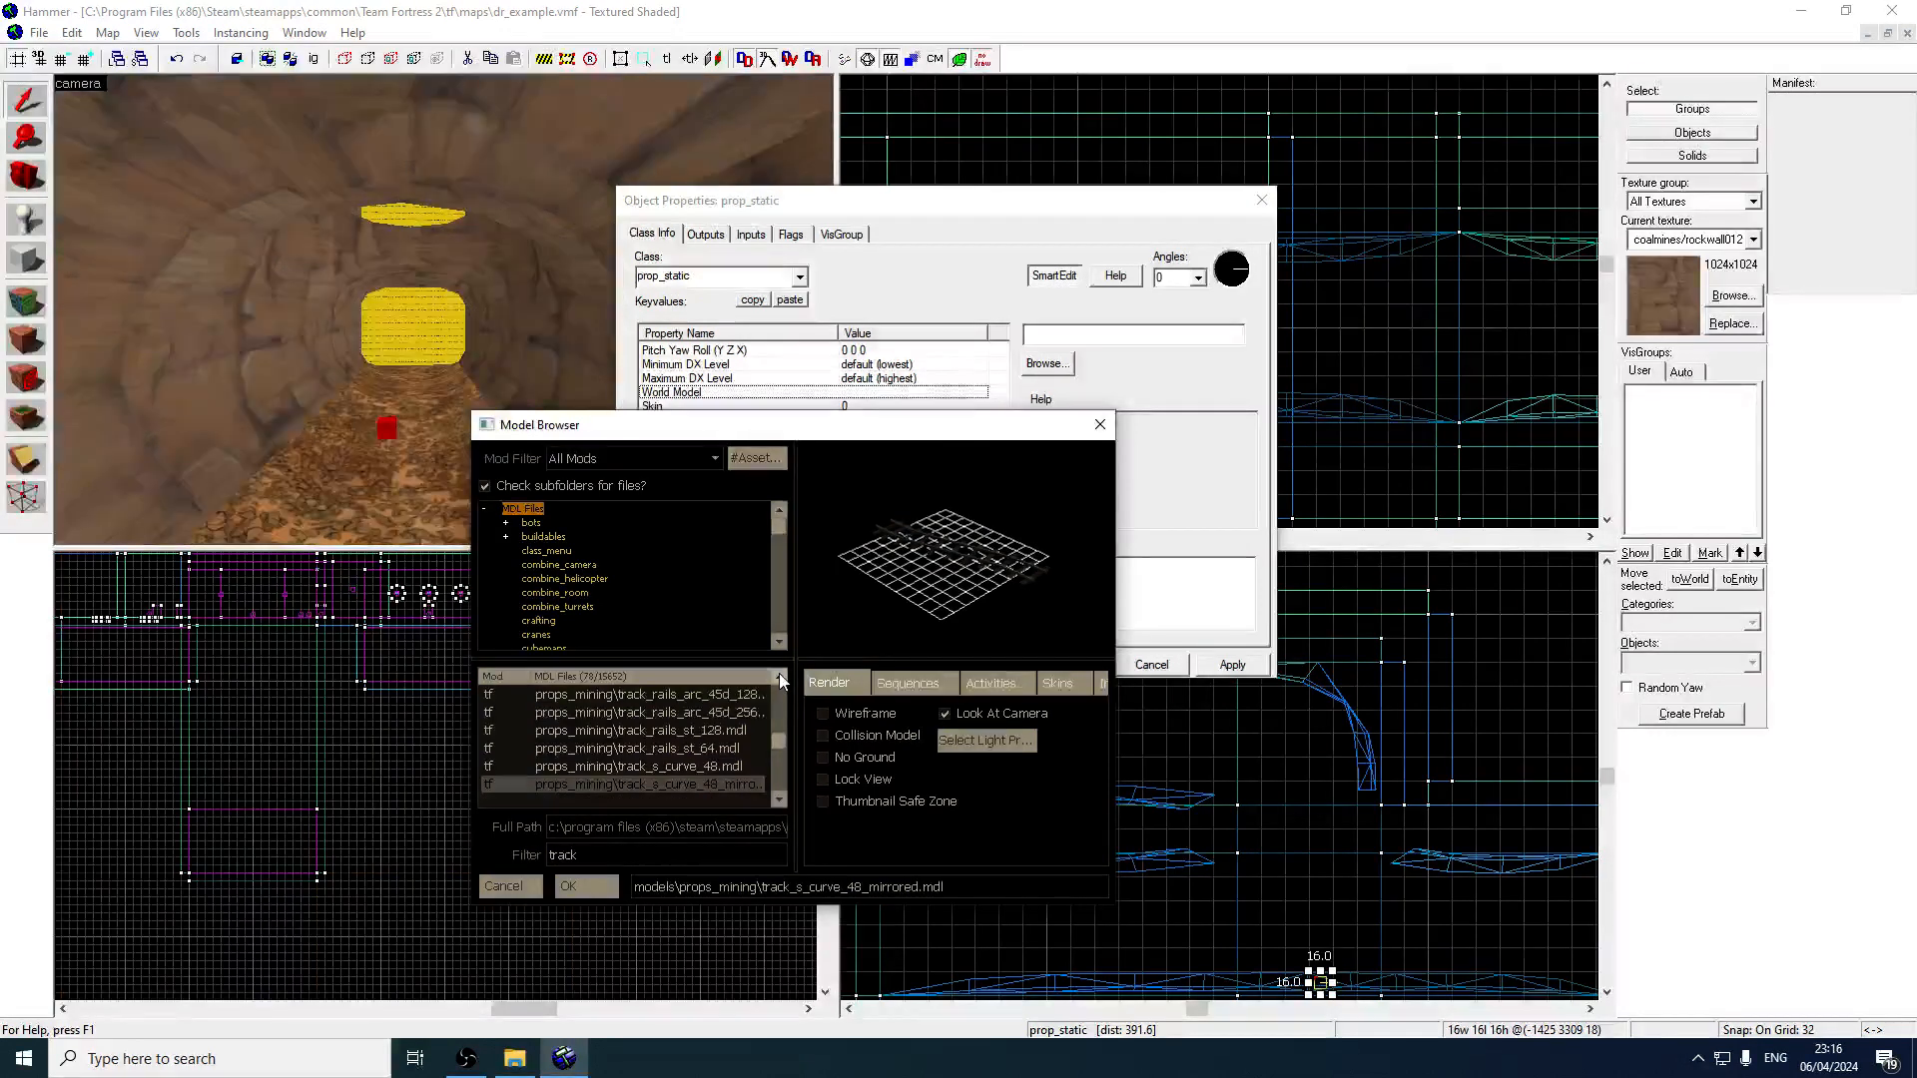
pyautogui.click(700, 766)
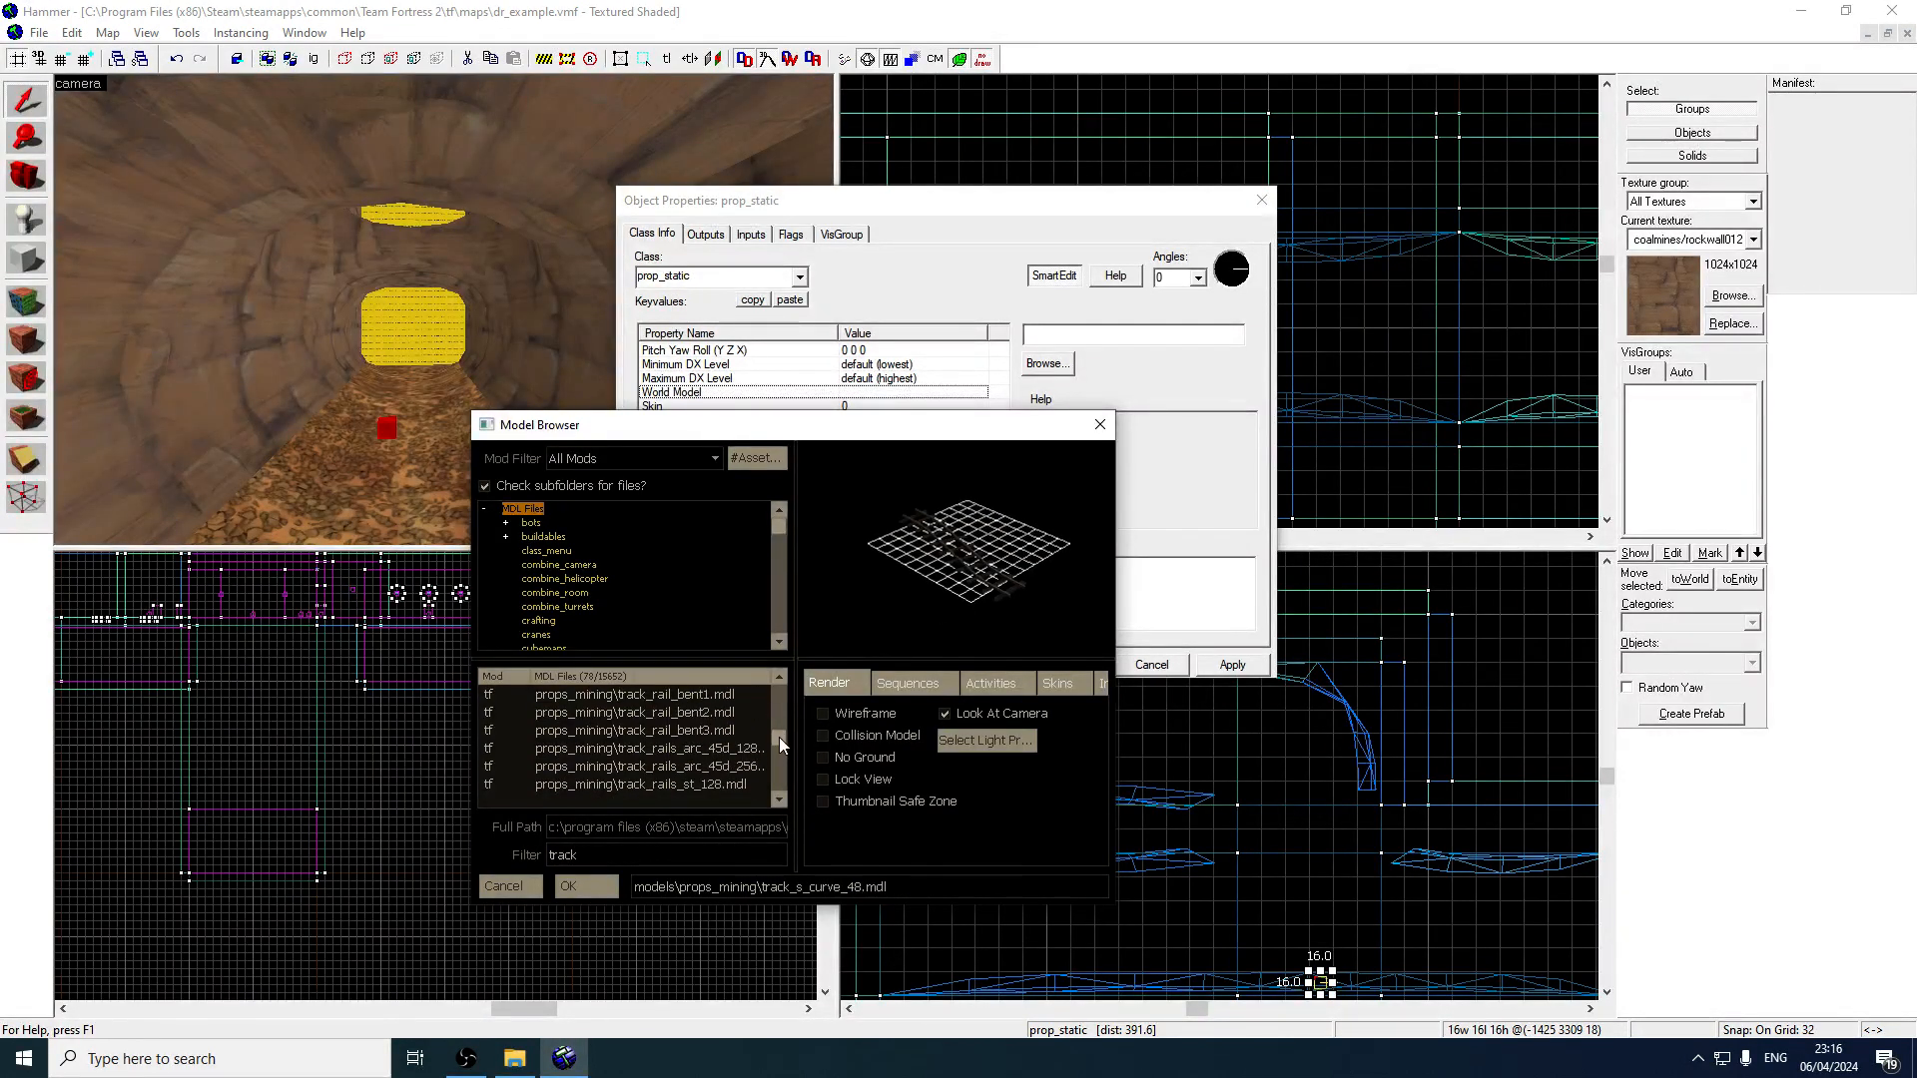
pyautogui.click(749, 749)
pyautogui.scroll(4, 779, 729)
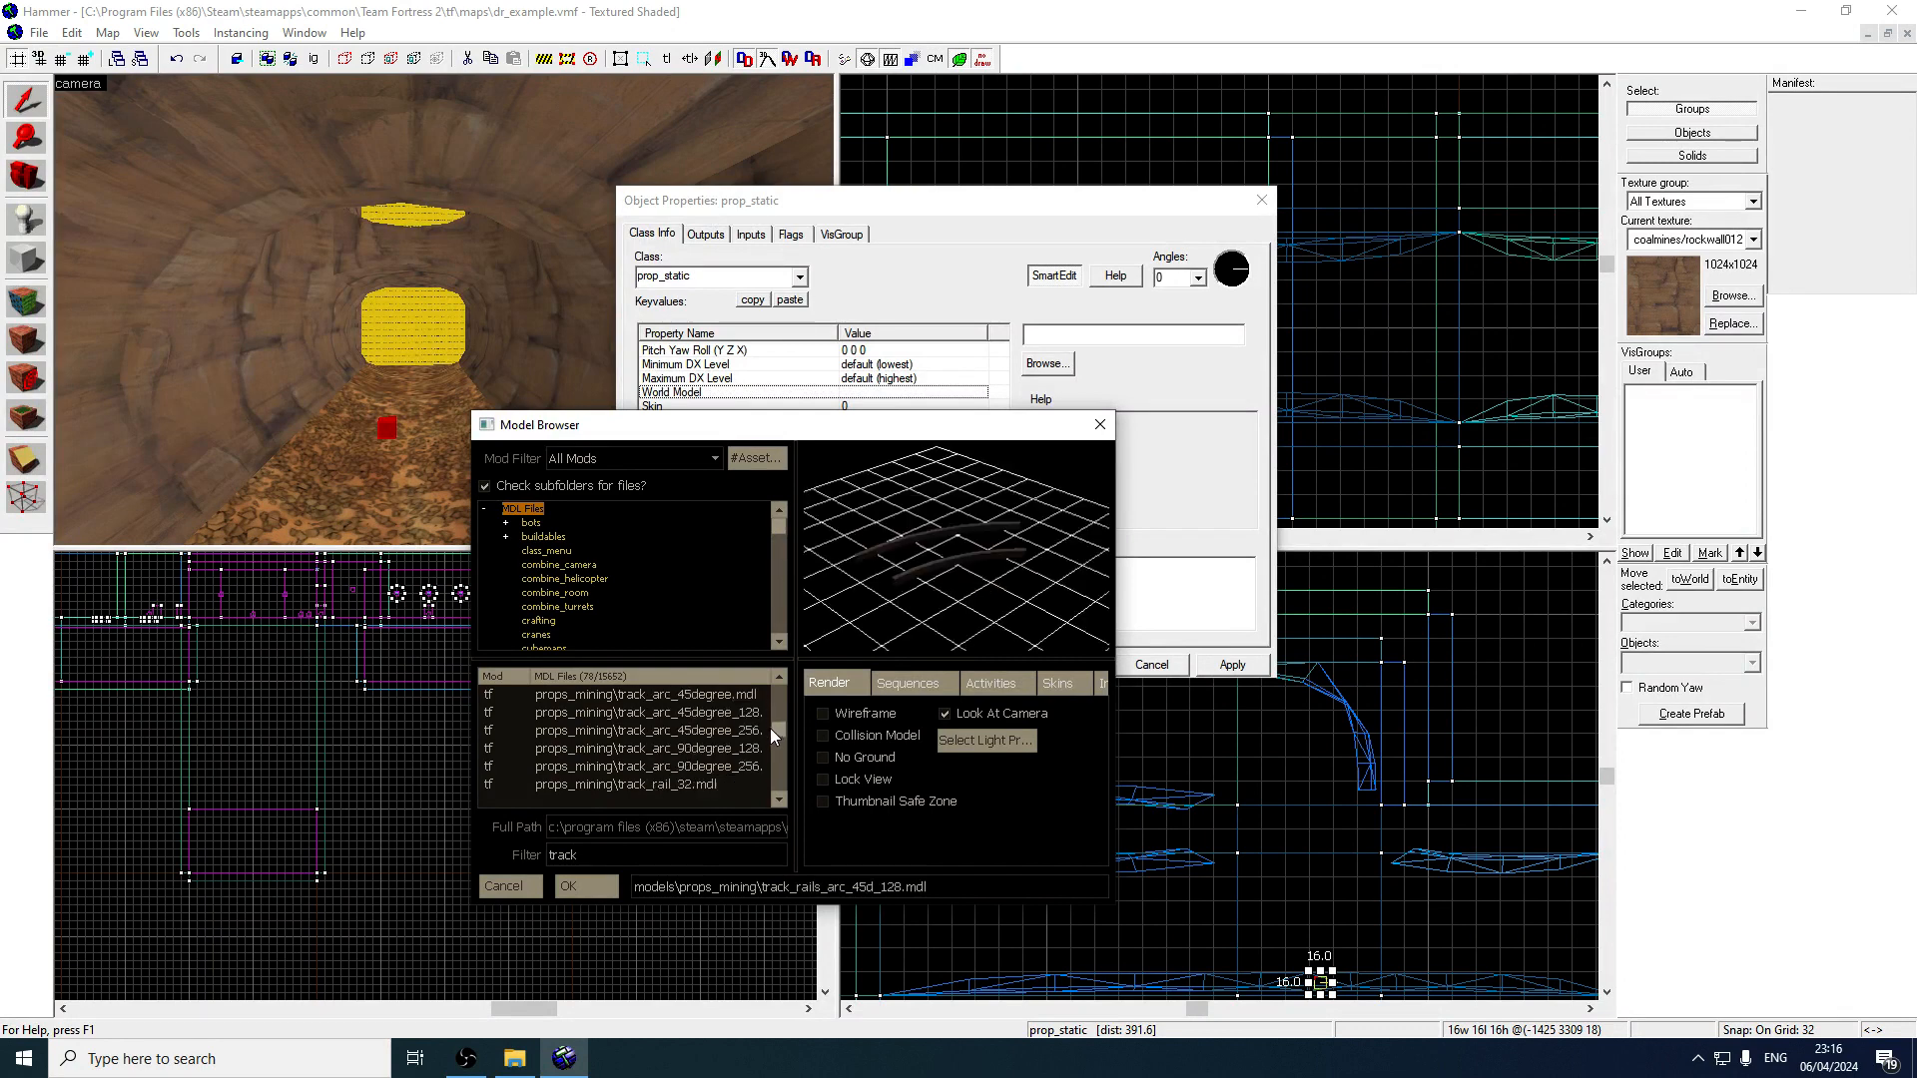
pyautogui.scroll(-5, 771, 723)
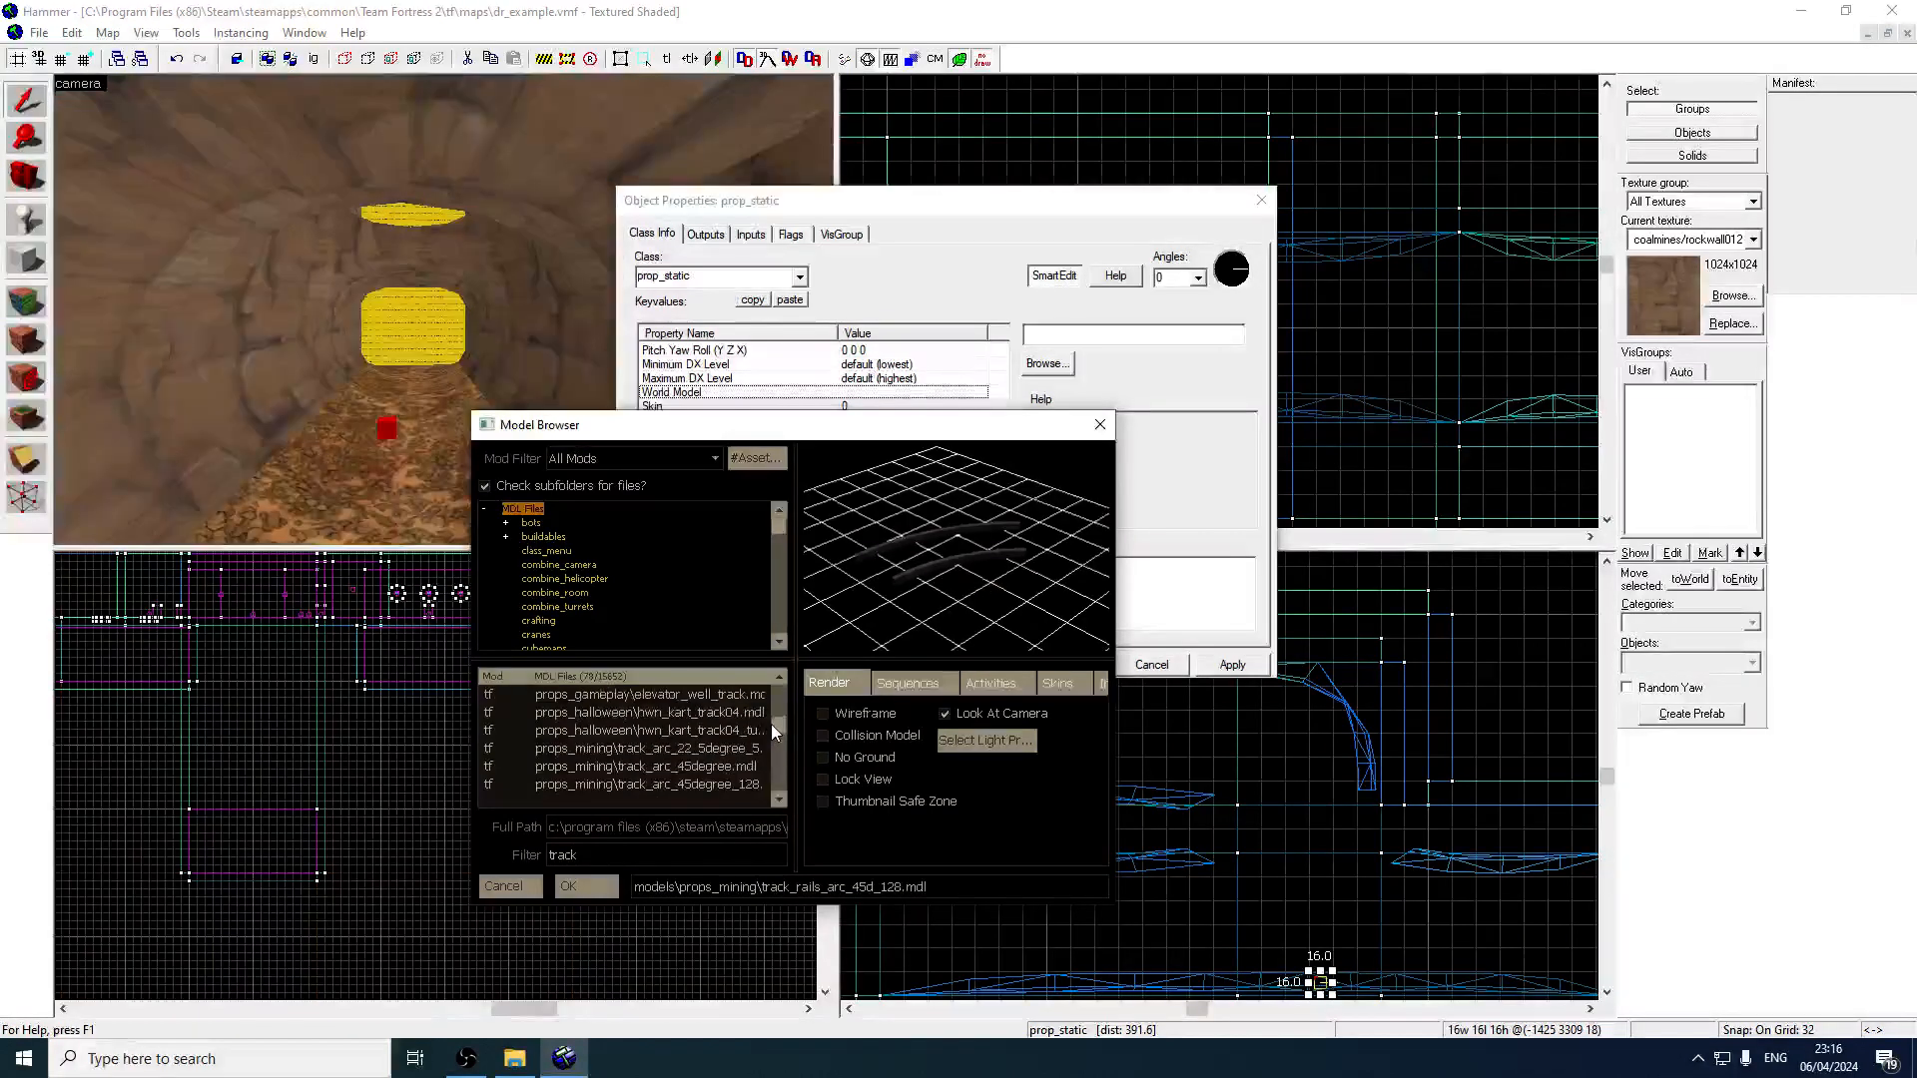
pyautogui.scroll(4, 775, 731)
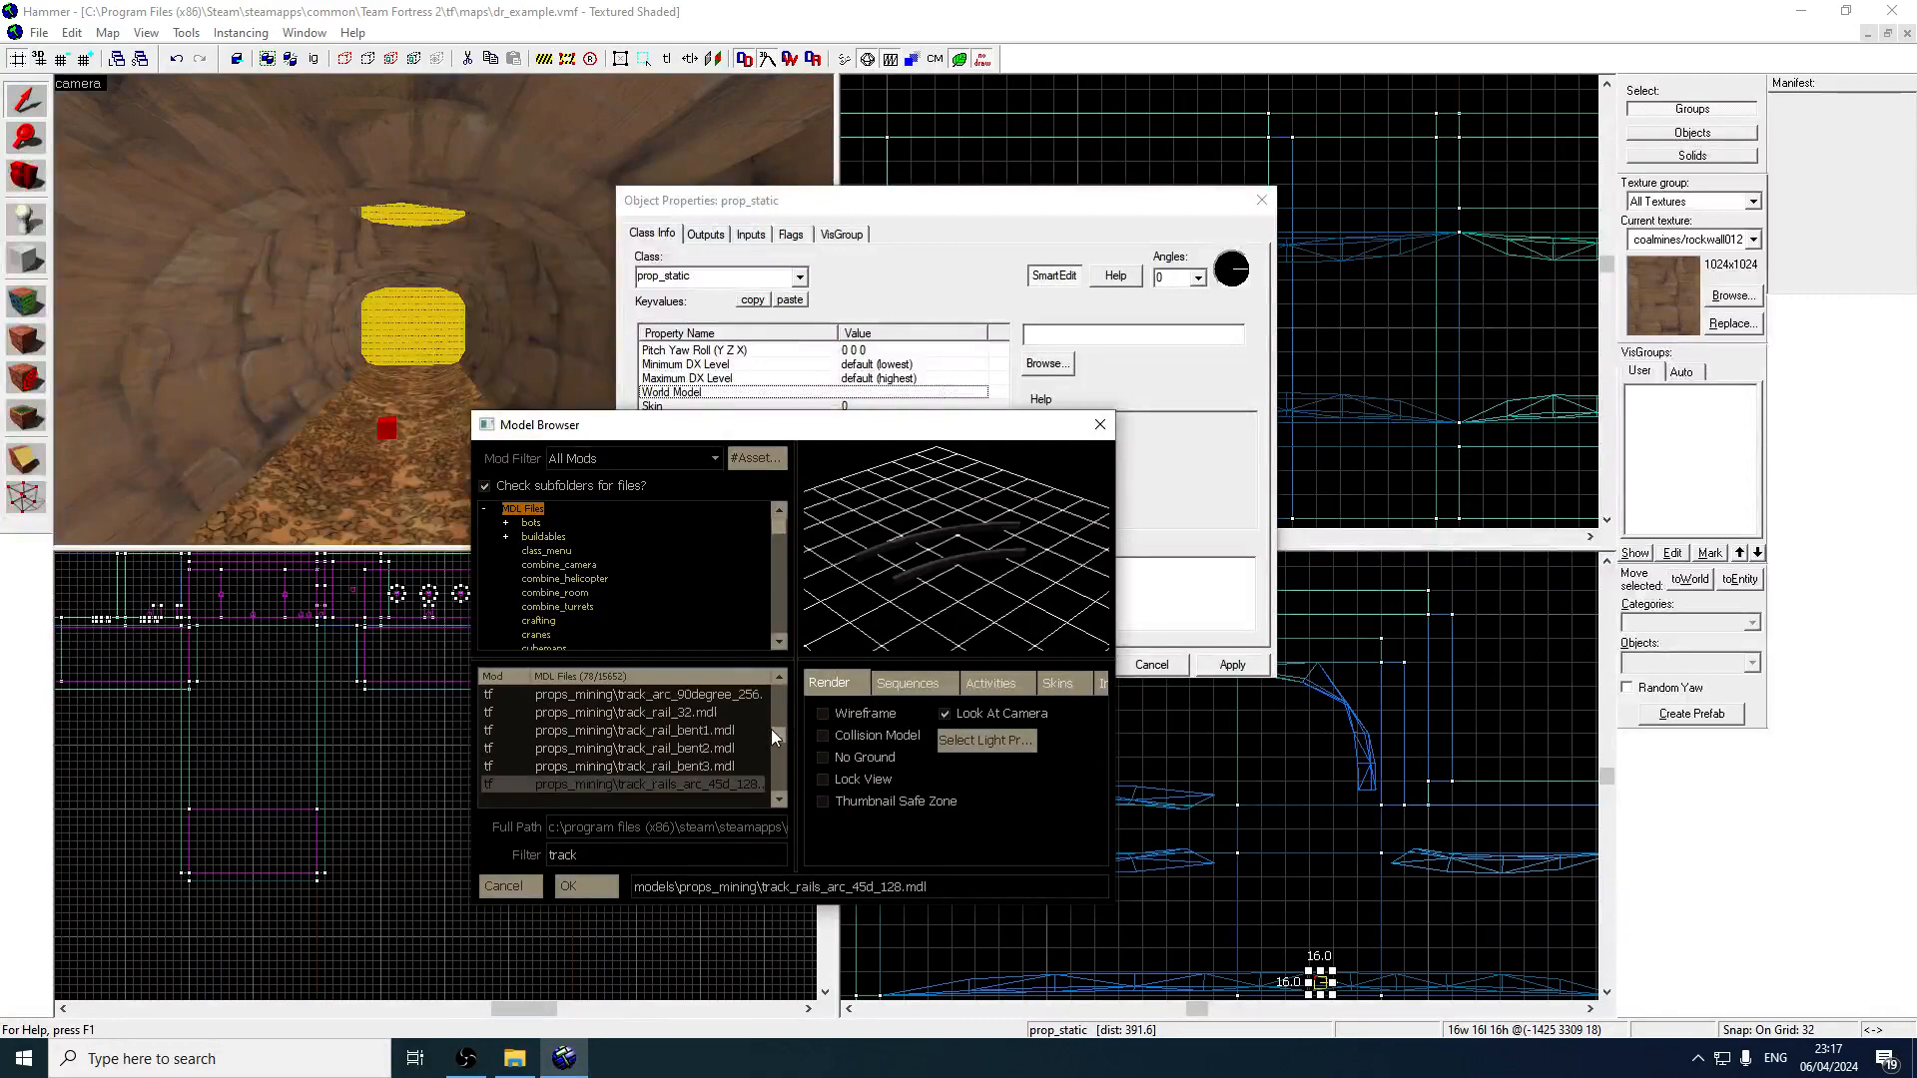
pyautogui.scroll(-5, 778, 734)
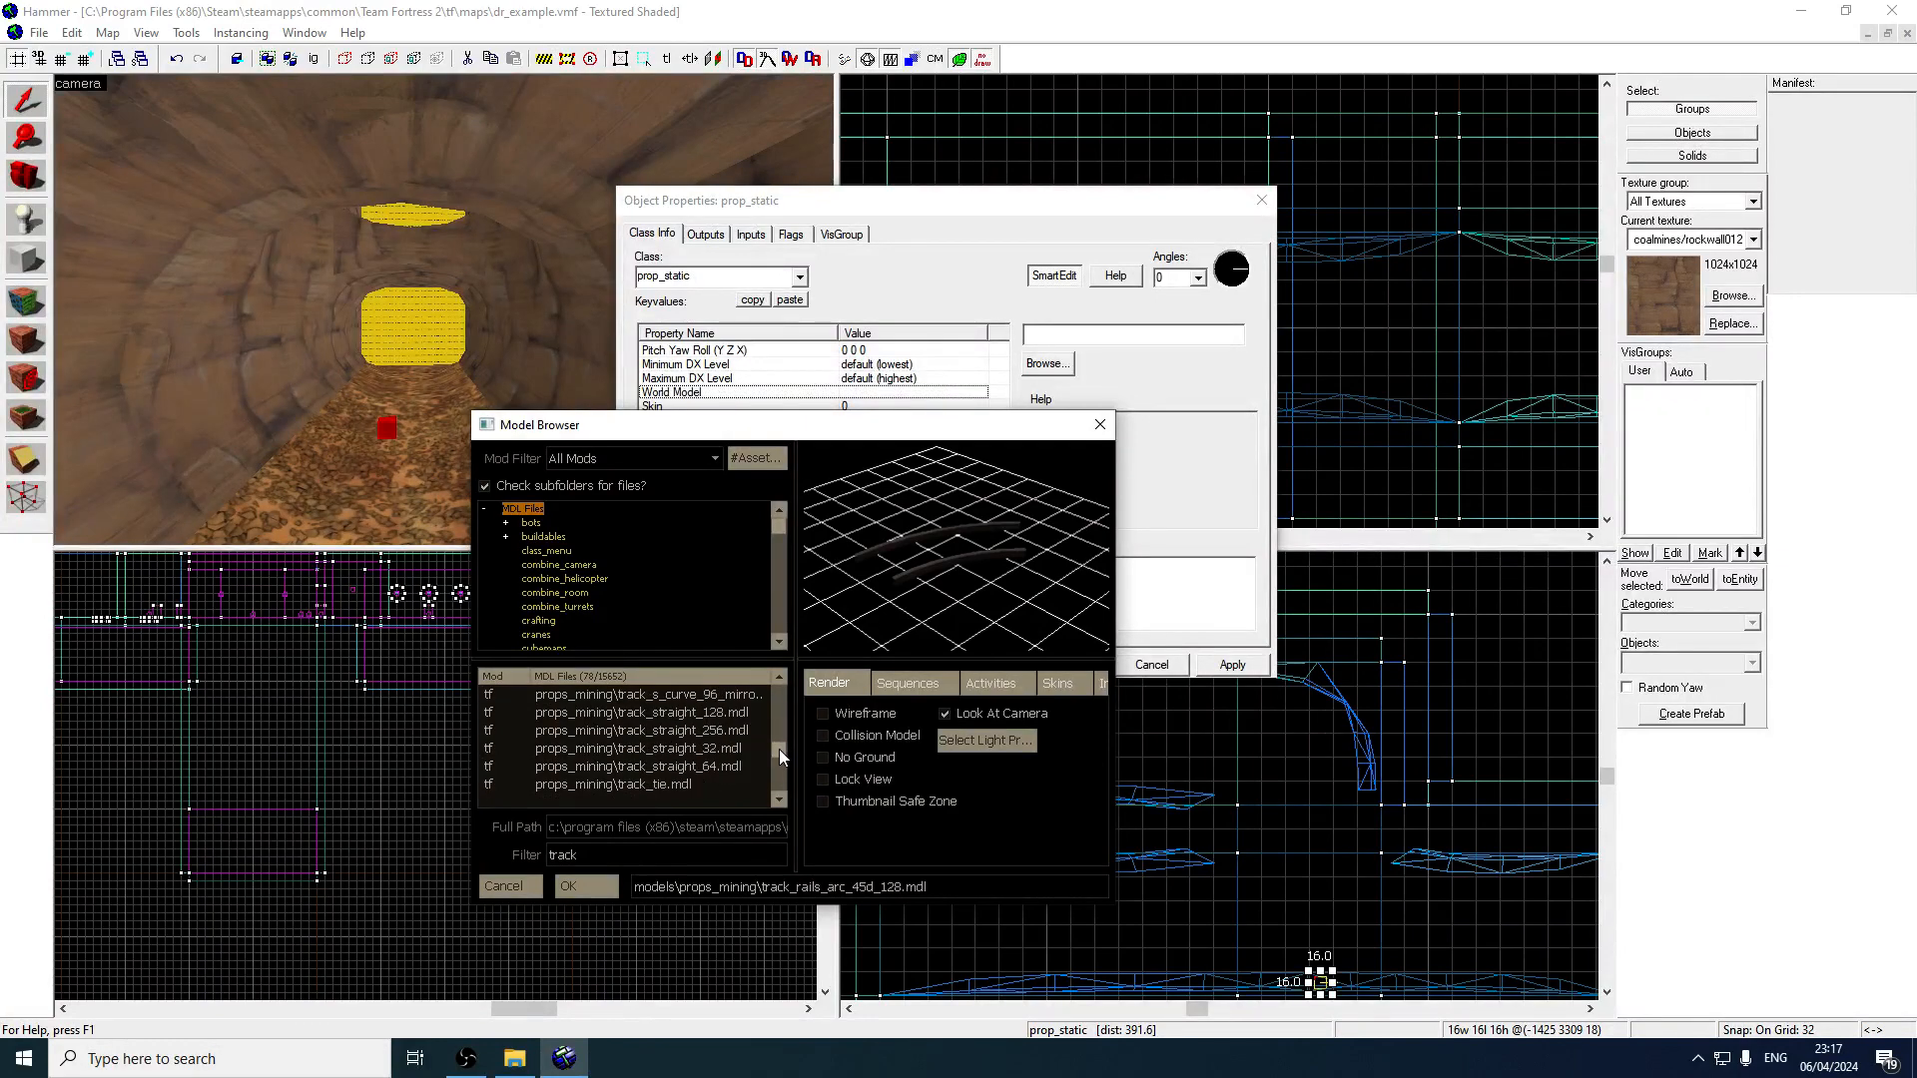
# Set the prop's world model to props_mining/track_straight_256.mdl and close its properties.
pyautogui.click(685, 748)
pyautogui.doubleClick(729, 730)
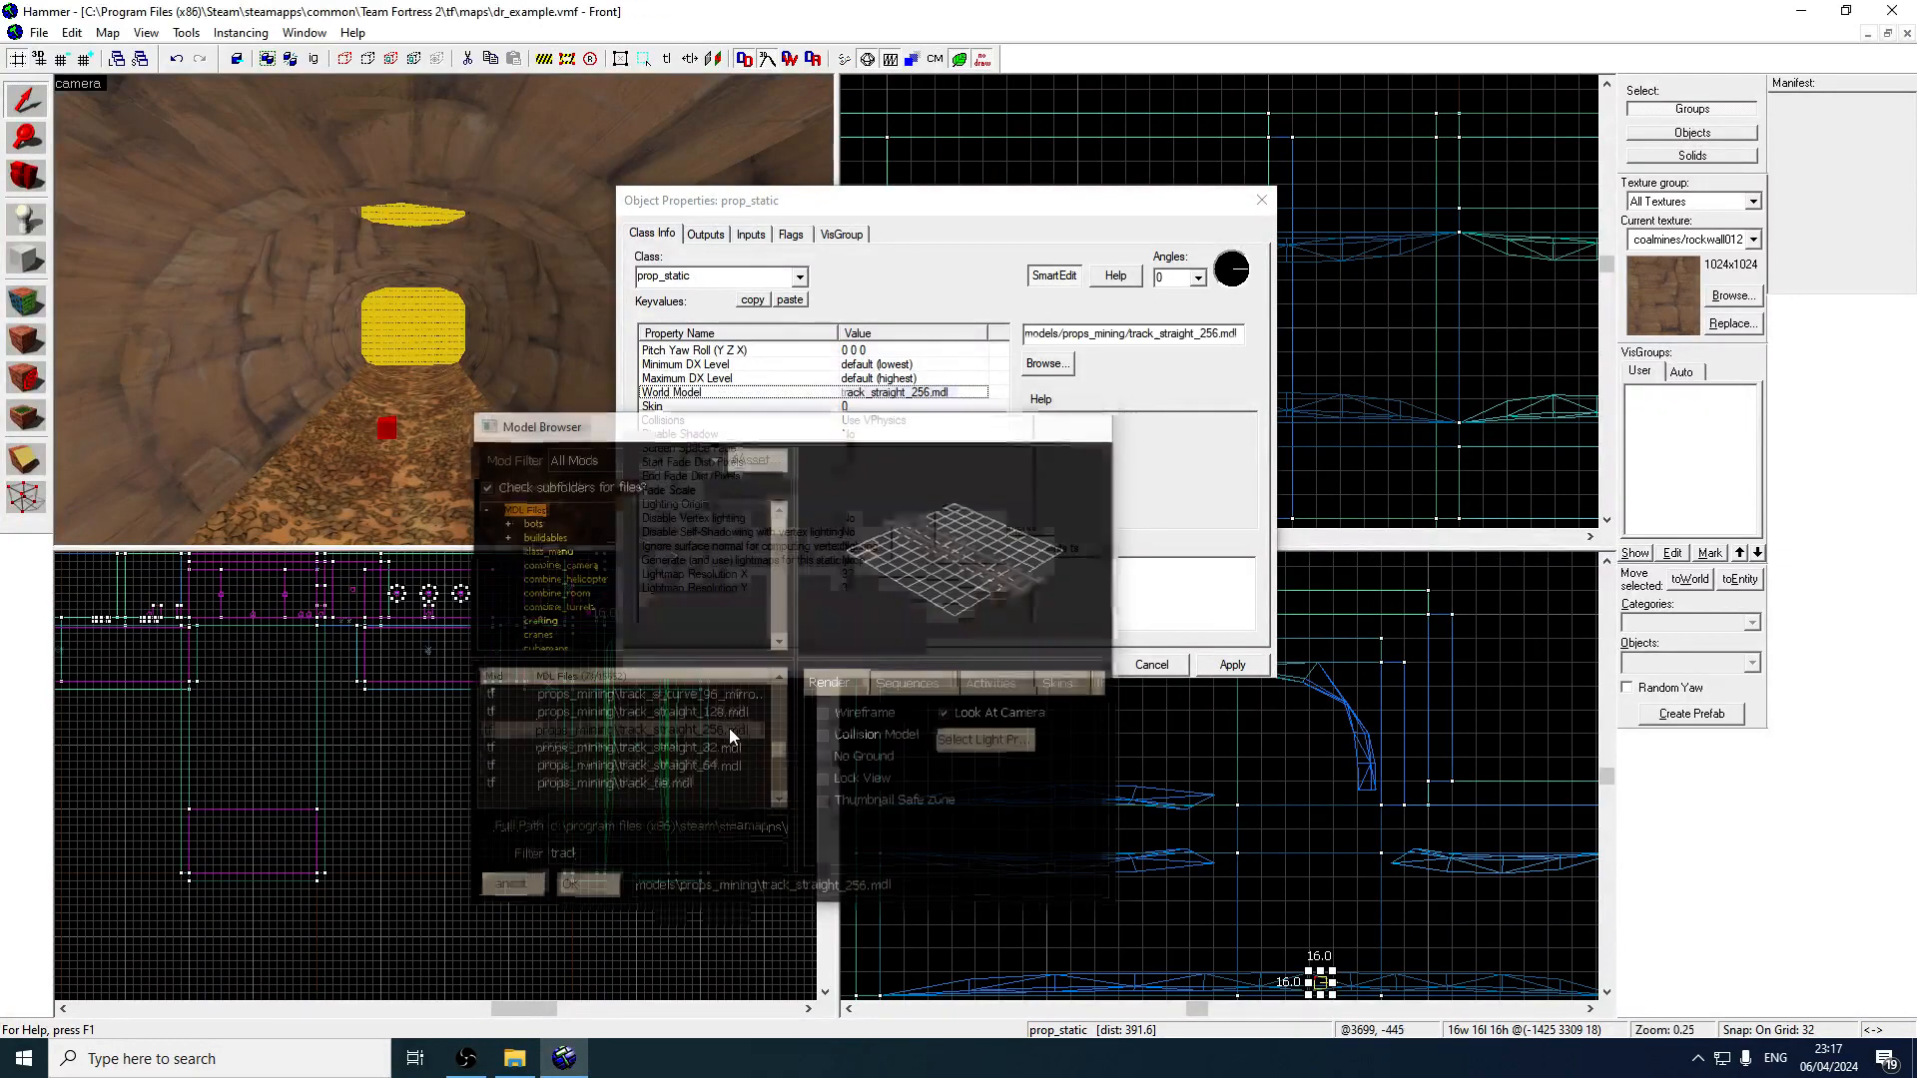
pyautogui.click(1262, 200)
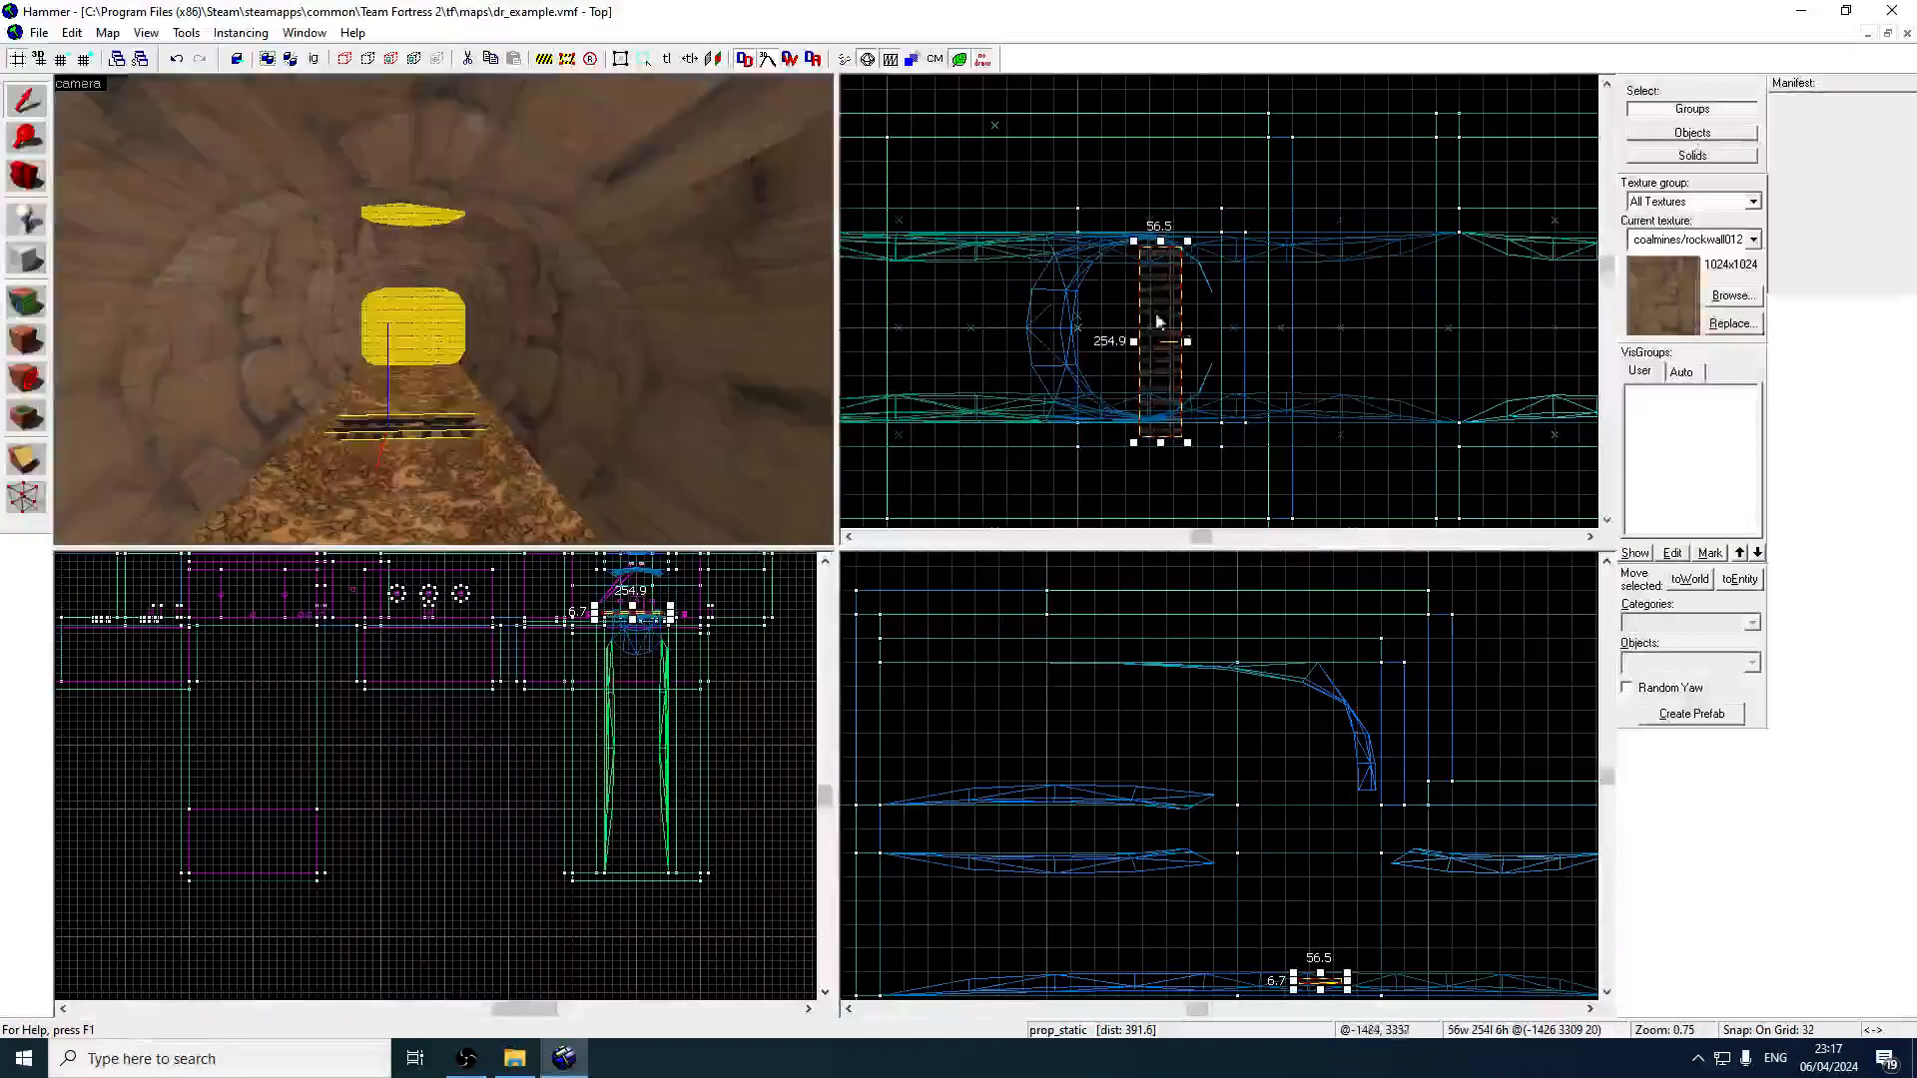
# Rotate the track prop 90 degrees about the Z axis and move it onto the tunnel's centre line.
pyautogui.rightClick(1166, 320)
pyautogui.click(1255, 654)
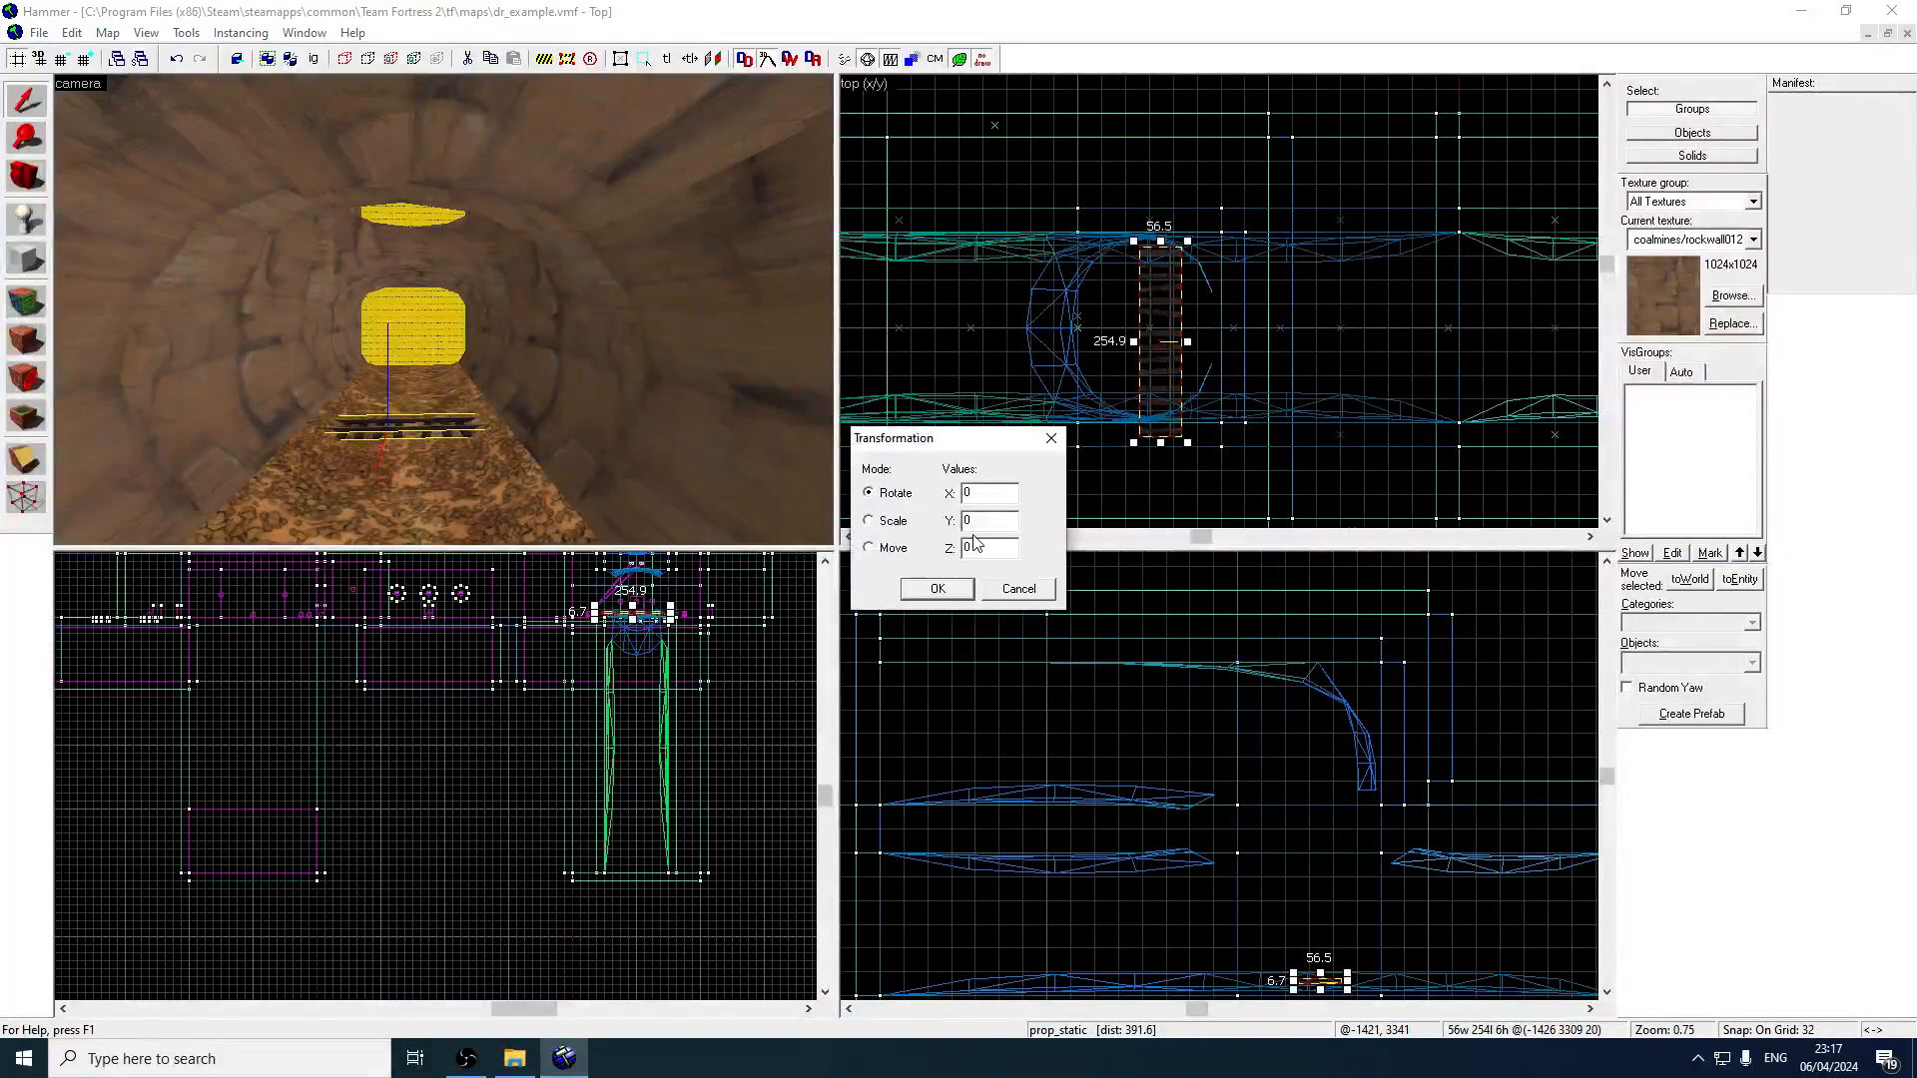
pyautogui.press('Return')
pyautogui.scroll(3, 1117, 347)
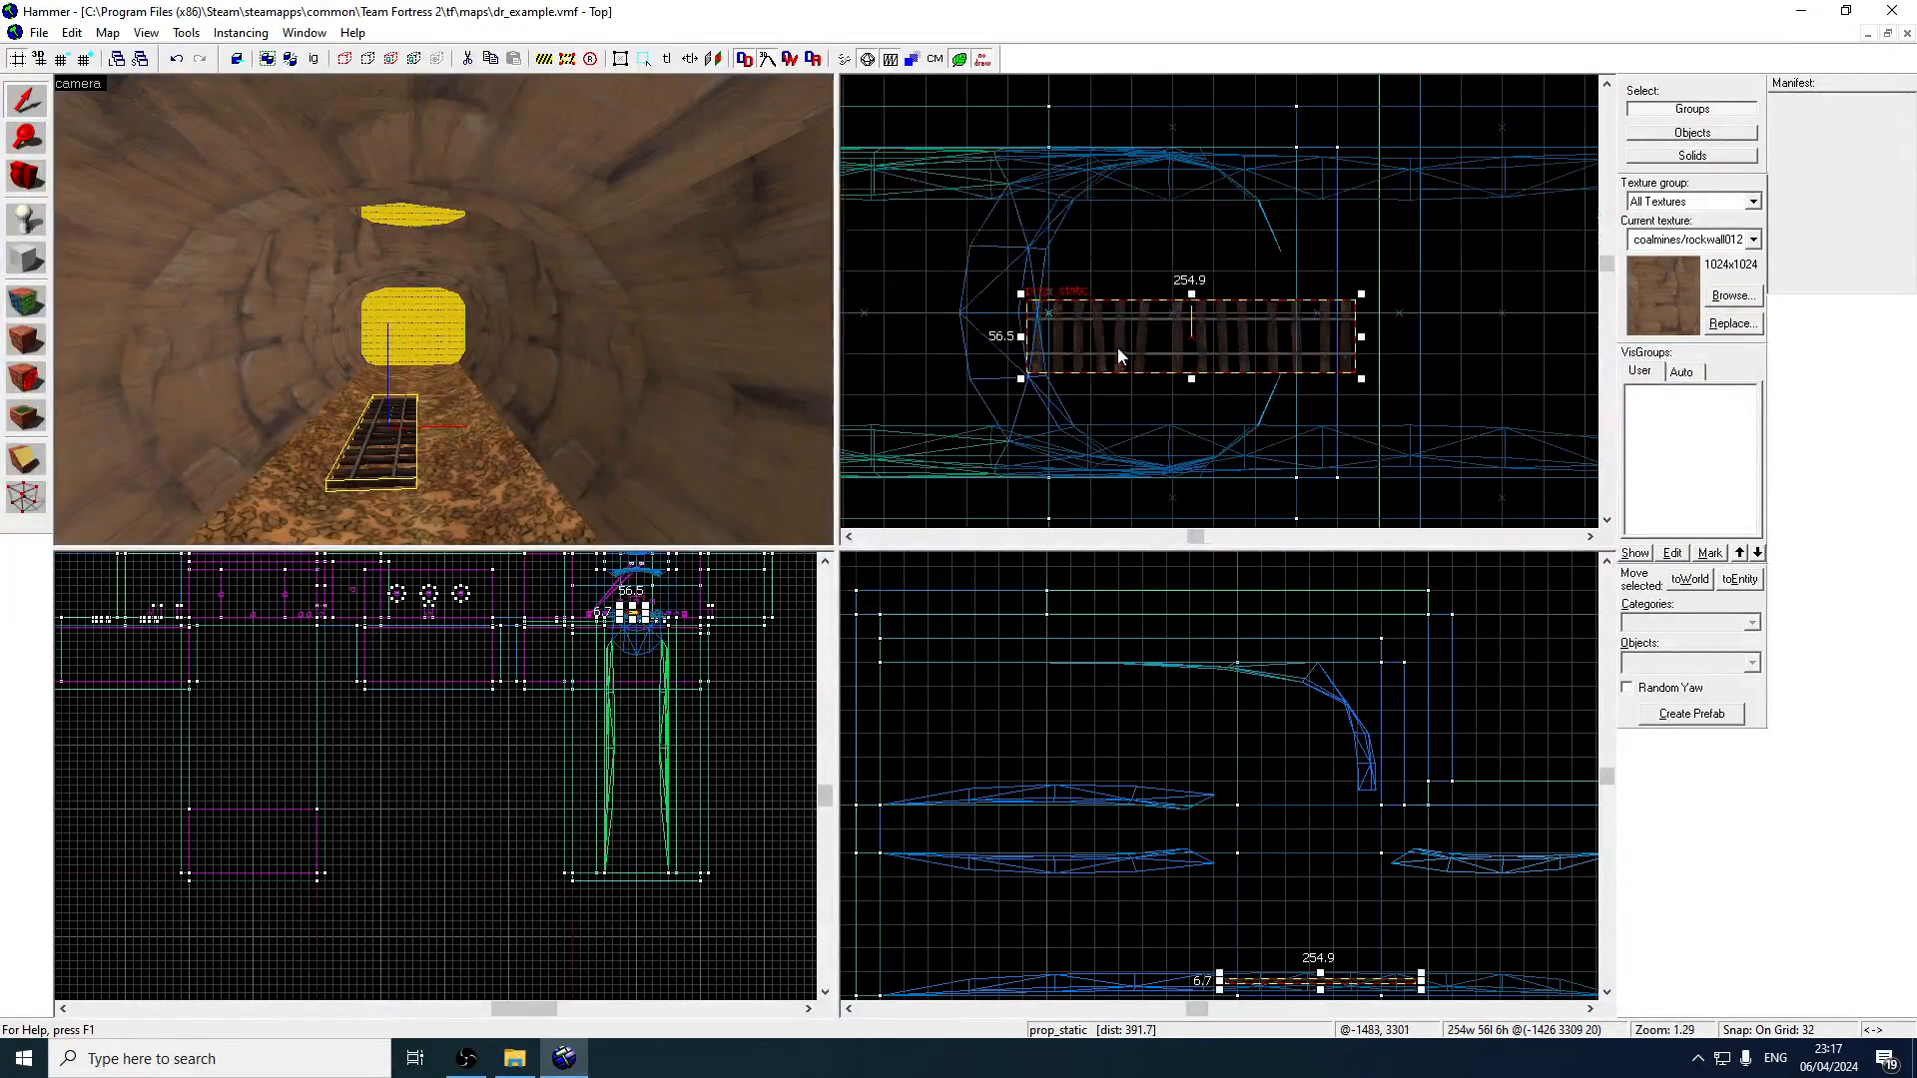
pyautogui.moveTo(1119, 347); pyautogui.dragTo(1200, 318)
# Try raising the track prop above the ground and check its height in the tunnel.
pyautogui.scroll(-2, 1215, 722)
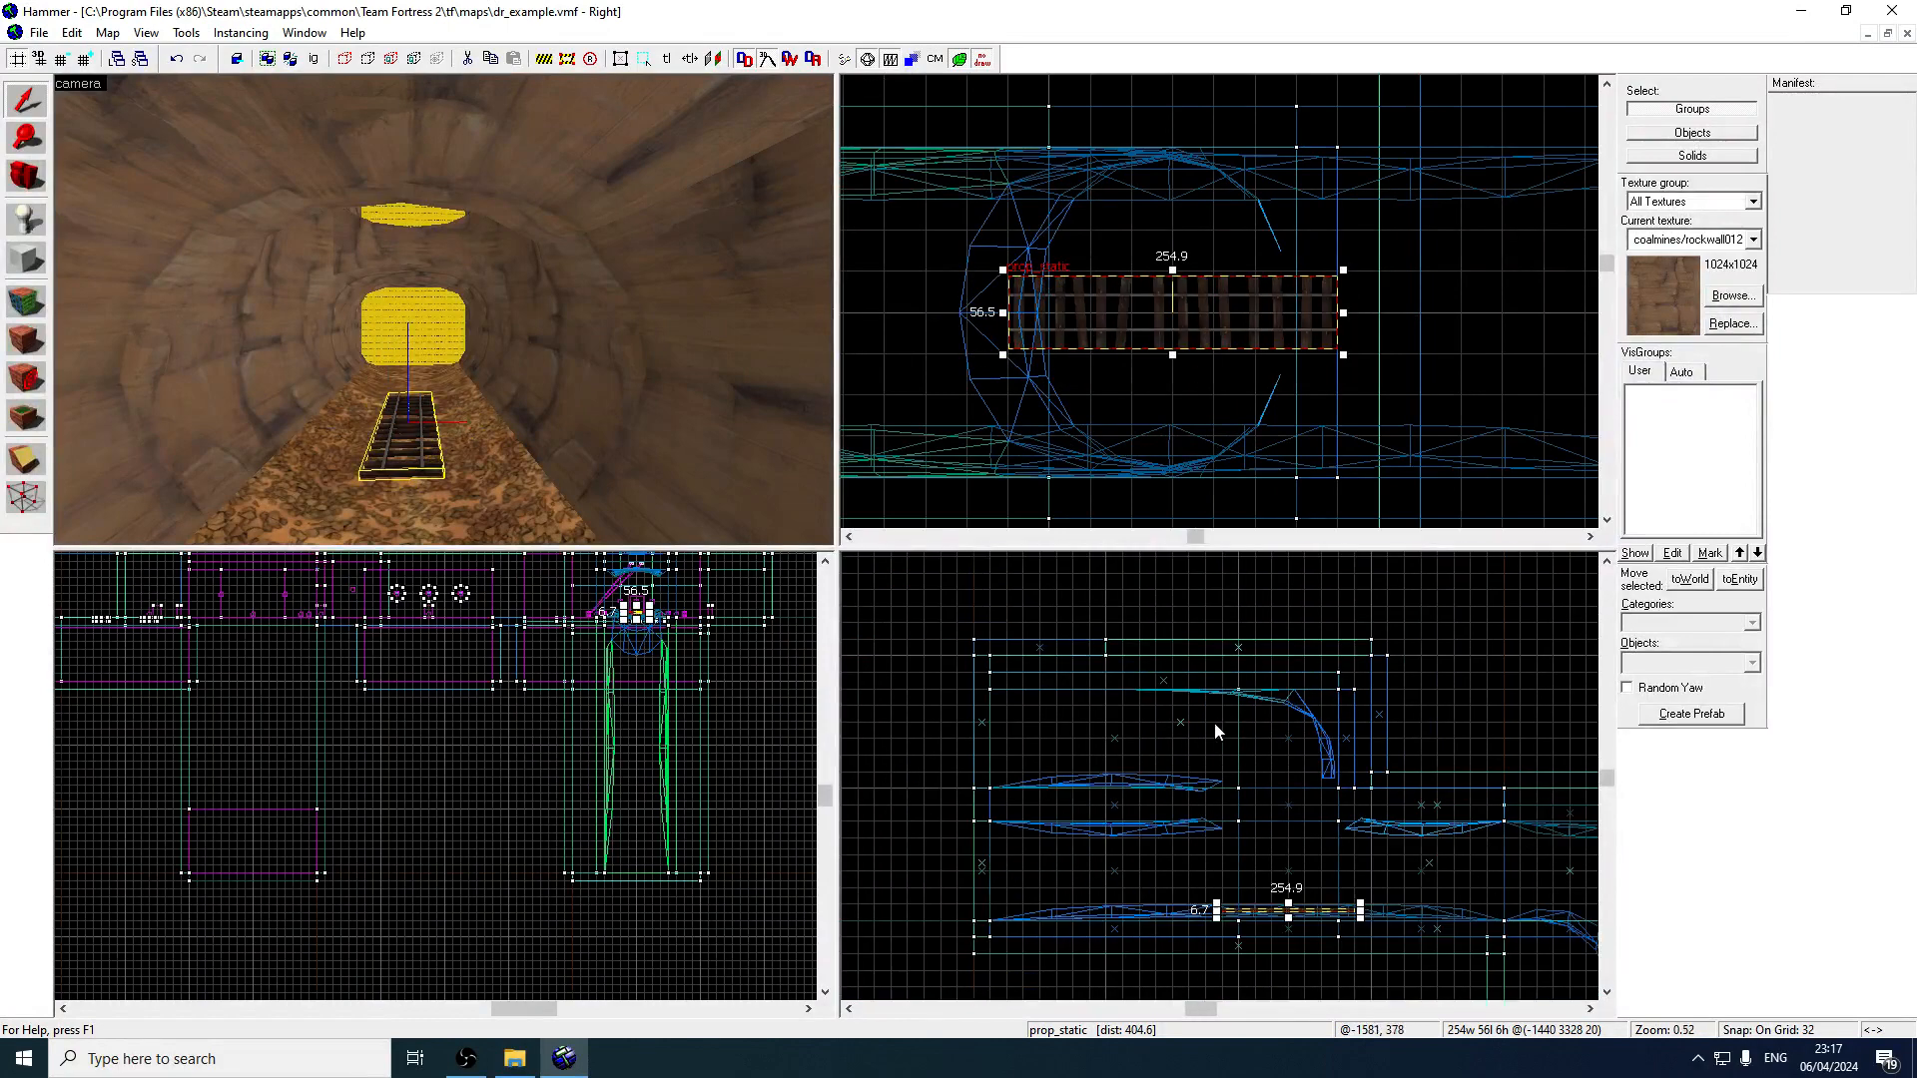
pyautogui.scroll(4, 1302, 869)
pyautogui.moveTo(1309, 816); pyautogui.dragTo(1227, 803)
pyautogui.scroll(1, 1256, 825)
pyautogui.press('z')
pyautogui.press('w')
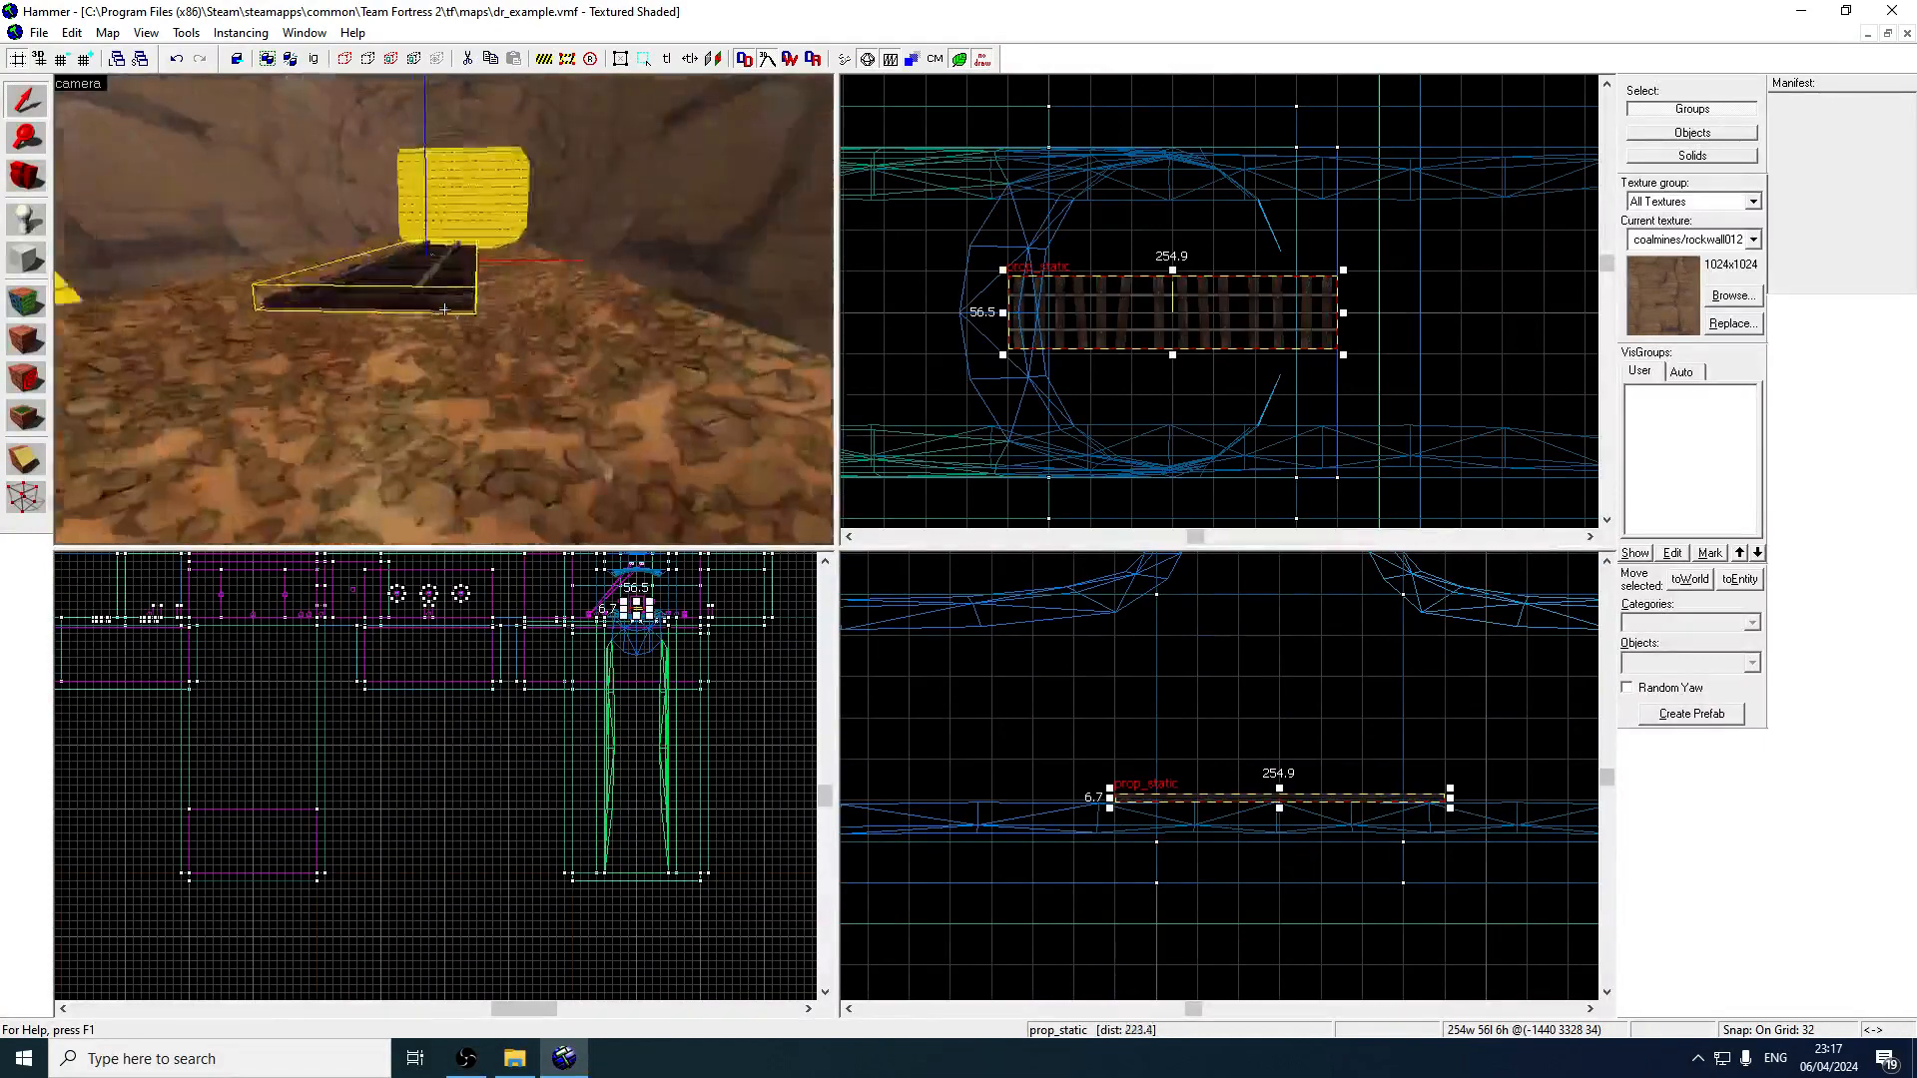
pyautogui.press('s')
pyautogui.press('z')
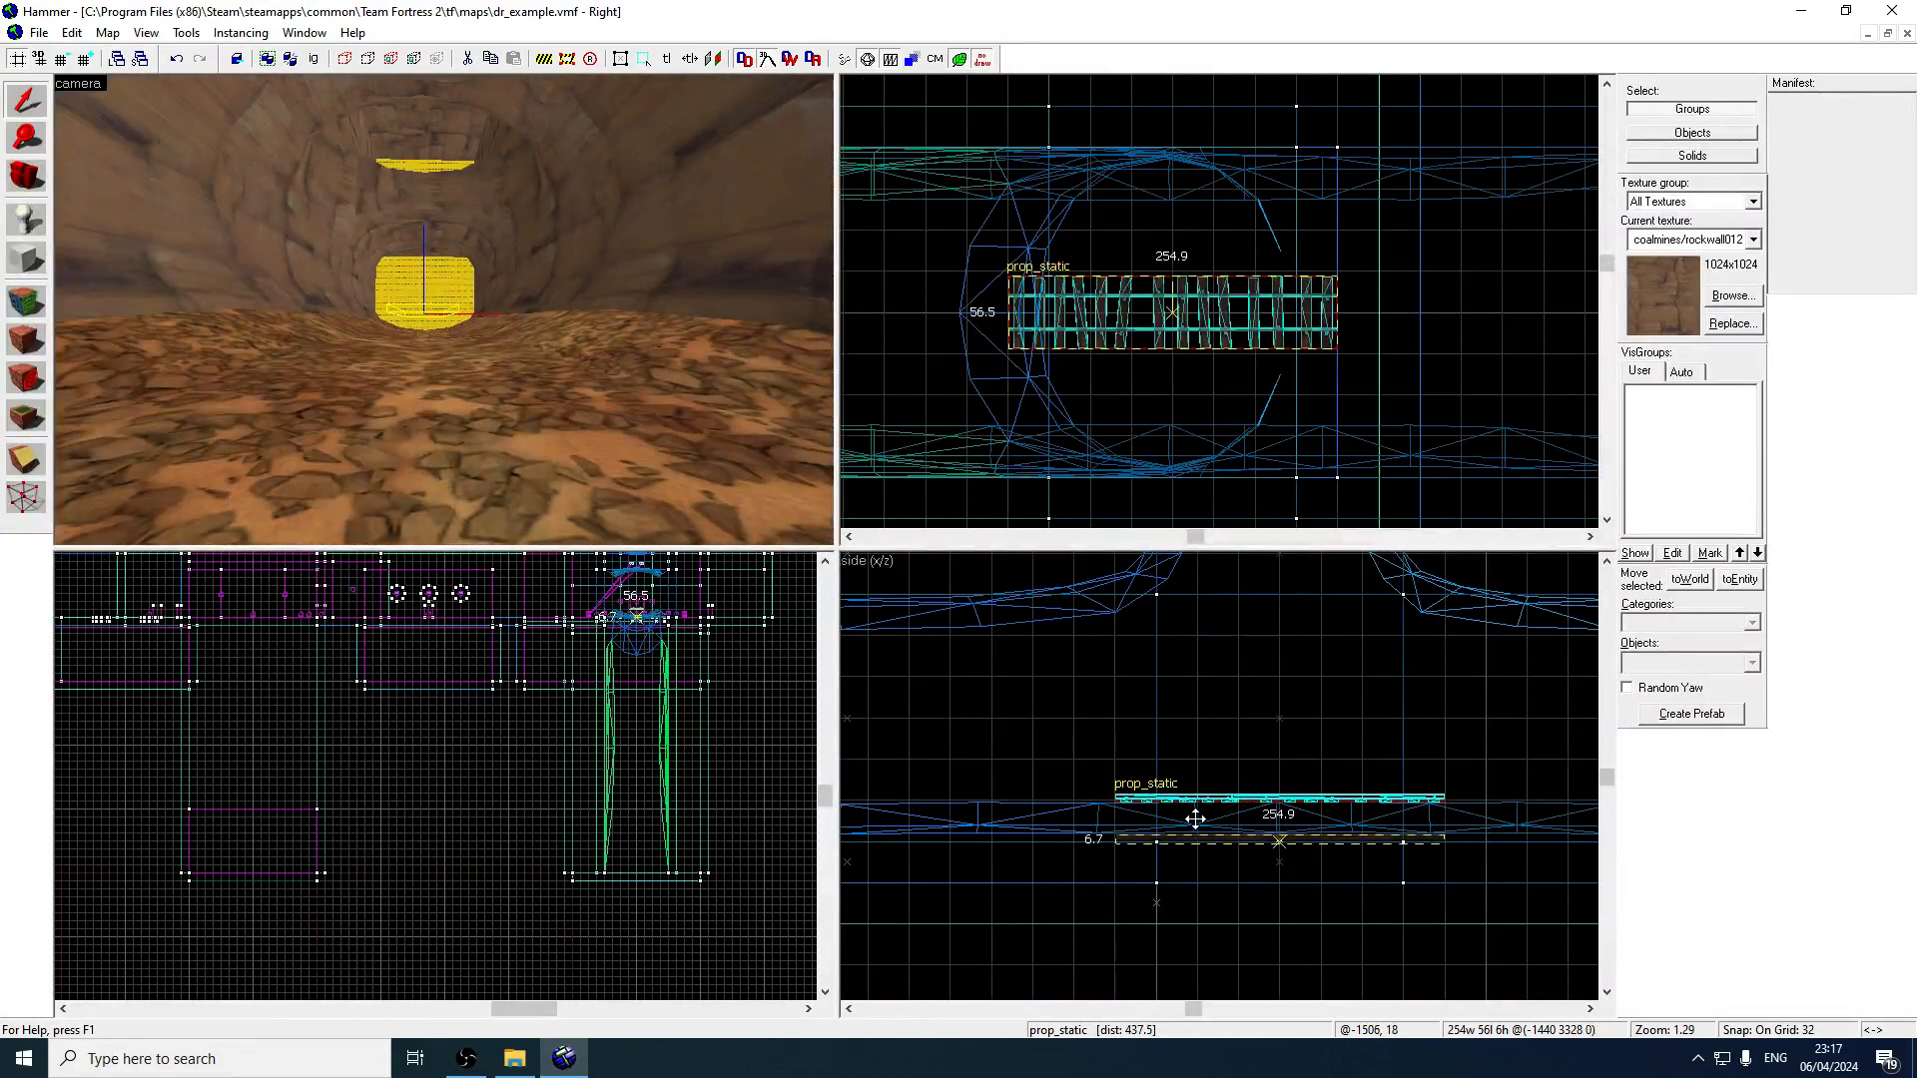
# Reduce the grid to 16 units and lower the track prop into the uneven ground.
pyautogui.moveTo(1194, 812); pyautogui.dragTo(1248, 827)
pyautogui.press('[')
pyautogui.scroll(2, 1249, 843)
pyautogui.press('z')
pyautogui.press('w')
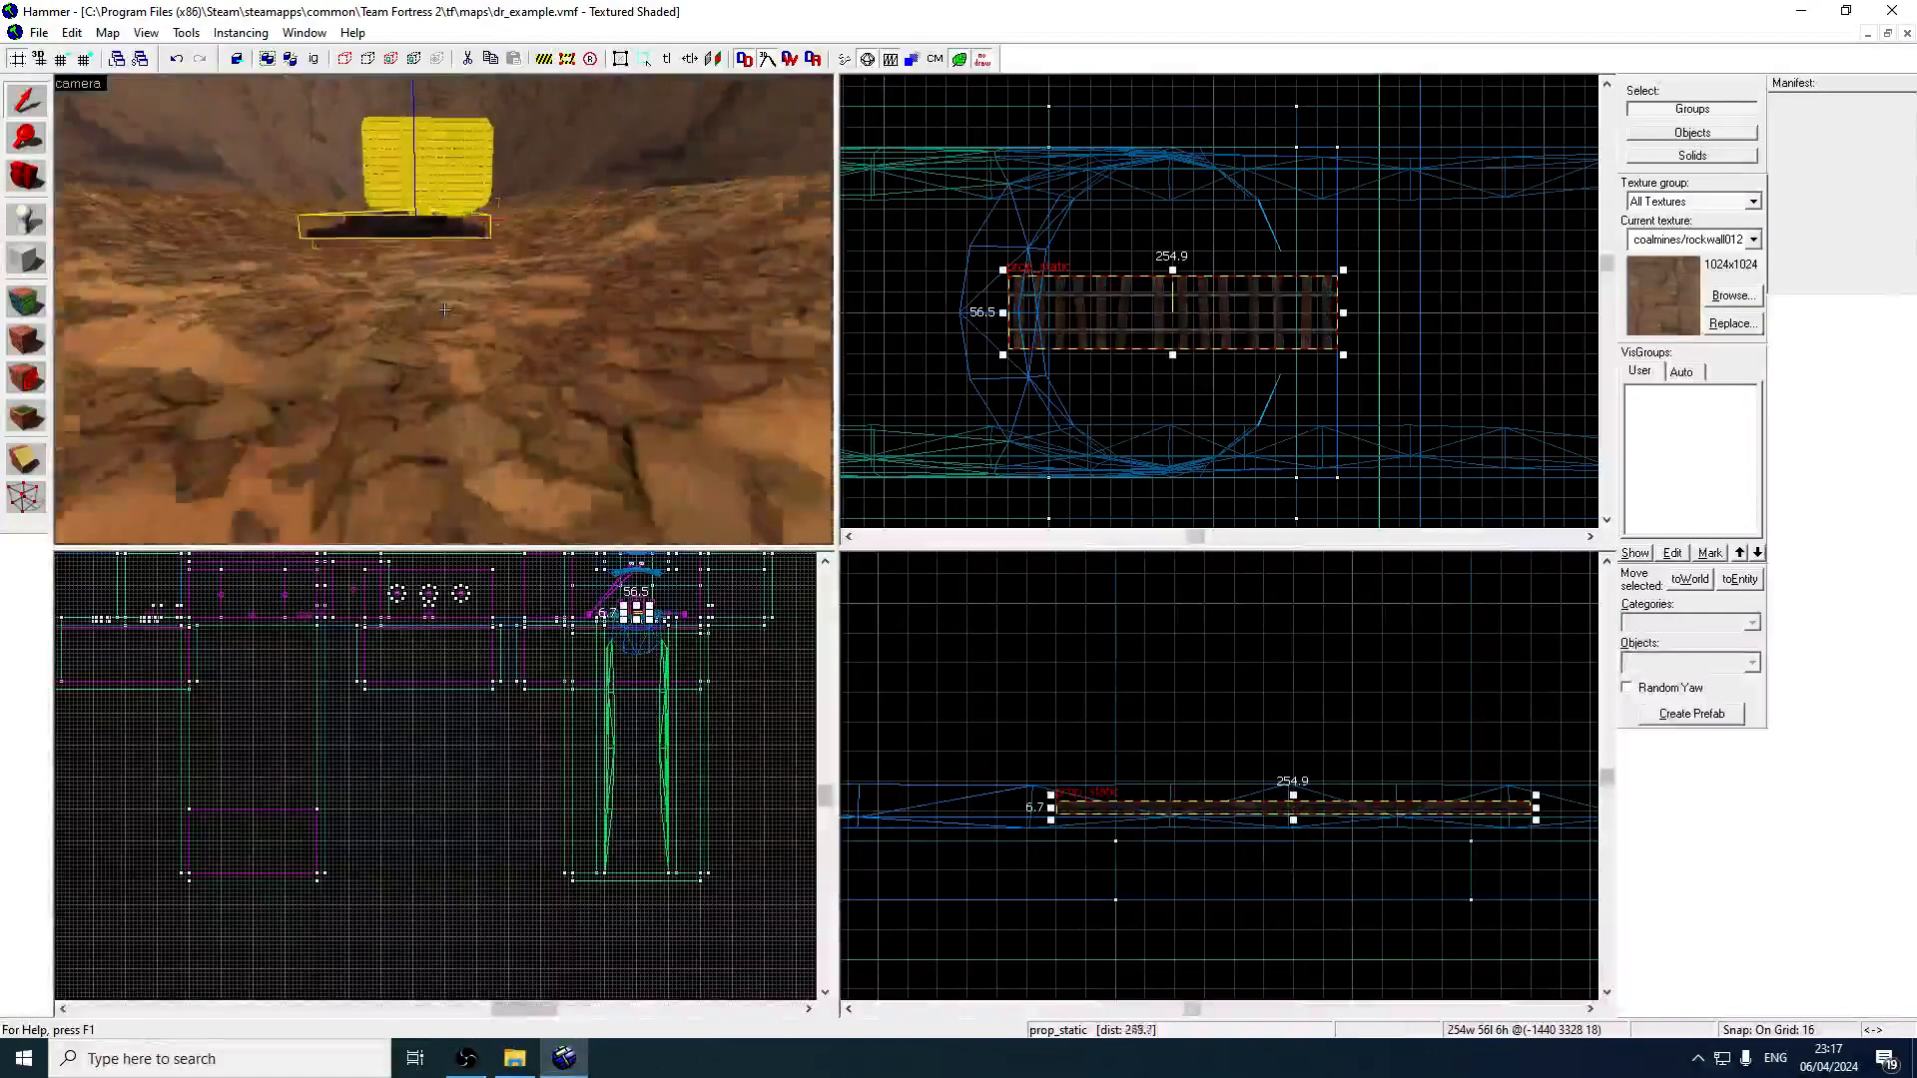
pyautogui.press('z')
# Reduce the grid to 8 units and lower the track prop another 8 units into the ground.
pyautogui.press('[')
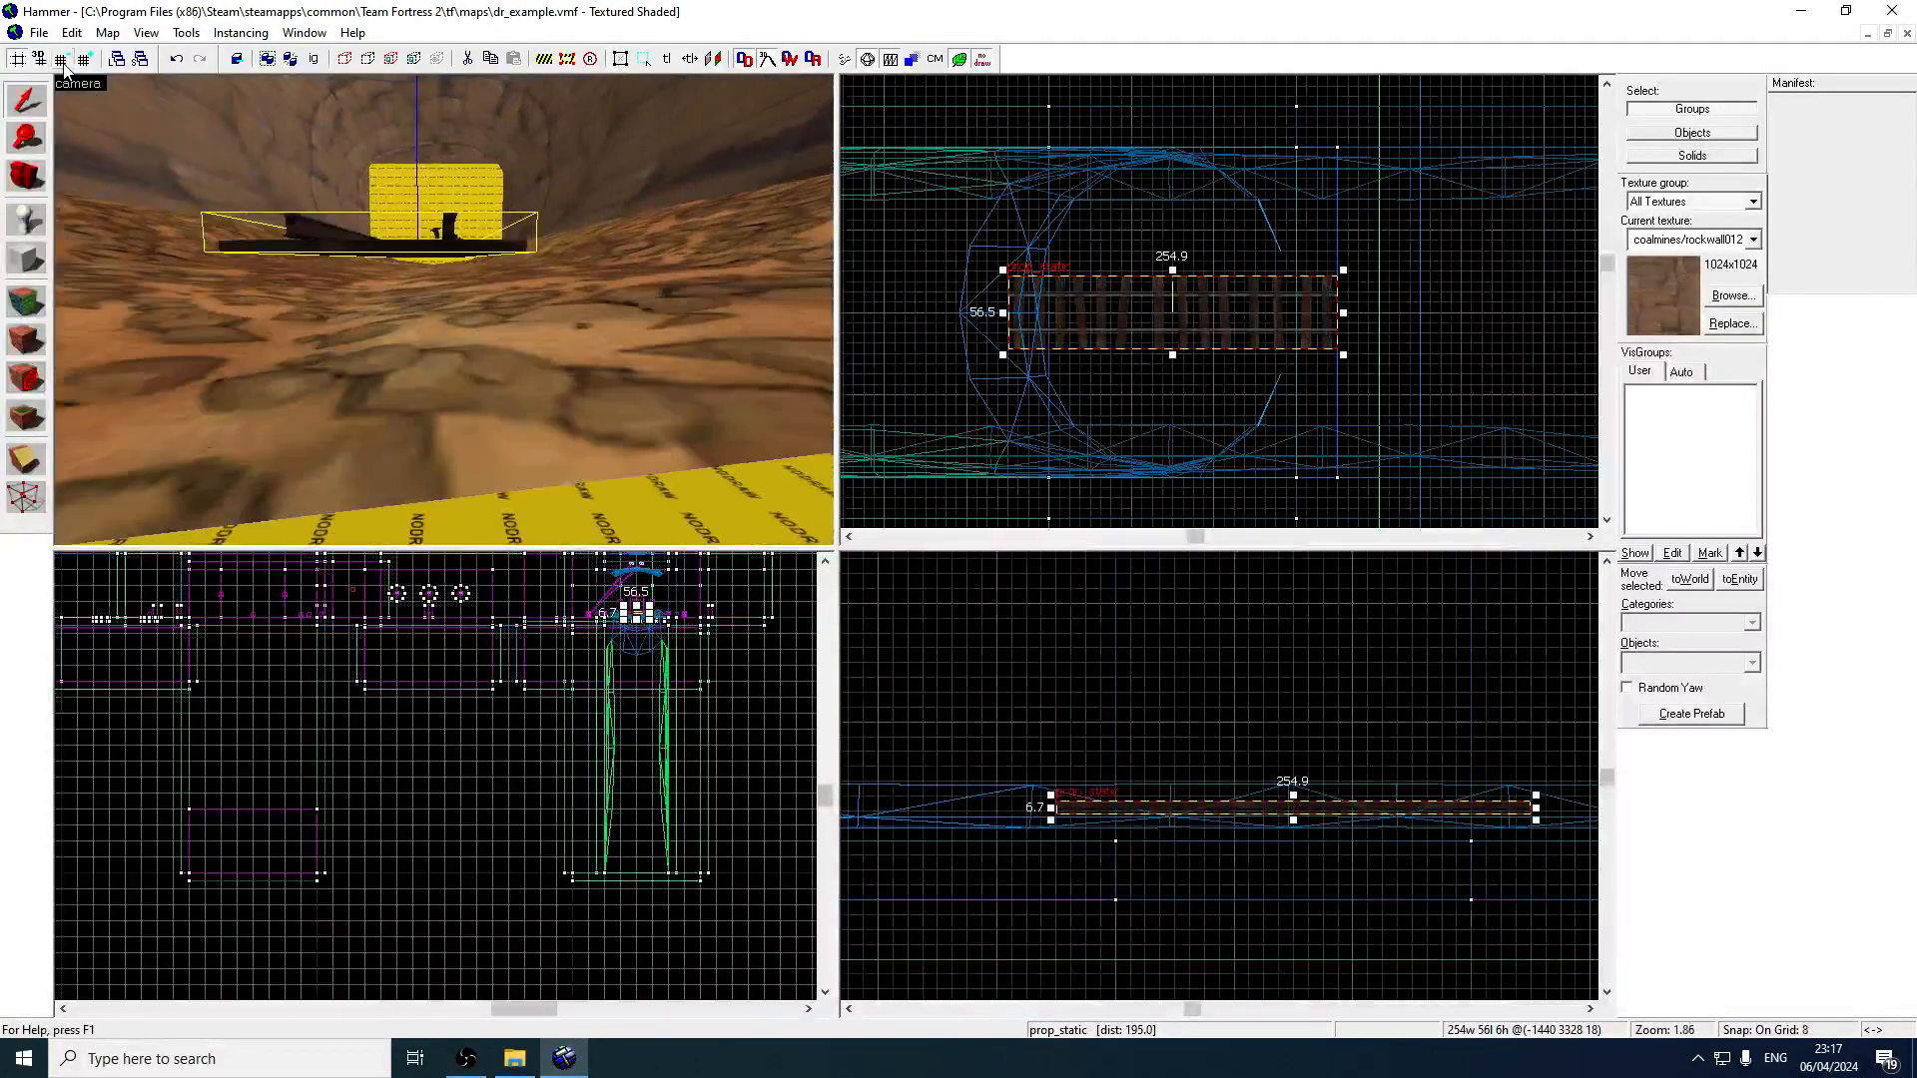
pyautogui.scroll(3, 1174, 778)
pyautogui.moveTo(1174, 761); pyautogui.dragTo(1170, 787)
pyautogui.press('z')
pyautogui.press('w')
pyautogui.press('s')
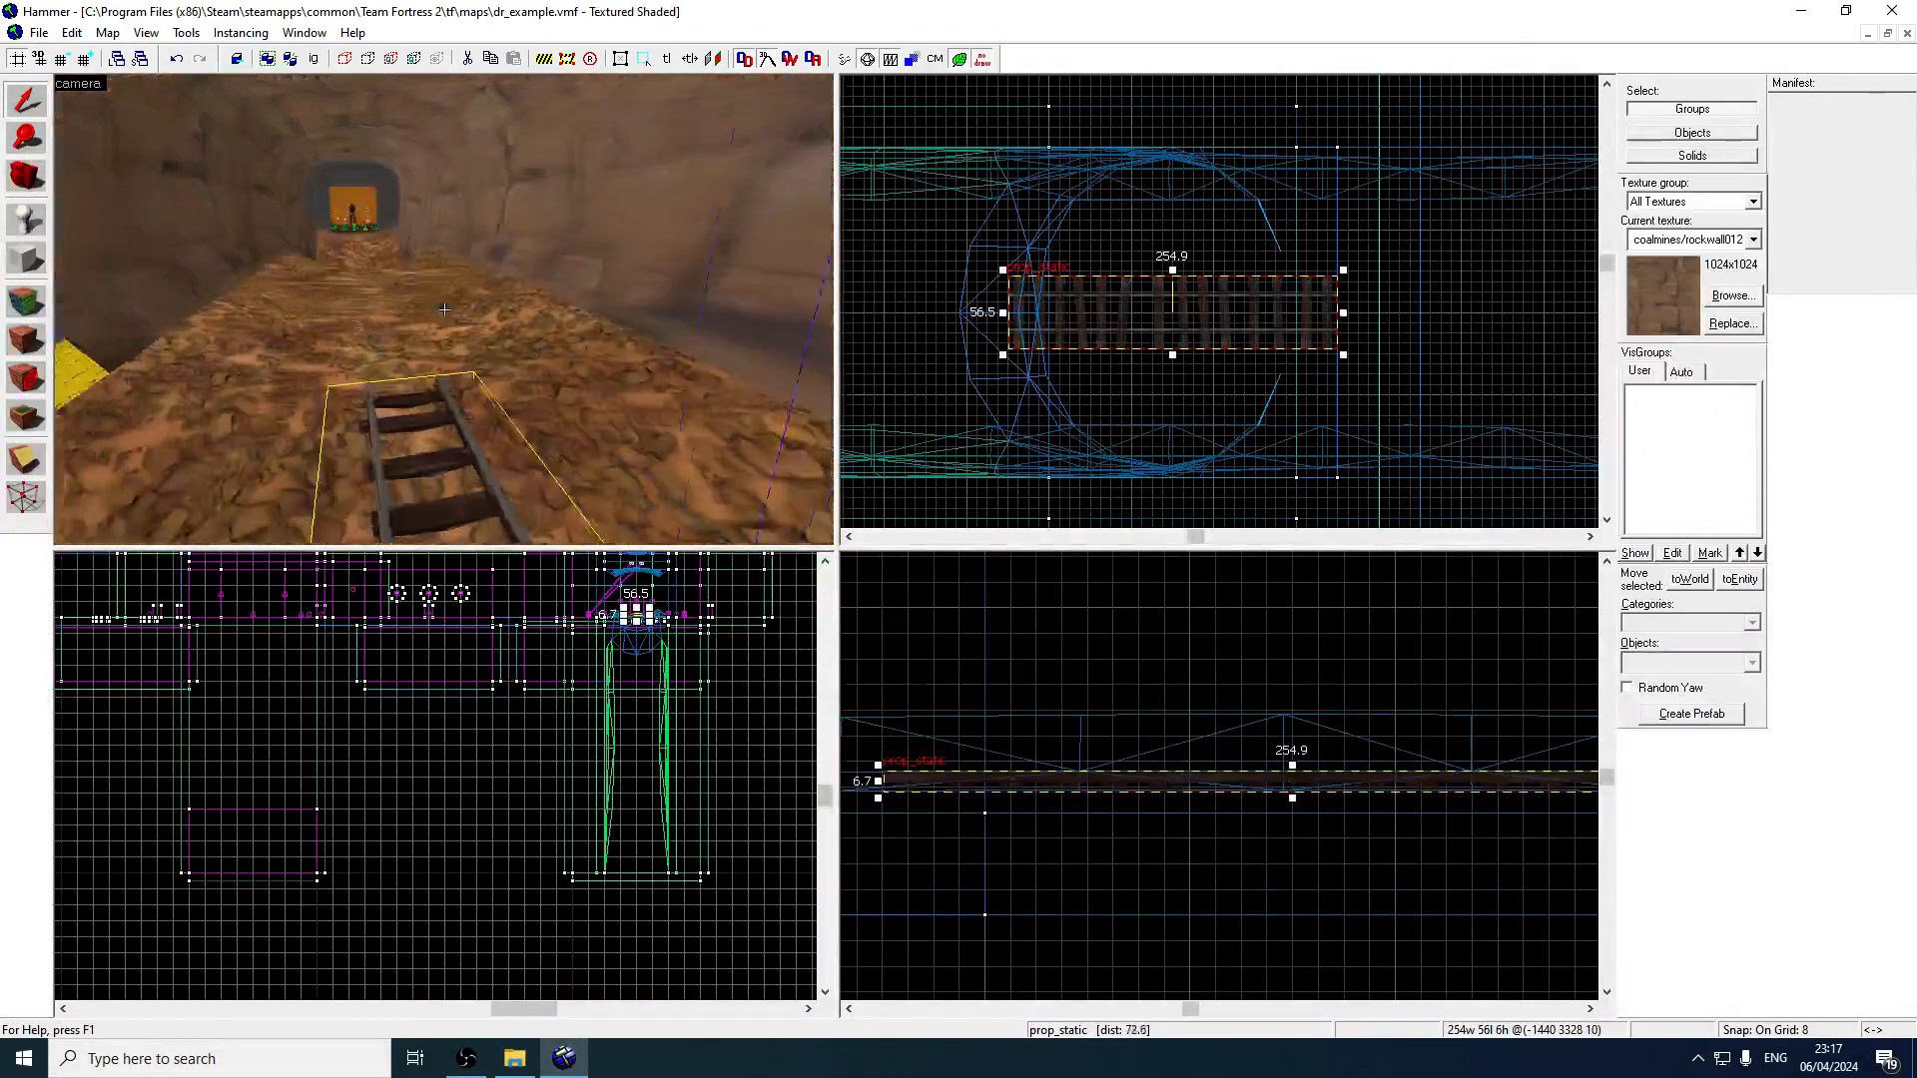
# Duplicate the straight track end to end along the tunnel's centre line up to the shaft edge.
pyautogui.scroll(-2, 1103, 354)
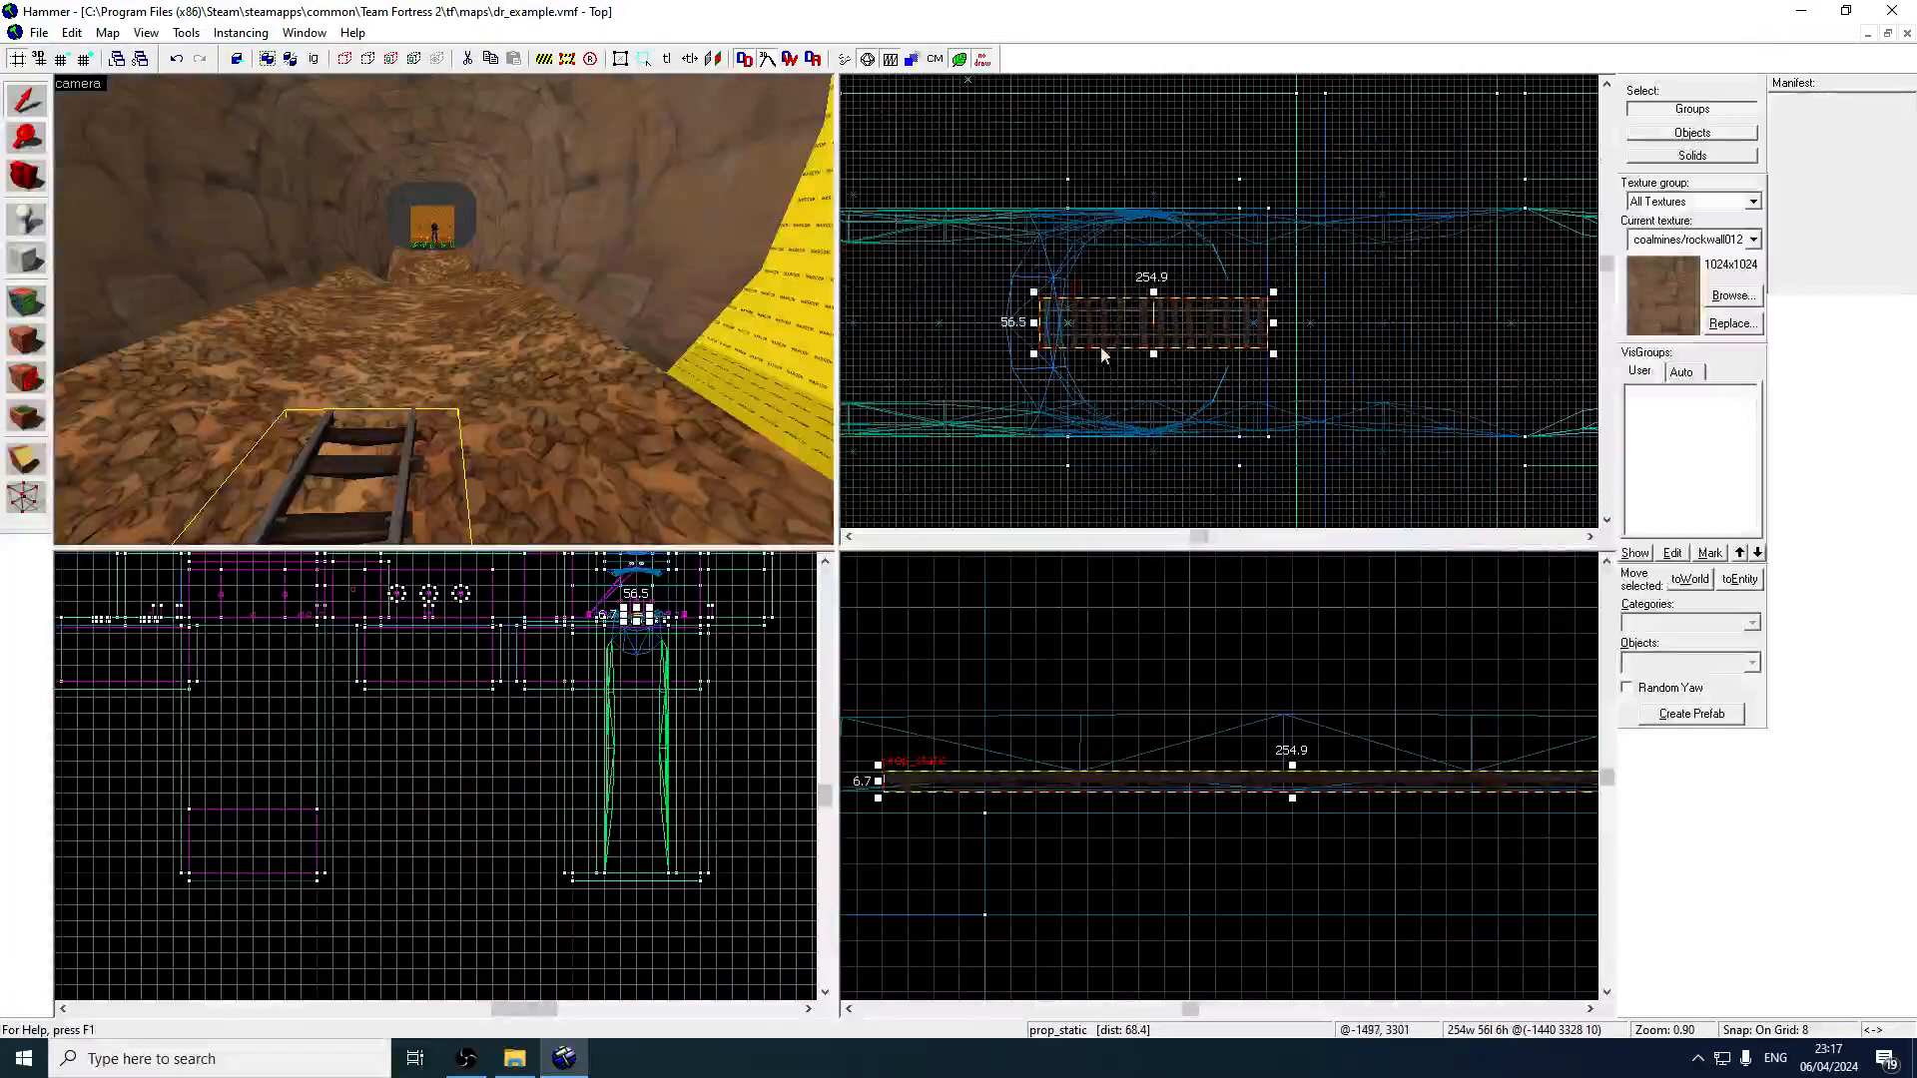
pyautogui.keyDown('shift'); pyautogui.scroll(-1, 1198, 321); pyautogui.keyUp('shift')
pyautogui.scroll(2, 1208, 323)
pyautogui.moveTo(1086, 319)
pyautogui.keyDown('shift'); pyautogui.mouseDown()
pyautogui.moveTo(1158, 324)
pyautogui.moveTo(1076, 309)
pyautogui.mouseUp(); pyautogui.keyUp('shift')
pyautogui.scroll(1, 1128, 315)
pyautogui.keyDown('shift'); pyautogui.scroll(-1, 1077, 310); pyautogui.keyUp('shift')
pyautogui.keyDown('shift'); pyautogui.scroll(-1, 1076, 310); pyautogui.keyUp('shift')
pyautogui.moveTo(906, 345)
pyautogui.keyDown('shift'); pyautogui.mouseDown()
pyautogui.moveTo(1310, 333)
pyautogui.moveTo(1292, 345)
pyautogui.mouseUp(); pyautogui.keyUp('shift')
pyautogui.press('z')
pyautogui.press('w')
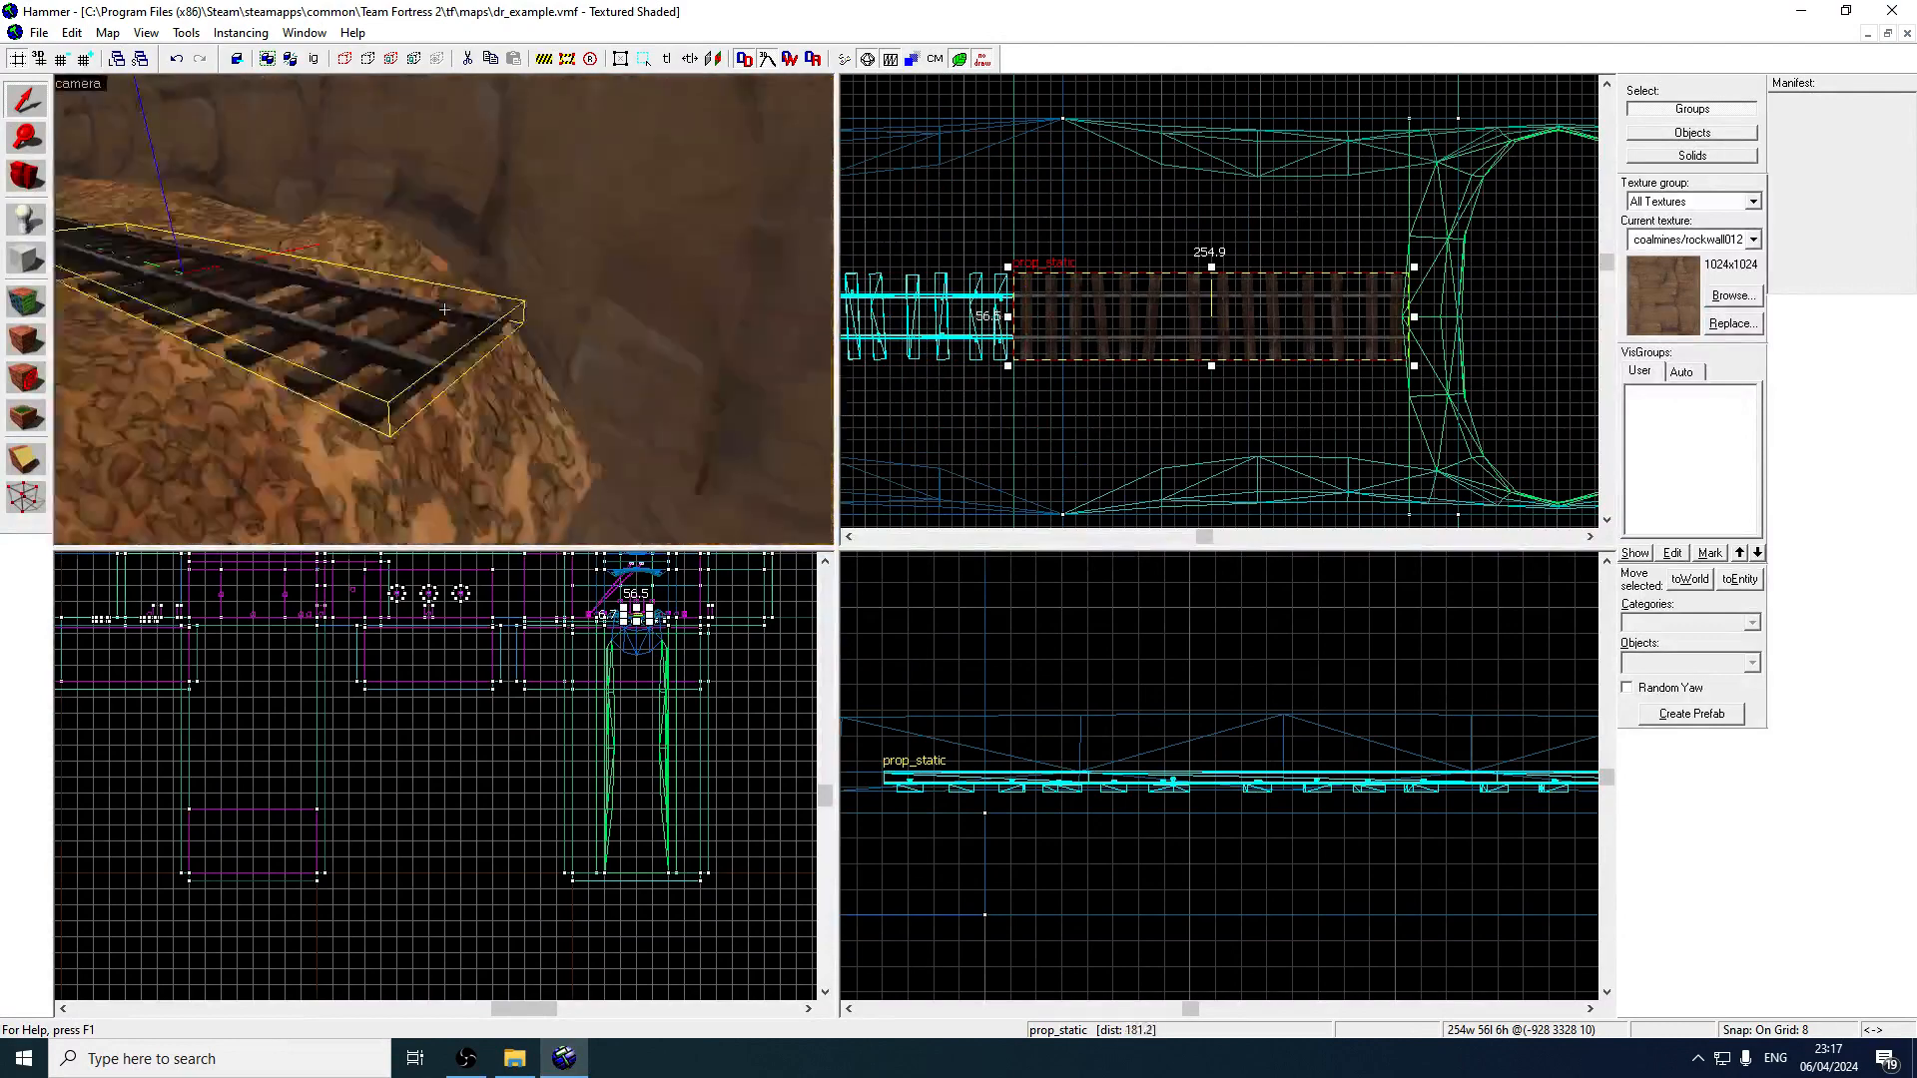
# Try the models track_straight_32.mdl and track_straight_128.mdl on the last track prop near the shaft edge.
pyautogui.press('z')
pyautogui.hotkey('alt', 'Return')
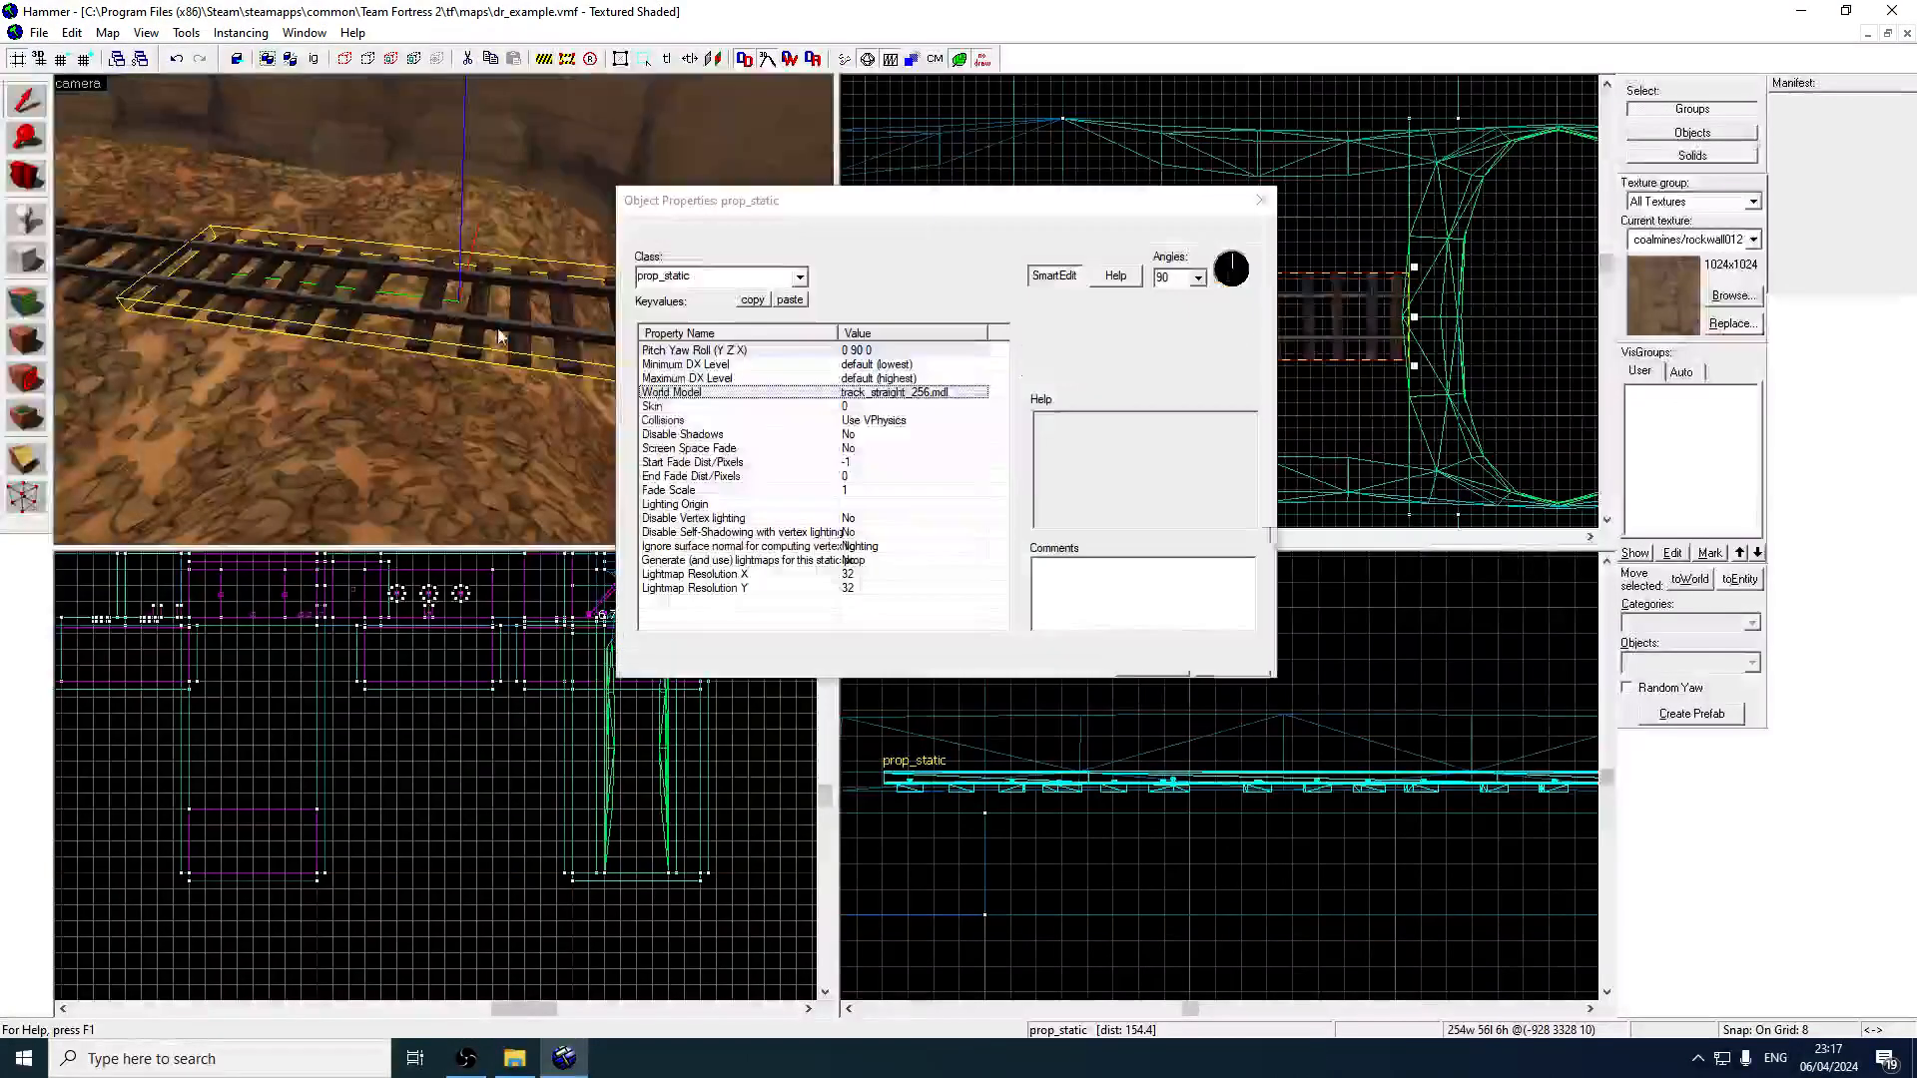
pyautogui.doubleClick(894, 395)
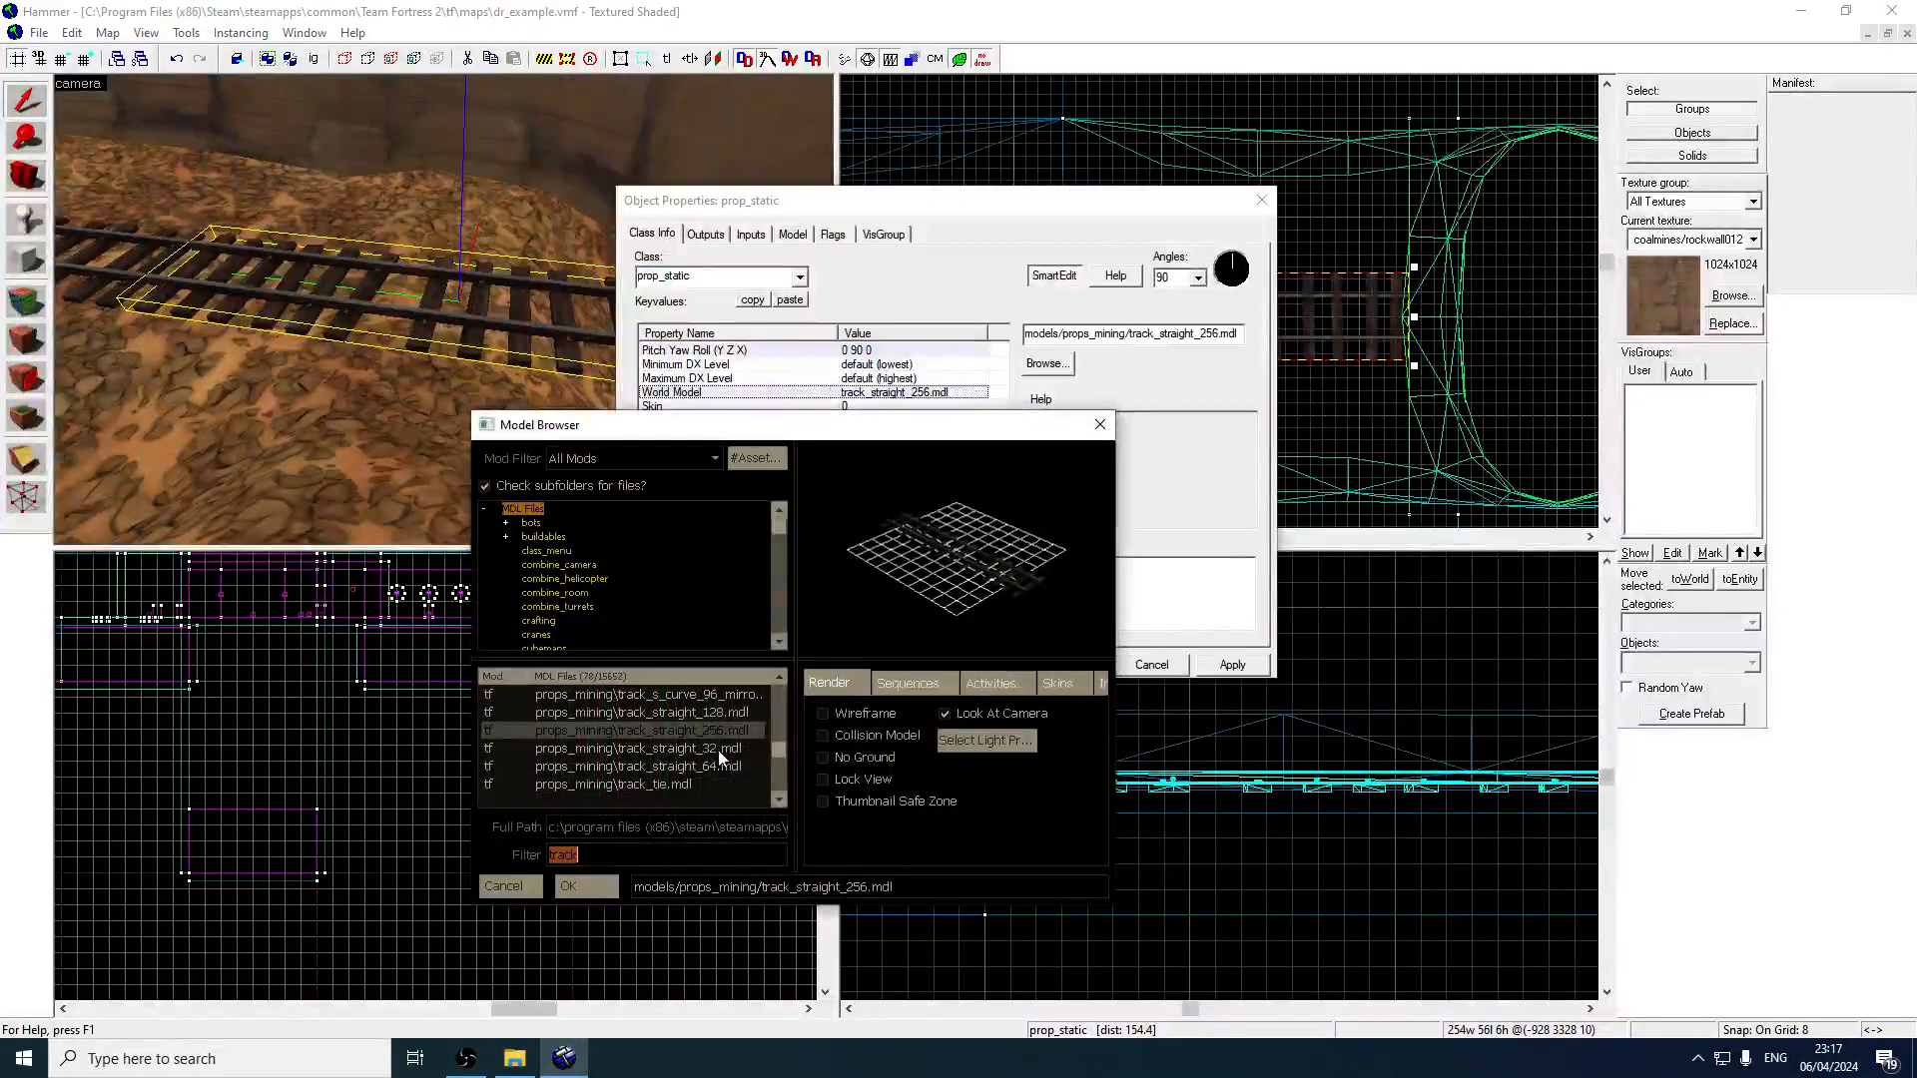
pyautogui.doubleClick(719, 750)
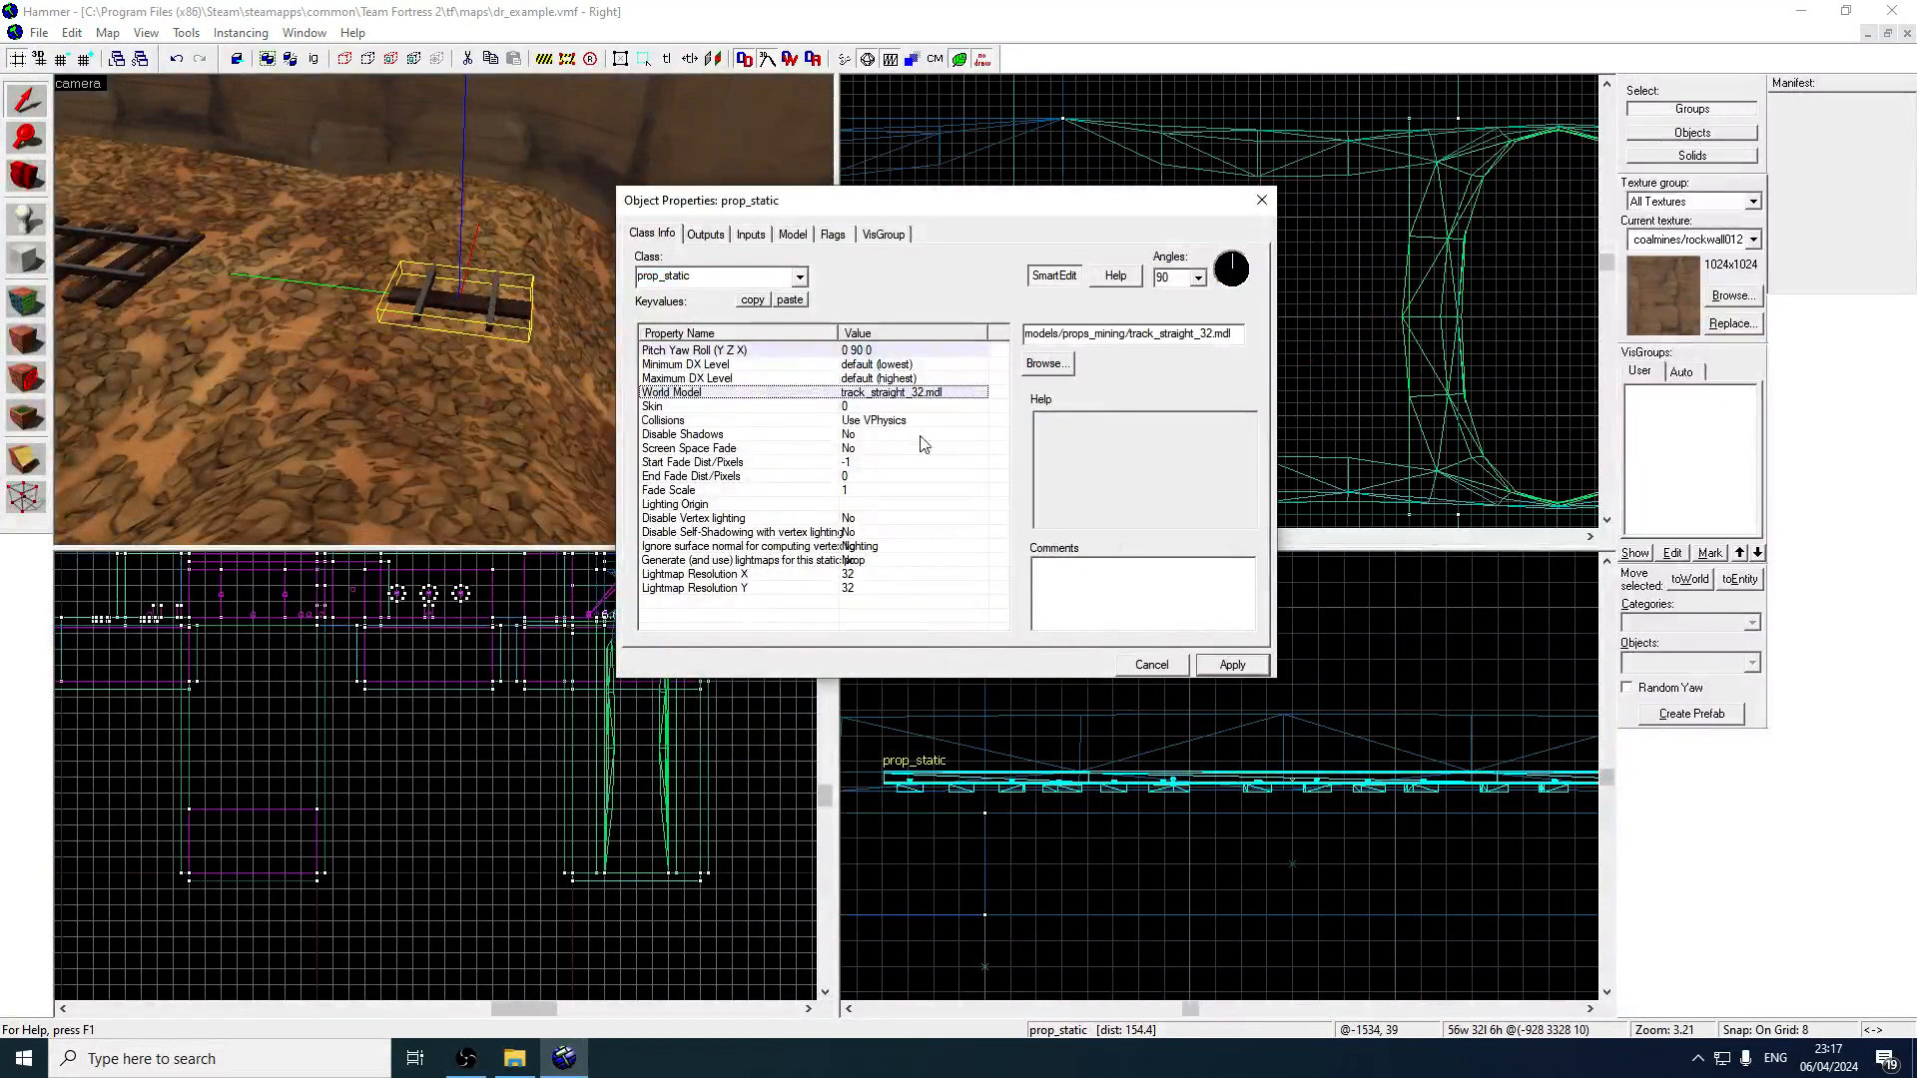
pyautogui.doubleClick(898, 393)
pyautogui.click(728, 734)
pyautogui.doubleClick(728, 715)
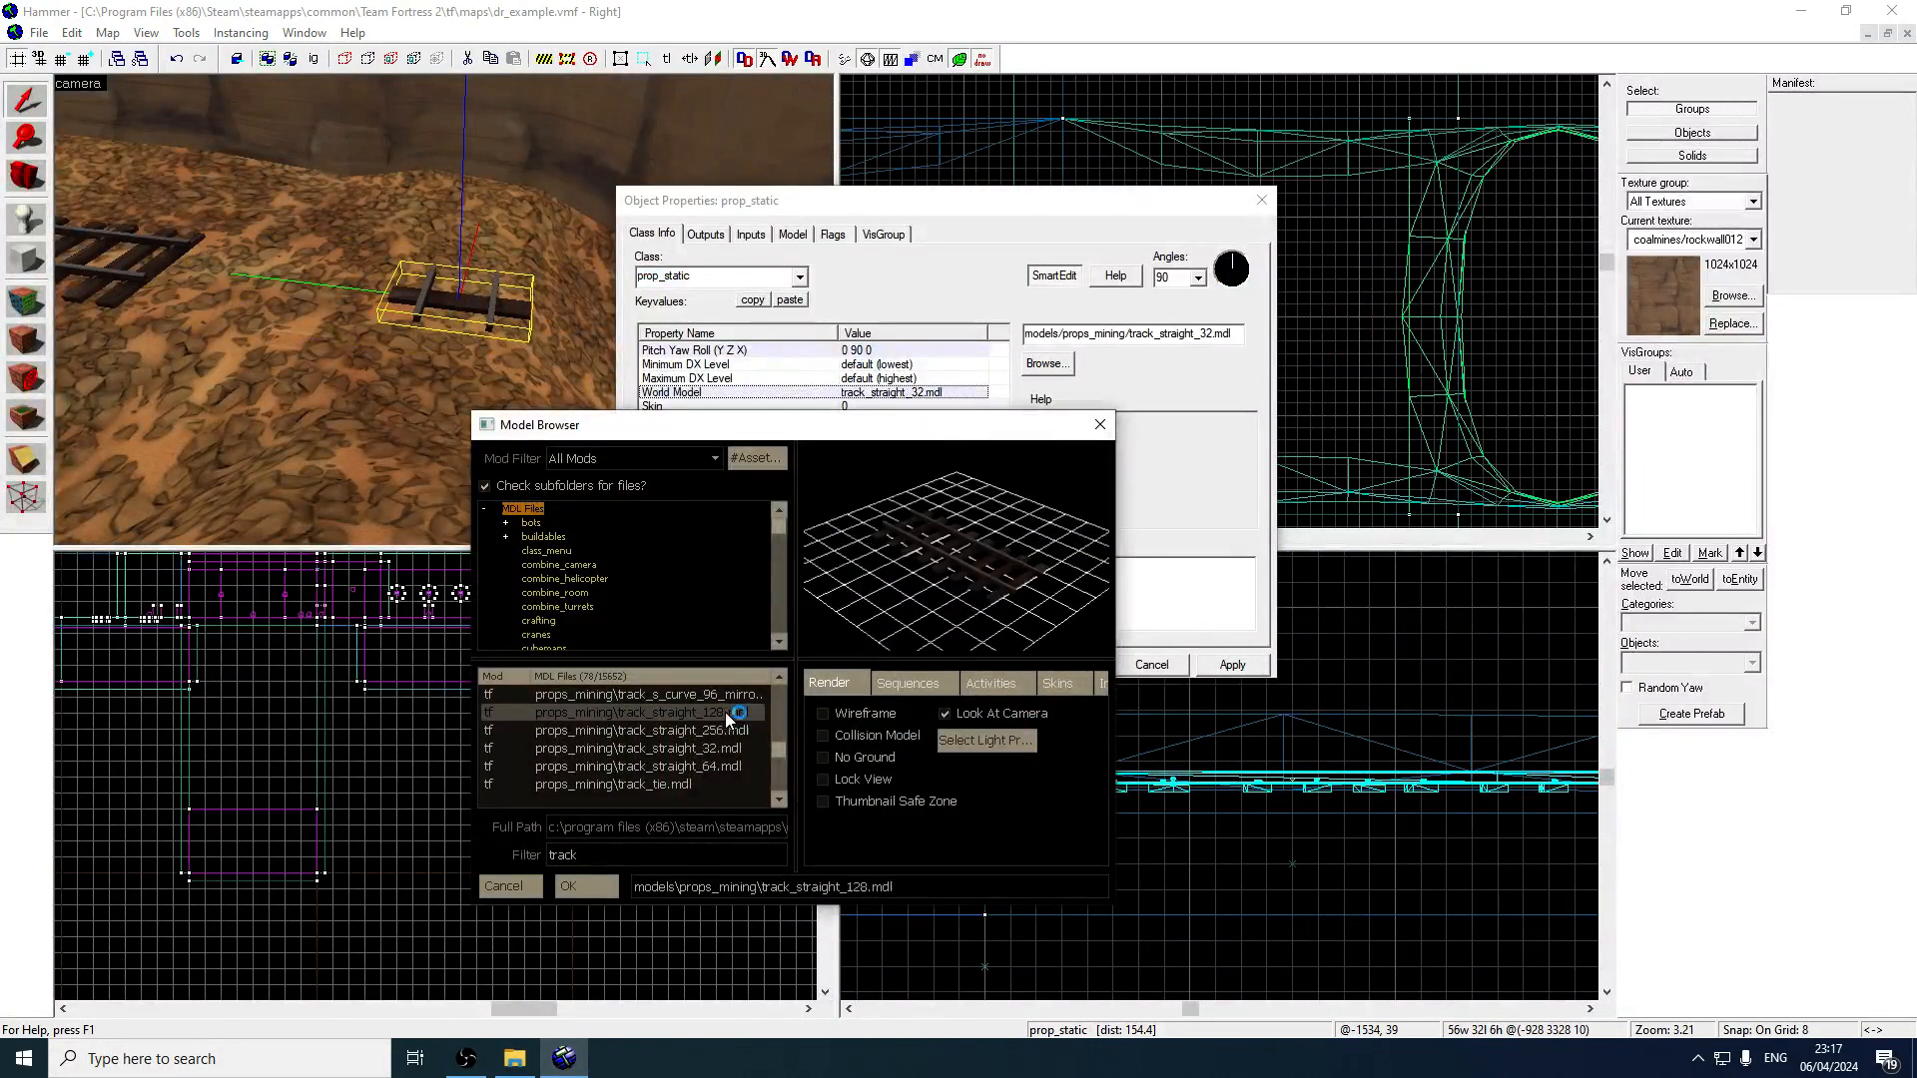
pyautogui.click(1260, 207)
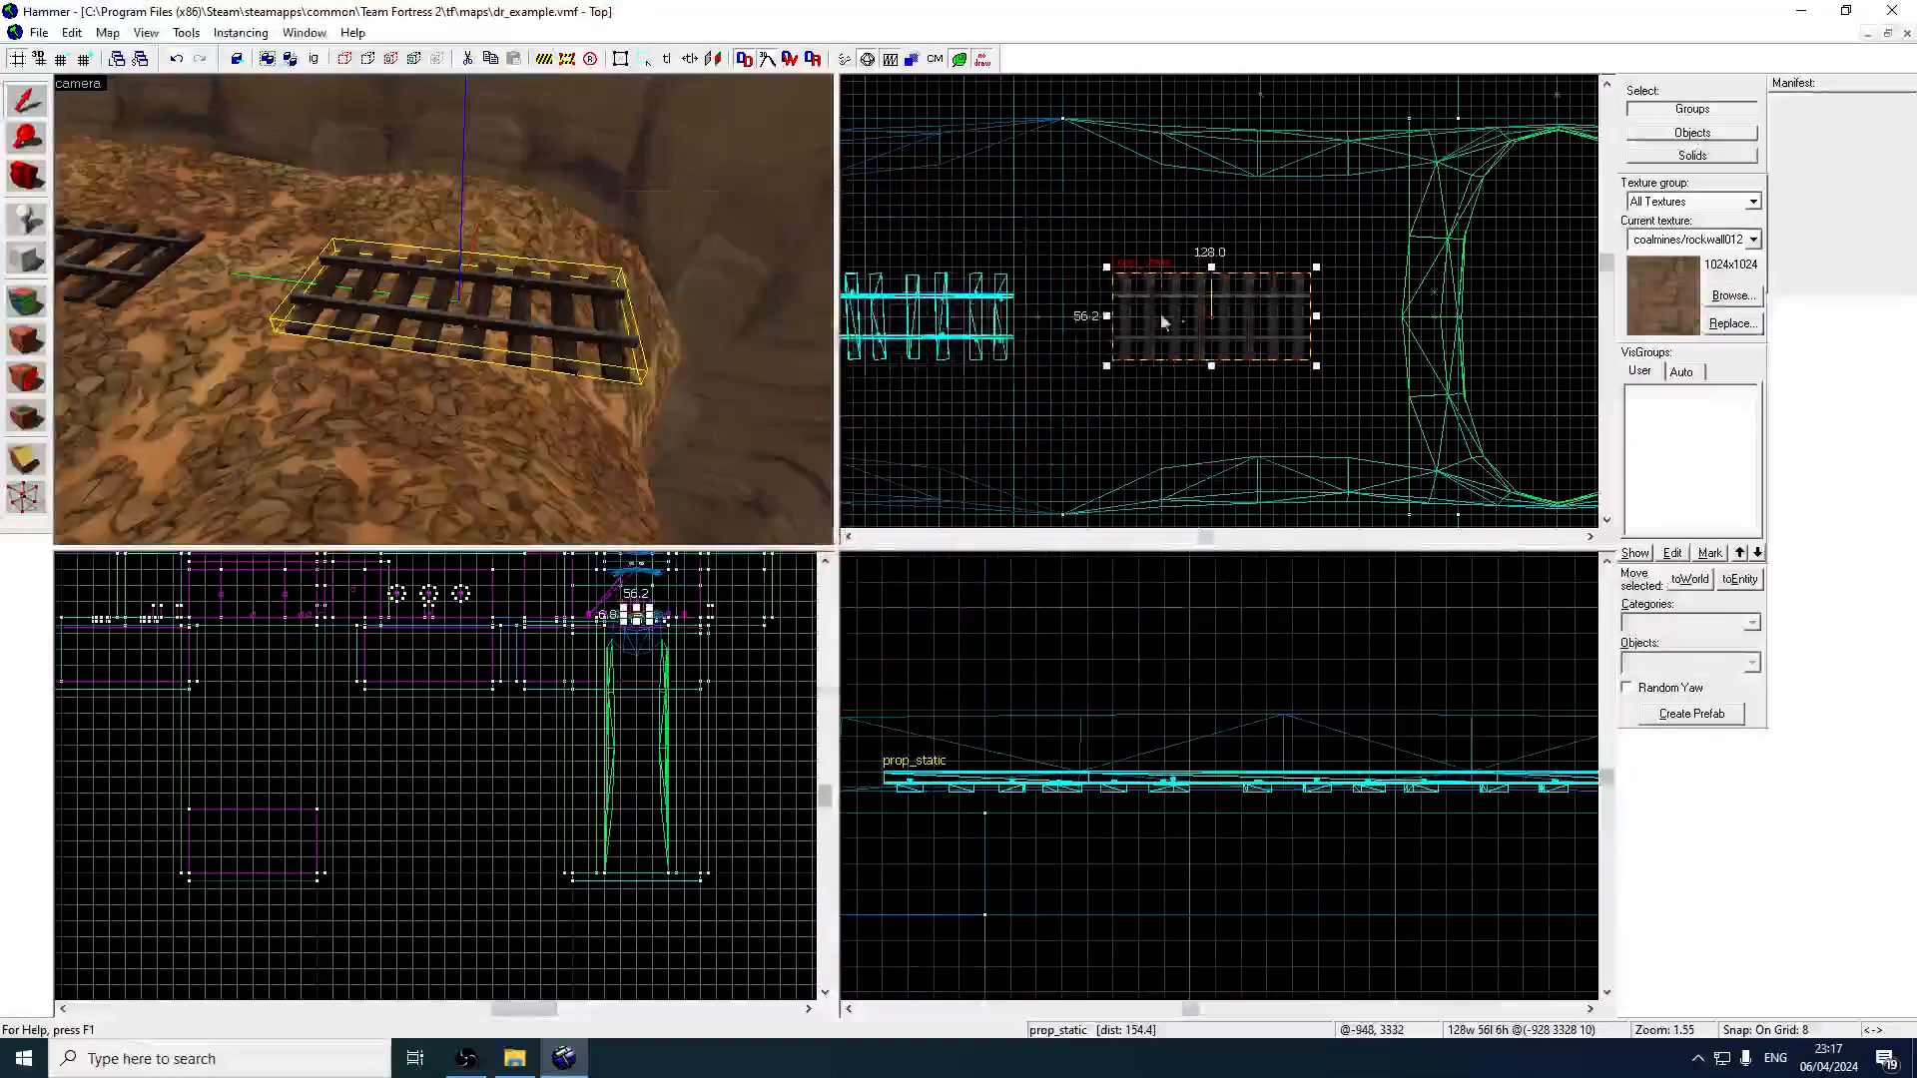
# Move the 128-unit track piece 64 units back against the neighbouring track and check how its end meets the ground.
pyautogui.moveTo(1164, 321); pyautogui.dragTo(1062, 317)
pyautogui.press('z')
pyautogui.press('w')
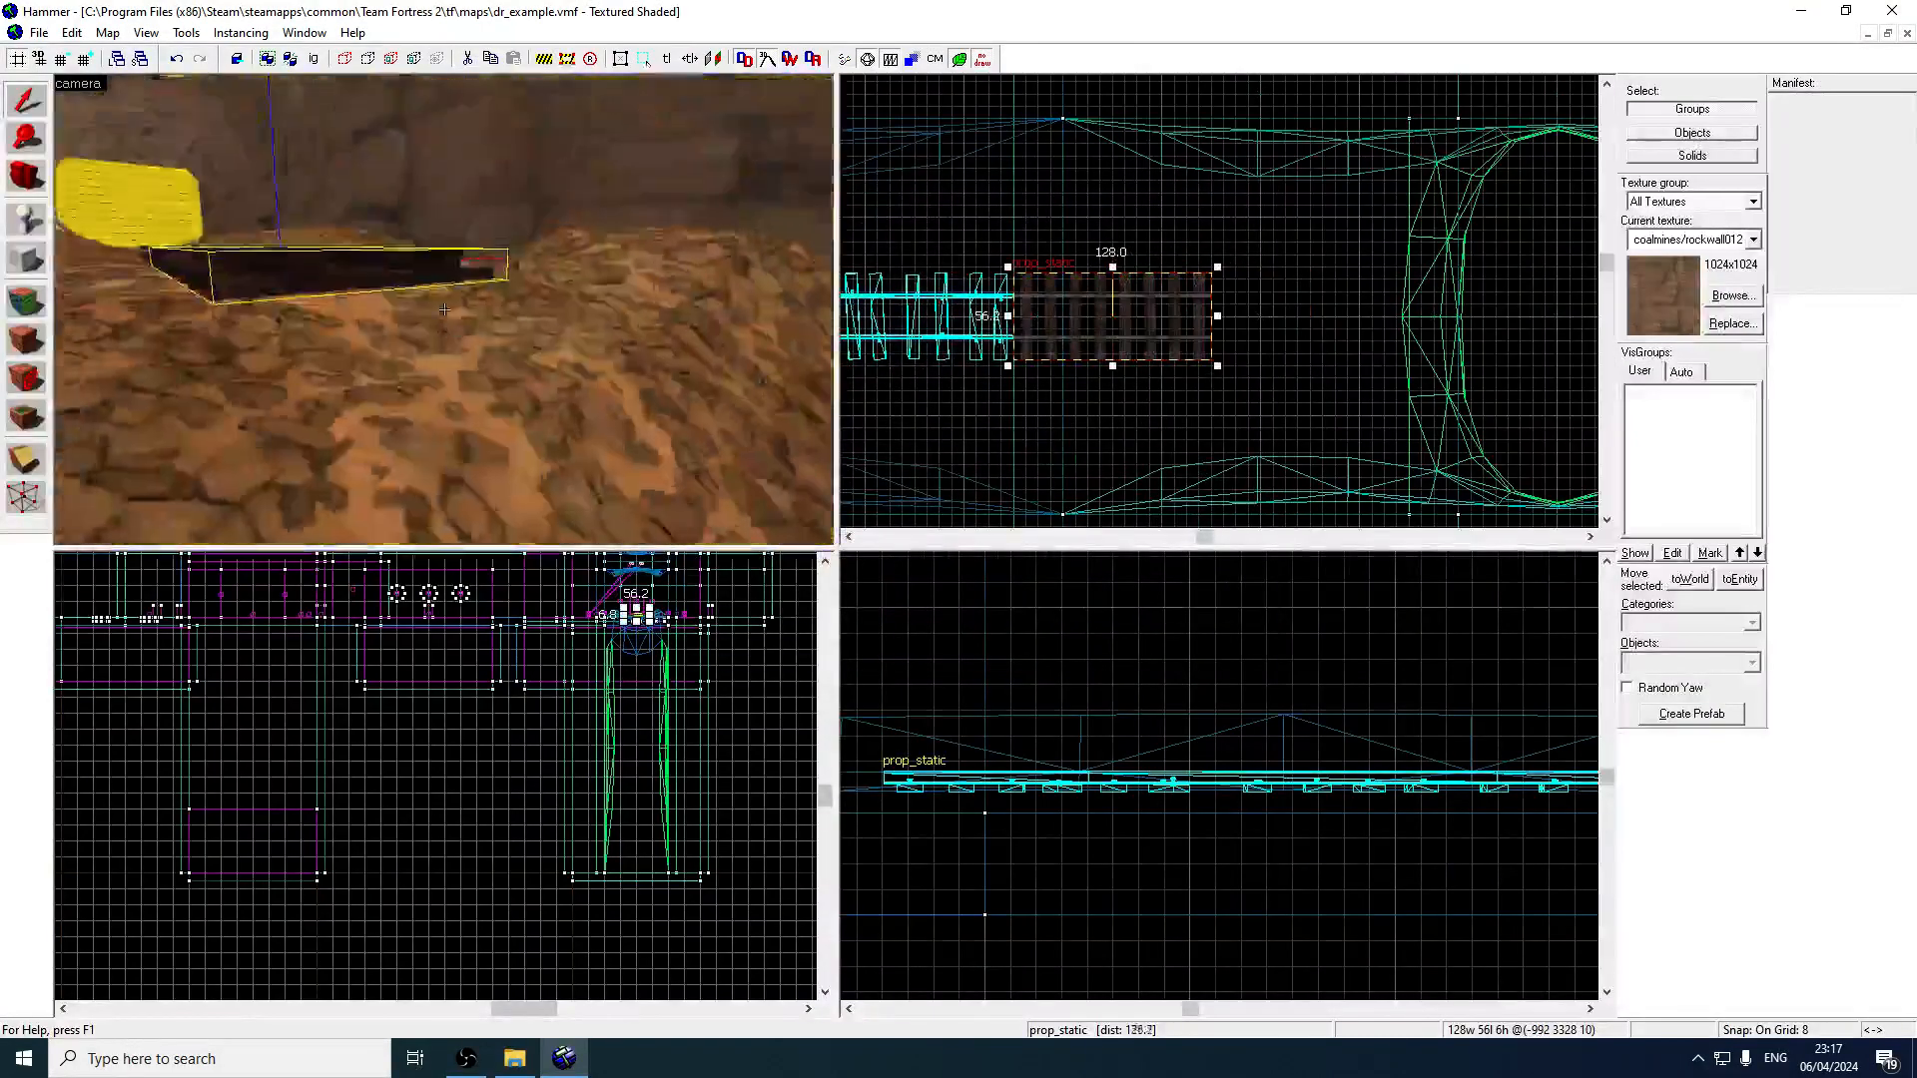
pyautogui.press('s')
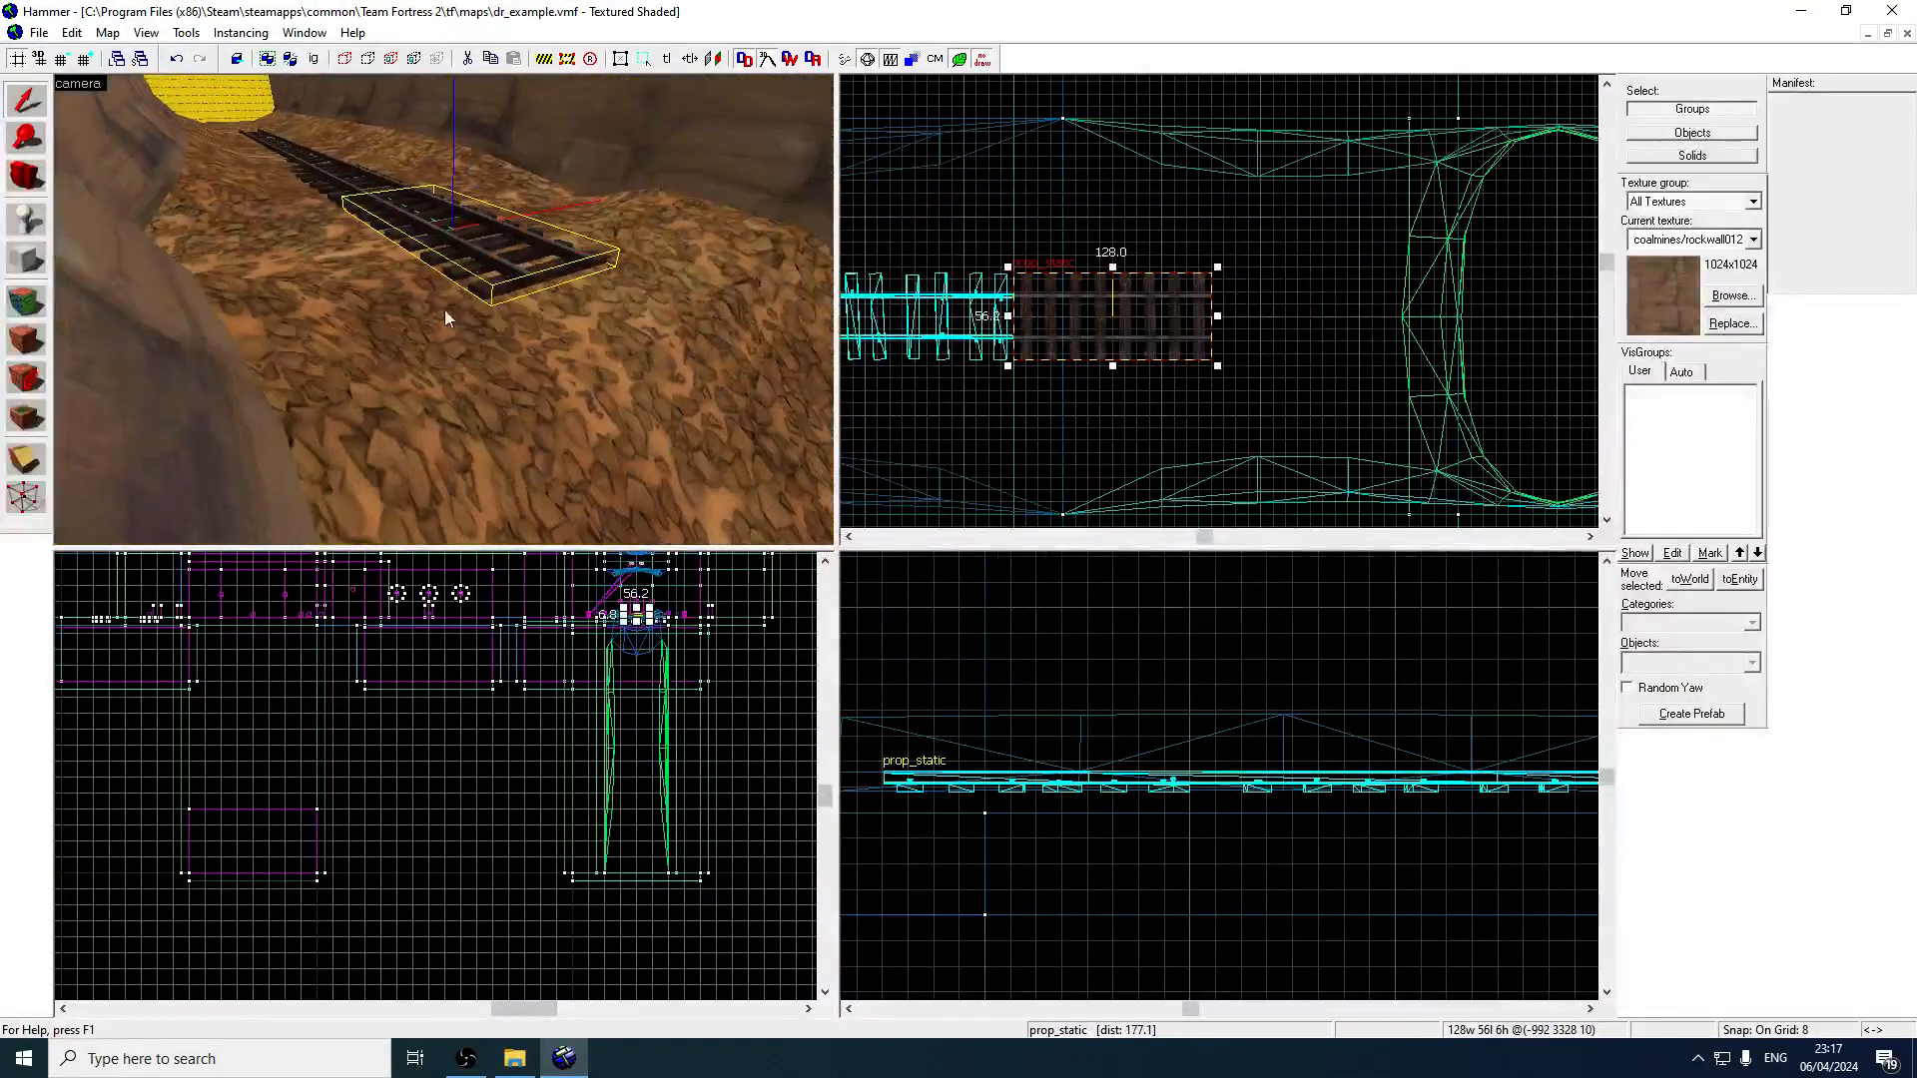
# Change the last track prop's model to track_straight_64.mdl and move it back against the end of the neighbouring track.
pyautogui.hotkey('alt', 'Return')
pyautogui.click(1048, 363)
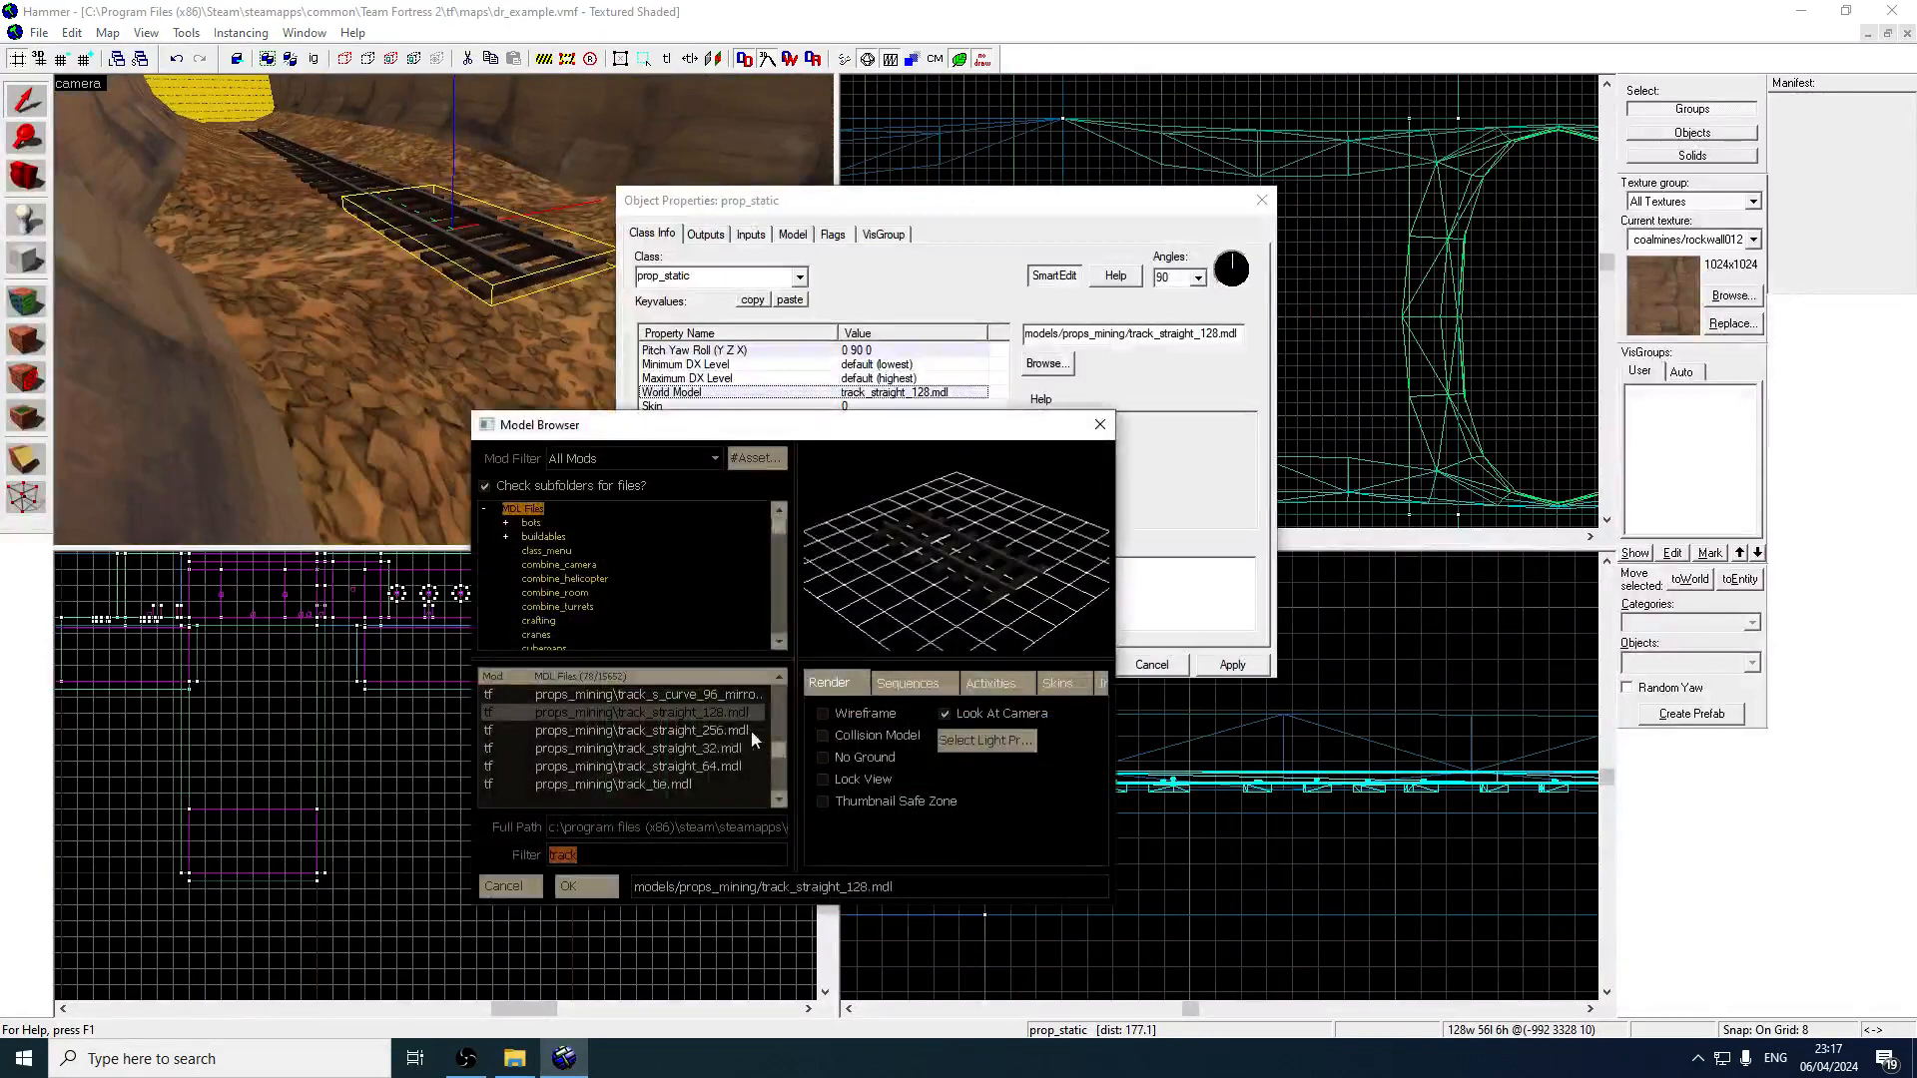
pyautogui.doubleClick(725, 764)
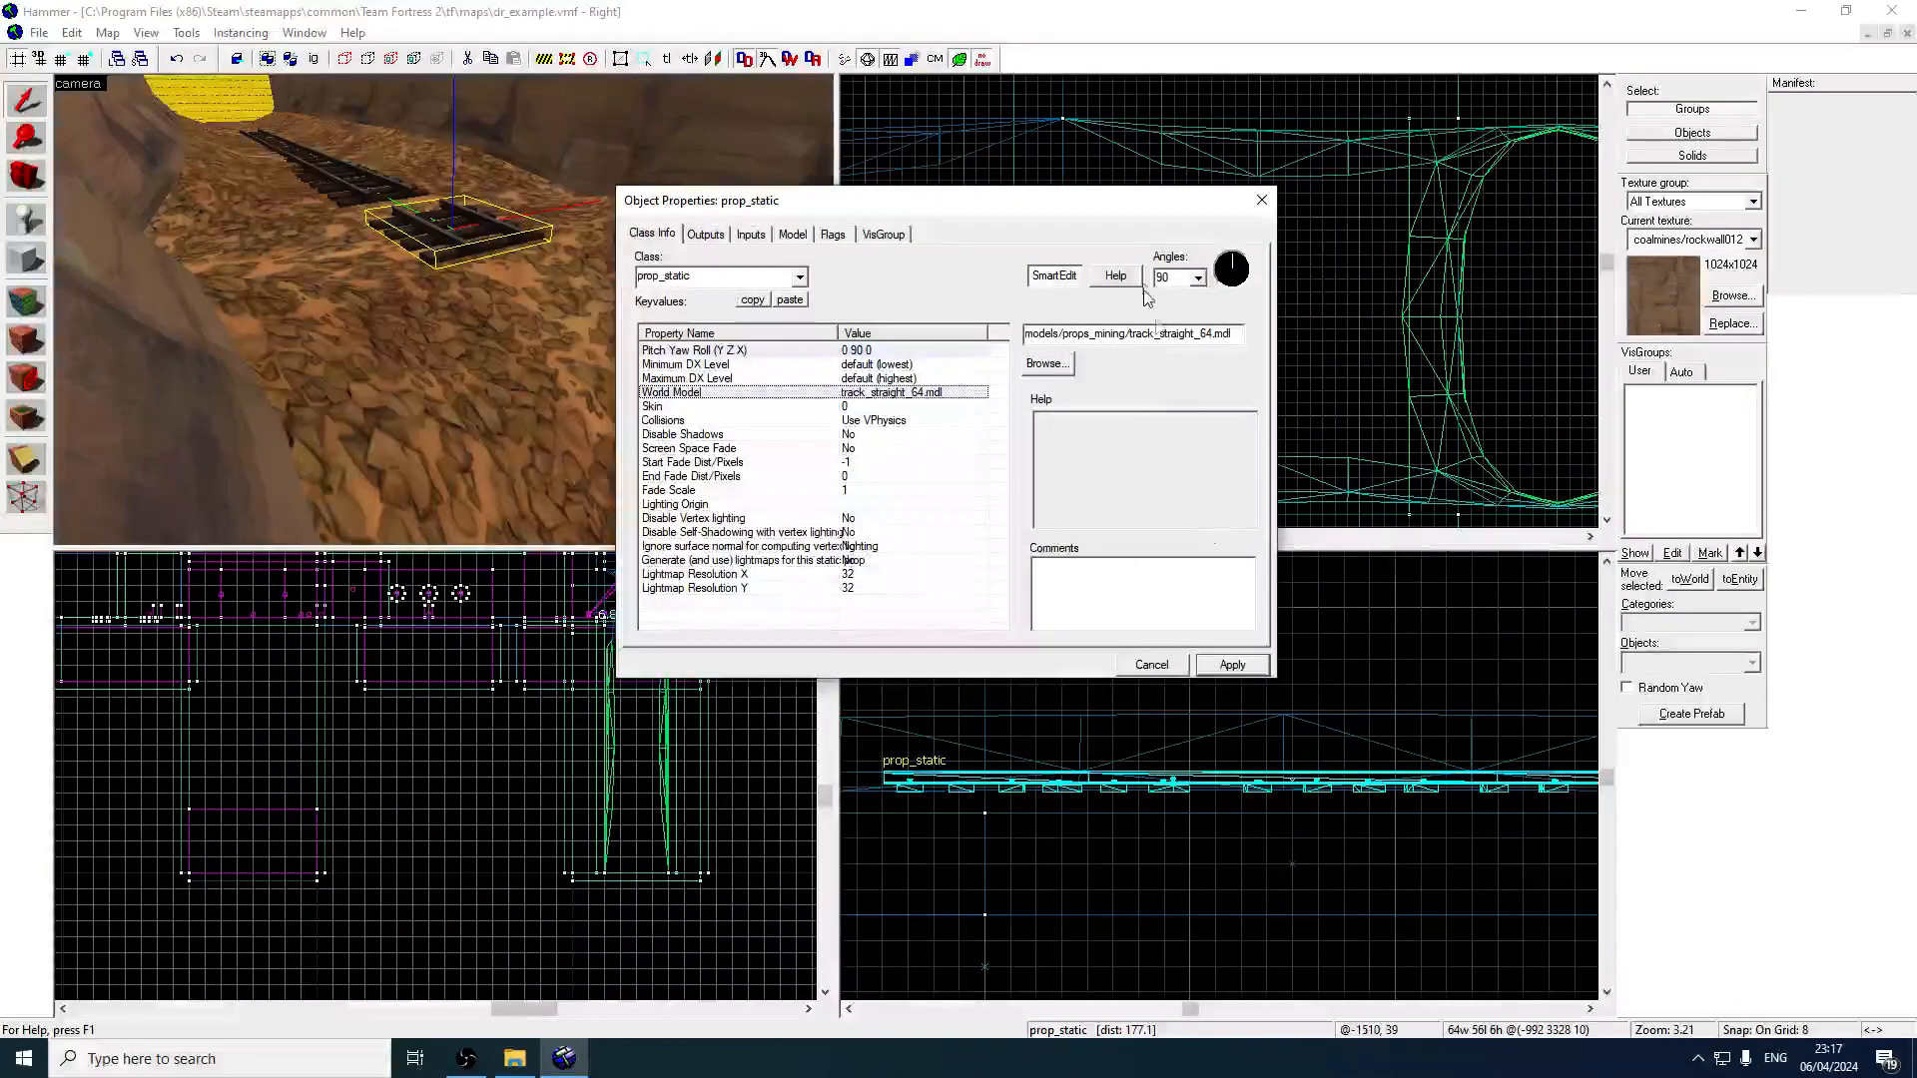
pyautogui.click(1255, 207)
pyautogui.moveTo(1117, 318); pyautogui.dragTo(1066, 319)
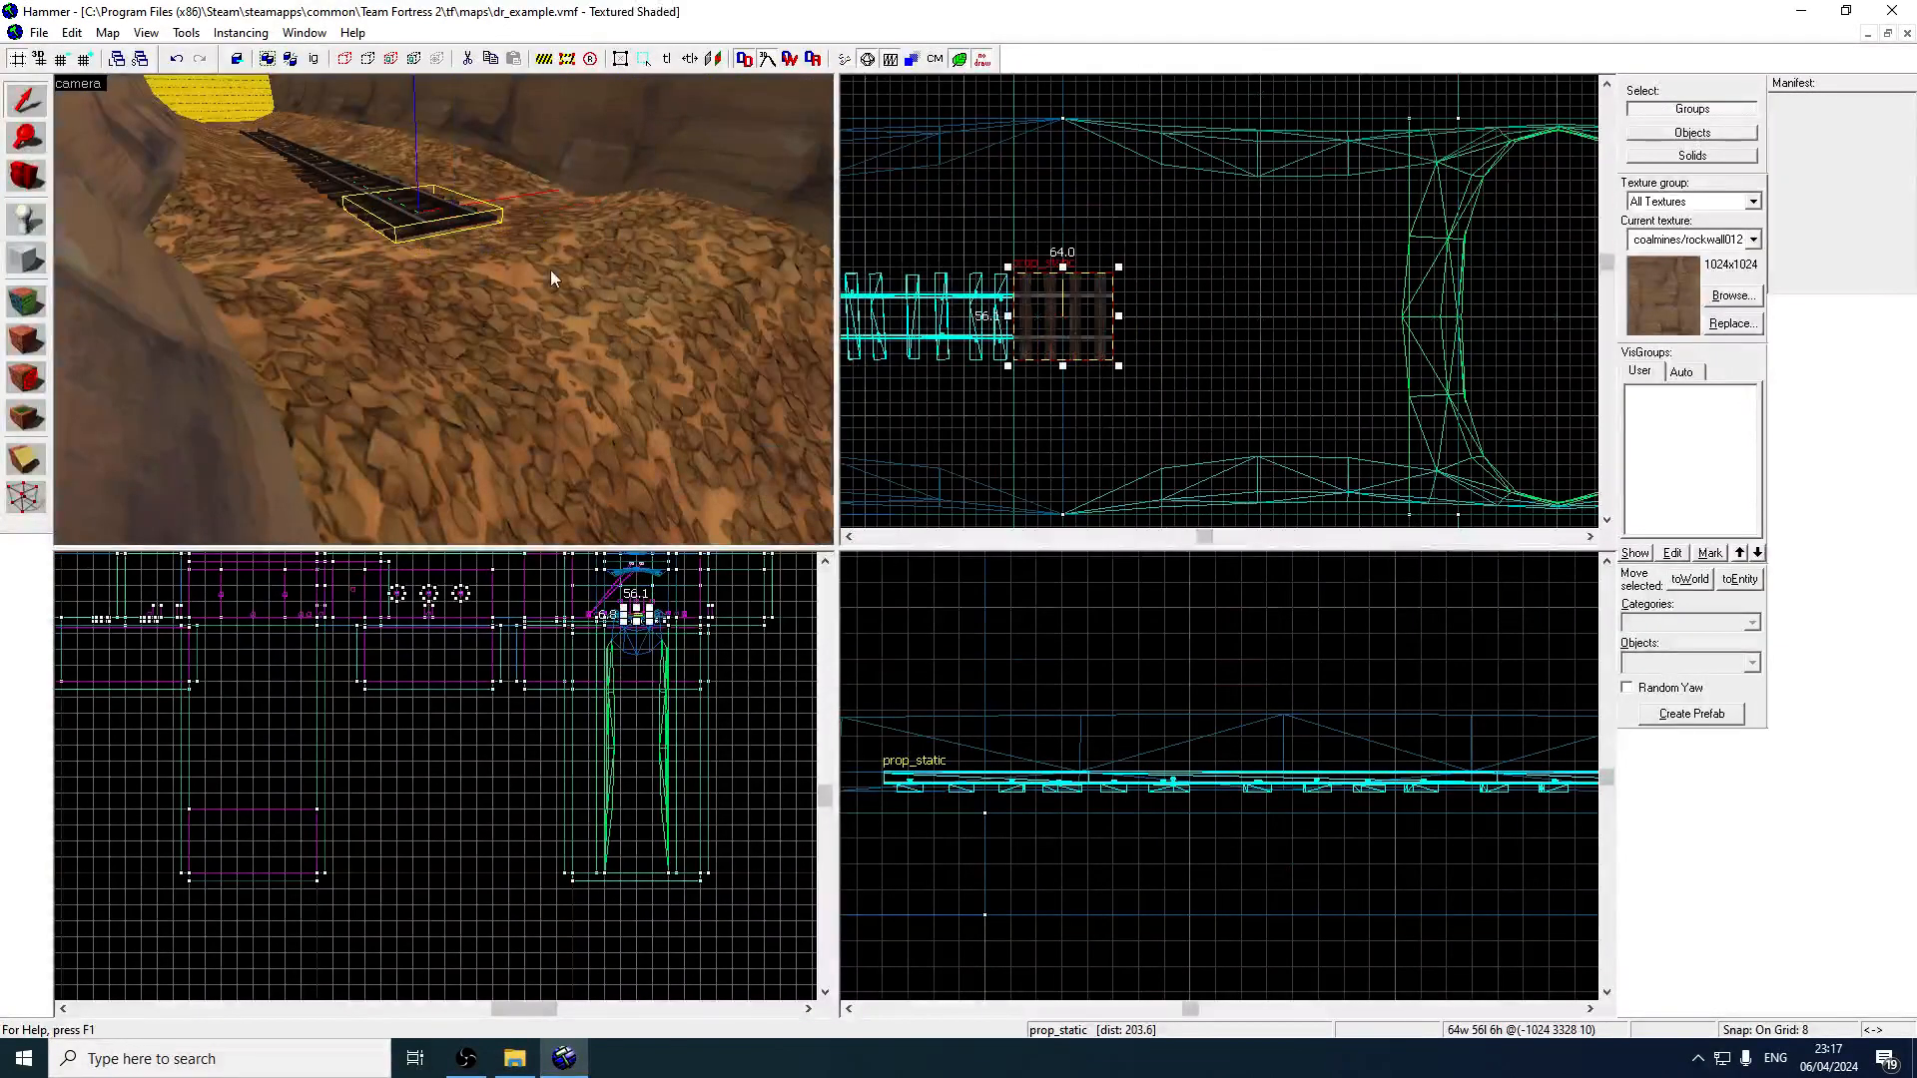
# Examine from close up and below how the 64-unit track piece's ties sit on the uneven ground.
pyautogui.press('z')
pyautogui.press('w')
pyautogui.press('w')
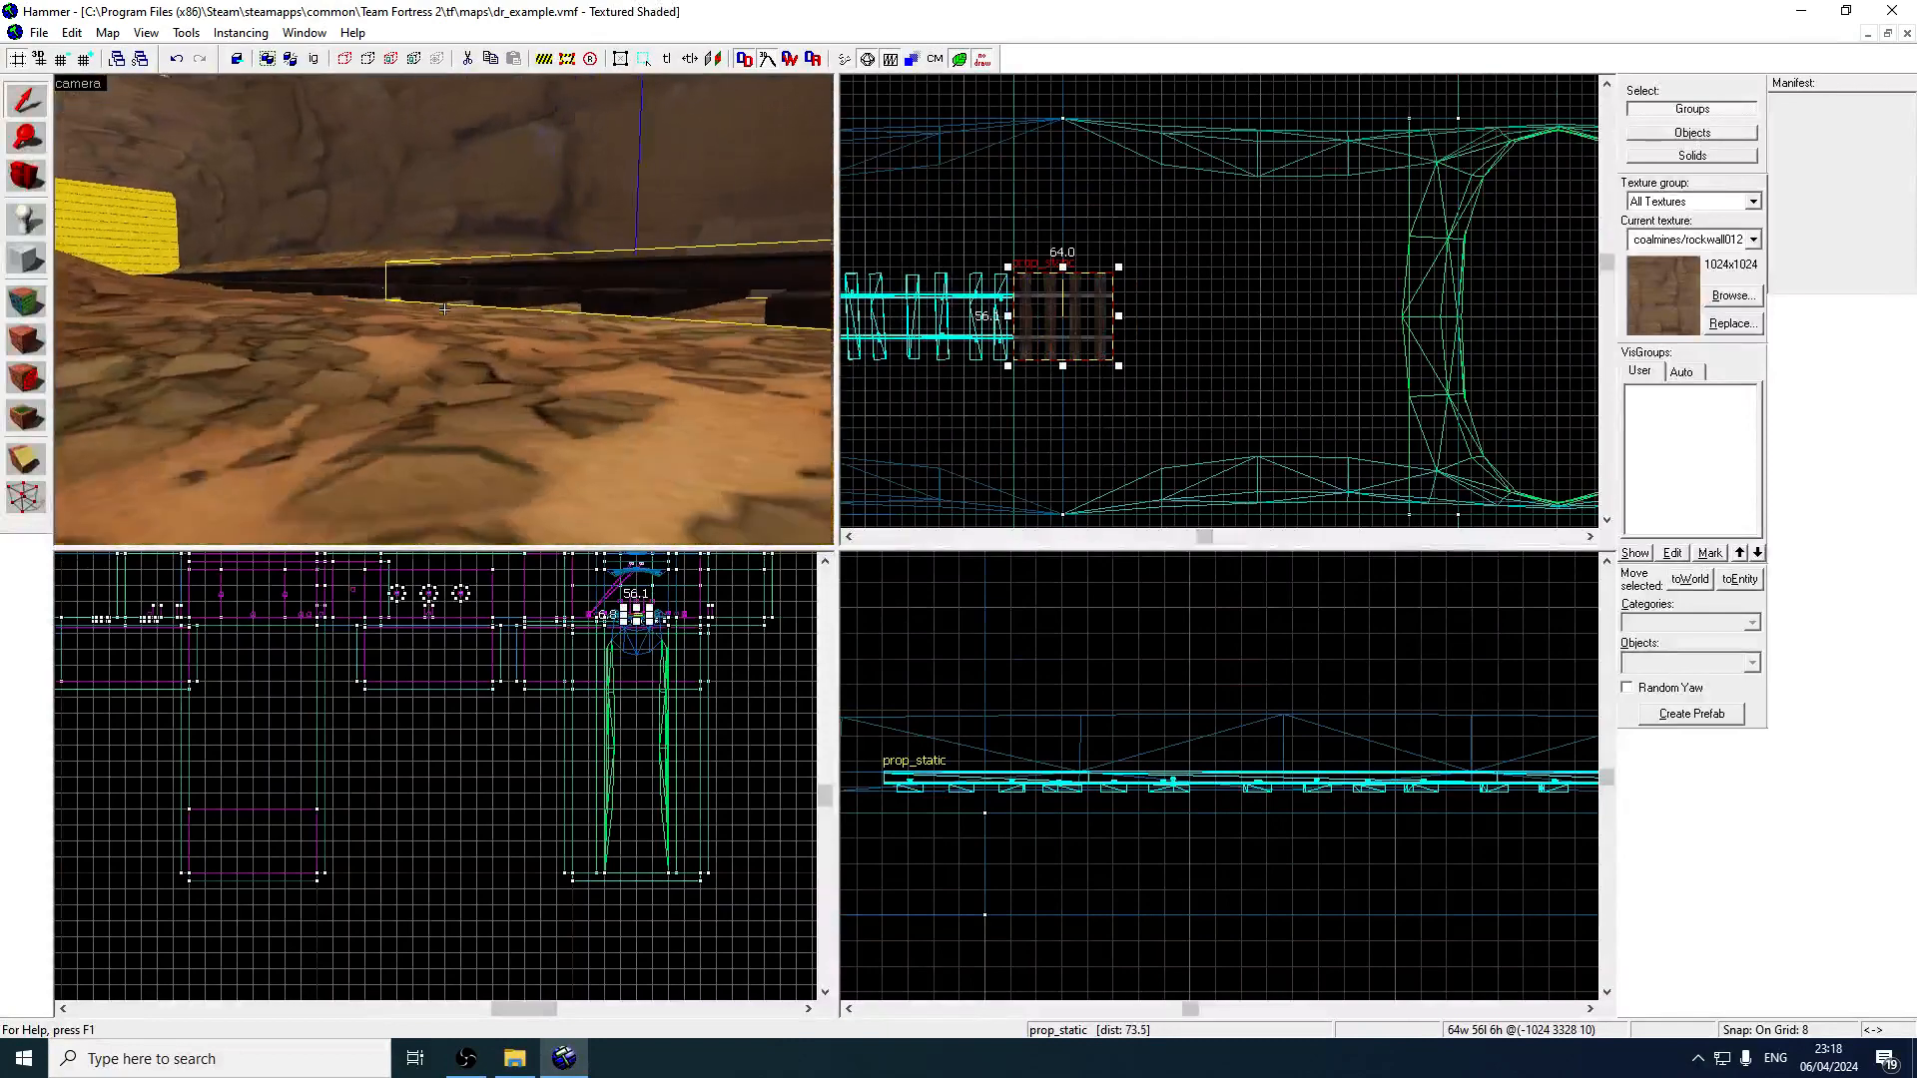
pyautogui.press('a')
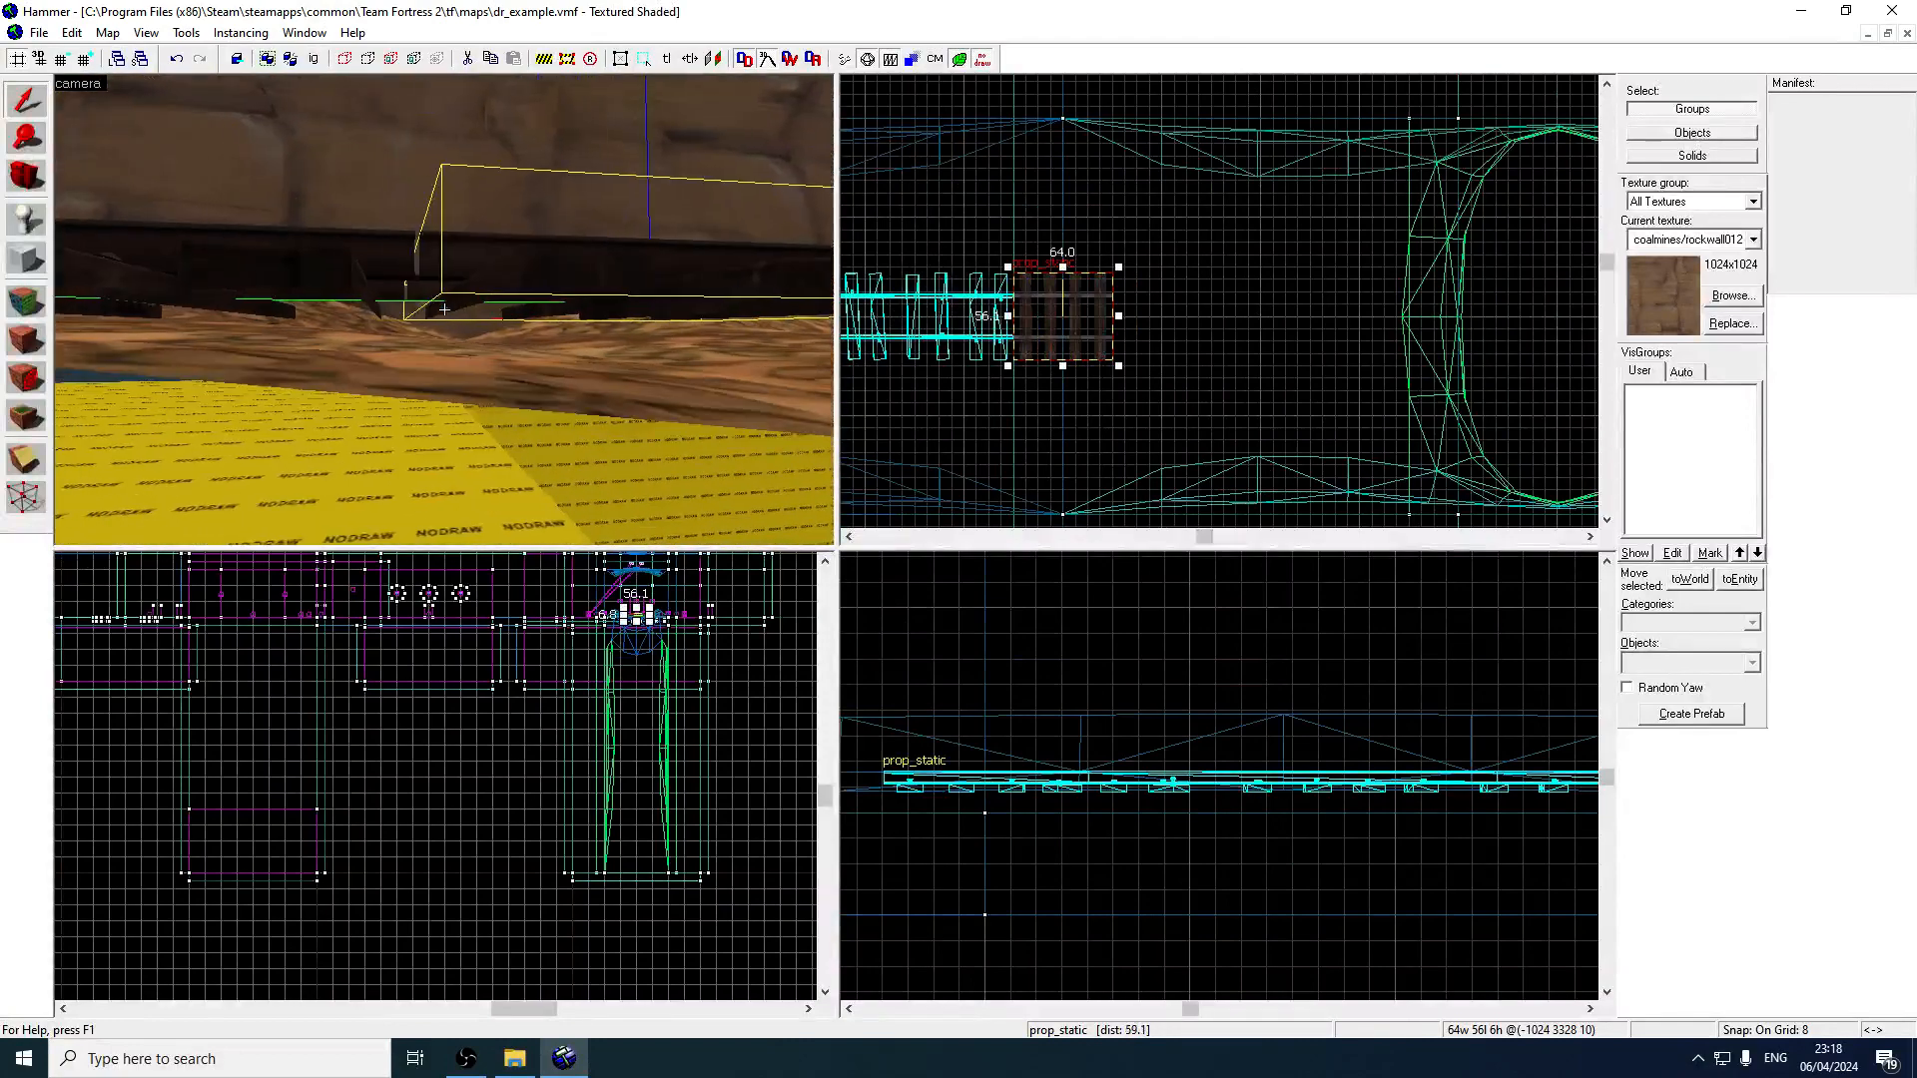
pyautogui.press('w')
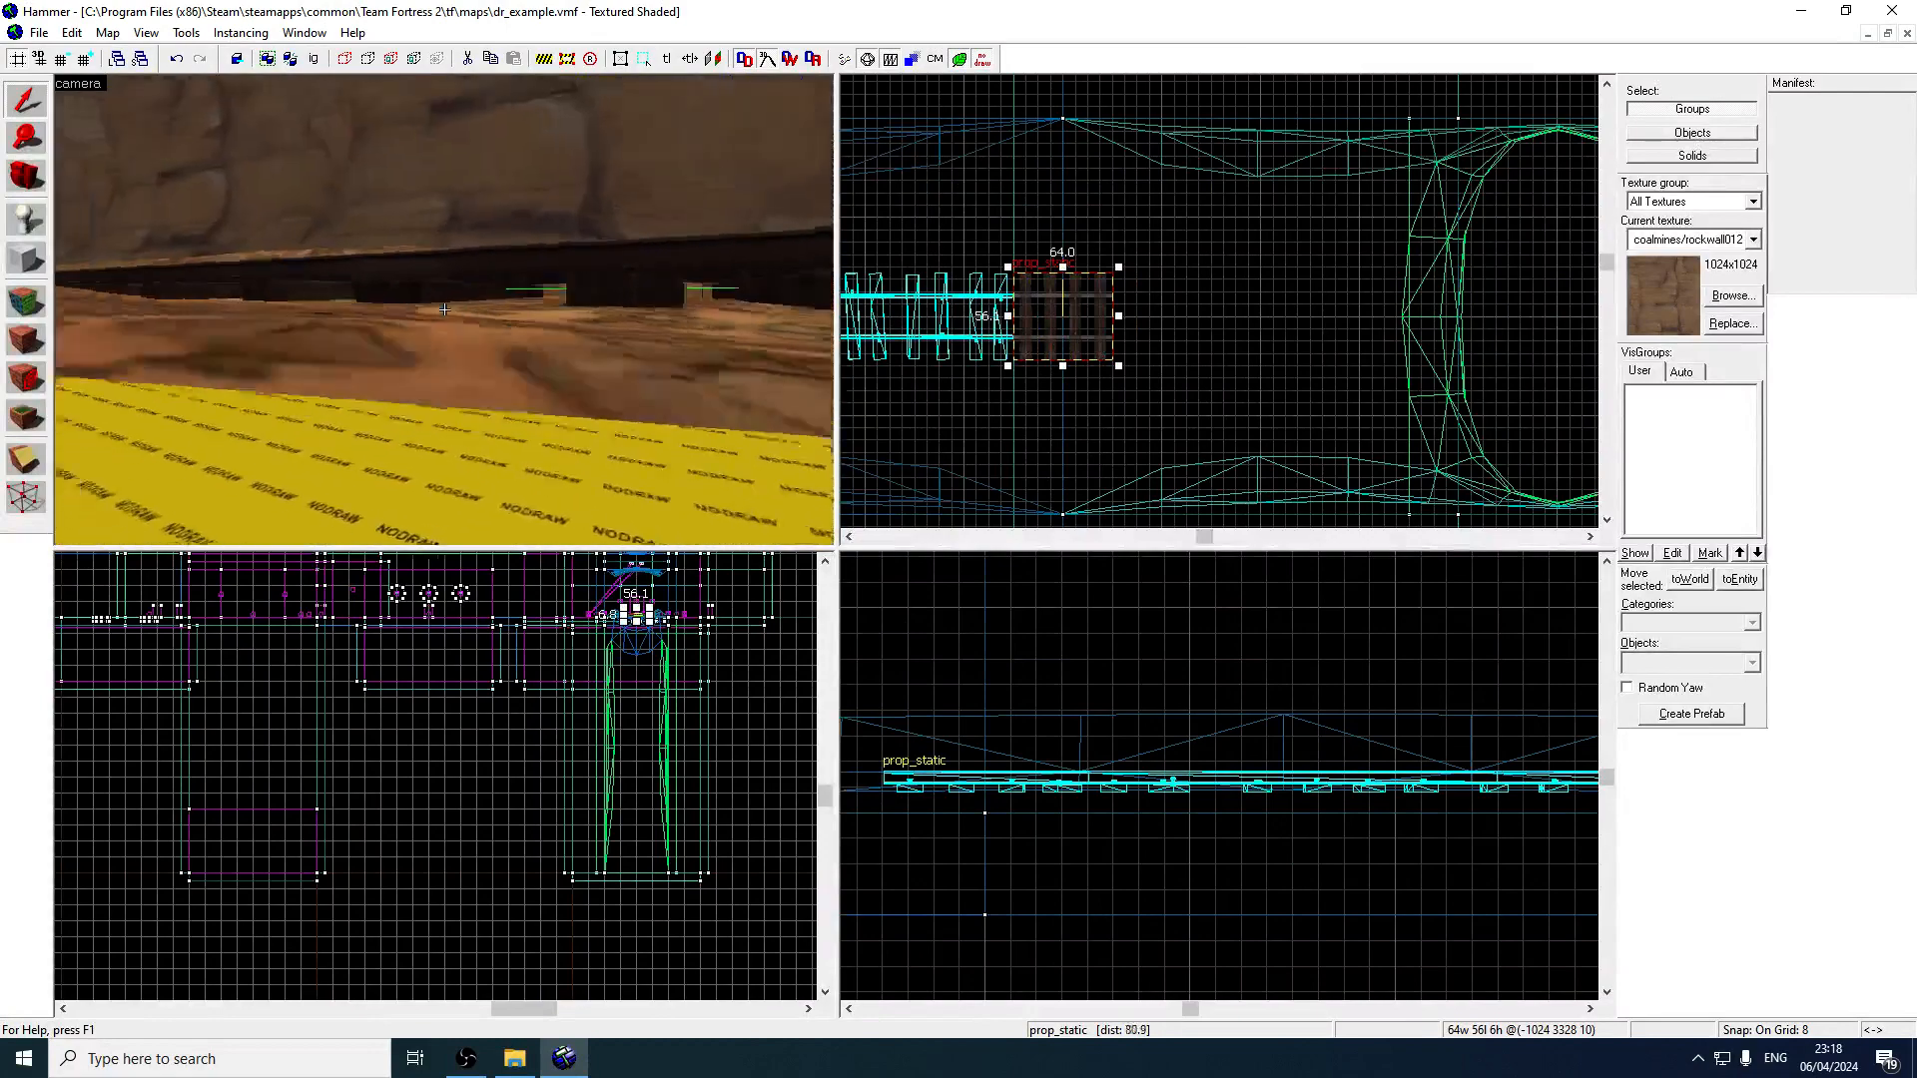
pyautogui.press('w')
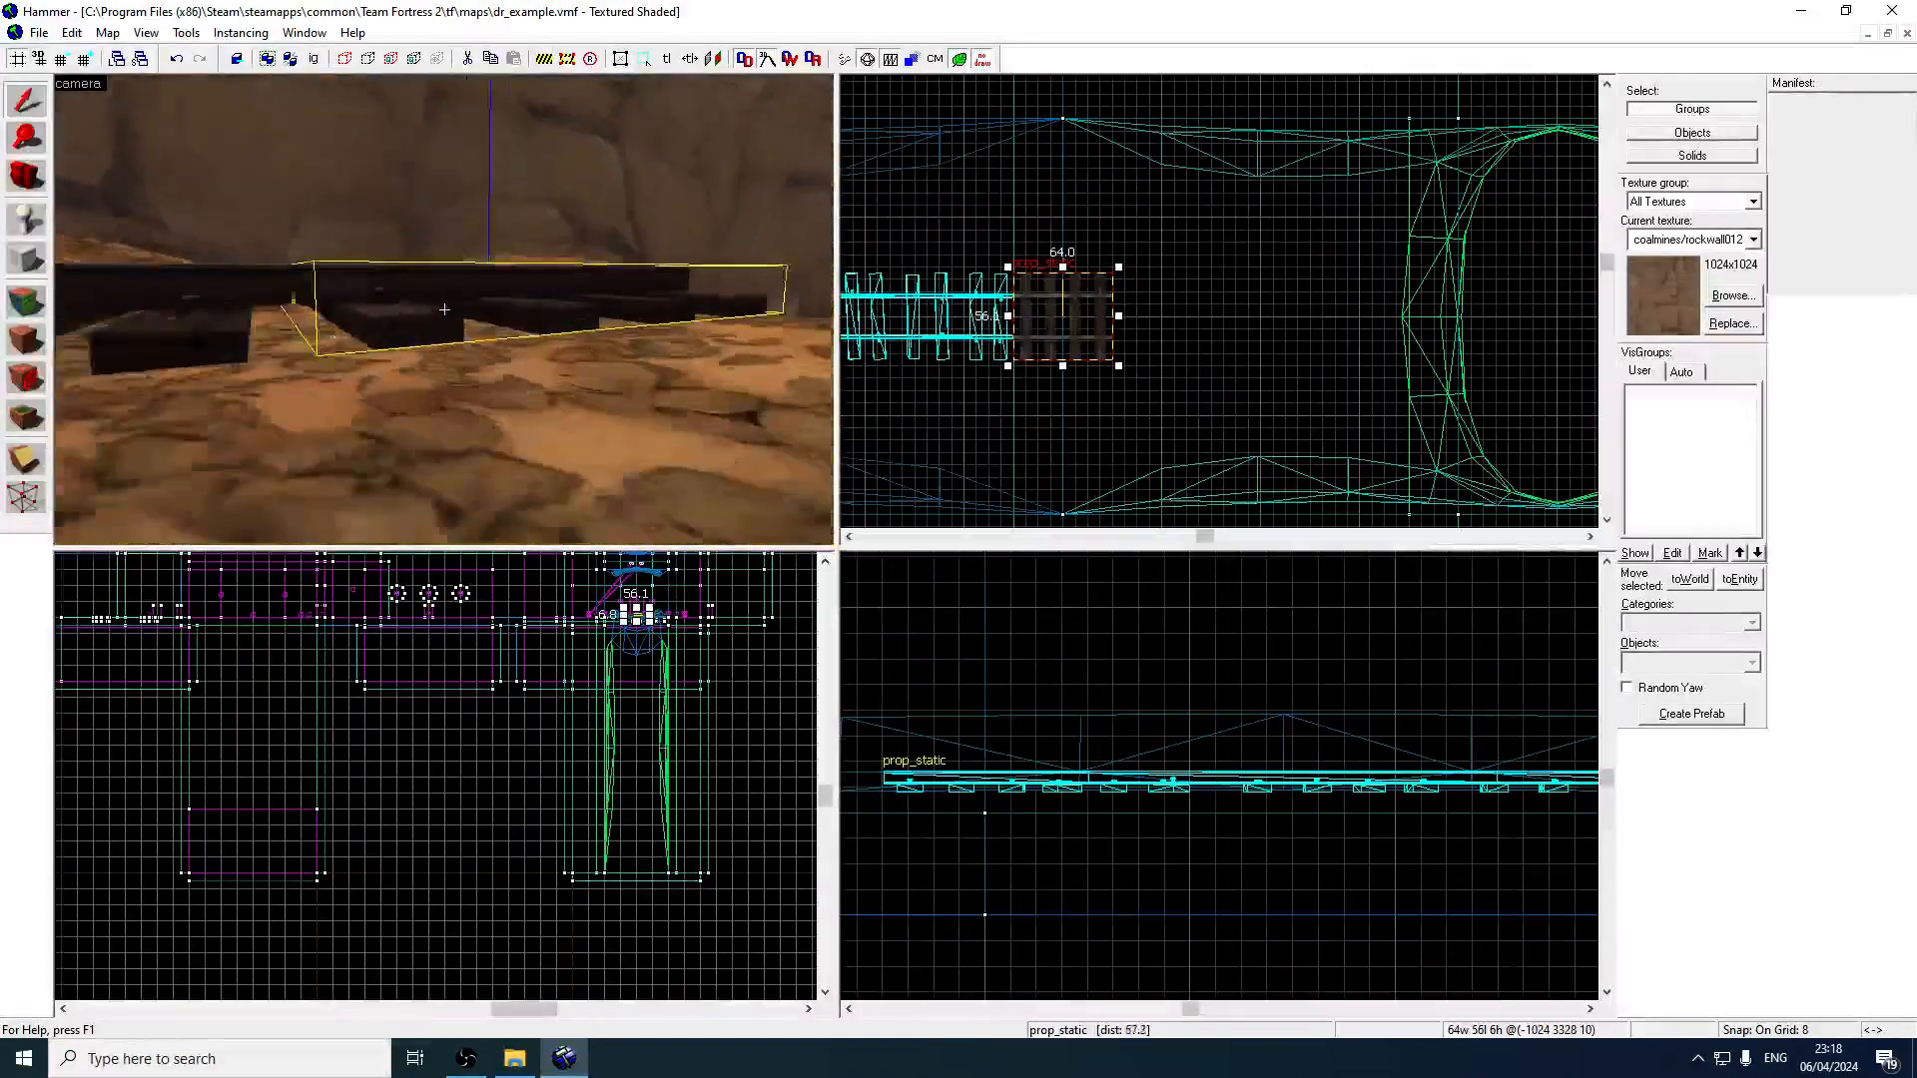
pyautogui.press('s')
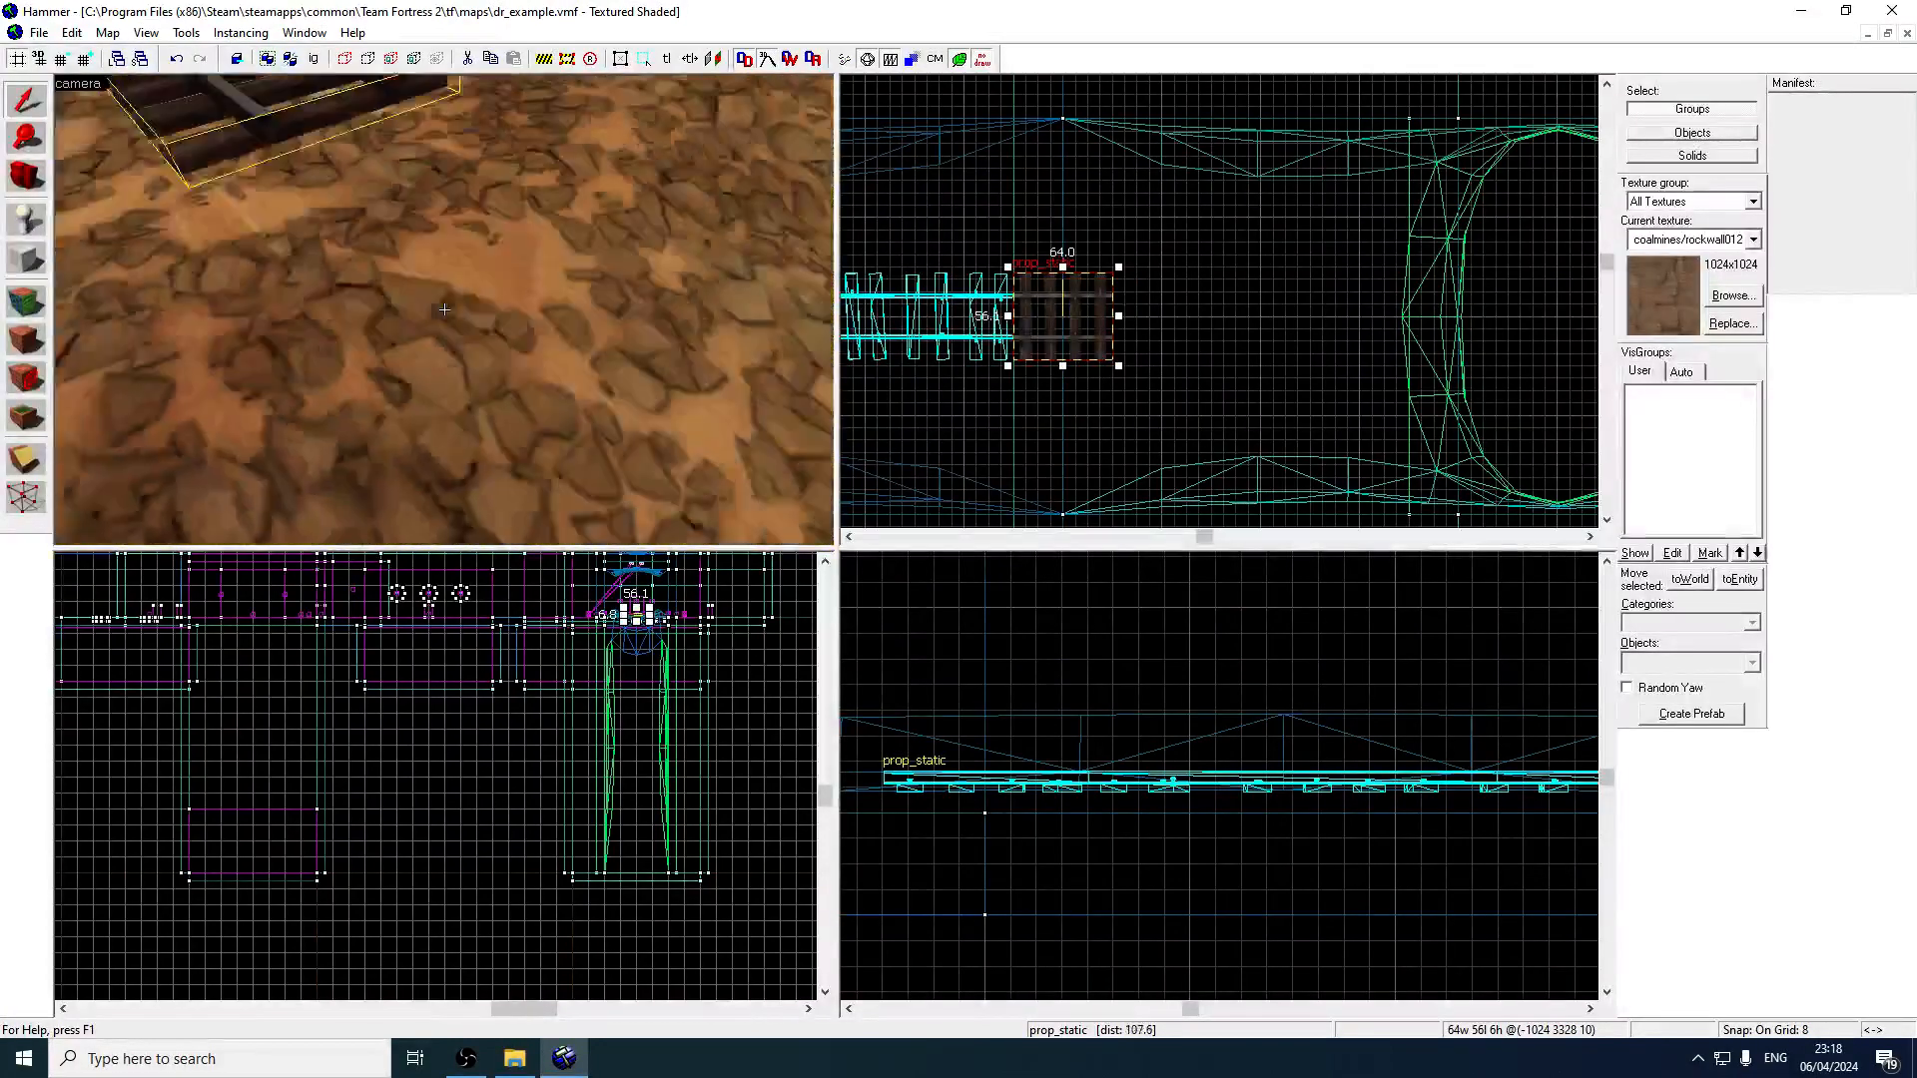
pyautogui.press('z')
# Select the tunnel's ground displacements and start Paint Geometry on them with the Raise/Lower effect.
pyautogui.click(27, 302)
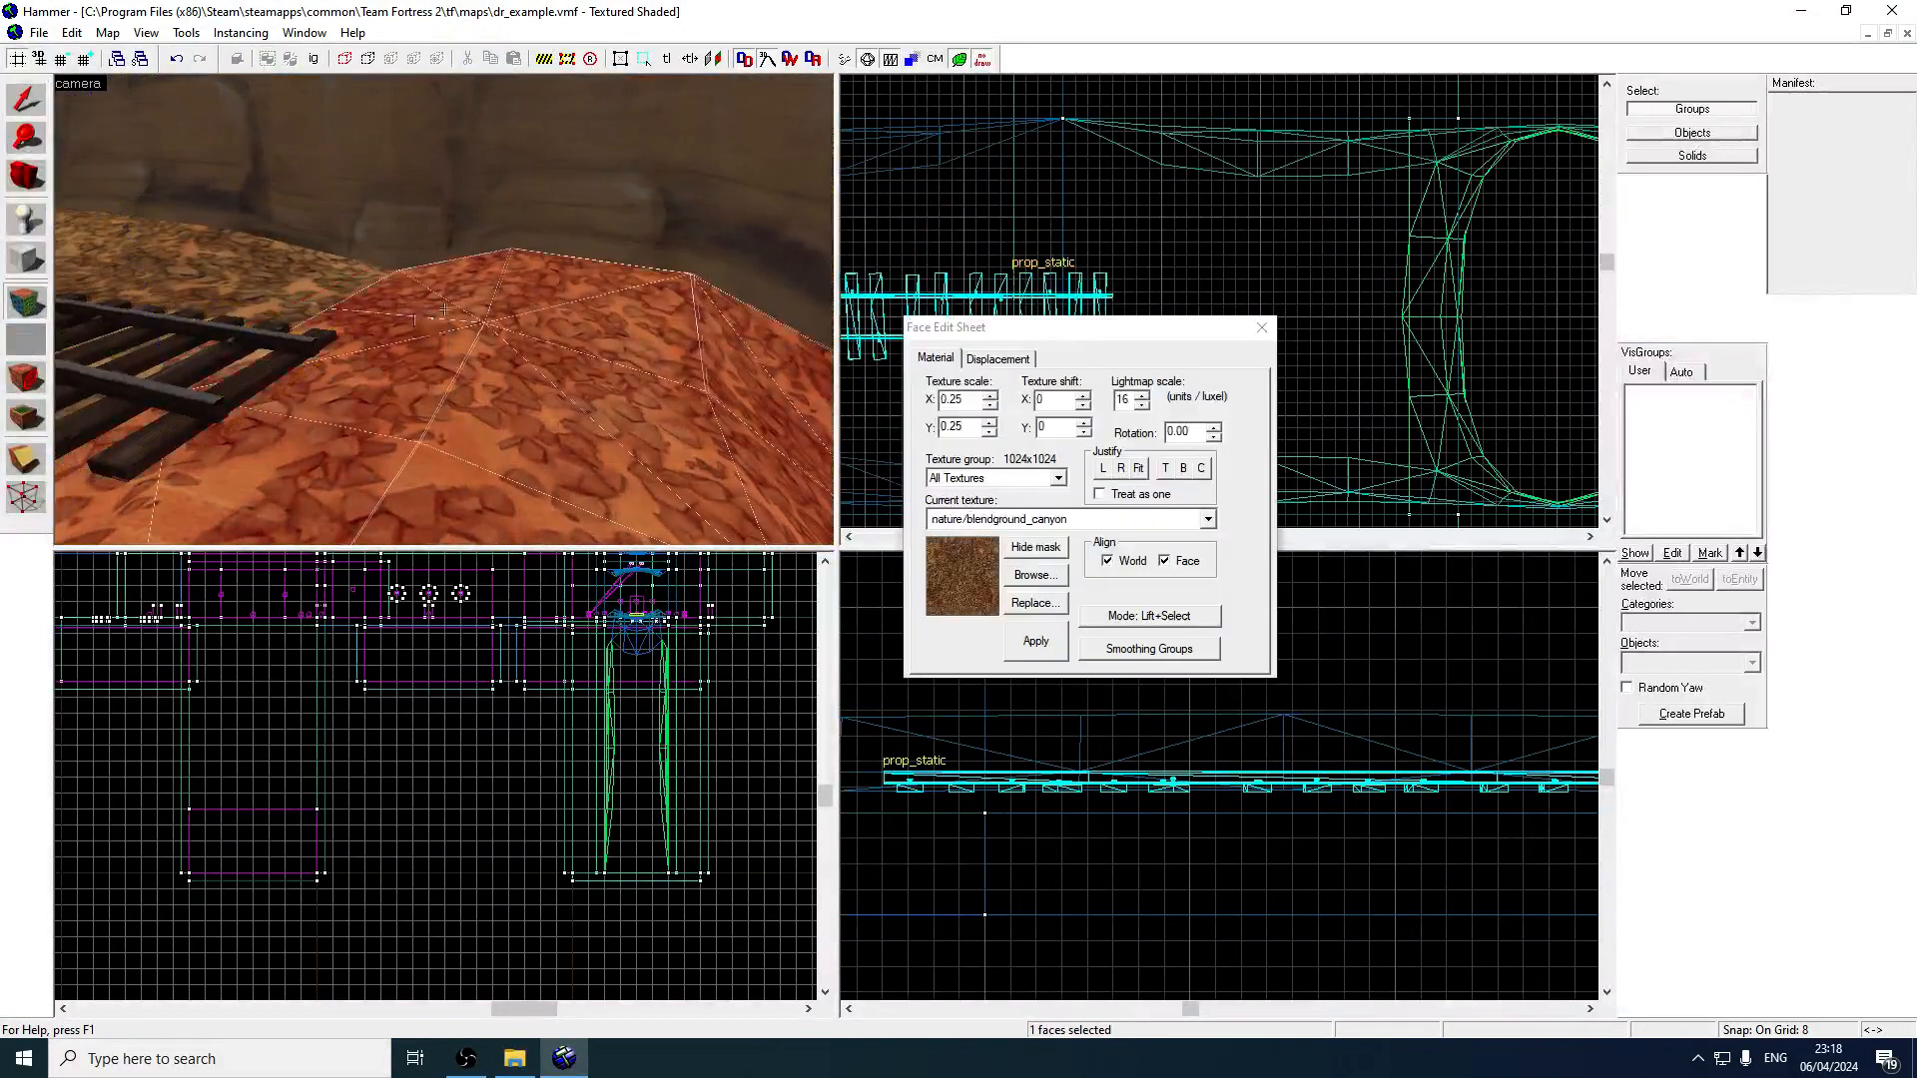
pyautogui.click(454, 315)
pyautogui.click(997, 359)
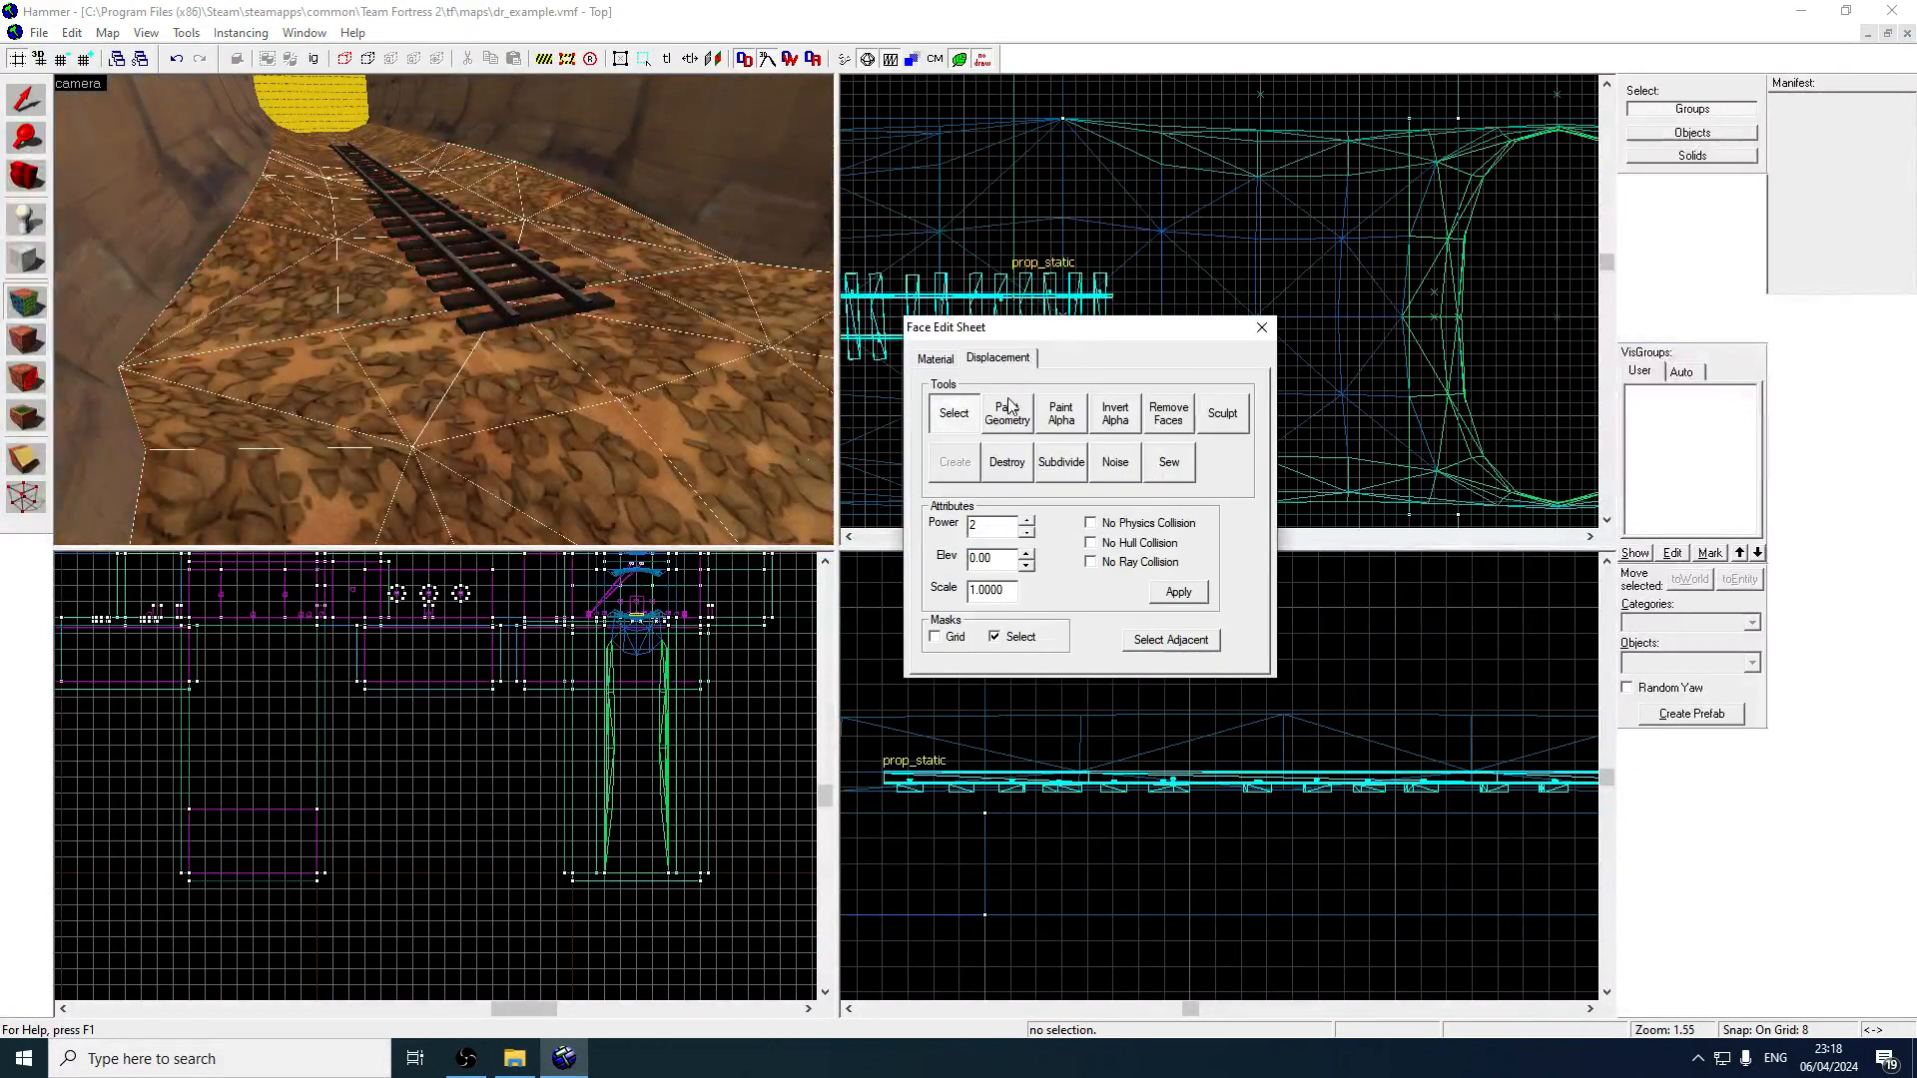
pyautogui.click(1027, 413)
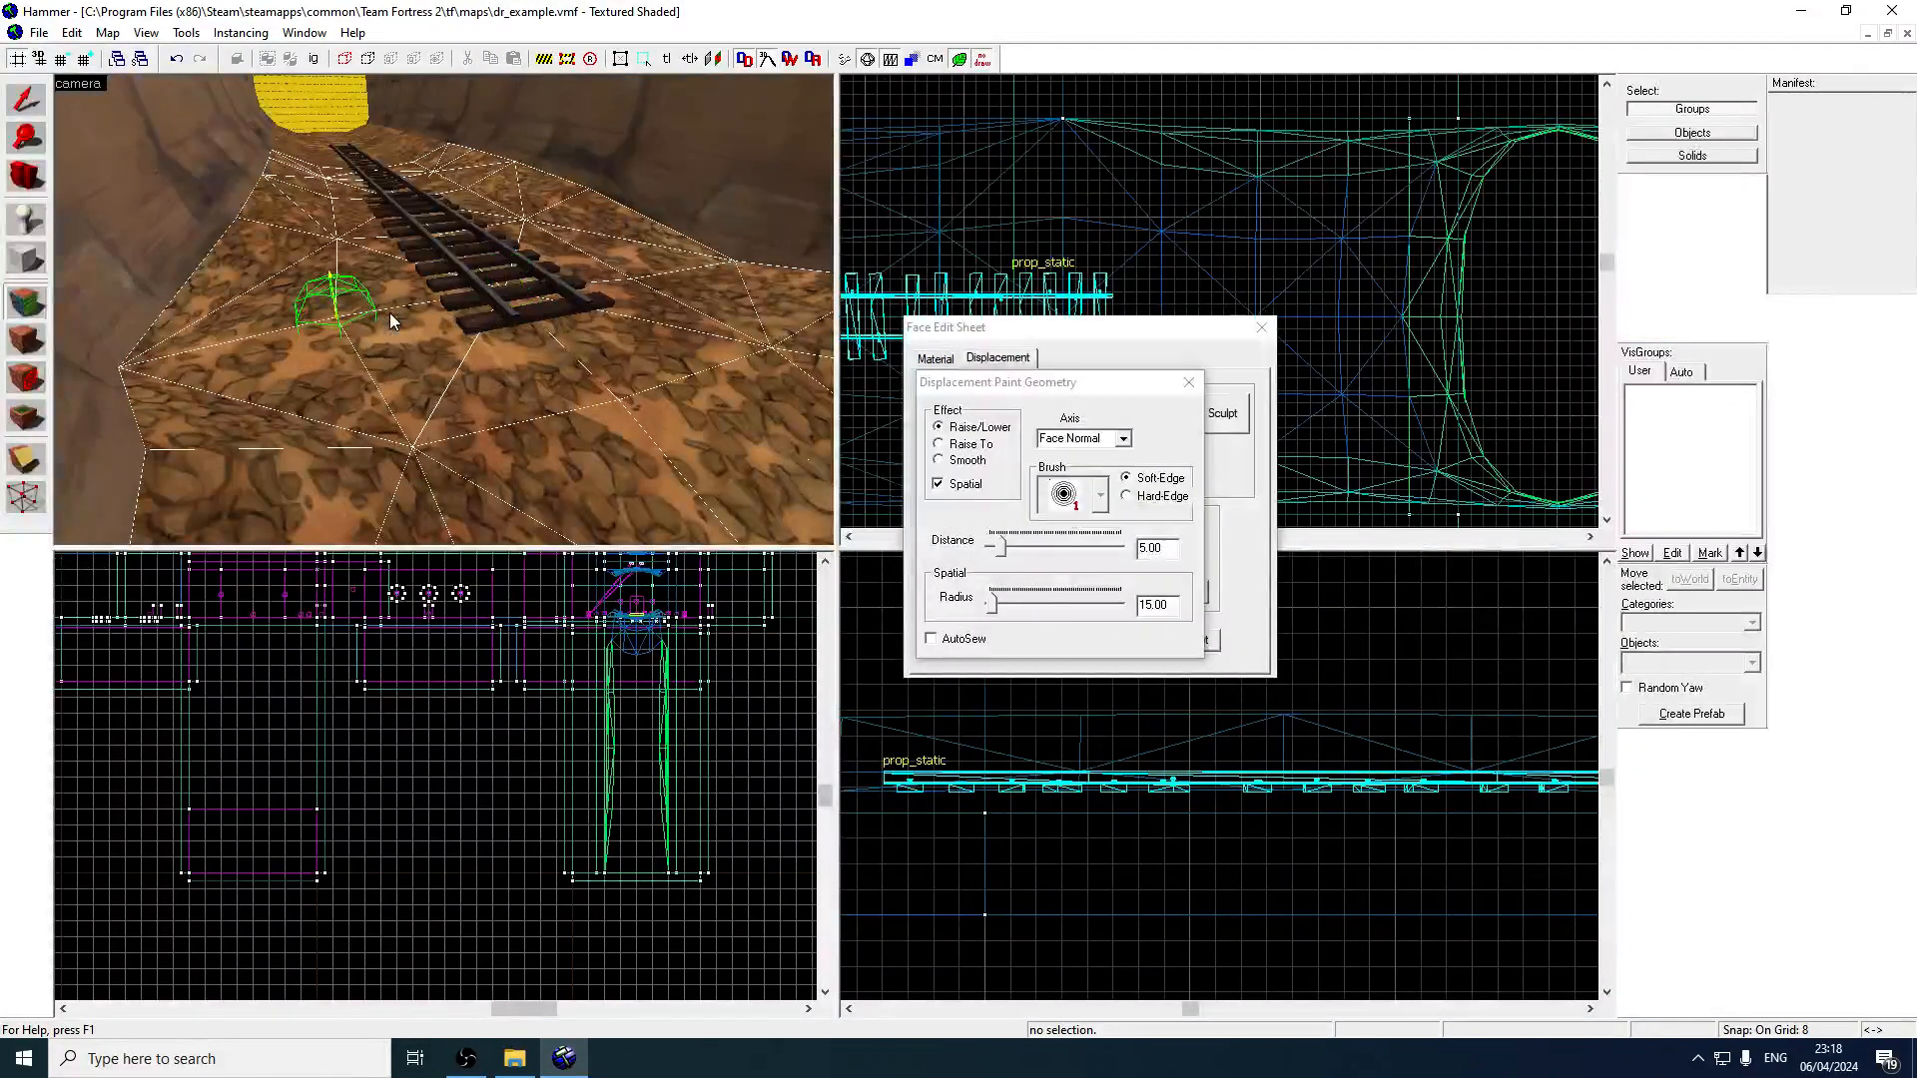
# Examine the gap between the ground displacement and the ties at the track's end.
pyautogui.press('z')
pyautogui.press('w')
pyautogui.press('d')
pyautogui.press('z')
pyautogui.press('z')
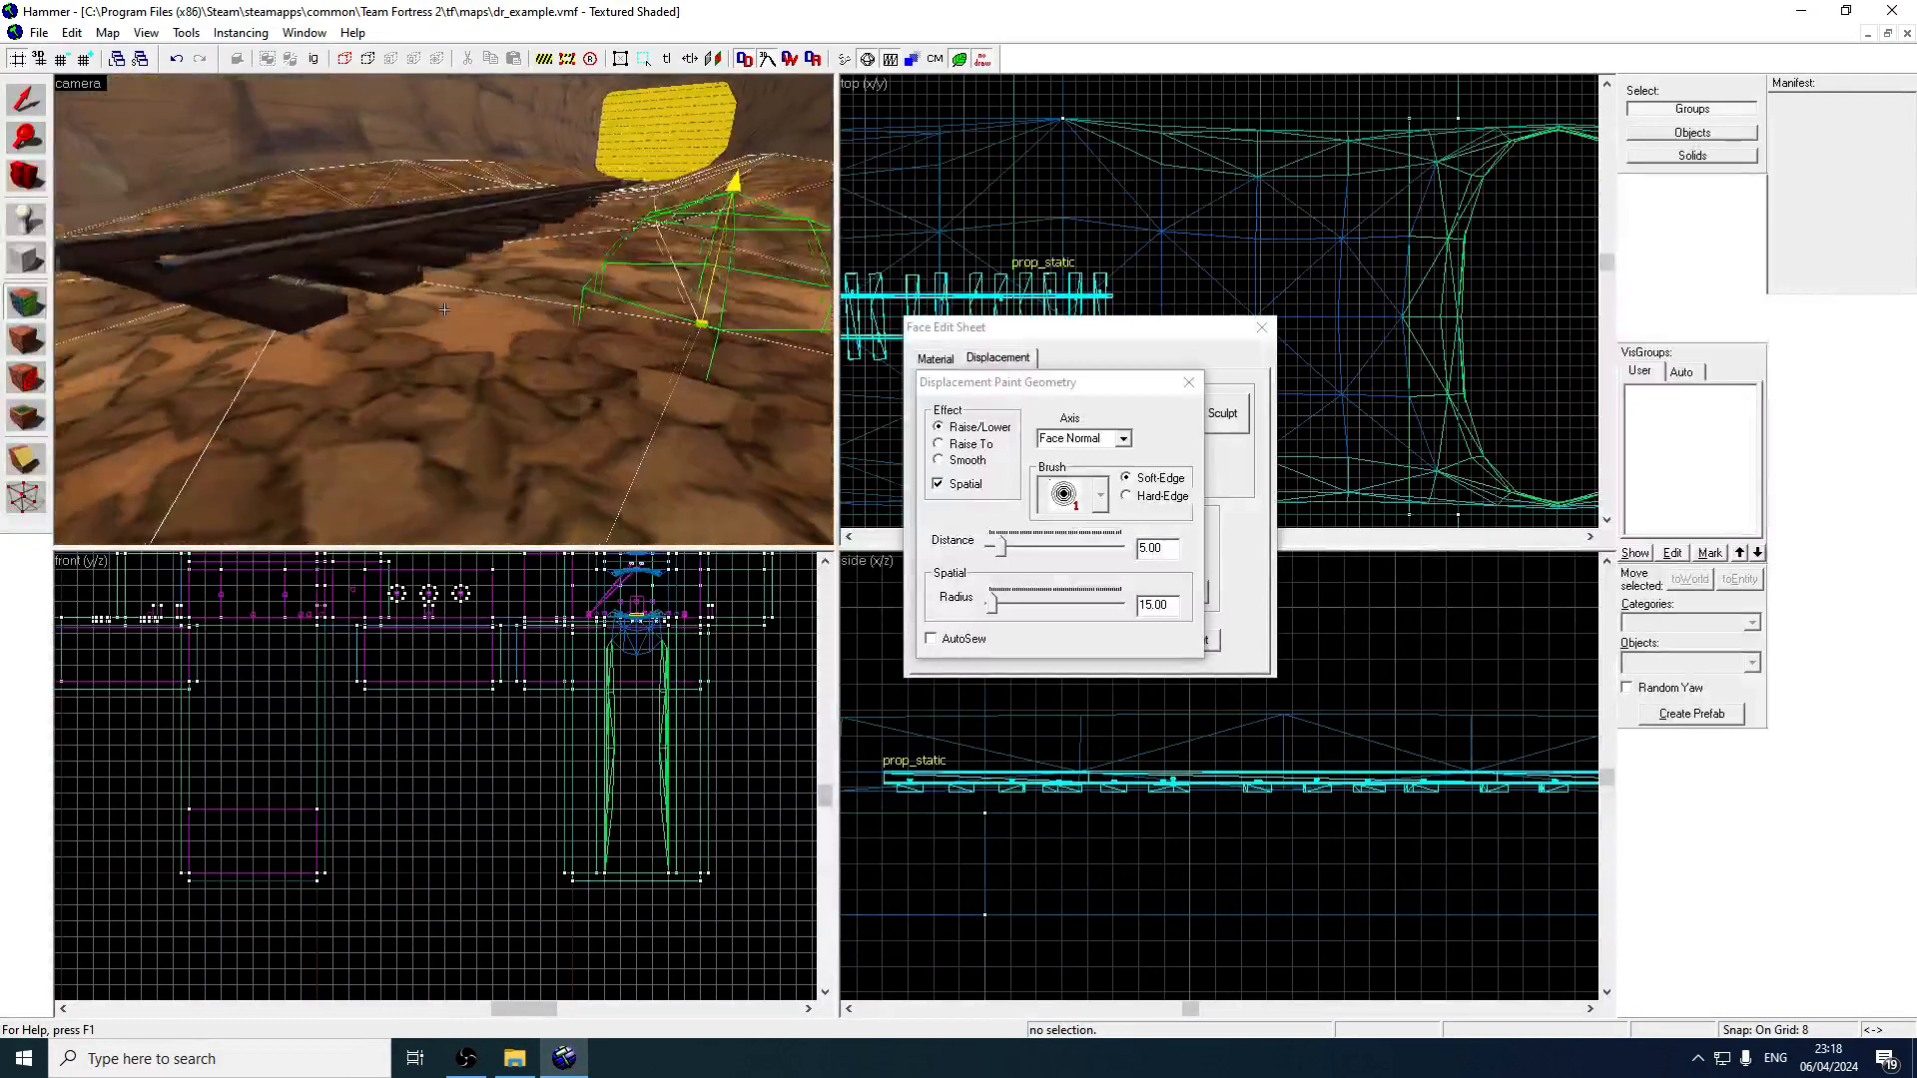
pyautogui.press('w')
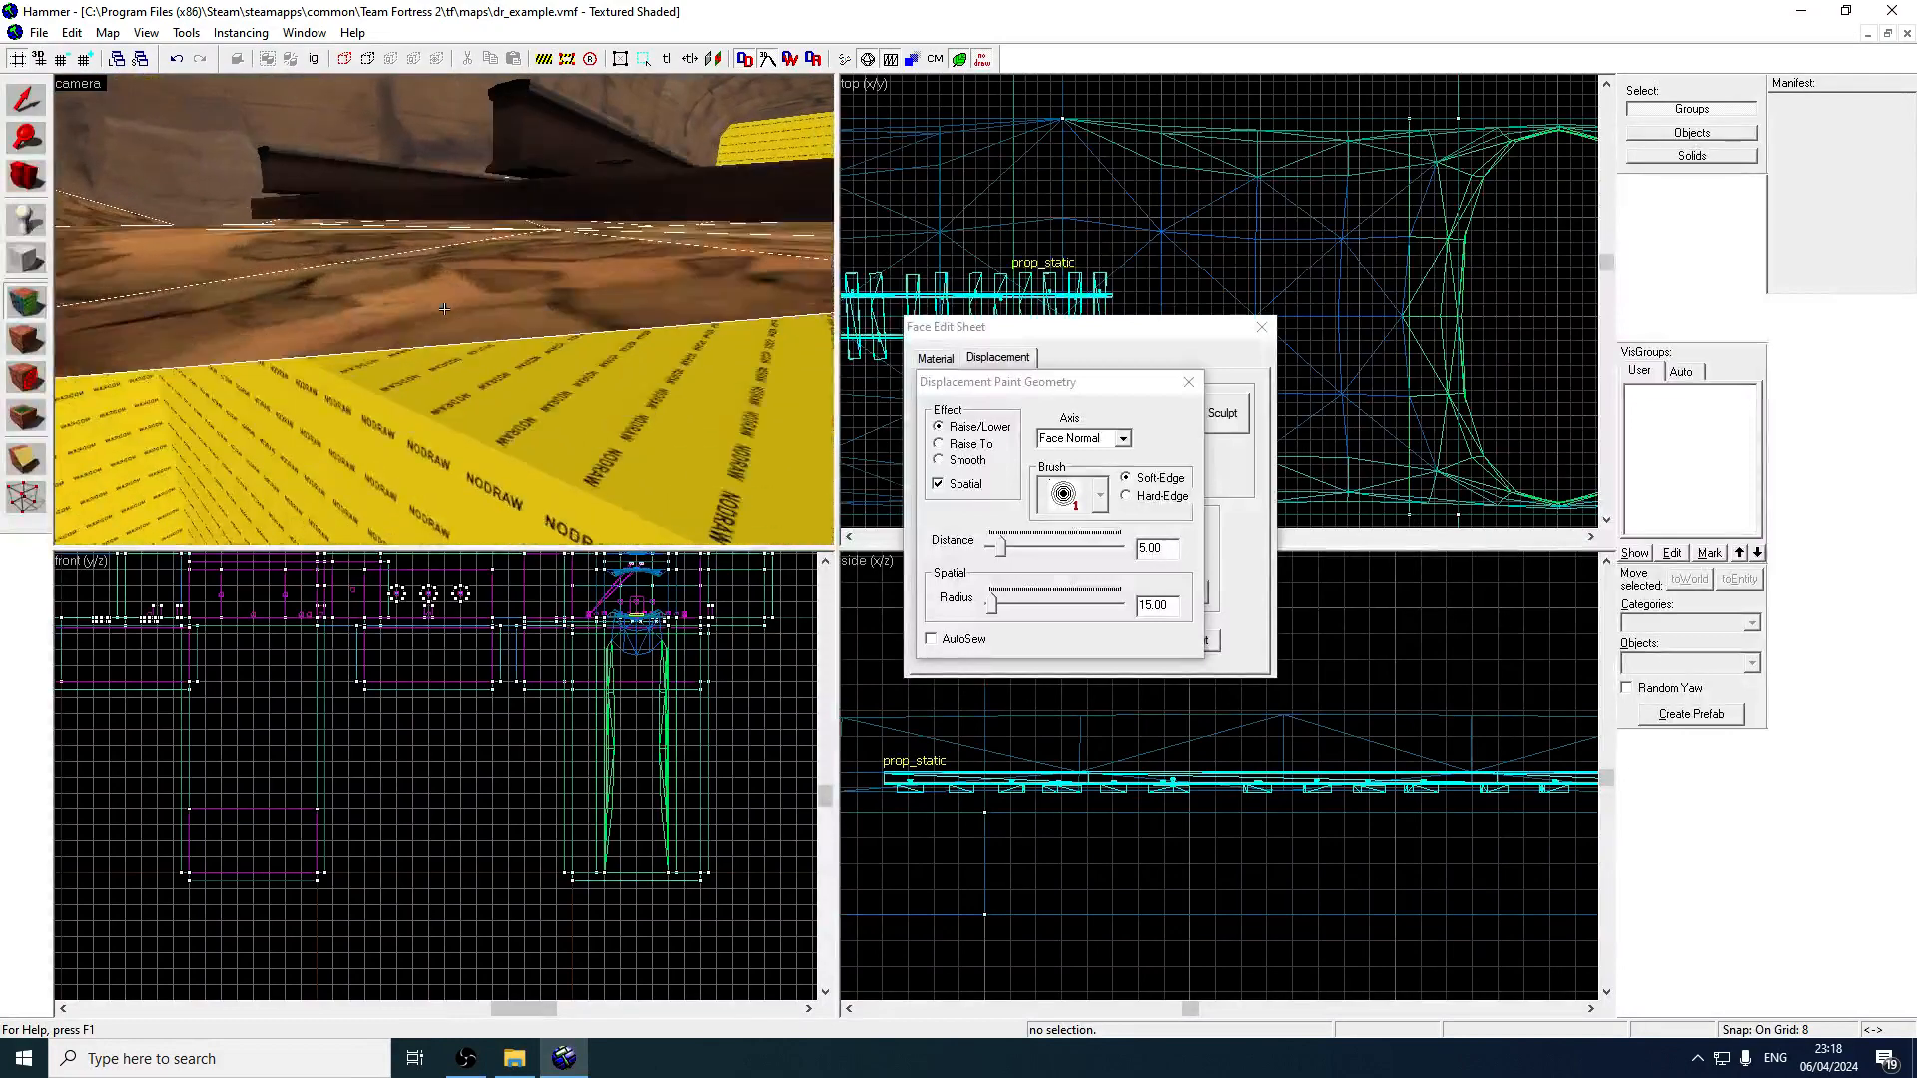
pyautogui.press('z')
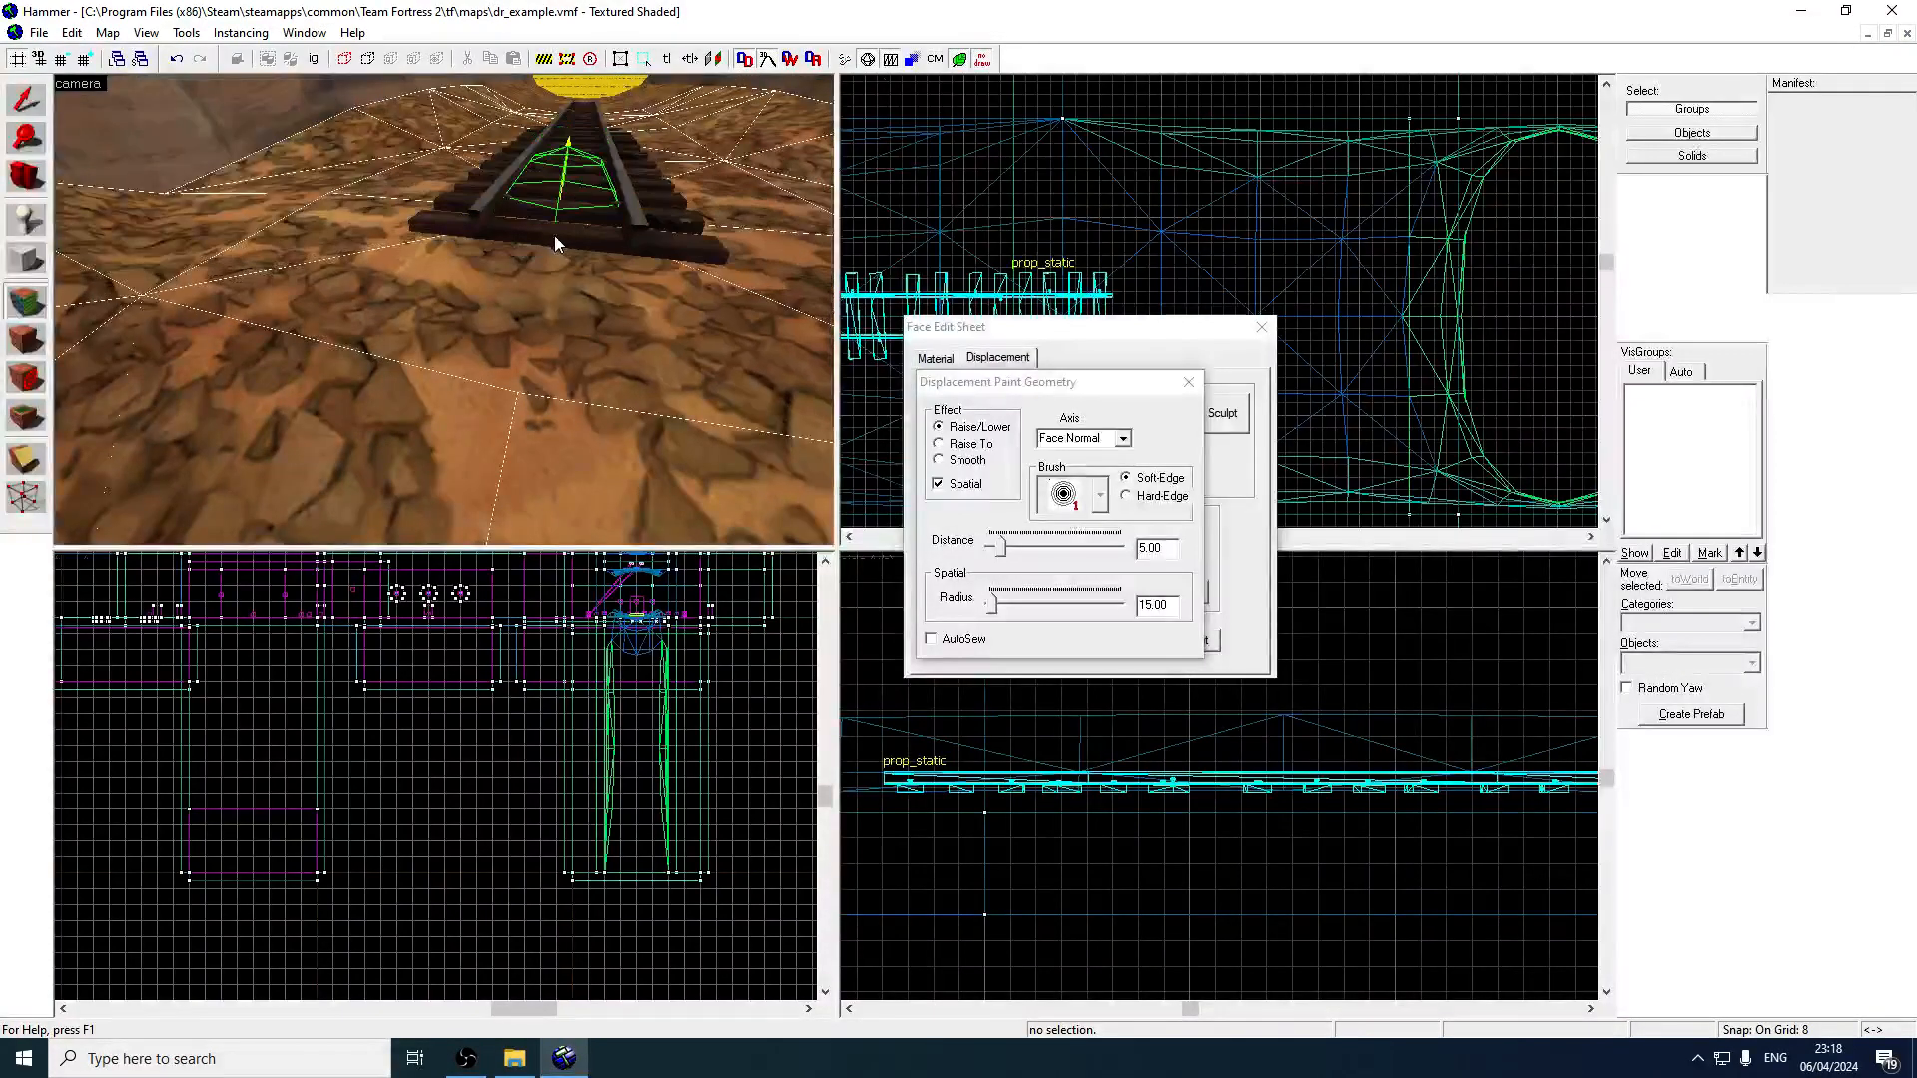
pyautogui.press('z')
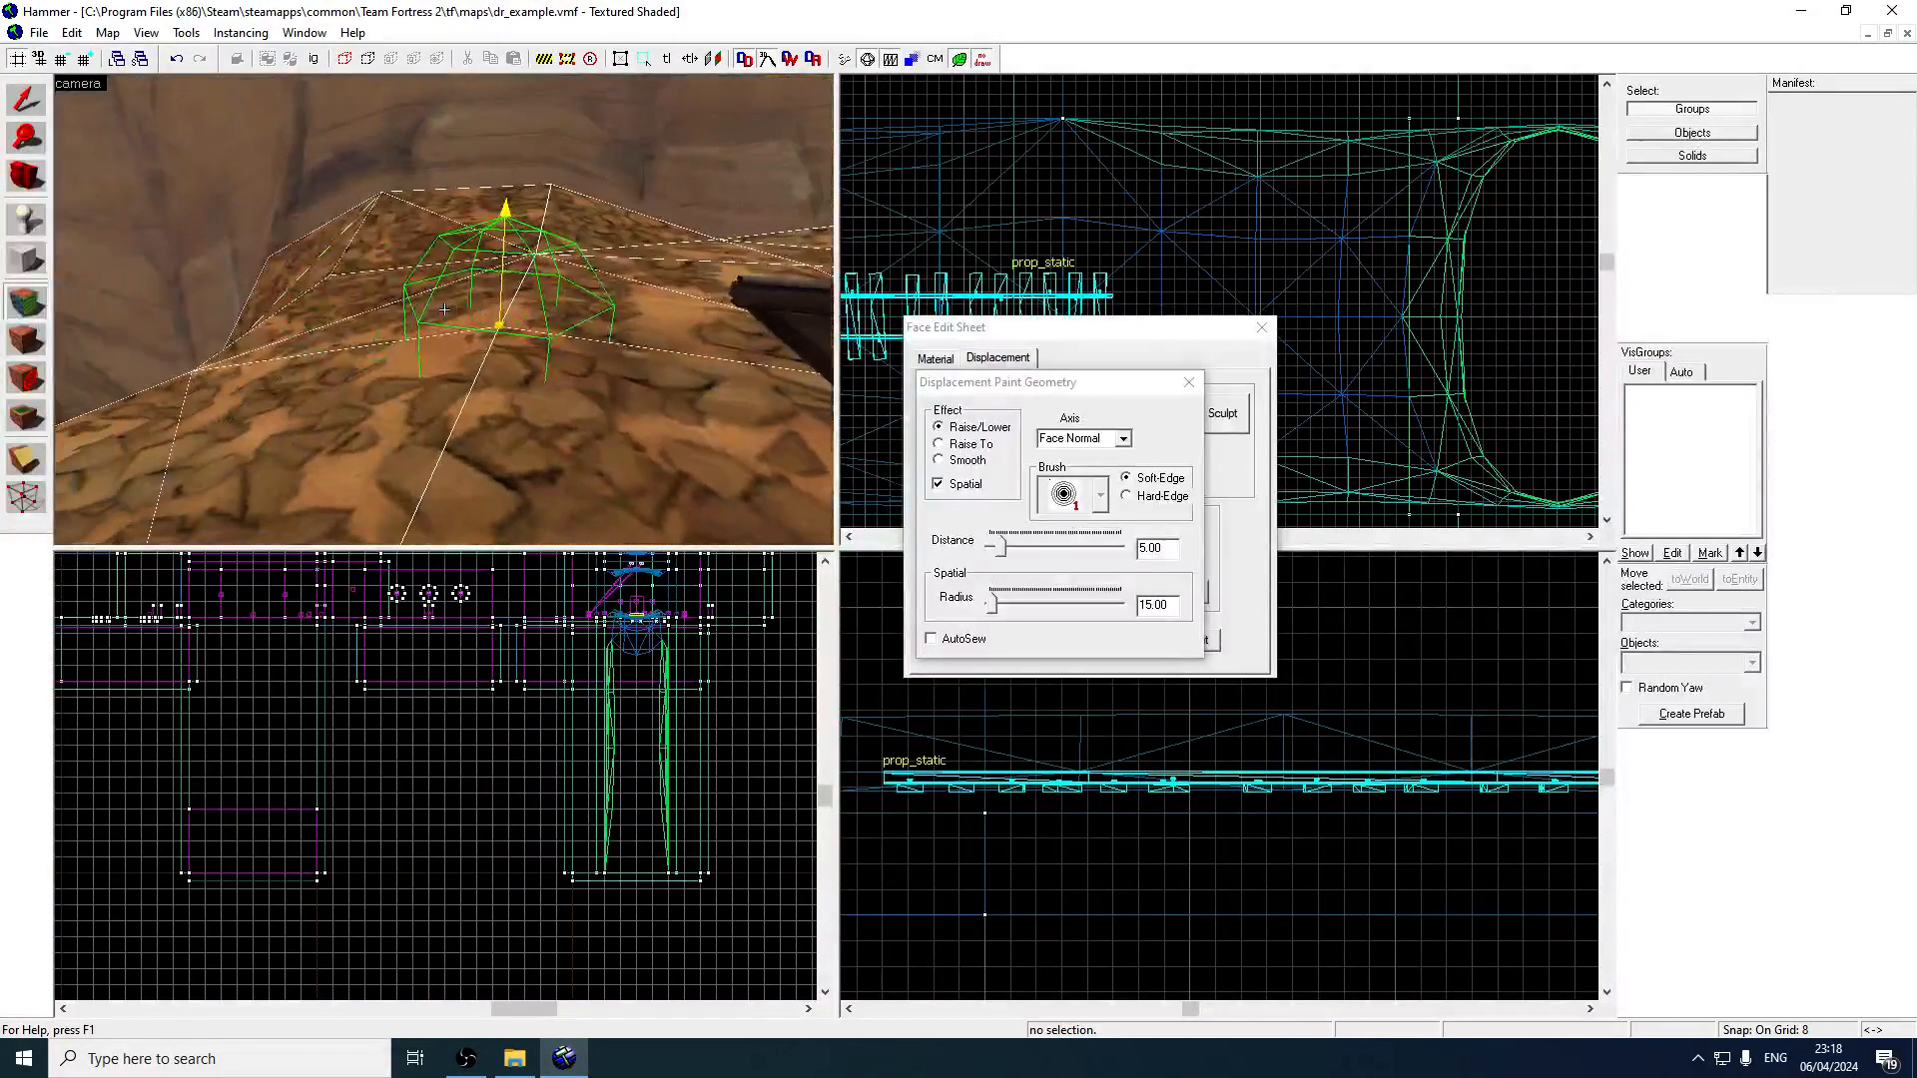
# Undo the last ground change, then raise the ground under the track's end with a distance of 5 and a radius of 15.
pyautogui.hotkey('ctrl', 'z')
pyautogui.press('w')
pyautogui.press('s')
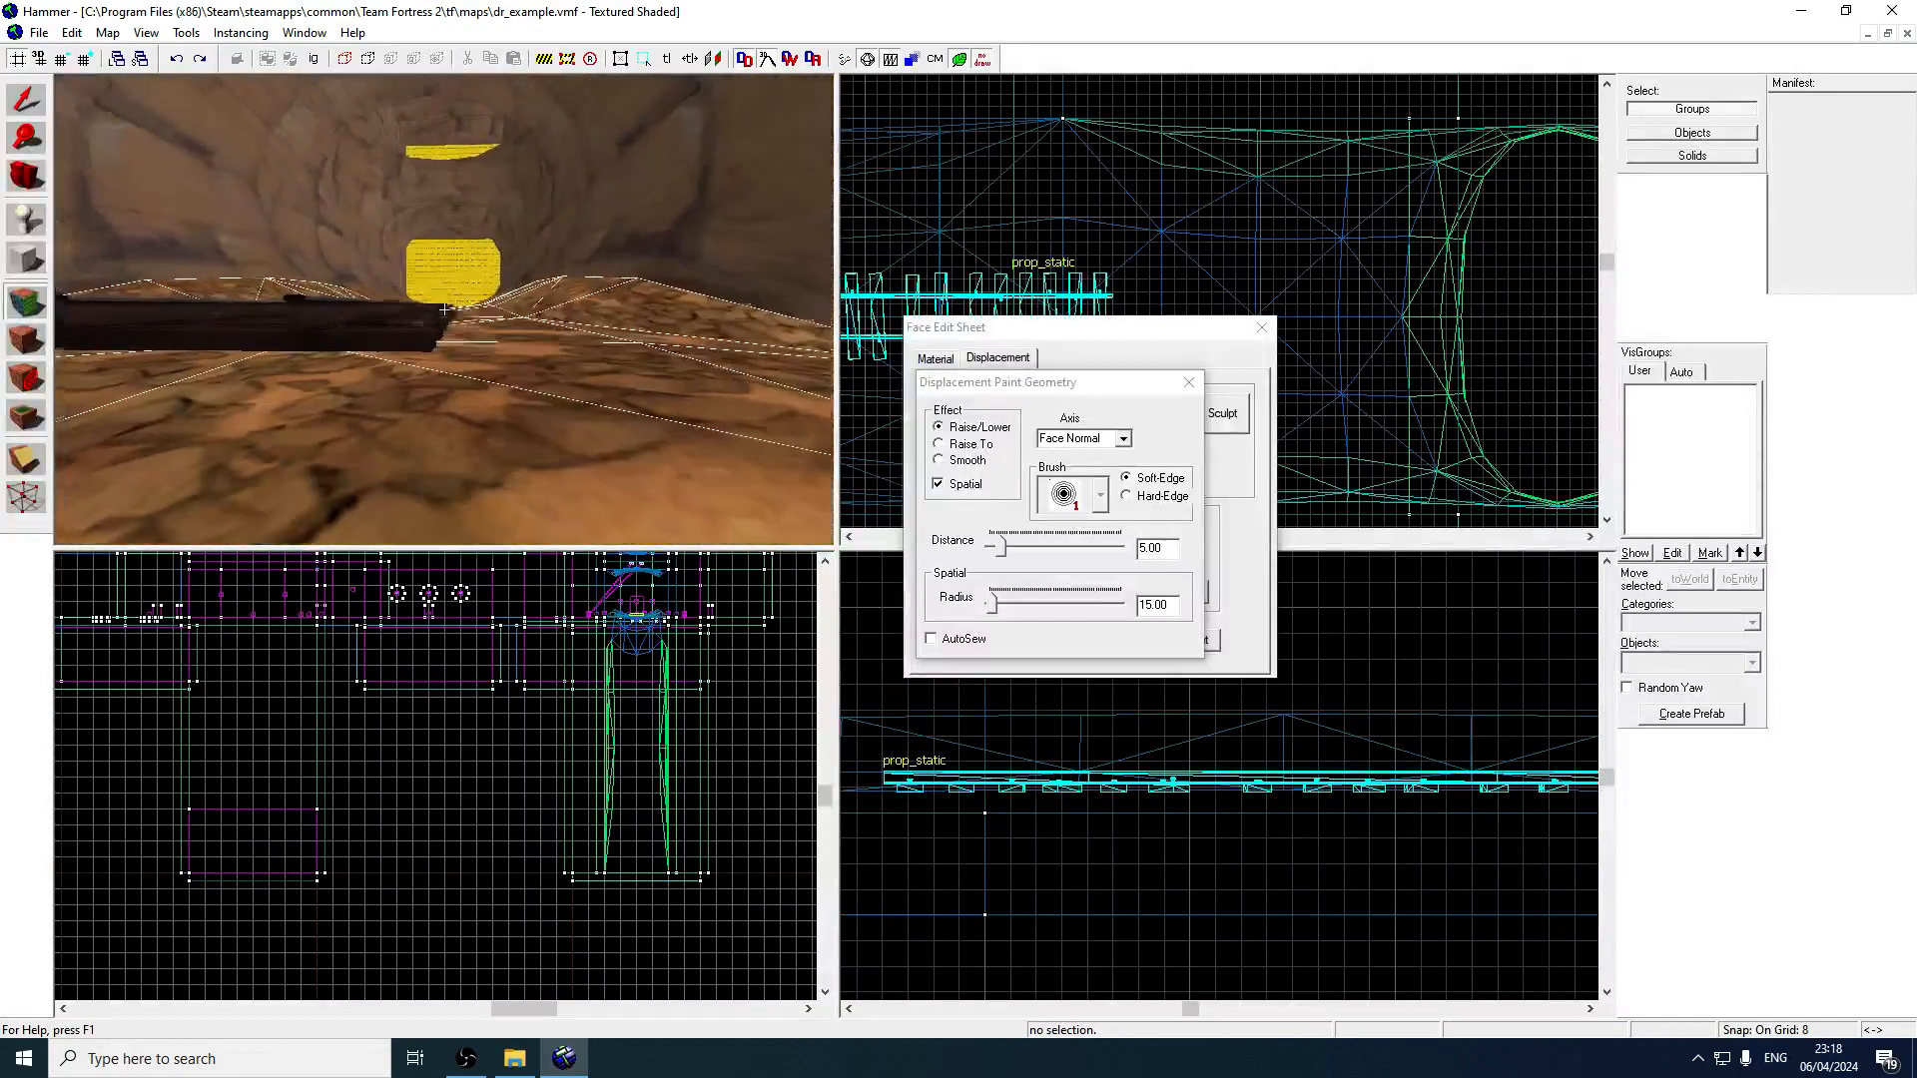
pyautogui.press('s')
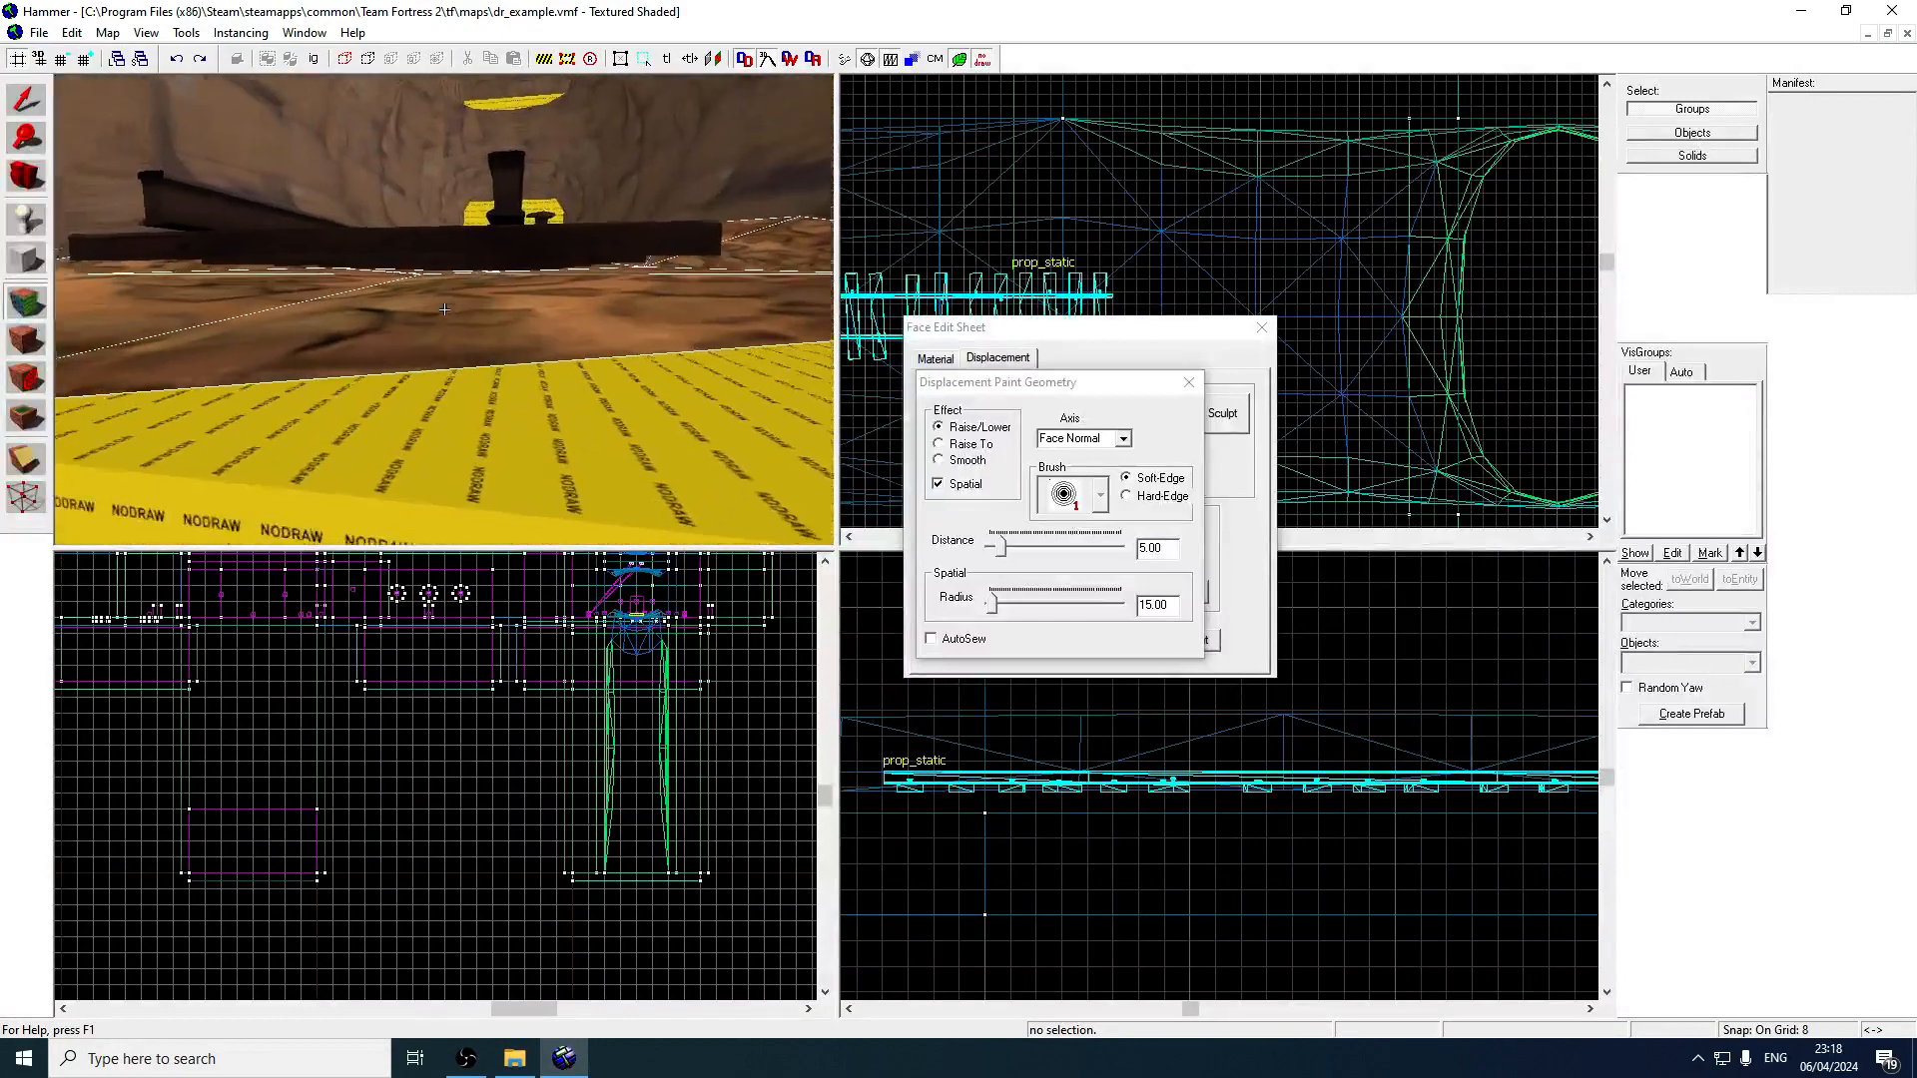
pyautogui.click(419, 255)
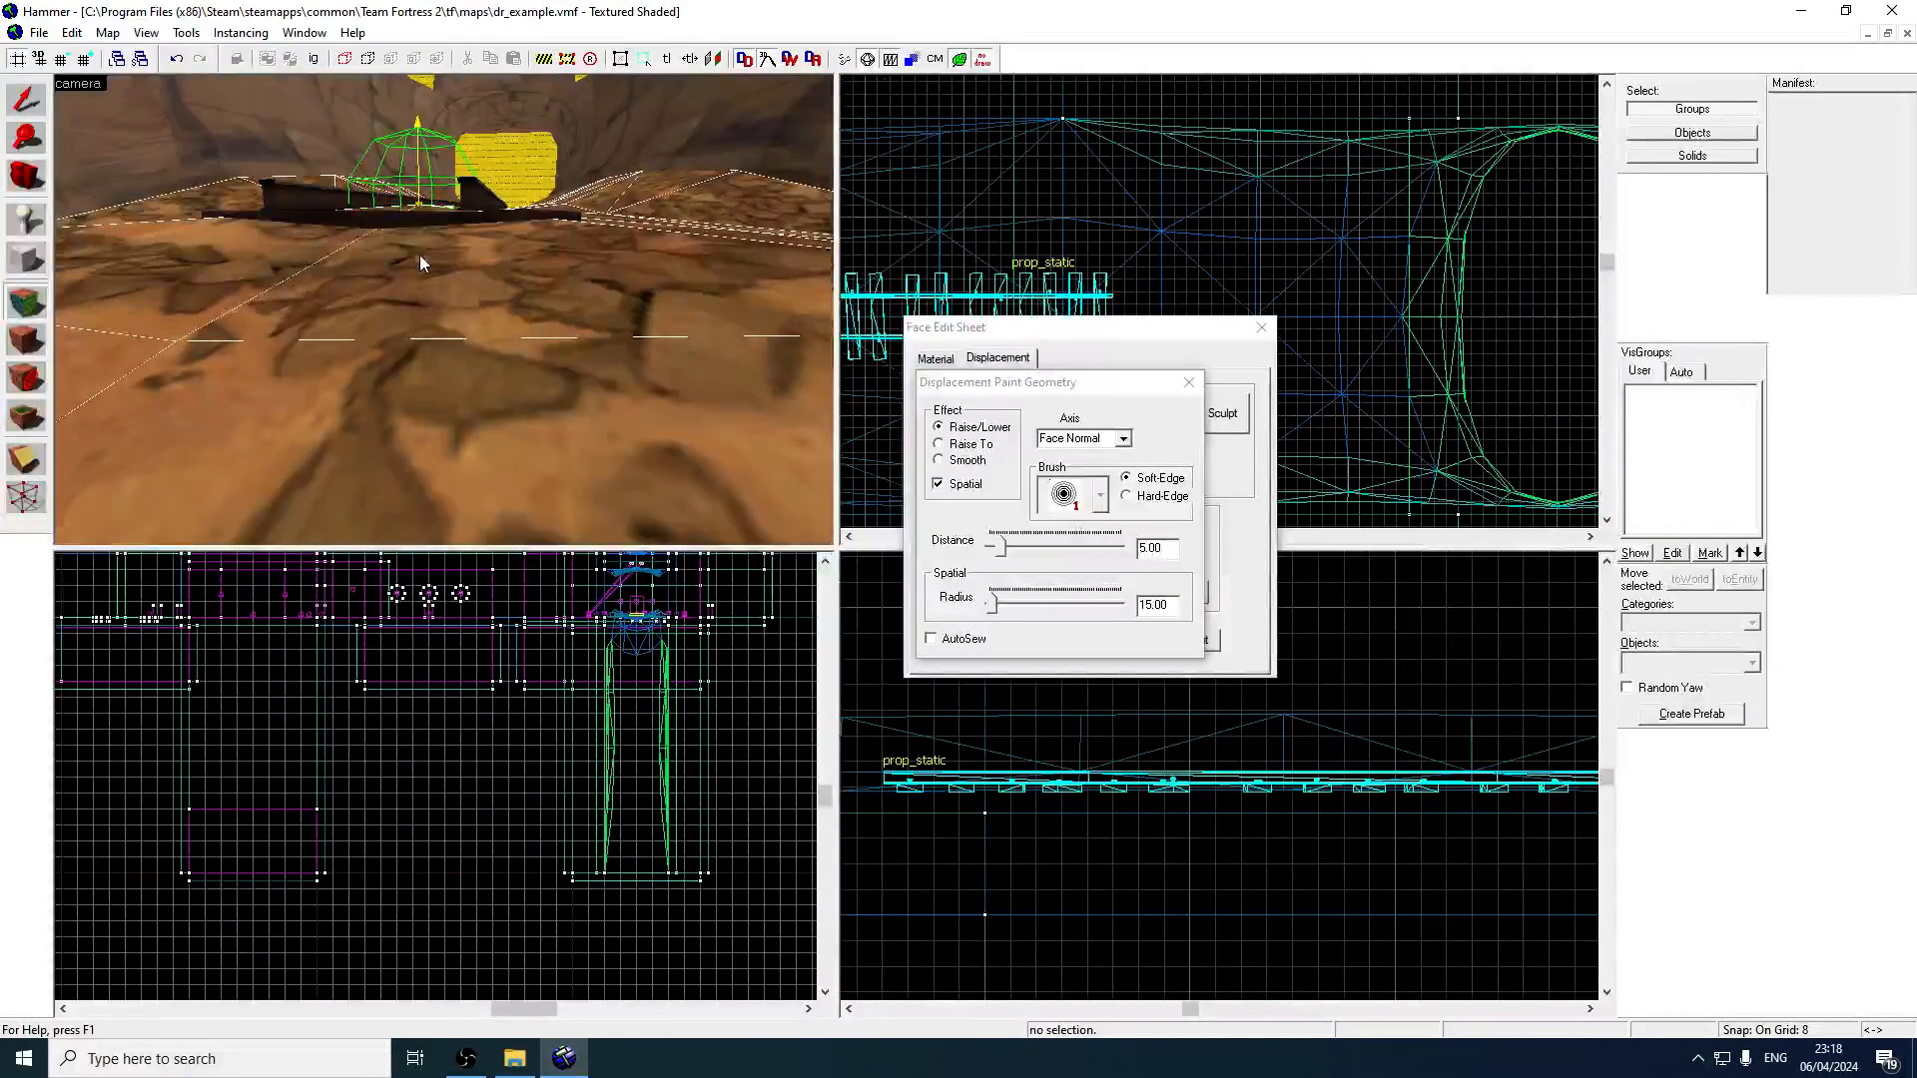
pyautogui.press('z')
pyautogui.press('s')
pyautogui.press('d')
pyautogui.press('z')
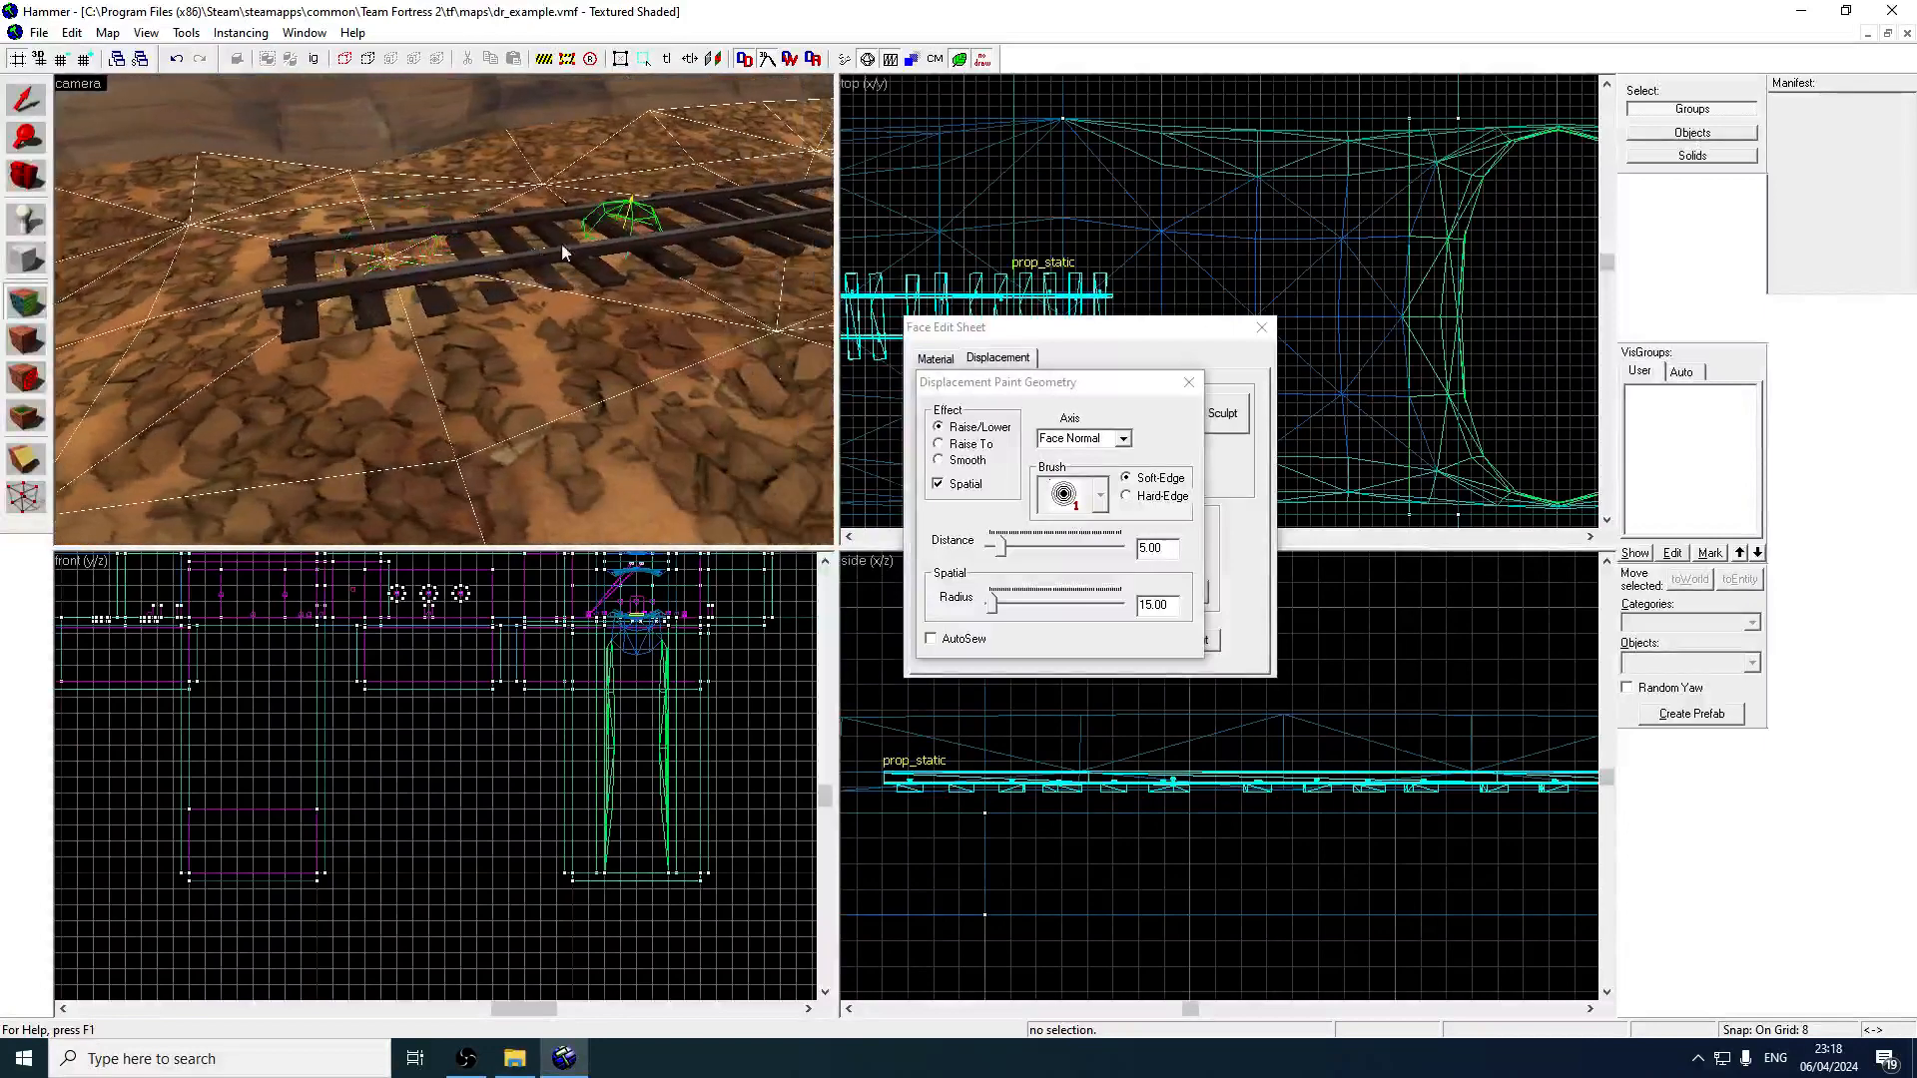
pyautogui.press('z')
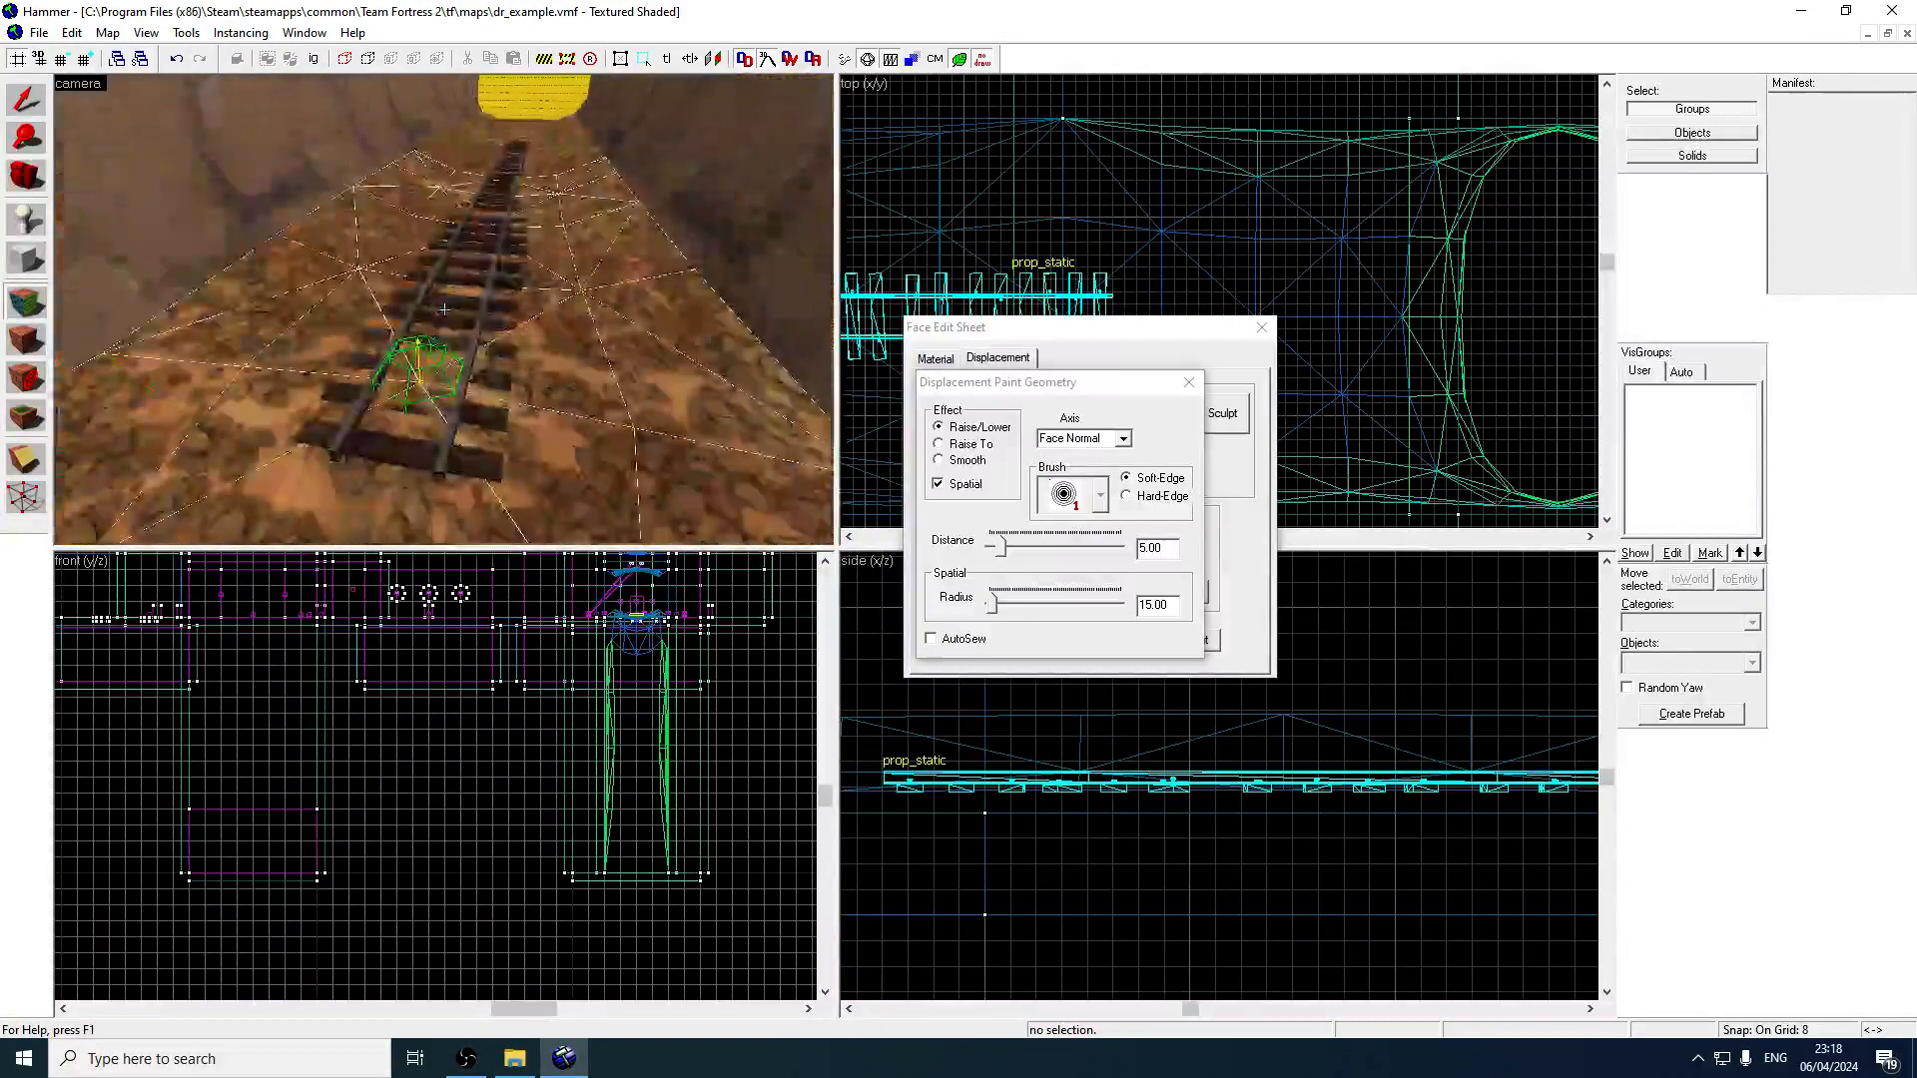
# Duplicate the 64-unit end track and place the copy end to end toward the shaft.
pyautogui.click(32, 105)
pyautogui.press('z')
pyautogui.press('d')
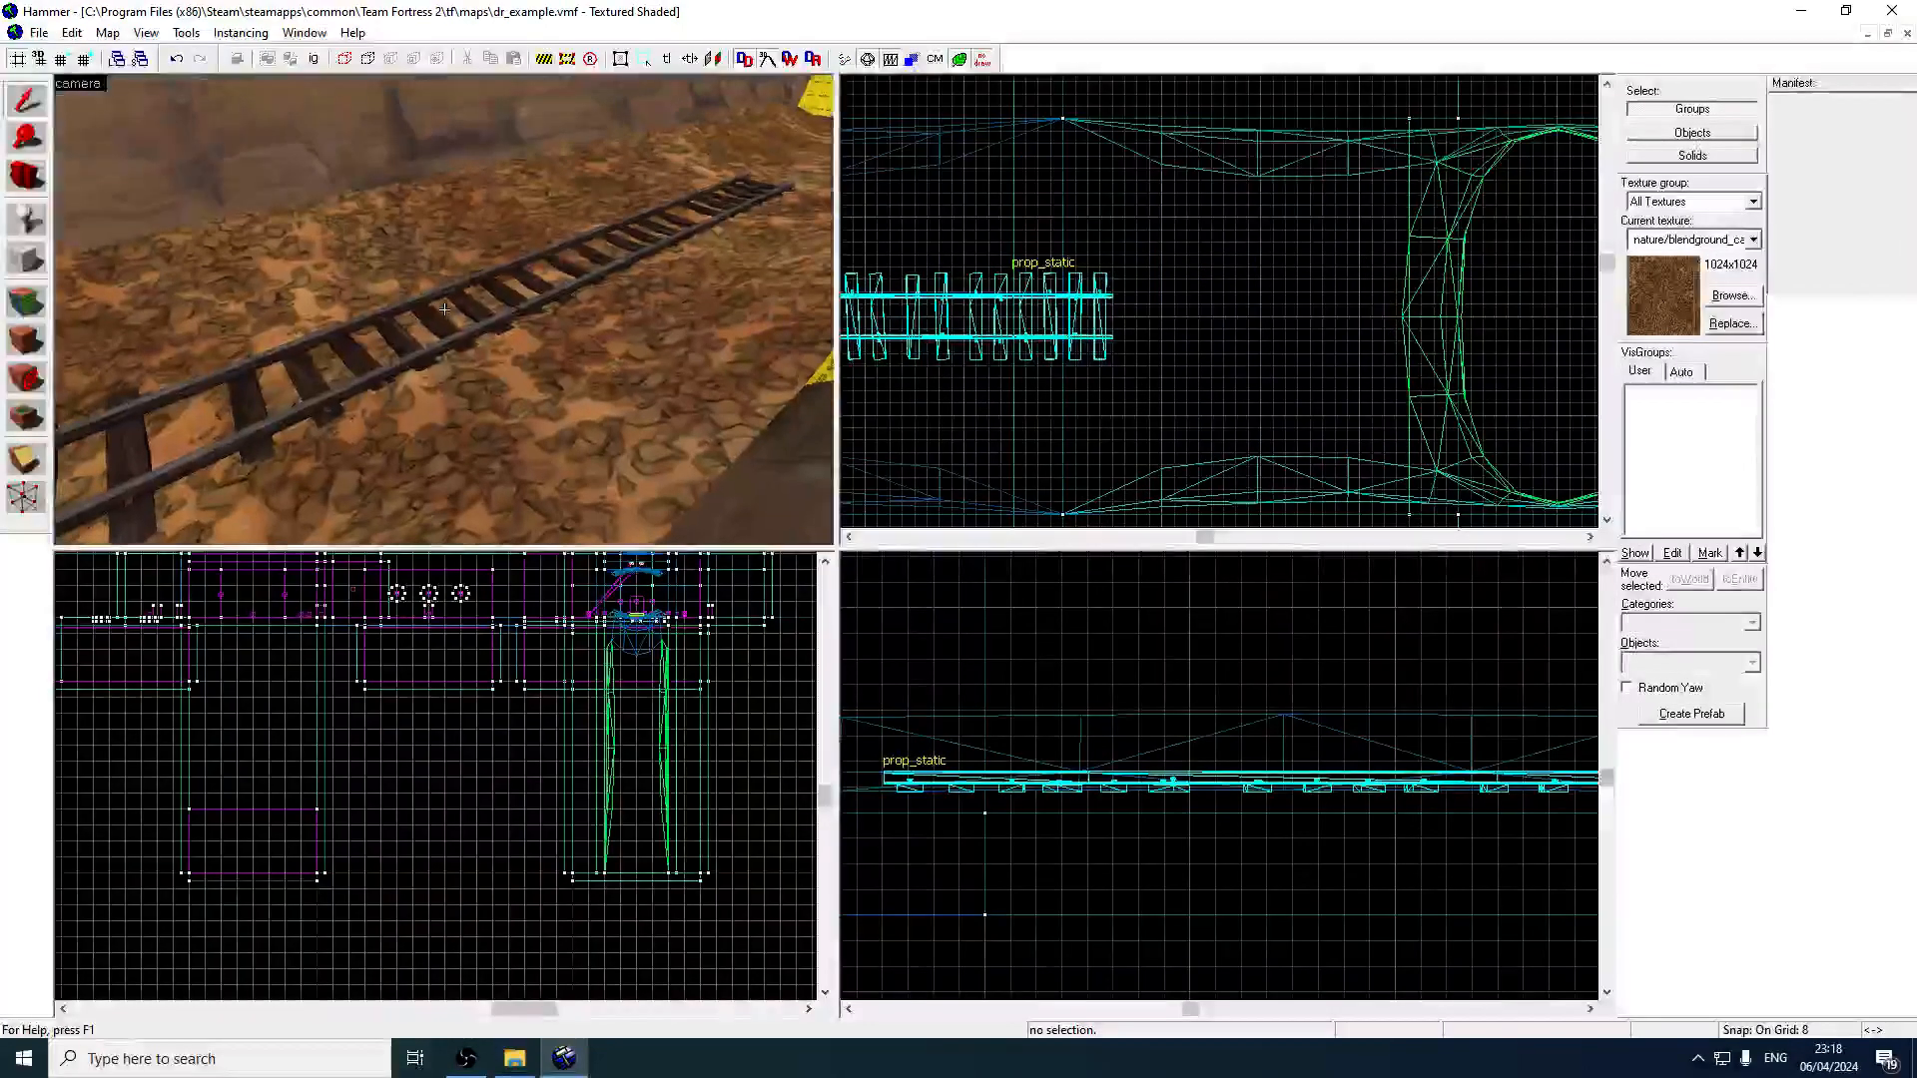
pyautogui.press('a')
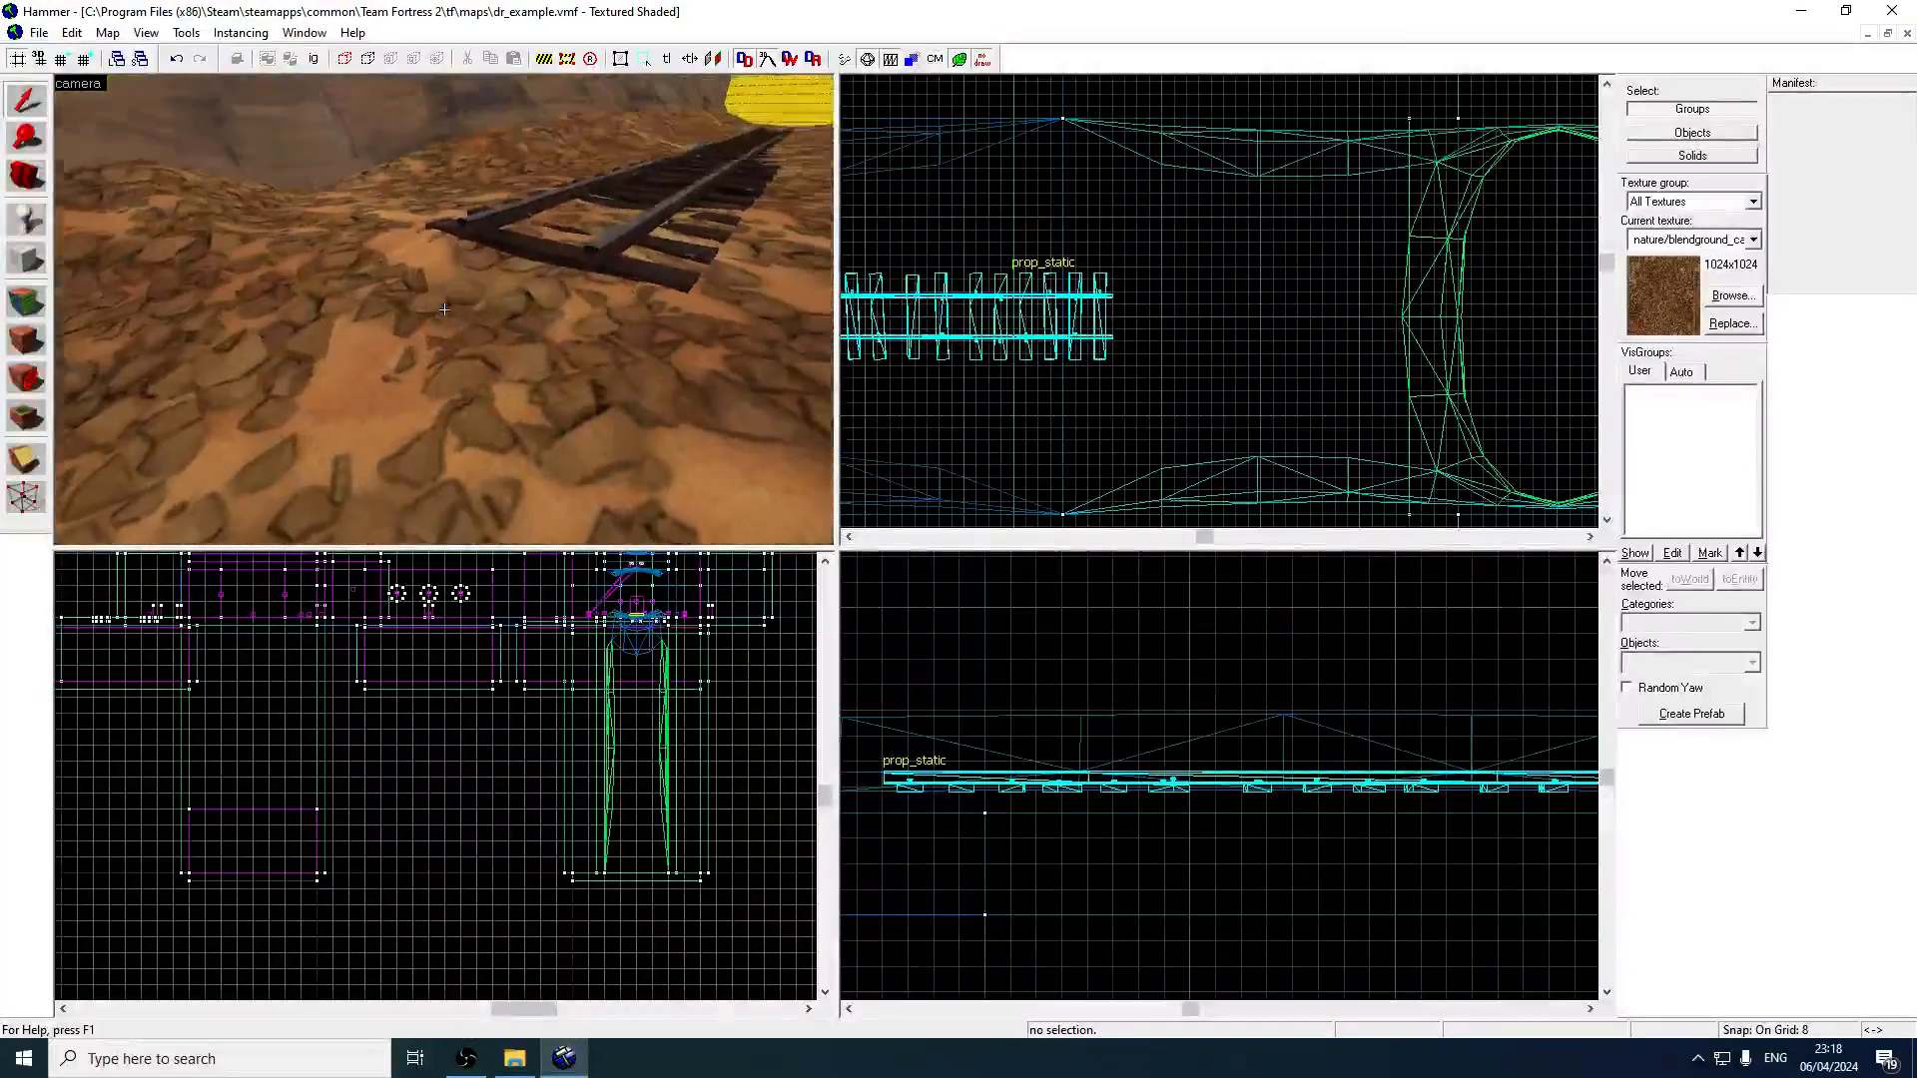
pyautogui.press('s')
pyautogui.press('z')
pyautogui.click(490, 297)
pyautogui.click(512, 287)
pyautogui.keyDown('shift'); pyautogui.moveTo(1096, 323); pyautogui.dragTo(1153, 344); pyautogui.keyUp('shift')
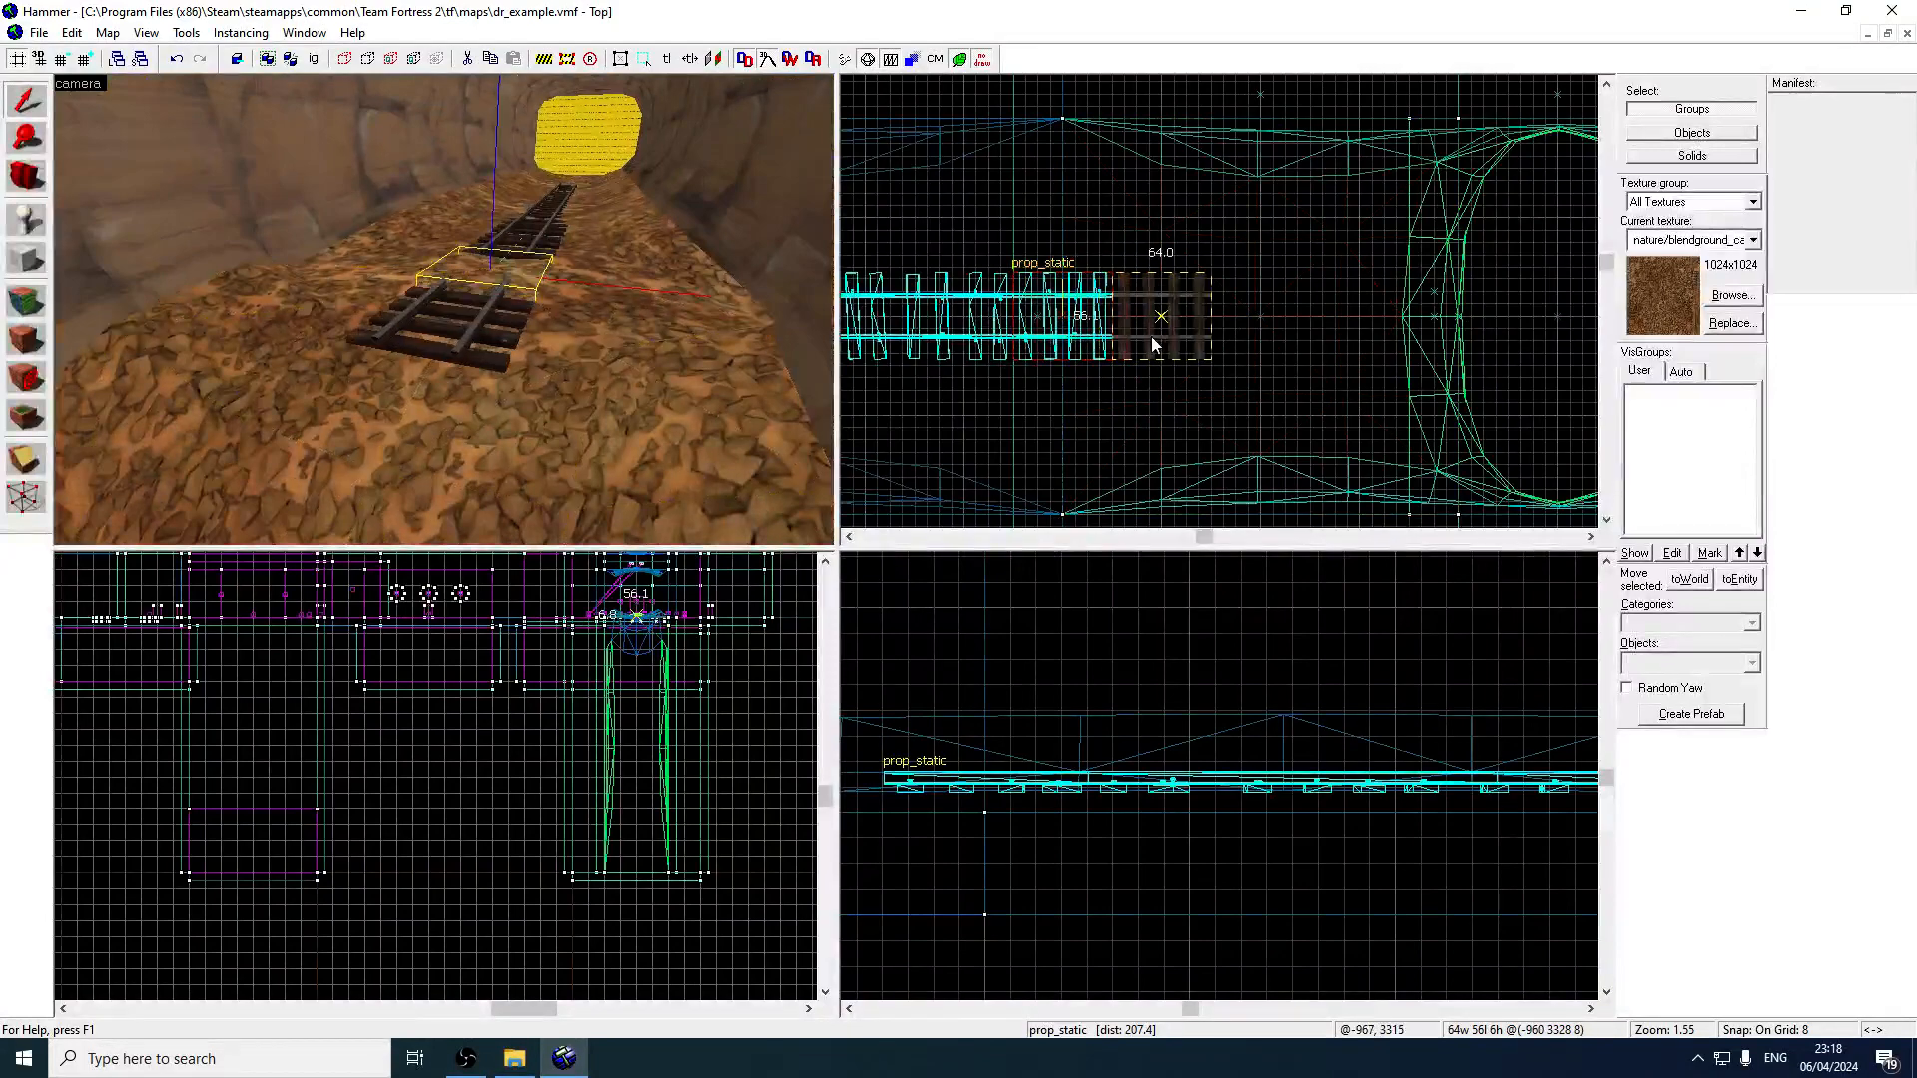
# Change the copied track piece's model to track_straight_32.mdl.
pyautogui.hotkey('alt', 'Return')
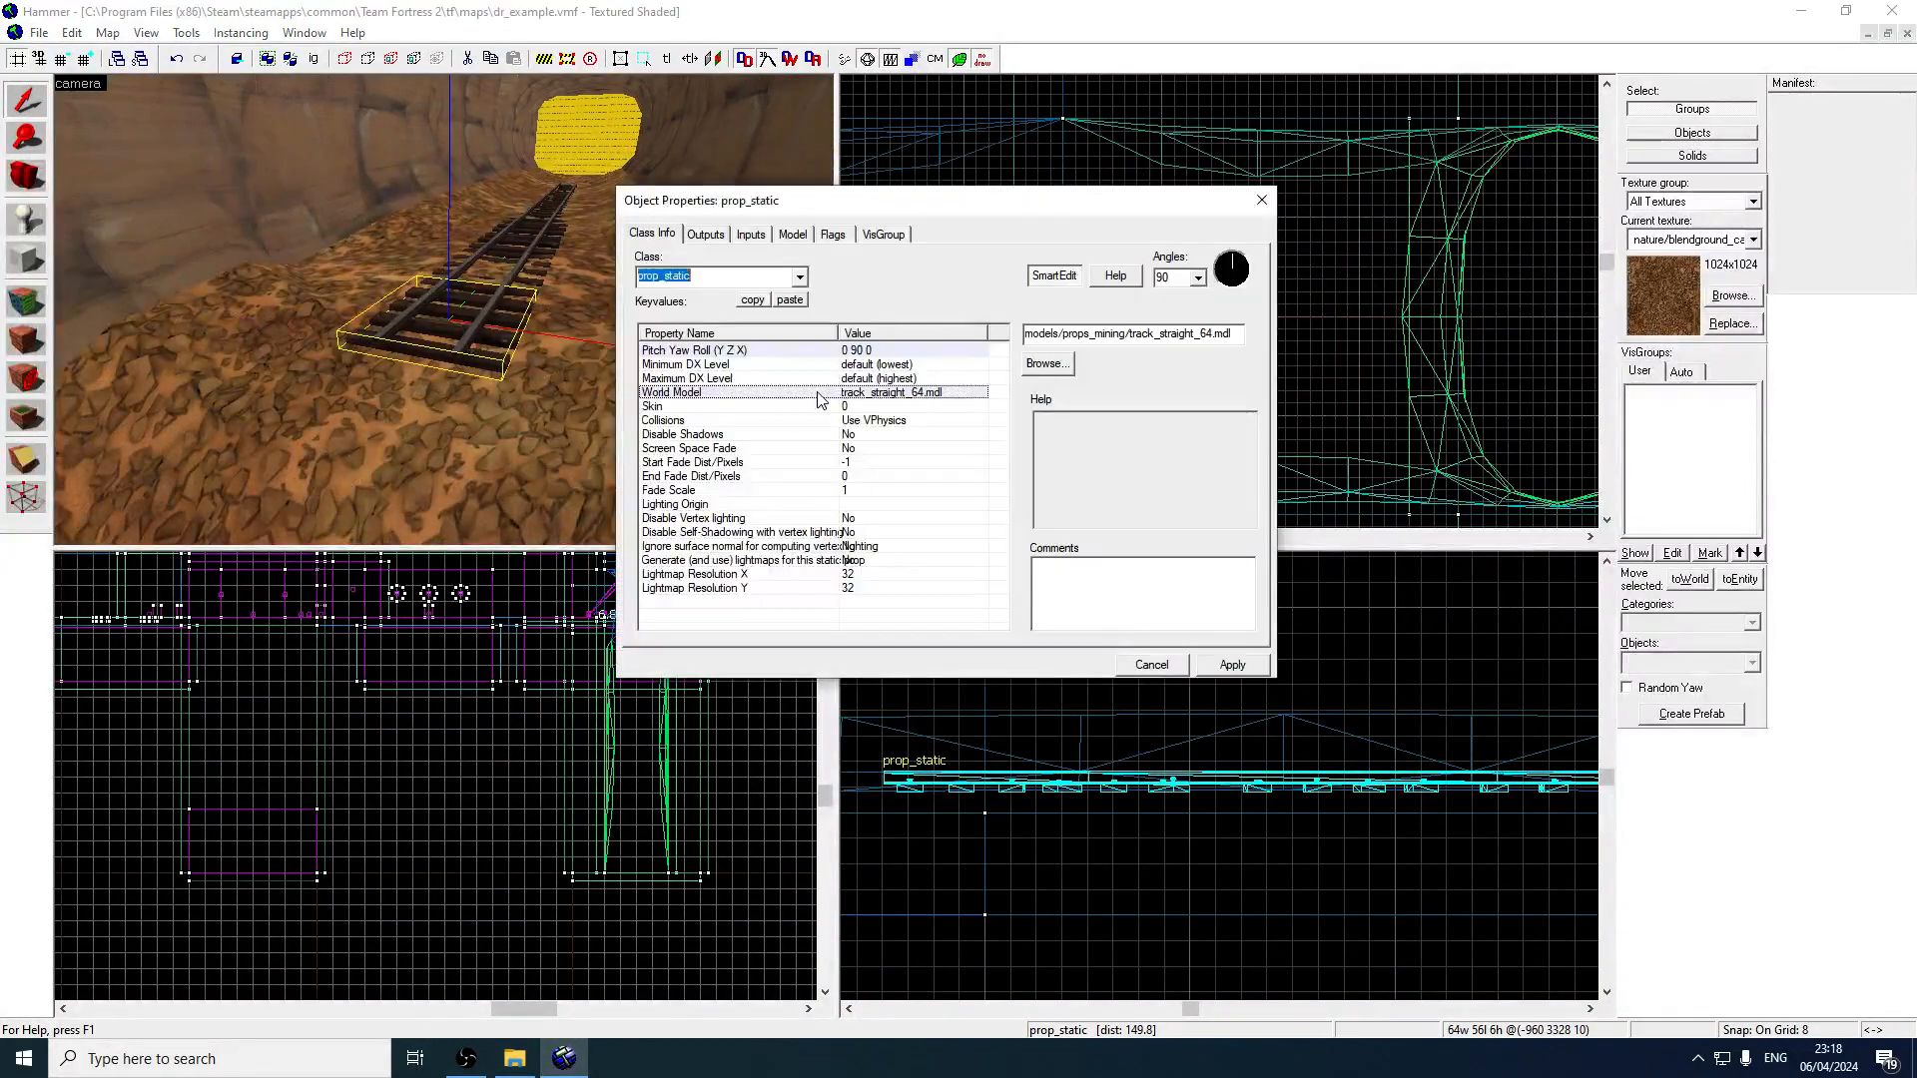
pyautogui.click(1046, 363)
pyautogui.doubleClick(697, 750)
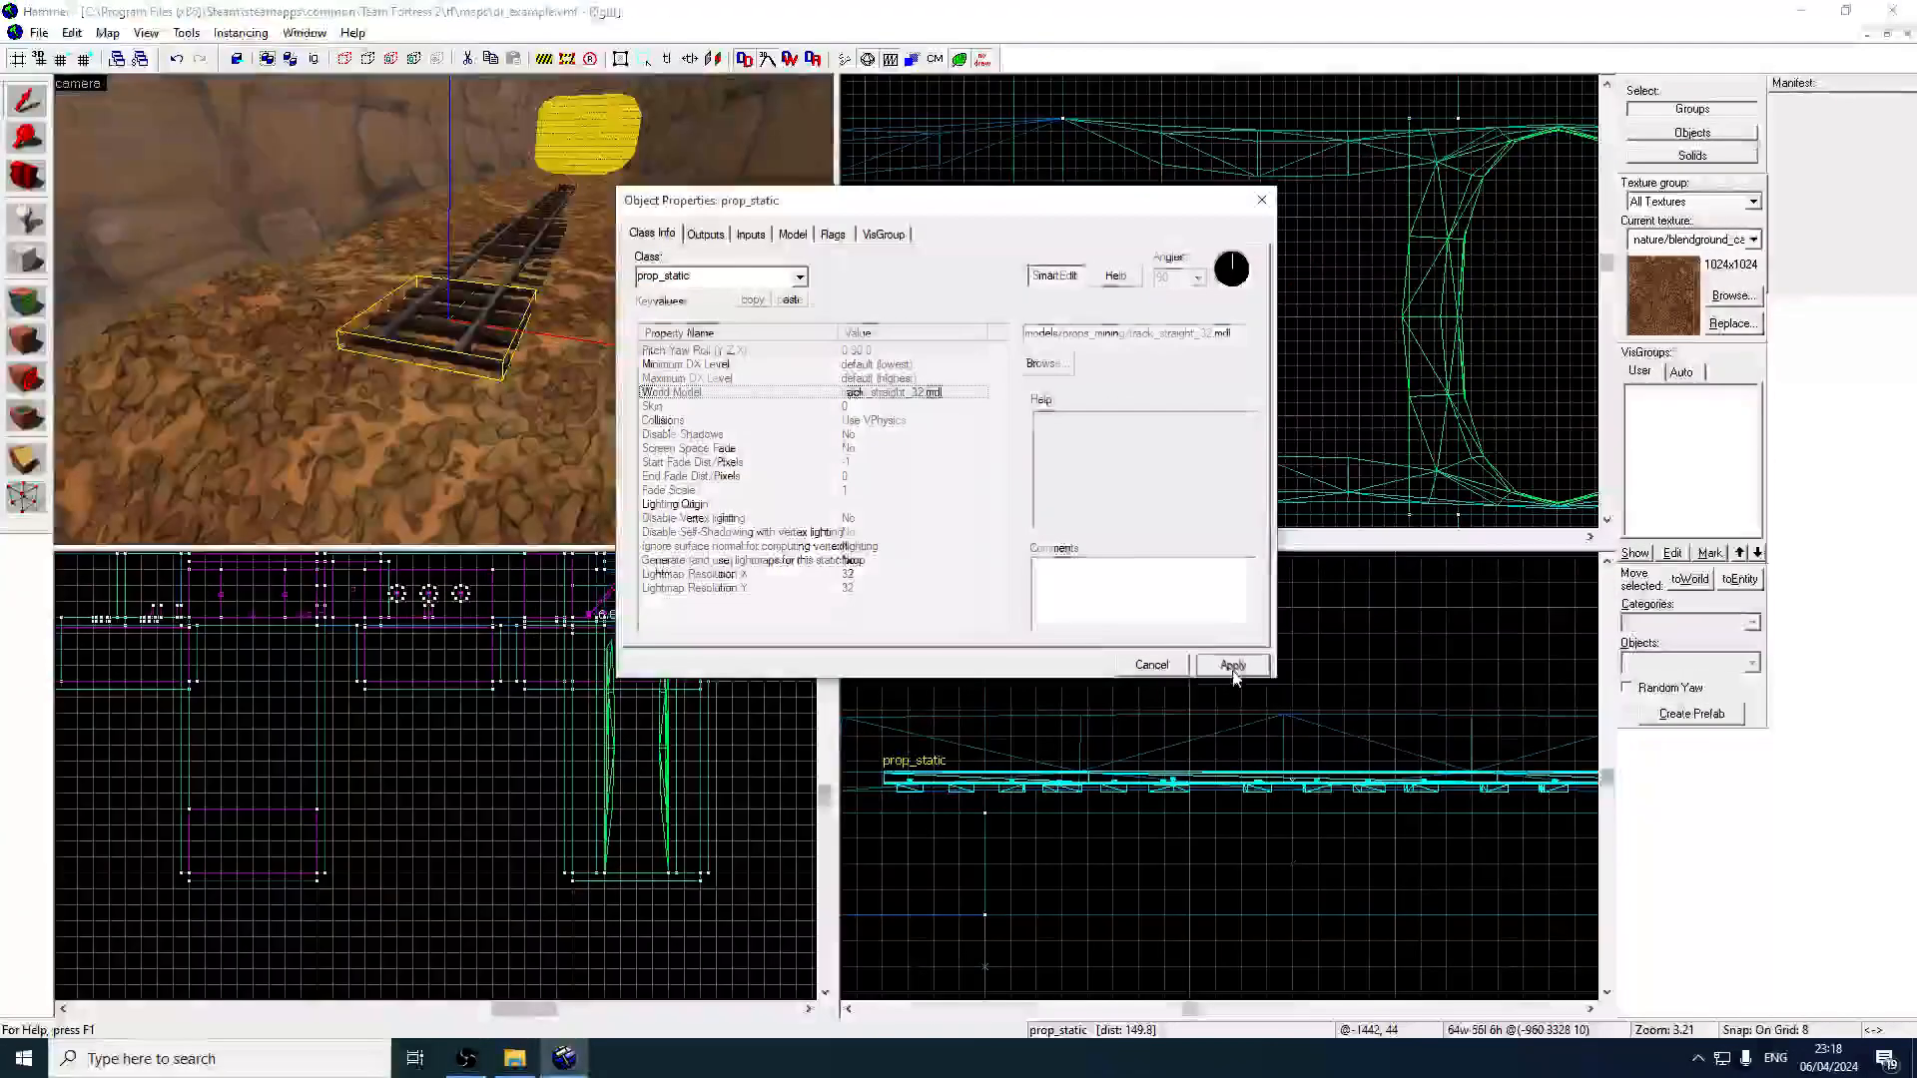
pyautogui.click(1265, 207)
# Rotate the 32-unit track piece by 90 degrees and move it flush against the end of the track.
pyautogui.rightClick(1161, 321)
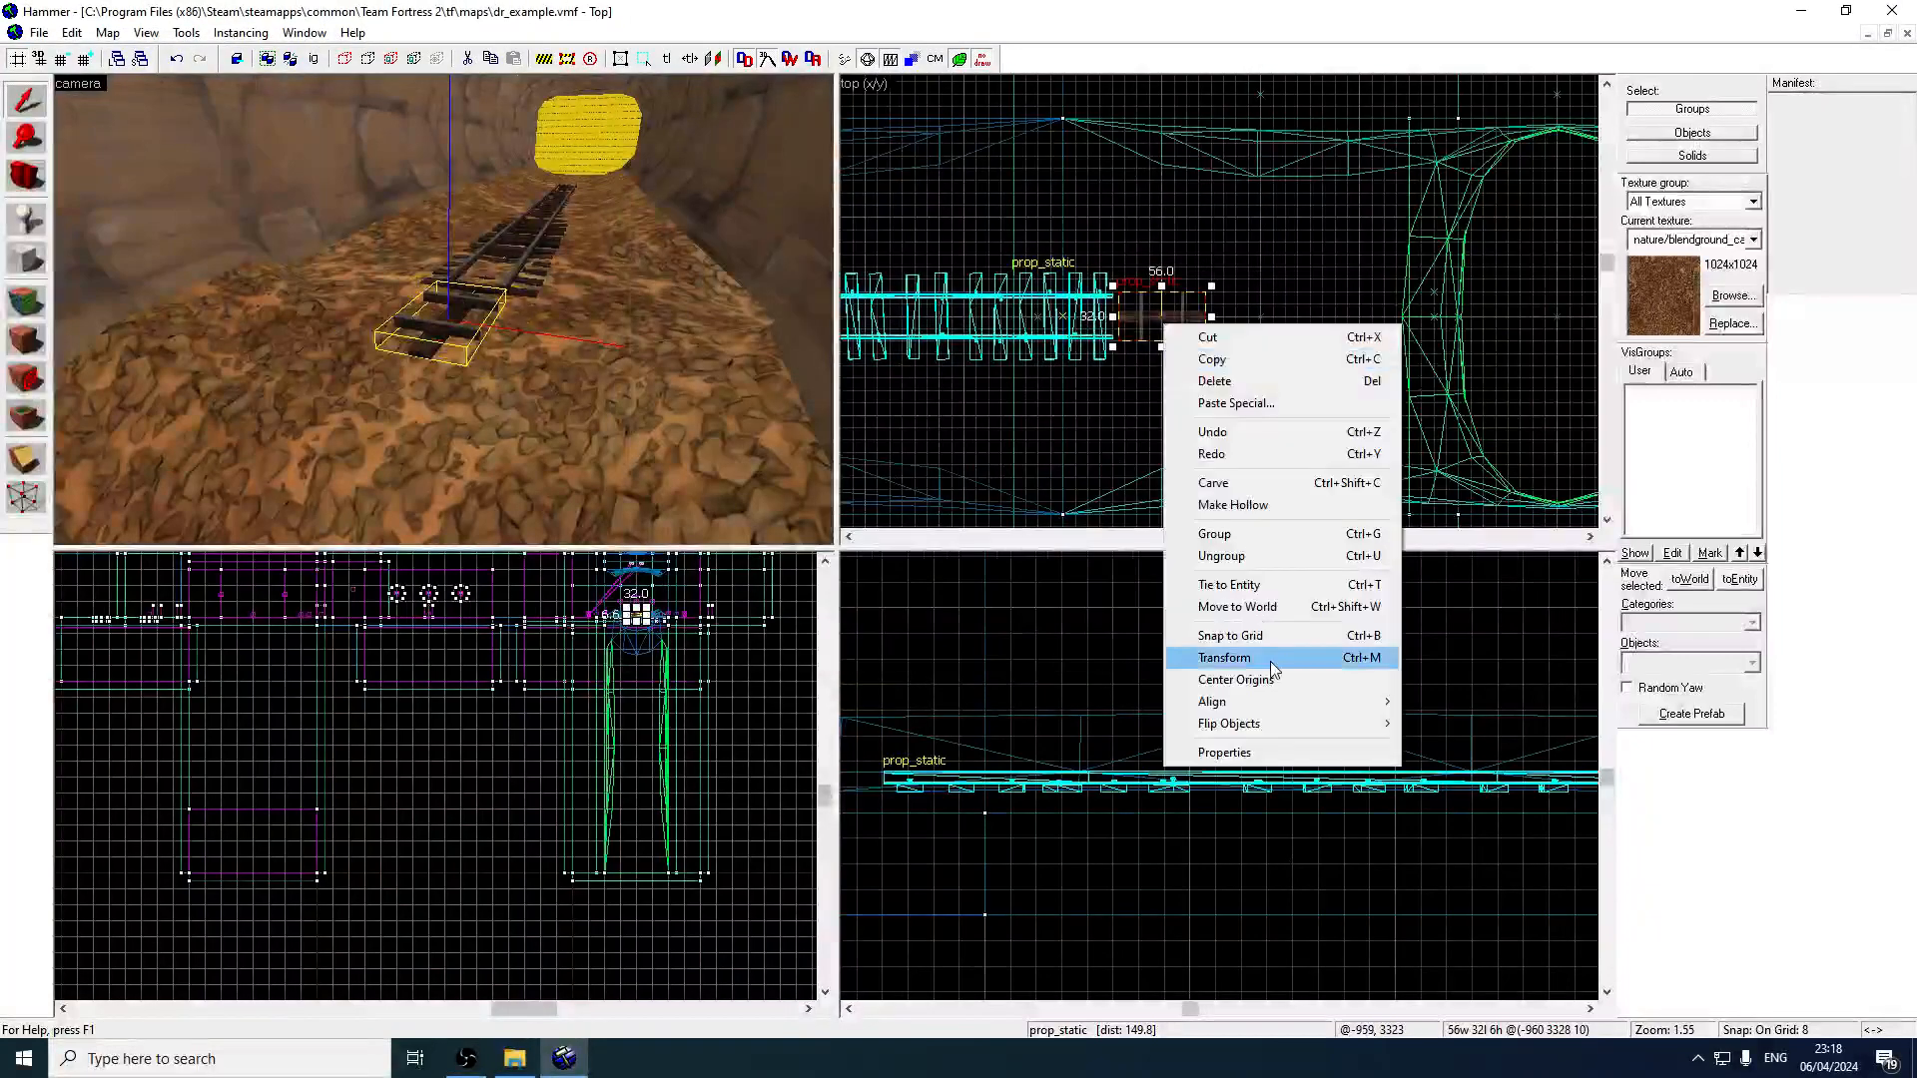
pyautogui.click(1239, 663)
pyautogui.write('90')
pyautogui.press('Return')
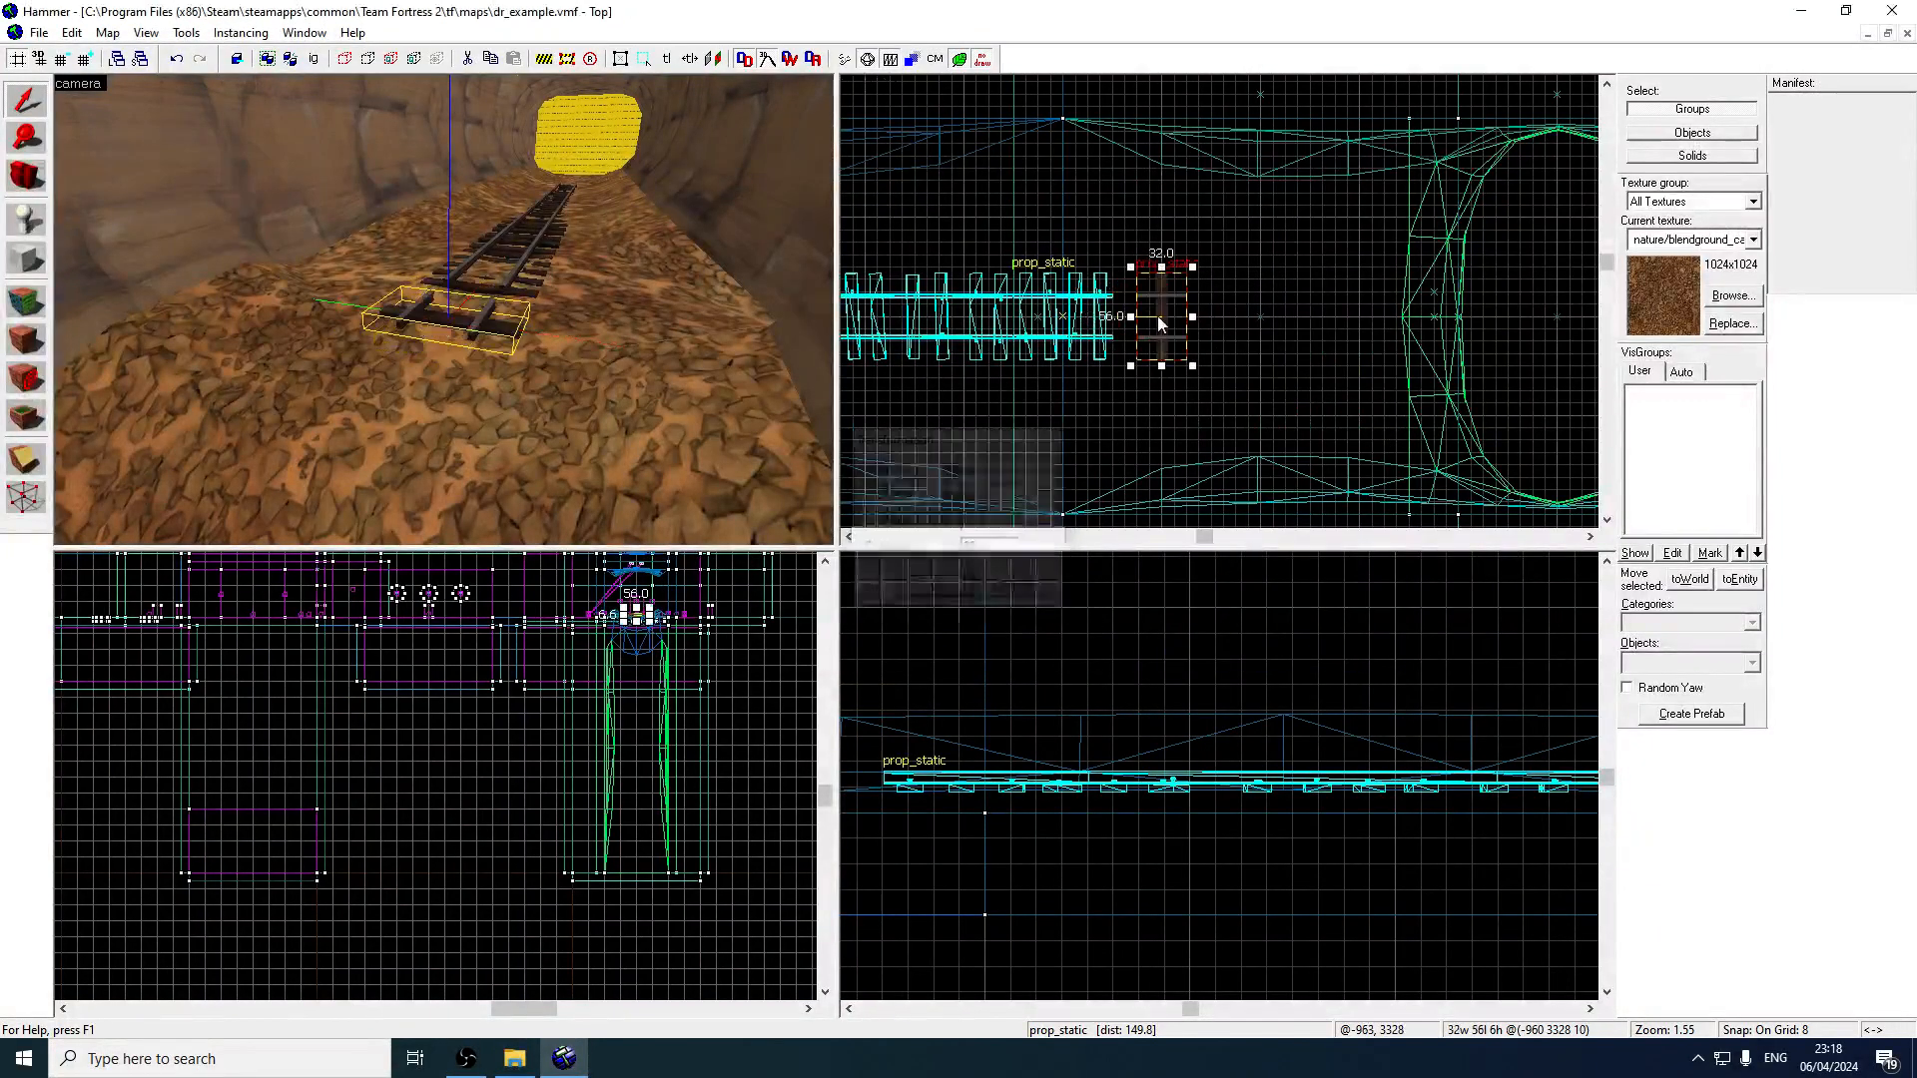
pyautogui.press('z')
pyautogui.press('w')
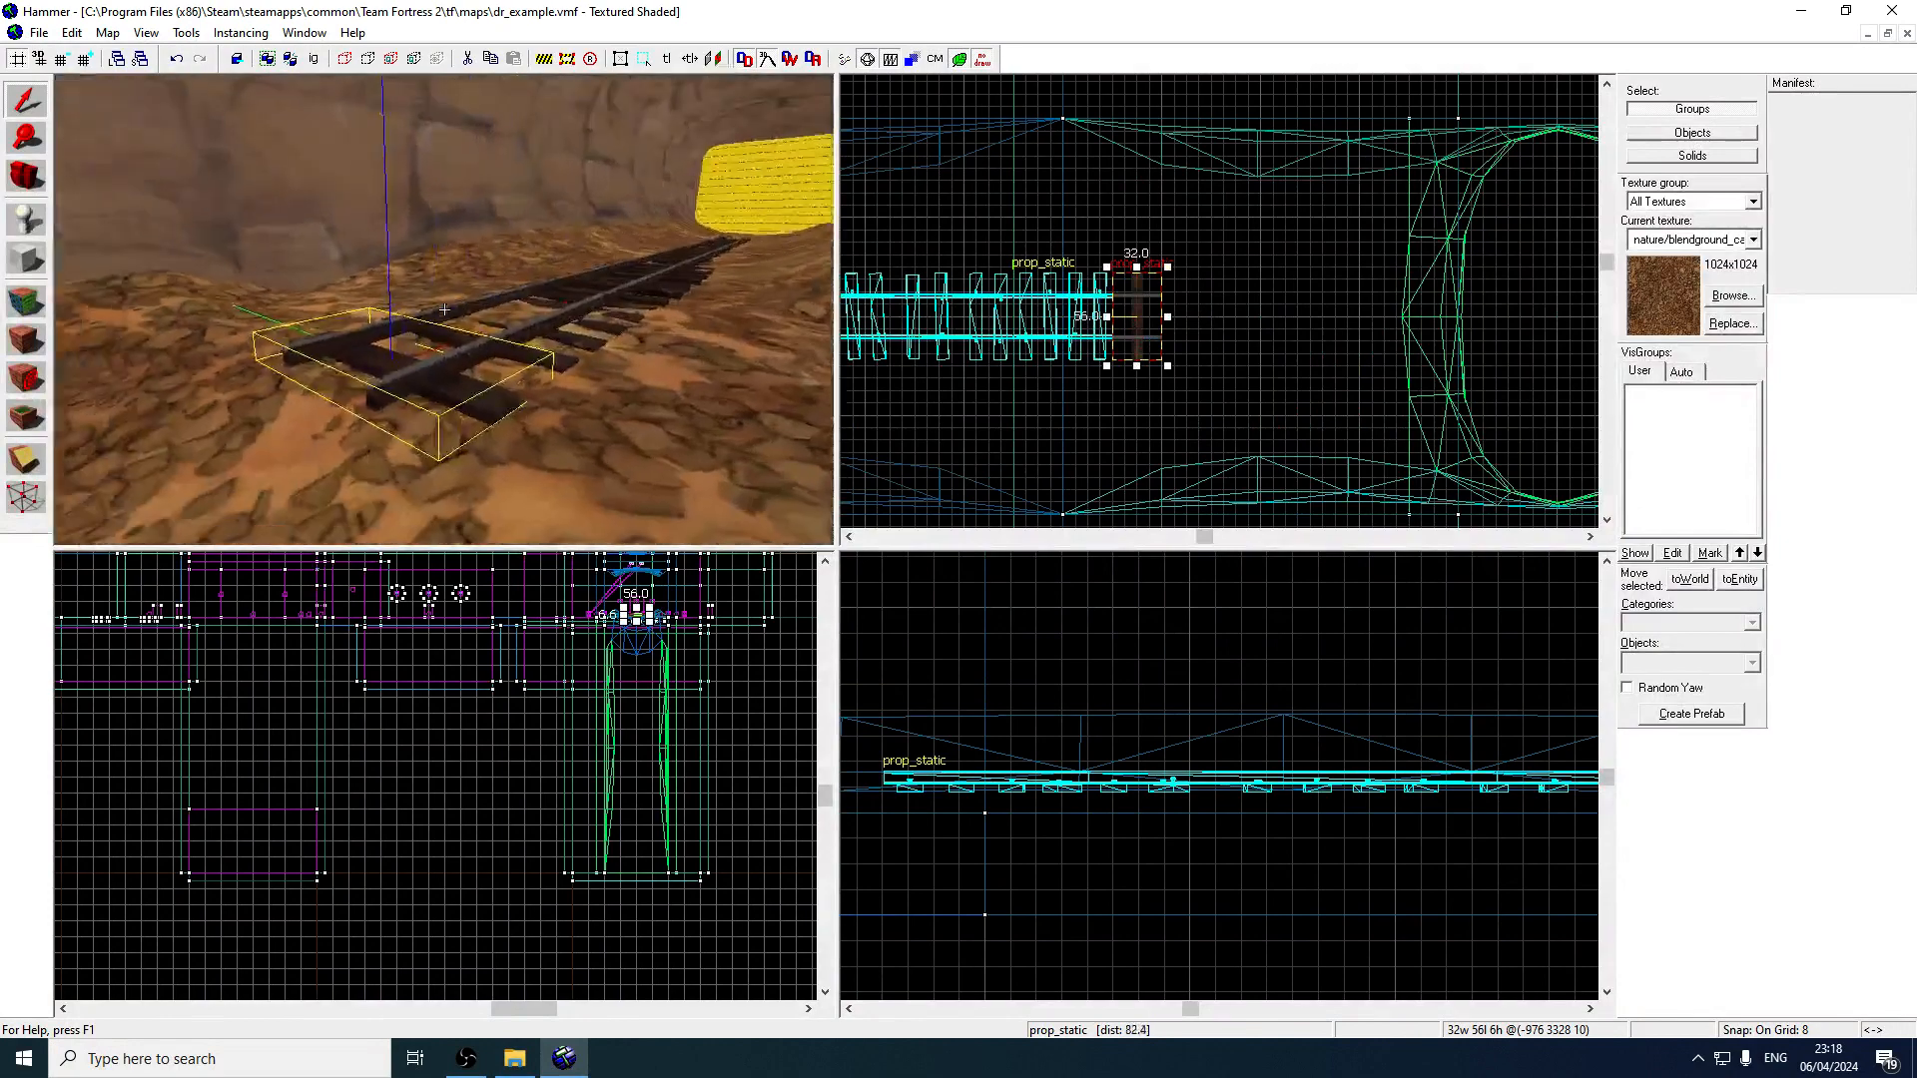
# Select the two ground displacement faces around the track's end and open Paint Geometry for them.
pyautogui.press('w')
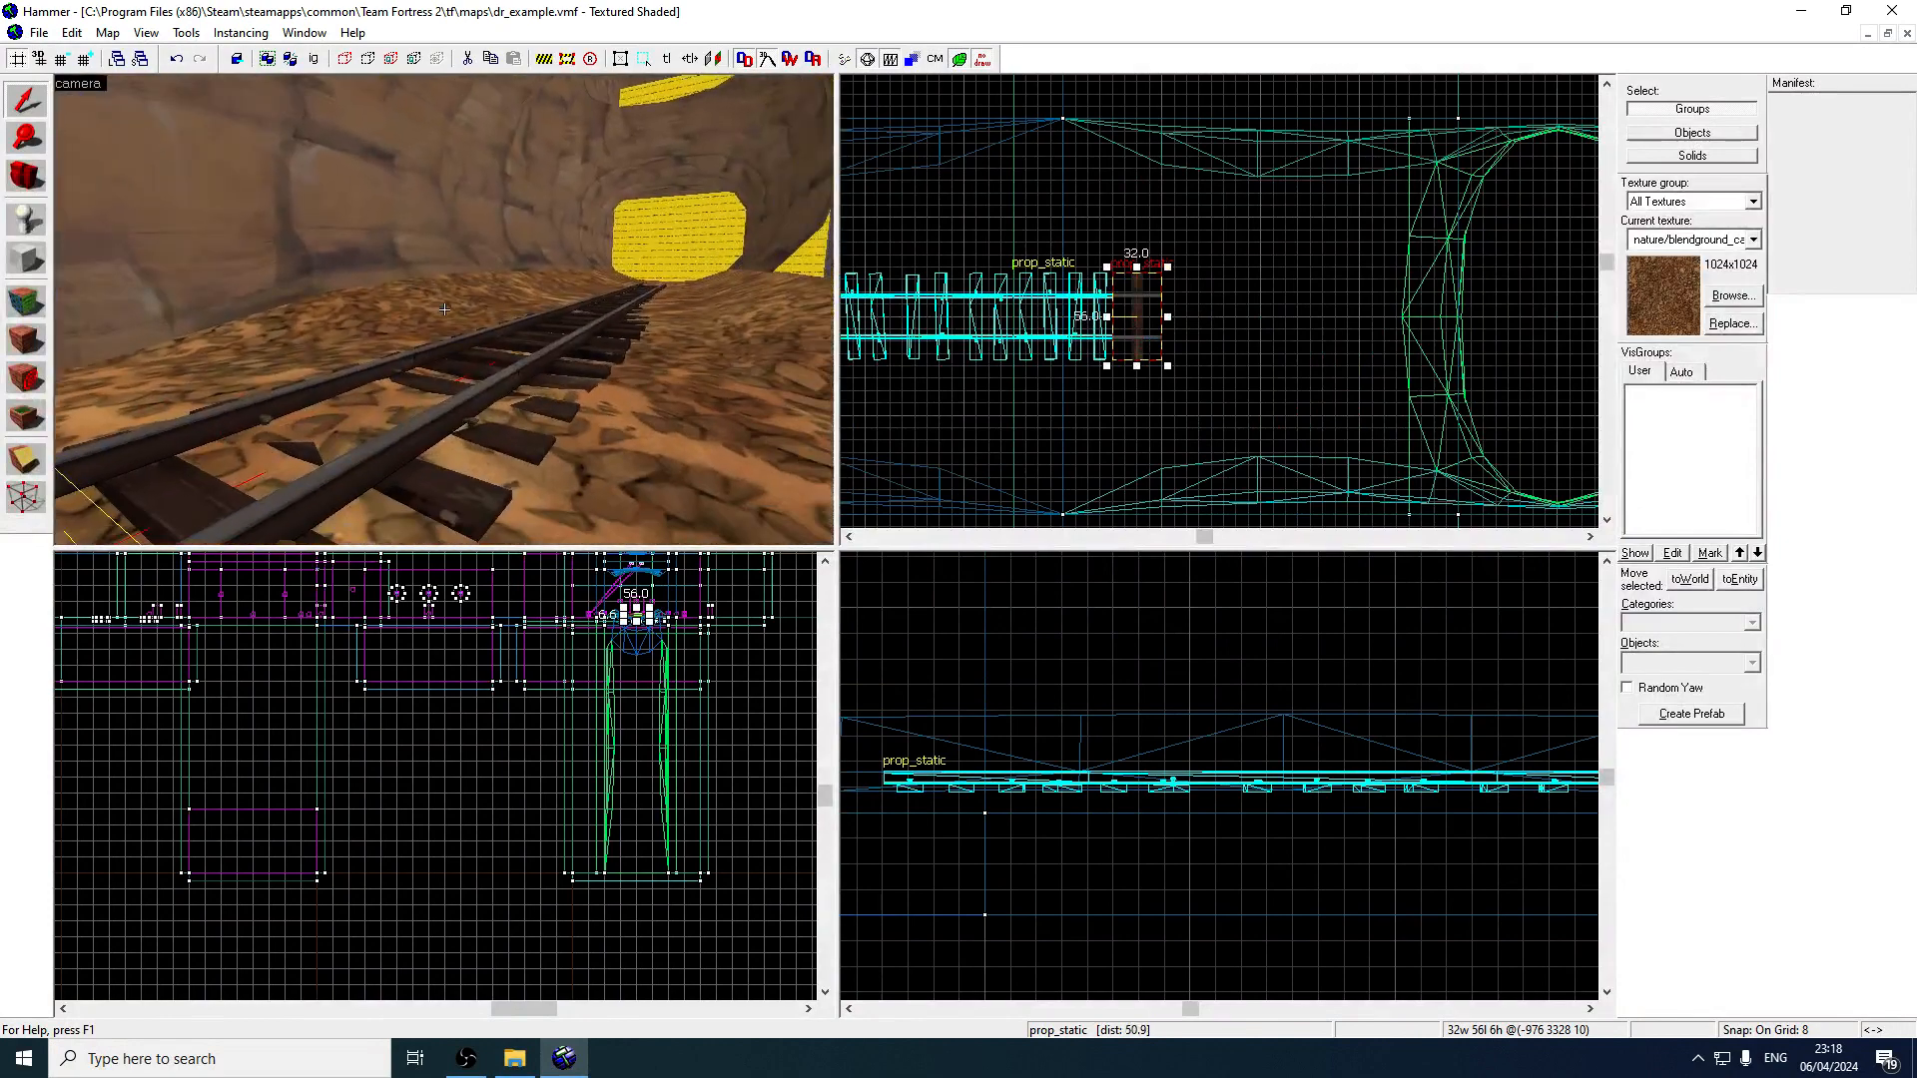
pyautogui.press('a')
pyautogui.press('z')
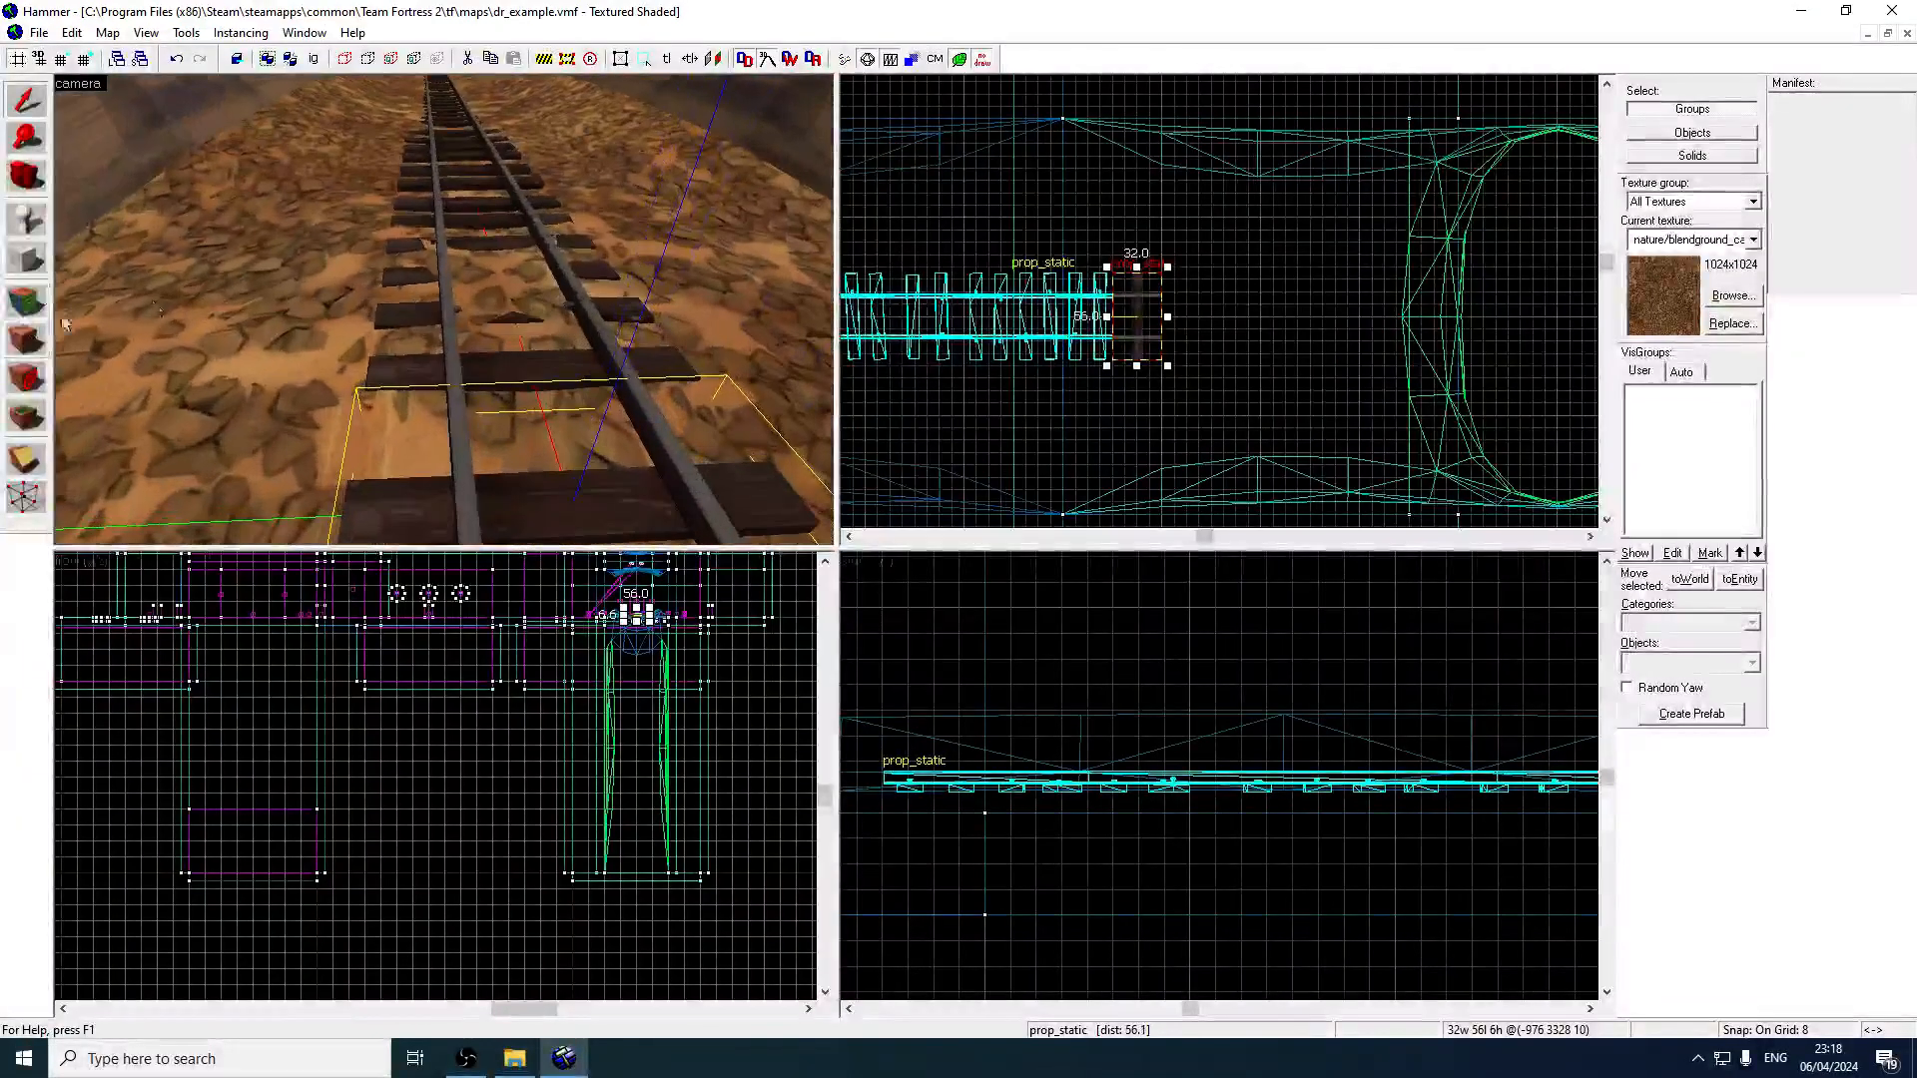
pyautogui.click(639, 337)
pyautogui.click(42, 347)
pyautogui.keyDown('ctrl'); pyautogui.click(319, 362); pyautogui.keyUp('ctrl')
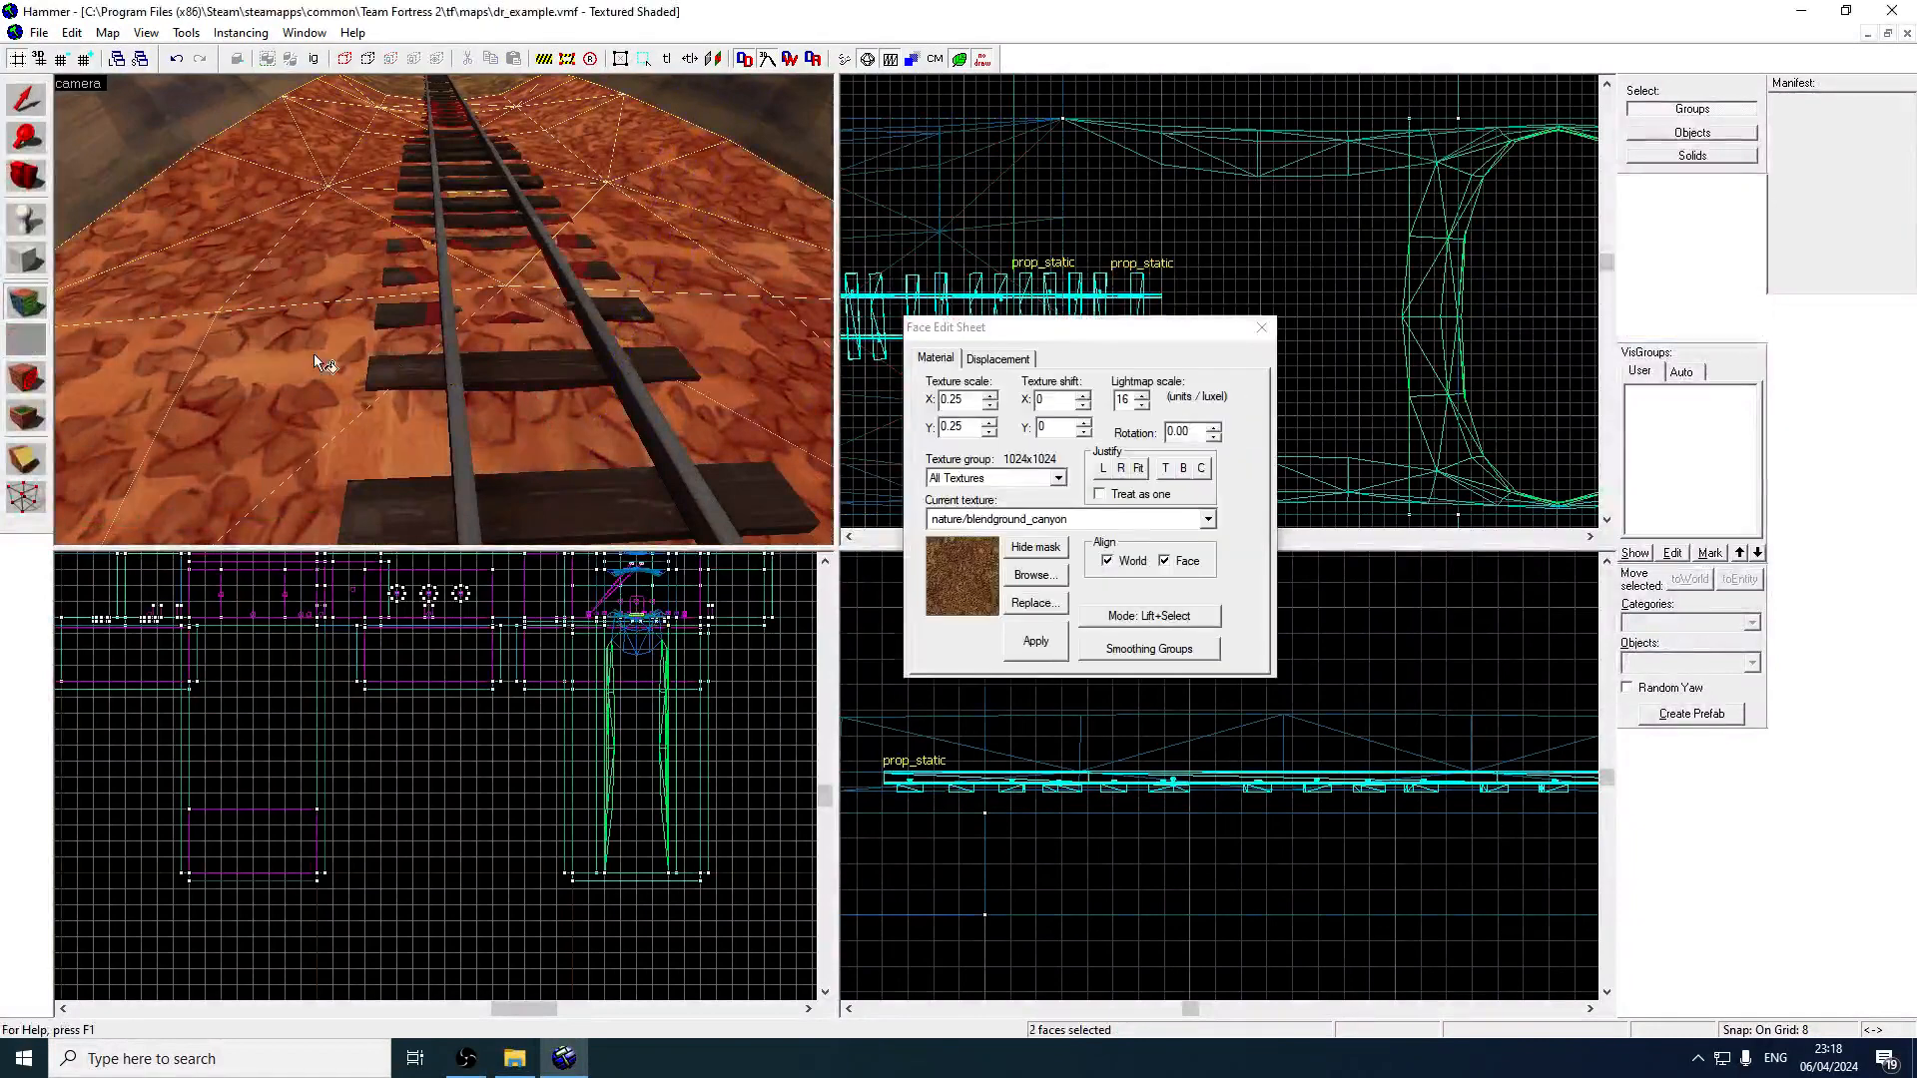
pyautogui.click(997, 358)
pyautogui.click(1011, 424)
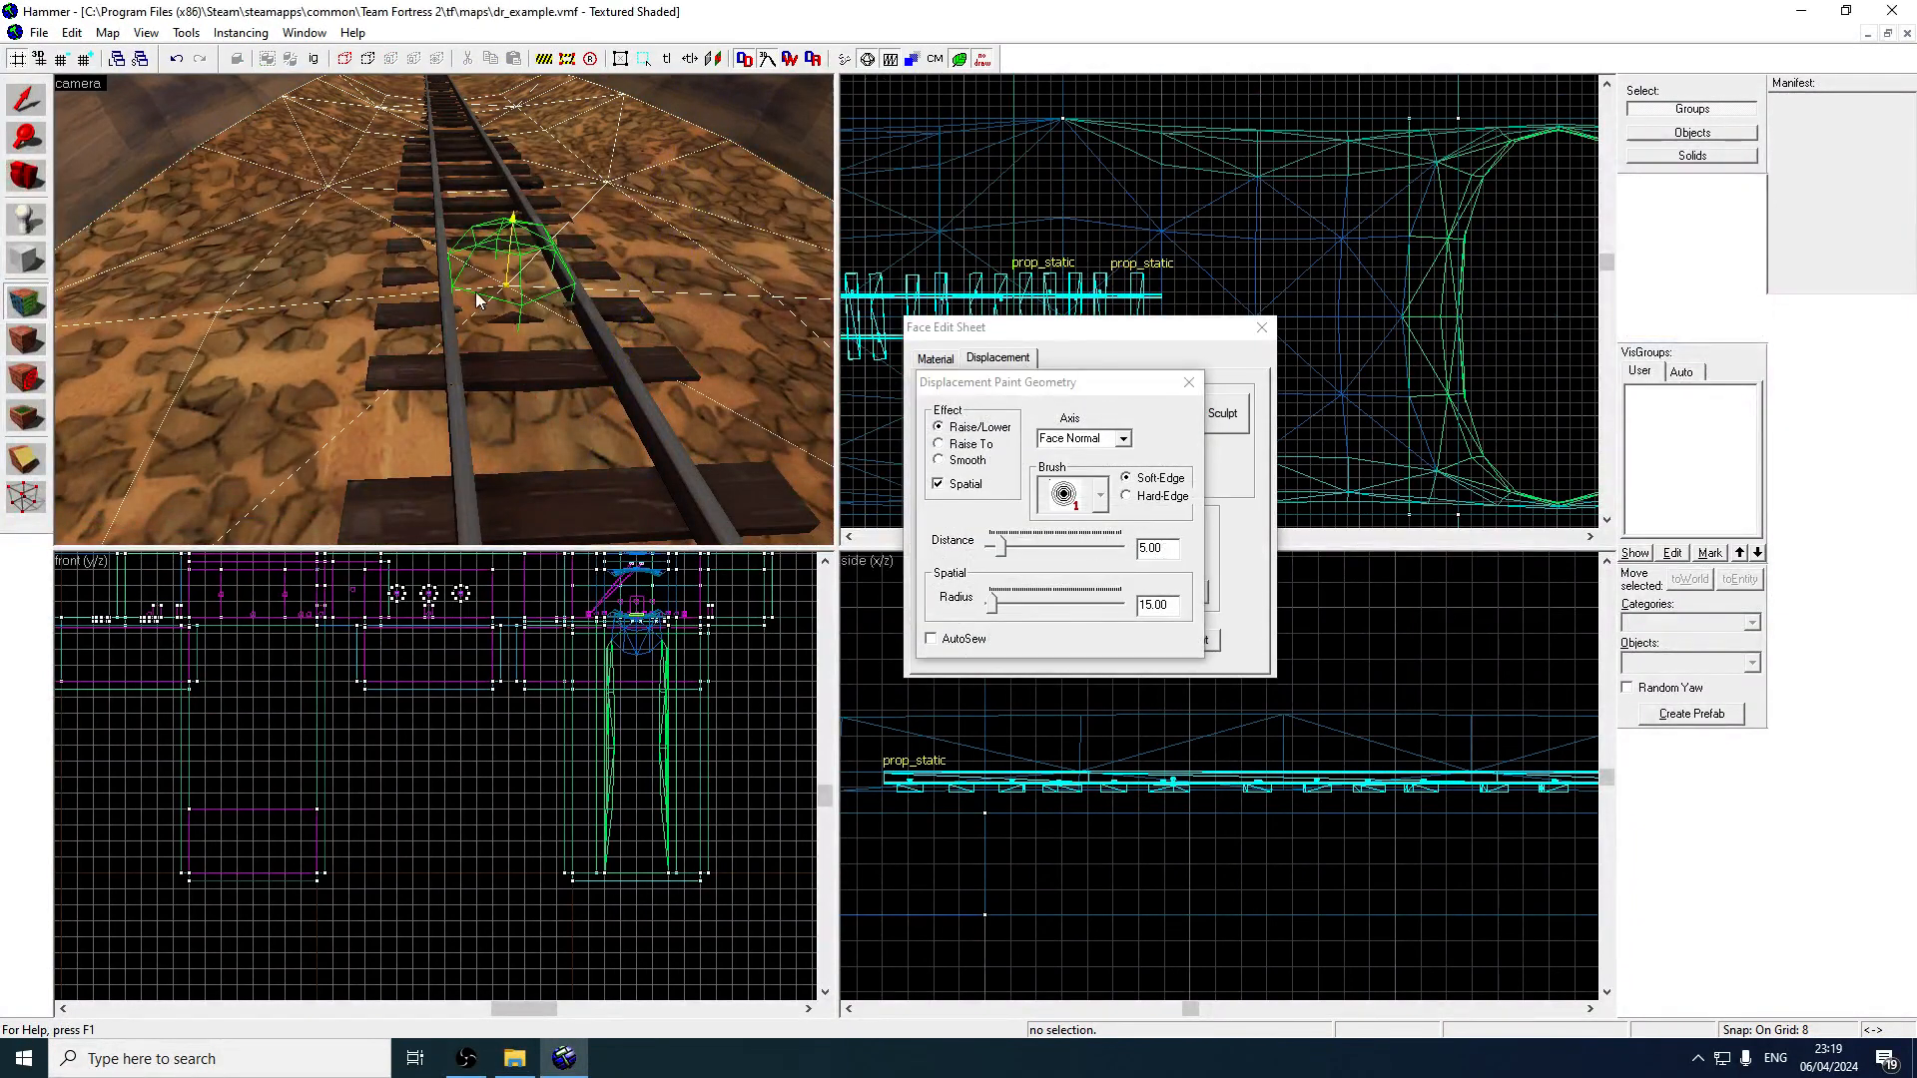
# Raise the ground points around the track's end with a distance of 5 and a radius of 15.
pyautogui.press('a')
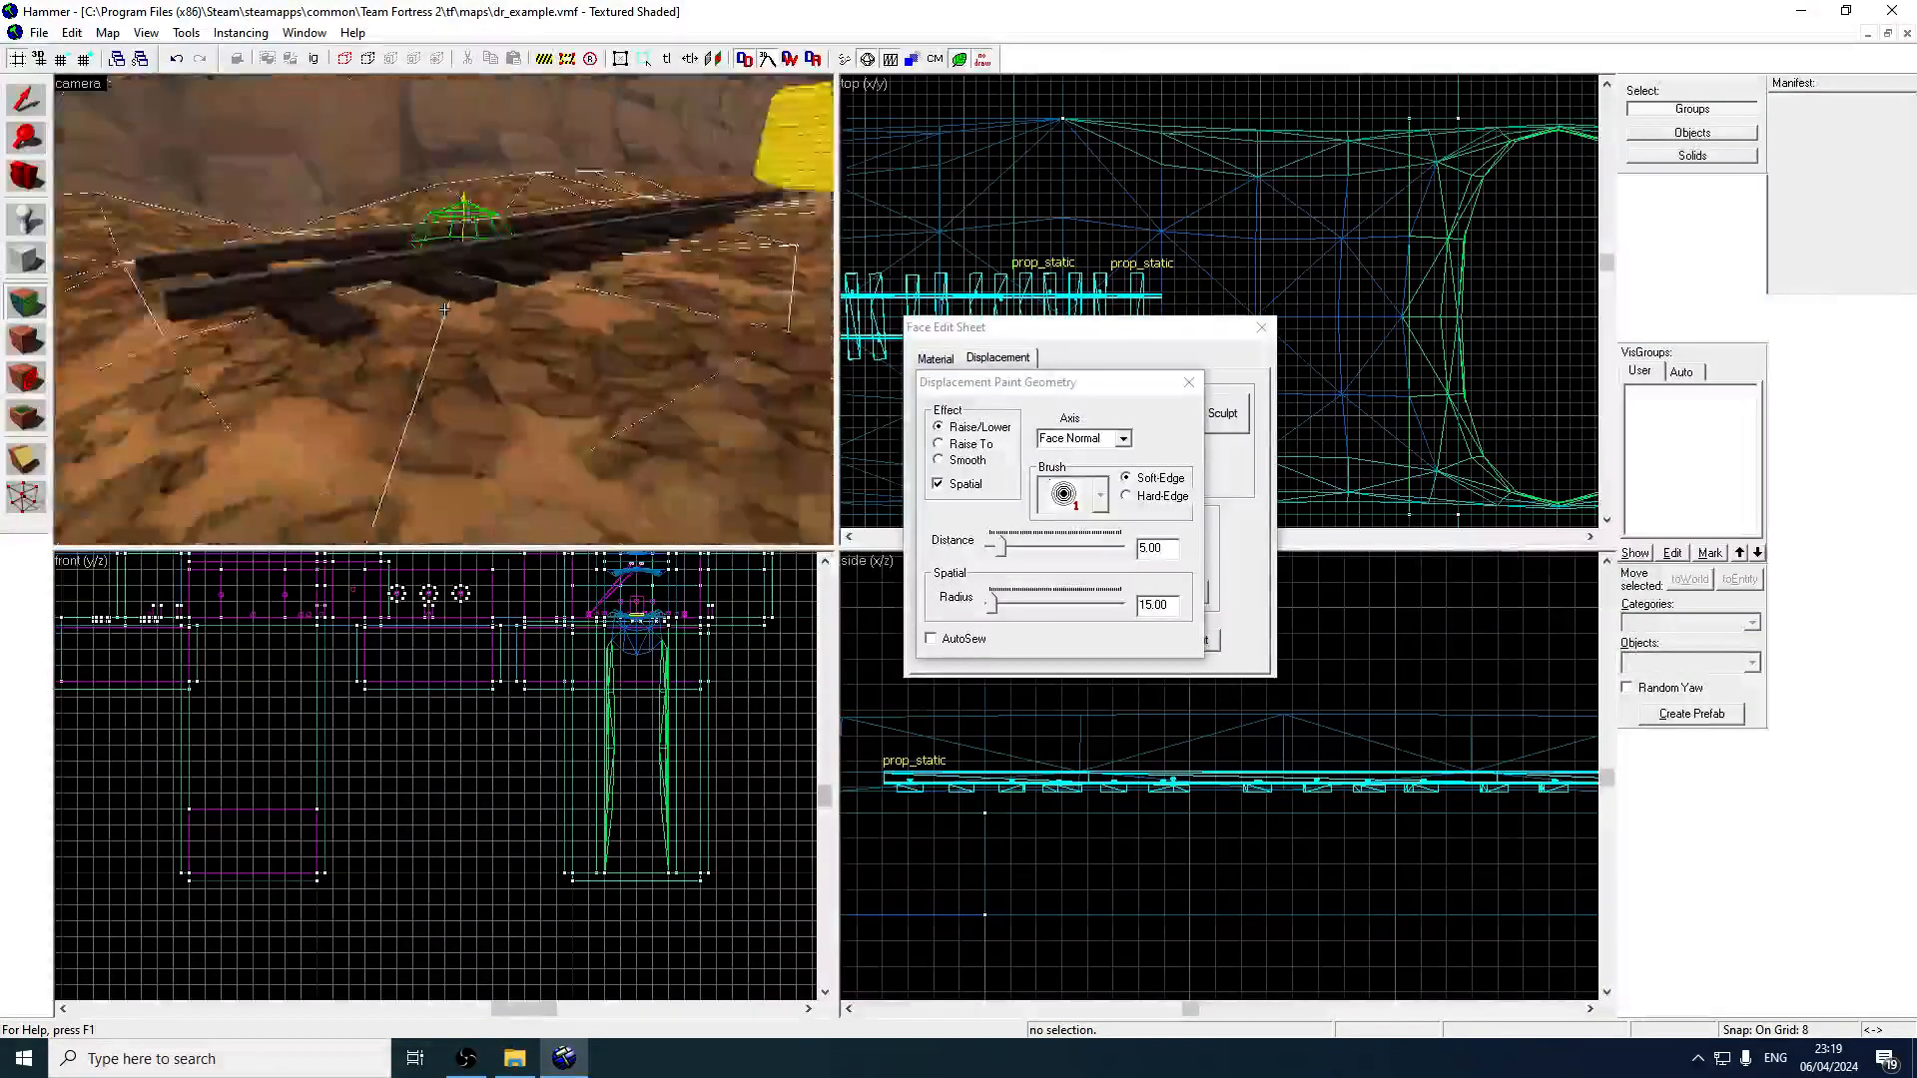
pyautogui.press('w')
pyautogui.press('d')
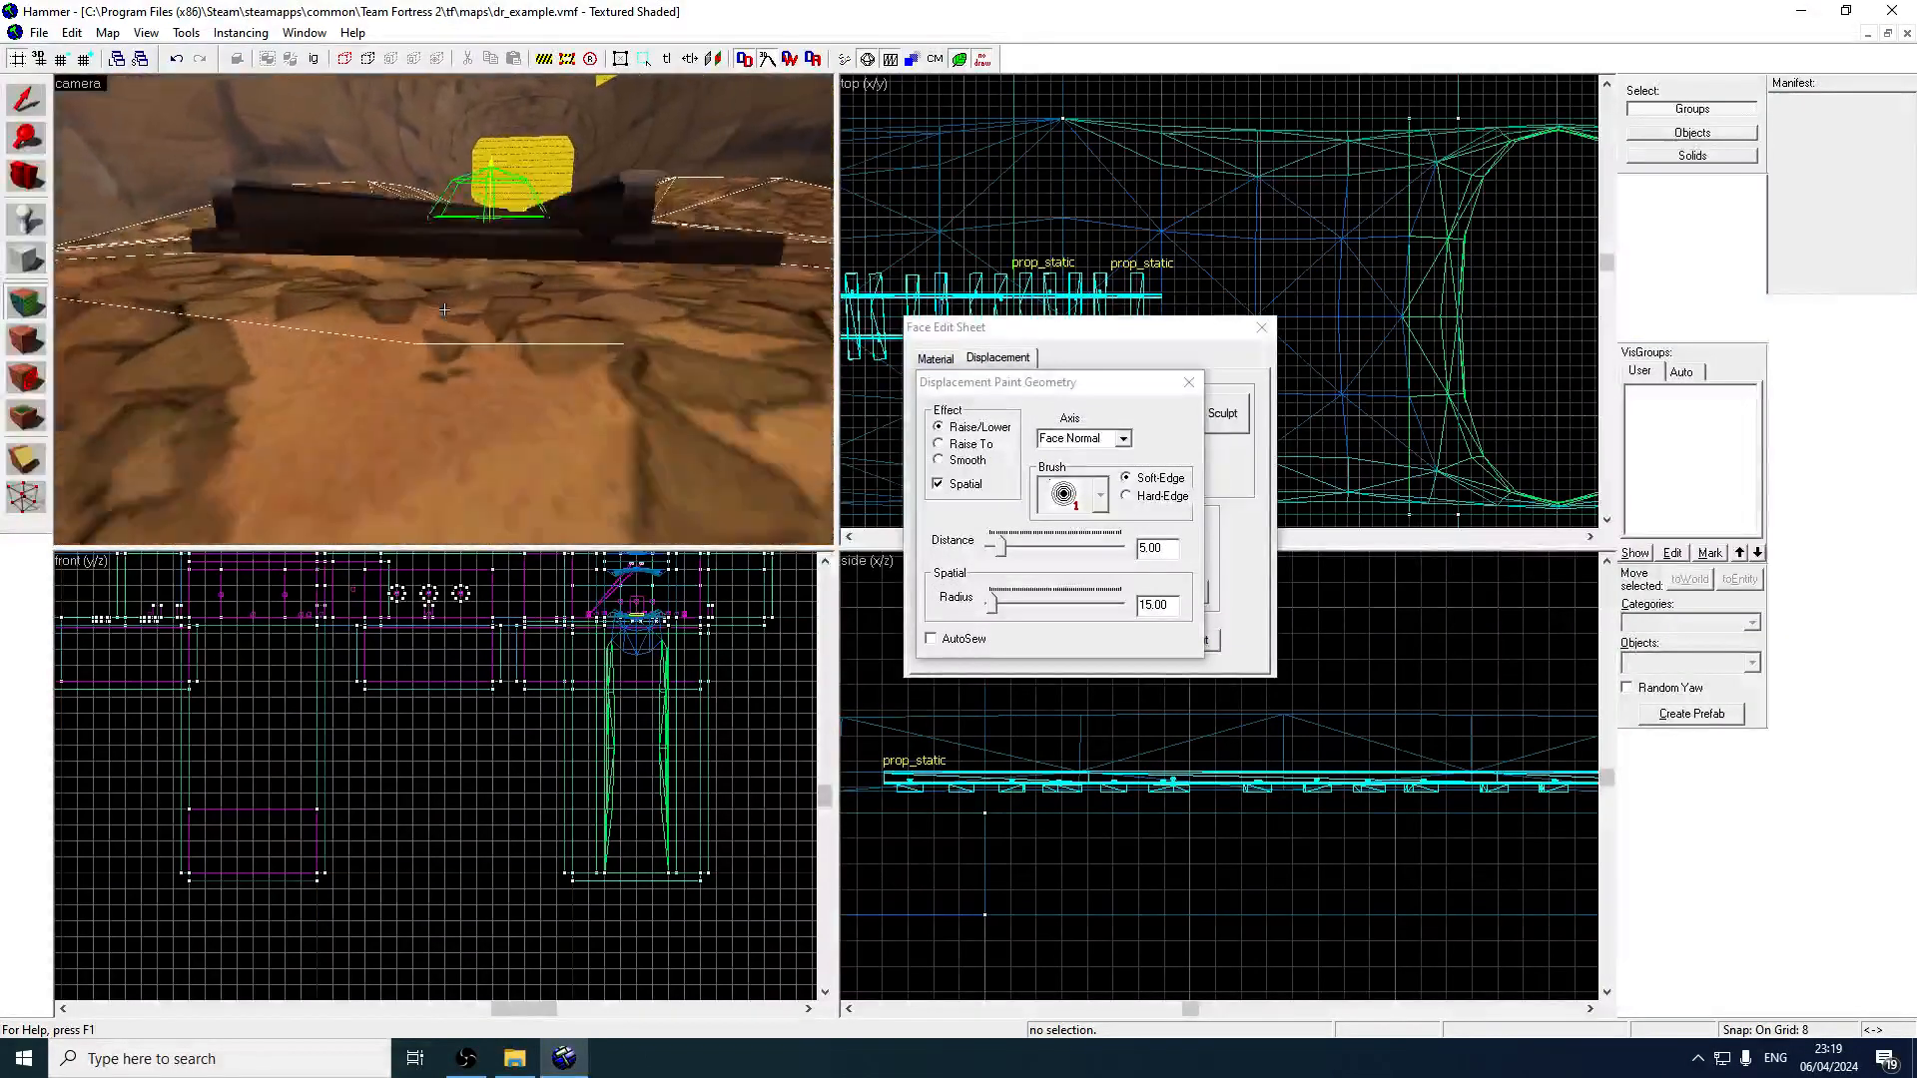
pyautogui.press('s')
pyautogui.press('z')
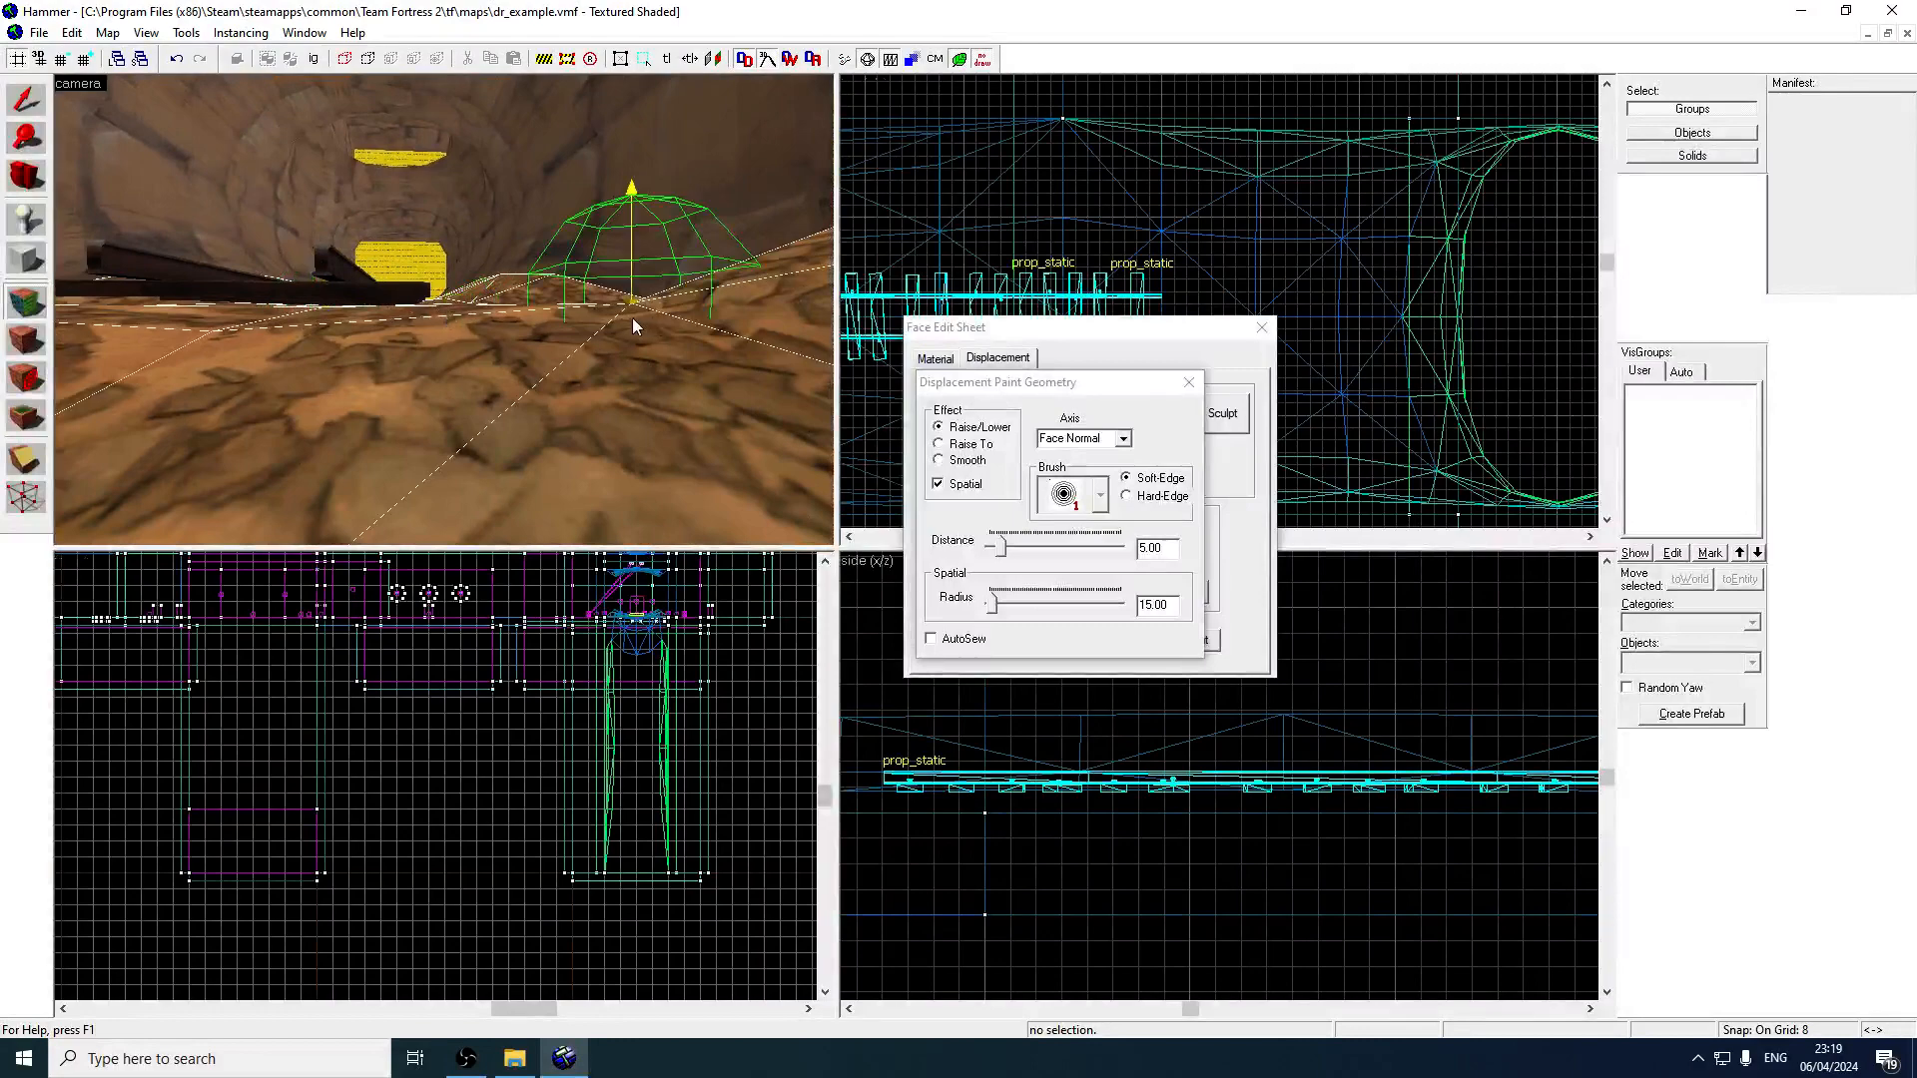
pyautogui.click(632, 318)
pyautogui.press('z')
pyautogui.press('z')
pyautogui.click(373, 219)
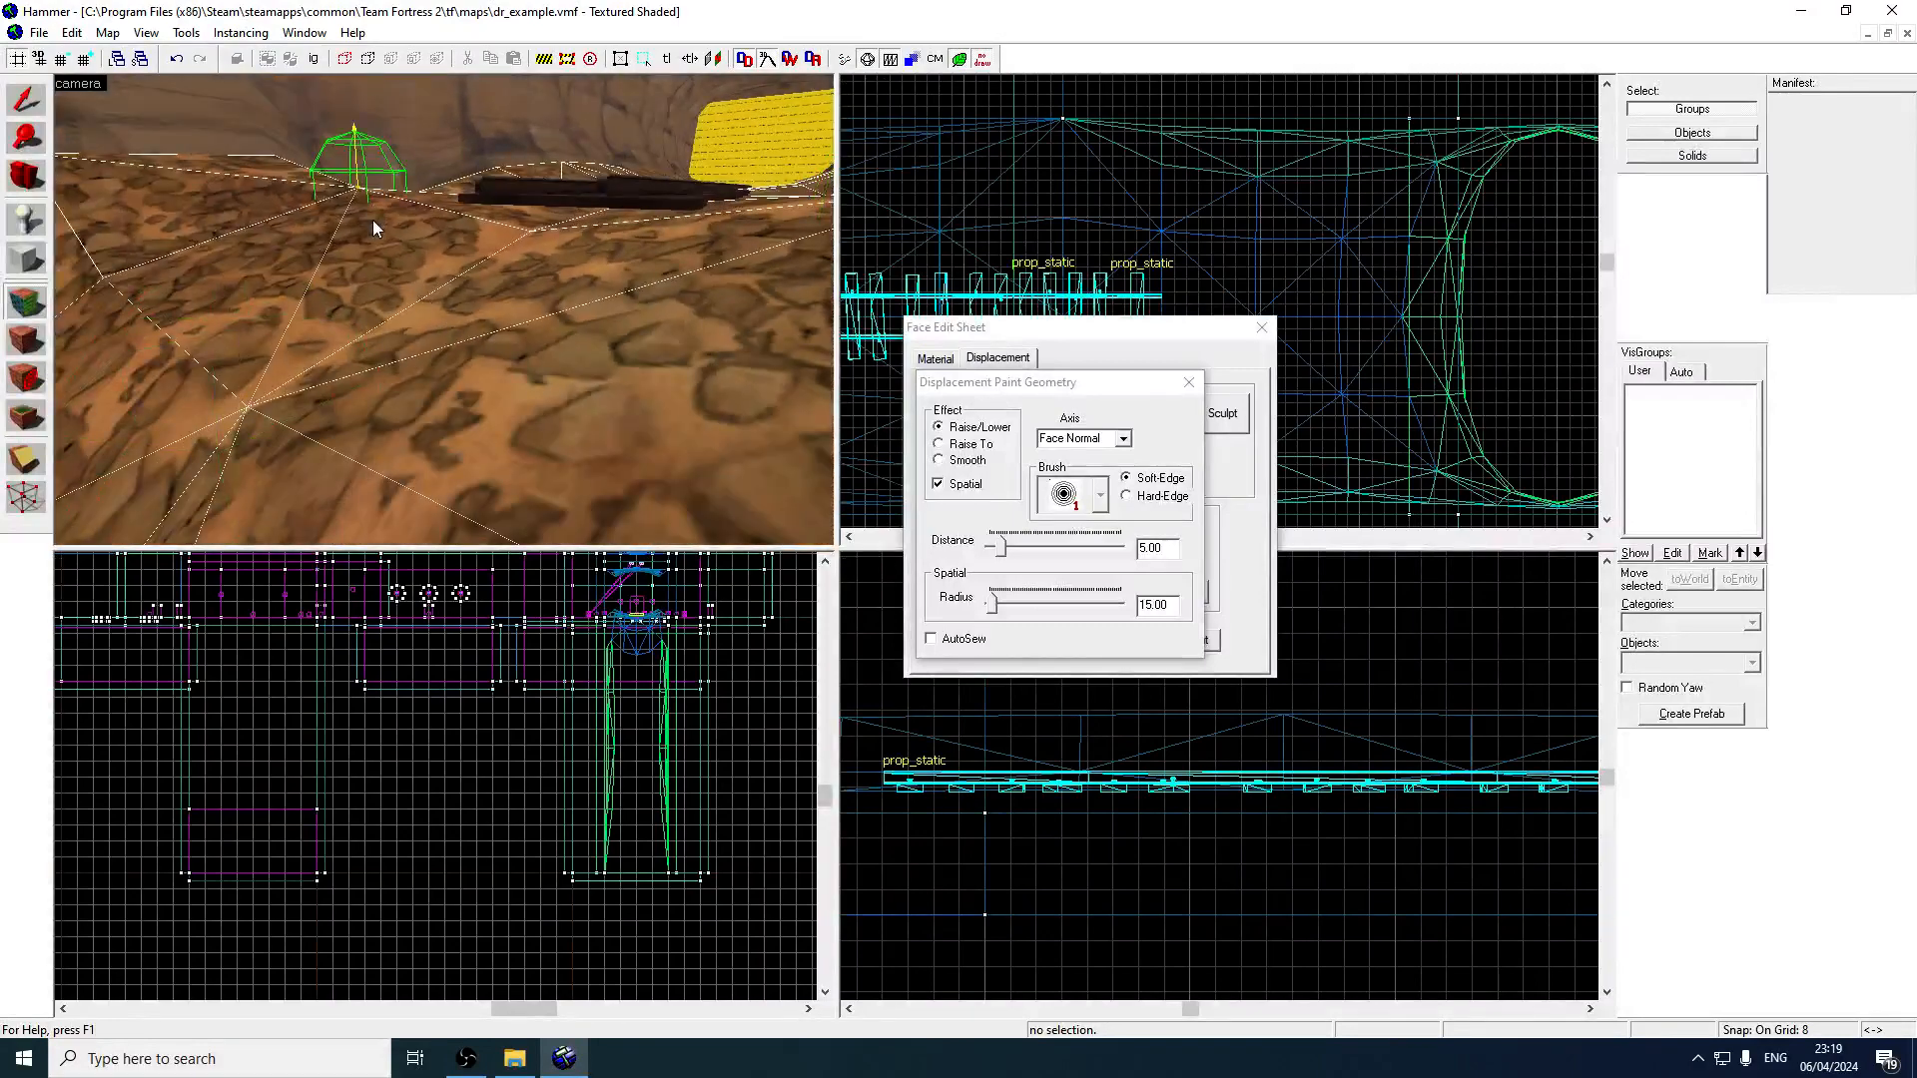
pyautogui.press('w')
pyautogui.press('z')
pyautogui.press('w')
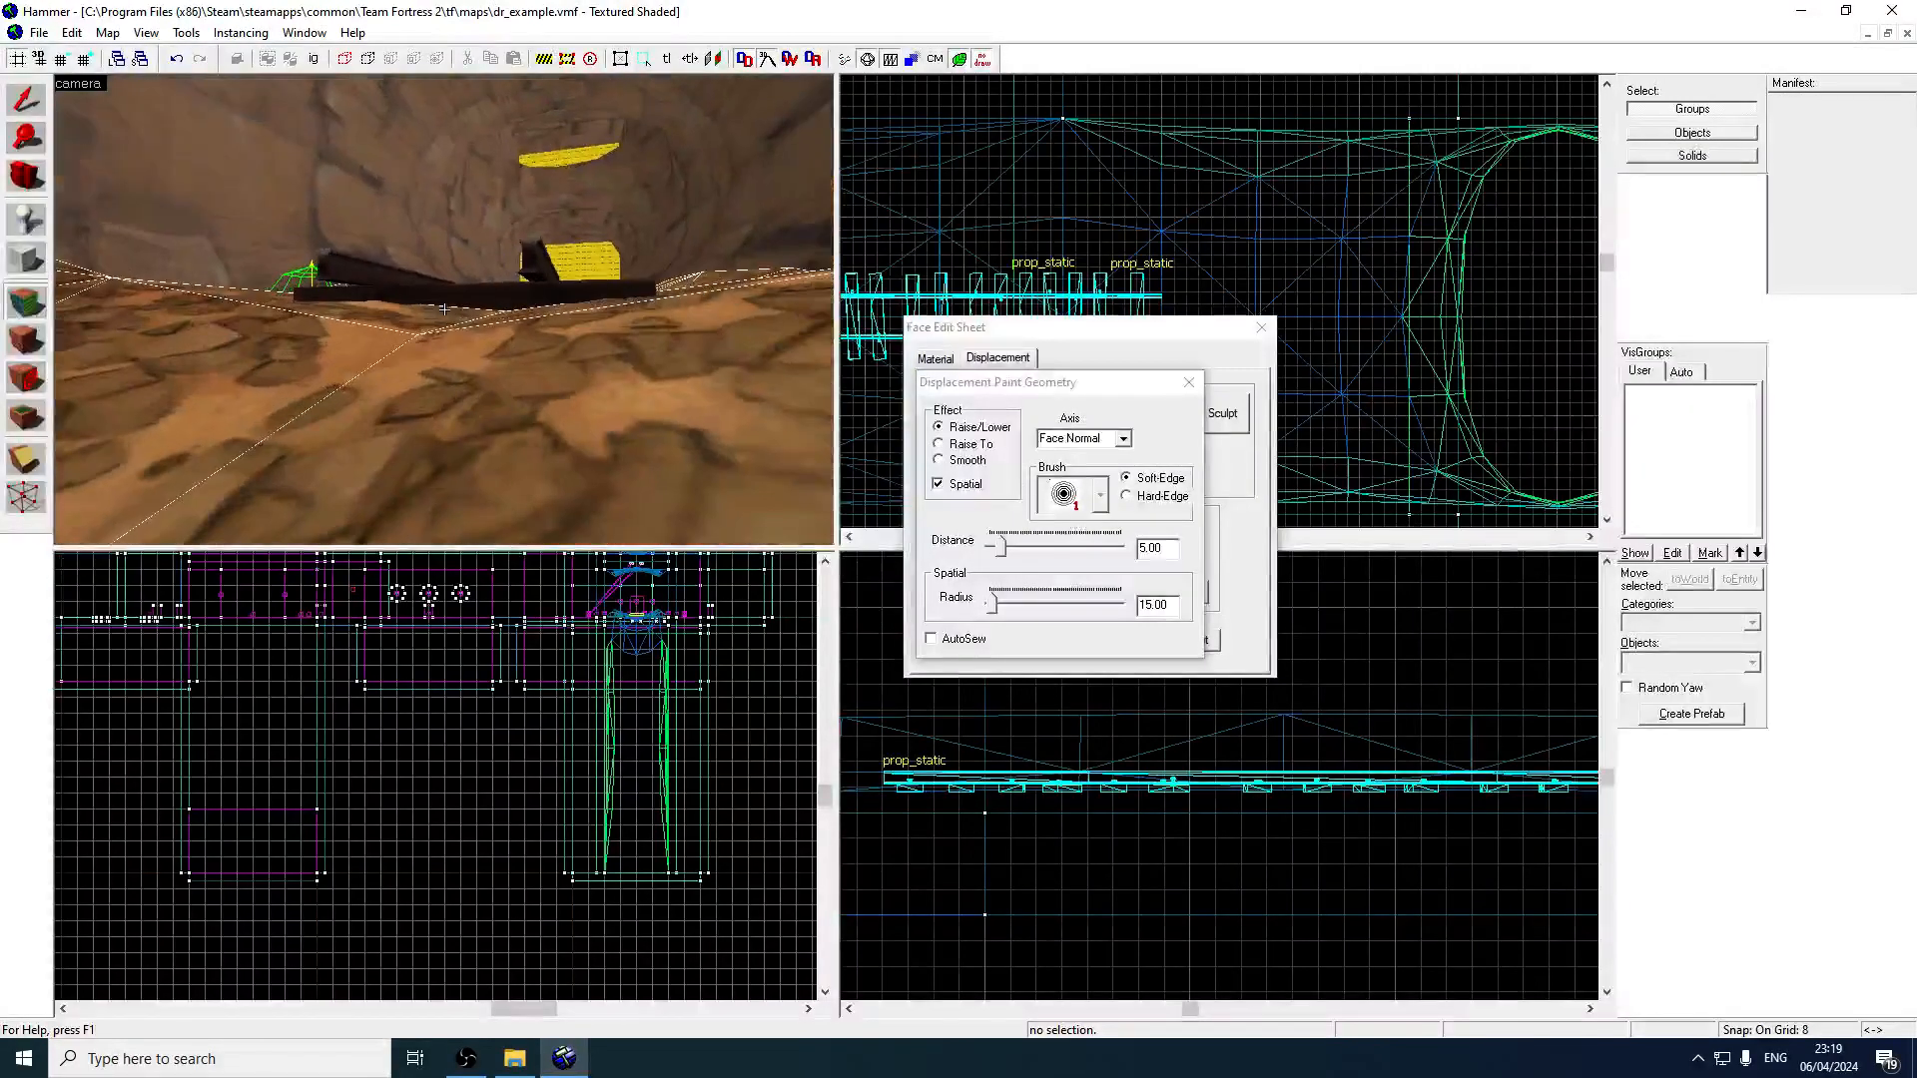
pyautogui.click(445, 332)
pyautogui.press('z')
pyautogui.press('s')
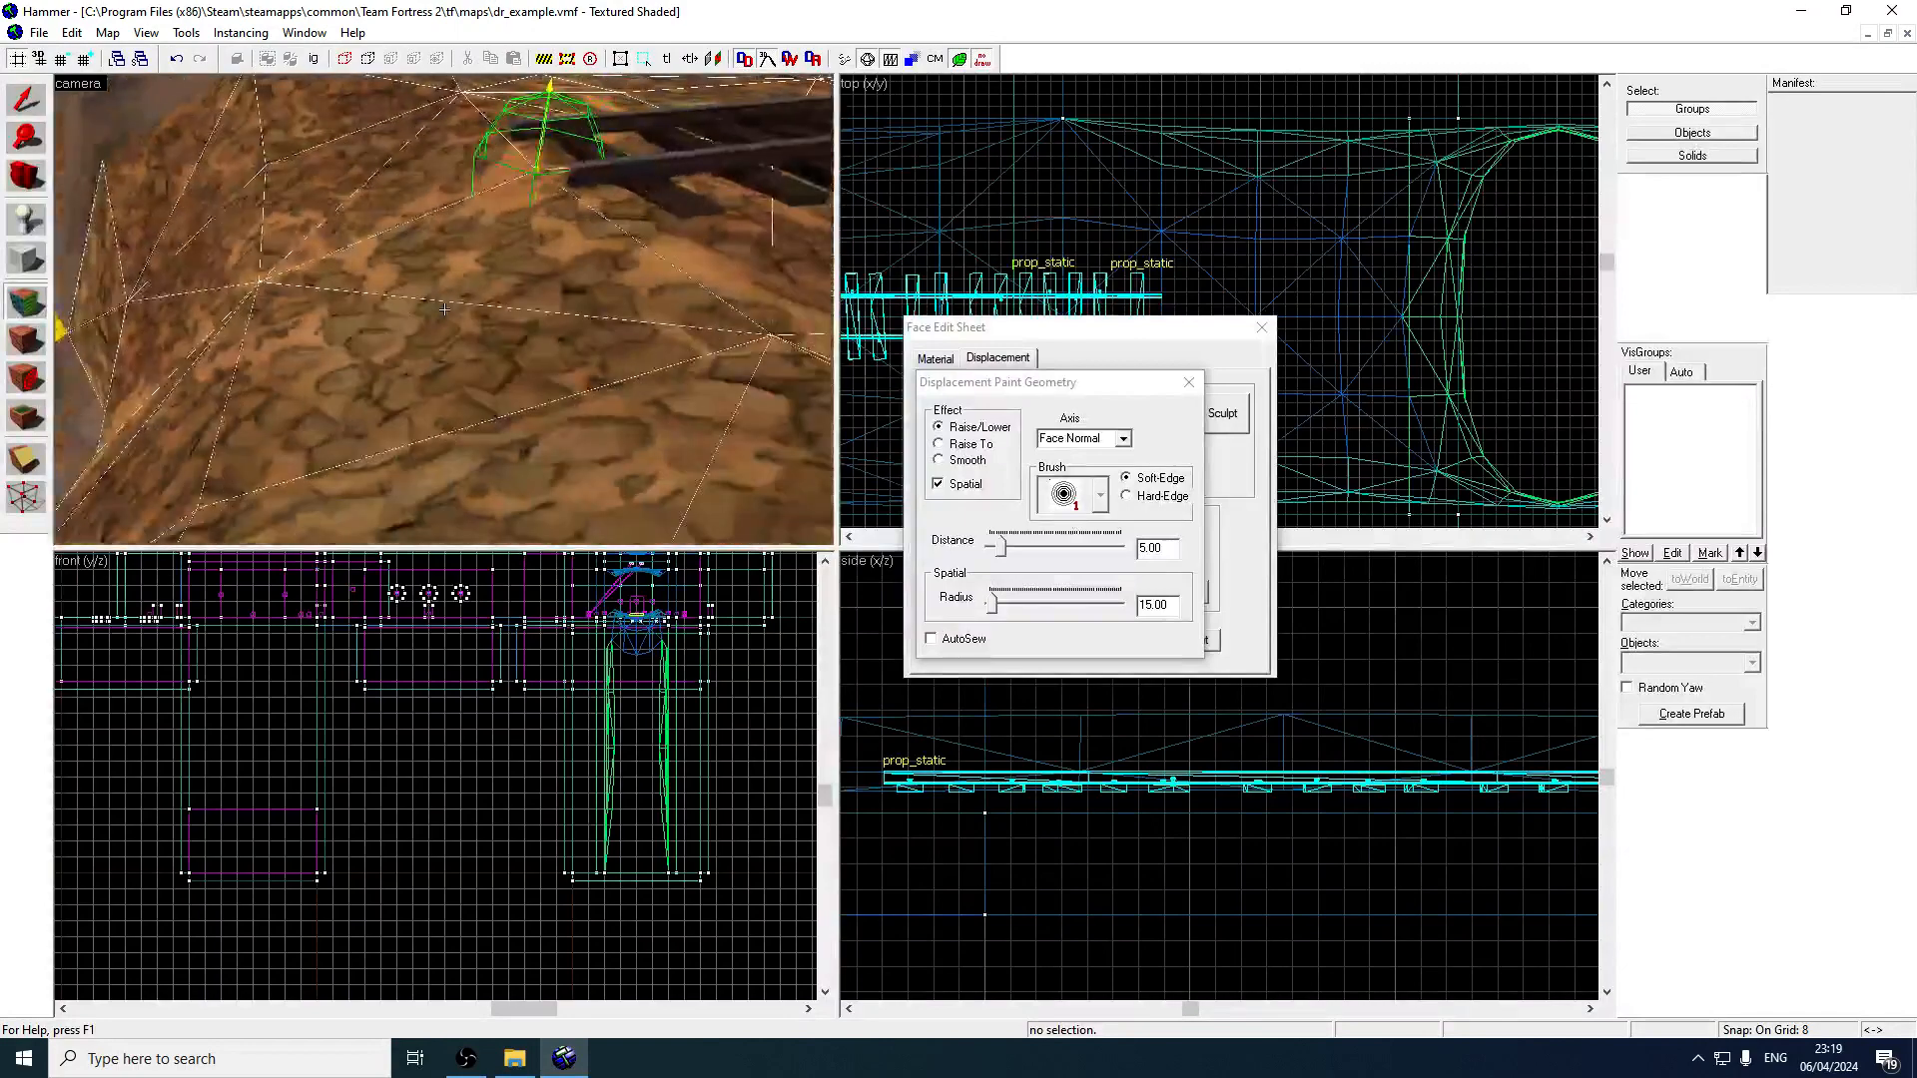
# Tilt the 32-unit end track piece slightly downward toward the shaft, undoing the first rotation and applying a gentler one.
pyautogui.click(24, 100)
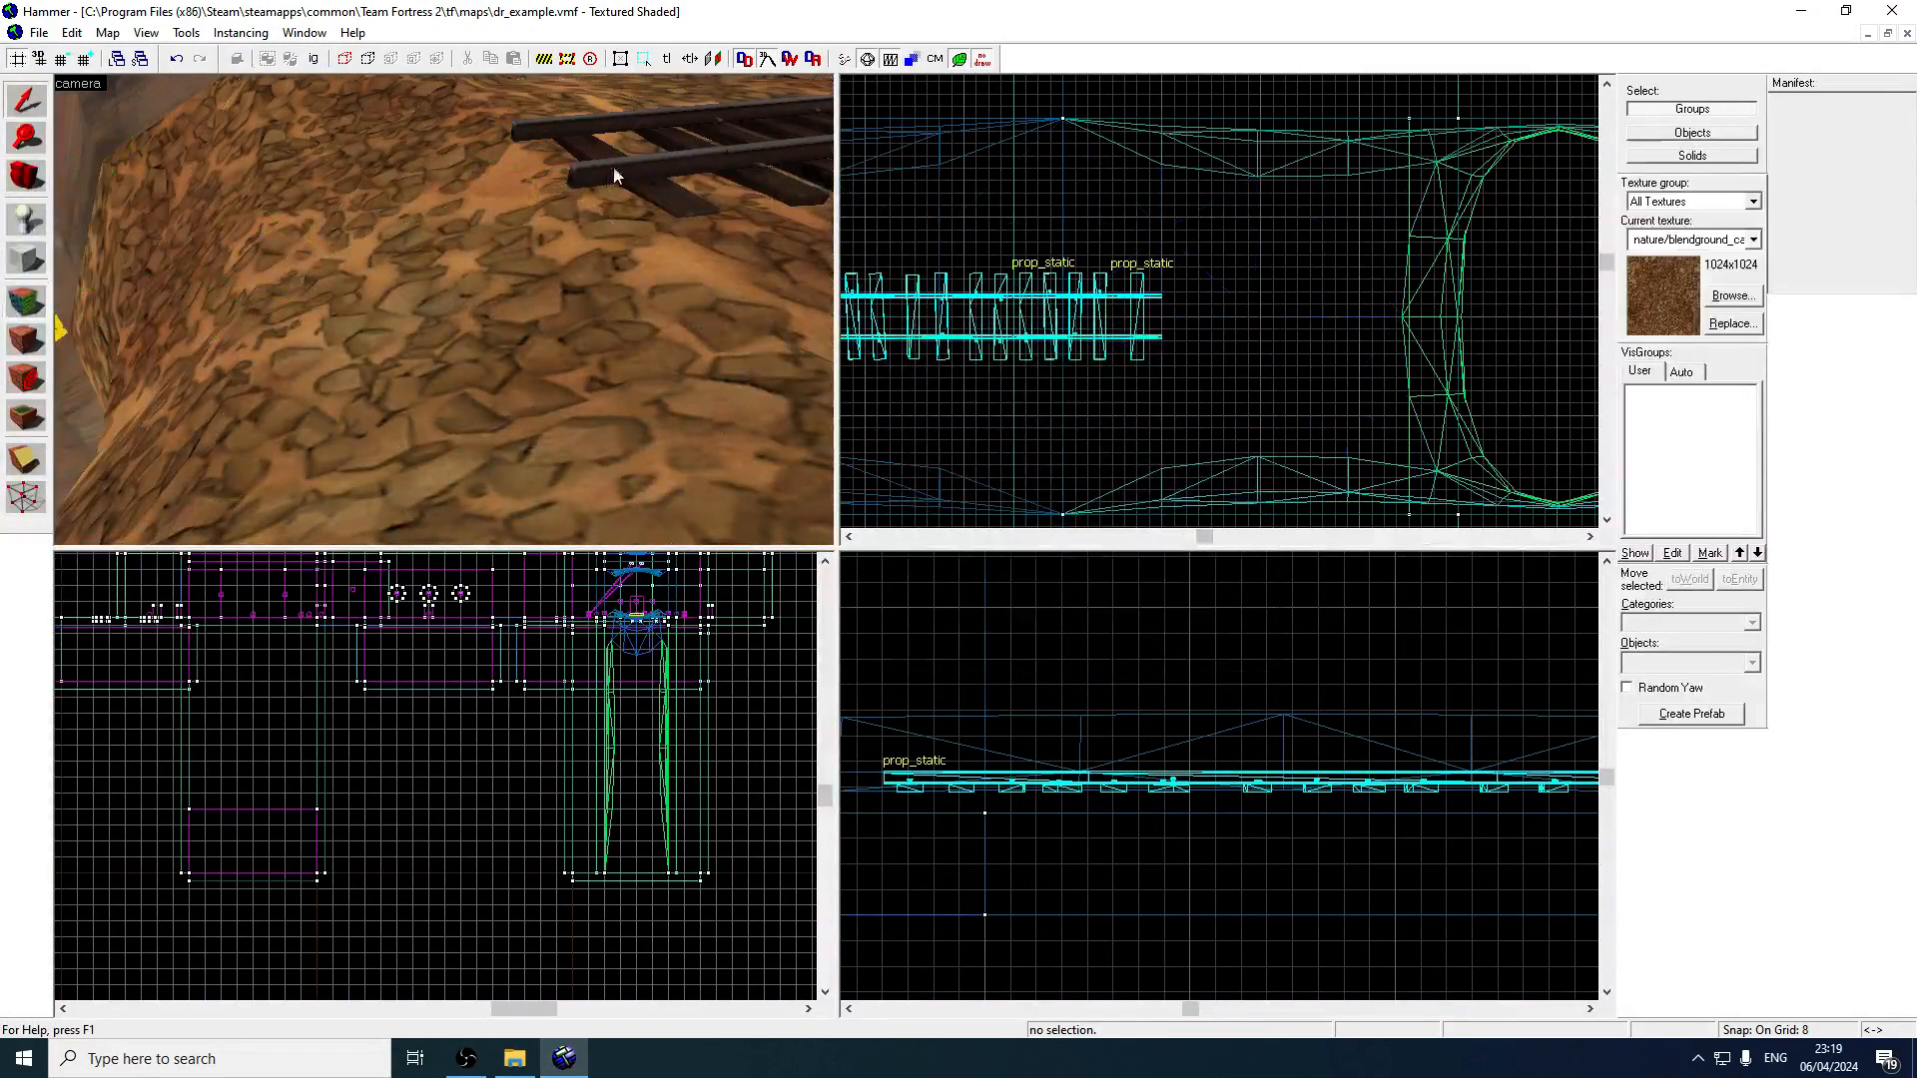
pyautogui.click(627, 164)
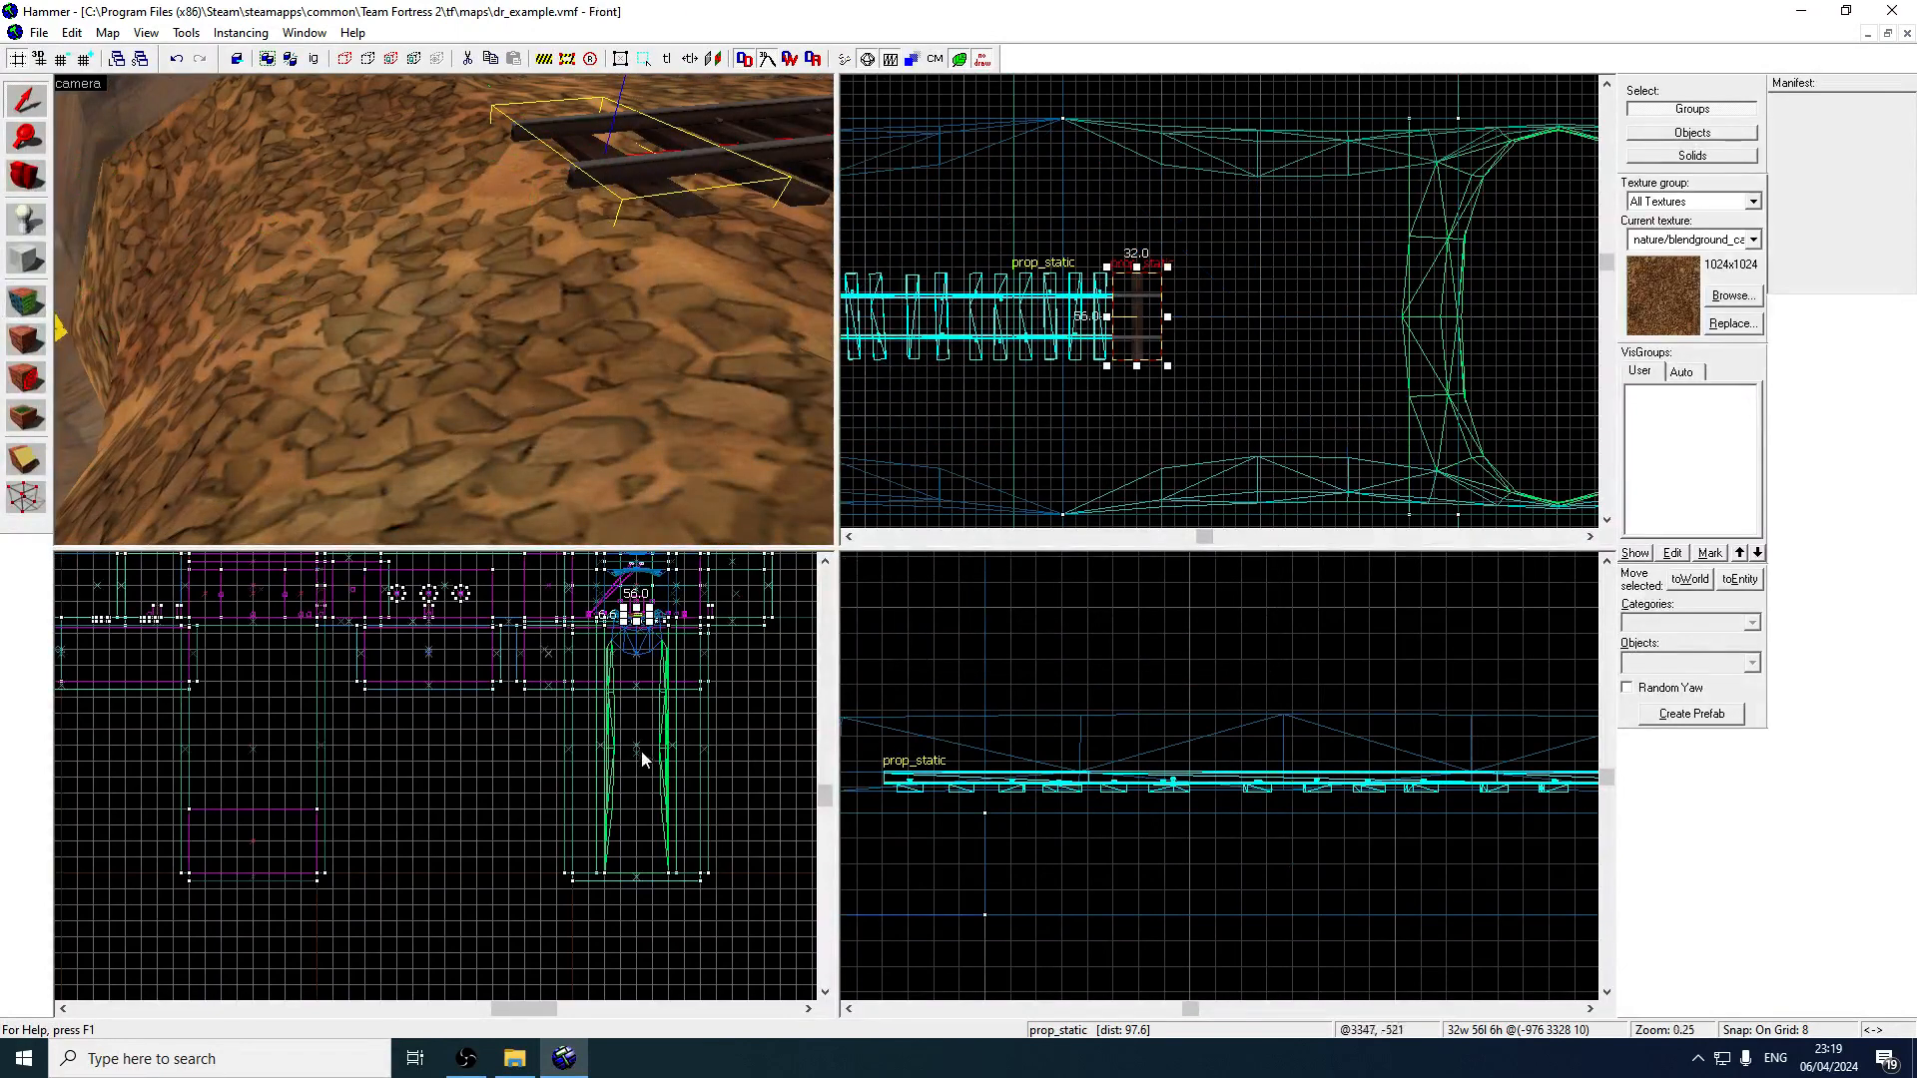
pyautogui.scroll(-1, 641, 759)
pyautogui.scroll(10, 1302, 834)
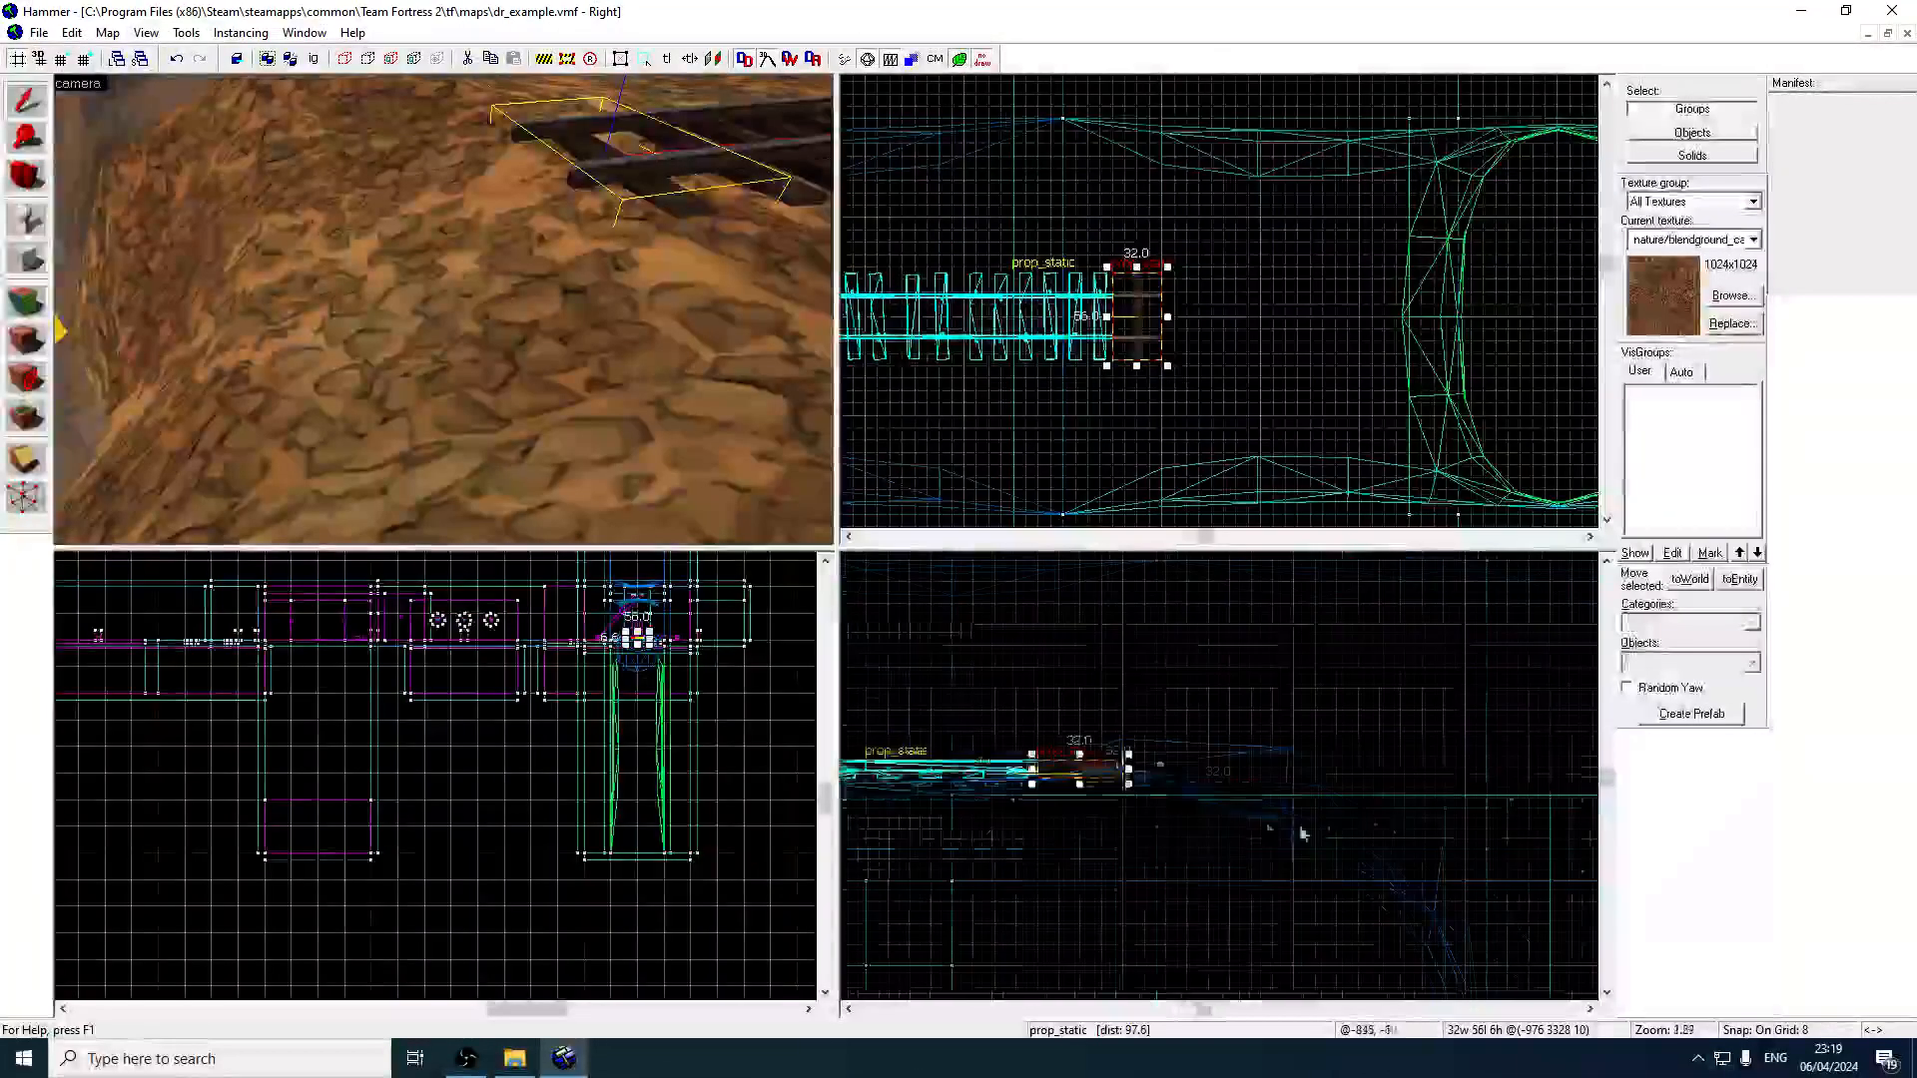
pyautogui.scroll(4, 1092, 764)
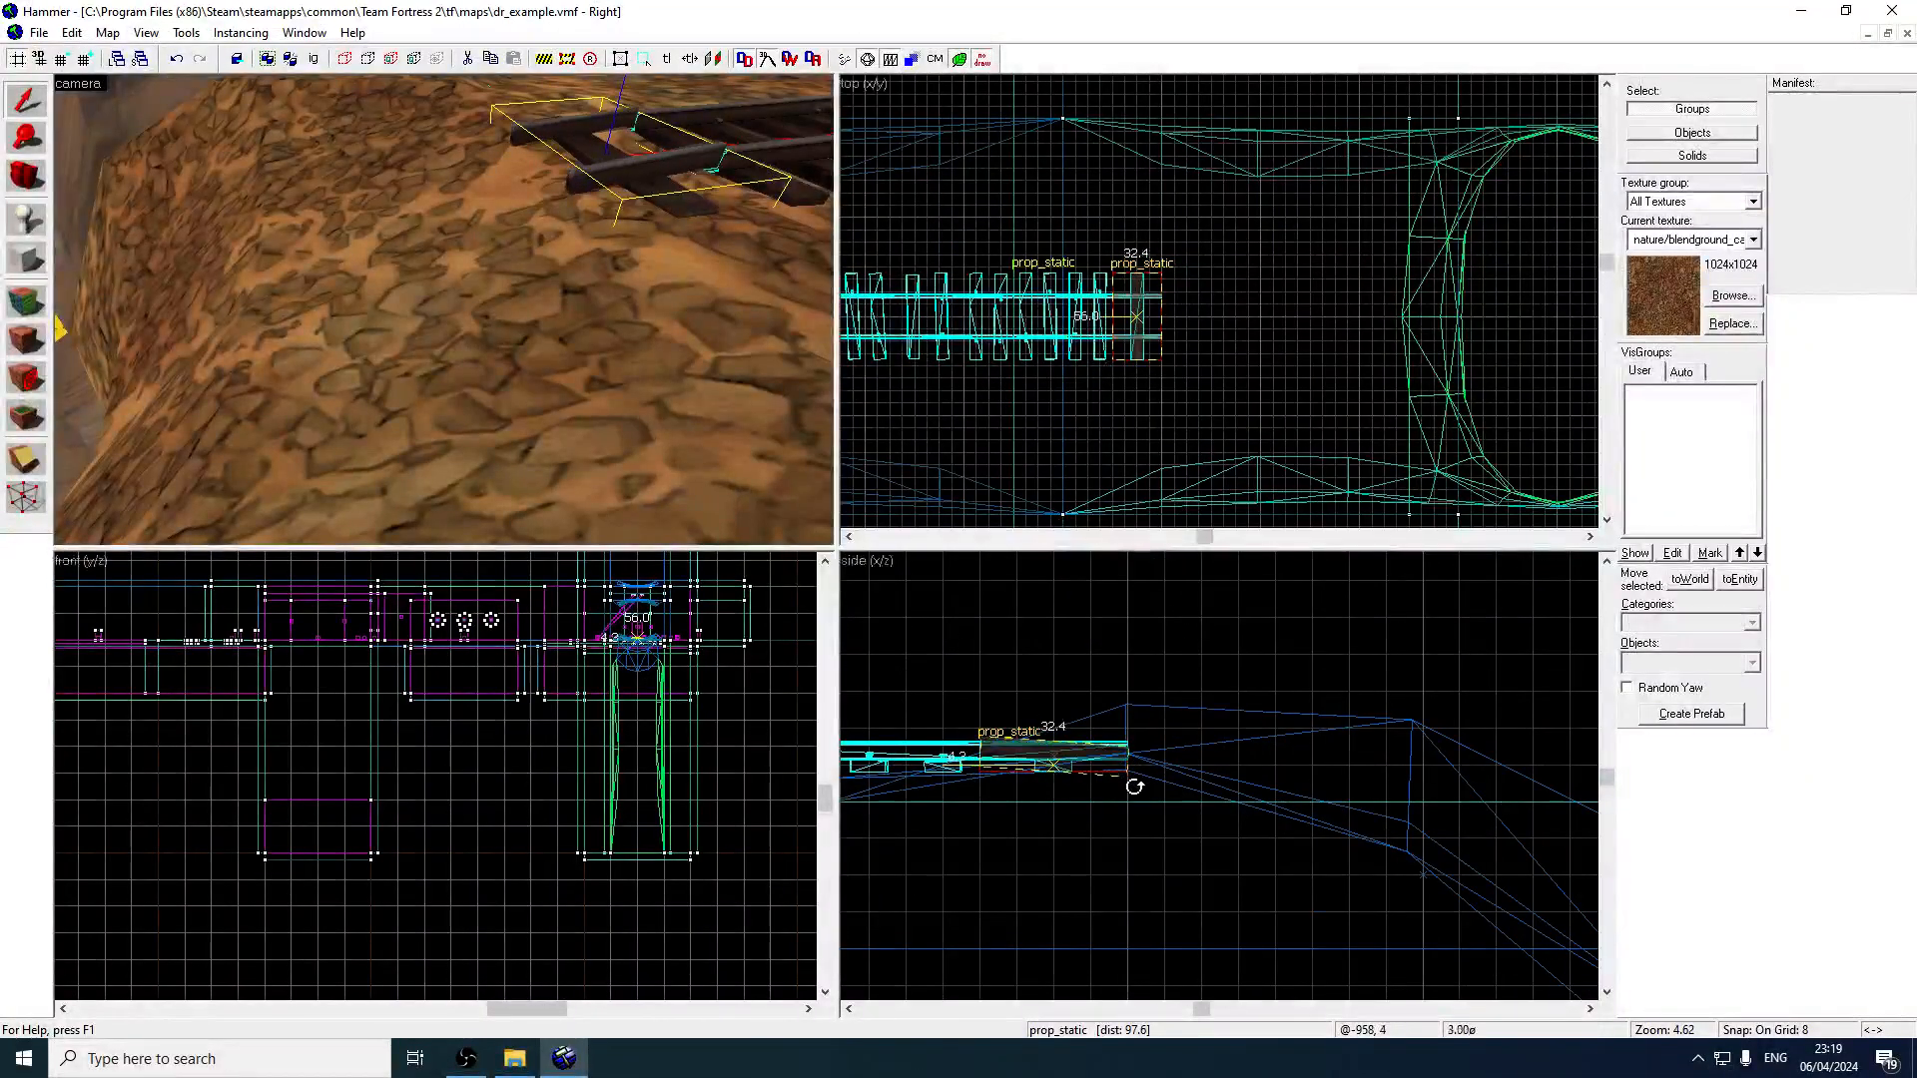
pyautogui.moveTo(1135, 791); pyautogui.dragTo(1129, 786)
pyautogui.scroll(2, 1050, 752)
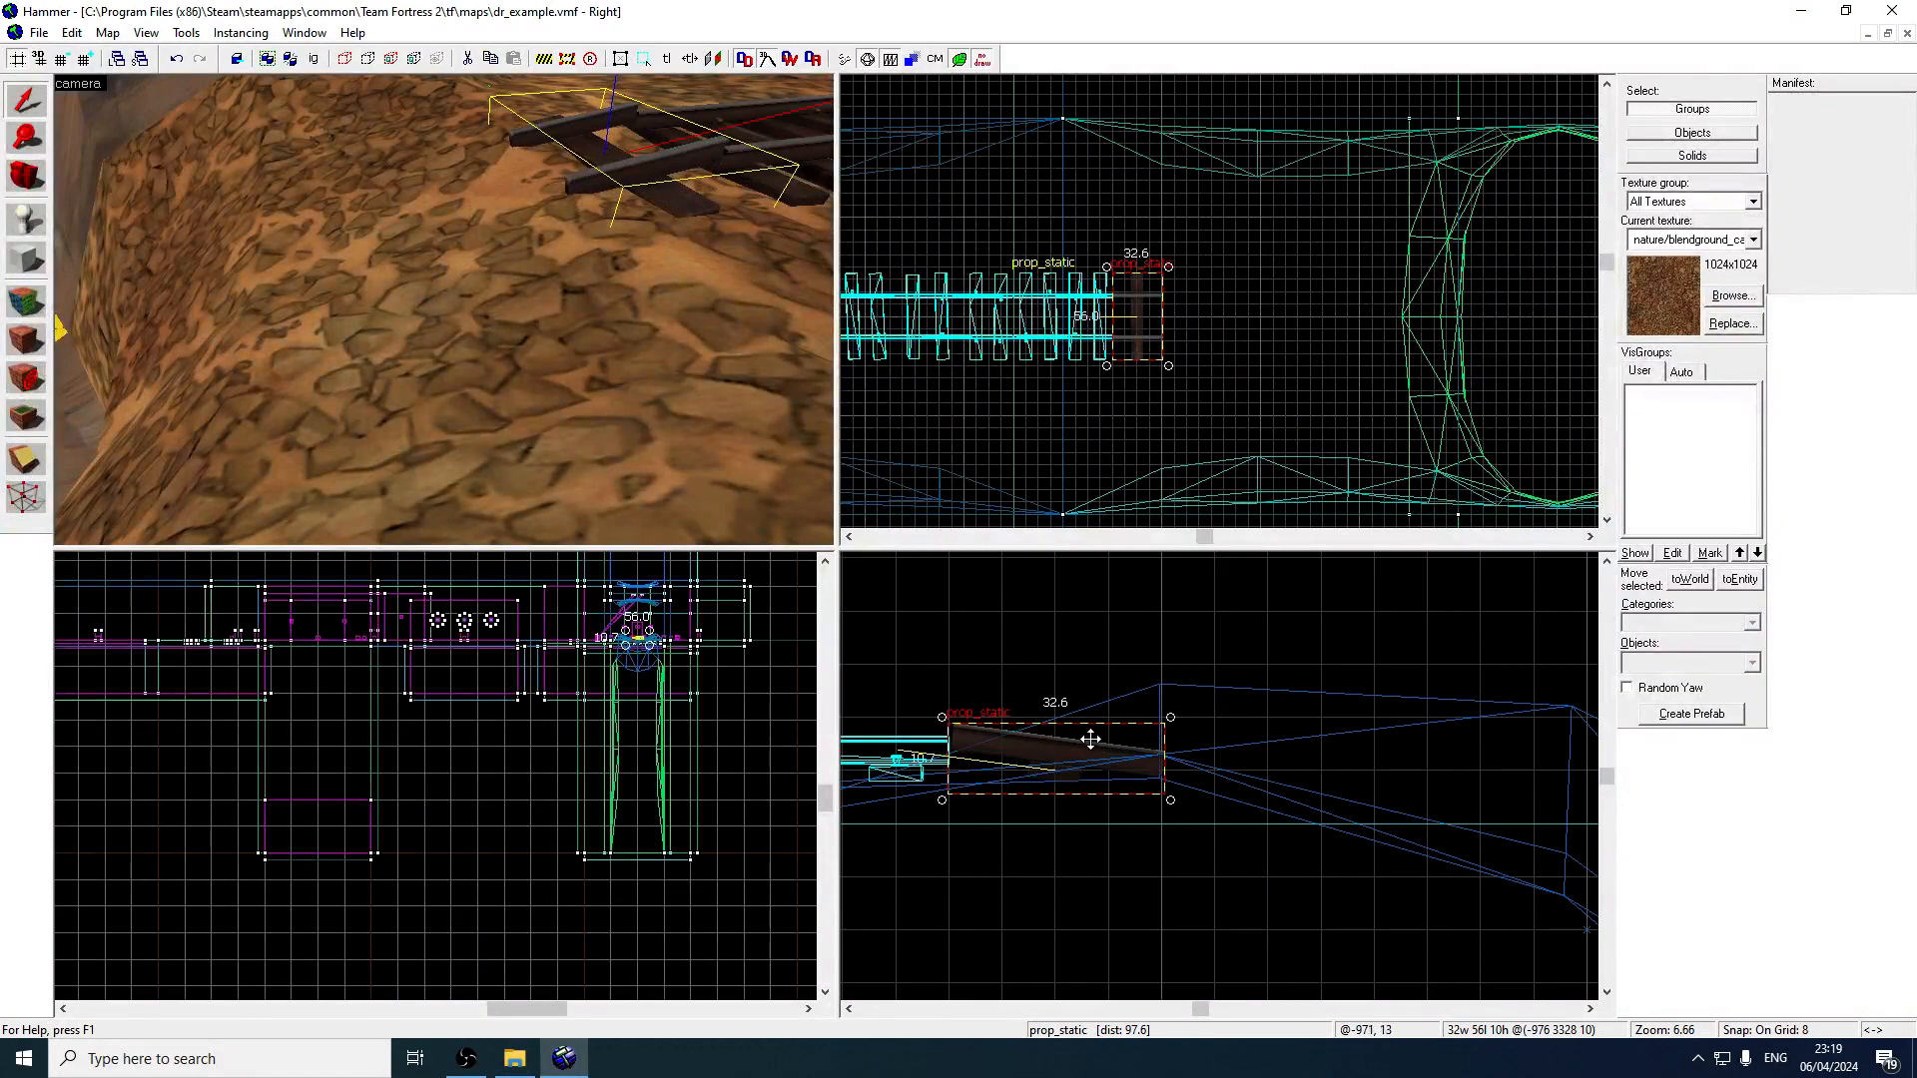
pyautogui.hotkey('ctrl', 'z')
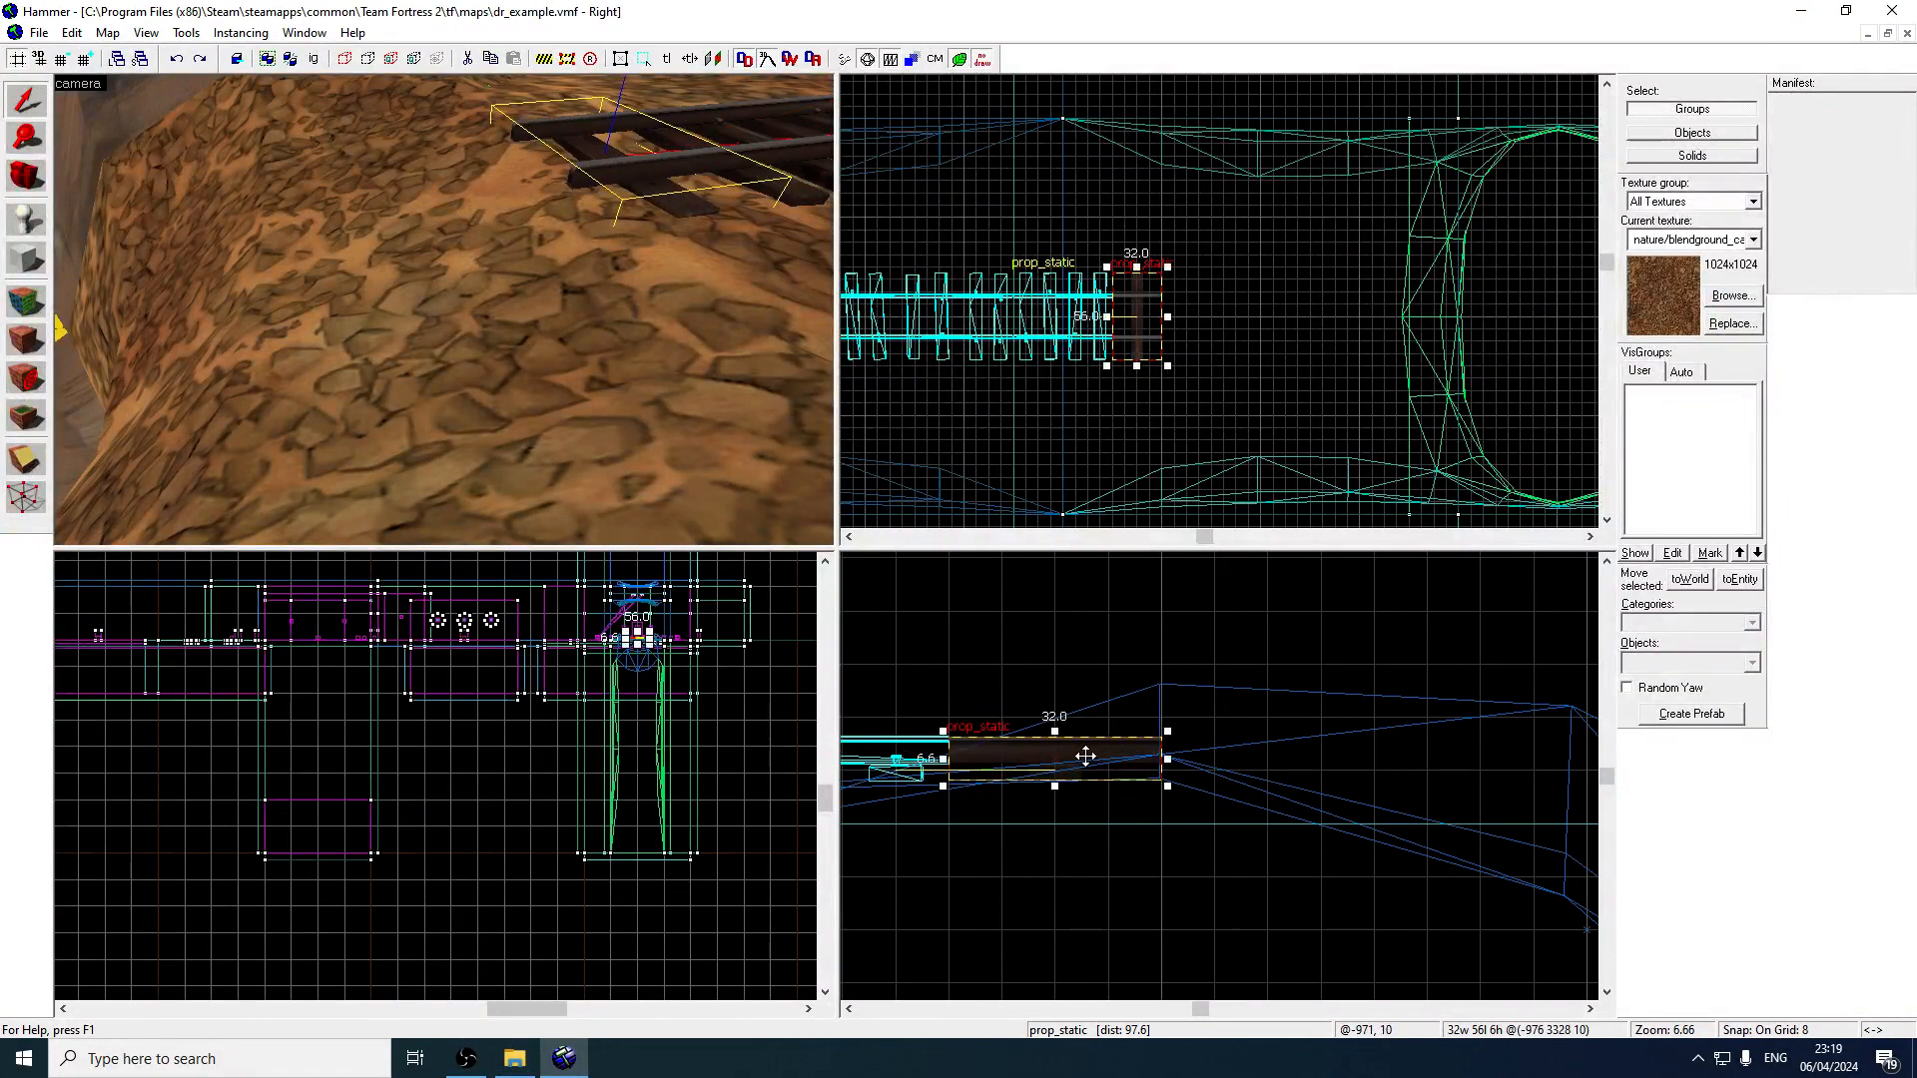
pyautogui.moveTo(1166, 796); pyautogui.dragTo(1159, 791)
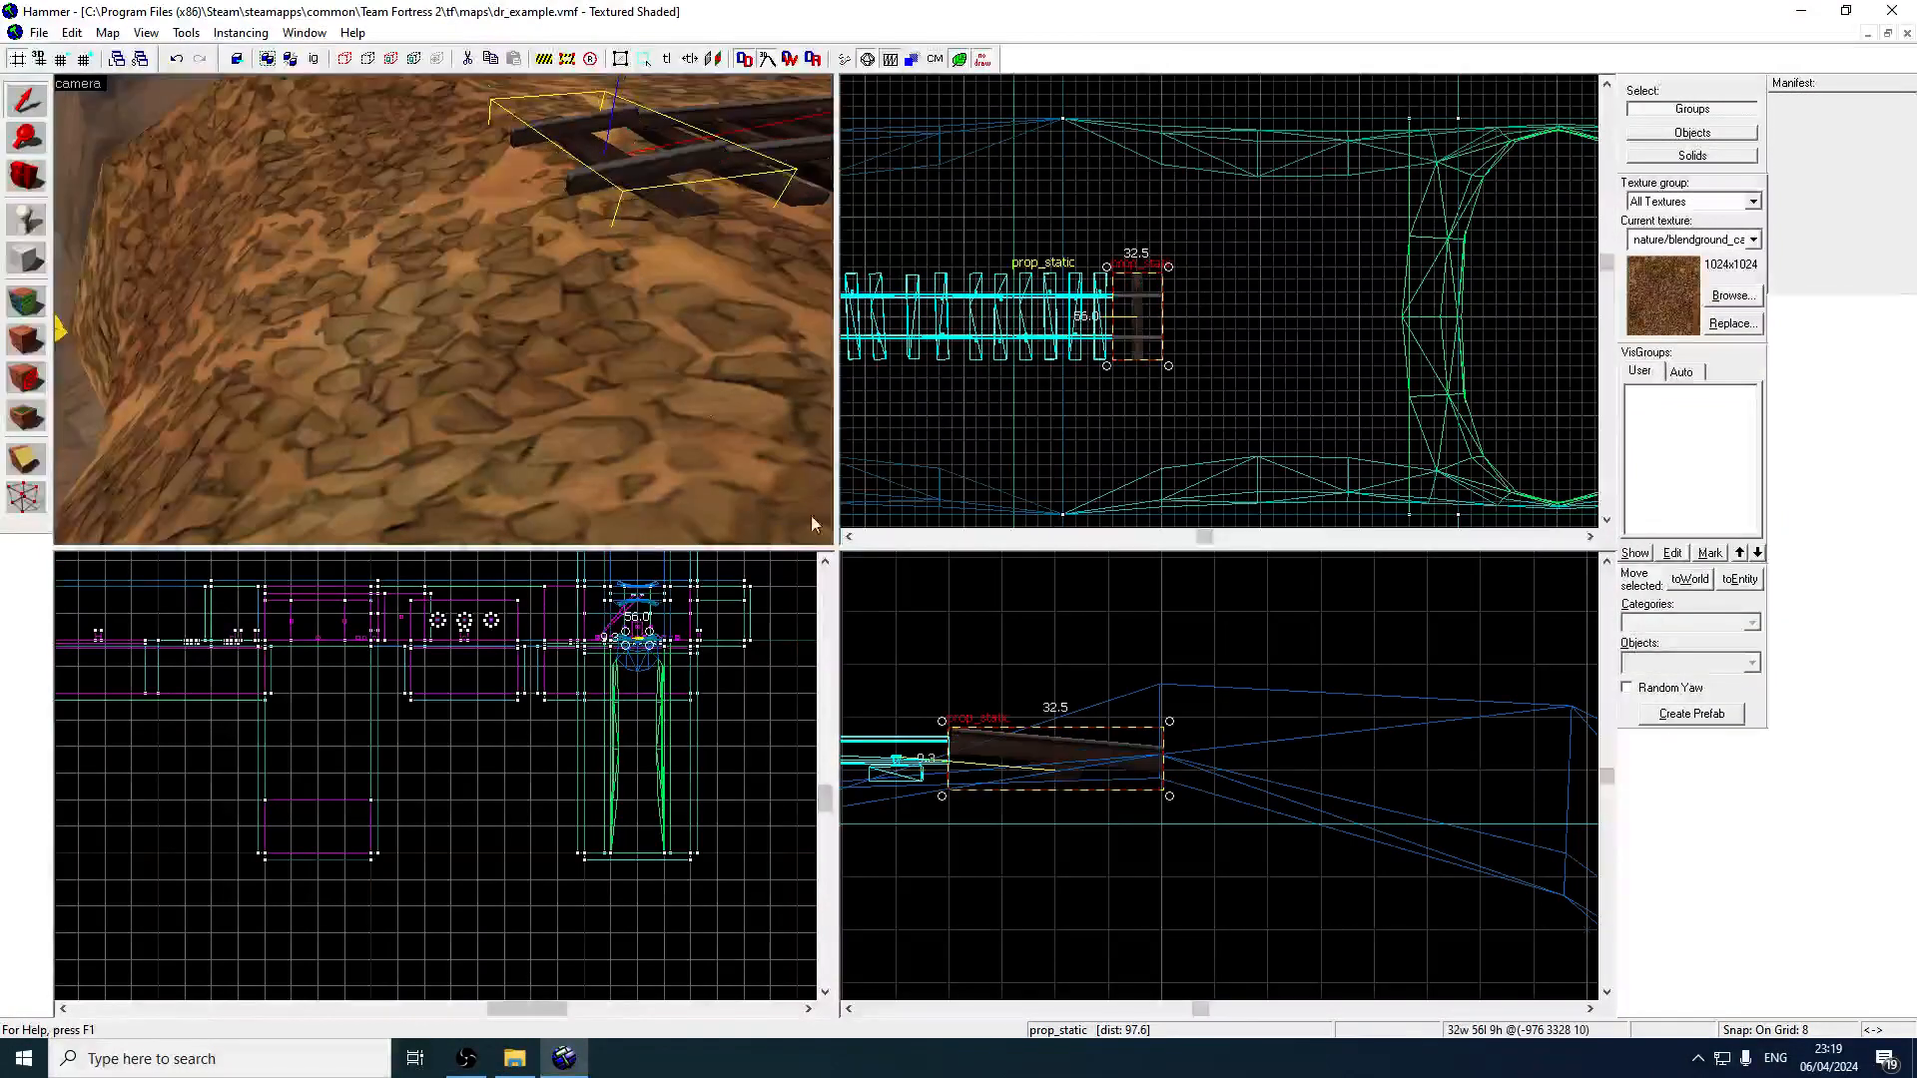
# Lower the tilted end track piece with a grid snap of 4 and rotate it more steeply down the slope.
pyautogui.press('[')
pyautogui.scroll(2, 979, 657)
pyautogui.moveTo(1010, 768); pyautogui.dragTo(1011, 750)
pyautogui.press('Escape')
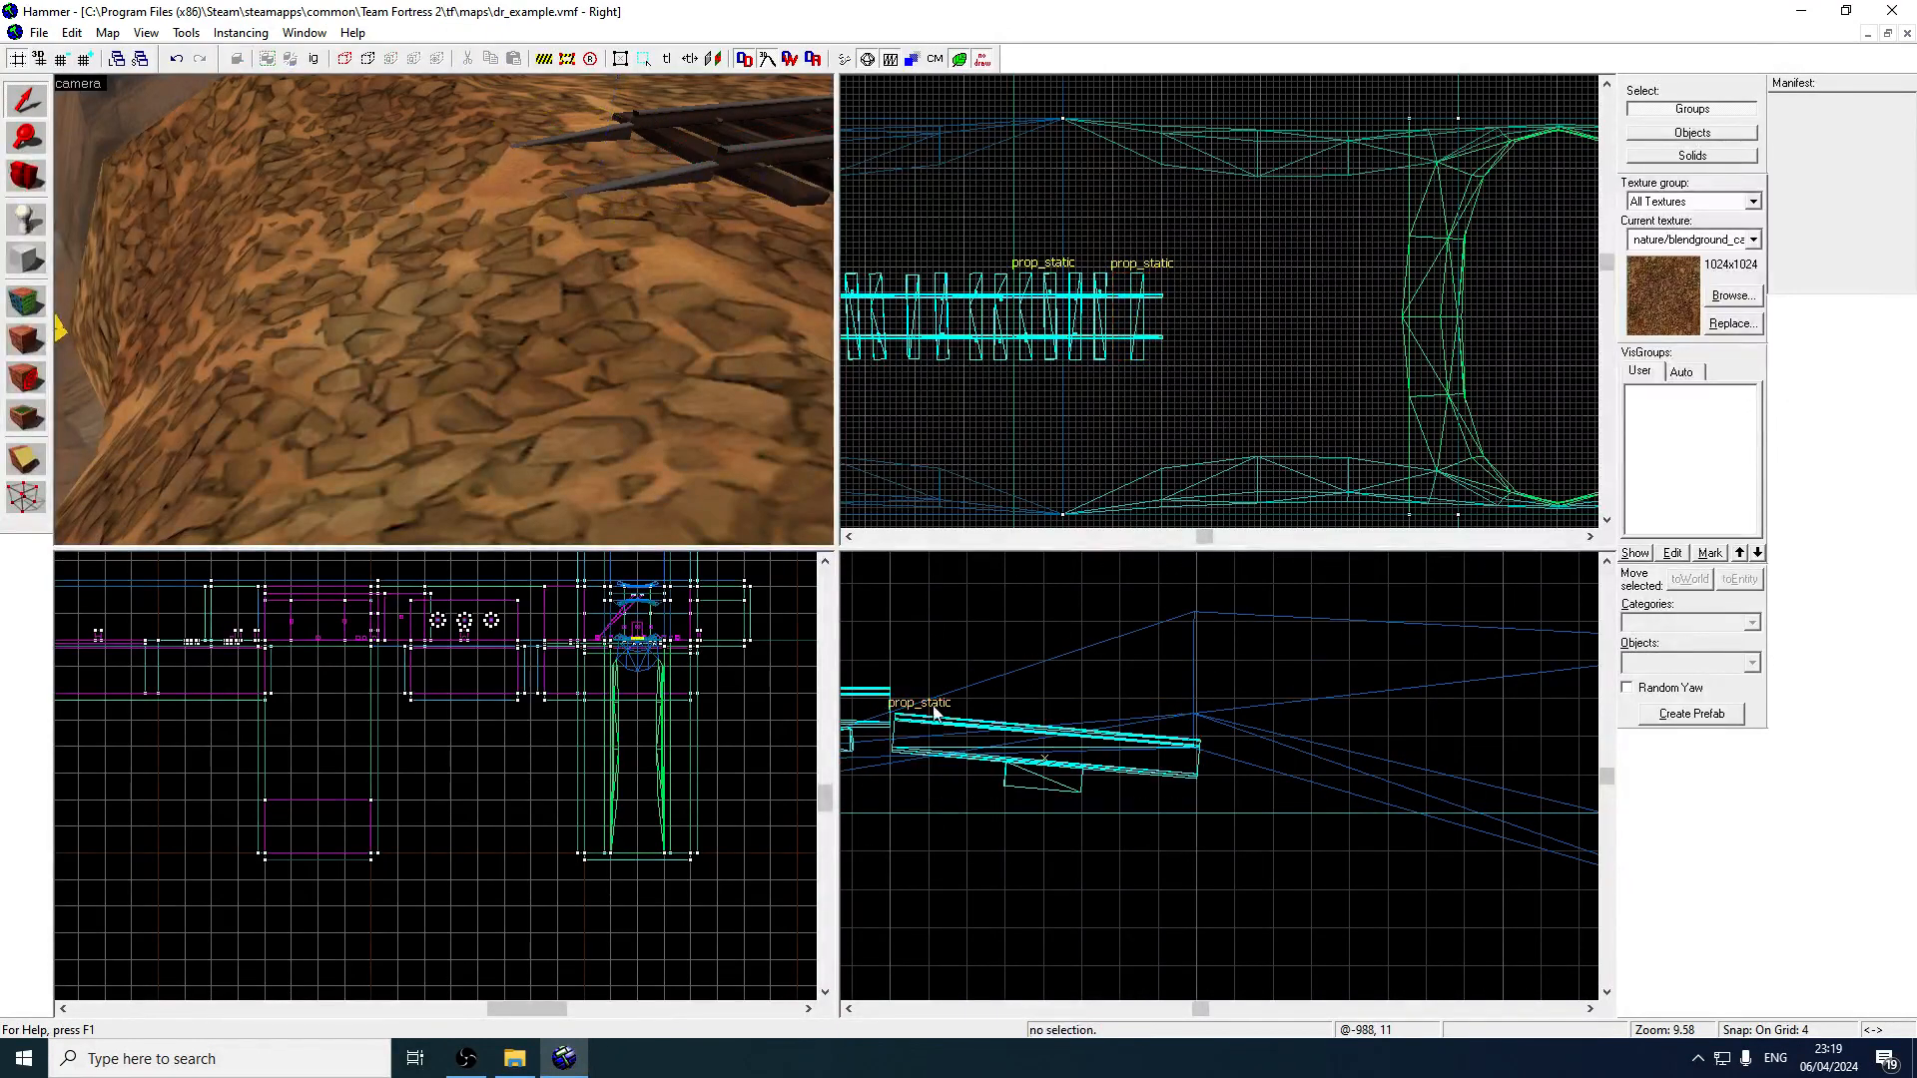
pyautogui.click(659, 191)
pyautogui.click(665, 182)
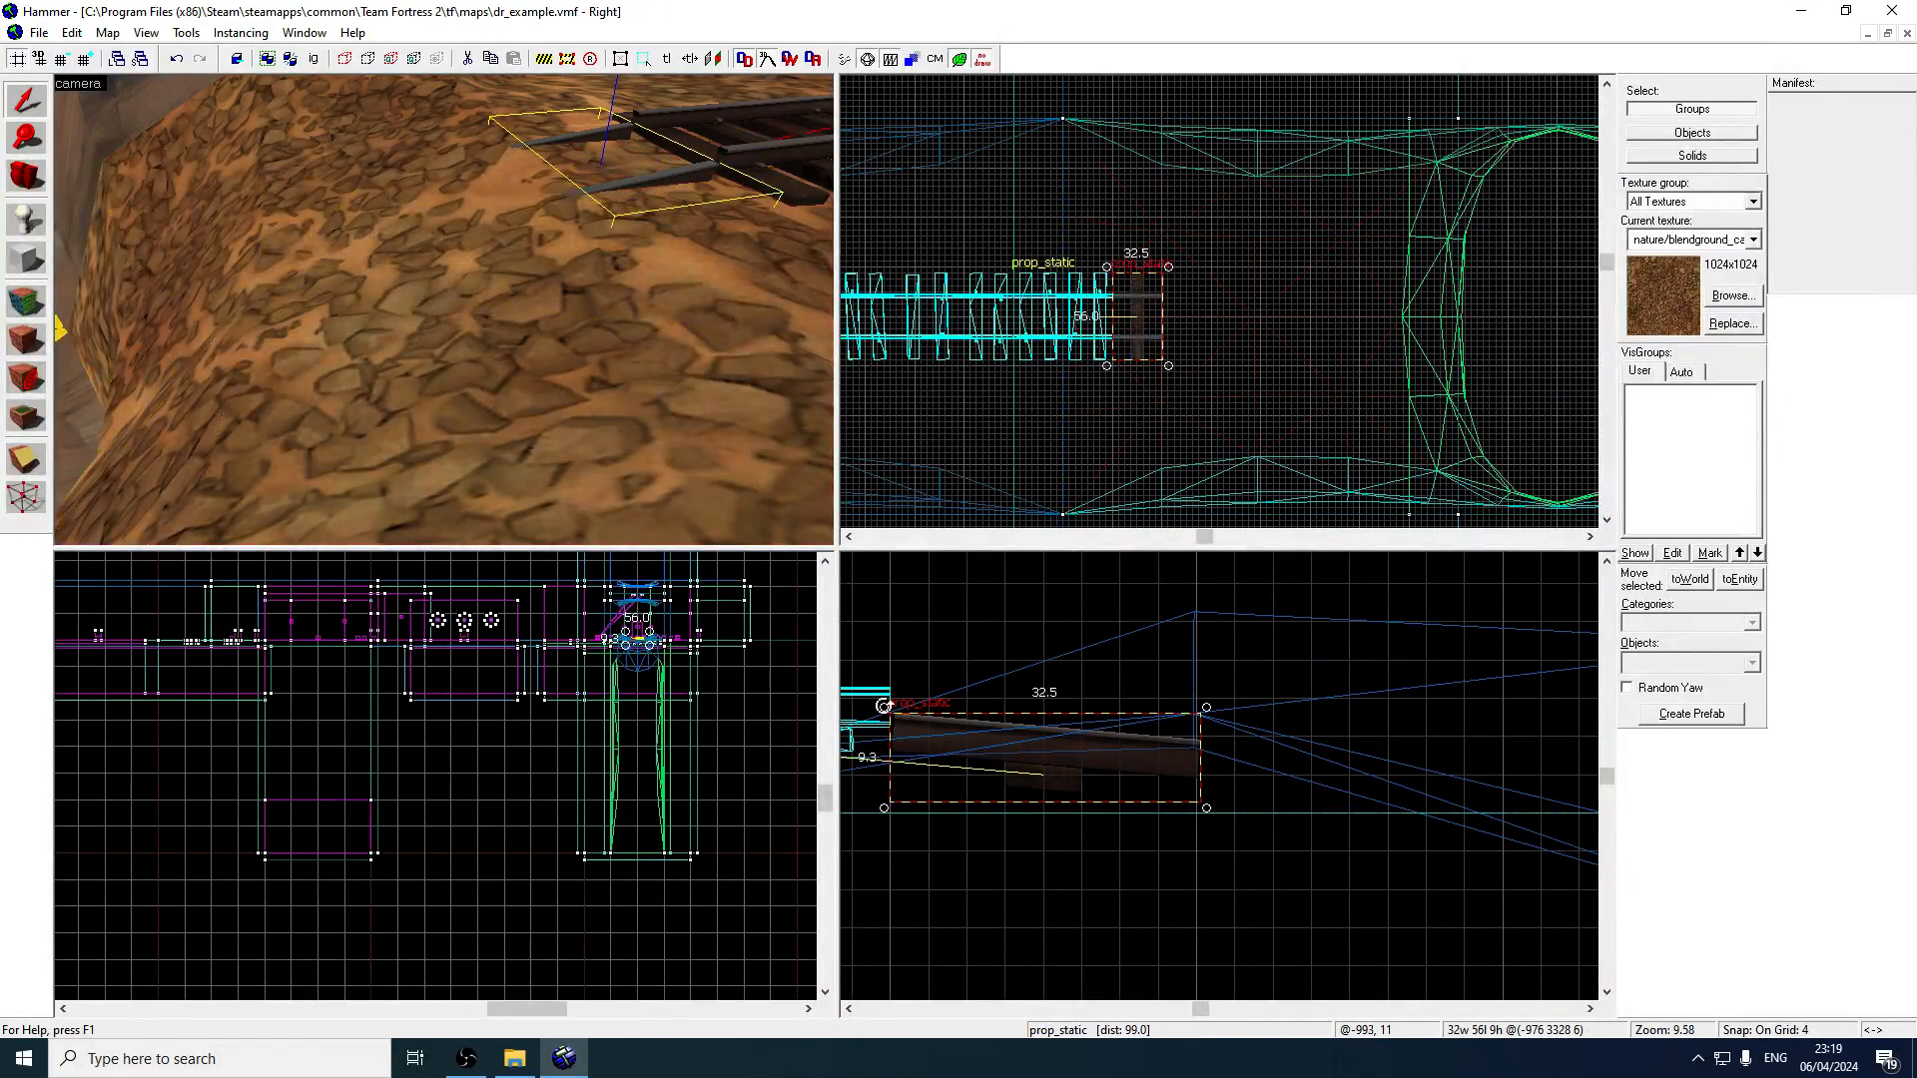
pyautogui.moveTo(883, 706); pyautogui.dragTo(889, 683)
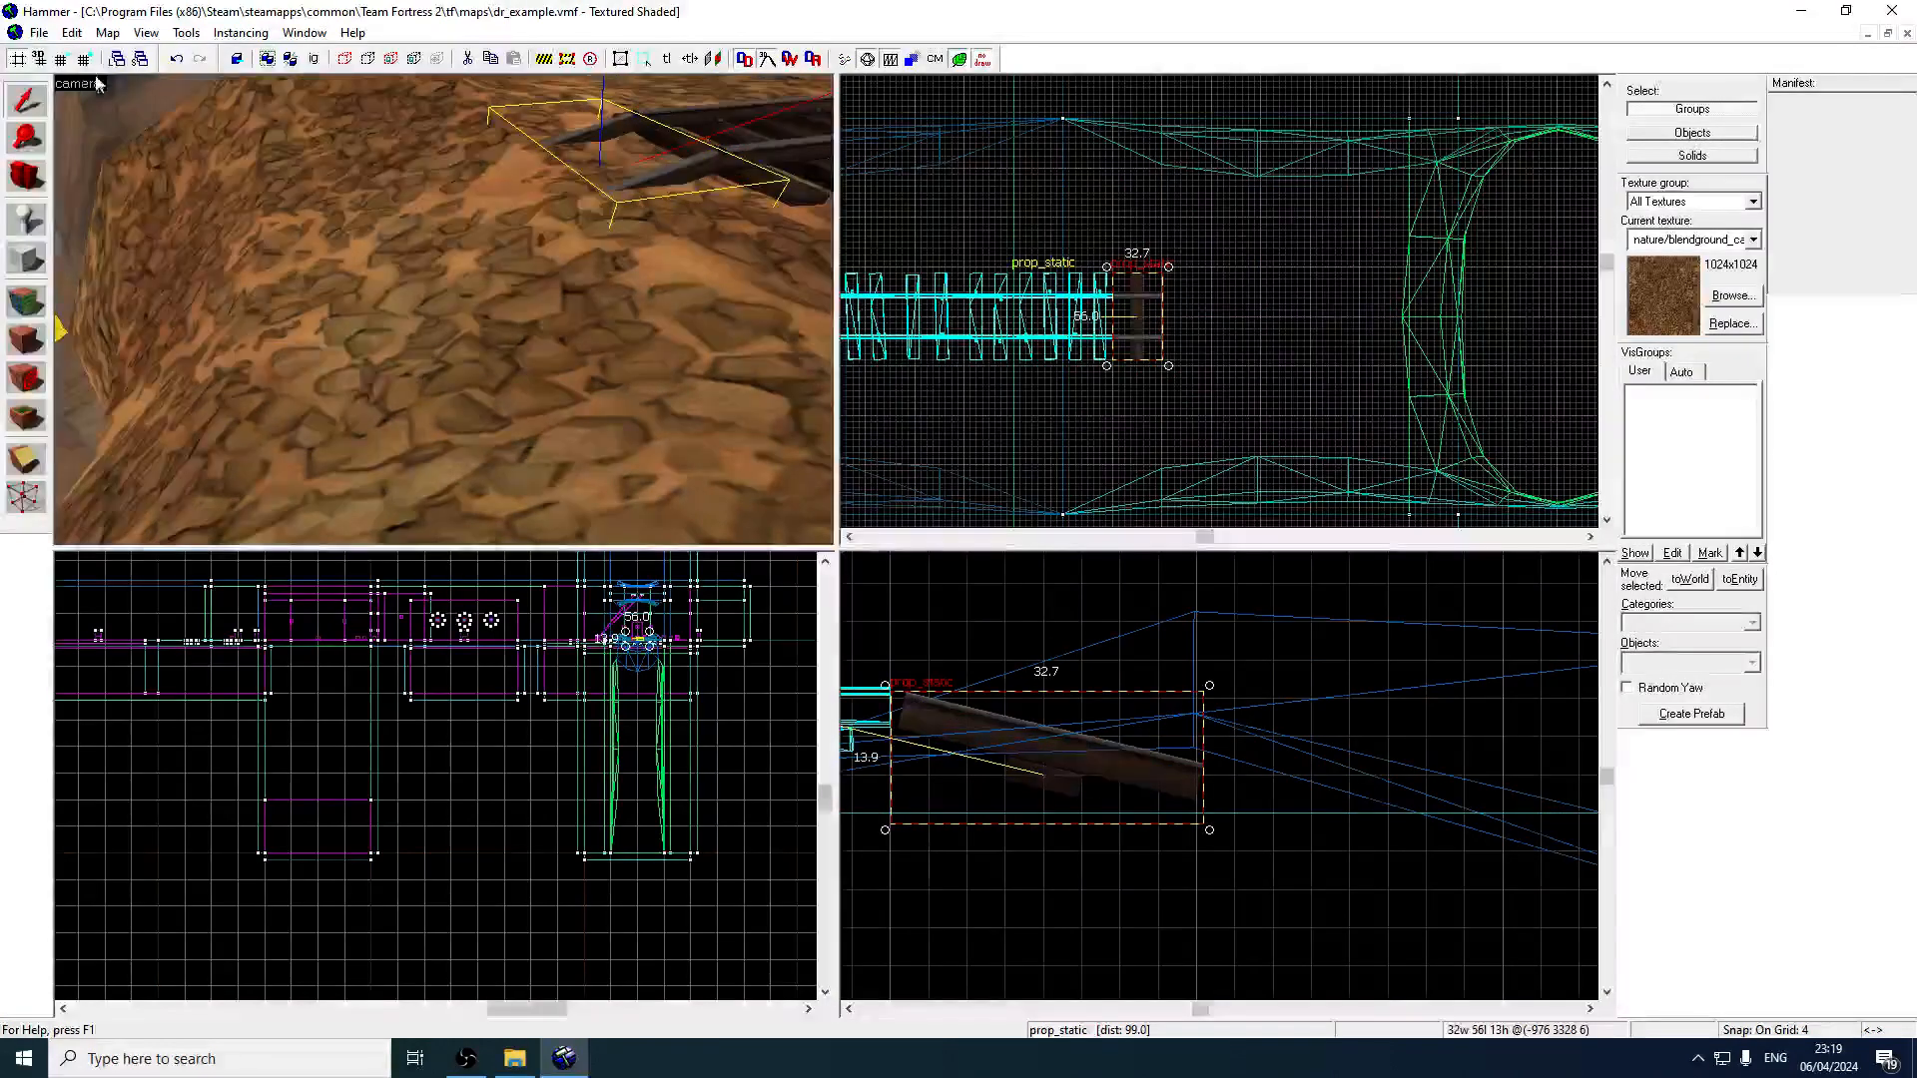
# Reduce the end piece's tilt and, with a grid snap of 1, move it flush against the level track.
pyautogui.click(62, 60)
pyautogui.click(62, 60)
pyautogui.scroll(3, 949, 734)
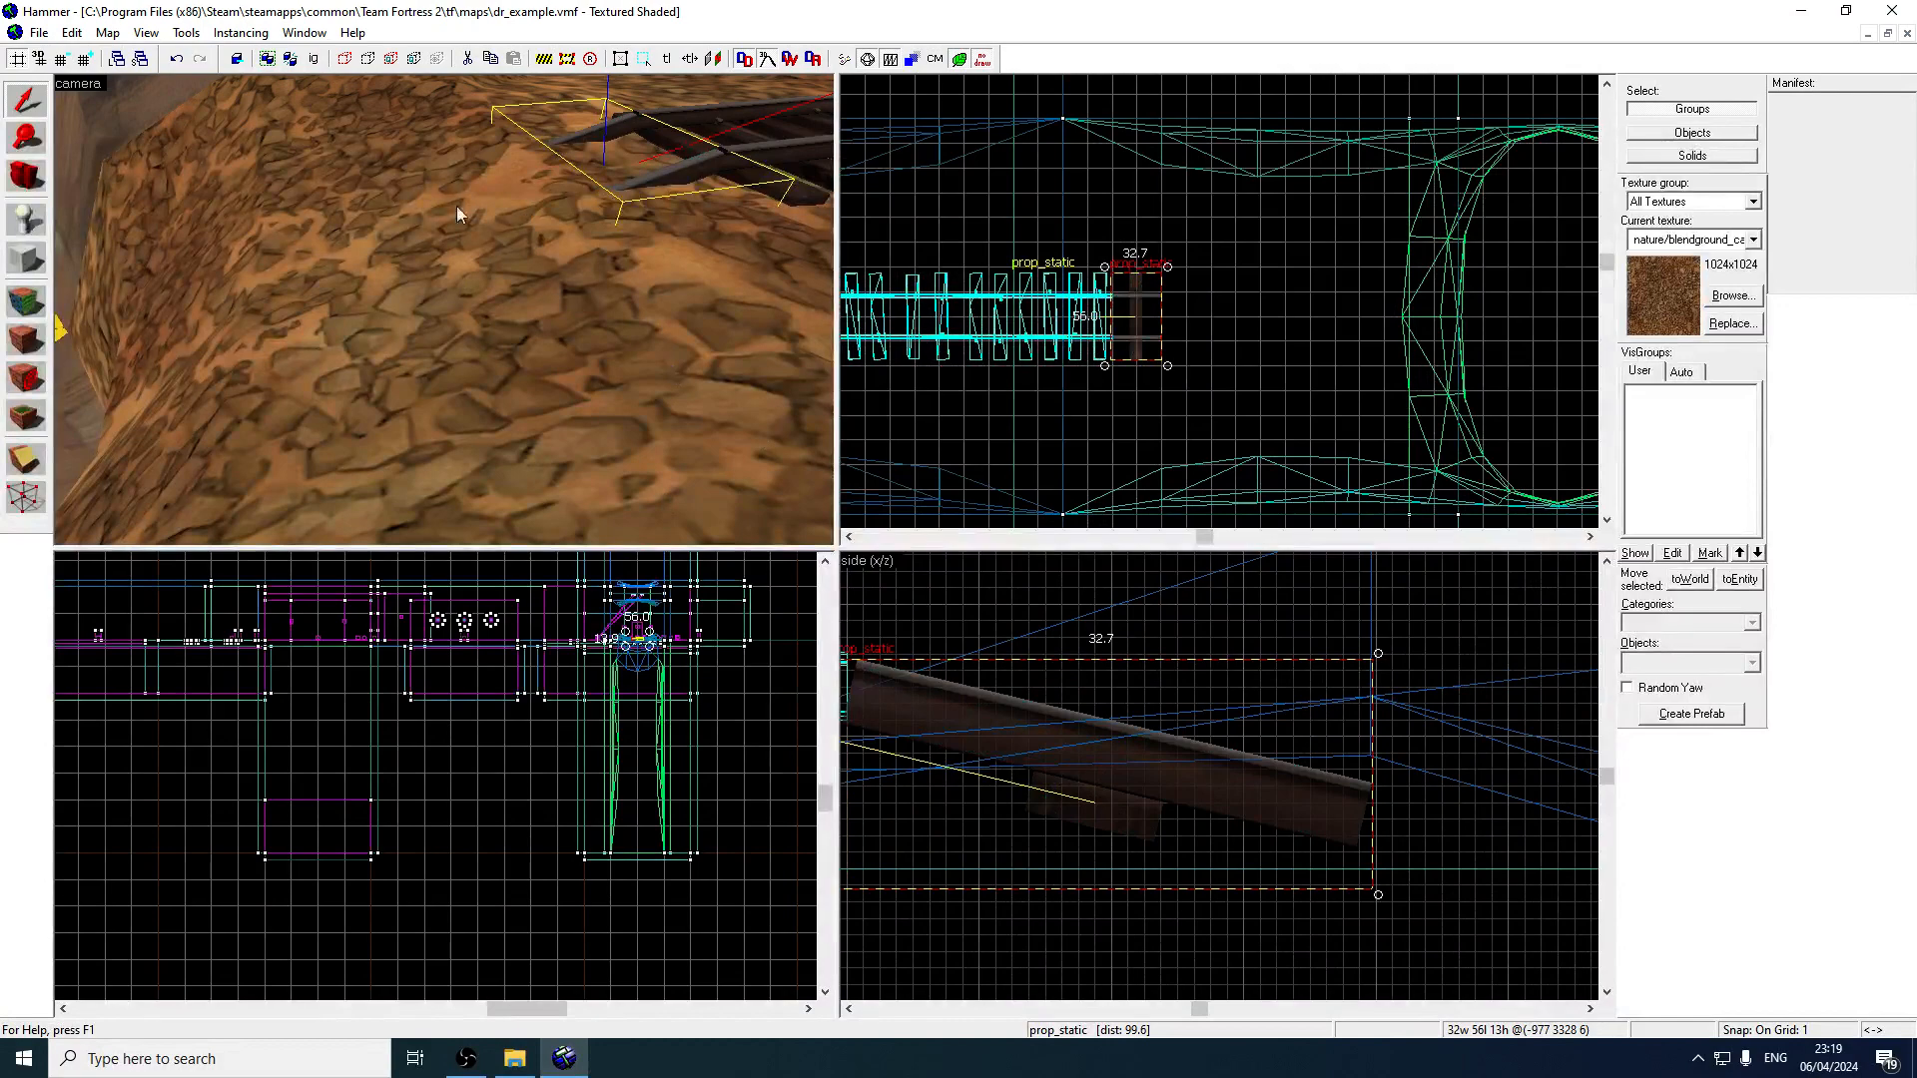
pyautogui.moveTo(1377, 896); pyautogui.dragTo(1392, 853)
pyautogui.press('Left')
pyautogui.moveTo(1168, 766); pyautogui.dragTo(1185, 726)
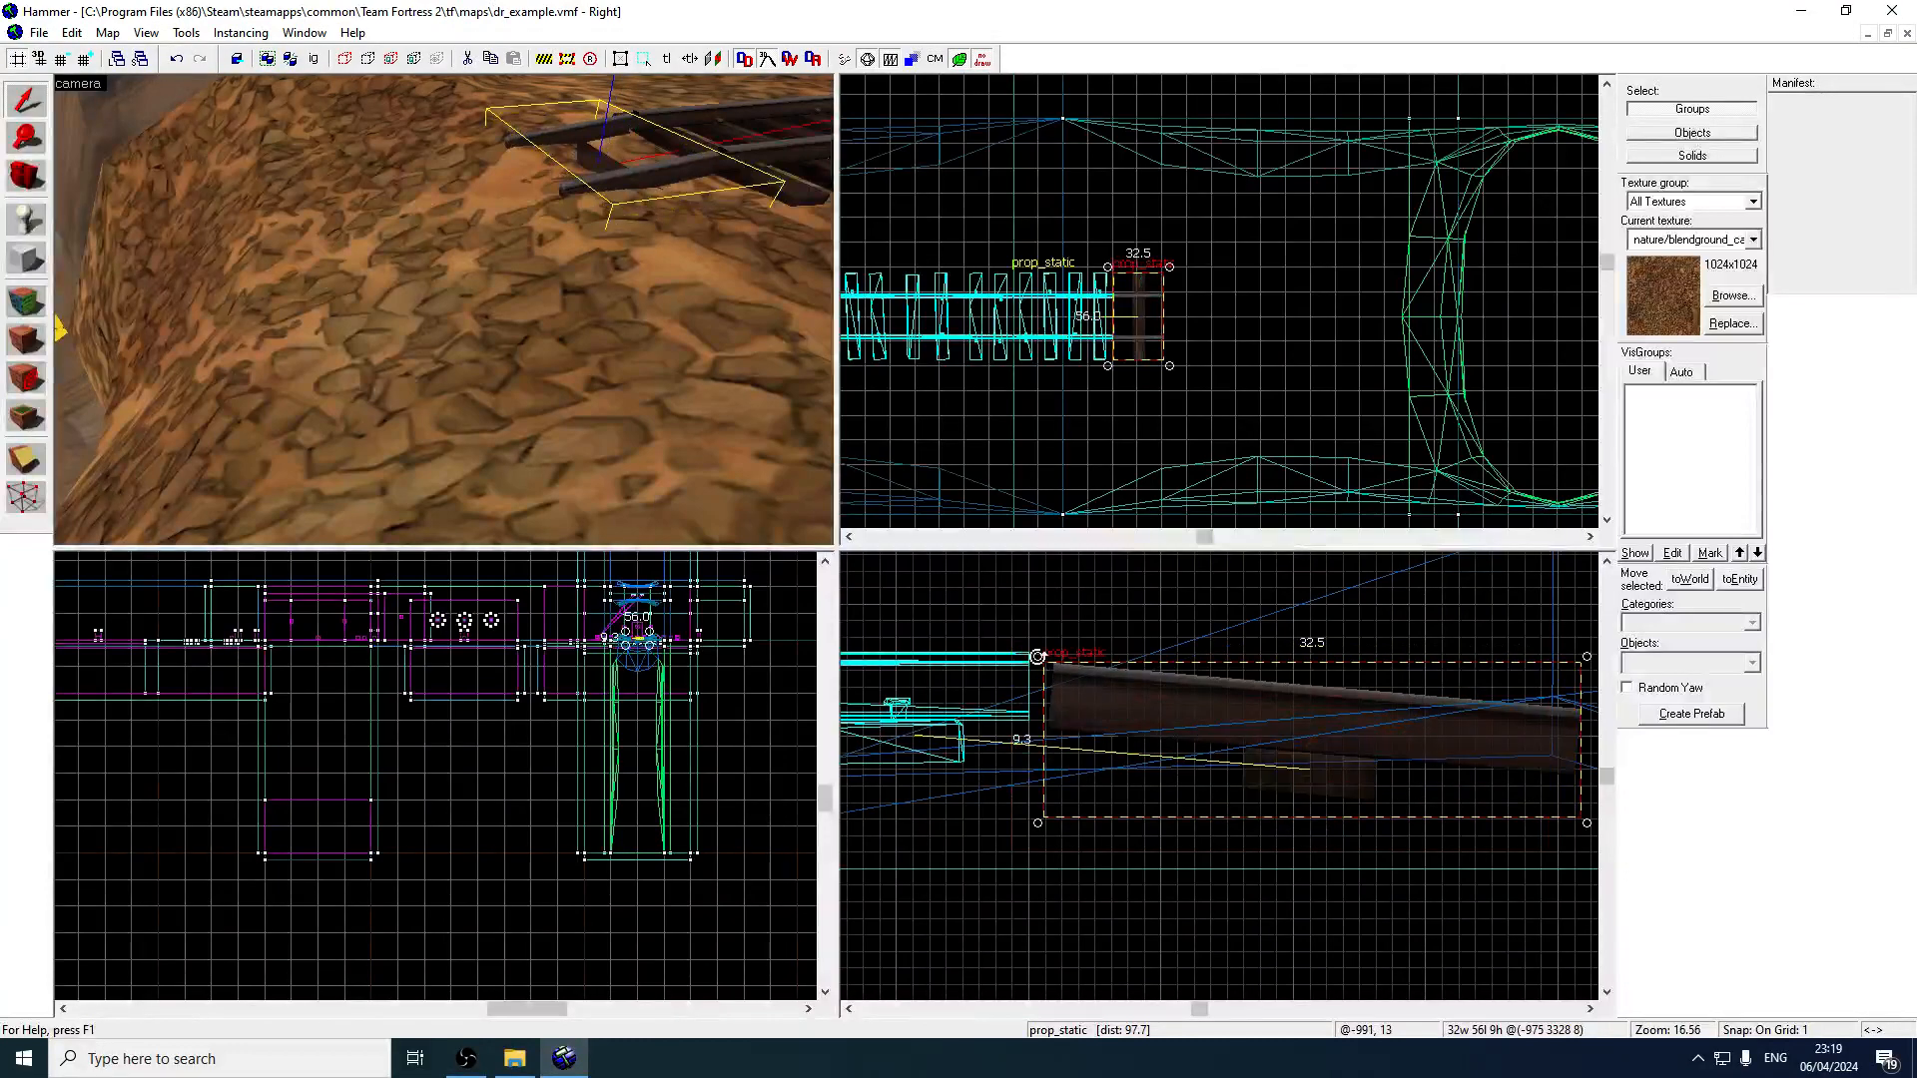
# Duplicate the tilted track piece, tilt the copy a little more steeply and join it to the end of the track.
pyautogui.moveTo(1038, 656)
pyautogui.mouseDown()
pyautogui.moveTo(1429, 817)
pyautogui.moveTo(1380, 785)
pyautogui.mouseUp()
pyautogui.press('Right')
pyautogui.press('Right')
pyautogui.moveTo(1172, 730); pyautogui.dragTo(1181, 710)
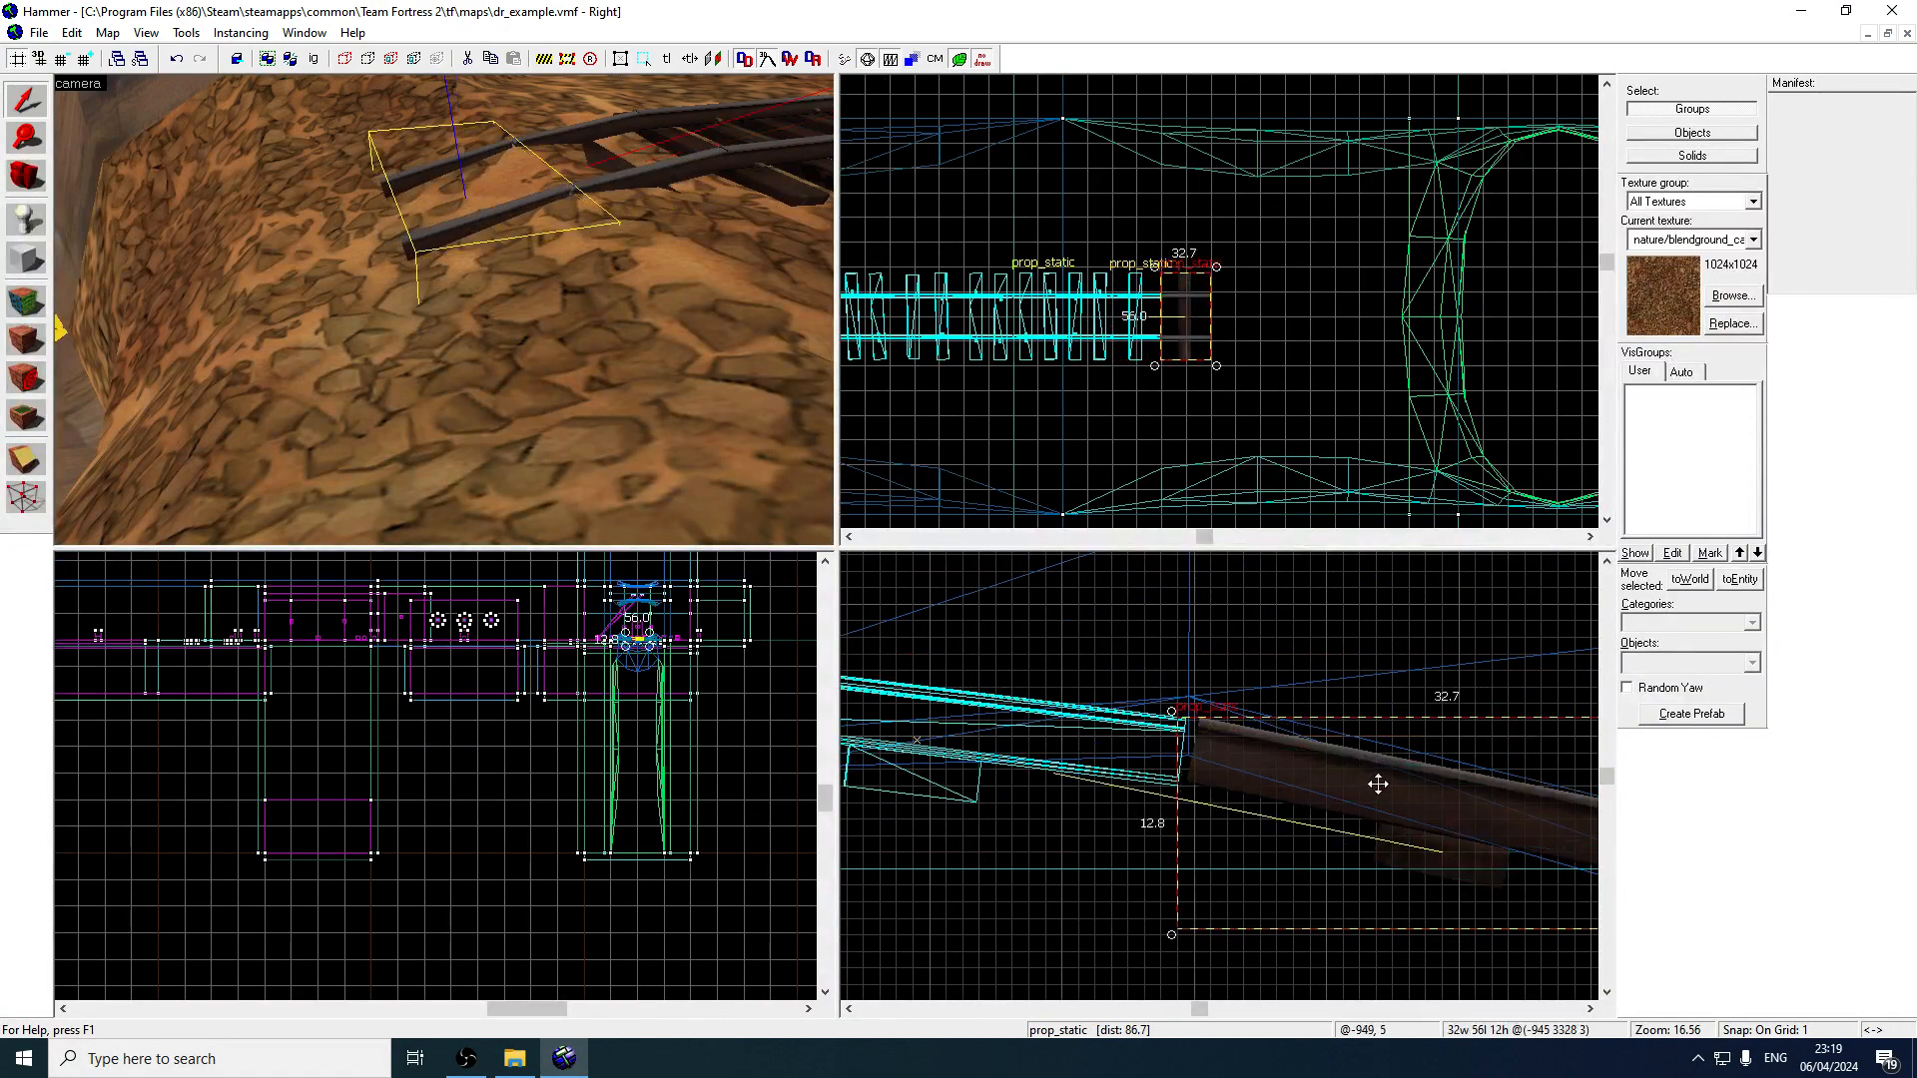
pyautogui.moveTo(1378, 784); pyautogui.dragTo(1358, 788)
pyautogui.click(457, 314)
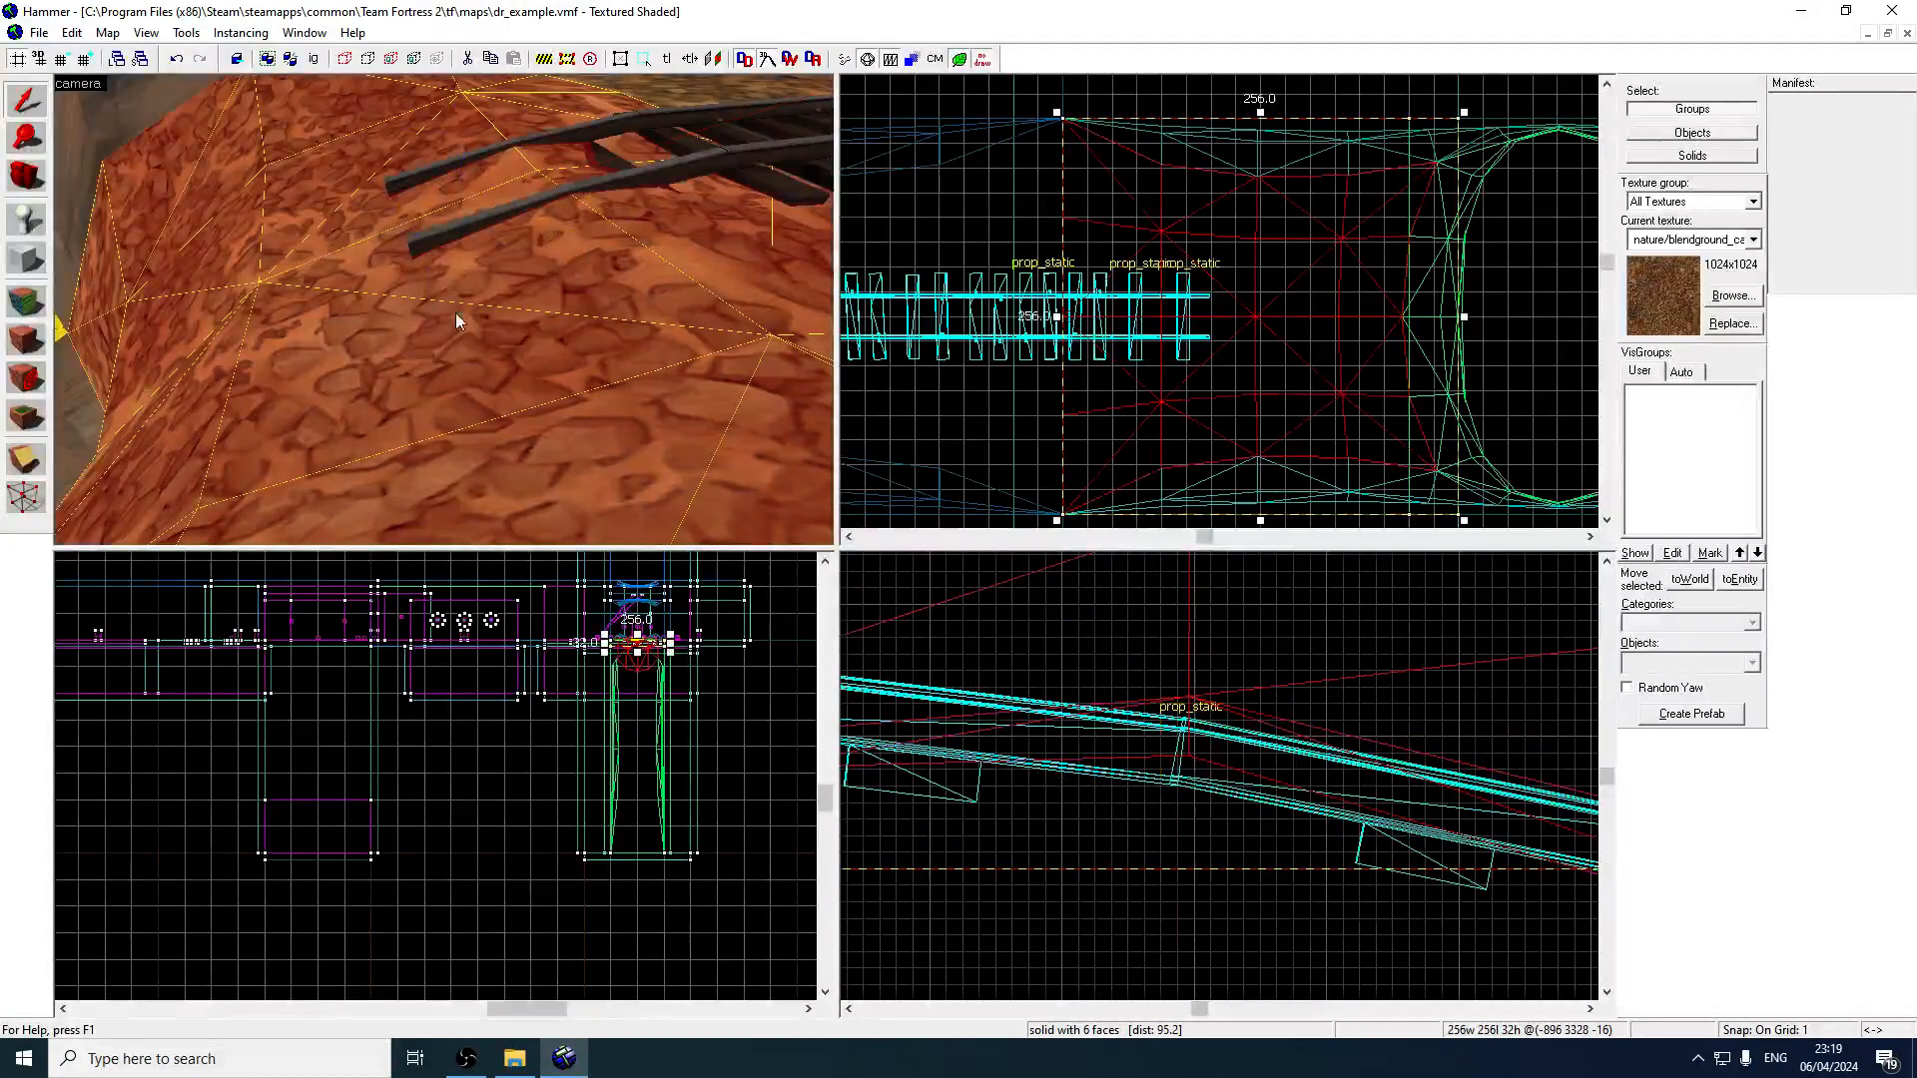
# Duplicate the last tilted track piece and fit the copy flush to its lower end along the ground slope.
pyautogui.click(445, 243)
pyautogui.press('Right')
pyautogui.press('Right')
pyautogui.press('Right')
pyautogui.scroll(-1, 1129, 757)
pyautogui.keyDown('shift'); pyautogui.moveTo(1129, 751); pyautogui.dragTo(1487, 879); pyautogui.keyUp('shift')
pyautogui.moveTo(1236, 811); pyautogui.dragTo(1243, 804)
pyautogui.press('z')
pyautogui.press('w')
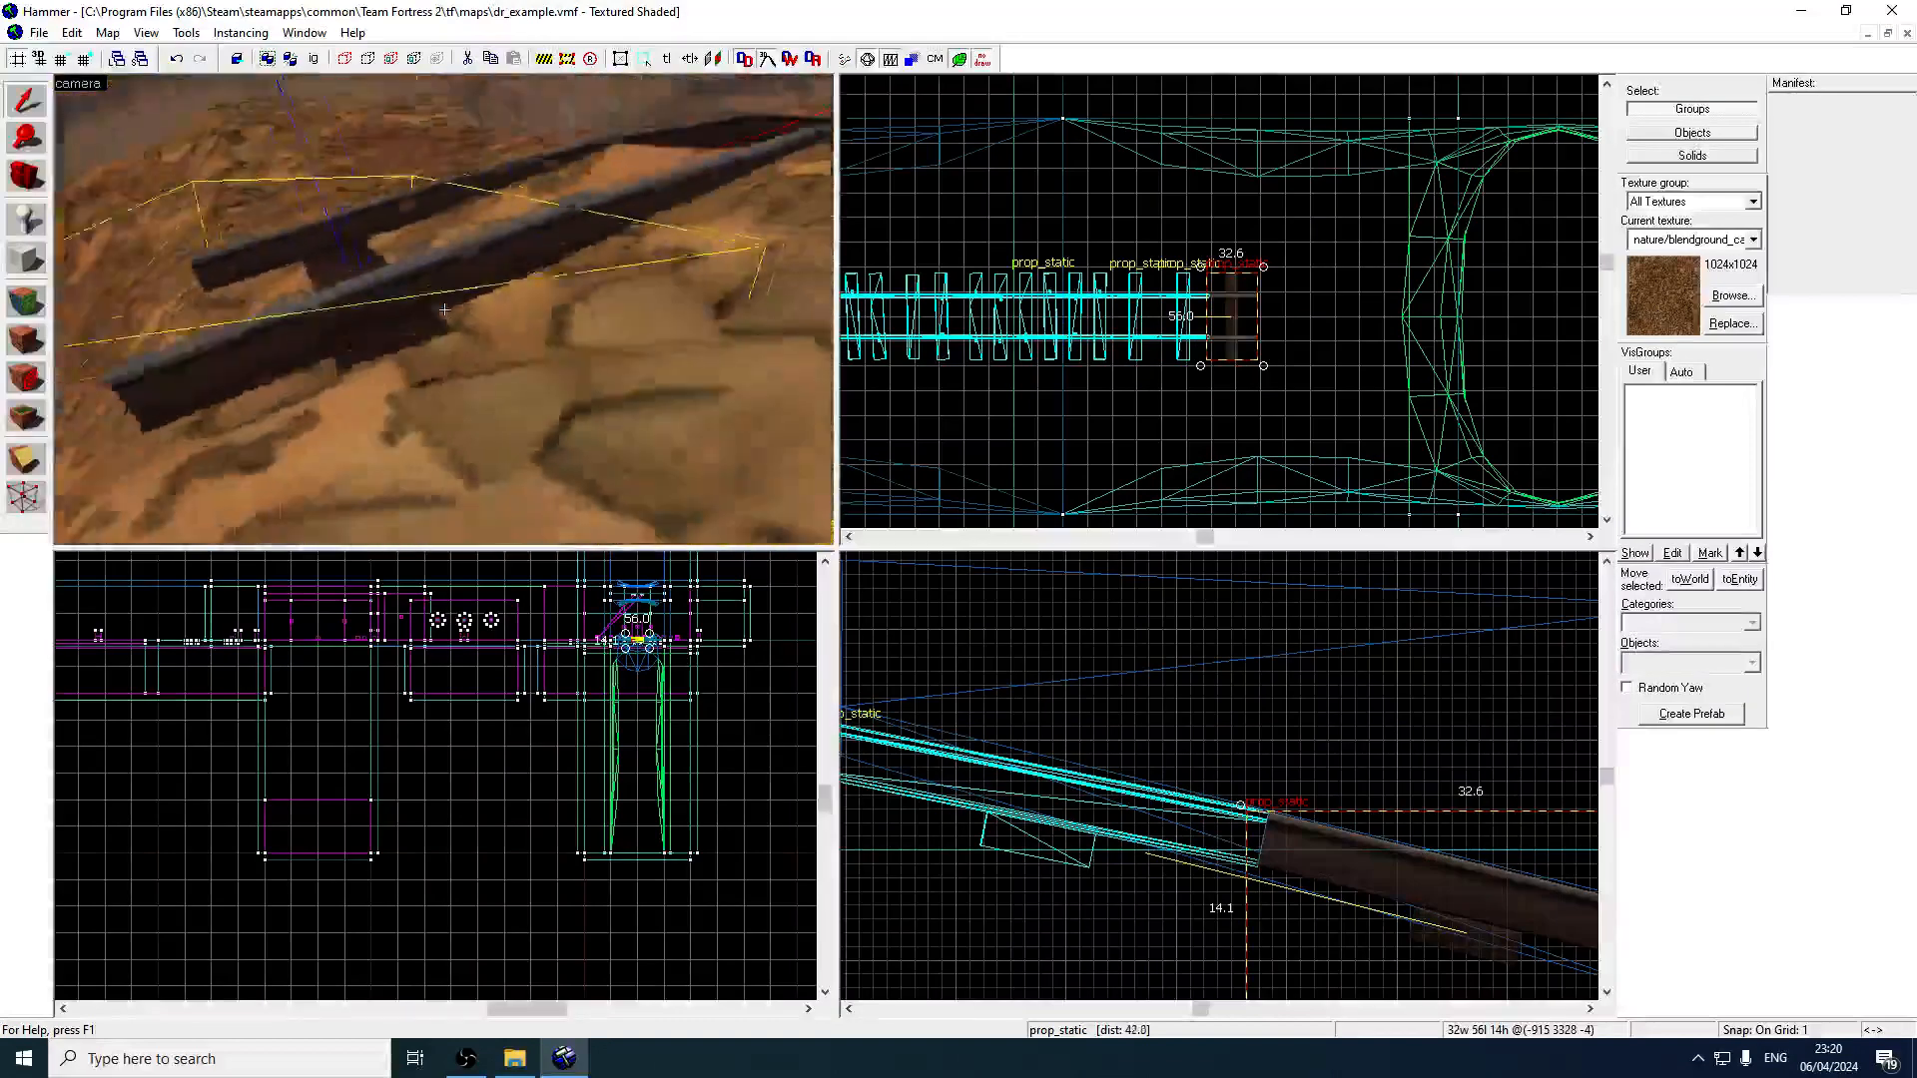
pyautogui.press('z')
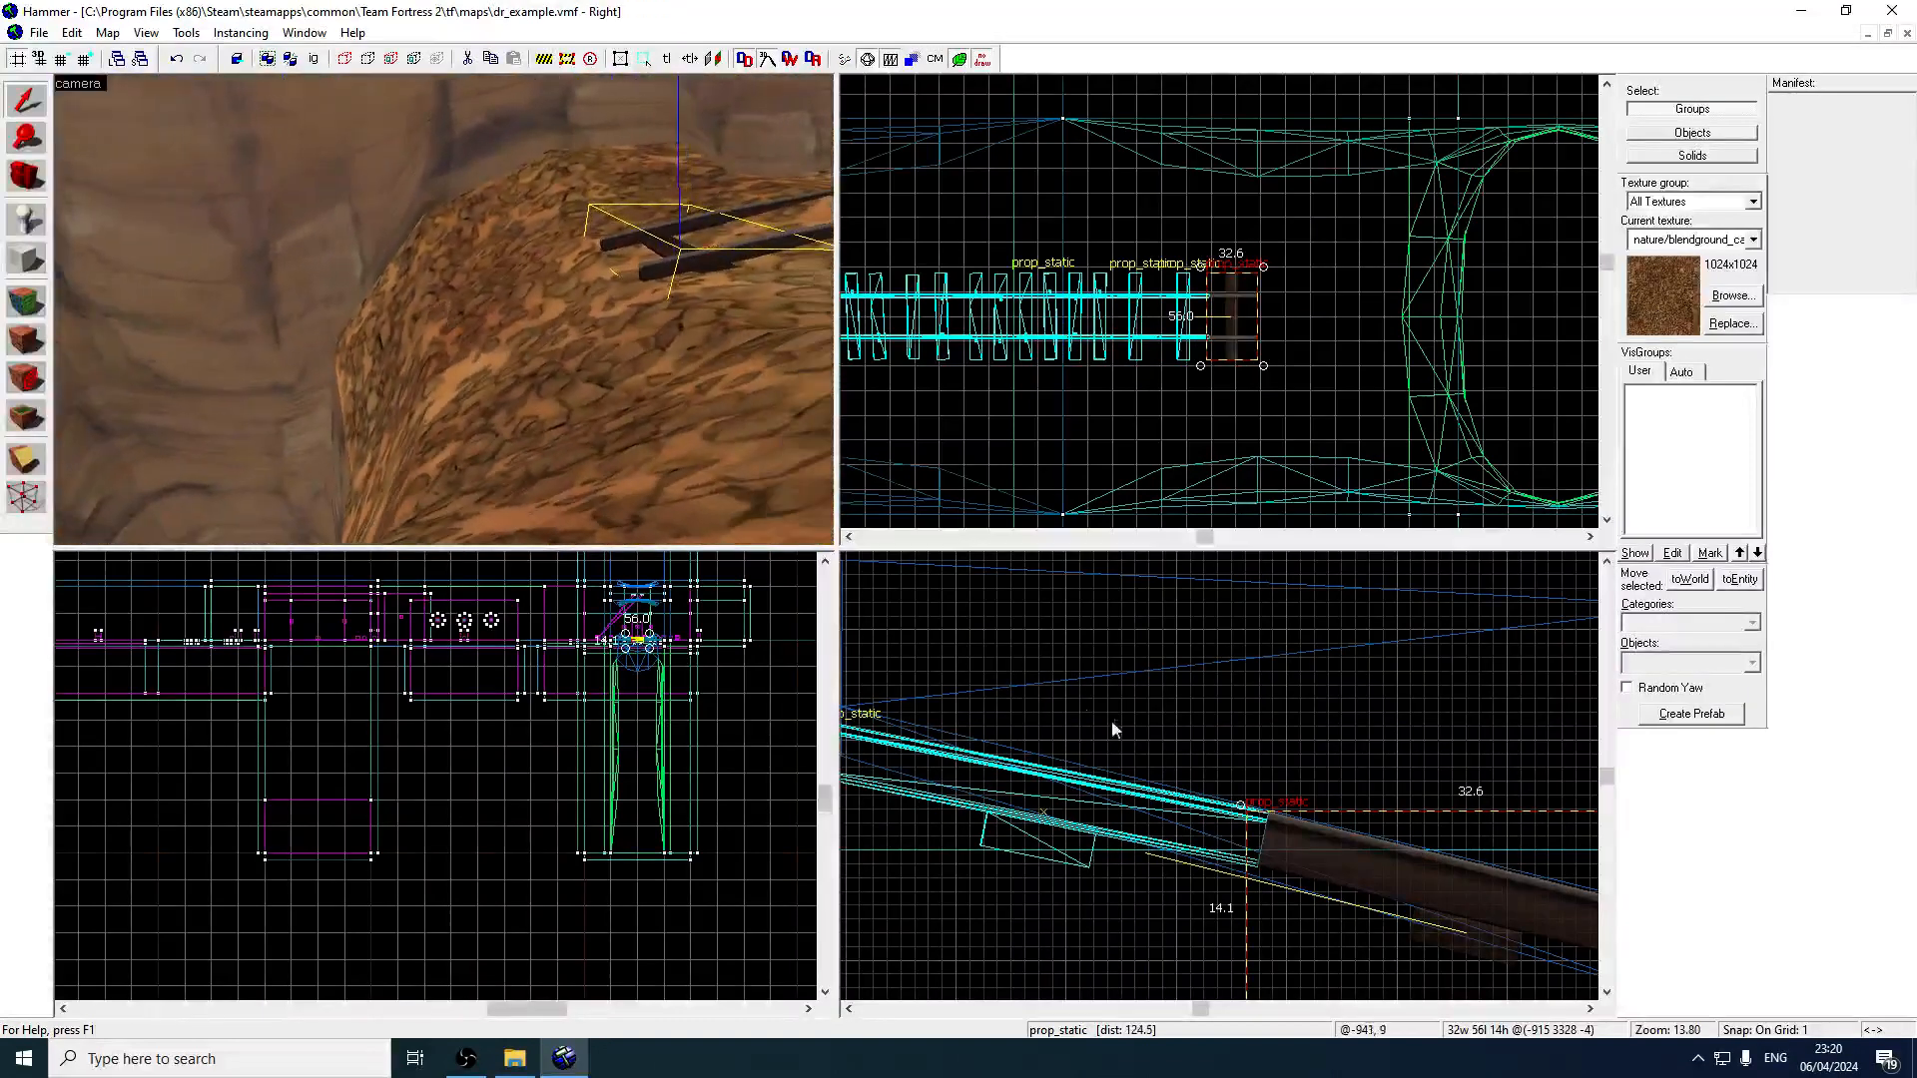
# Add a fourth 32-unit track piece at the lower end and tilt it steeply to follow the drop into the shaft.
pyautogui.scroll(-4, 1099, 609)
pyautogui.moveTo(1099, 689)
pyautogui.mouseDown()
pyautogui.moveTo(1358, 770)
pyautogui.moveTo(1318, 699)
pyautogui.moveTo(1288, 734)
pyautogui.mouseUp()
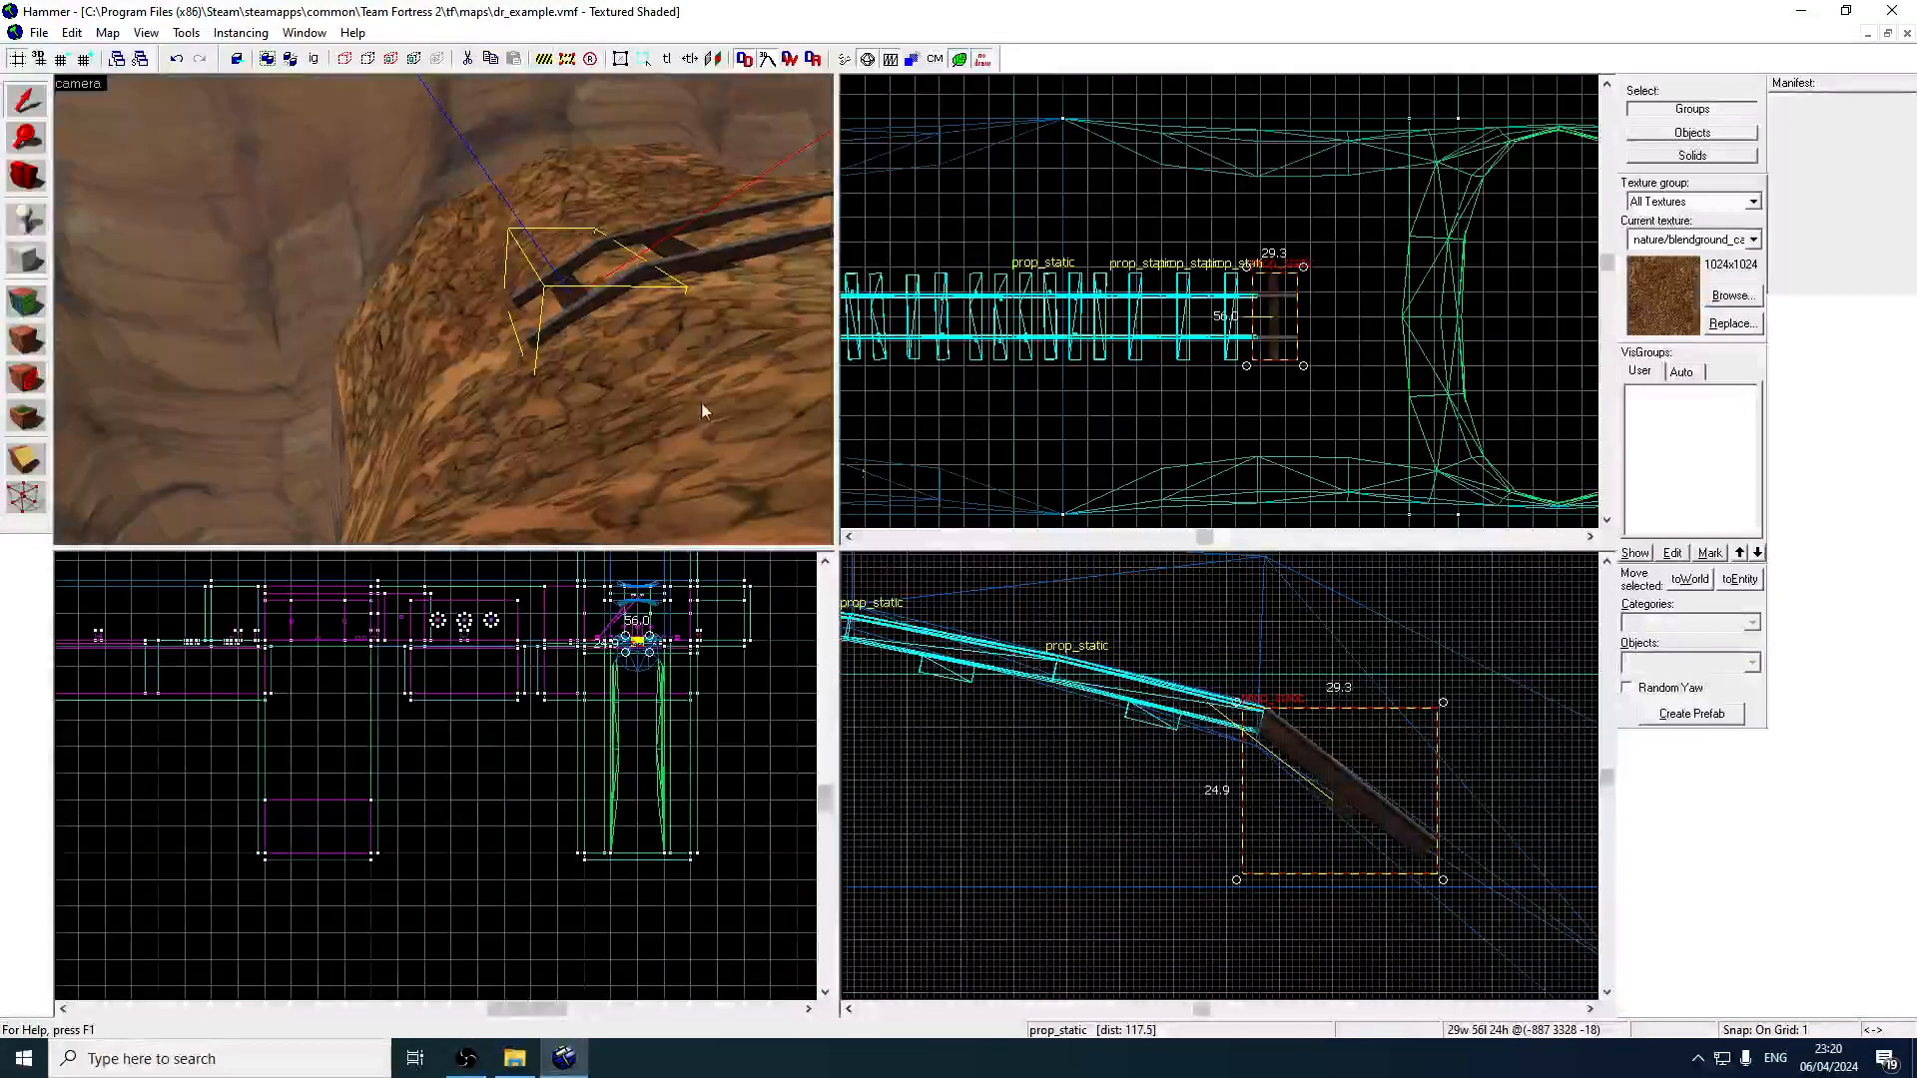
pyautogui.press('z')
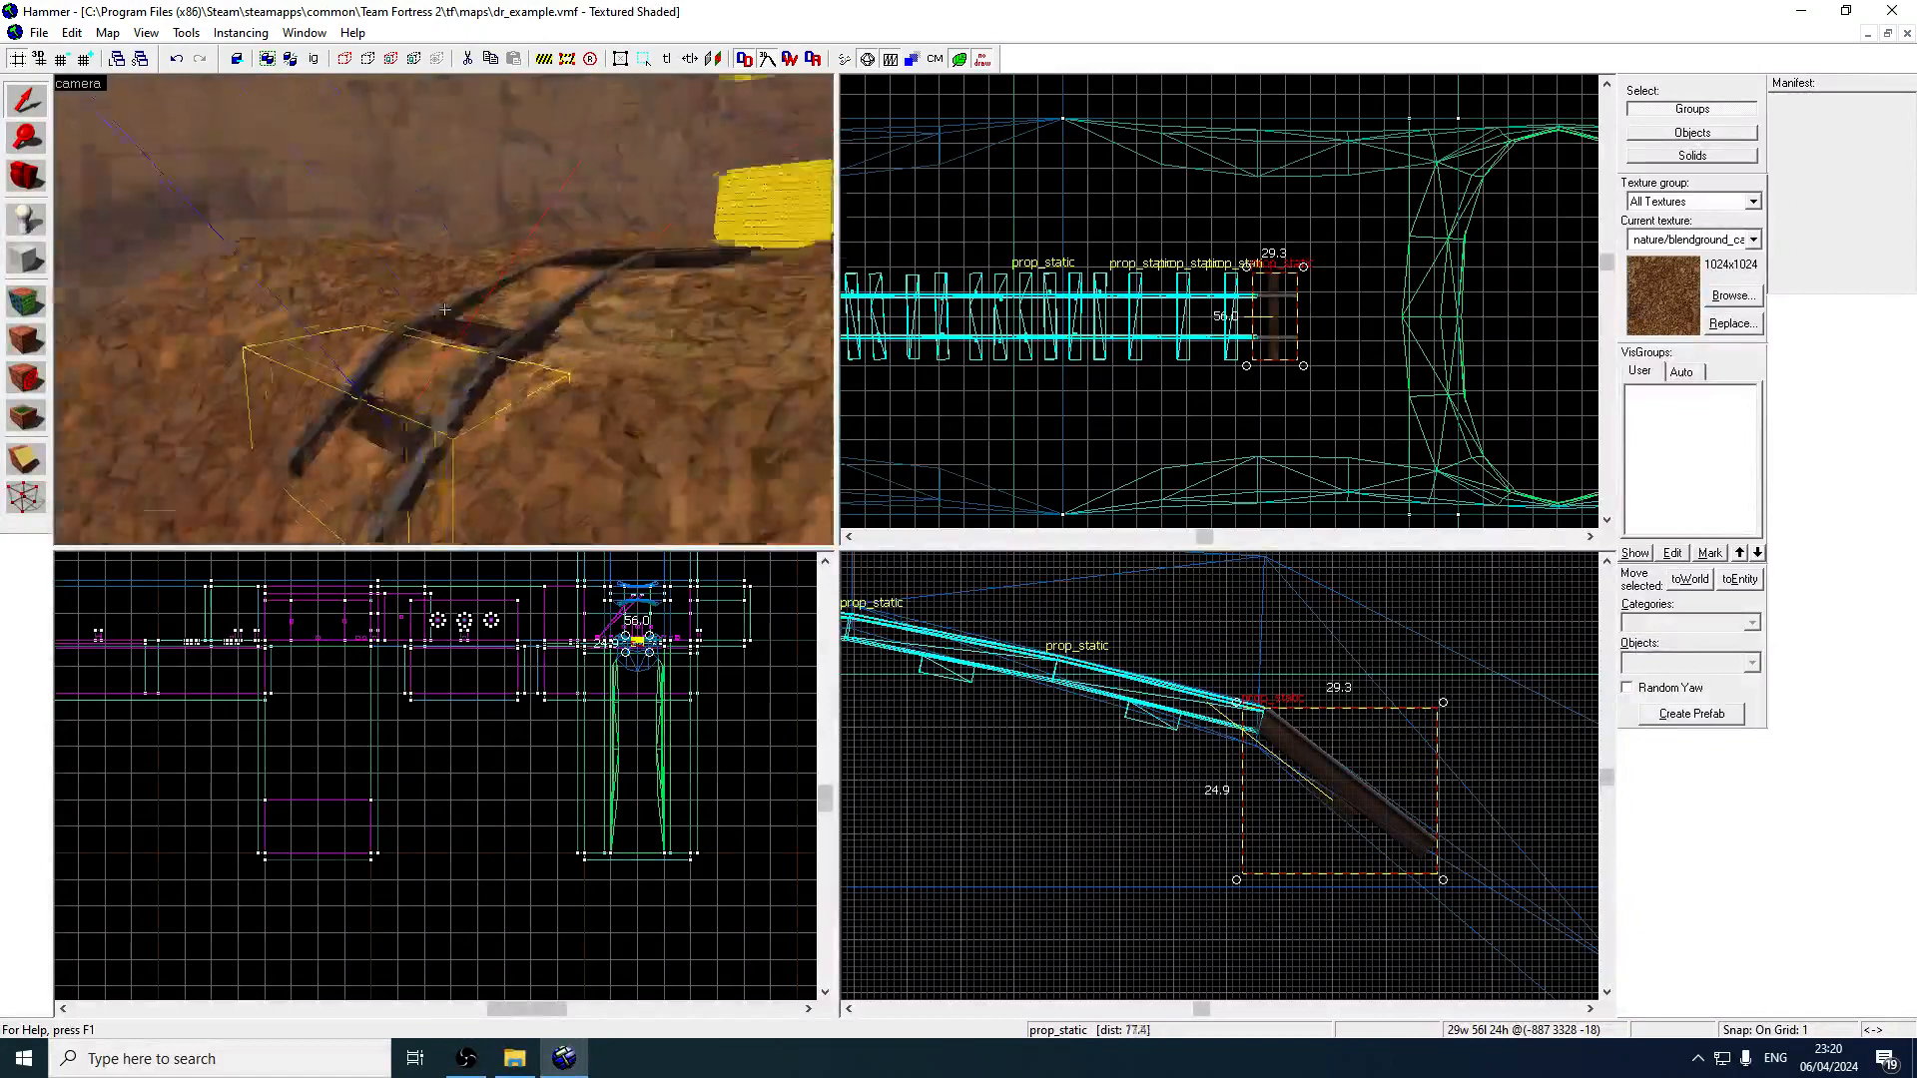
pyautogui.press('z')
pyautogui.click(785, 328)
pyautogui.press('z')
pyautogui.press('s')
pyautogui.press('w')
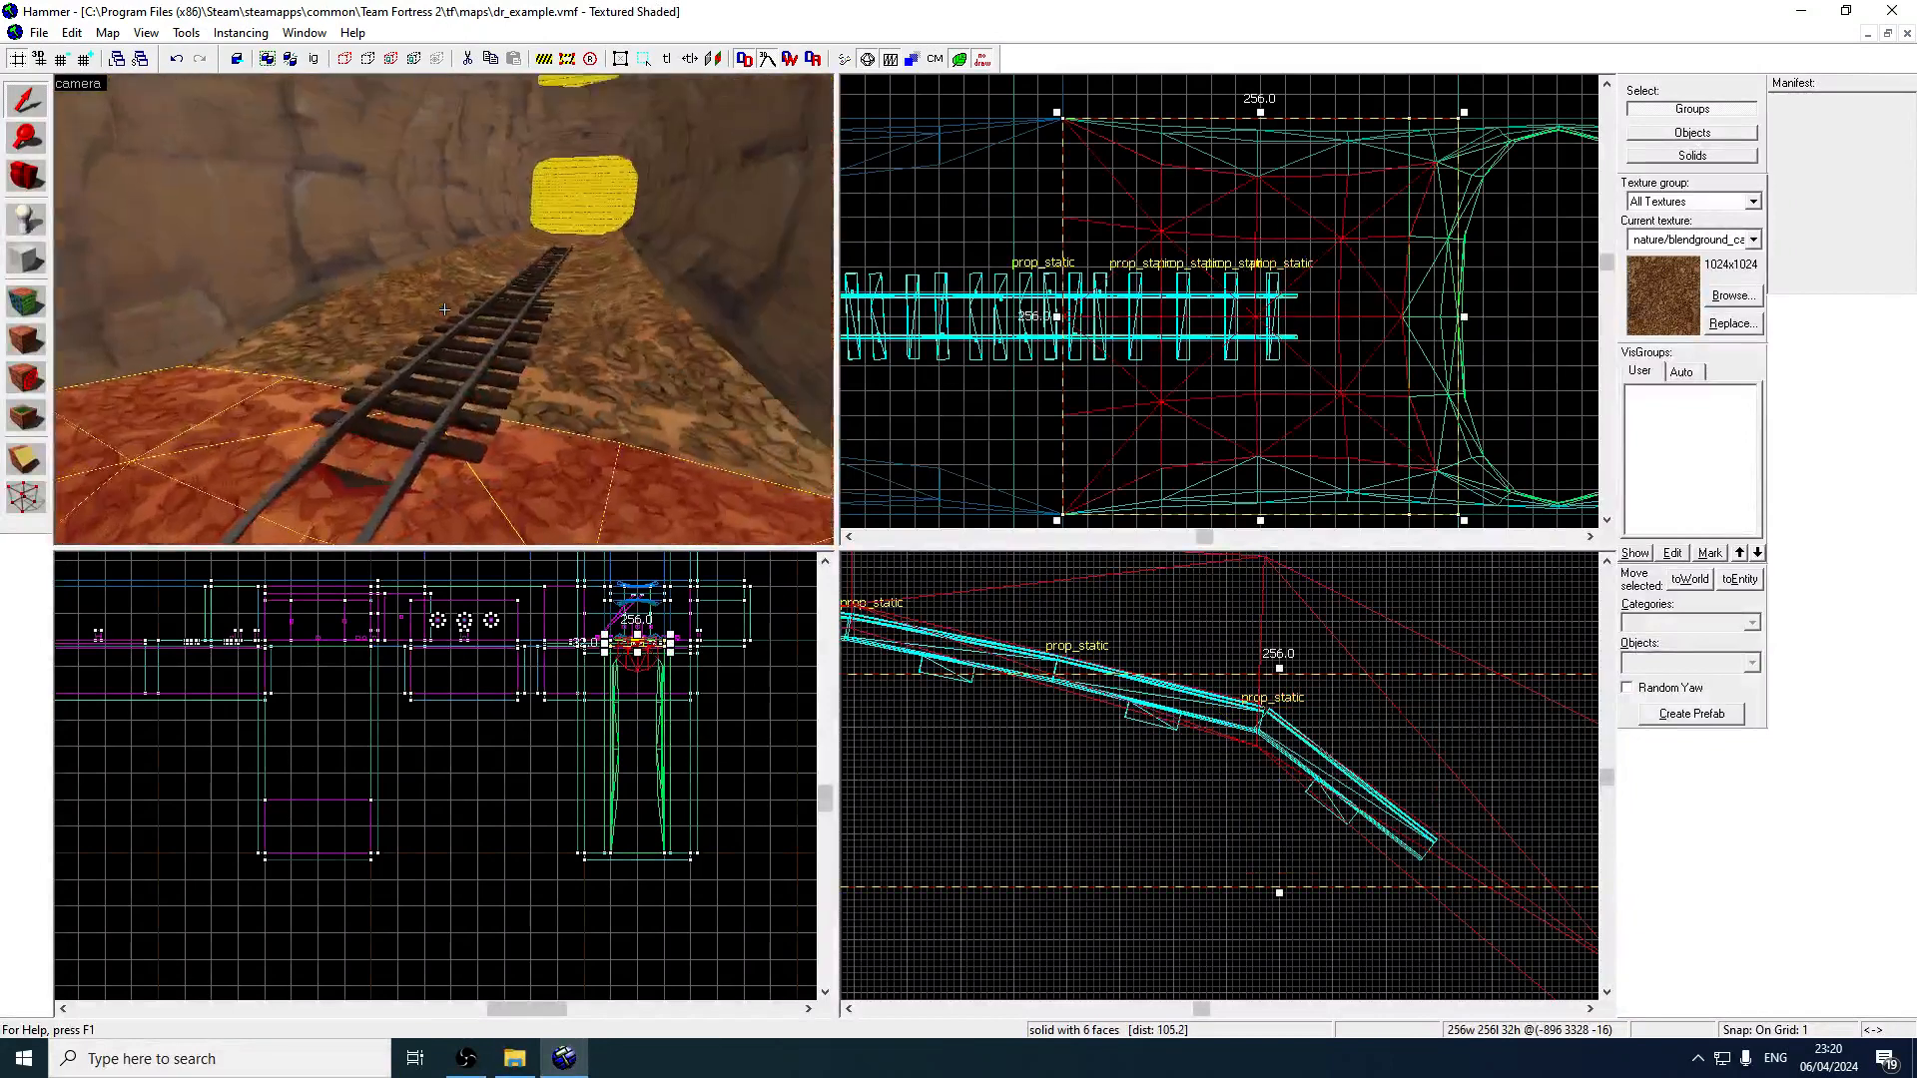
# Open the track properties and select all four tilted 32-unit track pieces together.
pyautogui.press('z')
pyautogui.doubleClick(434, 334)
pyautogui.press('z')
pyautogui.press('z')
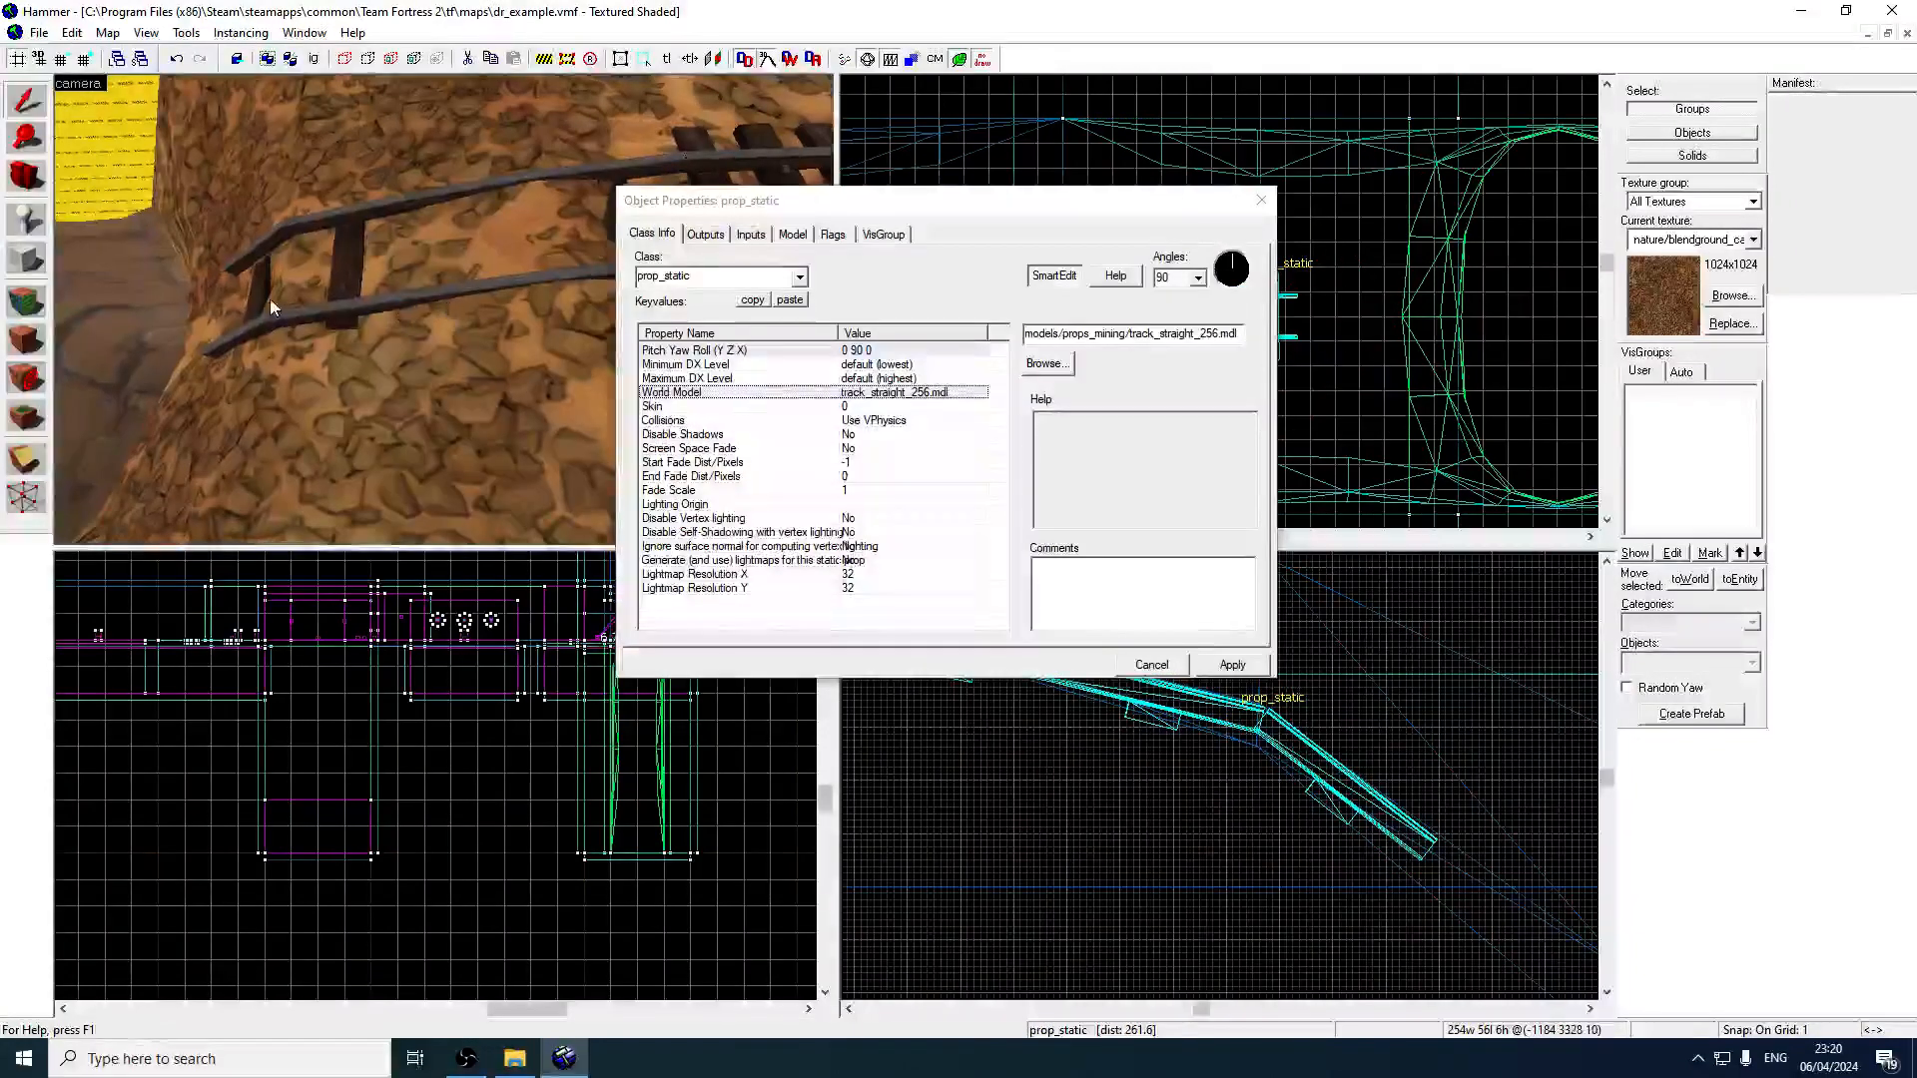
pyautogui.keyDown('ctrl'); pyautogui.click(250, 332); pyautogui.keyUp('ctrl')
pyautogui.press('z')
pyautogui.press('z')
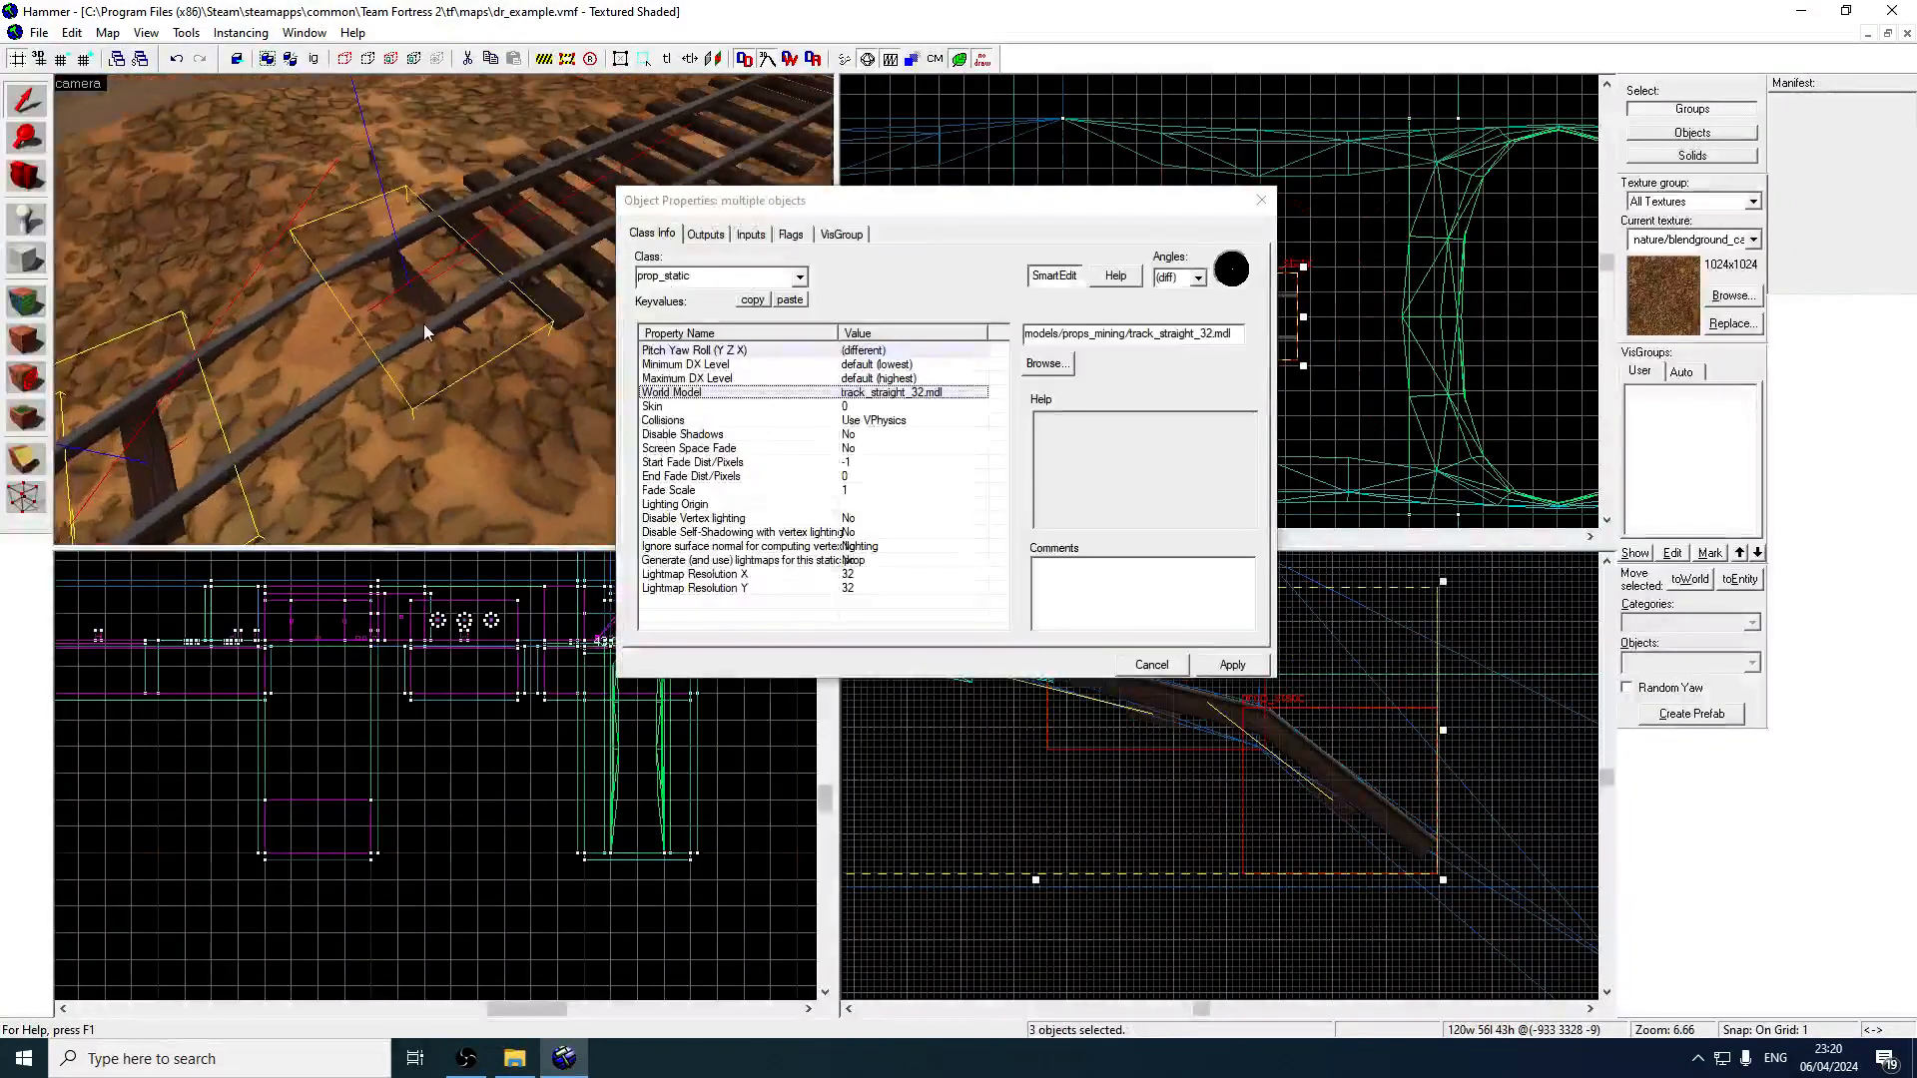
pyautogui.keyDown('ctrl'); pyautogui.click(369, 370); pyautogui.keyUp('ctrl')
pyautogui.press('z')
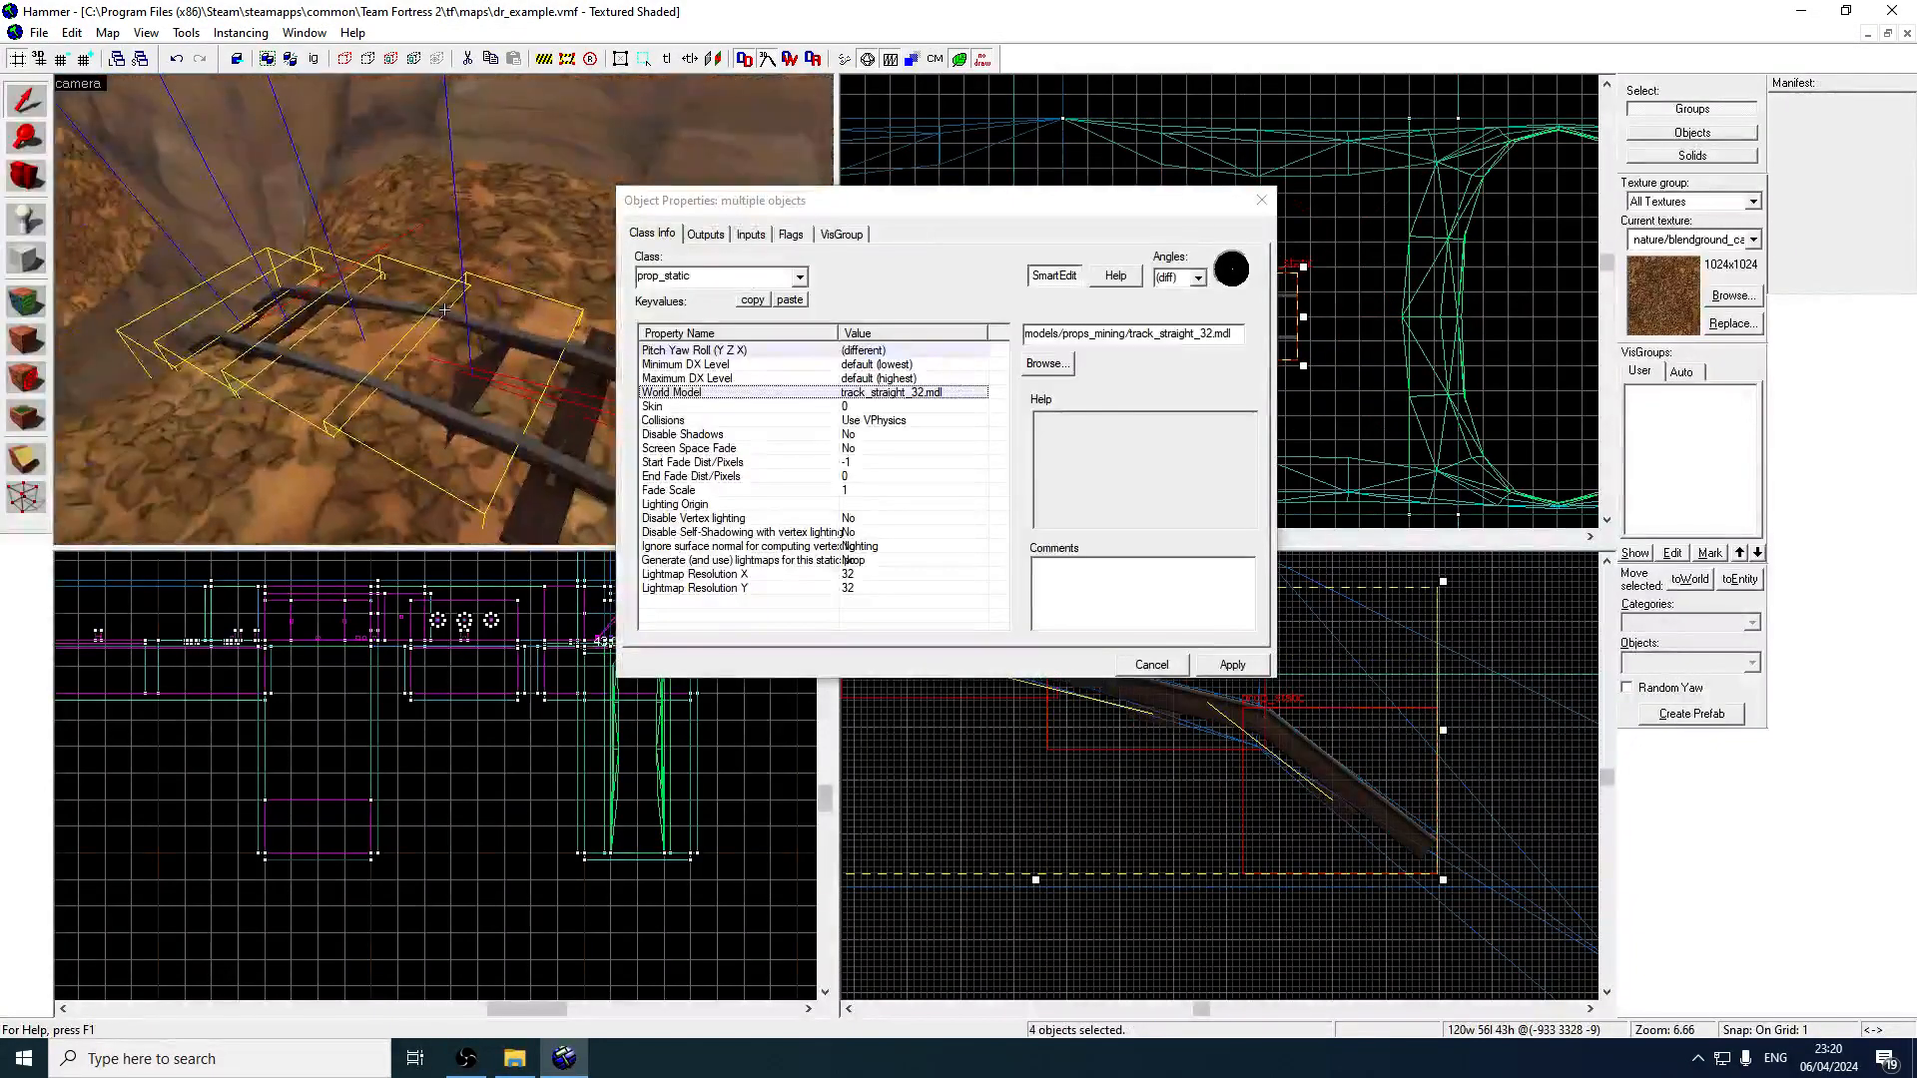
pyautogui.press('s')
pyautogui.press('w')
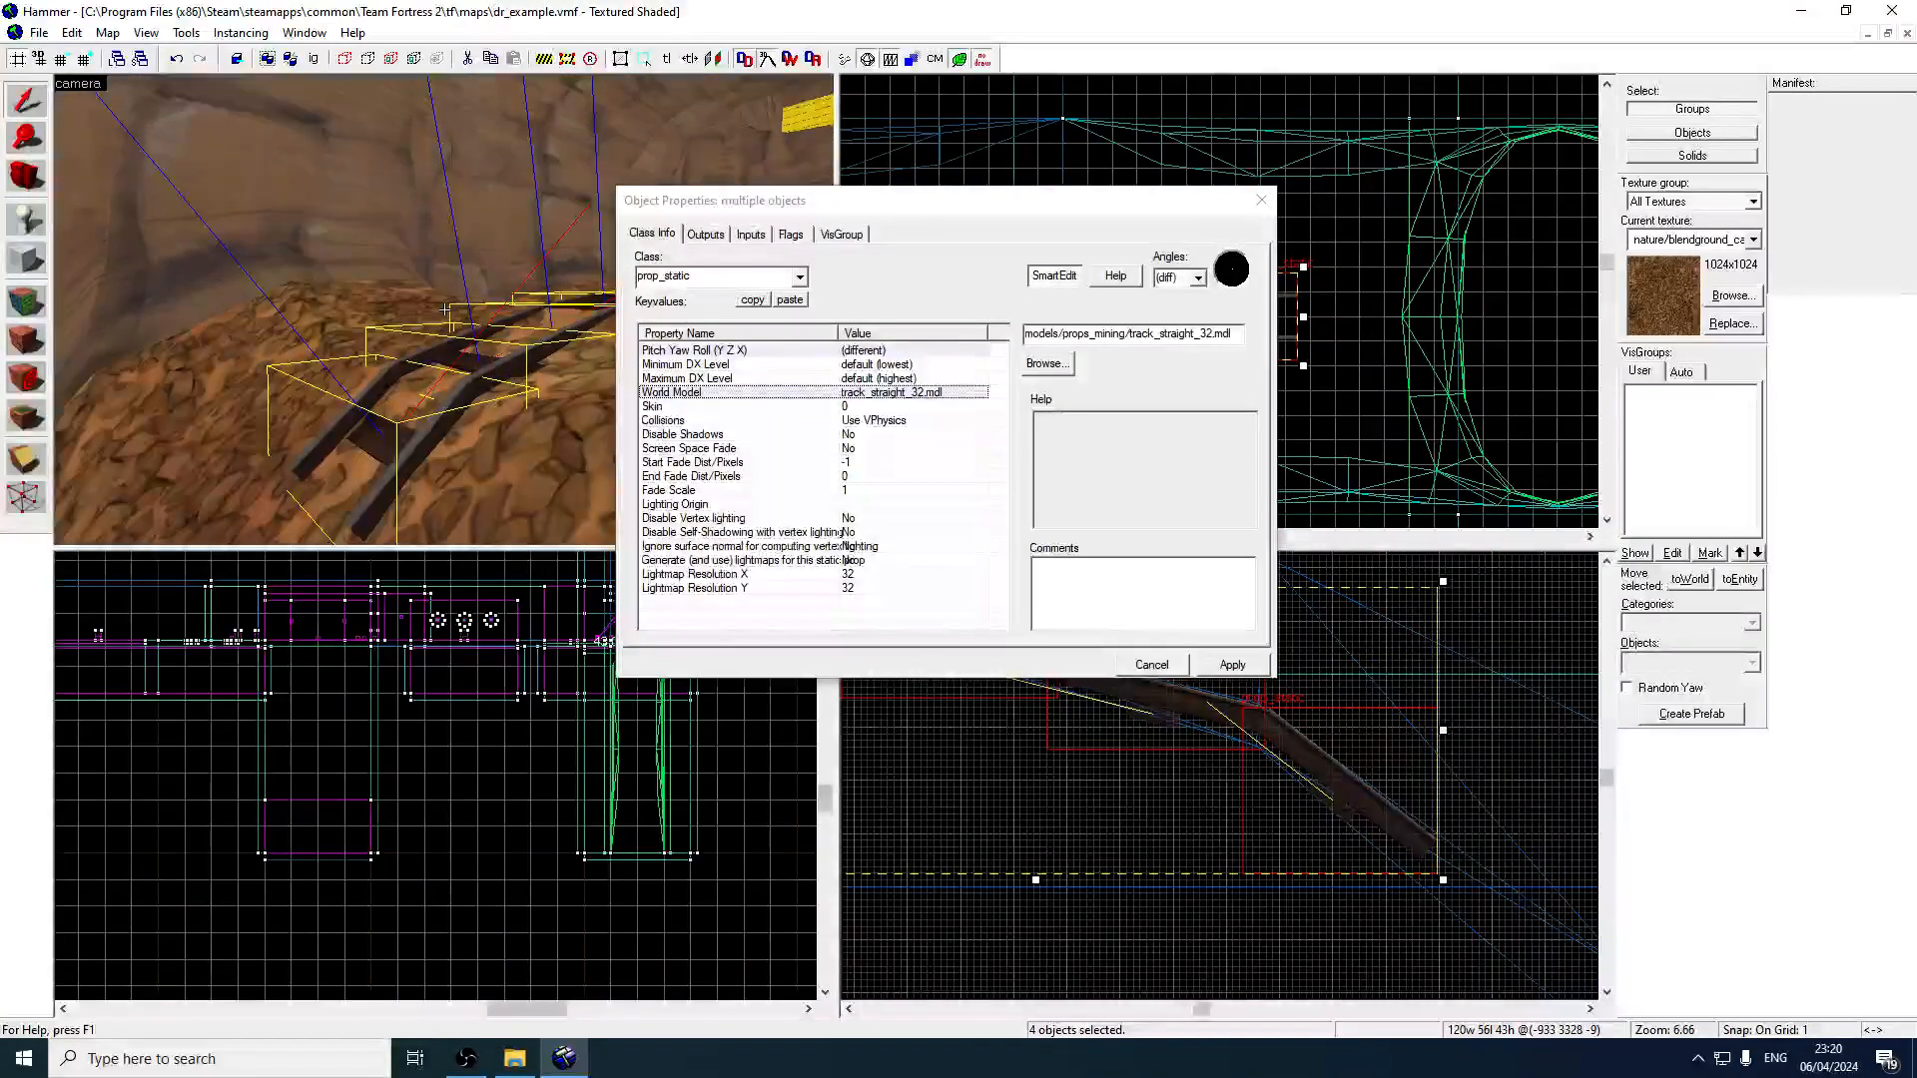
pyautogui.press('w')
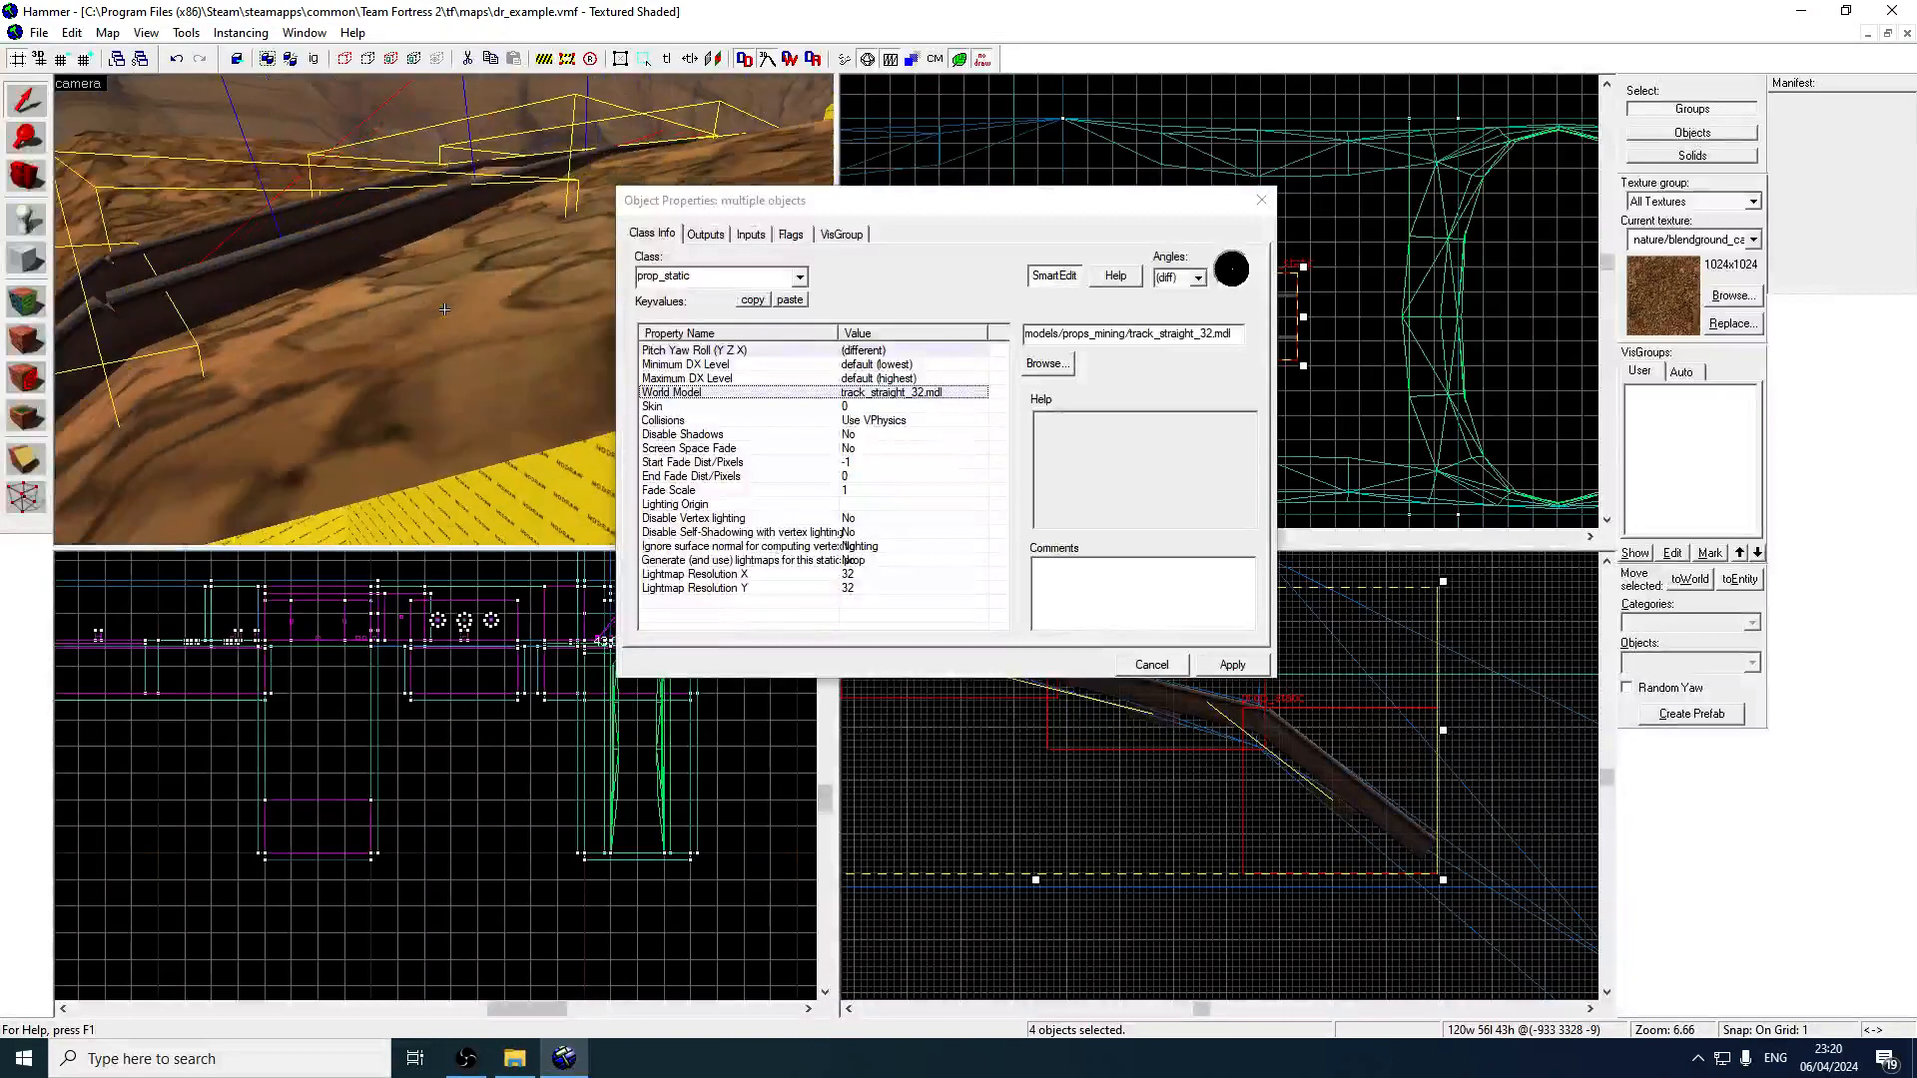
# Add the remaining track pieces along the lower tunnel floor to the current multi-object selection.
pyautogui.press('s')
pyautogui.press('w')
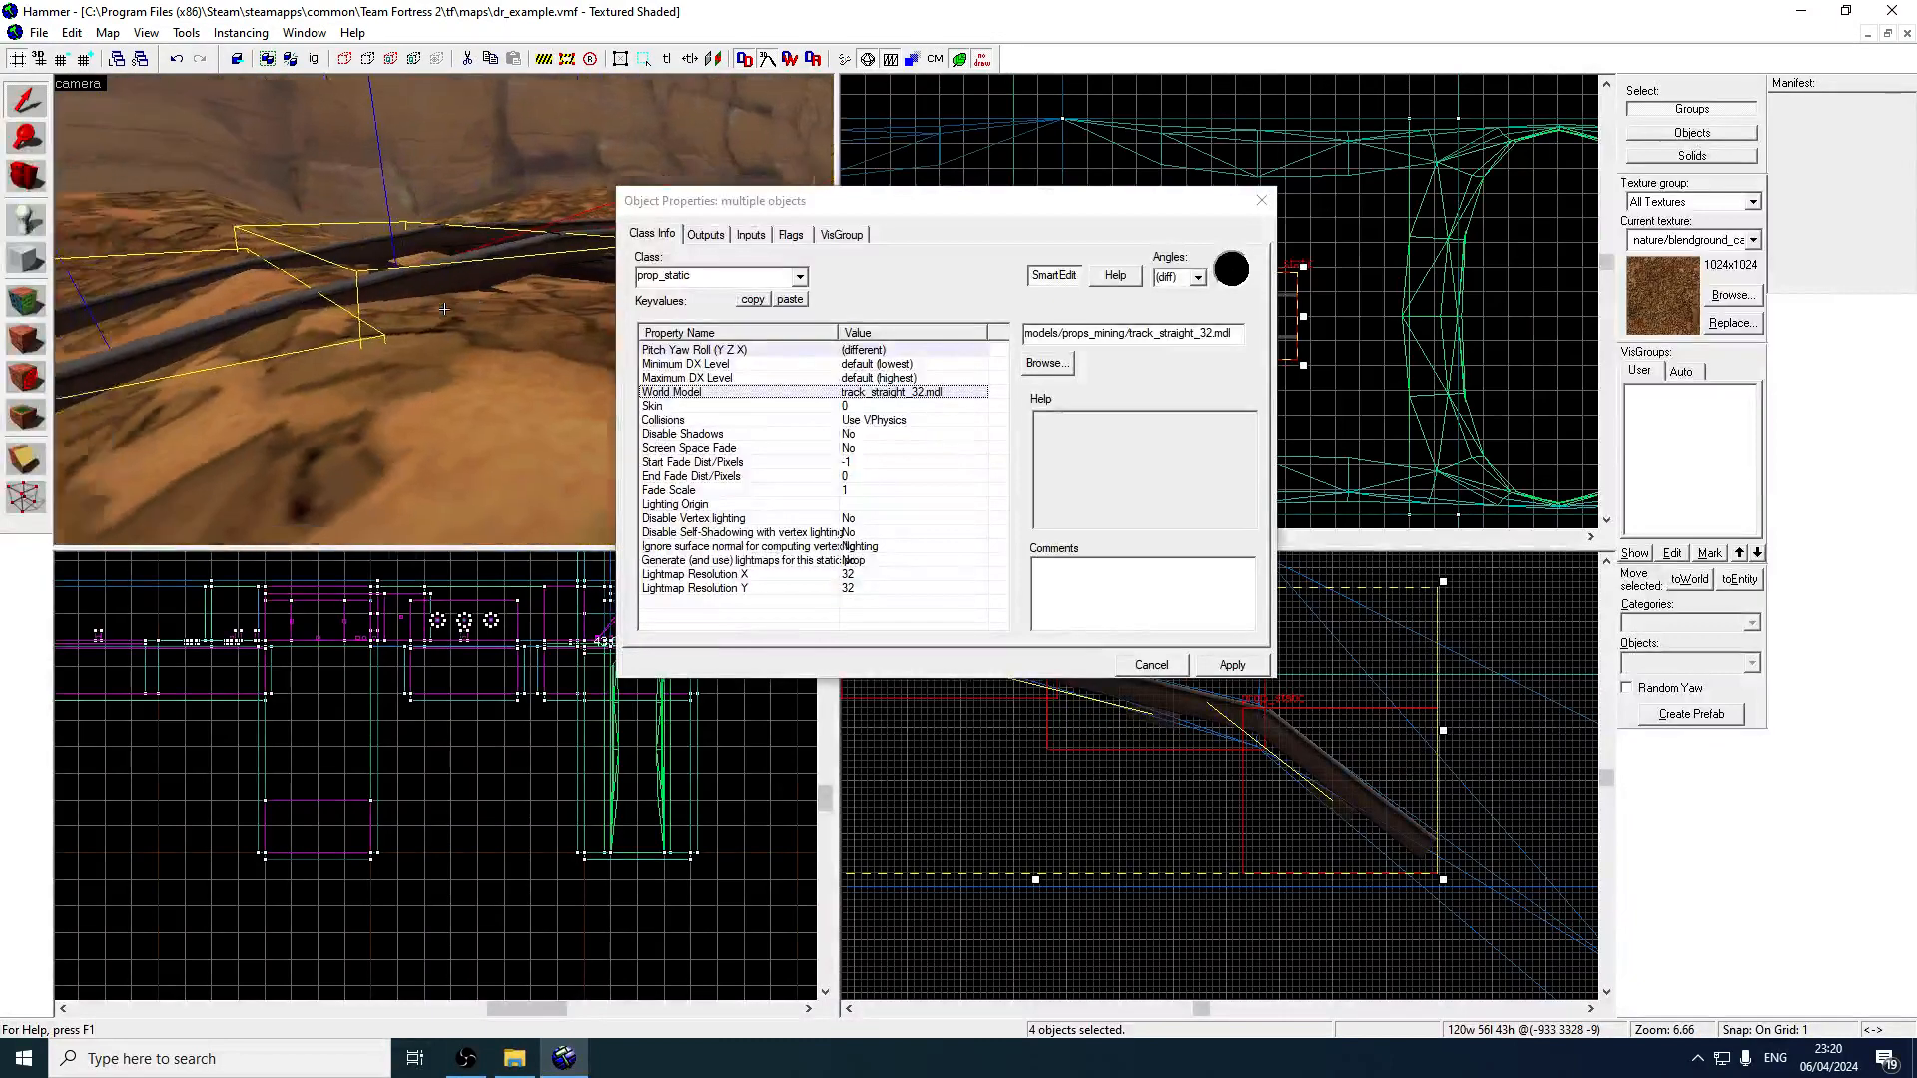
pyautogui.press('s')
pyautogui.press('w')
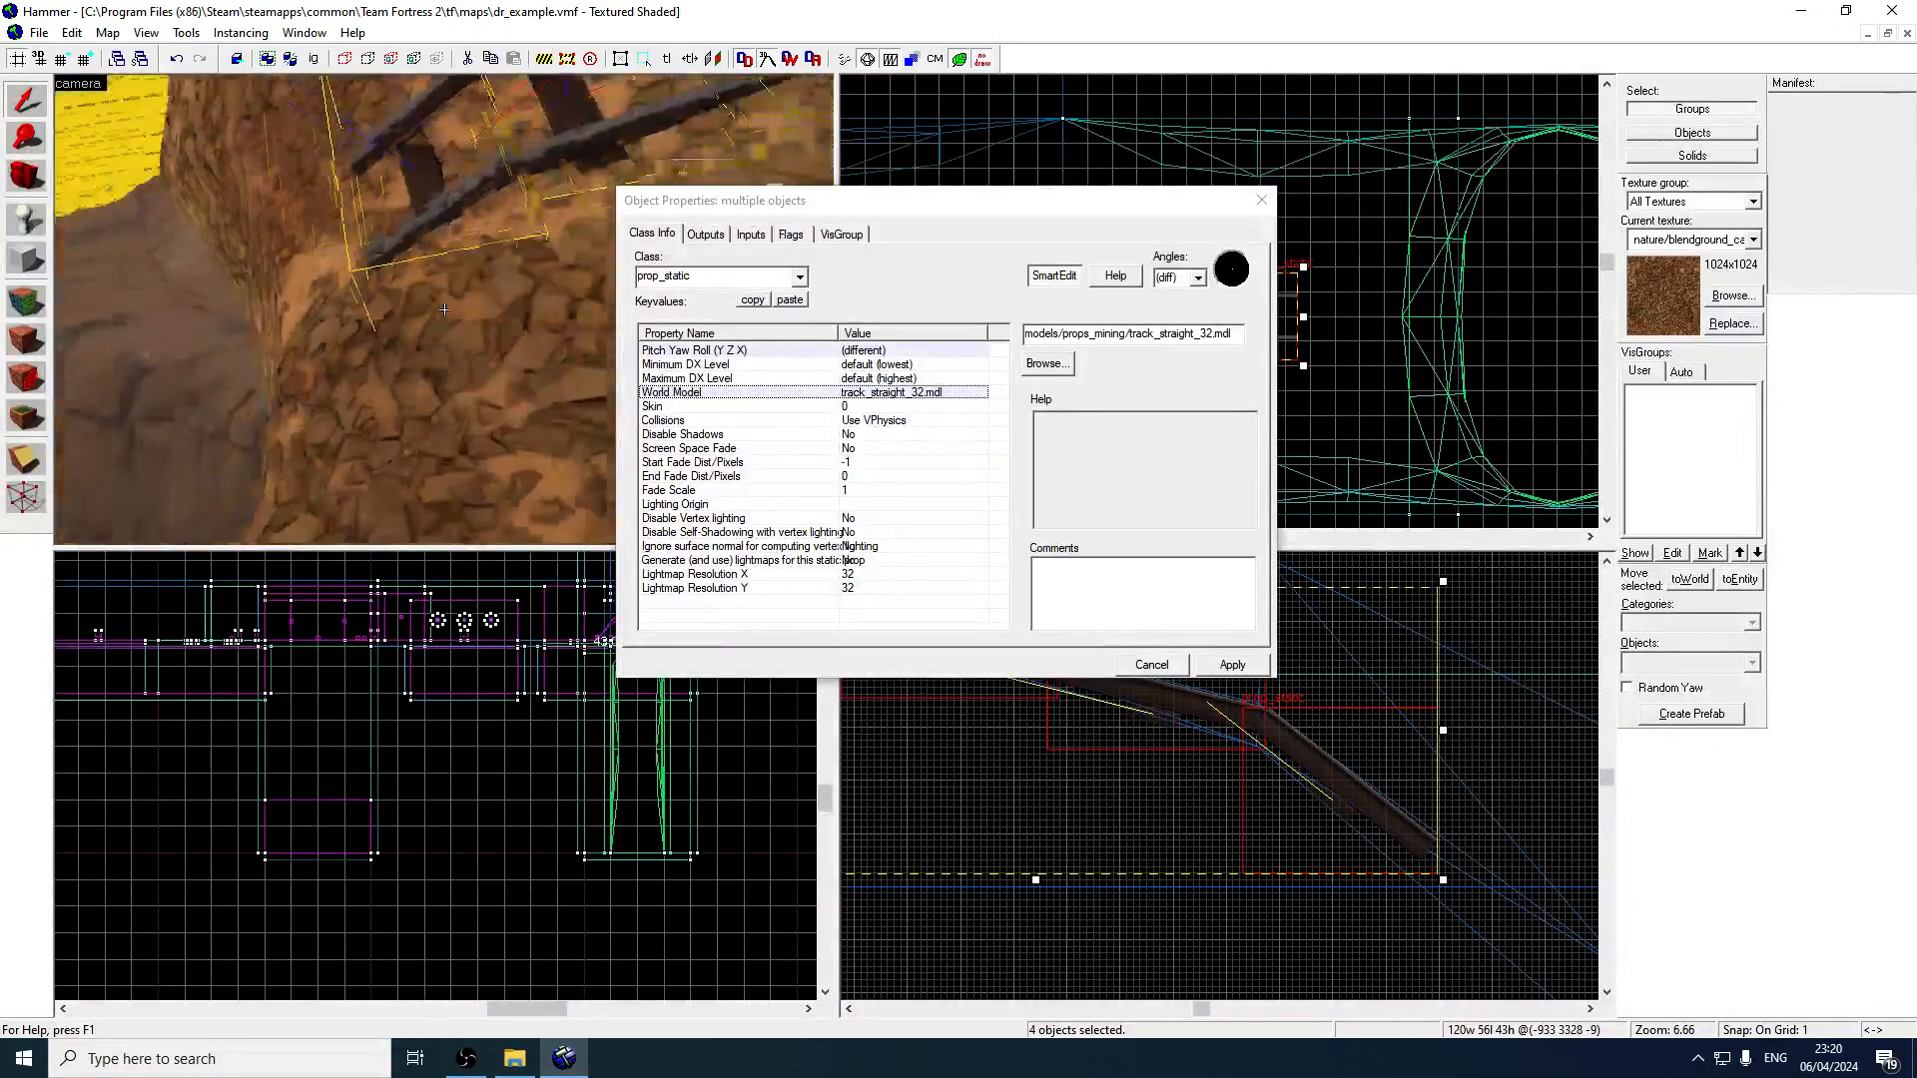
pyautogui.press('z')
pyautogui.keyDown('ctrl'); pyautogui.click(351, 315); pyautogui.keyUp('ctrl')
pyautogui.press('z')
pyautogui.press('w')
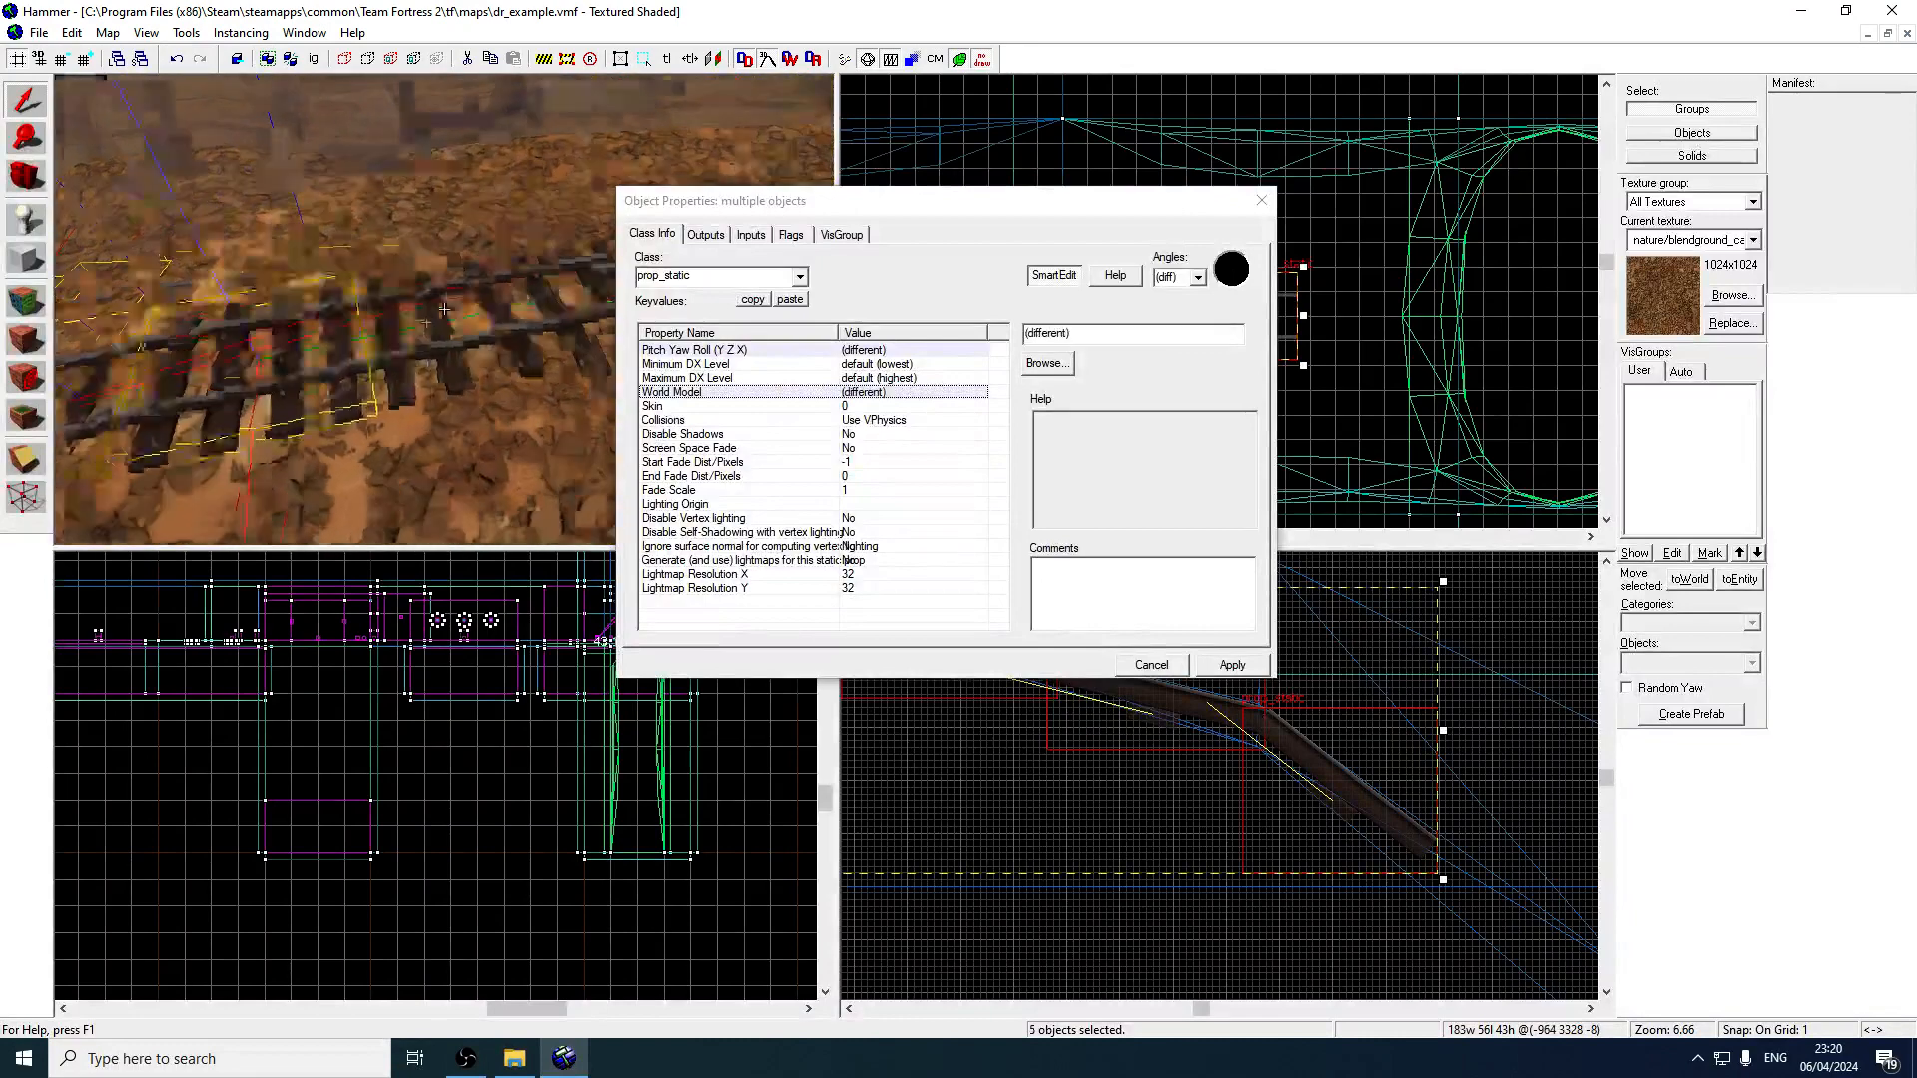
pyautogui.press('z')
pyautogui.keyDown('ctrl'); pyautogui.click(343, 370); pyautogui.keyUp('ctrl')
pyautogui.keyDown('ctrl'); pyautogui.click(353, 377); pyautogui.keyUp('ctrl')
pyautogui.keyDown('ctrl'); pyautogui.click(296, 238); pyautogui.keyUp('ctrl')
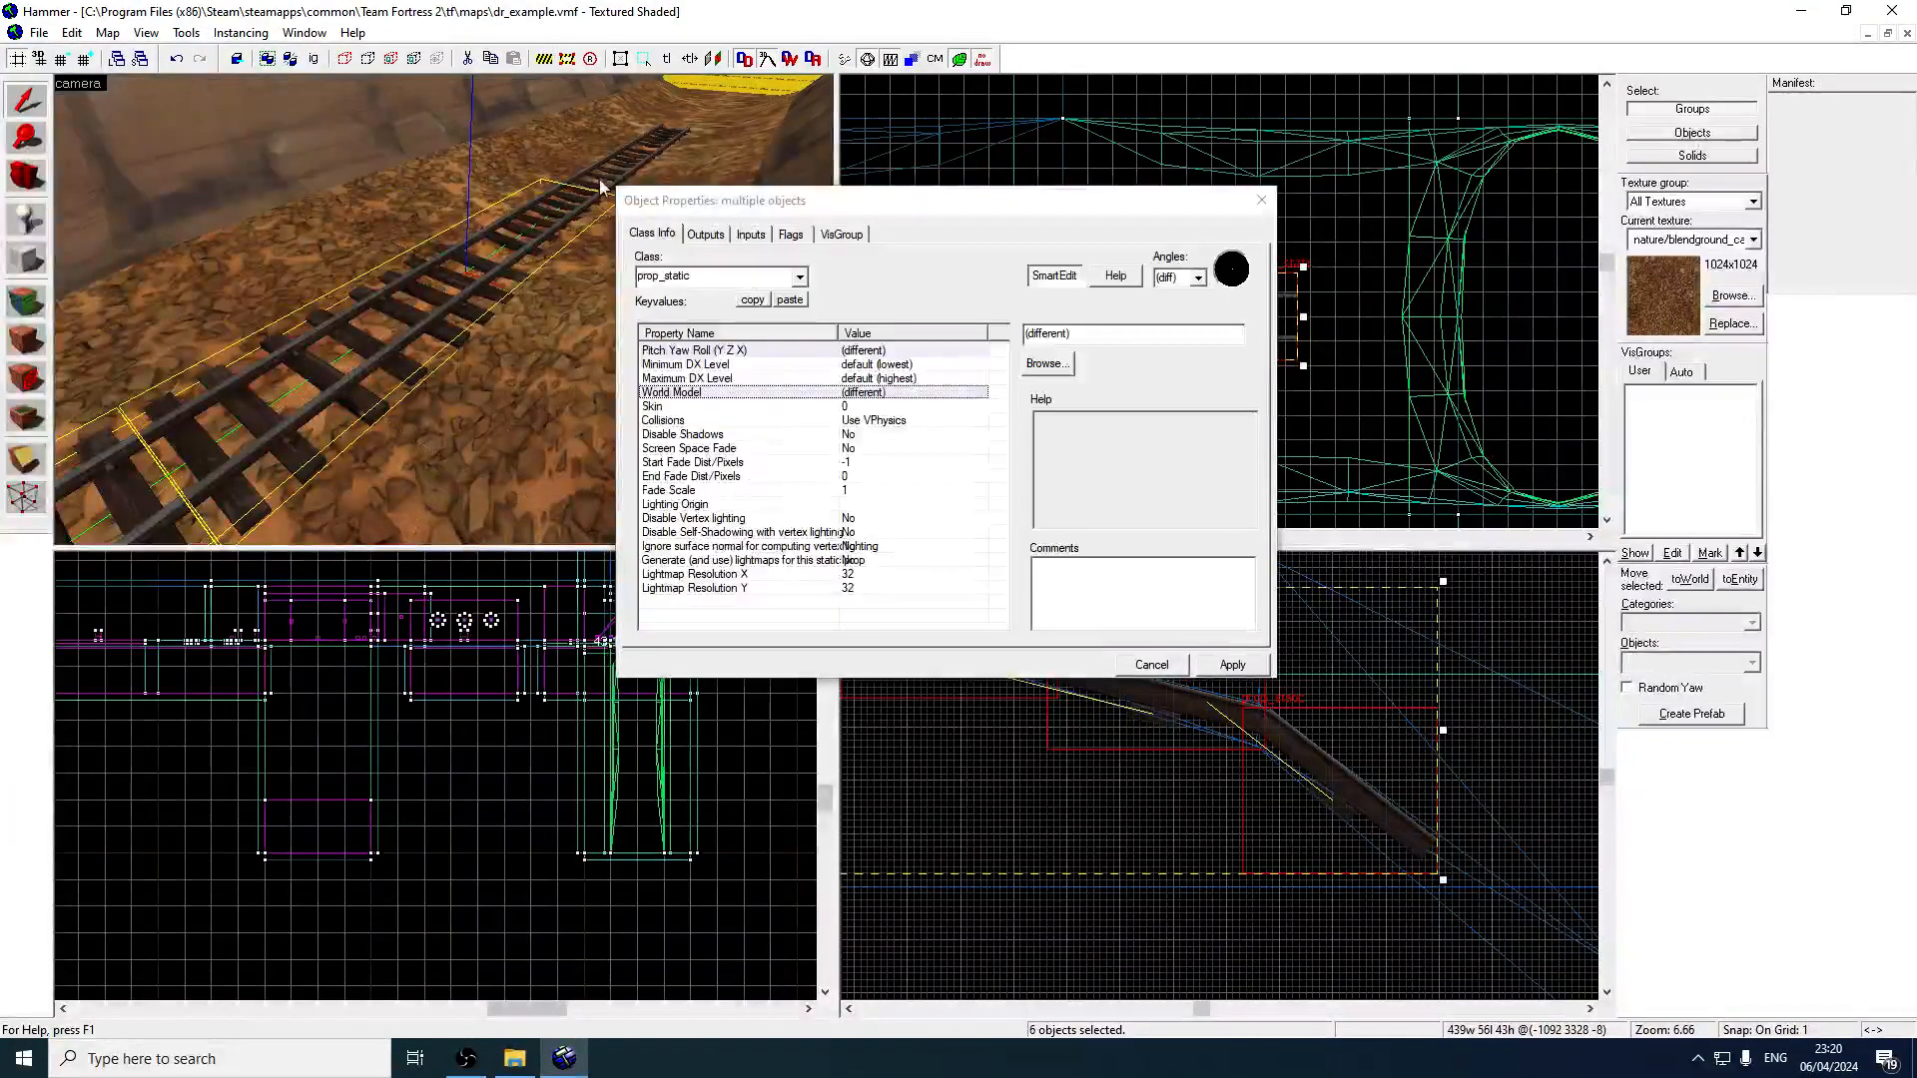
# Set Collisions to Not Solid for all selected track props, close their properties and clear the selection.
pyautogui.click(885, 420)
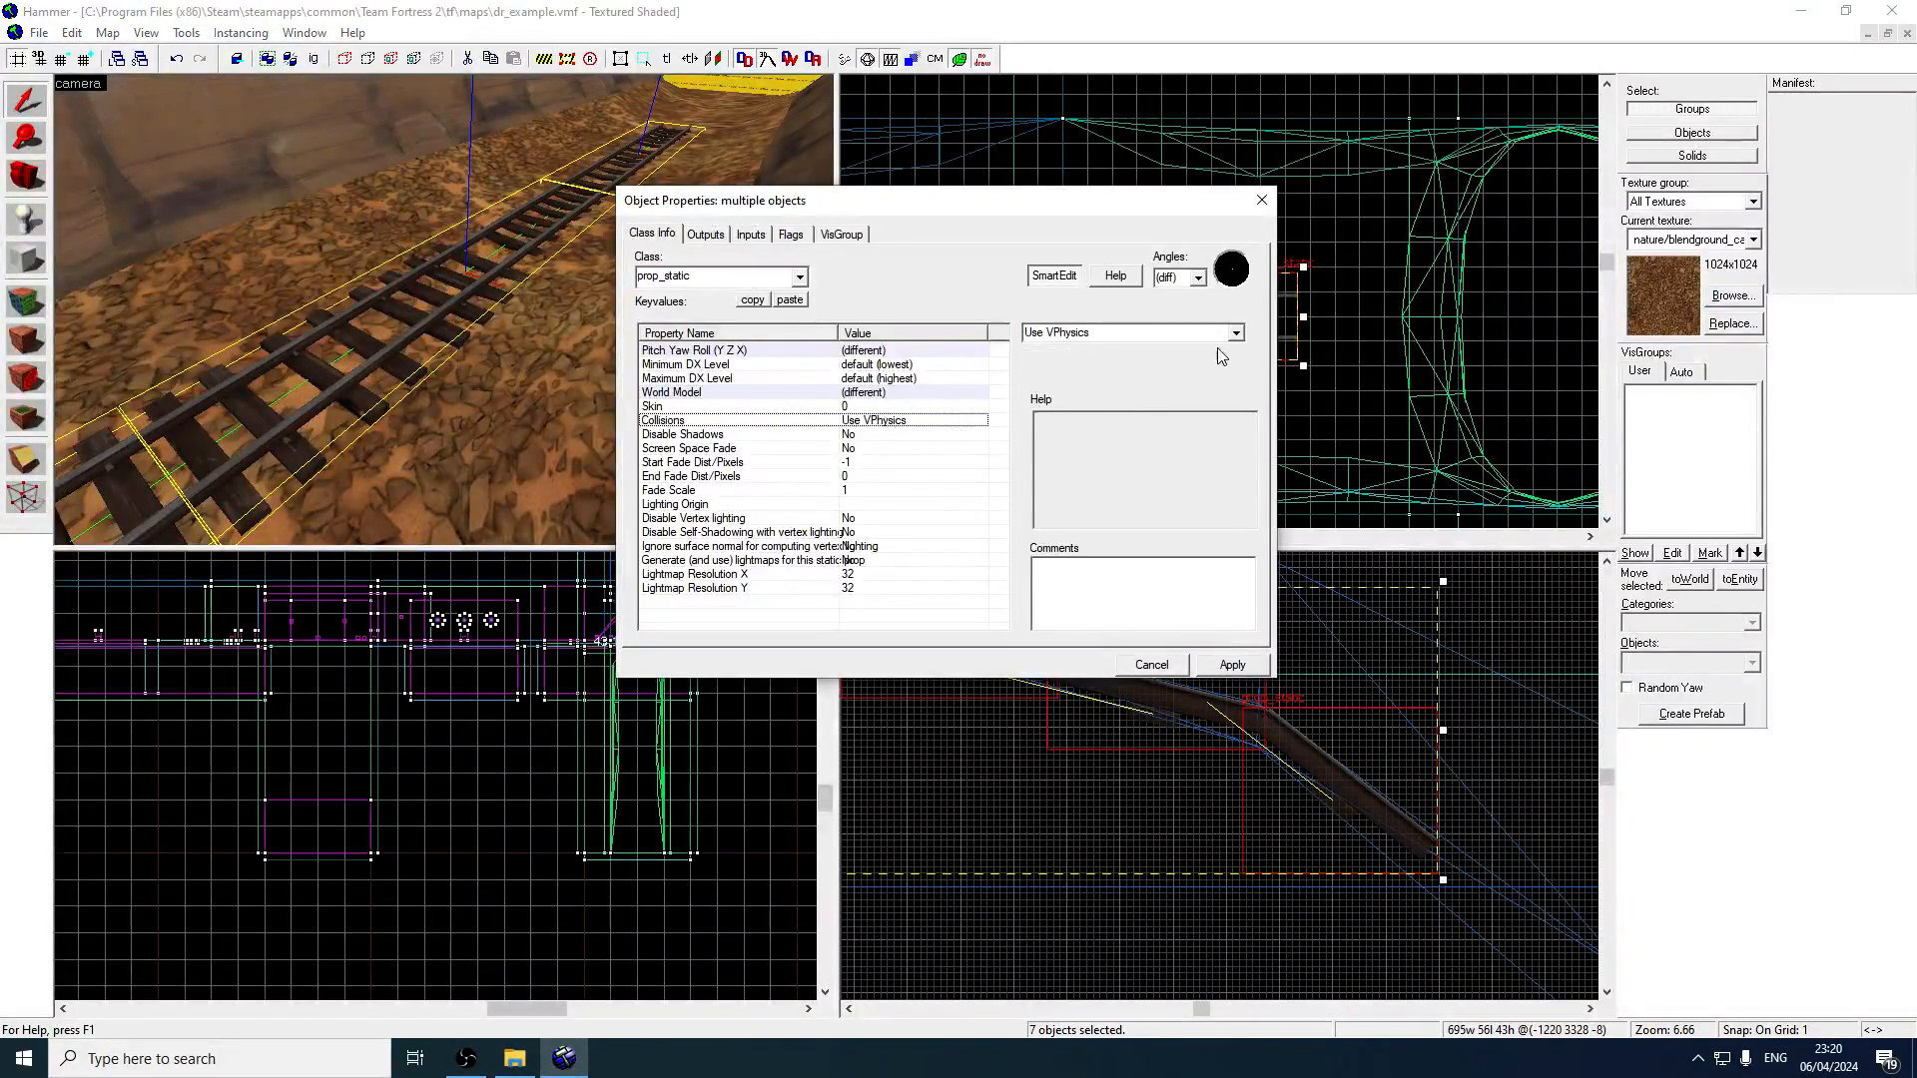
pyautogui.click(1236, 332)
pyautogui.click(1073, 349)
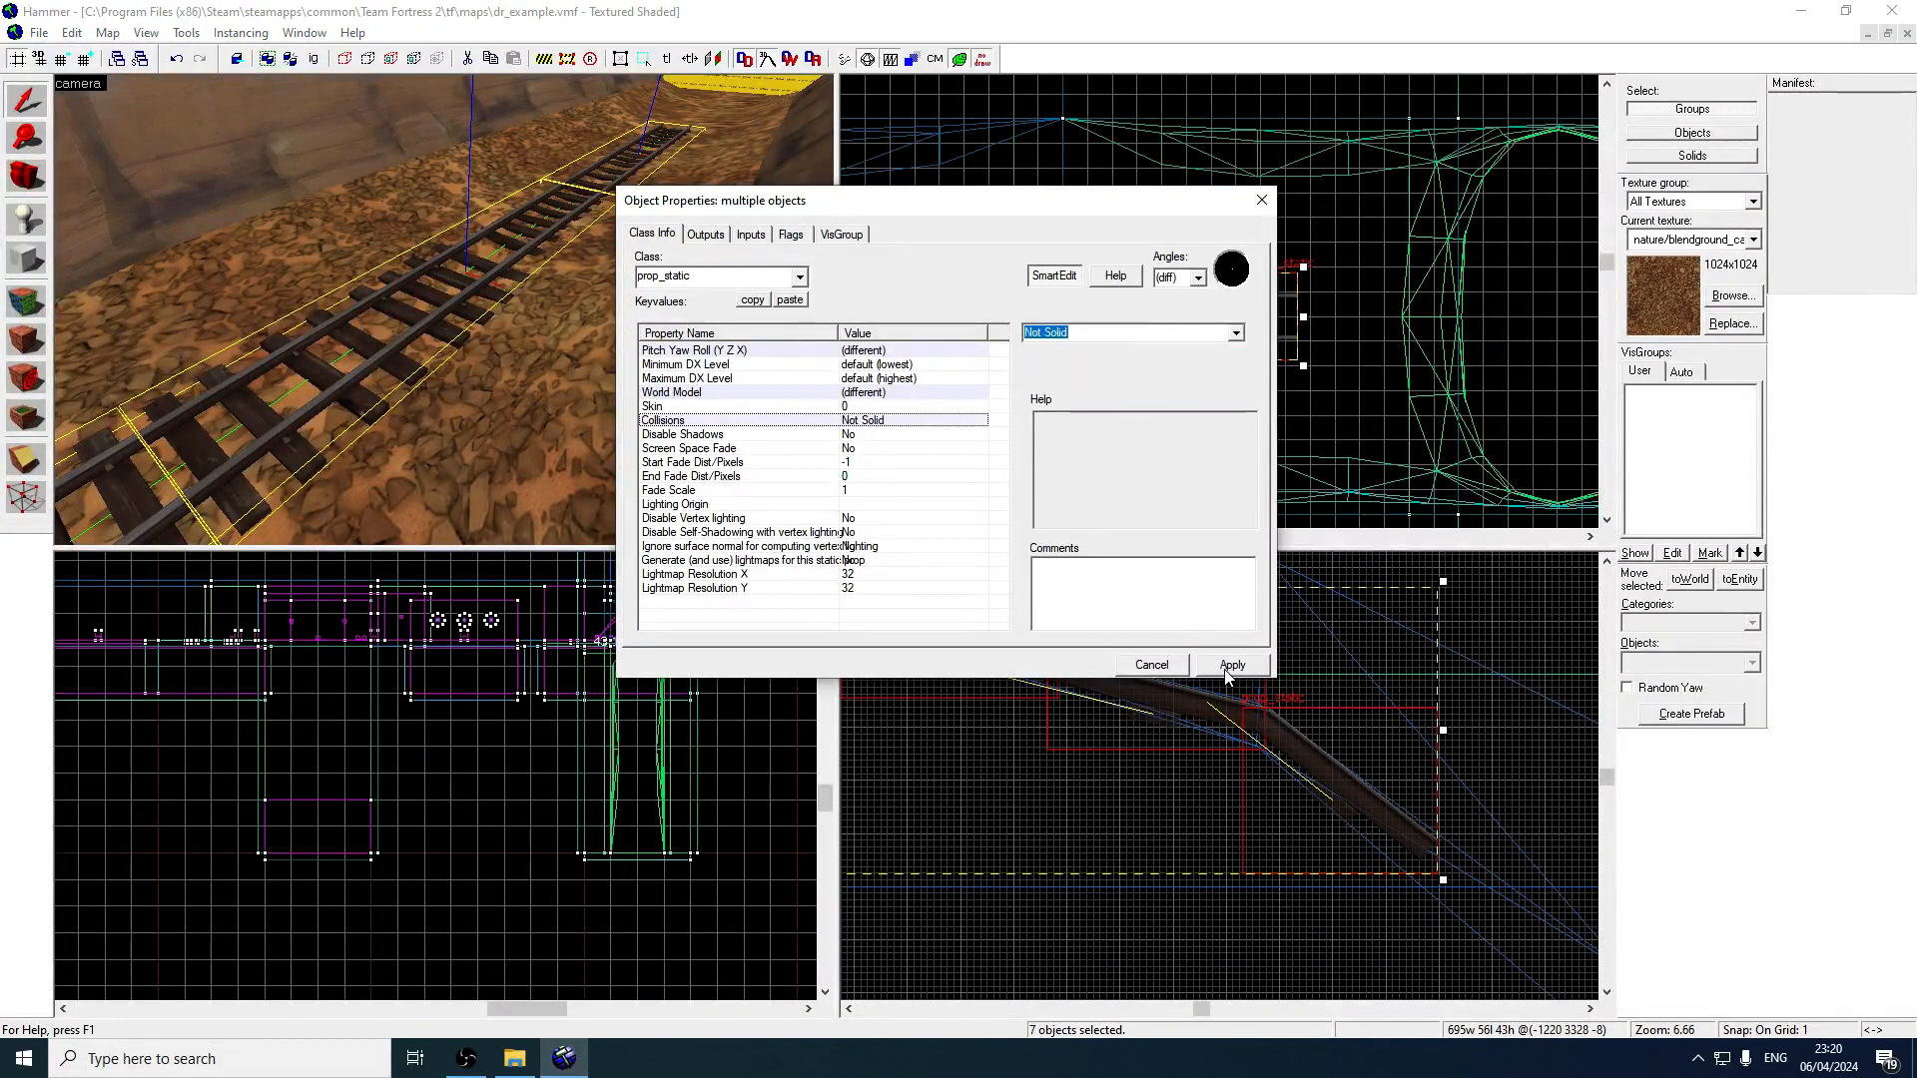
pyautogui.click(1261, 201)
pyautogui.press('Escape')
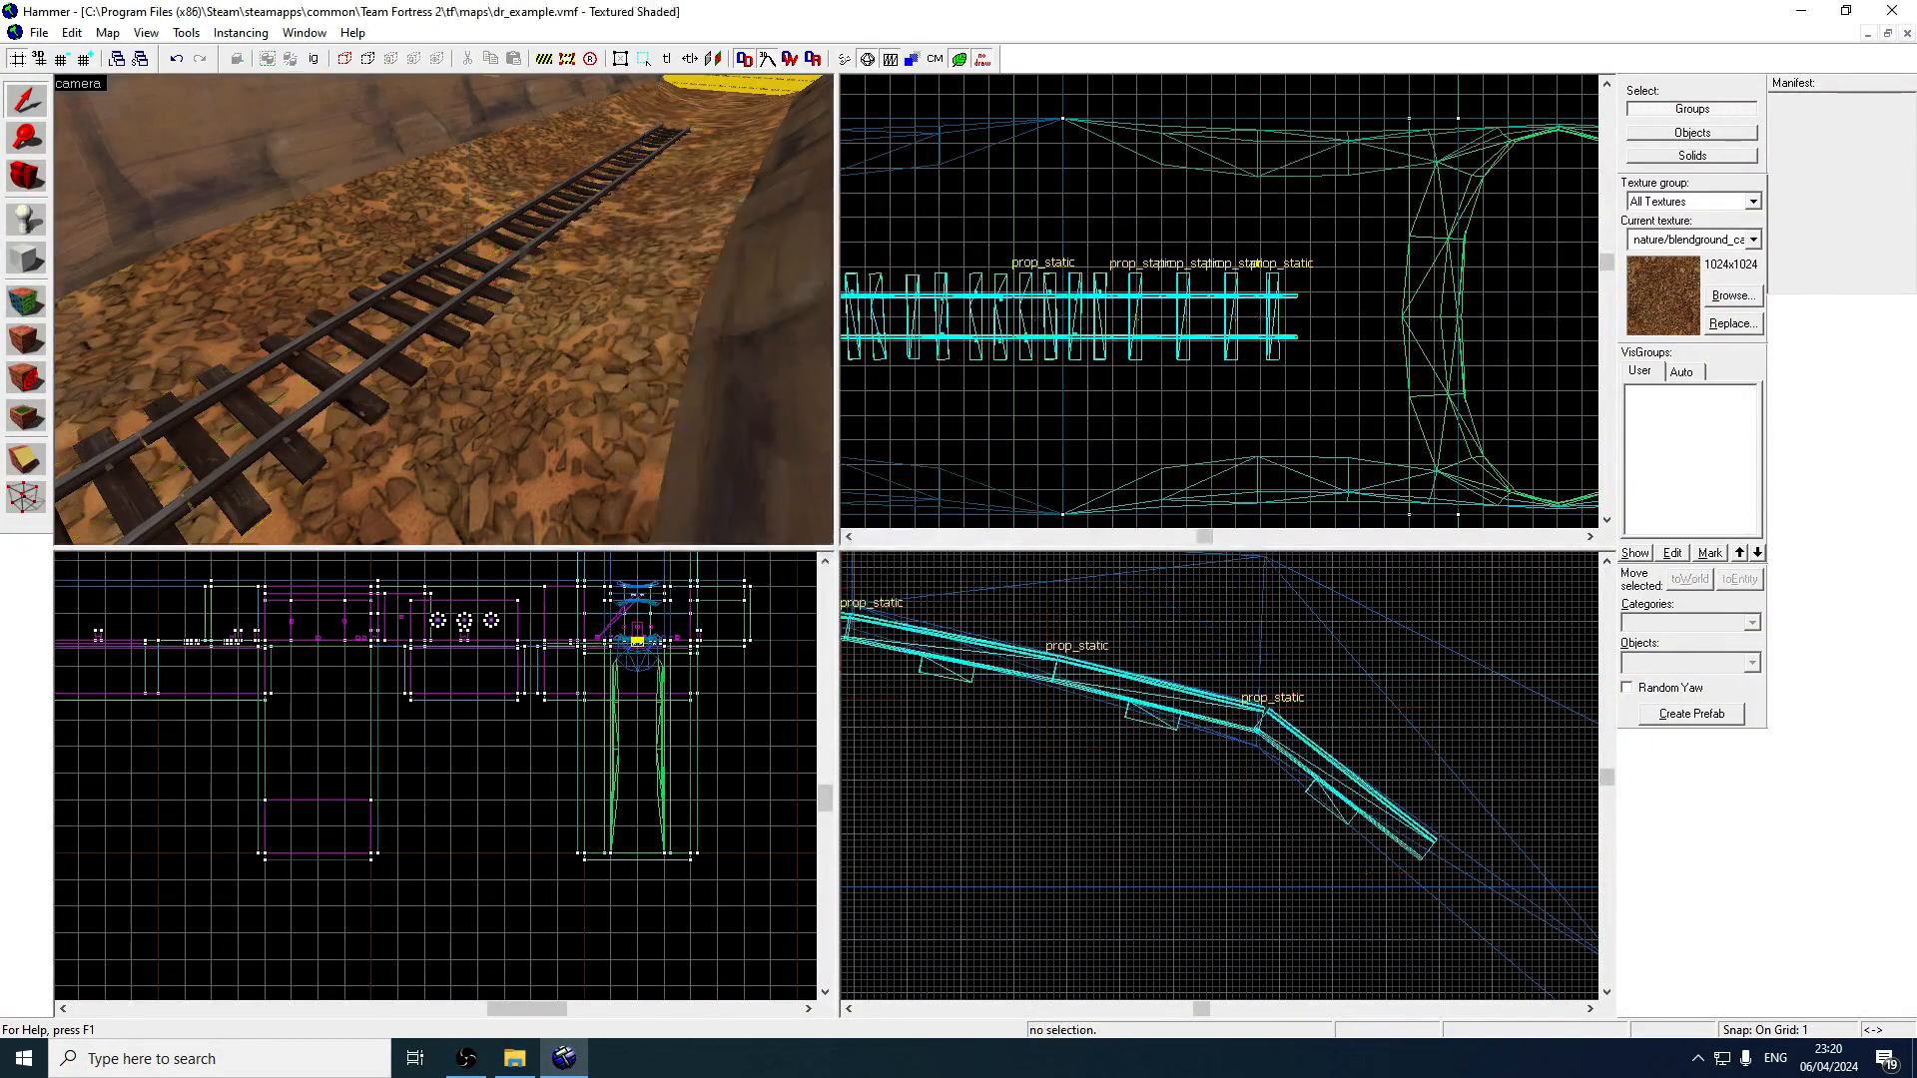
# Copy a long straight track piece from the lower tunnel up to the upper tunnel in the side view.
pyautogui.press('z')
pyautogui.press('w')
pyautogui.press('z')
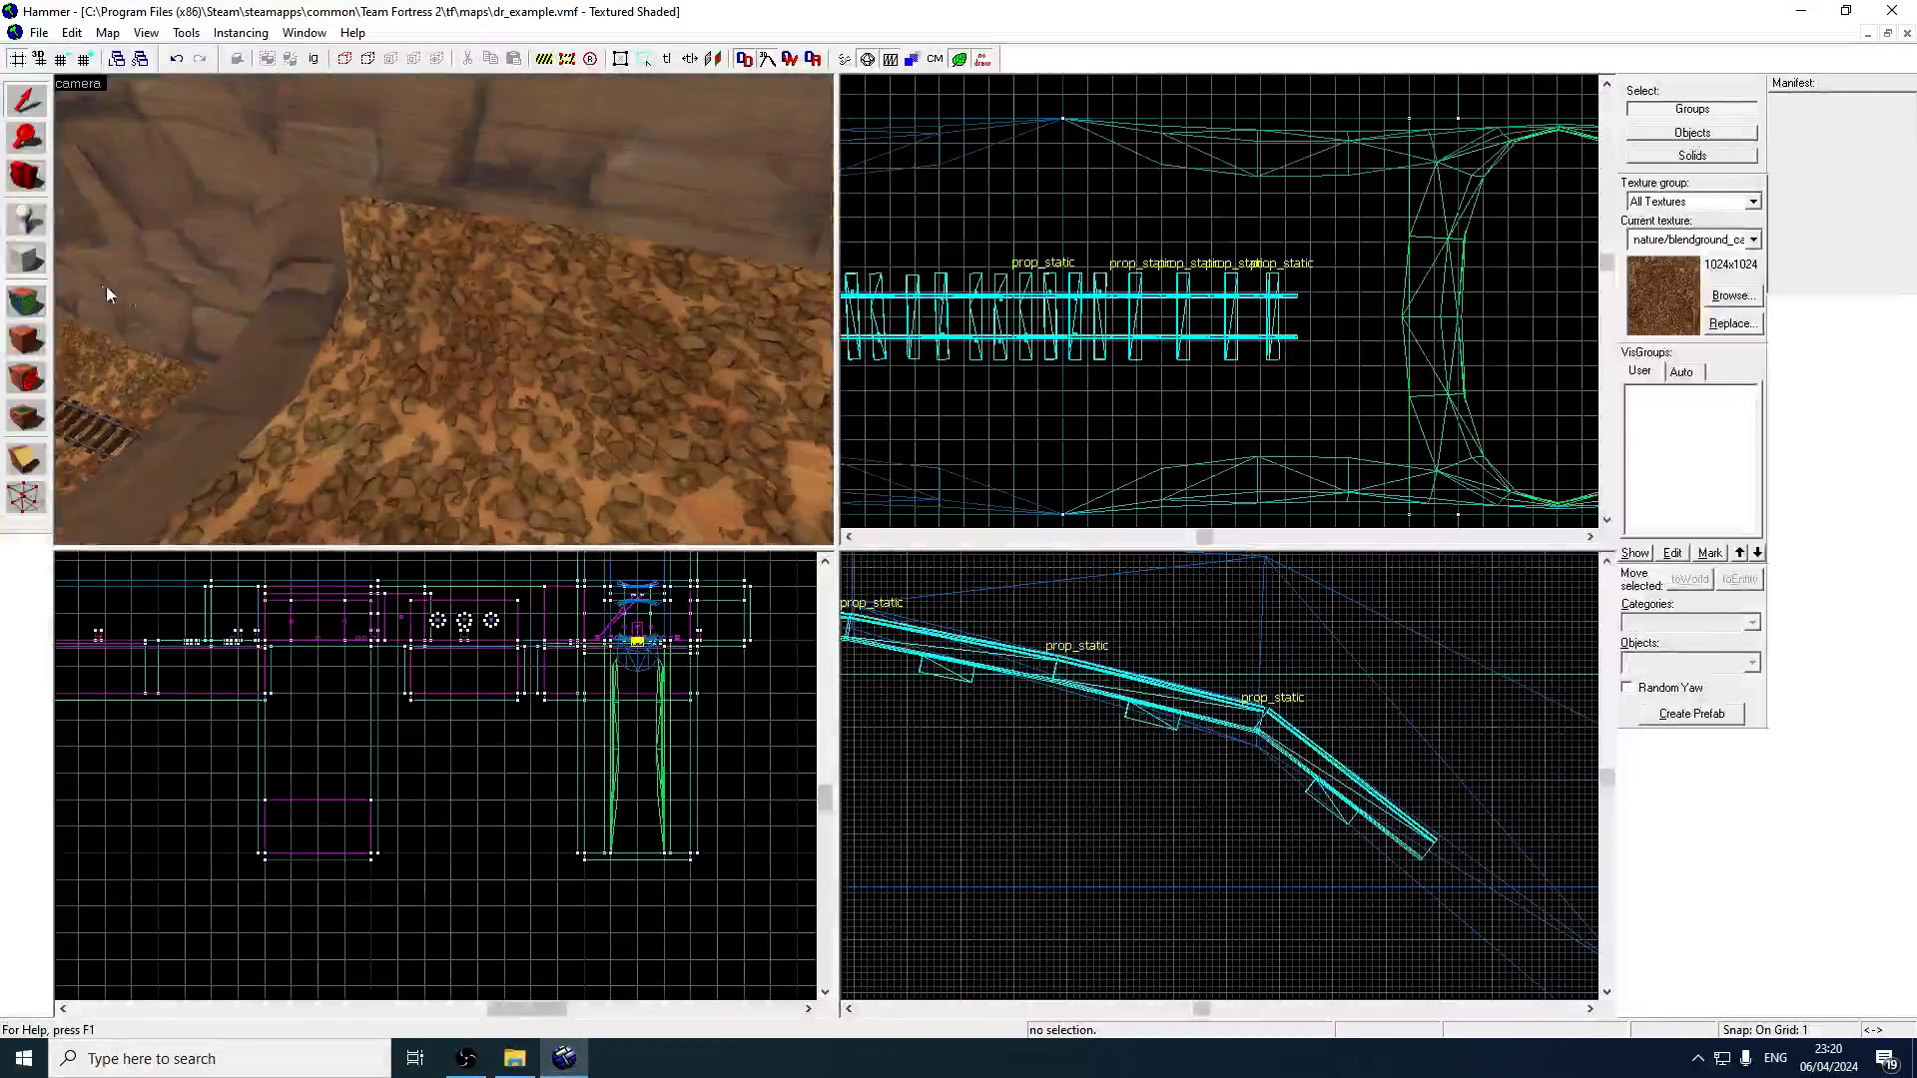
pyautogui.click(284, 480)
pyautogui.press('Up')
pyautogui.scroll(-10, 1178, 693)
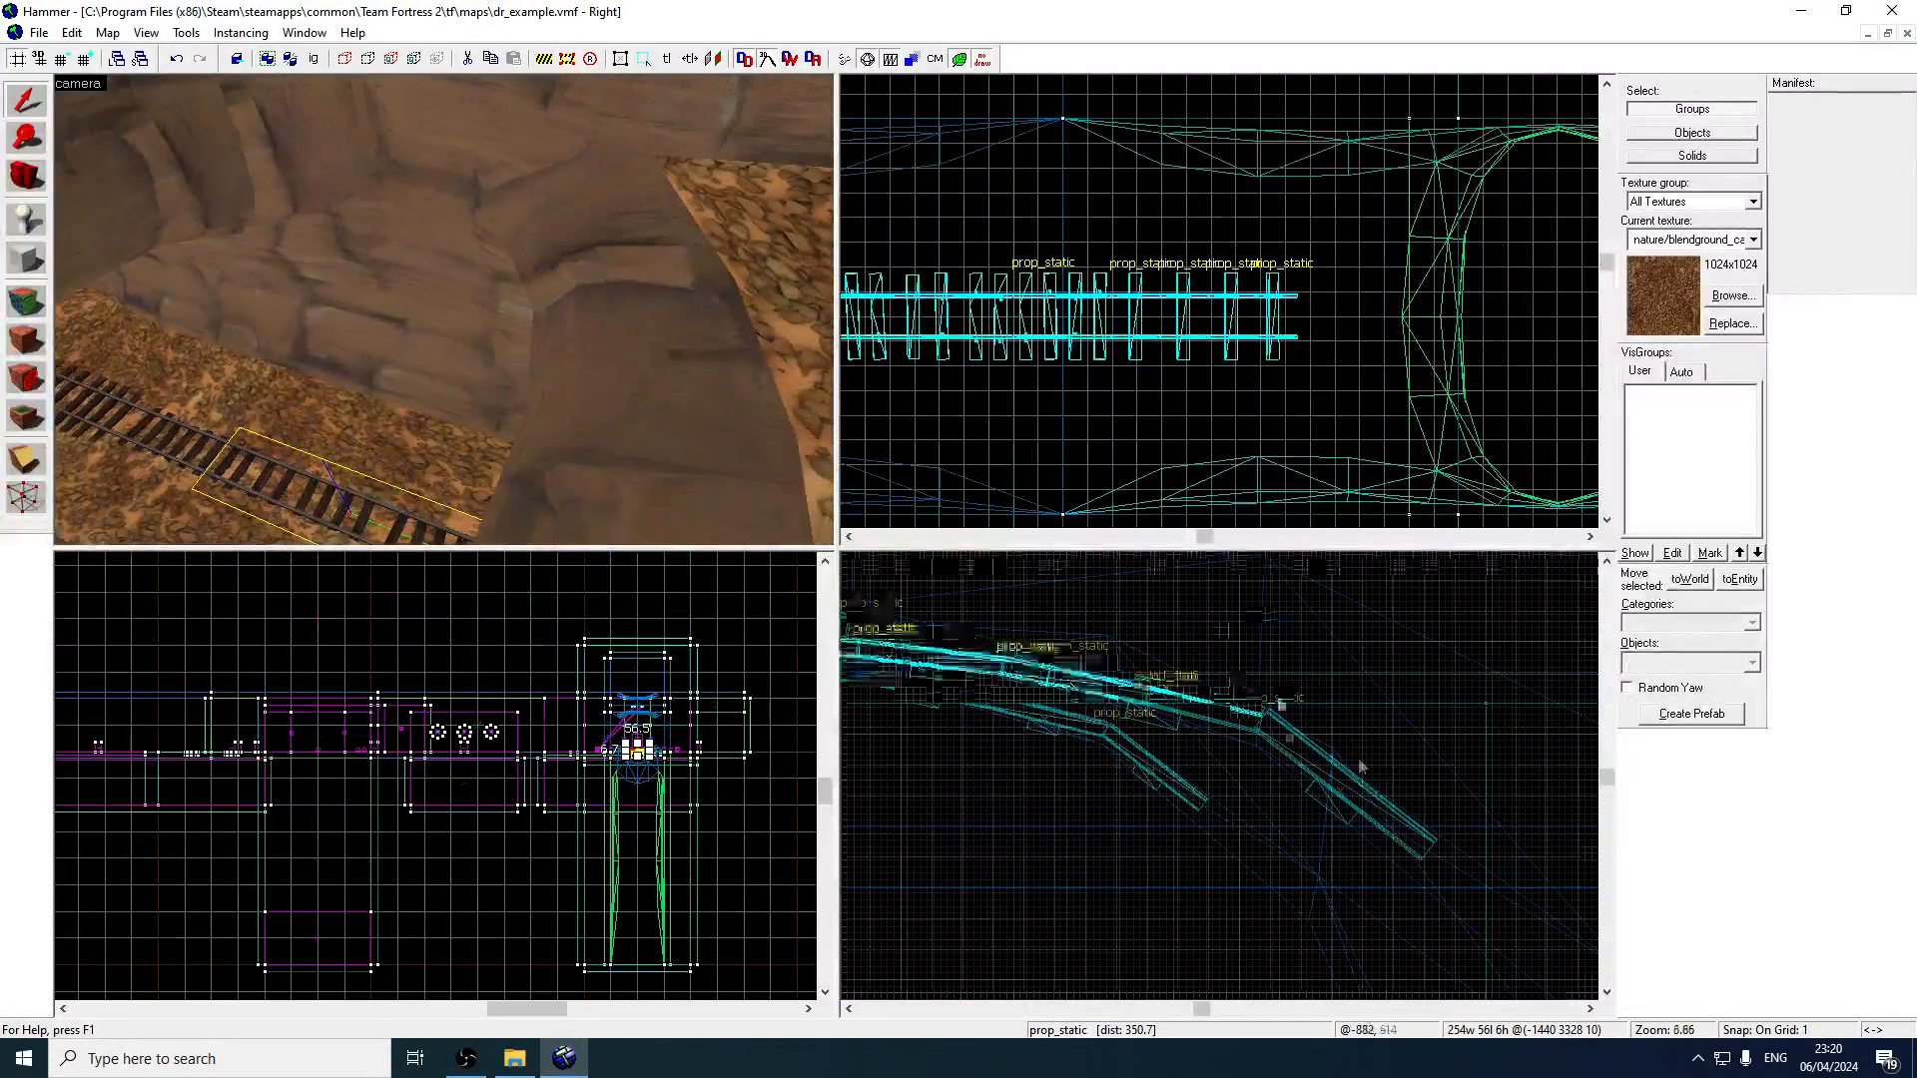
pyautogui.scroll(5, 1107, 744)
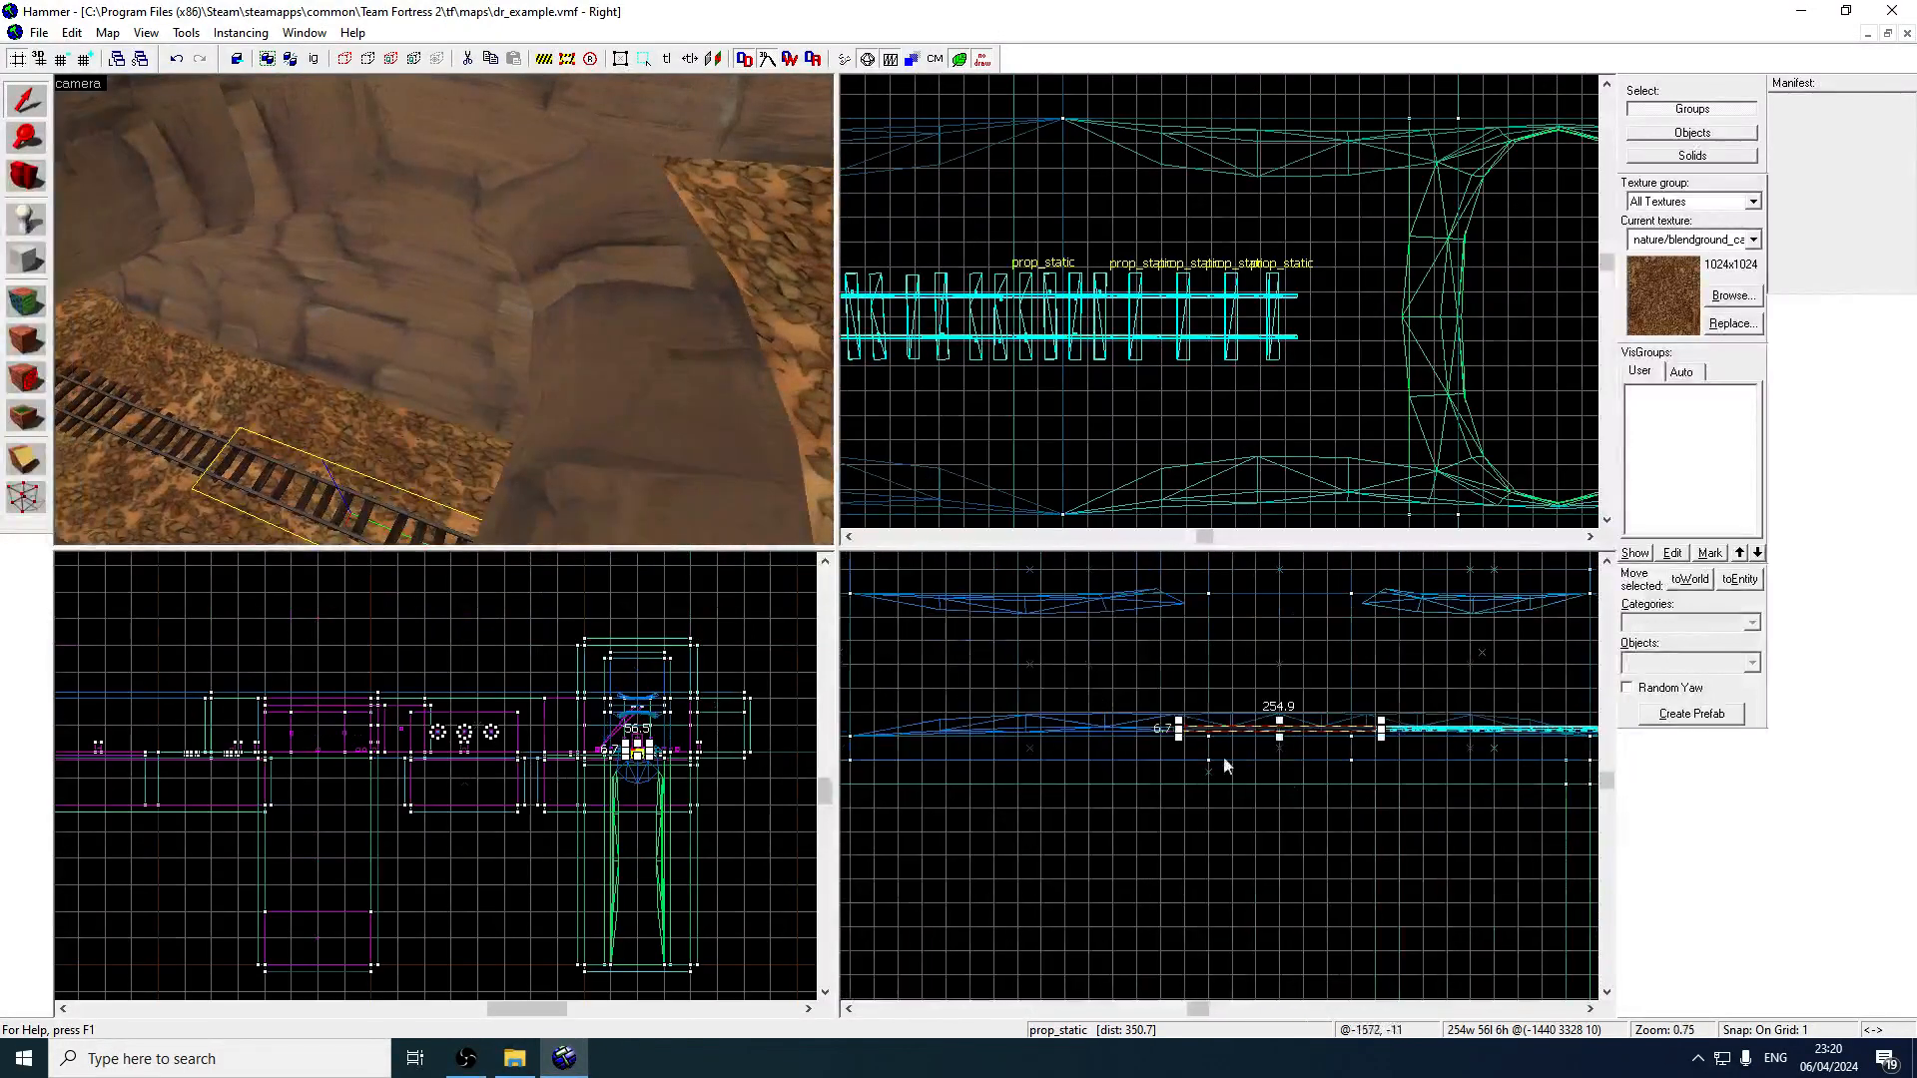
pyautogui.moveTo(1351, 843); pyautogui.dragTo(1123, 636)
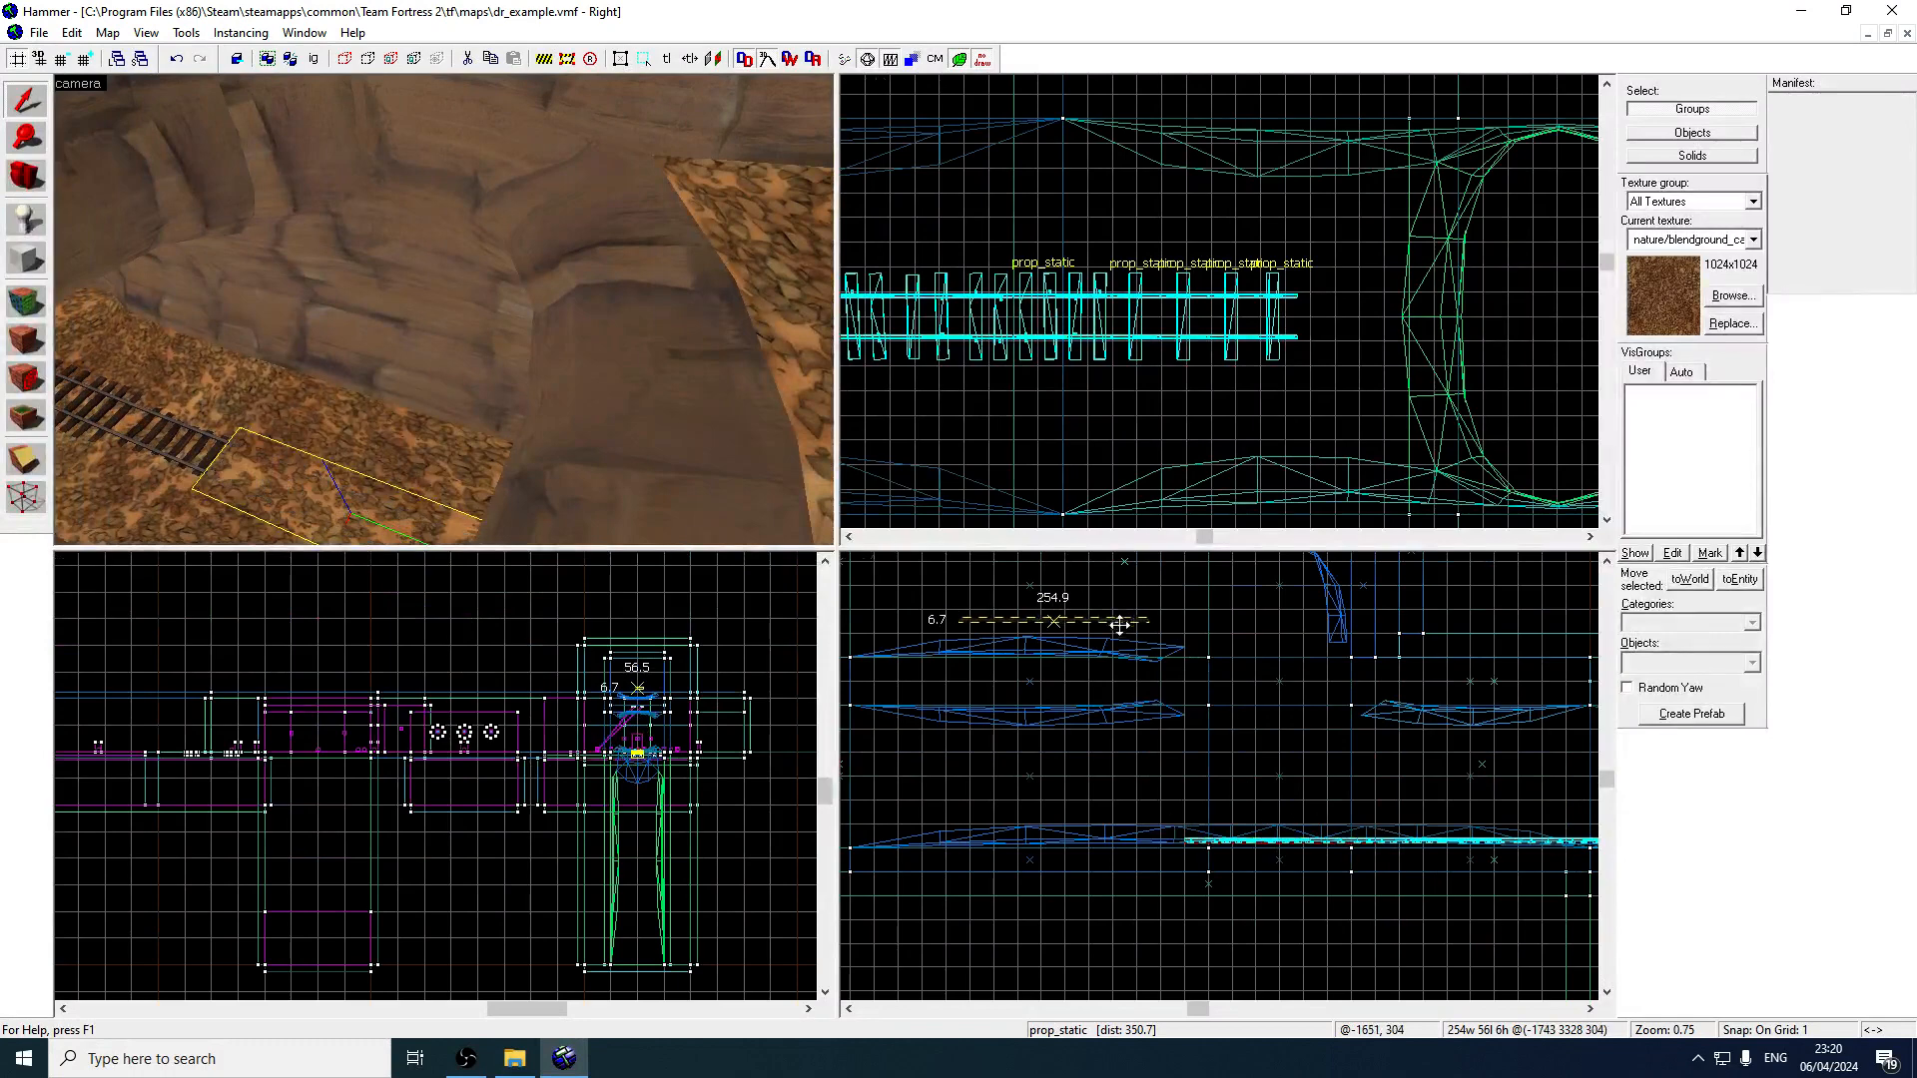
pyautogui.scroll(7, 1138, 635)
# Raise the grid size to 8 and move the copied track piece closer to the upper tunnel's floor.
pyautogui.click(84, 61)
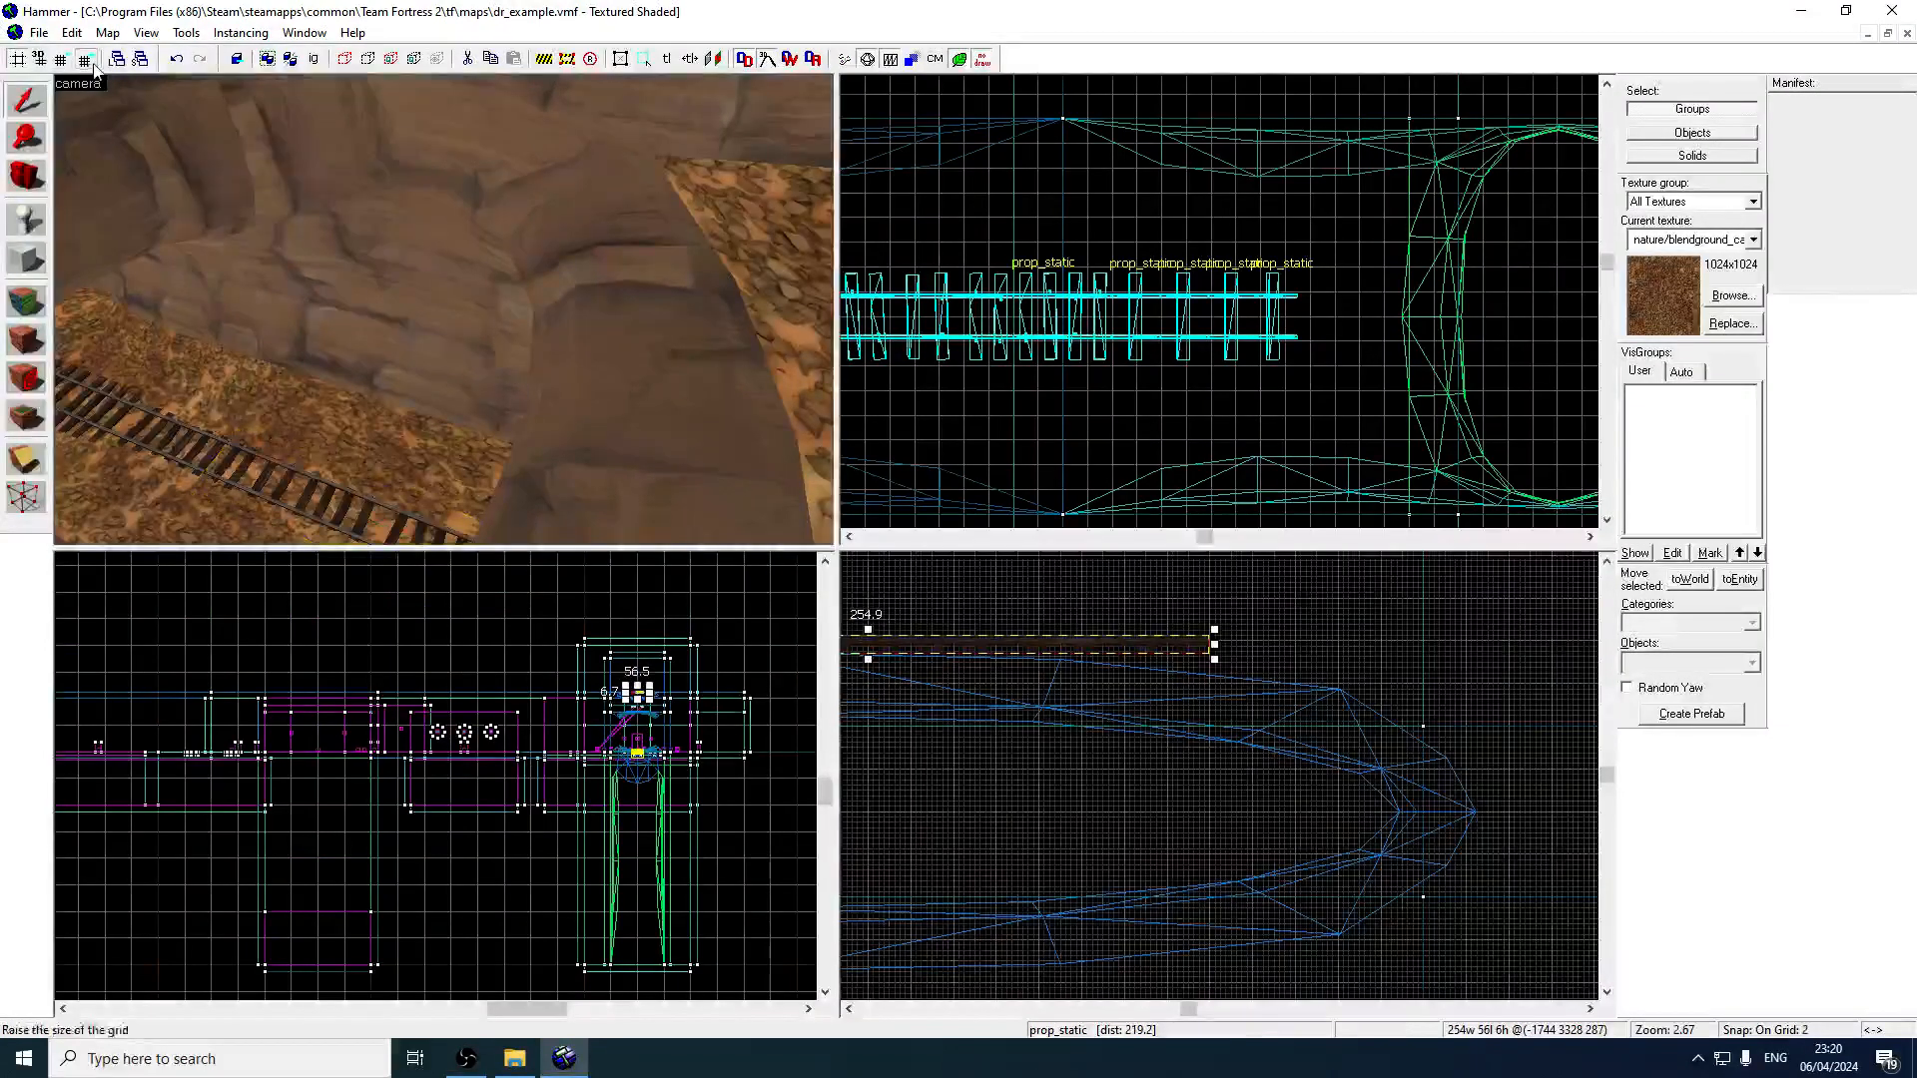
pyautogui.click(84, 61)
pyautogui.click(84, 61)
pyautogui.moveTo(1105, 652); pyautogui.dragTo(1084, 666)
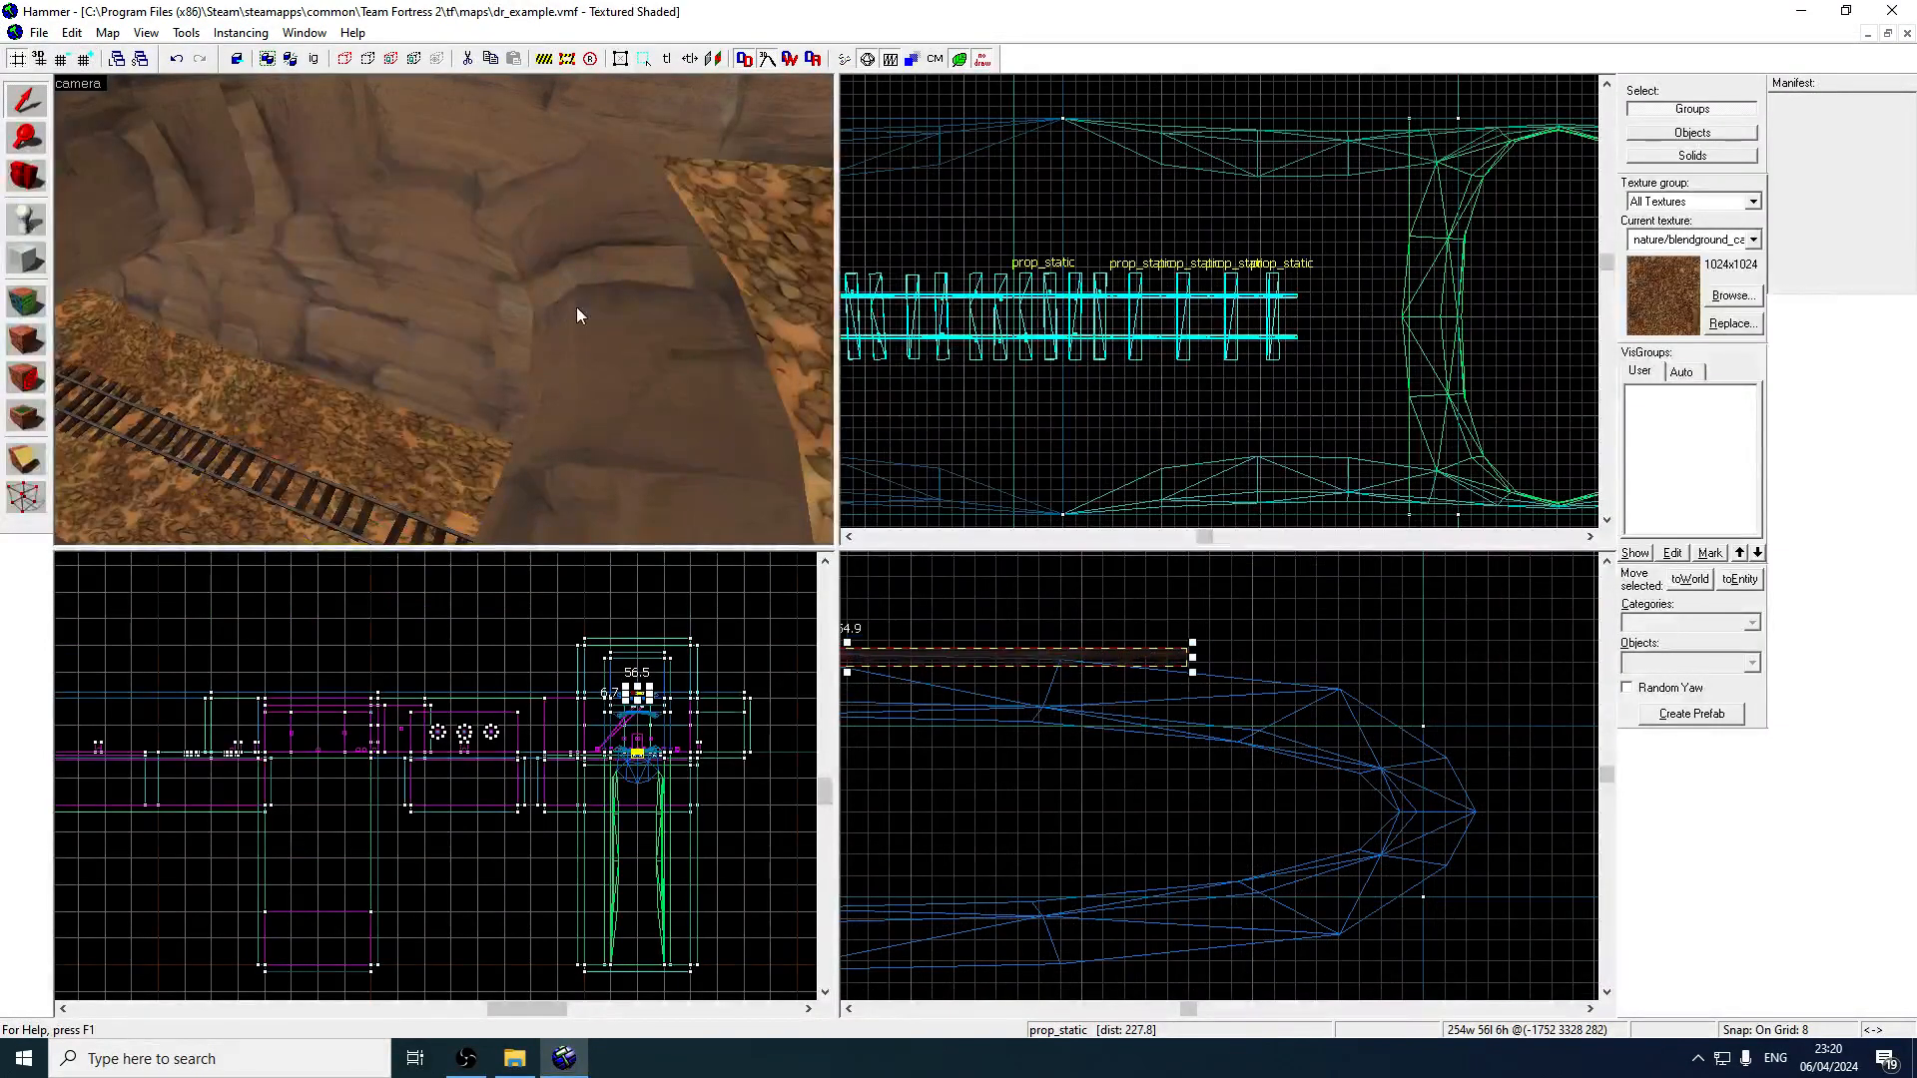
pyautogui.press('z')
pyautogui.press('Left')
pyautogui.press('Left')
pyautogui.press('Left')
pyautogui.press('Left')
pyautogui.press('Left')
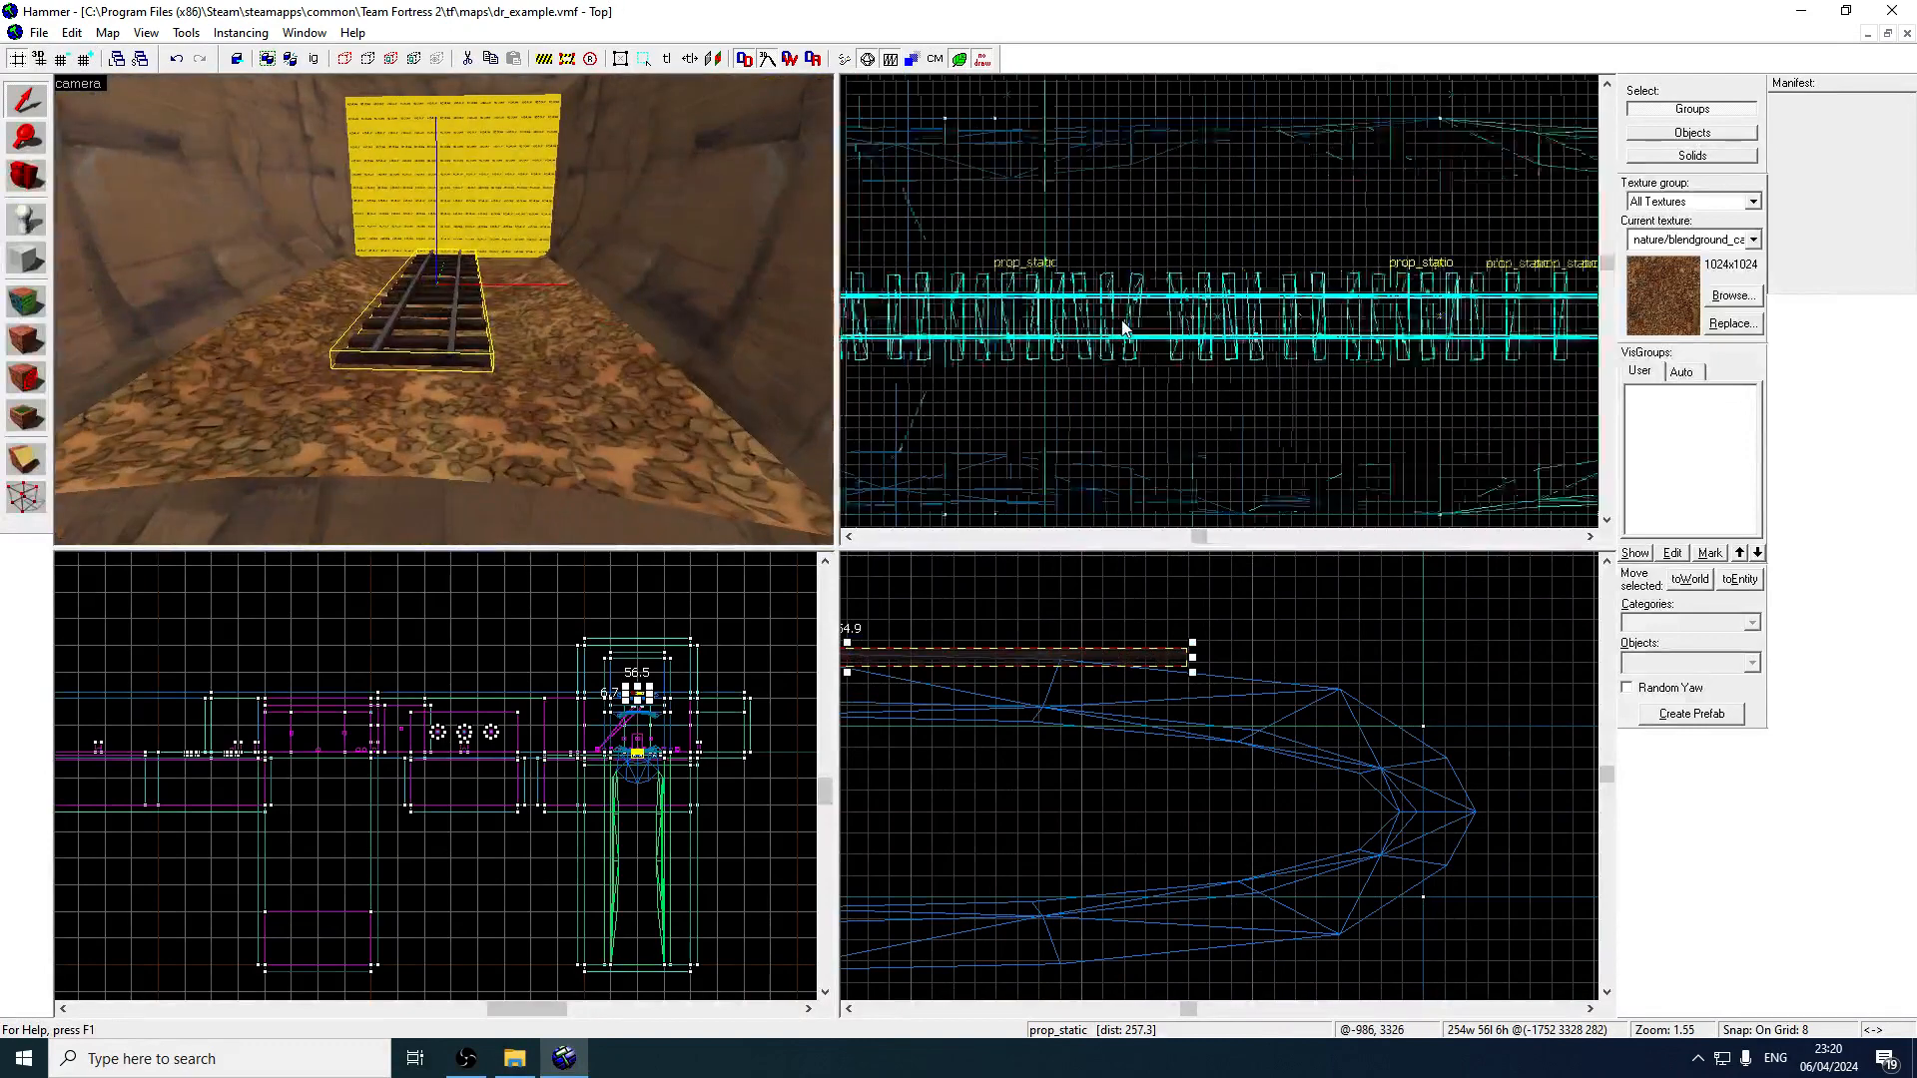
# Shift the long track piece toward the tunnel's drop-off and lower it onto the upper floor.
pyautogui.scroll(-2, 1123, 335)
pyautogui.scroll(4, 1189, 349)
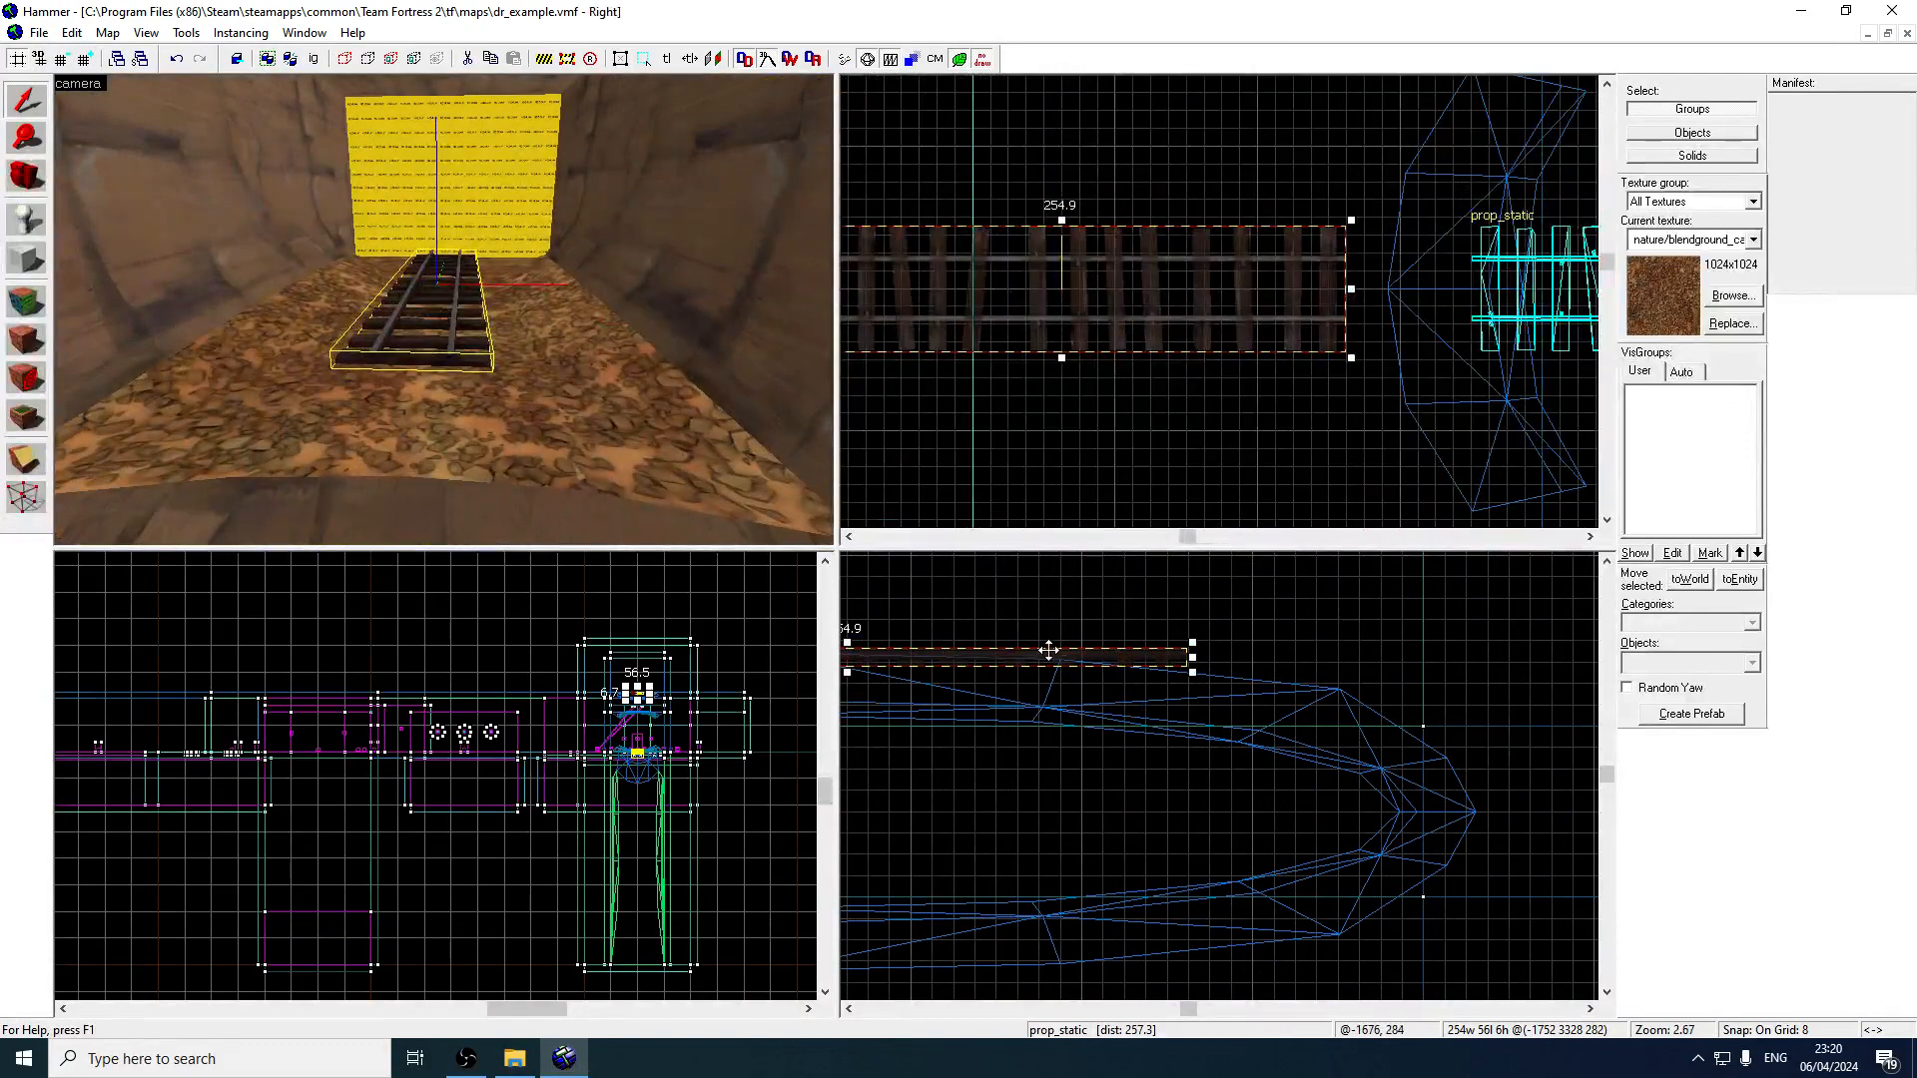
pyautogui.moveTo(1123, 325); pyautogui.dragTo(1276, 313)
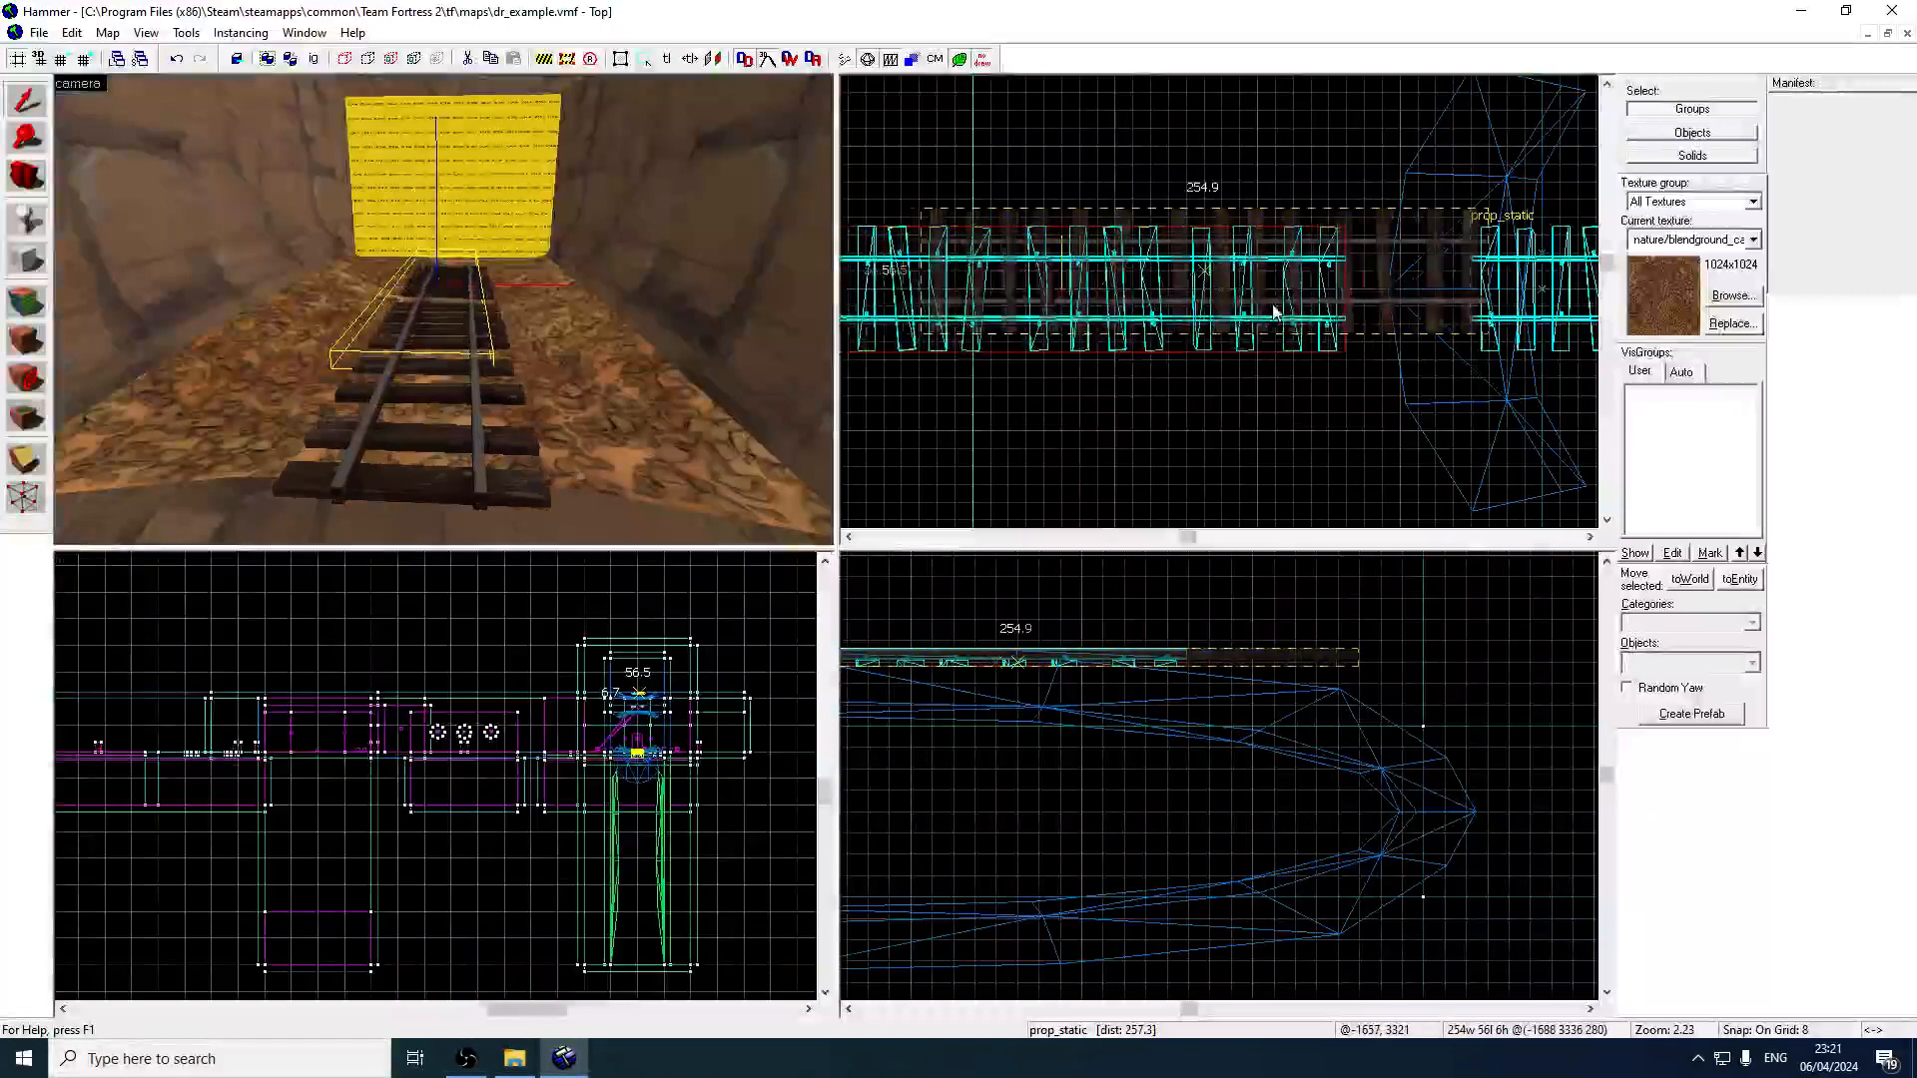
pyautogui.moveTo(1046, 658); pyautogui.dragTo(1052, 713)
pyautogui.moveTo(1384, 314); pyautogui.dragTo(1274, 334)
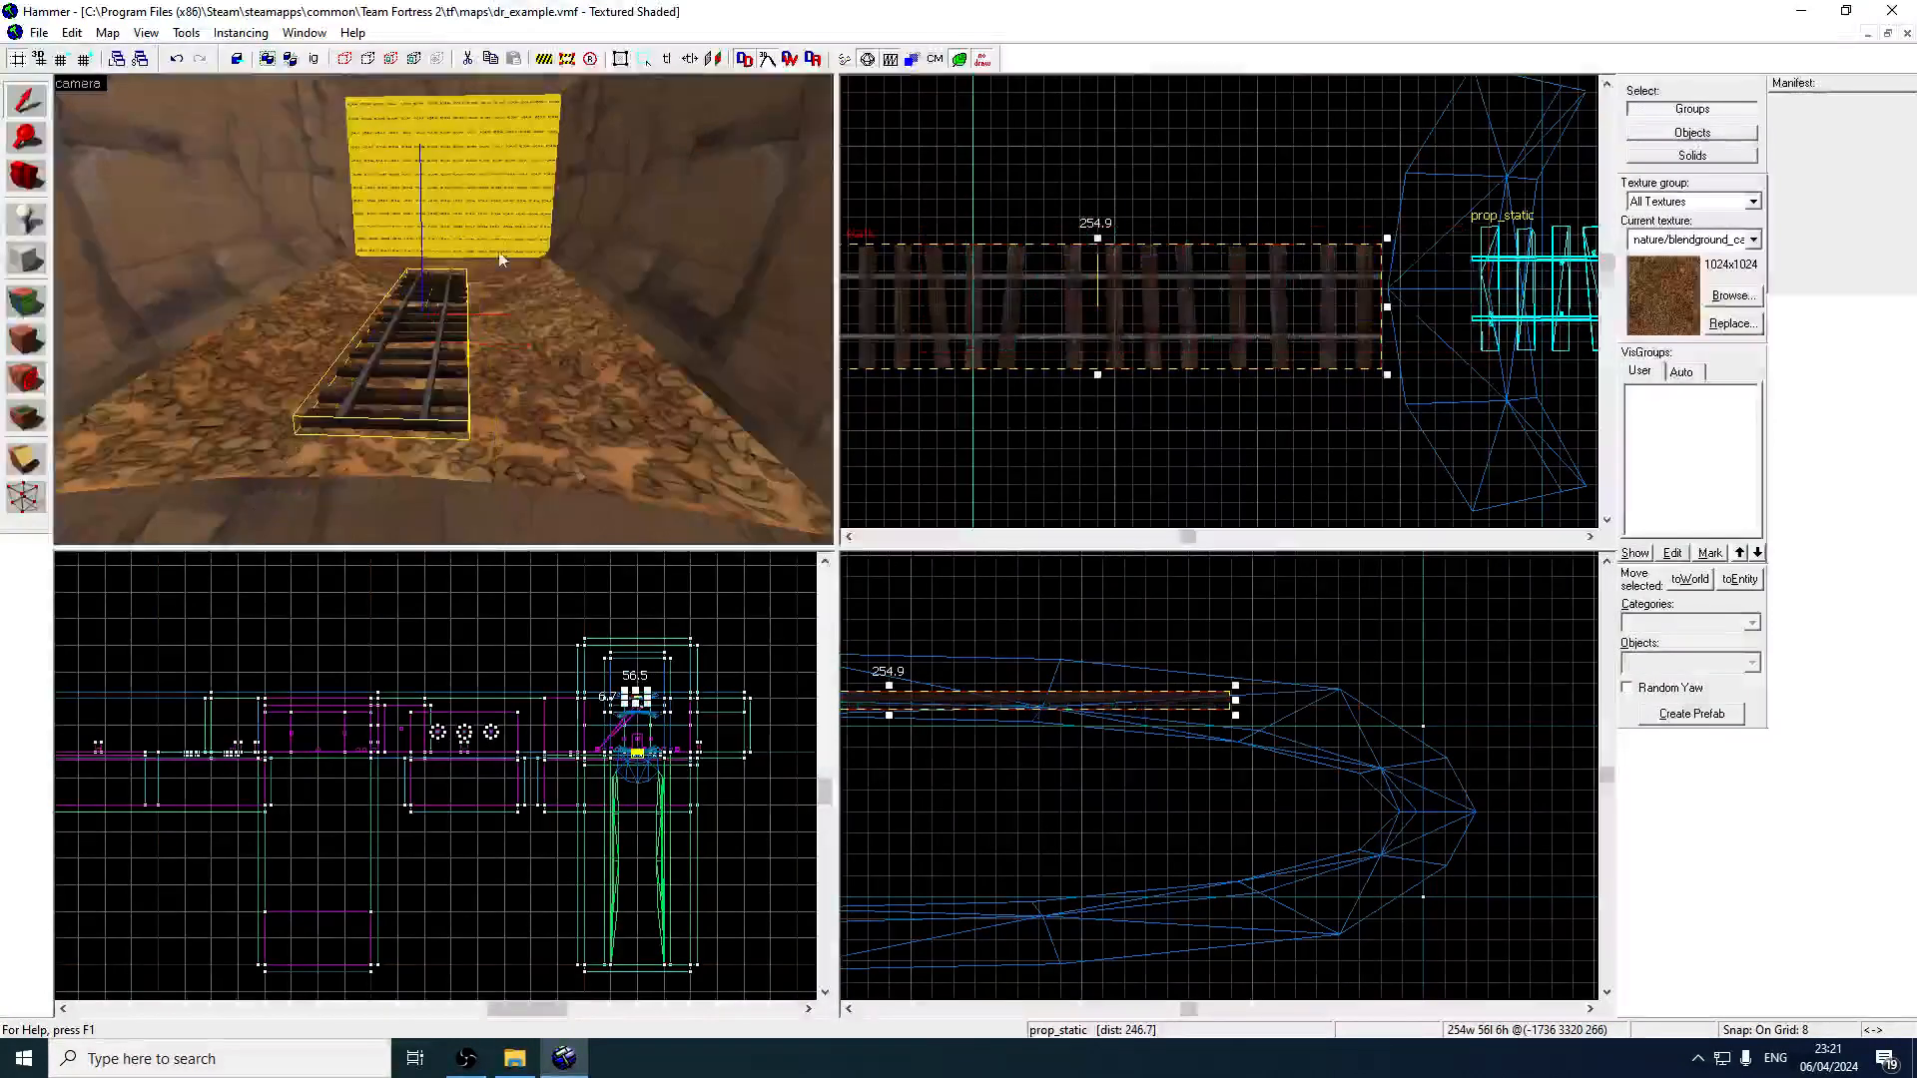
pyautogui.press('z')
pyautogui.press('w')
pyautogui.press('s')
pyautogui.press('z')
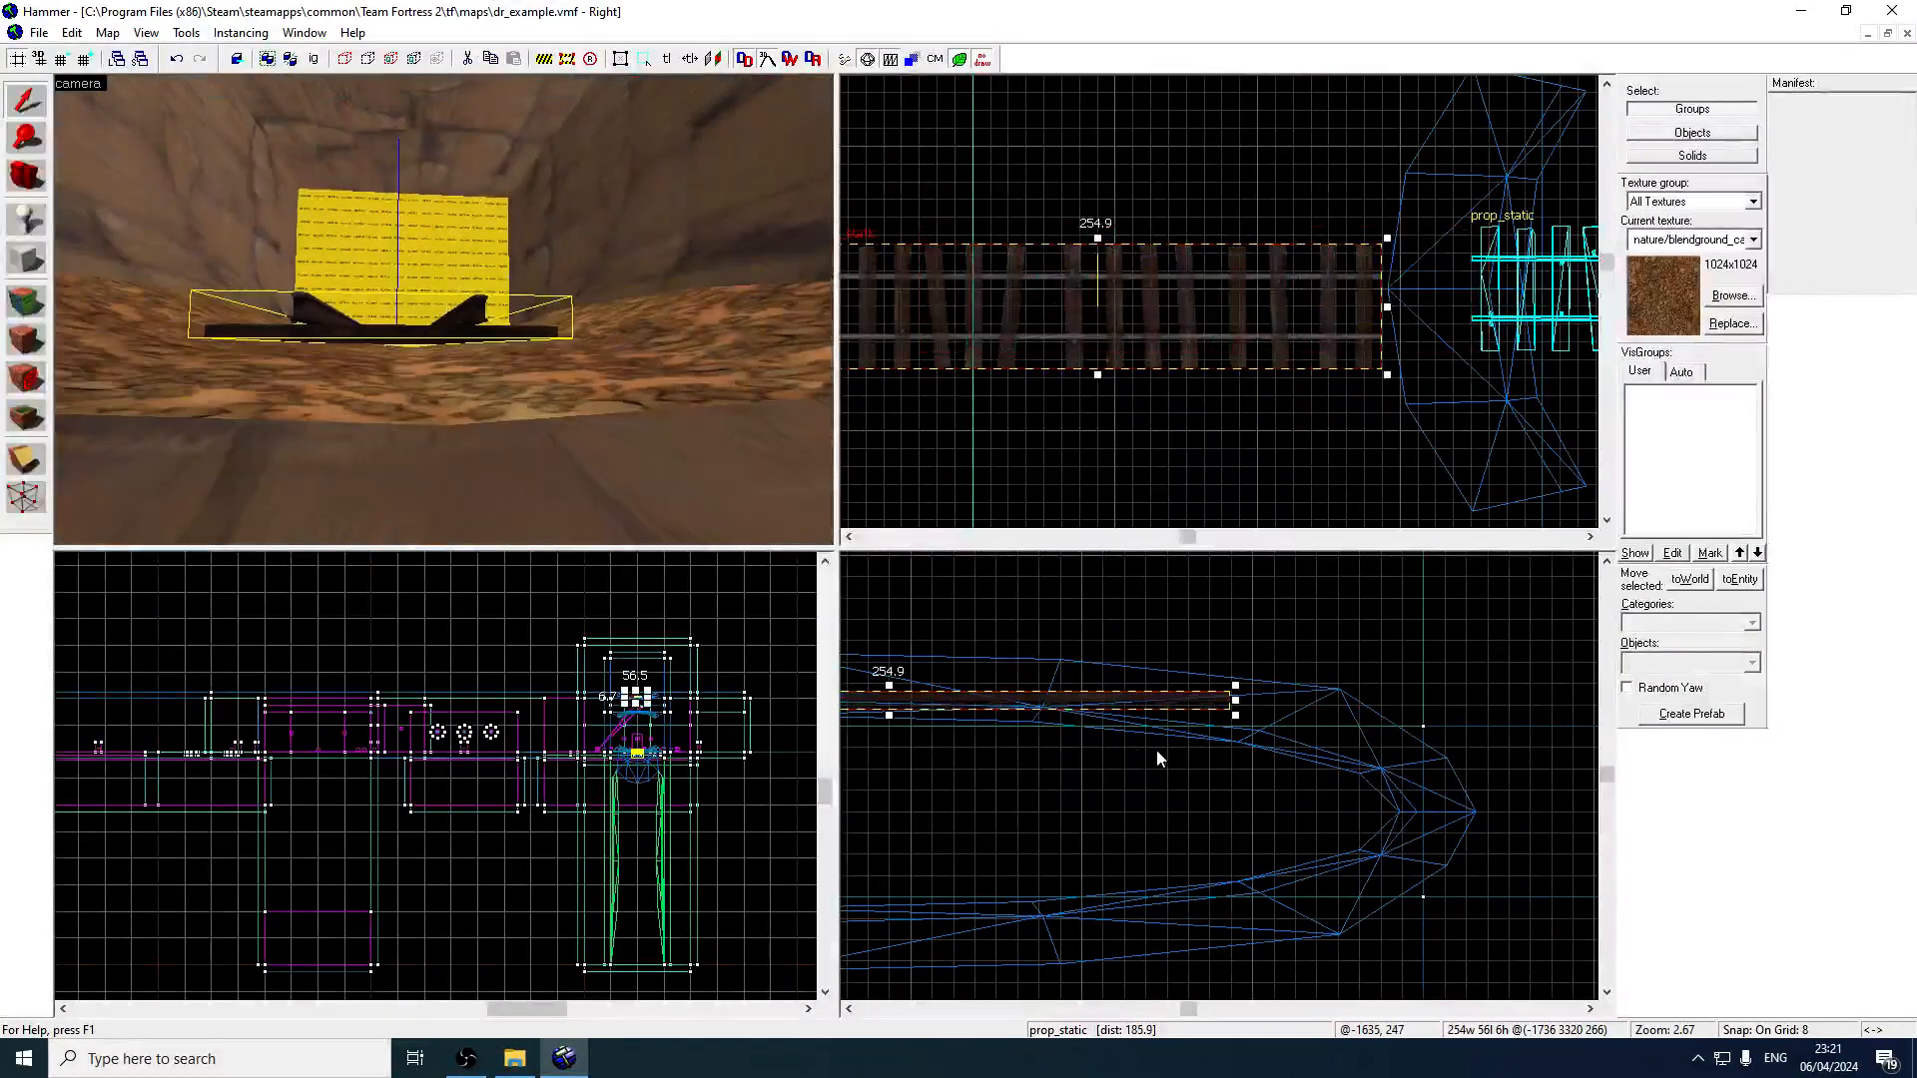
pyautogui.moveTo(1101, 700); pyautogui.dragTo(1101, 717)
# Nudge the long track piece closer to the drop-off and centre it across the upper tunnel.
pyautogui.press('z')
pyautogui.press('w')
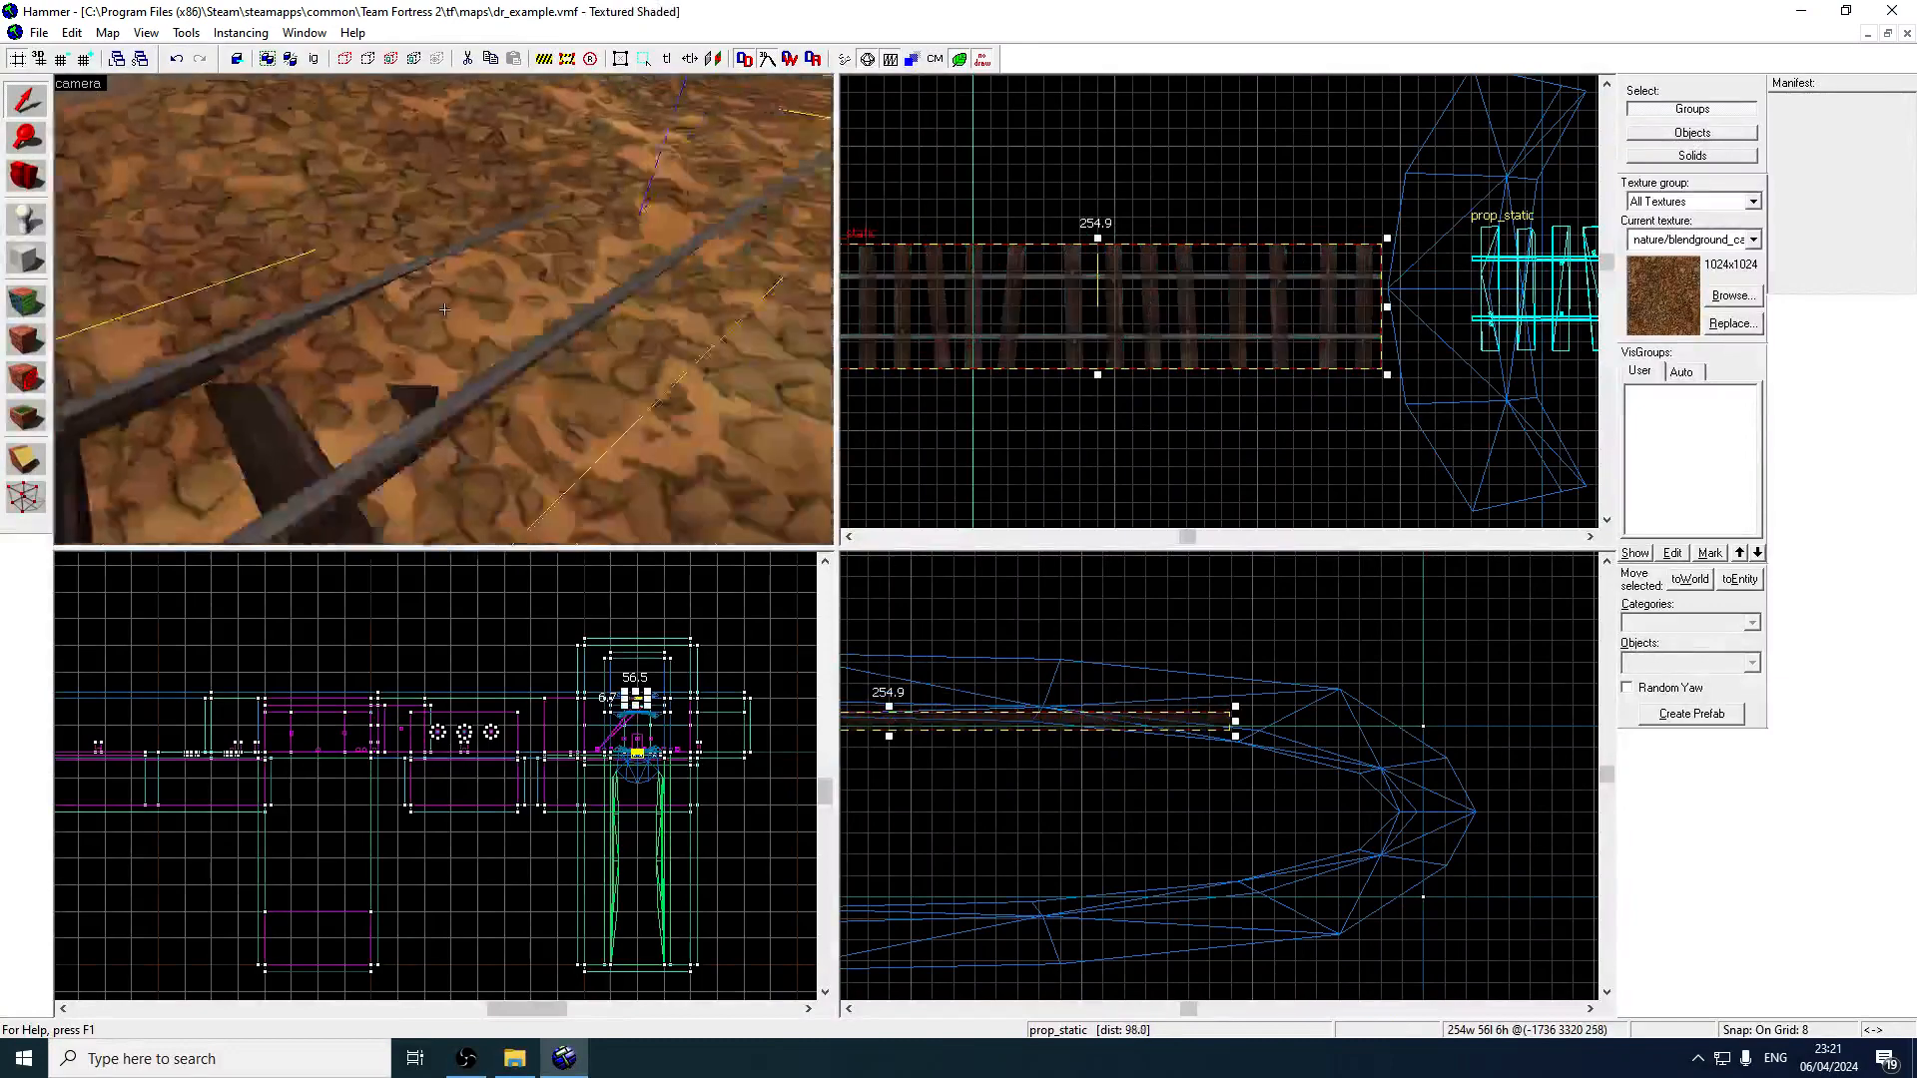
pyautogui.press('s')
pyautogui.press('w')
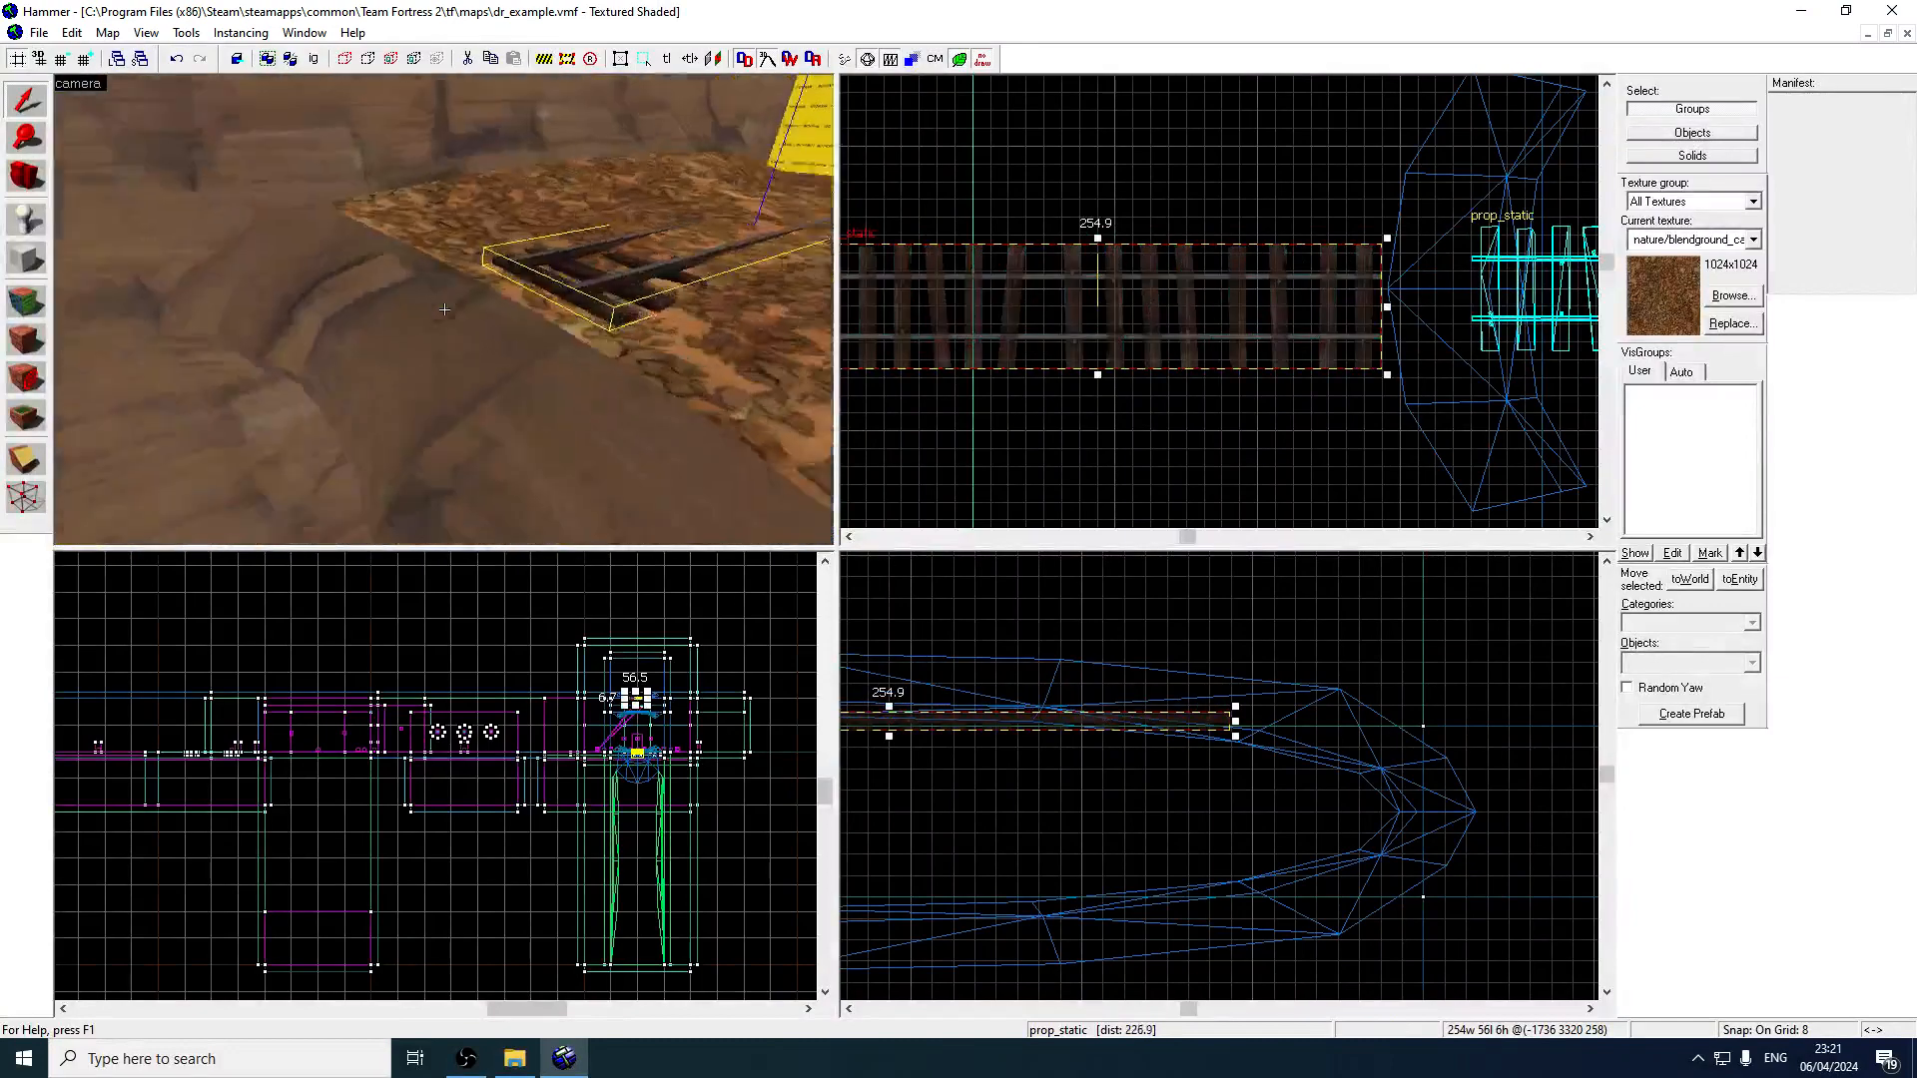
pyautogui.press('z')
pyautogui.moveTo(1276, 314); pyautogui.dragTo(1294, 314)
pyautogui.scroll(-3, 1238, 359)
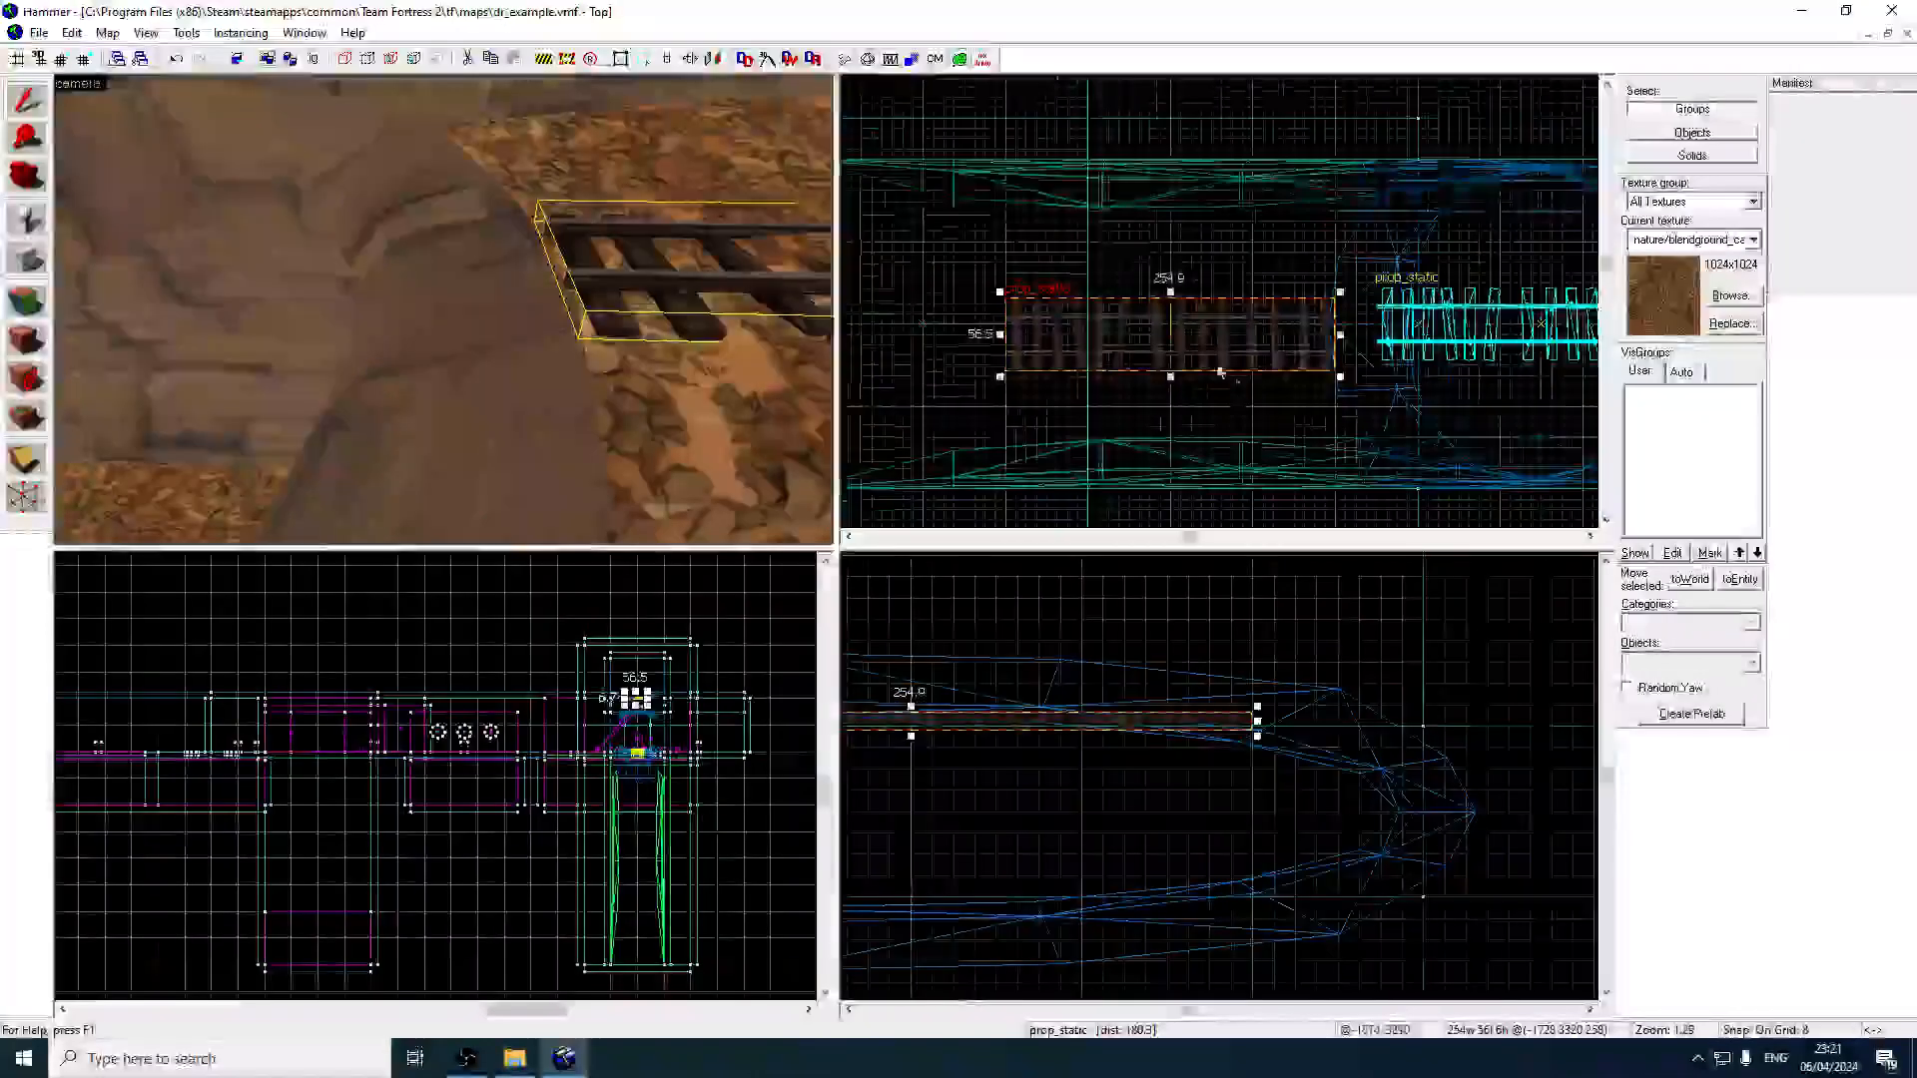
pyautogui.moveTo(1116, 351); pyautogui.dragTo(1117, 337)
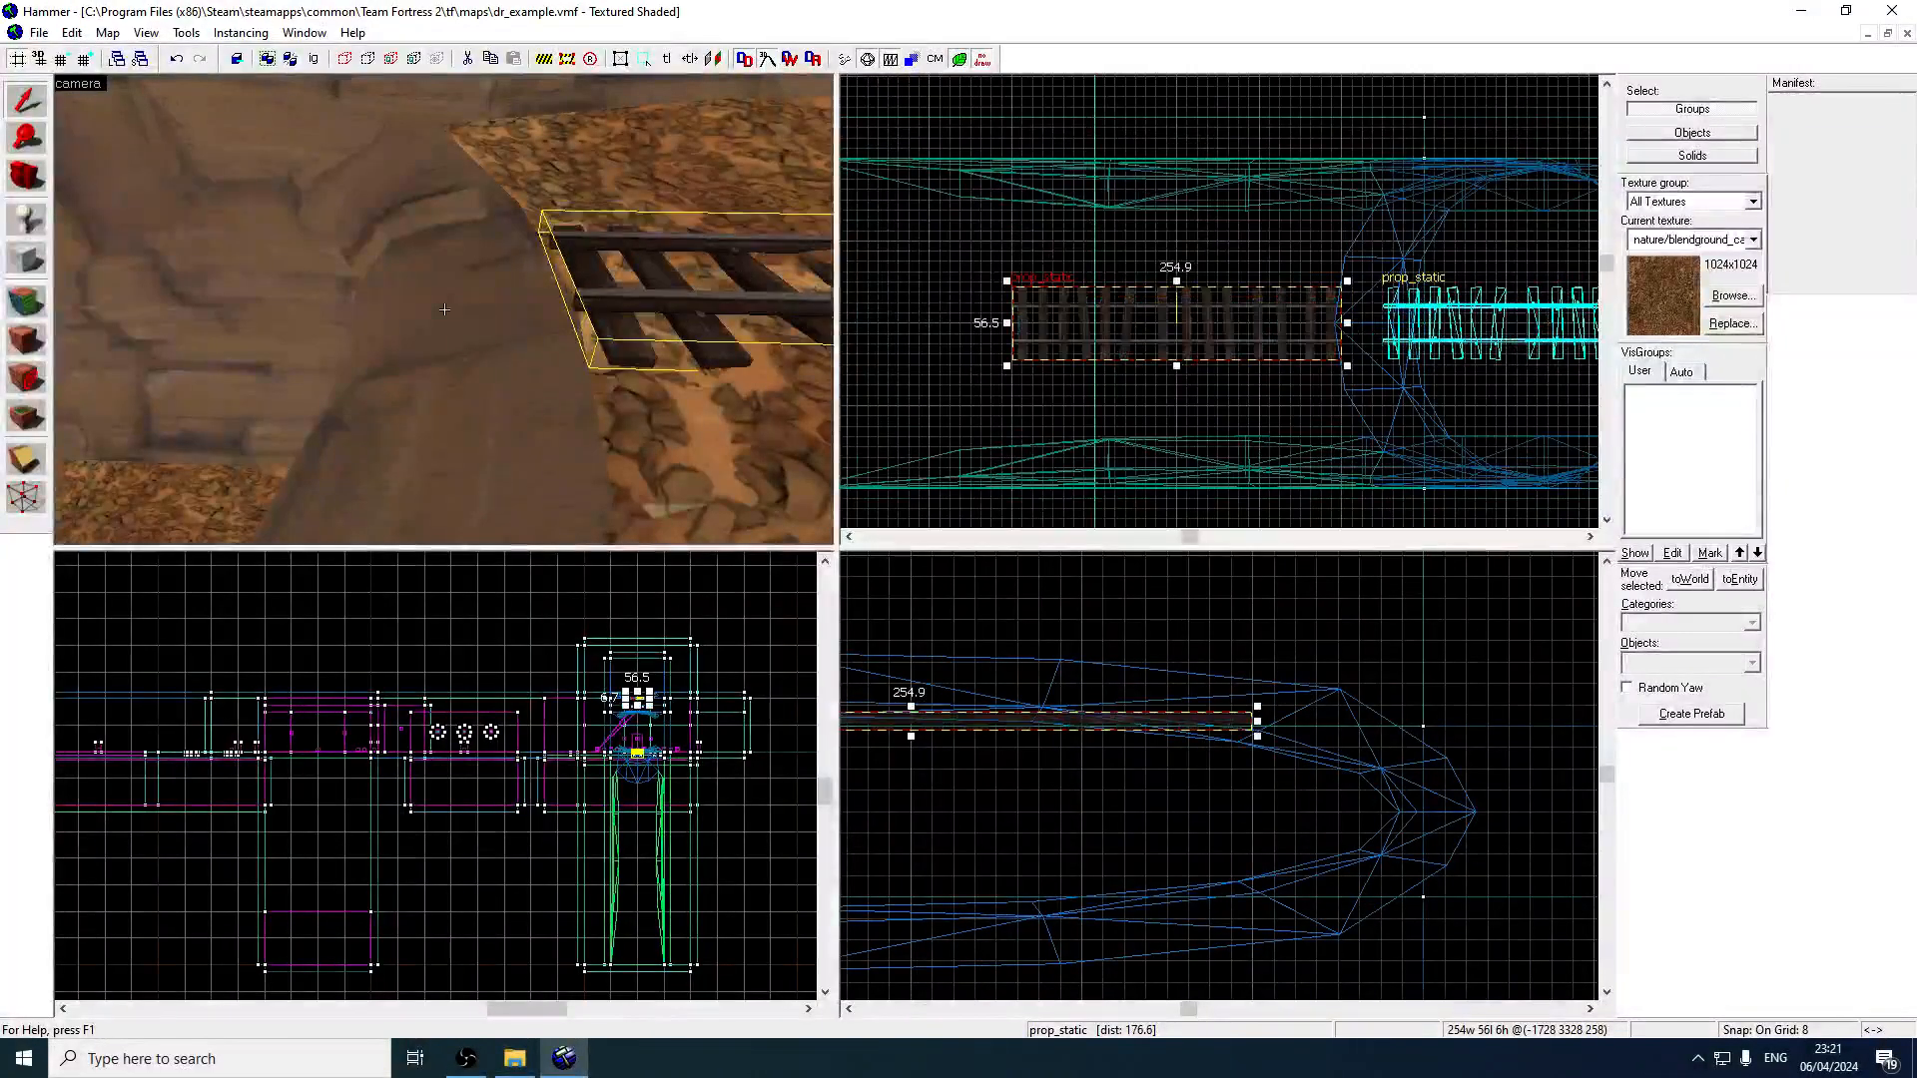
pyautogui.press('w')
pyautogui.press('z')
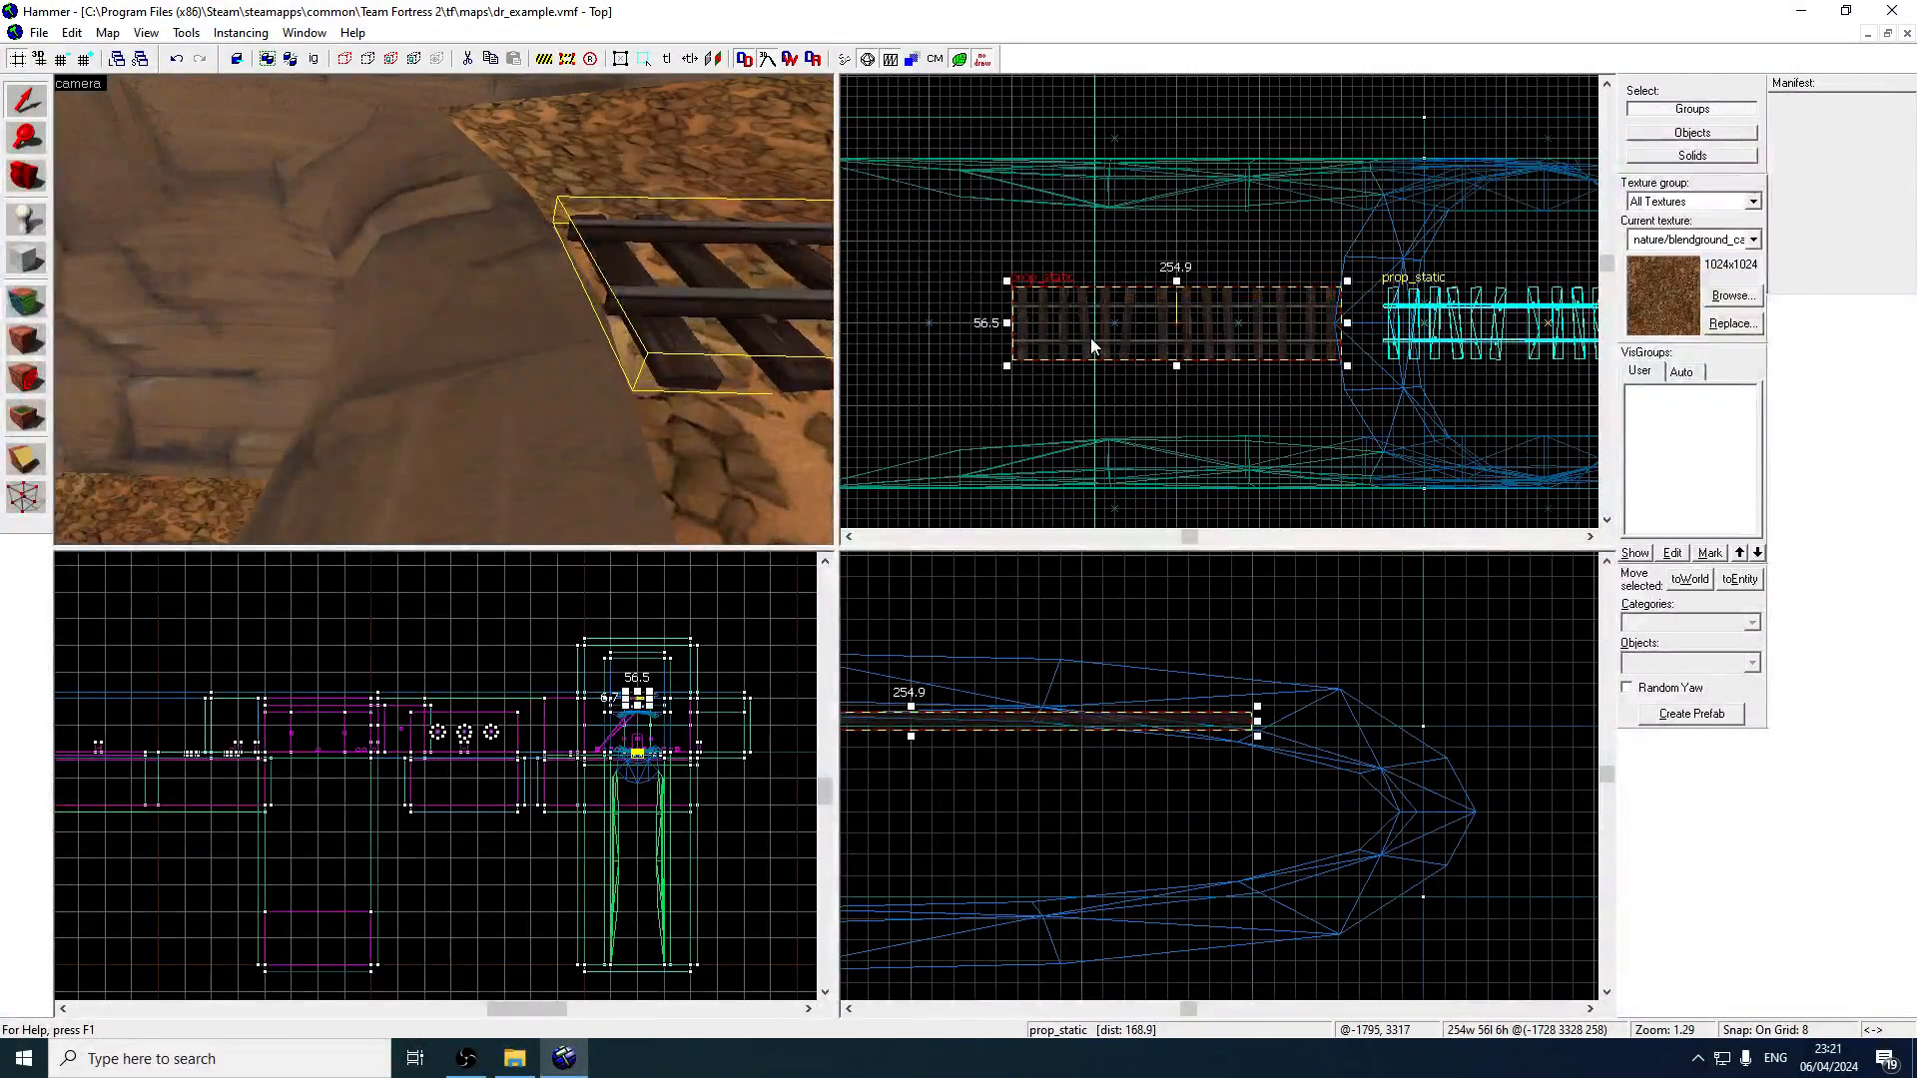
# Copy the long track piece toward the drop-off and change the copy's world model to track_straight_32.mdl.
pyautogui.moveTo(1090, 337); pyautogui.dragTo(1163, 327)
pyautogui.doubleClick(411, 332)
pyautogui.click(879, 393)
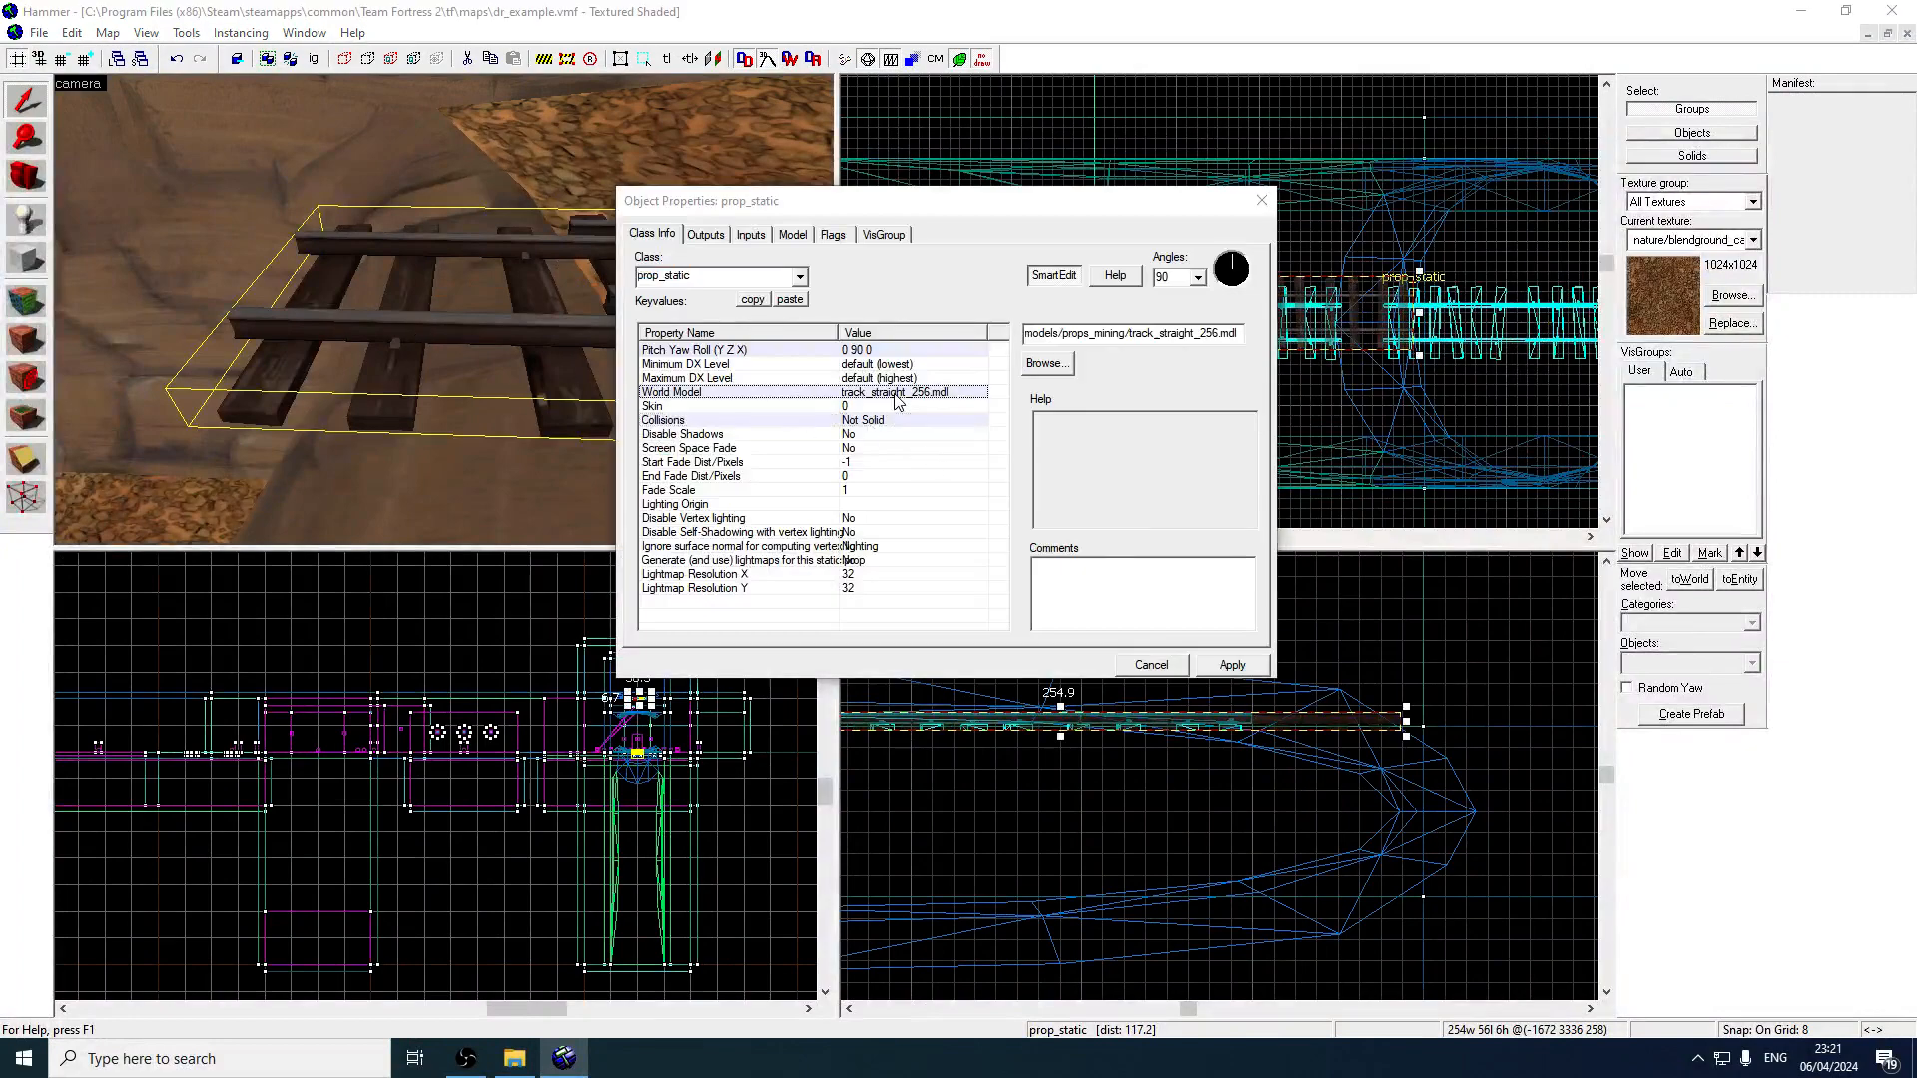
pyautogui.click(1047, 363)
pyautogui.doubleClick(727, 748)
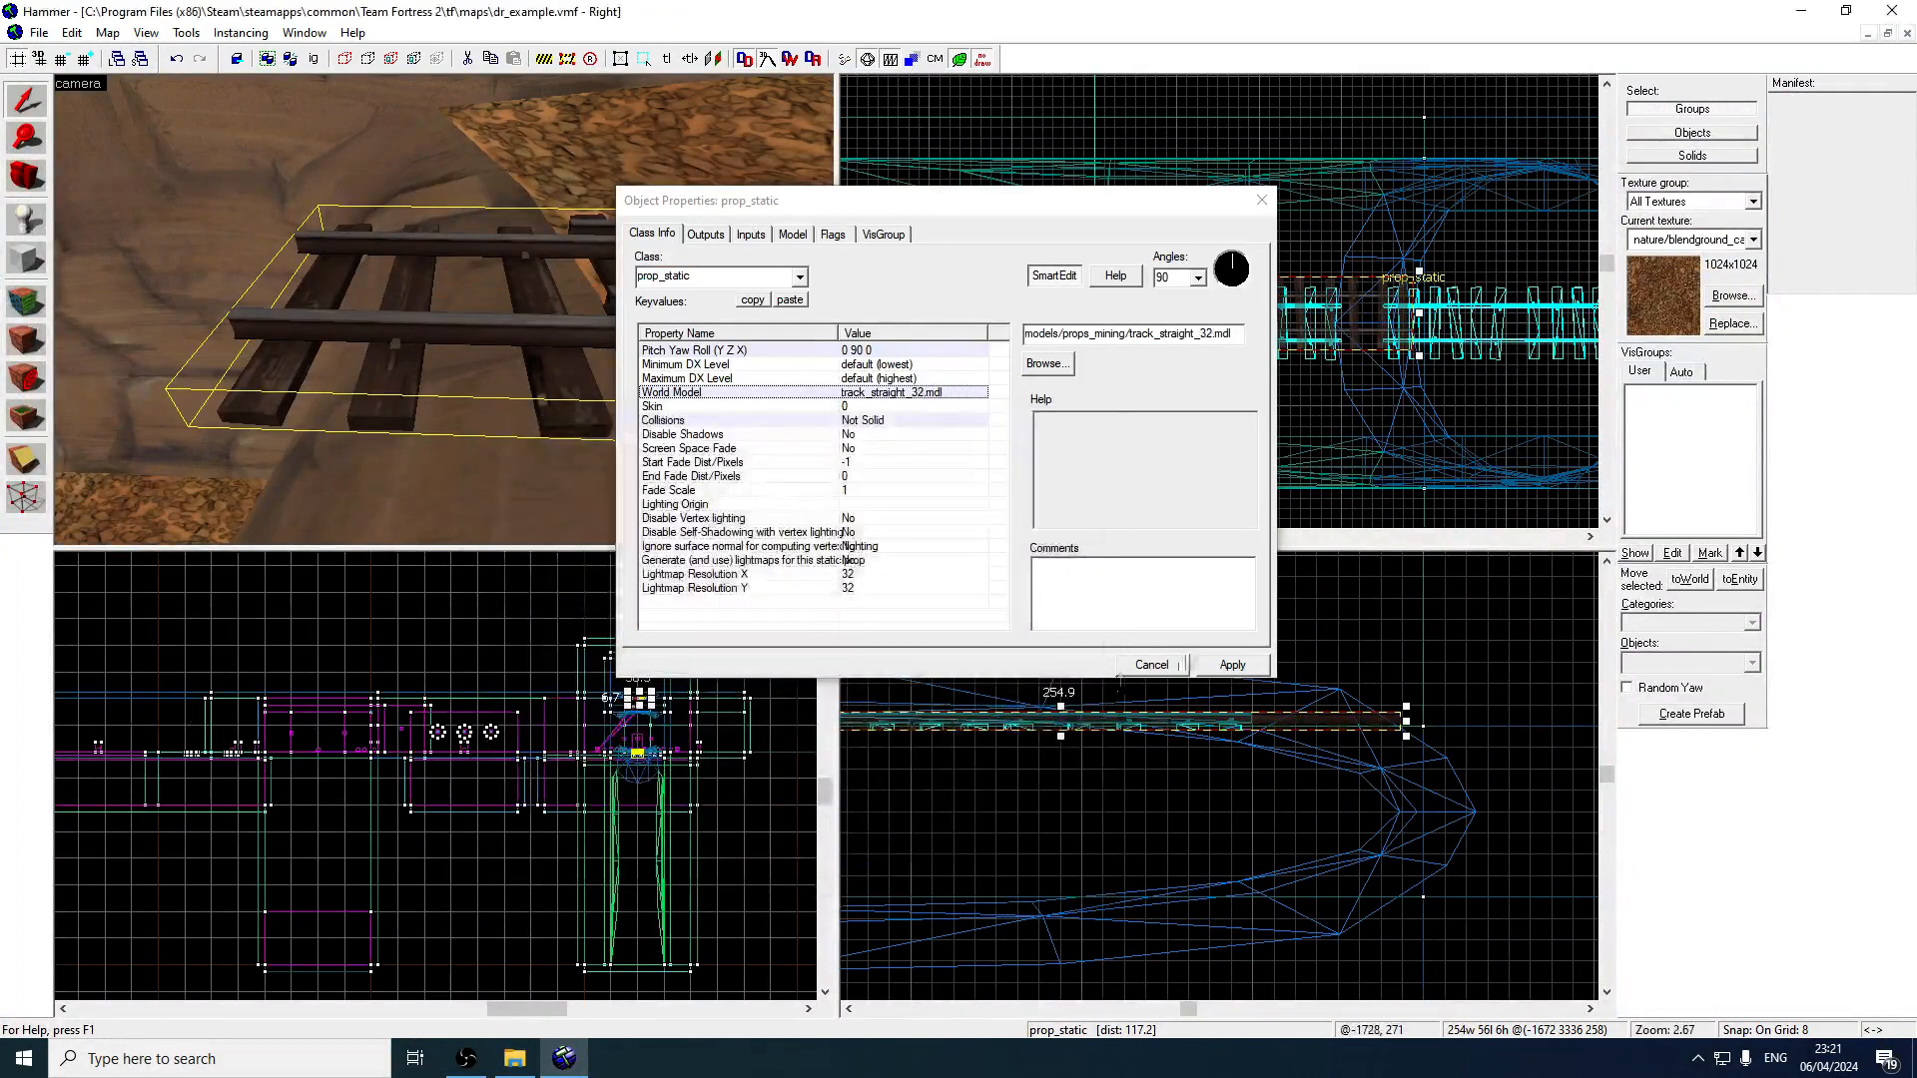
pyautogui.click(1262, 200)
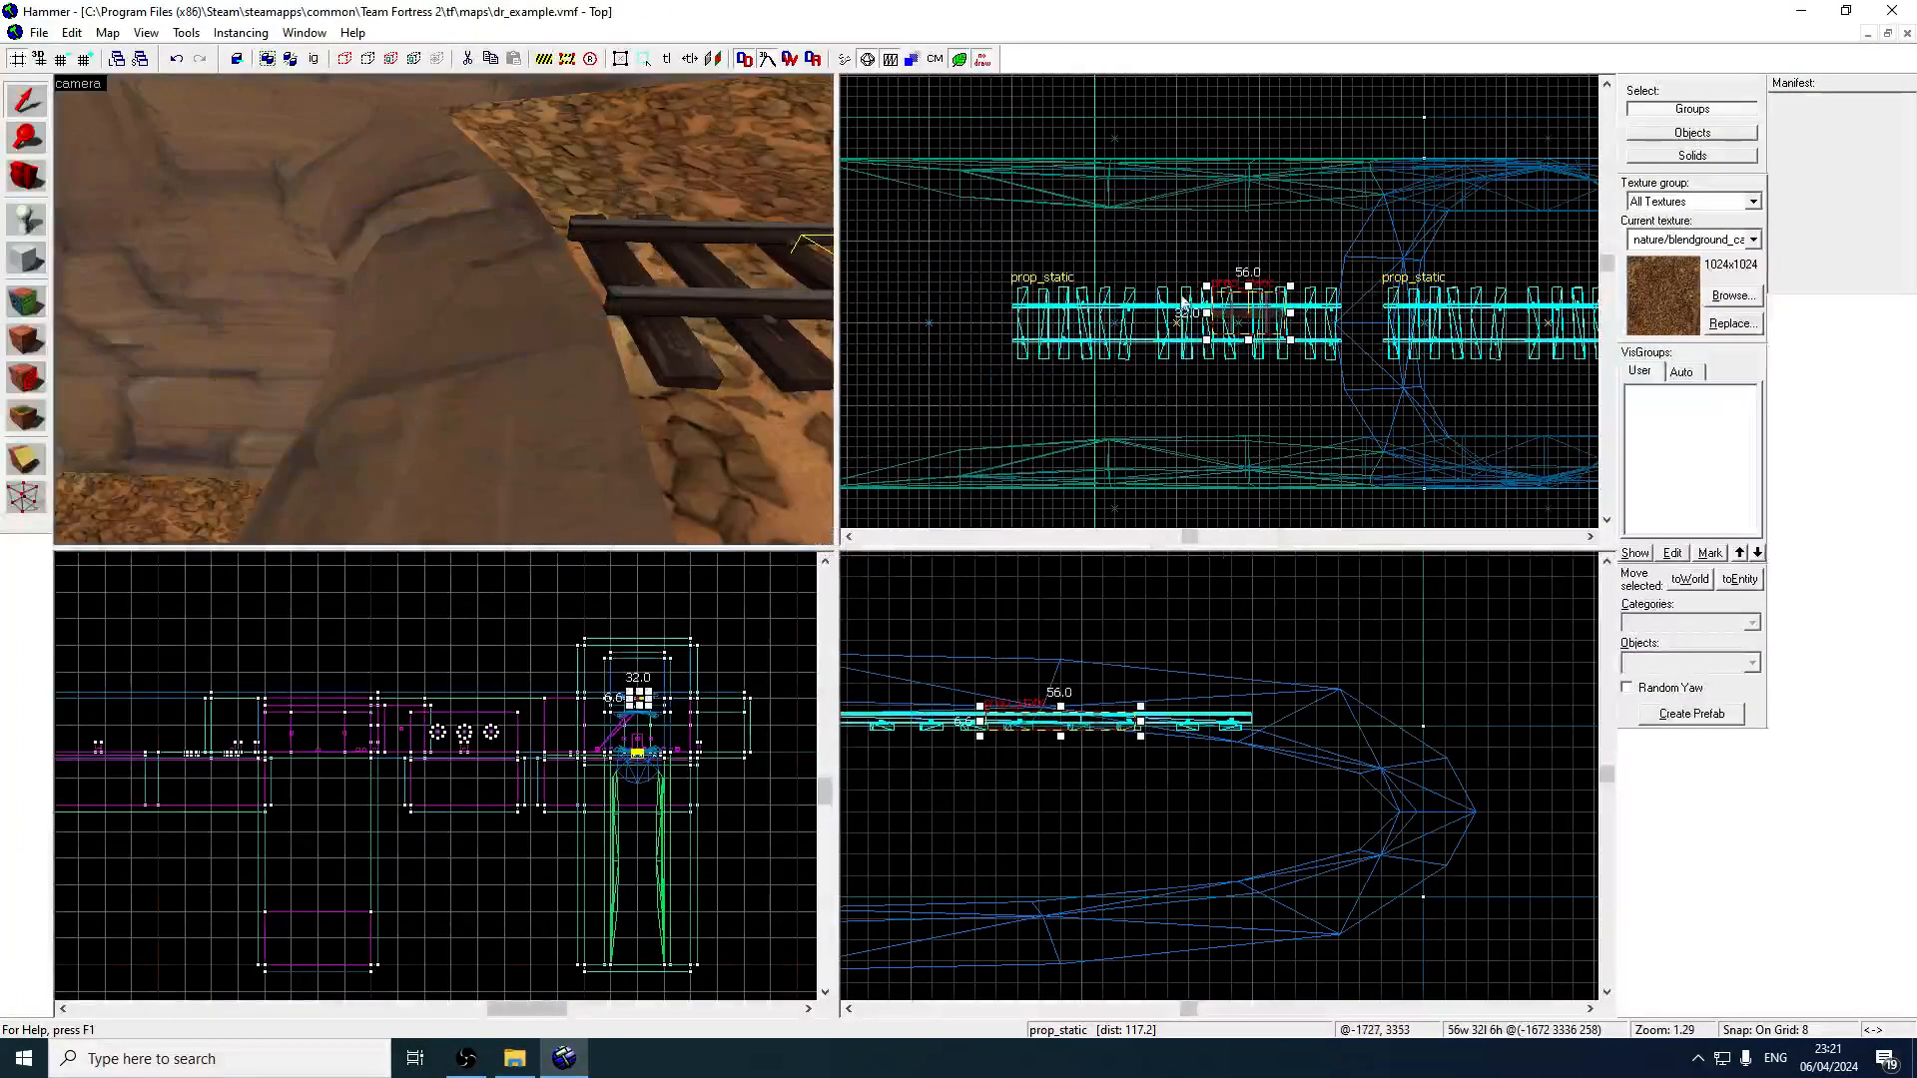
# Rotate the short track piece 90 degrees about Z and move it to the end of the long upper track.
pyautogui.rightClick(1258, 322)
pyautogui.click(1298, 633)
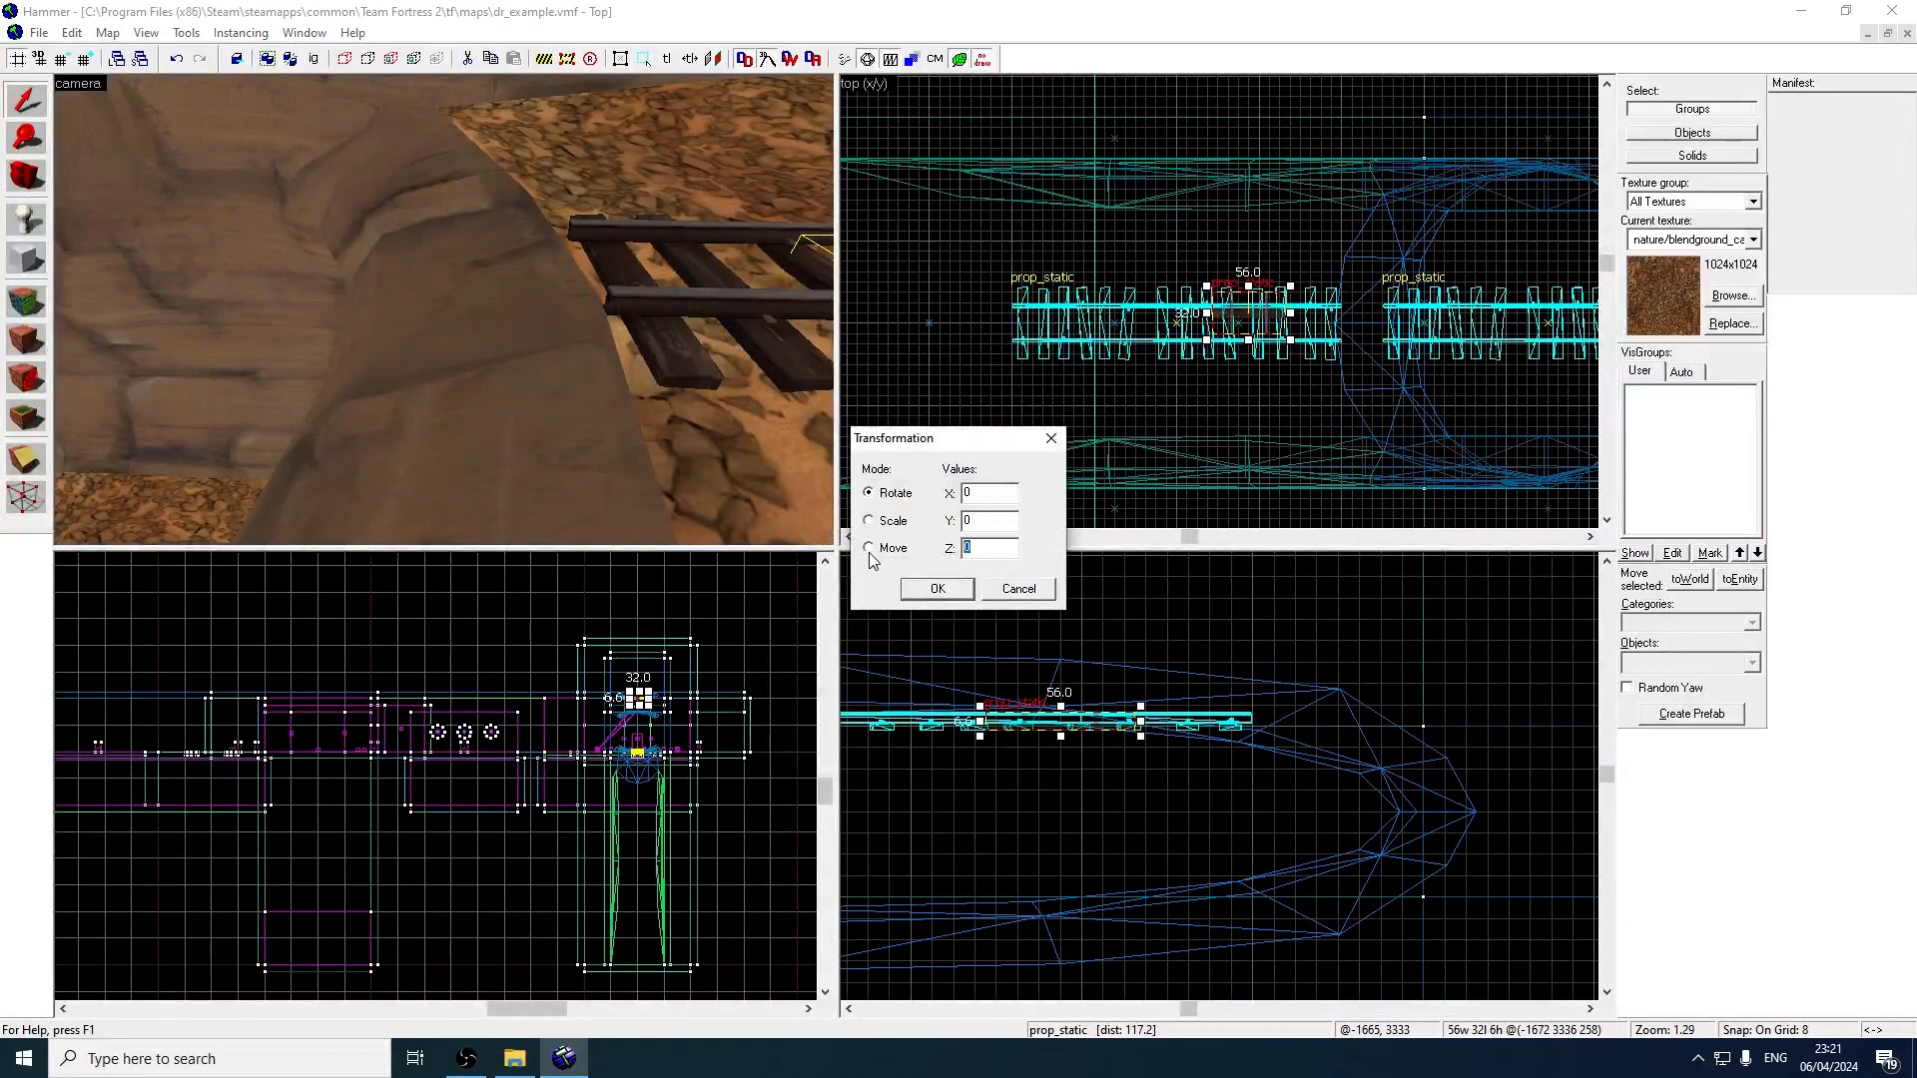
pyautogui.write('90')
pyautogui.press('Return')
pyautogui.scroll(3, 1396, 357)
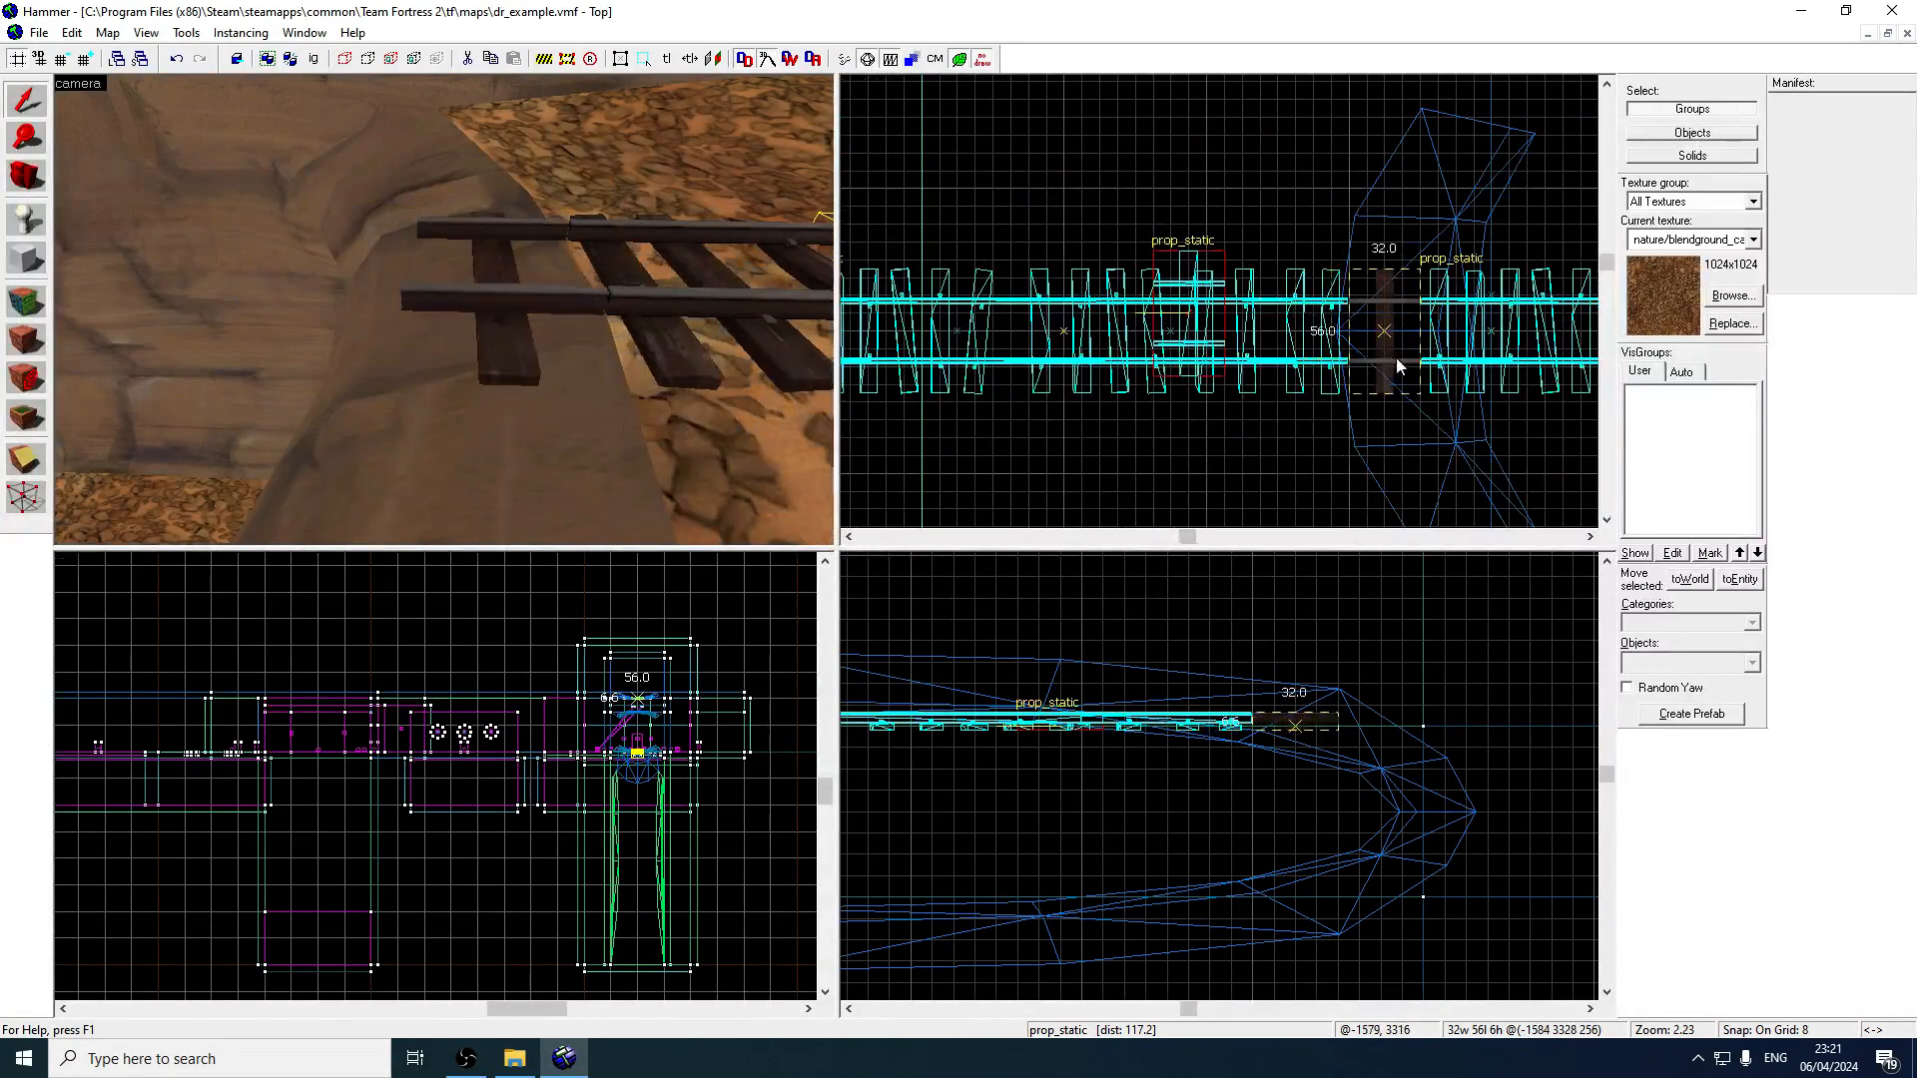
pyautogui.click(1396, 357)
# Tilt the short track piece downward in the side view to follow the start of the slope.
pyautogui.scroll(4, 1298, 699)
pyautogui.moveTo(1330, 716); pyautogui.dragTo(1330, 734)
pyautogui.scroll(3, 1253, 690)
# Reduce the grid size to 1 and fit the tilted short piece against the end of the long track.
pyautogui.click(61, 65)
pyautogui.click(61, 64)
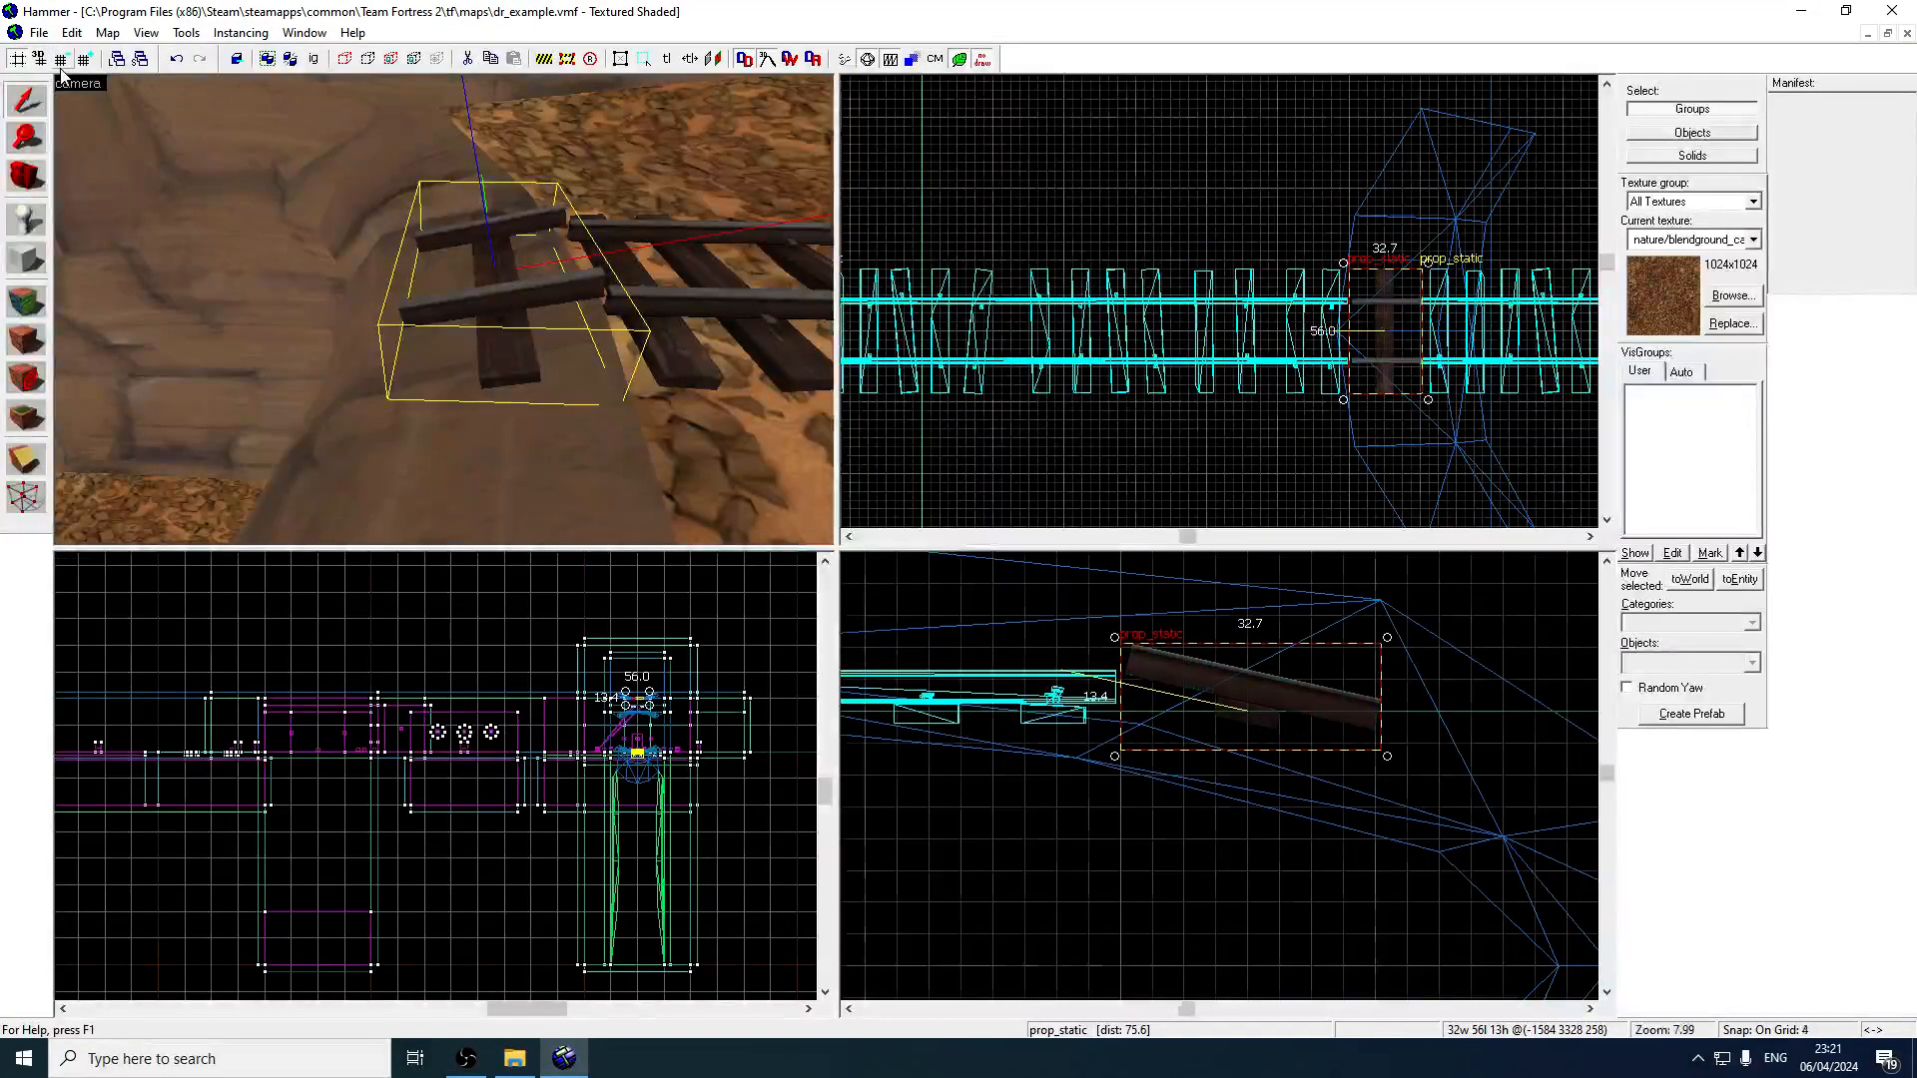
pyautogui.click(61, 65)
pyautogui.scroll(3, 1166, 646)
pyautogui.moveTo(1154, 689); pyautogui.dragTo(1136, 740)
pyautogui.scroll(1, 1046, 717)
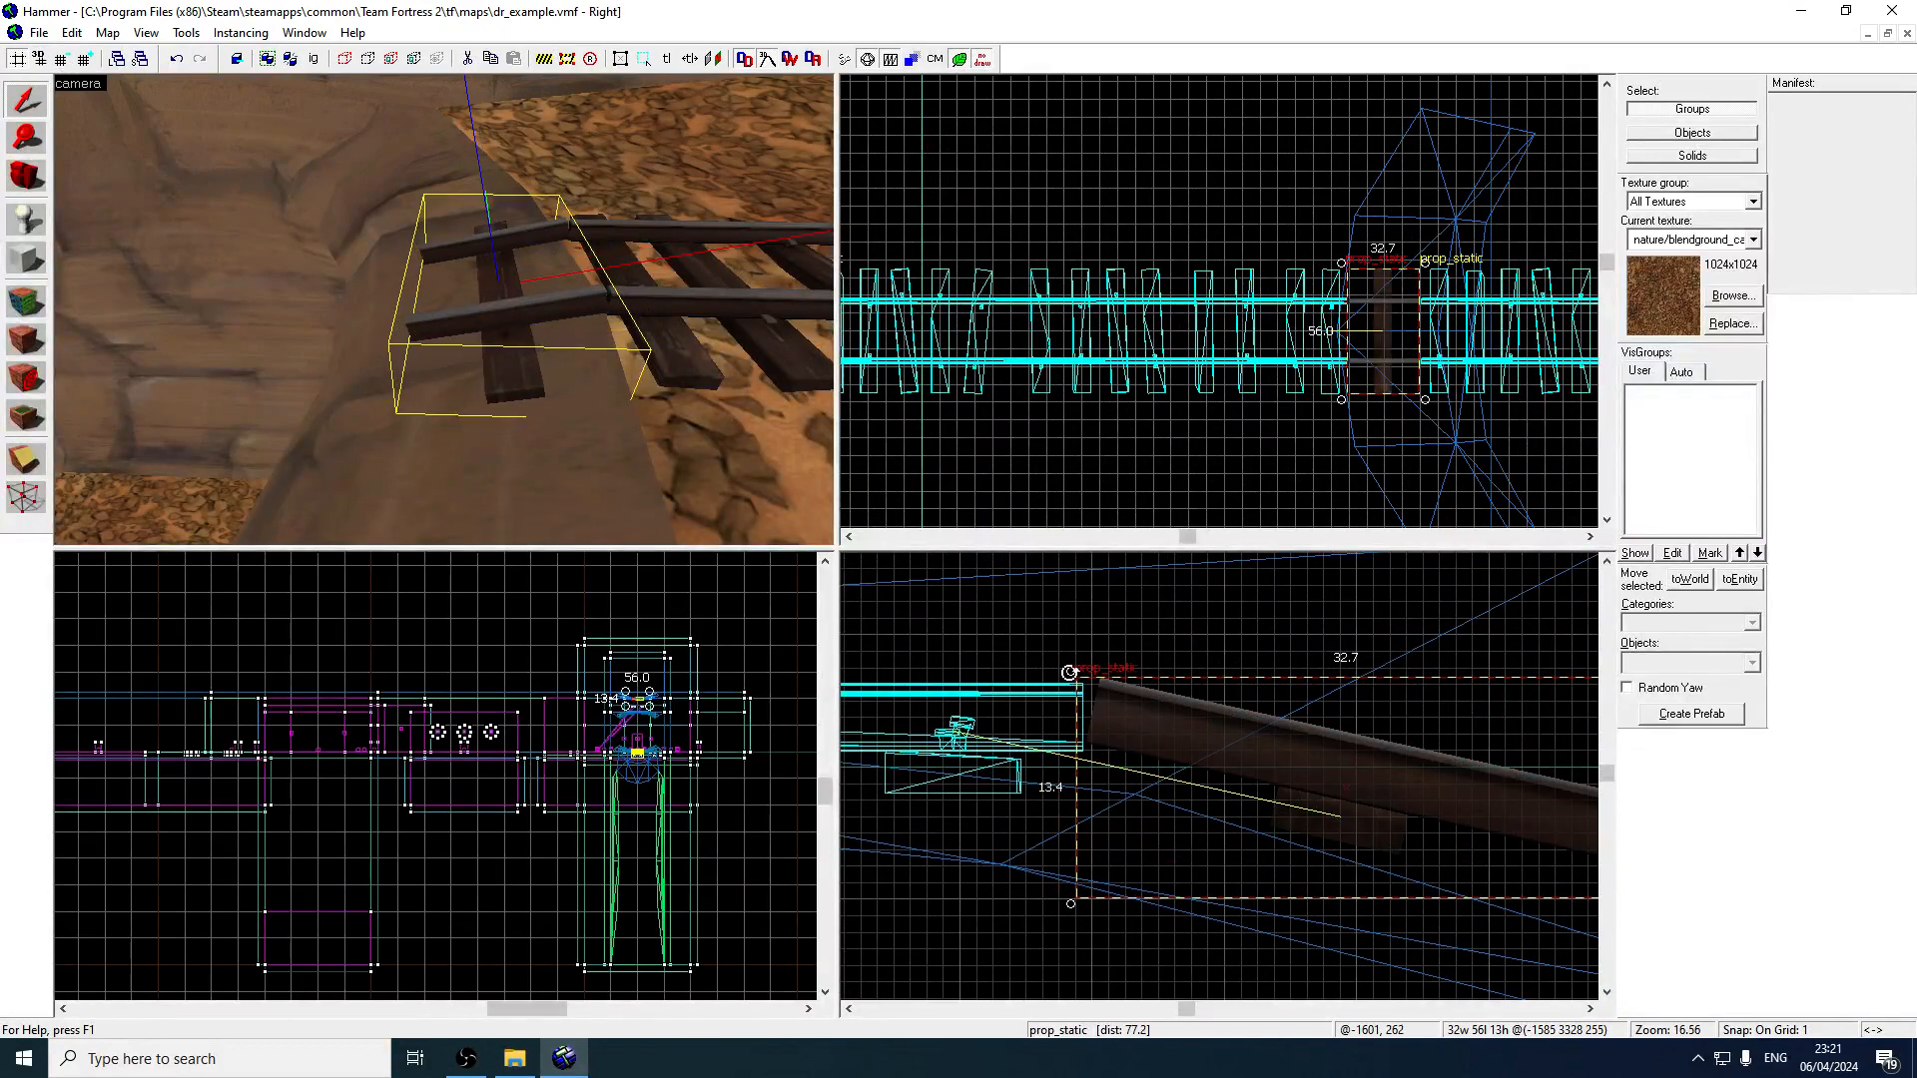
pyautogui.moveTo(1069, 673); pyautogui.dragTo(1065, 684)
pyautogui.moveTo(1192, 748); pyautogui.dragTo(1178, 745)
# Copy the tilted short track piece further down the slope and tilt the copy more steeply.
pyautogui.moveTo(1053, 683); pyautogui.dragTo(1225, 744)
pyautogui.scroll(-3, 1045, 613)
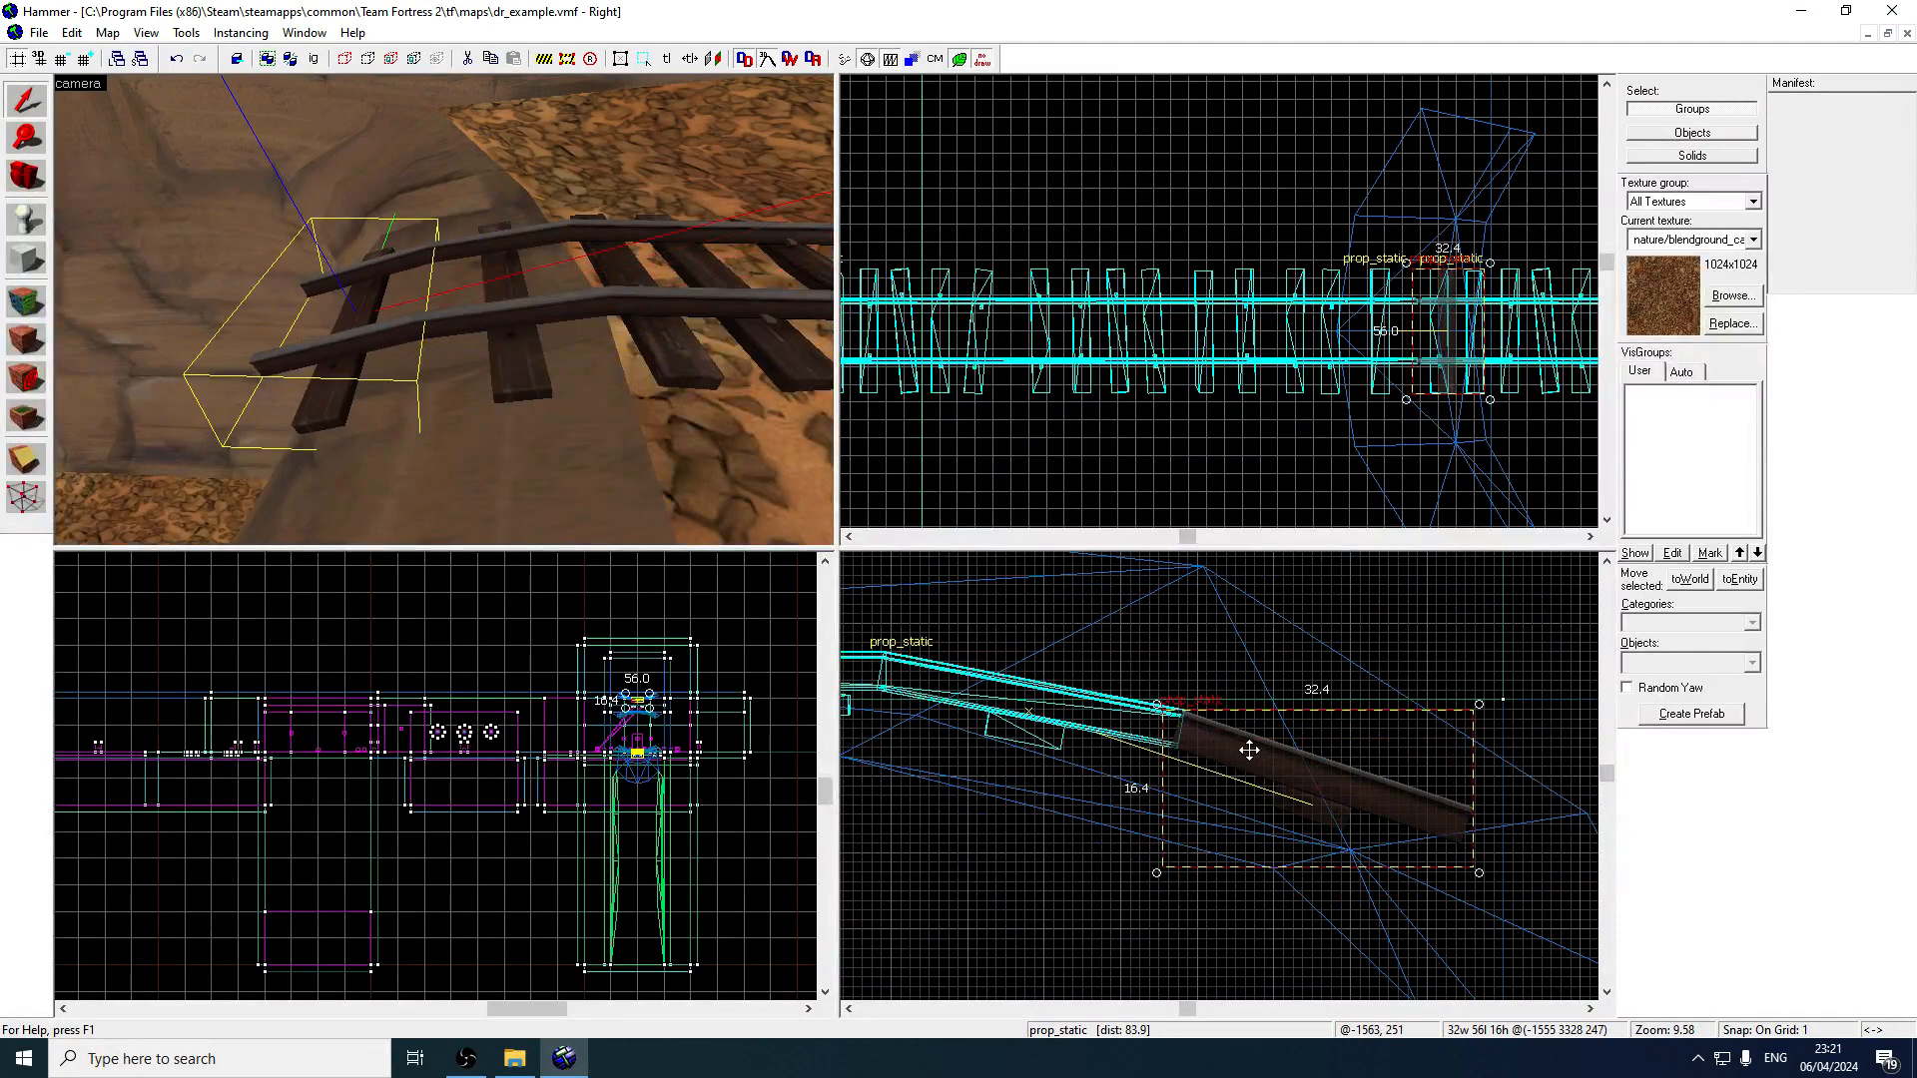
pyautogui.press('z')
pyautogui.press('z')
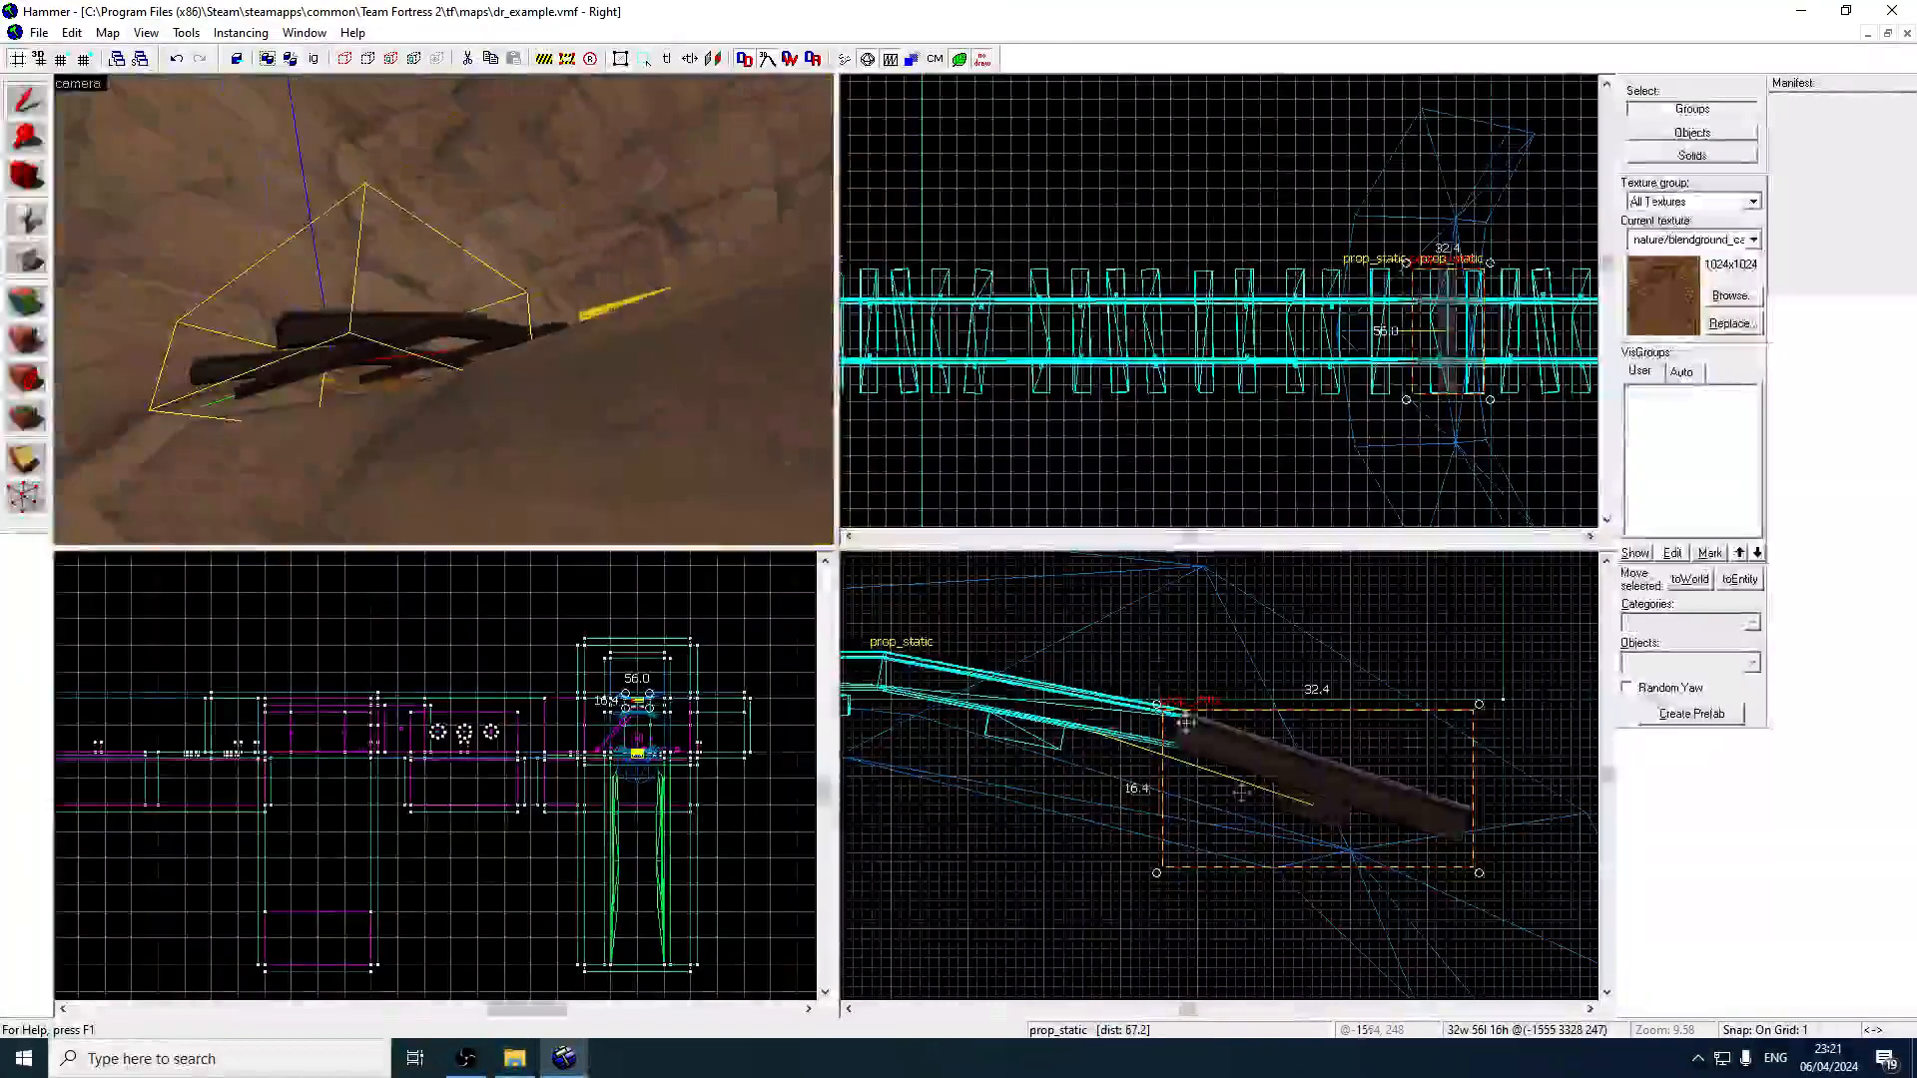
# Select the first tilted short piece, adjust its downward tilt and realign it with the long track's end.
pyautogui.scroll(1, 1270, 786)
pyautogui.click(586, 330)
pyautogui.click(552, 336)
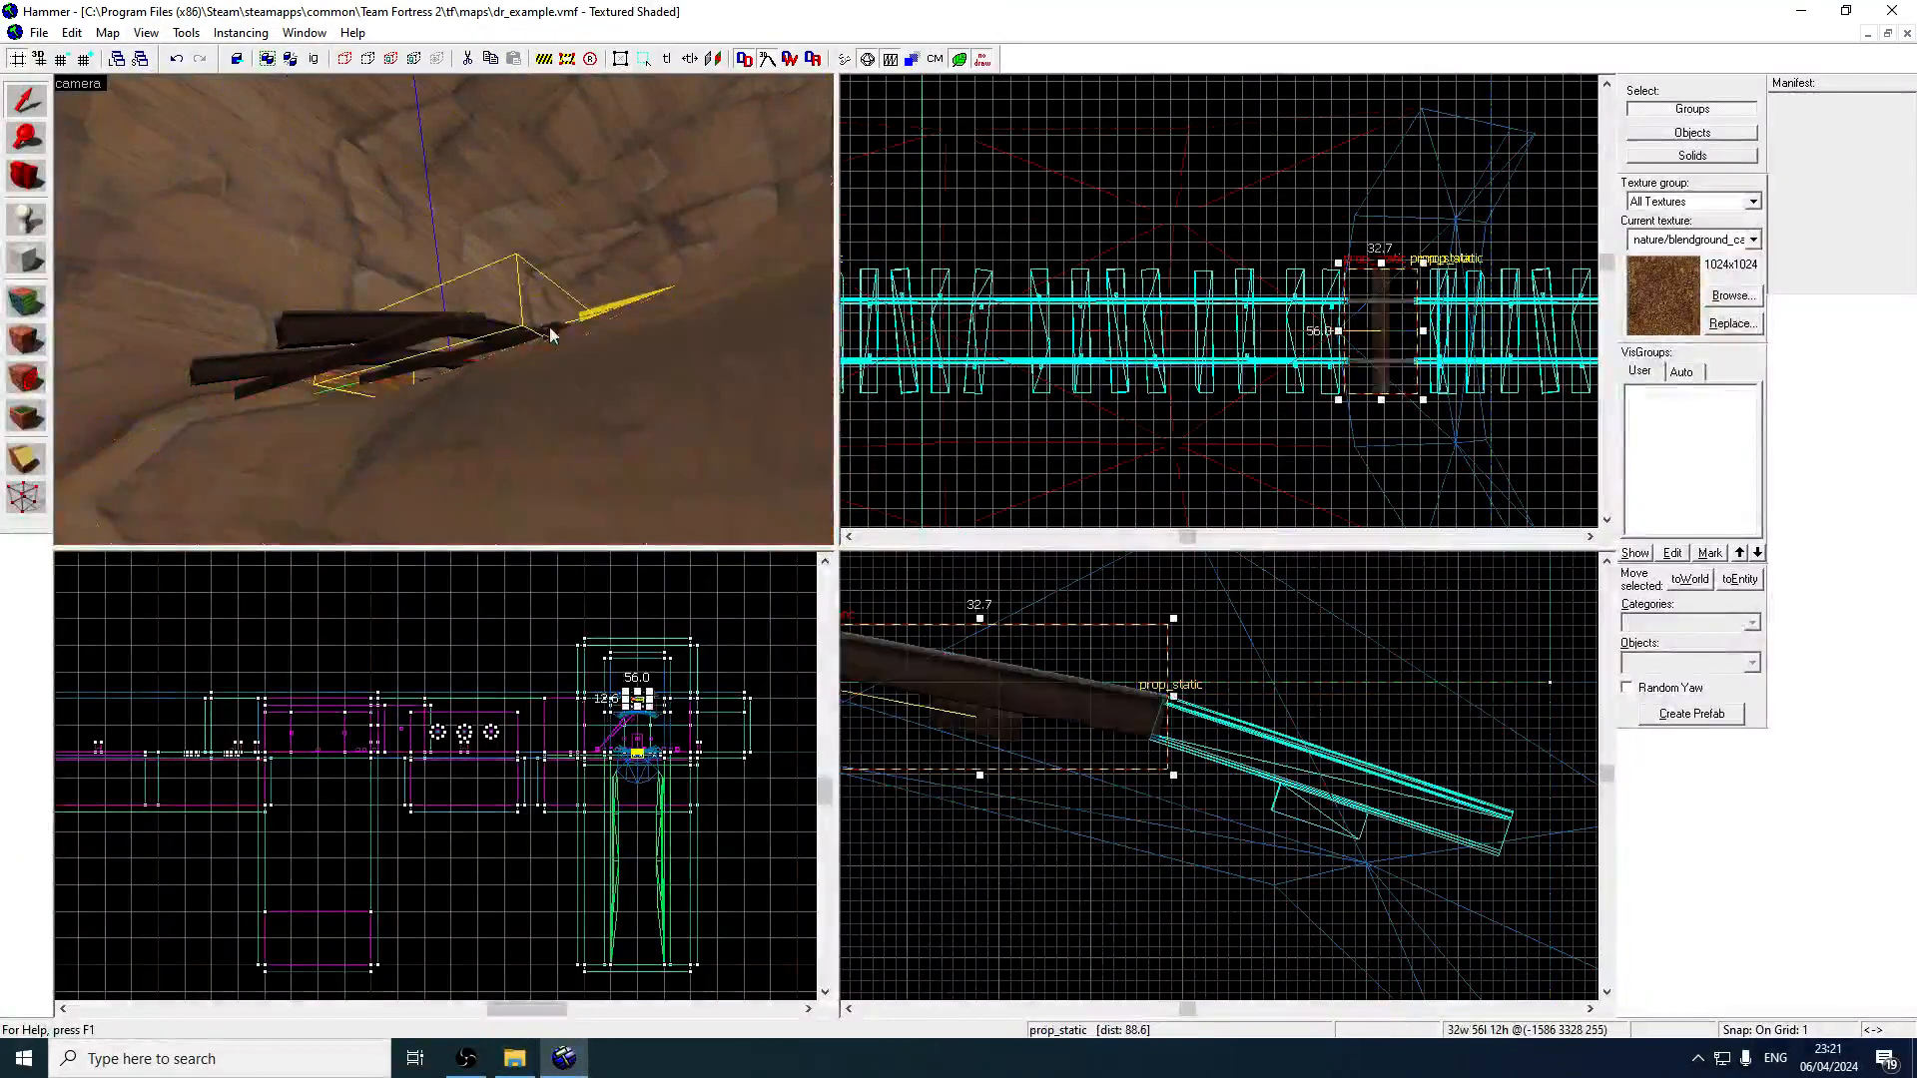
pyautogui.press('Left')
pyautogui.moveTo(1172, 776)
pyautogui.mouseDown()
pyautogui.moveTo(1183, 735)
pyautogui.moveTo(1183, 755)
pyautogui.mouseUp()
pyautogui.moveTo(1083, 702); pyautogui.dragTo(1071, 699)
# Select the second tilted short piece and move it to meet the lower end of the first one.
pyautogui.click(521, 345)
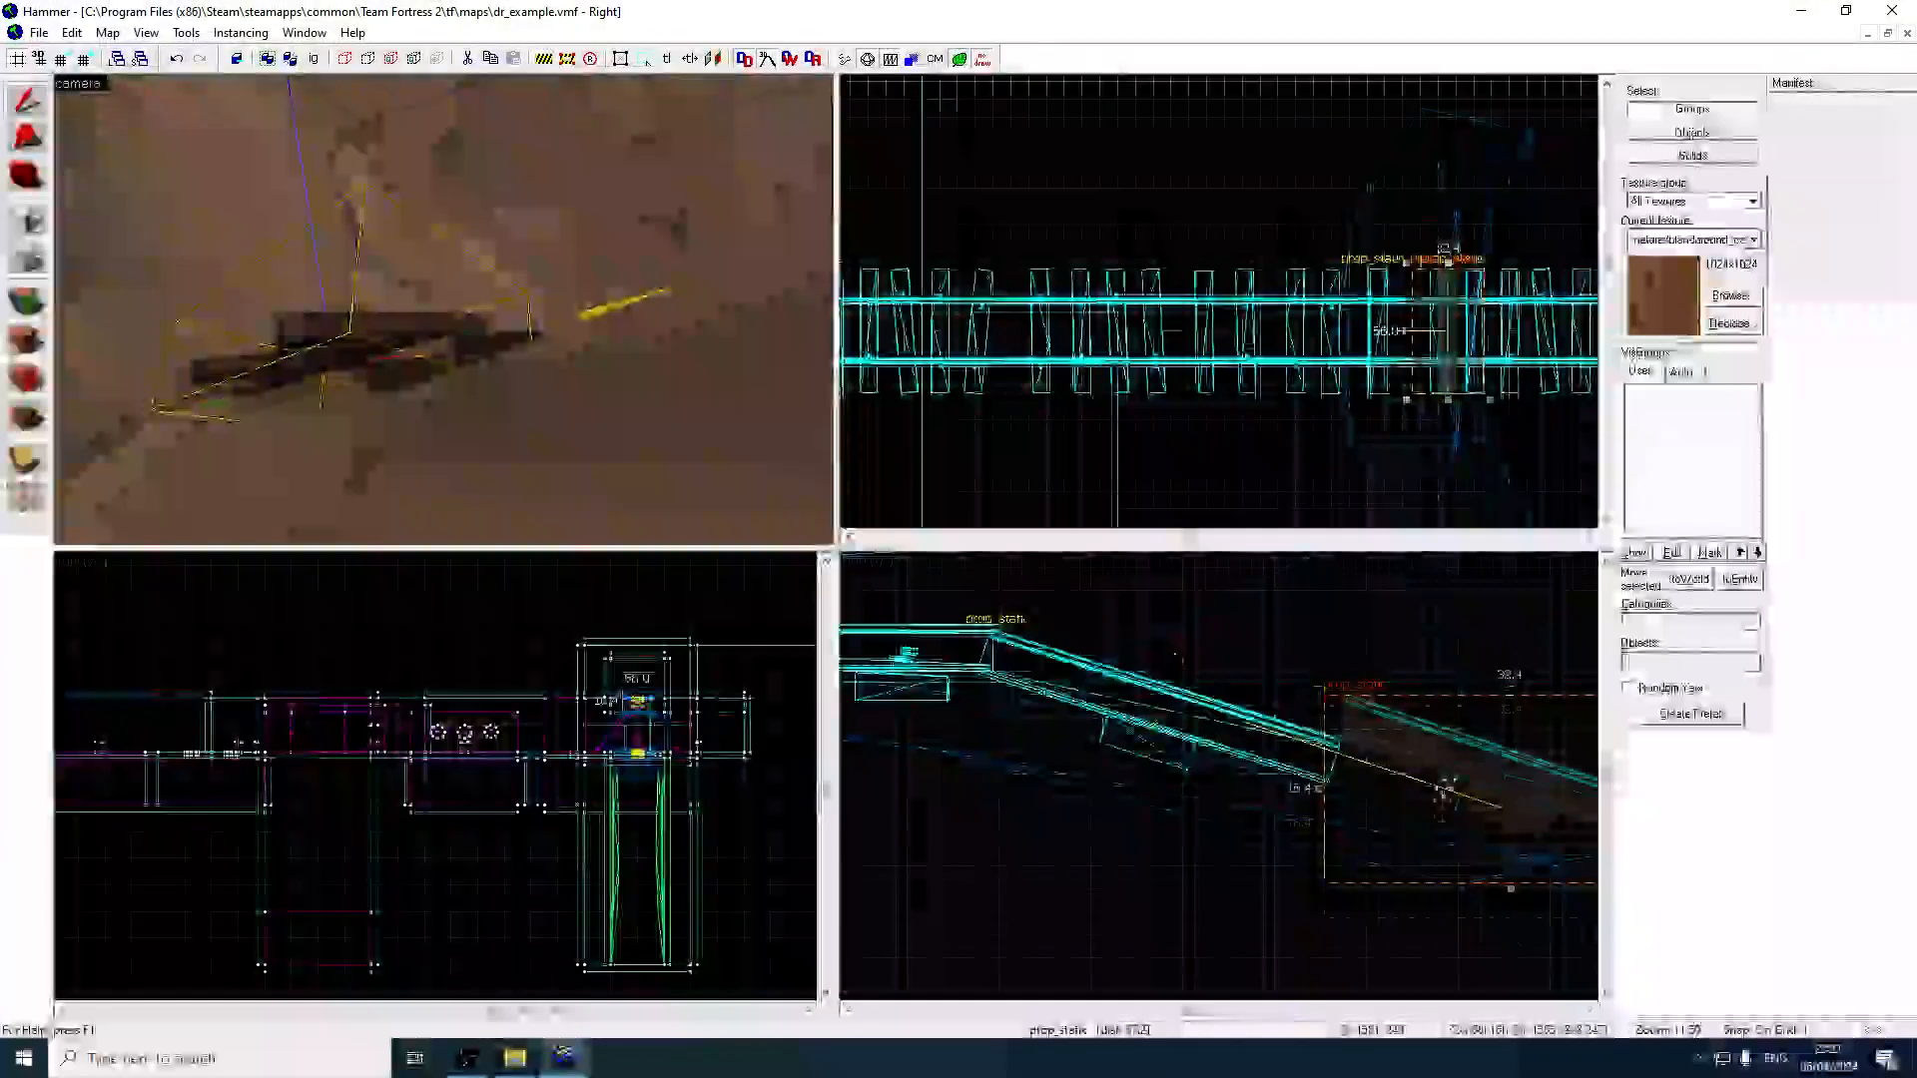
pyautogui.moveTo(1449, 782); pyautogui.dragTo(1438, 828)
pyautogui.press('Right')
pyautogui.press('Down')
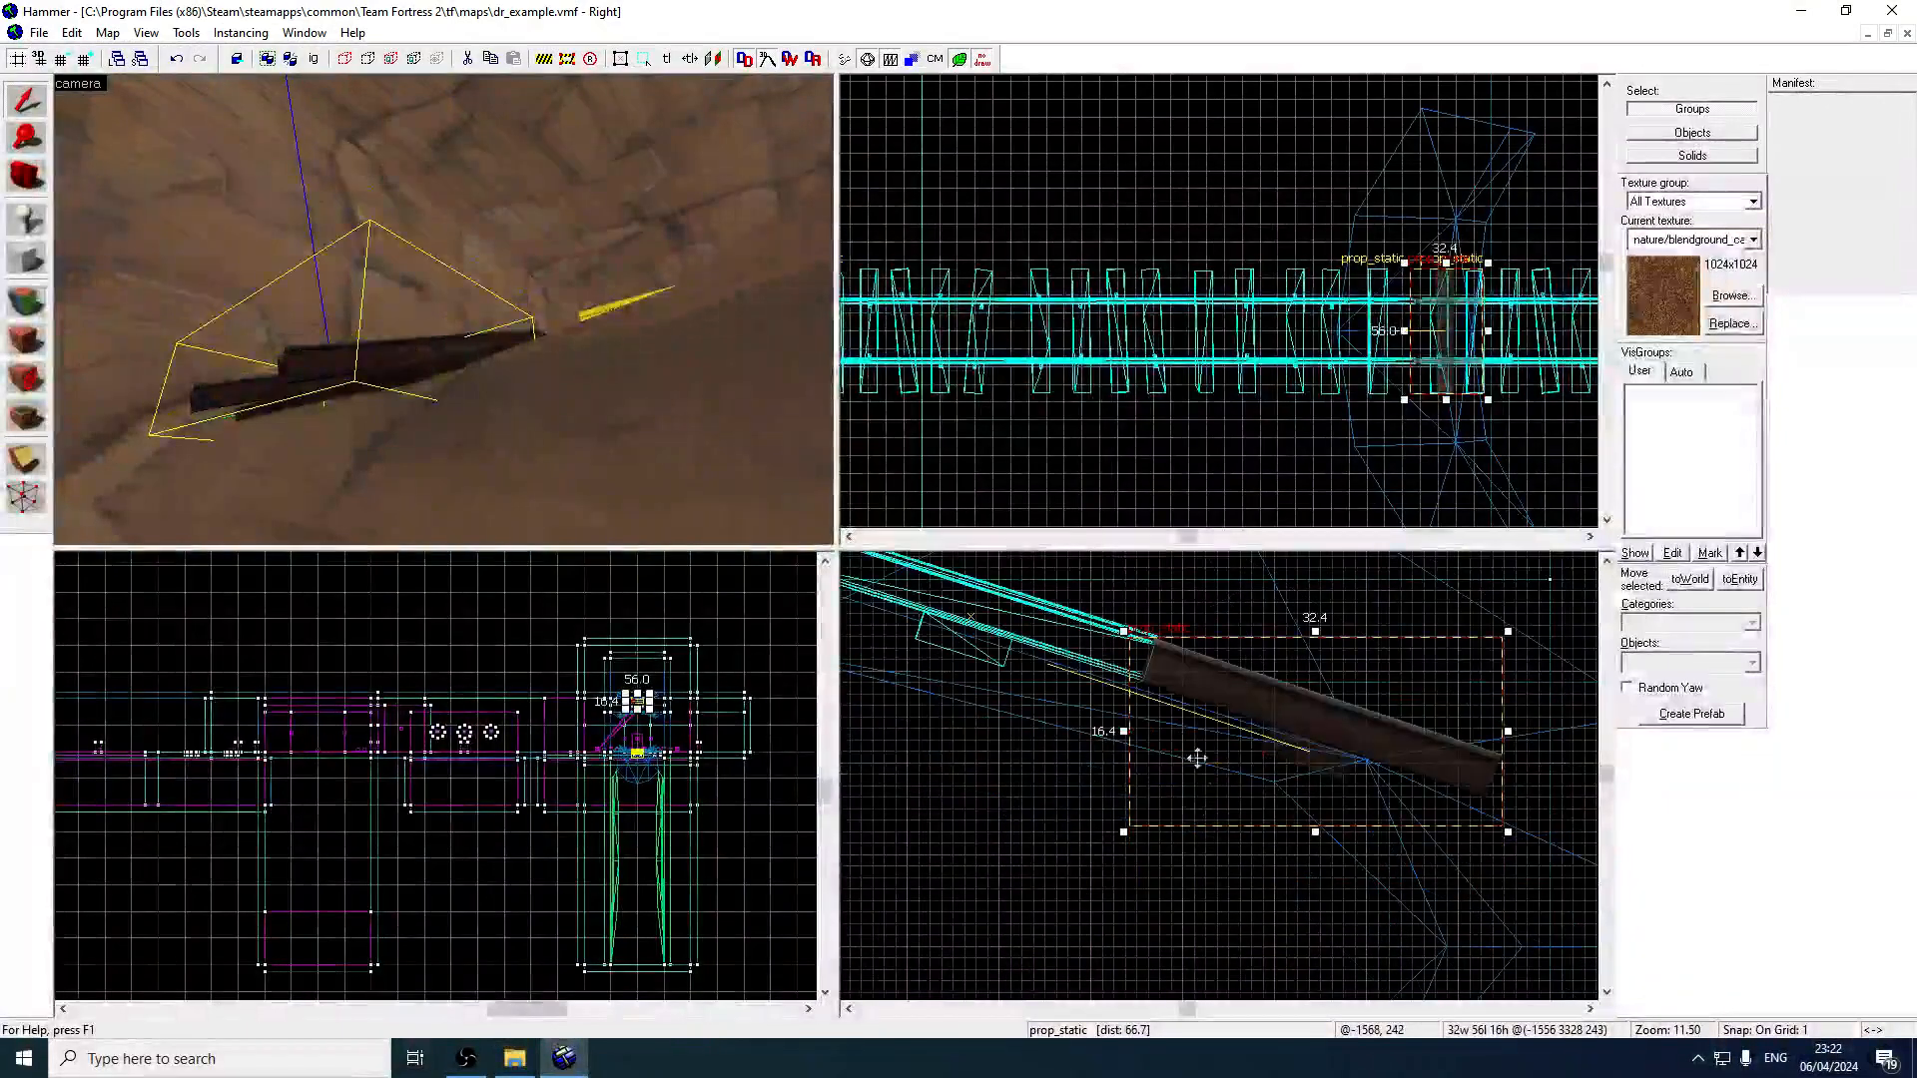
# Tilt the second short track piece more steeply and move it back against the lower end of the first piece.
pyautogui.press('Escape')
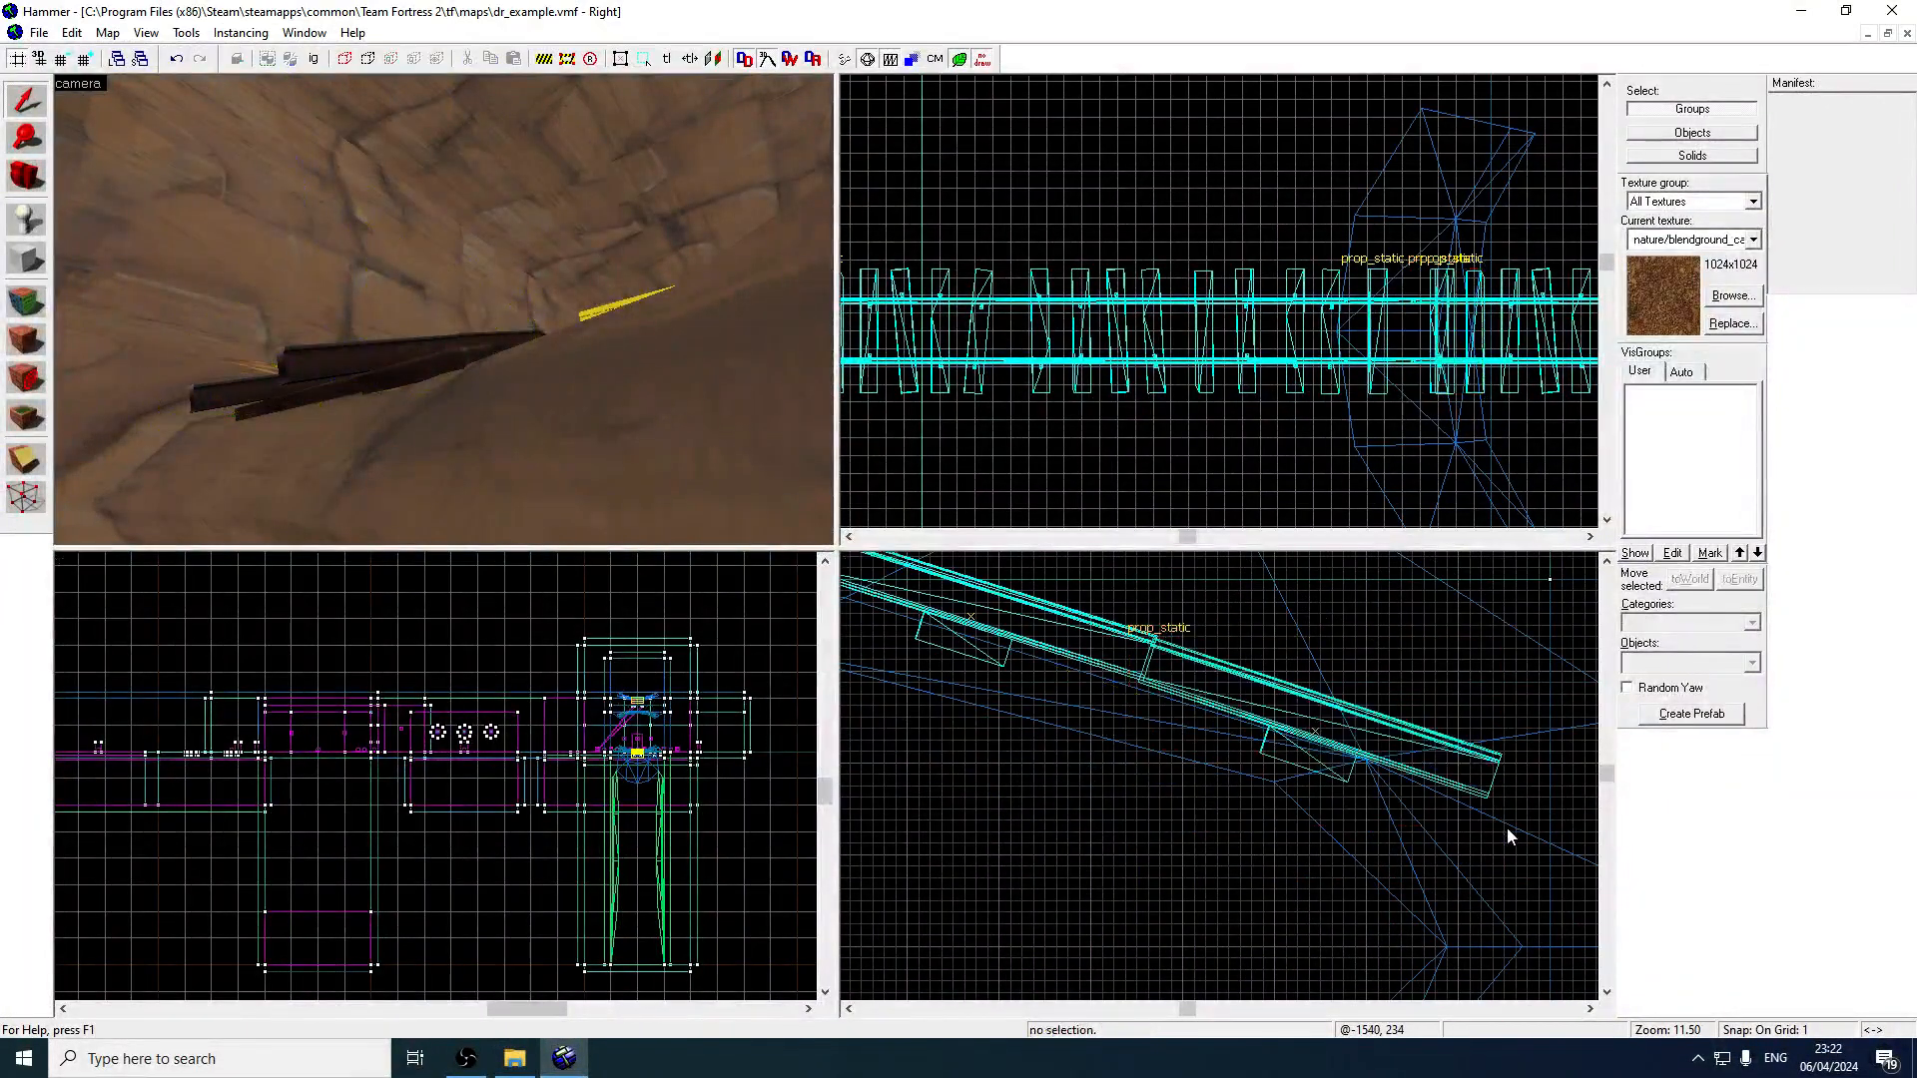
pyautogui.click(425, 378)
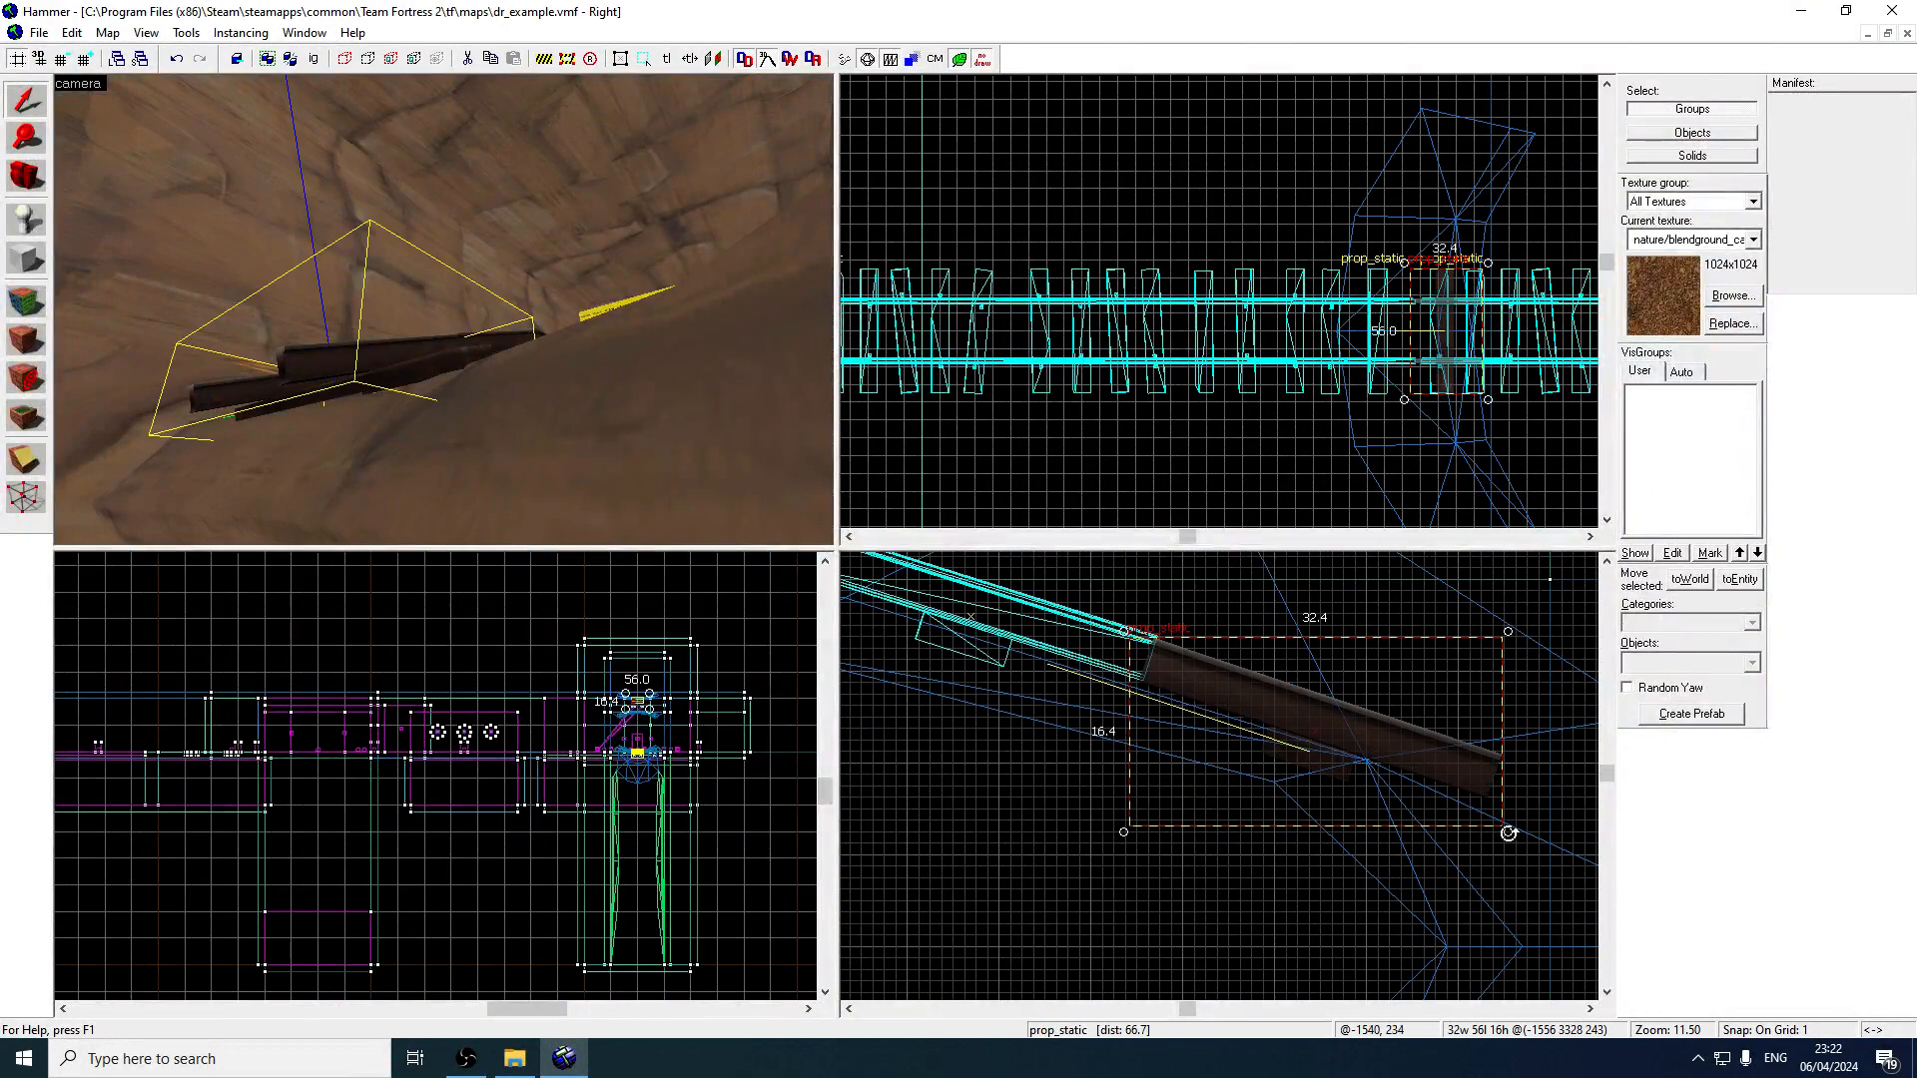
pyautogui.moveTo(1509, 833); pyautogui.dragTo(1472, 861)
pyautogui.moveTo(1228, 702); pyautogui.dragTo(1208, 739)
pyautogui.click(585, 363)
# Inspect the curved track at the drop-off and the tracks through the lower tunnel in the 3D view.
pyautogui.press('z')
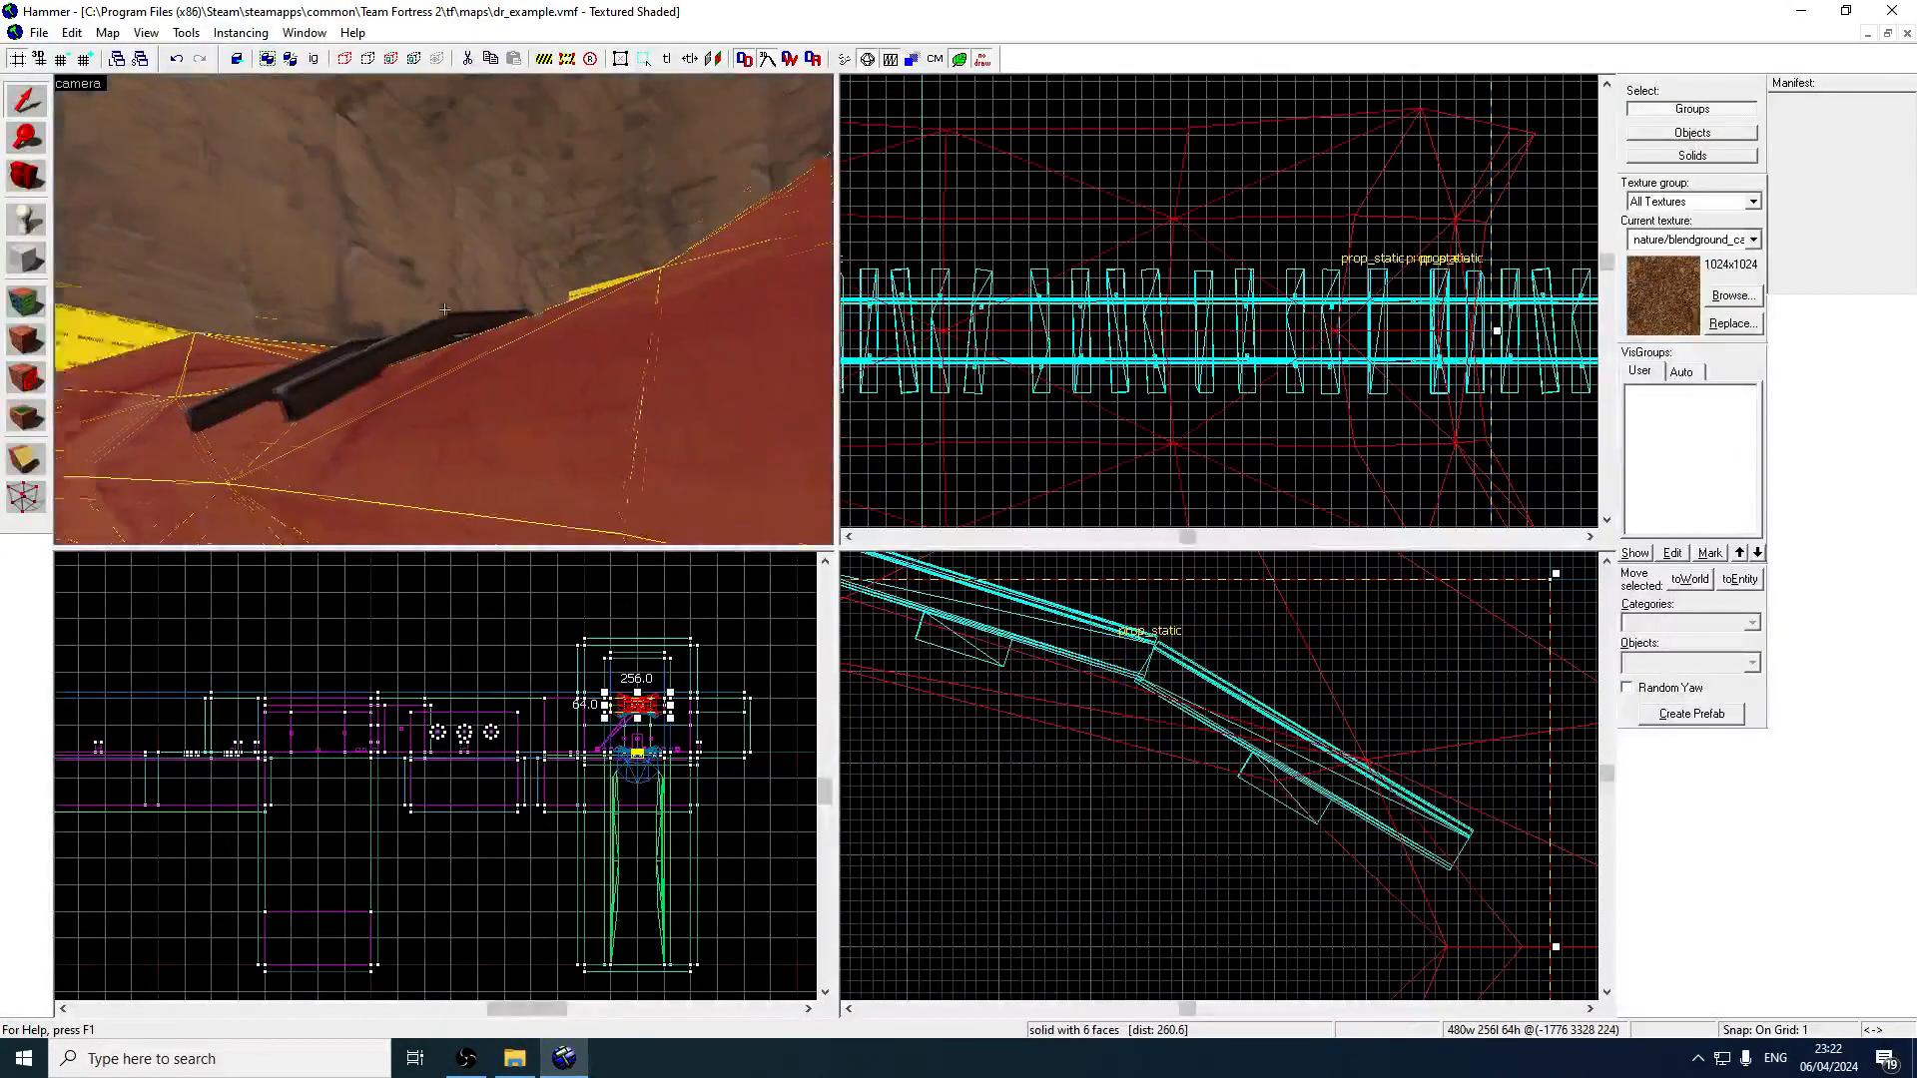
pyautogui.press('s')
pyautogui.press('w')
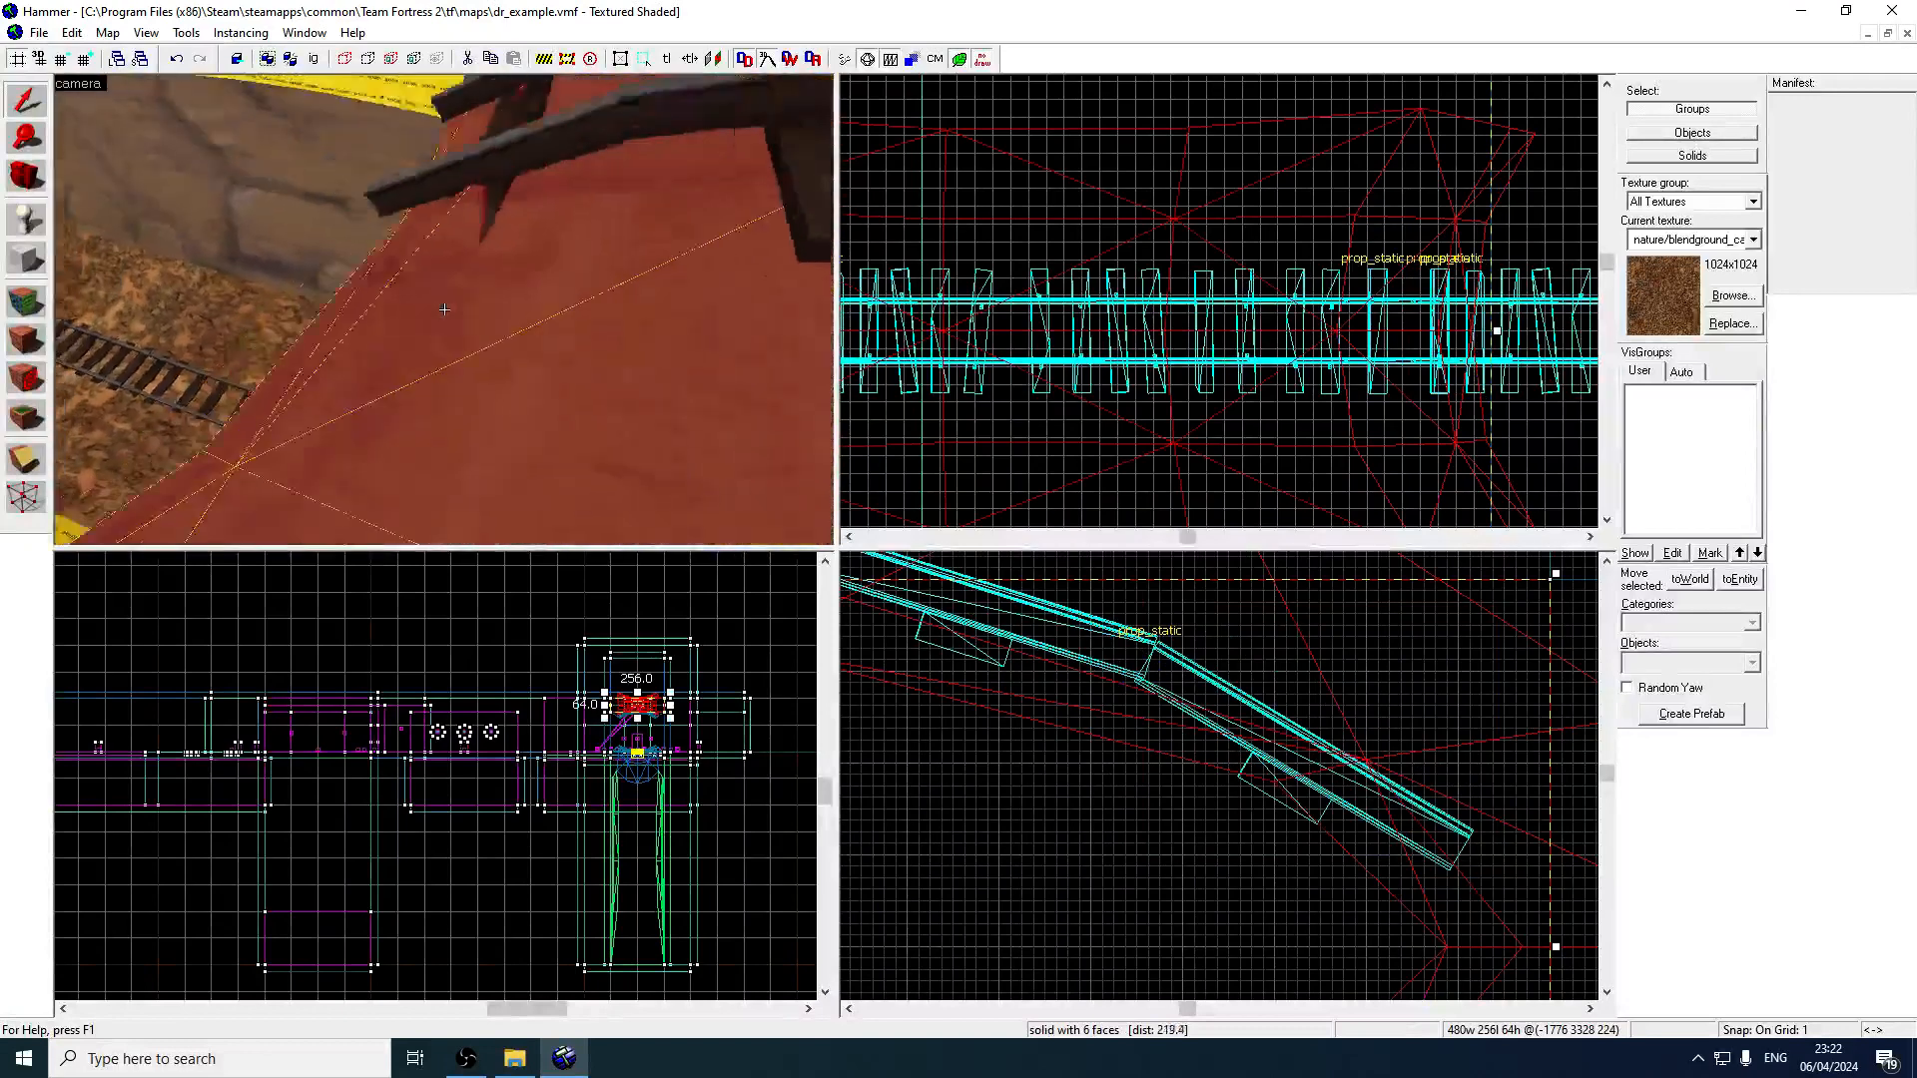
pyautogui.press('s')
pyautogui.press('z')
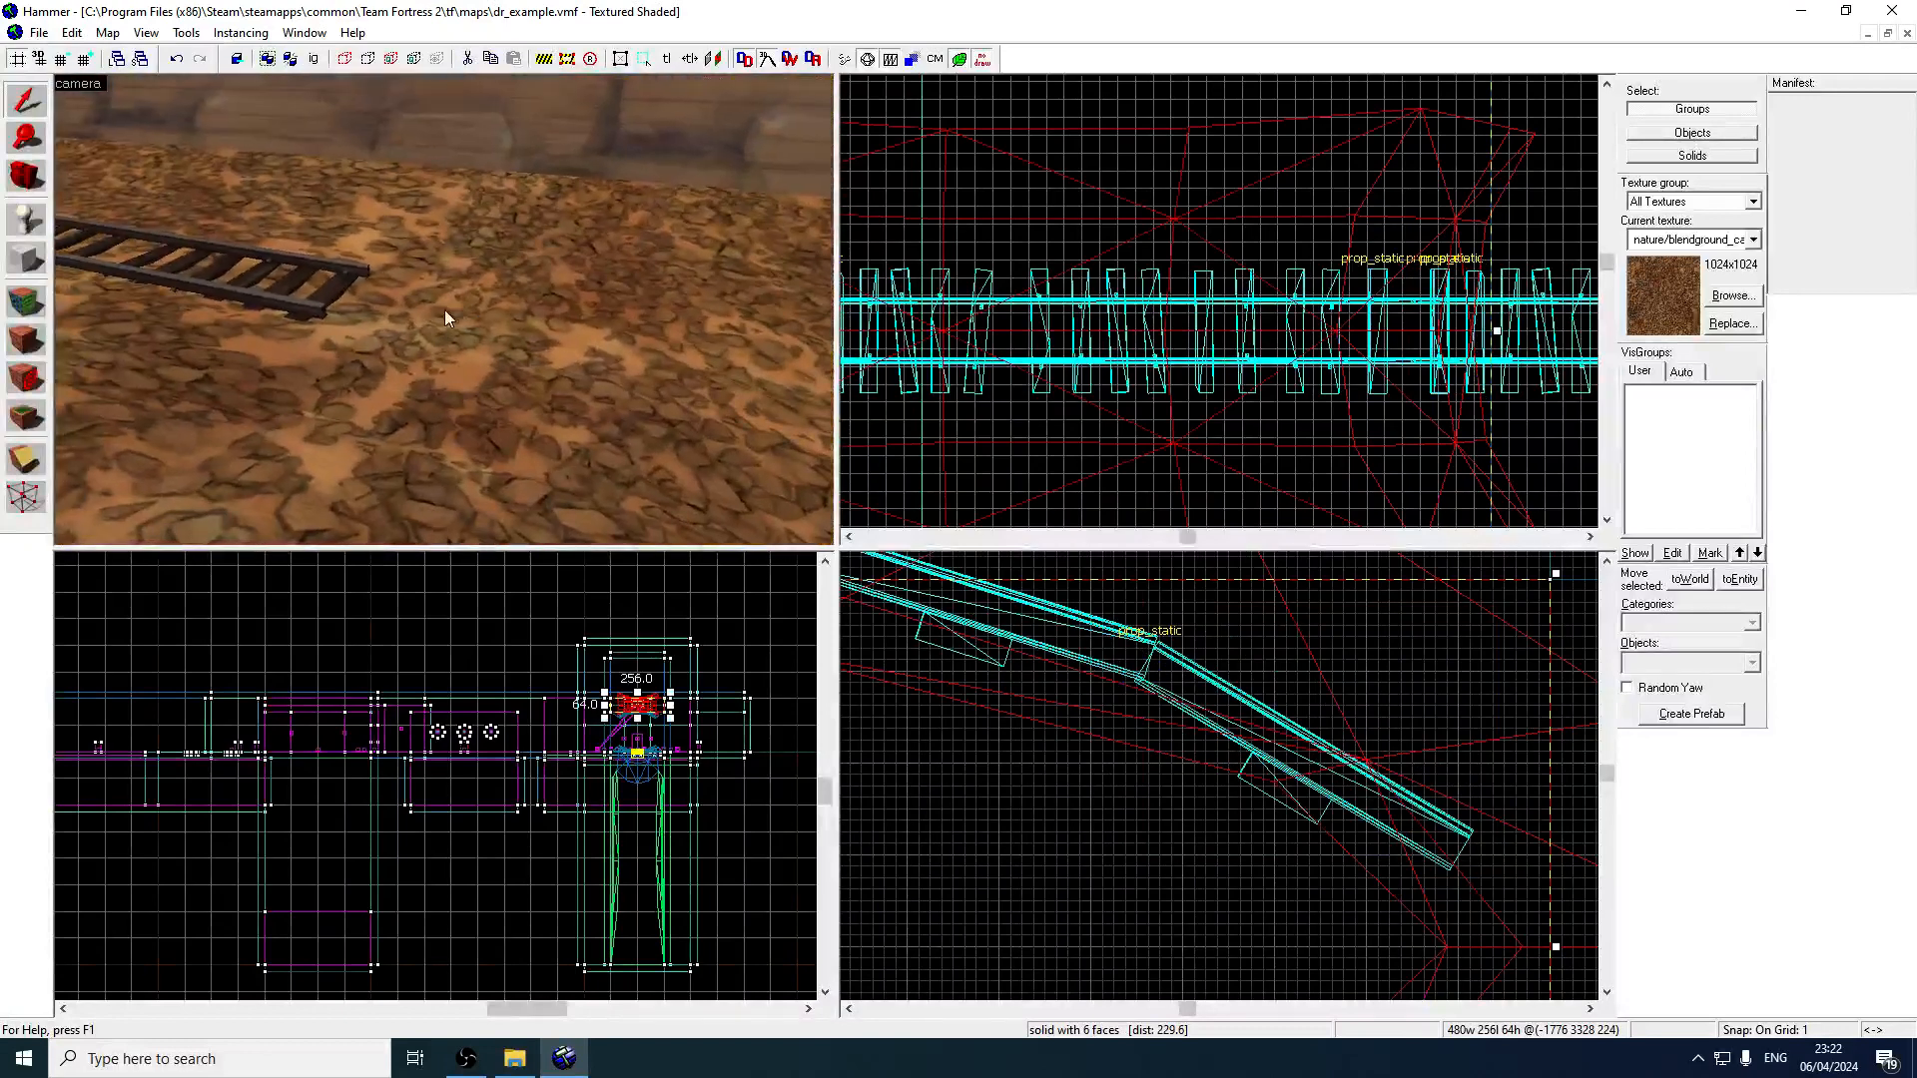
pyautogui.press('z')
pyautogui.press('w')
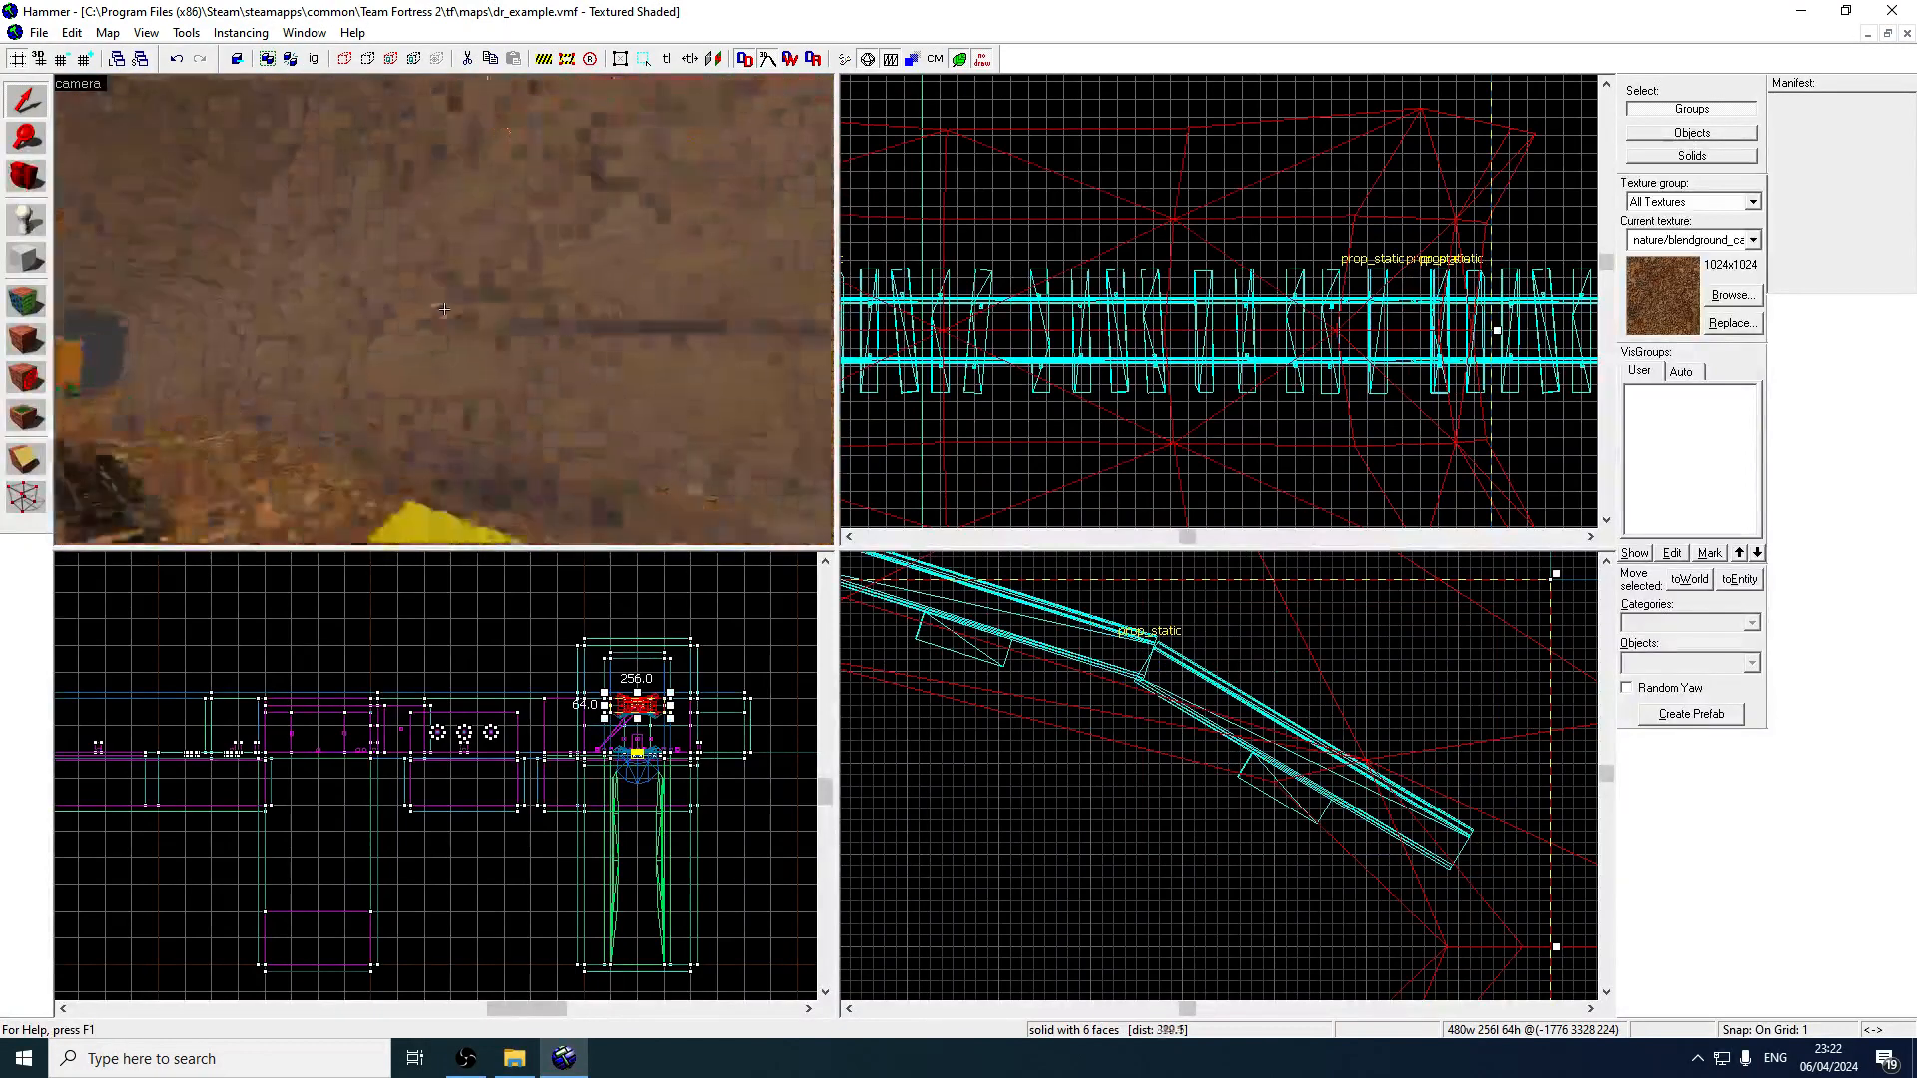
pyautogui.press('w')
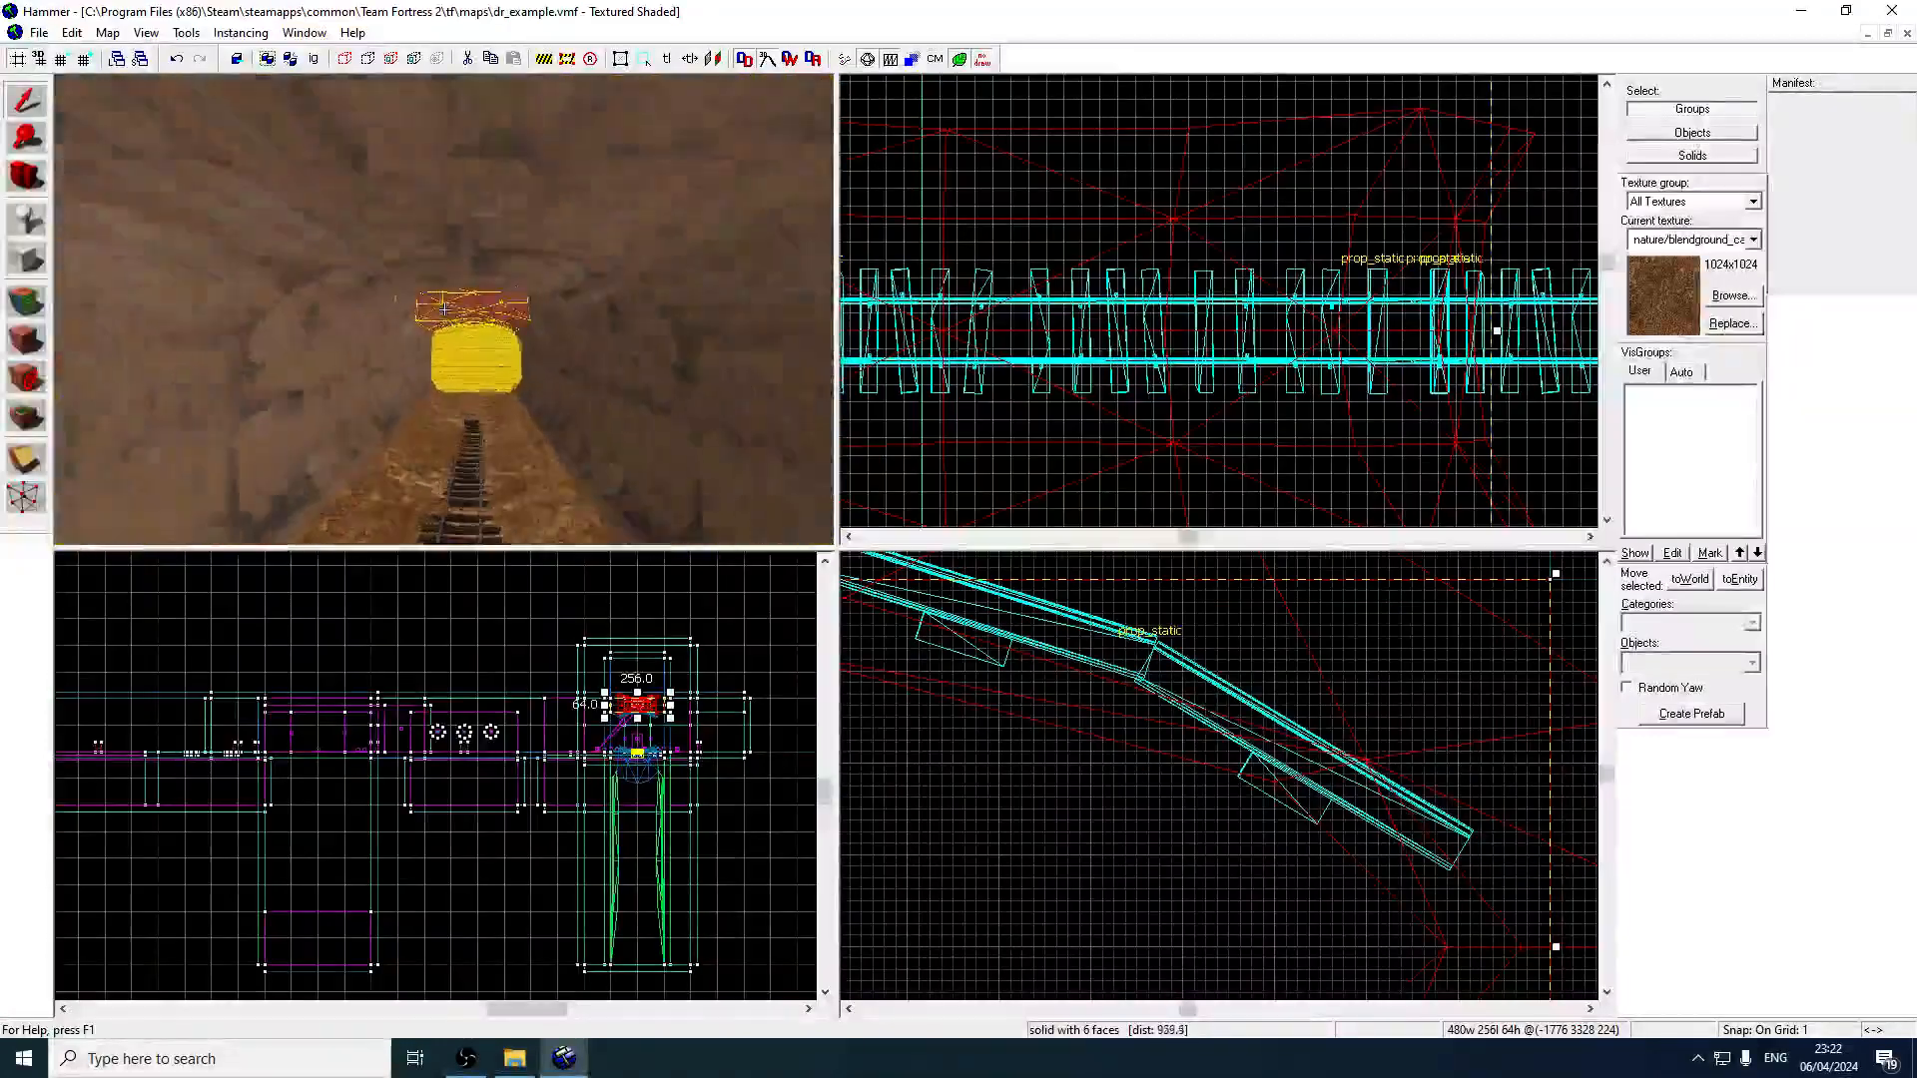
pyautogui.press('w')
pyautogui.press('z')
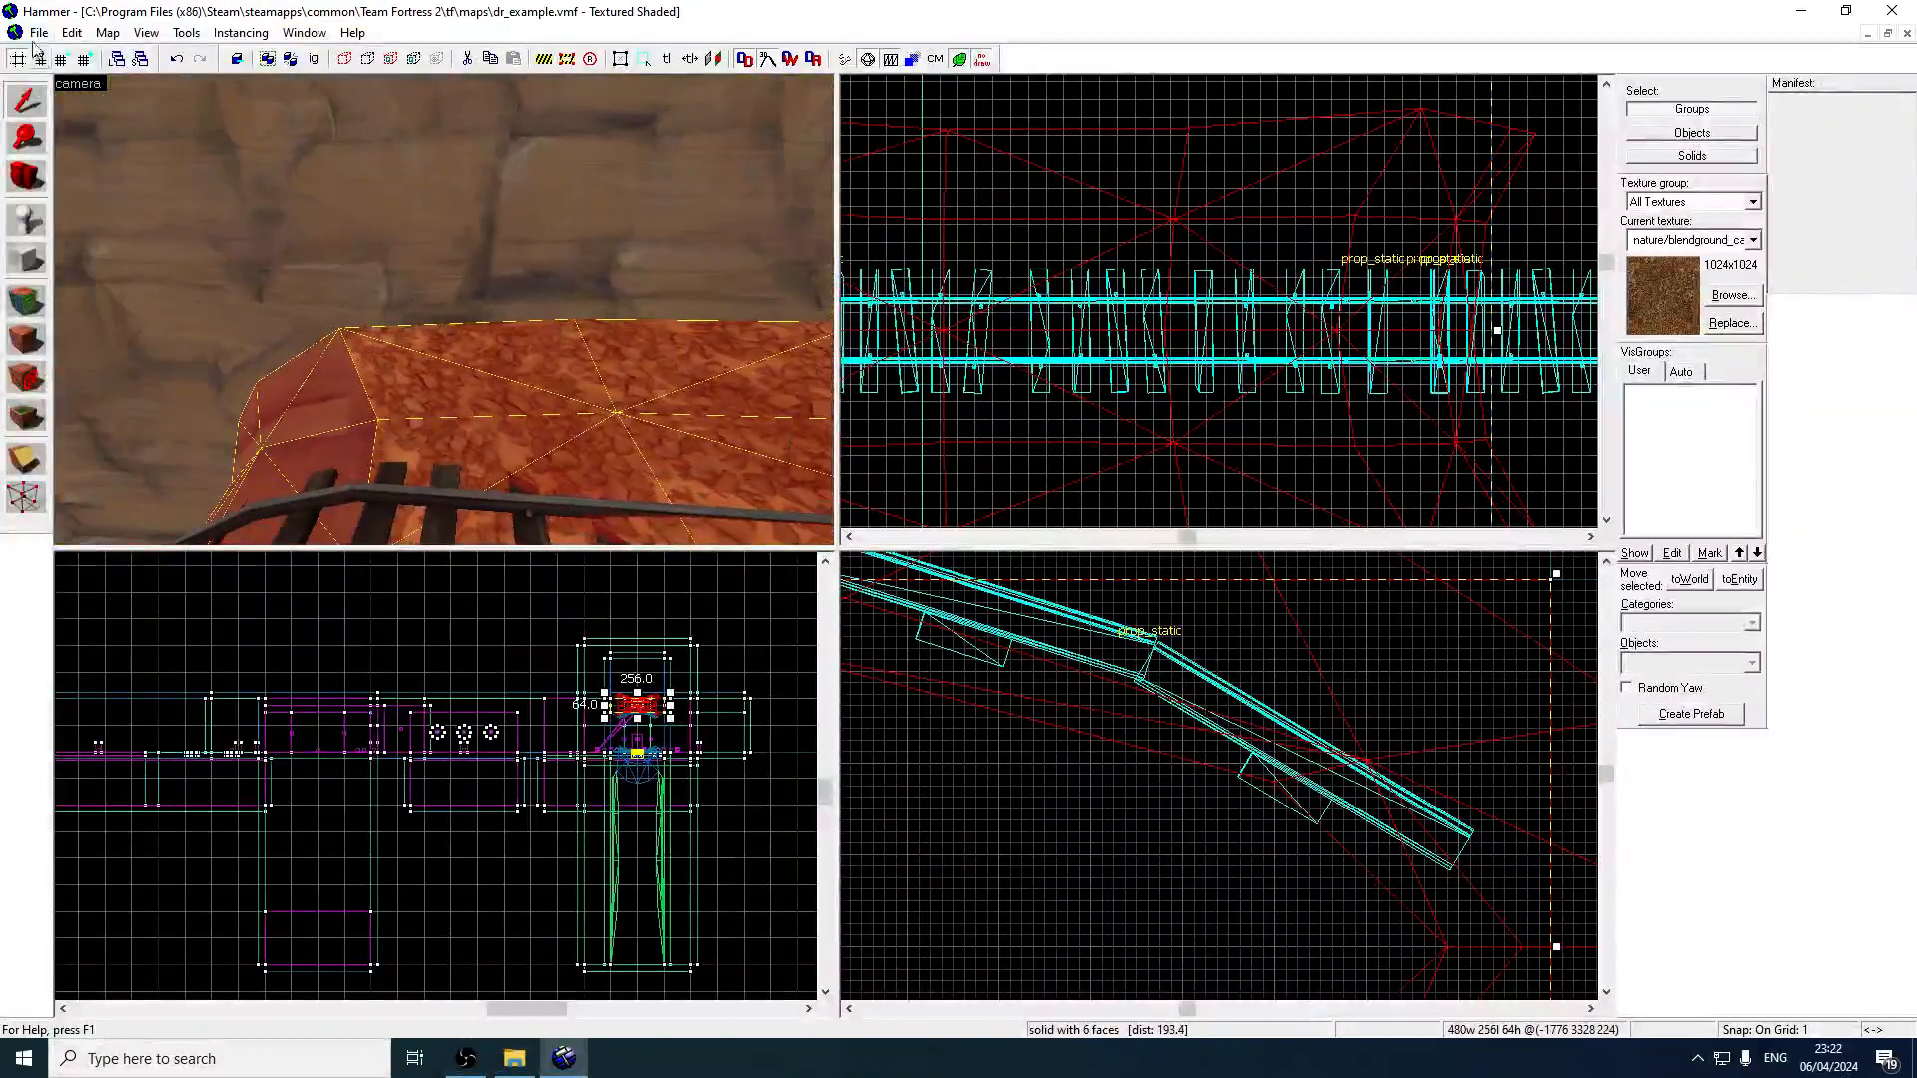
# Save the map and choose the tools/toolsnodraw texture for a new block.
pyautogui.click(38, 33)
pyautogui.click(110, 121)
pyautogui.click(29, 260)
pyautogui.click(1730, 295)
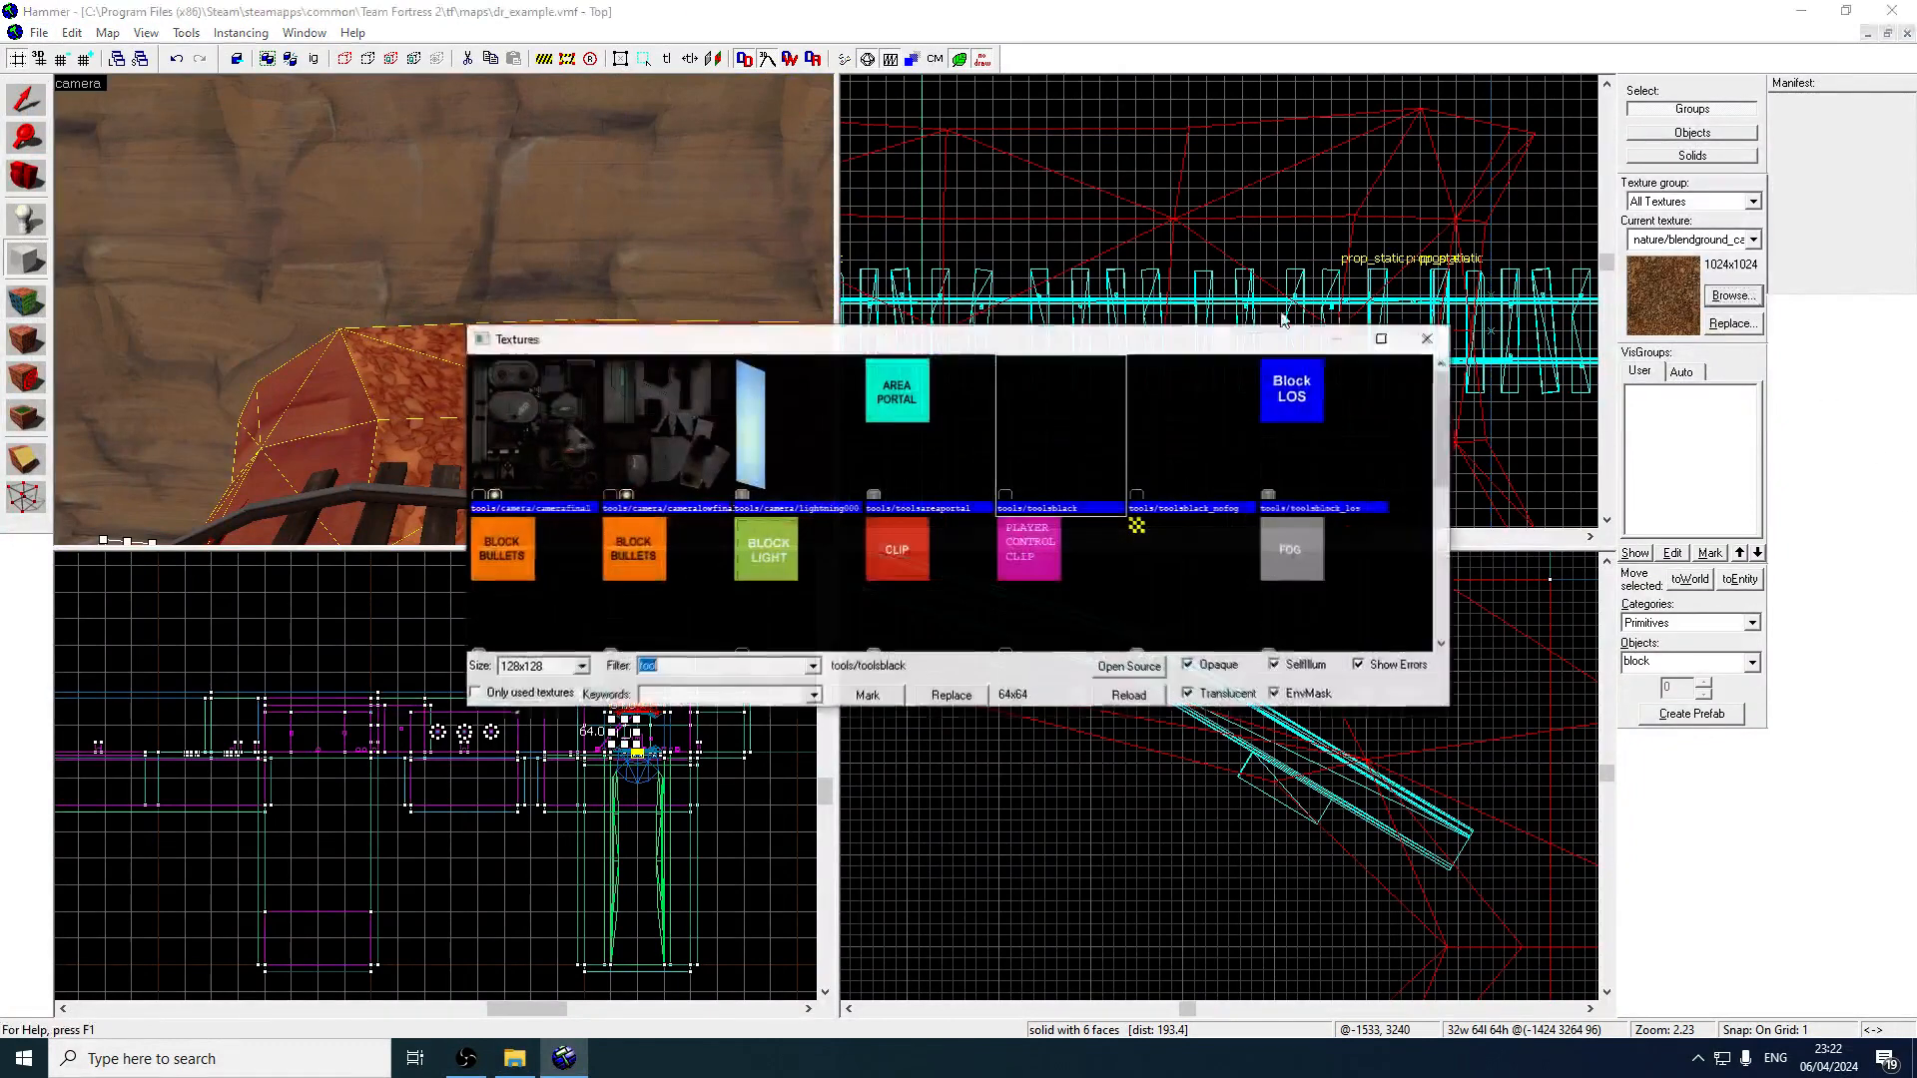
pyautogui.write('track')
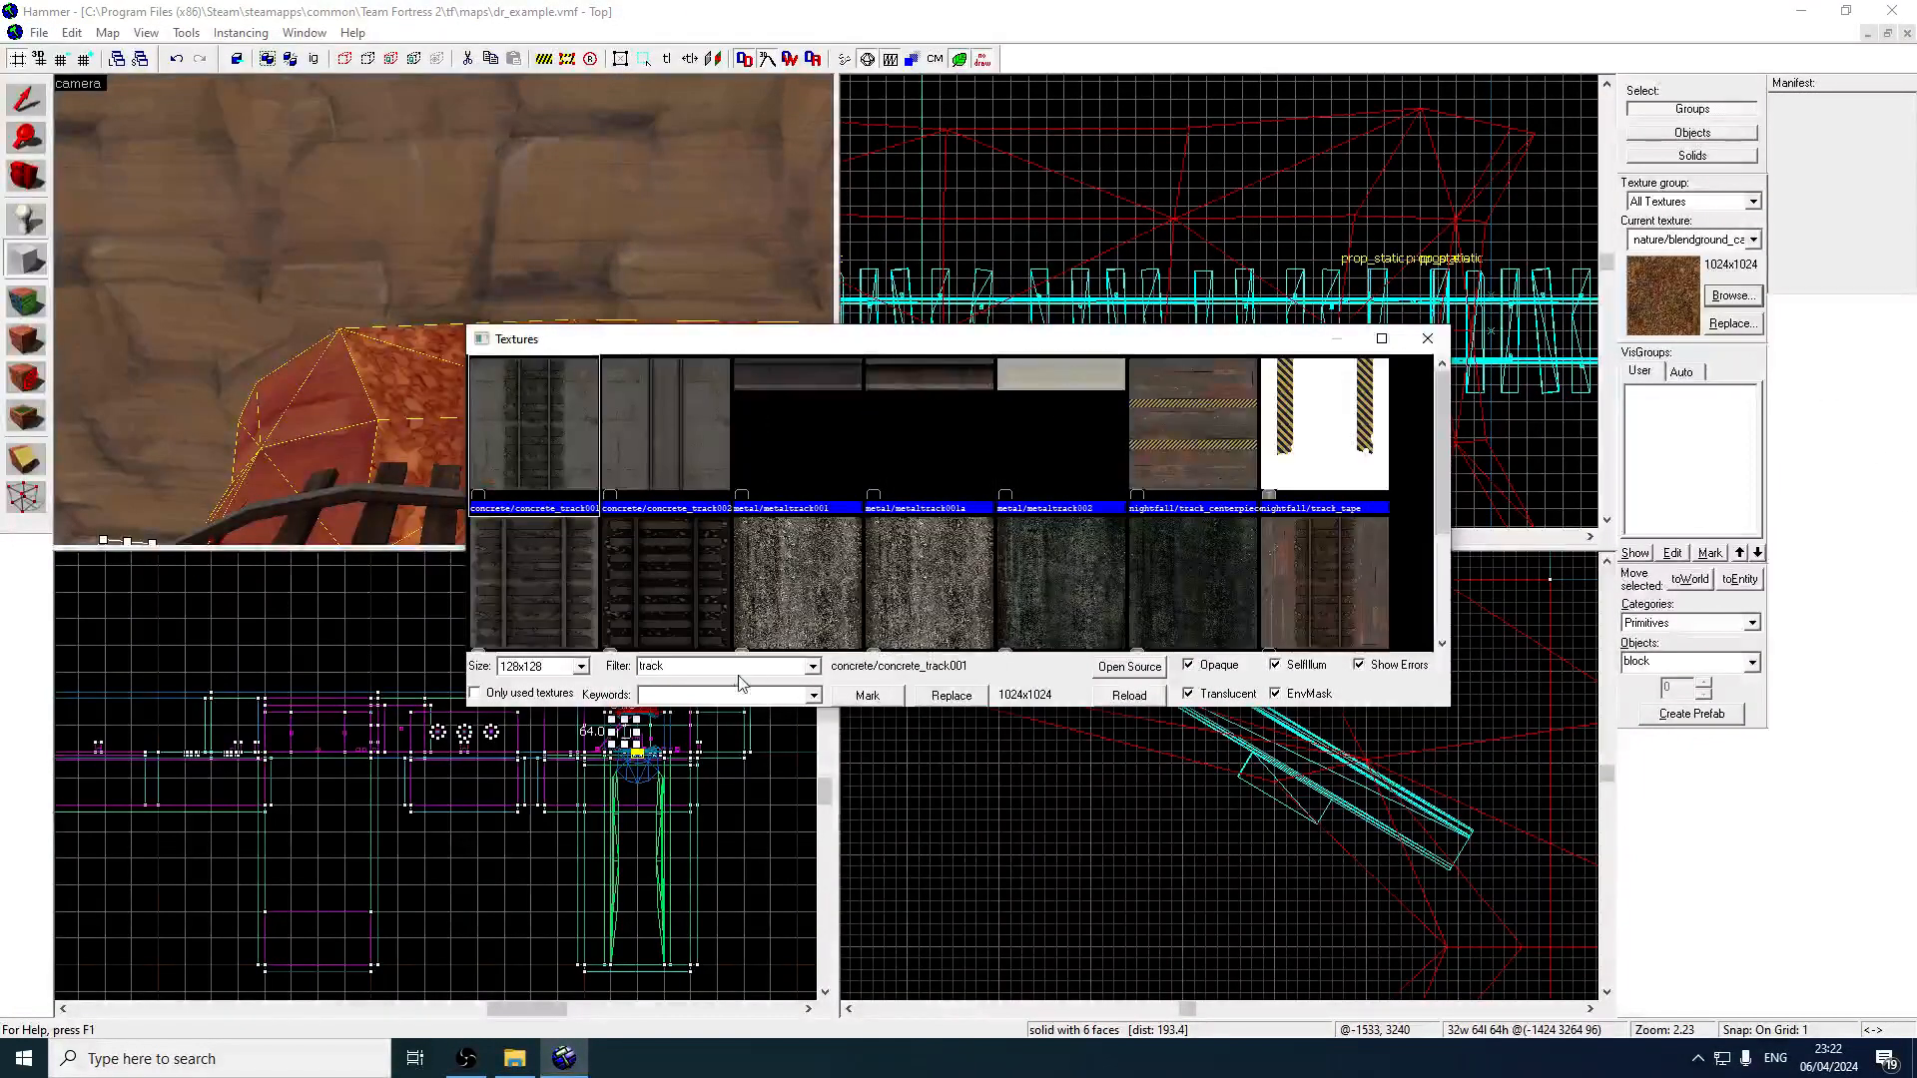
pyautogui.write('nodraw')
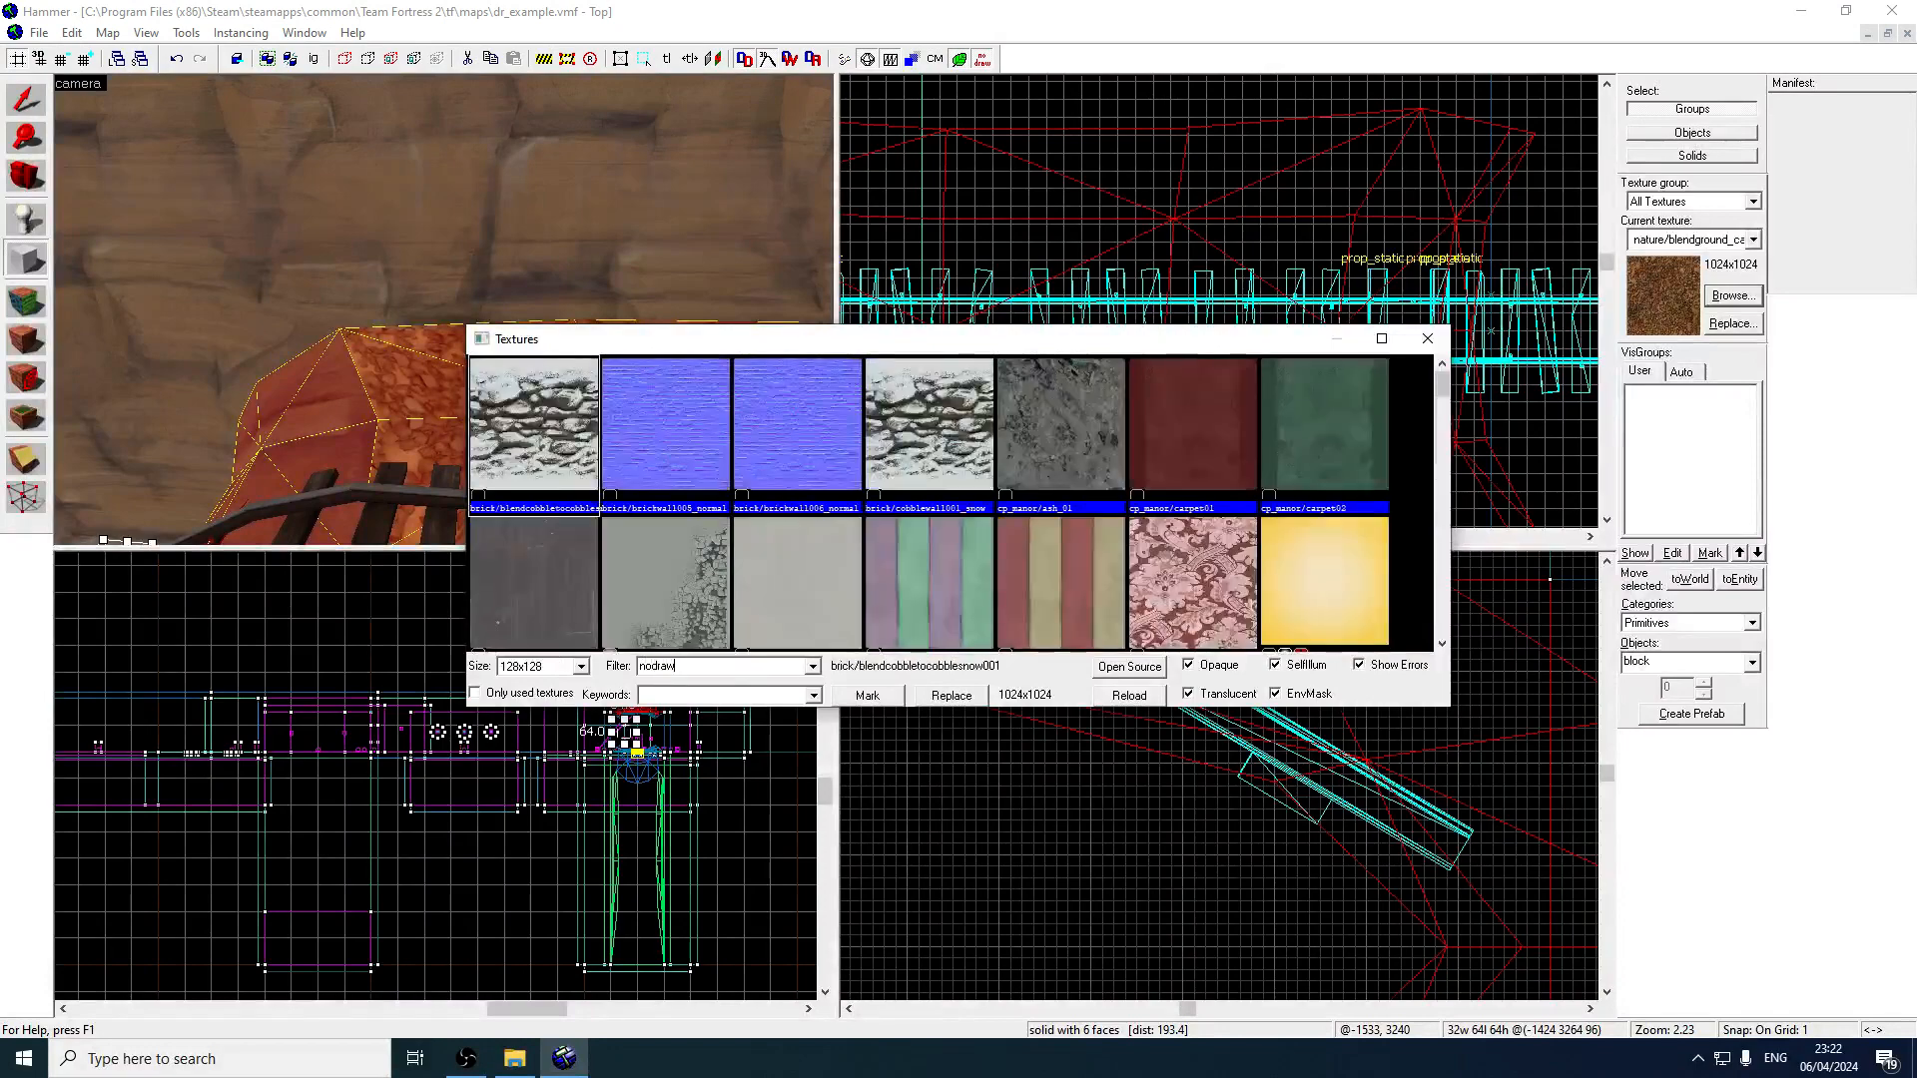
pyautogui.doubleClick(582, 418)
# Create a nodraw block 64 wide, 48 long and 56 high on the upper tunnel's track, using a grid size of 8.
pyautogui.scroll(3, 1298, 299)
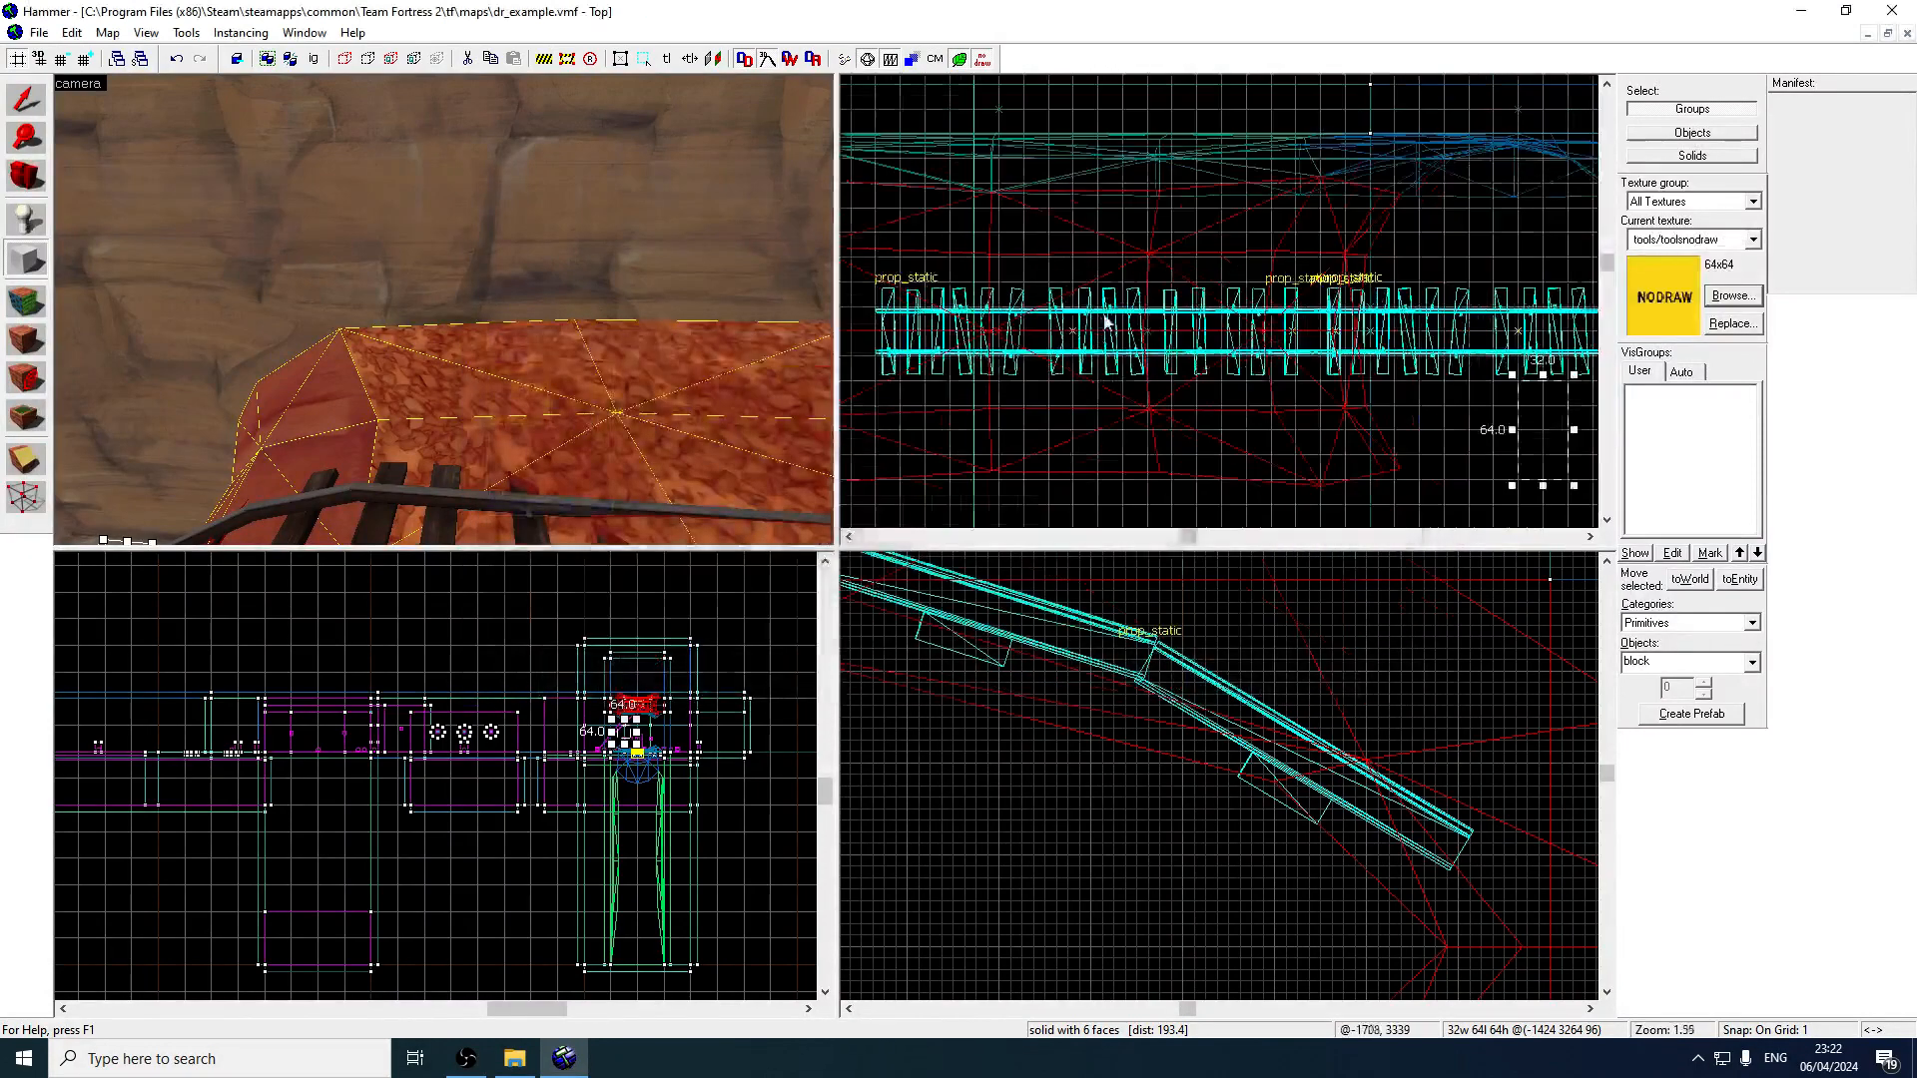
pyautogui.scroll(3, 1039, 257)
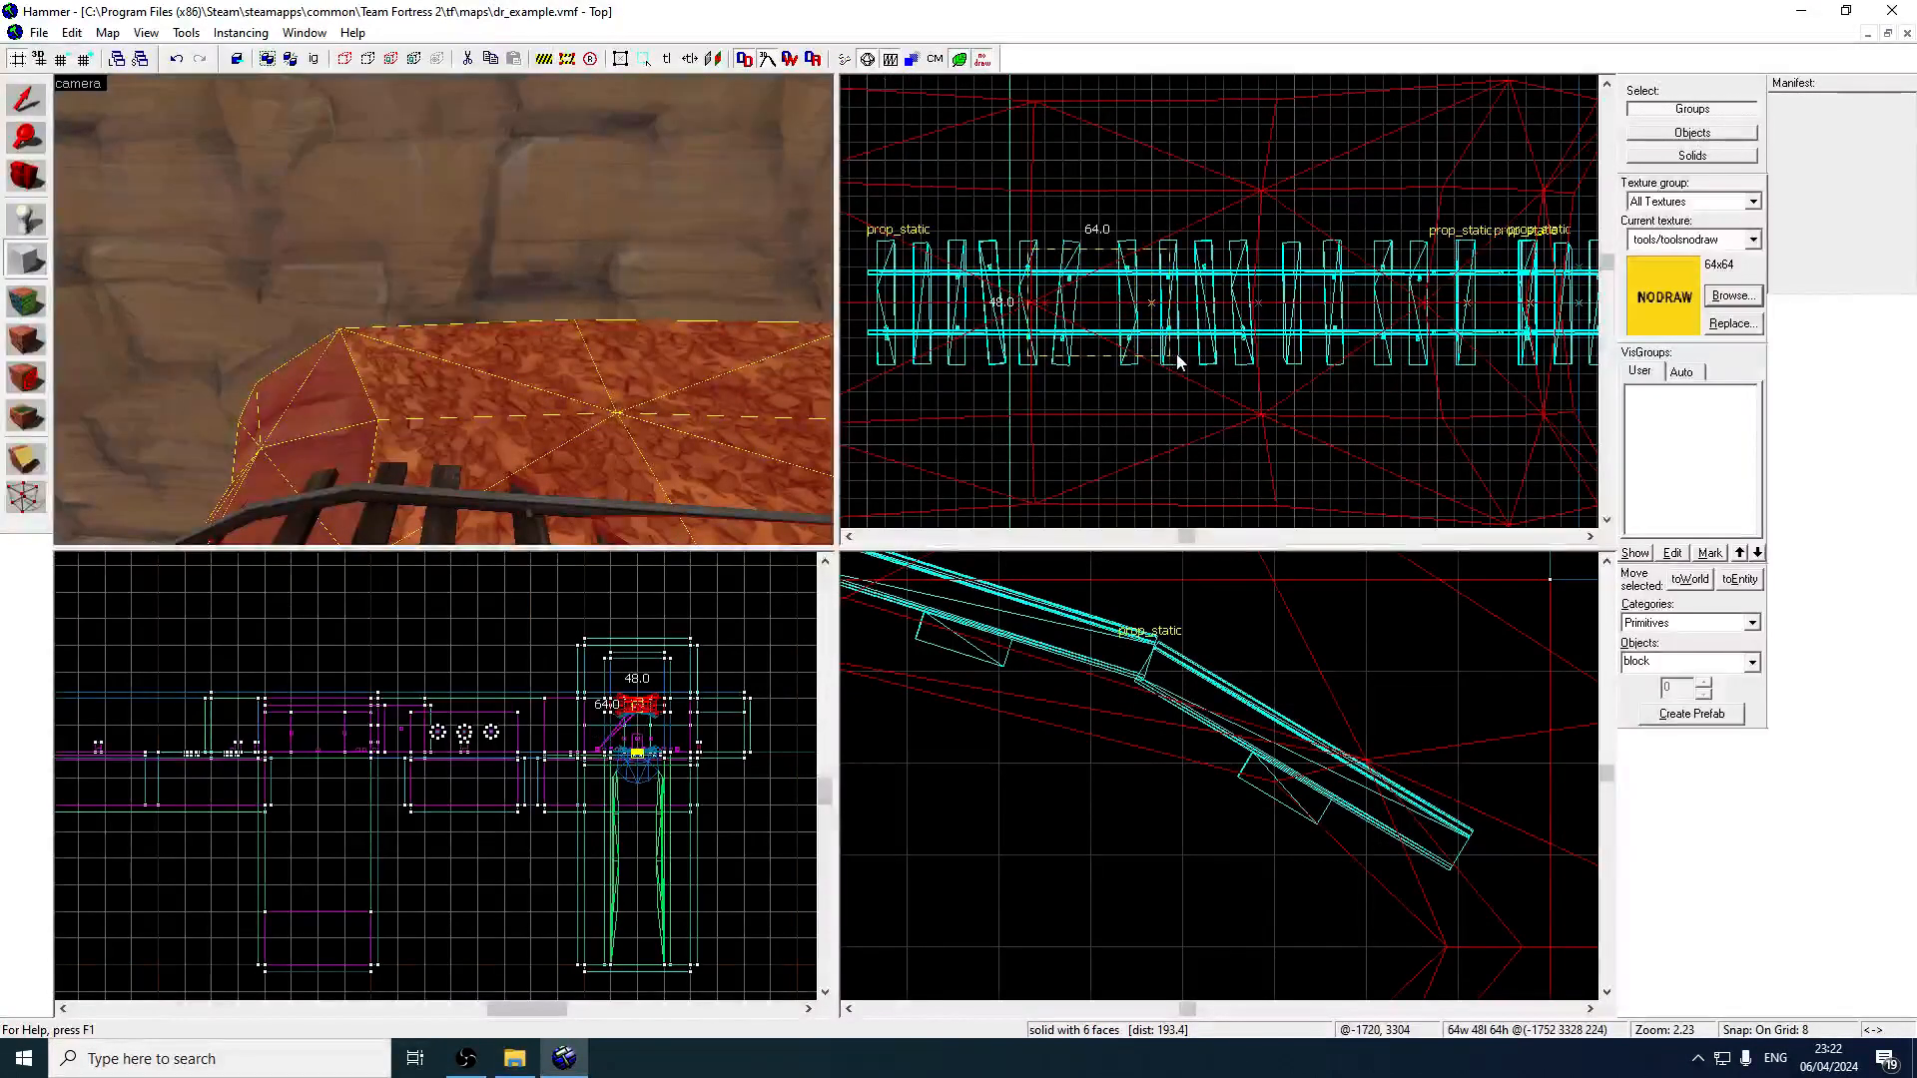
pyautogui.scroll(10, 599, 726)
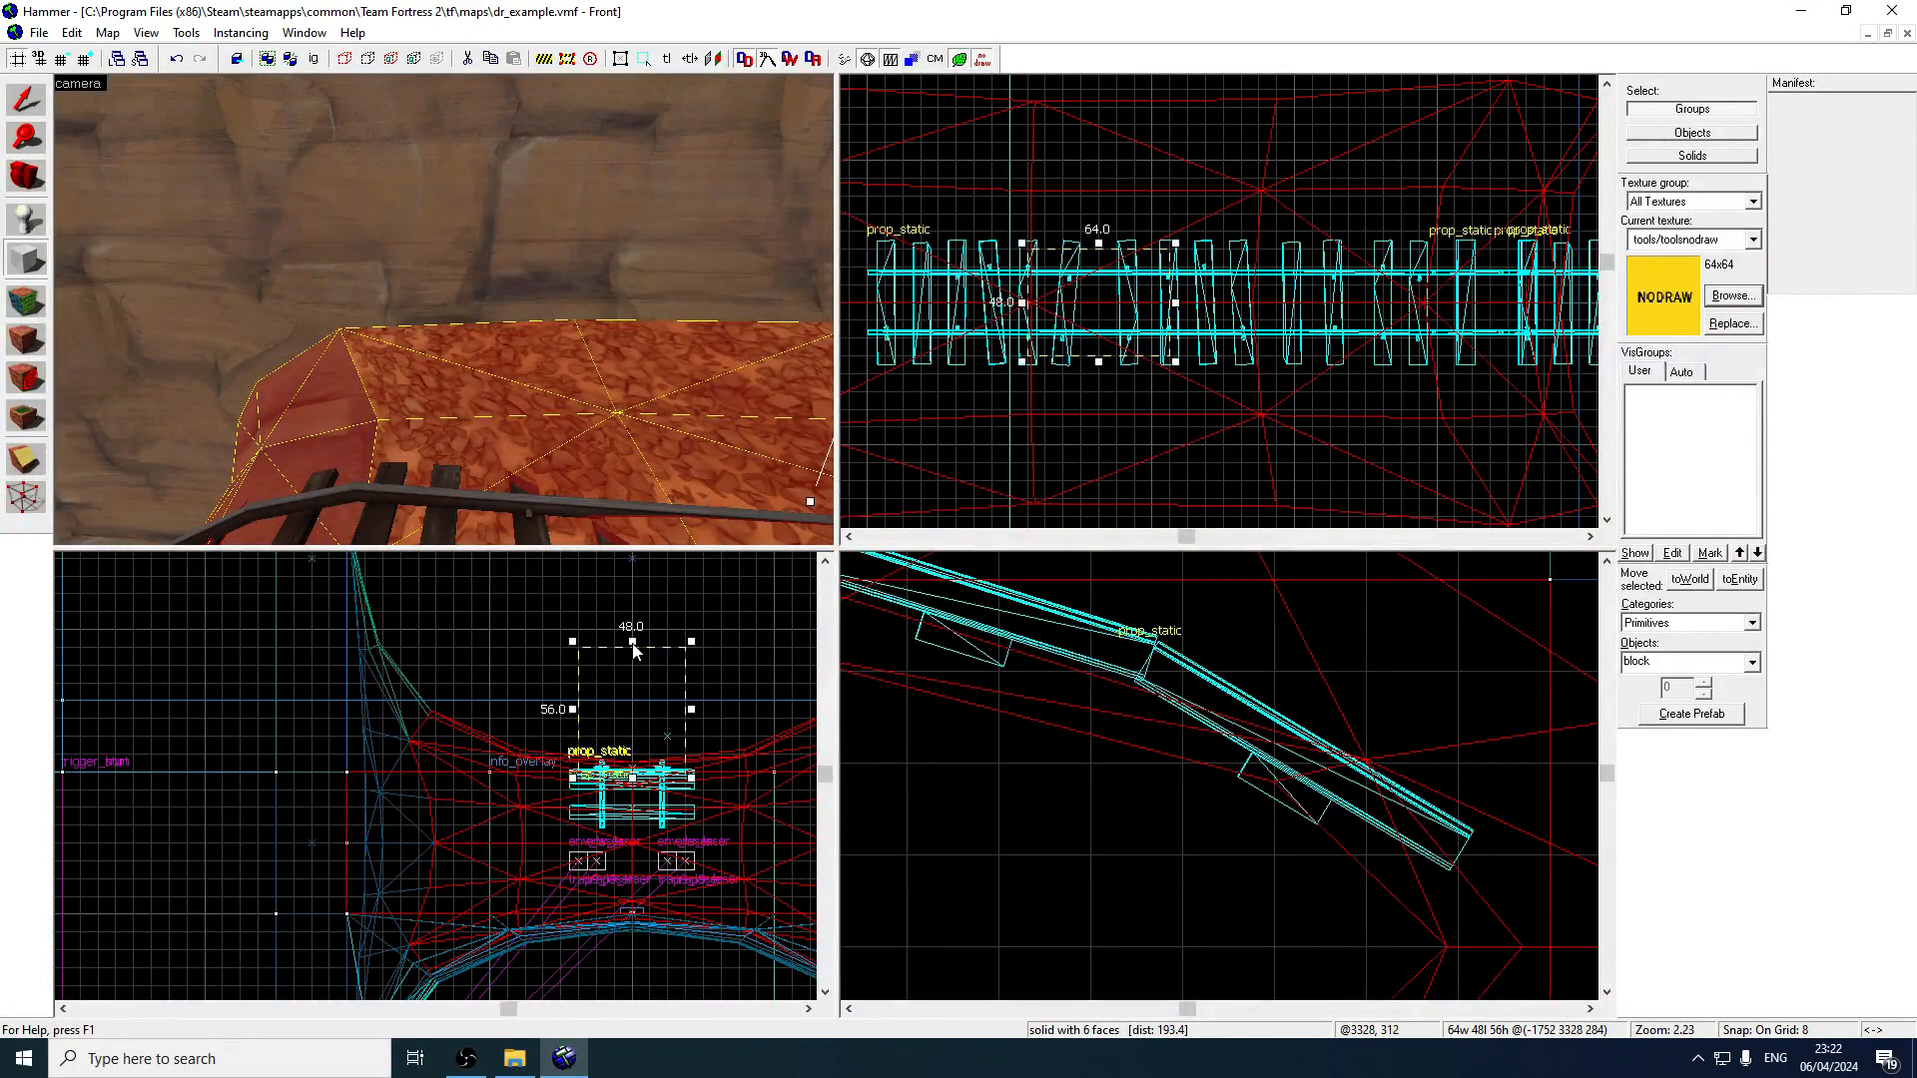
pyautogui.press('Return')
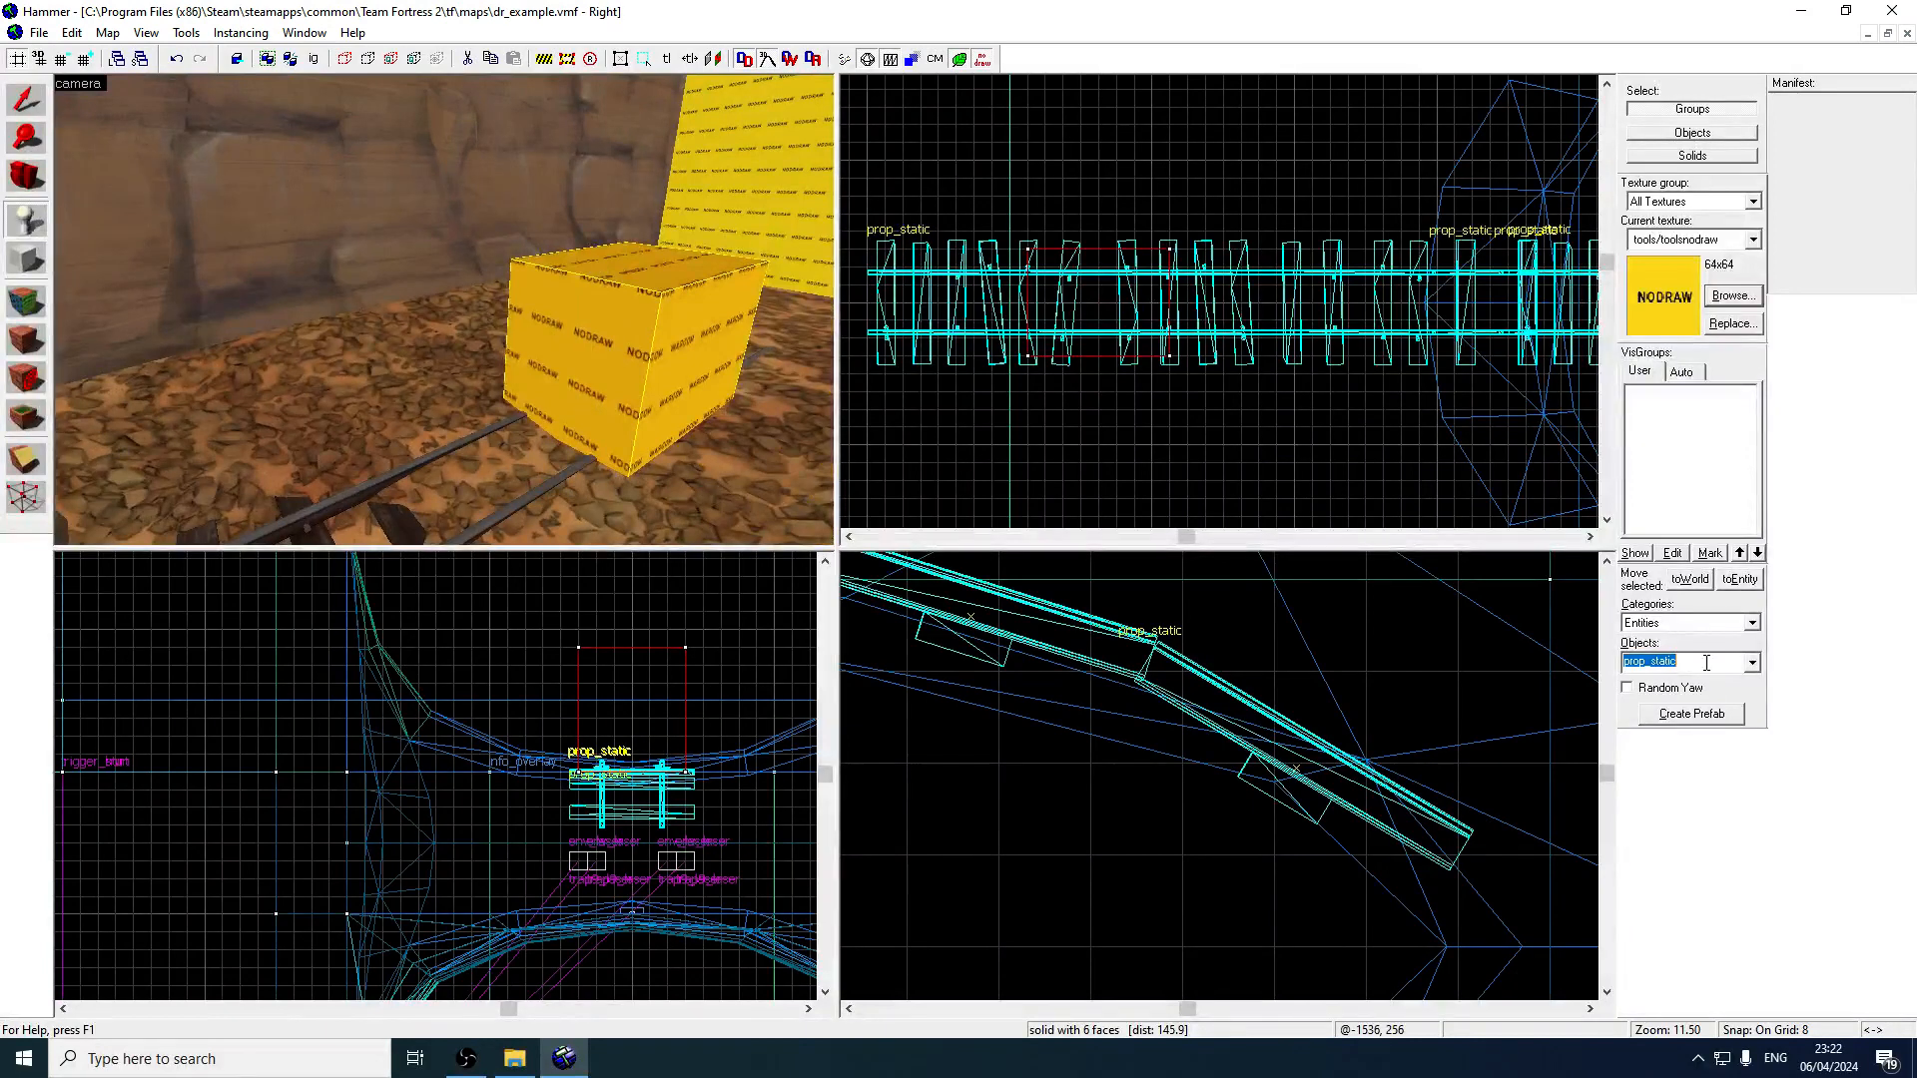
# Place a prop_dynamic entity on the track beside the nodraw block.
pyautogui.write('dyna')
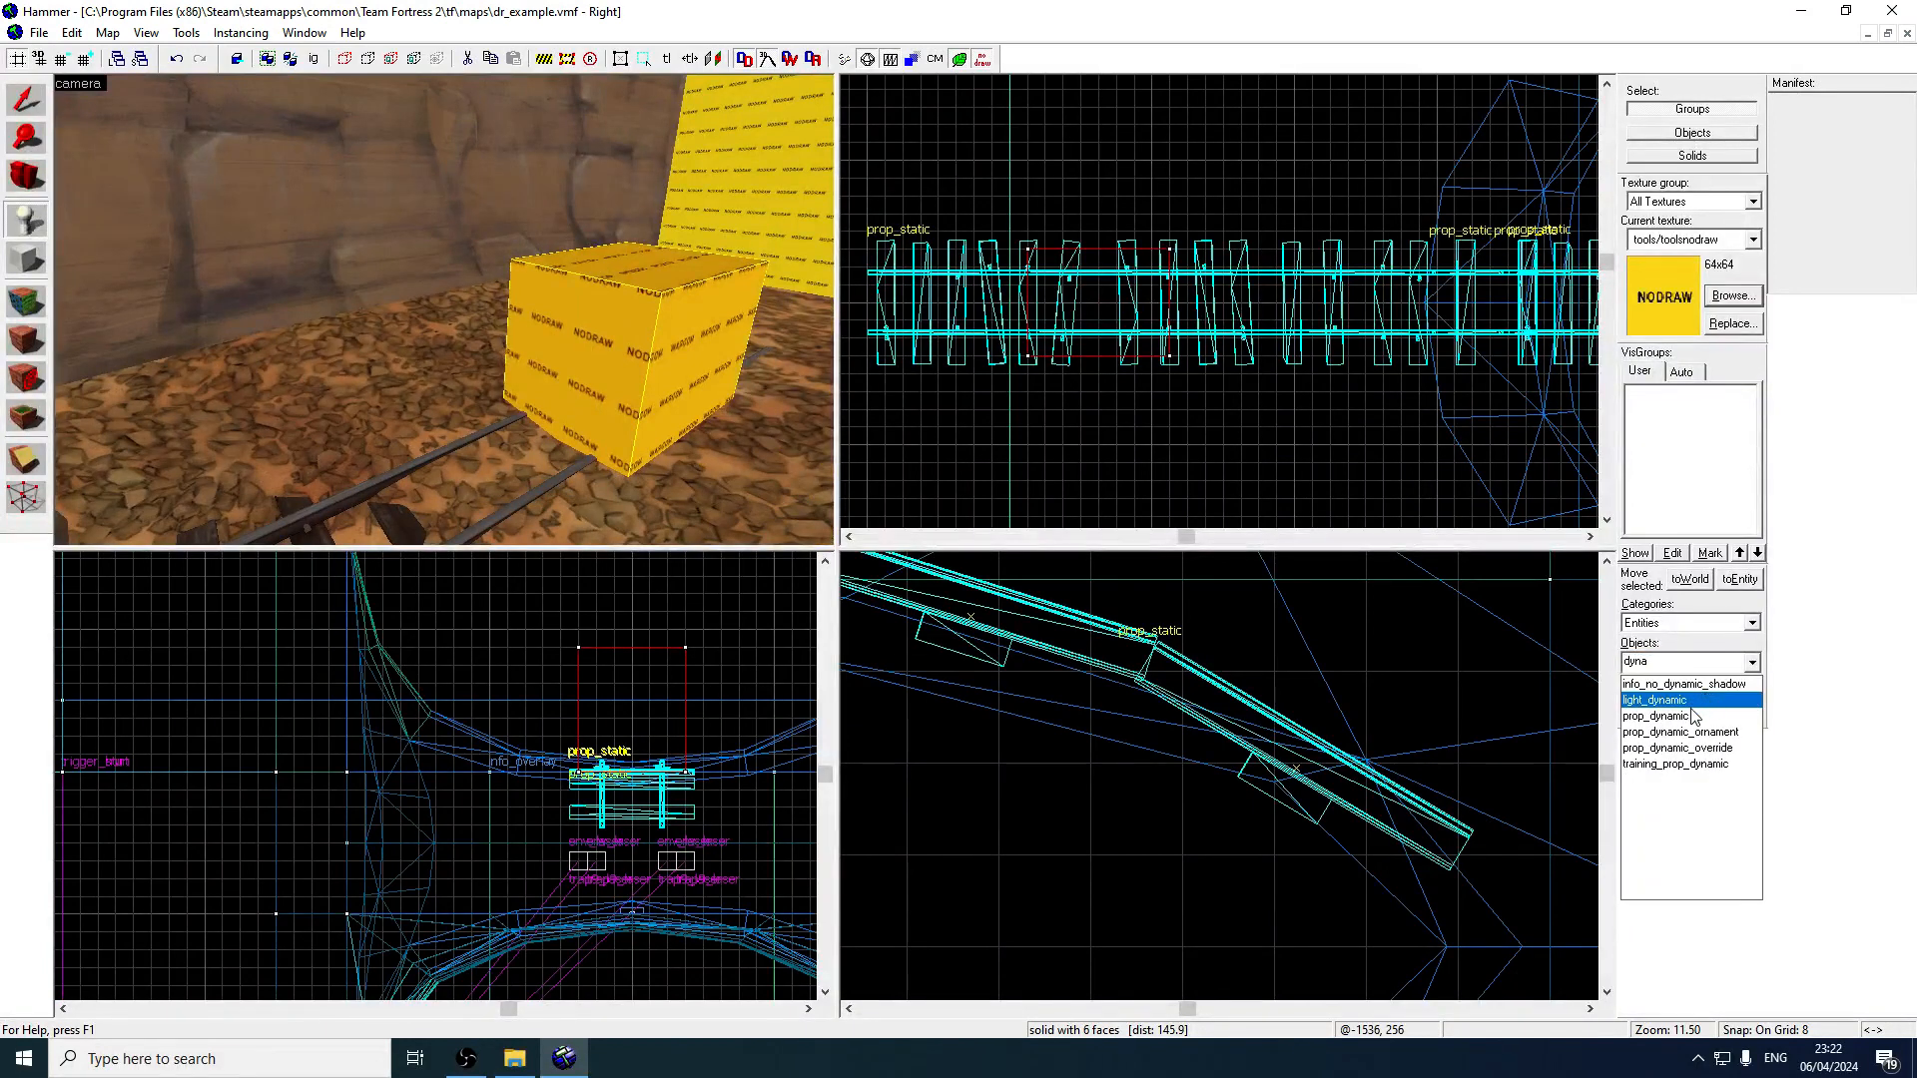
pyautogui.click(1656, 716)
pyautogui.click(506, 505)
pyautogui.click(29, 110)
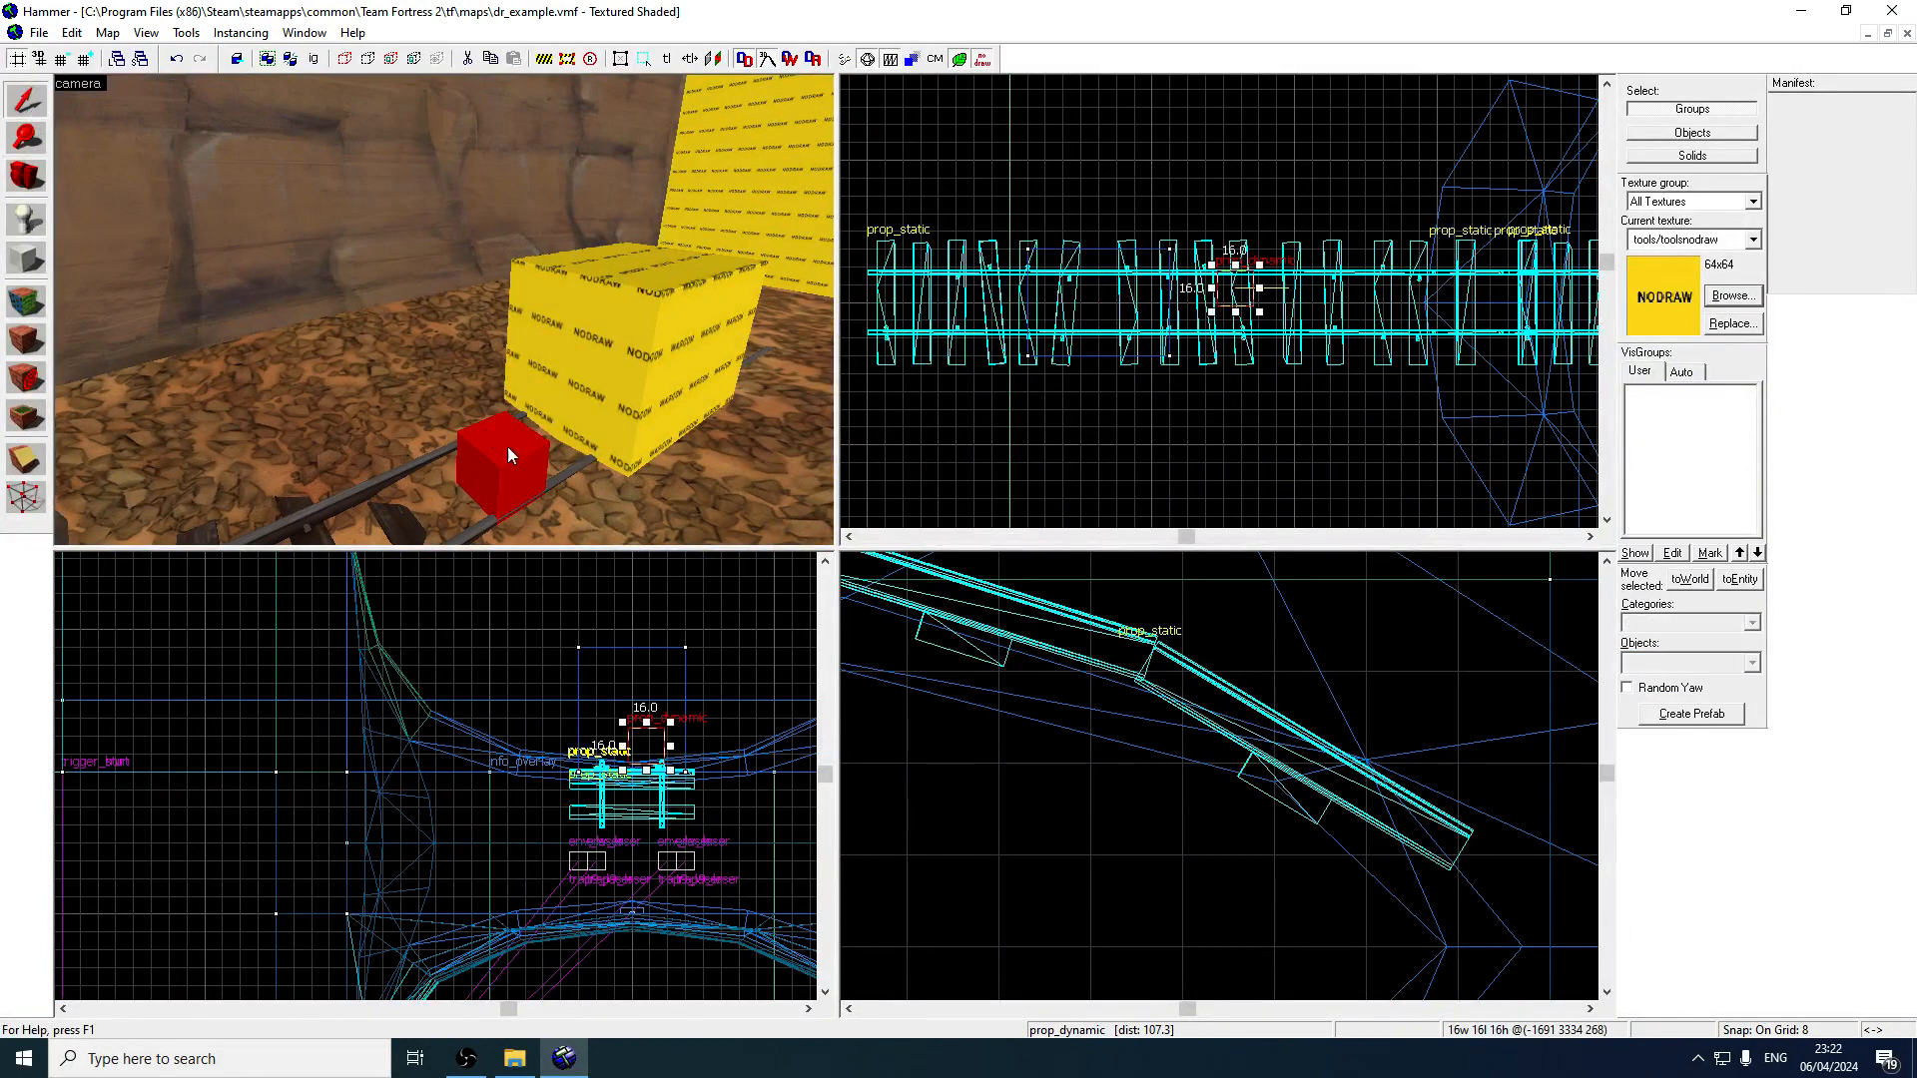
# Browse for the prop_dynamic's world model, searching the models for "payload" and for "cart".
pyautogui.doubleClick(507, 446)
pyautogui.click(778, 409)
pyautogui.doubleClick(807, 391)
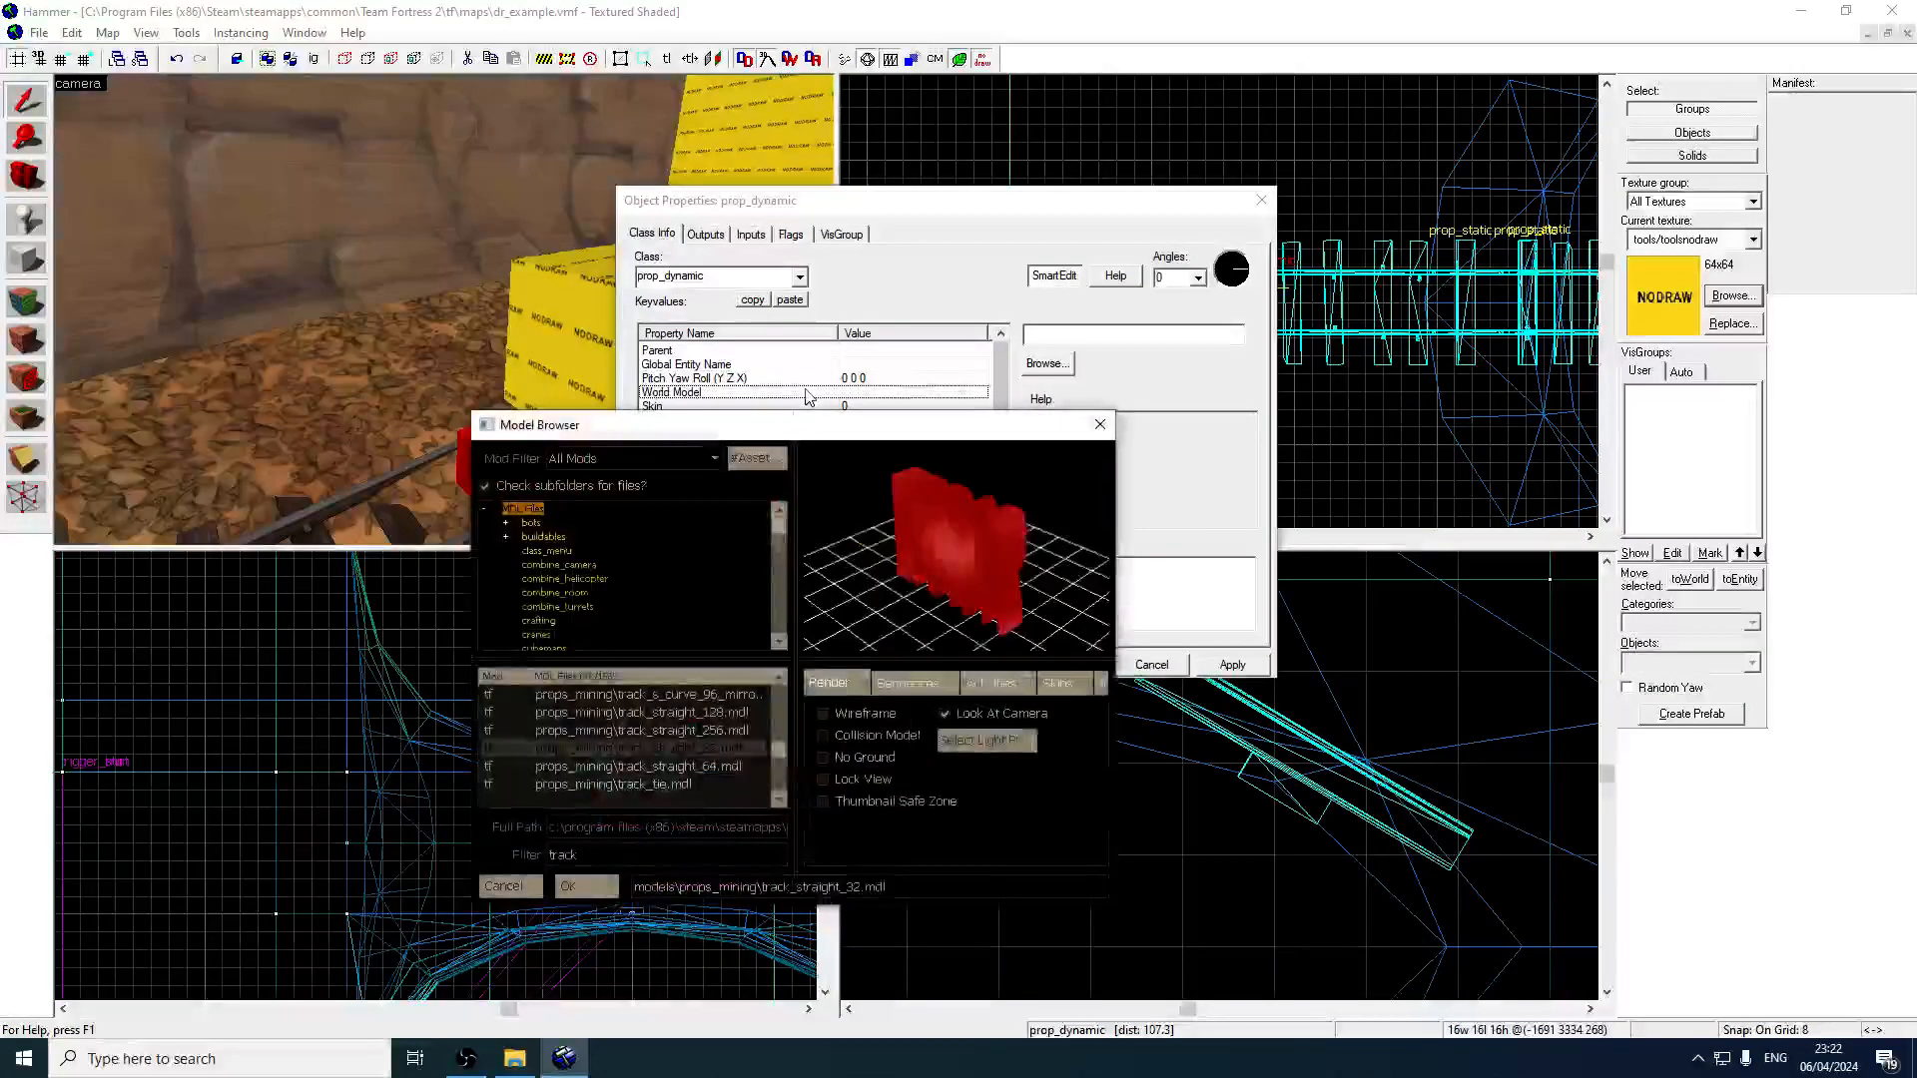
pyautogui.write('payload')
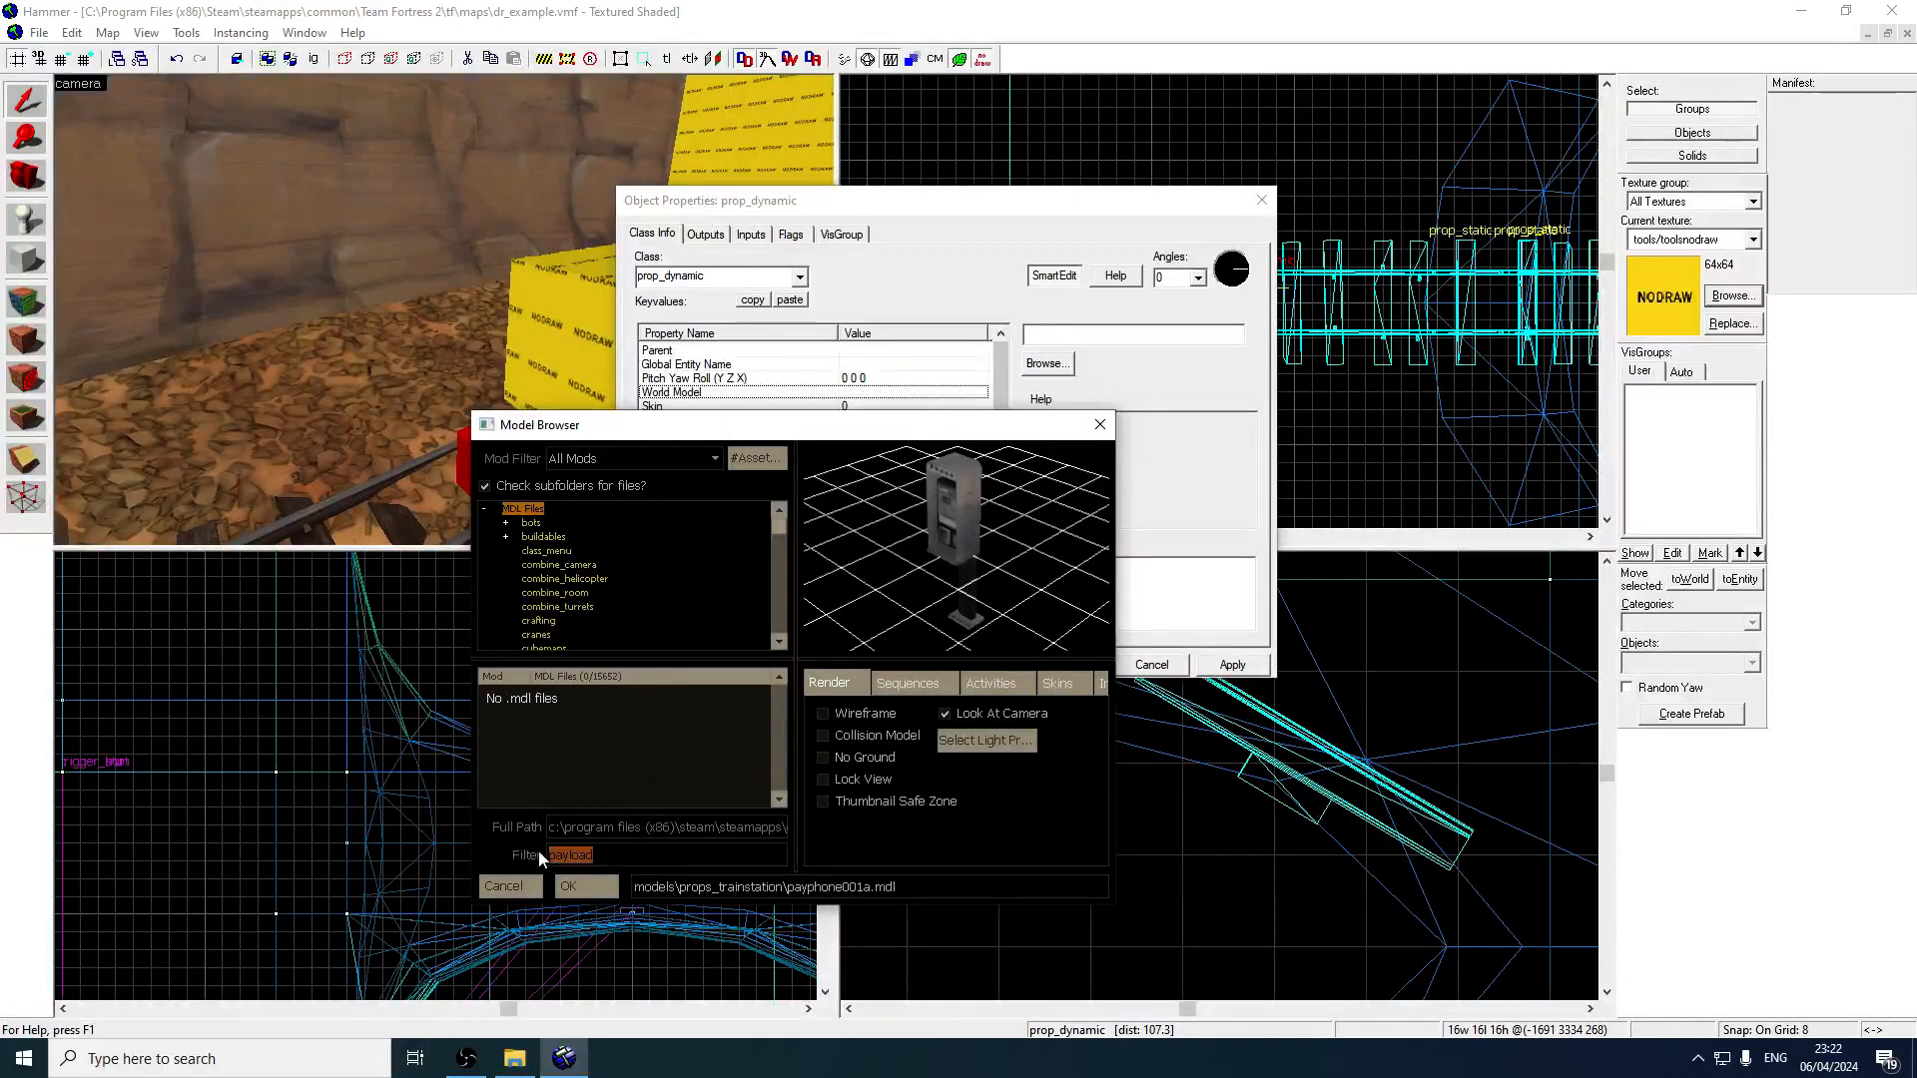
pyautogui.write('cart')
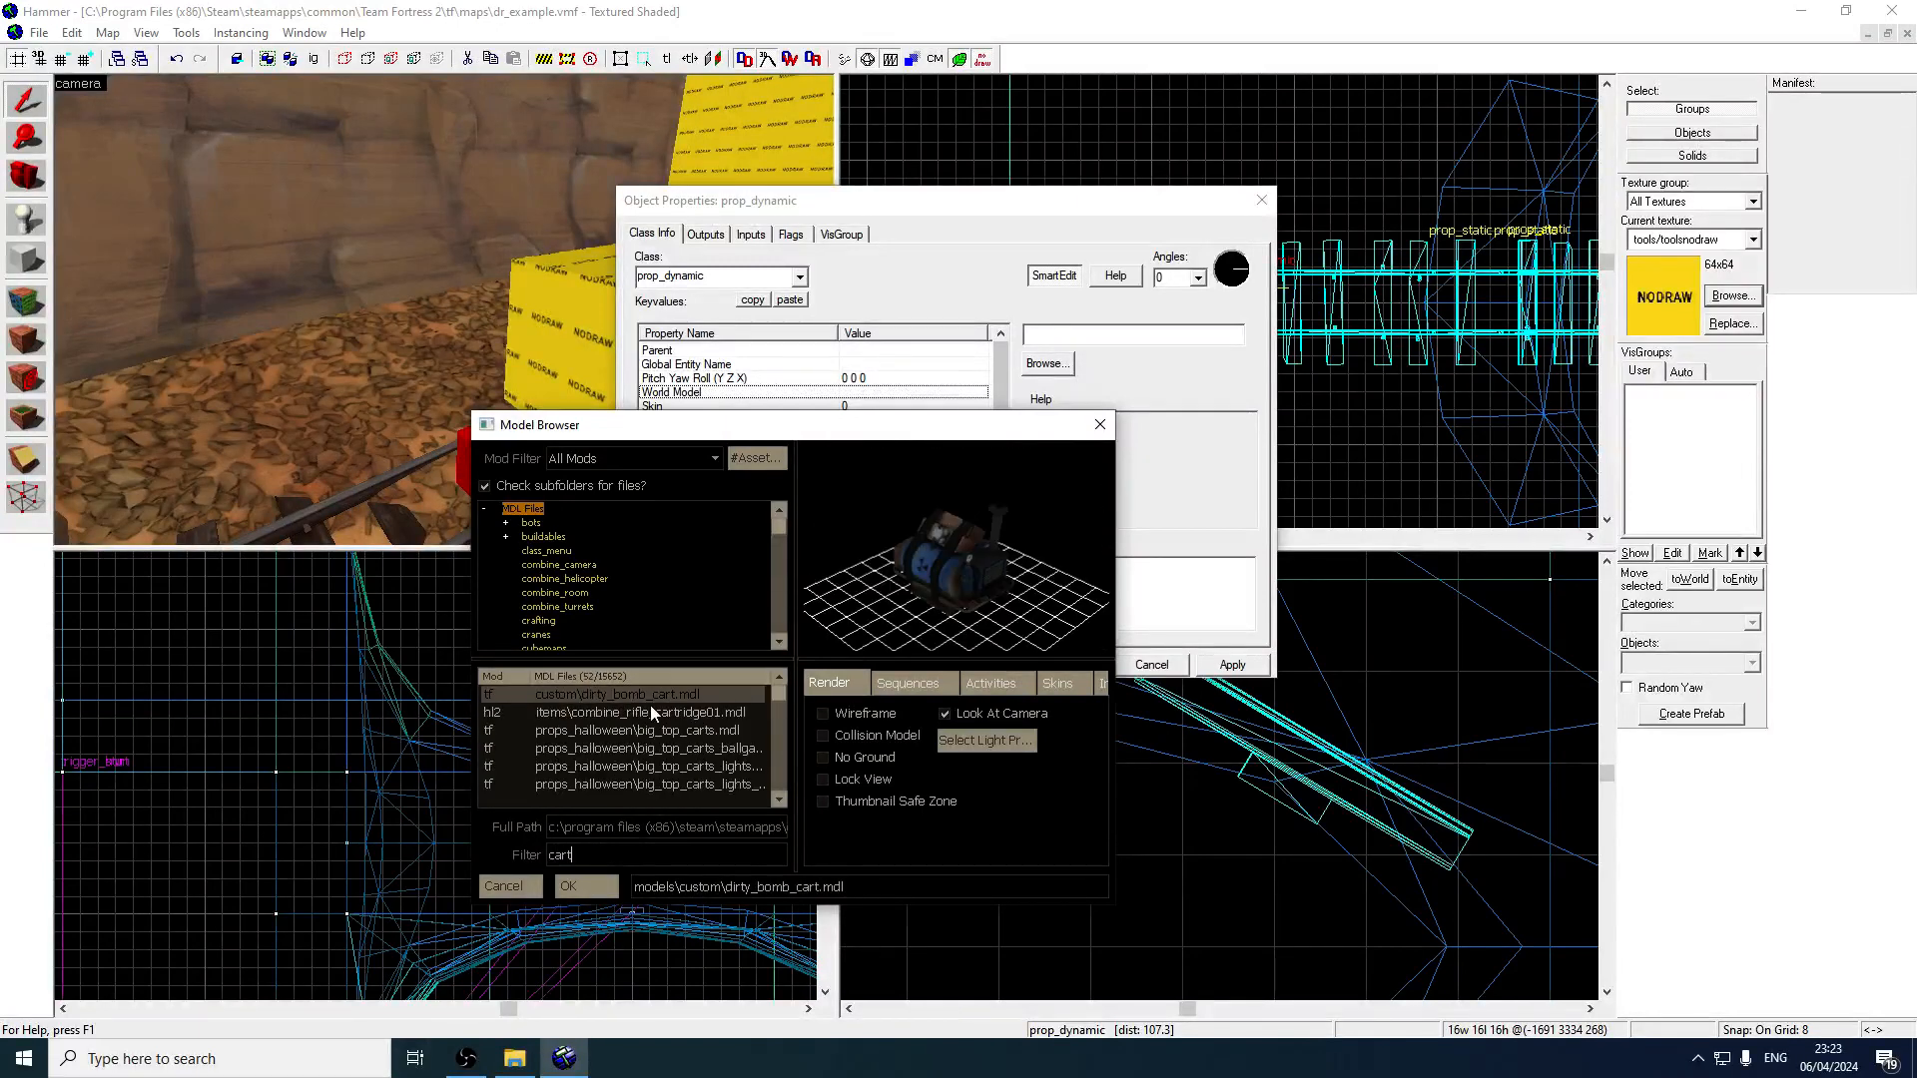
# Set the prop_dynamic's world model to props_trainyard/bomb_cart.mdl and apply it.
pyautogui.click(676, 713)
pyautogui.moveTo(779, 694); pyautogui.dragTo(781, 724)
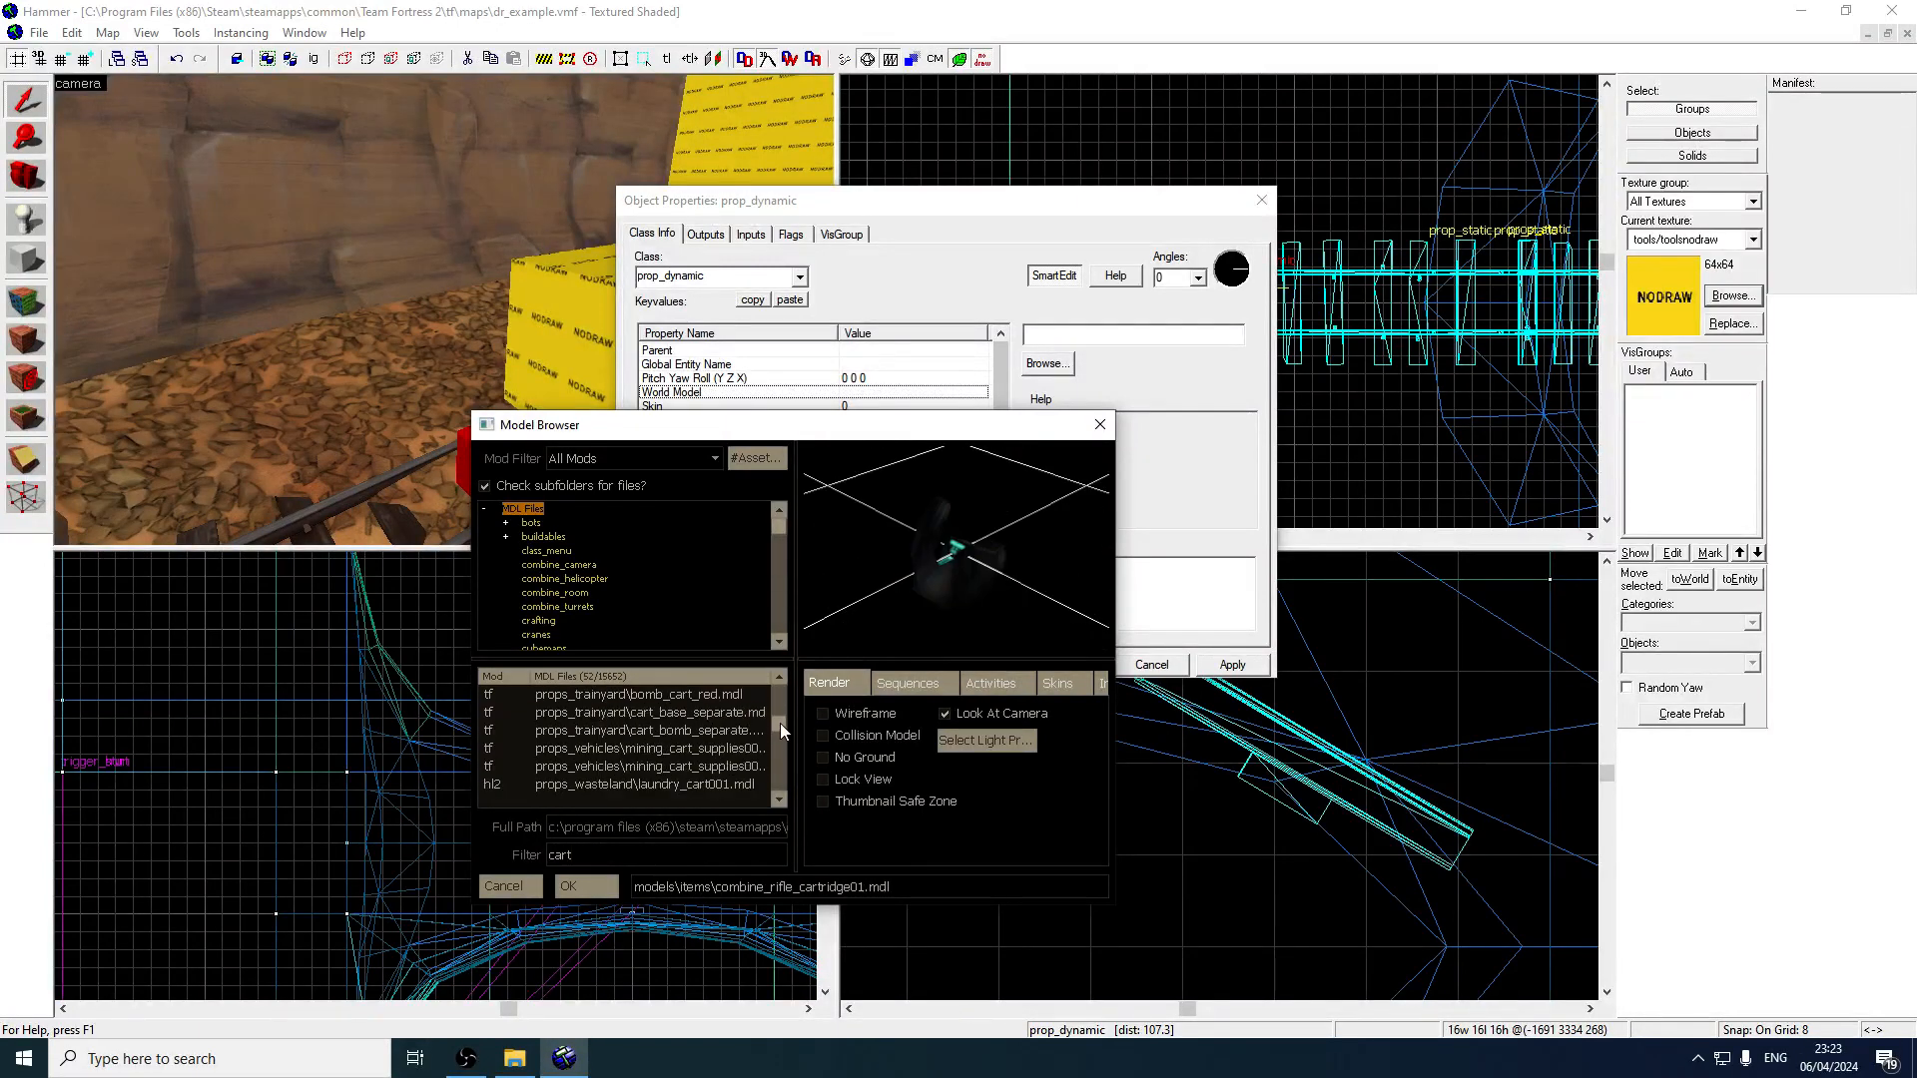
pyautogui.click(666, 726)
pyautogui.press('Up')
pyautogui.press('Up')
pyautogui.press('Up')
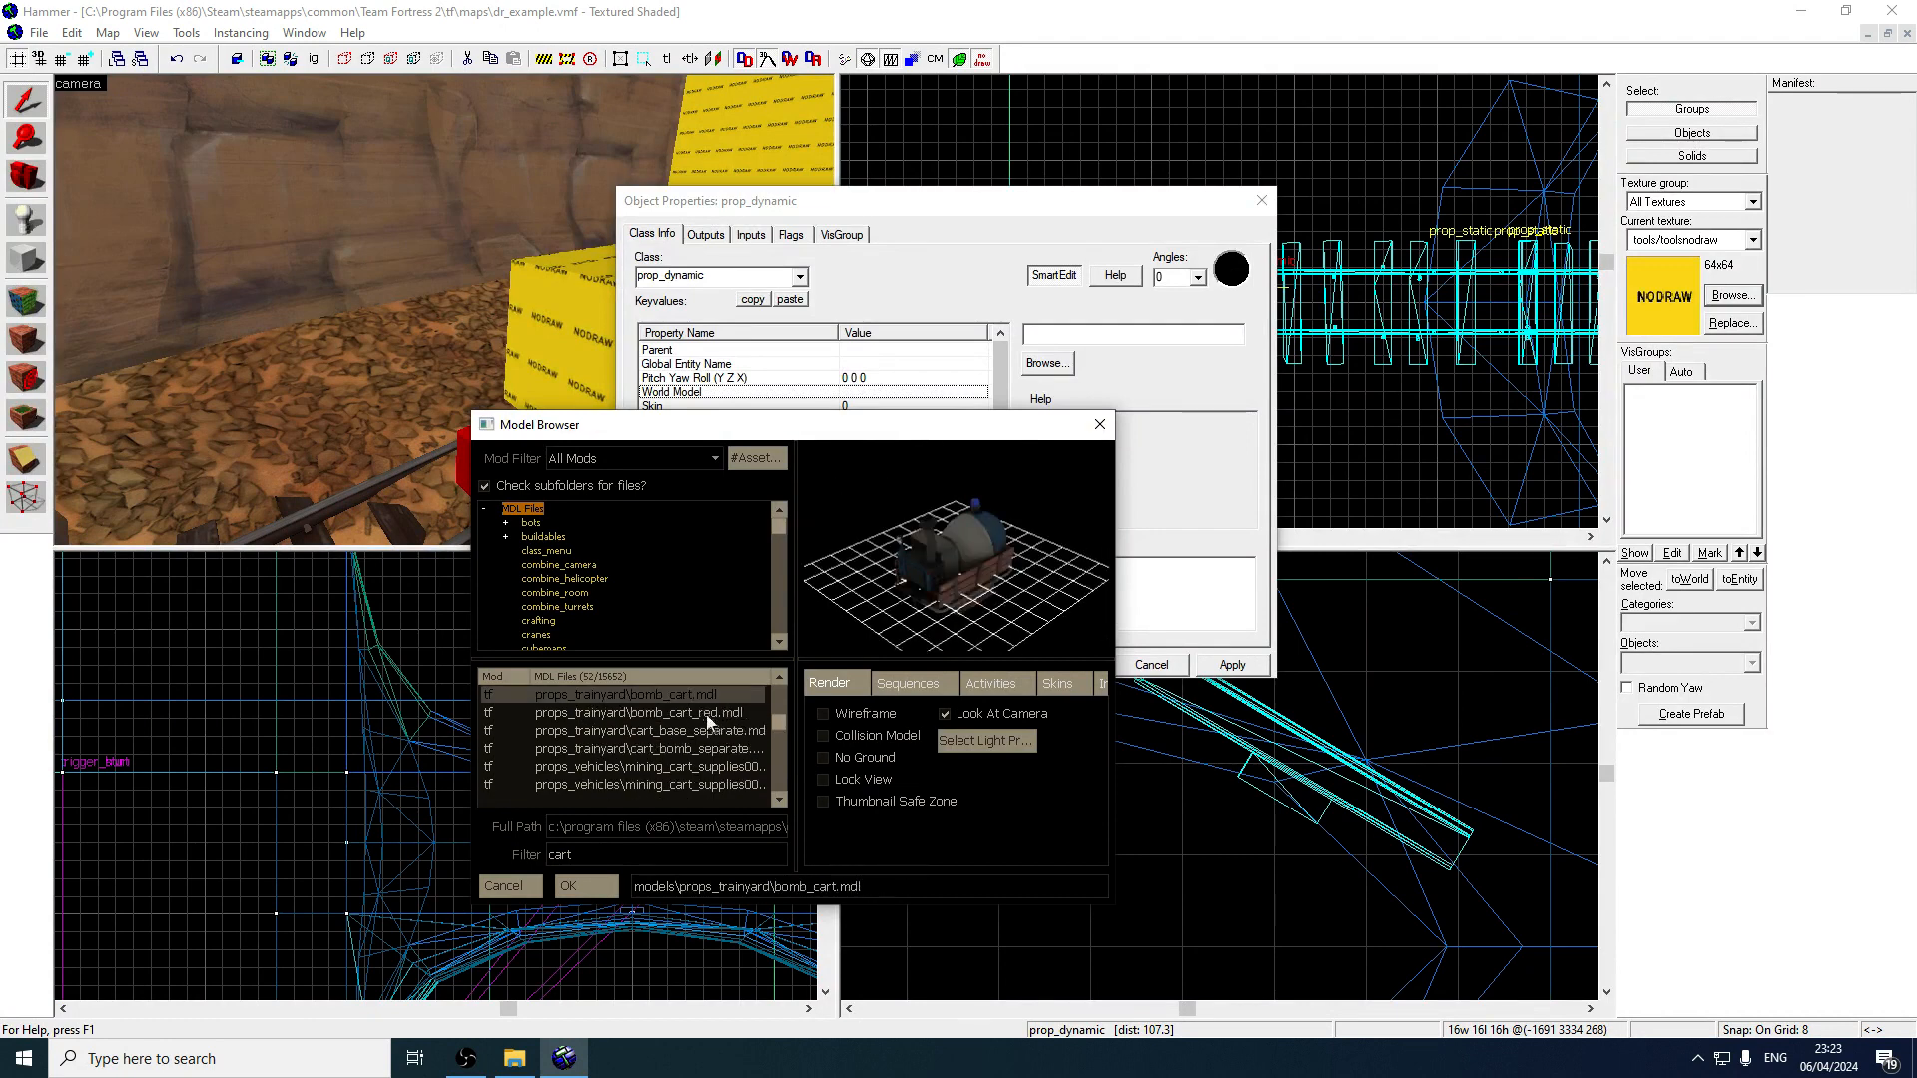
pyautogui.doubleClick(710, 702)
pyautogui.click(1228, 666)
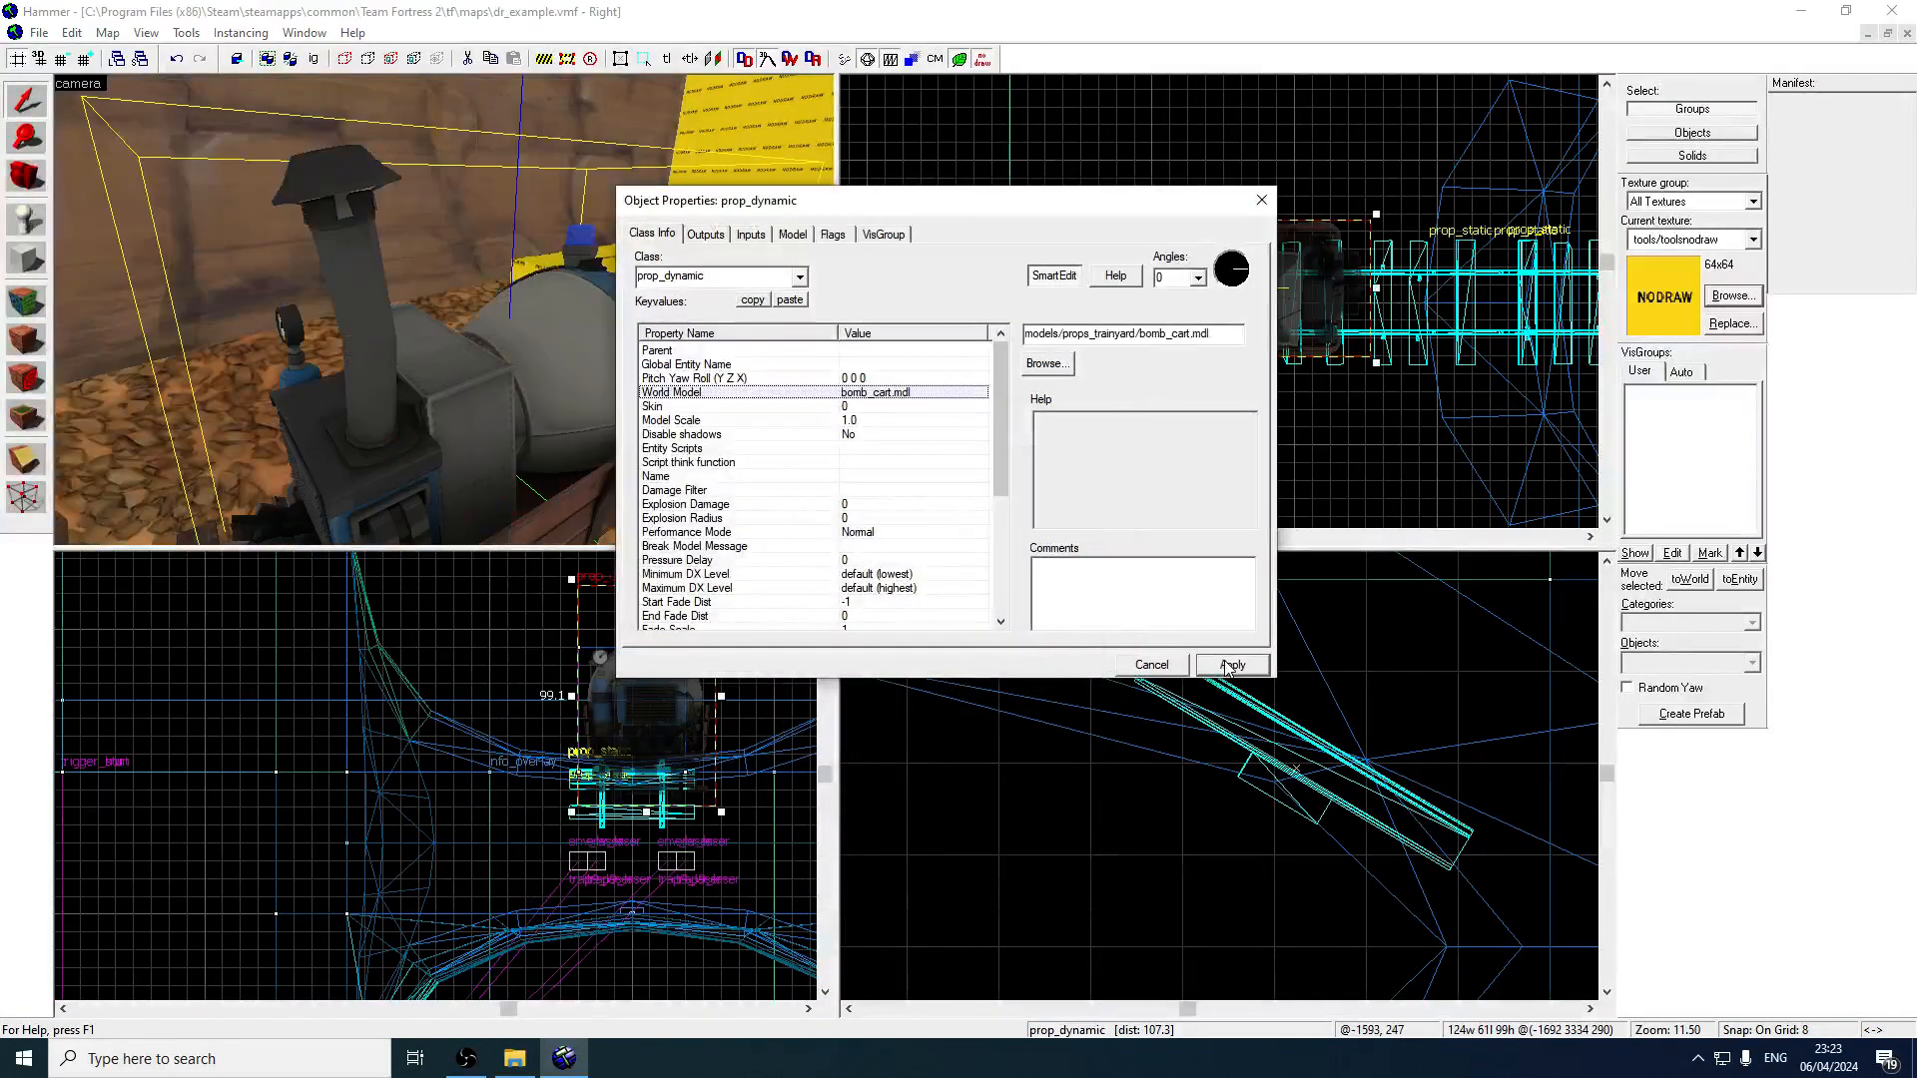
# Rotate the bomb cart 180 degrees about Z and move it over the nodraw block, centred on the track.
pyautogui.click(1261, 200)
pyautogui.rightClick(1308, 320)
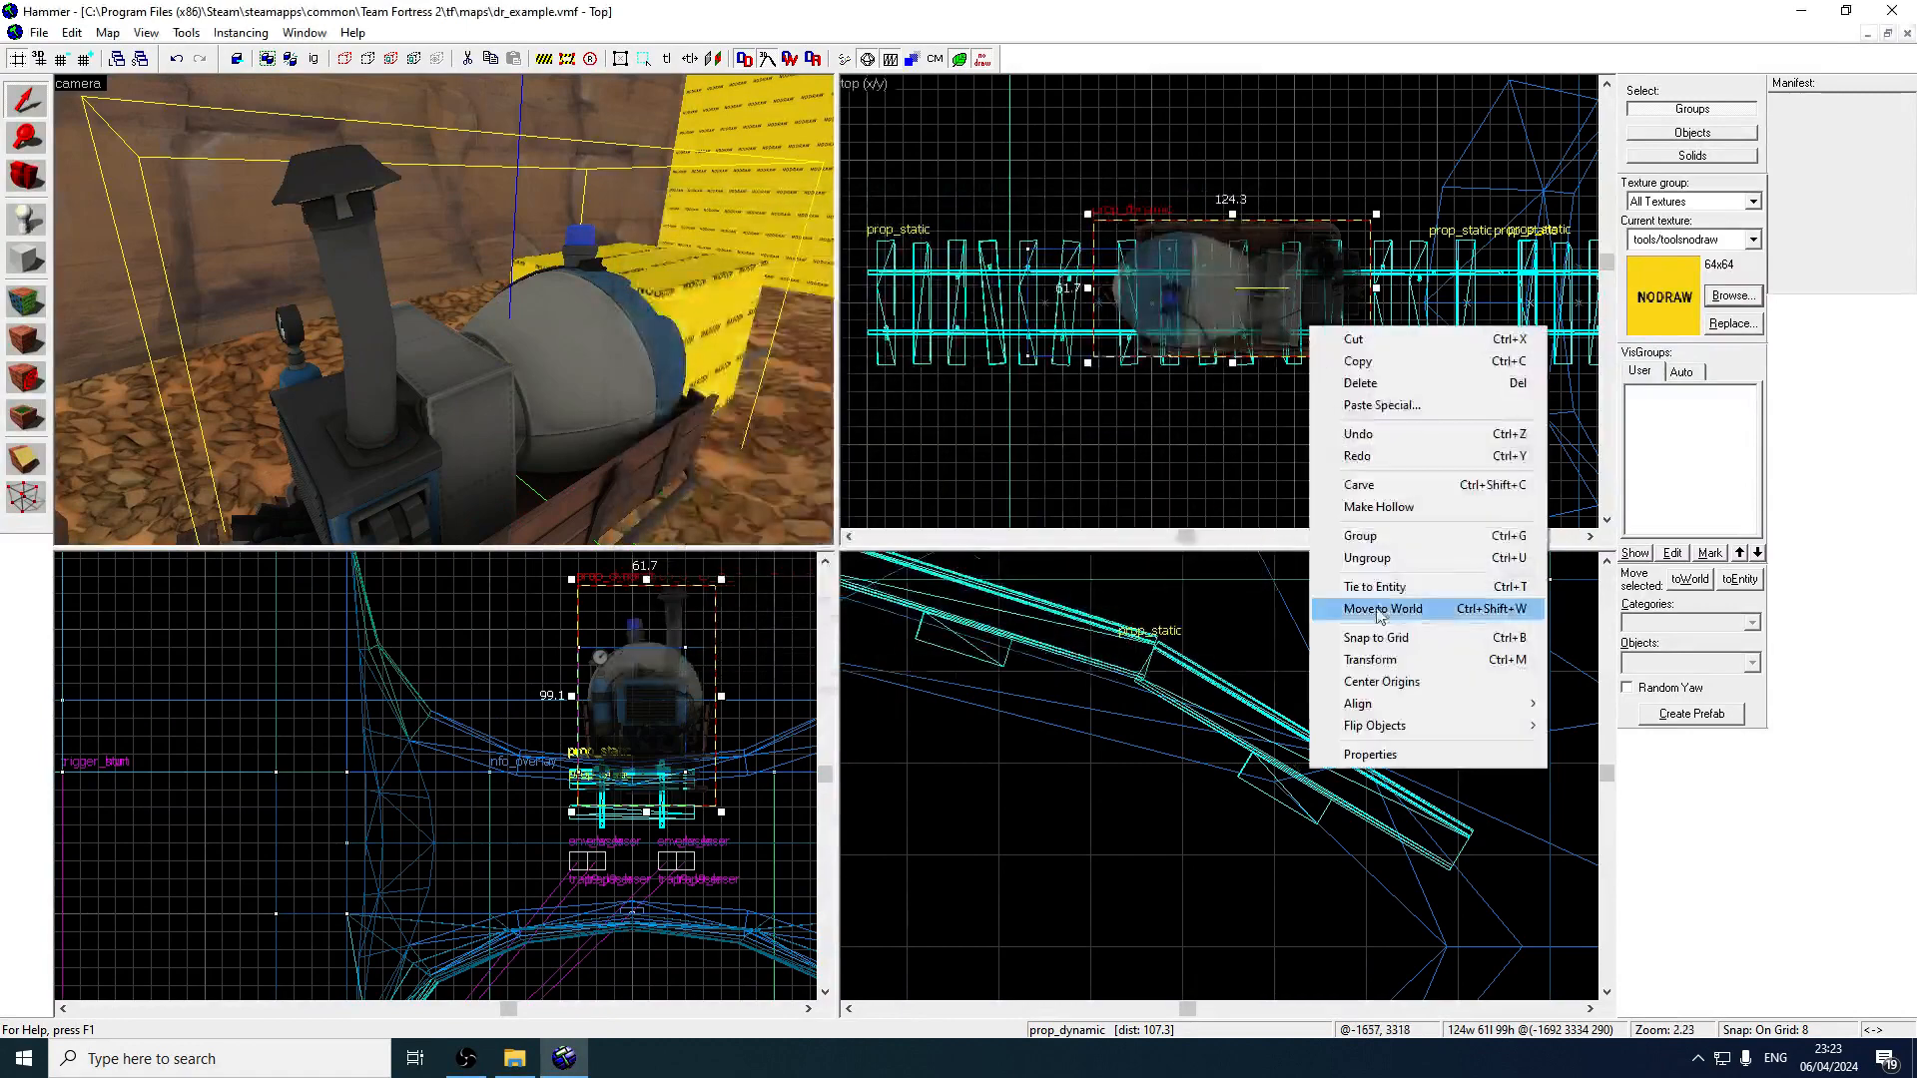
pyautogui.click(1385, 647)
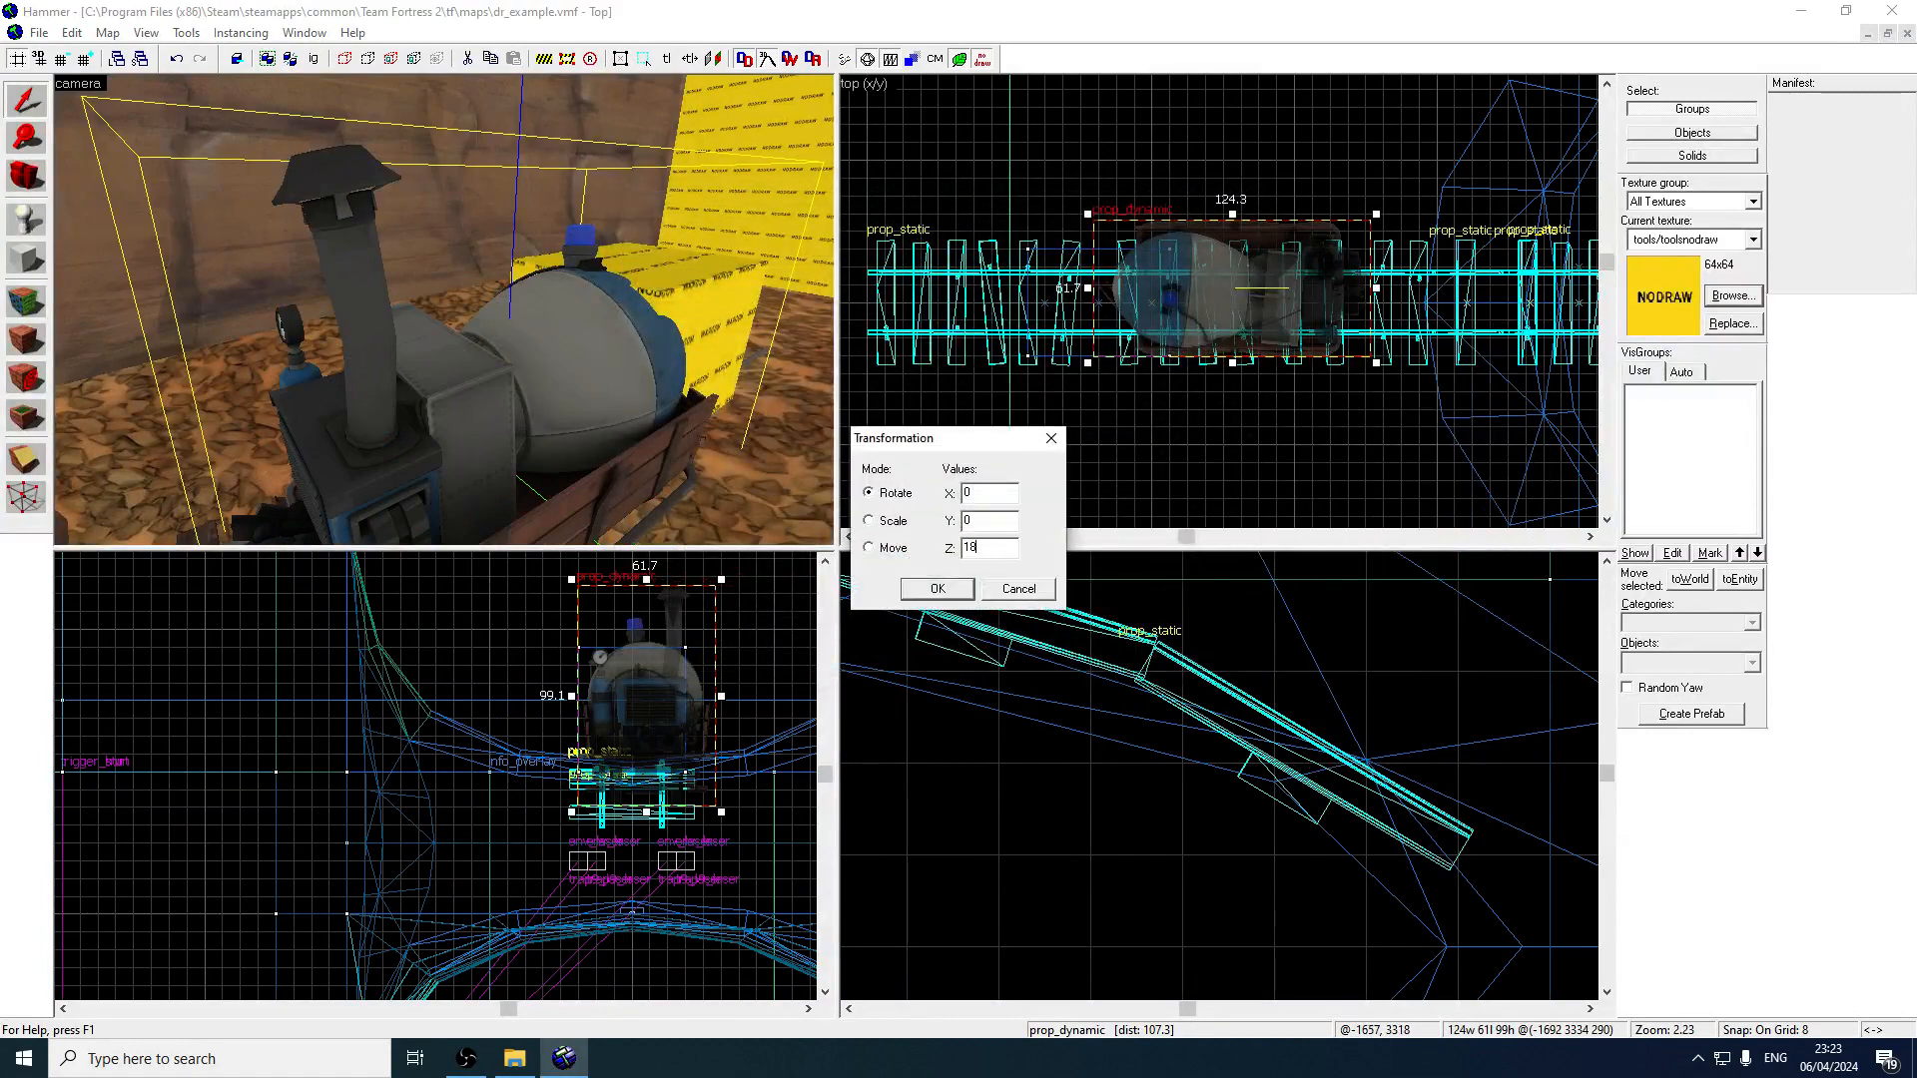
pyautogui.click(938, 588)
pyautogui.moveTo(1290, 282); pyautogui.dragTo(1202, 297)
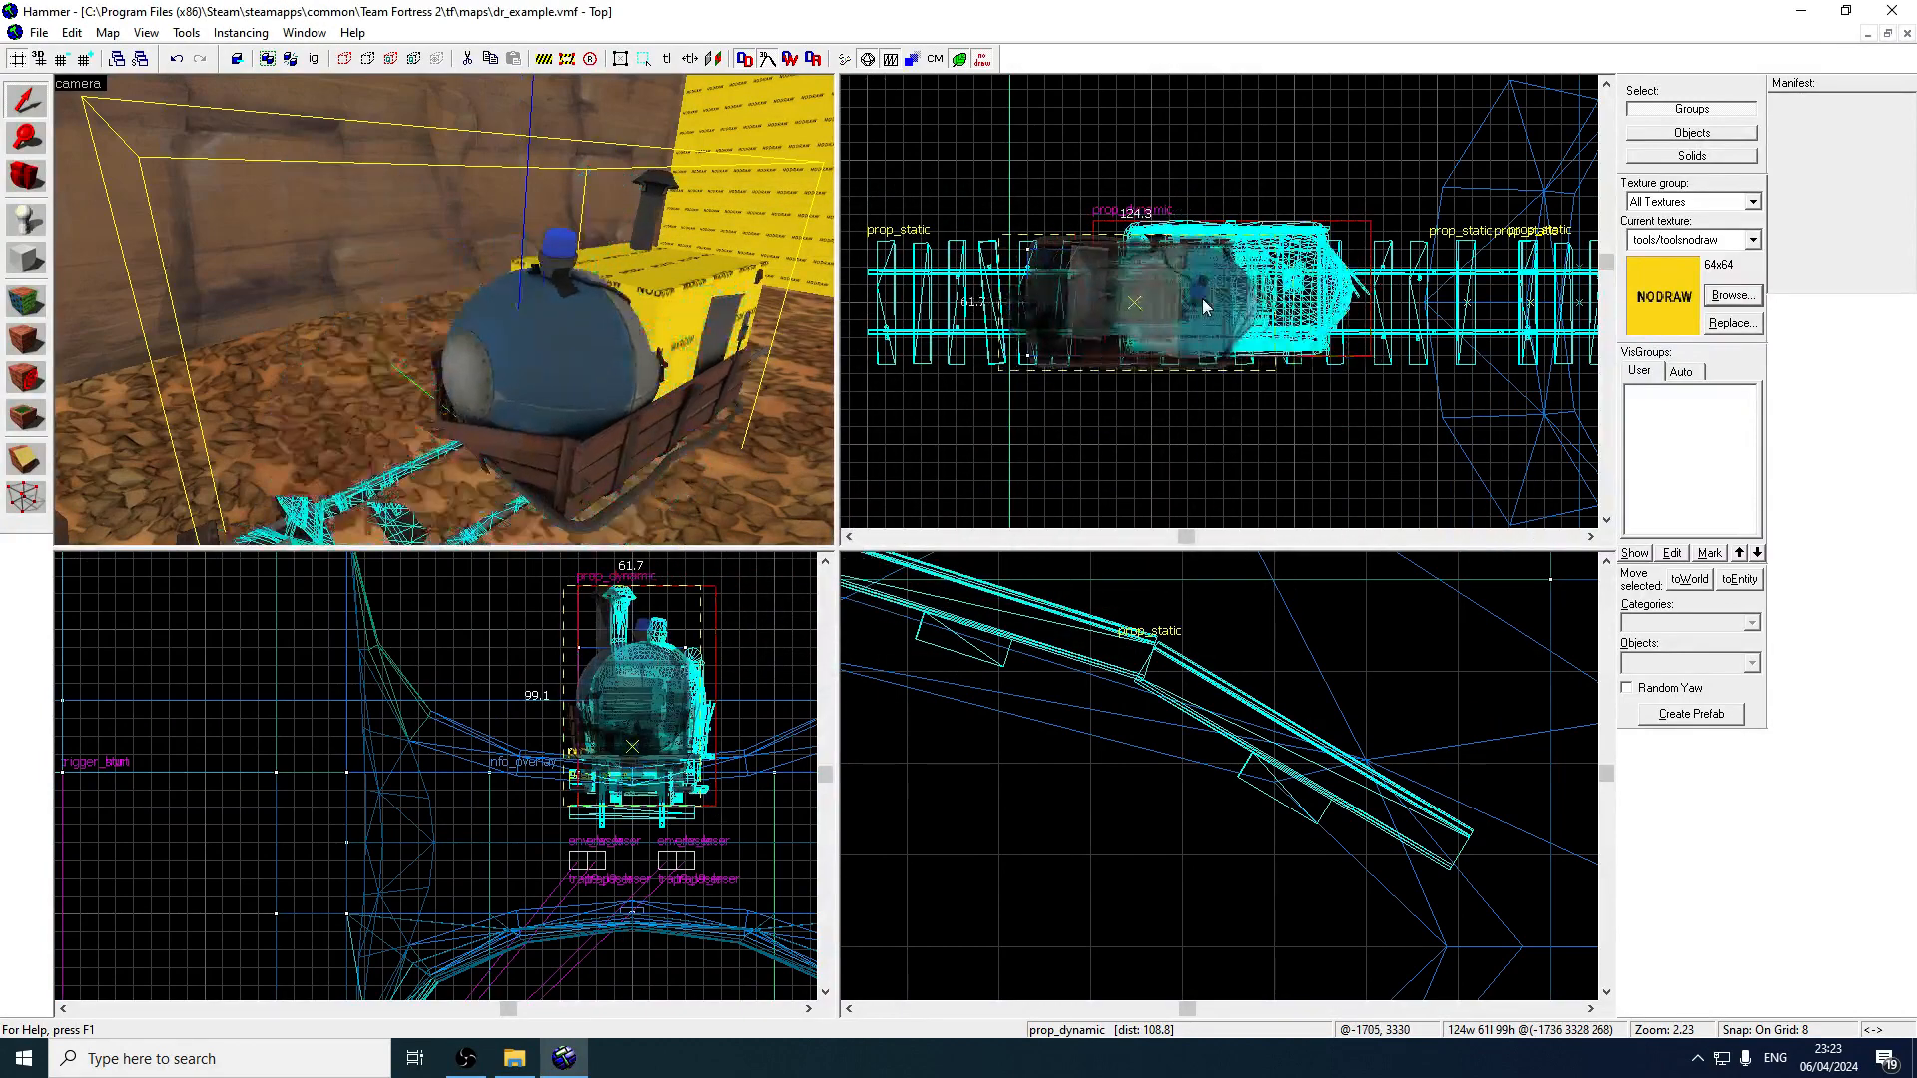
# Move the bomb cart about 56 units further along the track, away from the drop-off.
pyautogui.press('z')
pyautogui.press('w')
pyautogui.press('z')
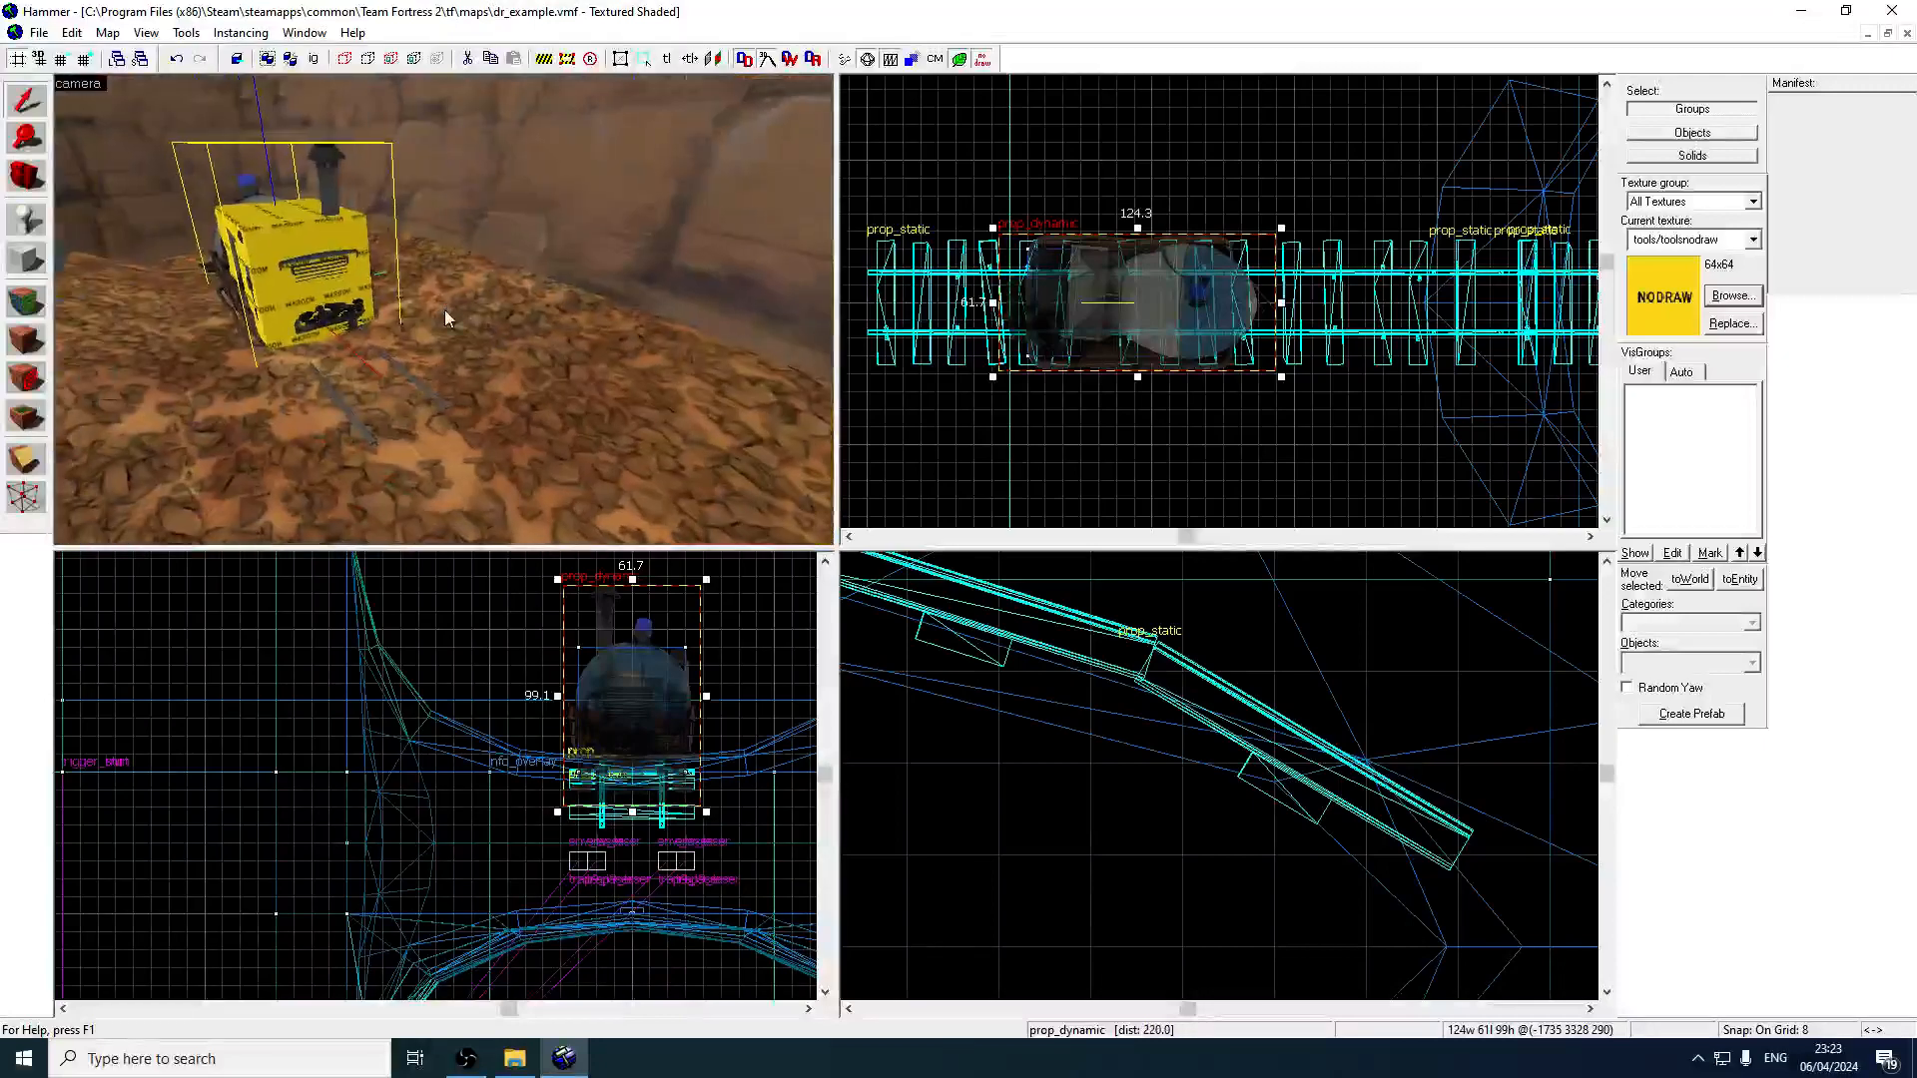
pyautogui.moveTo(1093, 332); pyautogui.dragTo(967, 332)
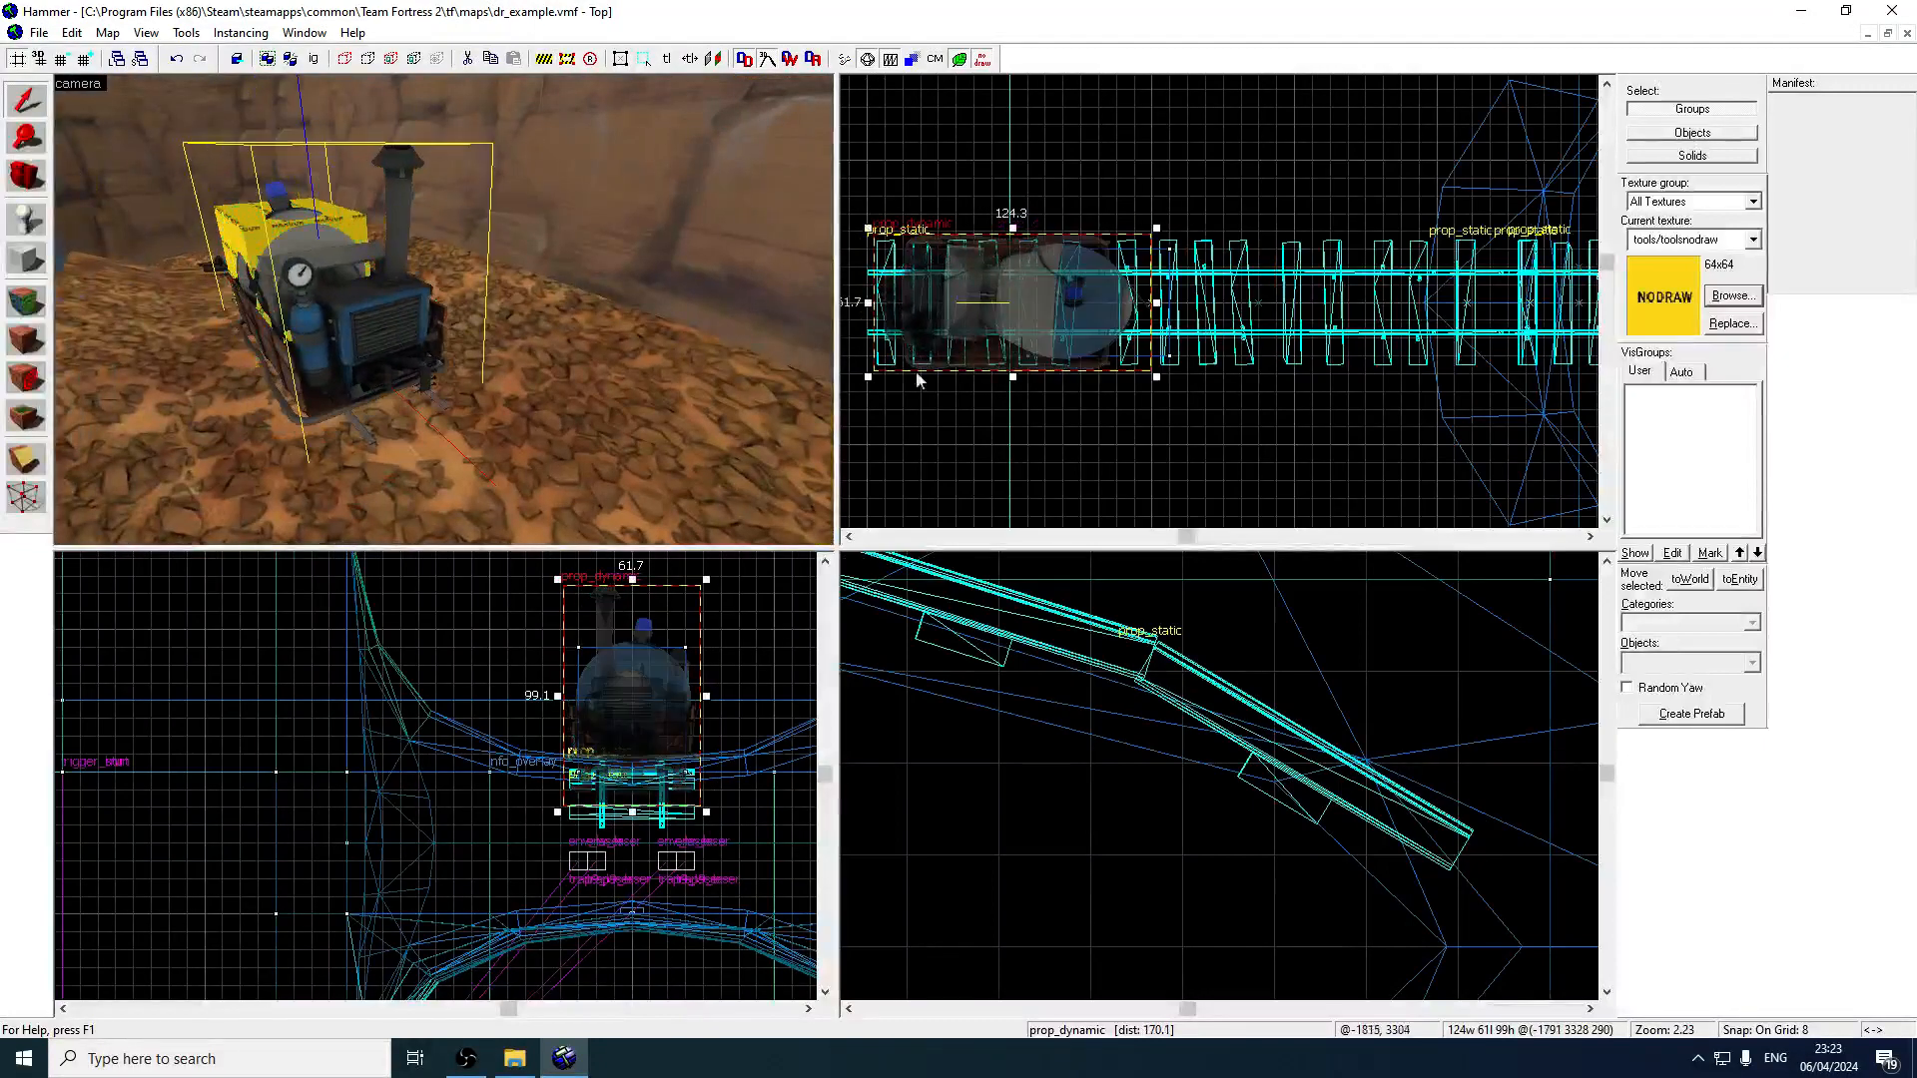
# Raise the bomb cart until its wheels are above the rails.
pyautogui.scroll(2, 624, 799)
pyautogui.scroll(1, 624, 799)
pyautogui.press('z')
pyautogui.press('w')
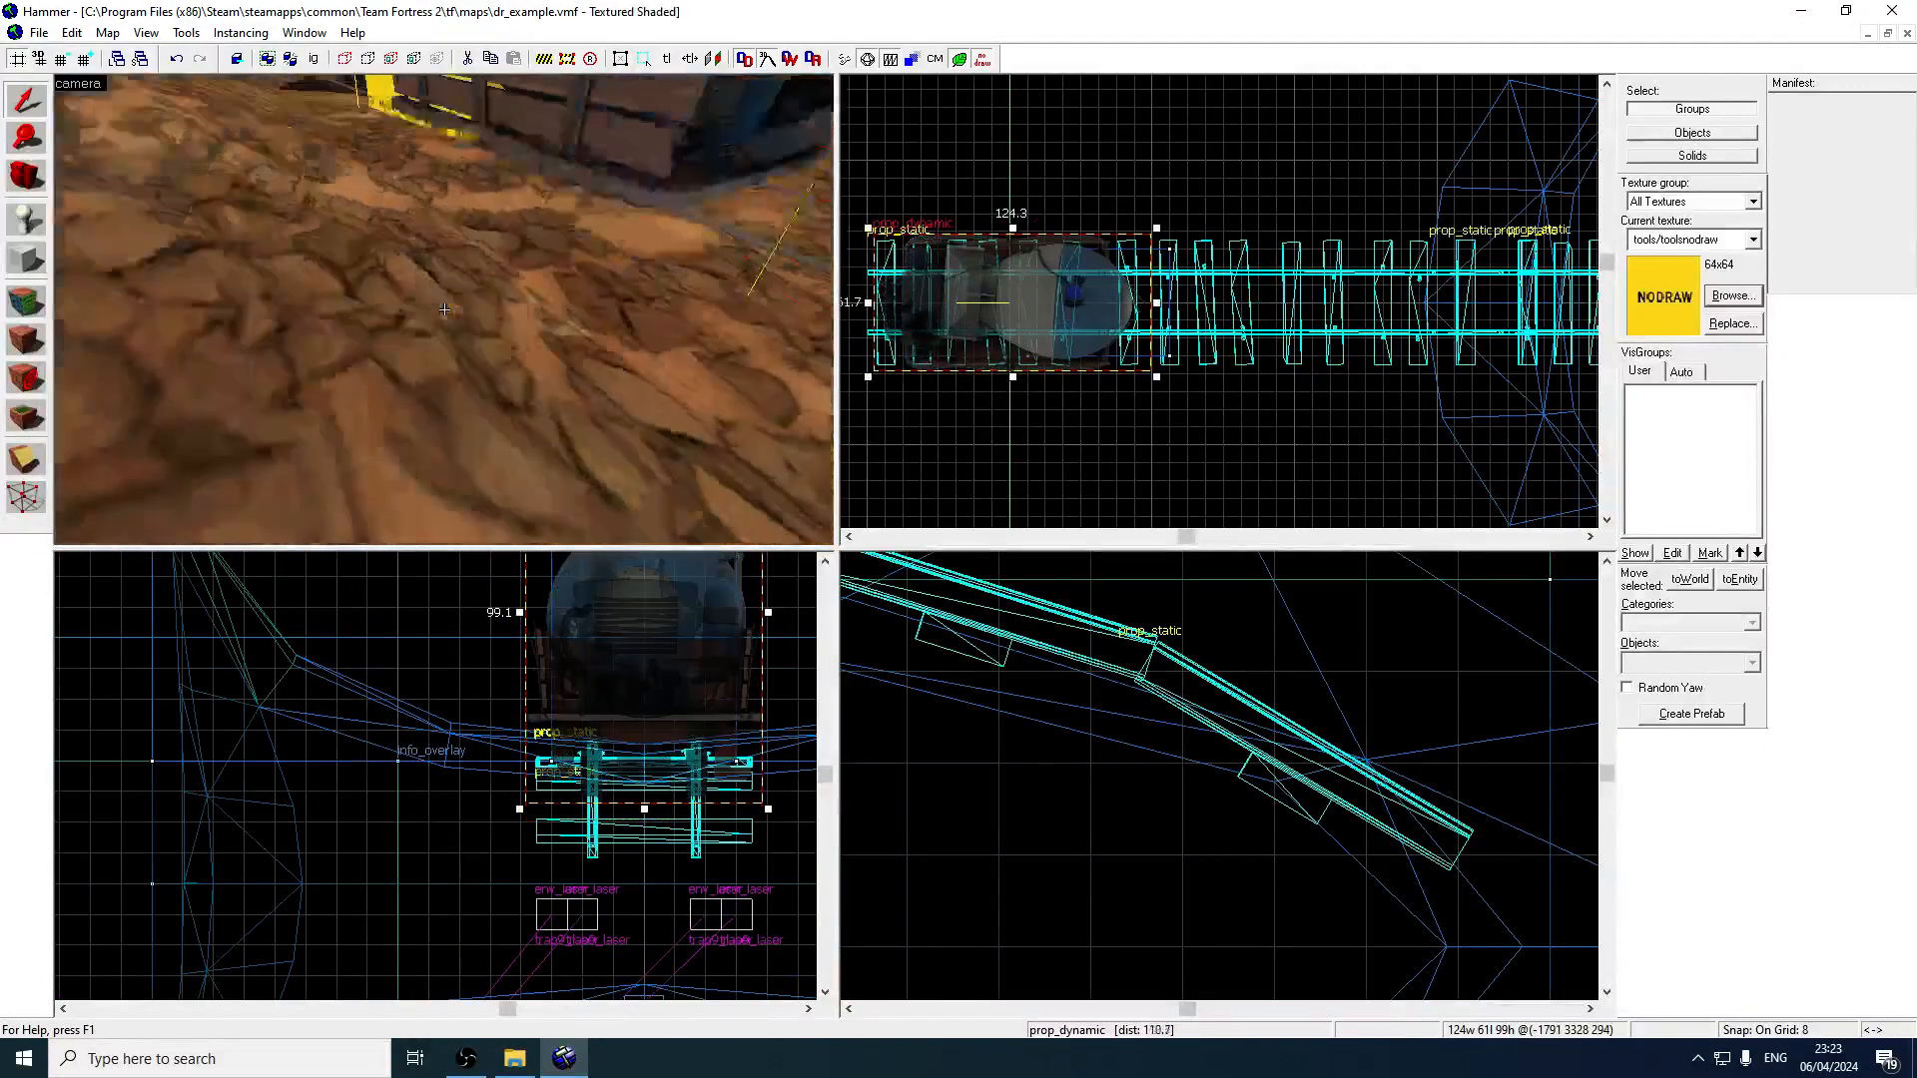
pyautogui.press('z')
pyautogui.moveTo(669, 705); pyautogui.dragTo(673, 669)
pyautogui.moveTo(667, 708); pyautogui.dragTo(641, 623)
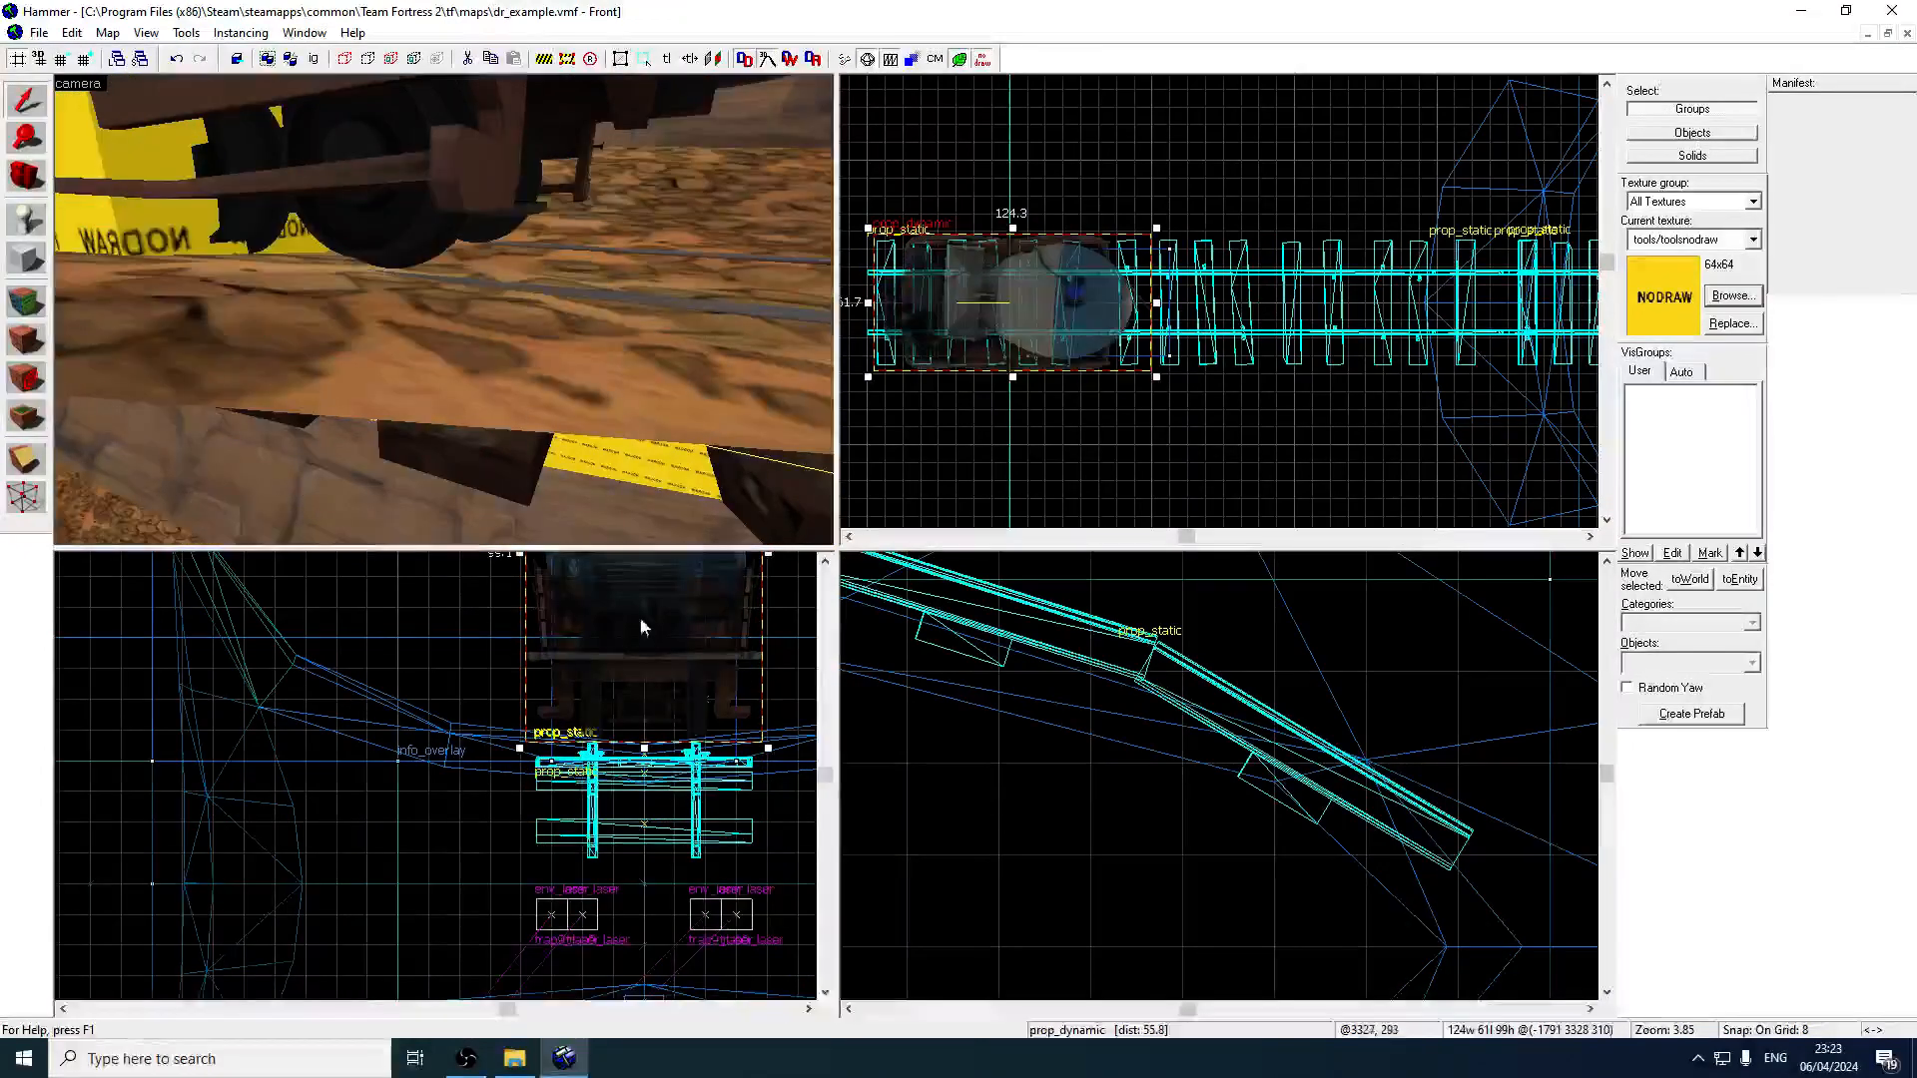
# Reduce the grid size to 4 and lower the bomb cart by 4 units onto the rails.
pyautogui.click(69, 57)
pyautogui.scroll(2, 699, 645)
pyautogui.moveTo(628, 692); pyautogui.dragTo(626, 716)
# Inspect the bomb cart's wheels against the rails and its alignment with the nodraw block from several angles.
pyautogui.press('z')
pyautogui.press('w')
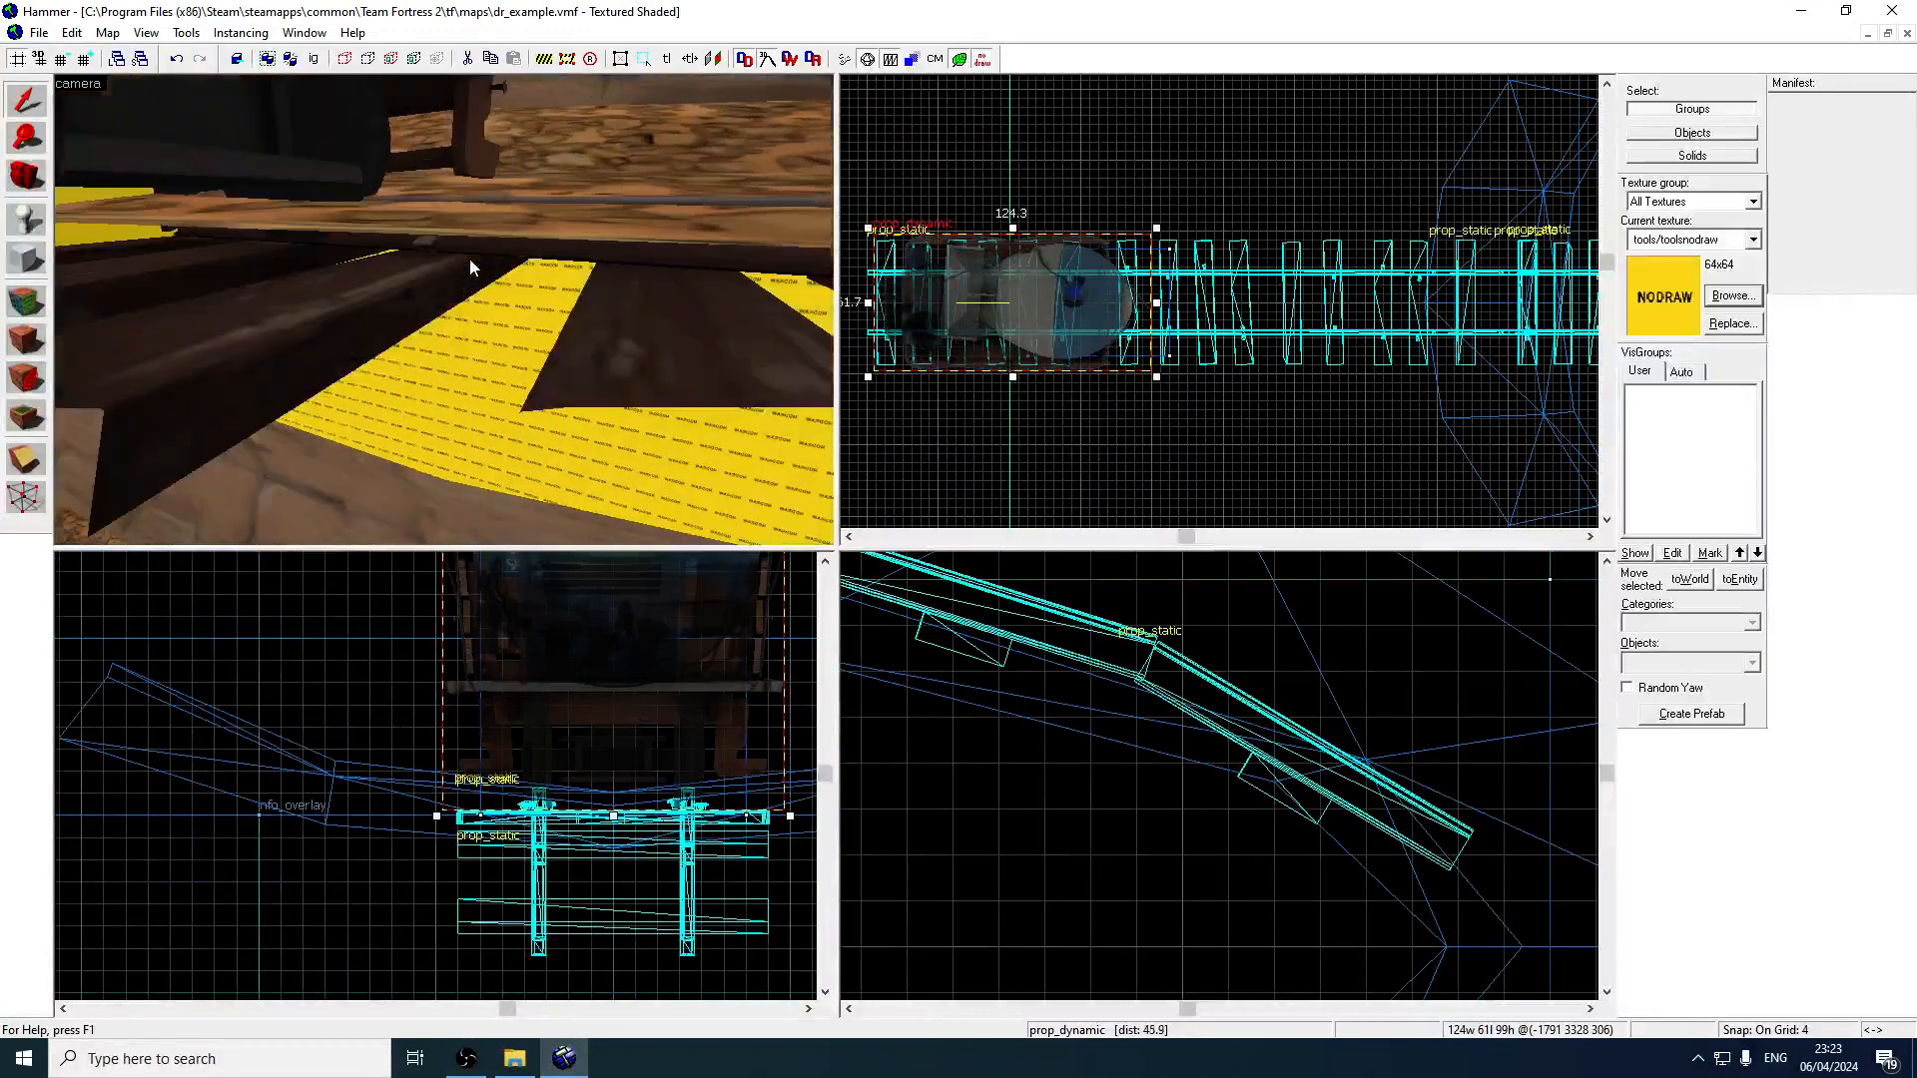
pyautogui.scroll(1, 470, 265)
pyautogui.press('z')
pyautogui.press('w')
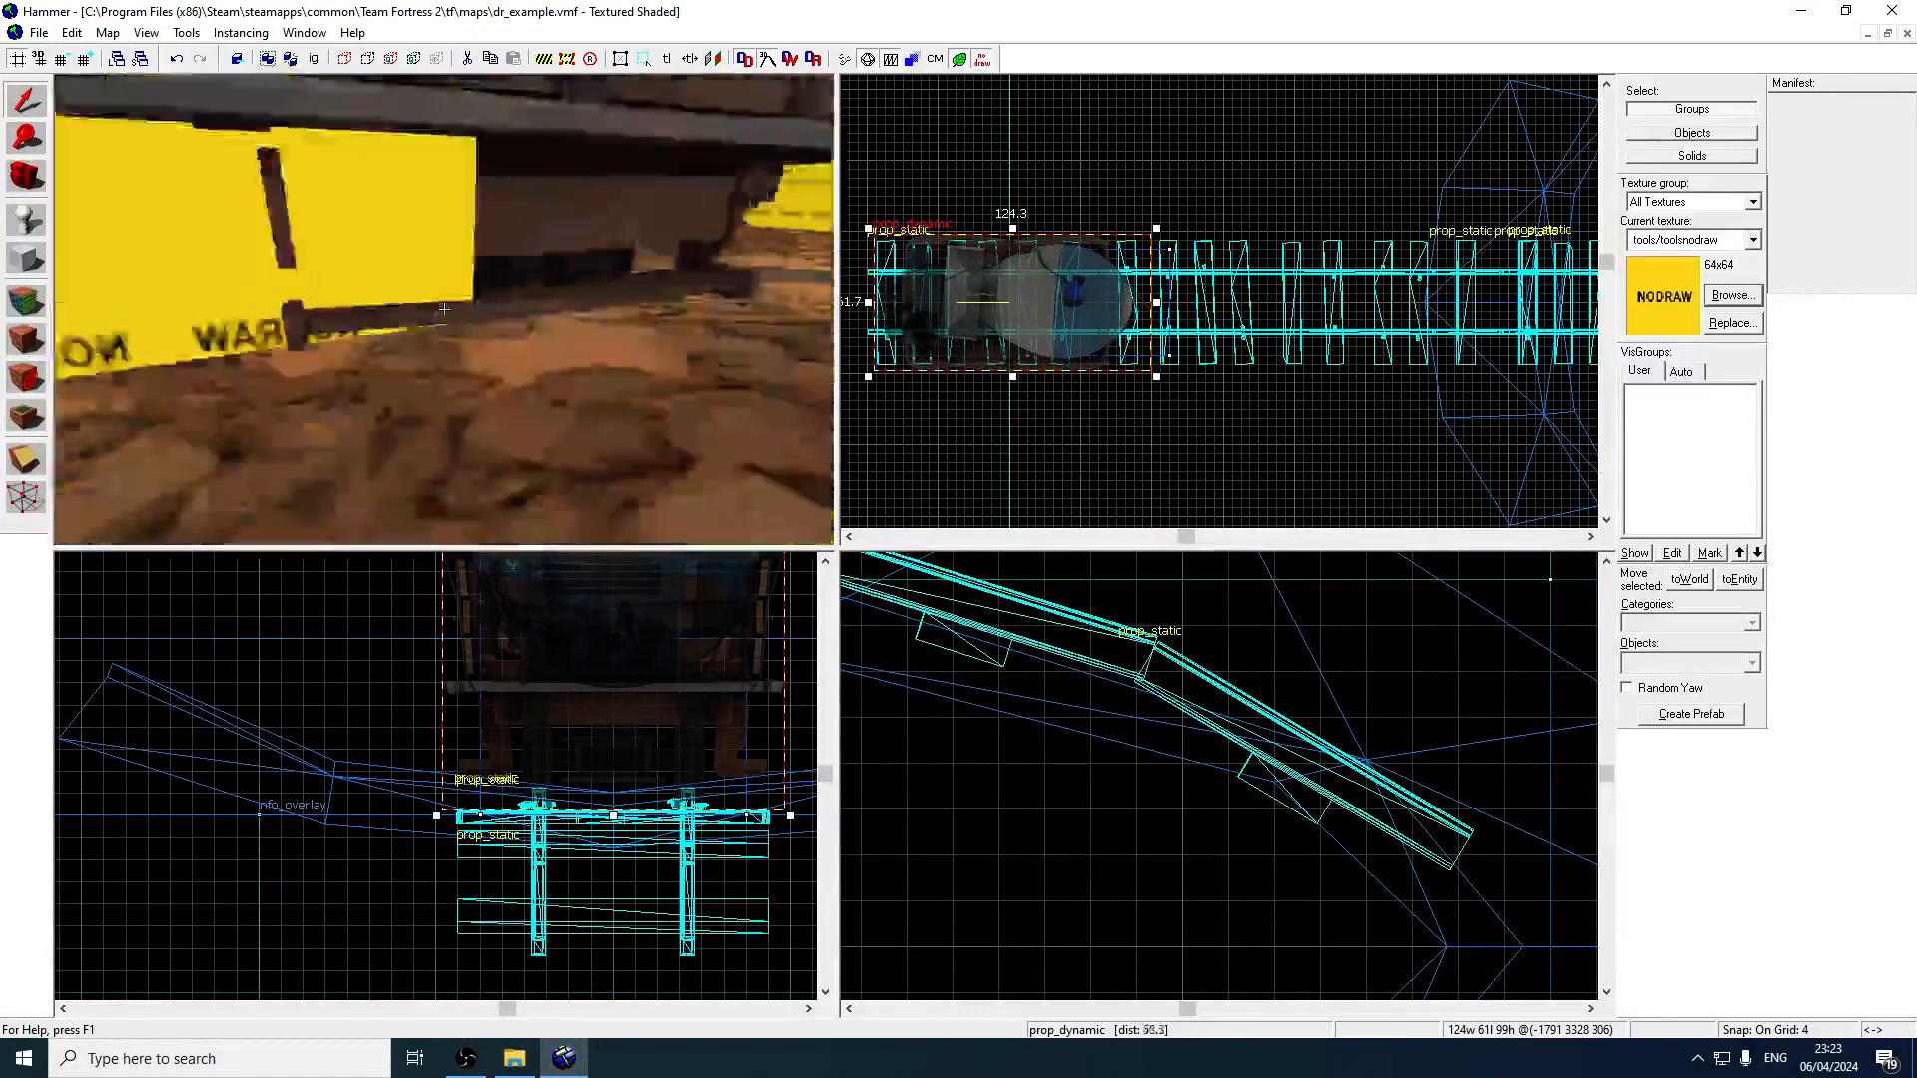
pyautogui.press('s')
pyautogui.press('w')
pyautogui.press('s')
pyautogui.press('z')
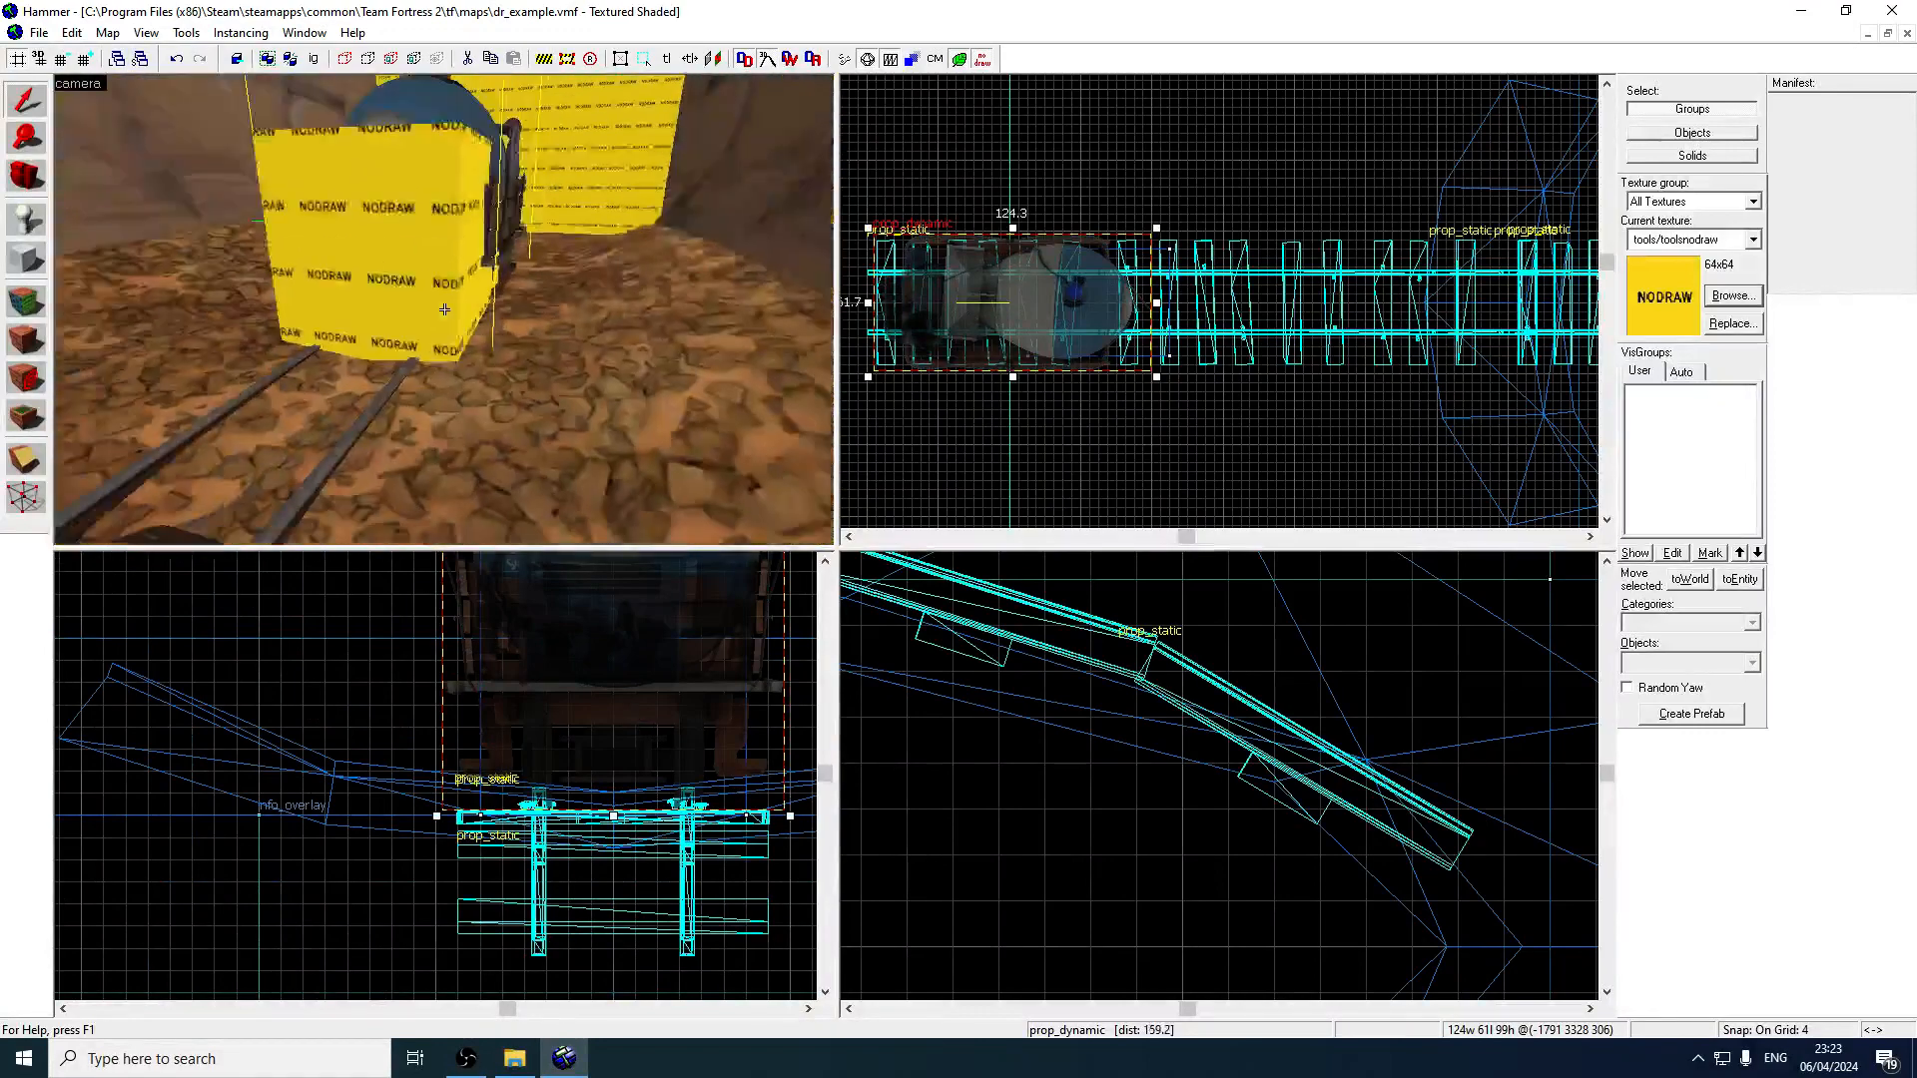
# Set the grid size to 16 and resize the nodraw block's cross-section to 64 units wide and 64 units high.
pyautogui.press('z')
pyautogui.click(445, 309)
pyautogui.scroll(-6, 521, 741)
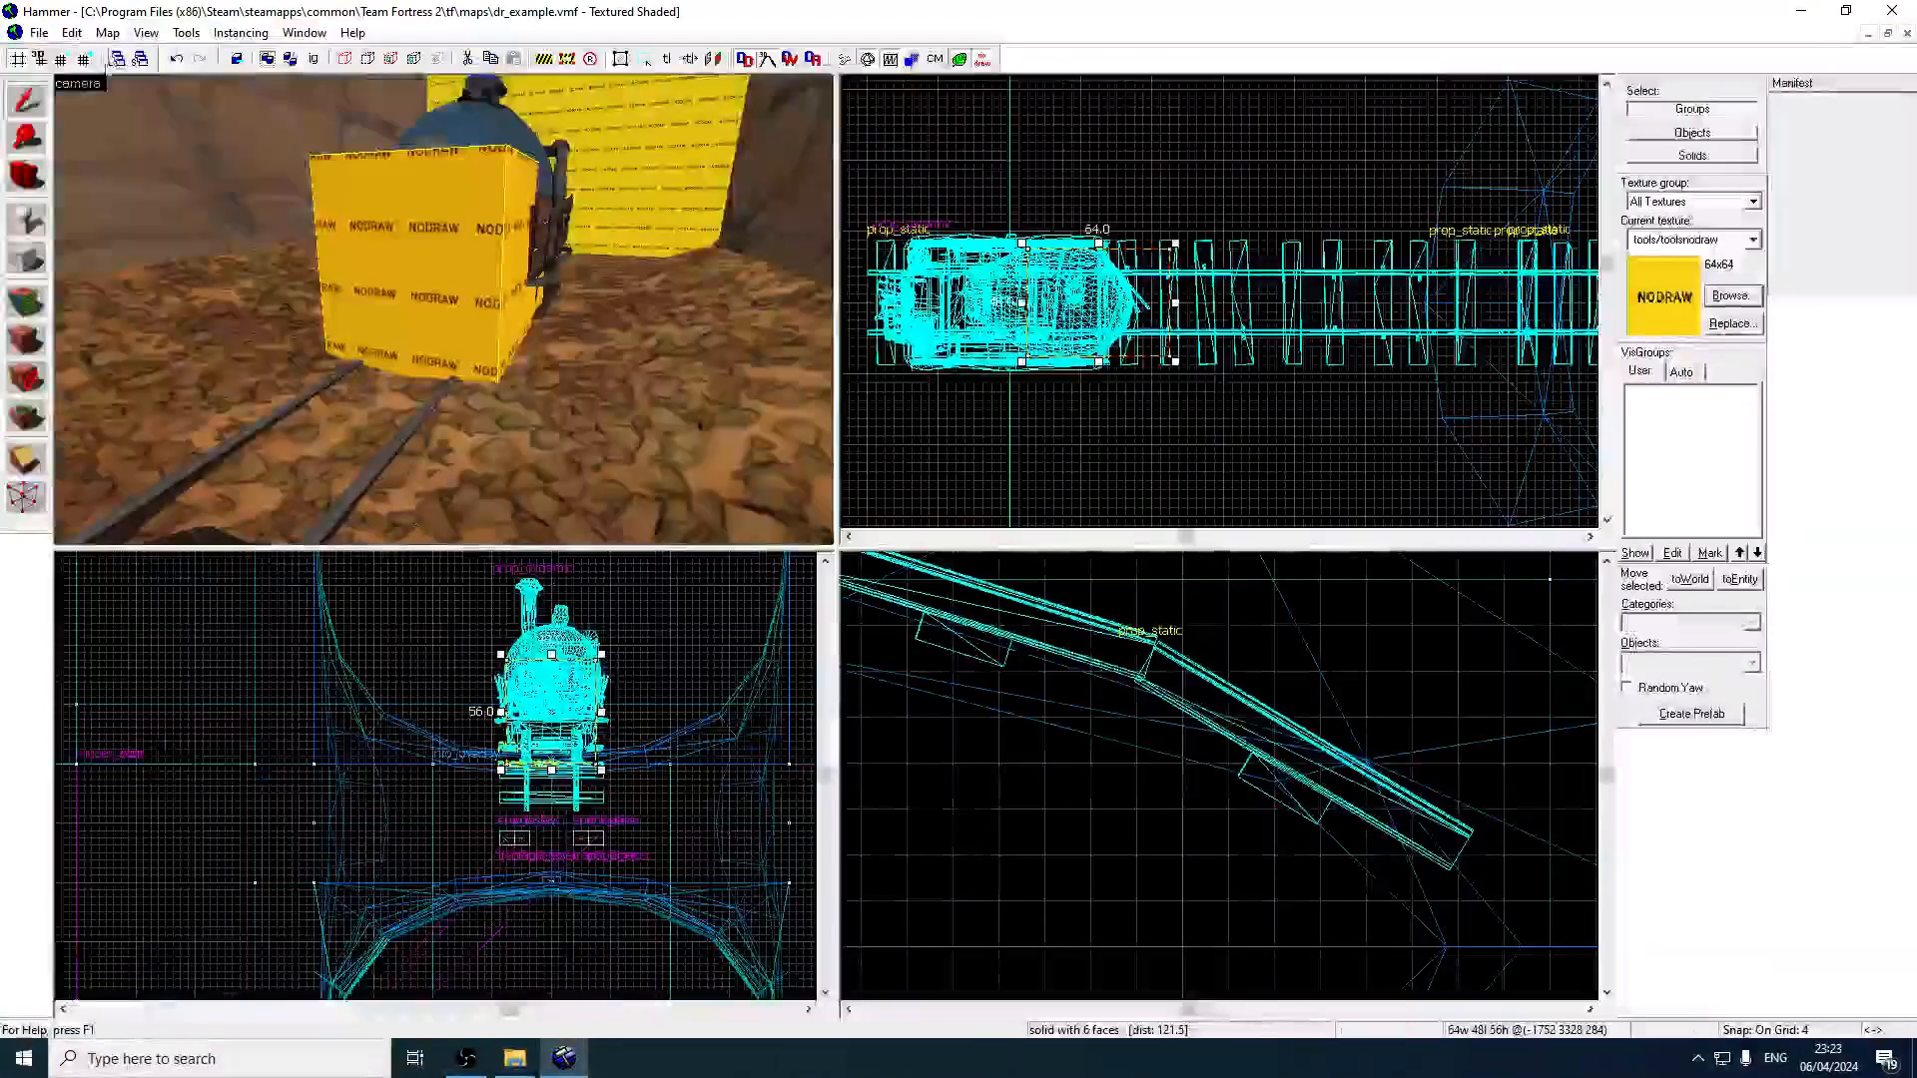
pyautogui.doubleClick(84, 60)
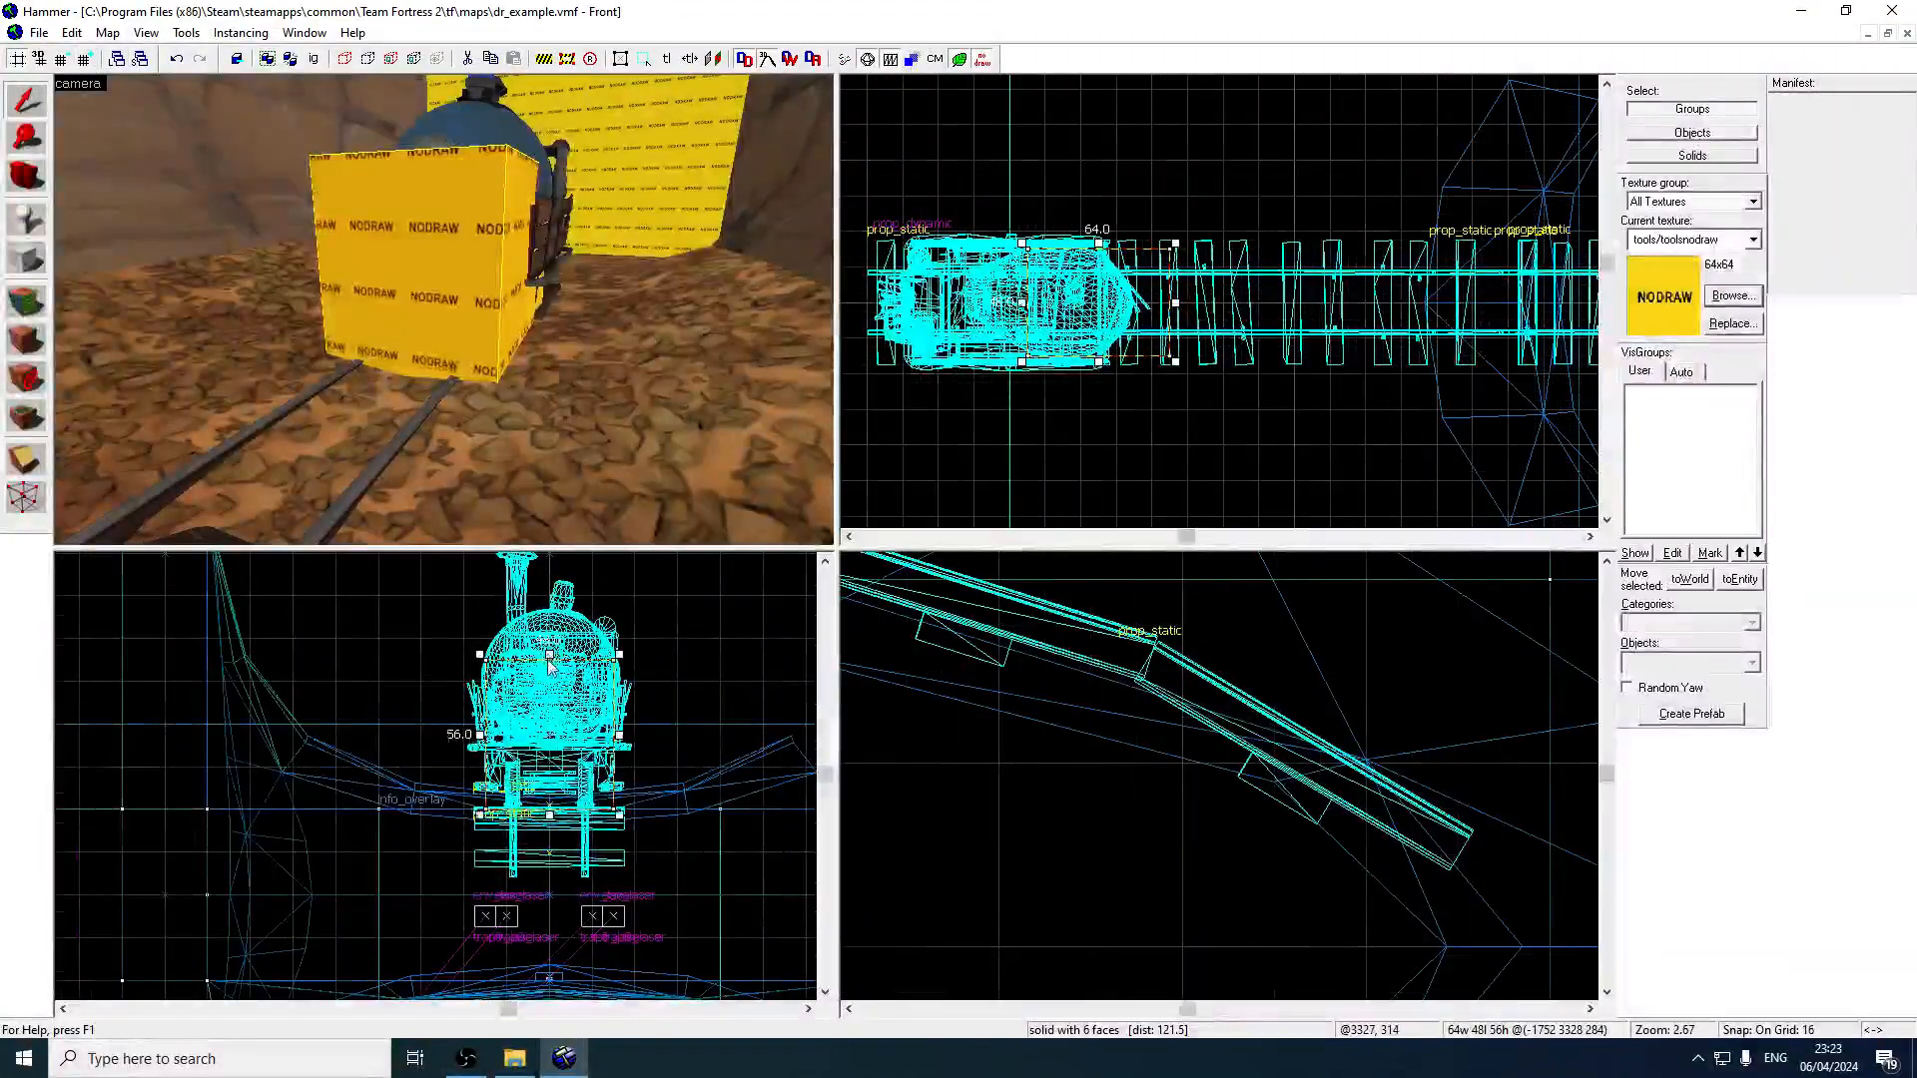
pyautogui.moveTo(548, 657); pyautogui.dragTo(547, 680)
pyautogui.scroll(3, 548, 685)
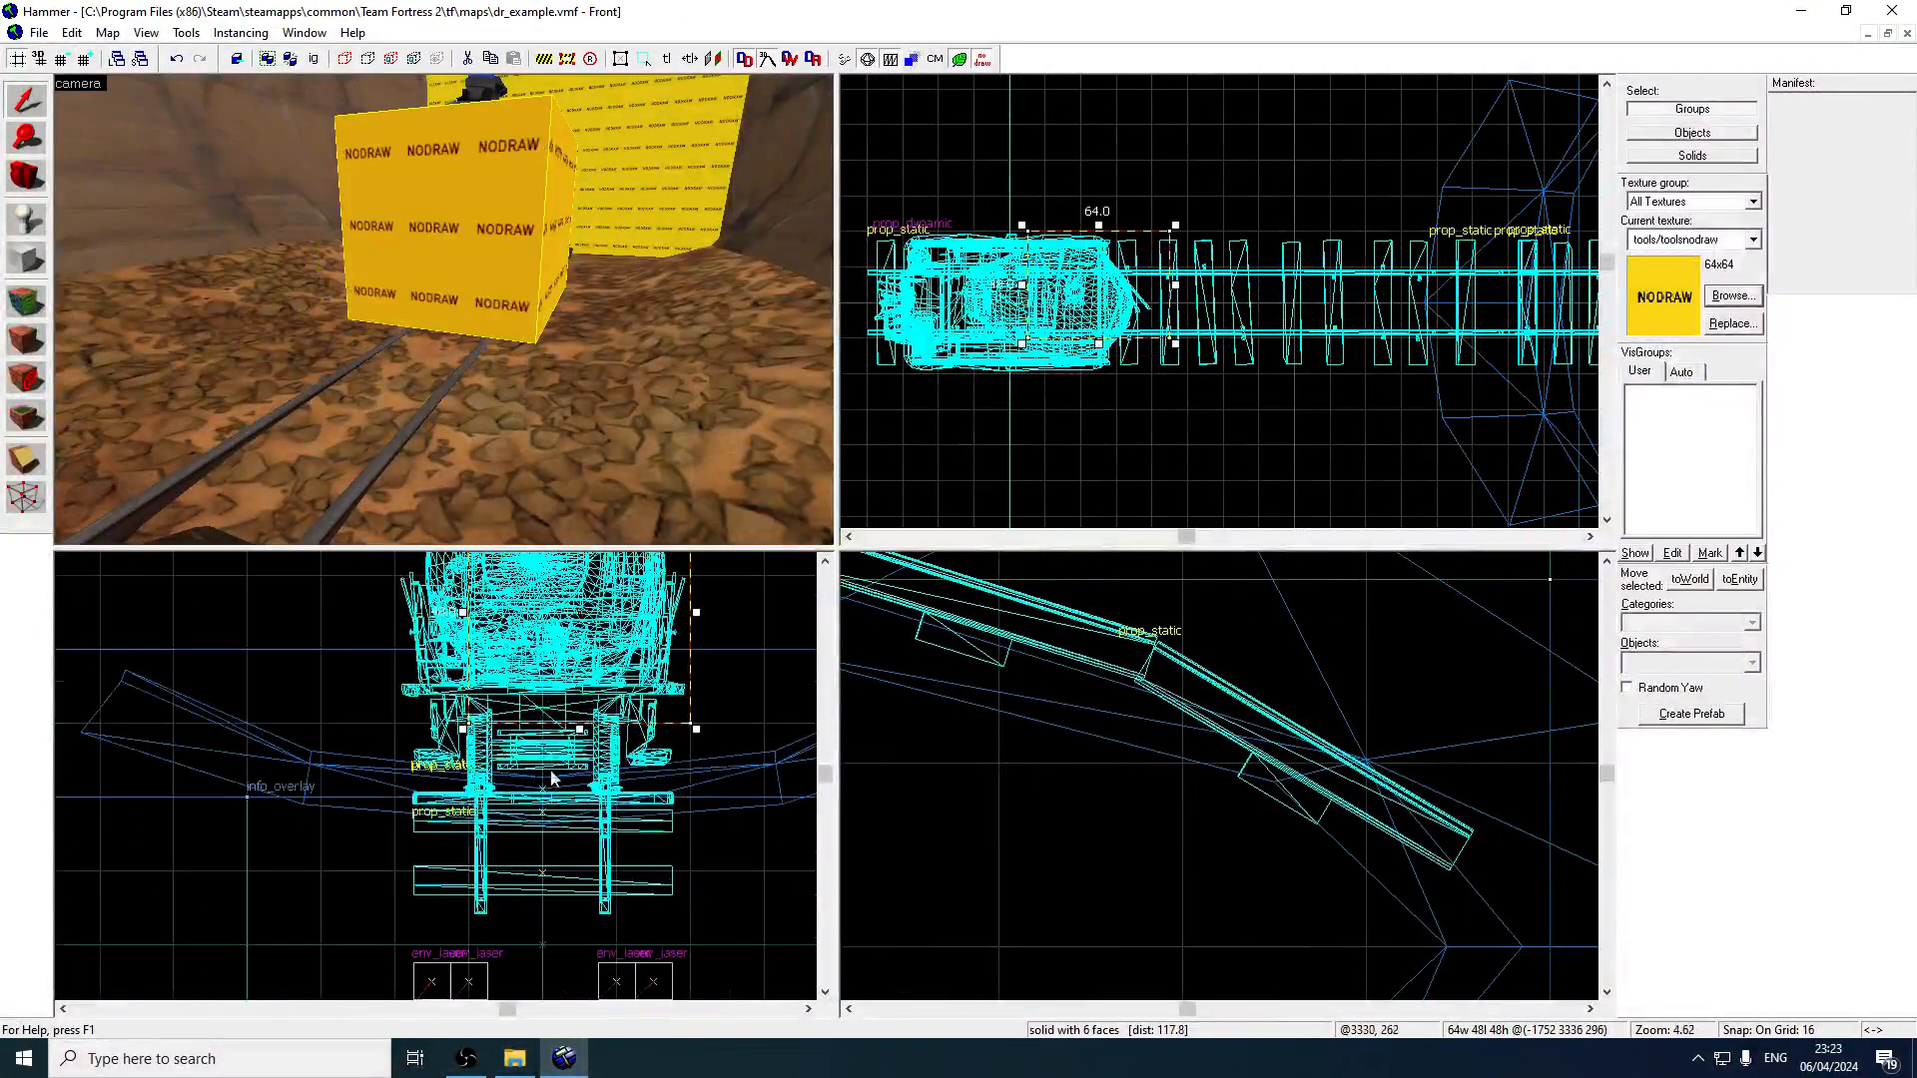
pyautogui.moveTo(463, 737); pyautogui.dragTo(392, 811)
pyautogui.scroll(-3, 457, 820)
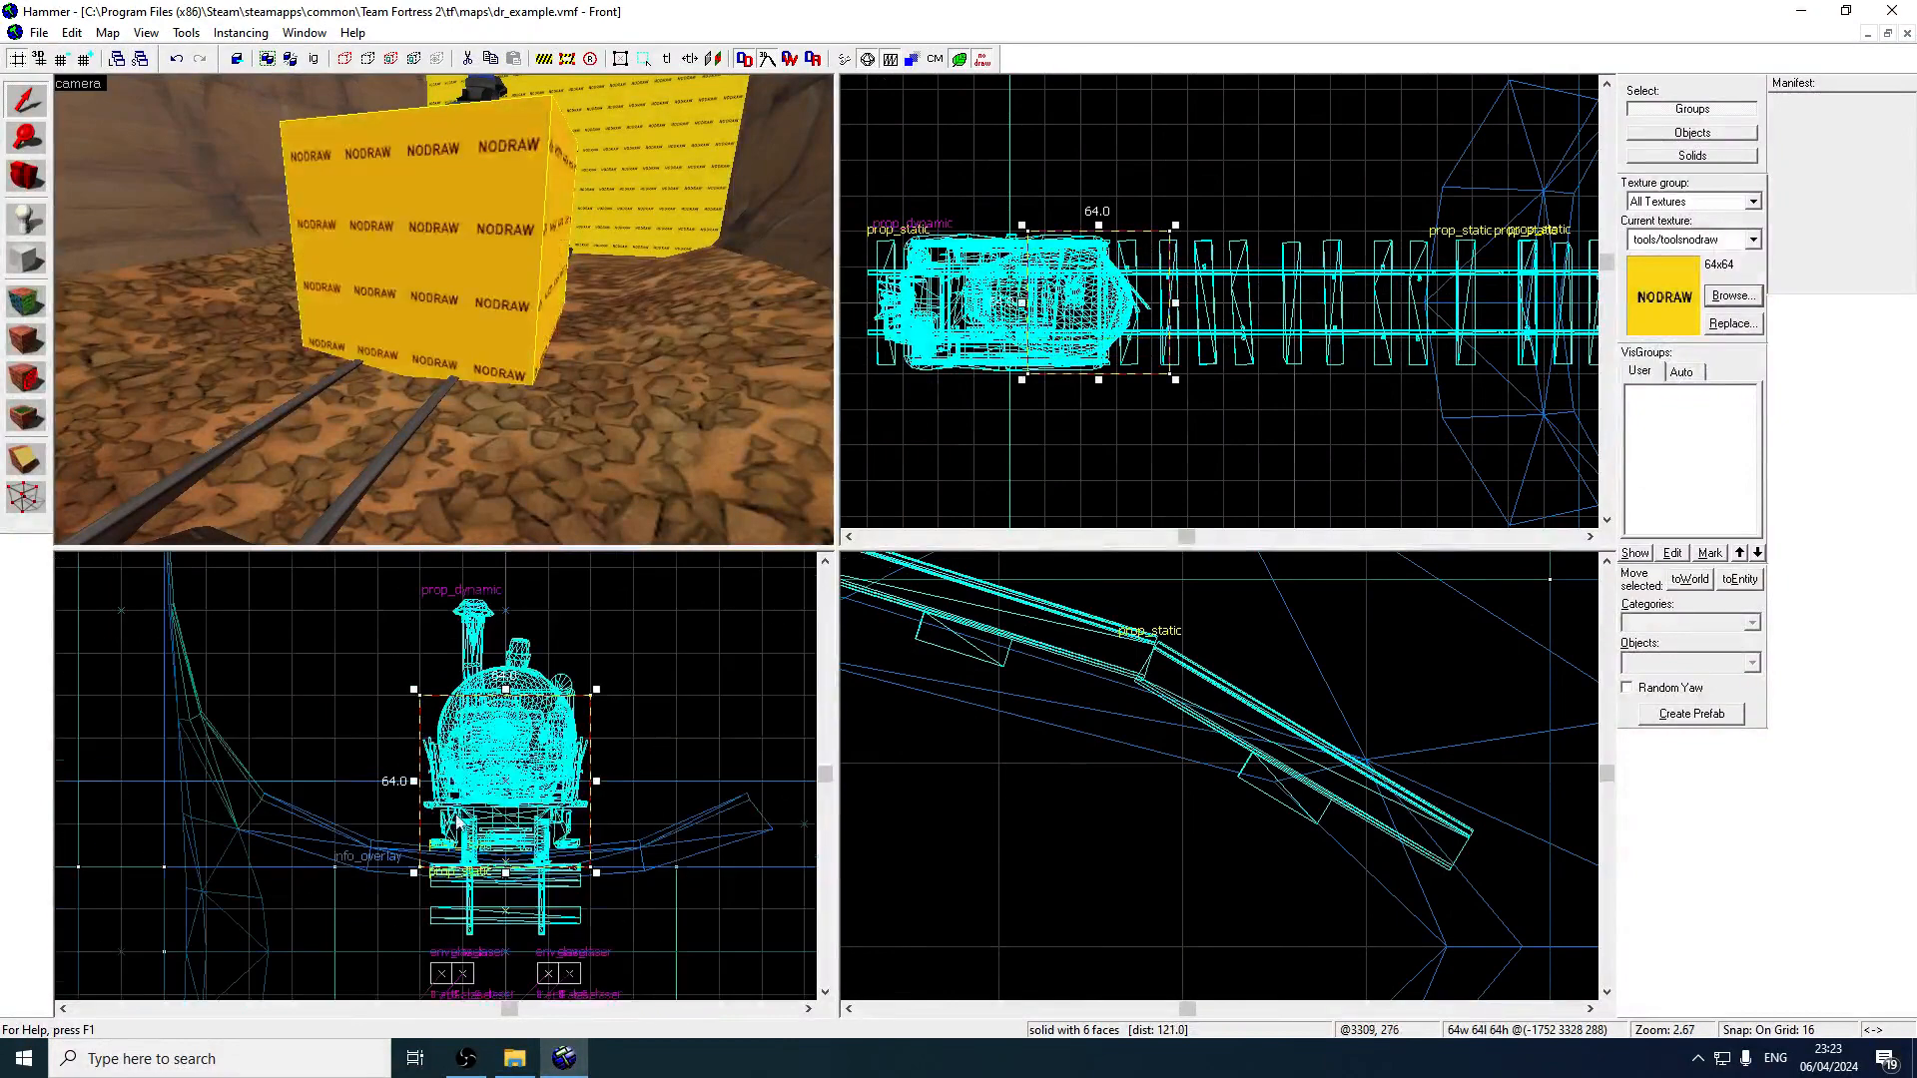
# Stretch the nodraw block along the track to 96 units long so it covers the body of the bomb cart.
pyautogui.press('z')
pyautogui.press('d')
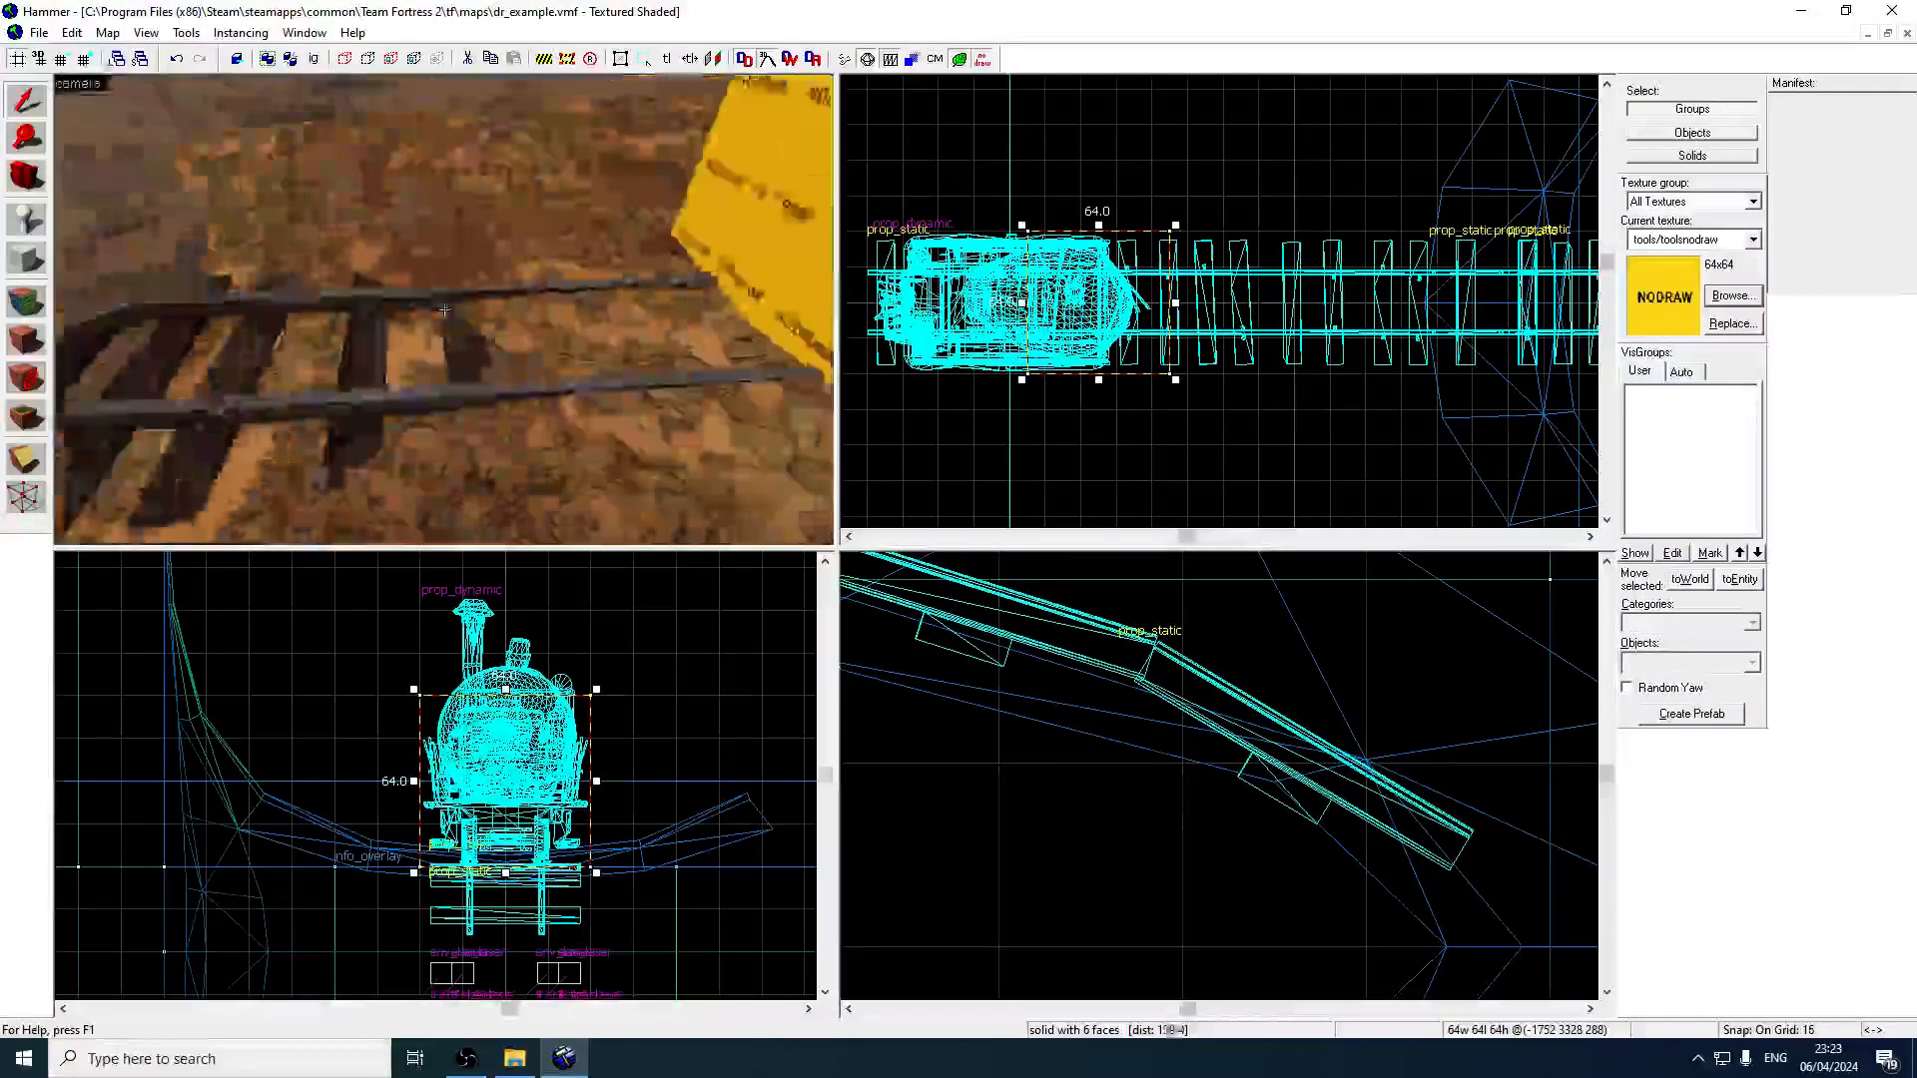
pyautogui.press('z')
pyautogui.moveTo(1120, 310); pyautogui.dragTo(897, 305)
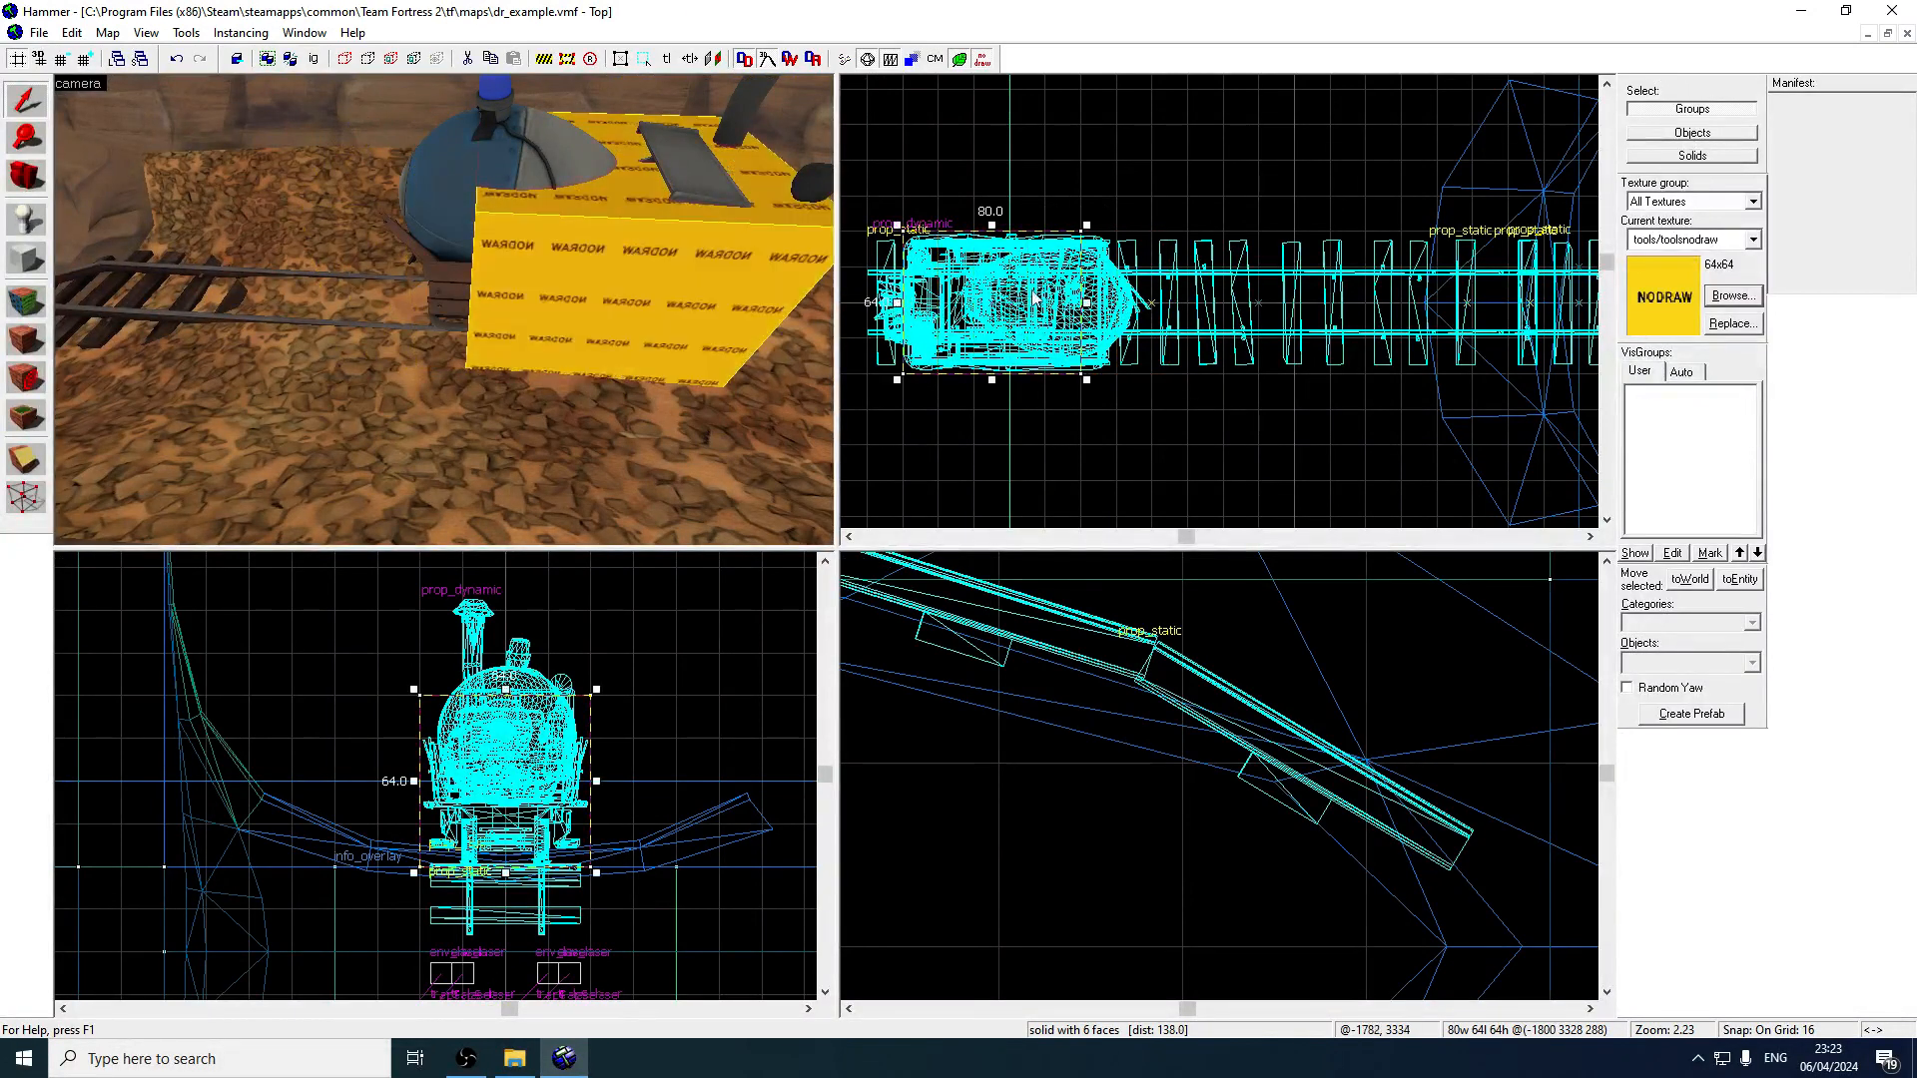
pyautogui.moveTo(1089, 308); pyautogui.dragTo(1123, 308)
# Tie the nodraw block to an entity and set its class to func_tracktrain.
pyautogui.doubleClick(602, 266)
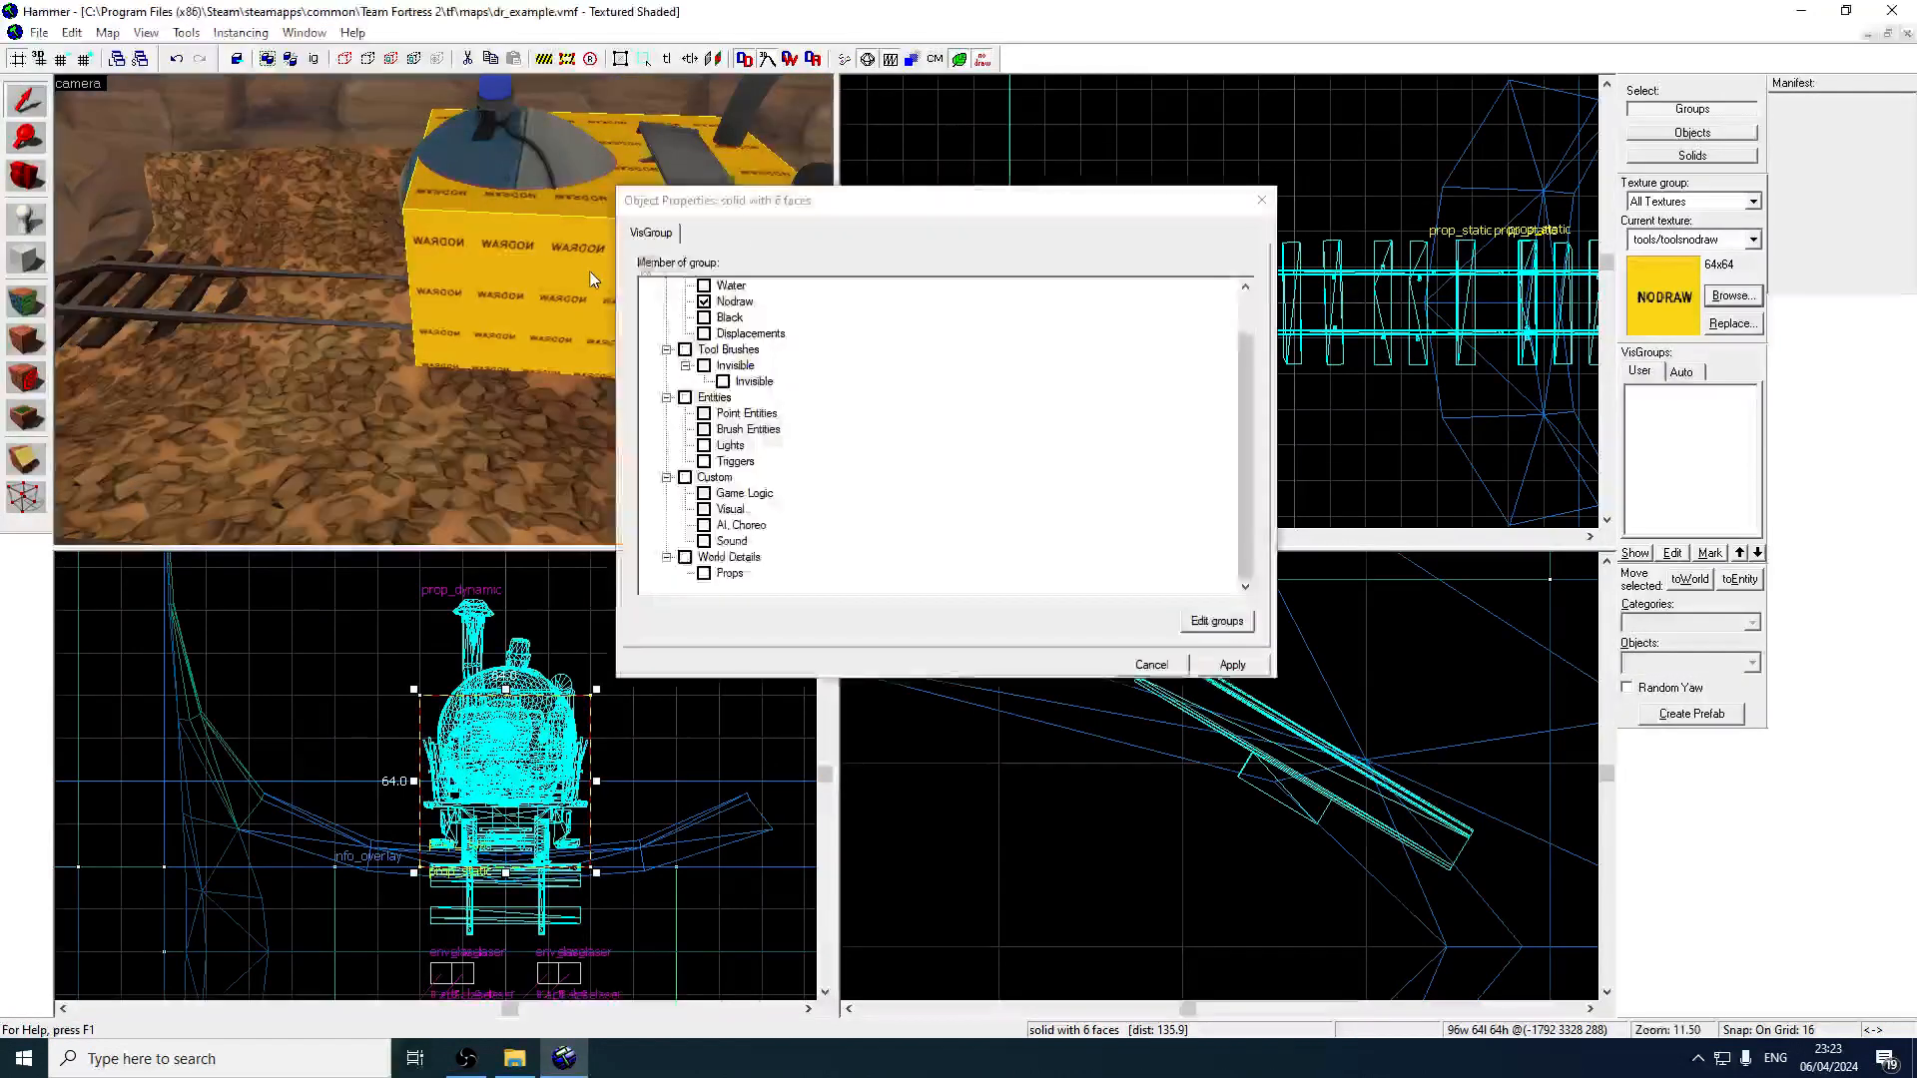
pyautogui.click(1259, 204)
pyautogui.click(1740, 579)
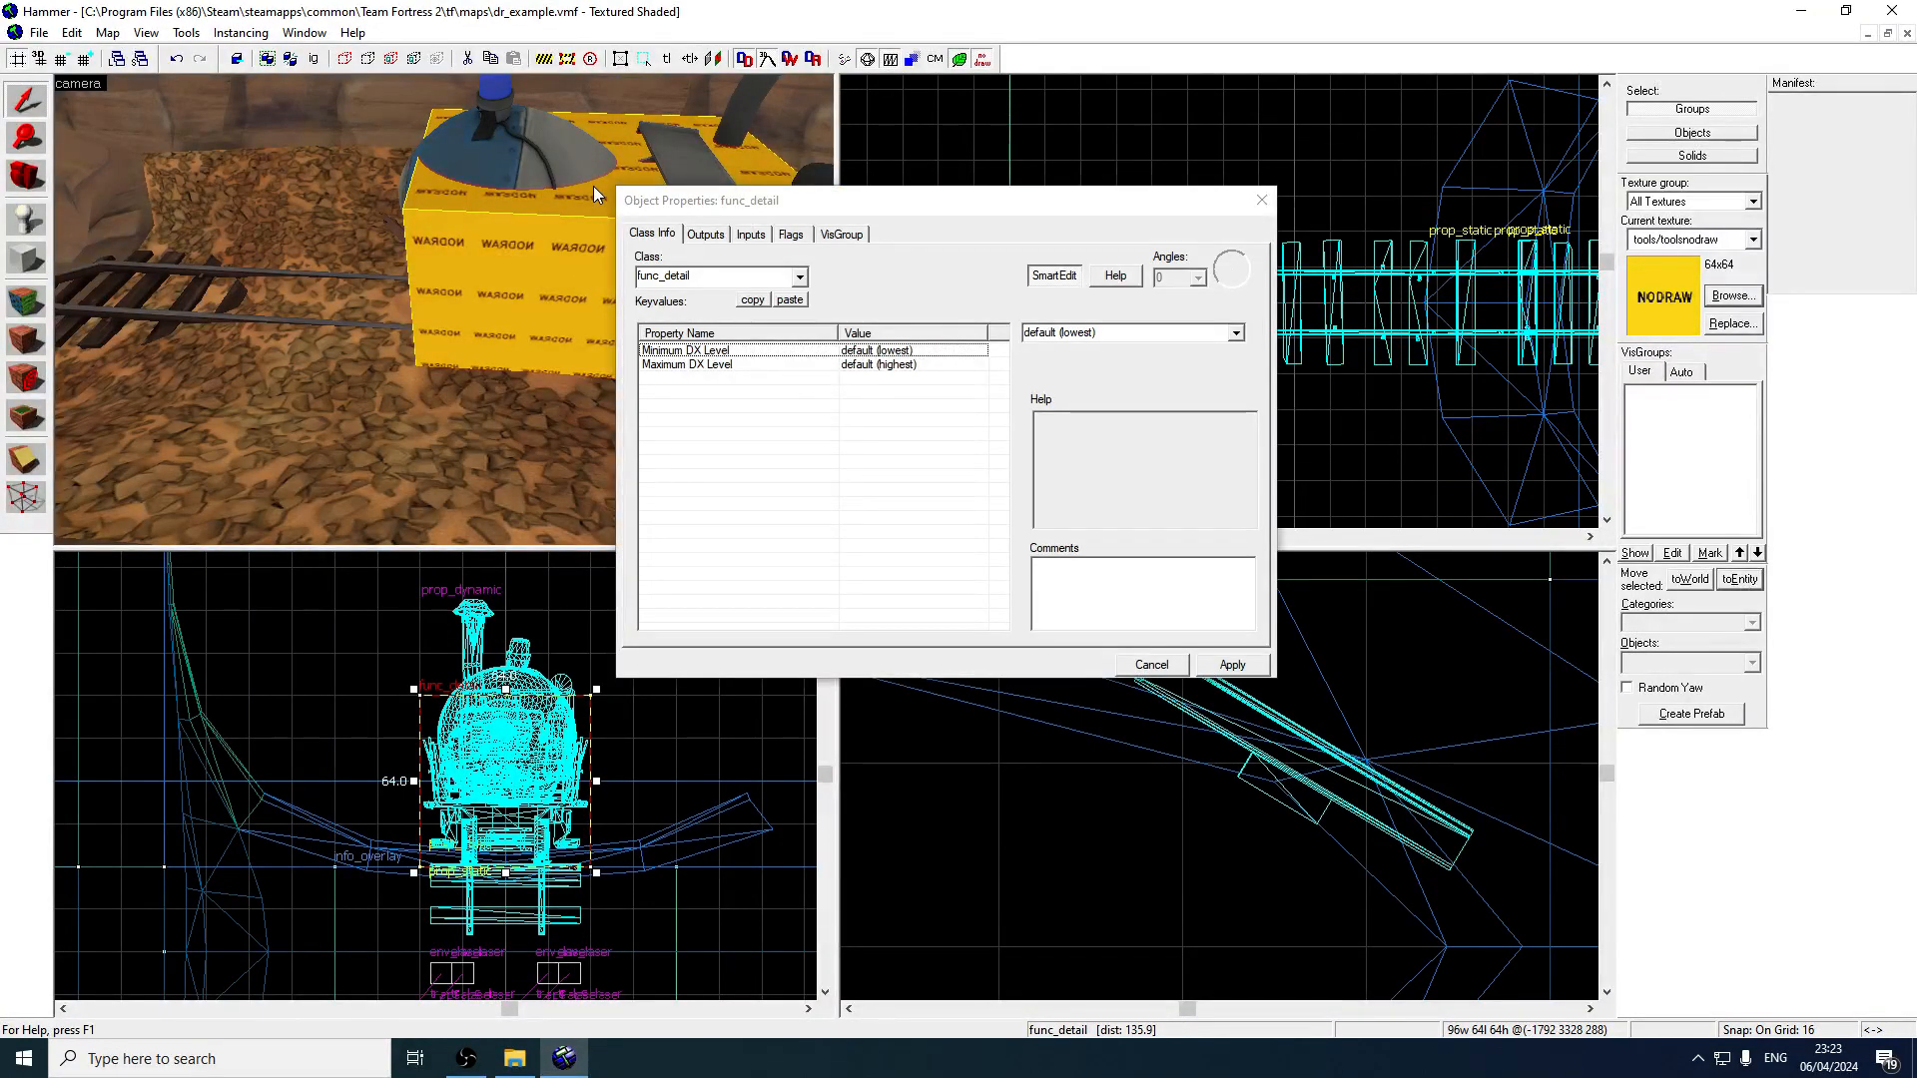
pyautogui.moveTo(711, 280); pyautogui.dragTo(661, 283)
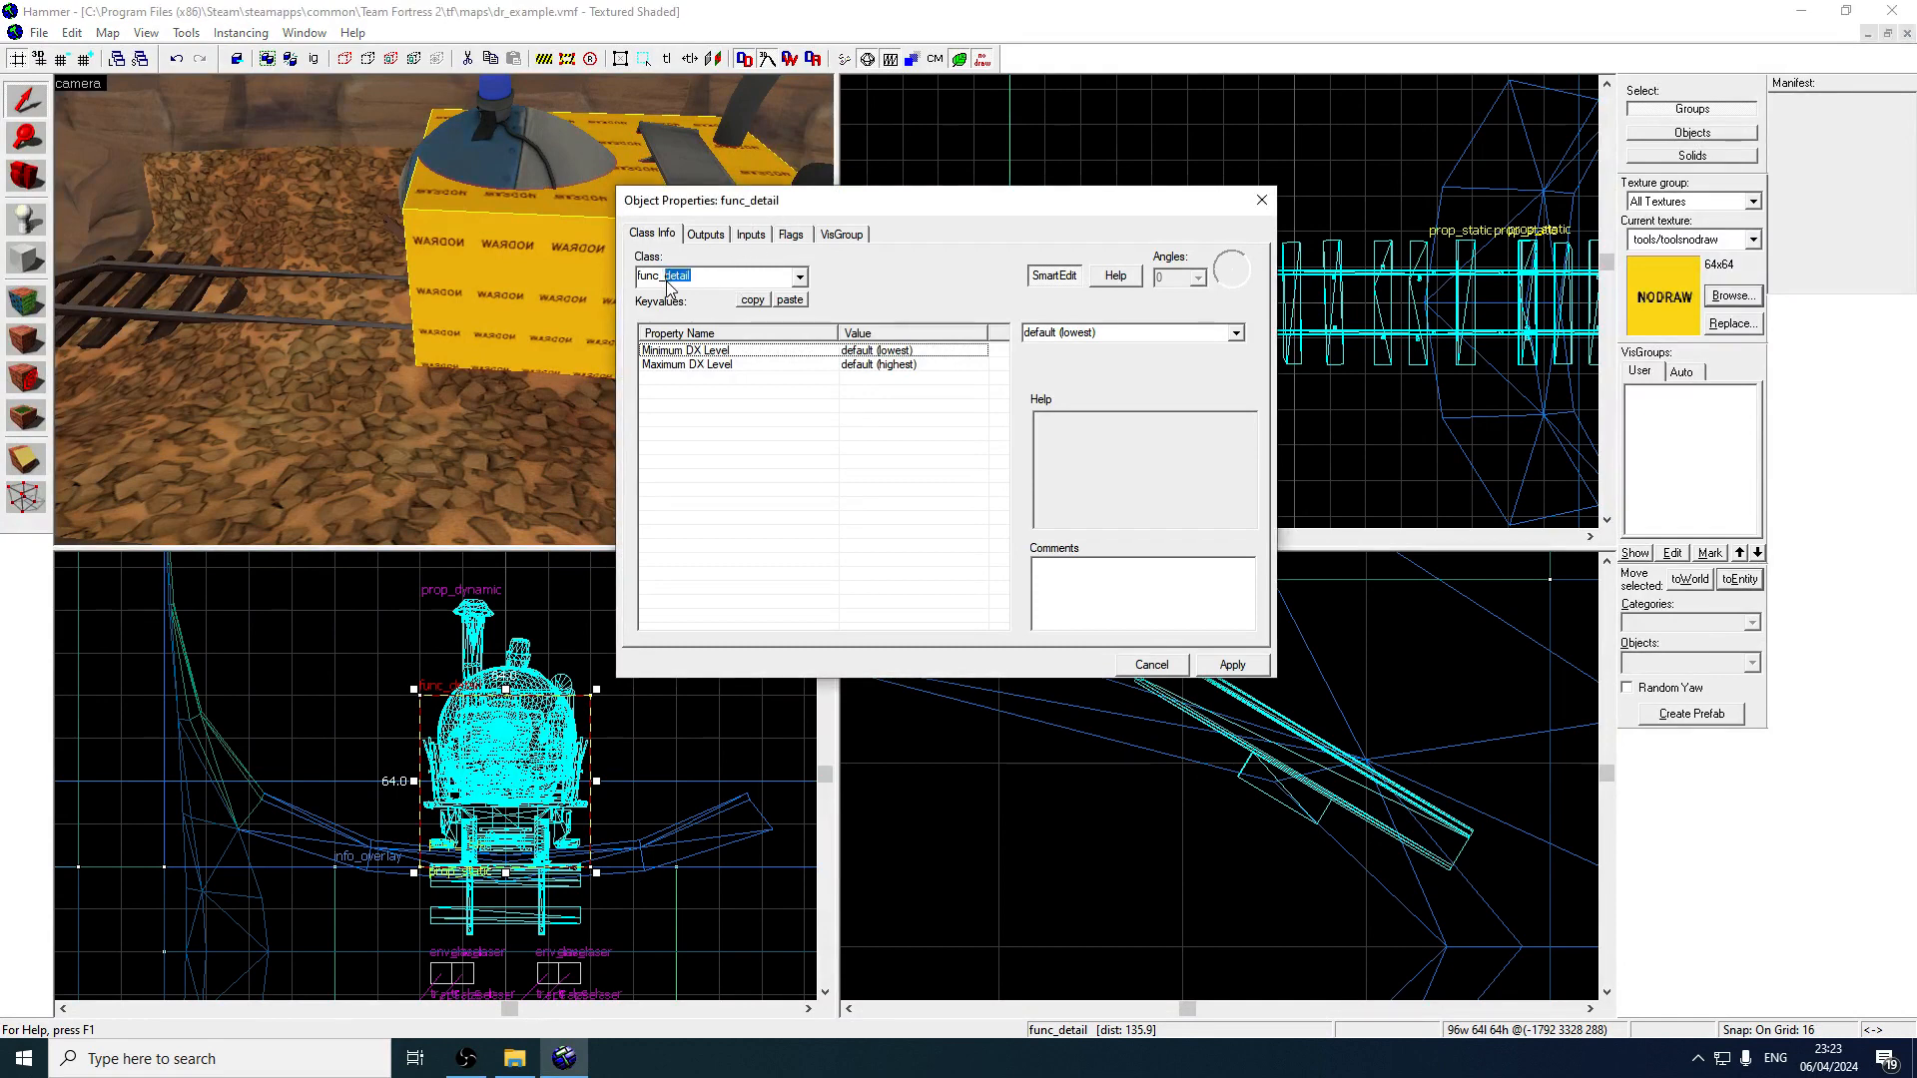
pyautogui.write('trac')
pyautogui.click(737, 331)
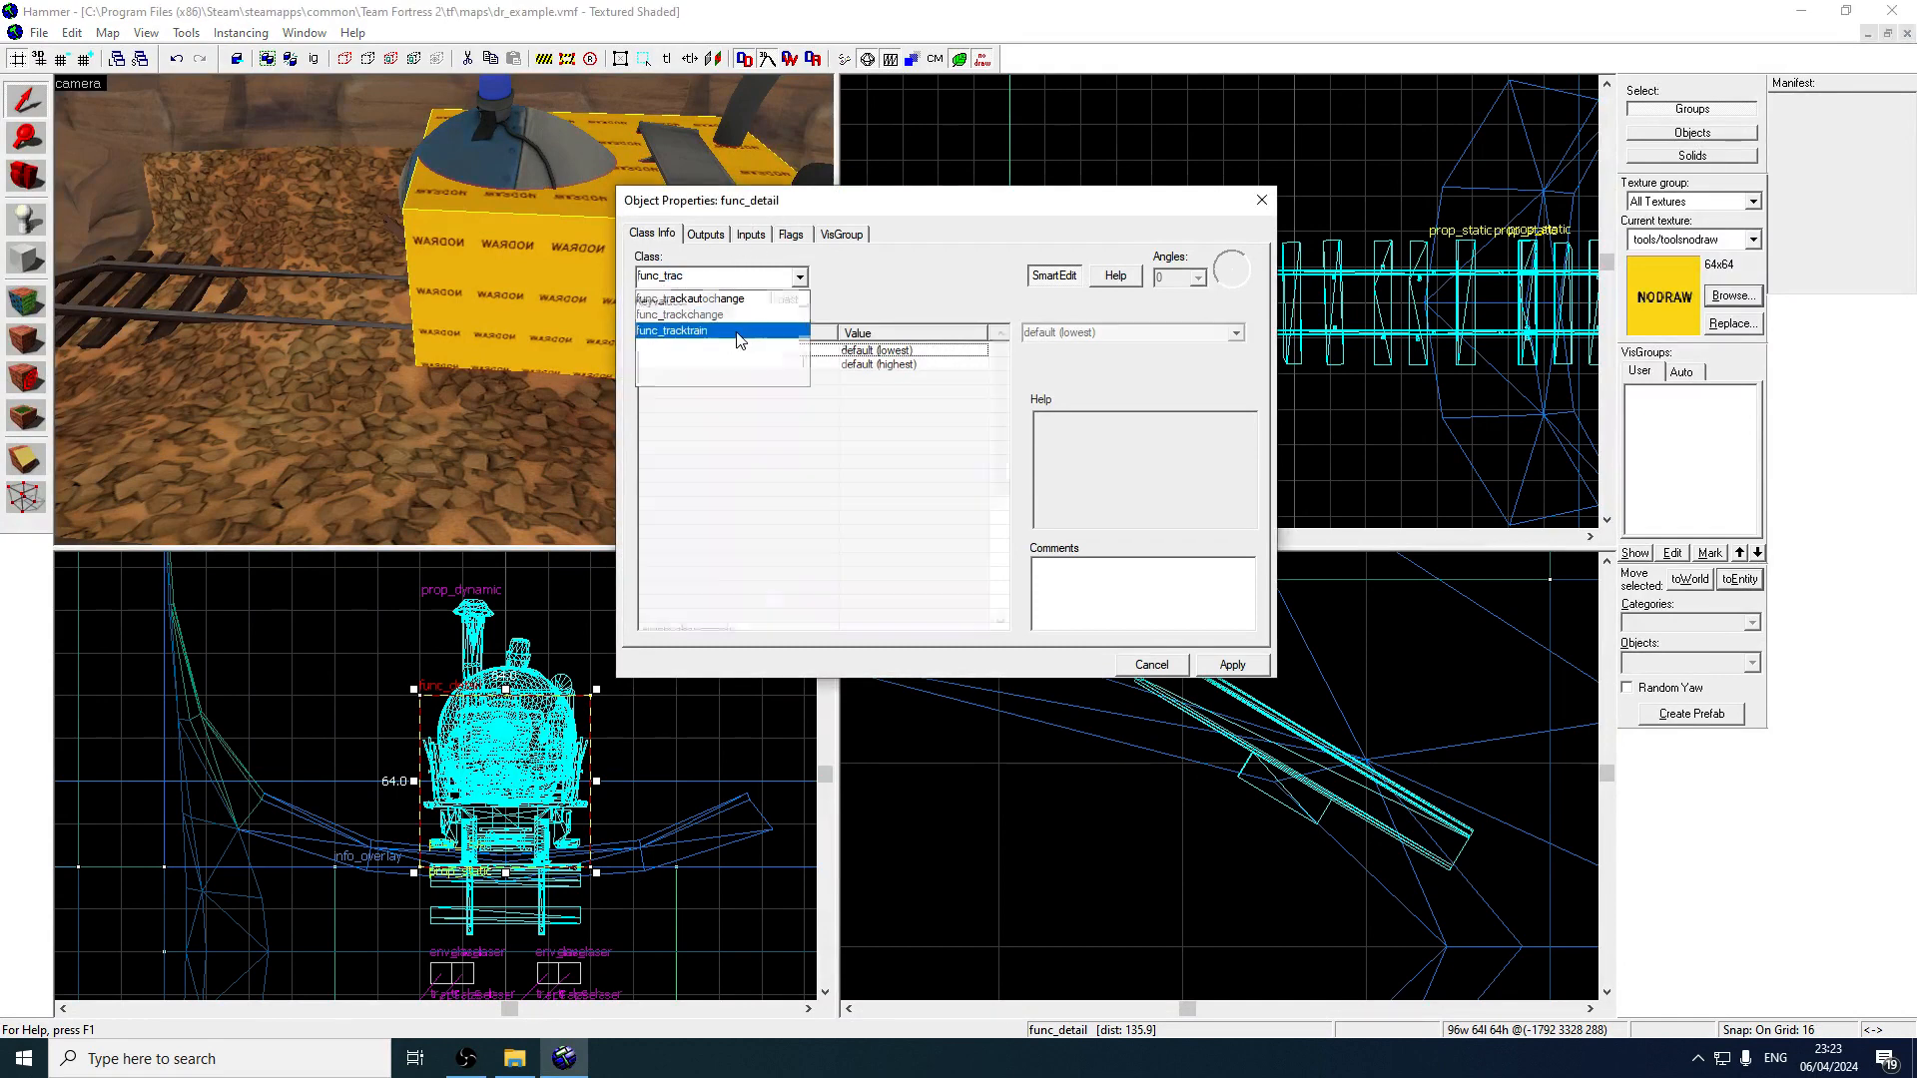
pyautogui.click(1232, 669)
# Enable the No User Control and Passable flags on the func_tracktrain.
pyautogui.click(793, 236)
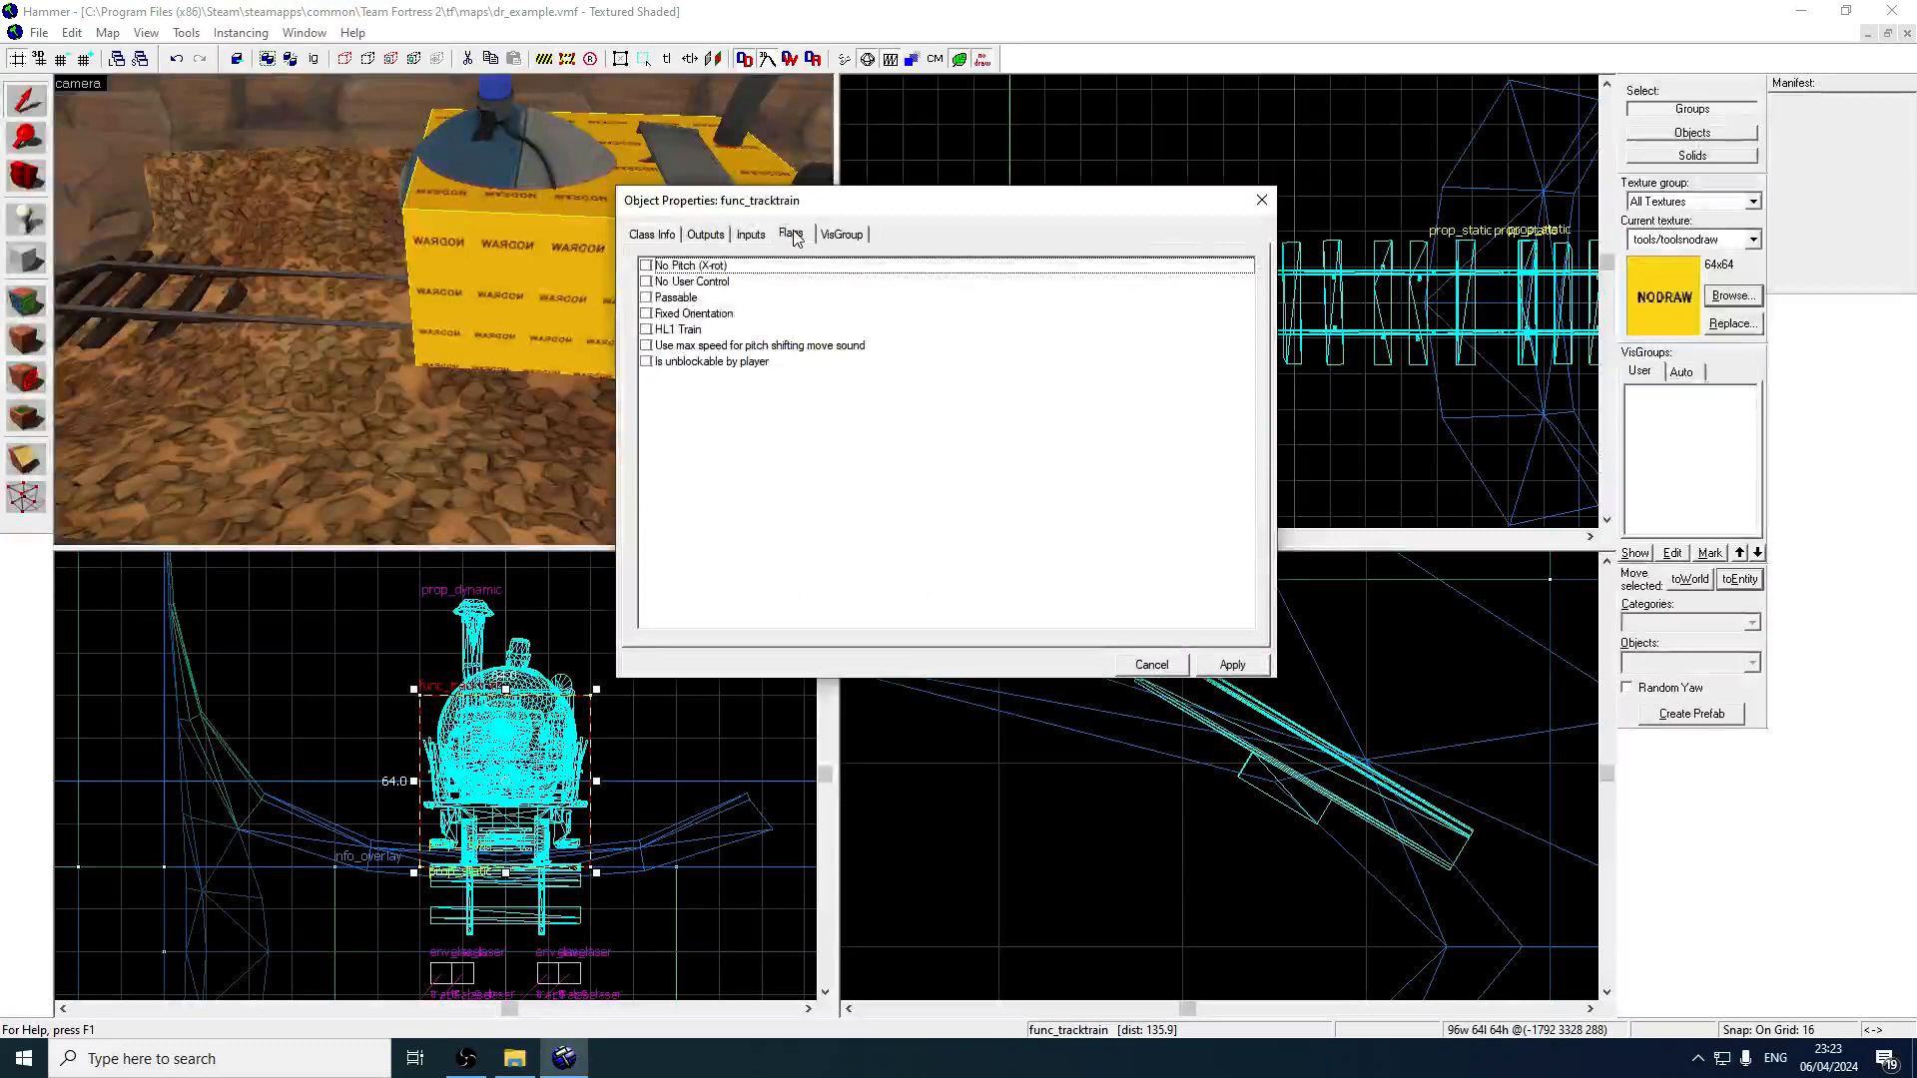
pyautogui.click(646, 282)
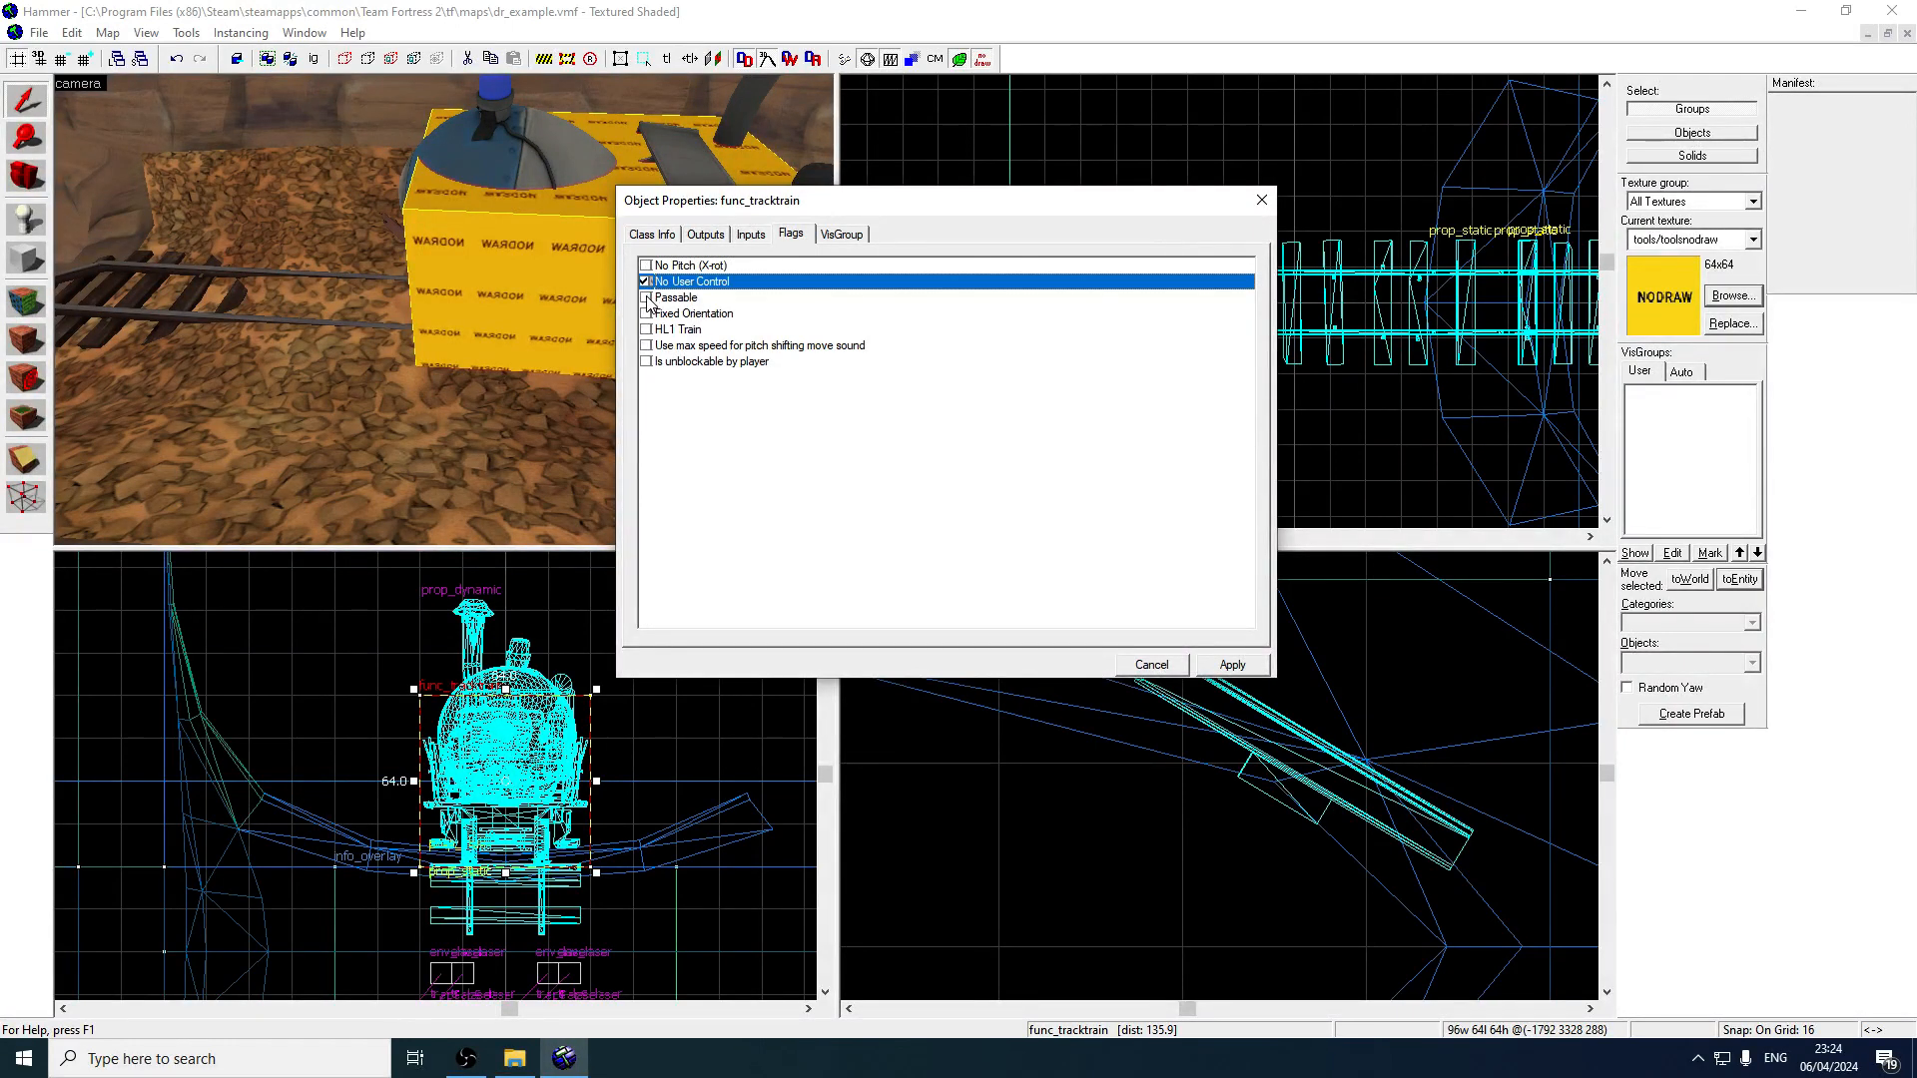
pyautogui.click(646, 298)
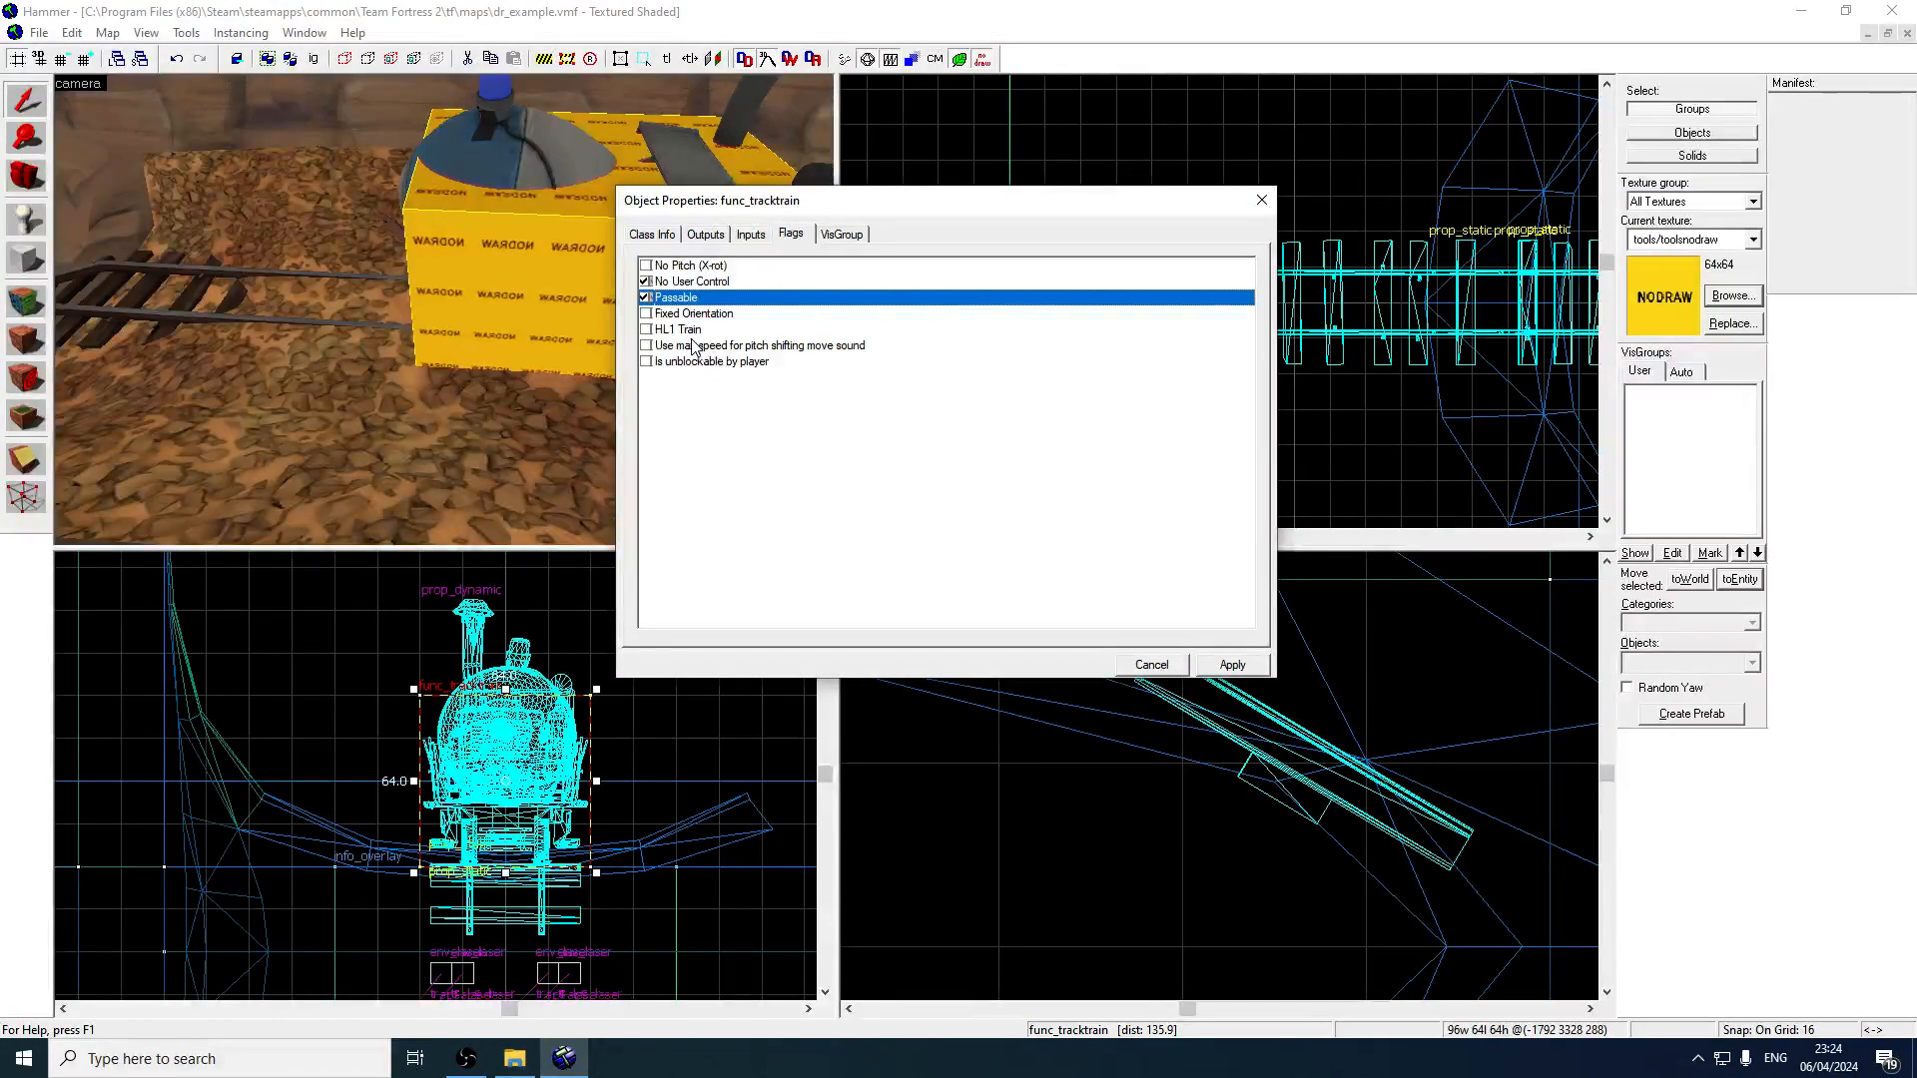
pyautogui.click(1234, 666)
pyautogui.click(1261, 199)
# Examine the tunnel layout from above and the track ahead of the bomb cart in the 3D view.
pyautogui.scroll(-6, 1184, 301)
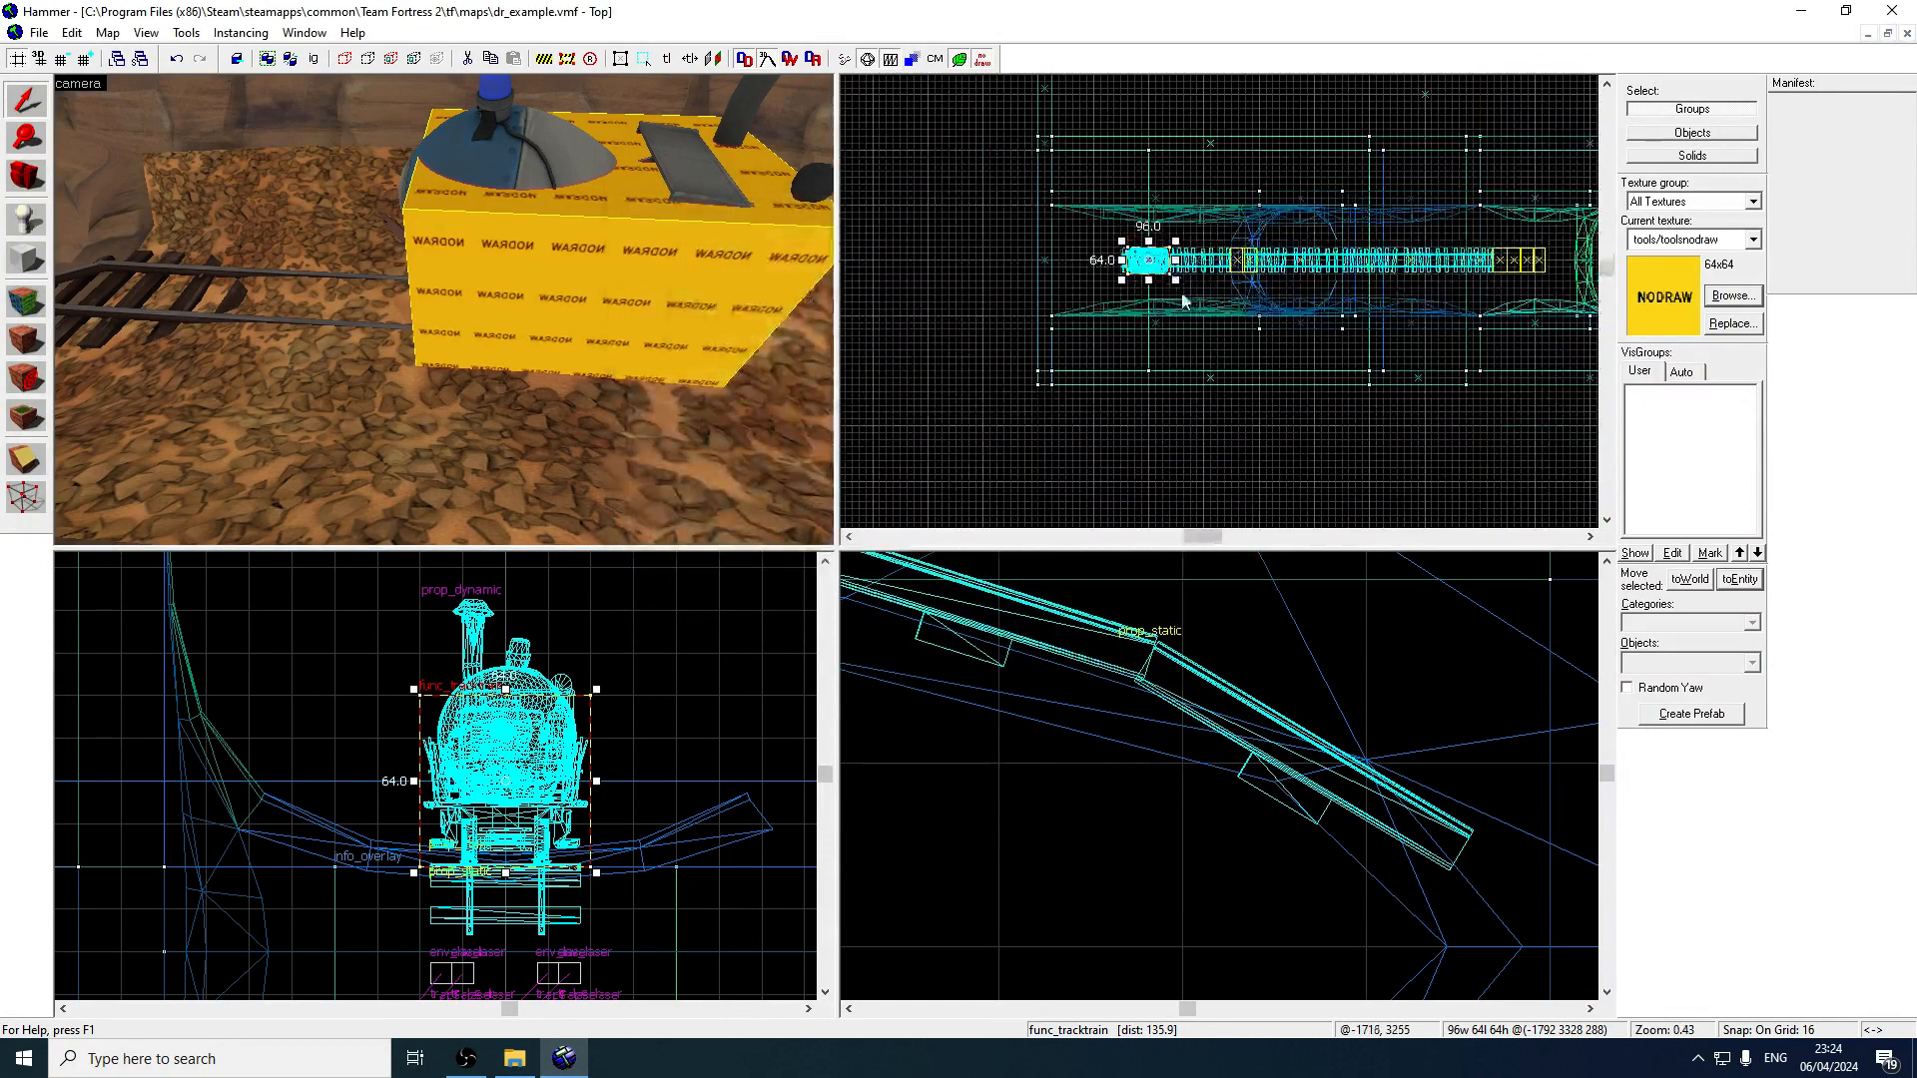
pyautogui.scroll(-5, 1159, 311)
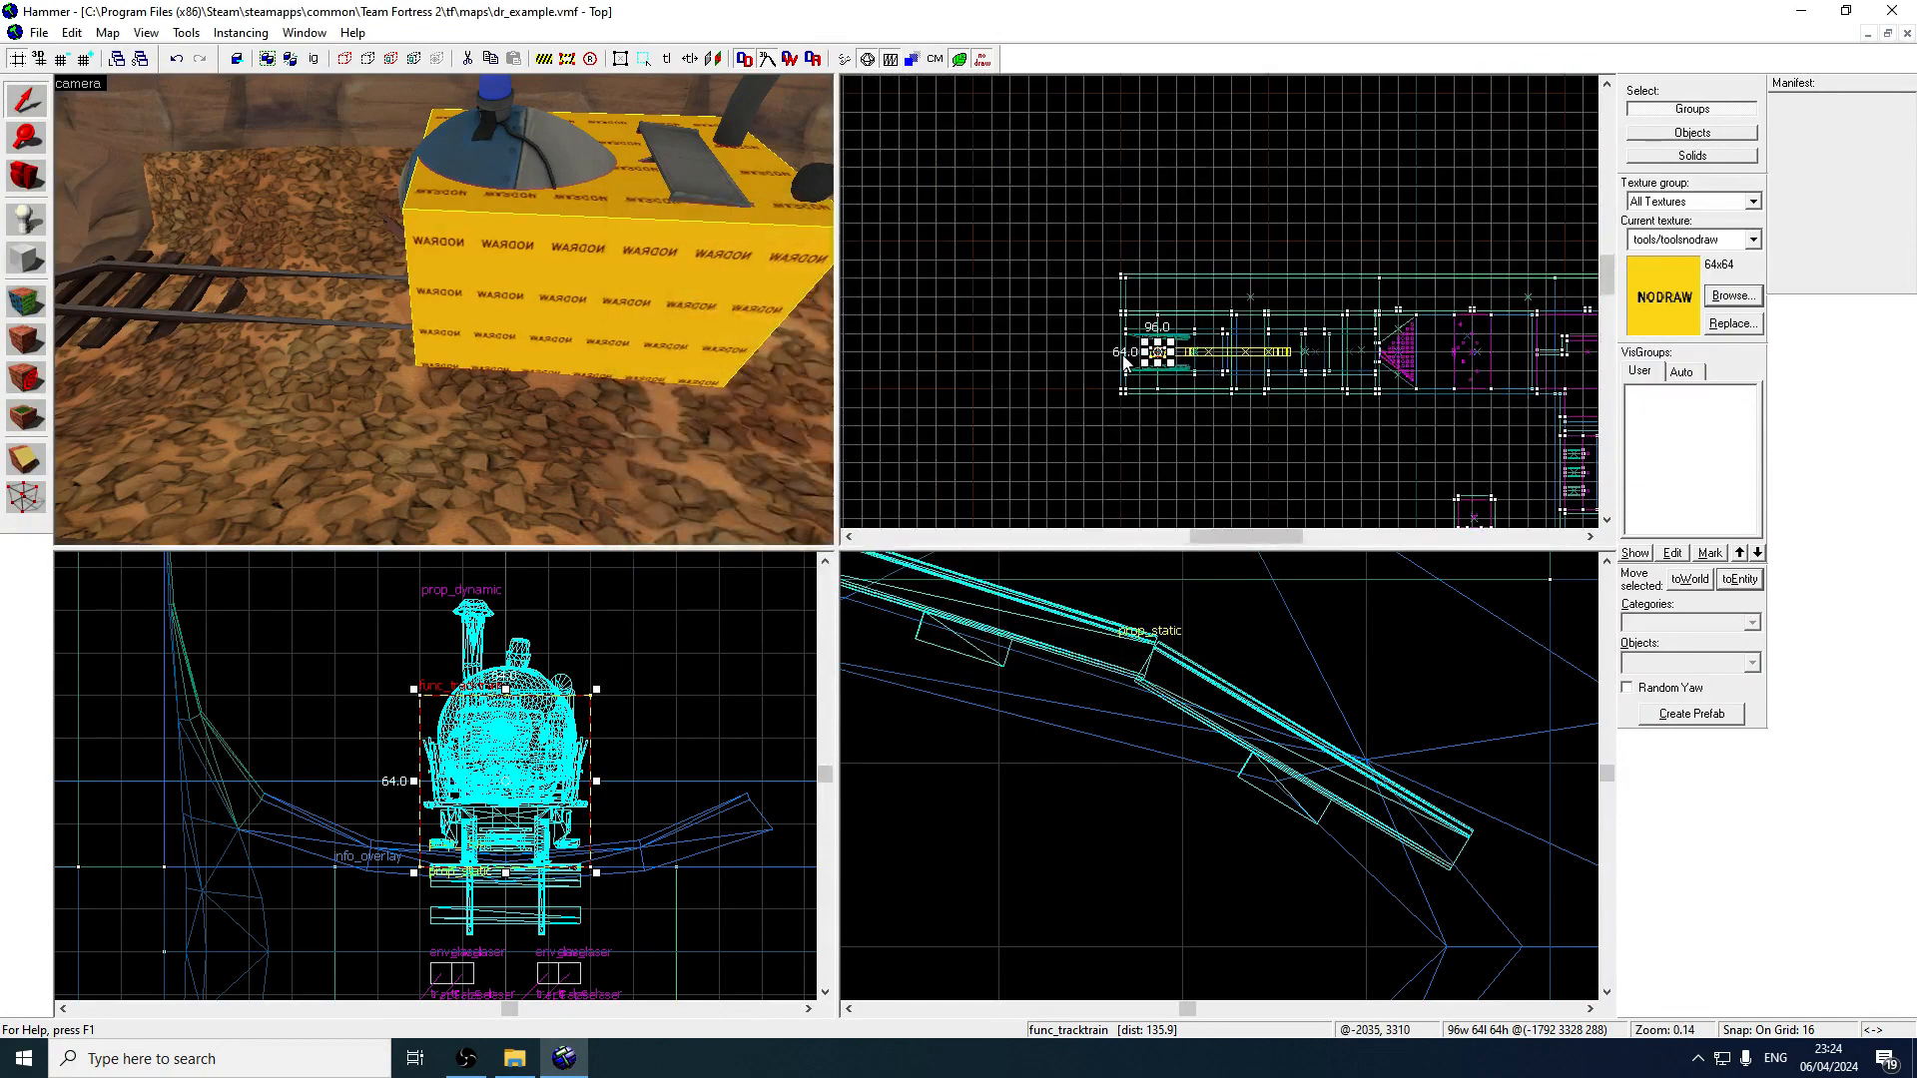
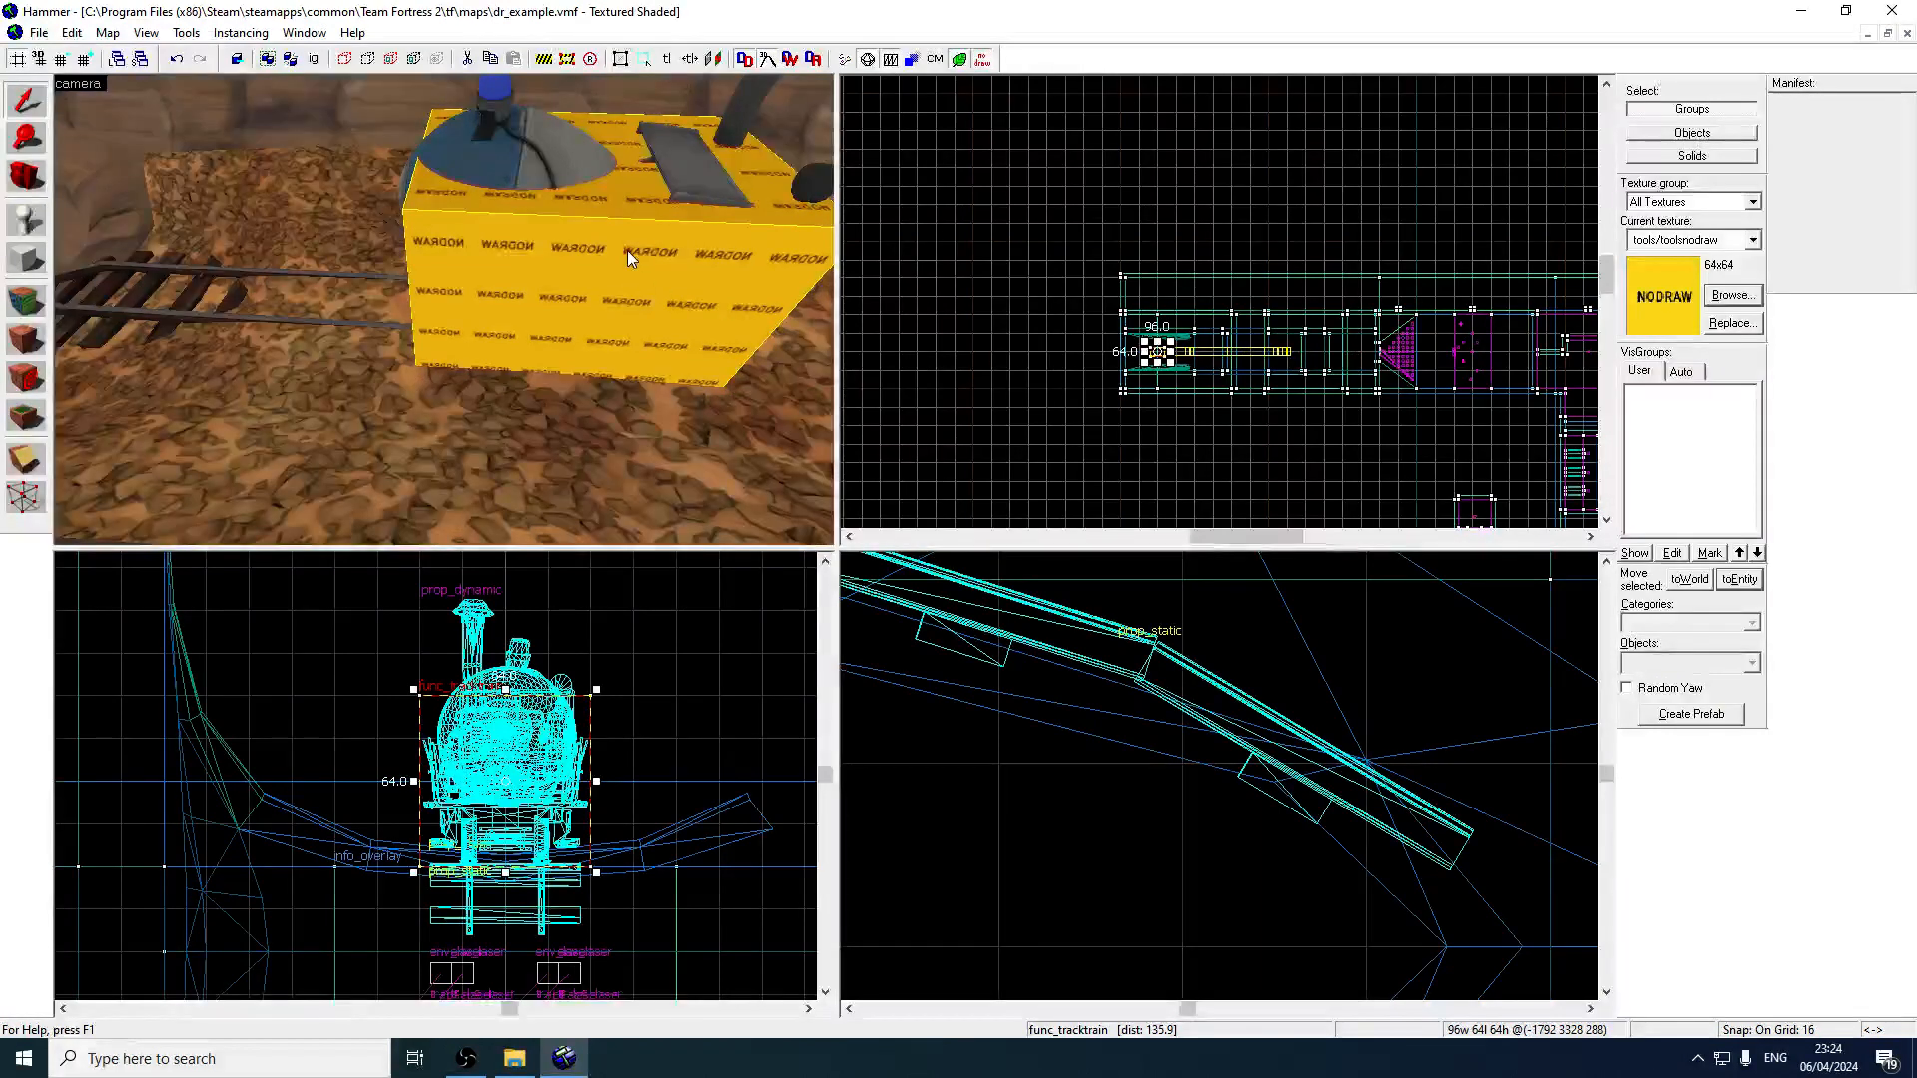
pyautogui.press('z')
pyautogui.press('w')
pyautogui.press('z')
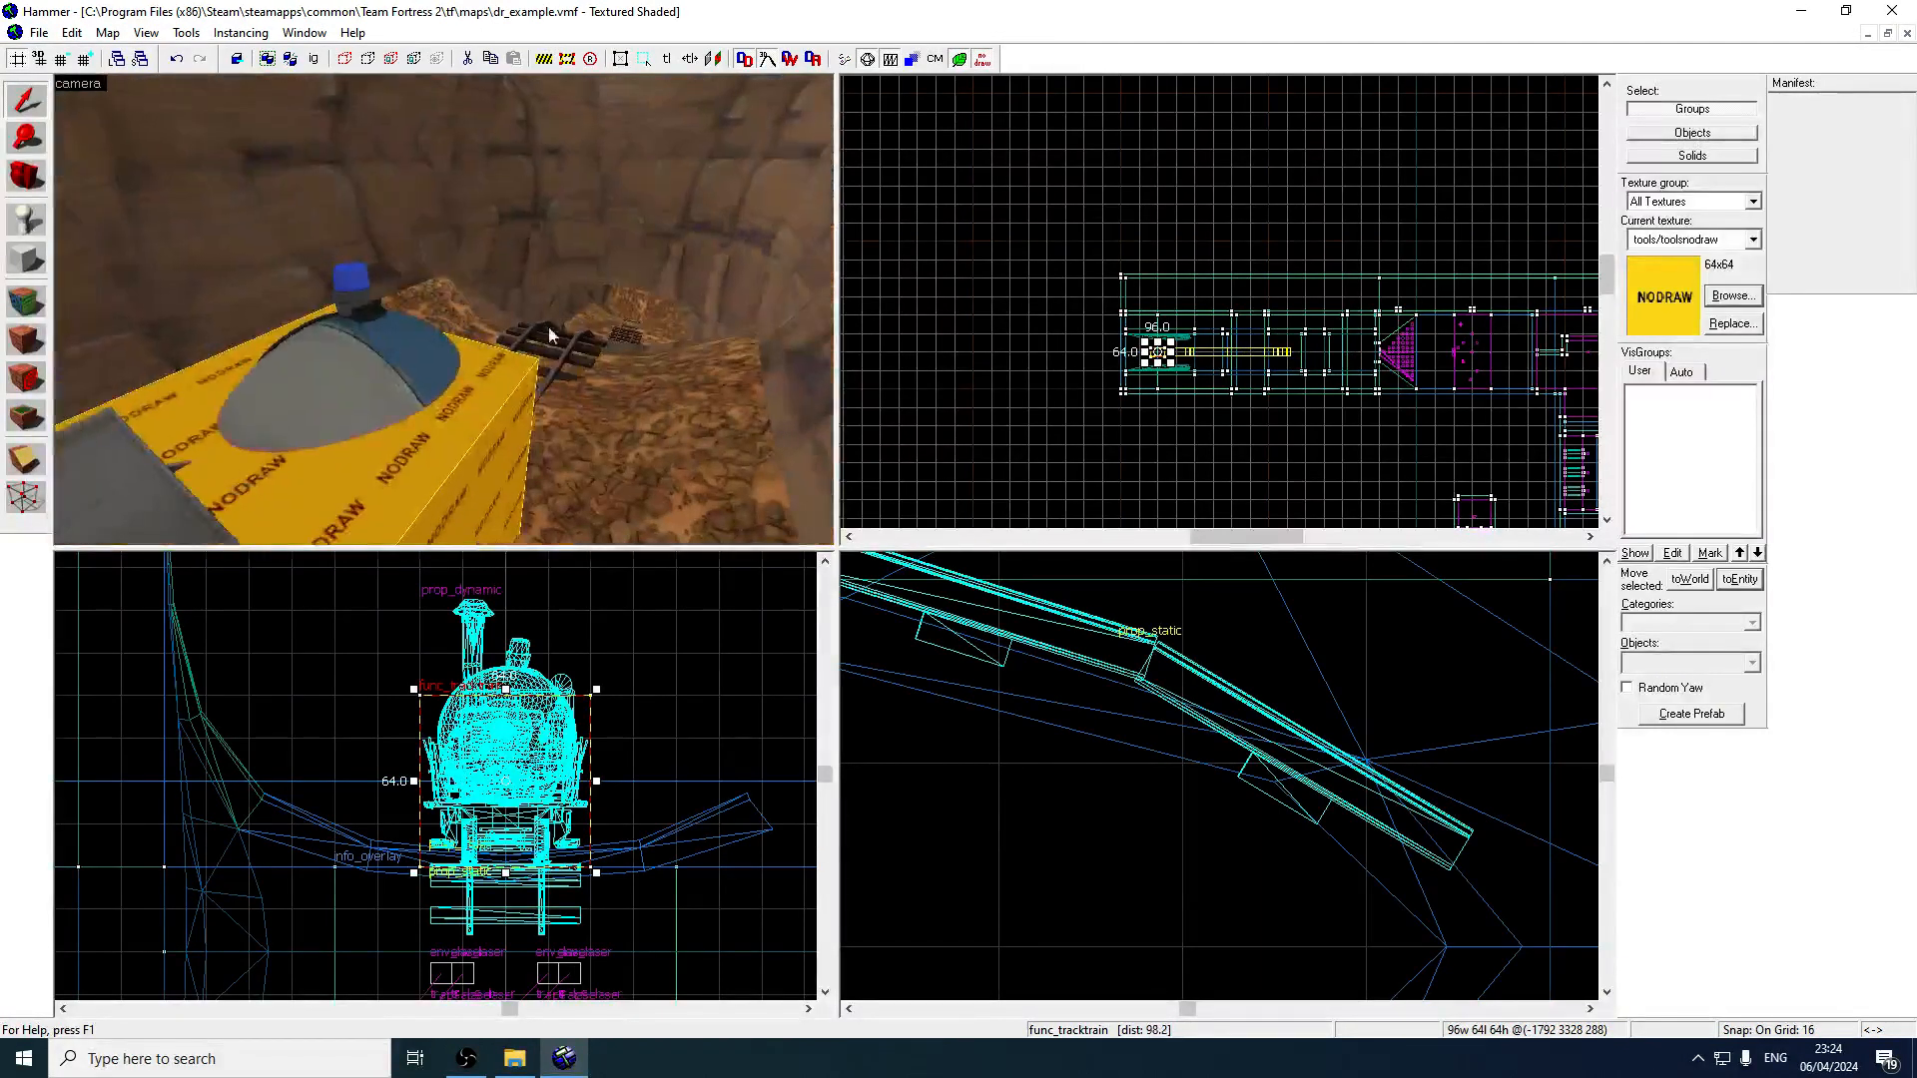
pyautogui.press('z')
pyautogui.press('w')
pyautogui.press('z')
pyautogui.hotkey('shift', 'e')
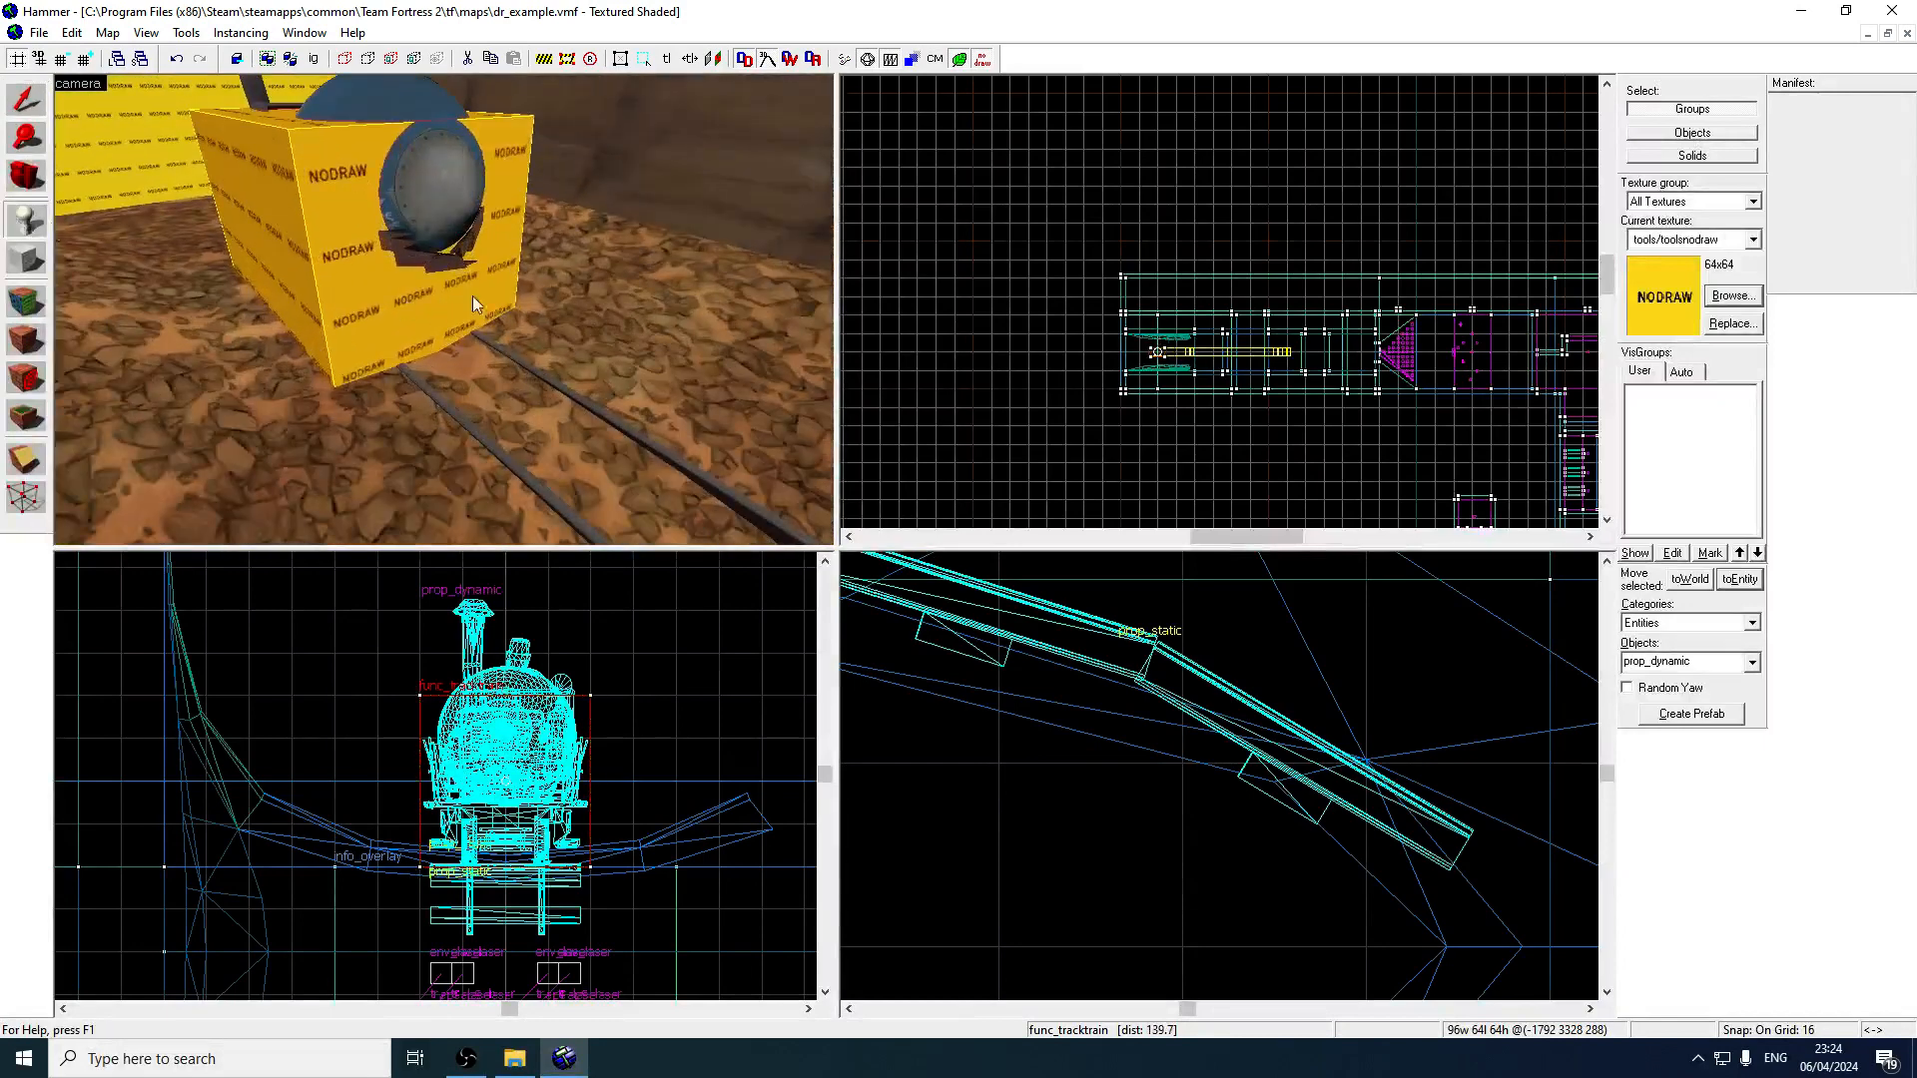
# Name the bomb cart's prop_dynamic trap10_cart_model.
pyautogui.click(28, 100)
pyautogui.doubleClick(393, 106)
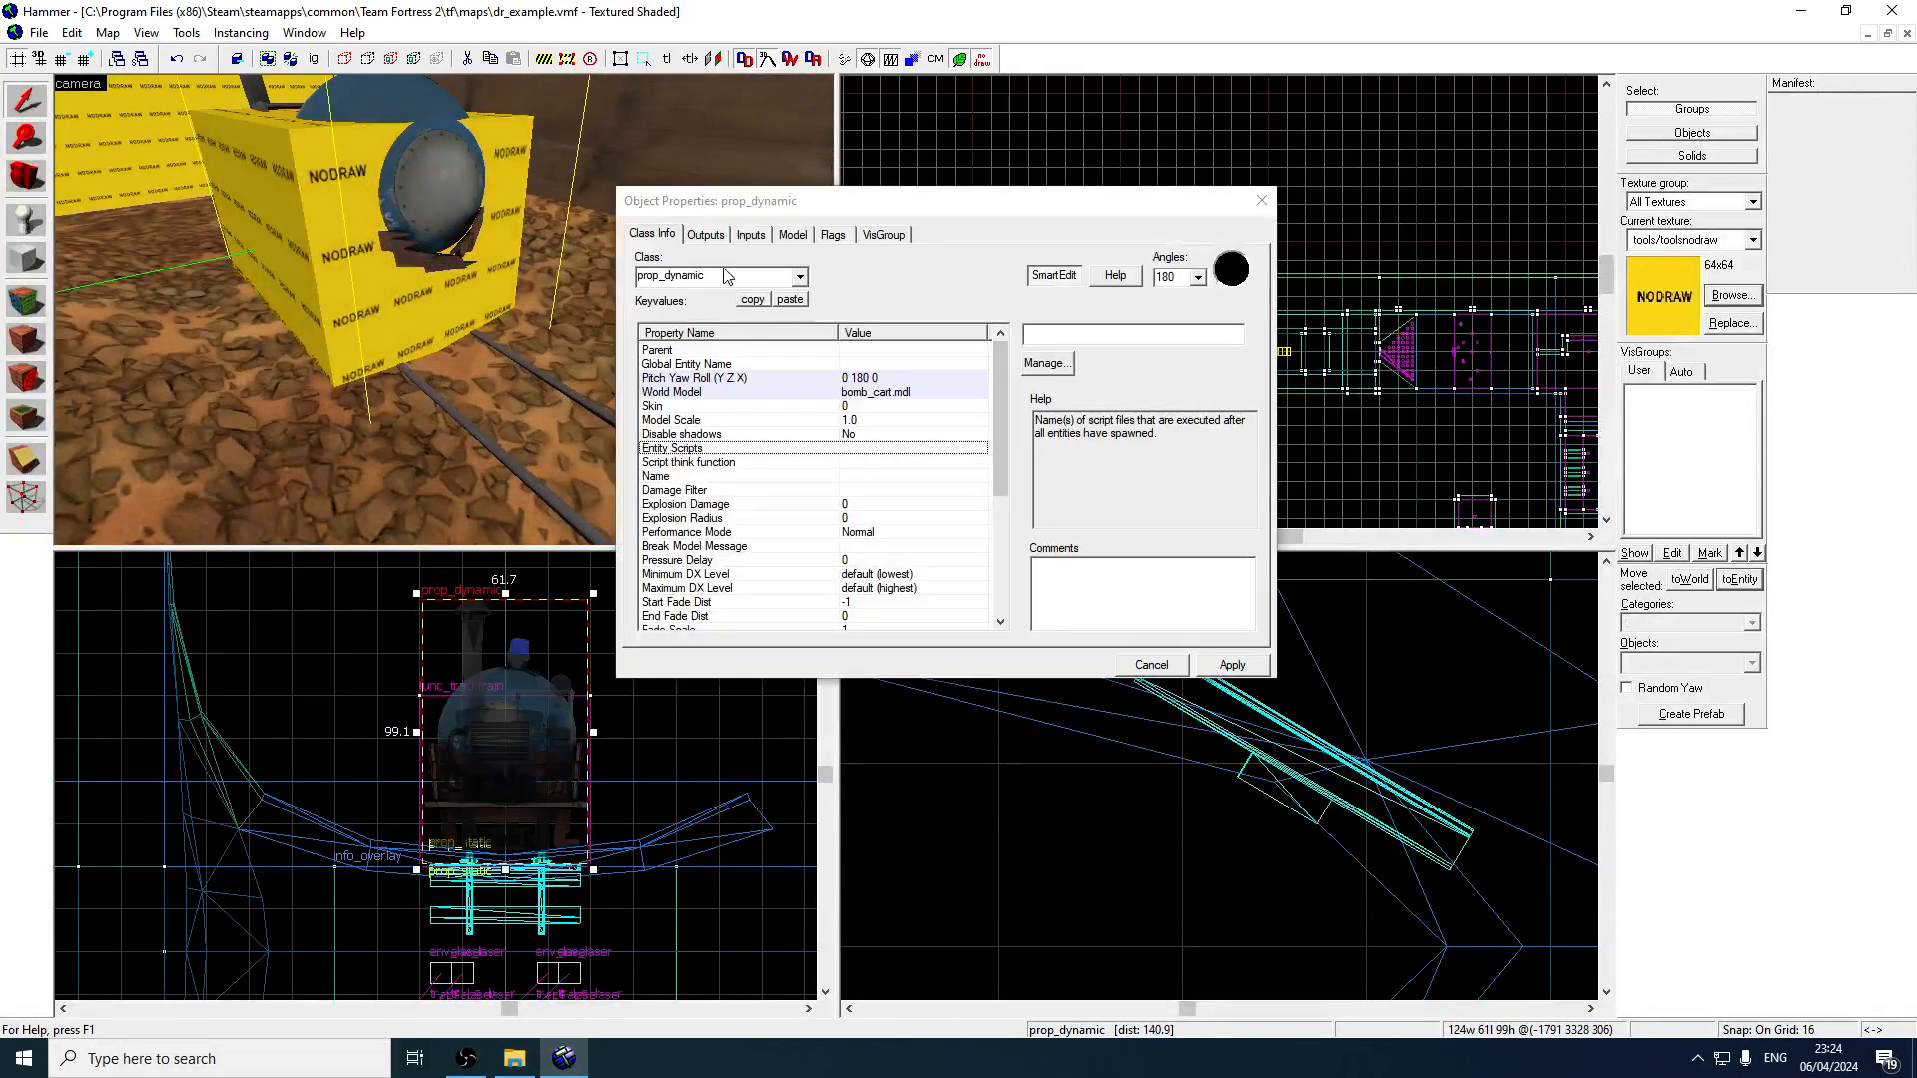
pyautogui.press('z')
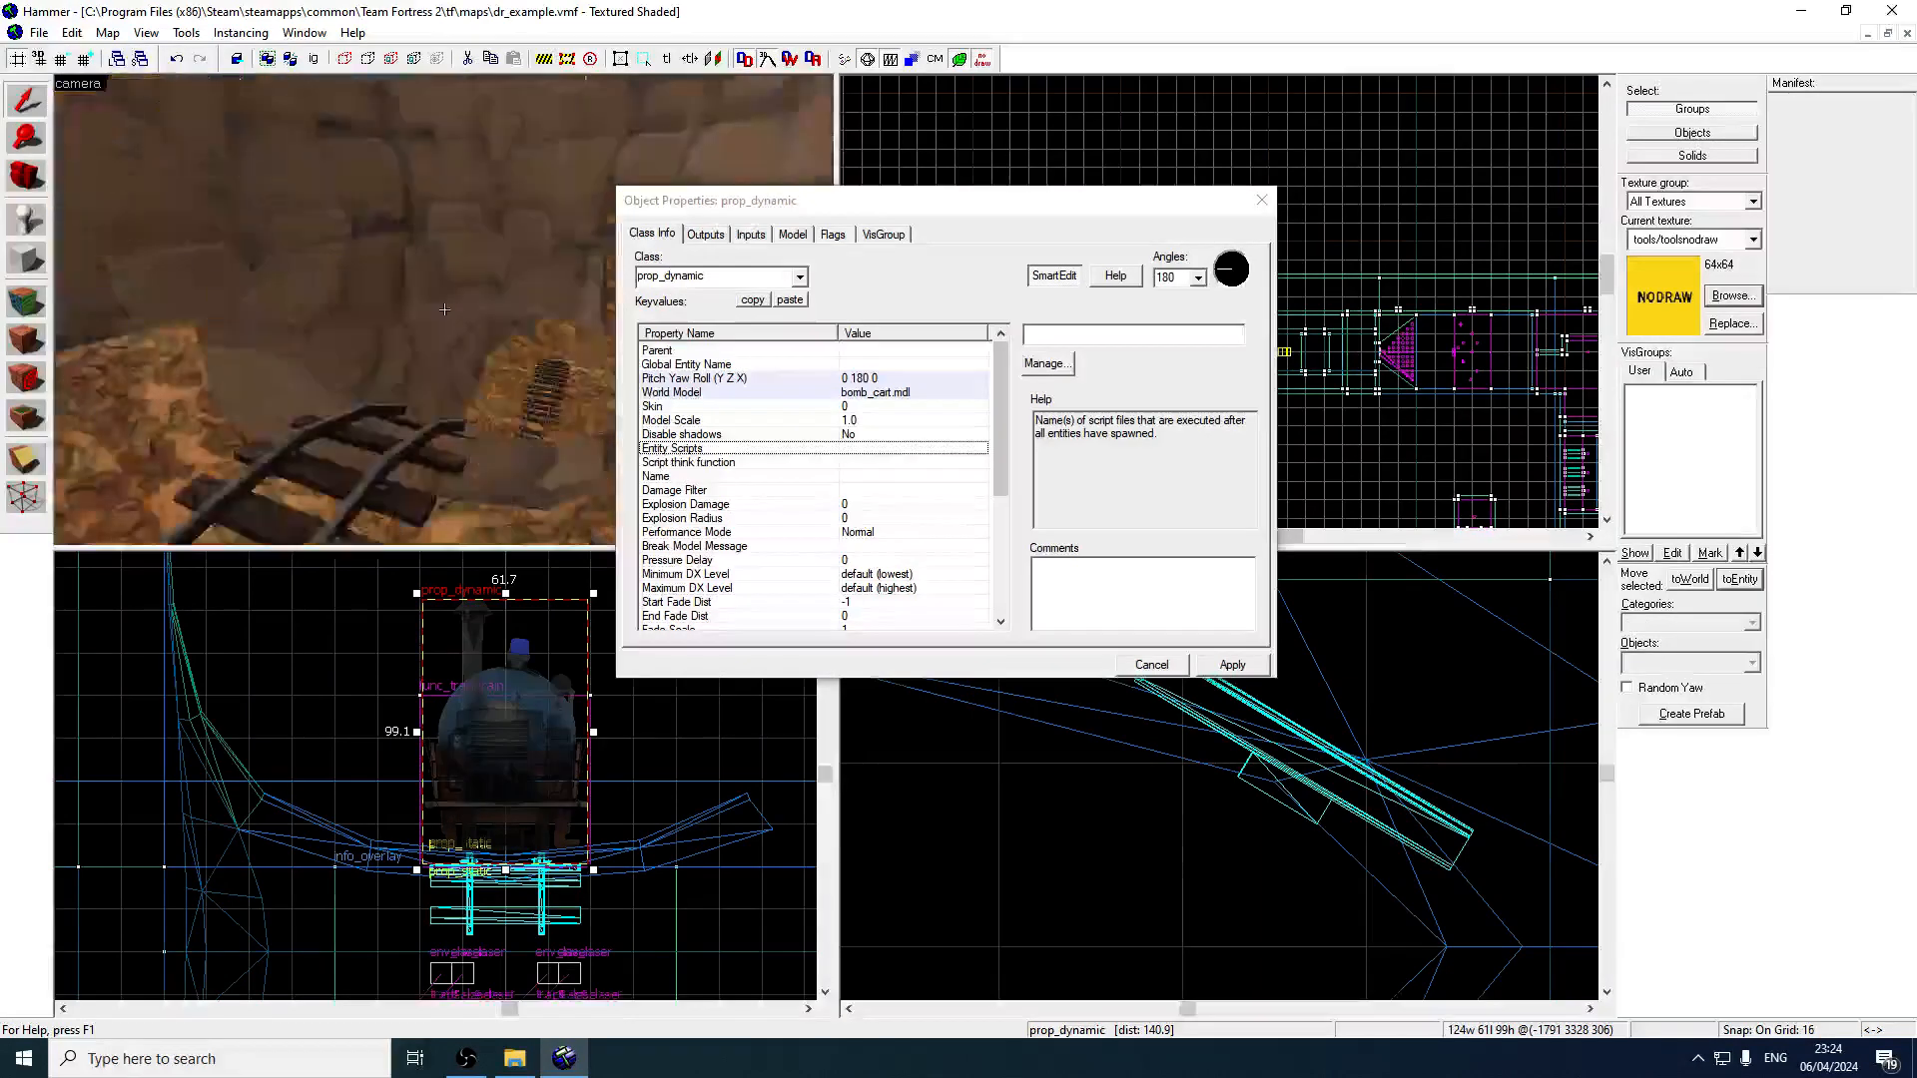
pyautogui.press('w')
pyautogui.press('w')
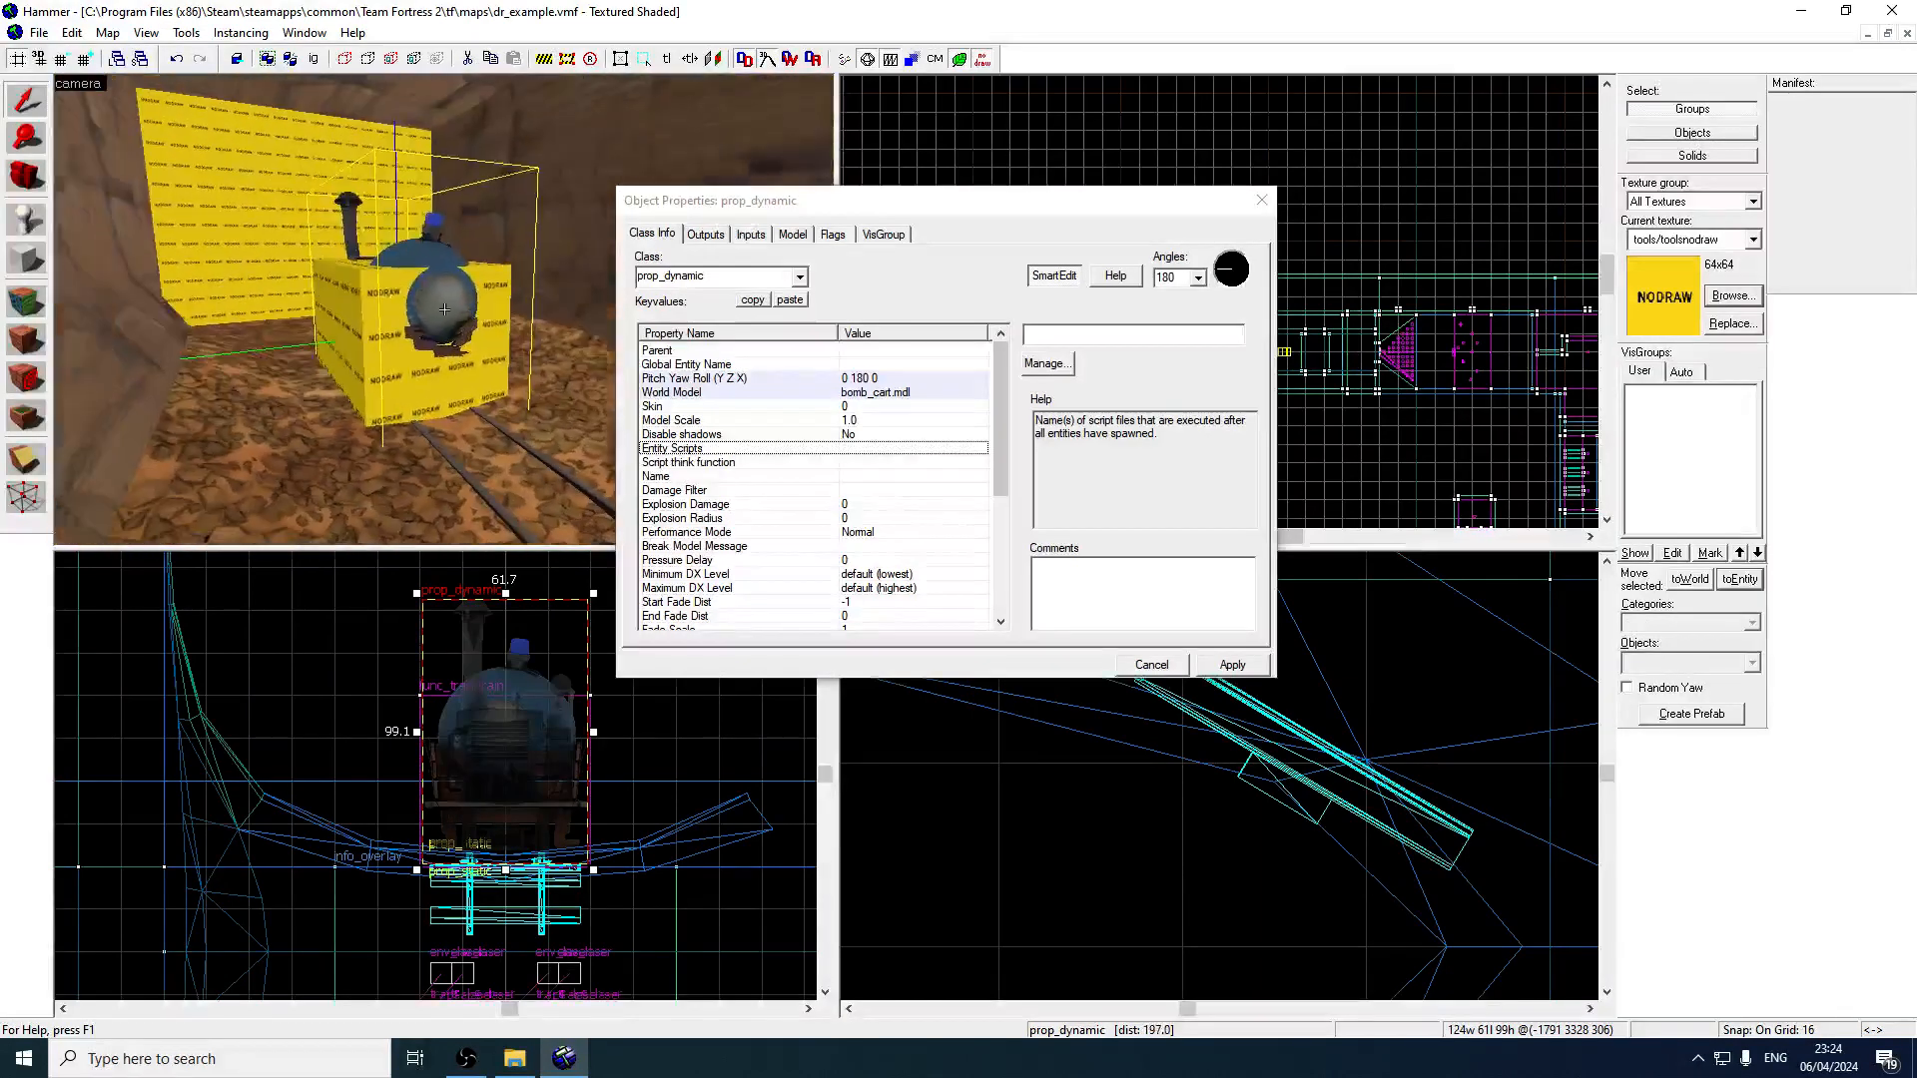
pyautogui.press('Down')
pyautogui.press('Down')
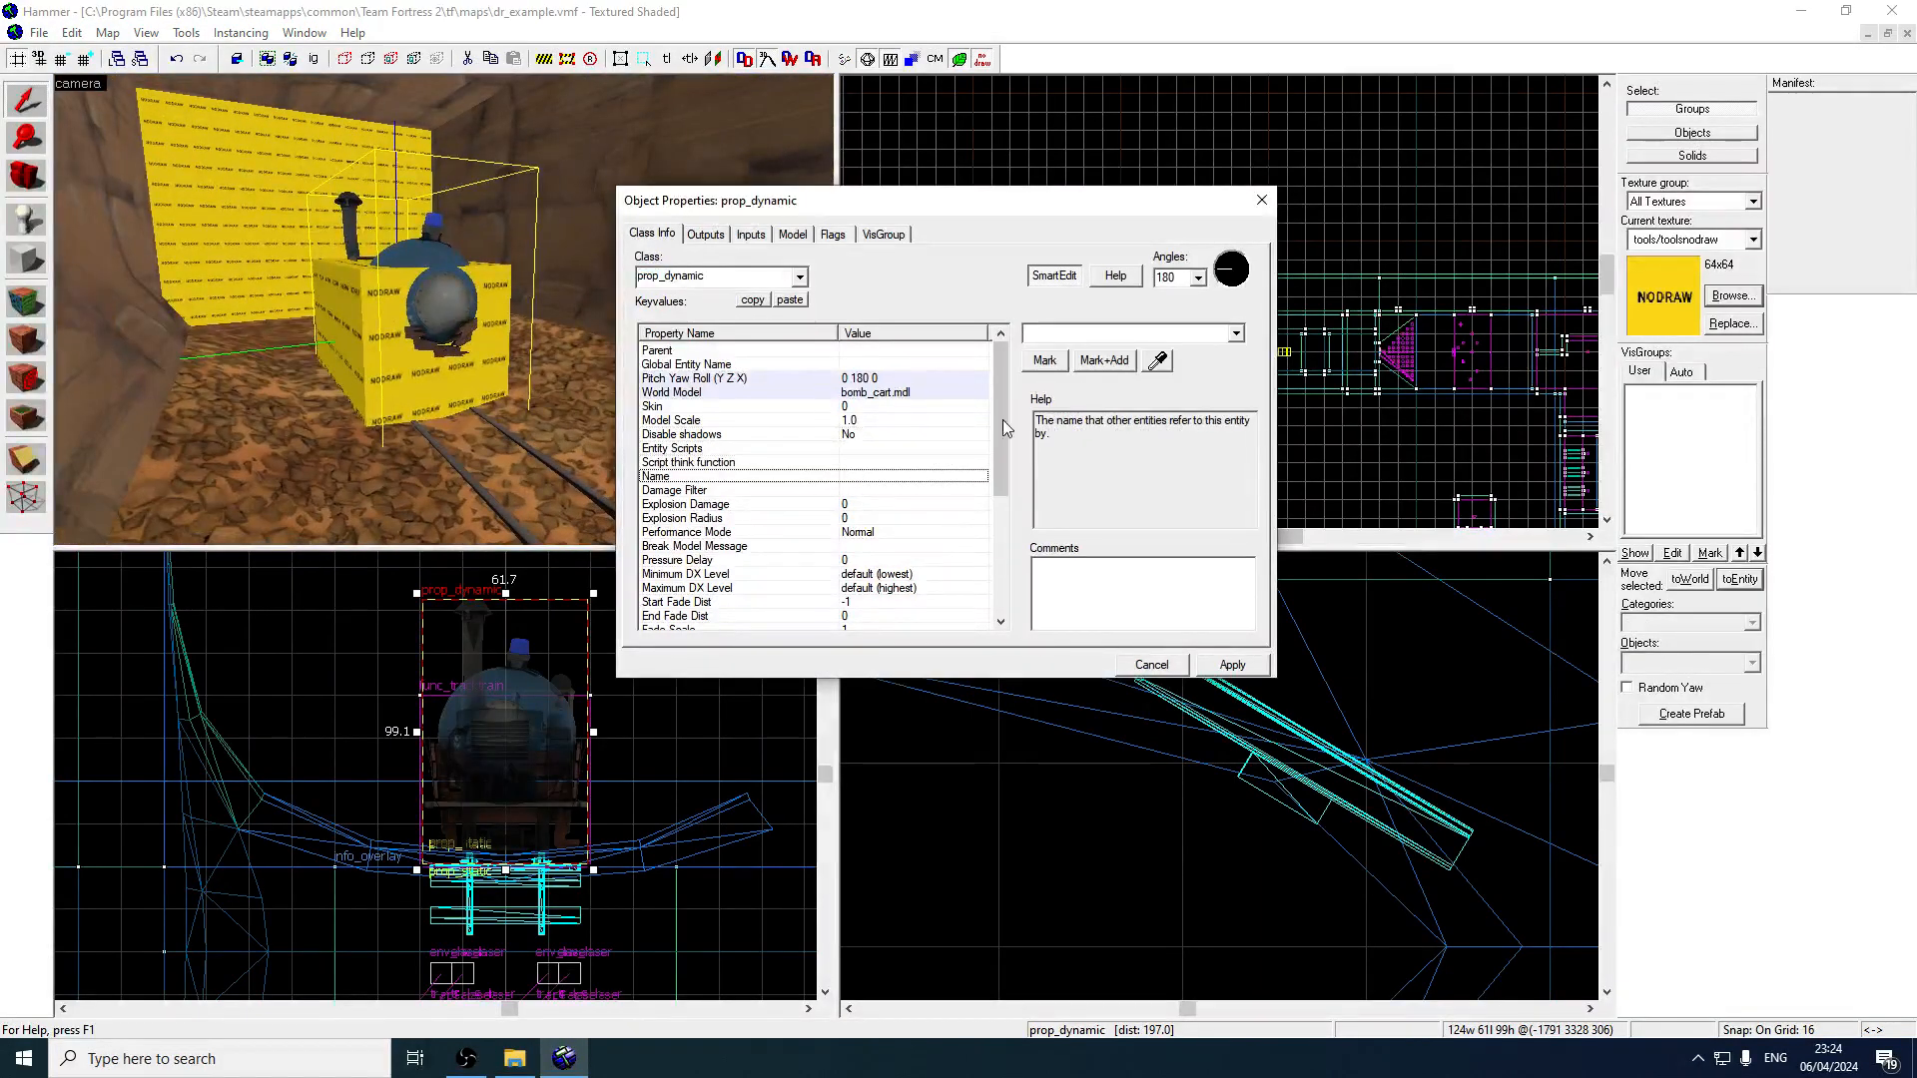
pyautogui.write('trap10')
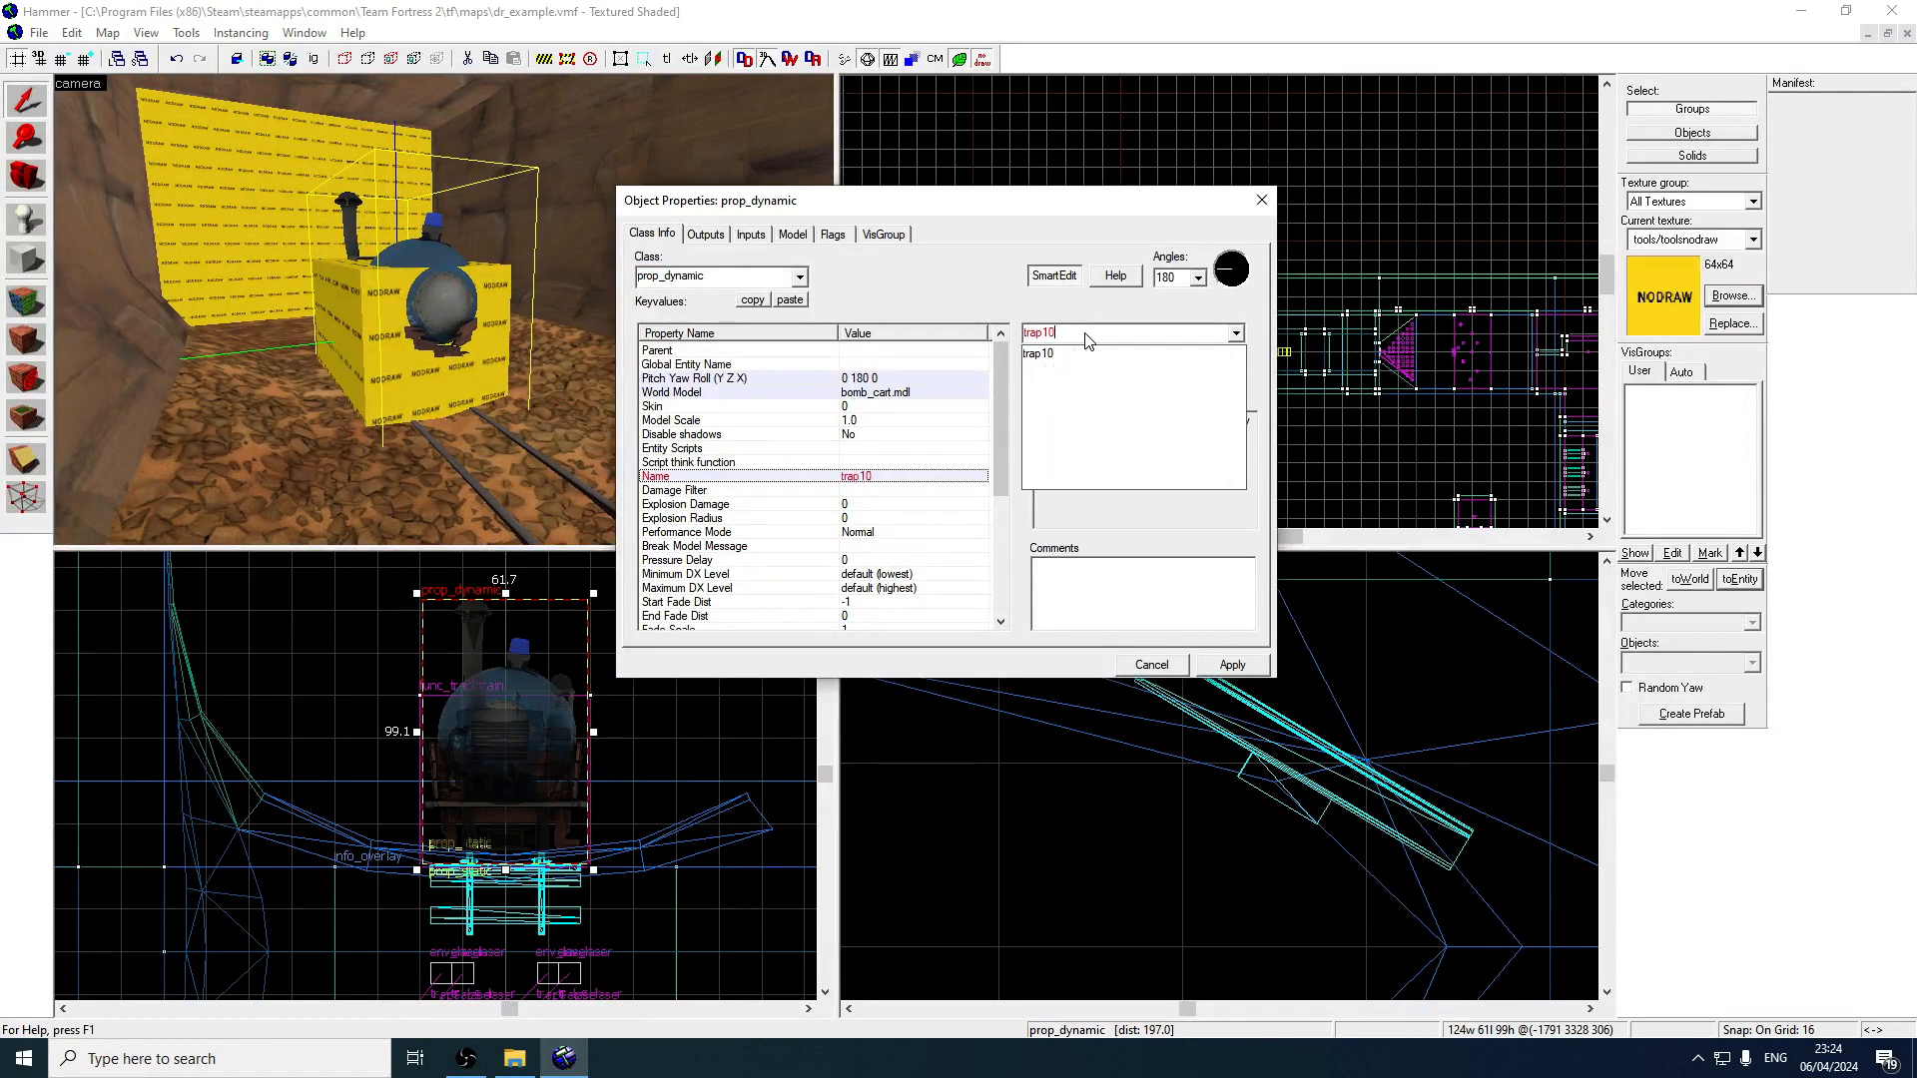
pyautogui.write('_cart_model')
pyautogui.press('Return')
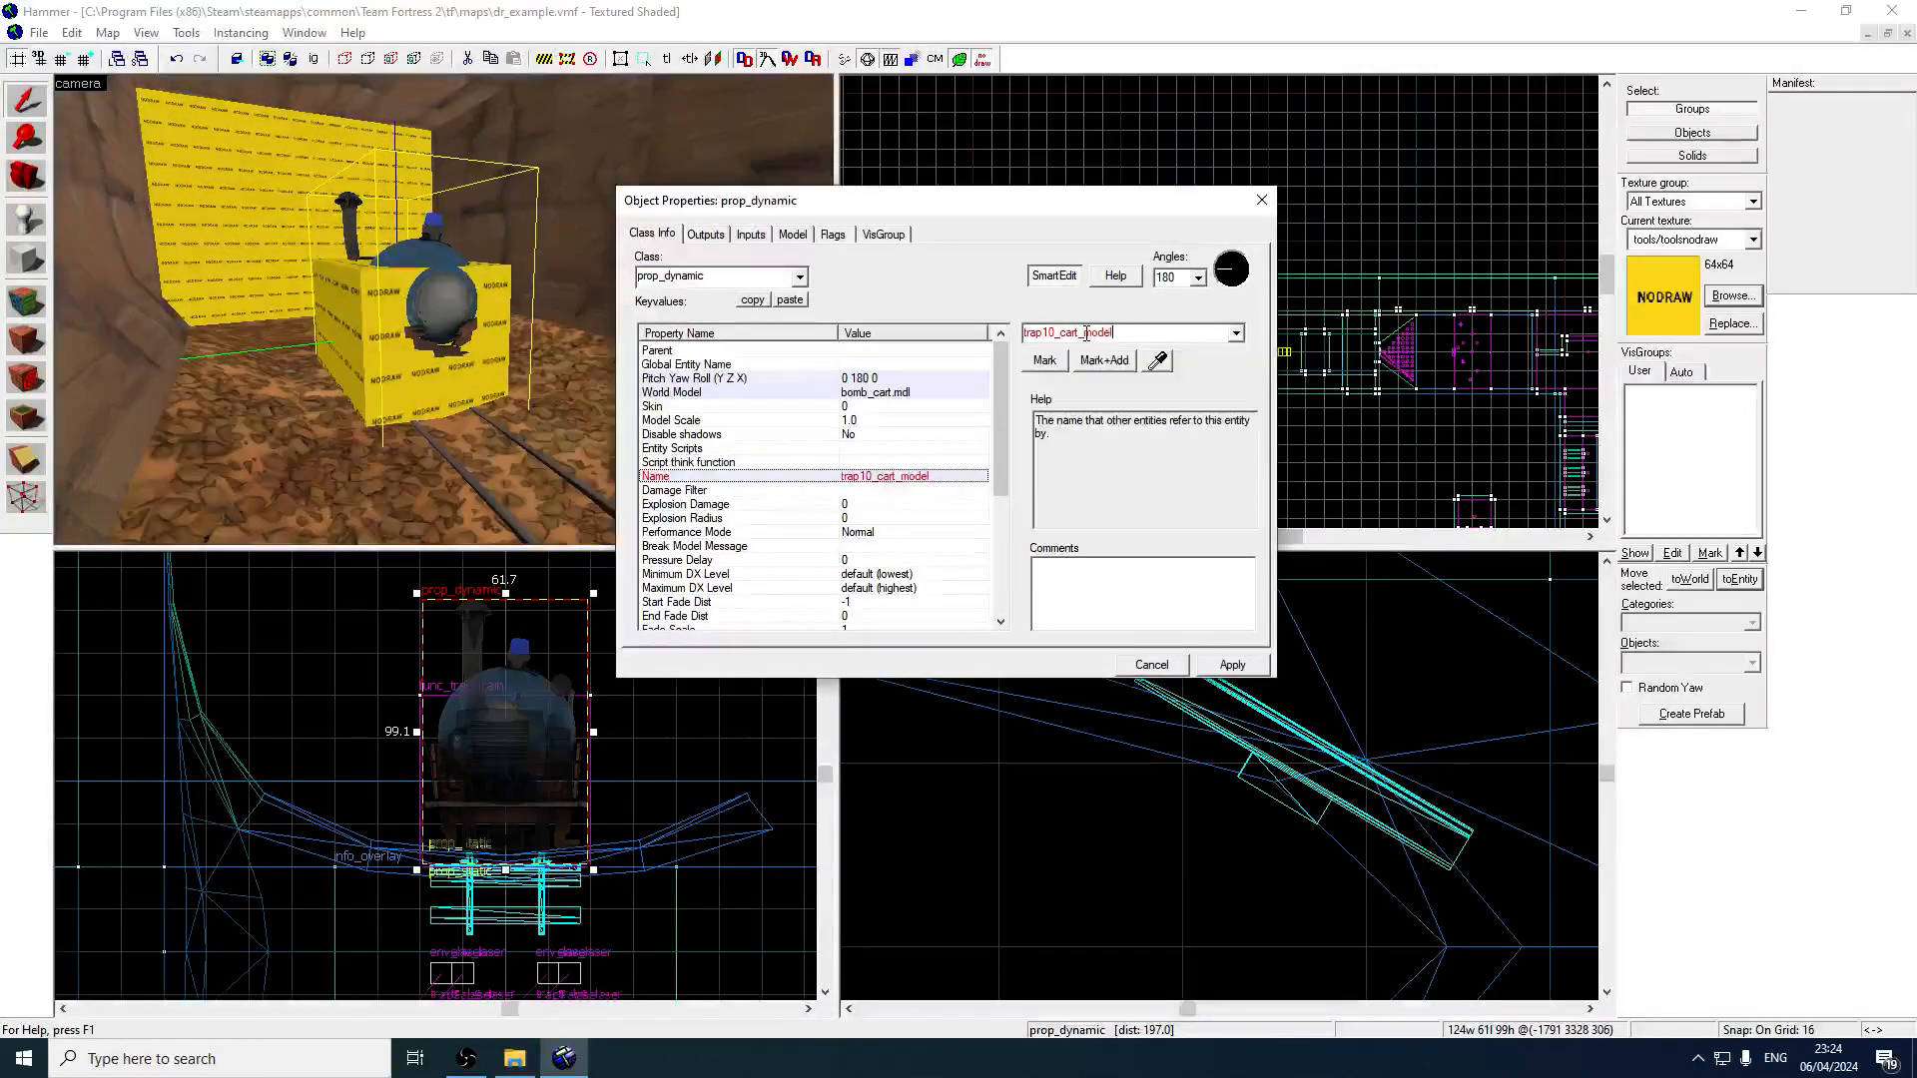
# Name the nodraw func_tracktrain trap10_train.
pyautogui.click(380, 331)
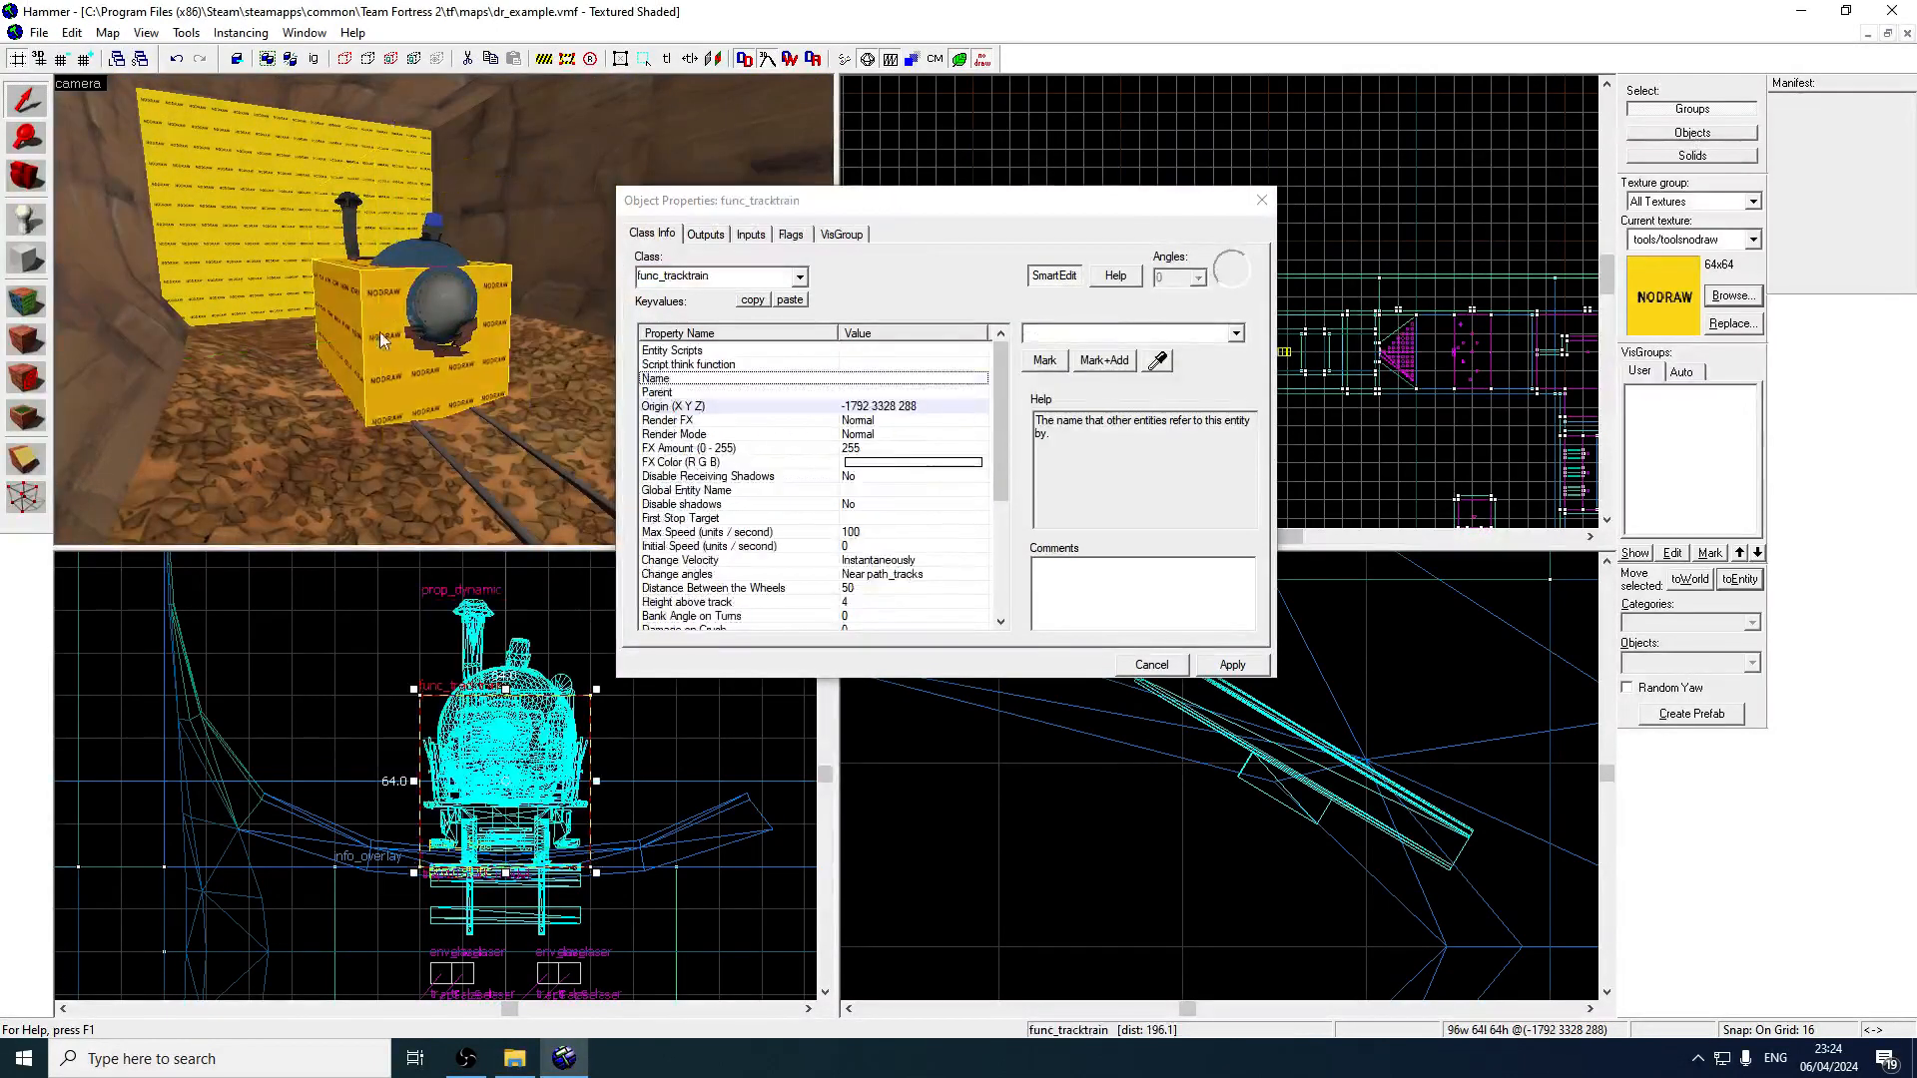
pyautogui.click(1115, 332)
pyautogui.write('tra')
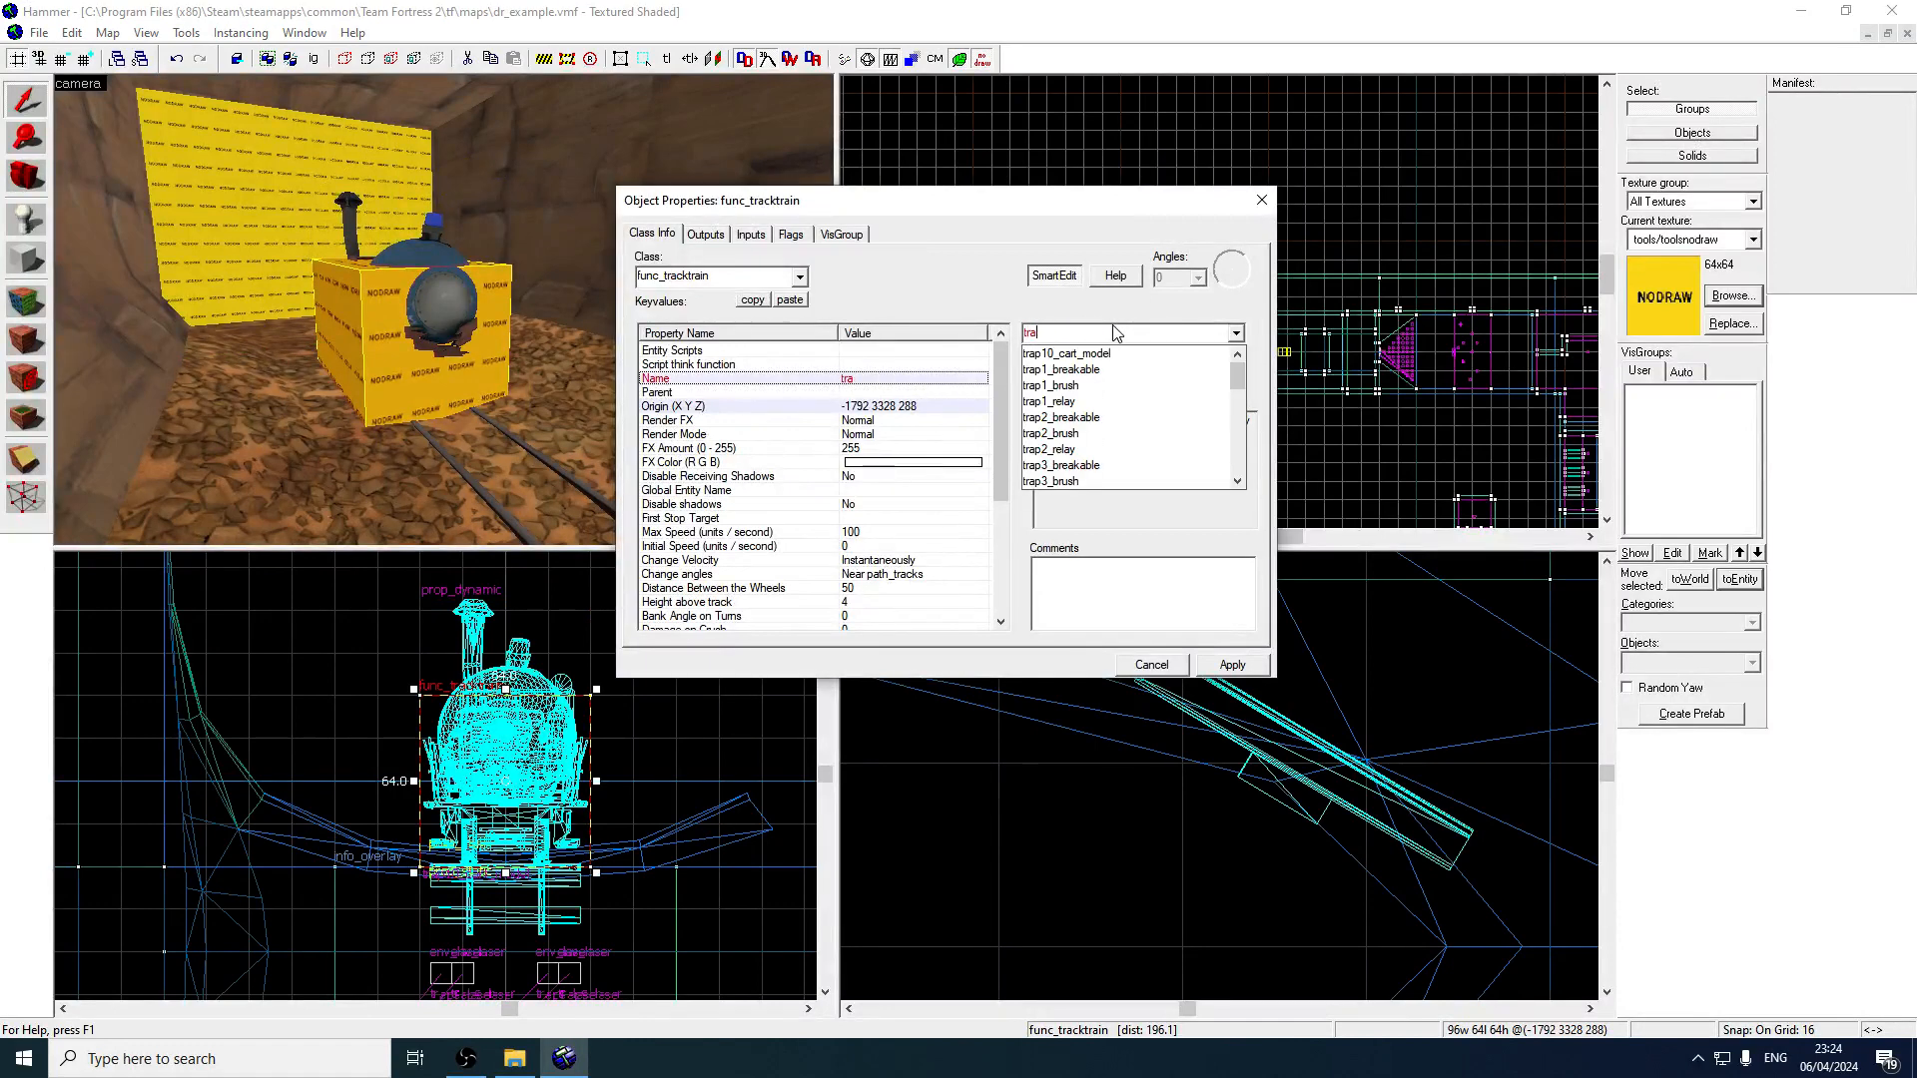
pyautogui.write('p10_train')
pyautogui.press('Return')
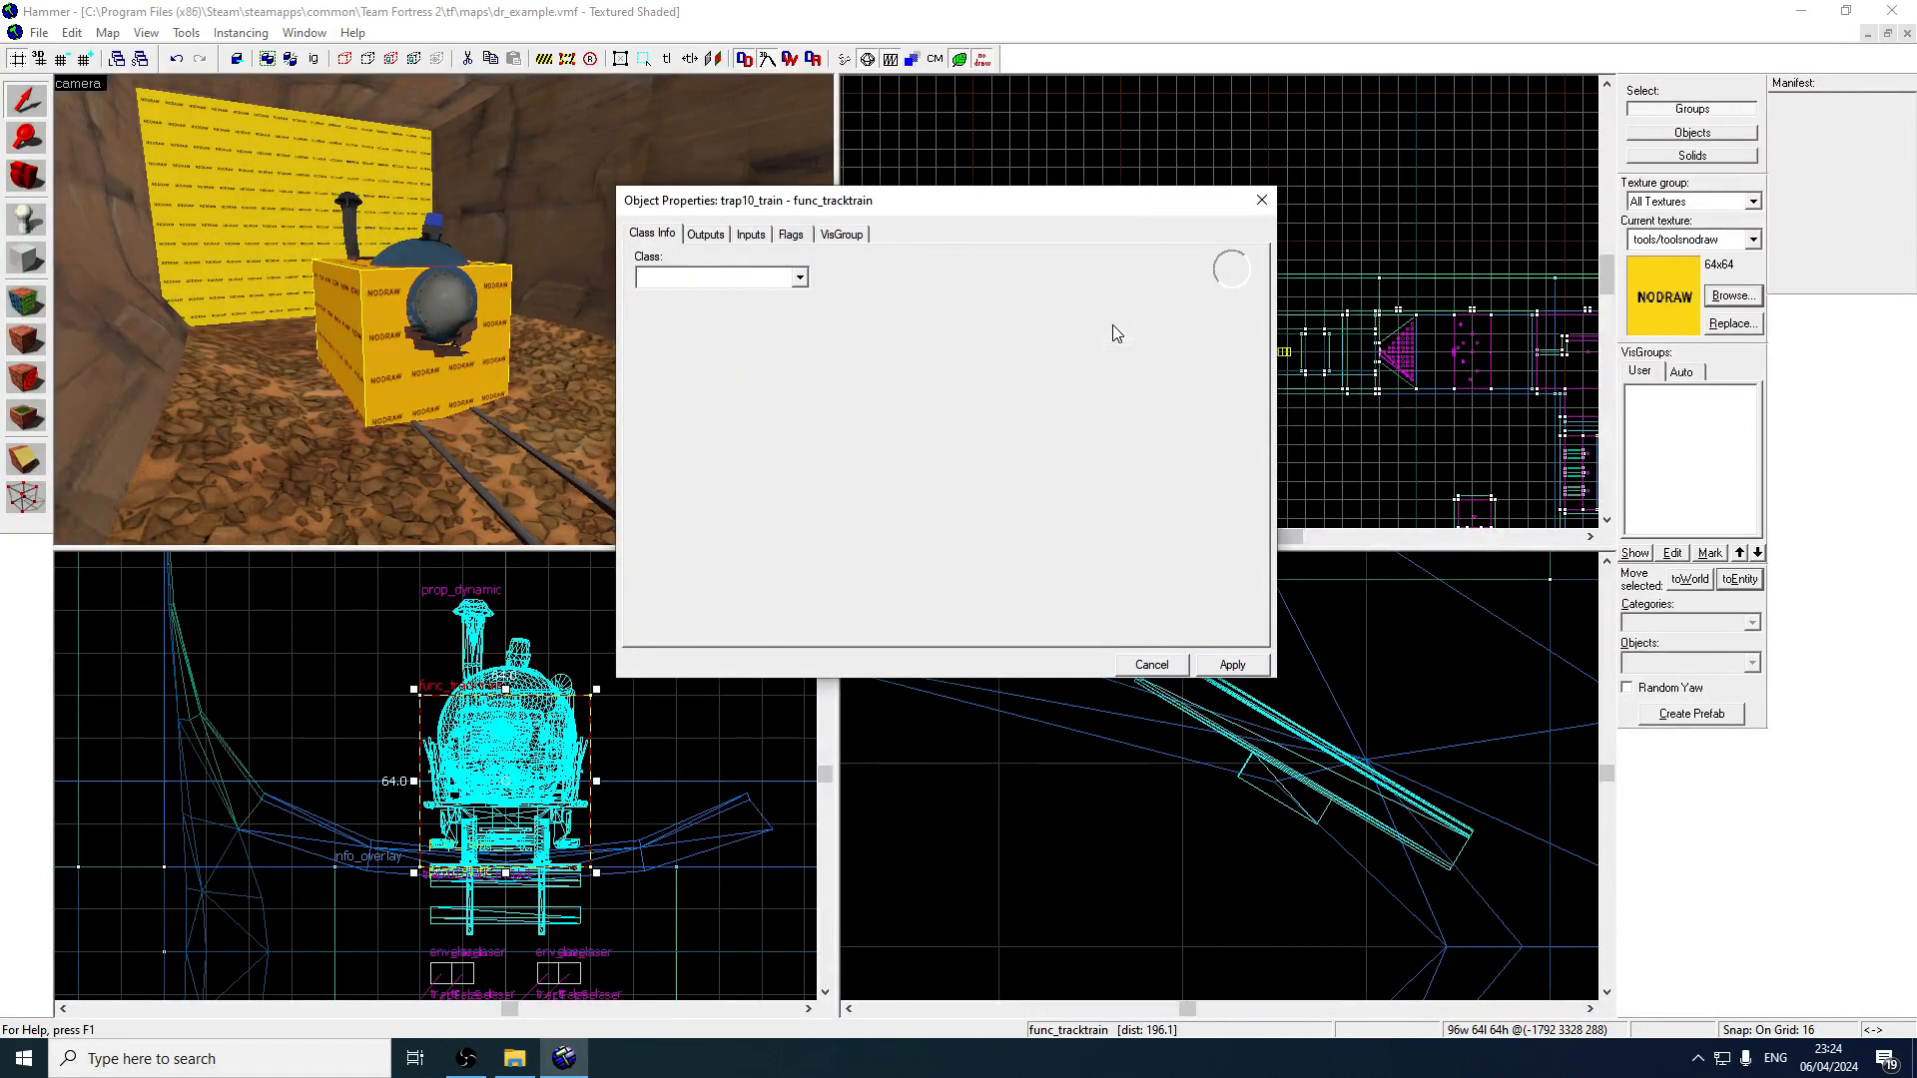
# Set the bomb cart prop's parent to trap10_train and close its properties.
pyautogui.click(416, 230)
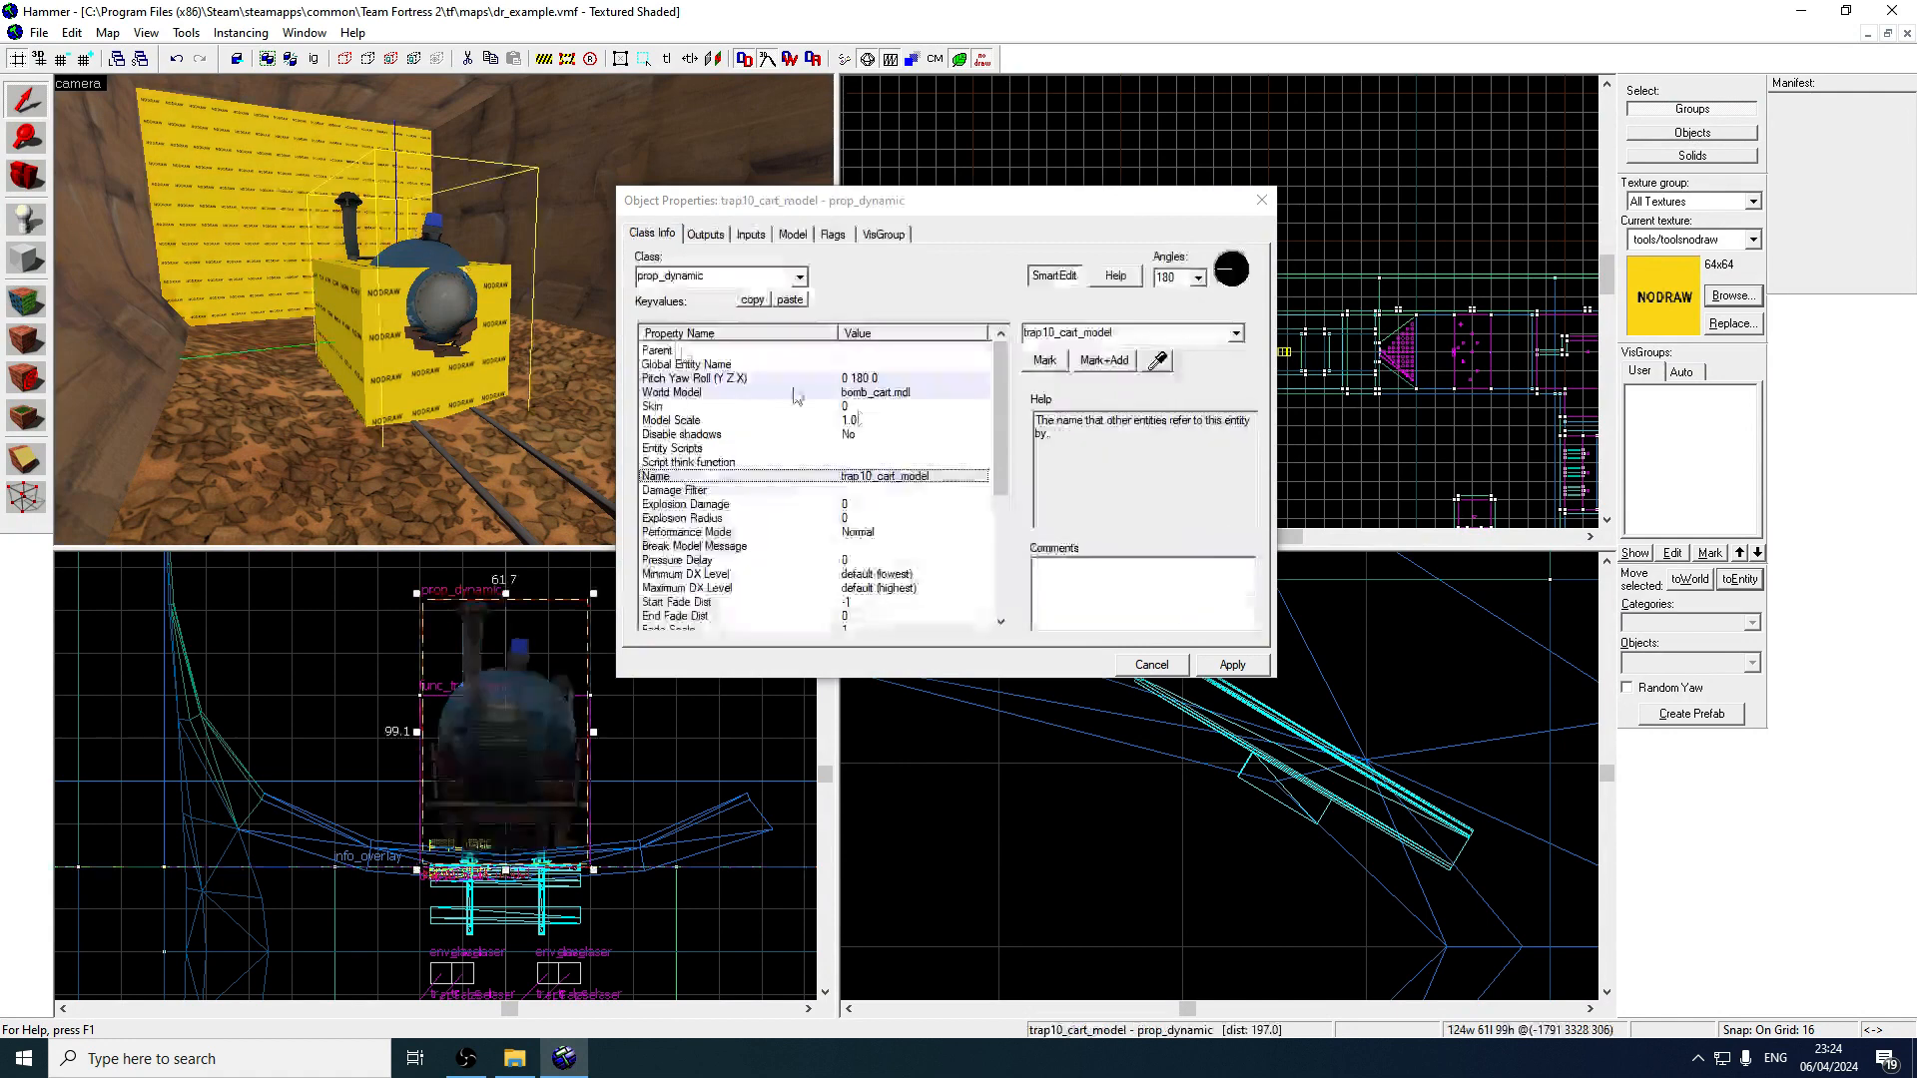
pyautogui.click(857, 419)
pyautogui.click(840, 475)
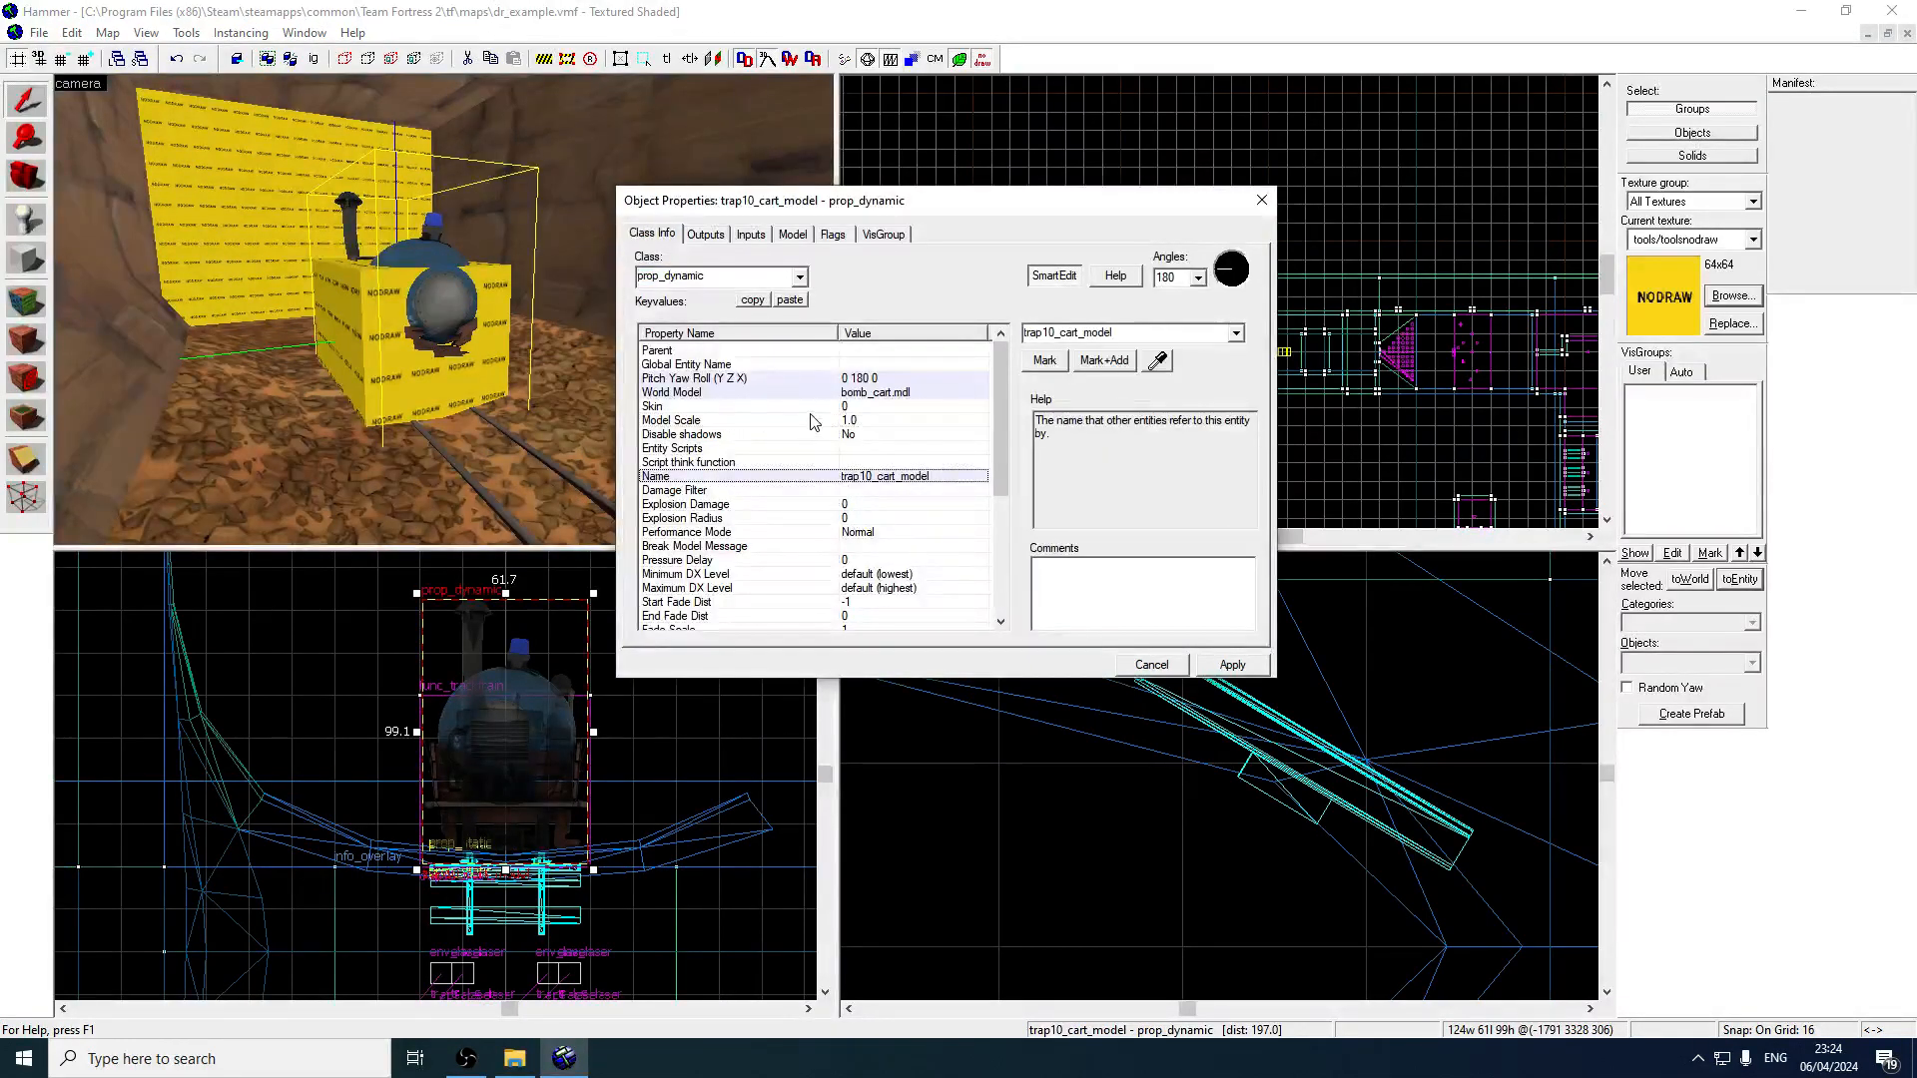
pyautogui.click(811, 352)
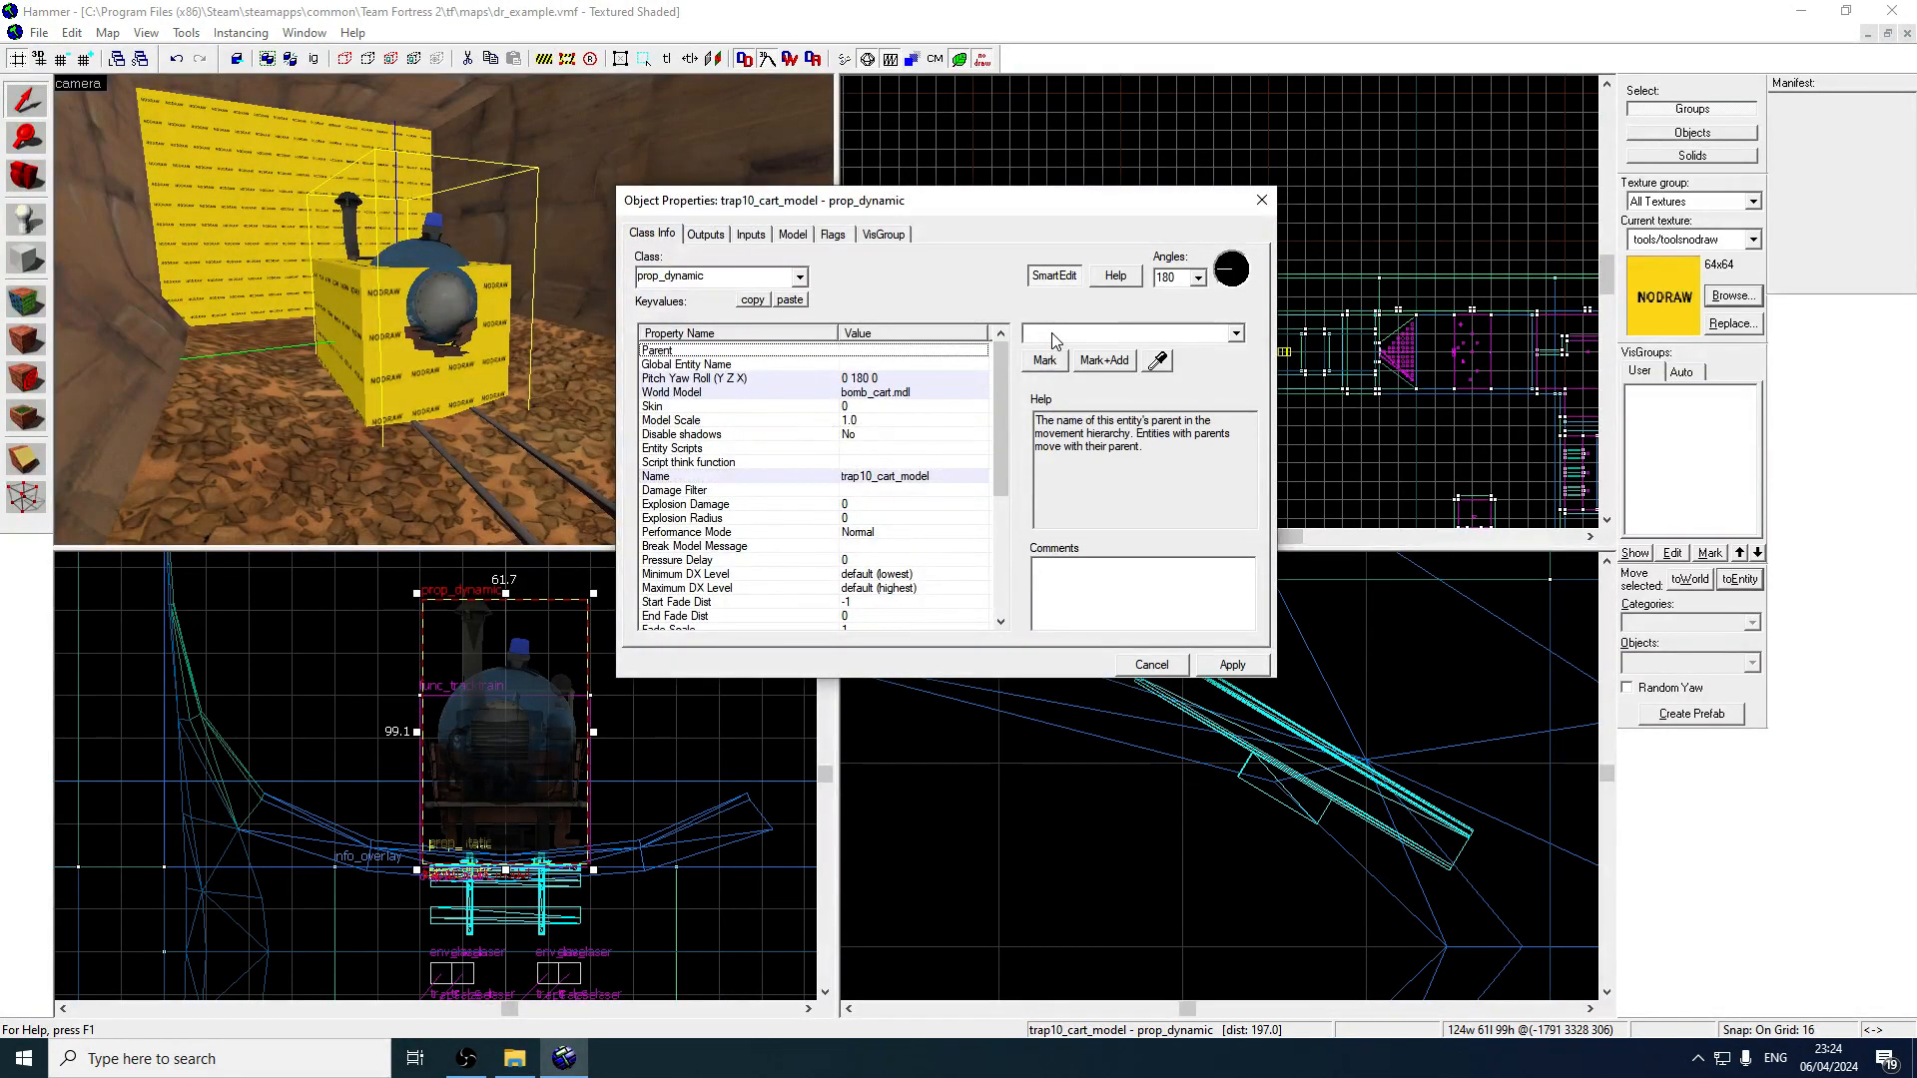
pyautogui.write('trap10_')
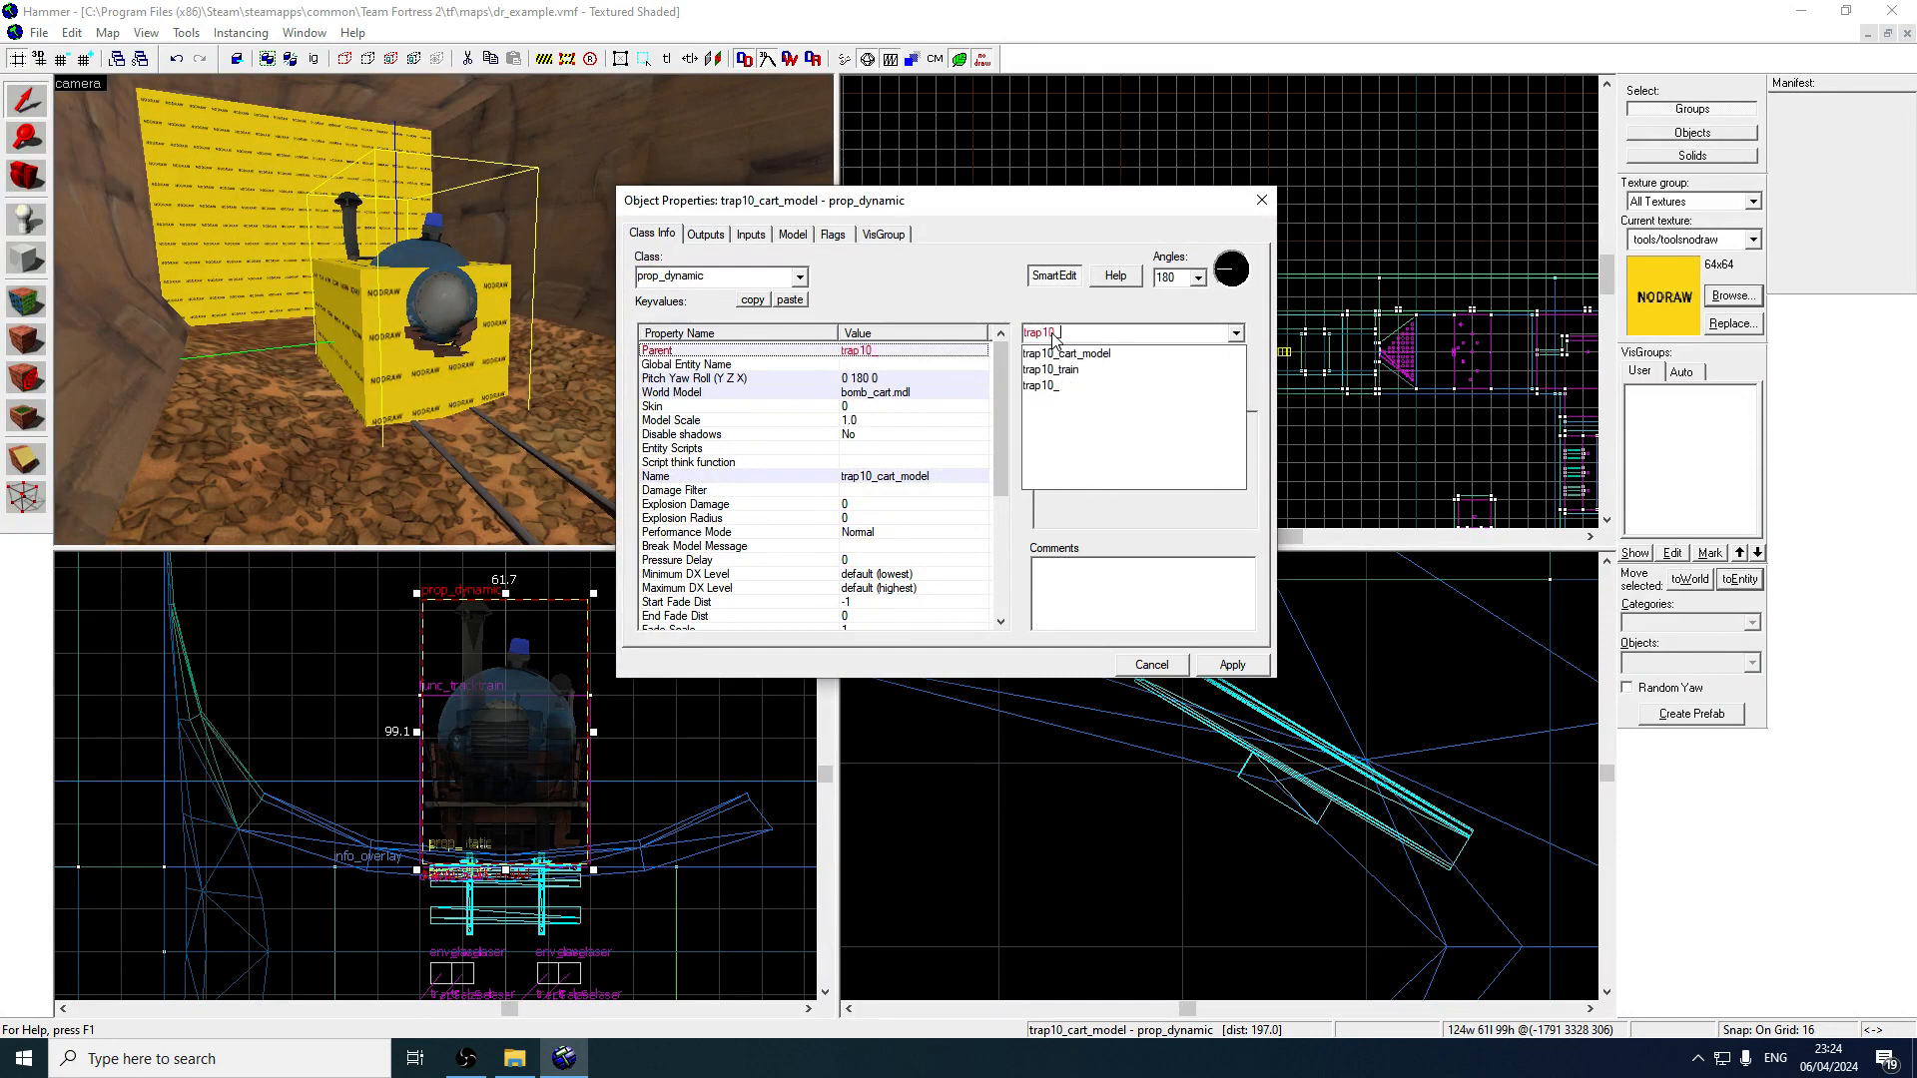
pyautogui.write('train')
pyautogui.press('Return')
pyautogui.click(1264, 196)
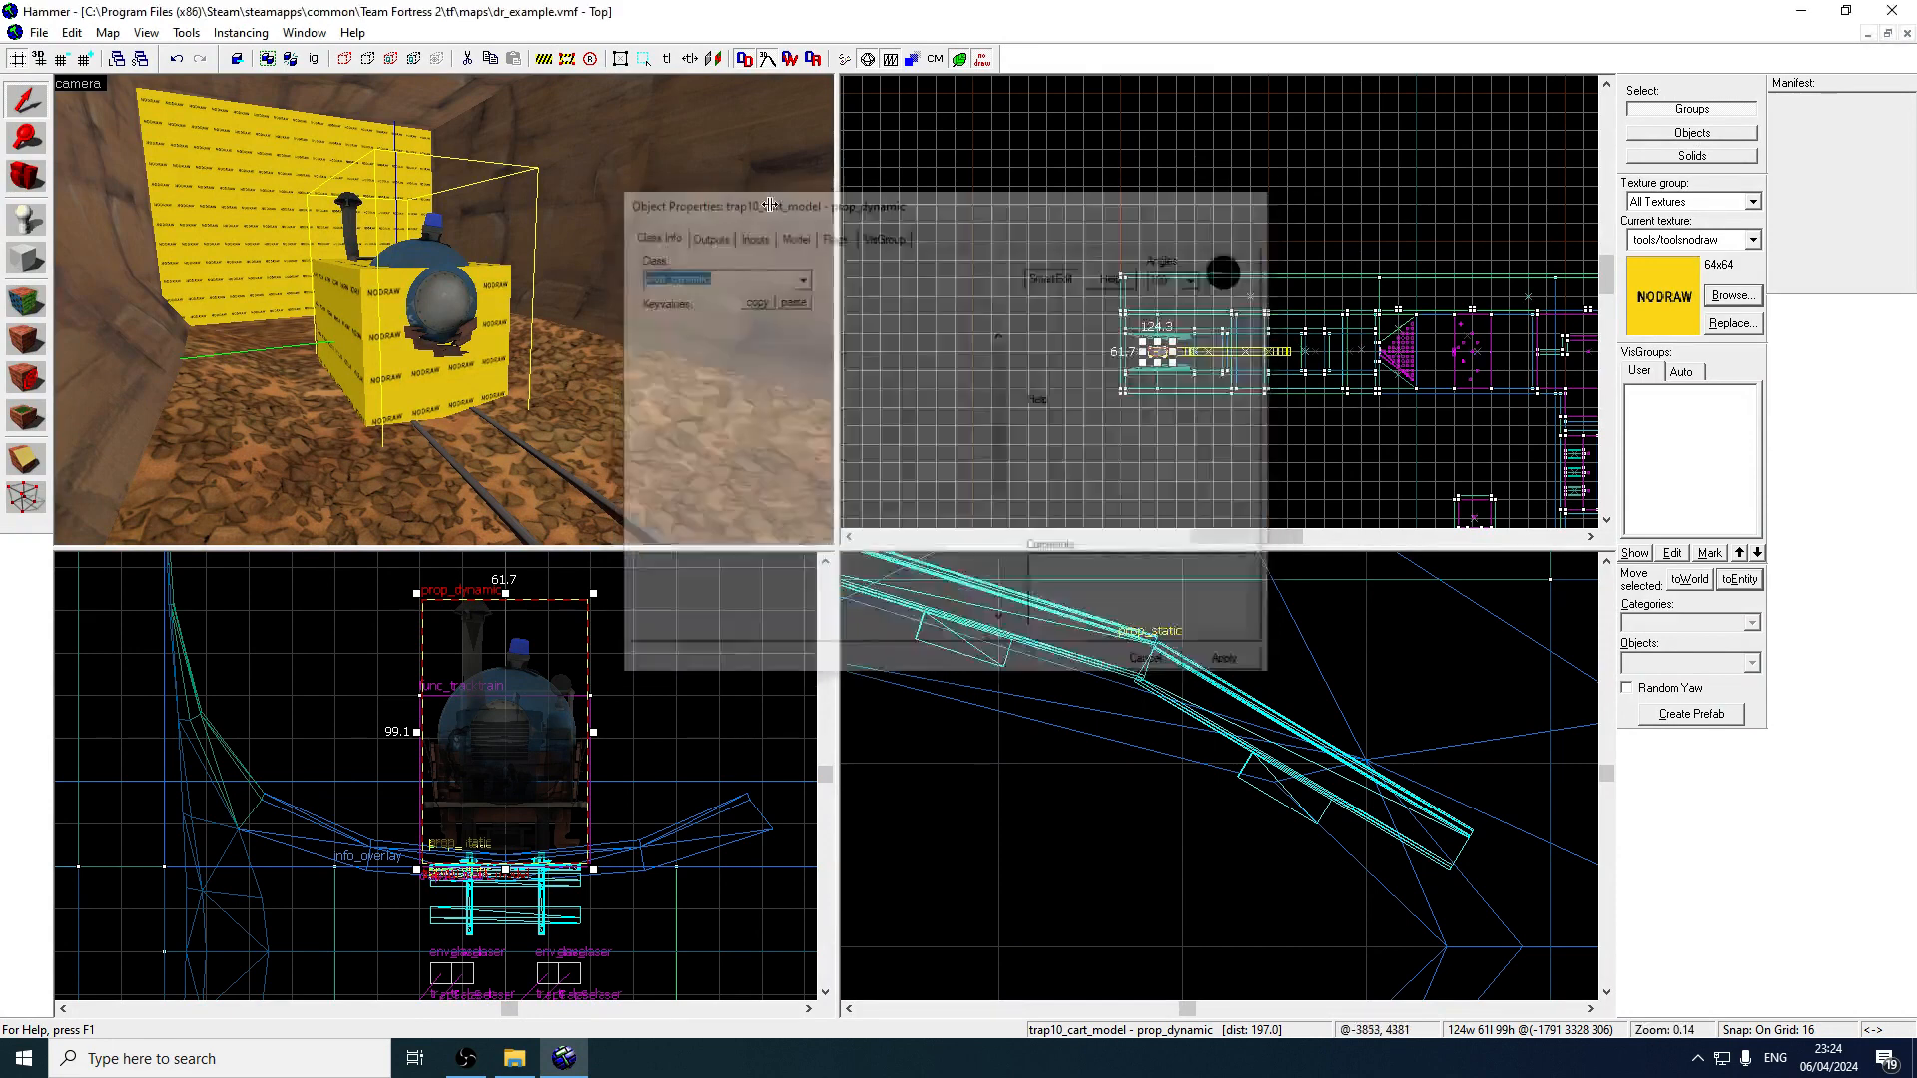
# Place a path_track entity against the front face of the bomb cart's nodraw block and select it.
pyautogui.hotkey('shift', 'e')
pyautogui.click(1669, 661)
pyautogui.write('pa')
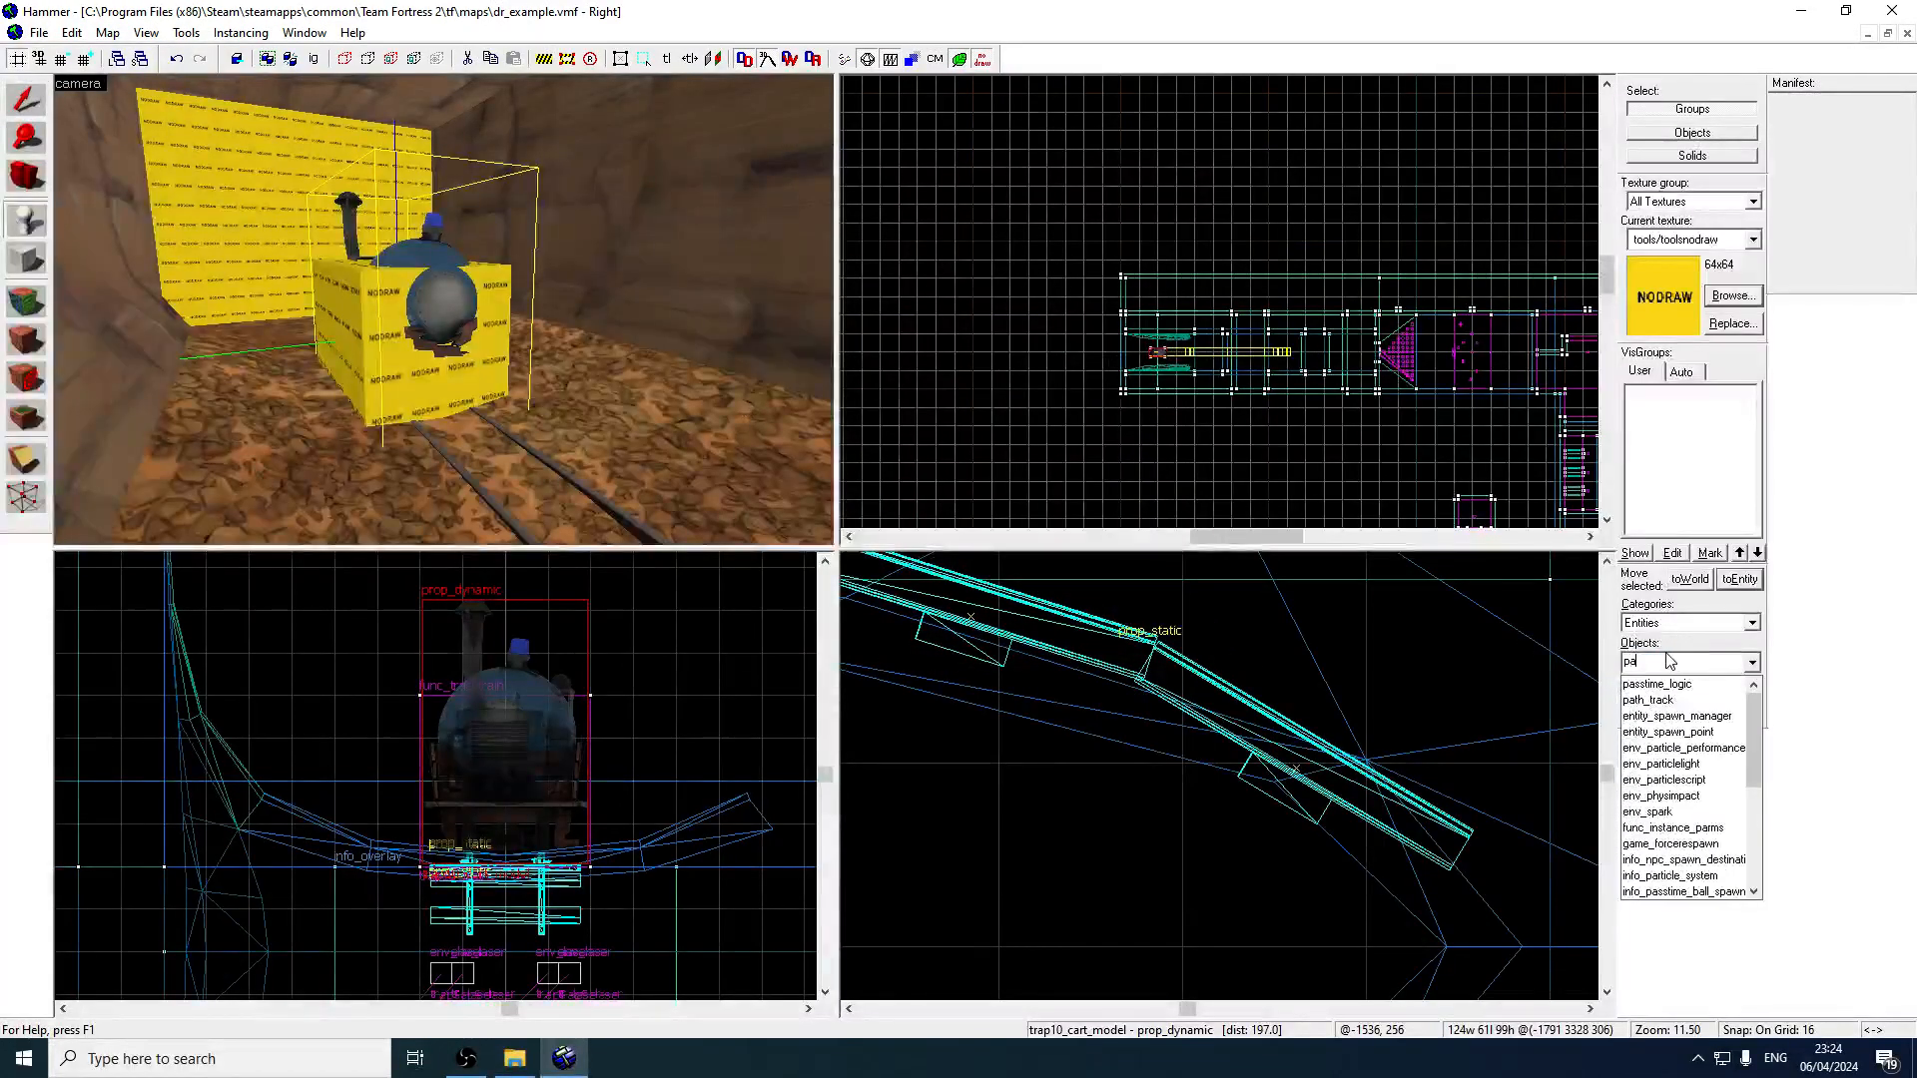
pyautogui.write('th')
pyautogui.click(1682, 689)
pyautogui.click(393, 372)
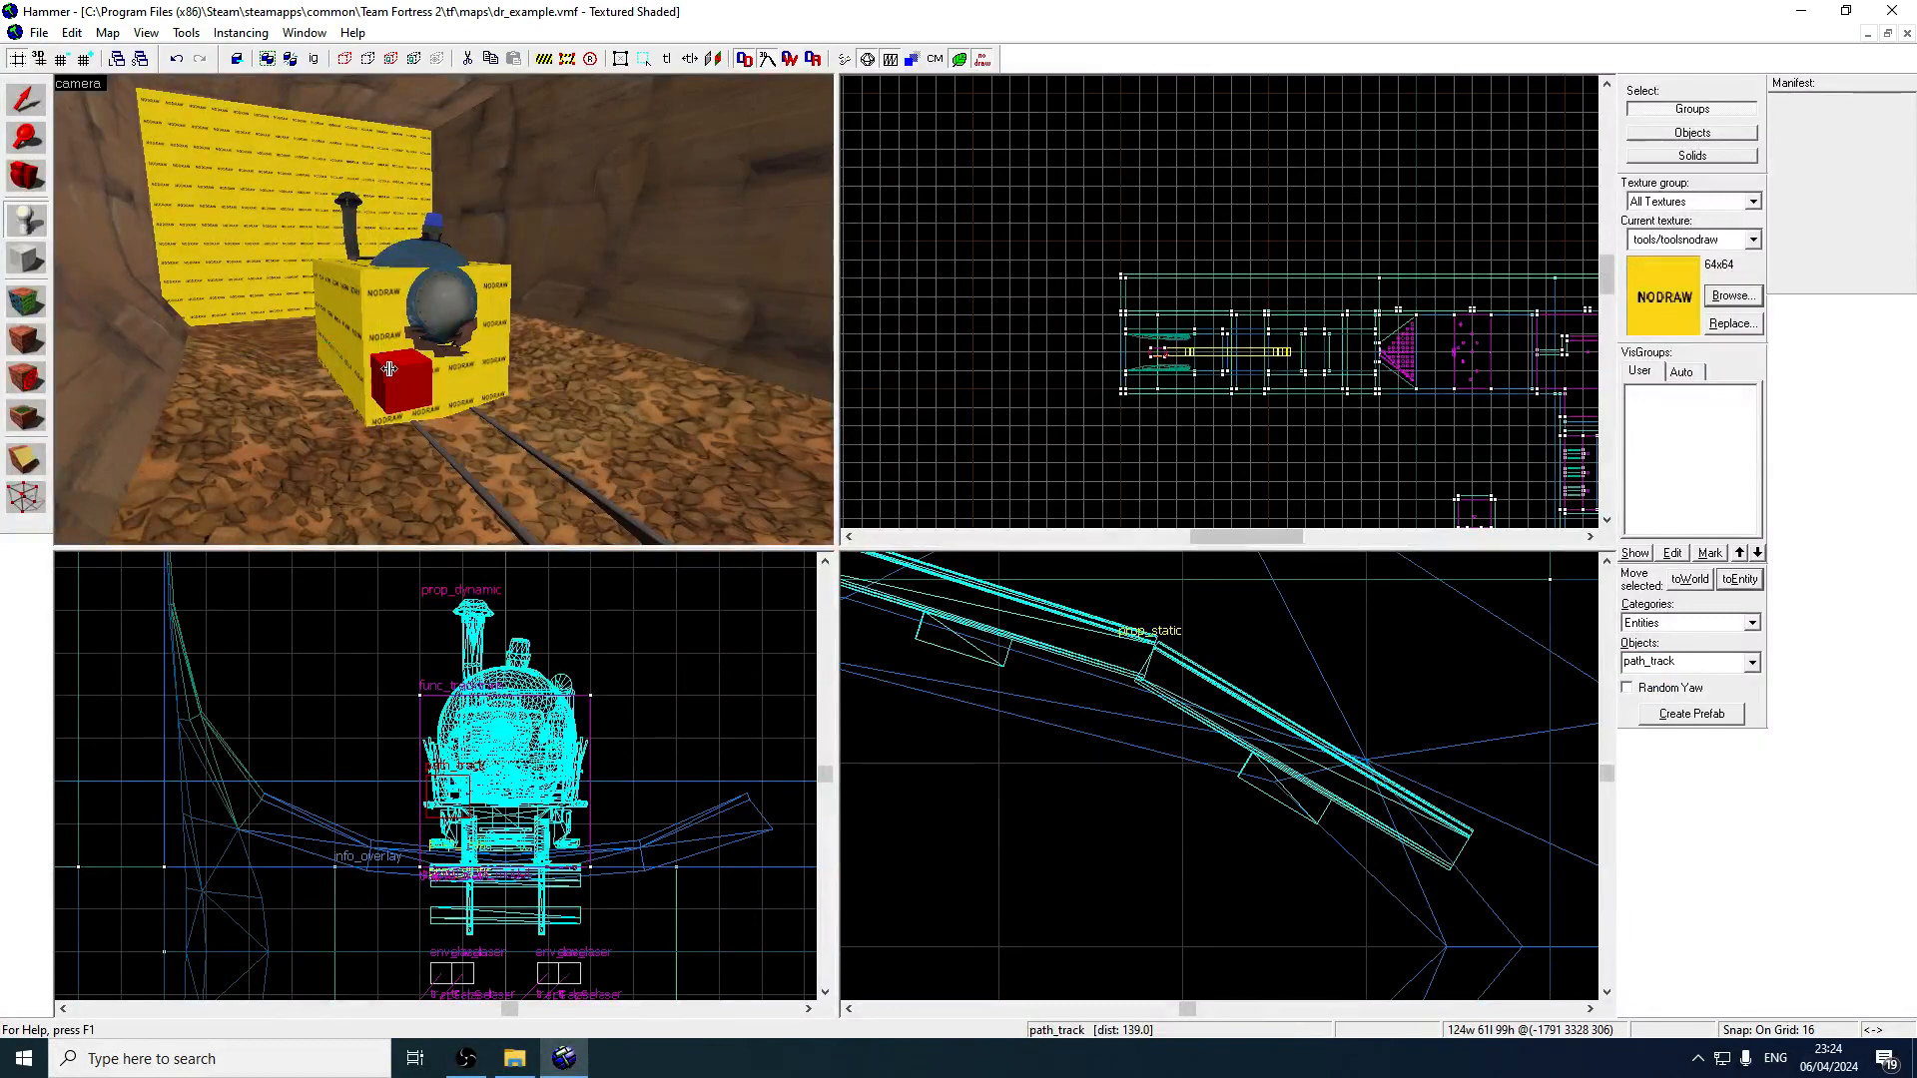
pyautogui.hotkey('shift', 's')
pyautogui.scroll(2, 1161, 349)
pyautogui.scroll(6, 1161, 349)
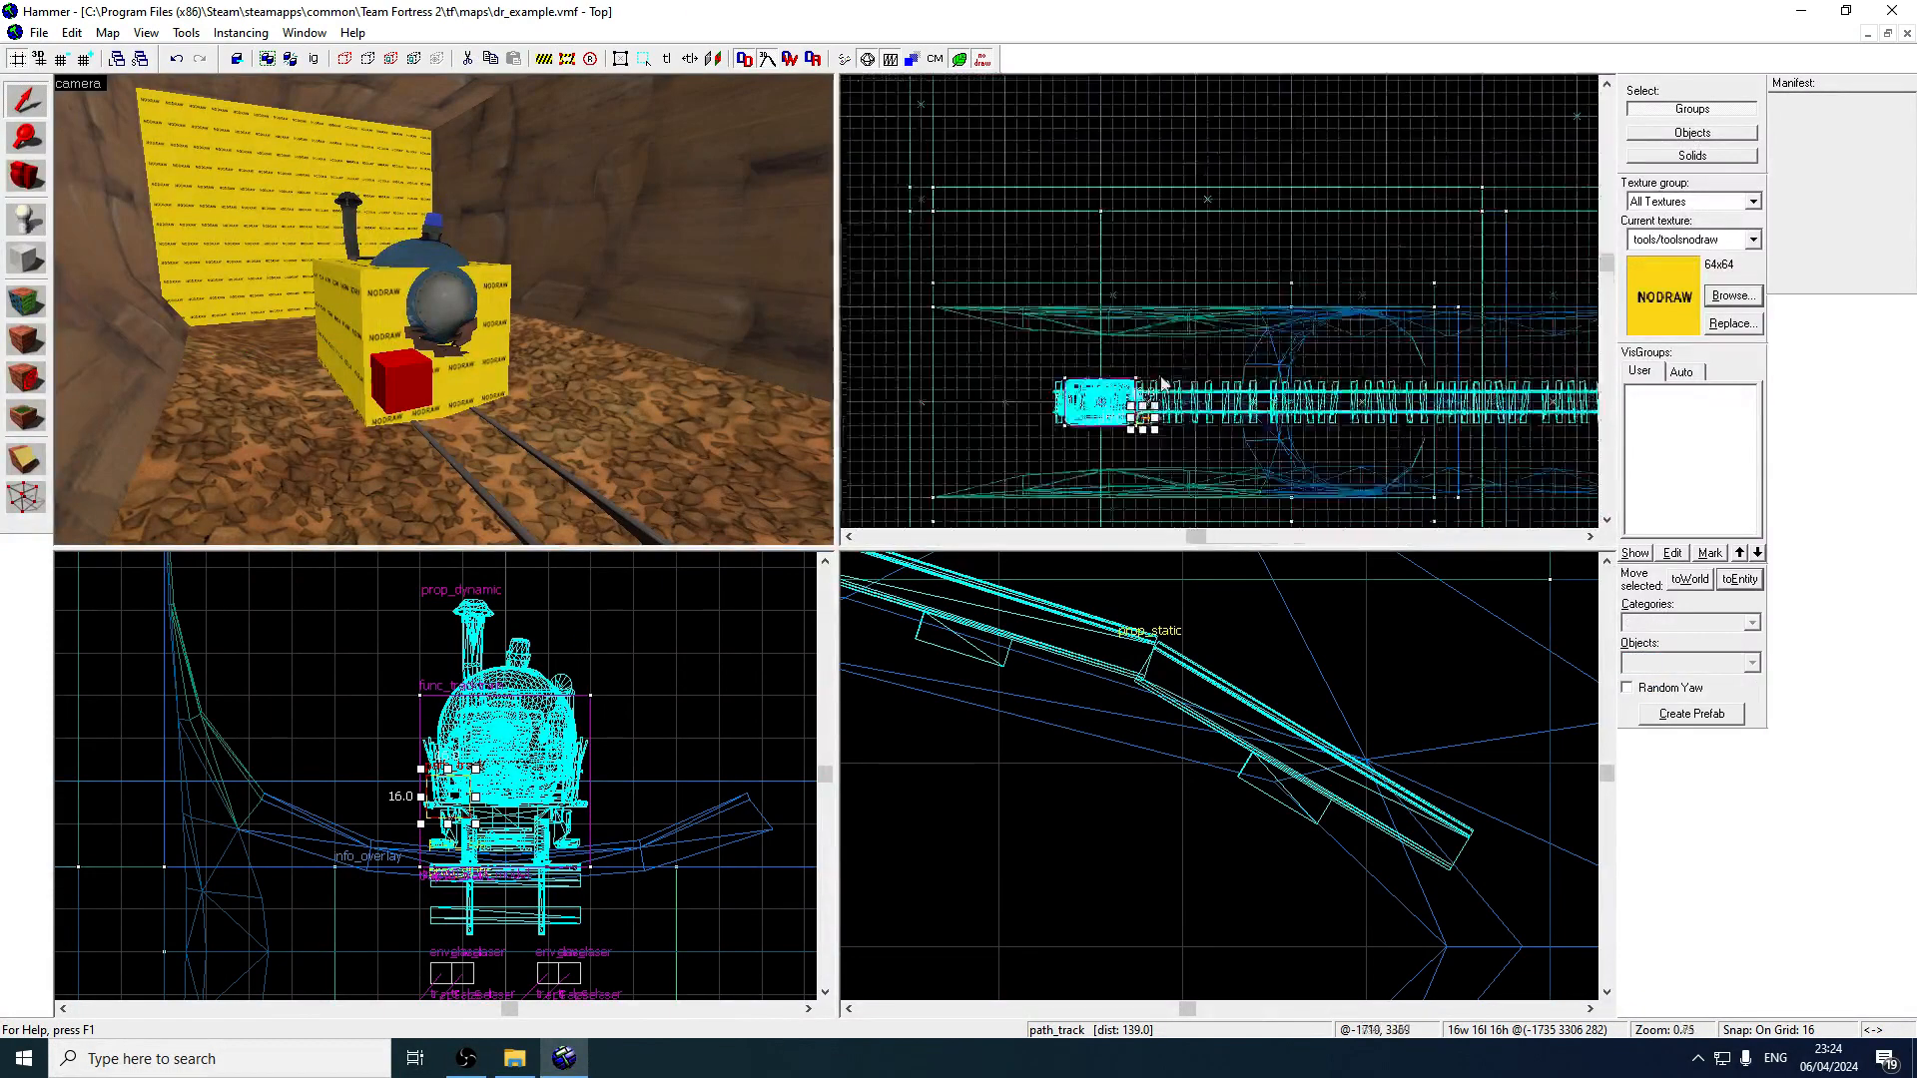
# Review the keyvalues of the trap10_train func_tracktrain and close its properties.
pyautogui.doubleClick(462, 333)
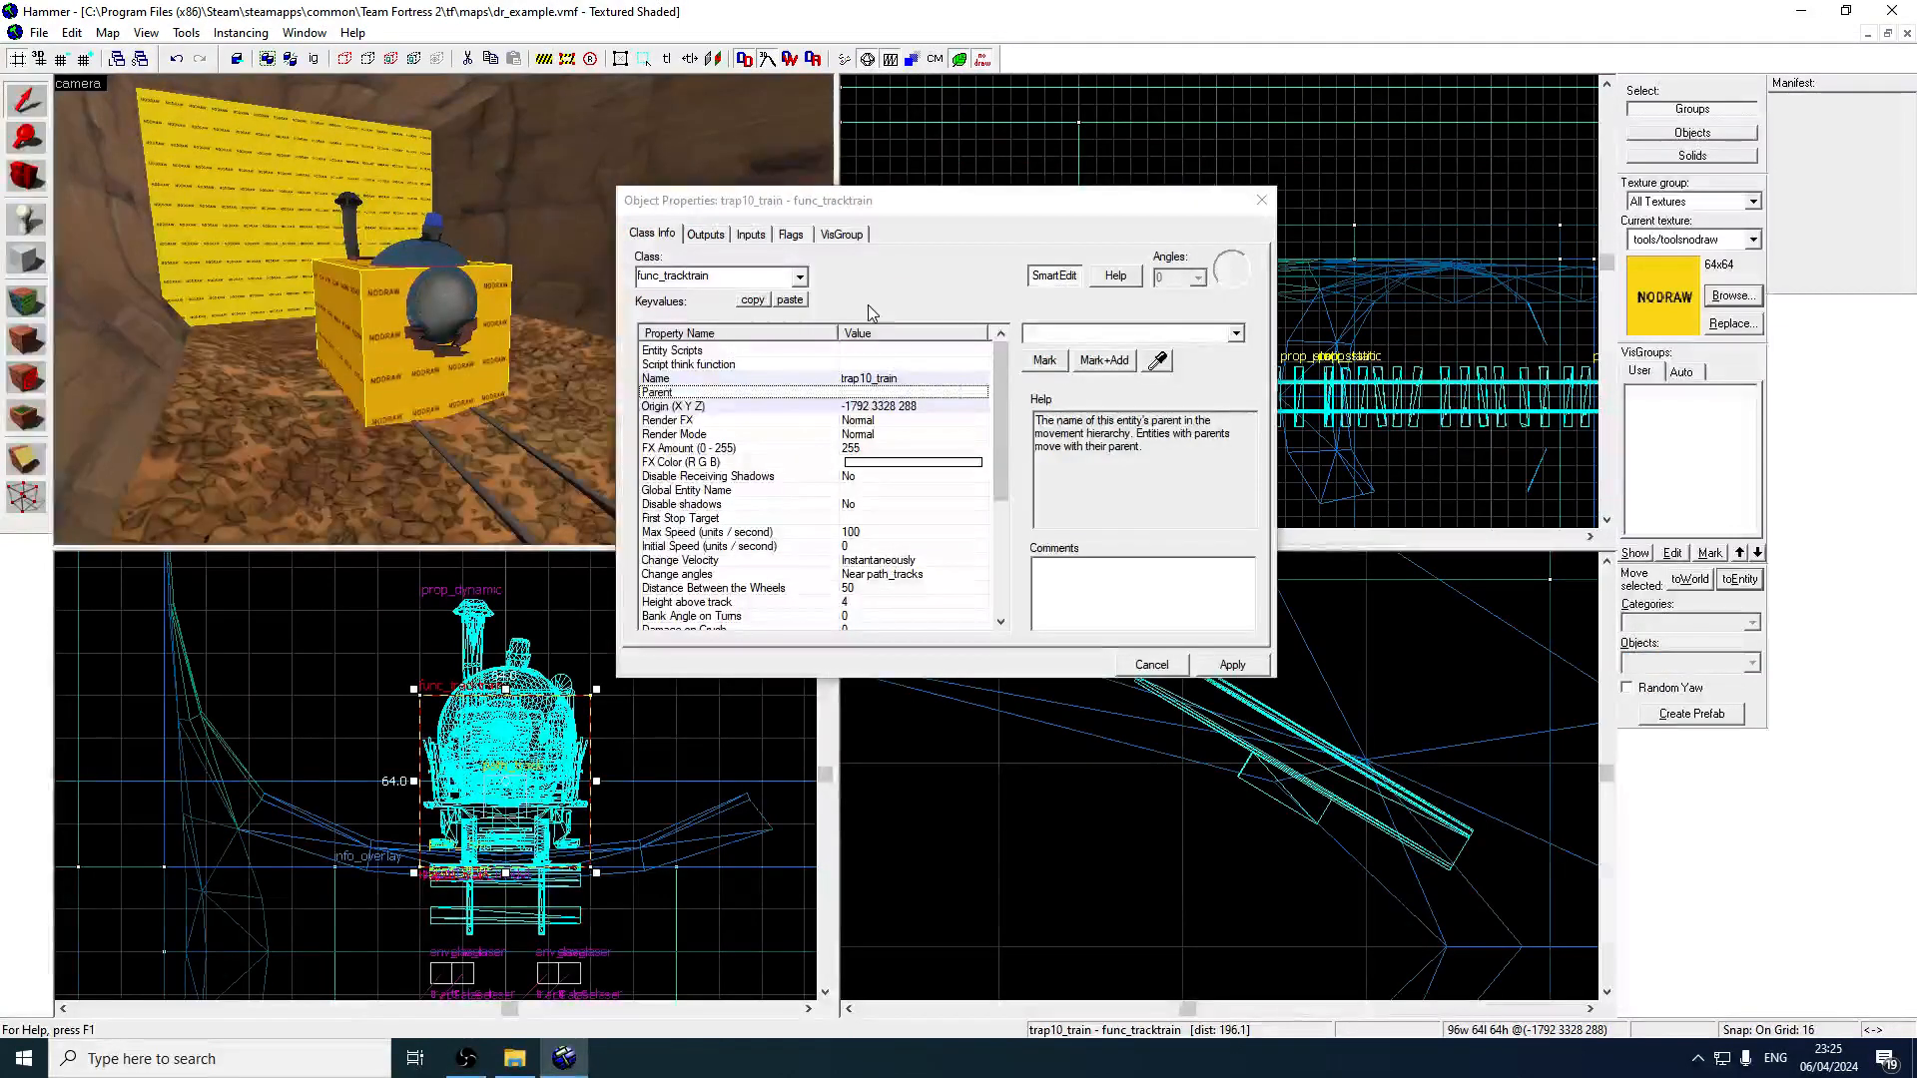
pyautogui.scroll(-3, 1004, 399)
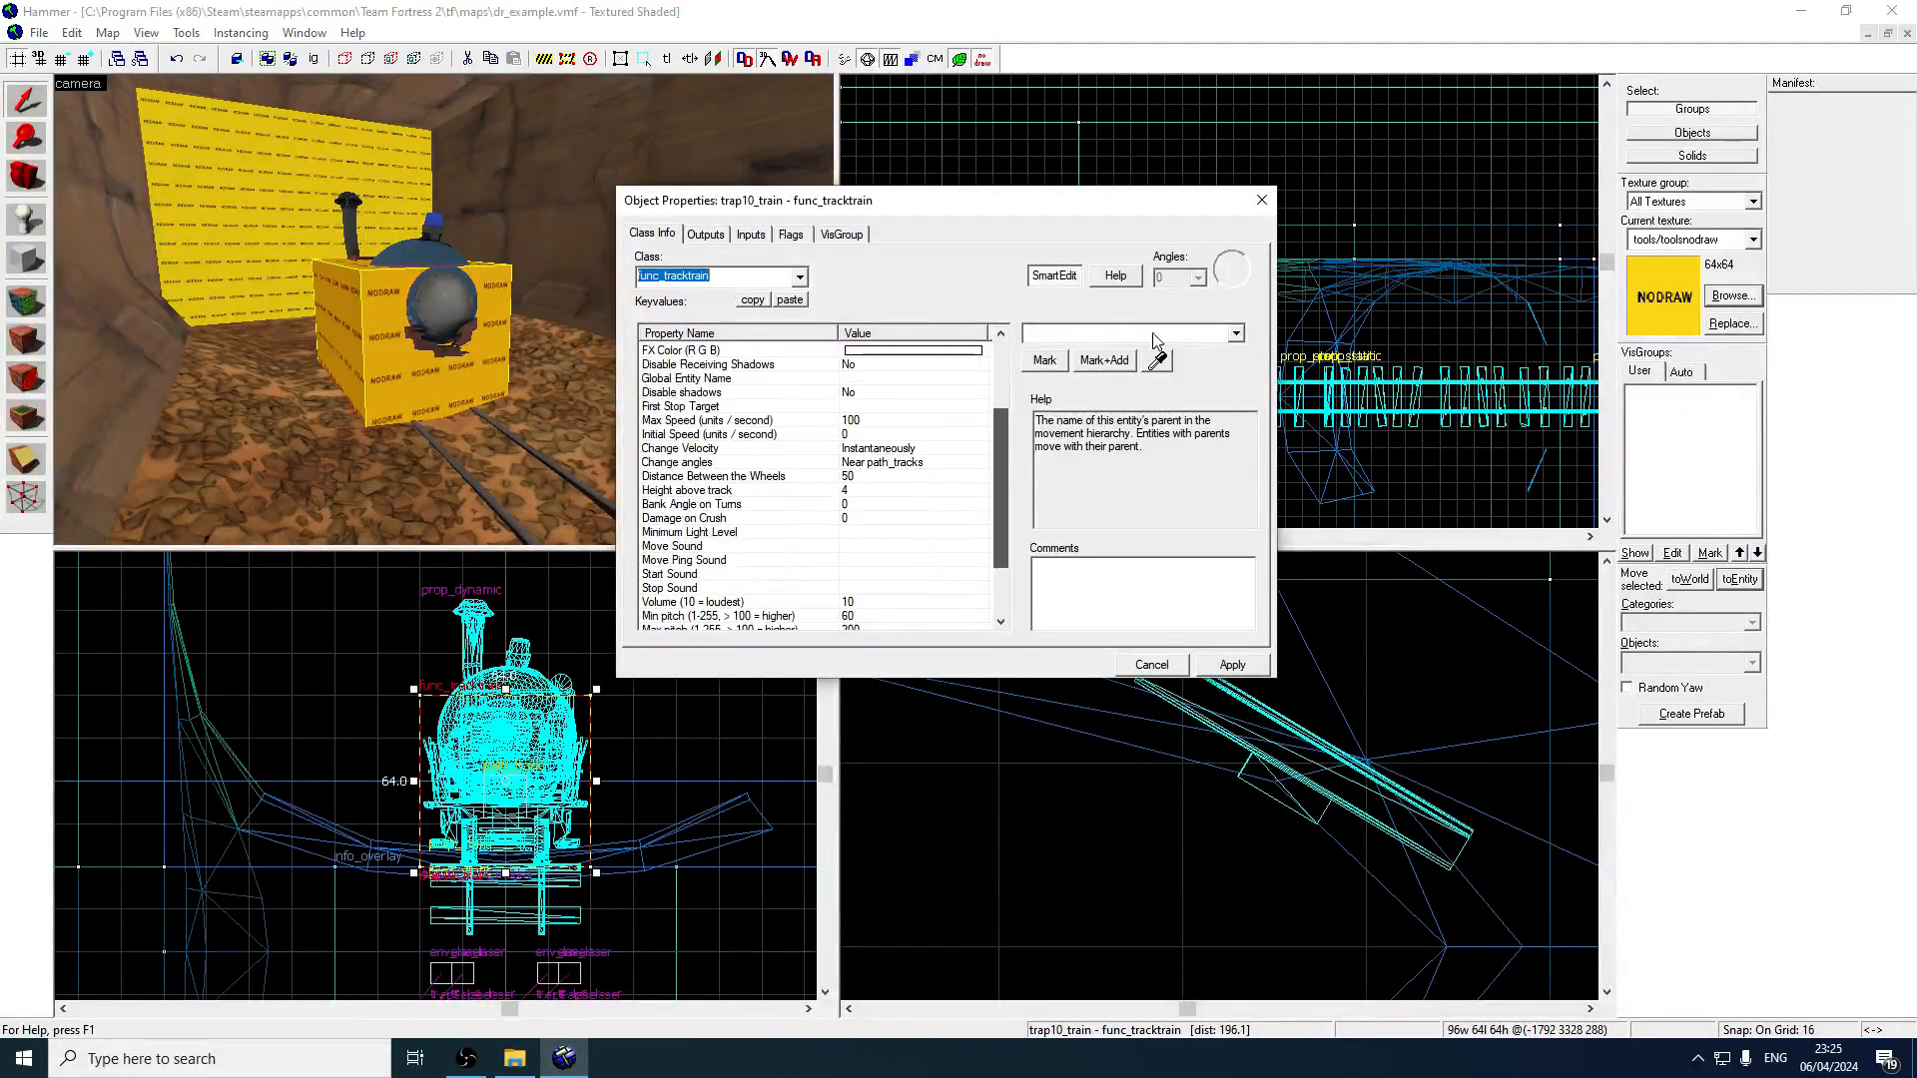
pyautogui.click(1263, 201)
pyautogui.scroll(4, 512, 339)
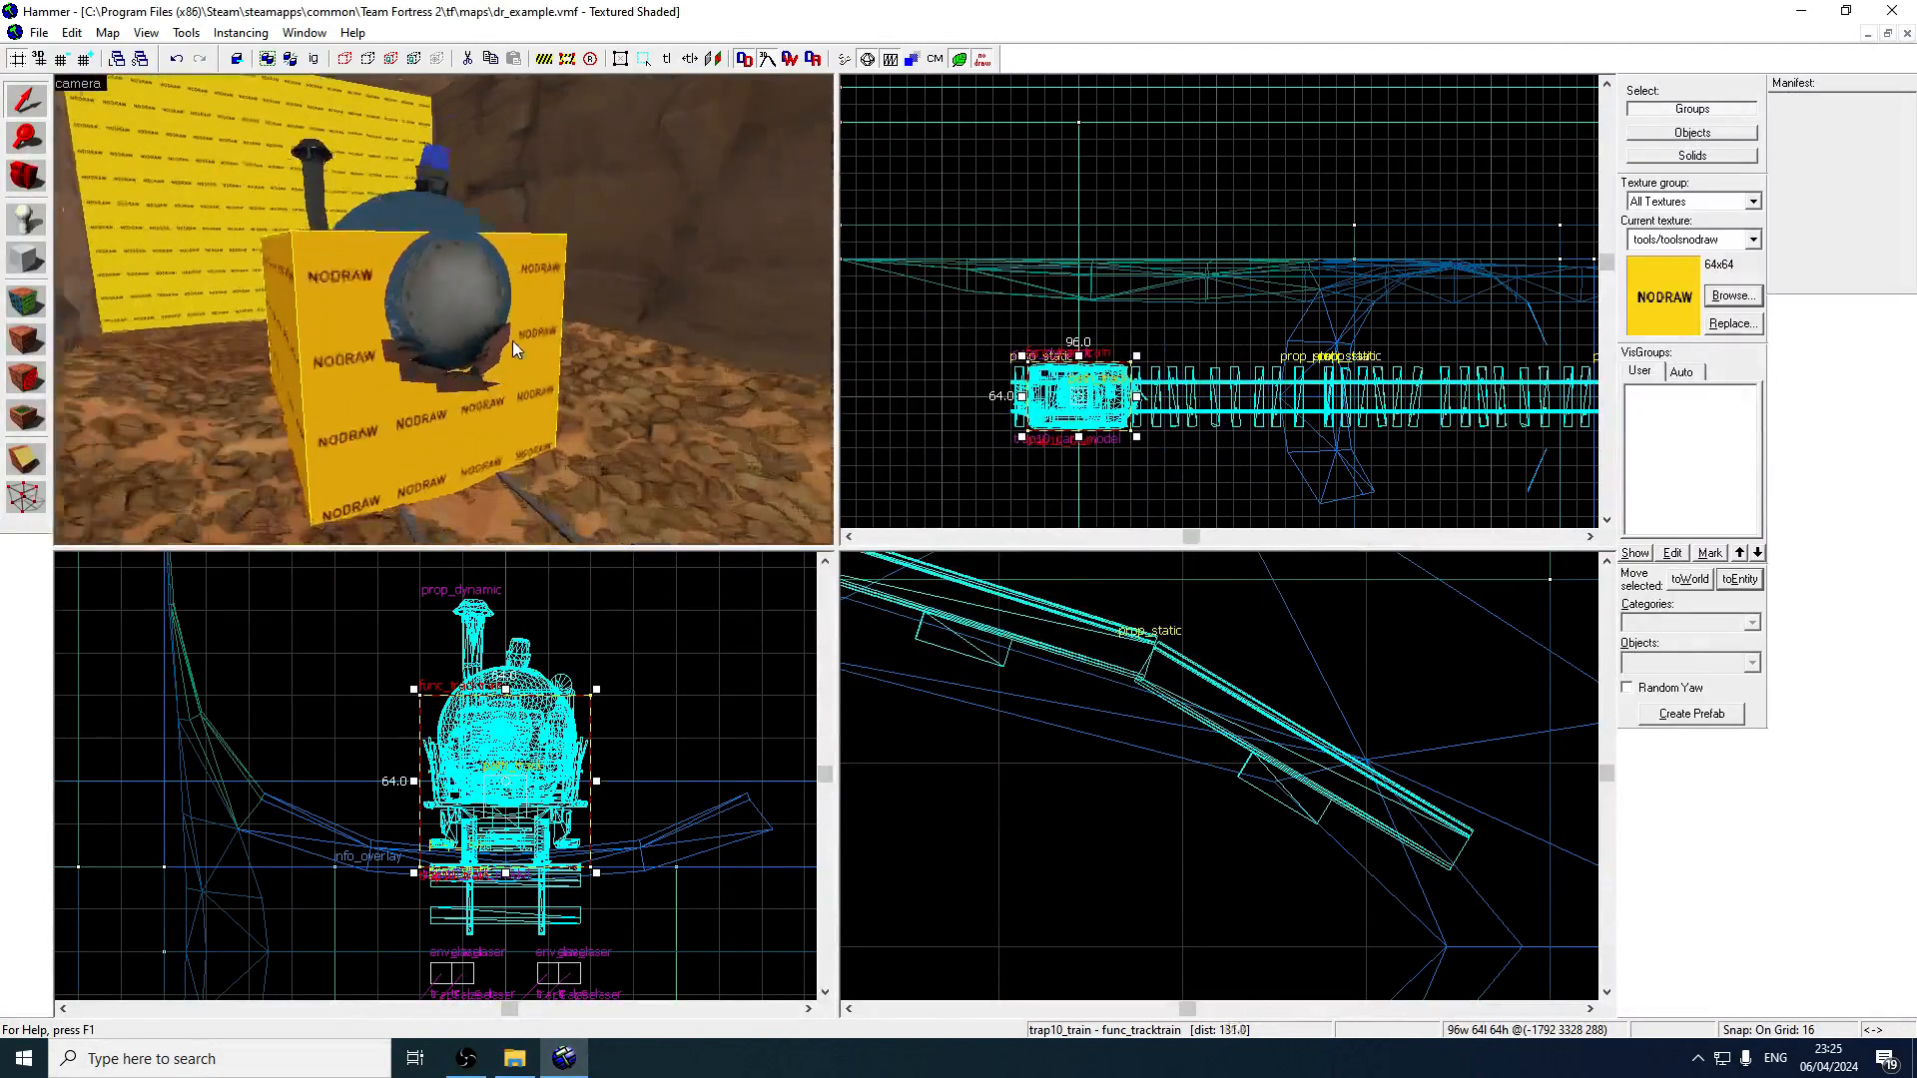
pyautogui.click(439, 432)
pyautogui.scroll(2, 529, 865)
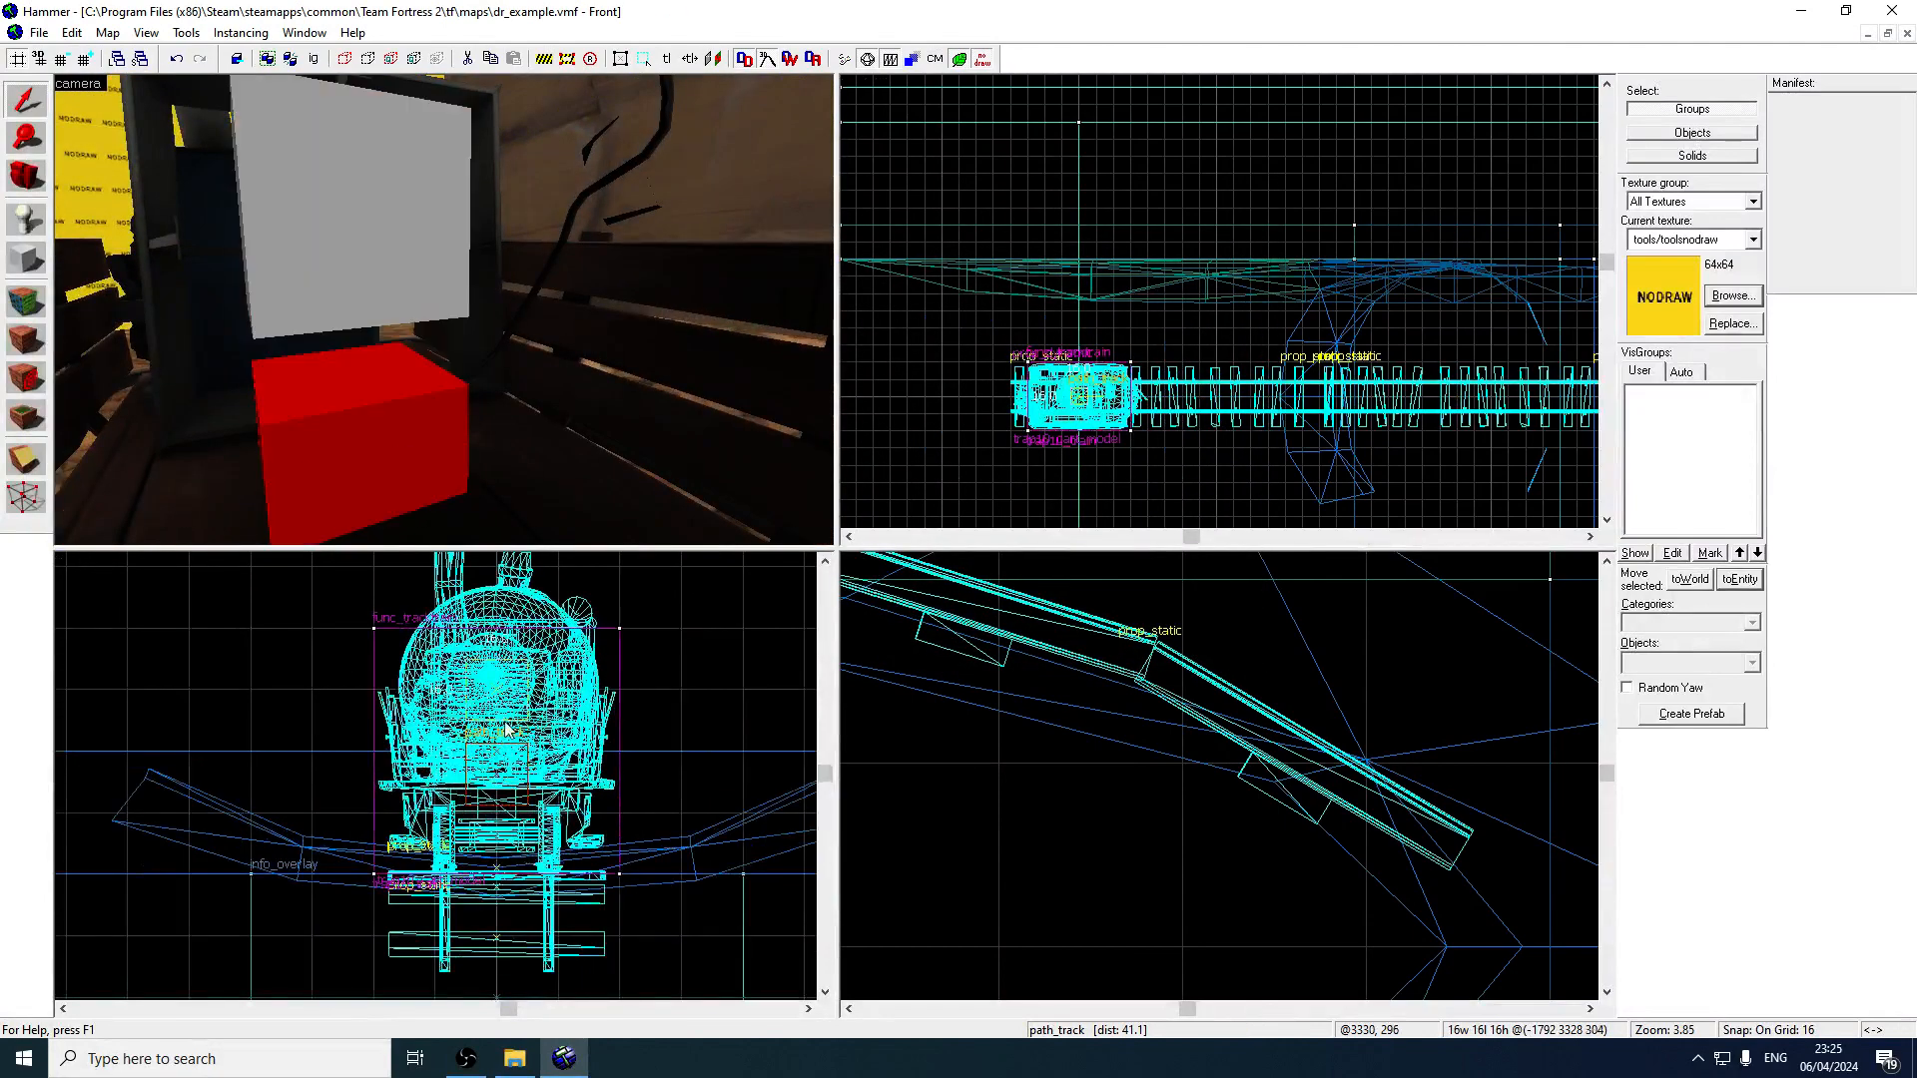
# Name the path_track inside the cart trap10_path1, close its properties and save the map.
pyautogui.doubleClick(367, 371)
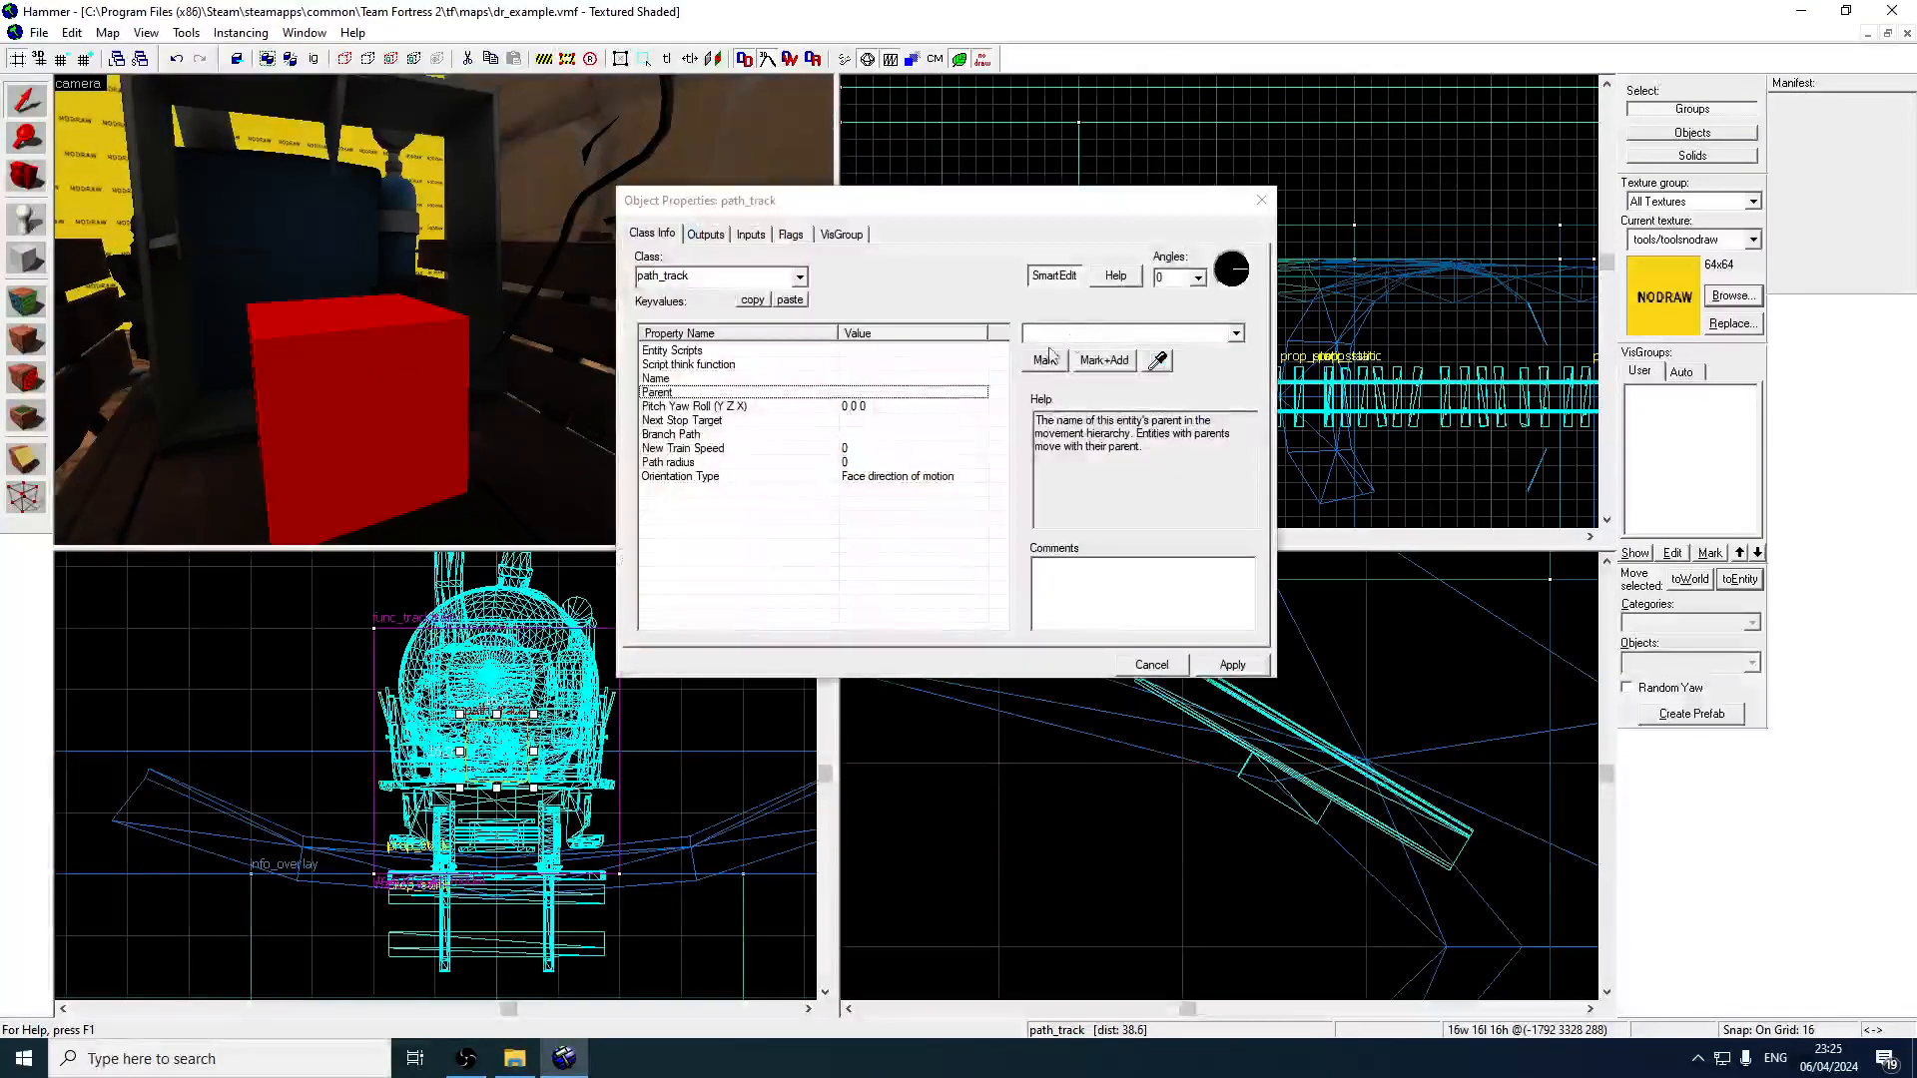
pyautogui.write('trap10')
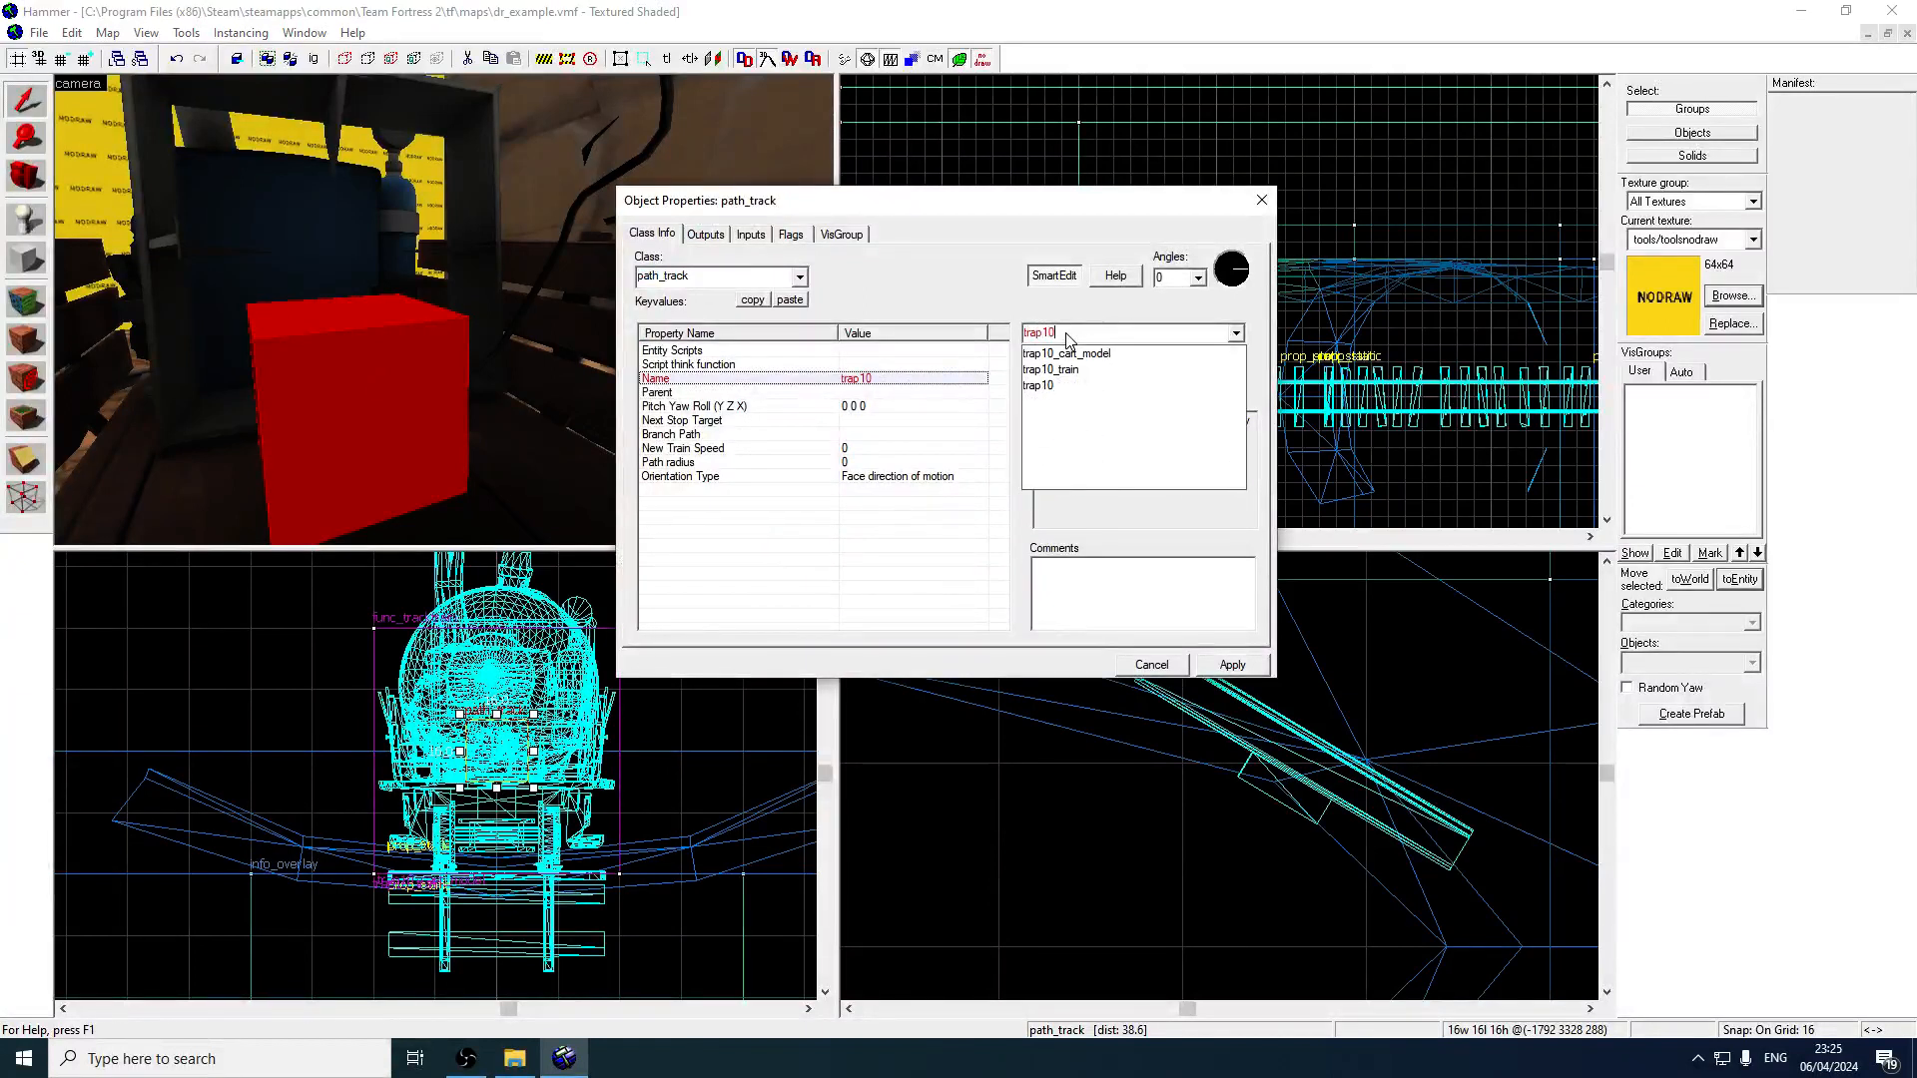
pyautogui.write('_path1')
pyautogui.press('Return')
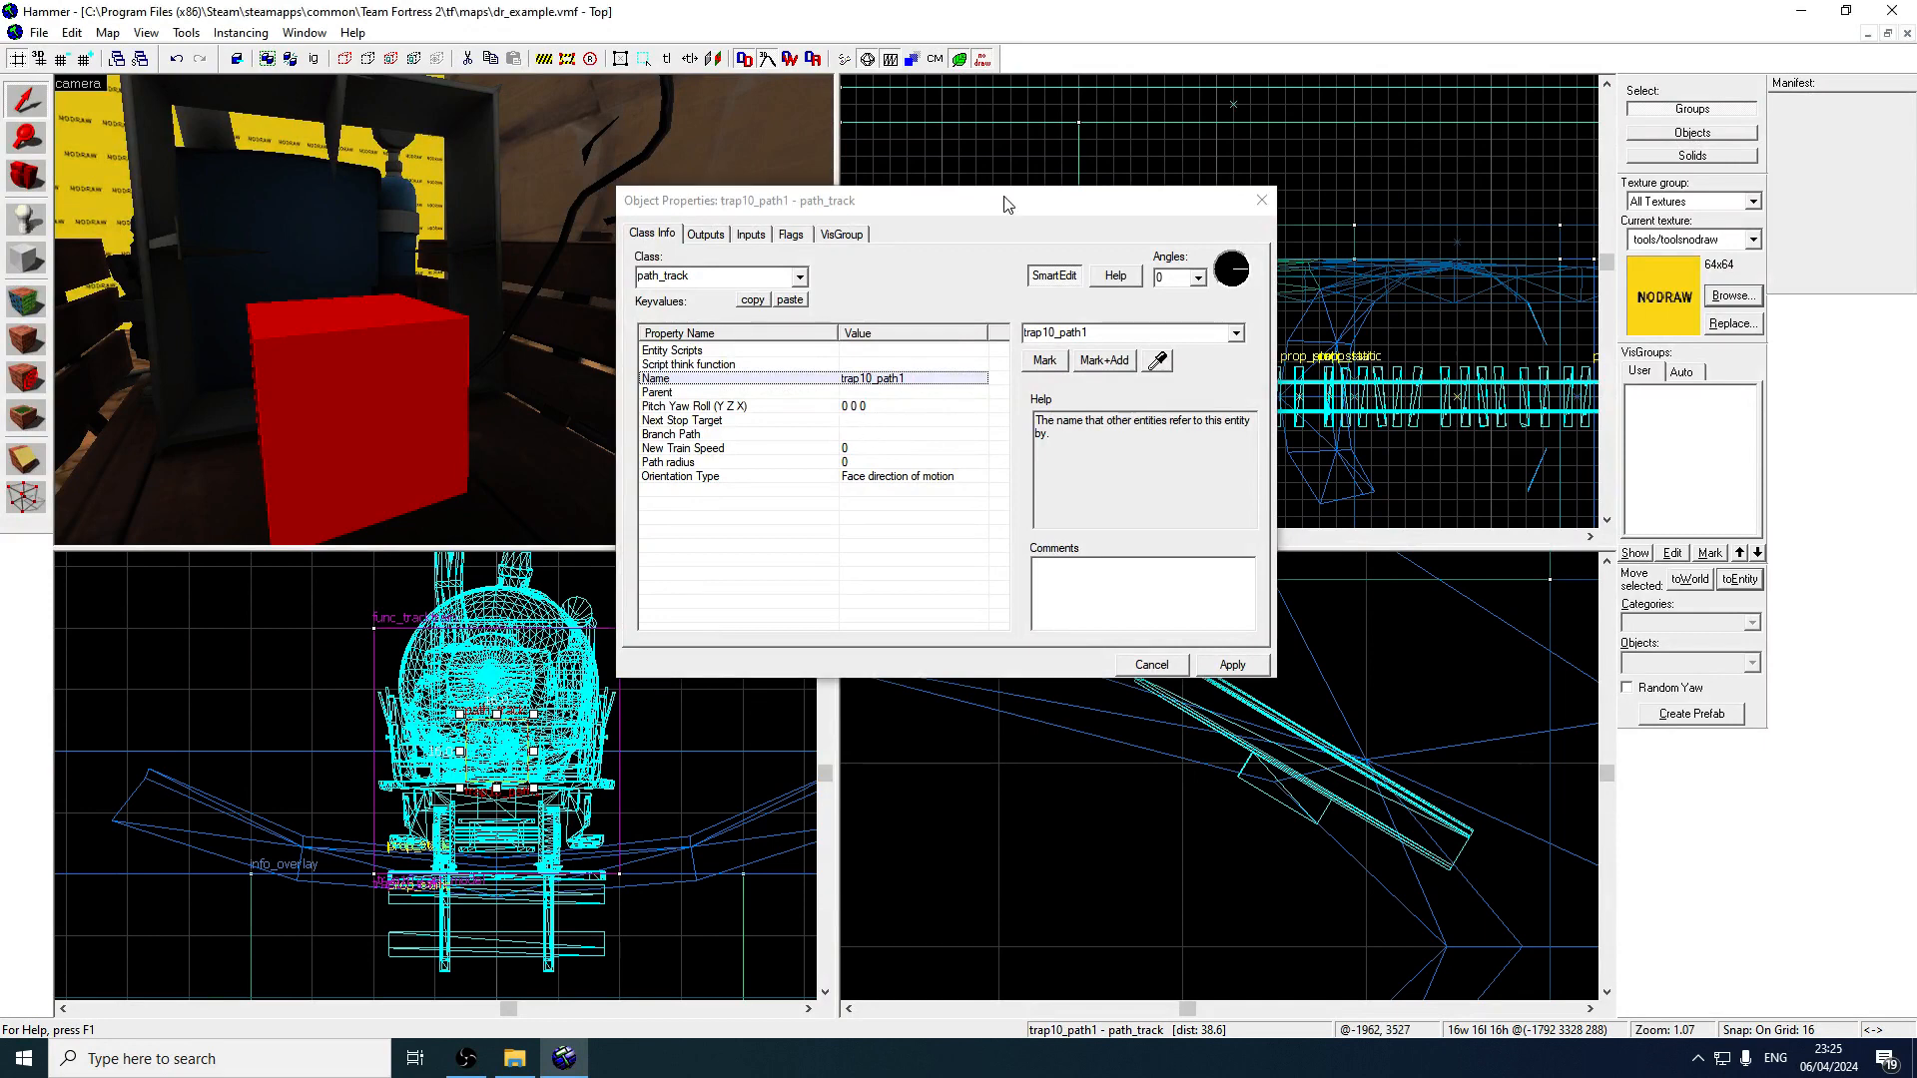
pyautogui.click(1261, 199)
pyautogui.click(39, 33)
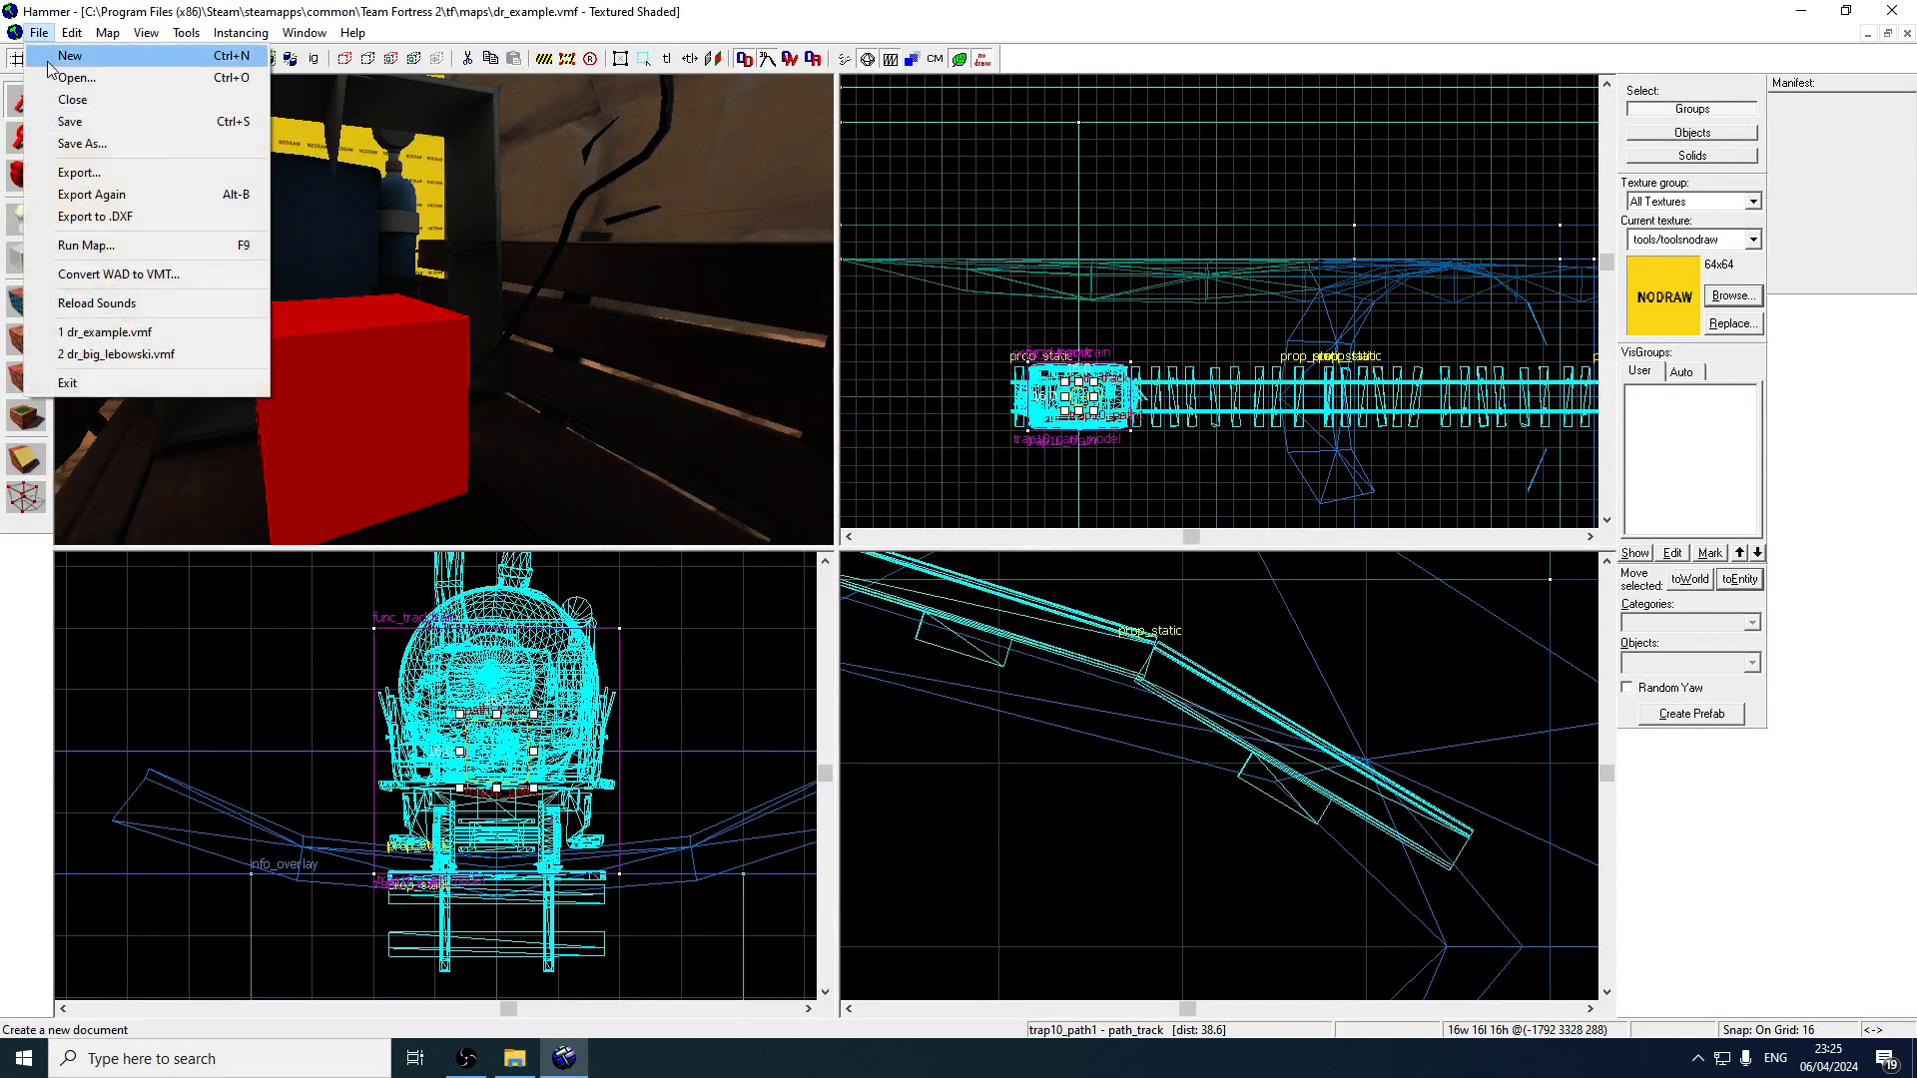
pyautogui.click(72, 124)
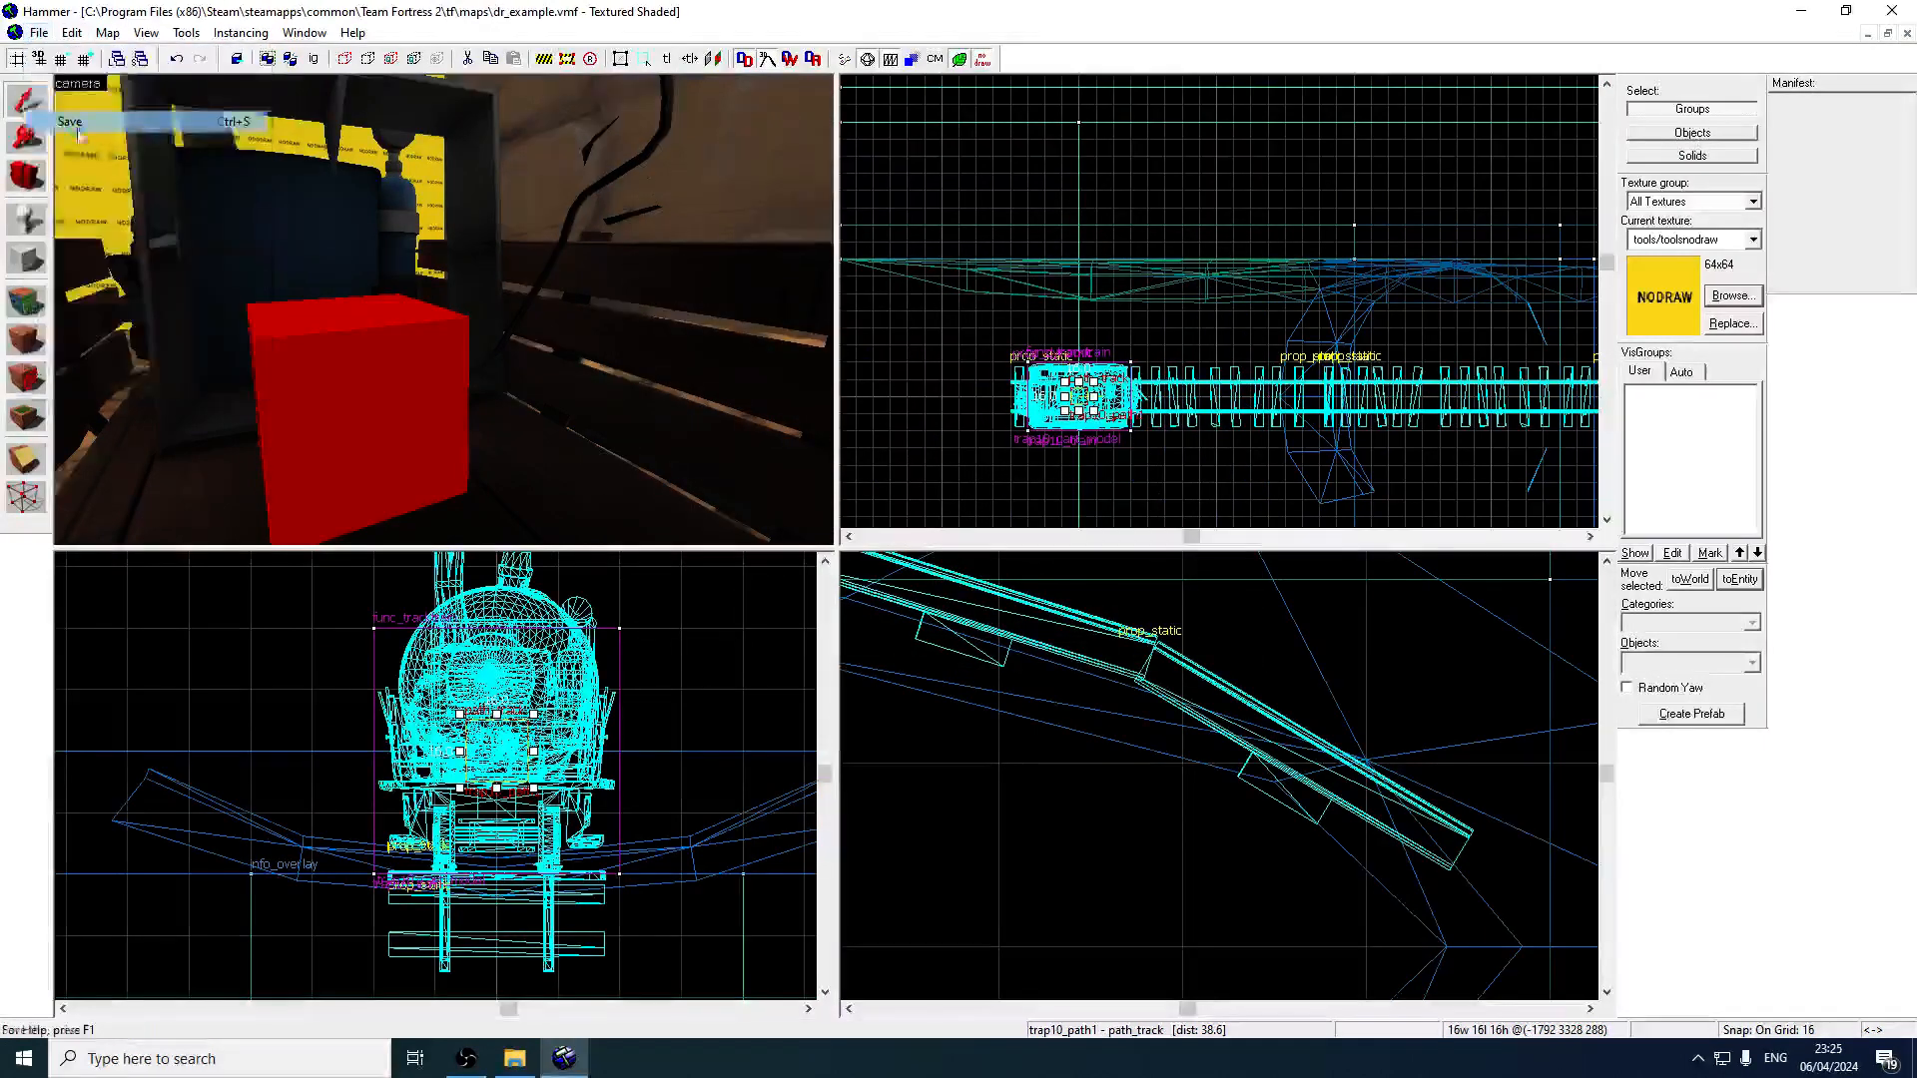
# Review trap10_path1's flags and the available Orientation Type options, leaving the properties unchanged.
pyautogui.scroll(-2, 1097, 359)
pyautogui.scroll(3, 1096, 362)
pyautogui.hotkey('alt', 'Return')
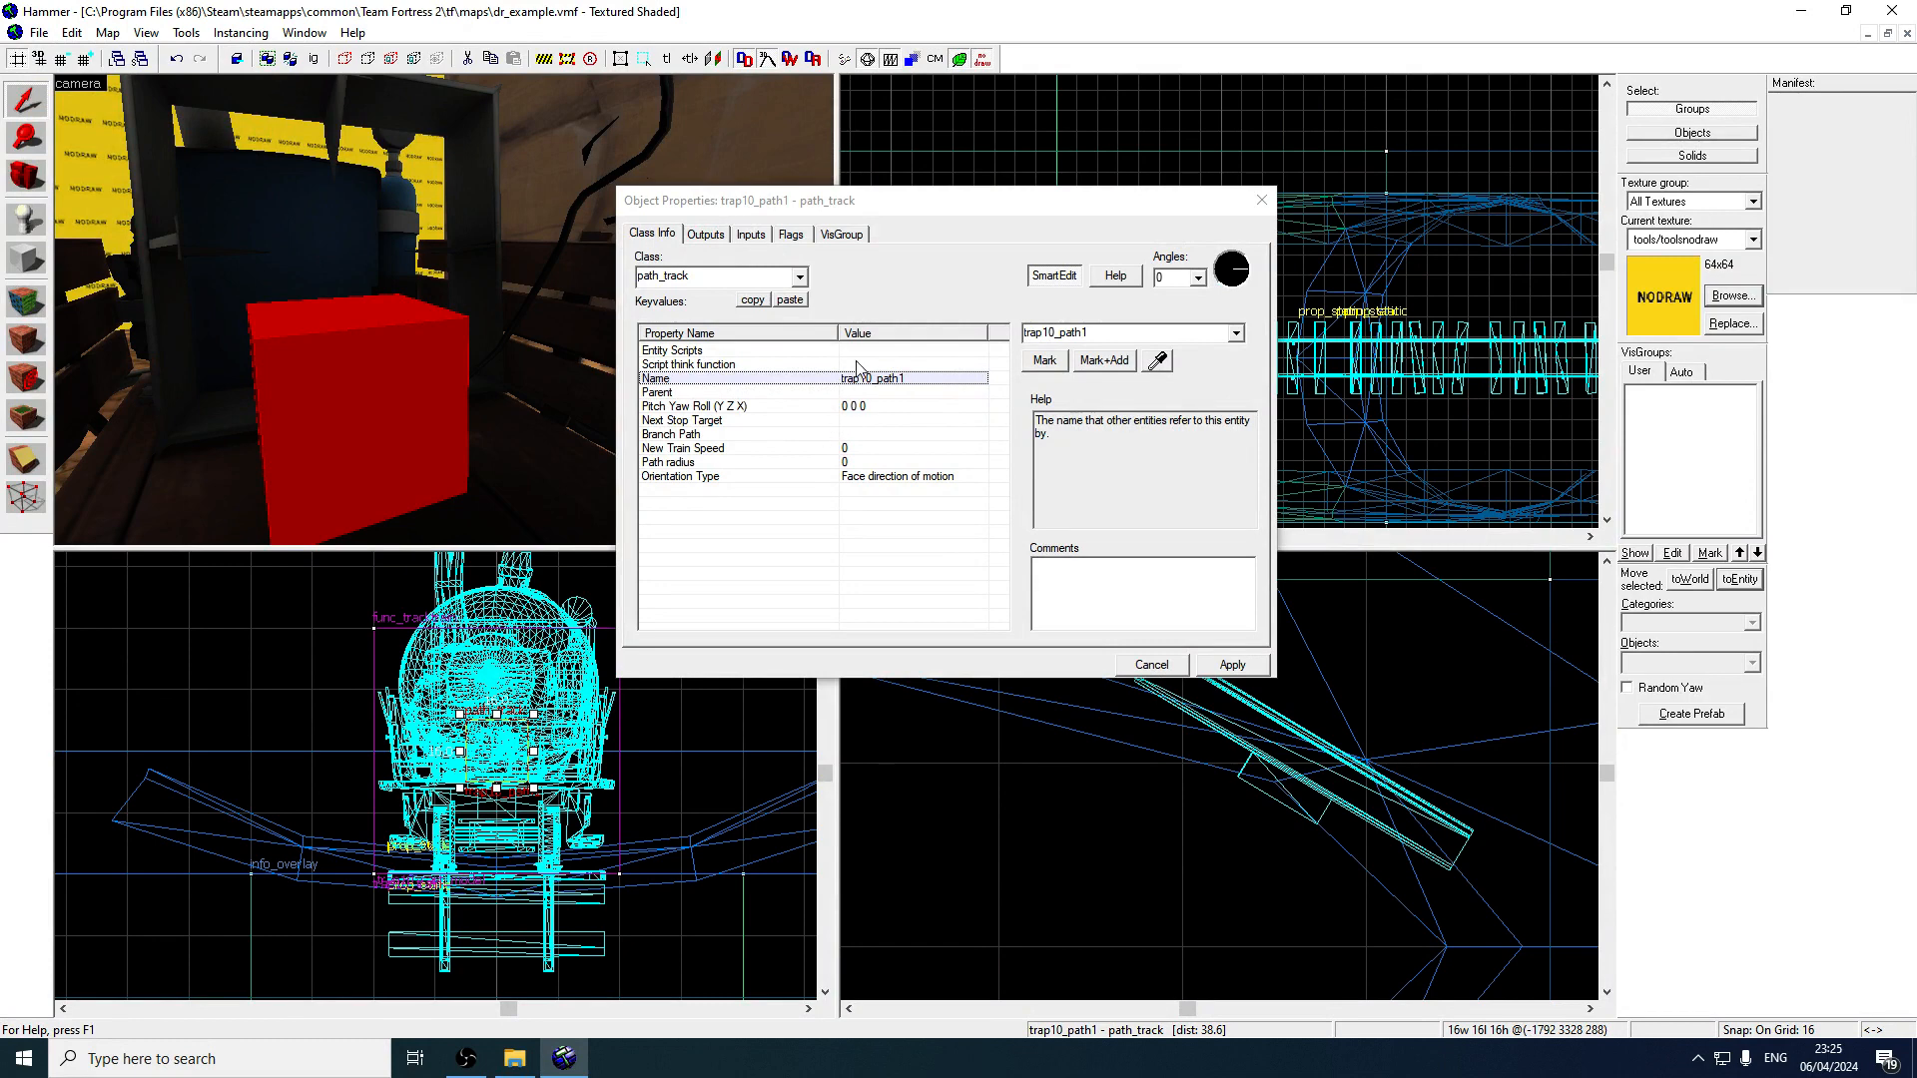
pyautogui.click(790, 233)
pyautogui.click(653, 235)
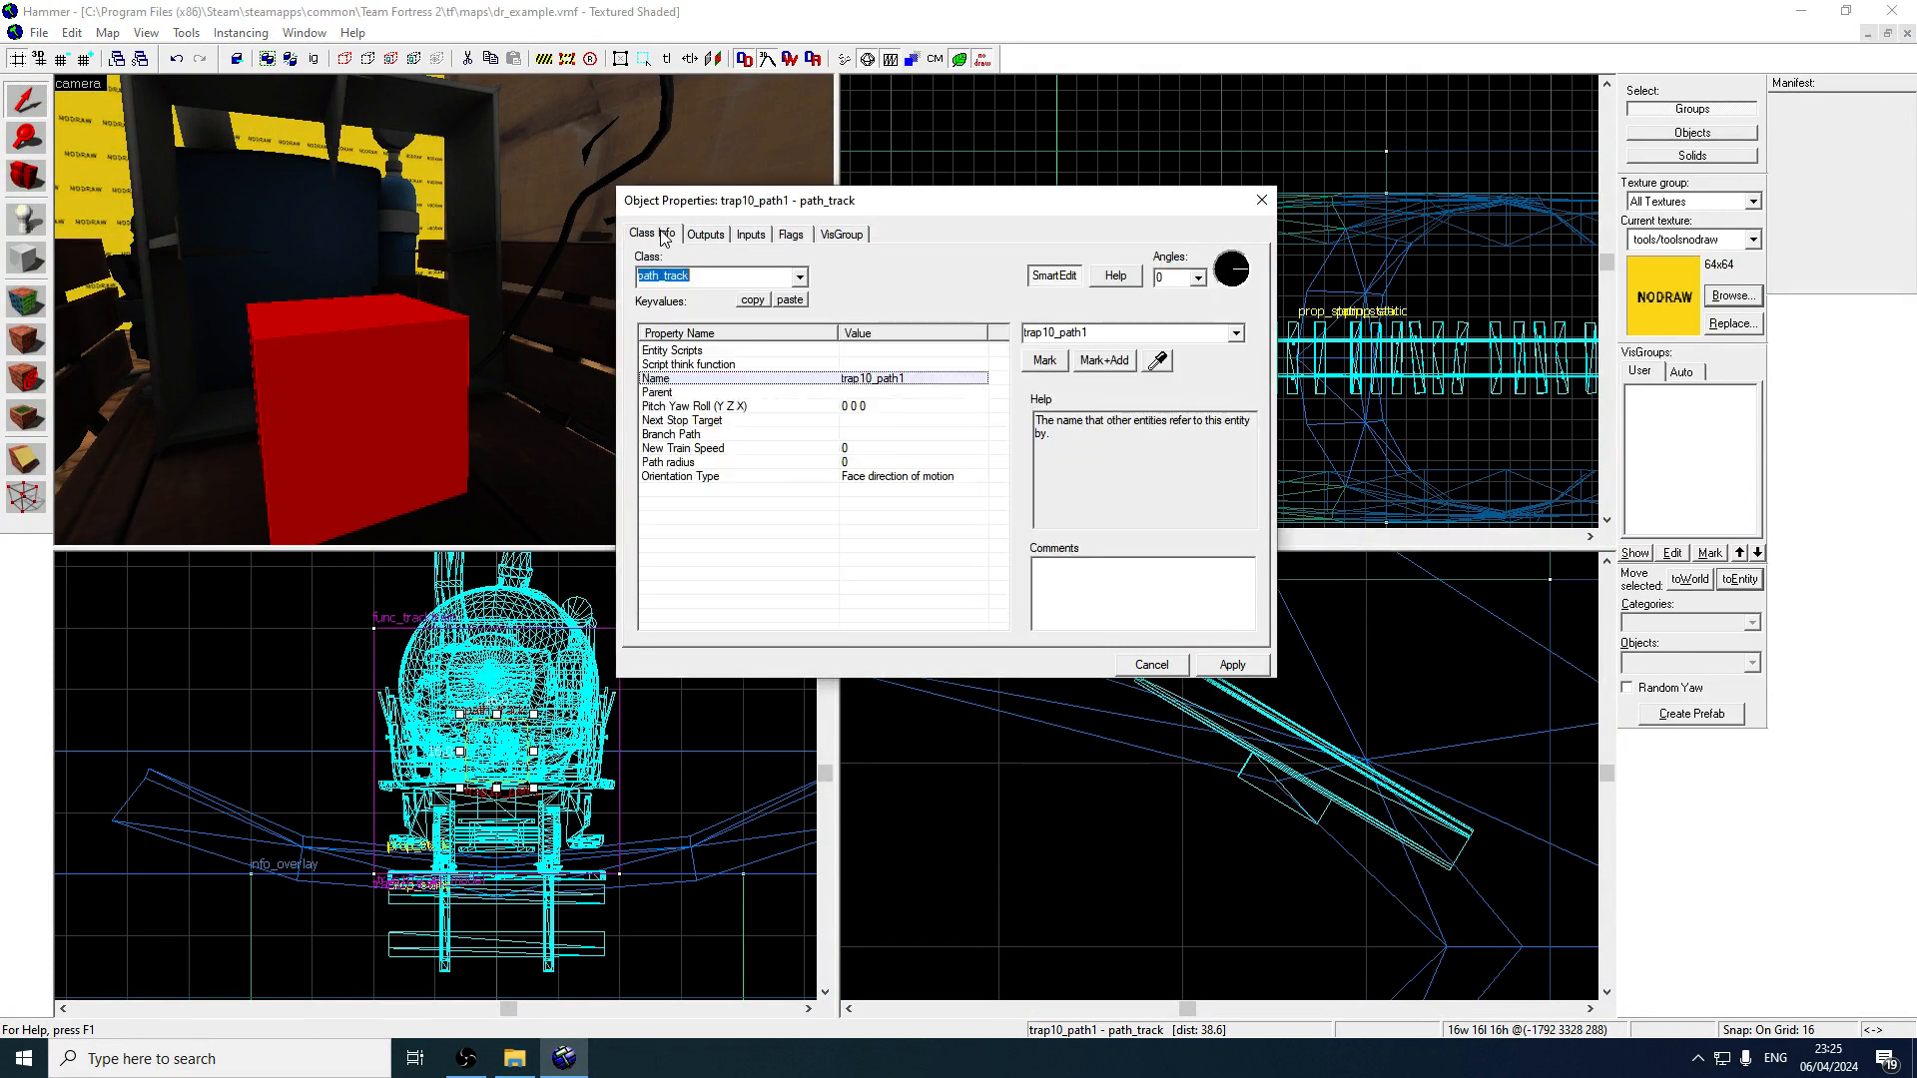
pyautogui.click(934, 479)
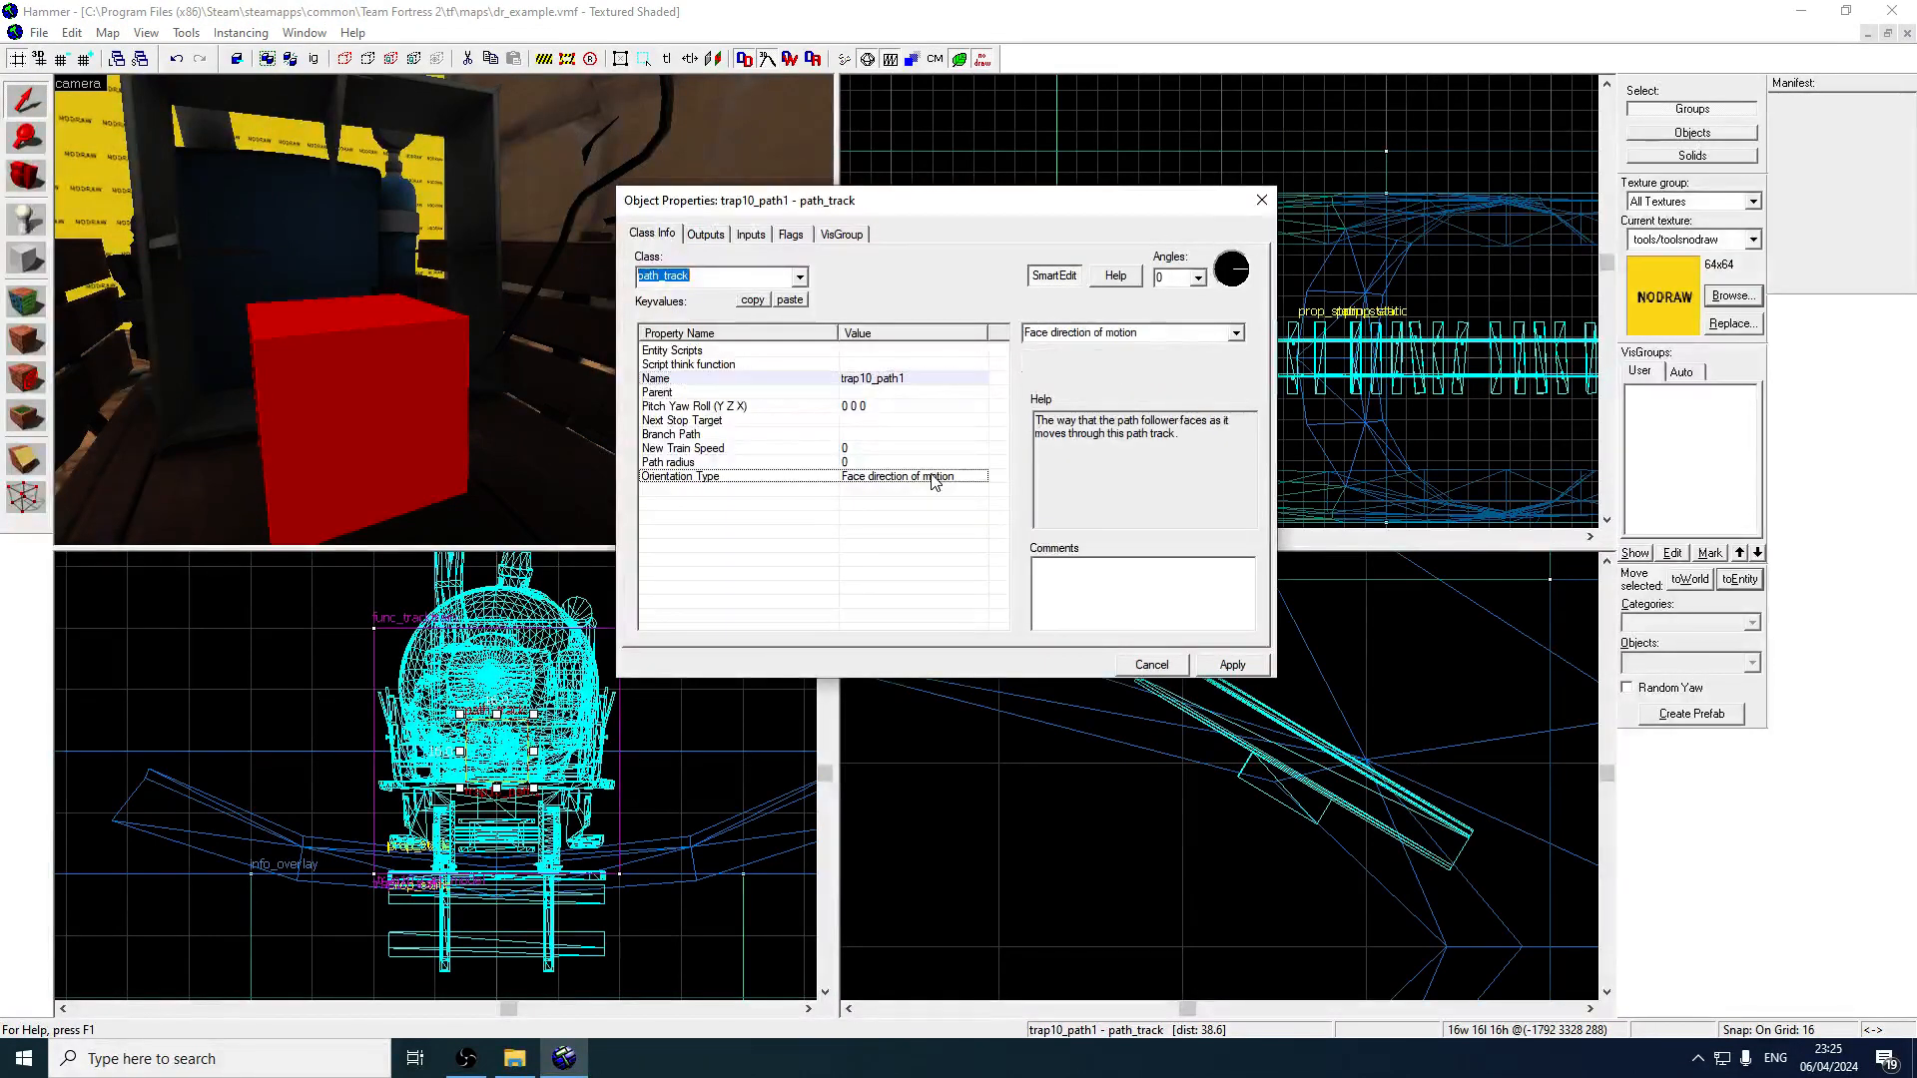
pyautogui.click(1239, 334)
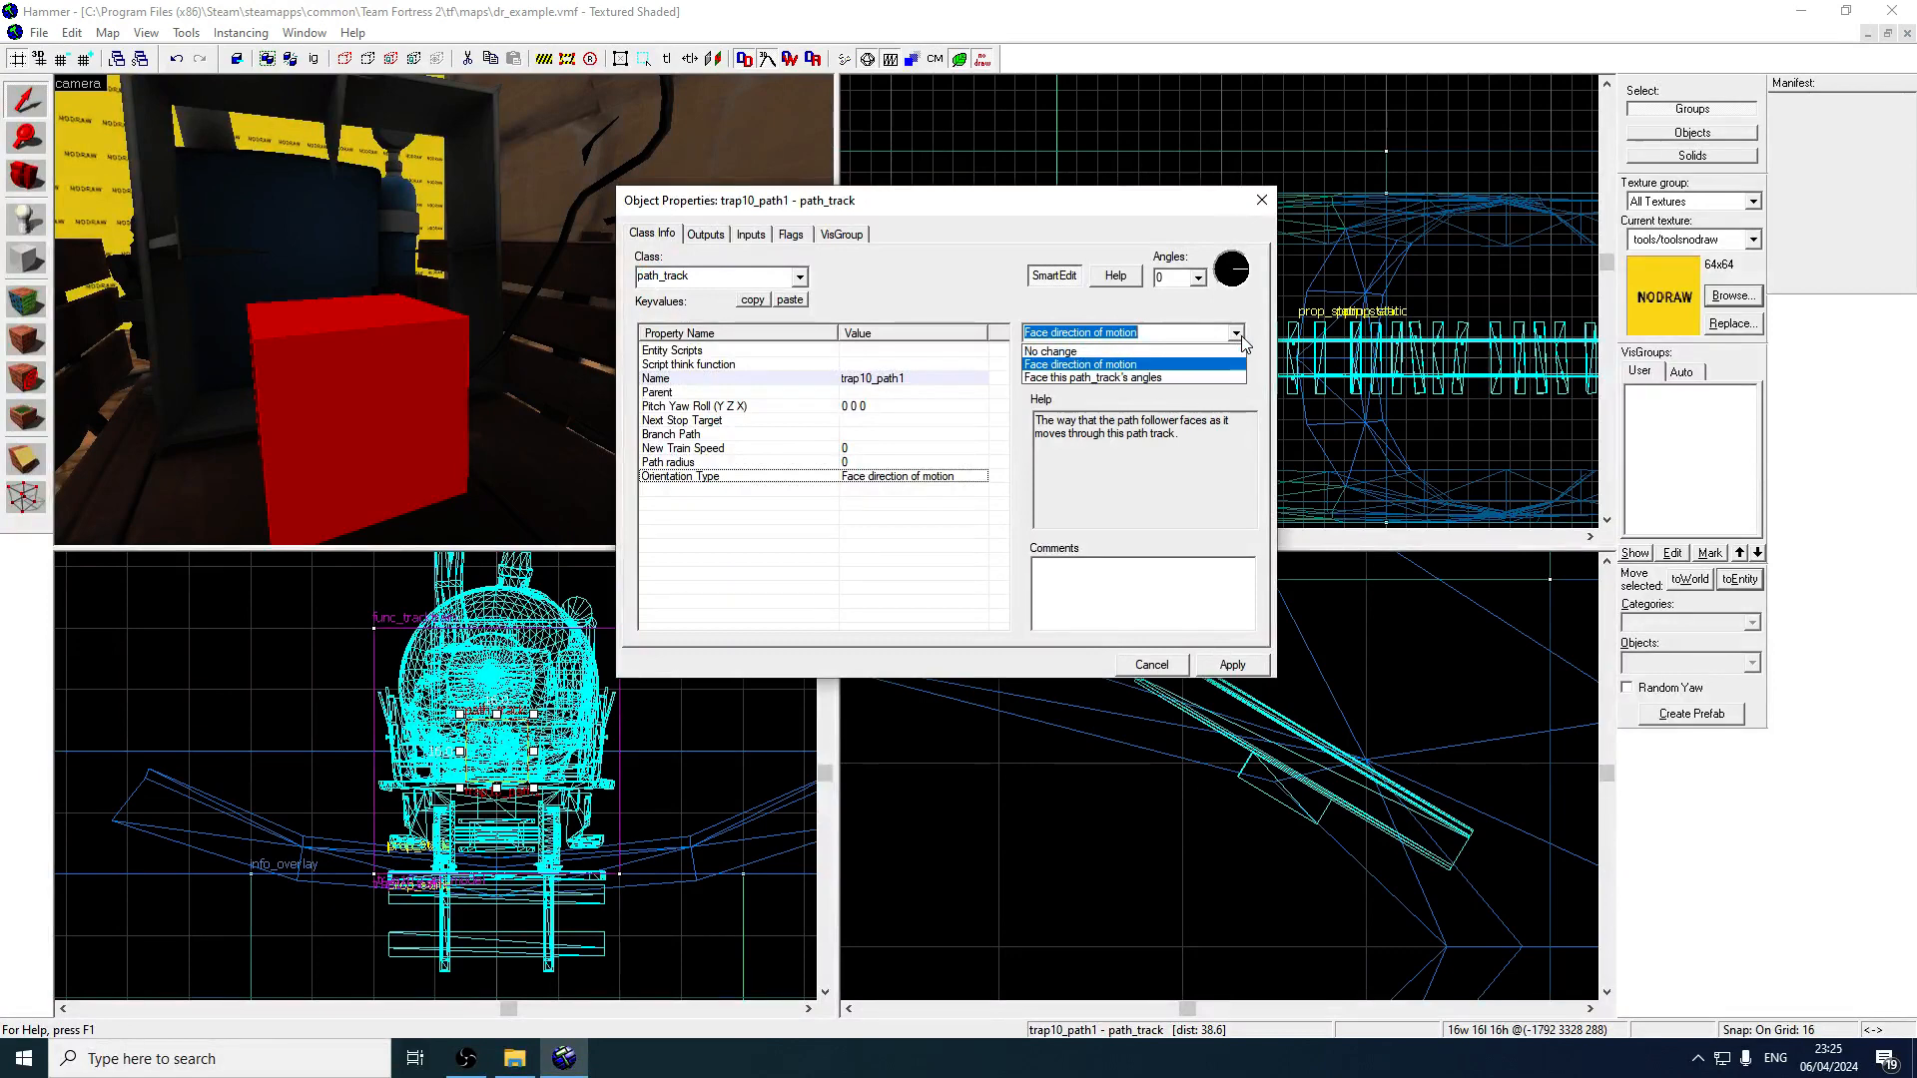
pyautogui.click(1240, 335)
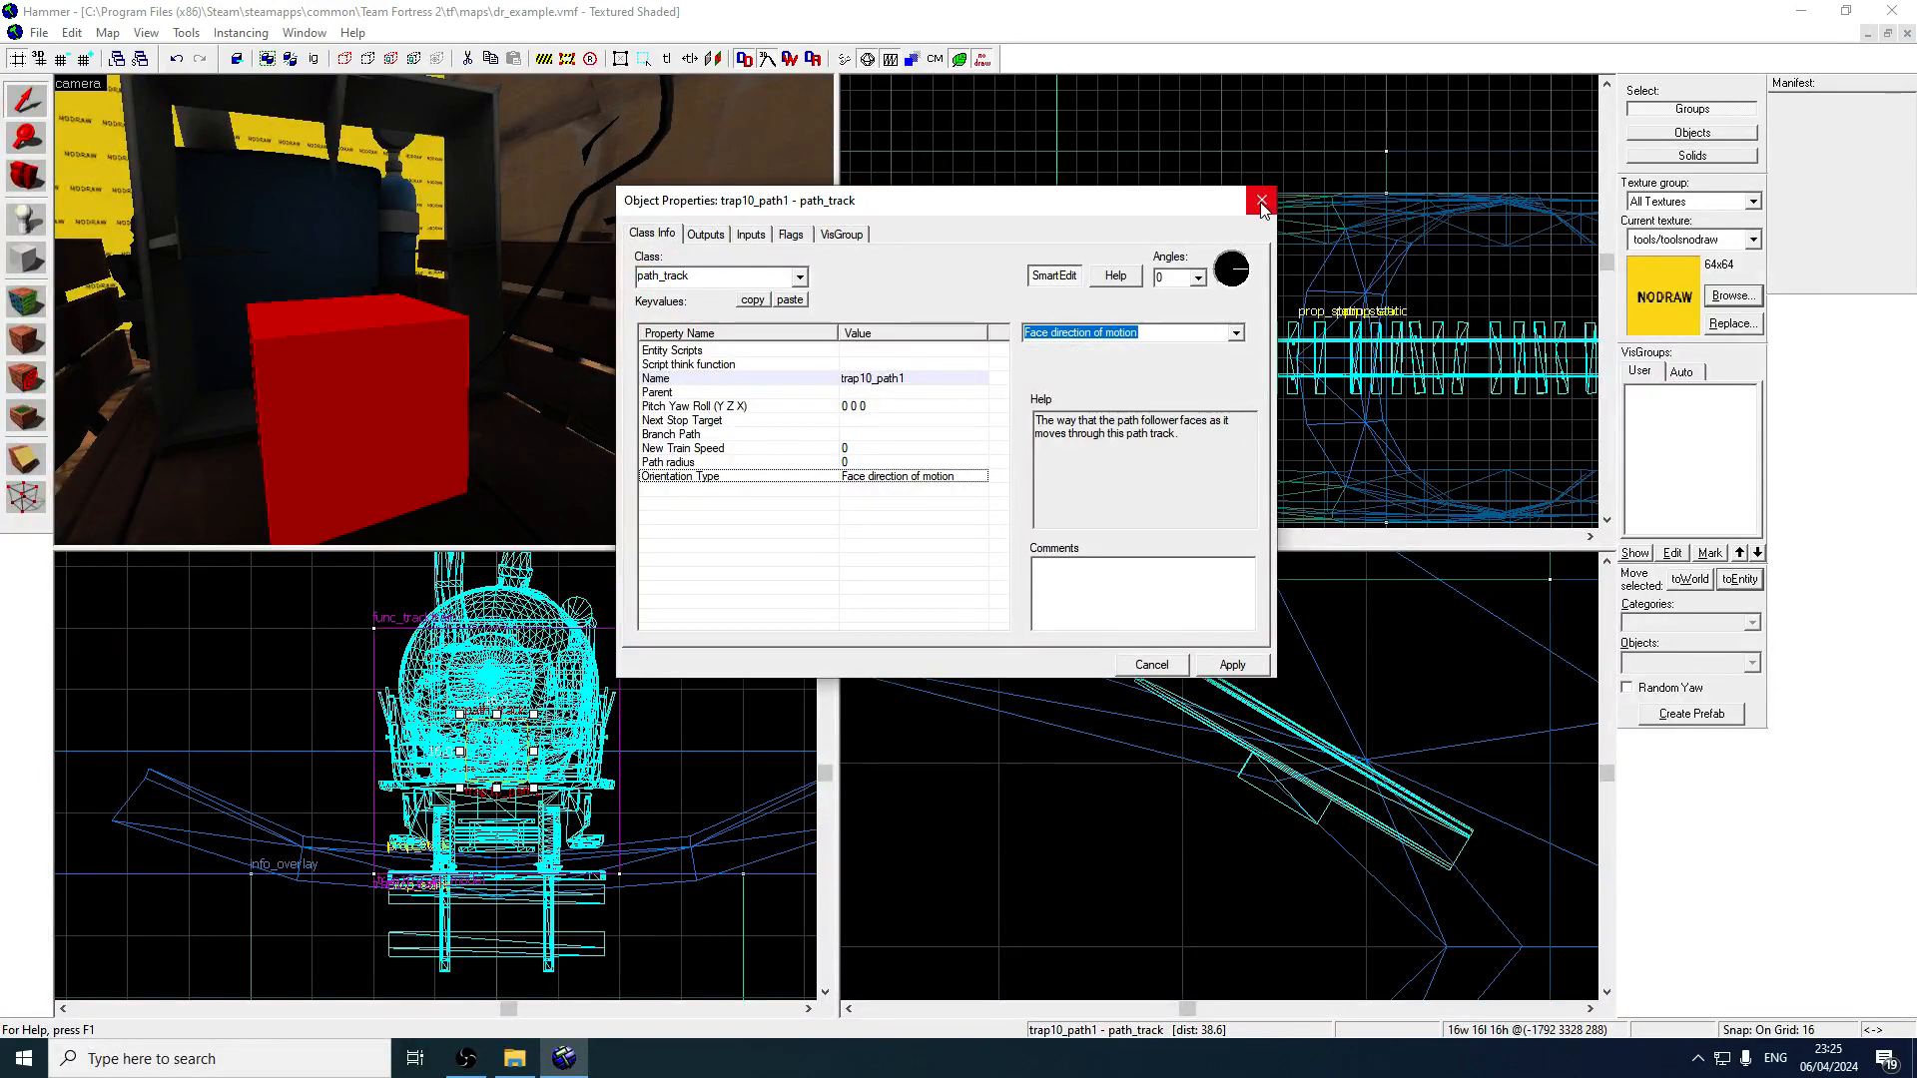
pyautogui.click(1262, 202)
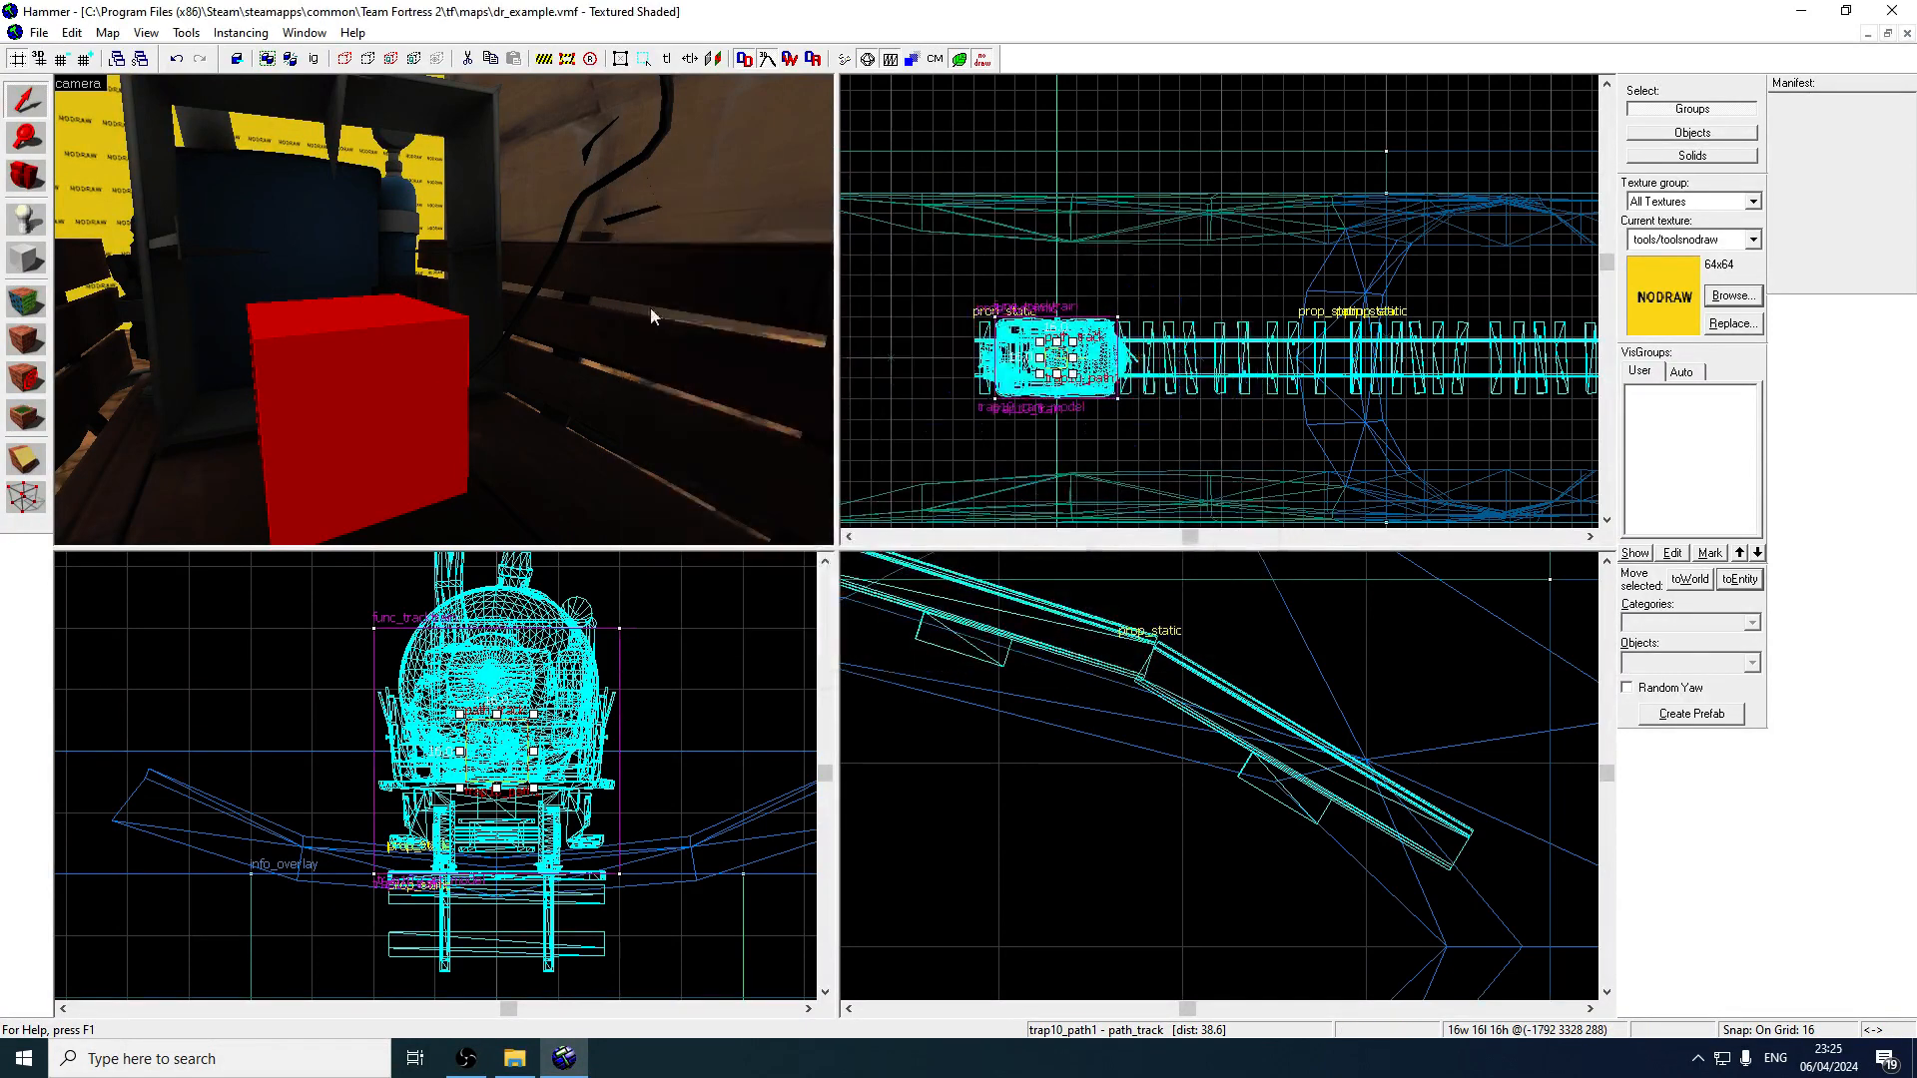
# Duplicate trap10_path1 about 208 units ahead along the rails, to where the track starts bending down.
pyautogui.press('z')
pyautogui.press('s')
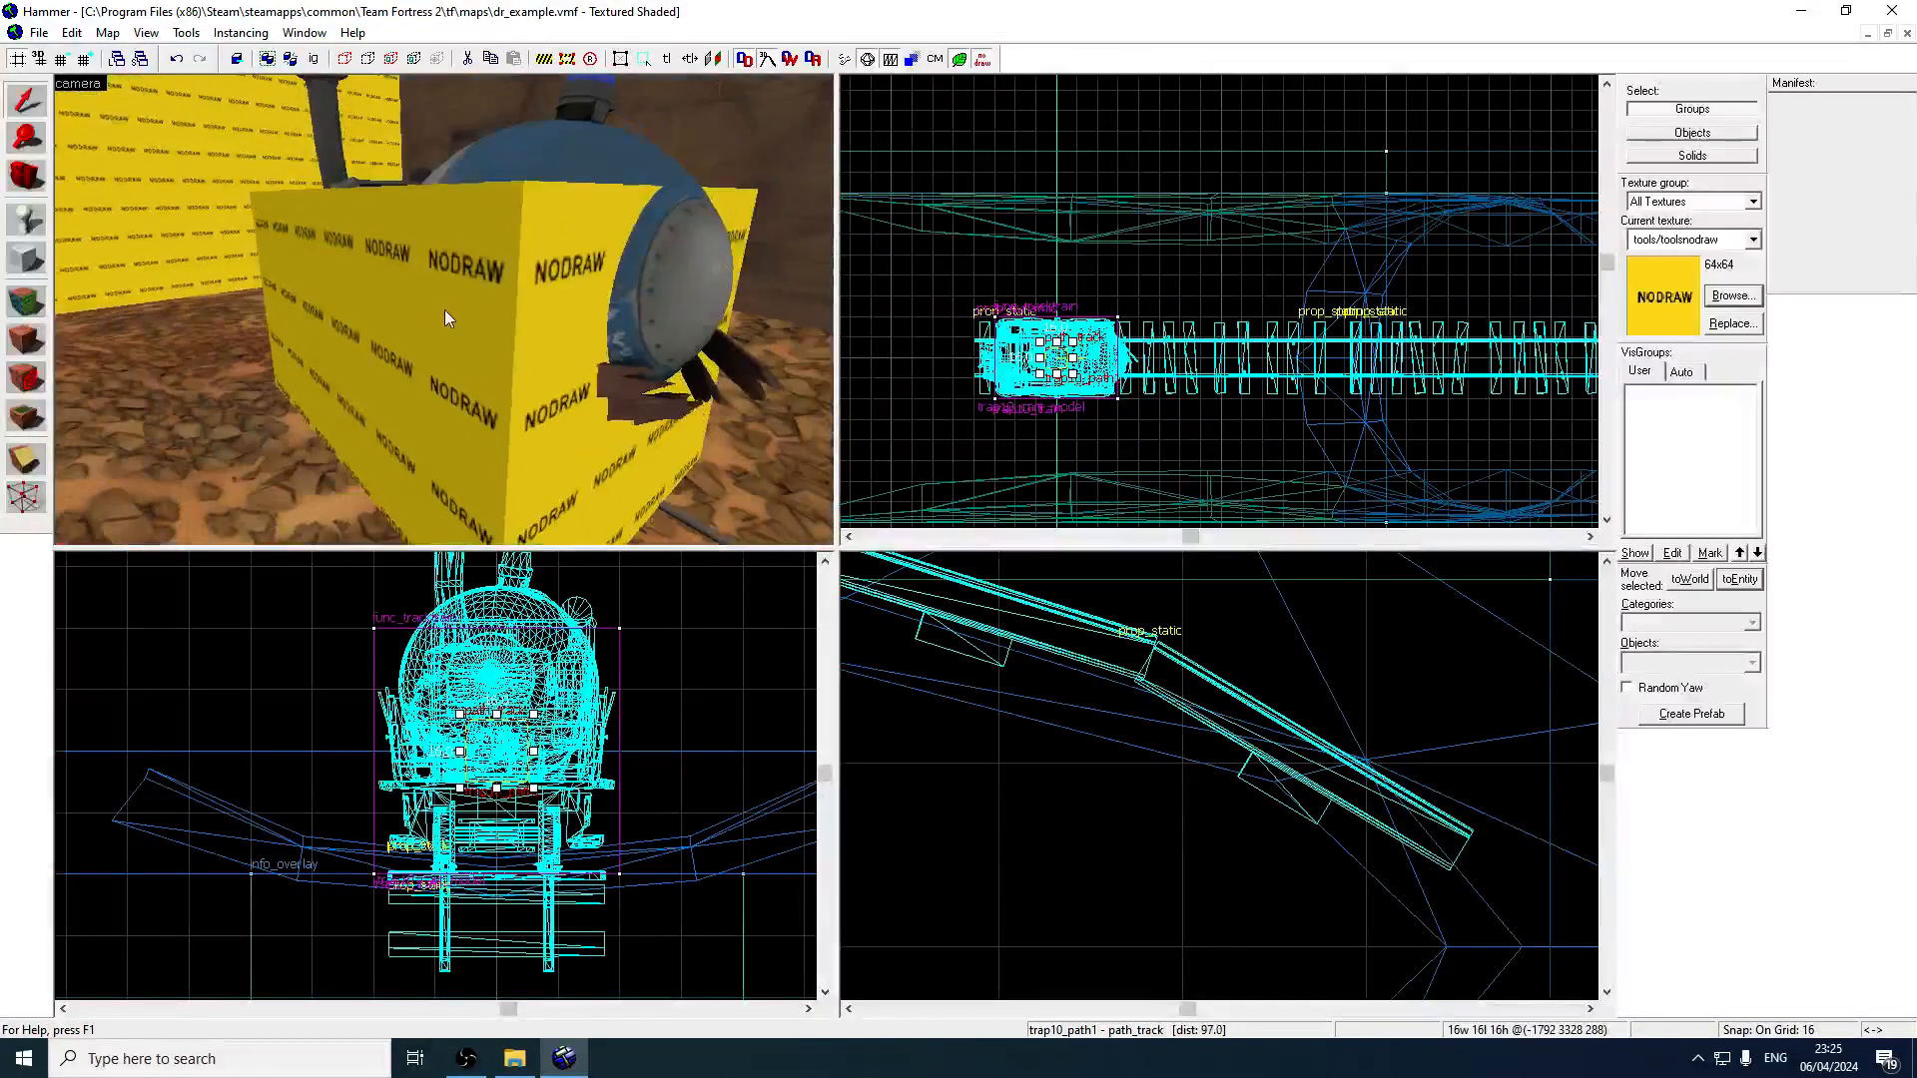
pyautogui.press('z')
pyautogui.scroll(3, 440, 308)
pyautogui.scroll(-3, 432, 308)
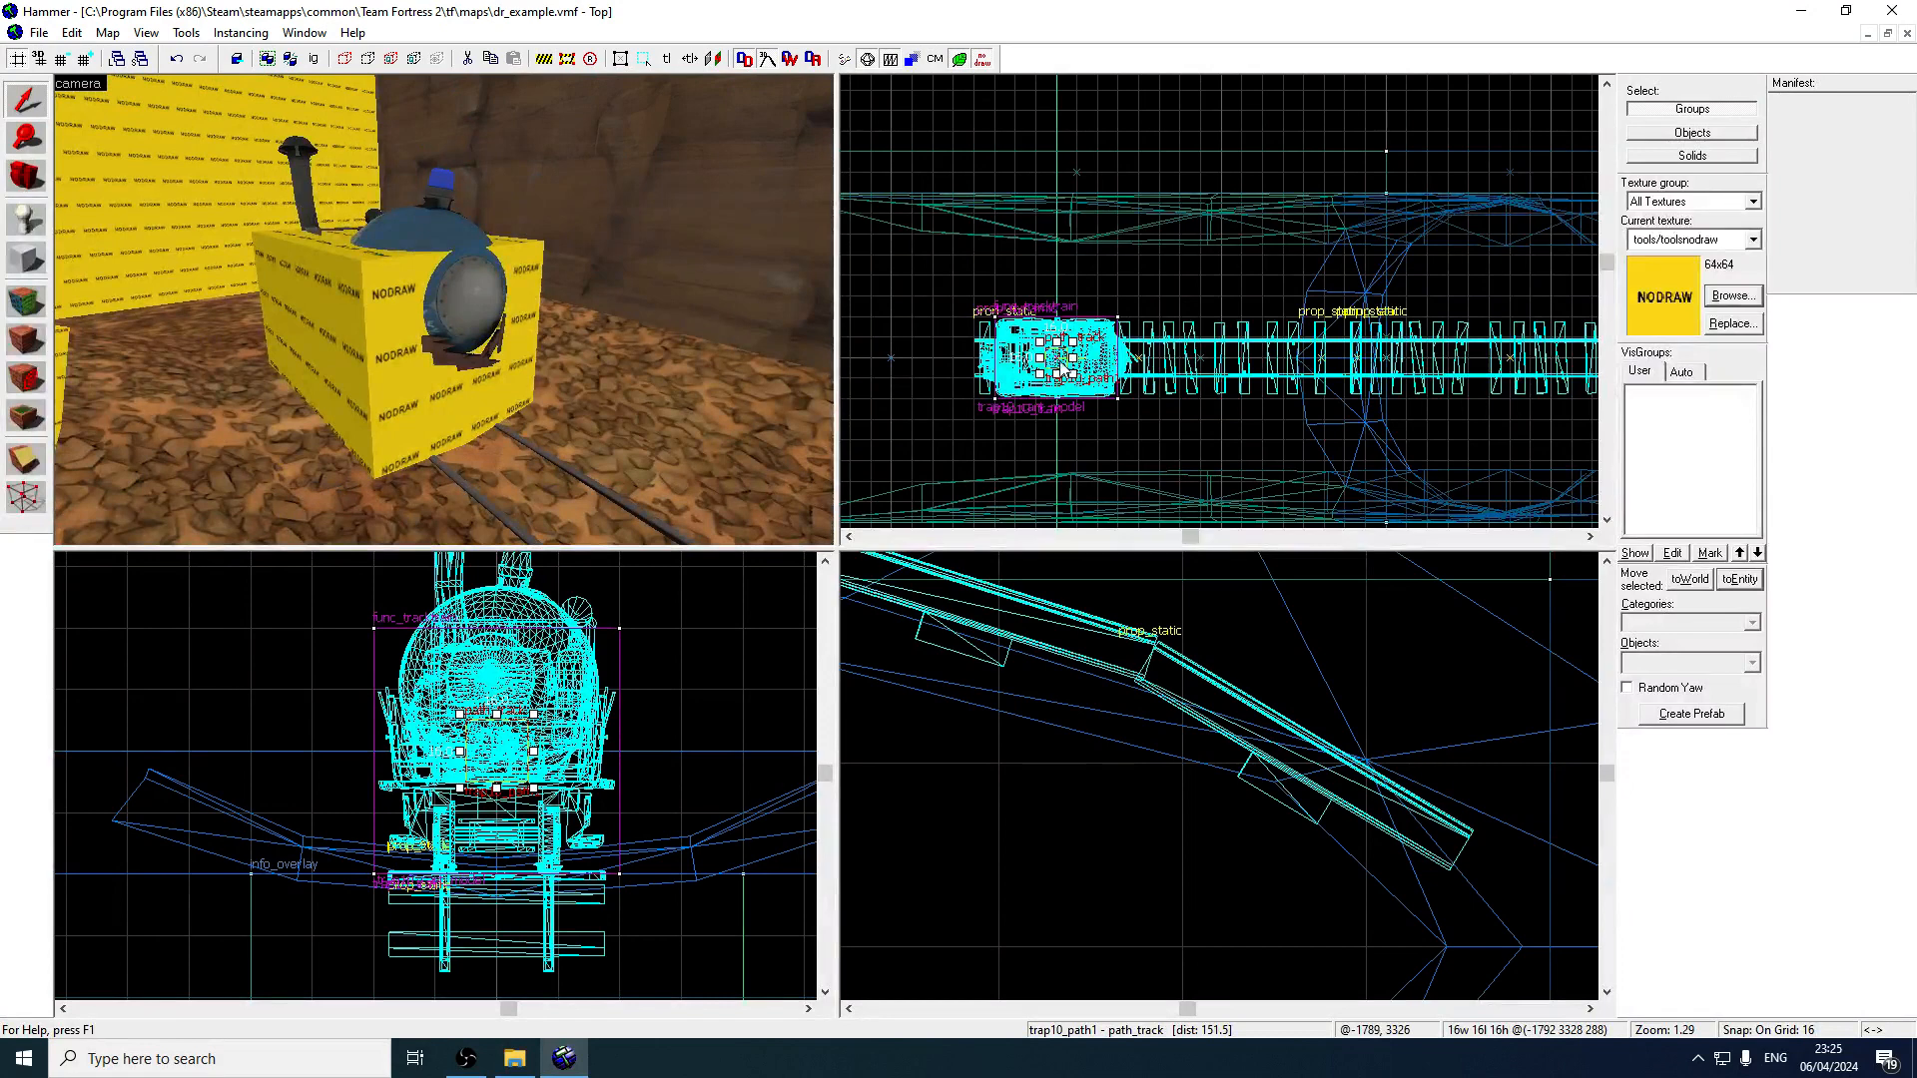
pyautogui.moveTo(1061, 369)
pyautogui.keyDown('shift'); pyautogui.mouseDown()
pyautogui.moveTo(1177, 366)
pyautogui.moveTo(1136, 359)
pyautogui.mouseUp(); pyautogui.keyUp('shift')
pyautogui.press('Right')
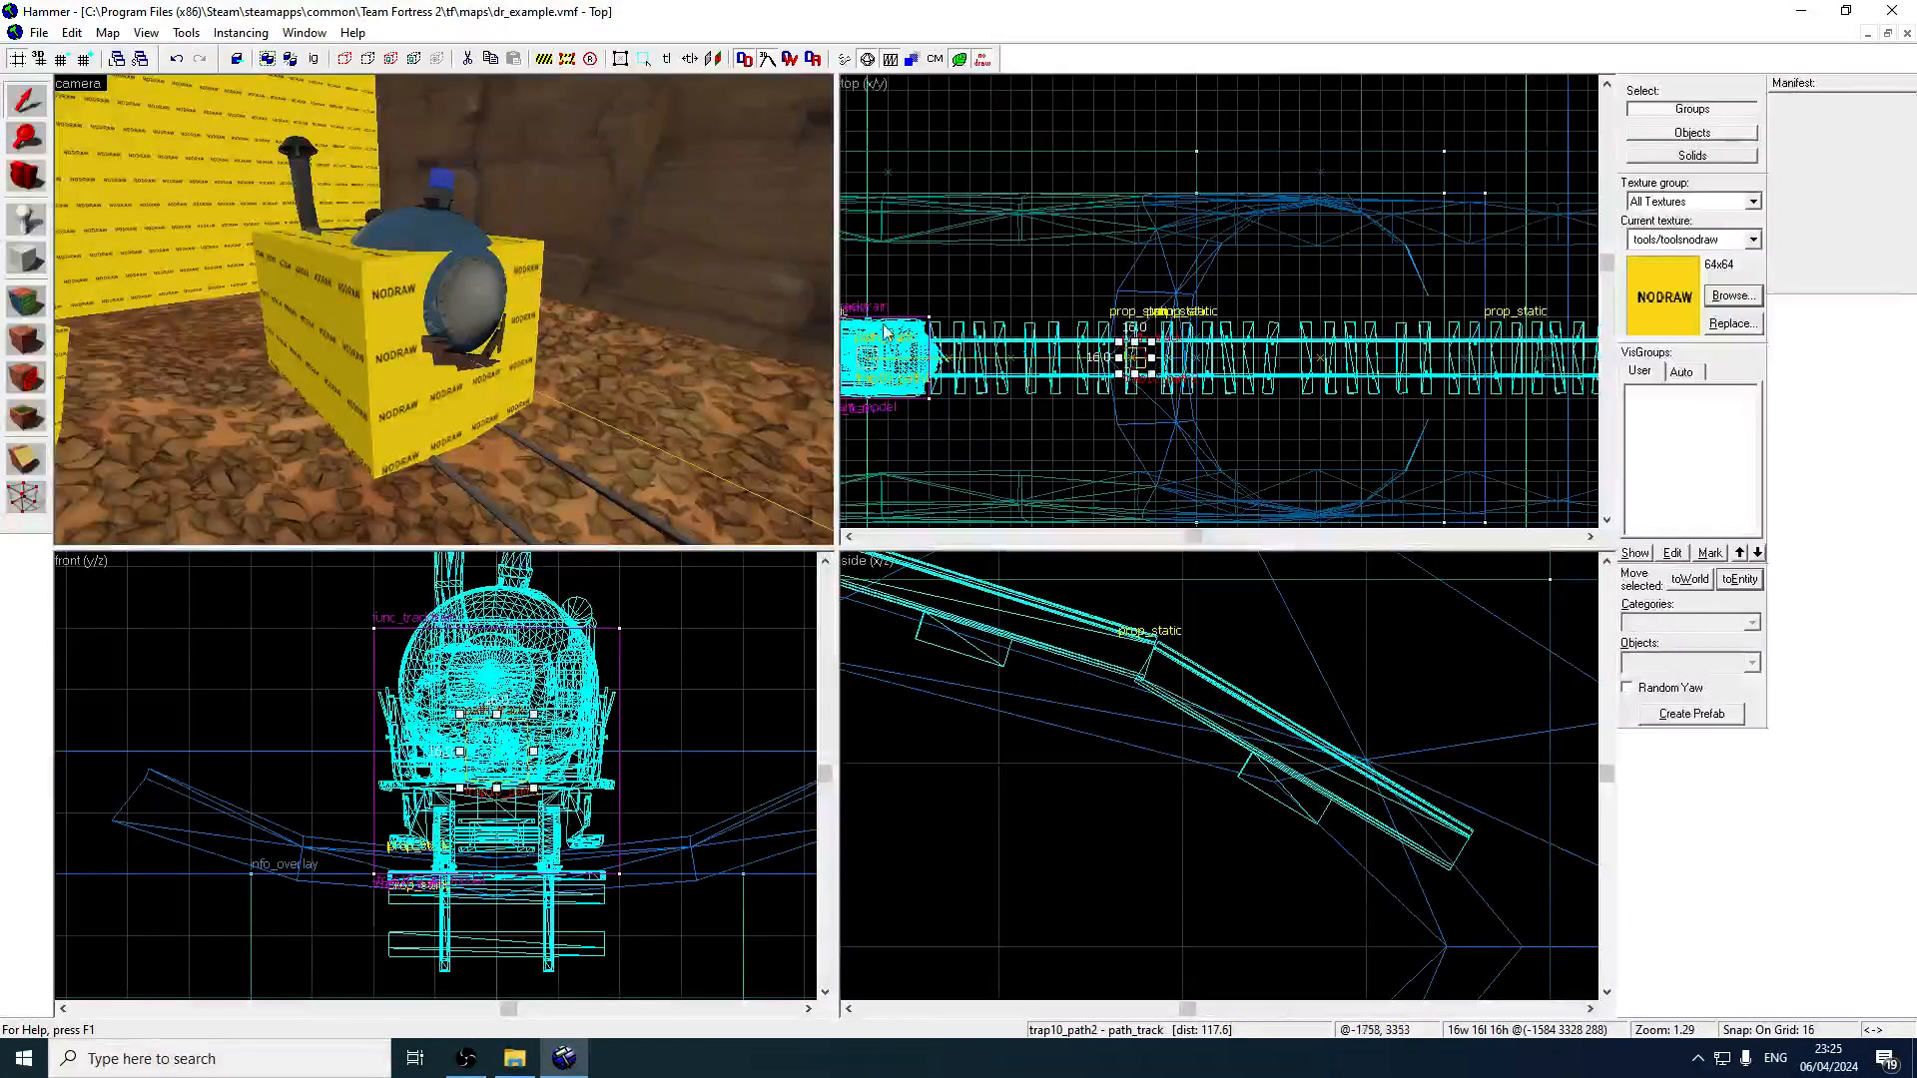
# Check the duplicated path_track's keyvalues and the Next Stop Target of trap10_path1.
pyautogui.press('z')
pyautogui.press('z')
pyautogui.hotkey('alt', 'Return')
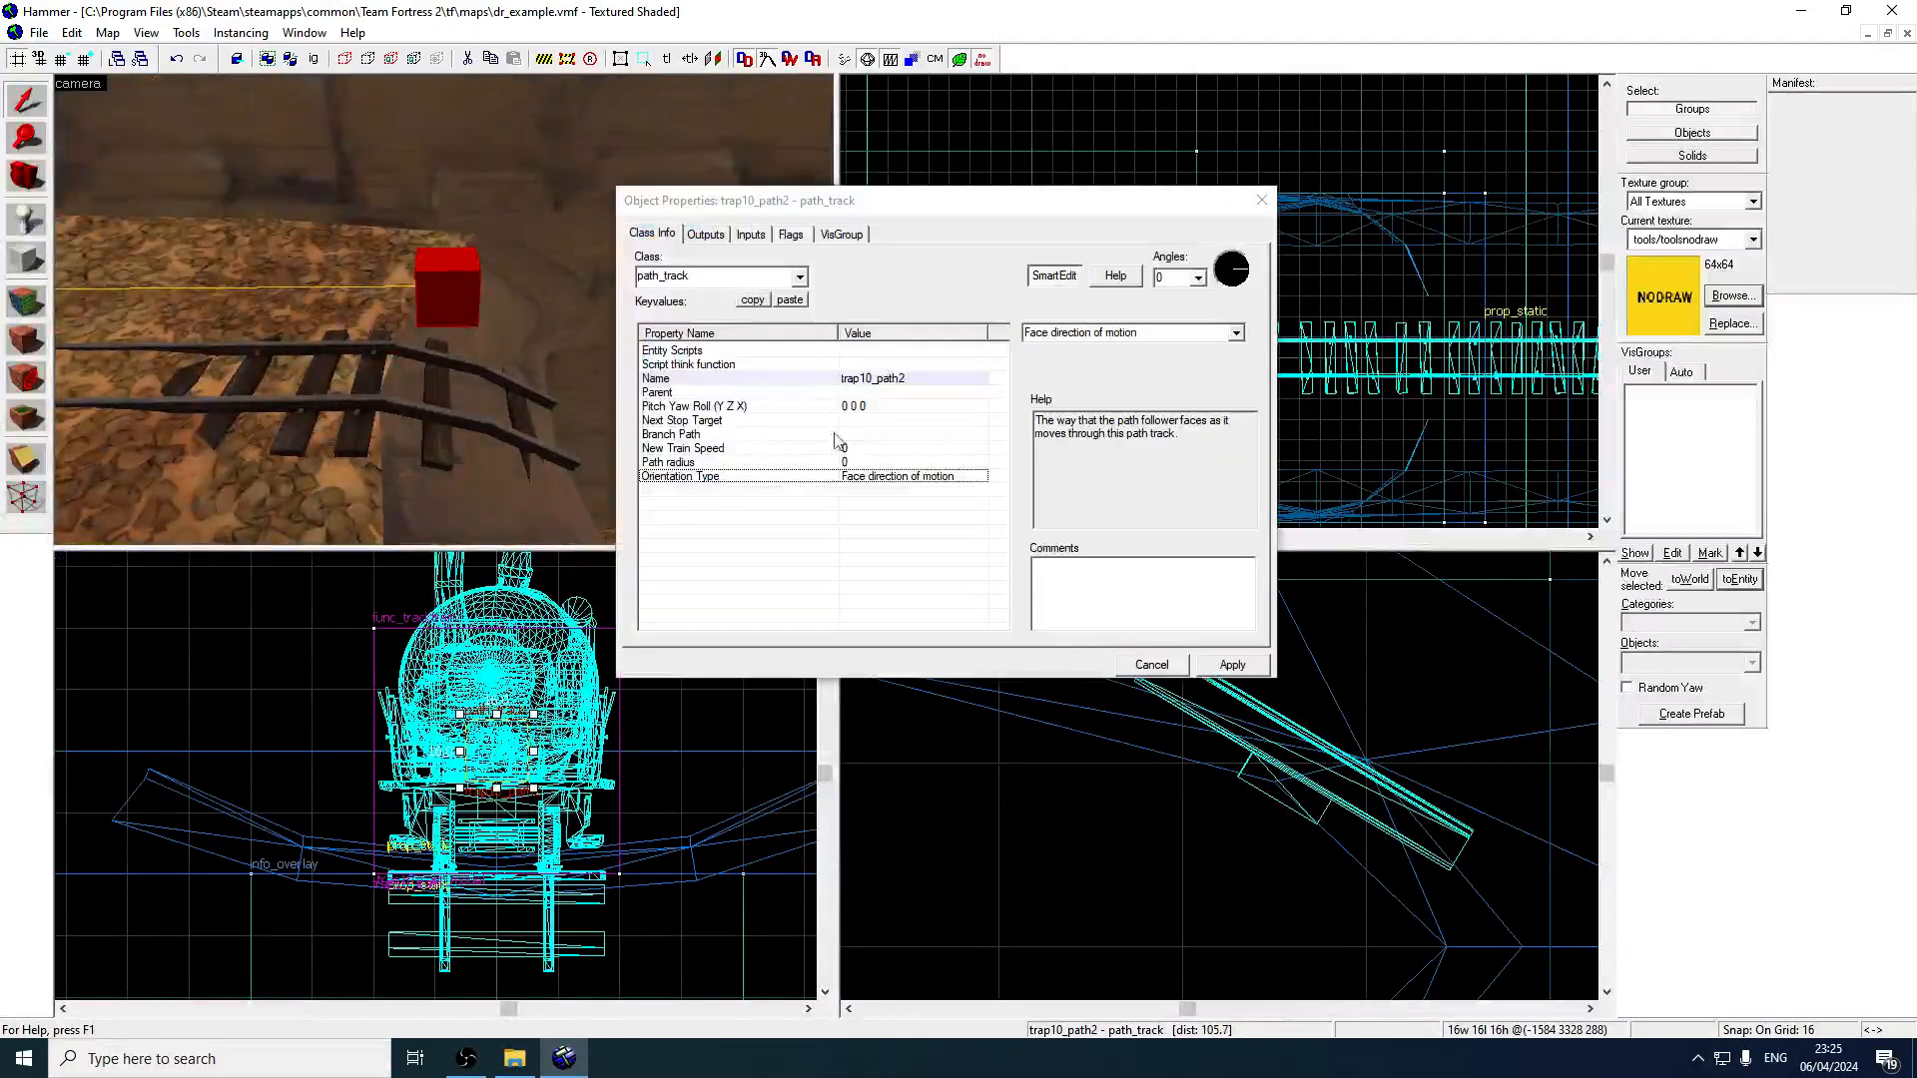
pyautogui.click(1263, 201)
pyautogui.press('s')
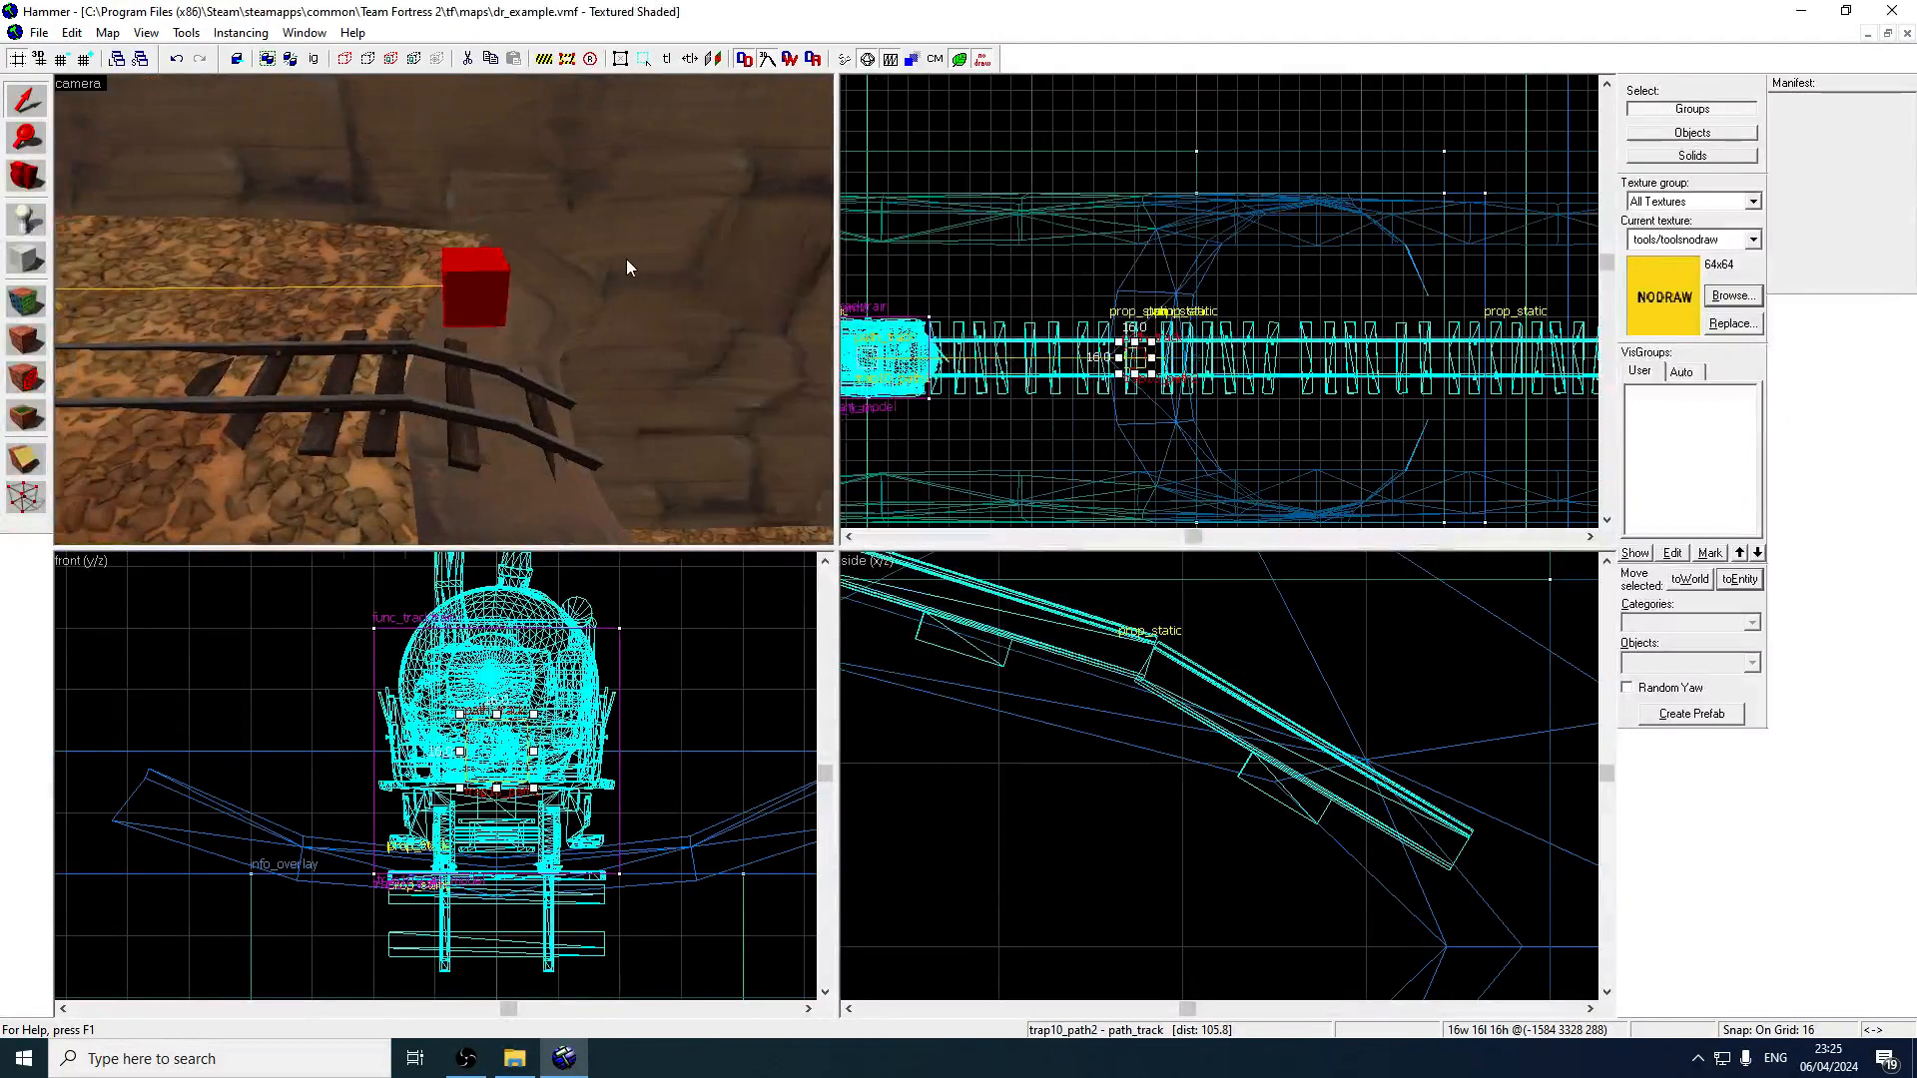
pyautogui.scroll(-2, 625, 261)
pyautogui.doubleClick(387, 343)
pyautogui.press('z')
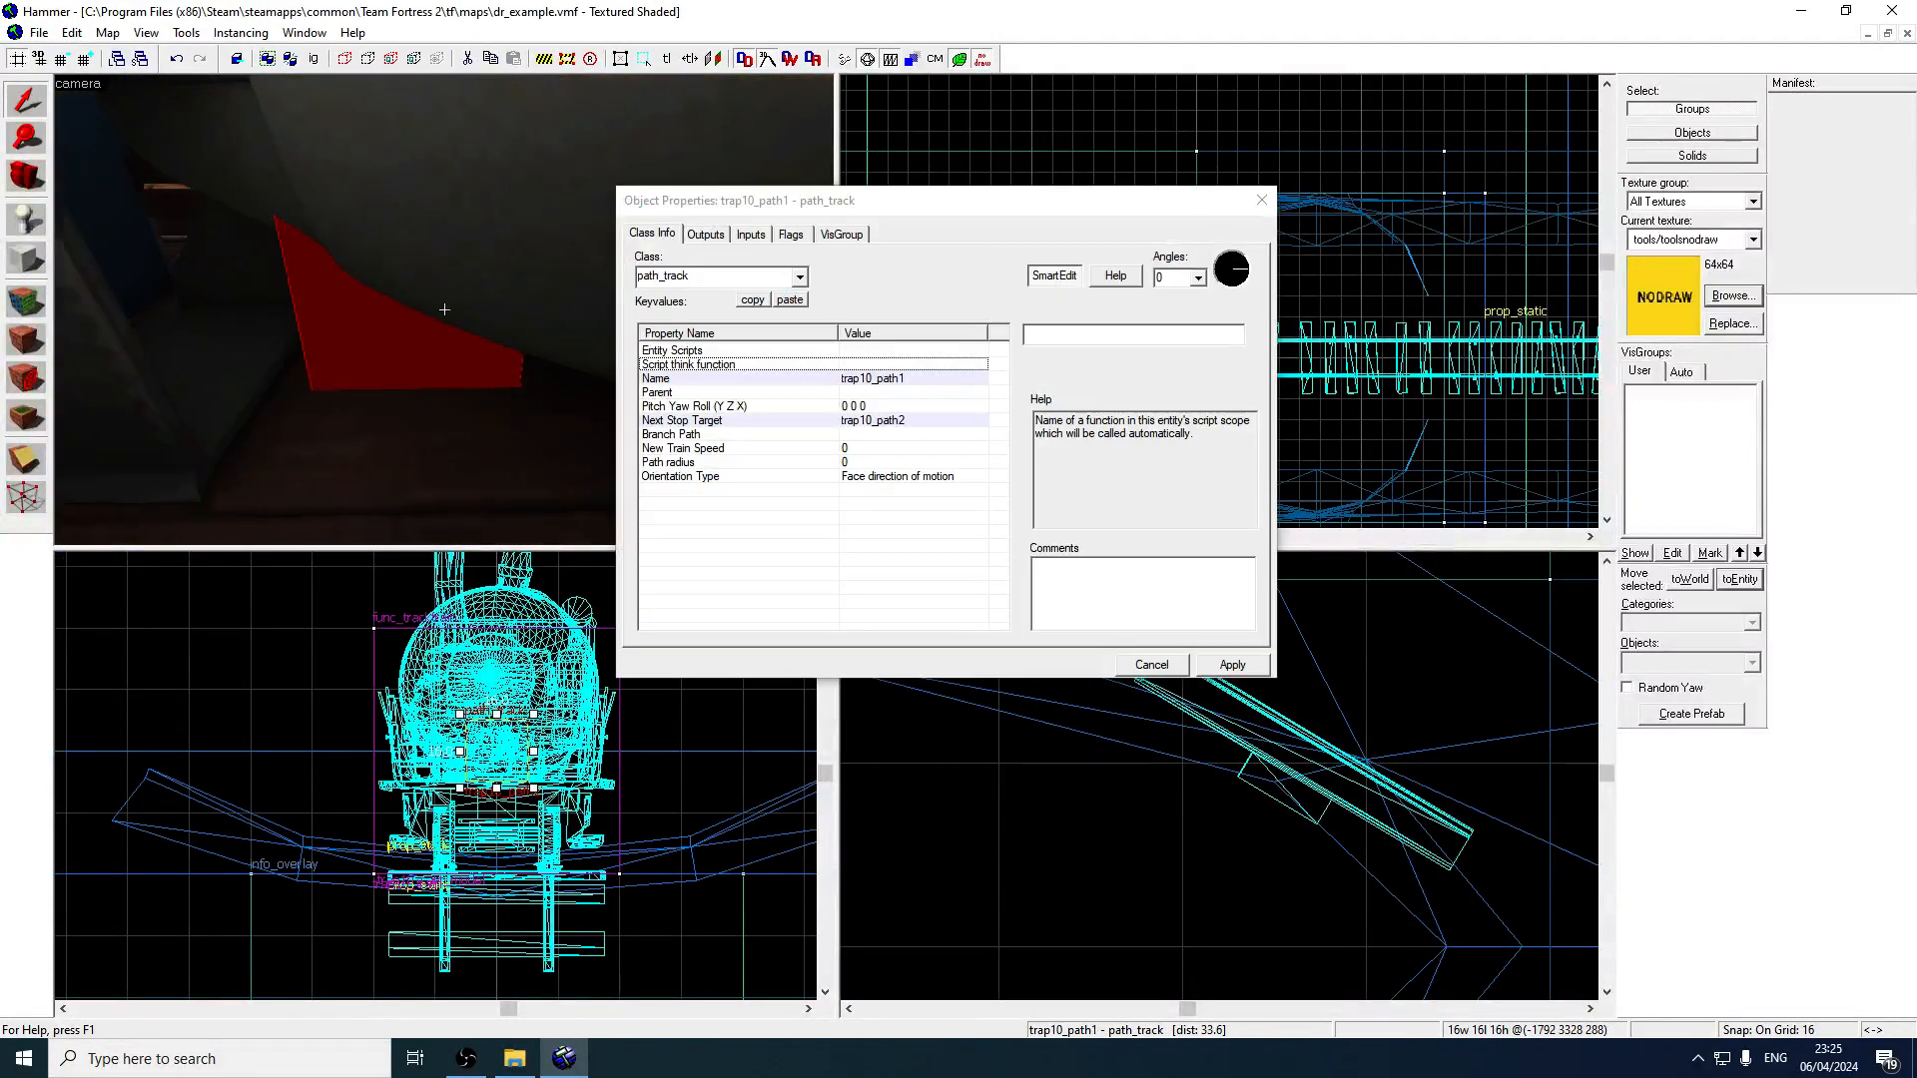
pyautogui.press('w')
pyautogui.press('z')
pyautogui.click(1264, 200)
# Move trap10_path2 back 16 units toward the cart, just before the rails bend down.
pyautogui.click(500, 265)
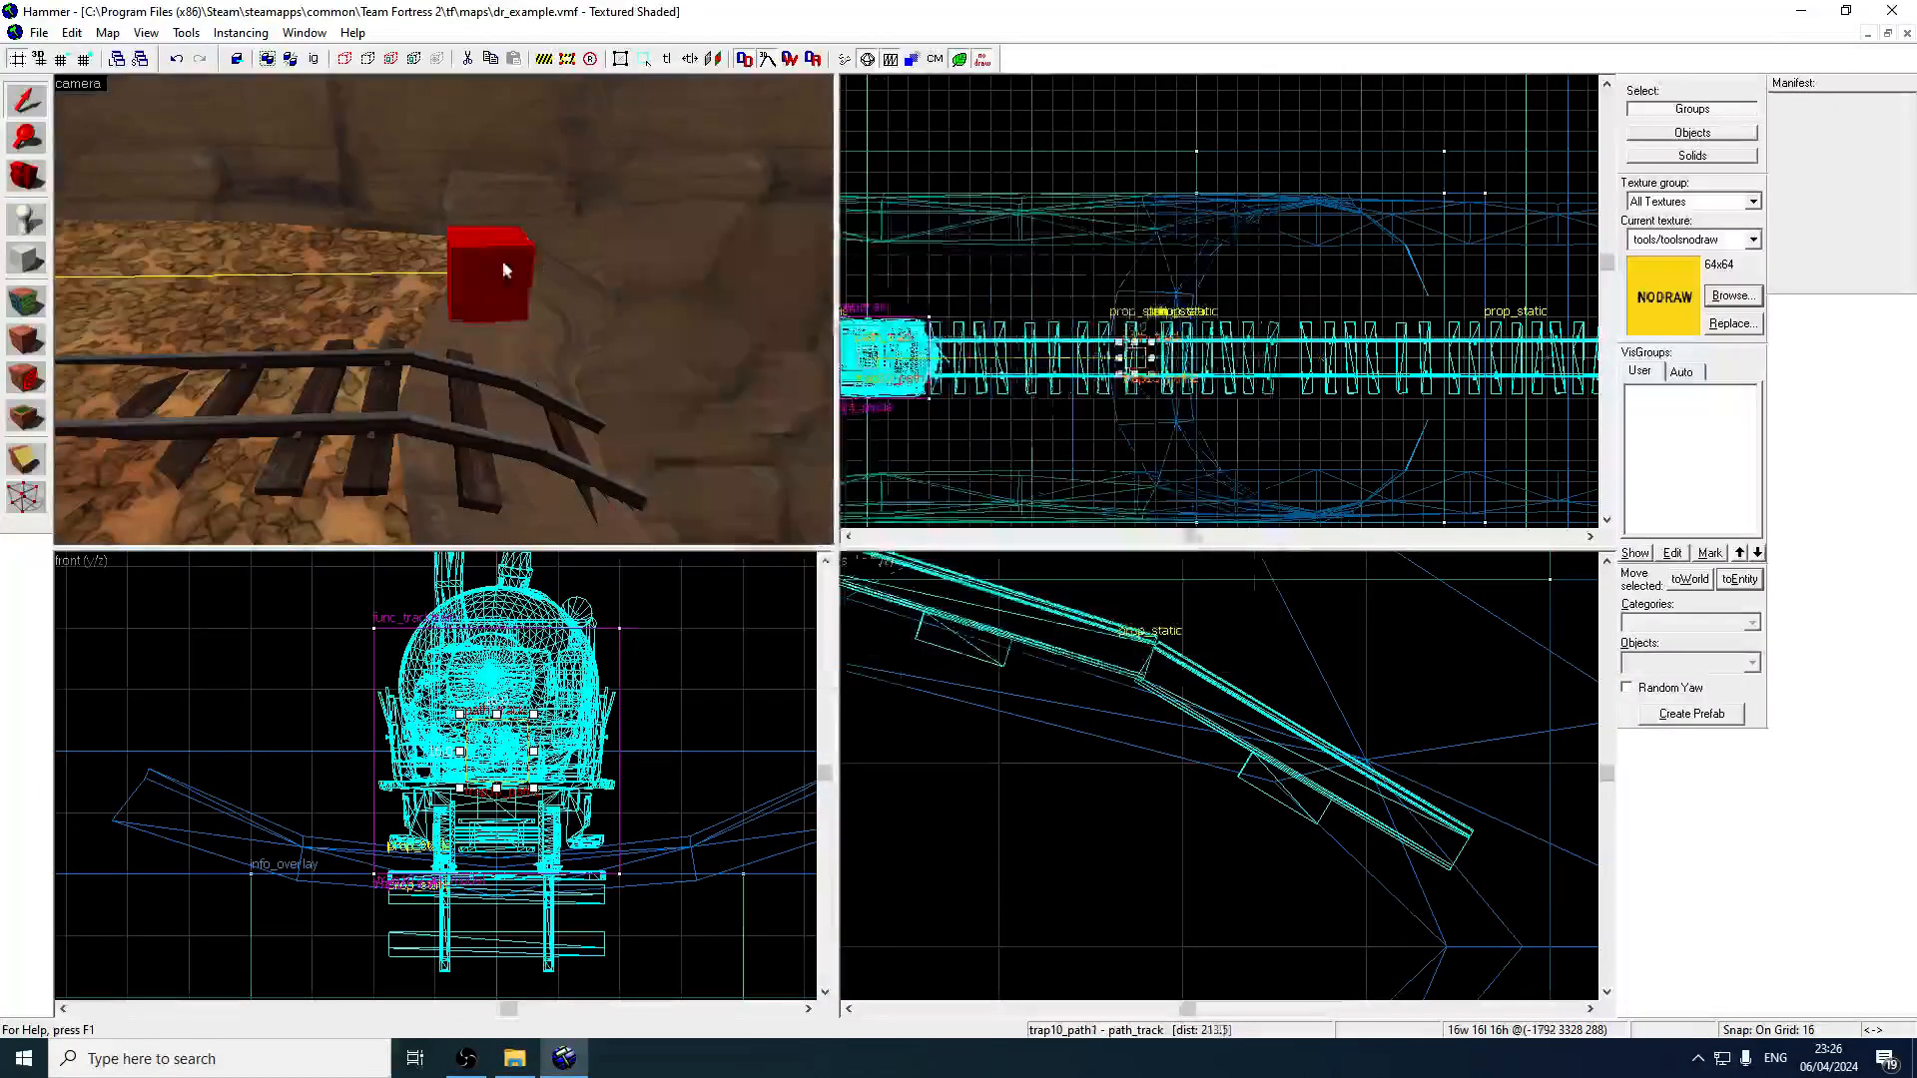
pyautogui.scroll(1, 1178, 392)
pyautogui.scroll(1, 1126, 355)
pyautogui.moveTo(1126, 355); pyautogui.dragTo(1101, 360)
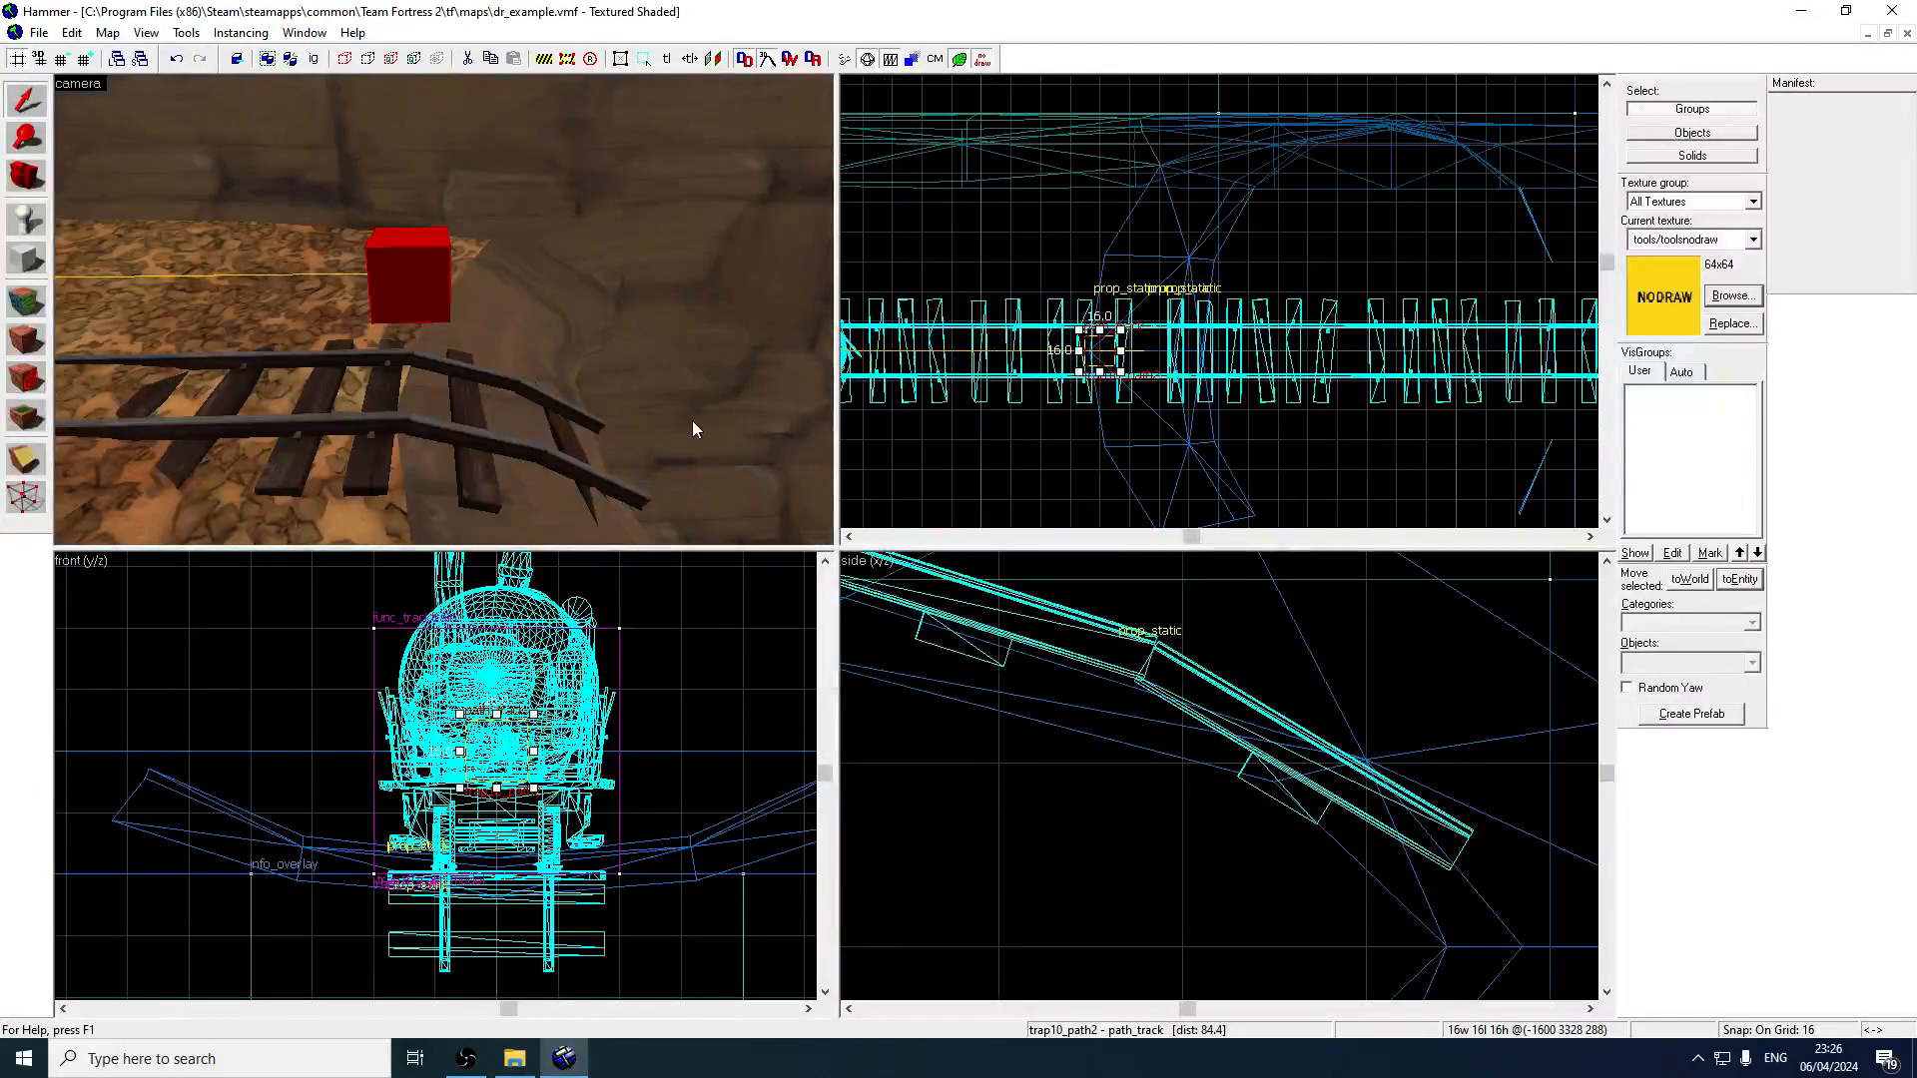
pyautogui.press('z')
pyautogui.press('w')
pyautogui.press('s')
pyautogui.press('z')
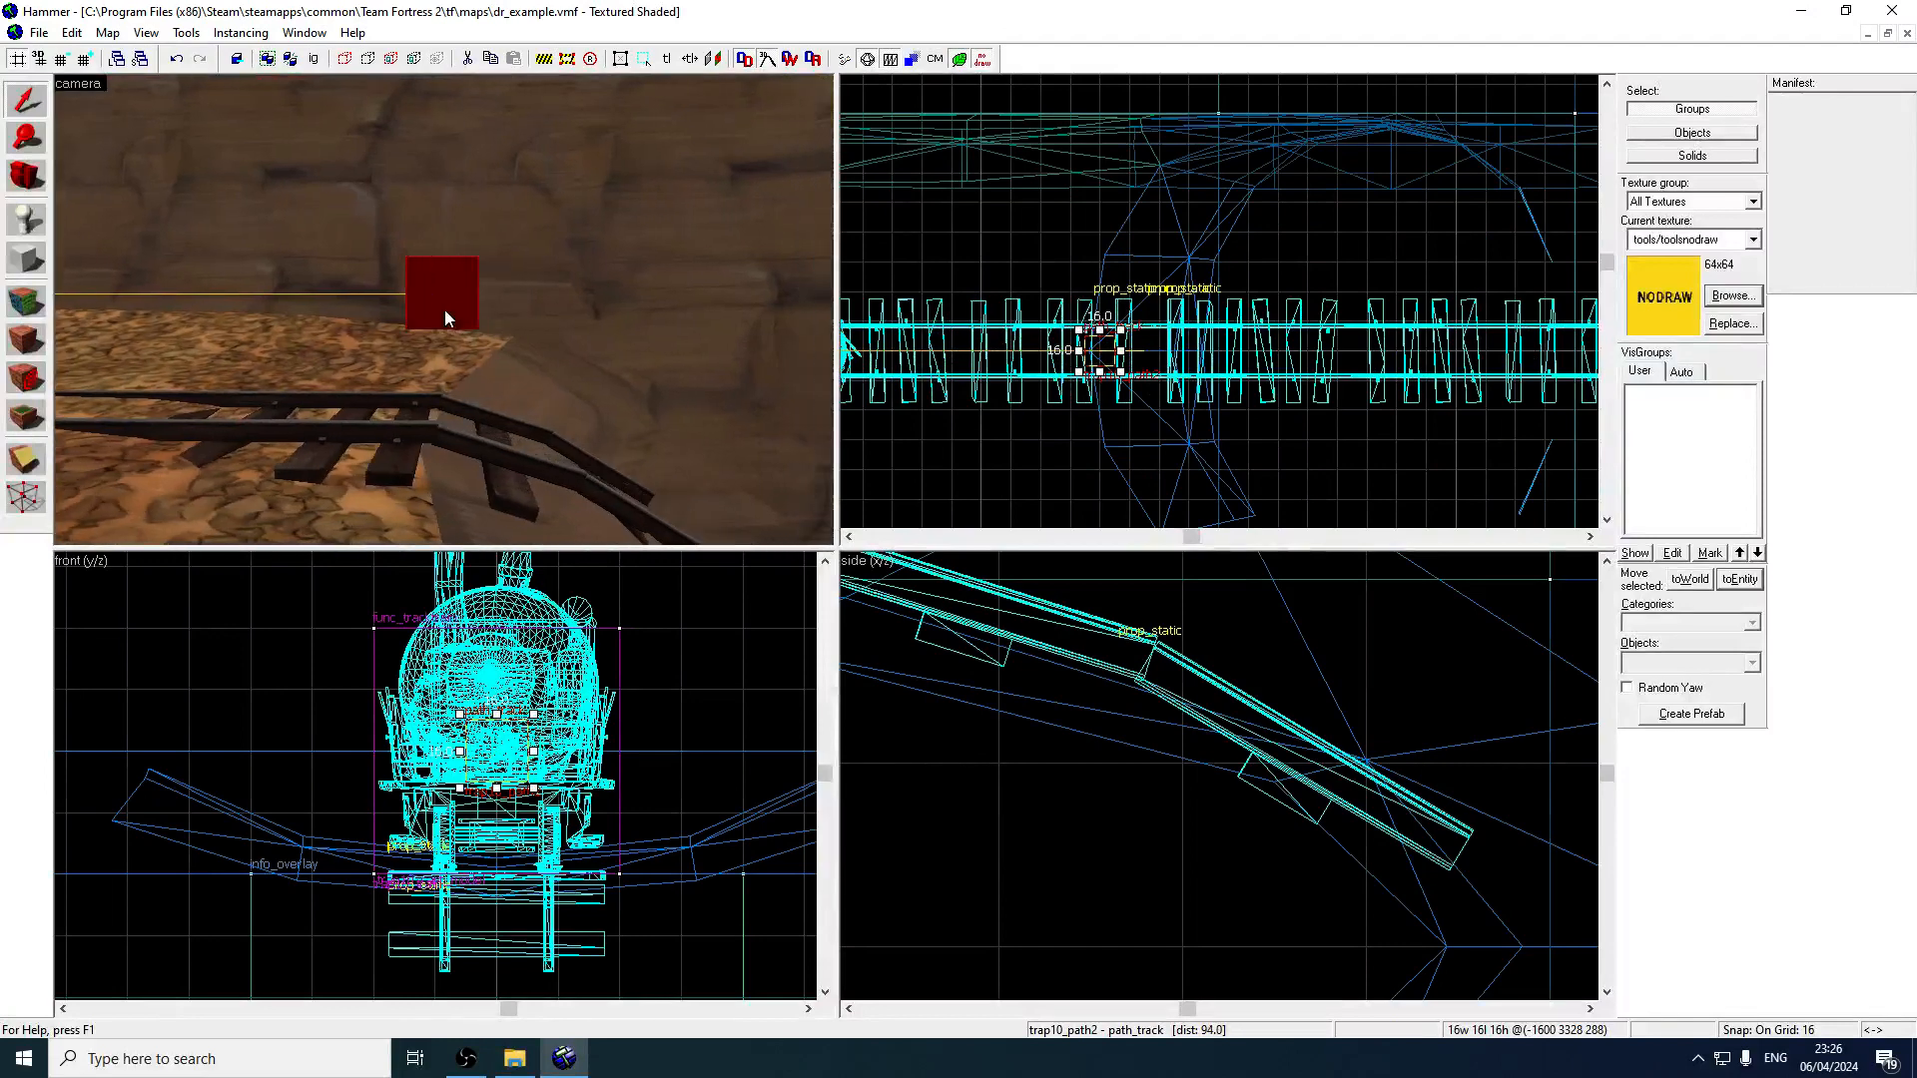
pyautogui.press('z')
pyautogui.press('z')
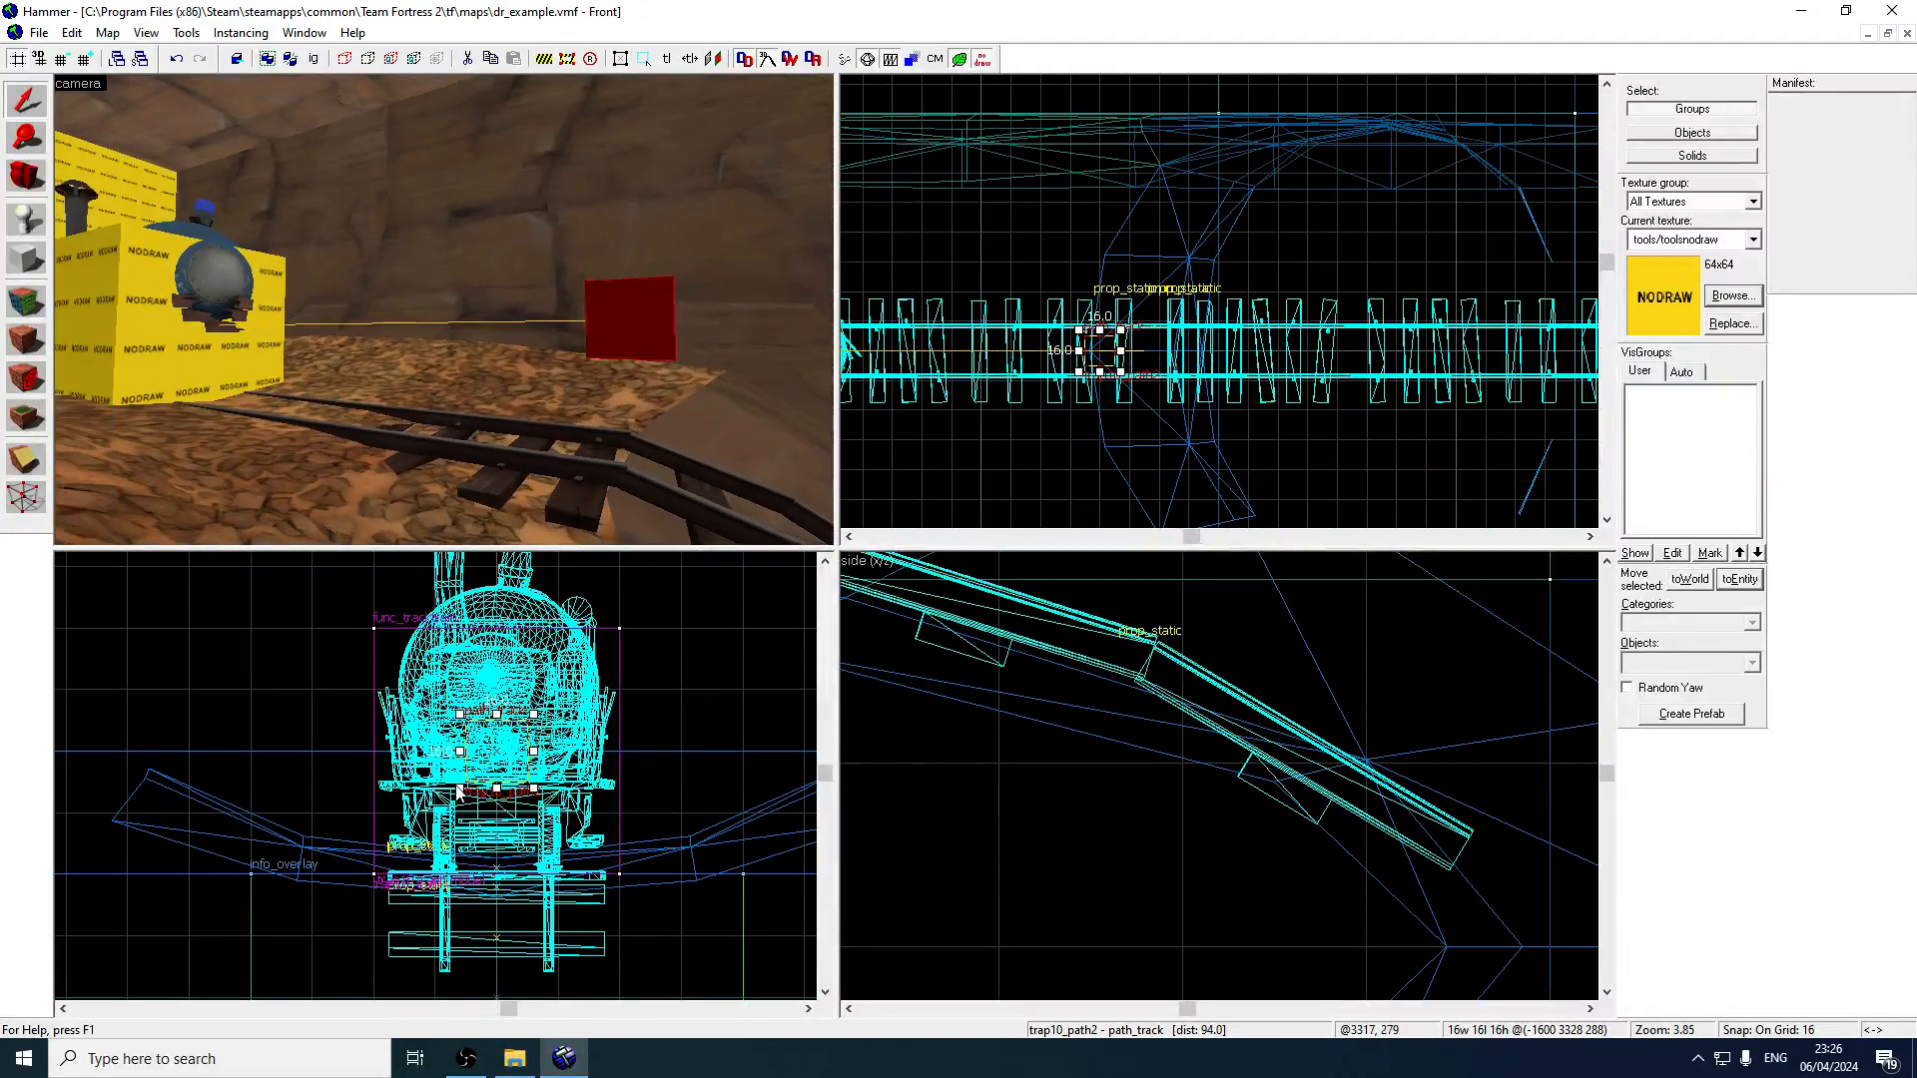
pyautogui.scroll(2, 487, 777)
pyautogui.scroll(-6, 1178, 715)
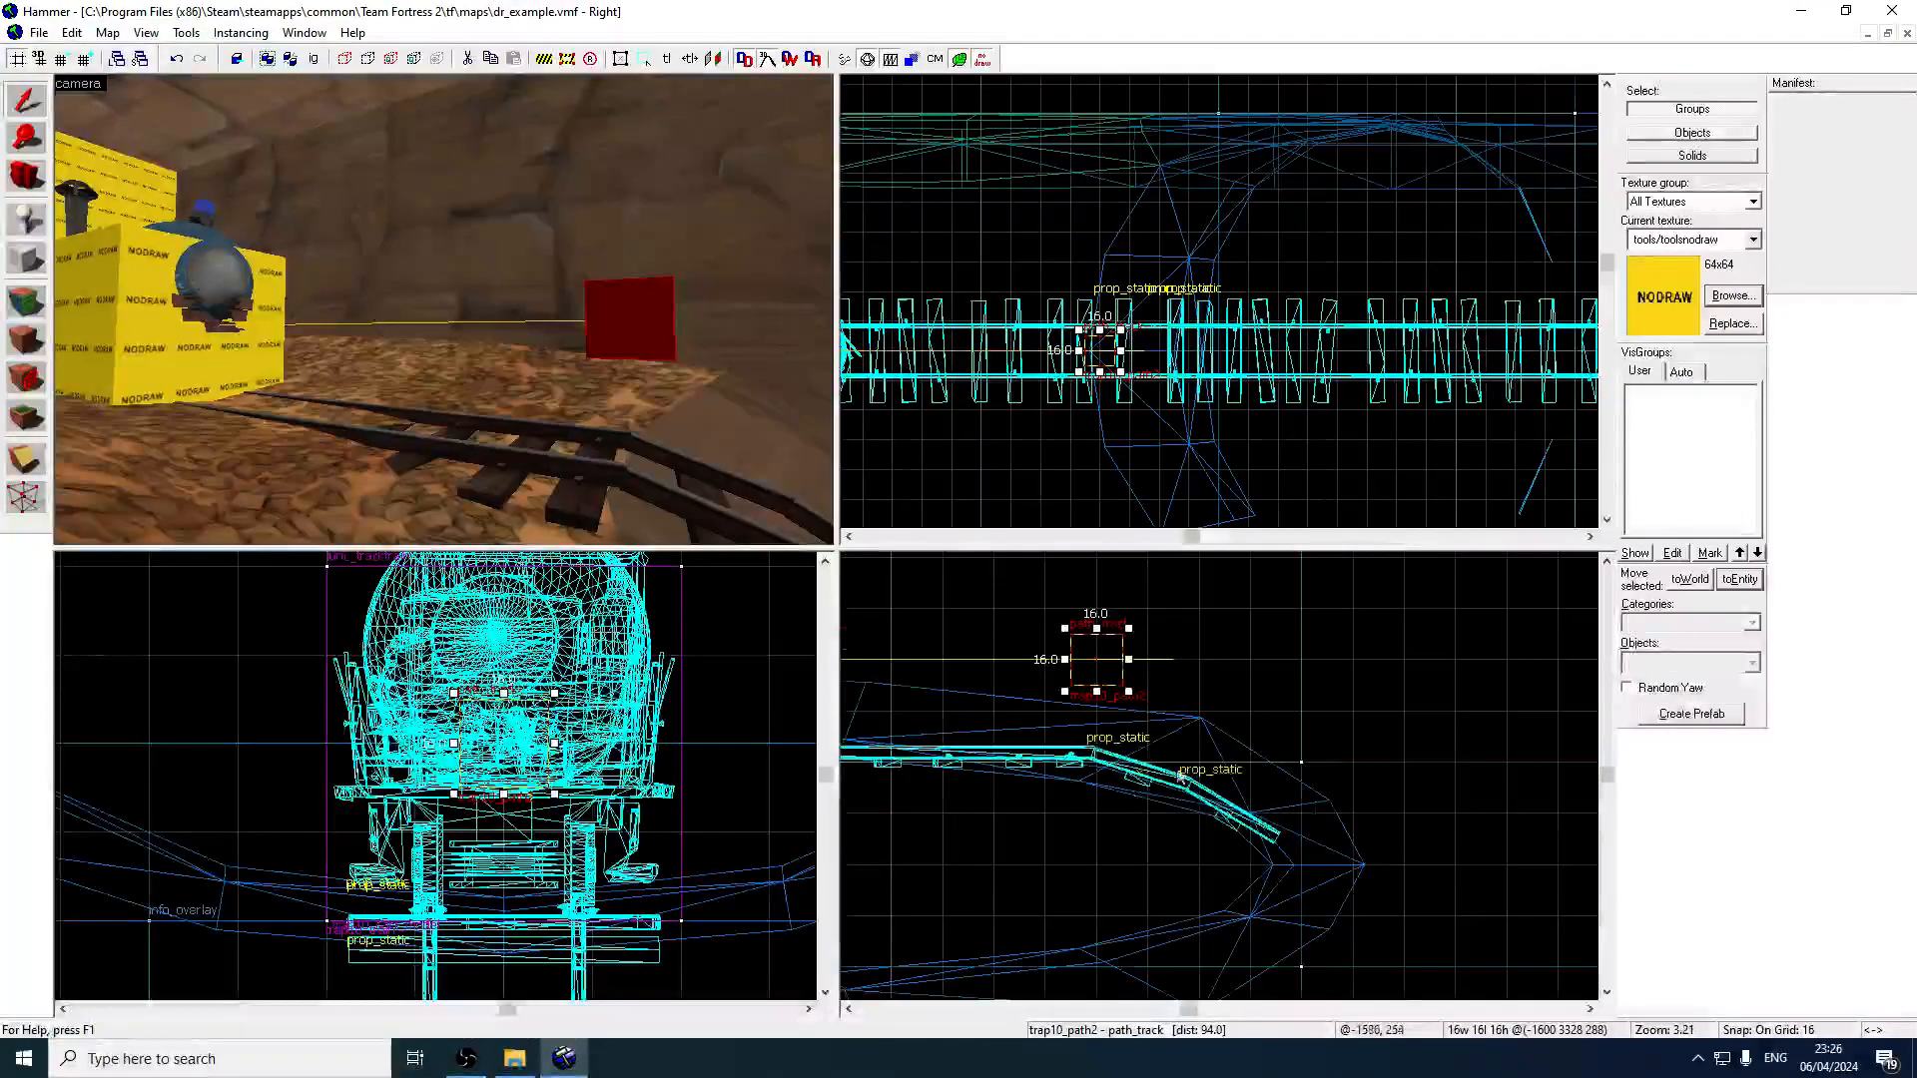
pyautogui.click(74, 60)
pyautogui.click(74, 60)
pyautogui.click(74, 60)
pyautogui.scroll(1, 1139, 658)
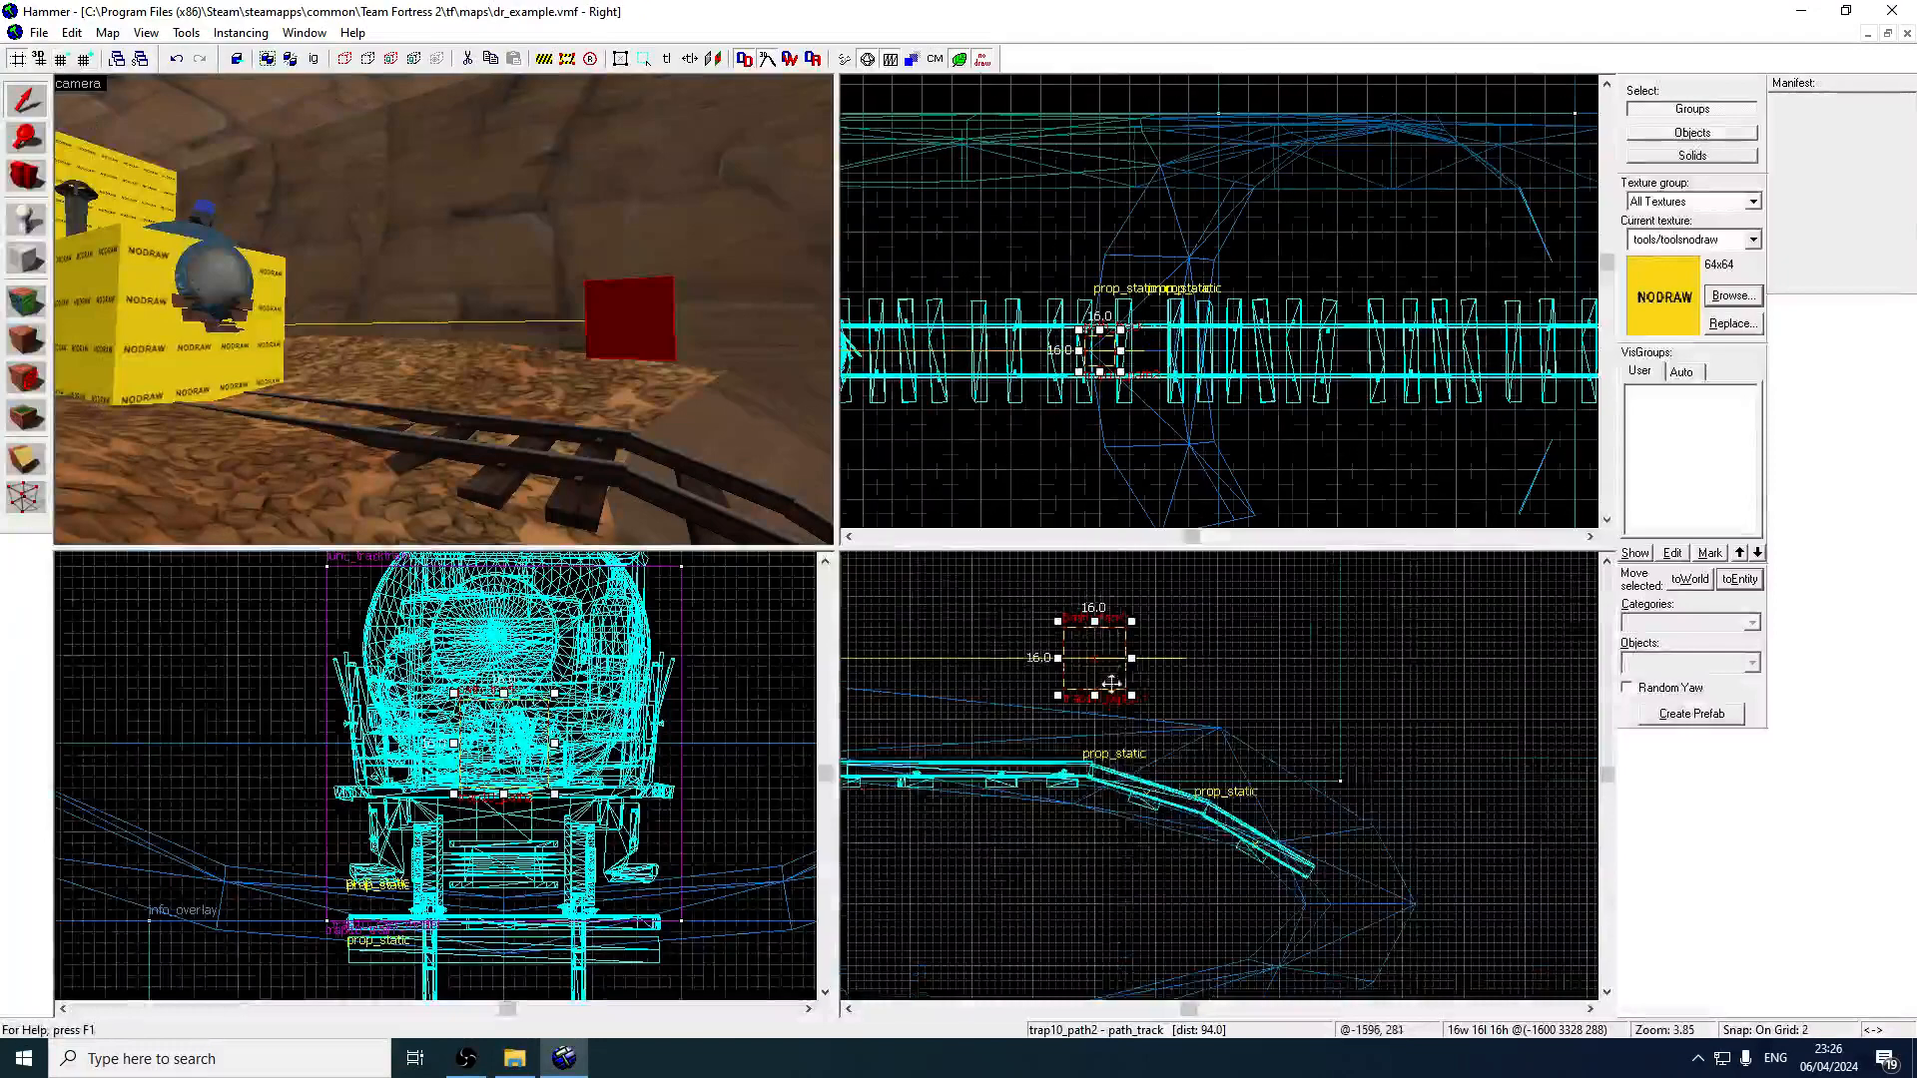
pyautogui.moveTo(1112, 673); pyautogui.dragTo(1293, 732)
pyautogui.scroll(2, 1143, 672)
pyautogui.moveTo(1464, 846); pyautogui.dragTo(1276, 735, button='middle')
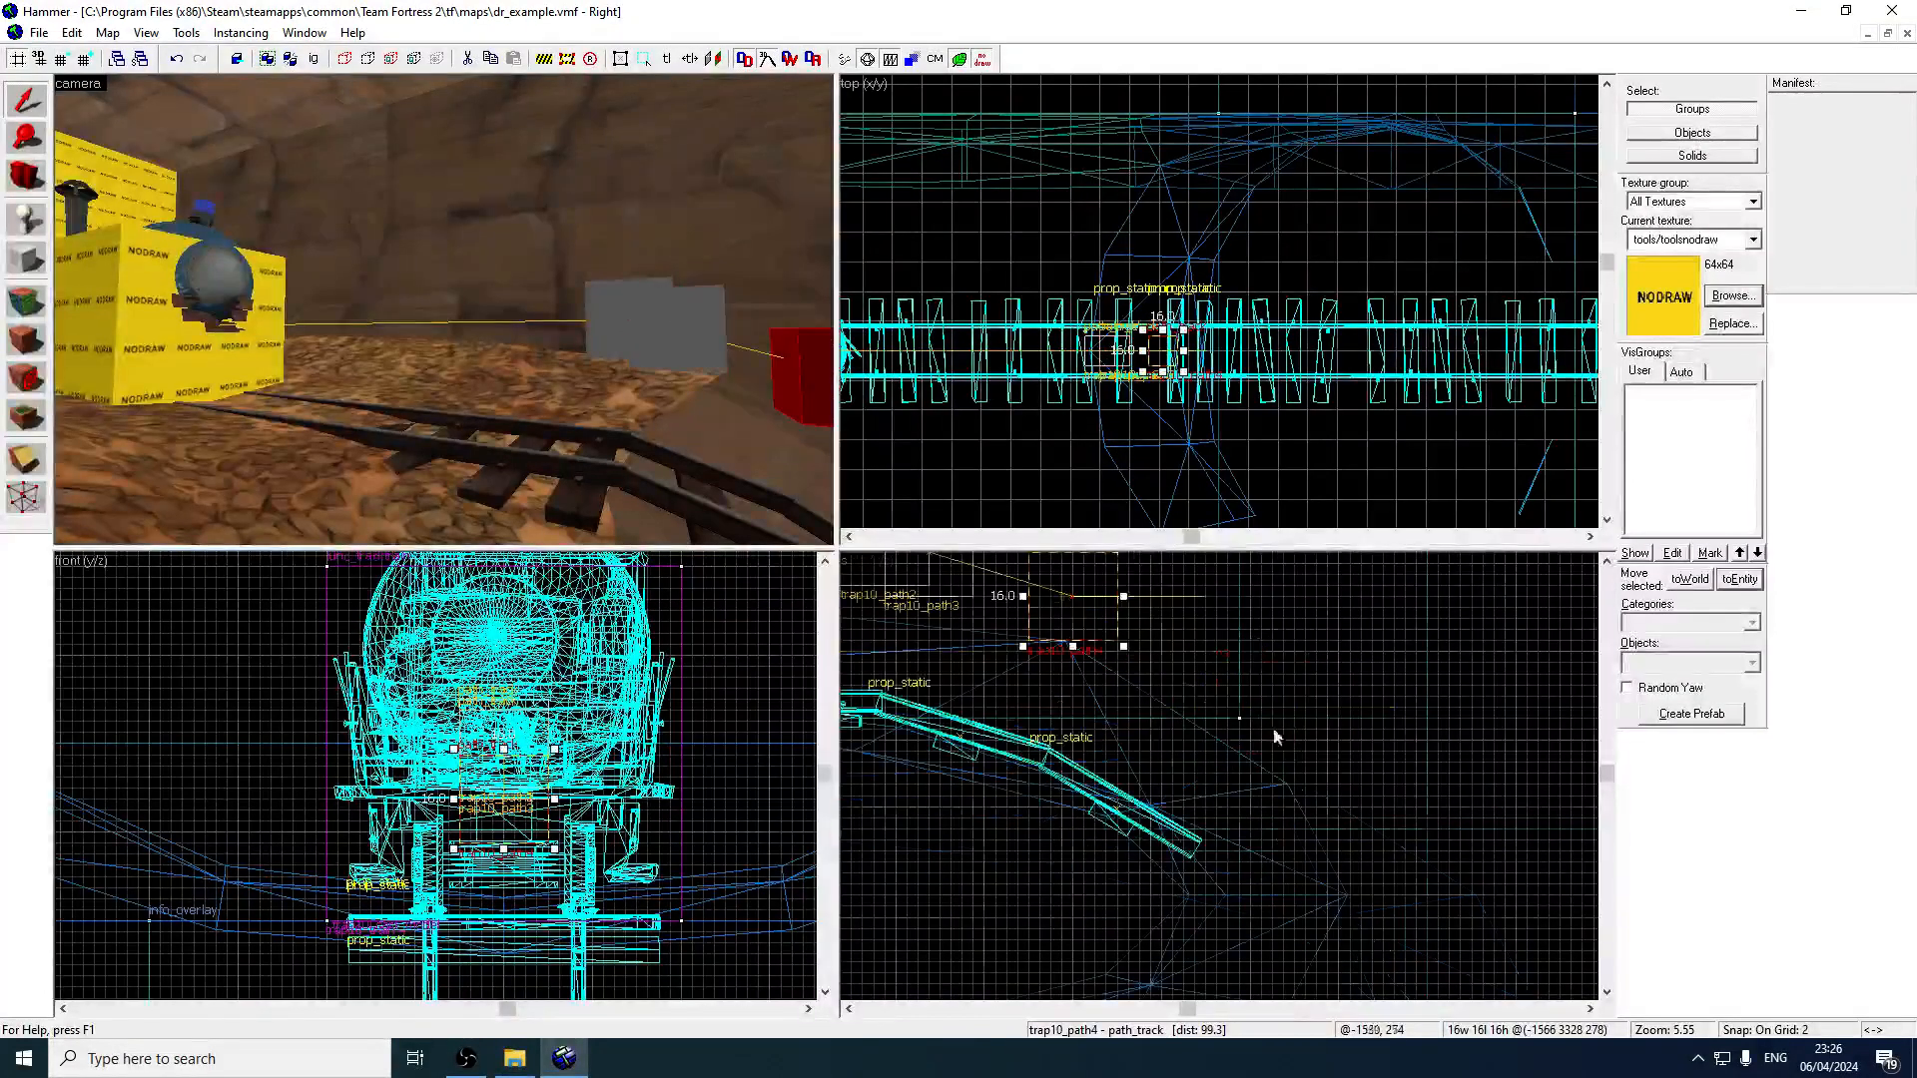
pyautogui.keyDown('shift'); pyautogui.moveTo(1082, 617); pyautogui.dragTo(1277, 720); pyautogui.keyUp('shift')
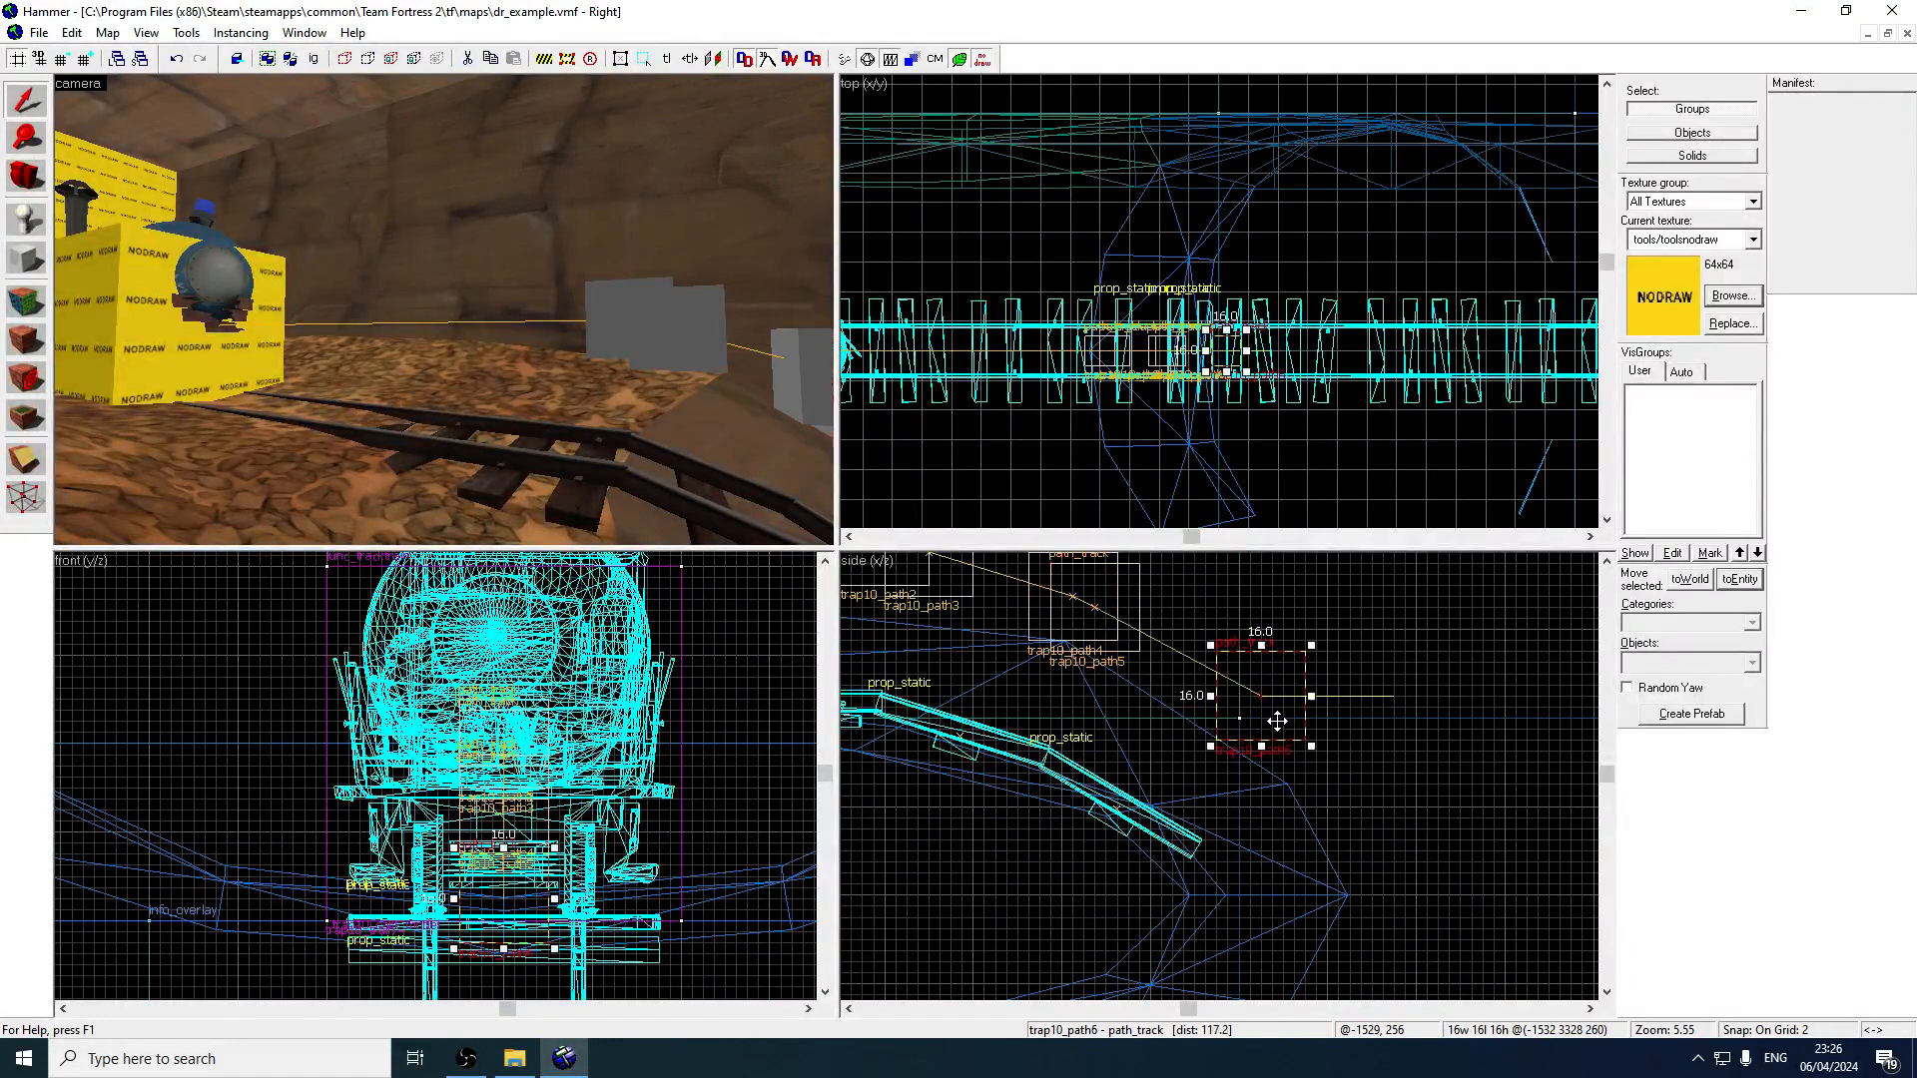
pyautogui.scroll(-3, 1238, 721)
pyautogui.moveTo(1166, 667)
pyautogui.keyDown('shift'); pyautogui.mouseDown()
pyautogui.moveTo(1266, 724)
pyautogui.moveTo(1204, 687)
pyautogui.moveTo(1200, 705)
pyautogui.moveTo(1270, 753)
pyautogui.moveTo(1272, 804)
pyautogui.mouseUp(); pyautogui.keyUp('shift')
pyautogui.press('z')
pyautogui.press('z')
pyautogui.click(579, 439)
pyautogui.press('z')
pyautogui.press('w')
pyautogui.press('z')
pyautogui.click(446, 309)
pyautogui.moveTo(1341, 807); pyautogui.dragTo(1151, 693, button='middle')
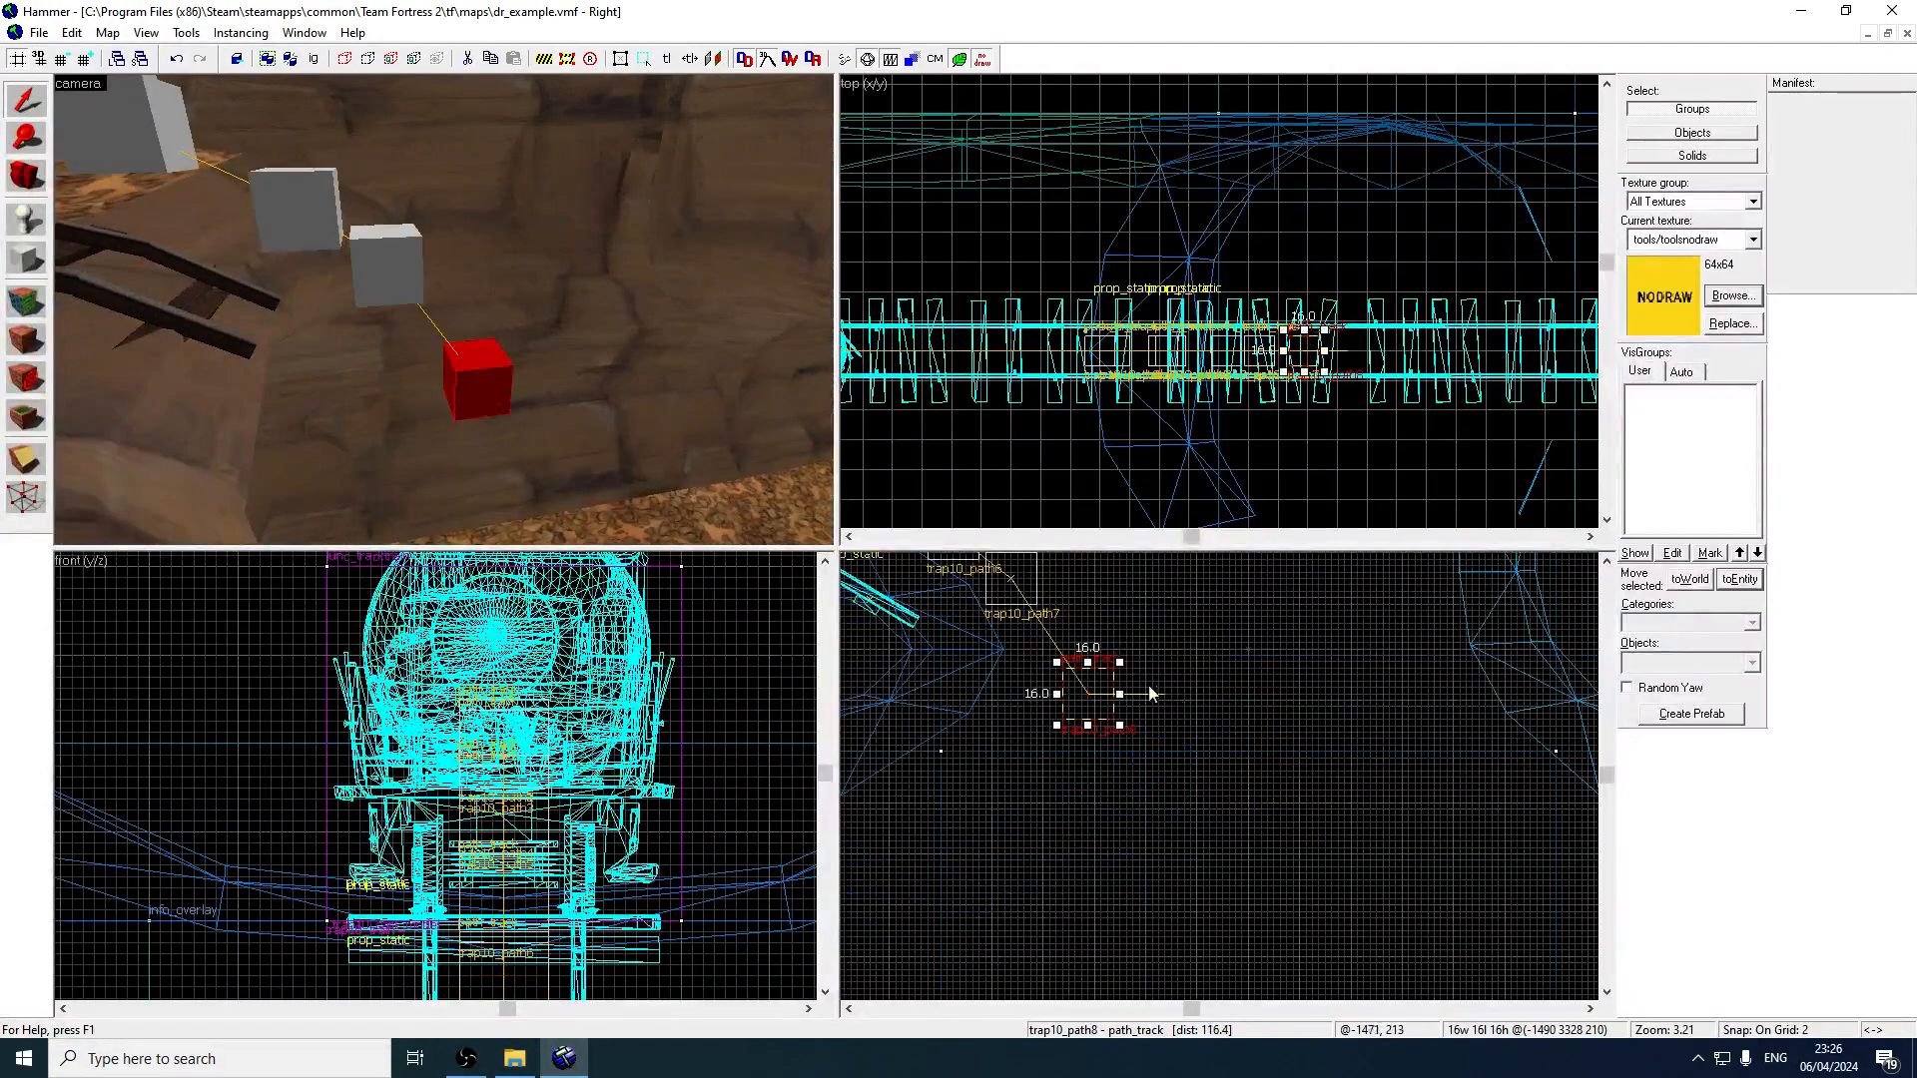
pyautogui.scroll(-2, 1158, 687)
pyautogui.moveTo(1283, 736); pyautogui.dragTo(1100, 629, button='middle')
pyautogui.scroll(-2, 1076, 630)
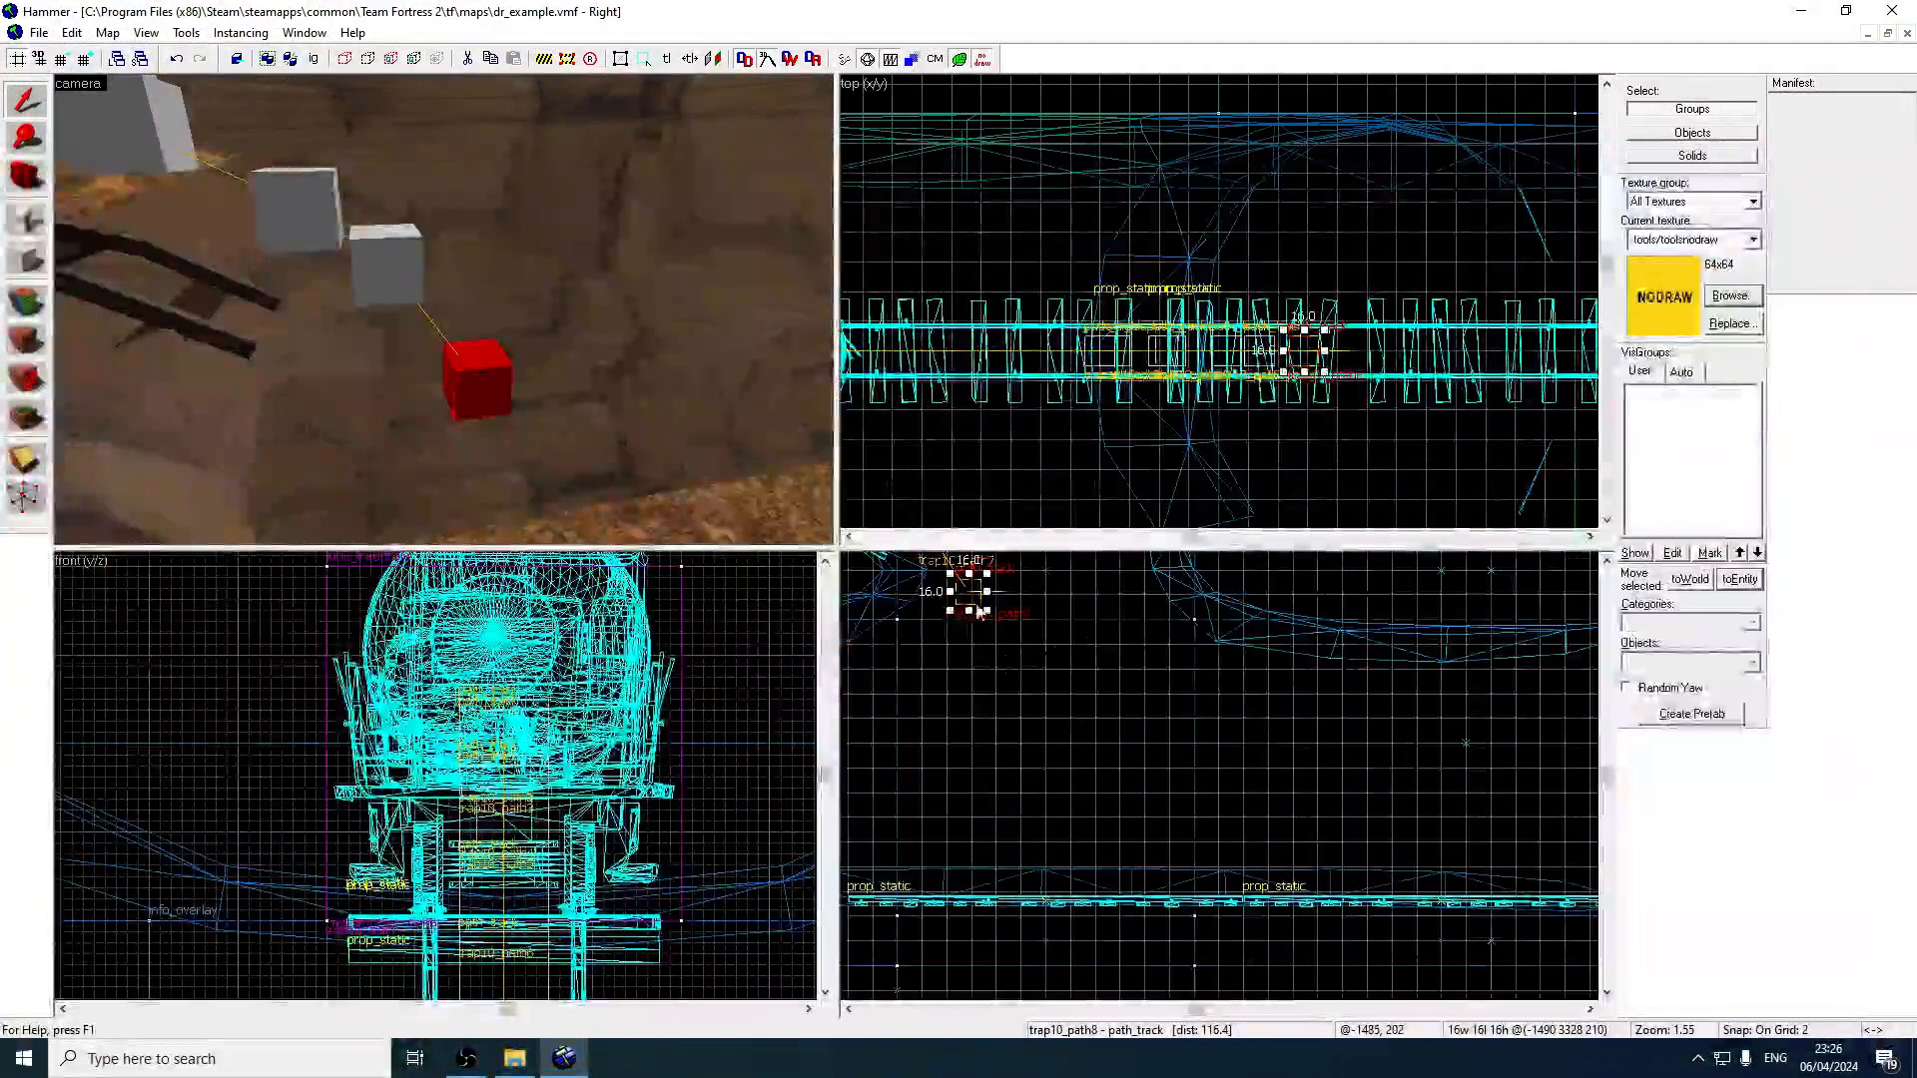
pyautogui.moveTo(967, 591)
pyautogui.mouseDown()
pyautogui.moveTo(1008, 630)
pyautogui.moveTo(1028, 793)
pyautogui.moveTo(1070, 807)
pyautogui.moveTo(1035, 734)
pyautogui.moveTo(1105, 782)
pyautogui.moveTo(1119, 809)
pyautogui.moveTo(1097, 813)
pyautogui.mouseUp()
pyautogui.scroll(6, 1069, 793)
pyautogui.scroll(-5, 1034, 736)
pyautogui.scroll(2, 1106, 798)
pyautogui.press('z')
pyautogui.press('z')
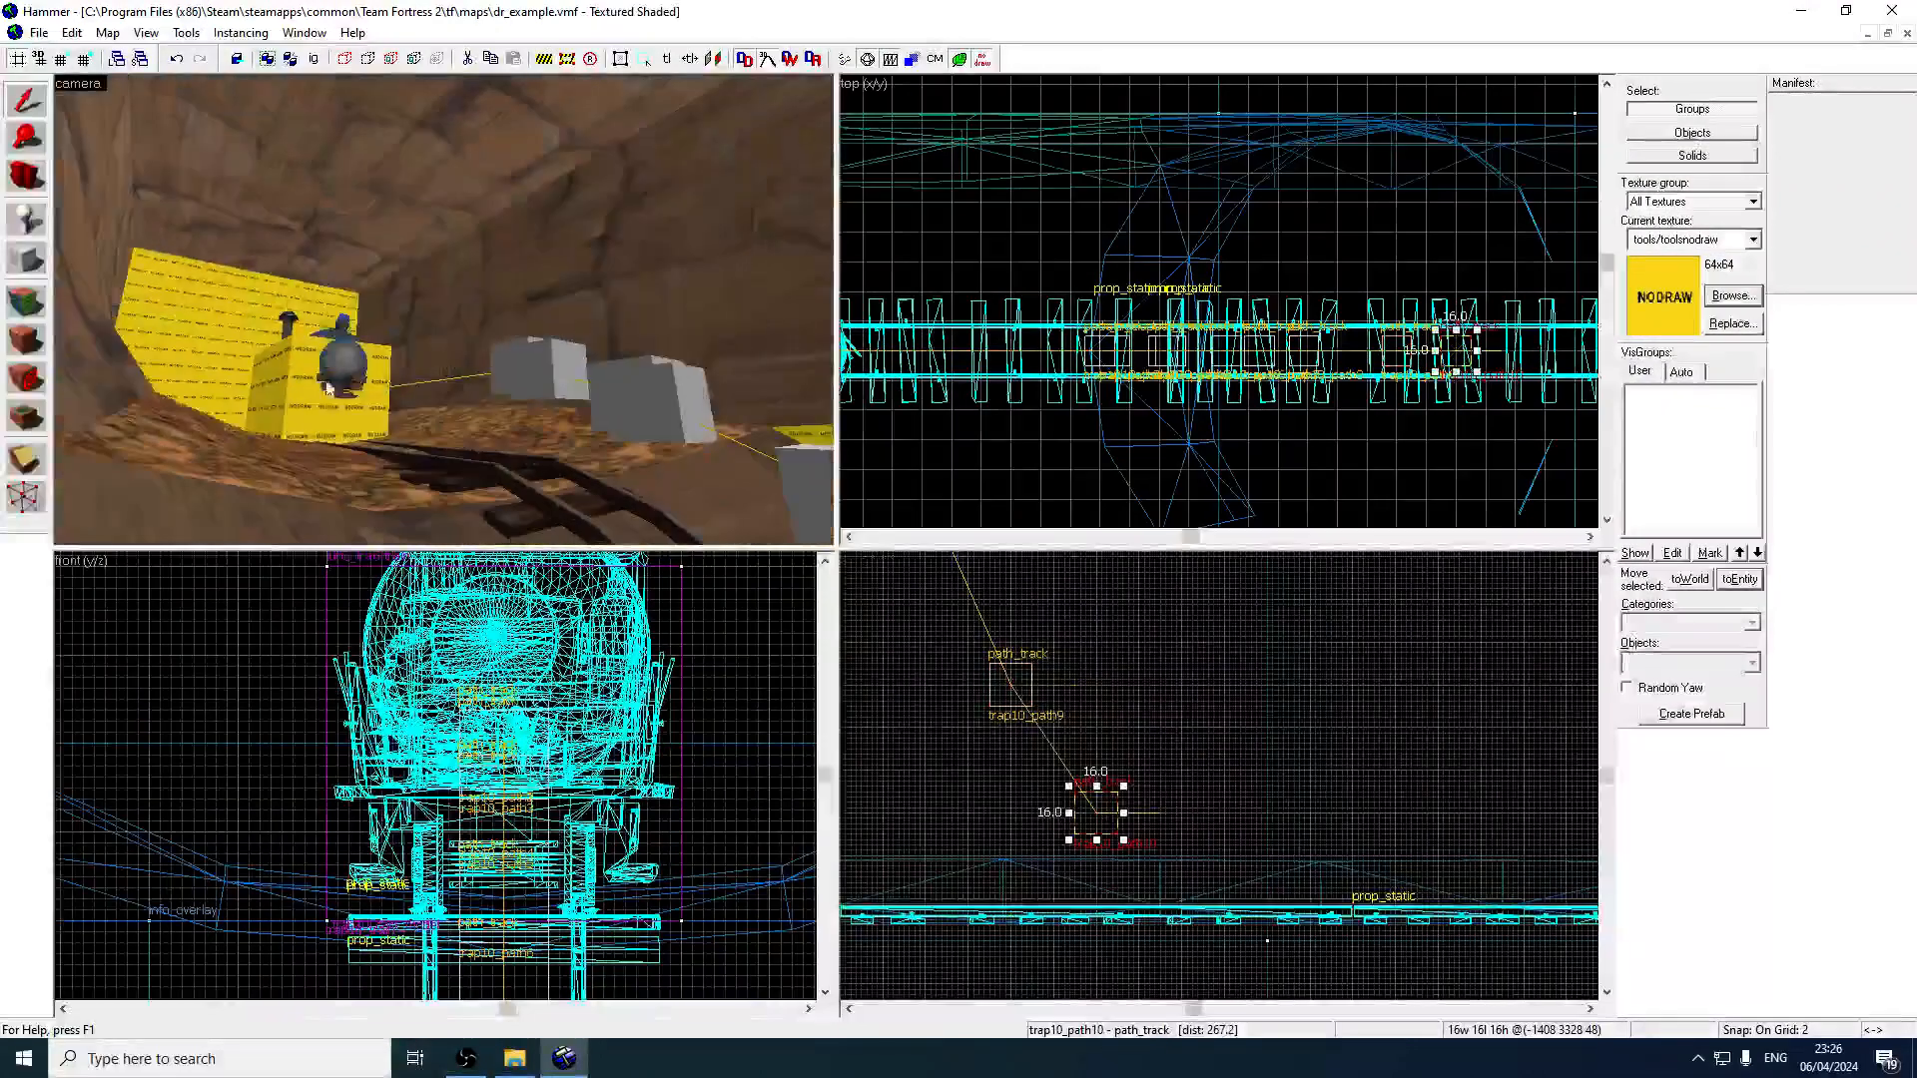
pyautogui.click(365, 398)
pyautogui.scroll(-8, 1248, 681)
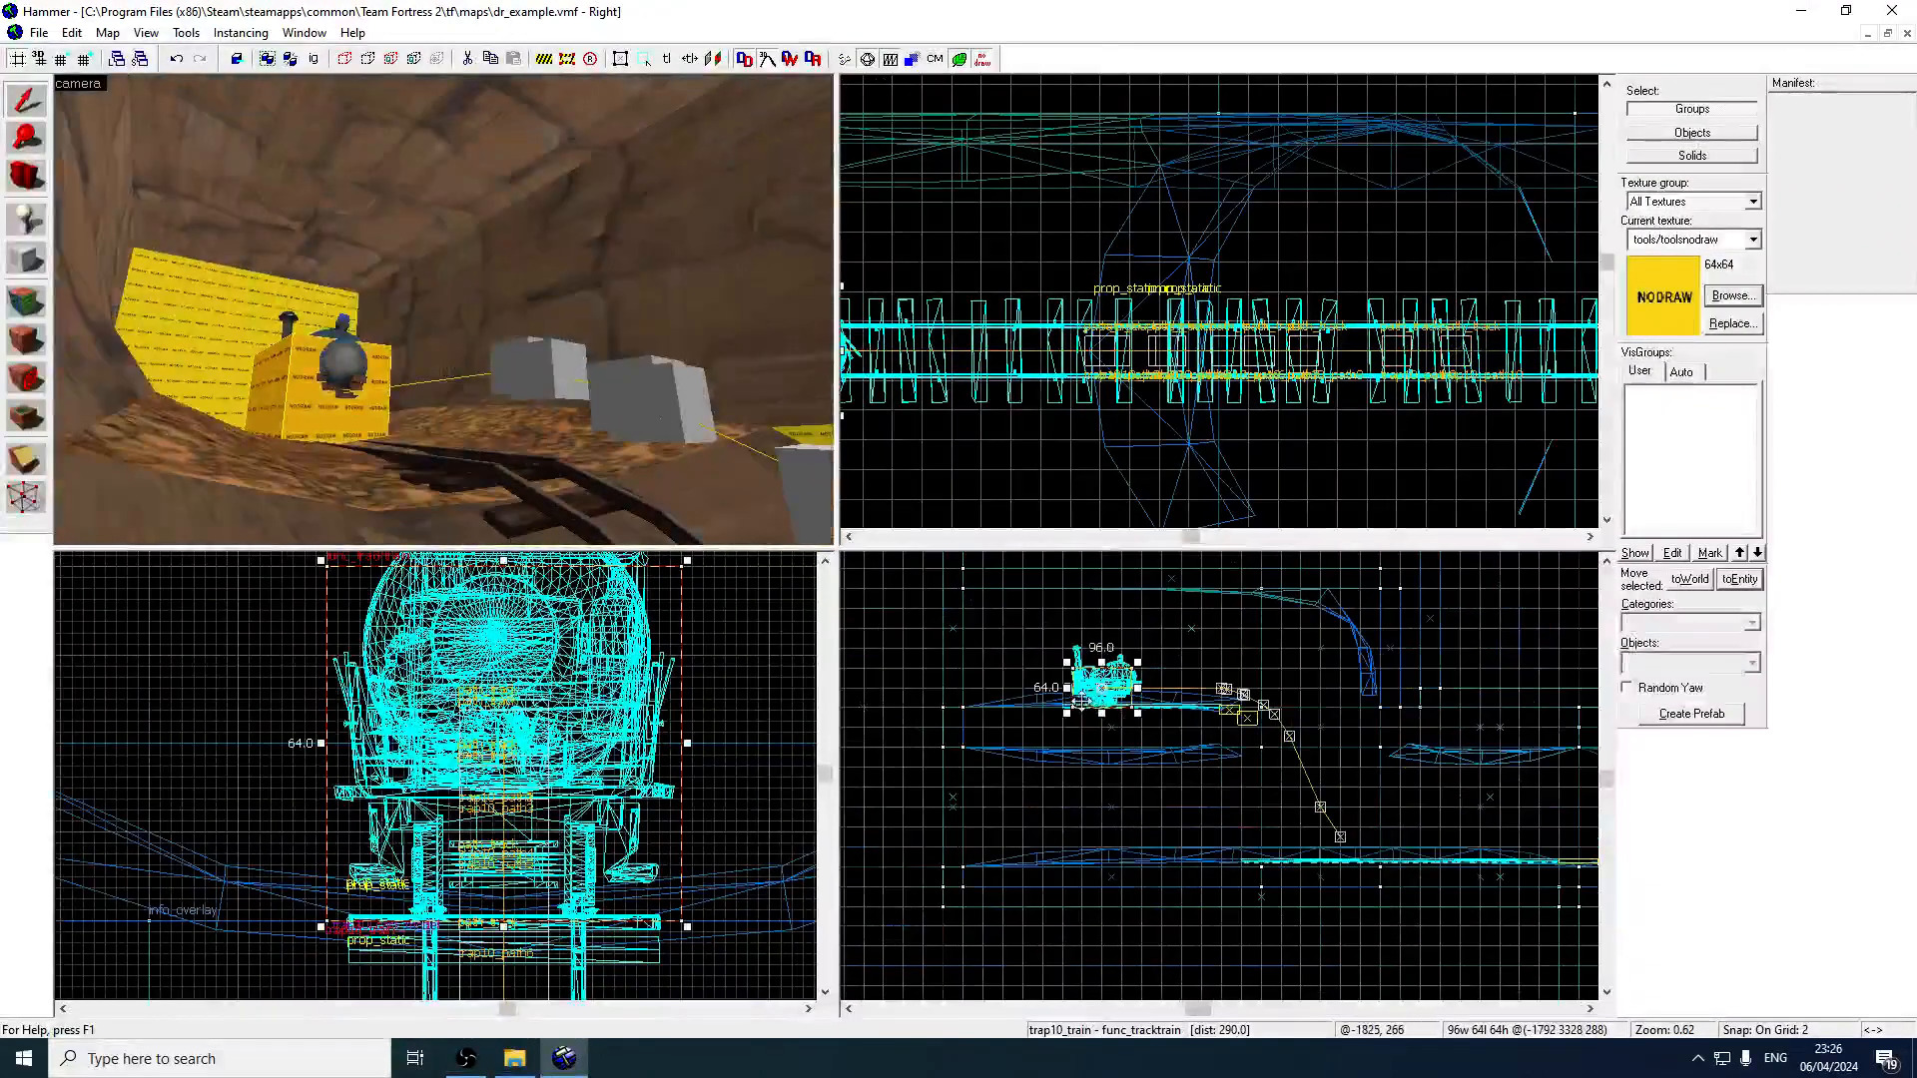
pyautogui.moveTo(1080, 702); pyautogui.dragTo(1251, 719)
pyautogui.hotkey('ctrl', 'z')
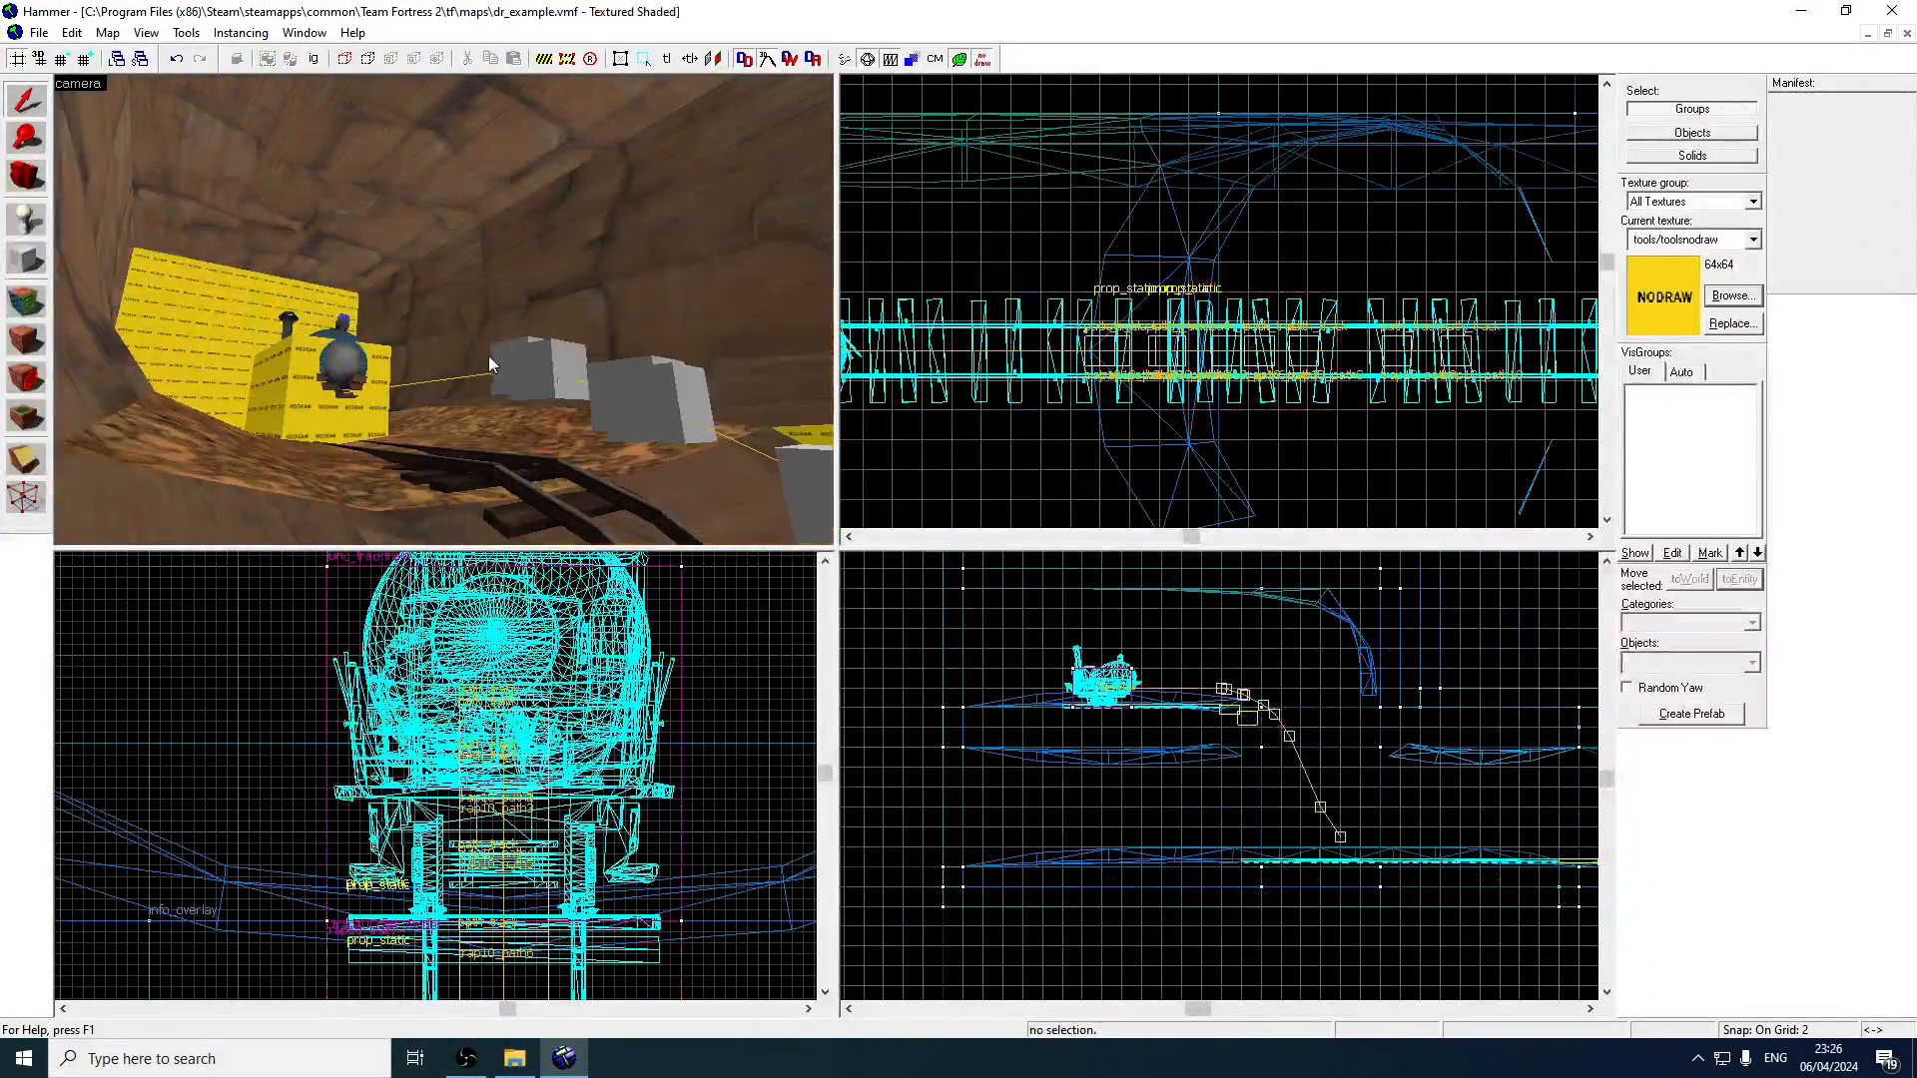
pyautogui.click(320, 387)
pyautogui.keyDown('ctrl'); pyautogui.click(337, 324); pyautogui.keyUp('ctrl')
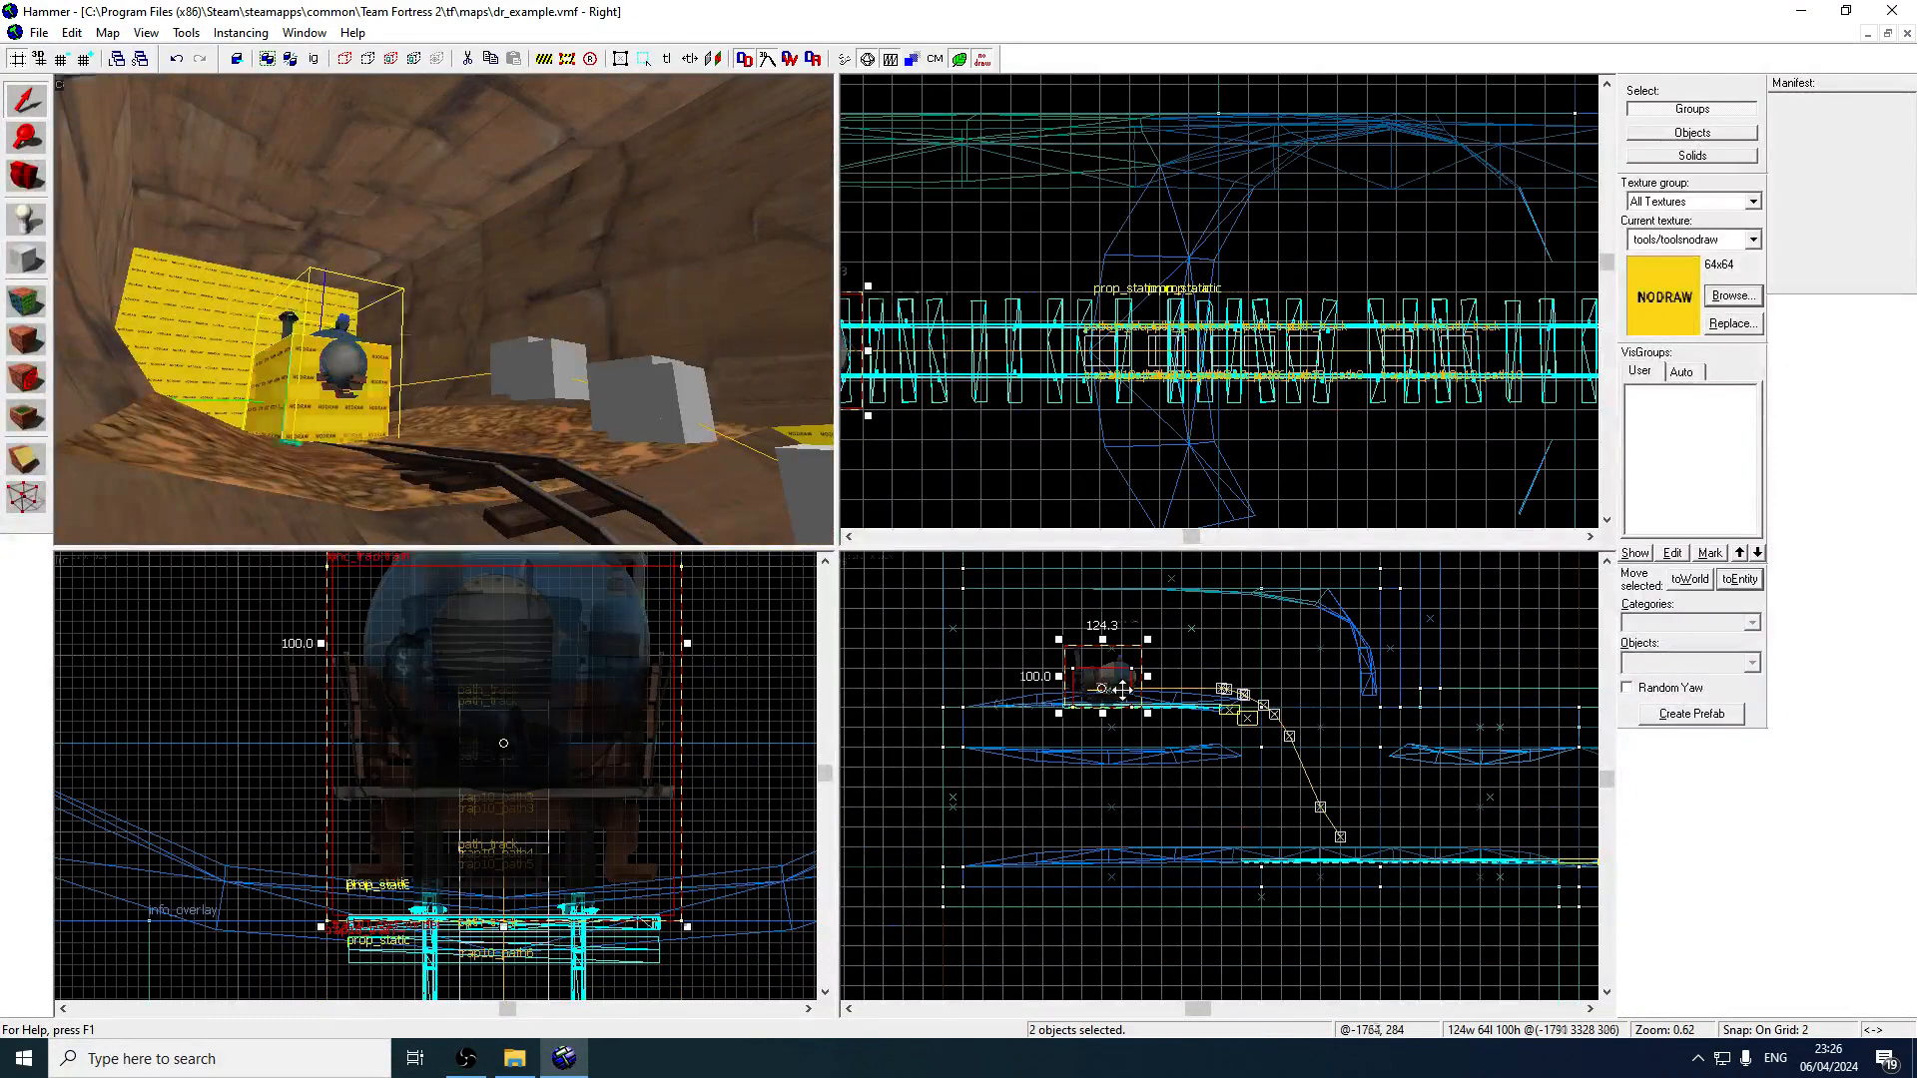
pyautogui.scroll(4, 1098, 717)
pyautogui.scroll(5, 1200, 733)
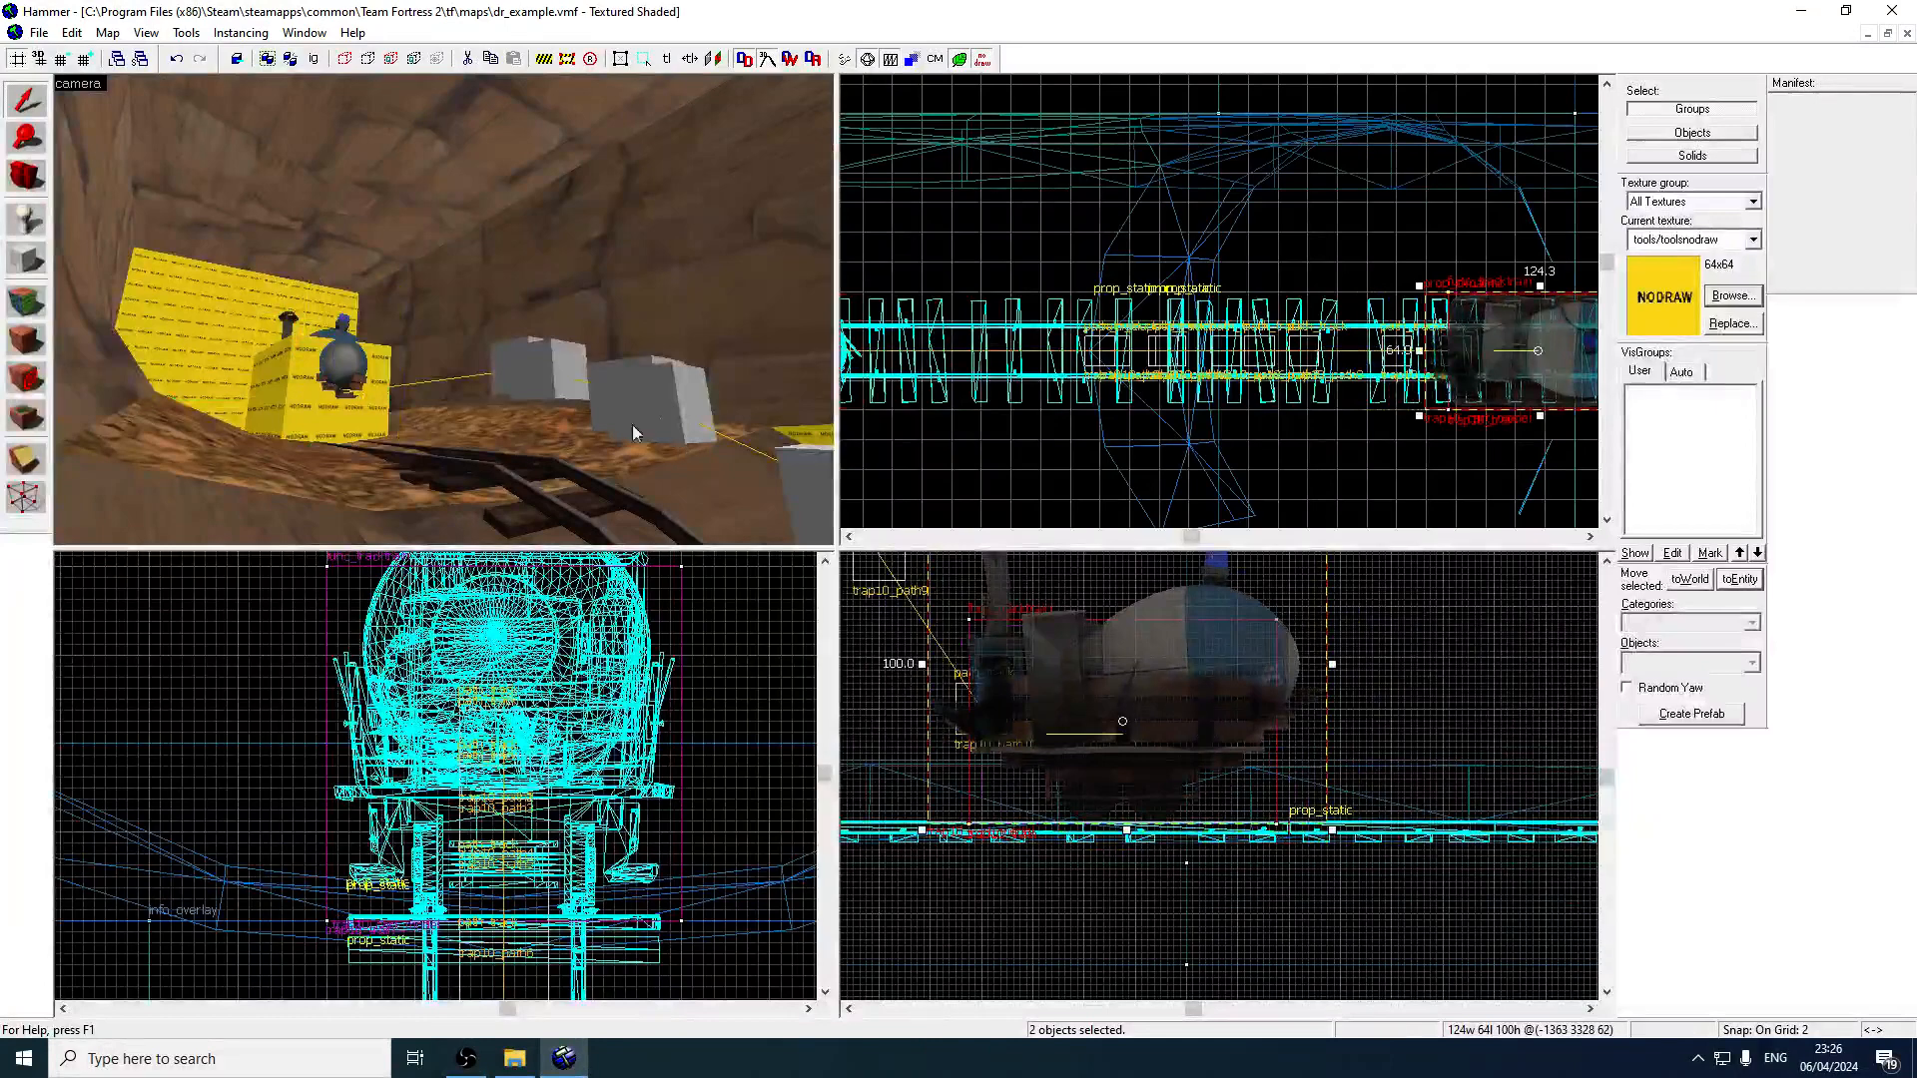
pyautogui.press('z')
pyautogui.press('w')
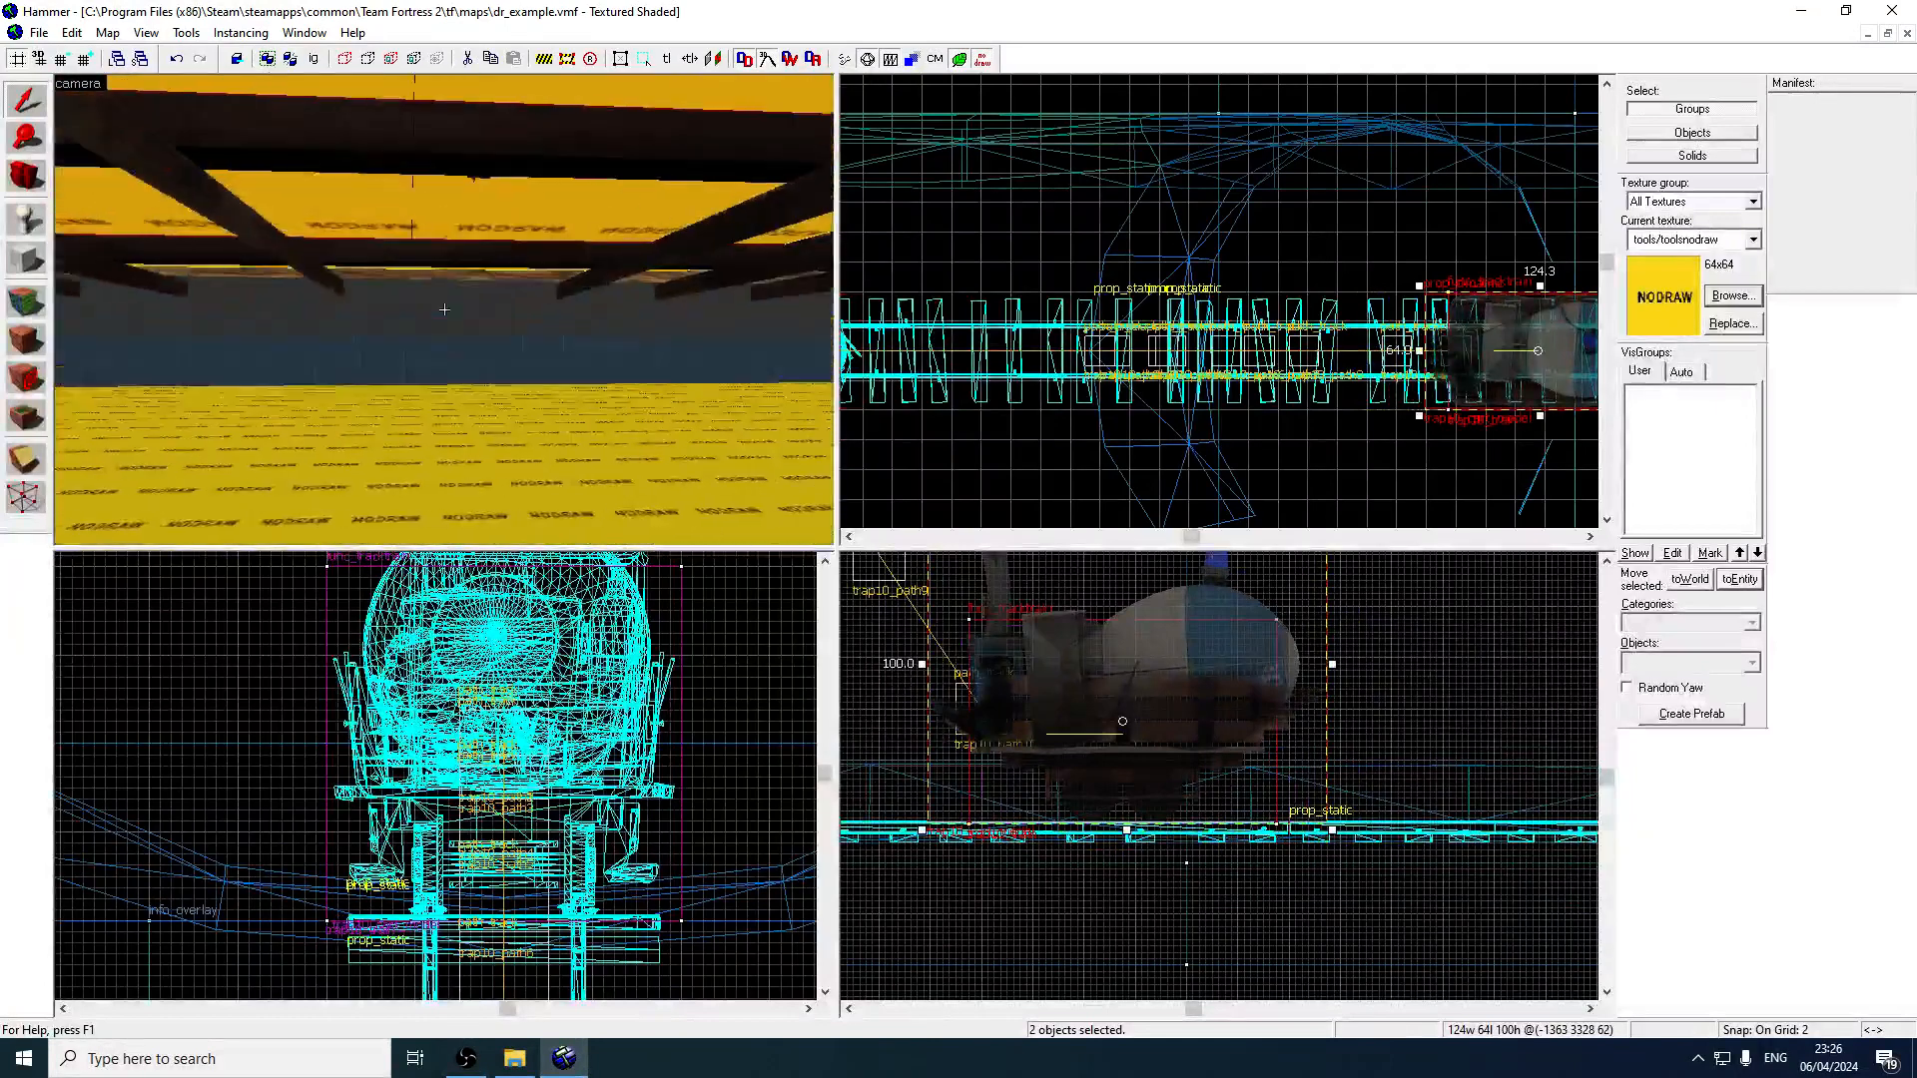
pyautogui.press('z')
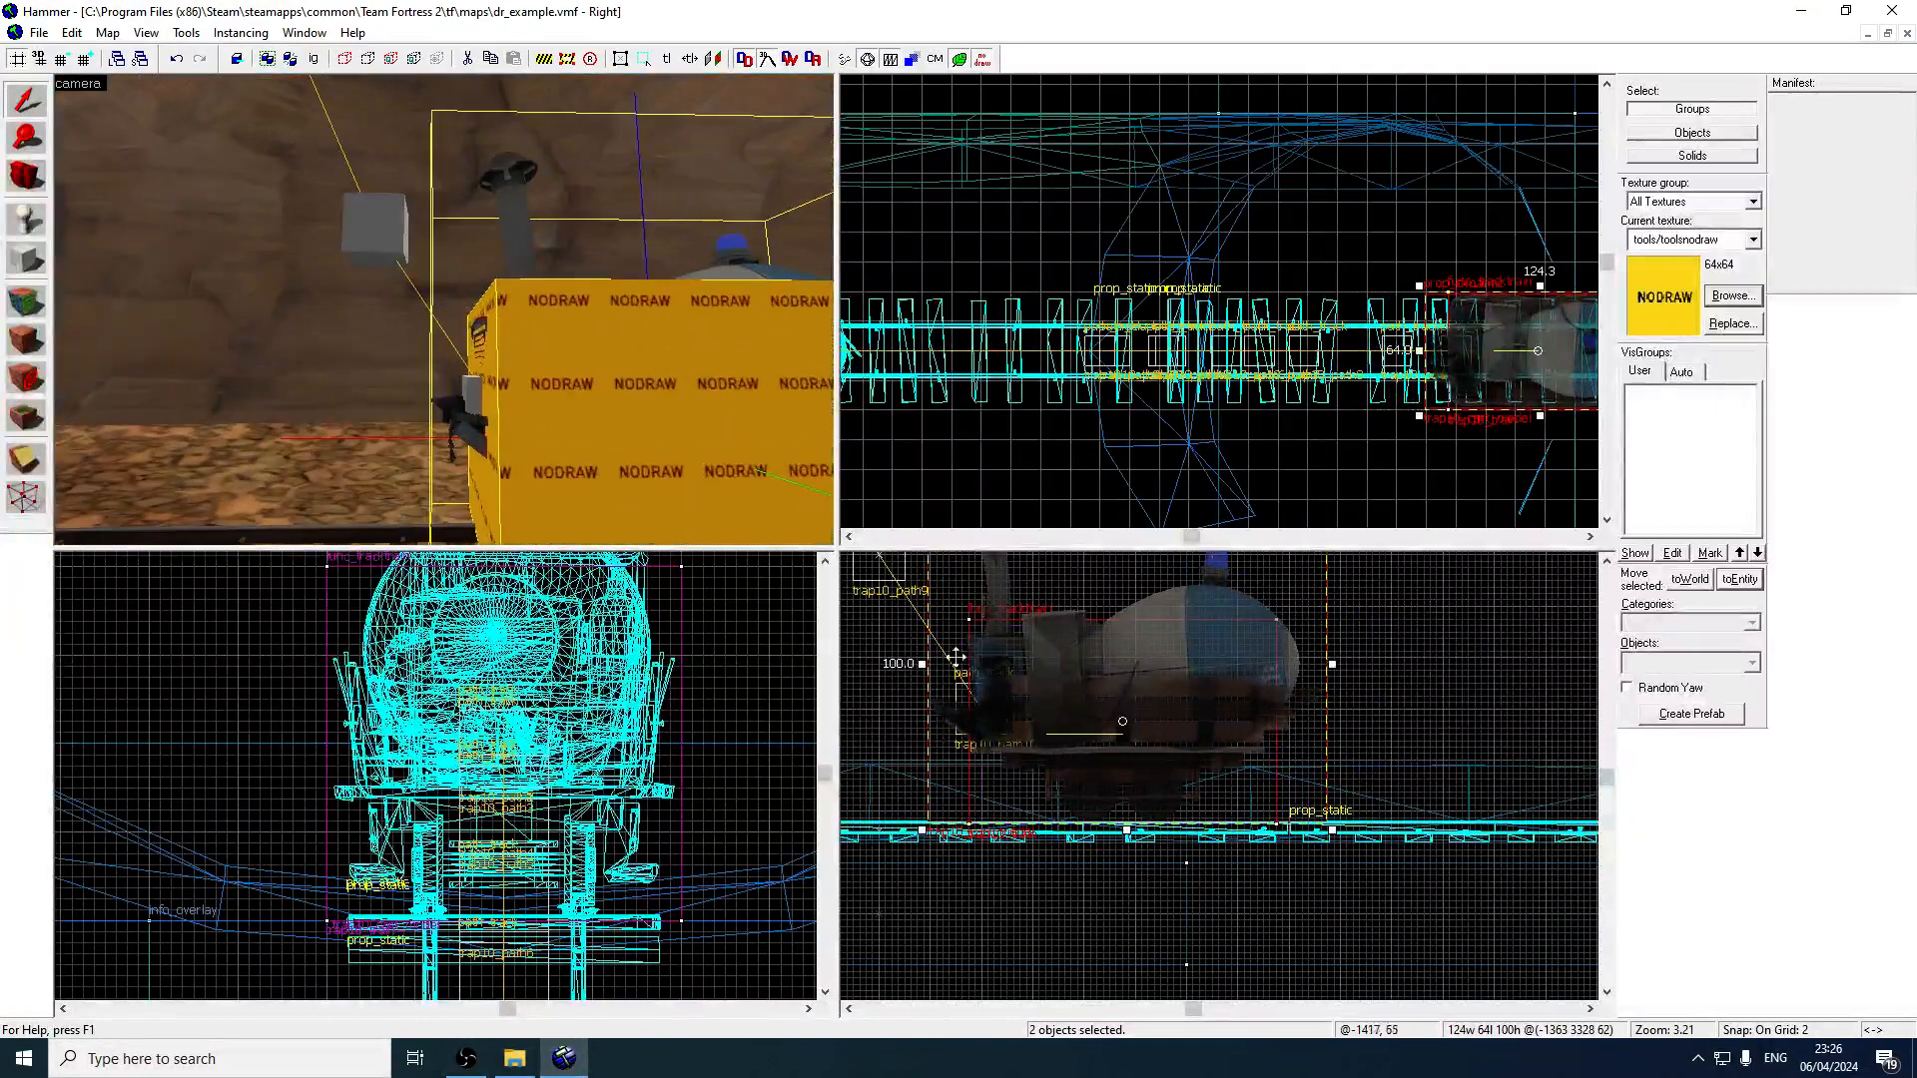
pyautogui.click(477, 410)
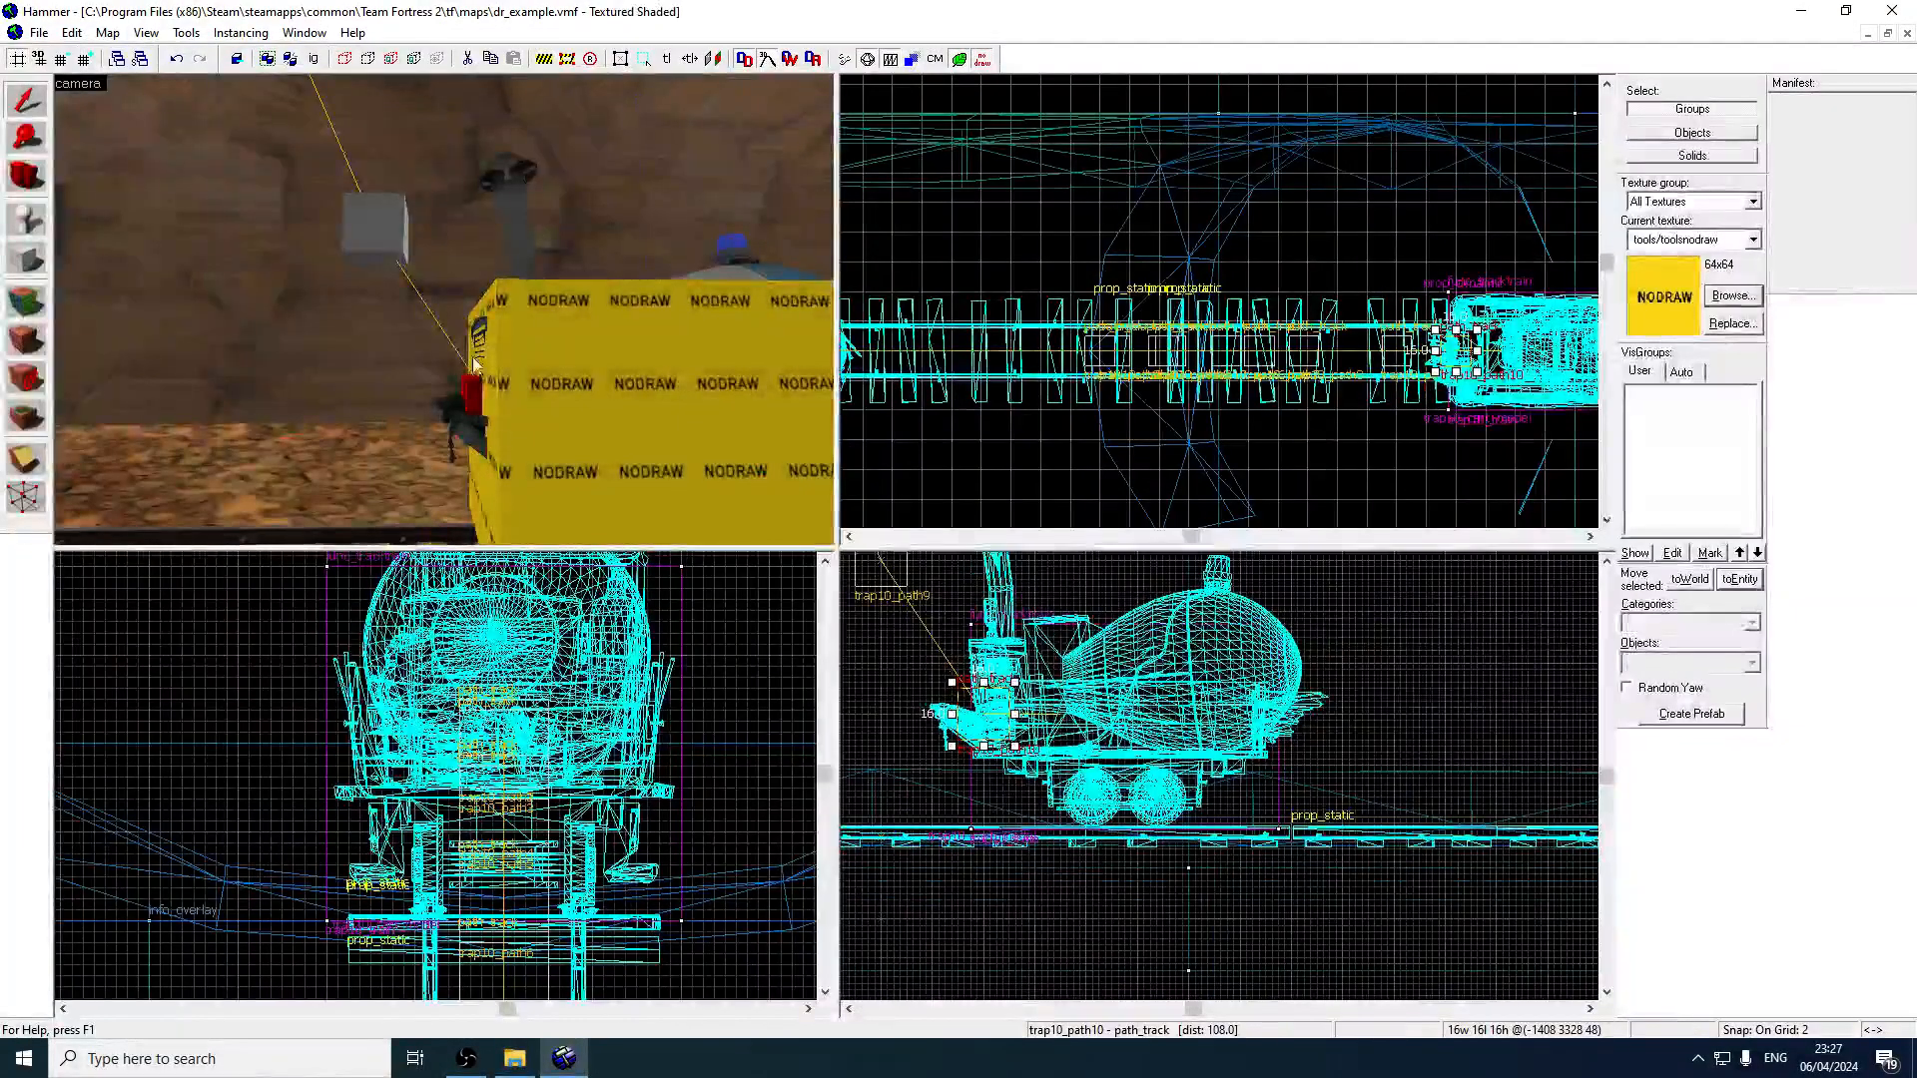
pyautogui.press('z')
pyautogui.press('z')
pyautogui.click(354, 275)
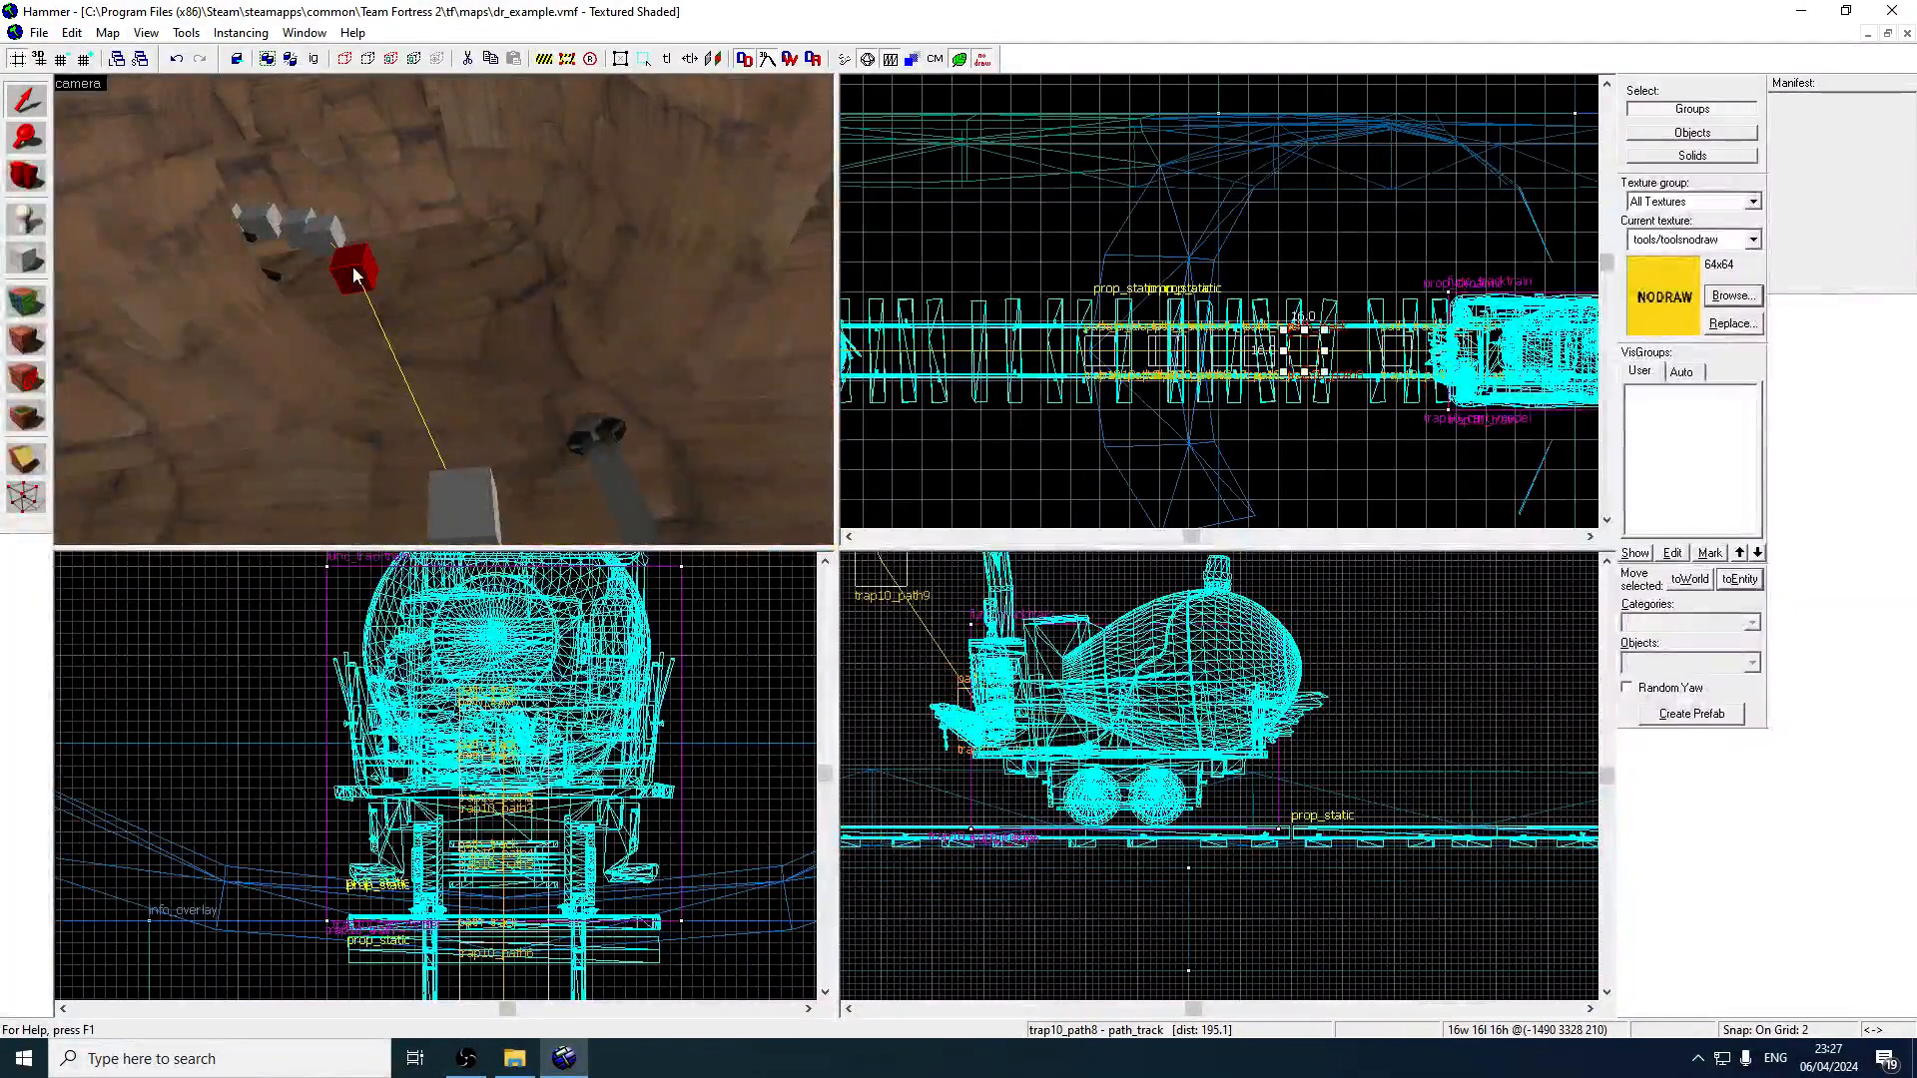
pyautogui.click(483, 495)
pyautogui.press('Up')
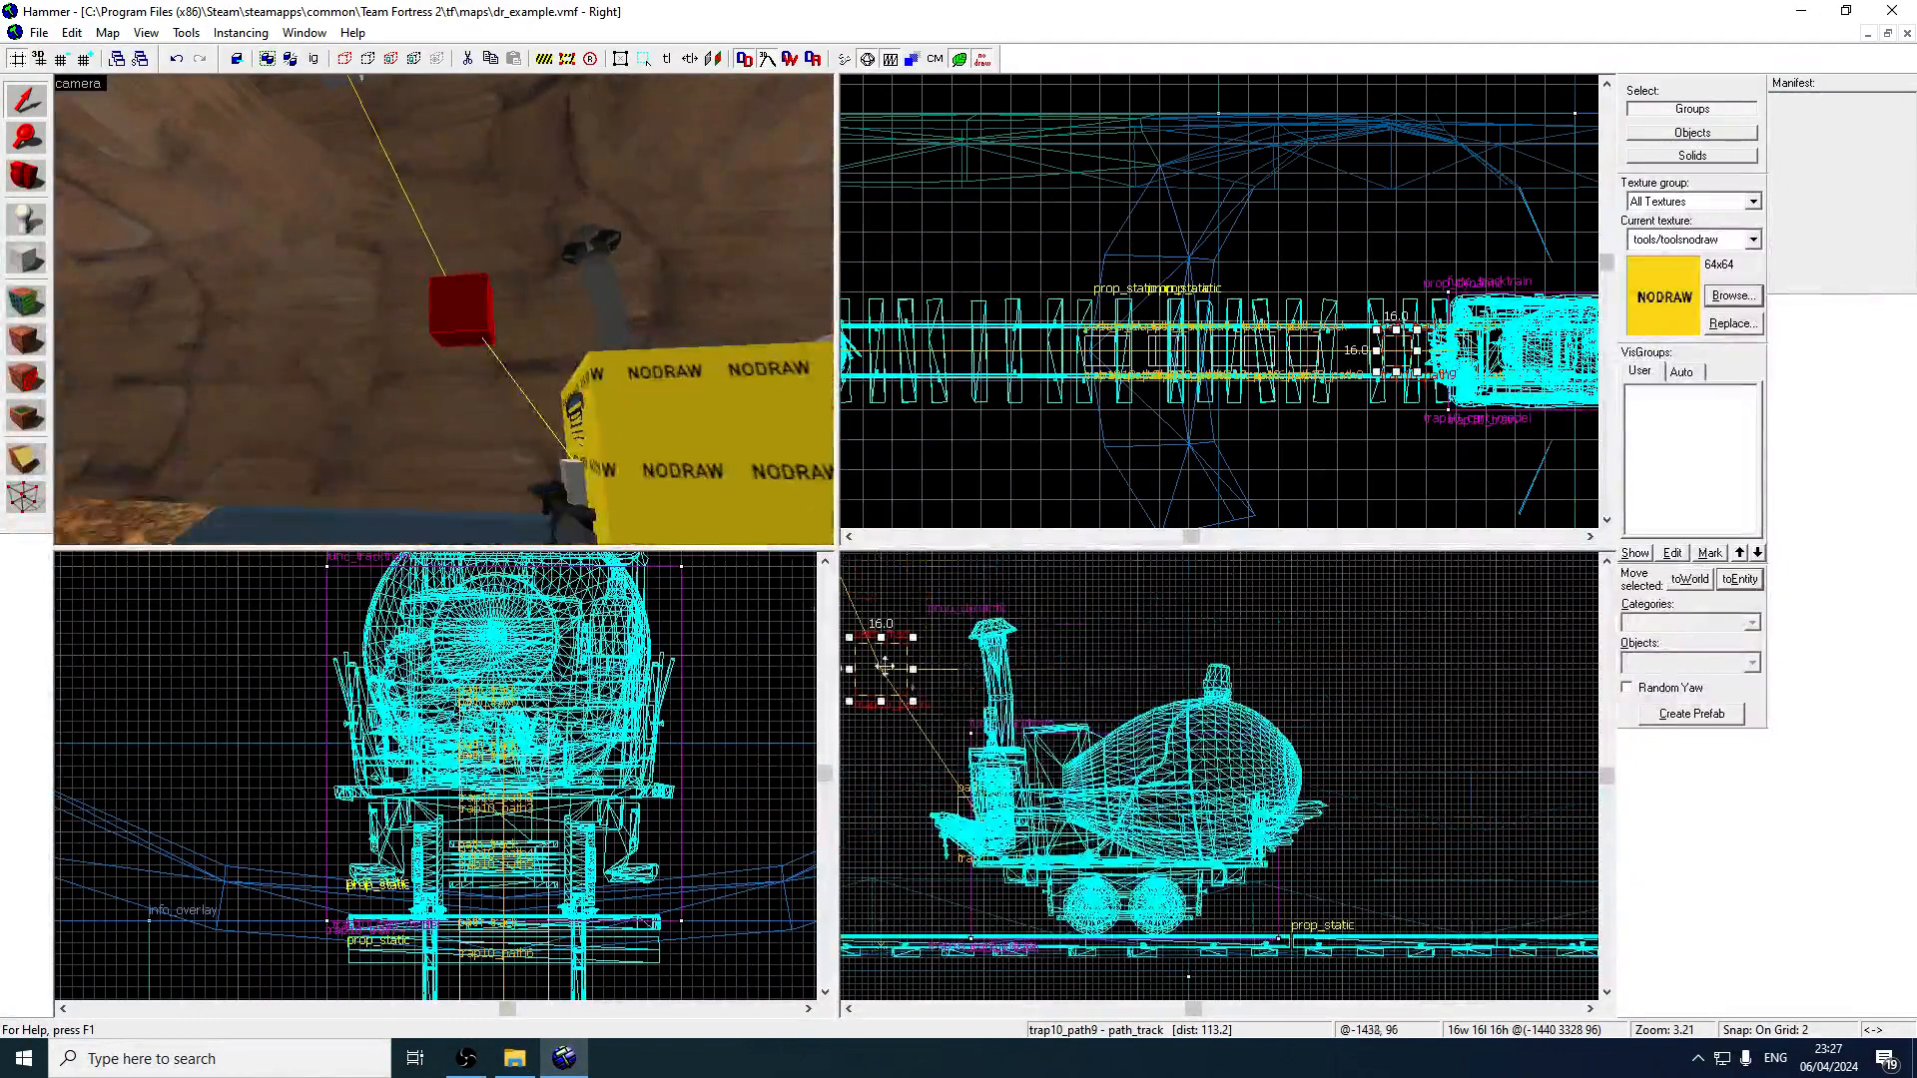
pyautogui.click(568, 477)
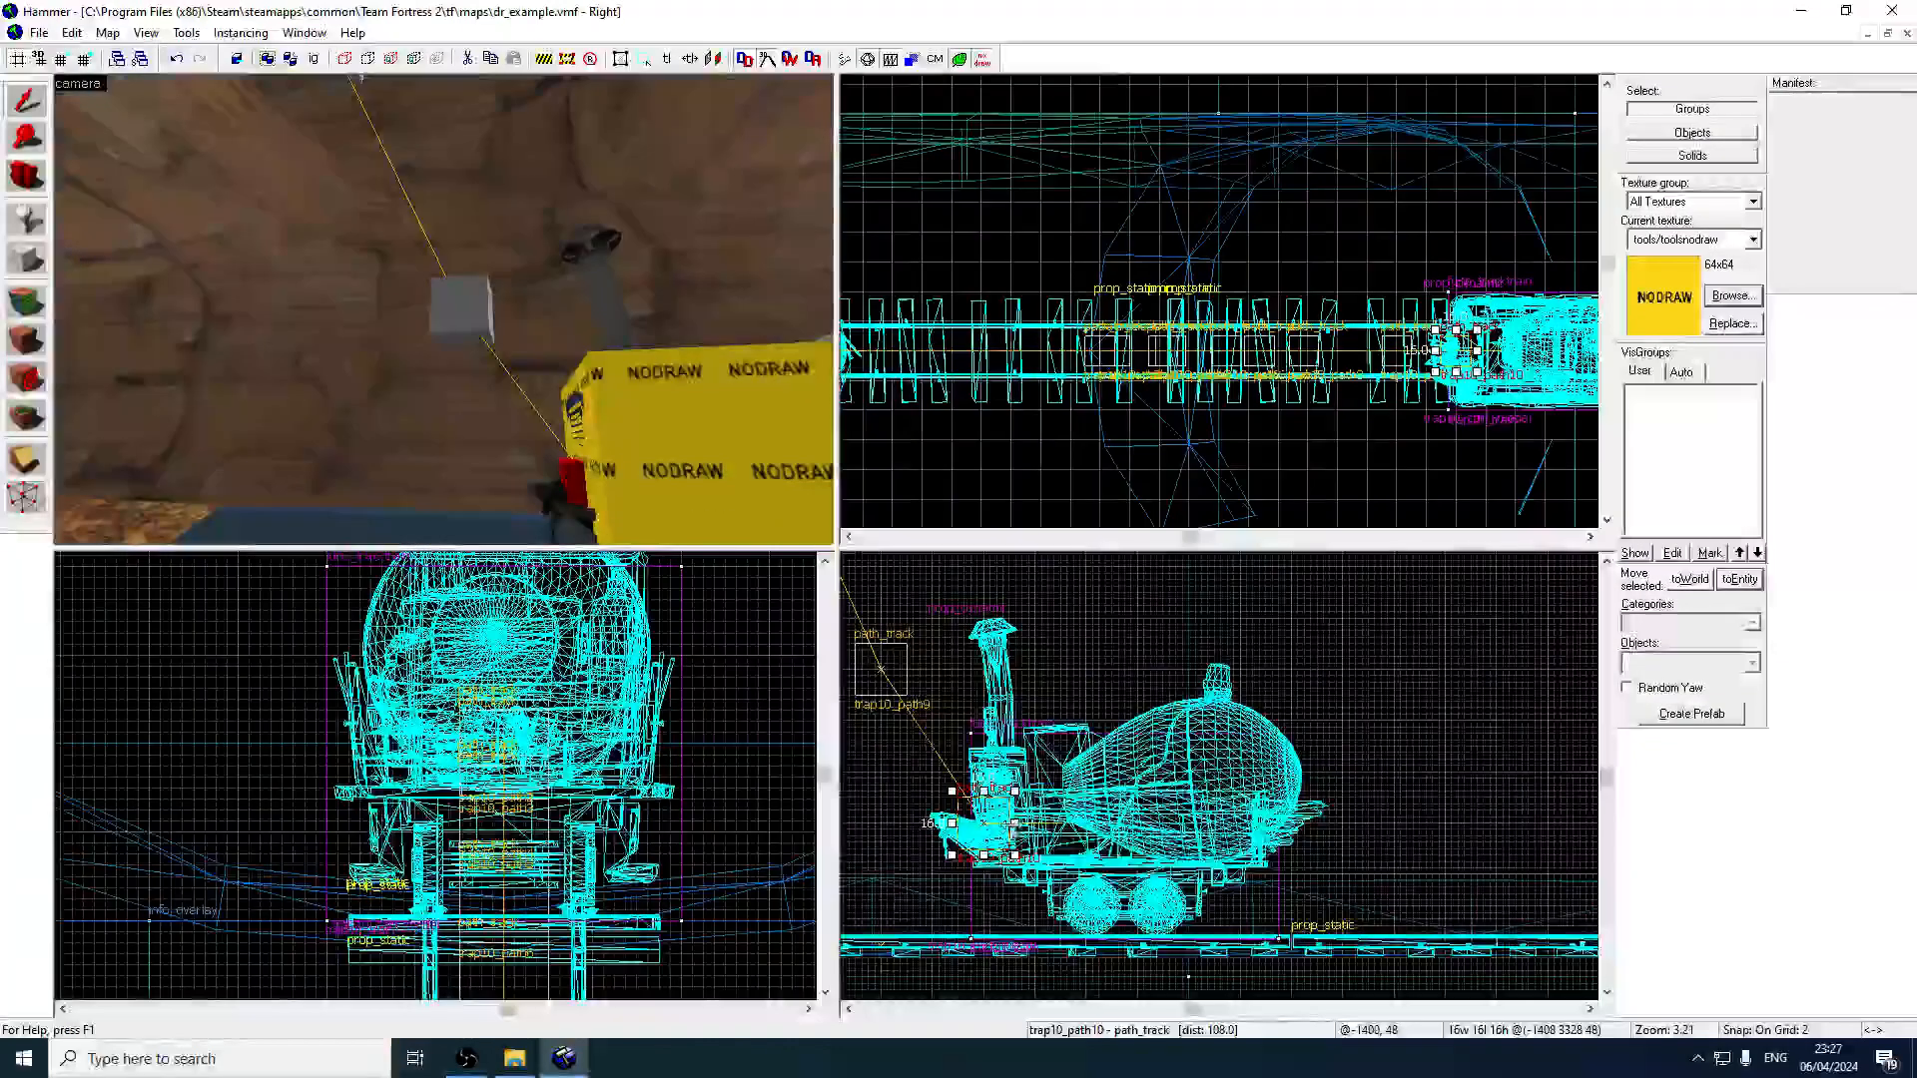
pyautogui.click(683, 487)
pyautogui.scroll(3, 969, 819)
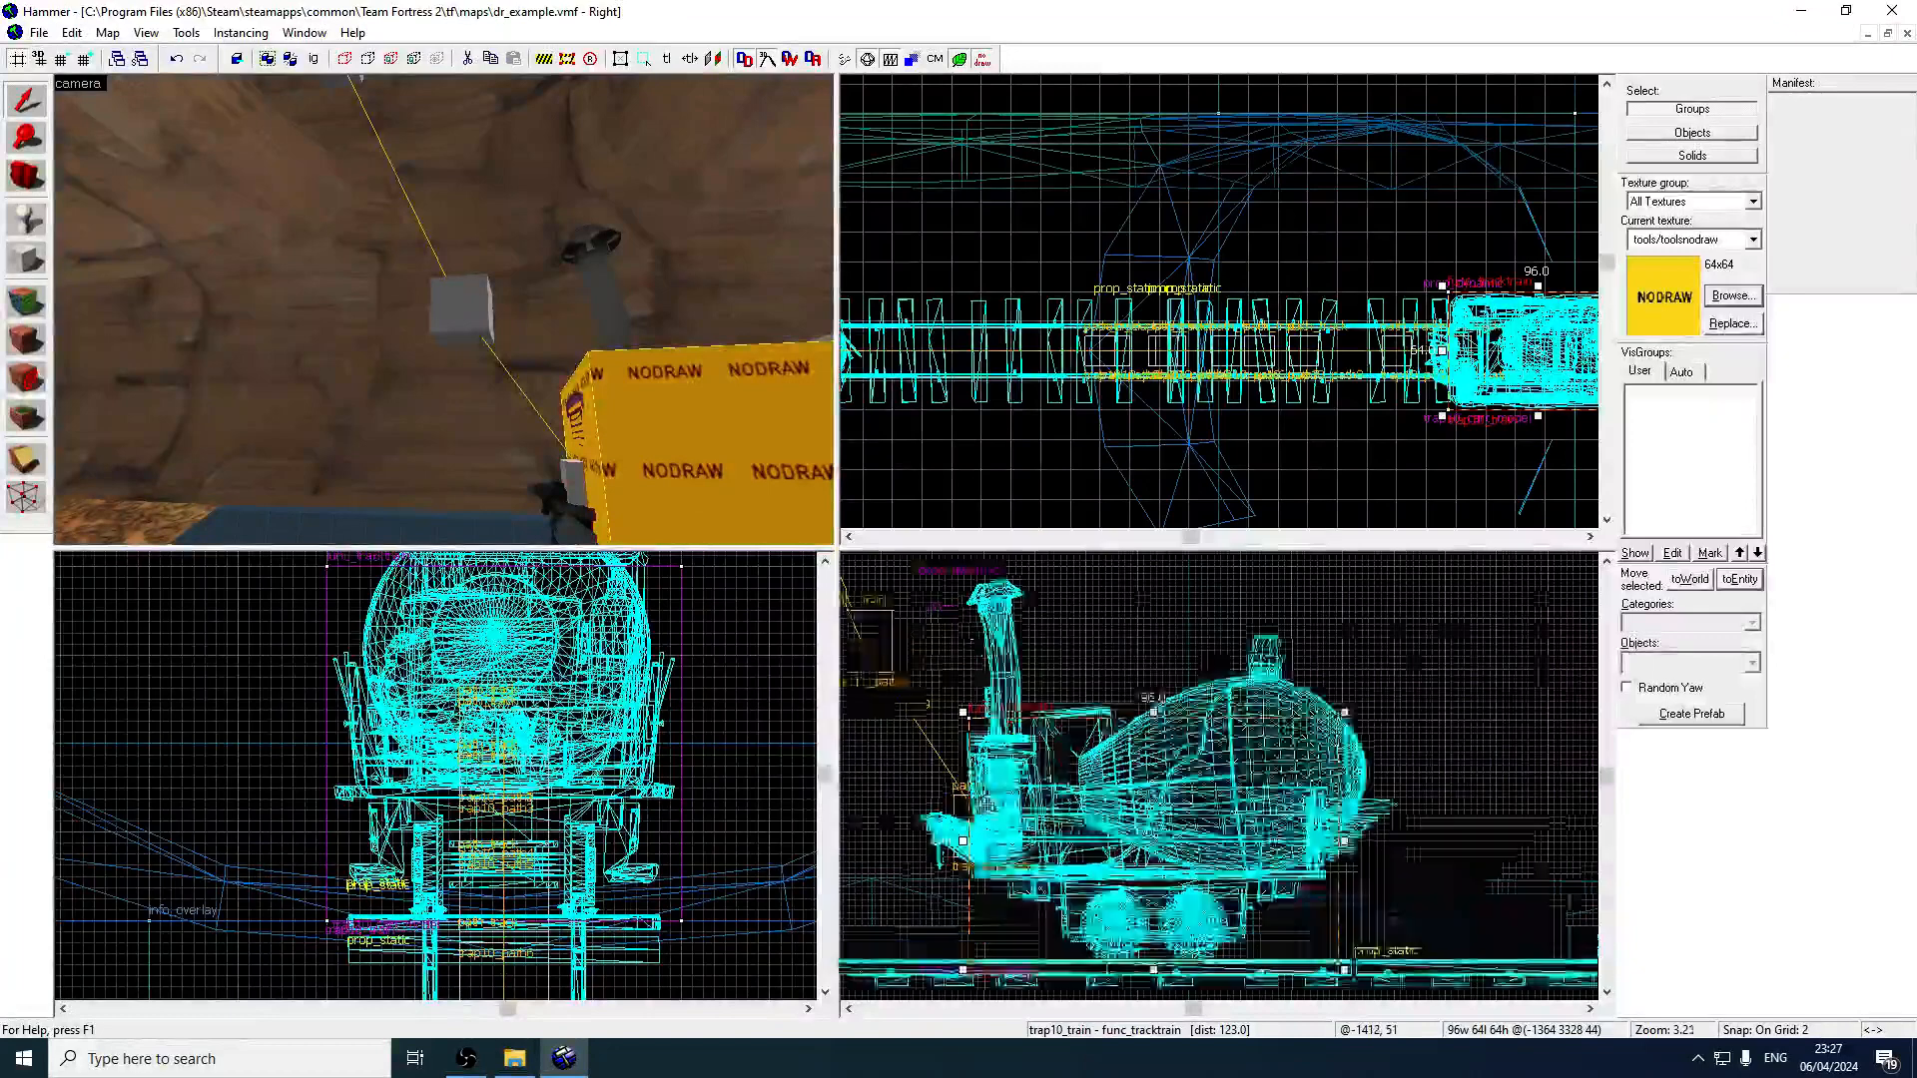
pyautogui.click(575, 483)
pyautogui.scroll(2, 1031, 889)
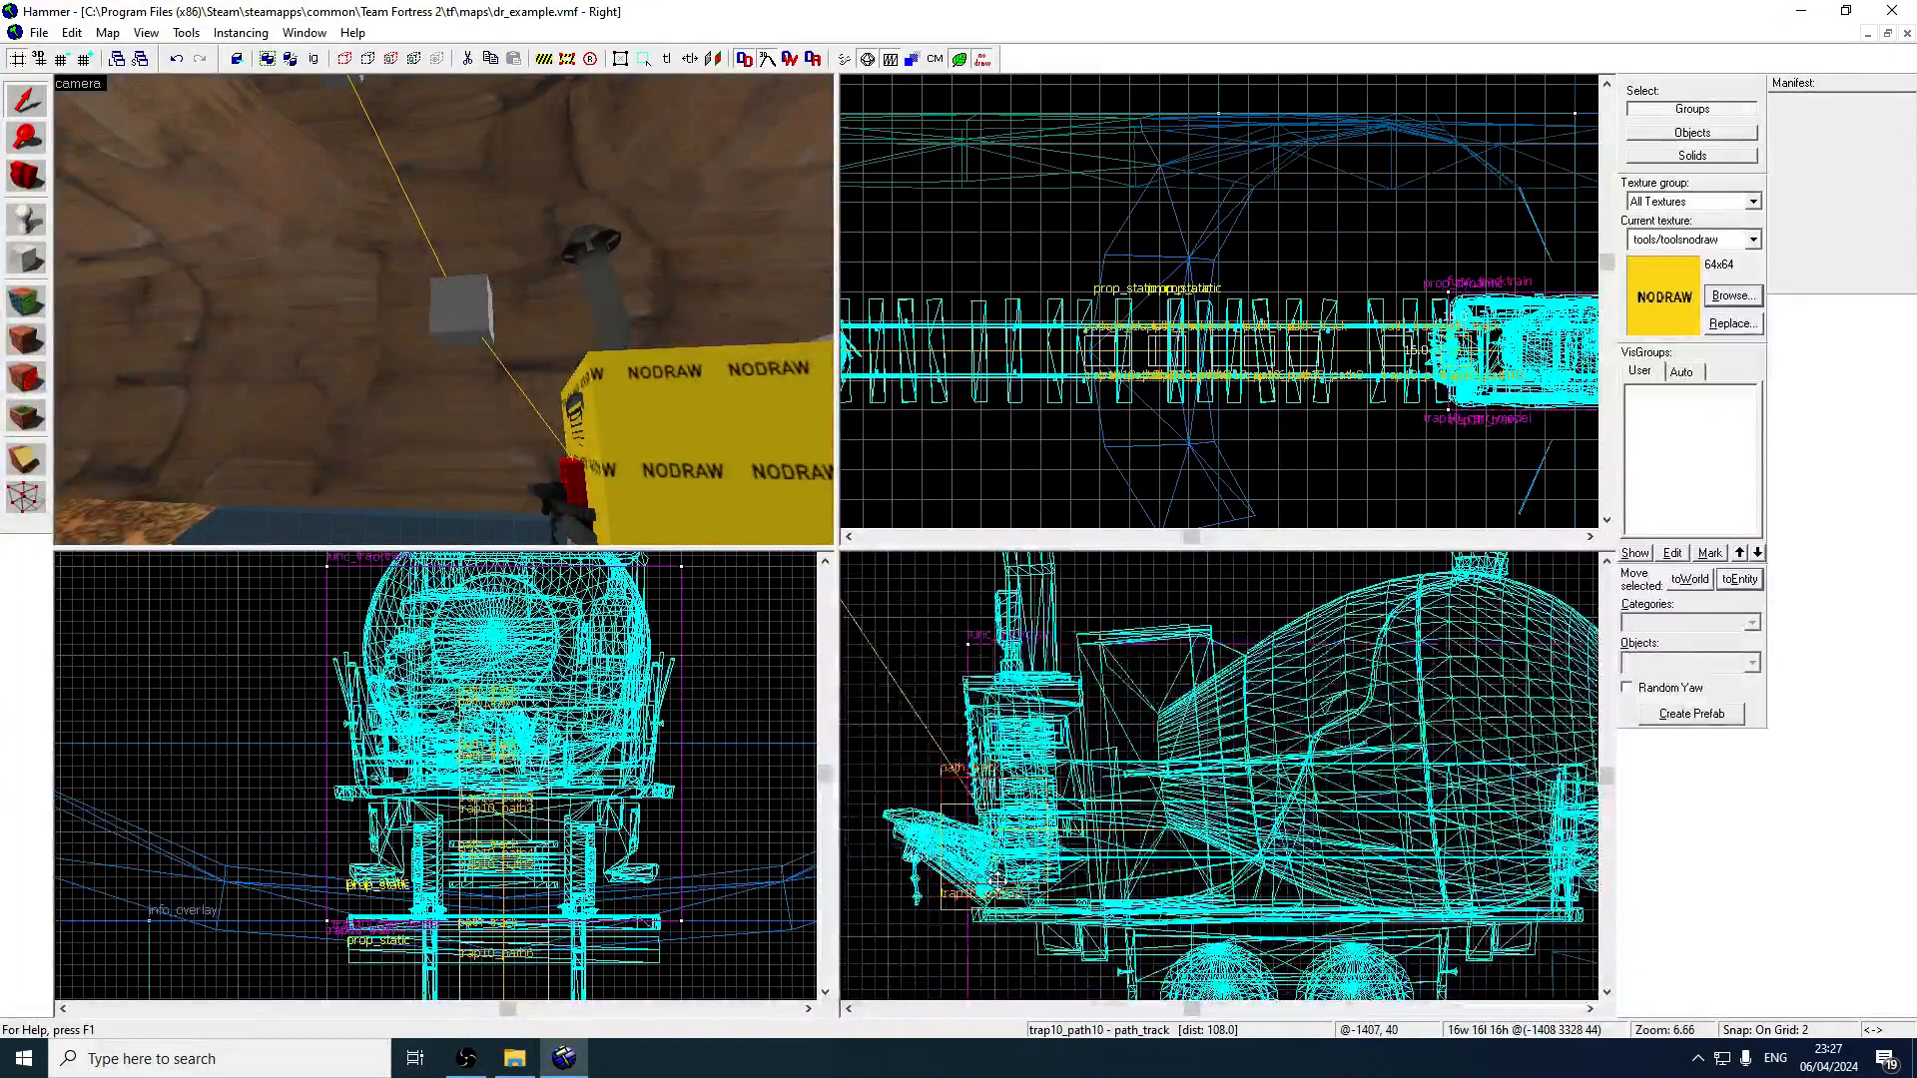
pyautogui.click(619, 462)
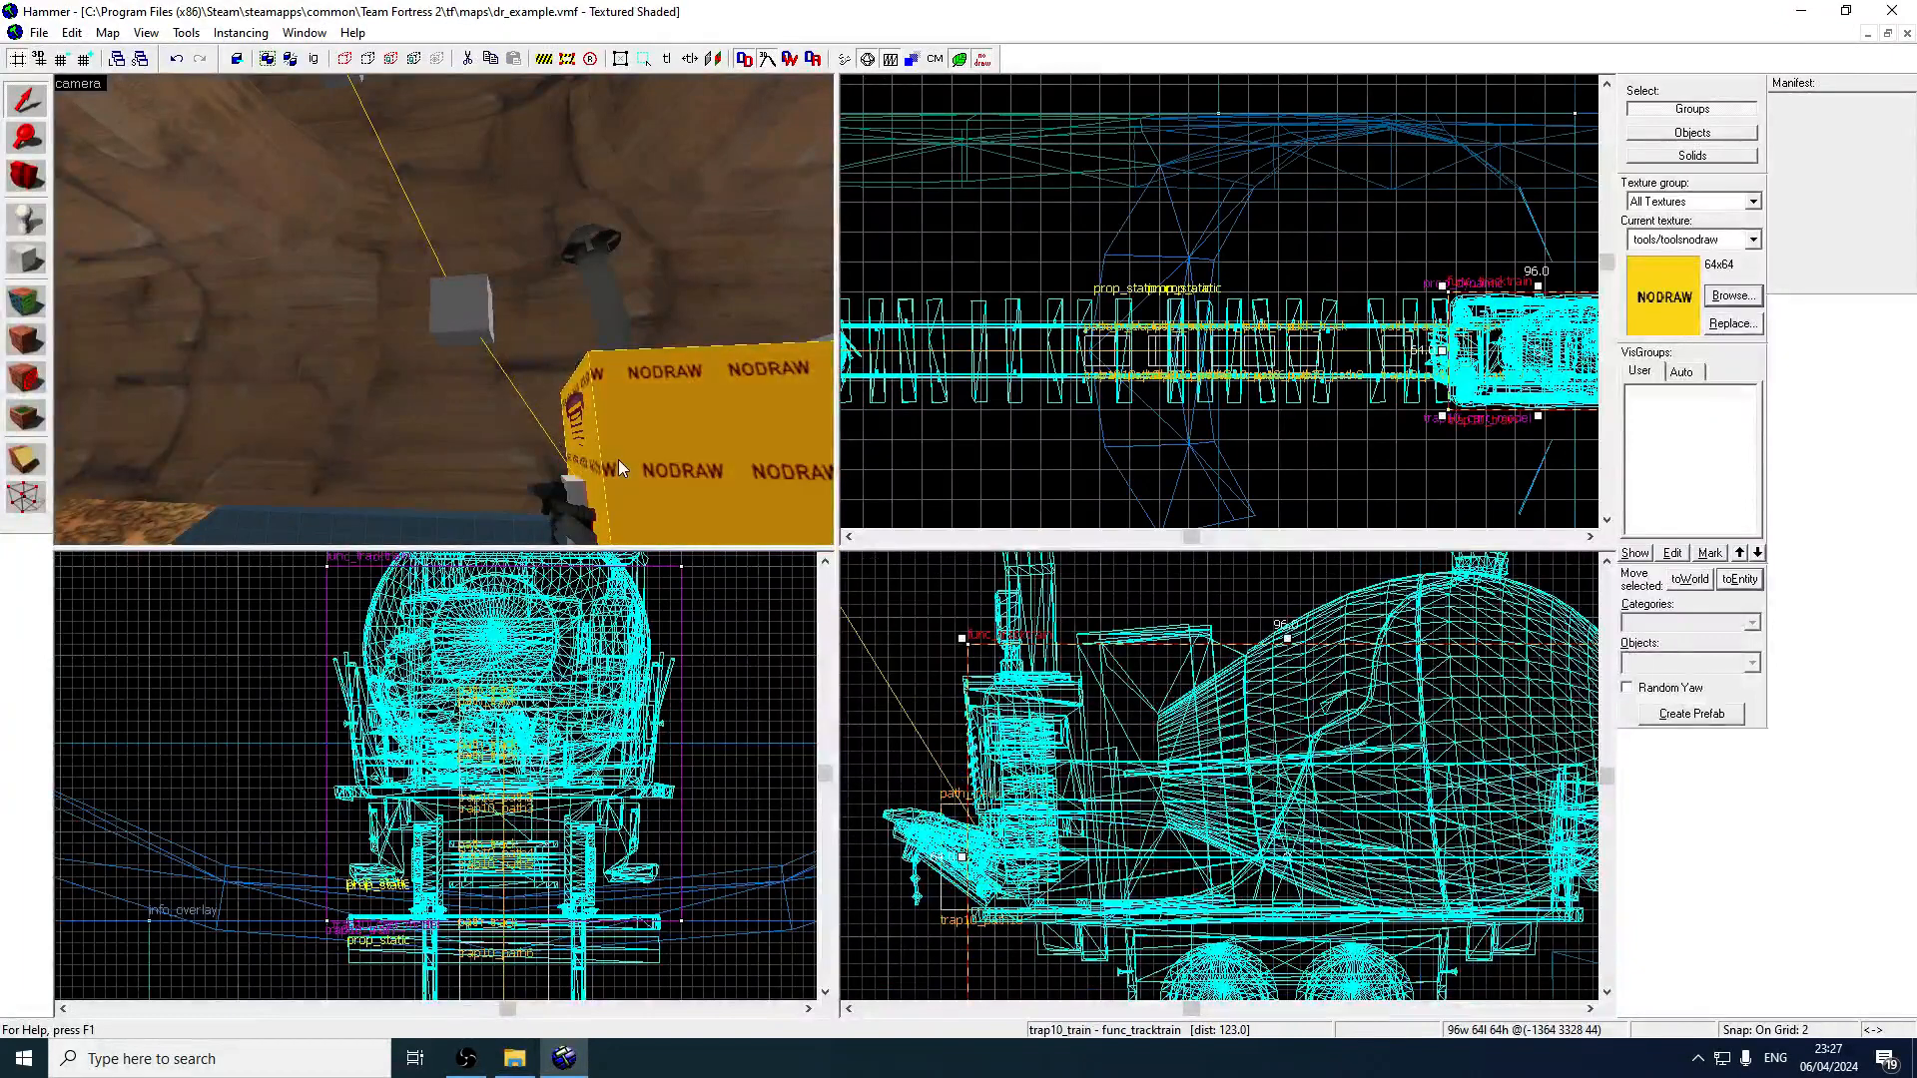
pyautogui.click(574, 494)
# Delete the copied func_tracktrain and cart model from the lower rails.
pyautogui.press('z')
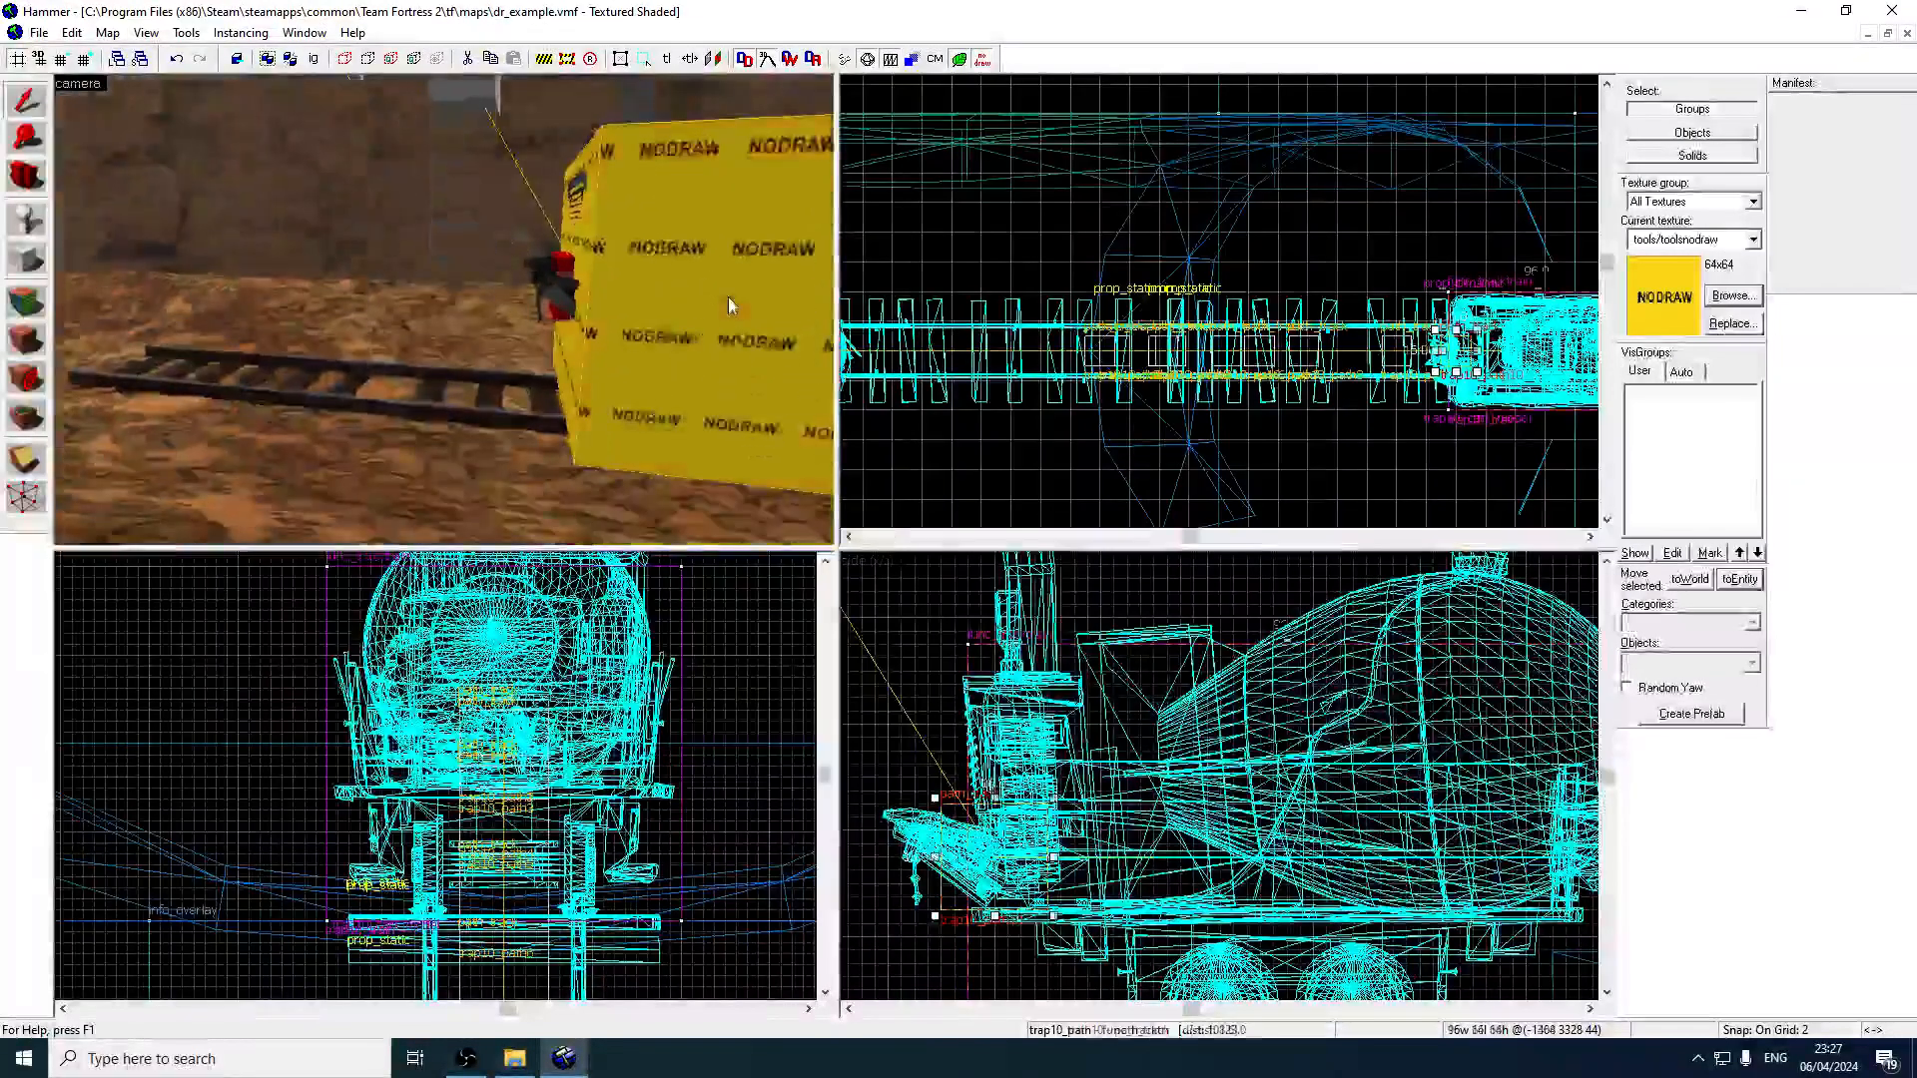
pyautogui.click(728, 297)
pyautogui.press('Delete')
pyautogui.click(615, 236)
pyautogui.press('Delete')
pyautogui.click(578, 271)
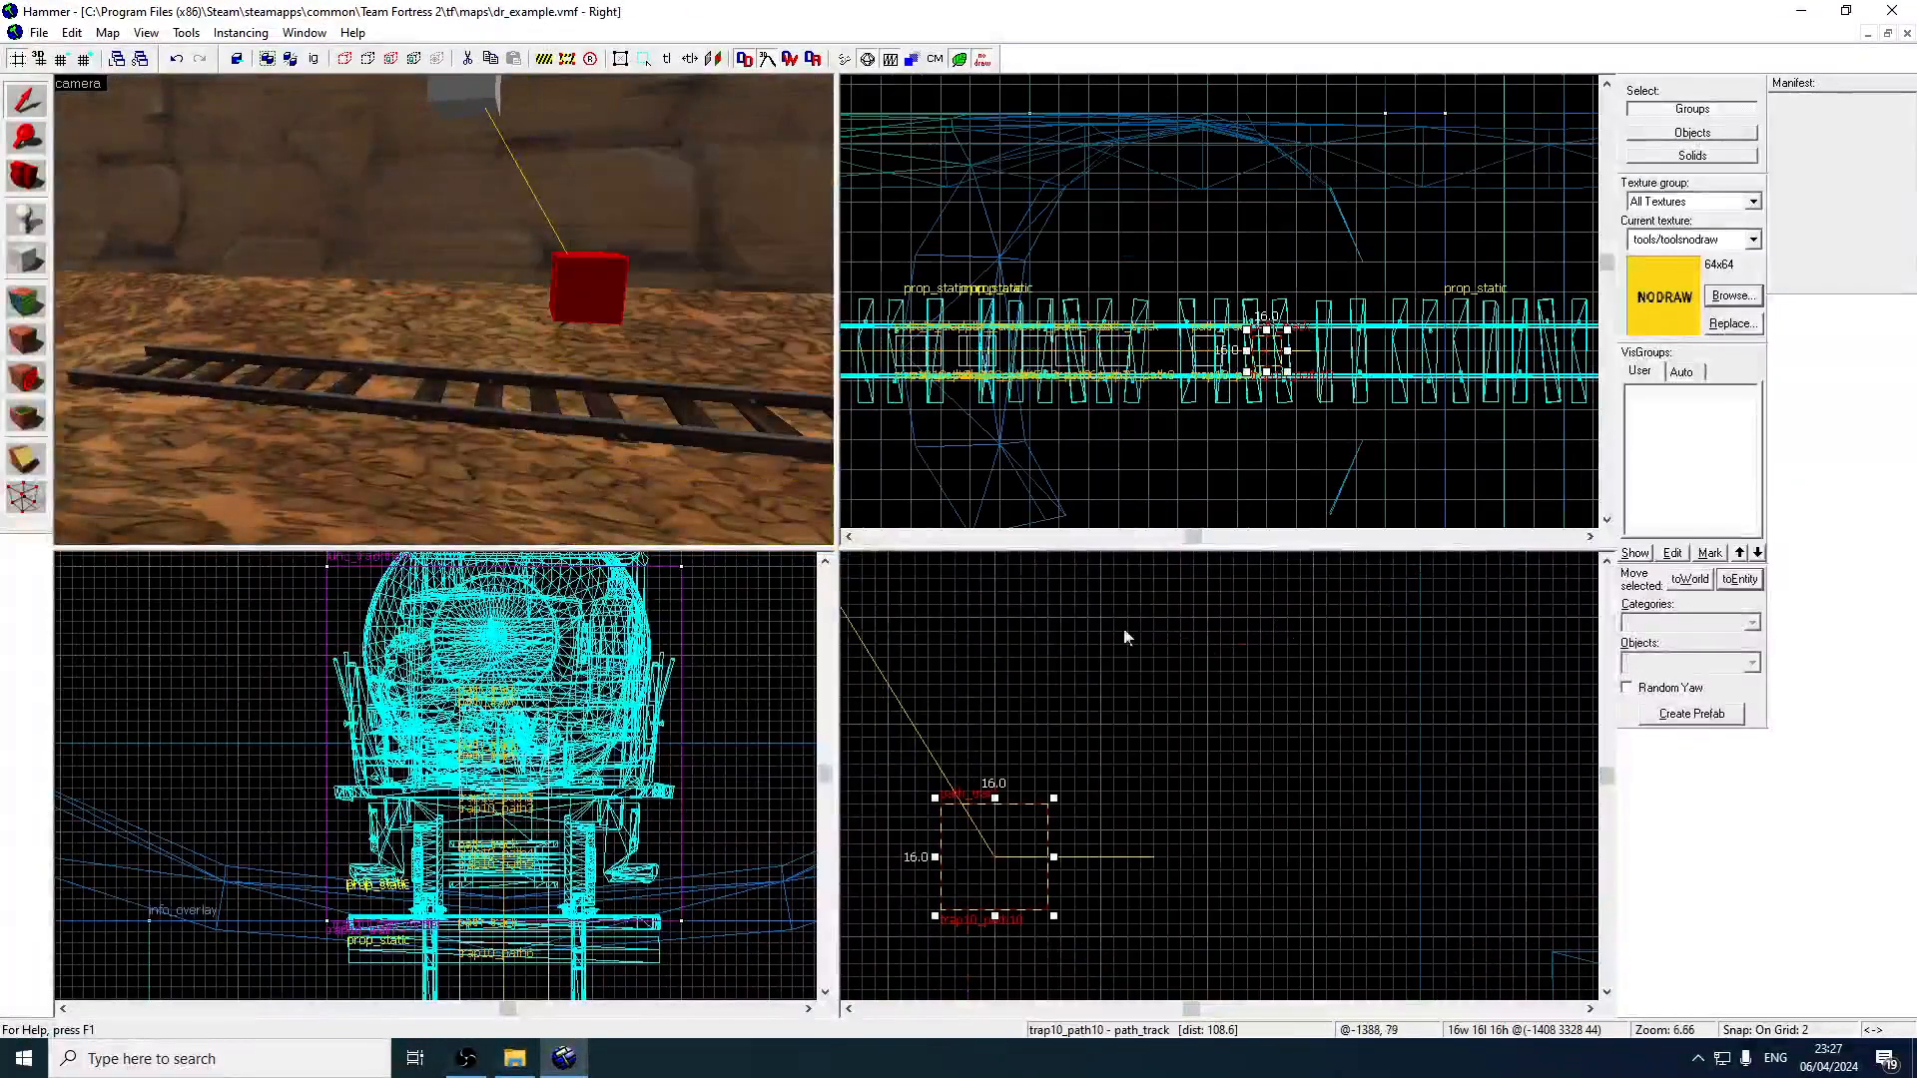
pyautogui.keyDown('shift'); pyautogui.moveTo(1014, 884); pyautogui.dragTo(1120, 884); pyautogui.keyUp('shift')
pyautogui.scroll(-6, 1093, 833)
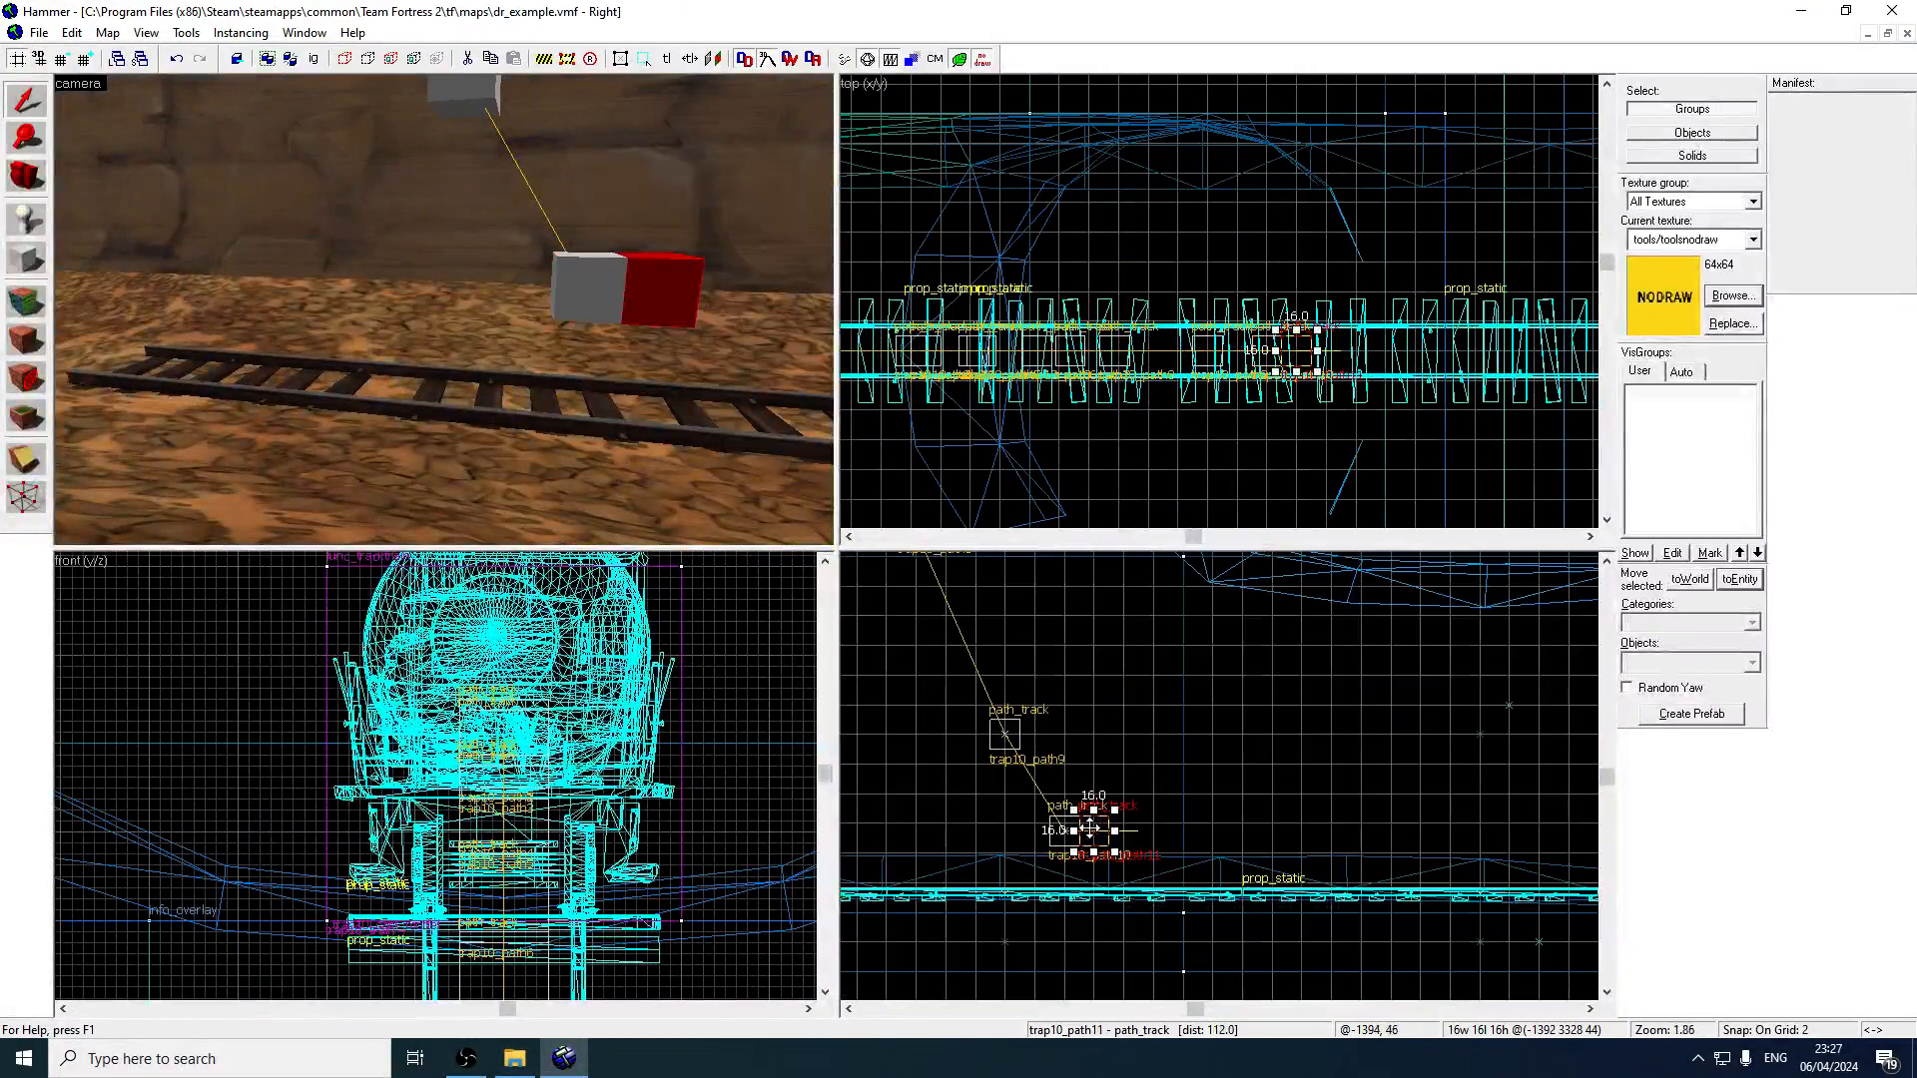
pyautogui.hscroll(1, 1065, 856)
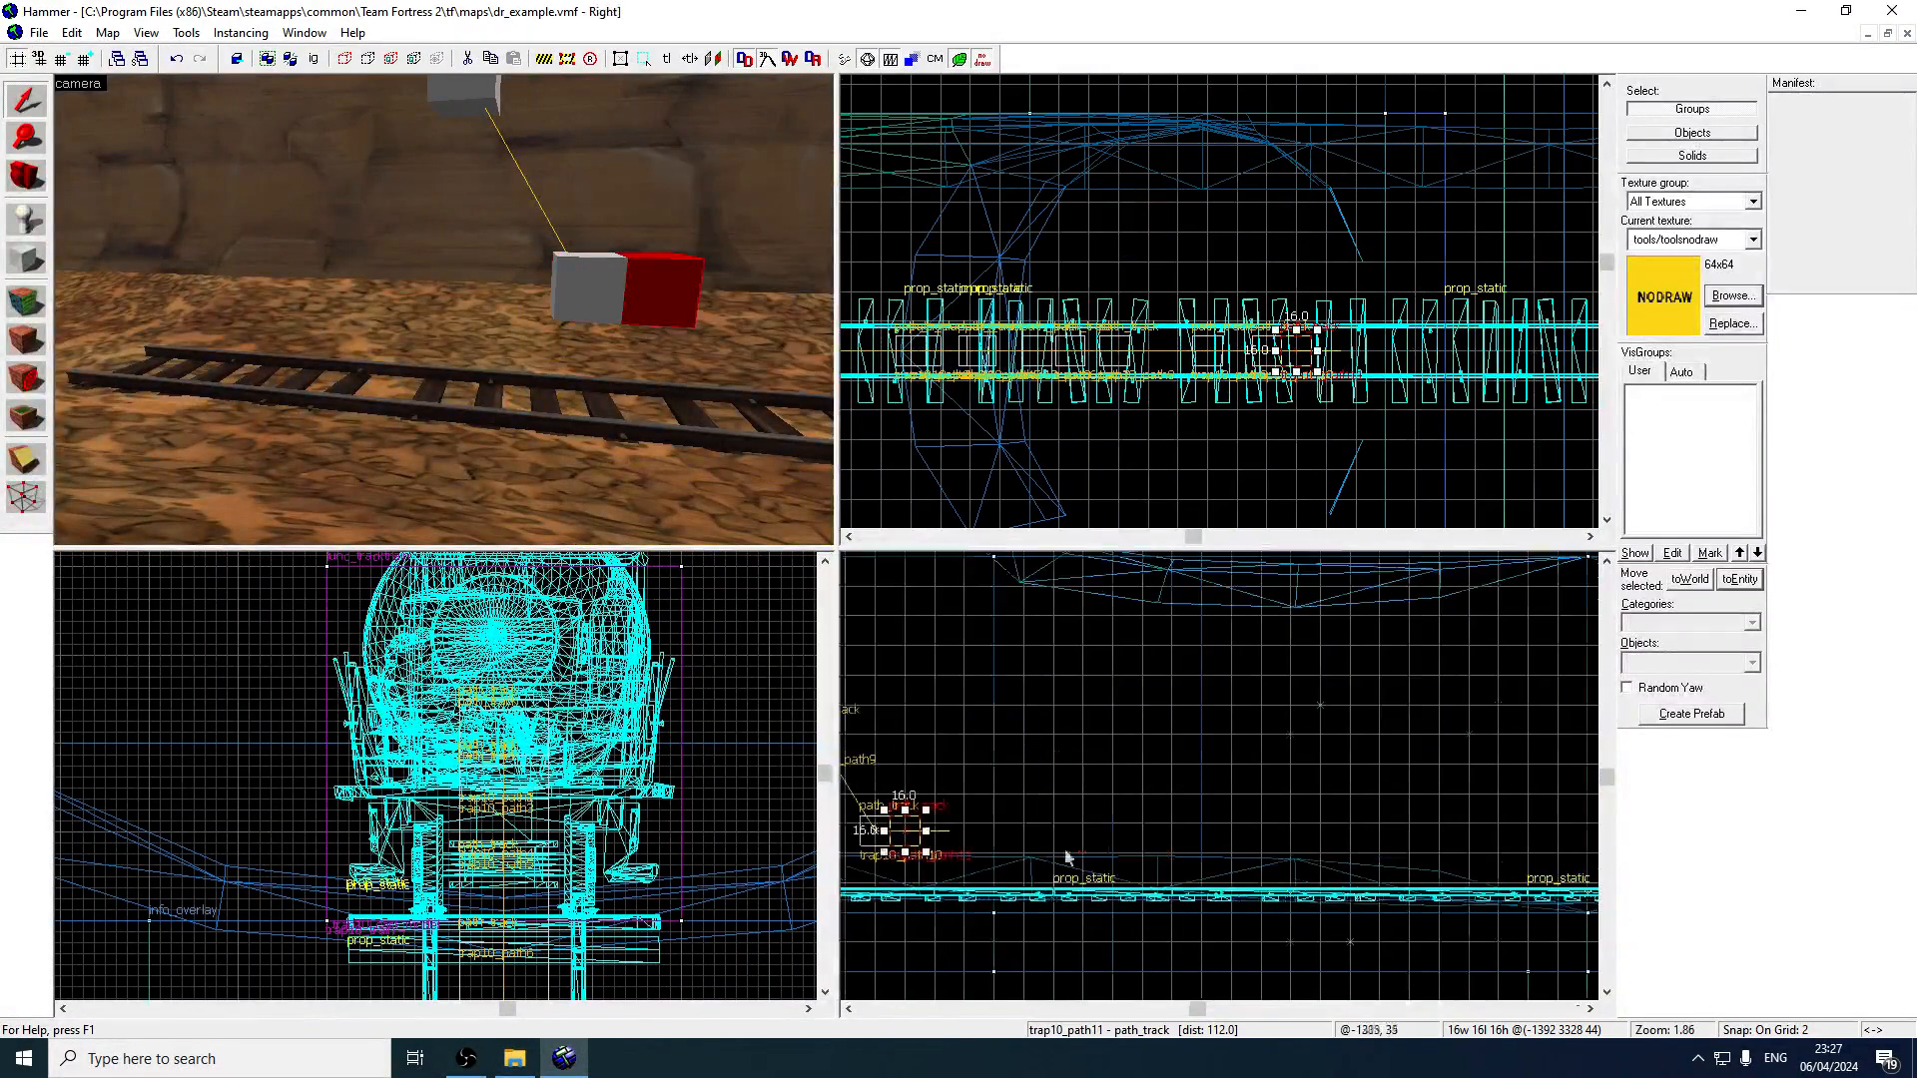
# Duplicate two more path_tracks along the lower rails, placing the last at -962 3328 40 just before the rails bend down.
pyautogui.scroll(2, 1049, 853)
pyautogui.hscroll(-1, 1039, 849)
pyautogui.hscroll(1, 1053, 837)
pyautogui.moveTo(1035, 836)
pyautogui.keyDown('shift'); pyautogui.mouseDown()
pyautogui.moveTo(1066, 837)
pyautogui.moveTo(980, 835)
pyautogui.moveTo(1129, 847)
pyautogui.mouseUp(); pyautogui.keyUp('shift')
pyautogui.press('Right')
pyautogui.press('Right')
pyautogui.press('Right')
pyautogui.press('Right')
pyautogui.press('Right')
pyautogui.scroll(3, 1014, 849)
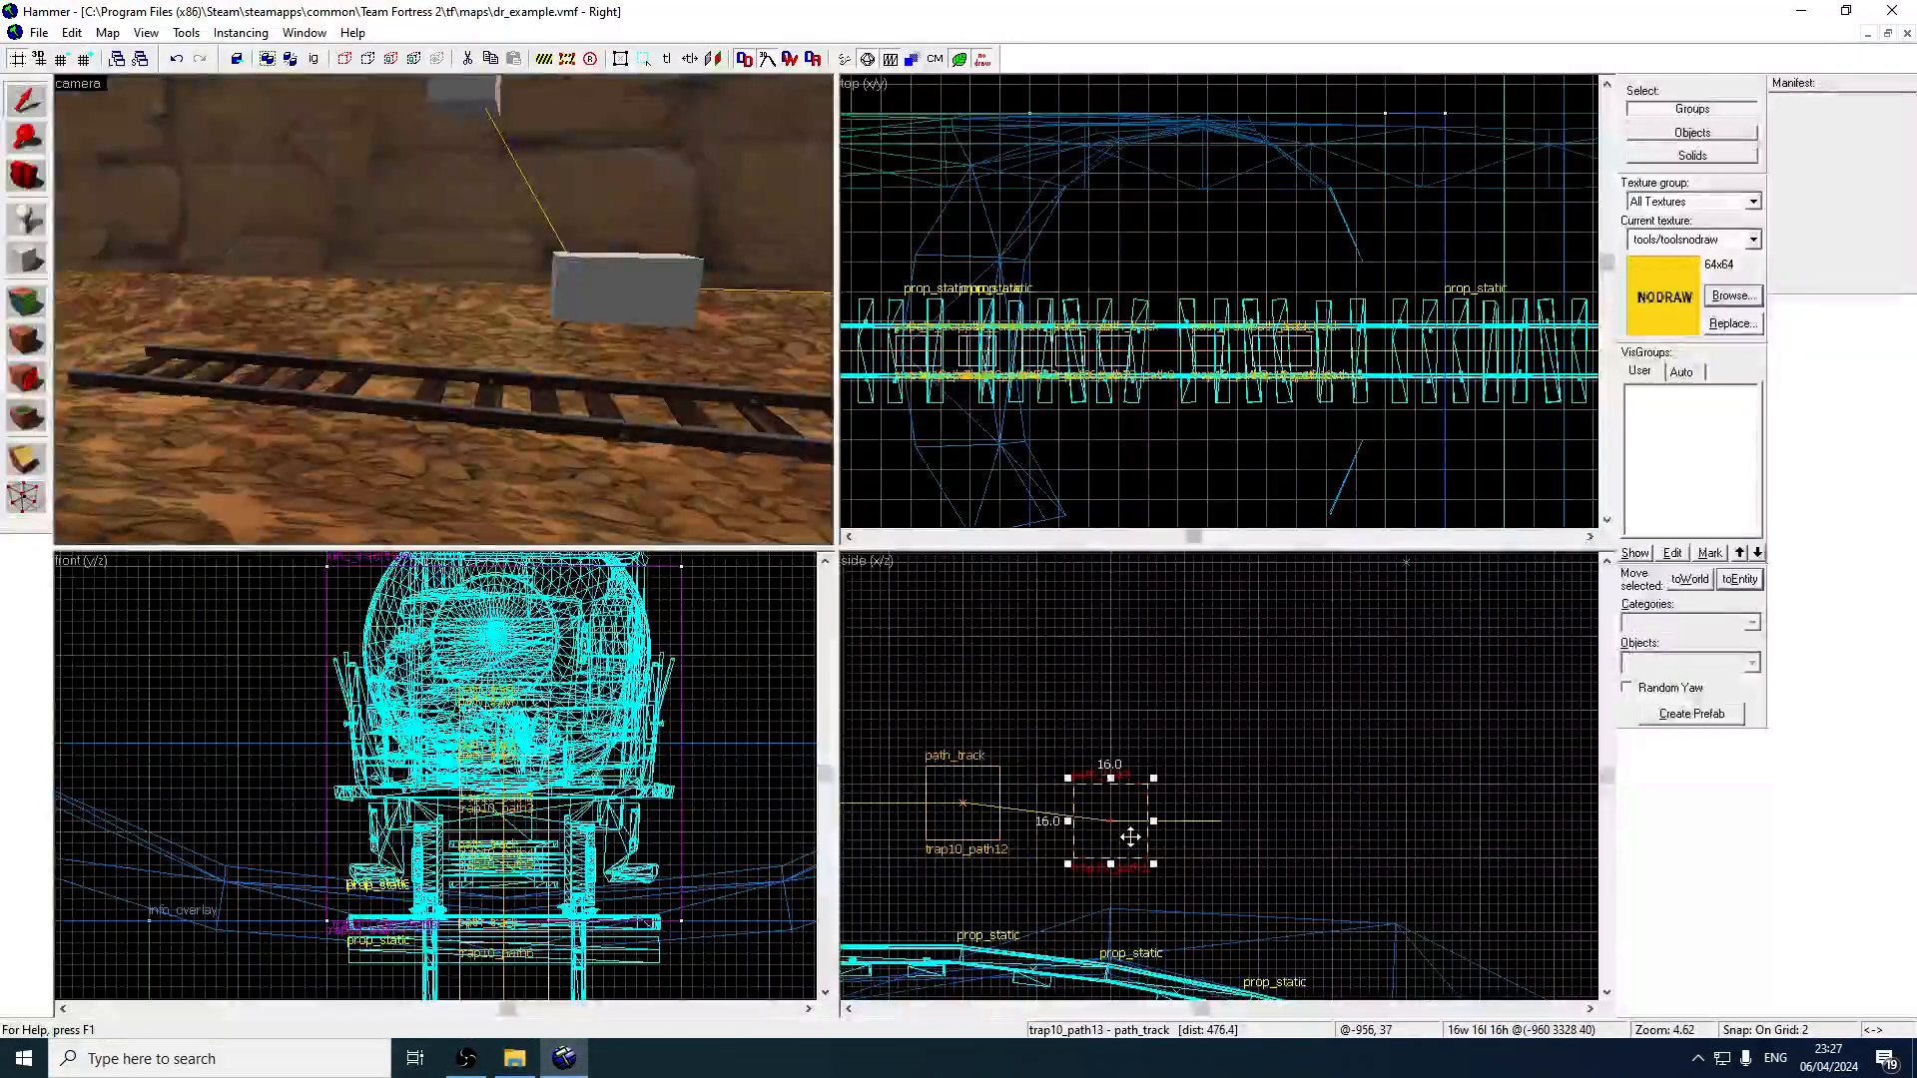
pyautogui.press('Right')
pyautogui.press('Down')
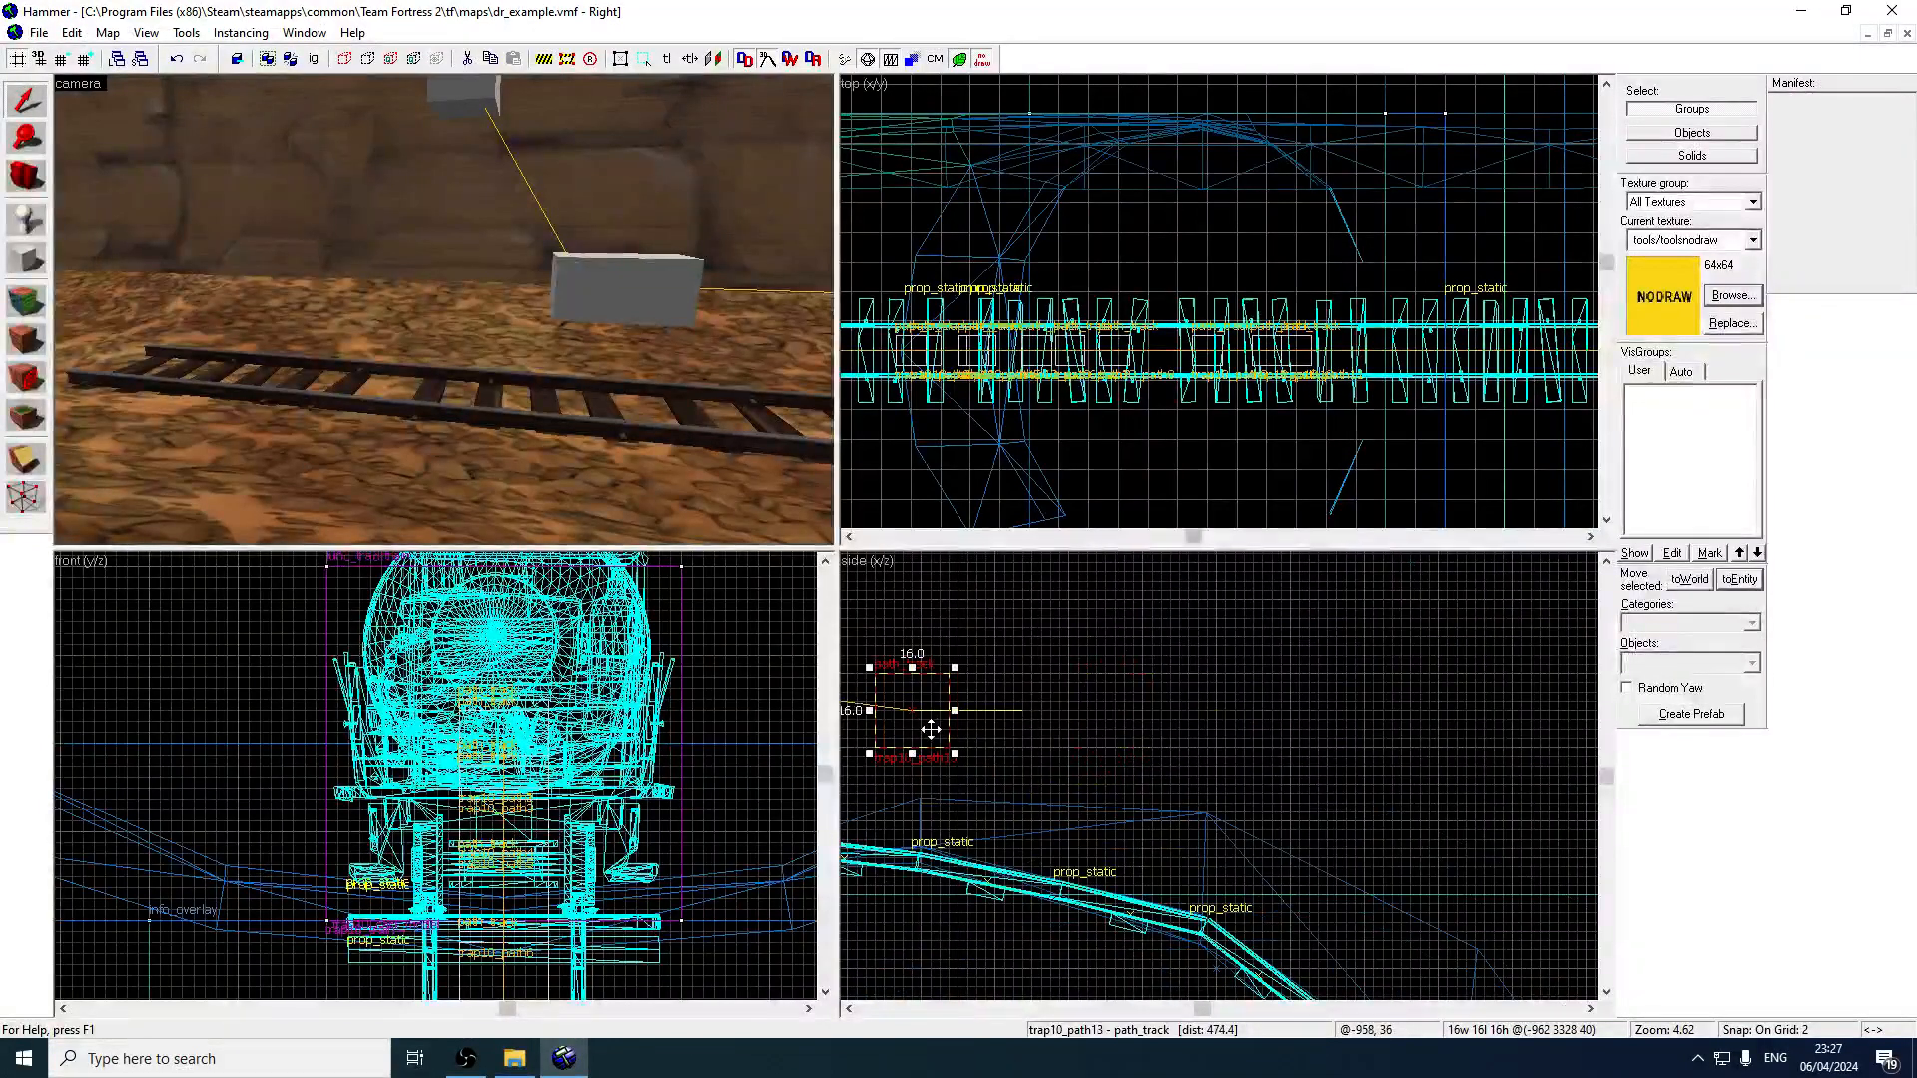
# Duplicate trap10_path13 down the start of the bend, above the rail joint at -896 3328 24.
pyautogui.keyDown('shift'); pyautogui.moveTo(937, 728); pyautogui.dragTo(1234, 805); pyautogui.keyUp('shift')
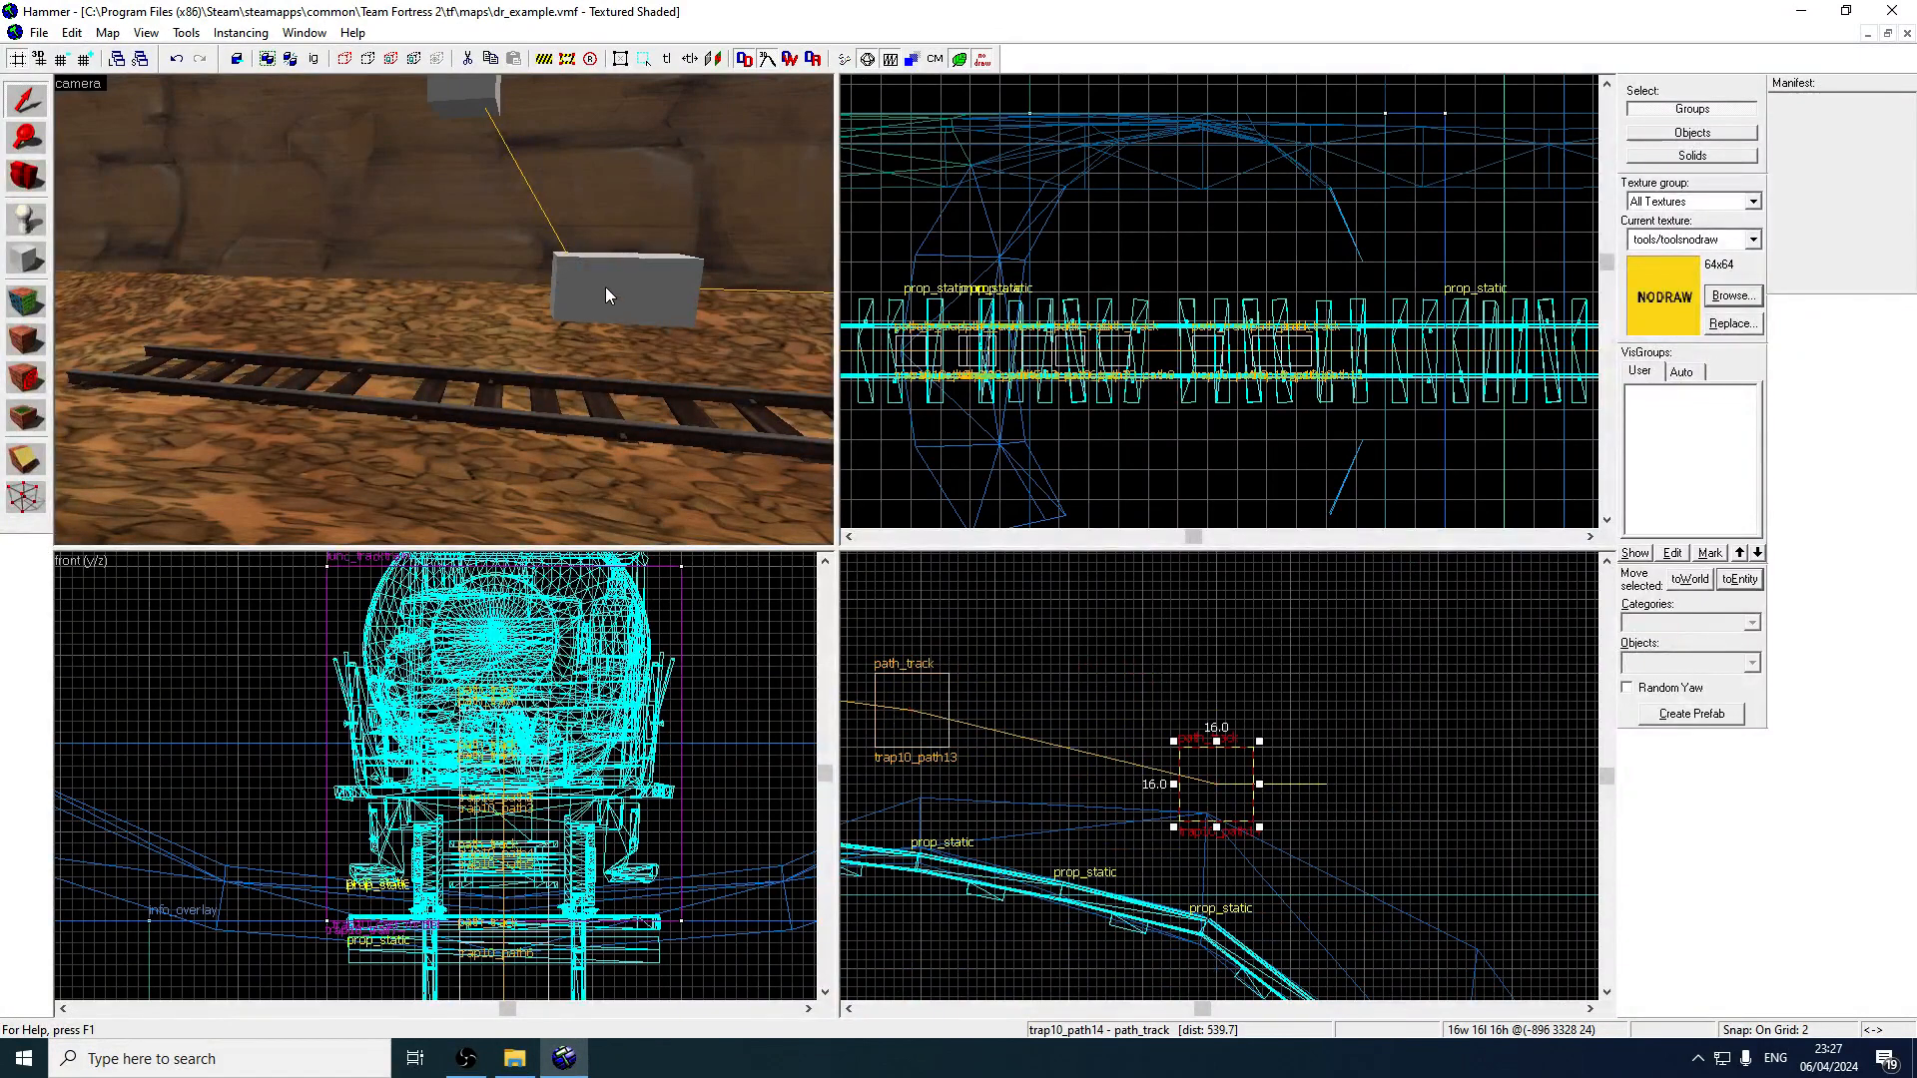
pyautogui.press('z')
pyautogui.press('z')
pyautogui.click(653, 400)
pyautogui.moveTo(927, 723); pyautogui.dragTo(934, 722)
pyautogui.click(661, 409)
pyautogui.moveTo(1303, 788); pyautogui.dragTo(1116, 678, button='middle')
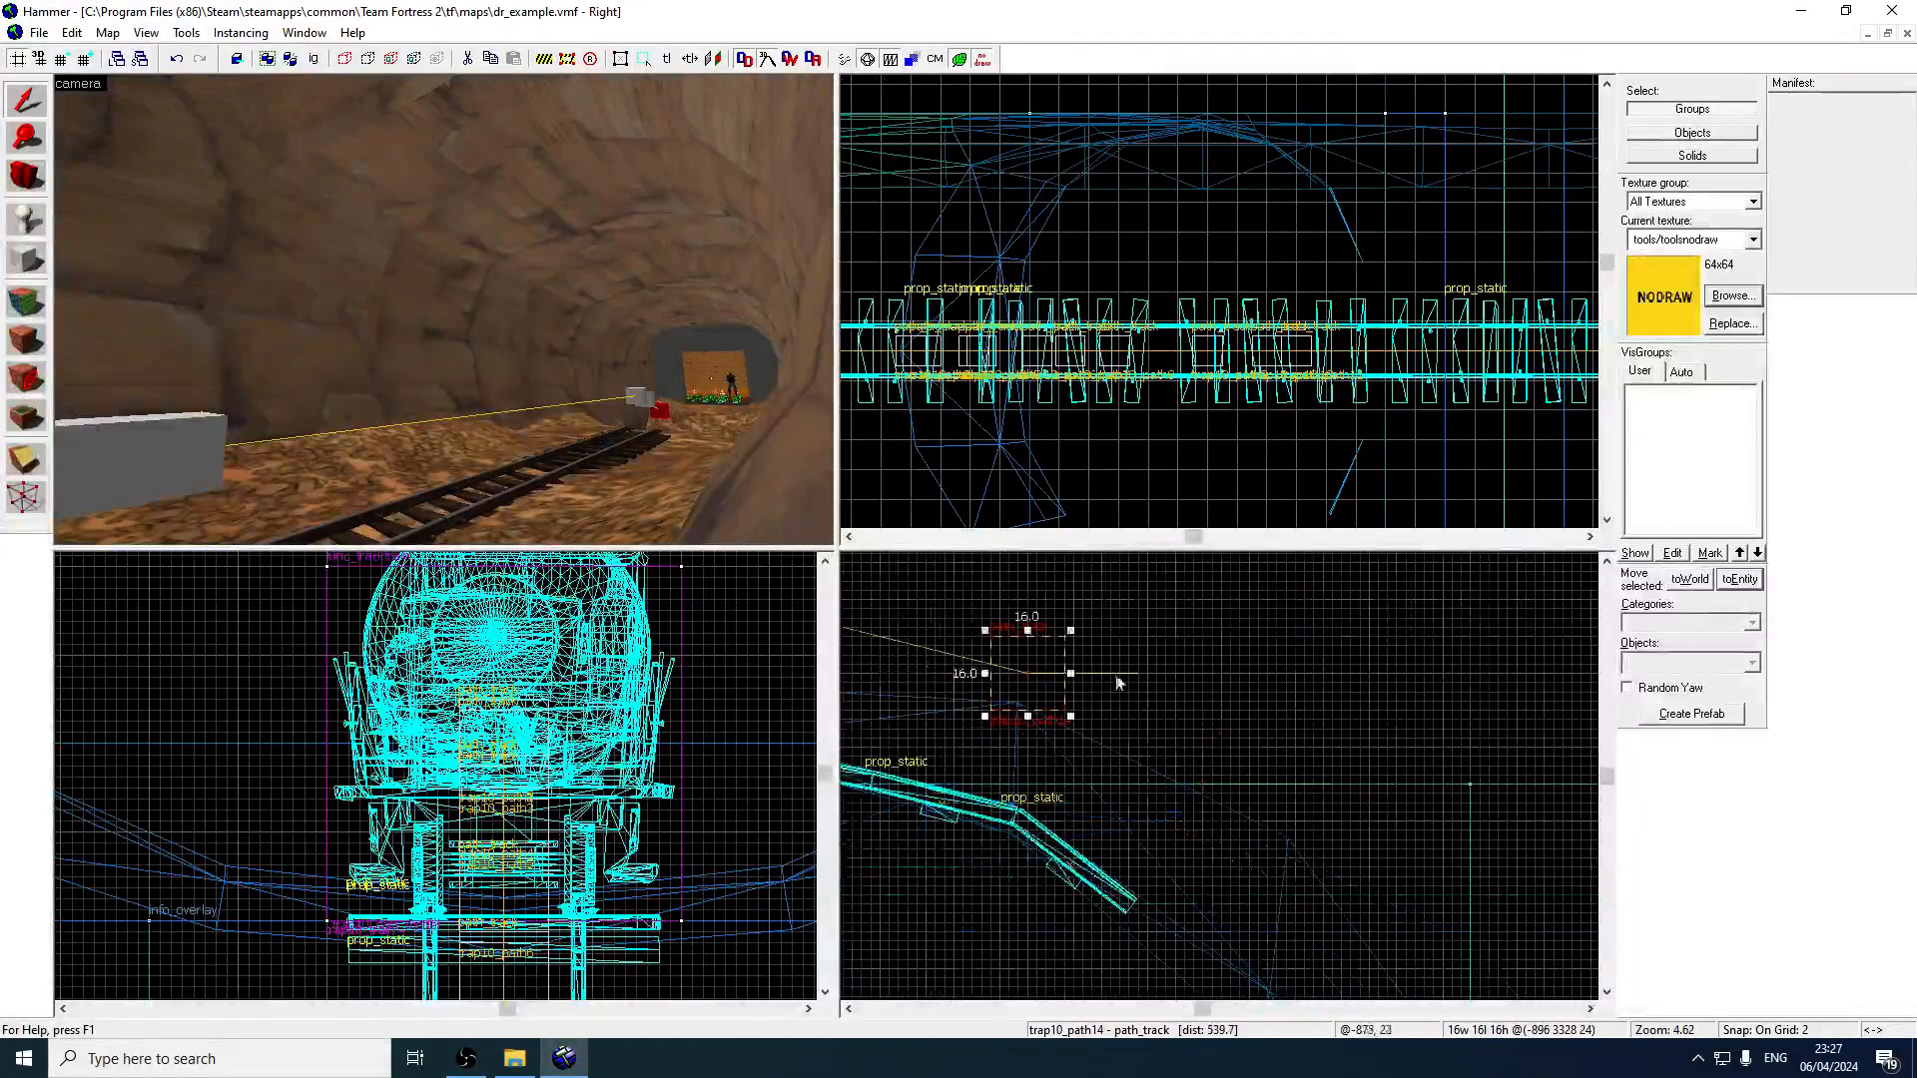
# Duplicate trap10_path14 past the steeper rail piece and adjust the copy to about -856 3328 4.
pyautogui.moveTo(1045, 683); pyautogui.dragTo(1212, 764)
pyautogui.press('Right')
pyautogui.press('Down')
pyautogui.moveTo(1023, 683)
pyautogui.mouseDown()
pyautogui.moveTo(1025, 663)
pyautogui.moveTo(1010, 680)
pyautogui.mouseUp()
pyautogui.moveTo(972, 597); pyautogui.dragTo(1160, 711, button='middle')
pyautogui.moveTo(1193, 792)
pyautogui.mouseDown()
pyautogui.moveTo(1210, 776)
pyautogui.moveTo(1222, 791)
pyautogui.mouseUp()
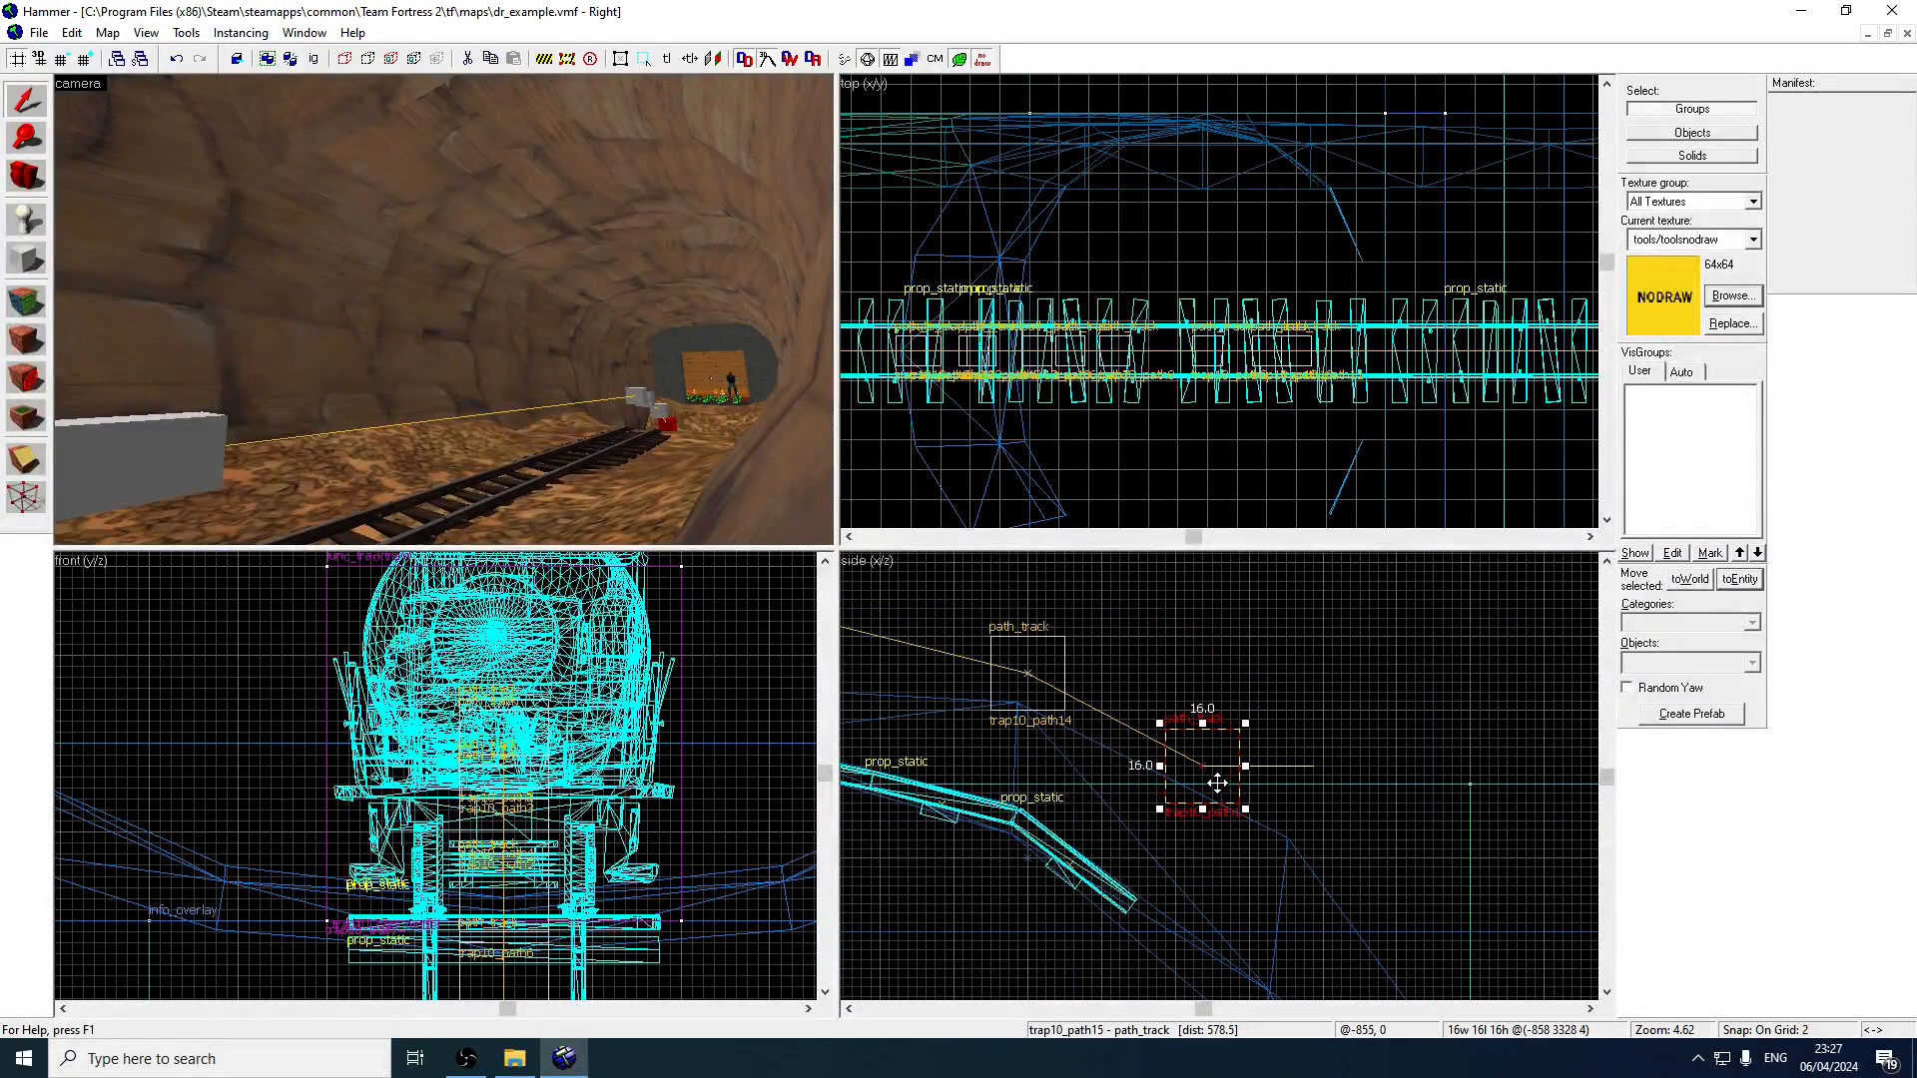
pyautogui.press('Down')
pyautogui.moveTo(1221, 656); pyautogui.dragTo(1230, 661)
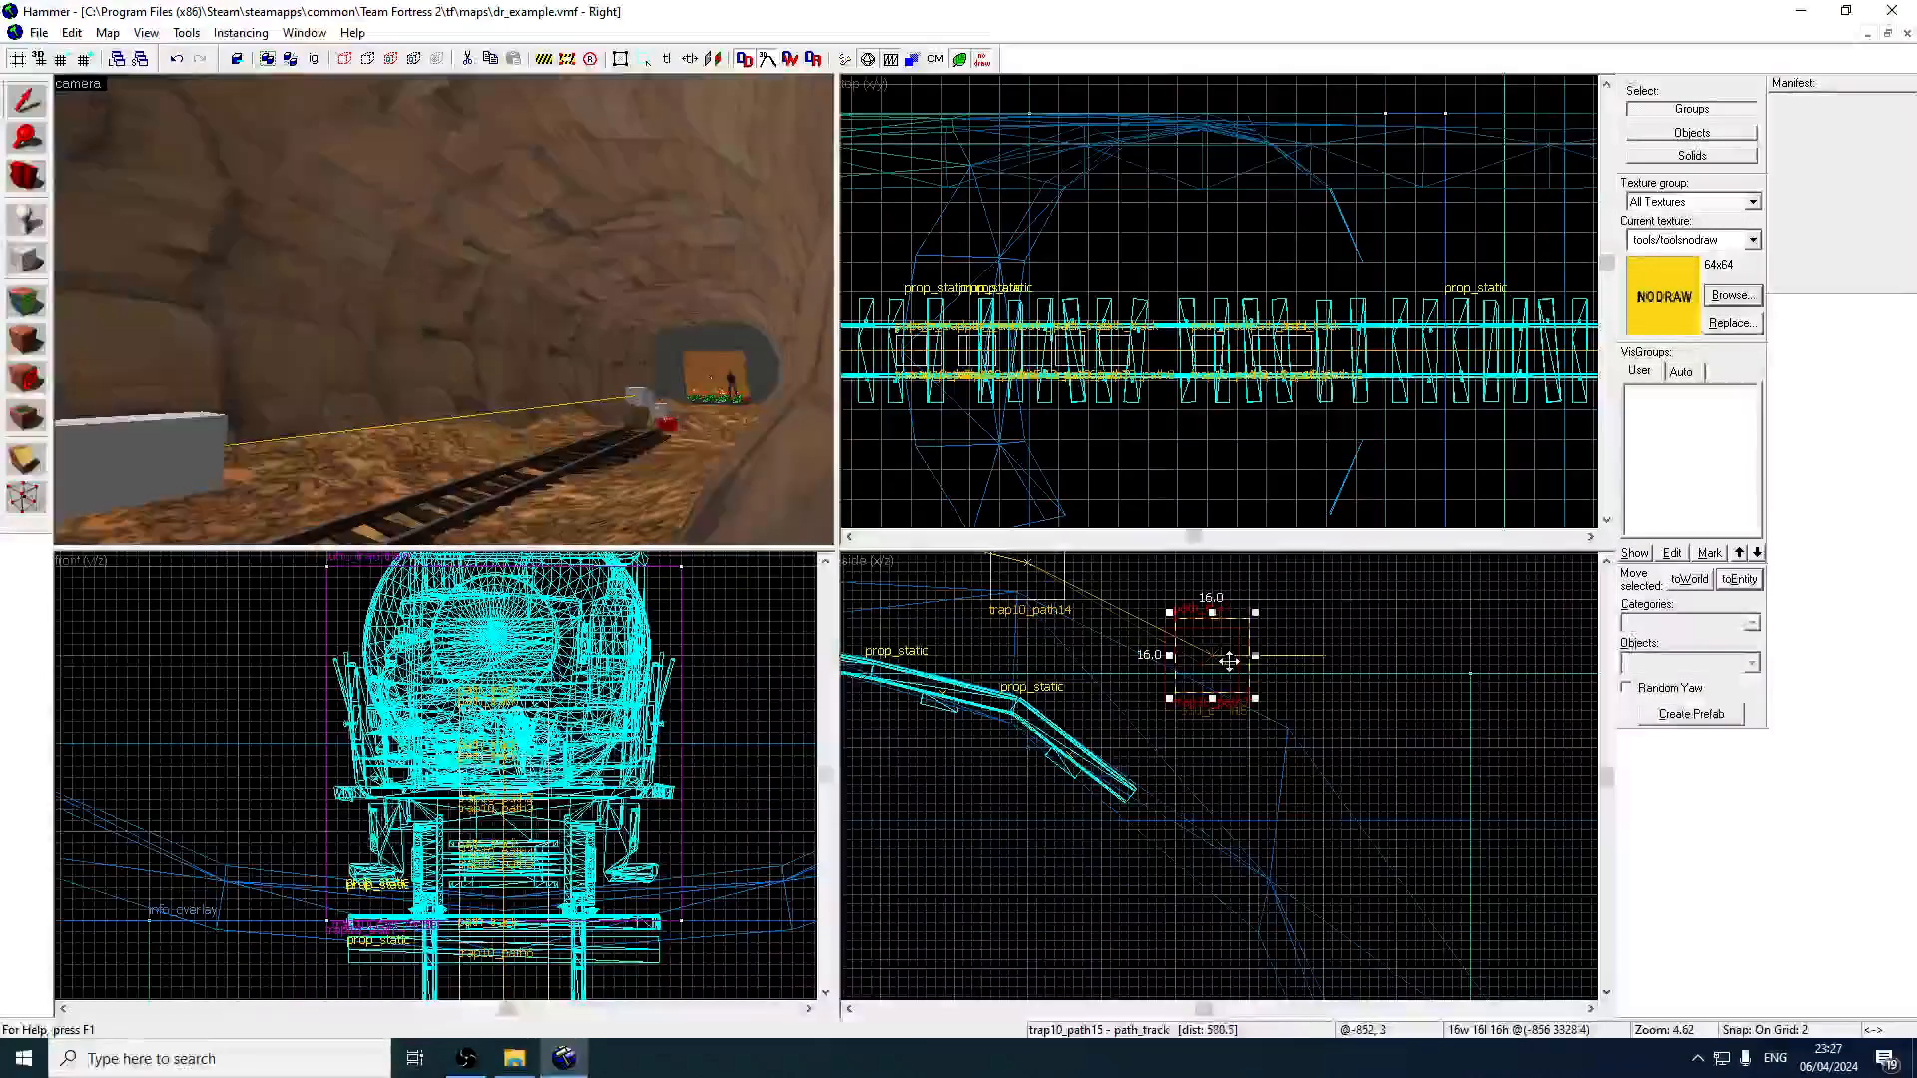
pyautogui.press('Right')
pyautogui.press('Down')
pyautogui.keyDown('shift'); pyautogui.moveTo(1052, 599); pyautogui.dragTo(1301, 800); pyautogui.keyUp('shift')
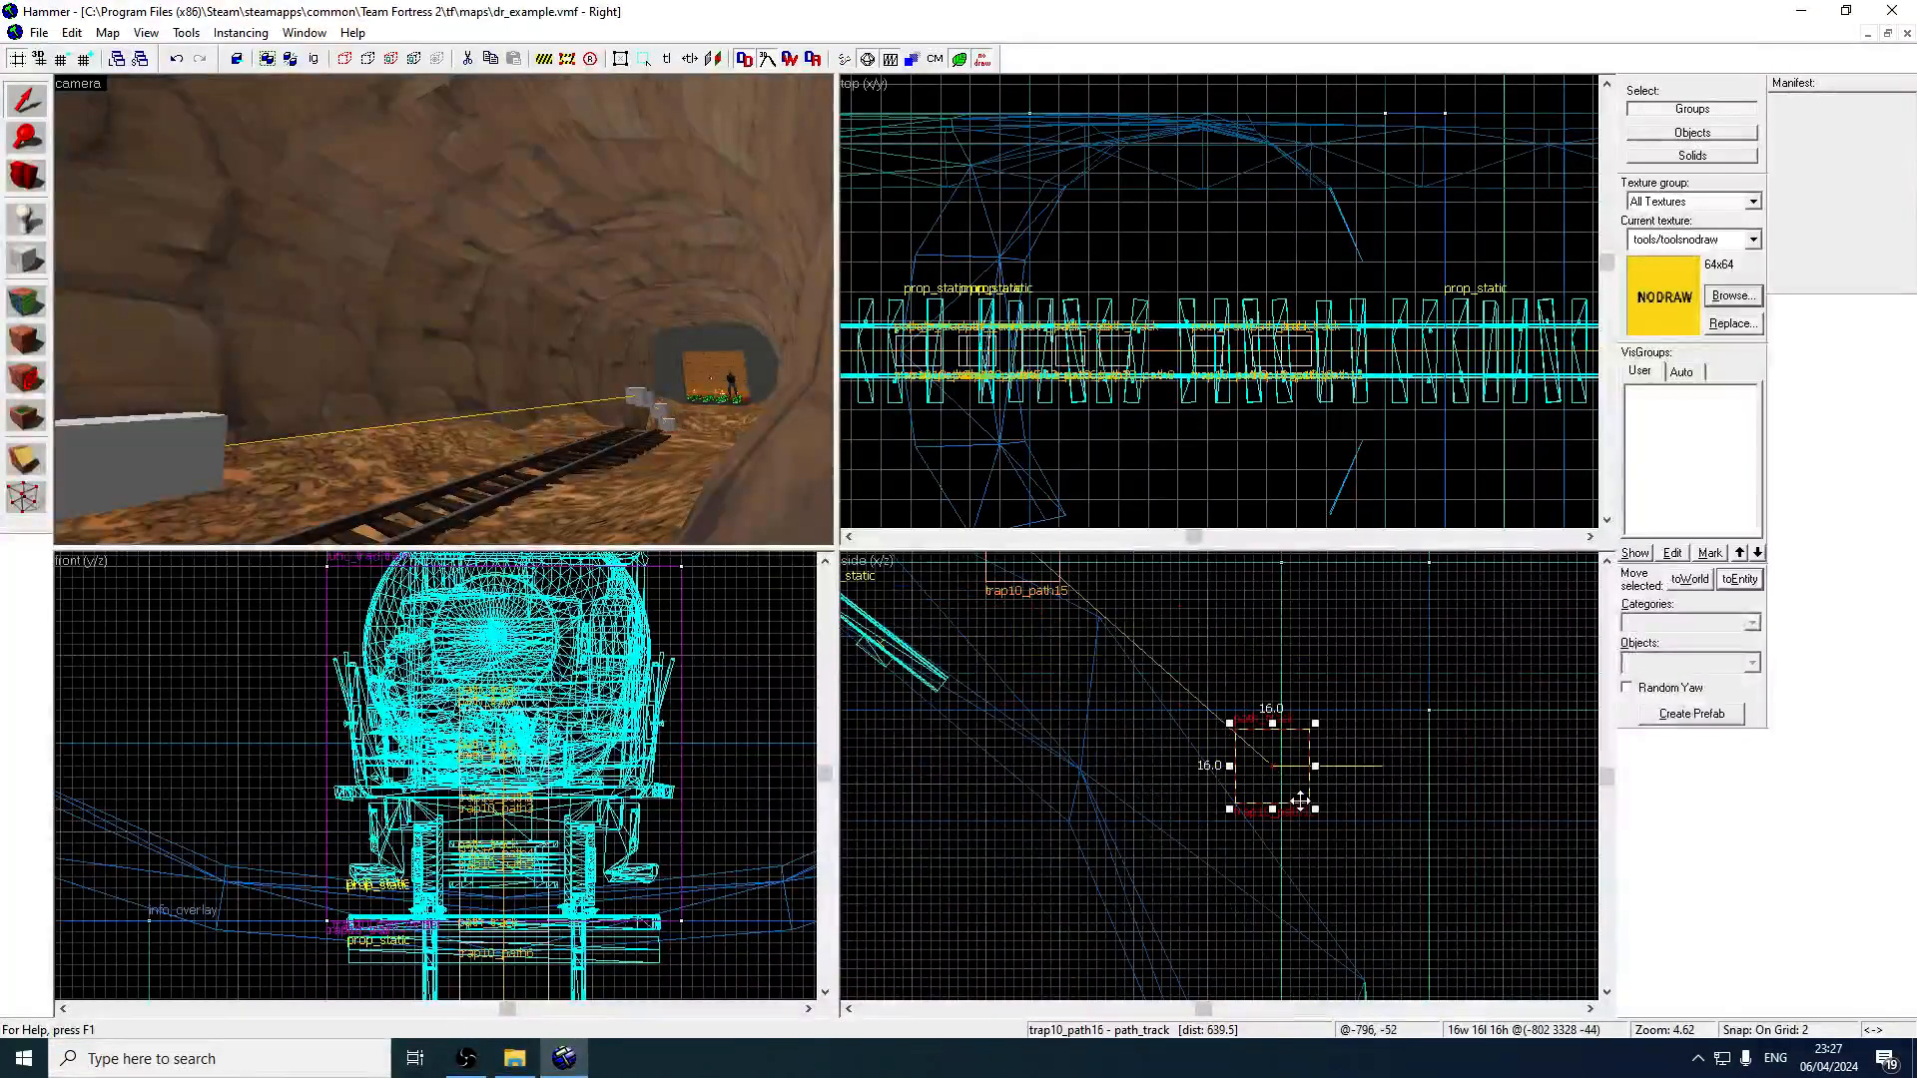
pyautogui.scroll(-5, 1300, 800)
pyautogui.keyDown('shift'); pyautogui.moveTo(1201, 608); pyautogui.dragTo(1370, 852); pyautogui.keyUp('shift')
pyautogui.press('Right')
pyautogui.press('Down')
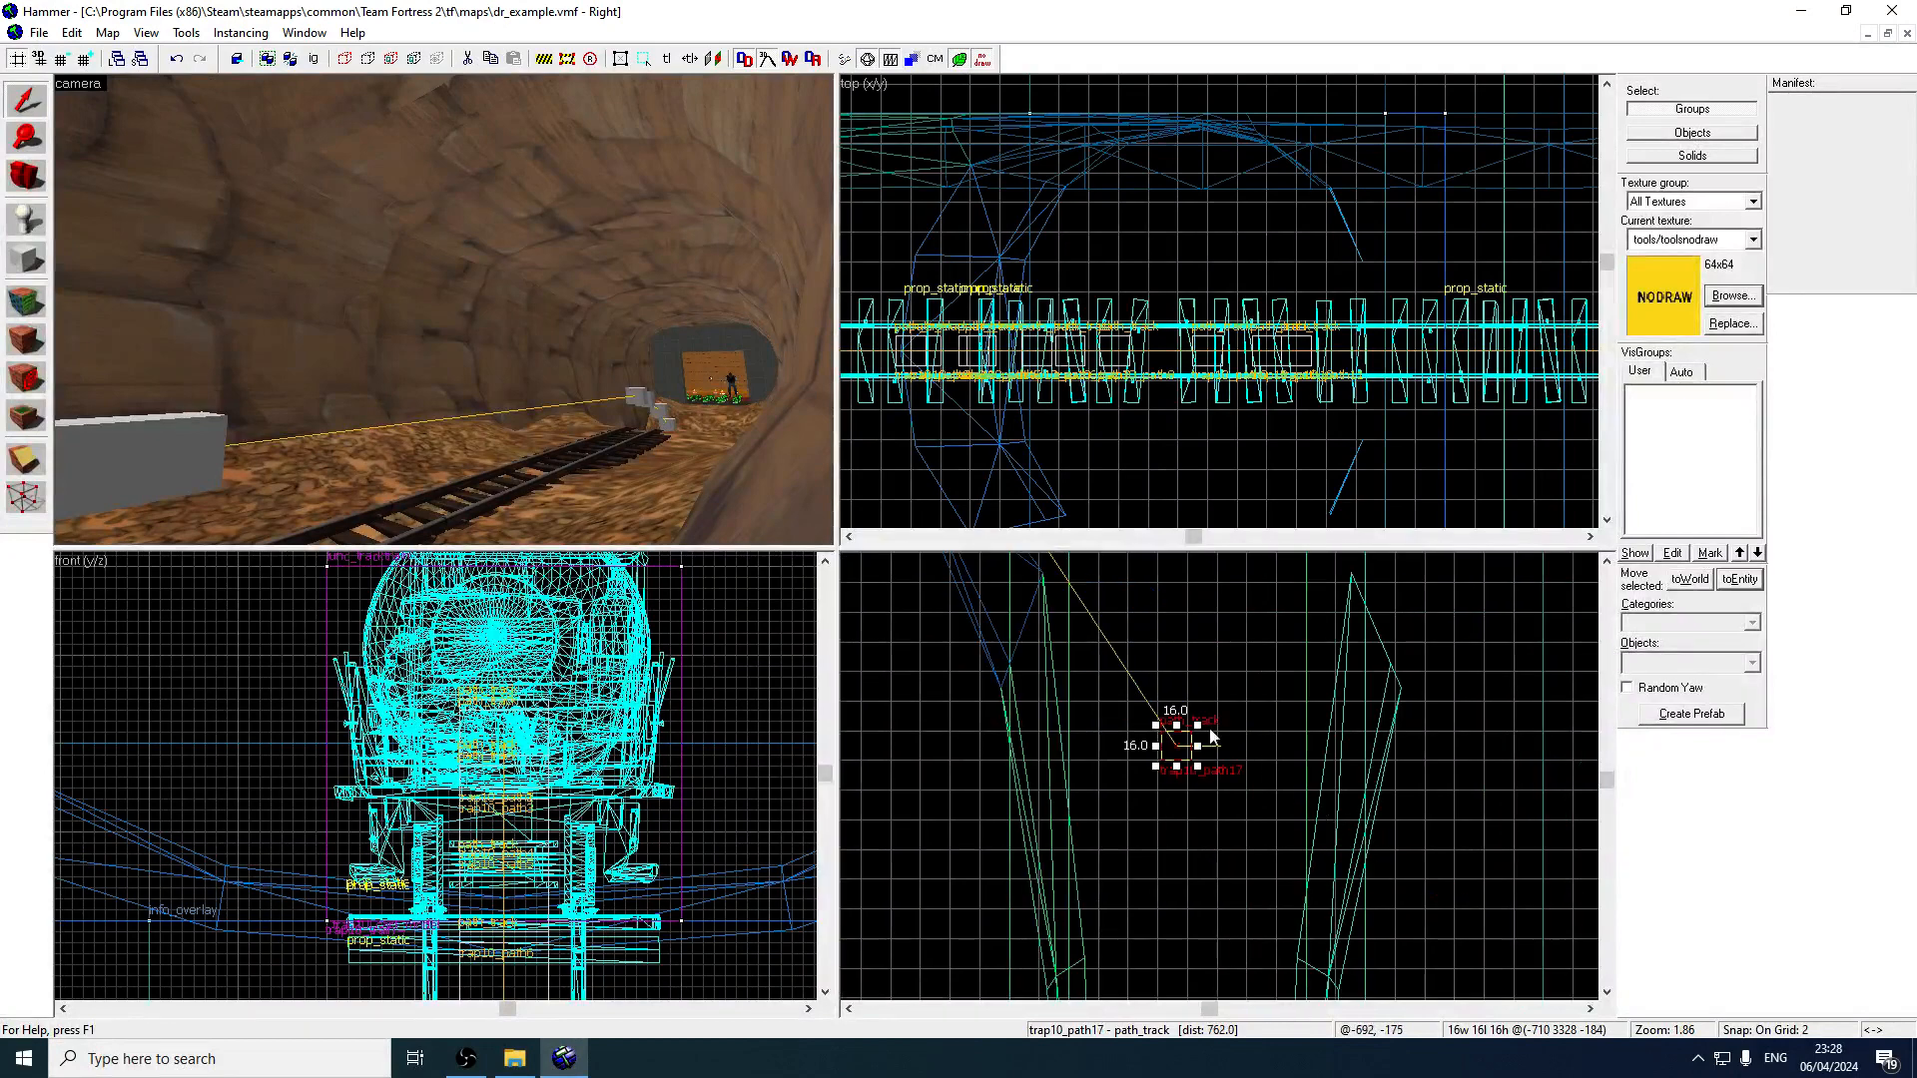
pyautogui.moveTo(1182, 751); pyautogui.dragTo(1136, 788)
pyautogui.press('Down')
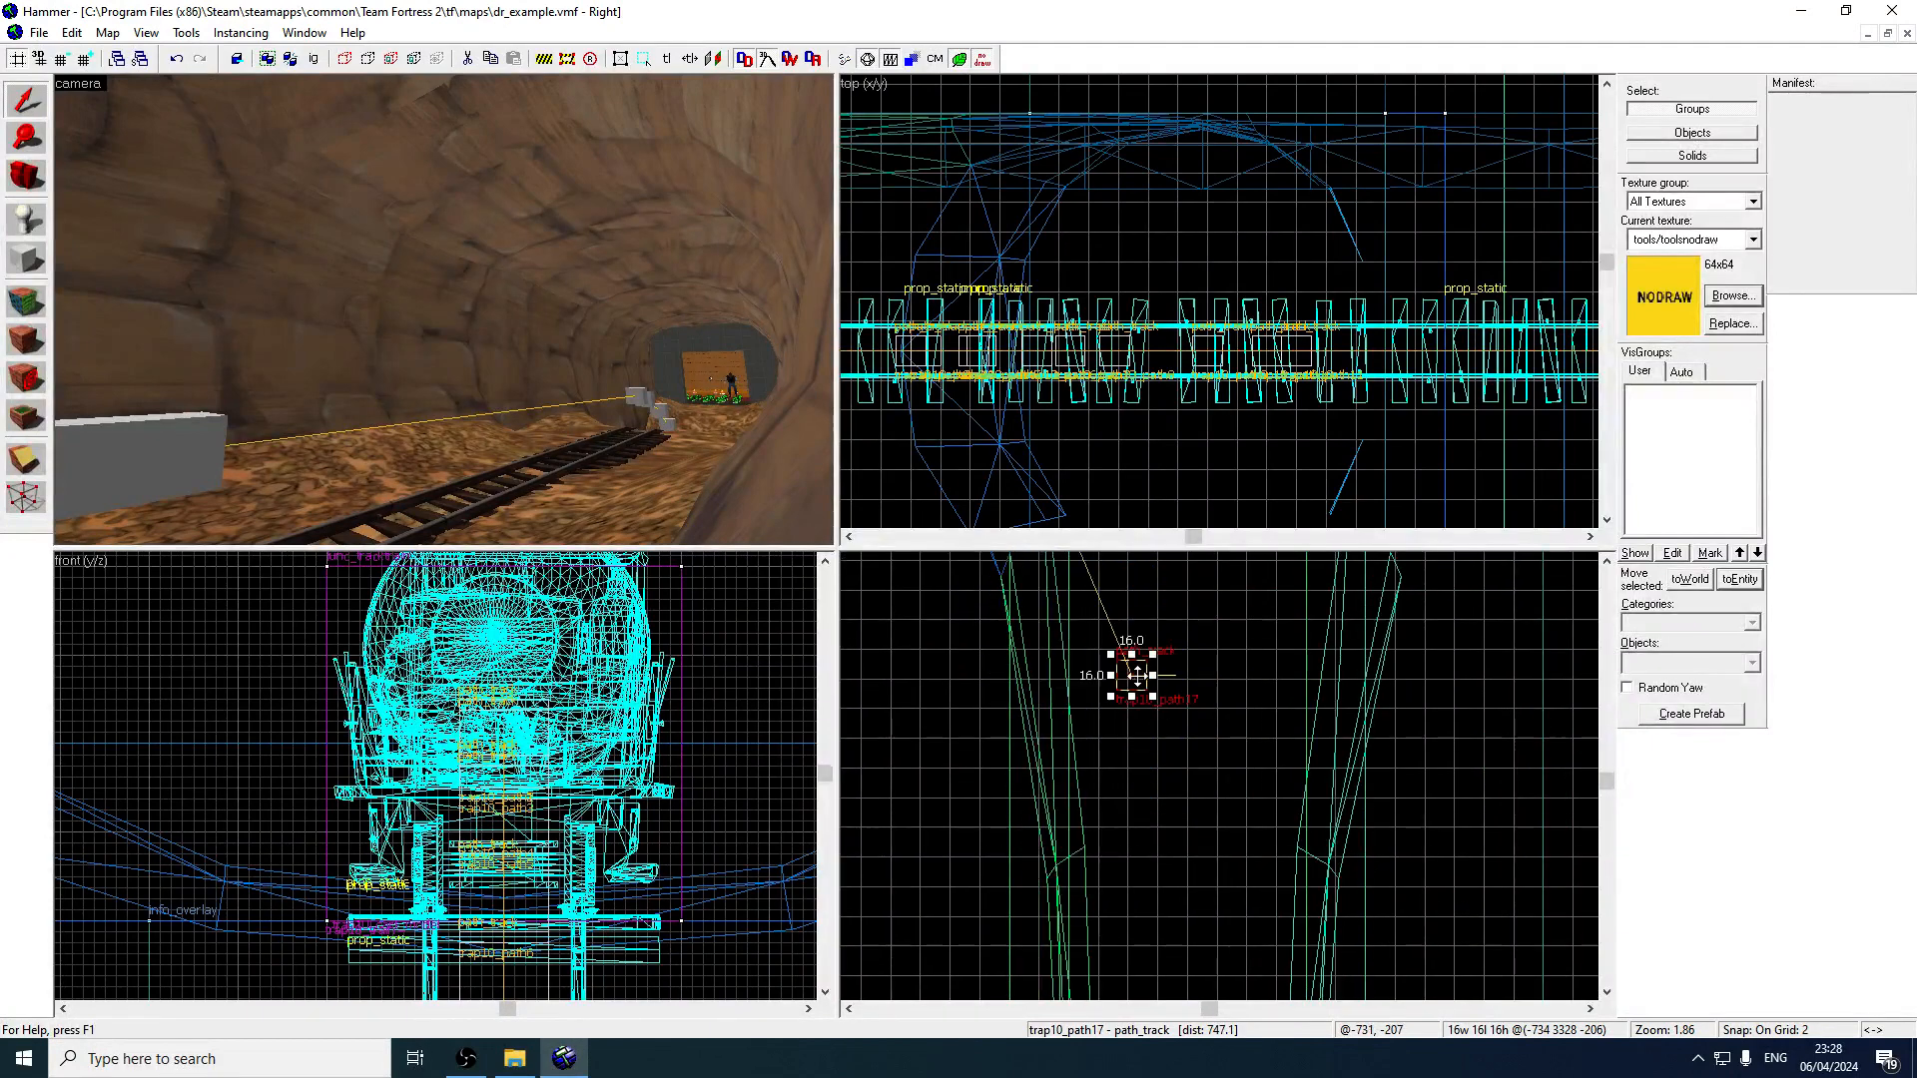
pyautogui.moveTo(1137, 676)
pyautogui.mouseDown()
pyautogui.moveTo(1195, 796)
pyautogui.moveTo(1189, 724)
pyautogui.moveTo(1193, 775)
pyautogui.mouseUp()
pyautogui.press('Down')
pyautogui.scroll(1, 1198, 776)
pyautogui.press('Down')
pyautogui.press('Down')
pyautogui.press('Down')
pyautogui.press('Down')
pyautogui.press('Down')
pyautogui.press('Down')
pyautogui.press('Down')
pyautogui.press('Down')
pyautogui.press('Down')
pyautogui.press('Down')
pyautogui.press('Down')
pyautogui.press('Down')
pyautogui.press('Down')
pyautogui.press('Down')
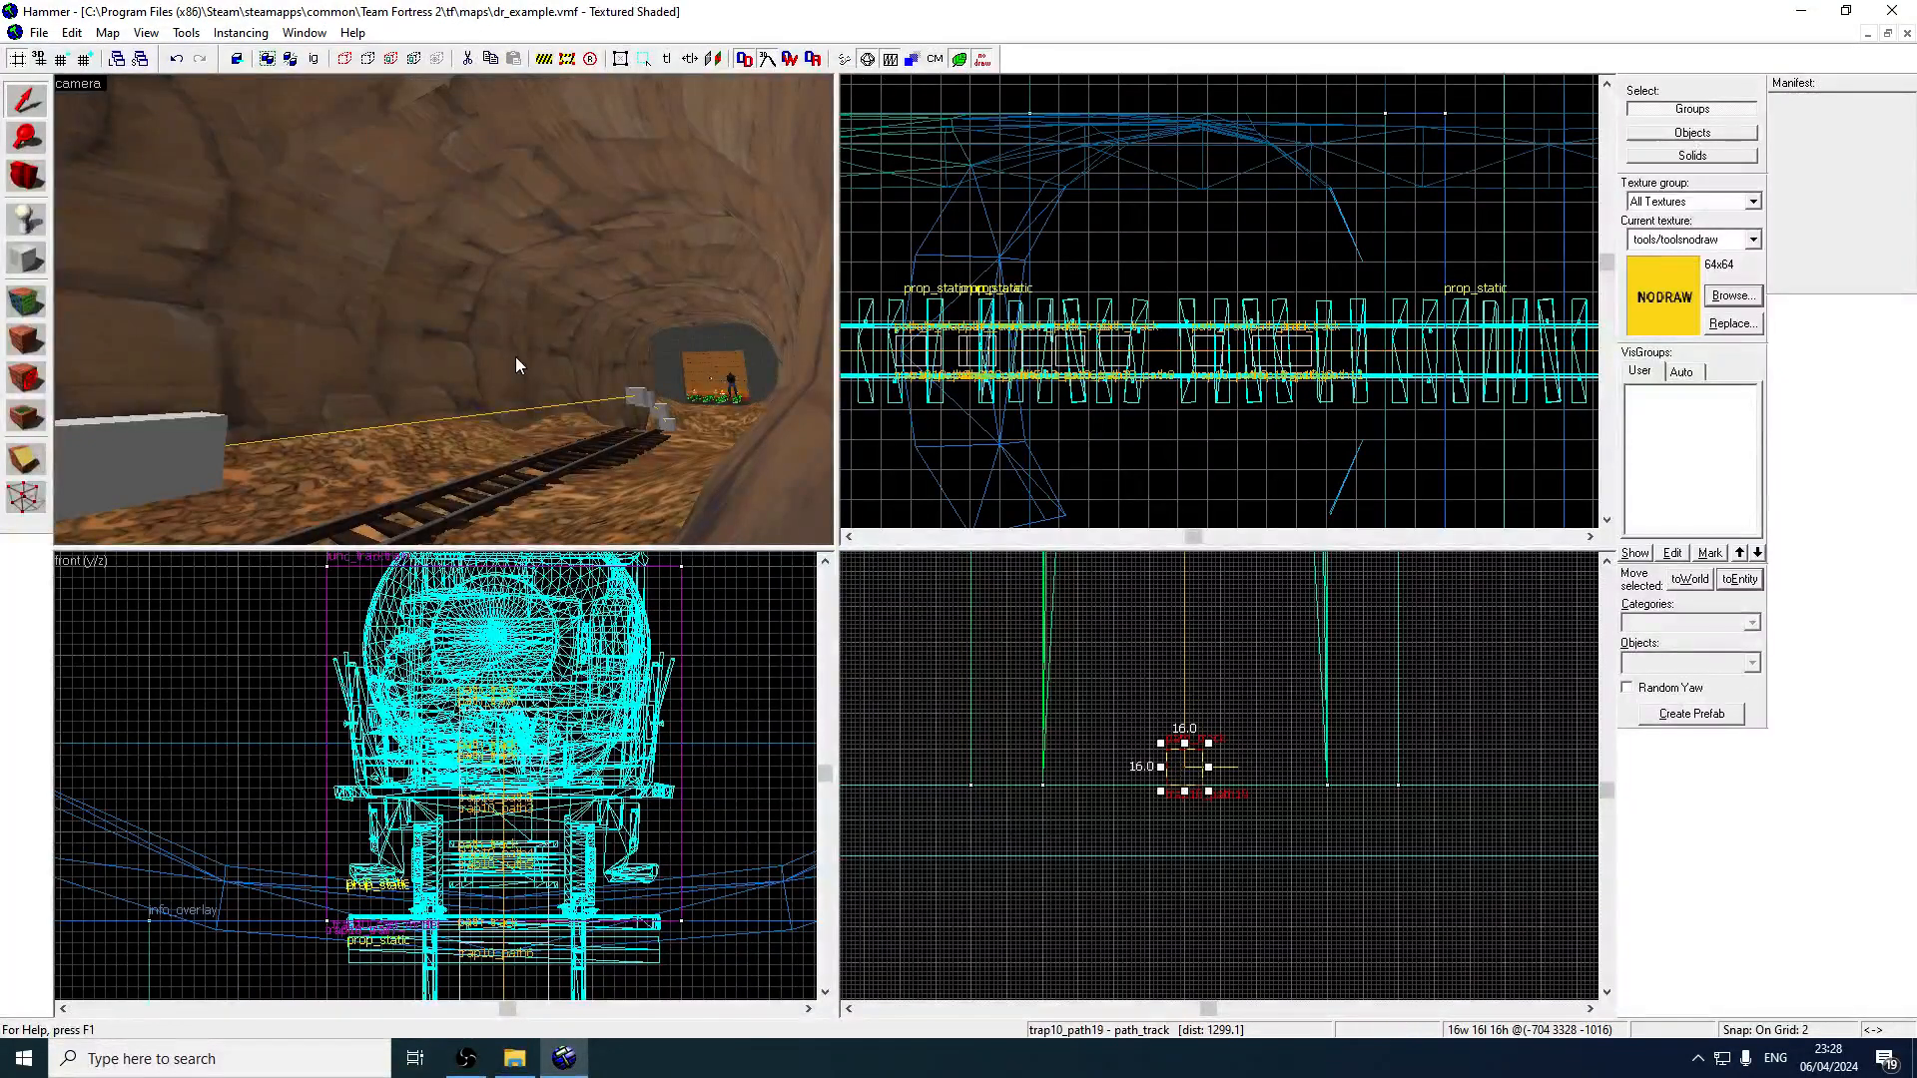
# Check the finished path down the shaft in the 3D view and save the map.
pyautogui.press('z')
pyautogui.press('w')
pyautogui.press('w')
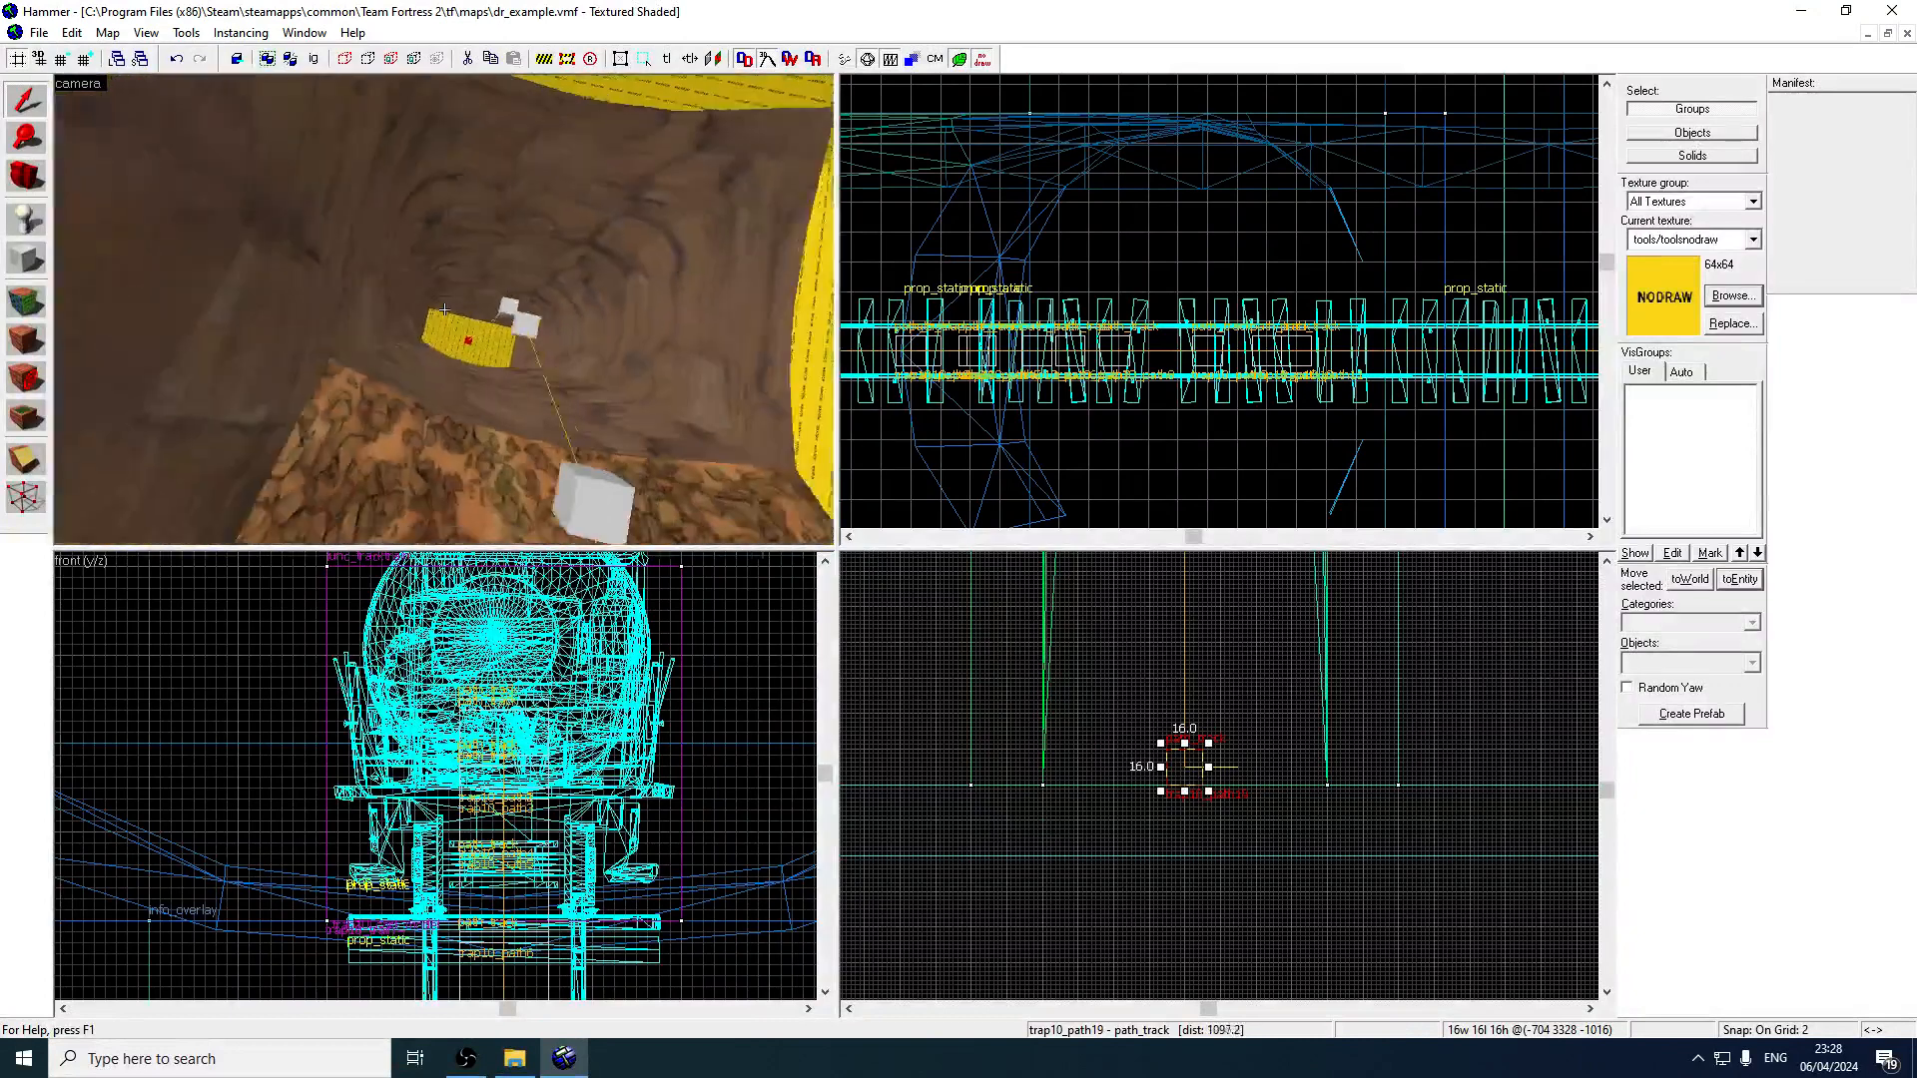
pyautogui.press('w')
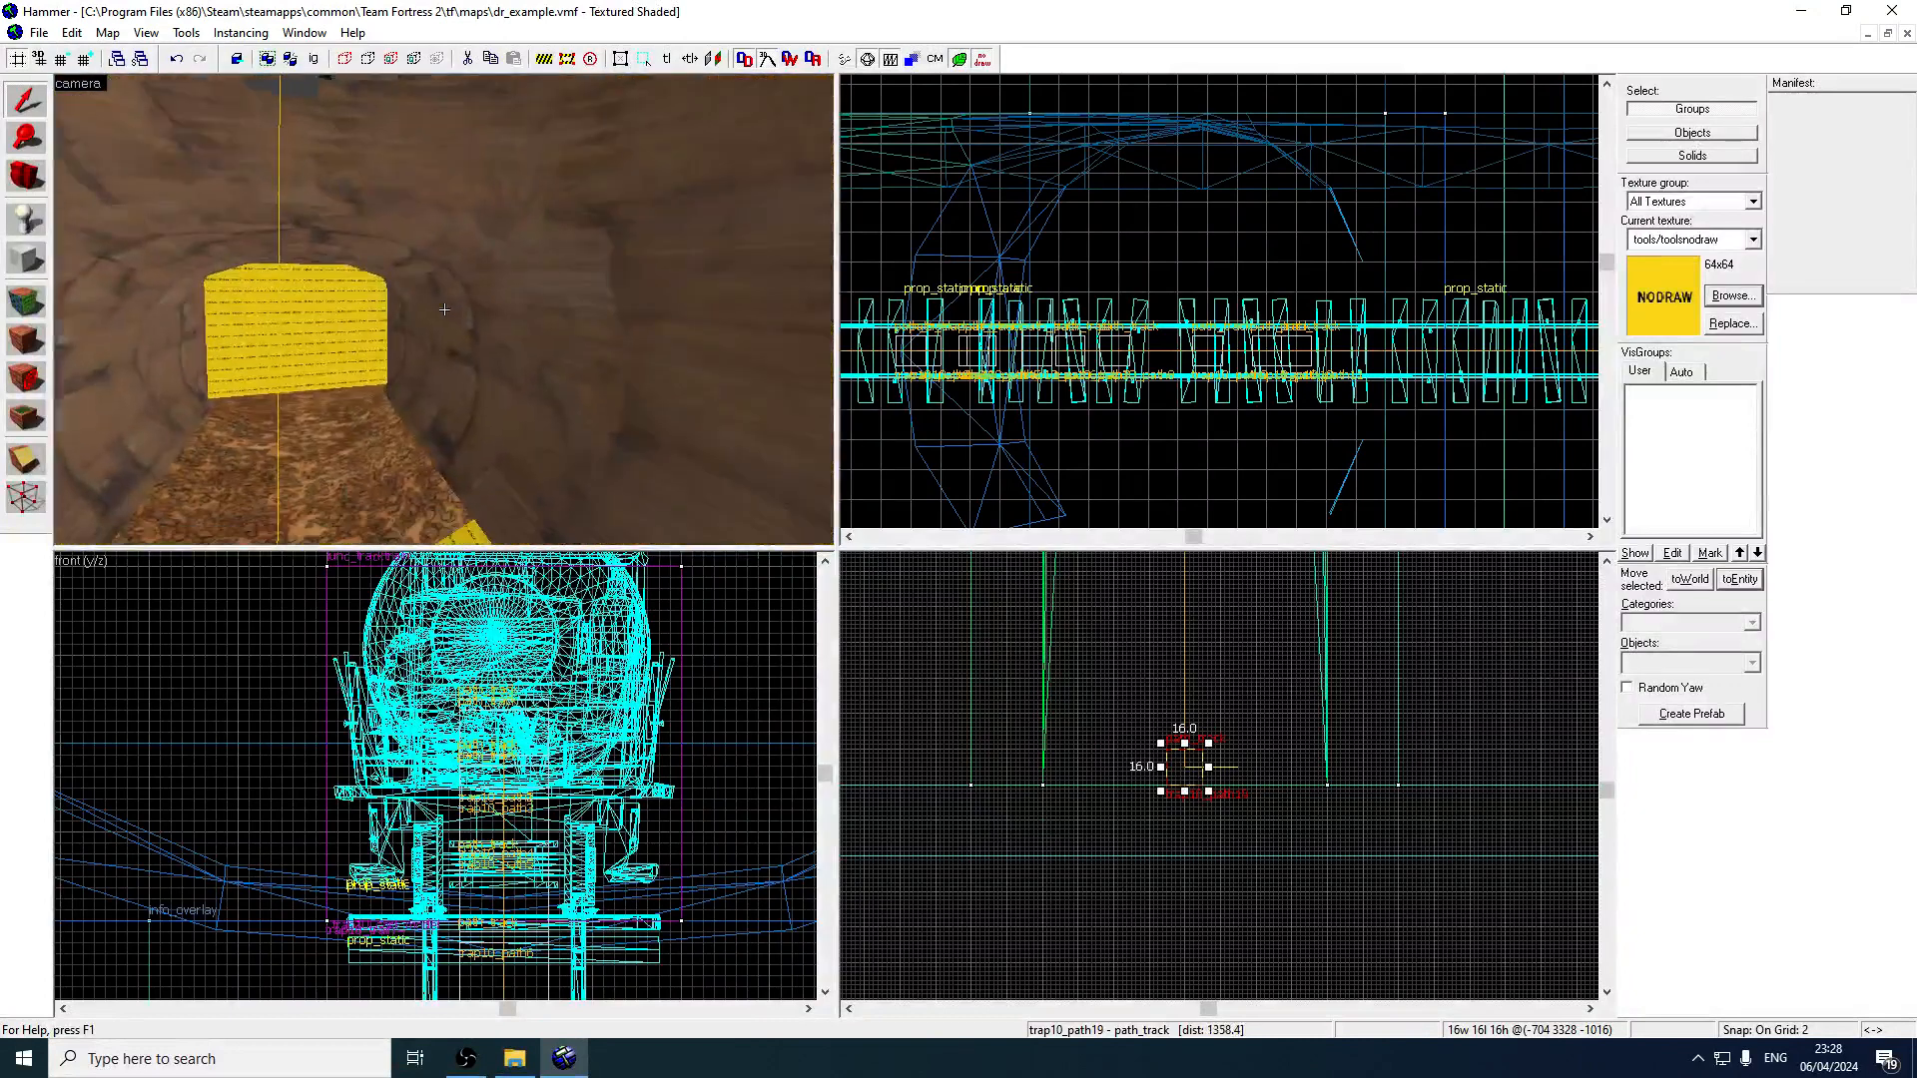
pyautogui.click(38, 33)
pyautogui.click(98, 120)
# Open the properties of the trap10_train func_tracktrain and set its max speed to 500 units per second.
pyautogui.press('z')
pyautogui.press('w')
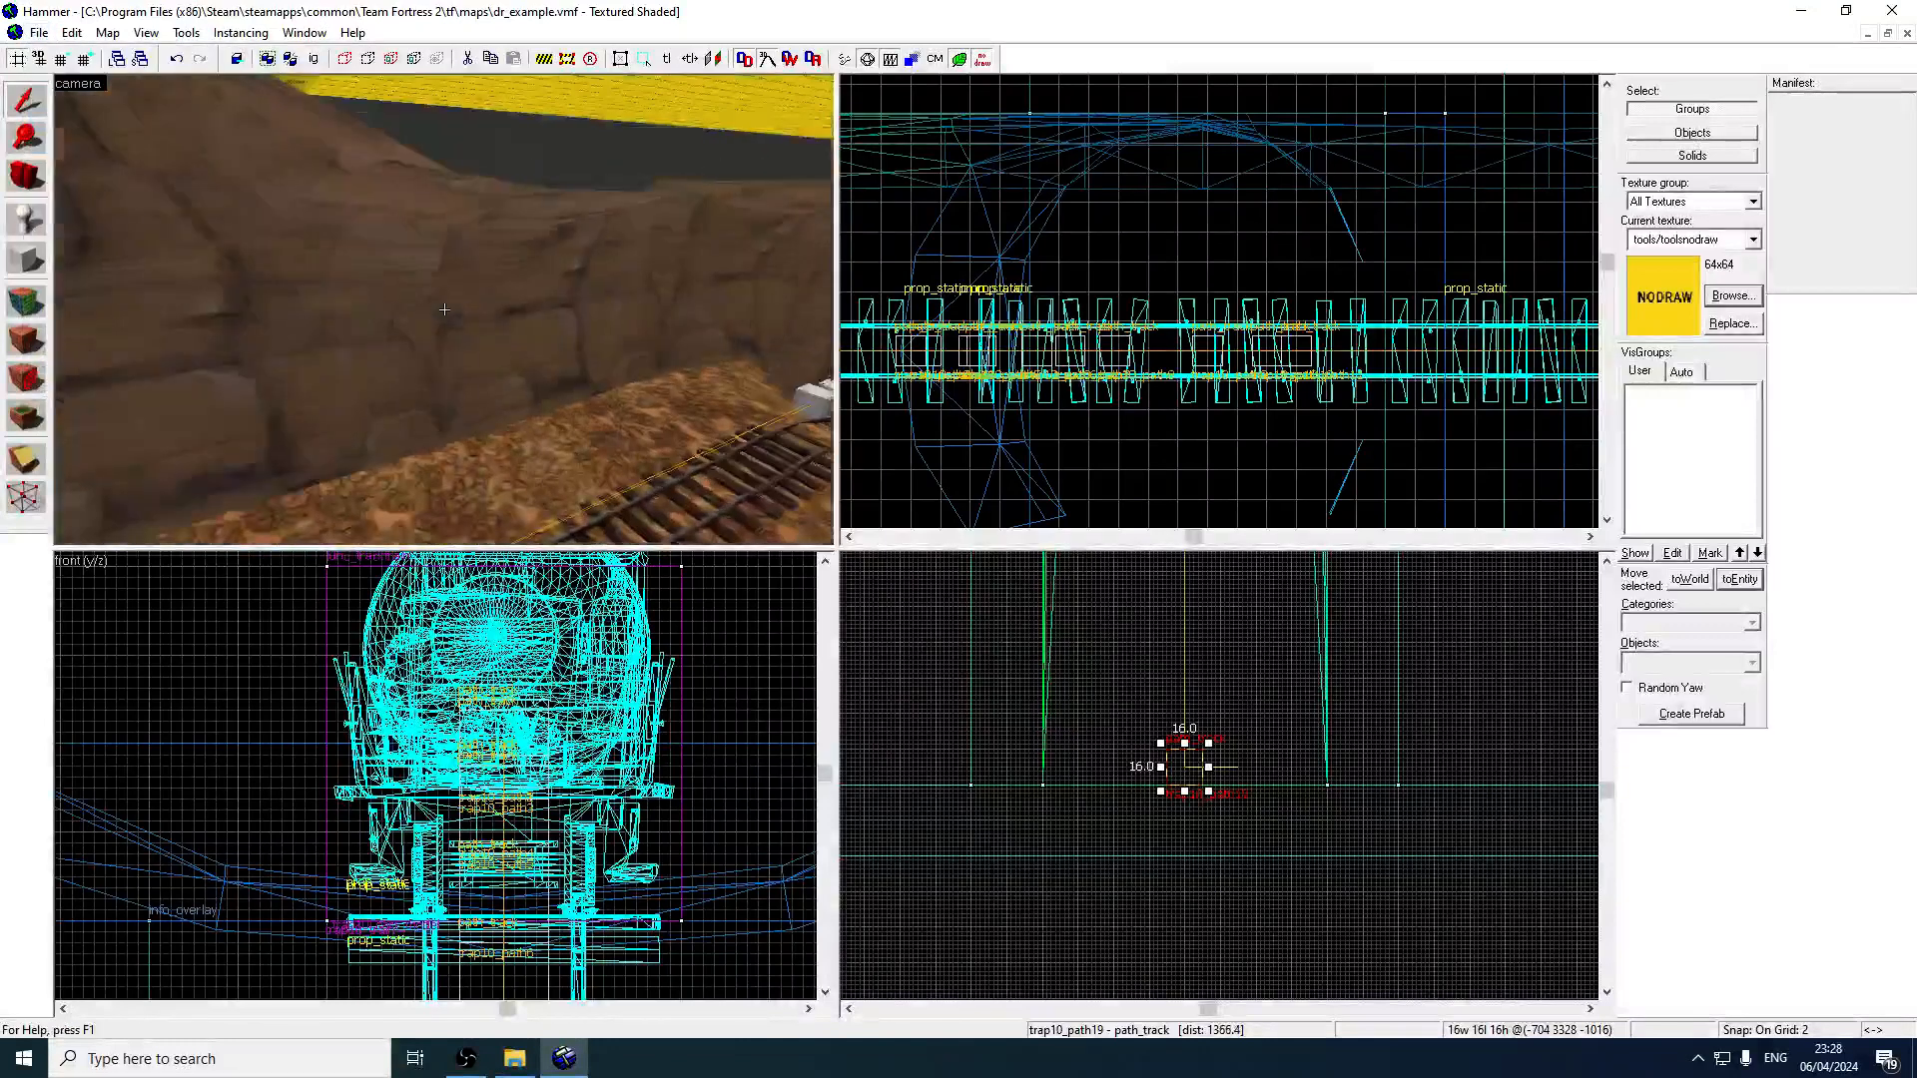
pyautogui.press('w')
pyautogui.press('z')
pyautogui.doubleClick(413, 385)
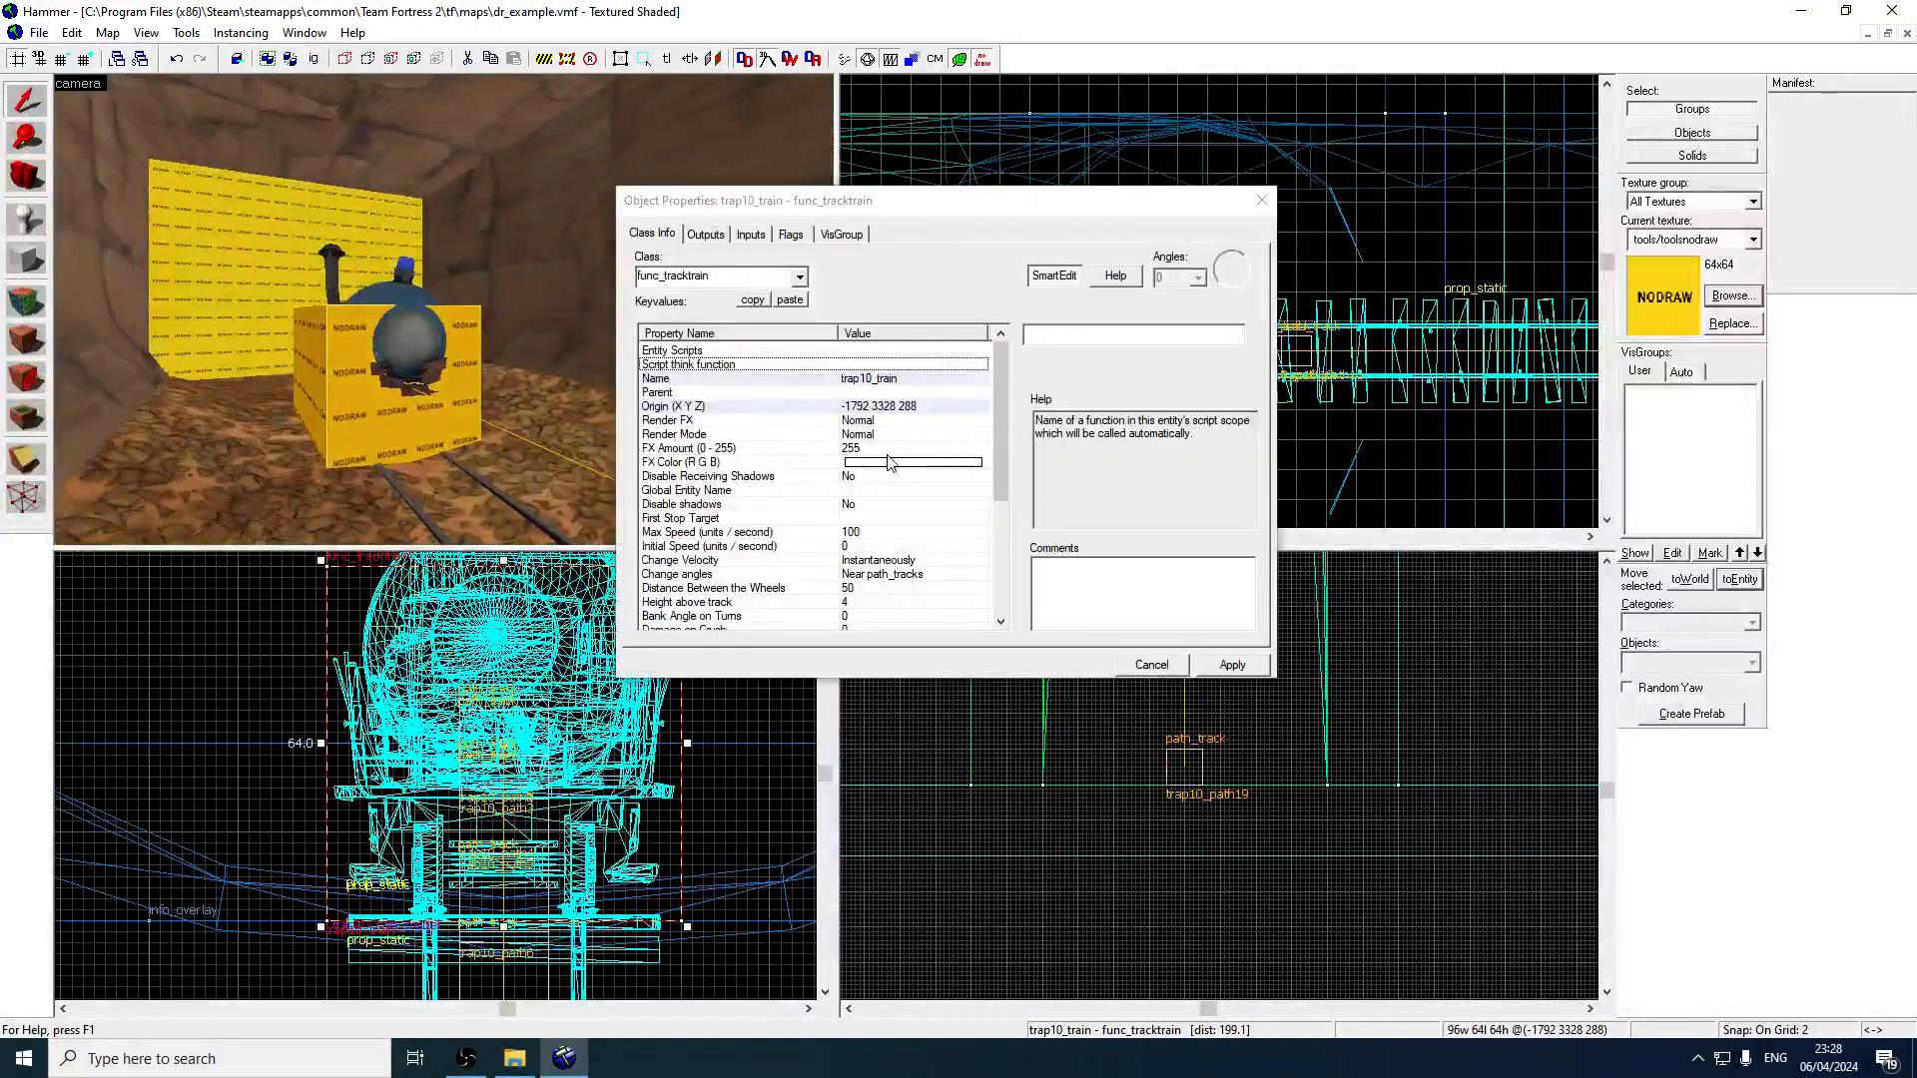
pyautogui.click(863, 534)
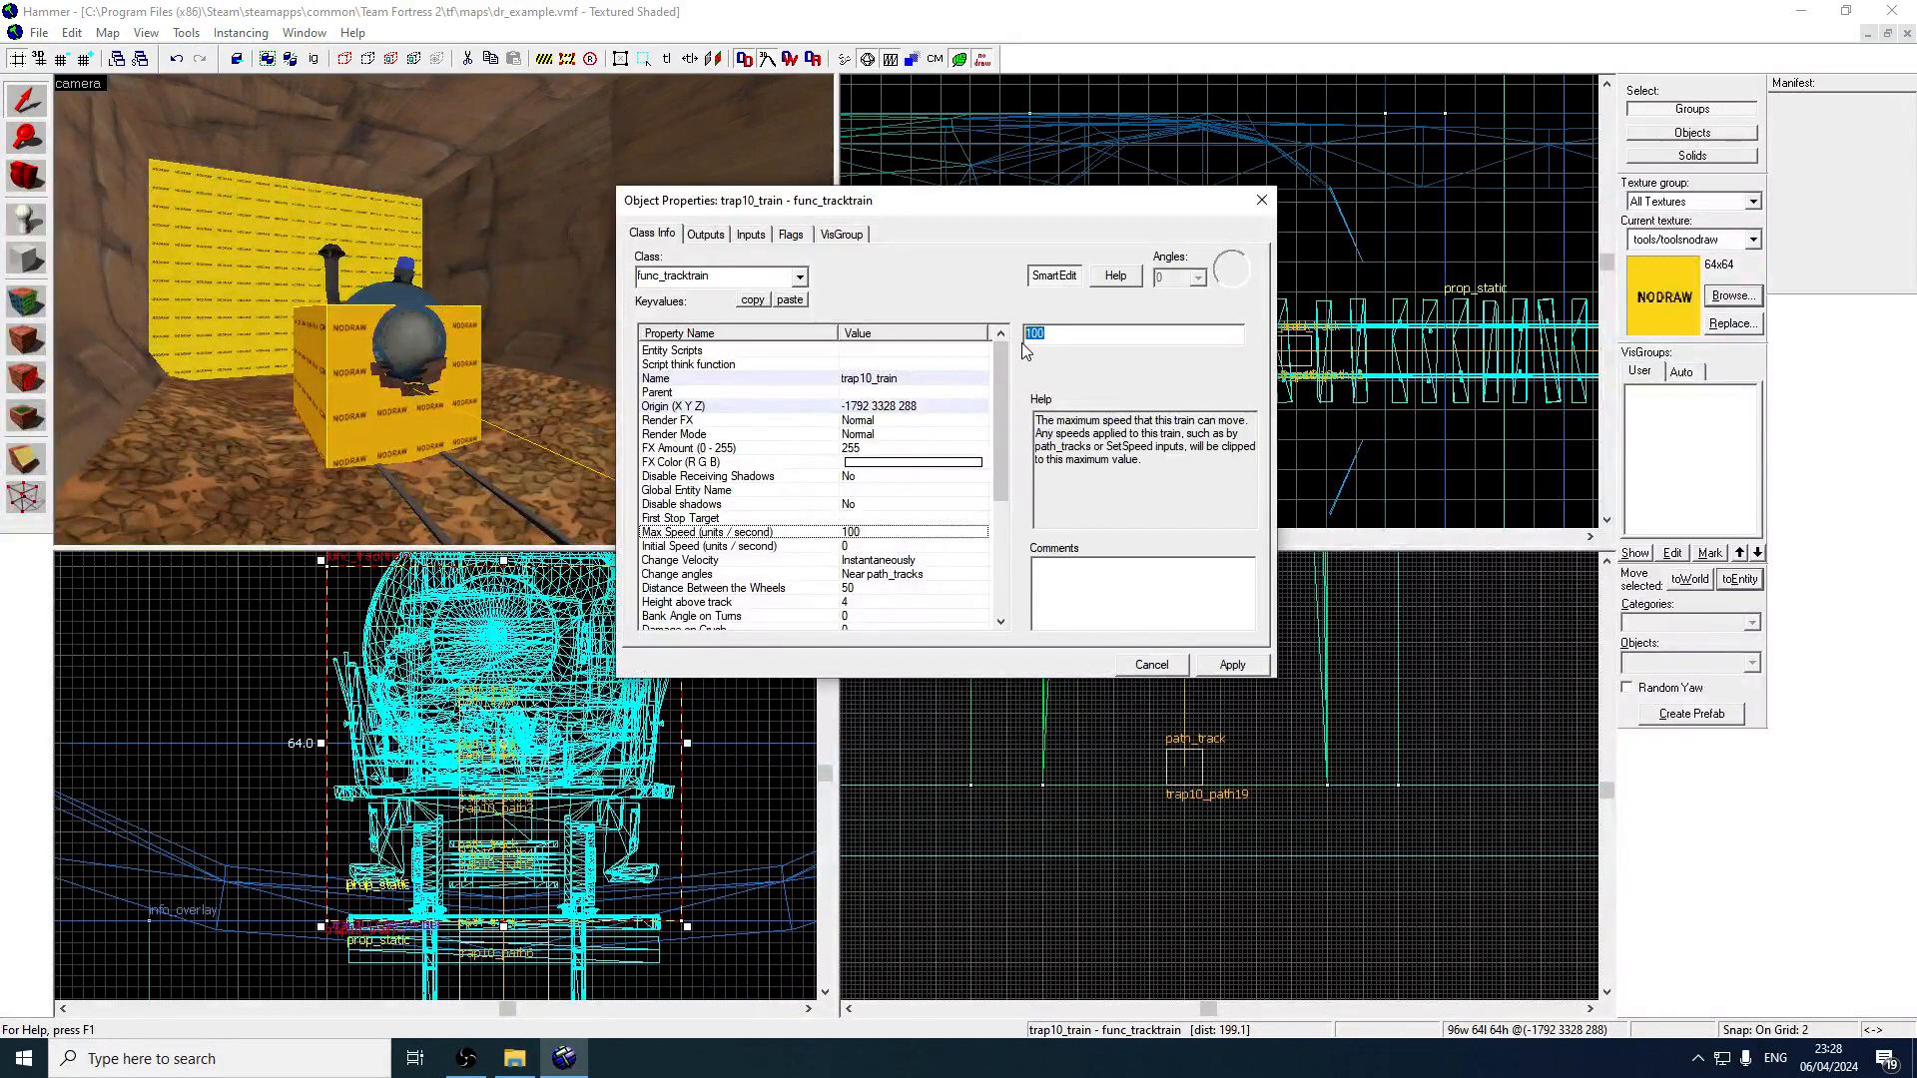
pyautogui.write('5')
# Set the train's height above track to 0 and look through its remaining keyvalues.
pyautogui.scroll(-3, 869, 470)
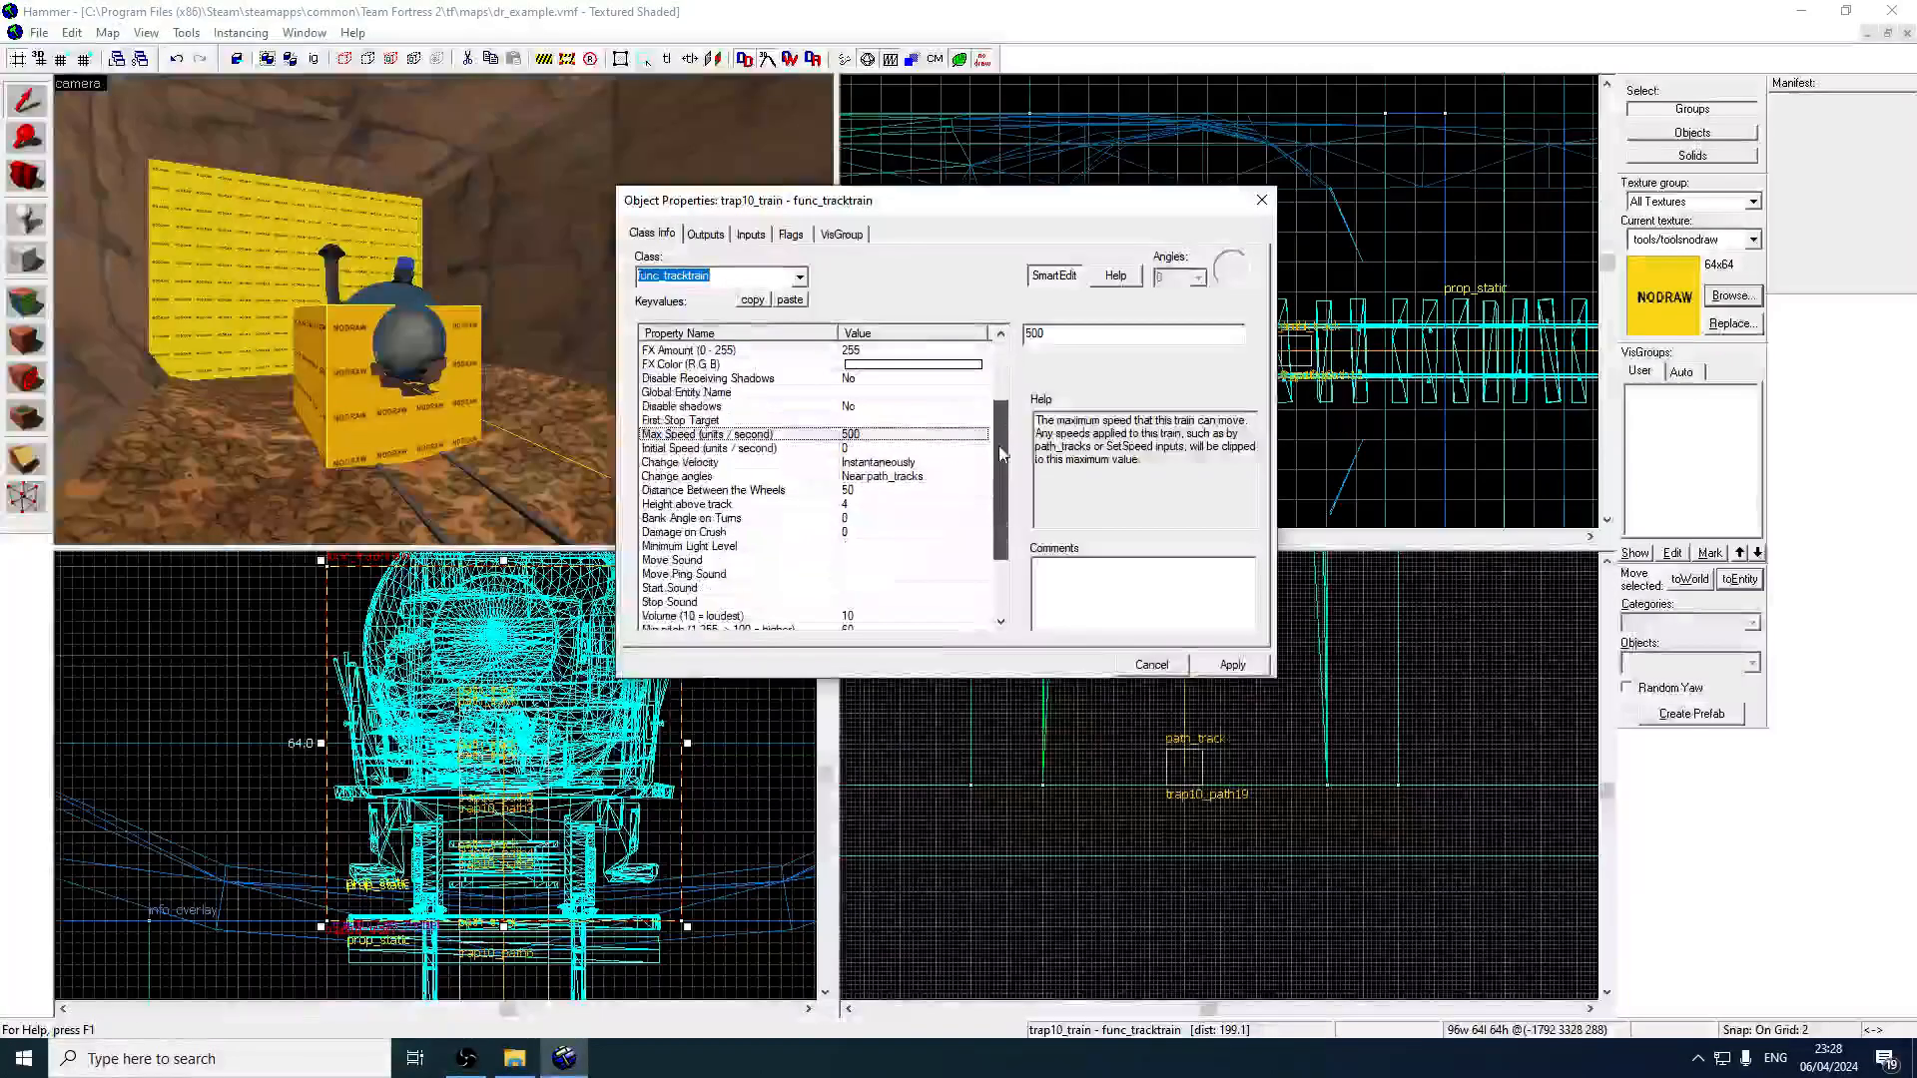
pyautogui.click(875, 464)
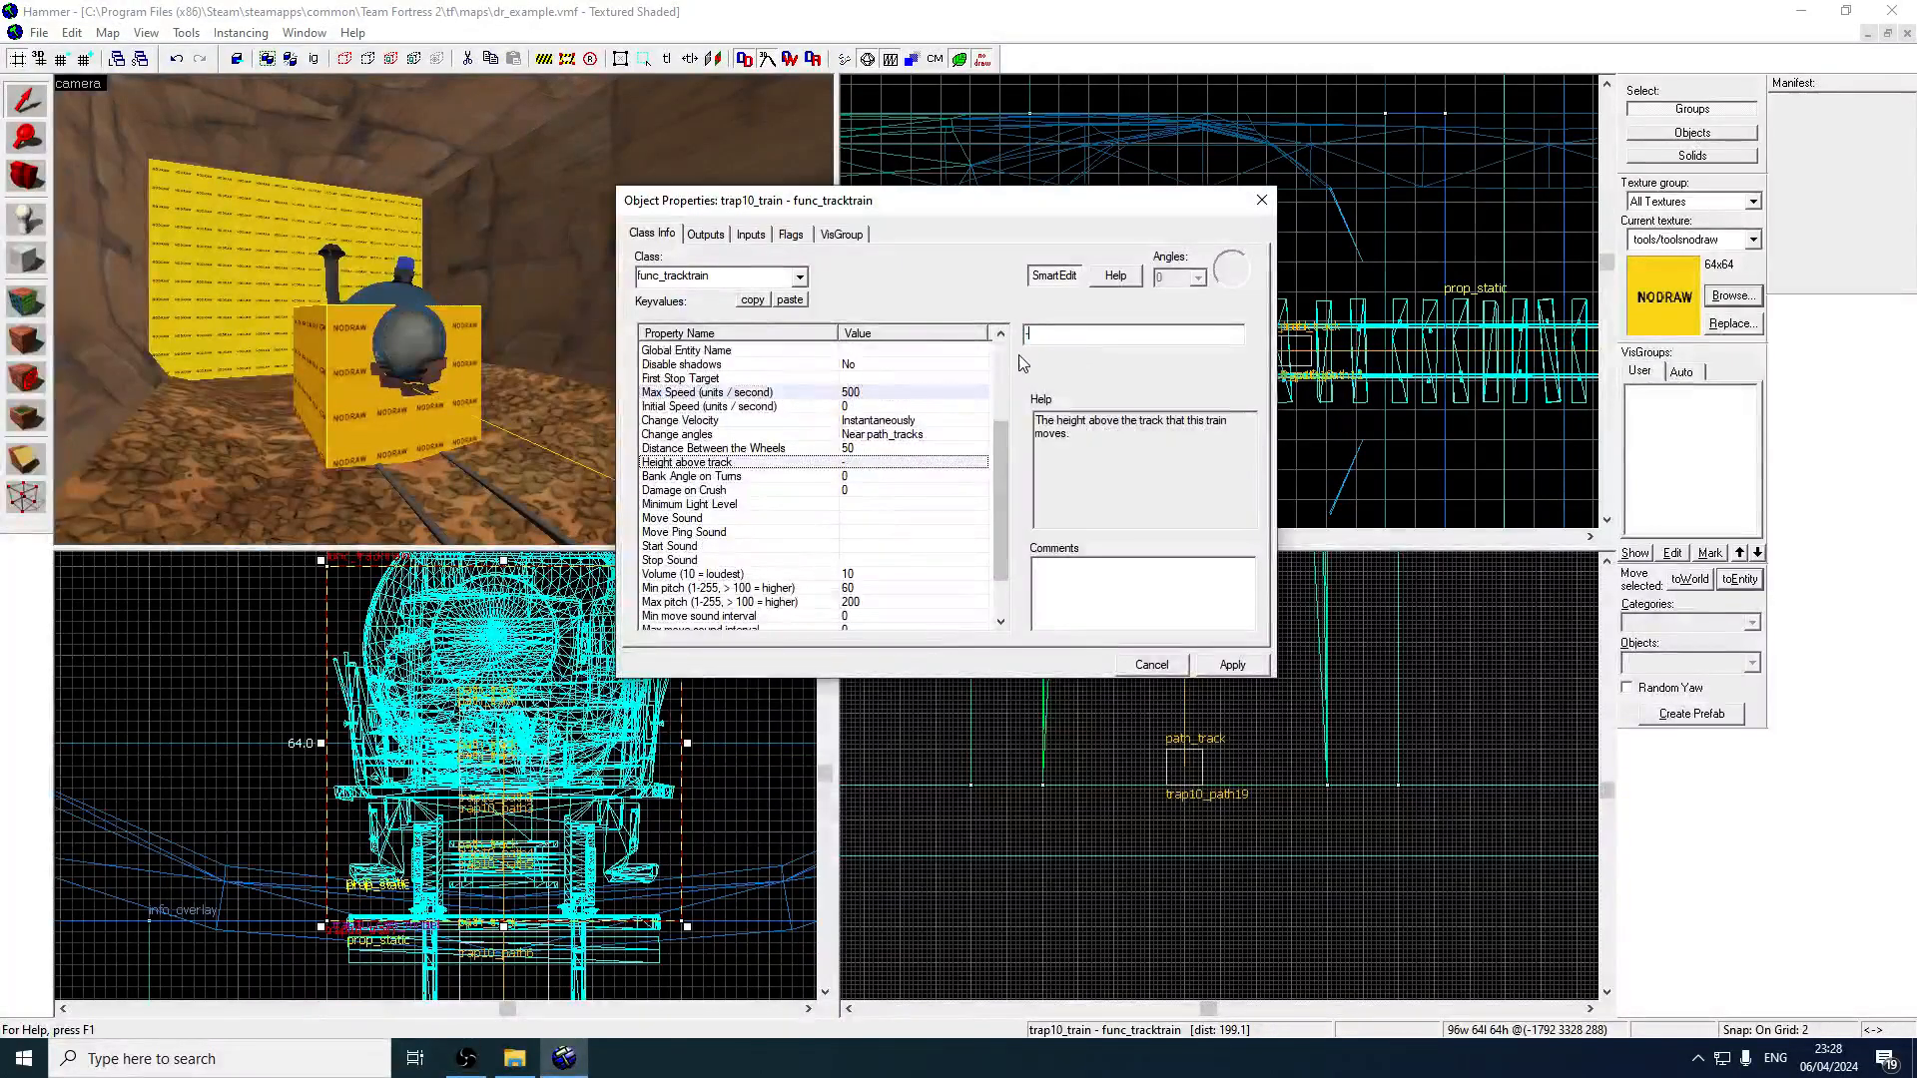
pyautogui.press('BackSpace')
pyautogui.write('0')
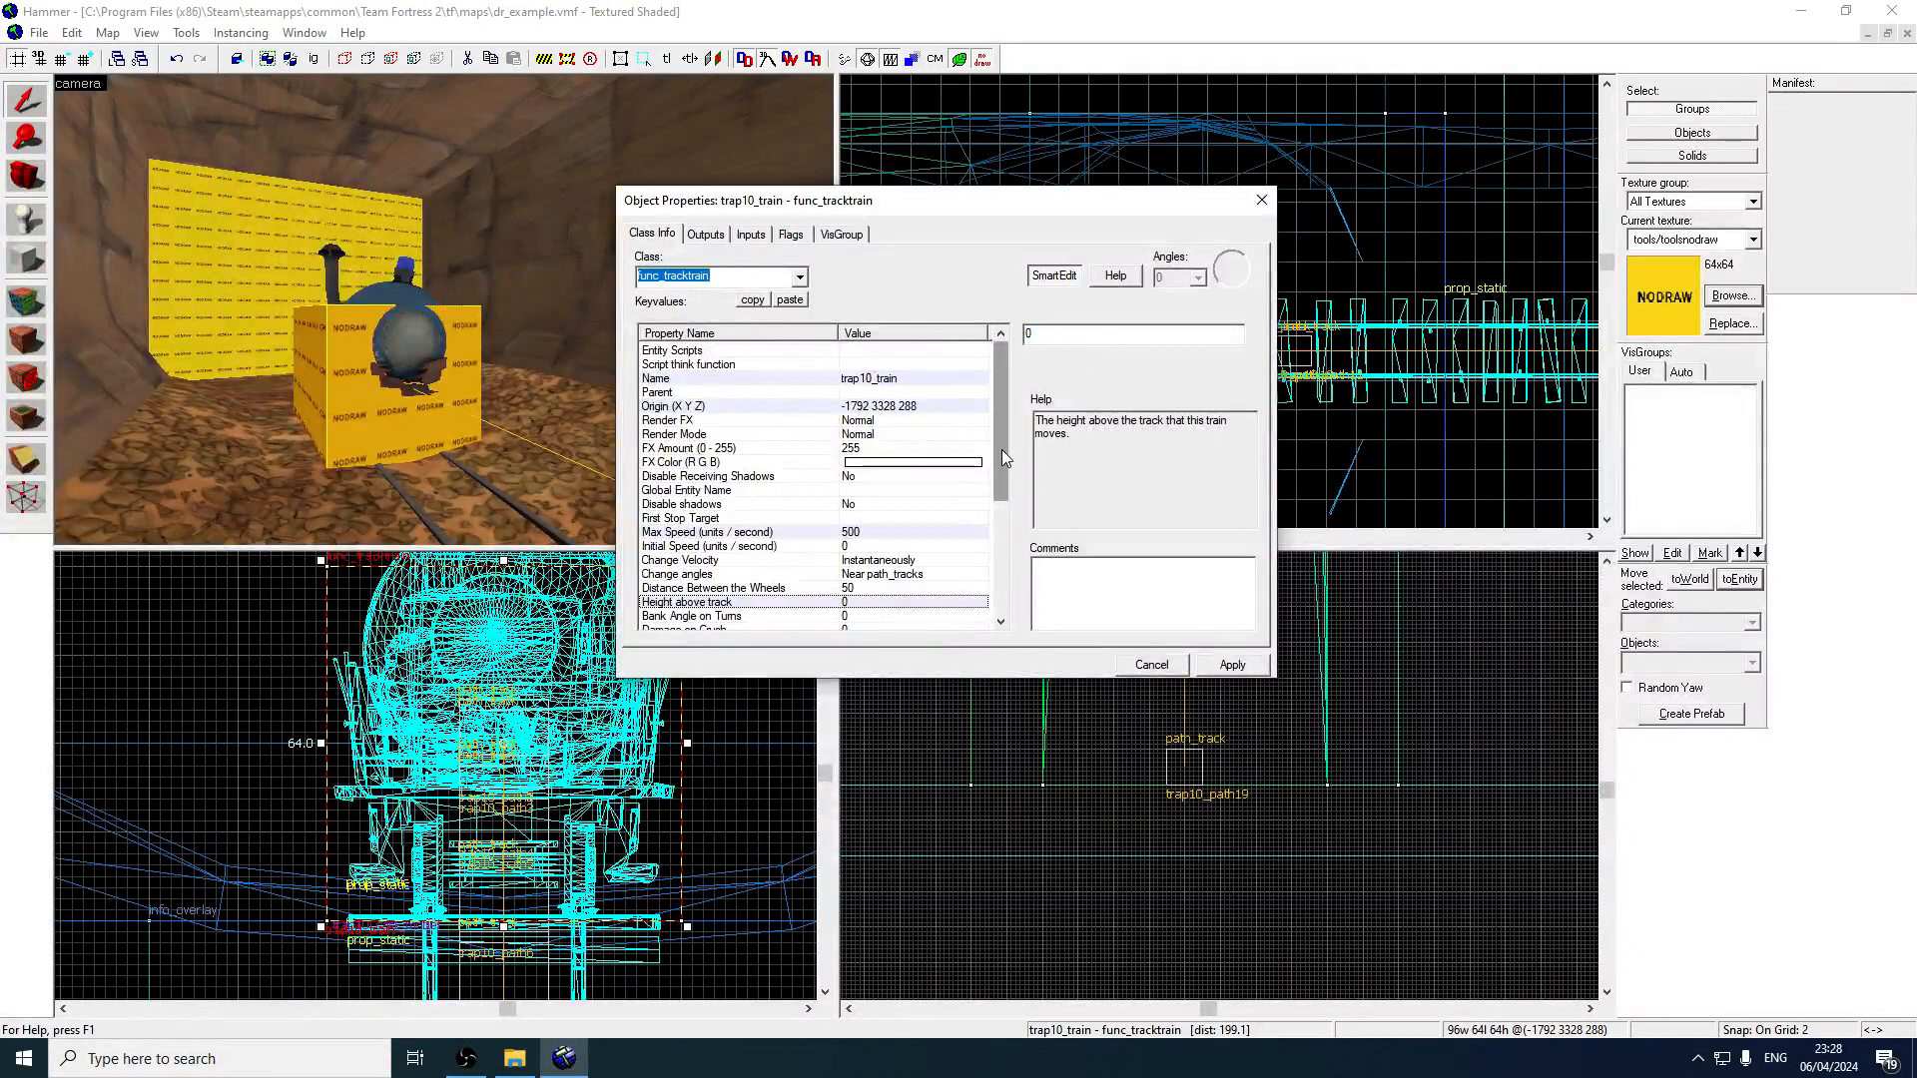
pyautogui.moveTo(1002, 450); pyautogui.dragTo(997, 506)
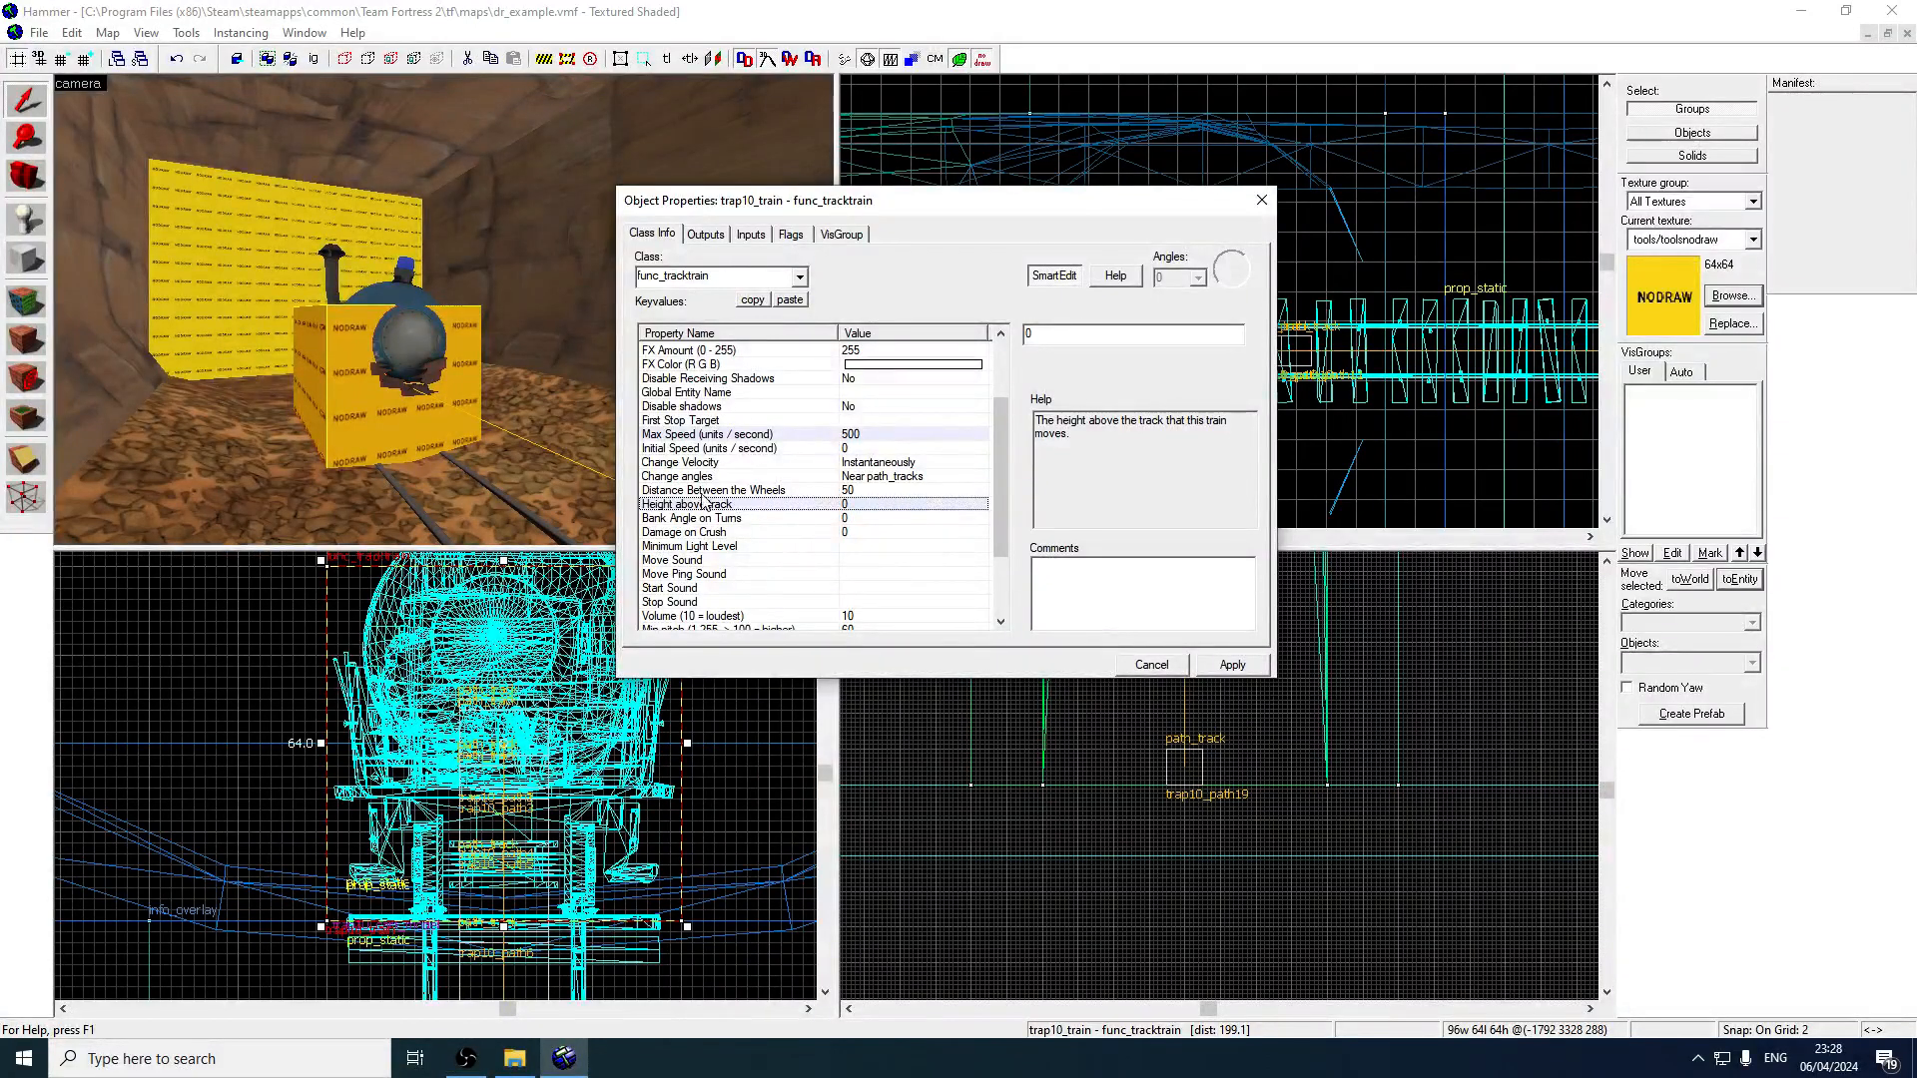
pyautogui.moveTo(998, 494)
pyautogui.mouseDown()
pyautogui.moveTo(1011, 521)
pyautogui.moveTo(997, 475)
pyautogui.moveTo(993, 514)
pyautogui.mouseUp()
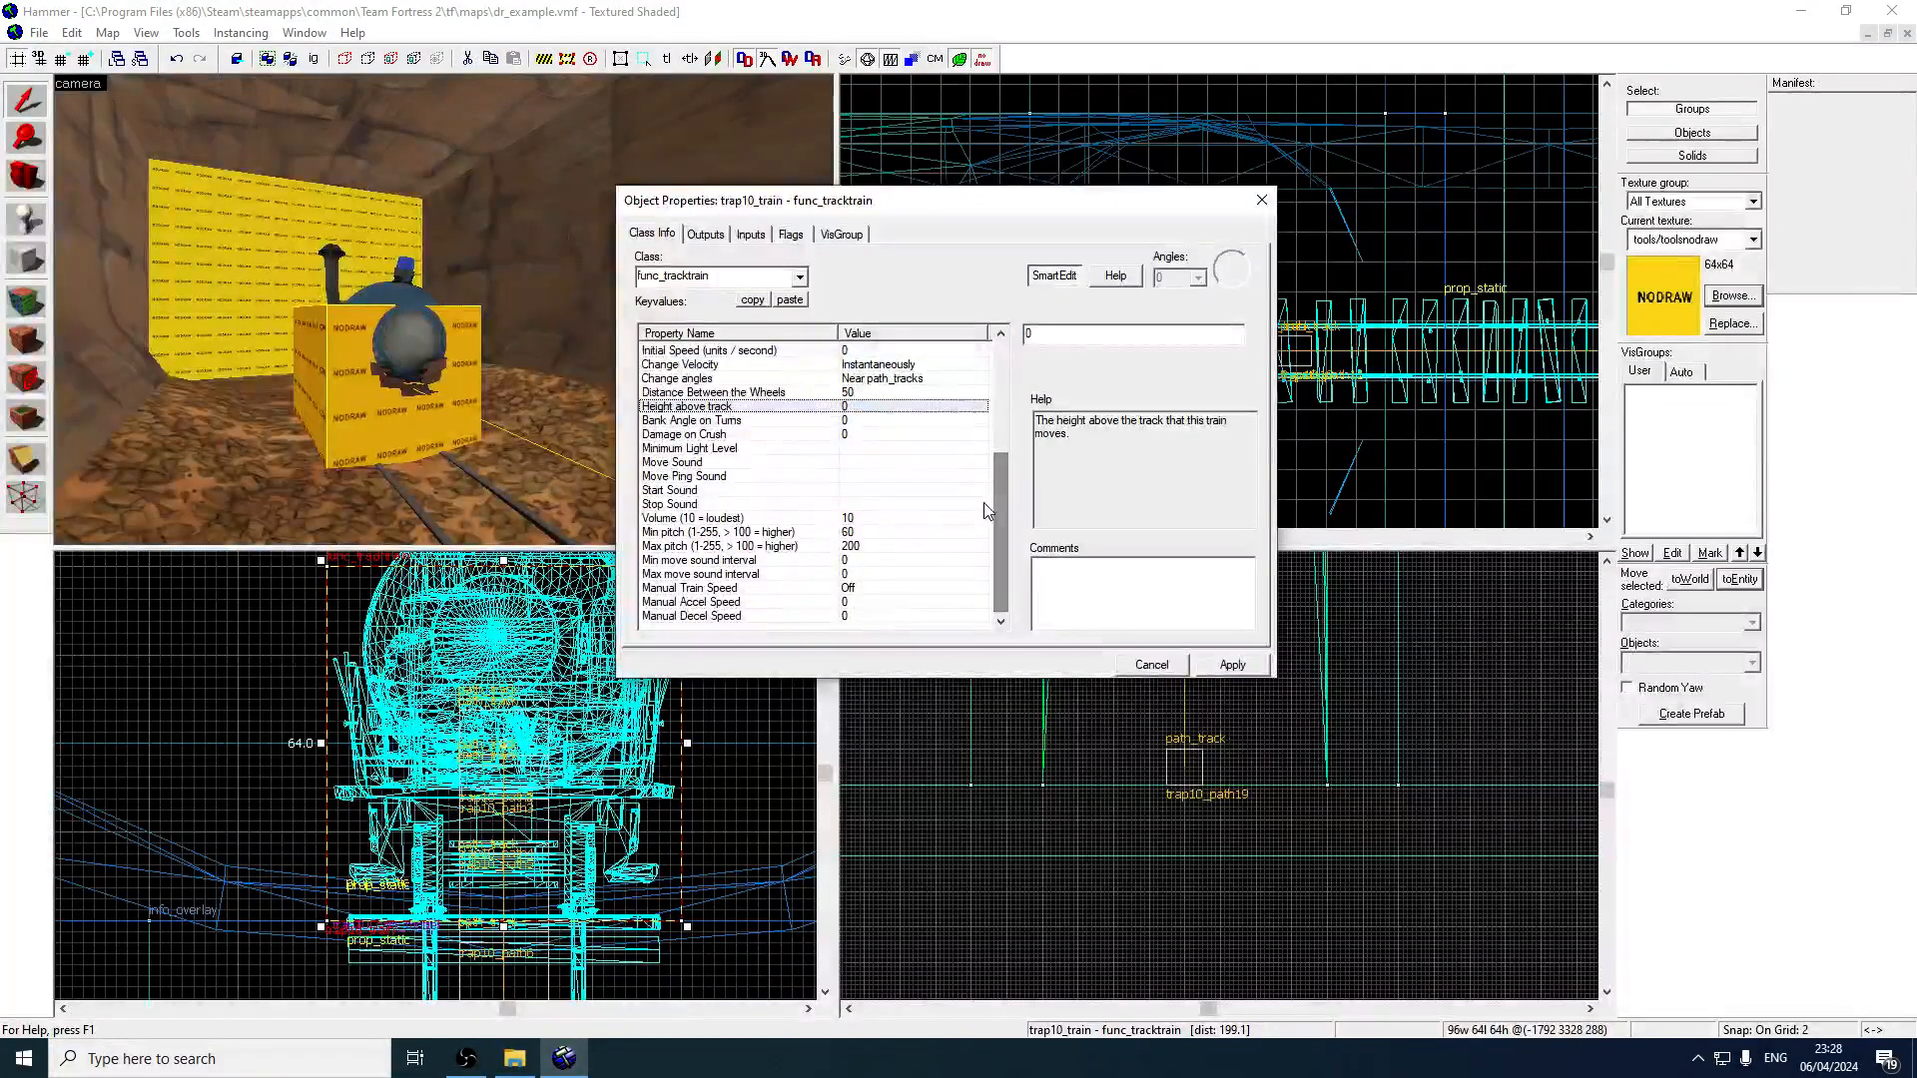
# Set the trap10_train's move sound to items\cart_rolling.wav, trying other cart sounds before applying the choice.
pyautogui.click(844, 463)
pyautogui.click(1044, 366)
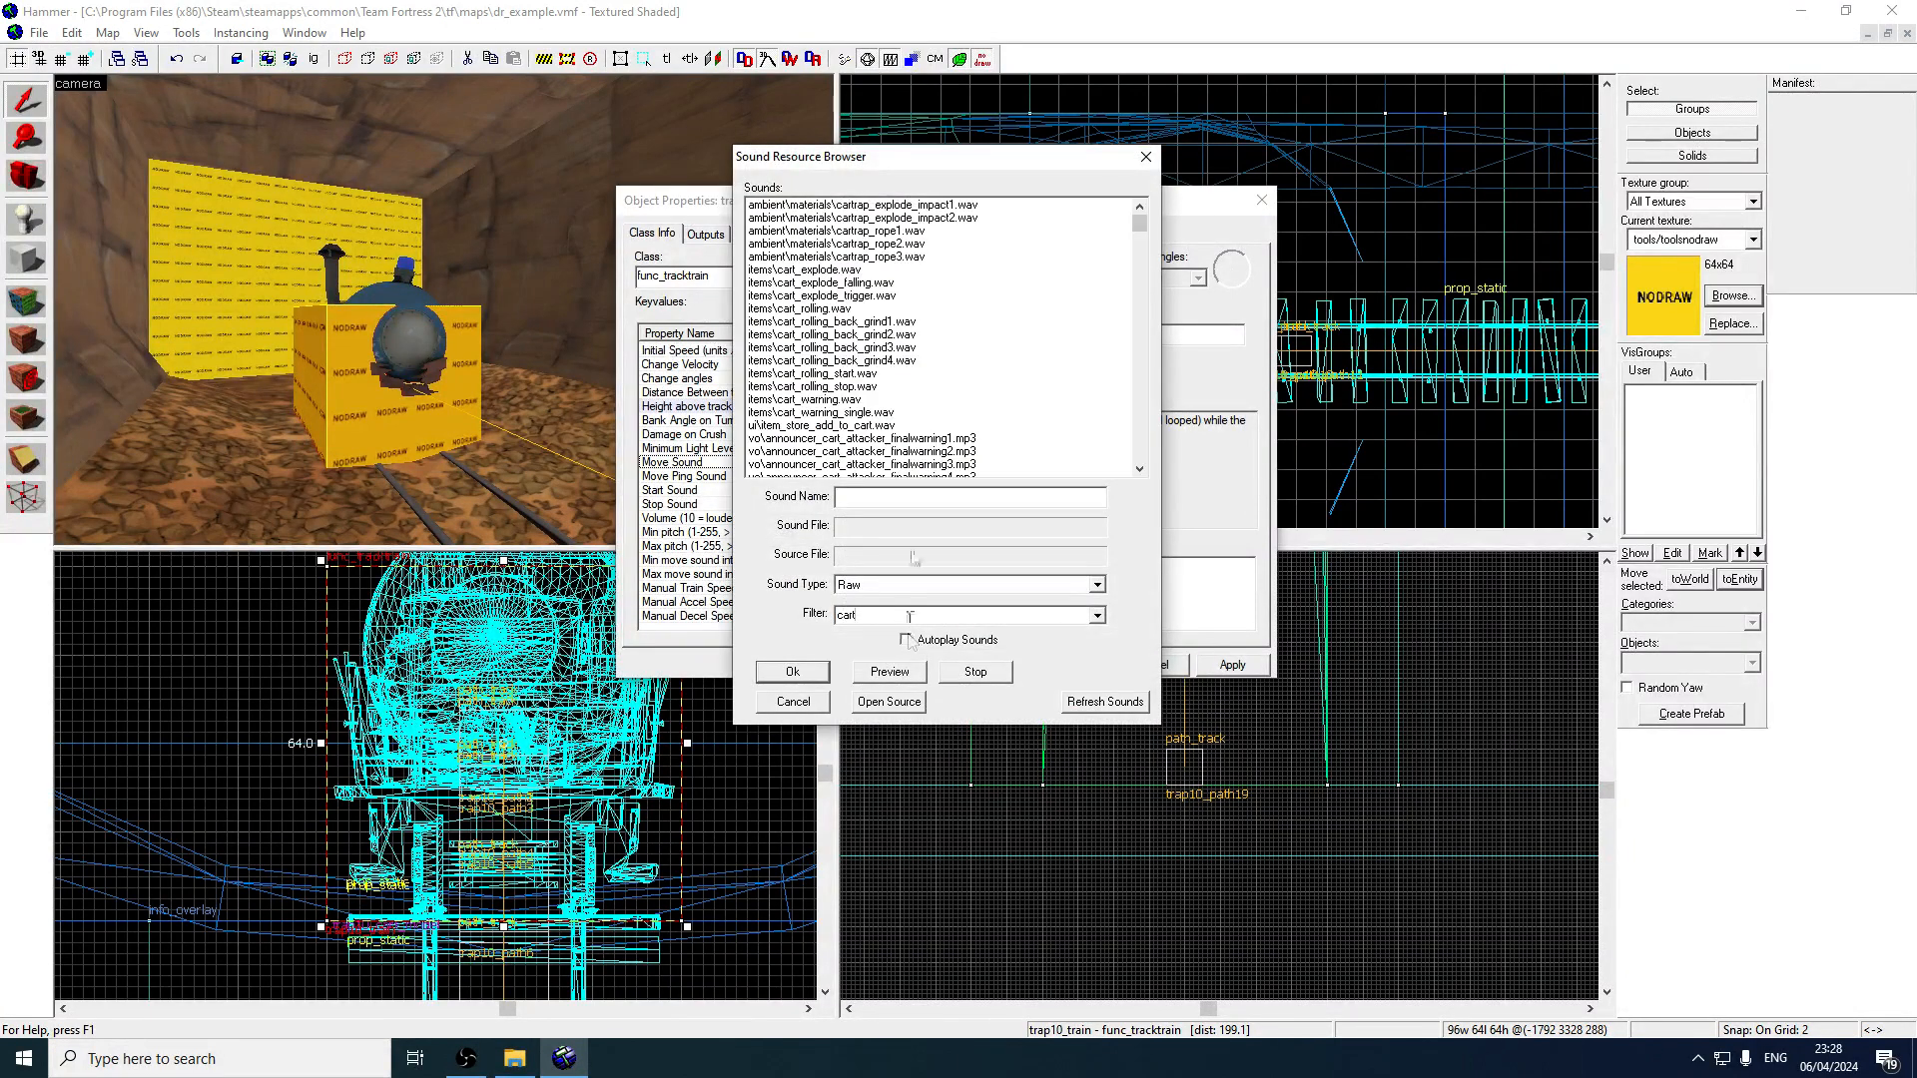
pyautogui.click(890, 218)
pyautogui.click(890, 231)
pyautogui.click(889, 269)
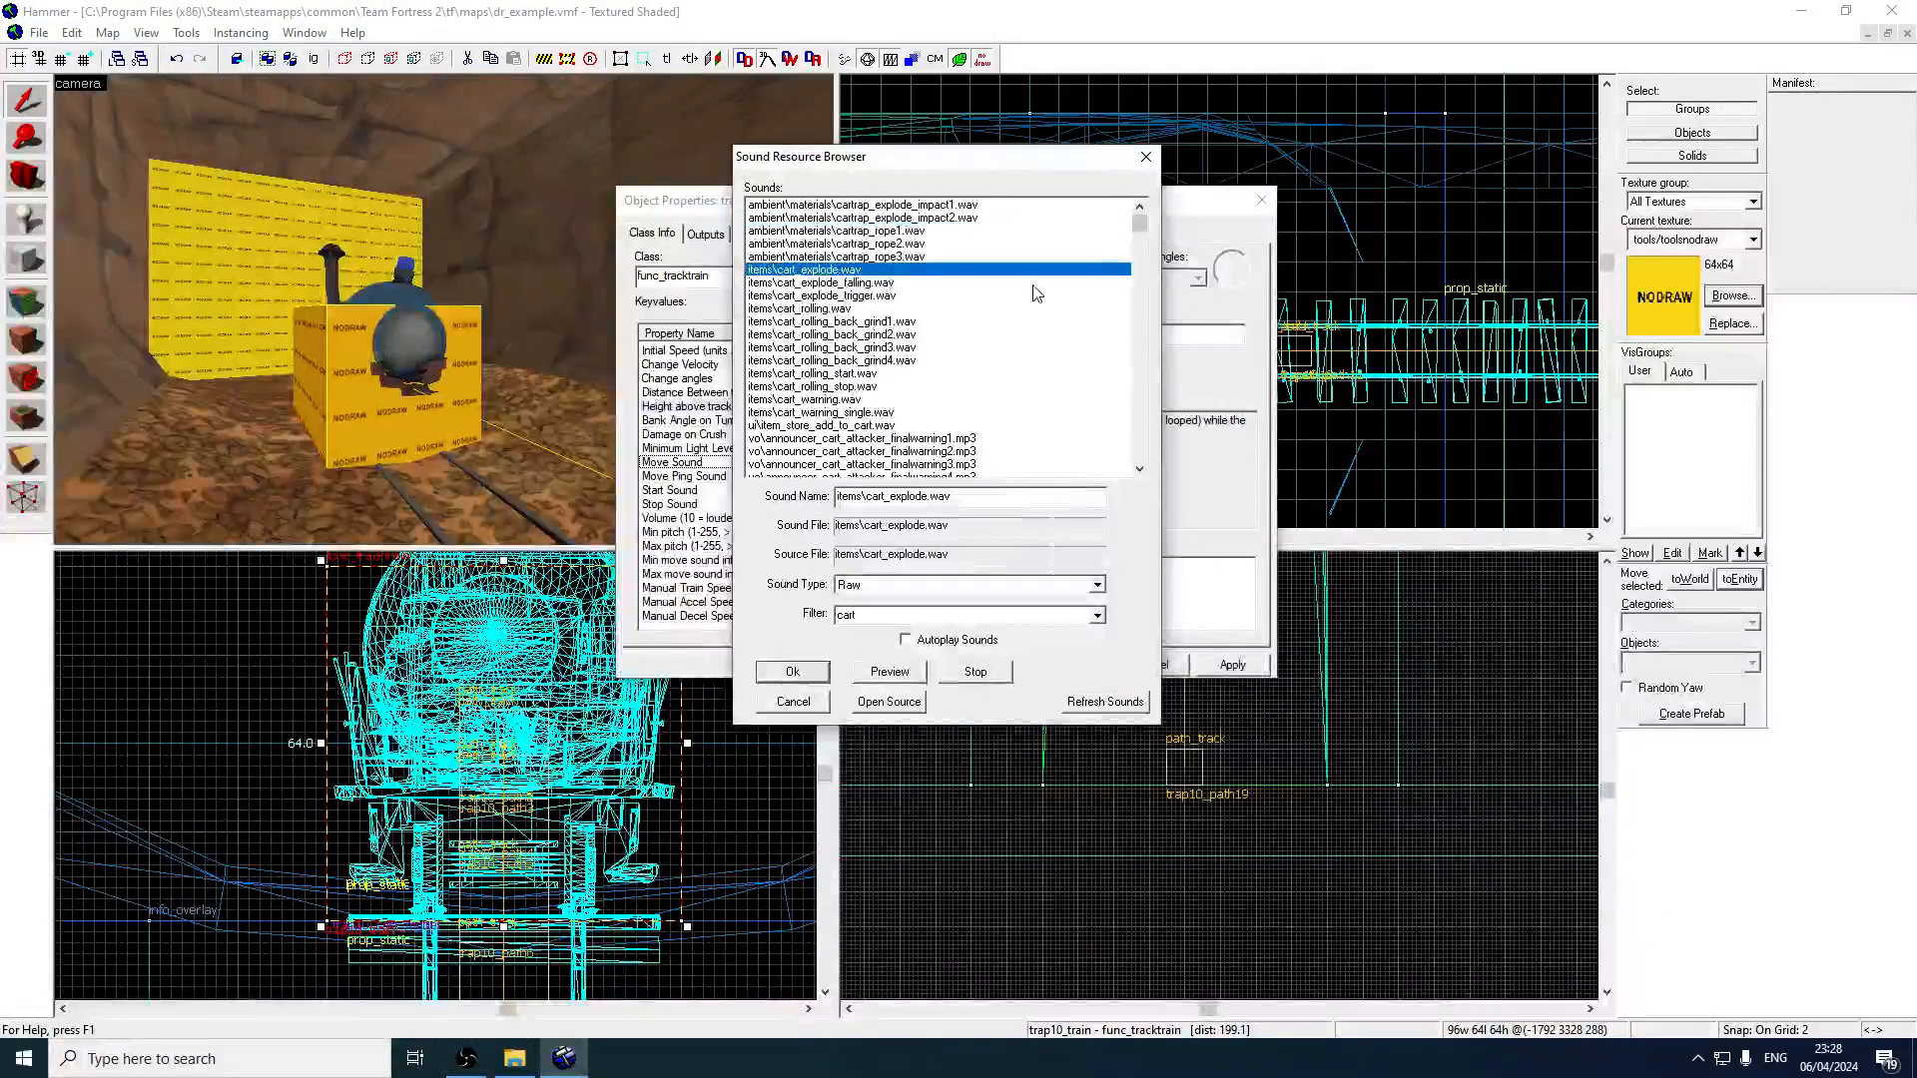
pyautogui.click(852, 310)
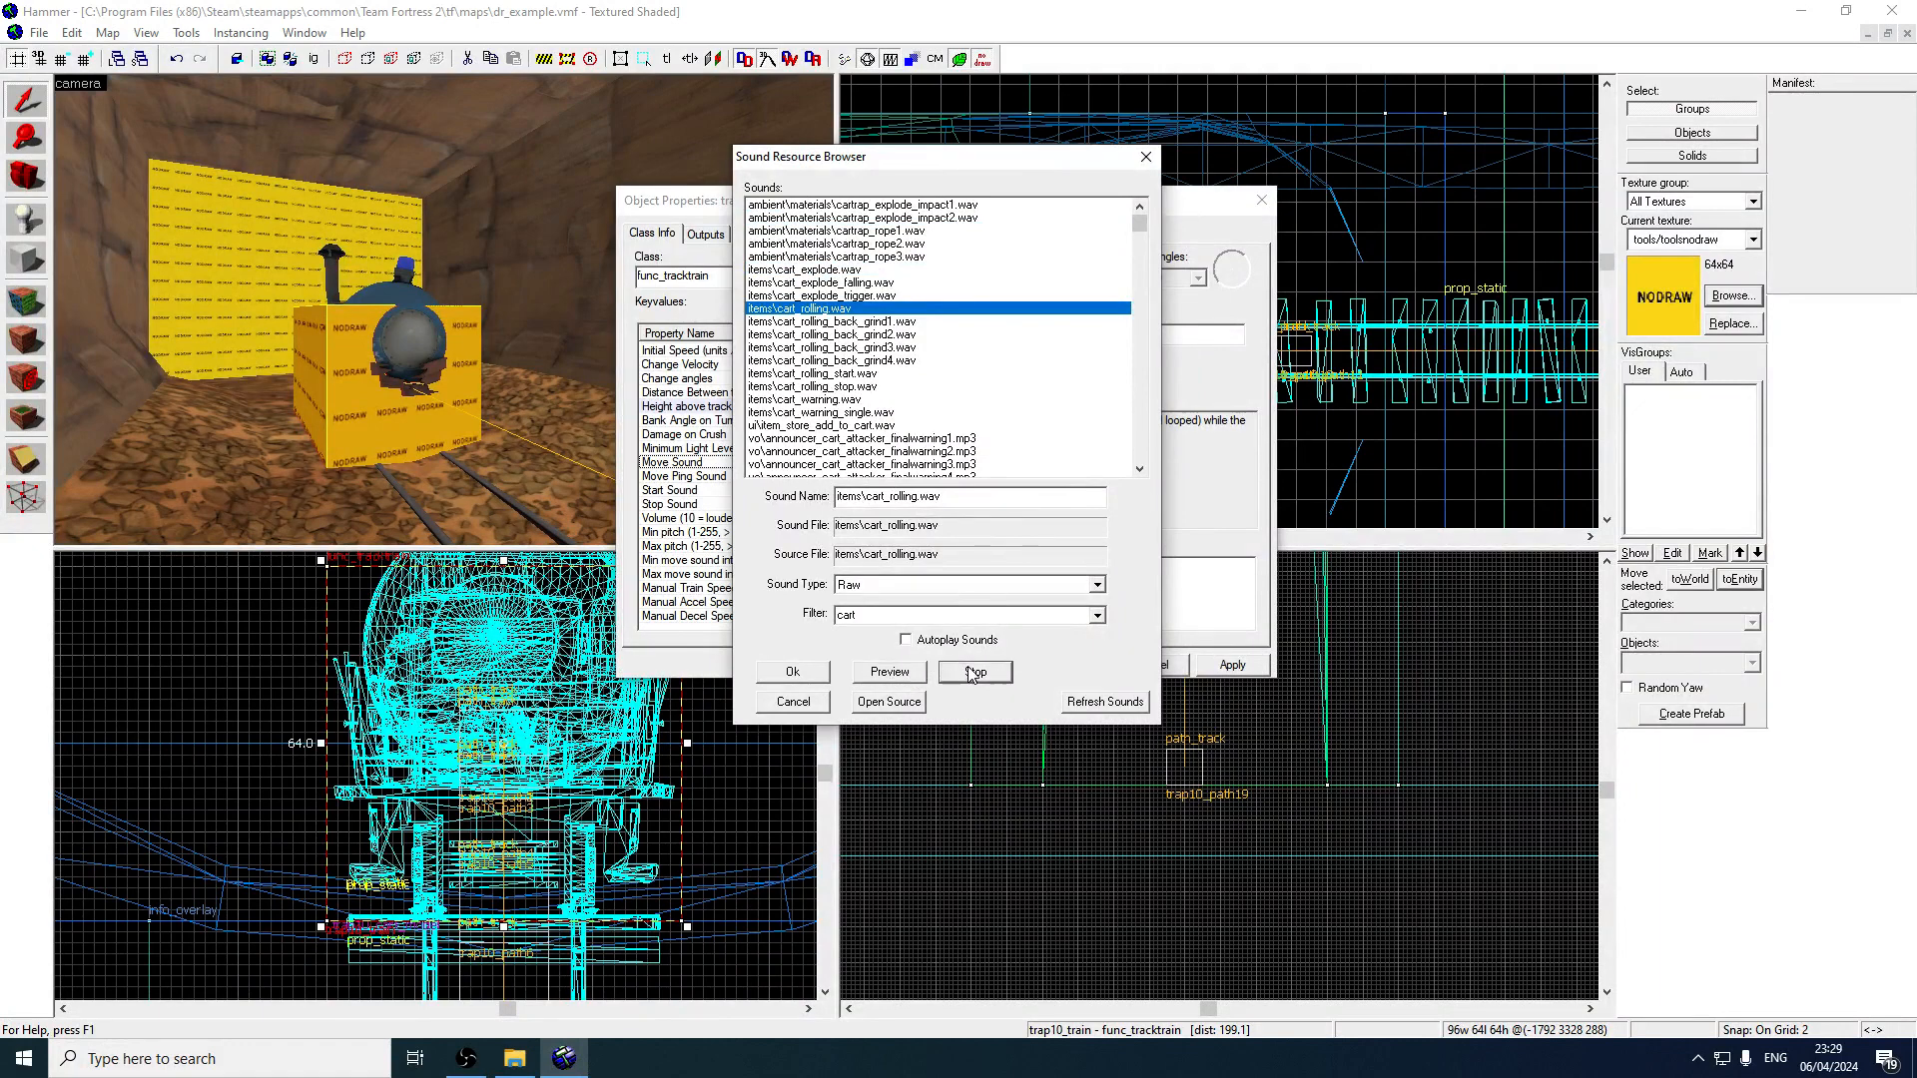
pyautogui.click(853, 373)
pyautogui.click(882, 310)
pyautogui.click(797, 673)
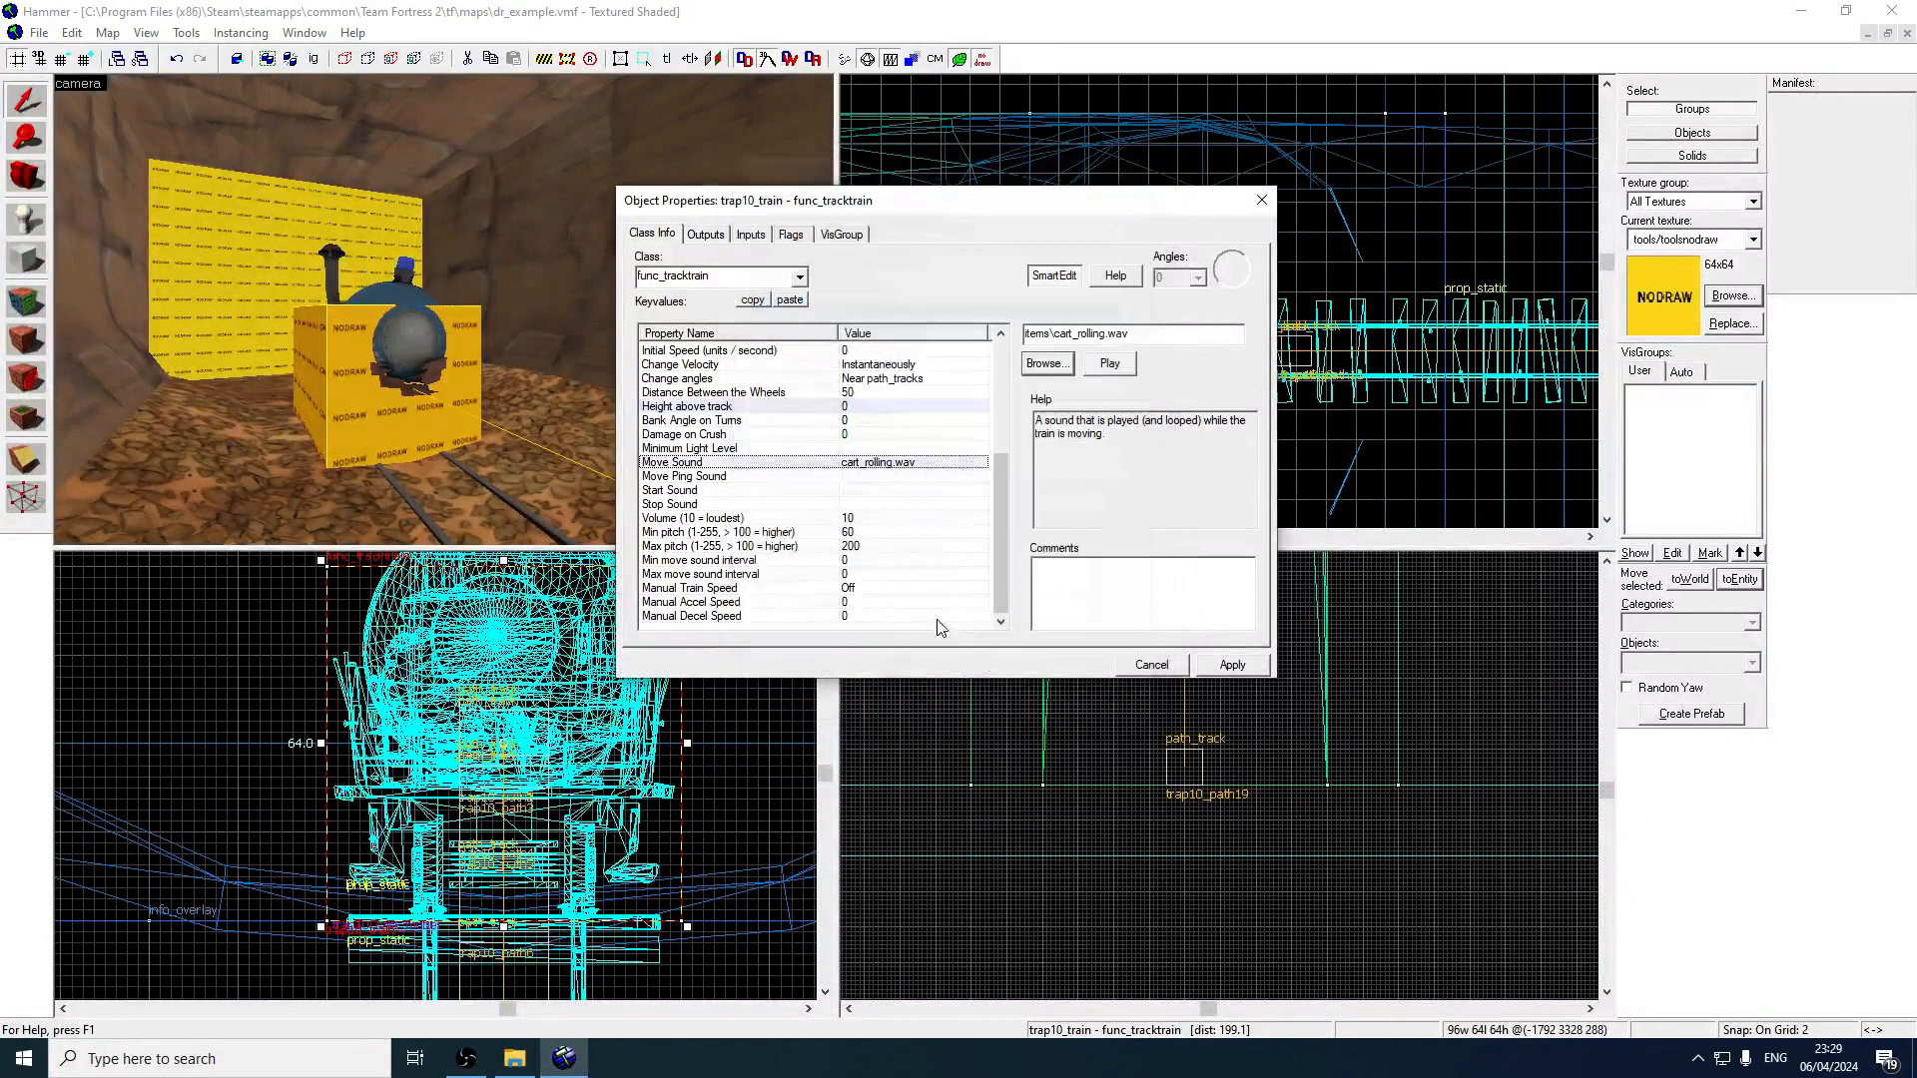
pyautogui.click(1238, 666)
# Set the train's start sound to items\cart_rolling_start.wav and apply it.
pyautogui.moveTo(1007, 469); pyautogui.dragTo(1007, 550)
pyautogui.doubleClick(790, 548)
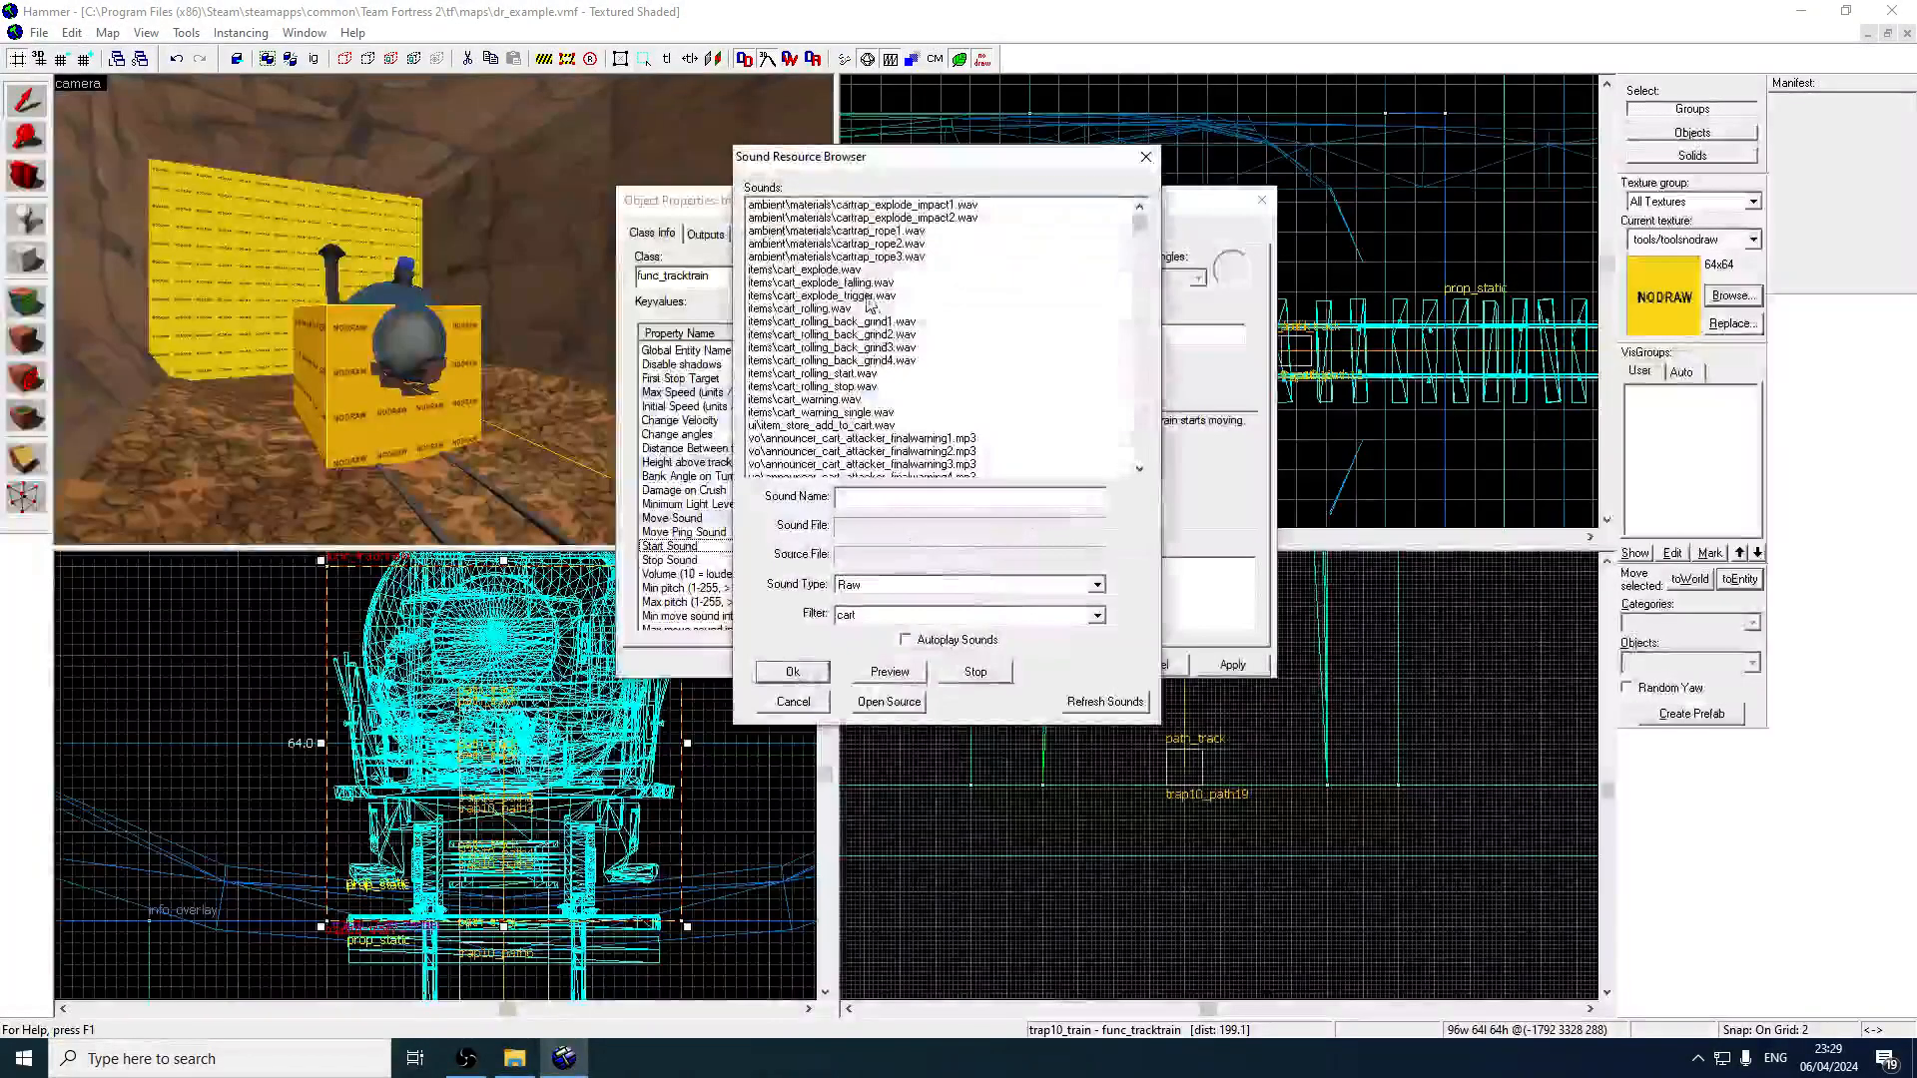
pyautogui.doubleClick(813, 373)
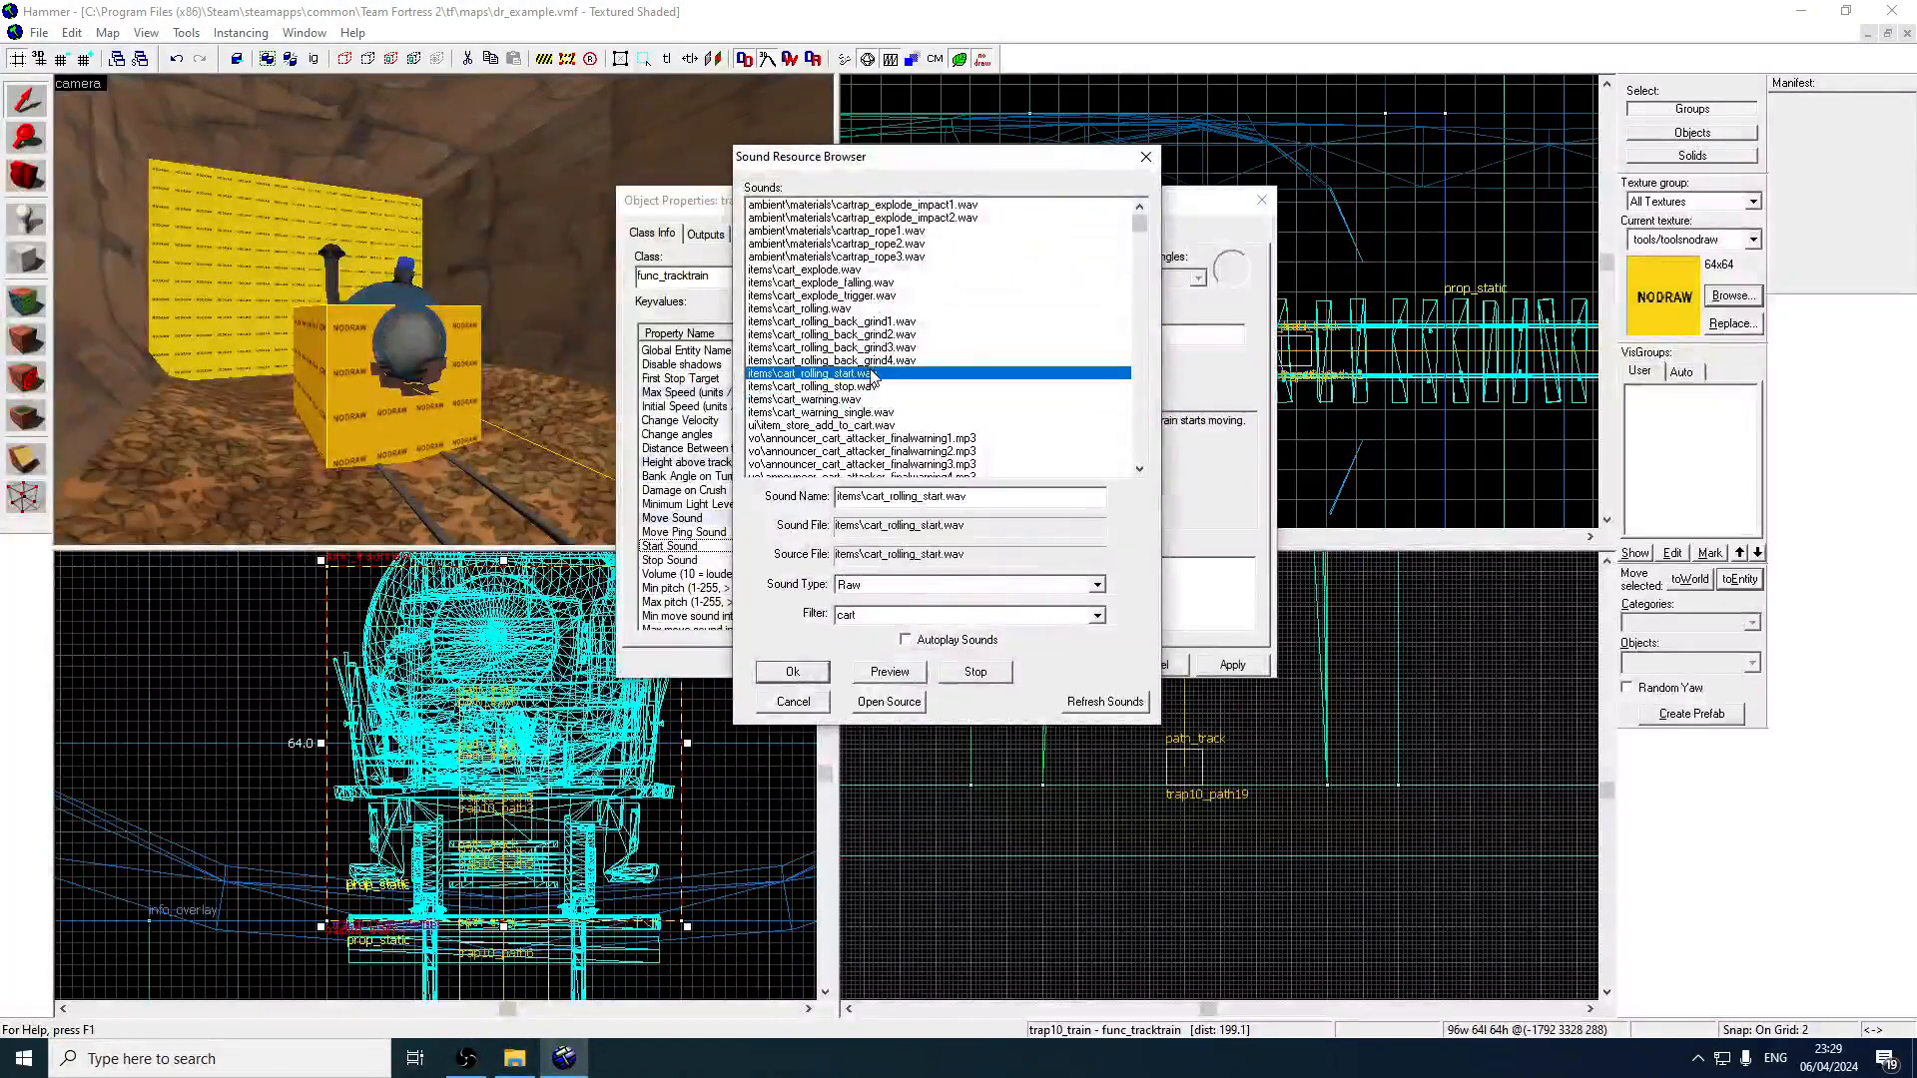
pyautogui.click(1229, 666)
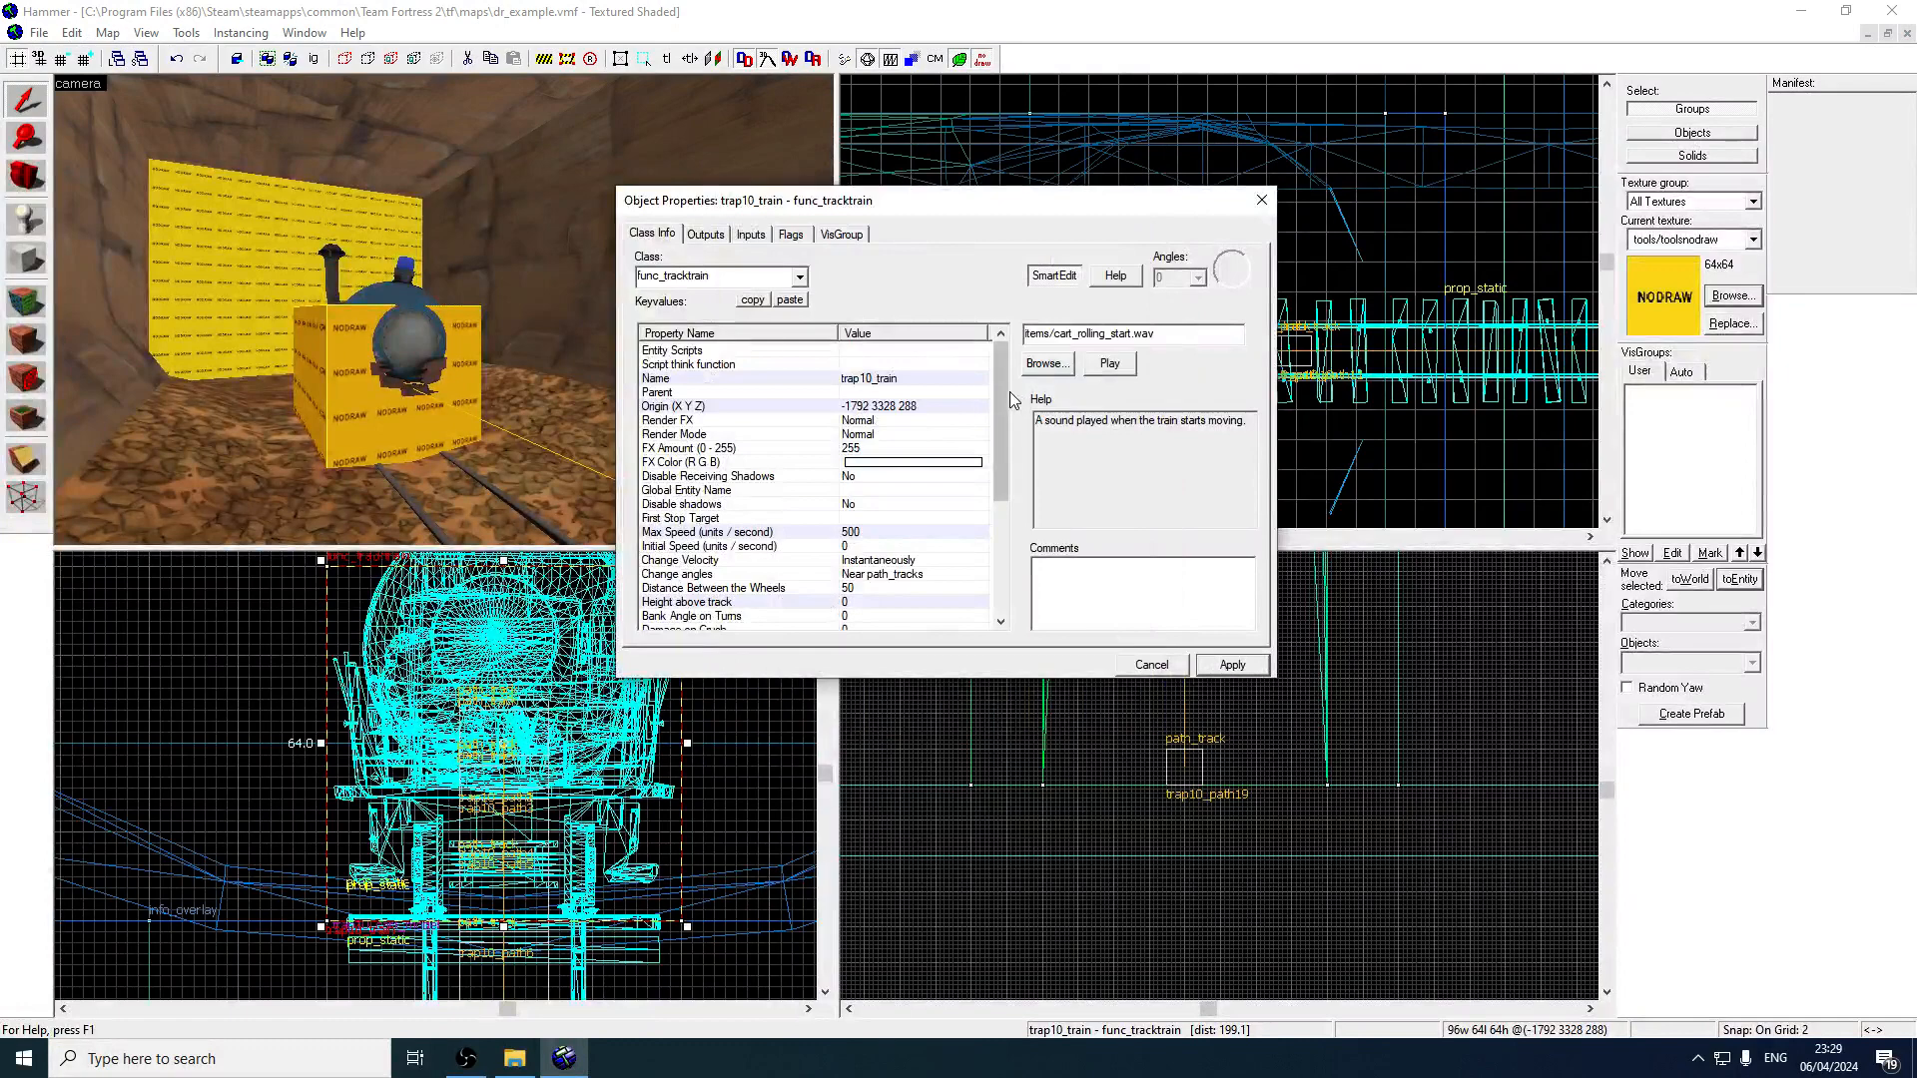
# Enable the train's "Is unblockable by player" flag, apply it and return to its keyvalues.
pyautogui.moveTo(1001, 391); pyautogui.dragTo(999, 531)
pyautogui.click(790, 236)
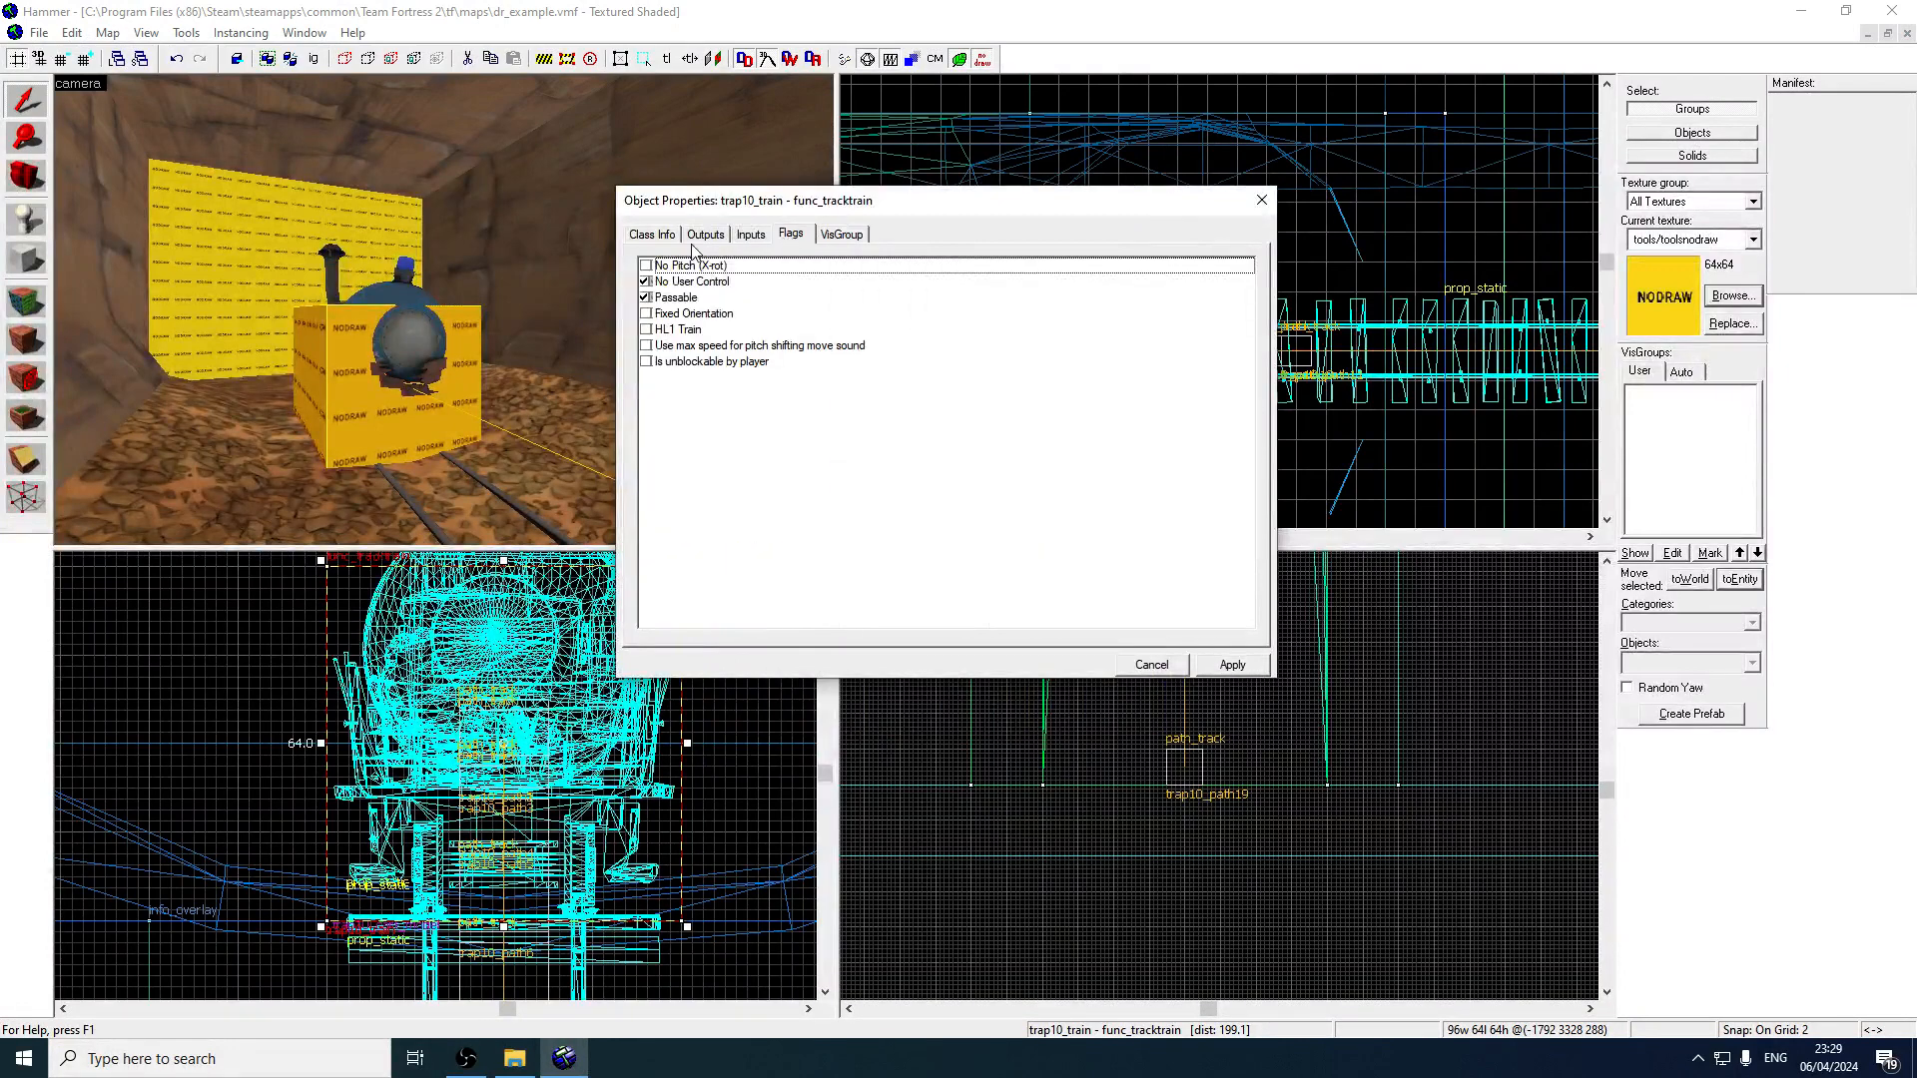
pyautogui.click(651, 238)
pyautogui.click(791, 235)
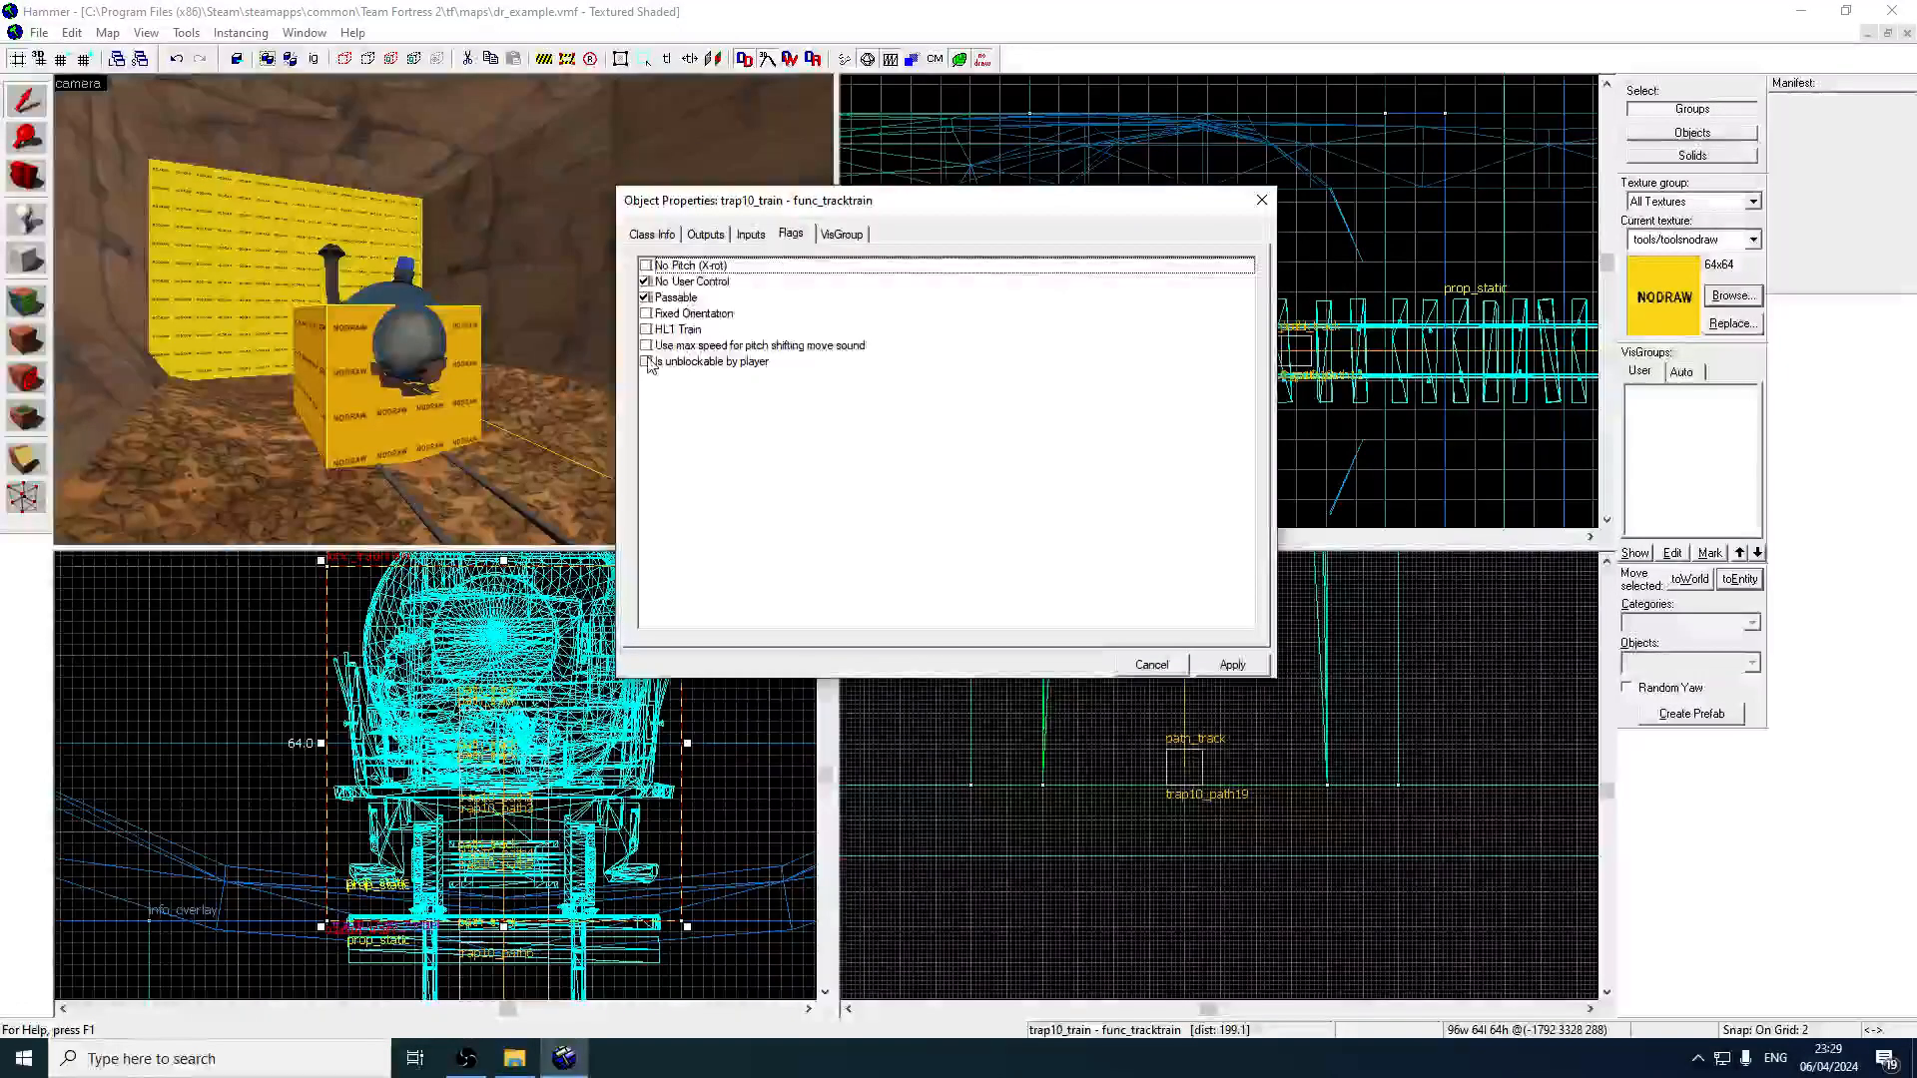
pyautogui.click(646, 363)
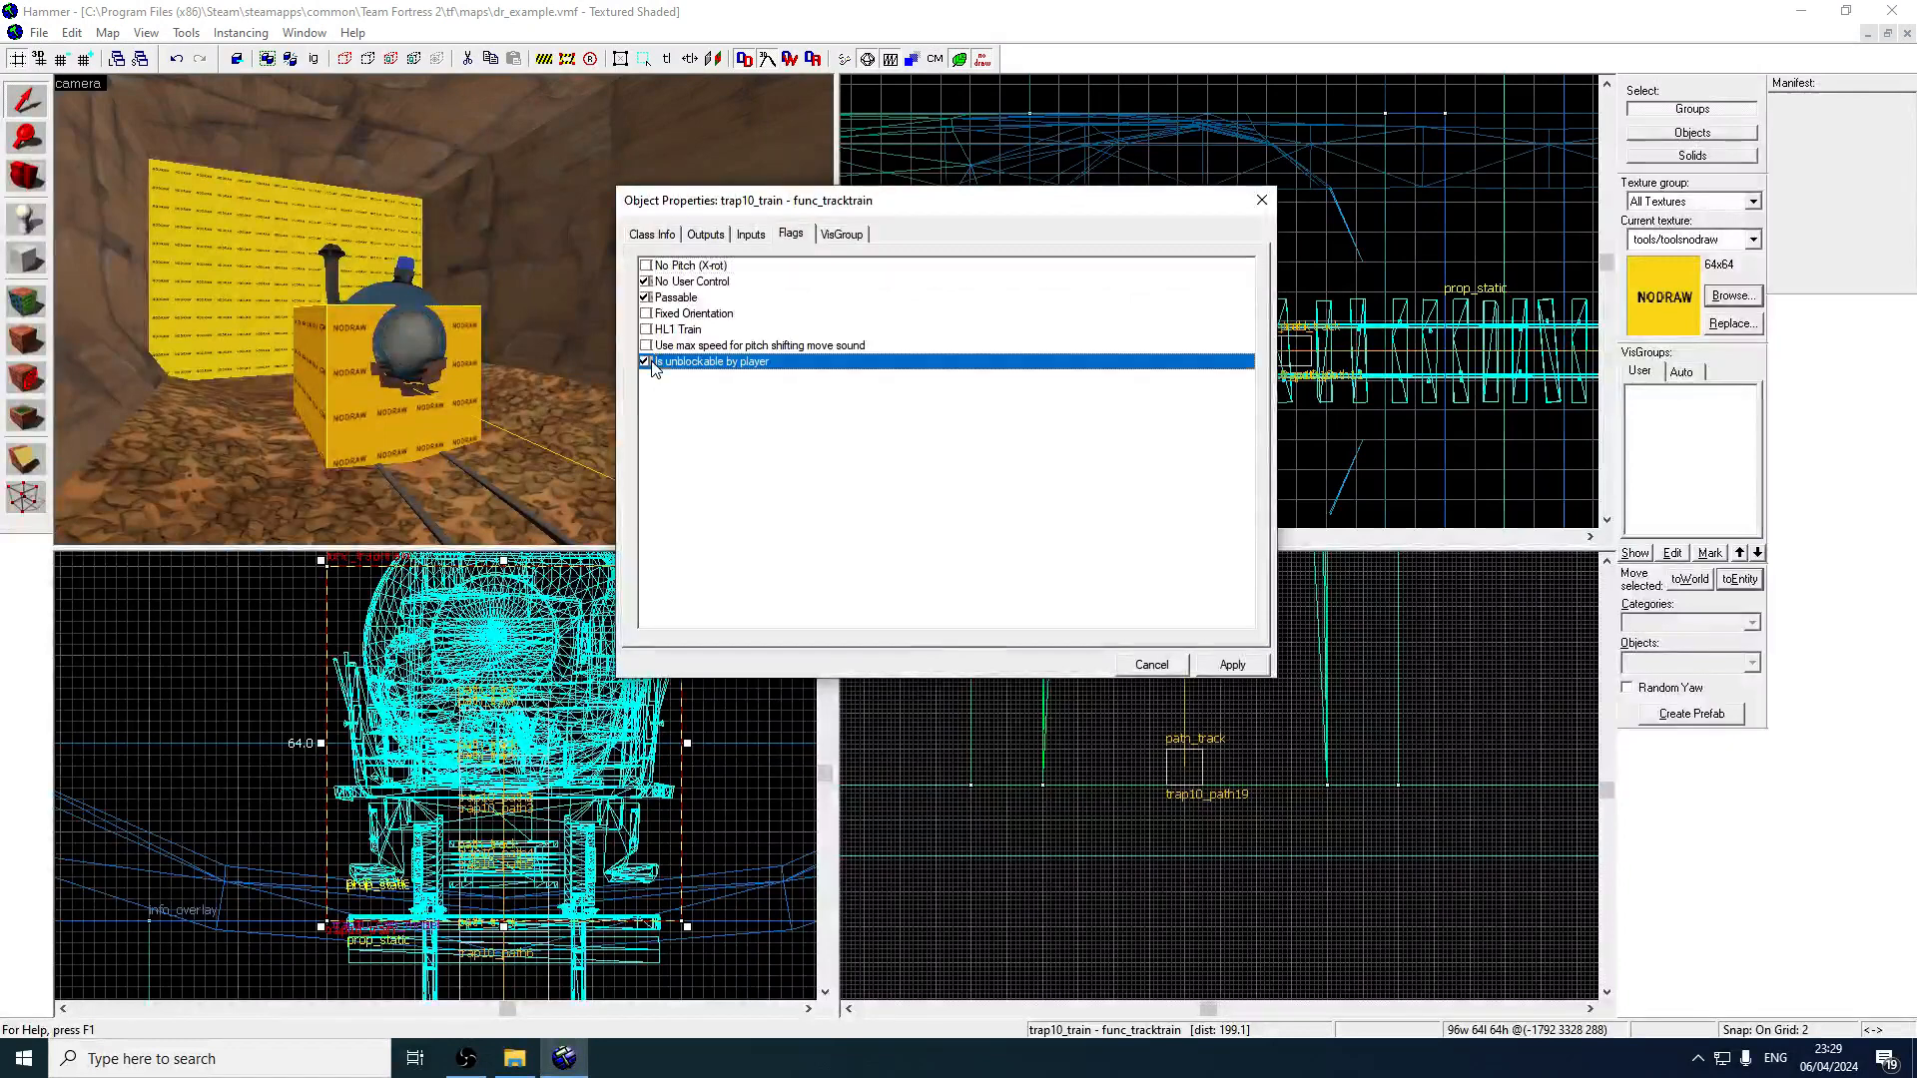
pyautogui.click(1231, 665)
pyautogui.click(662, 235)
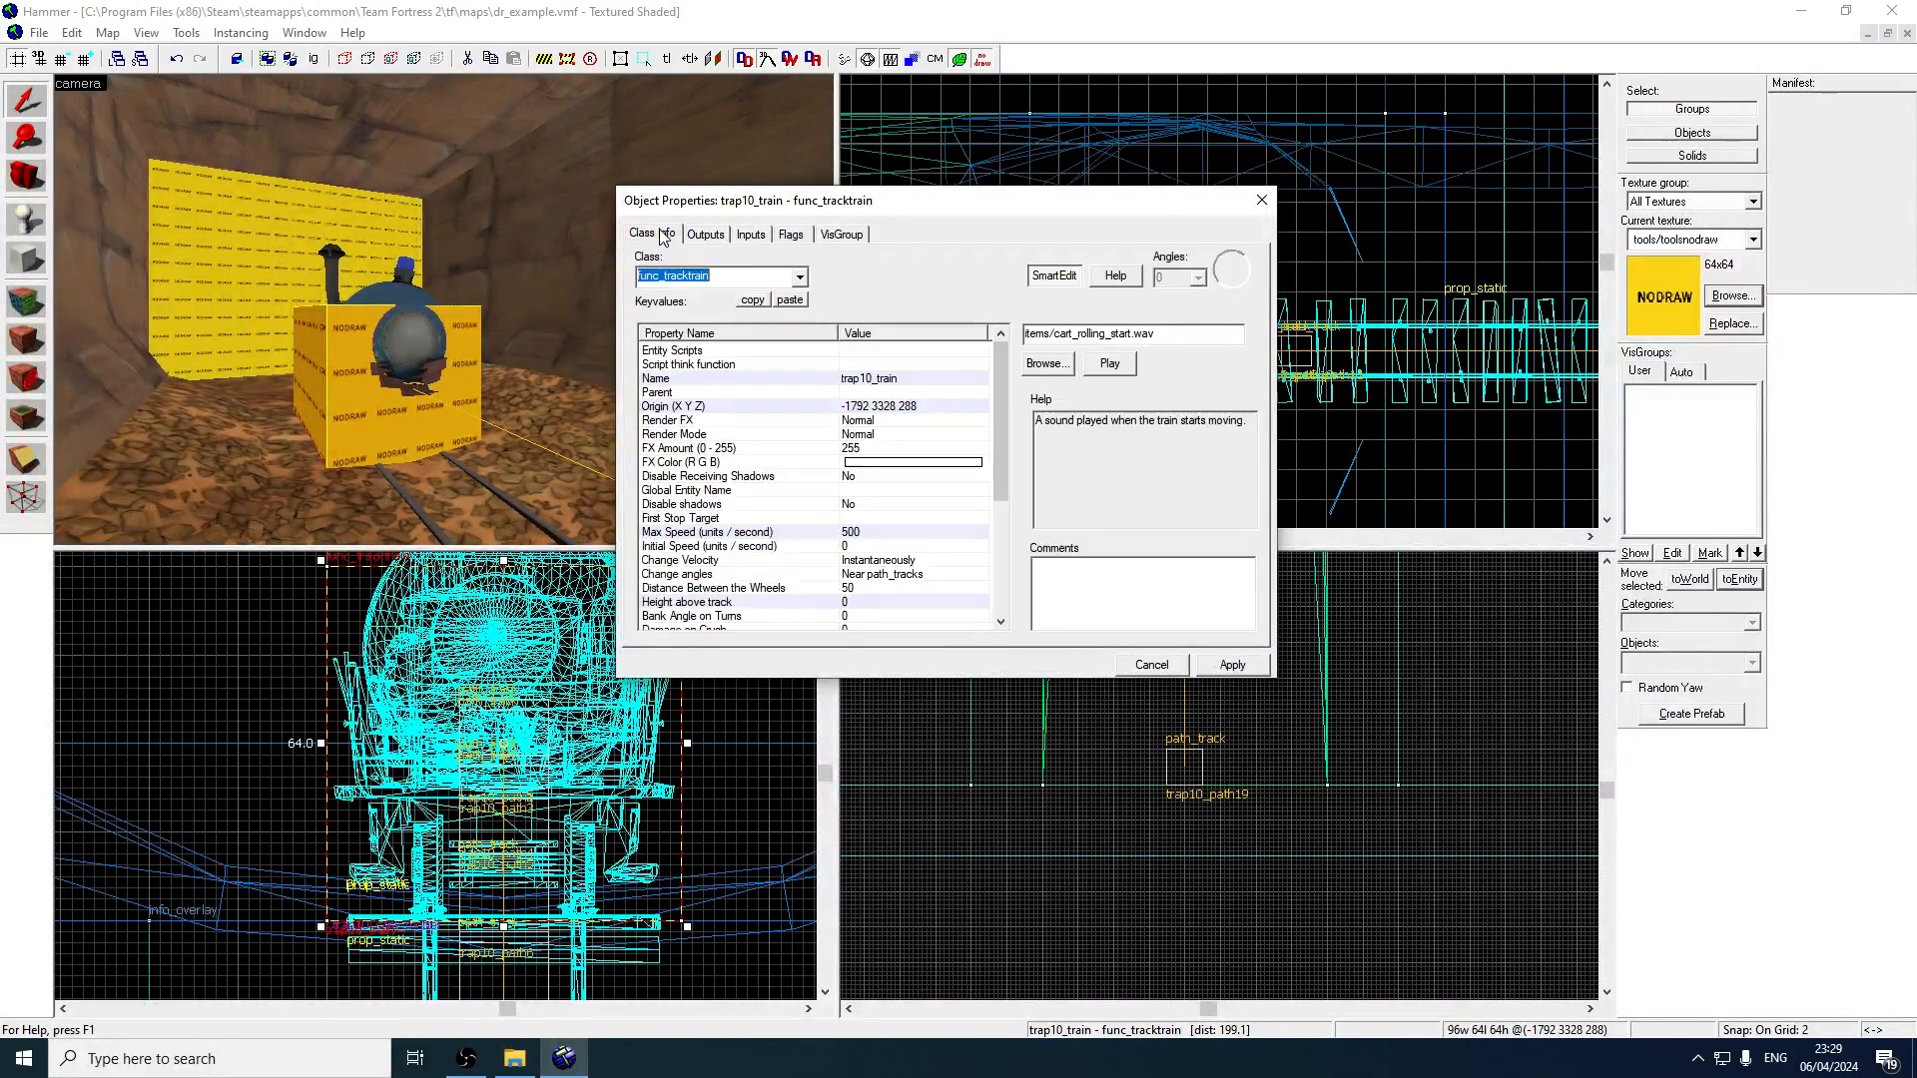
# Select the cart's prop_dynamic in the 3D view, check its keyvalues and close the properties.
pyautogui.click(388, 304)
pyautogui.click(439, 390)
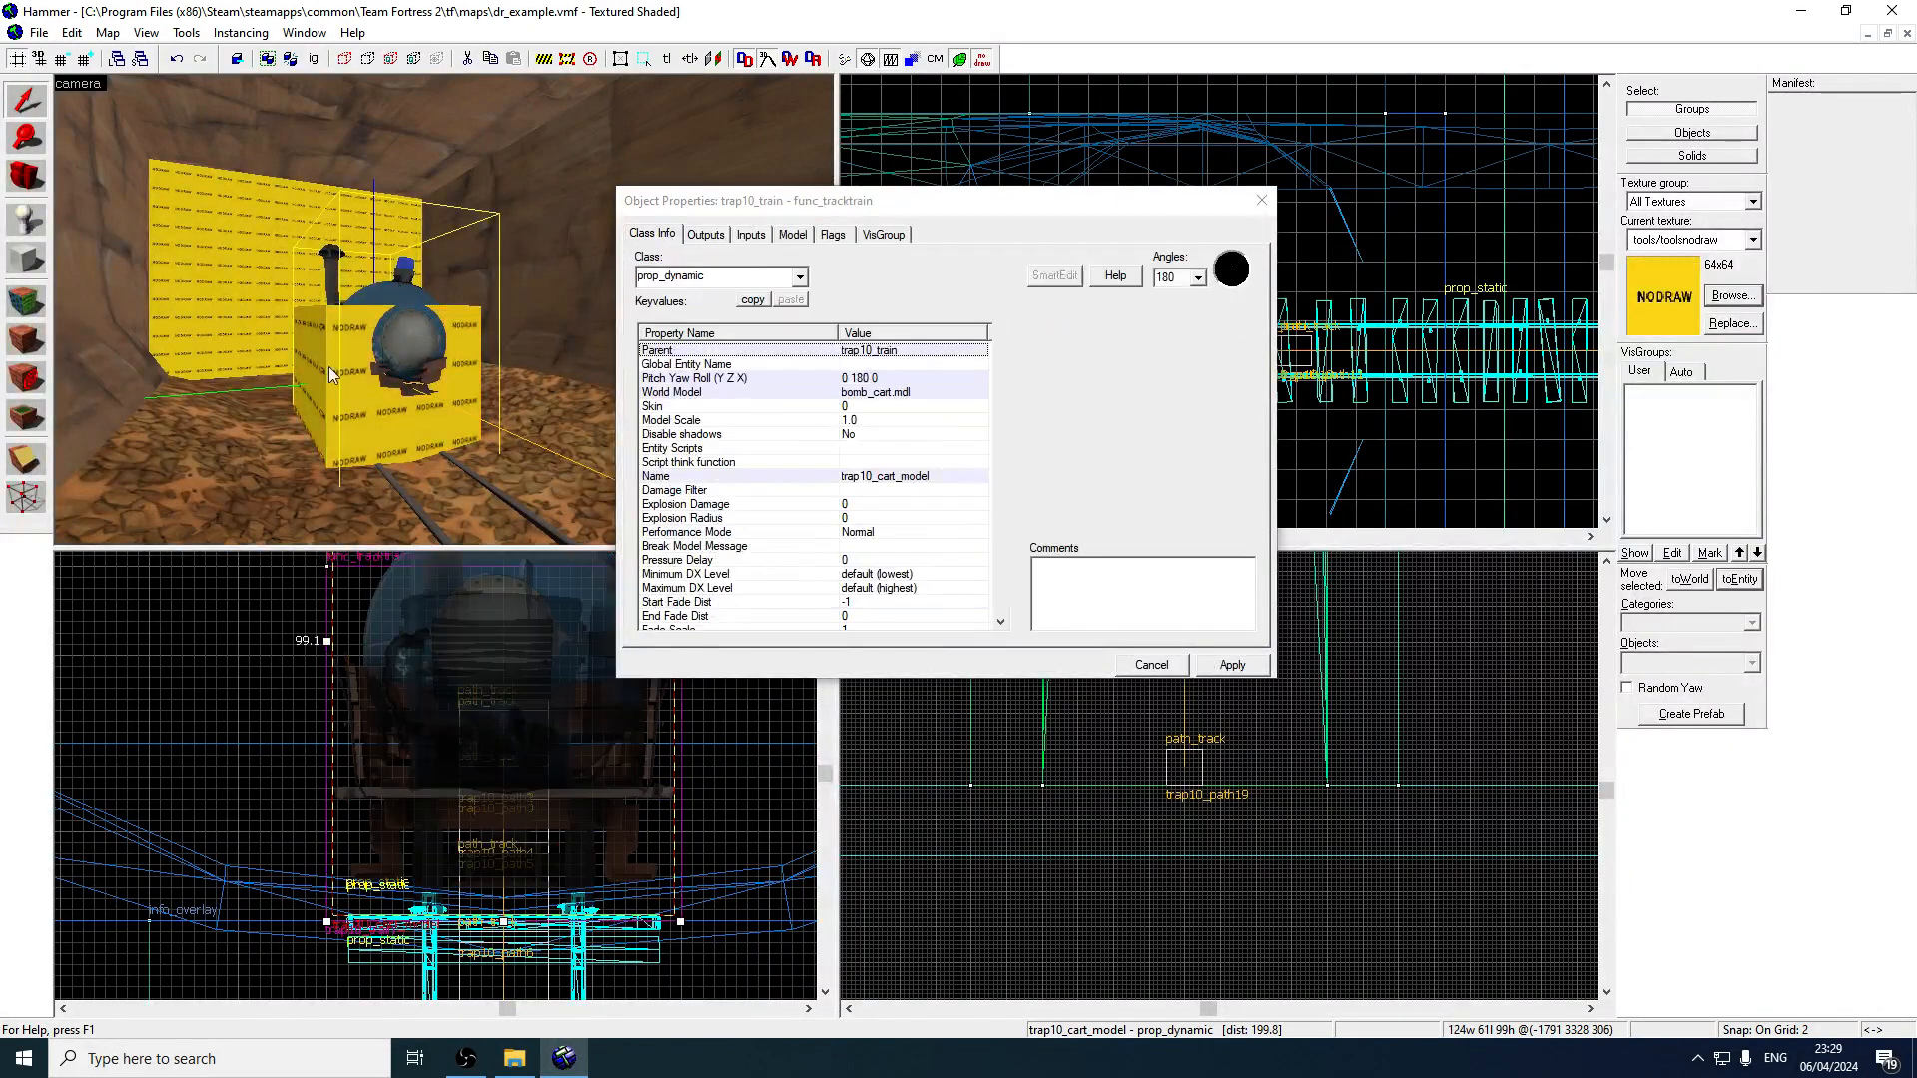
pyautogui.click(418, 304)
pyautogui.click(1262, 201)
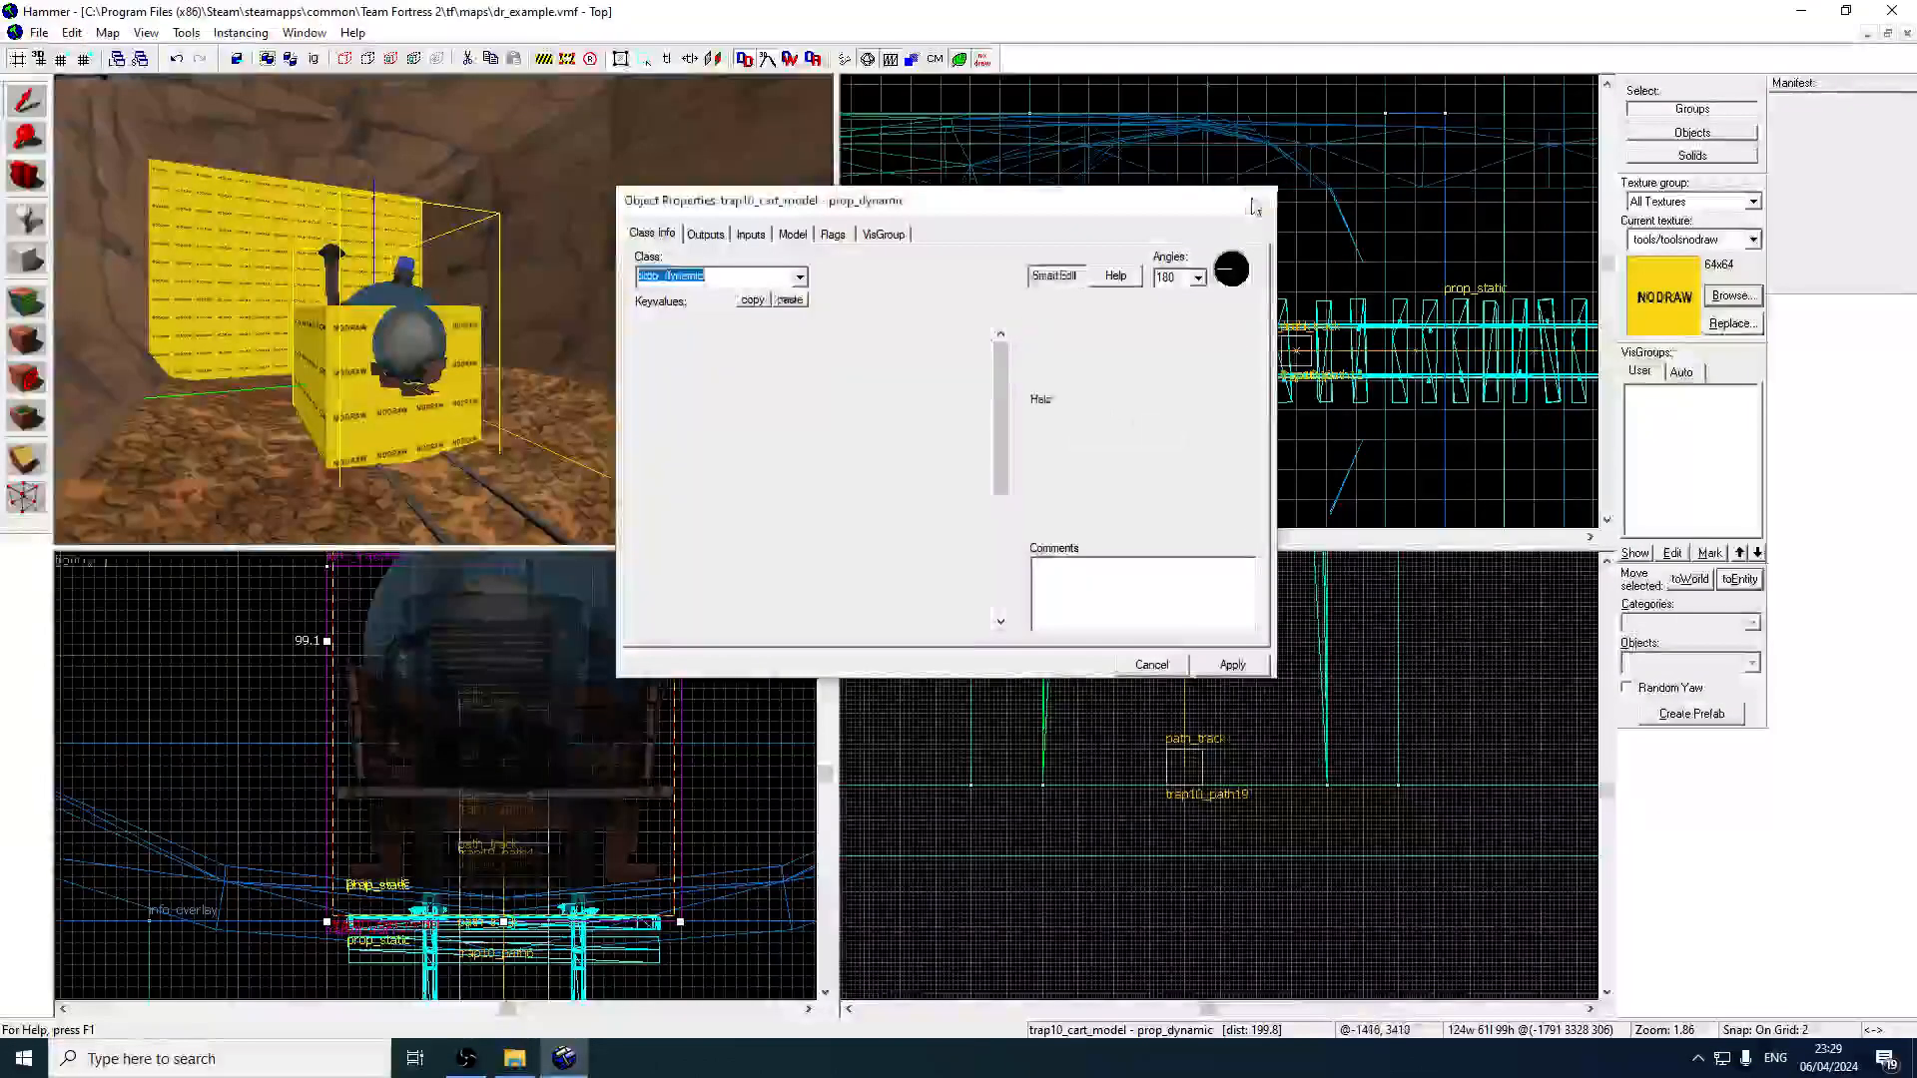
# Examine the cart's route in the 3D view, from its starting point down the drop and along the lower rails.
pyautogui.press('z')
pyautogui.press('s')
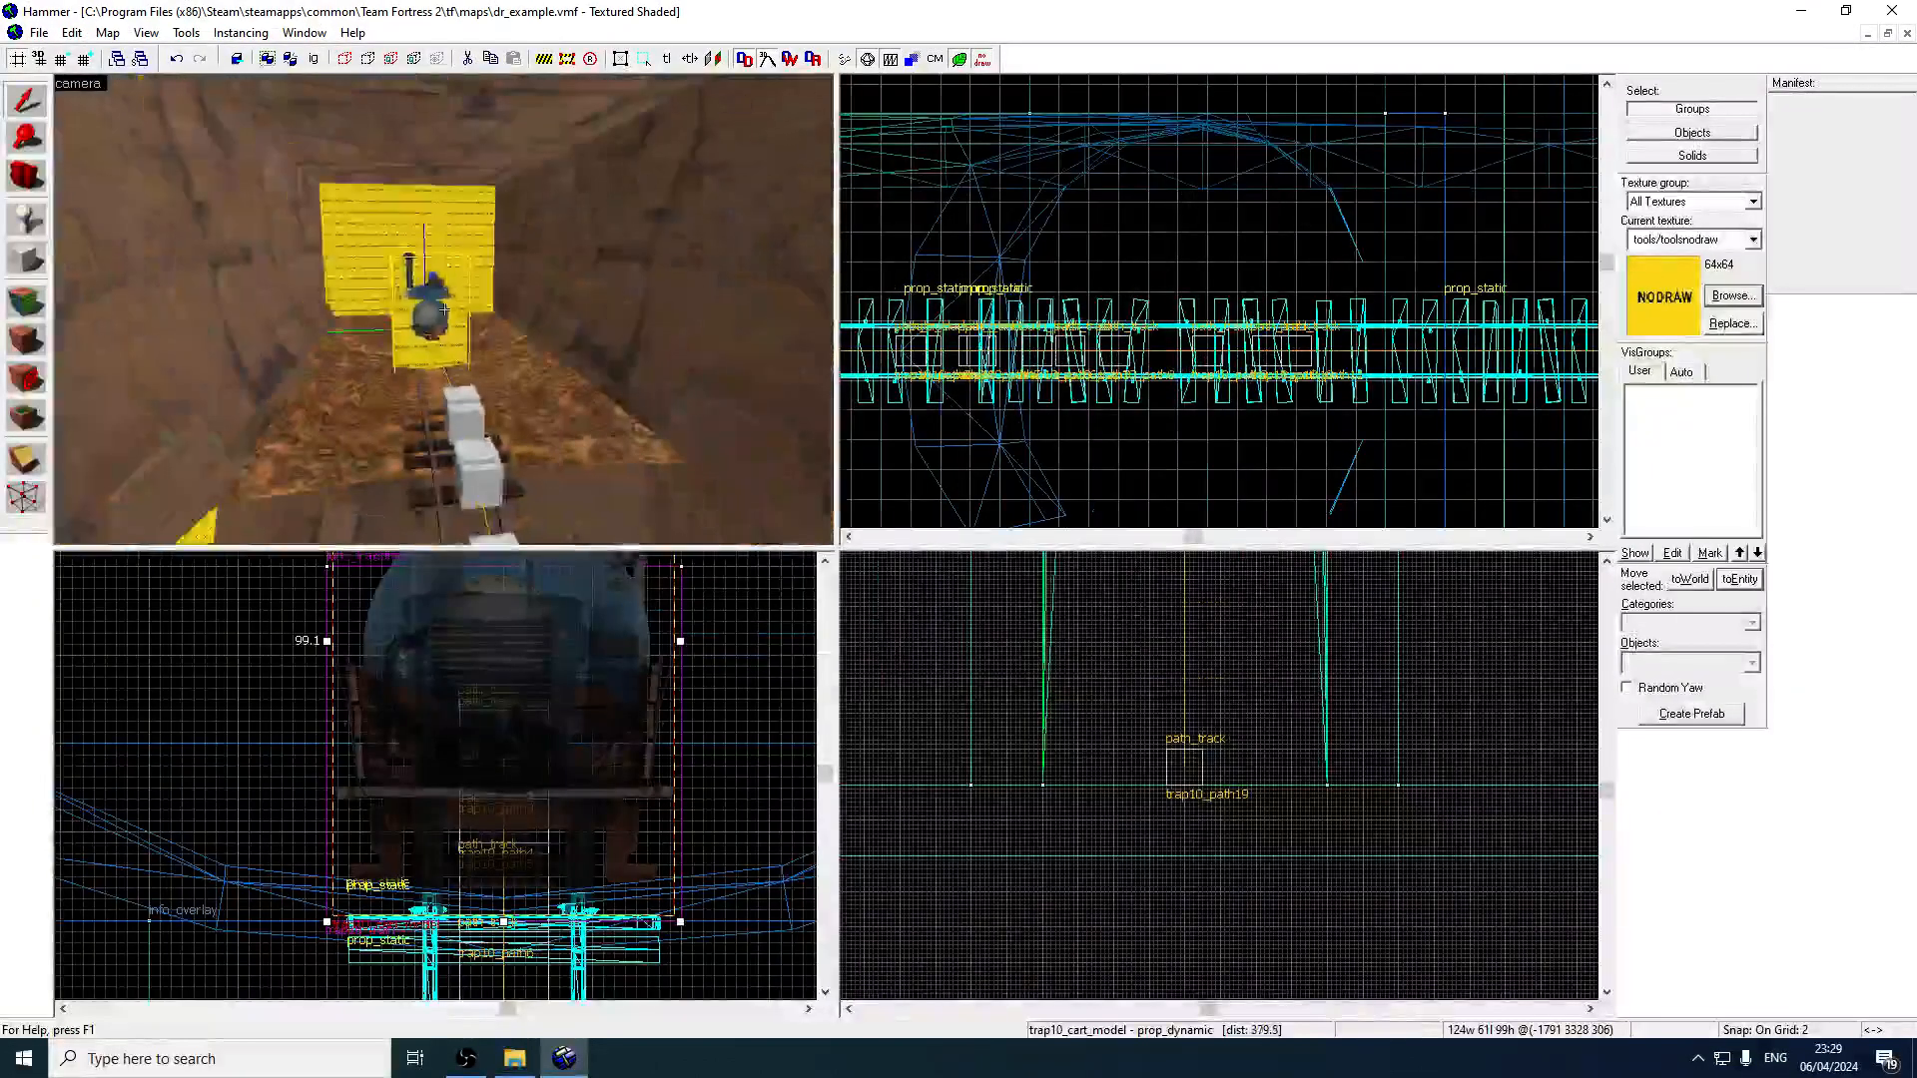
pyautogui.press('w')
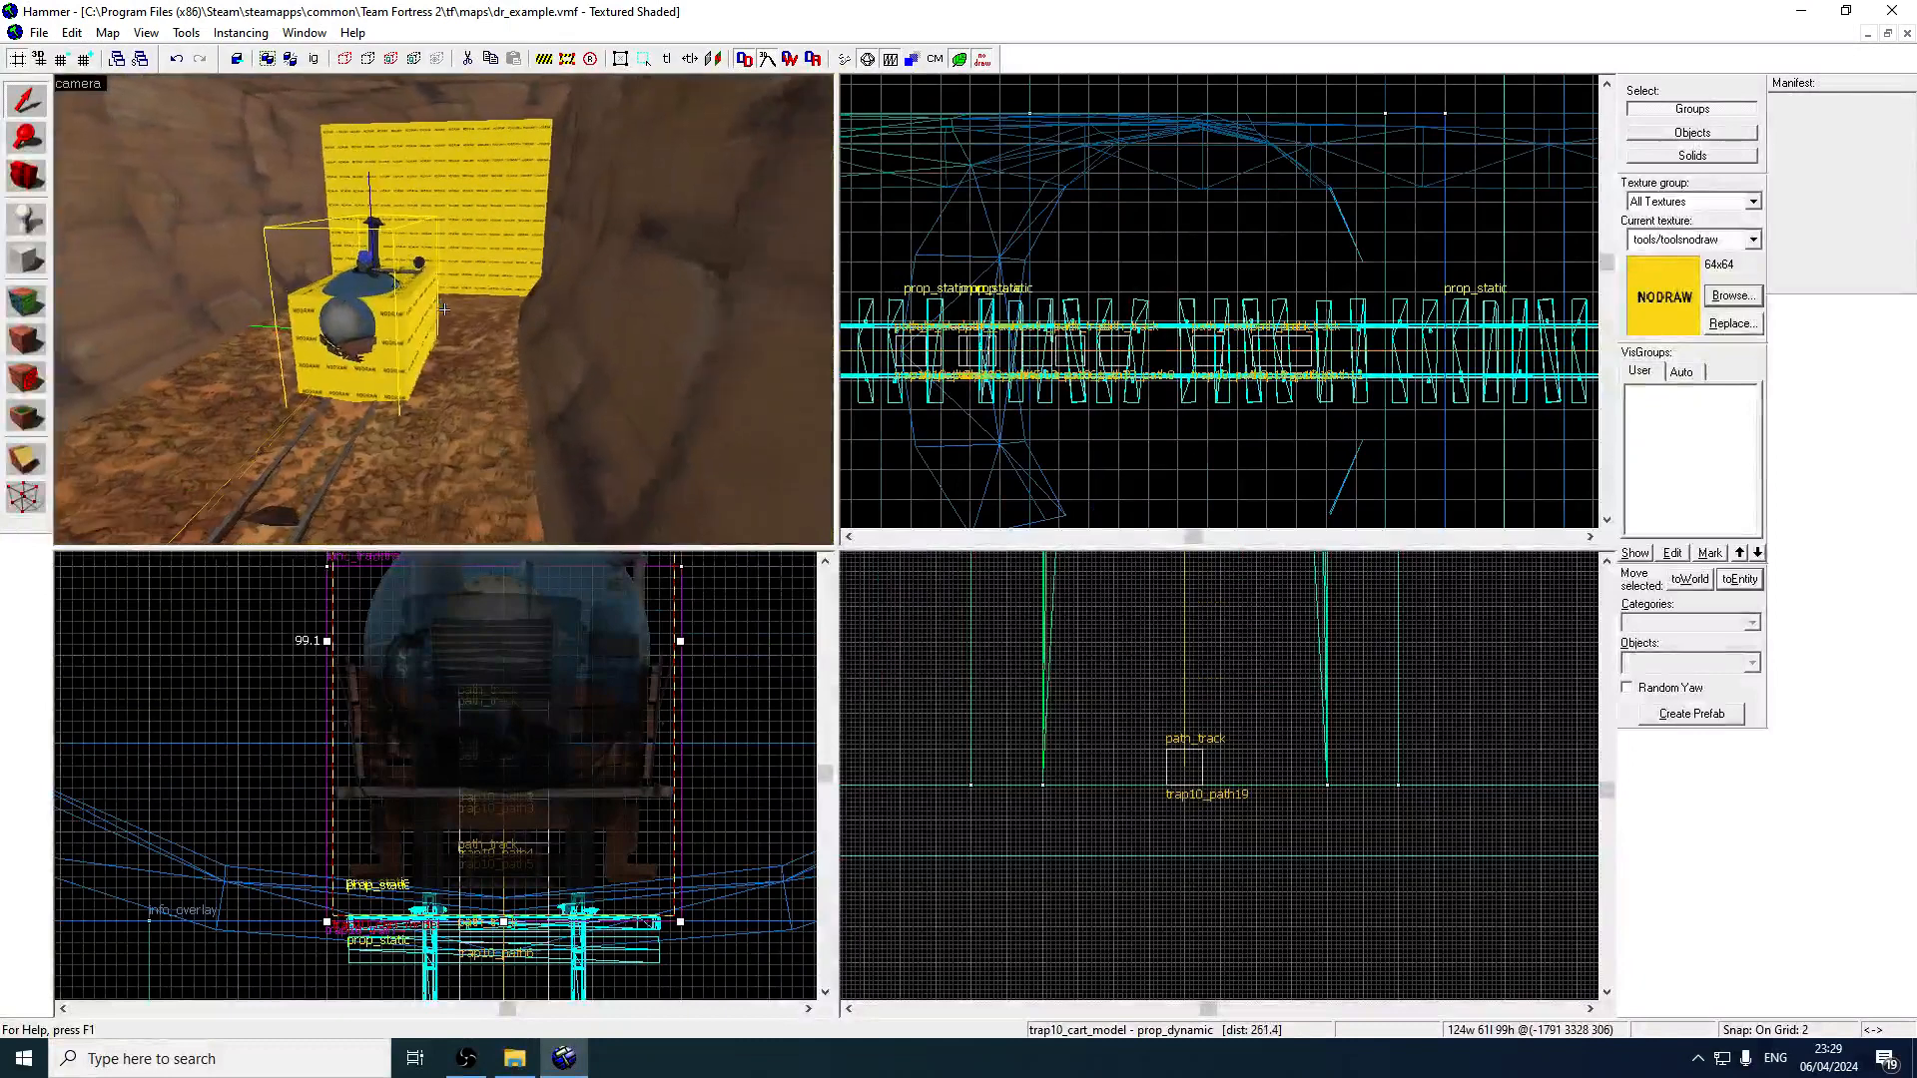
pyautogui.press('w')
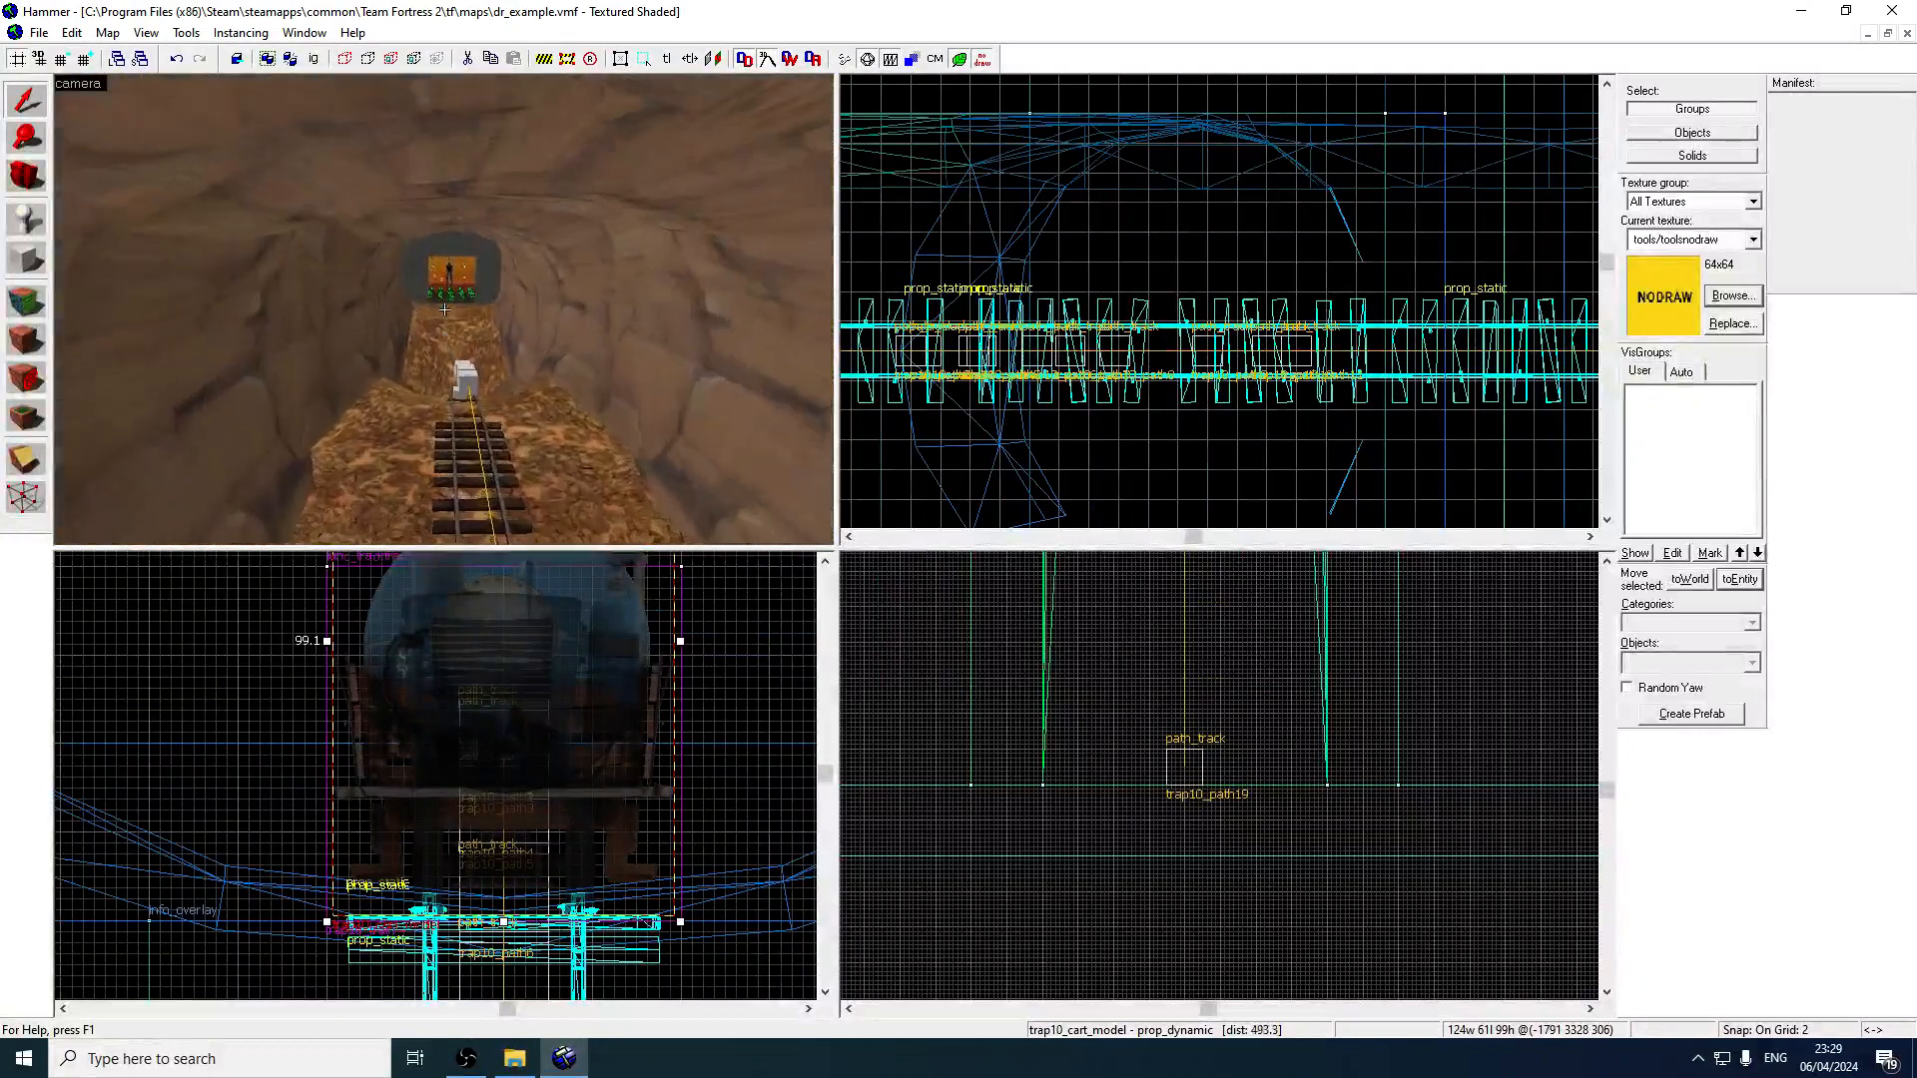
pyautogui.press('w')
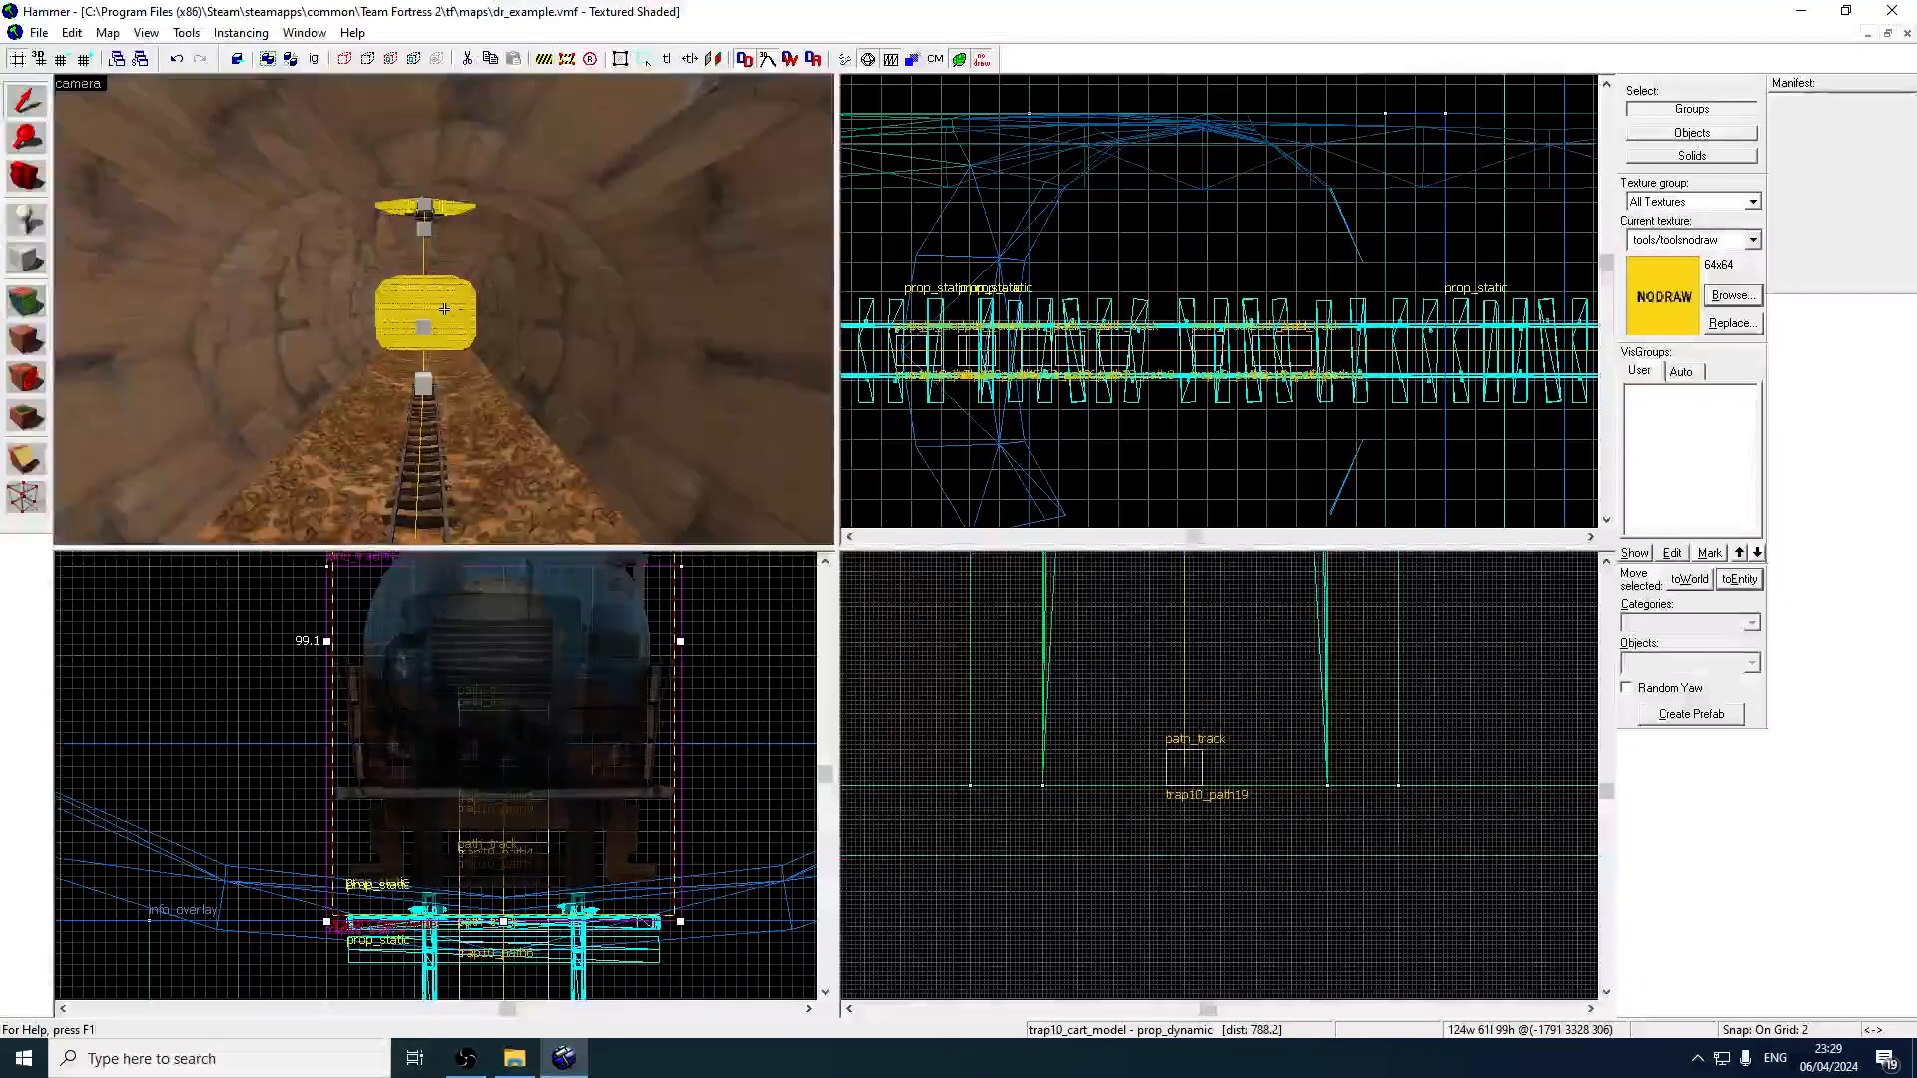
pyautogui.press('w')
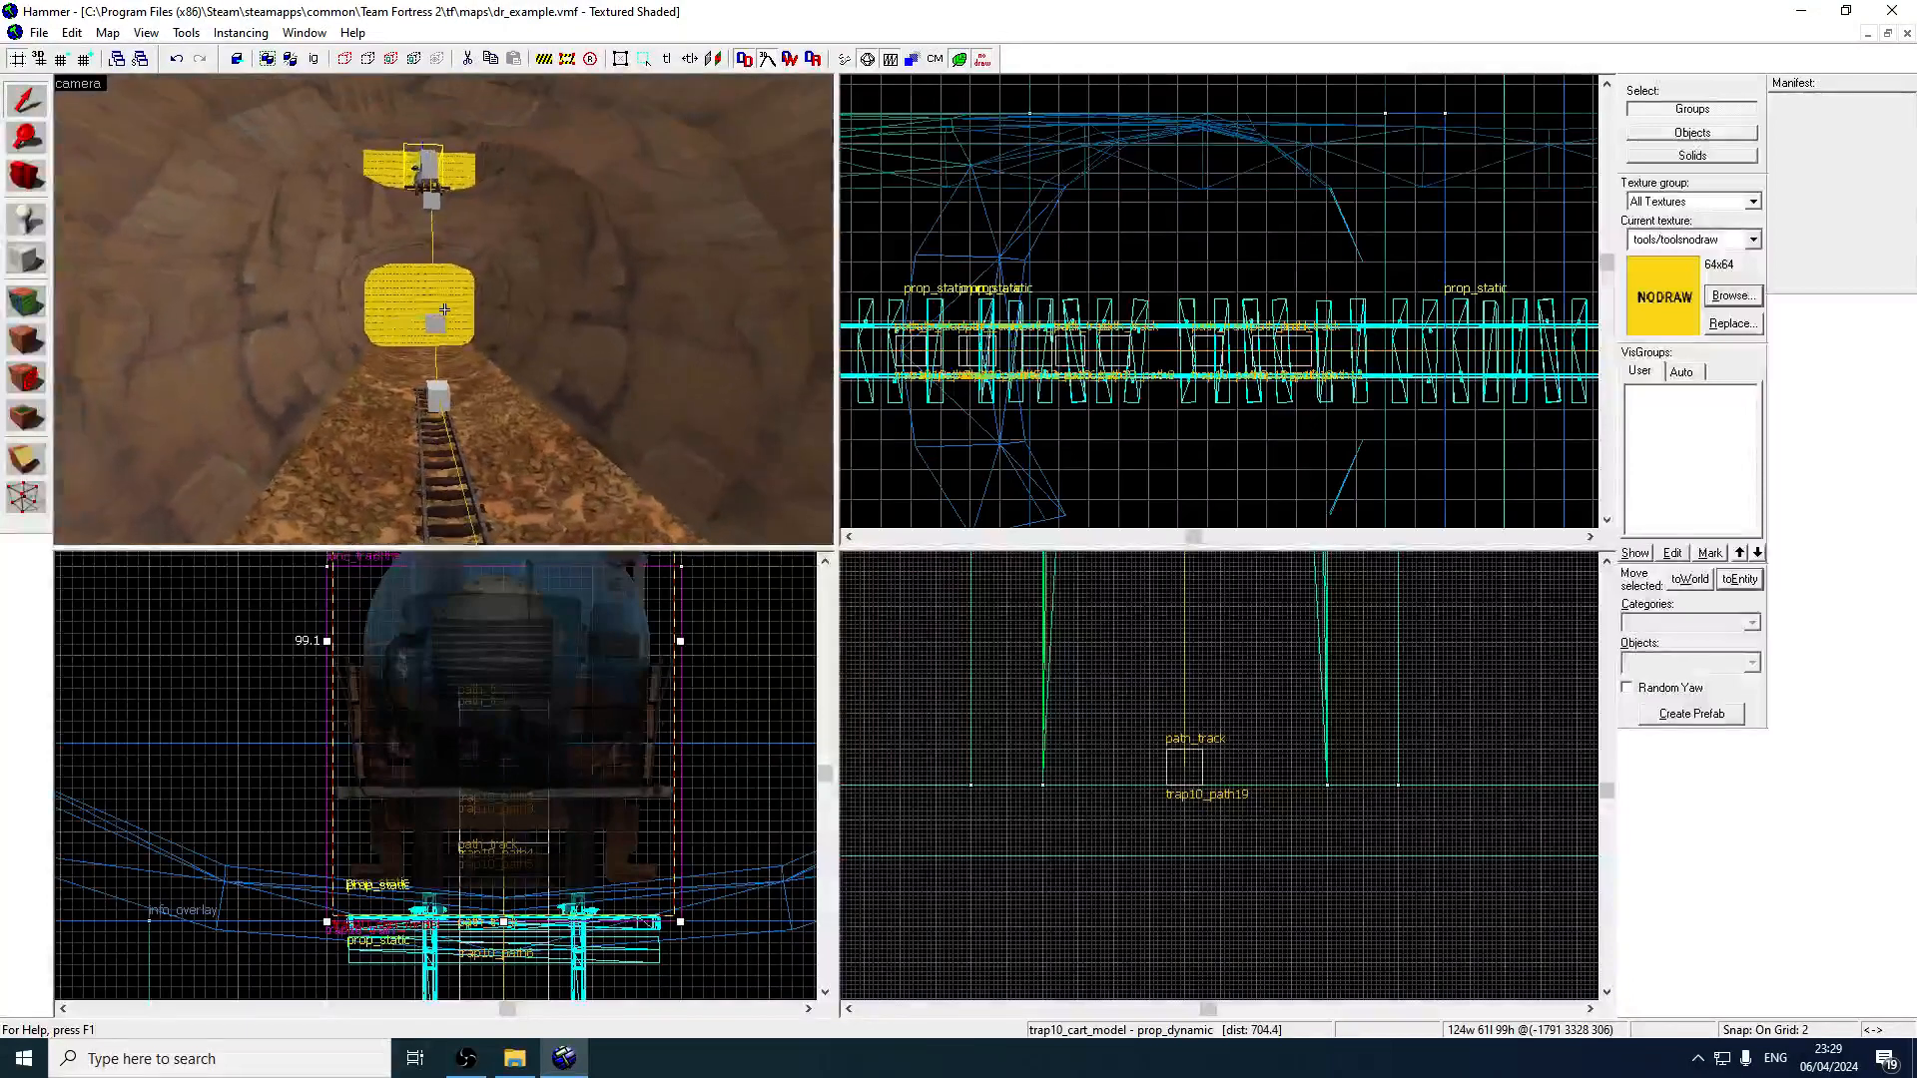
pyautogui.press('w')
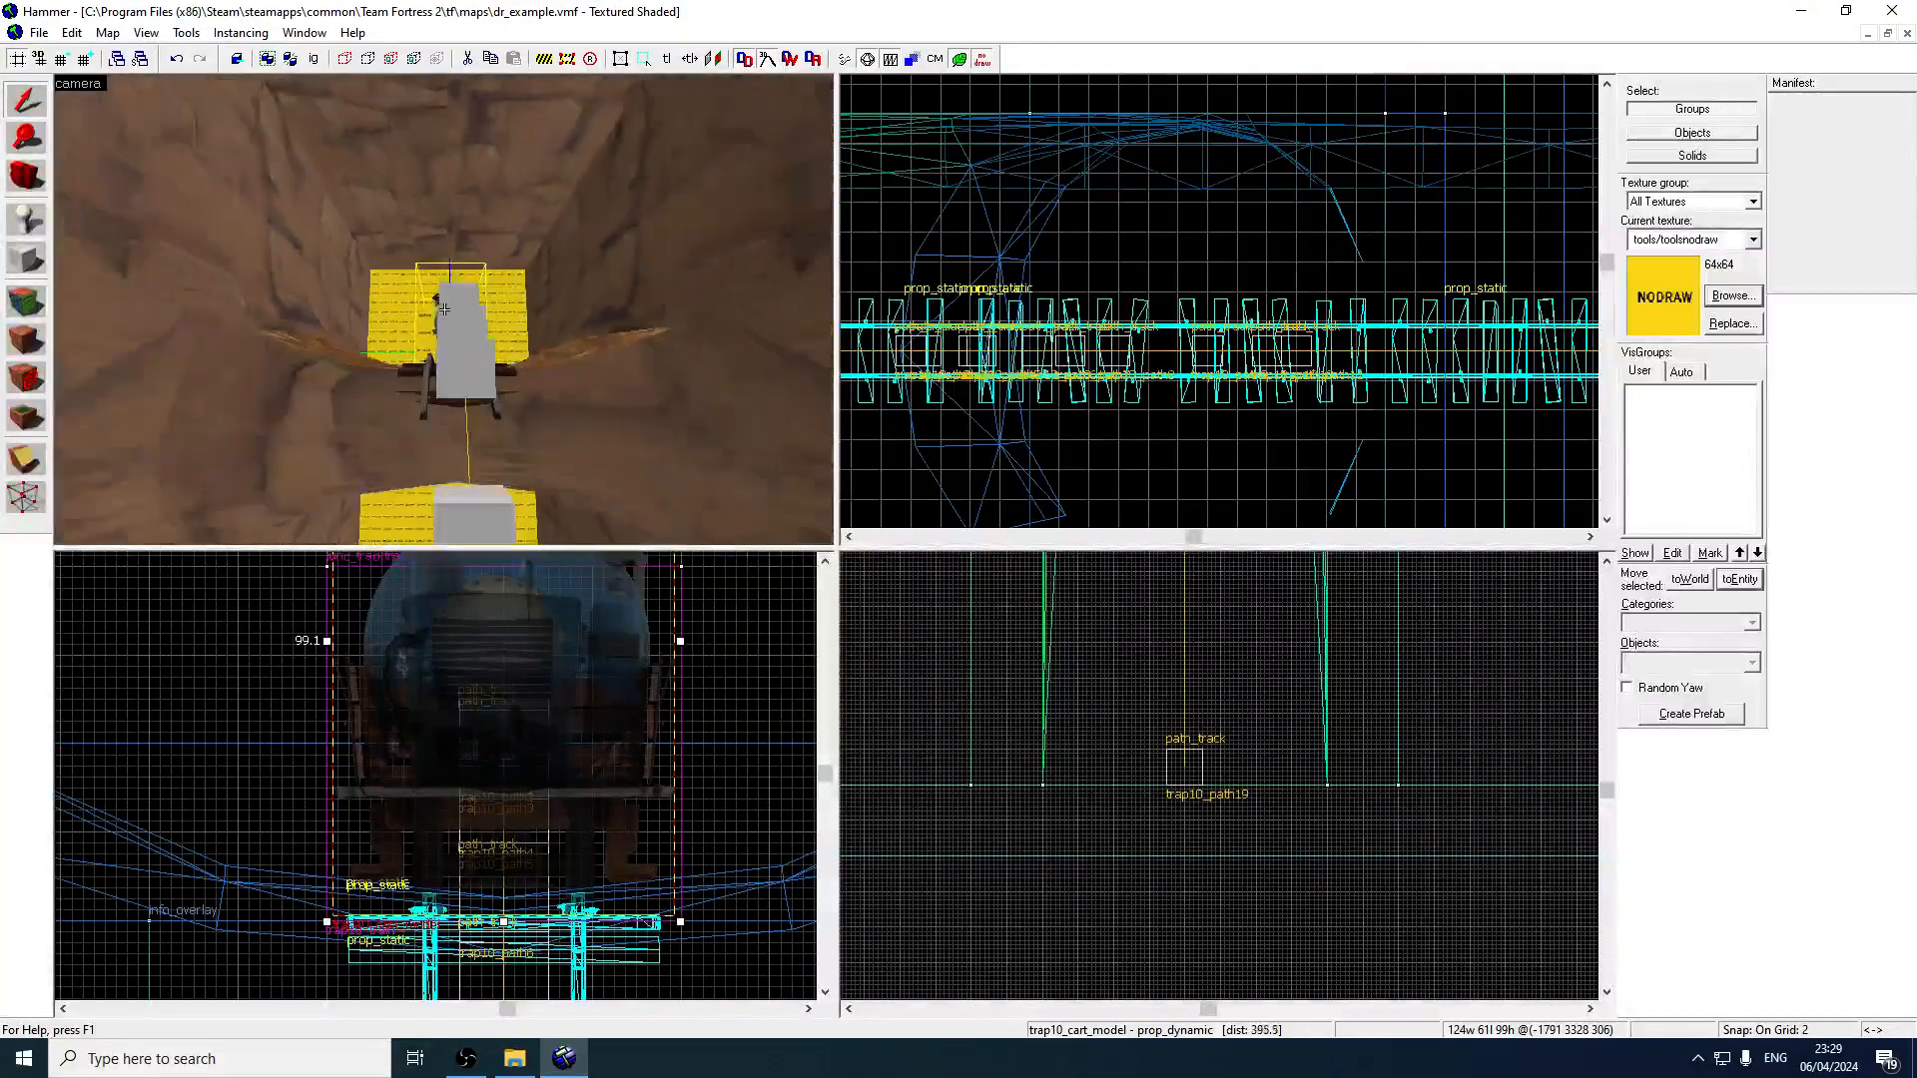
pyautogui.press('s')
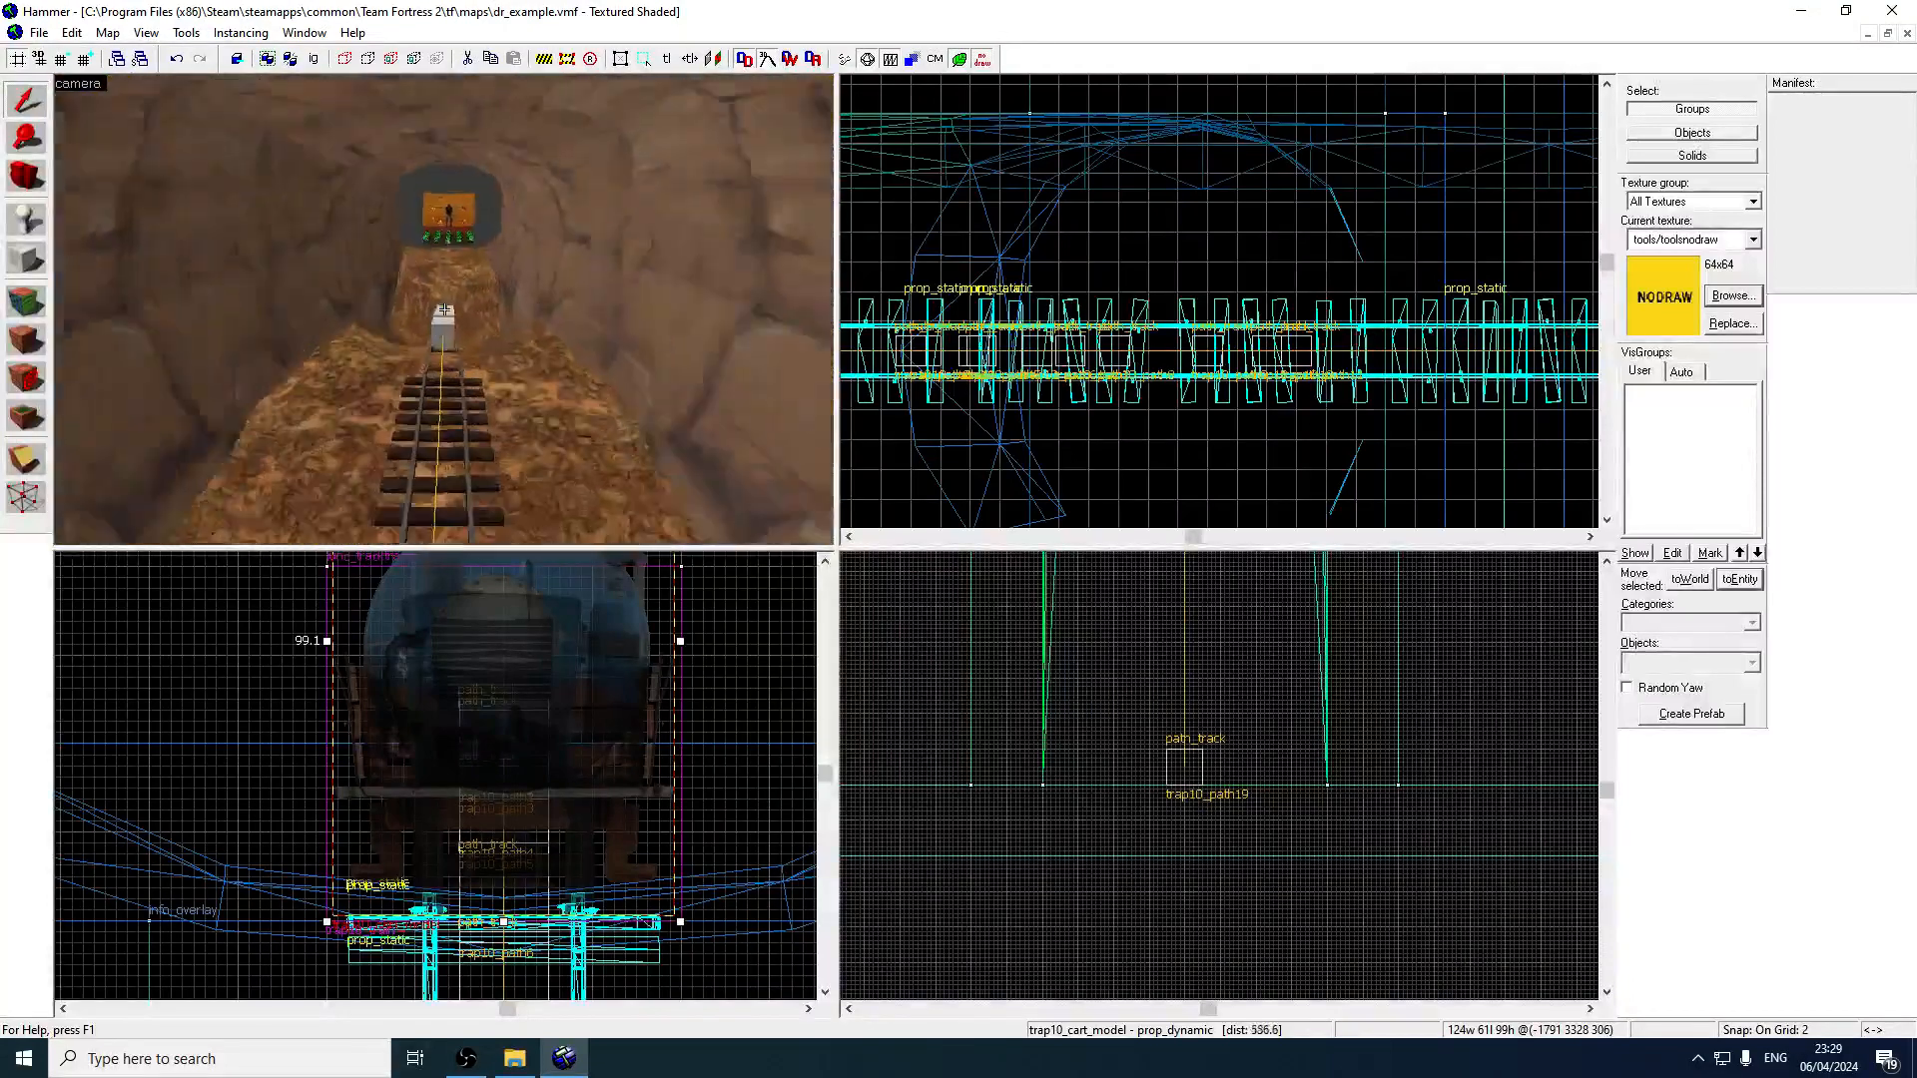
pyautogui.press('w')
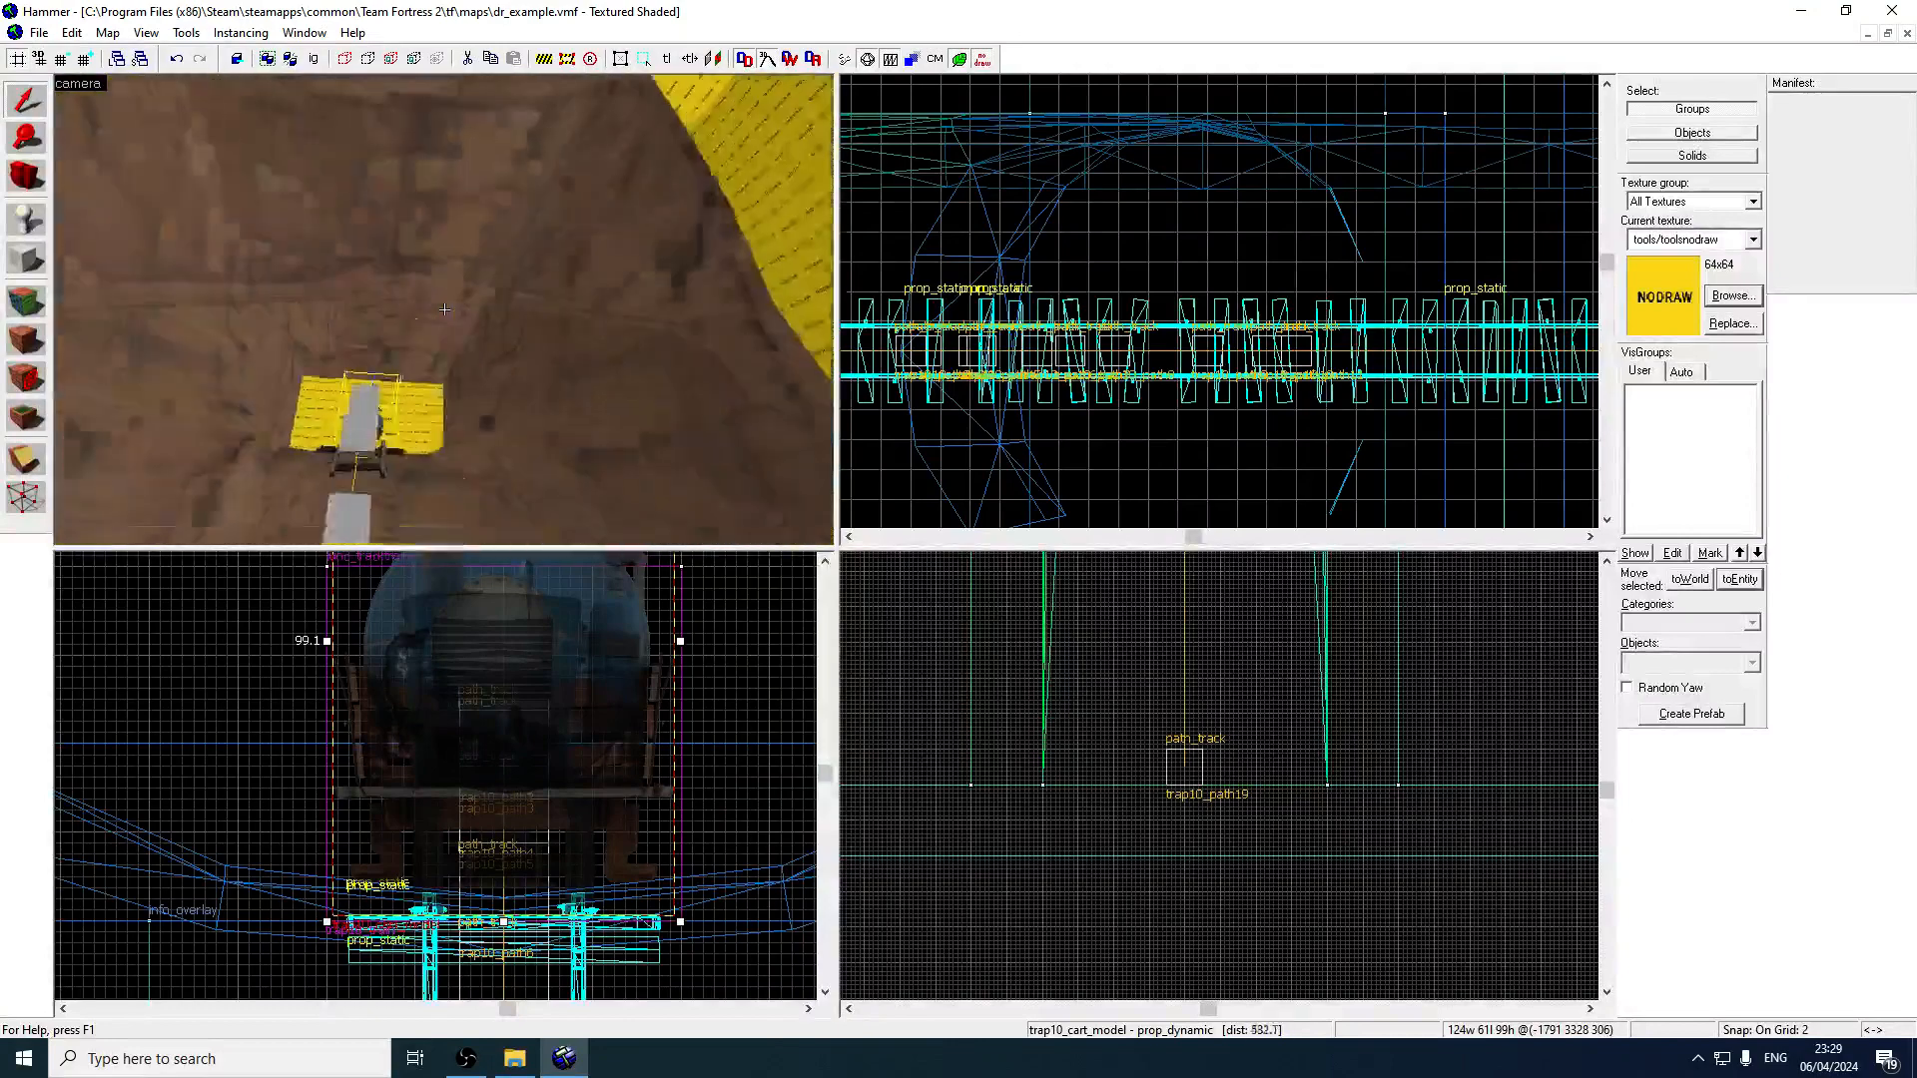
pyautogui.press('s')
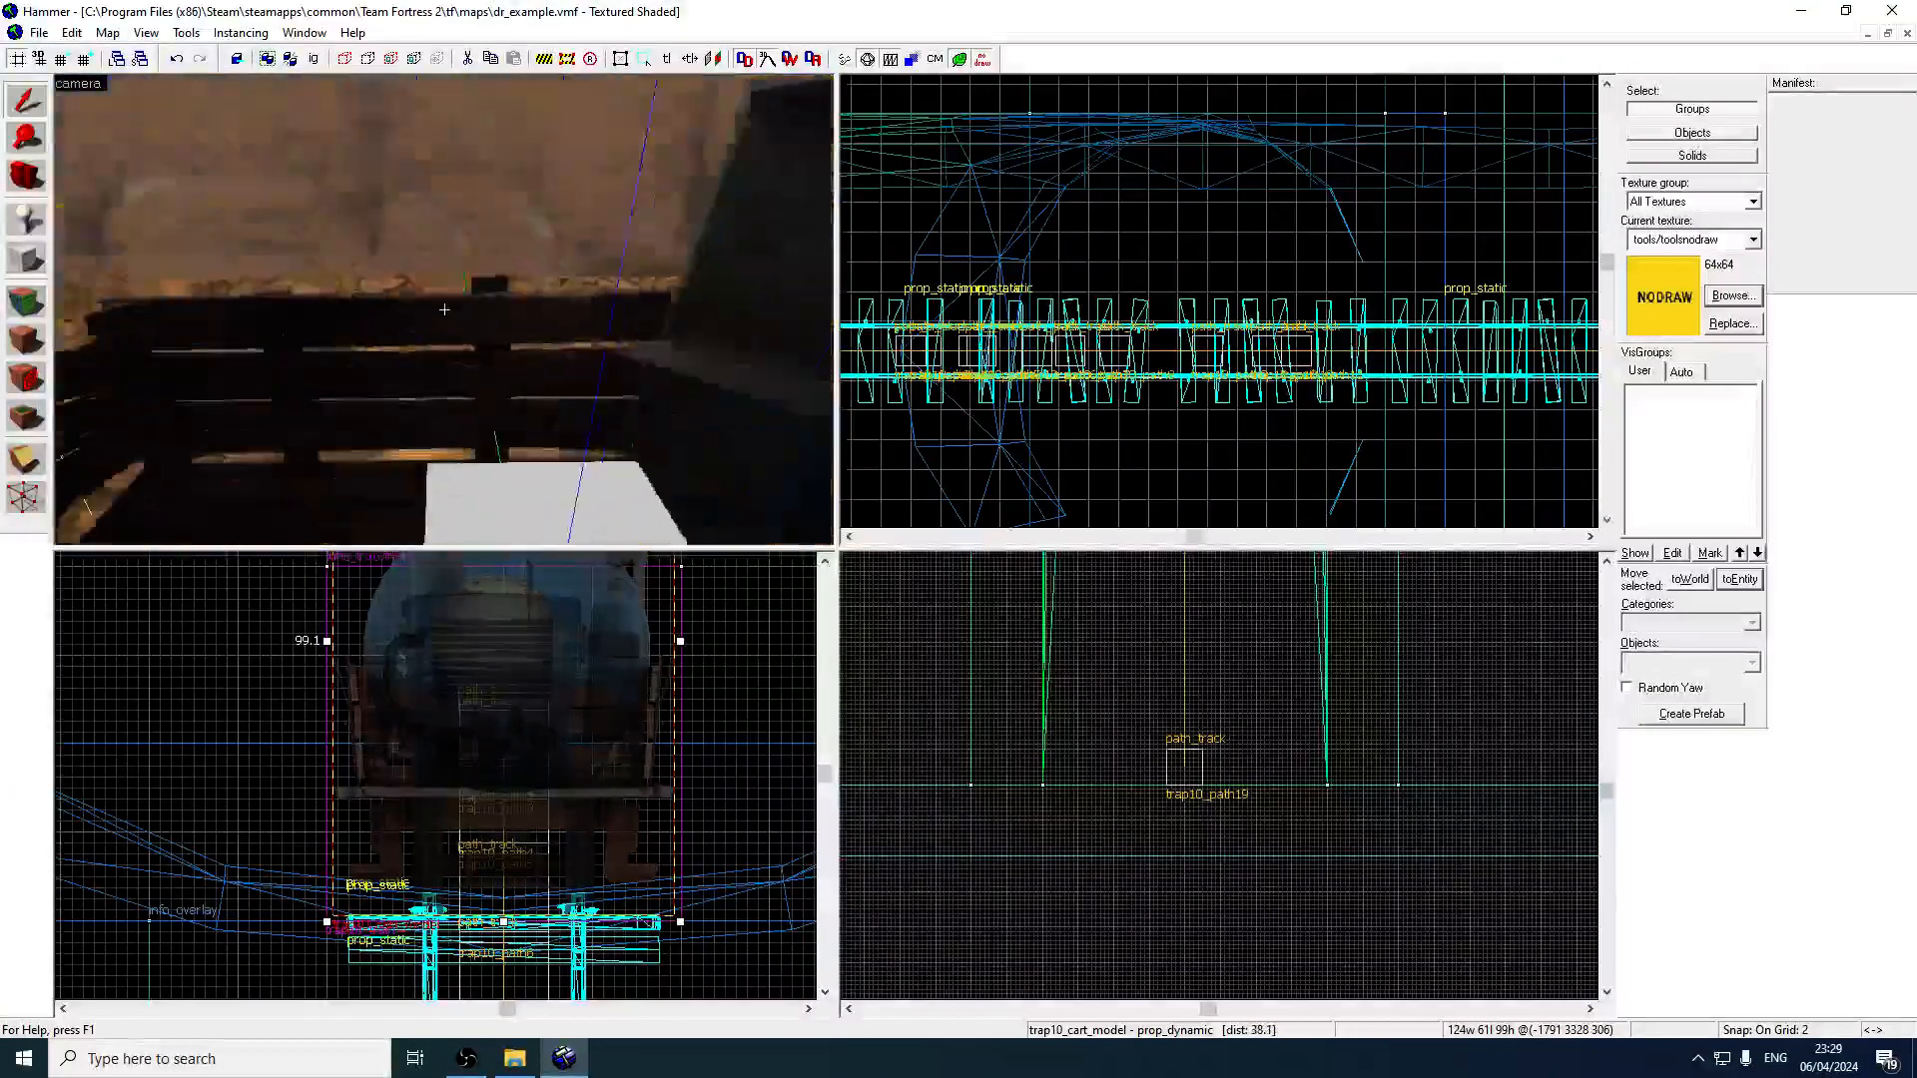
pyautogui.press('w')
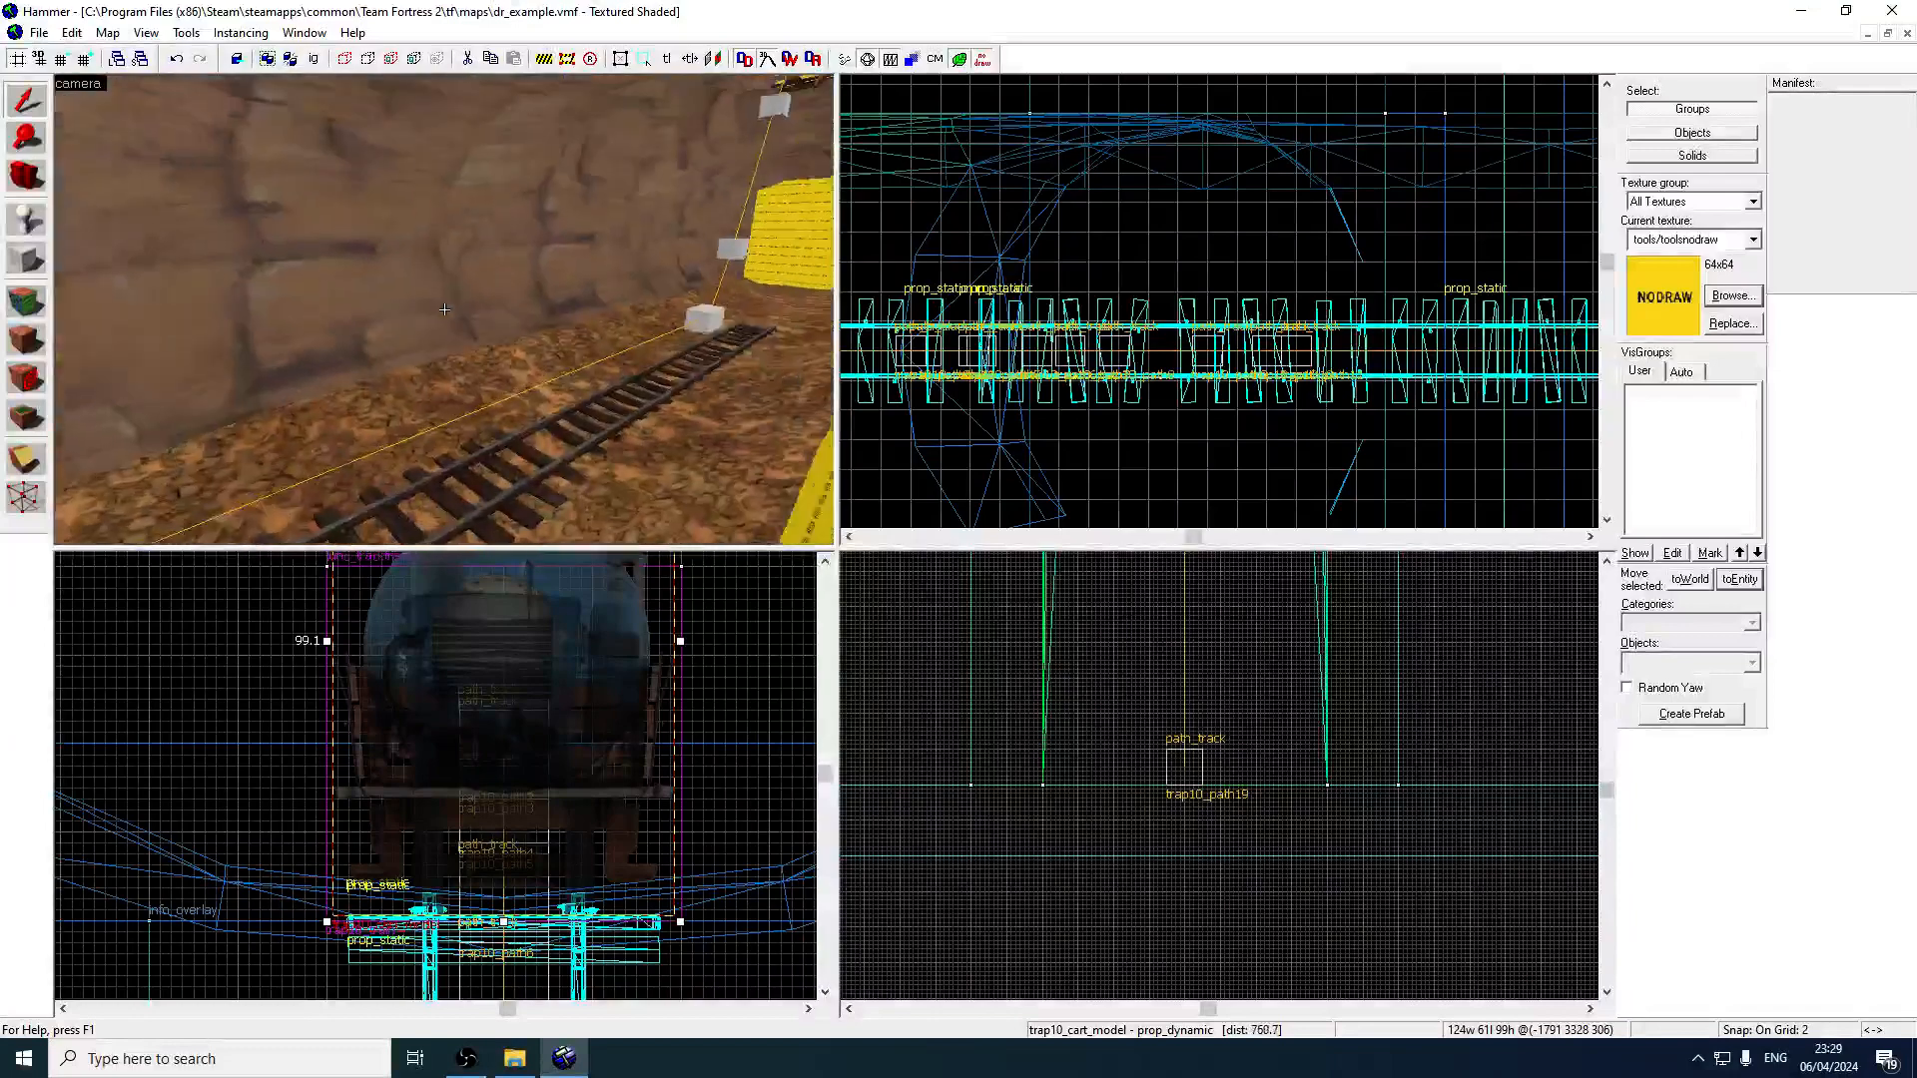
pyautogui.press('w')
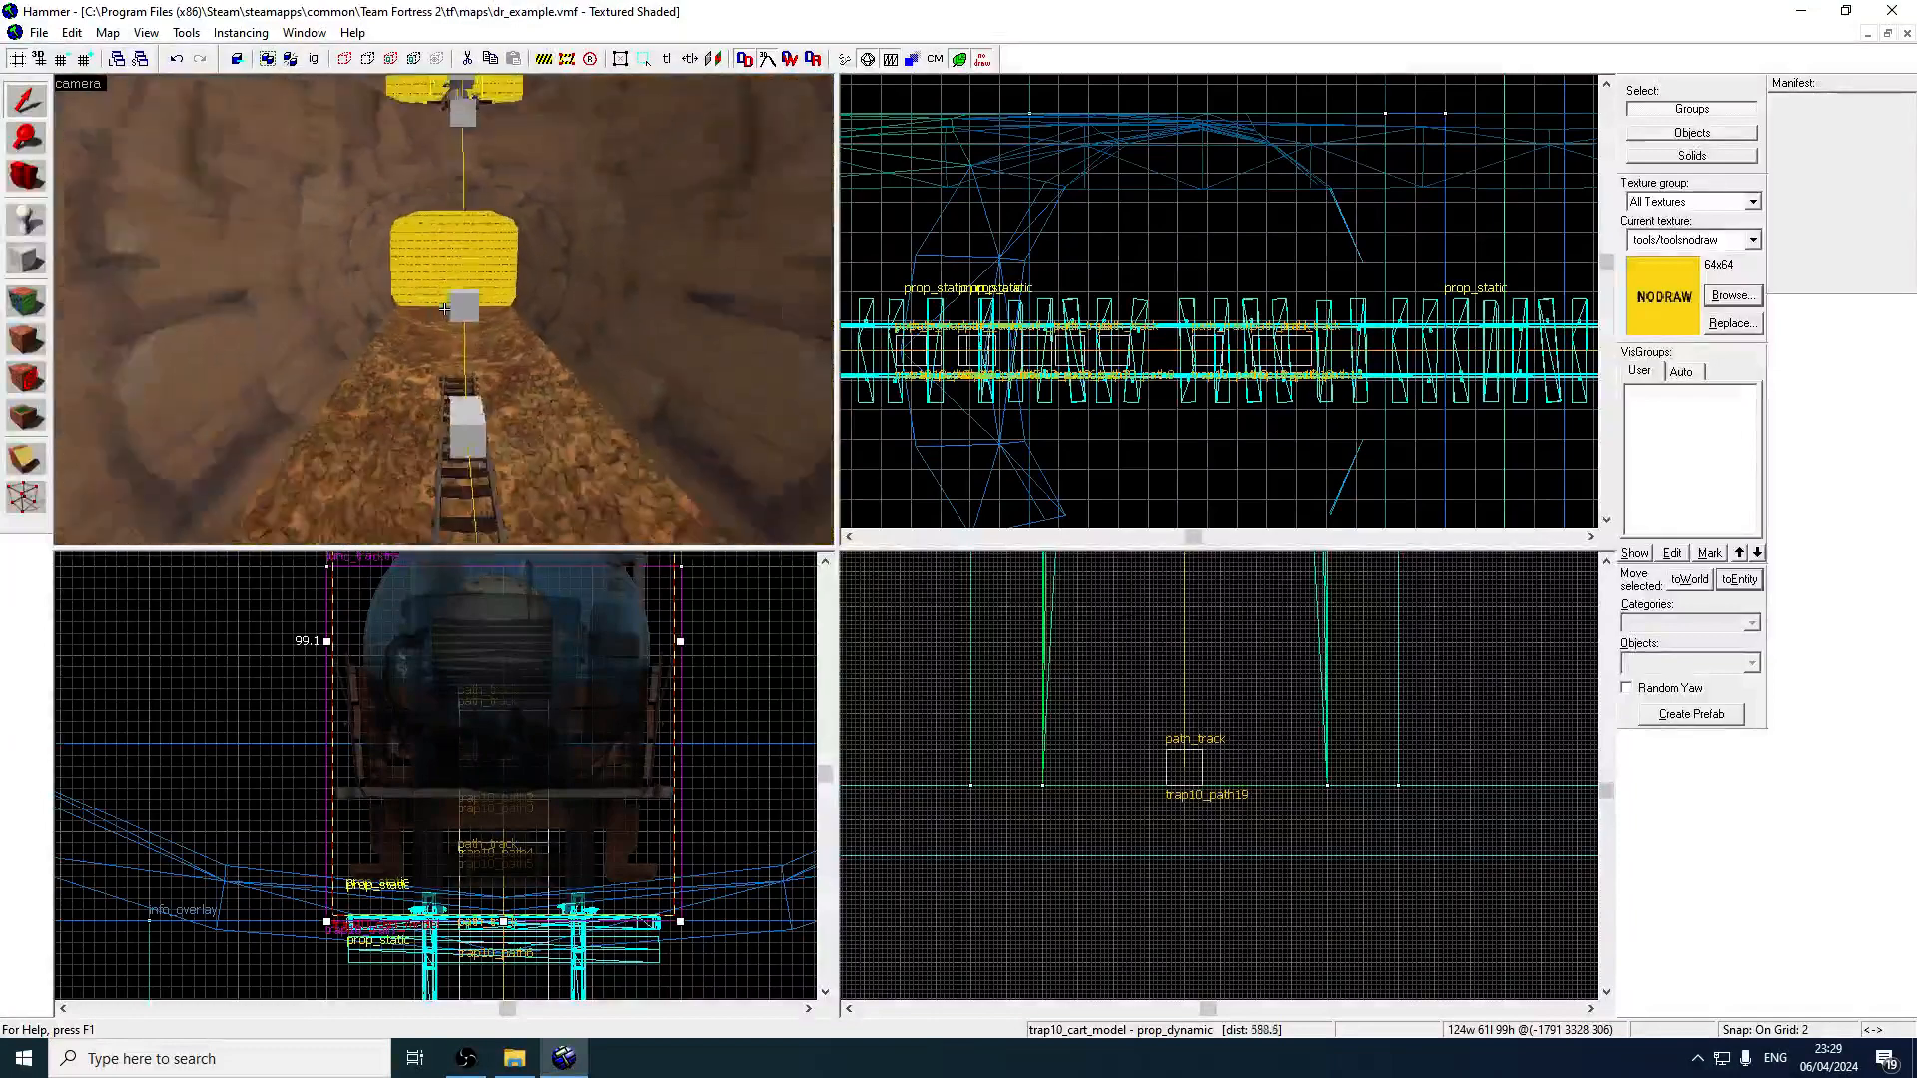
pyautogui.press('s')
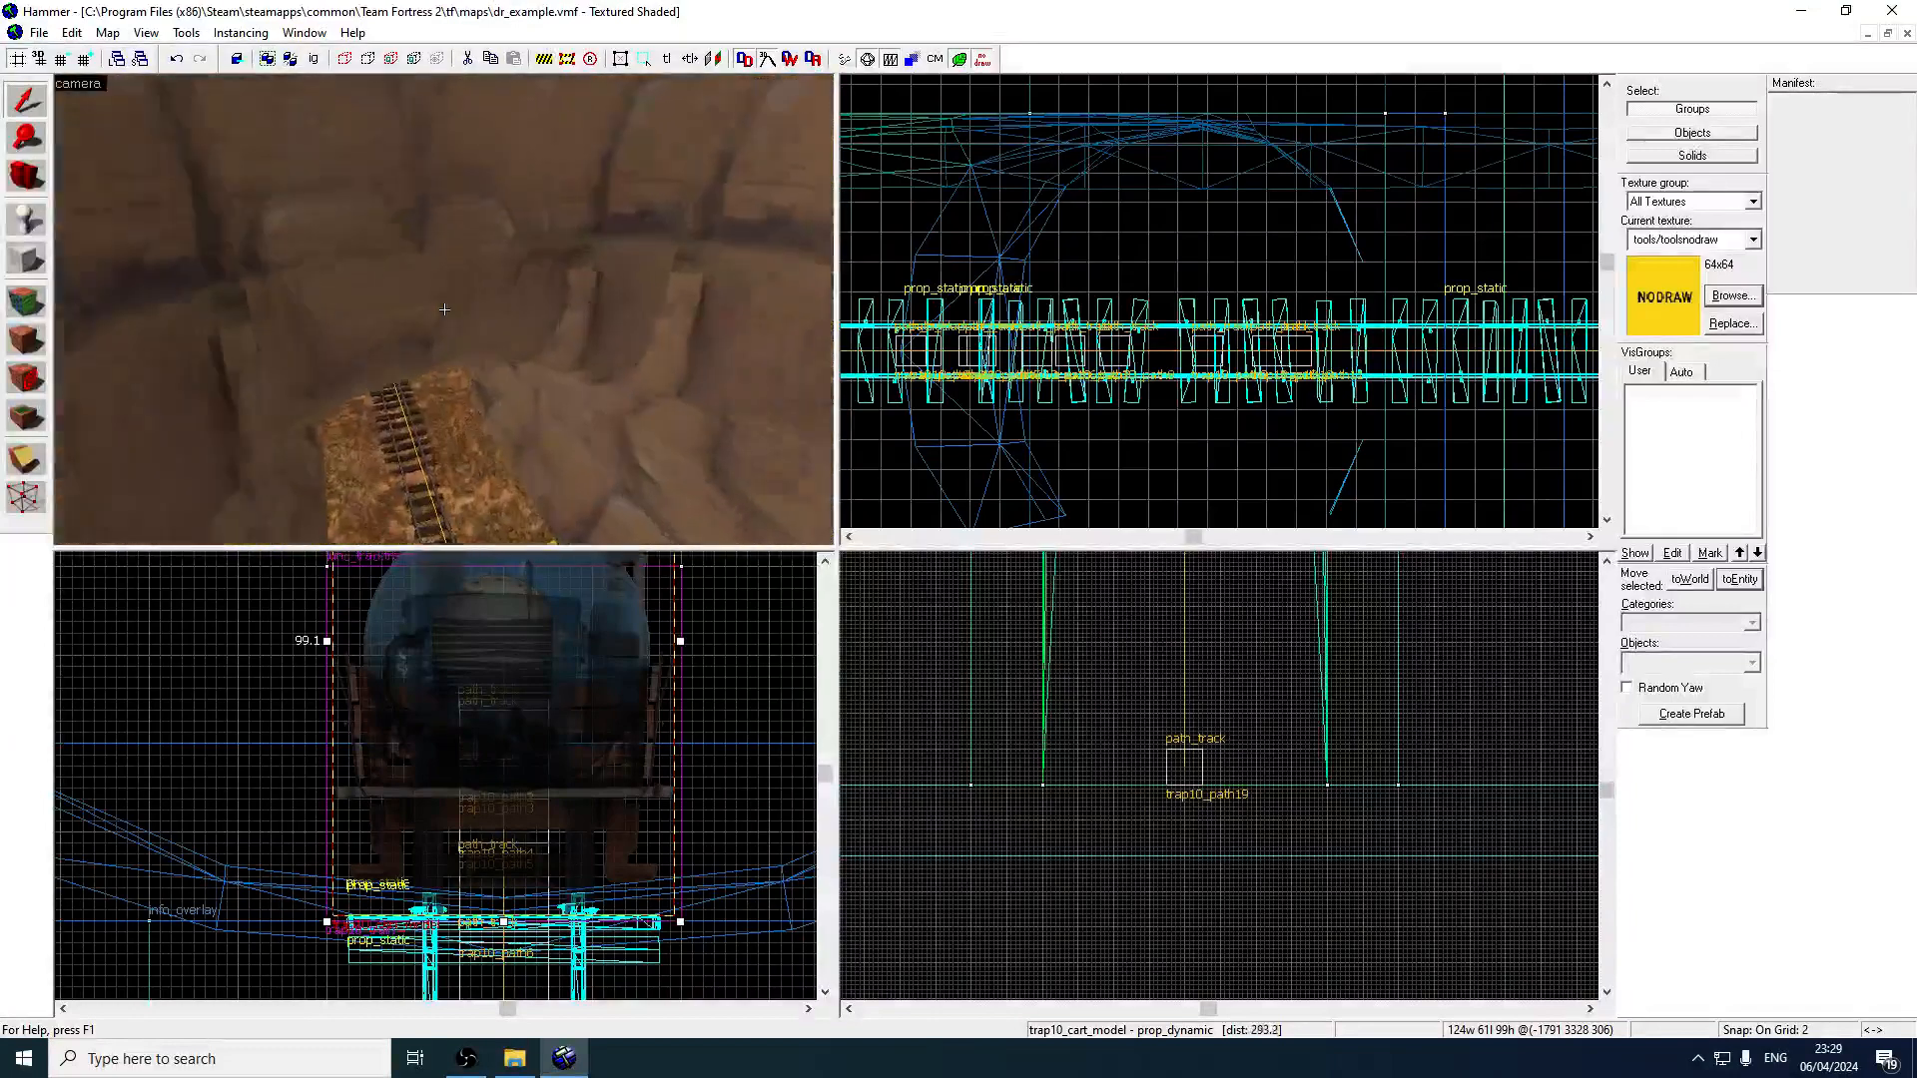
pyautogui.press('a')
pyautogui.press('z')
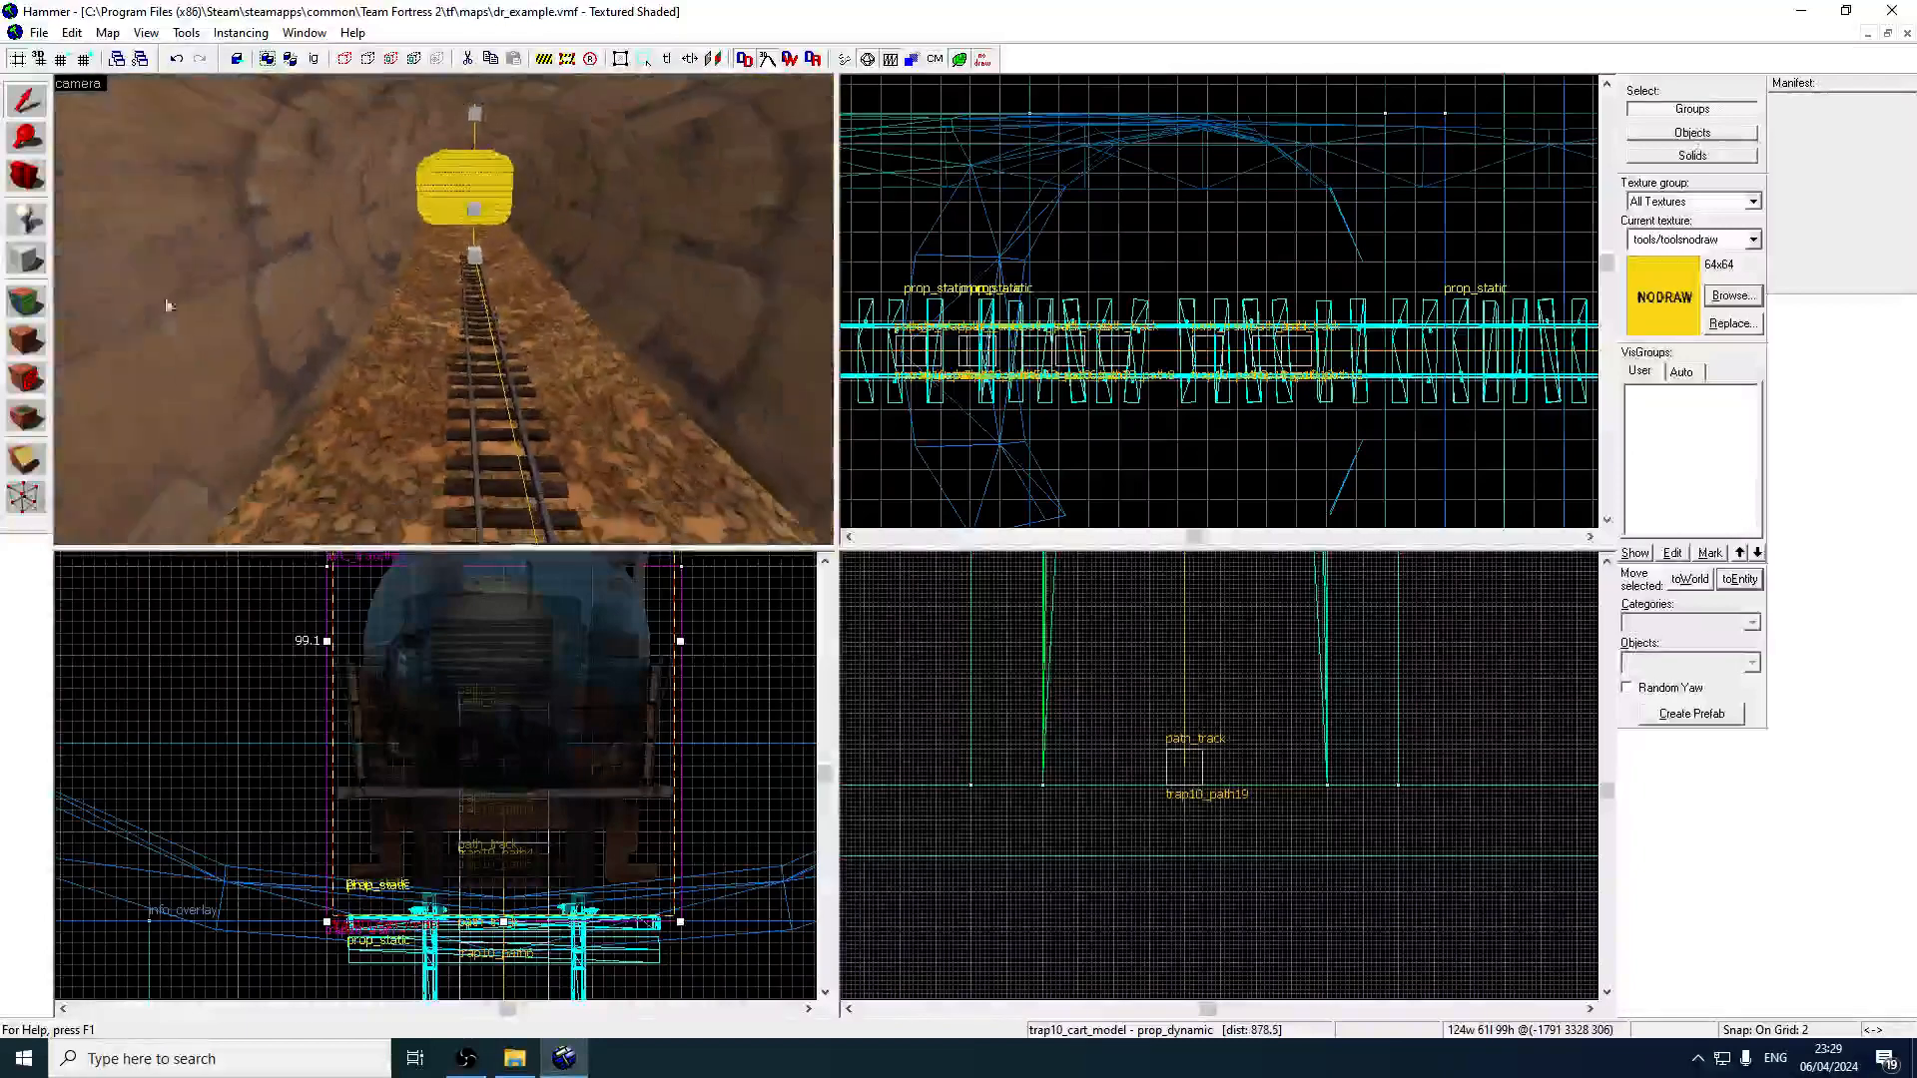
# Set the grid to 32 units and create a nodraw block about 32 wide, 64 long and 99 high beside the lower rails.
pyautogui.click(29, 264)
pyautogui.scroll(-1, 1111, 253)
pyautogui.click(85, 62)
pyautogui.click(84, 62)
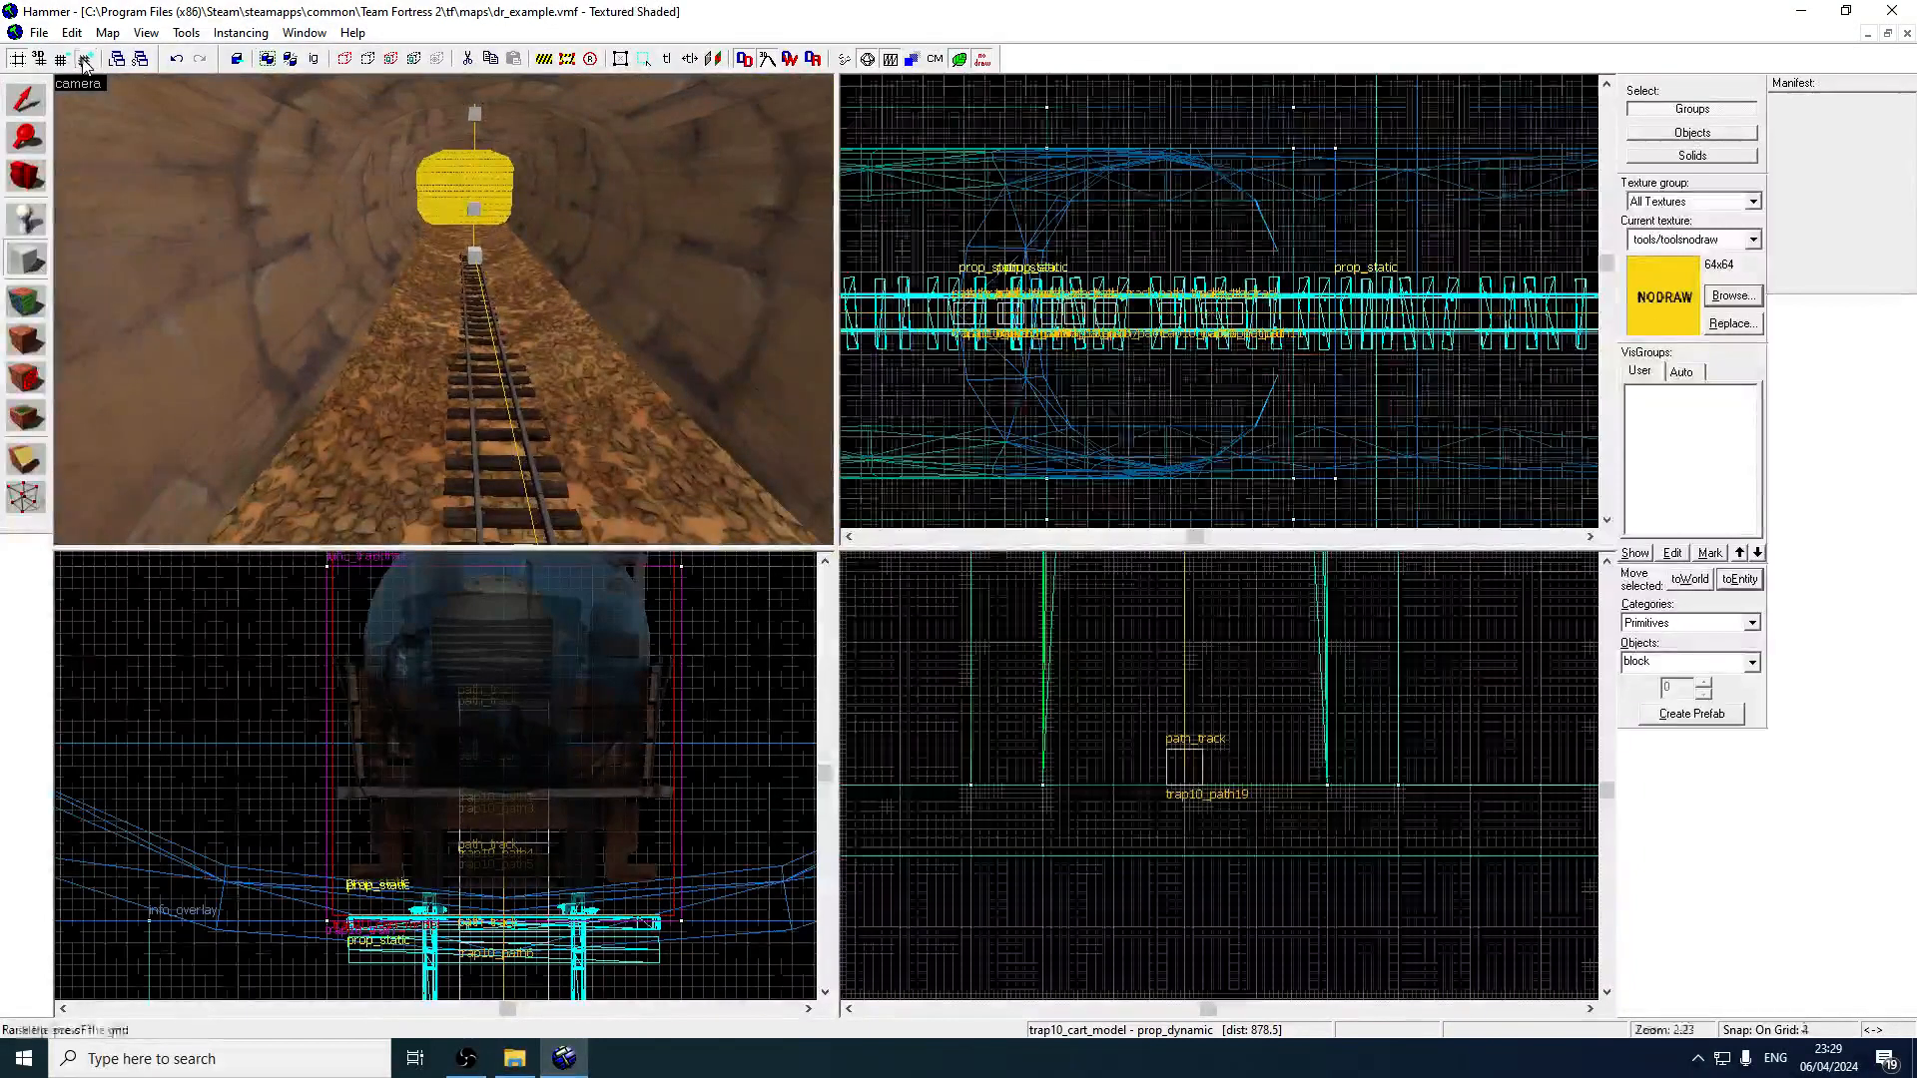
pyautogui.click(85, 62)
pyautogui.press('Left')
pyautogui.scroll(-2, 1028, 306)
pyautogui.press('Left')
pyautogui.press('Right')
pyautogui.press('Right')
pyautogui.press('Right')
pyautogui.scroll(2, 1162, 338)
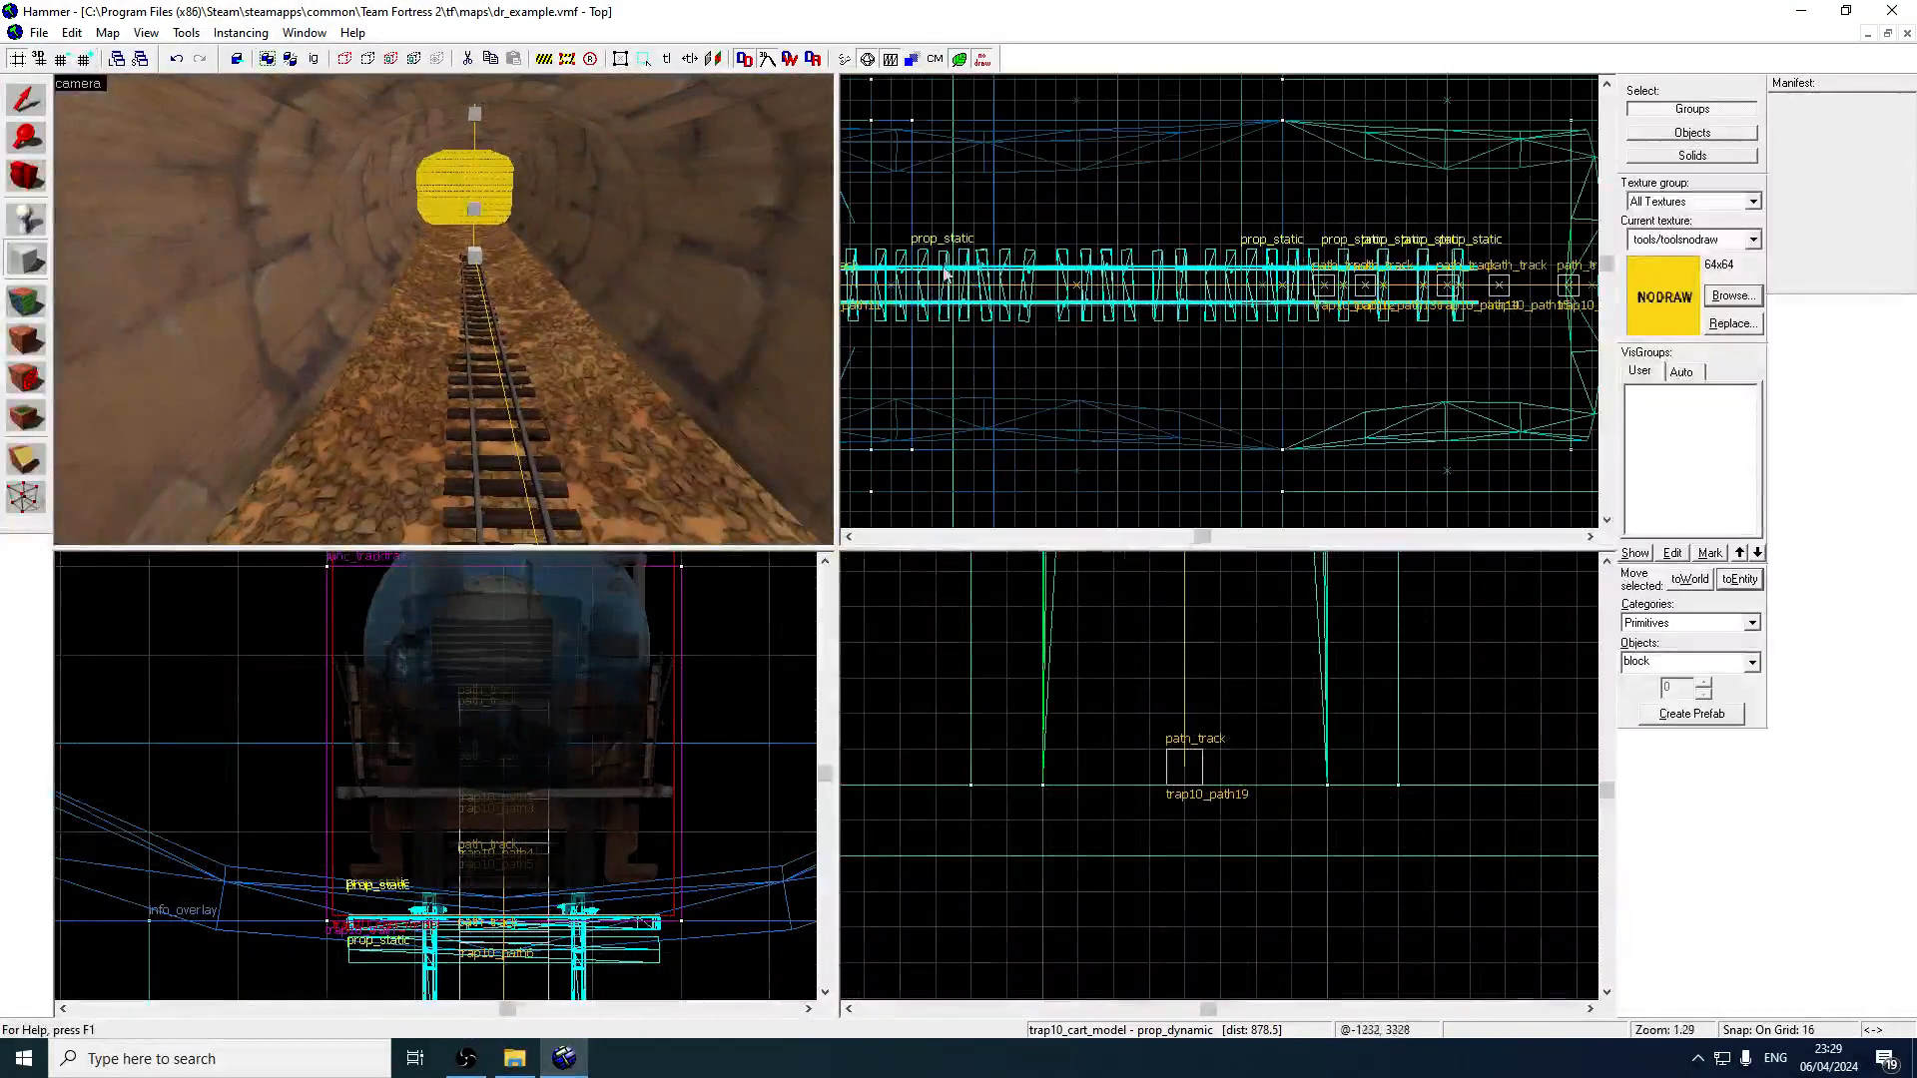
pyautogui.click(84, 62)
pyautogui.scroll(-2, 1372, 458)
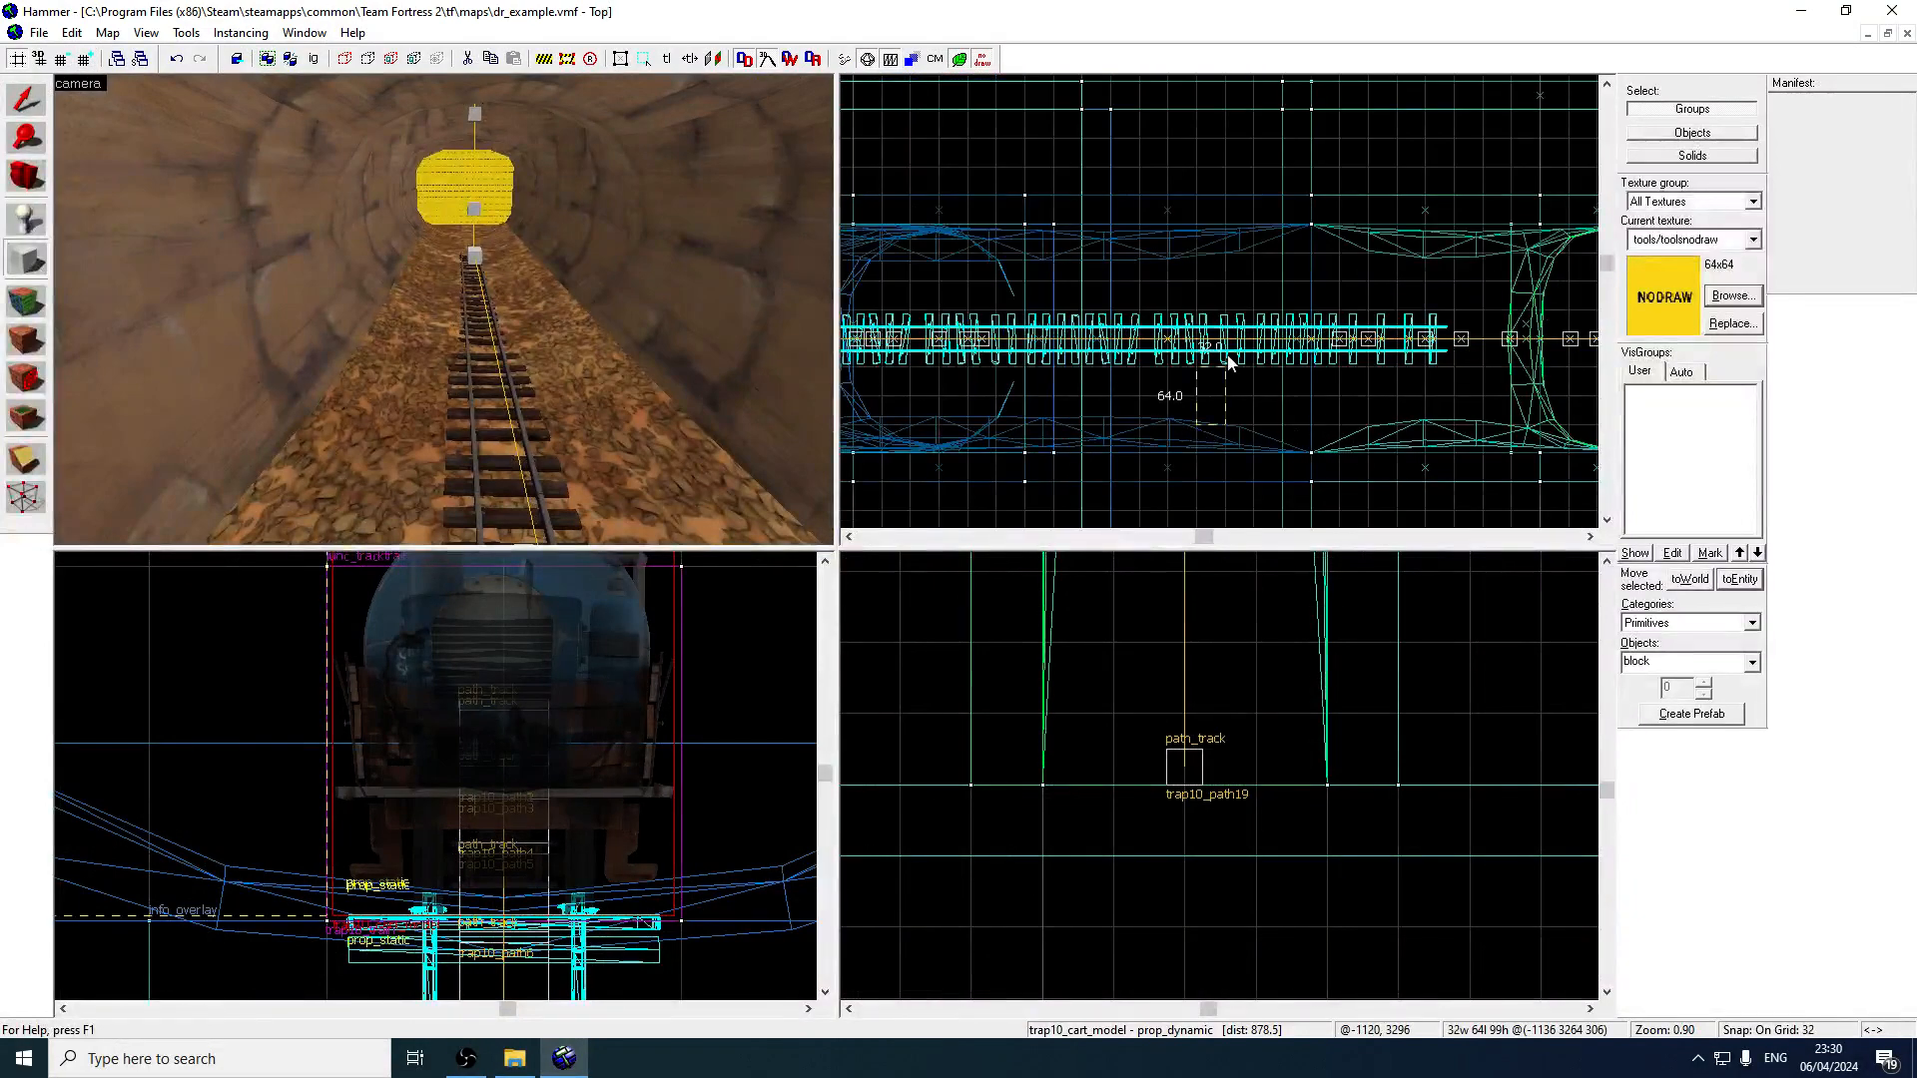
pyautogui.scroll(-8, 1047, 675)
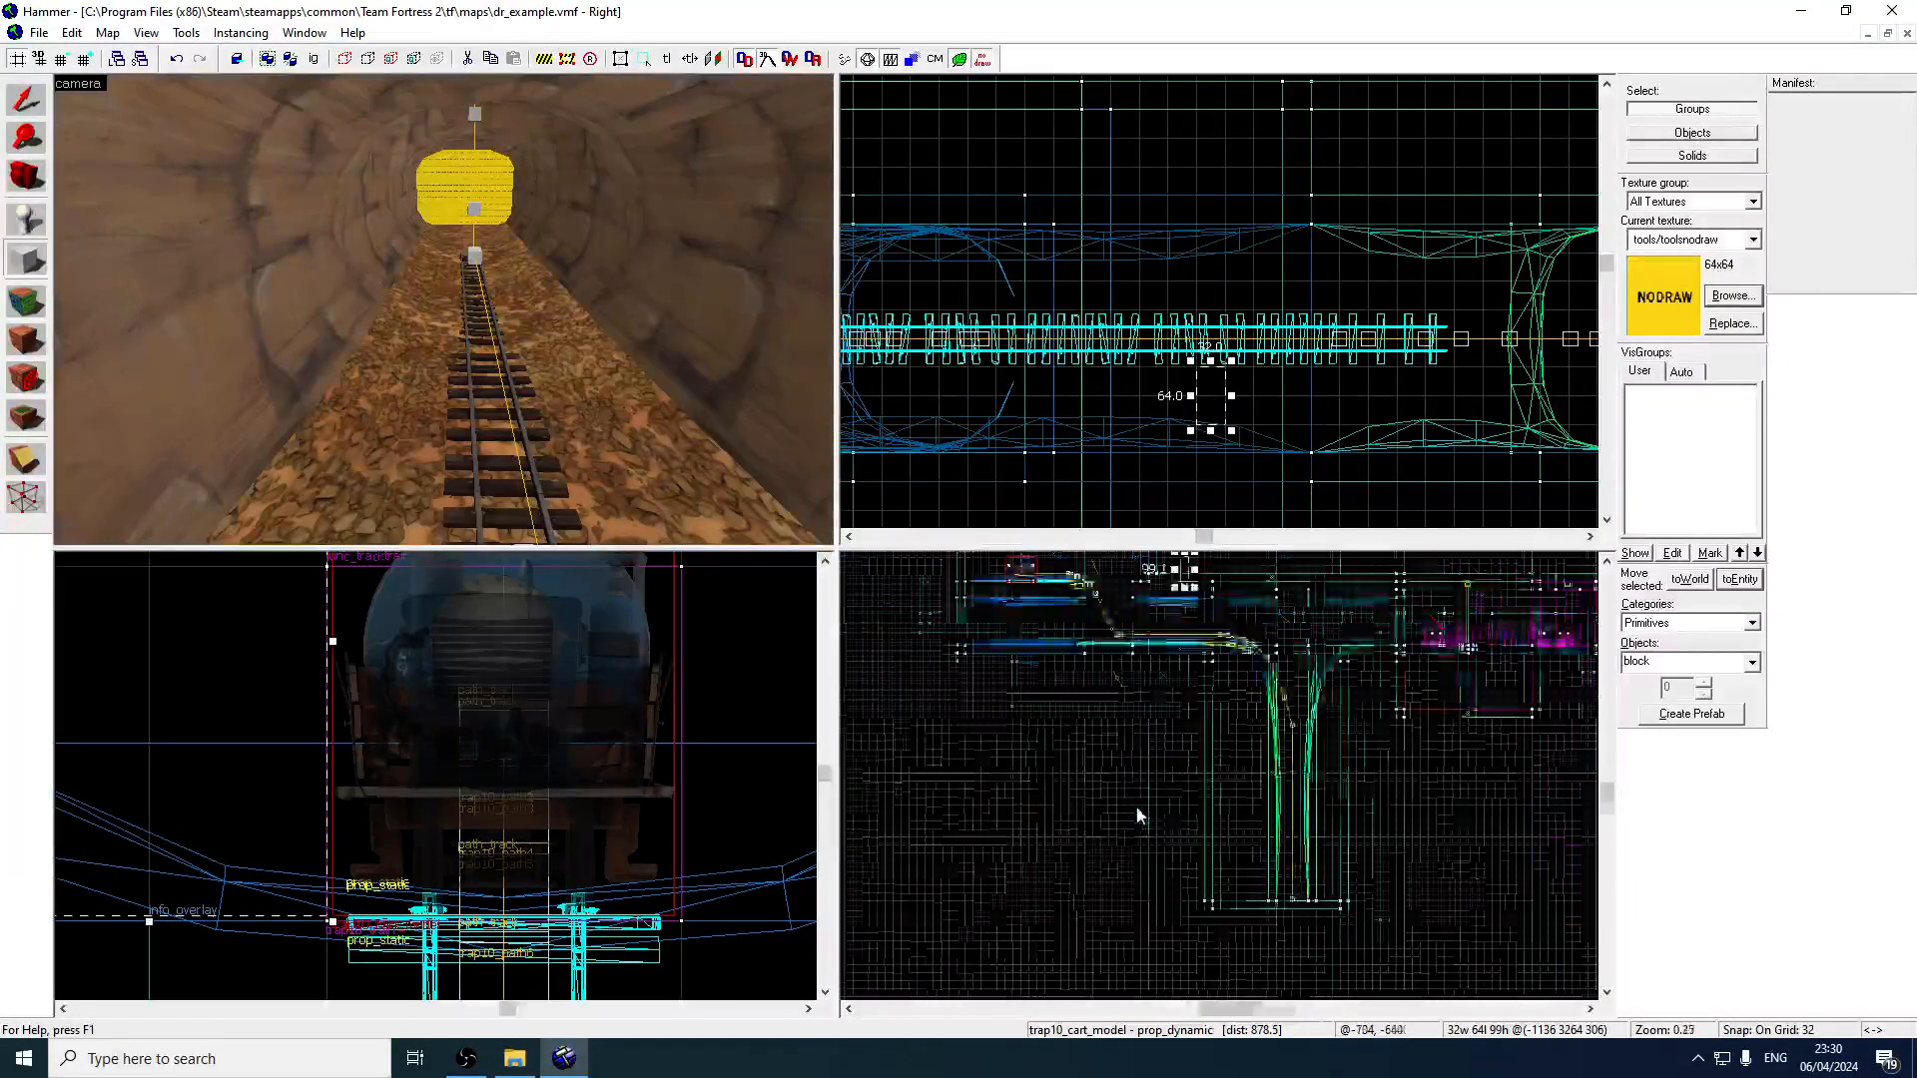
pyautogui.scroll(7, 1188, 715)
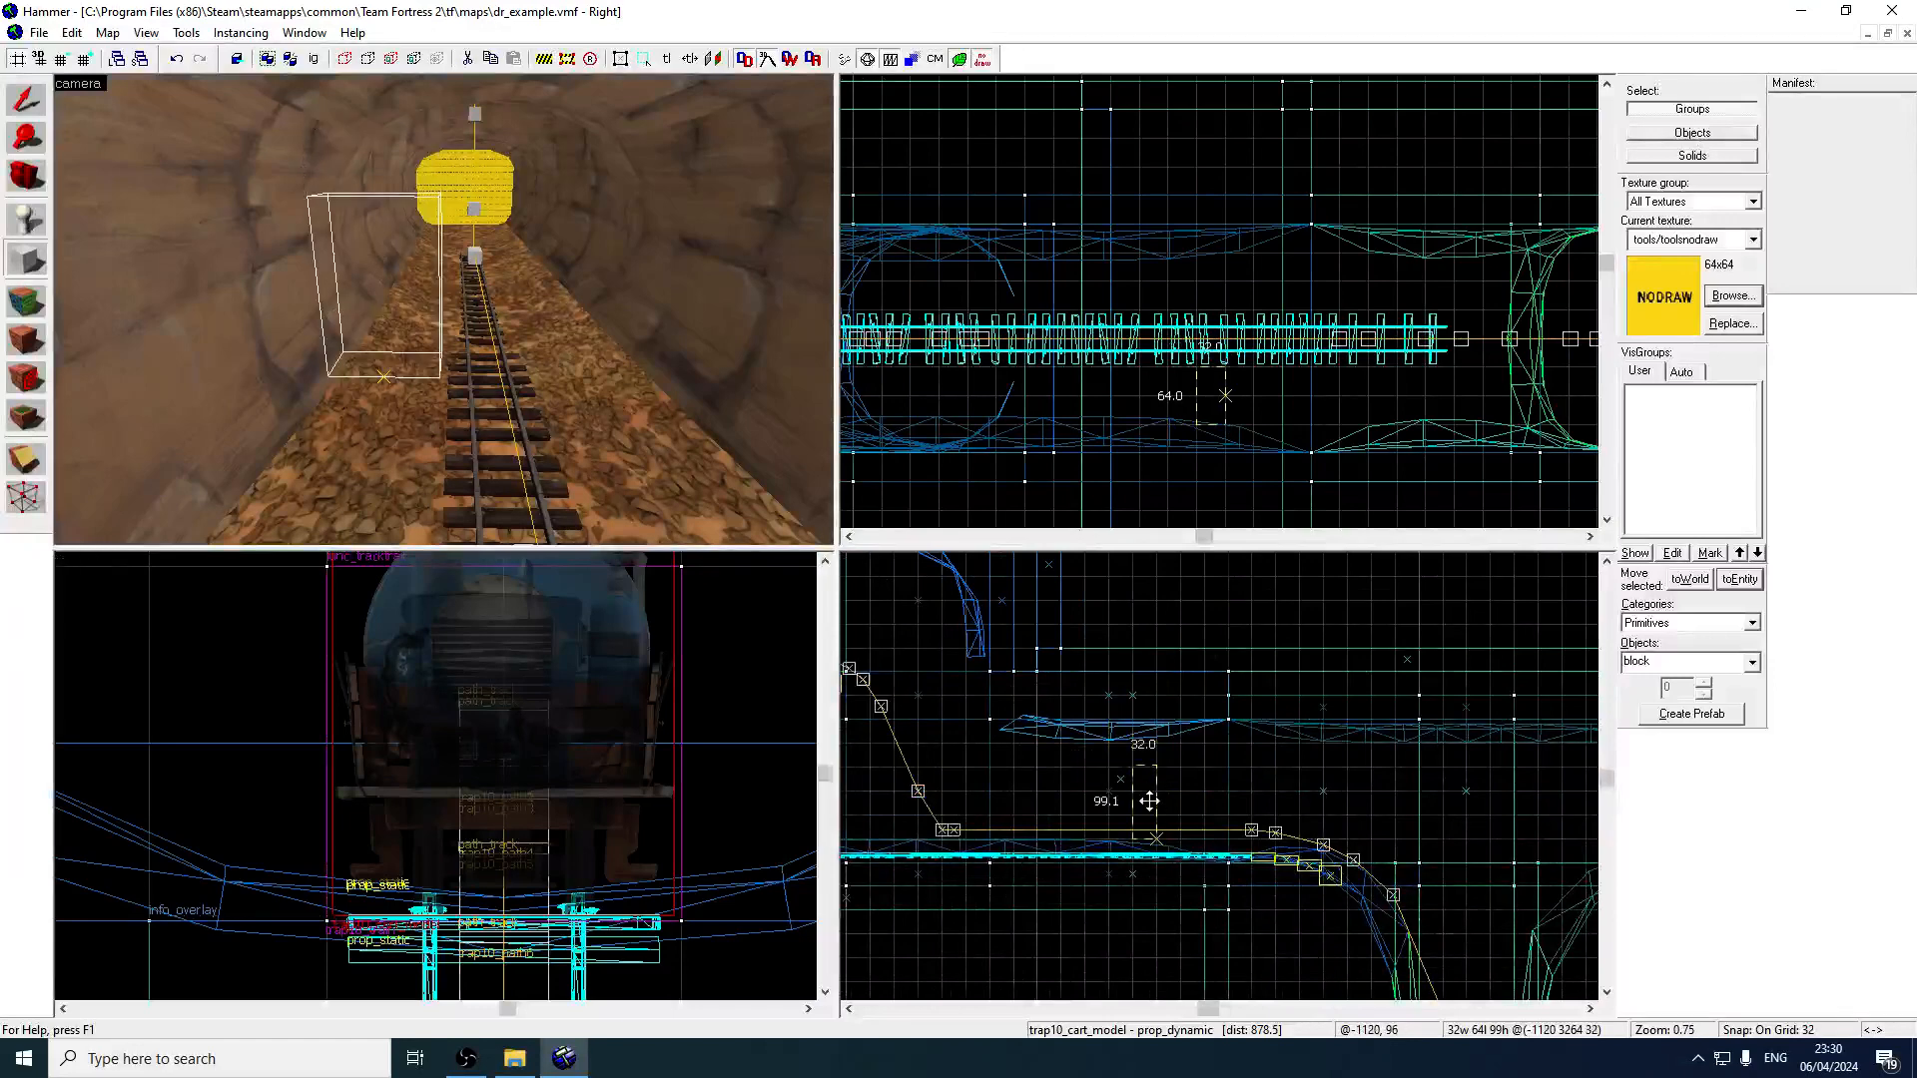
pyautogui.press('Return')
# Examine the nodraw block beside the lower rails in the 3D view and delete it.
pyautogui.press('w')
pyautogui.press('a')
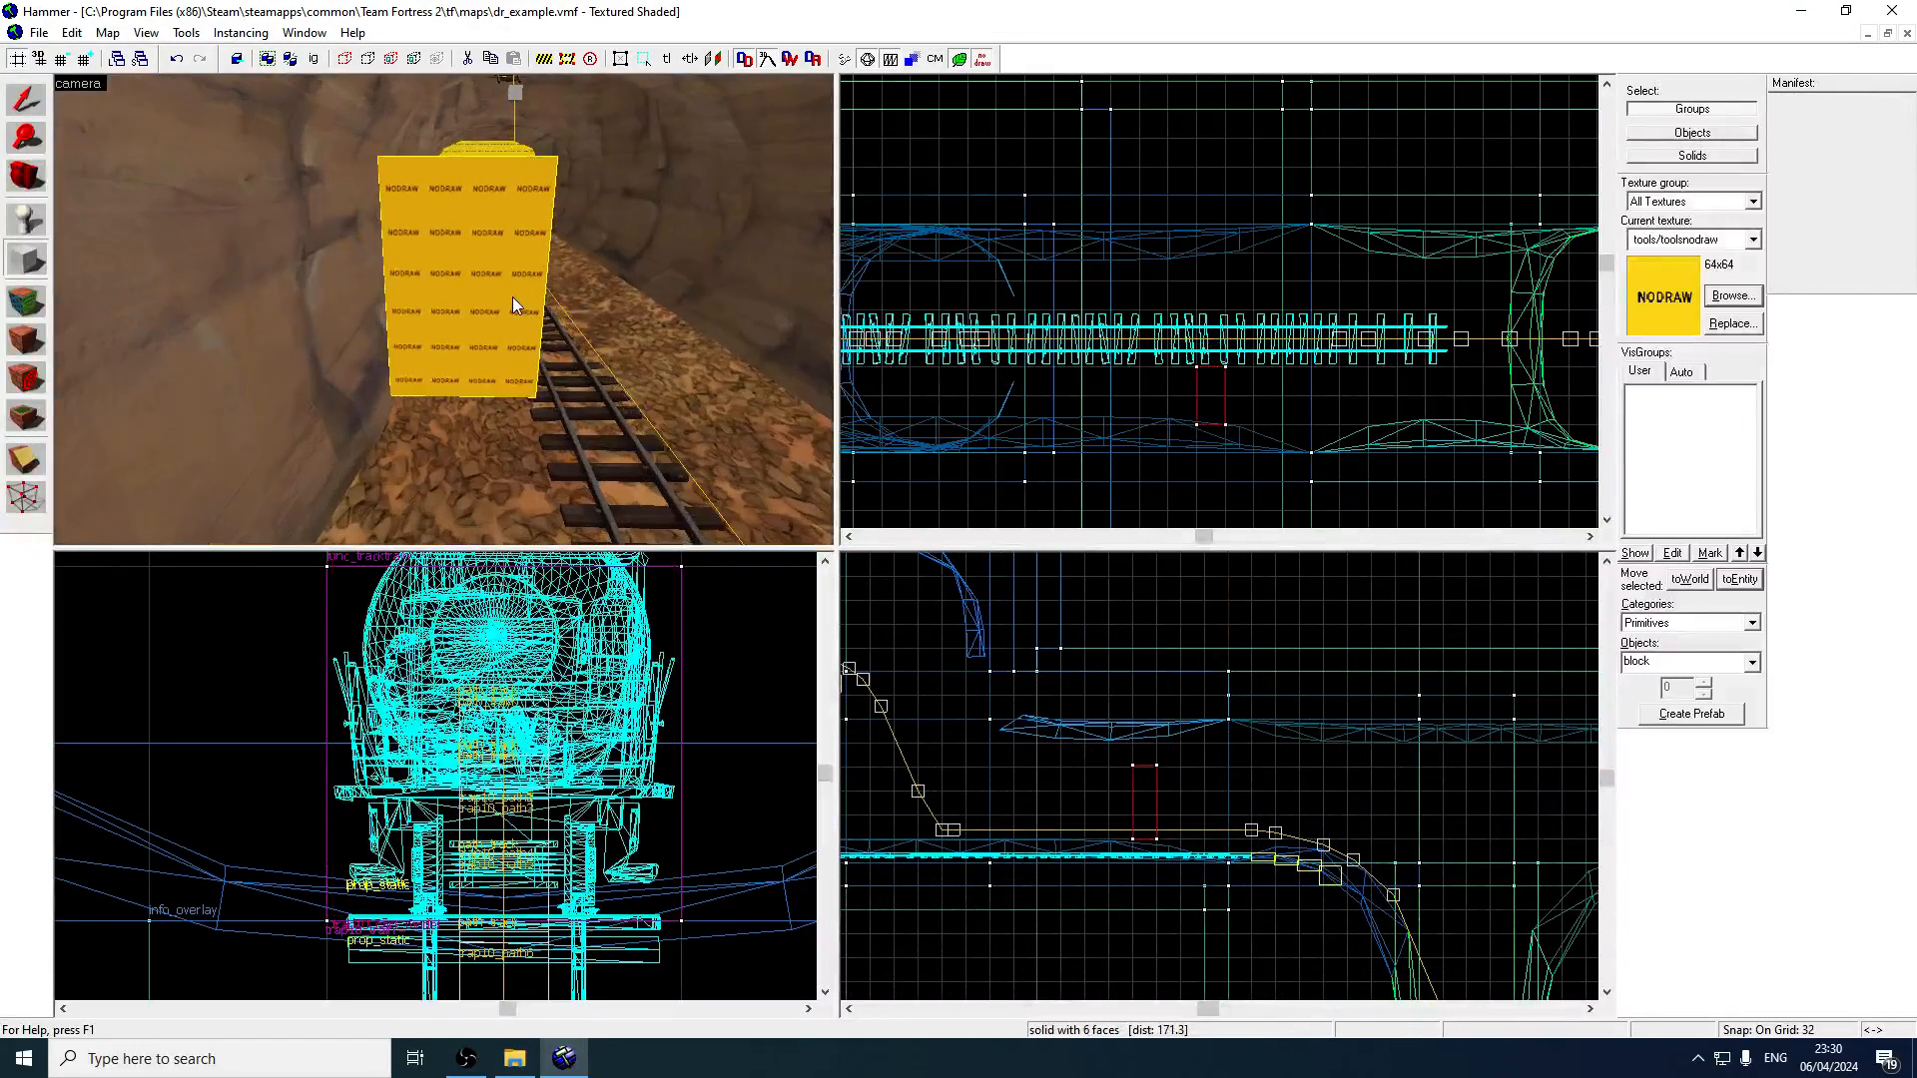
pyautogui.press('a')
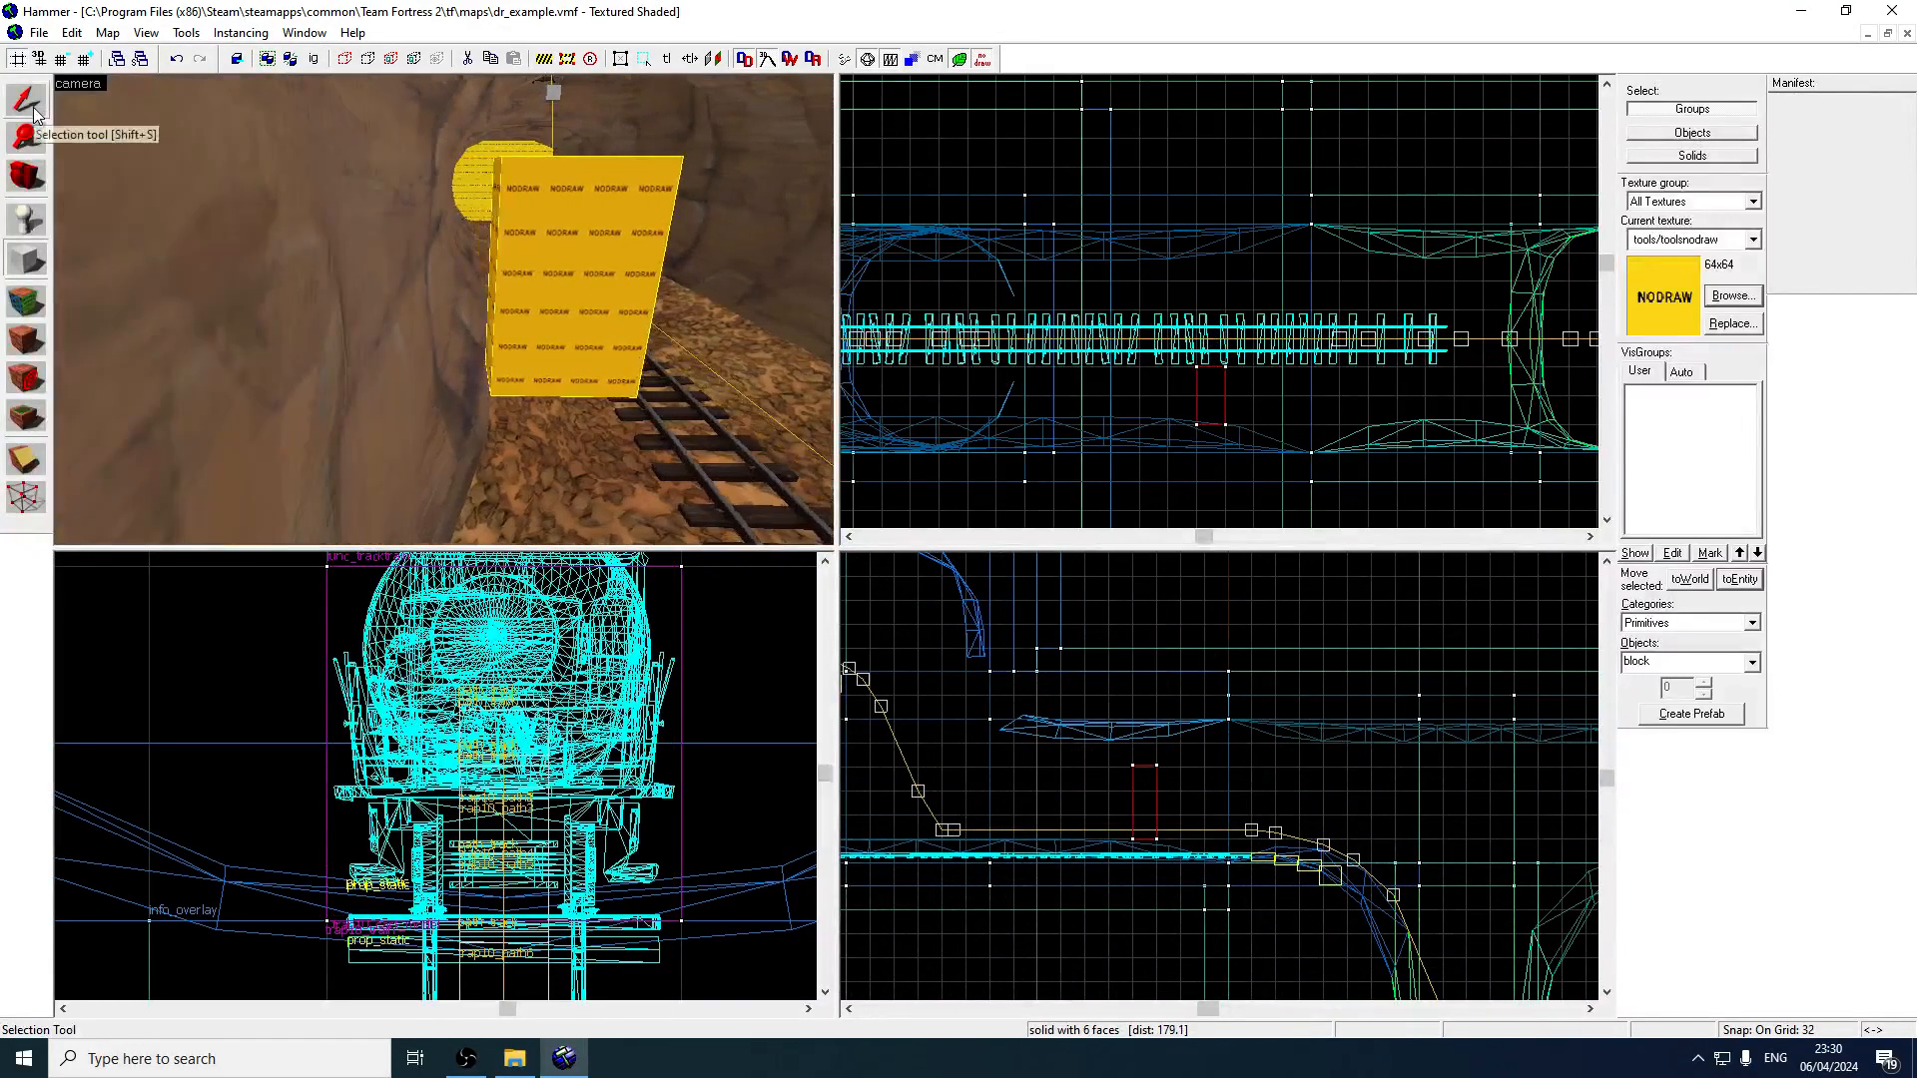
pyautogui.click(36, 115)
pyautogui.press('d')
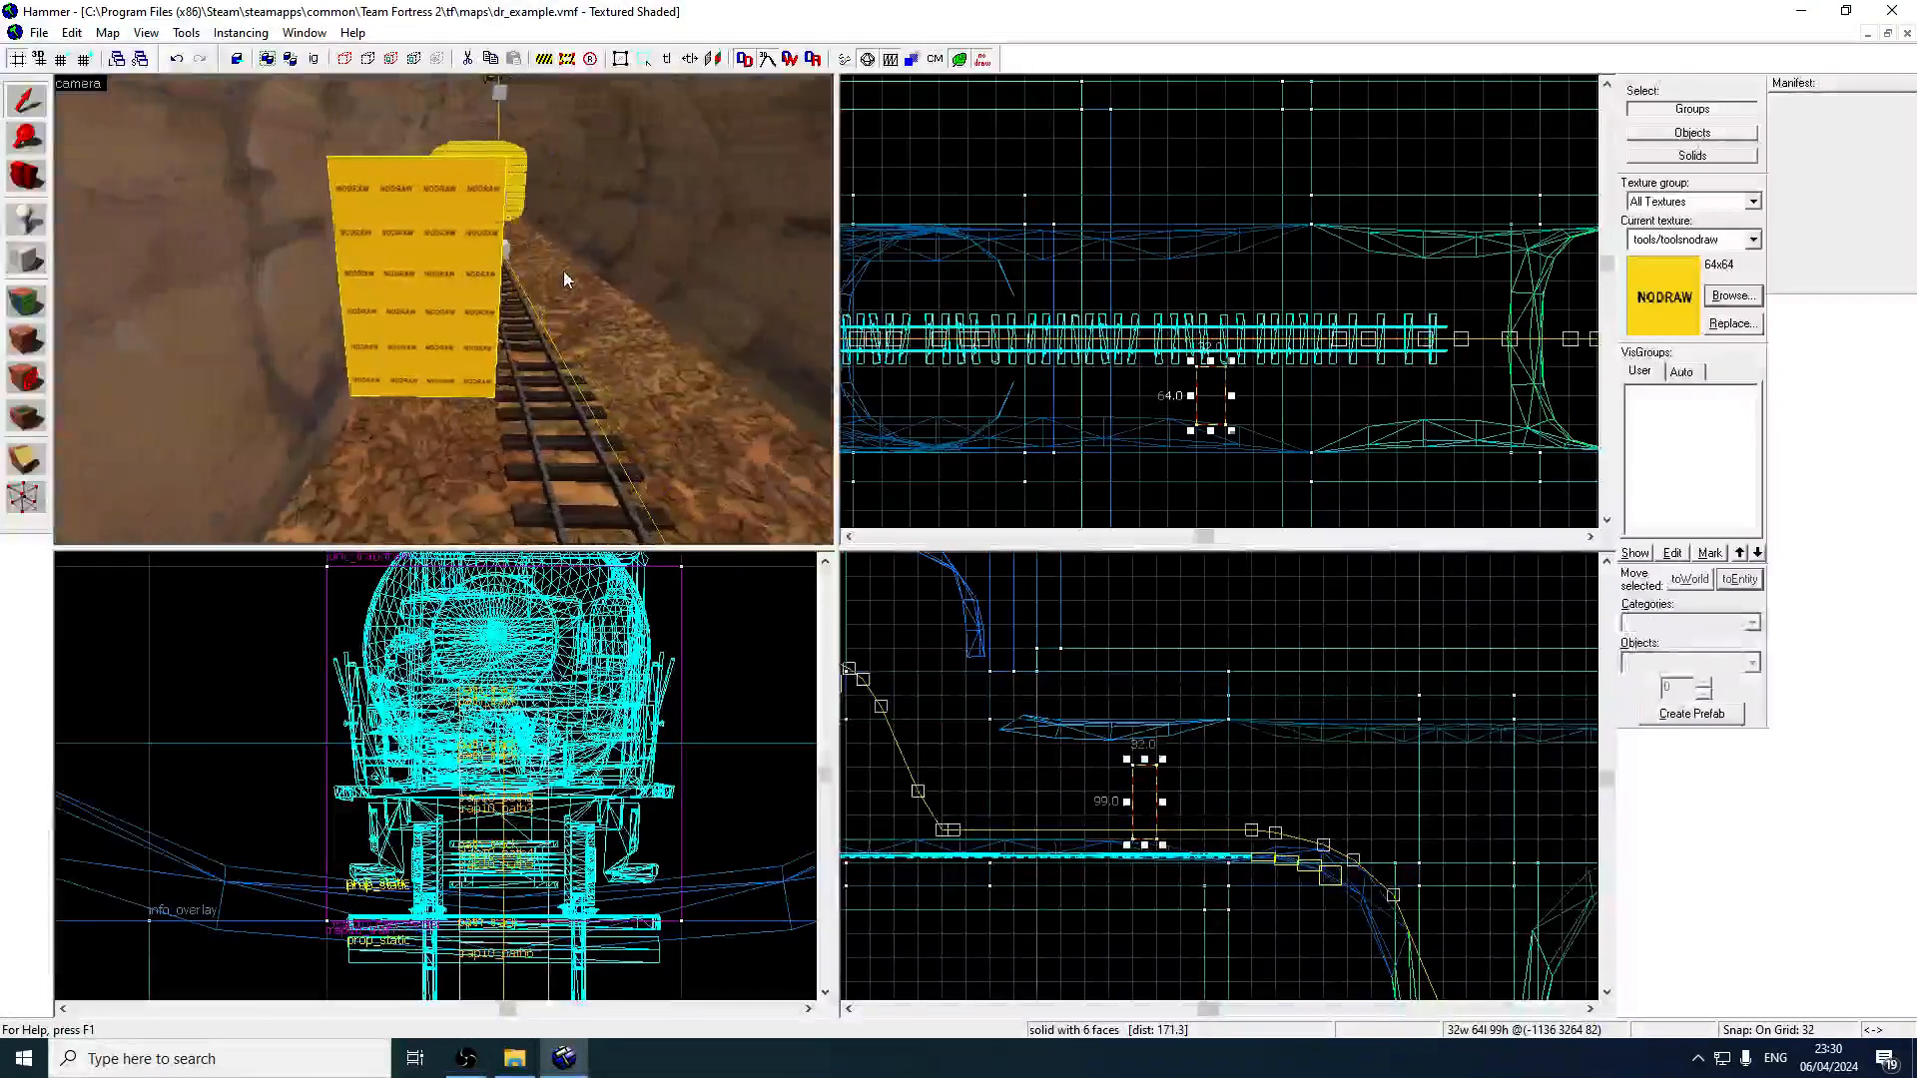
pyautogui.press('Delete')
pyautogui.press('z')
pyautogui.press('w')
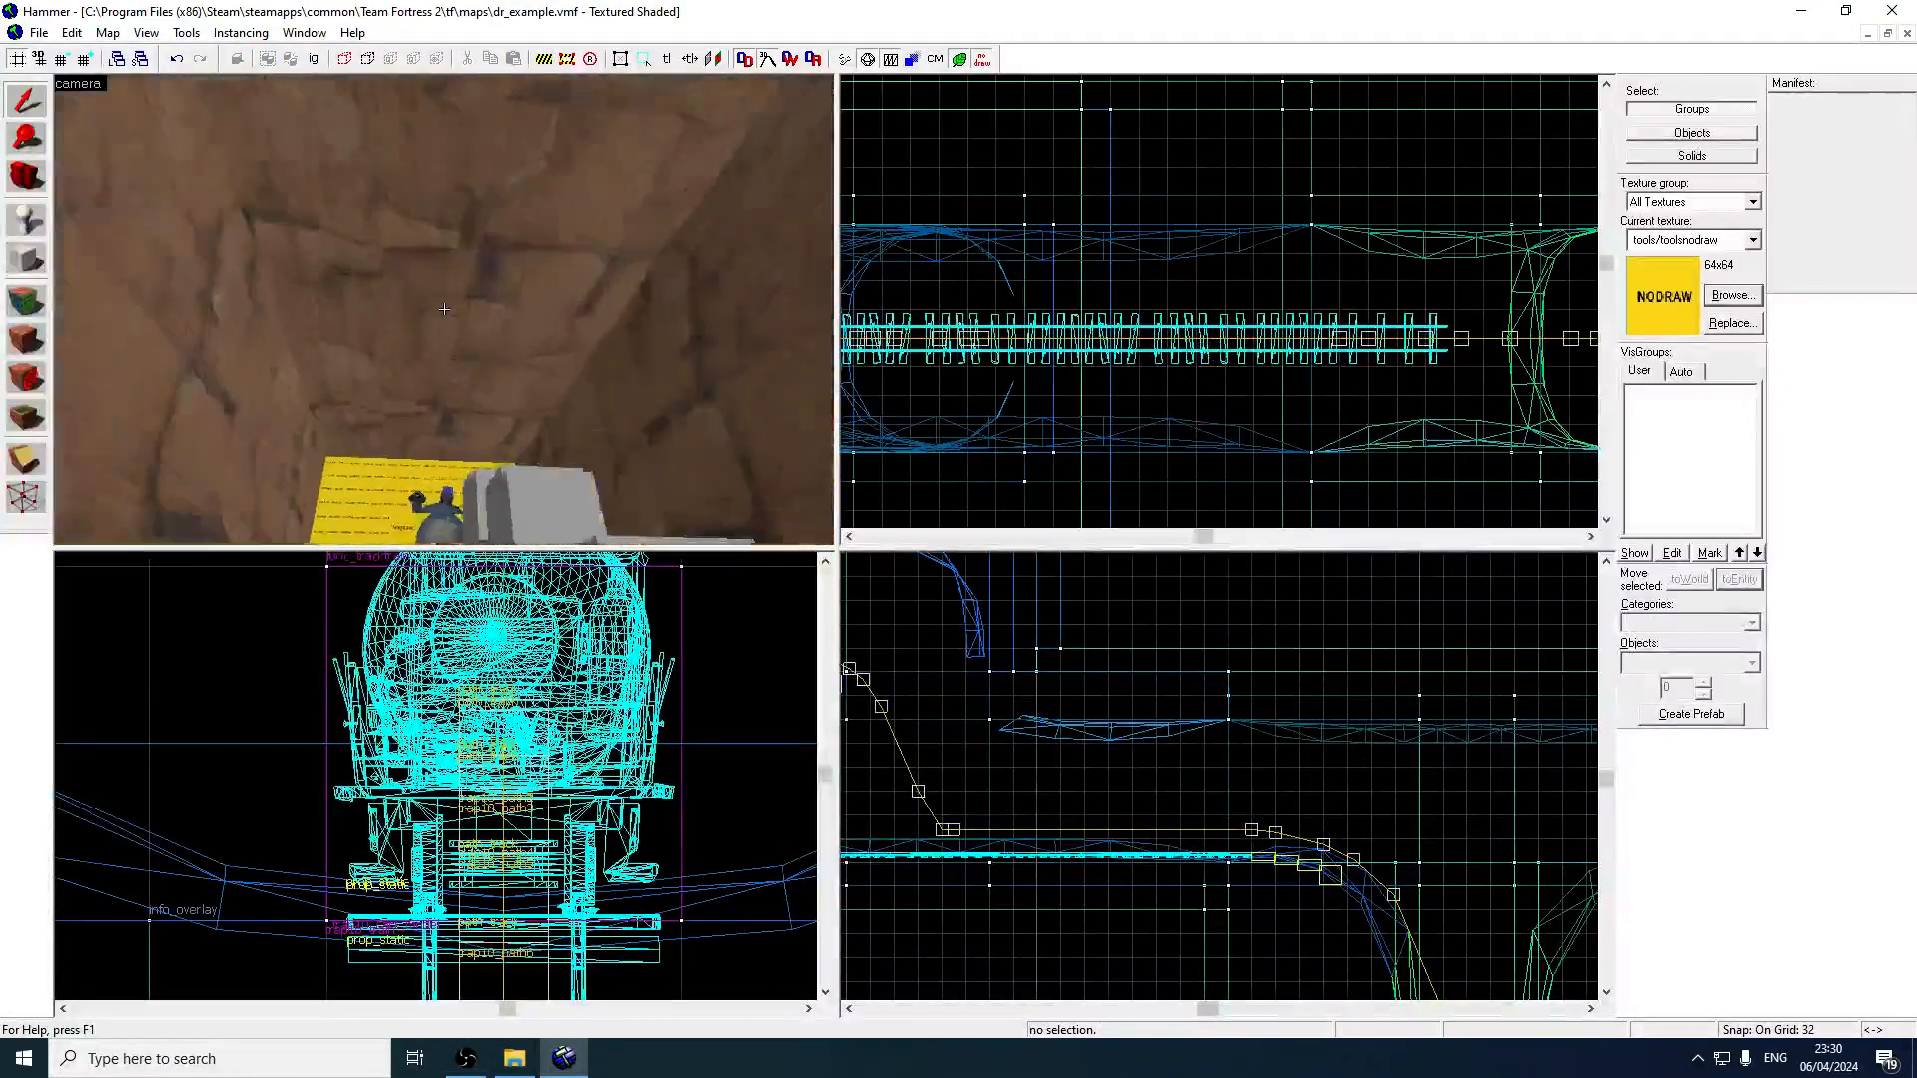
# Select the cart's func_tracktrain in the 3D view and set its First Stop Target to trap10_path1.
pyautogui.press('w')
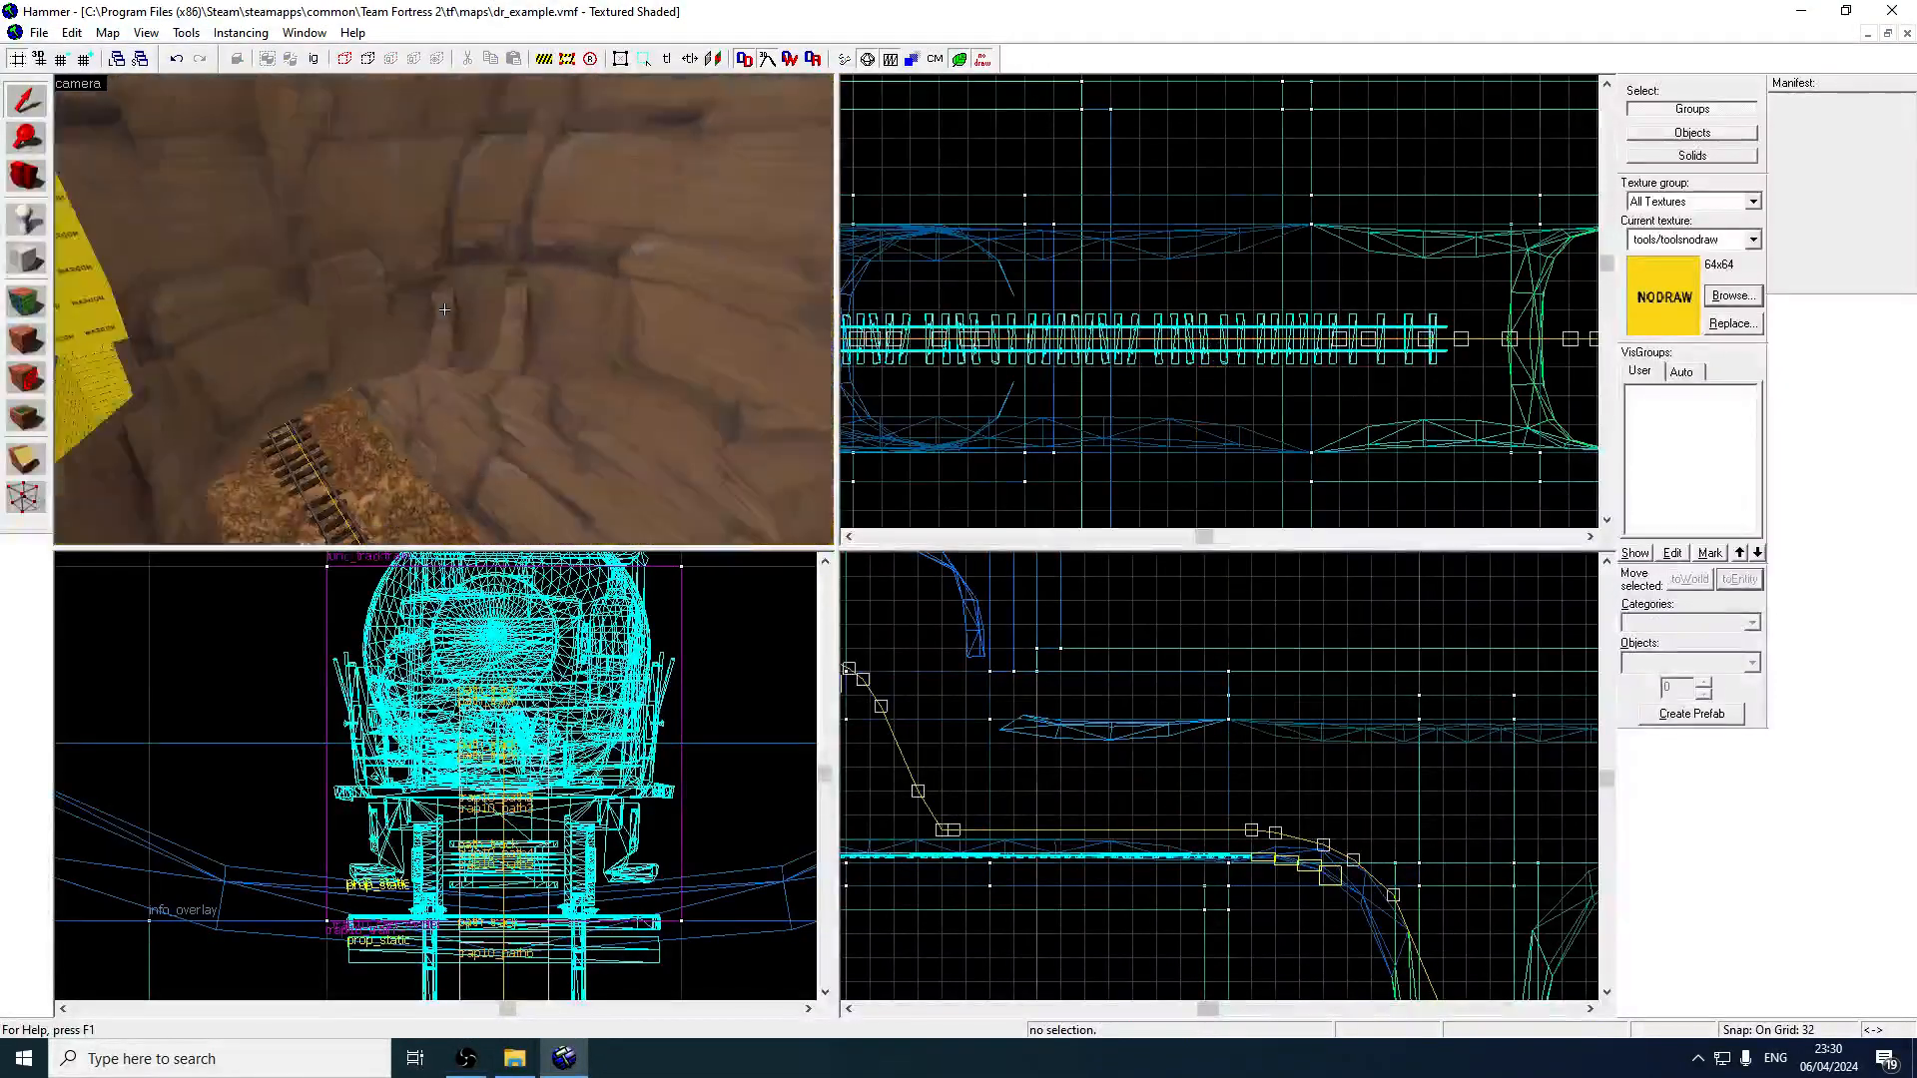
pyautogui.press('w')
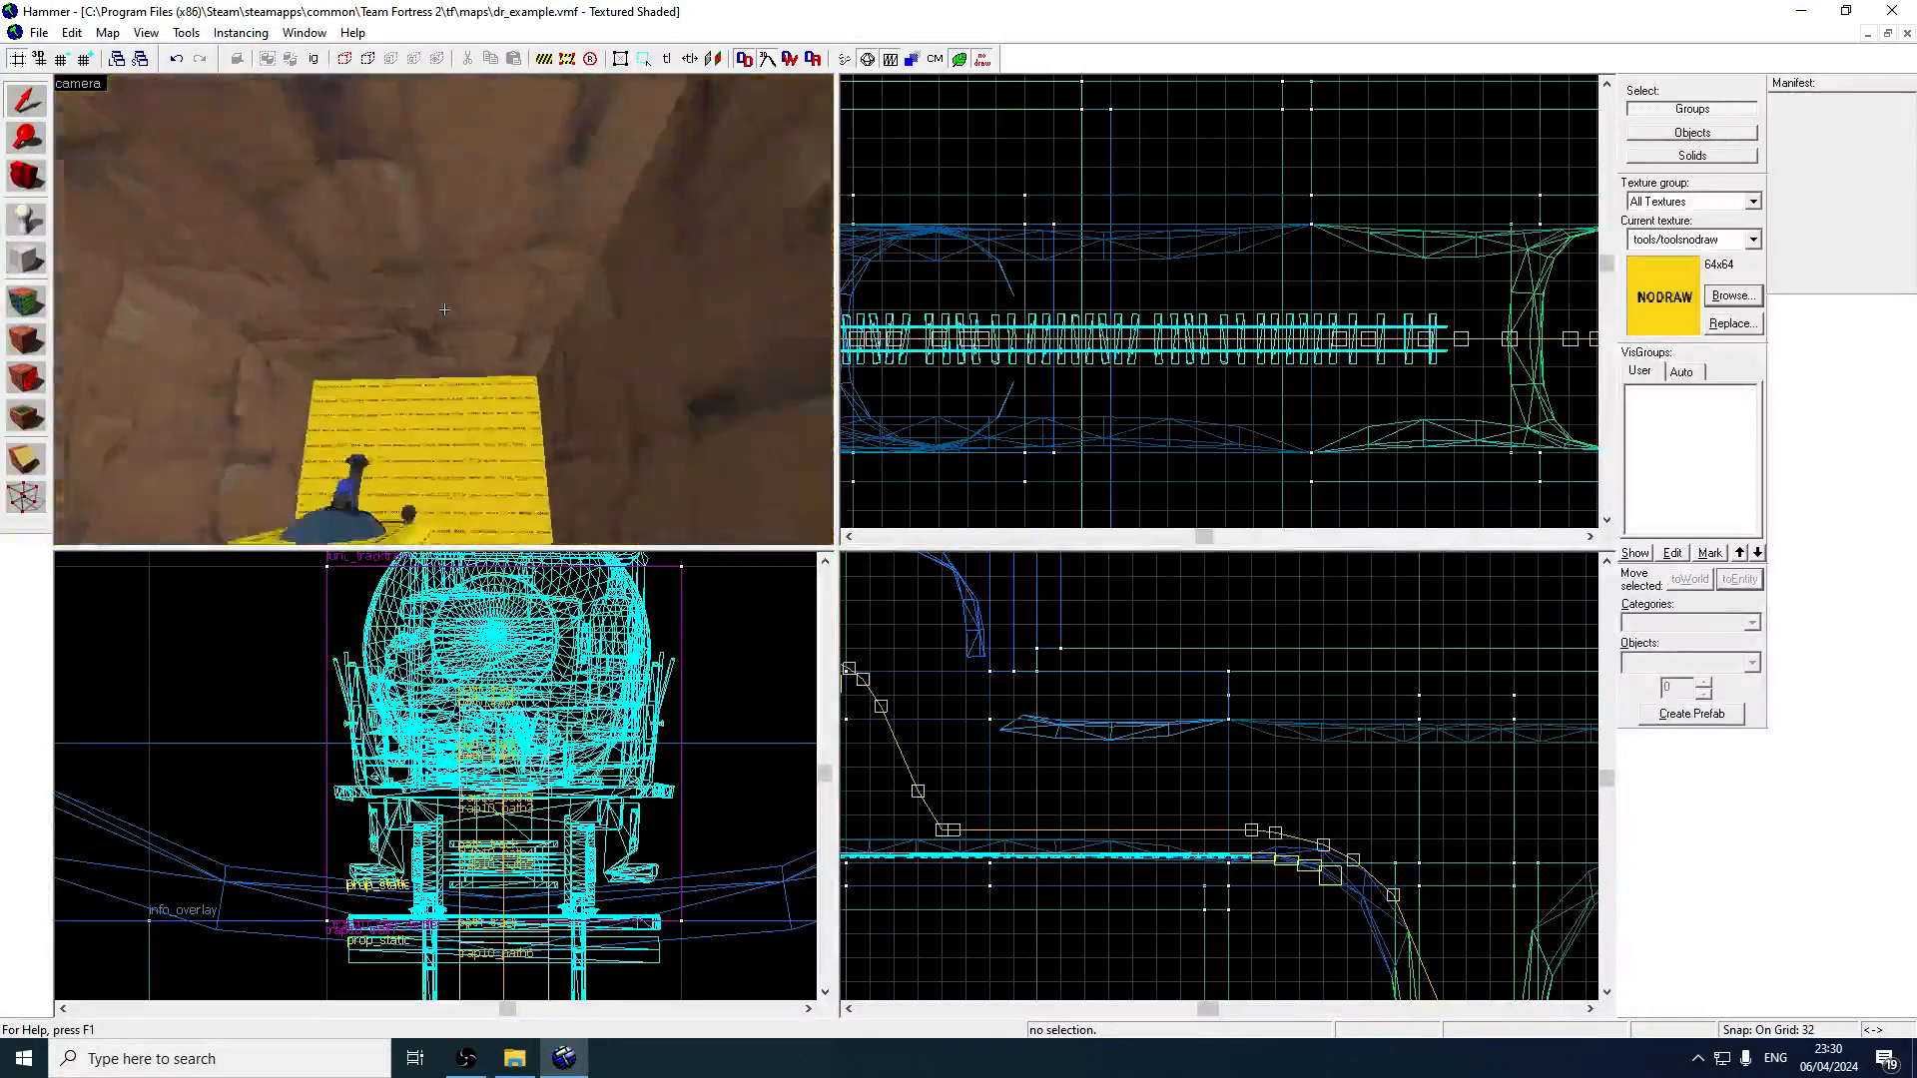
pyautogui.press('w')
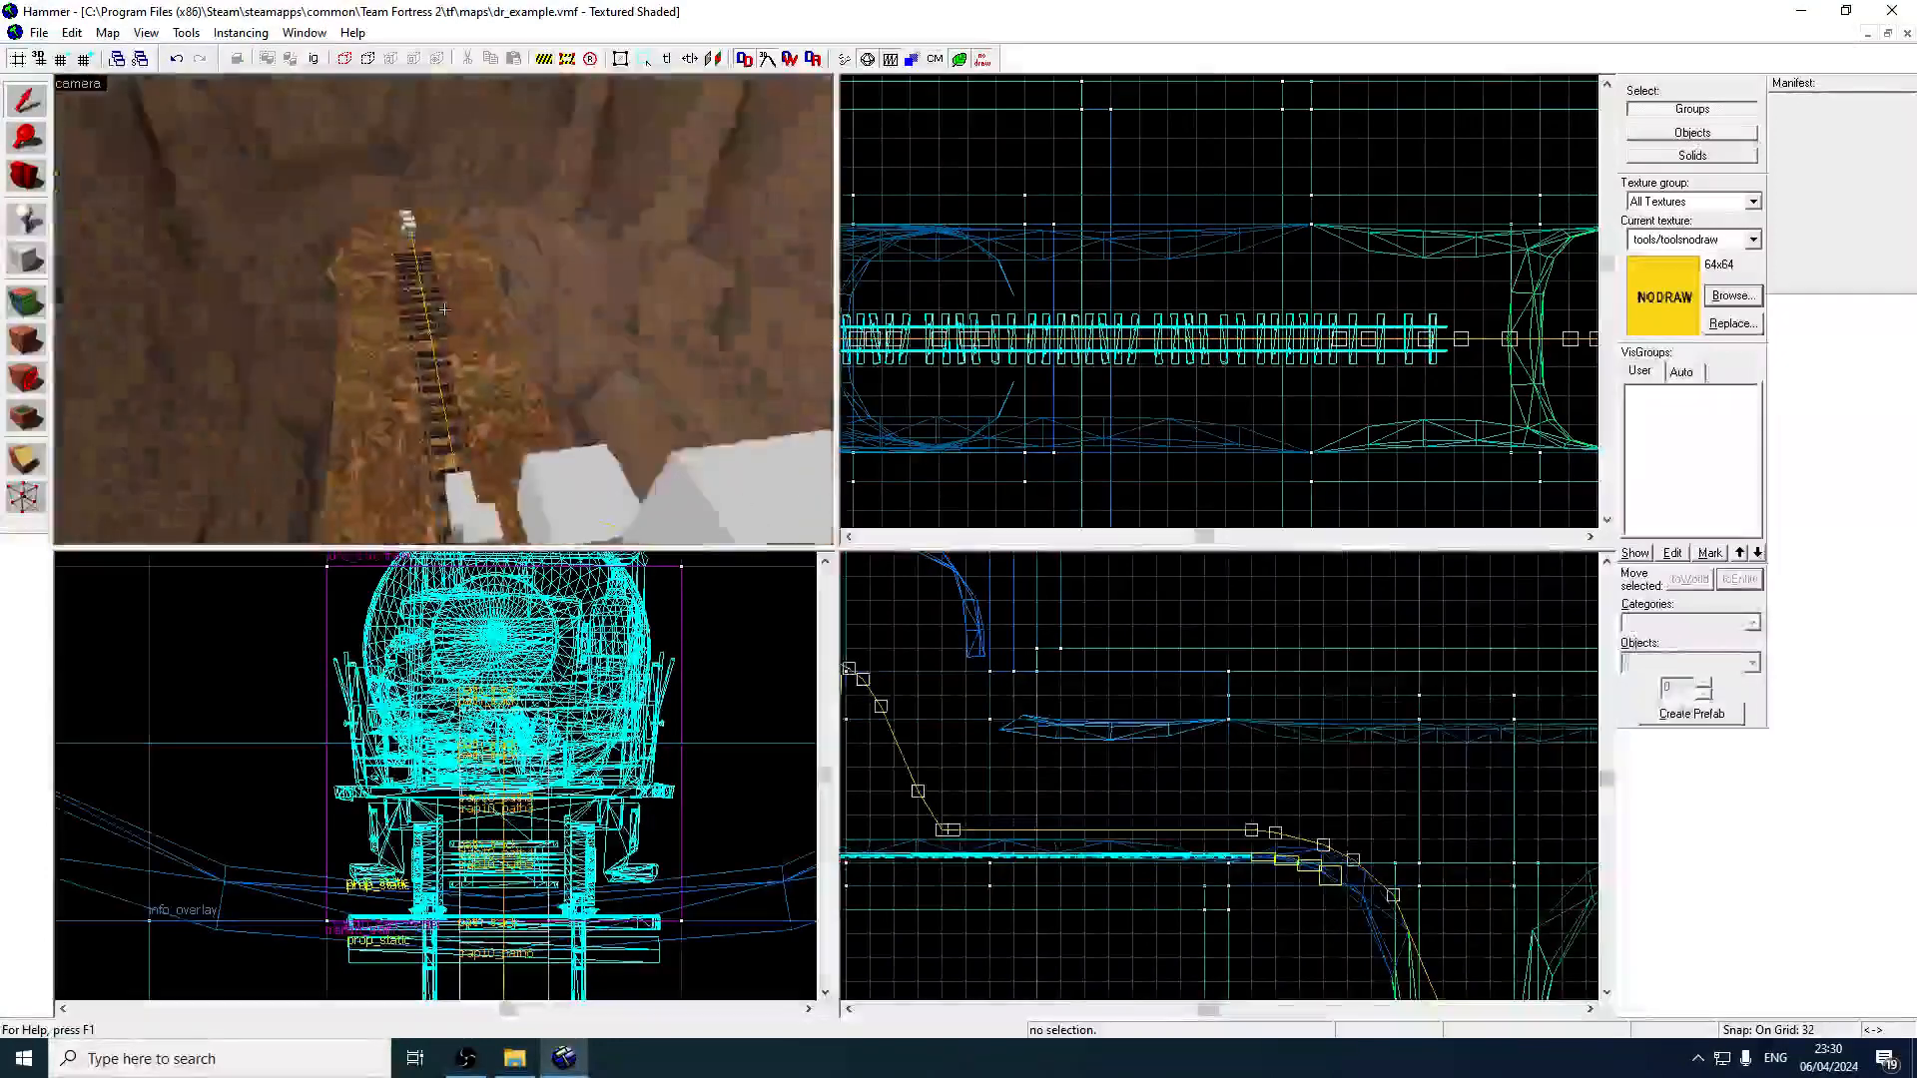
pyautogui.press('w')
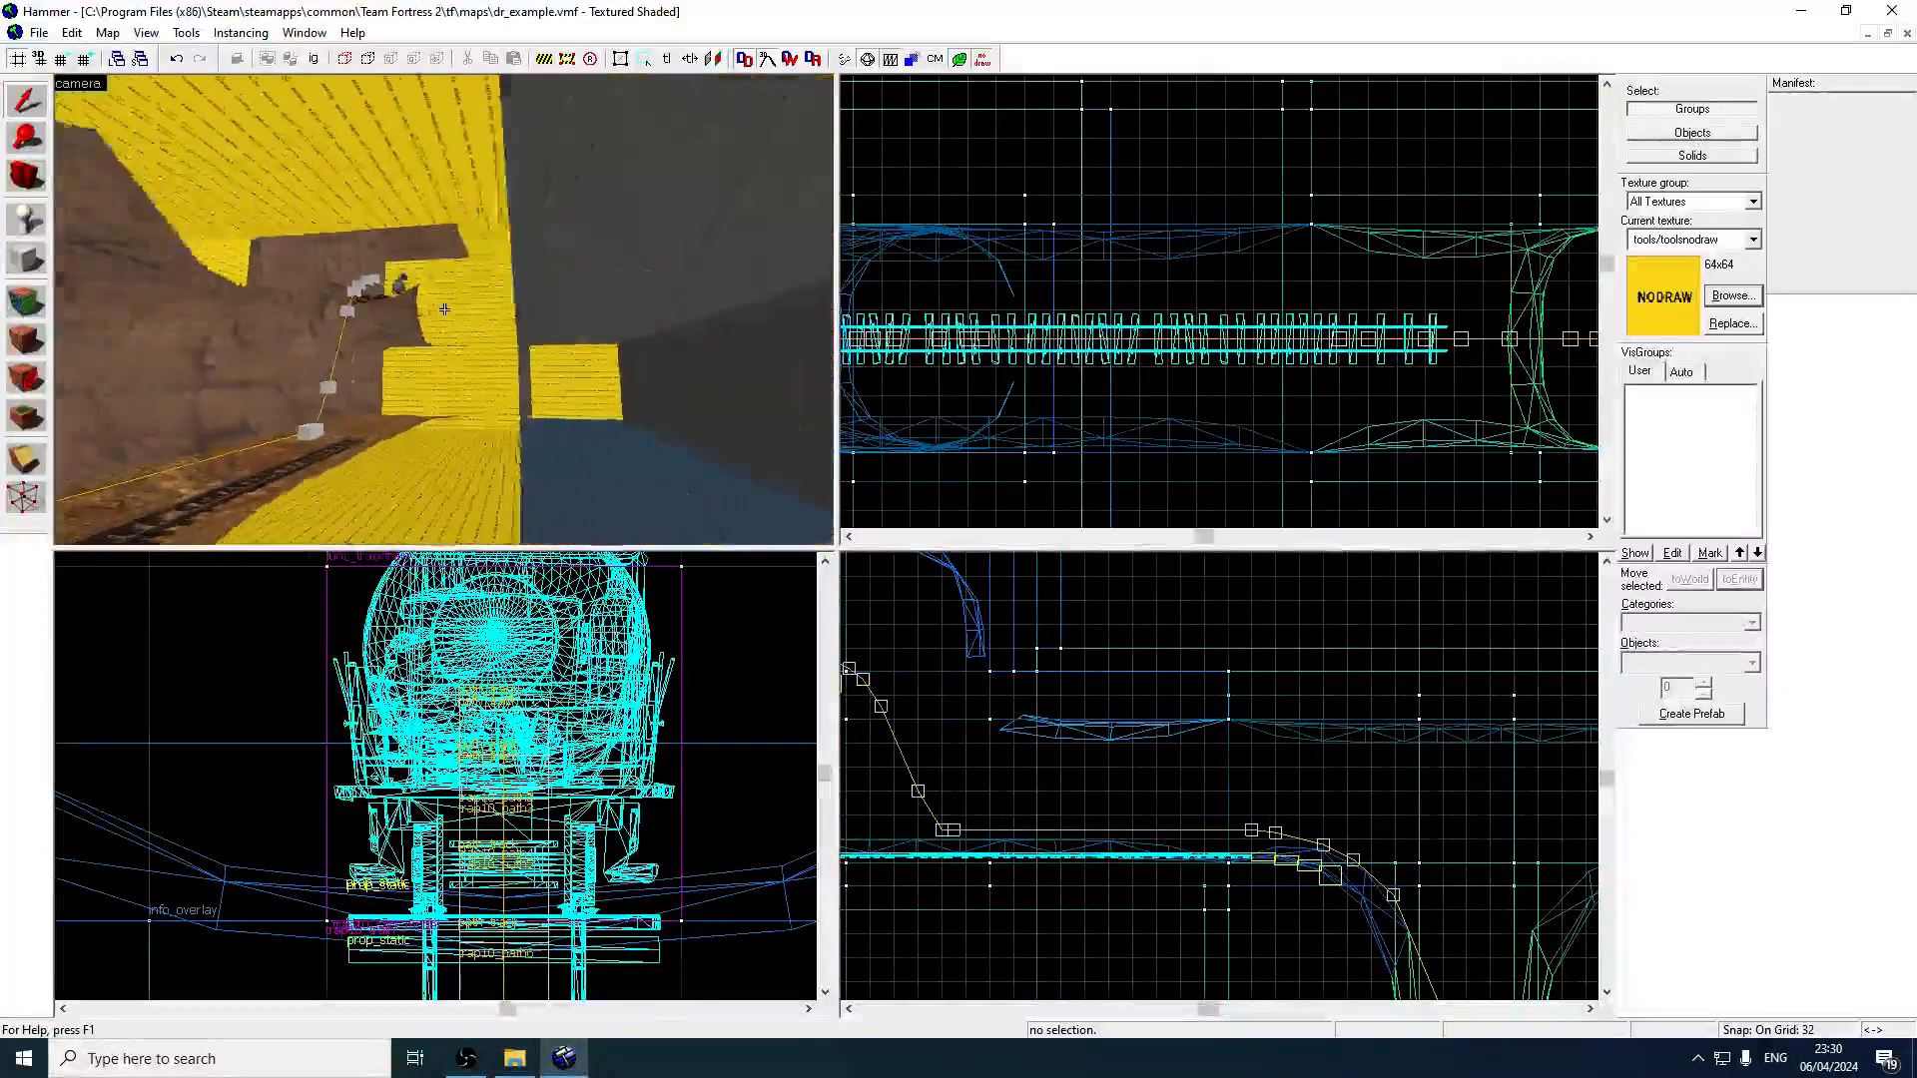
pyautogui.press('s')
pyautogui.press('z')
pyautogui.doubleClick(446, 310)
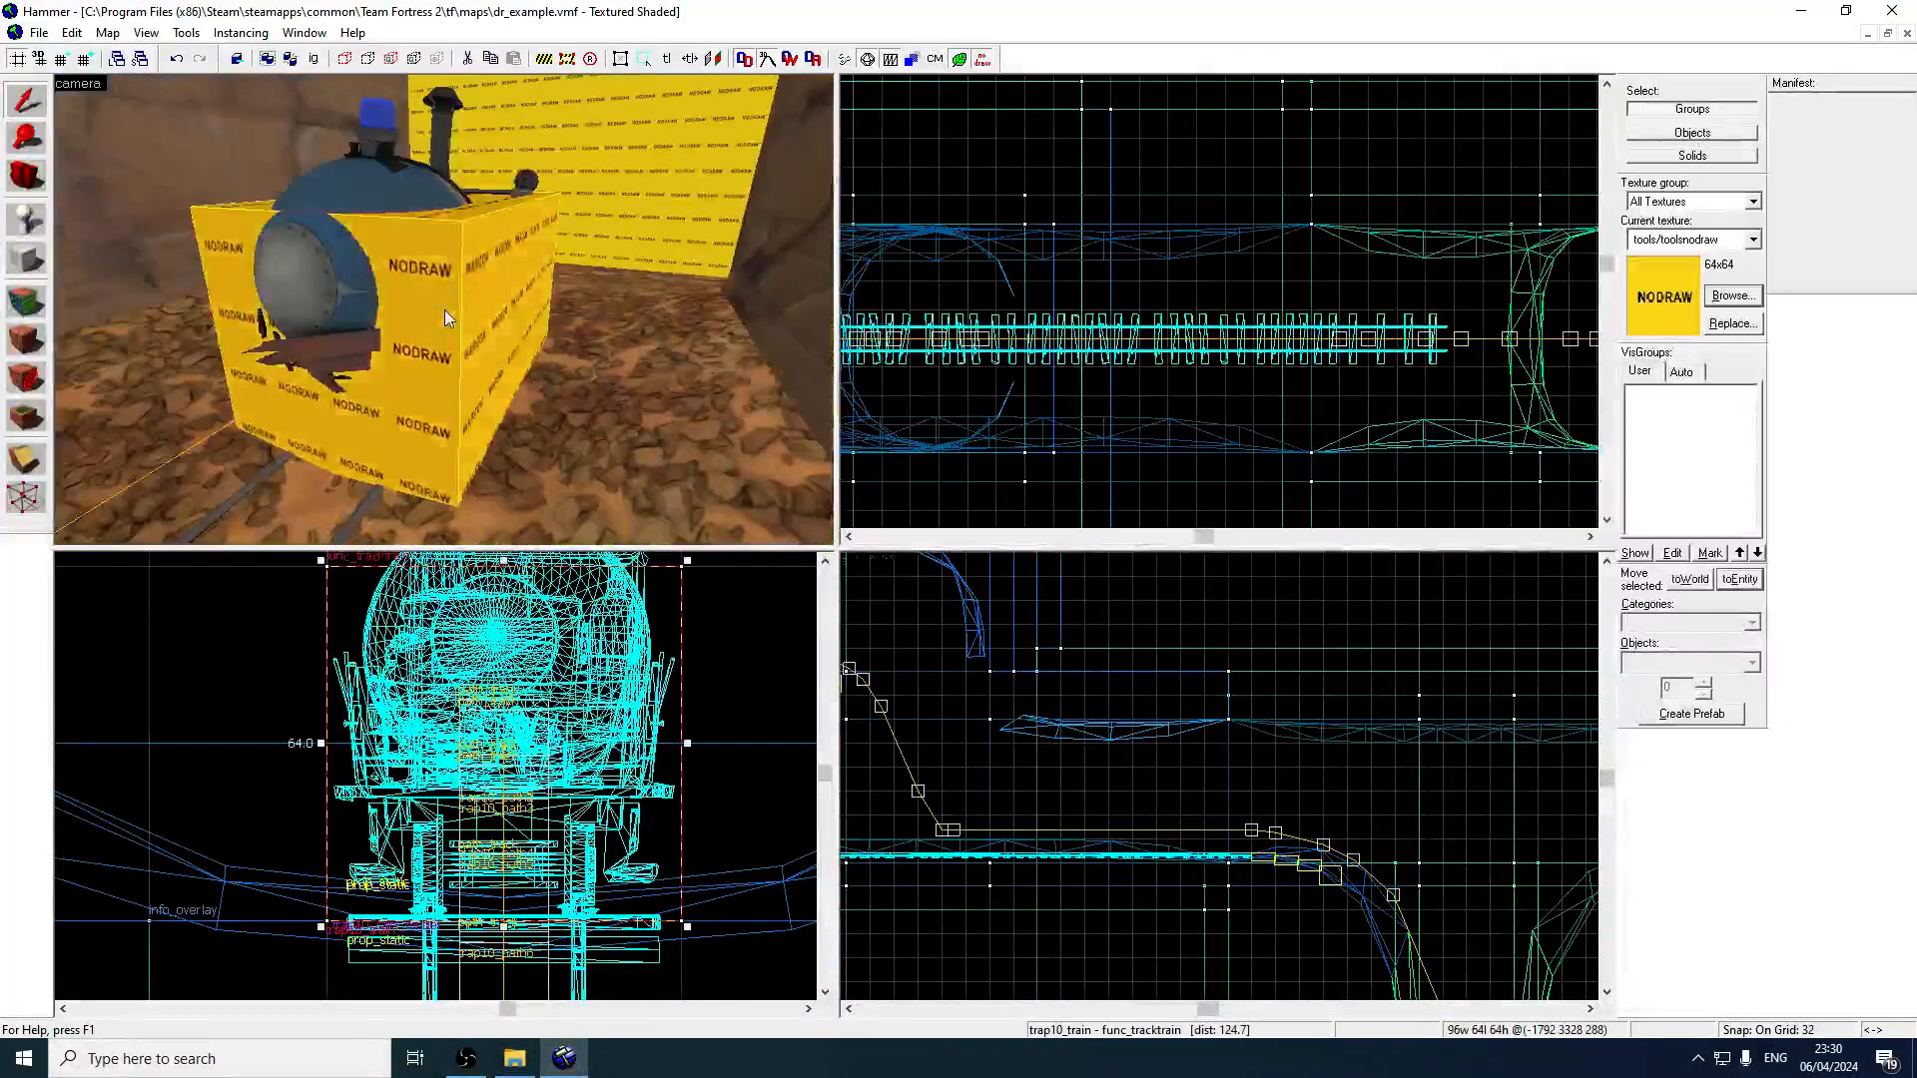
pyautogui.click(830, 492)
pyautogui.click(816, 518)
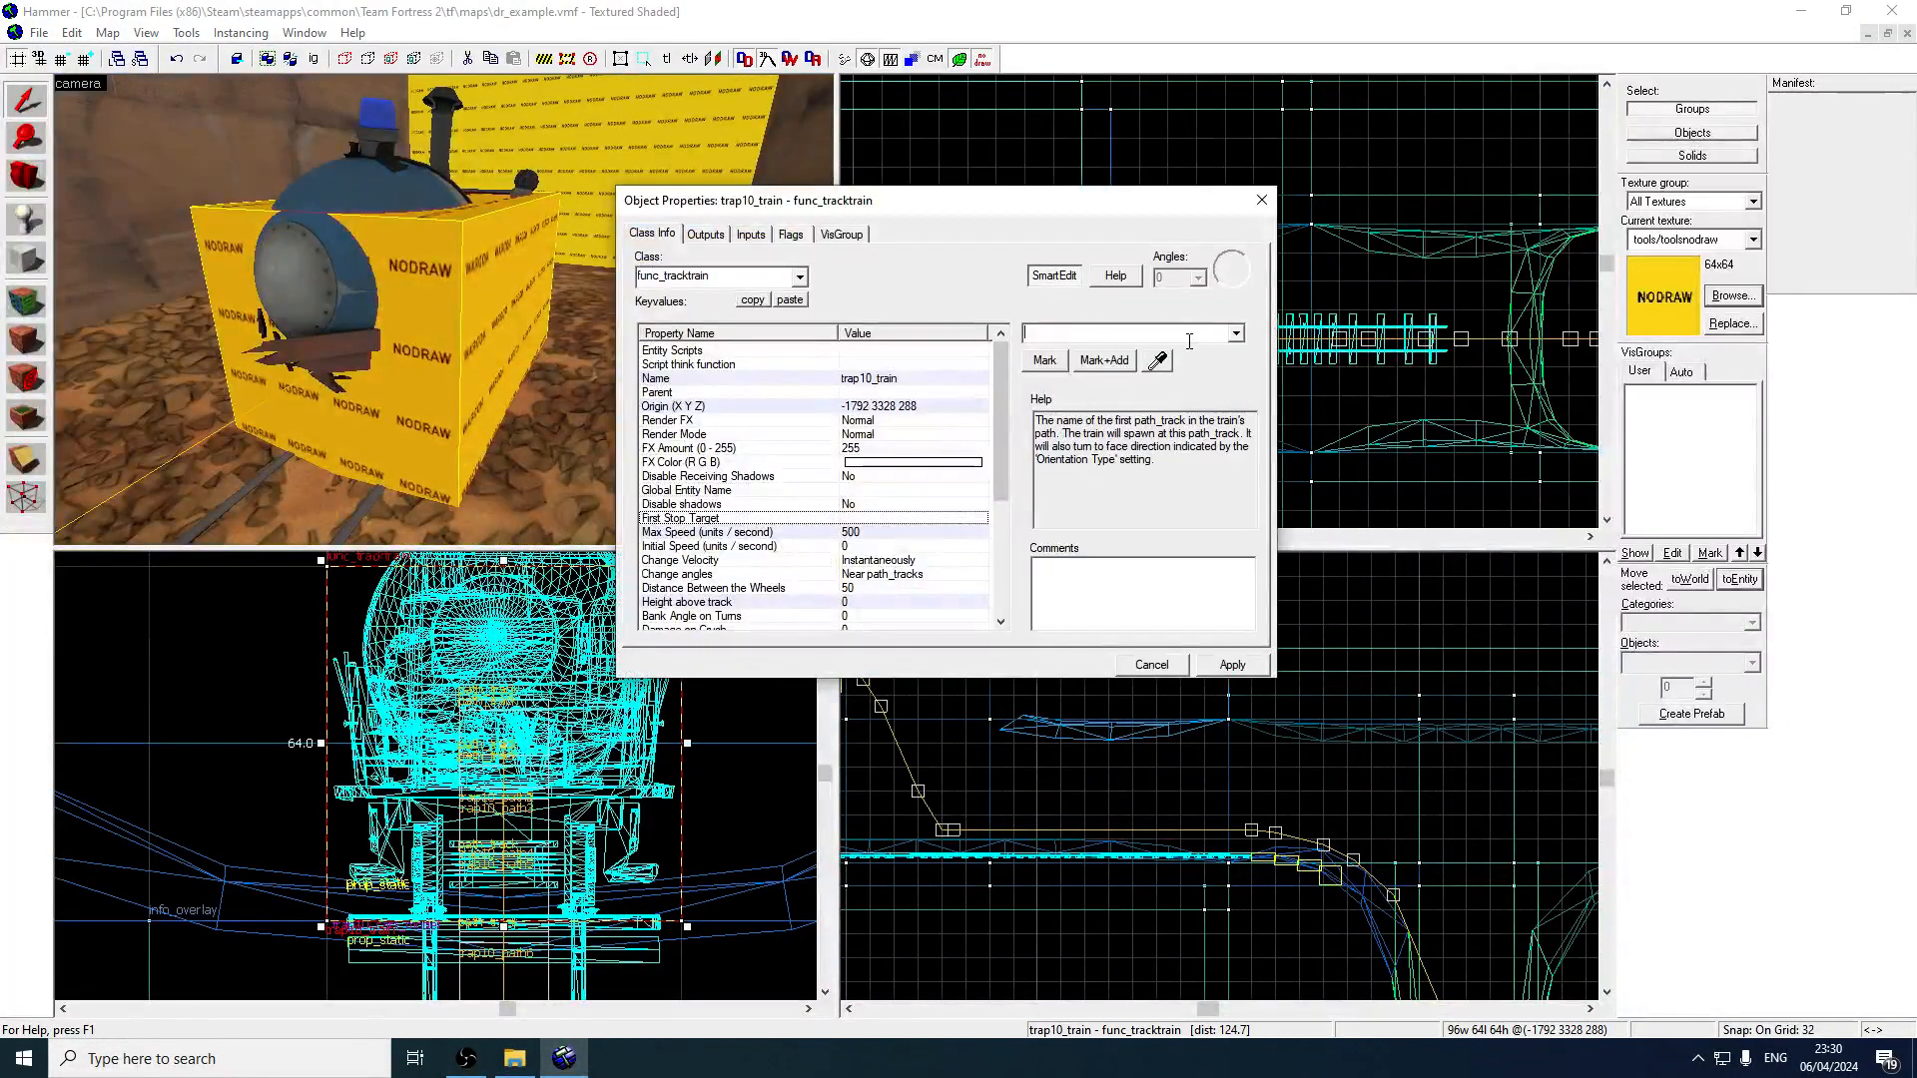
pyautogui.write('trap10_path1')
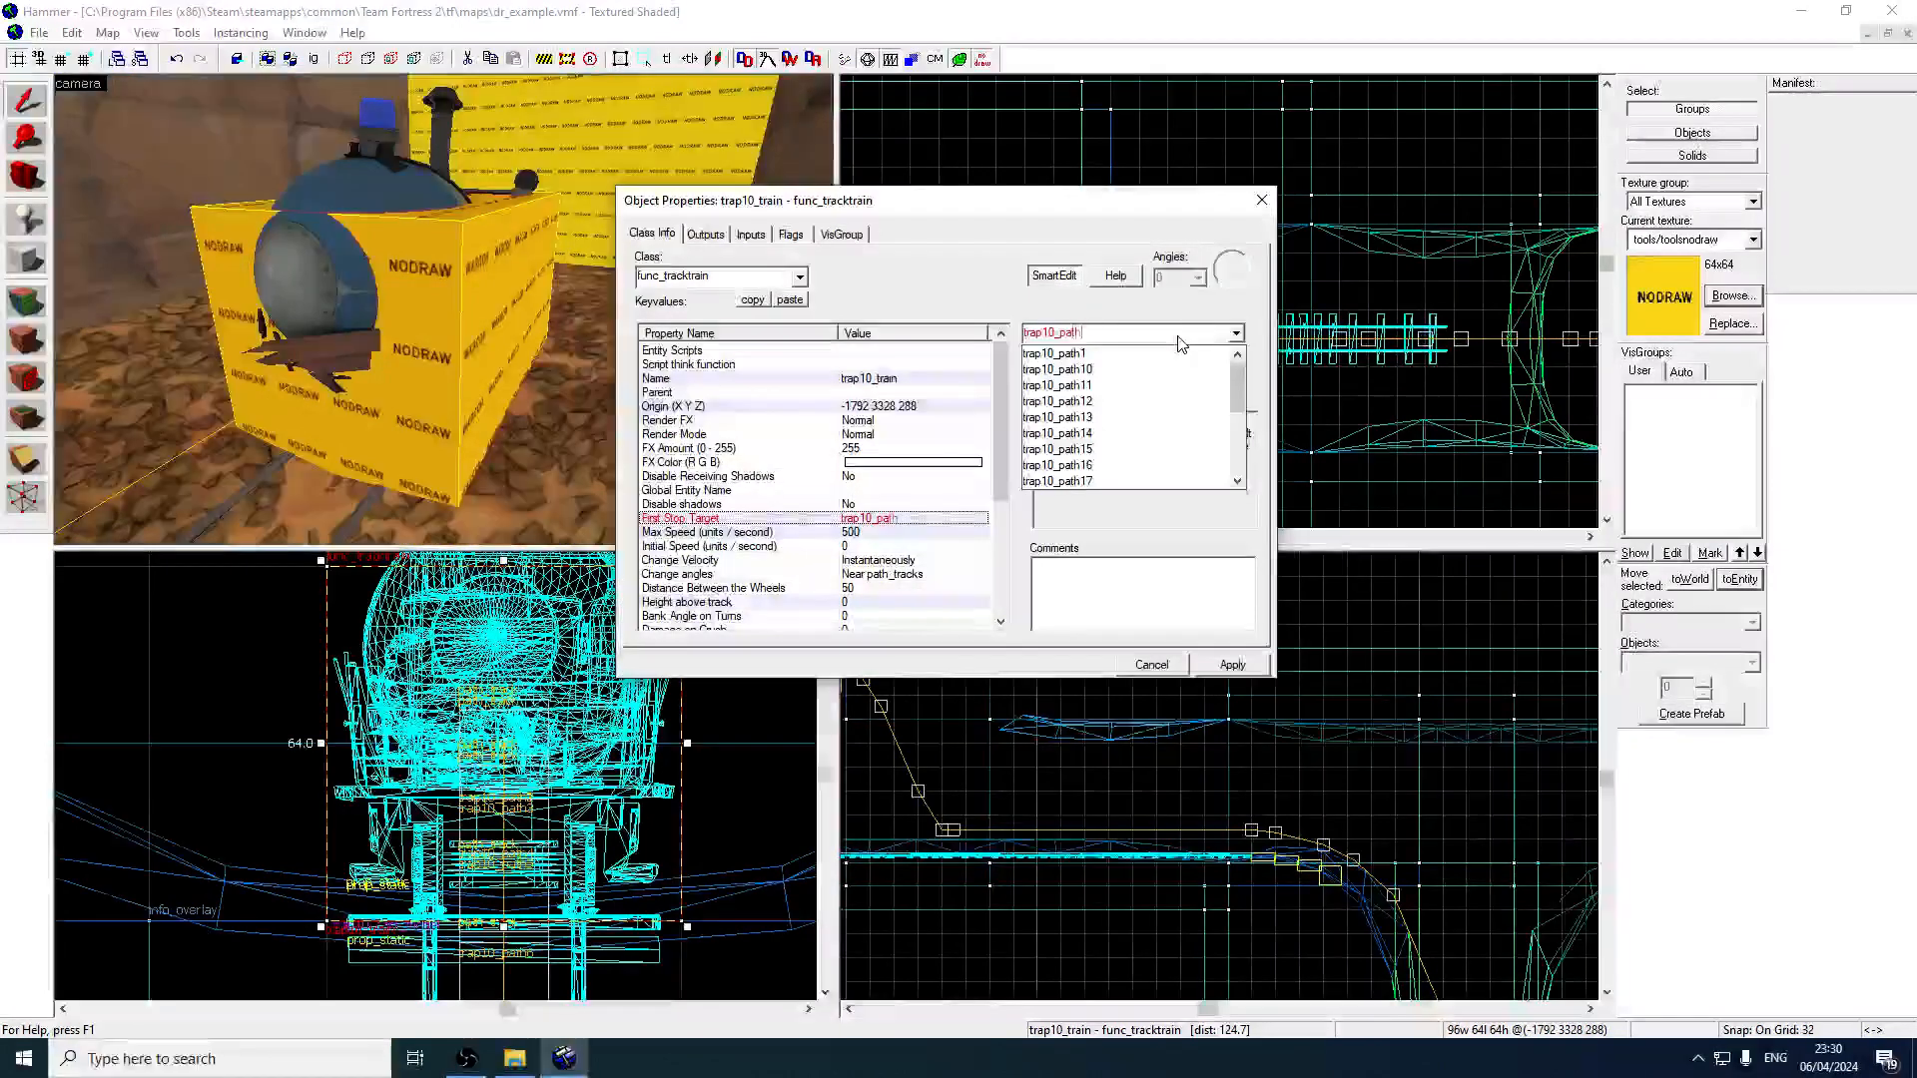
pyautogui.press('Return')
# Review the func_tracktrain's flags and remaining keyvalues, then close its properties.
pyautogui.click(791, 235)
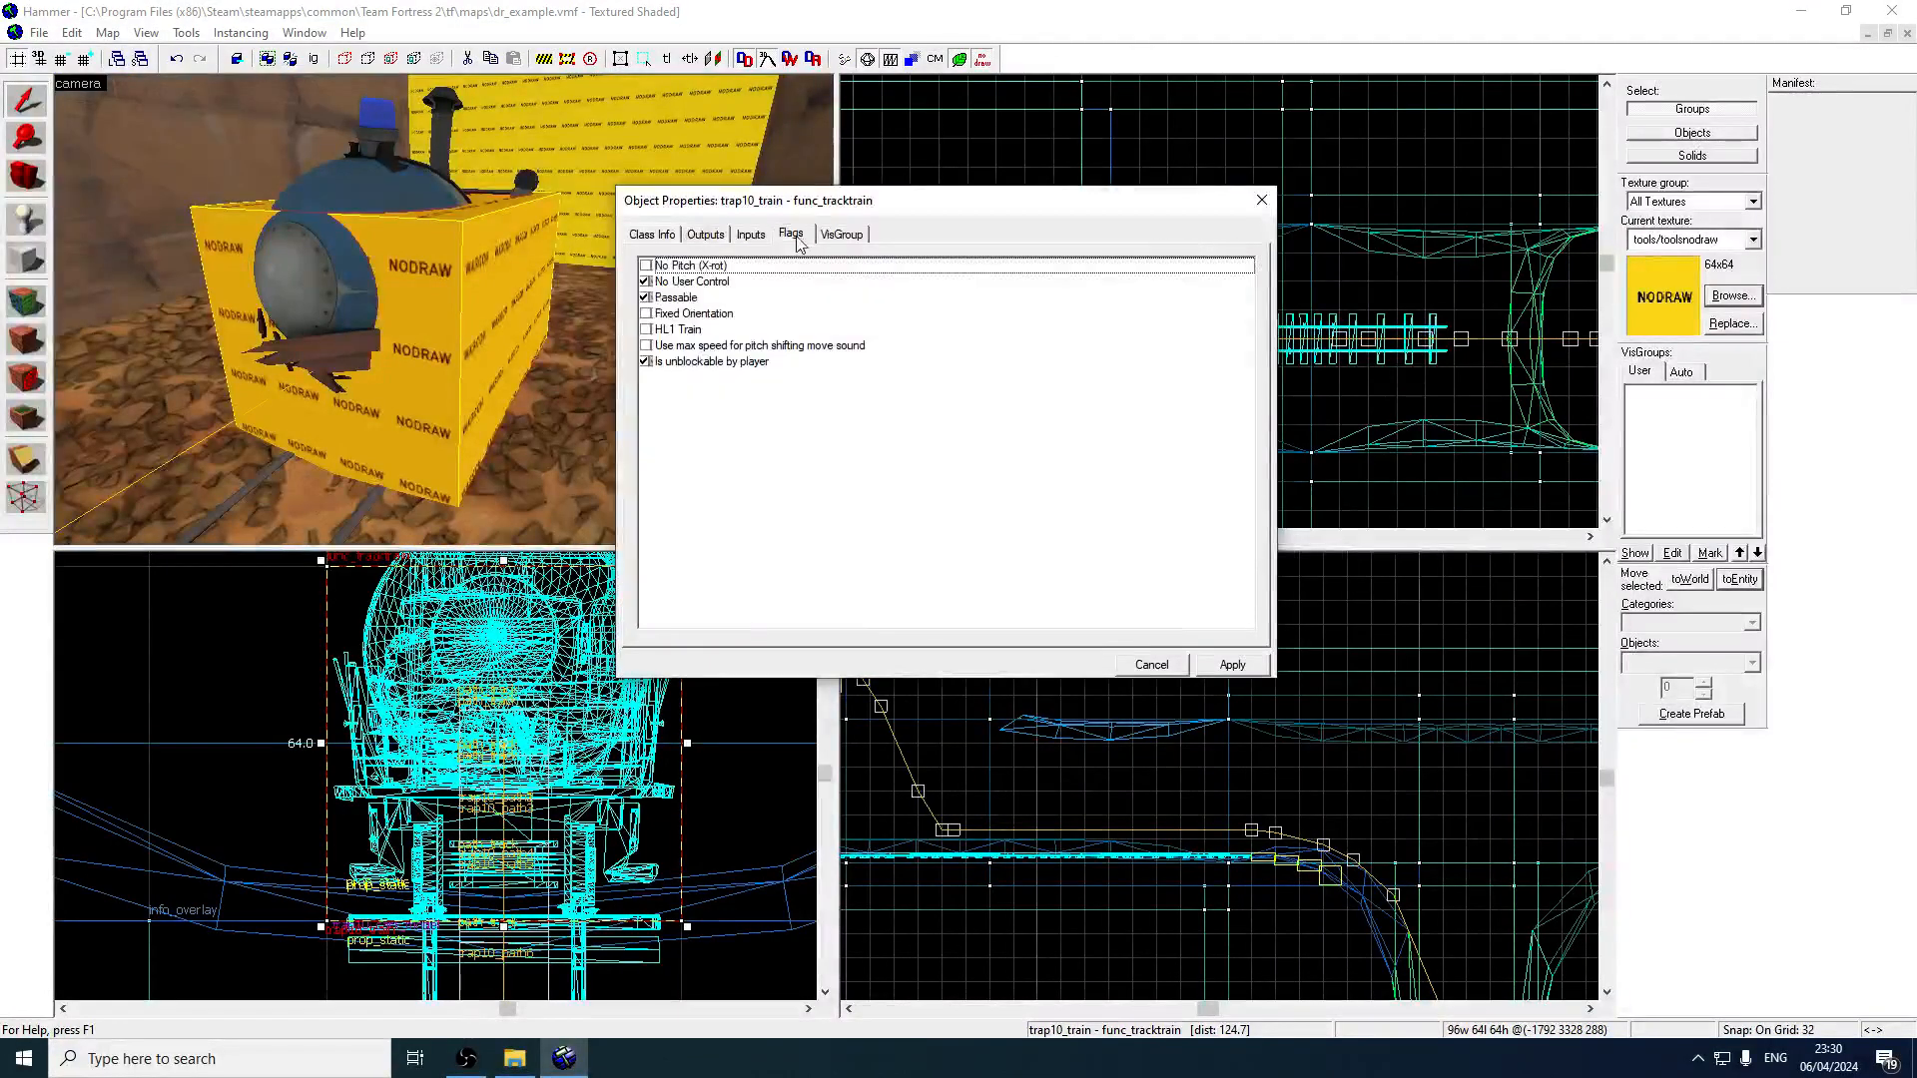
pyautogui.click(652, 233)
pyautogui.moveTo(1000, 415); pyautogui.dragTo(1004, 551)
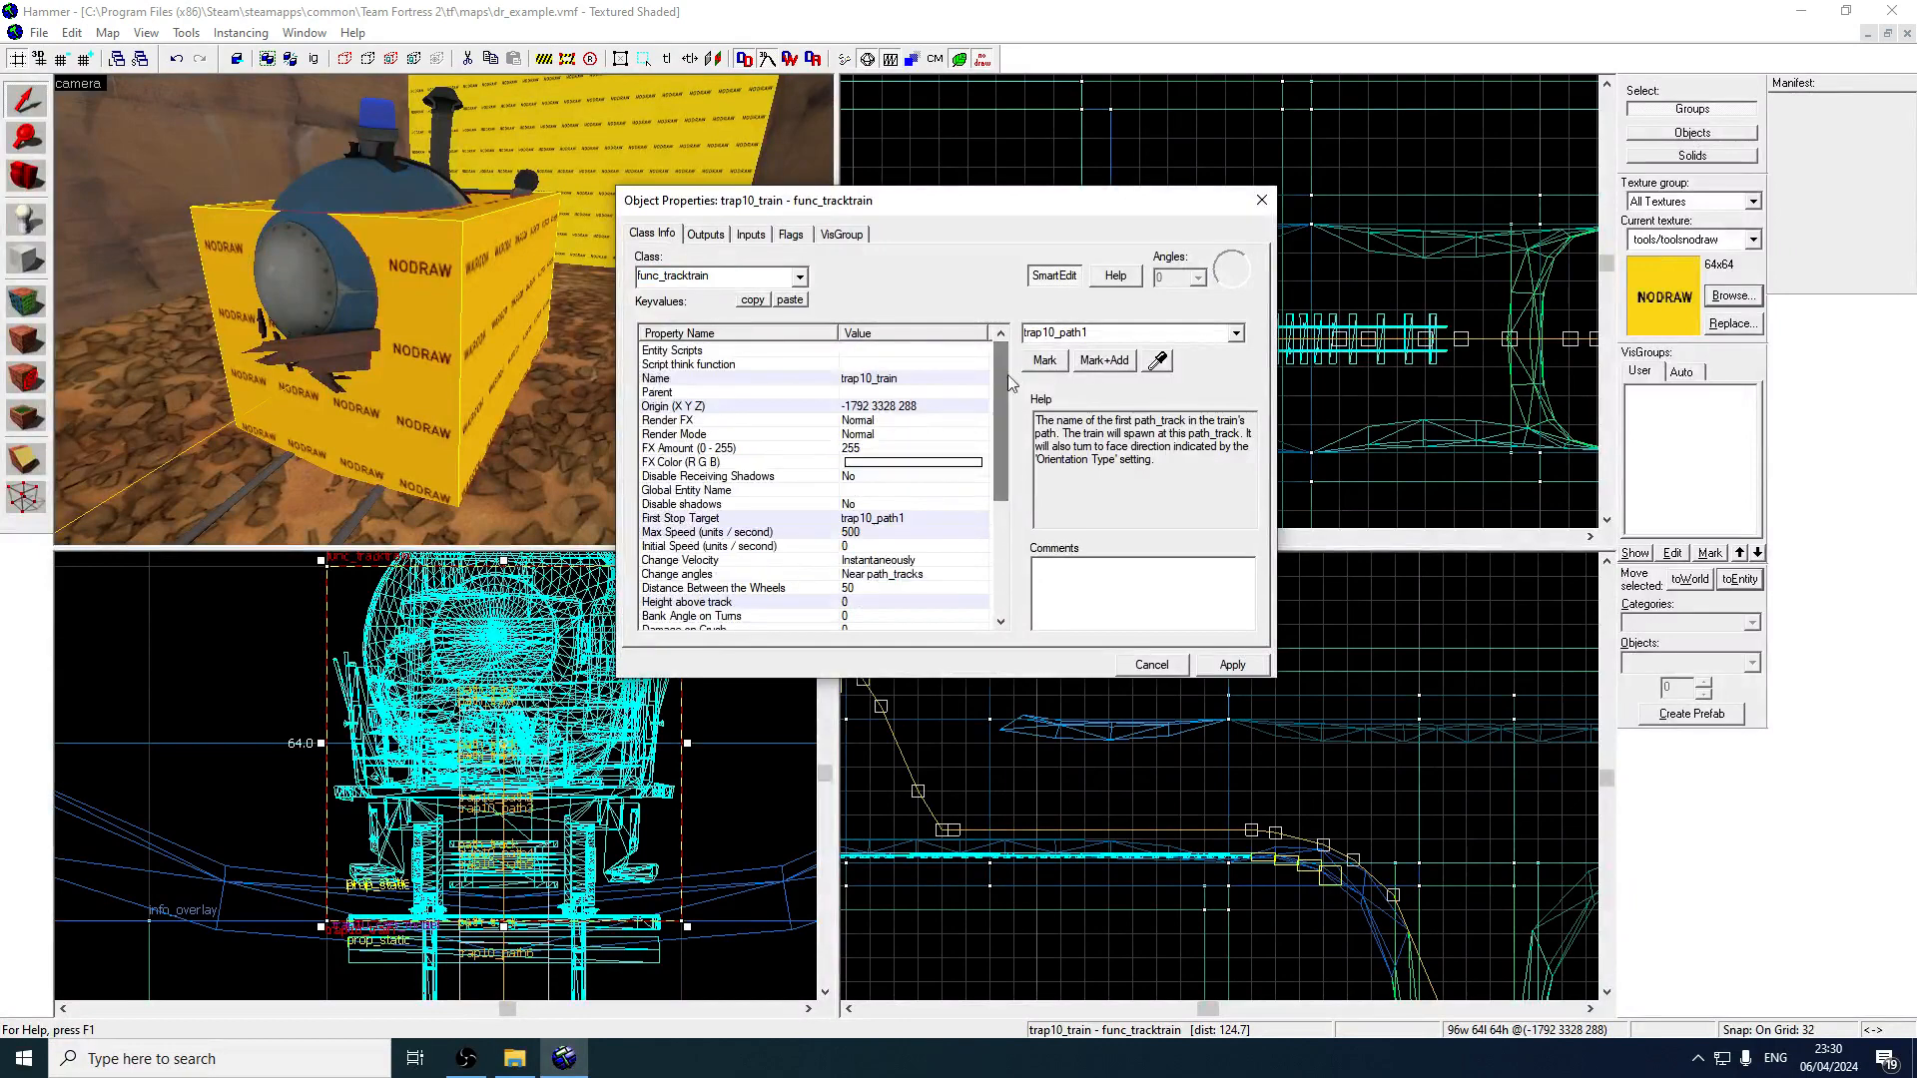
pyautogui.click(1261, 200)
# Prepare a new block with the tools/toolstrigger texture and set the grid to 4 units.
pyautogui.press('s')
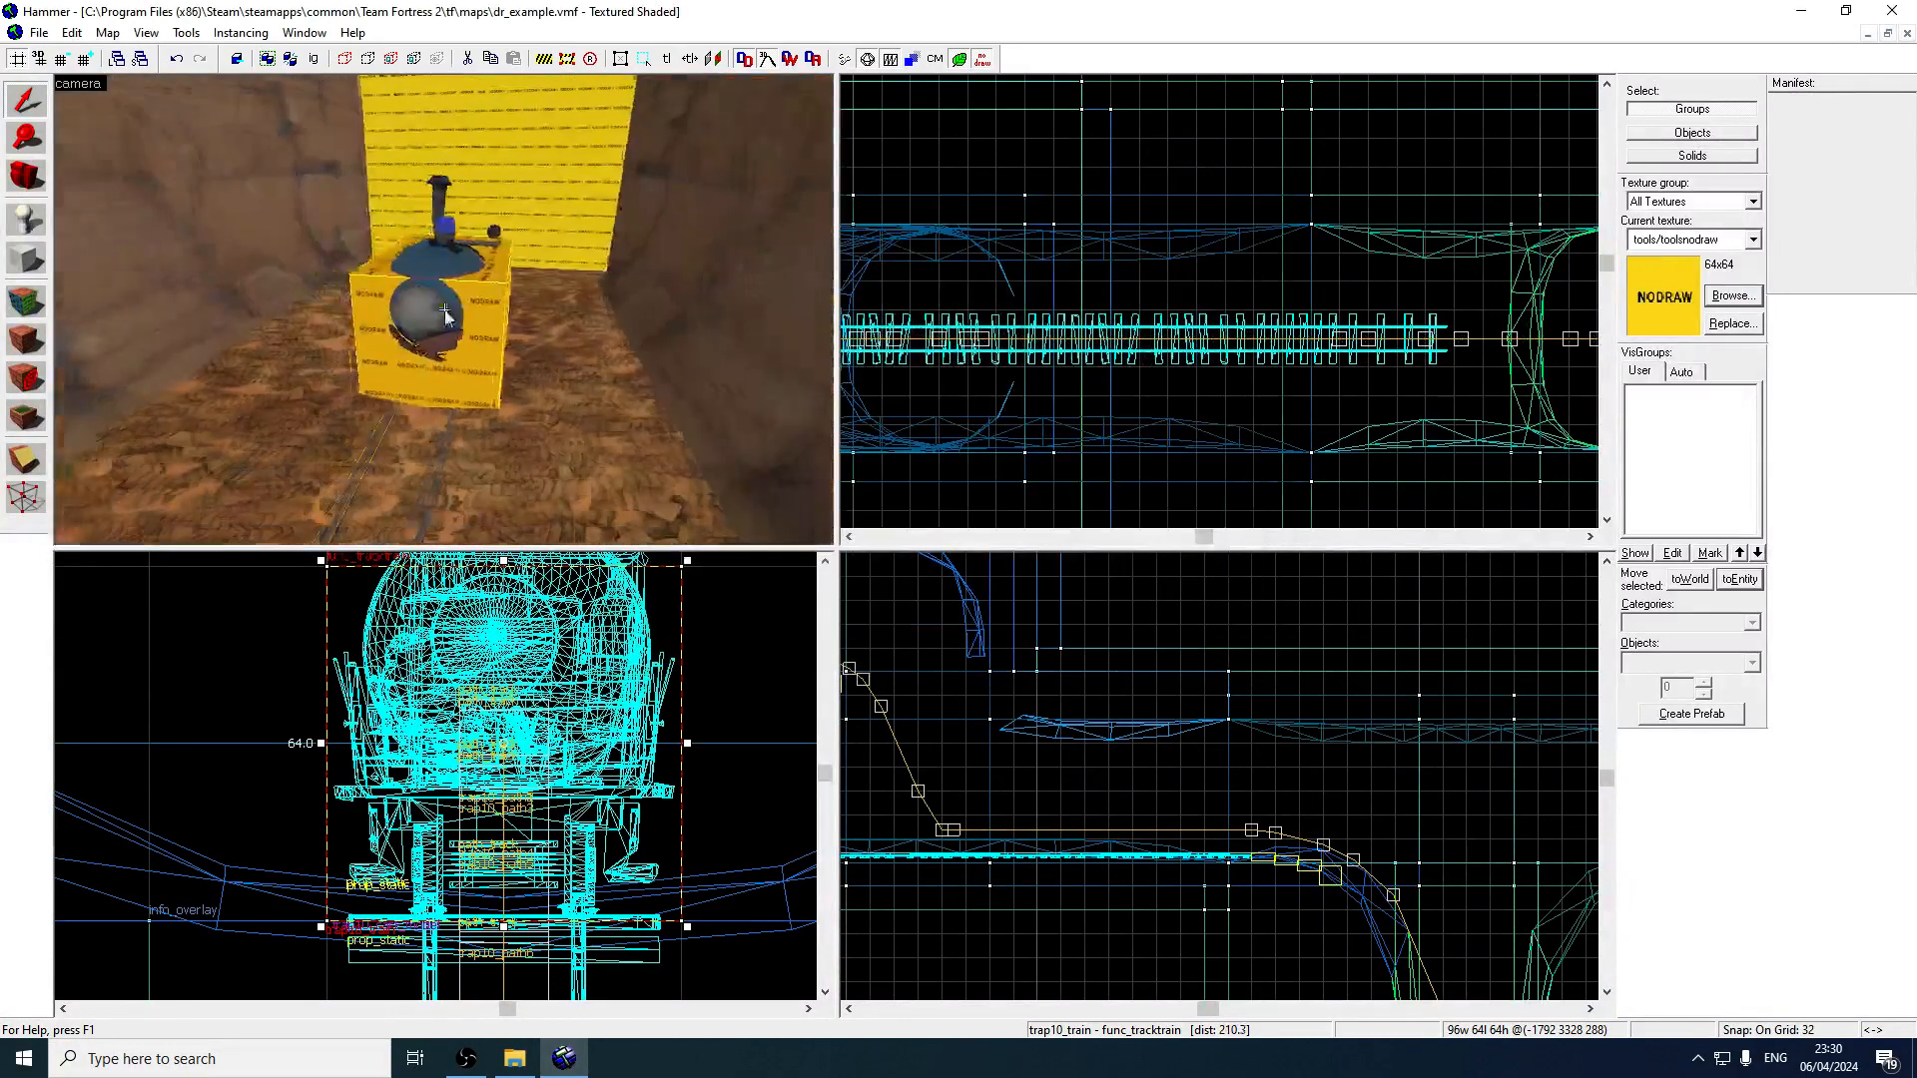
pyautogui.press('z')
pyautogui.click(27, 262)
pyautogui.click(1712, 295)
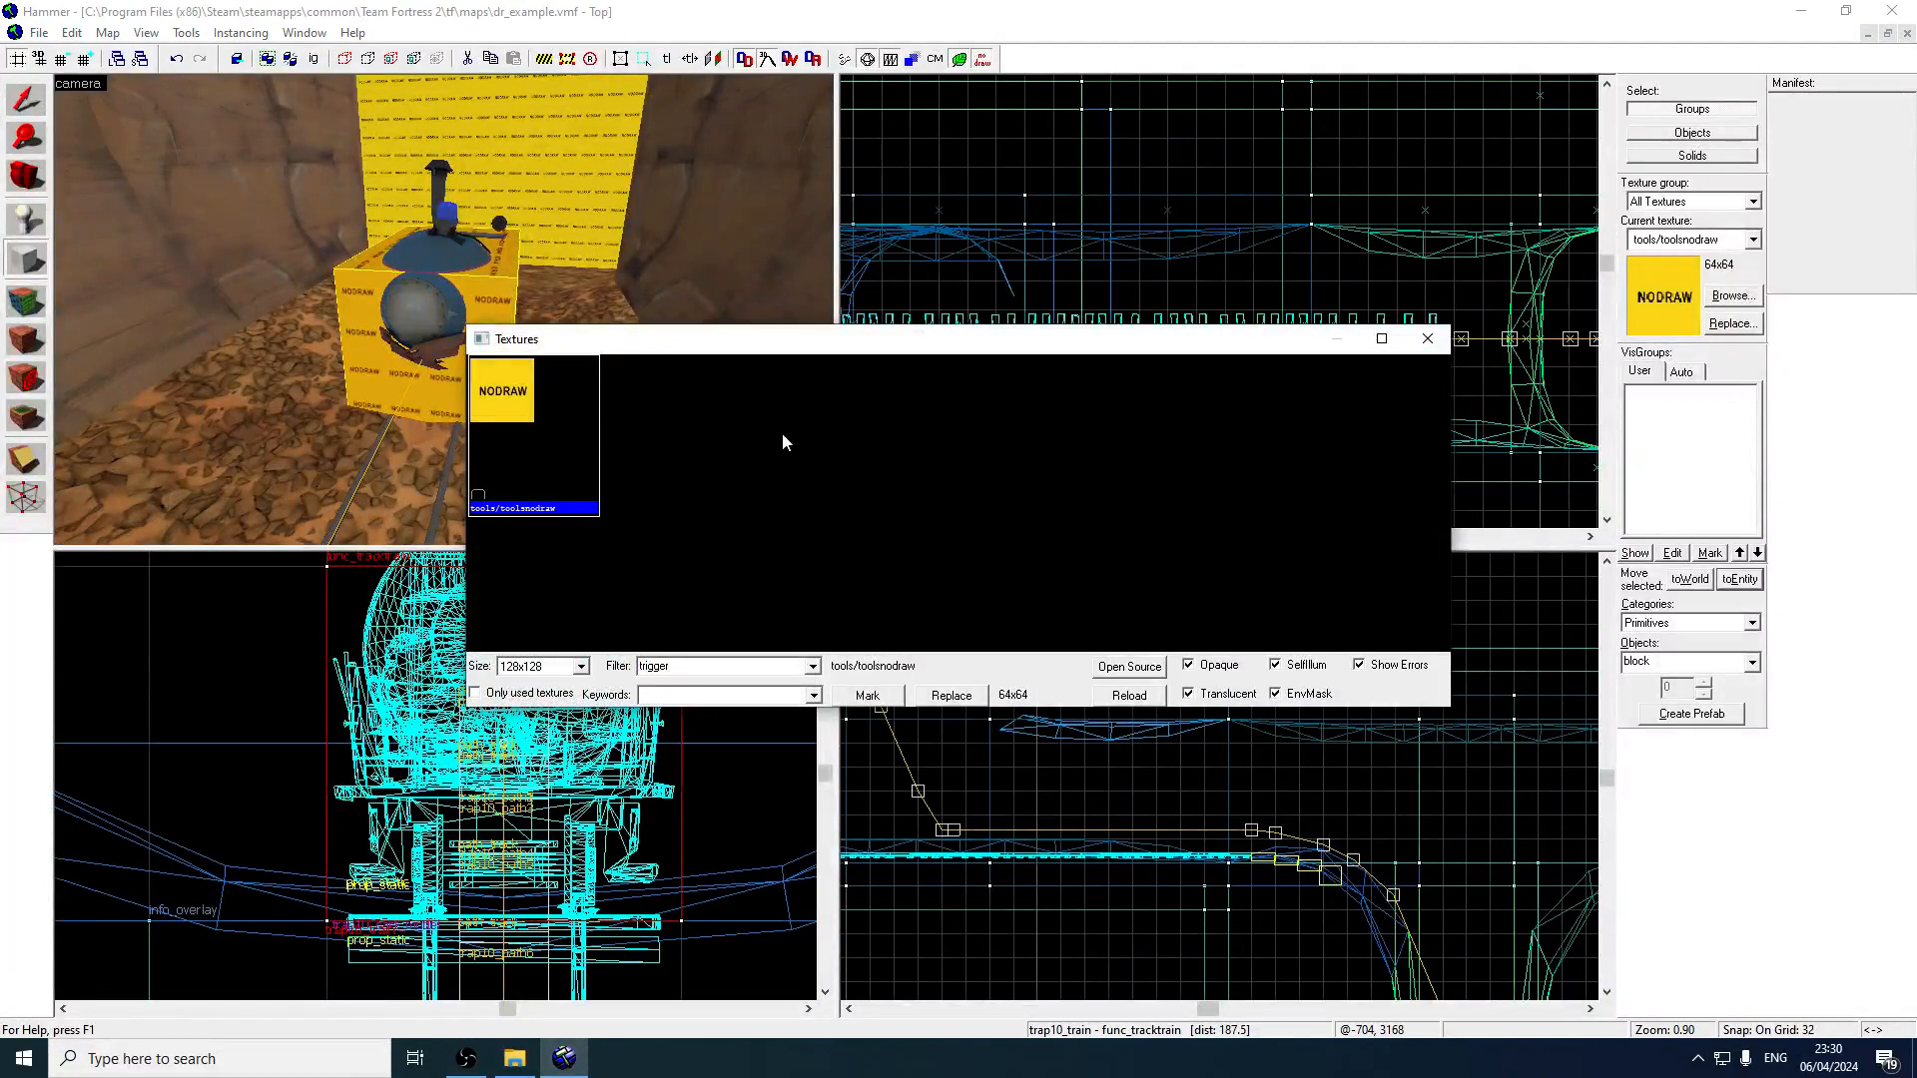
pyautogui.doubleClick(635, 392)
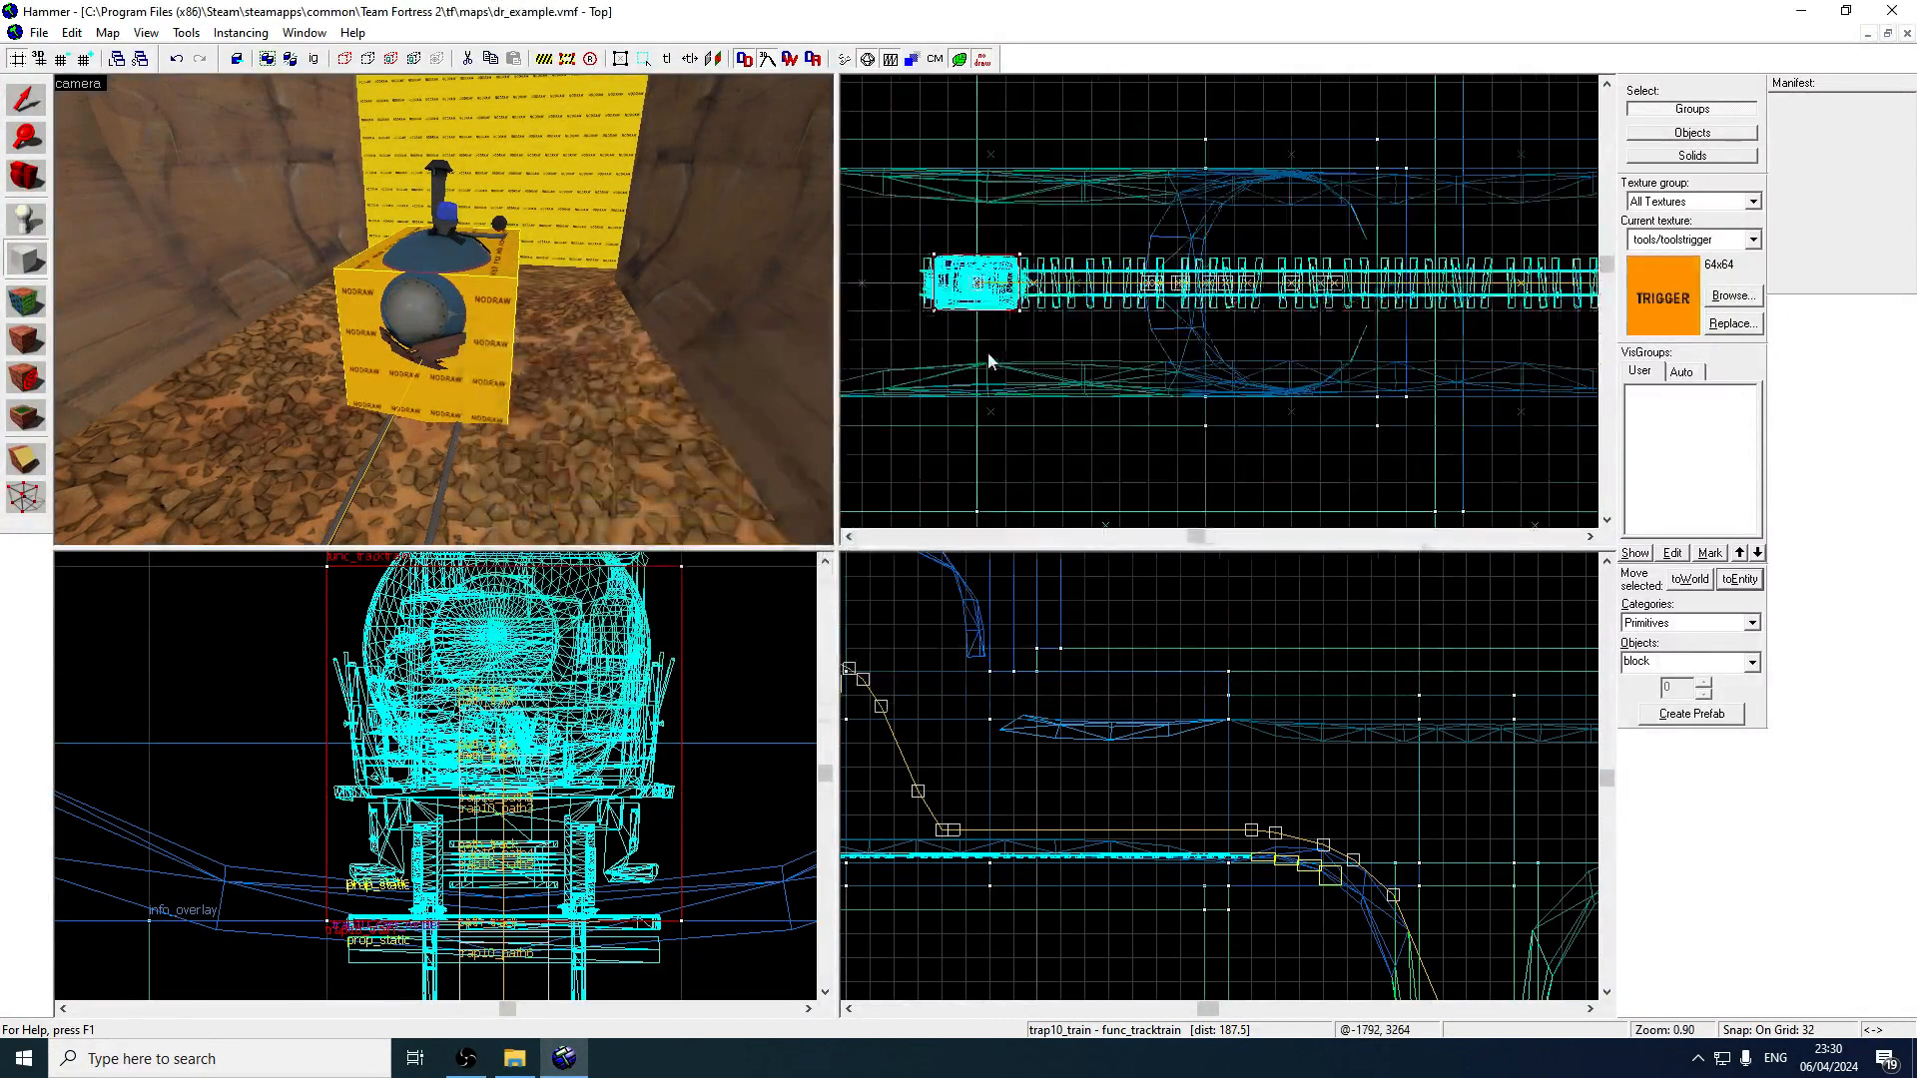
pyautogui.scroll(3, 995, 297)
pyautogui.click(60, 59)
pyautogui.click(61, 59)
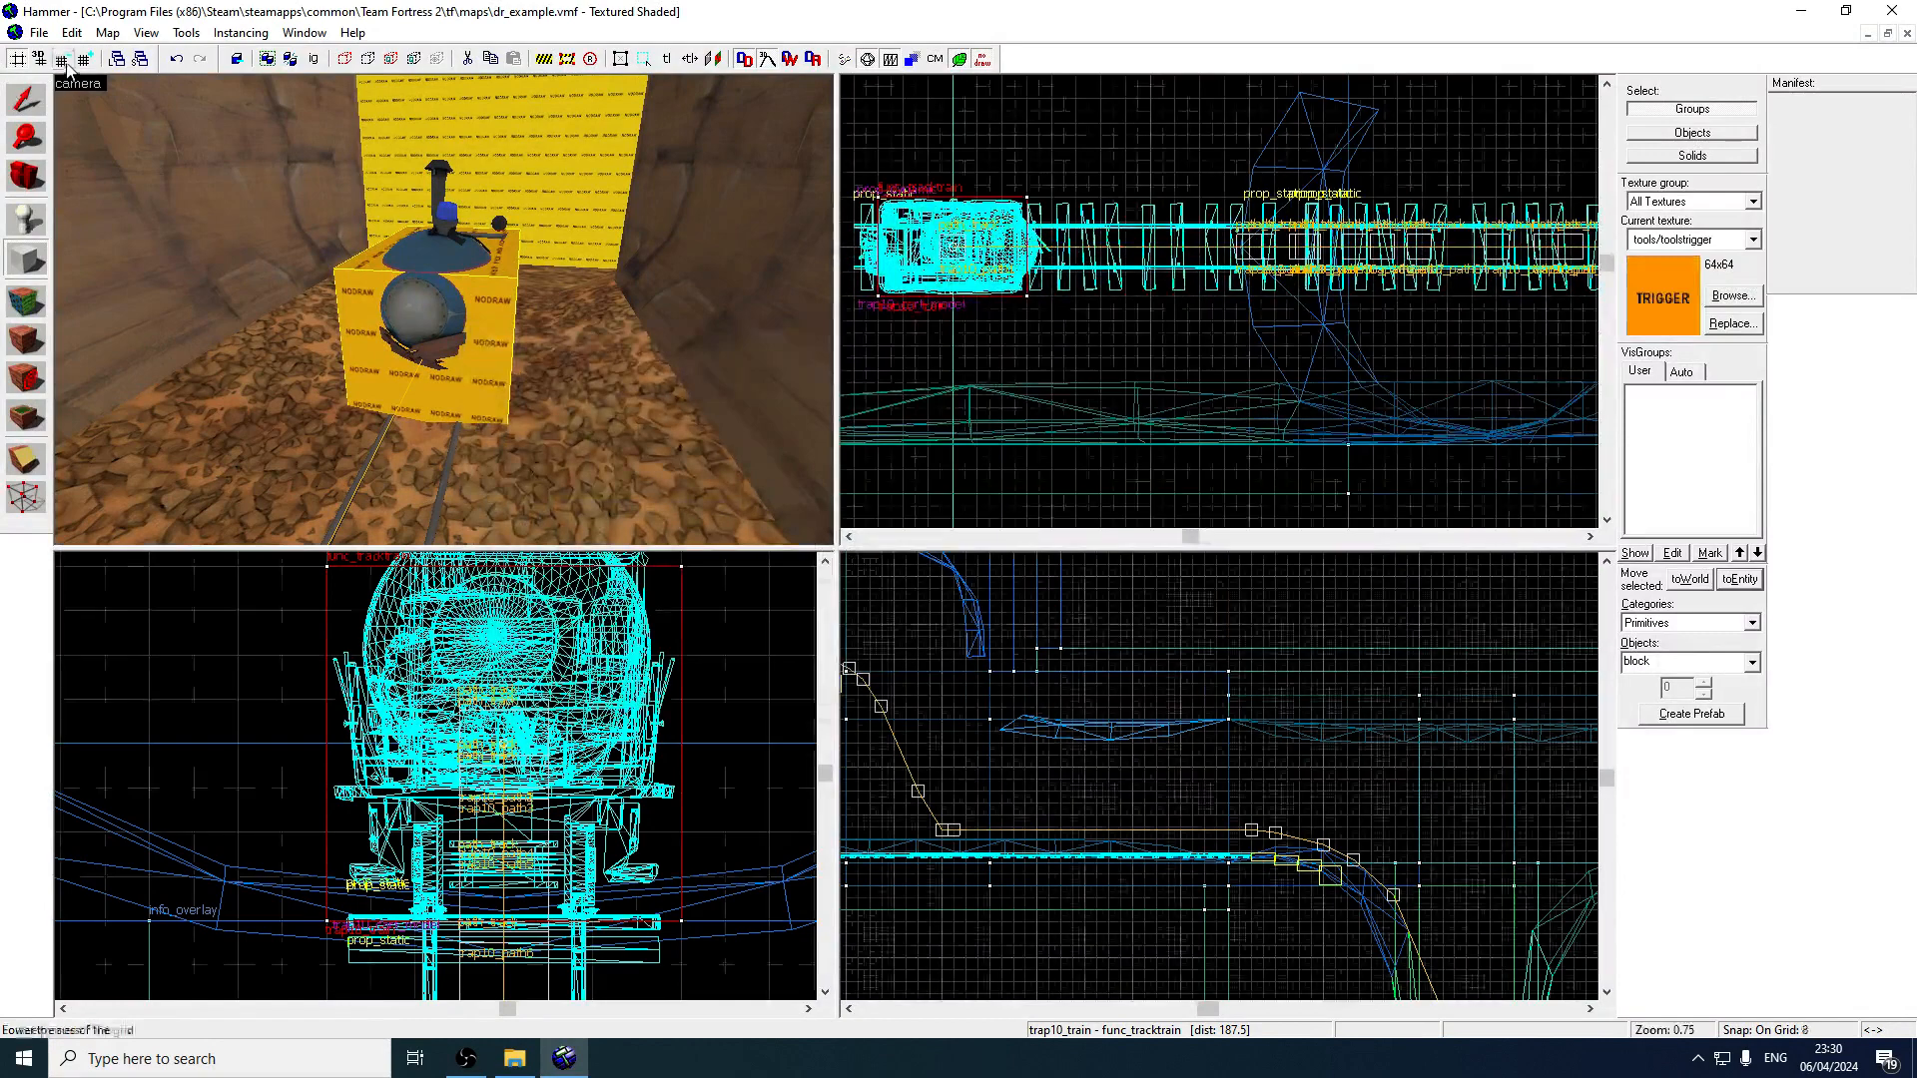
pyautogui.click(61, 59)
# Outline a block 16 units wide and 256 units long across the tunnel at the cart's front.
pyautogui.scroll(3, 1009, 300)
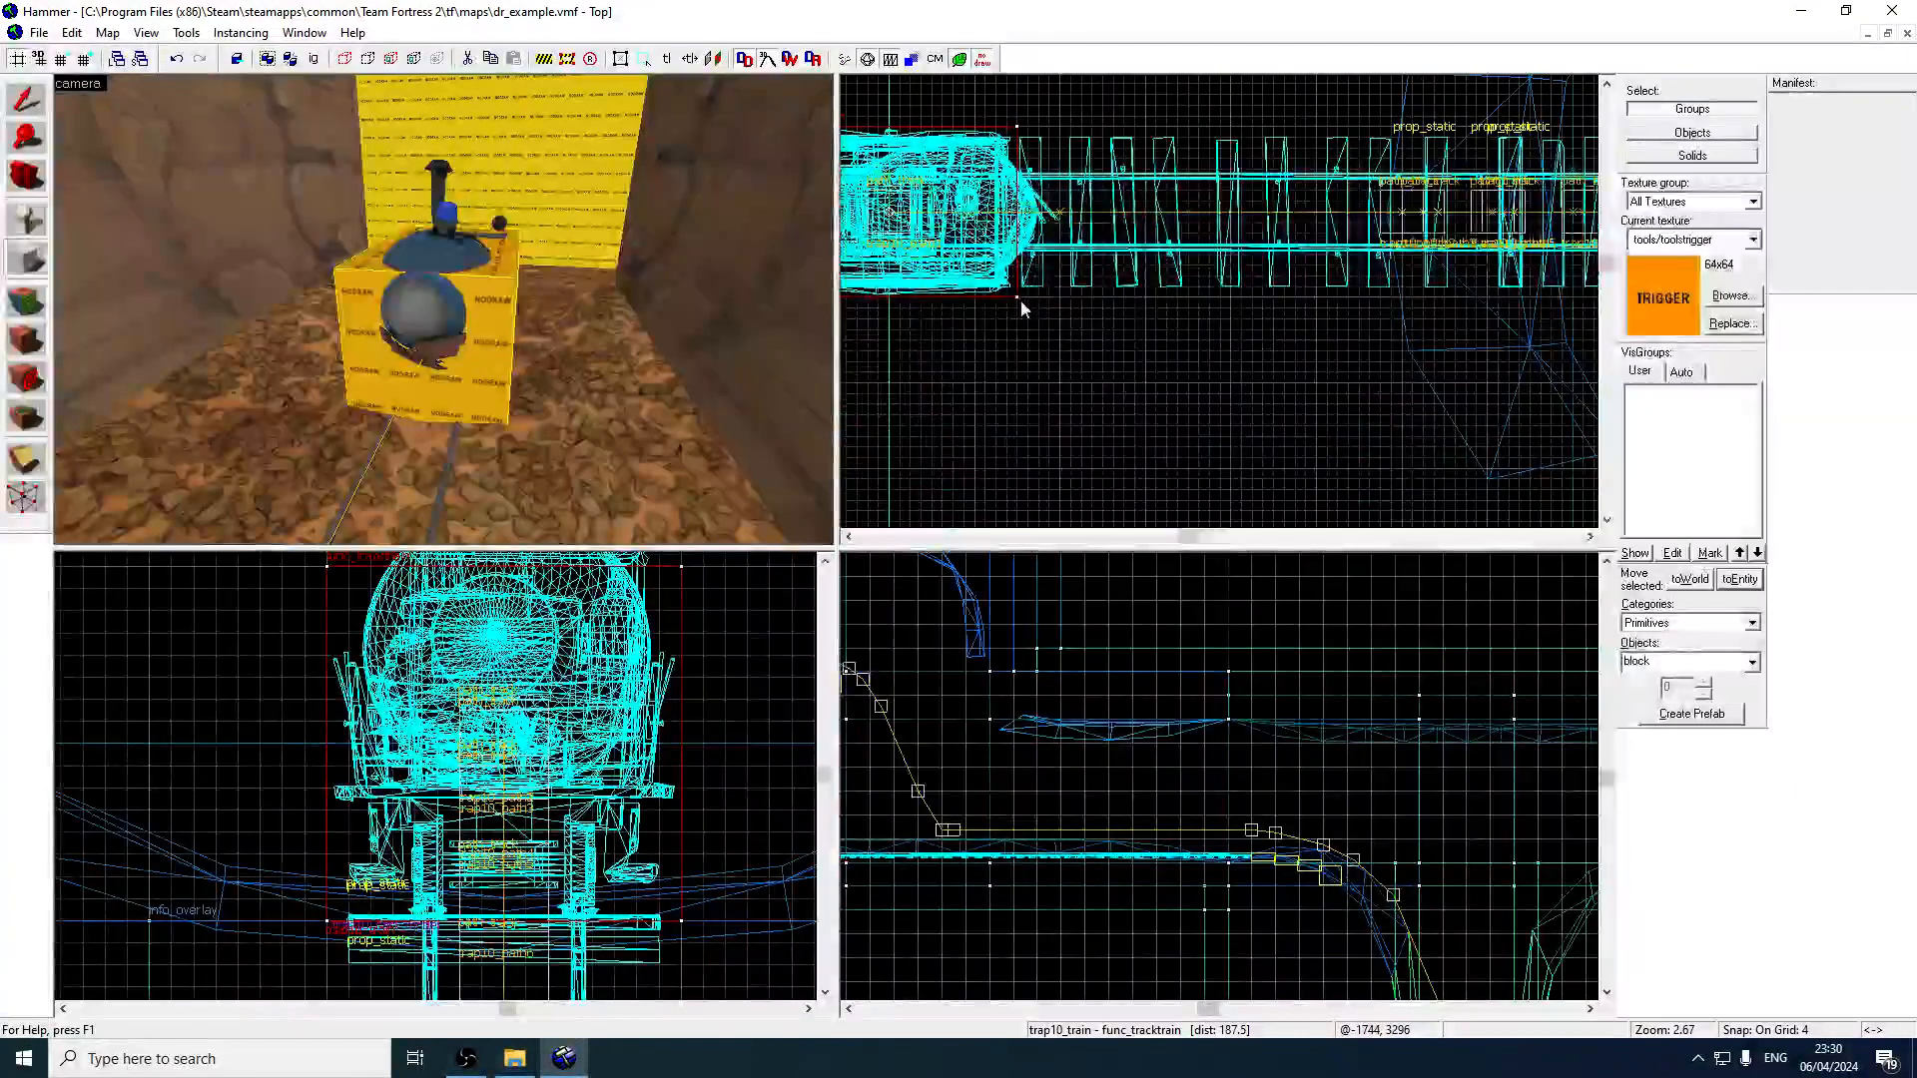
pyautogui.moveTo(1019, 327); pyautogui.dragTo(973, 440)
pyautogui.scroll(-2, 973, 439)
pyautogui.moveTo(993, 334); pyautogui.dragTo(1031, 157)
pyautogui.scroll(-2, 1022, 207)
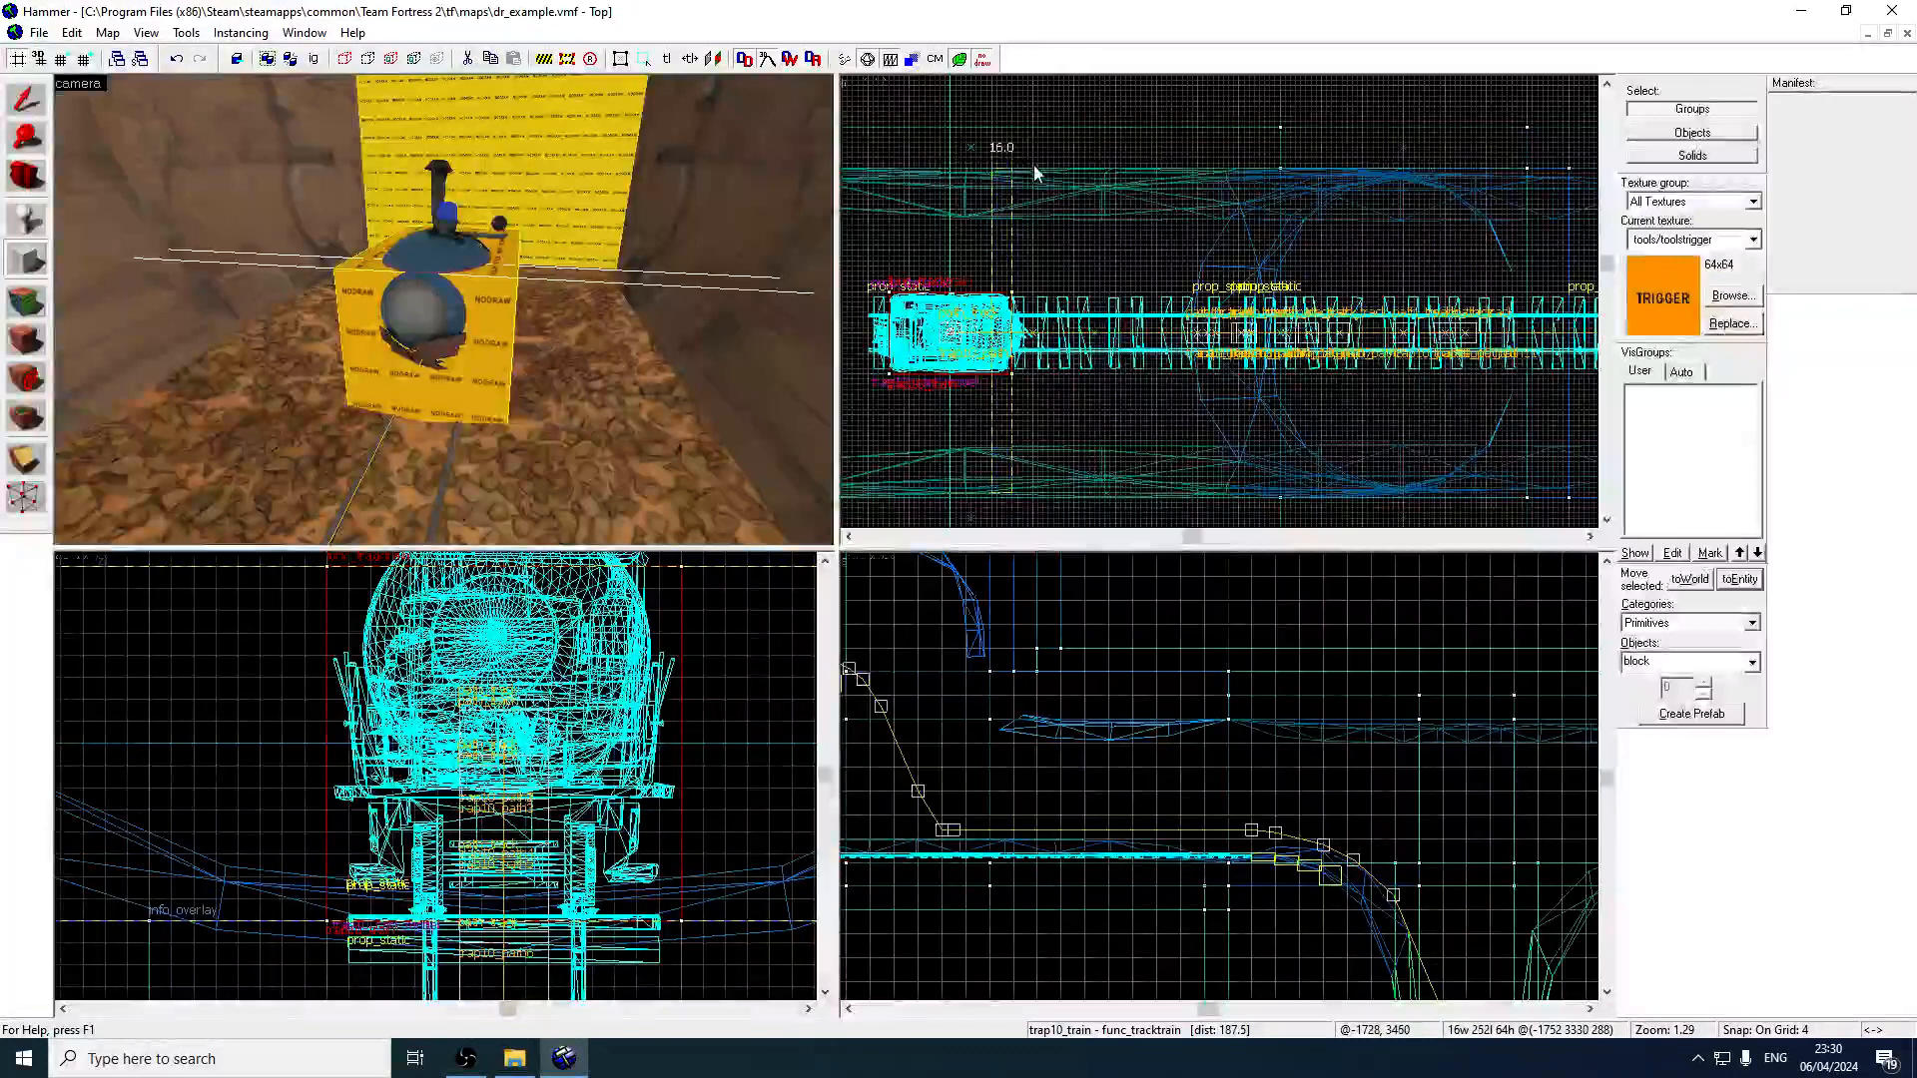
pyautogui.scroll(3, 1006, 292)
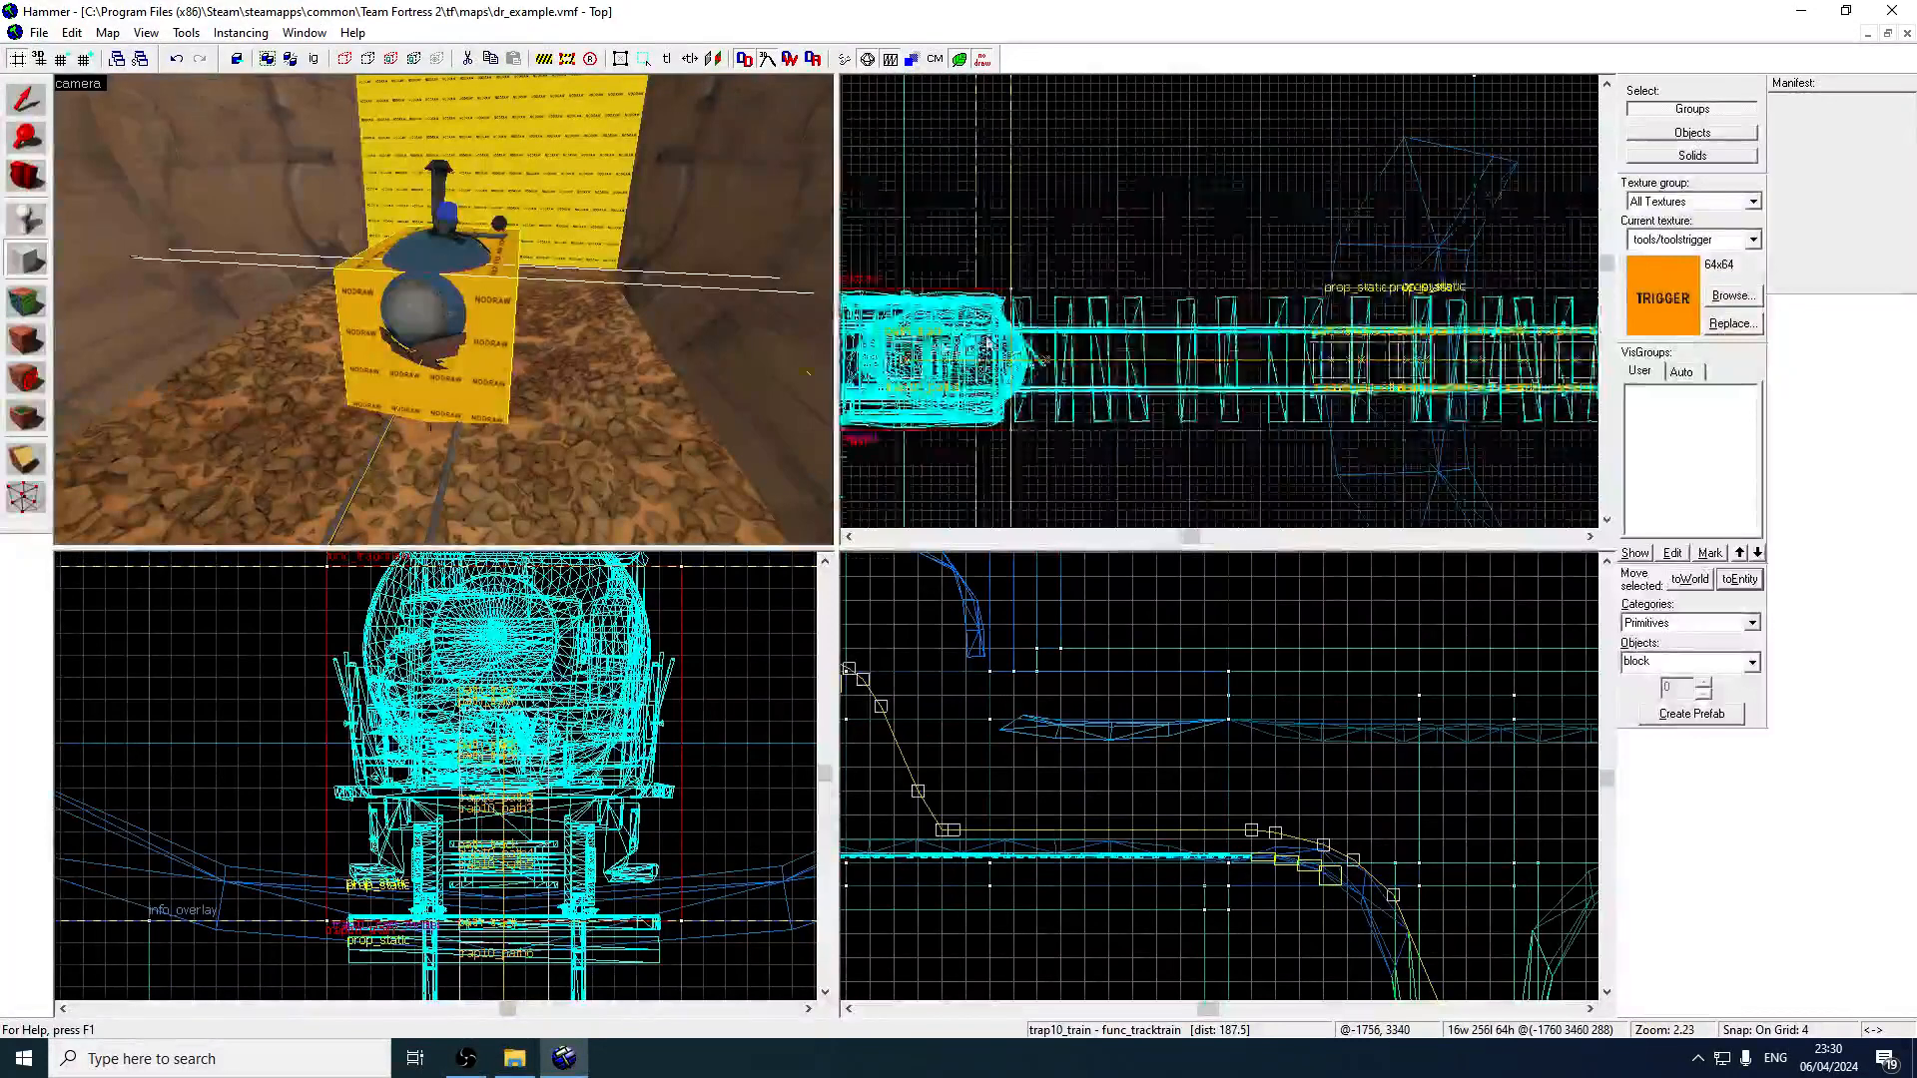
# Set the grid to 8 units, raise the outlined block to 256 units high and create the trigger brush.
pyautogui.click(88, 60)
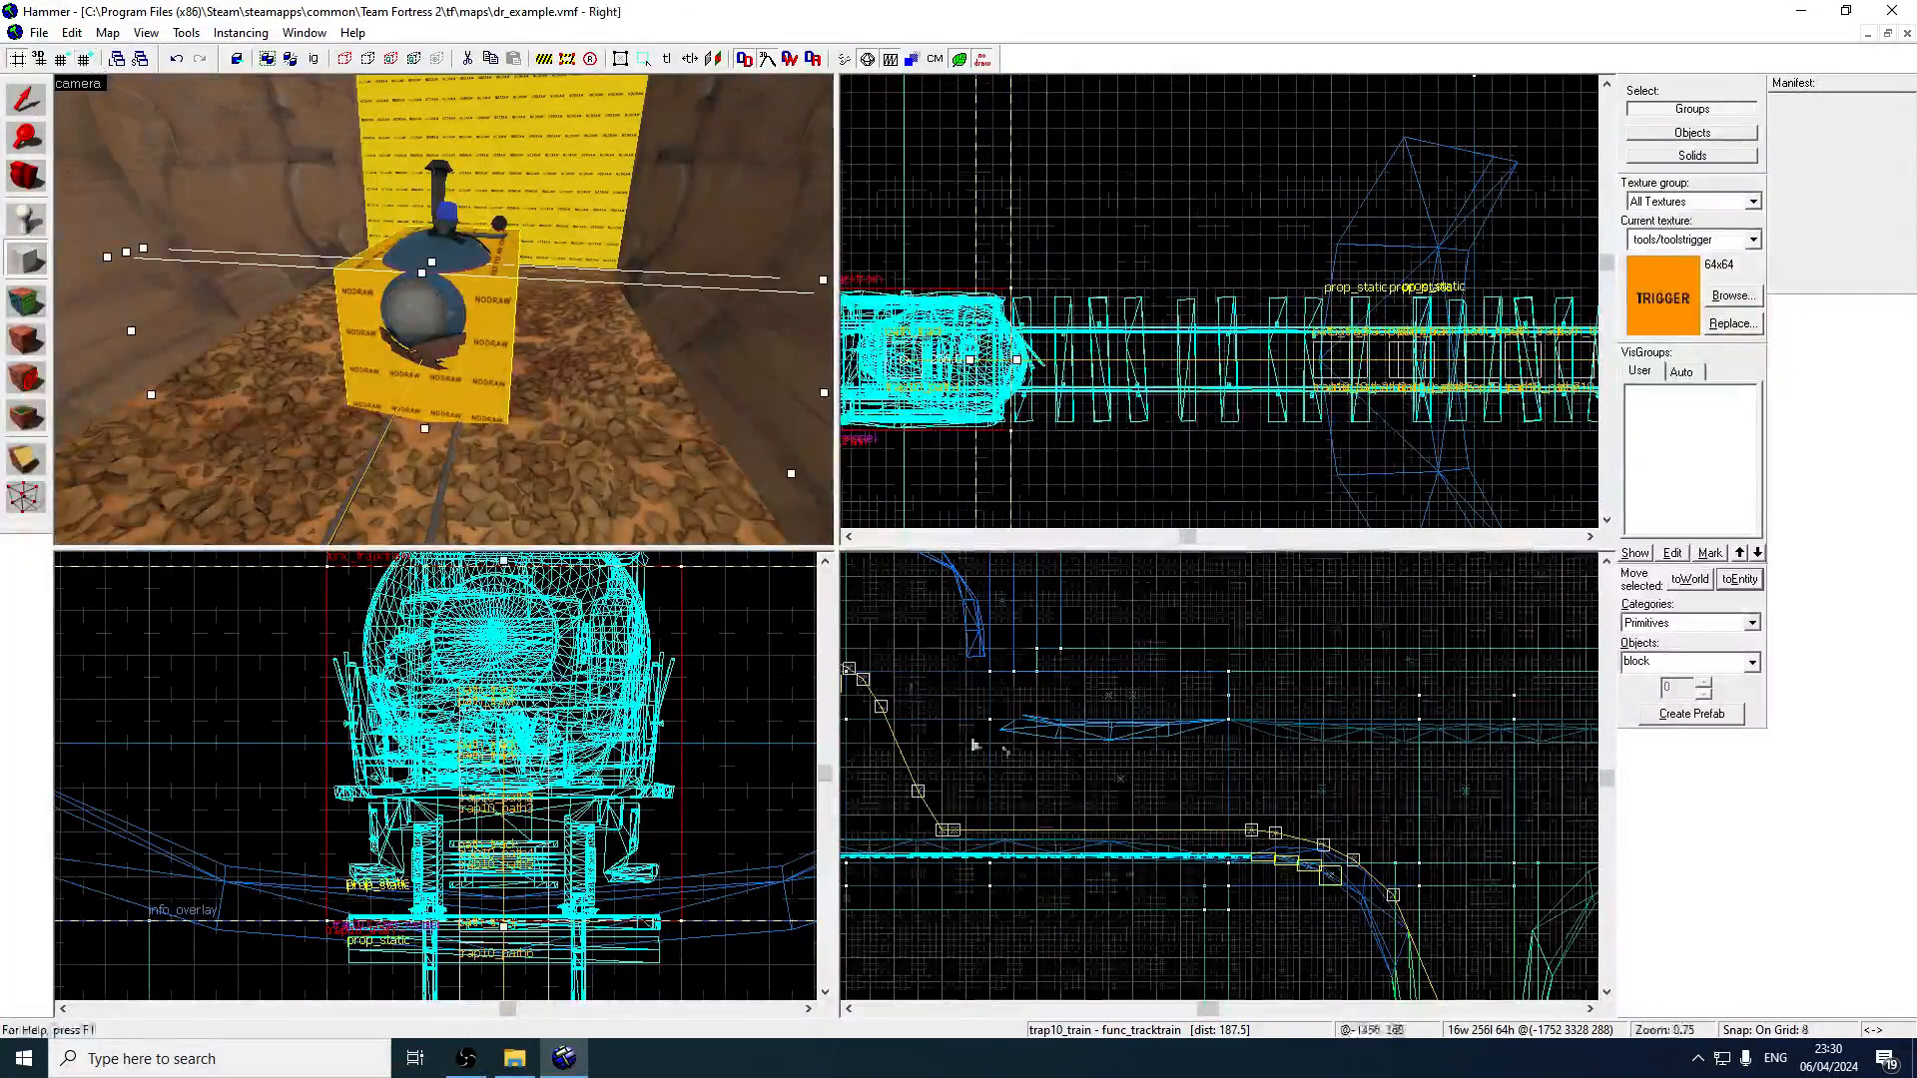
pyautogui.scroll(-1, 1006, 754)
pyautogui.scroll(-3, 684, 767)
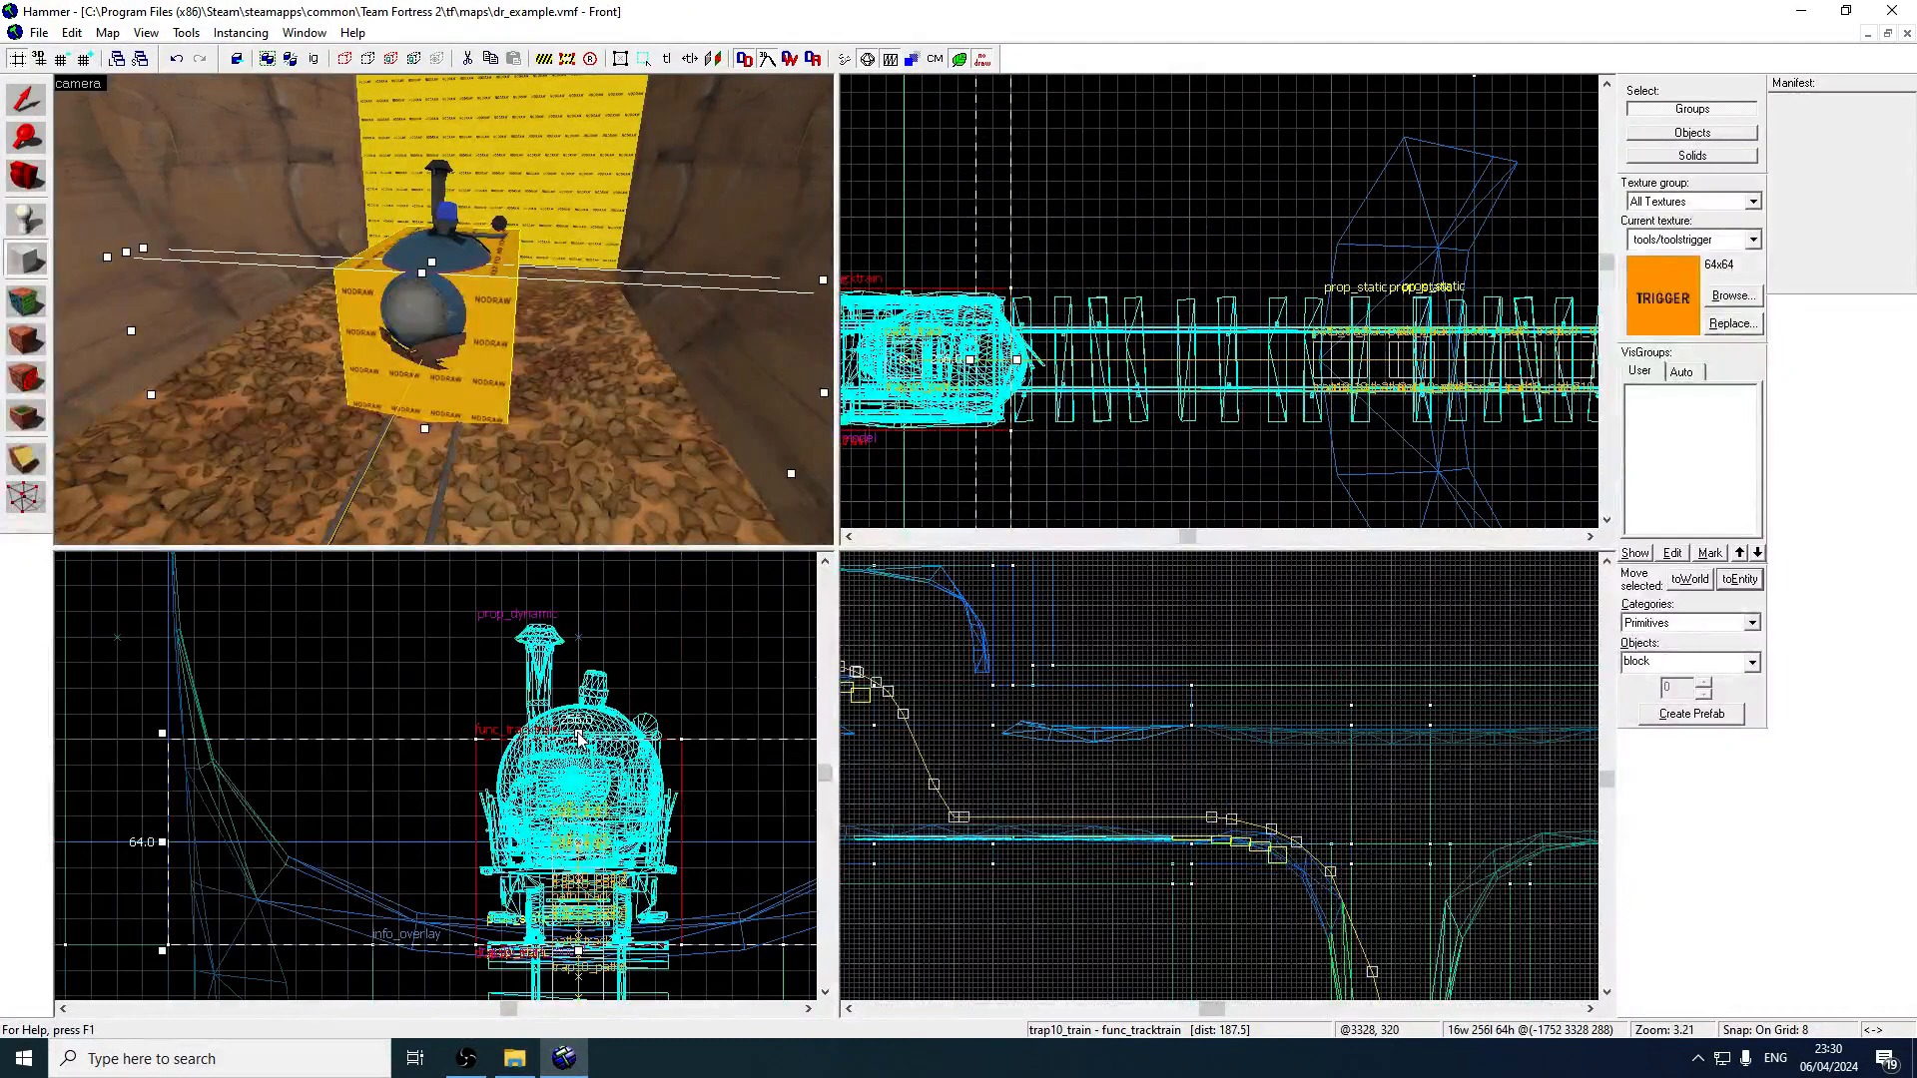
pyautogui.scroll(-5, 632, 637)
pyautogui.moveTo(579, 736); pyautogui.dragTo(647, 566)
pyautogui.press('Return')
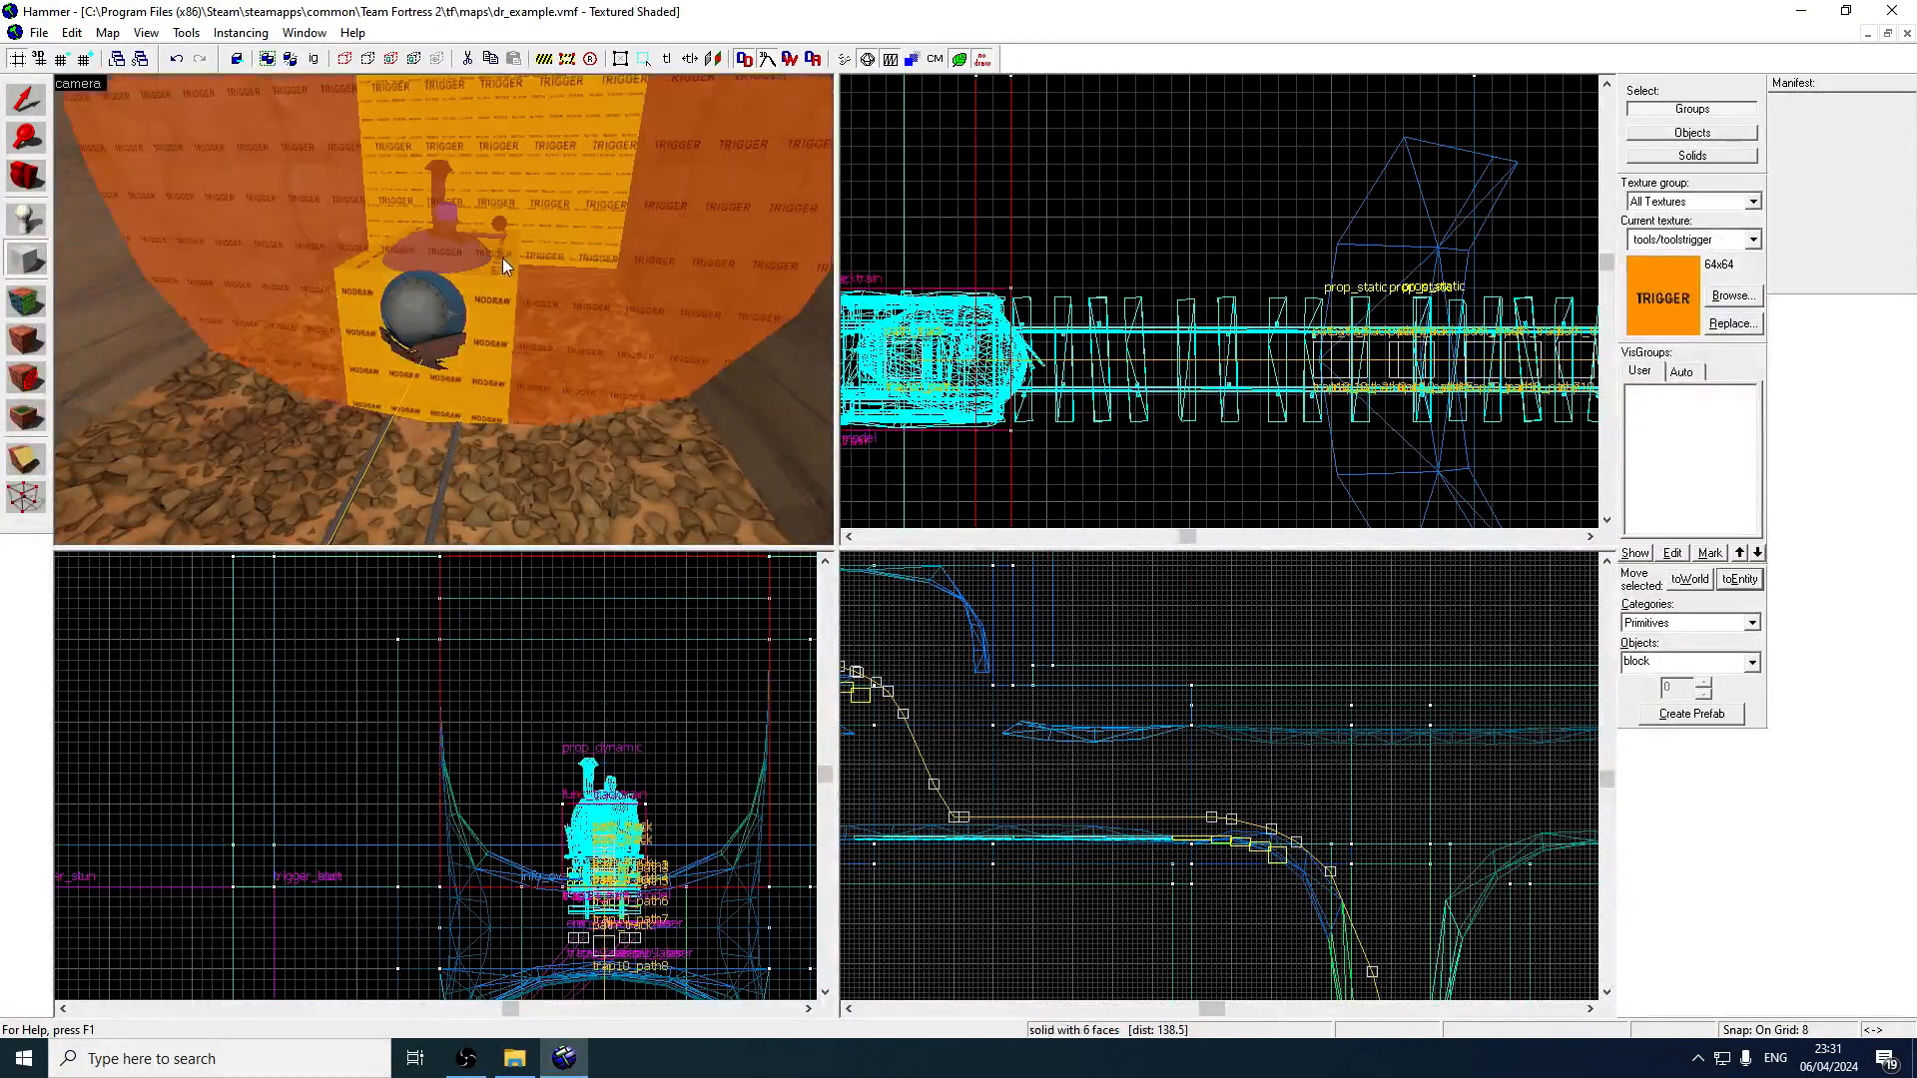
# Select the trigger brush at the cart's front, tie it to an entity and set its class to trigger_once.
pyautogui.press('w')
pyautogui.press('z')
pyautogui.press('w')
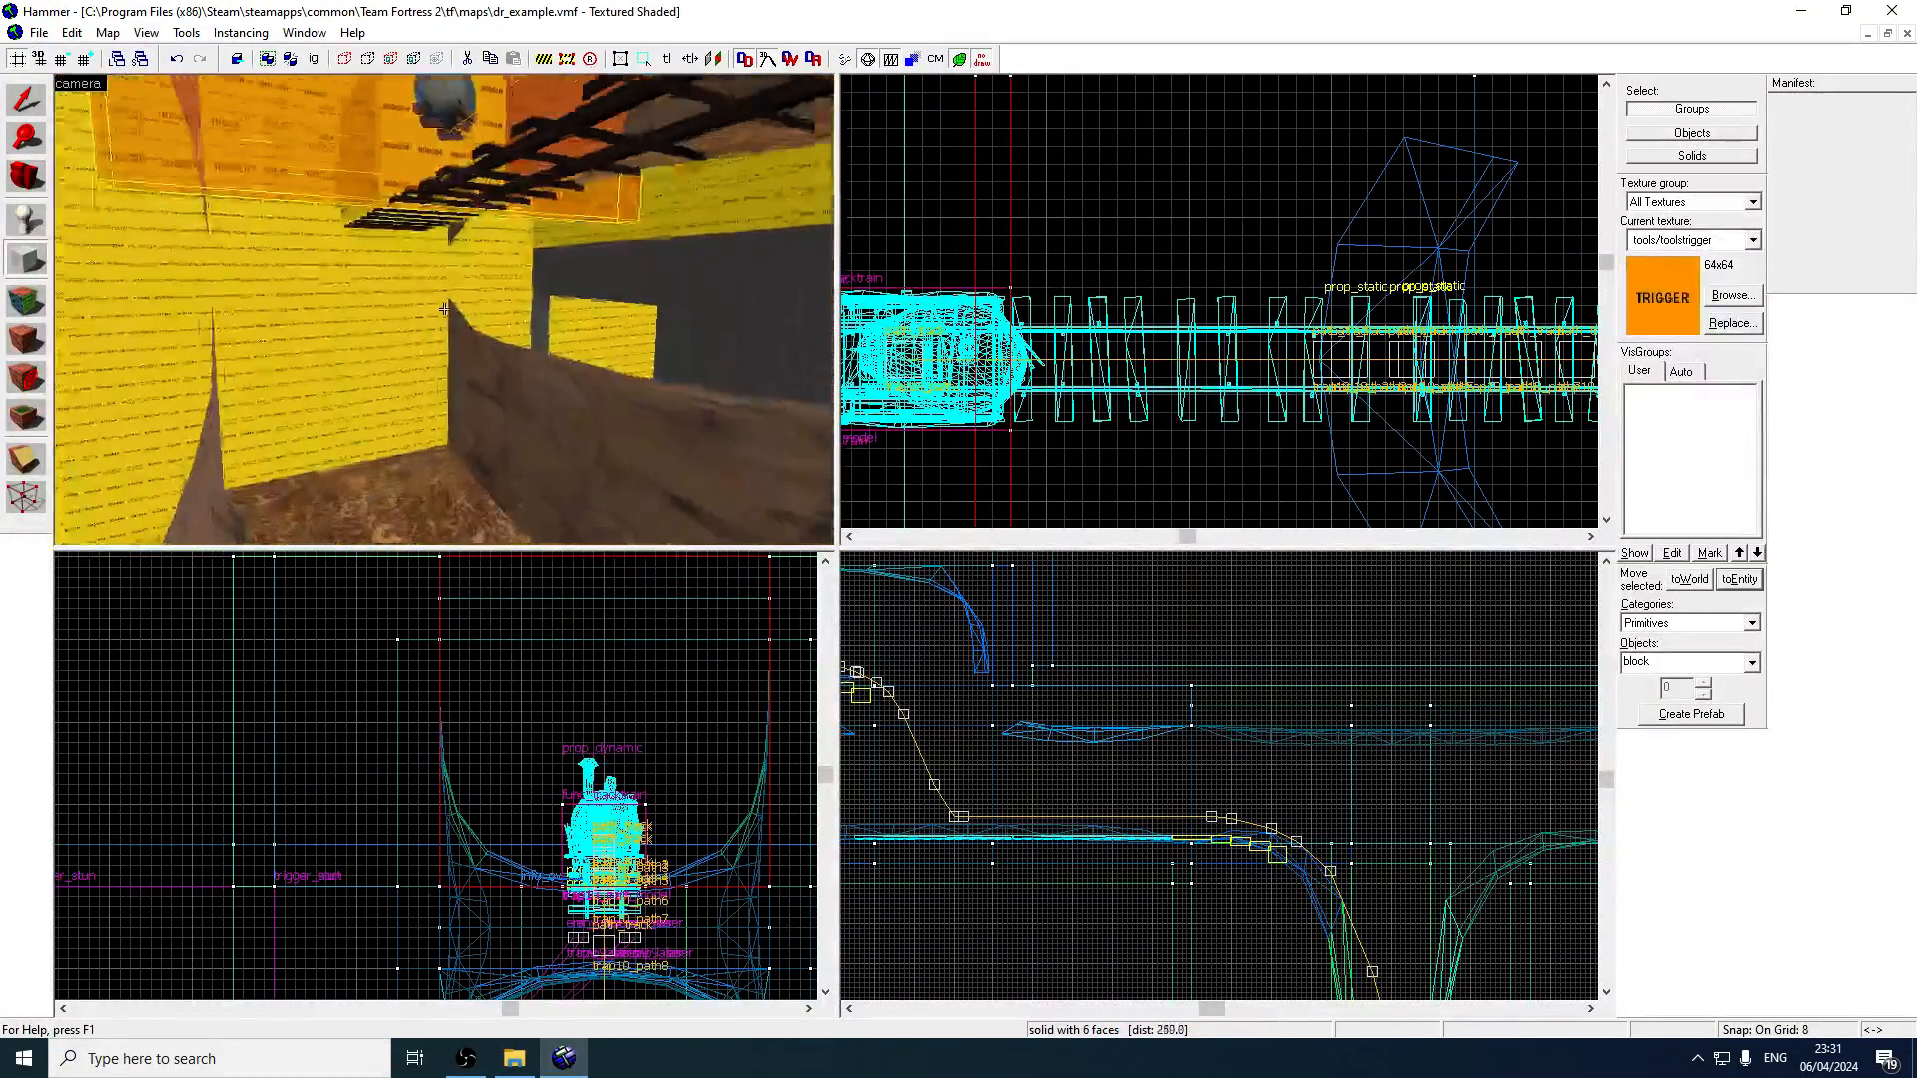
pyautogui.press('z')
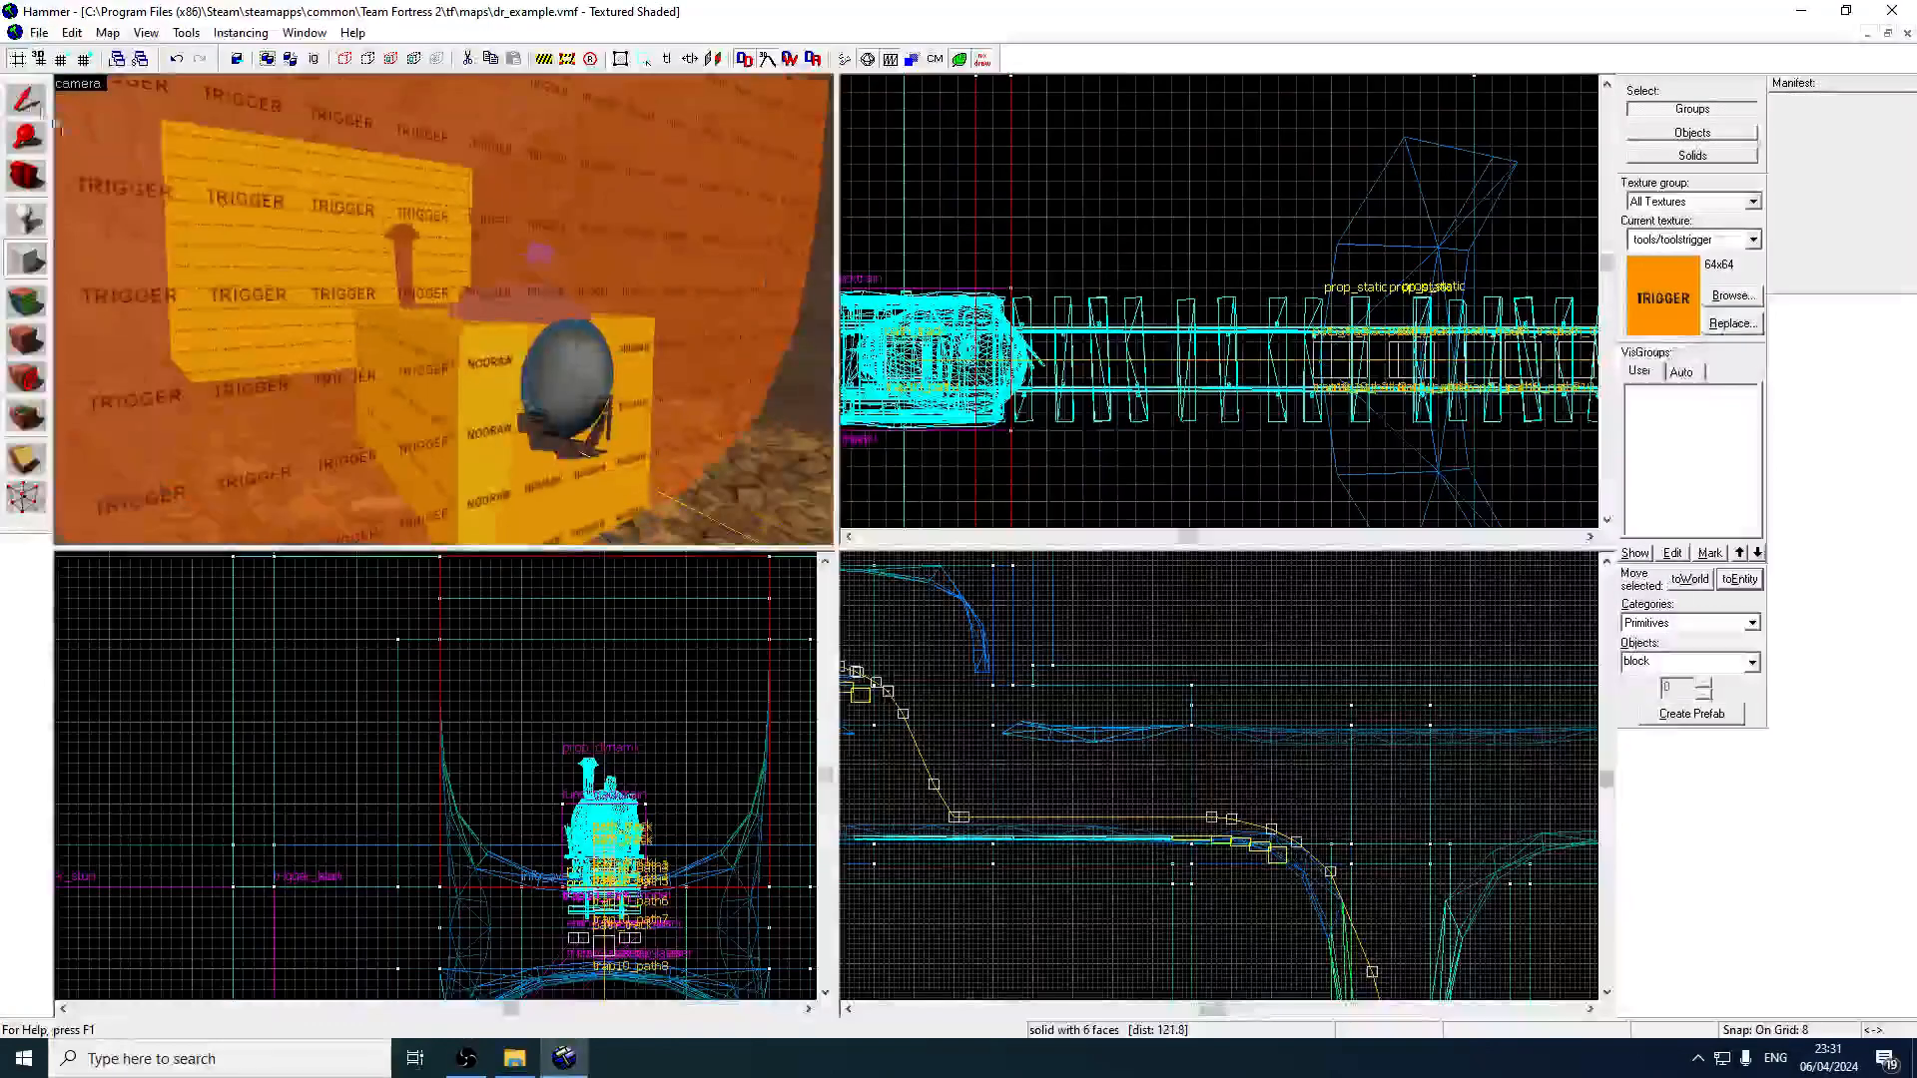
pyautogui.click(37, 104)
pyautogui.click(170, 172)
pyautogui.scroll(-3, 1132, 319)
pyautogui.press('z')
pyautogui.press('w')
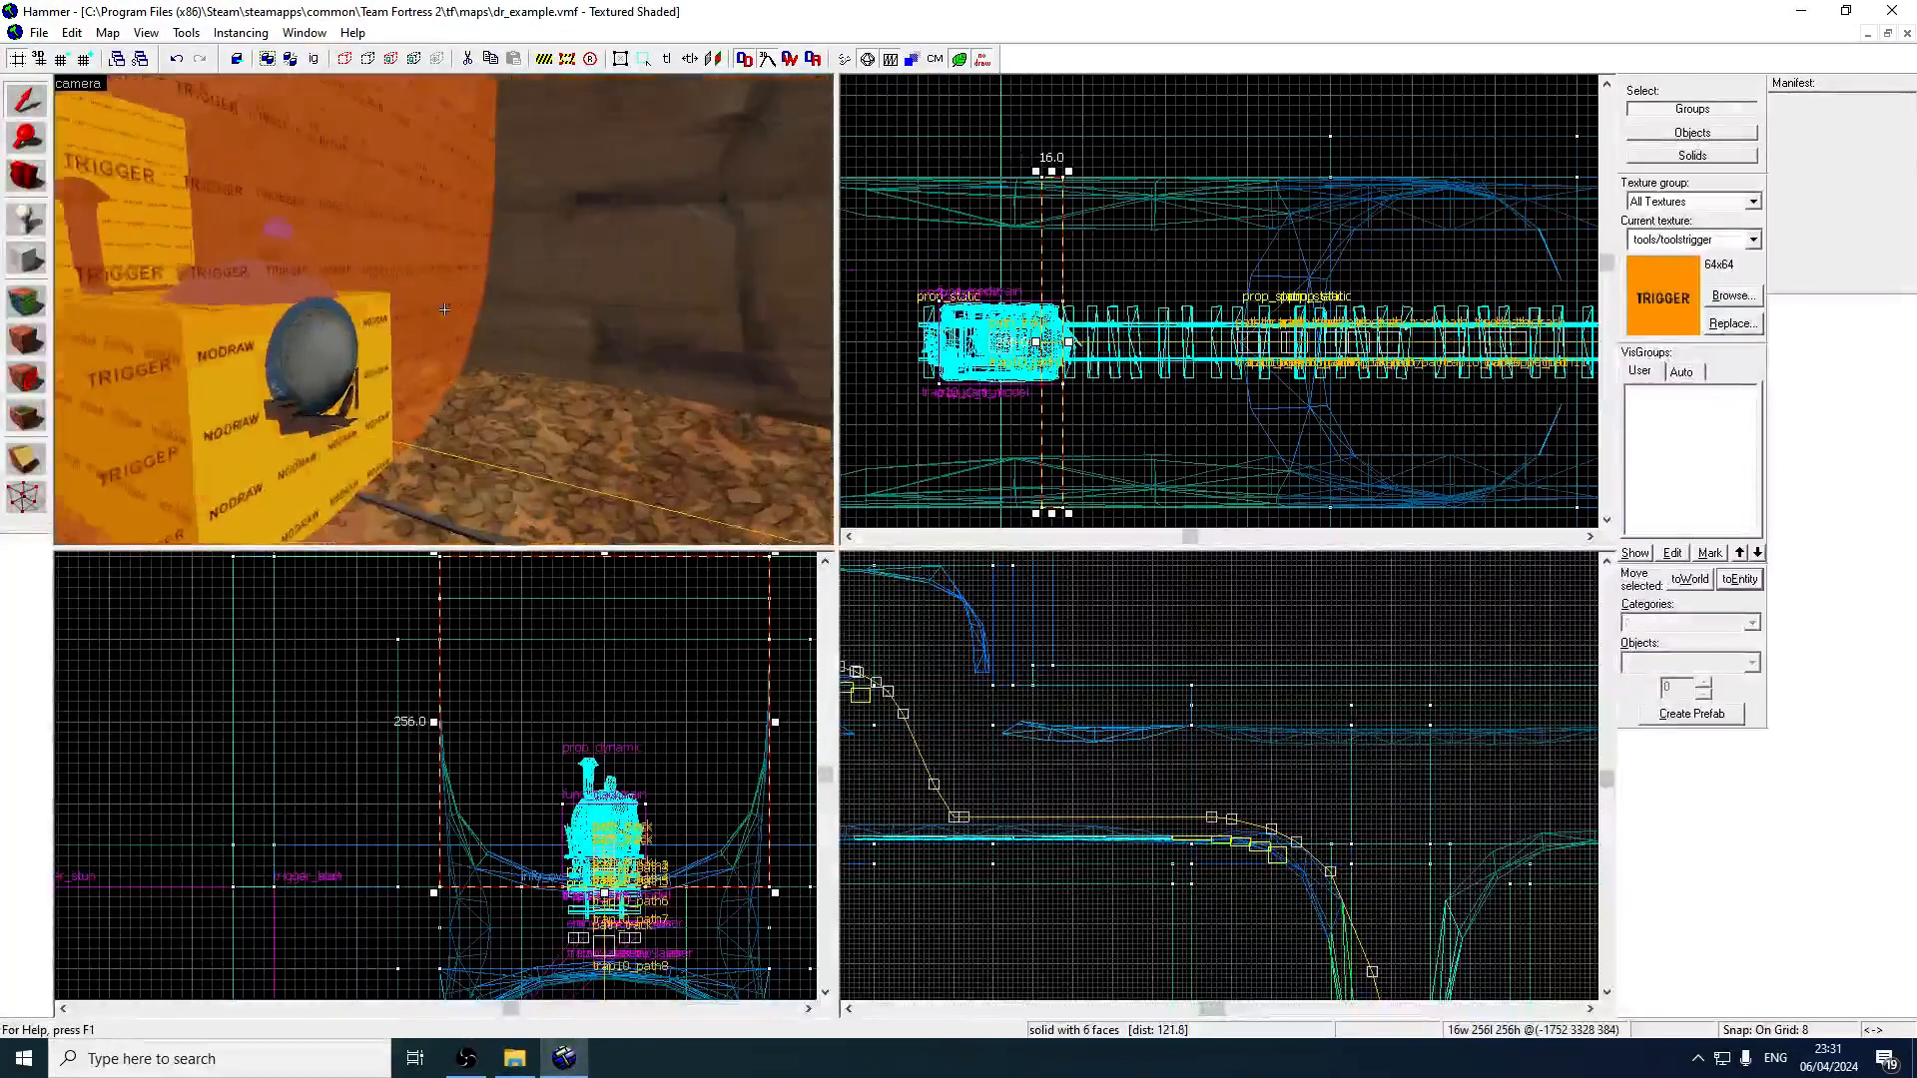
pyautogui.press('d')
pyautogui.press('z')
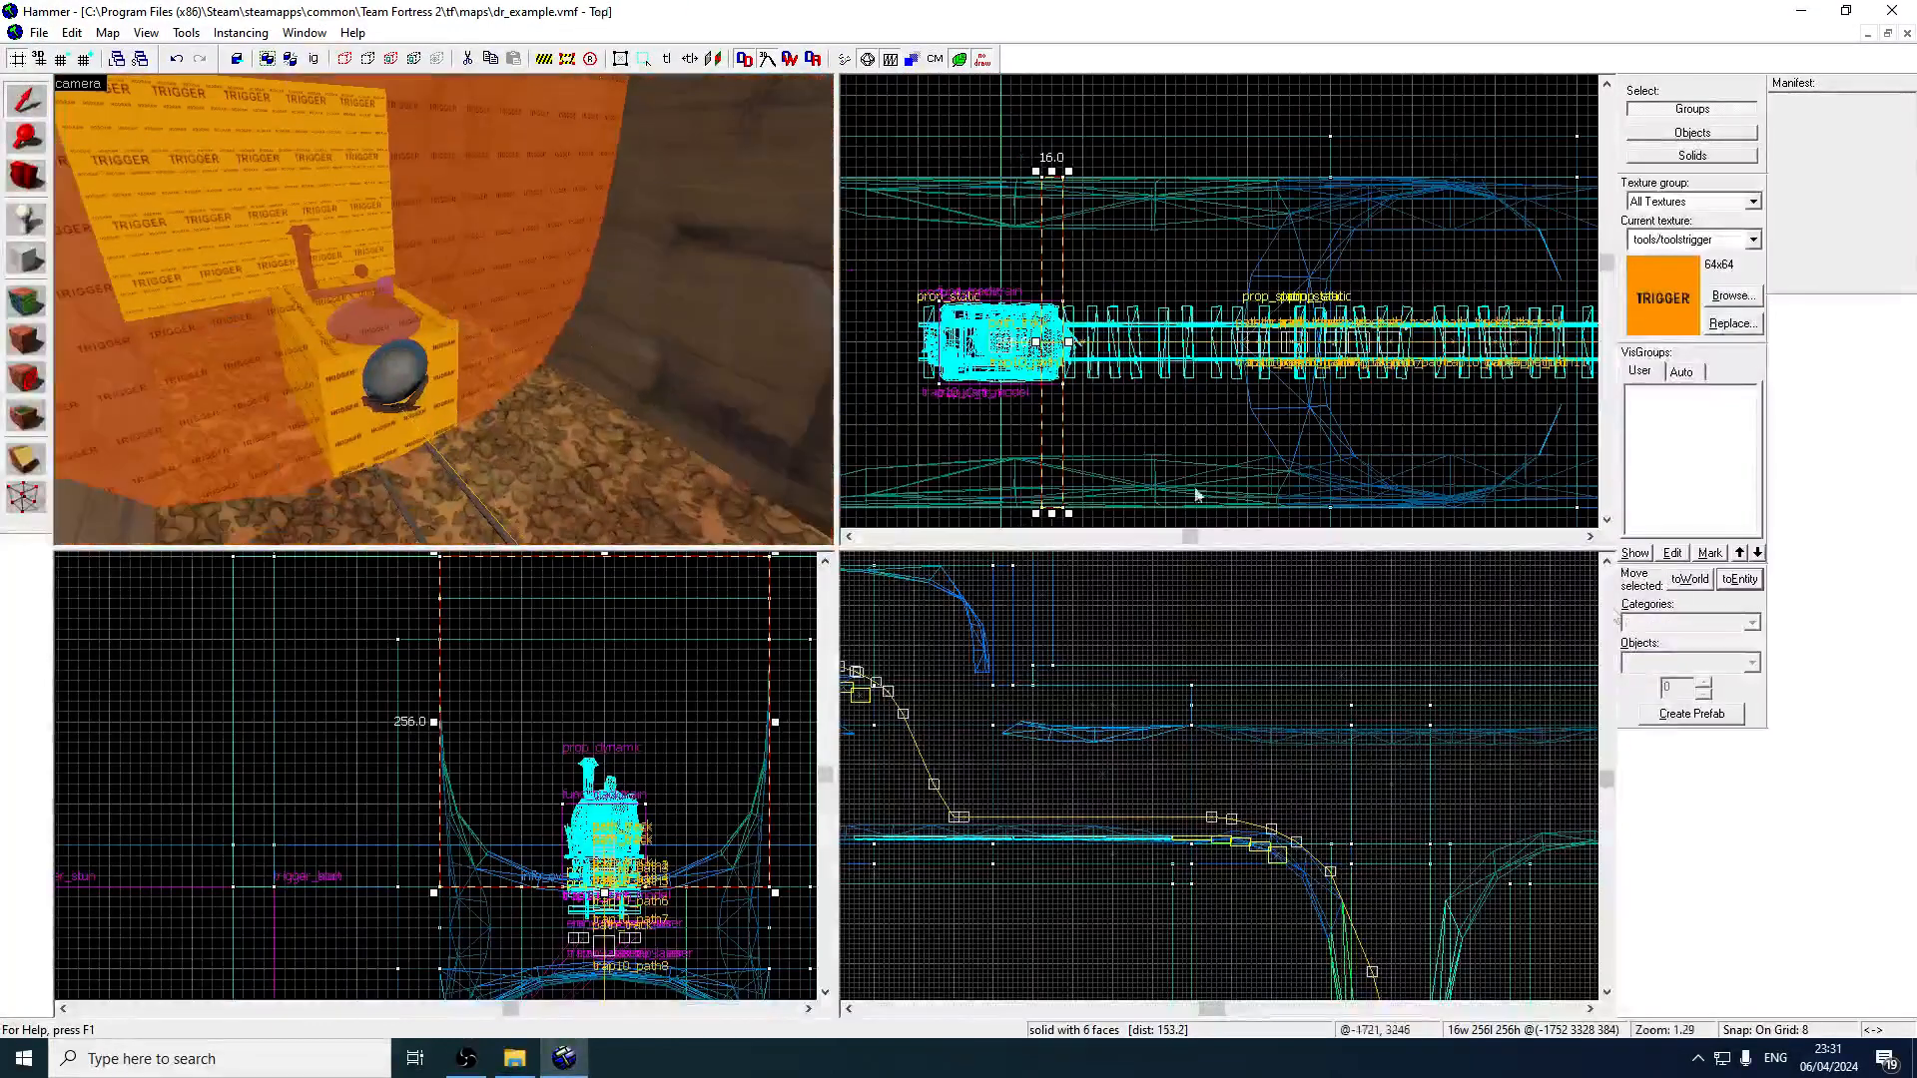
pyautogui.click(1740, 579)
pyautogui.doubleClick(699, 277)
pyautogui.write('tri')
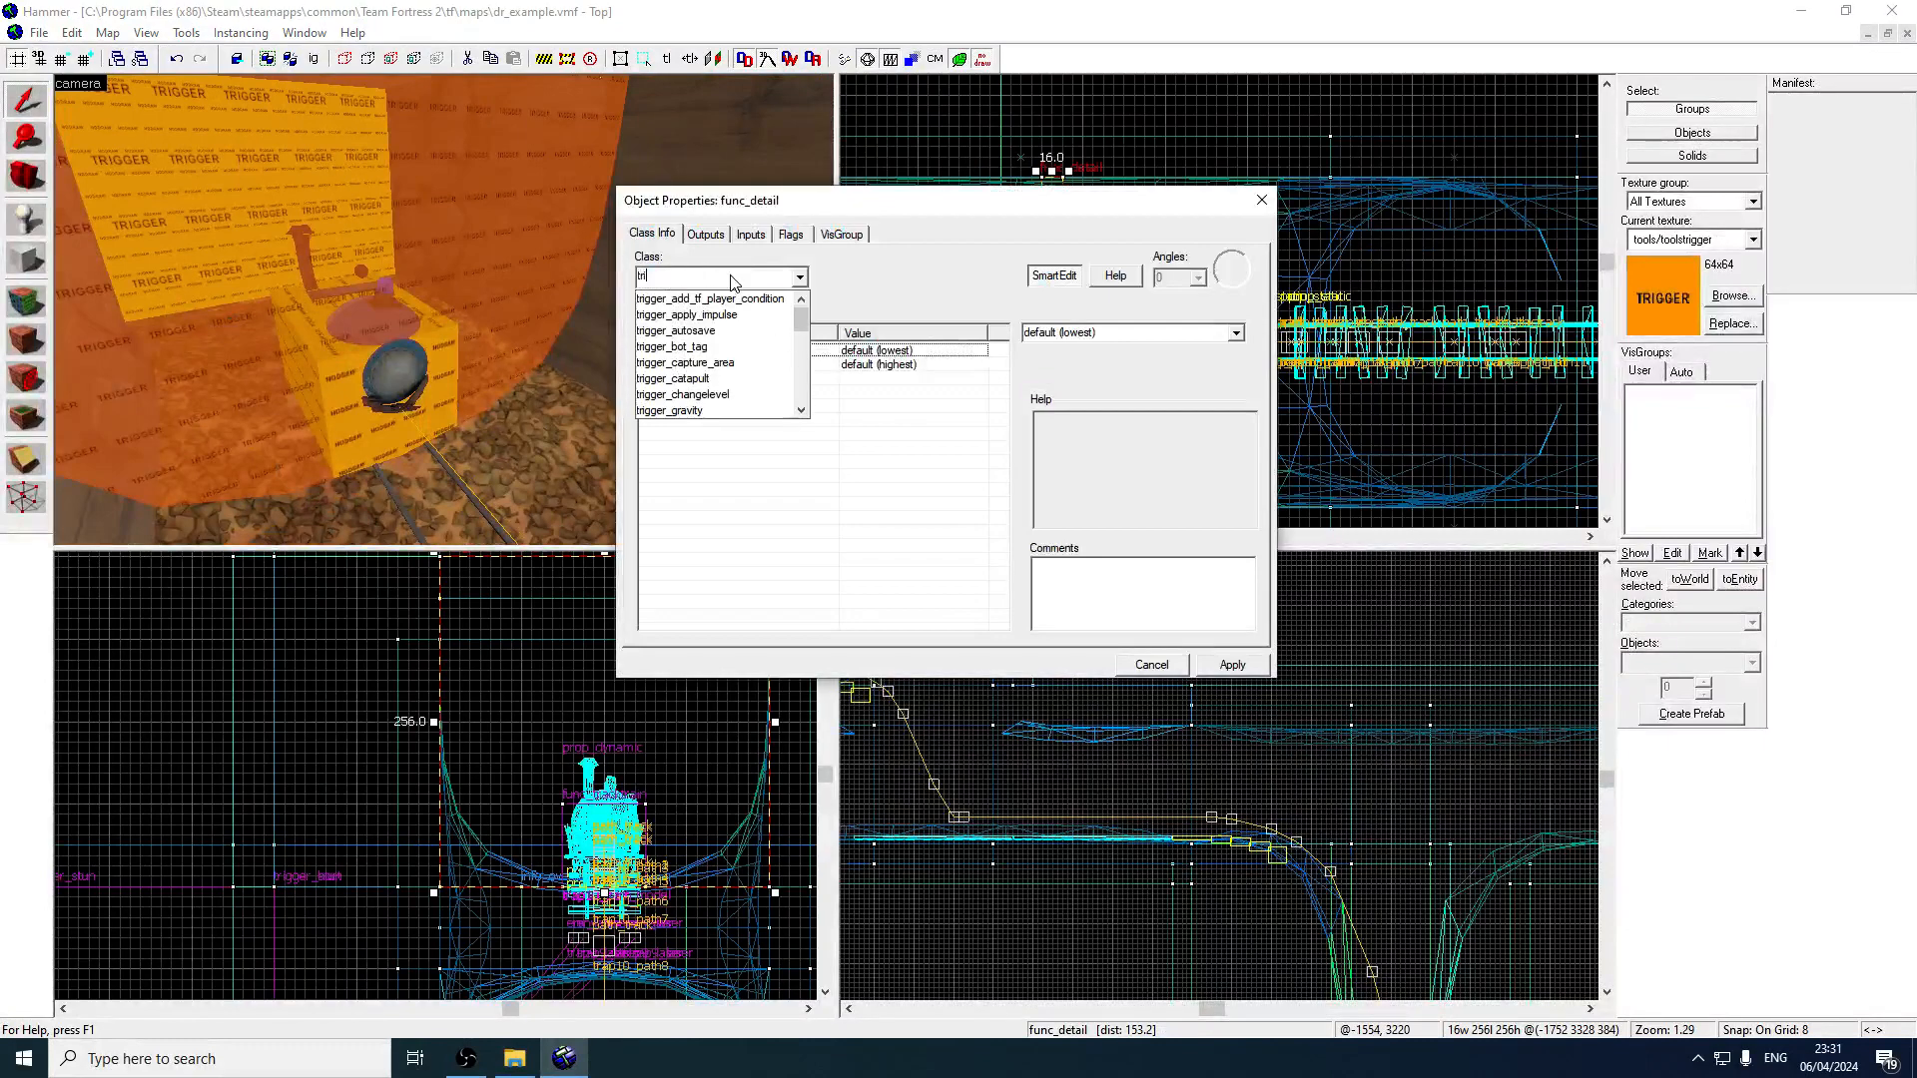
pyautogui.write('gger_once')
pyautogui.click(724, 299)
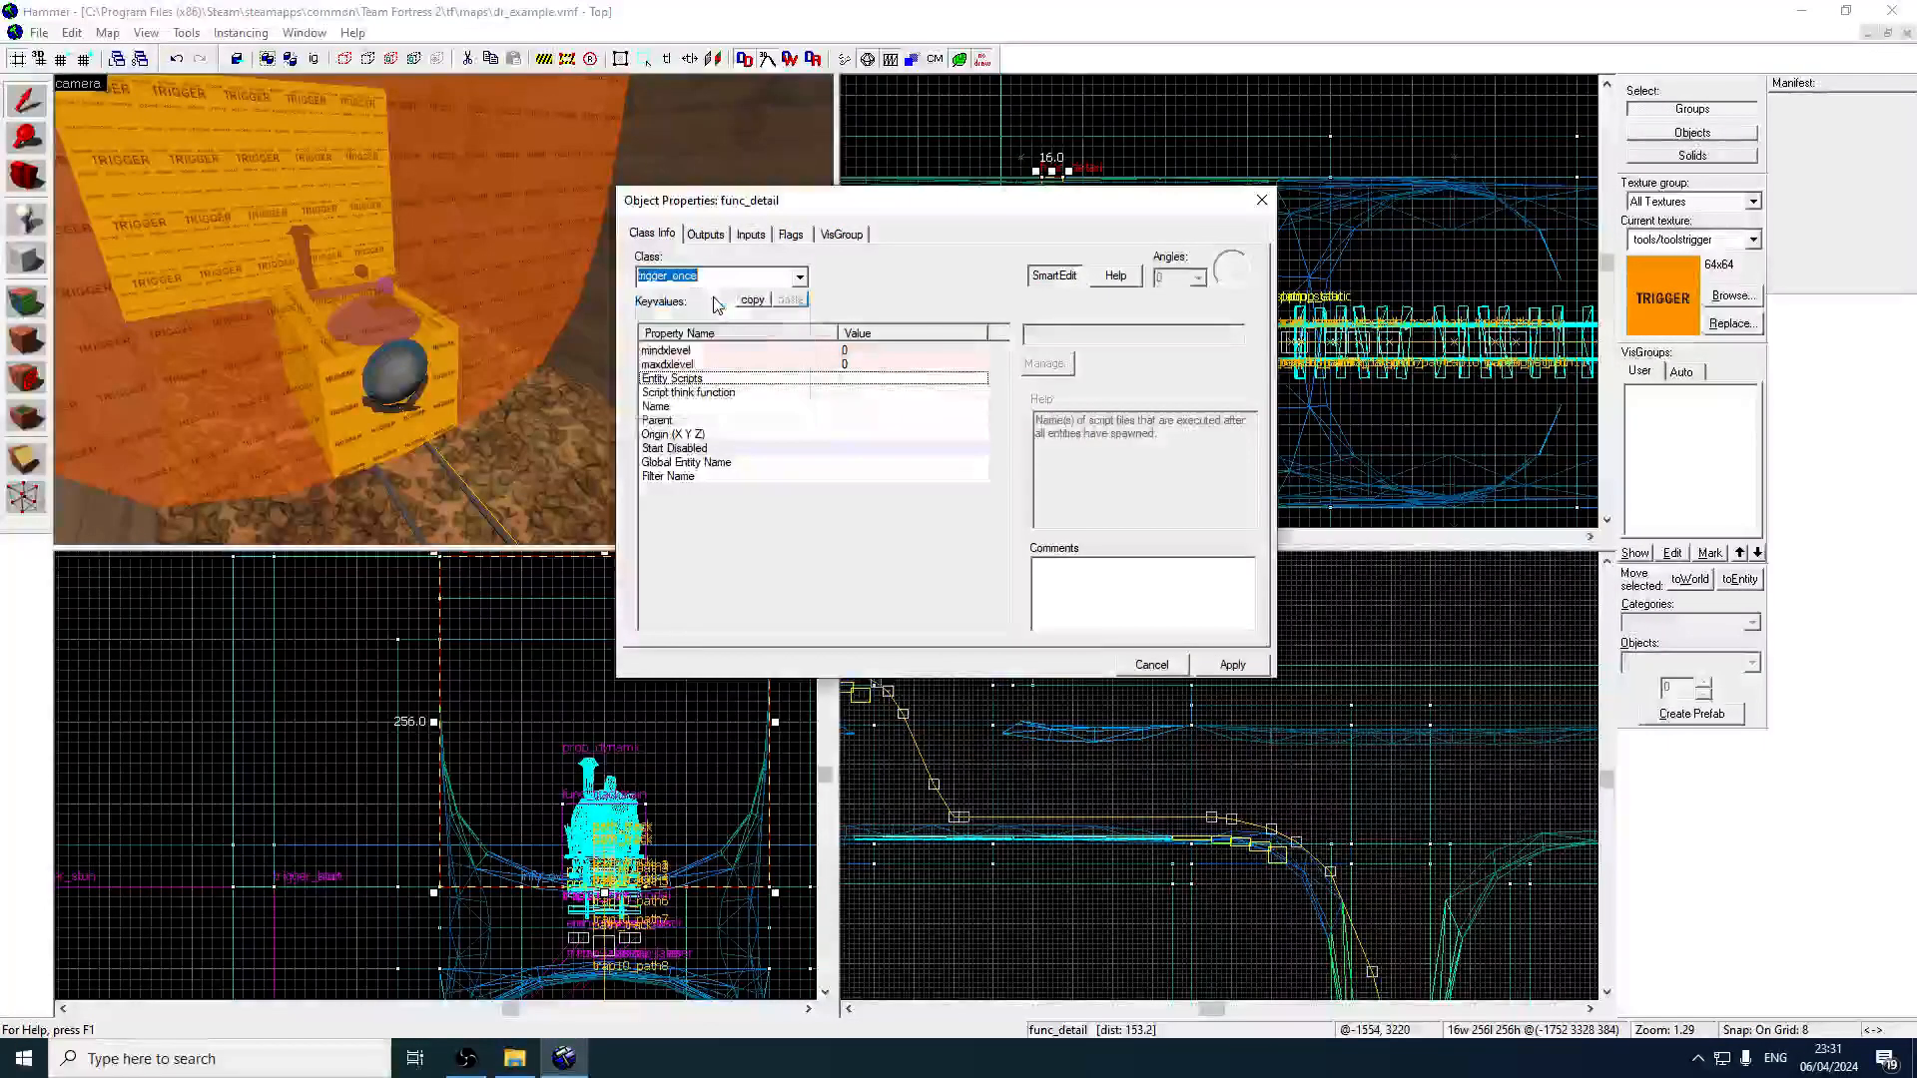
pyautogui.click(1233, 664)
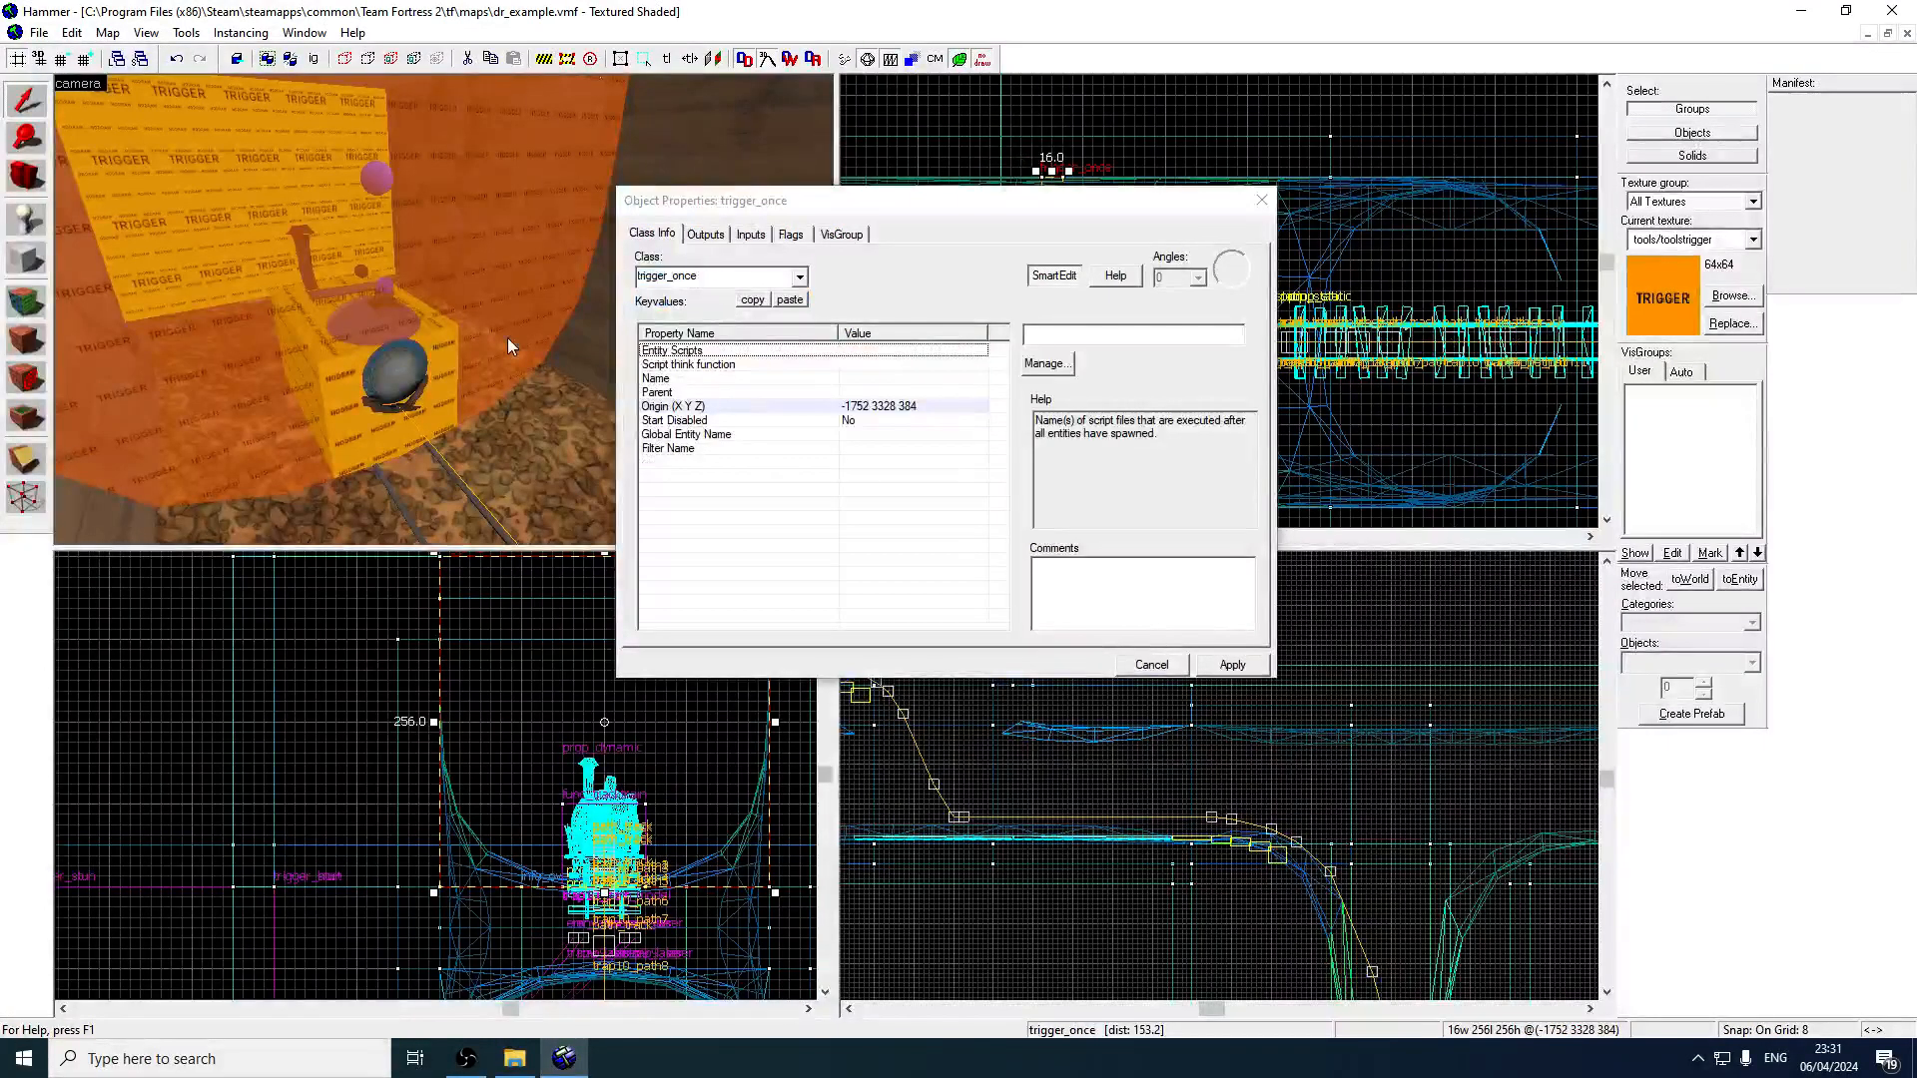
# Check the trigger_once's keyvalues and flags, set its Parent to trap10_train and close the properties.
pyautogui.click(852, 423)
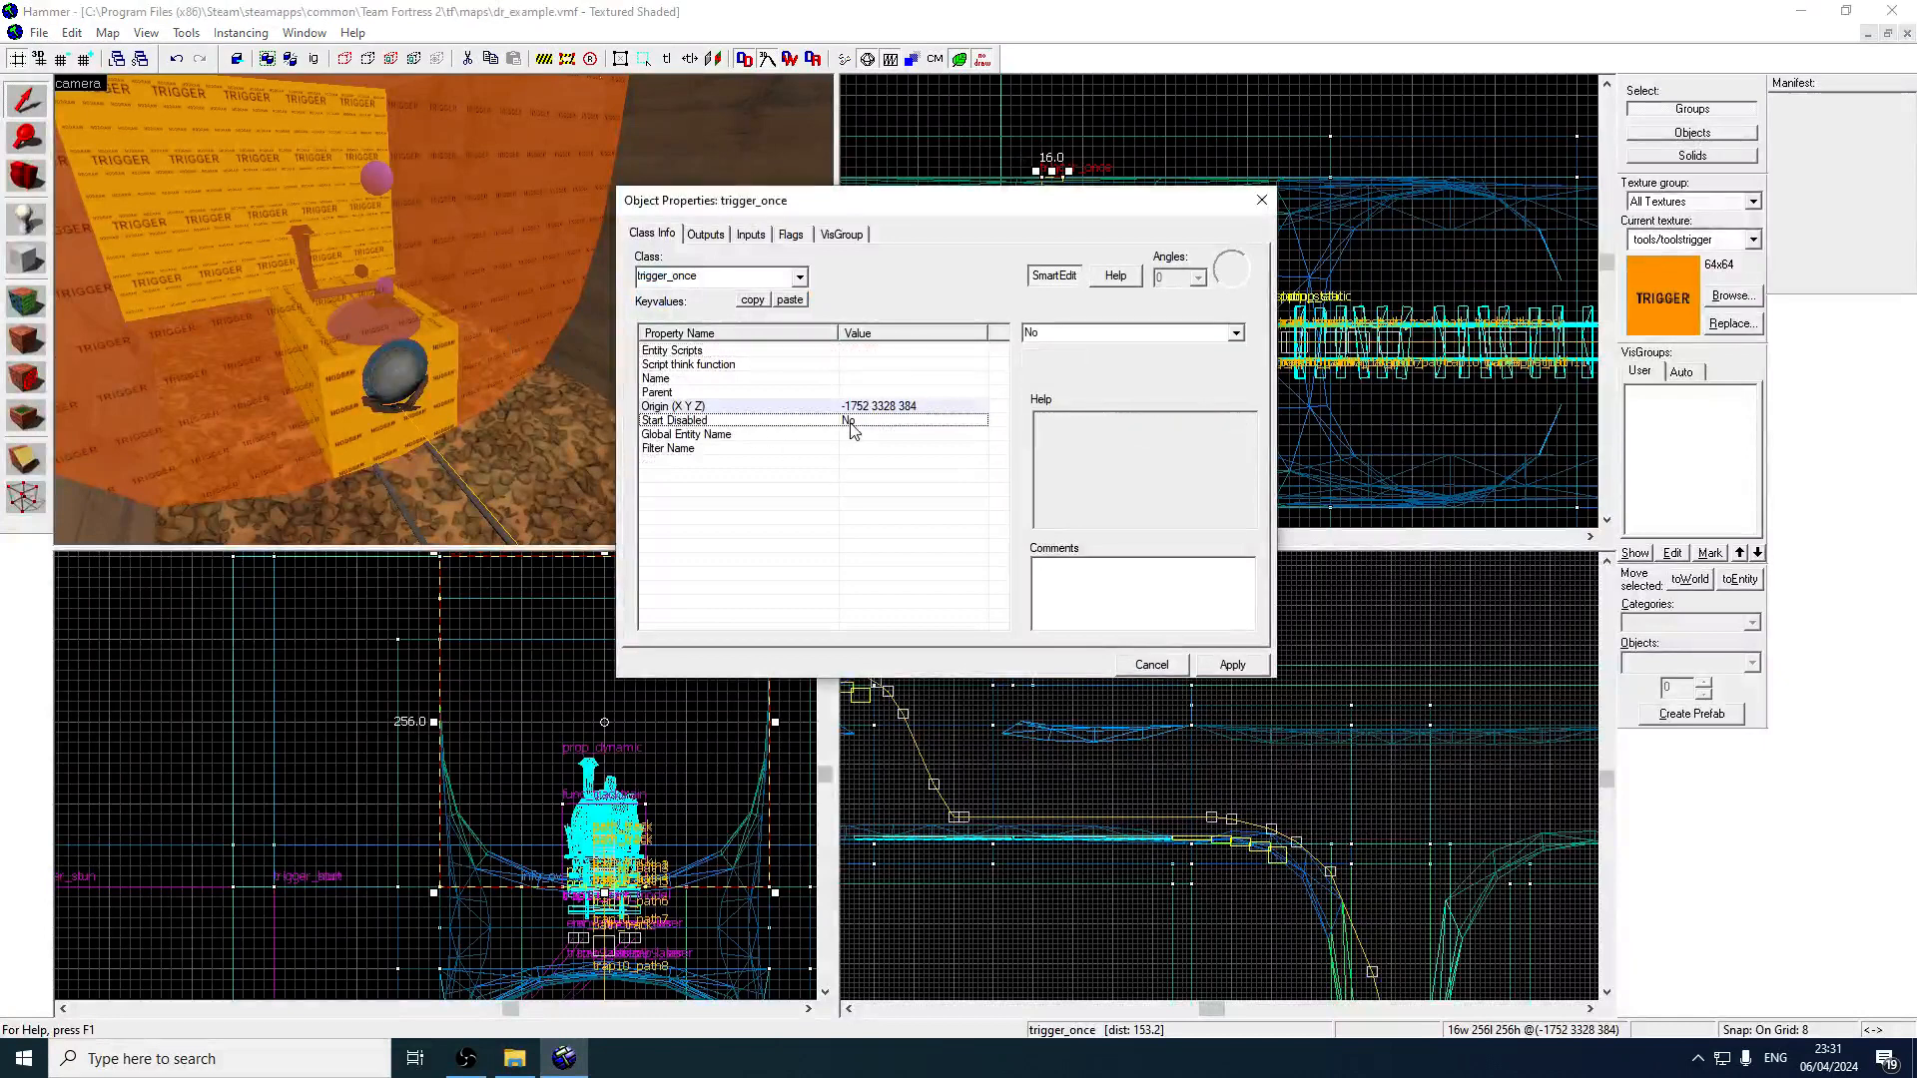
pyautogui.click(781, 381)
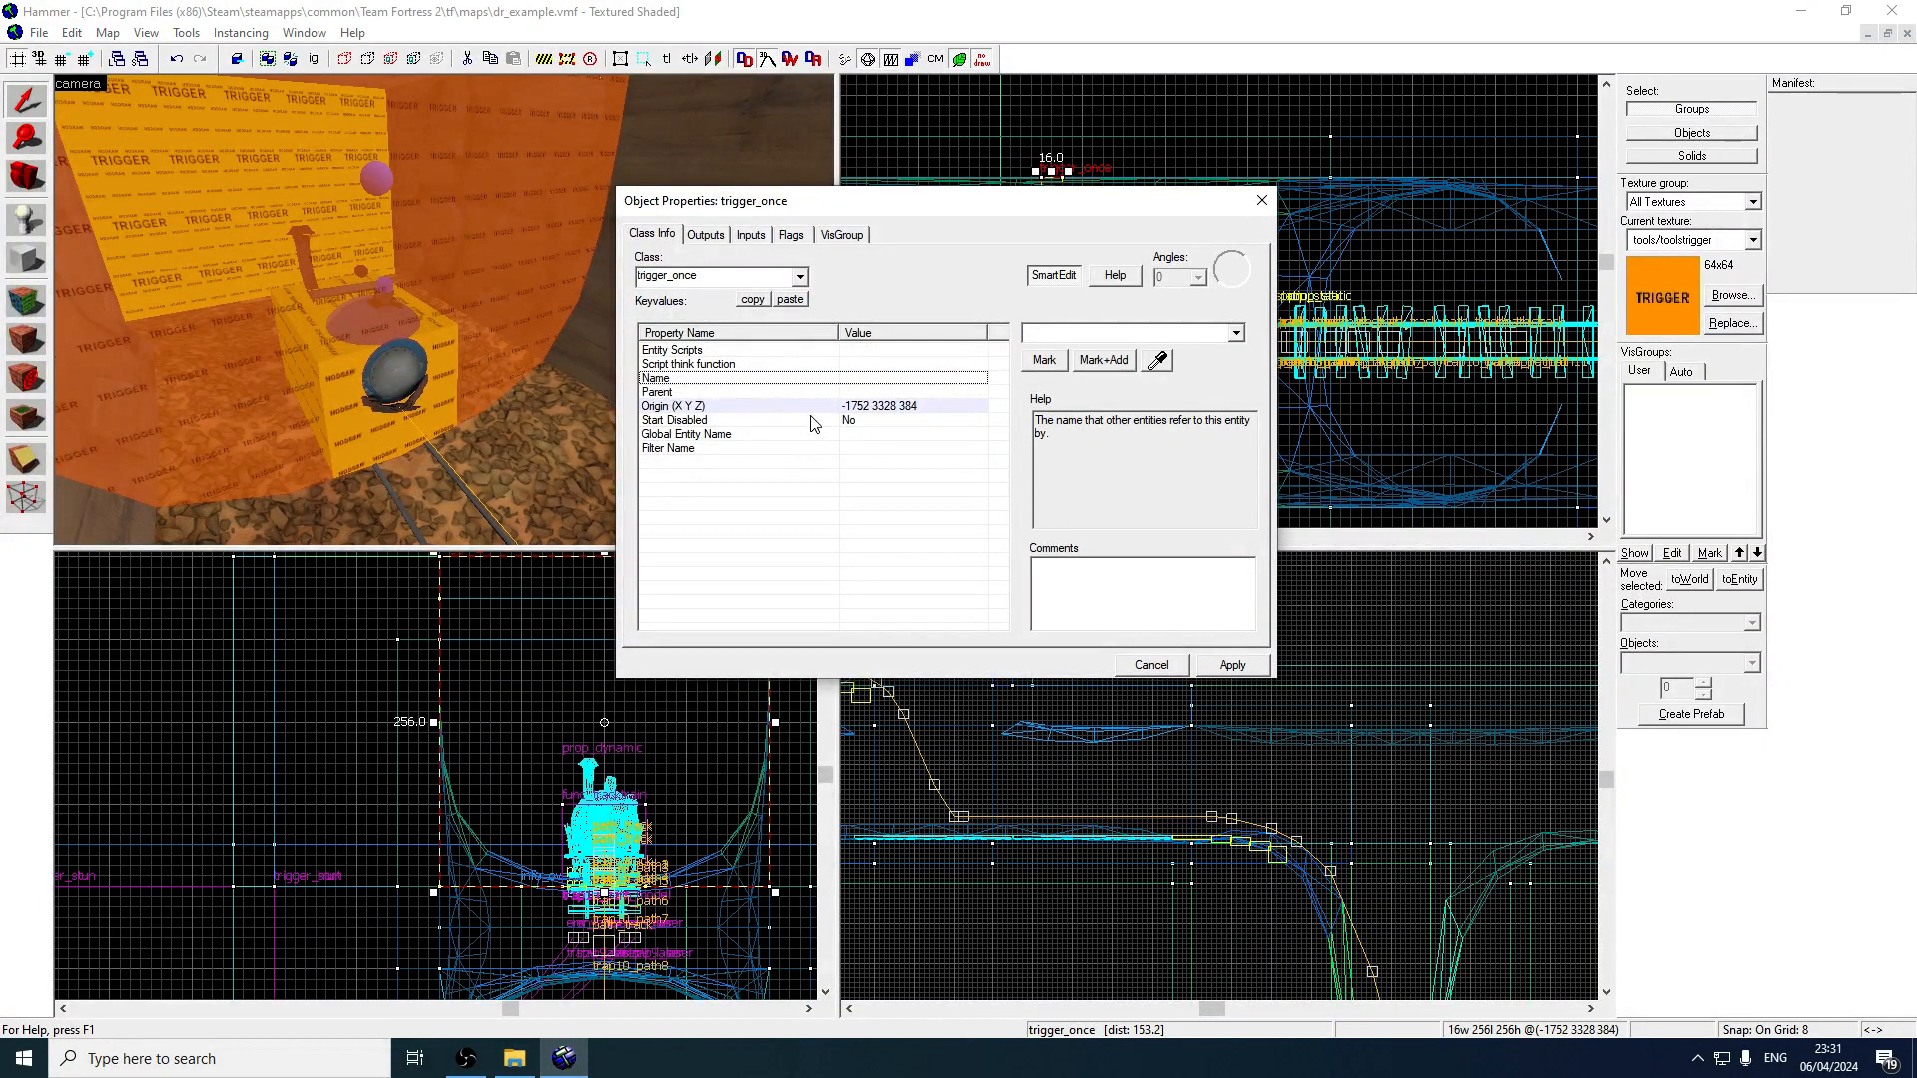
pyautogui.click(791, 236)
pyautogui.click(652, 233)
pyautogui.click(784, 393)
pyautogui.write('trap')
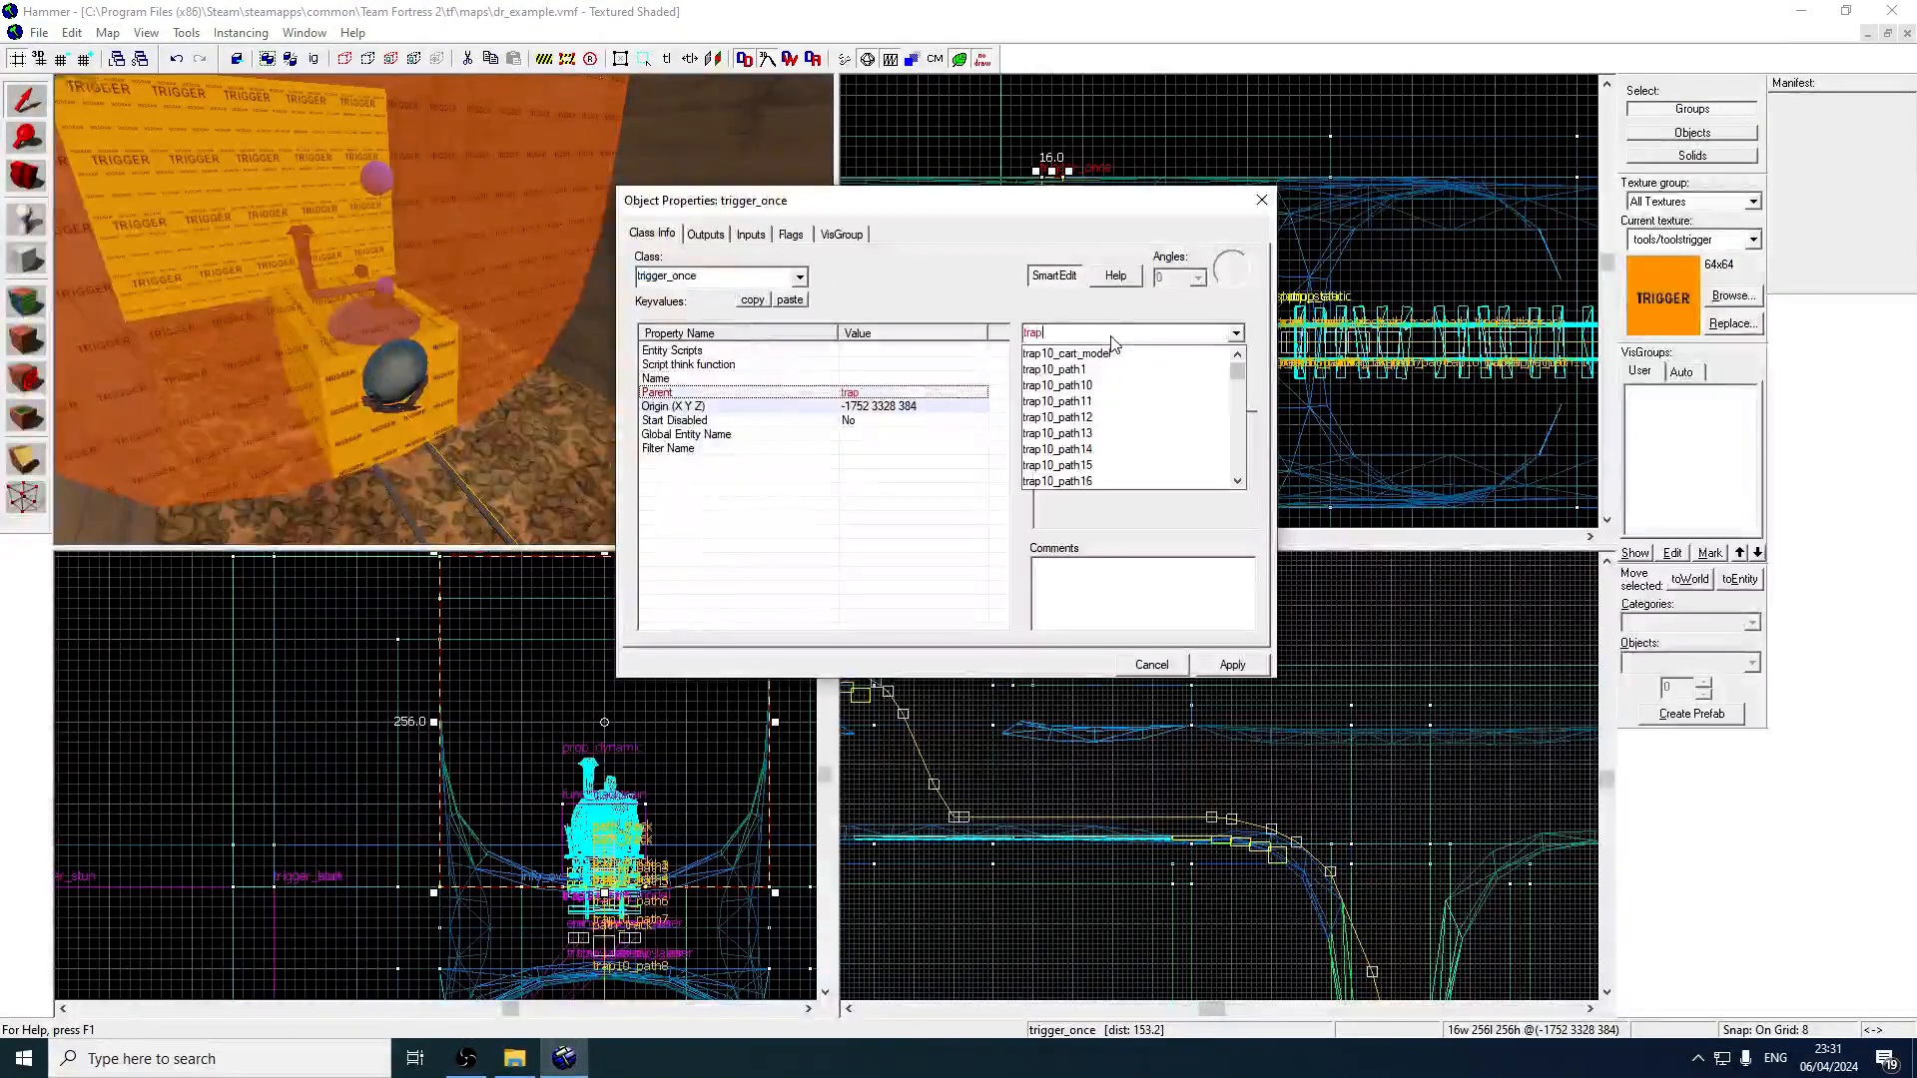
pyautogui.write('10_train')
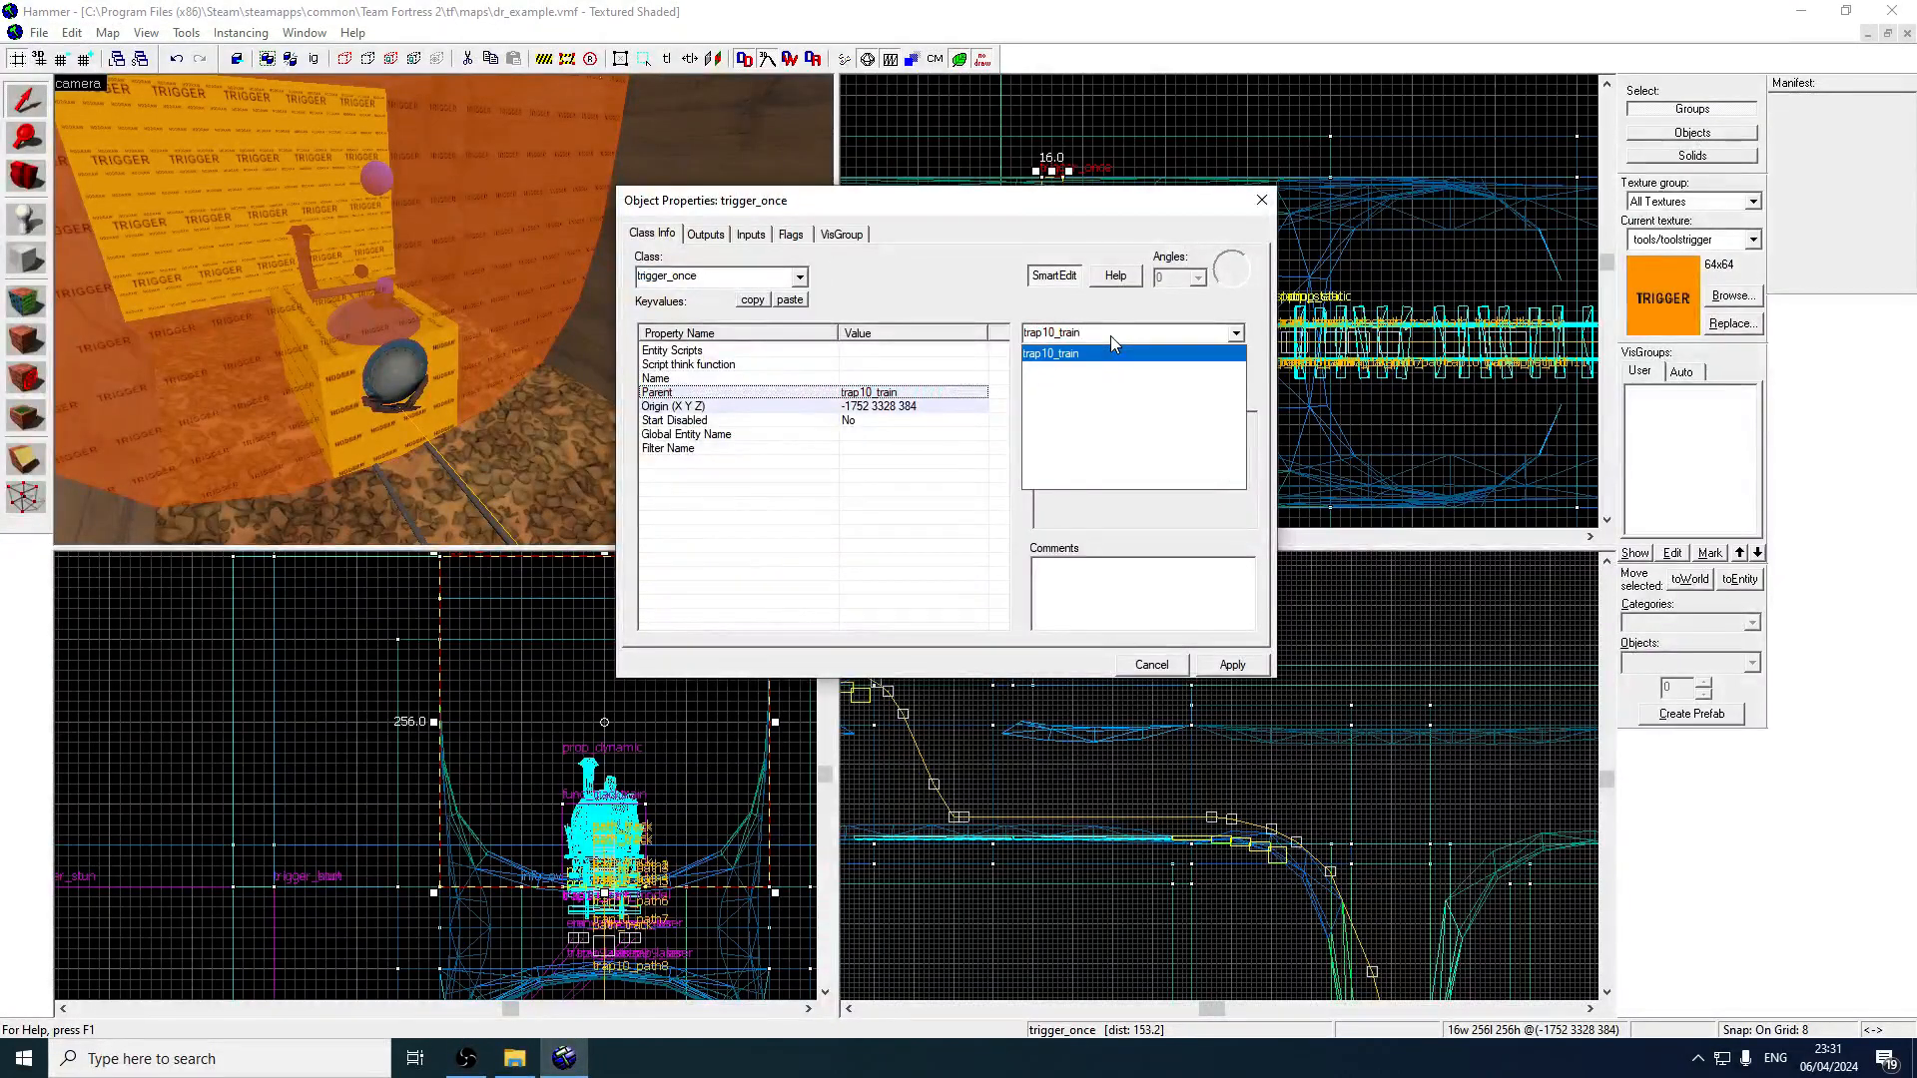
pyautogui.click(1111, 336)
pyautogui.click(1262, 201)
# Place an env_explosion entity on the wall beside the cart and move it above the cart's centre.
pyautogui.press('w')
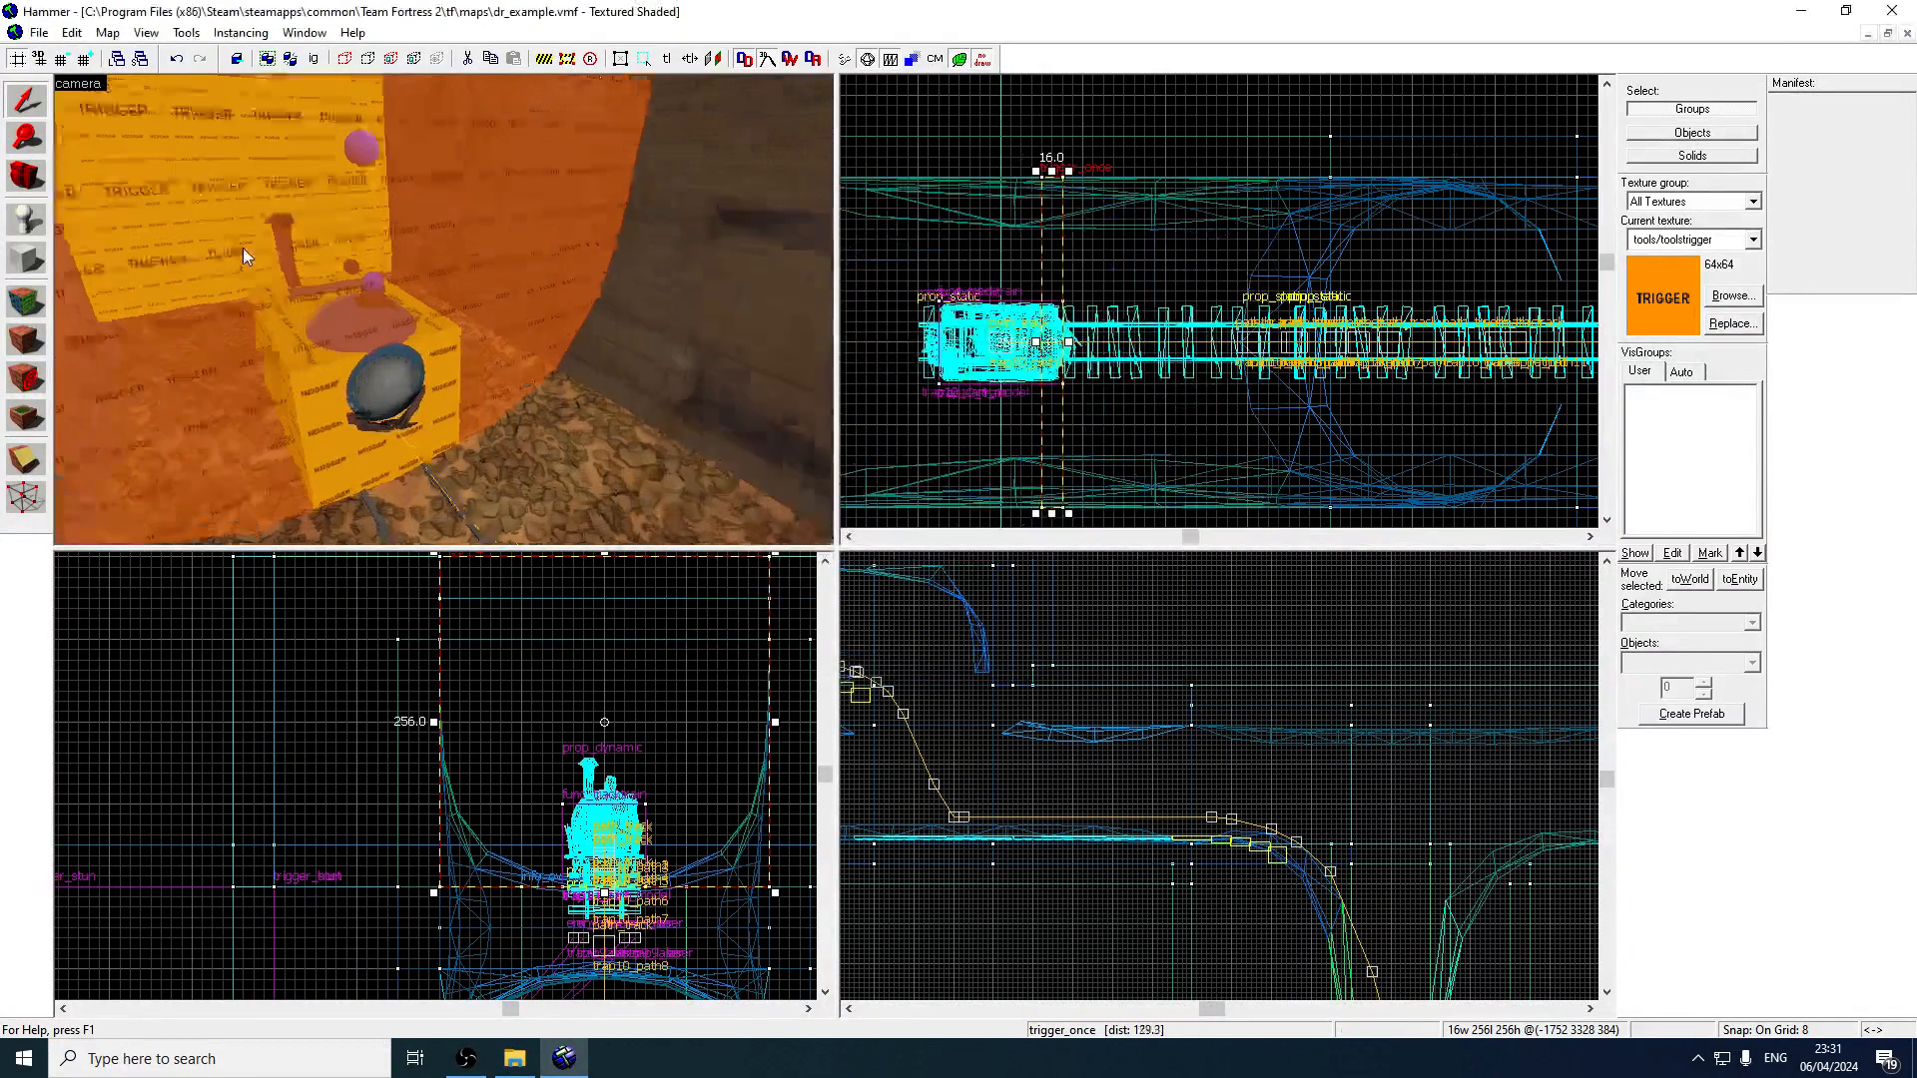
pyautogui.click(25, 219)
pyautogui.write('env')
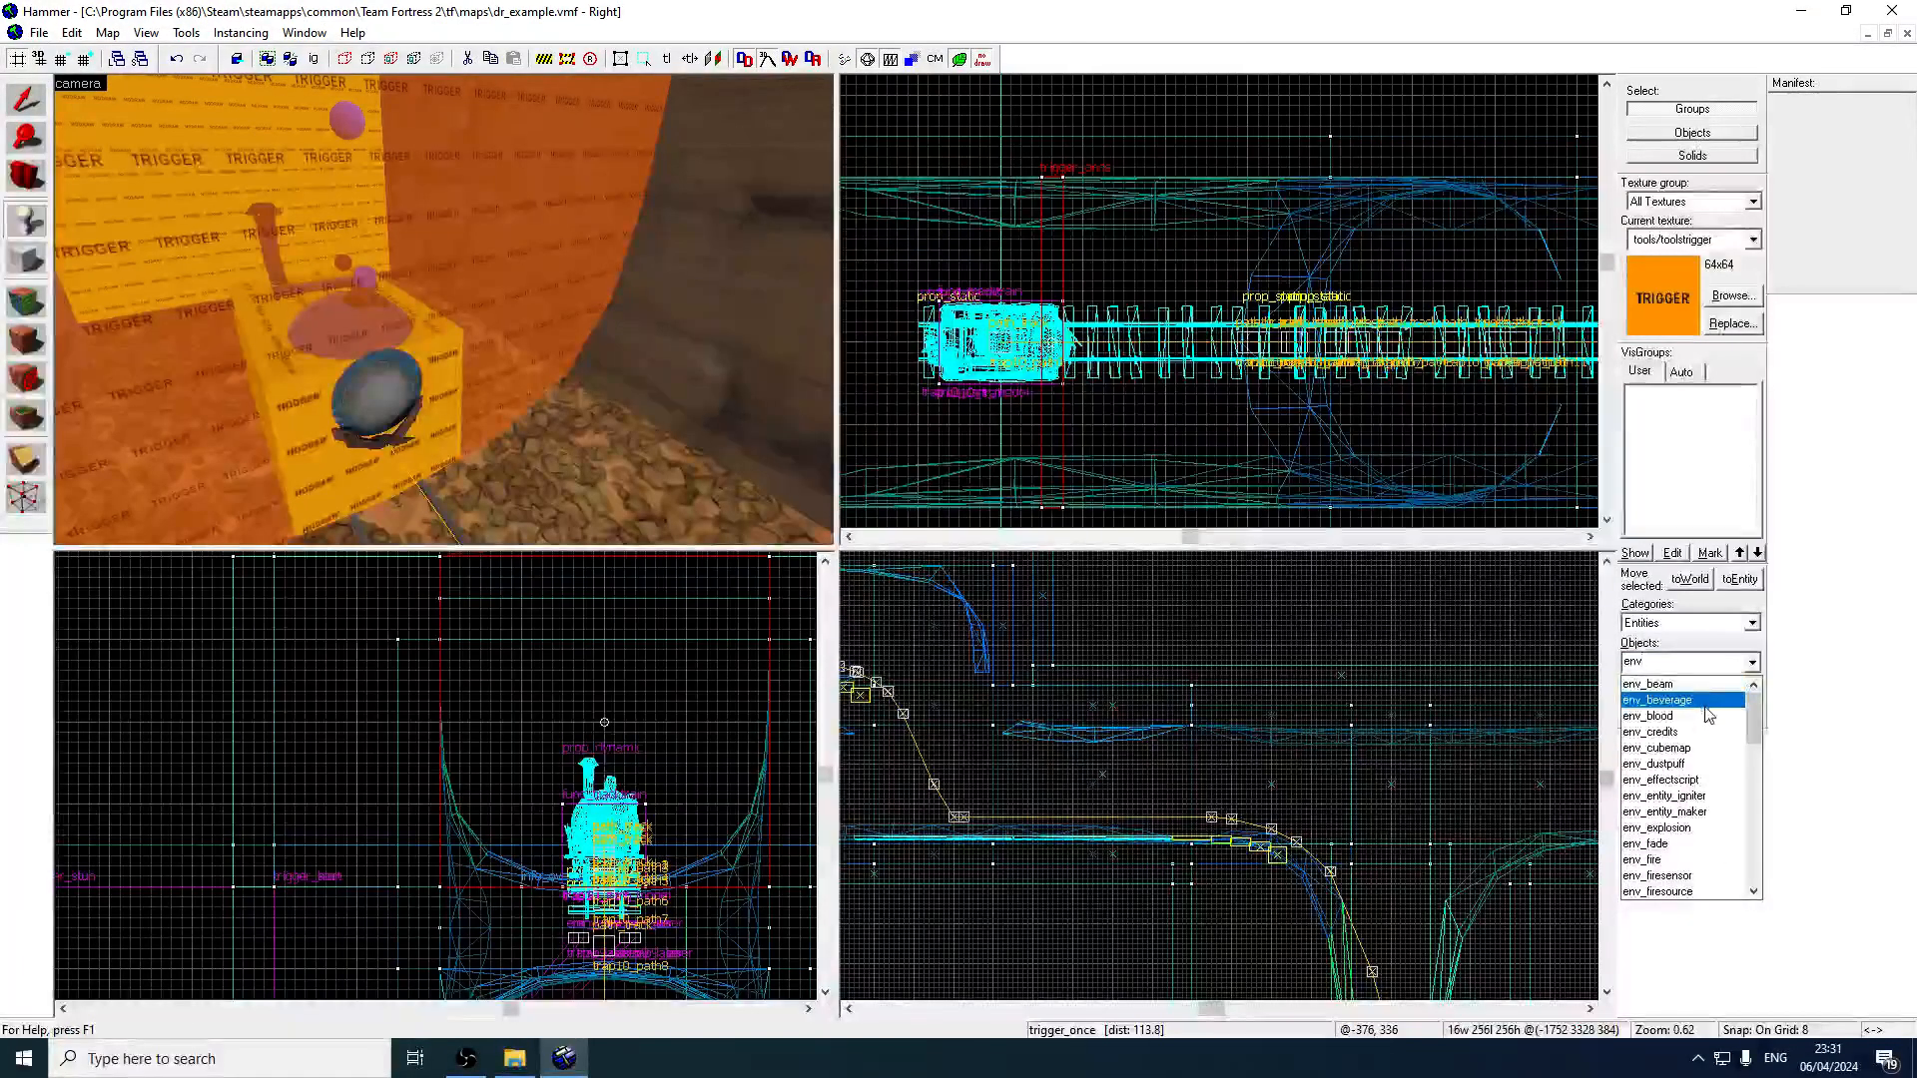
pyautogui.write('_ex')
pyautogui.click(1705, 687)
pyautogui.press('z')
pyautogui.press('w')
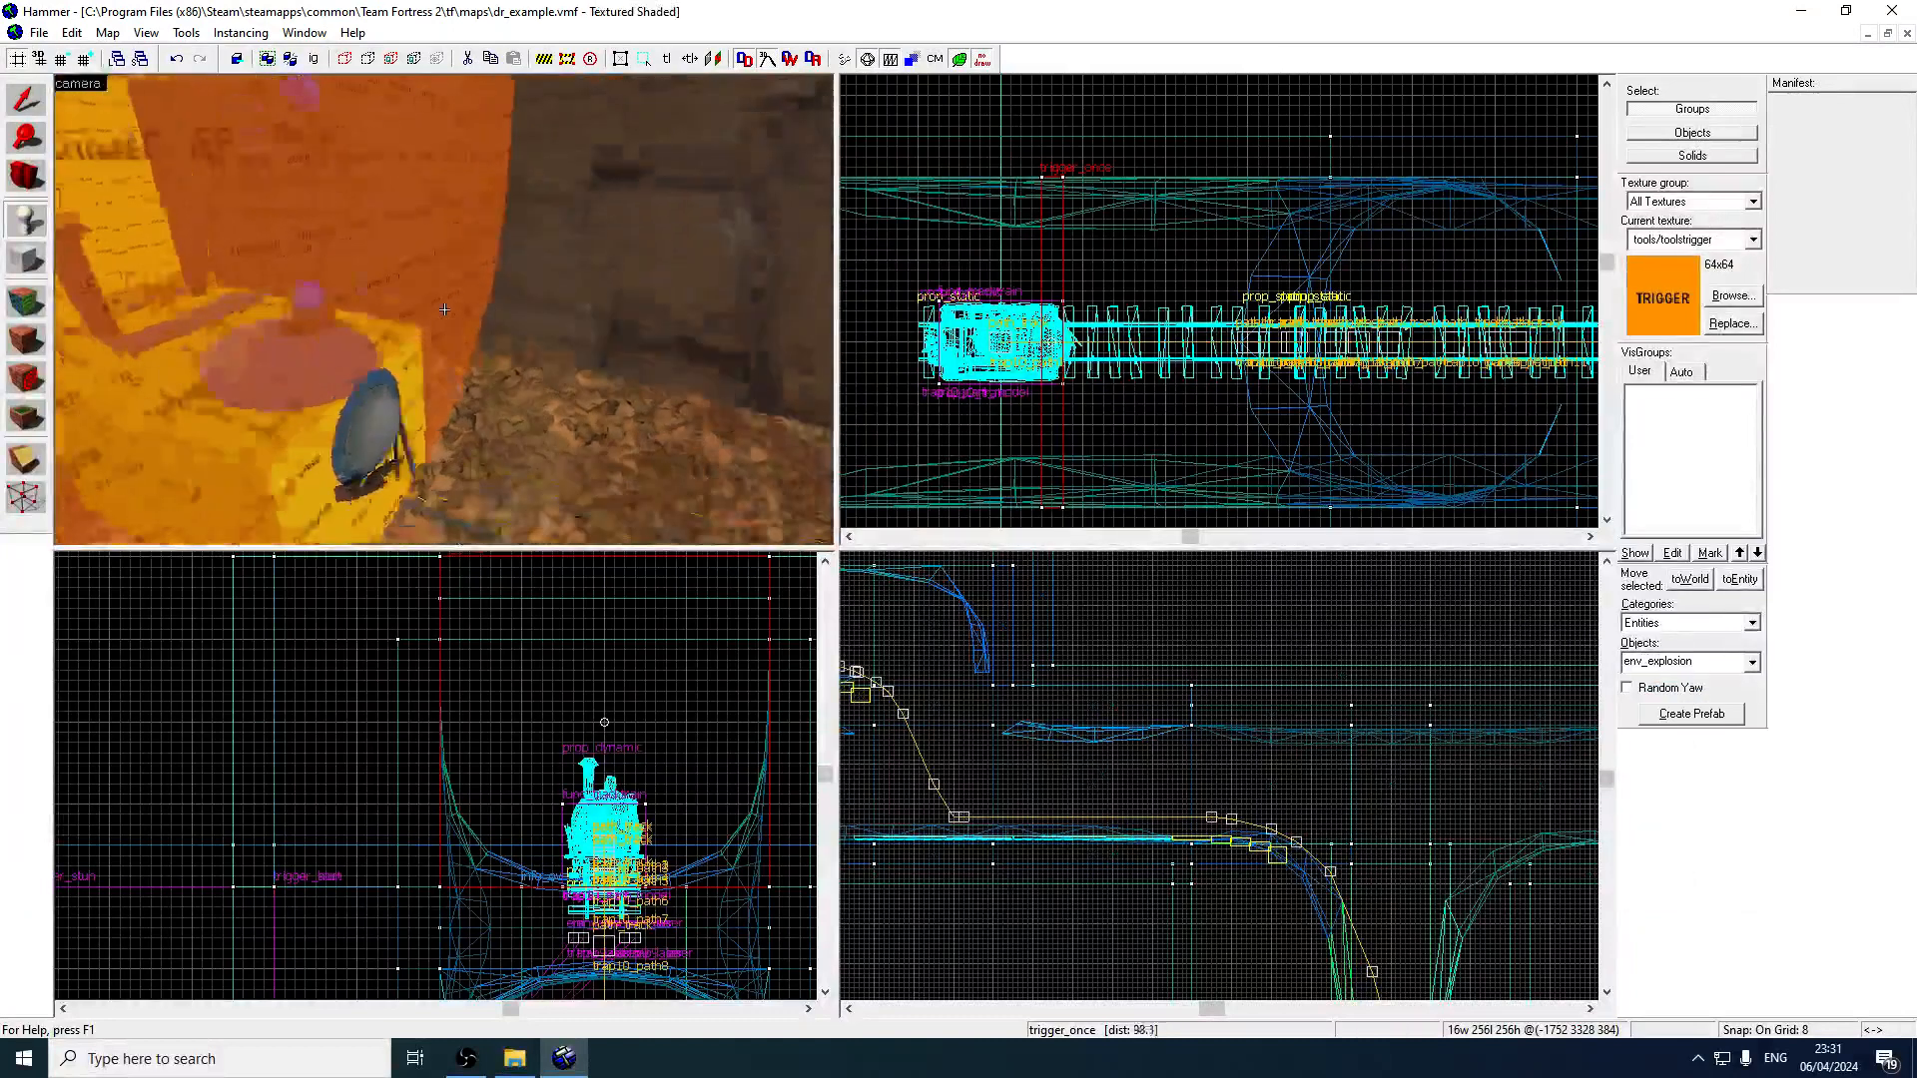
pyautogui.click(304, 160)
pyautogui.click(28, 112)
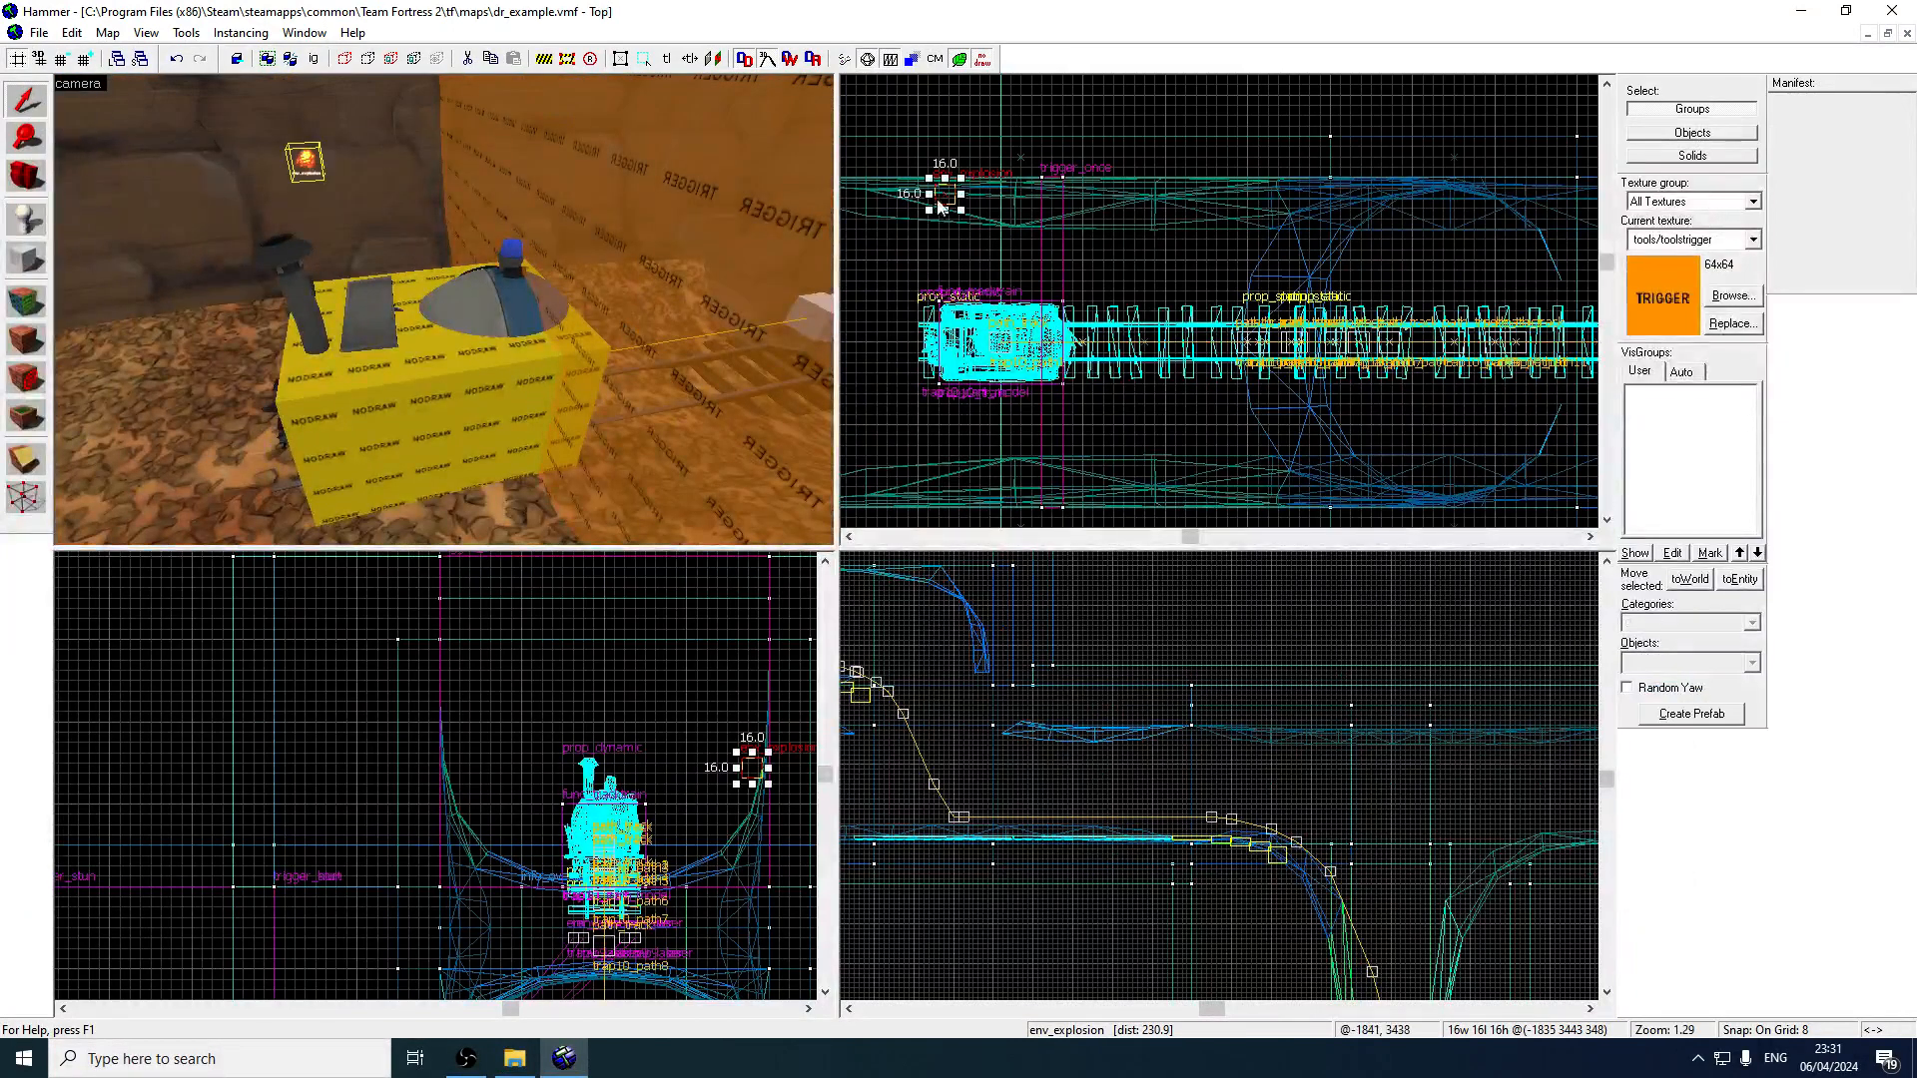
pyautogui.moveTo(945, 195); pyautogui.dragTo(1008, 358)
pyautogui.scroll(3, 991, 321)
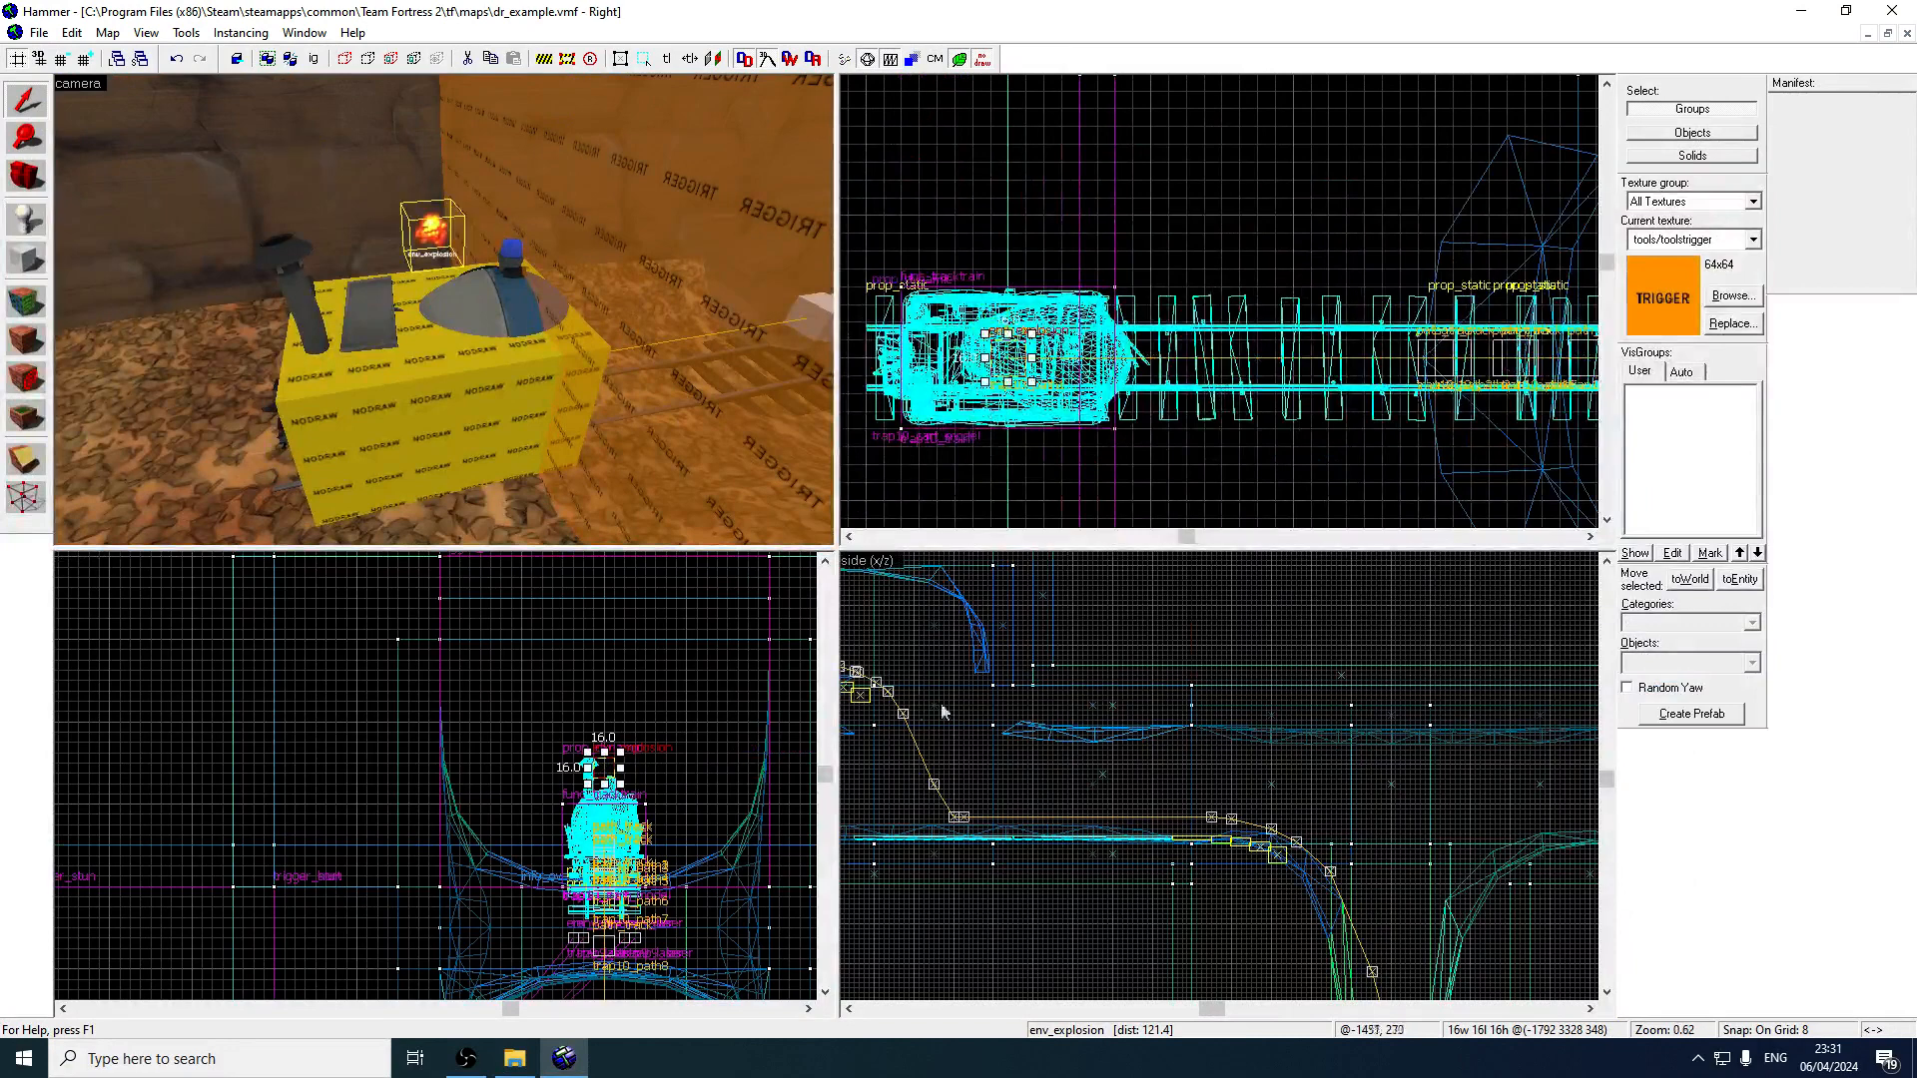
# Move the env_explosion down and forward into the body of the cart's bomb.
pyautogui.scroll(4, 929, 713)
pyautogui.moveTo(878, 713); pyautogui.dragTo(1288, 725, button='middle')
pyautogui.scroll(-5, 1168, 723)
pyautogui.scroll(5, 1213, 667)
pyautogui.scroll(4, 1210, 599)
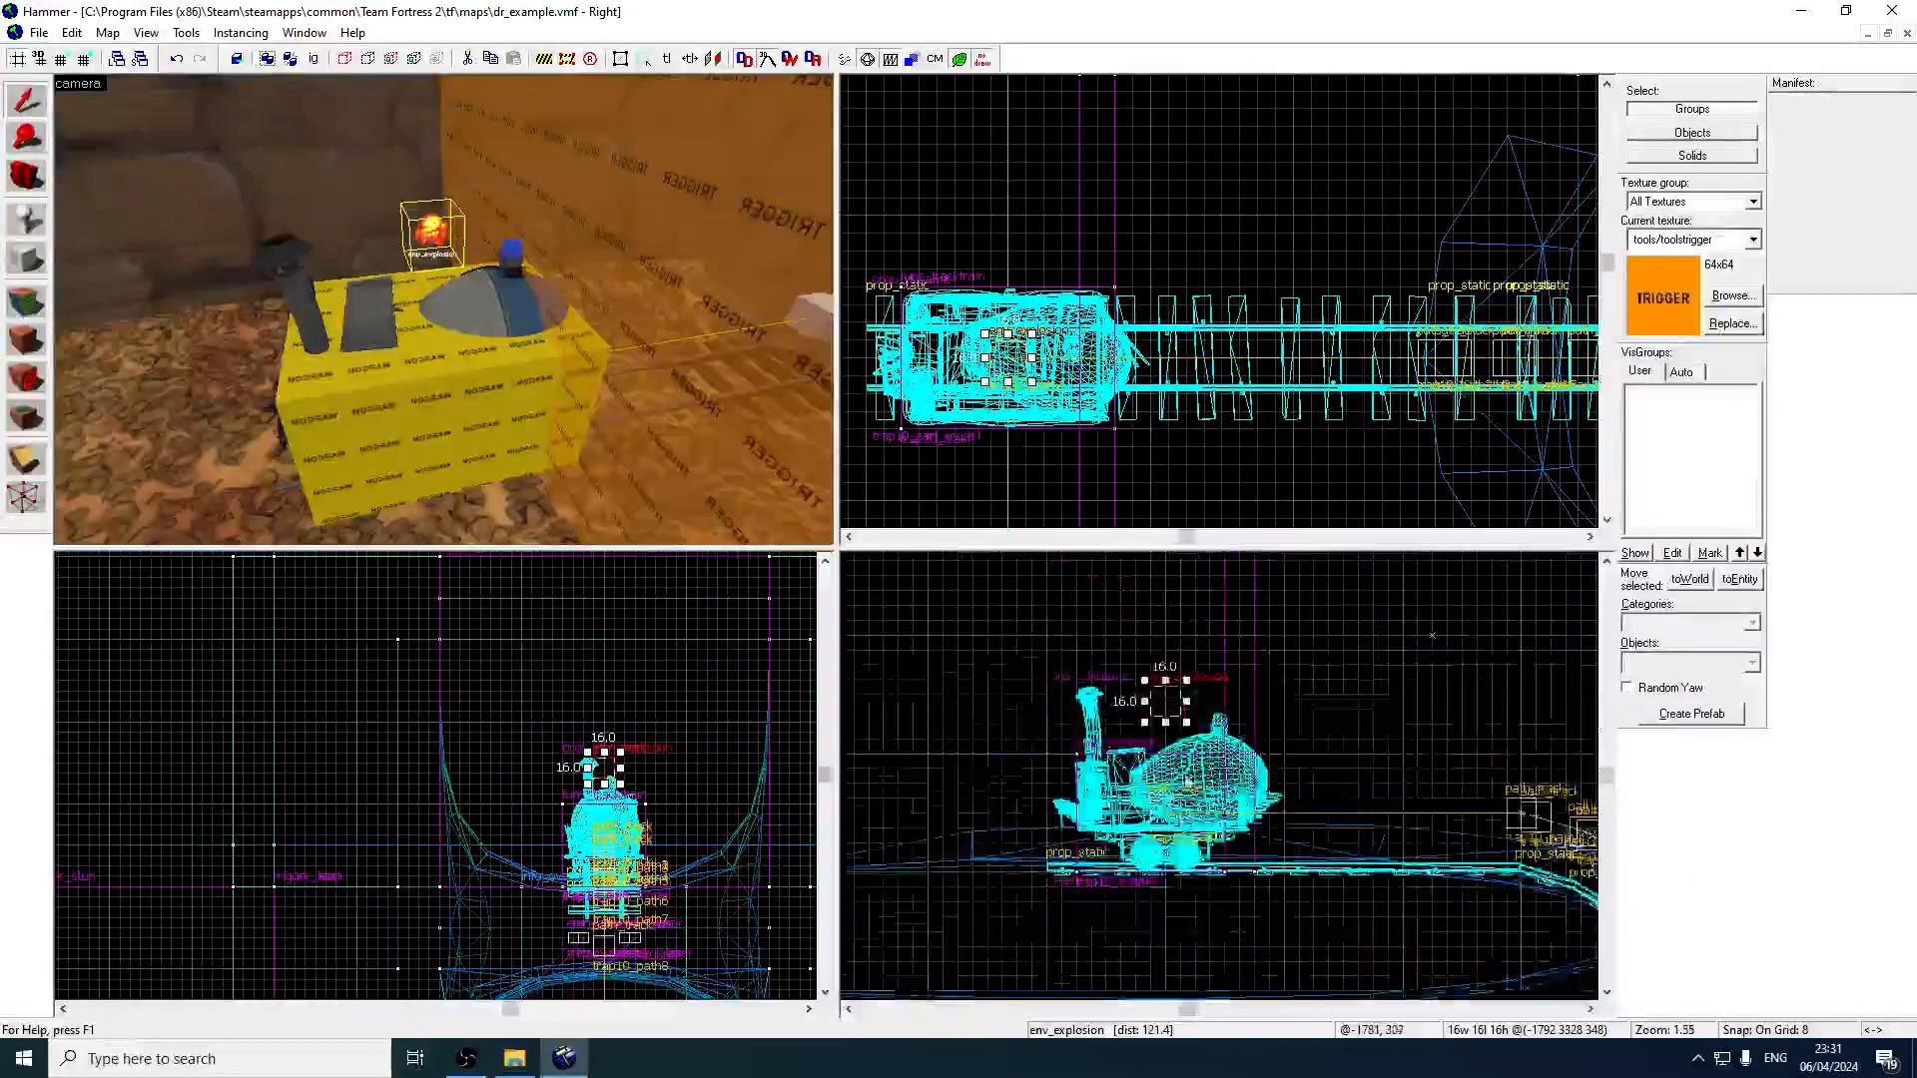
pyautogui.moveTo(1235, 807); pyautogui.dragTo(1235, 807)
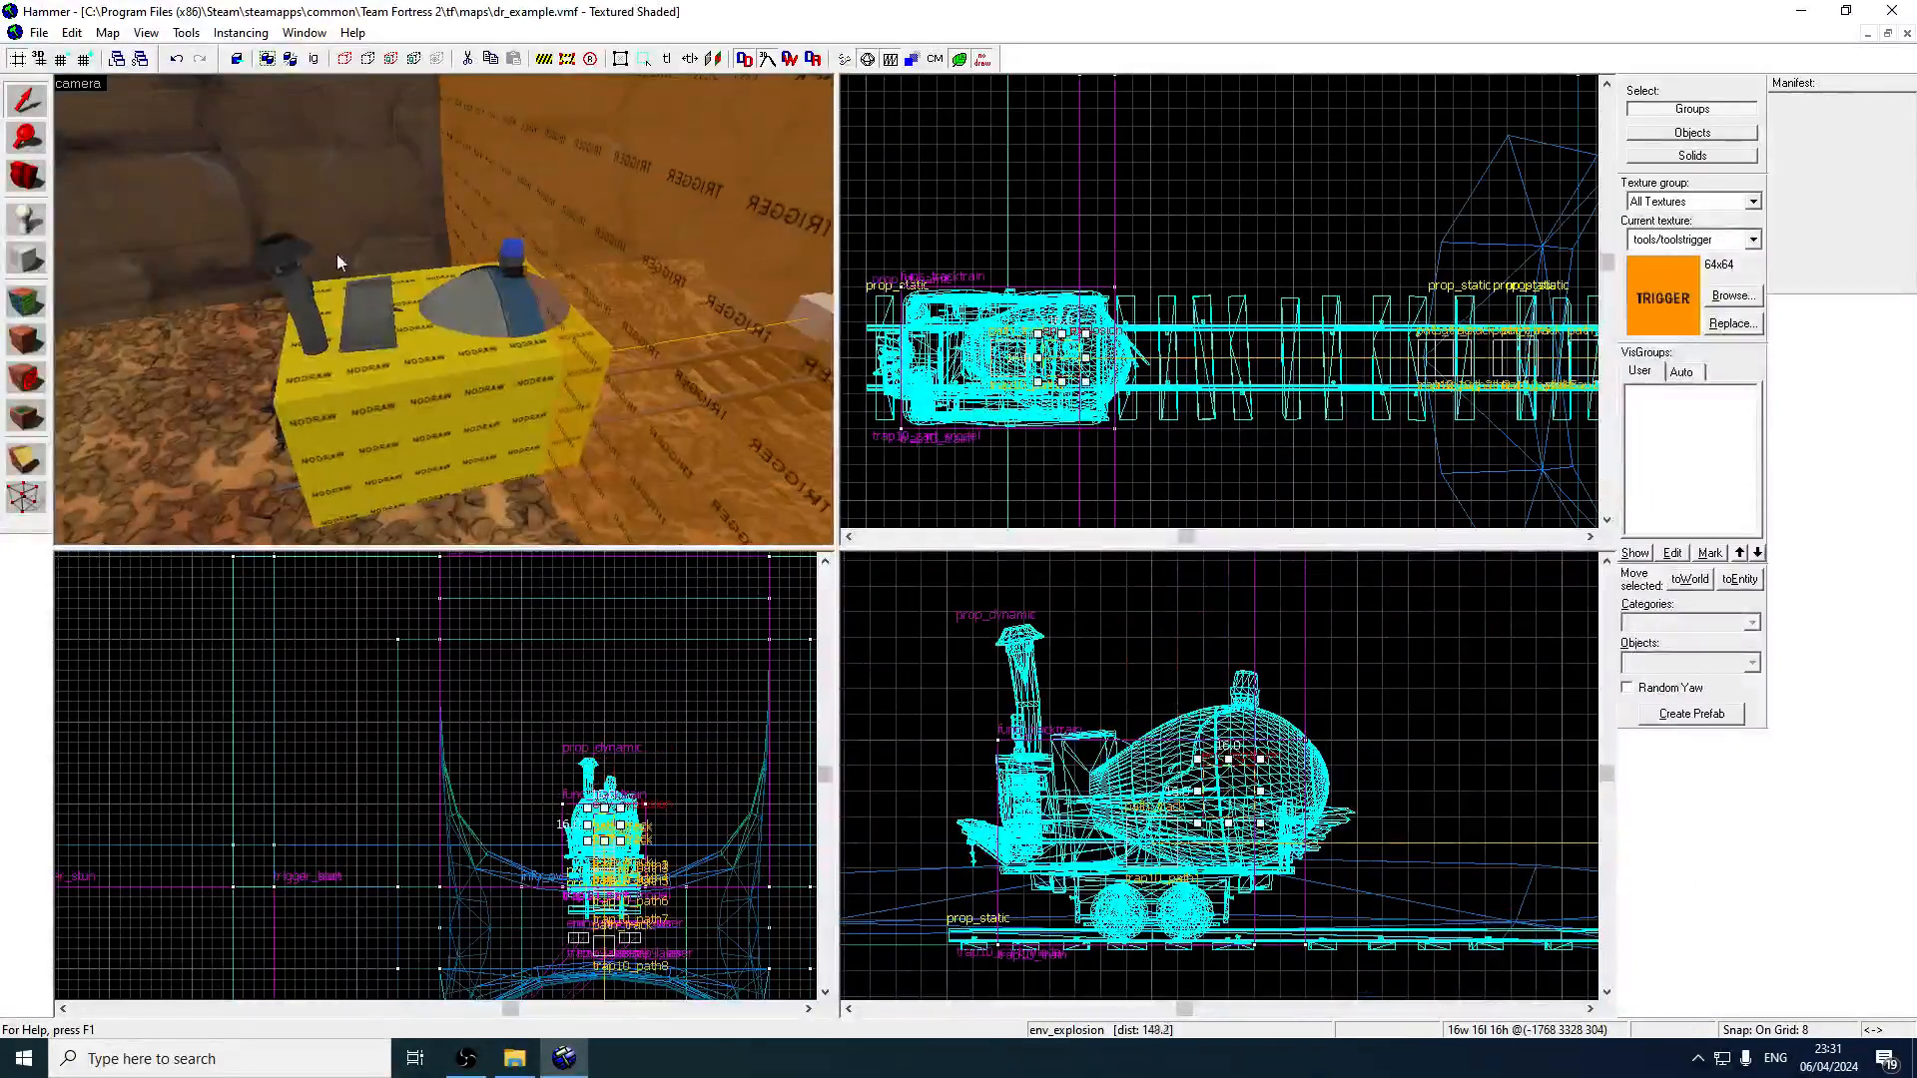
# Open the env_explosion's properties, set its Magnitude to 512 and check its flags.
pyautogui.press('z')
pyautogui.press('w')
pyautogui.press('z')
pyautogui.doubleClick(445, 311)
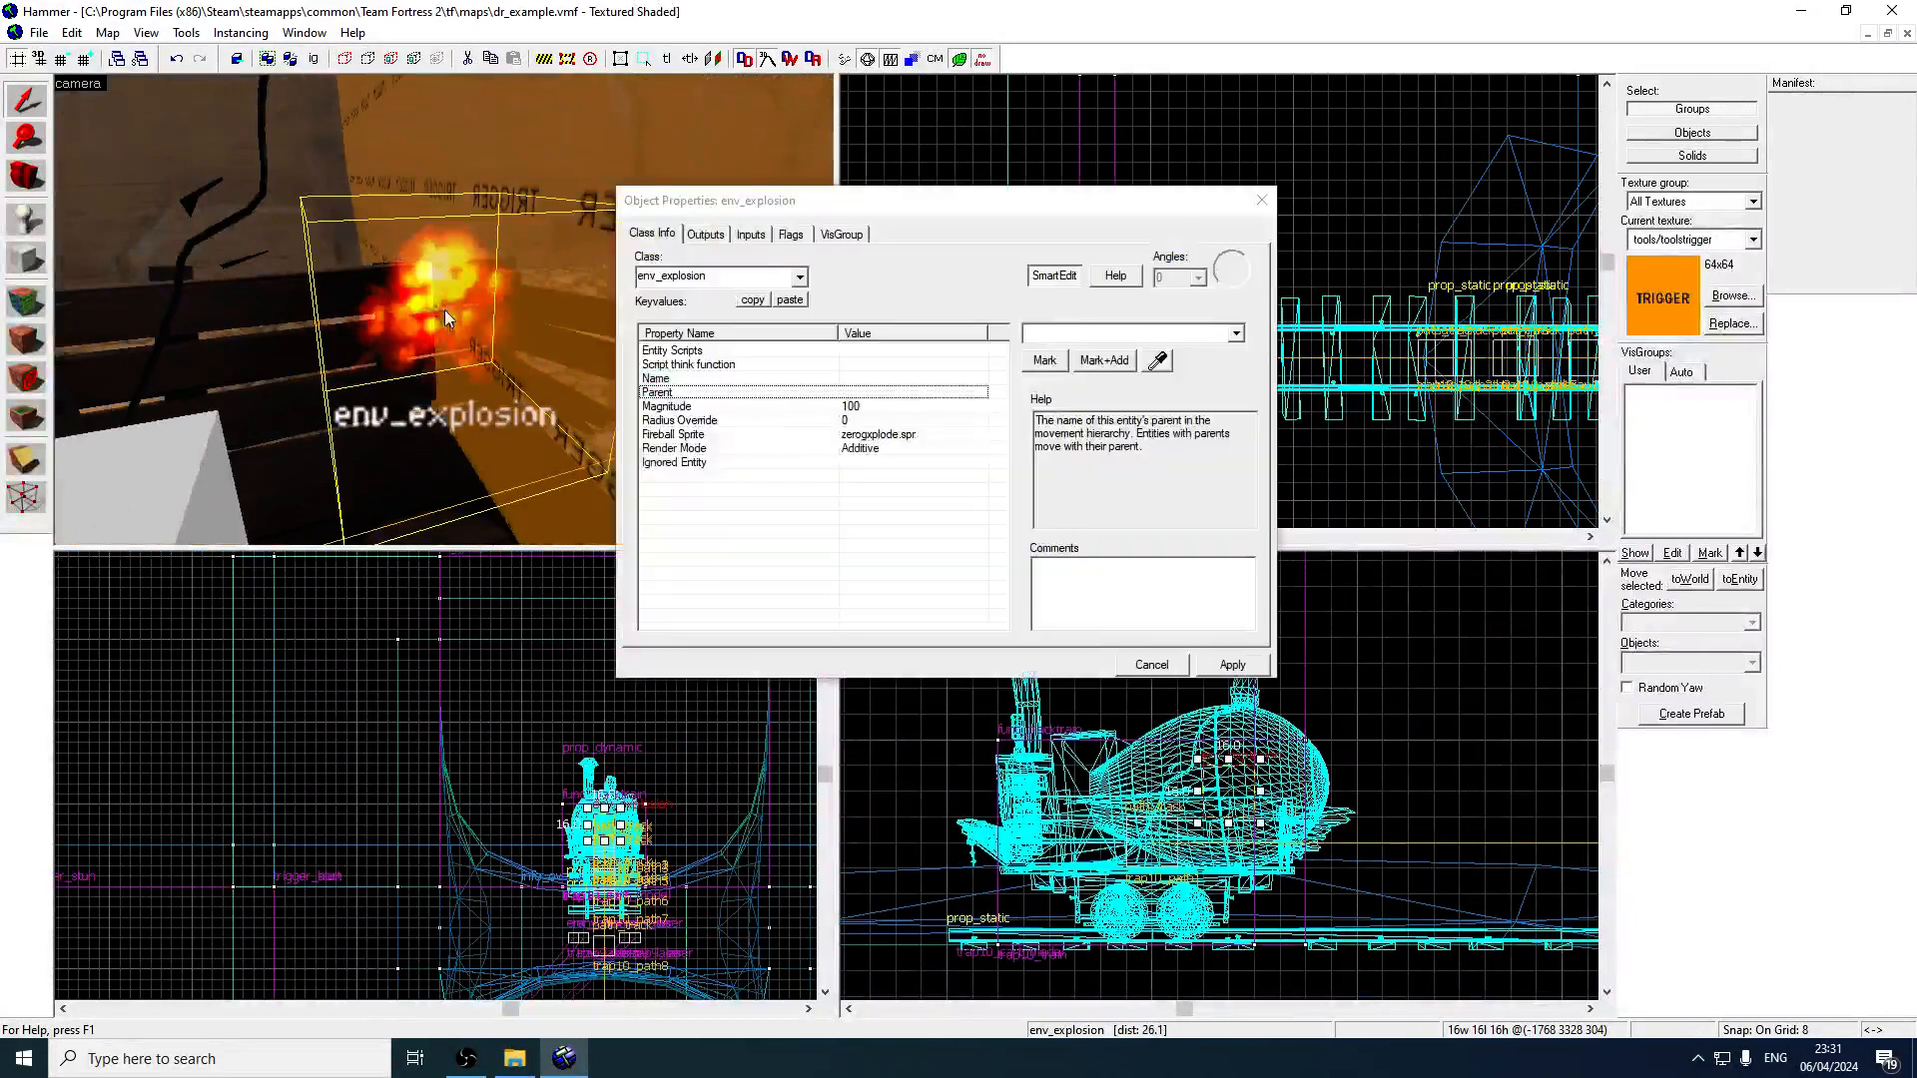
pyautogui.click(867, 407)
pyautogui.press('BackSpace')
pyautogui.press('BackSpace')
pyautogui.press('BackSpace')
pyautogui.write('256')
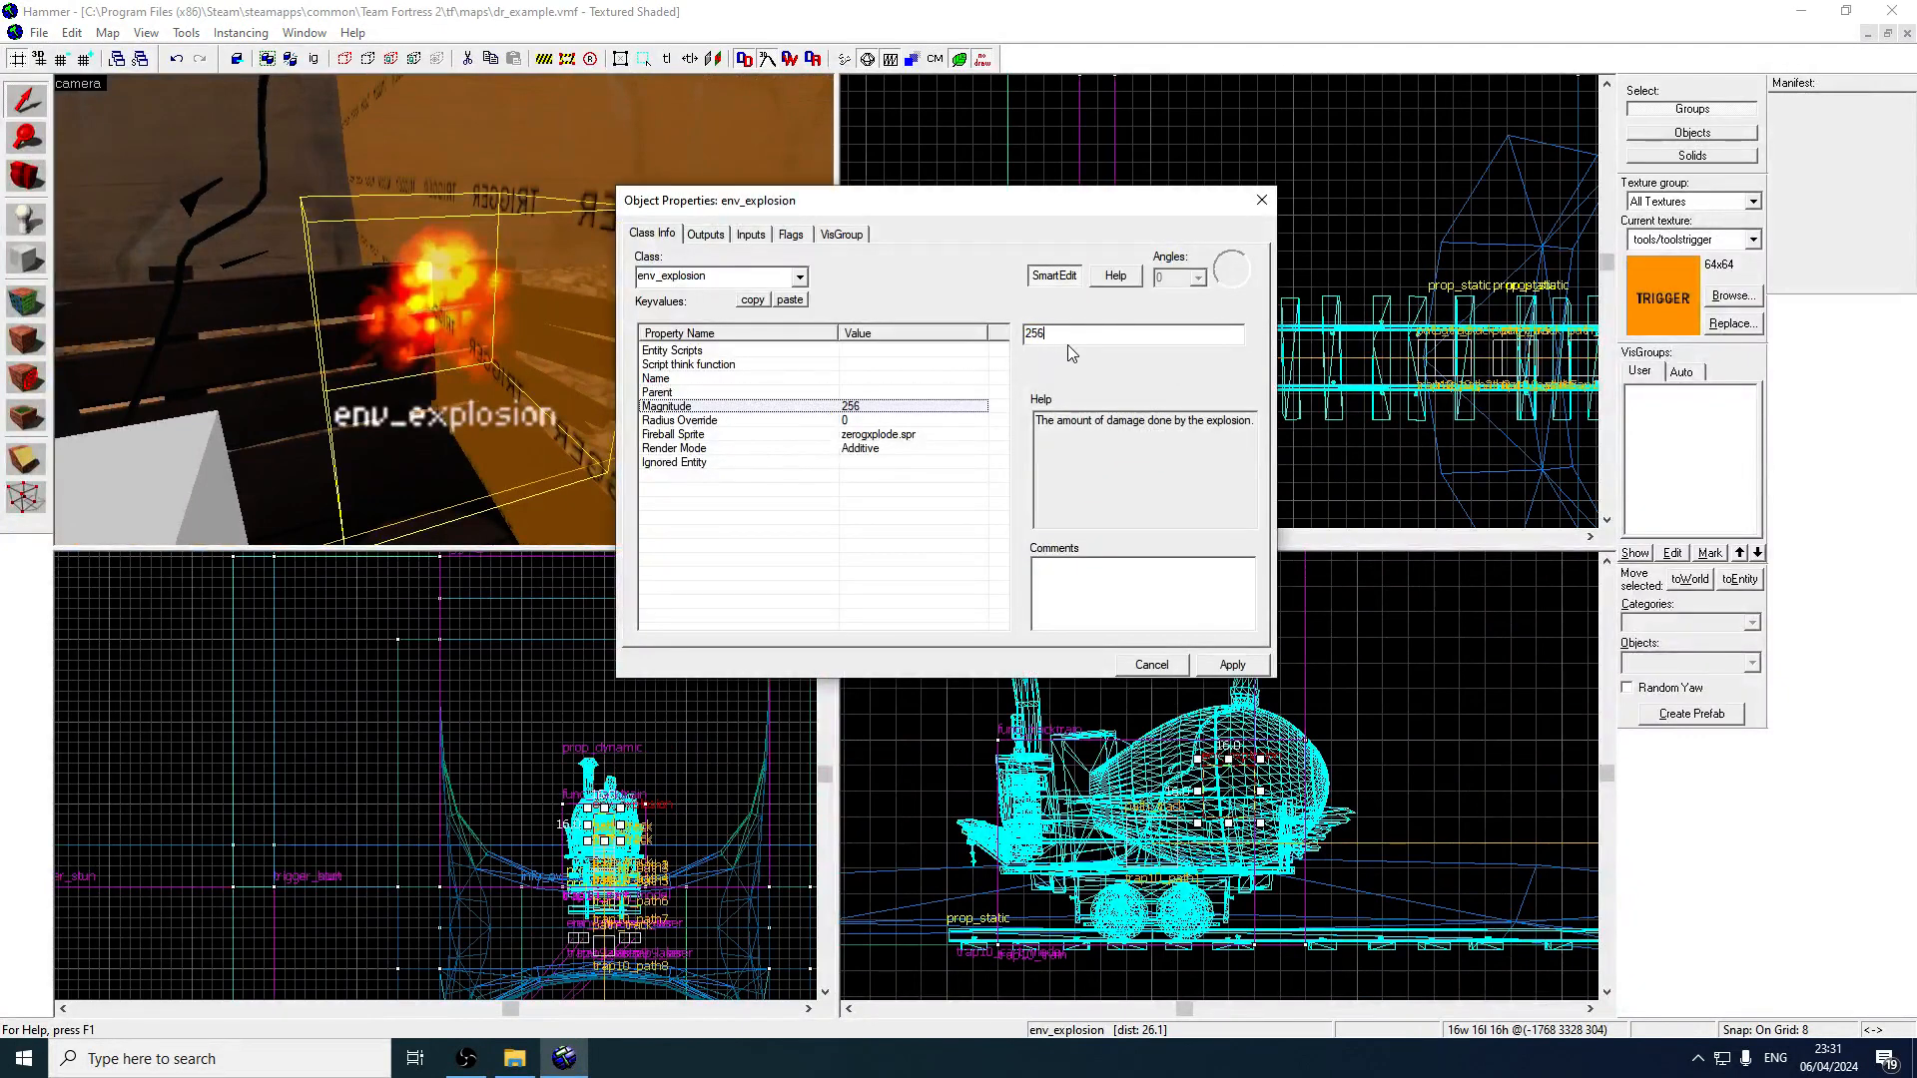
pyautogui.write('0')
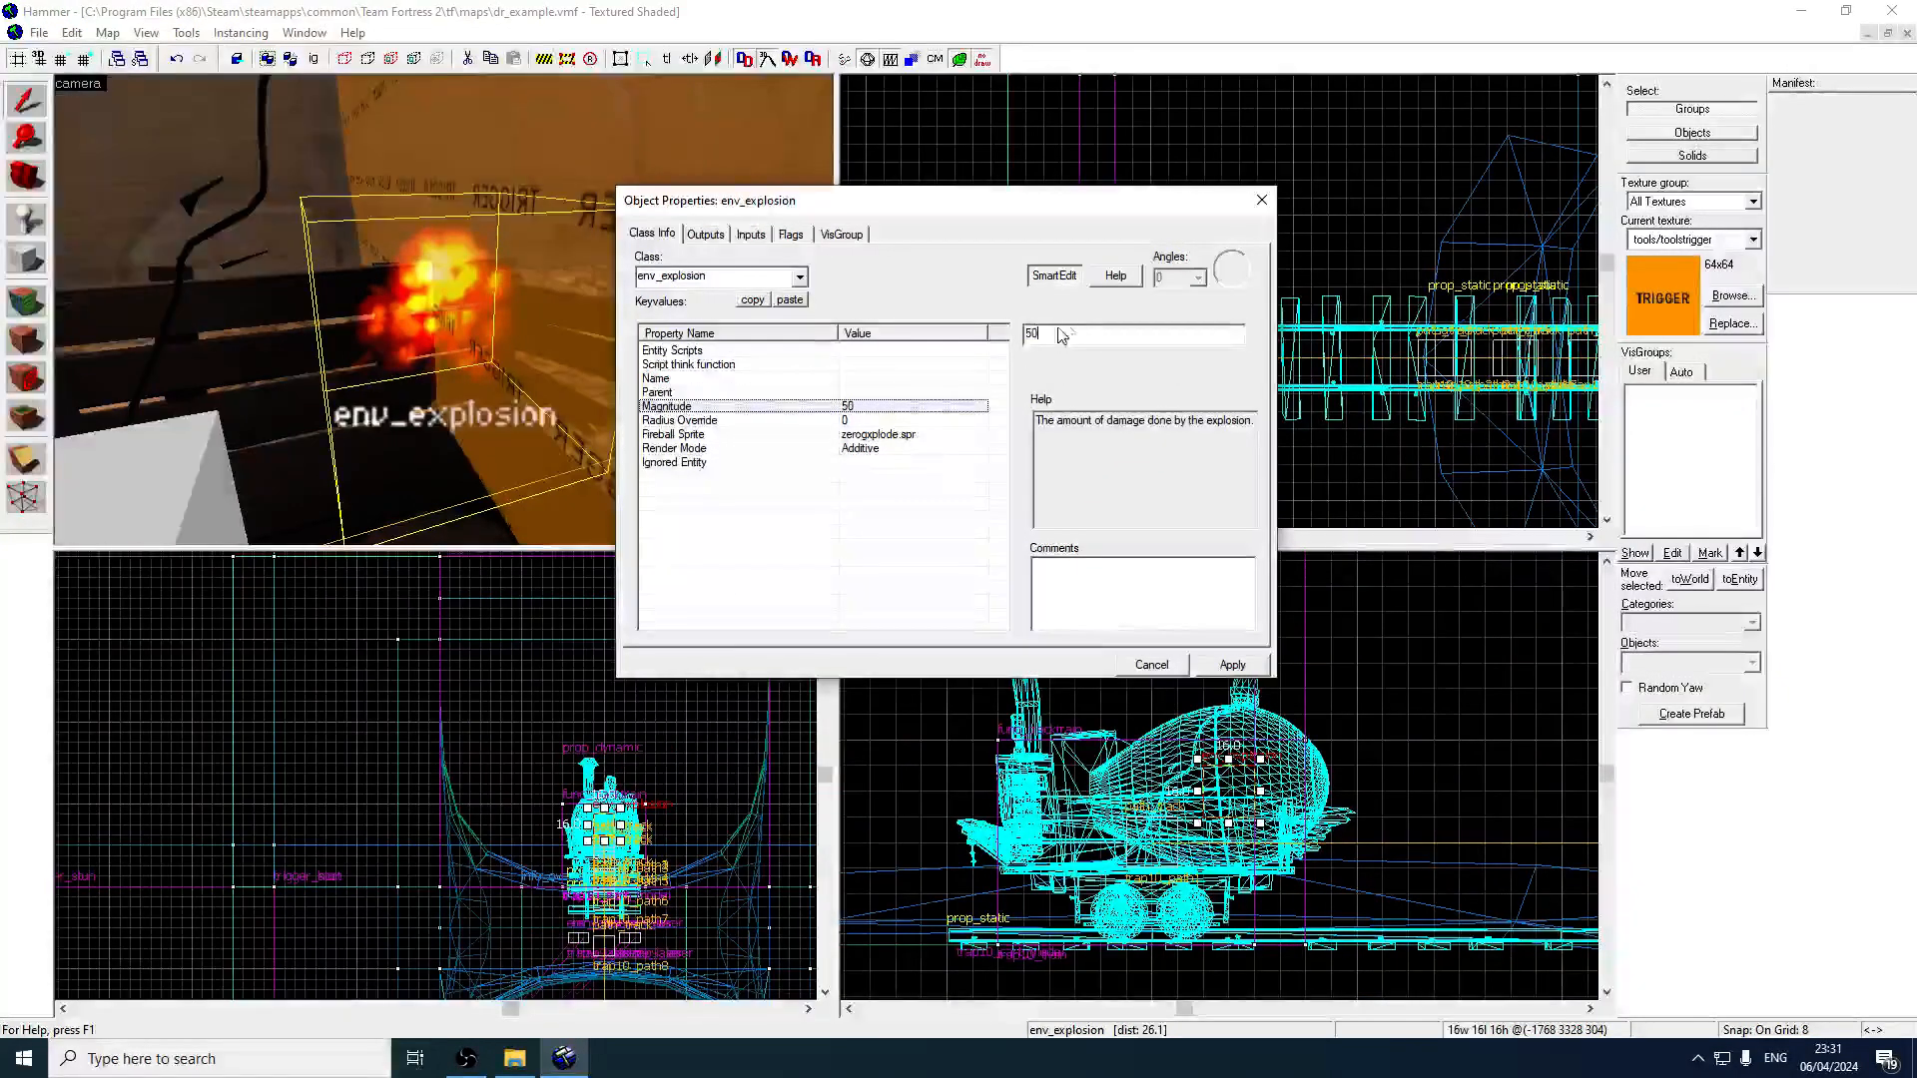
pyautogui.click(1234, 666)
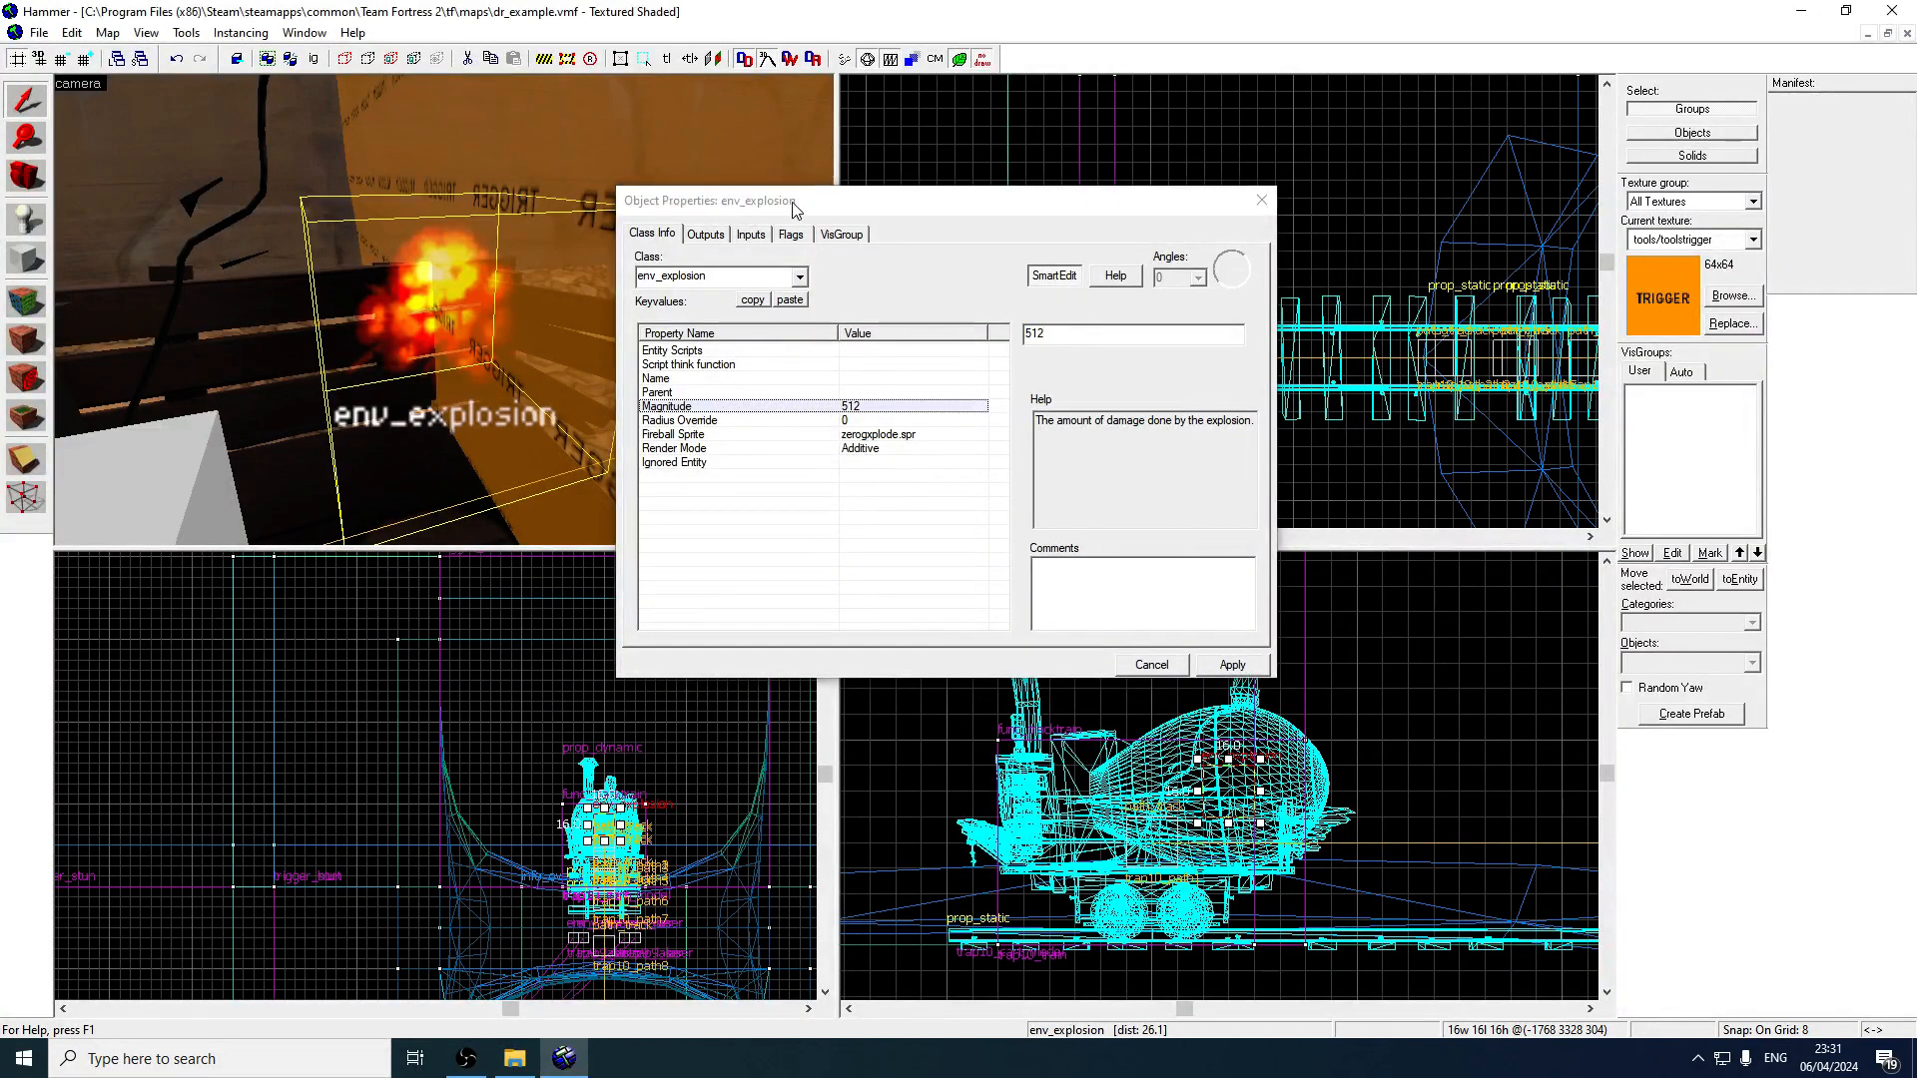
pyautogui.click(791, 235)
pyautogui.click(667, 239)
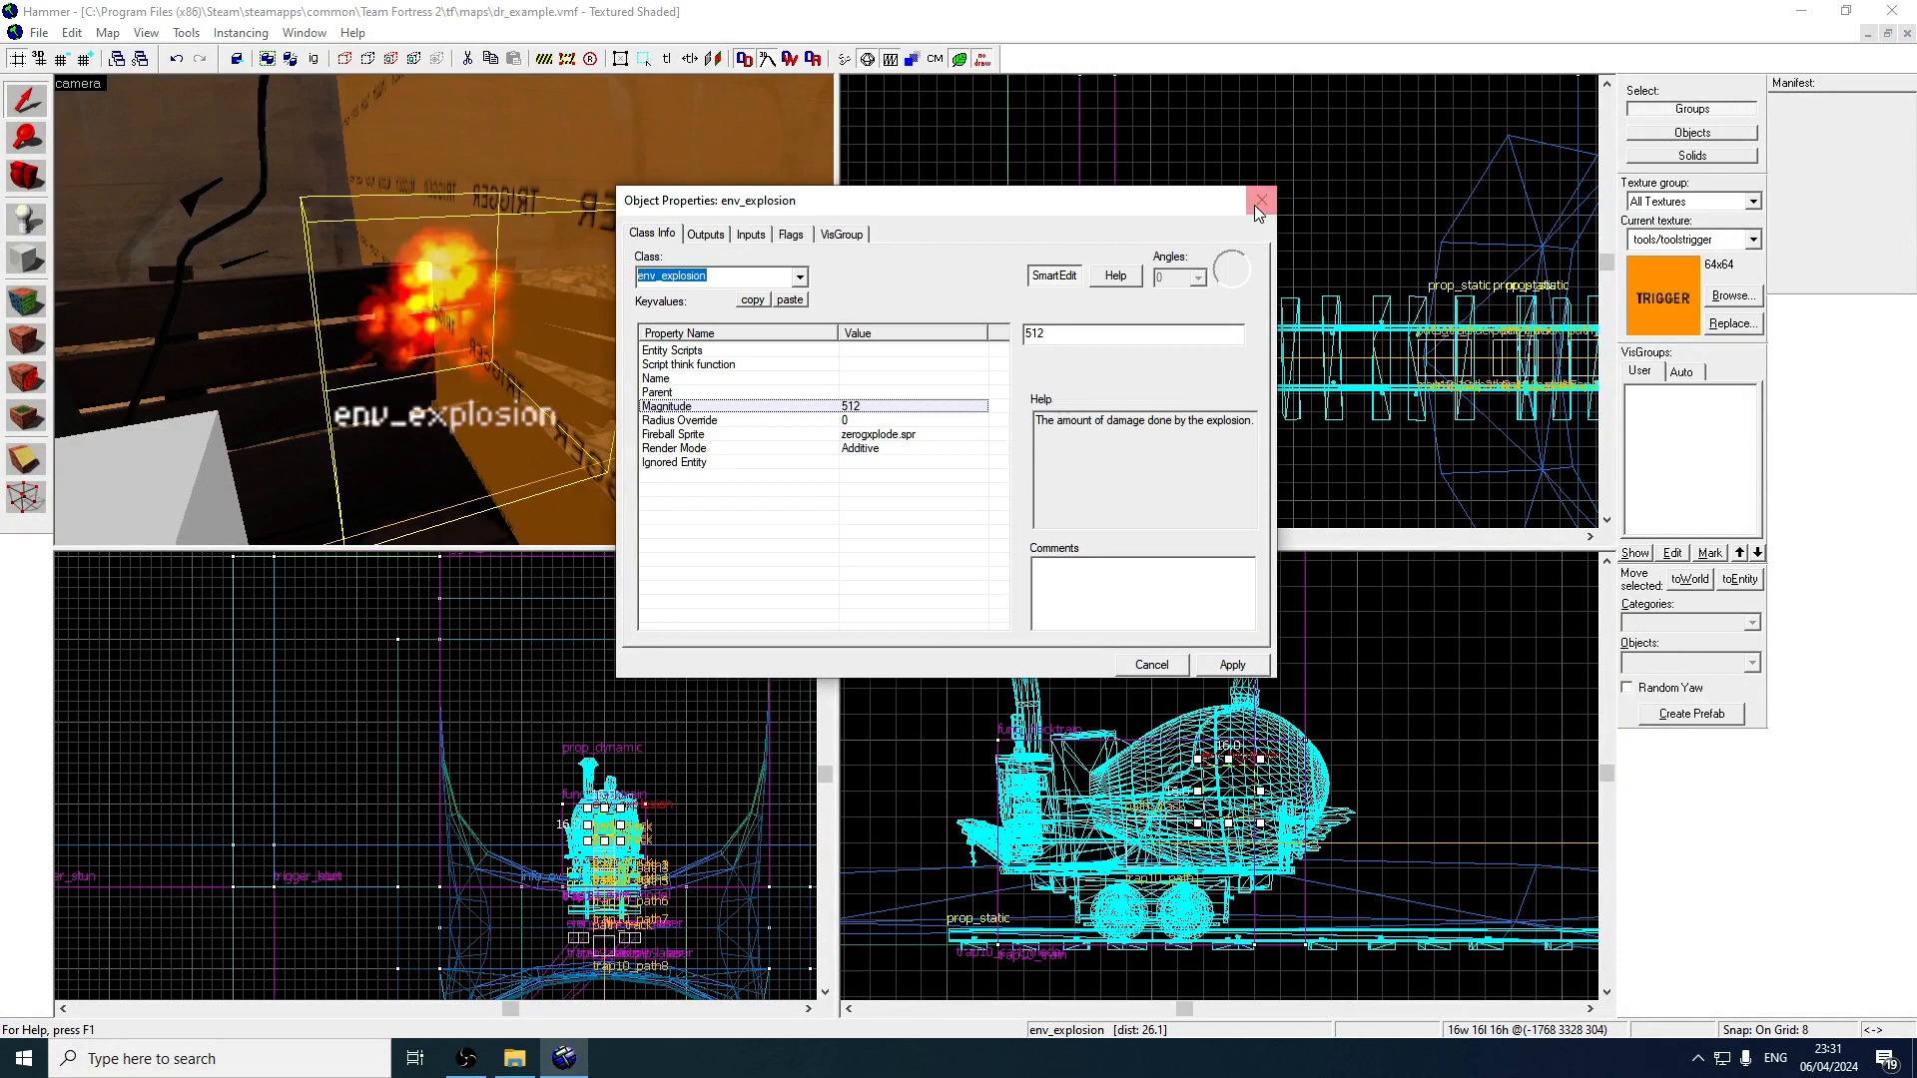
# Name the env_explosion trap10_explosion.
pyautogui.click(871, 381)
pyautogui.click(1107, 334)
pyautogui.write('trap10P')
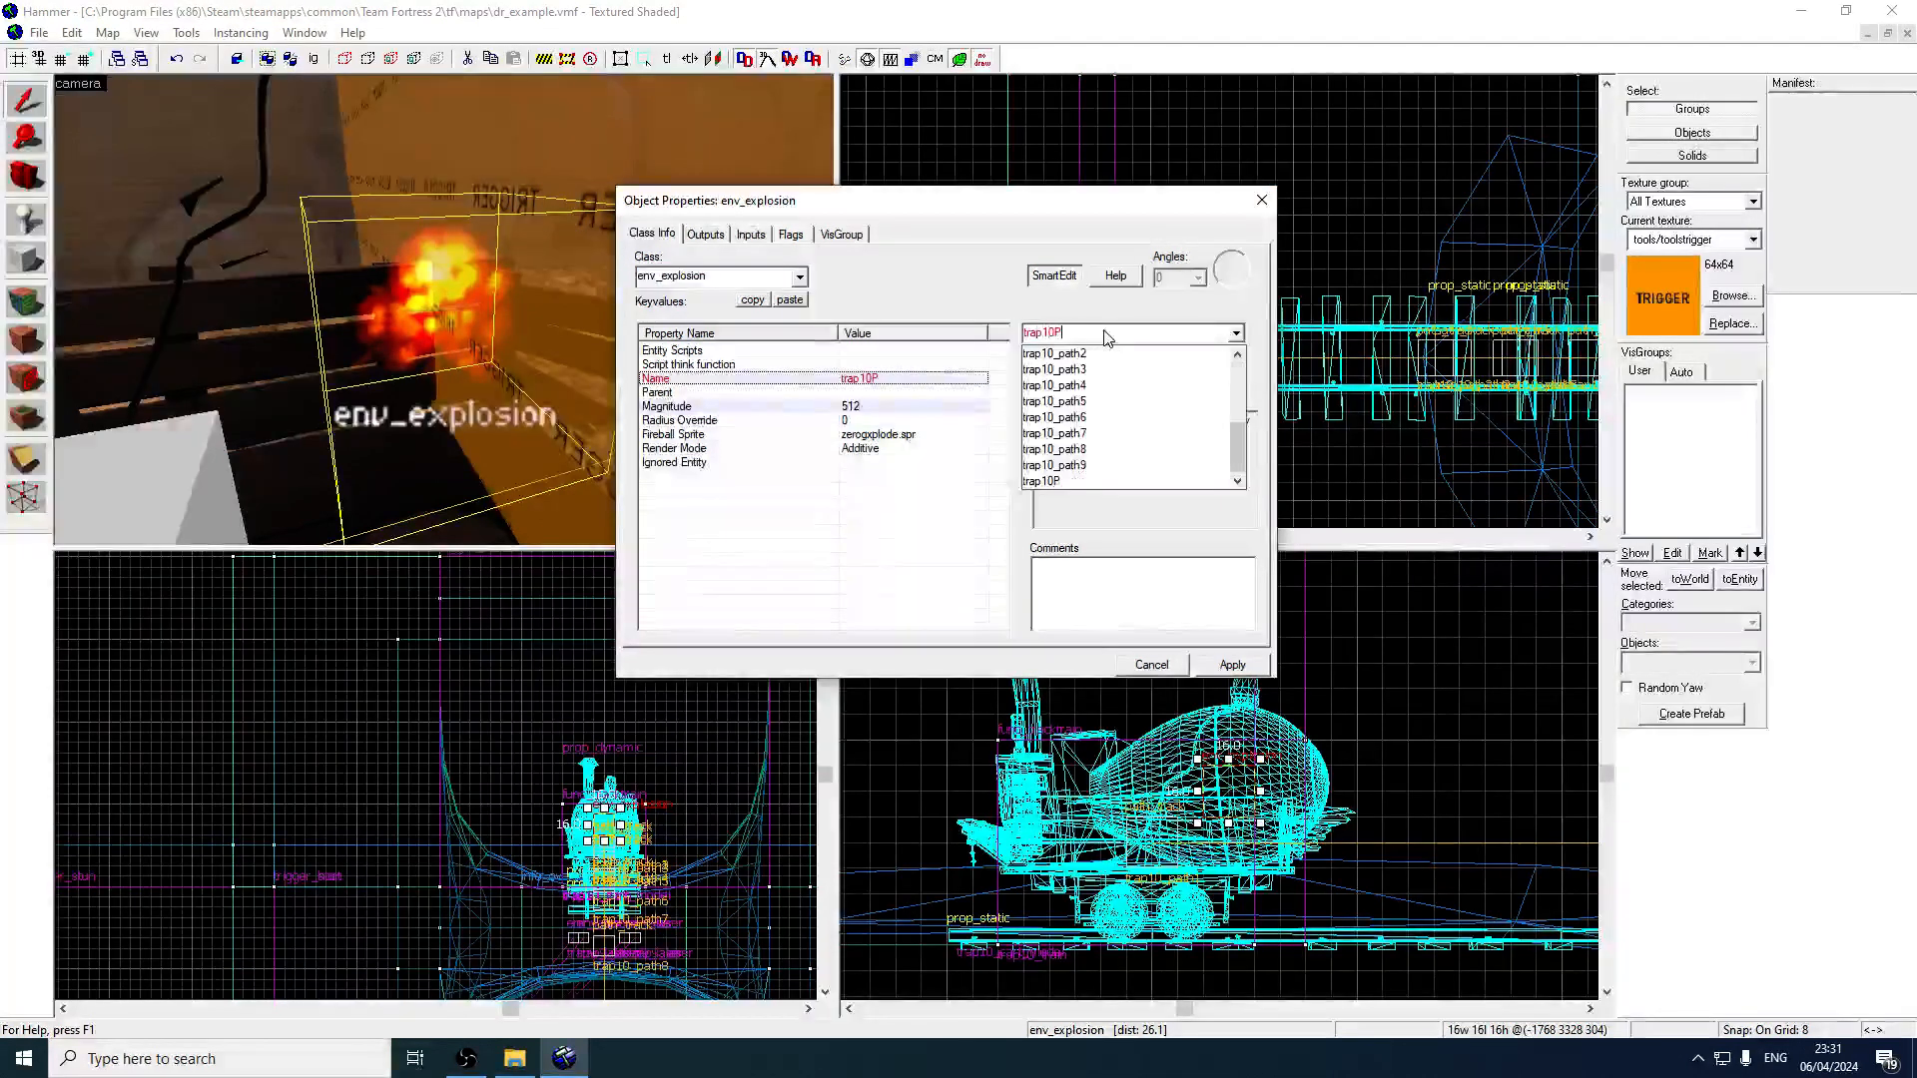
pyautogui.press('BackSpace')
pyautogui.write('_explo')
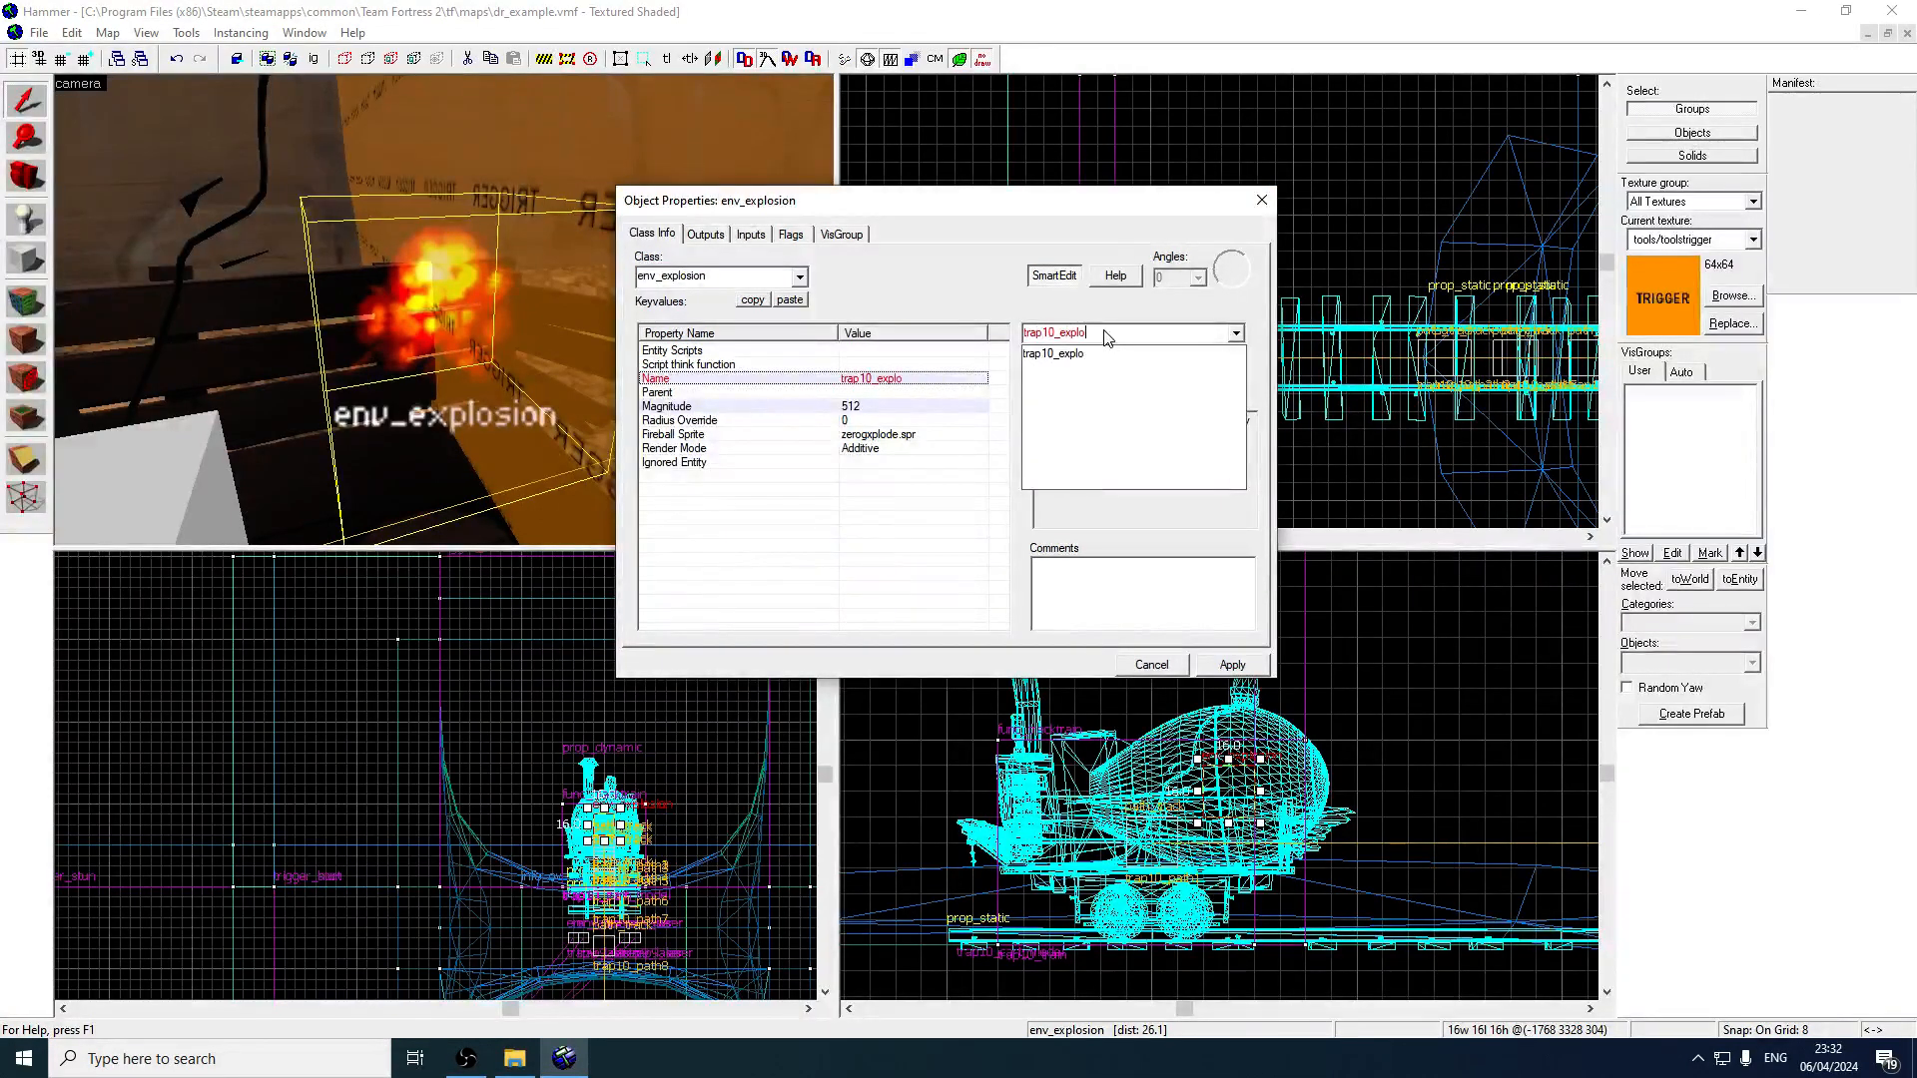
pyautogui.write('sion')
pyautogui.press('Return')
# Set the explosion's Parent to trap10_train and close its properties.
pyautogui.click(919, 392)
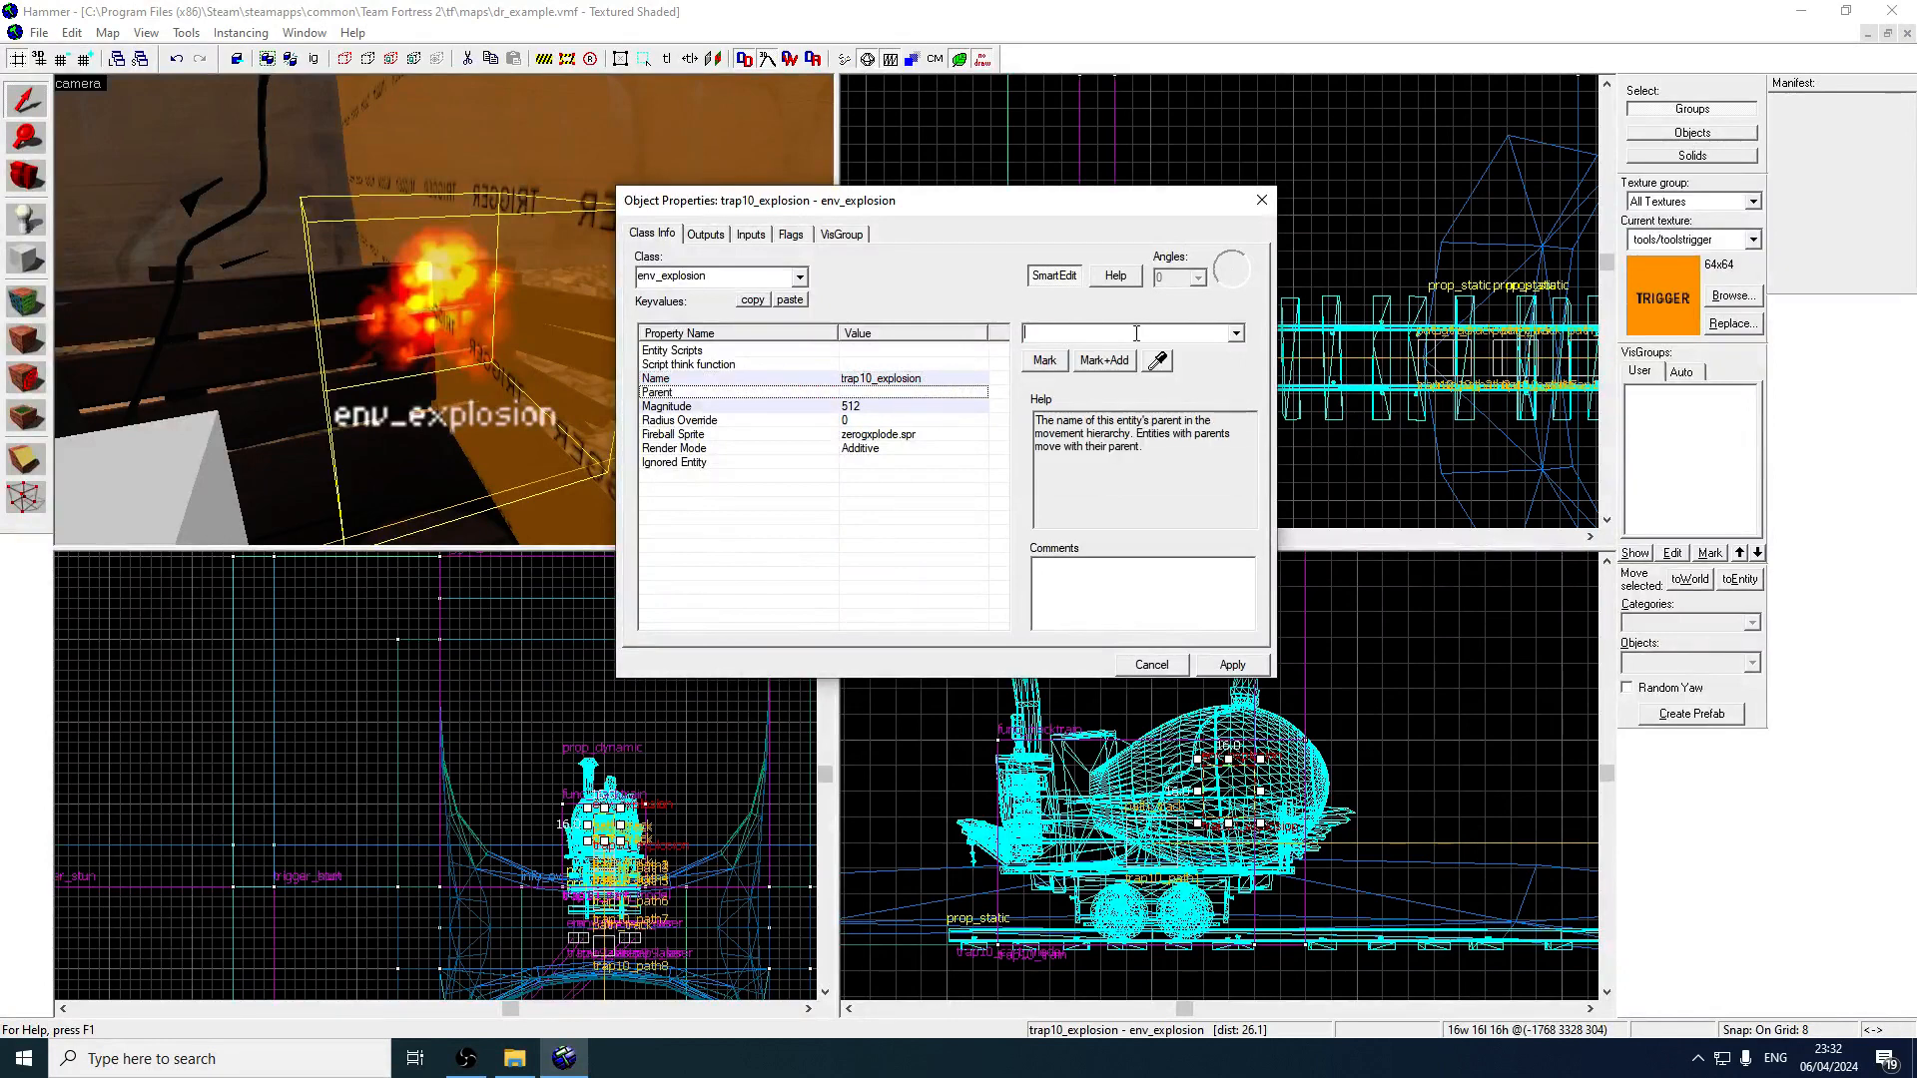
pyautogui.write('trap10_train')
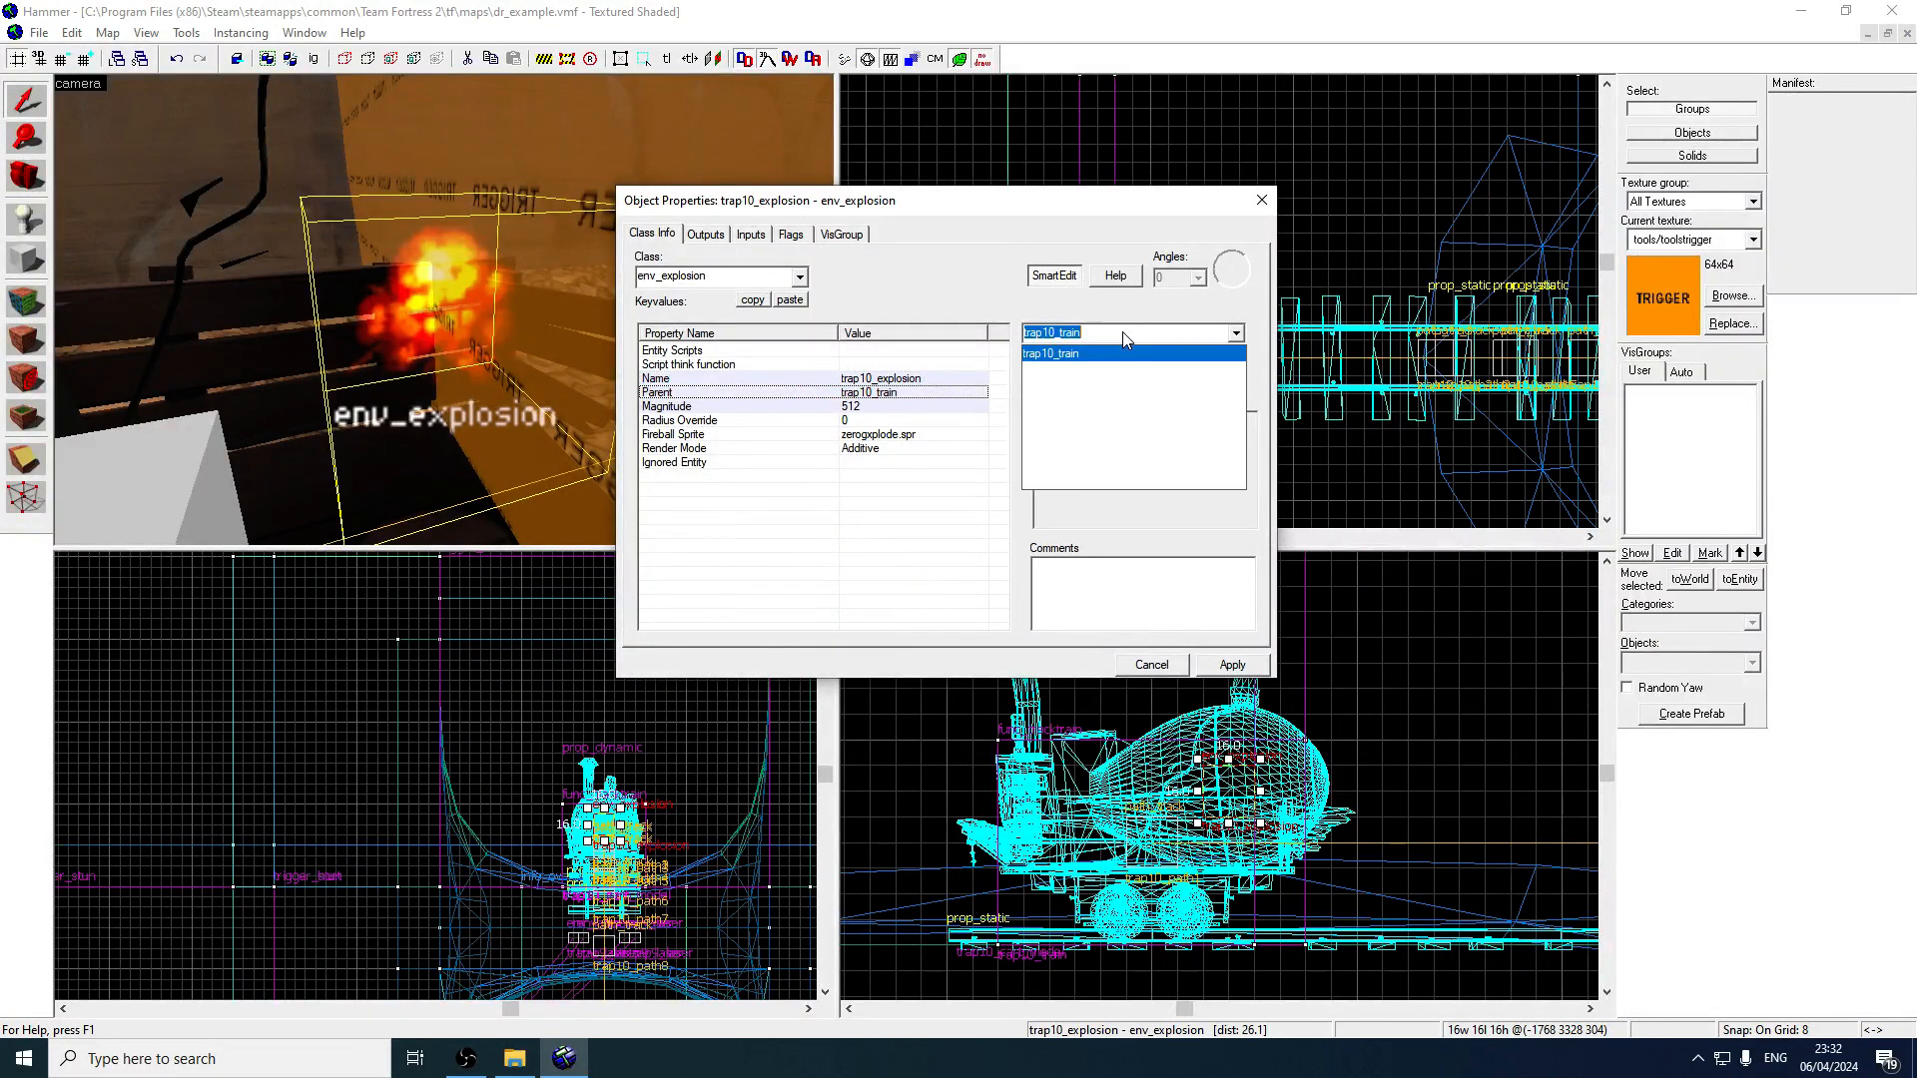
pyautogui.press('Return')
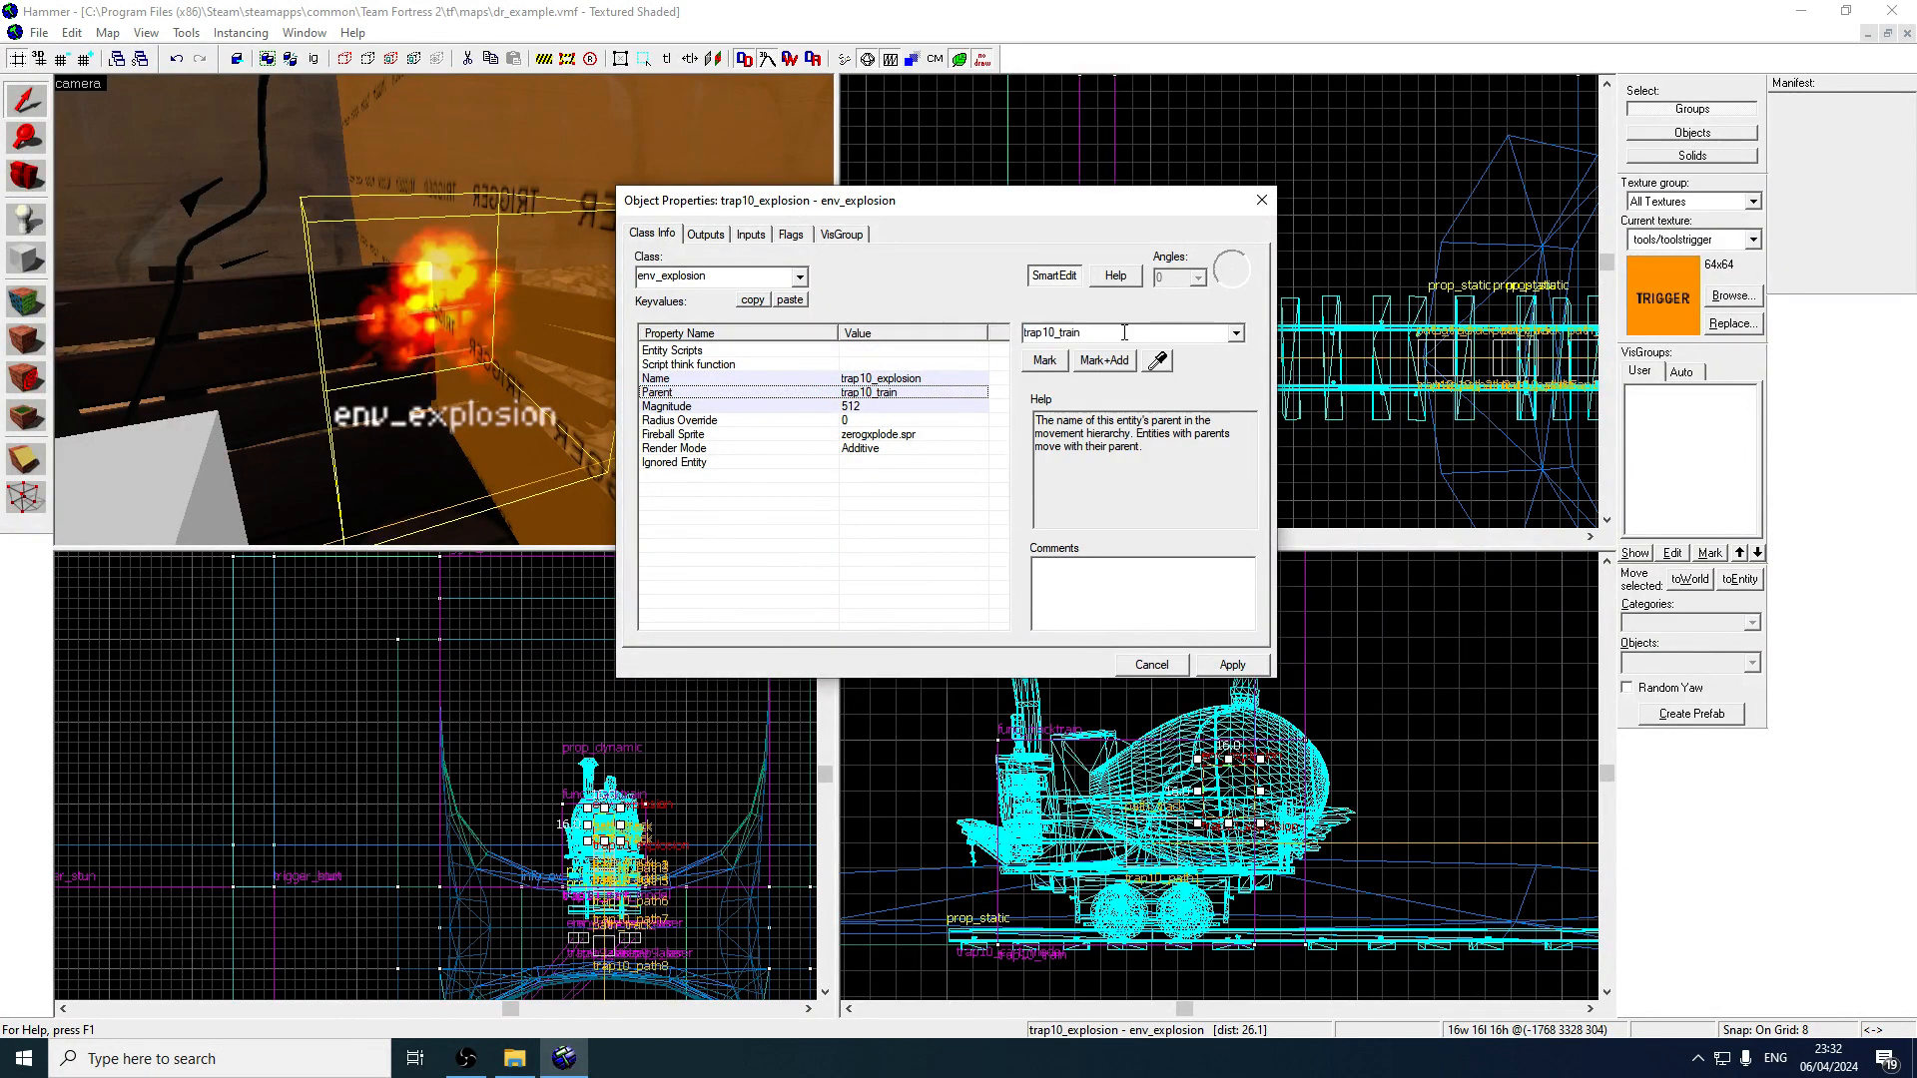
pyautogui.click(1262, 201)
# Examine the cart, its path_track route and the tunnel down to the lower track in the 3D view.
pyautogui.press('z')
pyautogui.press('s')
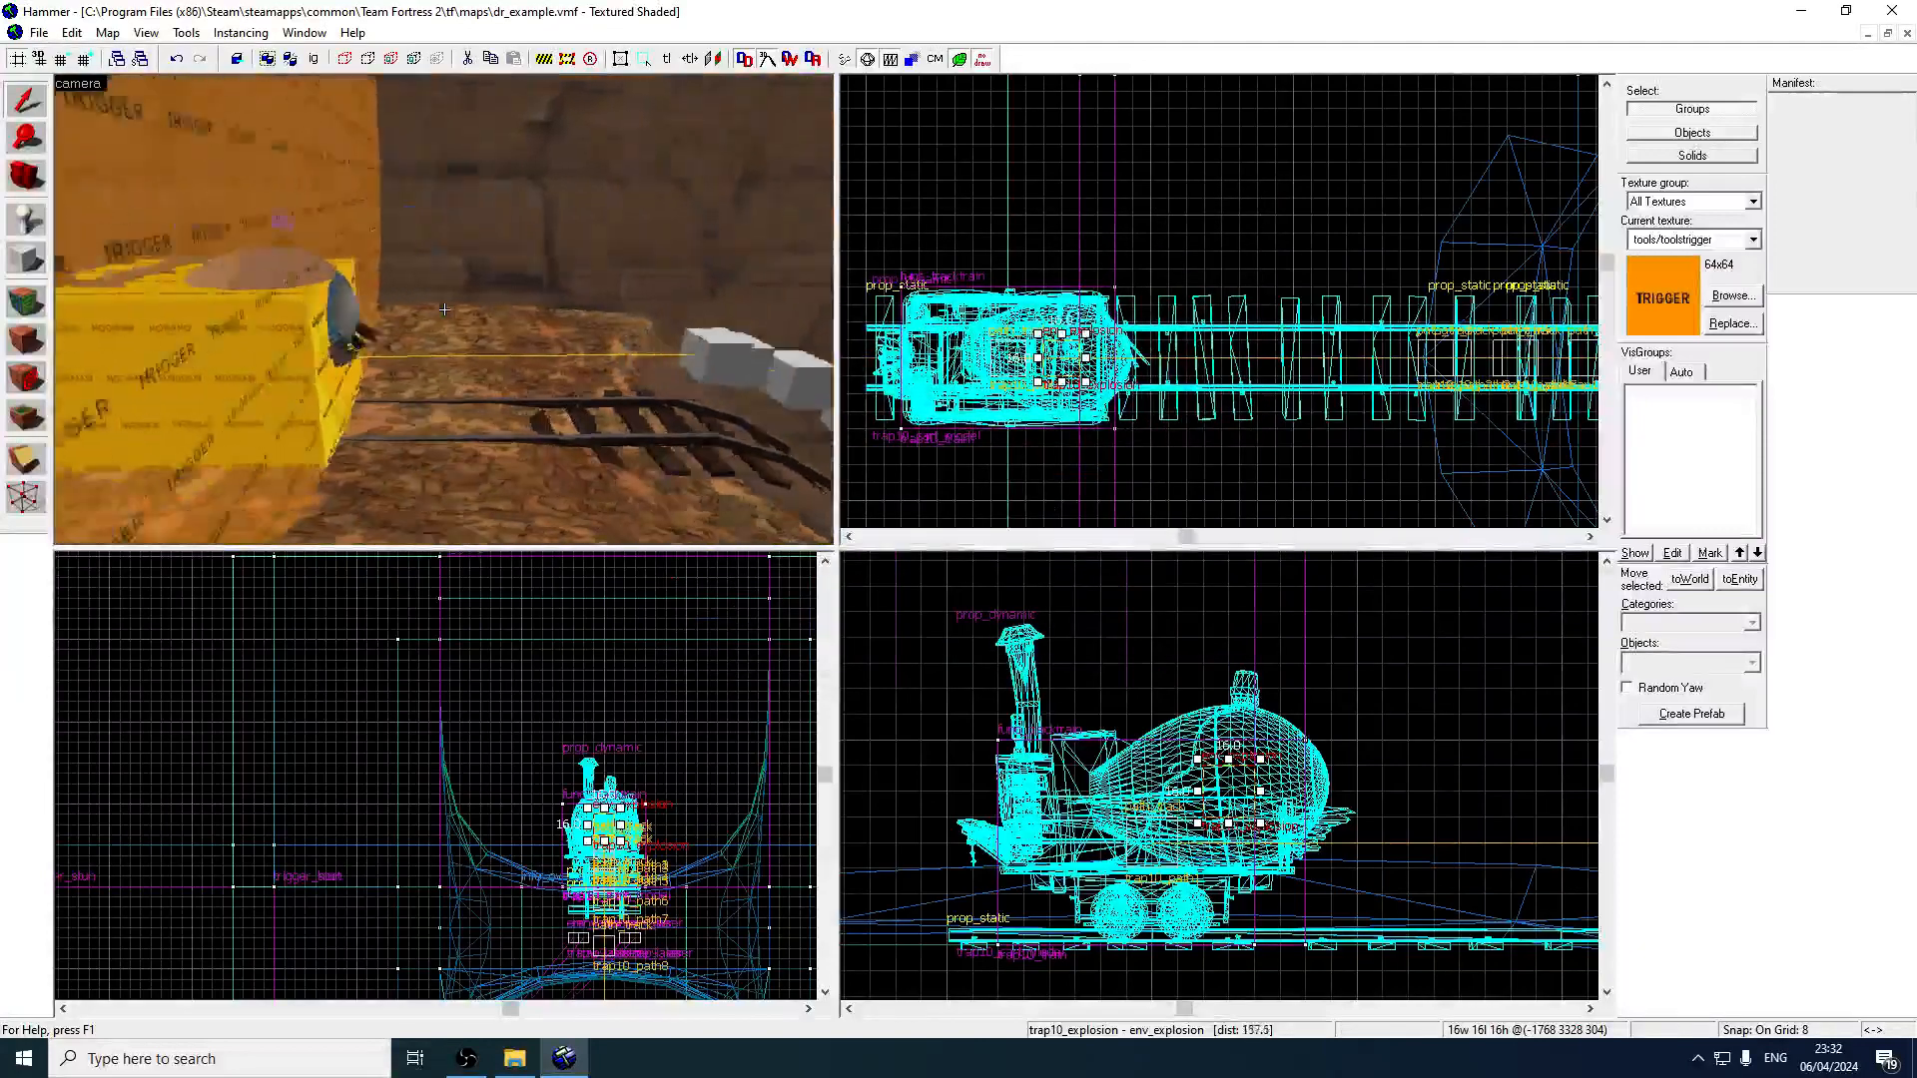
pyautogui.press('w')
pyautogui.press('s')
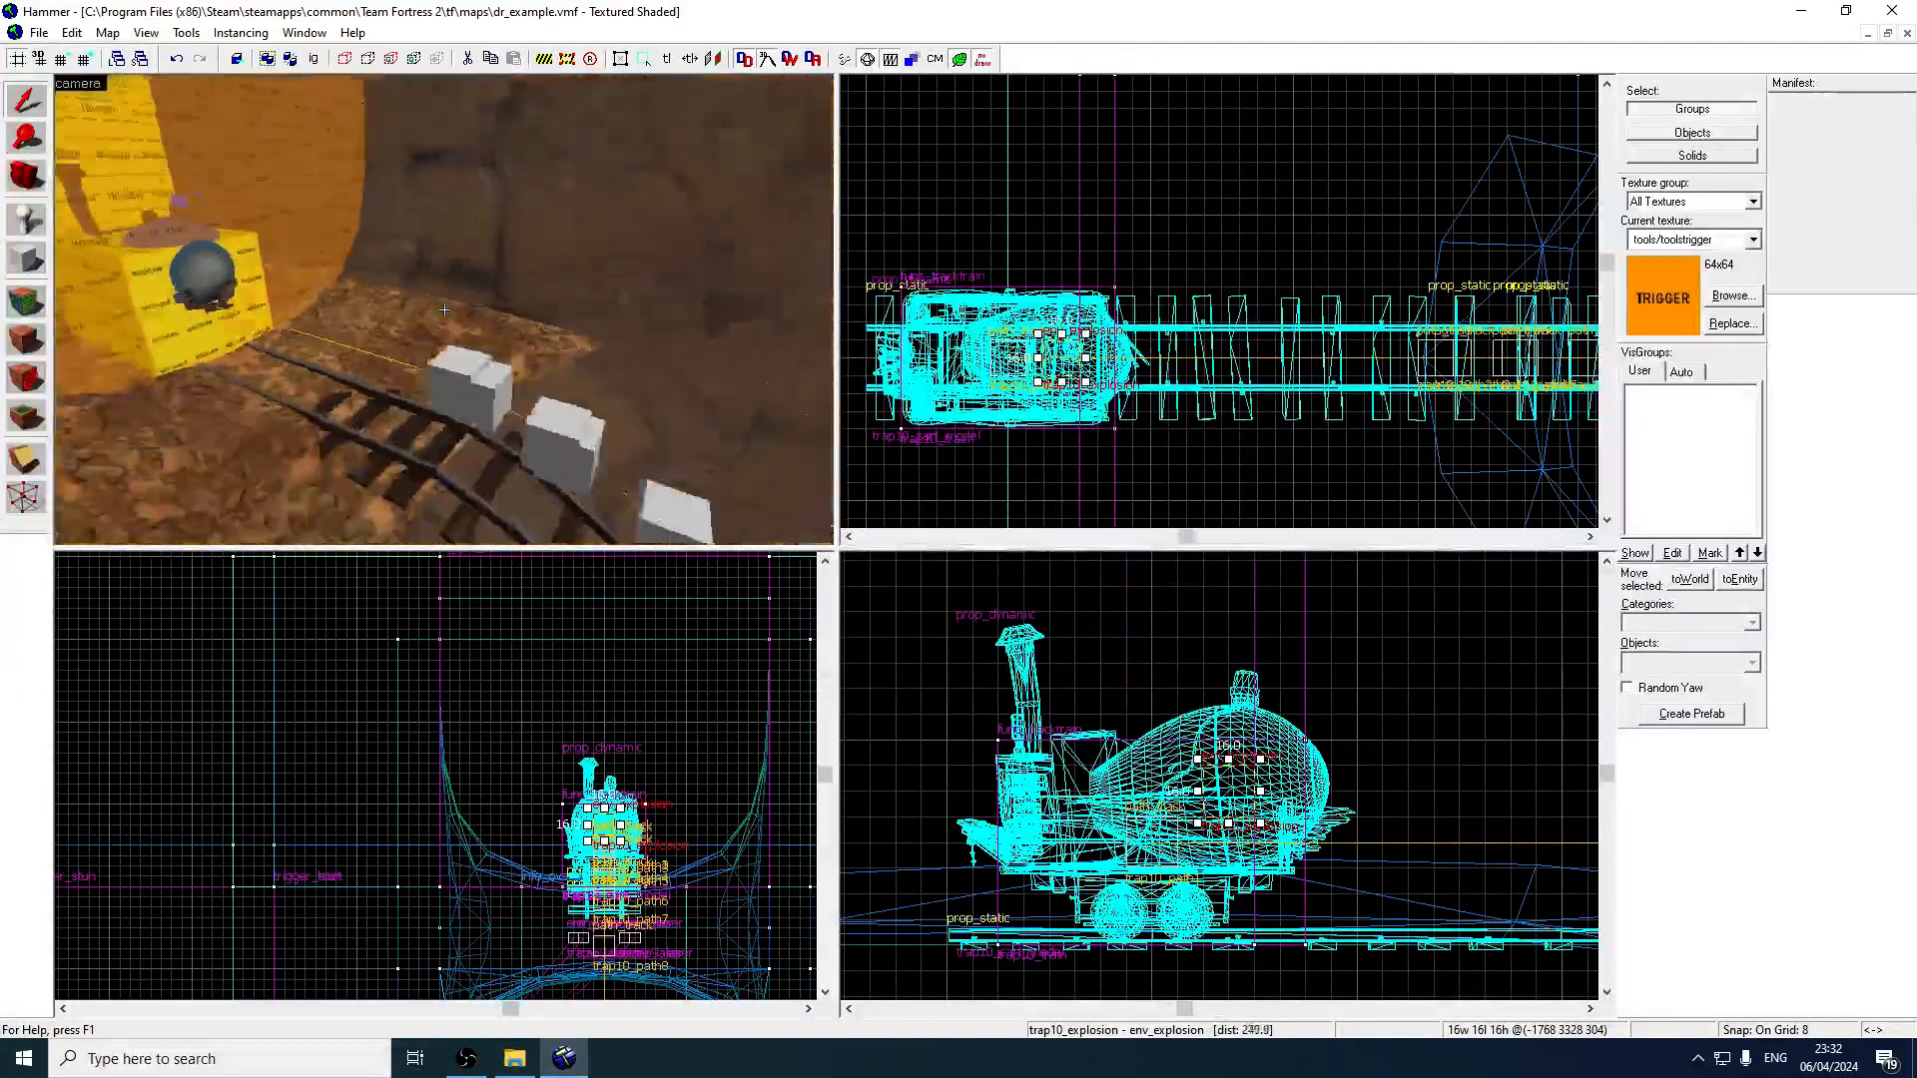
pyautogui.press('s')
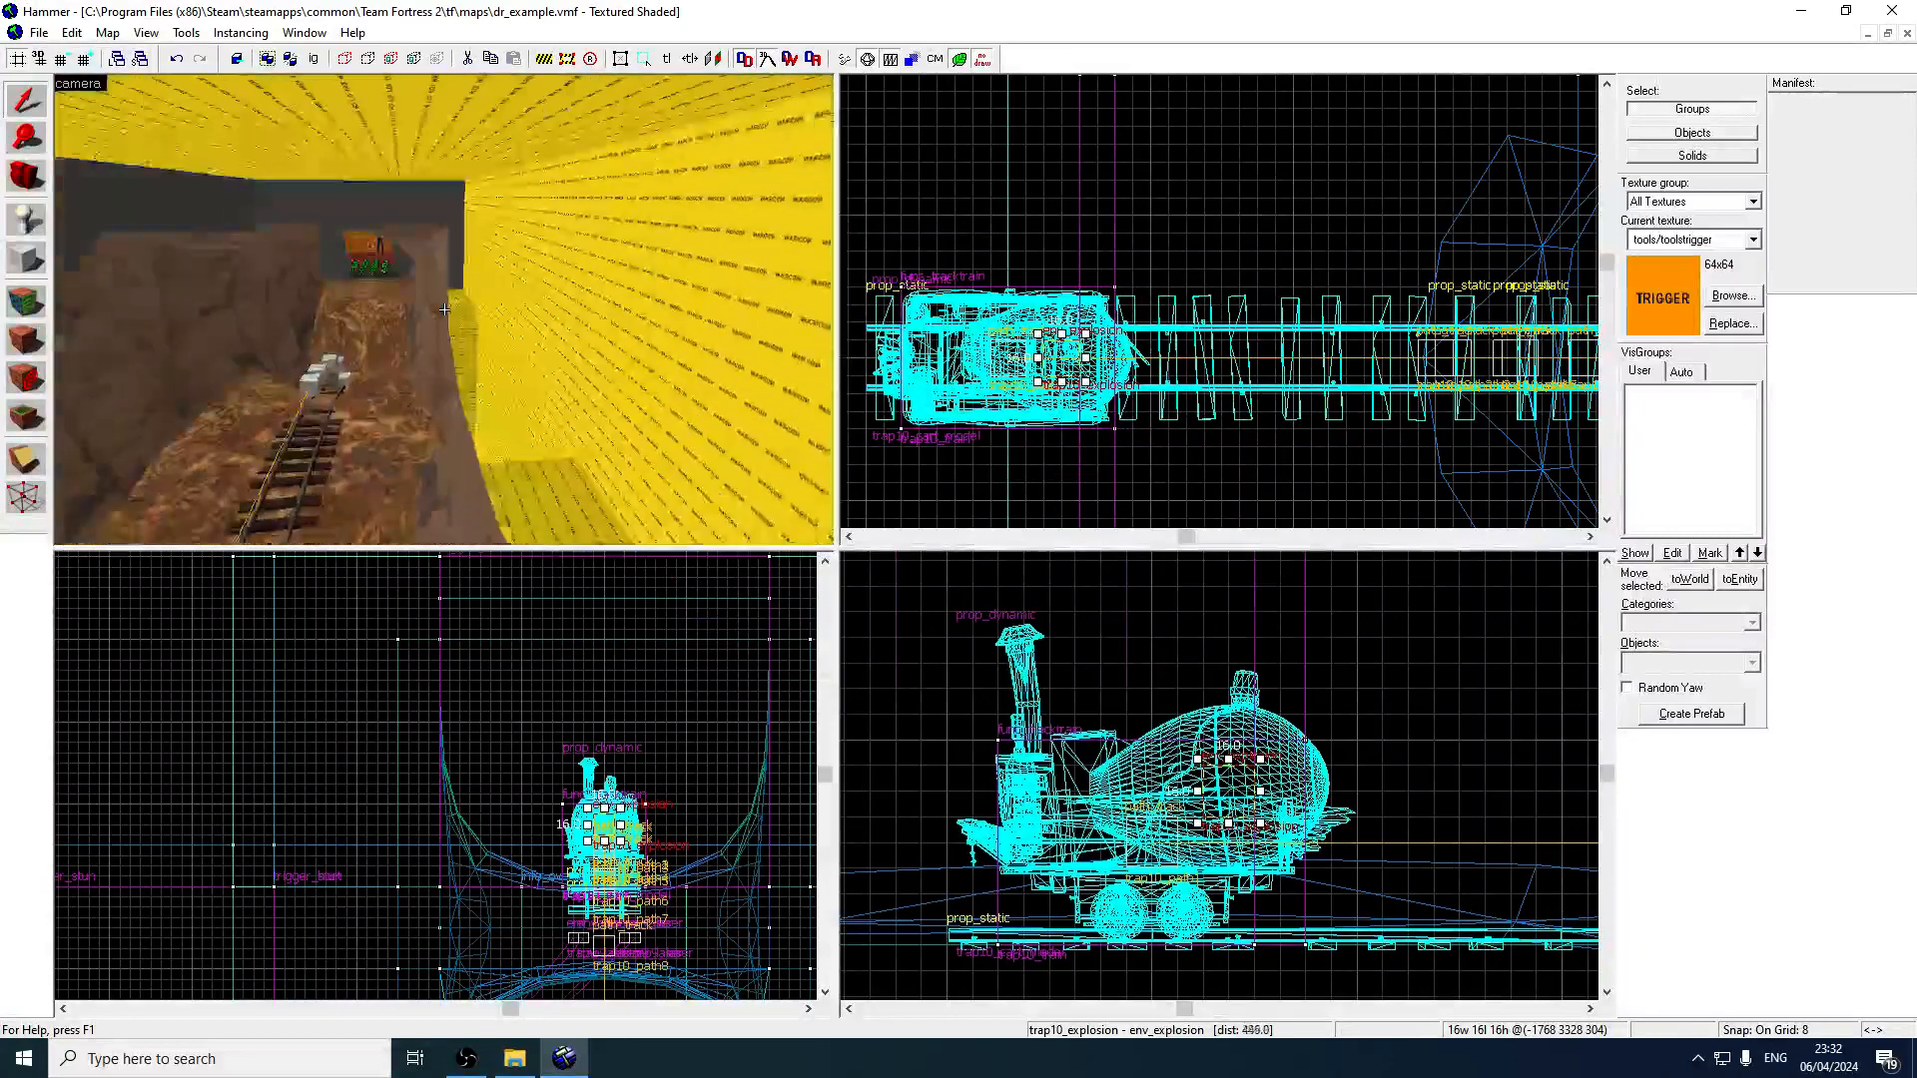
pyautogui.press('w')
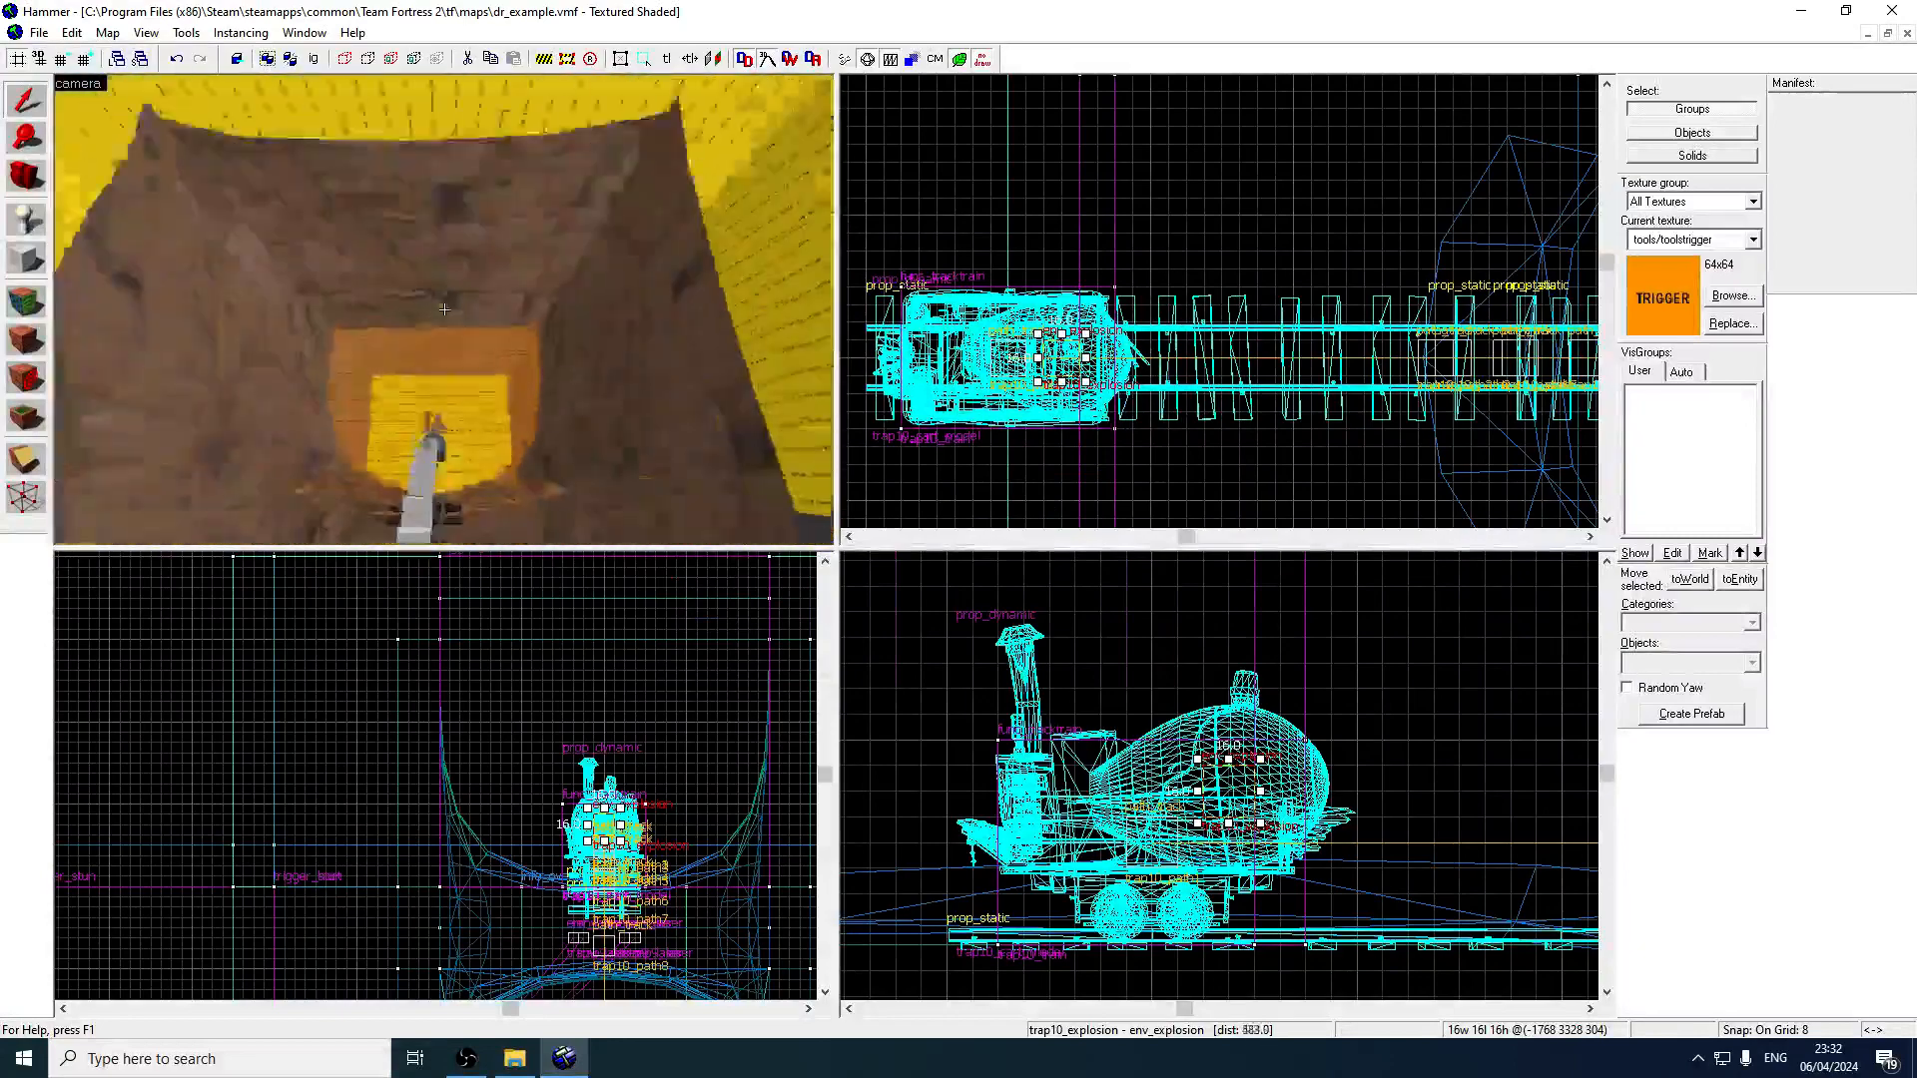
pyautogui.press('w')
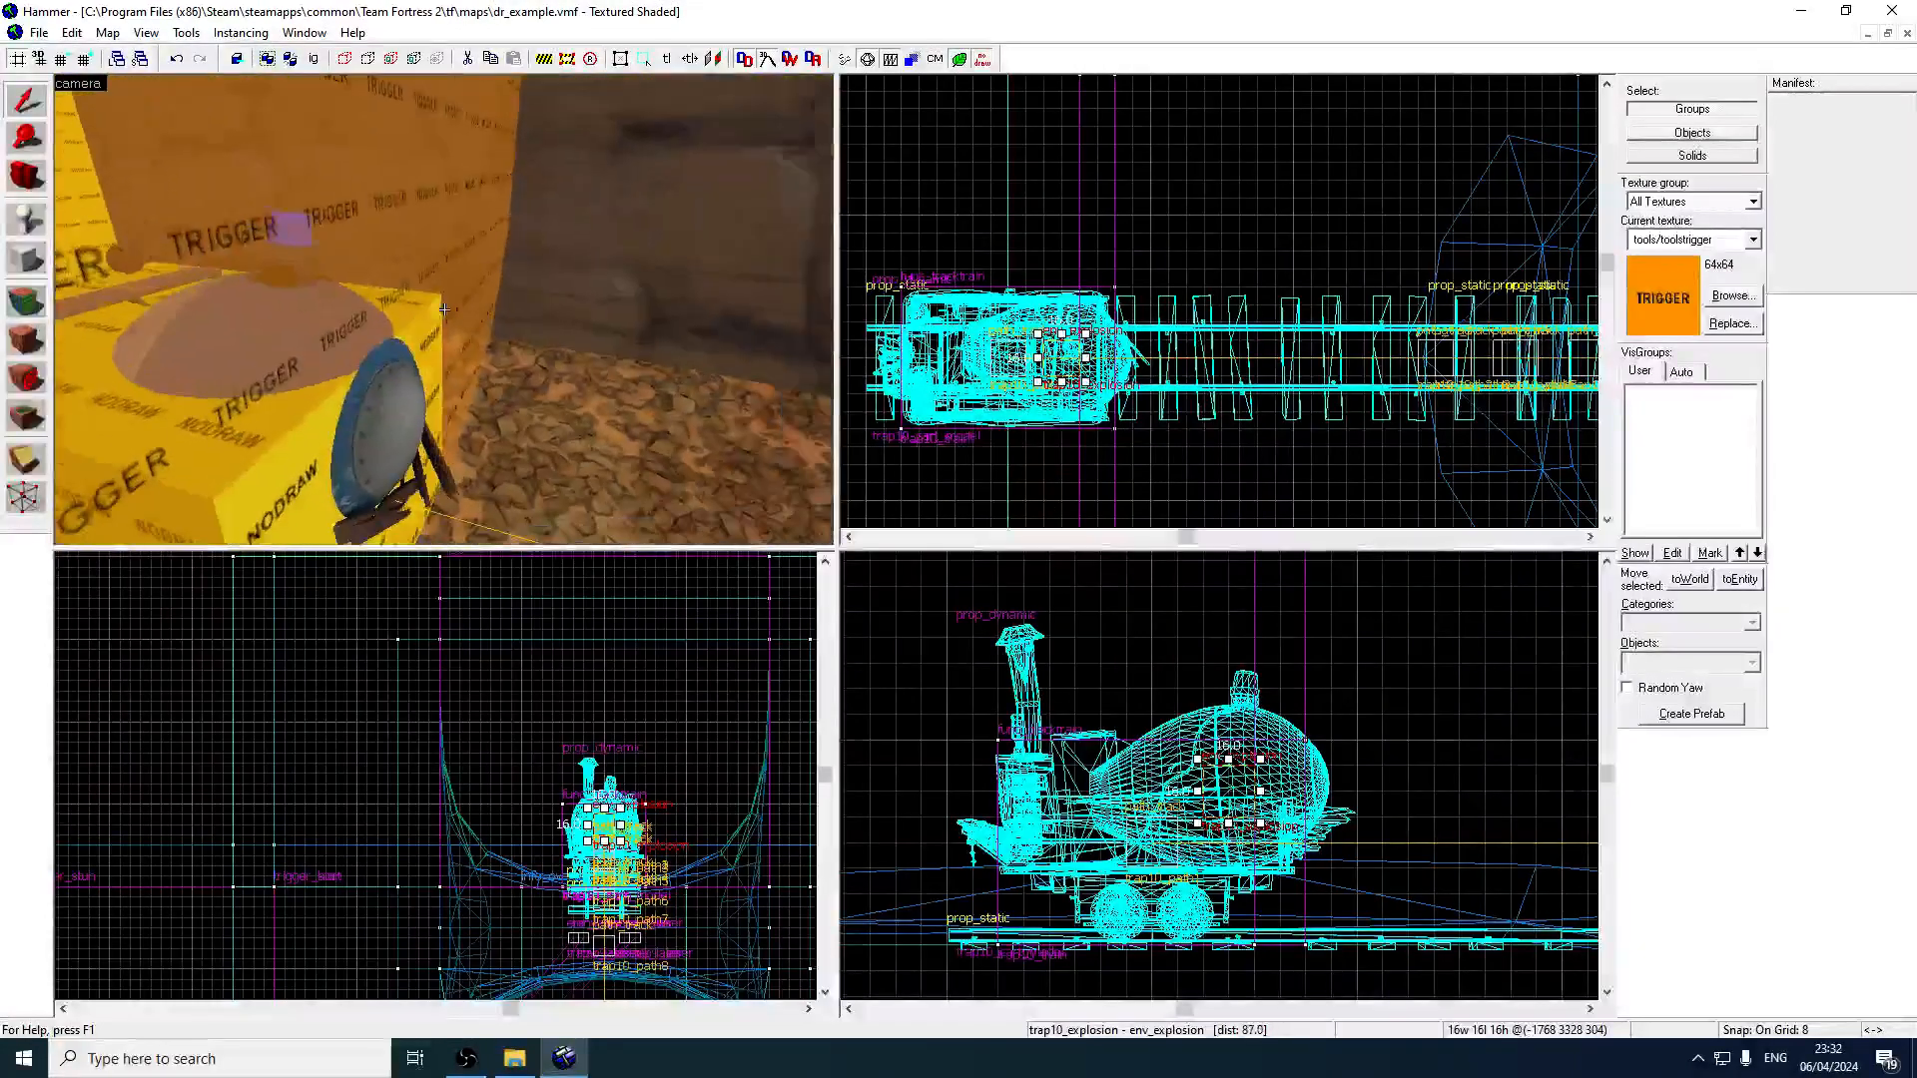
pyautogui.press('s')
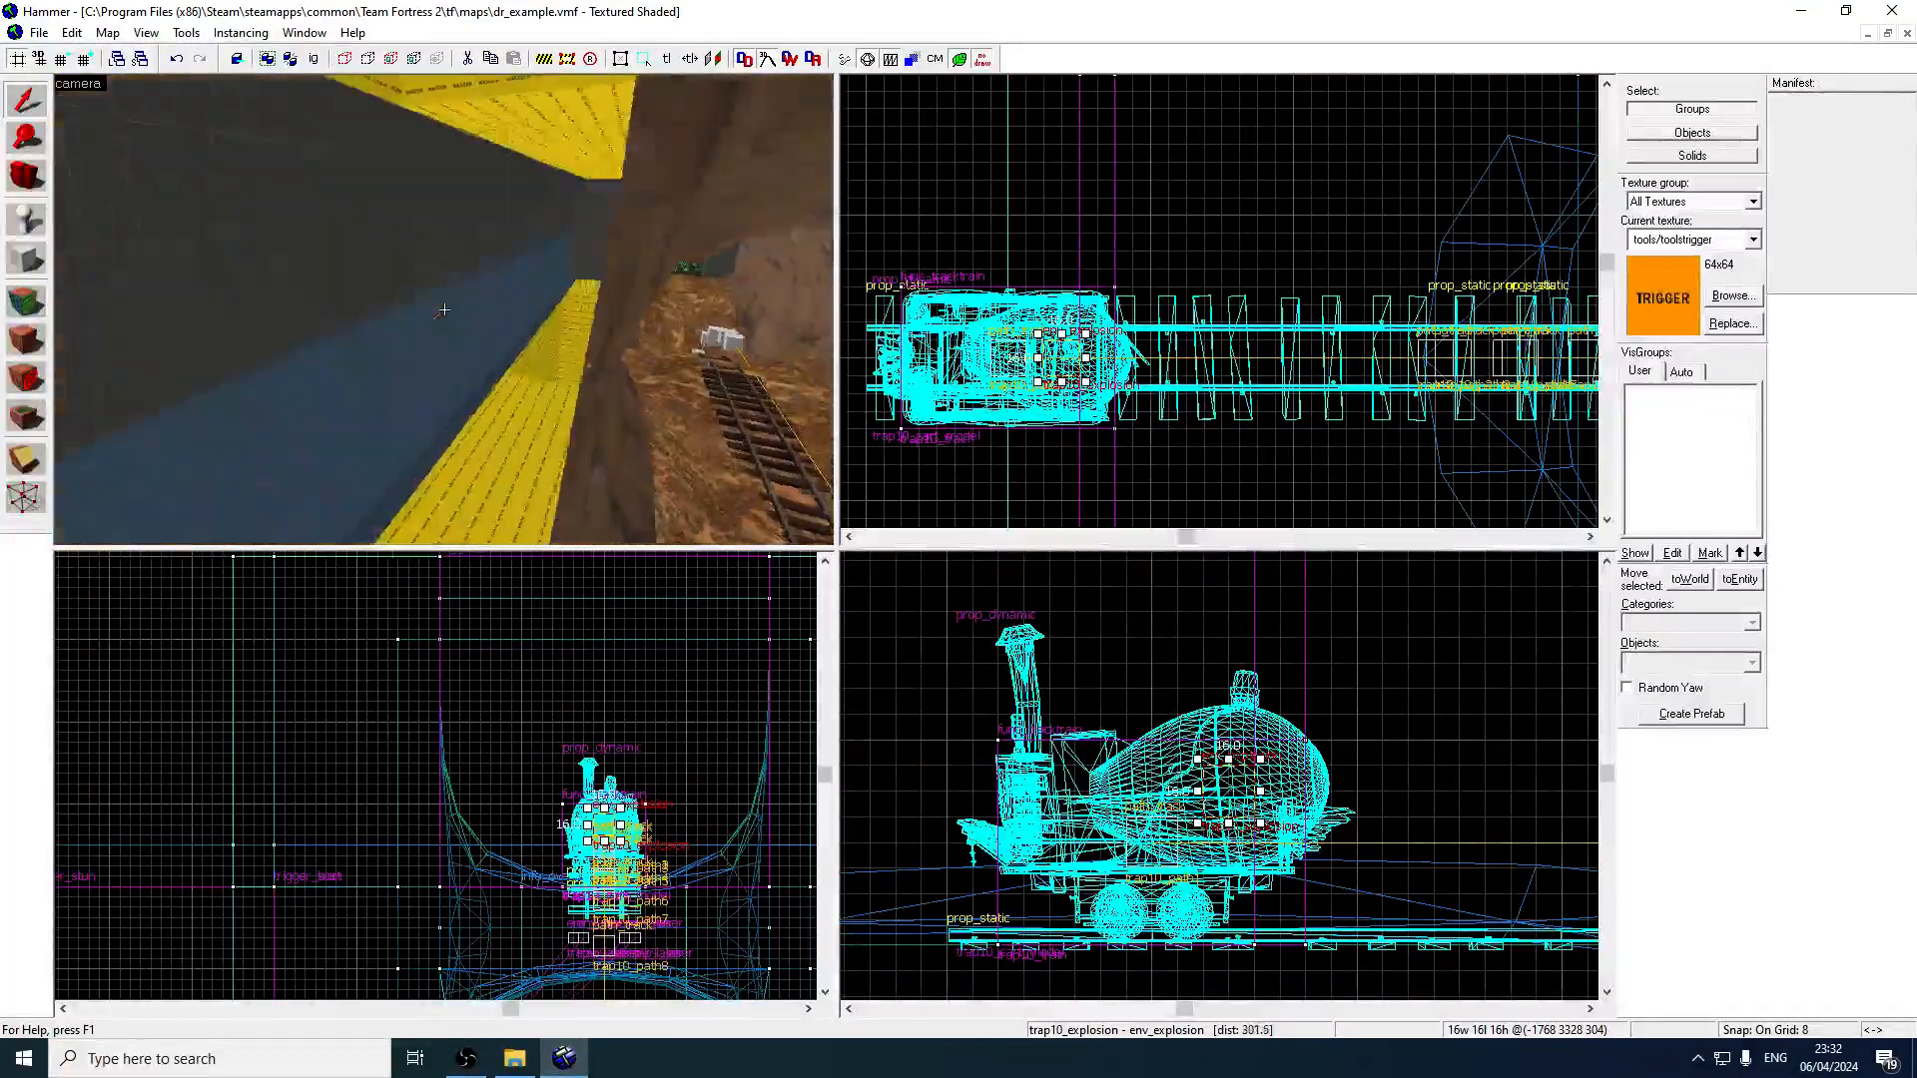
pyautogui.press('w')
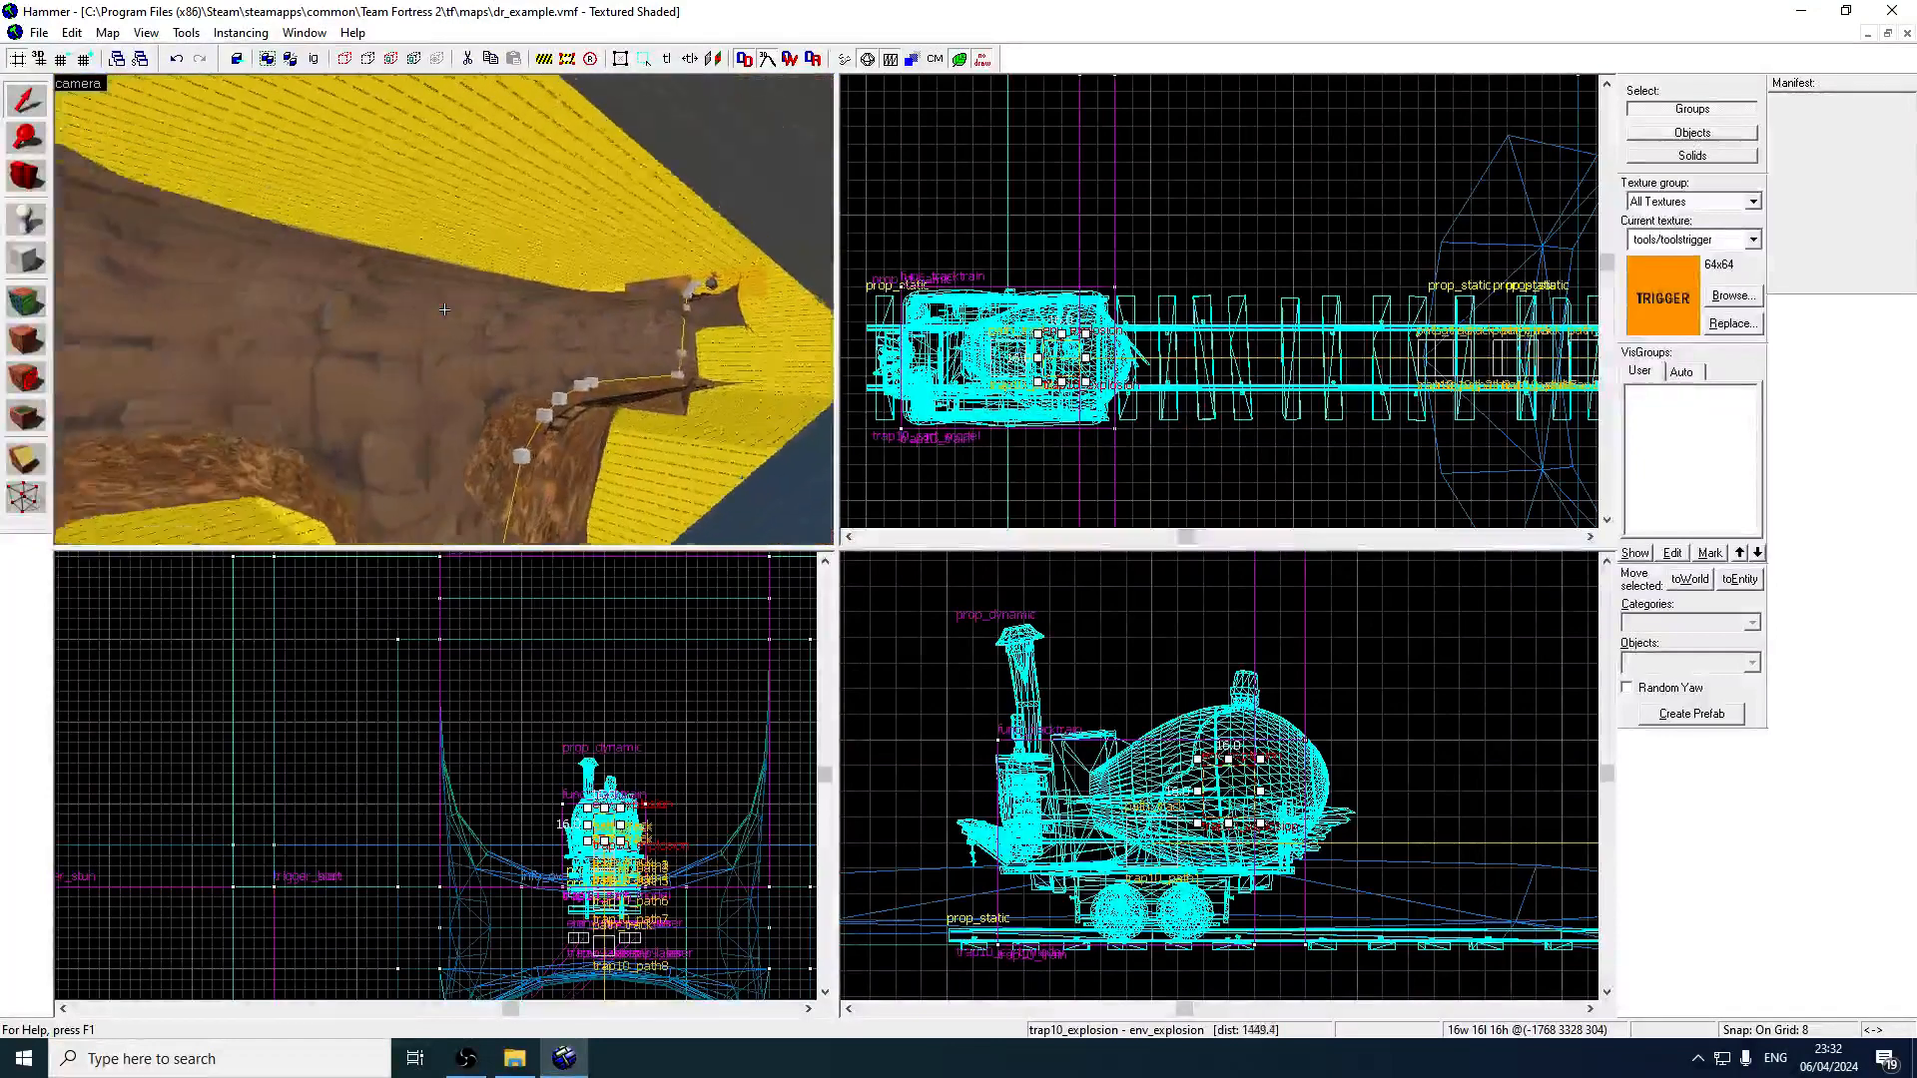
pyautogui.press('z')
# Place a logic_relay entity on the ground beside the lower track.
pyautogui.hotkey('shift', 'e')
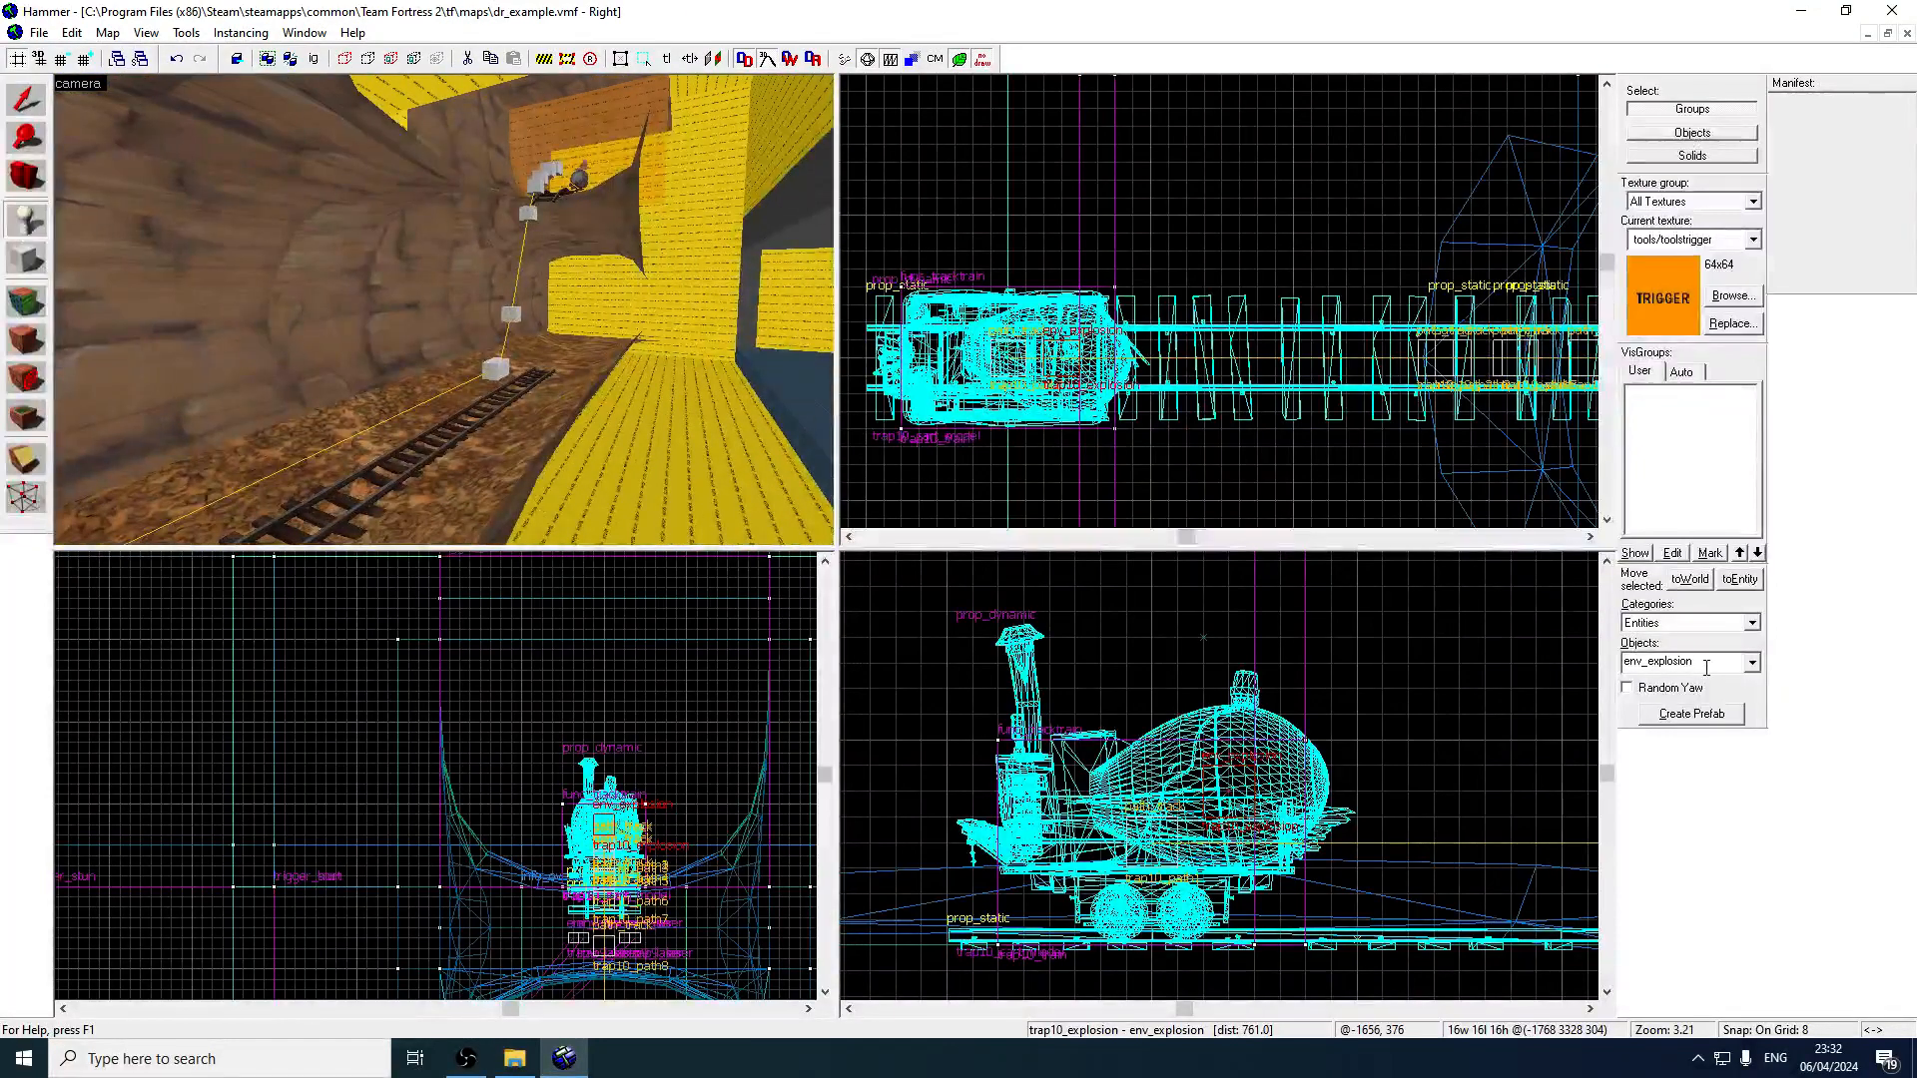
pyautogui.write('logic_relay')
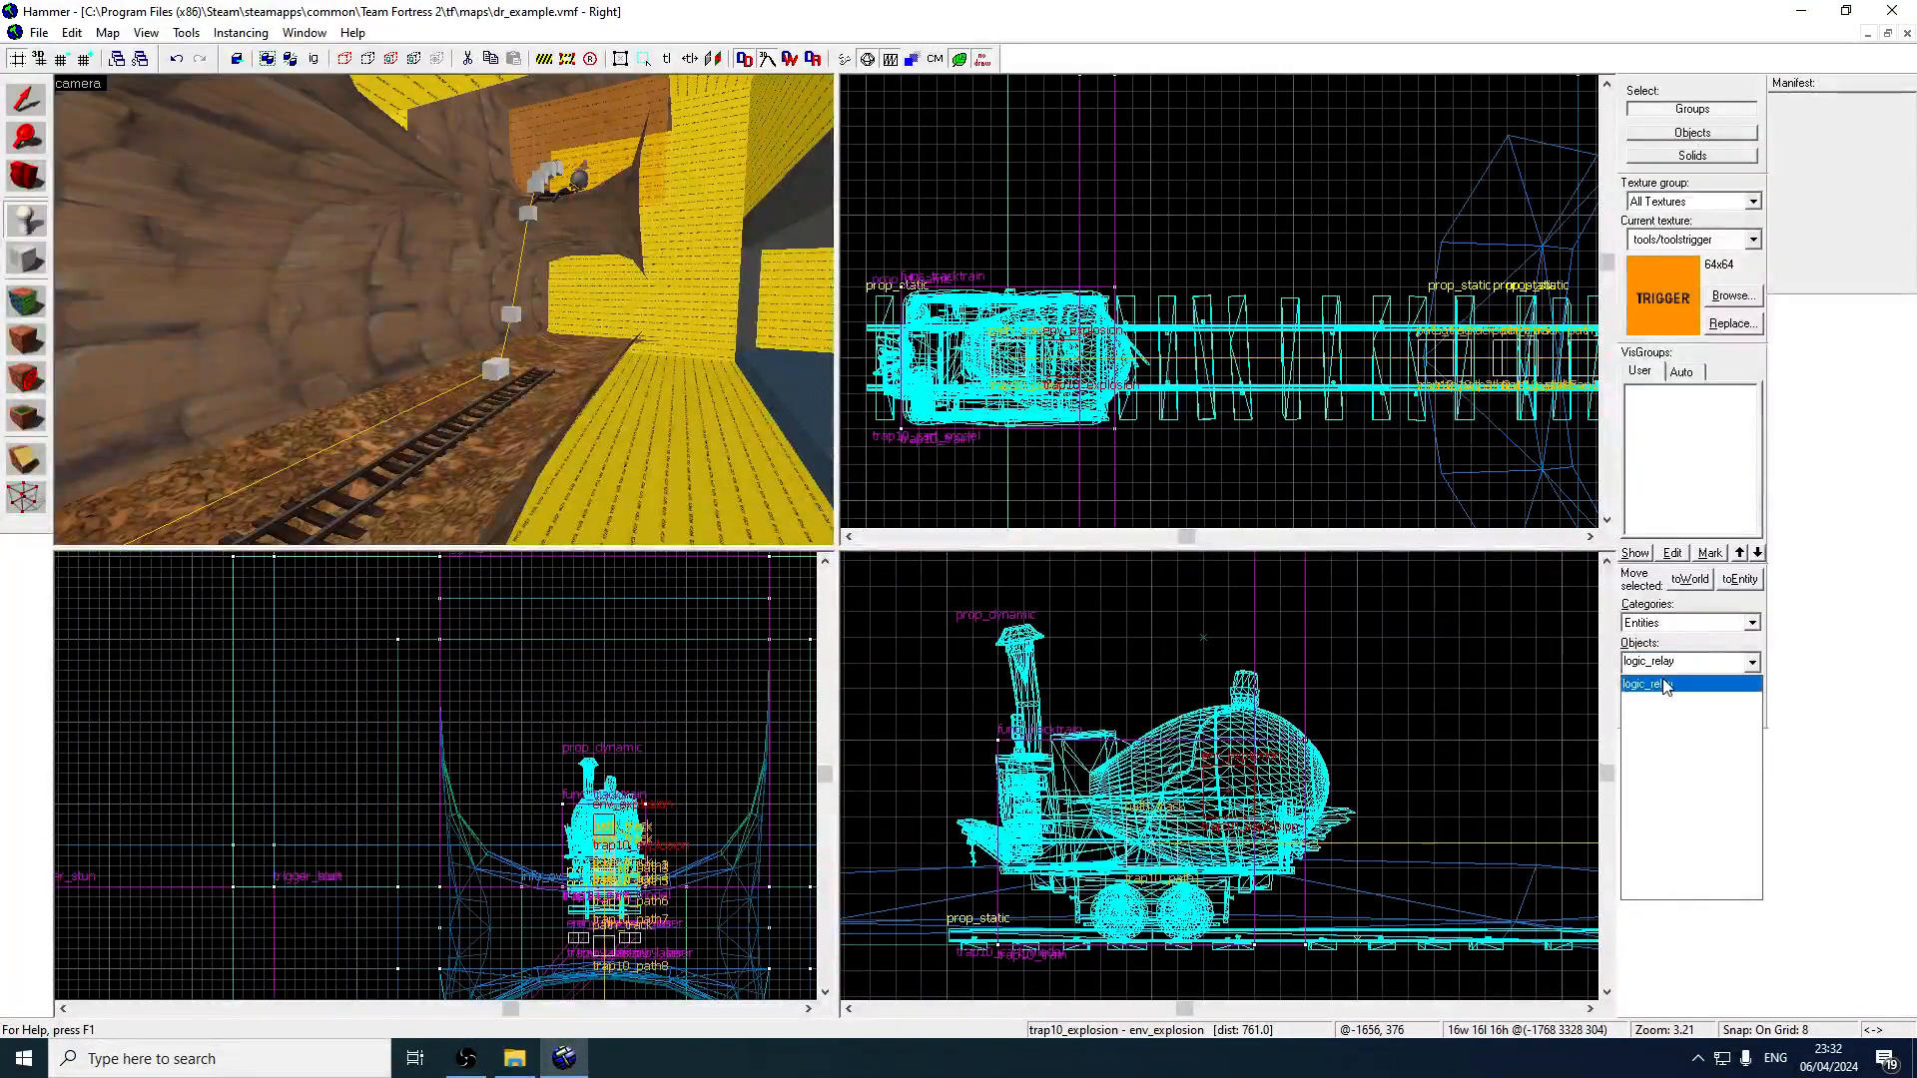
pyautogui.click(1657, 685)
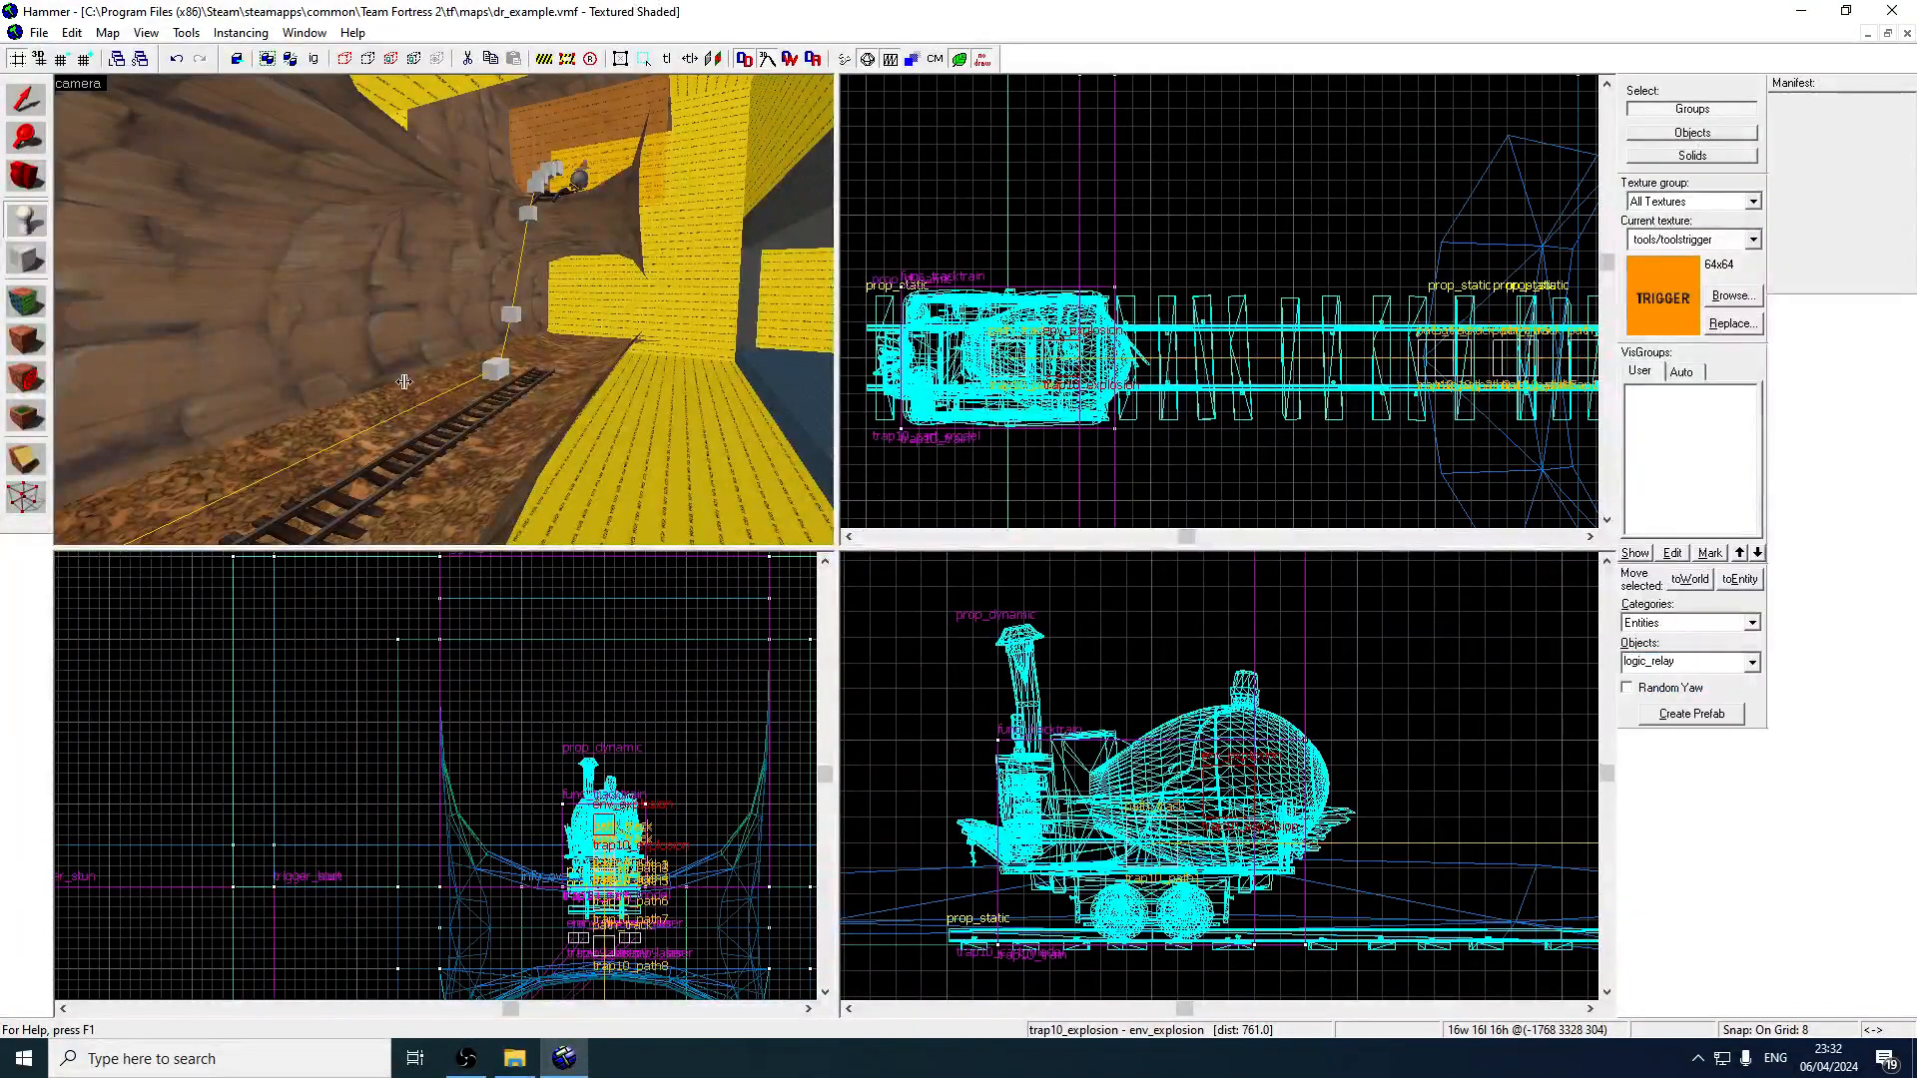
pyautogui.click(25, 100)
# Move the logic_relay onto the centreline of the lower track, between the path_tracks.
pyautogui.scroll(-4, 1201, 357)
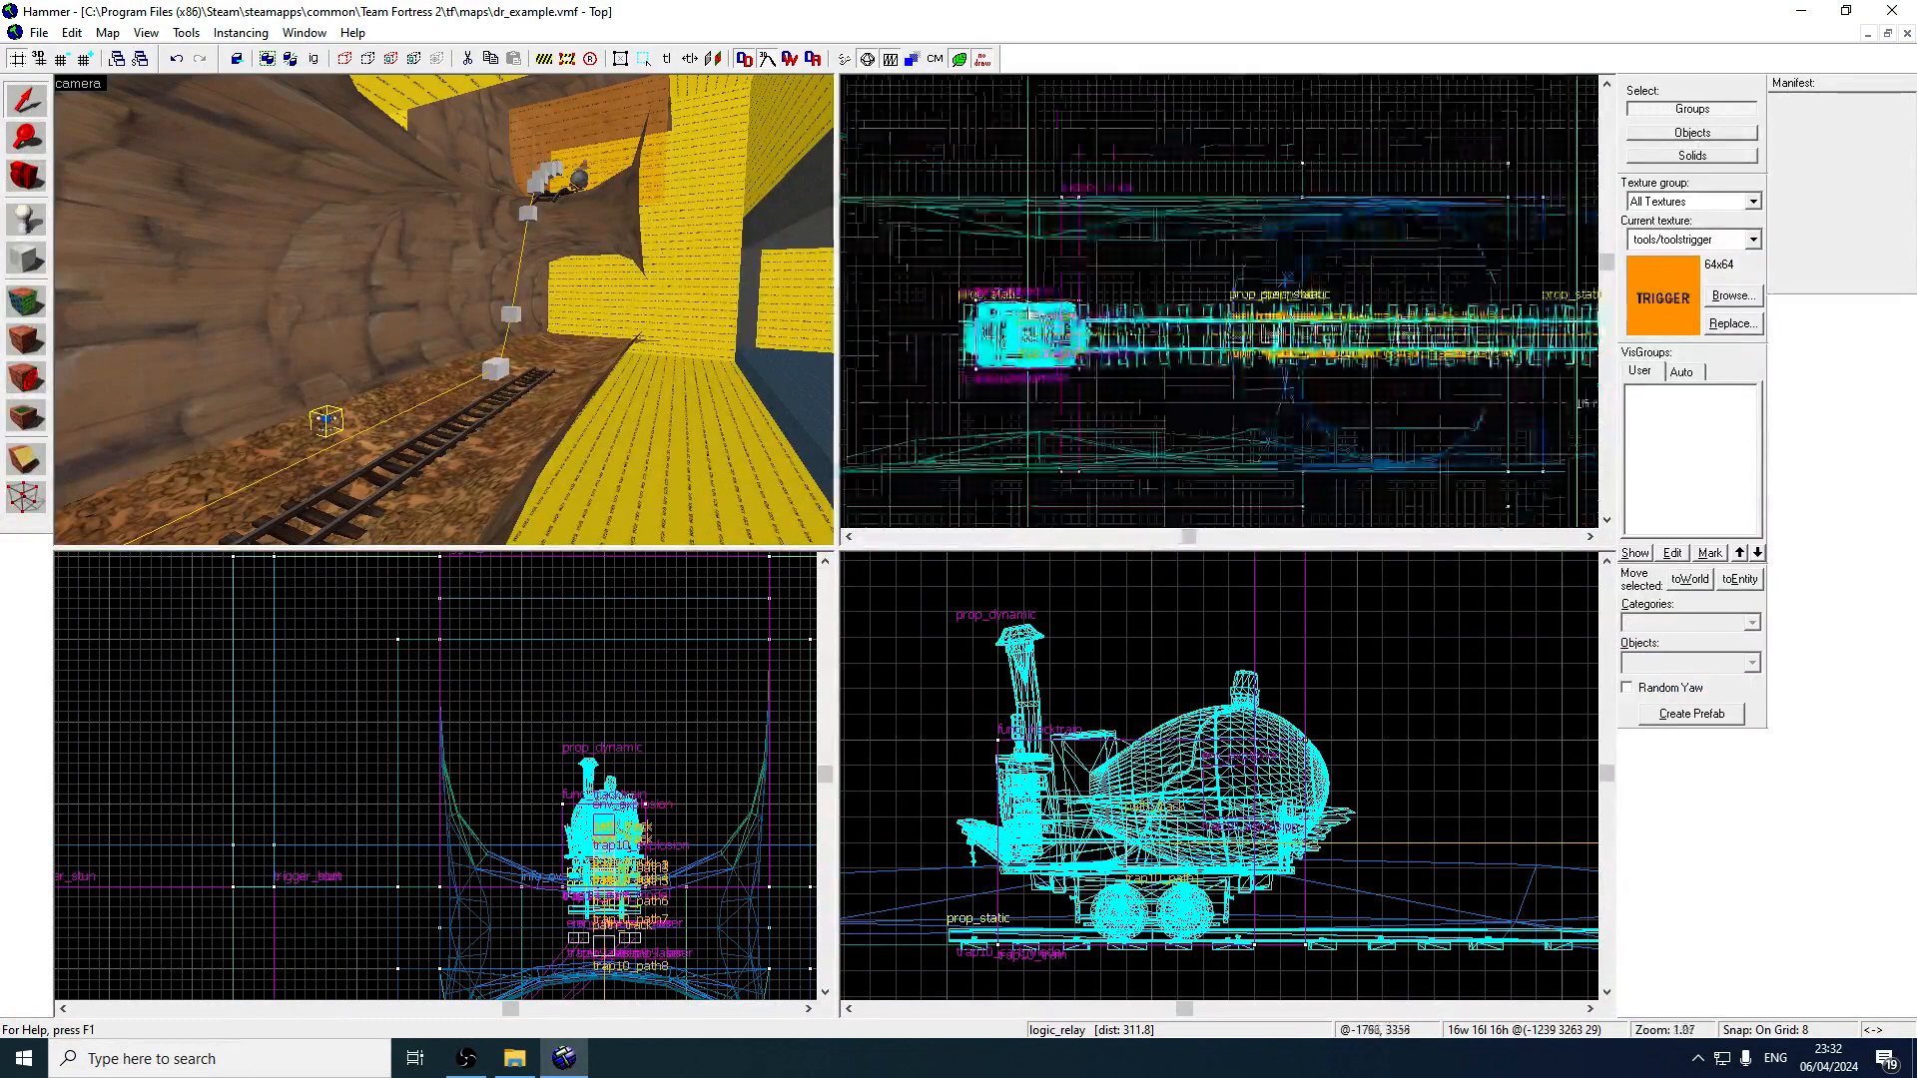
pyautogui.scroll(2, 1199, 349)
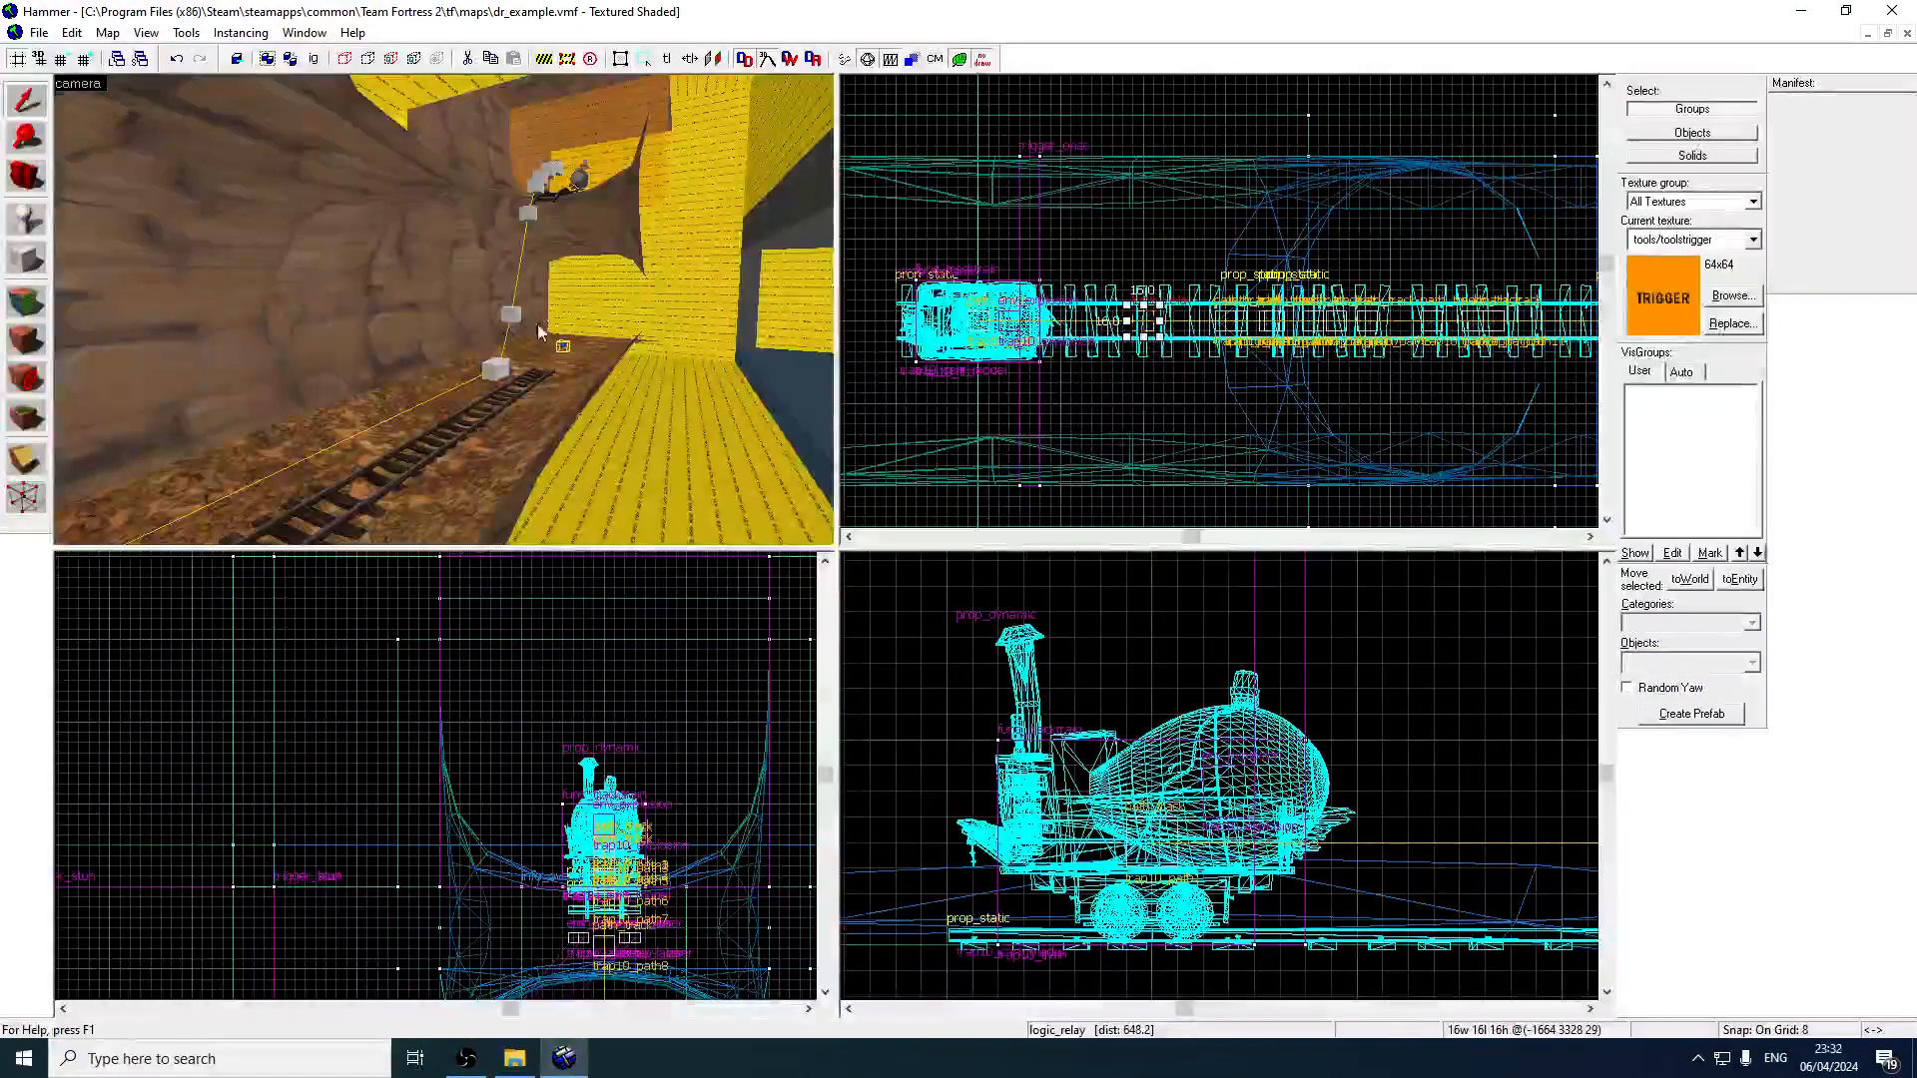
pyautogui.press('Right')
pyautogui.moveTo(1146, 321); pyautogui.dragTo(1223, 331)
pyautogui.press('Right')
pyautogui.press('z')
pyautogui.press('w')
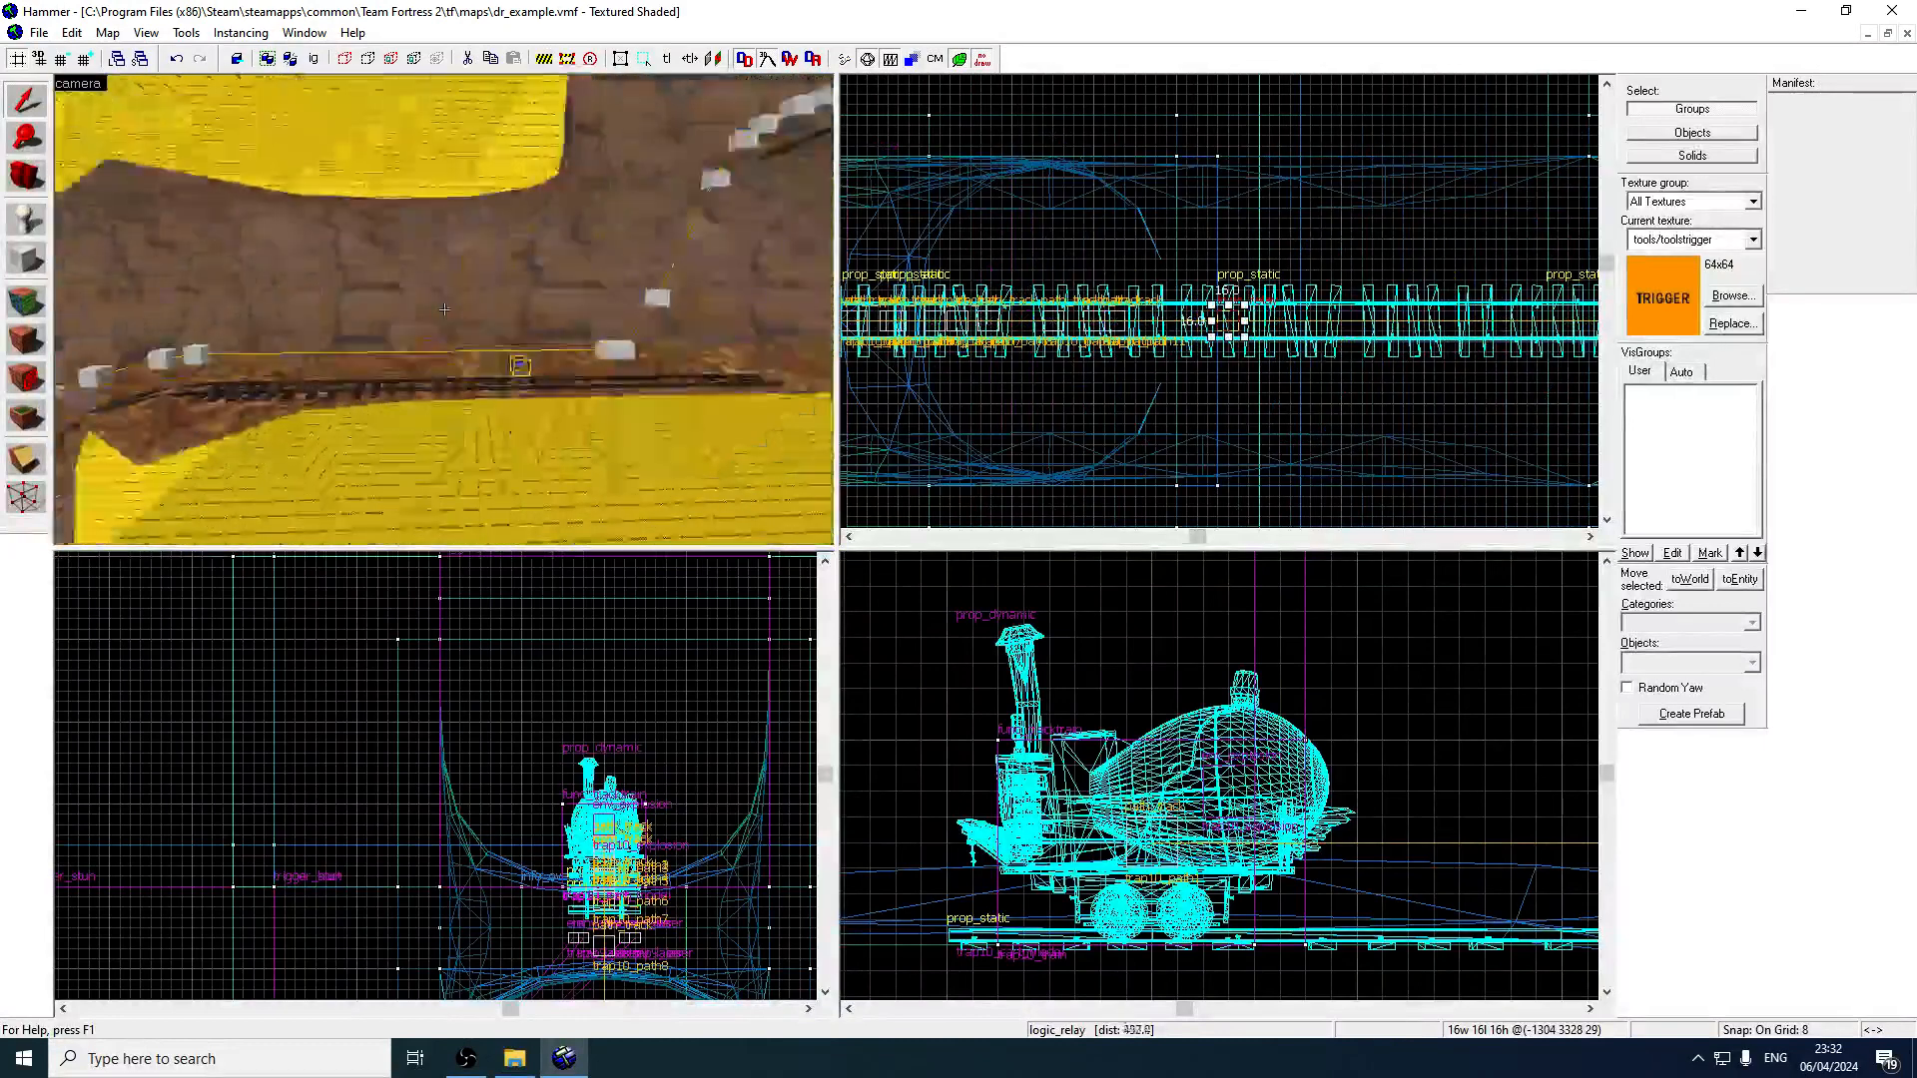
pyautogui.press('s')
pyautogui.press('z')
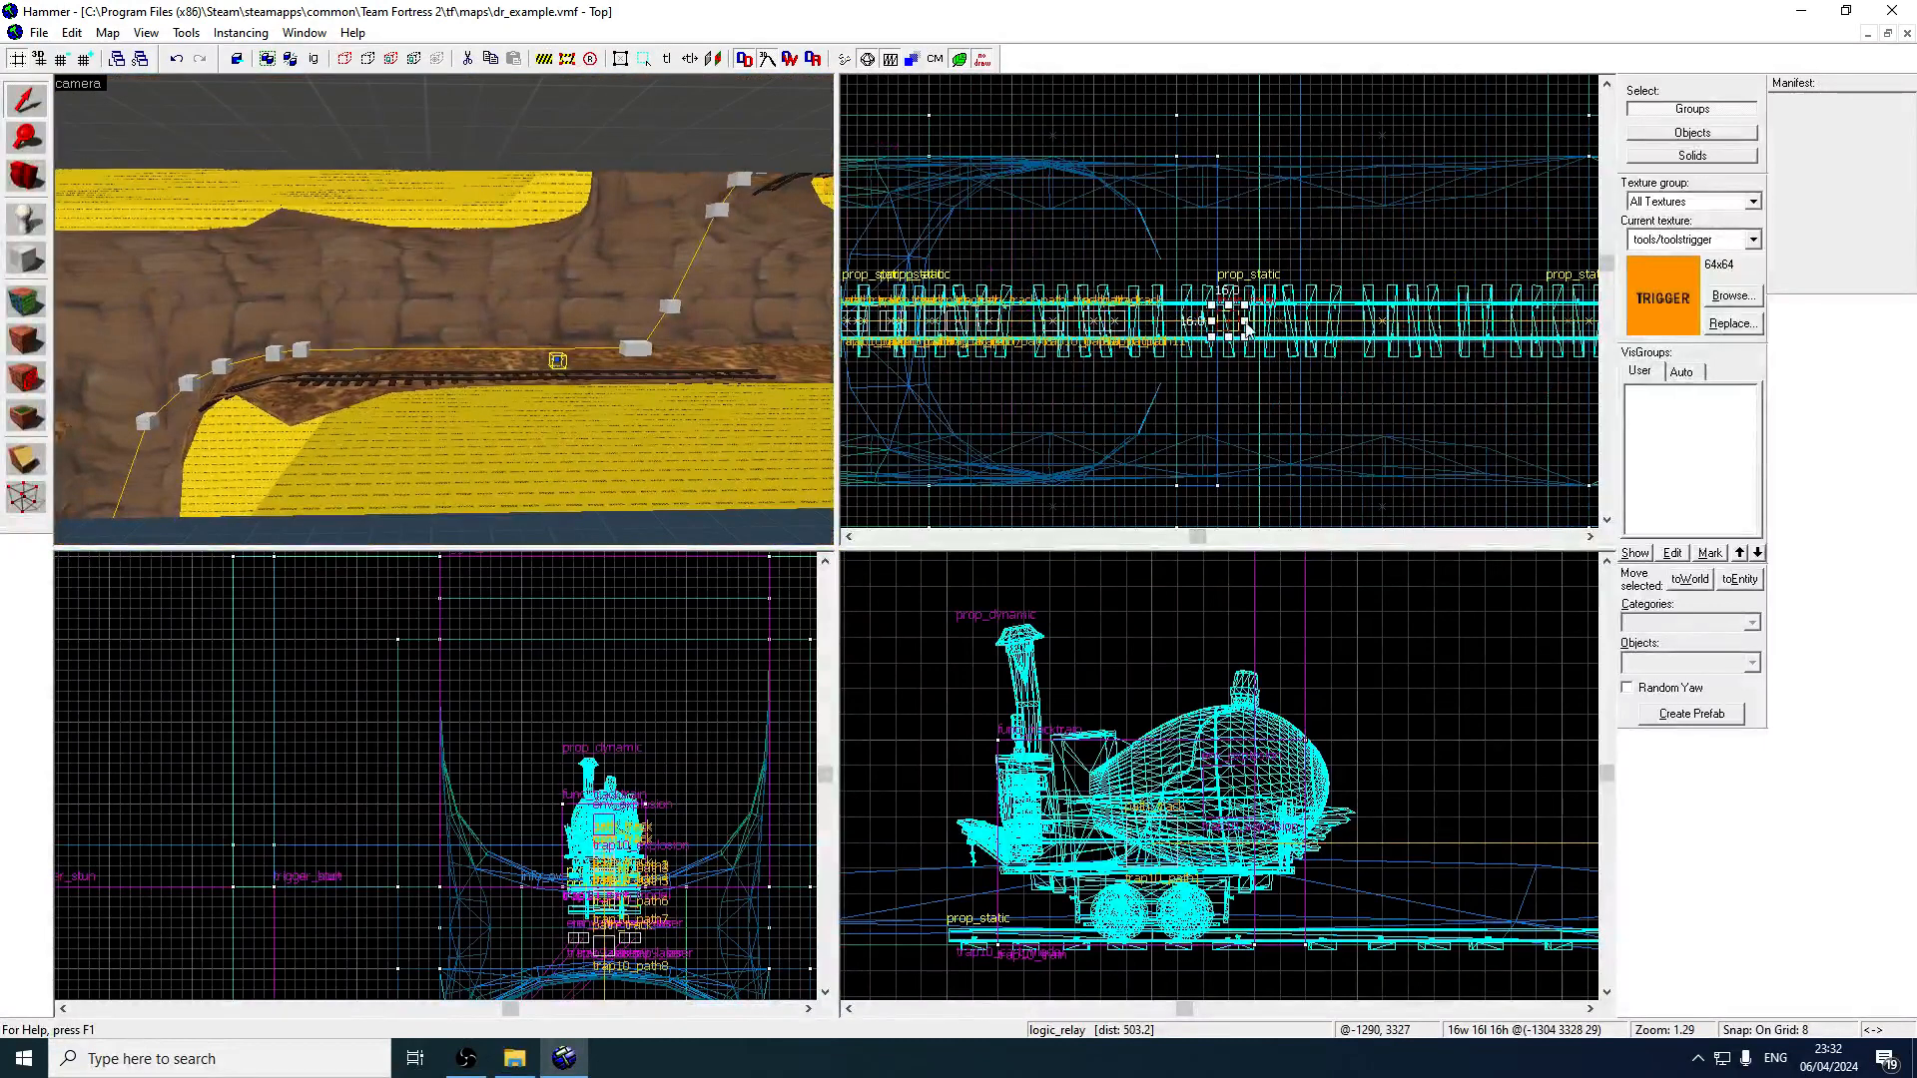
pyautogui.scroll(1, 1246, 330)
pyautogui.moveTo(1266, 328); pyautogui.dragTo(1267, 327)
pyautogui.scroll(-3, 1267, 327)
pyautogui.moveTo(1270, 160); pyautogui.dragTo(1279, 88, button='middle')
# Open the logic_relay's properties, name it trap10_relay and close them.
pyautogui.press('d')
pyautogui.doubleClick(459, 362)
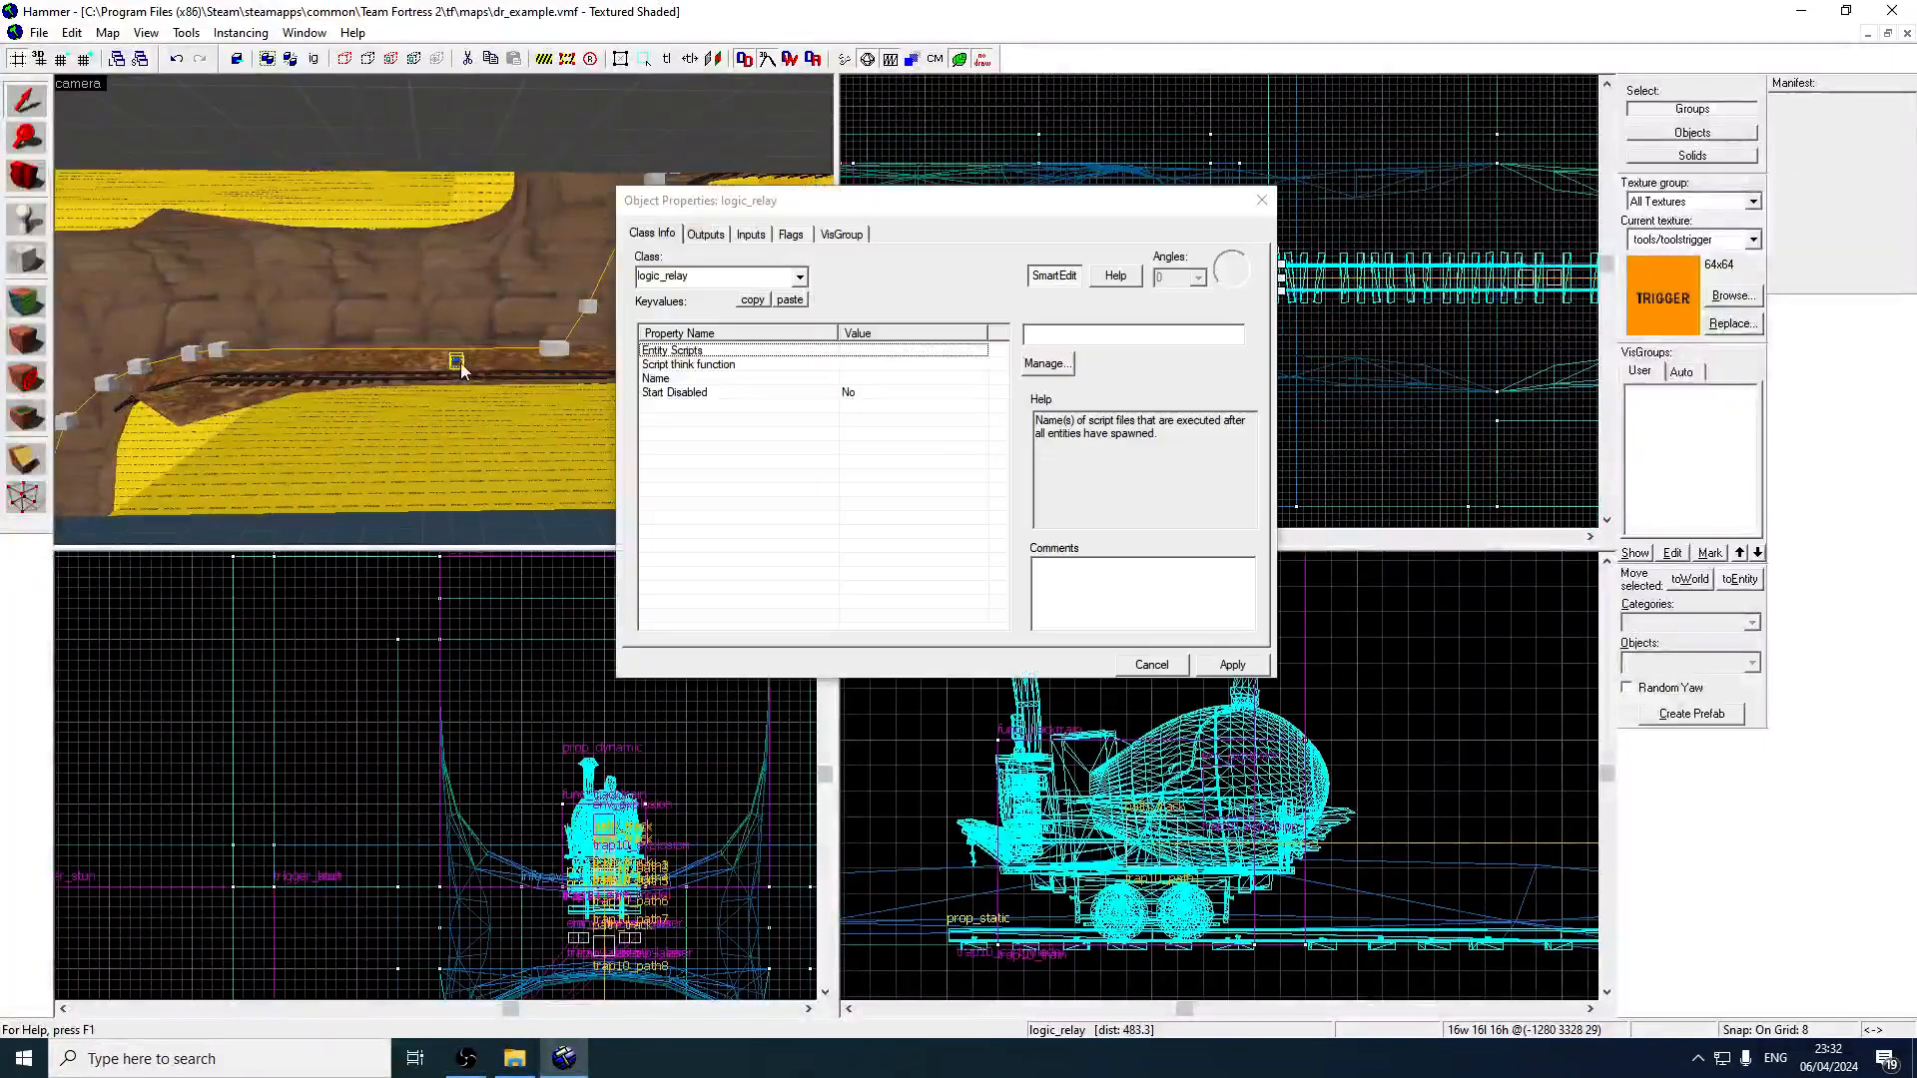
pyautogui.press('Down')
pyautogui.press('Down')
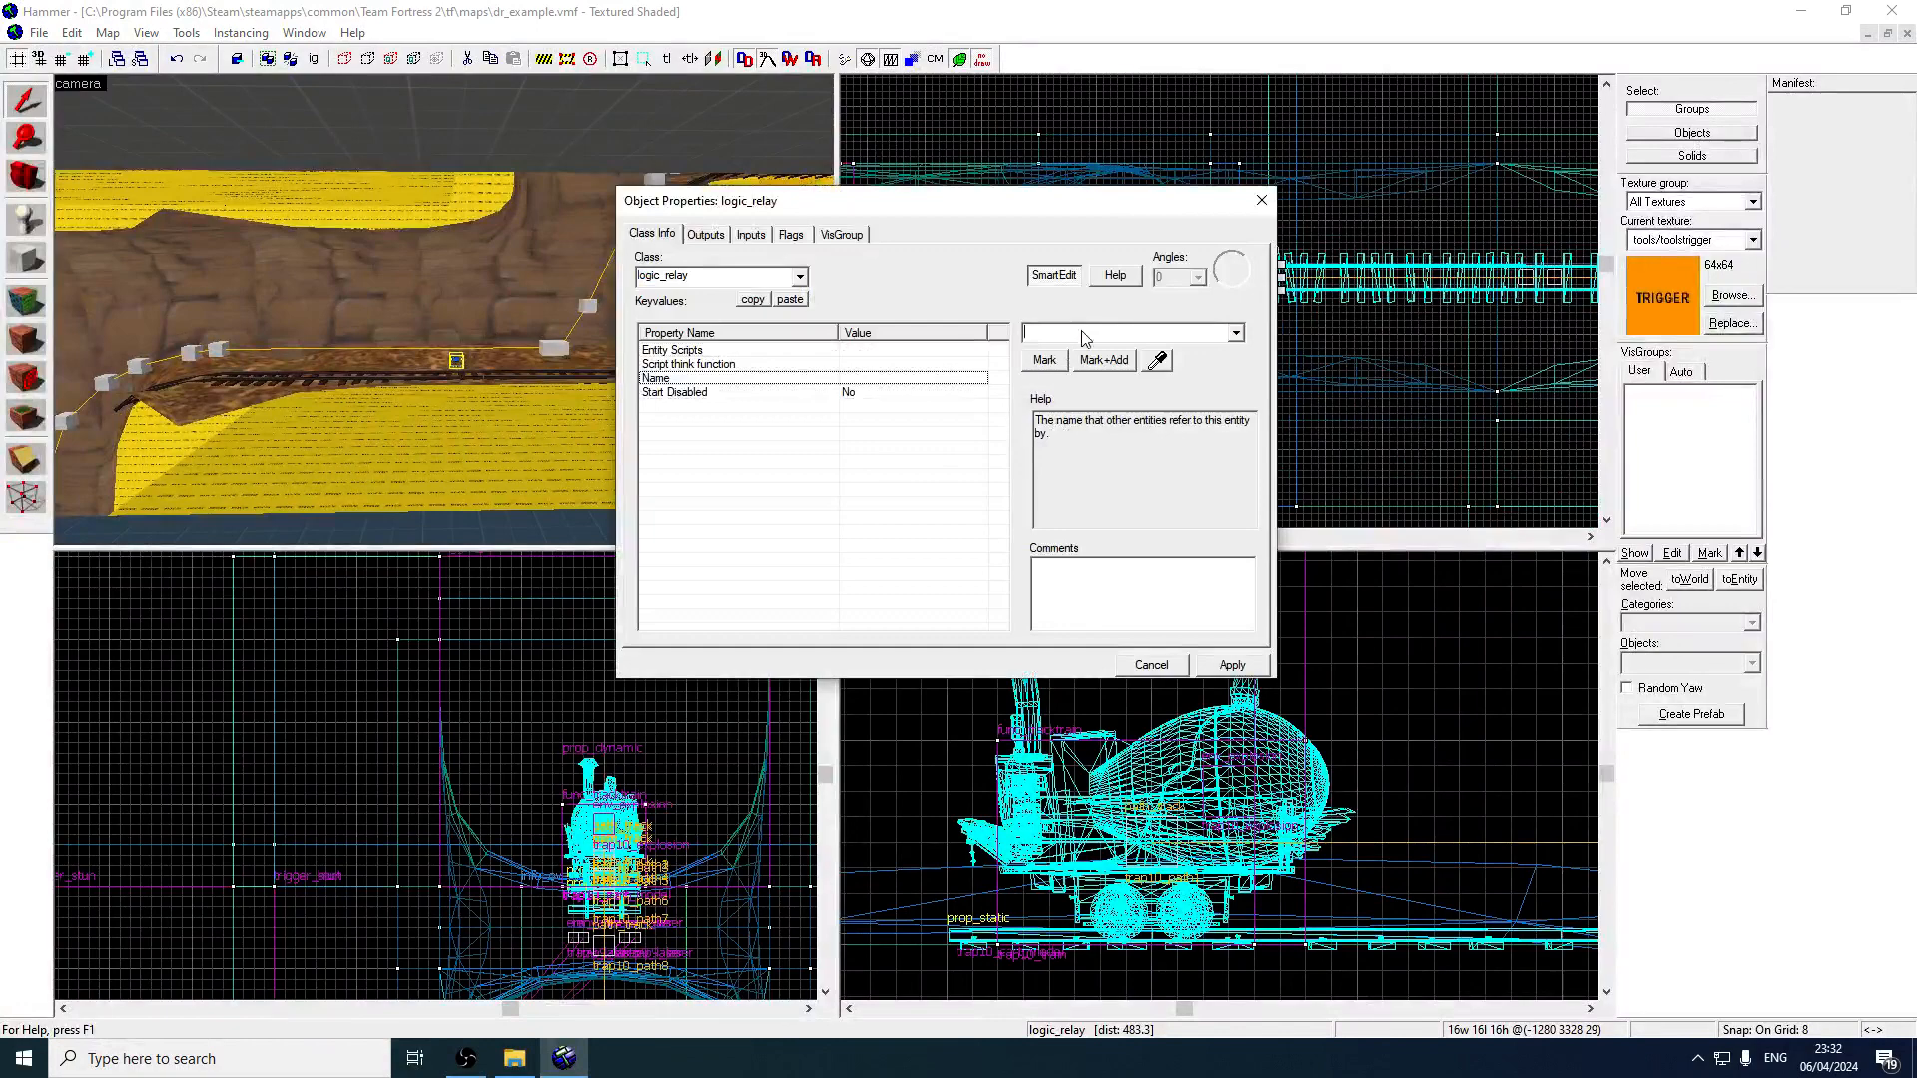
pyautogui.write('trap10')
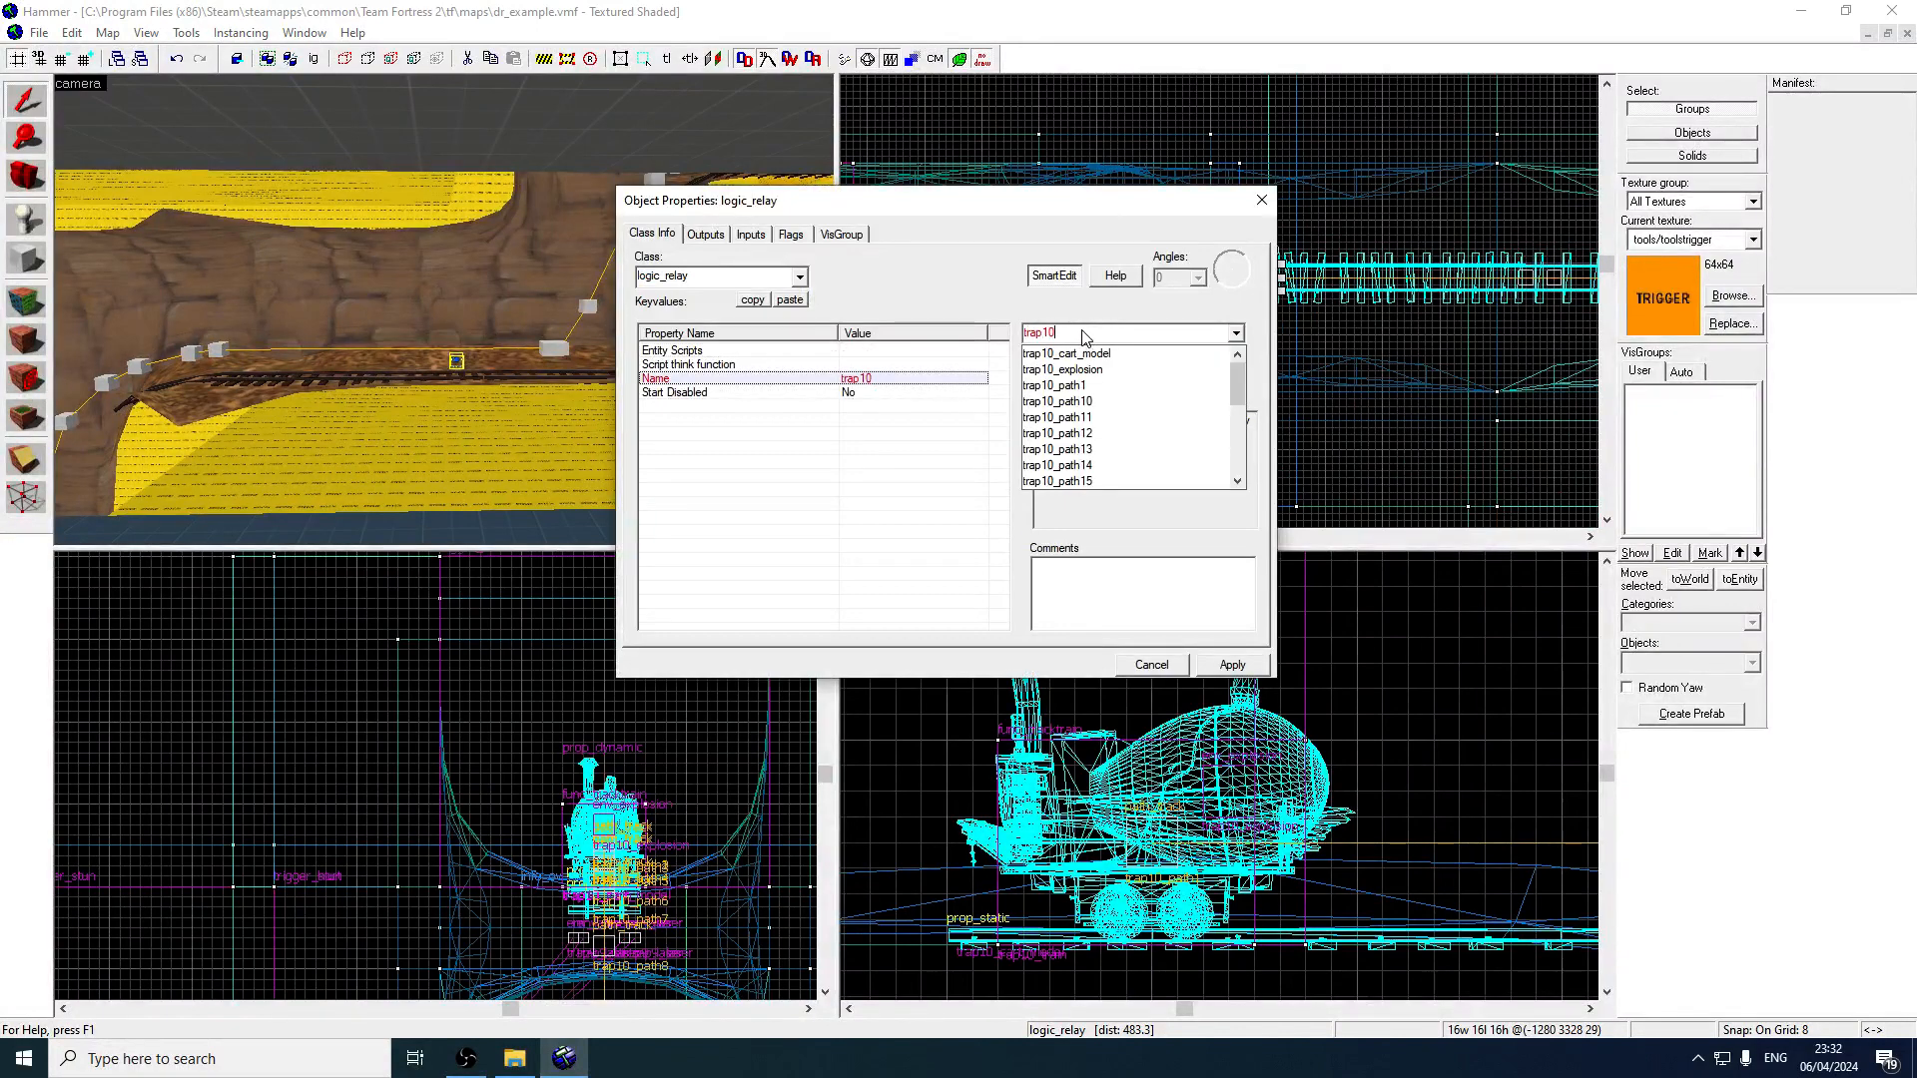
pyautogui.write('_relay')
pyautogui.click(1262, 200)
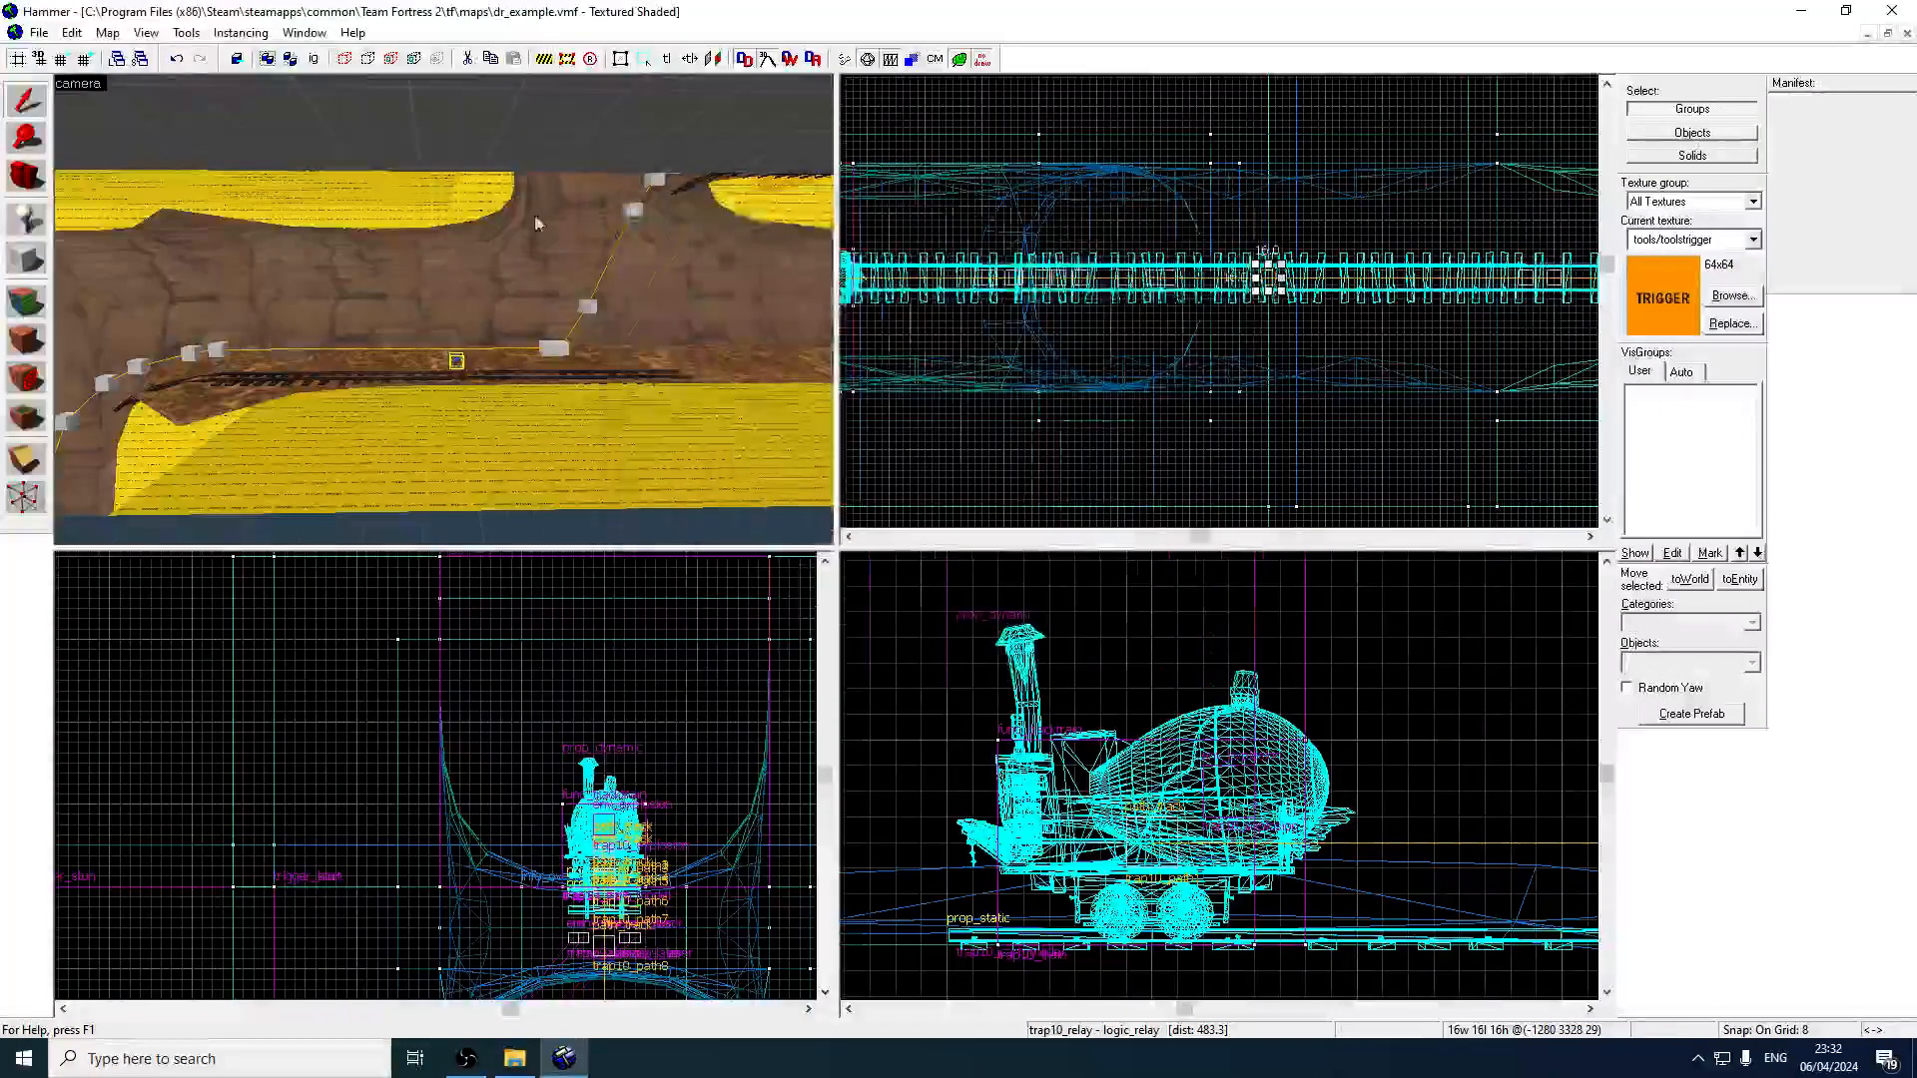
# Examine the func_button, the pit and the cart's path_track route around the logic_relay in the 3D view.
pyautogui.press('z')
pyautogui.press('z')
pyautogui.click(179, 325)
pyautogui.scroll(-1, 1269, 298)
pyautogui.scroll(3, 1270, 298)
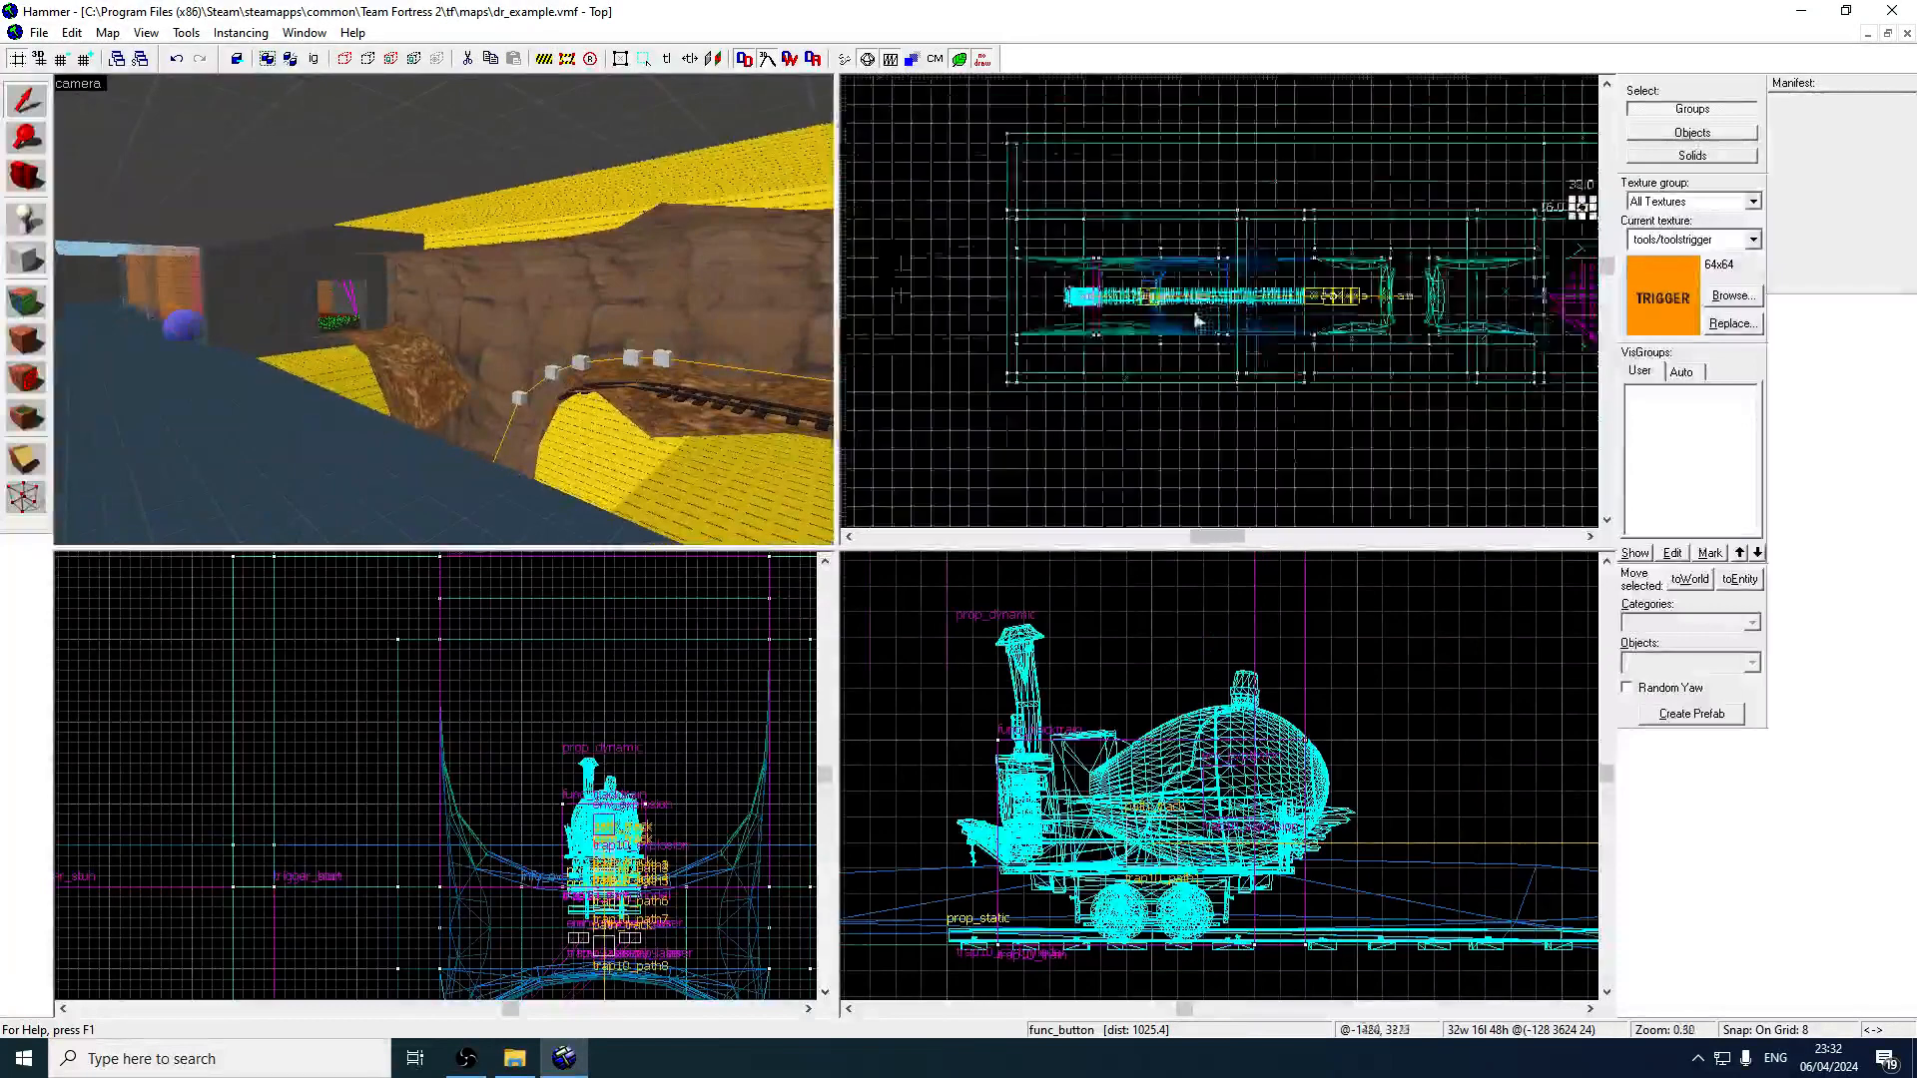
pyautogui.scroll(2, 444, 309)
pyautogui.press('w')
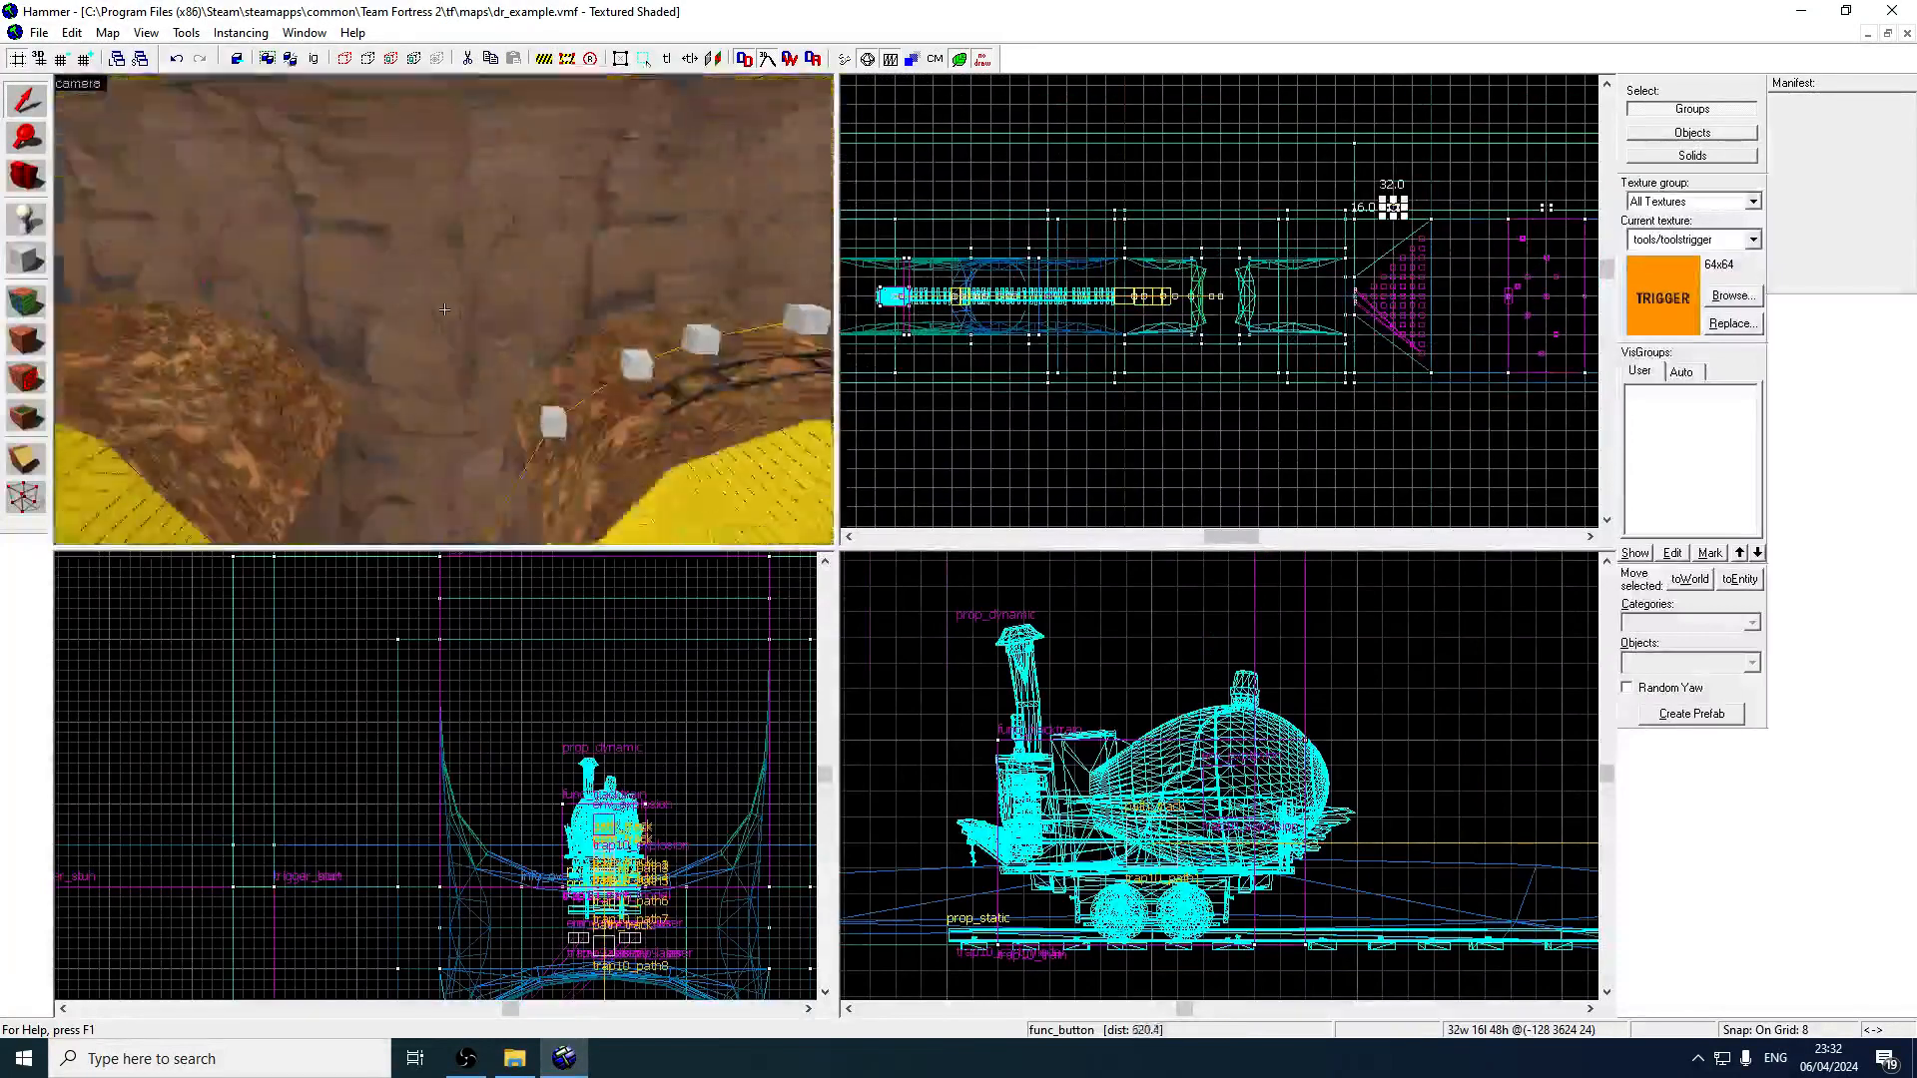
pyautogui.press('w')
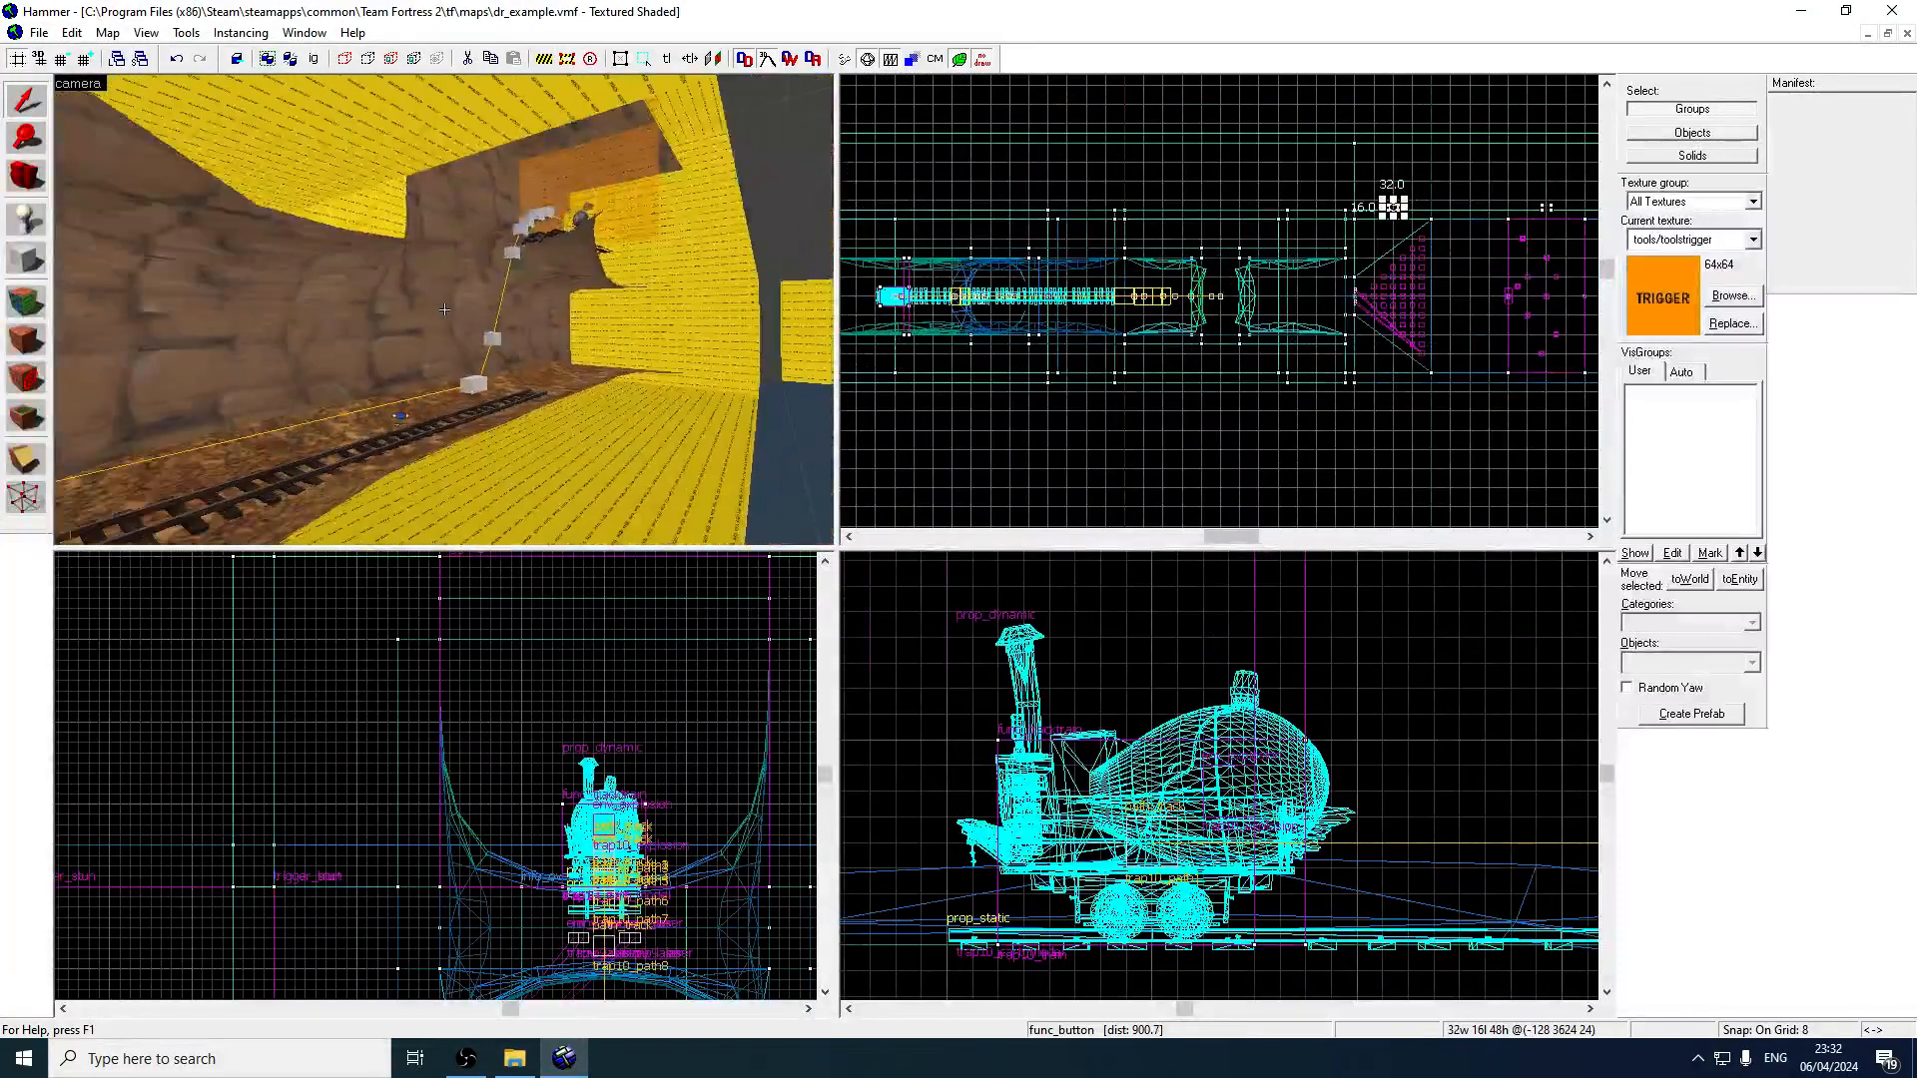
pyautogui.press('s')
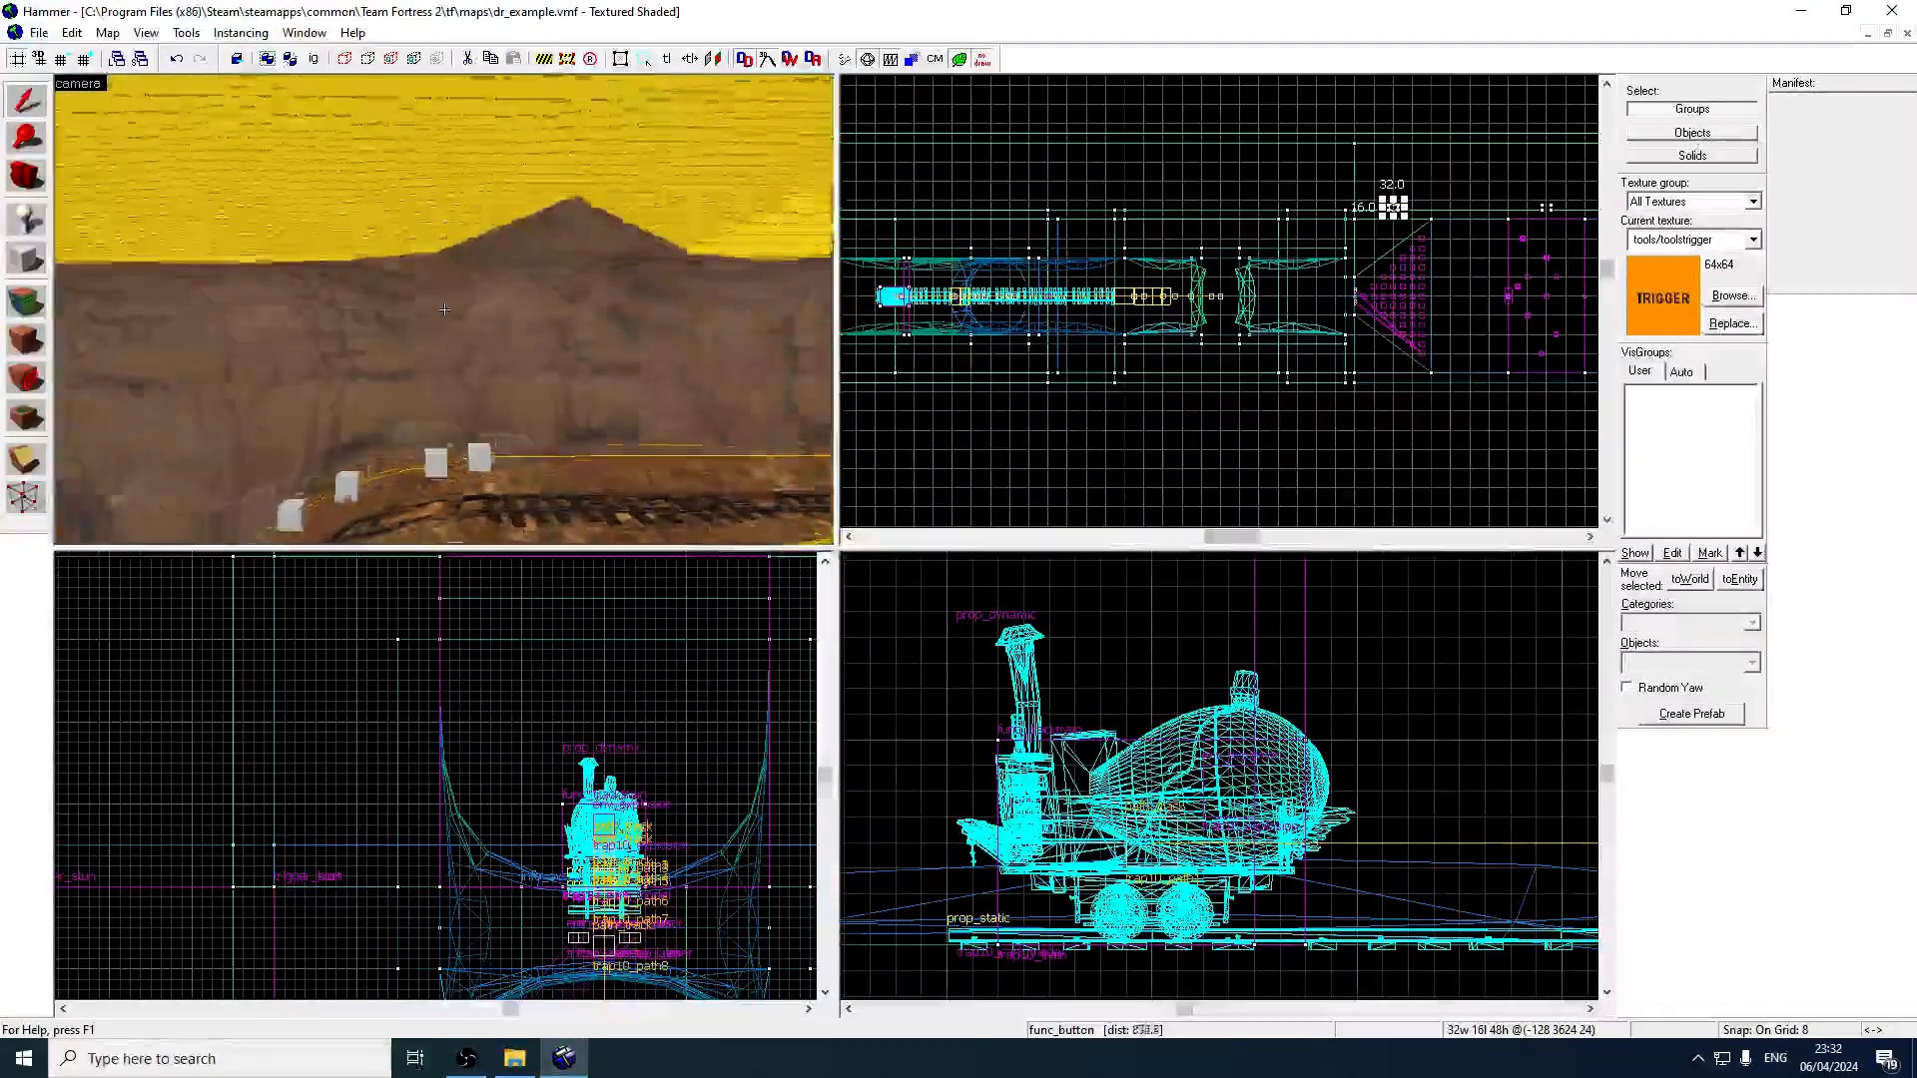
pyautogui.press('w')
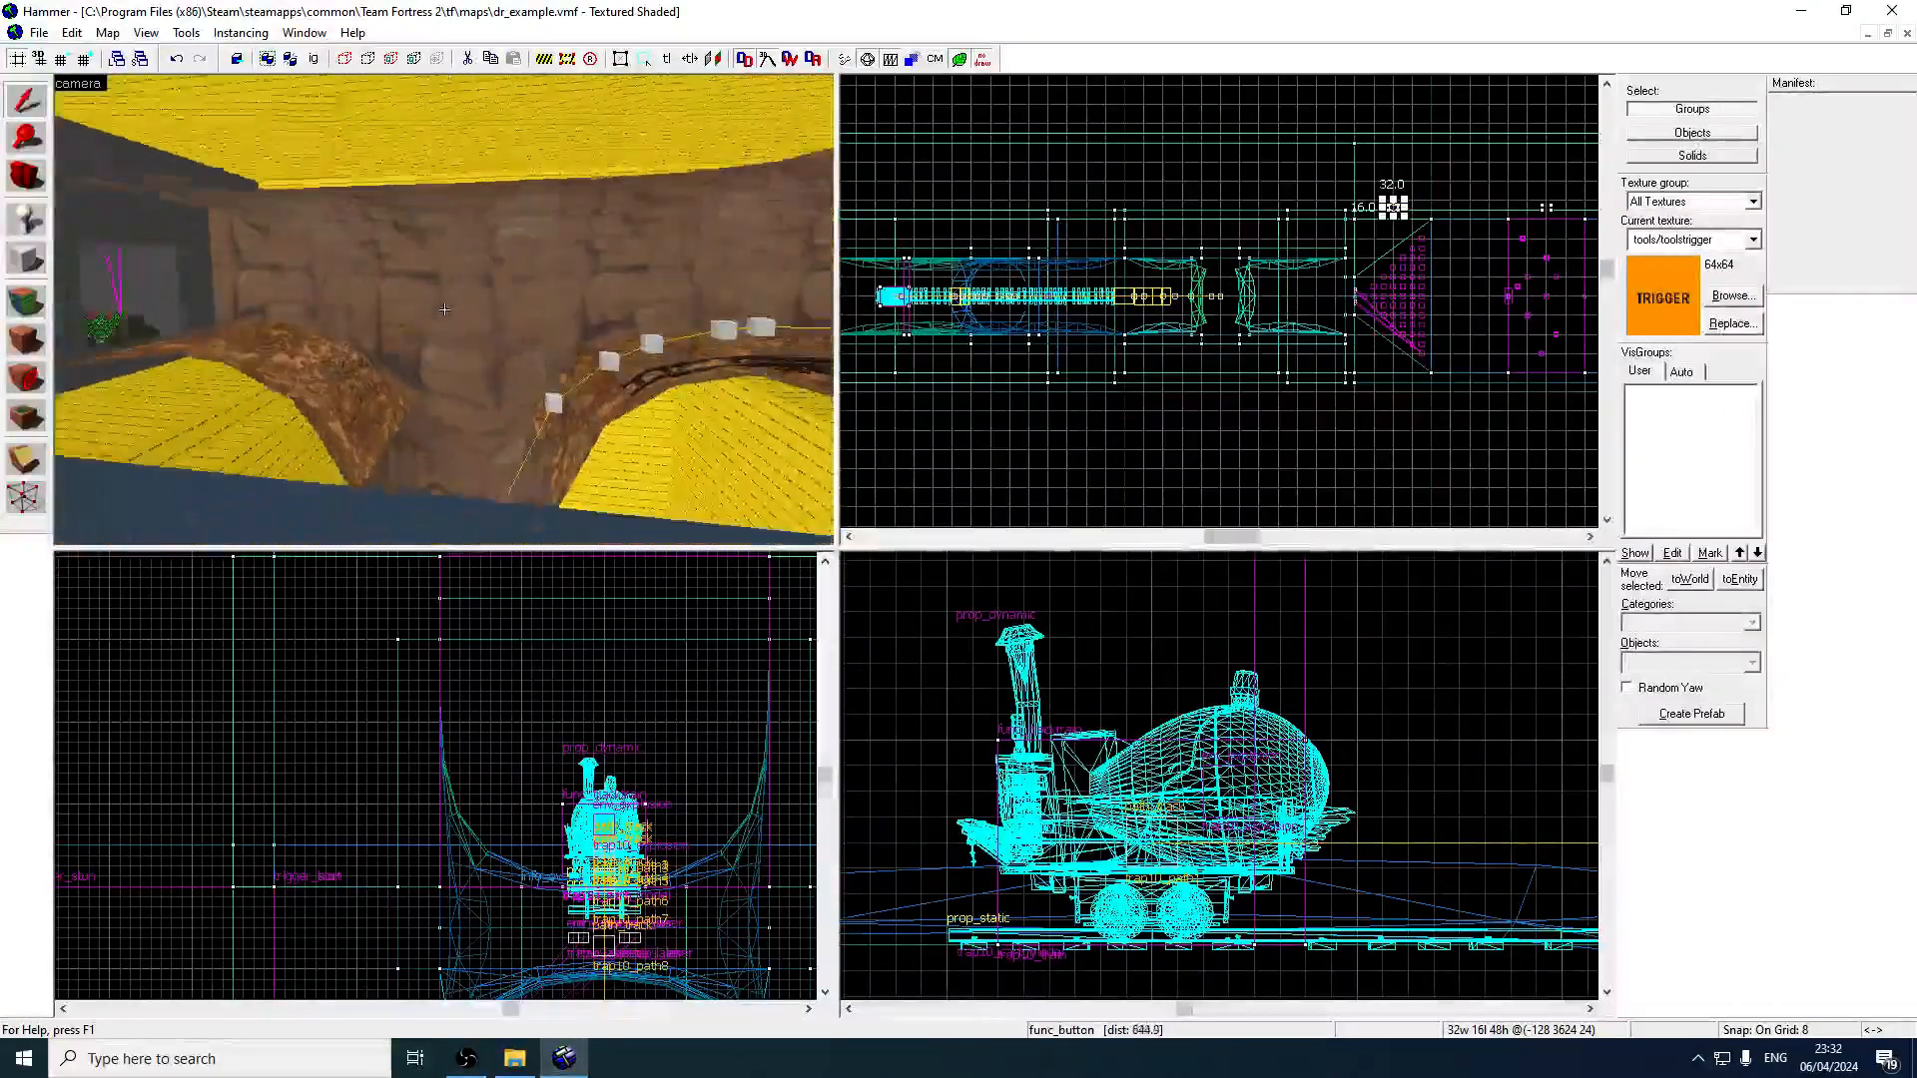
pyautogui.press('w')
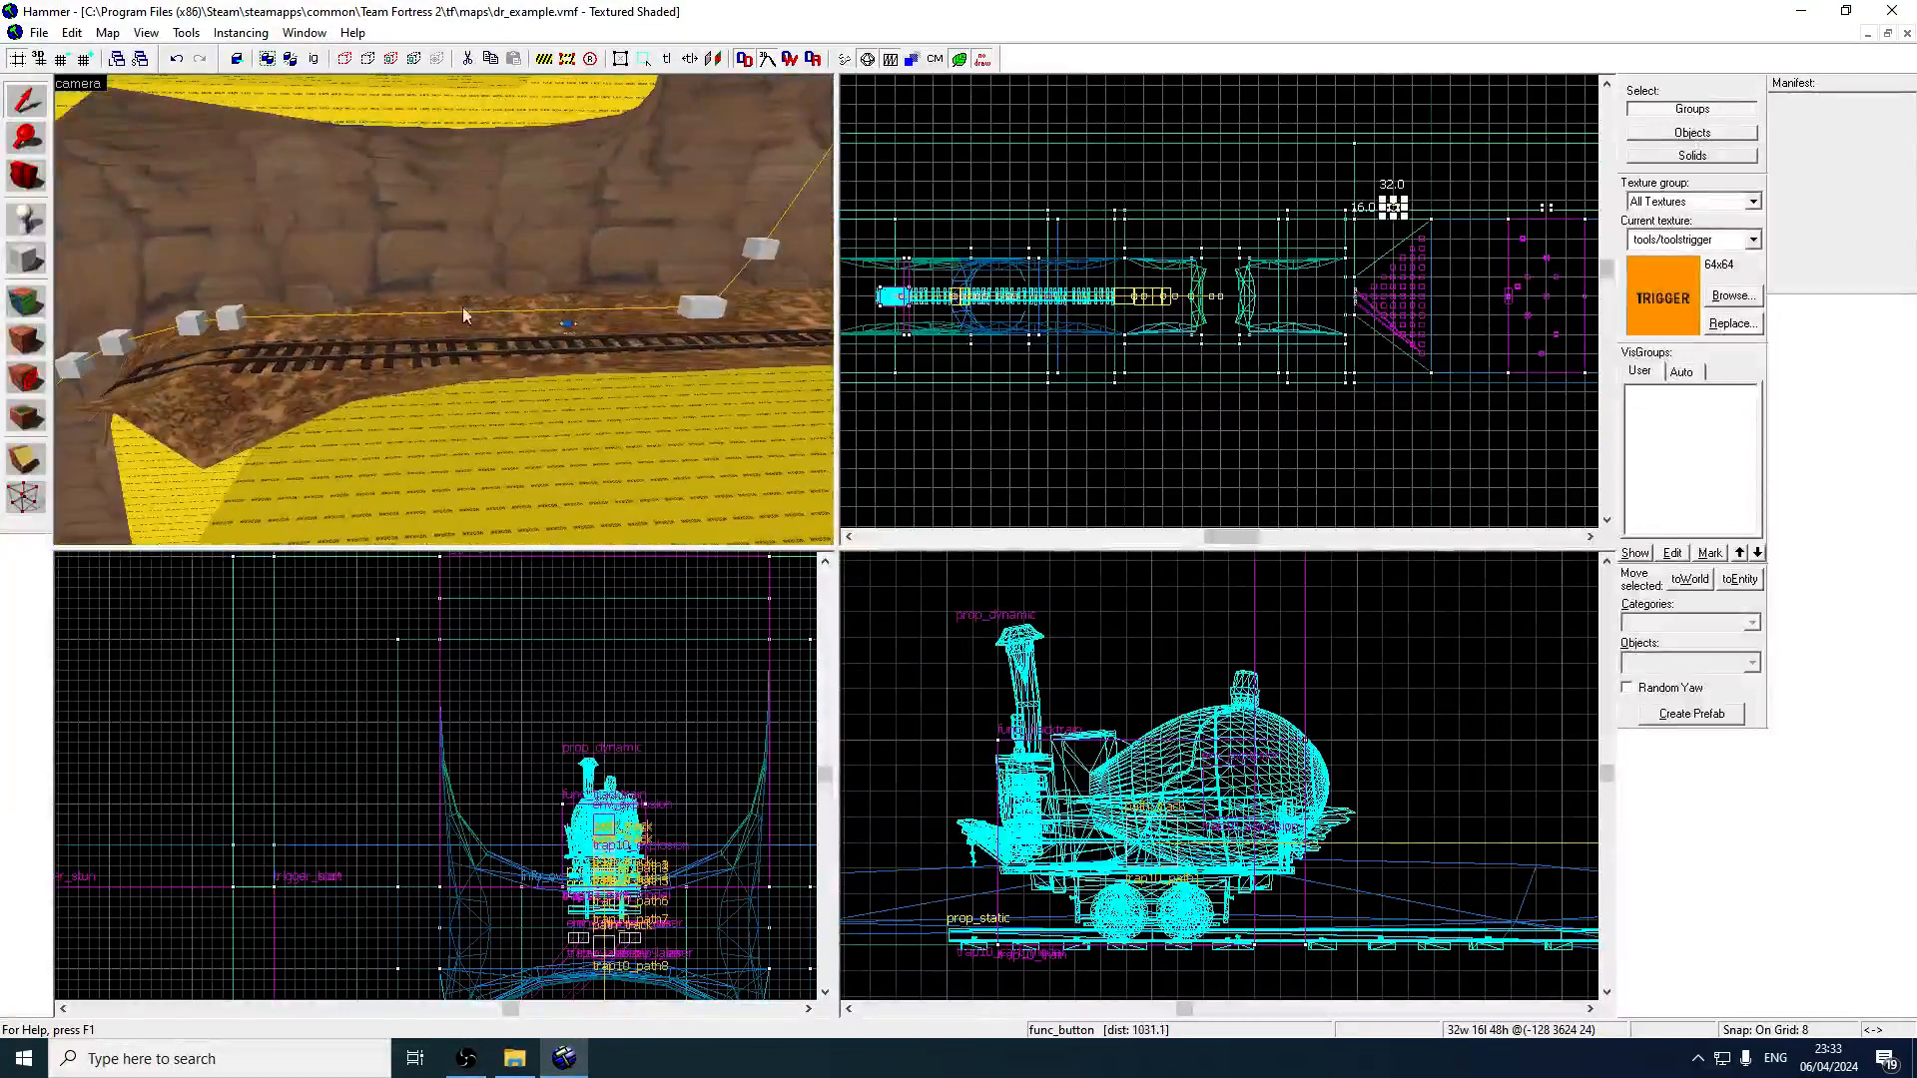
# Open the outputs of the logic_relay beside the lower track.
pyautogui.press('z')
pyautogui.click(569, 328)
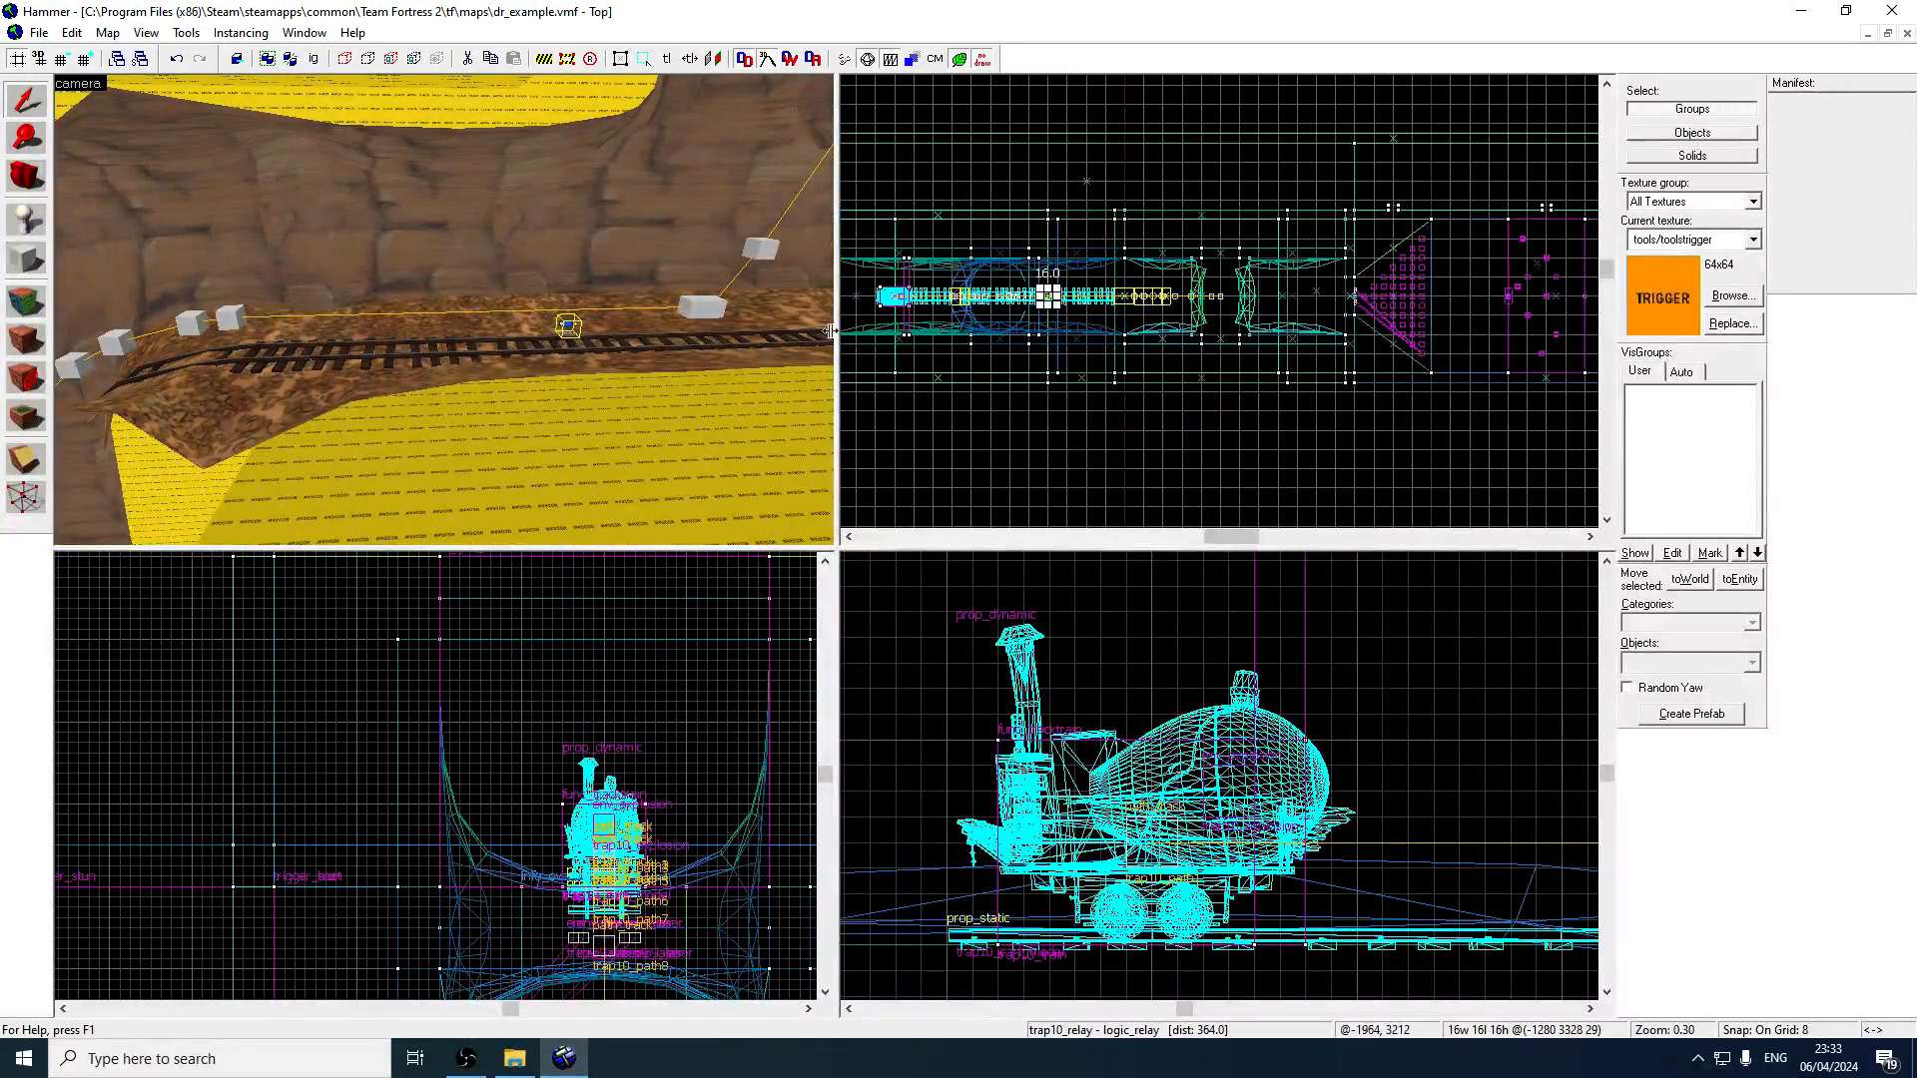
pyautogui.doubleClick(574, 328)
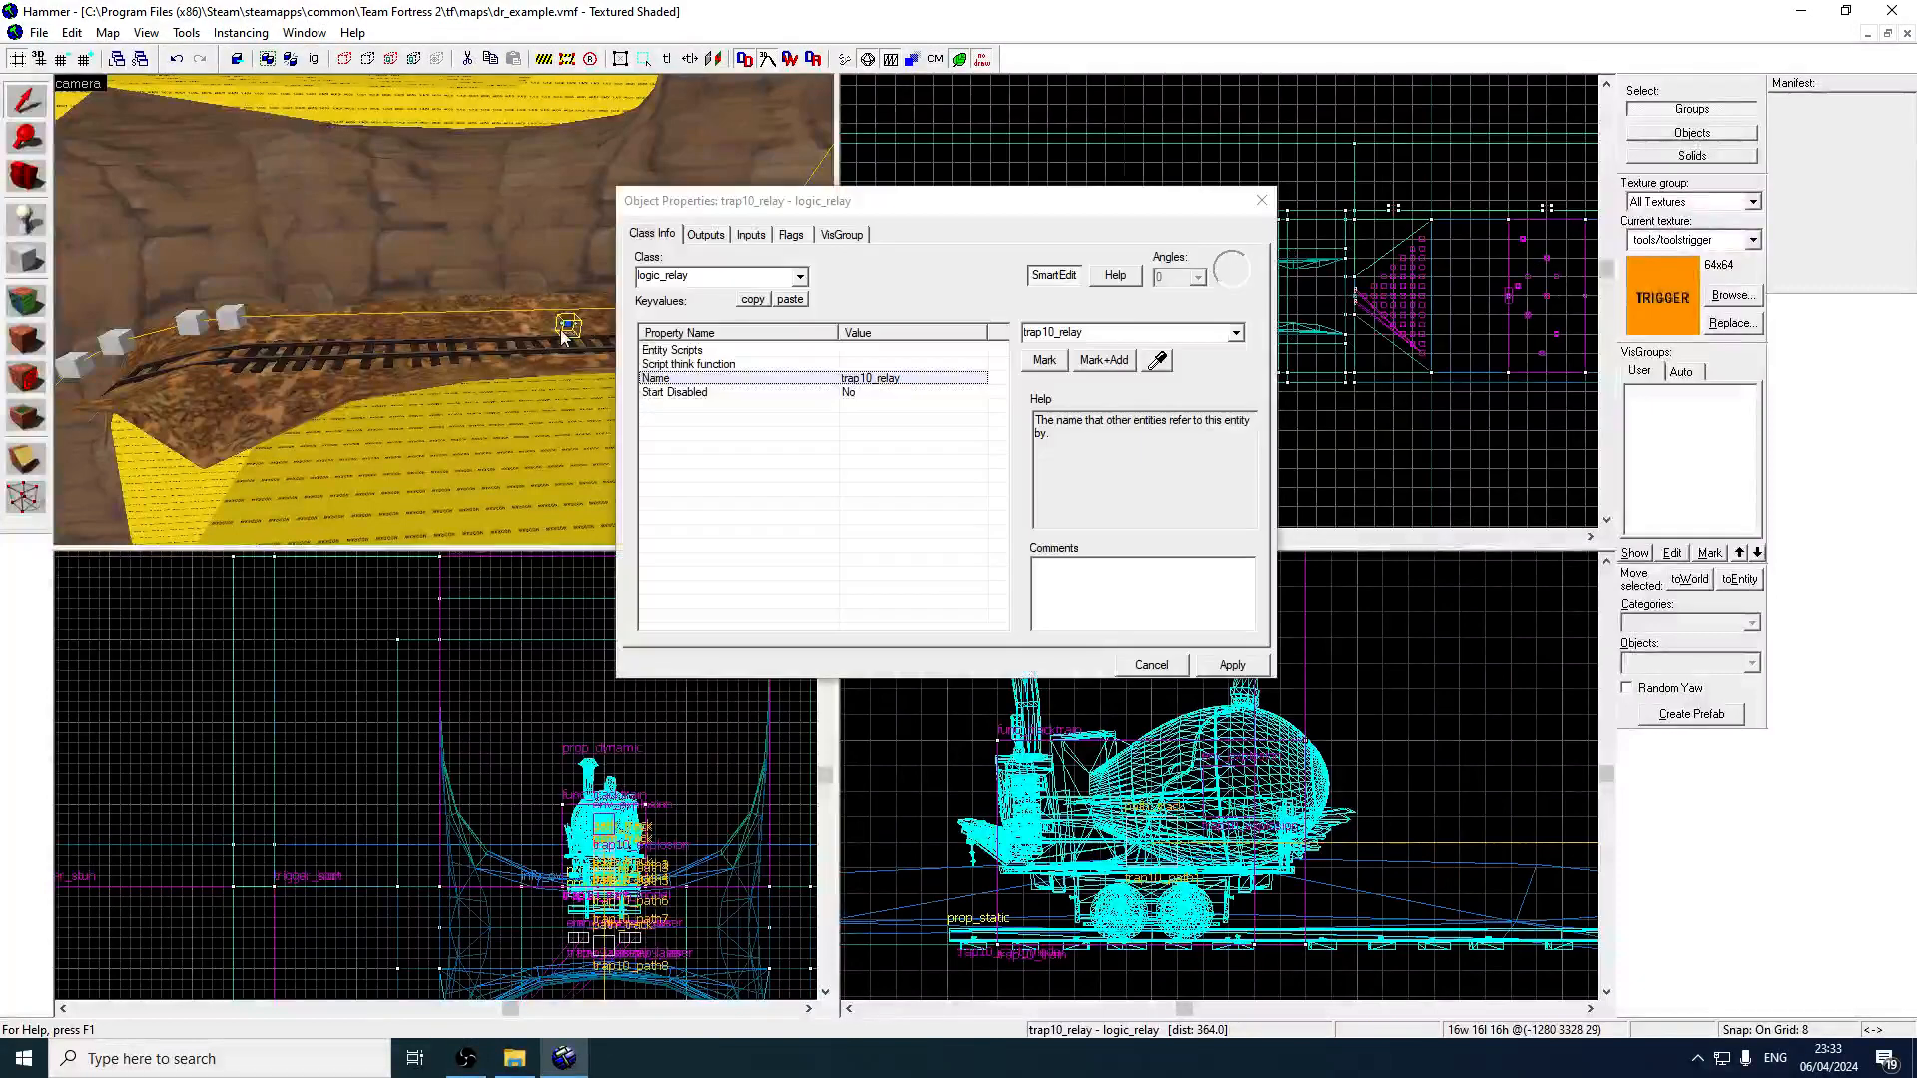
pyautogui.click(705, 234)
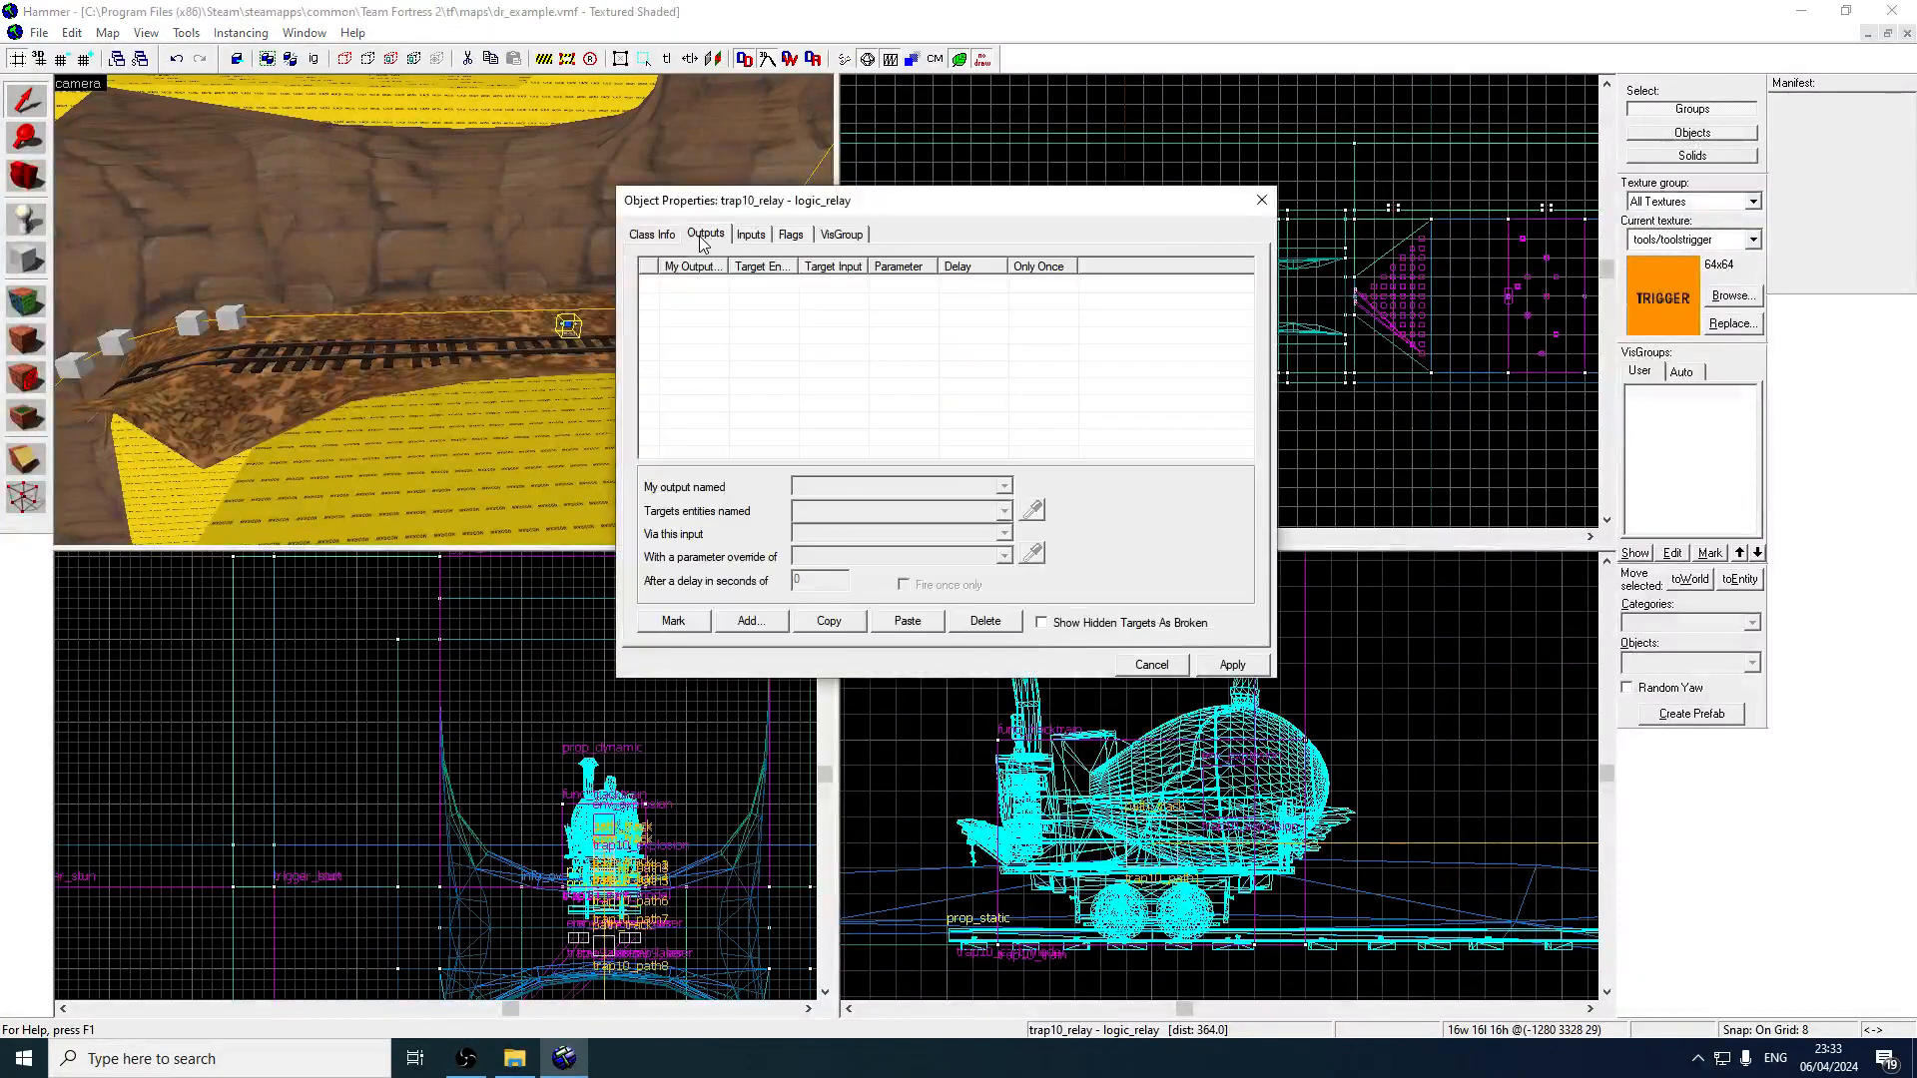
pyautogui.click(661, 236)
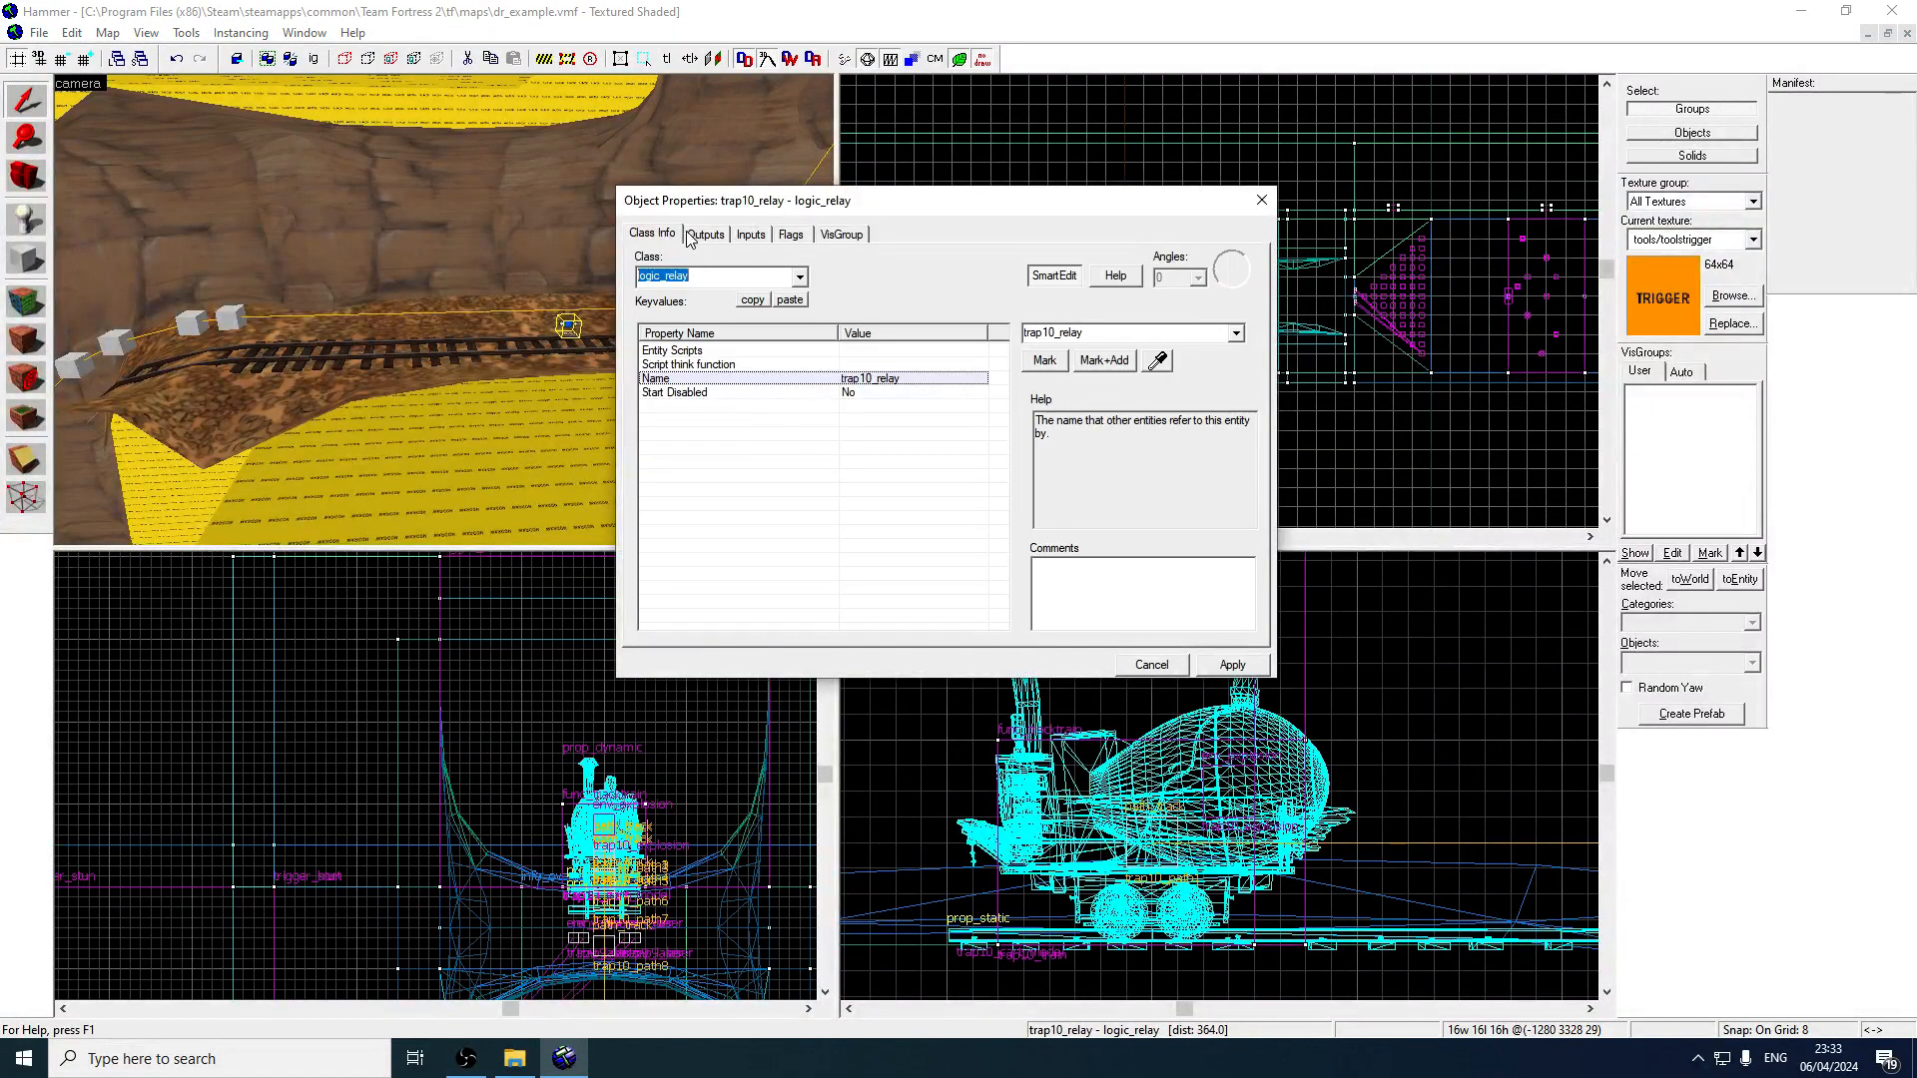
pyautogui.click(716, 235)
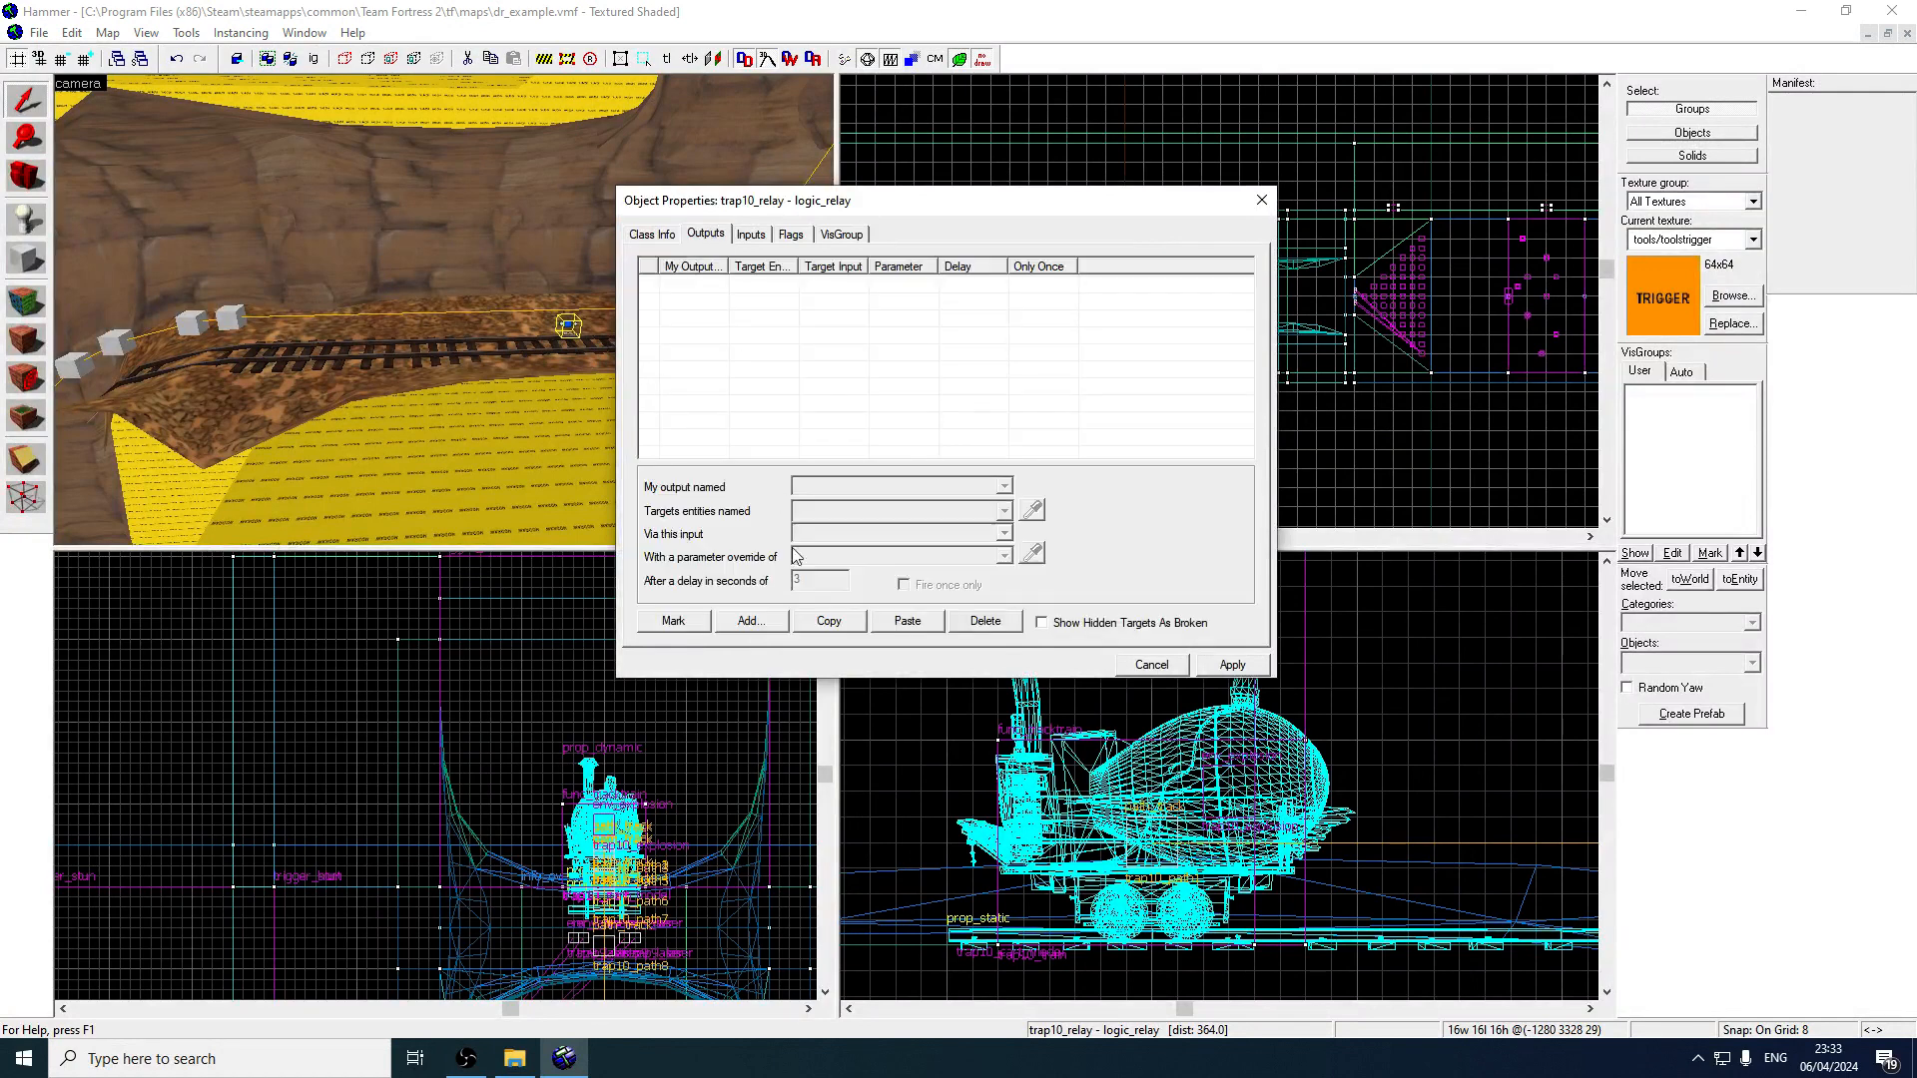
# Add an OnTrigger output to the relay that targets trap10_train with the StartForward input.
pyautogui.click(751, 621)
pyautogui.click(1003, 486)
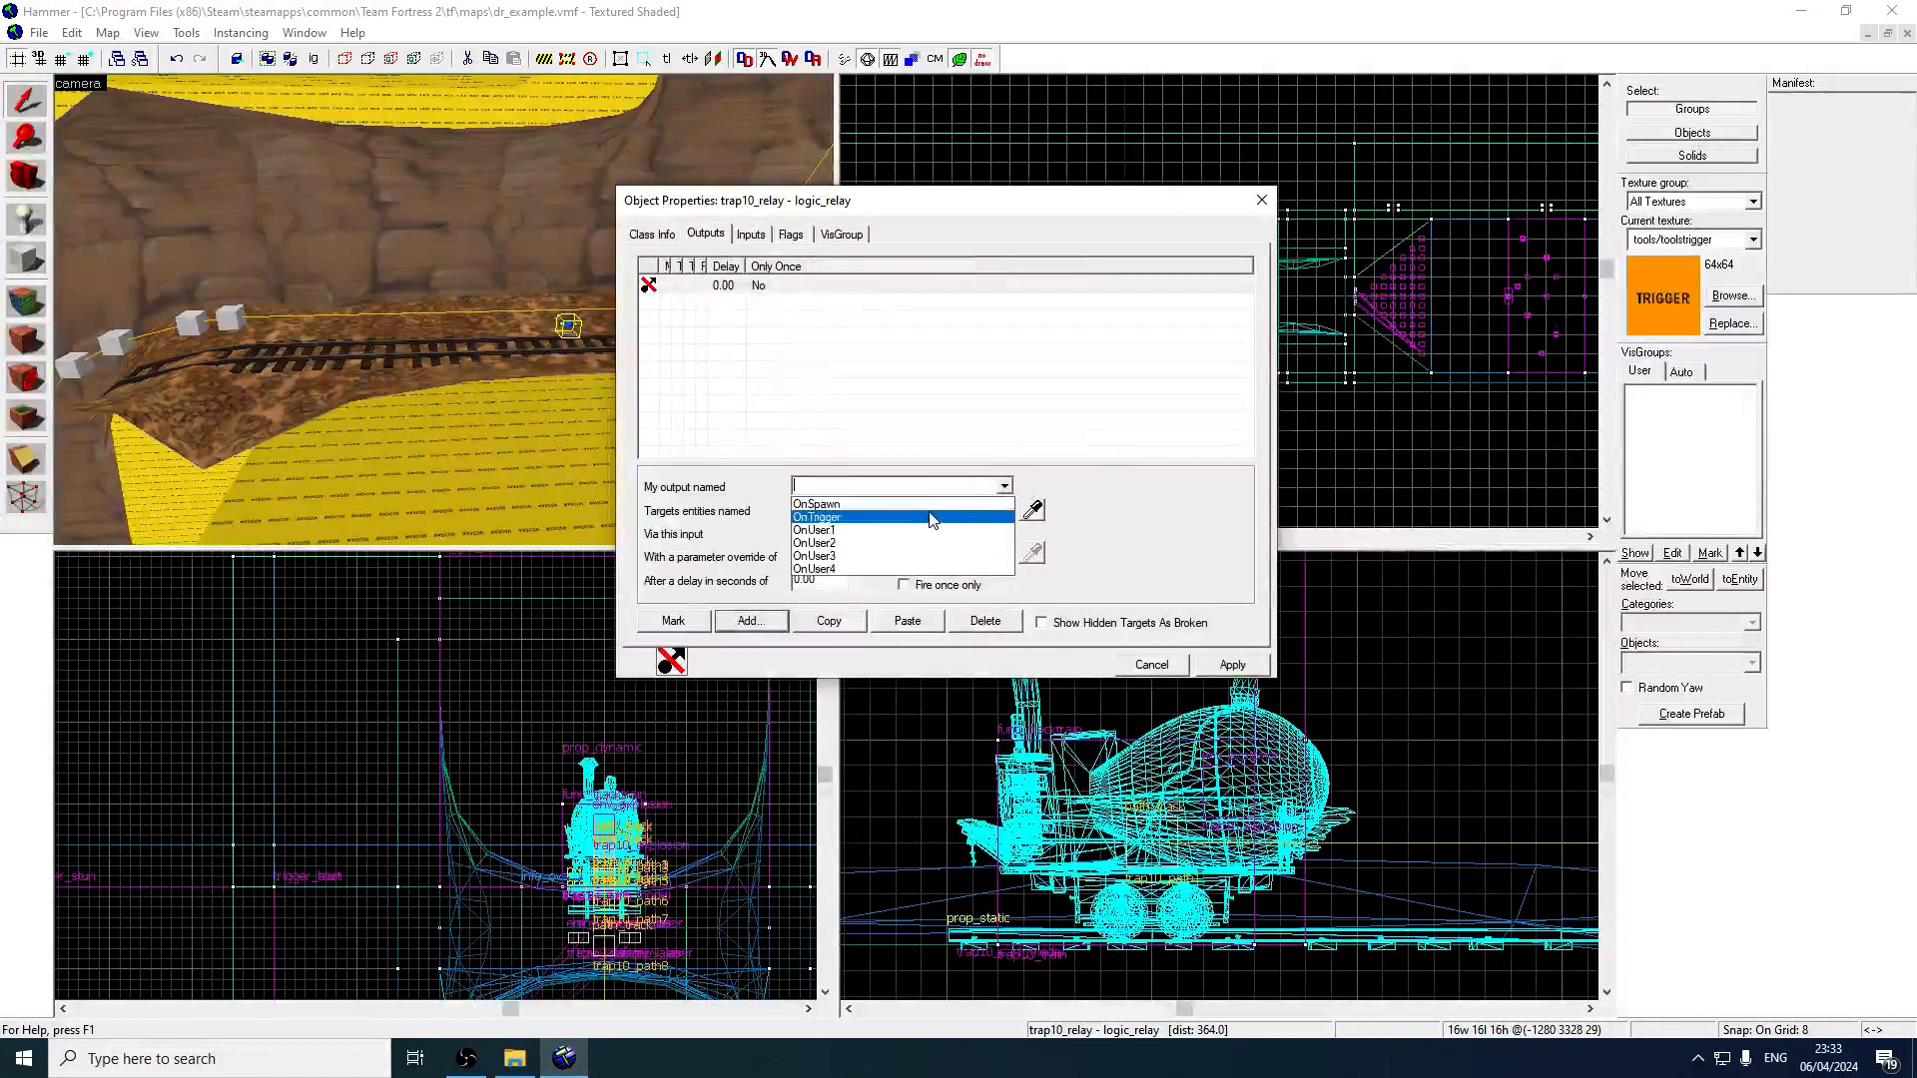
pyautogui.click(917, 512)
pyautogui.write('train')
pyautogui.click(948, 534)
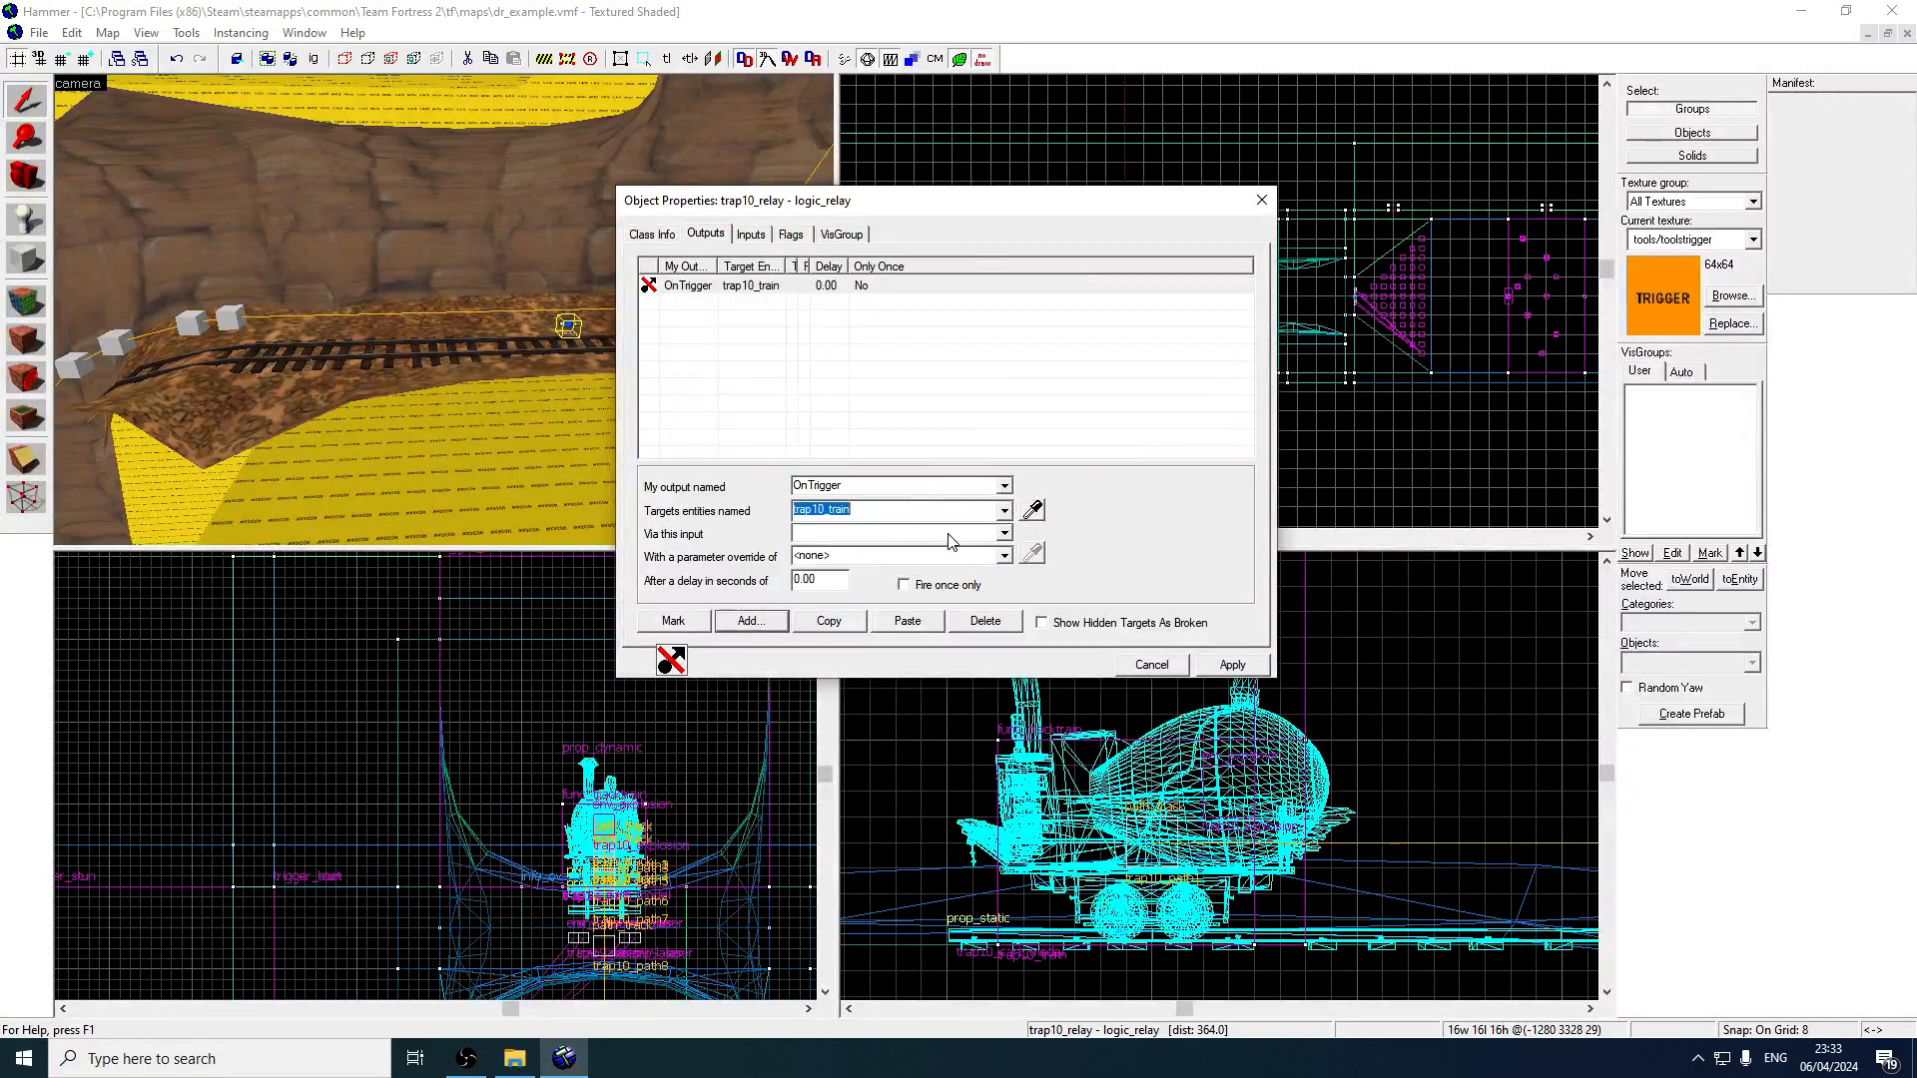
pyautogui.click(1005, 534)
pyautogui.click(936, 582)
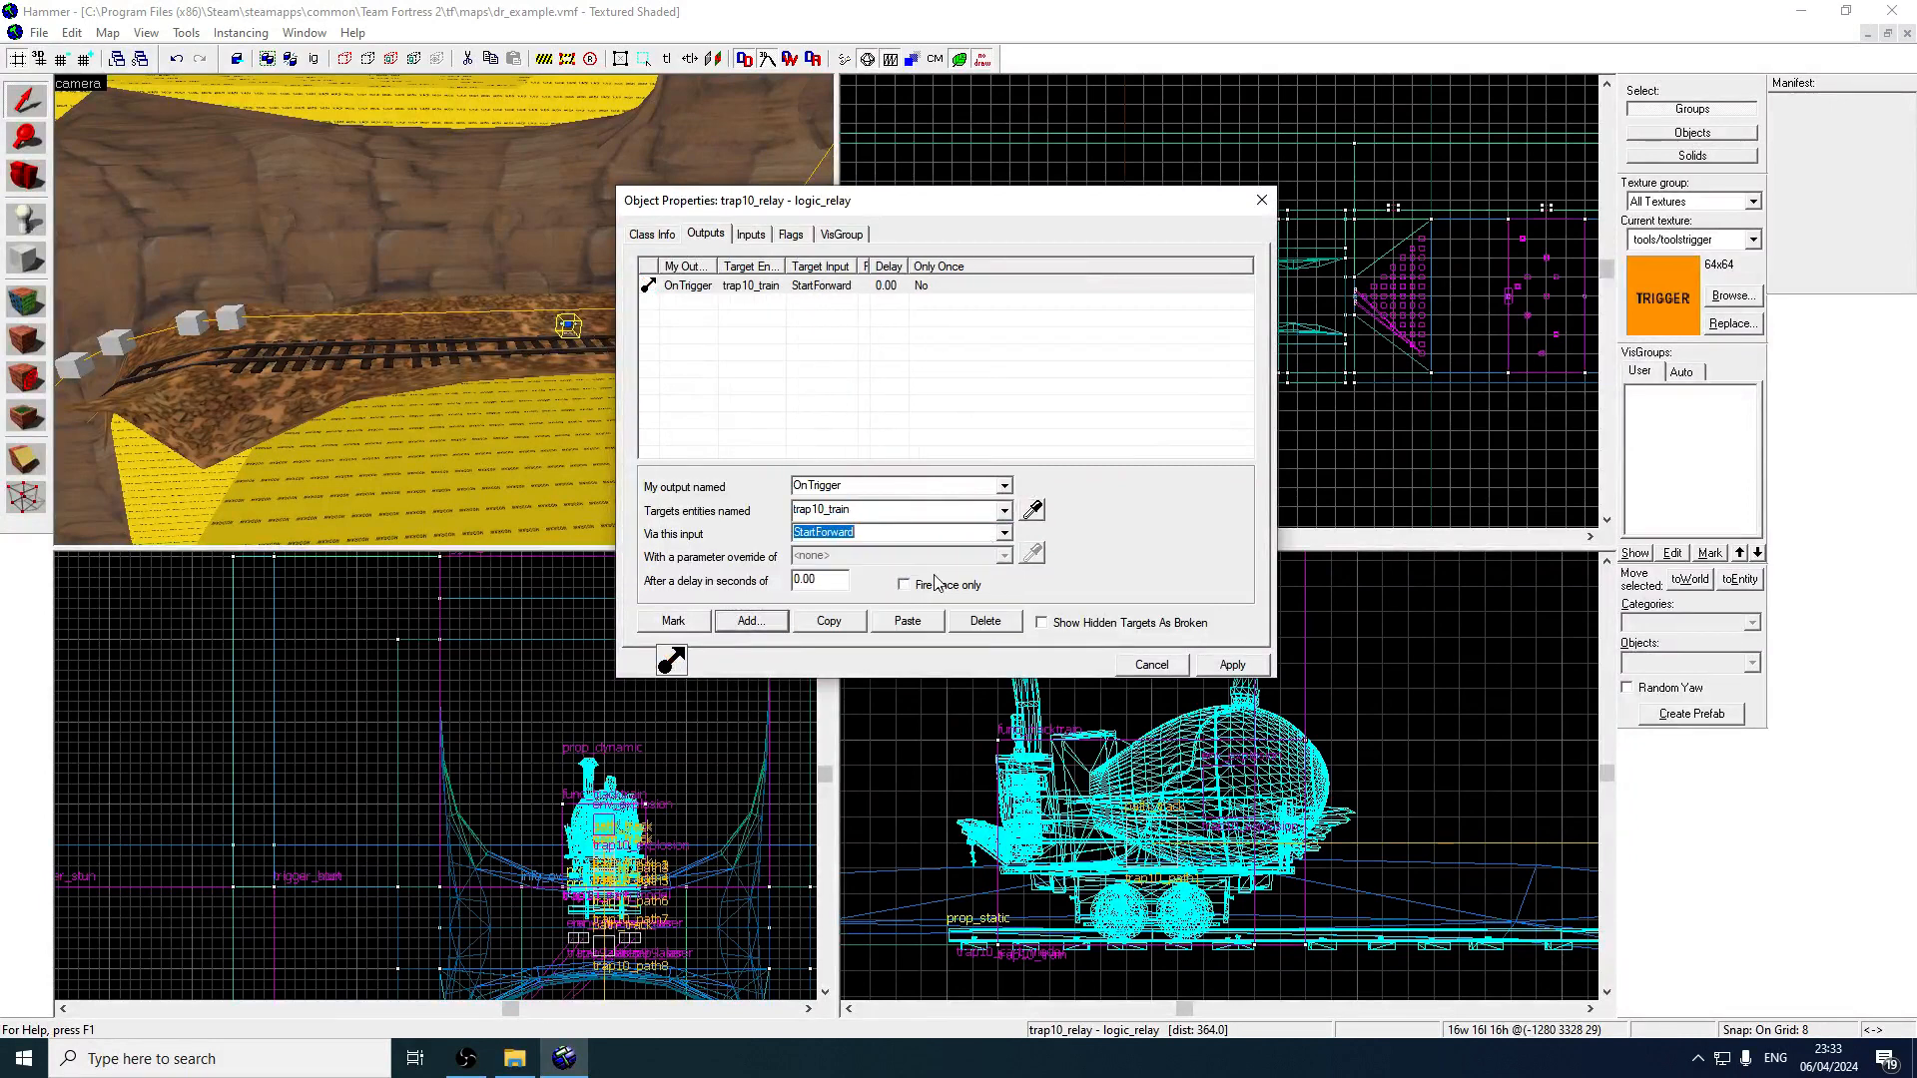
# Copy the relay's StartForward output and close its properties.
pyautogui.click(815, 289)
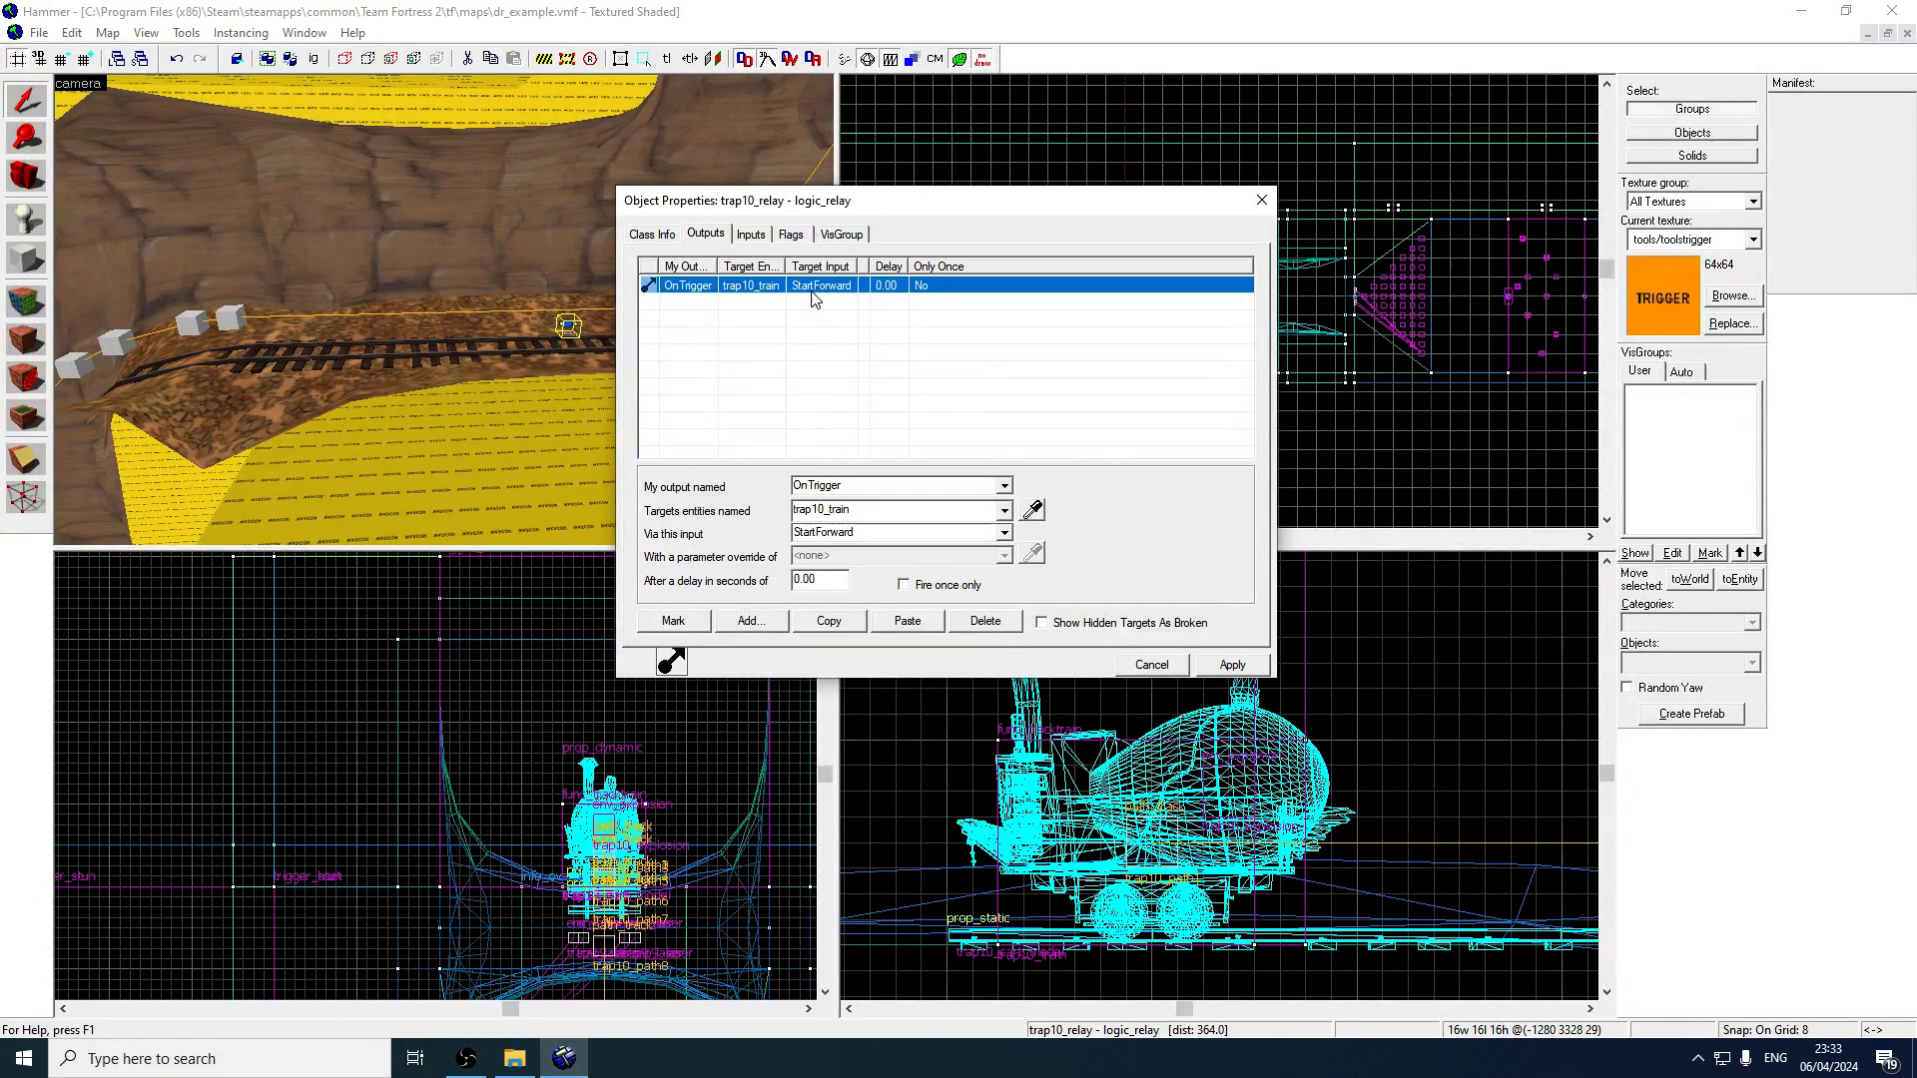
pyautogui.click(830, 621)
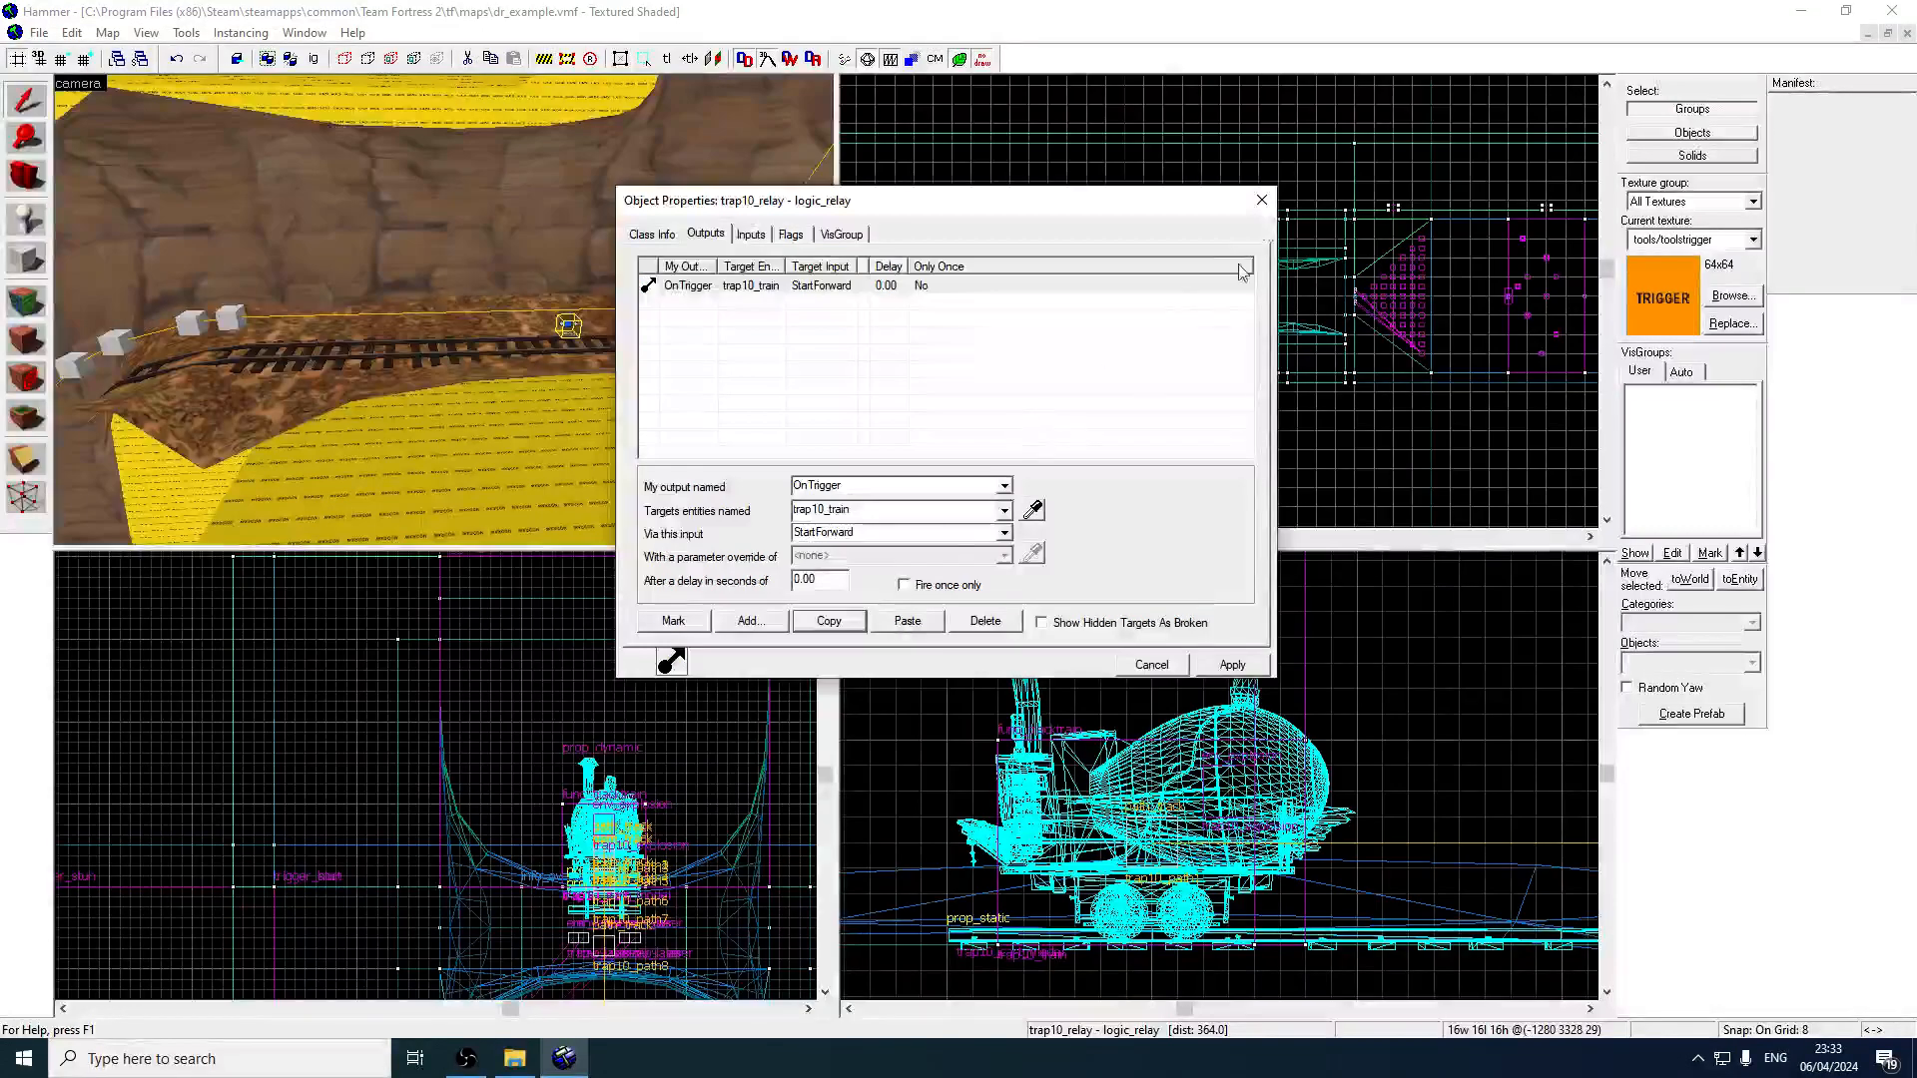
pyautogui.click(1266, 198)
# Add an output named OnTrigger to the large trigger_once spanning the tunnel around the cart and apply it.
pyautogui.press('w')
pyautogui.press('z')
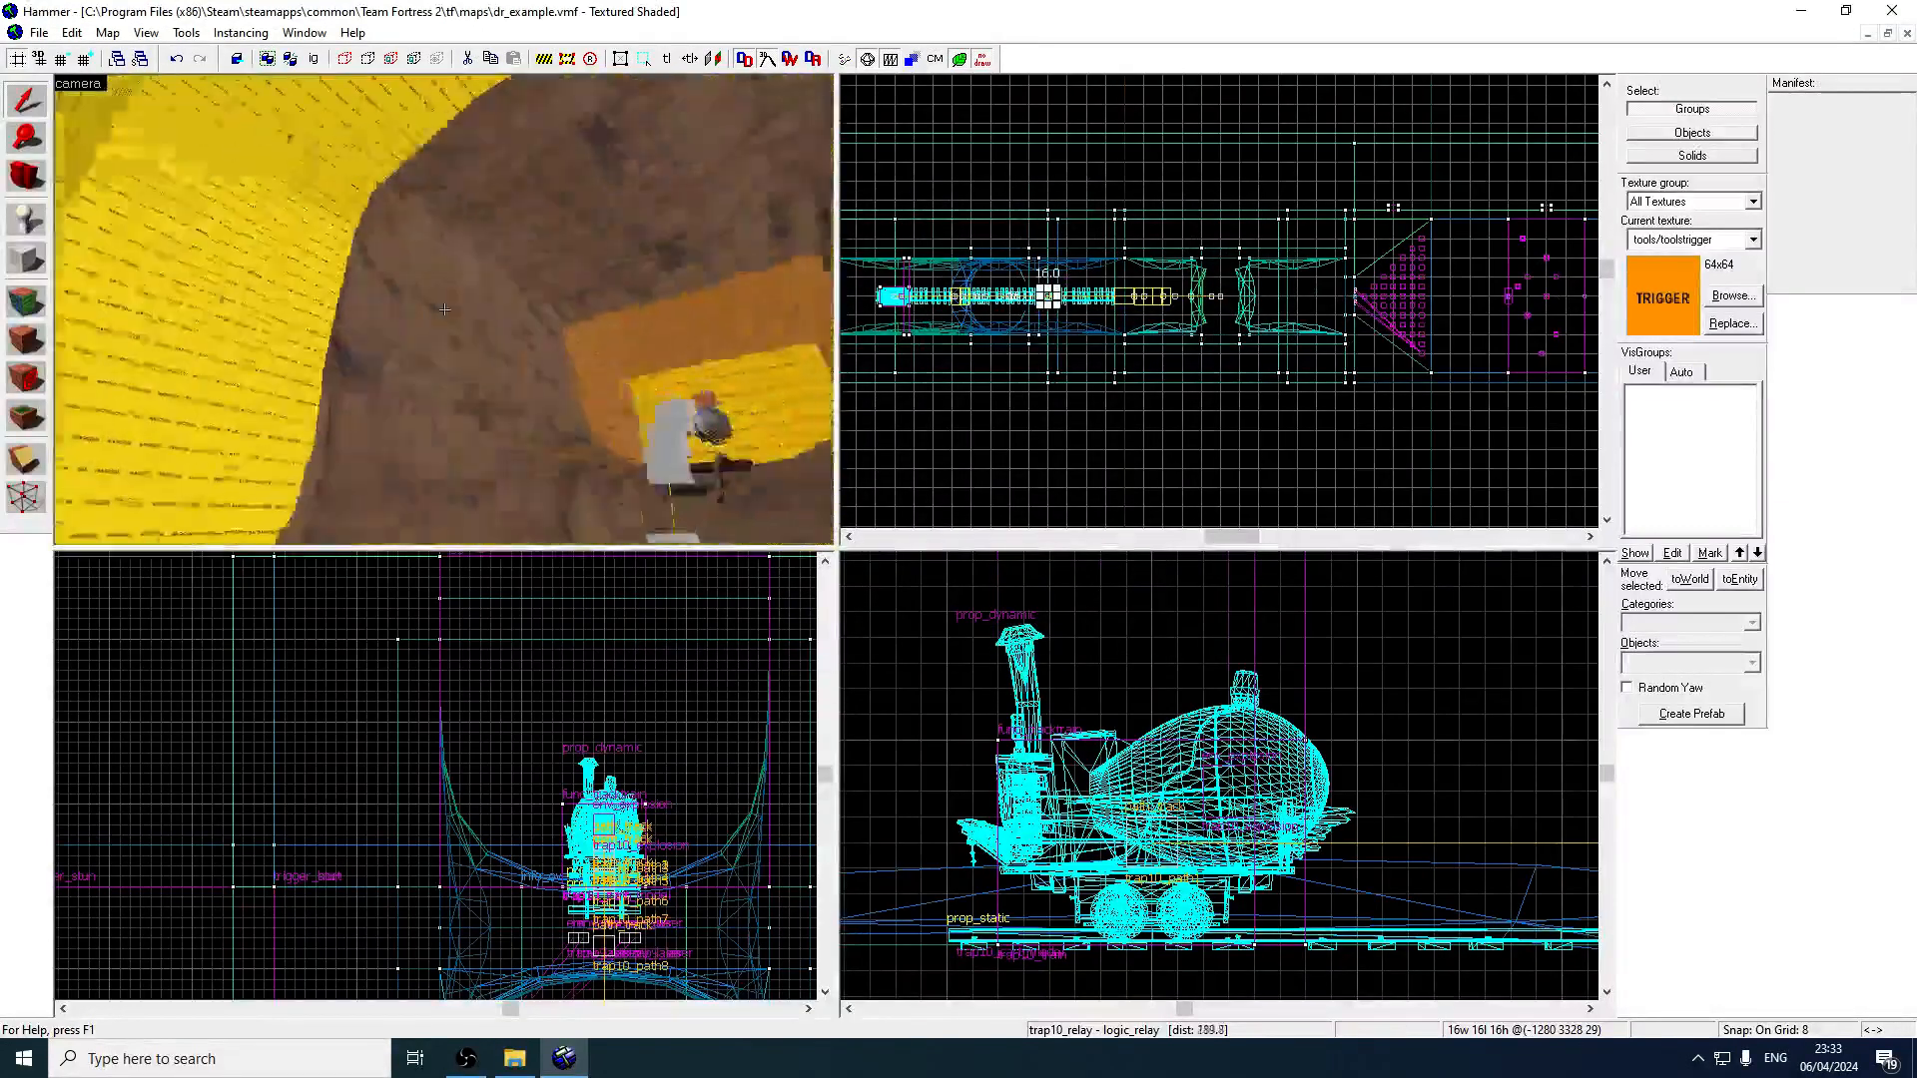
pyautogui.press('z')
pyautogui.doubleClick(445, 310)
pyautogui.click(706, 234)
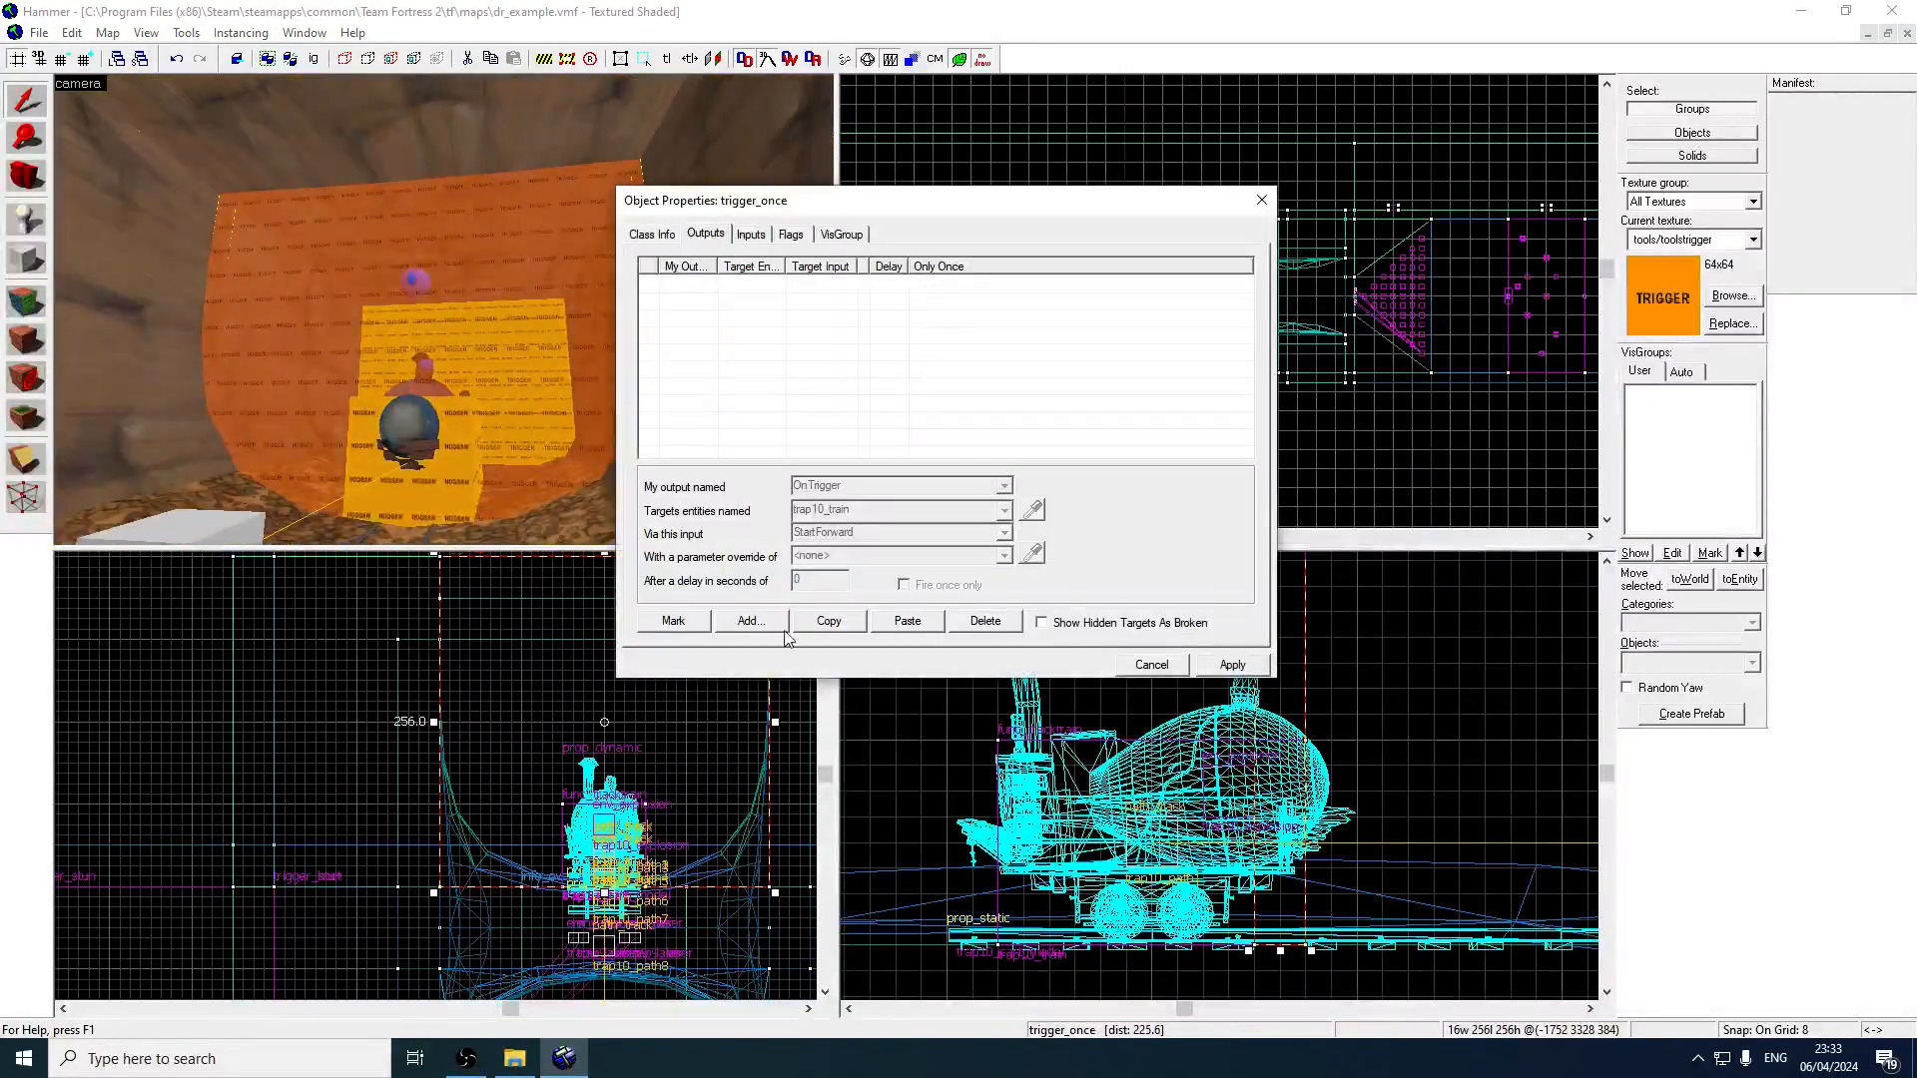
pyautogui.click(758, 624)
pyautogui.click(1003, 486)
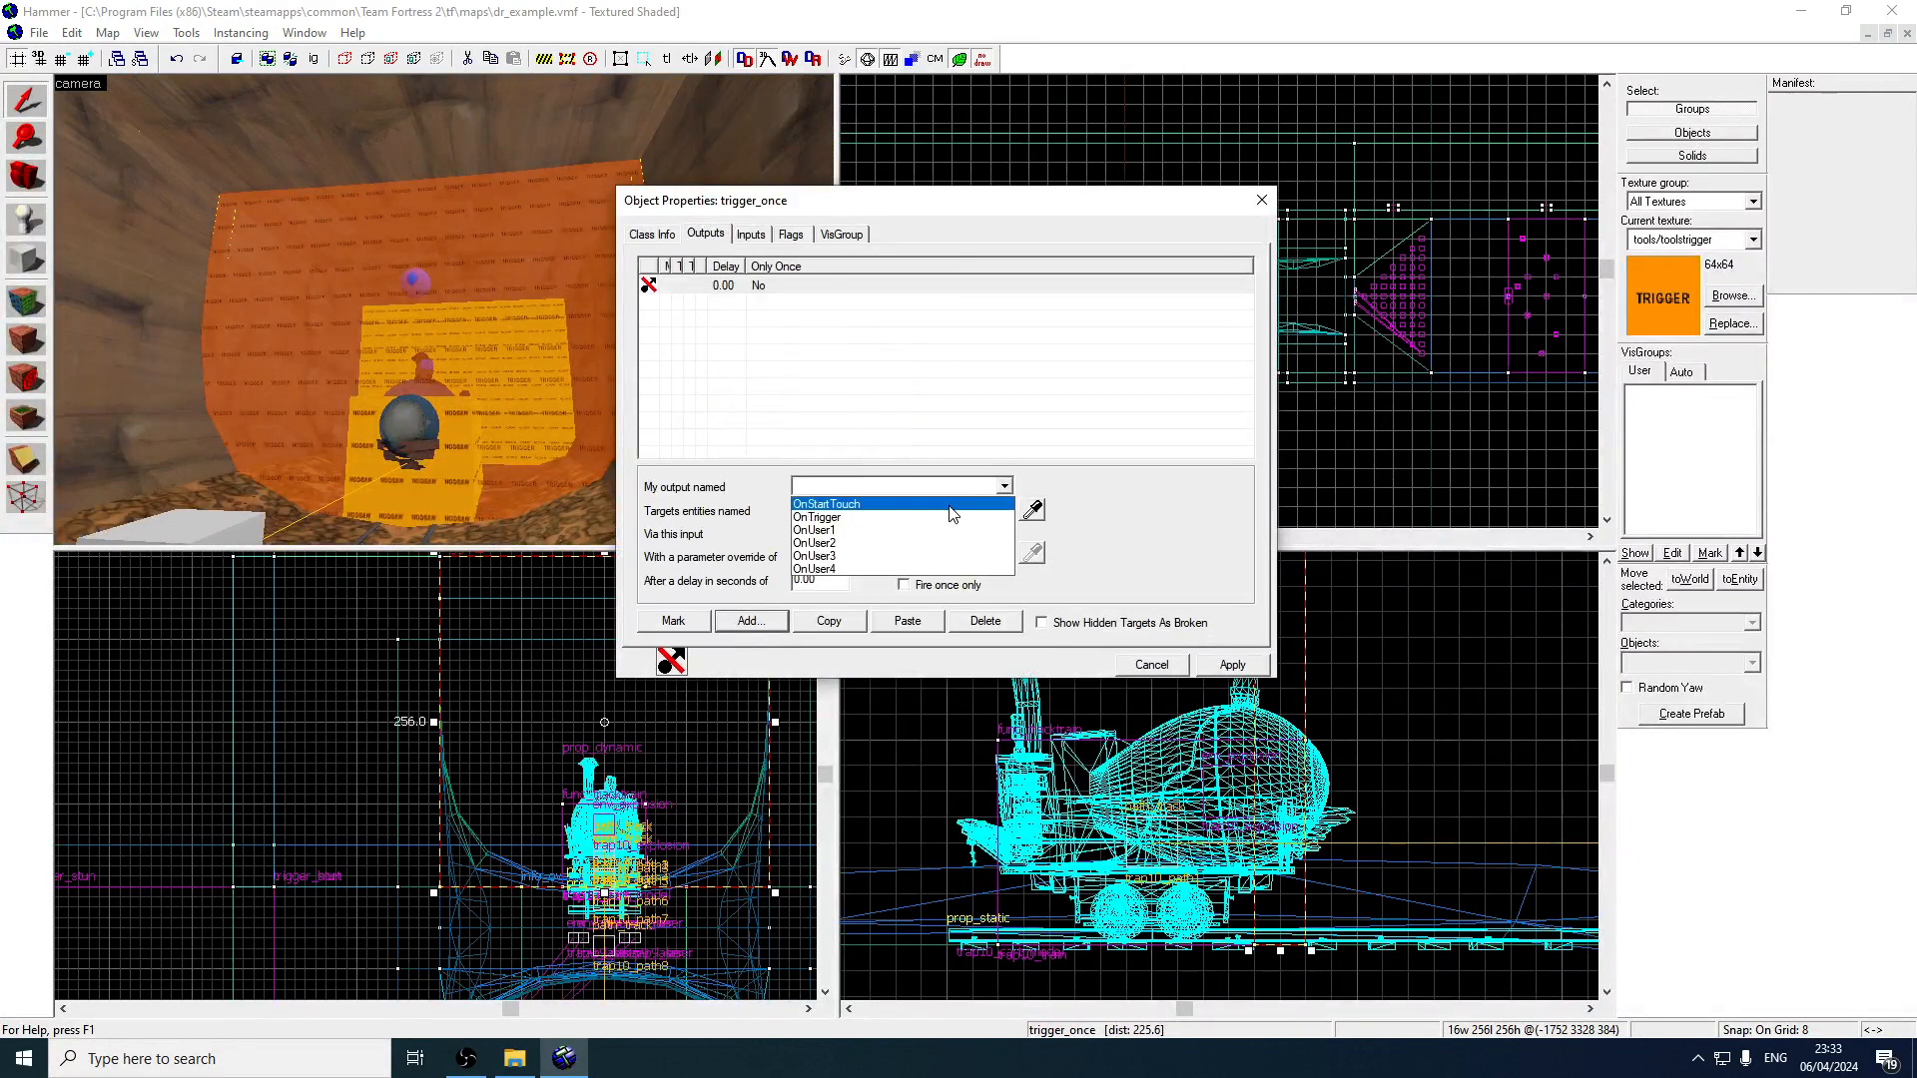
pyautogui.click(1003, 526)
pyautogui.click(1004, 512)
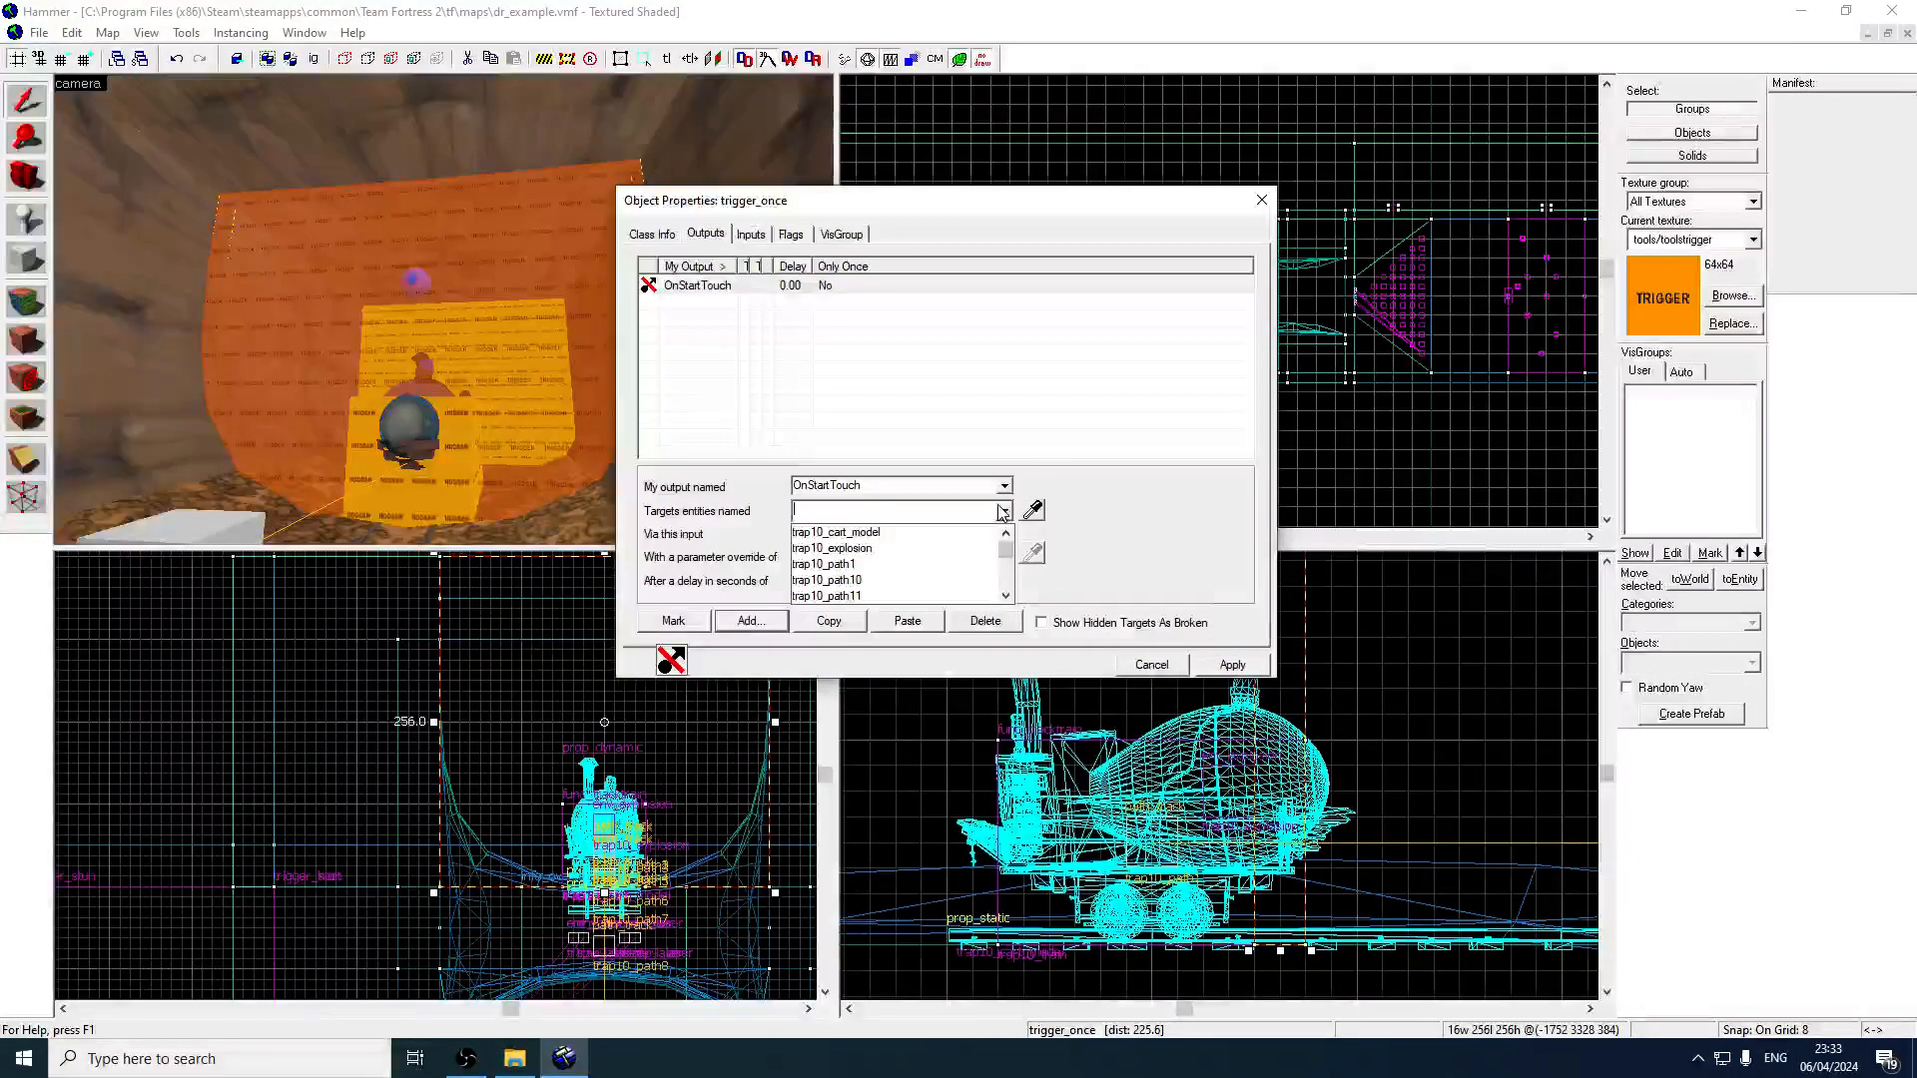
pyautogui.click(1003, 487)
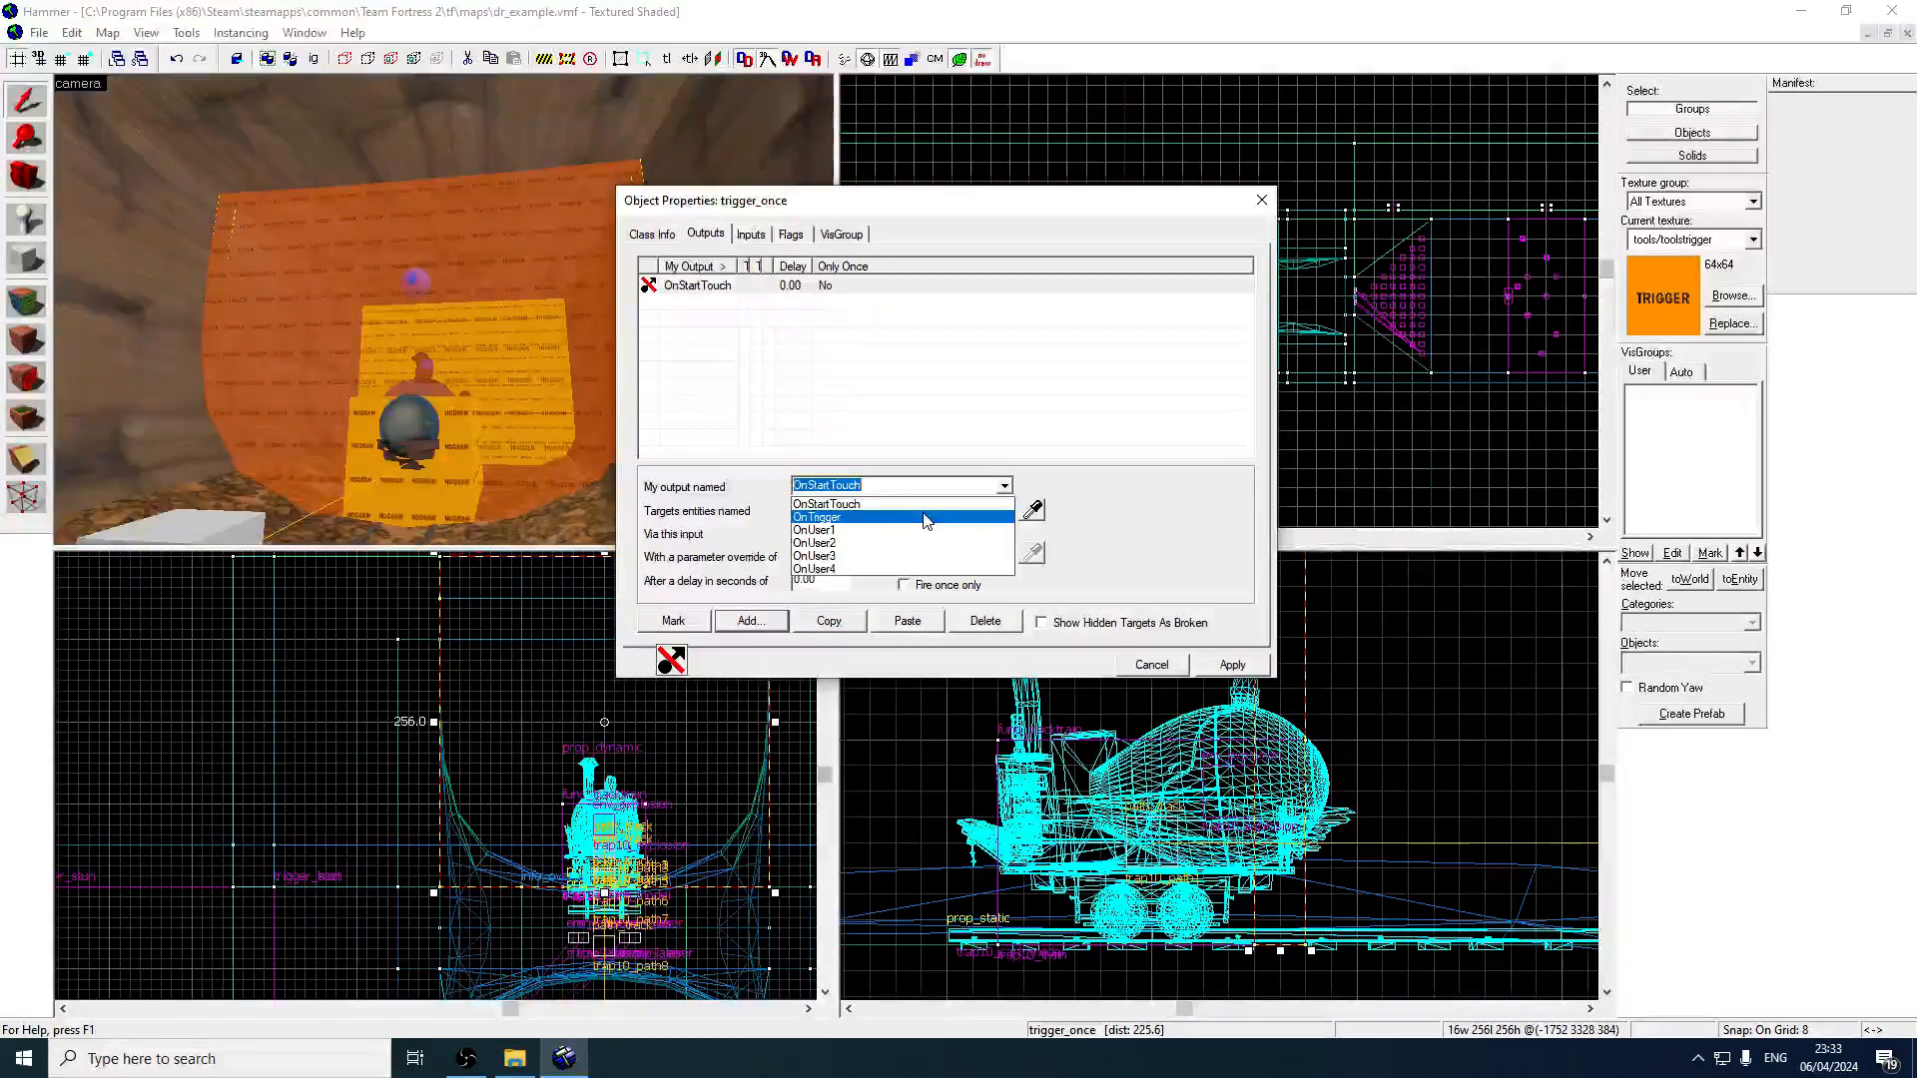
pyautogui.click(926, 517)
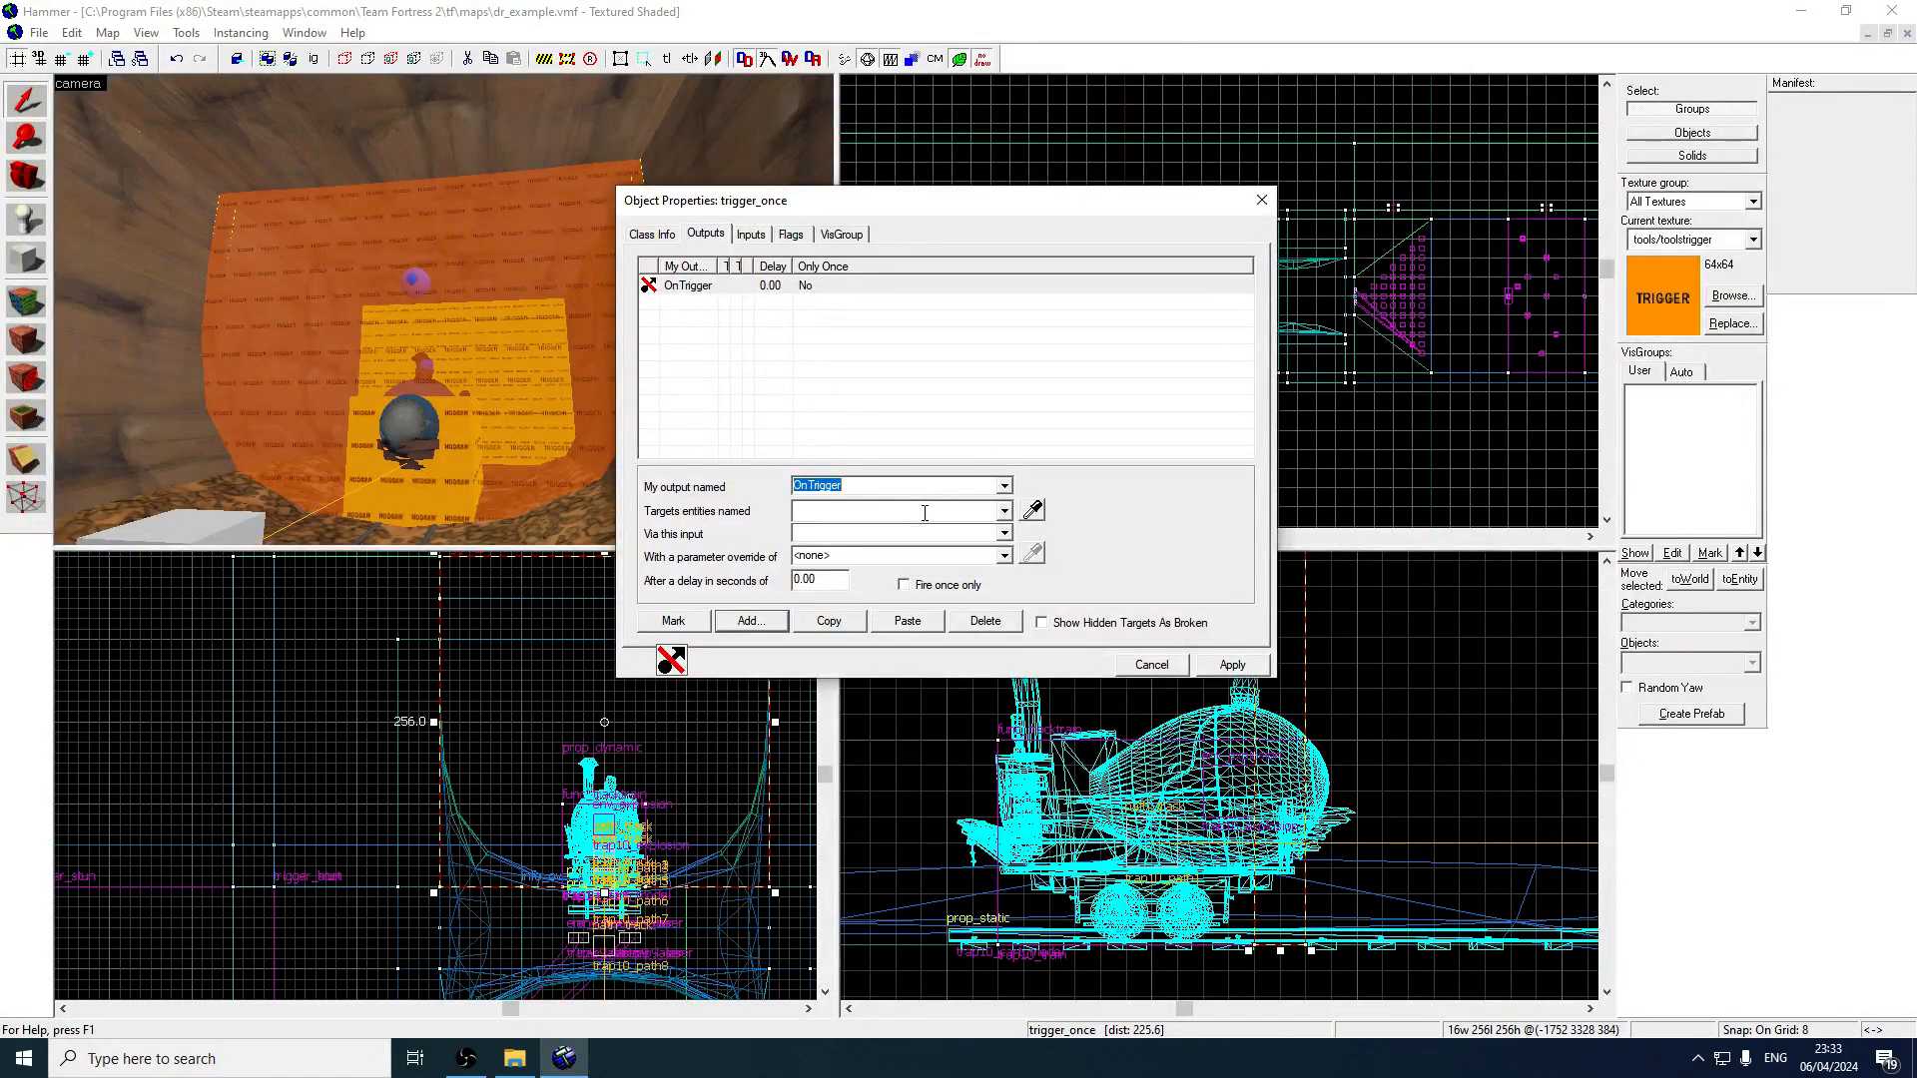
pyautogui.click(1233, 664)
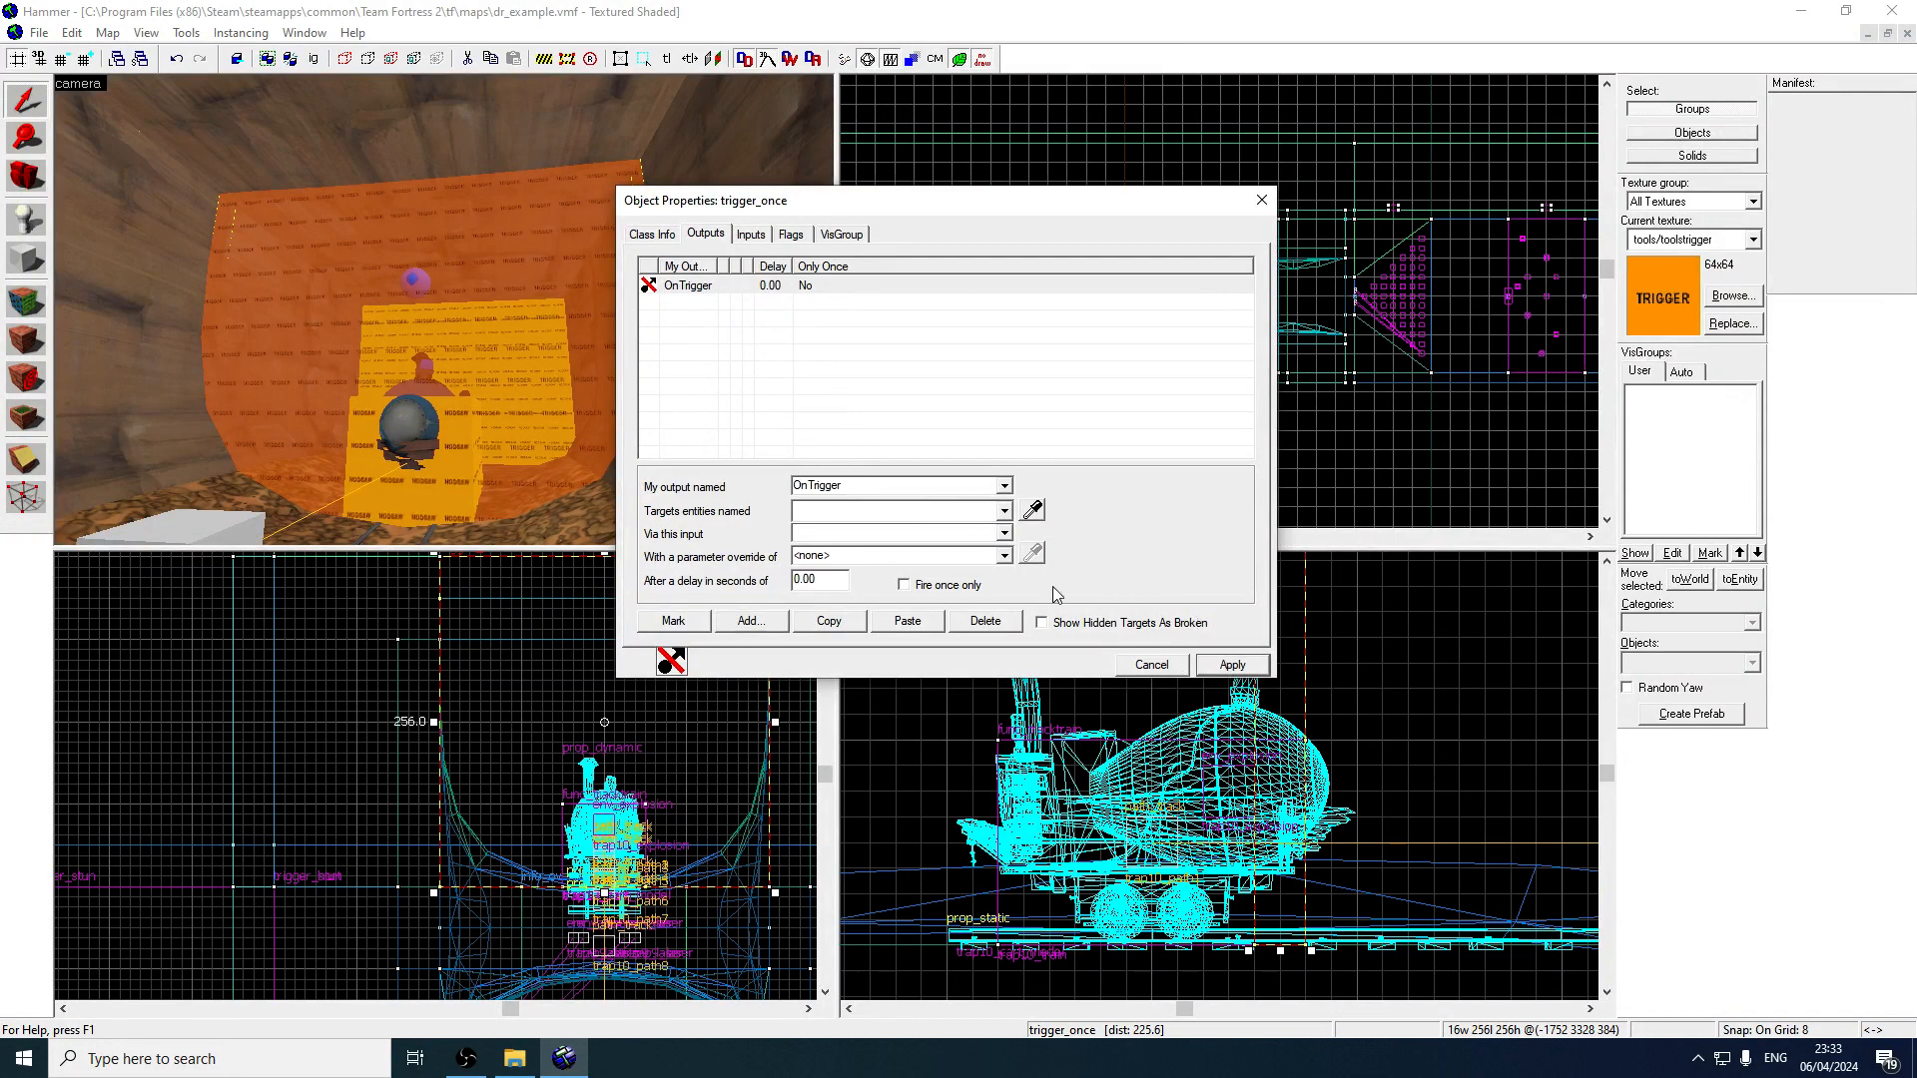
pyautogui.click(1004, 487)
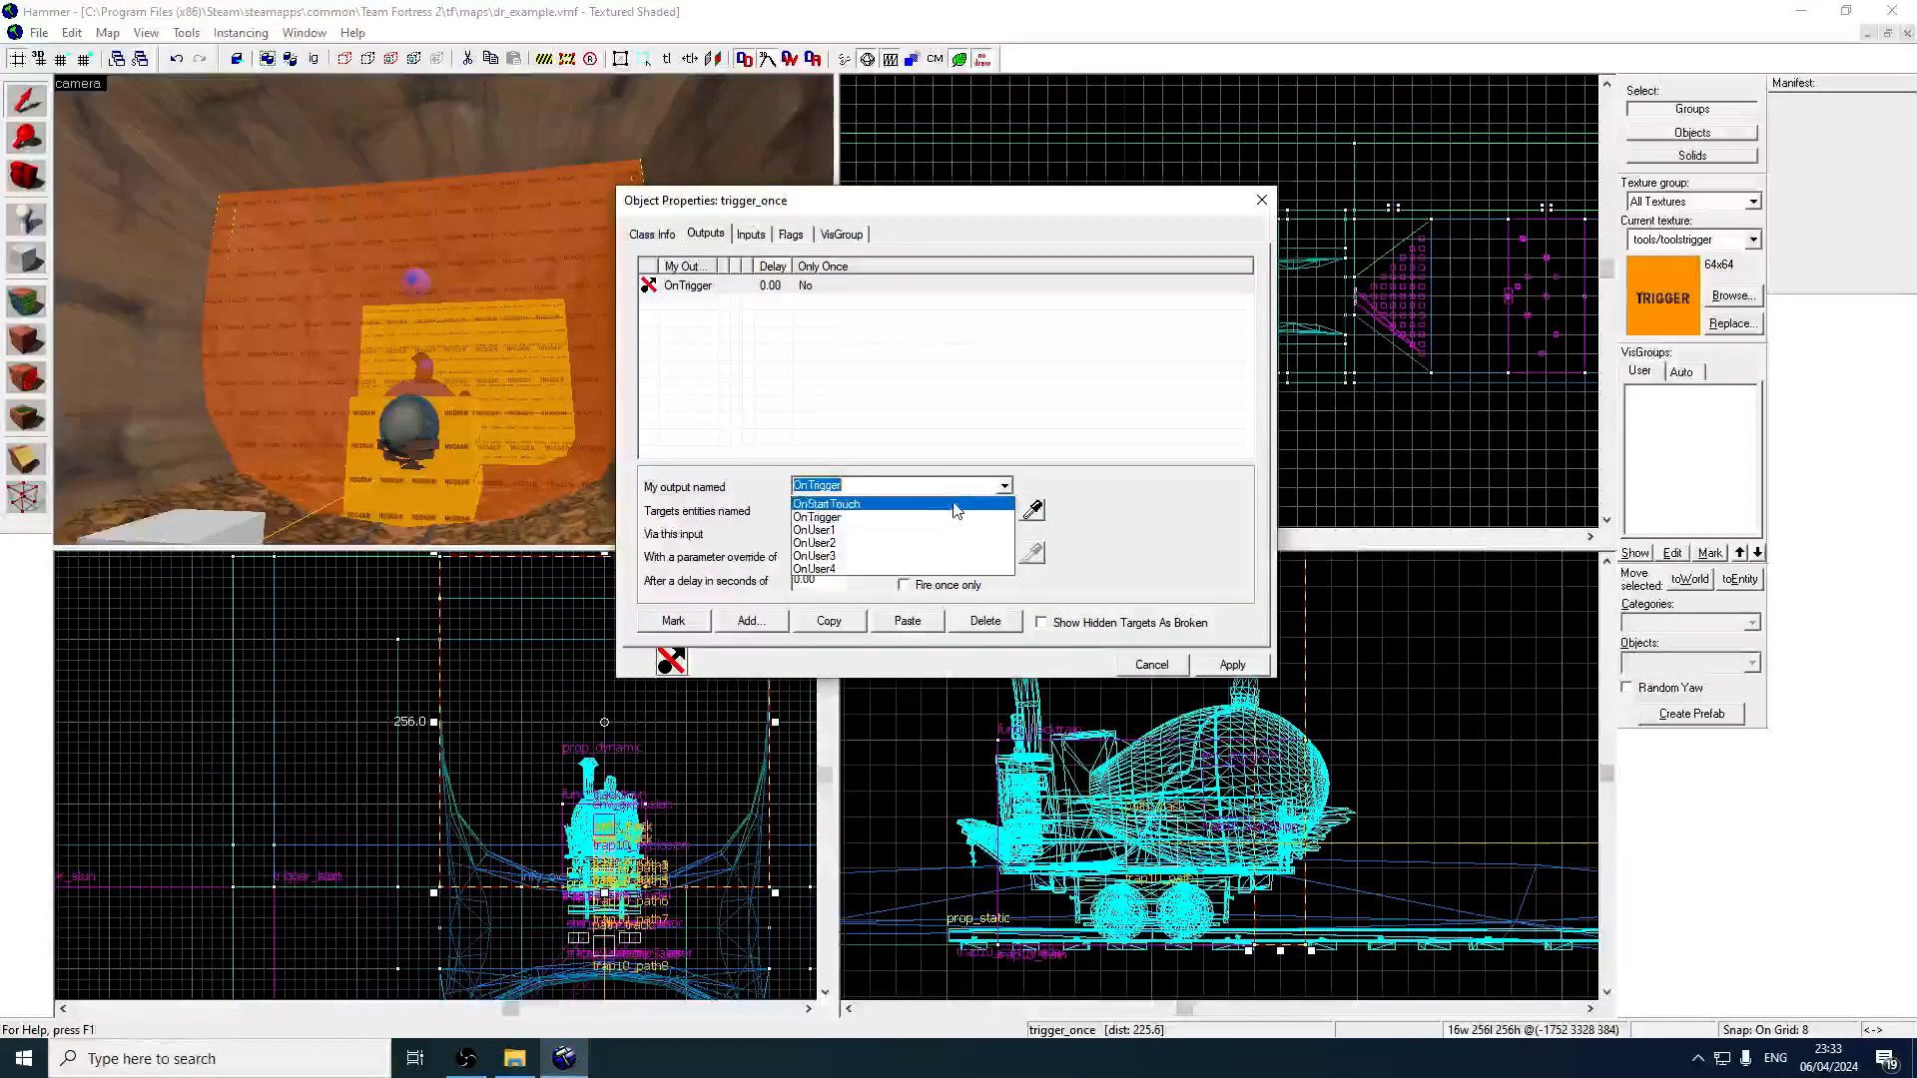
pyautogui.click(1017, 428)
pyautogui.click(1004, 487)
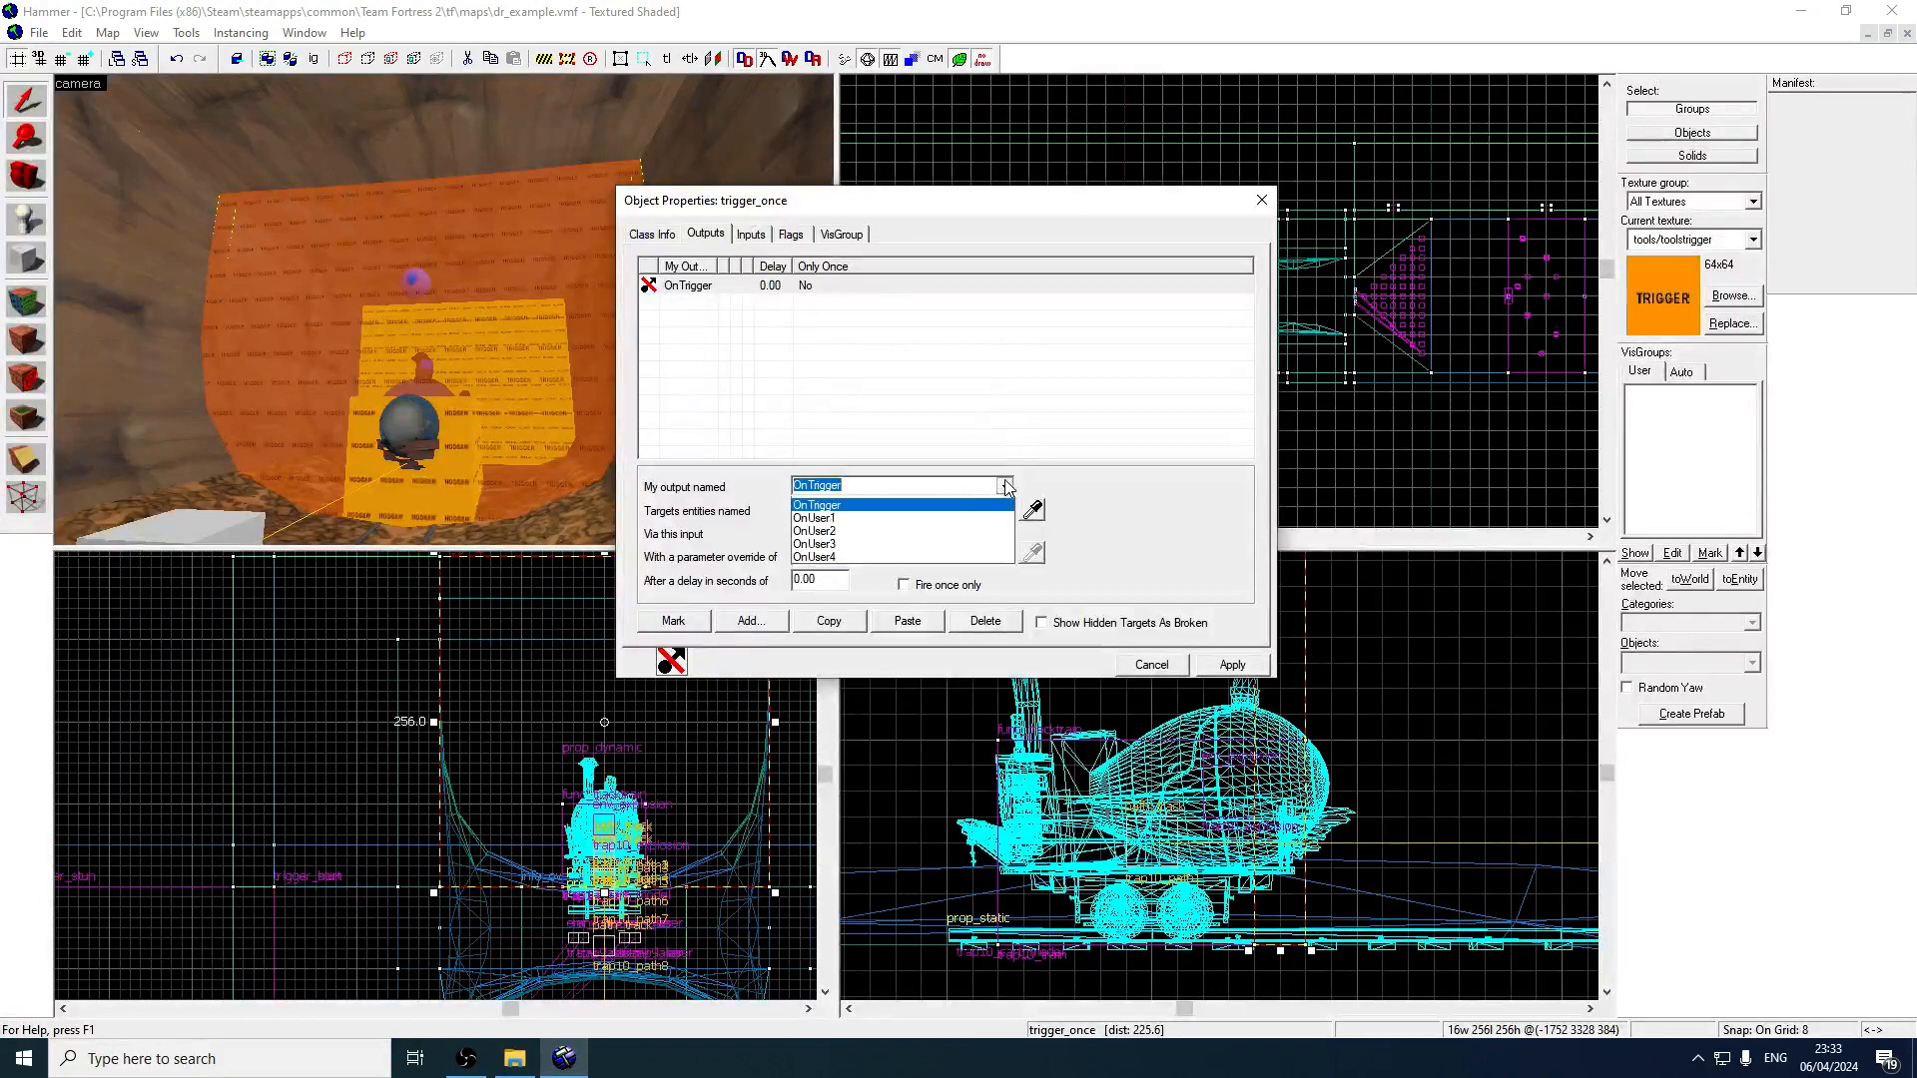
pyautogui.click(1085, 486)
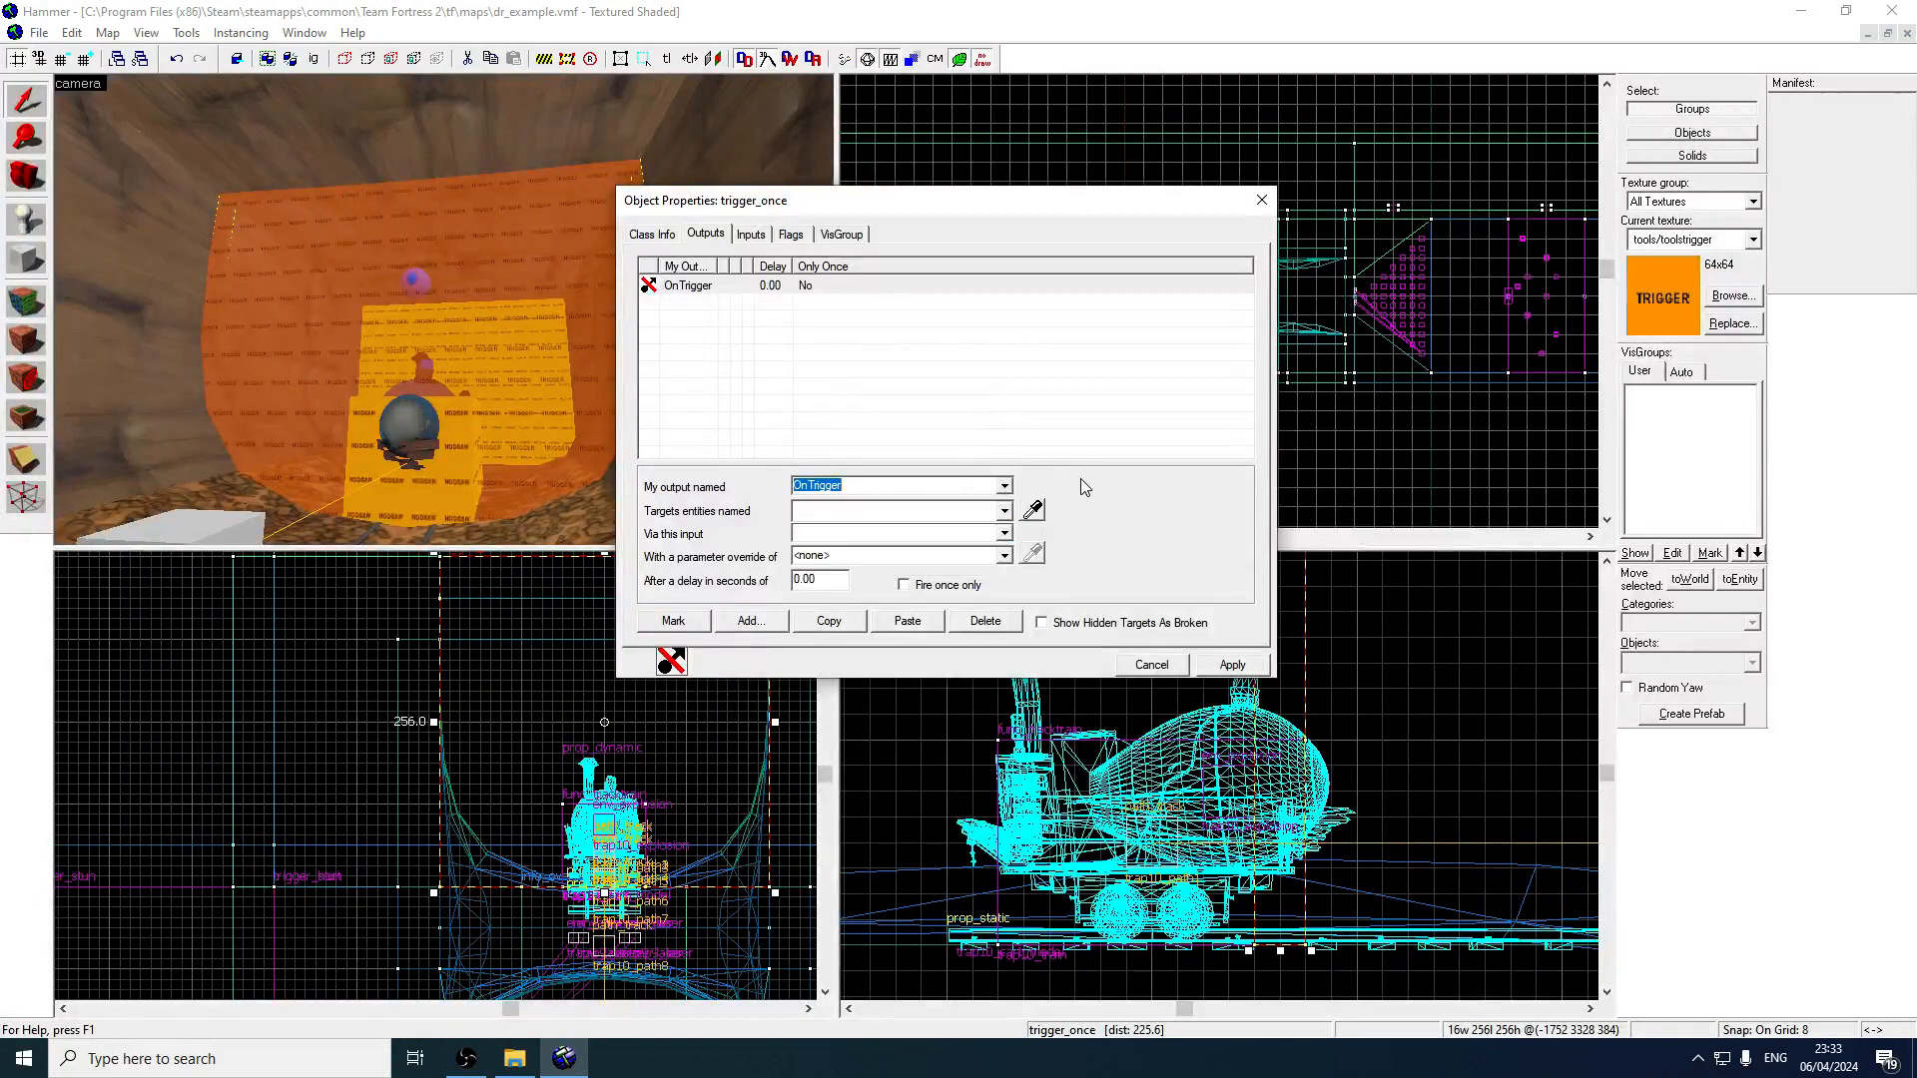
# Set trap10_cart_model as the target entity of the trigger_once's OnTrigger output.
pyautogui.click(995, 512)
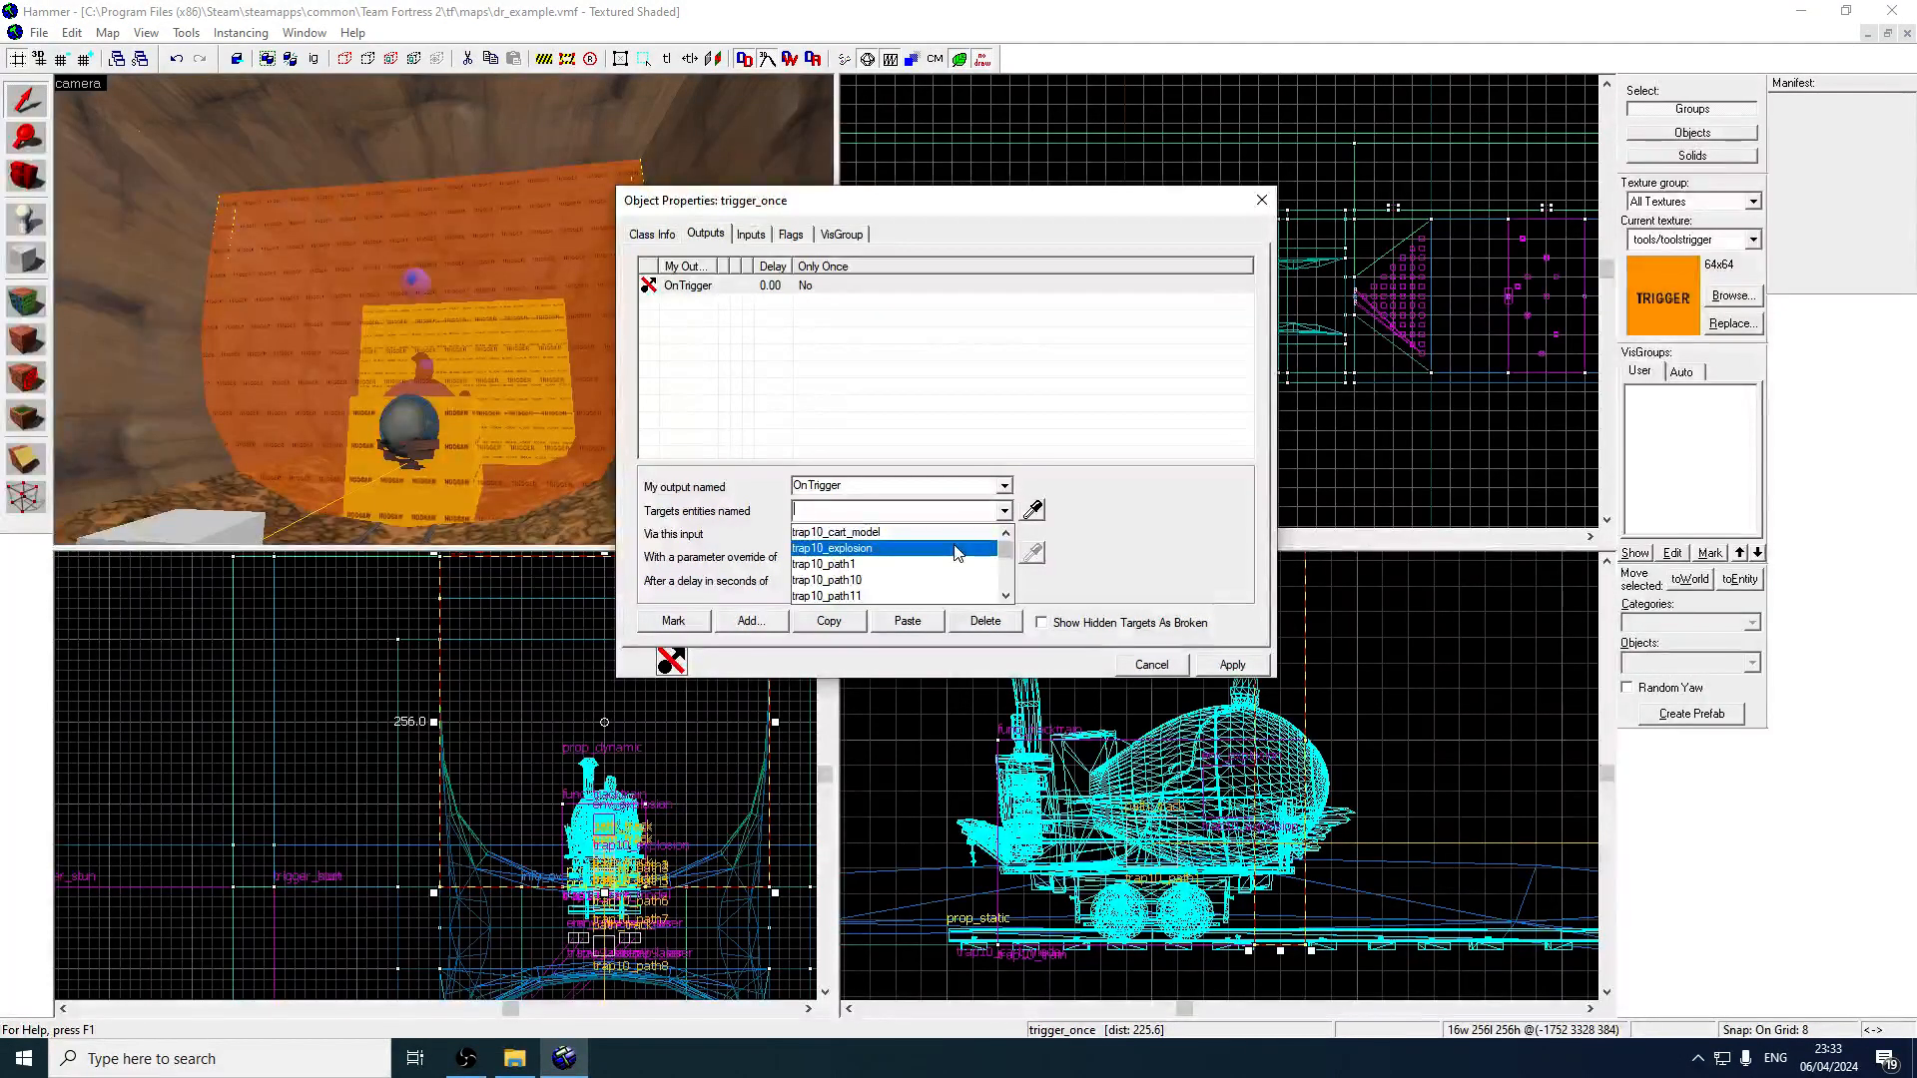
pyautogui.moveTo(1012, 556)
pyautogui.mouseDown()
pyautogui.moveTo(1010, 591)
pyautogui.moveTo(1018, 561)
pyautogui.mouseUp()
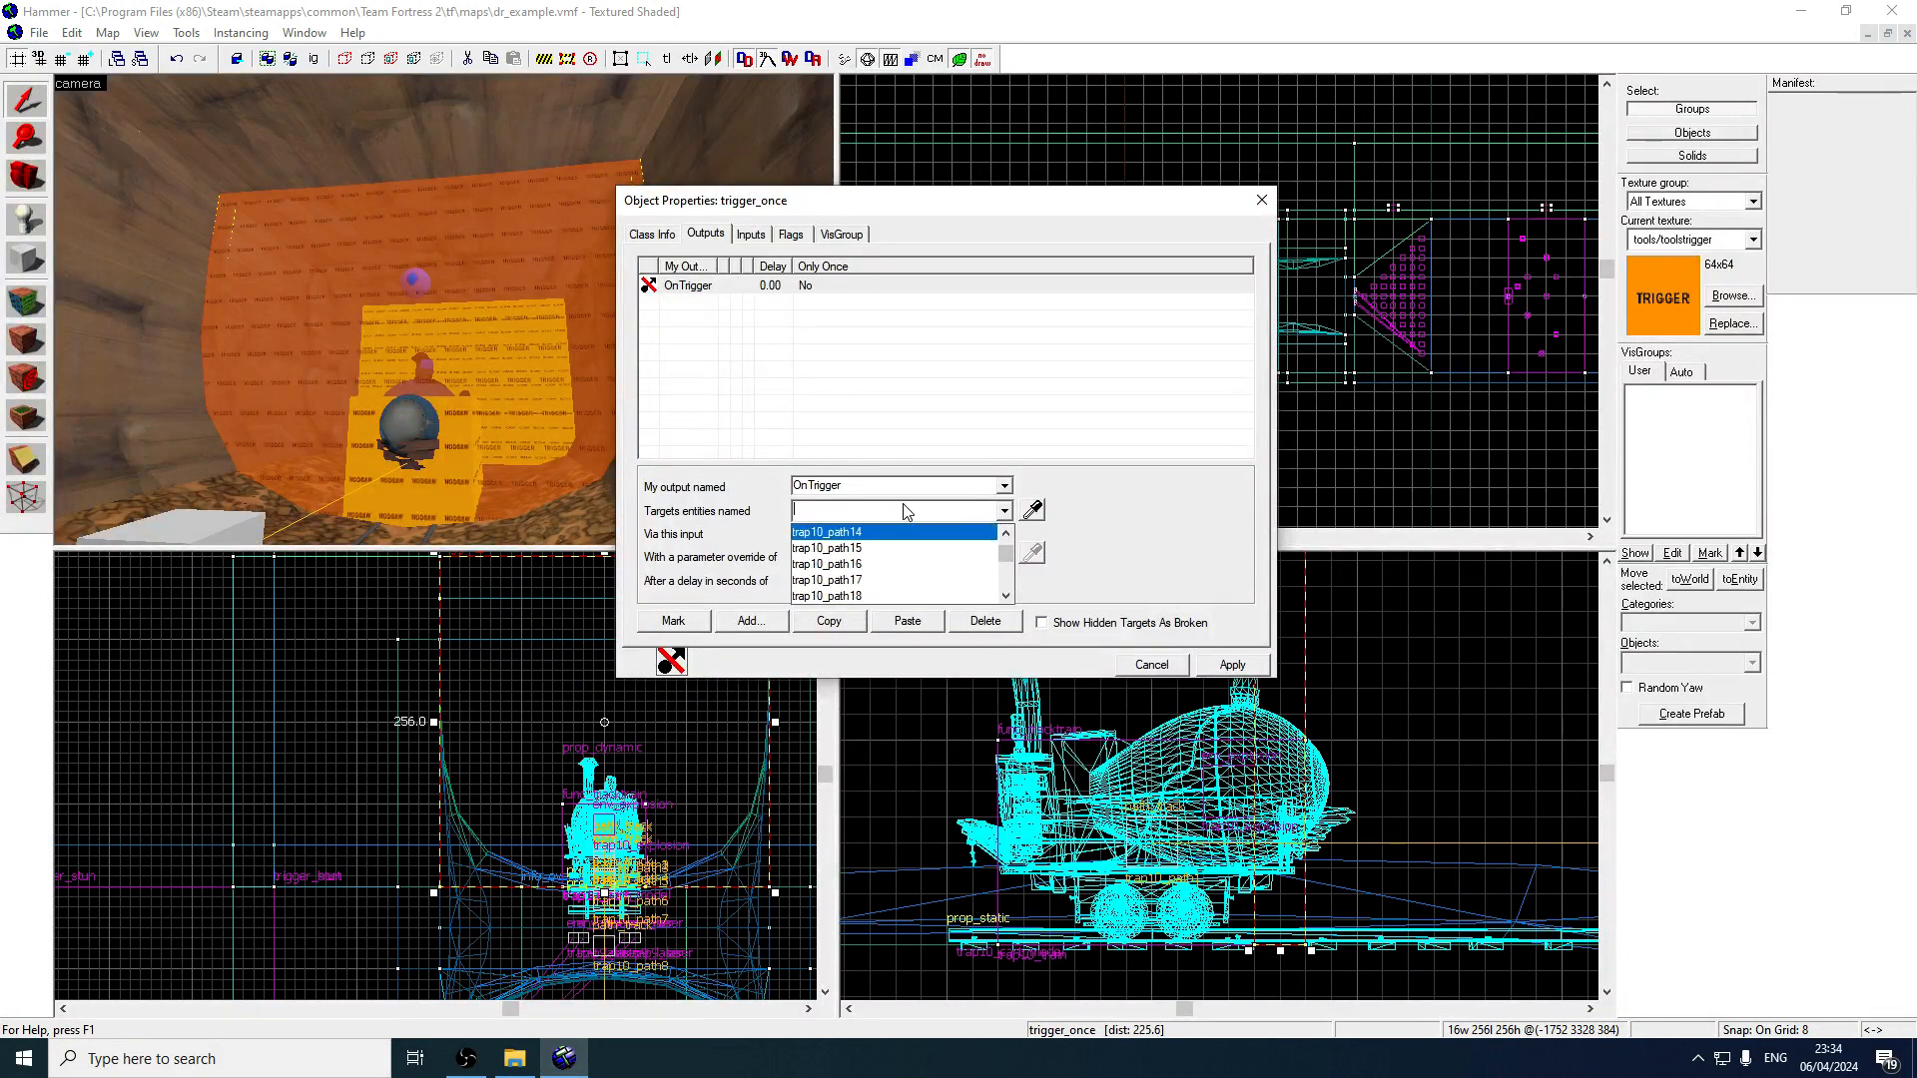
pyautogui.write('trap')
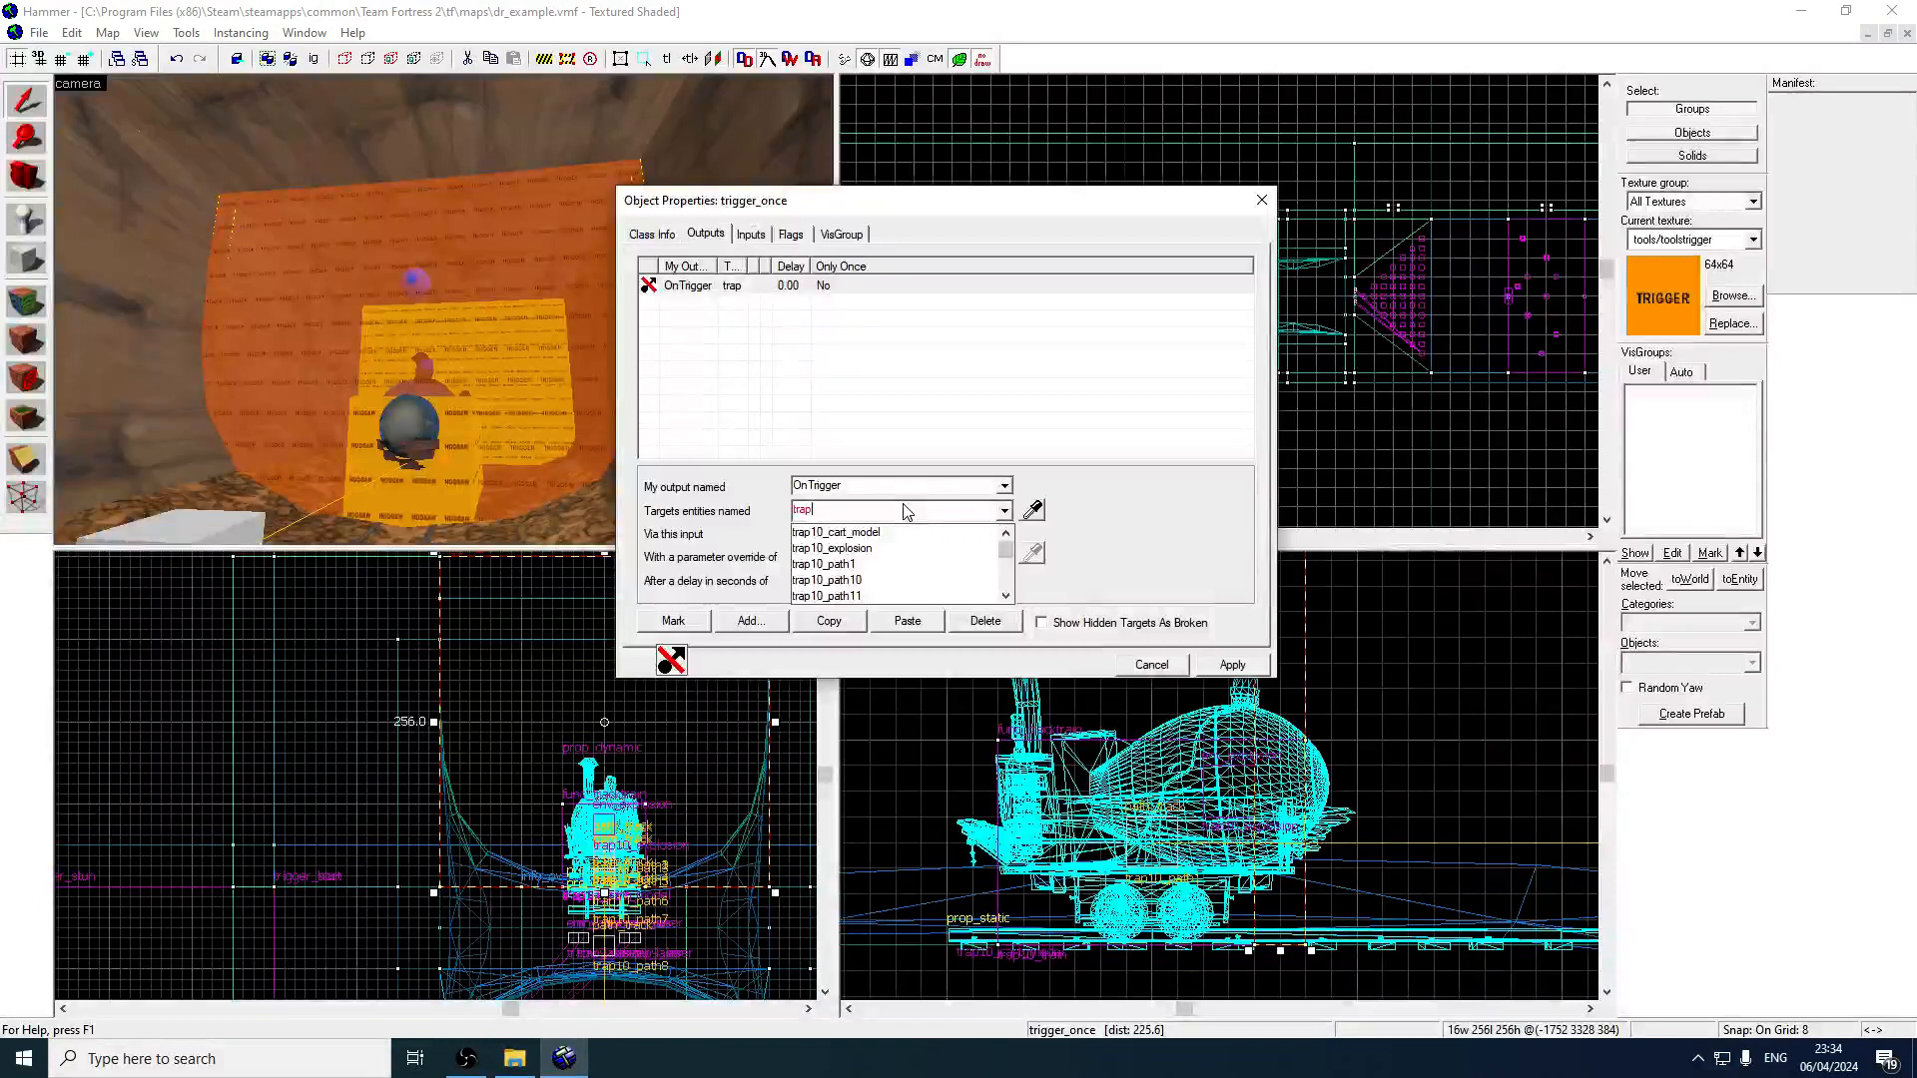
pyautogui.write('10')
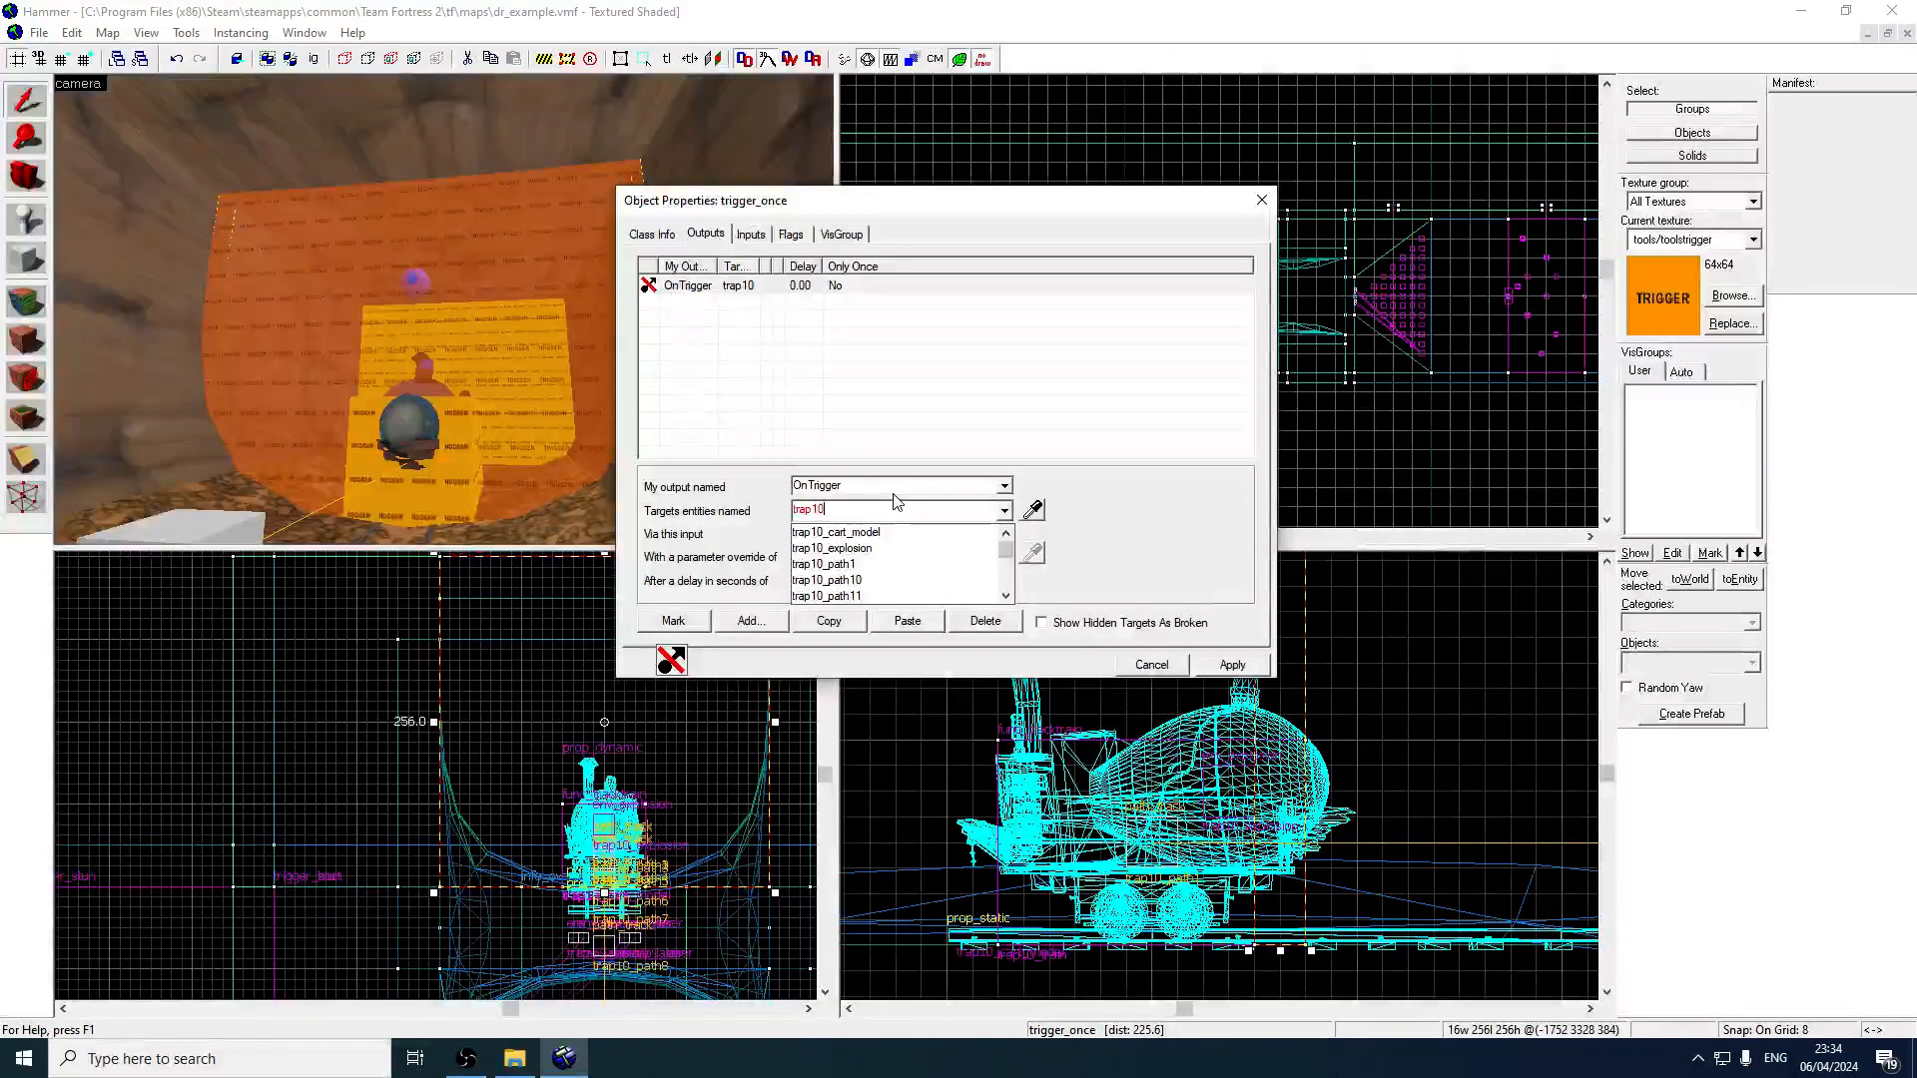
pyautogui.write('_cart')
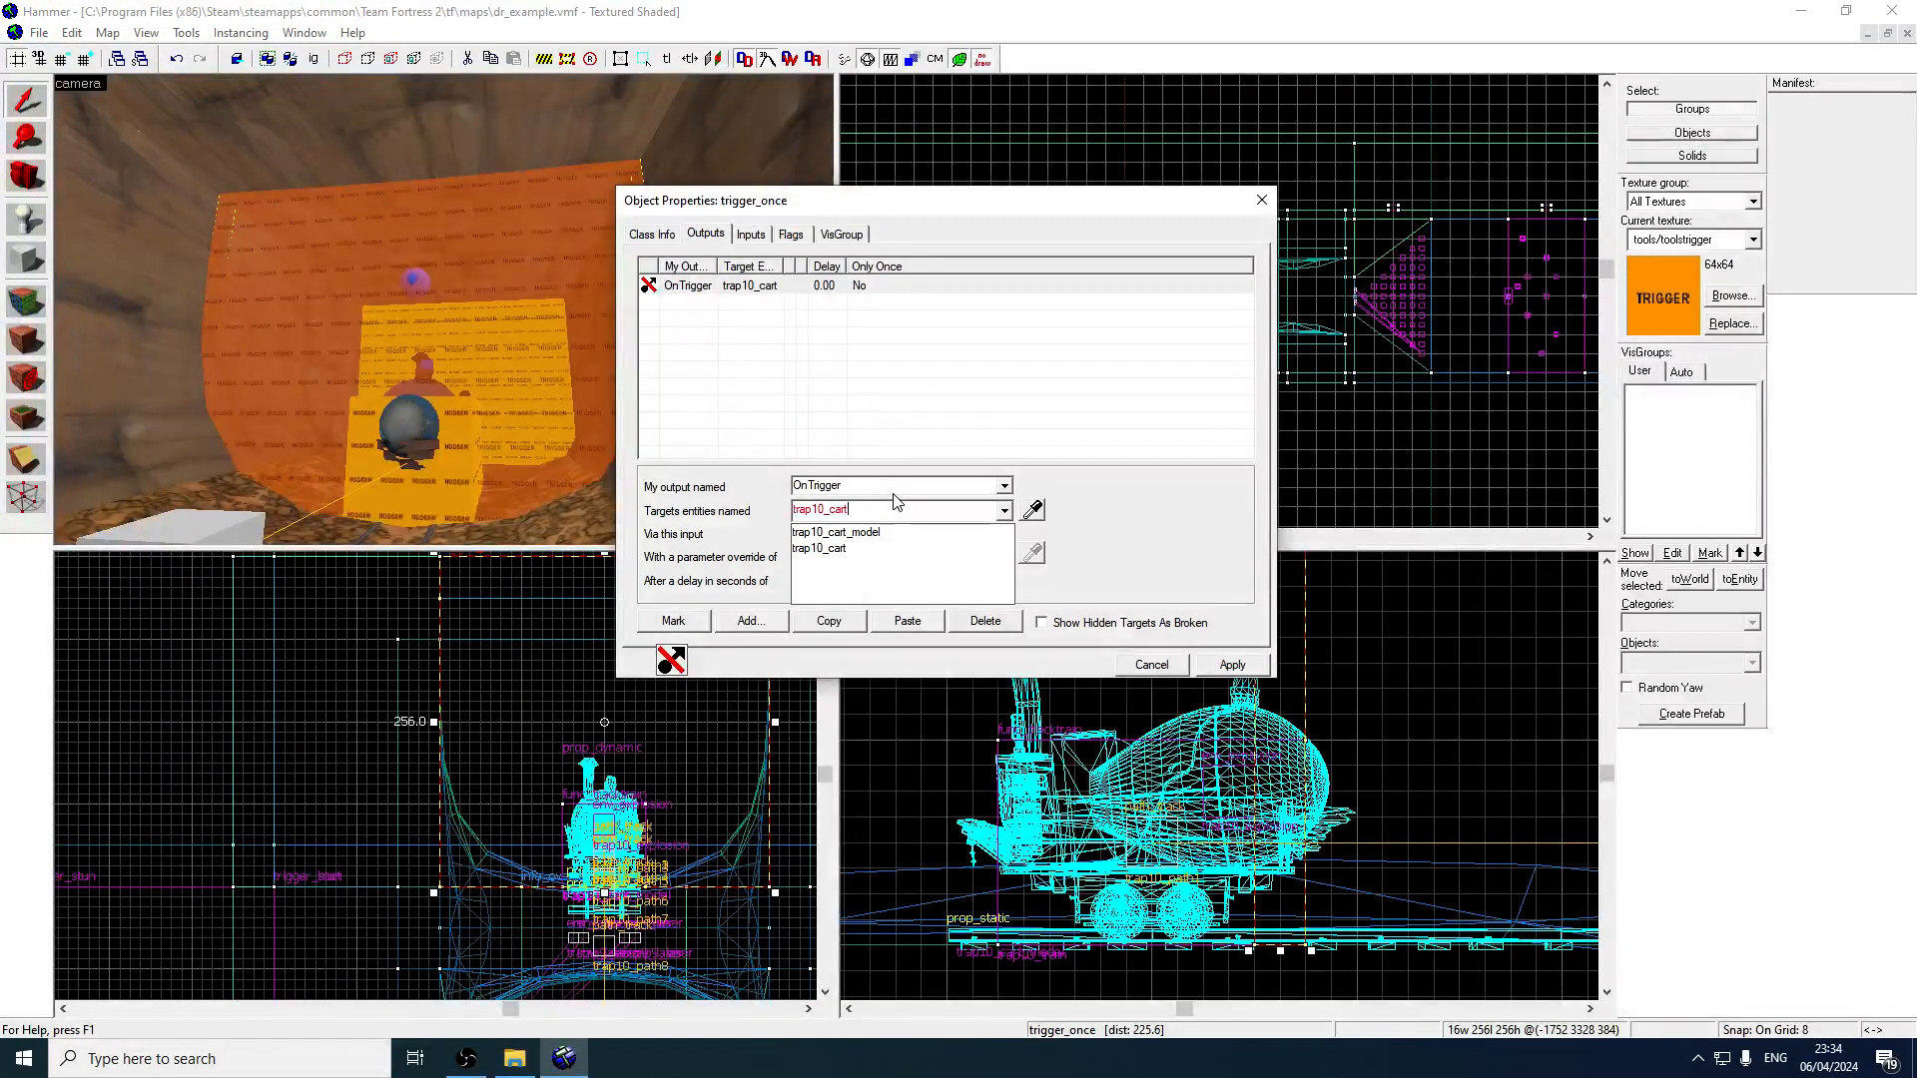
pyautogui.click(989, 532)
# Try the Disable input for the trap10_cart_model output, and replace it with Kill.
pyautogui.click(998, 531)
pyautogui.click(1004, 532)
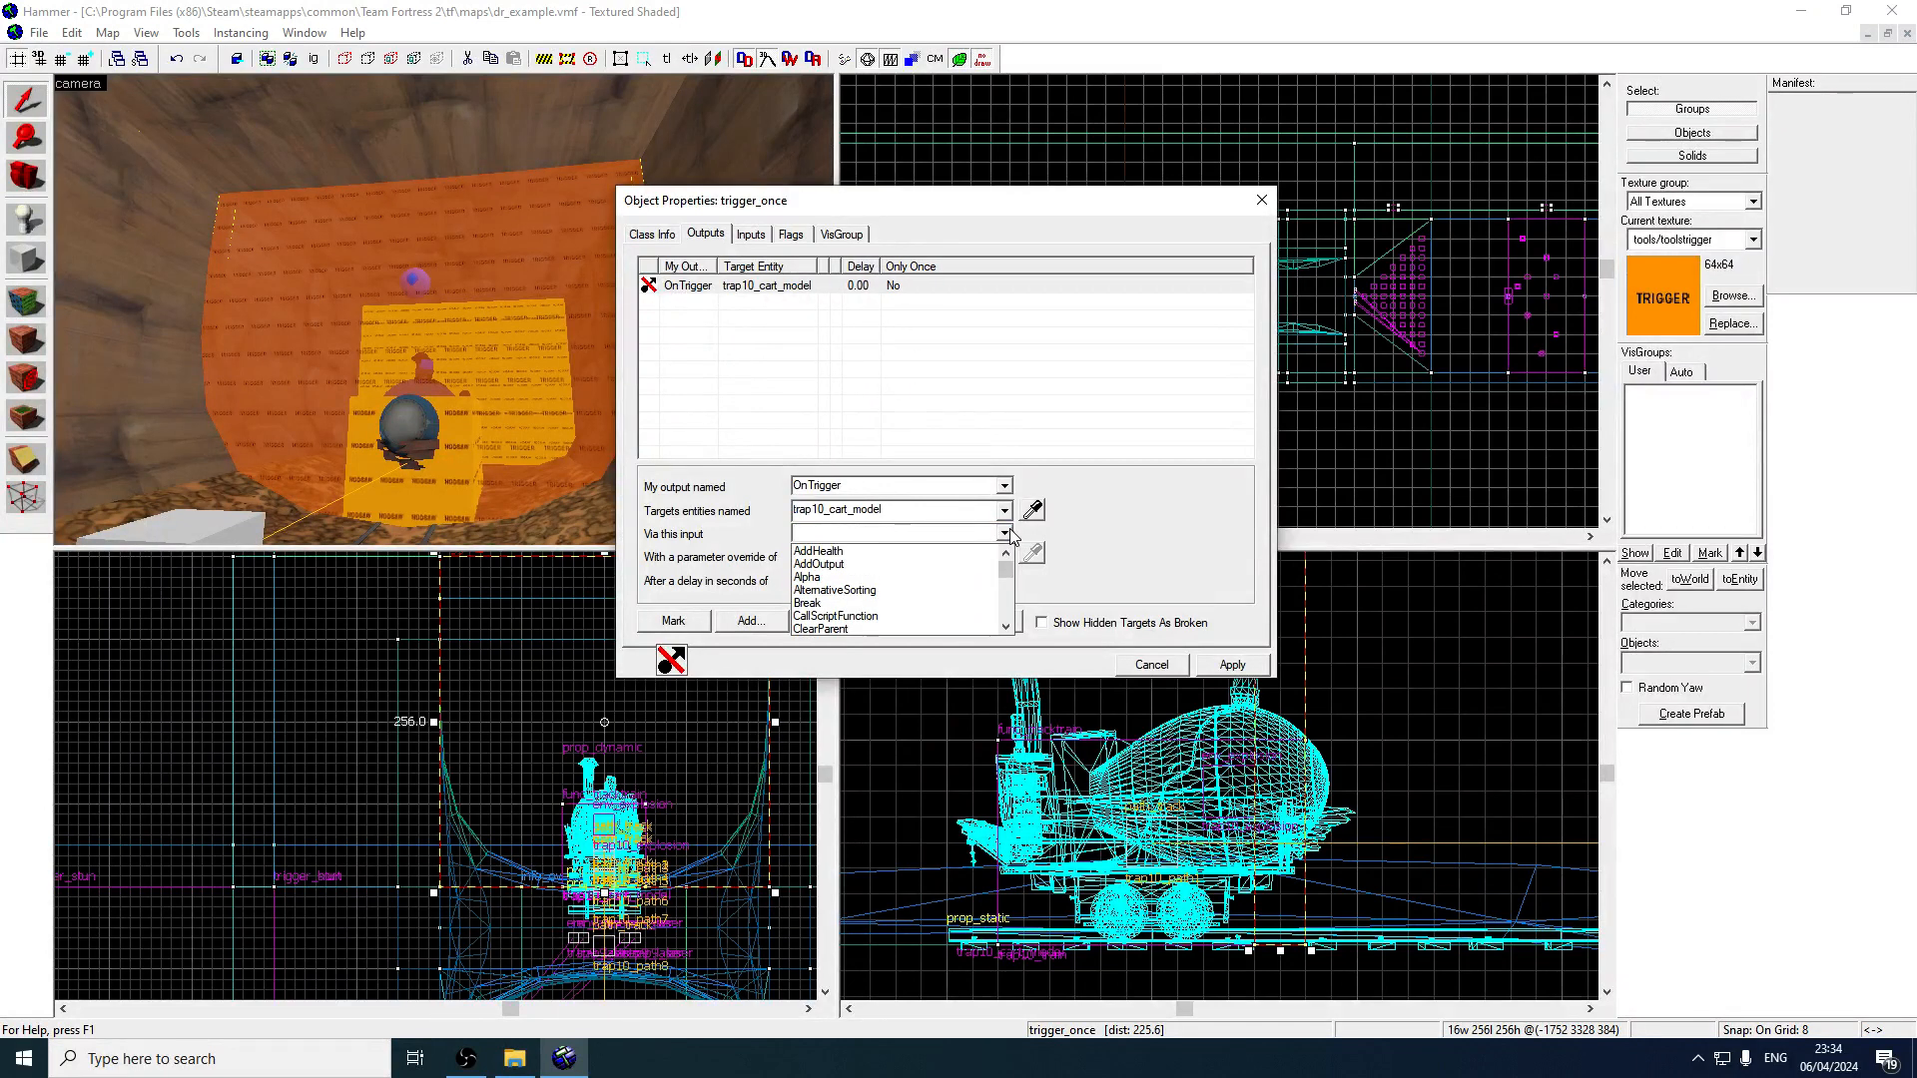
pyautogui.write('Disable')
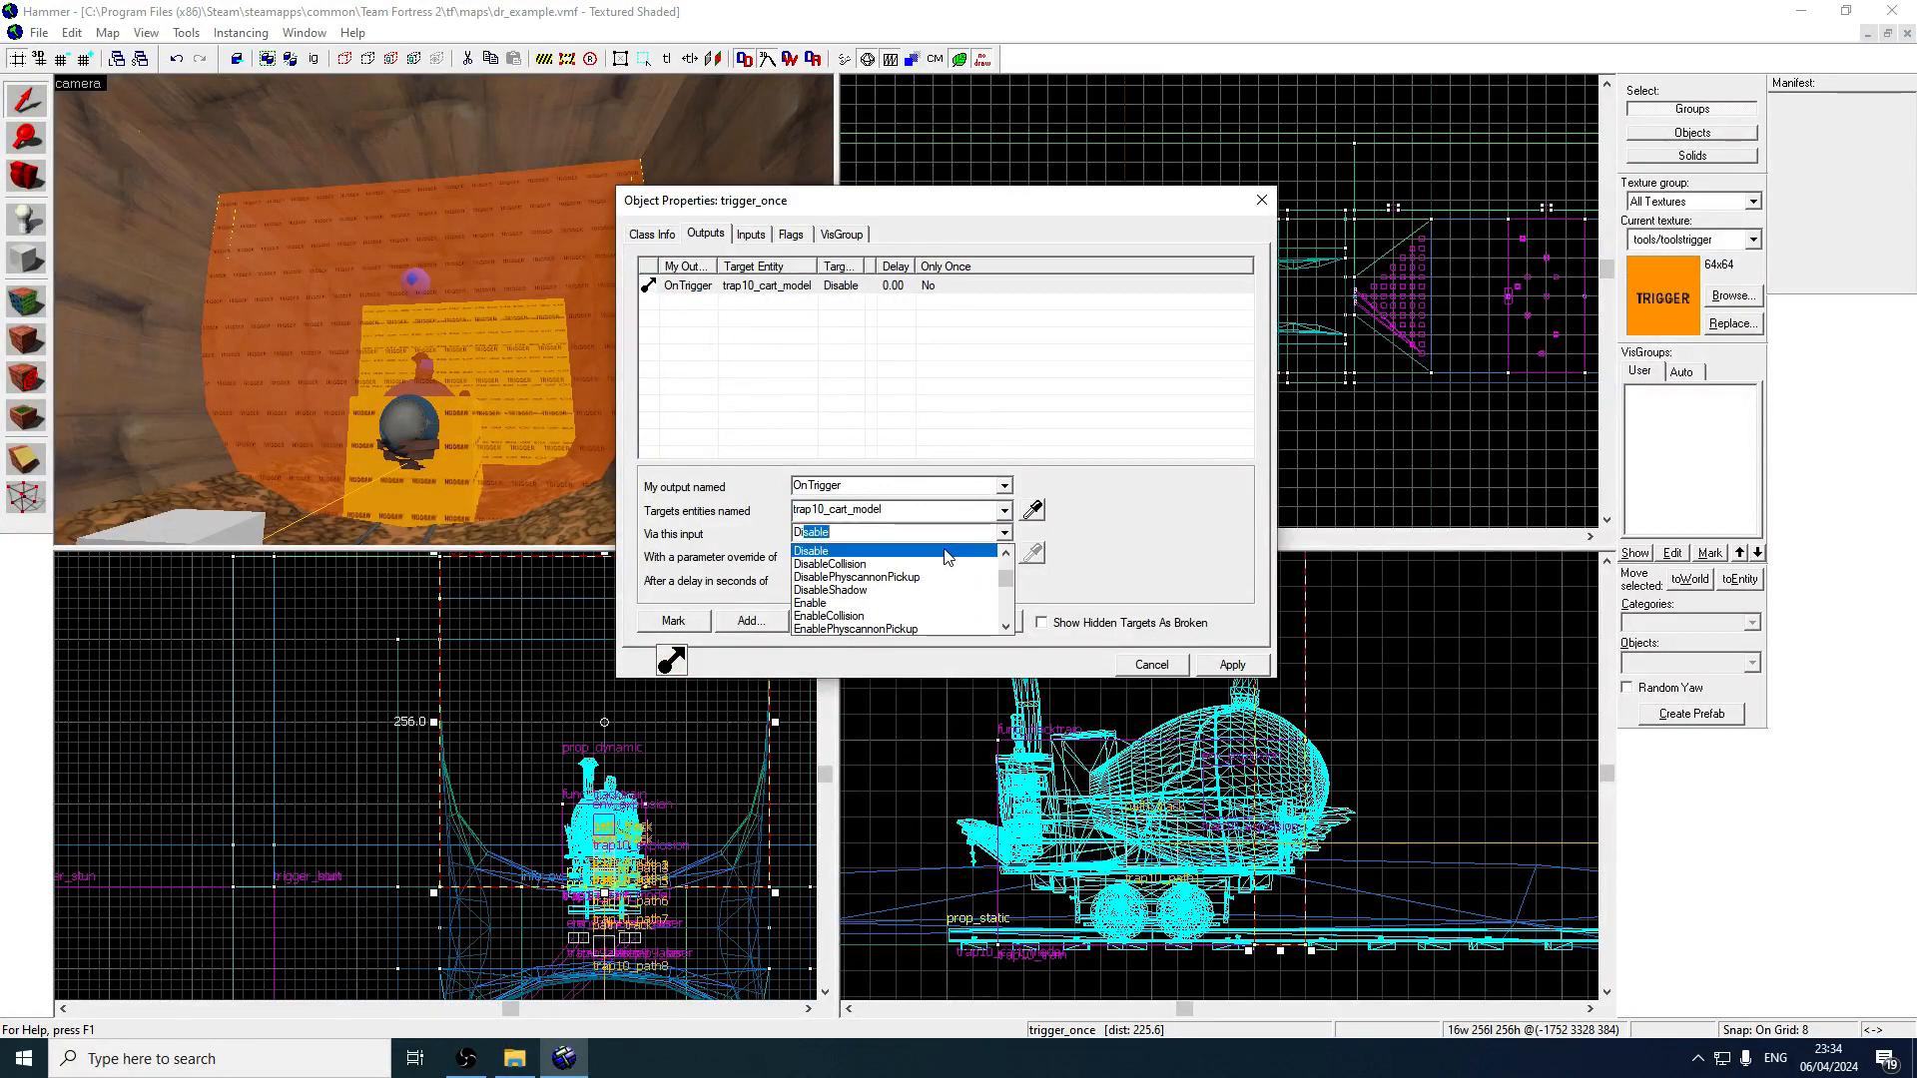
pyautogui.click(907, 553)
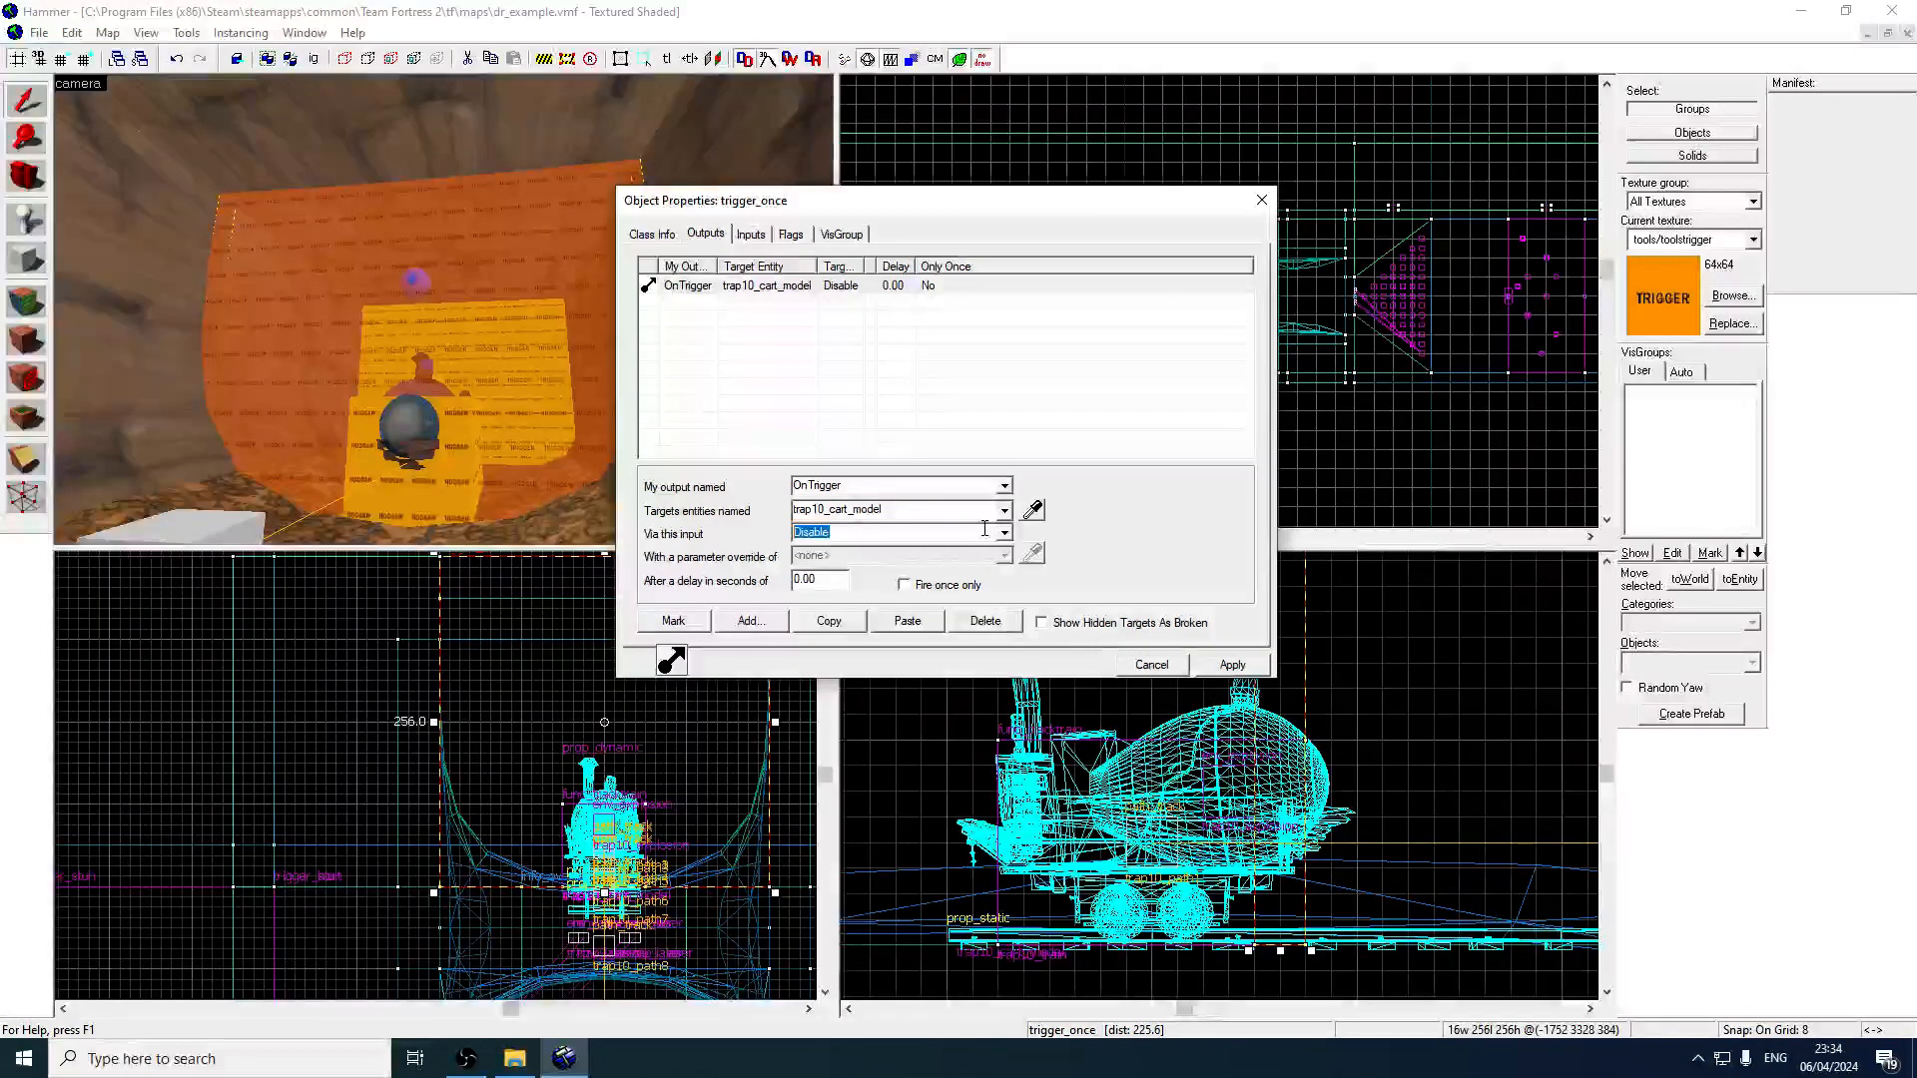
pyautogui.write('Kill')
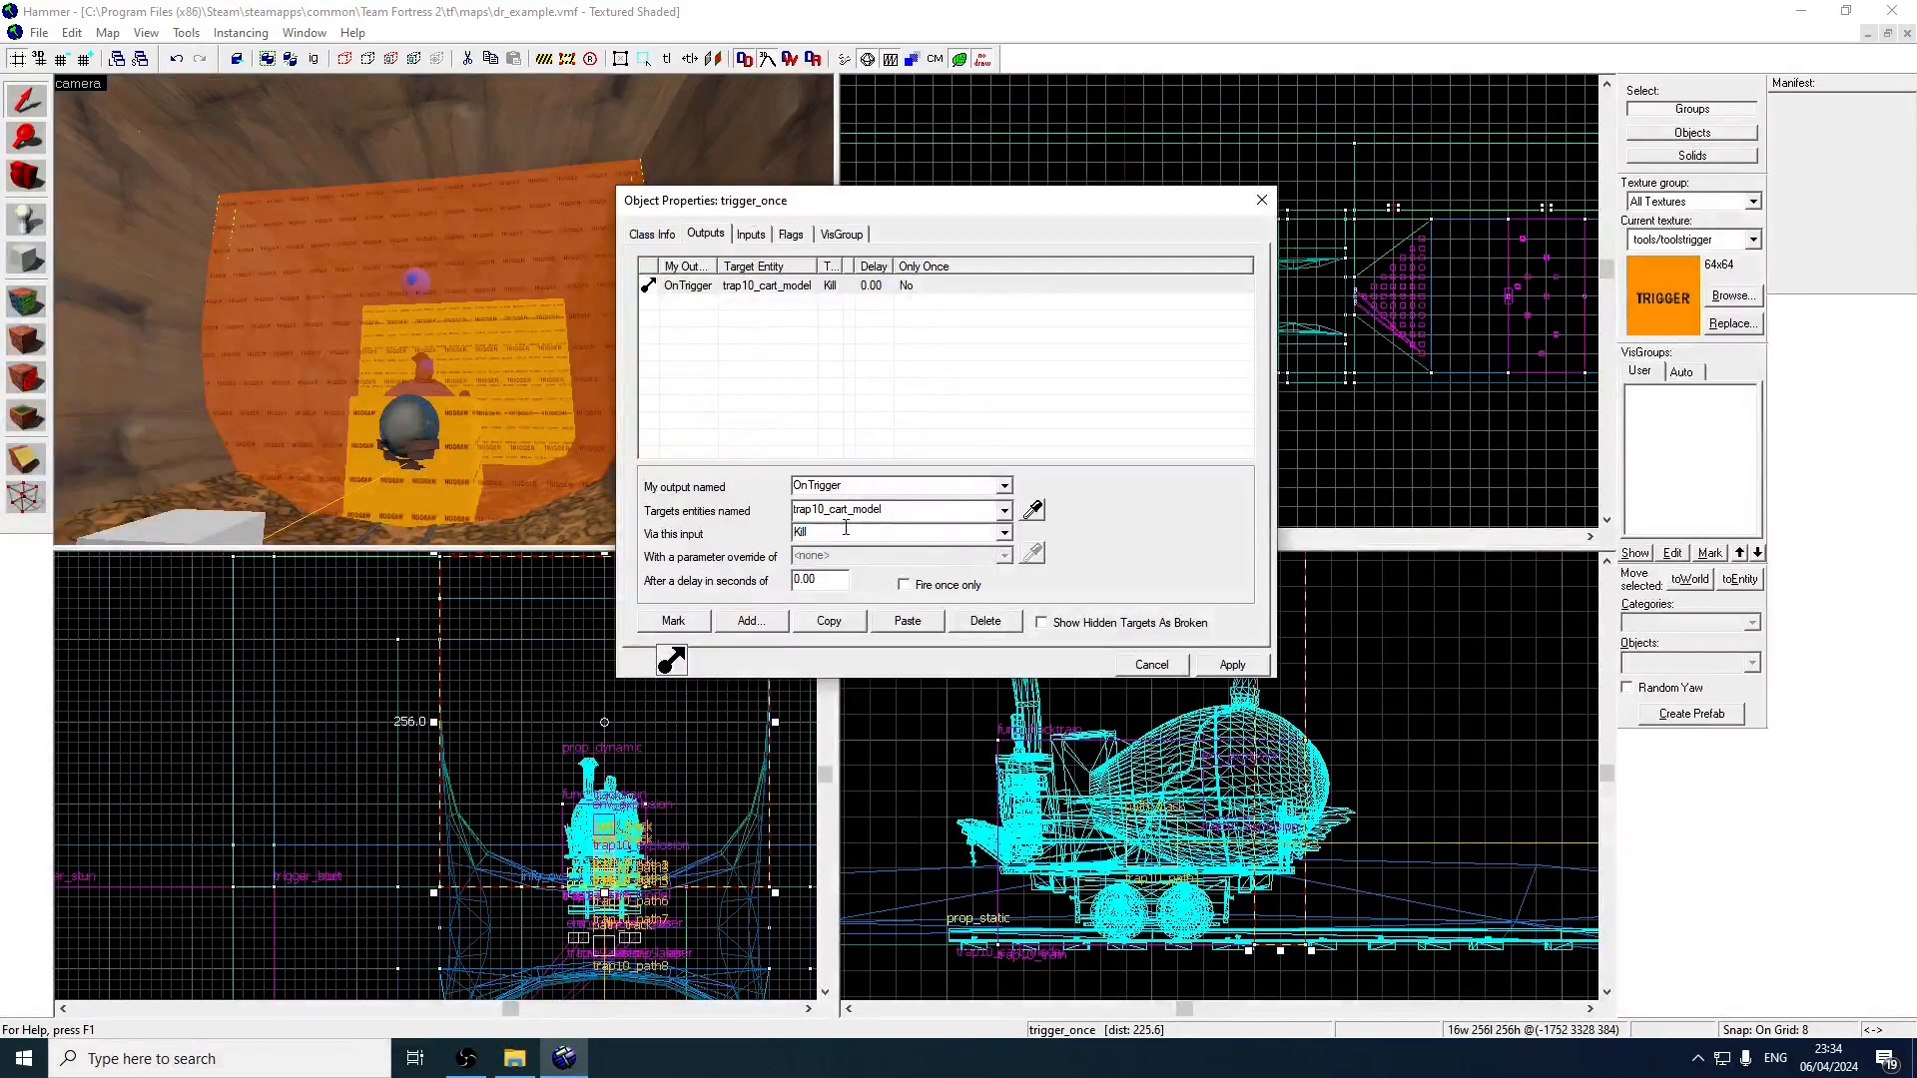
# Set the input of the trigger_once's OnTrigger output for trap10_cart_model to Disable.
pyautogui.moveTo(859, 537); pyautogui.dragTo(763, 544)
pyautogui.write('Disable')
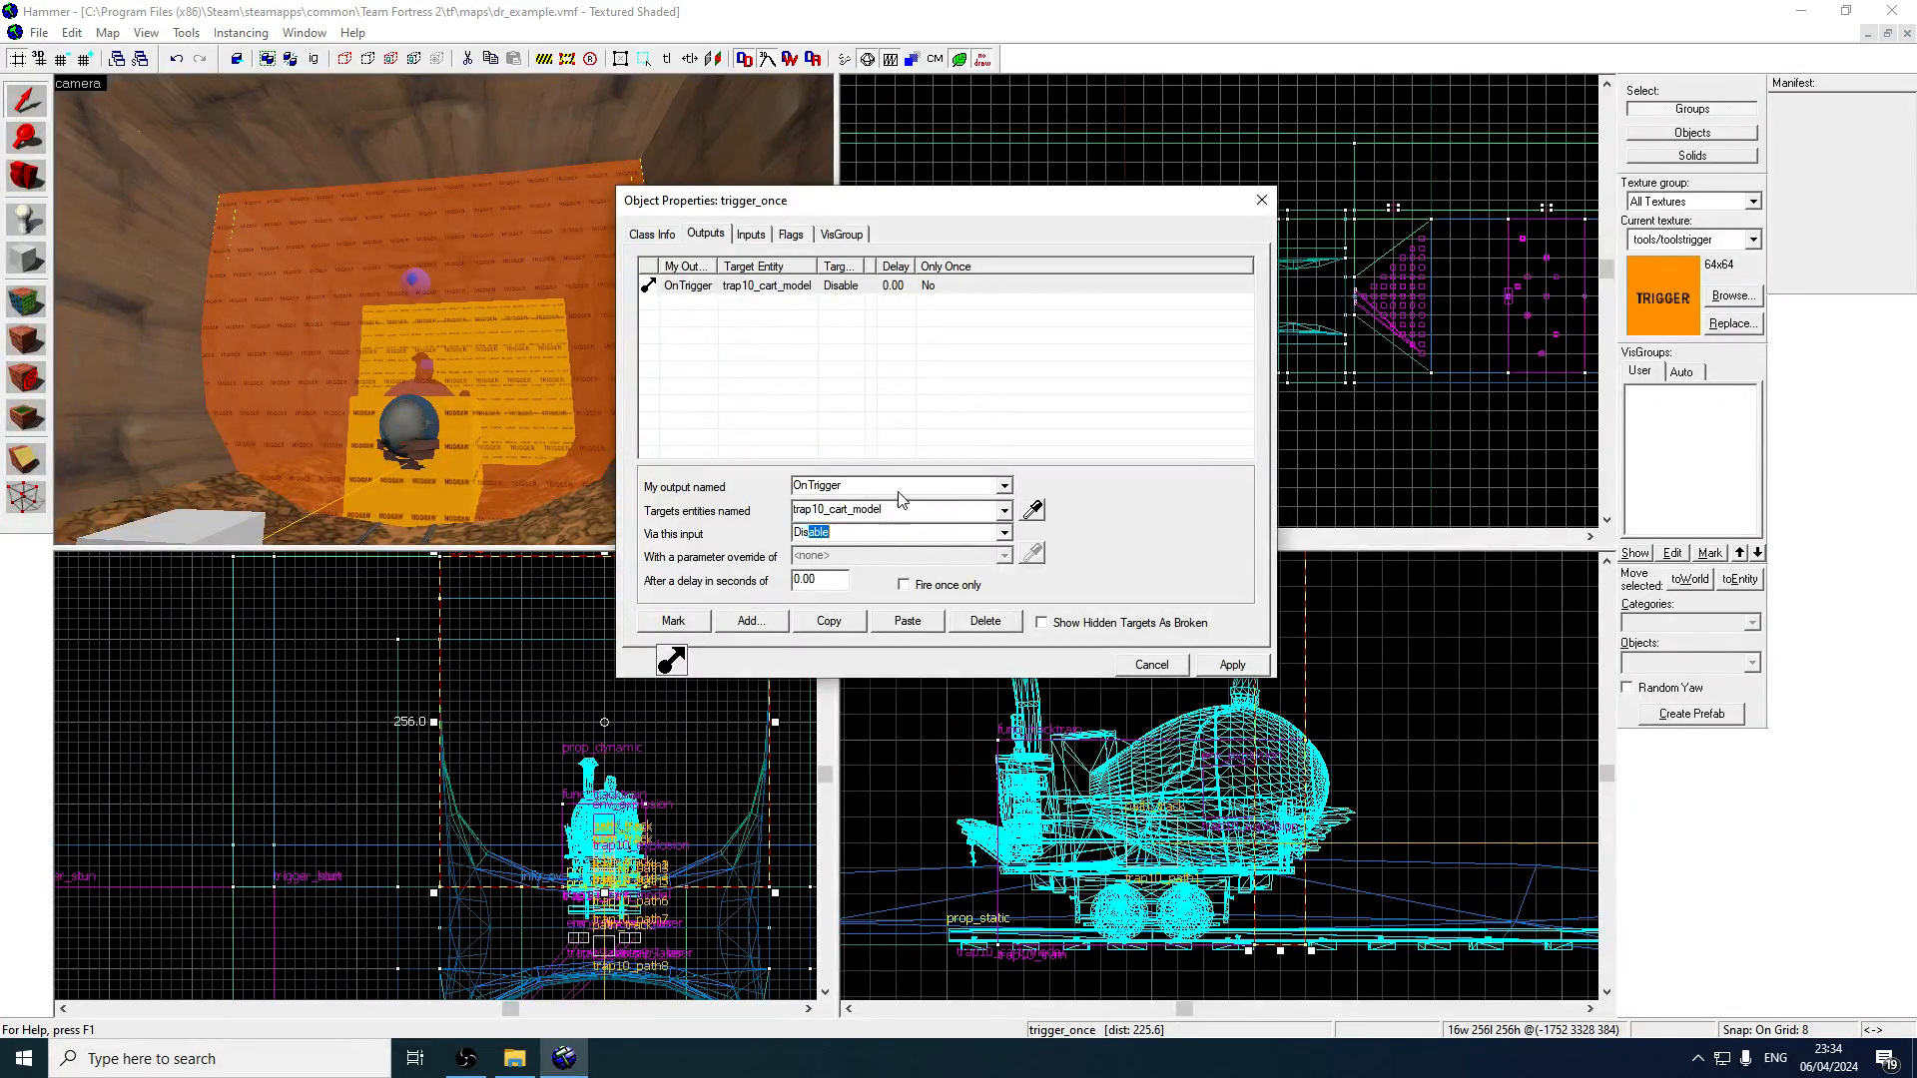
pyautogui.click(806, 289)
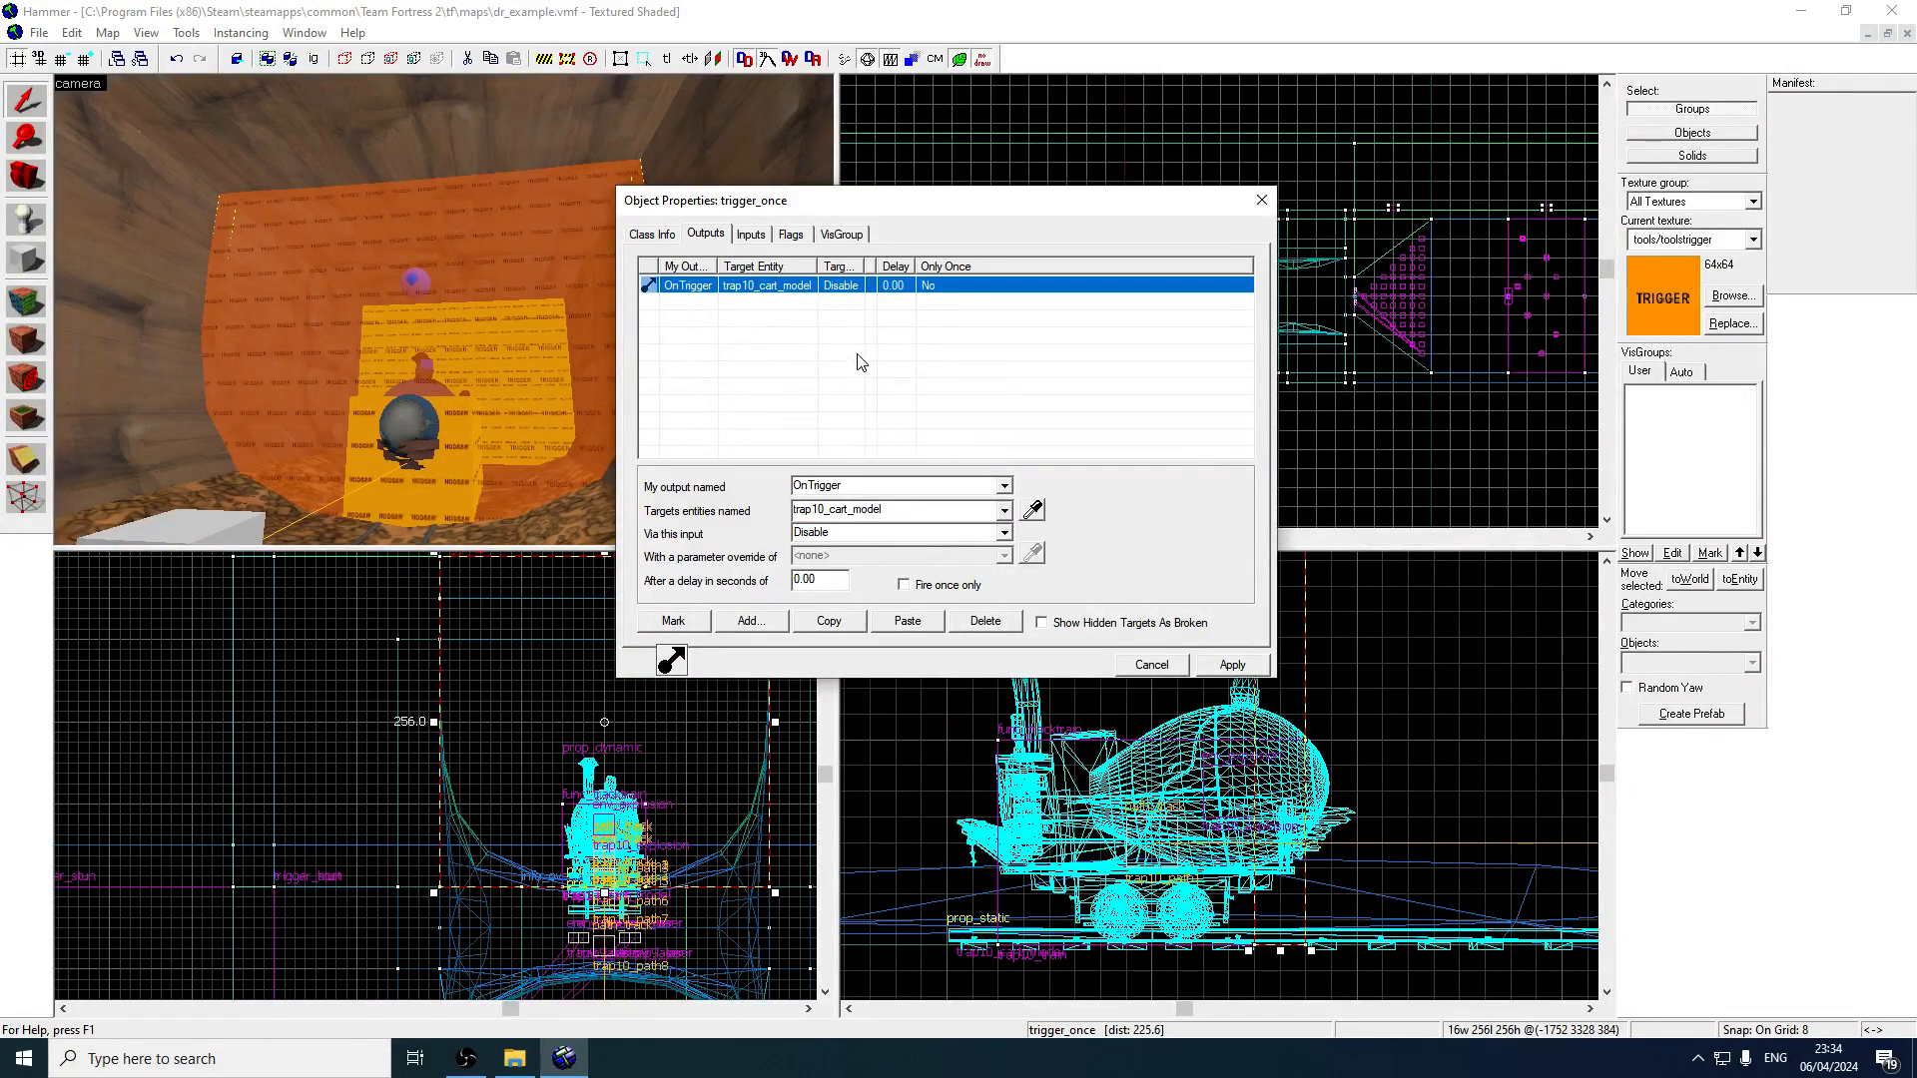
pyautogui.click(796, 345)
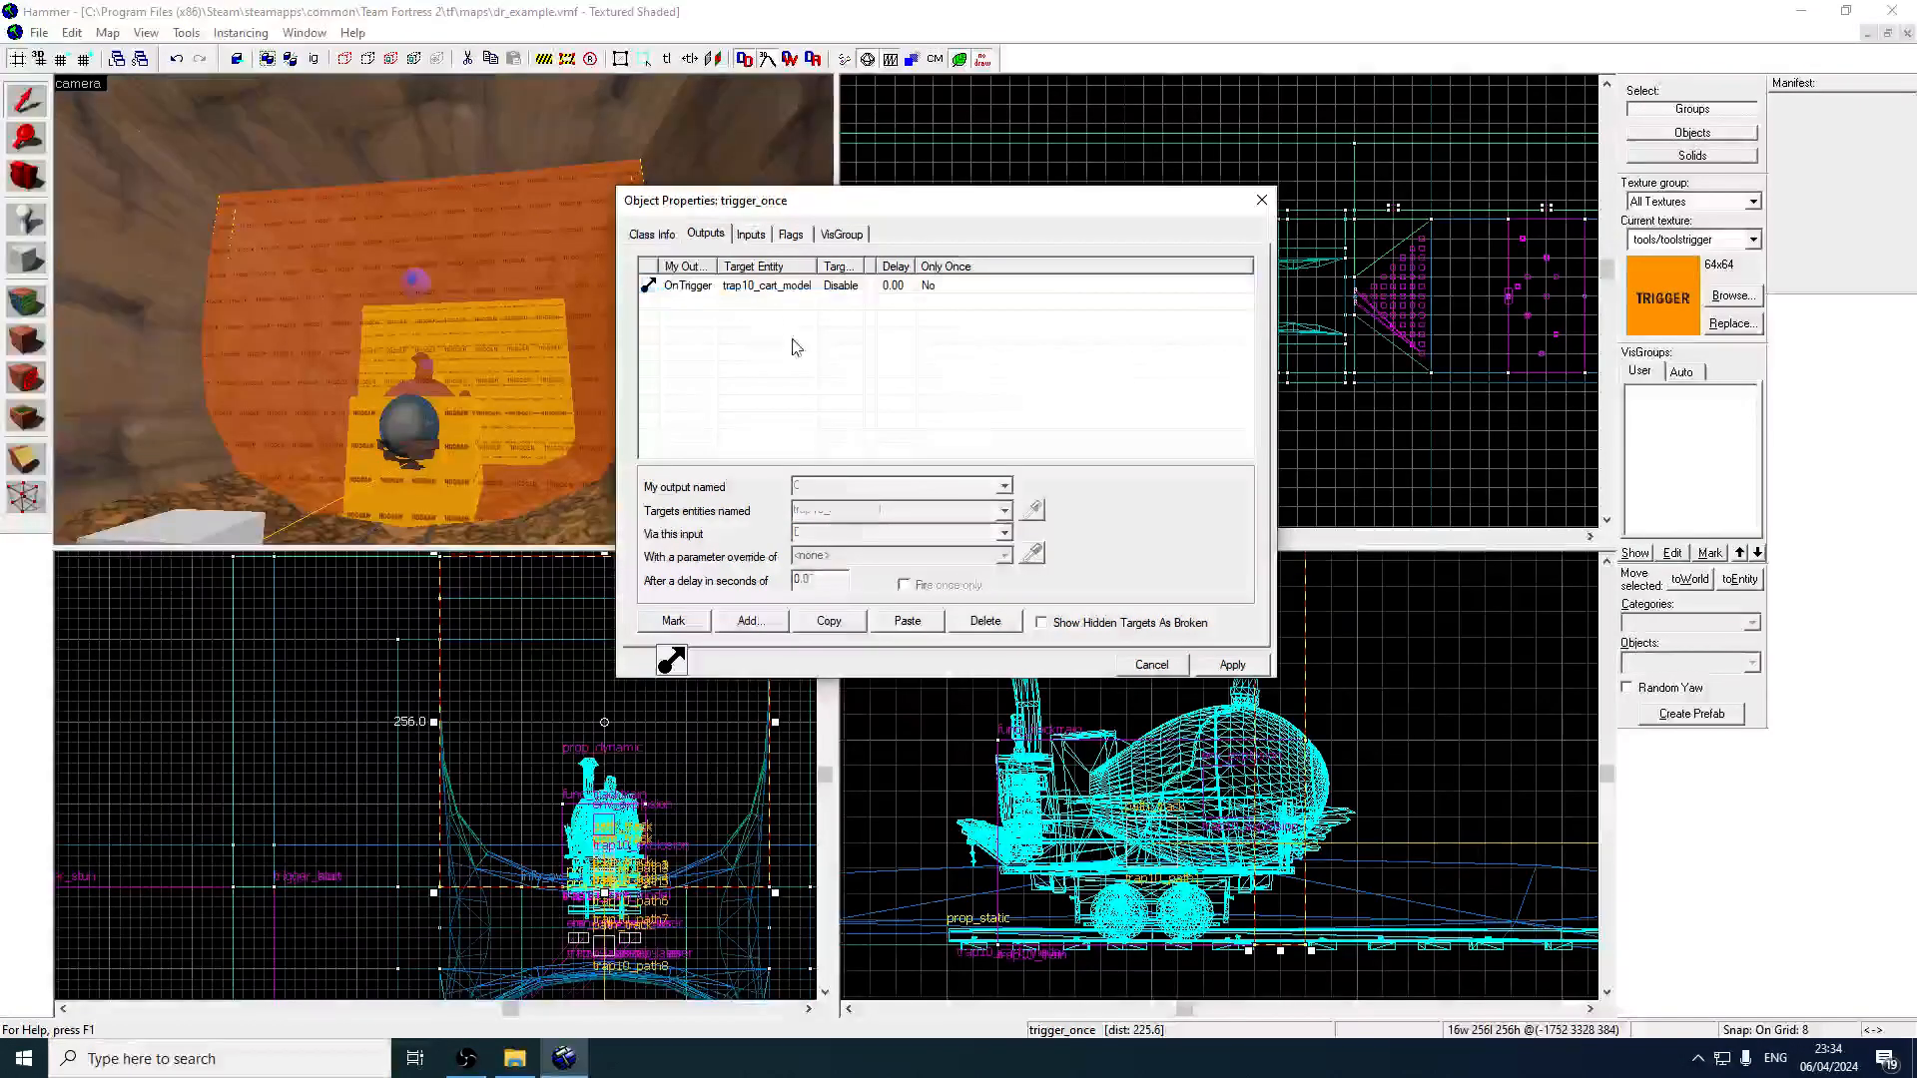
# Duplicate the OnTrigger output for trap10_cart_model and set the copy's input to DisableShadow.
pyautogui.click(807, 302)
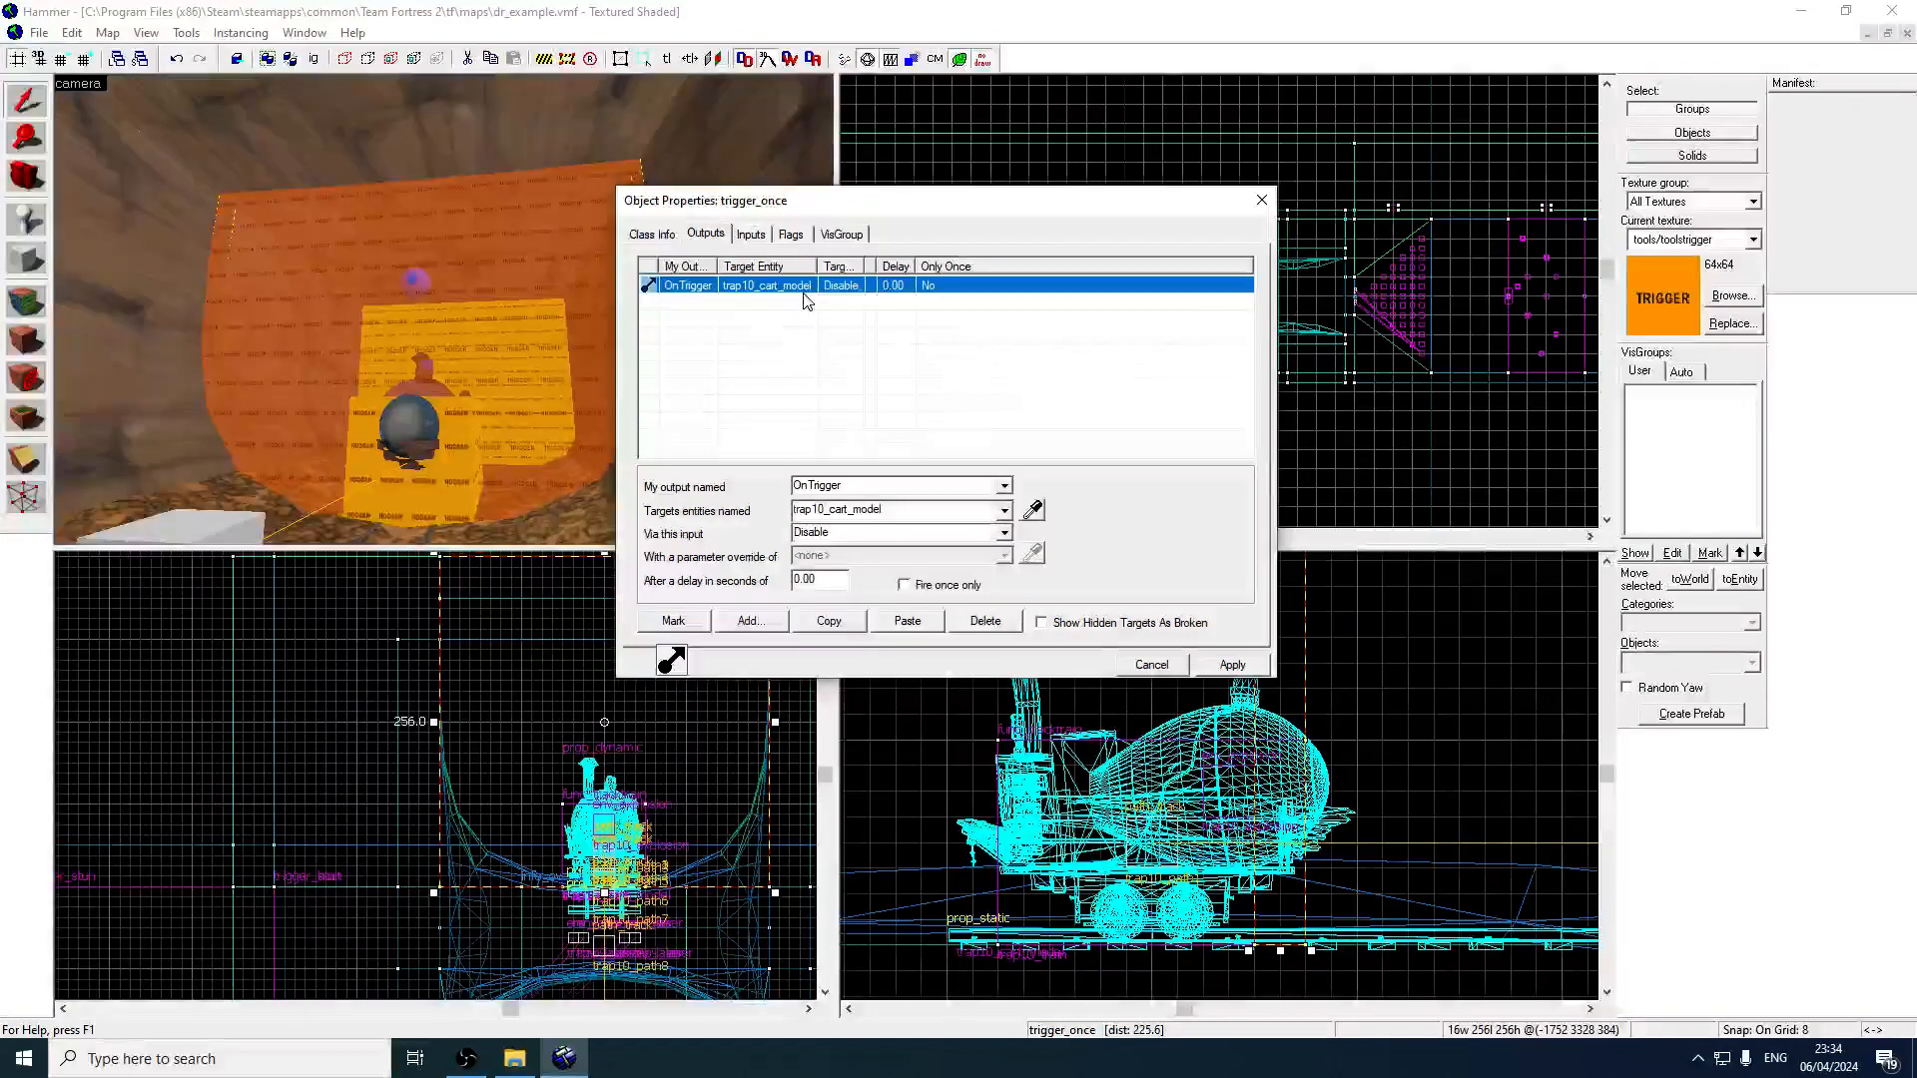
pyautogui.click(829, 621)
pyautogui.click(907, 621)
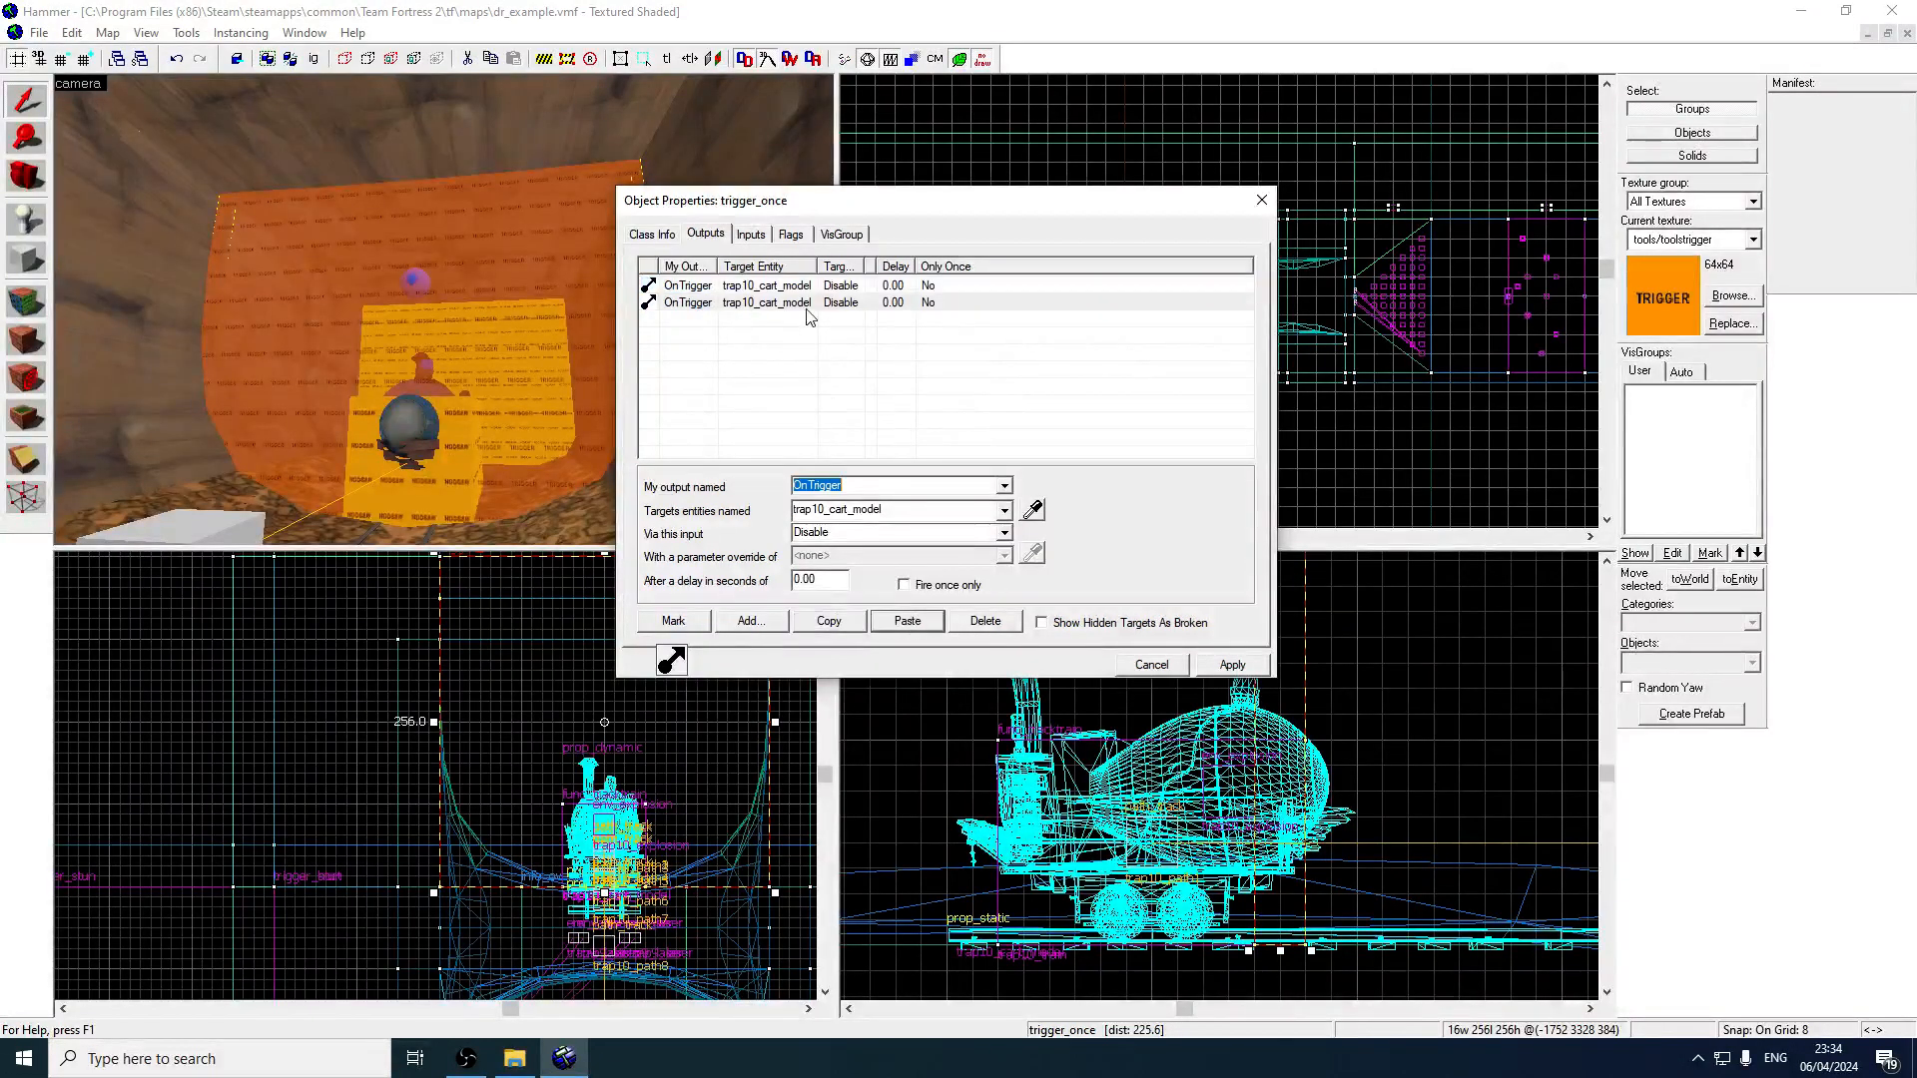
pyautogui.click(1003, 532)
pyautogui.click(879, 583)
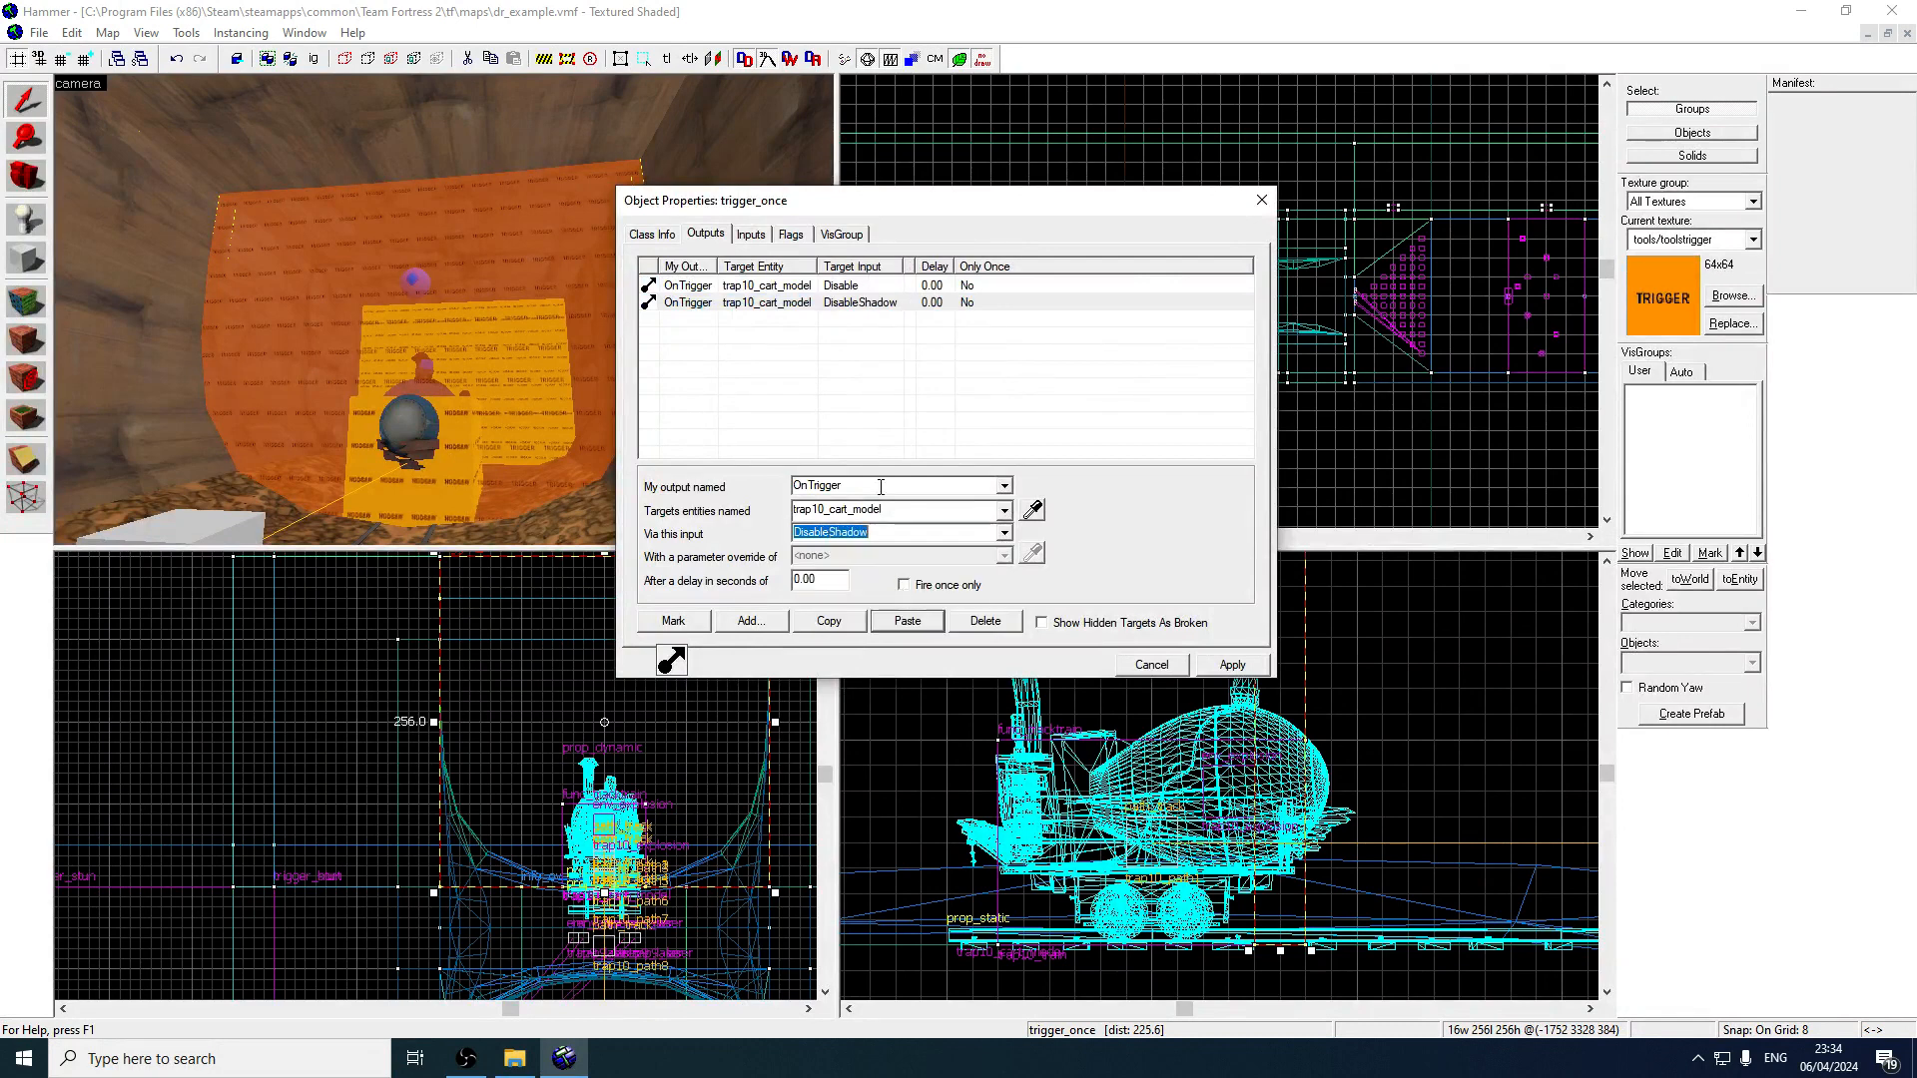
# Duplicate the DisableShadow output and set the new copy's input to DisableCollision.
pyautogui.click(827, 302)
pyautogui.click(829, 621)
pyautogui.click(906, 621)
pyautogui.click(867, 319)
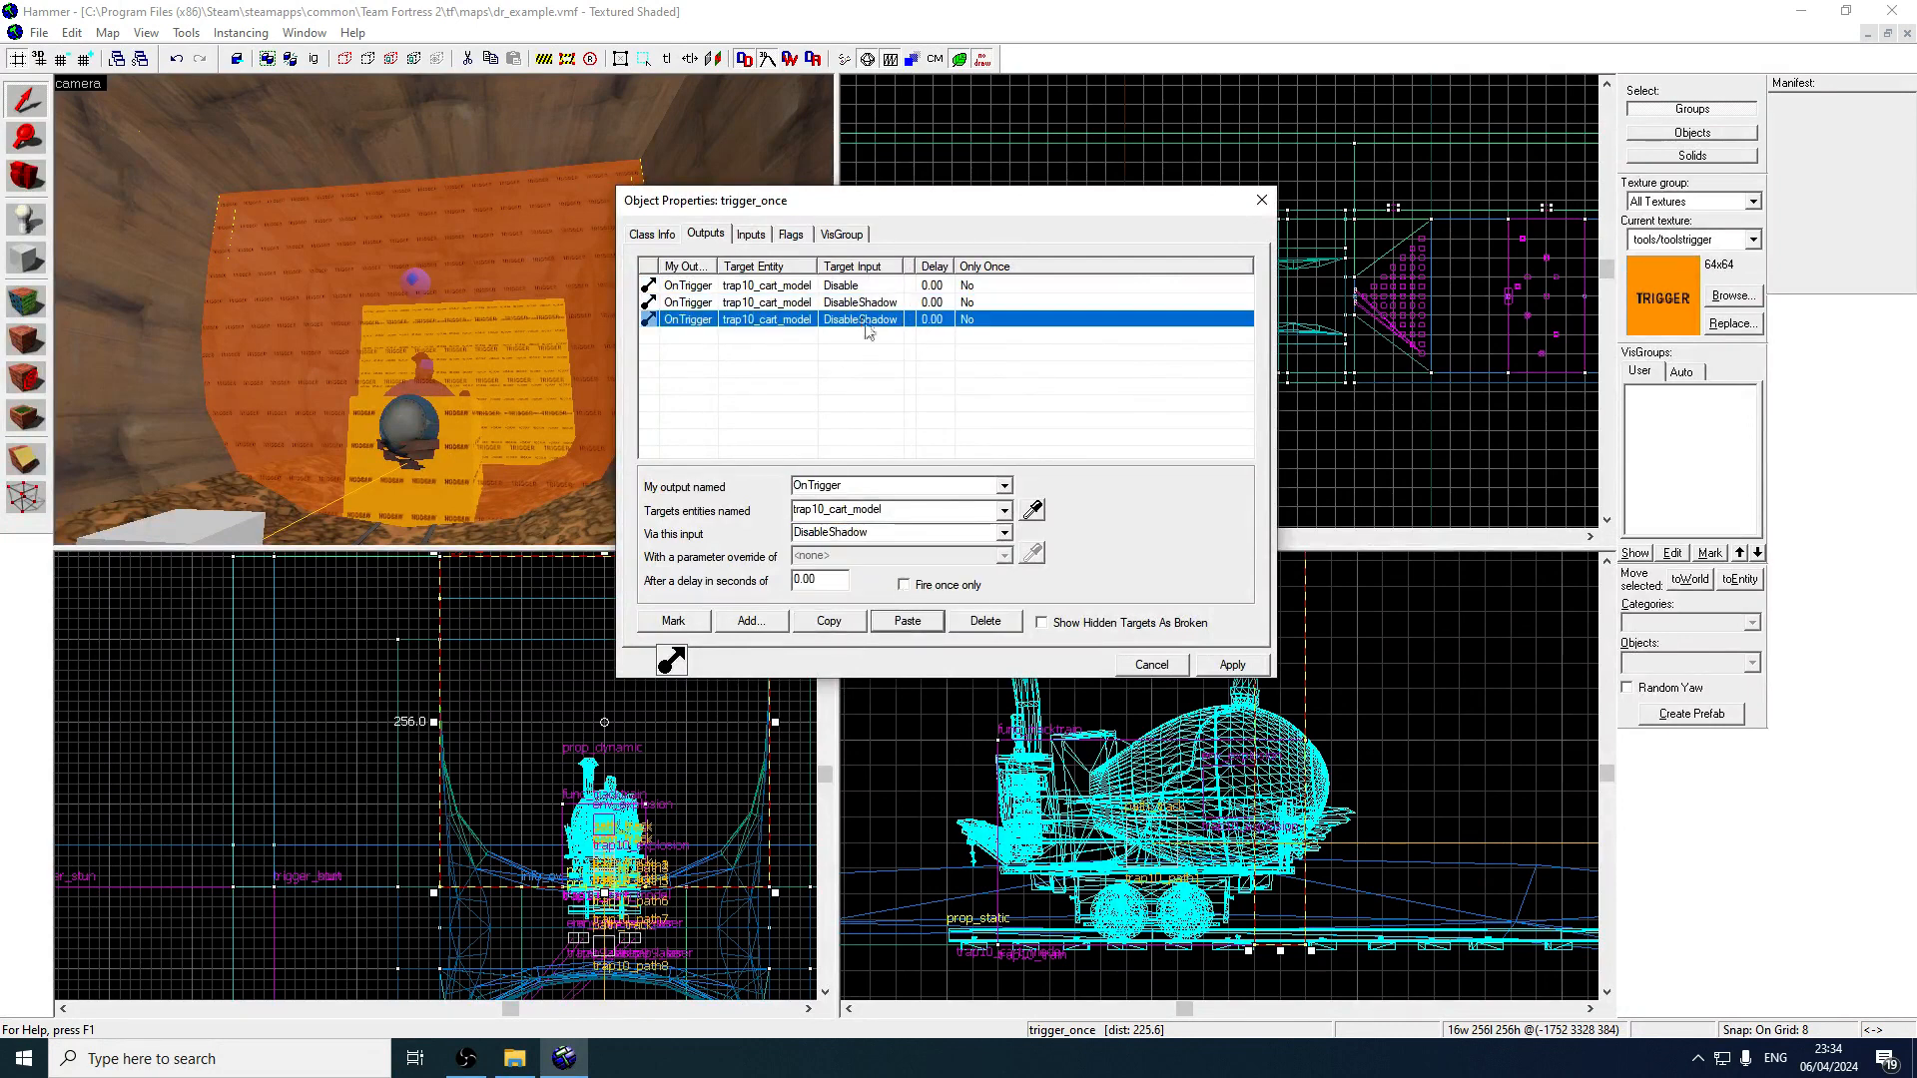
pyautogui.click(1004, 532)
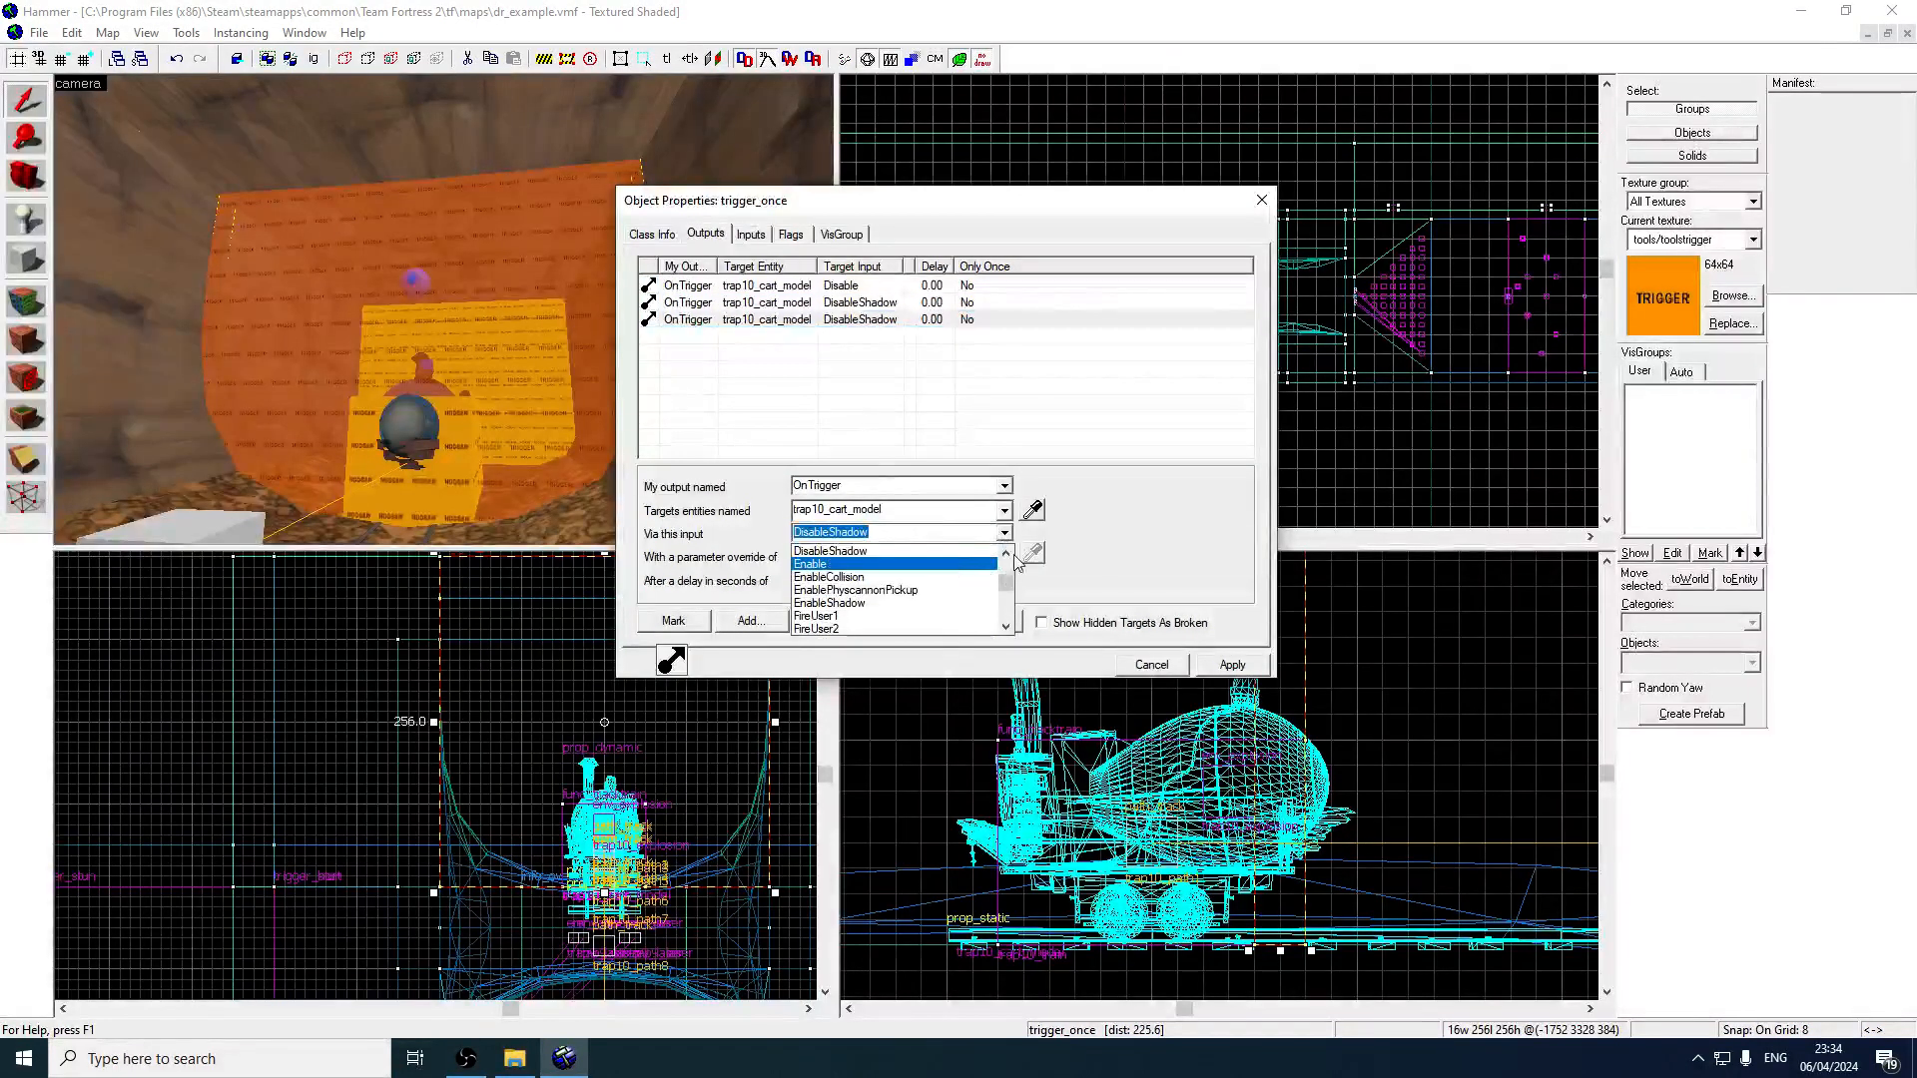
pyautogui.click(1014, 555)
pyautogui.click(1004, 533)
pyautogui.click(1003, 555)
pyautogui.click(1004, 554)
pyautogui.click(1002, 555)
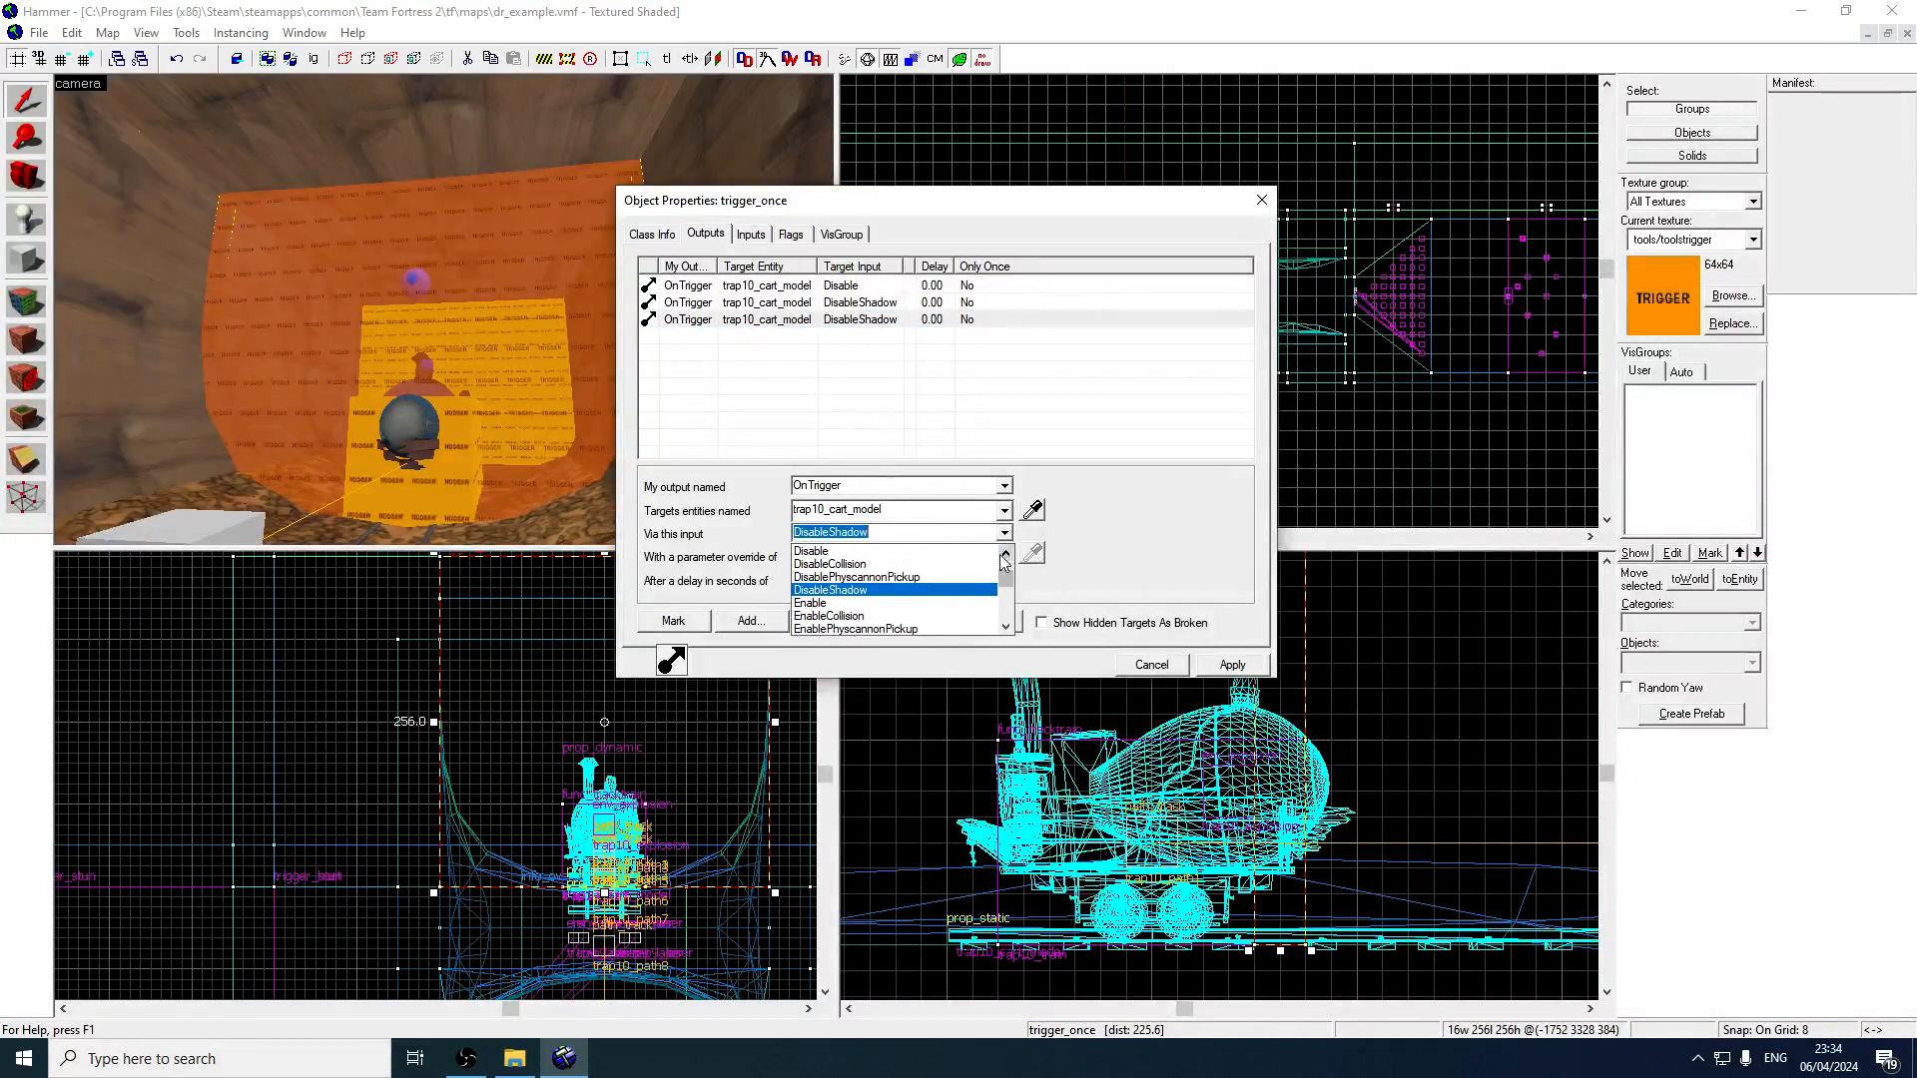
pyautogui.click(828, 564)
pyautogui.click(1198, 665)
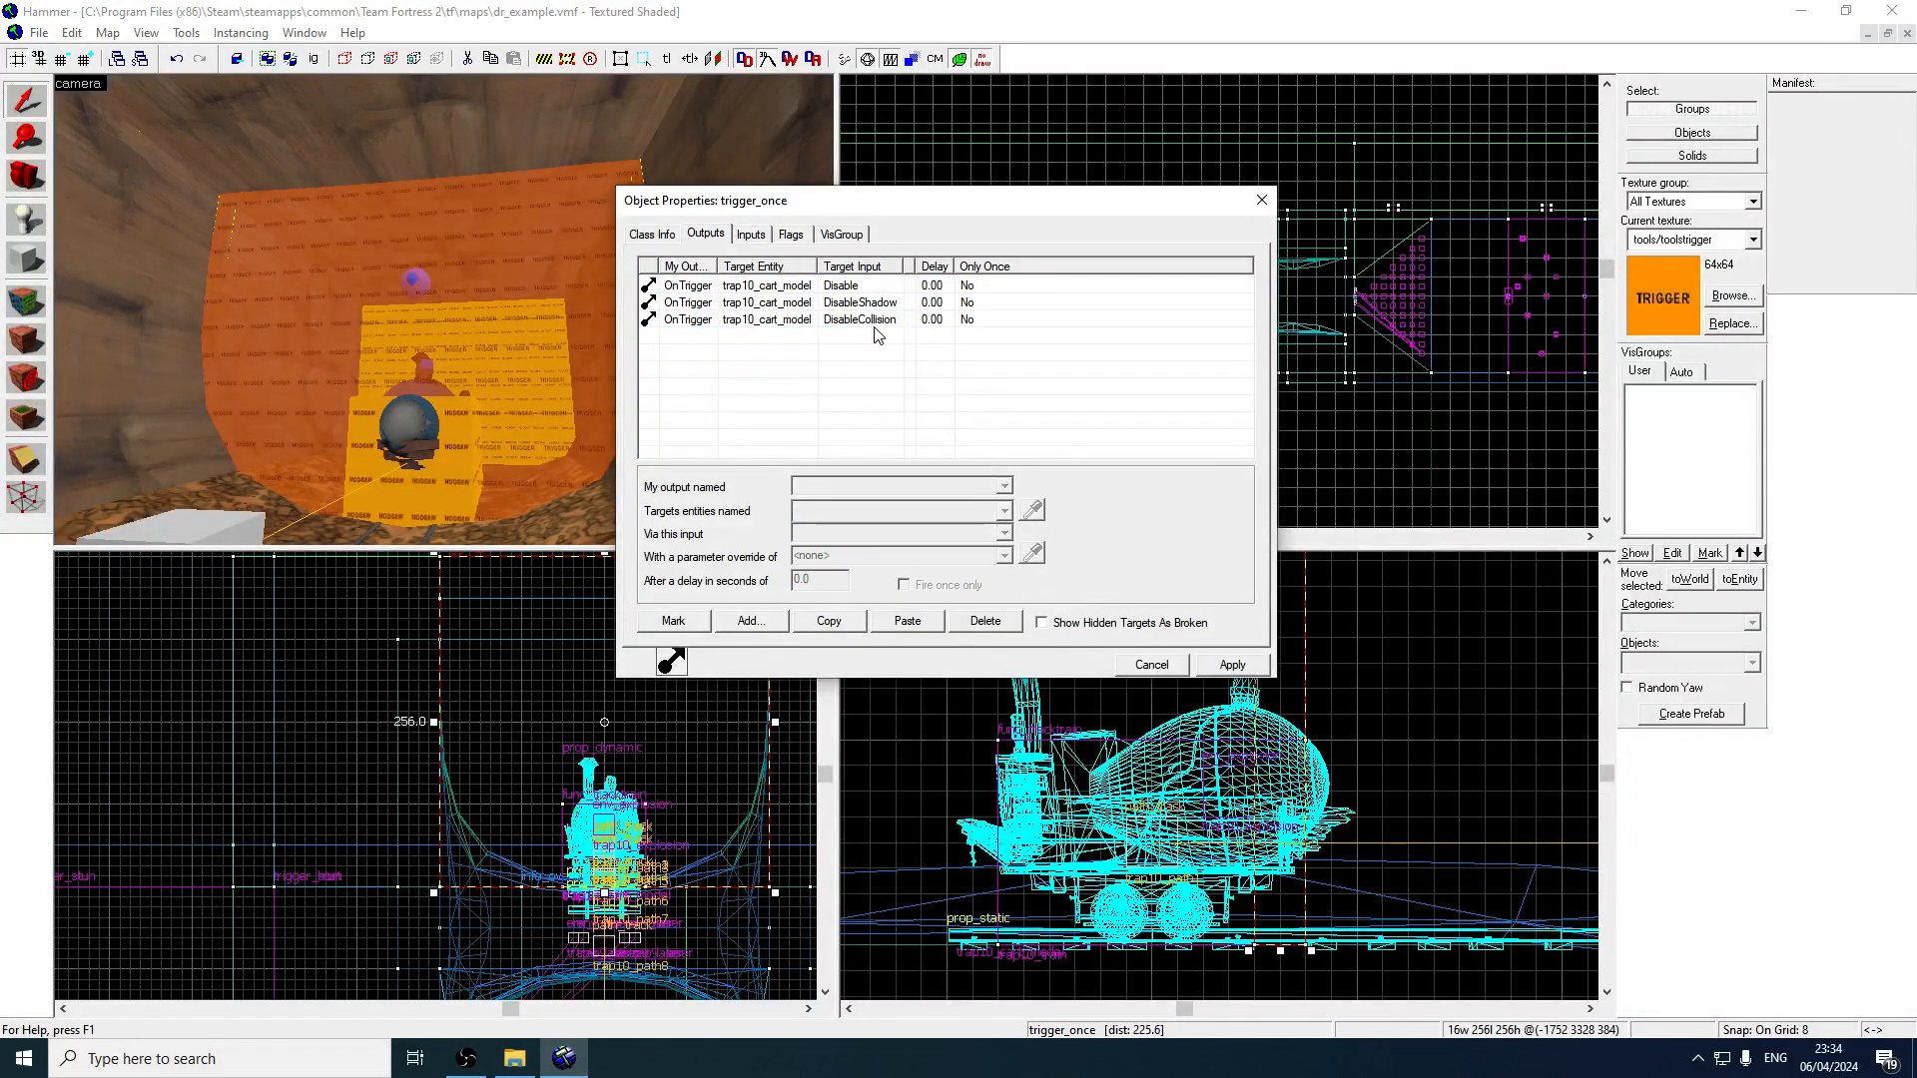
# Examine the tunnel around the cart, its trigger brushes and the path_tracks along the rails.
pyautogui.press('z')
pyautogui.press('w')
pyautogui.press('s')
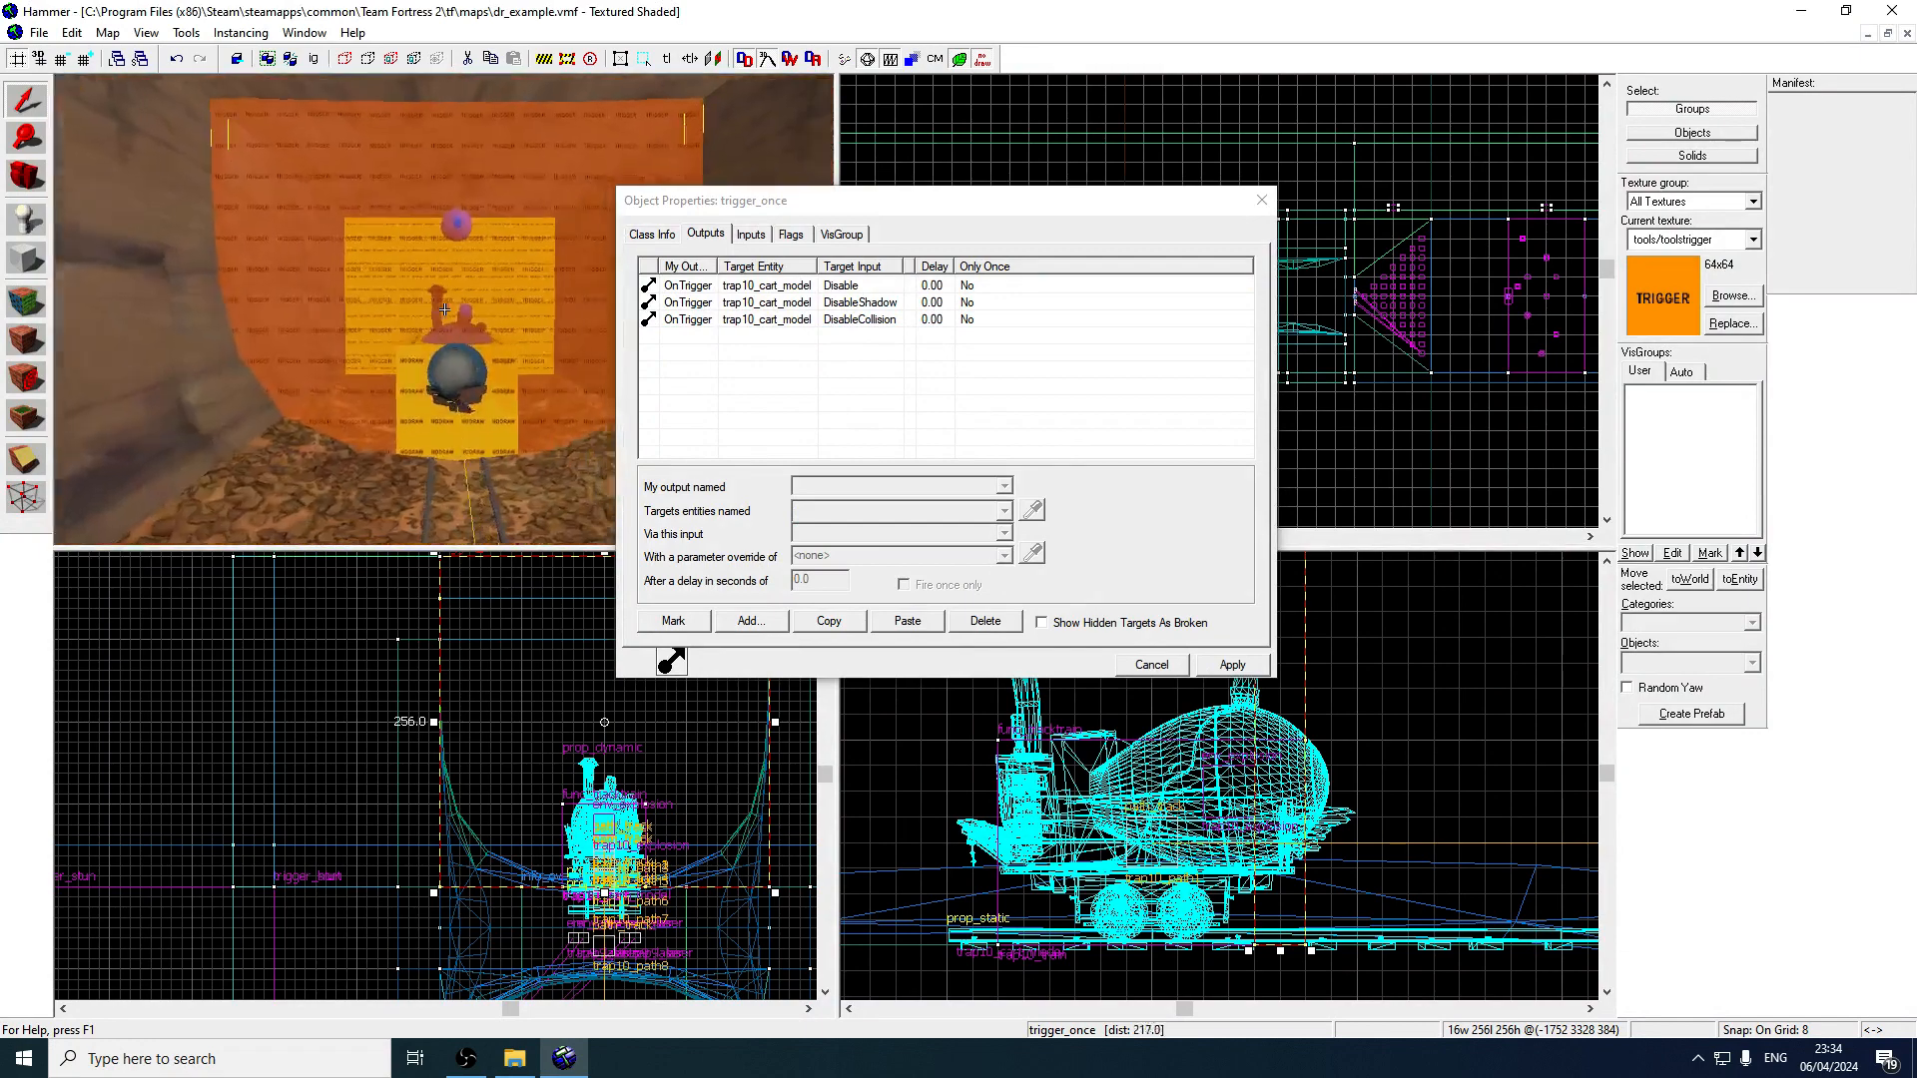
pyautogui.press('w')
pyautogui.press('s')
pyautogui.press('w')
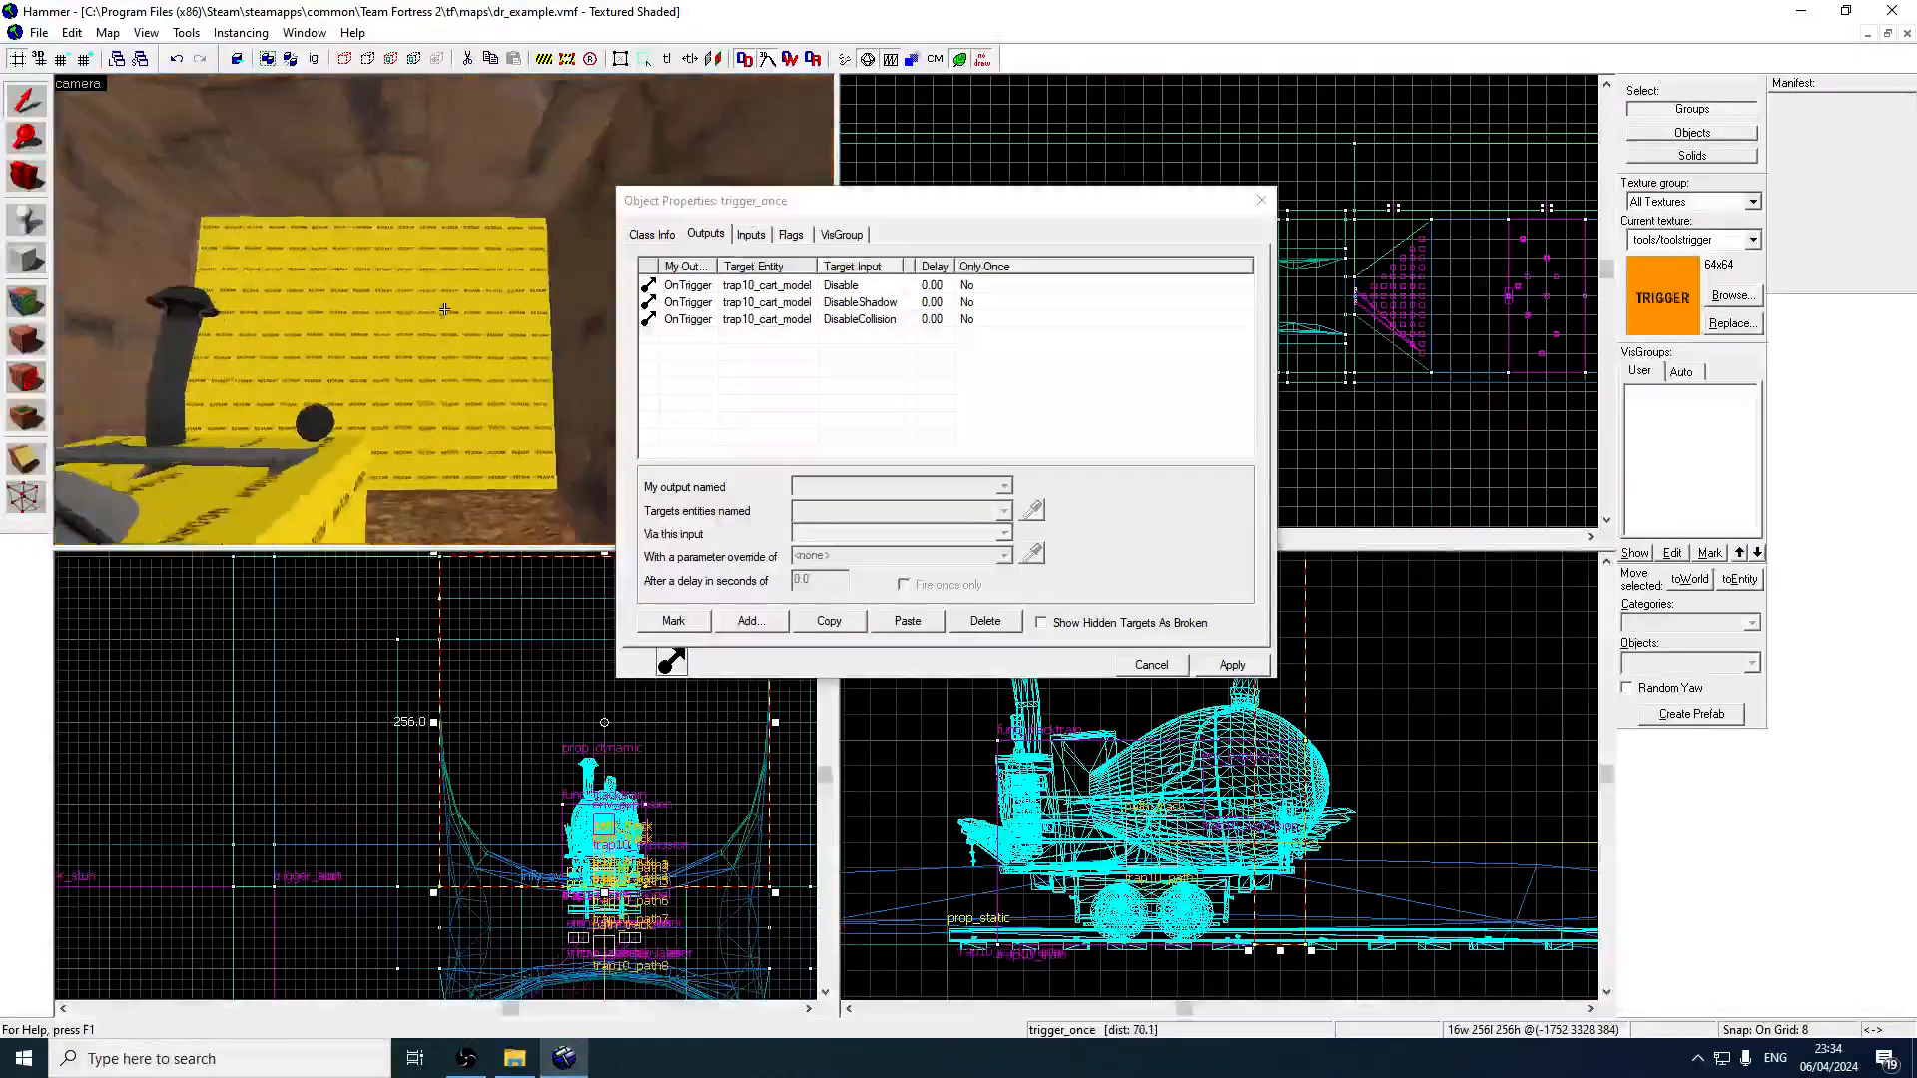
pyautogui.press('s')
pyautogui.press('w')
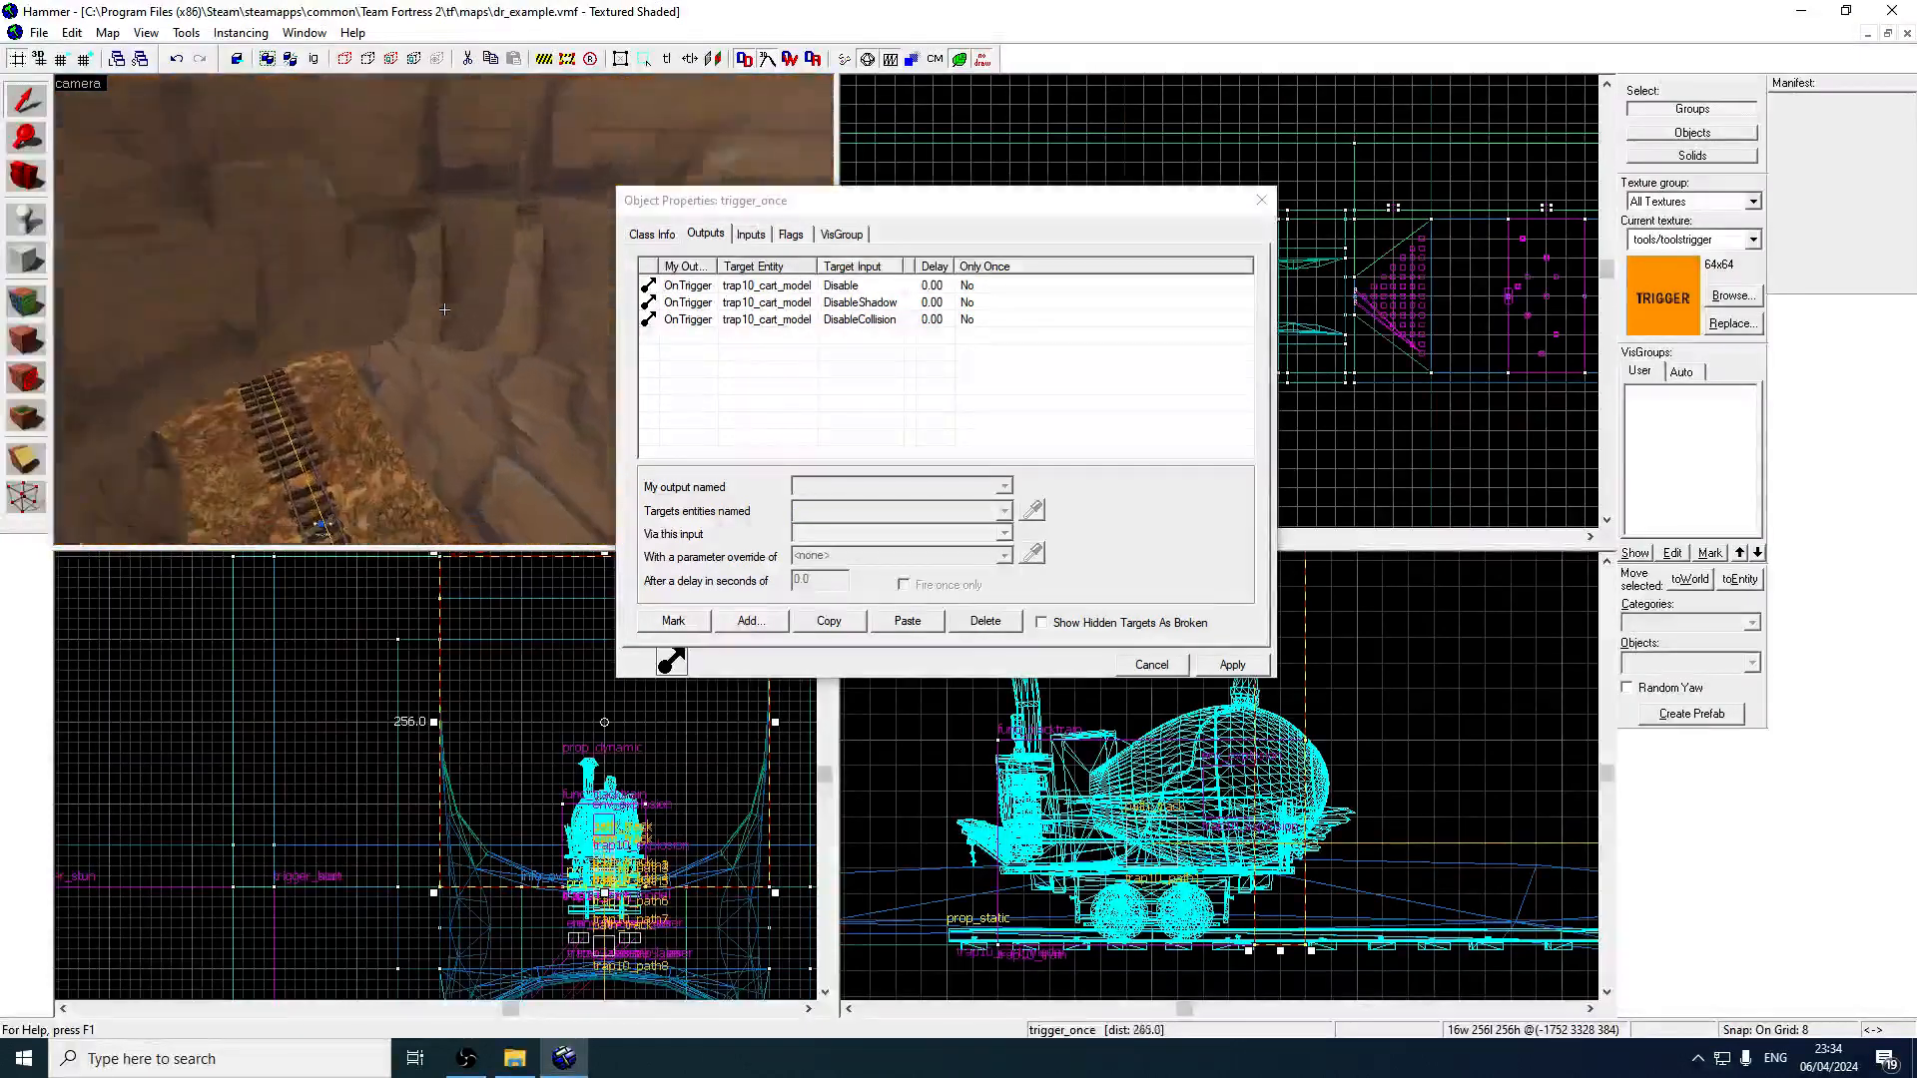
pyautogui.press('w')
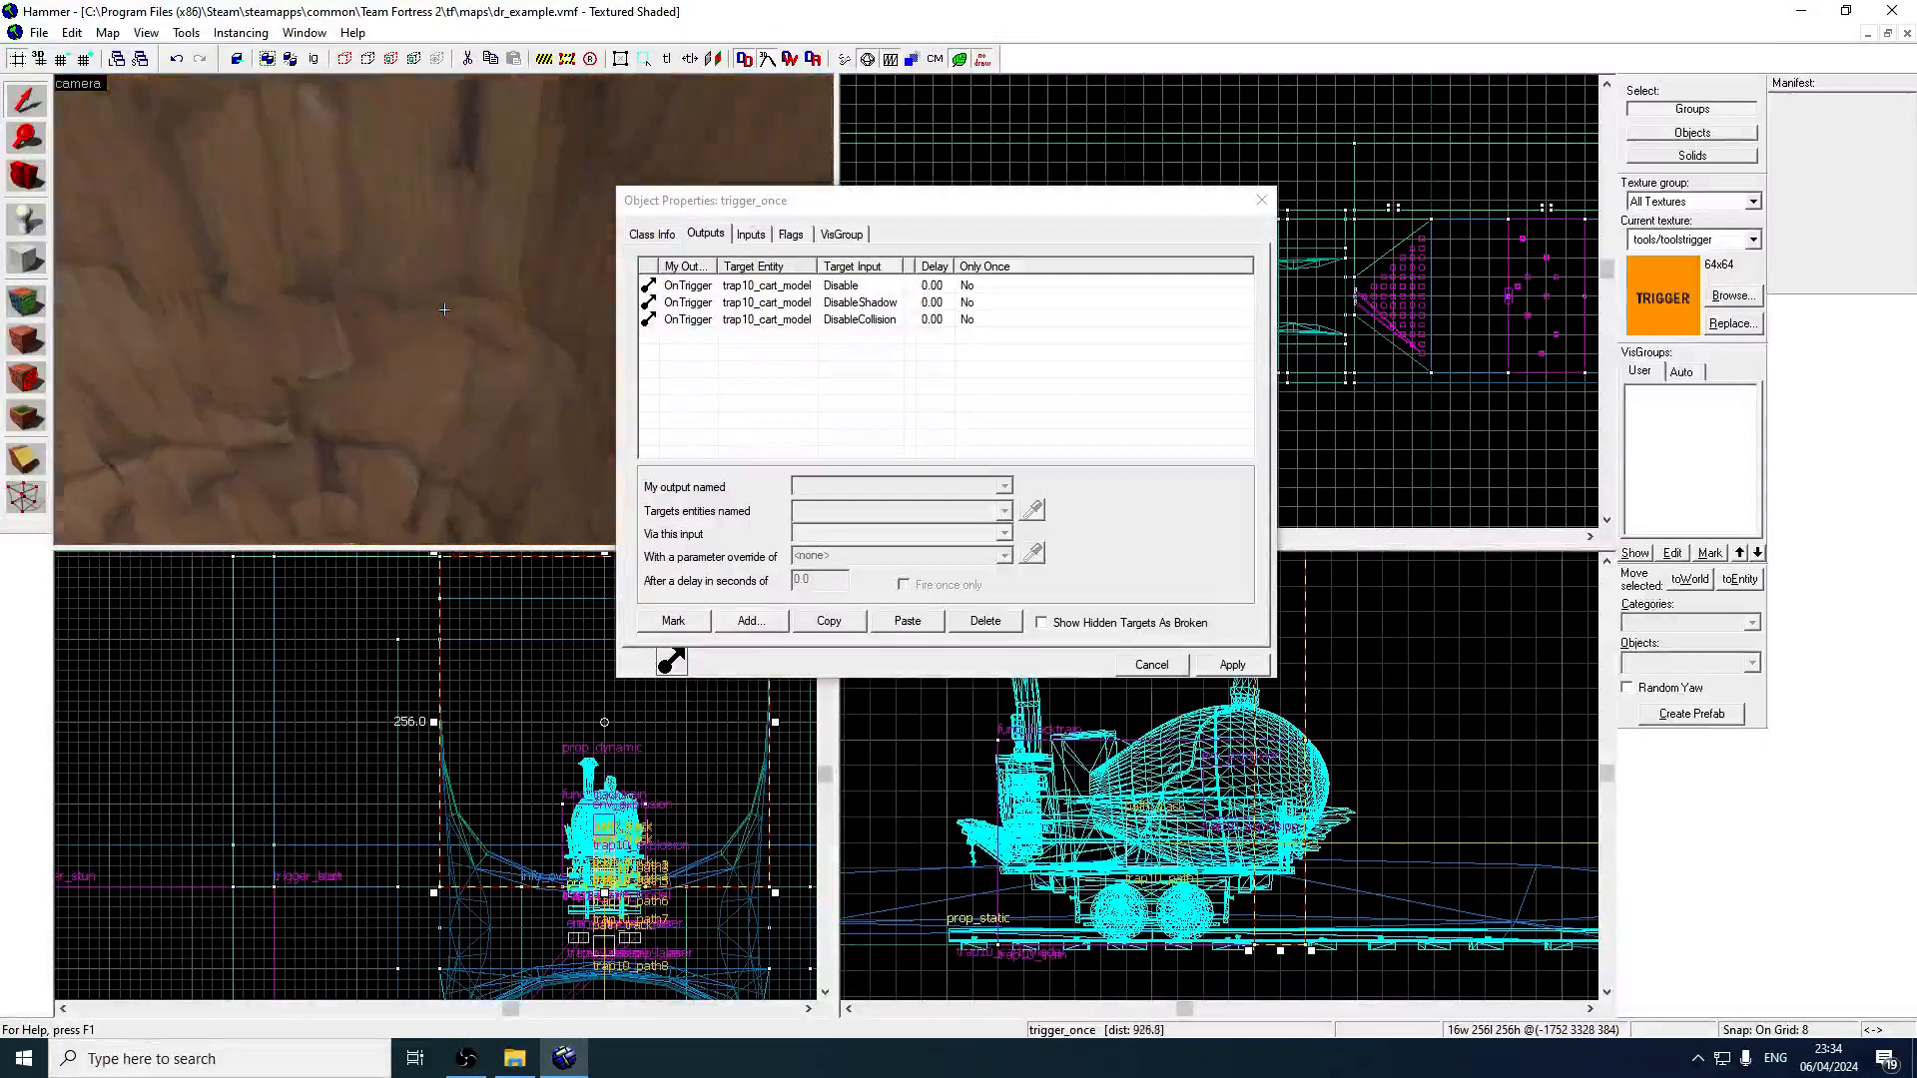
pyautogui.press('w')
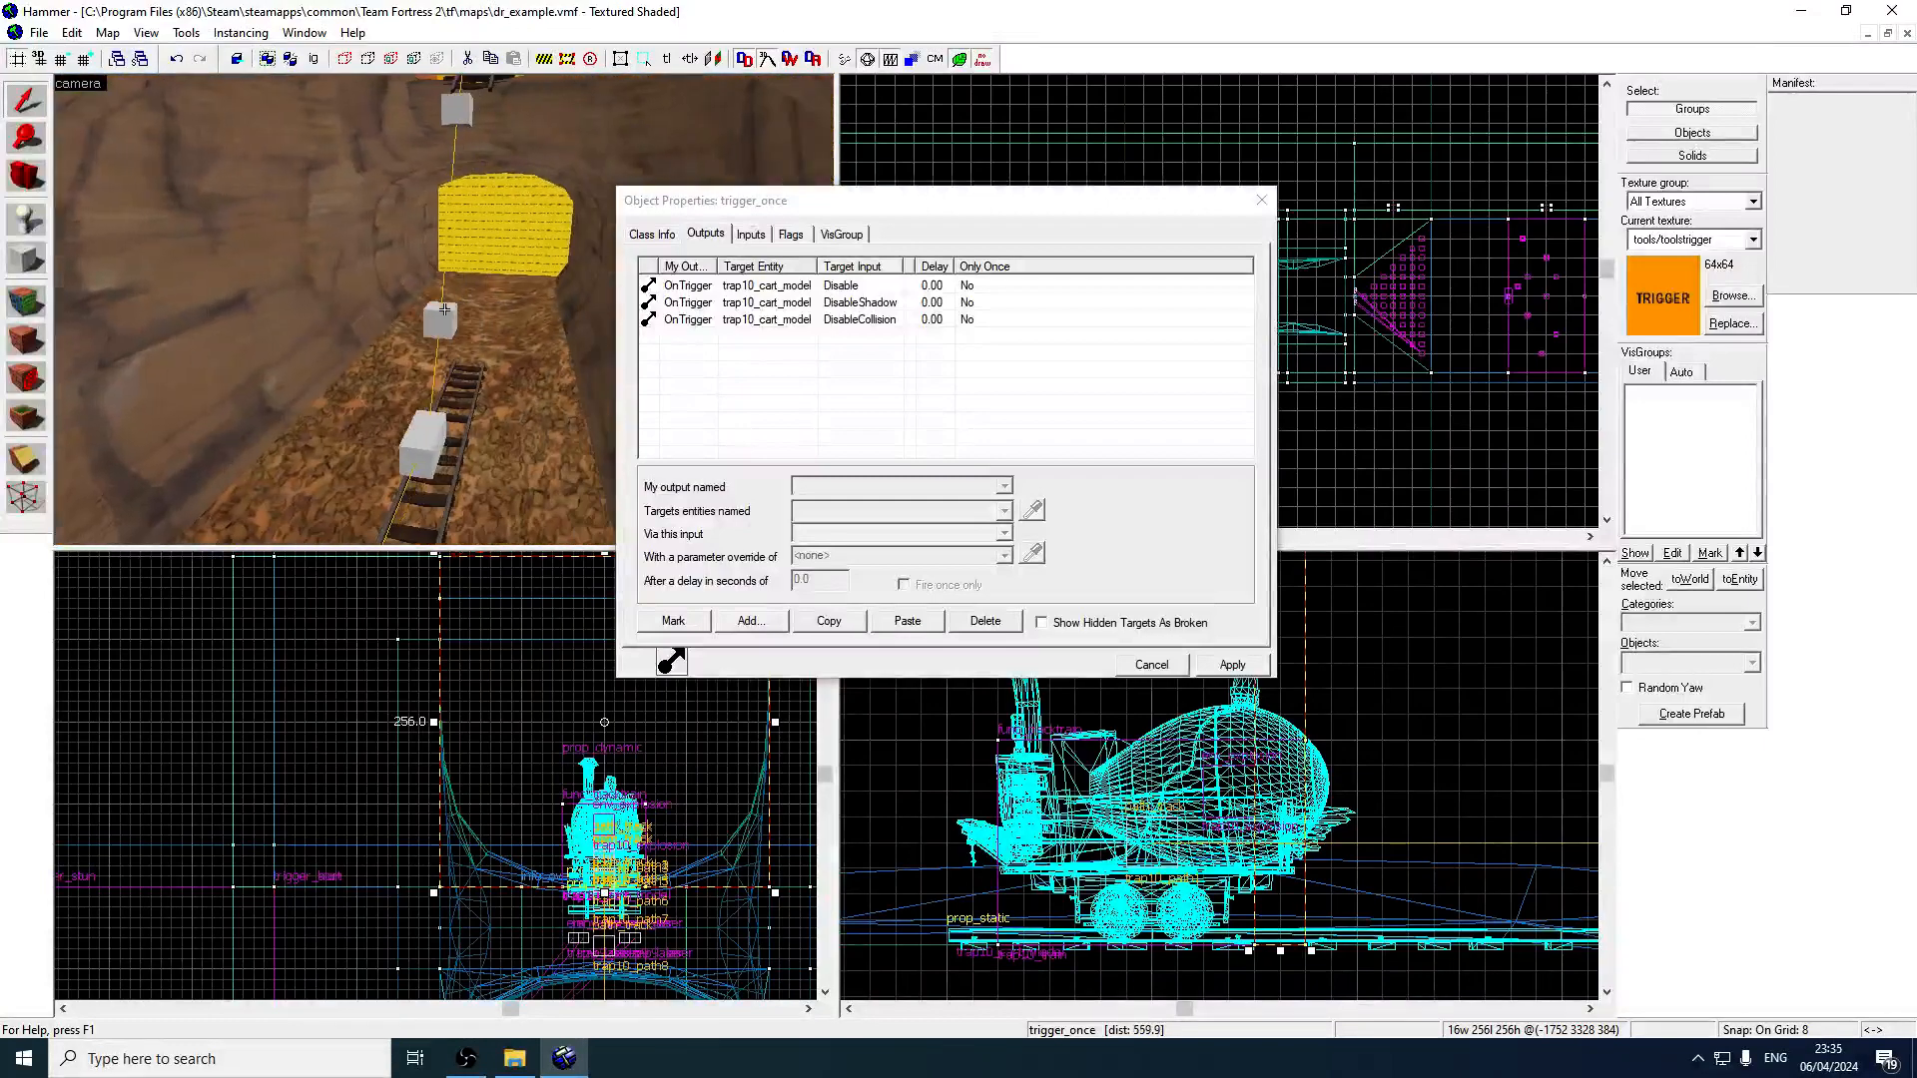
# Add another OnTrigger output to the trigger_once with trap10_explosion as its target entity.
pyautogui.click(777, 400)
pyautogui.click(779, 631)
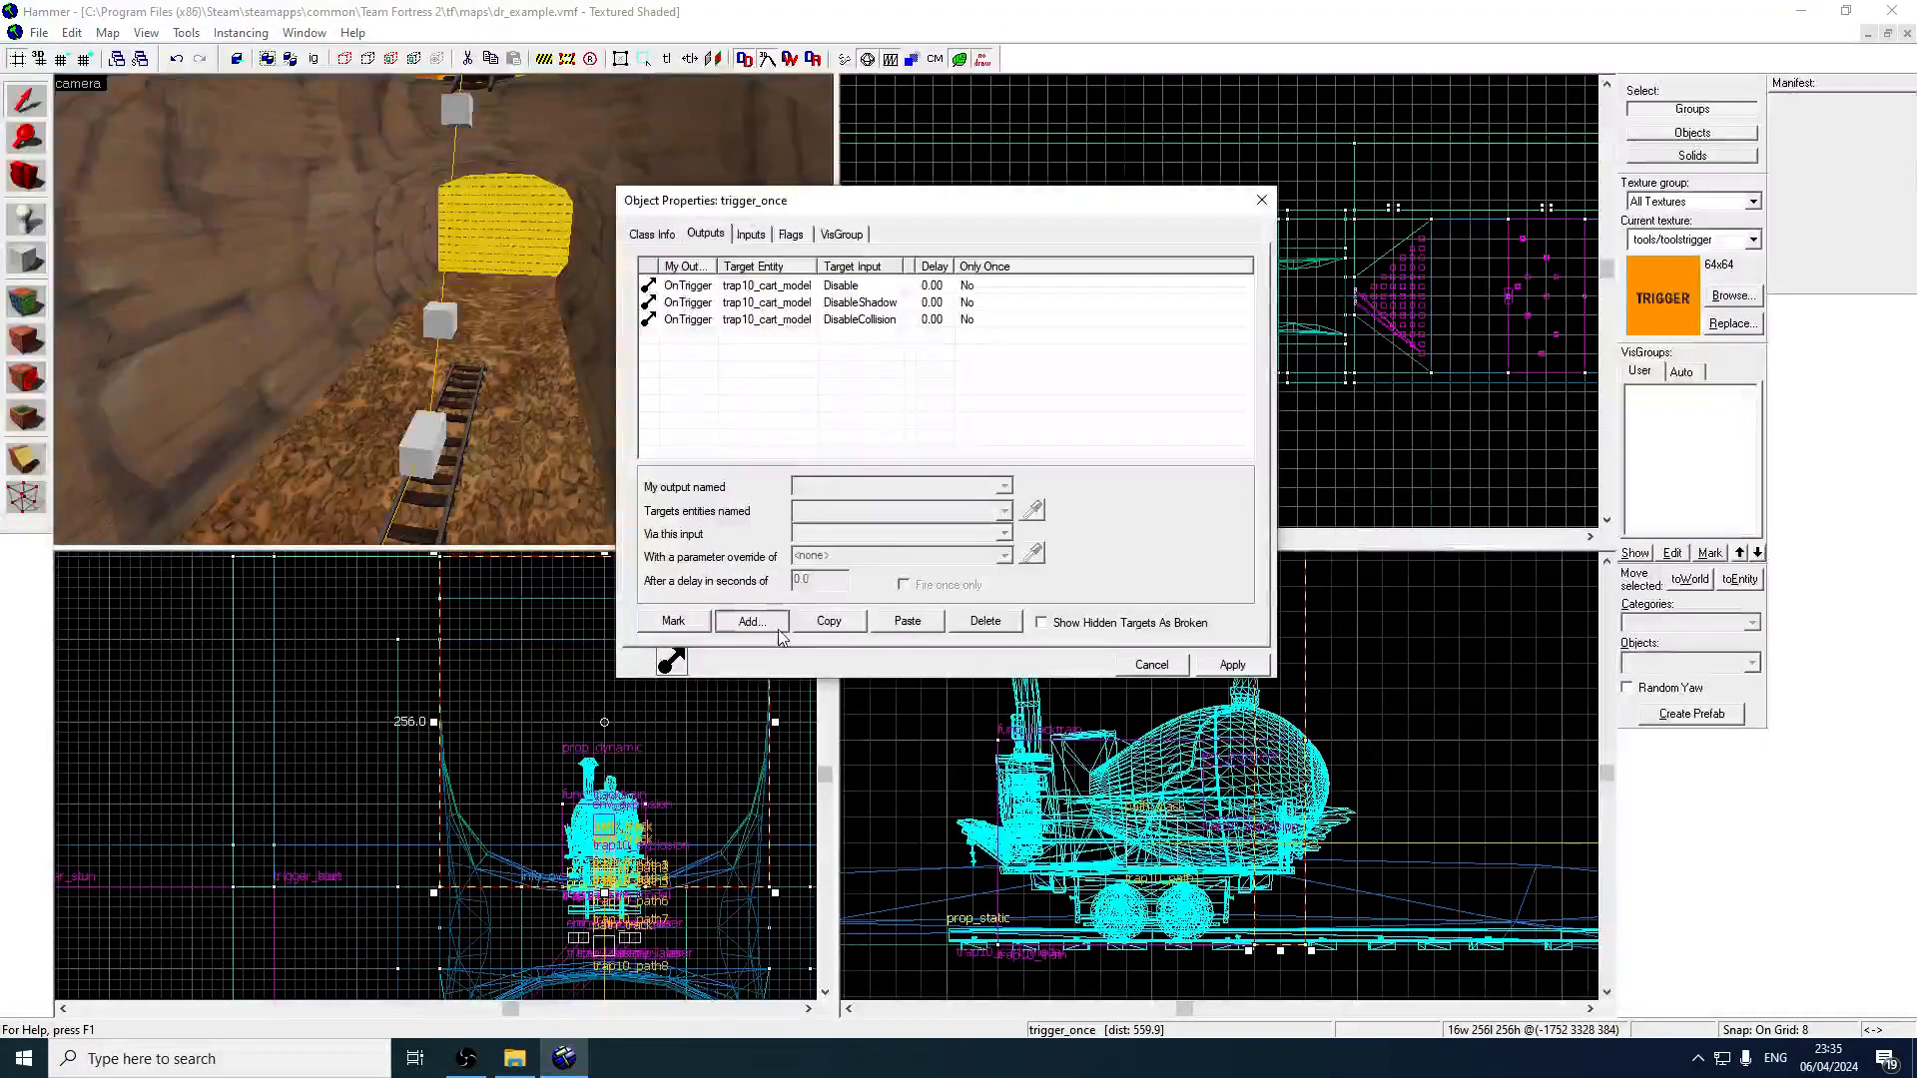
pyautogui.click(1004, 486)
pyautogui.click(954, 519)
pyautogui.click(1003, 511)
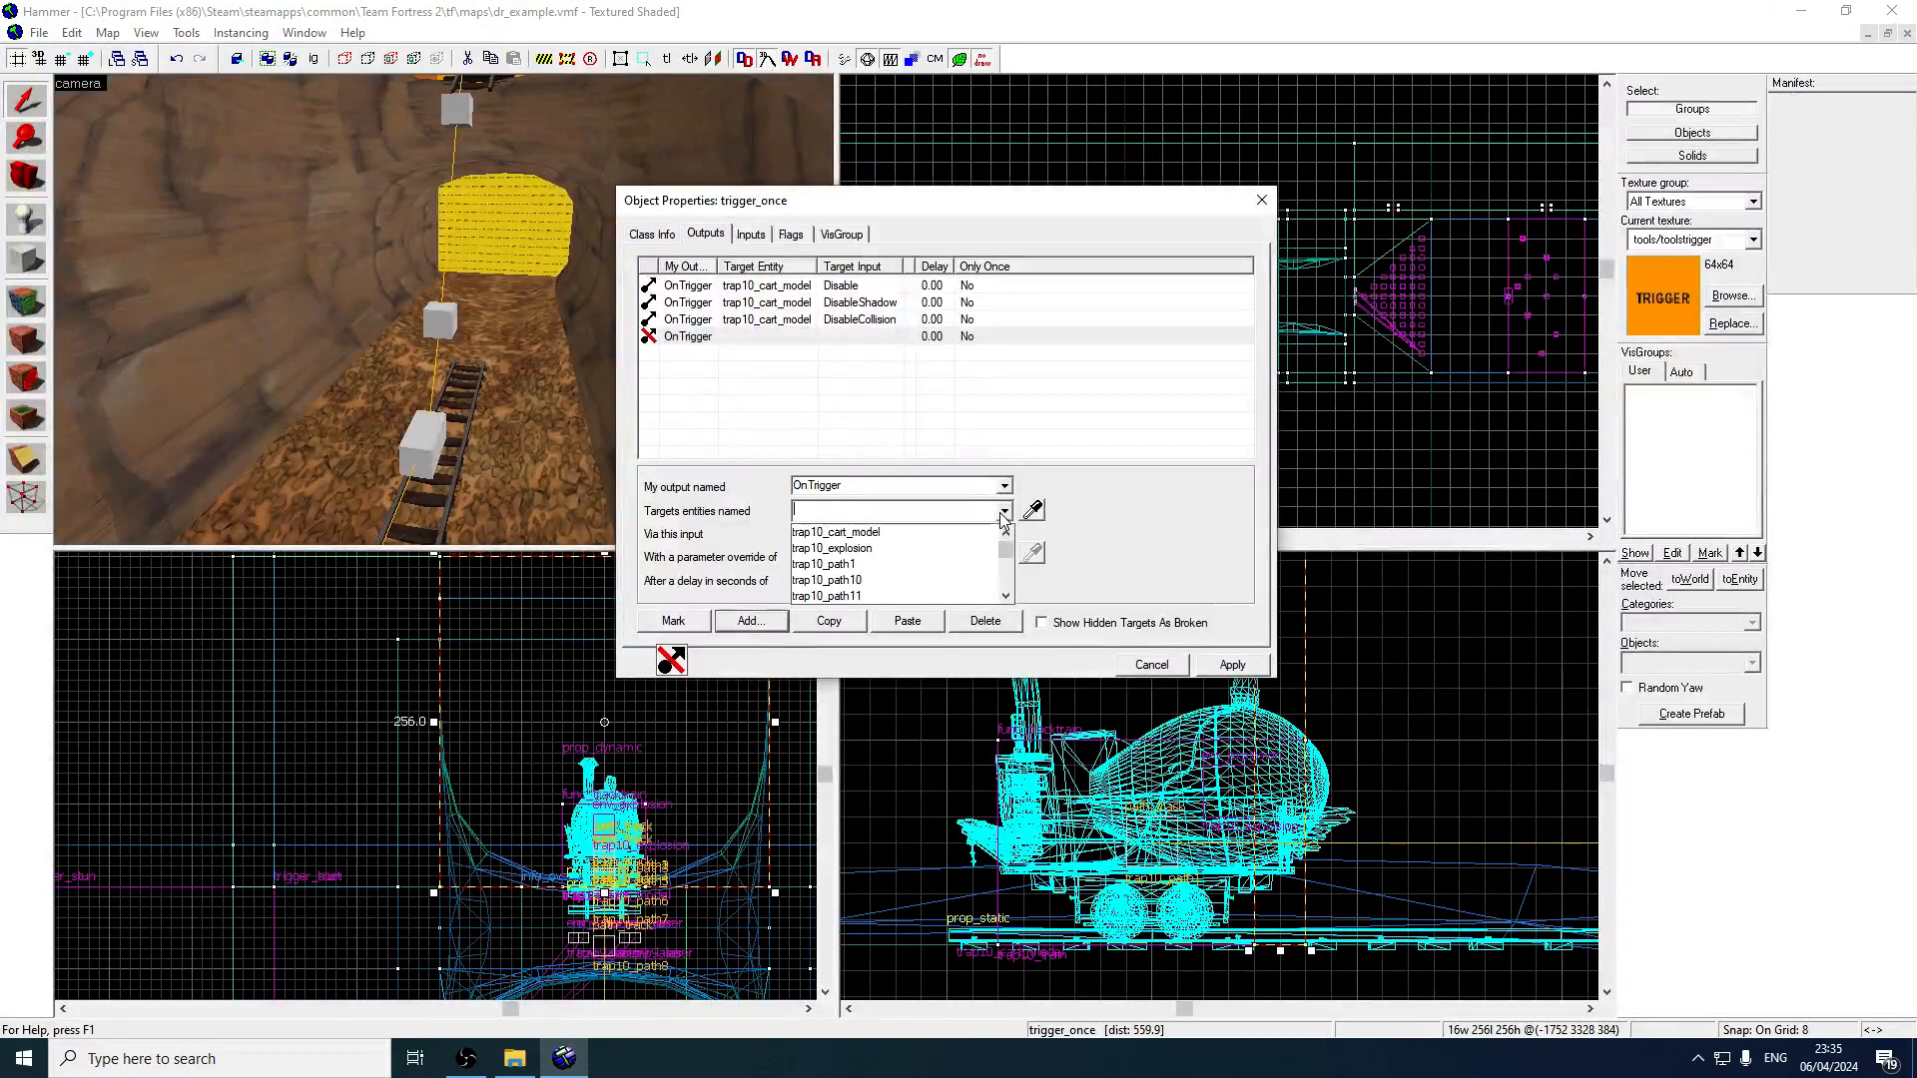
pyautogui.click(898, 548)
# Set the trap10_explosion output to the Explode input with a 0.01 second delay and apply it.
pyautogui.click(1003, 534)
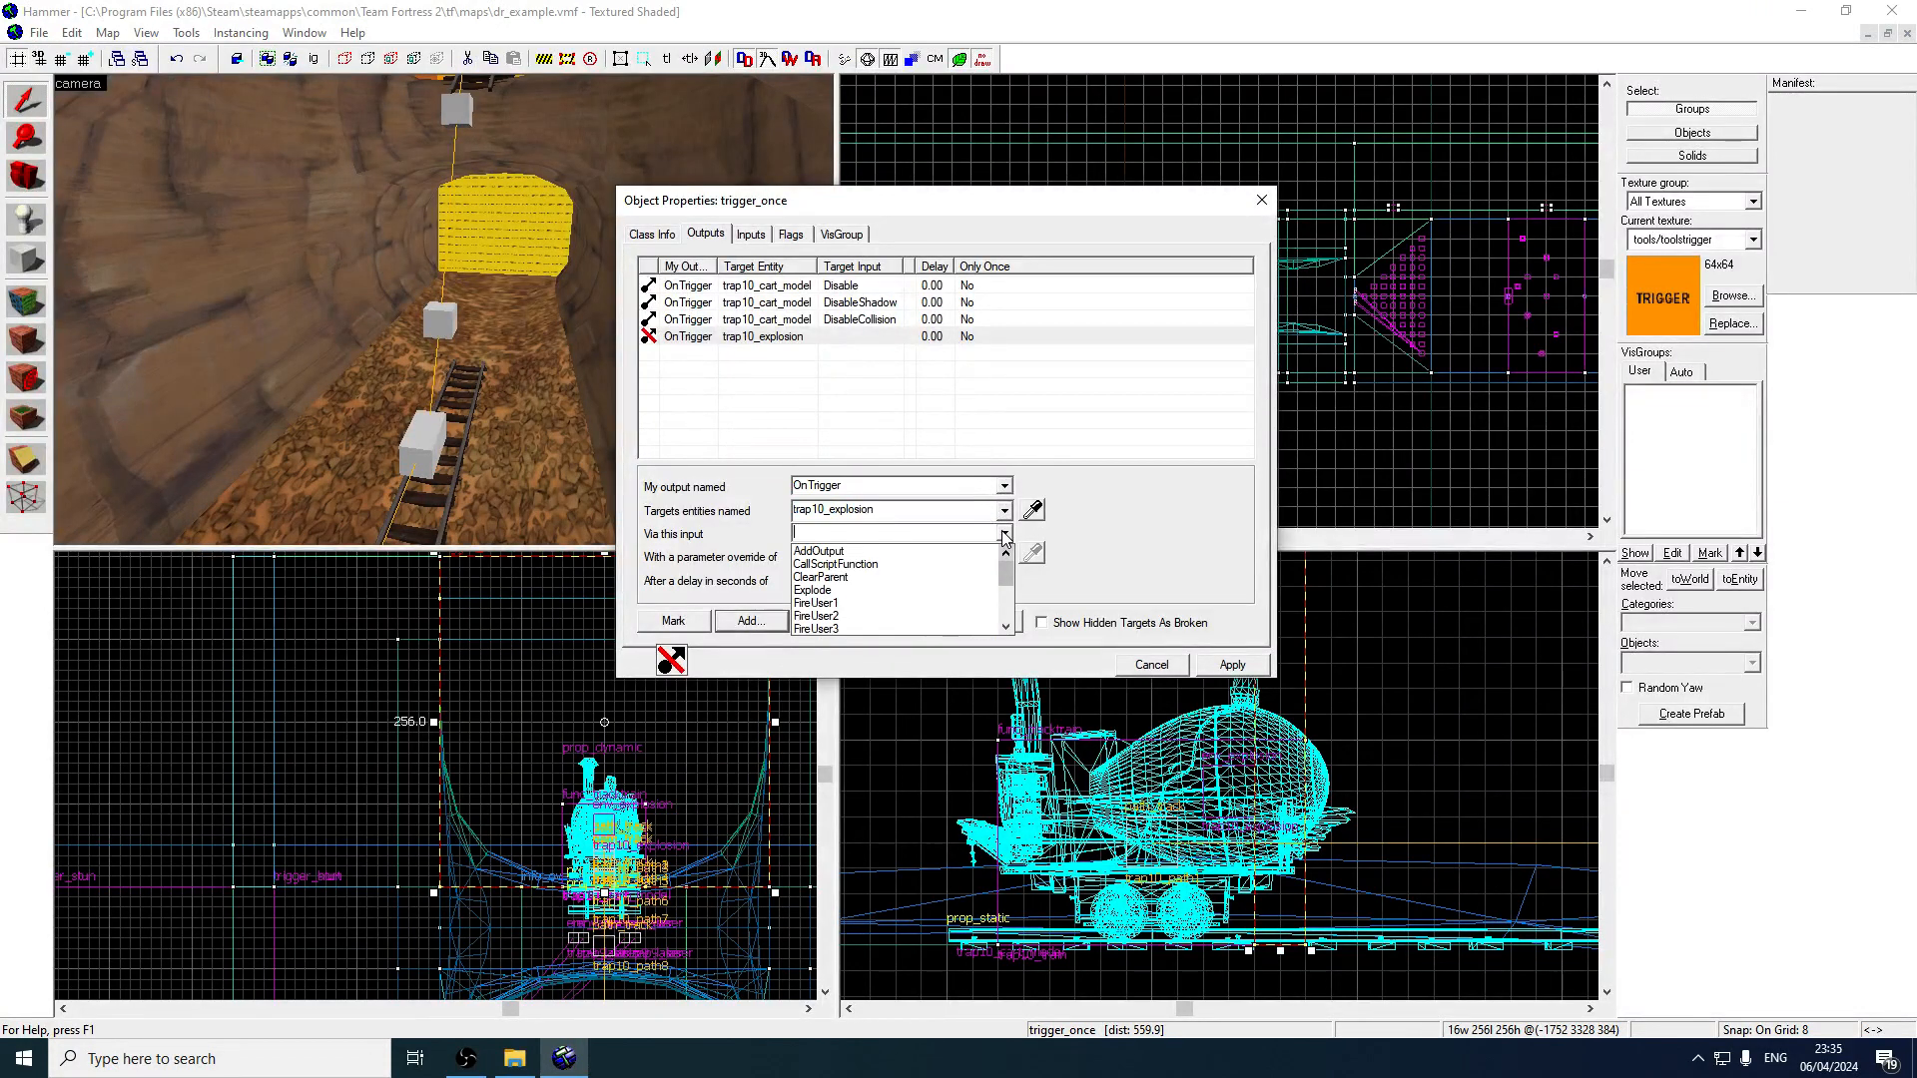
pyautogui.click(879, 590)
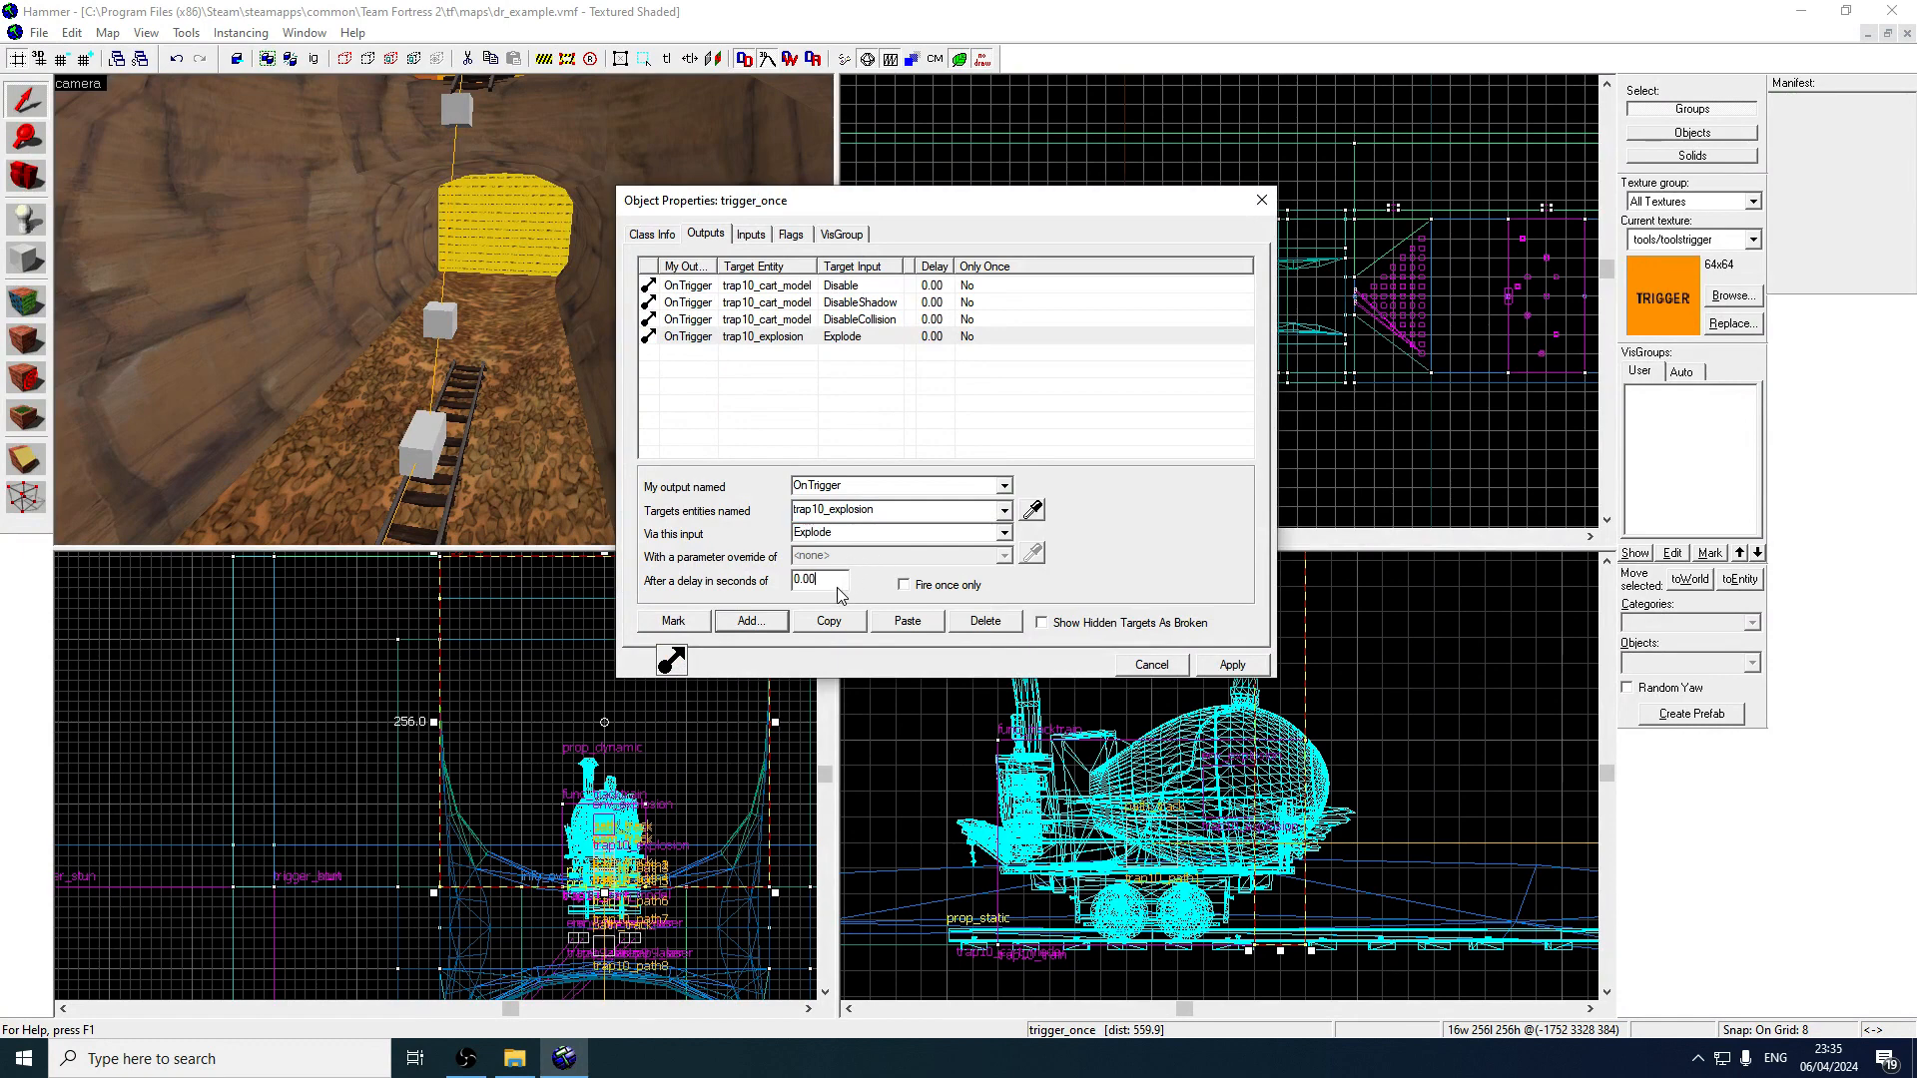
pyautogui.press('BackSpace')
pyautogui.write('1')
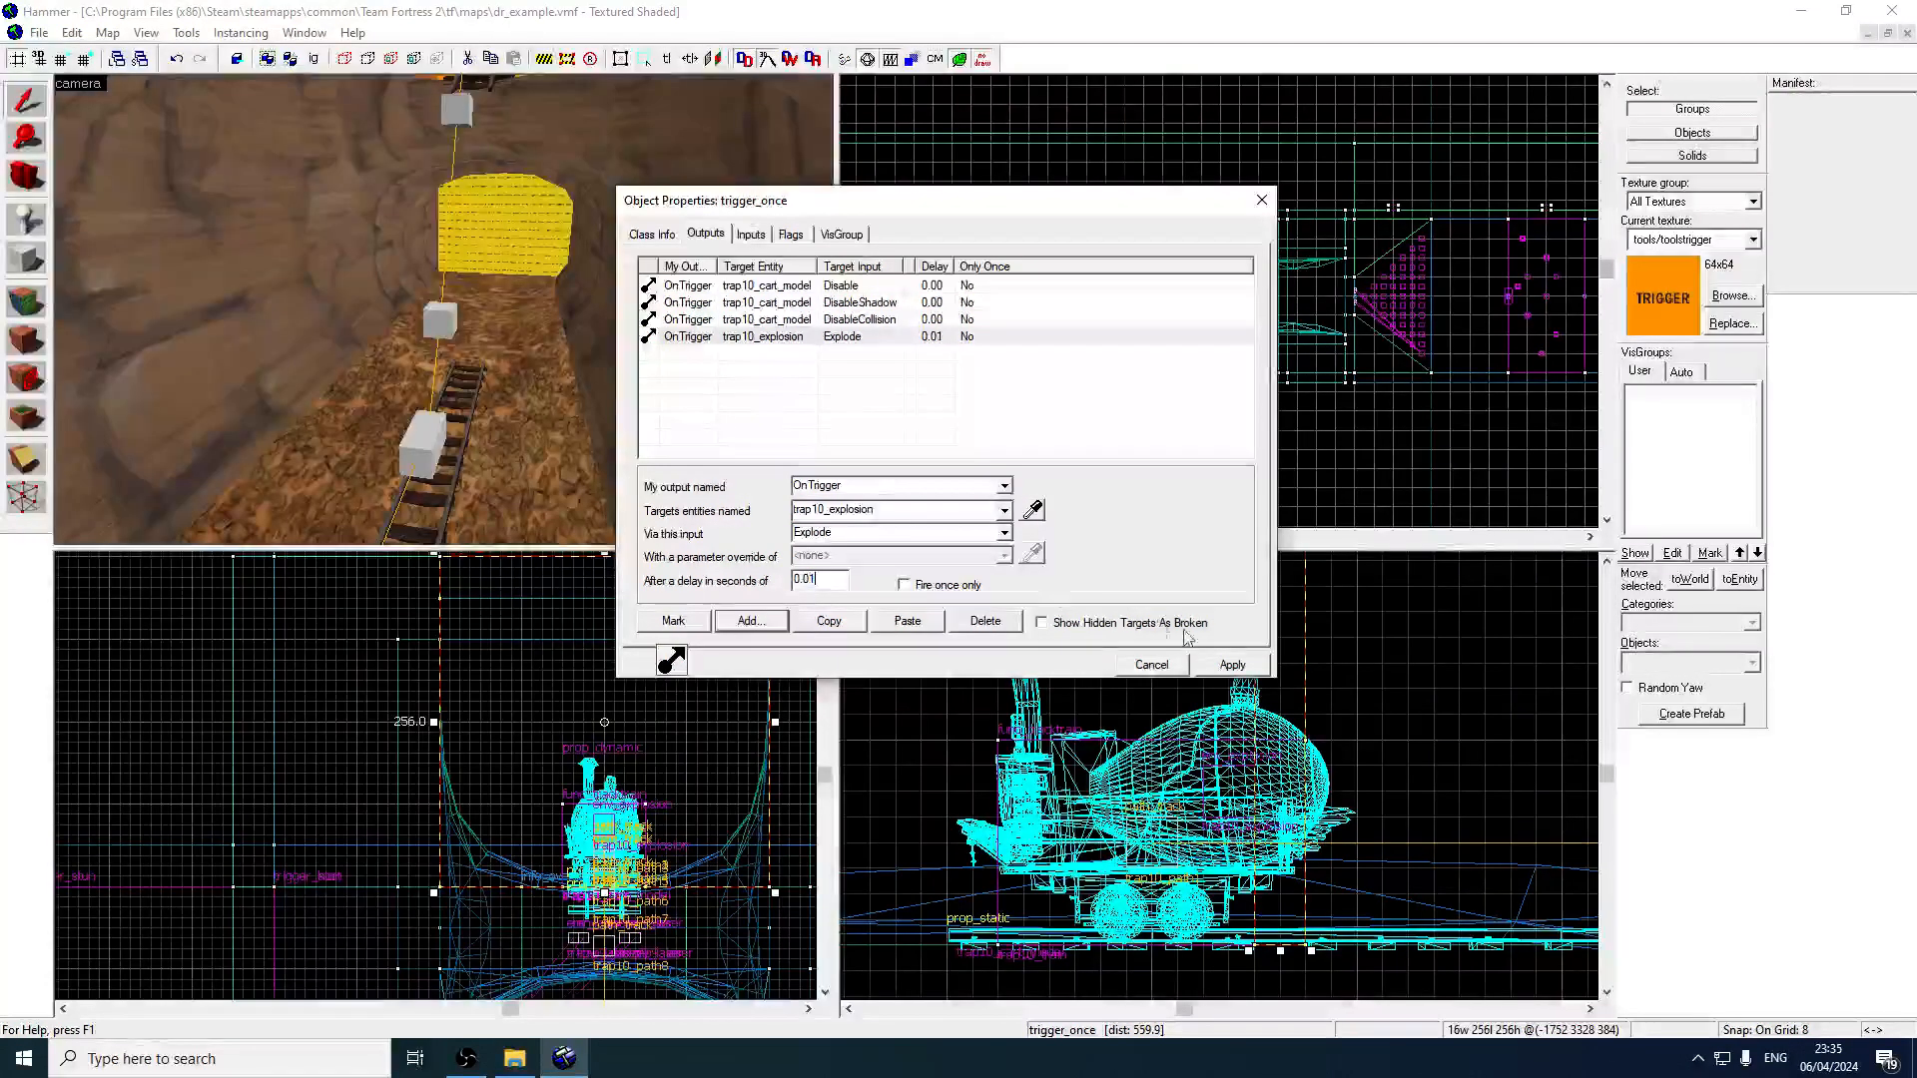
pyautogui.click(1233, 663)
# Inspect the large trigger_once around the cart and the path_tracks leading through the tunnel.
pyautogui.press('z')
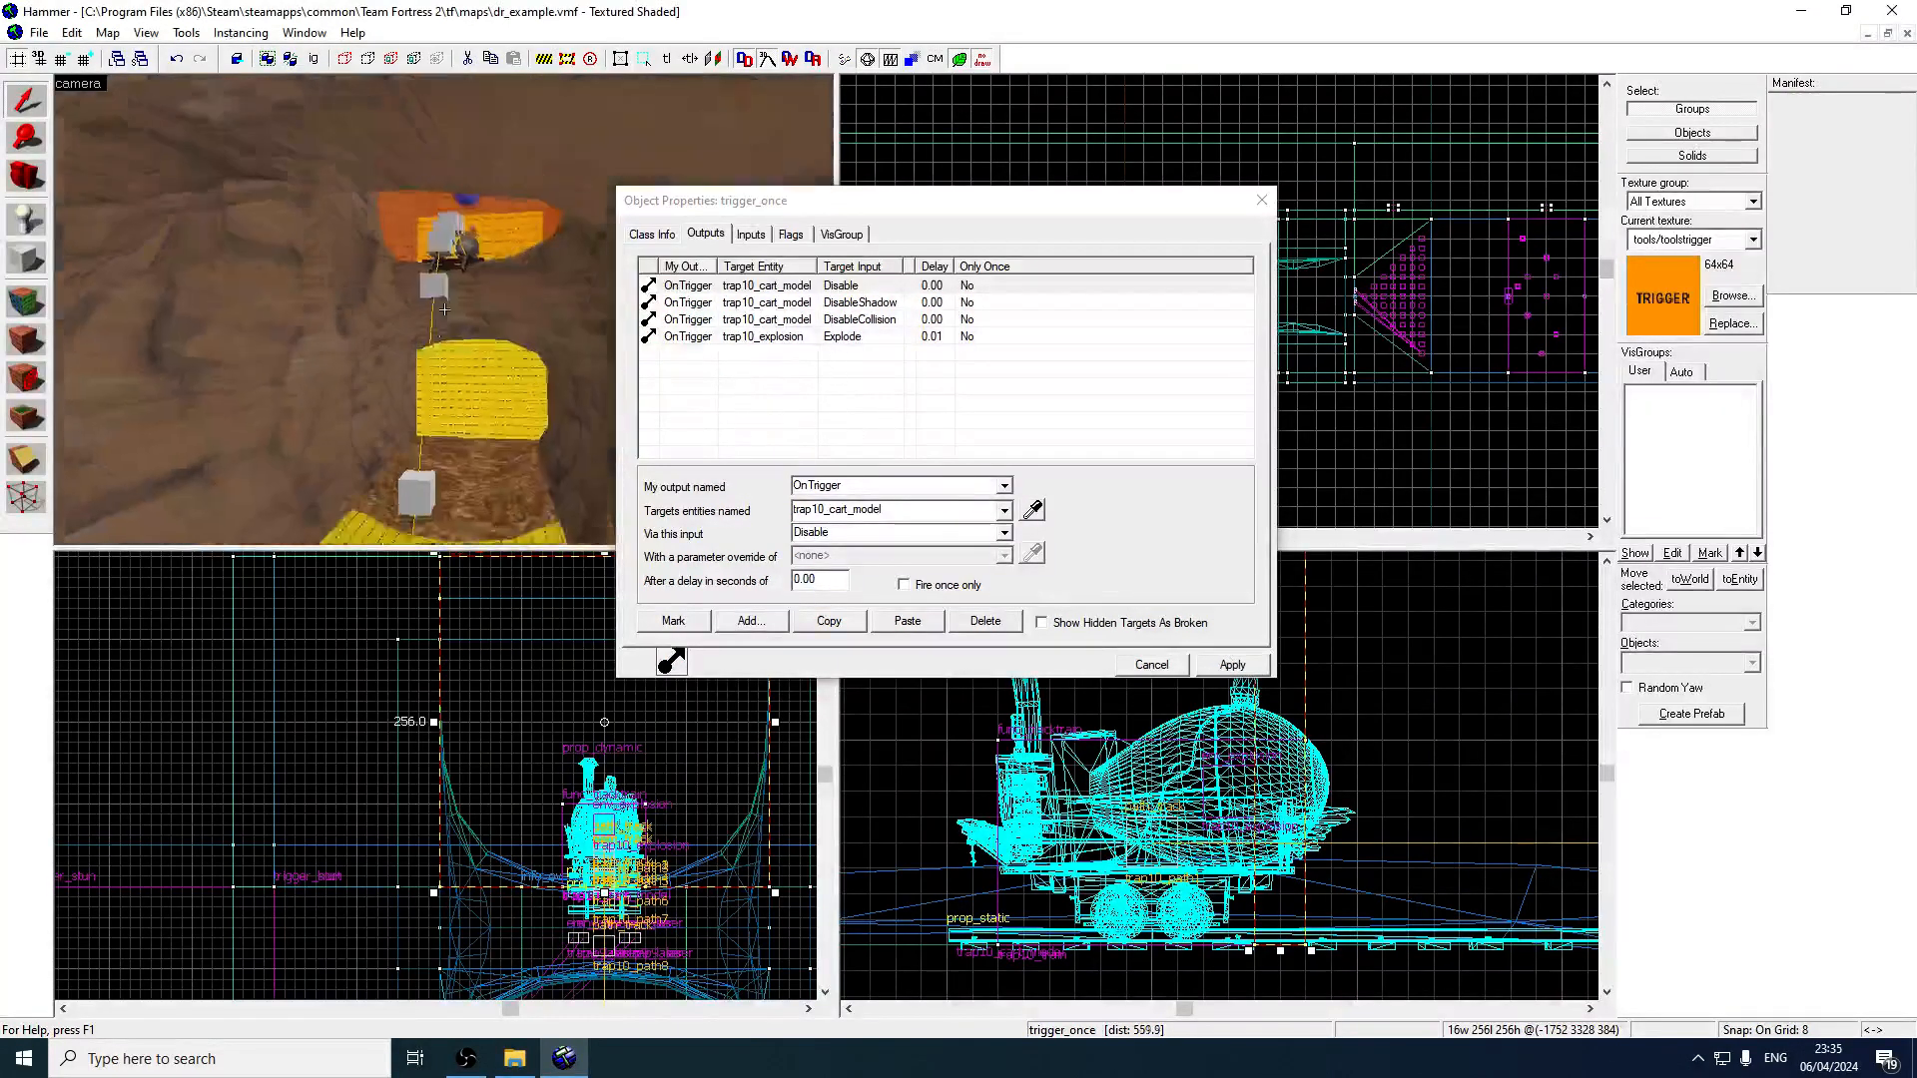
pyautogui.press('w')
pyautogui.press('s')
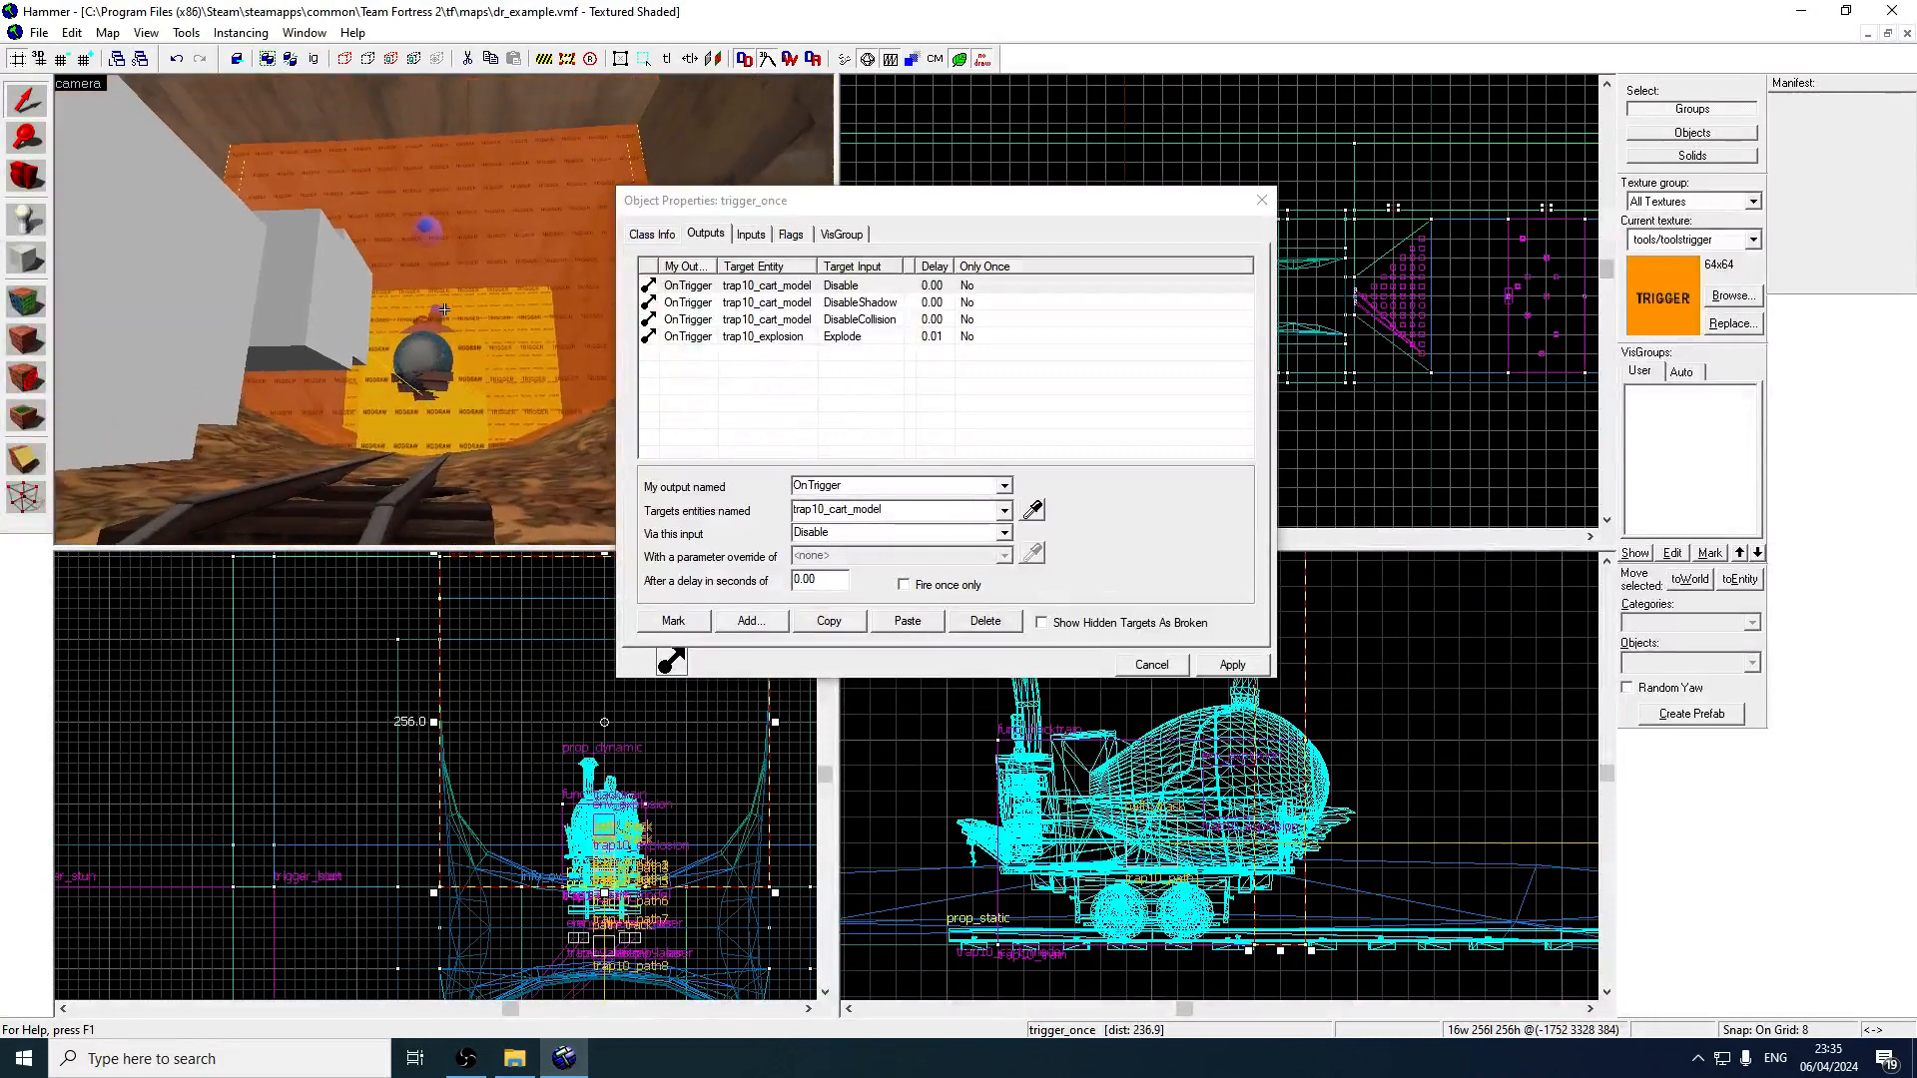
pyautogui.press('s')
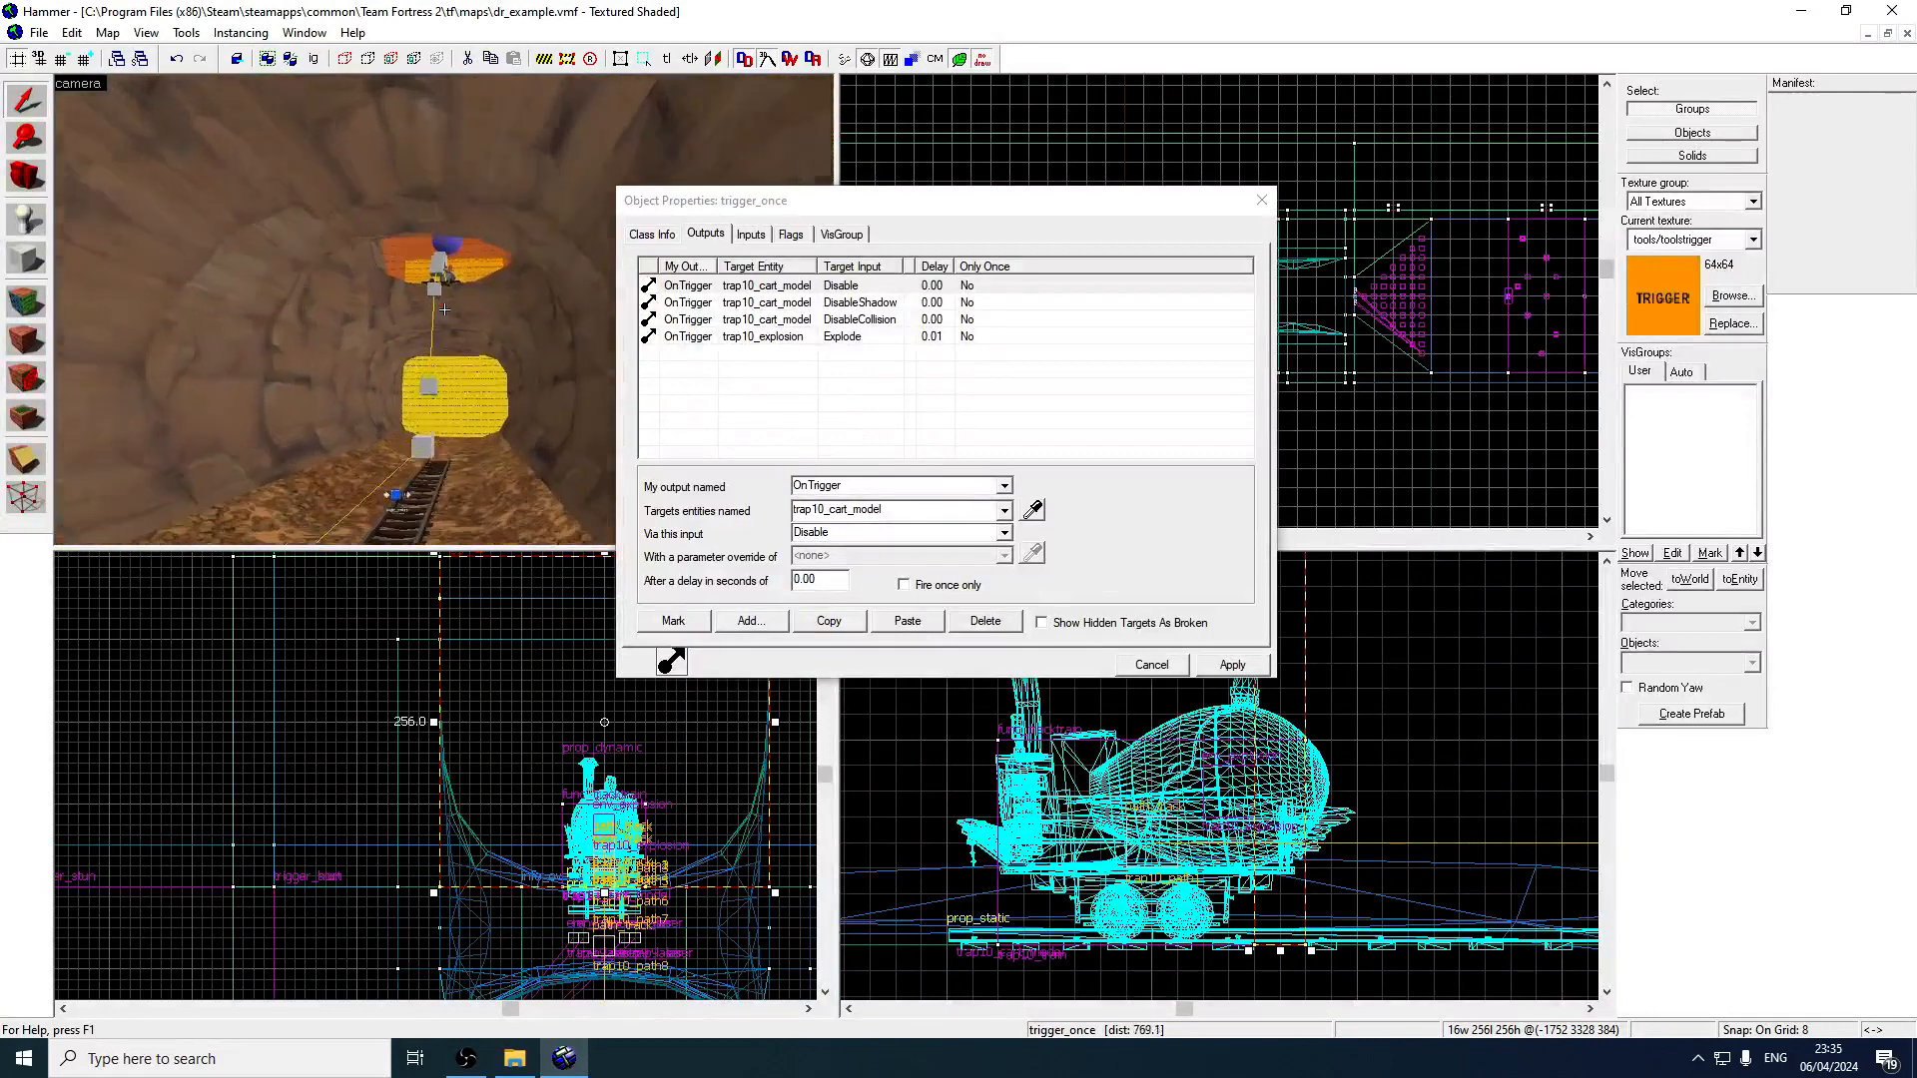
pyautogui.press('w')
pyautogui.press('s')
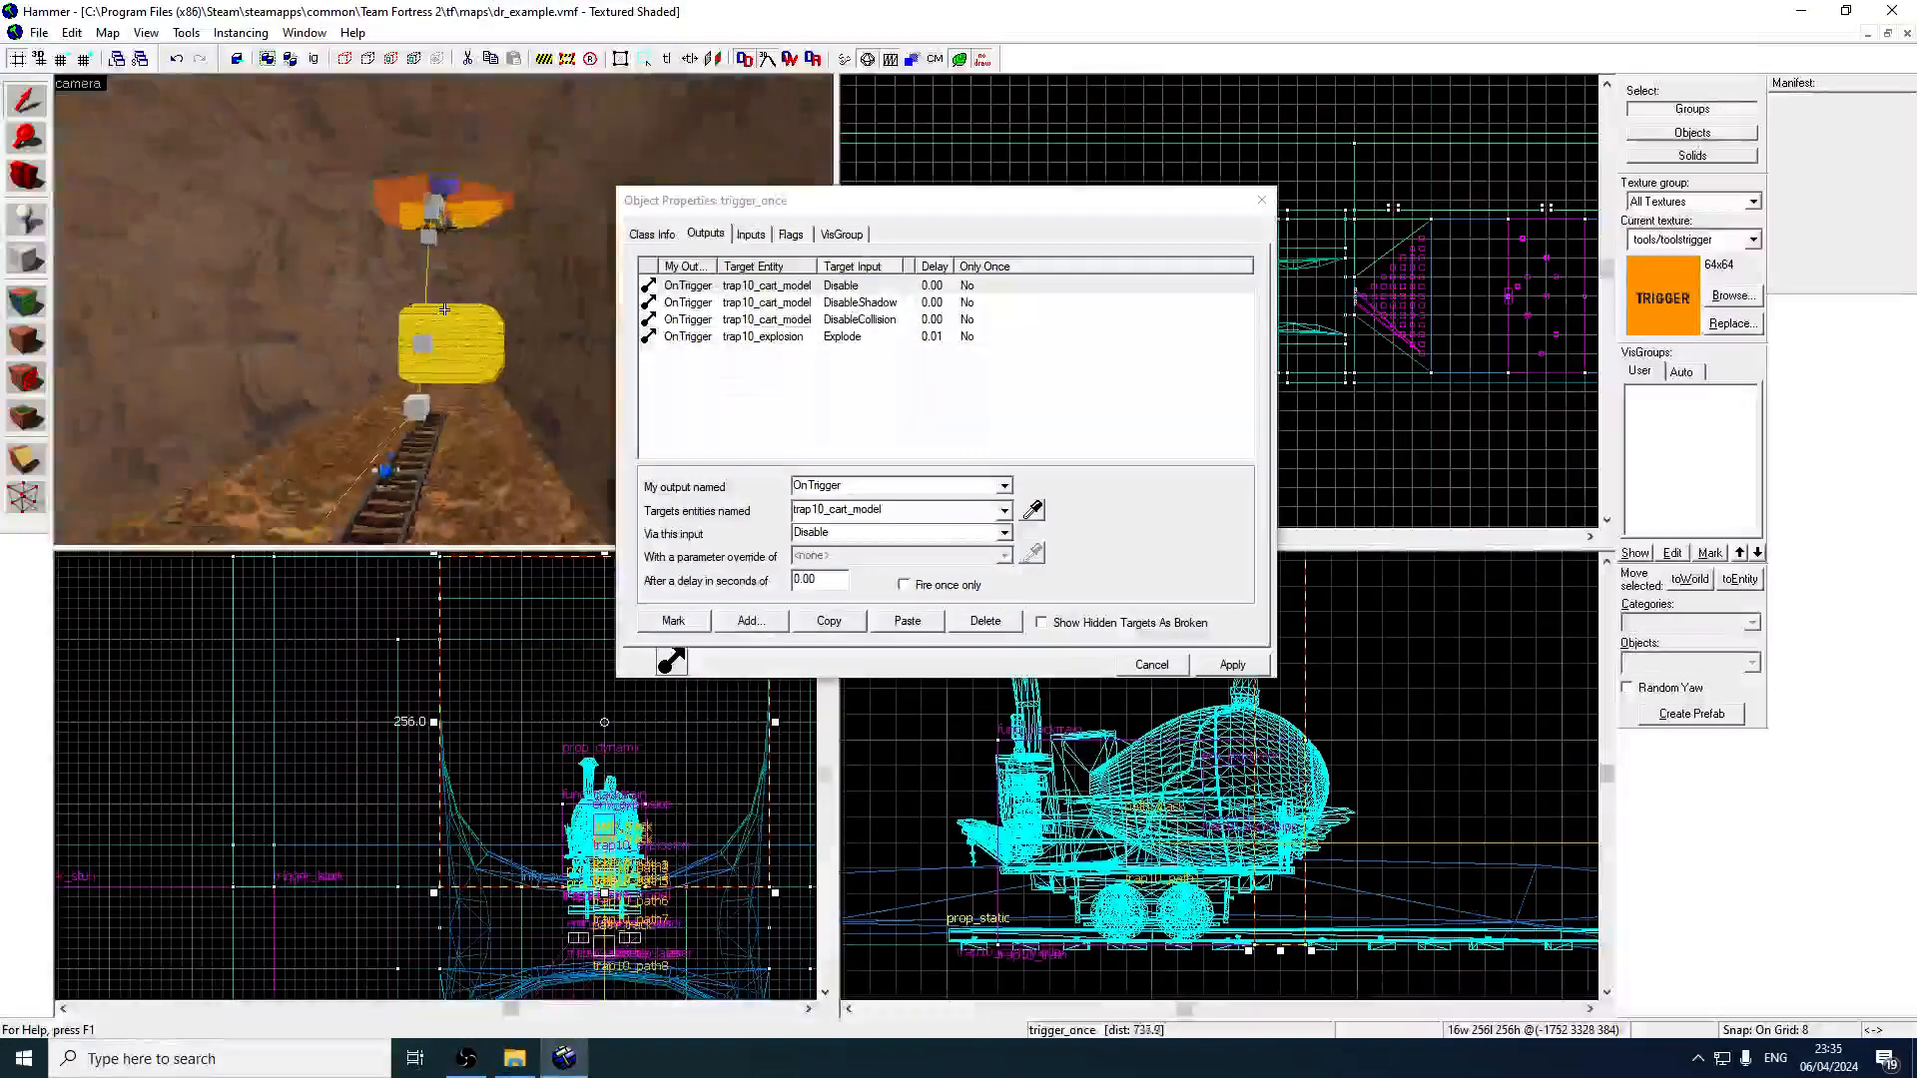
pyautogui.press('w')
pyautogui.press('w')
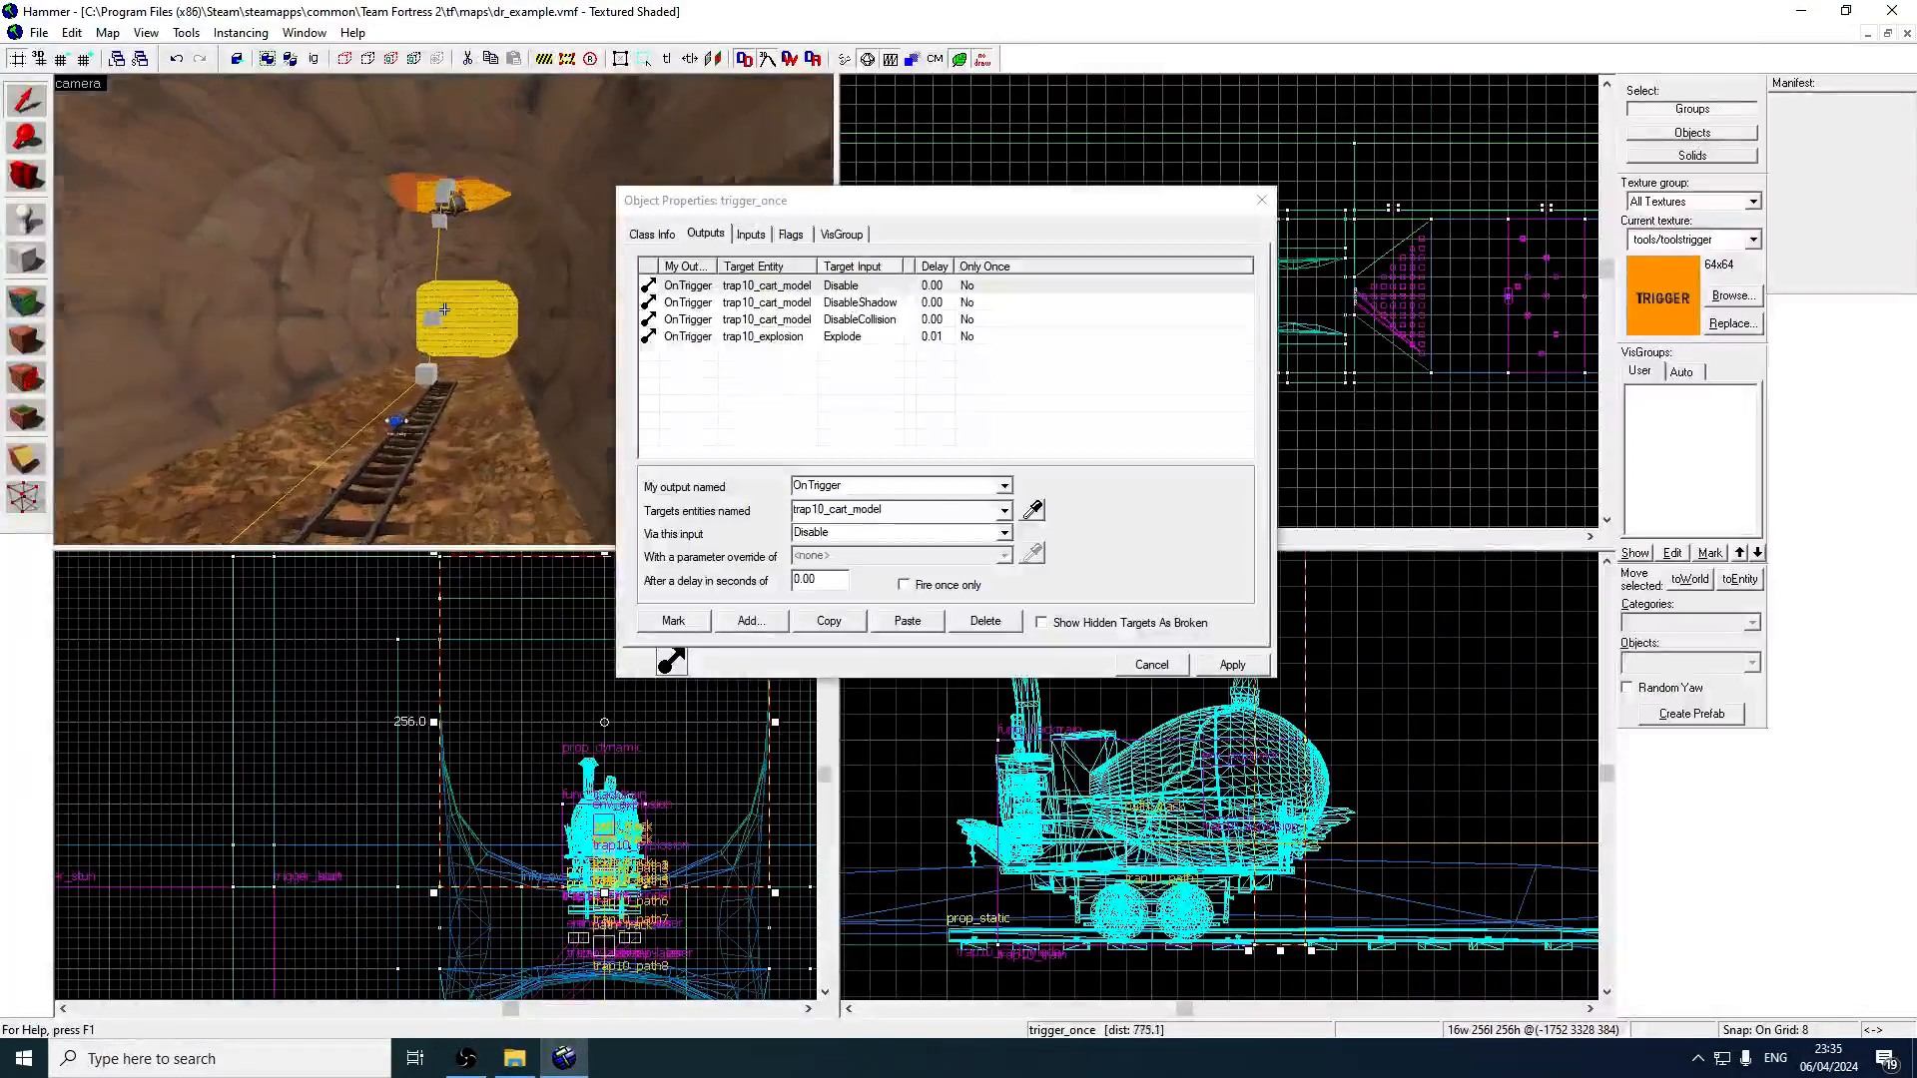
pyautogui.press('z')
# Close the trigger_once's properties and activate the Entity tool.
pyautogui.click(1261, 200)
pyautogui.hotkey('shift', 'e')
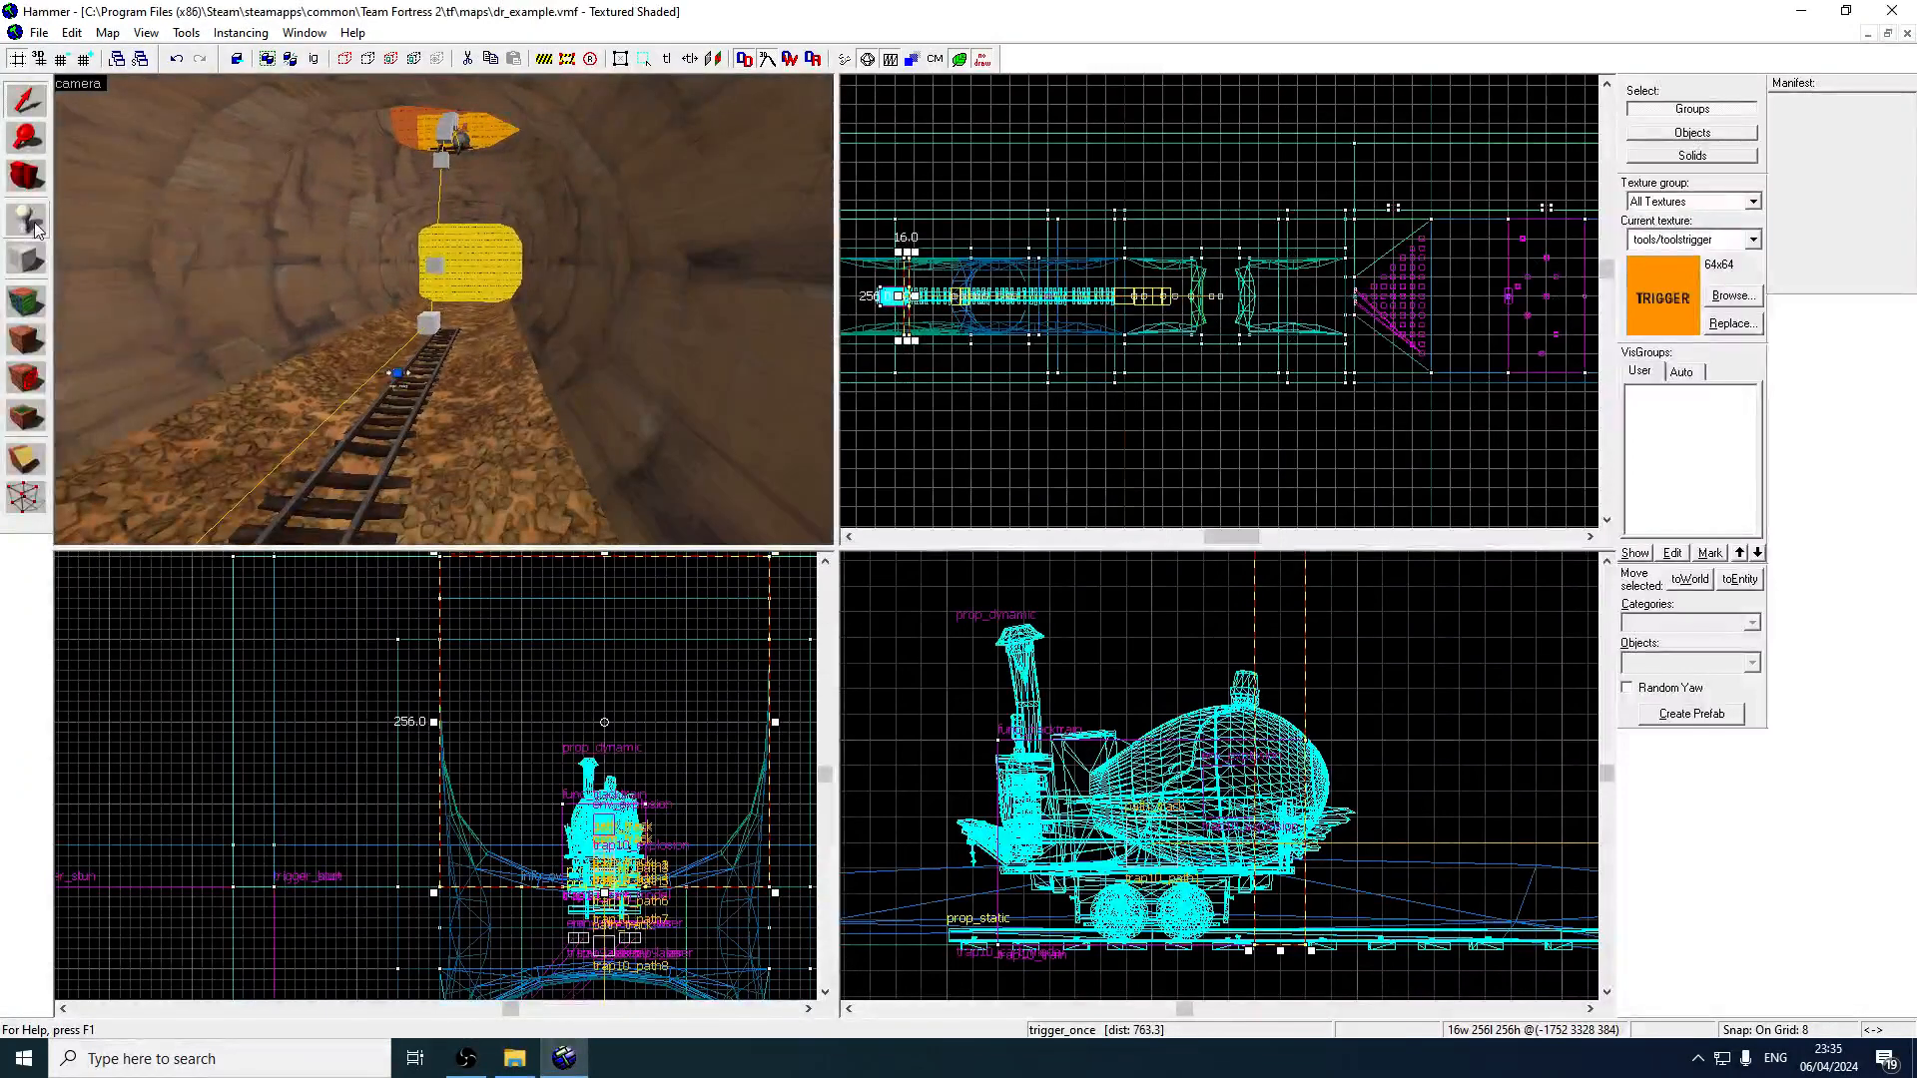
pyautogui.doubleClick(1705, 662)
pyautogui.write('smo')
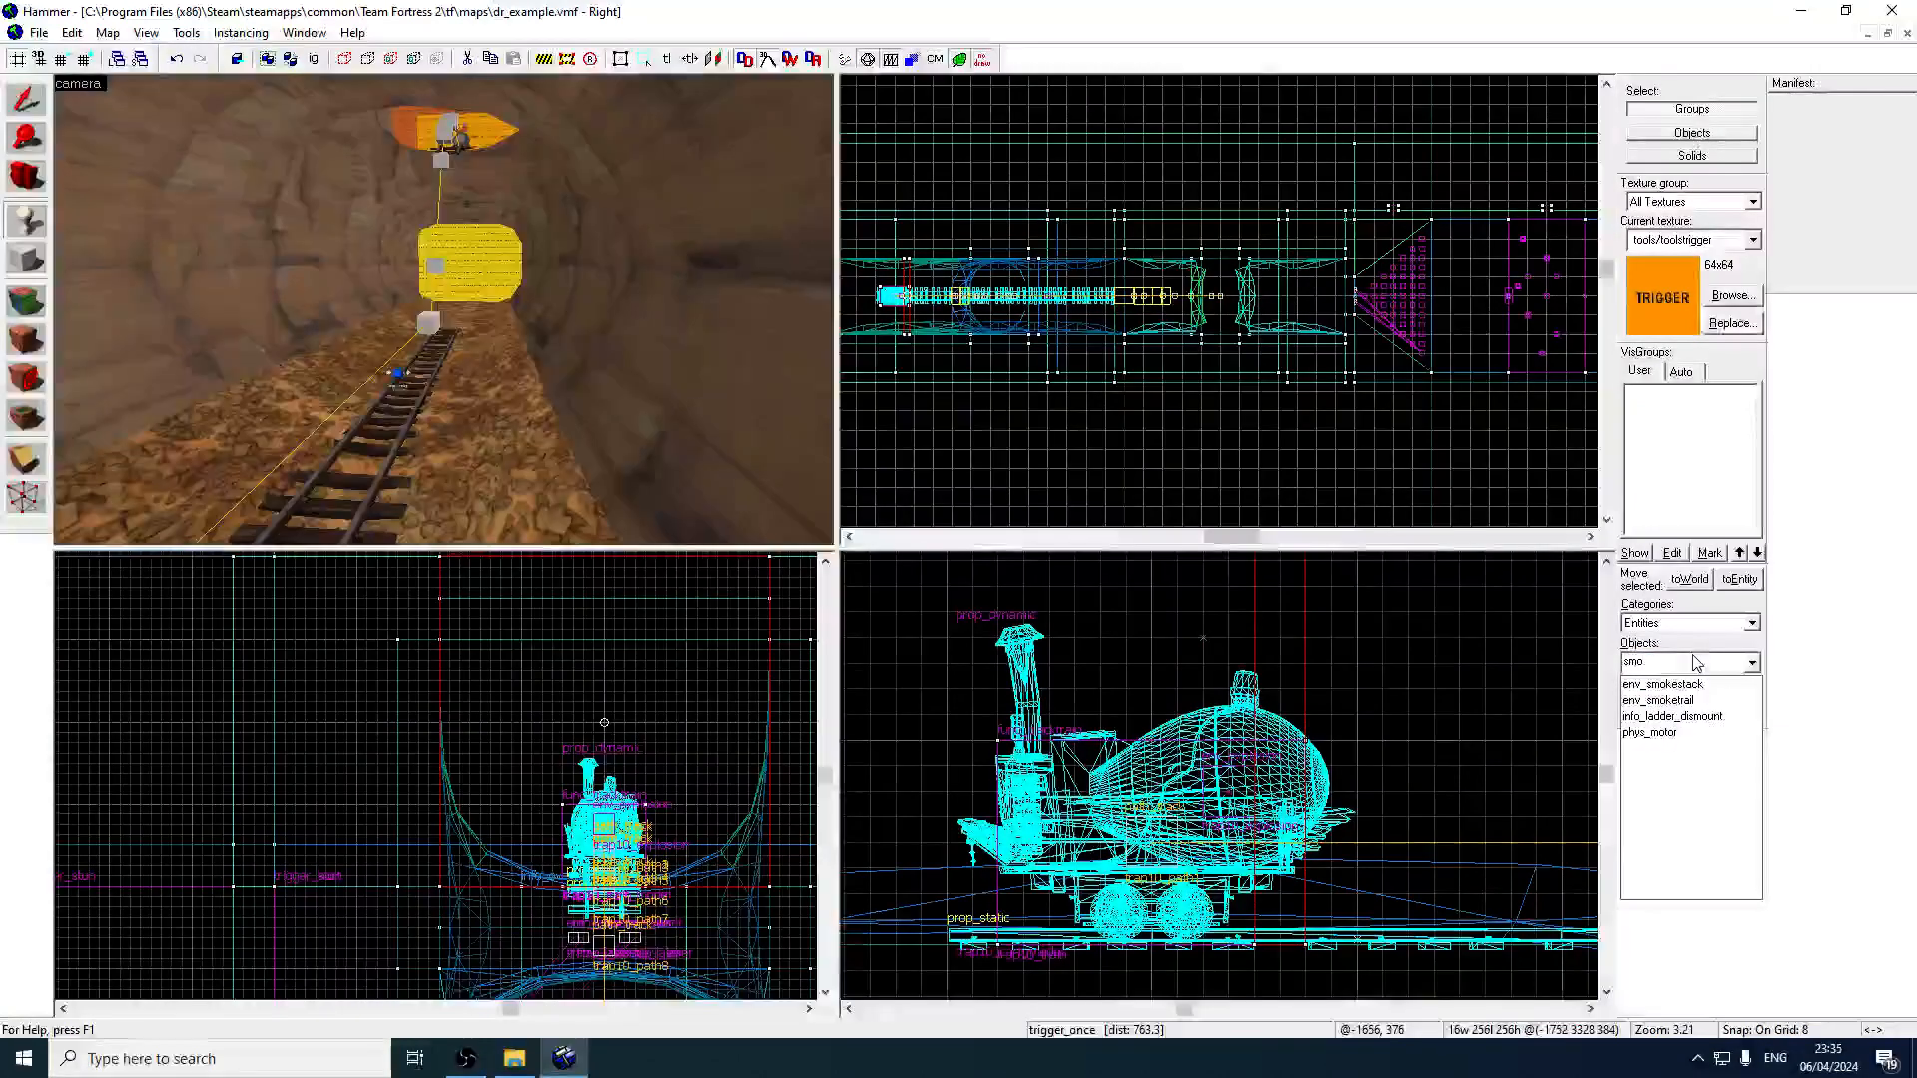
pyautogui.press('BackSpace')
pyautogui.press('BackSpace')
pyautogui.press('BackSpace')
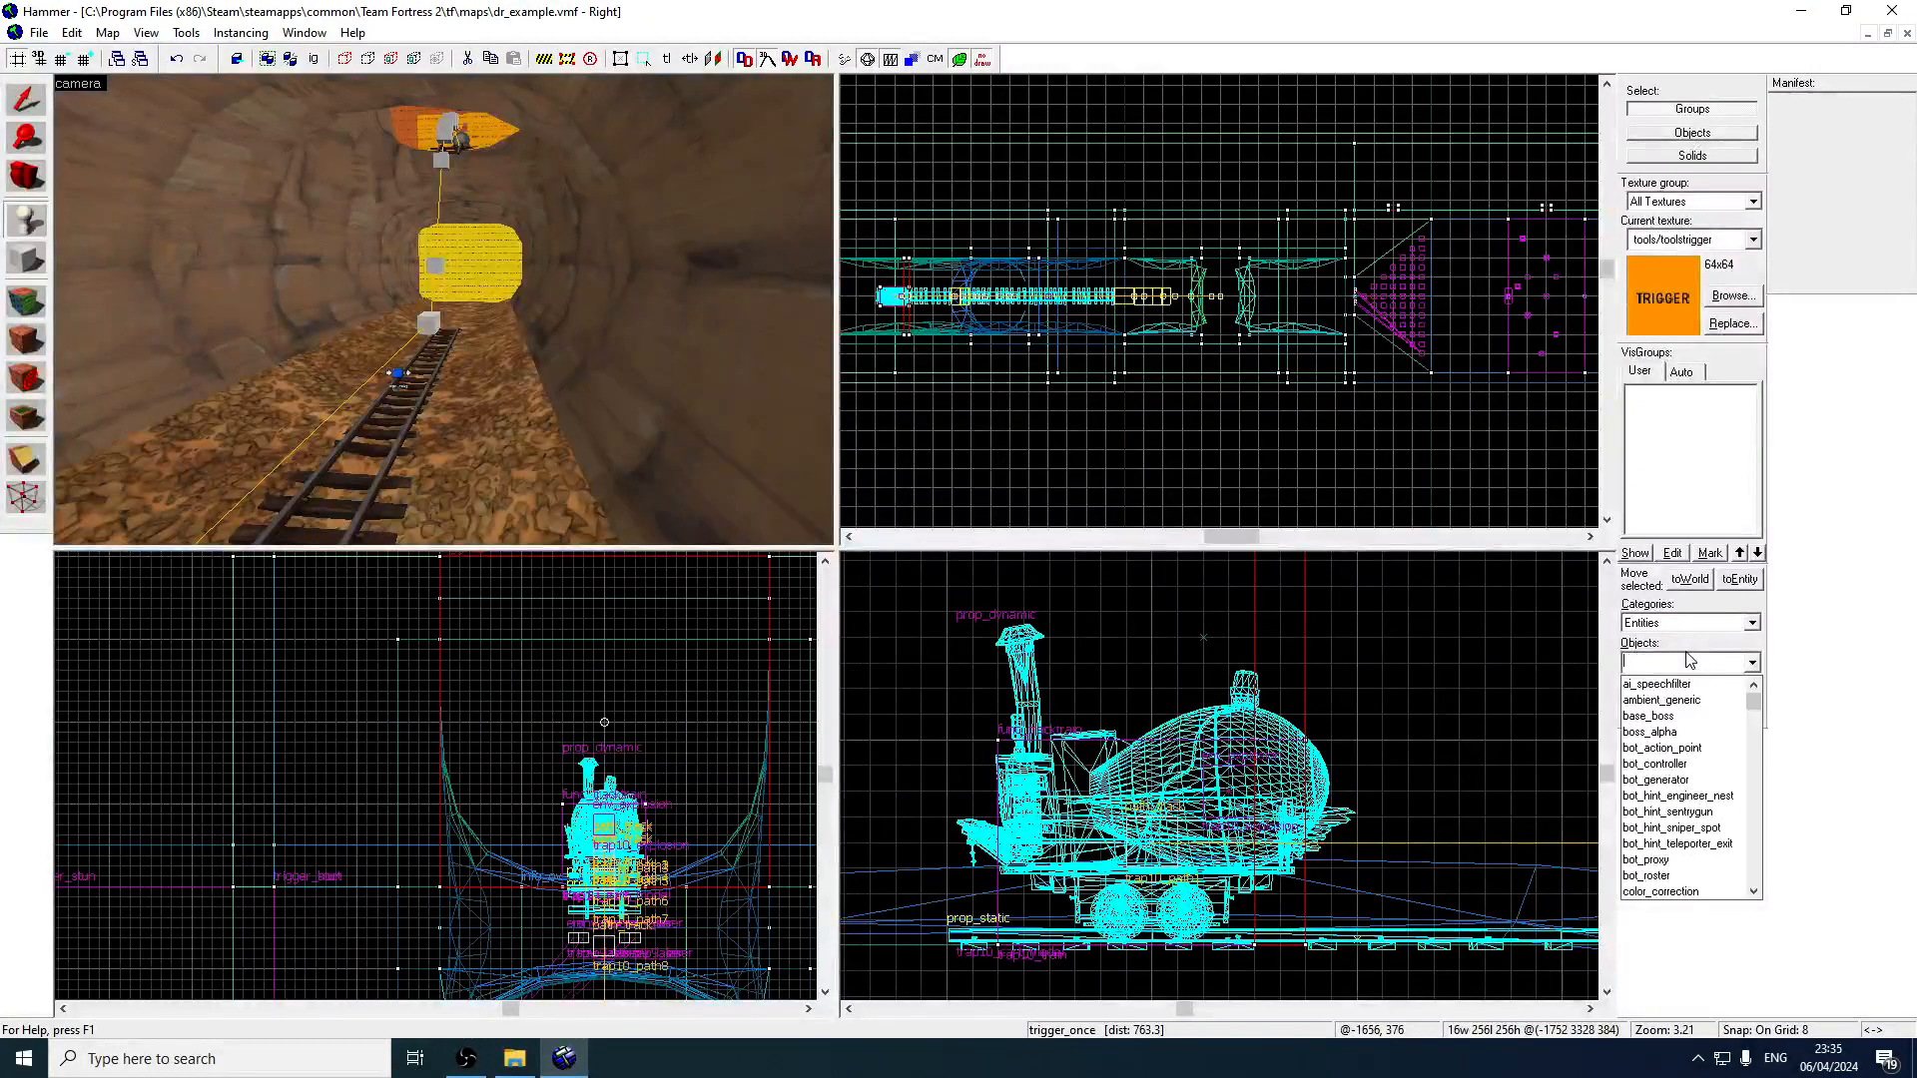
# Add an output named OnPass to the path_track trap10_path19 in the vertical shaft.
pyautogui.click(32, 96)
pyautogui.click(30, 99)
pyautogui.click(549, 274)
pyautogui.press('z')
pyautogui.press('w')
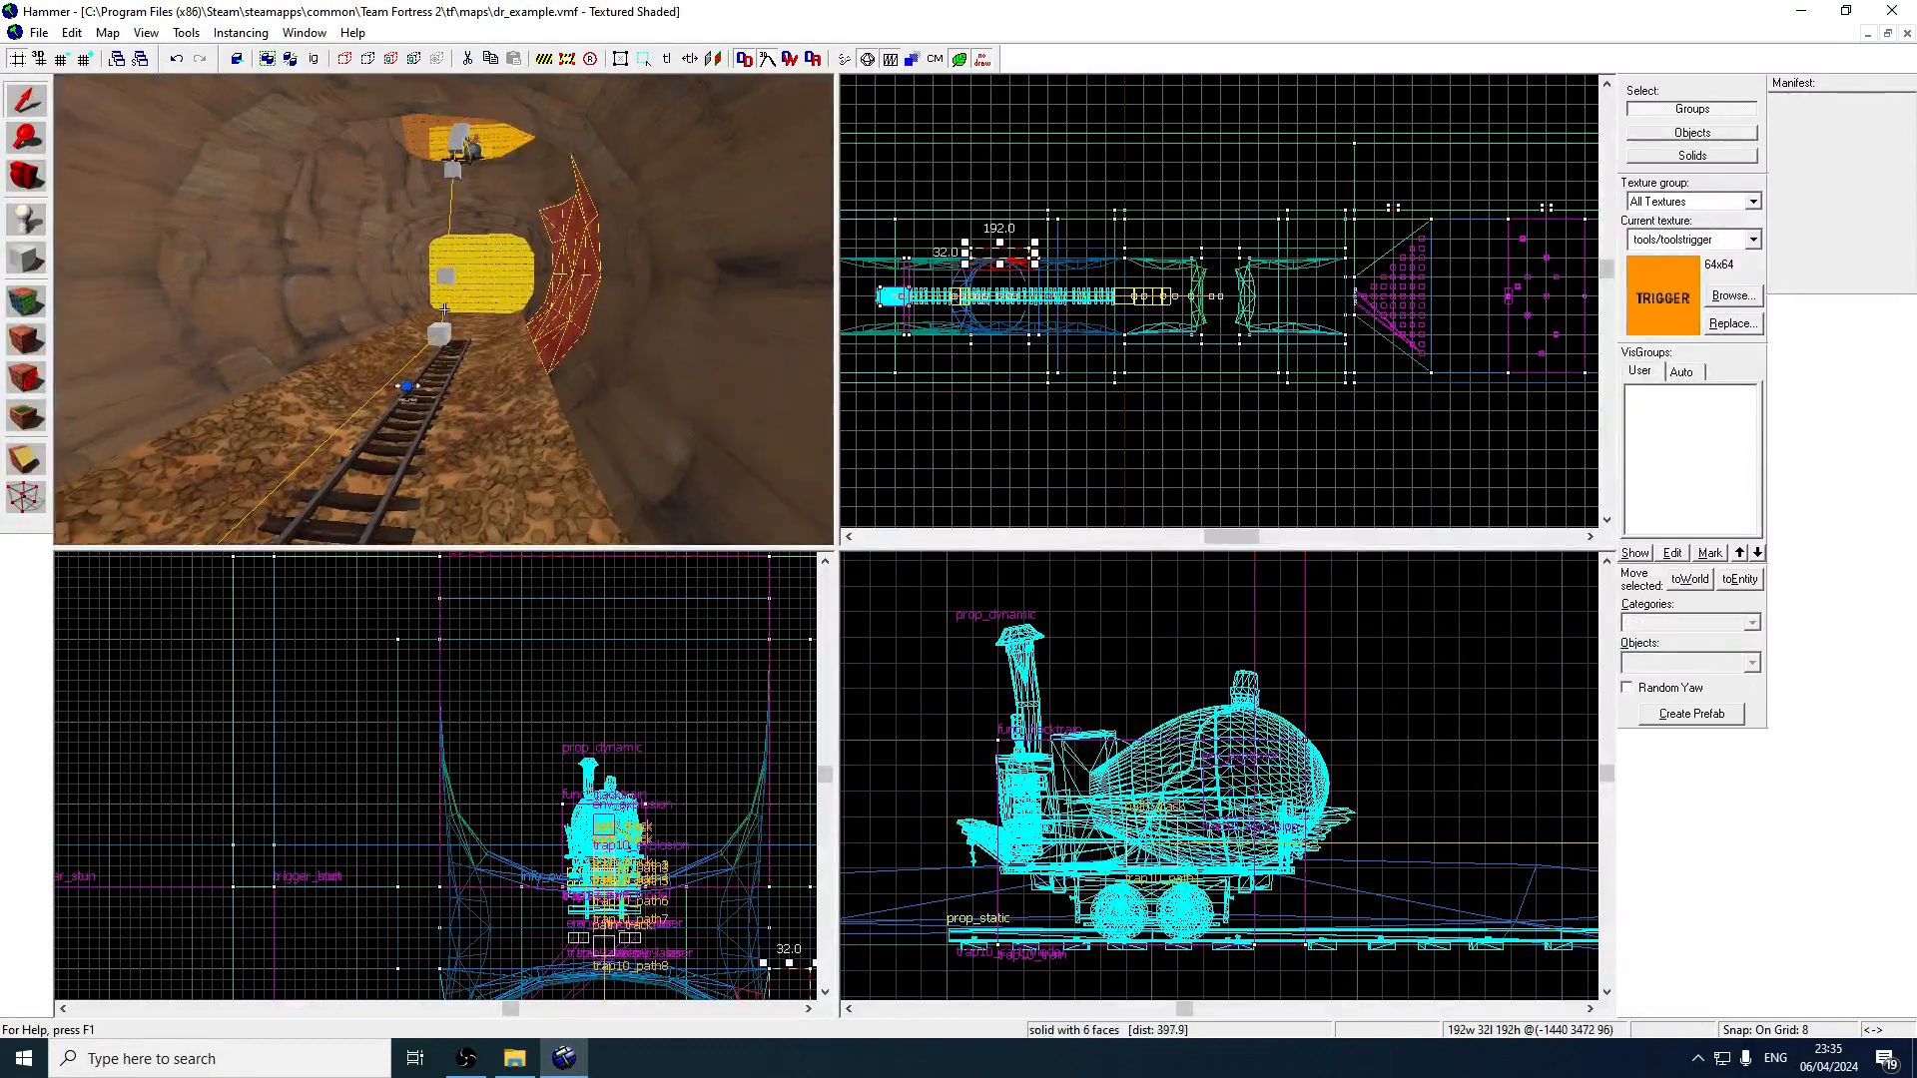
pyautogui.press('w')
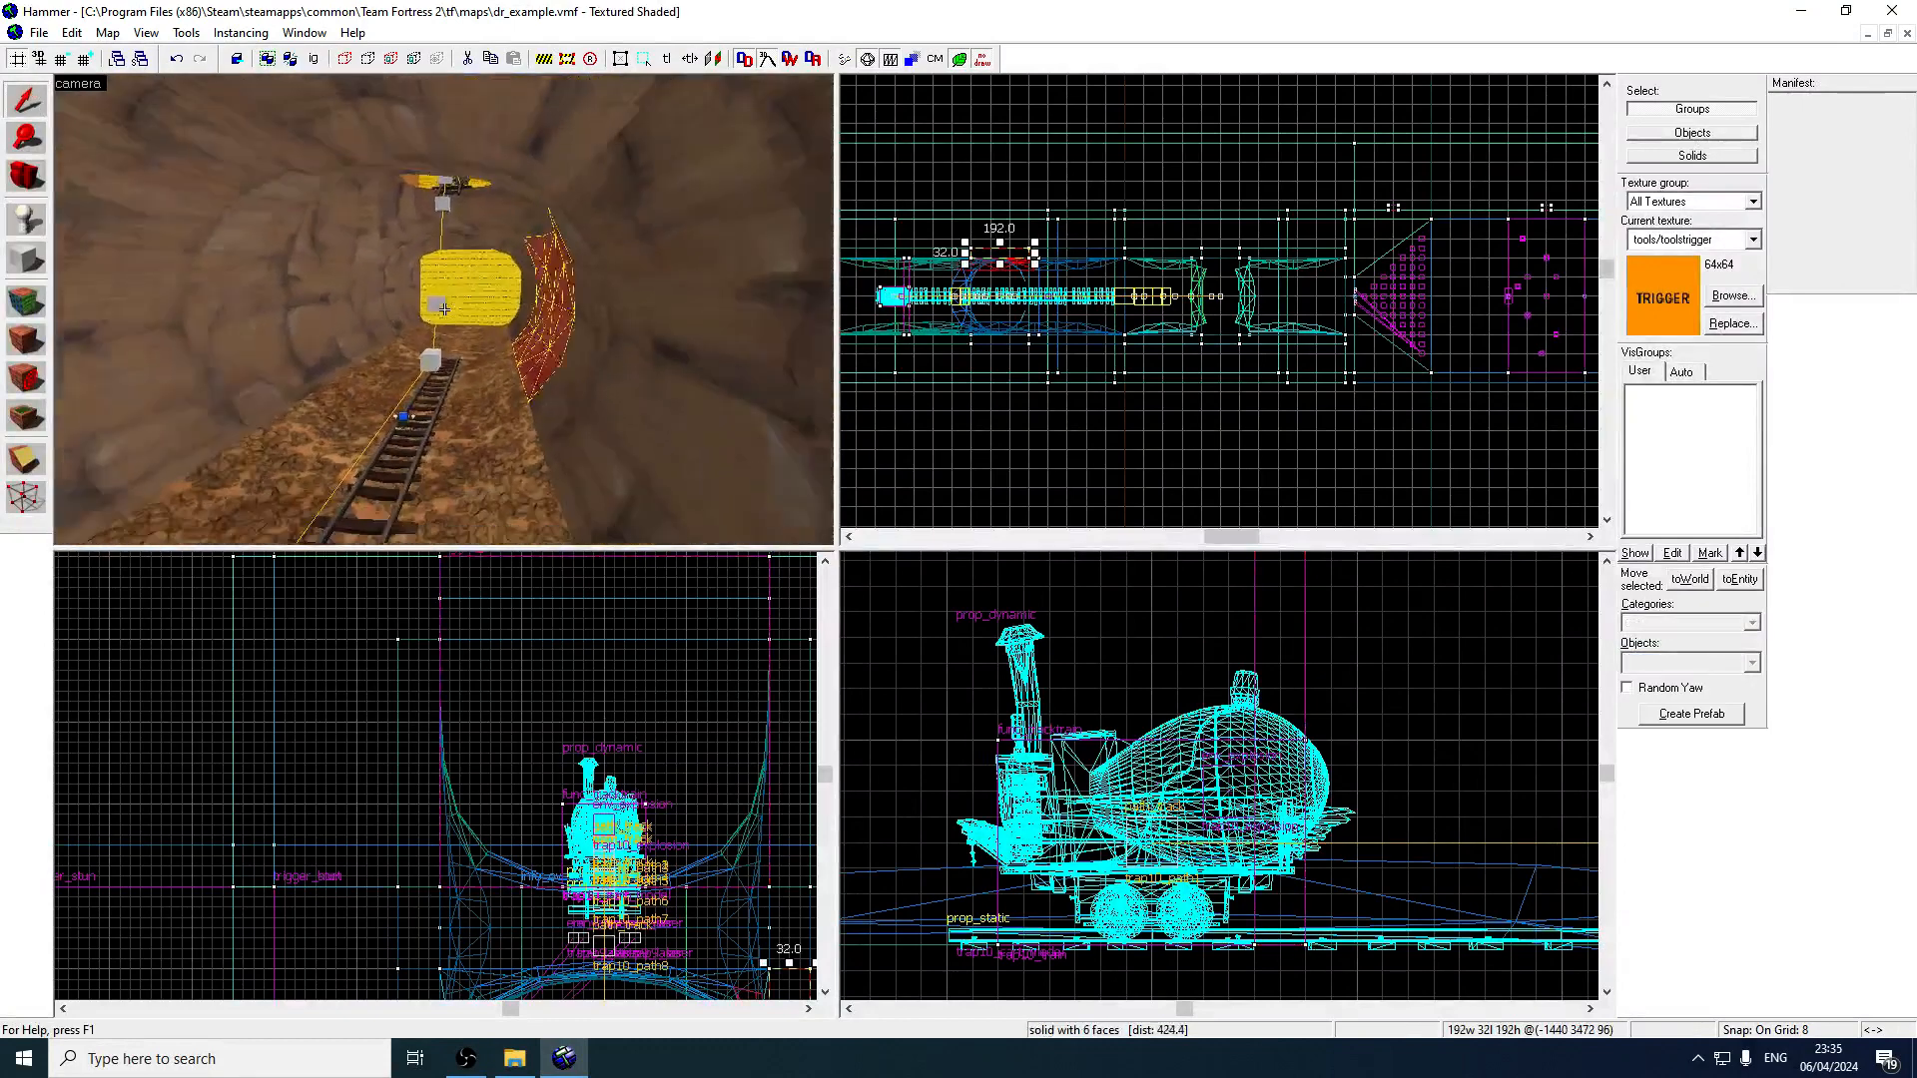
pyautogui.press('w')
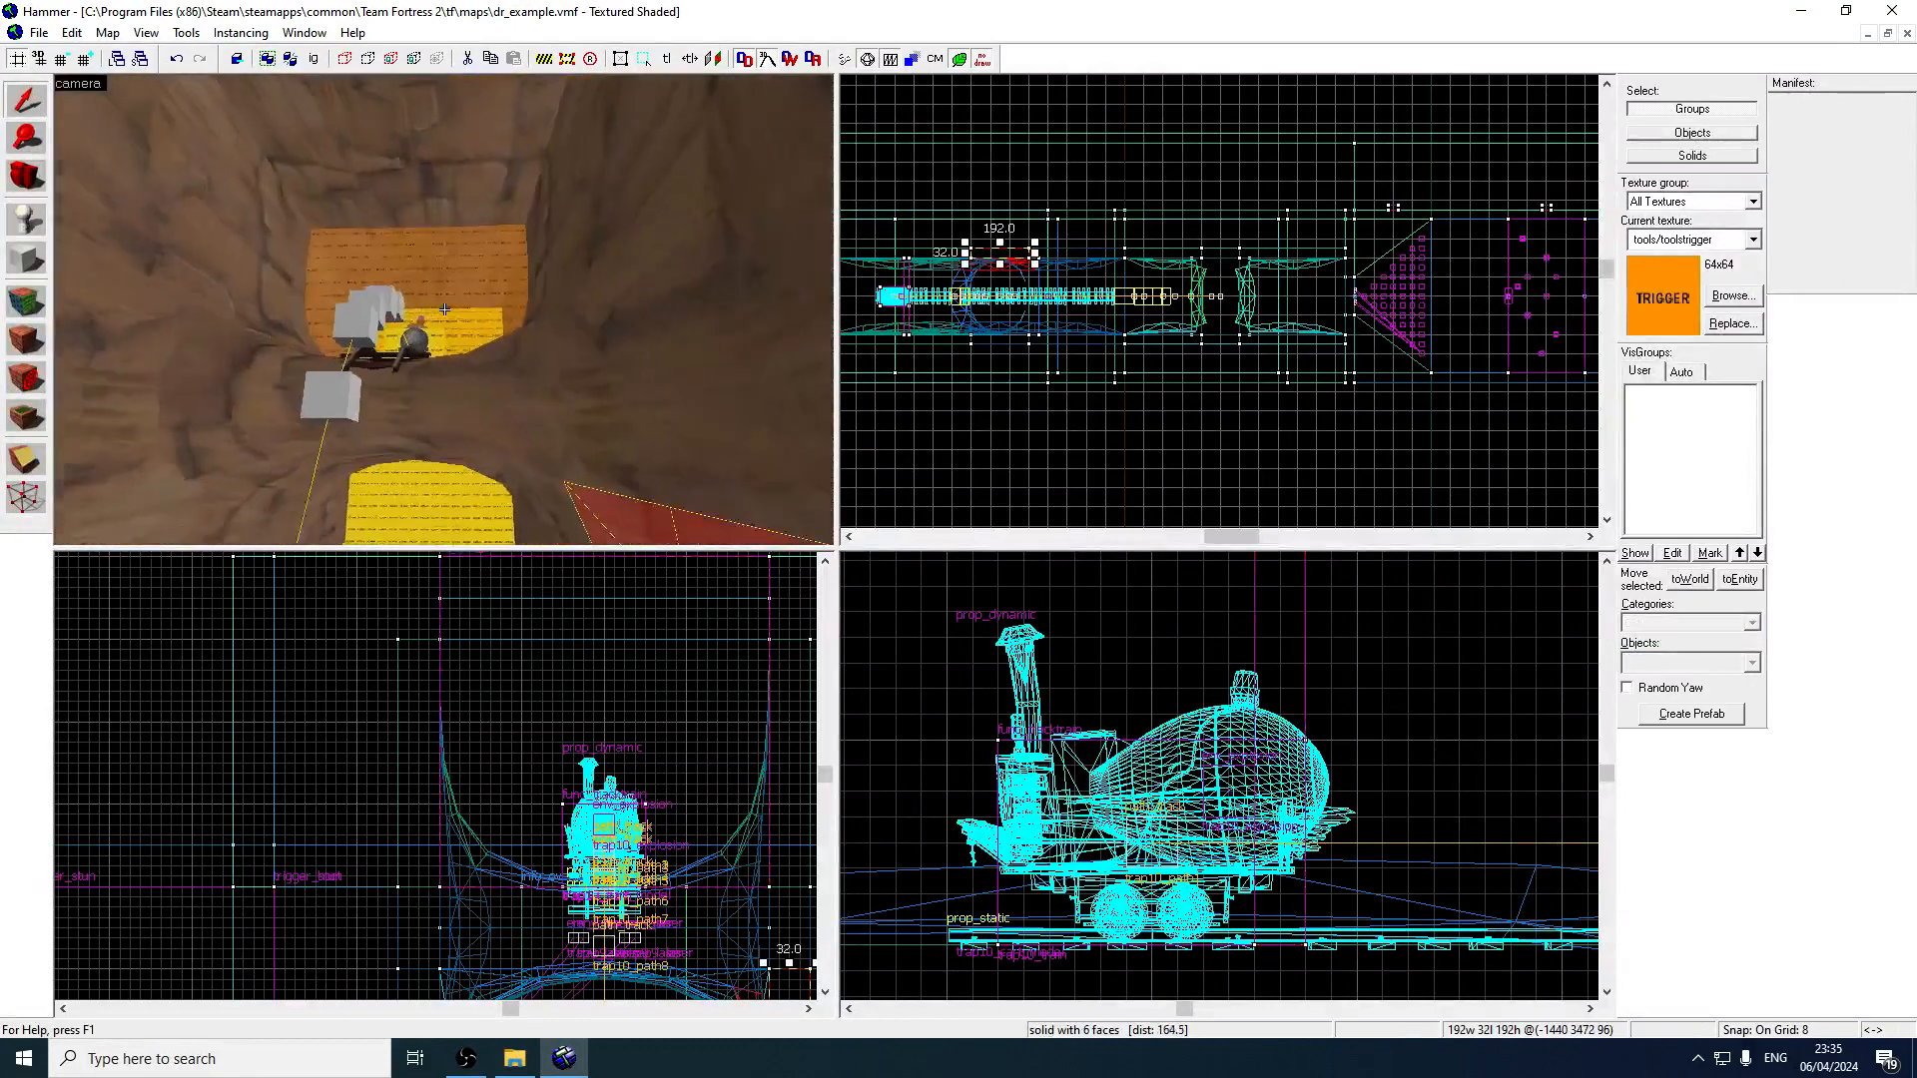
pyautogui.press('w')
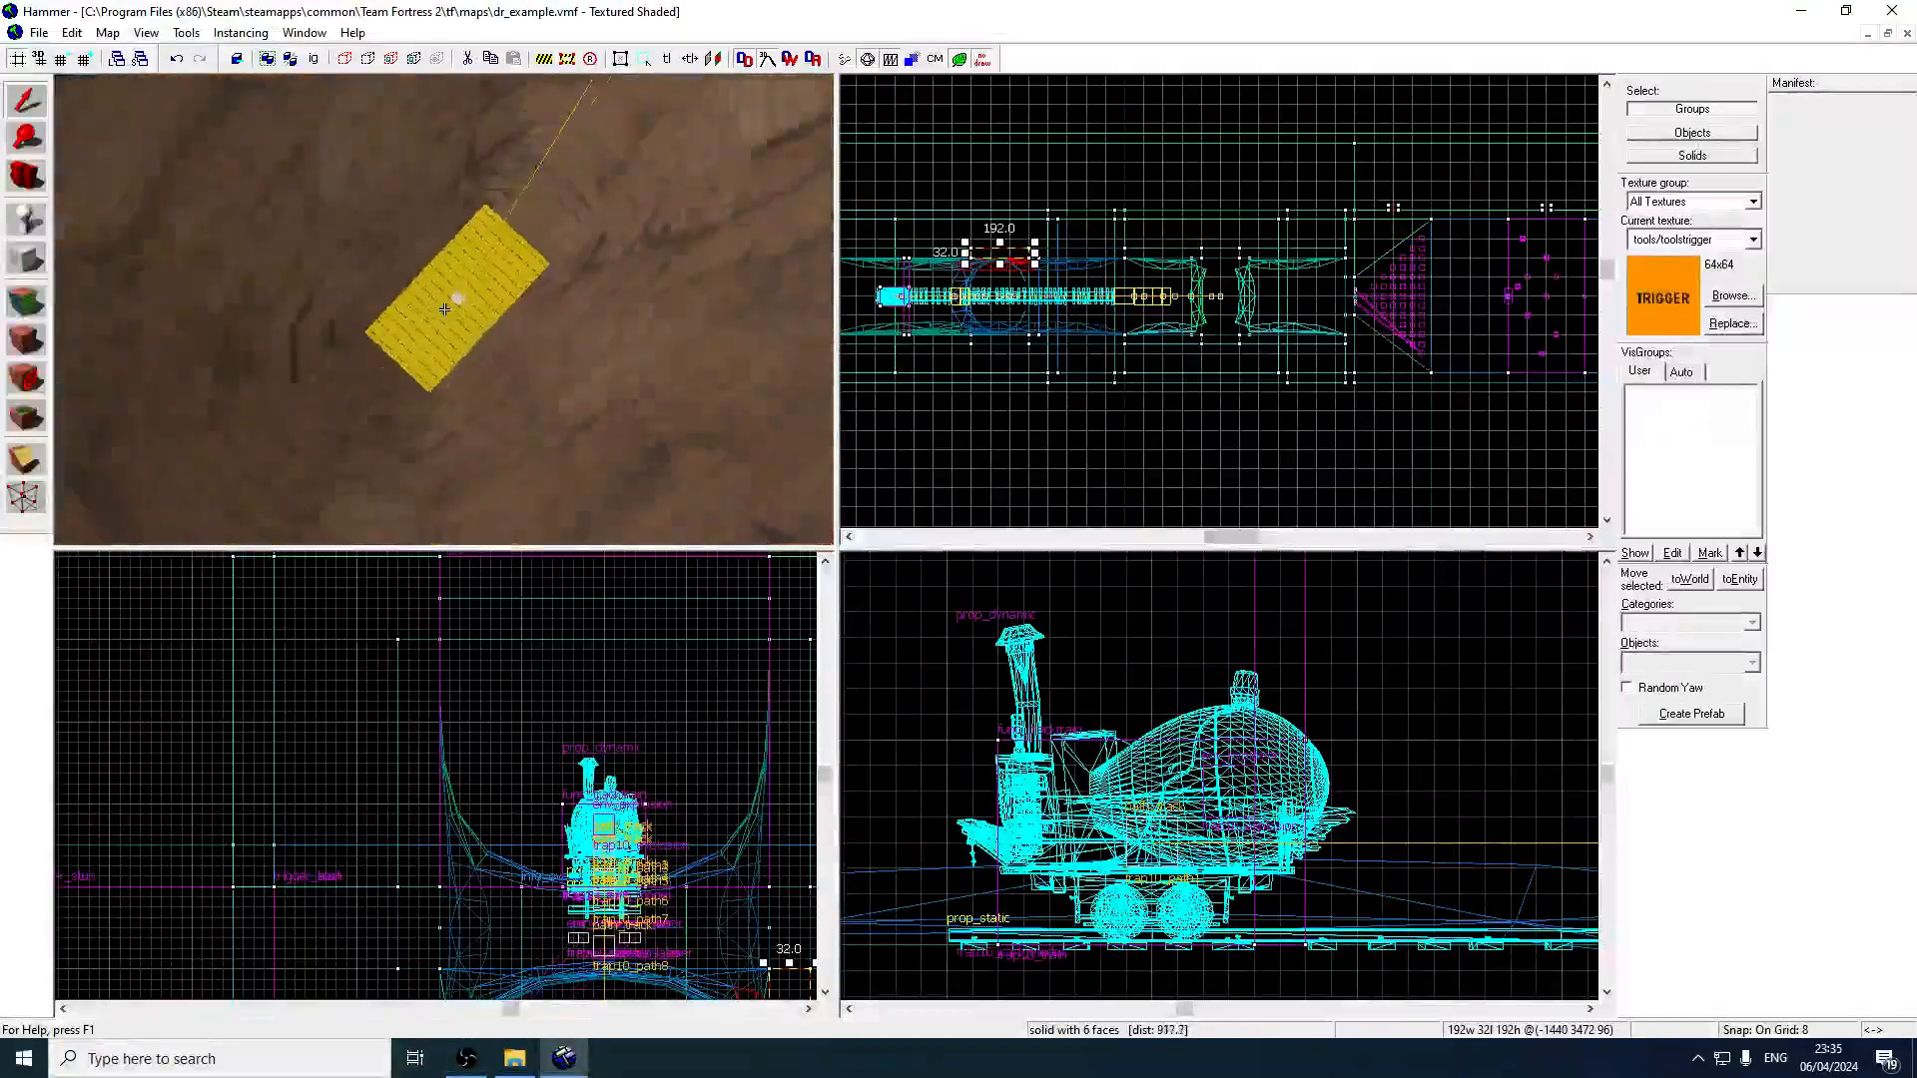
pyautogui.press('z')
pyautogui.doubleClick(454, 318)
pyautogui.click(704, 235)
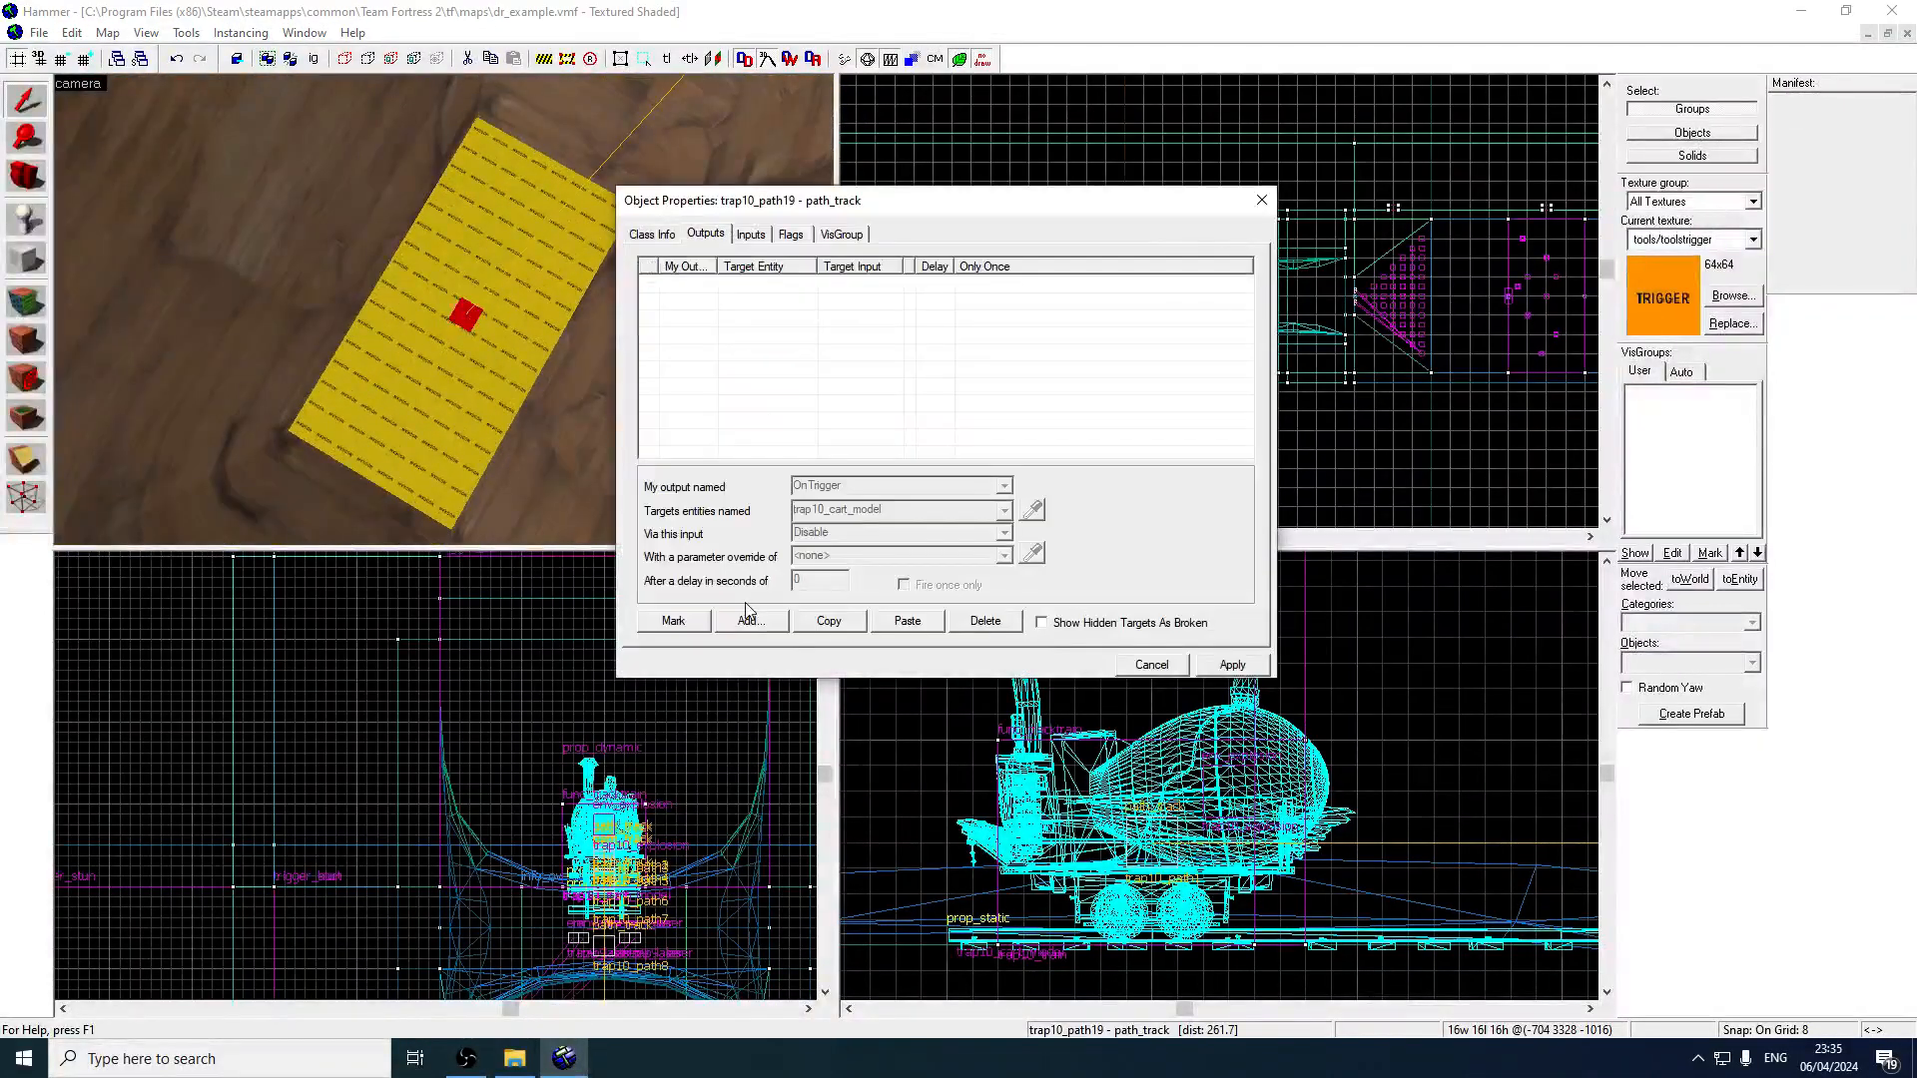
pyautogui.click(751, 620)
pyautogui.click(1005, 486)
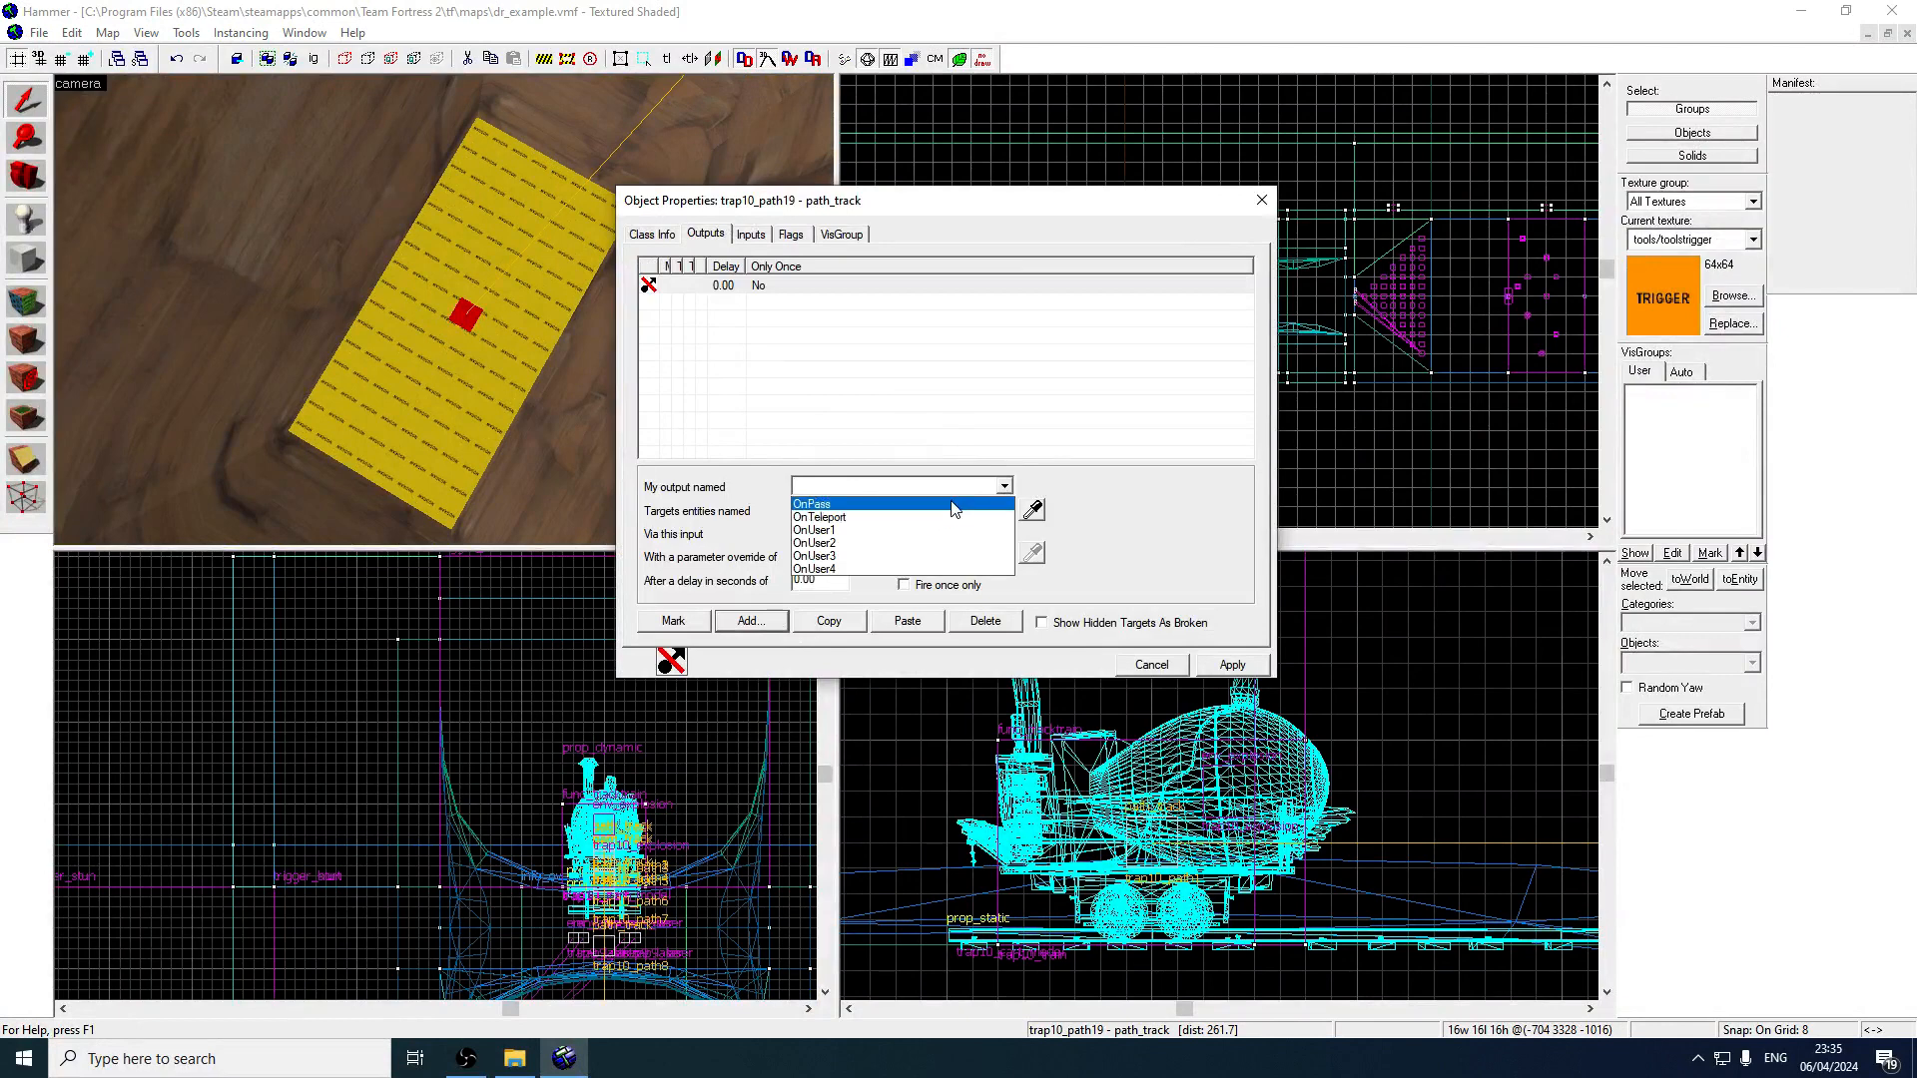
pyautogui.click(956, 506)
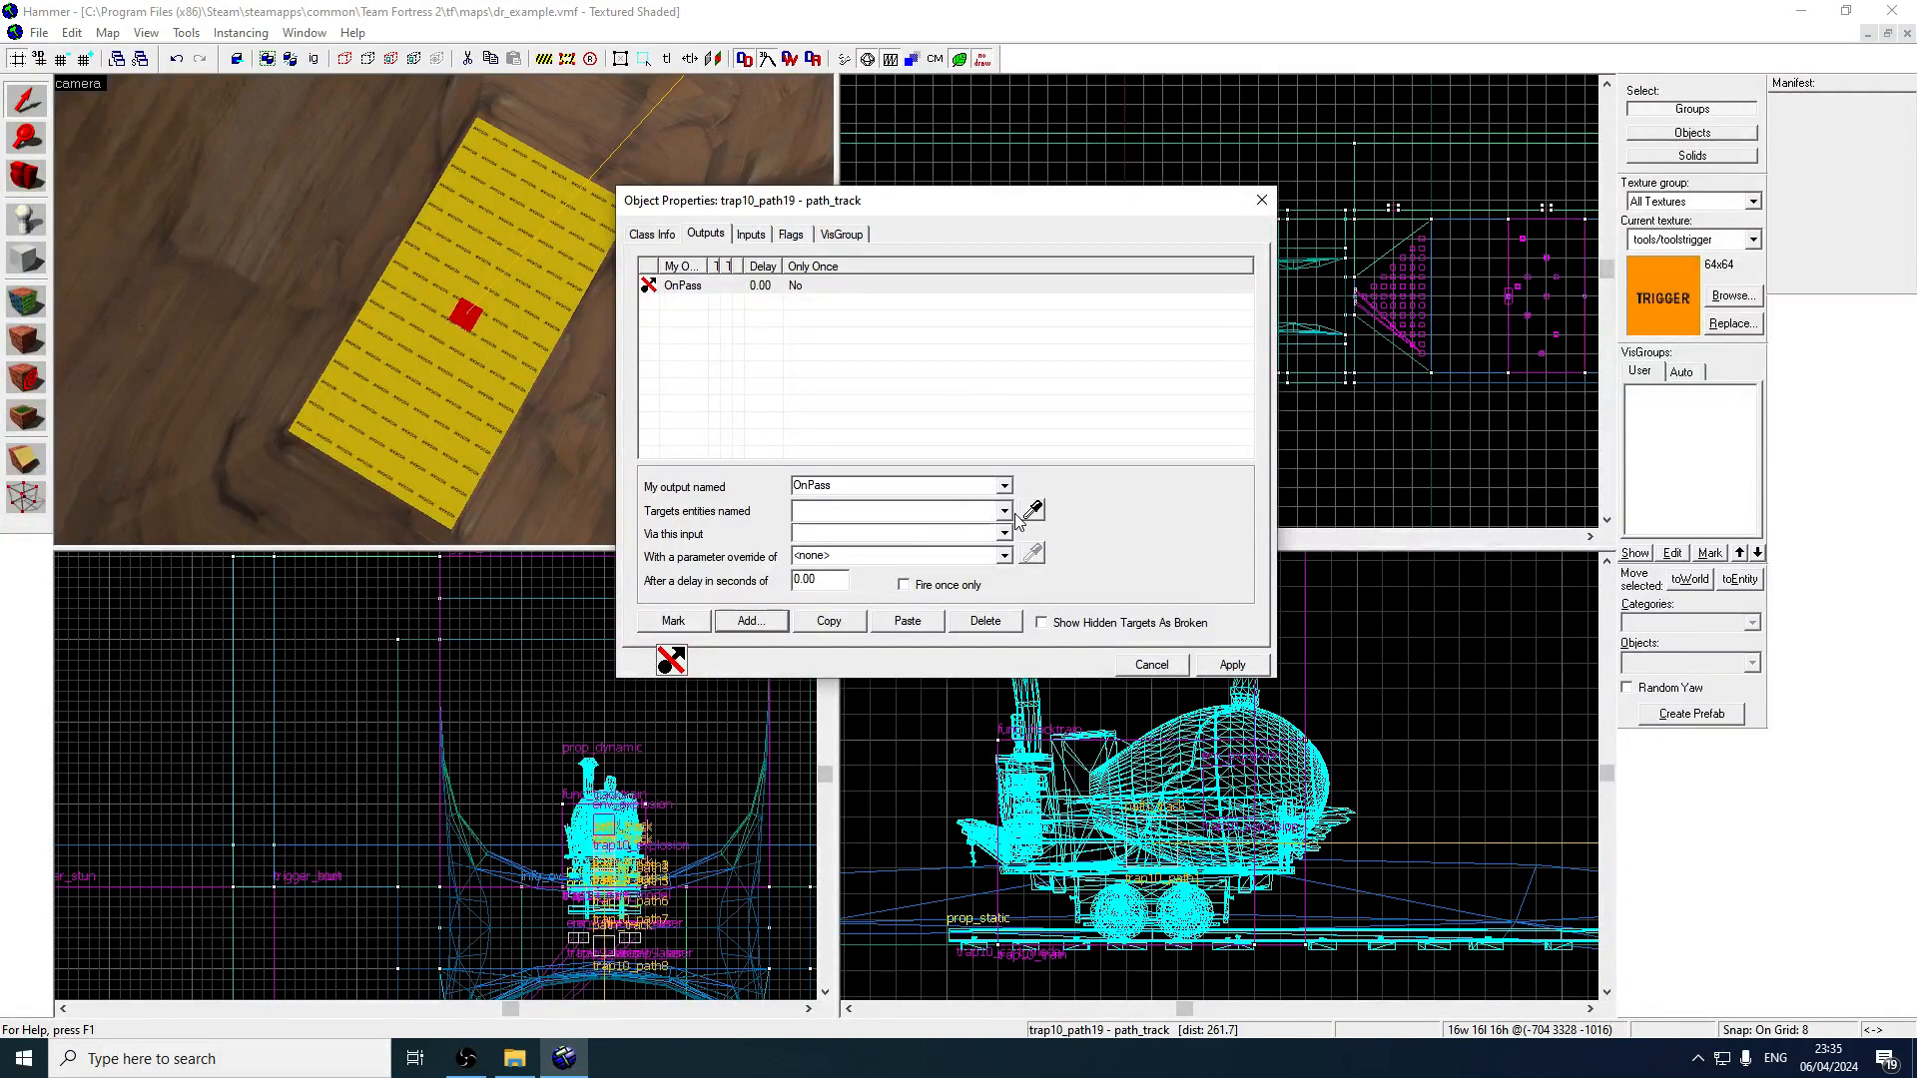
# Set the OnPass output's target entity to trap10_train.
pyautogui.click(1004, 513)
pyautogui.click(1001, 515)
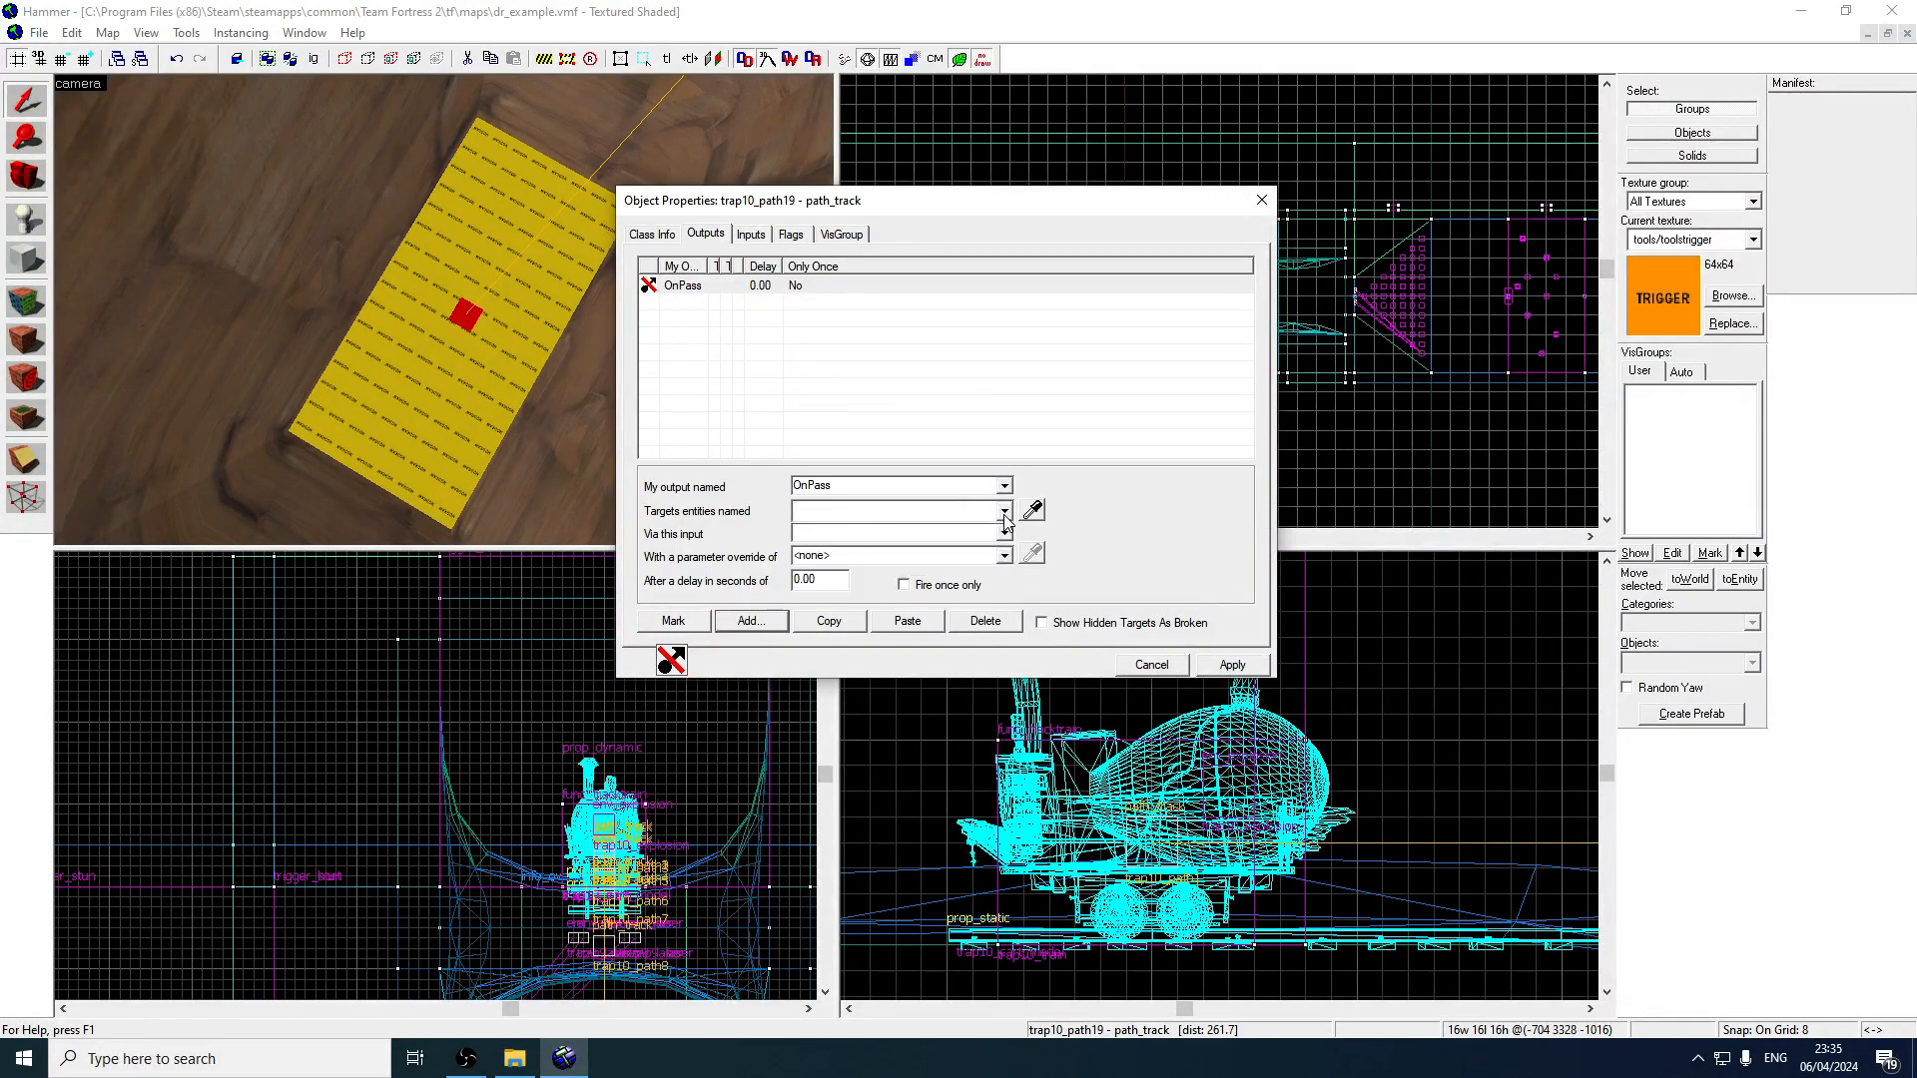
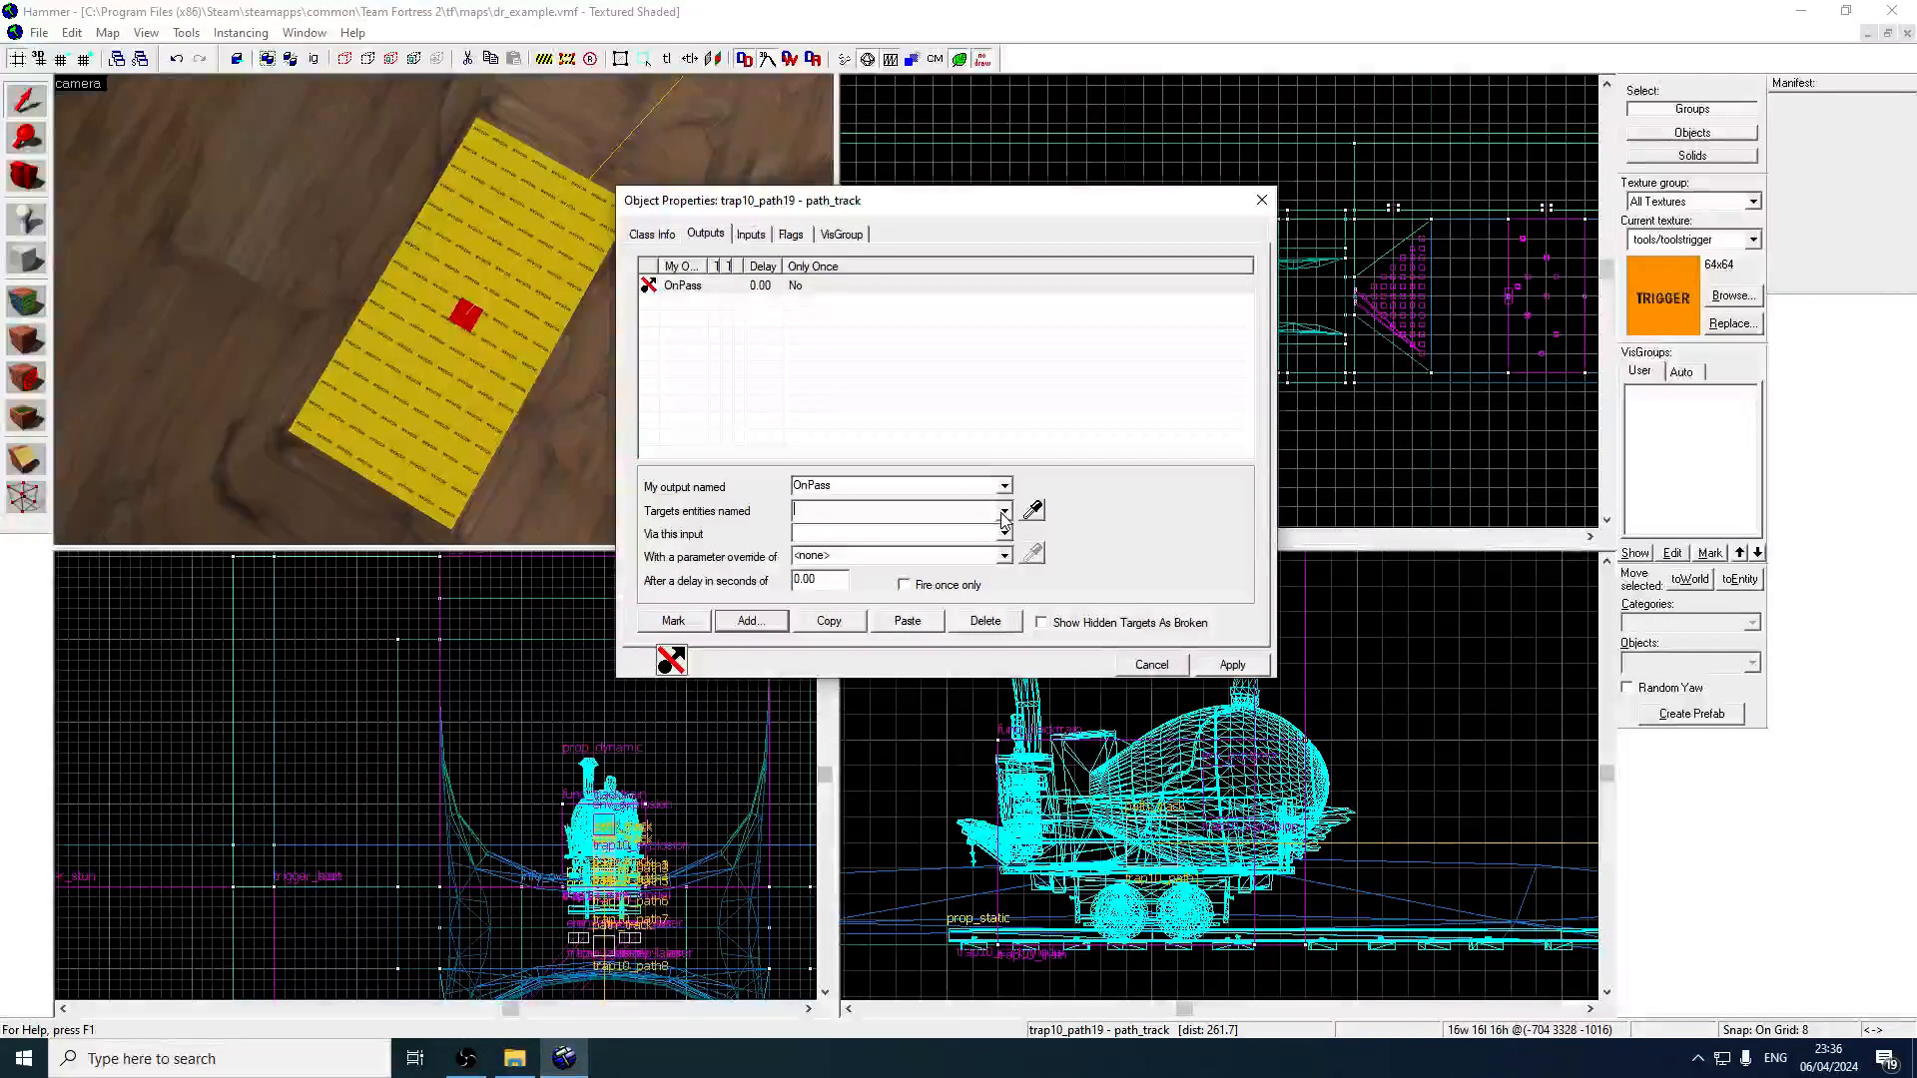
pyautogui.click(1005, 513)
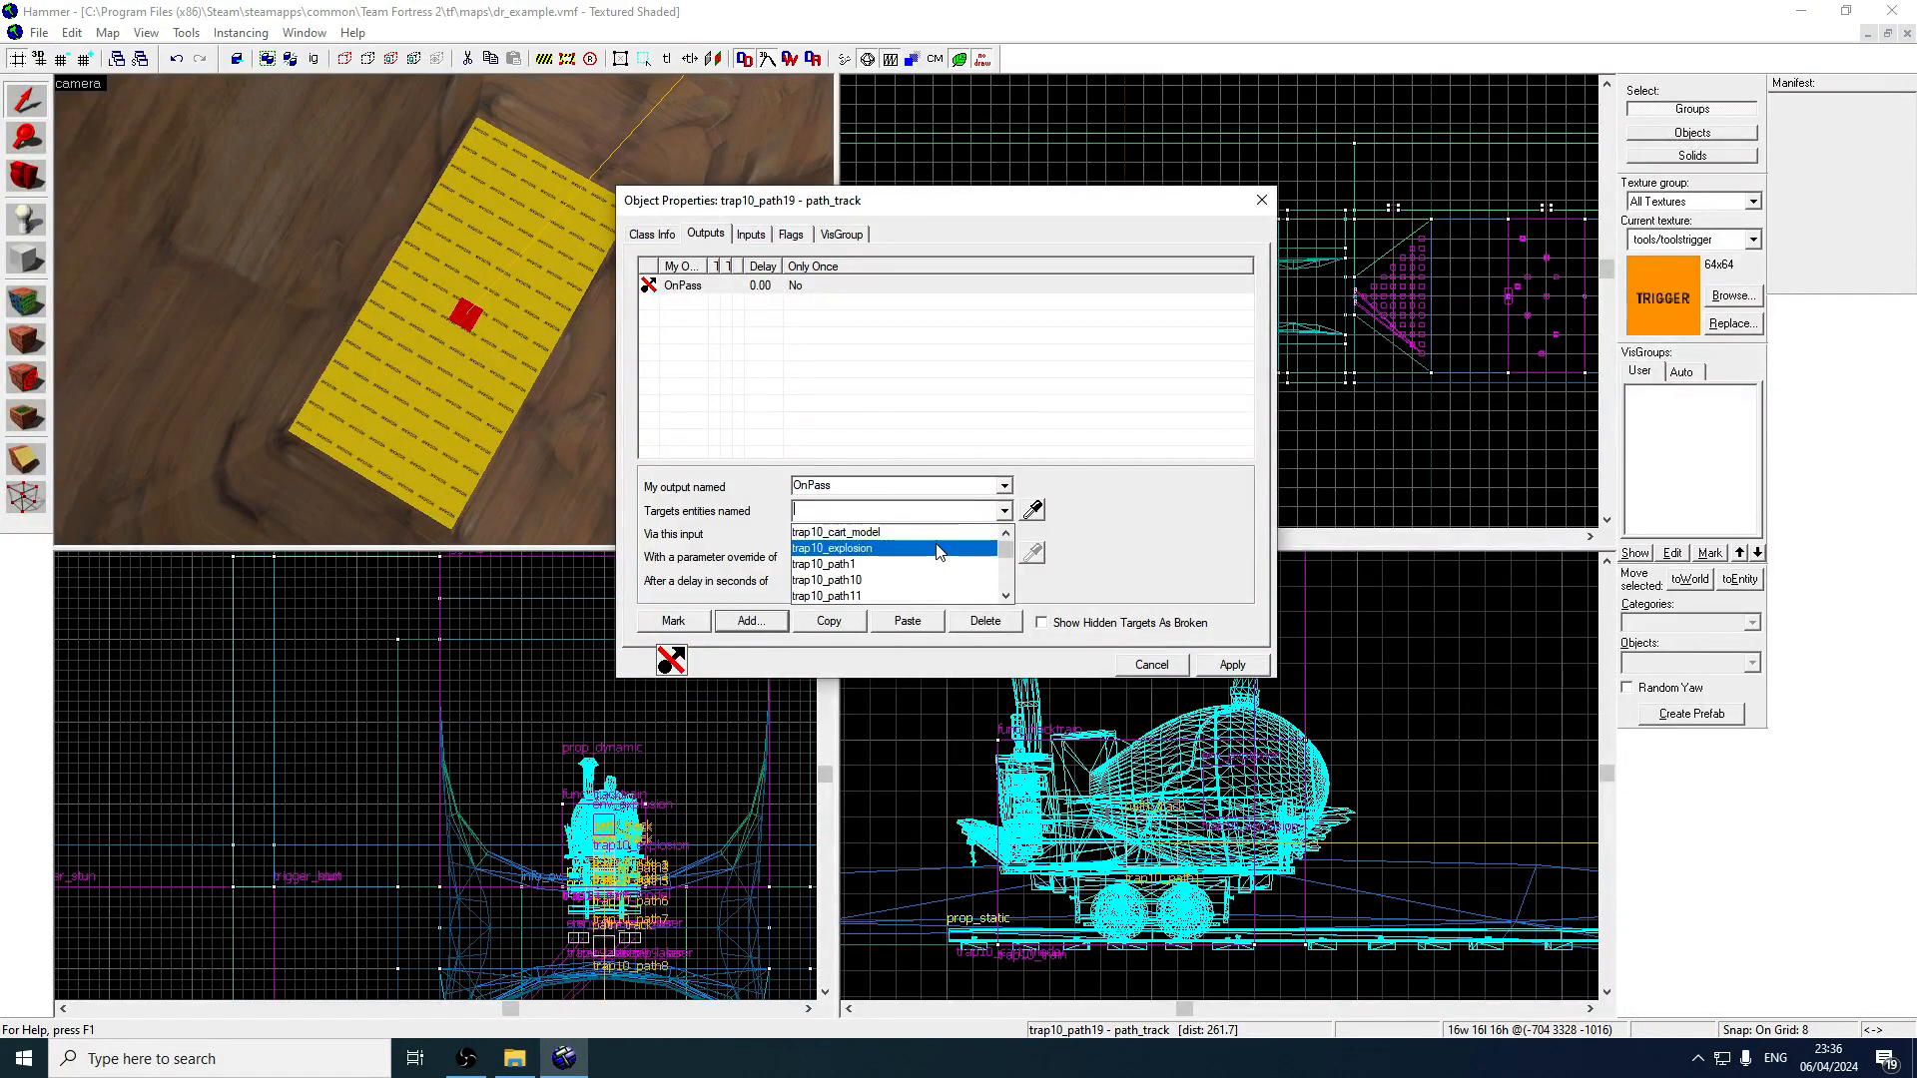
pyautogui.write('trap10_')
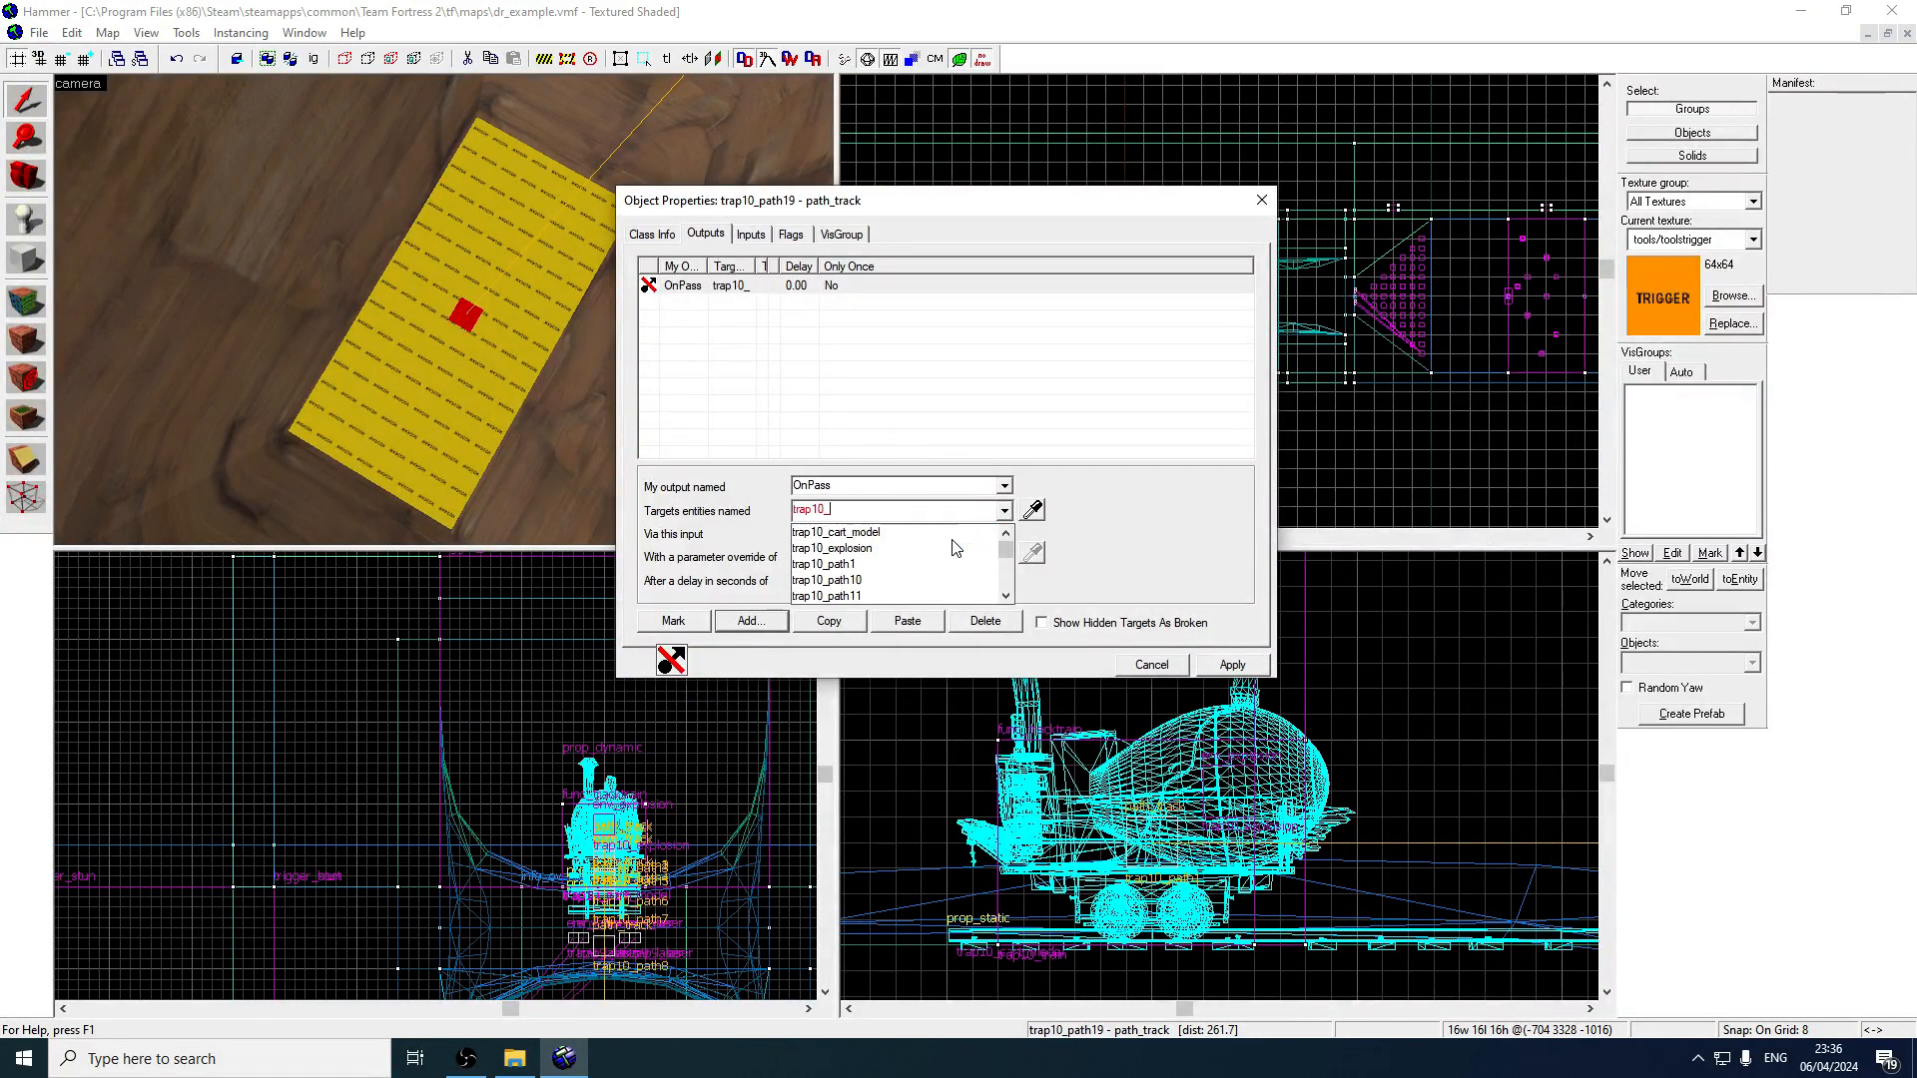
pyautogui.write('train')
pyautogui.click(949, 535)
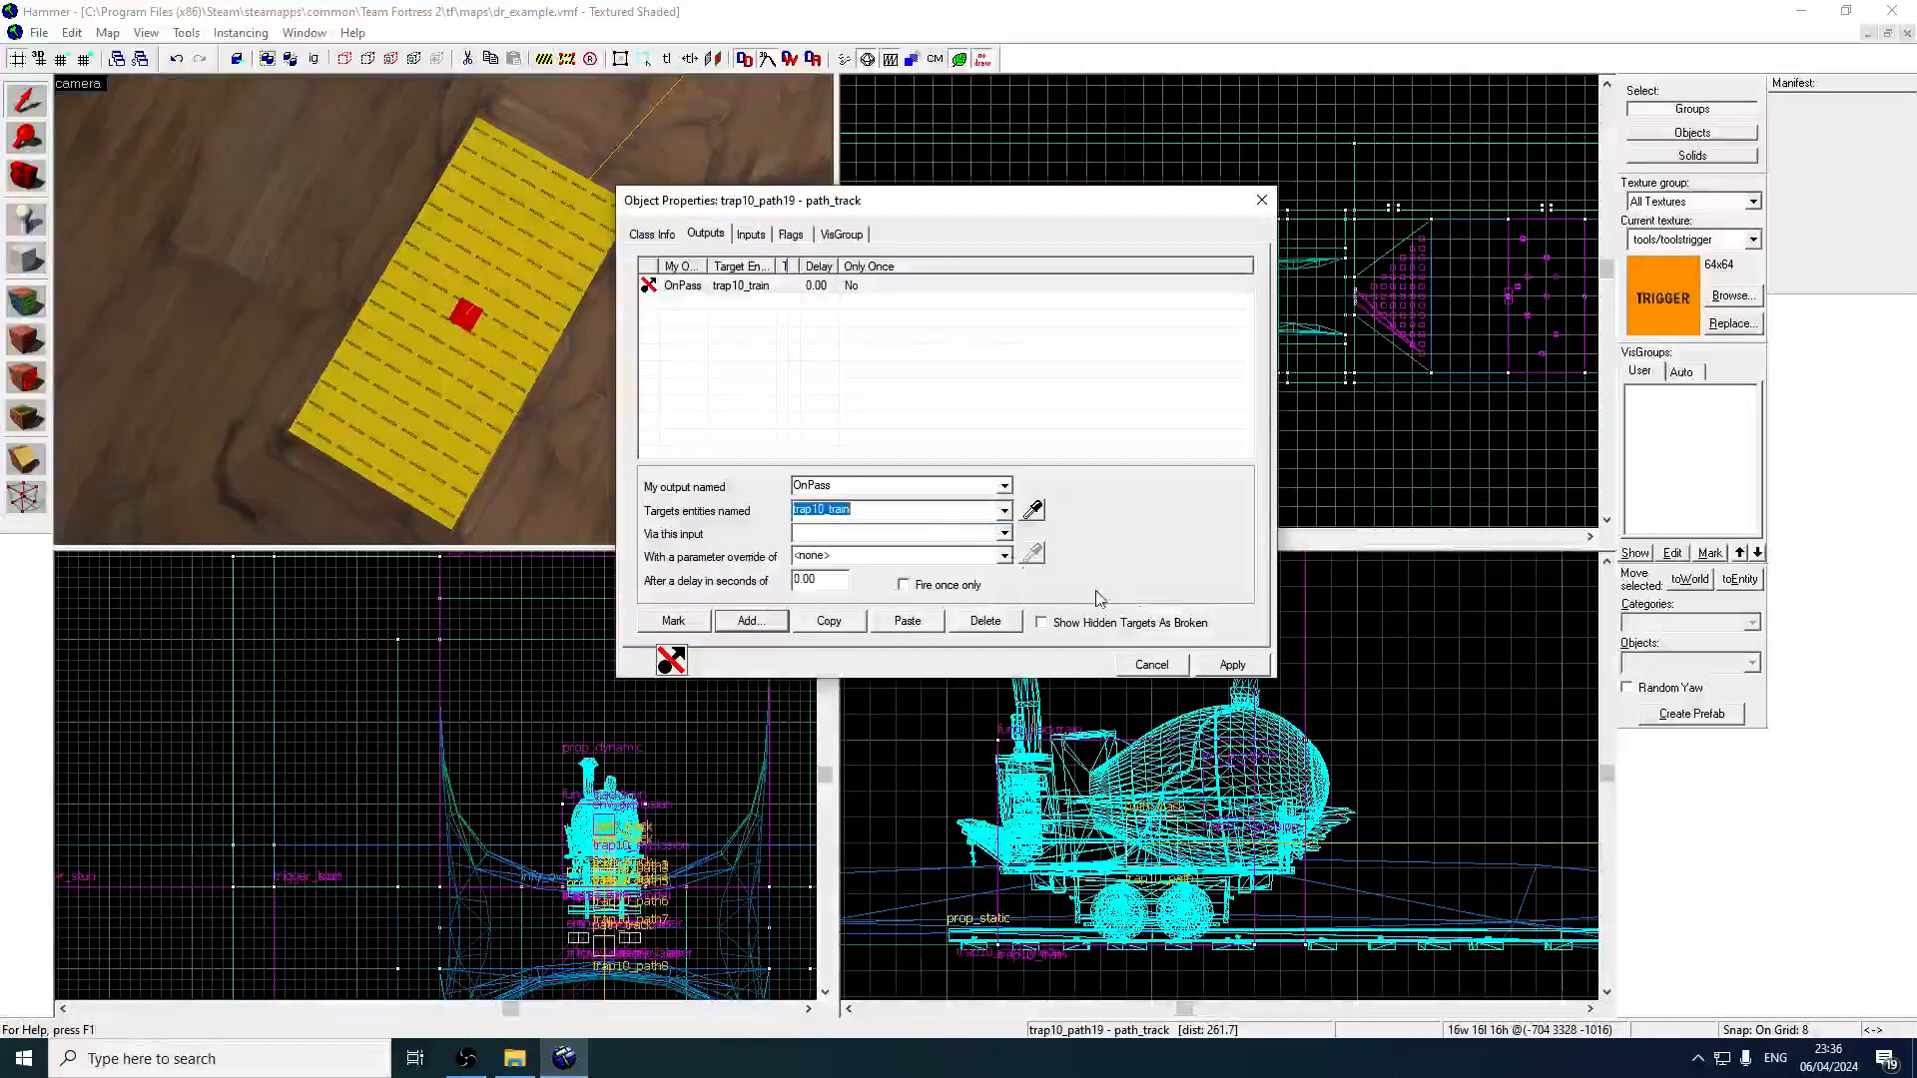
pyautogui.click(1232, 663)
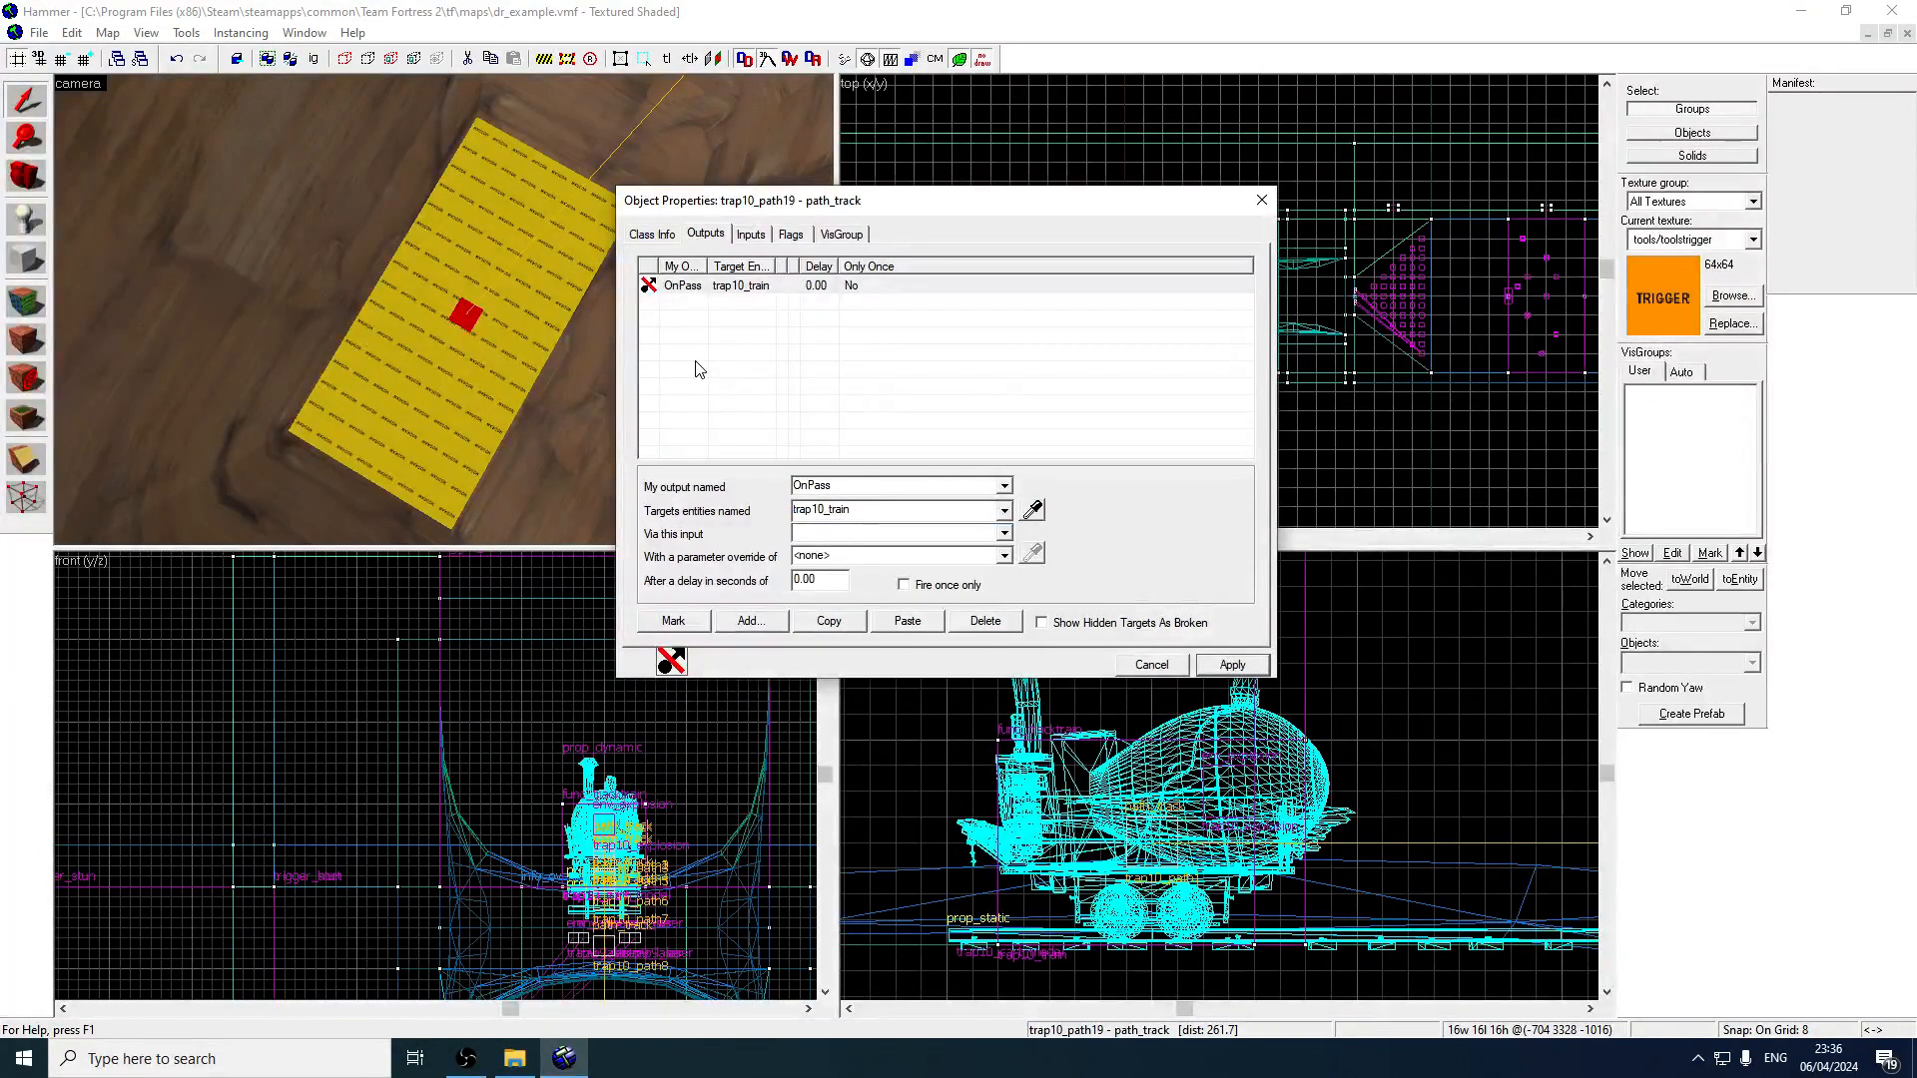
# Set the OnPass output's input to KillHierarchy and close the path_track's properties.
pyautogui.click(1005, 534)
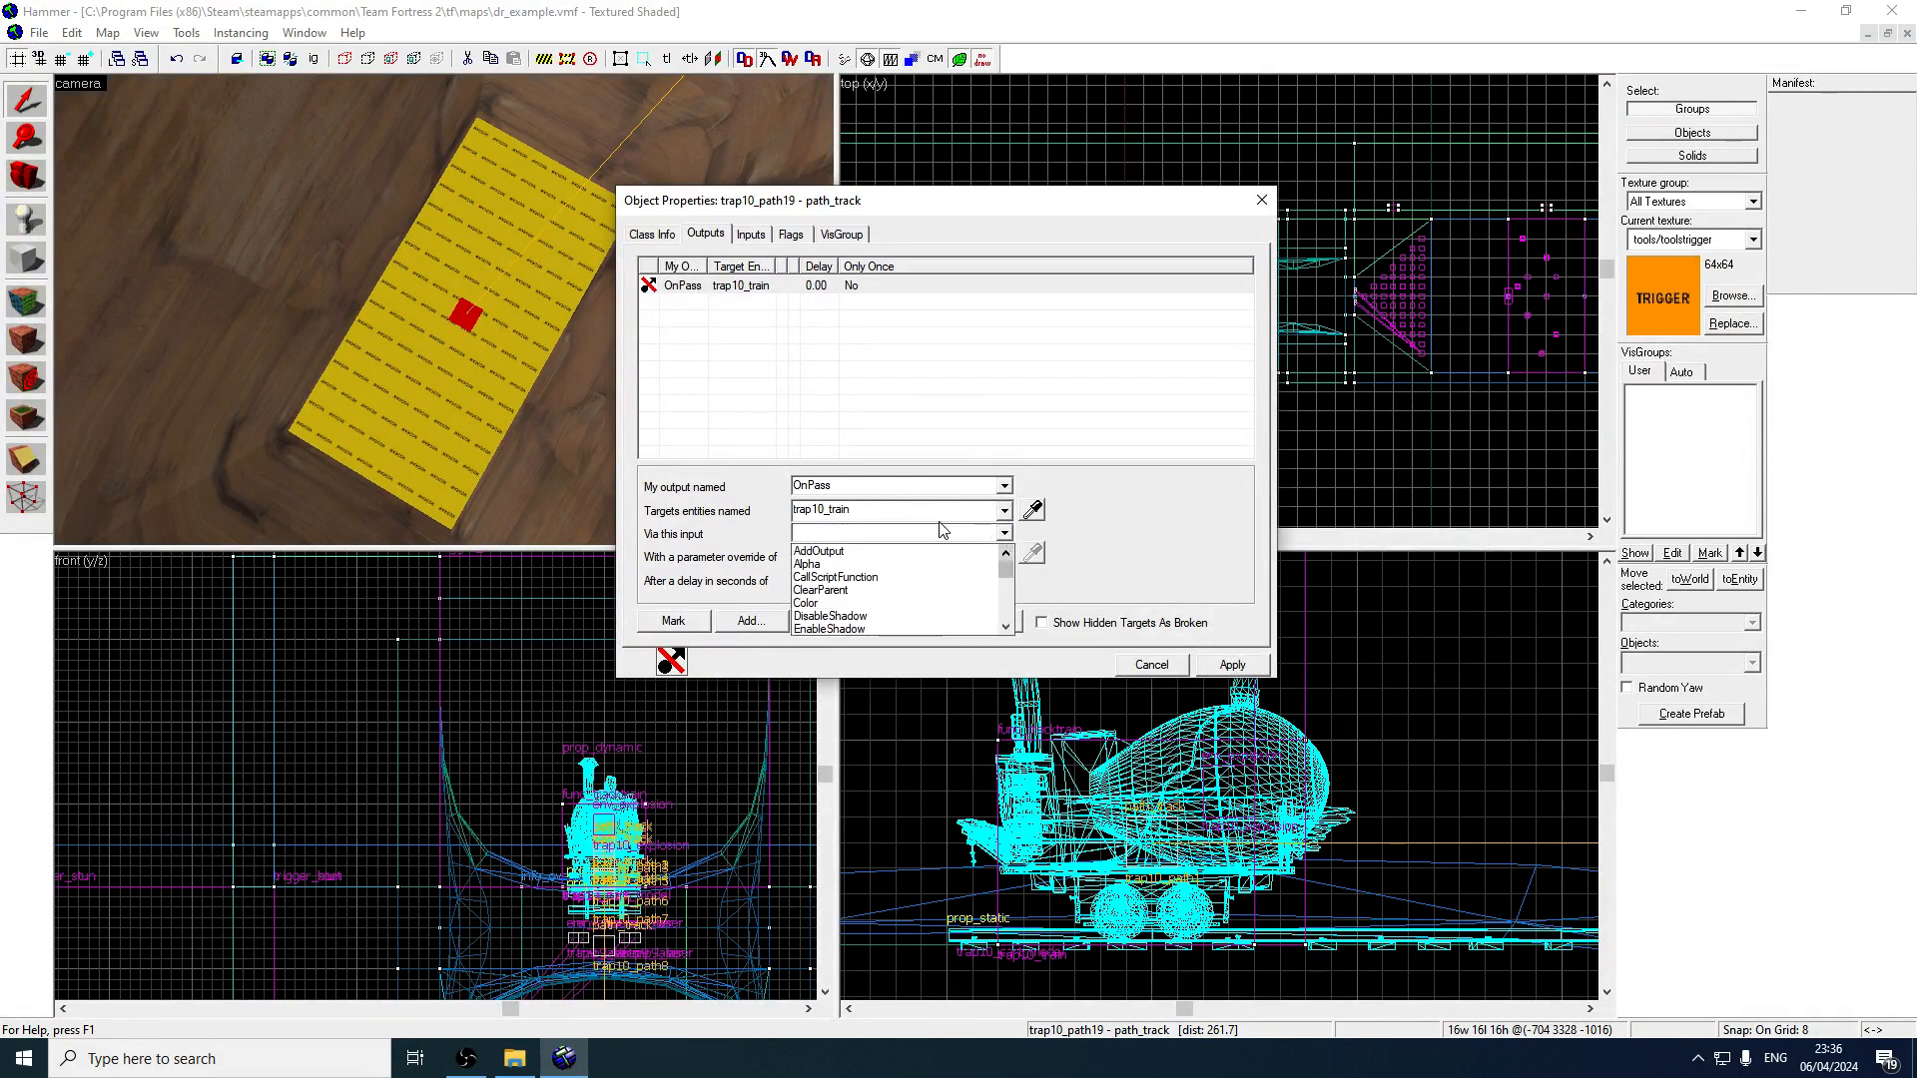
pyautogui.click(891, 535)
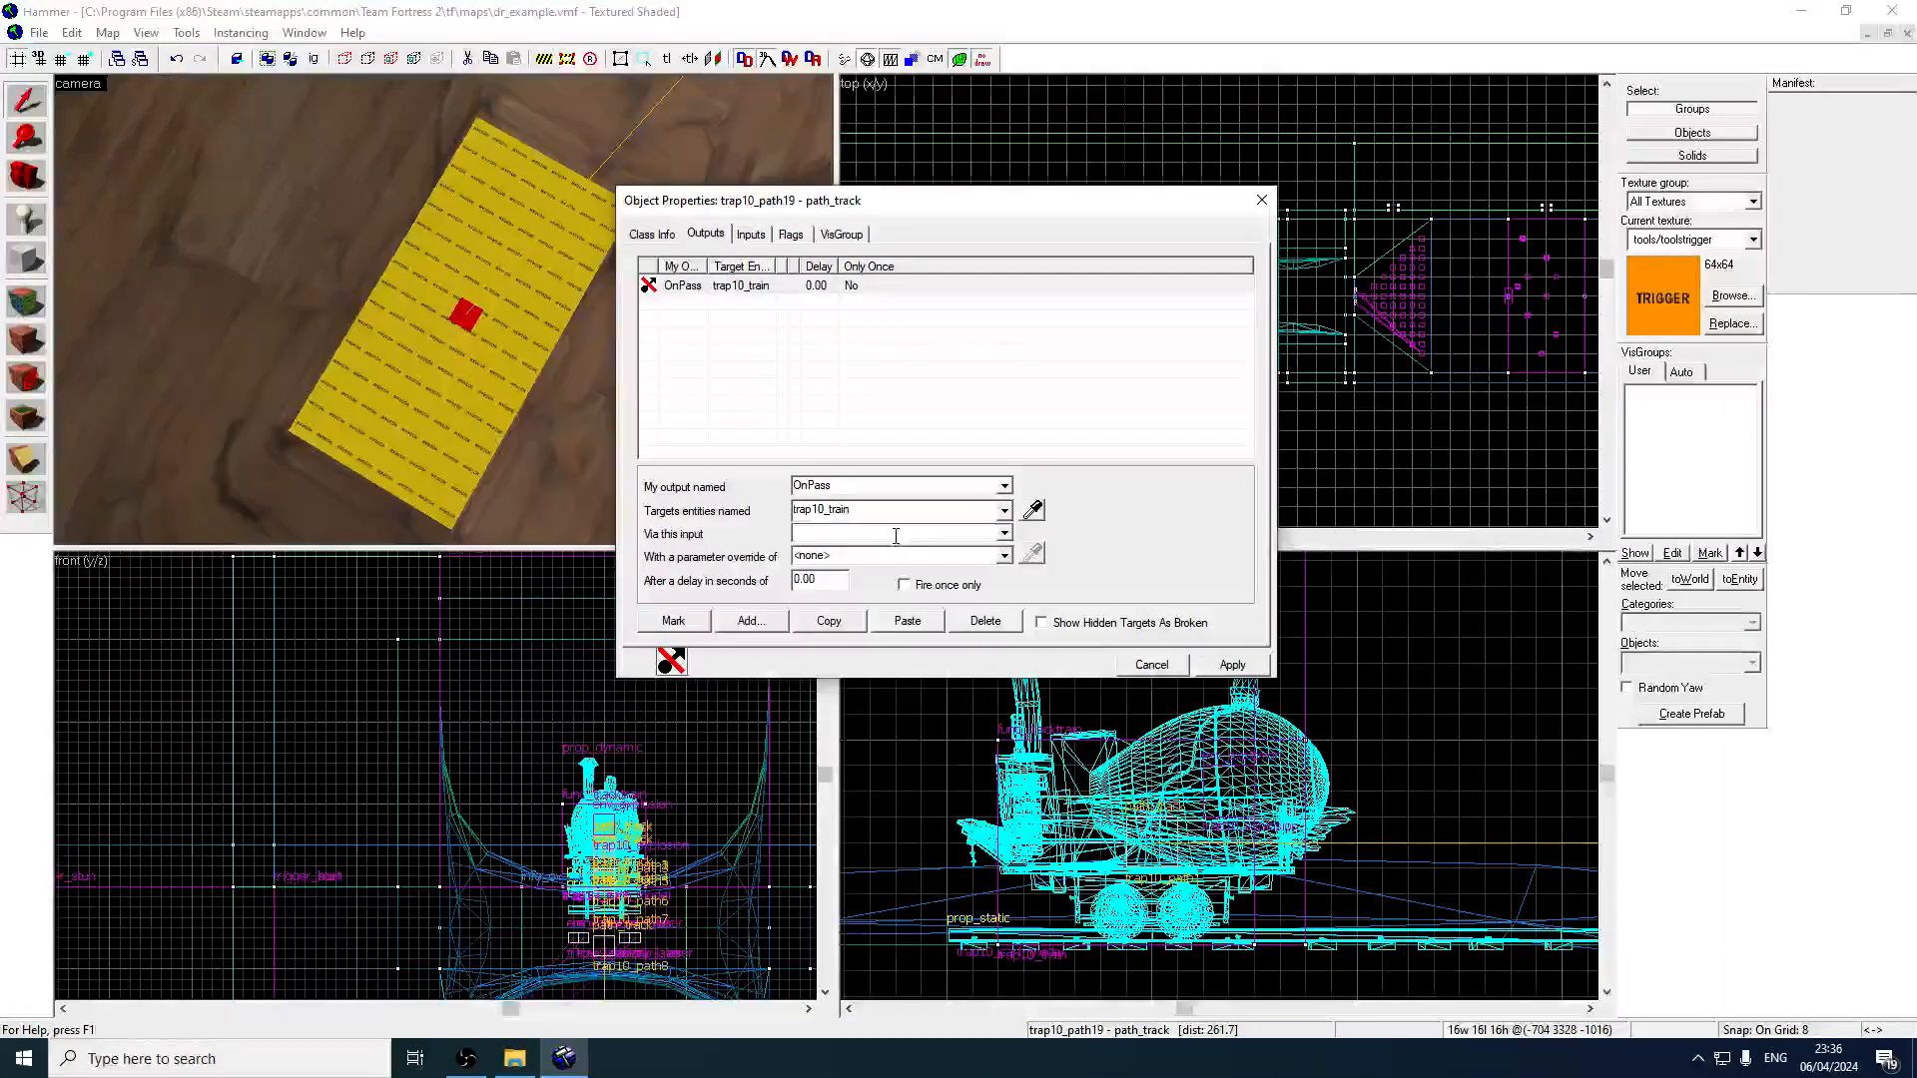
pyautogui.write('Kill')
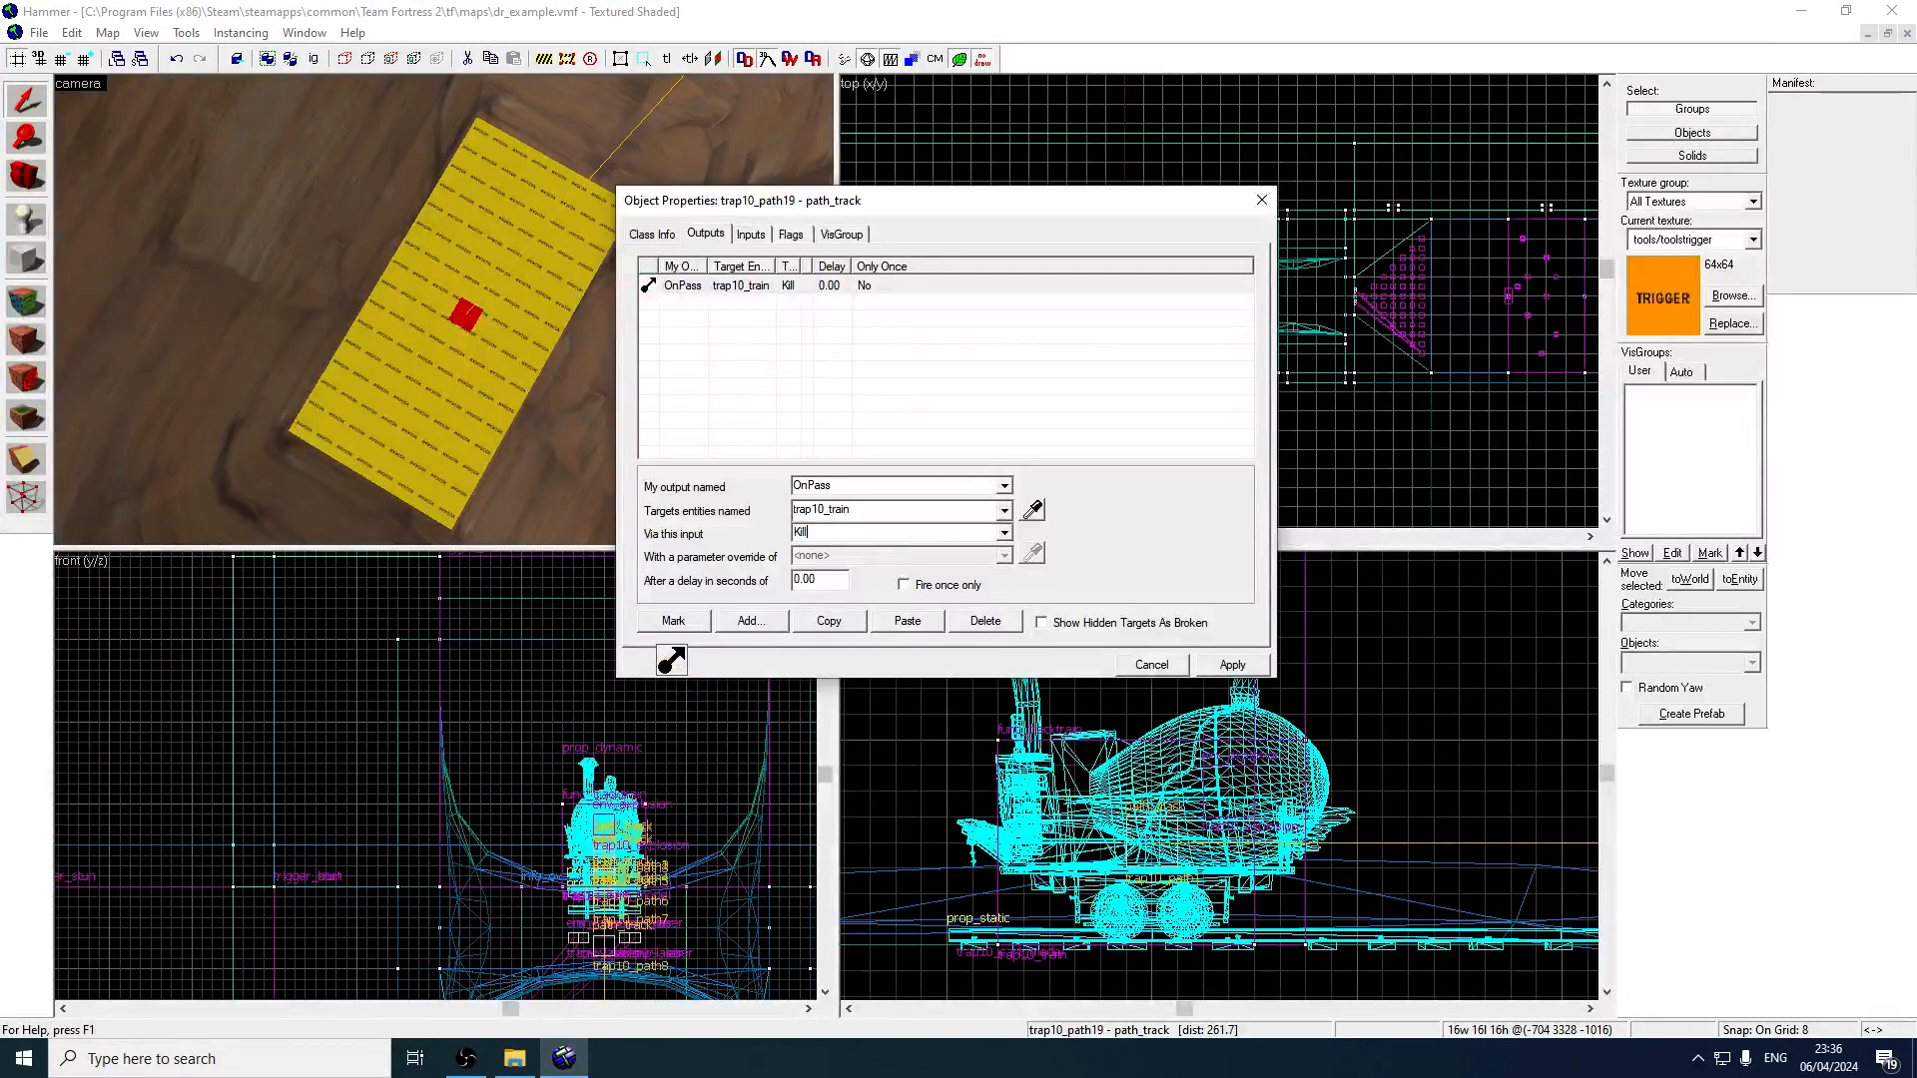
pyautogui.write('Hierarchy')
pyautogui.click(1232, 665)
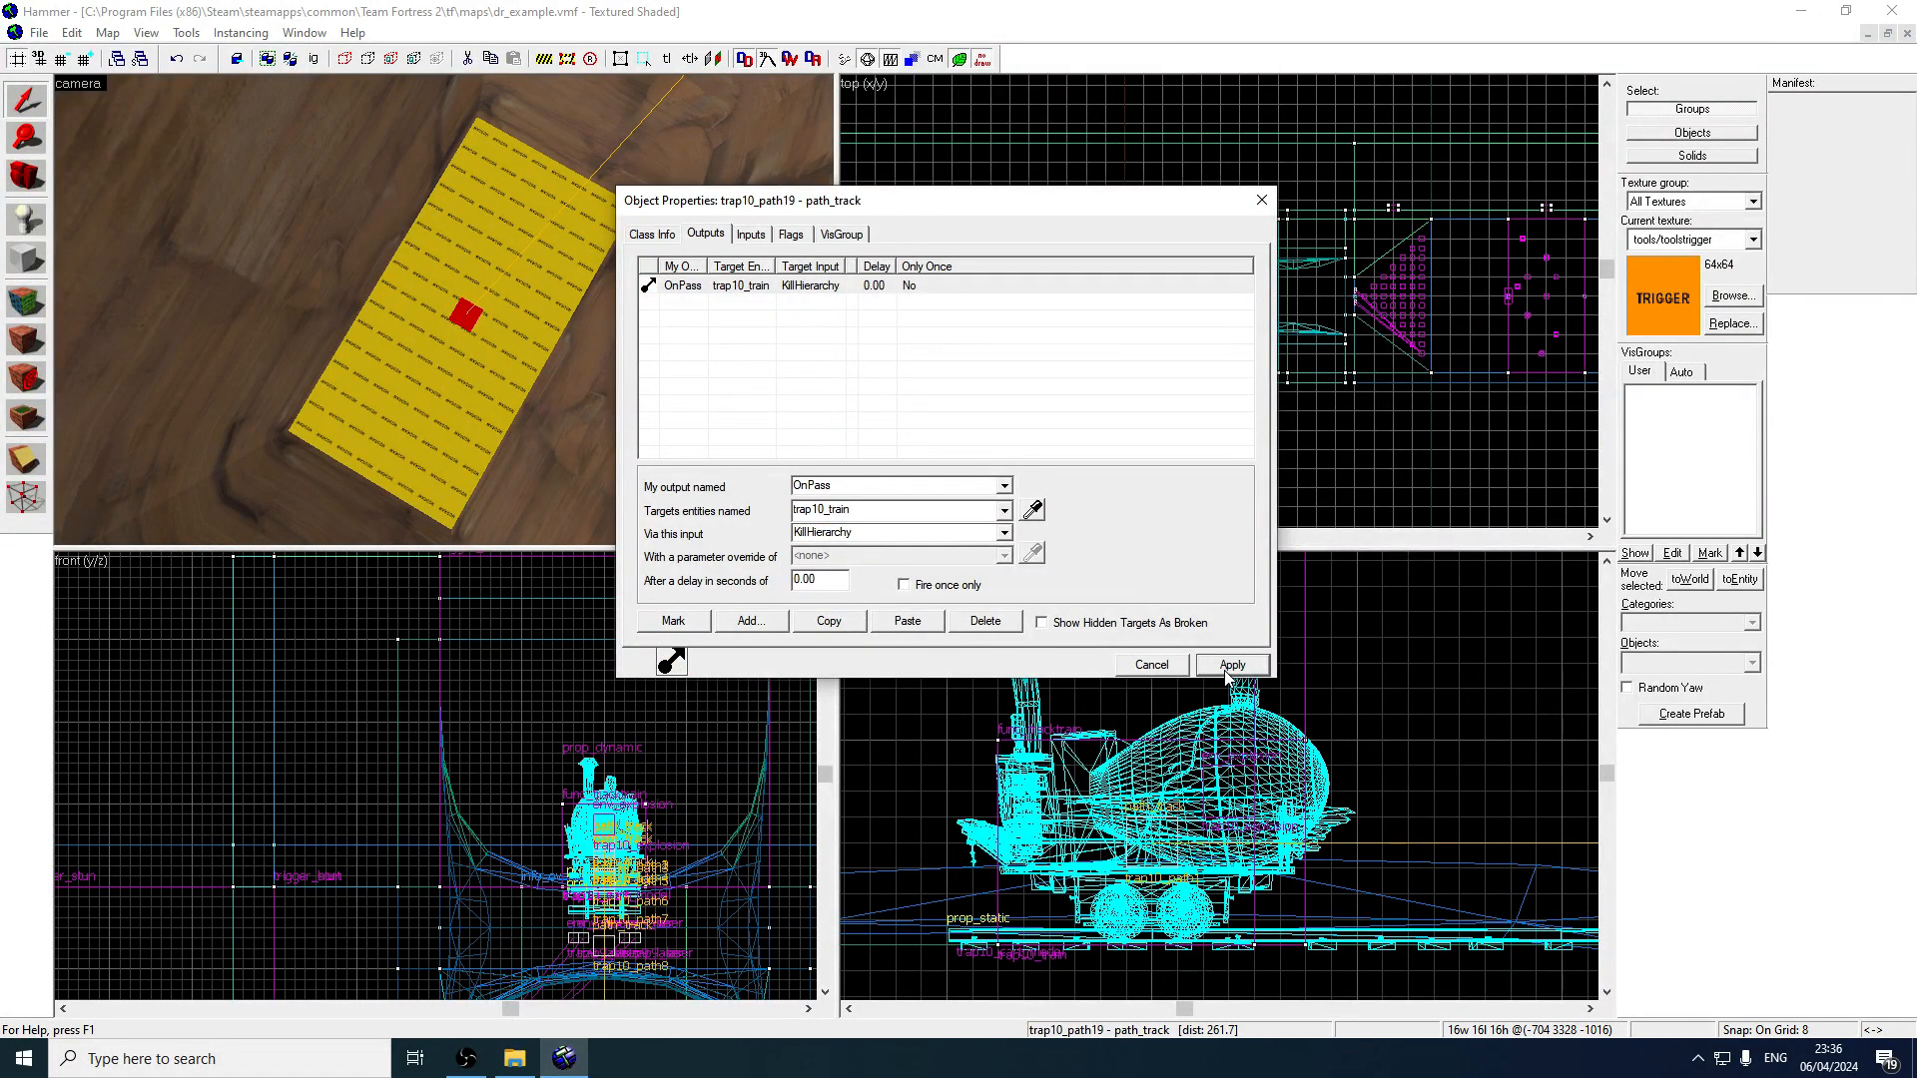
pyautogui.click(1262, 200)
# Return to the cart and open the properties of the func_tracktrain brush trap10_train.
pyautogui.press('z')
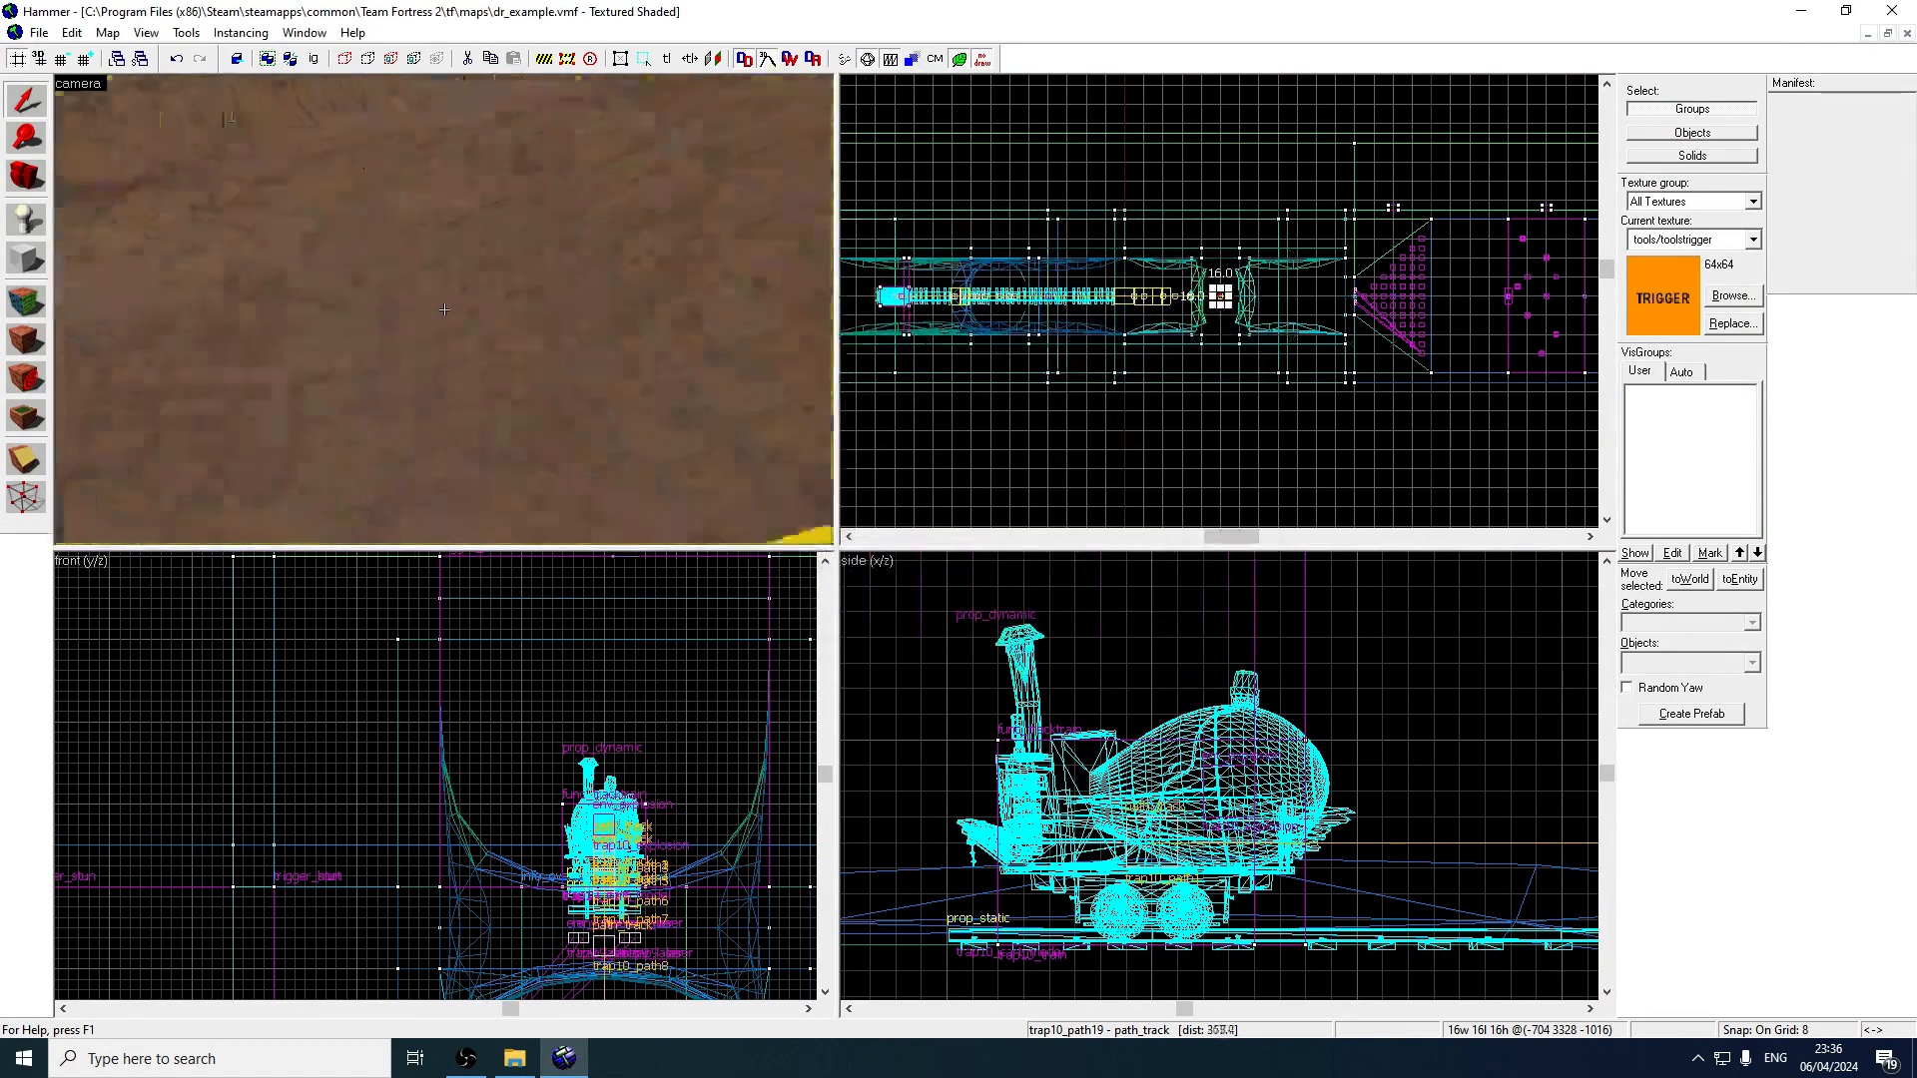
pyautogui.press('w')
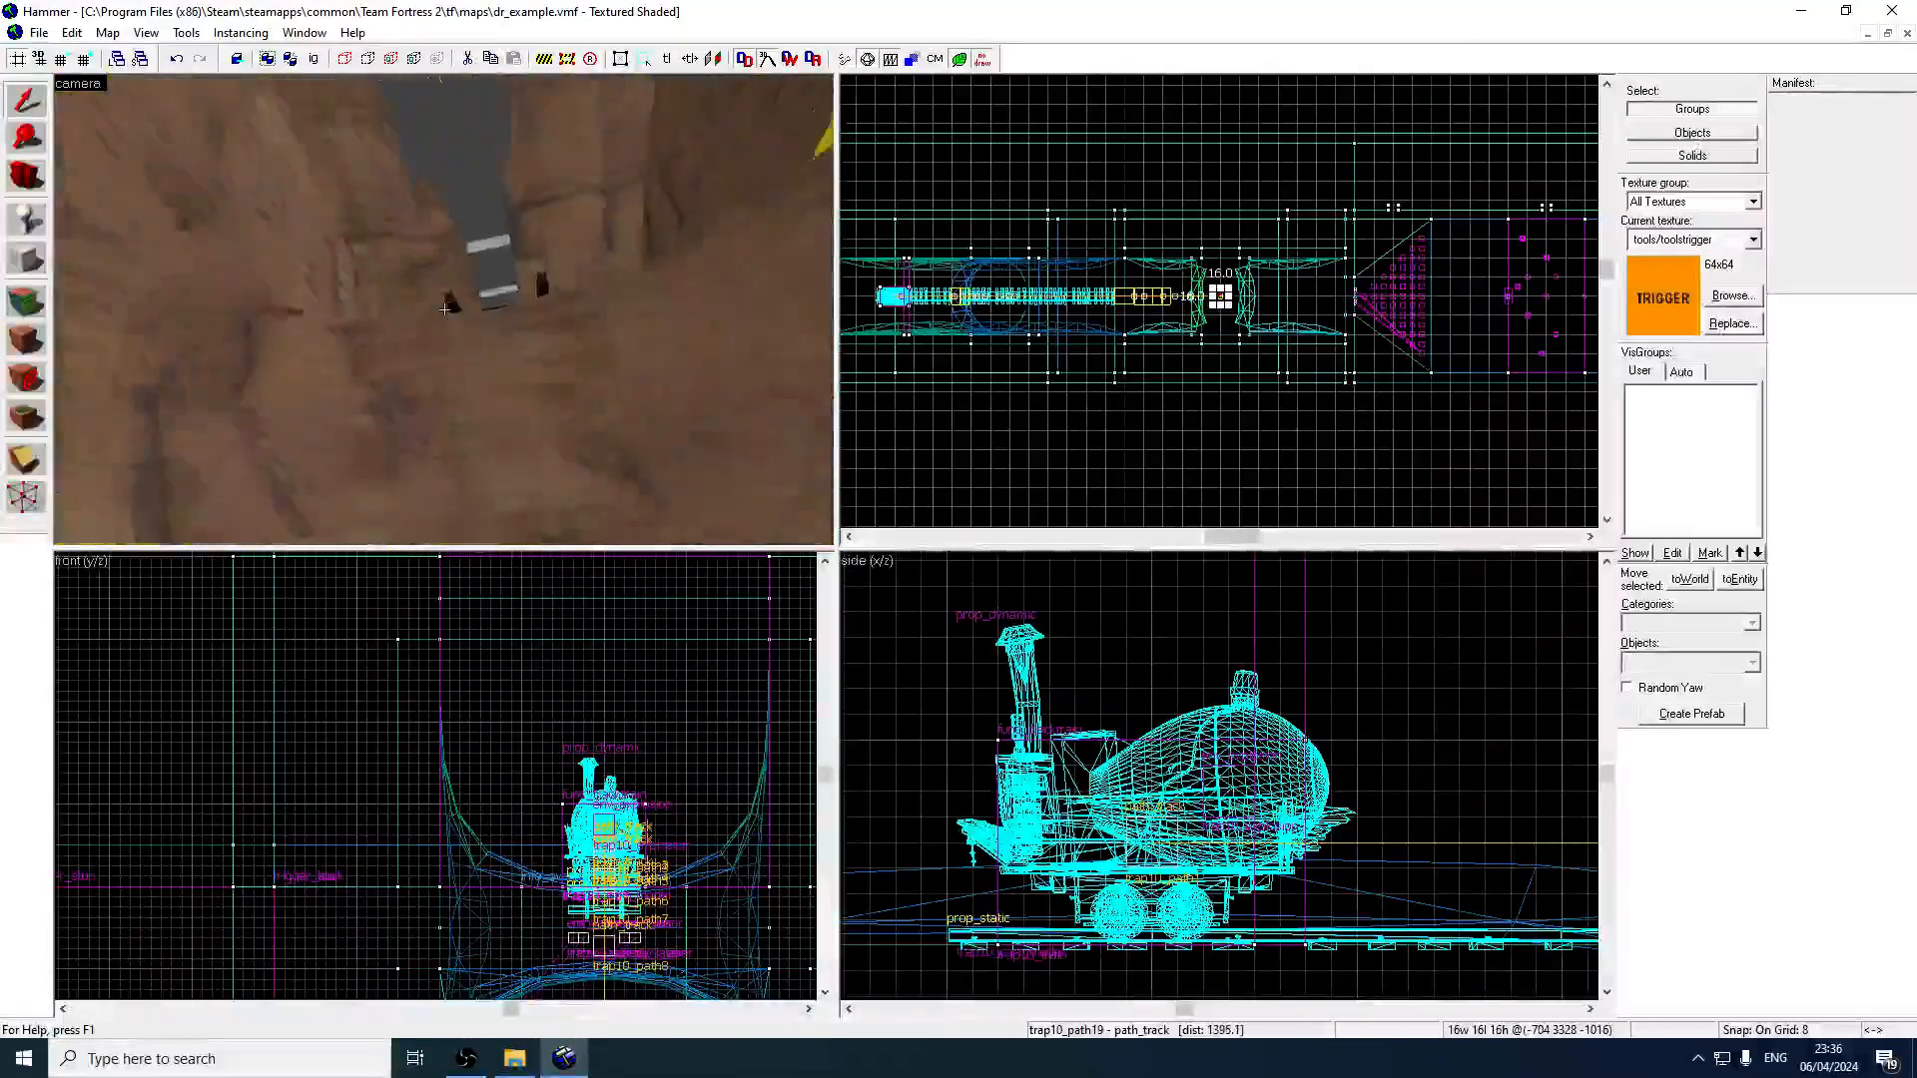
pyautogui.press('w')
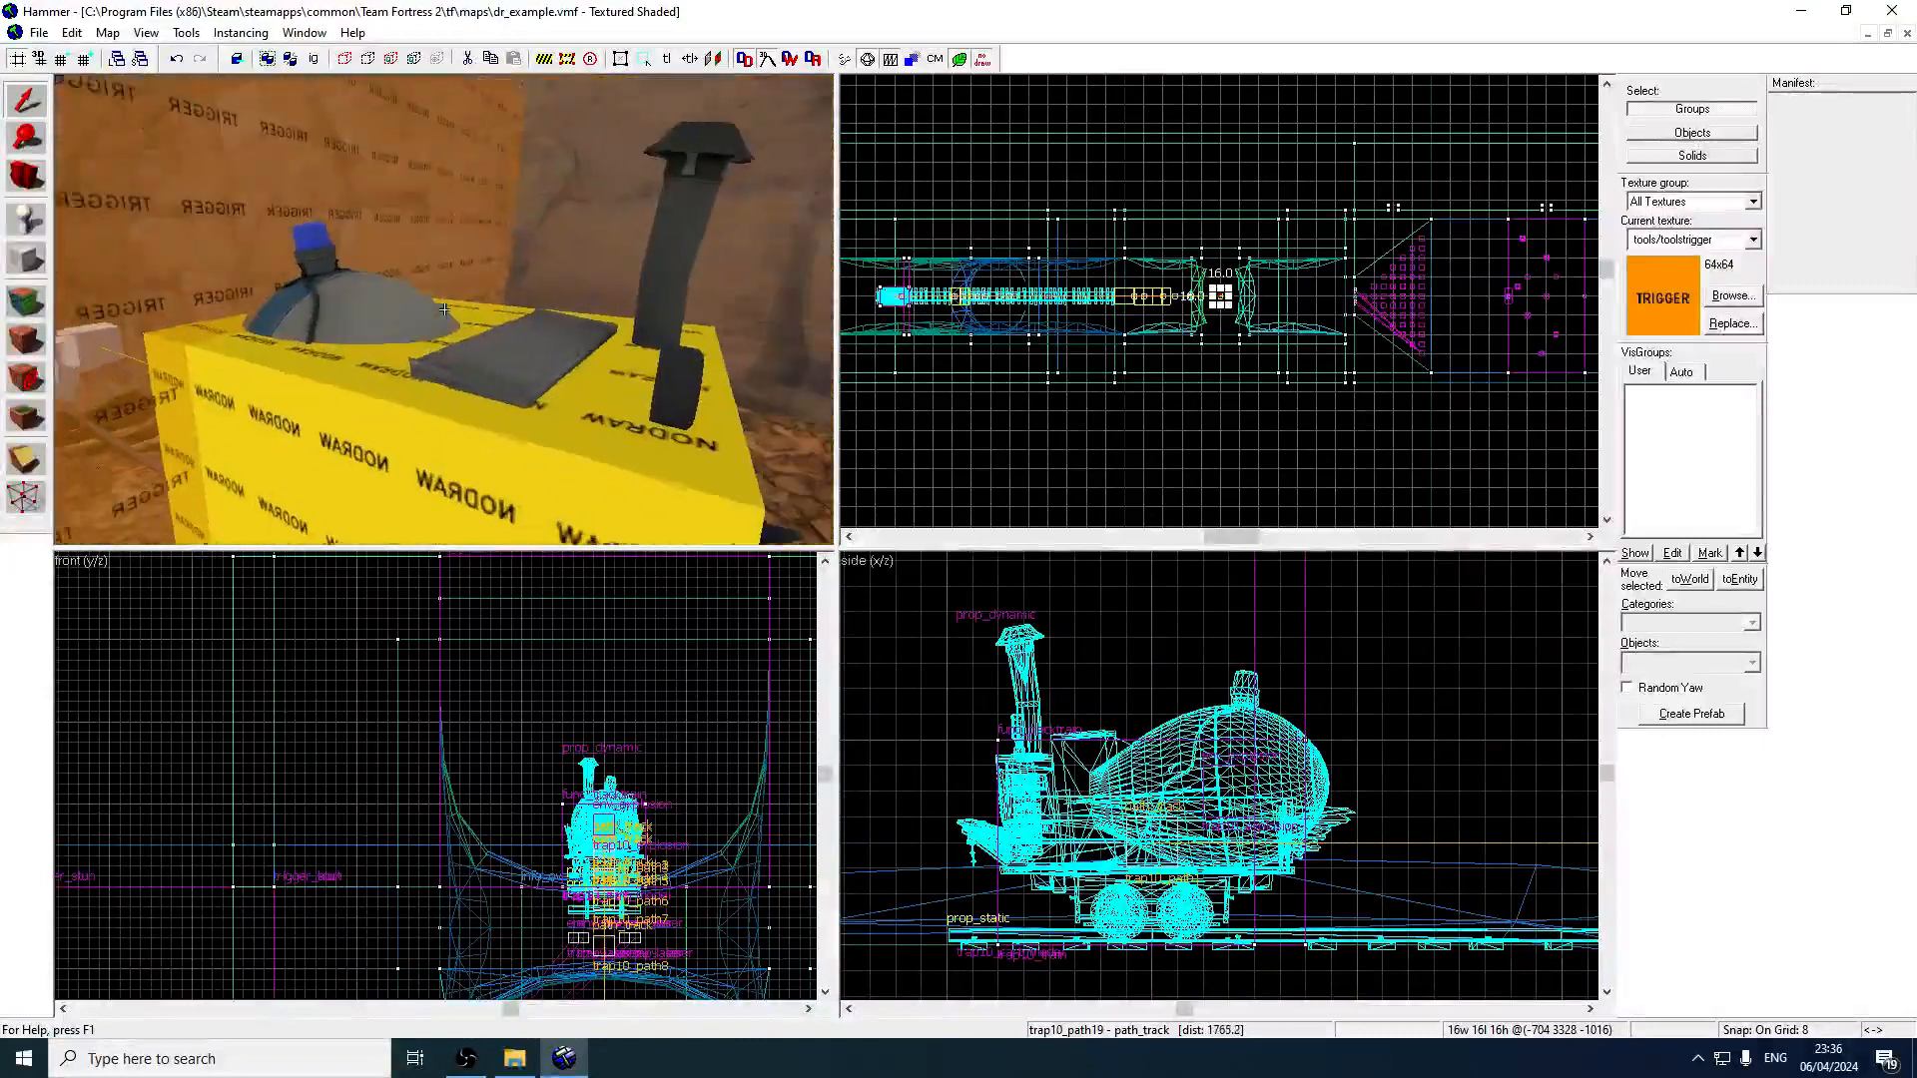
pyautogui.press('z')
pyautogui.doubleClick(392, 434)
pyautogui.press('z')
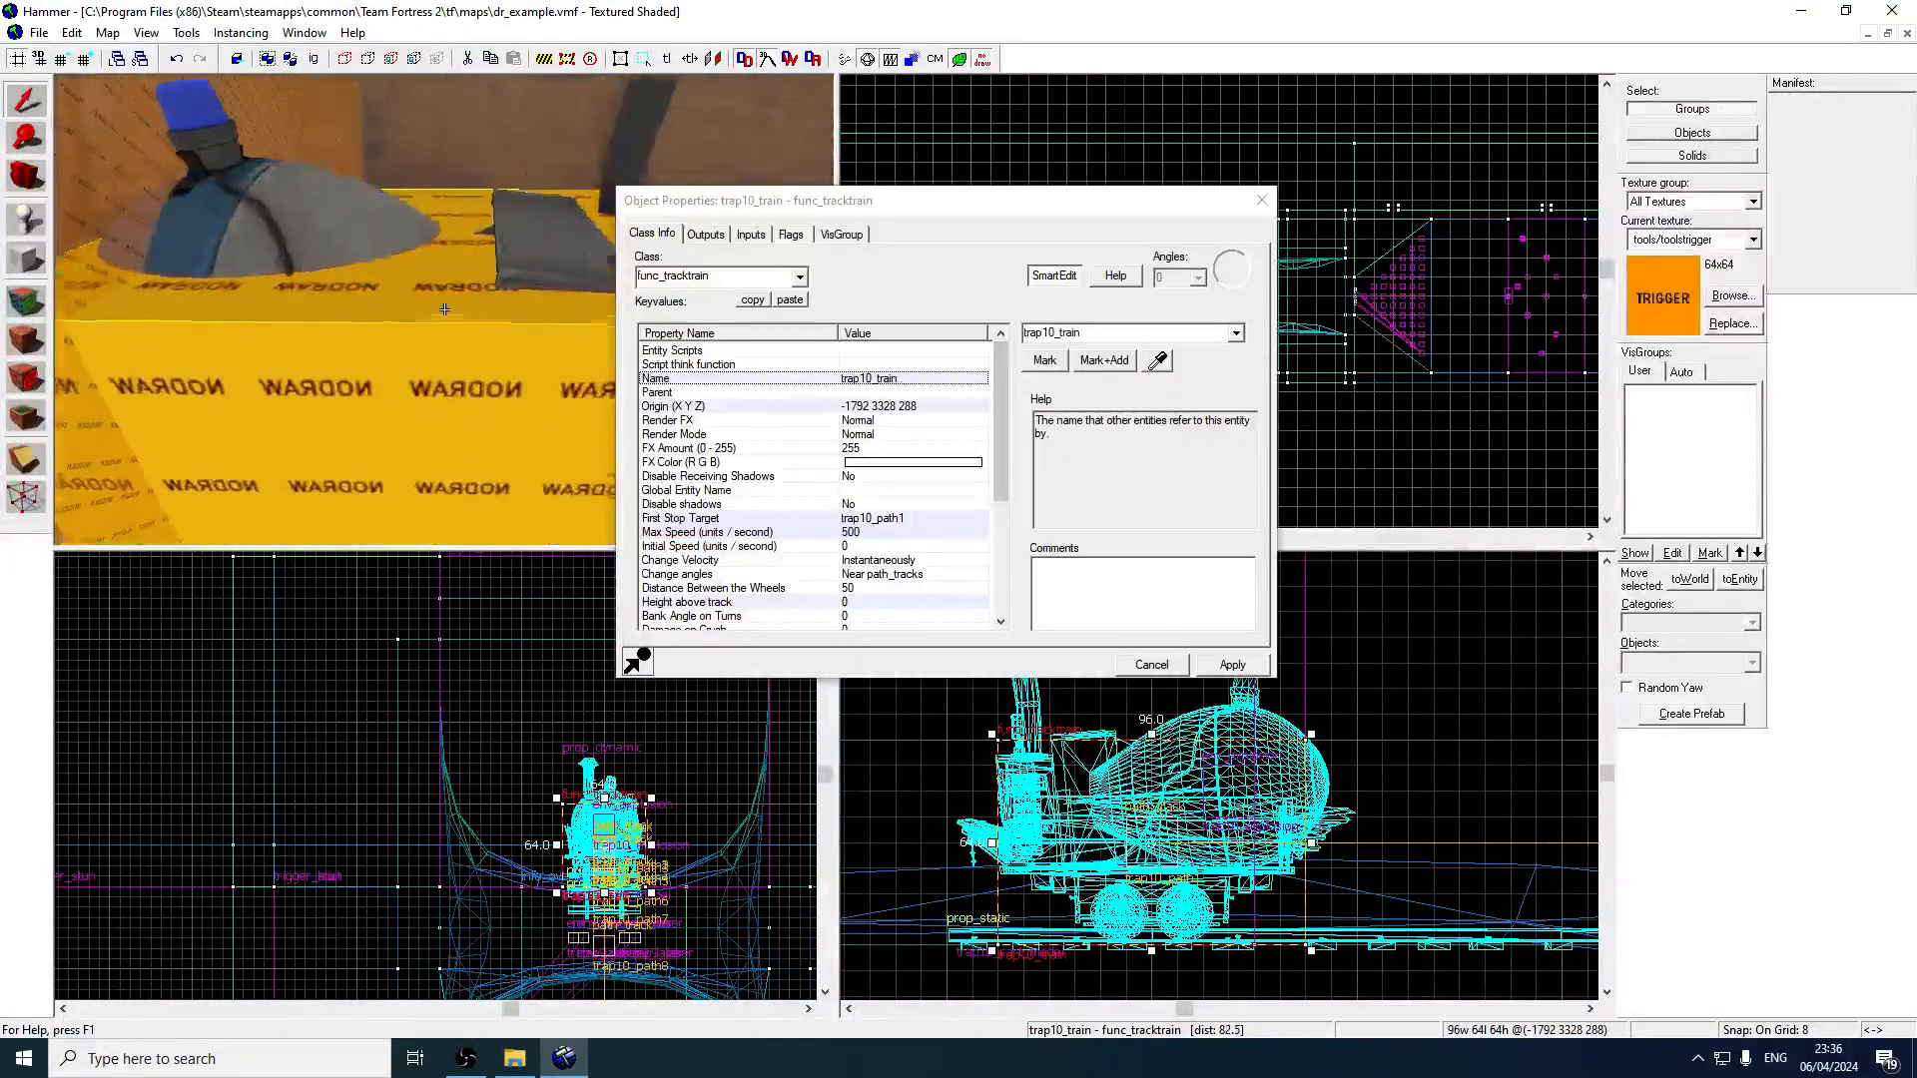
pyautogui.press('z')
pyautogui.click(369, 249)
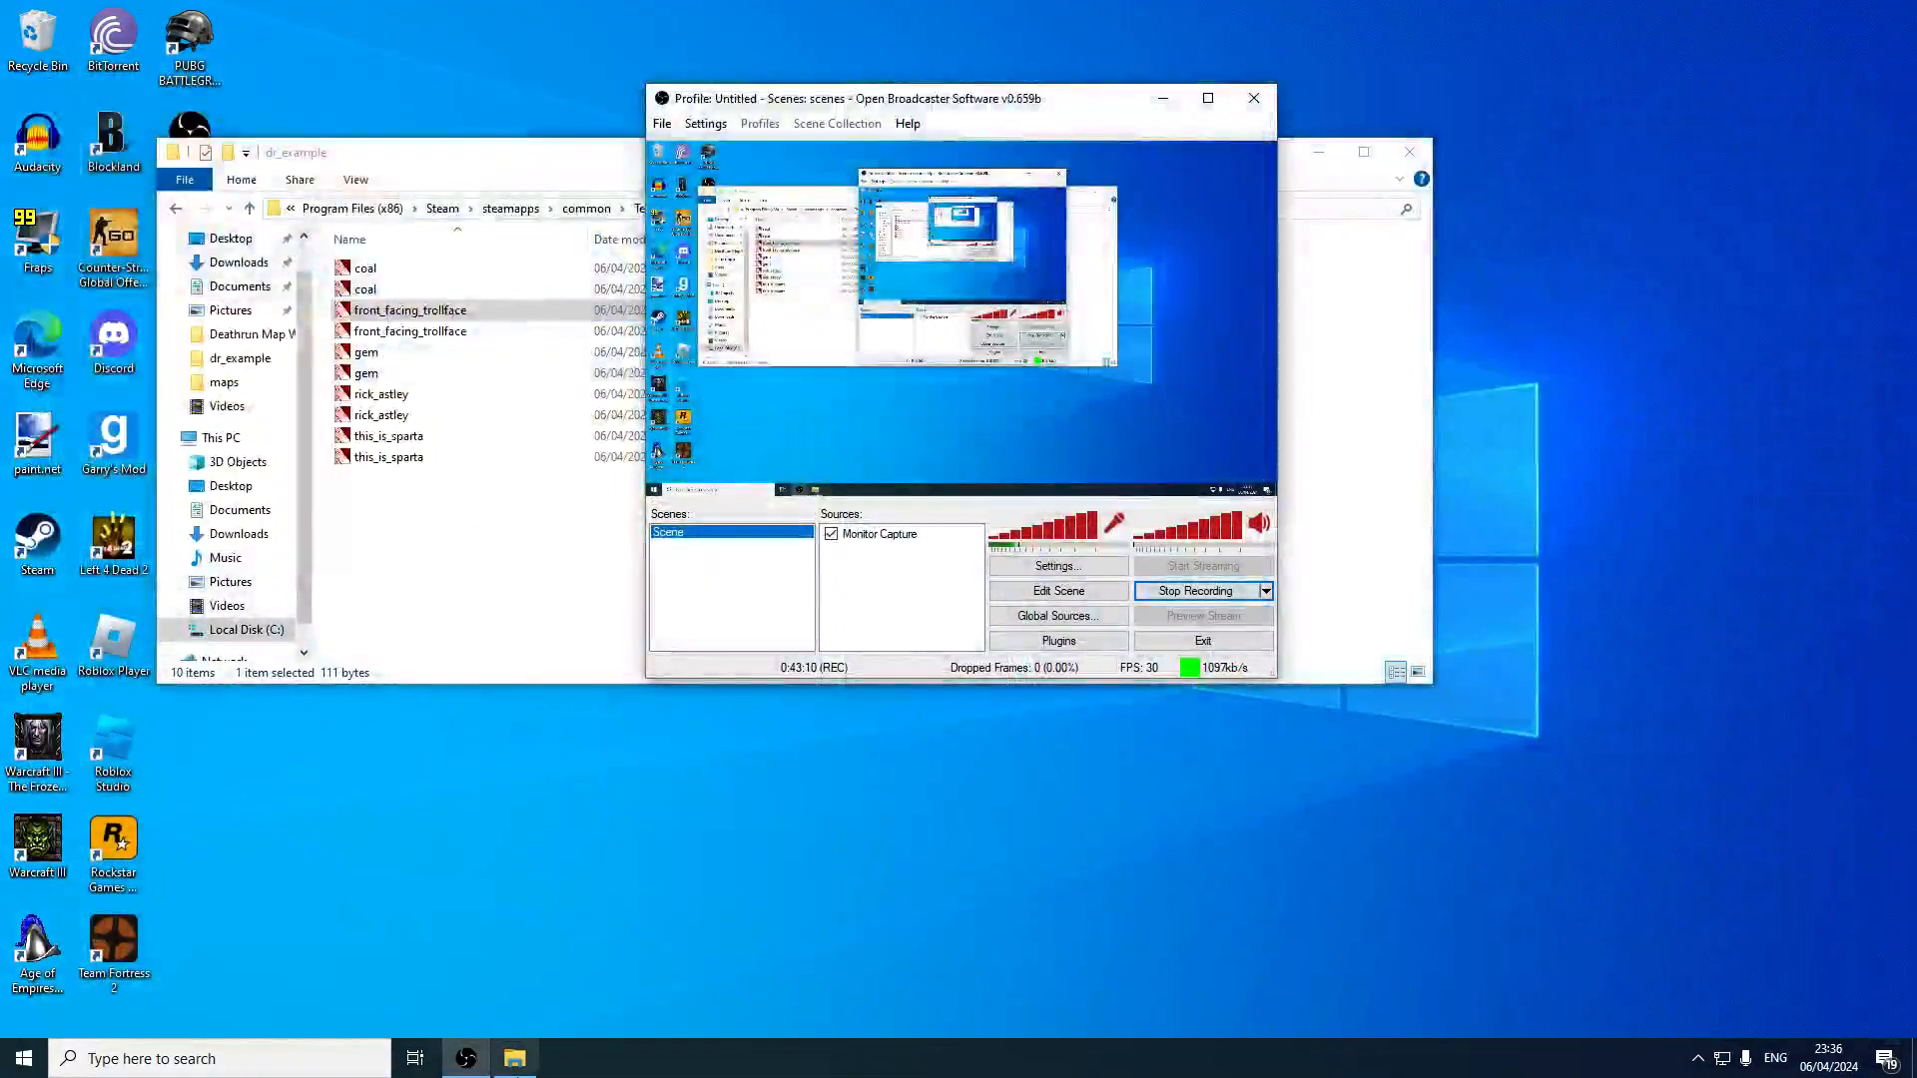
# Switch to File Explorer and open the bin folder of the Team Fortress 2 installation.
pyautogui.click(515, 1058)
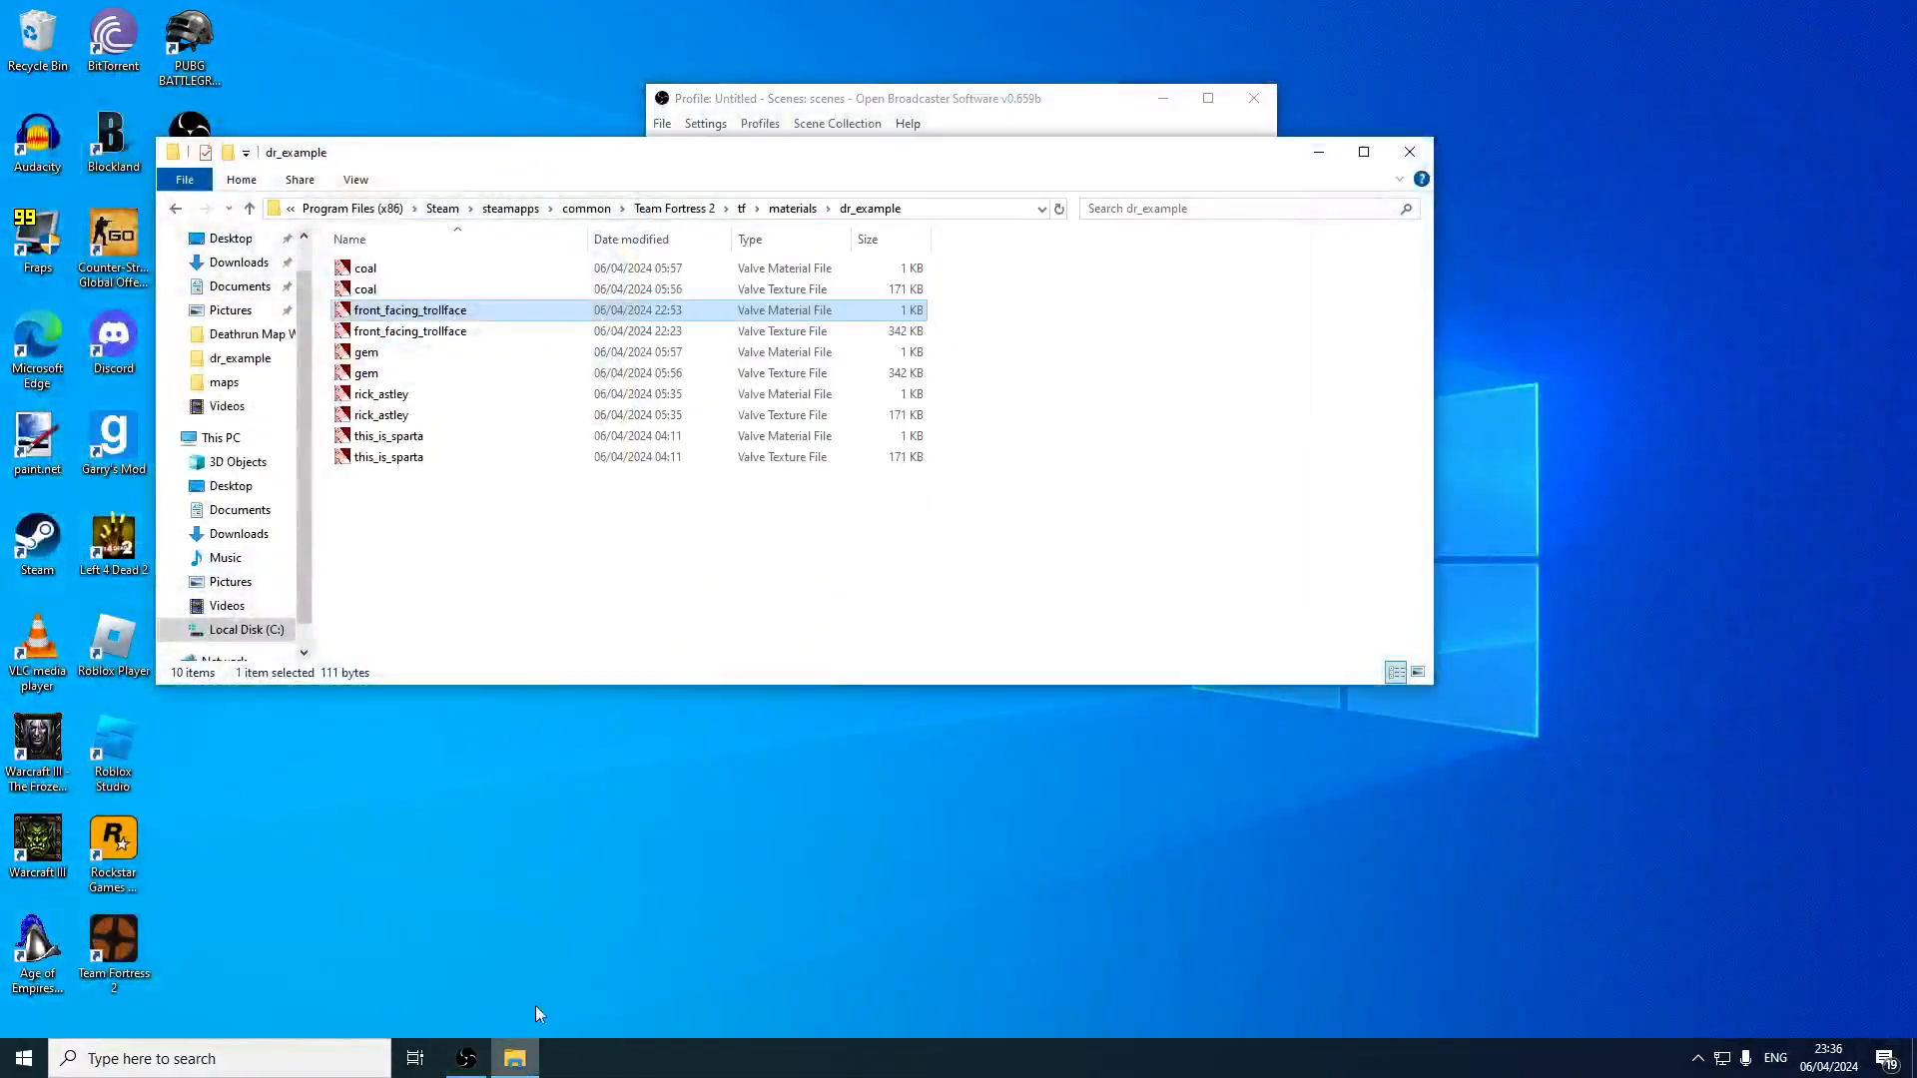
pyautogui.click(742, 207)
pyautogui.click(456, 272)
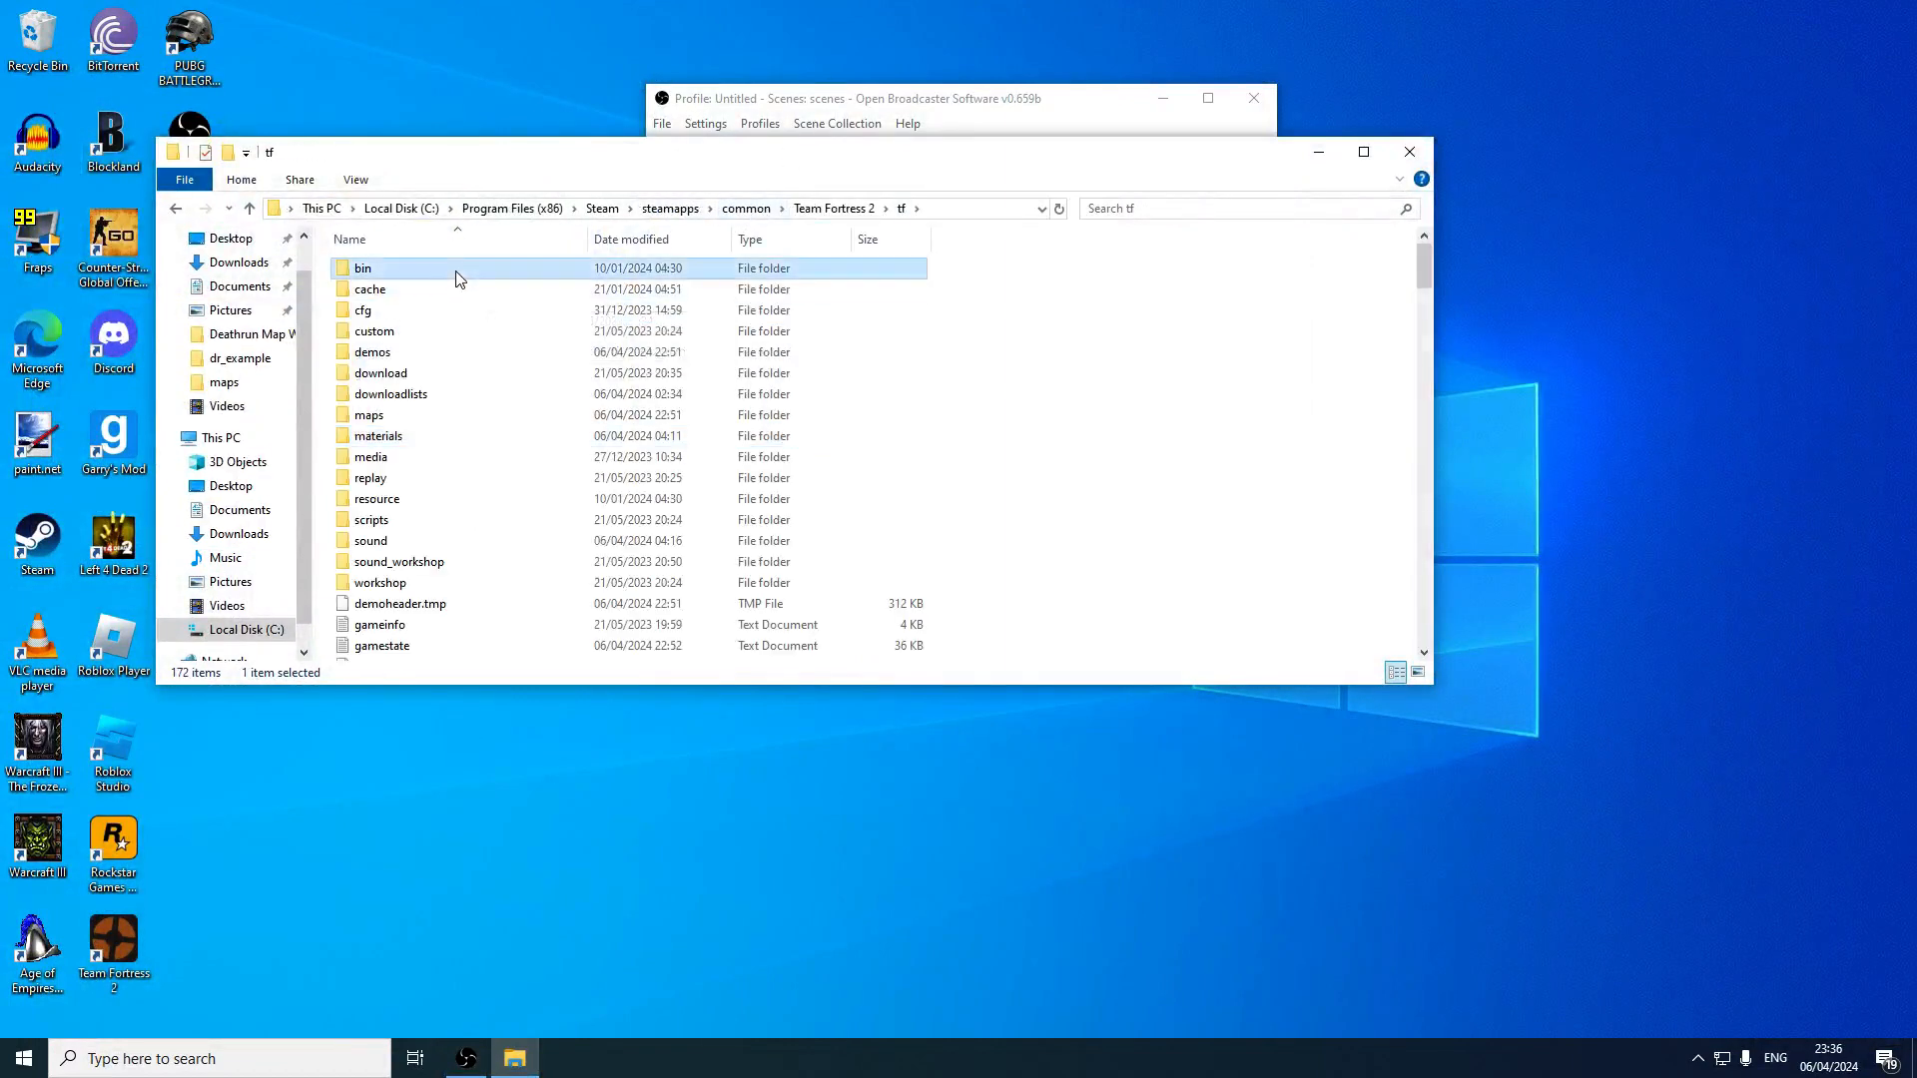
pyautogui.doubleClick(456, 272)
pyautogui.click(833, 207)
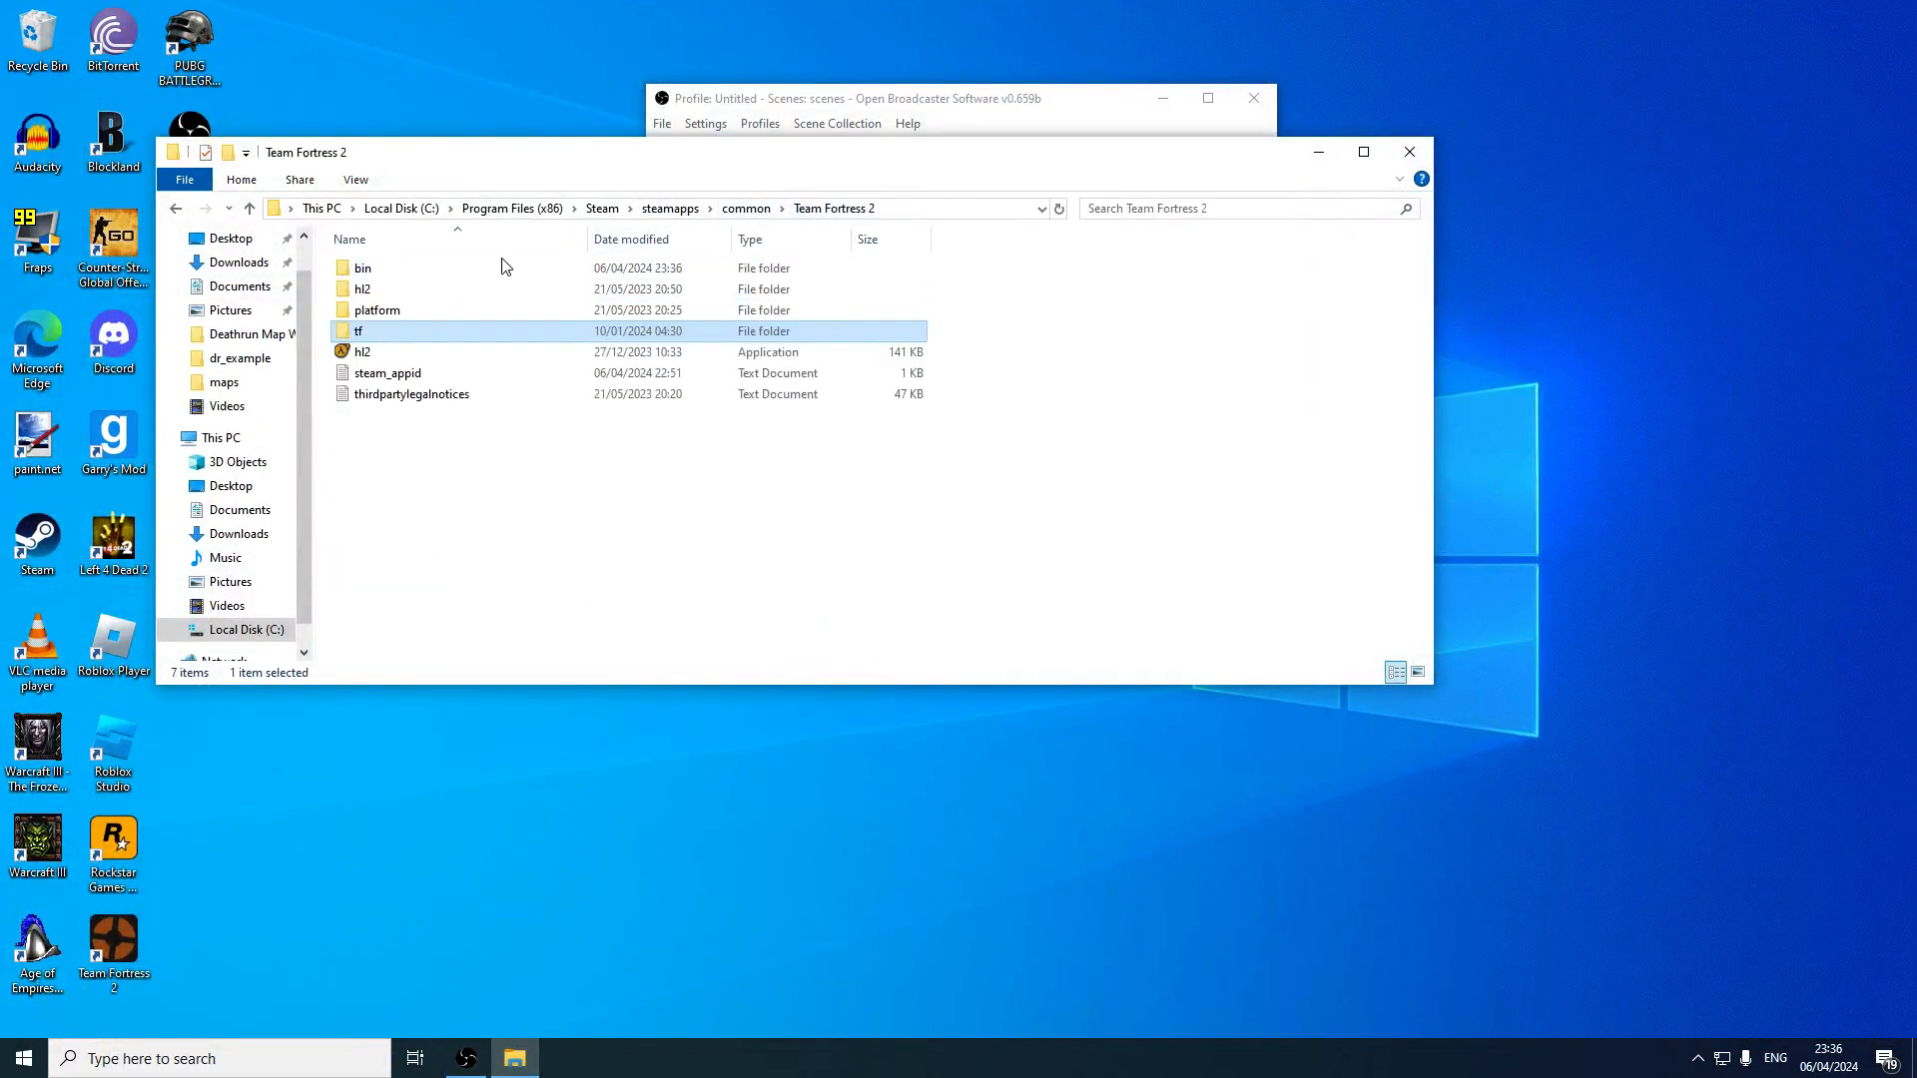
pyautogui.doubleClick(413, 271)
# Launch the hammer application from the bin folder with the Team Fortress 2 game configuration.
pyautogui.scroll(-6, 500, 470)
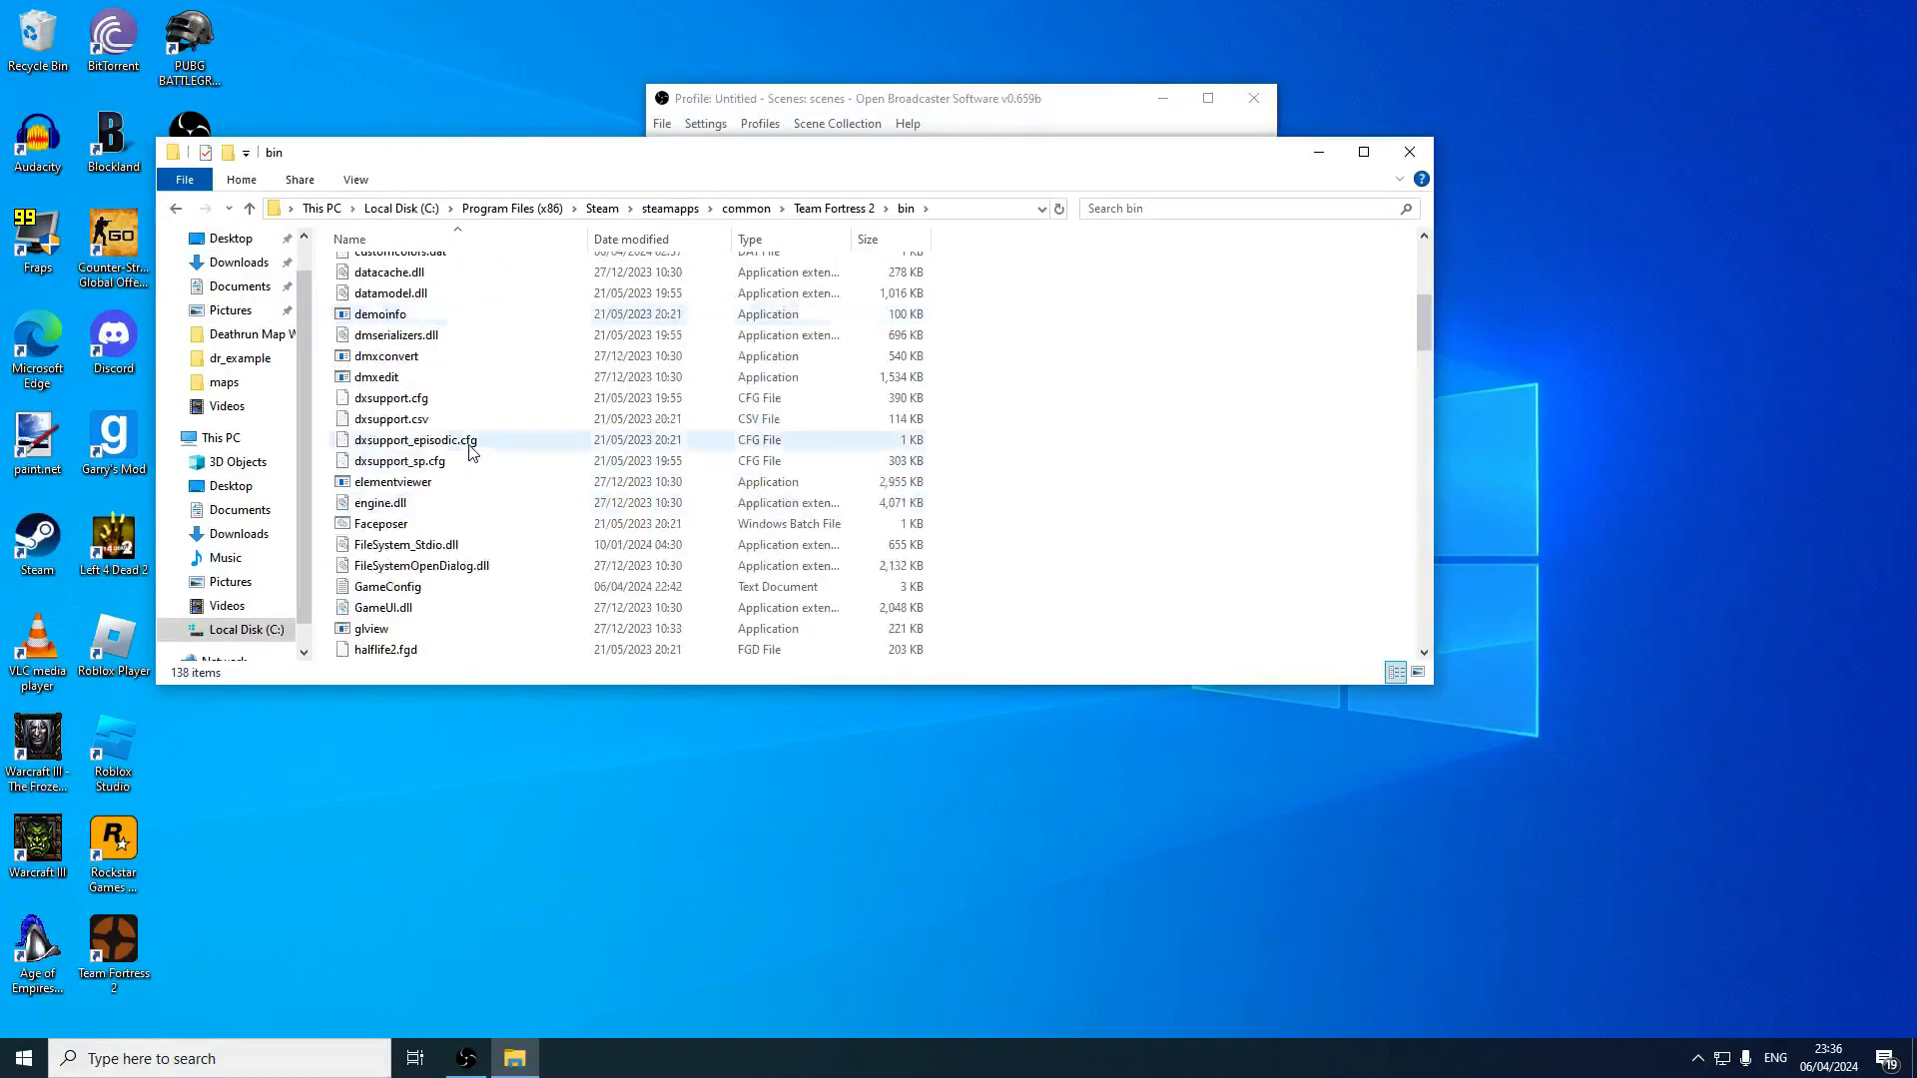
pyautogui.scroll(-2, 473, 451)
pyautogui.doubleClick(402, 565)
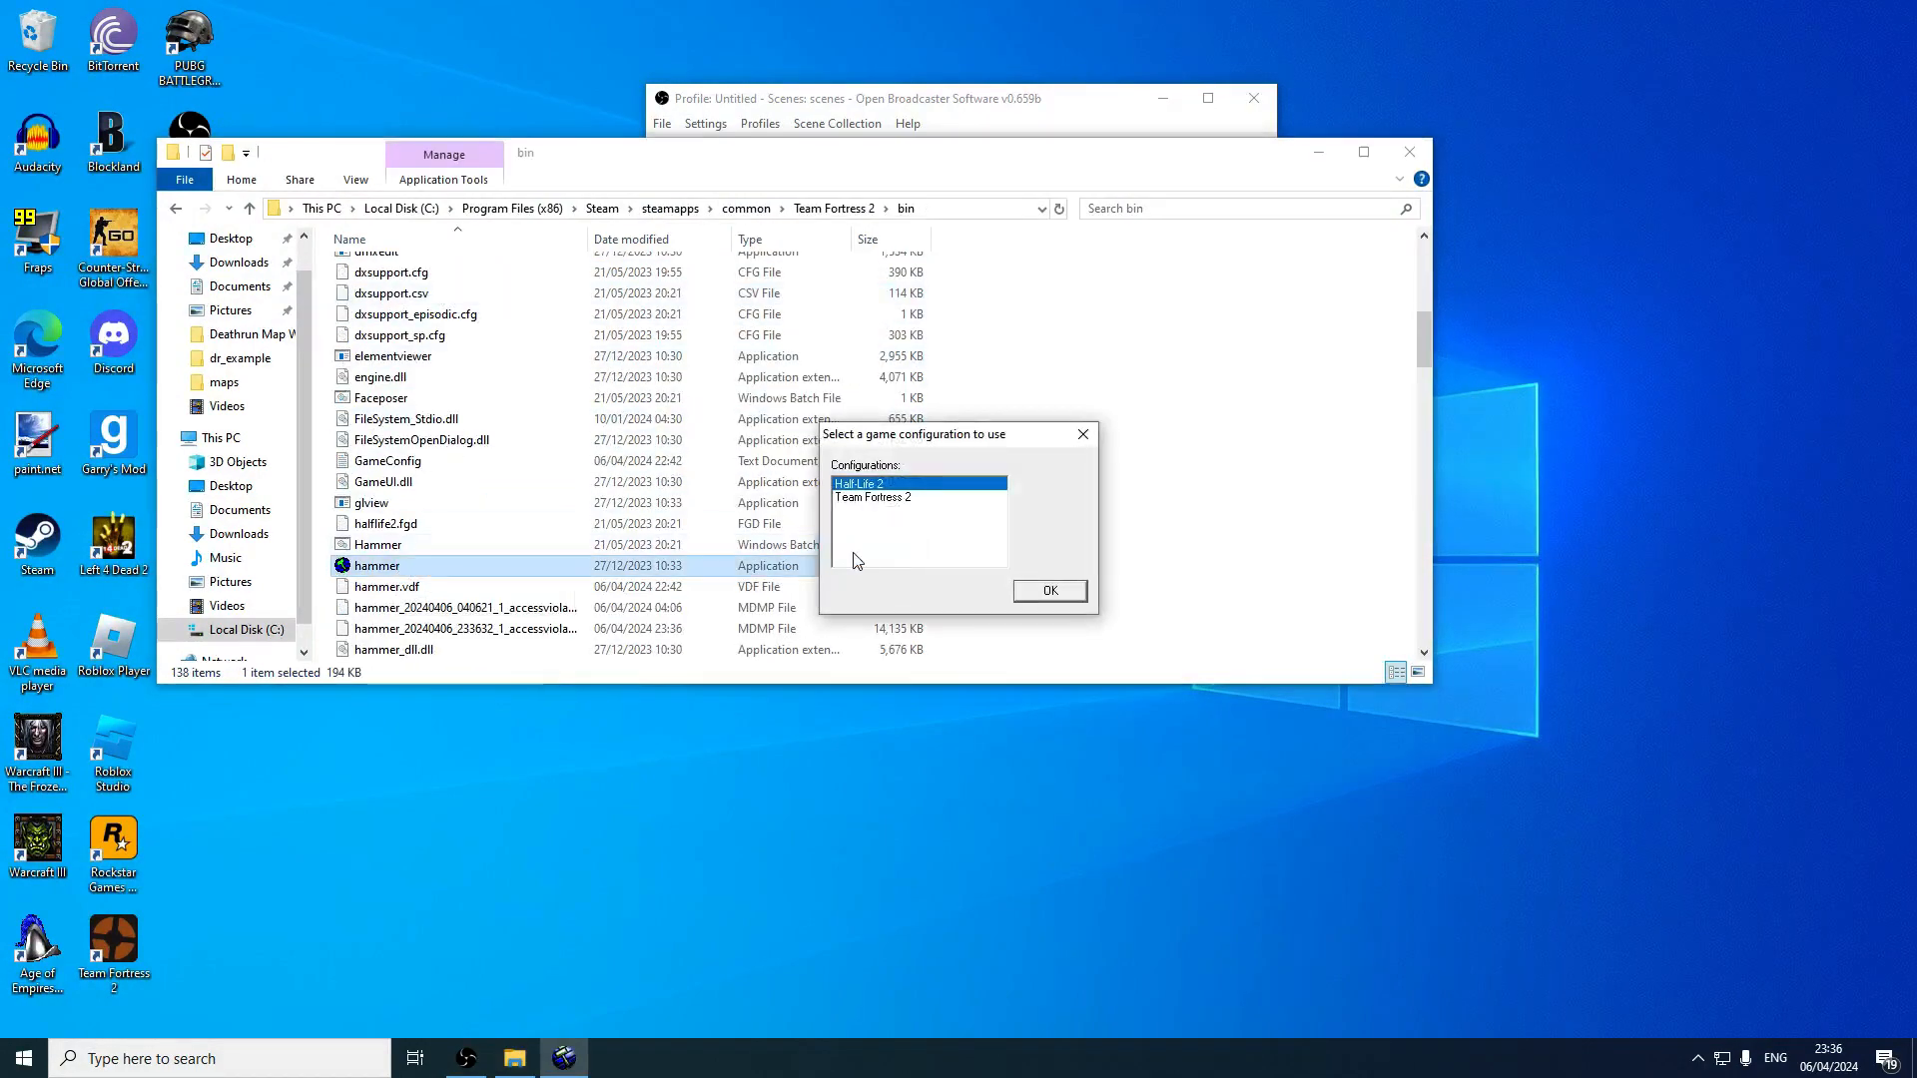
pyautogui.doubleClick(878, 497)
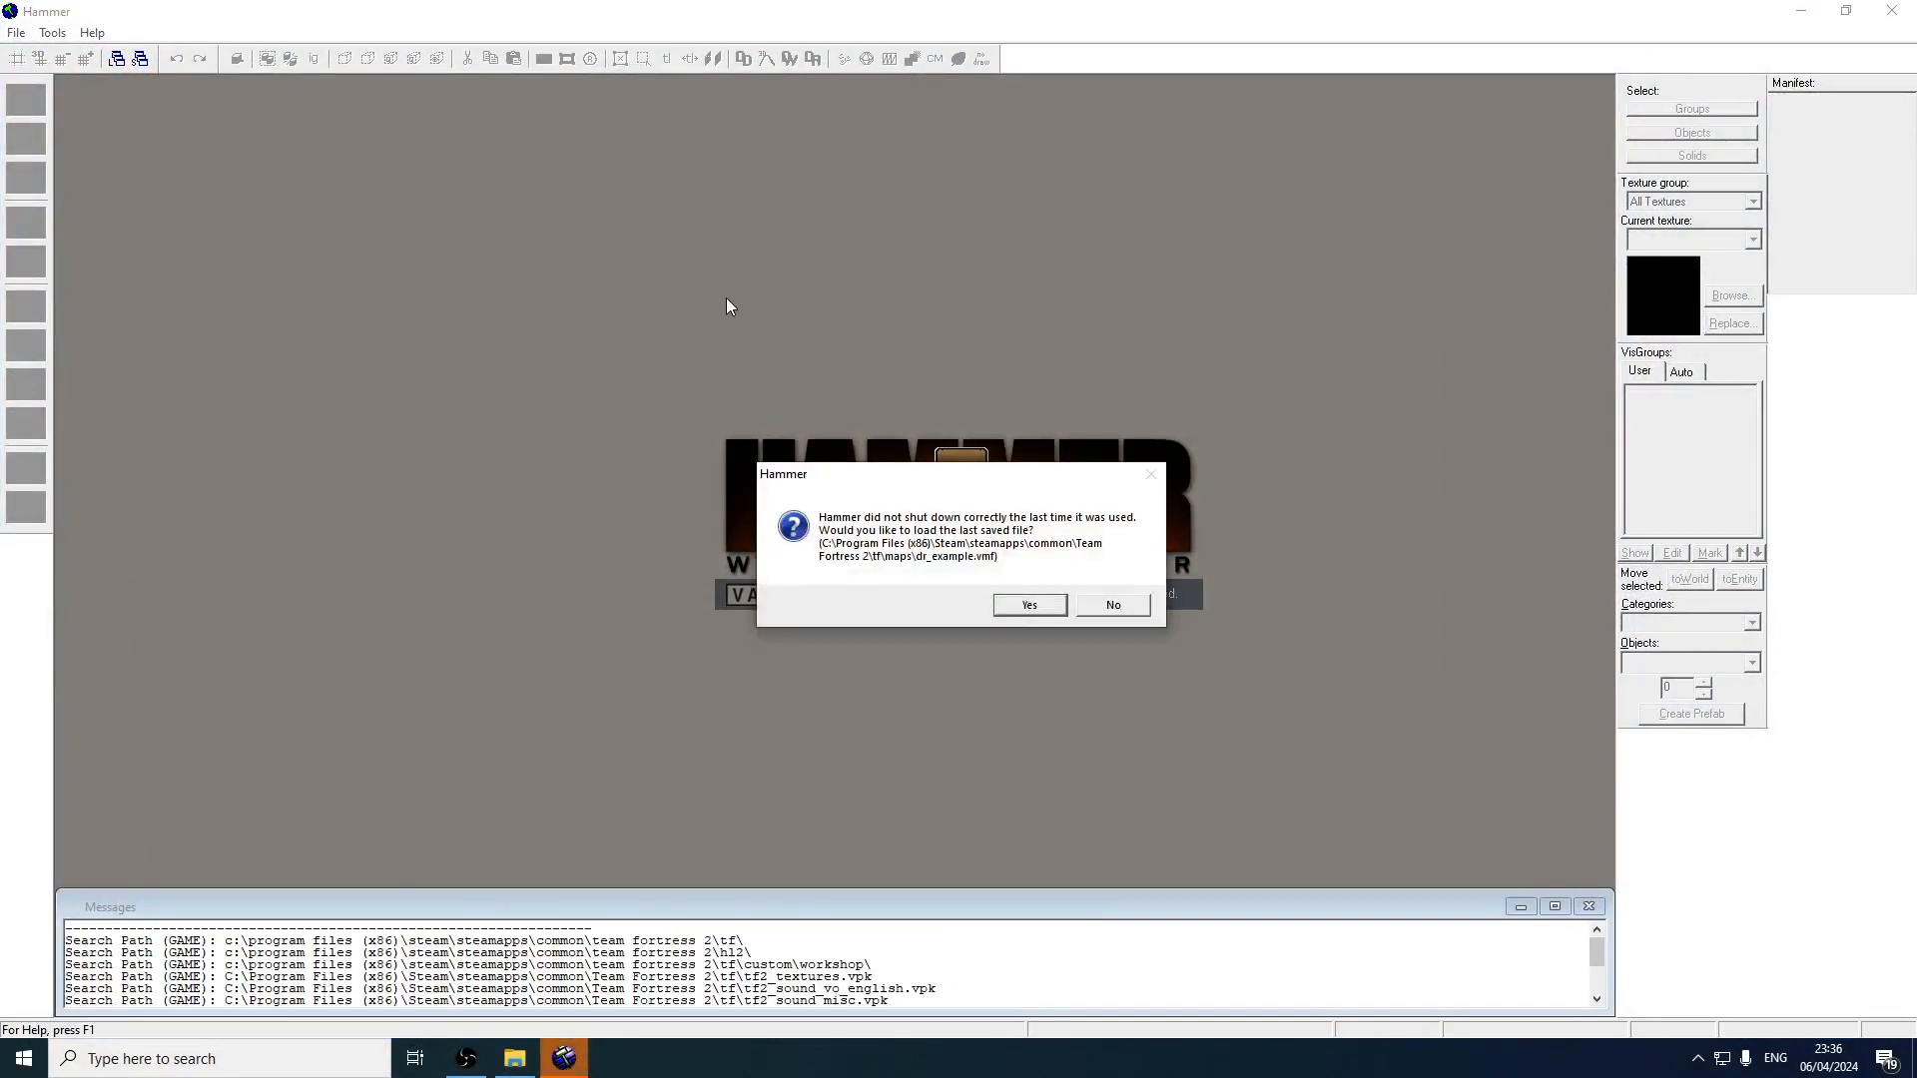
# Decline loading the last saved file and reopen the recent map dr_example.vmf.
pyautogui.click(1113, 605)
pyautogui.click(16, 32)
pyautogui.click(90, 106)
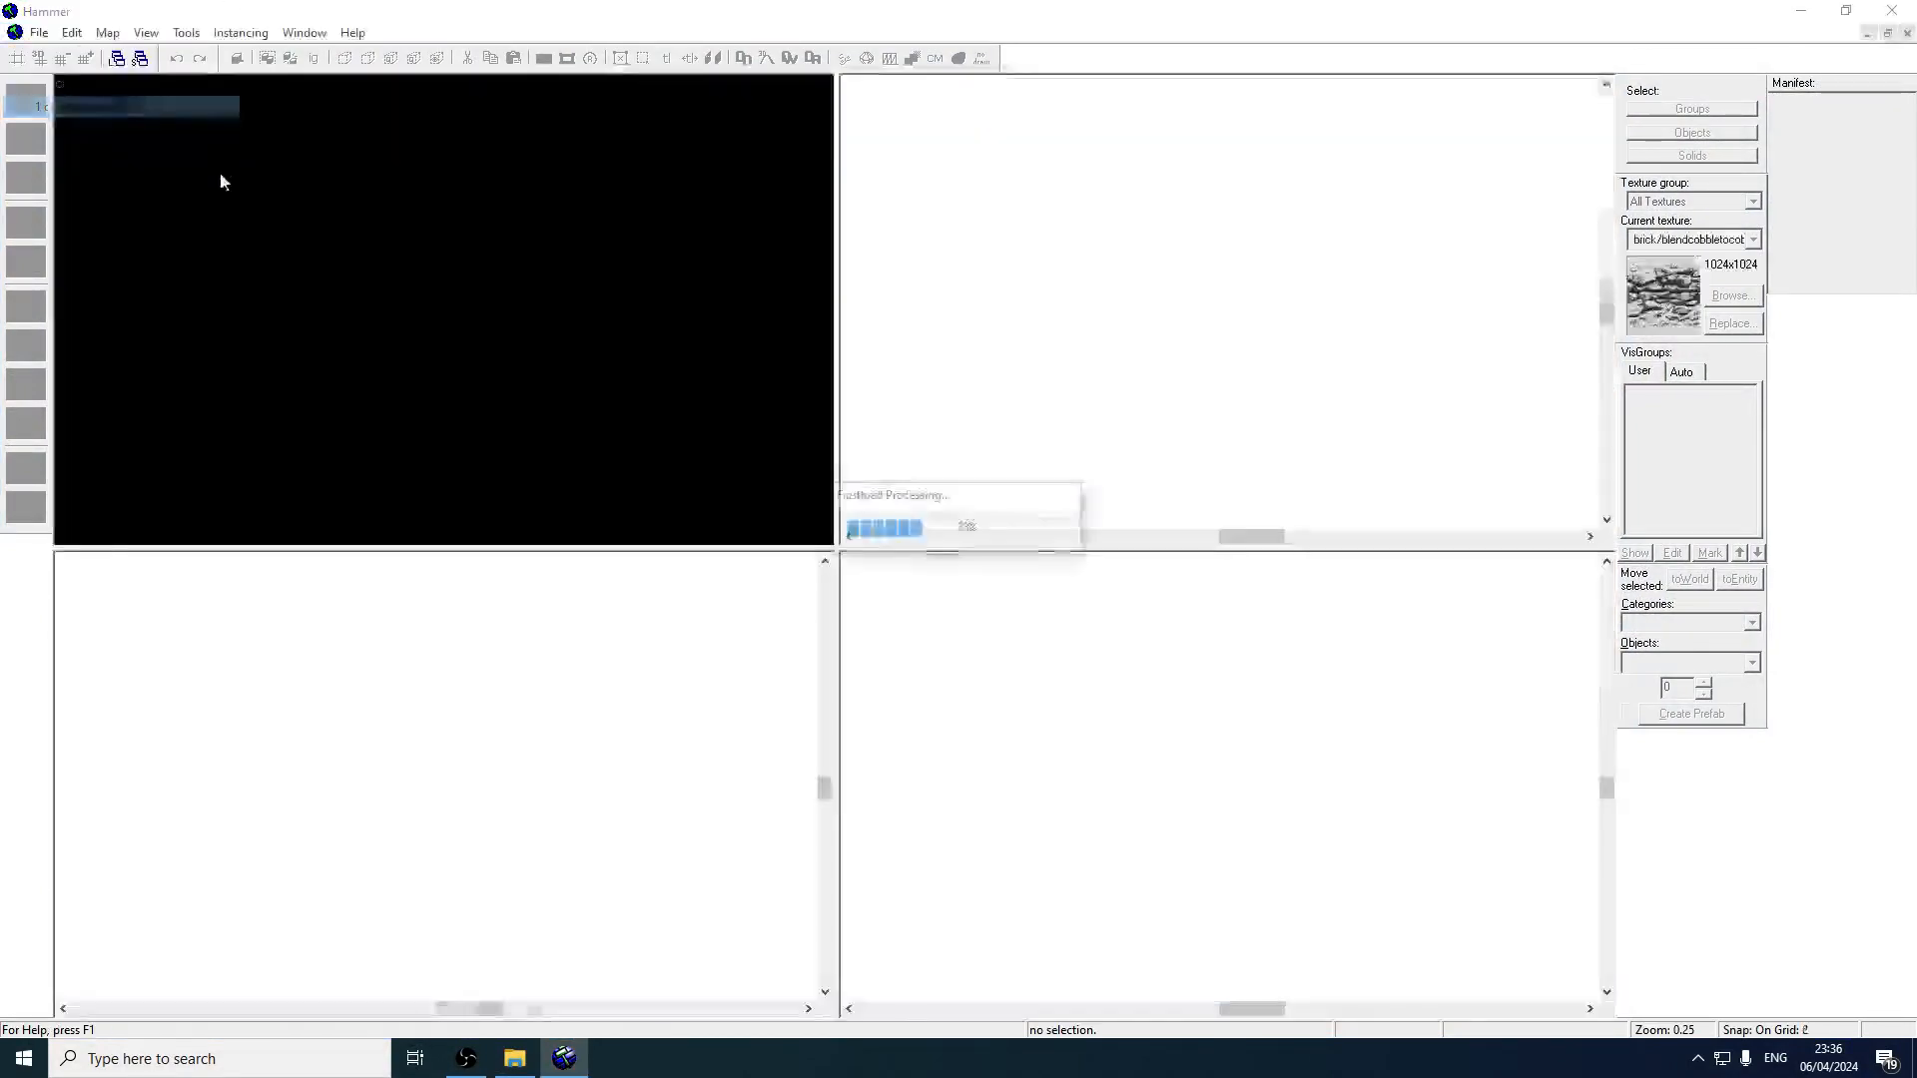
# Return to the train cart in the tunnel and choose the tools/toolstrigger texture for a new block.
pyautogui.press('w')
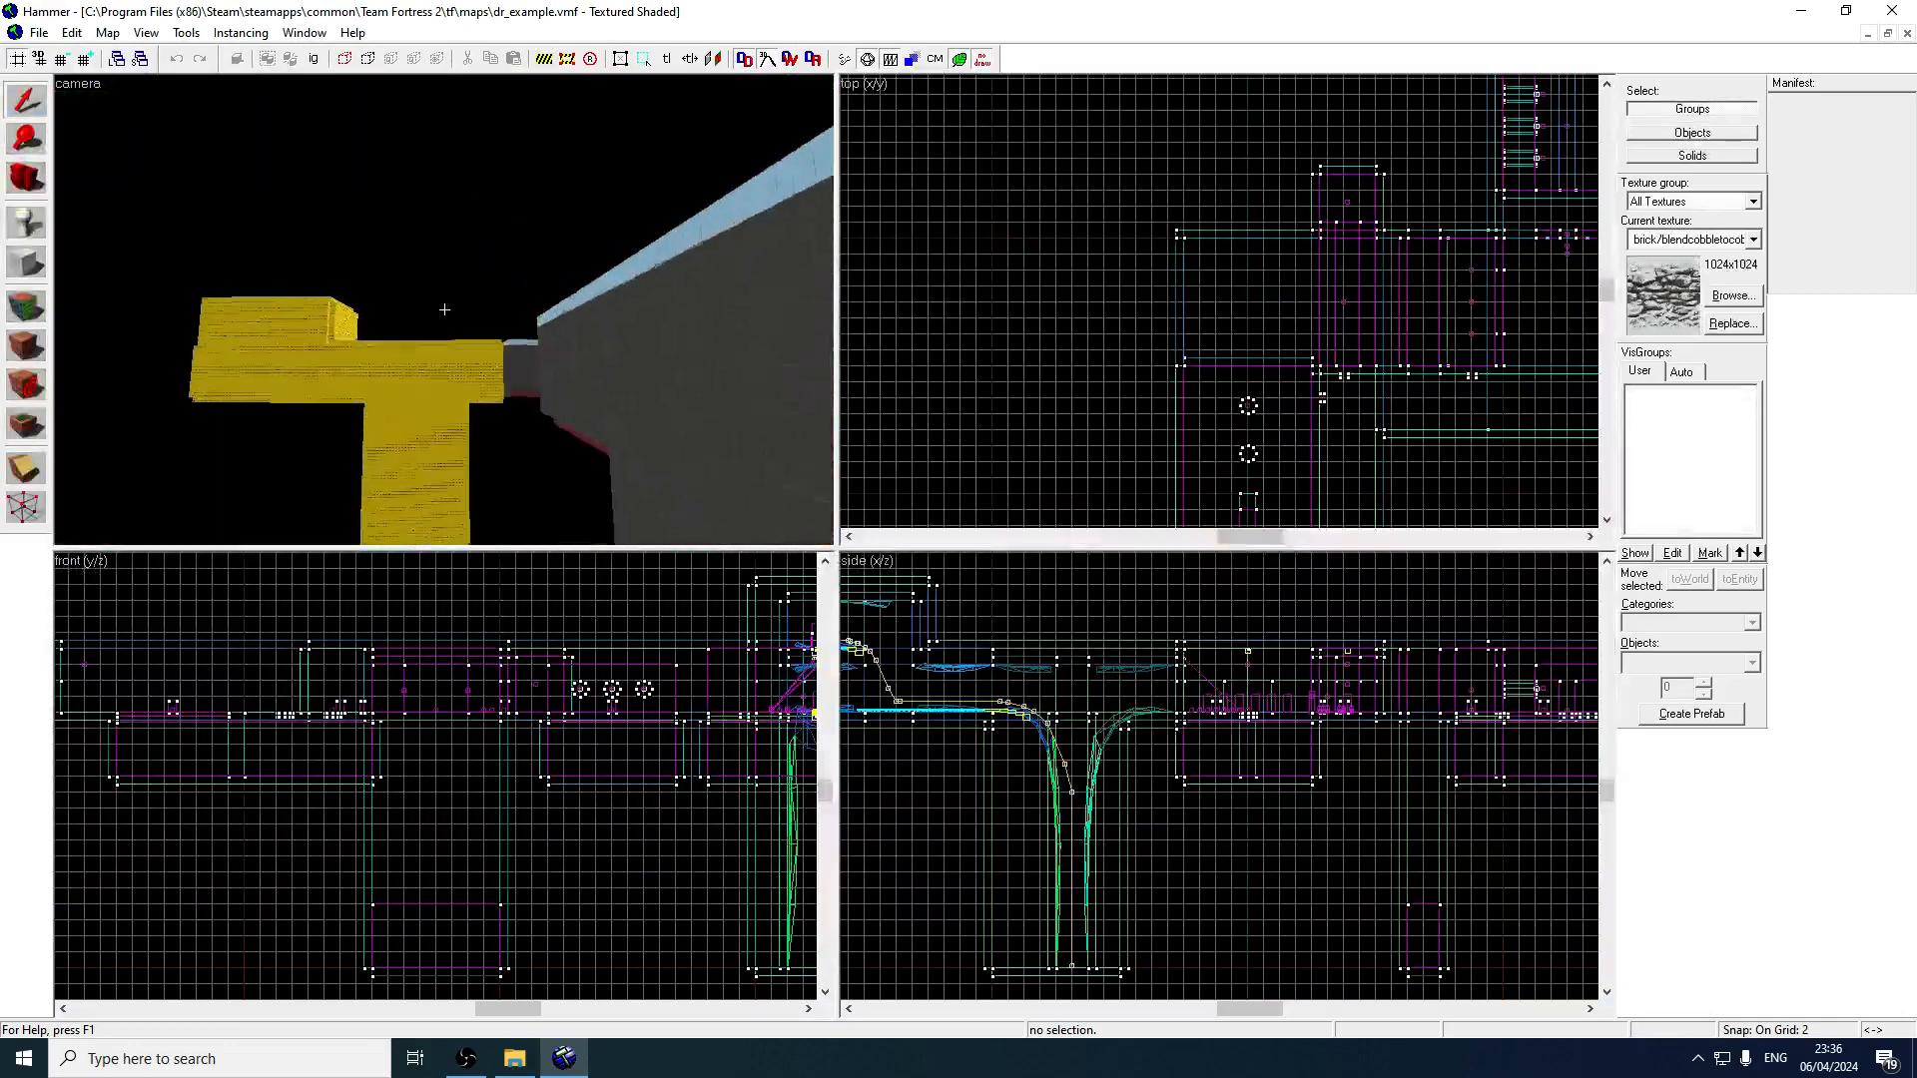
pyautogui.press('w')
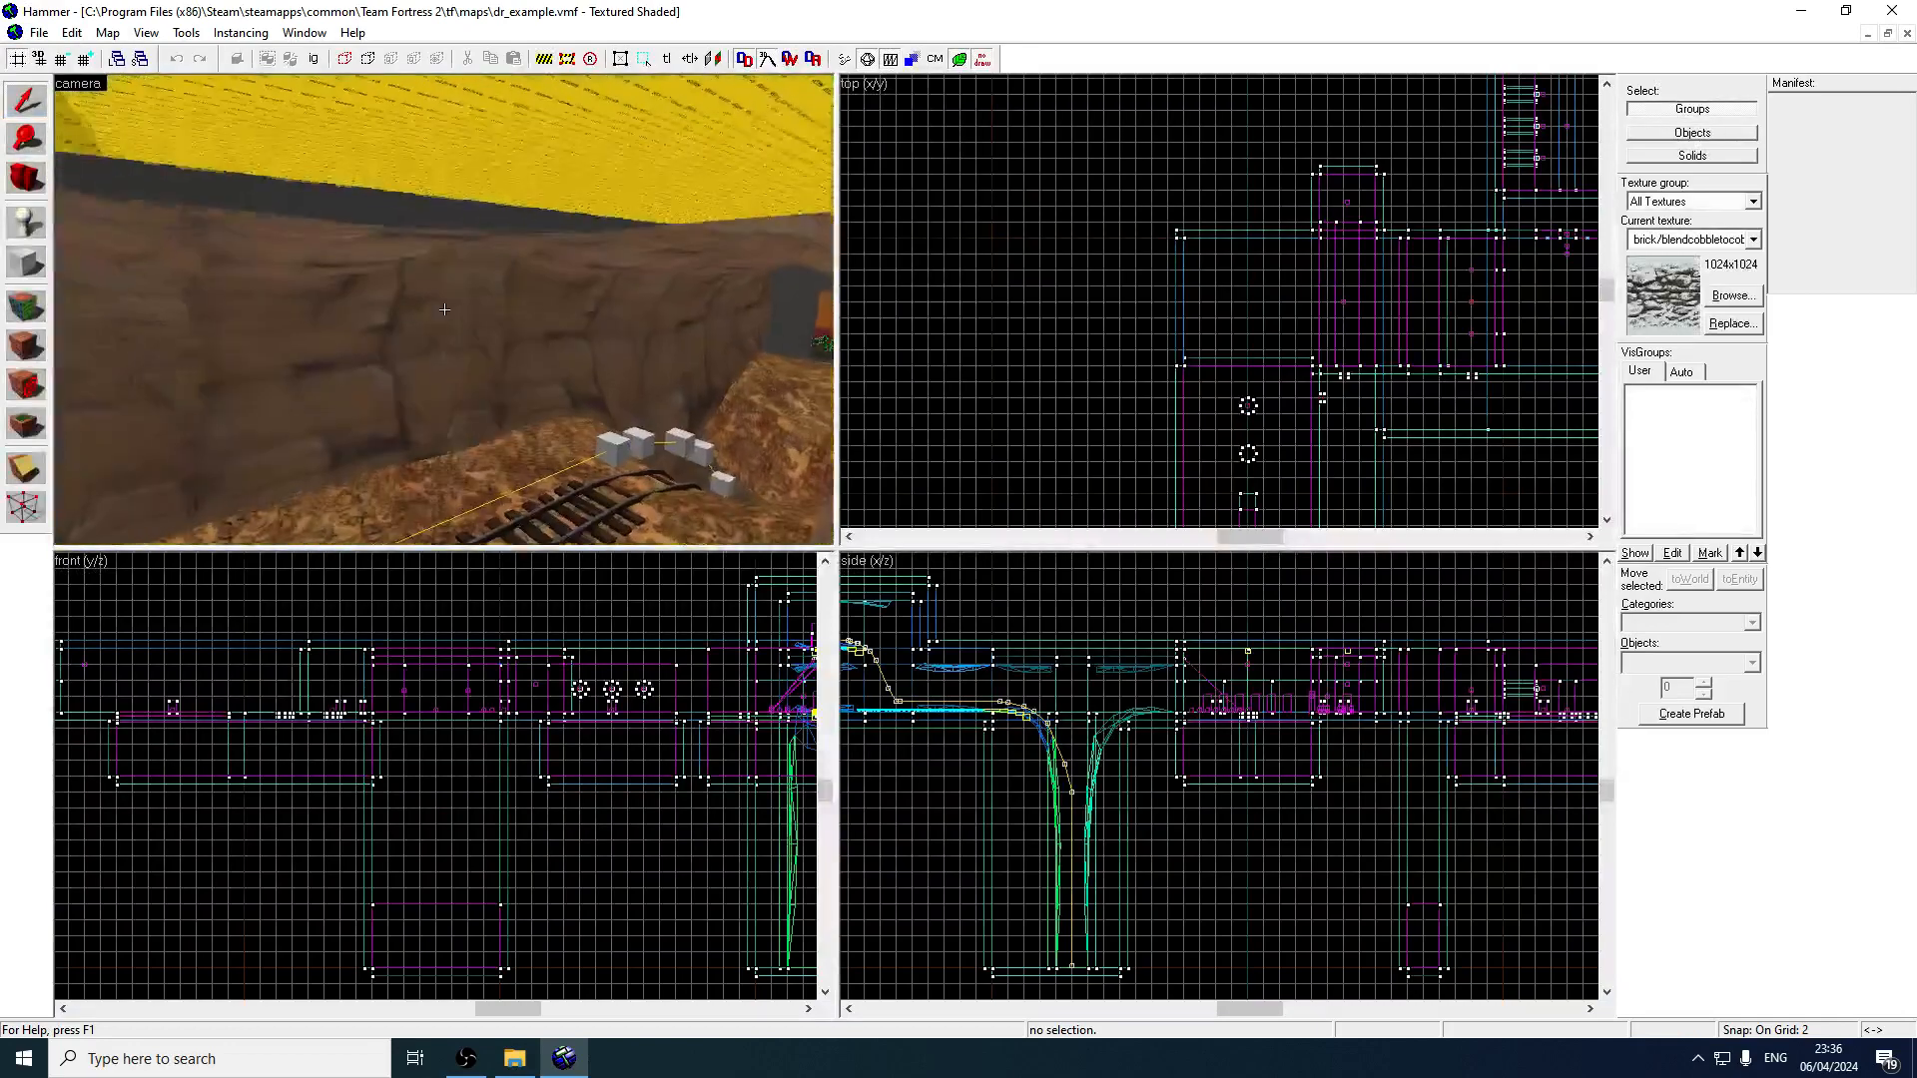
pyautogui.press('s')
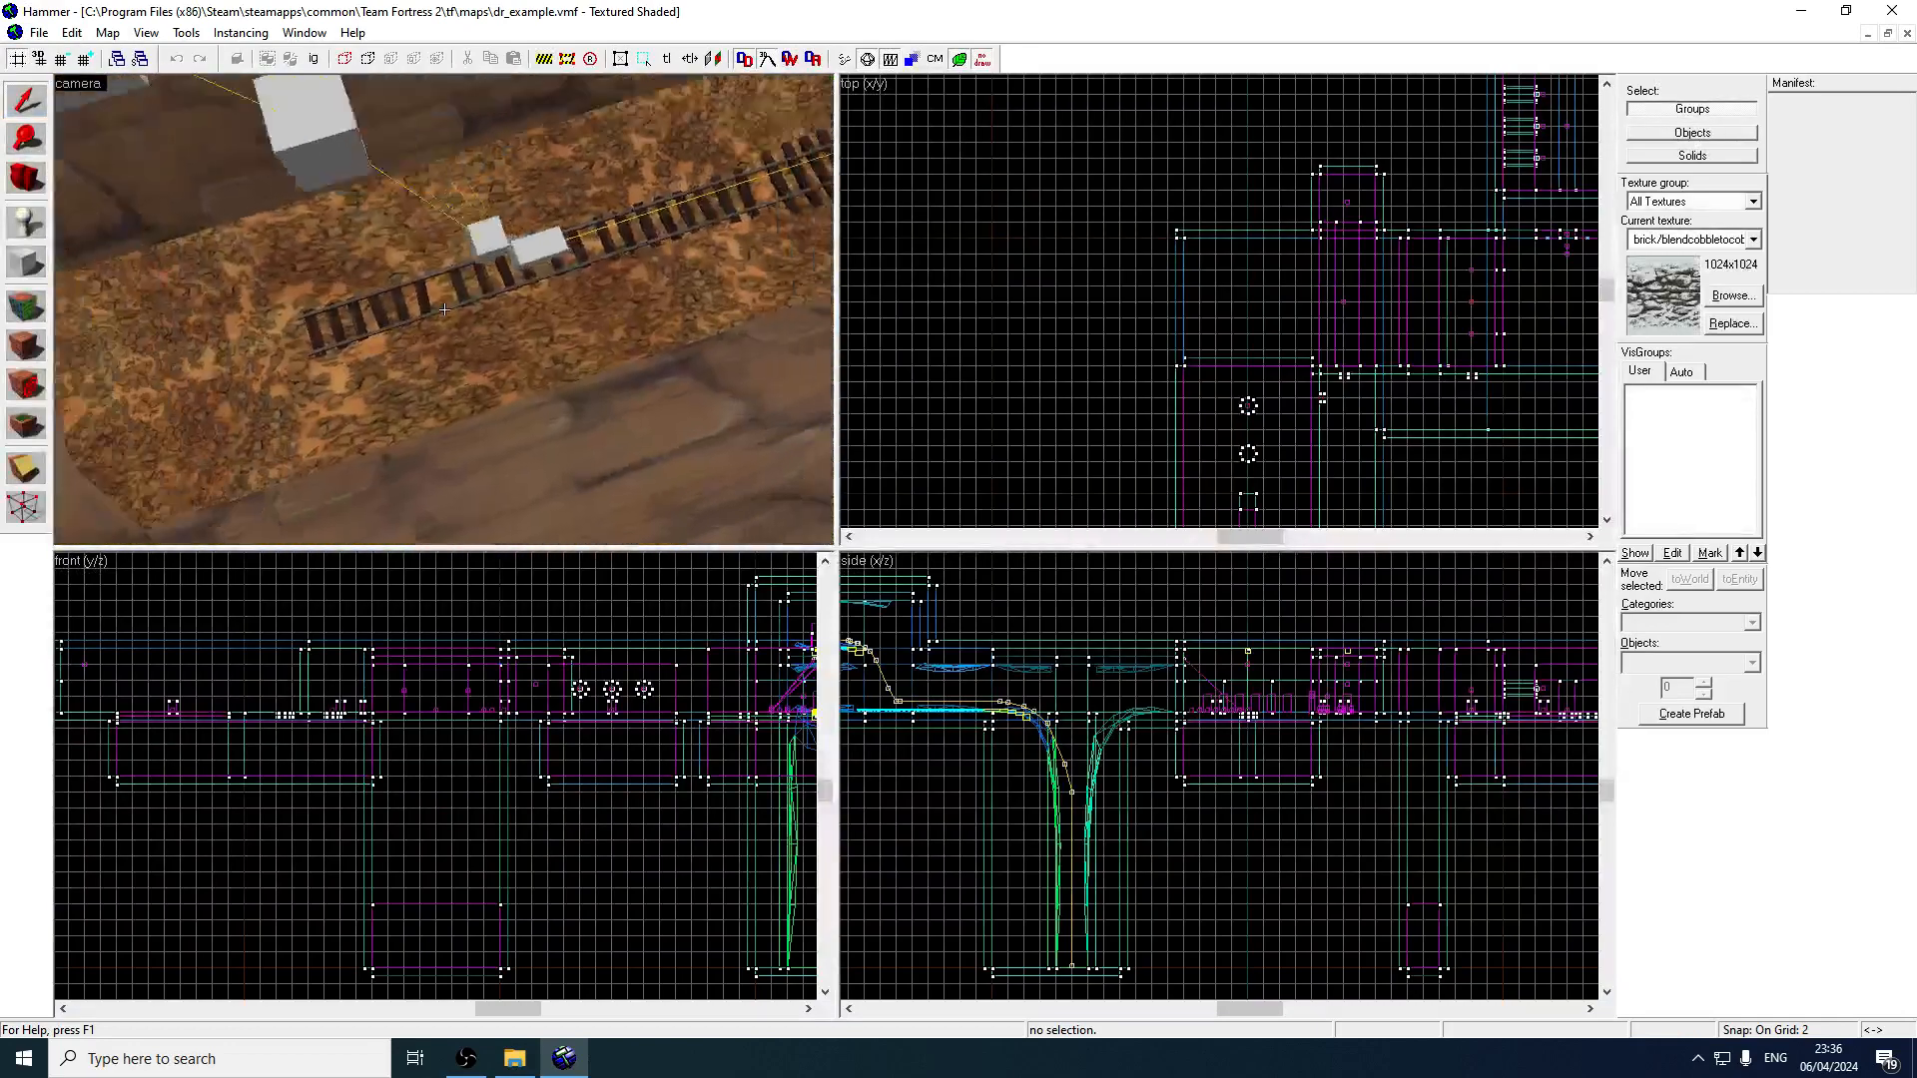
pyautogui.press('w')
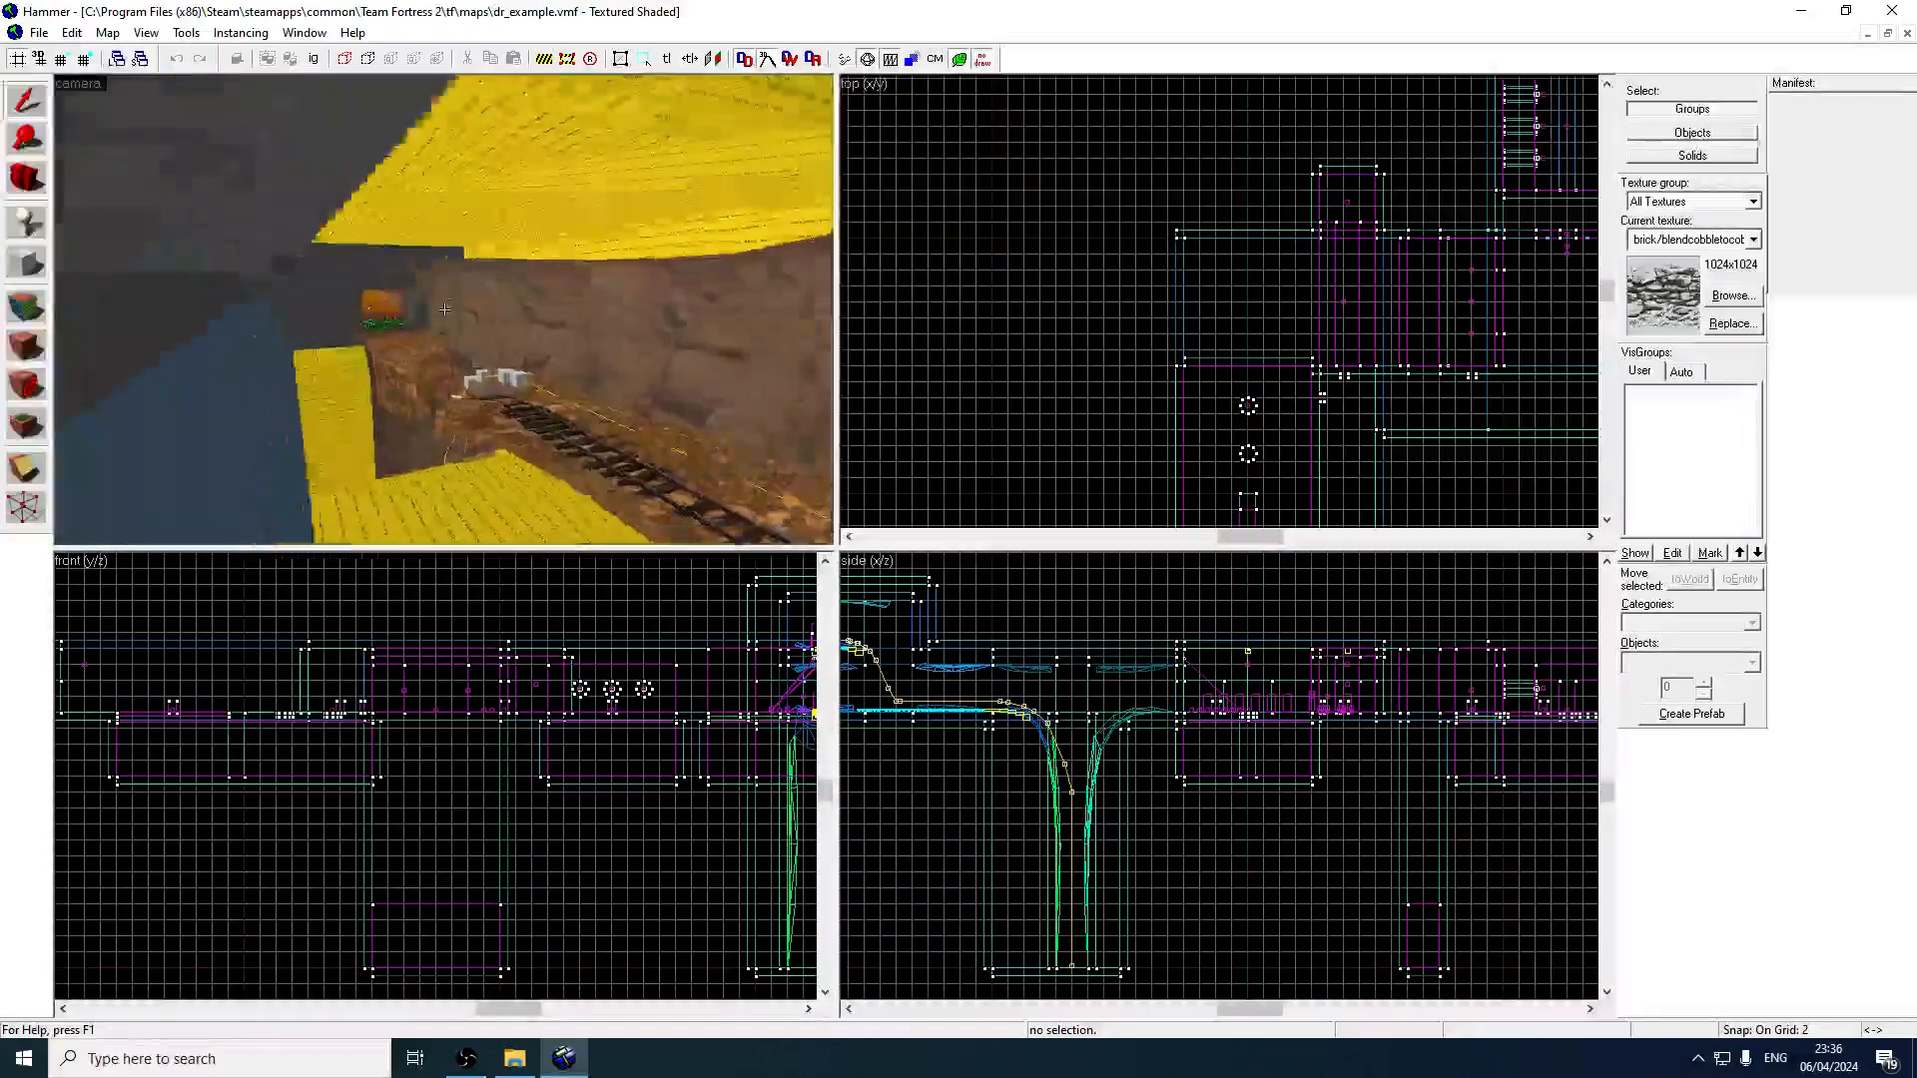
pyautogui.press('w')
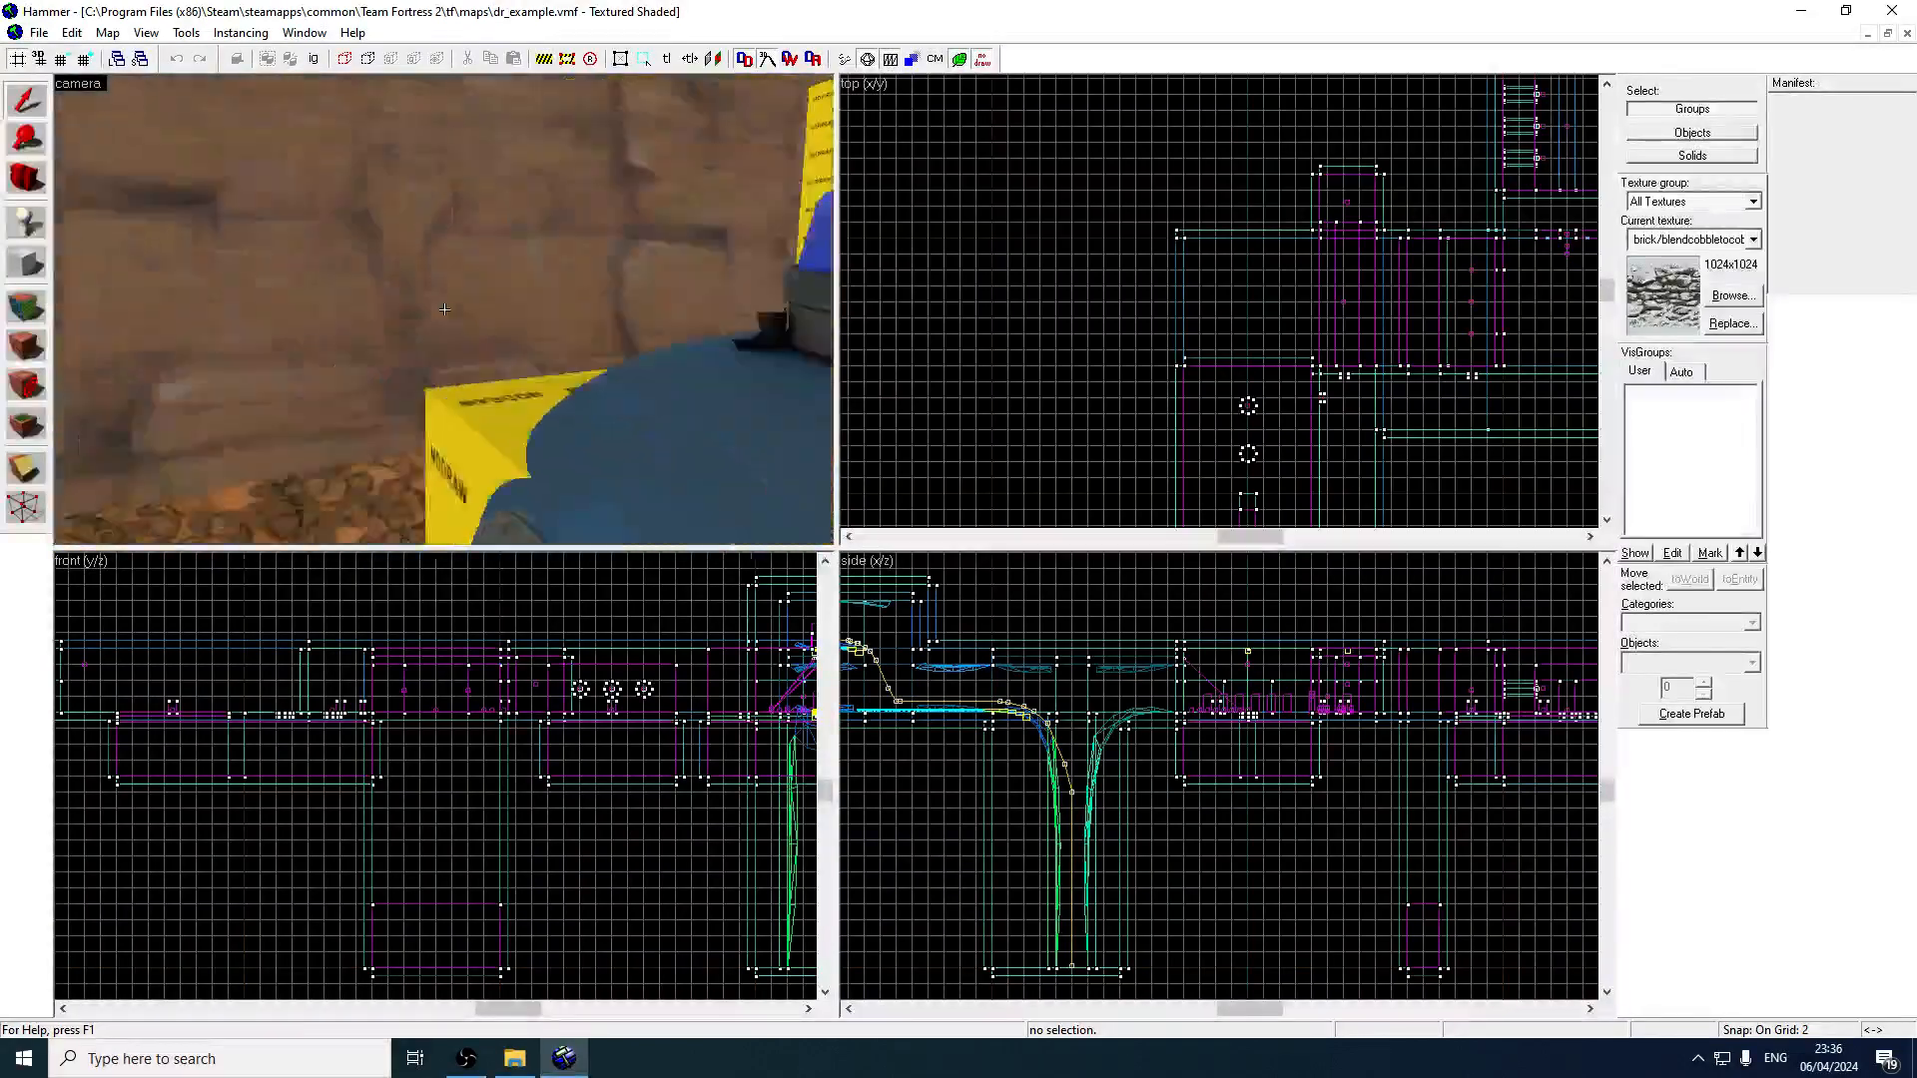
pyautogui.press('s')
pyautogui.press('z')
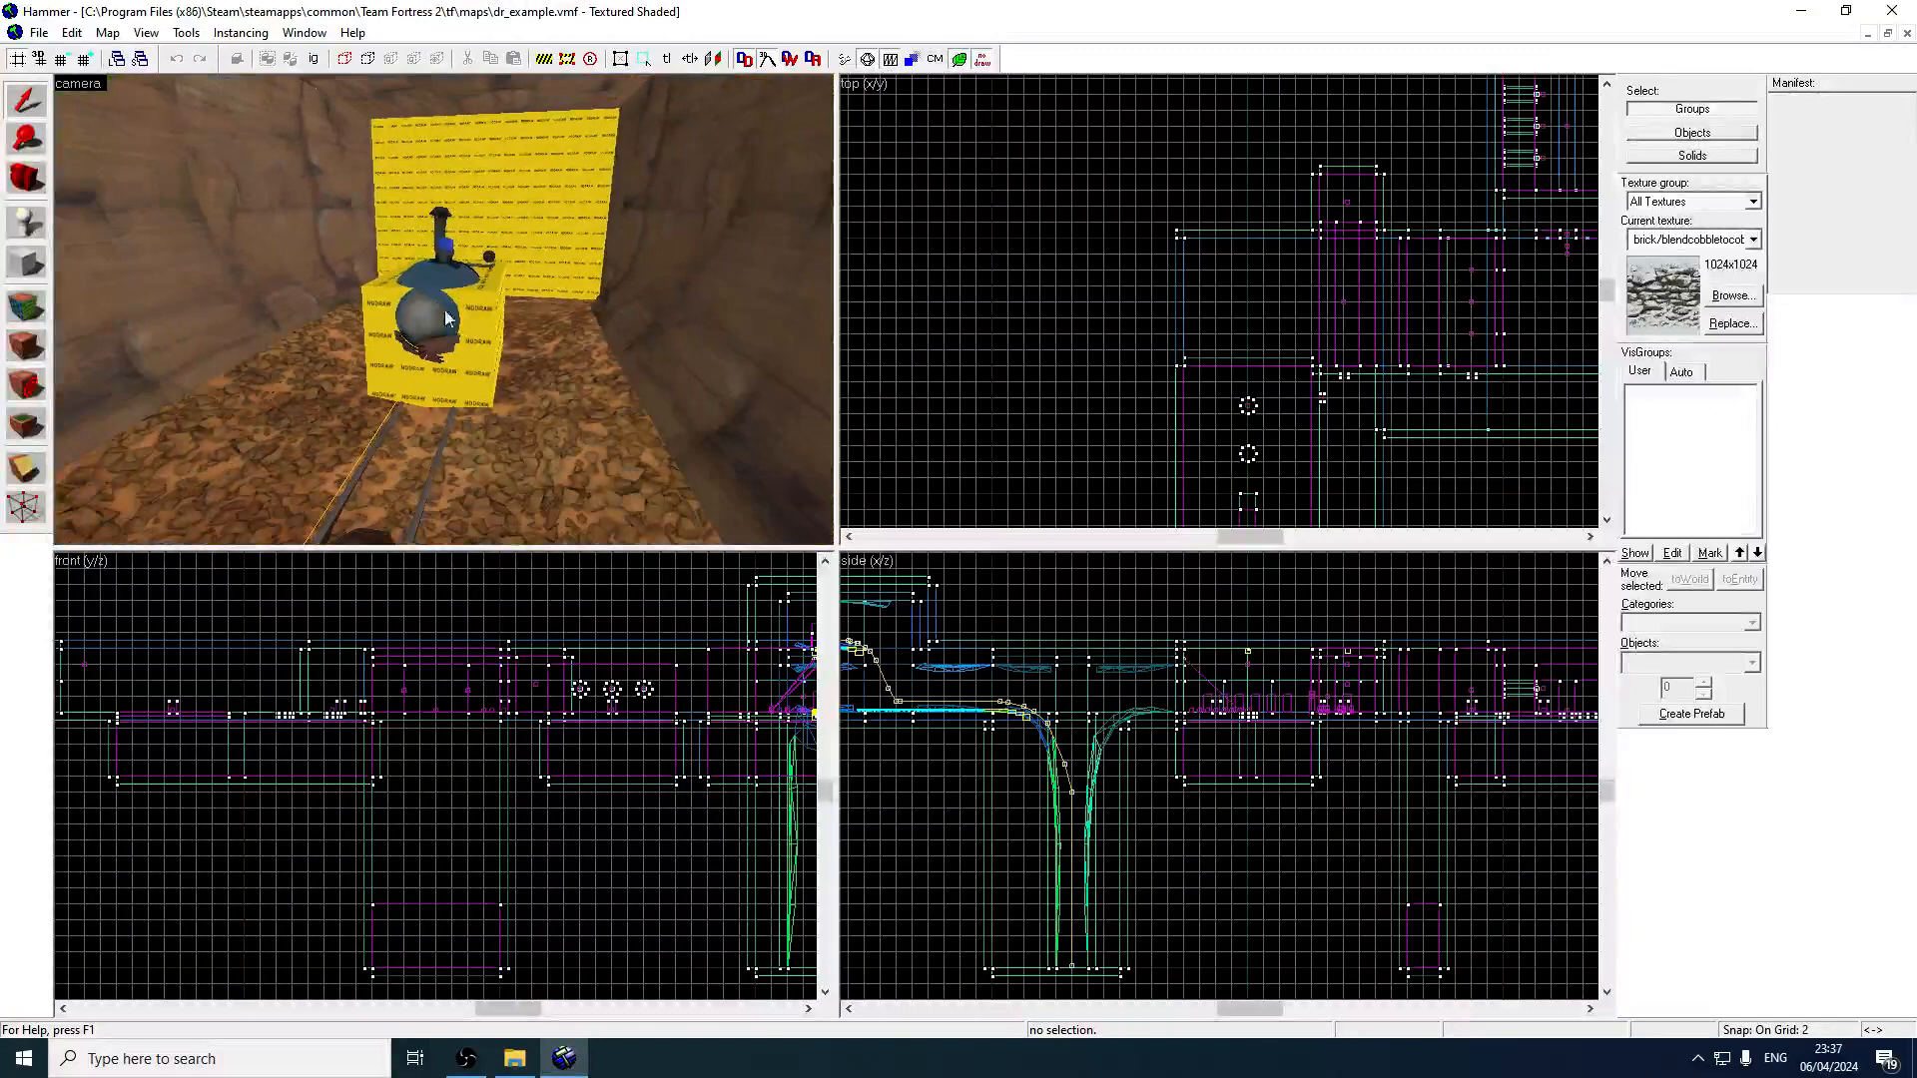
pyautogui.click(17, 263)
pyautogui.click(1732, 295)
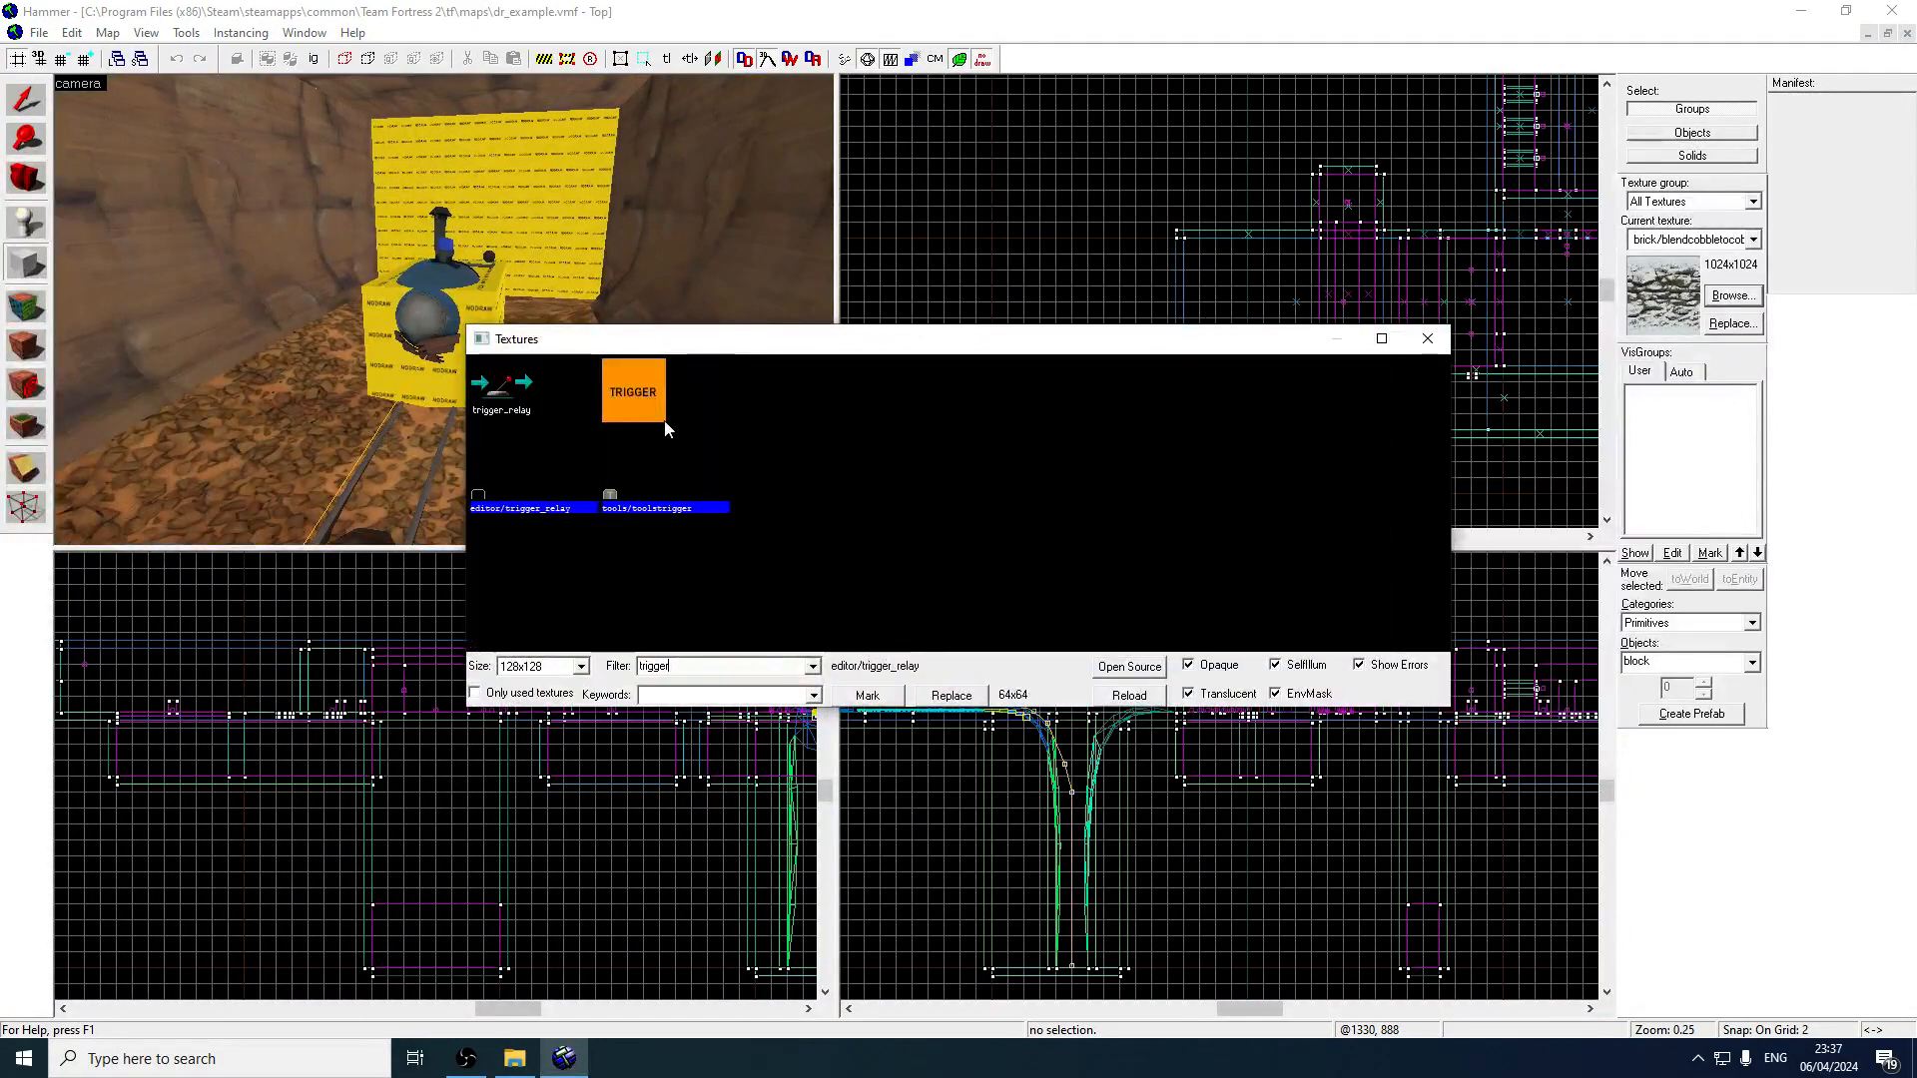
pyautogui.doubleClick(663, 421)
# Coarsen the grid to 16 and outline a block 16 units thick and 256 units long across the track at the cart's front.
pyautogui.scroll(2, 1099, 242)
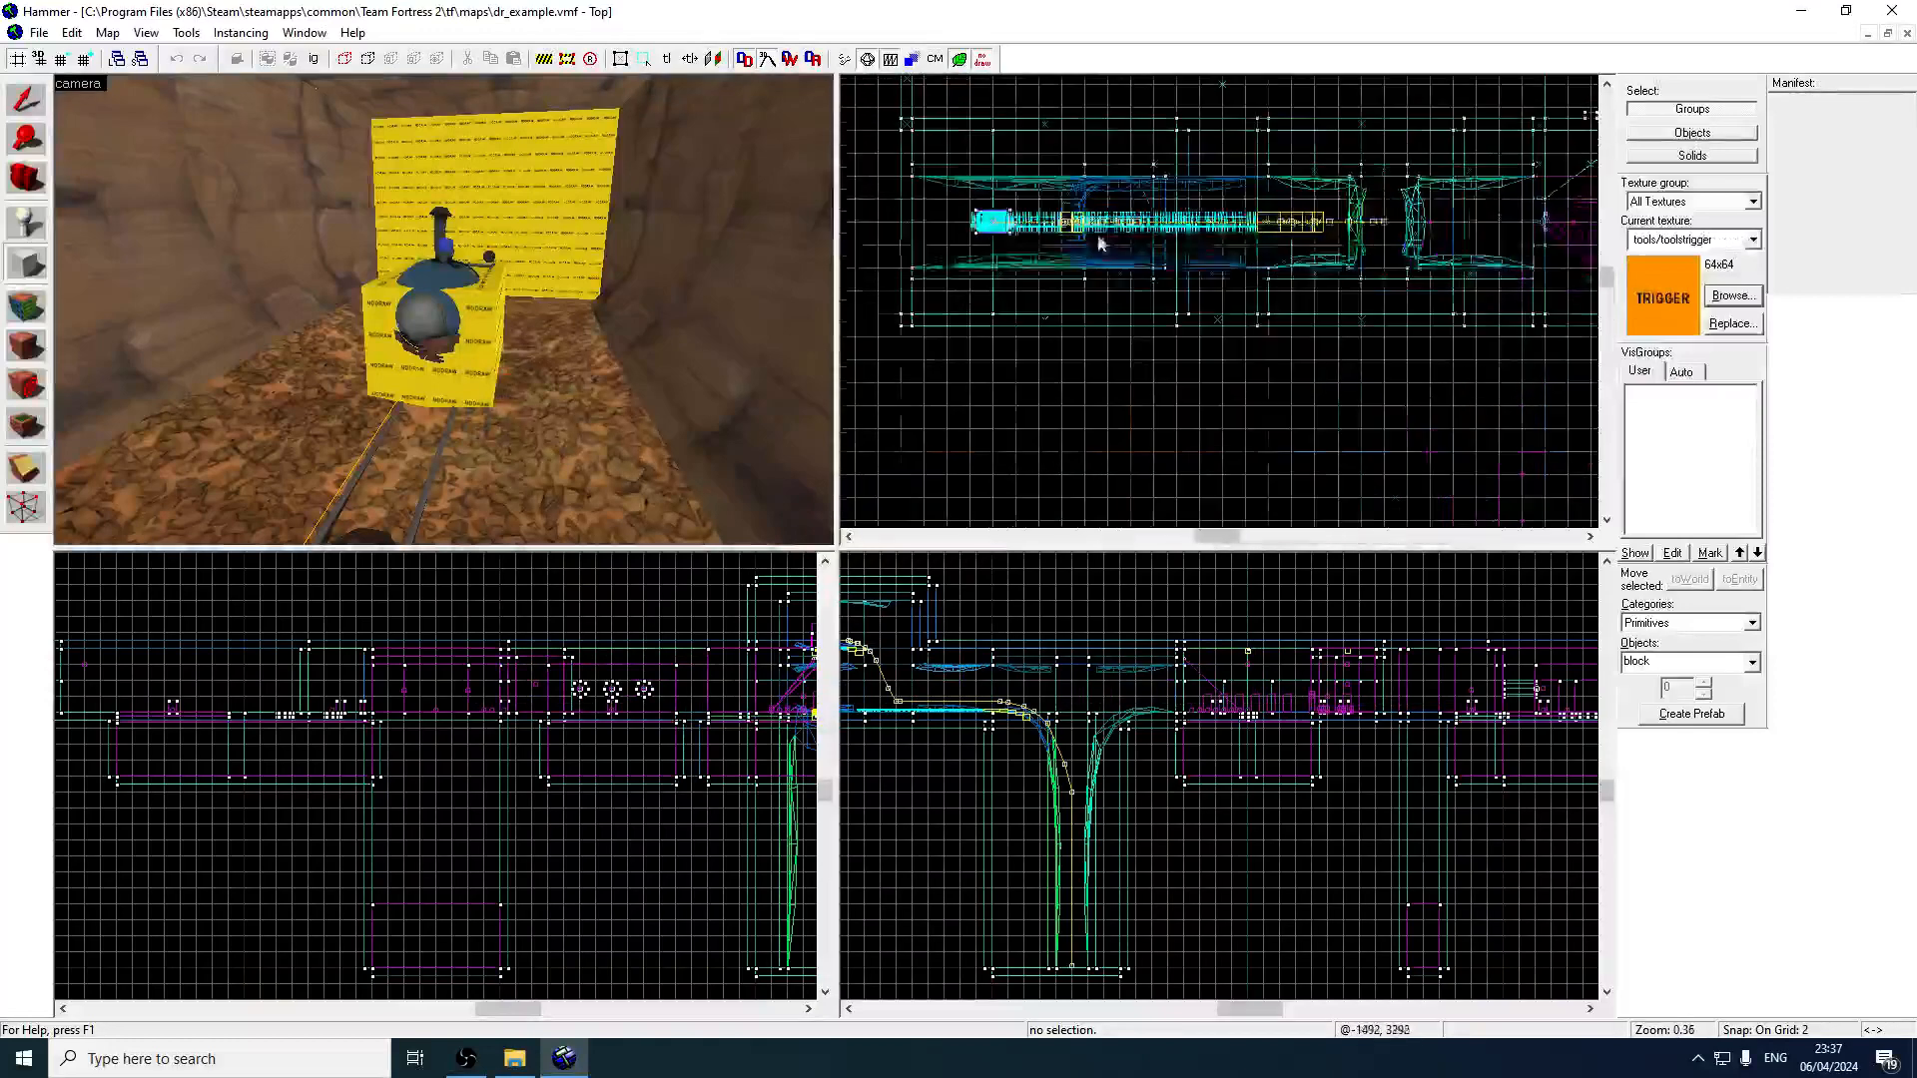
pyautogui.scroll(5, 1004, 220)
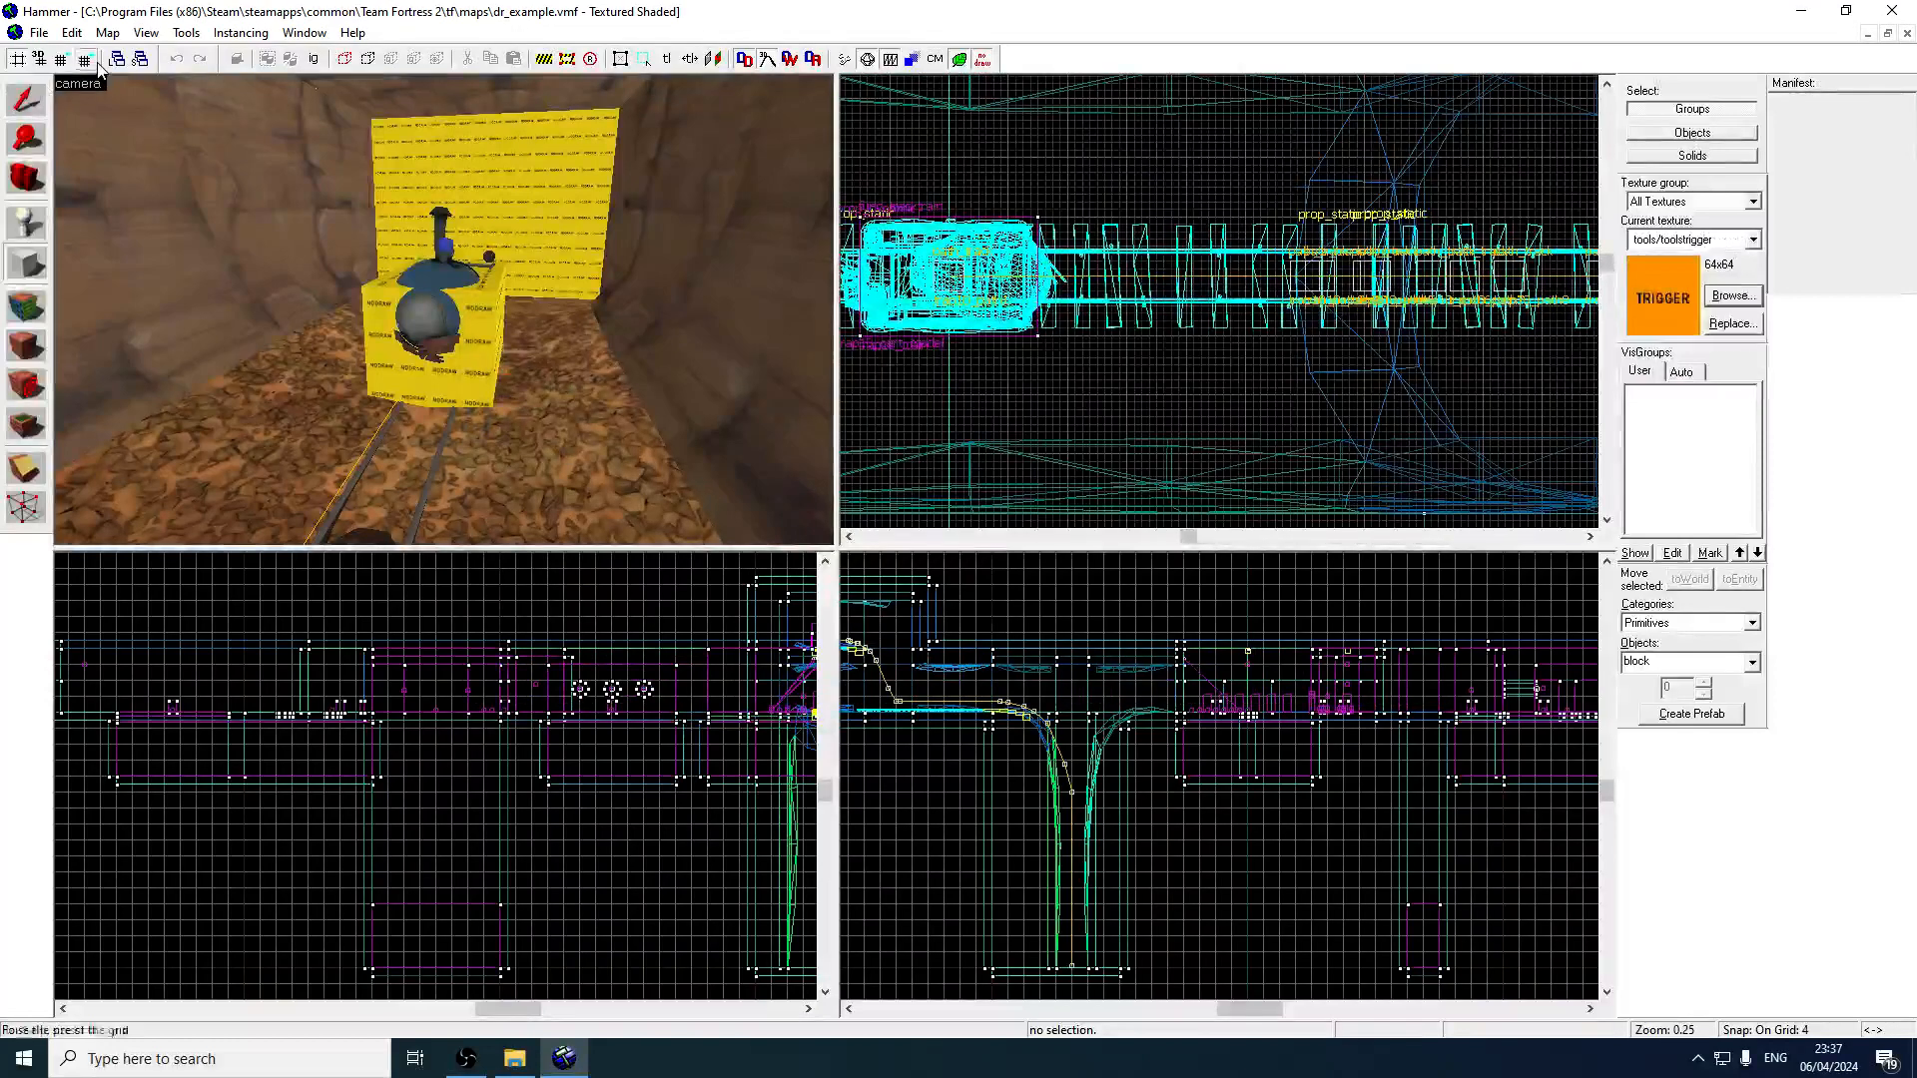
pyautogui.doubleClick(89, 61)
pyautogui.scroll(-2, 1027, 195)
pyautogui.moveTo(1010, 100); pyautogui.dragTo(1018, 243)
pyautogui.press('Up')
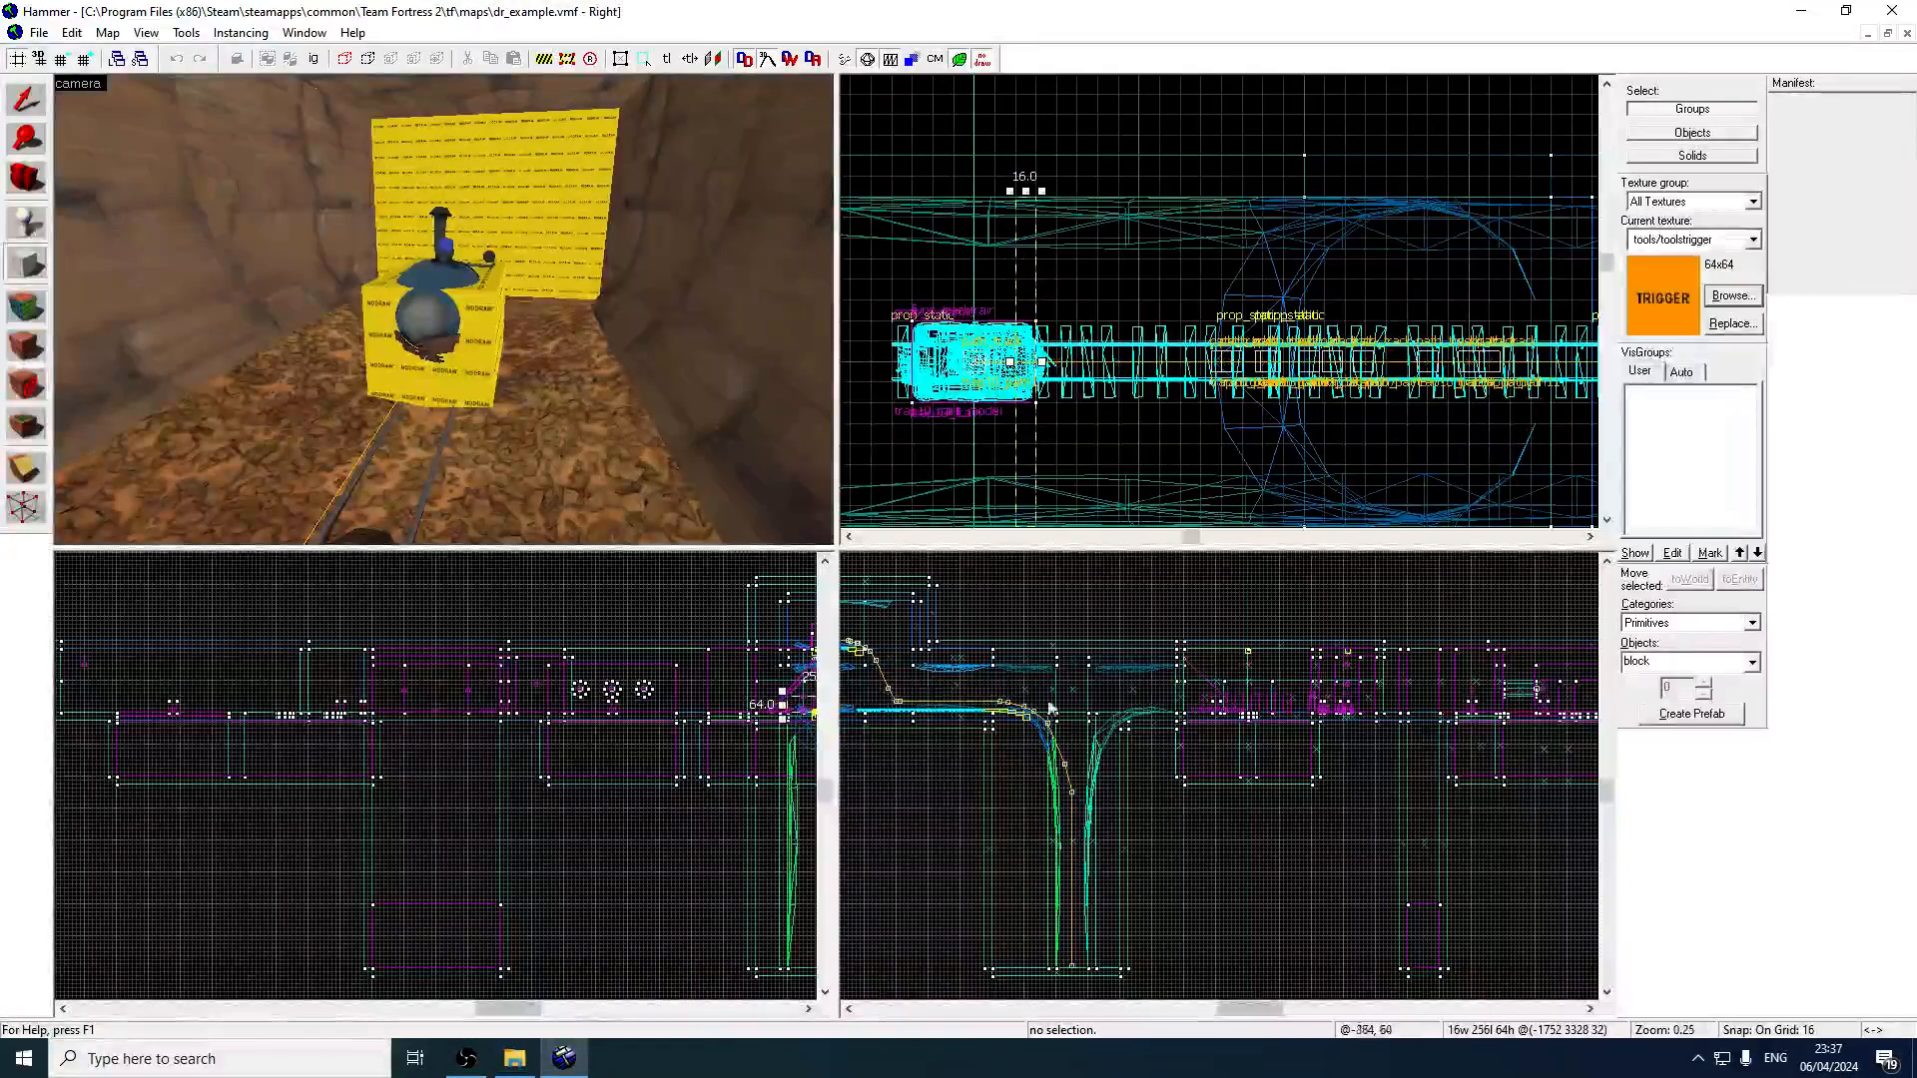
# Raise the block outline to the cart's level, extend its height to 256 units and create the trigger brush.
pyautogui.scroll(-1, 1050, 709)
pyautogui.press('Left')
pyautogui.scroll(3, 1044, 699)
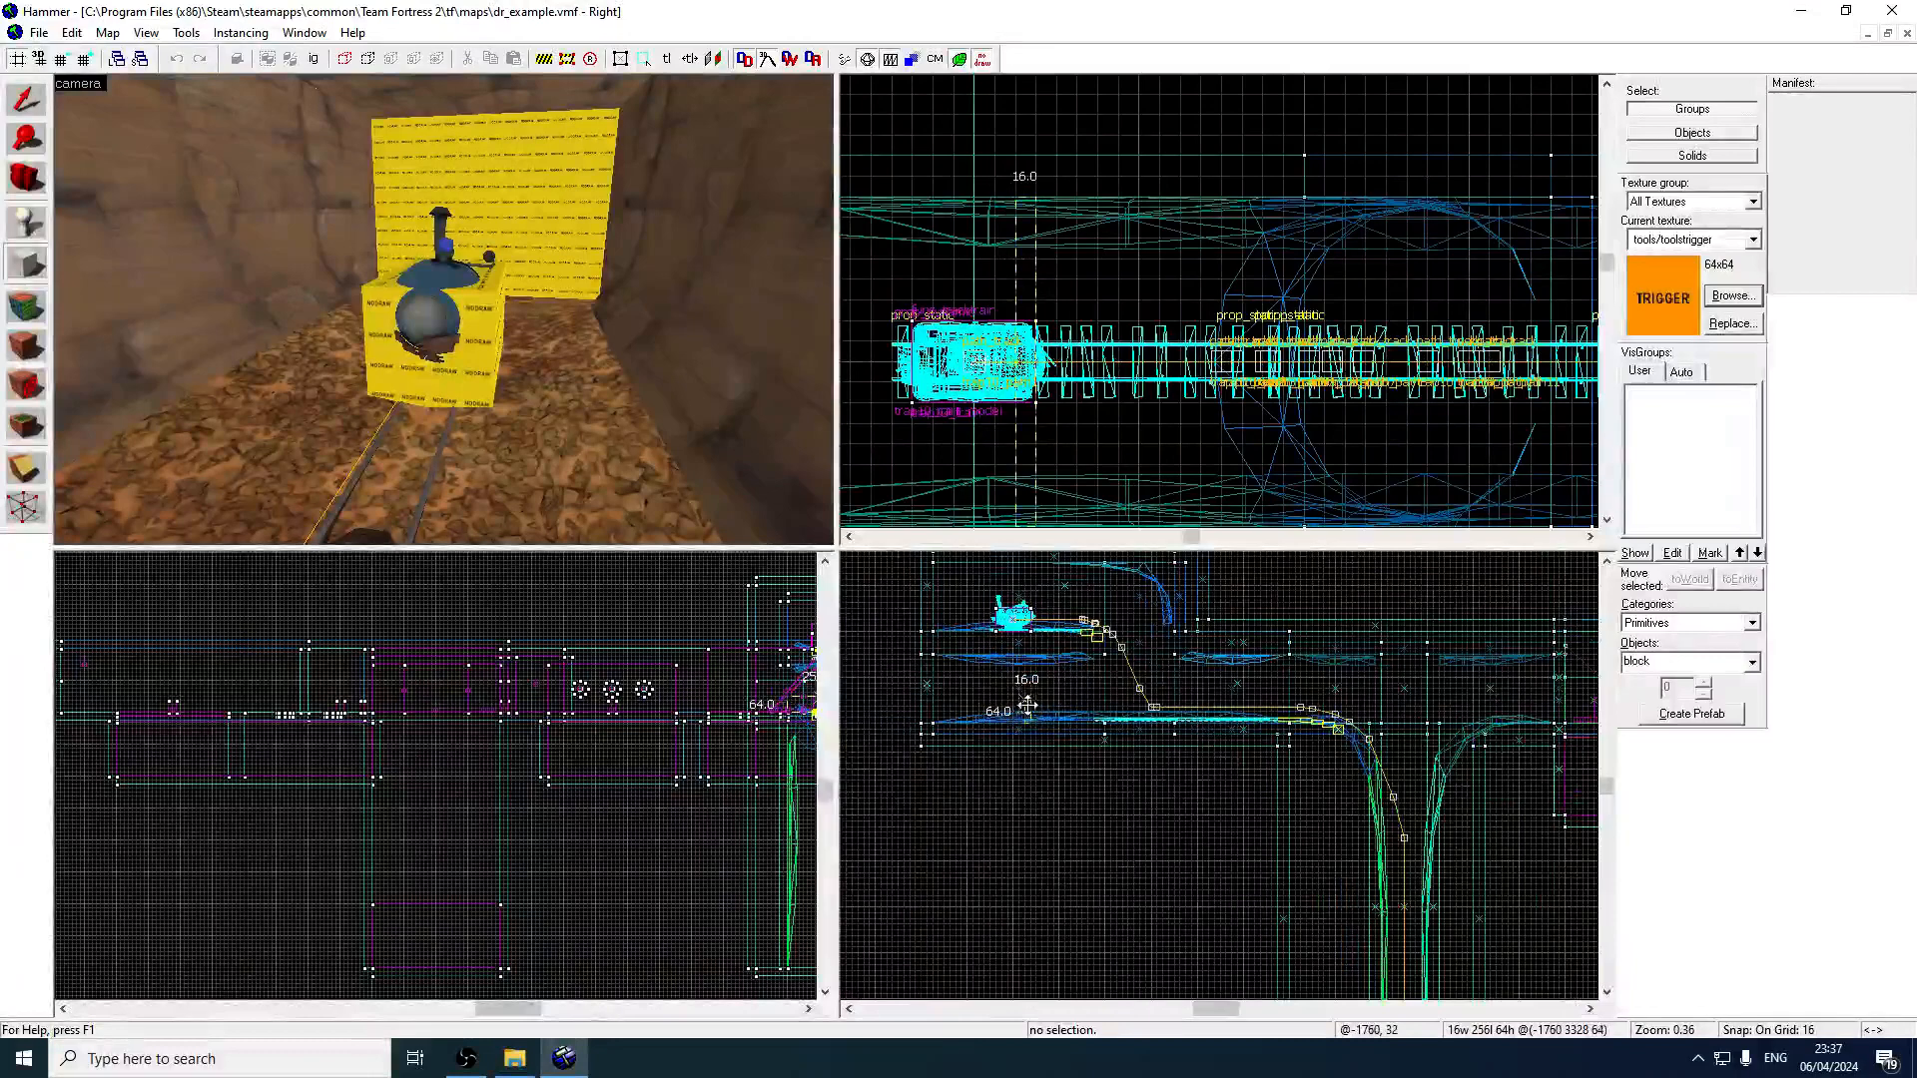
pyautogui.scroll(6, 1027, 707)
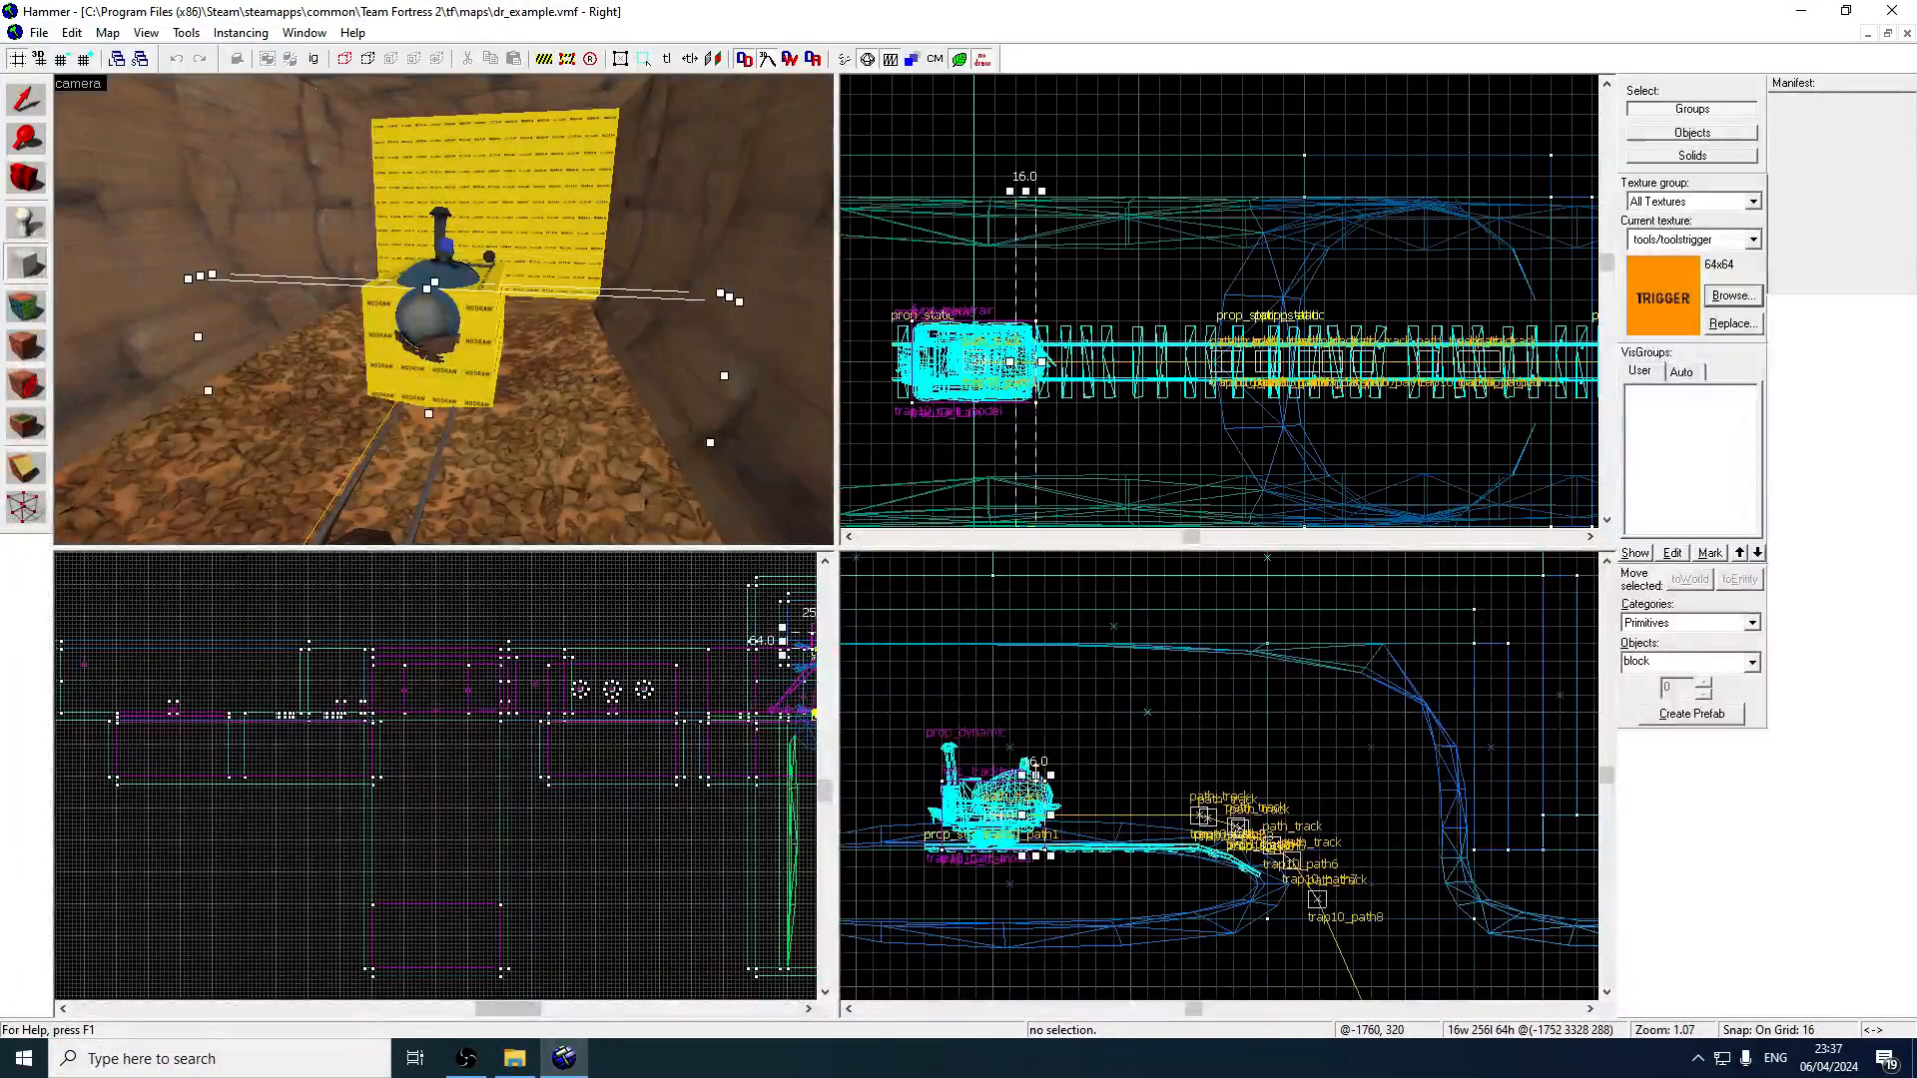
pyautogui.moveTo(1038, 775); pyautogui.dragTo(1050, 635)
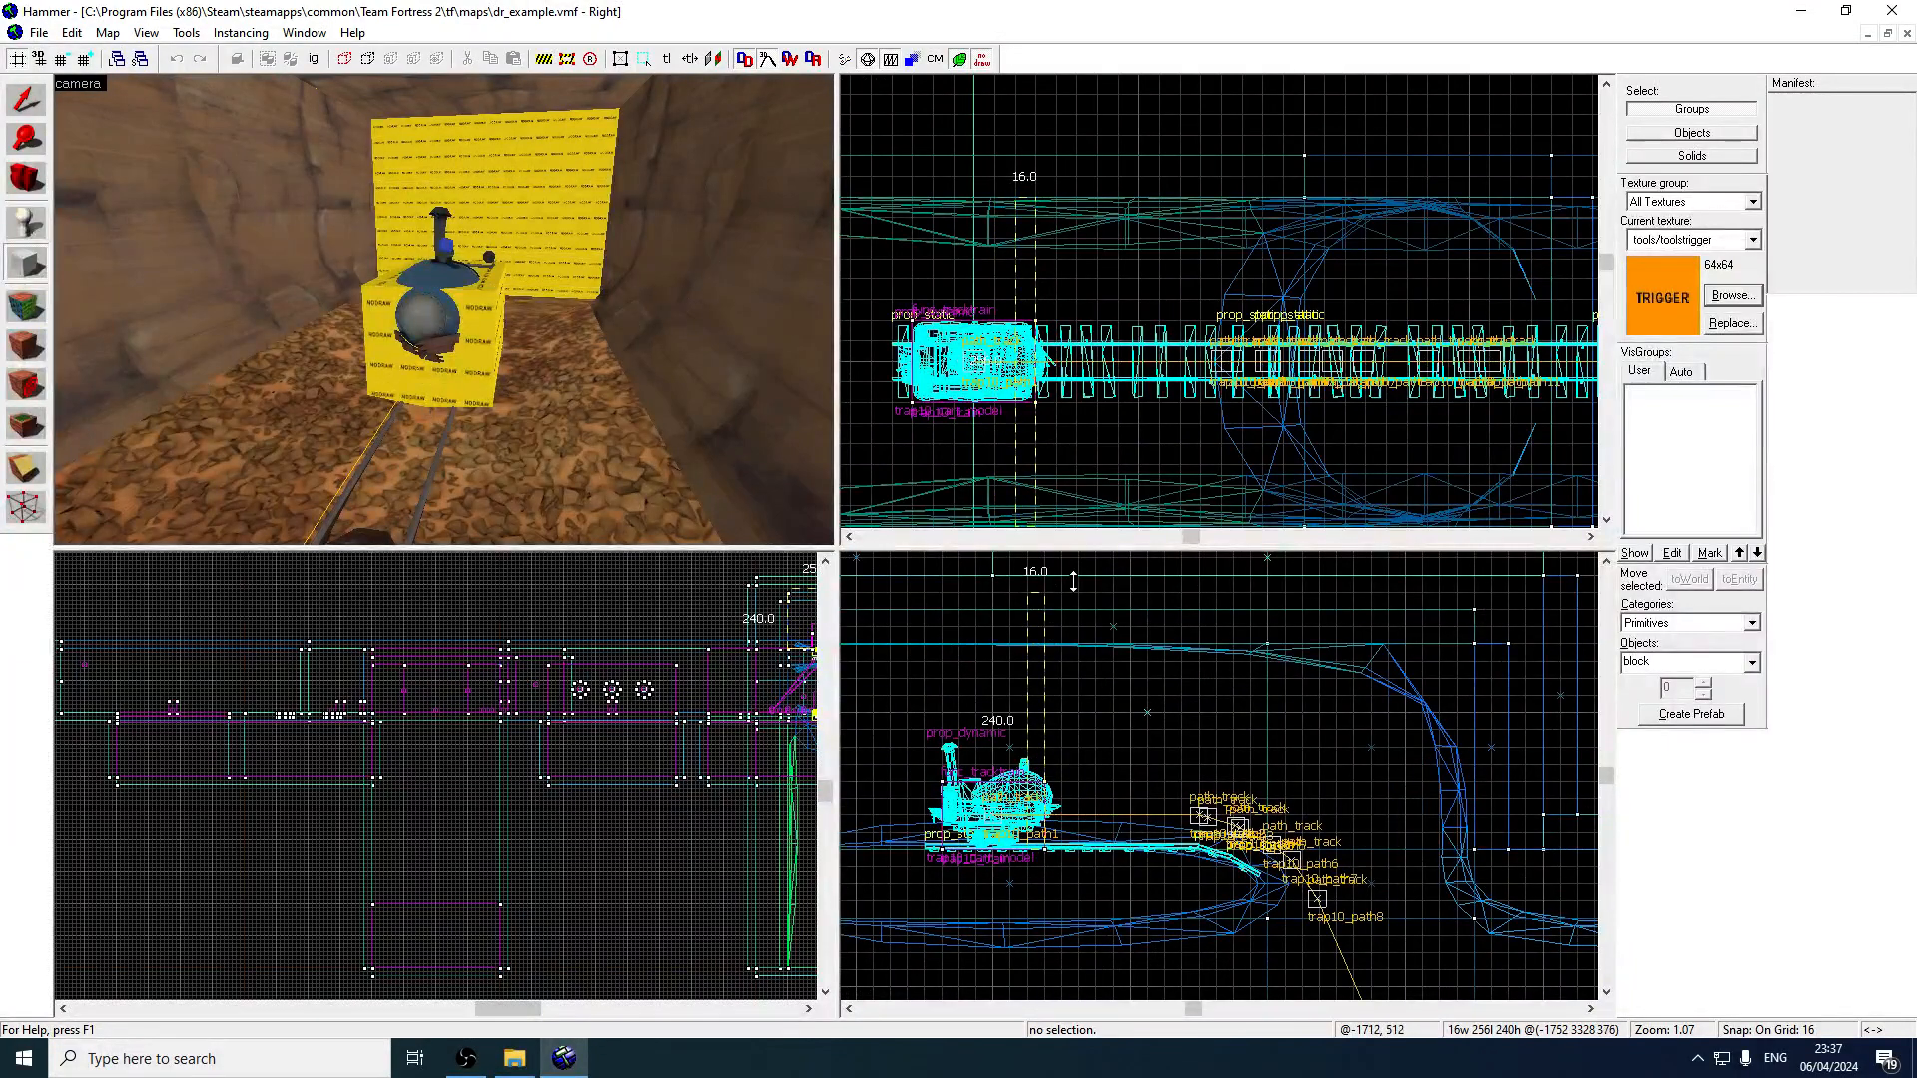
pyautogui.moveTo(1082, 568); pyautogui.dragTo(1084, 570)
pyautogui.press('Return')
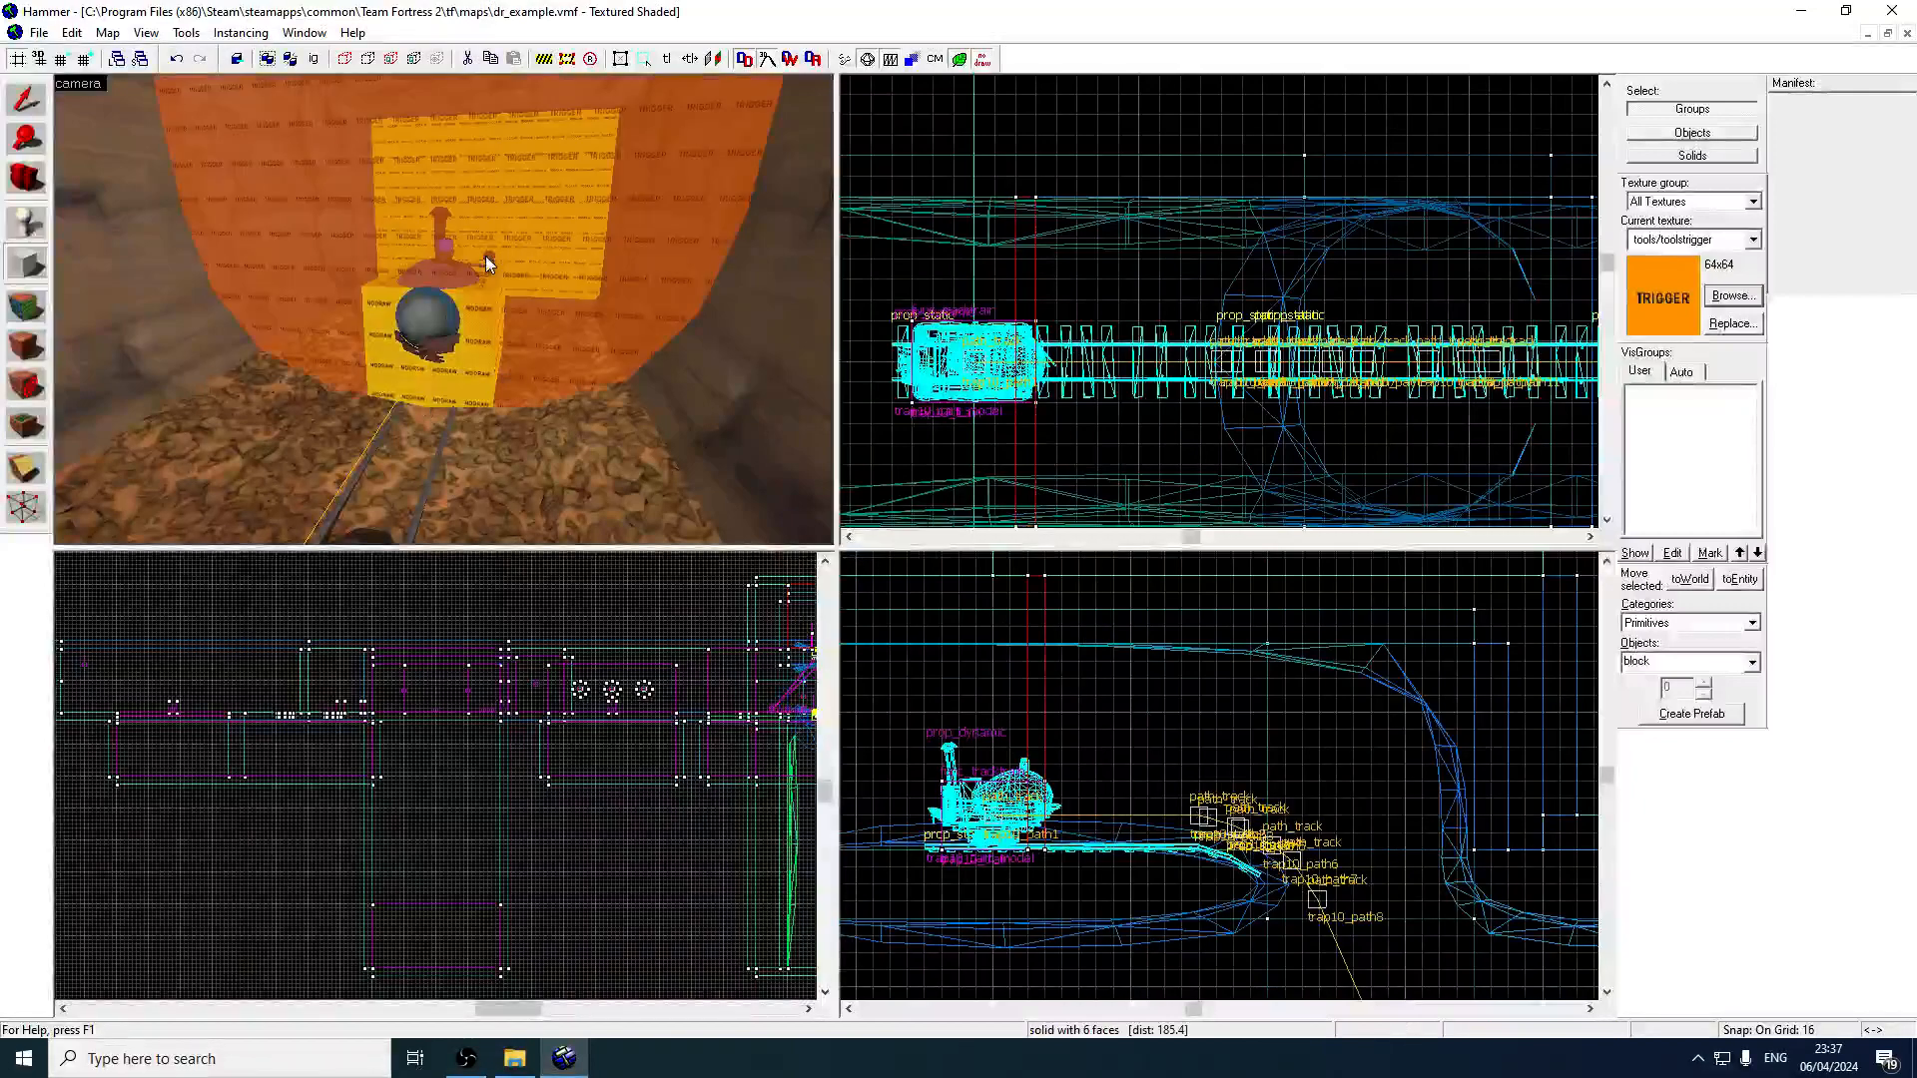
# Tie the trigger brush to an entity and set its class to trigger_once.
pyautogui.click(1740, 579)
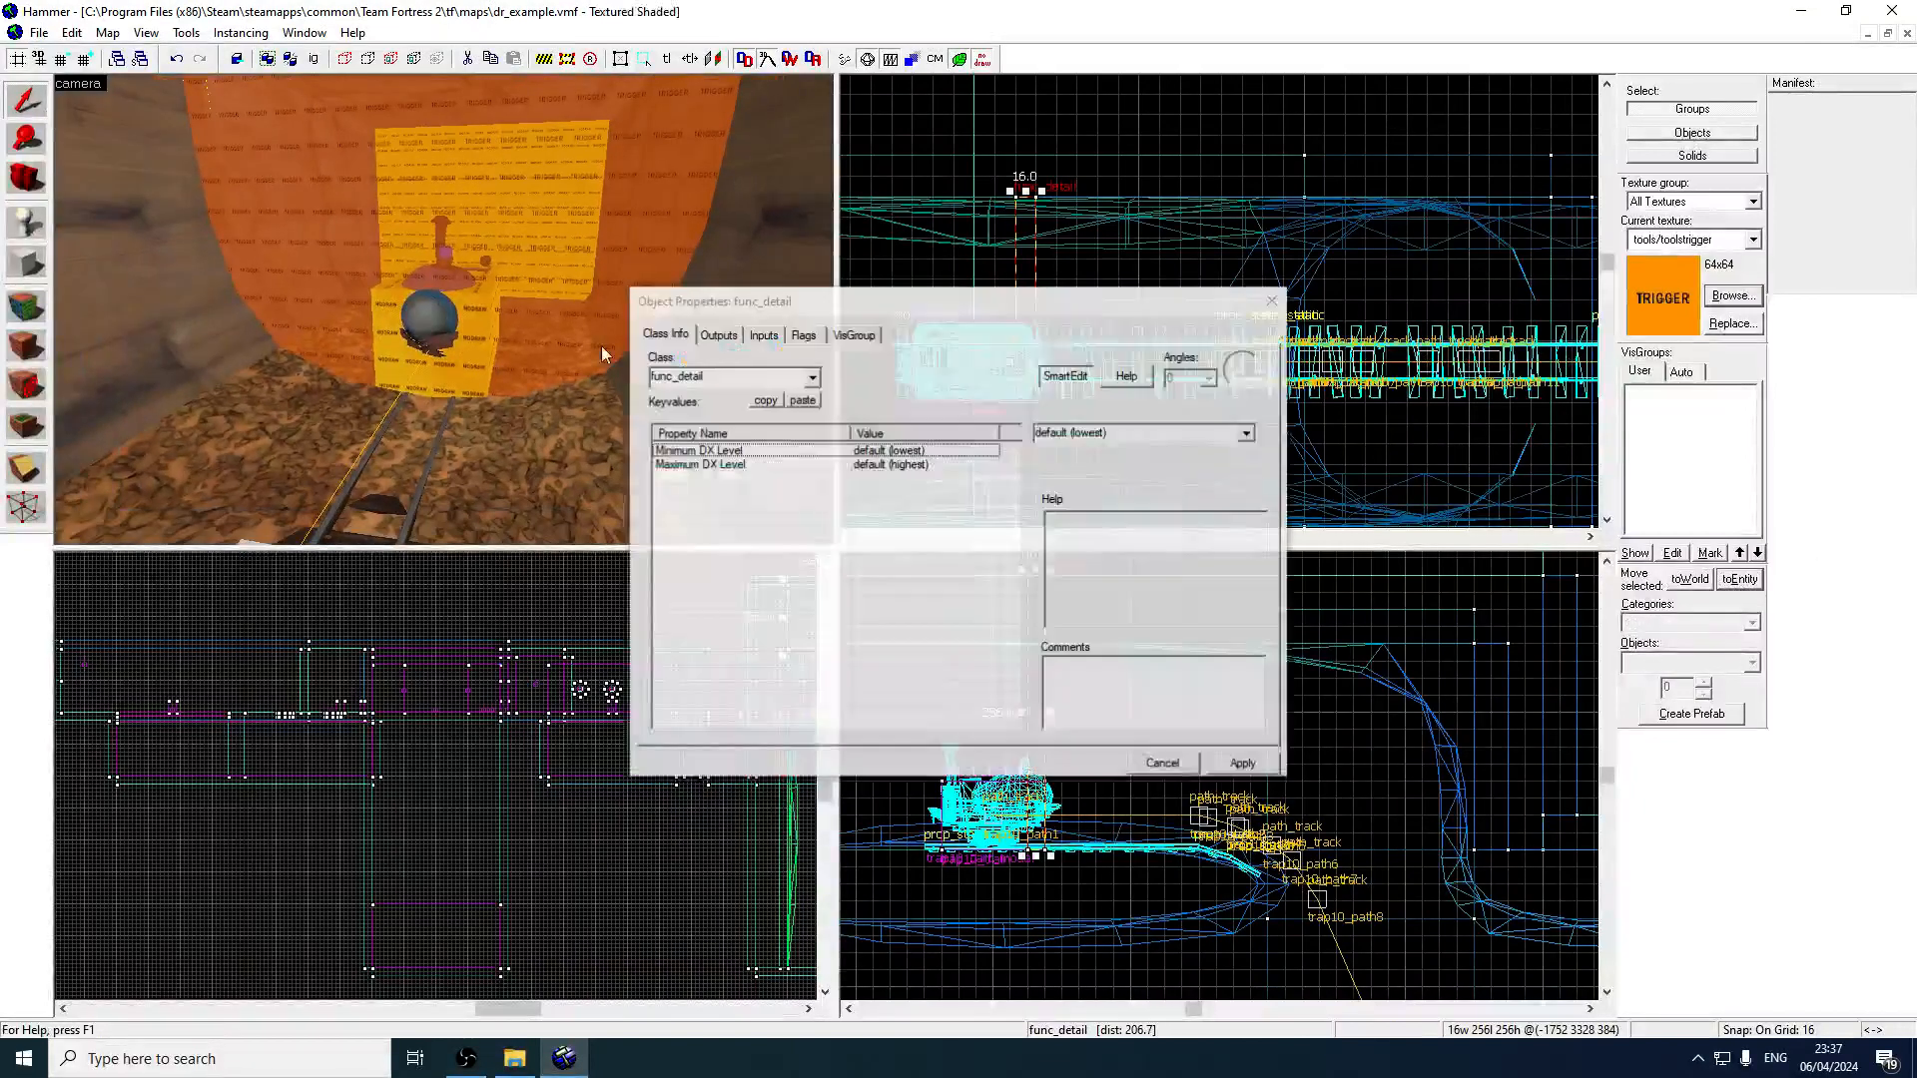
pyautogui.write('trigger_once')
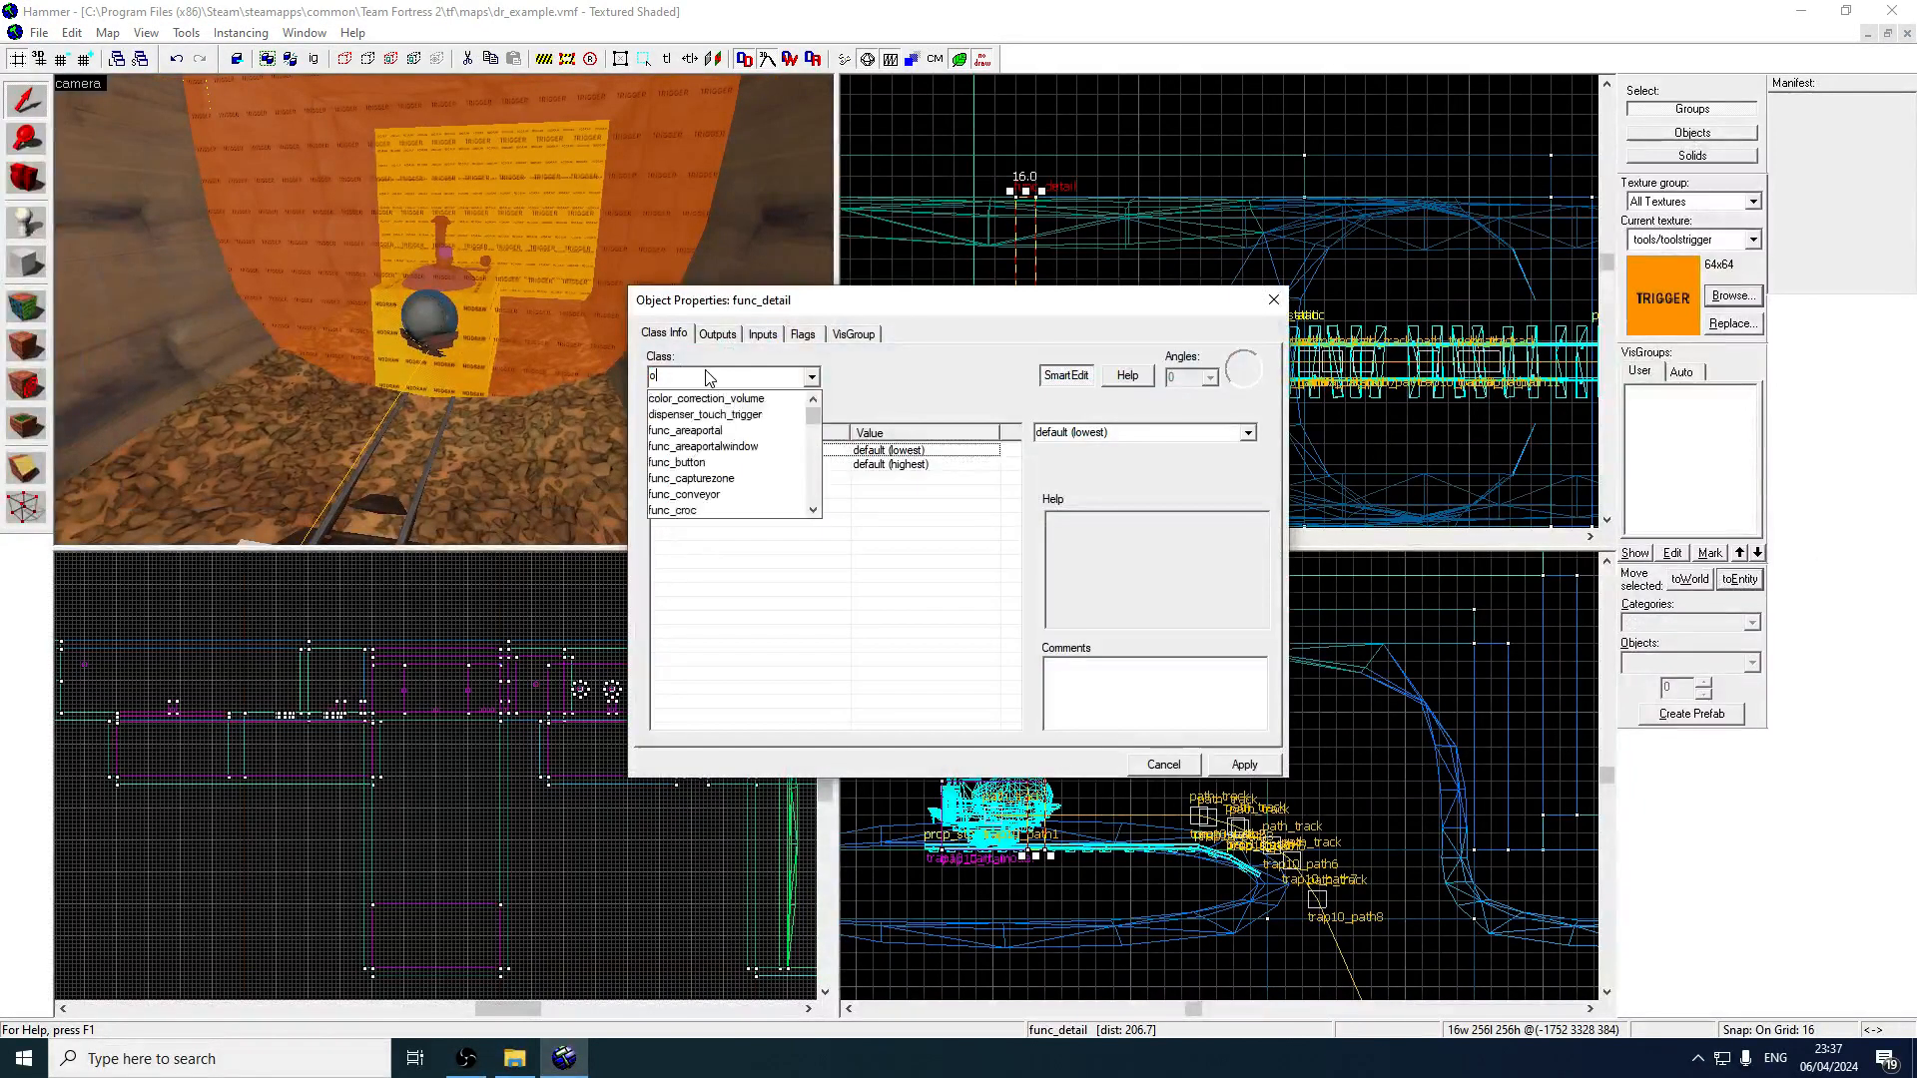
pyautogui.press('Return')
pyautogui.click(1261, 765)
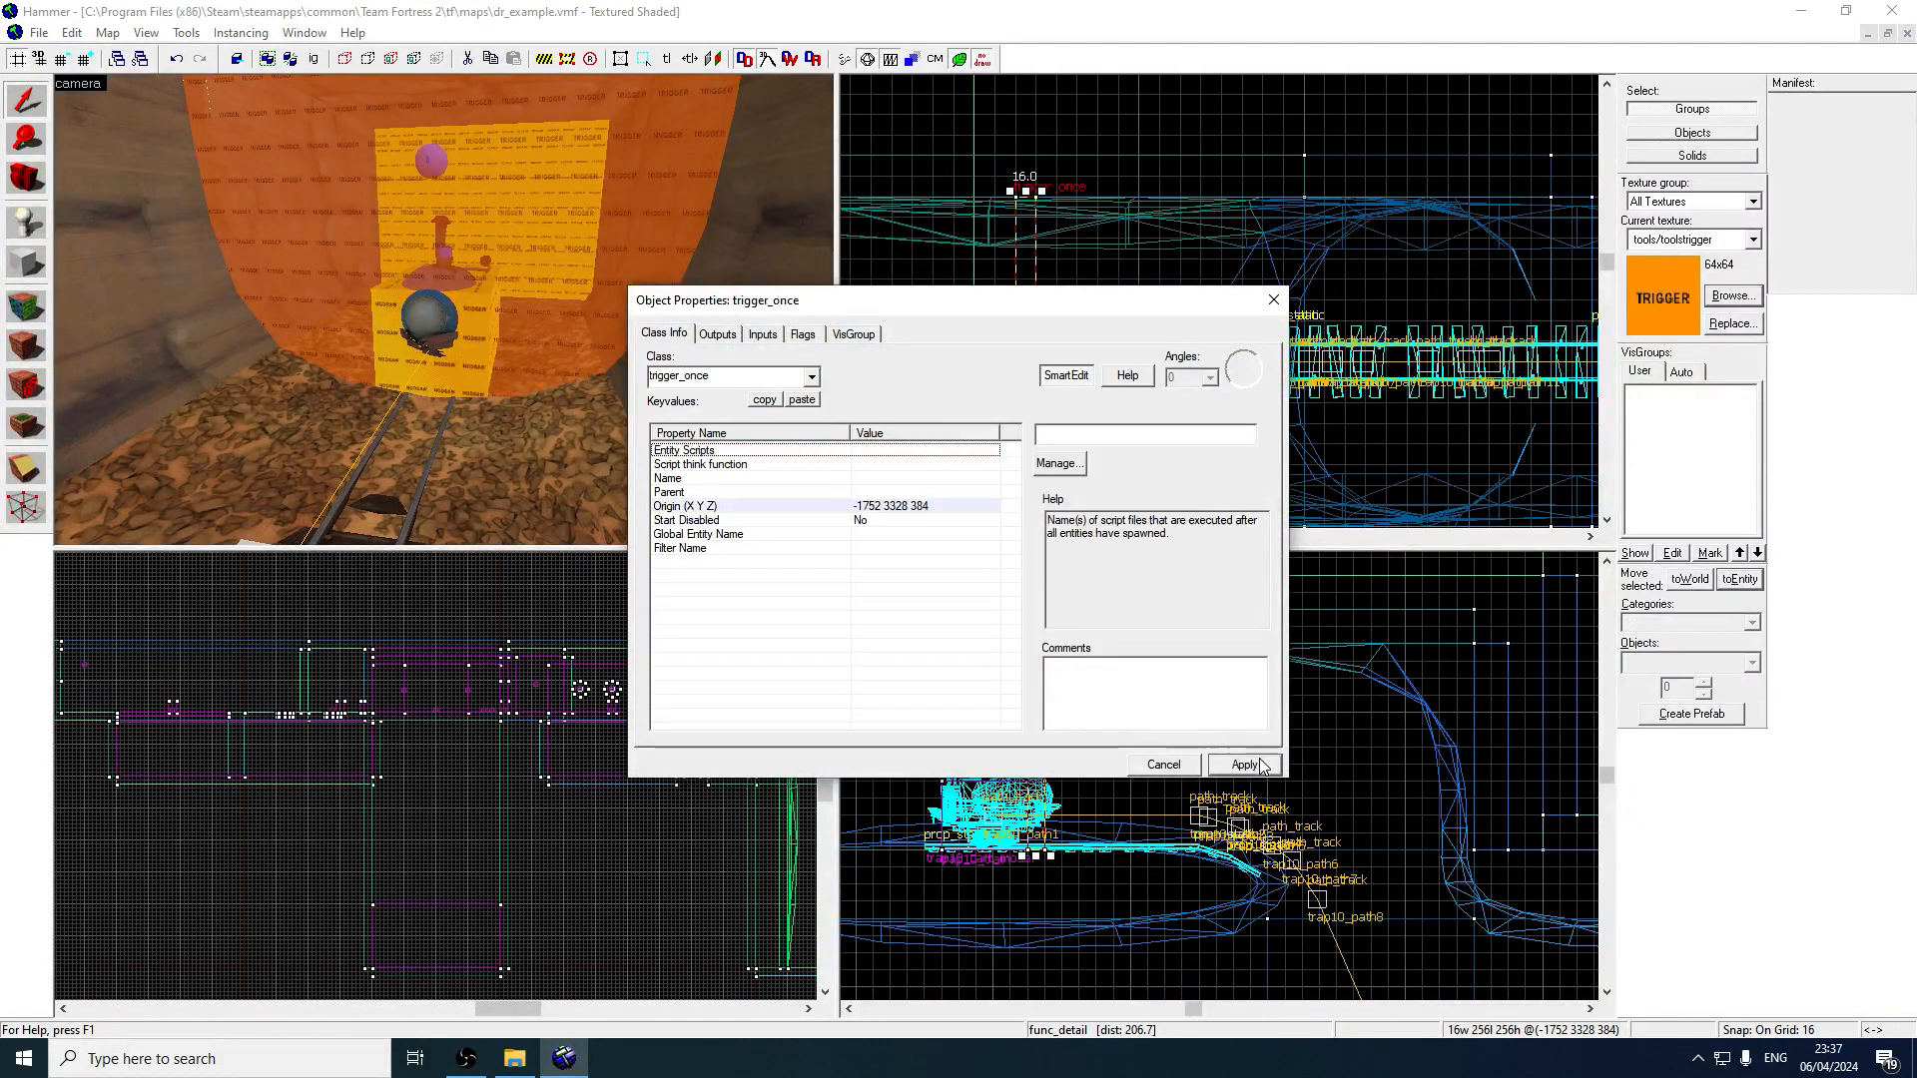
# Parent the trigger_once to trap10_train, apply the change and close its properties.
pyautogui.click(858, 508)
pyautogui.click(840, 475)
pyautogui.click(854, 489)
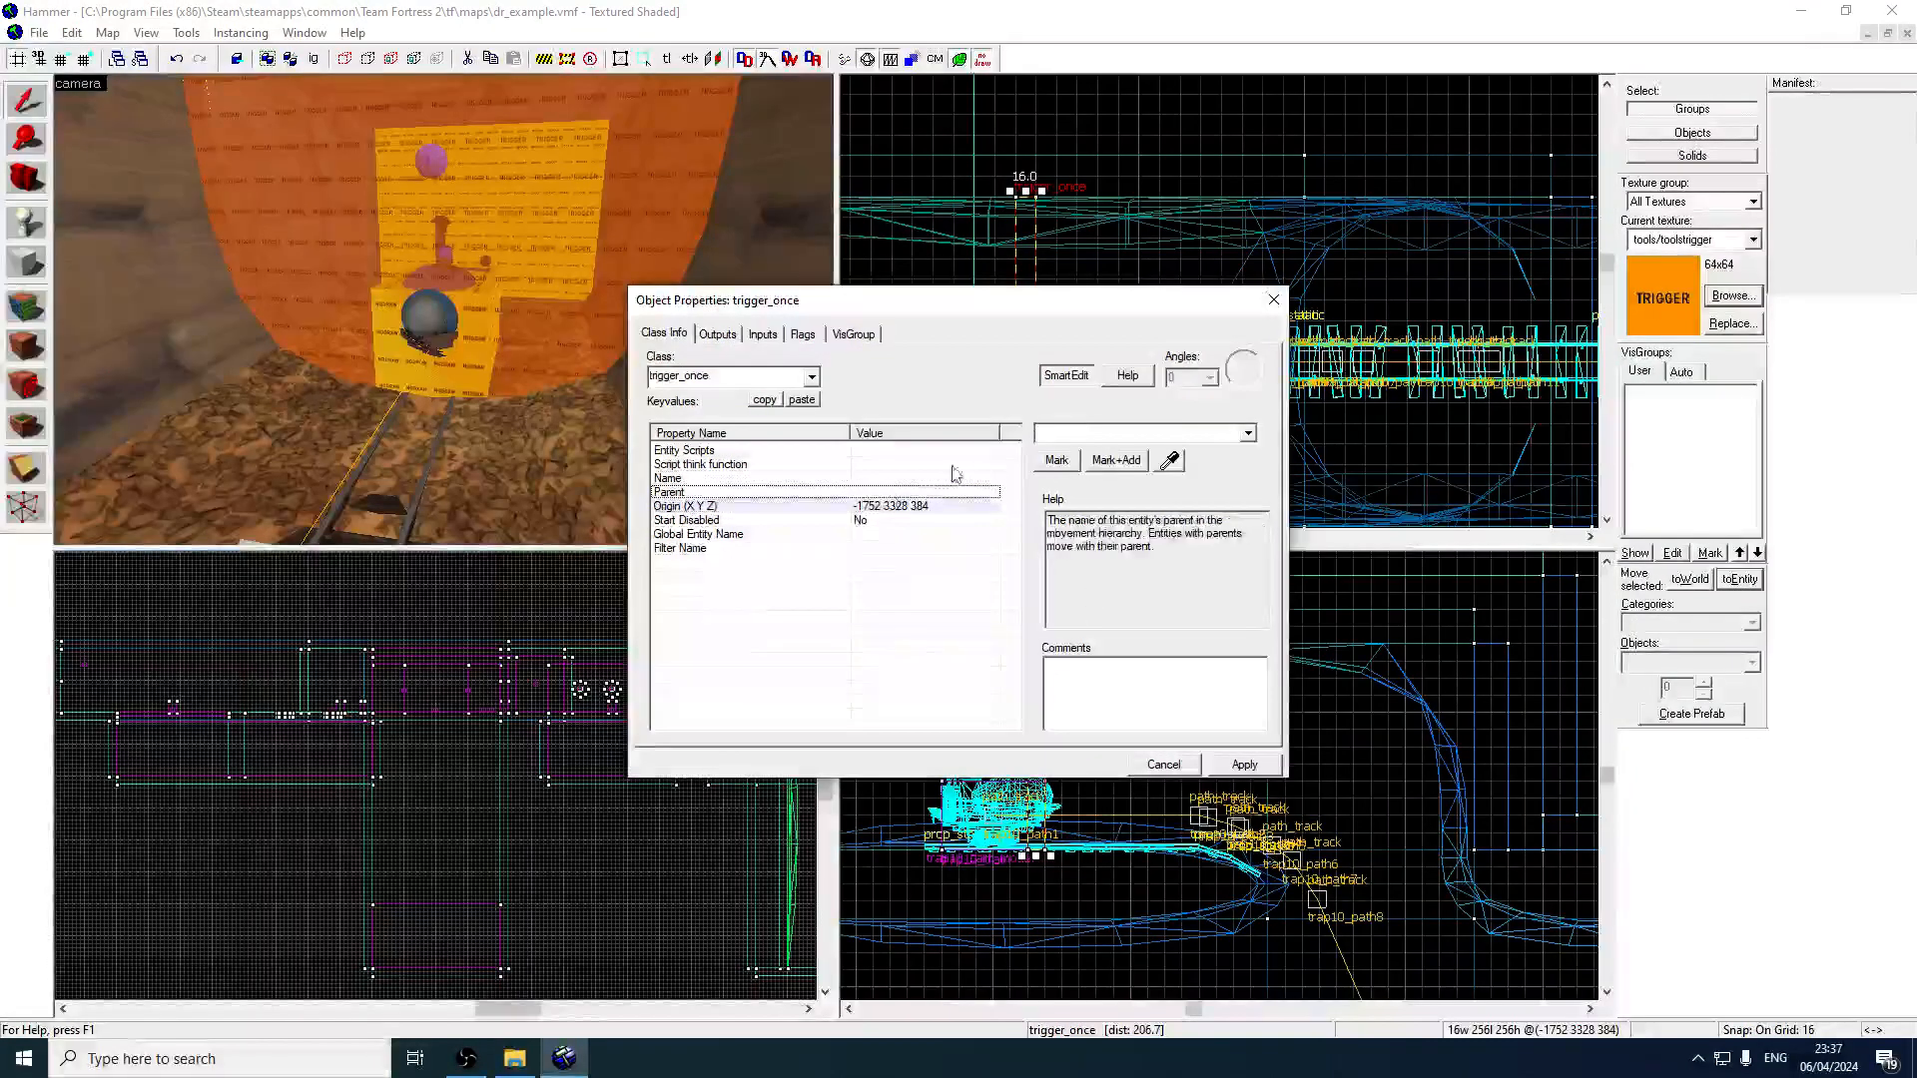
pyautogui.click(1069, 446)
pyautogui.click(1098, 475)
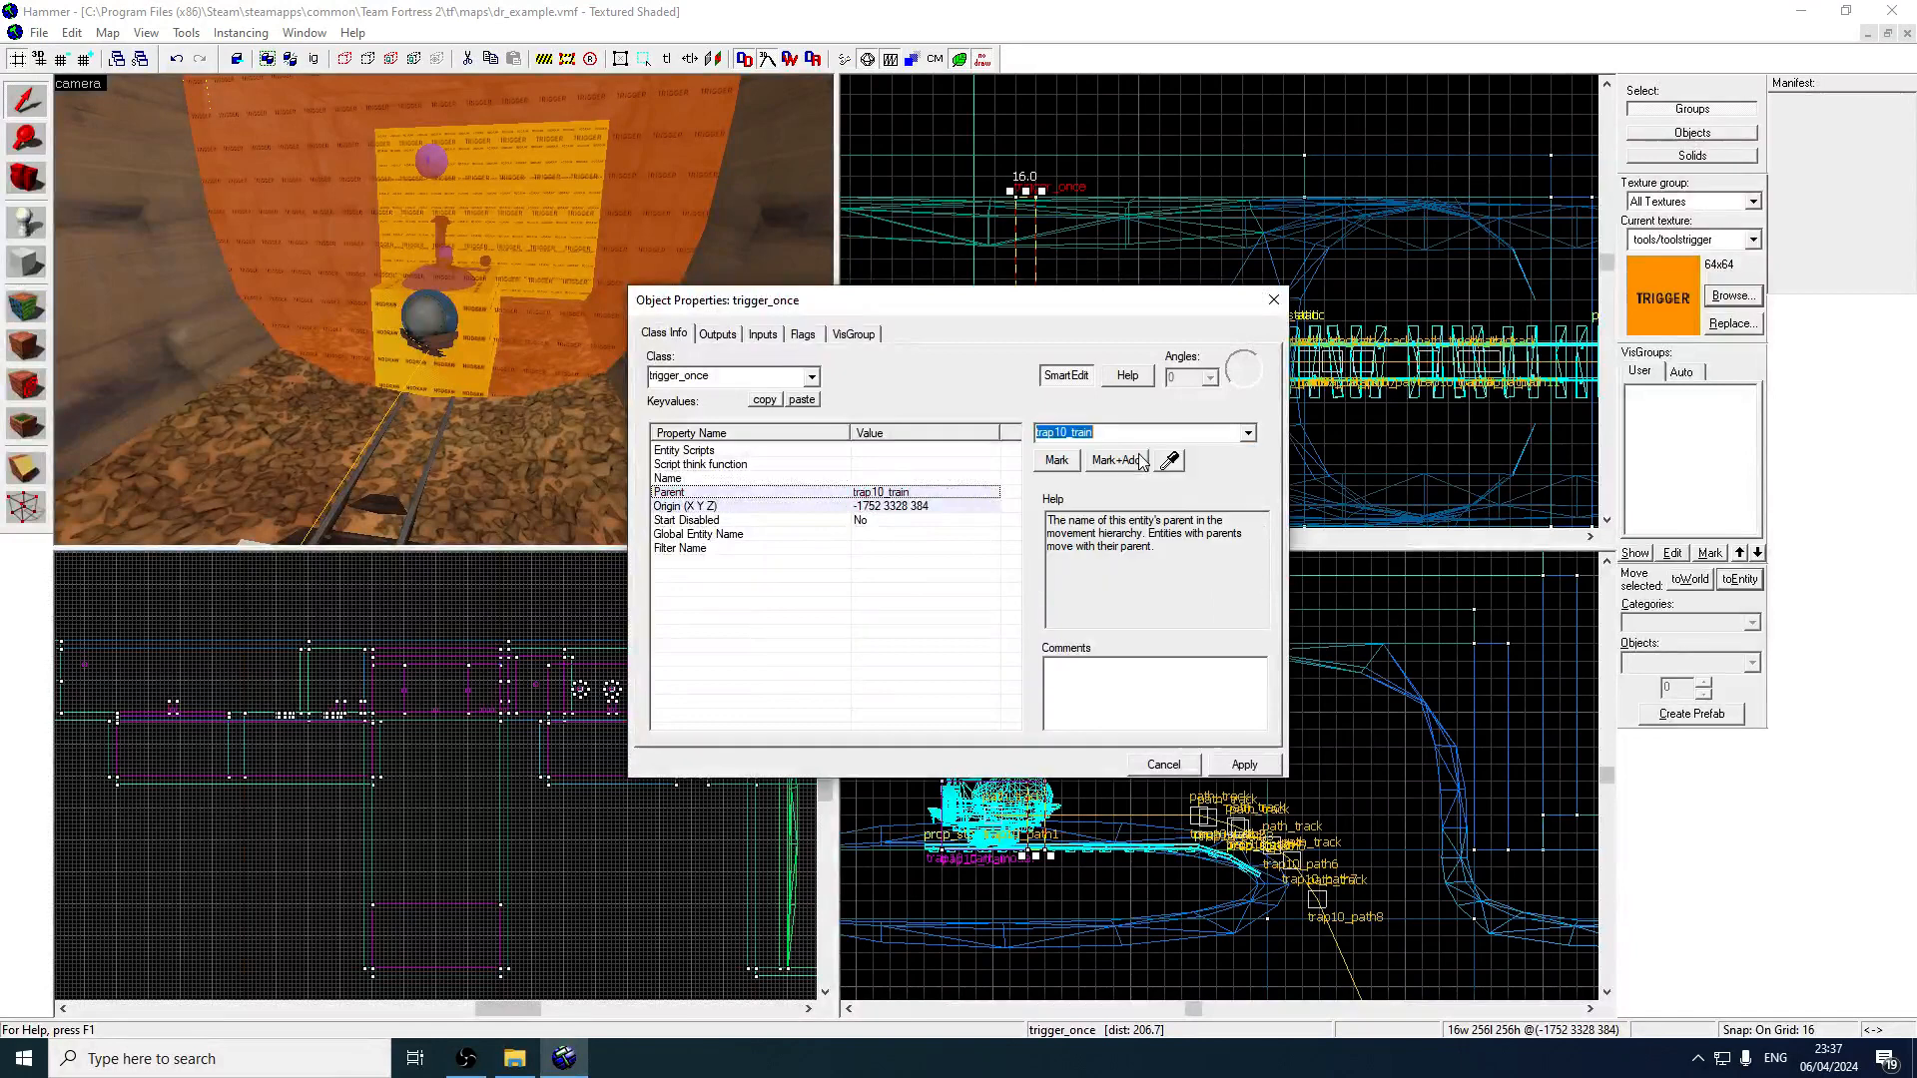
pyautogui.click(1240, 761)
pyautogui.click(878, 481)
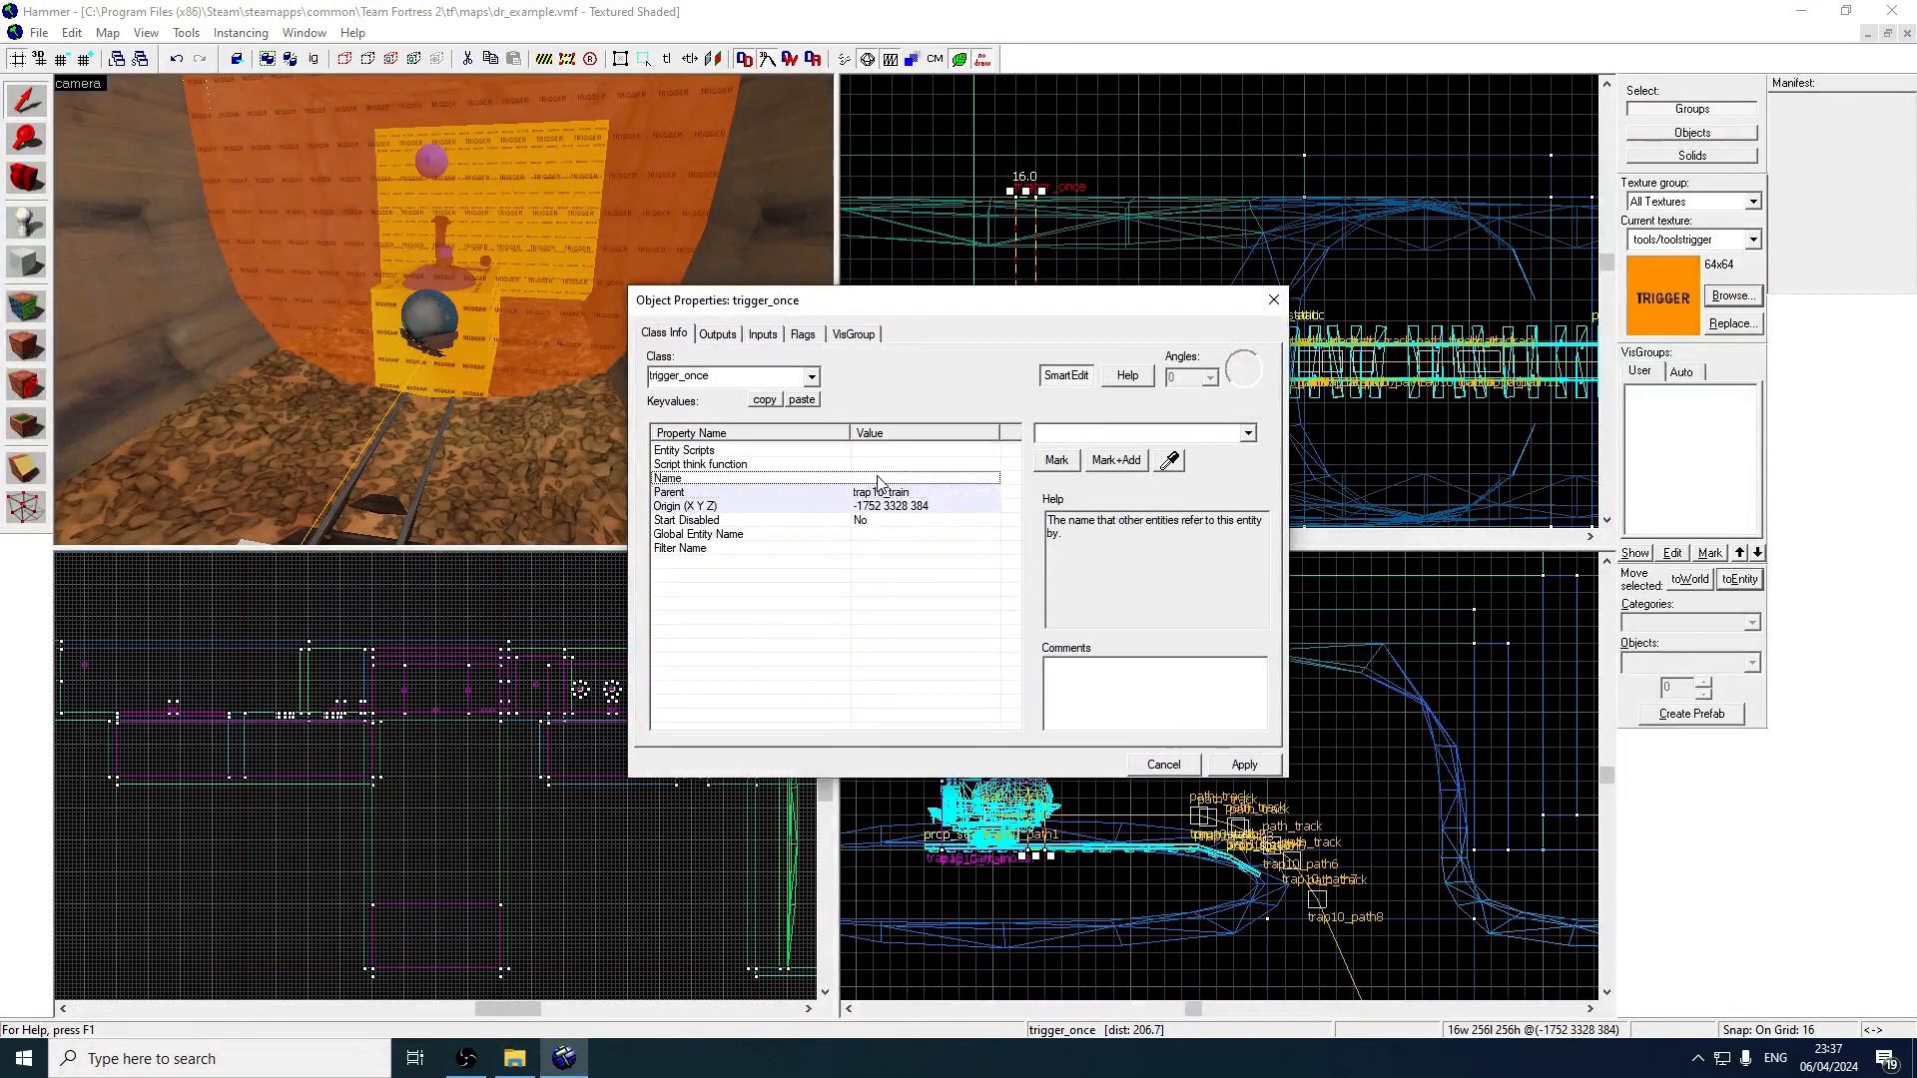
pyautogui.click(1273, 299)
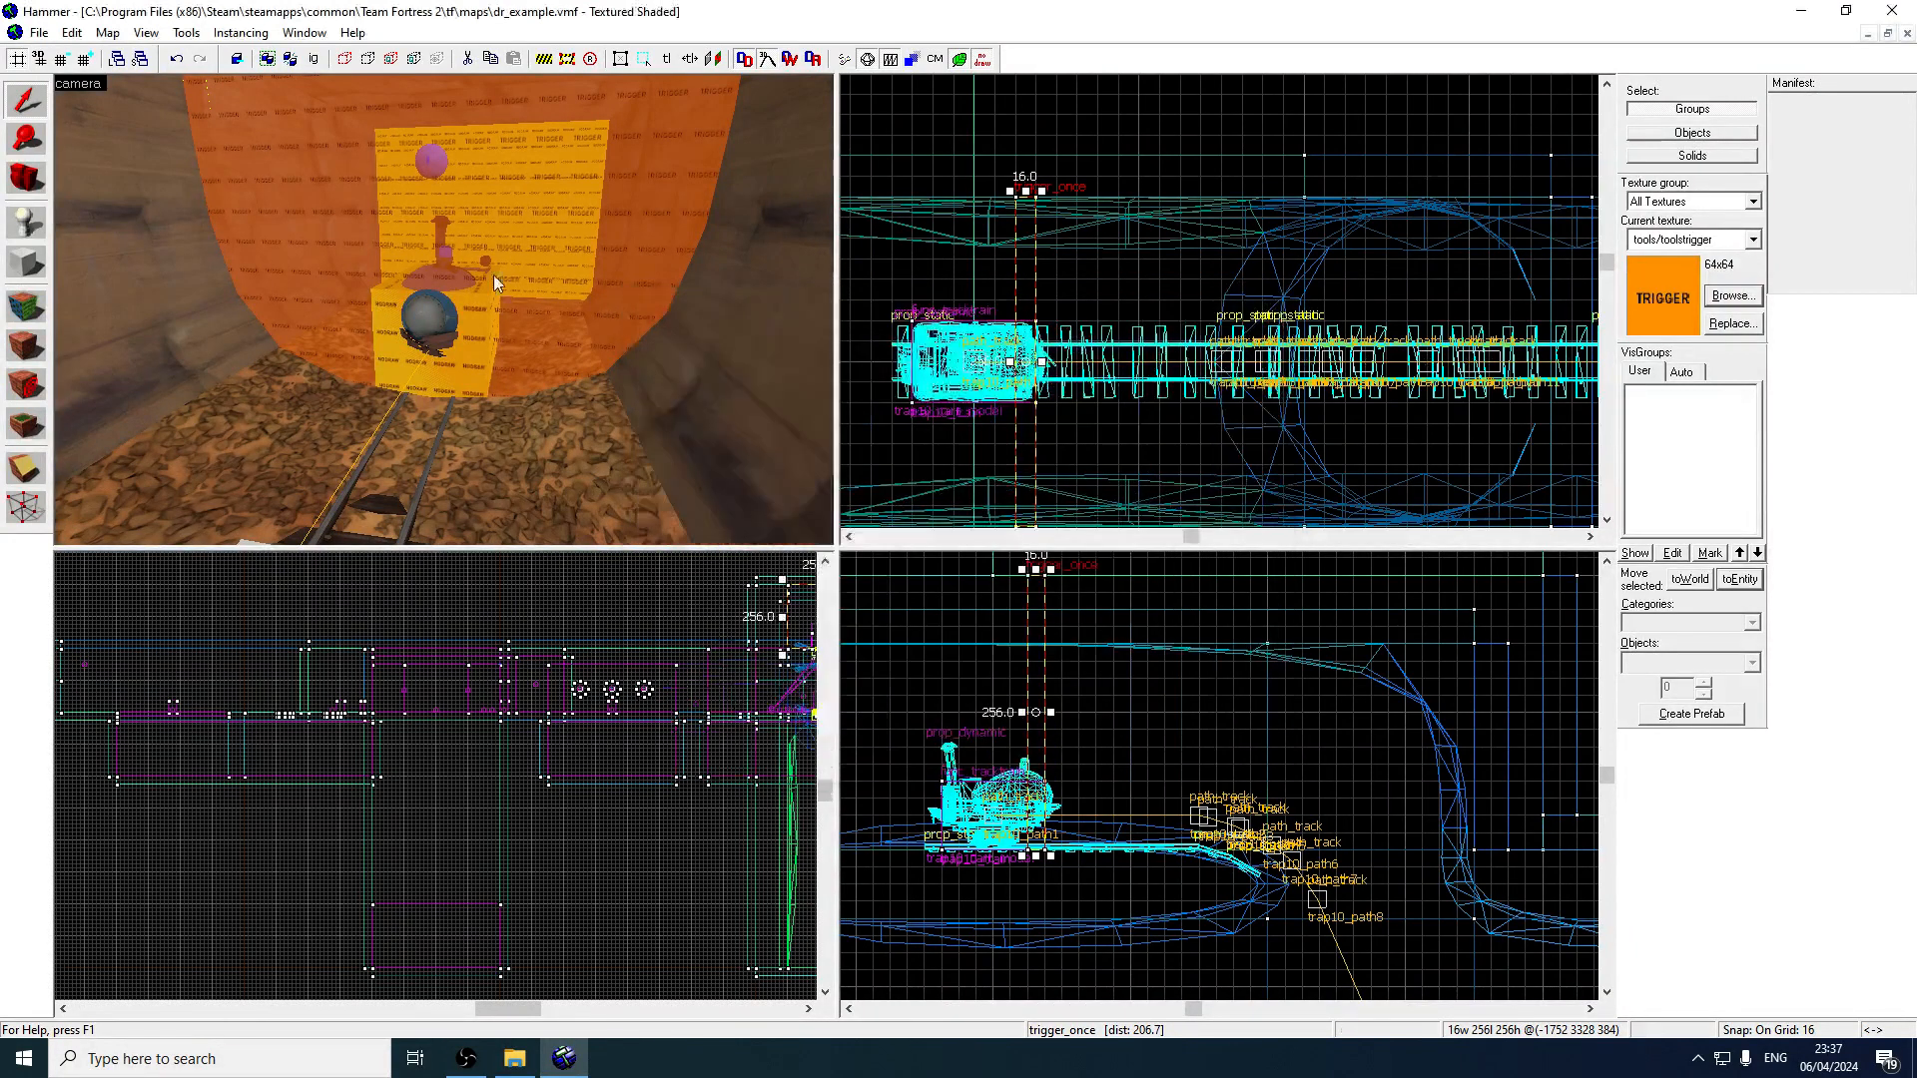
pyautogui.doubleClick(579, 255)
pyautogui.click(1279, 303)
# Place an env_explosion entity on the cap of the bomb on the cart.
pyautogui.press('z')
pyautogui.press('w')
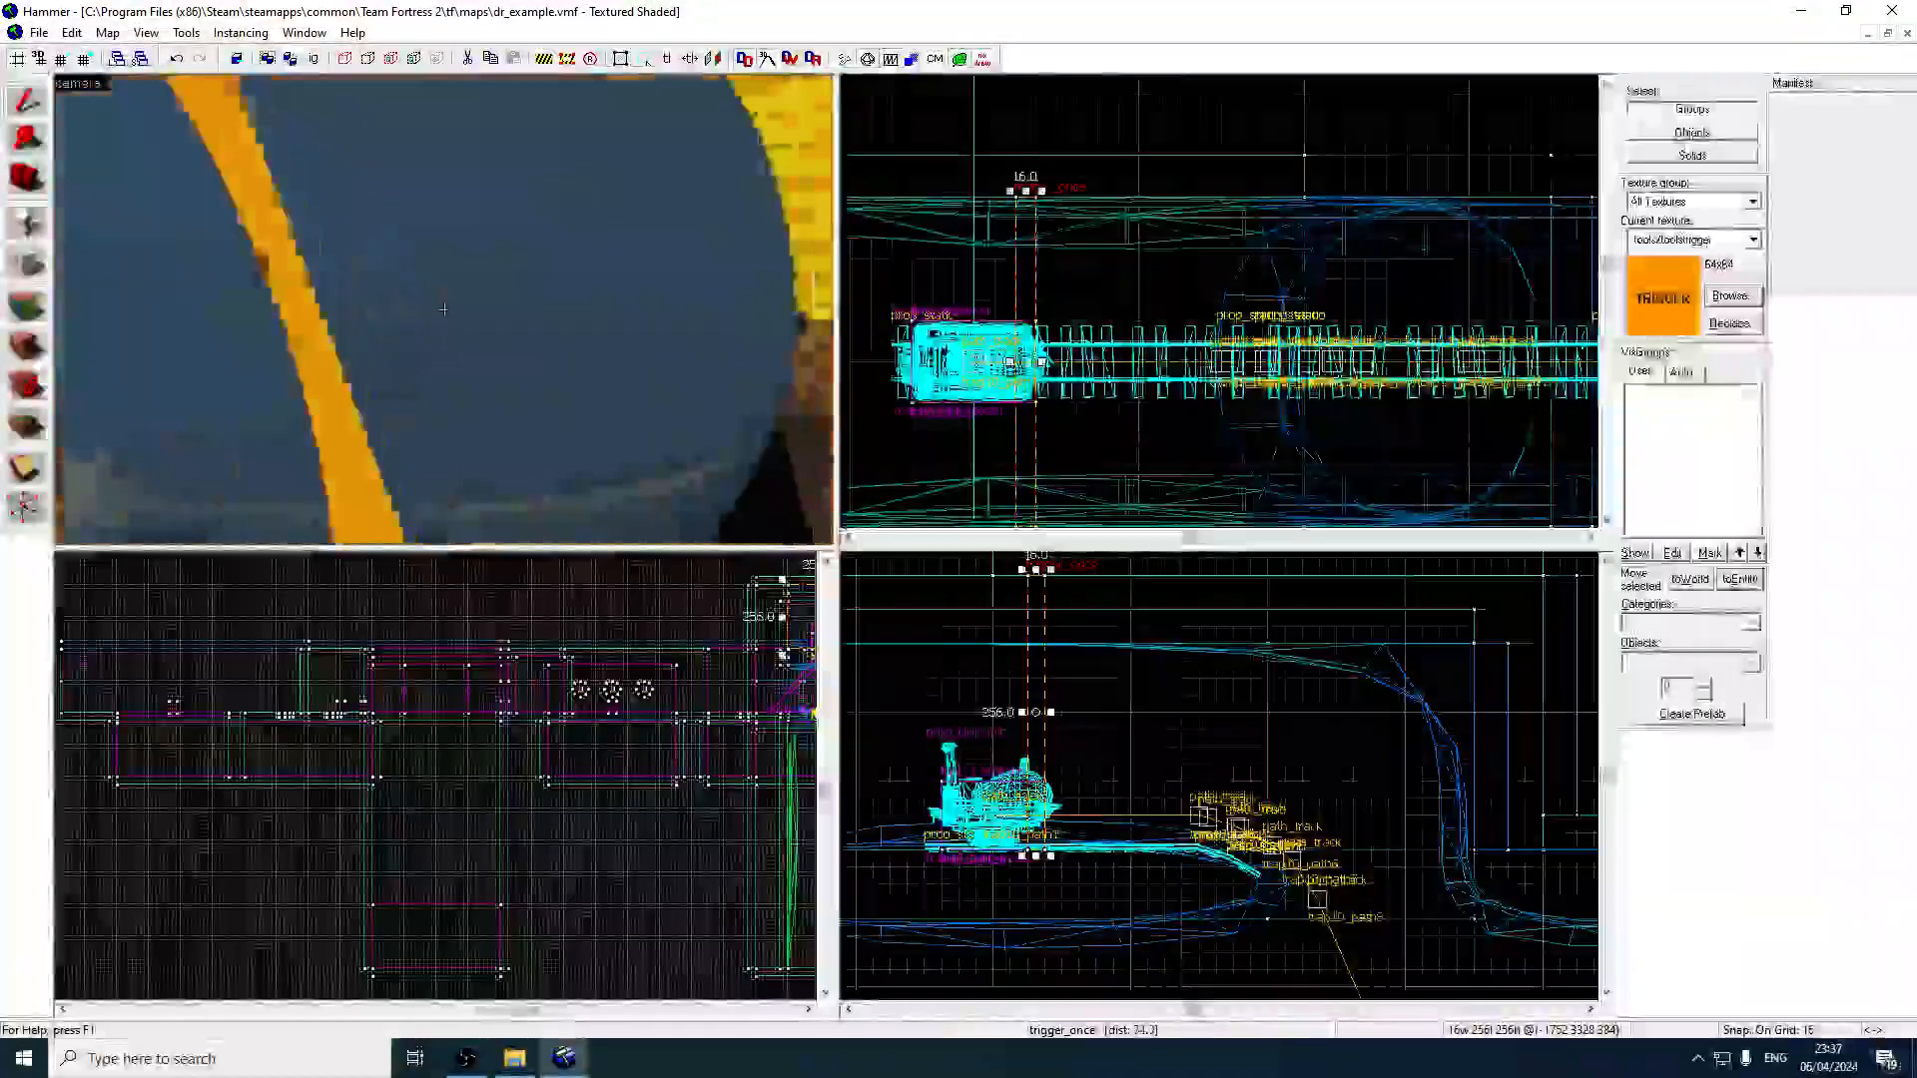
pyautogui.press('s')
pyautogui.press('z')
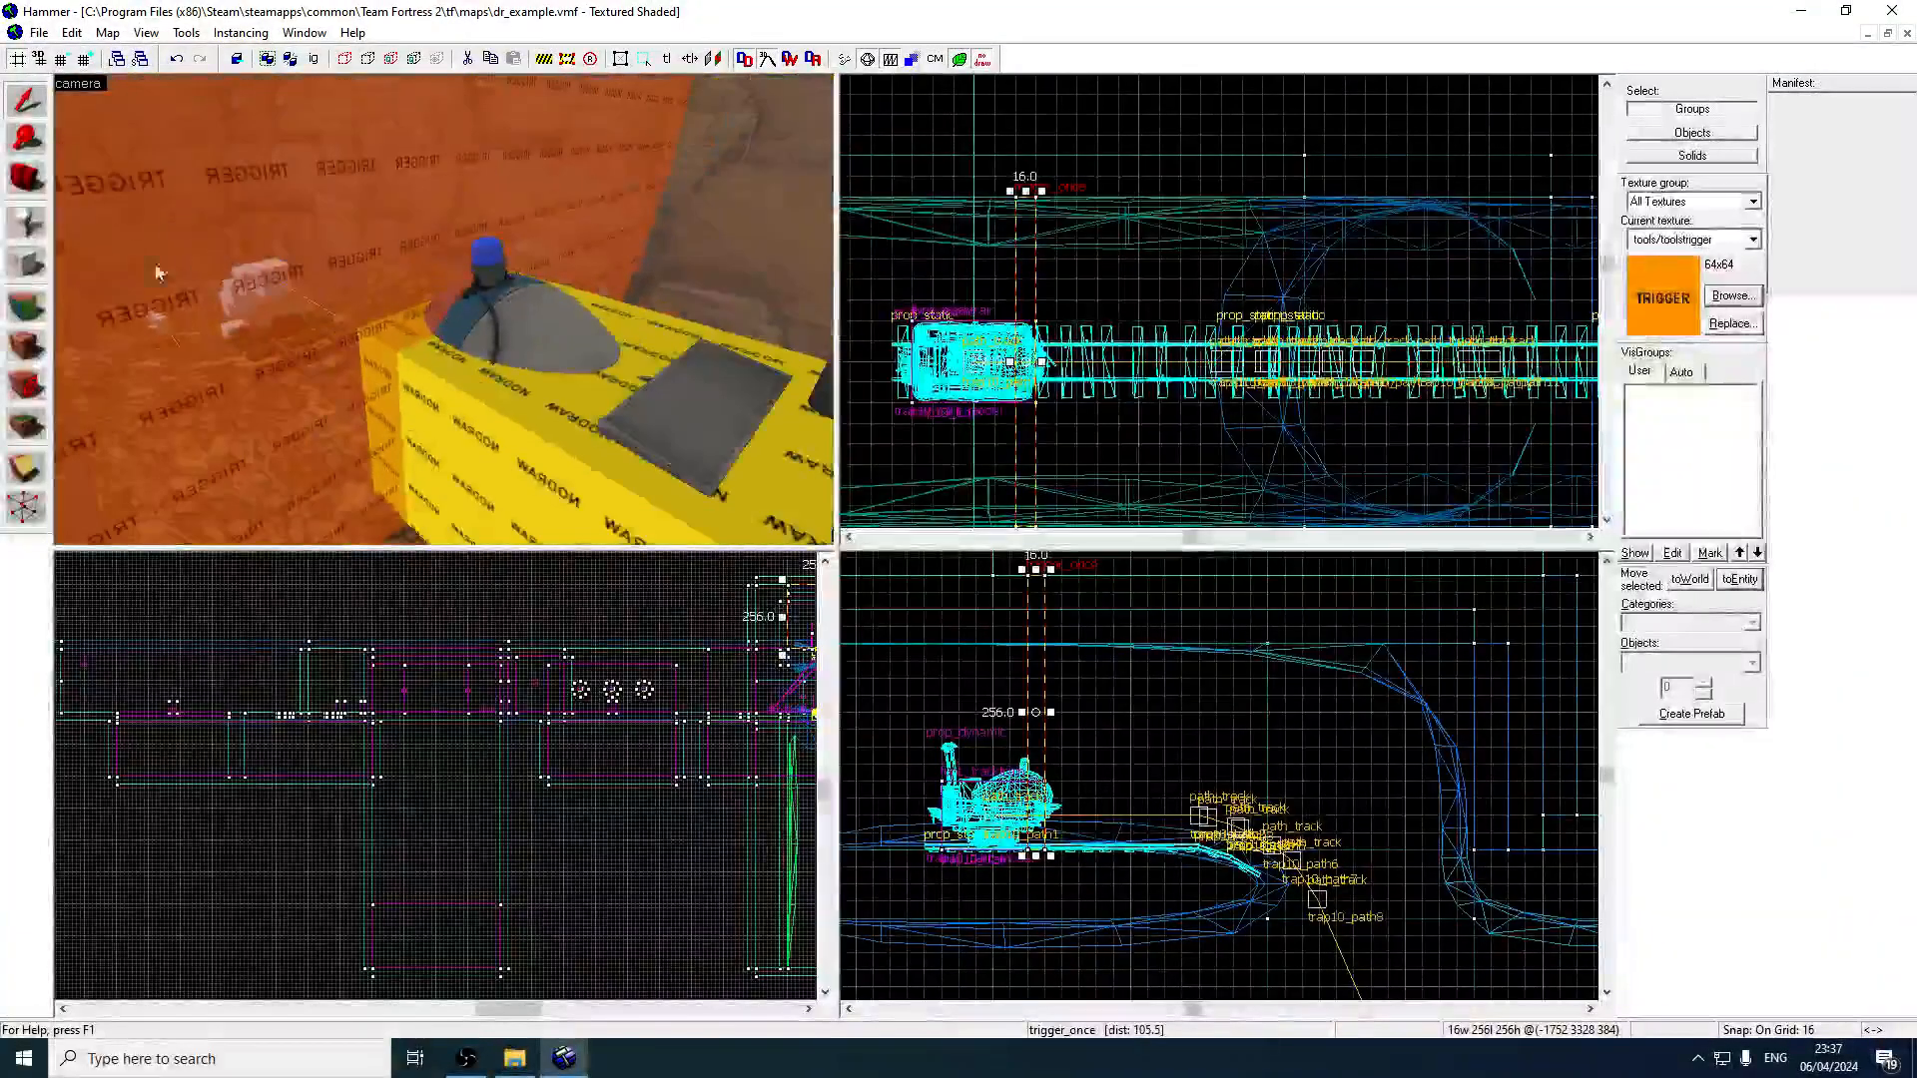
pyautogui.click(25, 225)
pyautogui.write('explos')
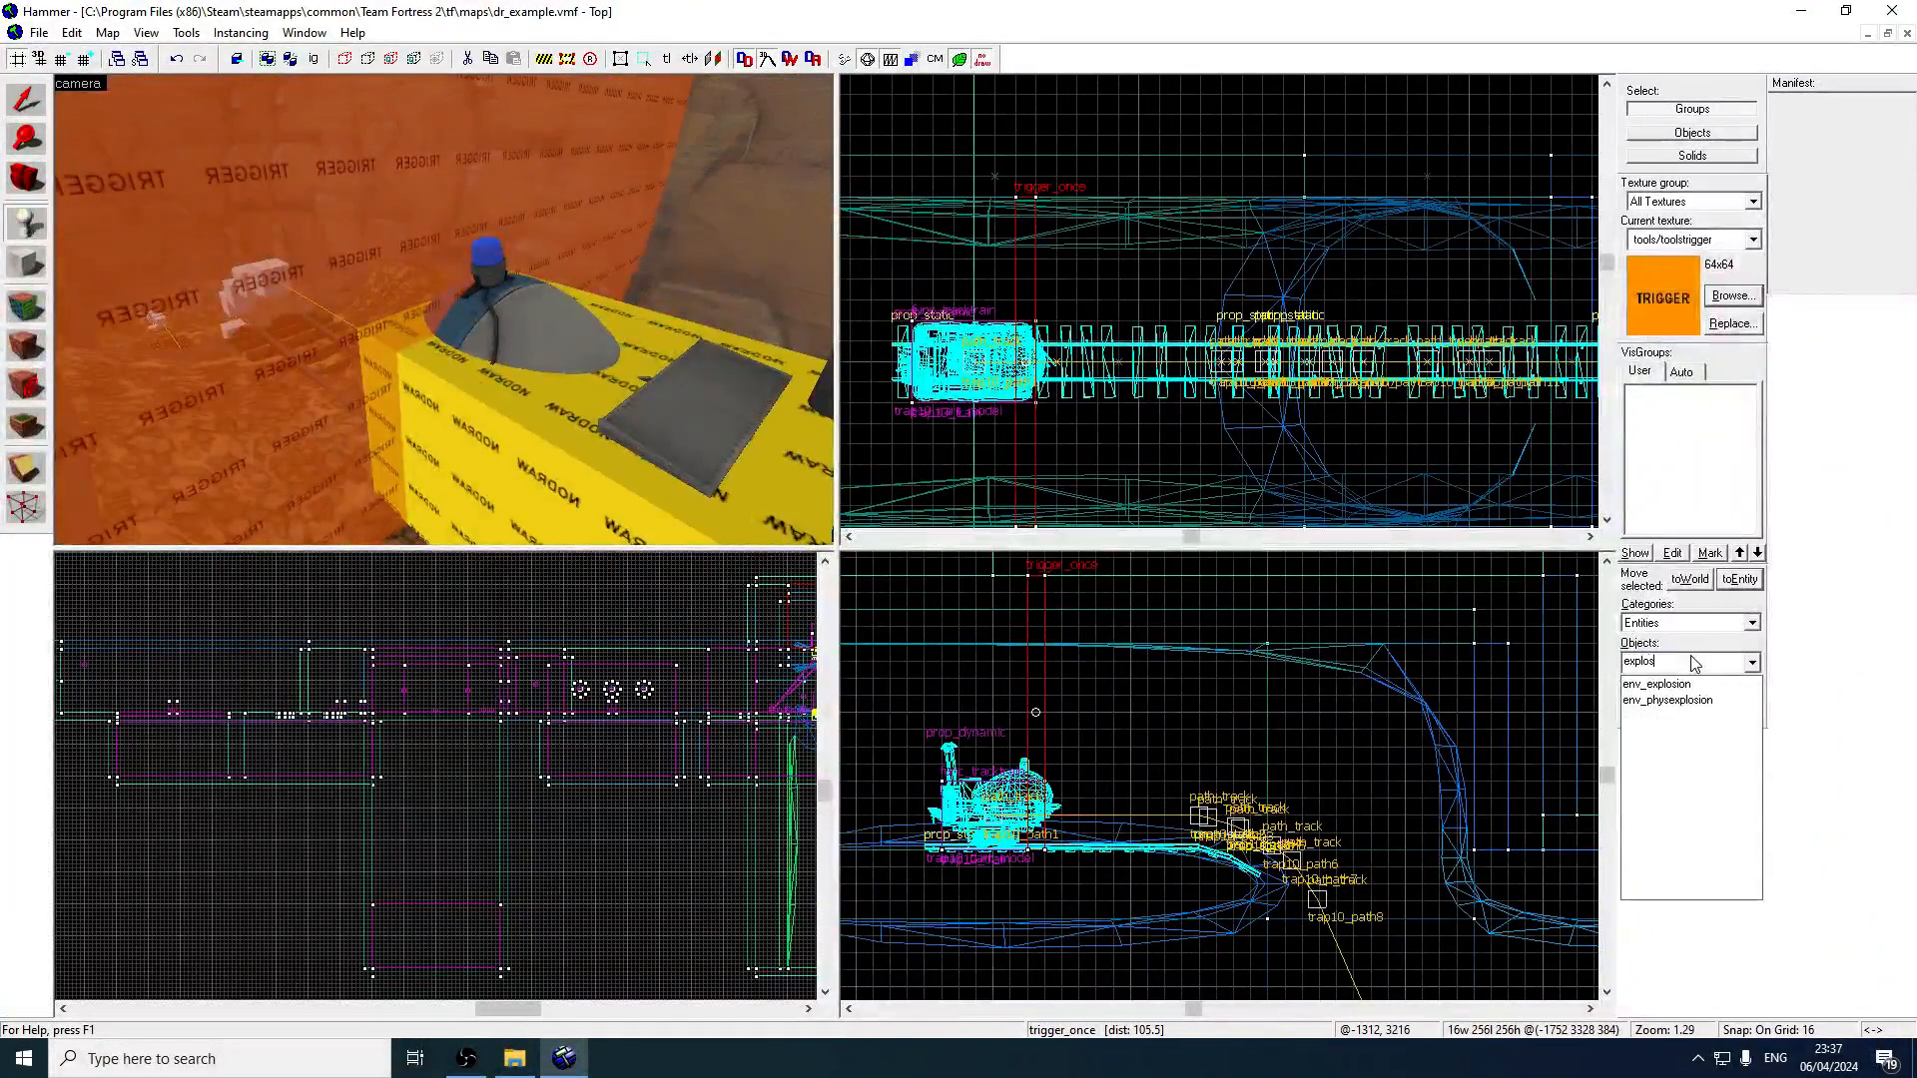
pyautogui.write('ion')
pyautogui.click(1658, 684)
pyautogui.click(479, 235)
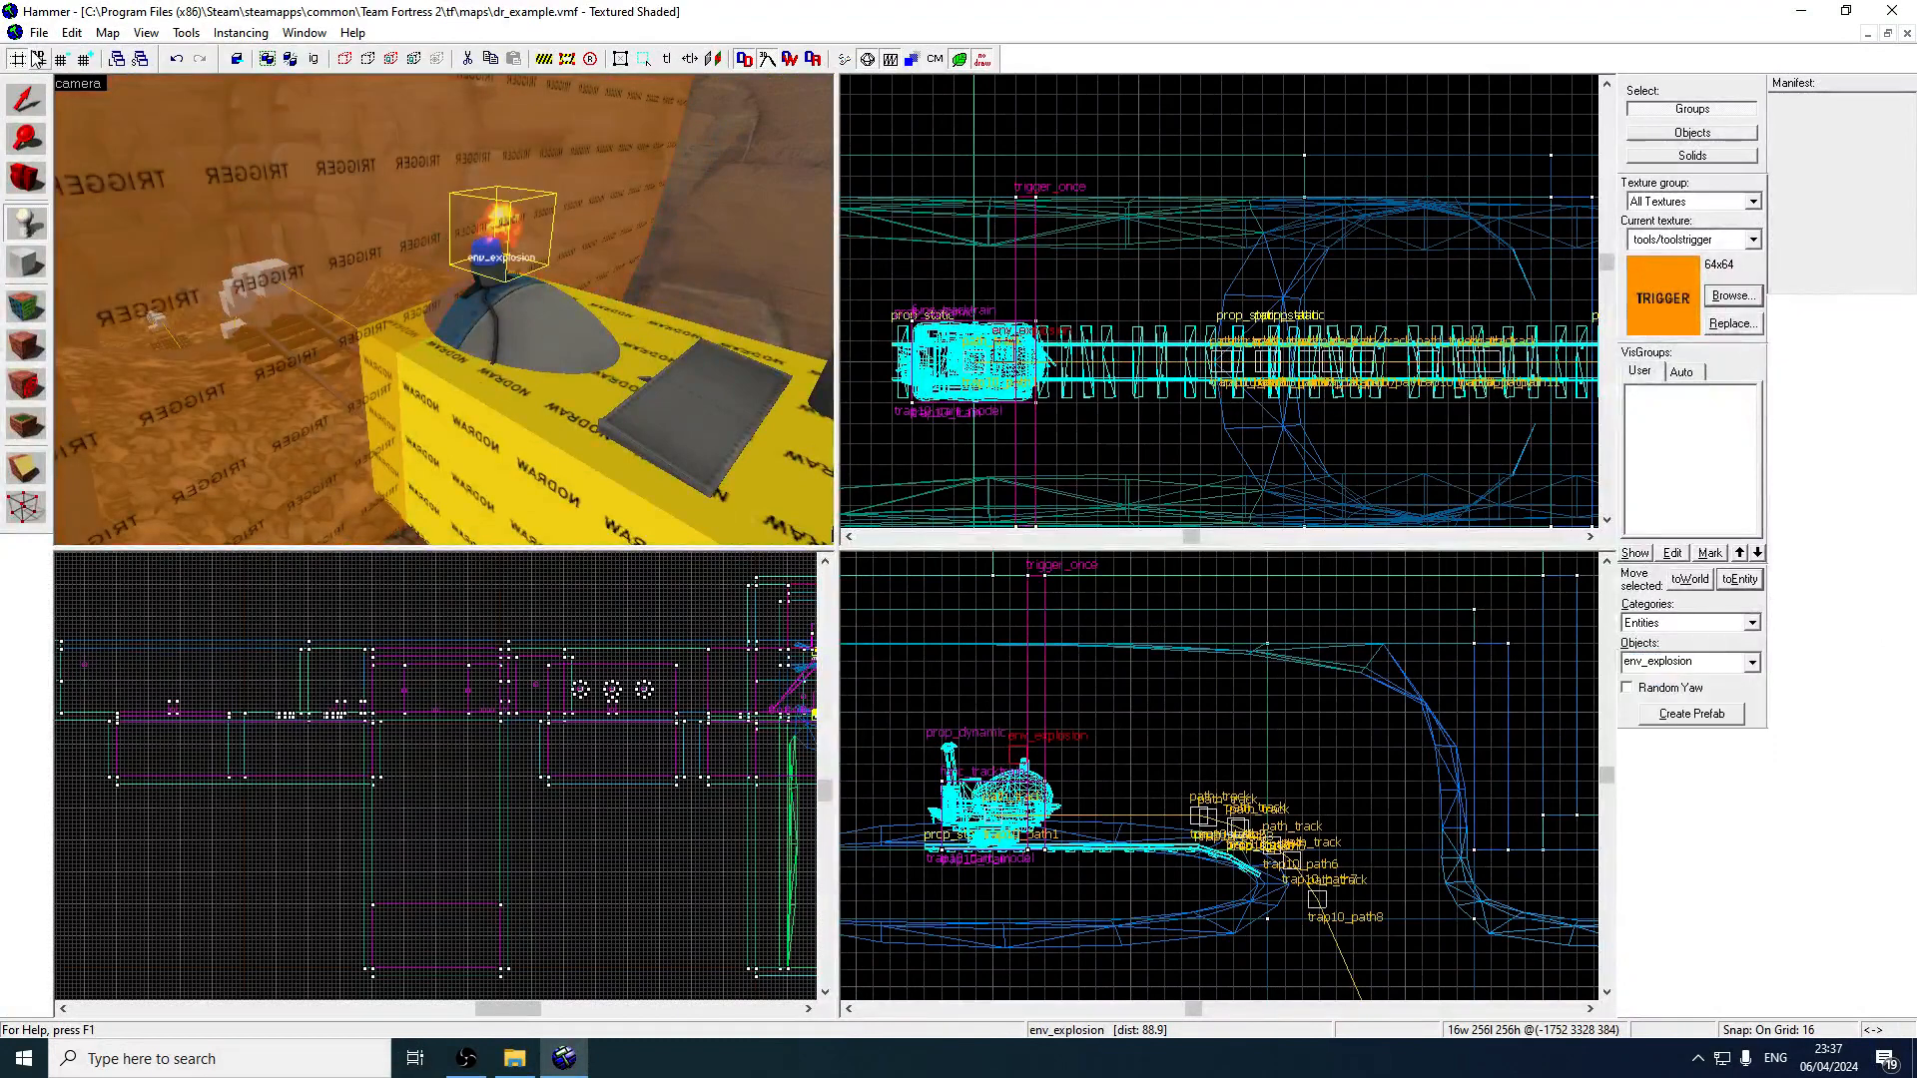
# Move the env_explosion from the top of the bomb to inside its body on the cart.
pyautogui.click(29, 116)
pyautogui.scroll(2, 1028, 390)
pyautogui.moveTo(997, 344); pyautogui.dragTo(966, 351)
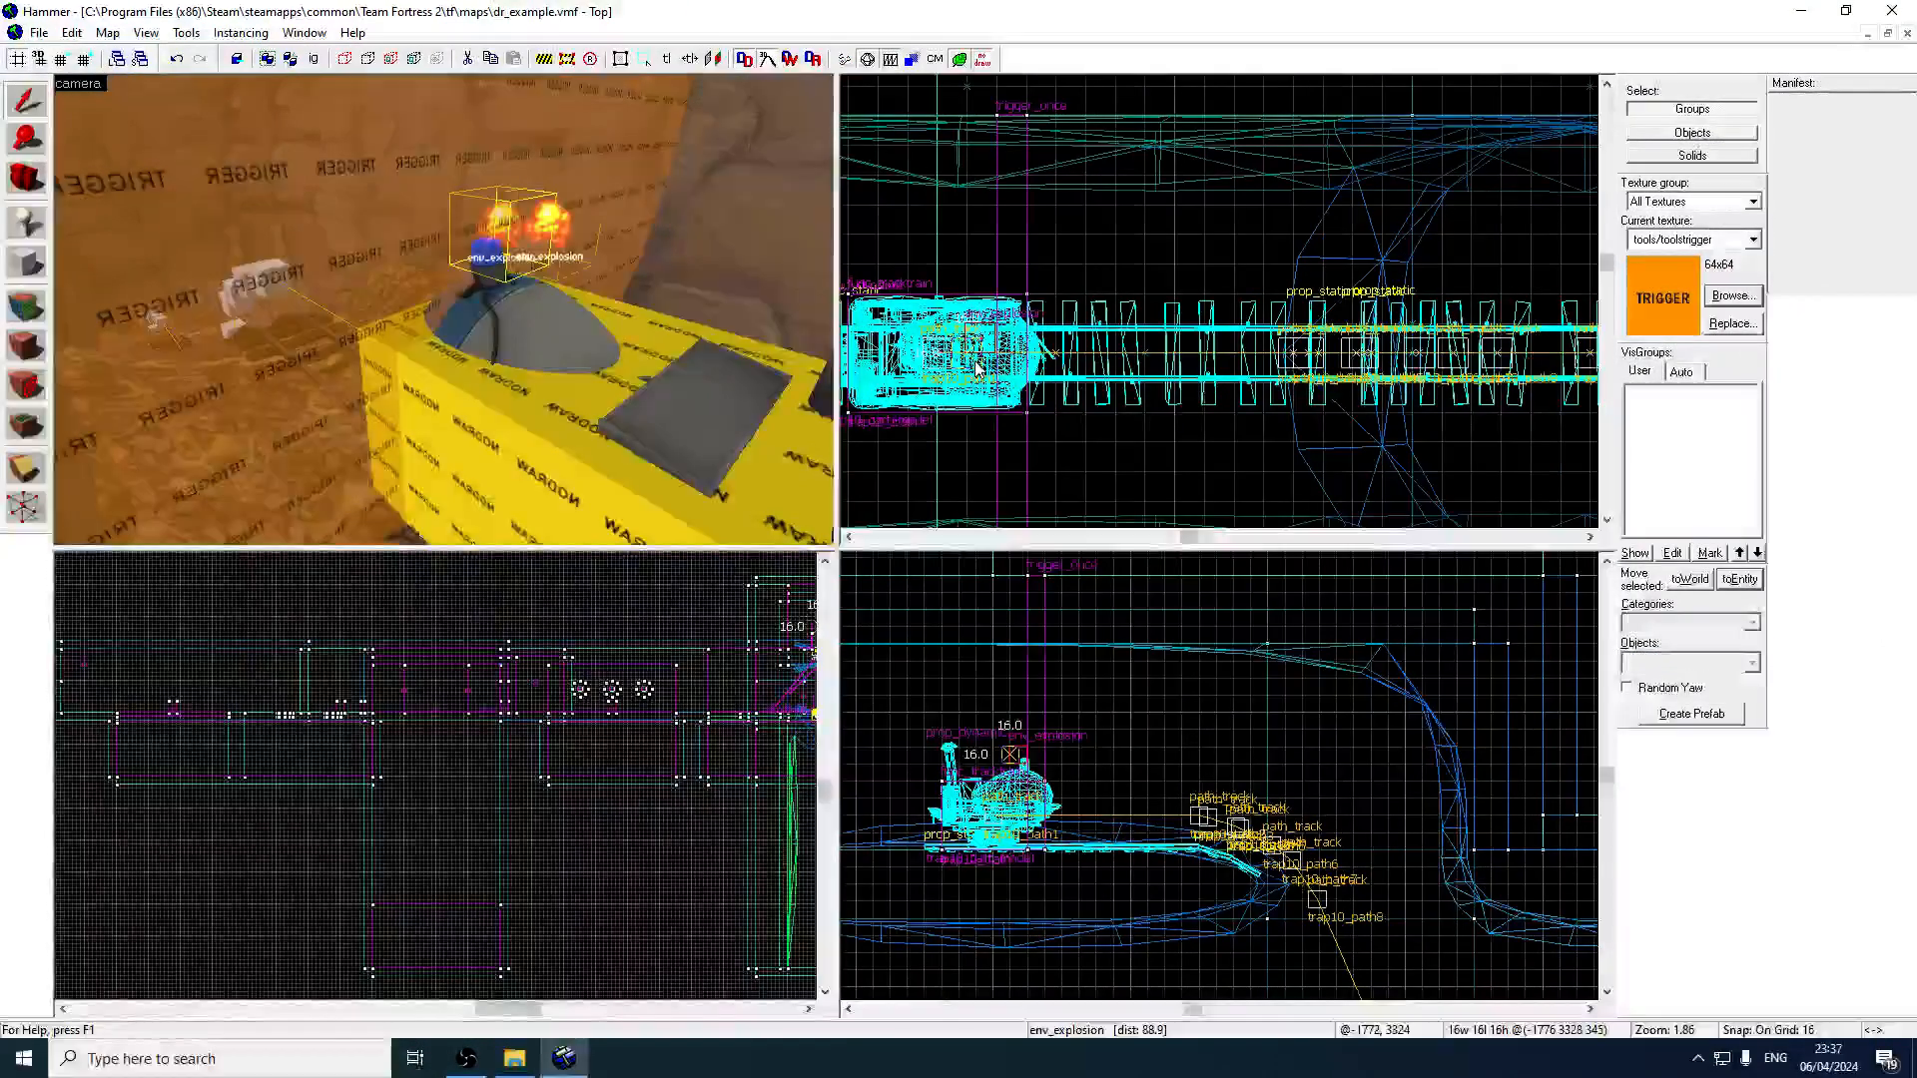
pyautogui.scroll(1, 992, 824)
pyautogui.scroll(4, 995, 818)
pyautogui.moveTo(1032, 692); pyautogui.dragTo(1030, 800)
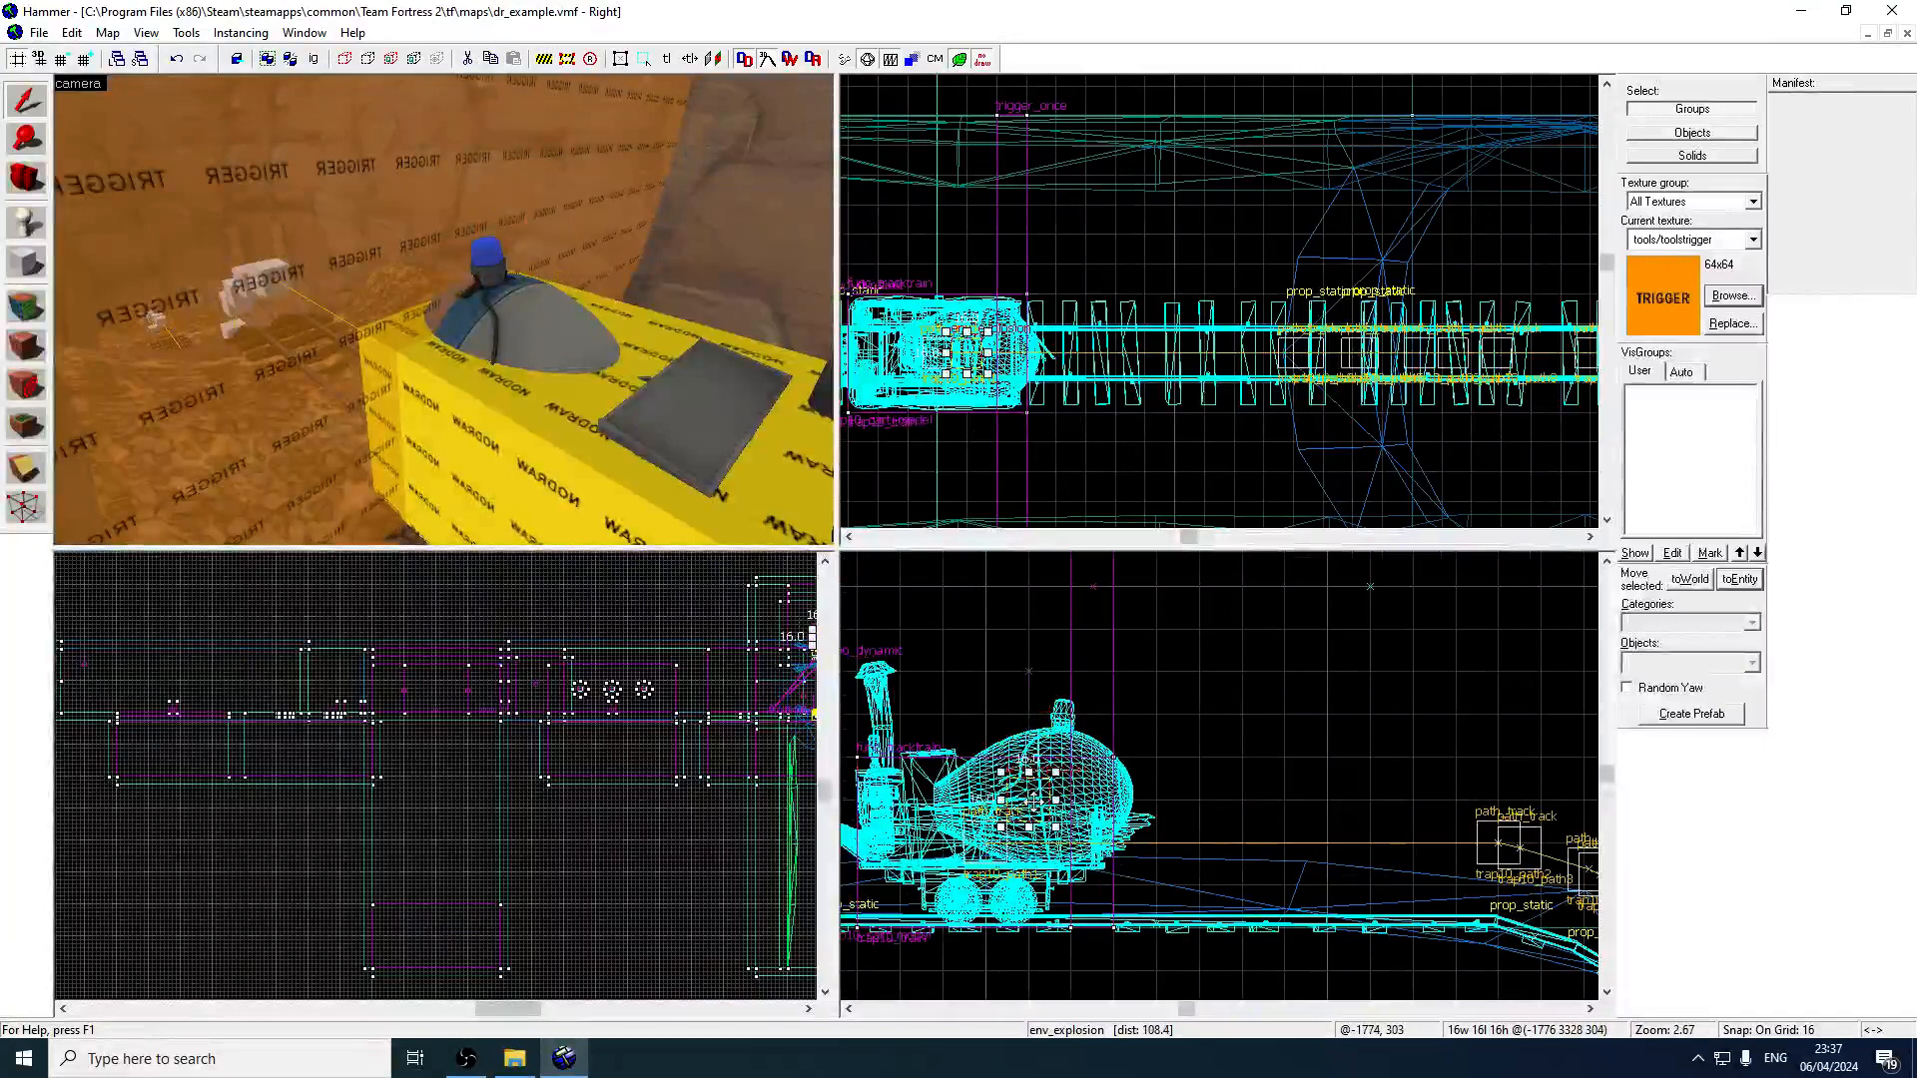
# Open the env_explosion's properties and name it trap10_explosion.
pyautogui.press('z')
pyautogui.press('w')
pyautogui.press('z')
pyautogui.doubleClick(574, 303)
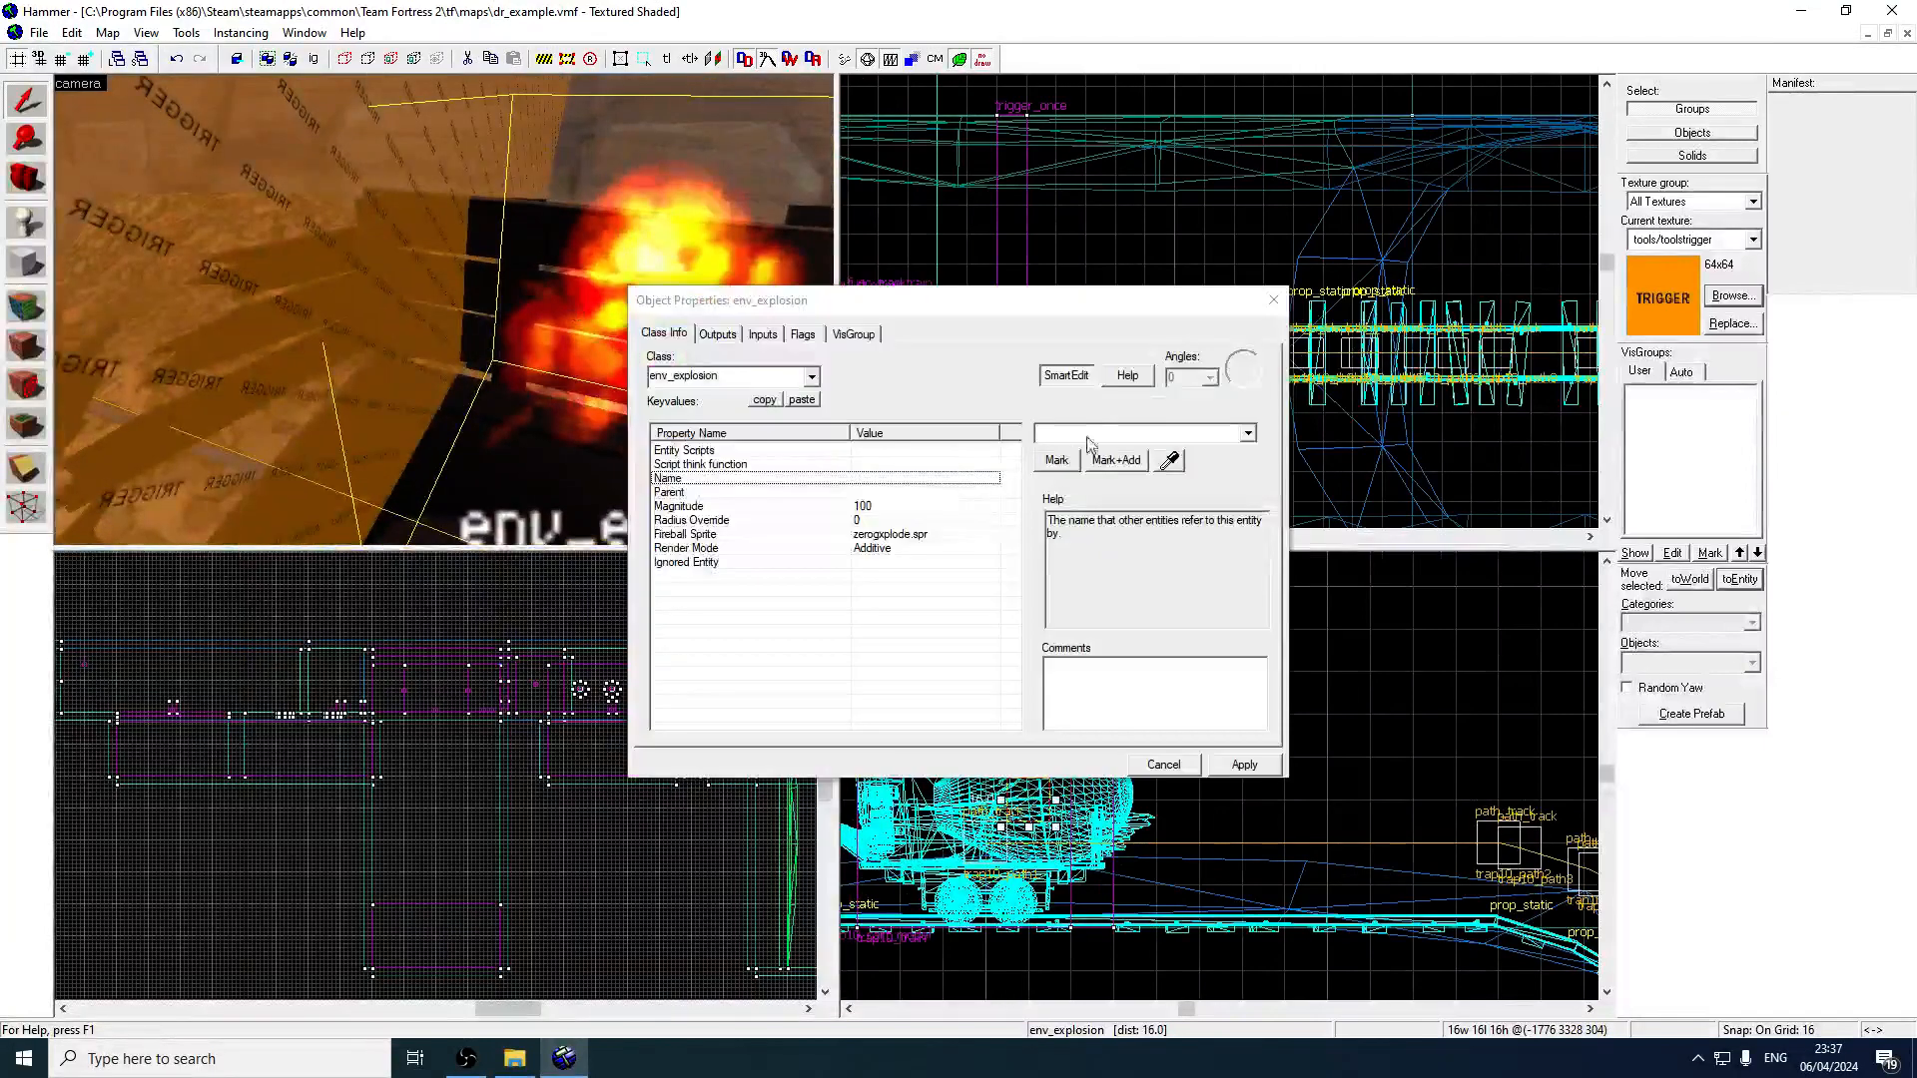
pyautogui.click(1101, 429)
pyautogui.write('trap10')
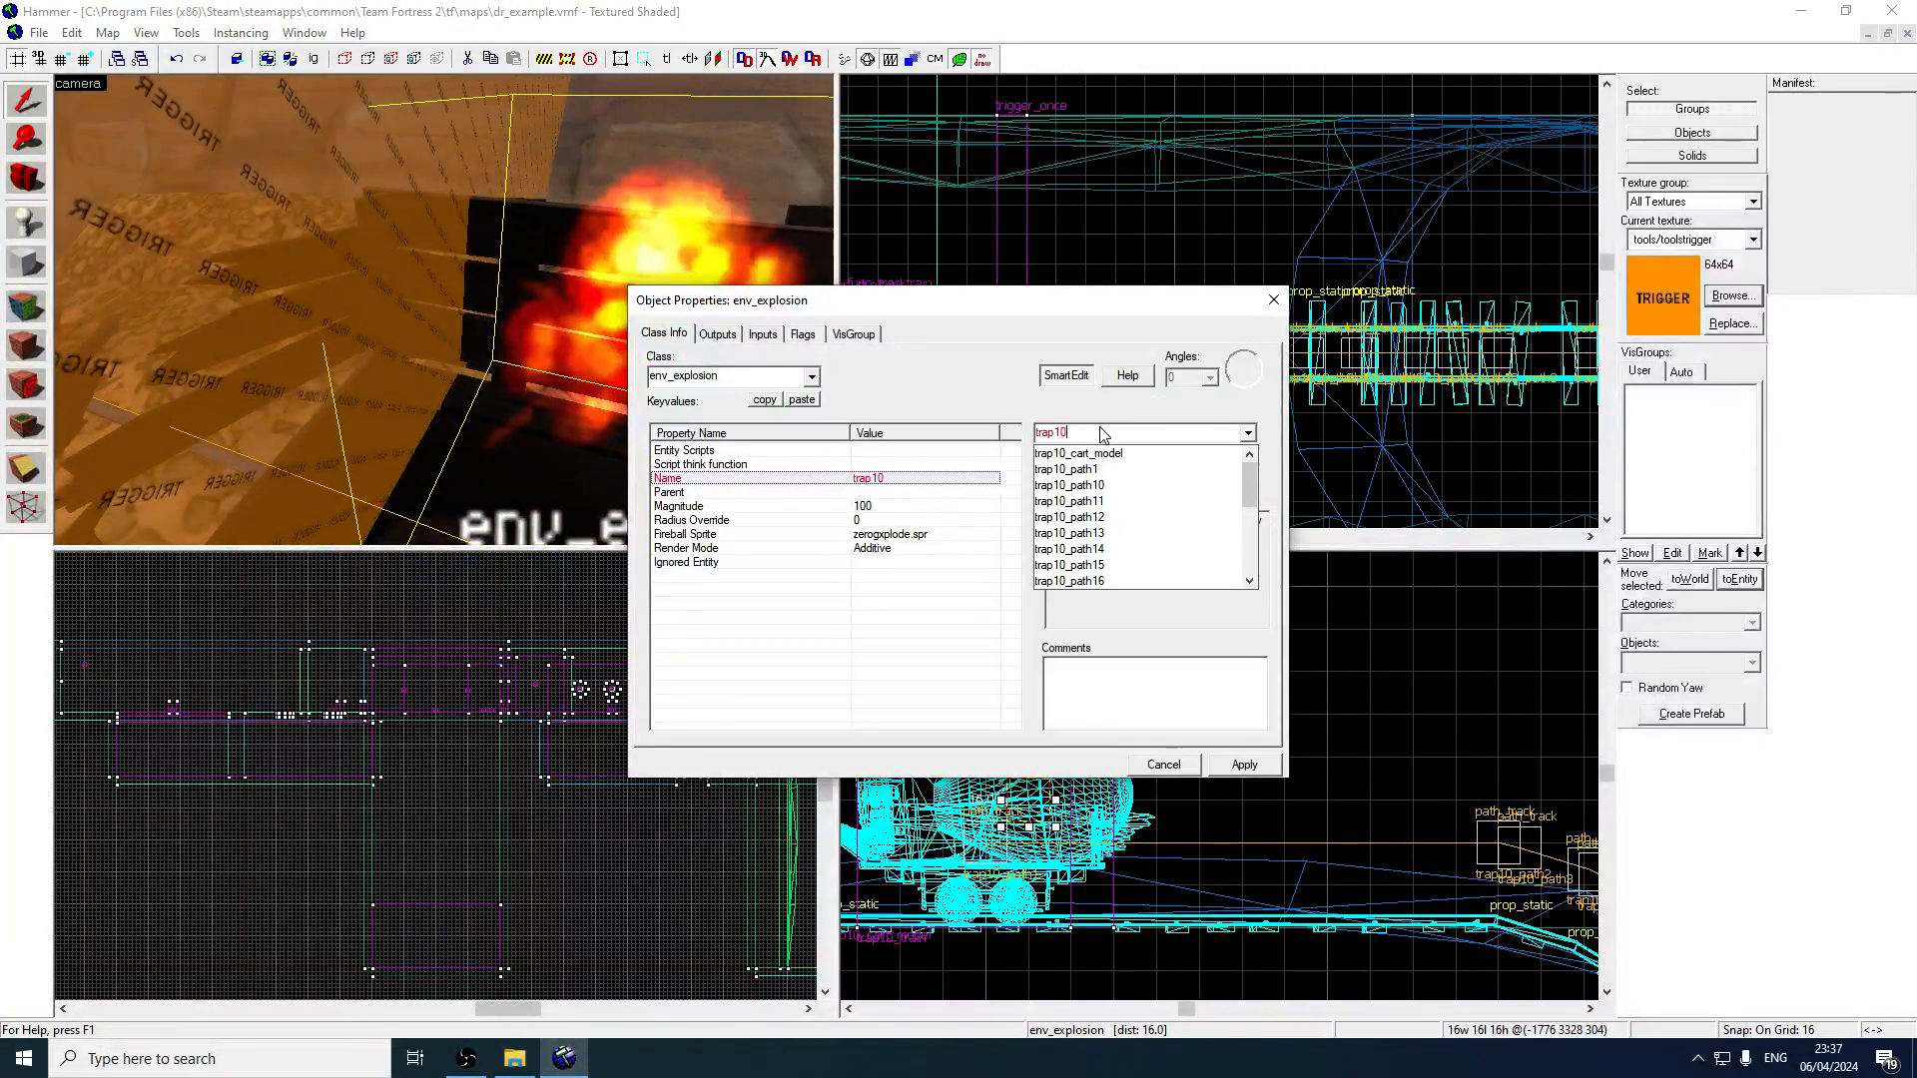
pyautogui.write('_explosion')
pyautogui.press('Return')
pyautogui.press('Return')
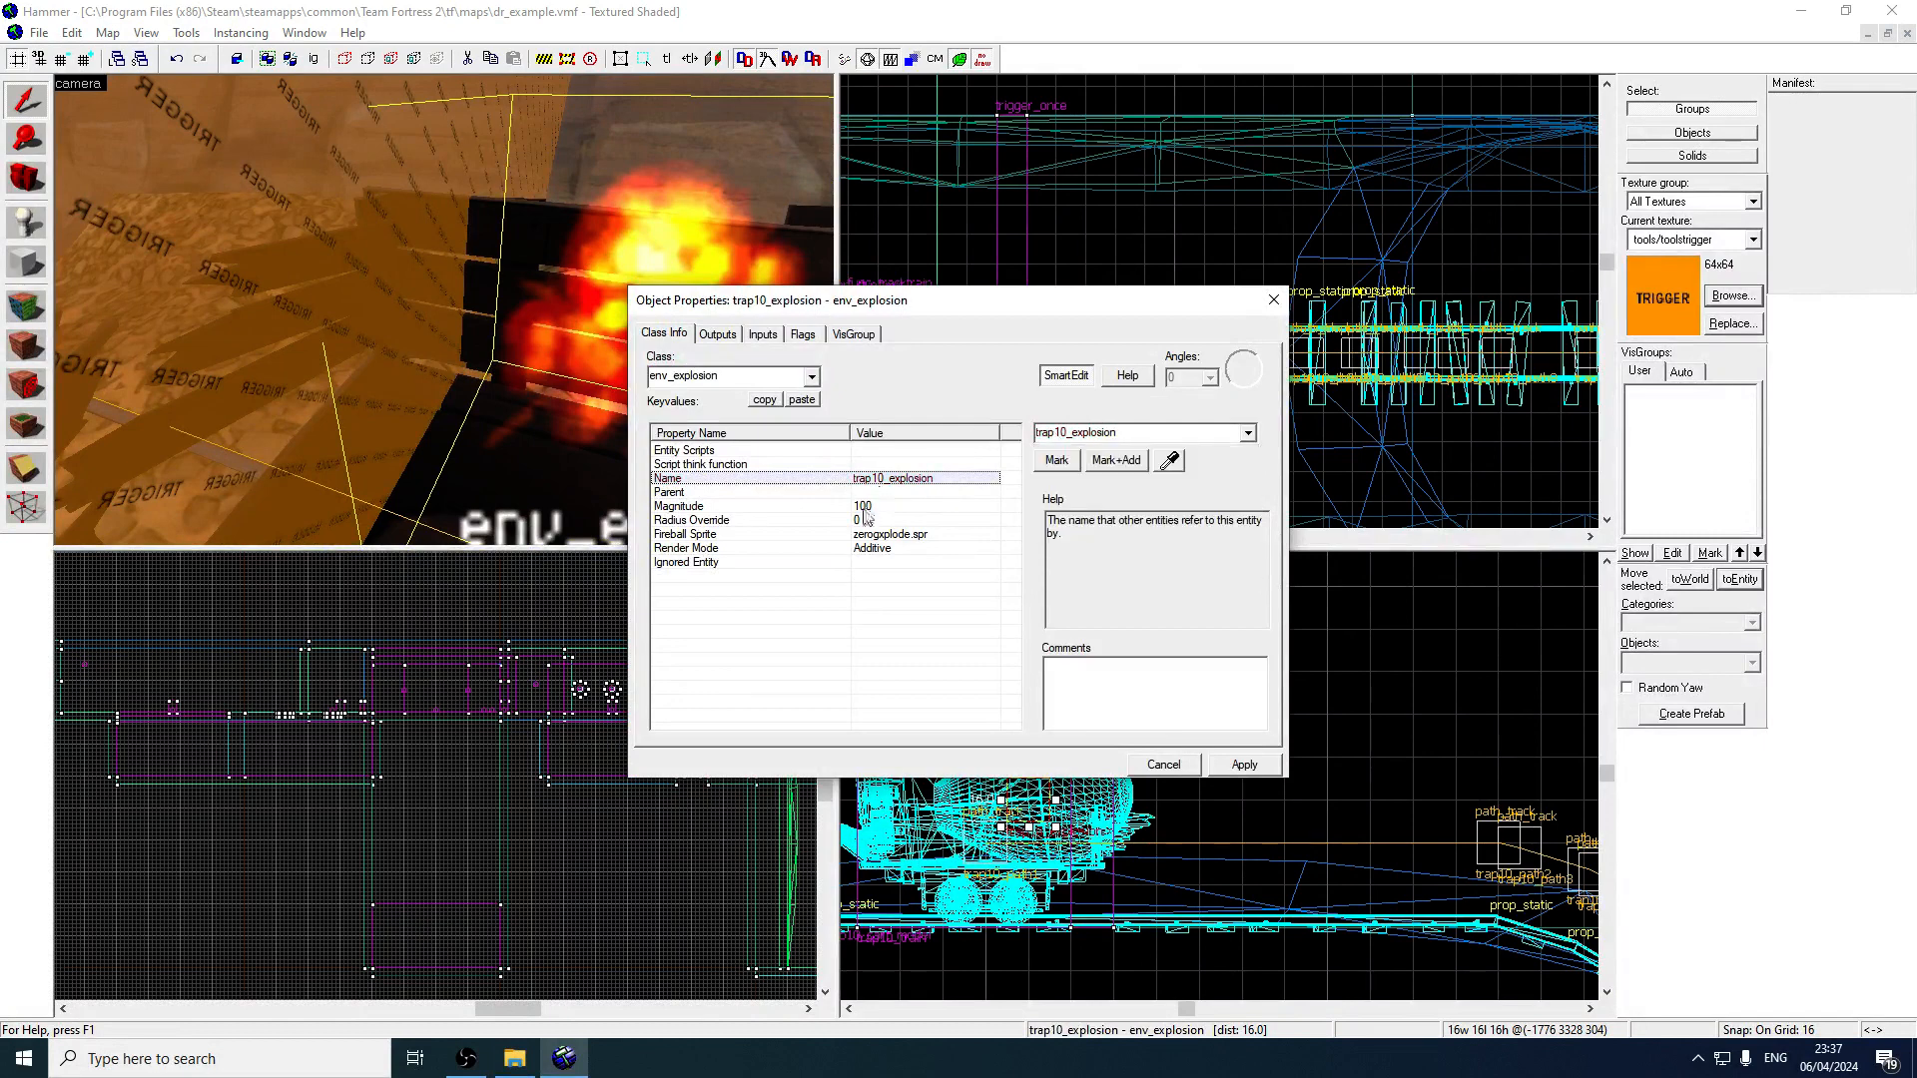
# Set the explosion's magnitude to 512, parent it to trap10_train and close its properties.
pyautogui.click(869, 506)
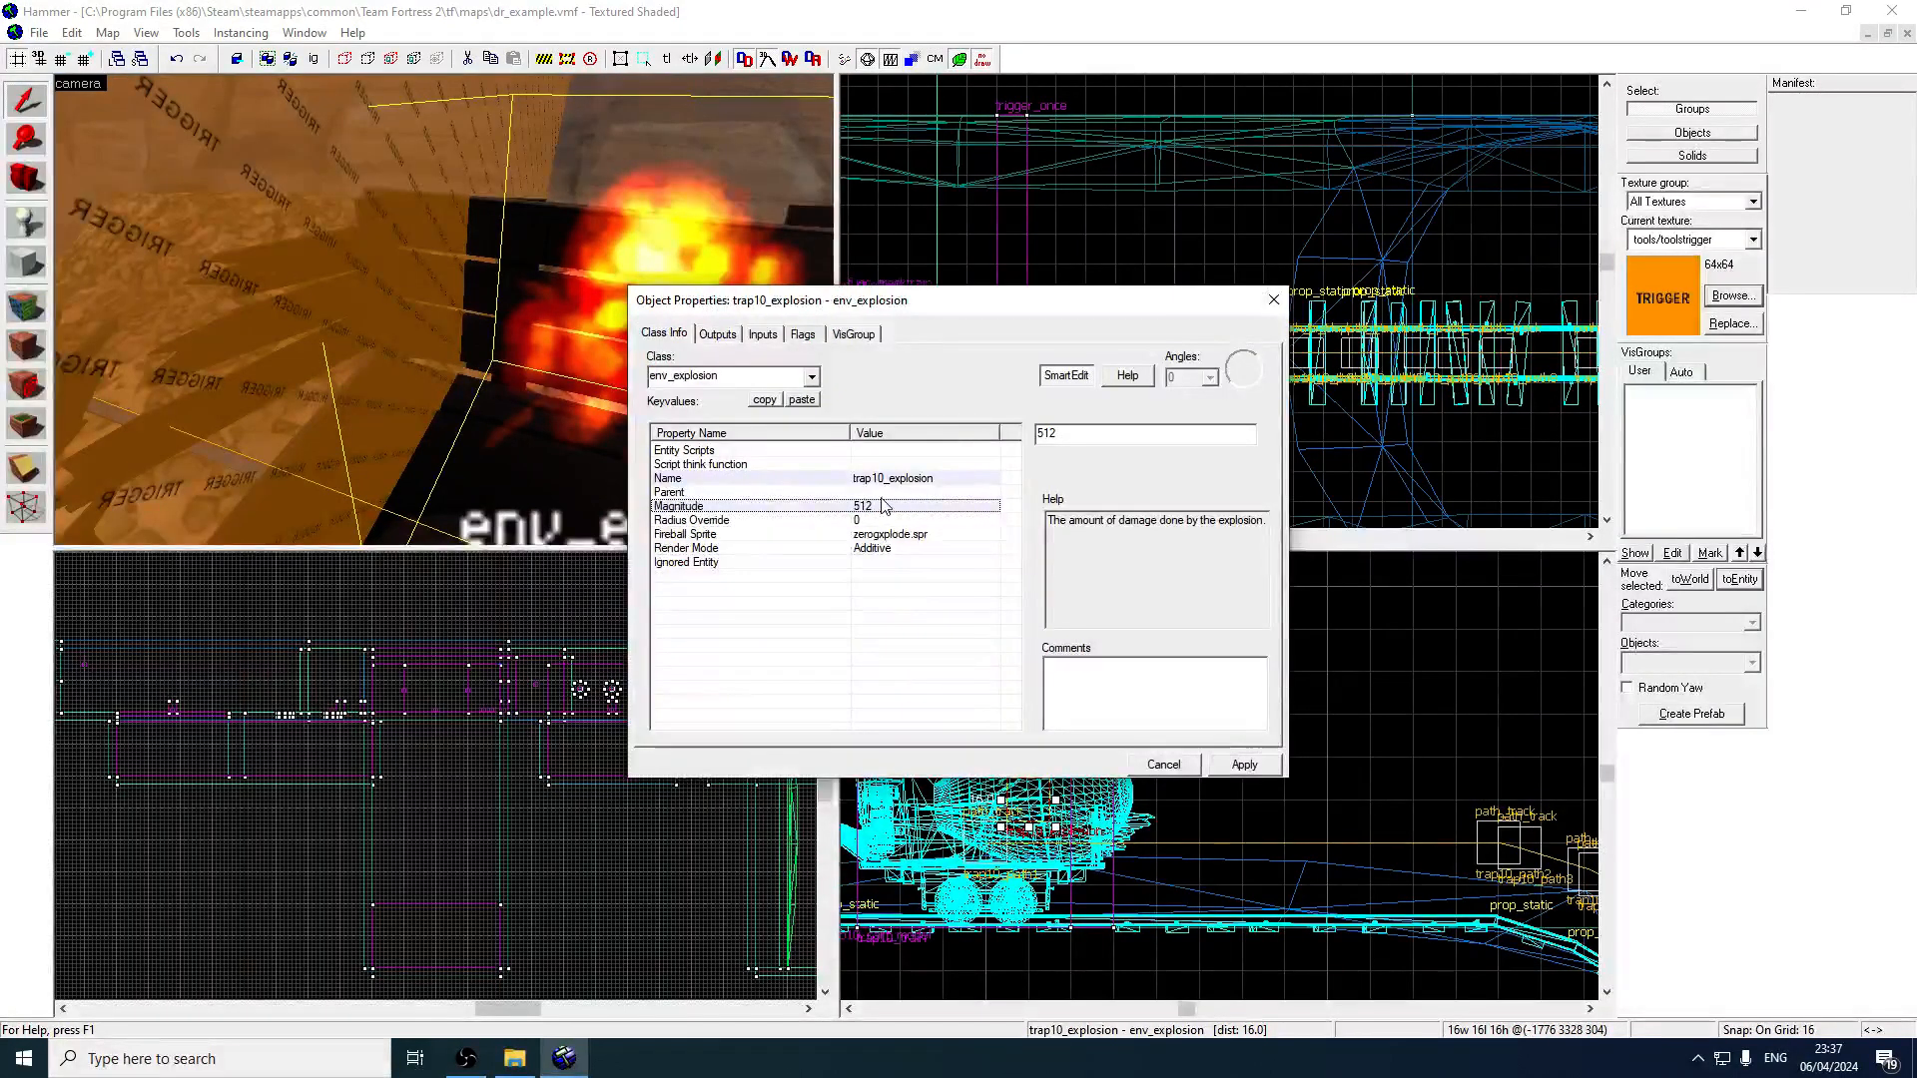
pyautogui.click(885, 492)
pyautogui.click(1097, 435)
pyautogui.write('train')
pyautogui.click(1119, 455)
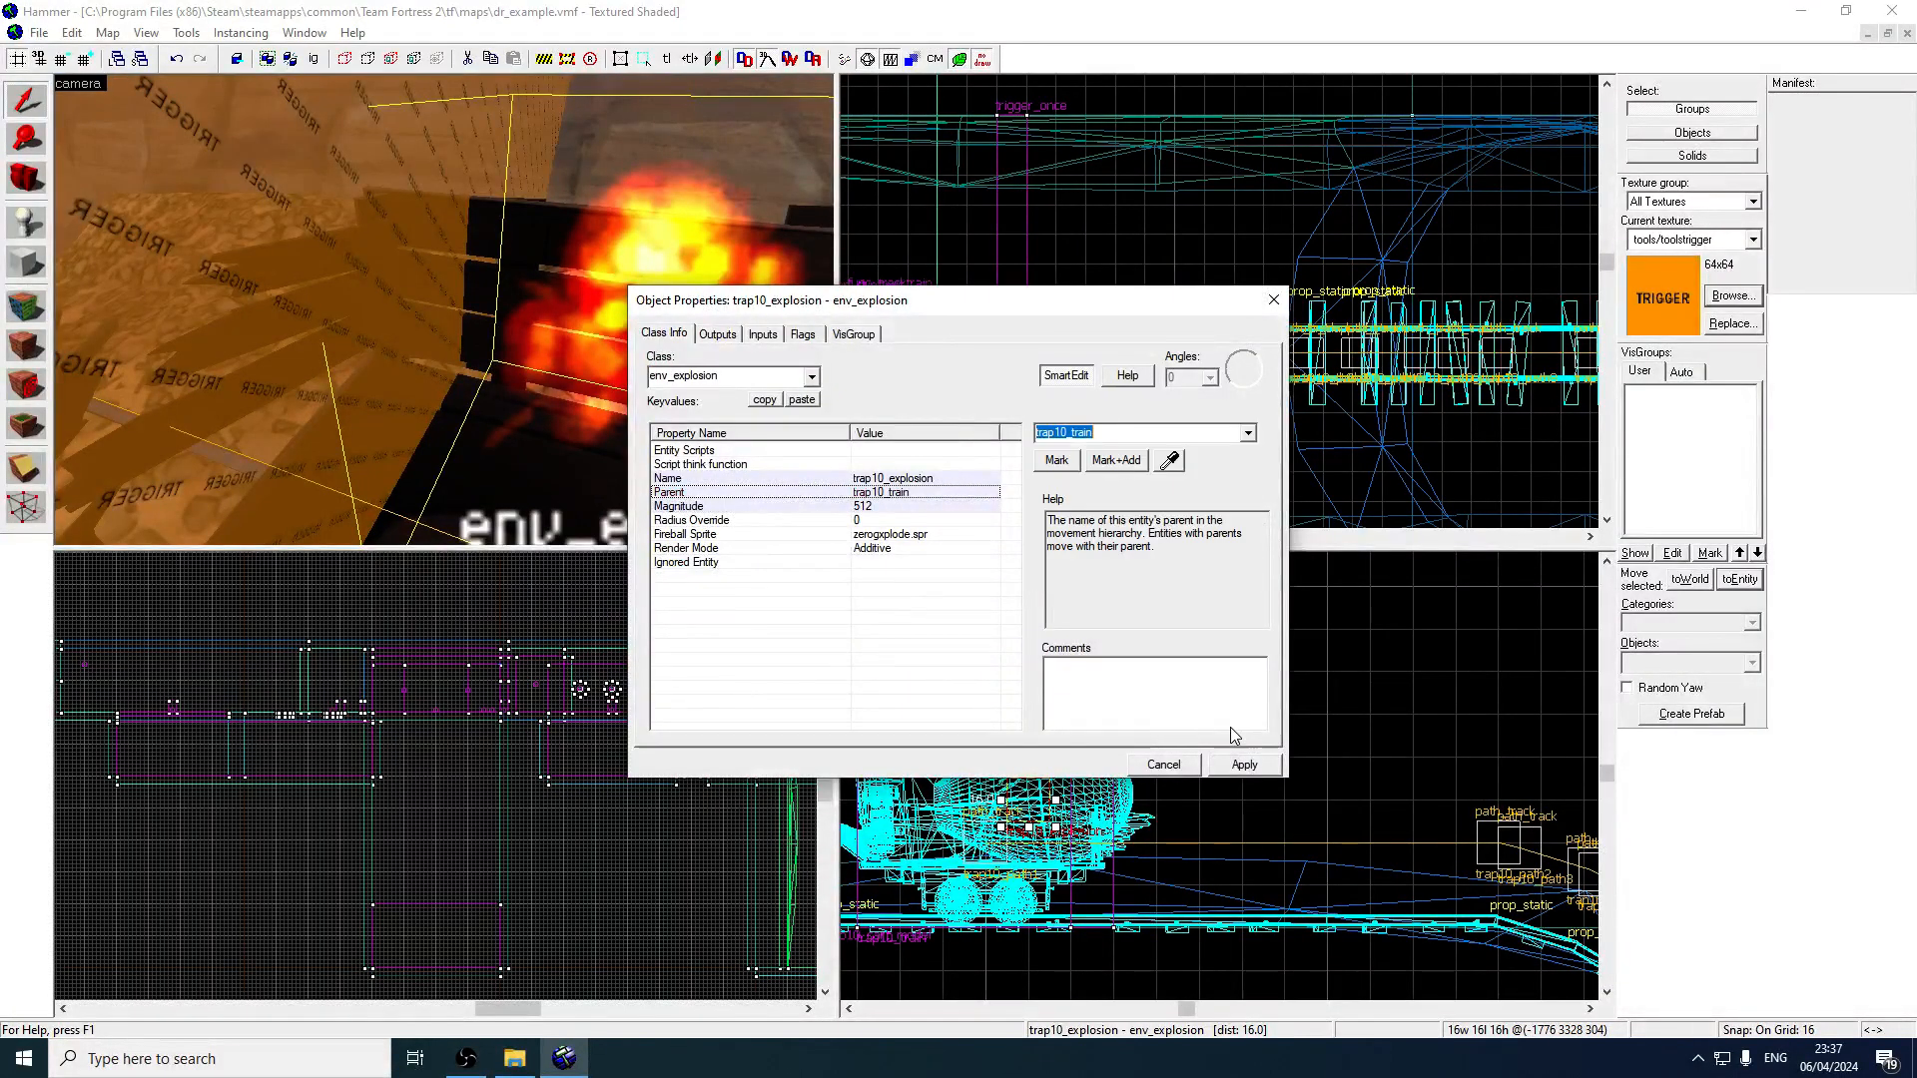
pyautogui.click(1273, 300)
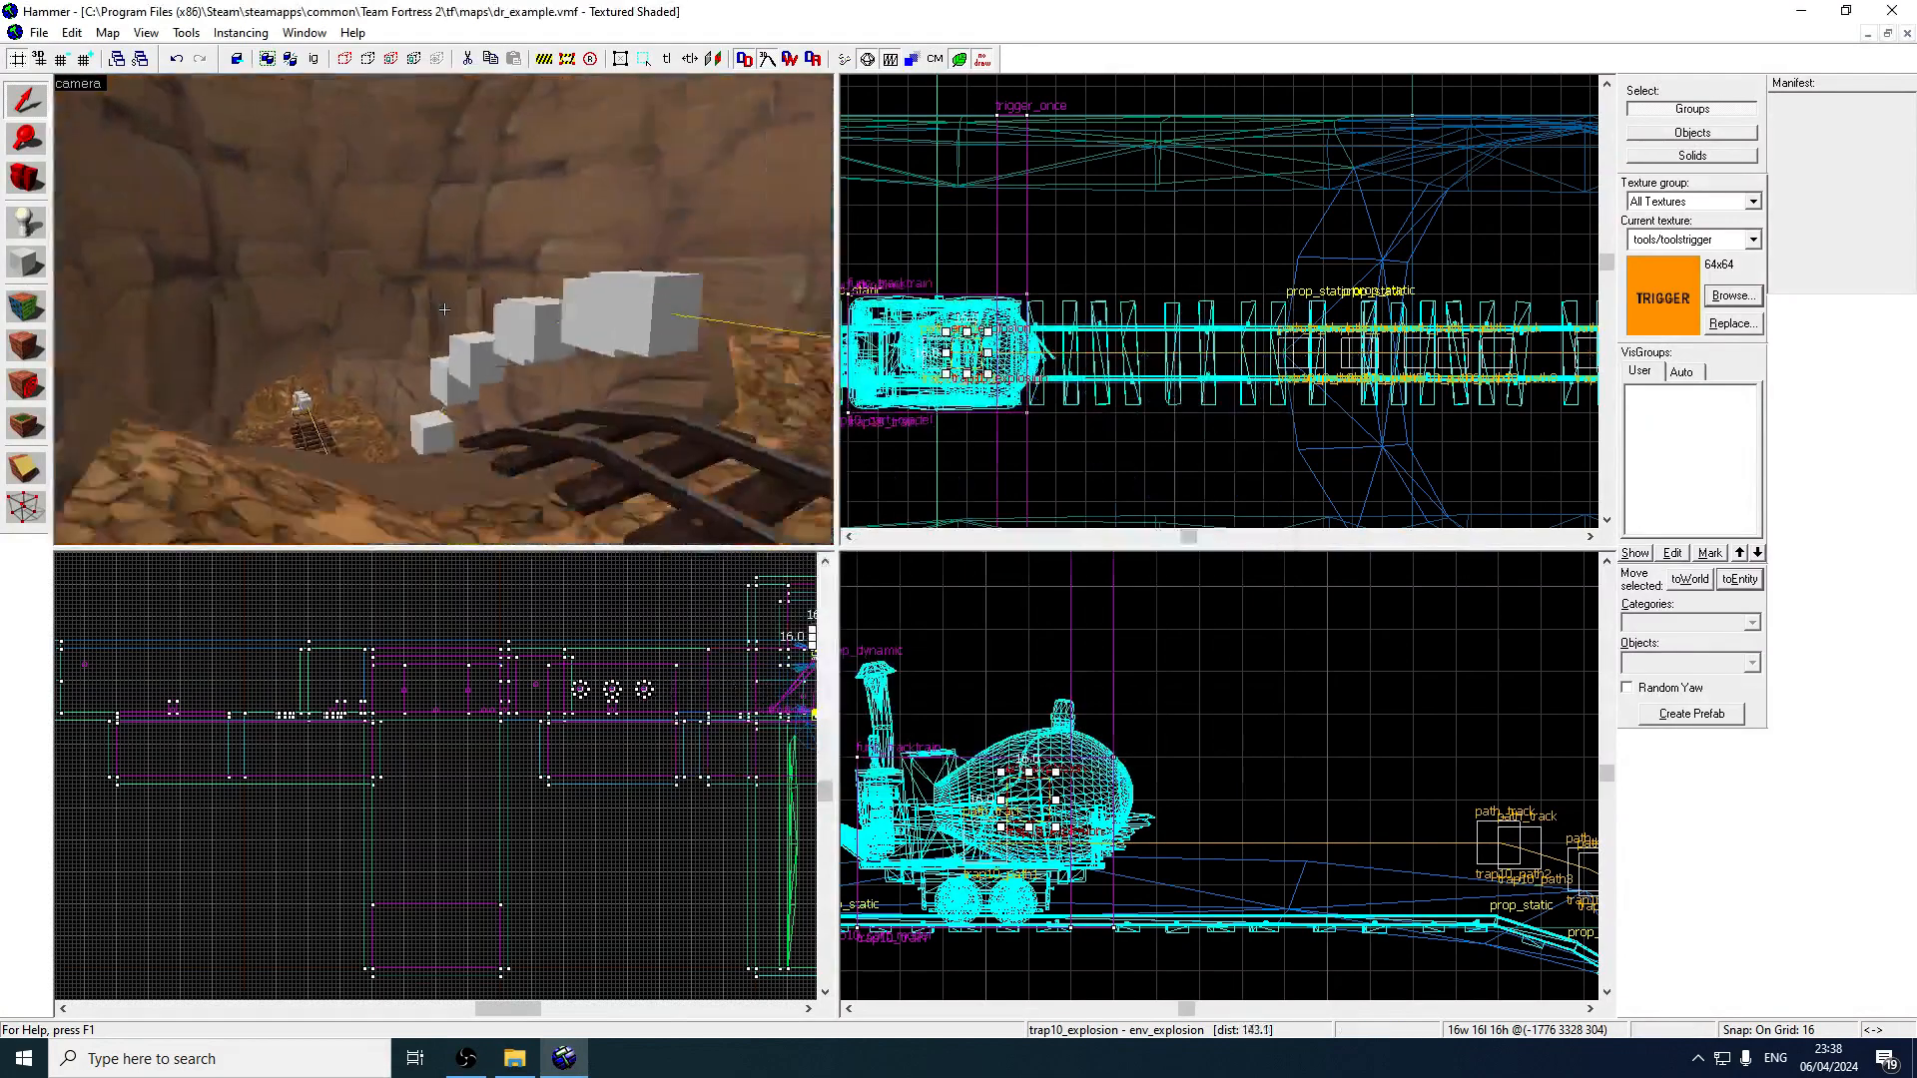
# Examine the properties of the train, the cart model and the trigger_once on the cart, checking their parents.
pyautogui.press('w')
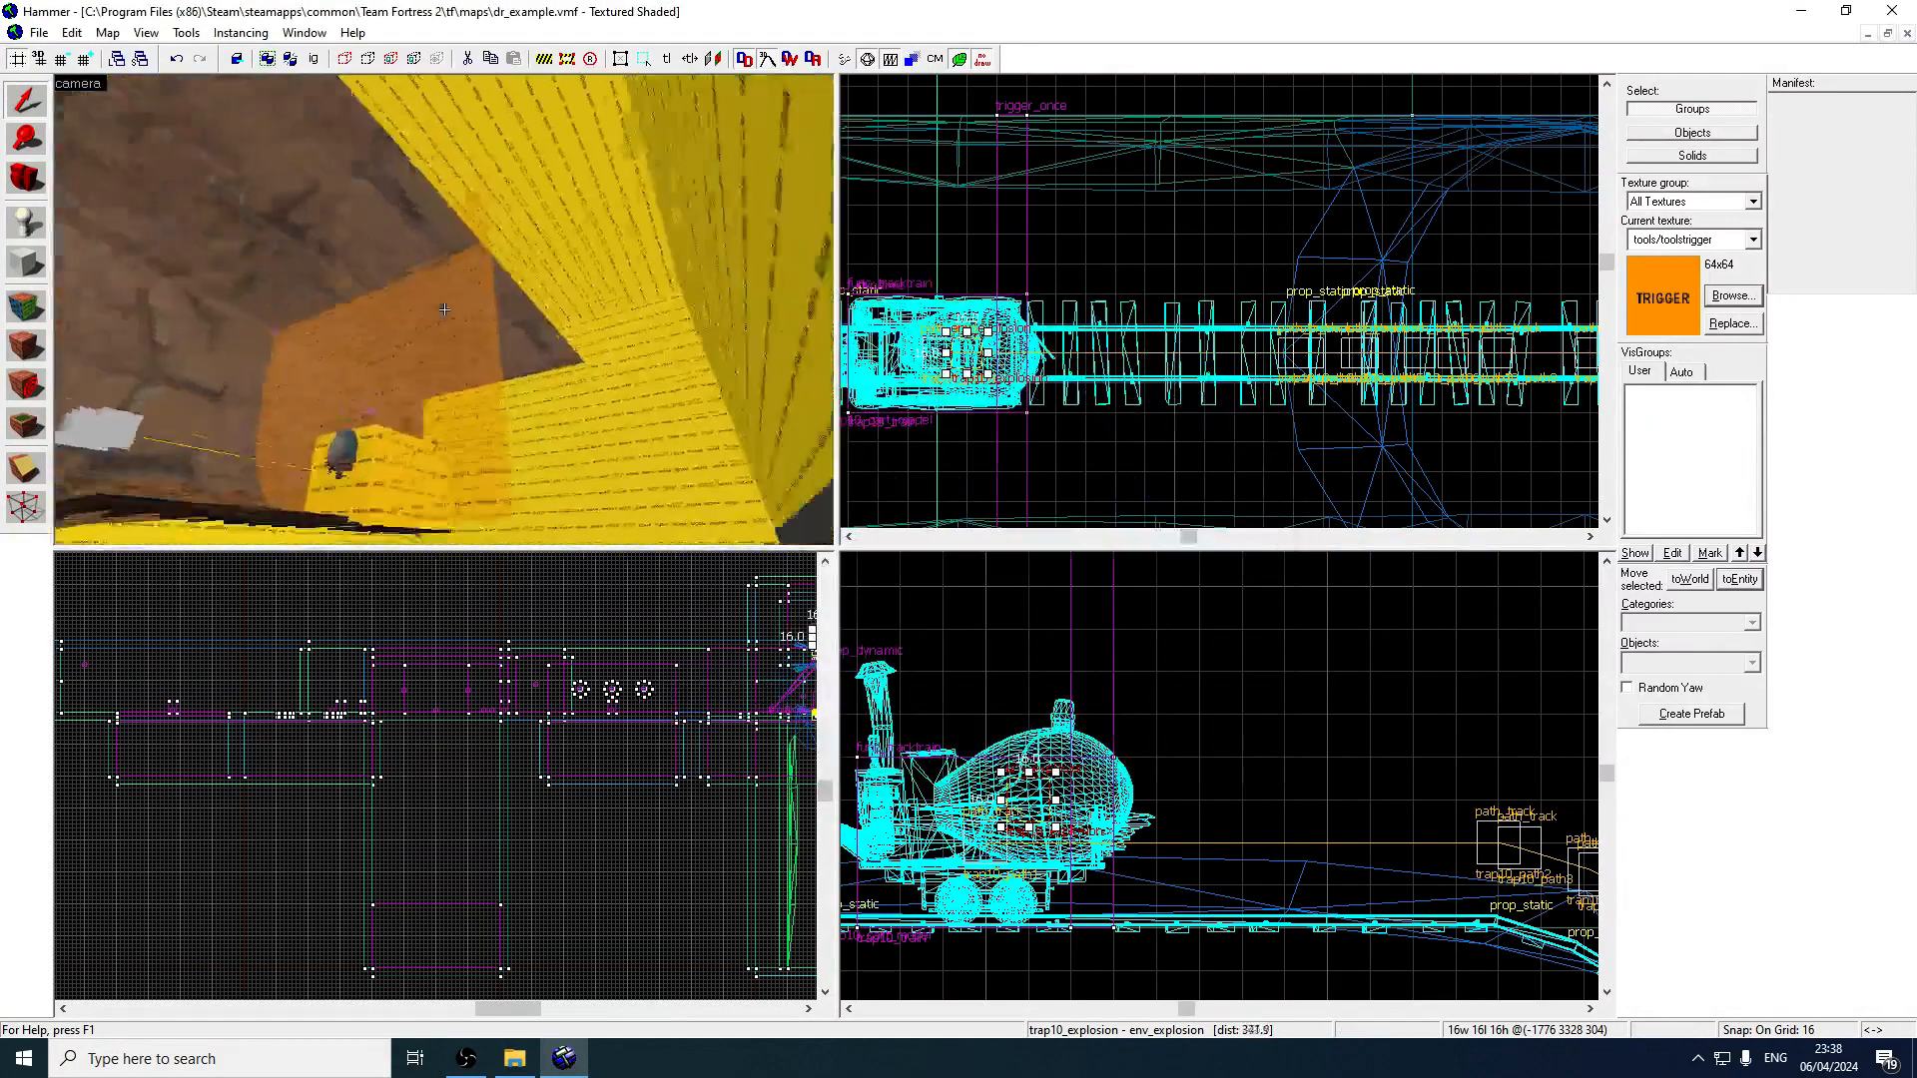
pyautogui.press('z')
pyautogui.click(458, 361)
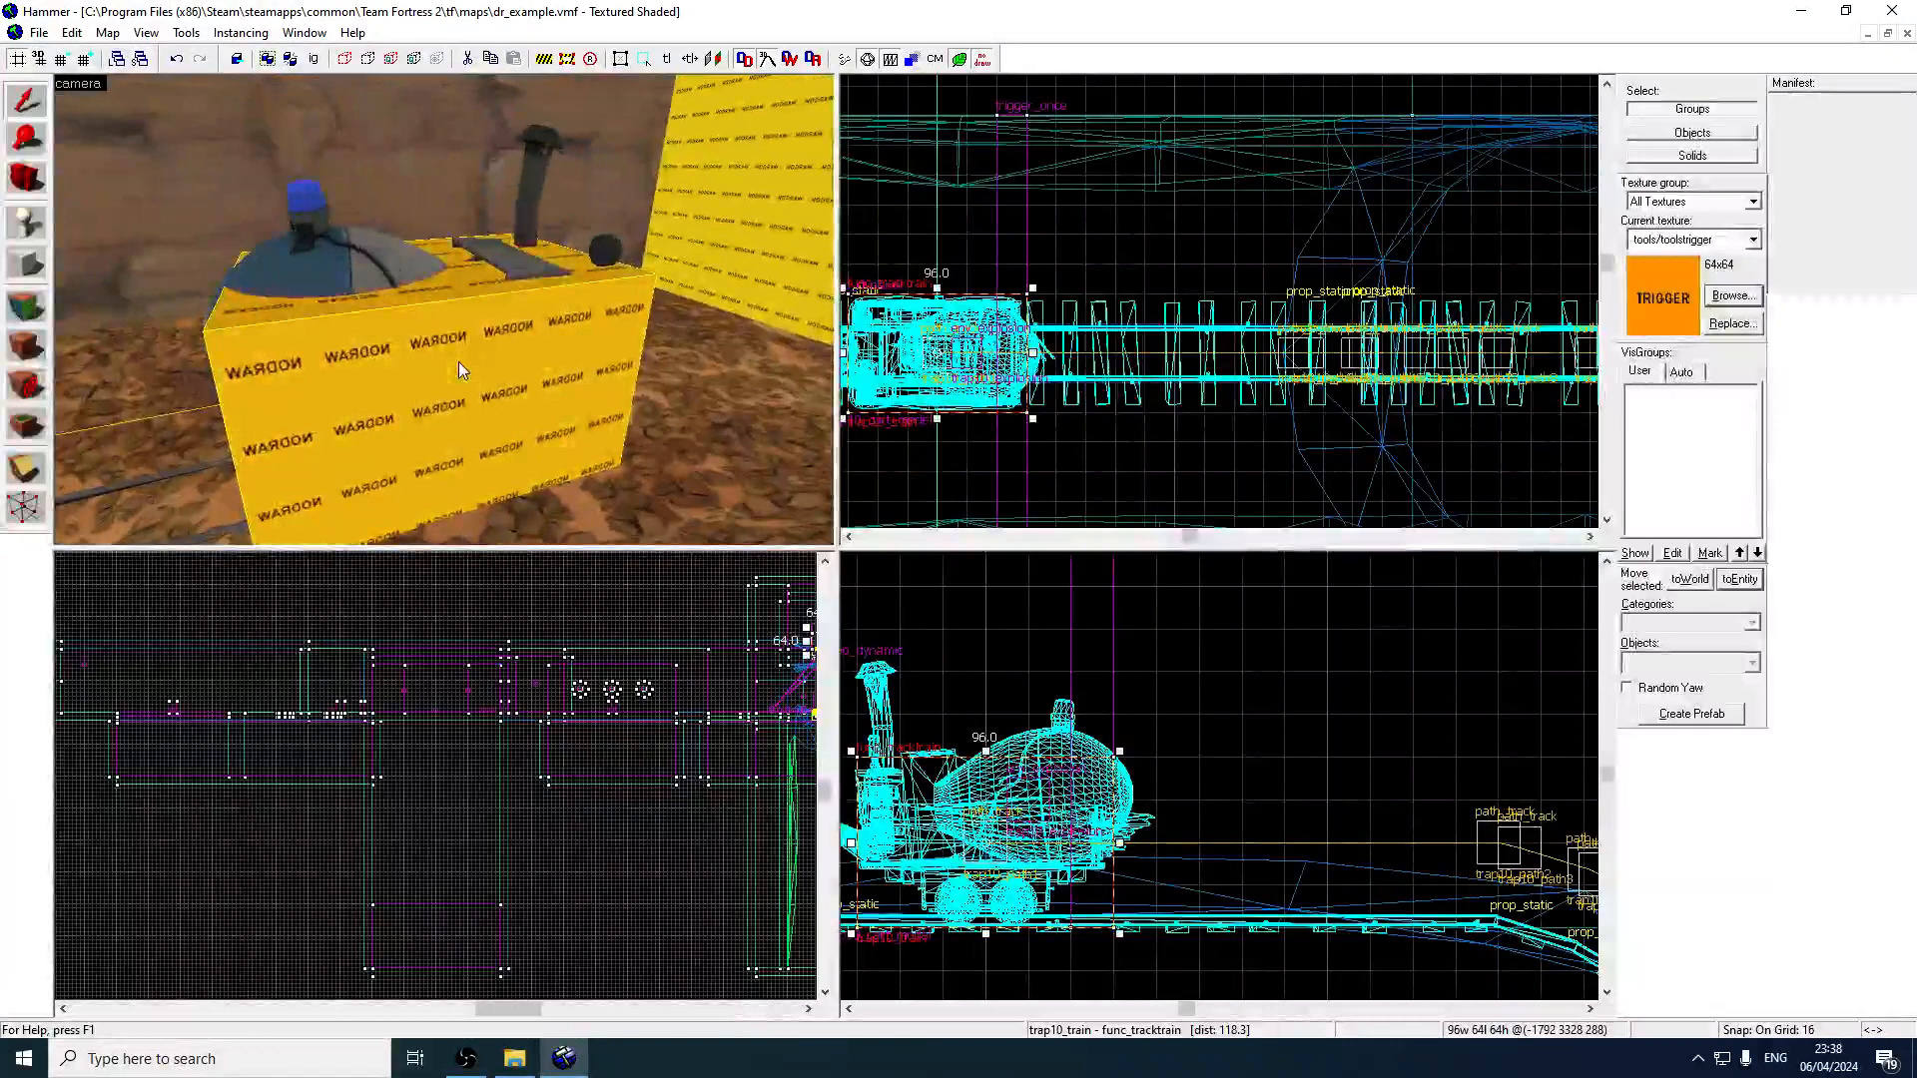
pyautogui.doubleClick(454, 361)
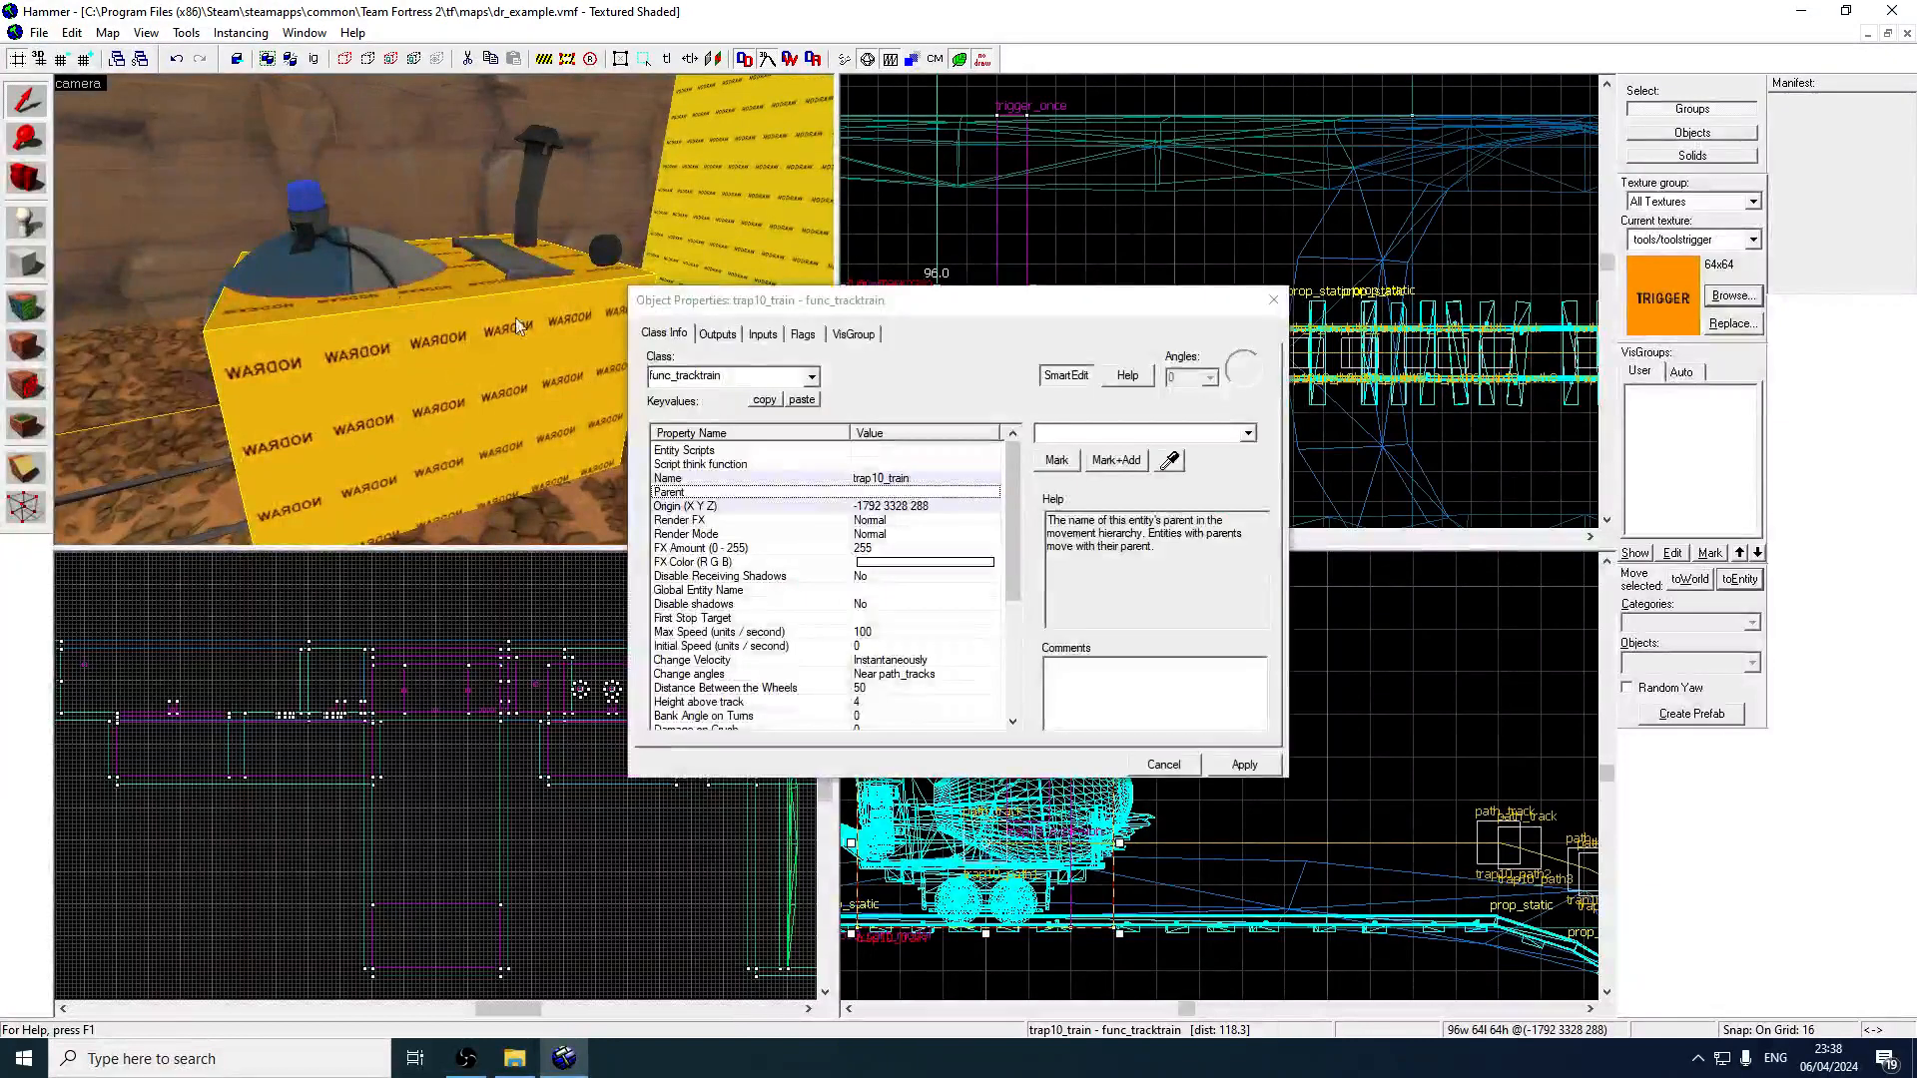
pyautogui.click(392, 296)
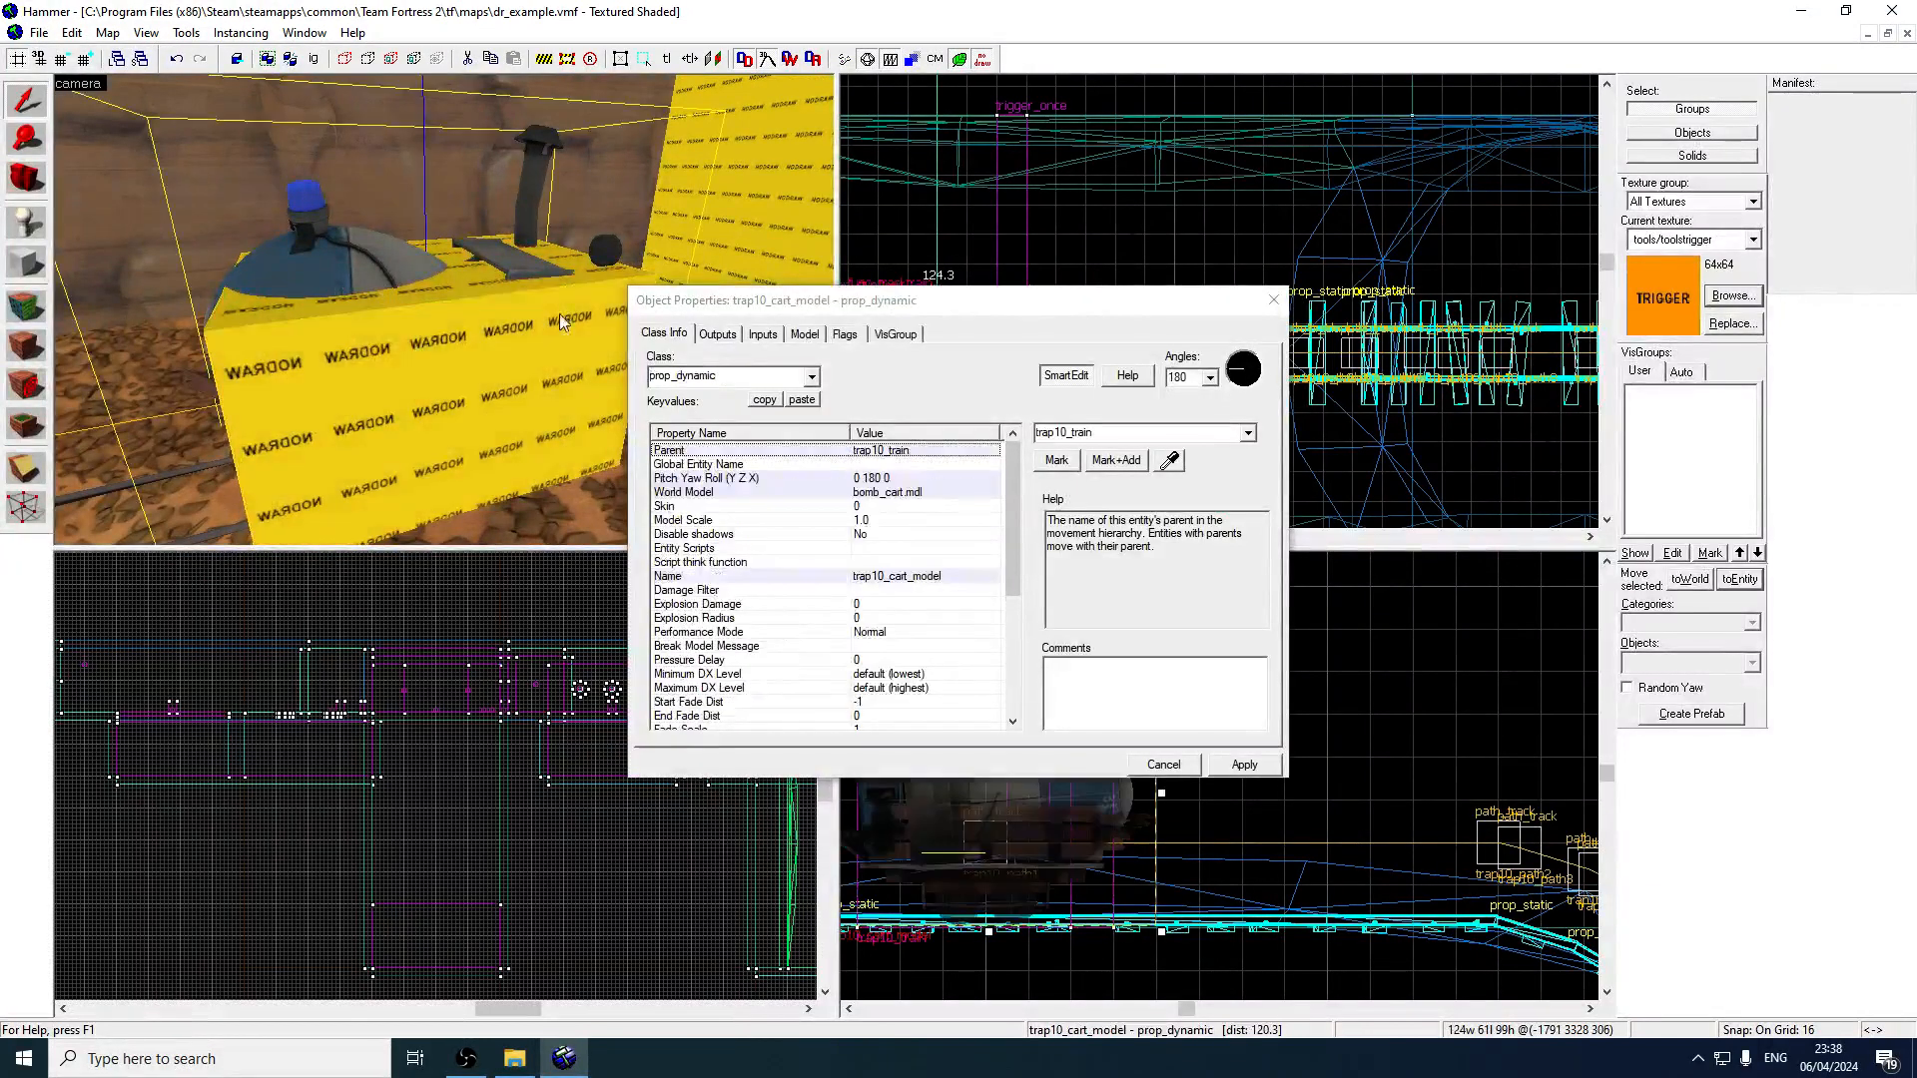
pyautogui.press('z')
pyautogui.press('s')
pyautogui.press('z')
pyautogui.press('z')
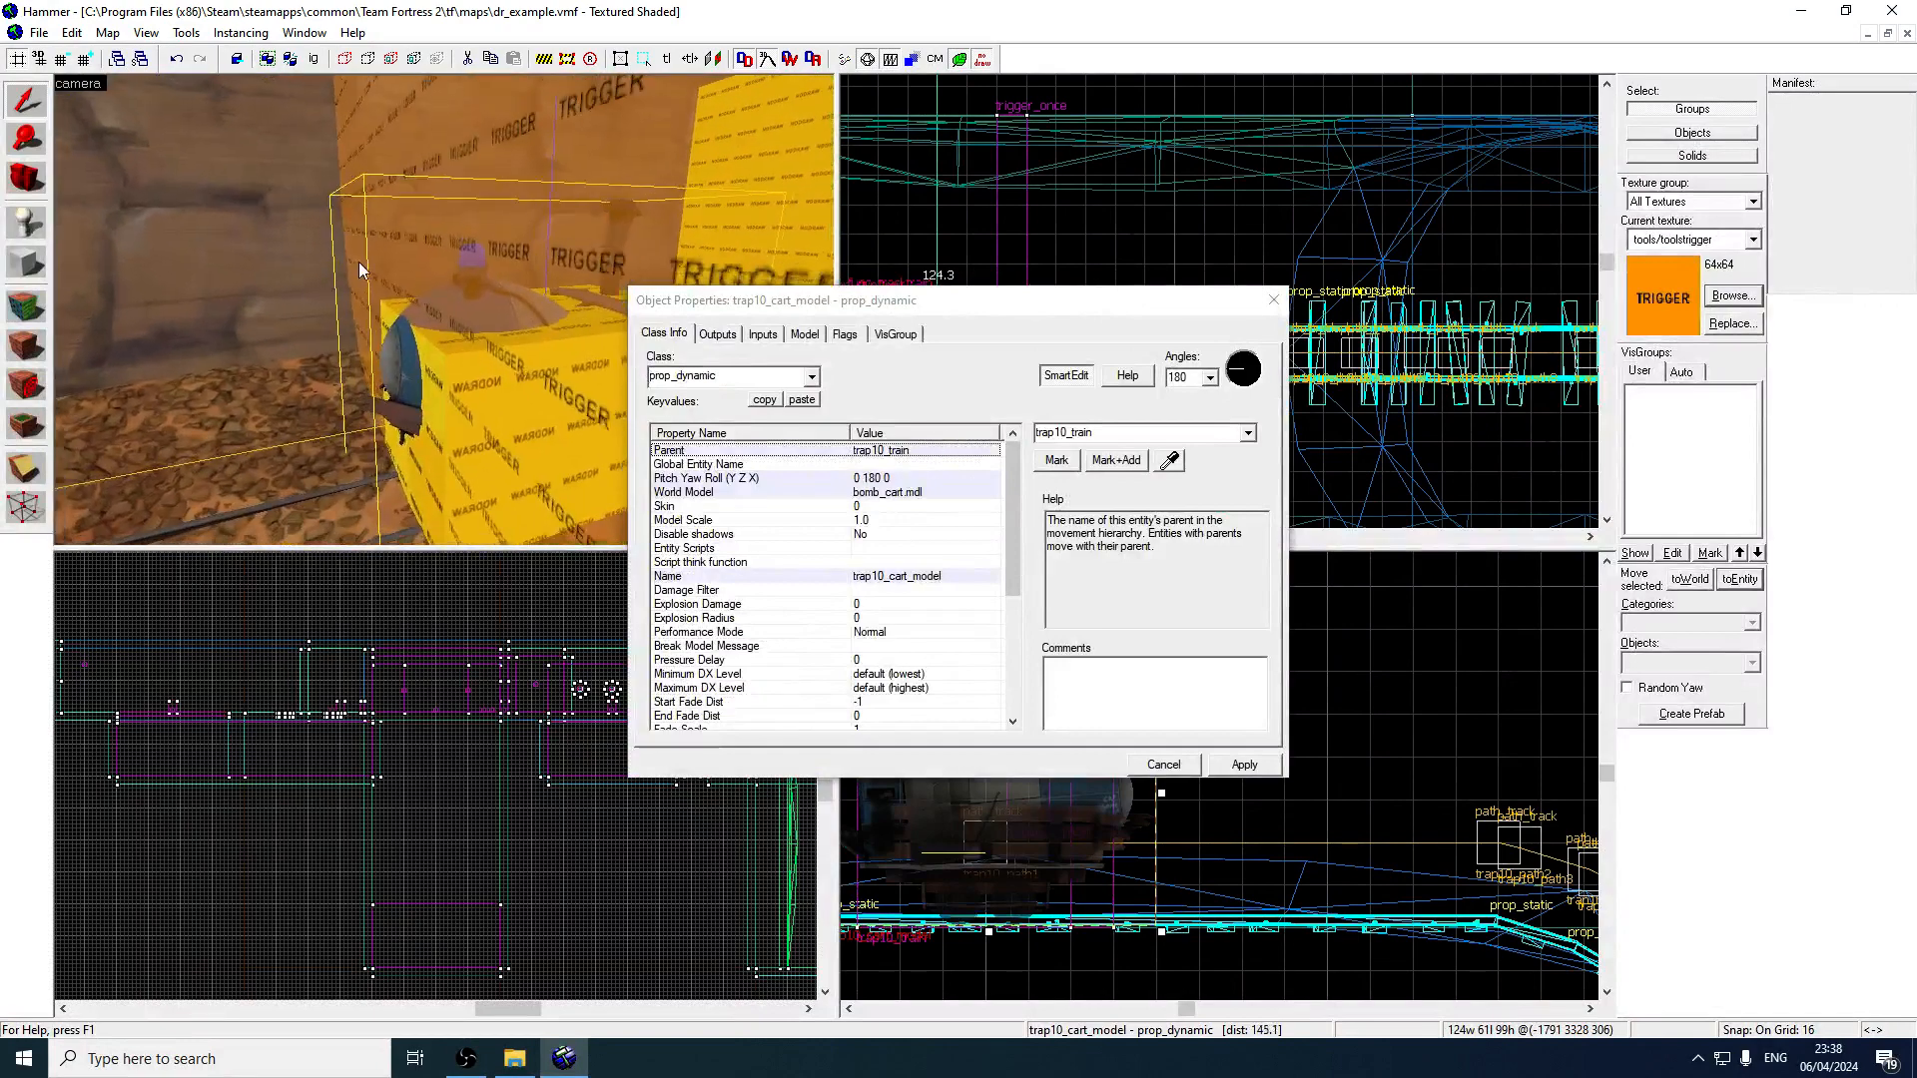
pyautogui.click(446, 308)
pyautogui.press('w')
pyautogui.press('s')
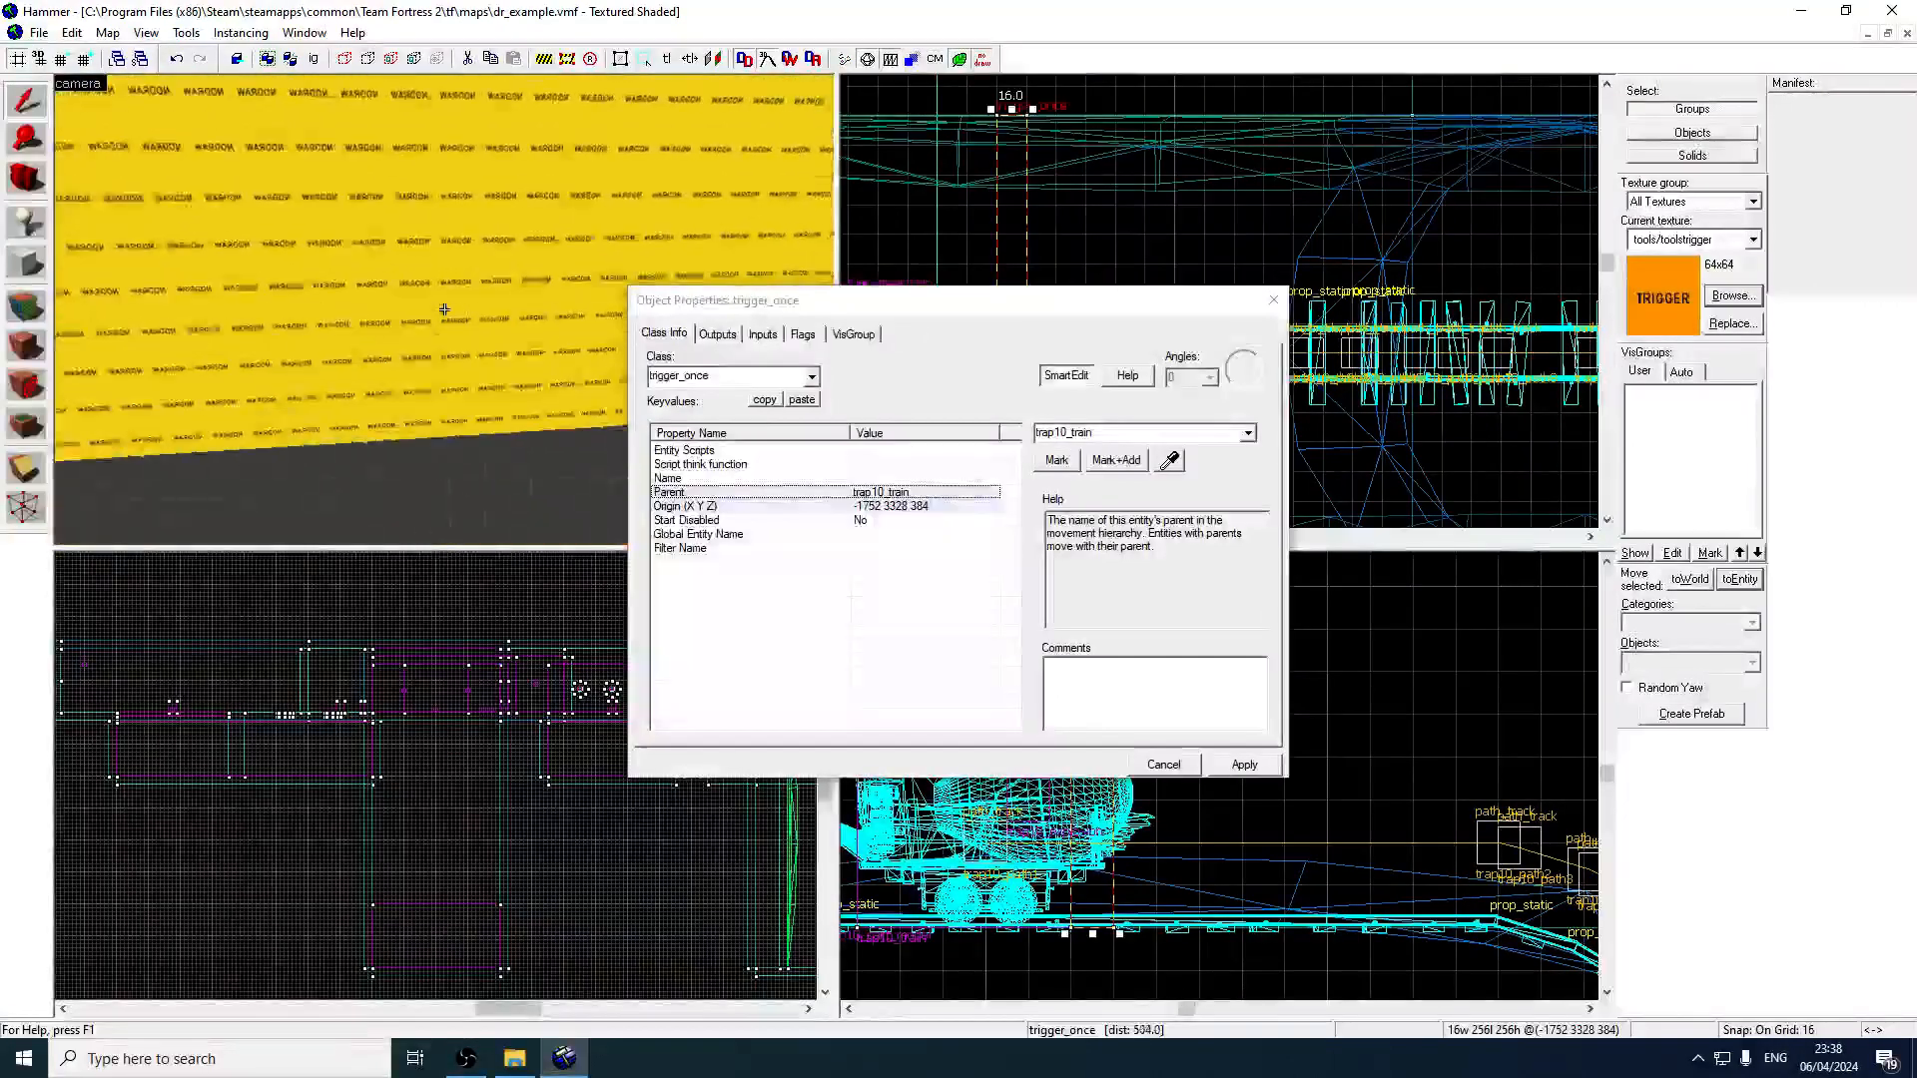
pyautogui.press('z')
pyautogui.click(1270, 301)
# Place a logic_relay entity on the ground beside the rail track.
pyautogui.press('z')
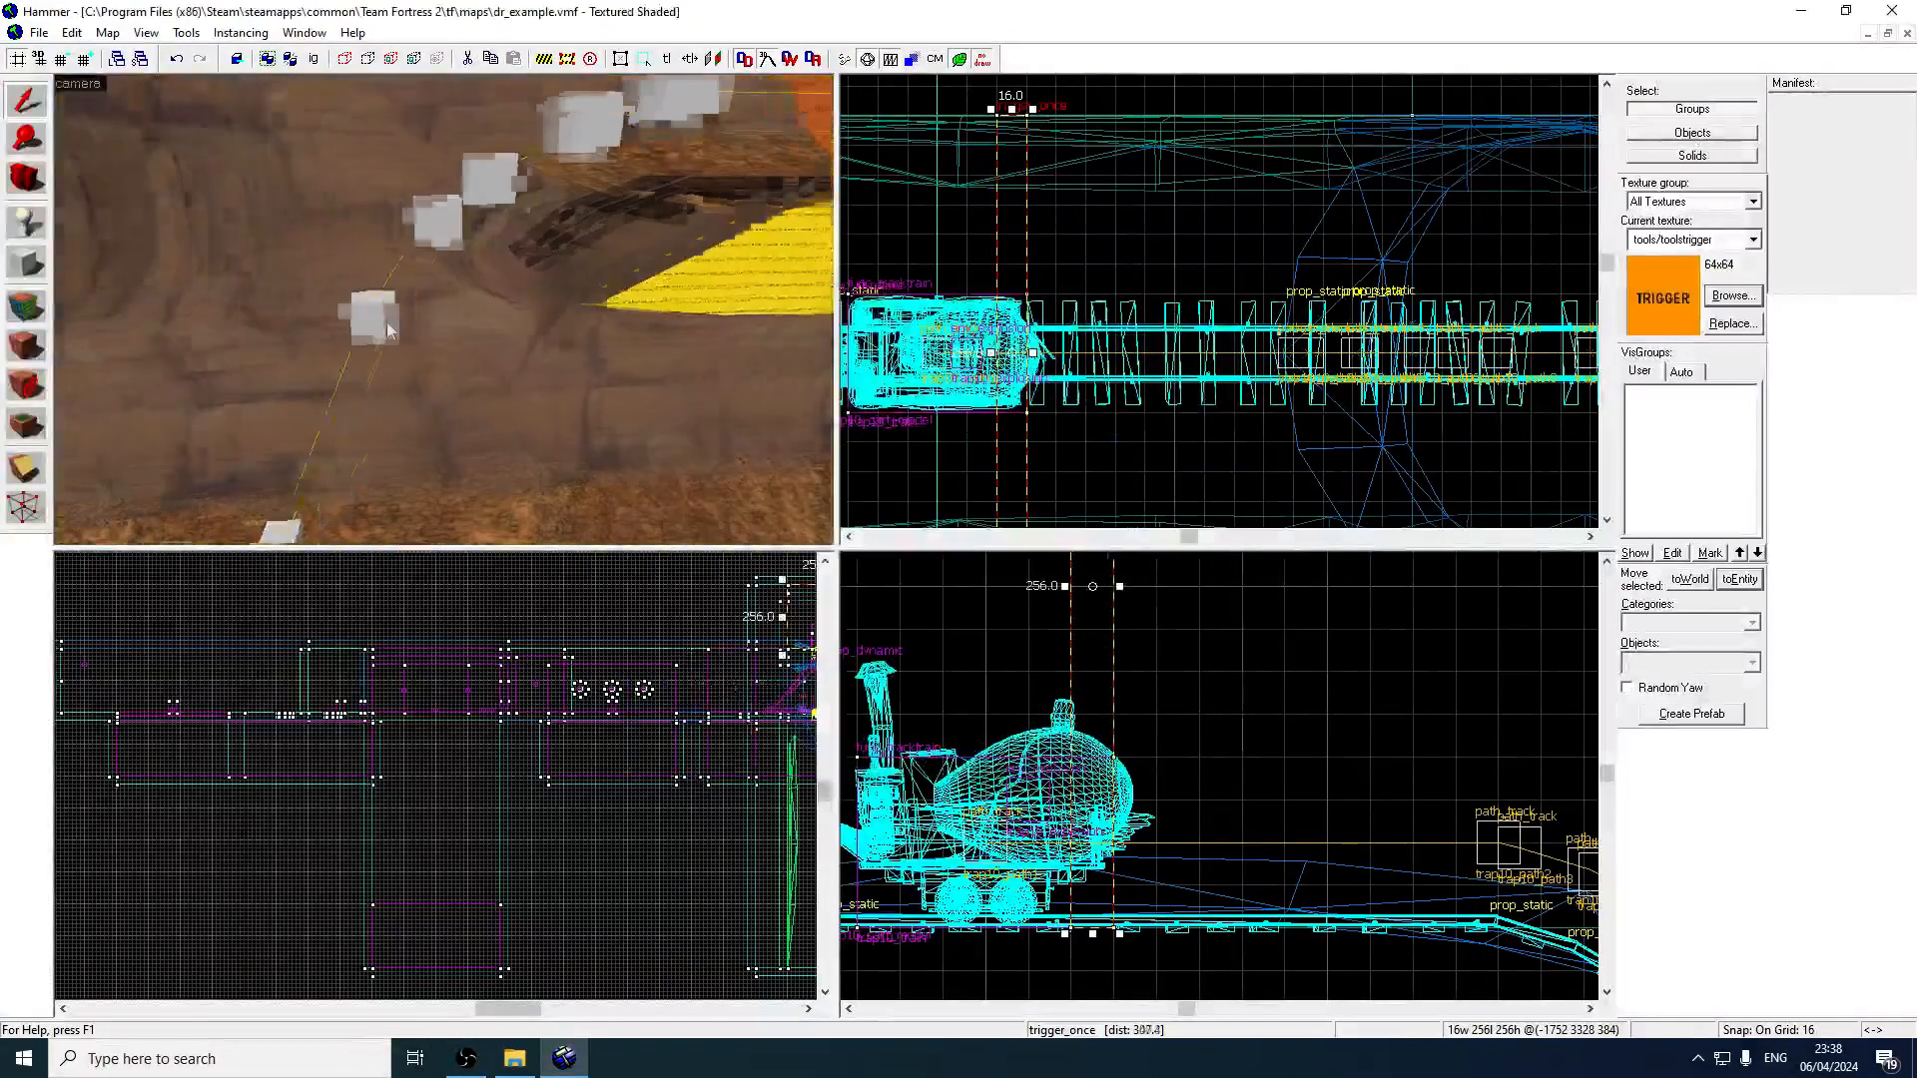
pyautogui.press('s')
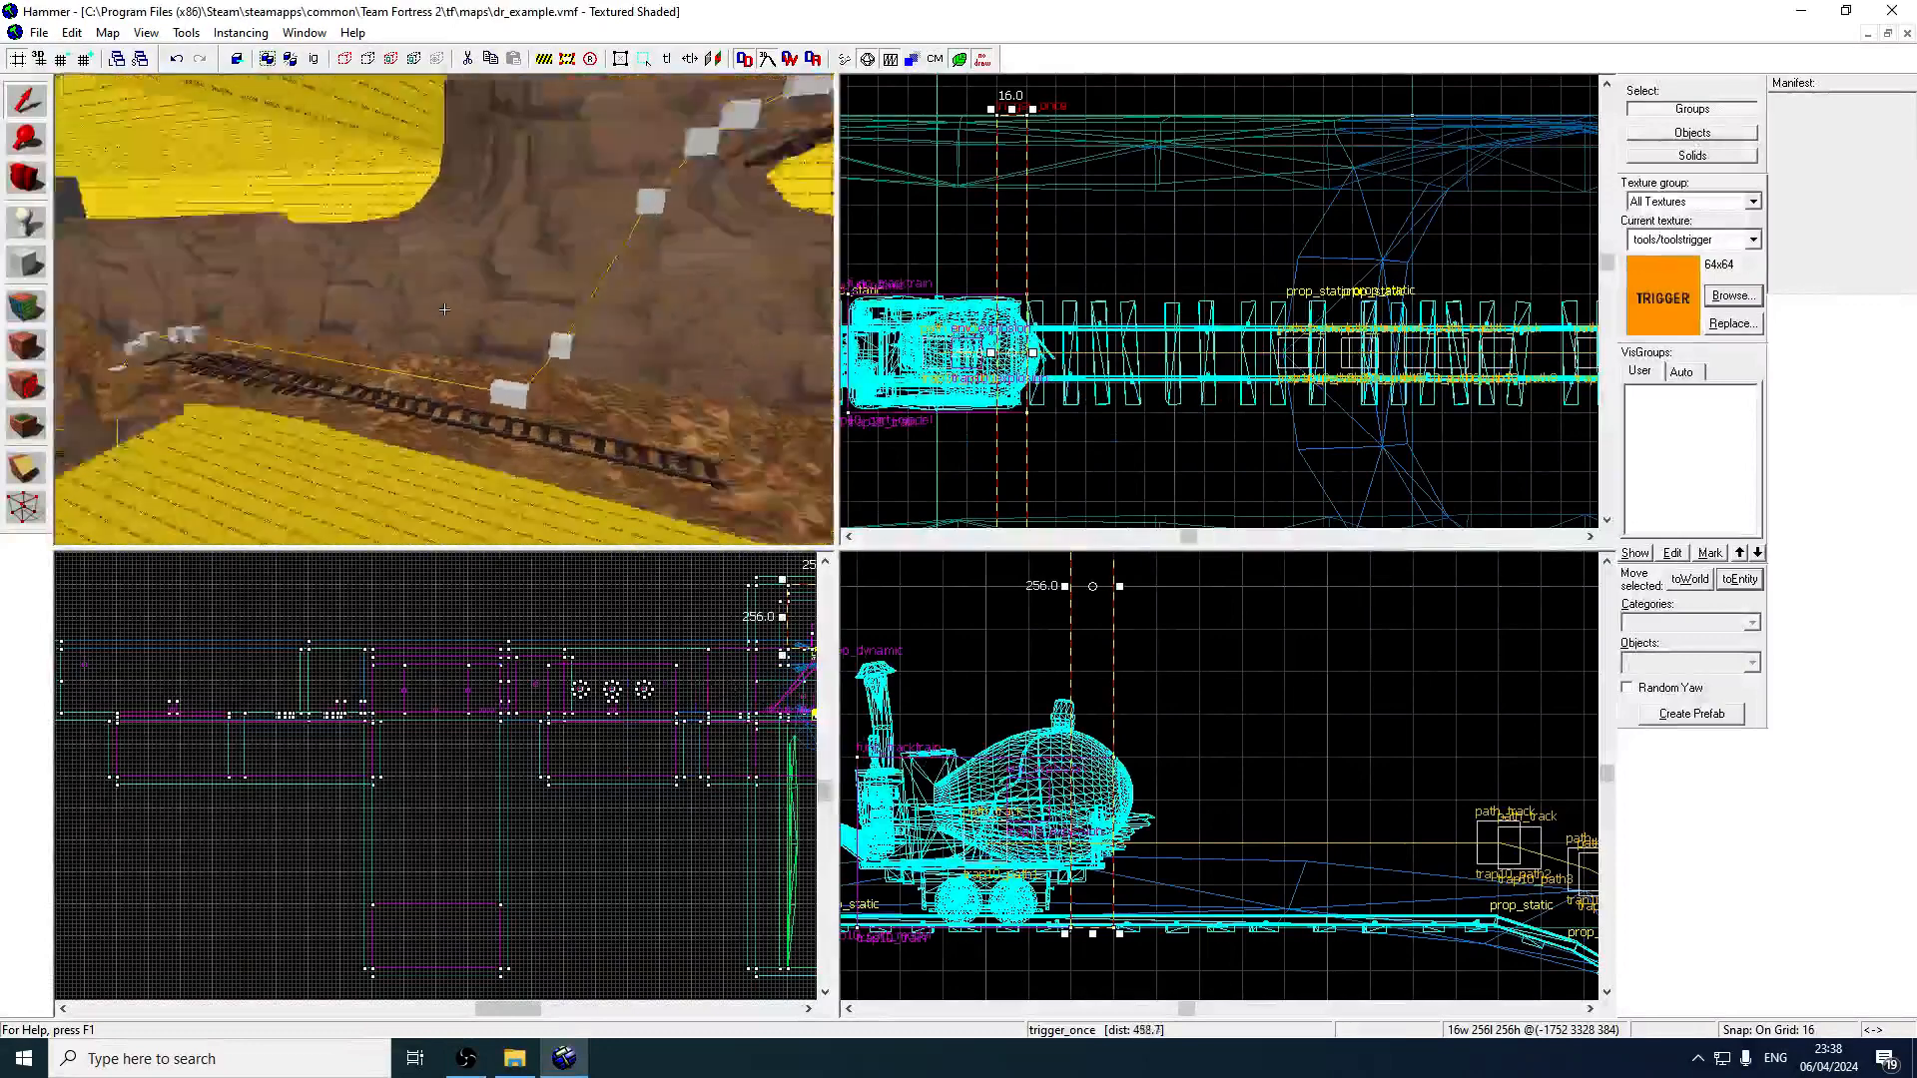
pyautogui.press('w')
pyautogui.press('z')
pyautogui.click(32, 232)
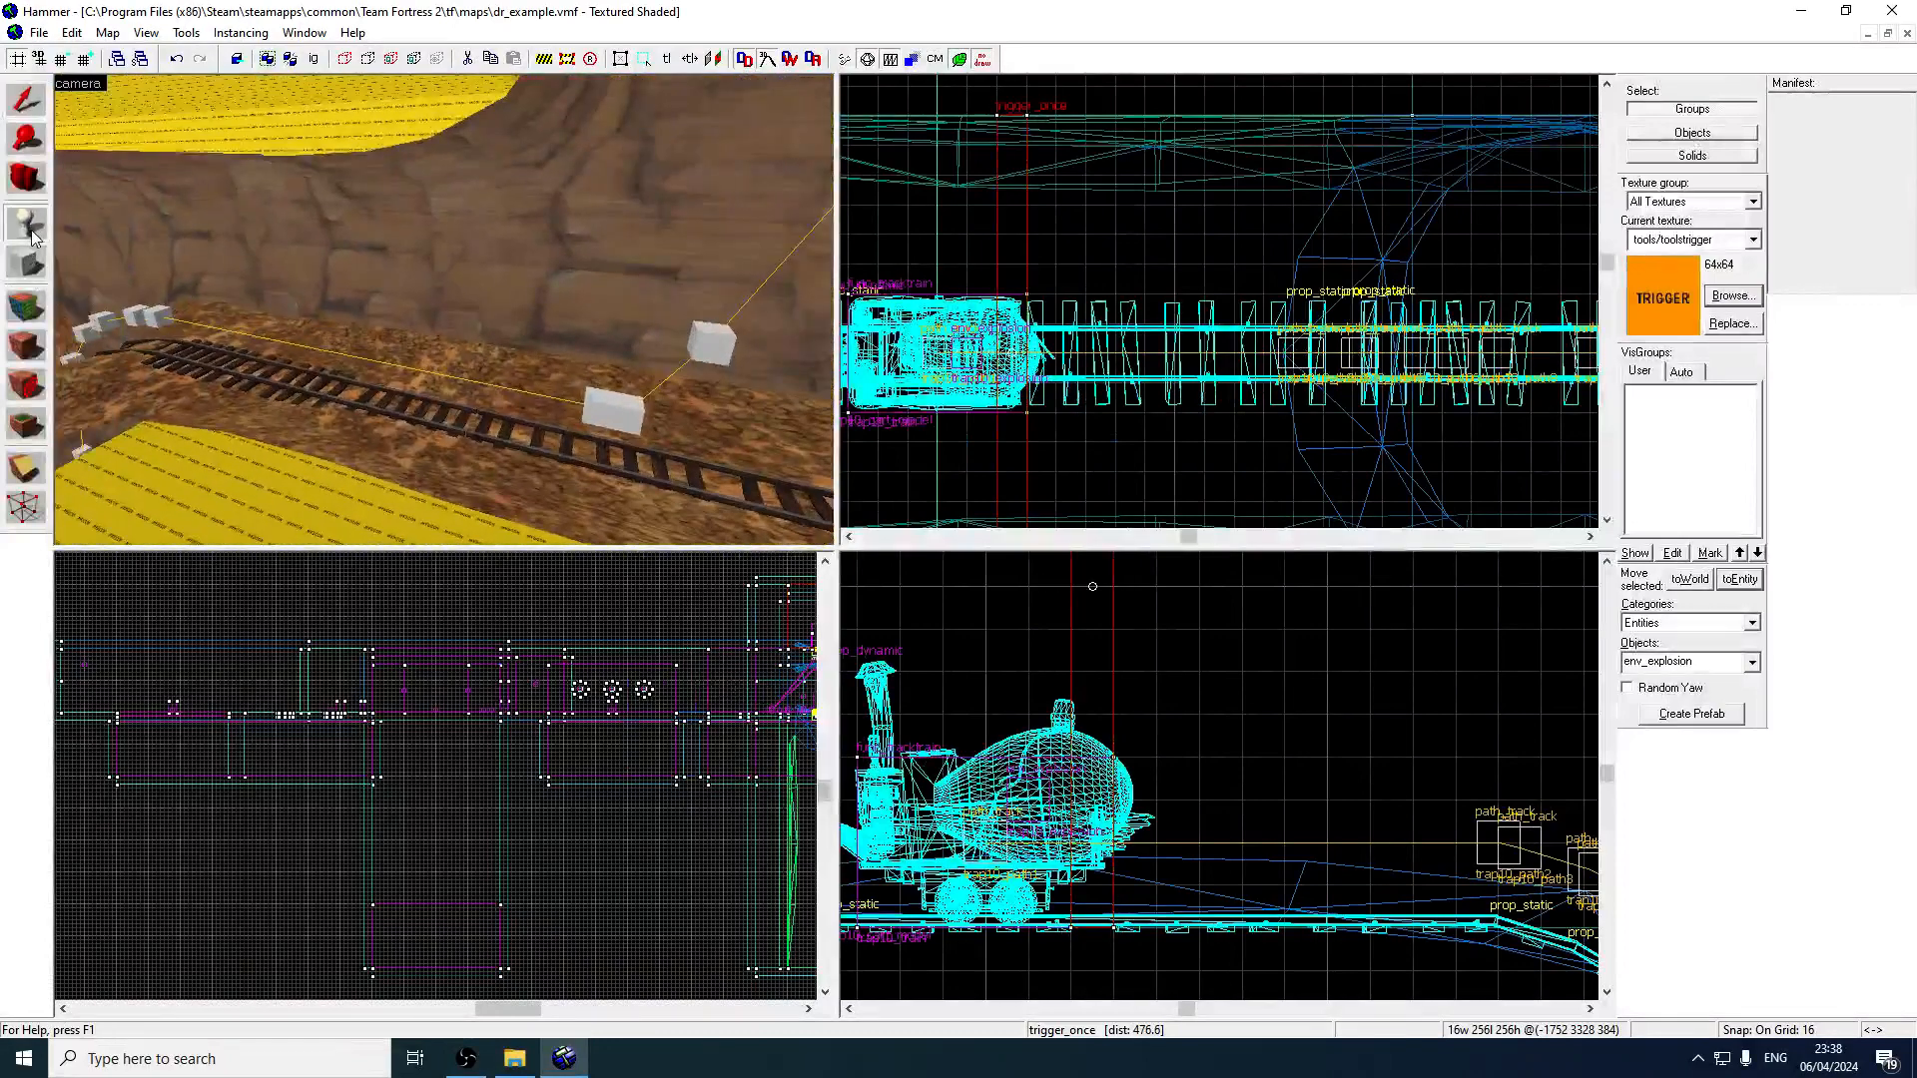
pyautogui.doubleClick(1680, 663)
pyautogui.write('rel')
pyautogui.click(1695, 699)
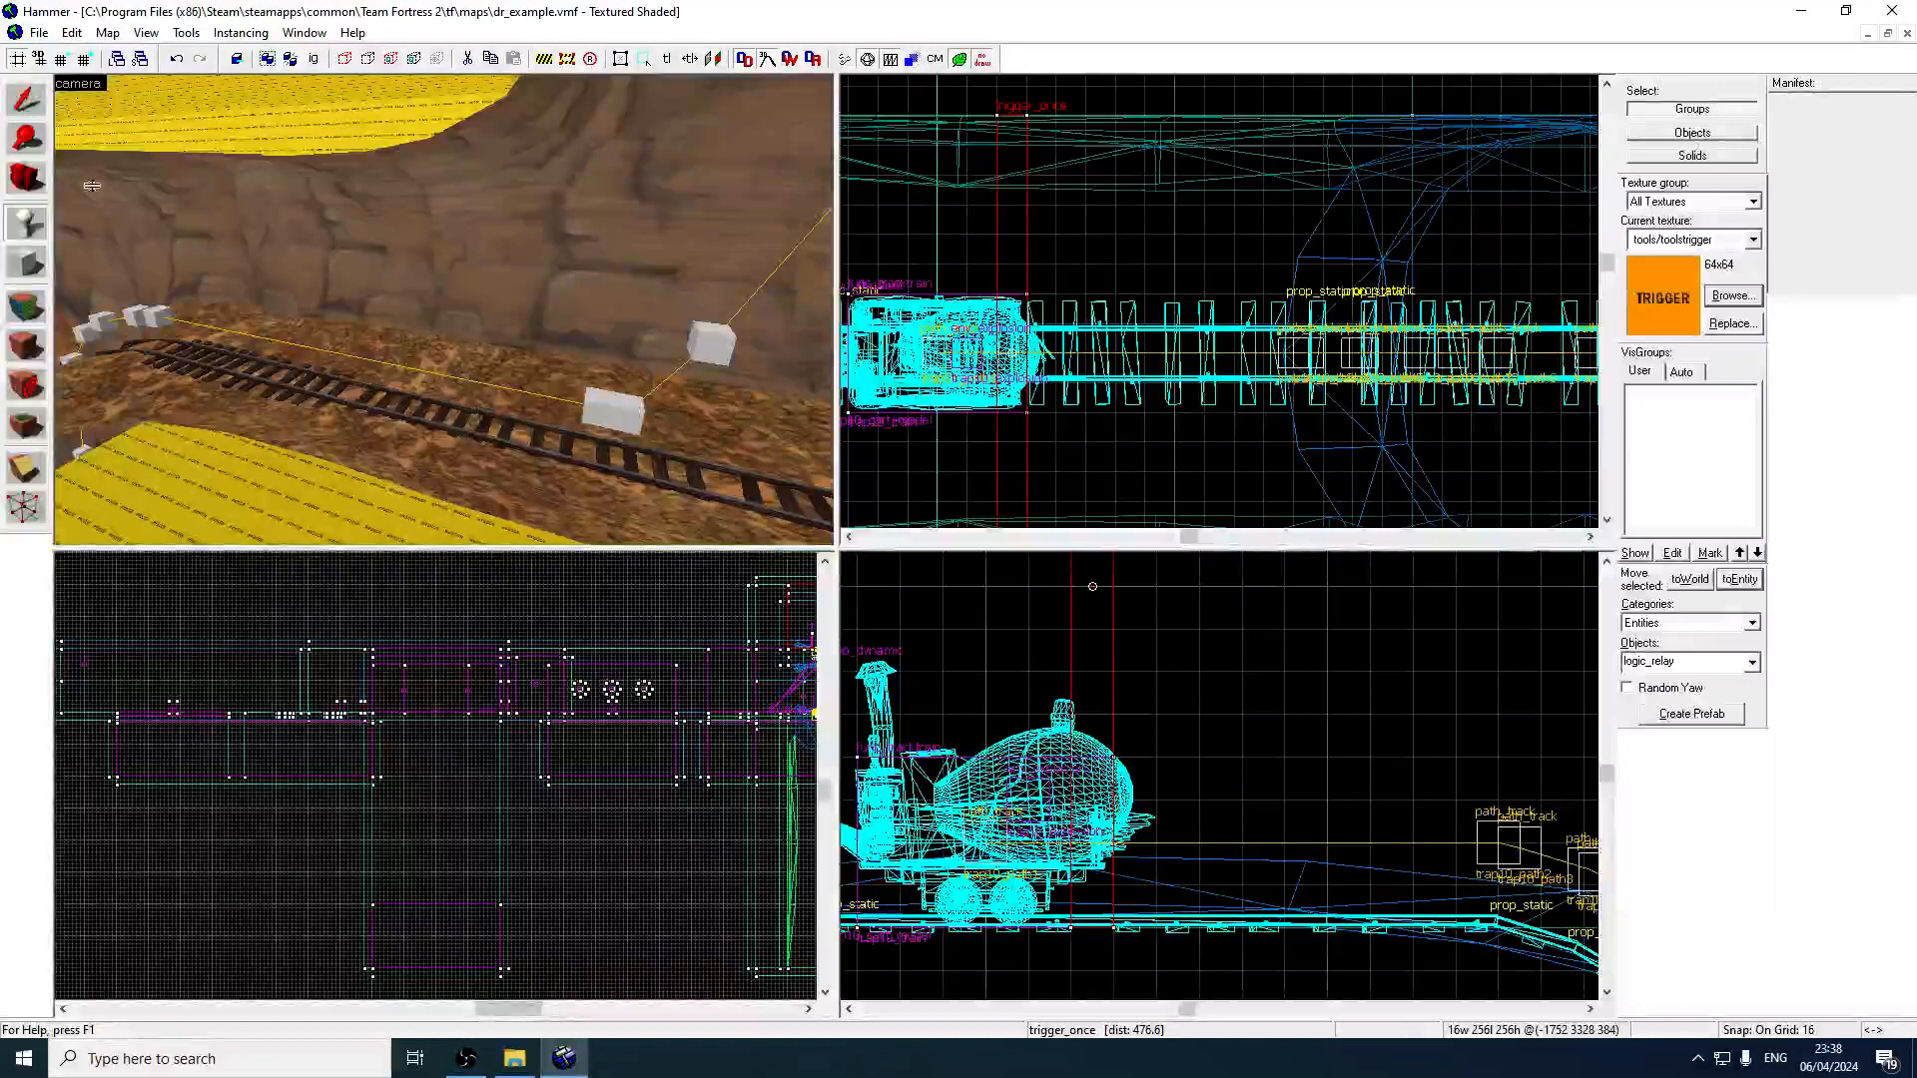
pyautogui.click(38, 32)
pyautogui.click(303, 337)
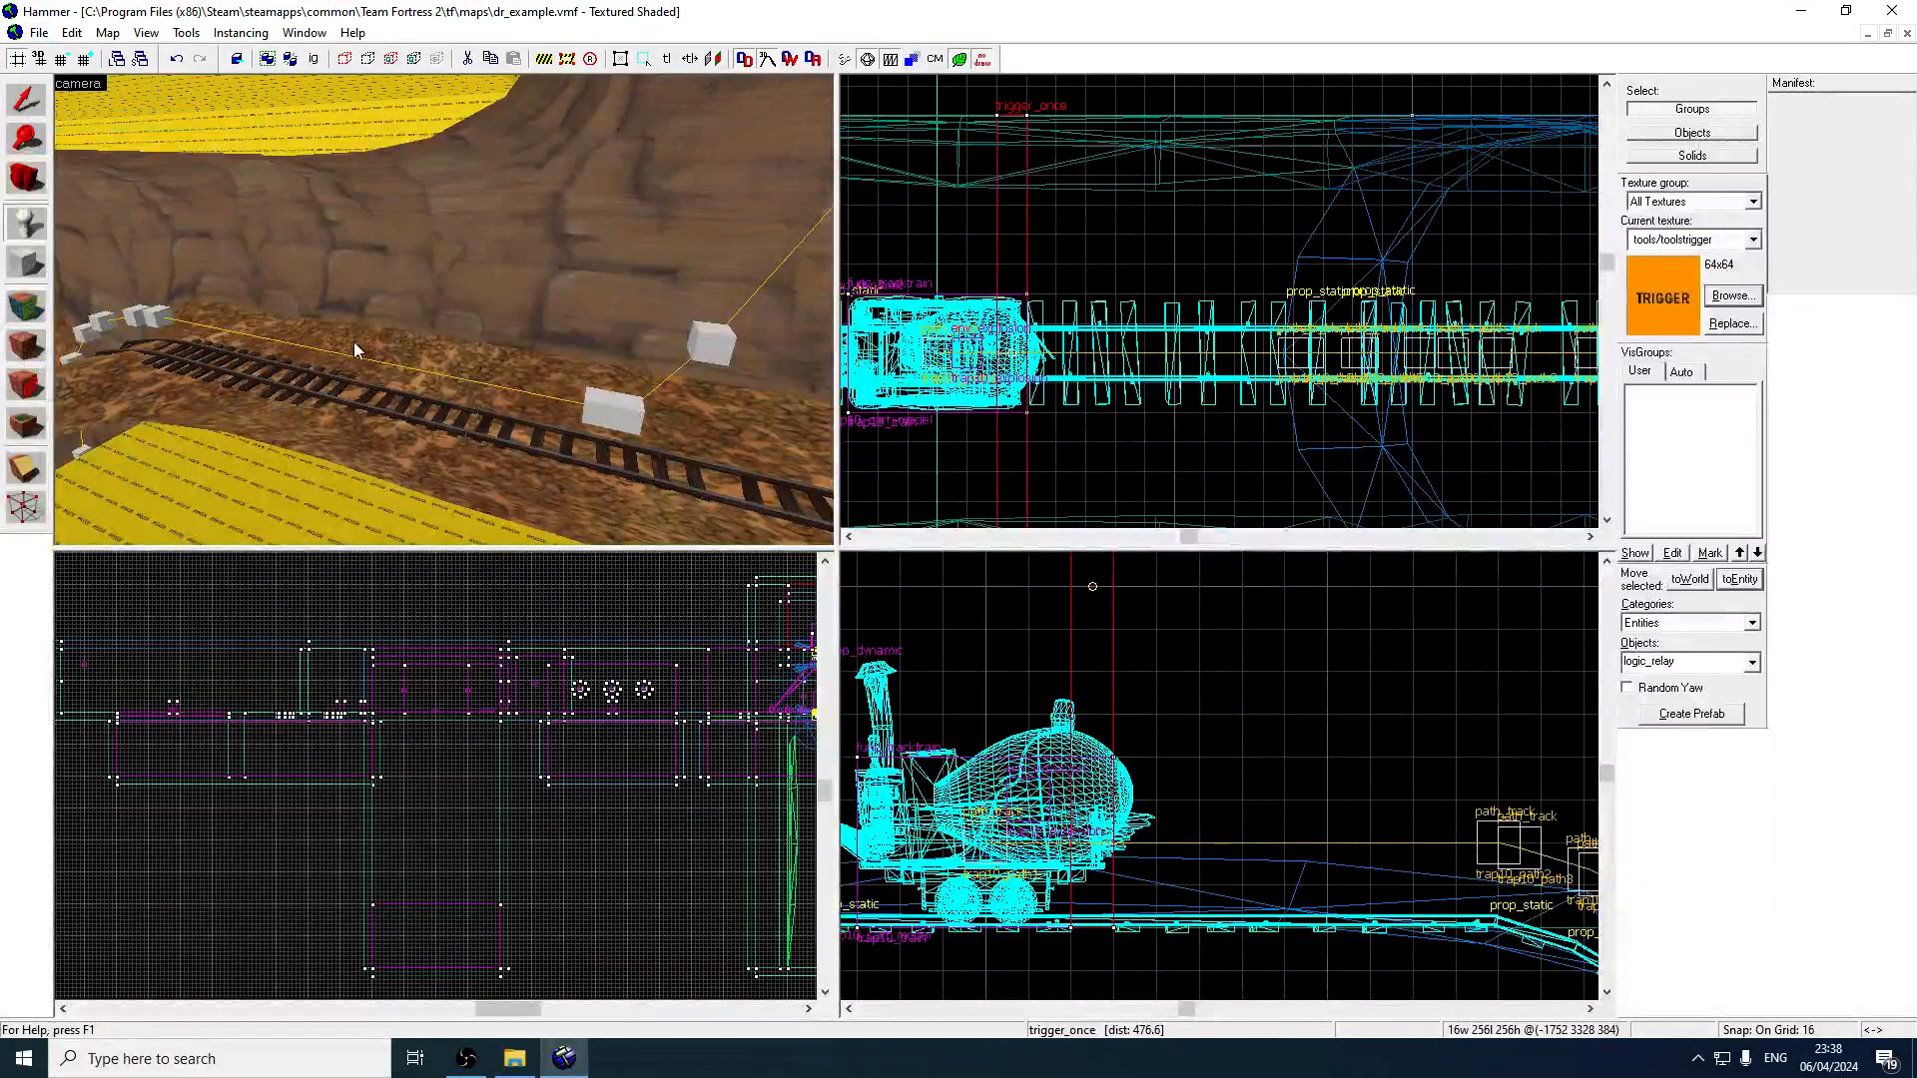
pyautogui.click(27, 100)
# Move the logic_relay onto the middle of the rail track, past the last trap10 path nodes of the descent.
pyautogui.scroll(-4, 1046, 299)
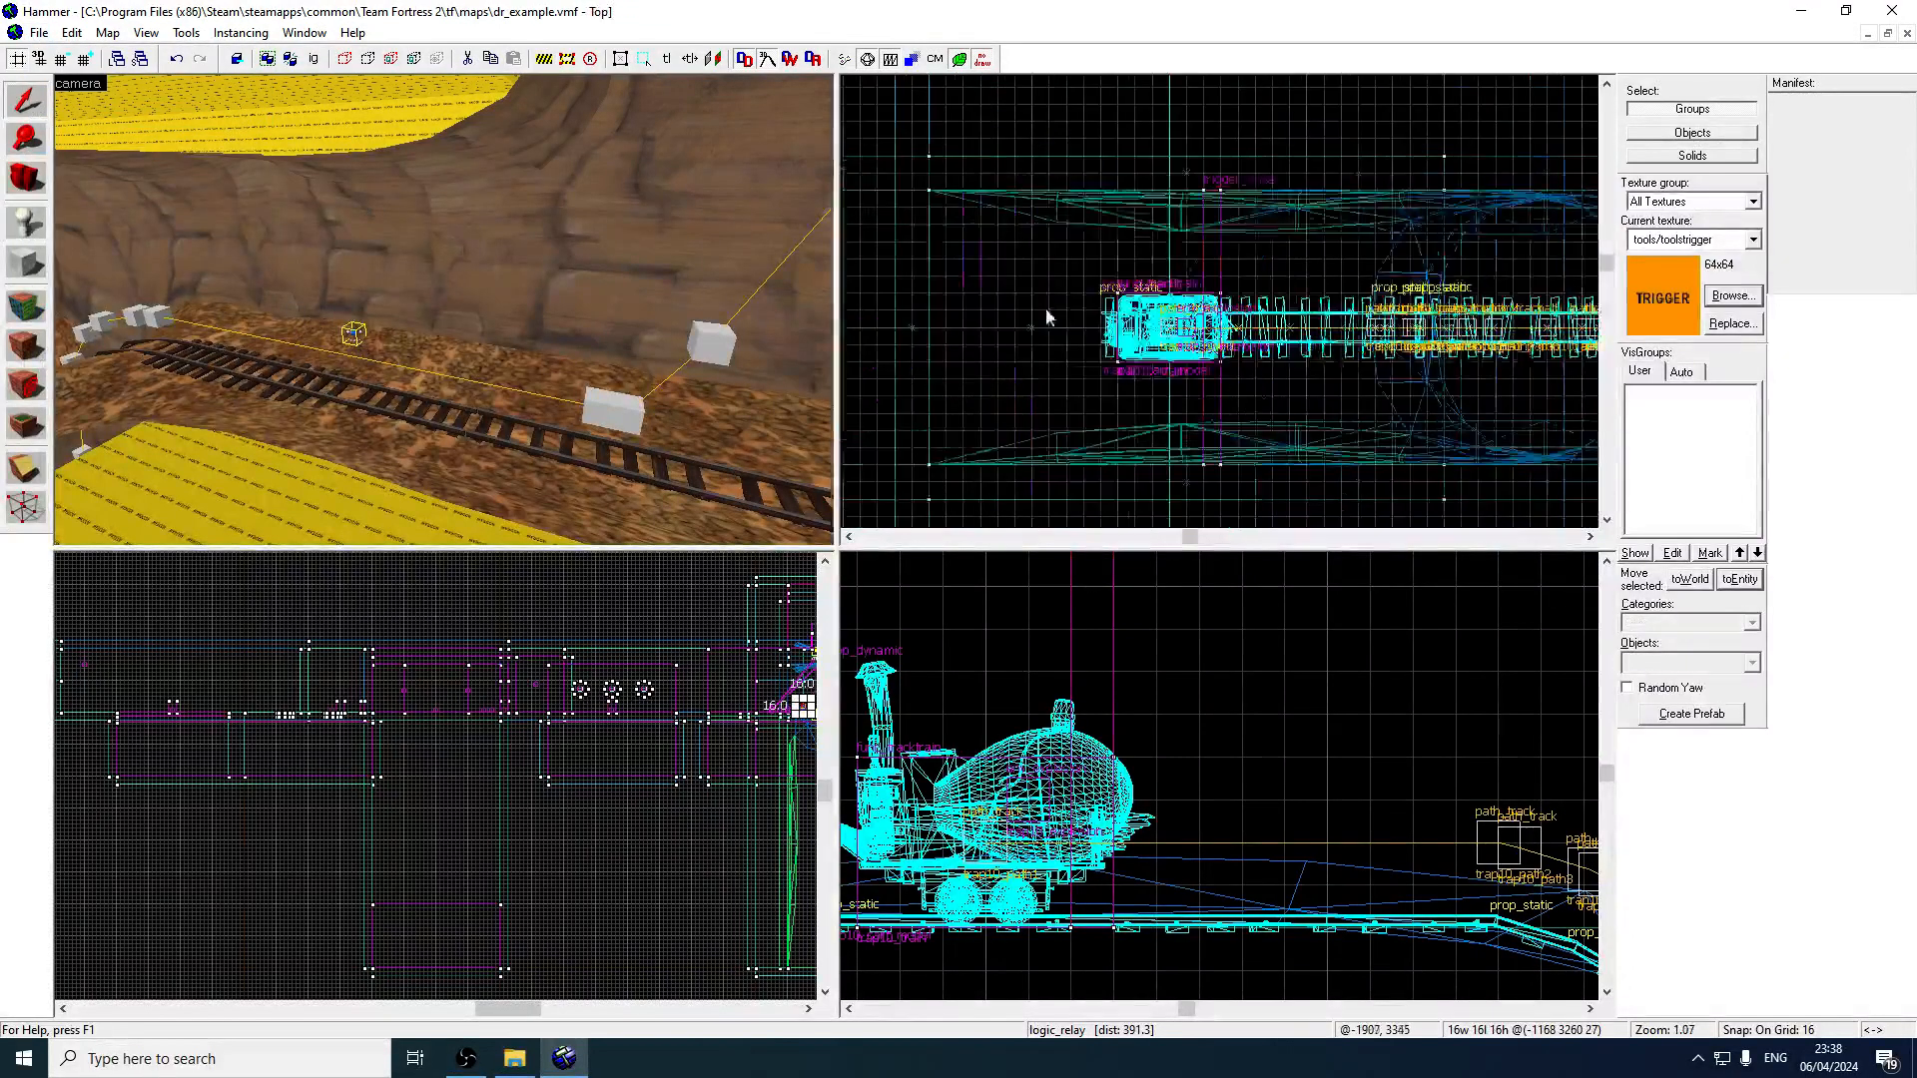
pyautogui.press('Right')
pyautogui.press('Right')
pyautogui.scroll(2, 1174, 406)
pyautogui.moveTo(1241, 469); pyautogui.dragTo(1303, 395)
pyautogui.press('Left')
# Try raising the logic_relay slightly above the track, and undo that move.
pyautogui.scroll(-6, 1110, 649)
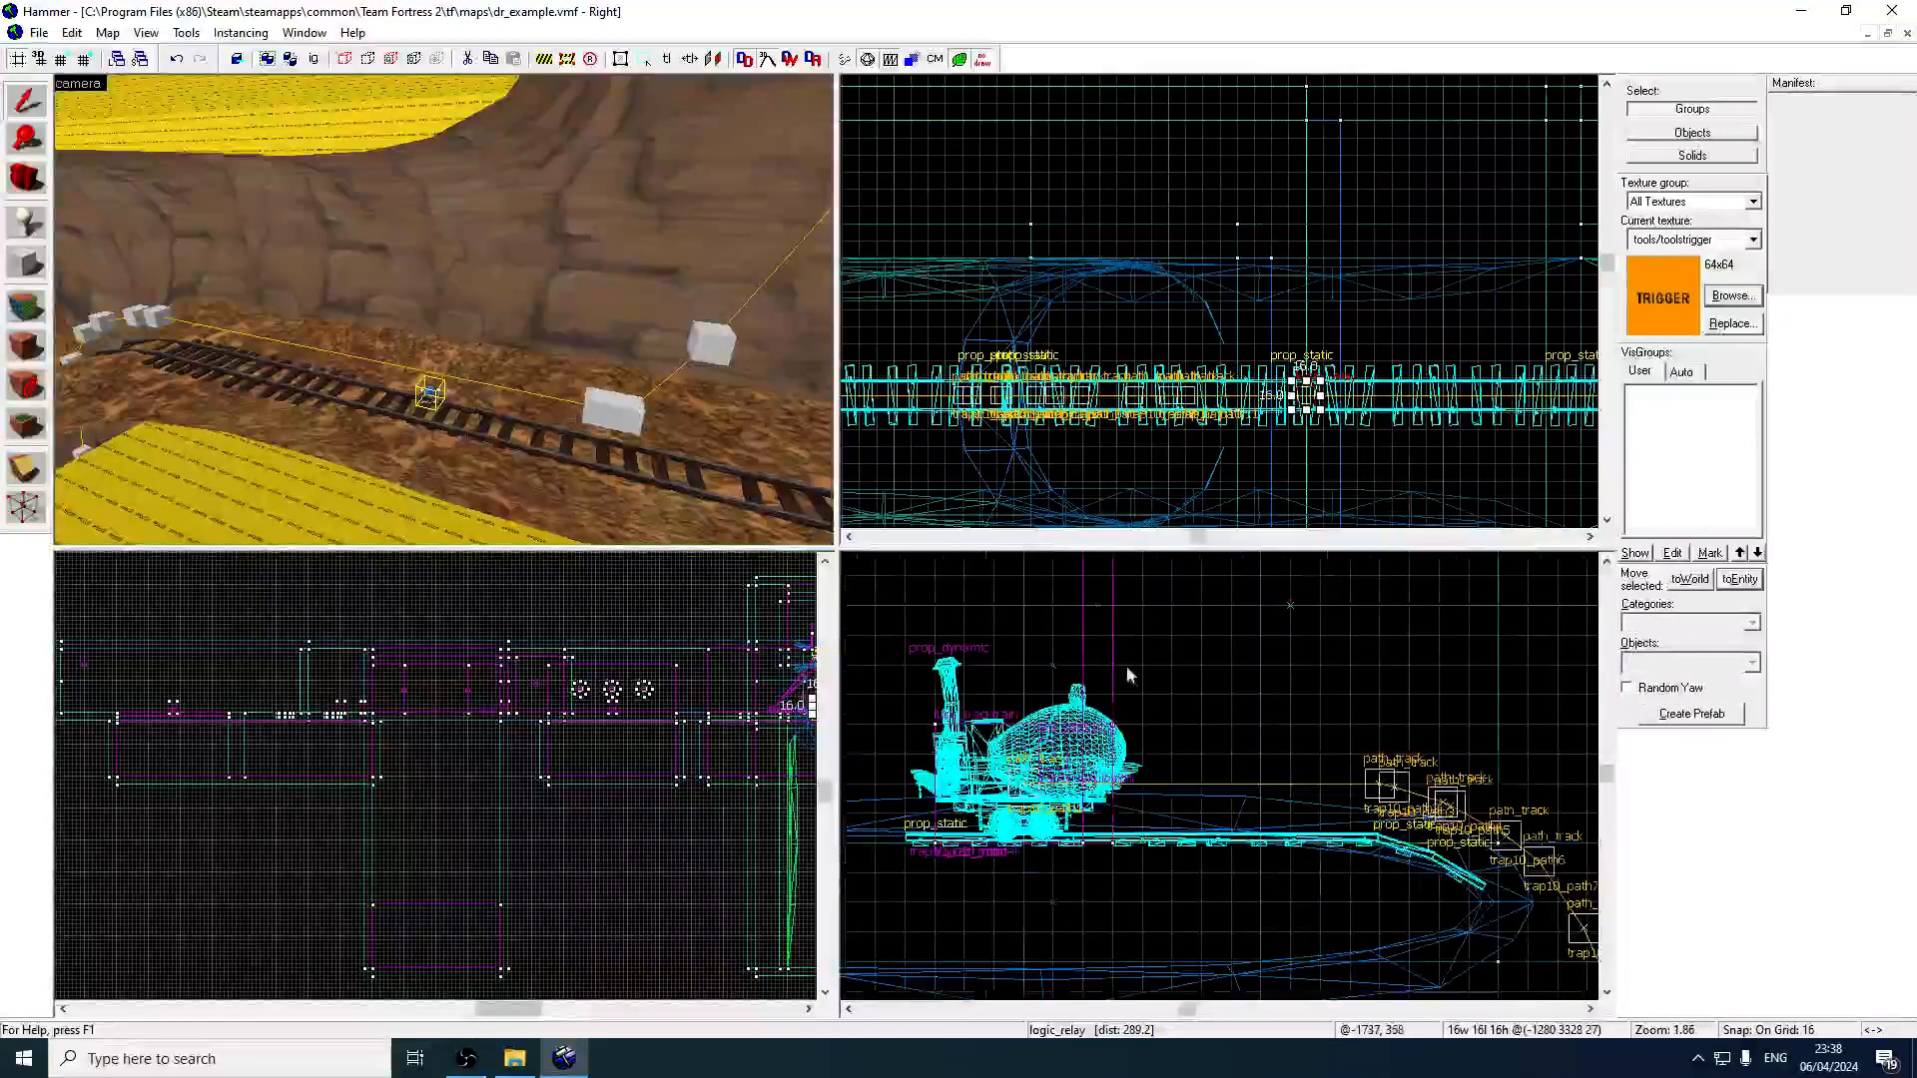
pyautogui.scroll(6, 1222, 928)
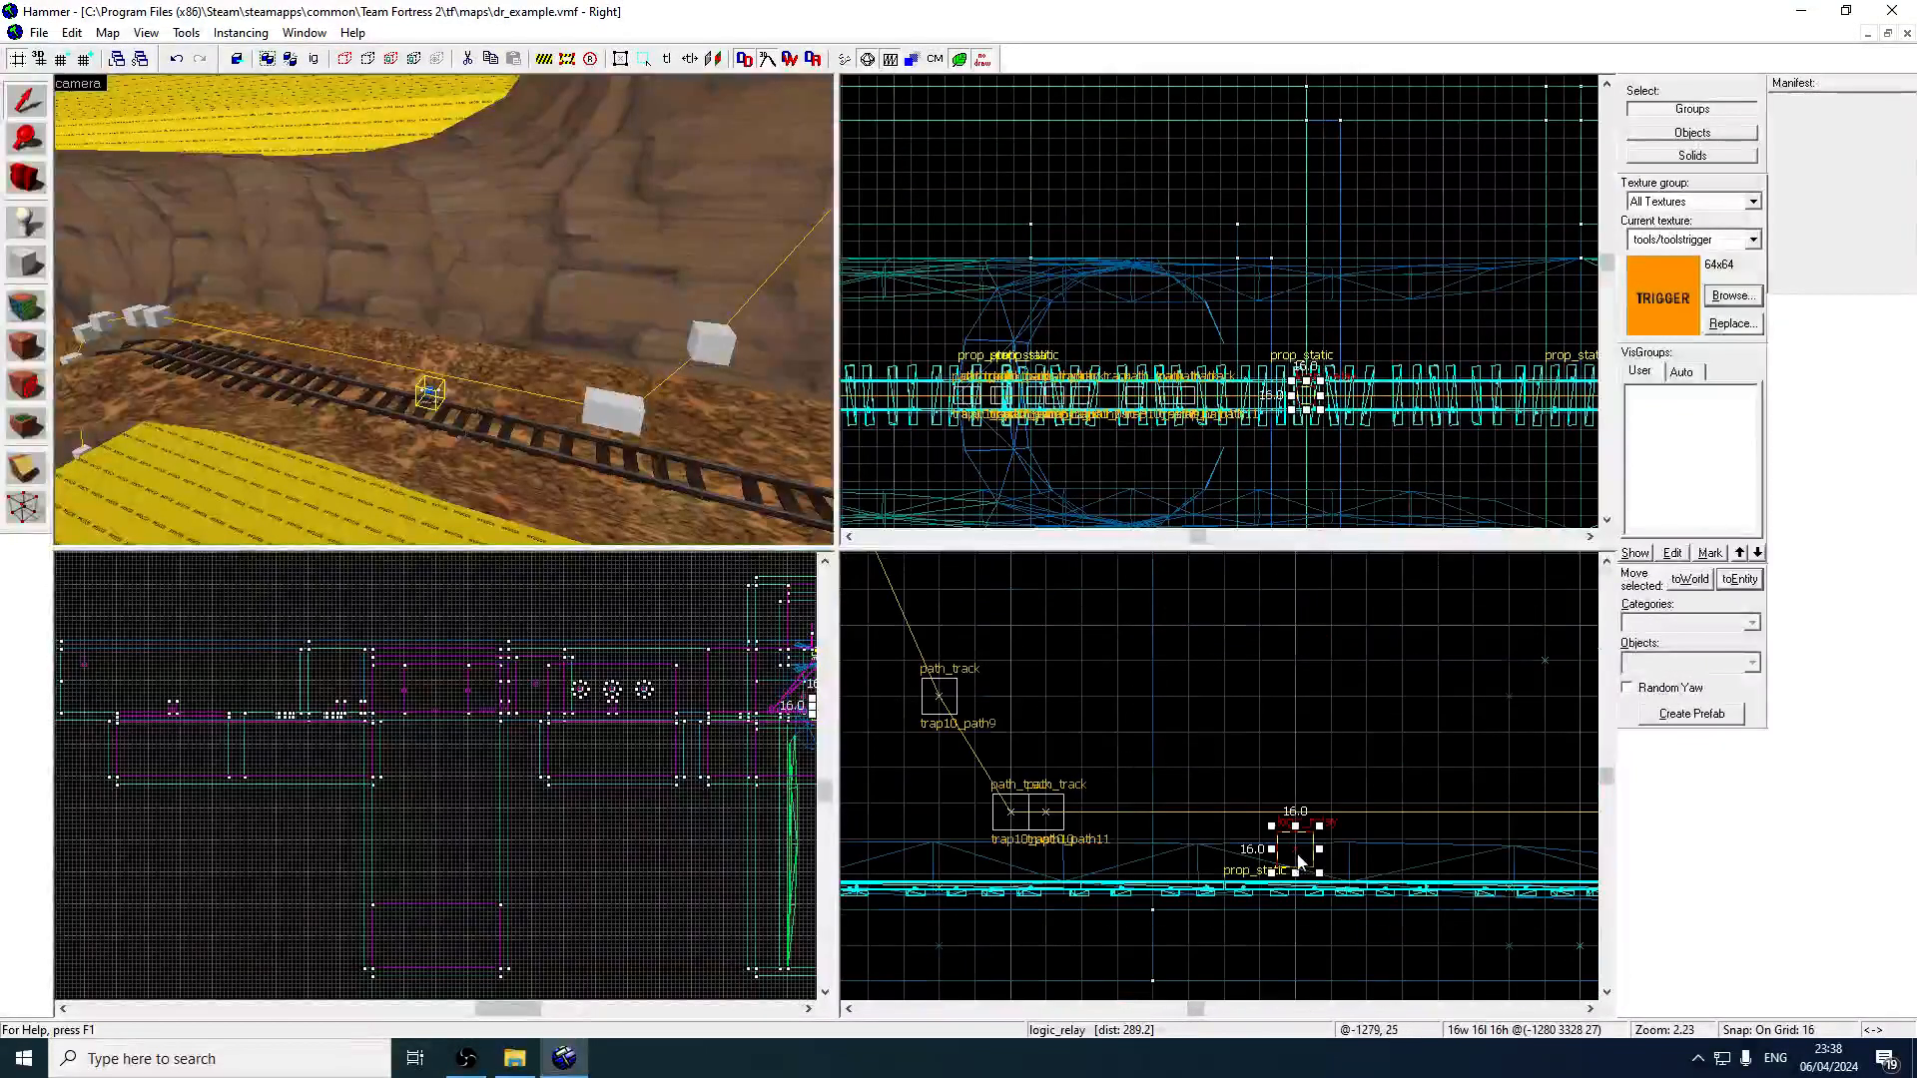
pyautogui.moveTo(1308, 870); pyautogui.dragTo(1306, 817)
pyautogui.scroll(-2, 1309, 784)
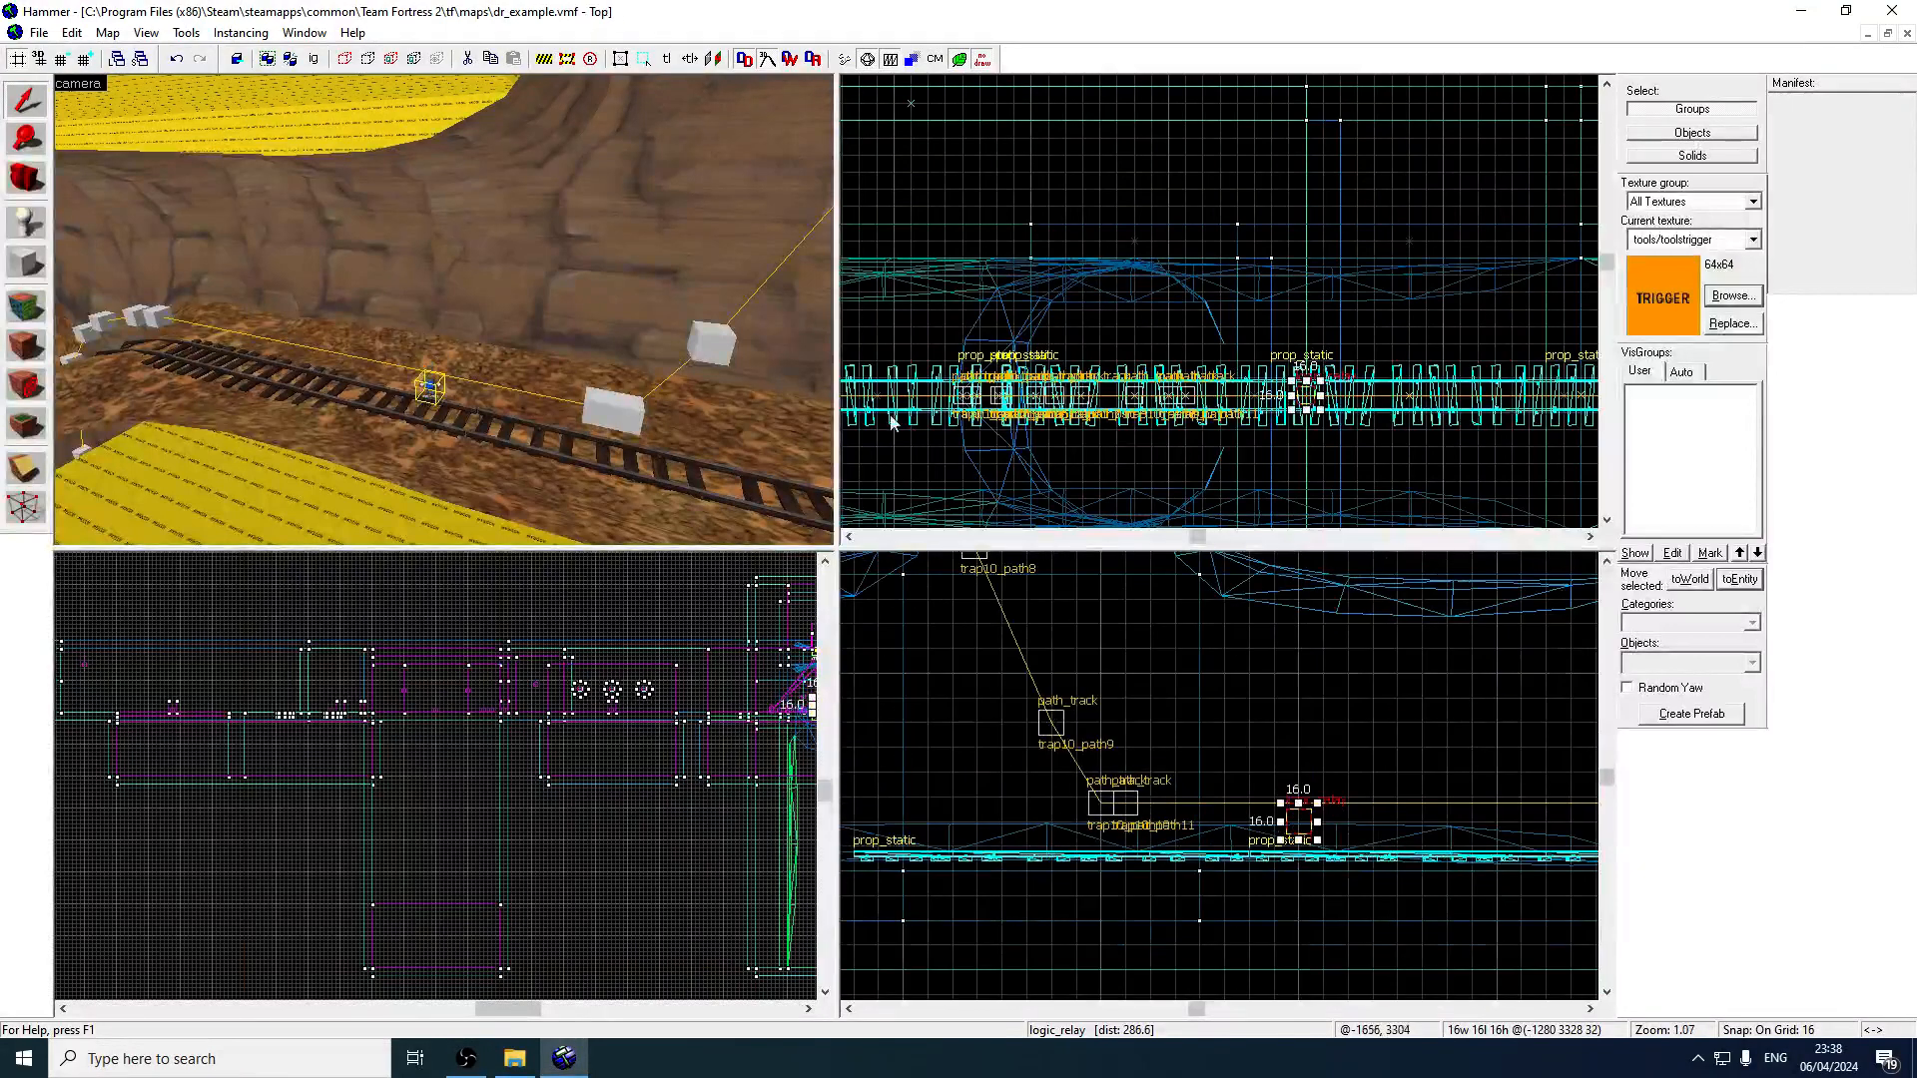
pyautogui.hotkey('ctrl', 'z')
# Open the logic_relay's properties and name it trap10_relay.
pyautogui.doubleClick(428, 392)
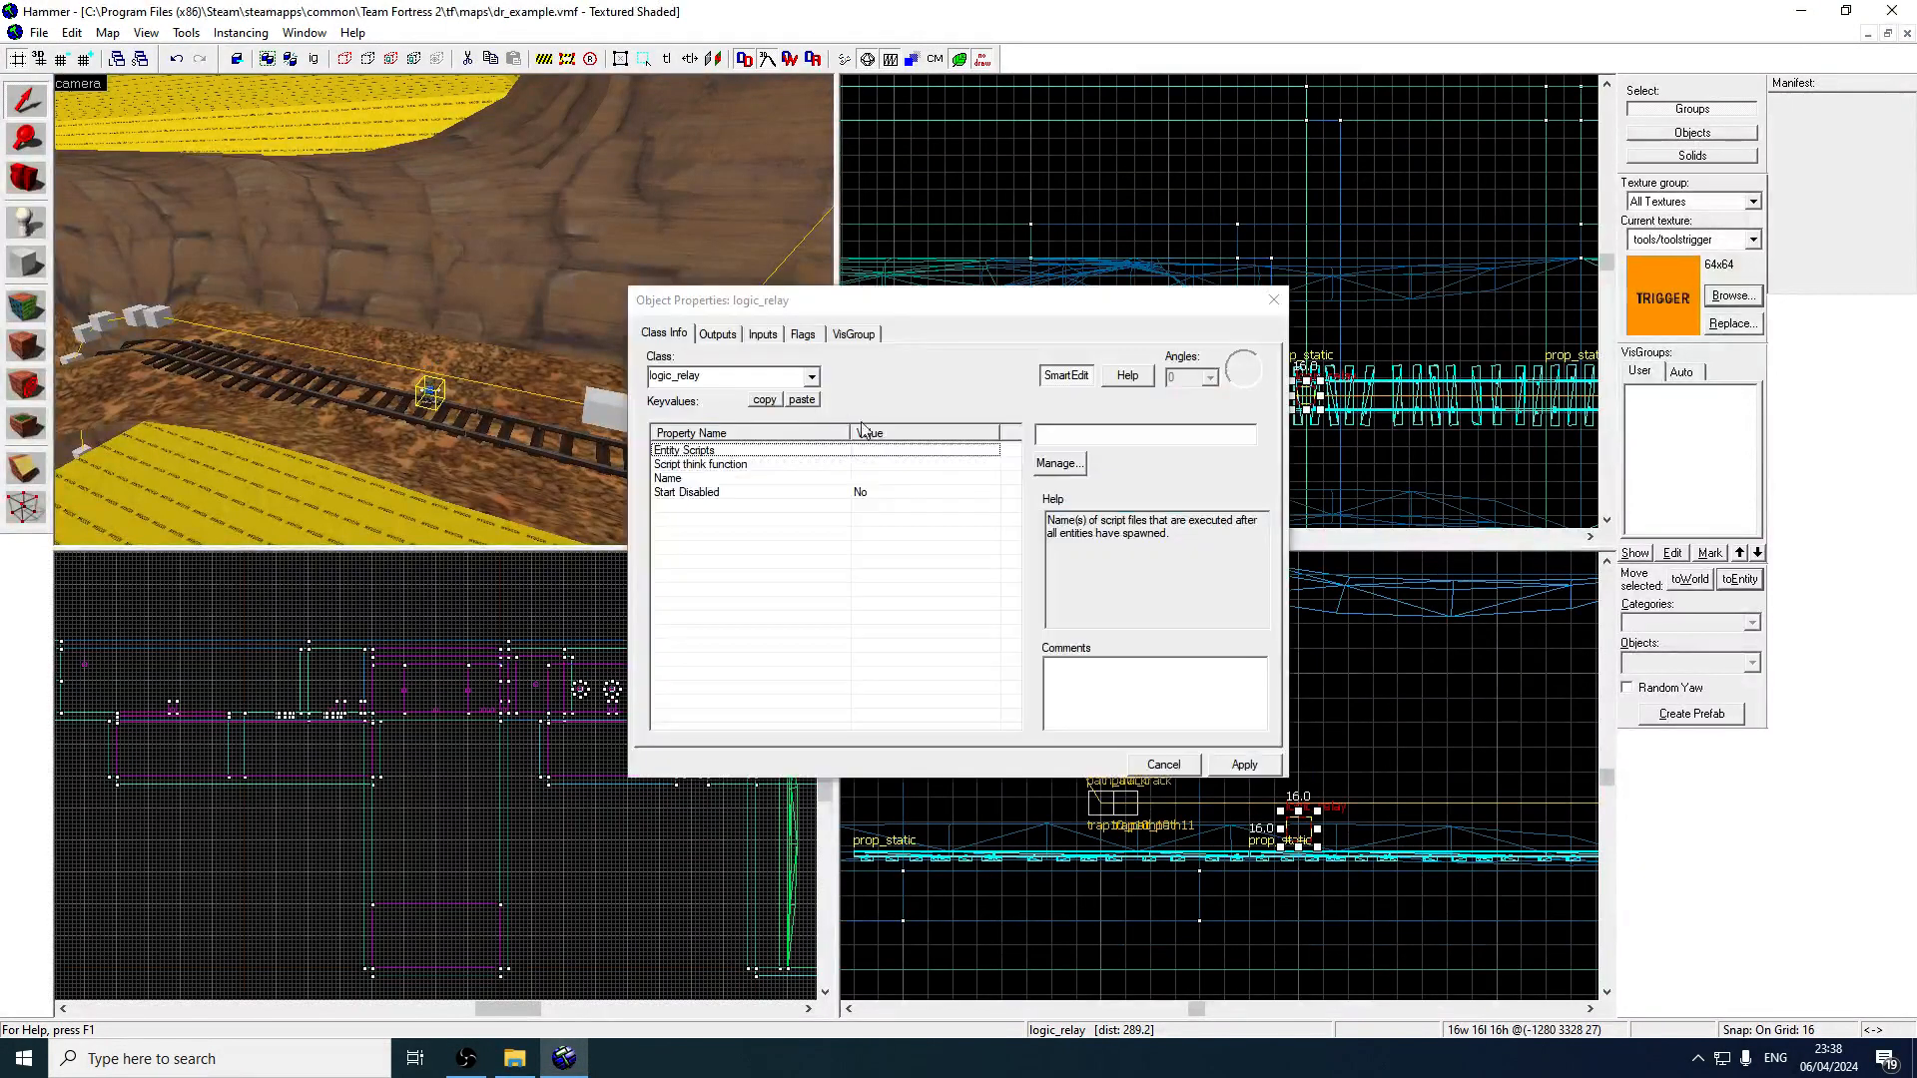
pyautogui.click(894, 481)
pyautogui.click(1069, 434)
pyautogui.write('trap10_')
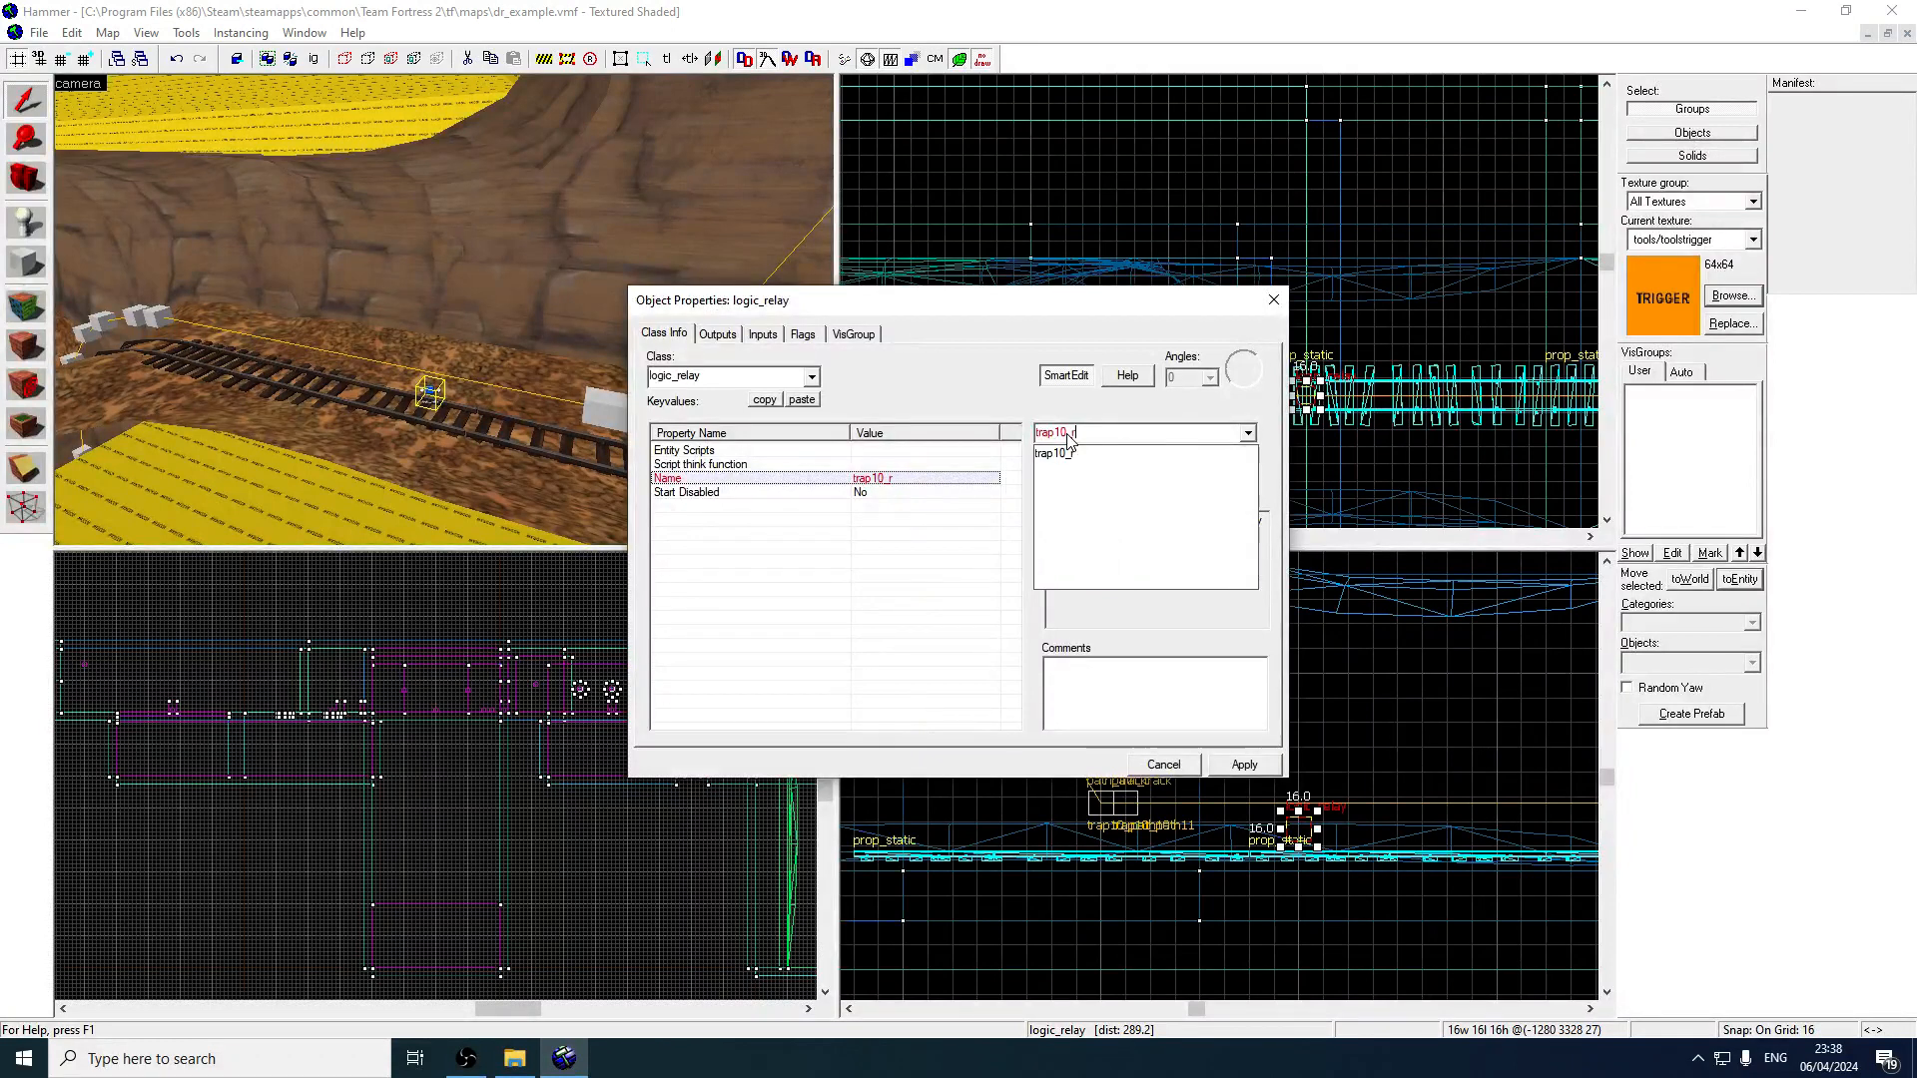
pyautogui.write('relay')
pyautogui.press('Return')
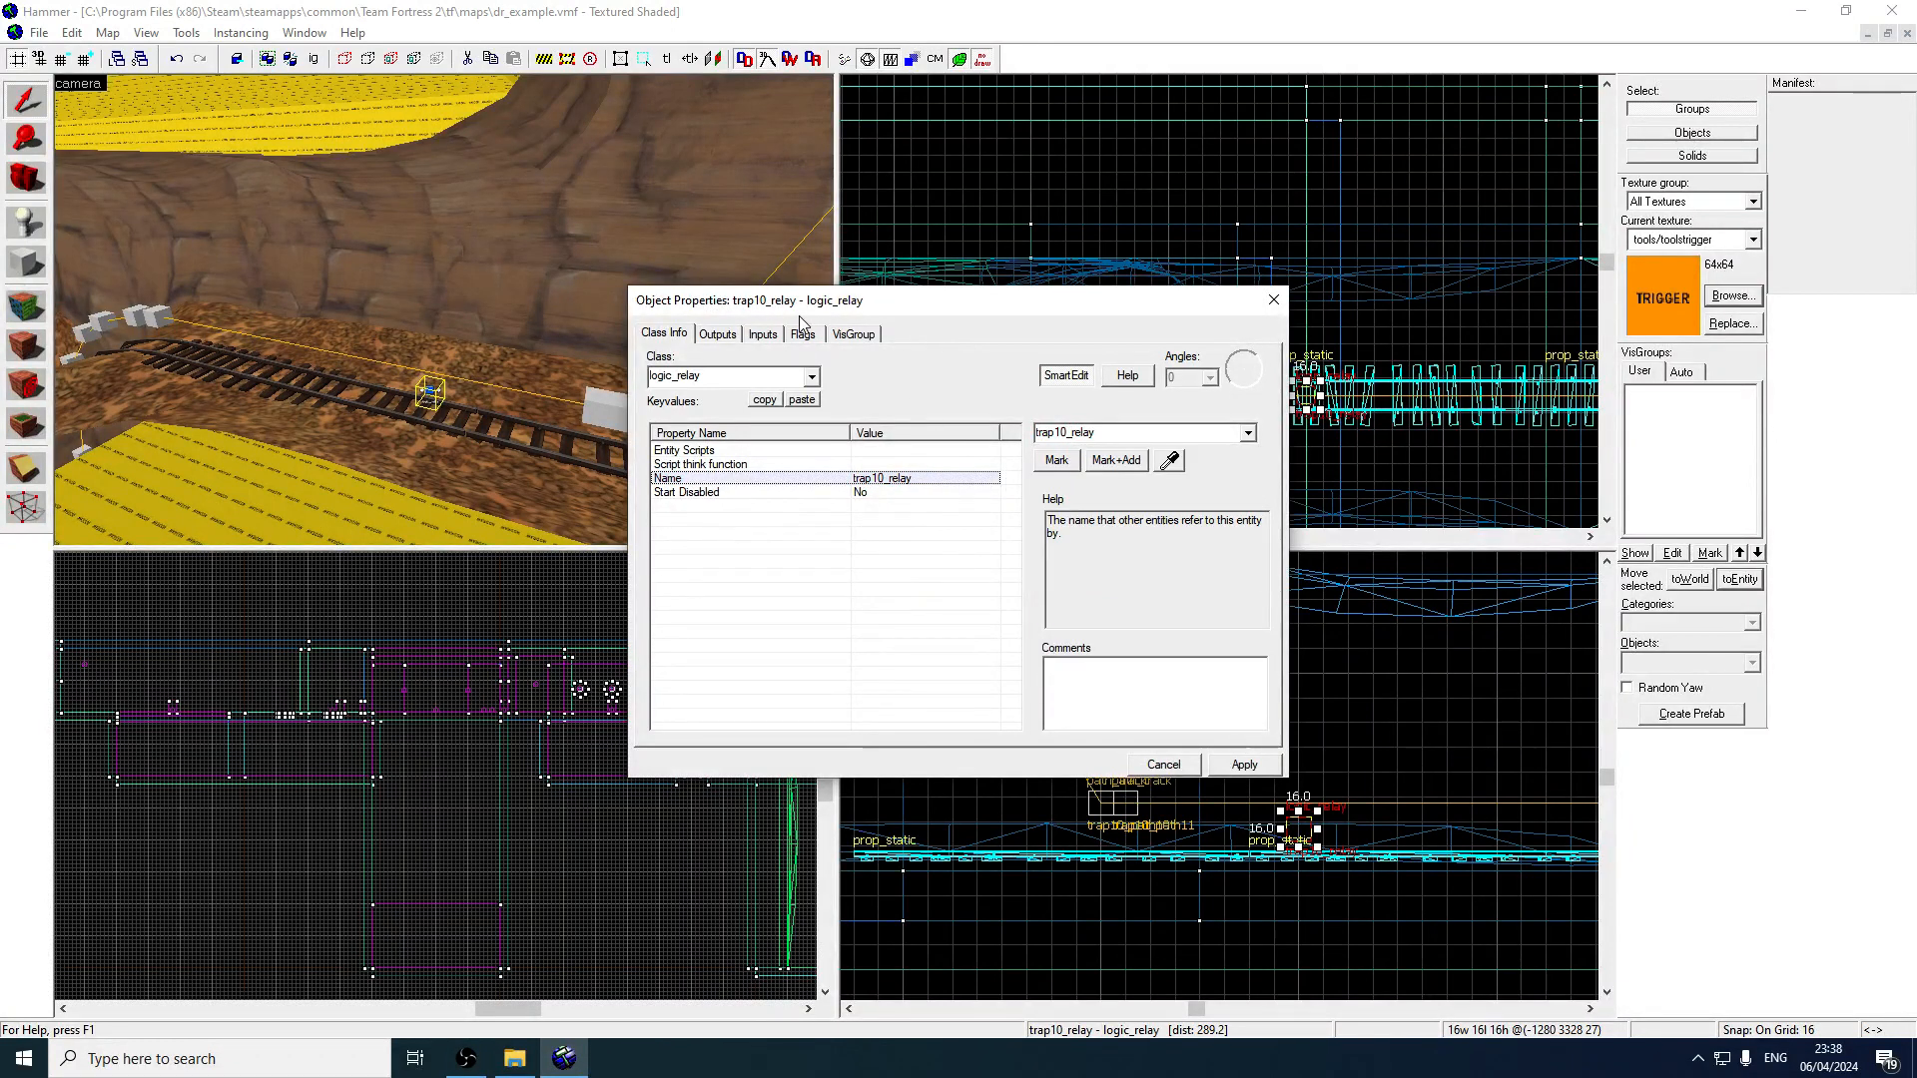
# Add an OnTrigger output to the relay that sends StartForward to trap10_train, apply it and close the properties.
pyautogui.click(802, 334)
pyautogui.click(717, 334)
pyautogui.click(763, 720)
pyautogui.click(959, 586)
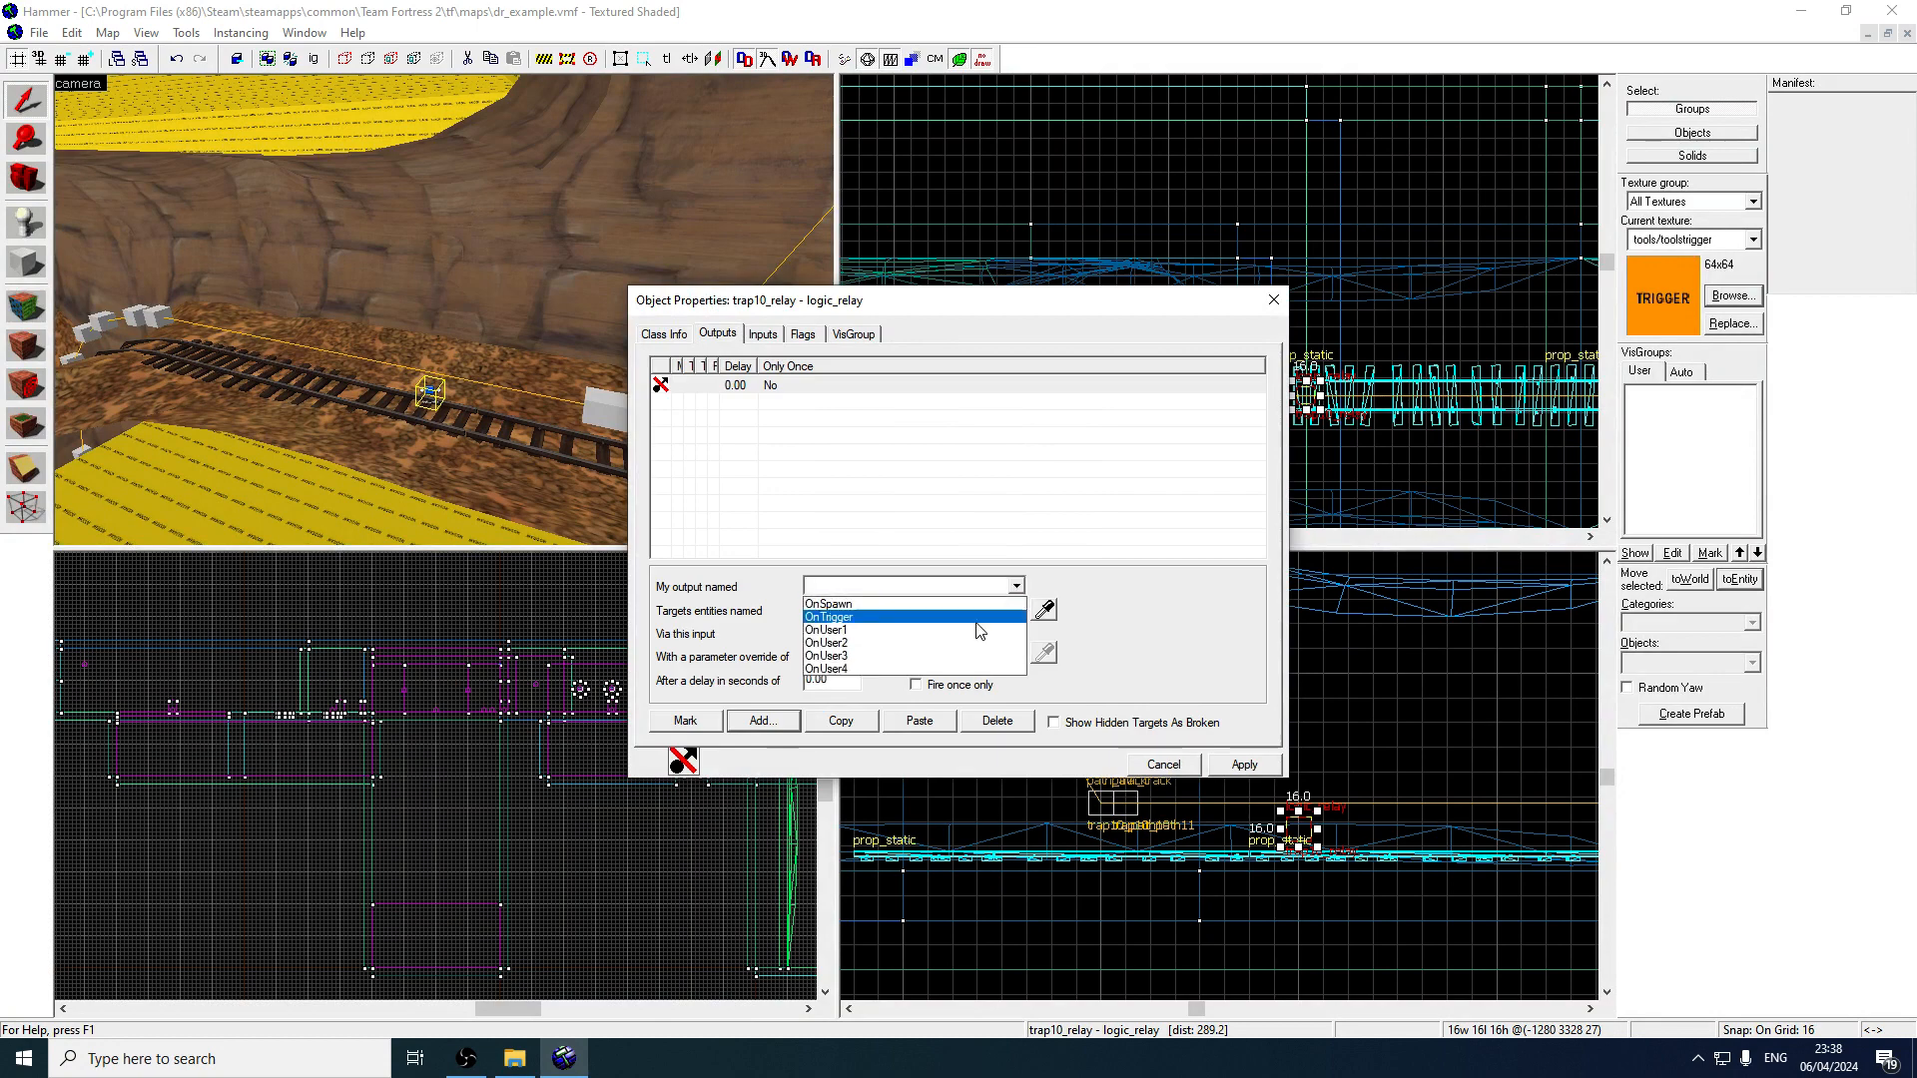
pyautogui.click(975, 618)
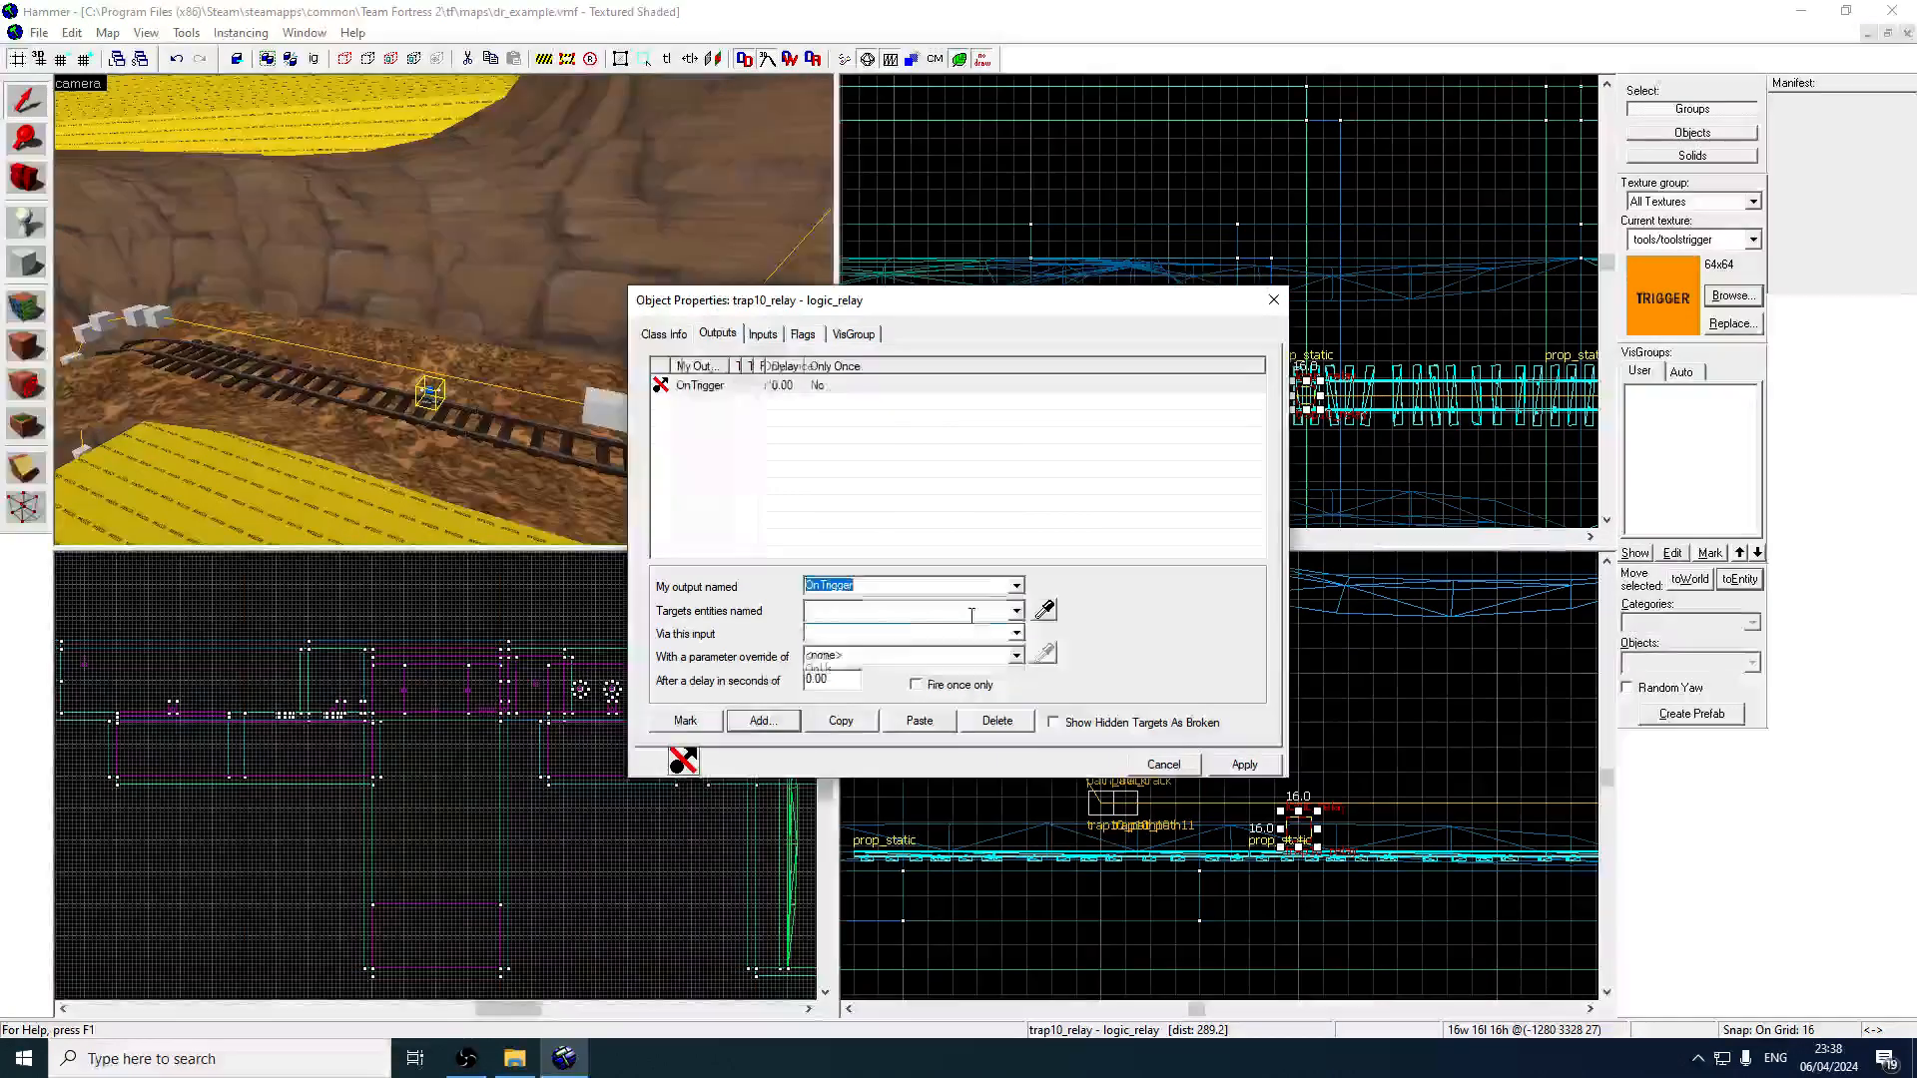
pyautogui.click(921, 611)
pyautogui.write('trap10_train')
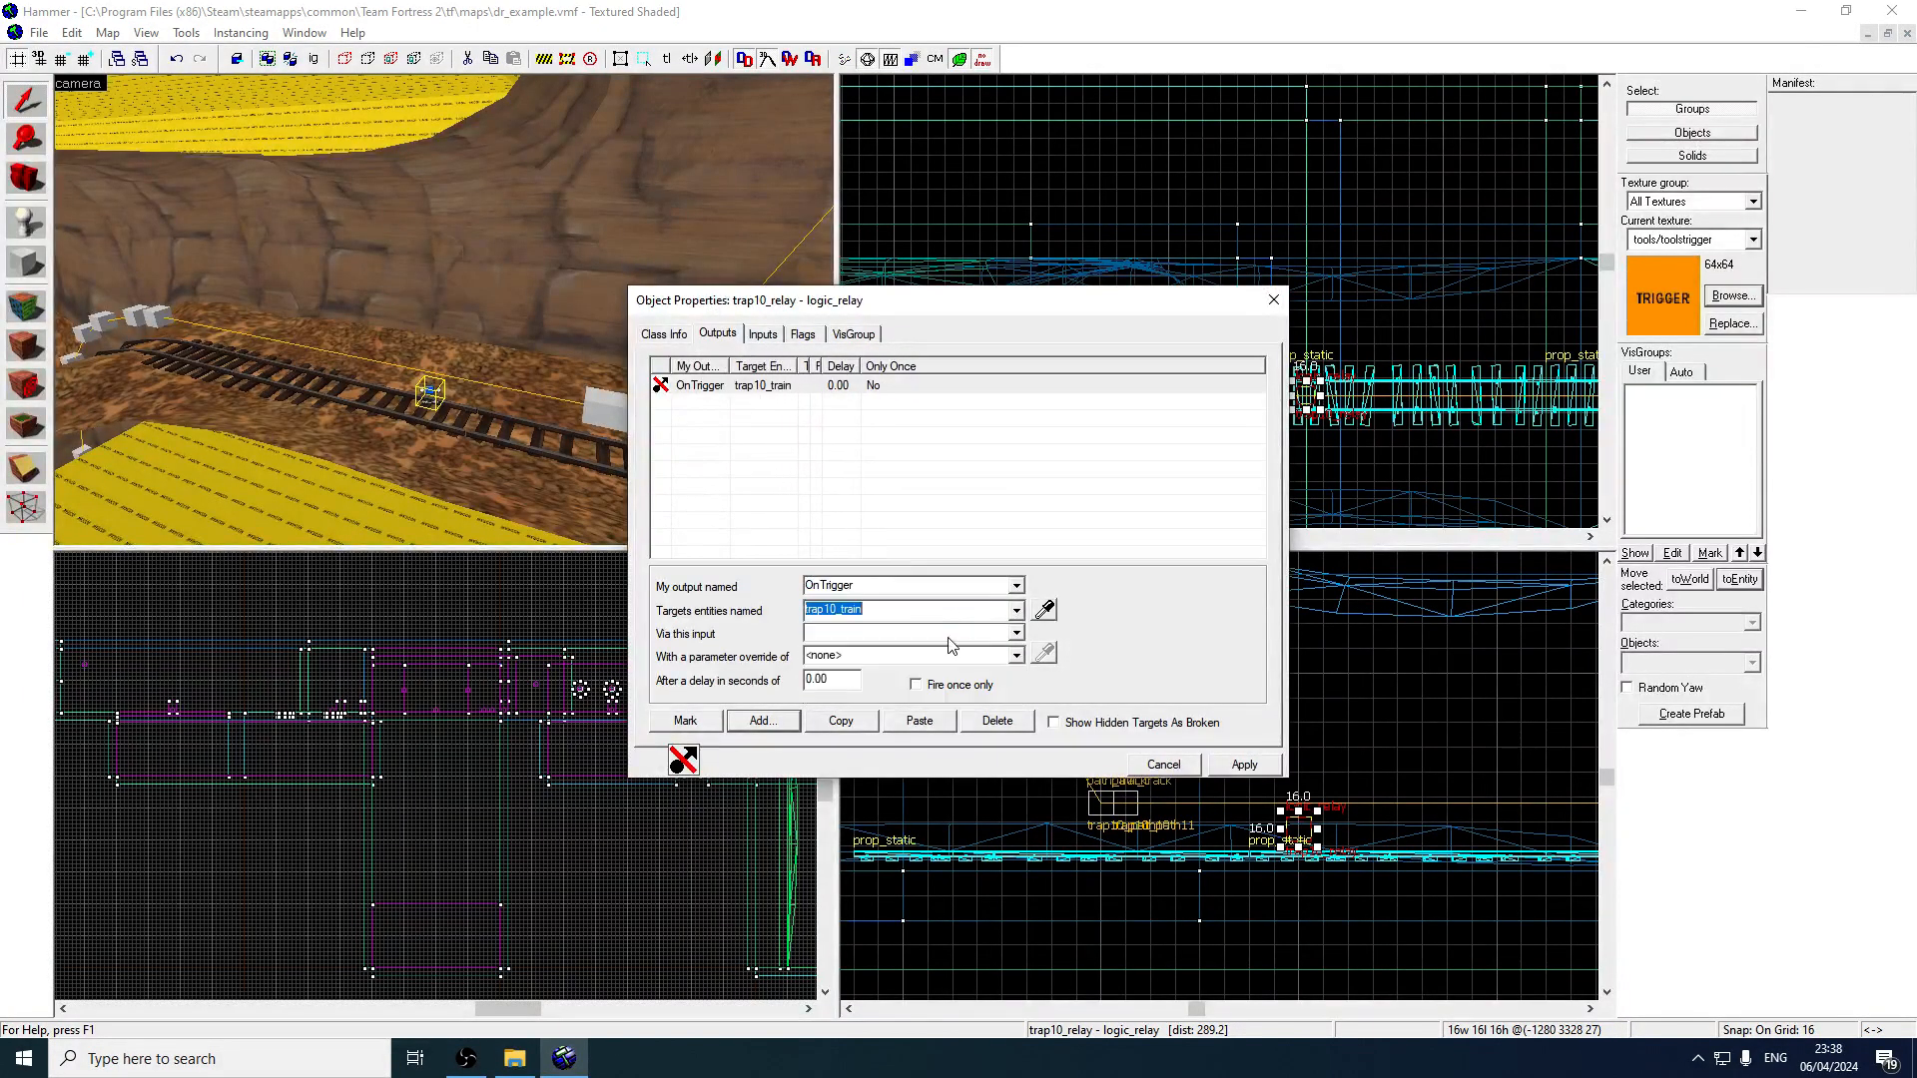
pyautogui.click(981, 633)
pyautogui.write('StartForward')
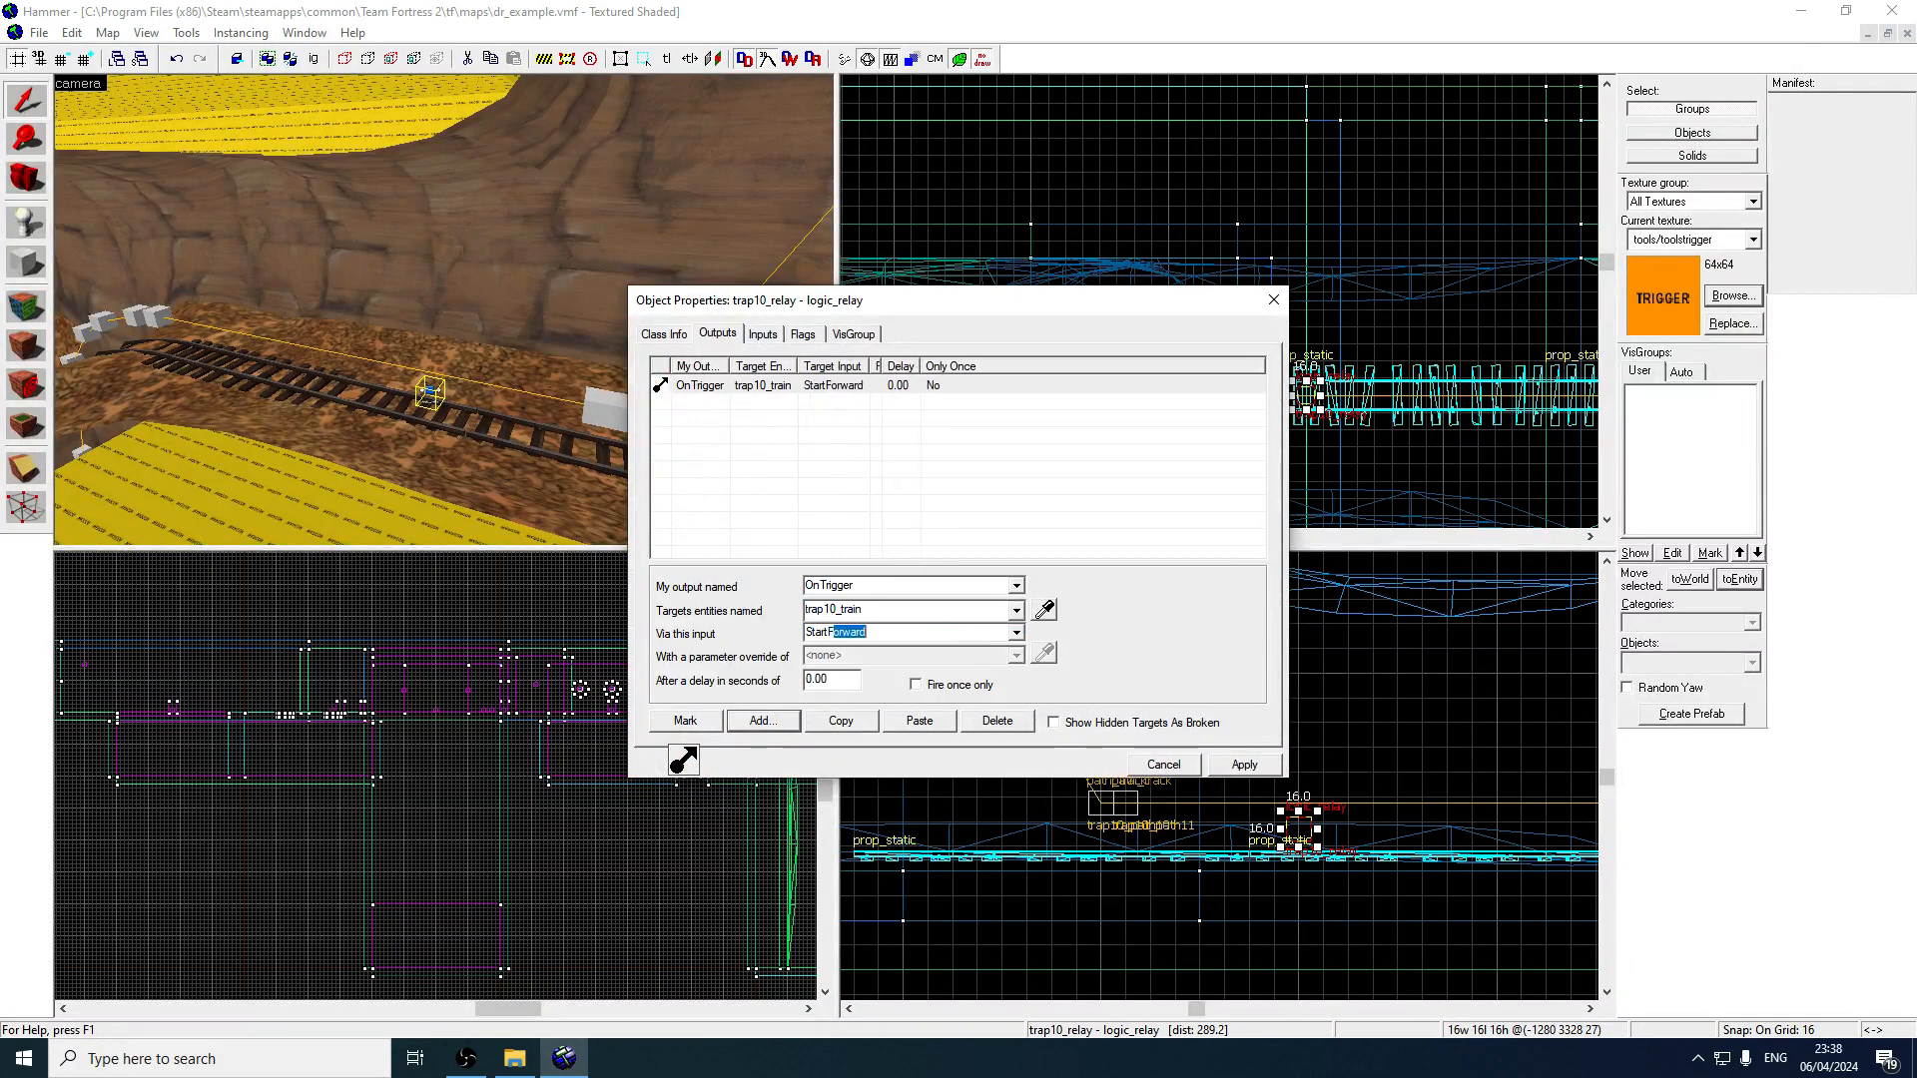
pyautogui.click(1255, 758)
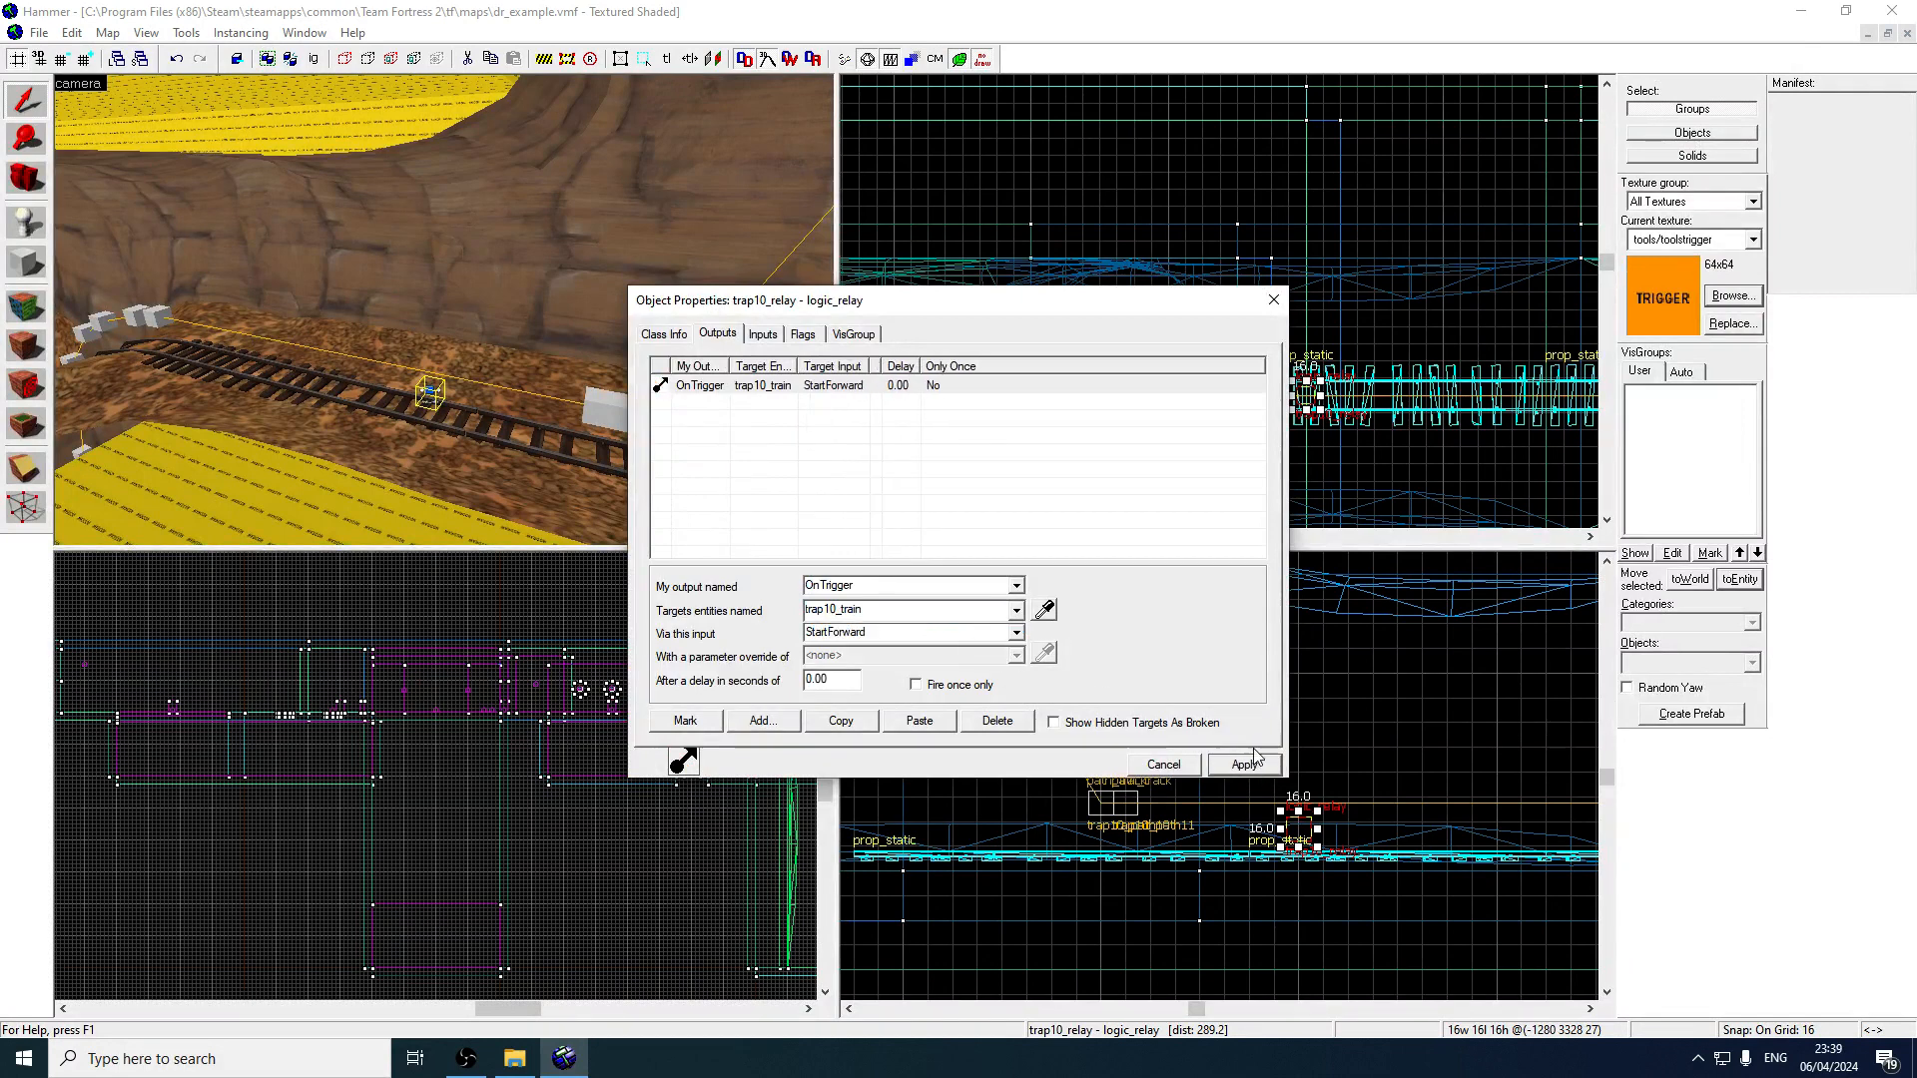
pyautogui.click(1274, 315)
# Save the map file.
pyautogui.press('z')
pyautogui.press('s')
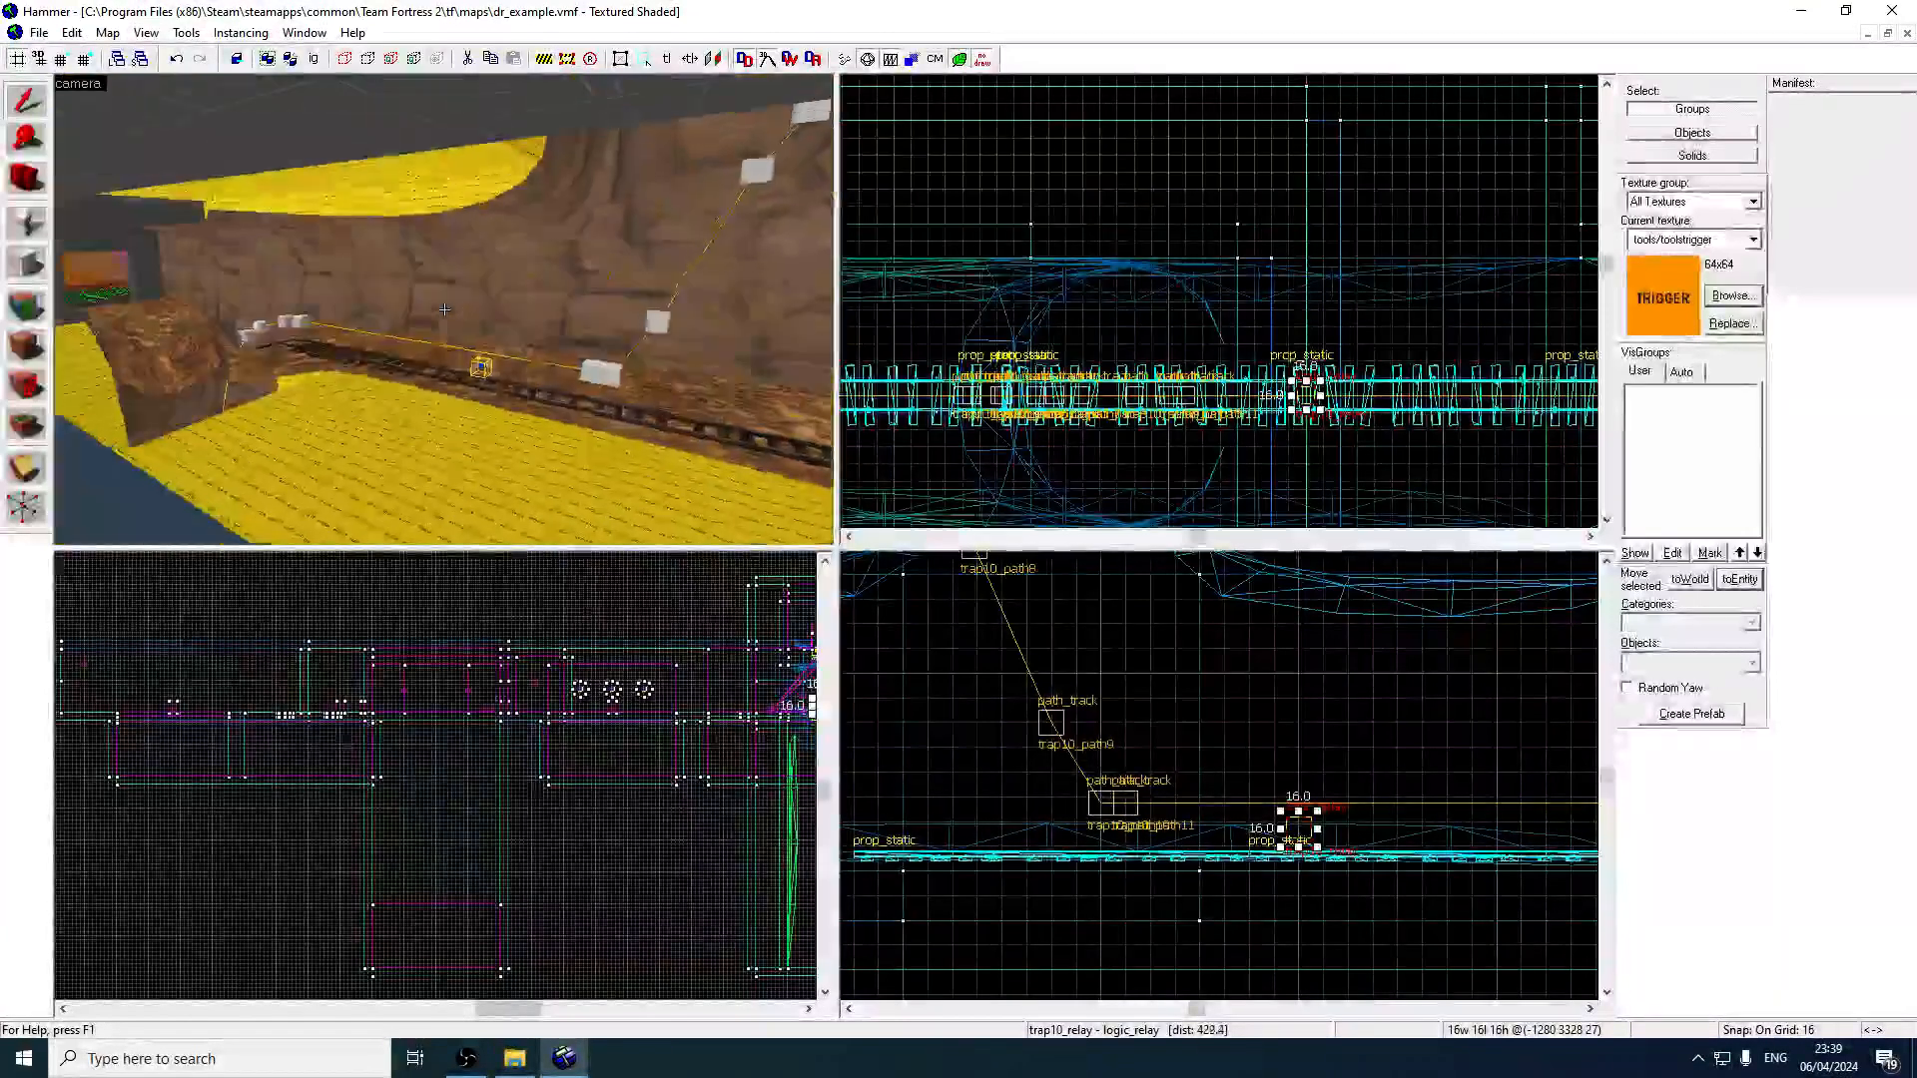
pyautogui.press('z')
pyautogui.click(39, 34)
pyautogui.click(72, 120)
# Set trap10_train's first stop target to trap10_path1 and its maximum speed to 500 units per second.
pyautogui.press('z')
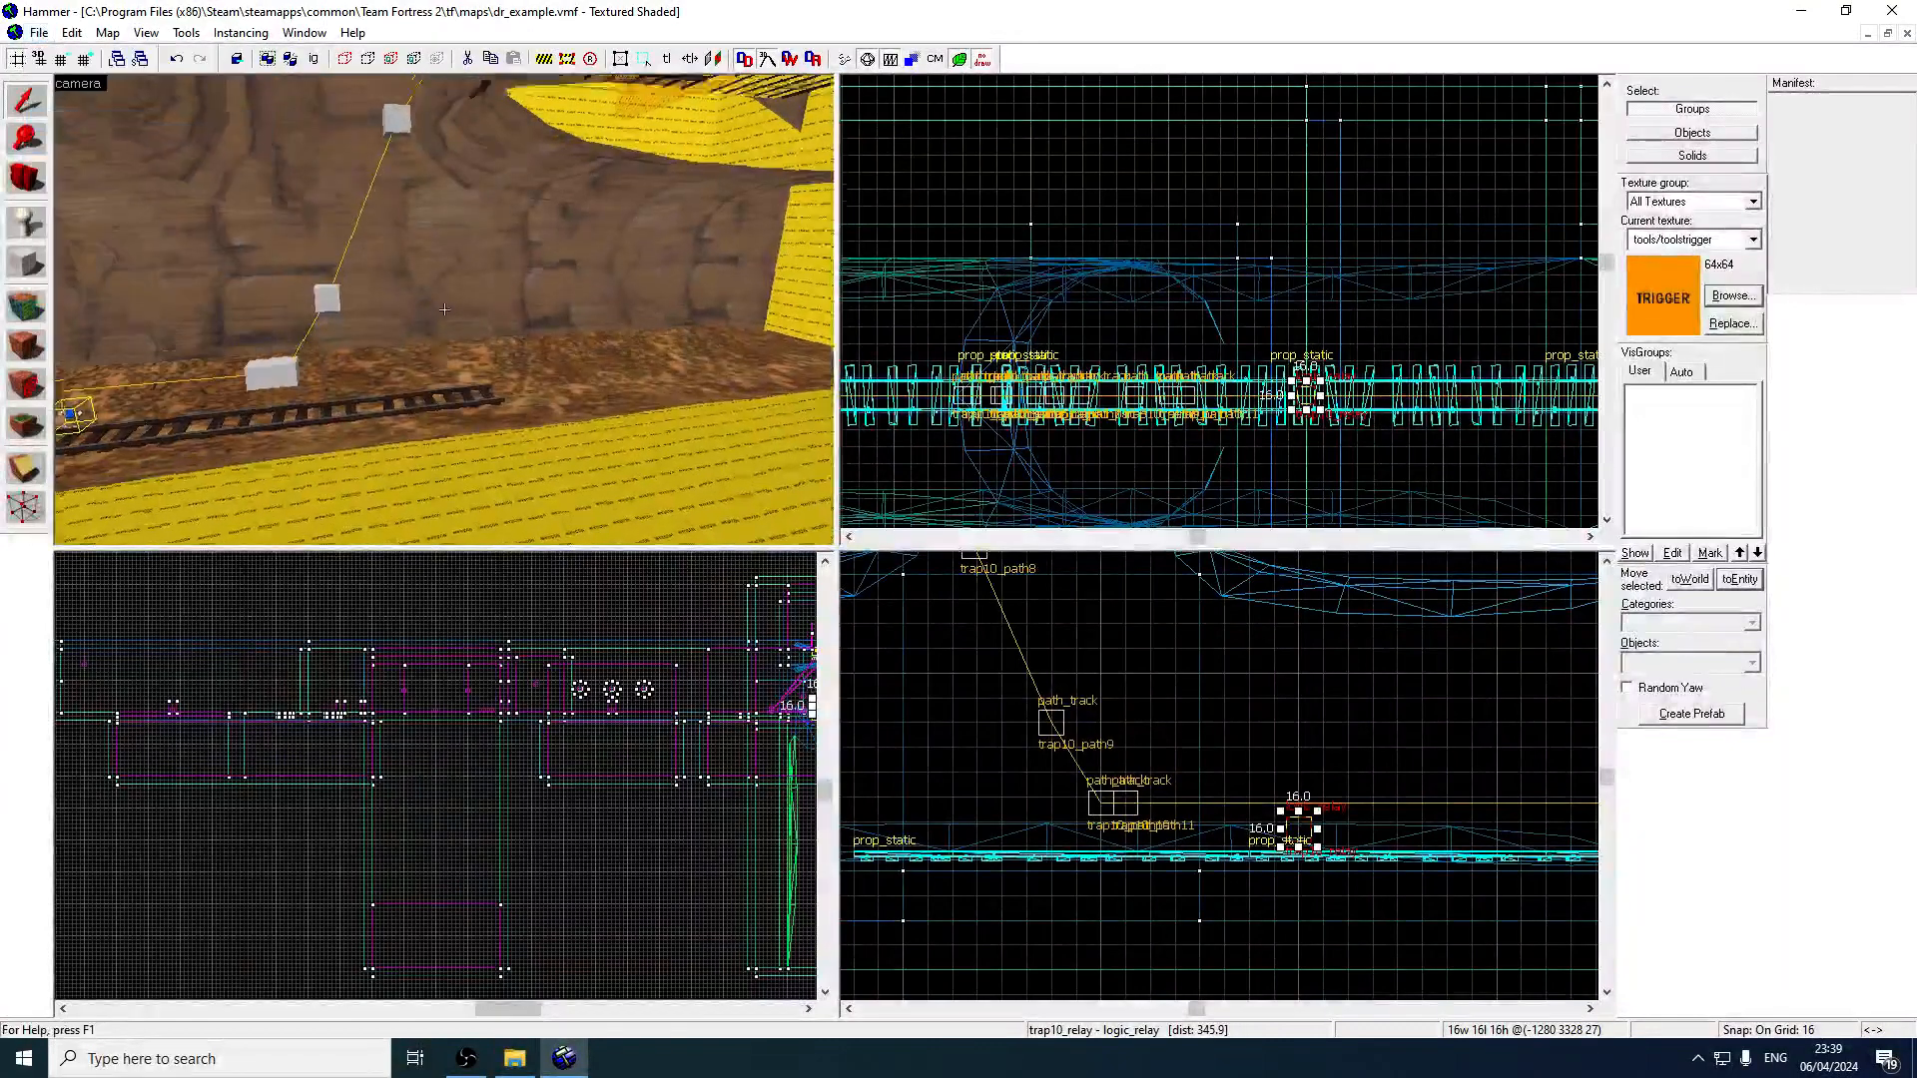
pyautogui.press('w')
pyautogui.press('z')
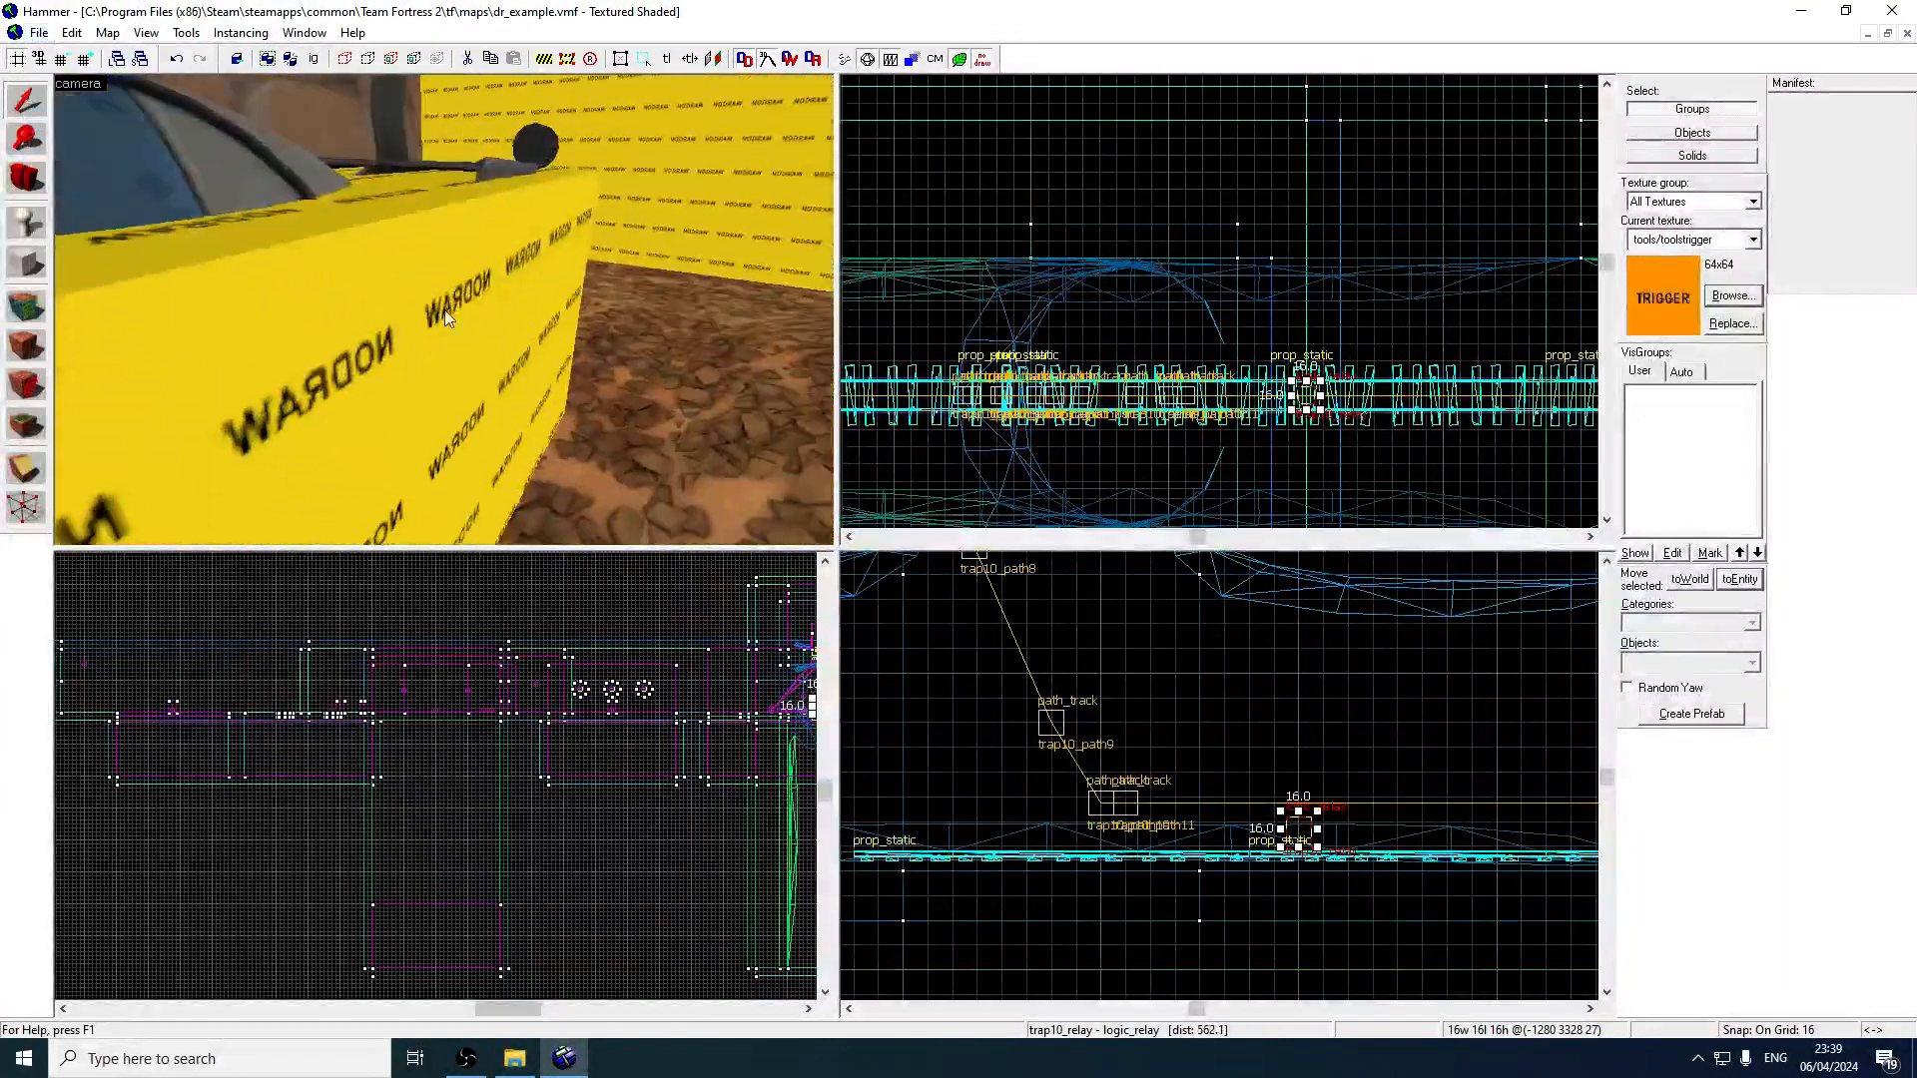
pyautogui.doubleClick(446, 318)
pyautogui.click(827, 618)
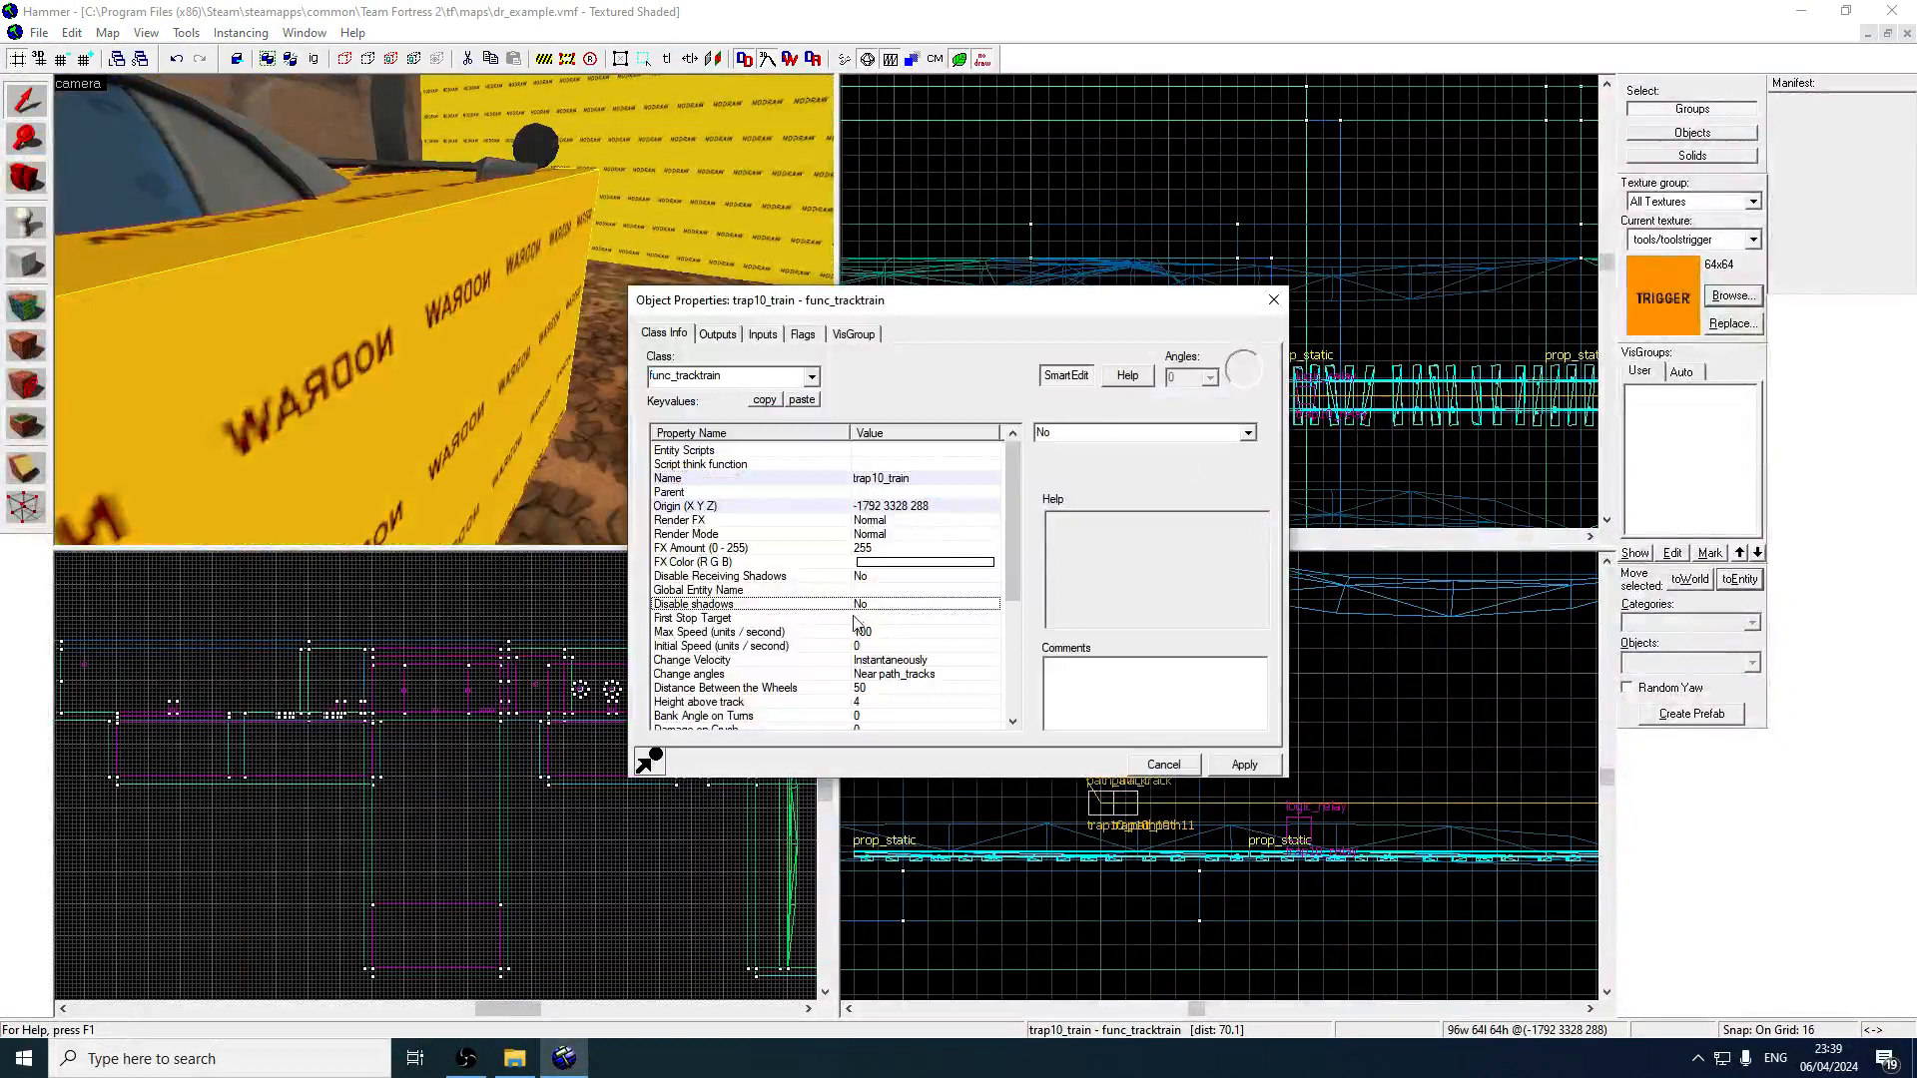
pyautogui.click(1064, 436)
pyautogui.write('trap10')
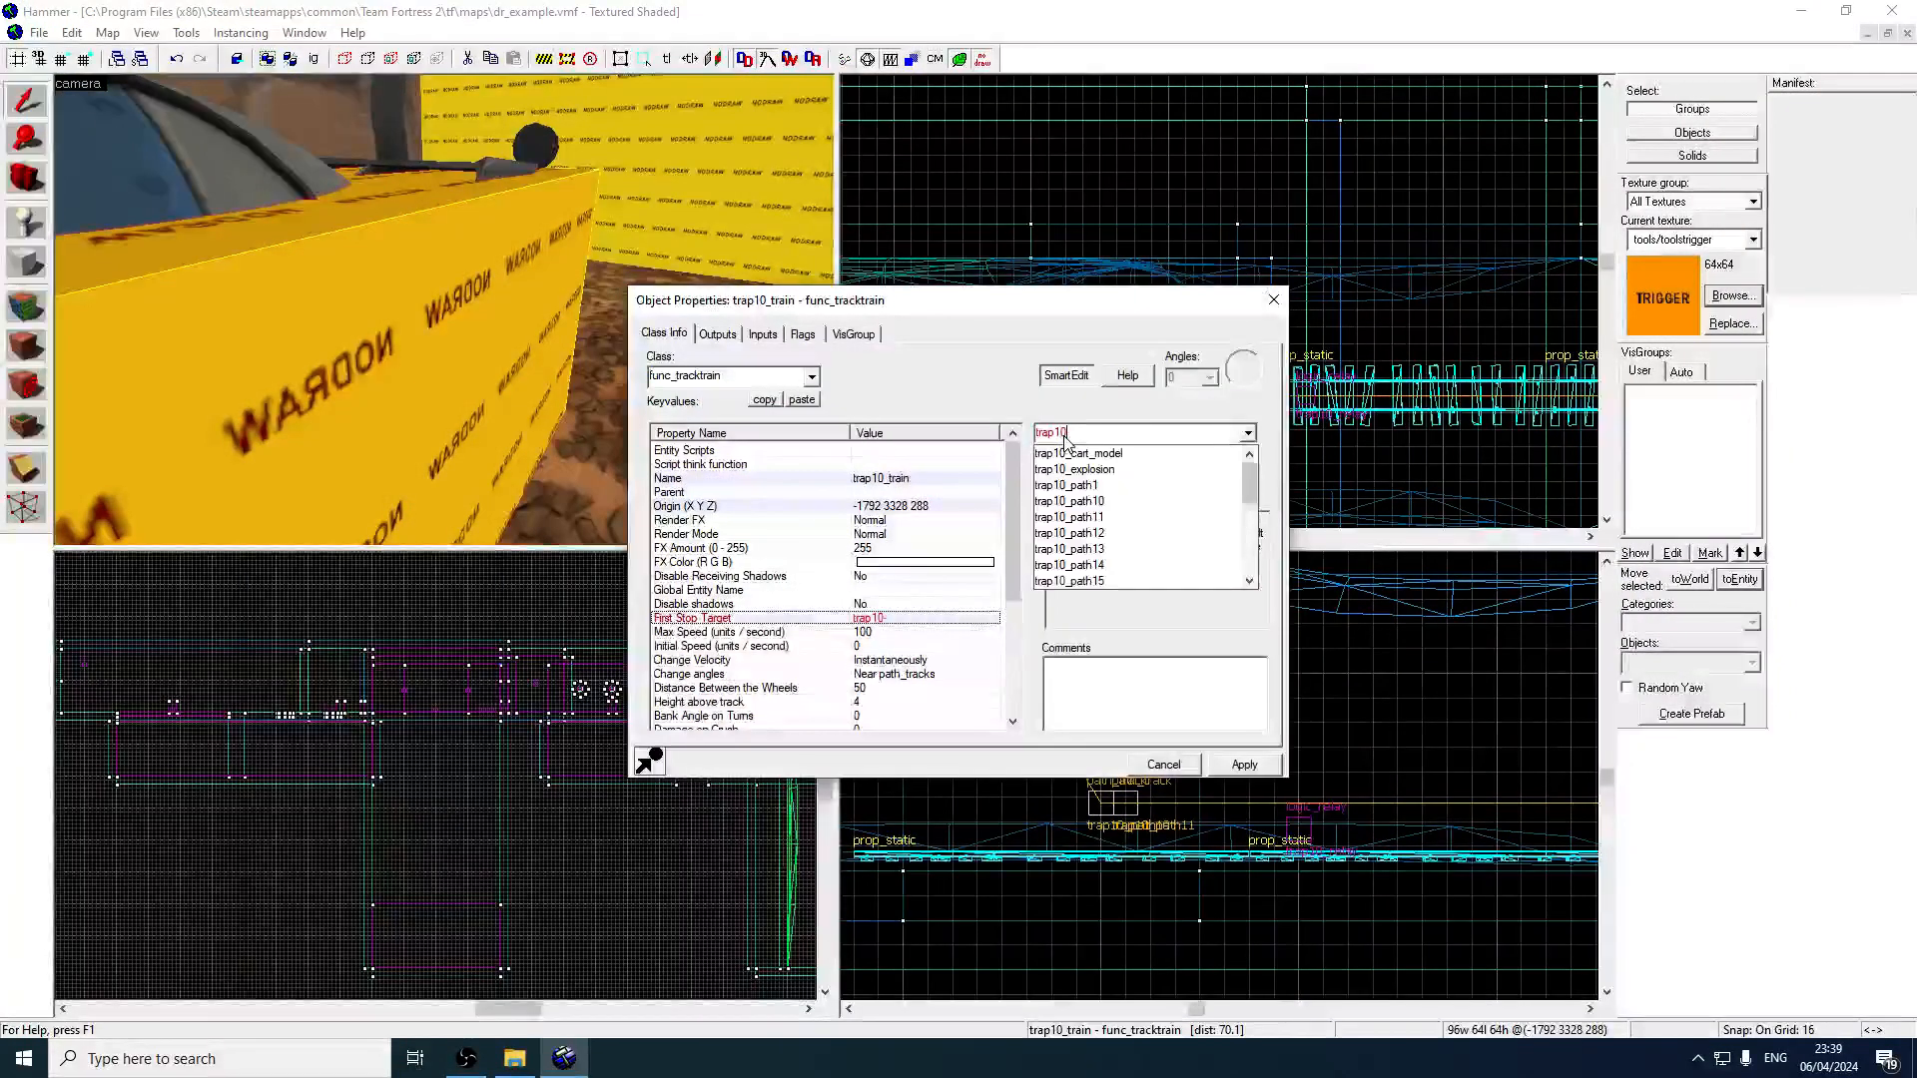
pyautogui.write('_path1')
pyautogui.press('Return')
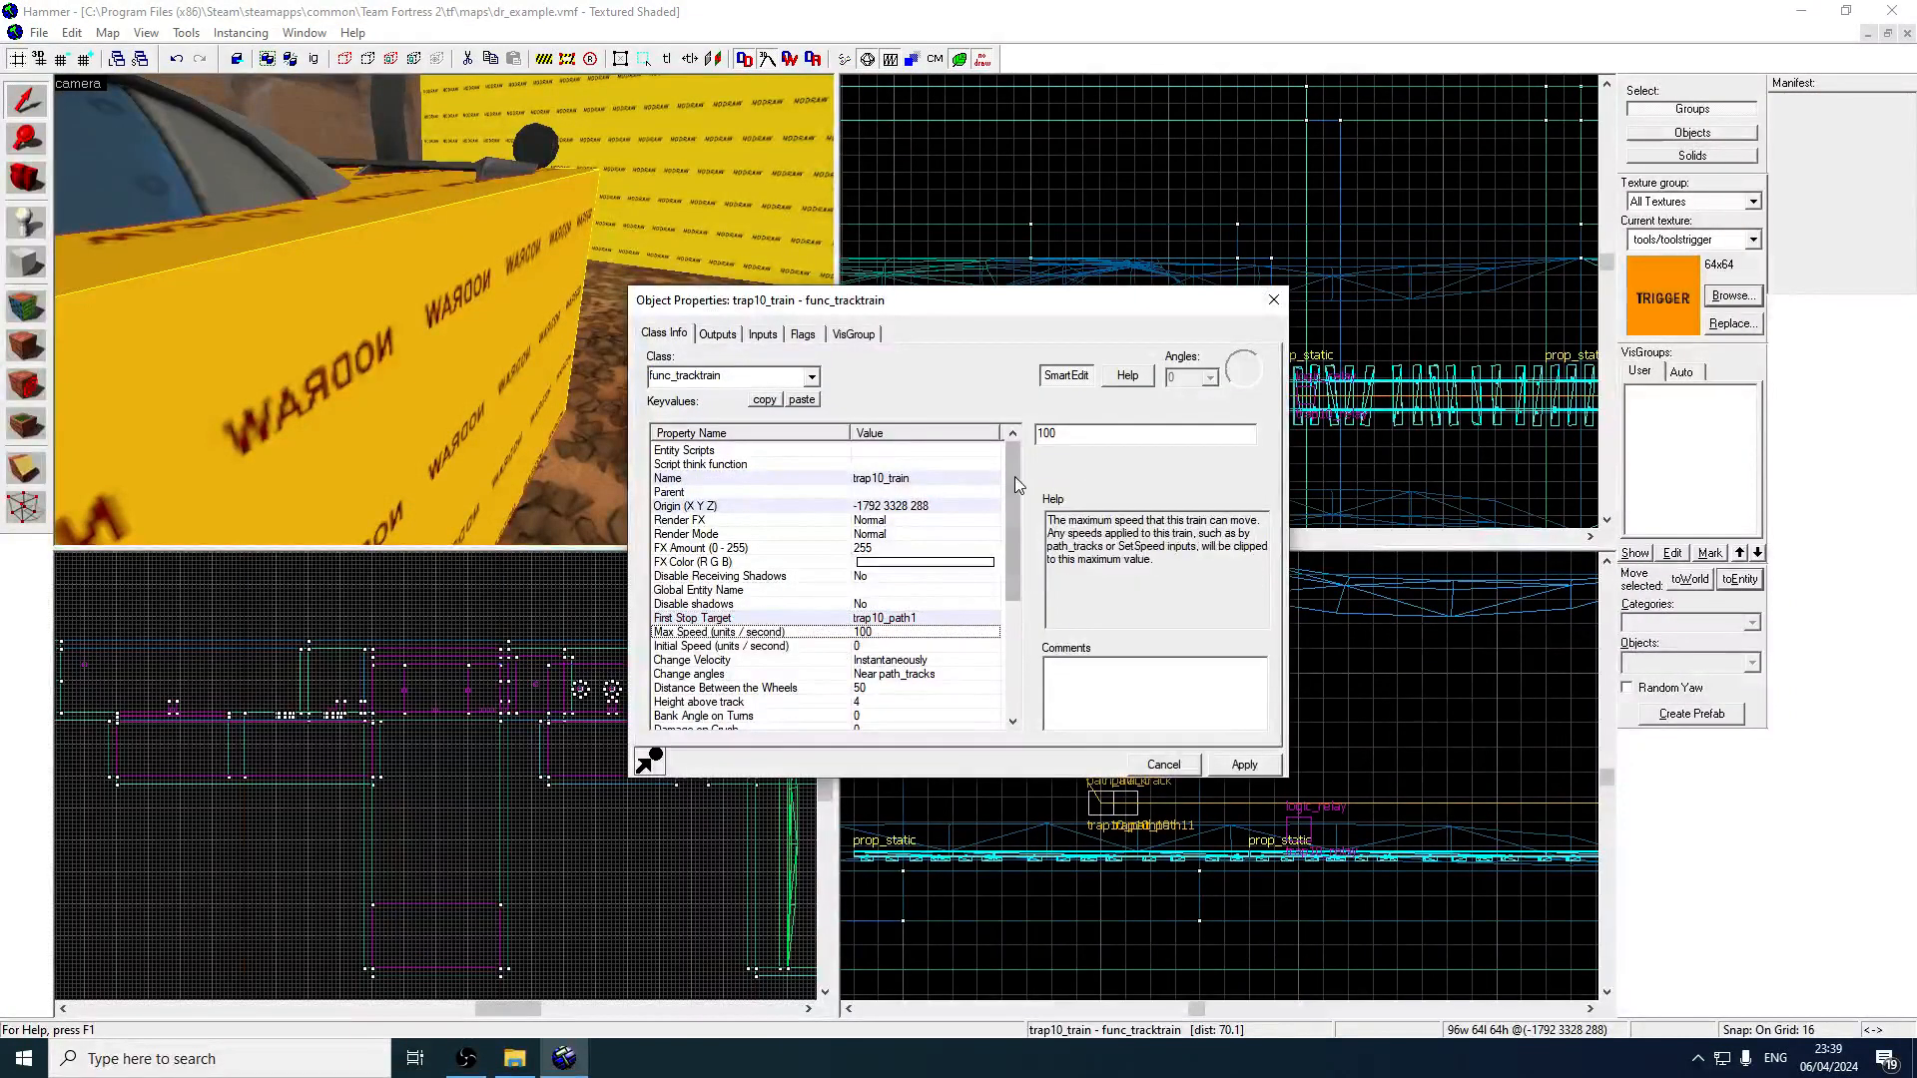
pyautogui.write('50')
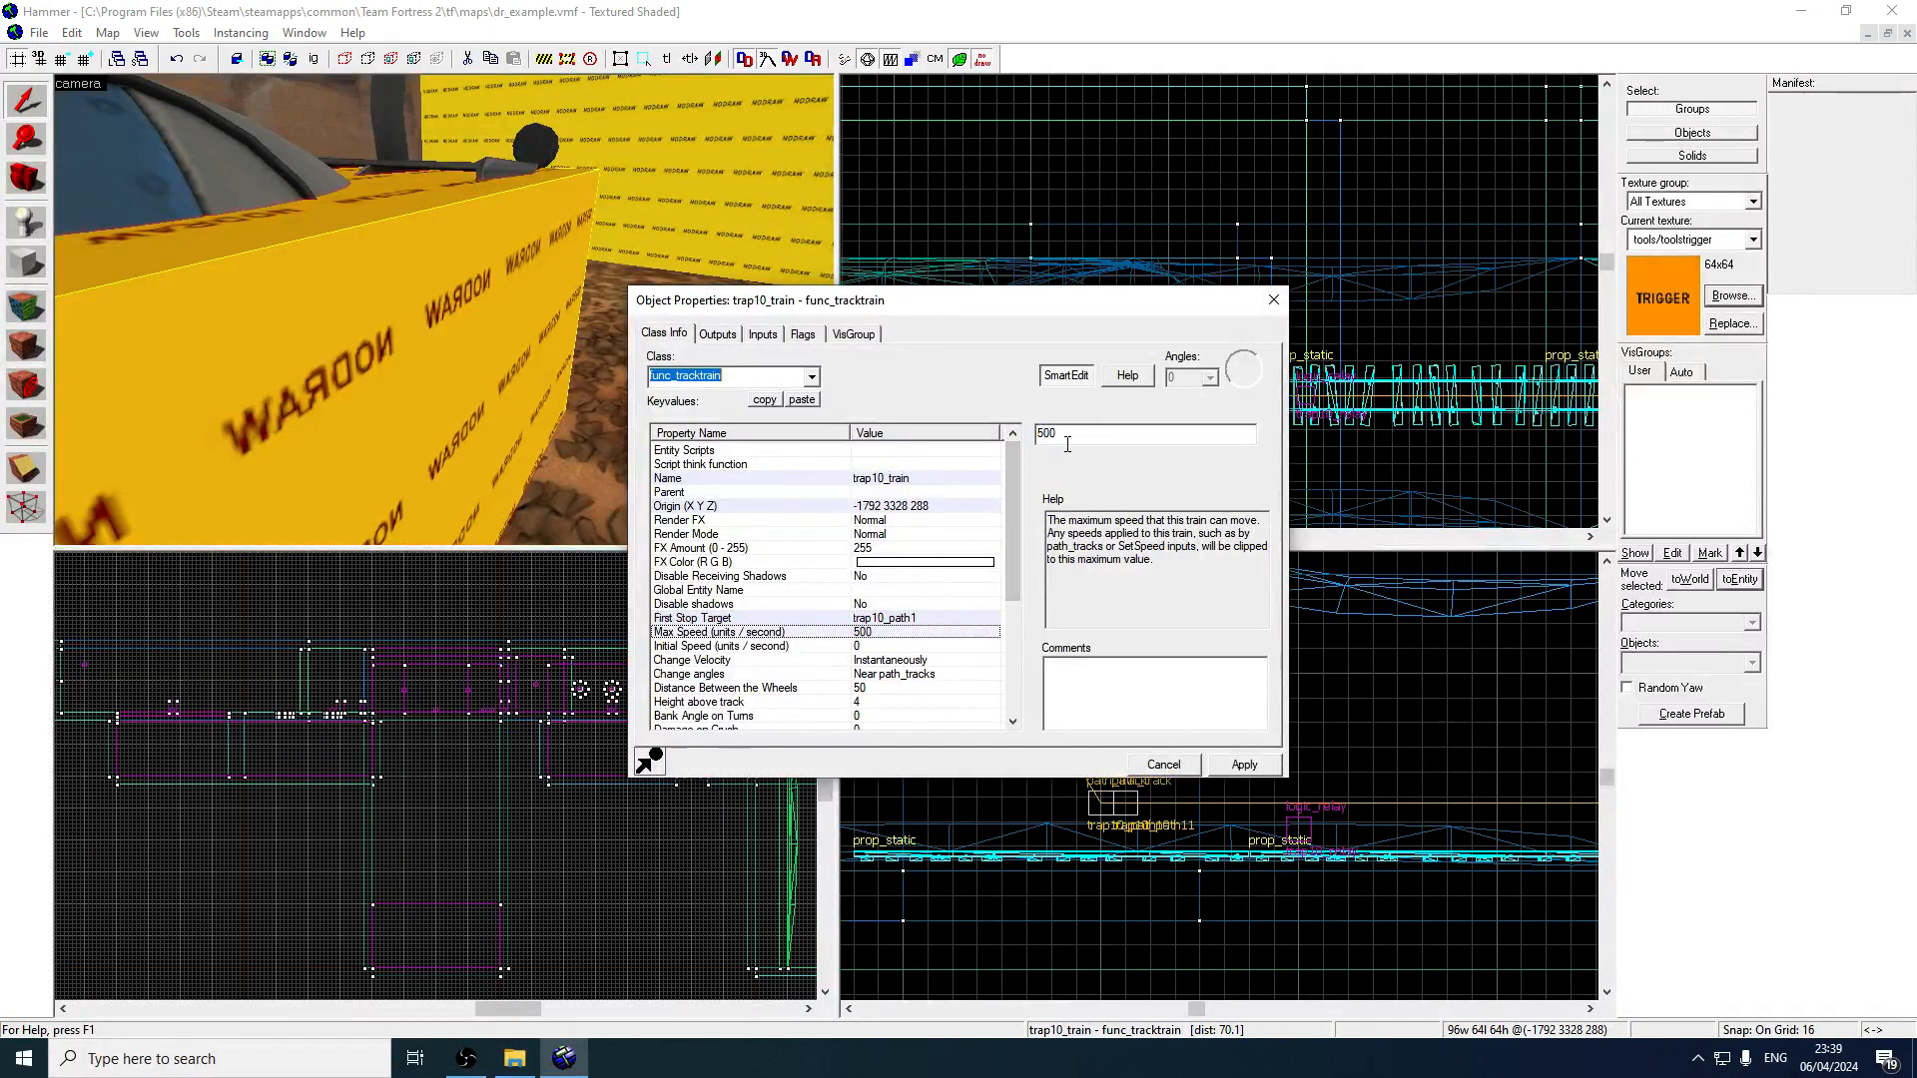
# Enable the train's "Is unblockable by player" flag, apply the changes and close its properties.
pyautogui.scroll(-3, 991, 544)
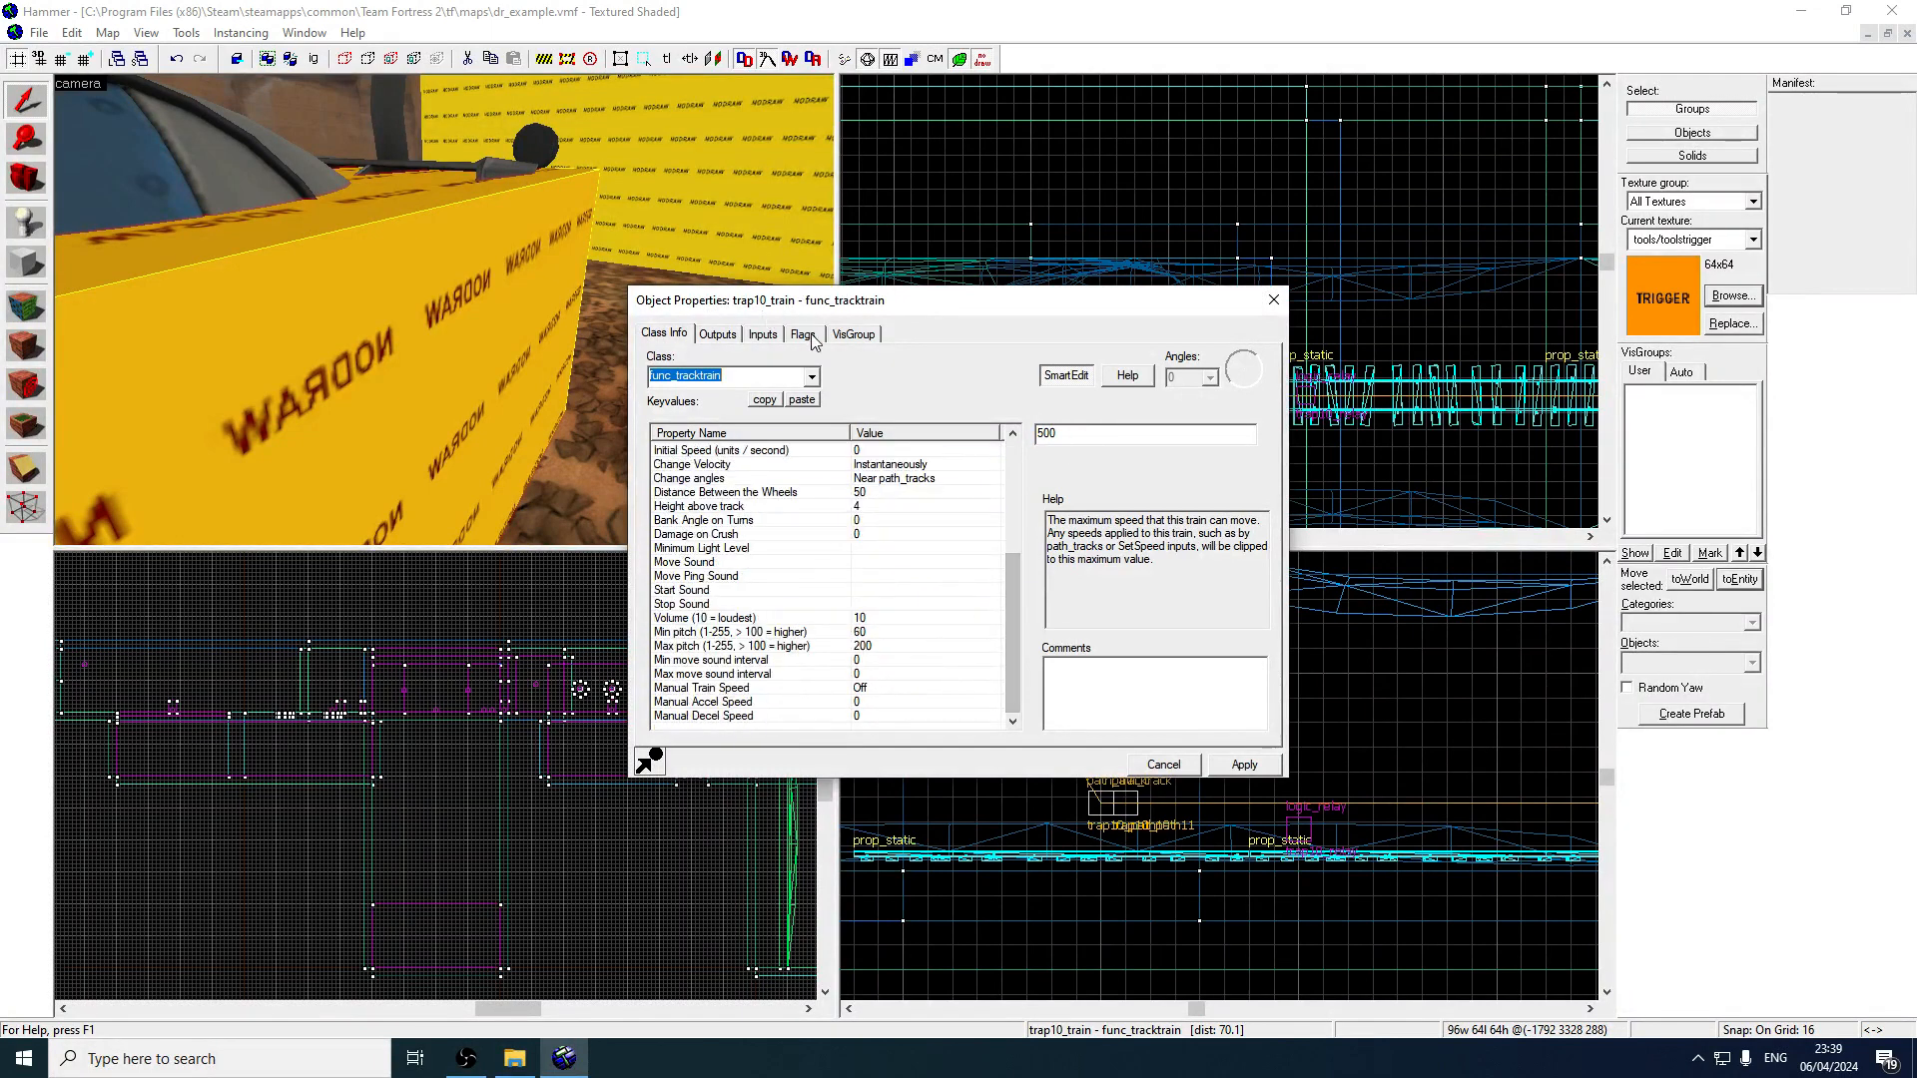
pyautogui.click(807, 334)
pyautogui.click(661, 450)
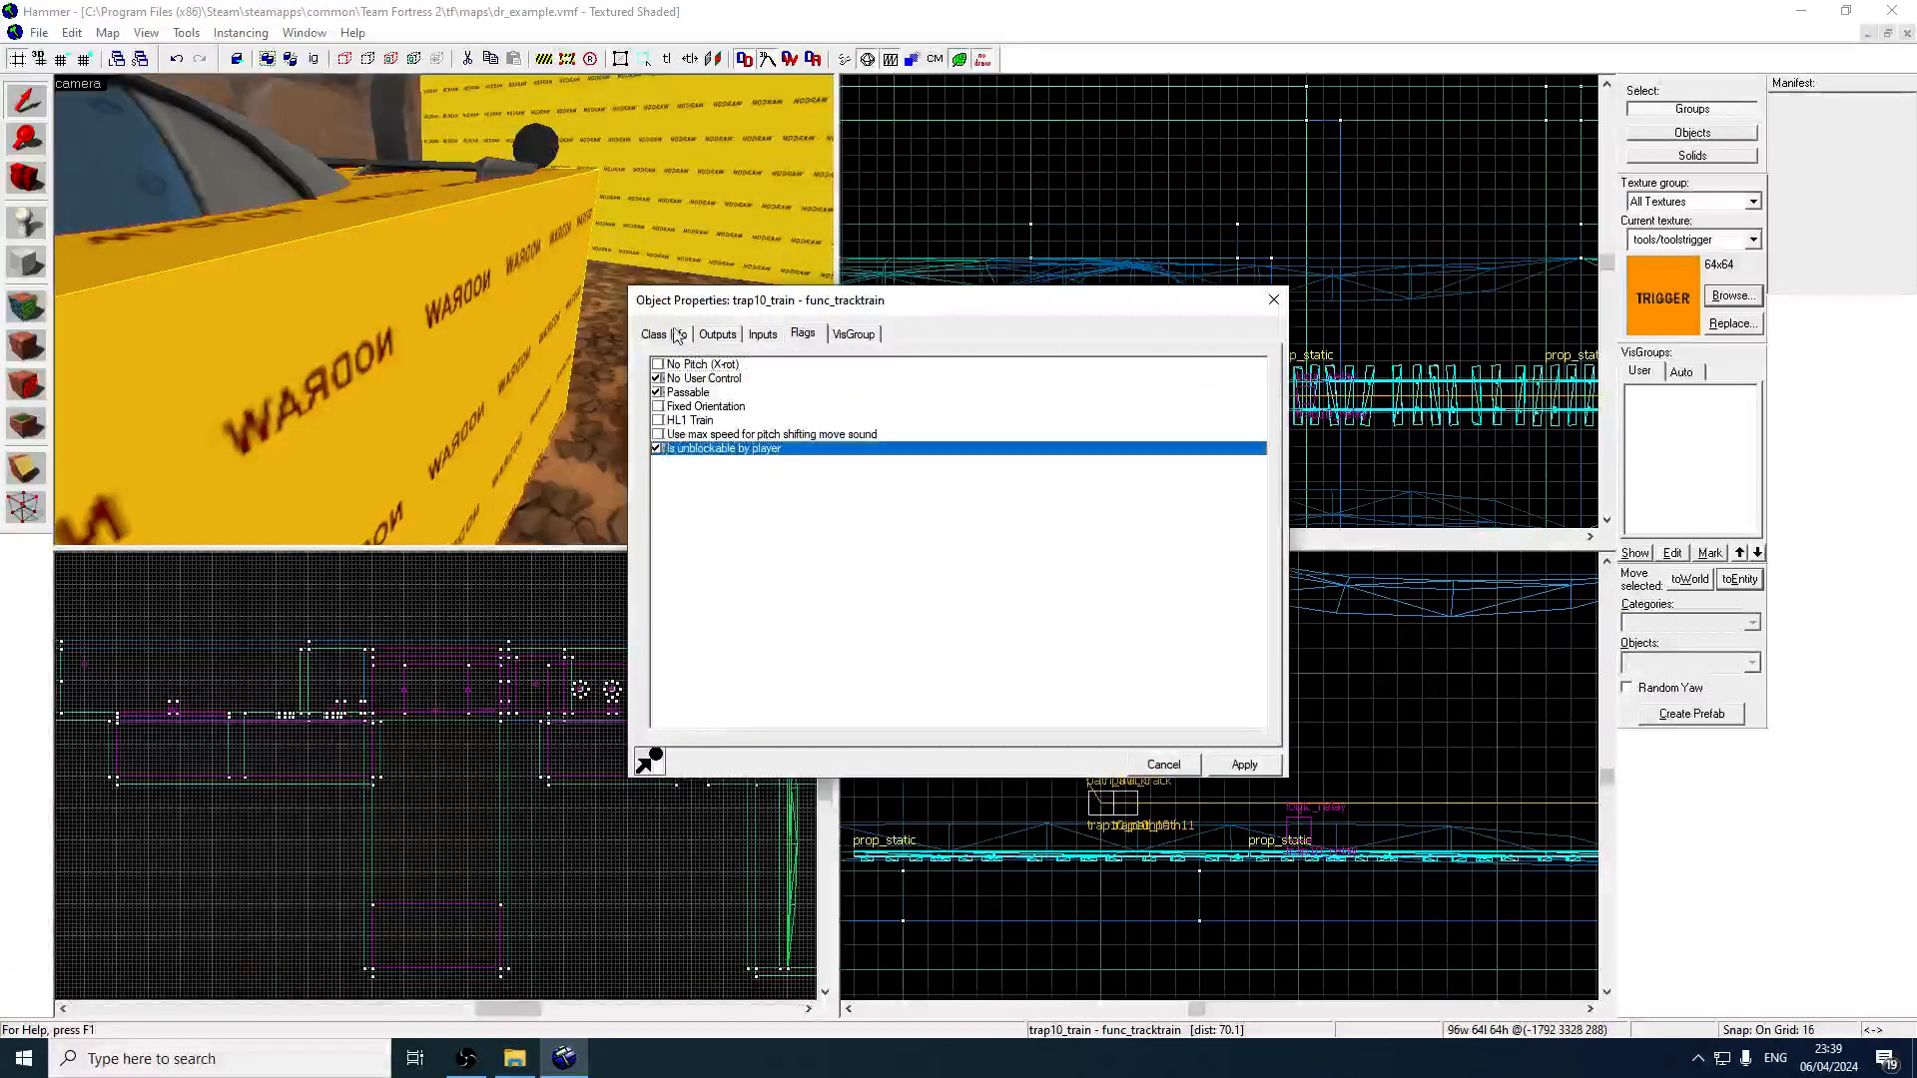
pyautogui.click(676, 334)
pyautogui.click(1238, 766)
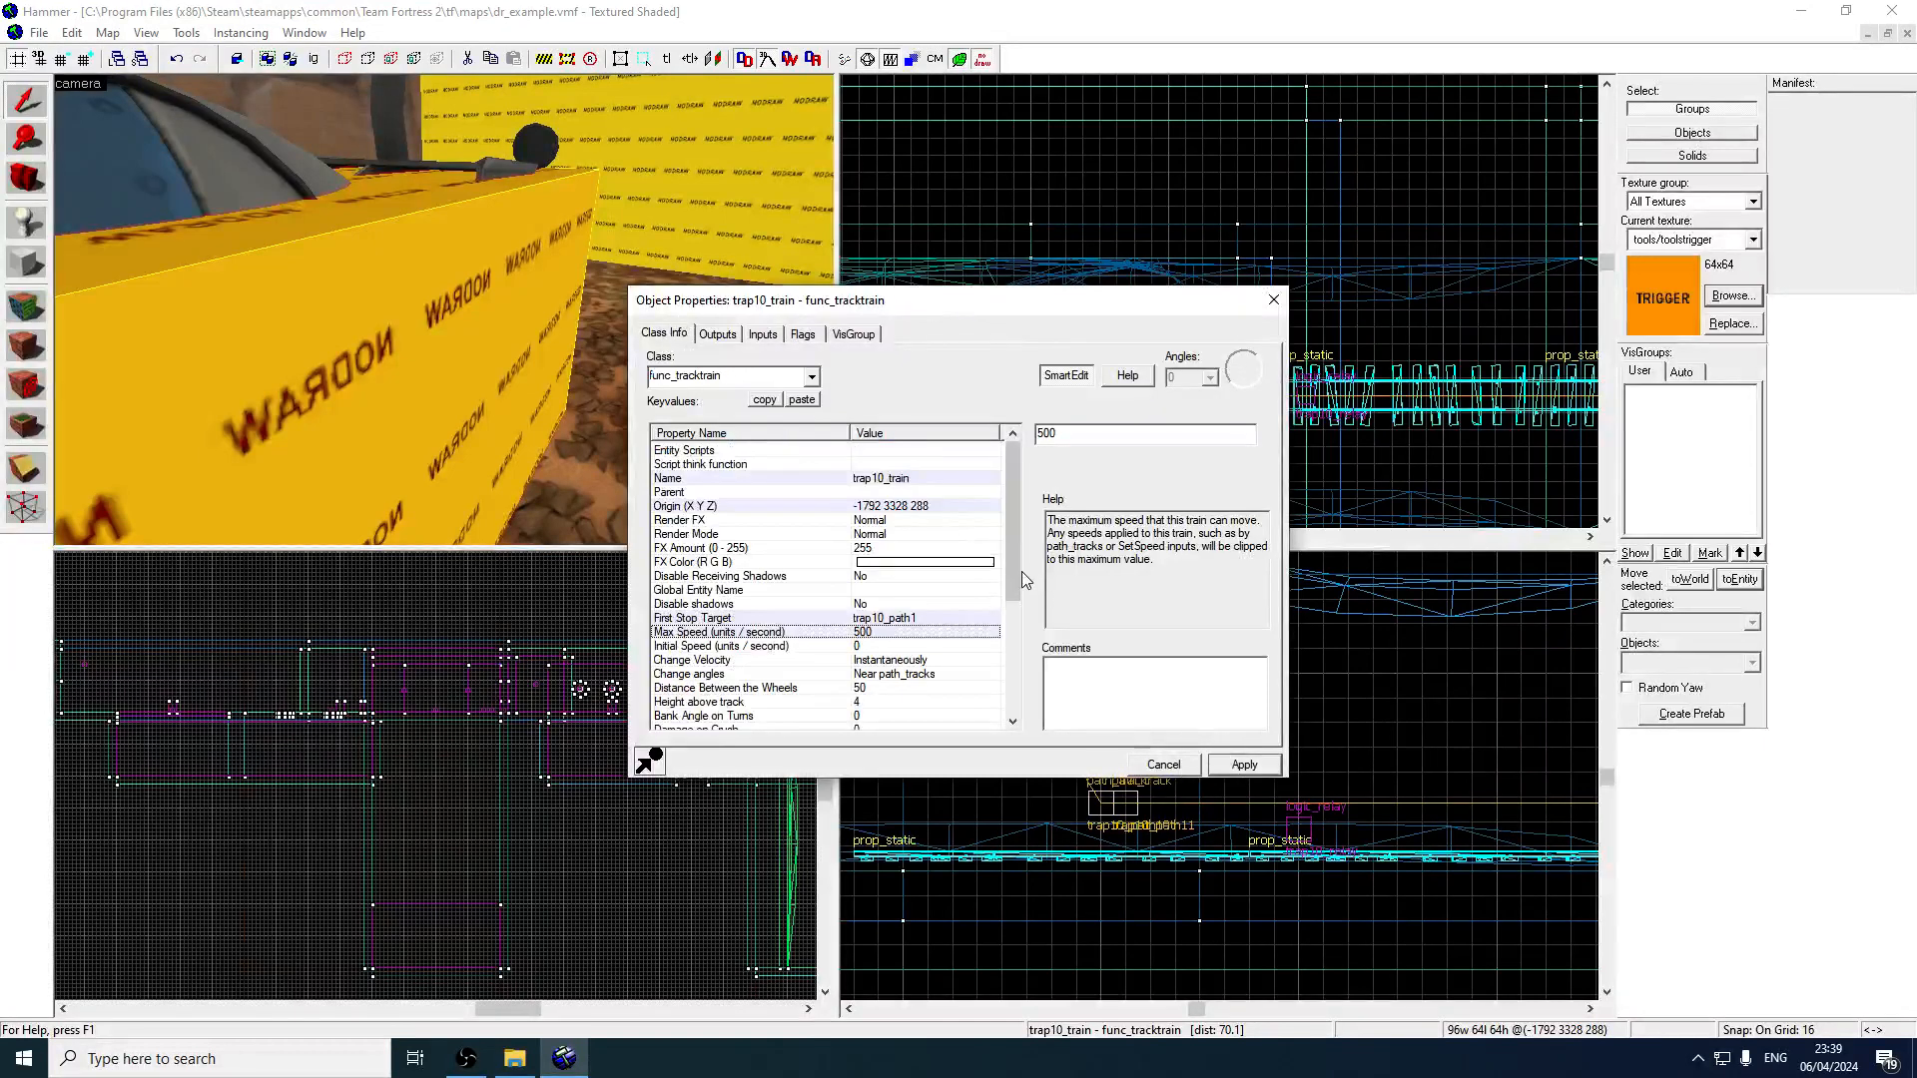
pyautogui.moveTo(1022, 571); pyautogui.dragTo(1010, 669)
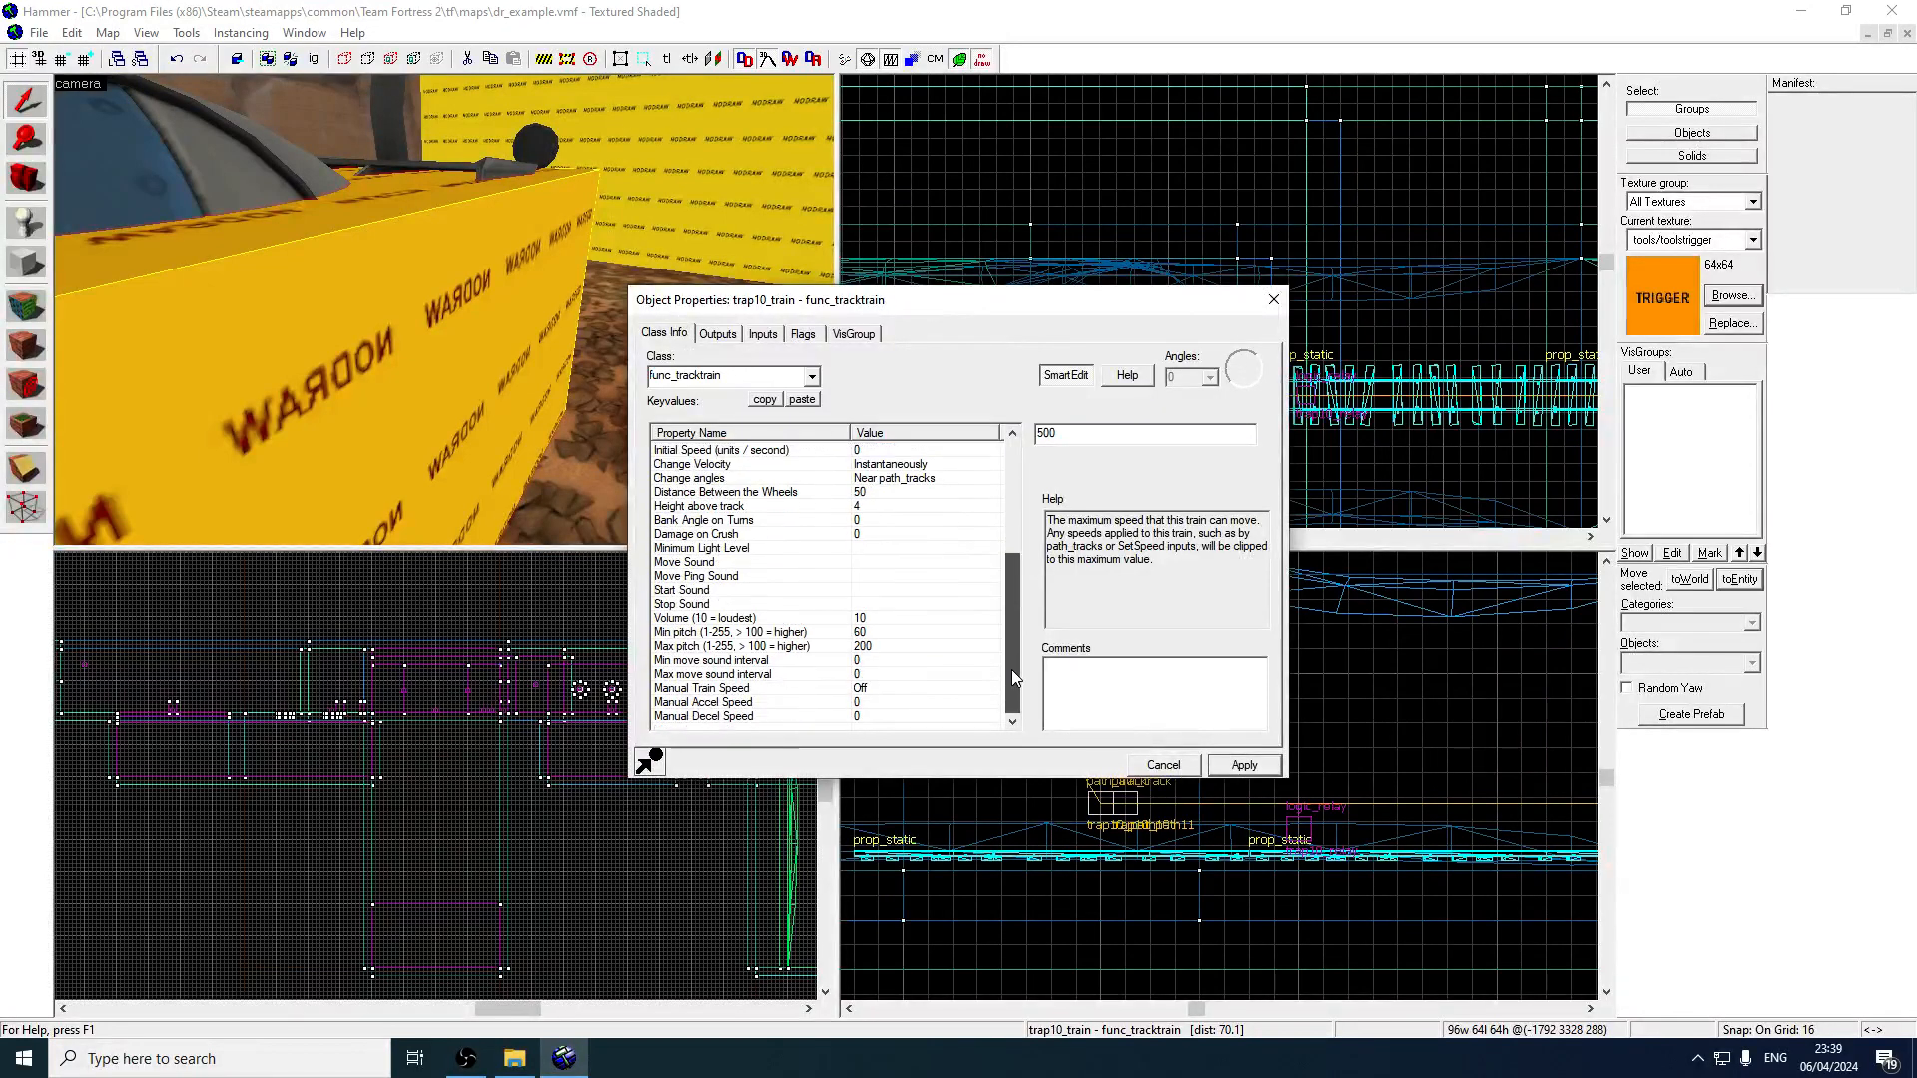
pyautogui.click(1273, 301)
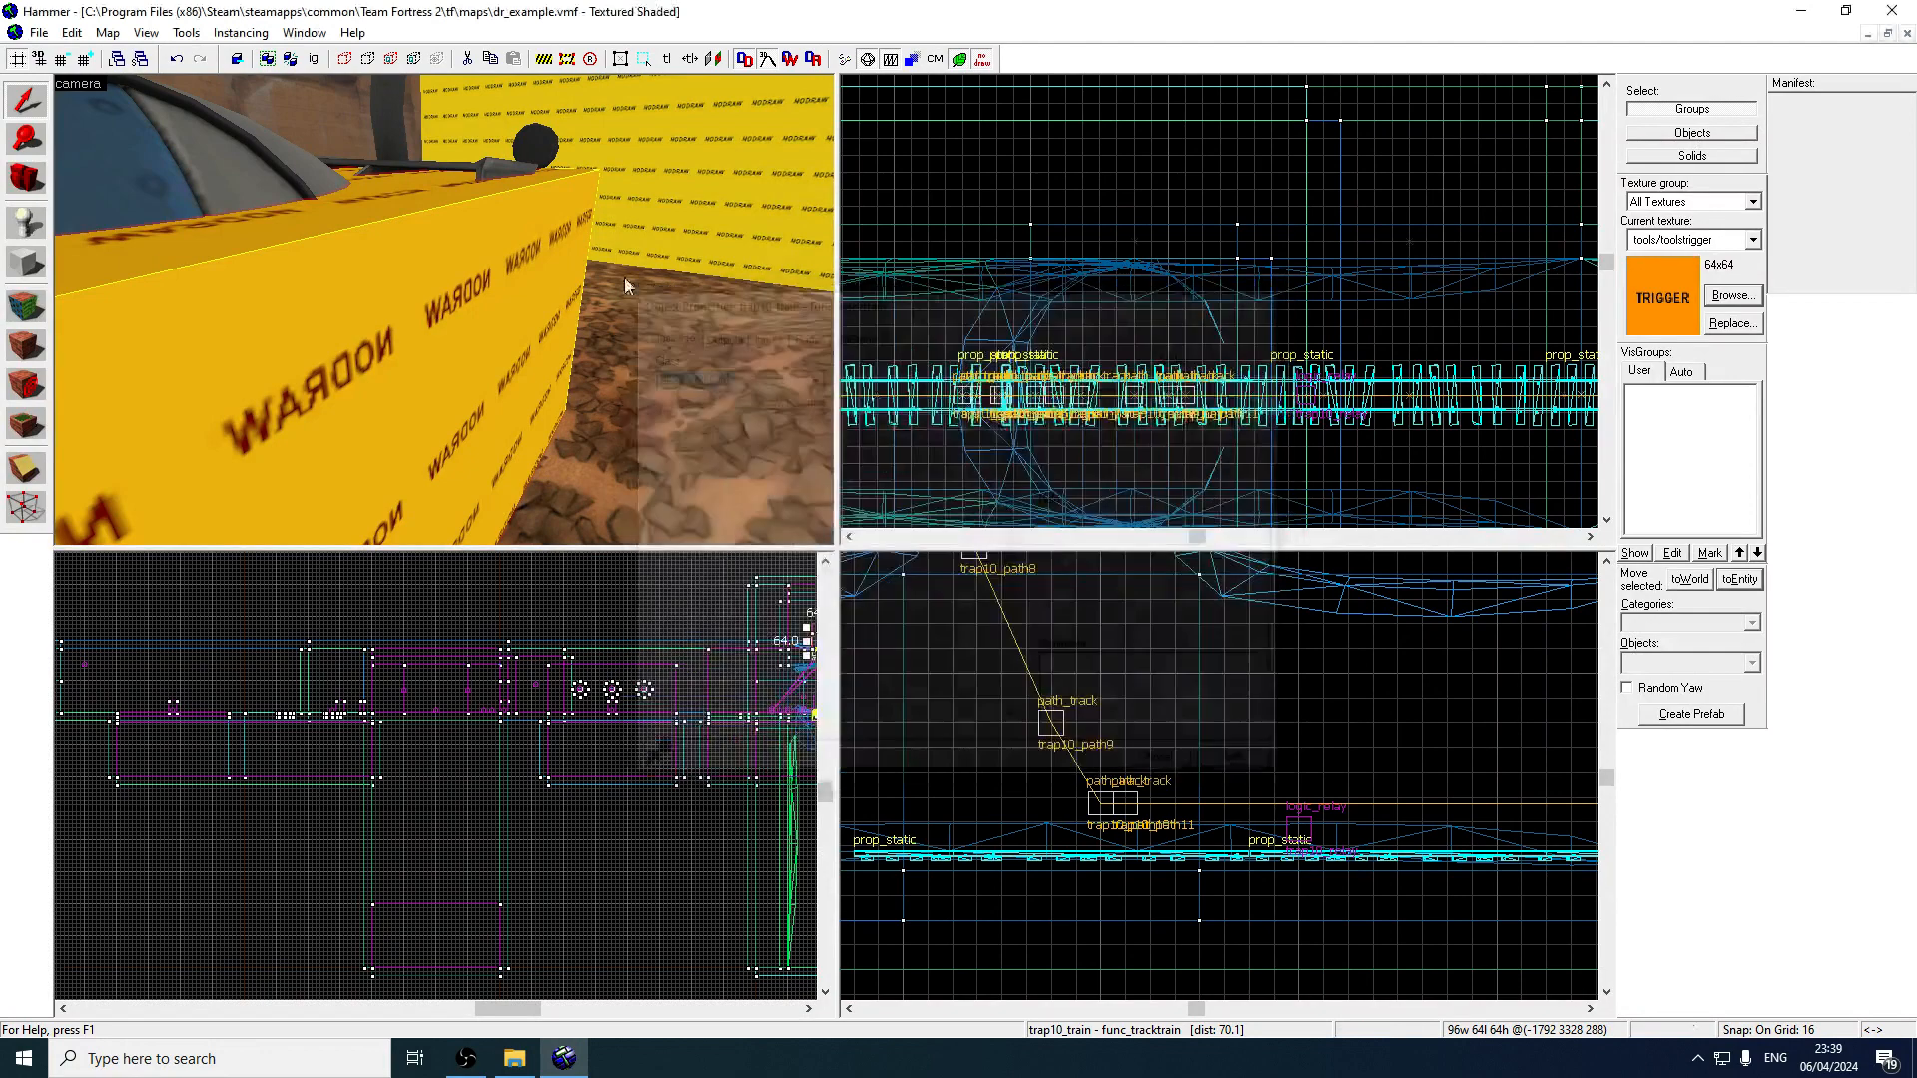
# Open the properties of the trap10_cart_model prop to review its parent and model settings.
pyautogui.press('z')
pyautogui.press('z')
pyautogui.click(417, 343)
pyautogui.hotkey('alt', 'Return')
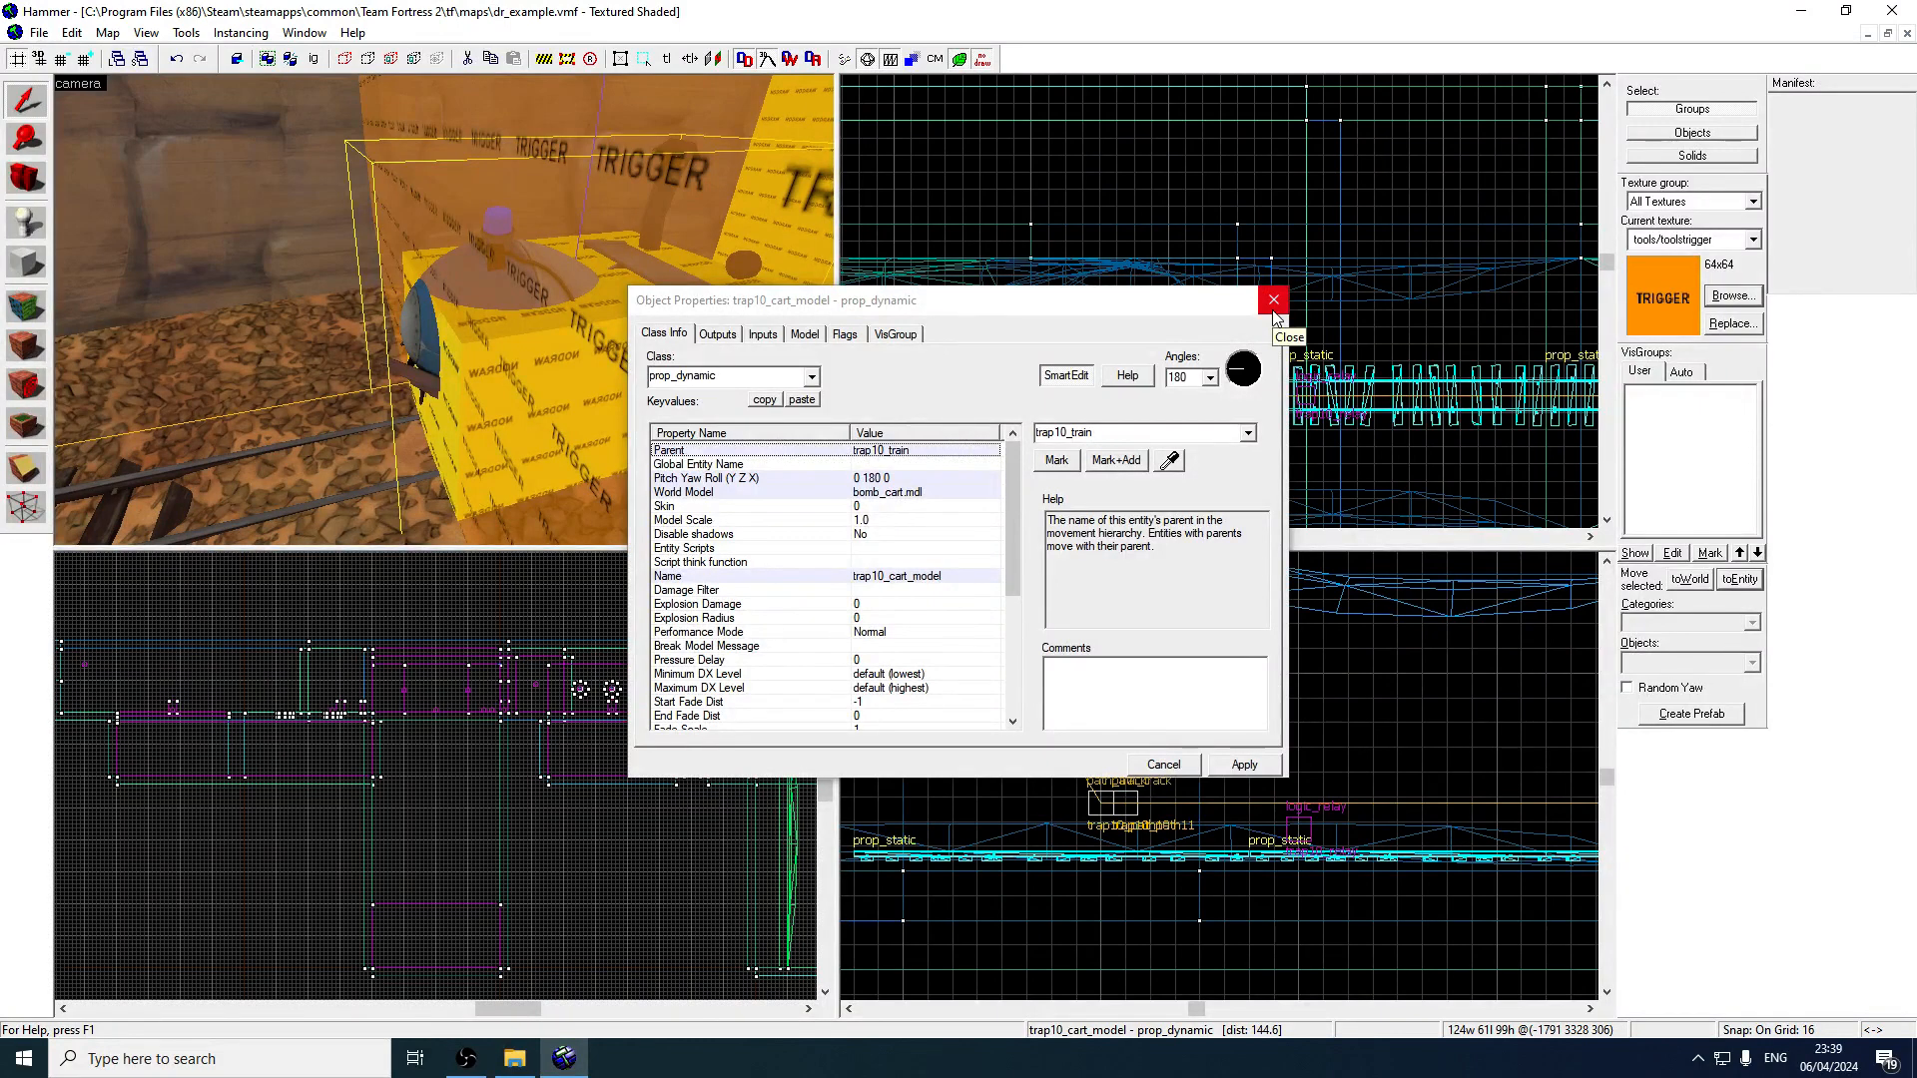
# Clear trap10_train's "Is unblockable by player" flag, apply the change and close its properties.
pyautogui.press('w')
pyautogui.press('d')
pyautogui.click(421, 370)
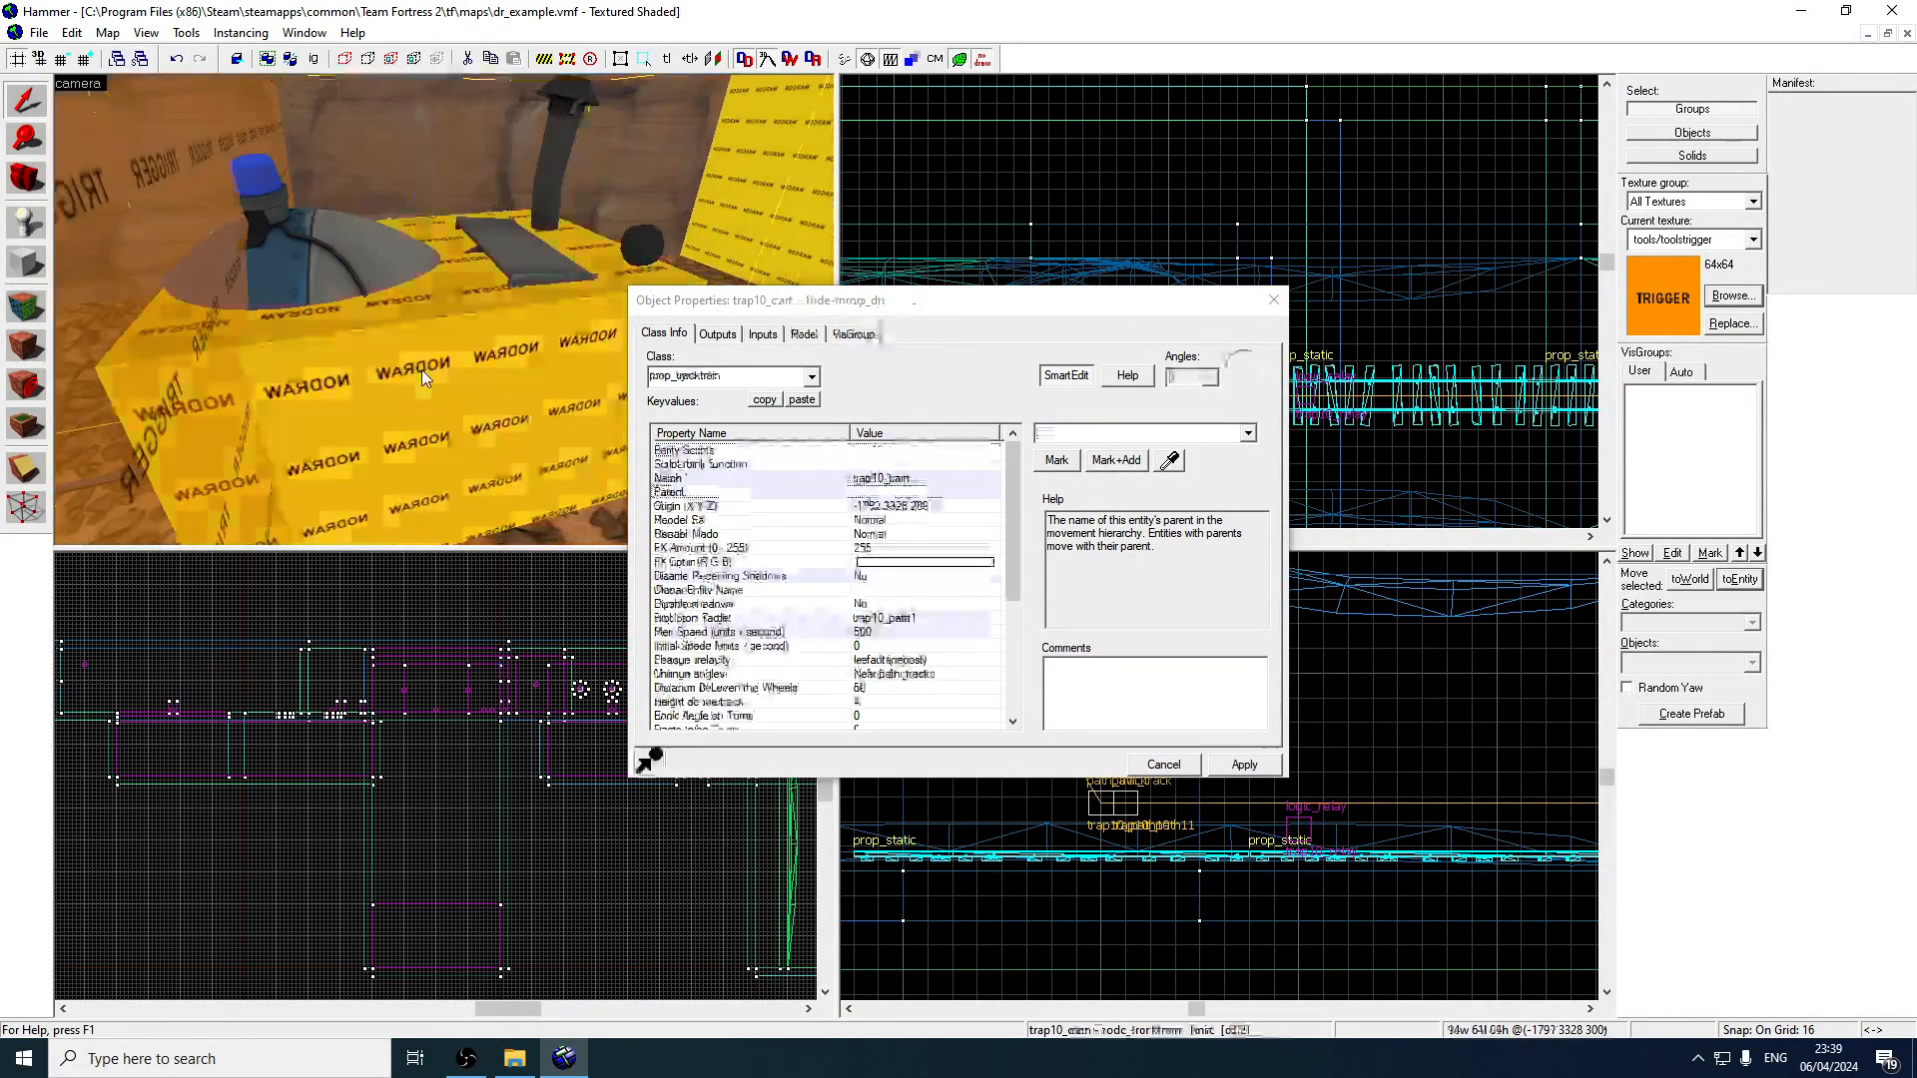
pyautogui.click(807, 333)
pyautogui.click(658, 462)
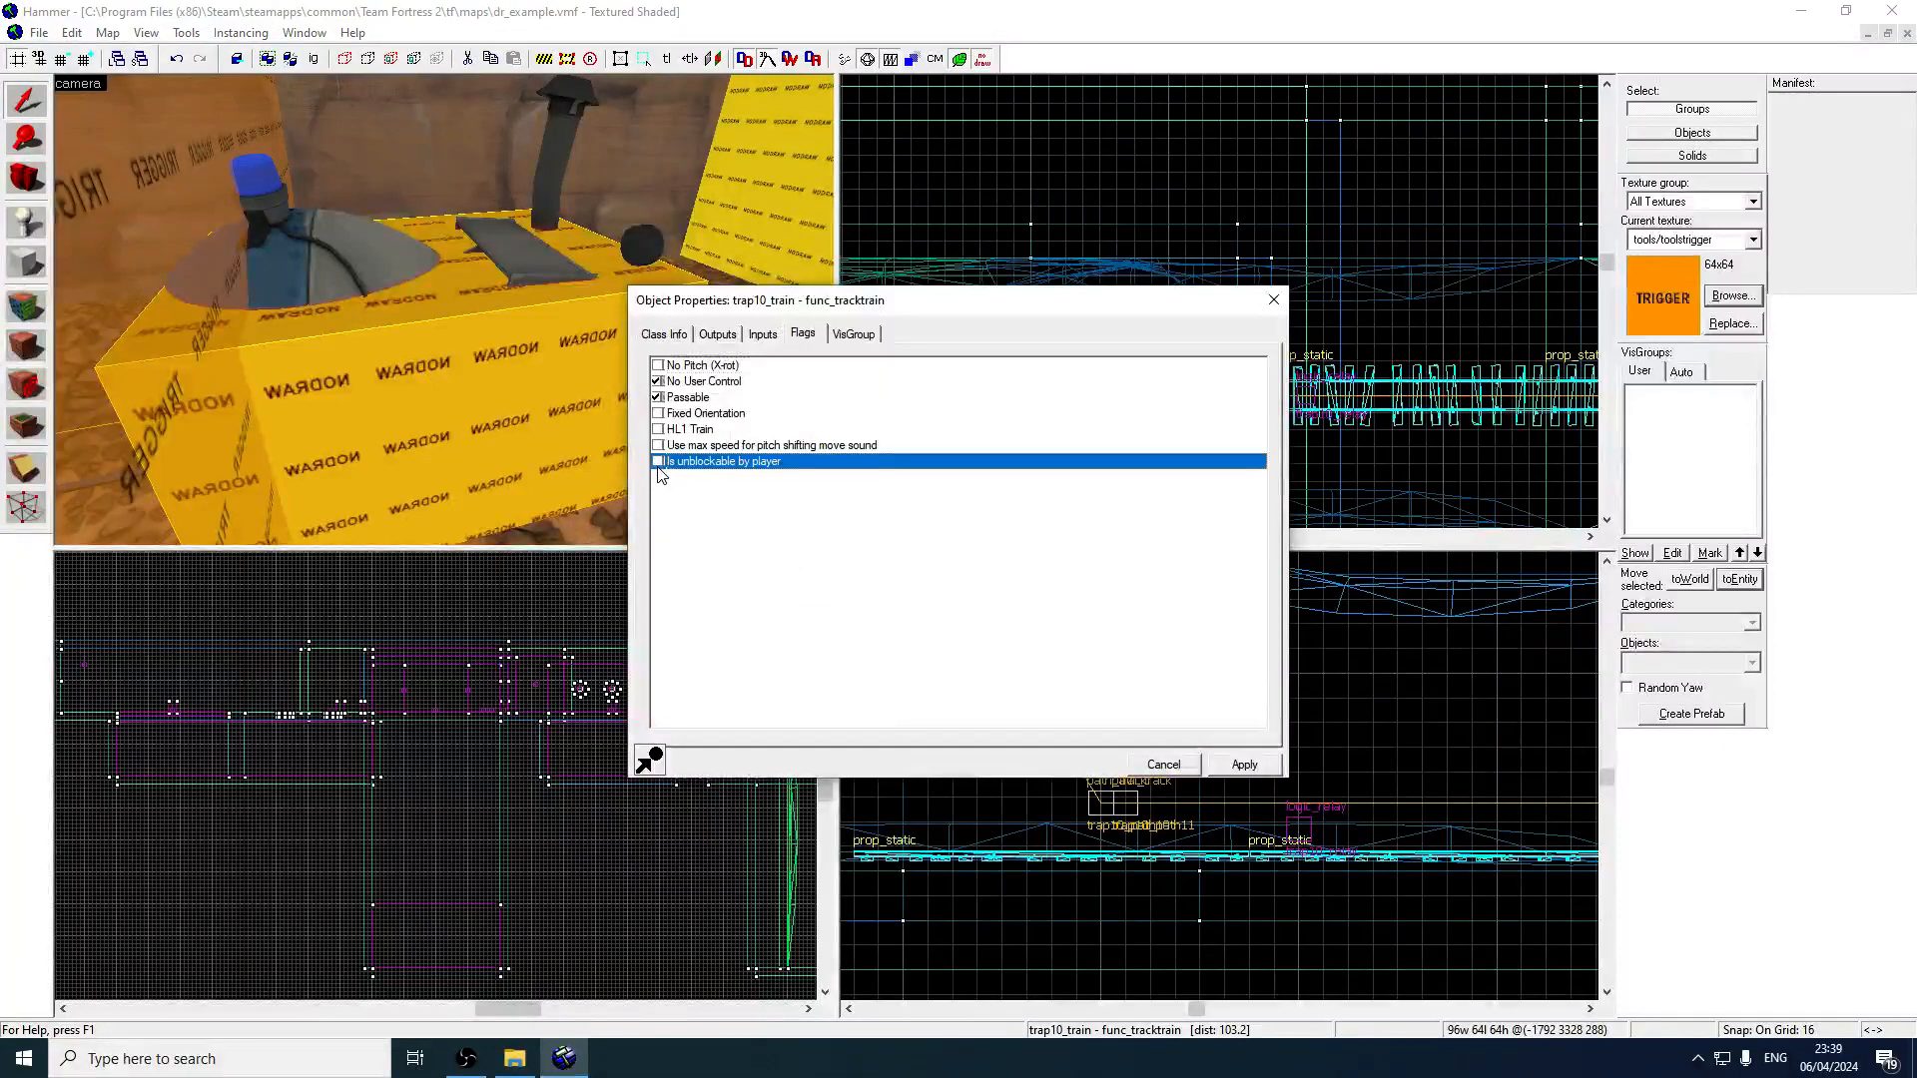
pyautogui.click(1241, 764)
pyautogui.click(1274, 300)
# Select the trigger_once volume around the cart and examine its position relative to the train.
pyautogui.press('s')
pyautogui.press('a')
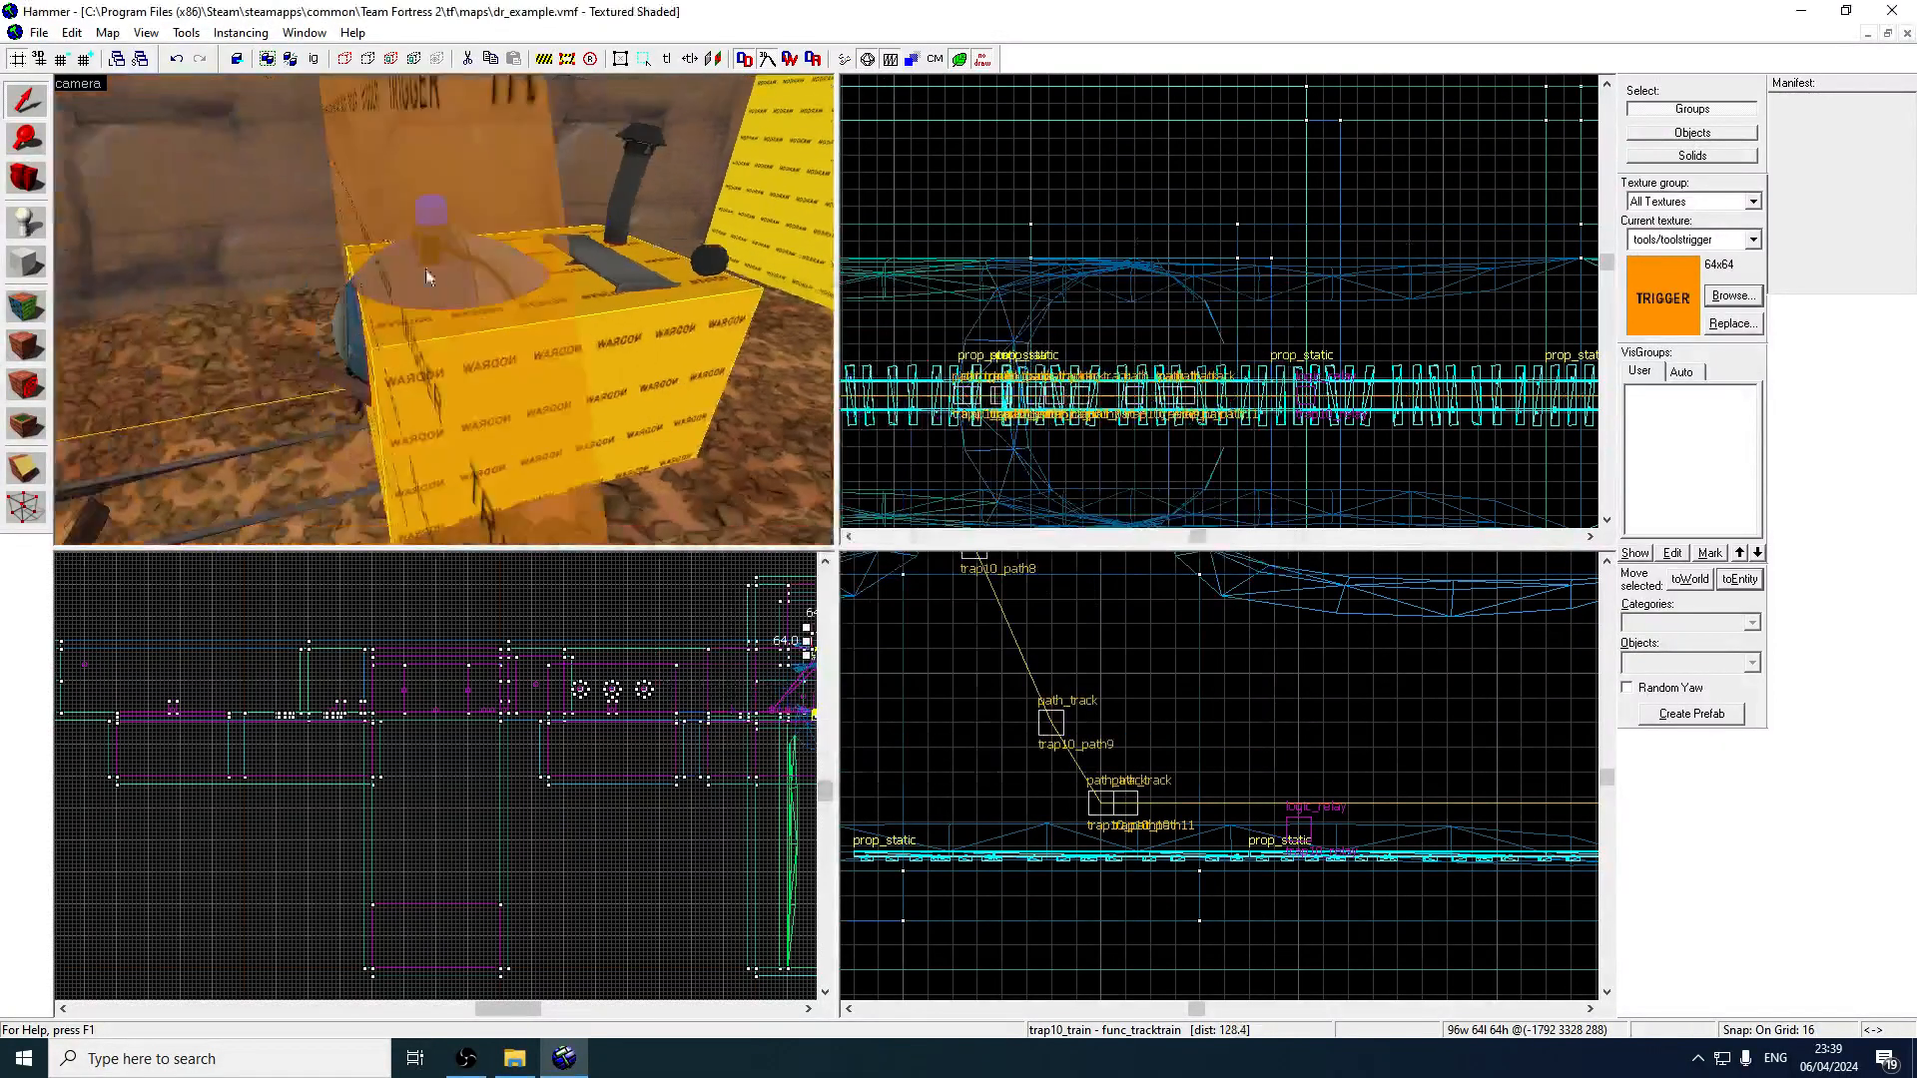
pyautogui.click(427, 272)
pyautogui.scroll(5, 1011, 329)
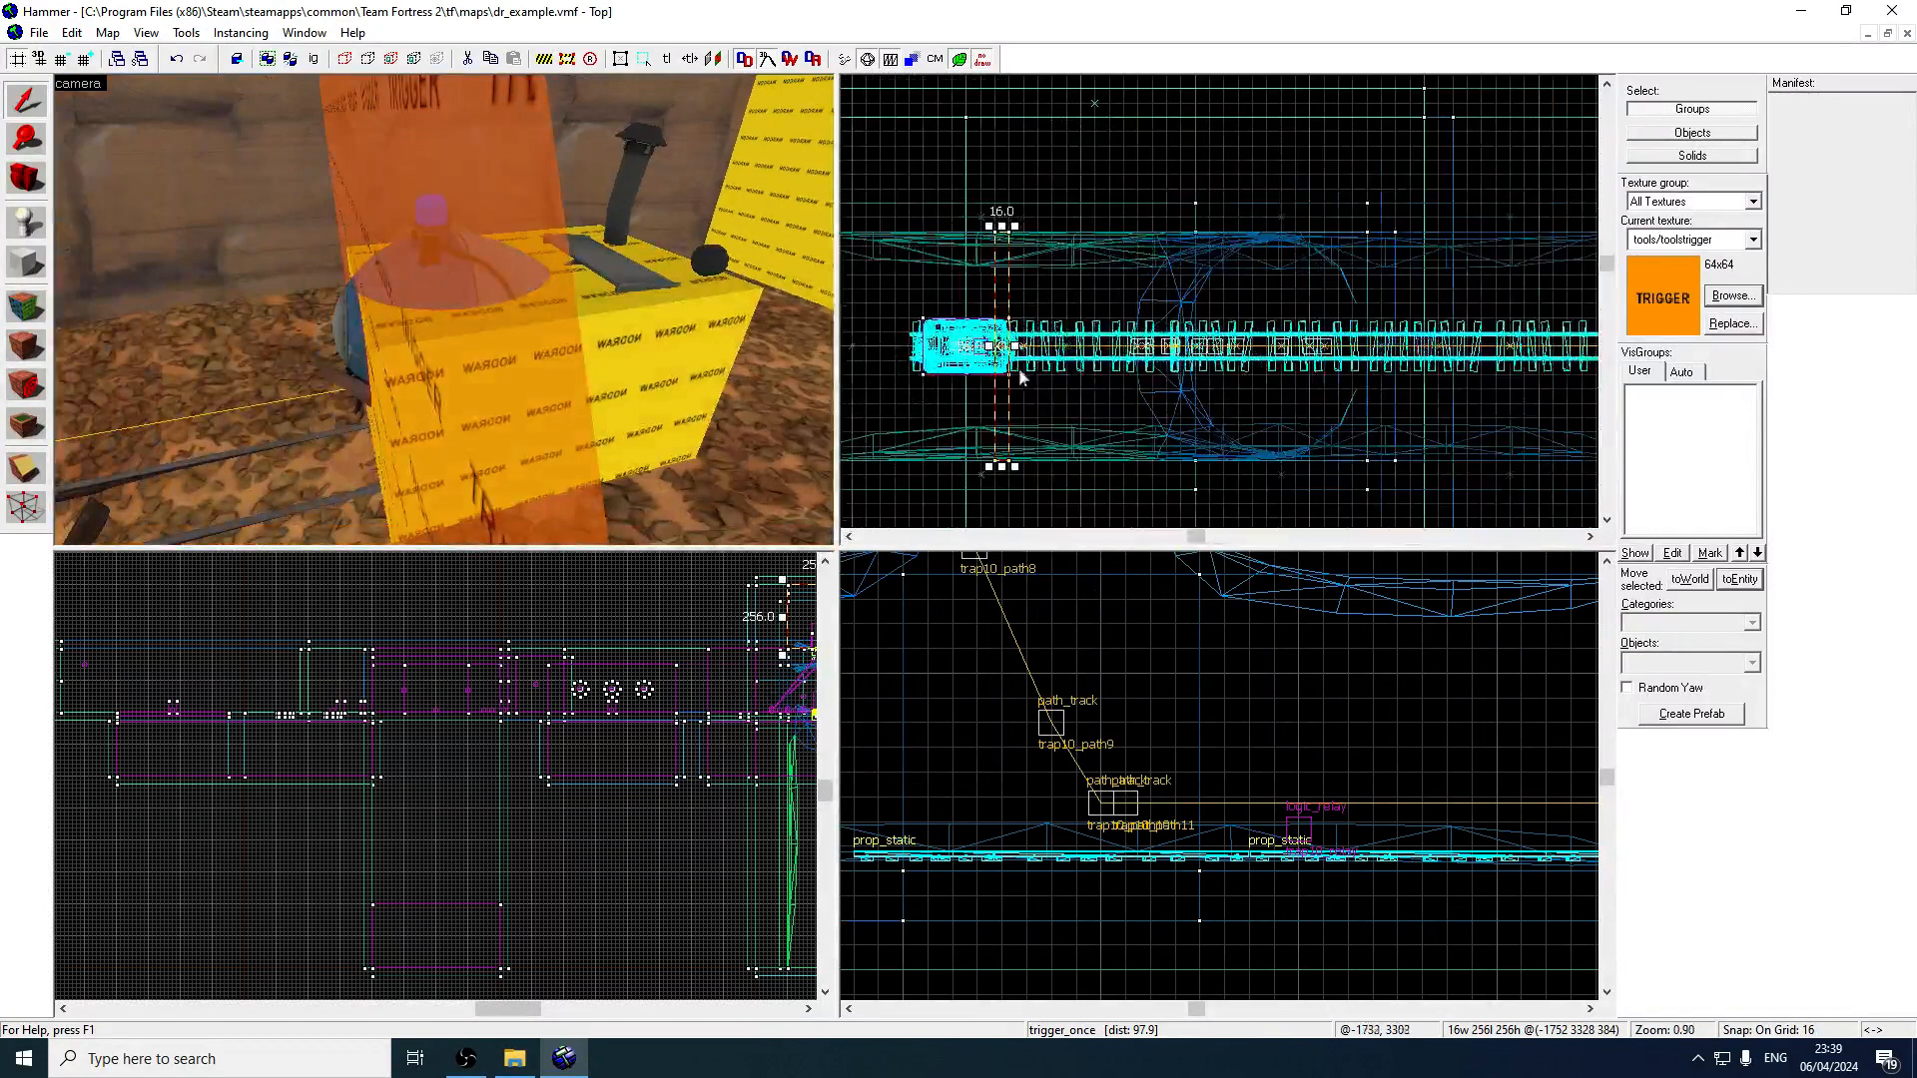
pyautogui.moveTo(1003, 322)
pyautogui.mouseDown()
pyautogui.moveTo(1029, 322)
pyautogui.moveTo(1008, 323)
pyautogui.mouseUp()
pyautogui.press('d')
pyautogui.press('z')
pyautogui.press('d')
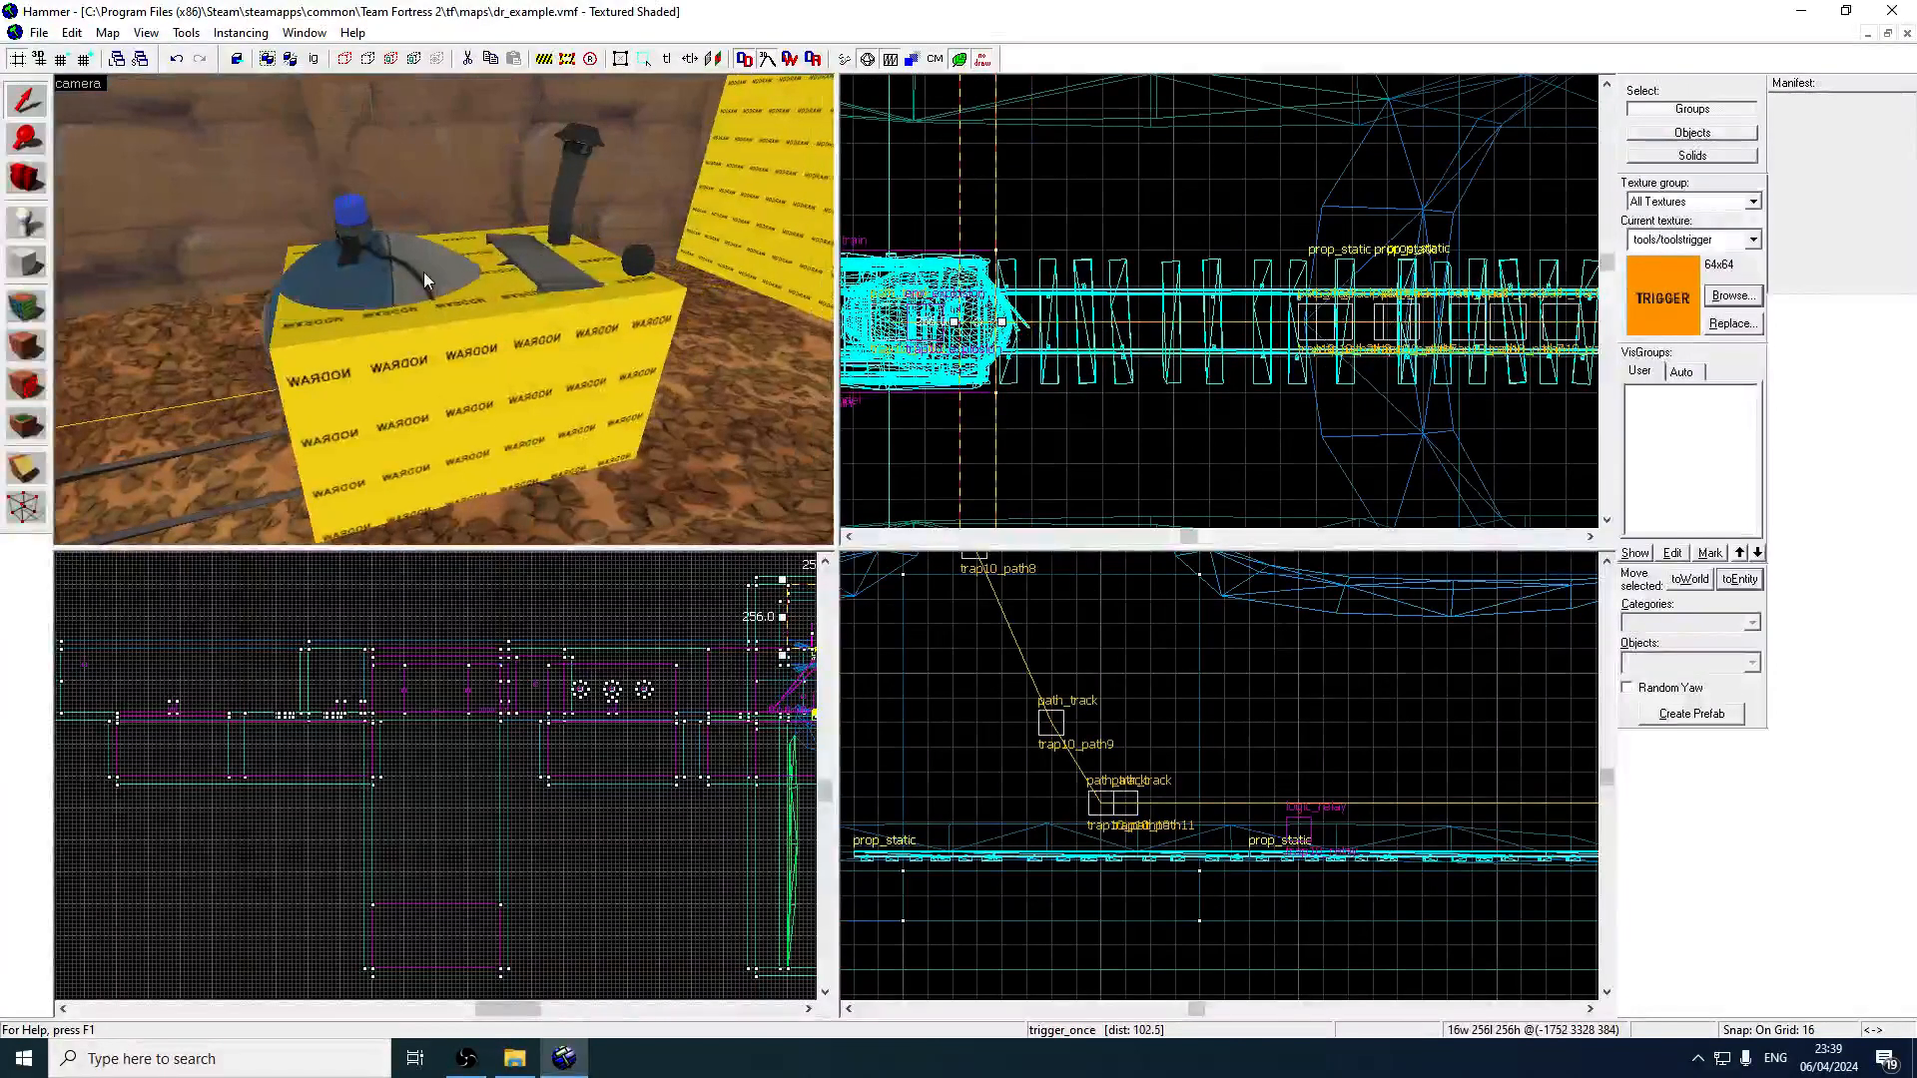
pyautogui.press('a')
pyautogui.press('d')
pyautogui.press('z')
# Inspect the Collisions options of trap10_cart_model and close its properties.
pyautogui.click(487, 268)
pyautogui.doubleClick(487, 267)
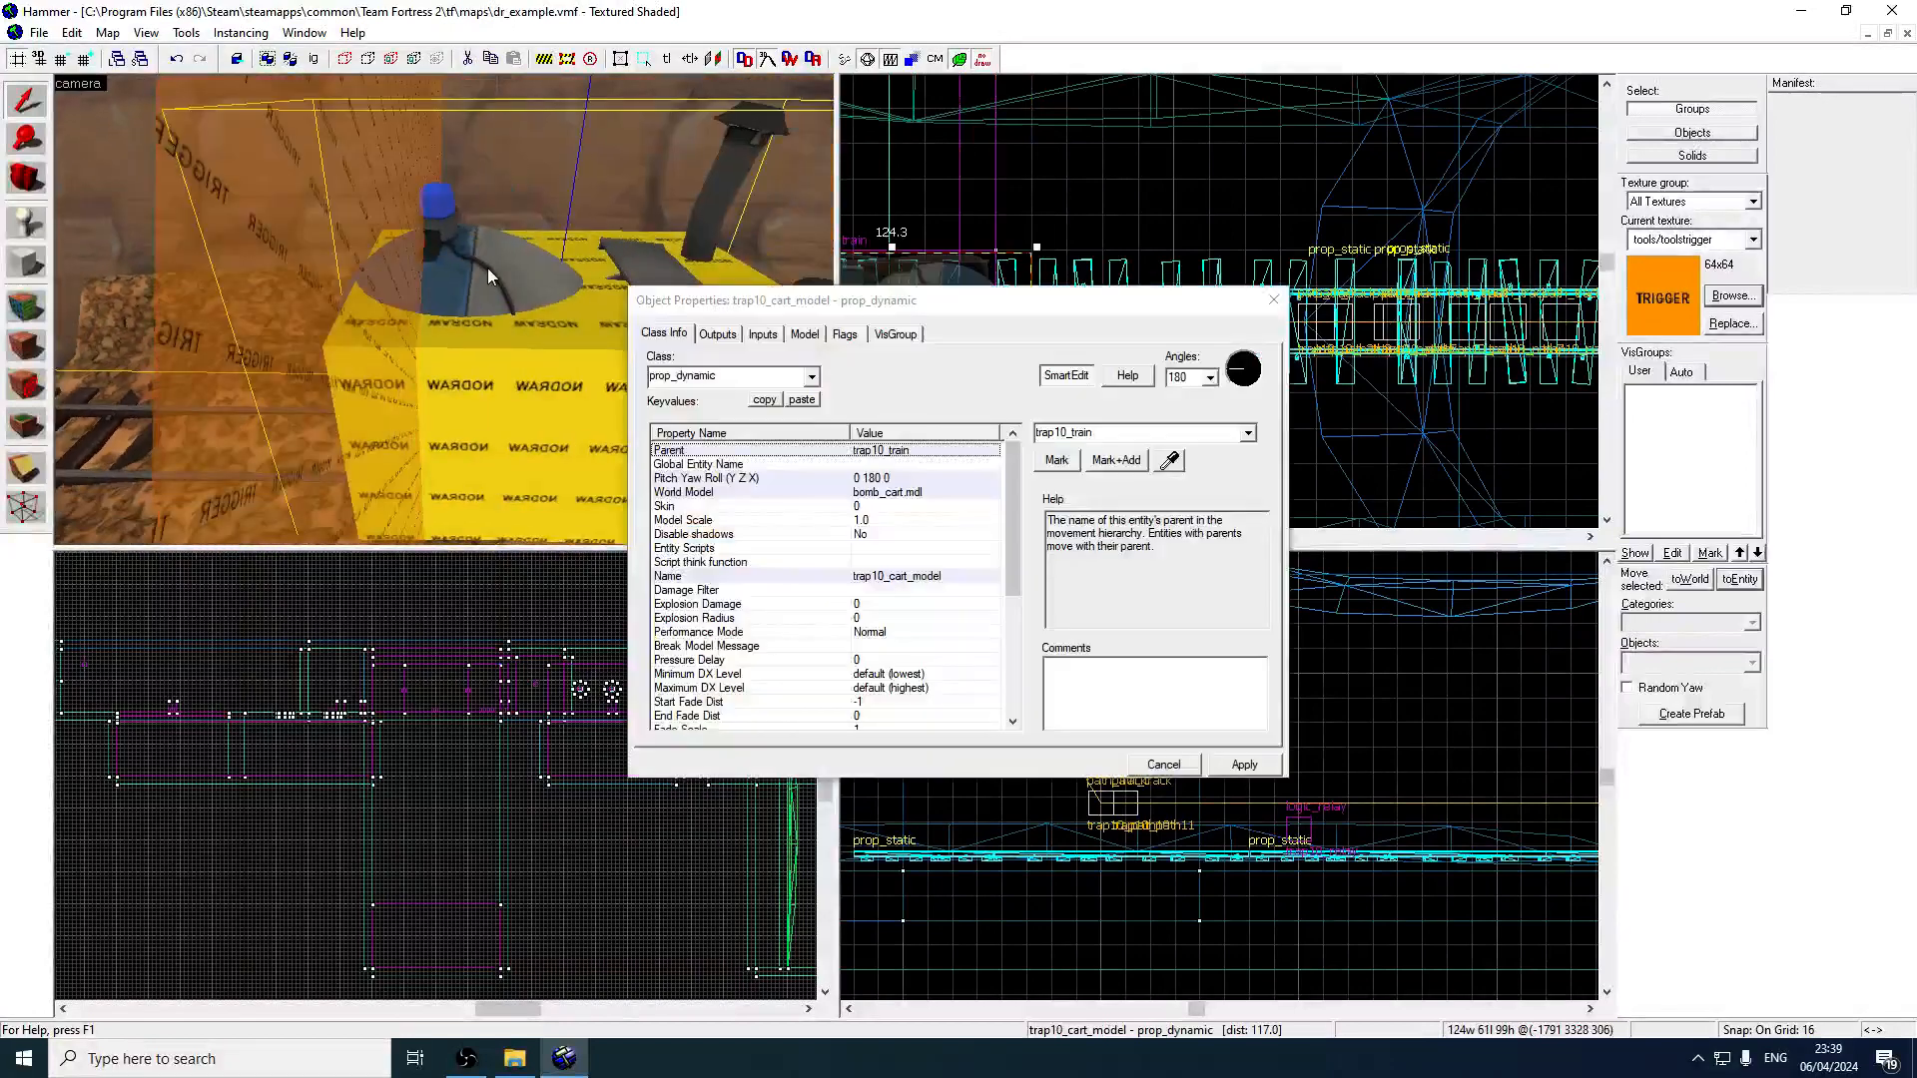
pyautogui.press('a')
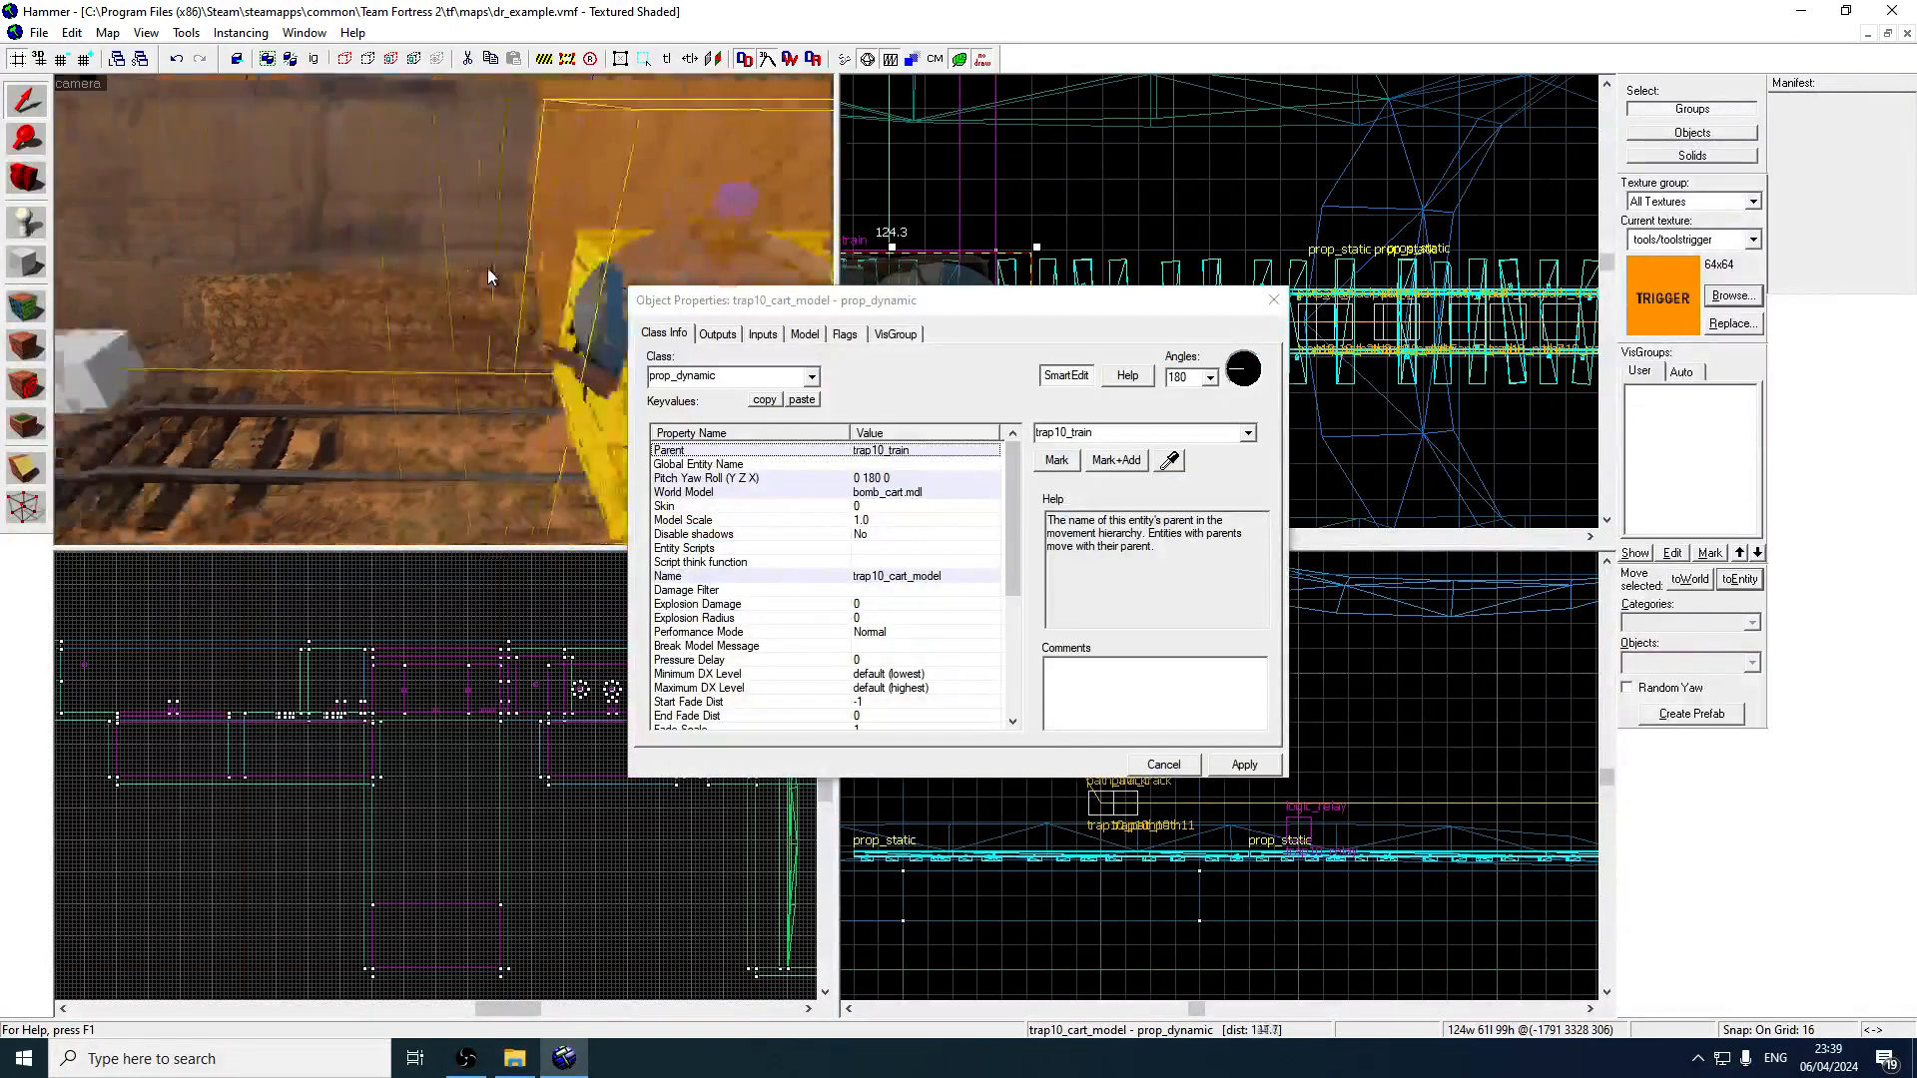
pyautogui.press('z')
pyautogui.press('d')
pyautogui.press('a')
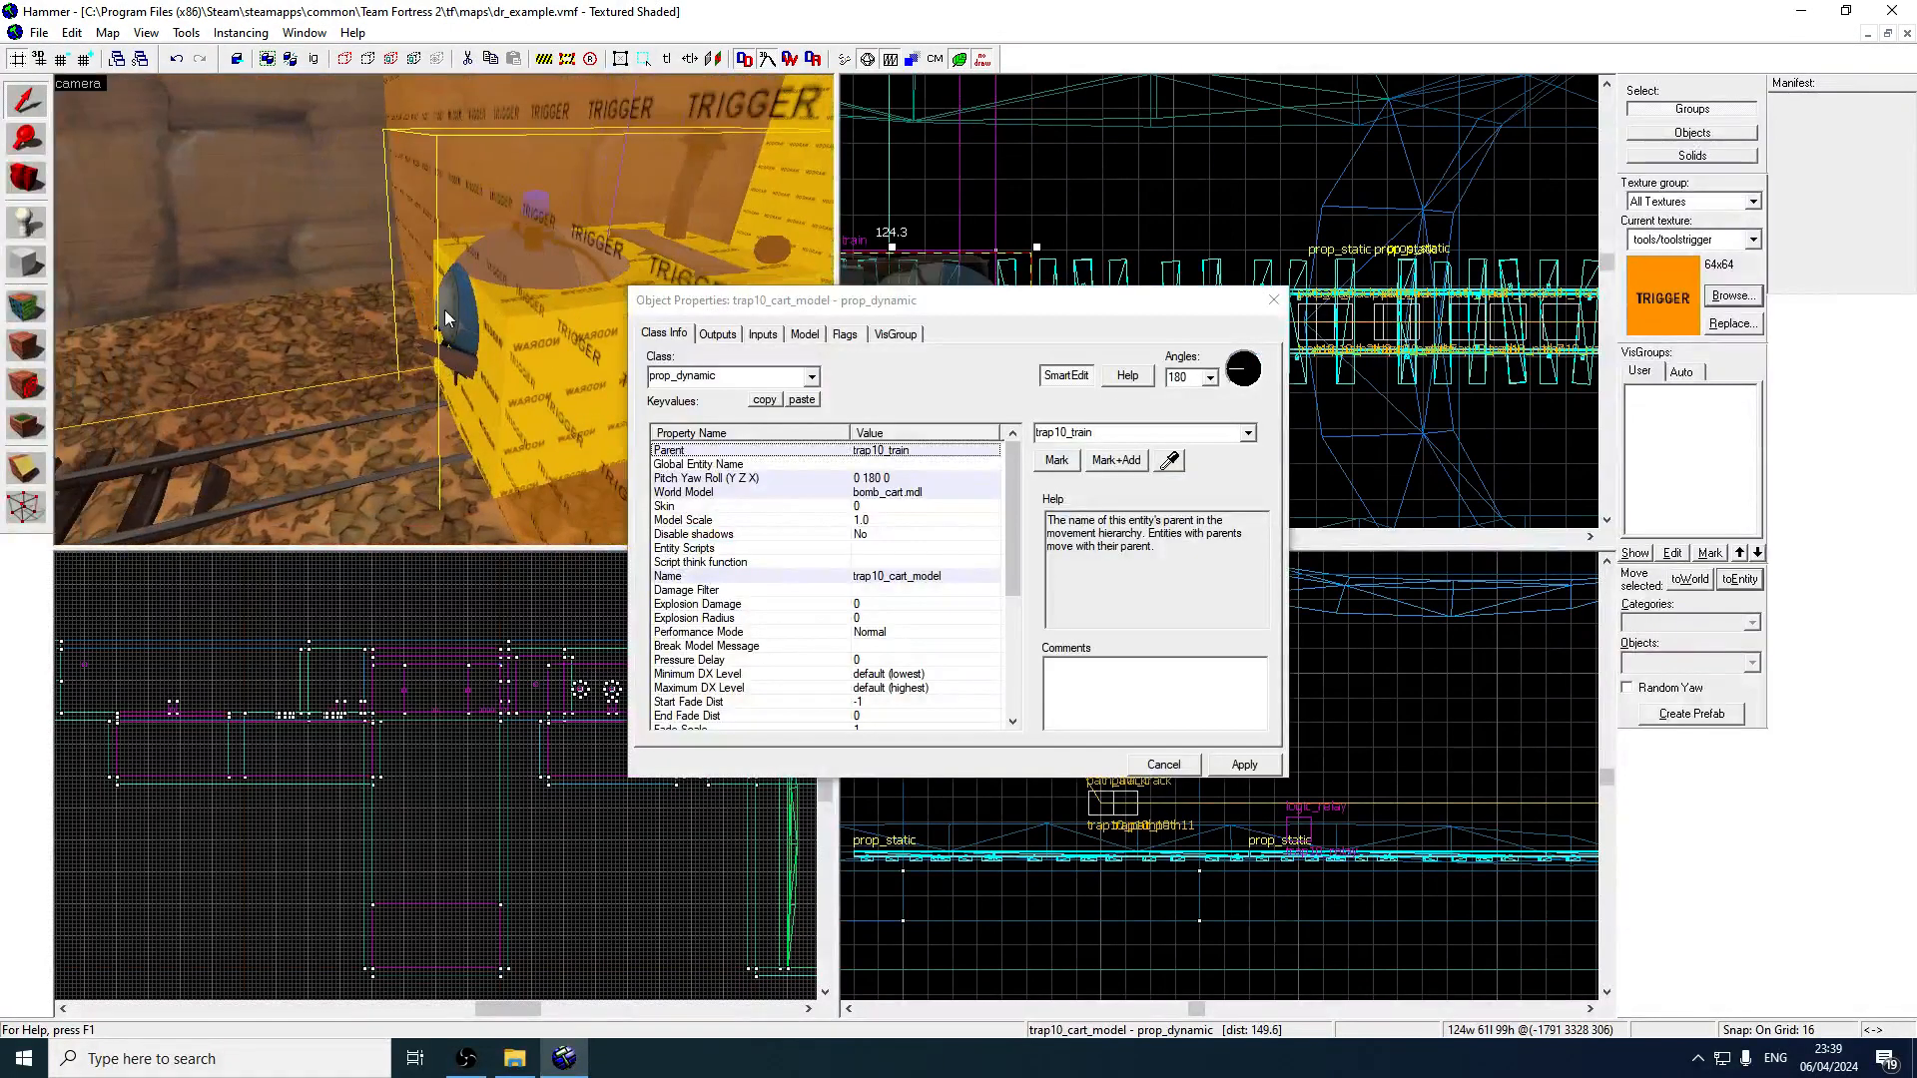
pyautogui.click(1023, 623)
pyautogui.scroll(-5, 1021, 545)
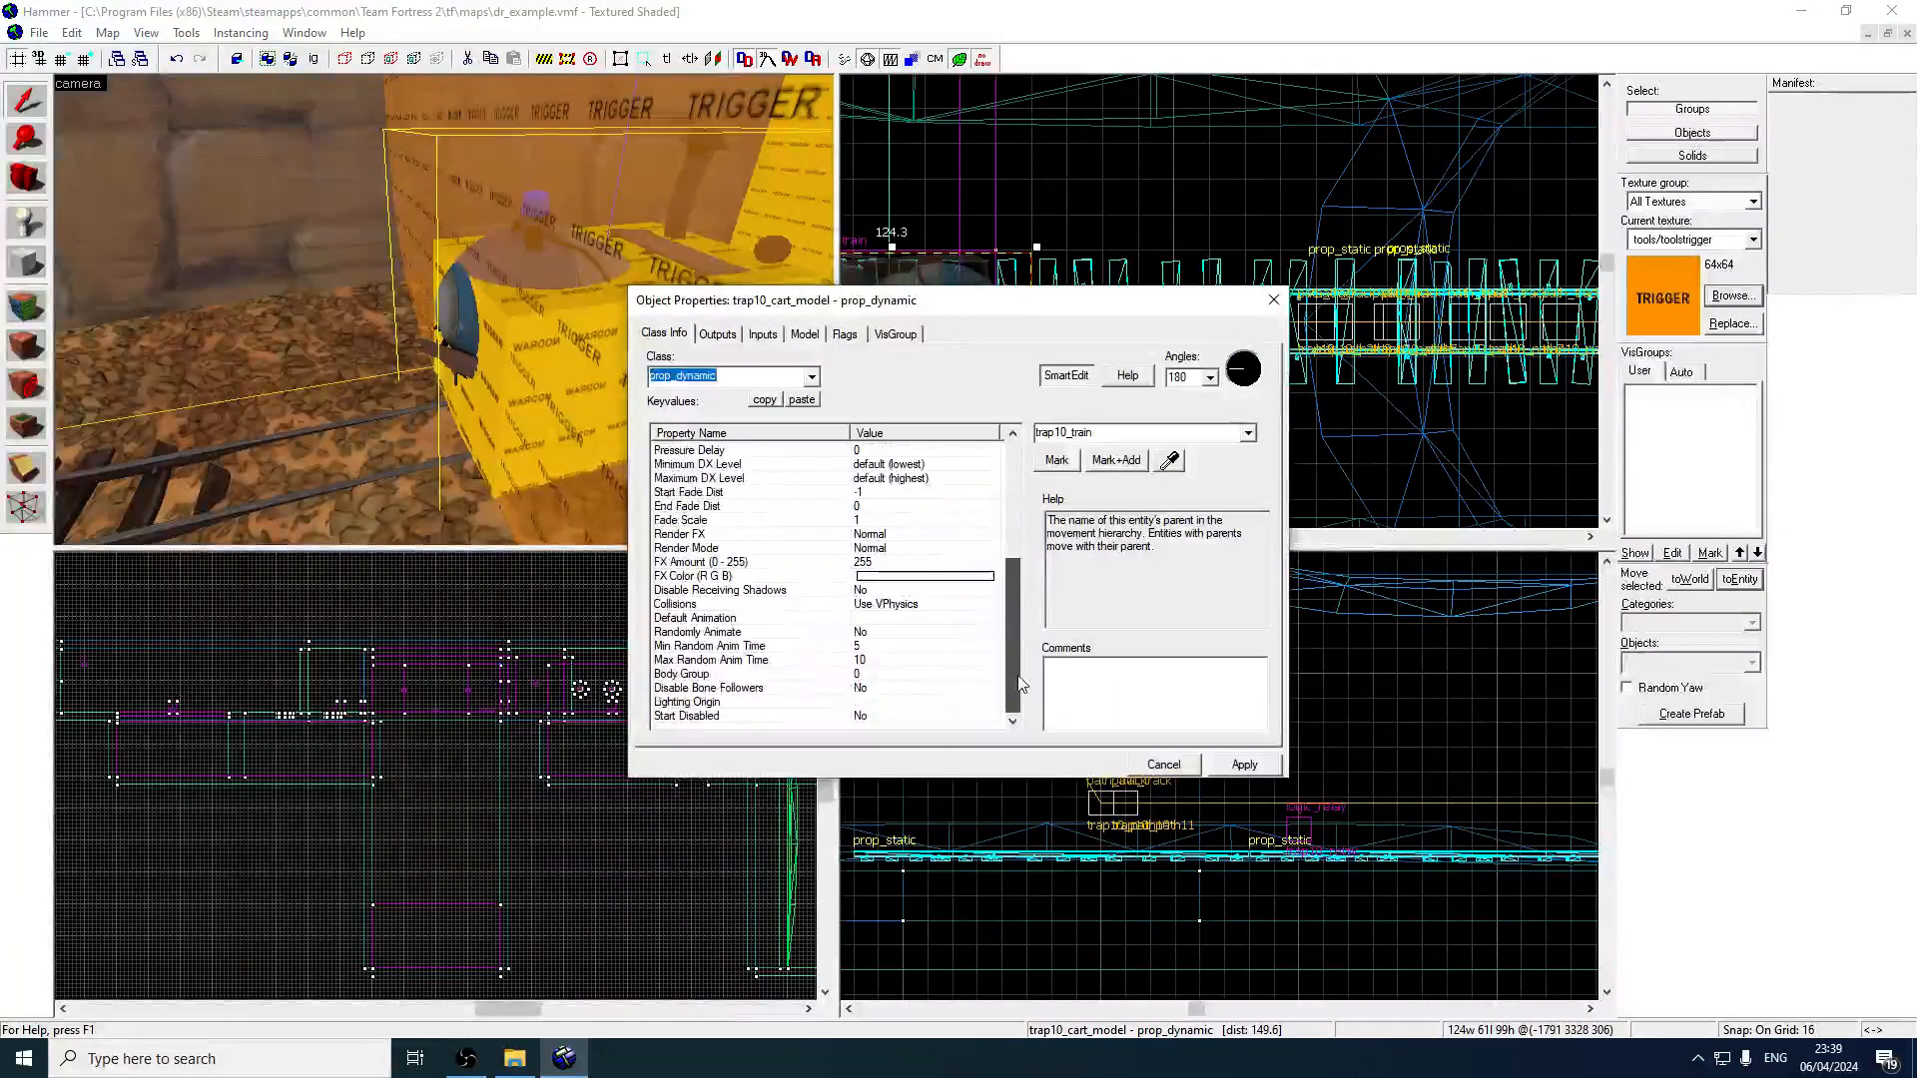
pyautogui.click(718, 605)
pyautogui.click(1248, 432)
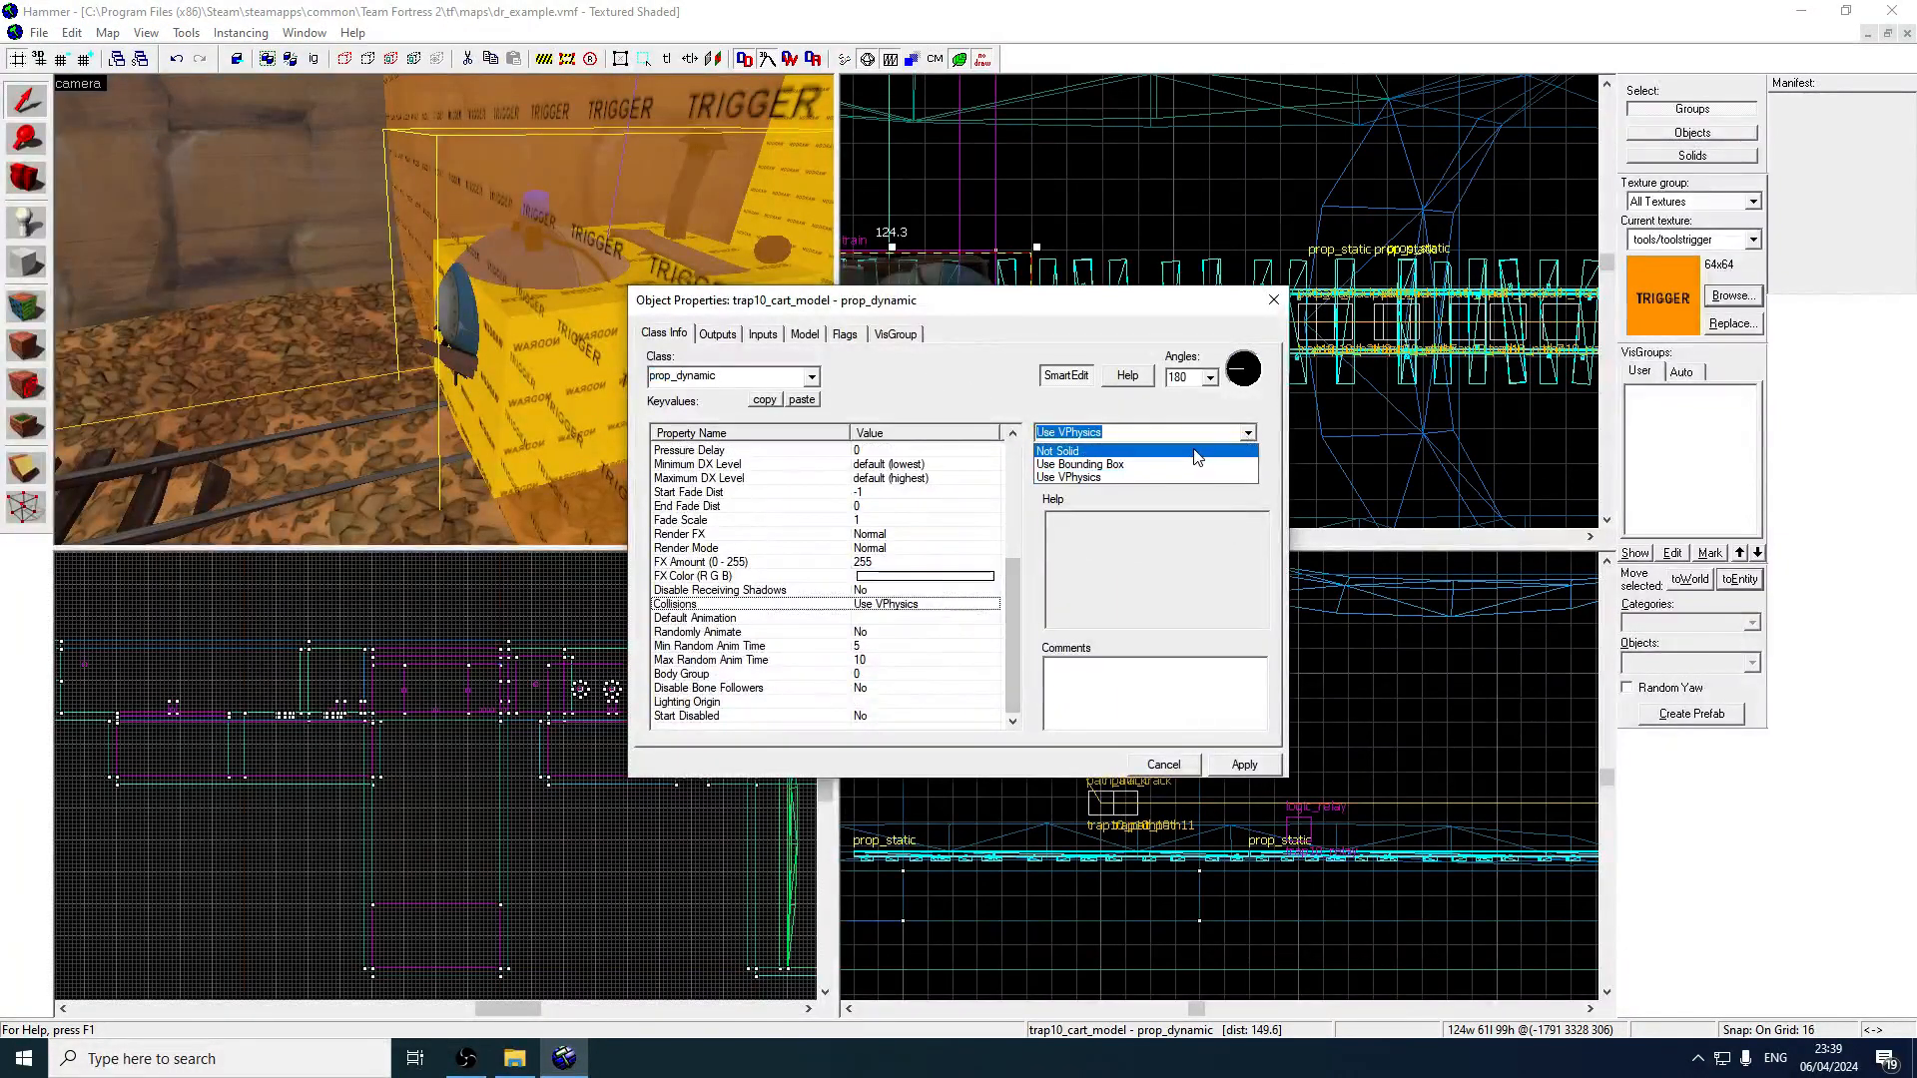
pyautogui.click(1234, 412)
pyautogui.click(1280, 276)
pyautogui.click(1274, 300)
# Try widening the trigger_once volume at the cart's front to 32 units and examine its coverage.
pyautogui.click(527, 382)
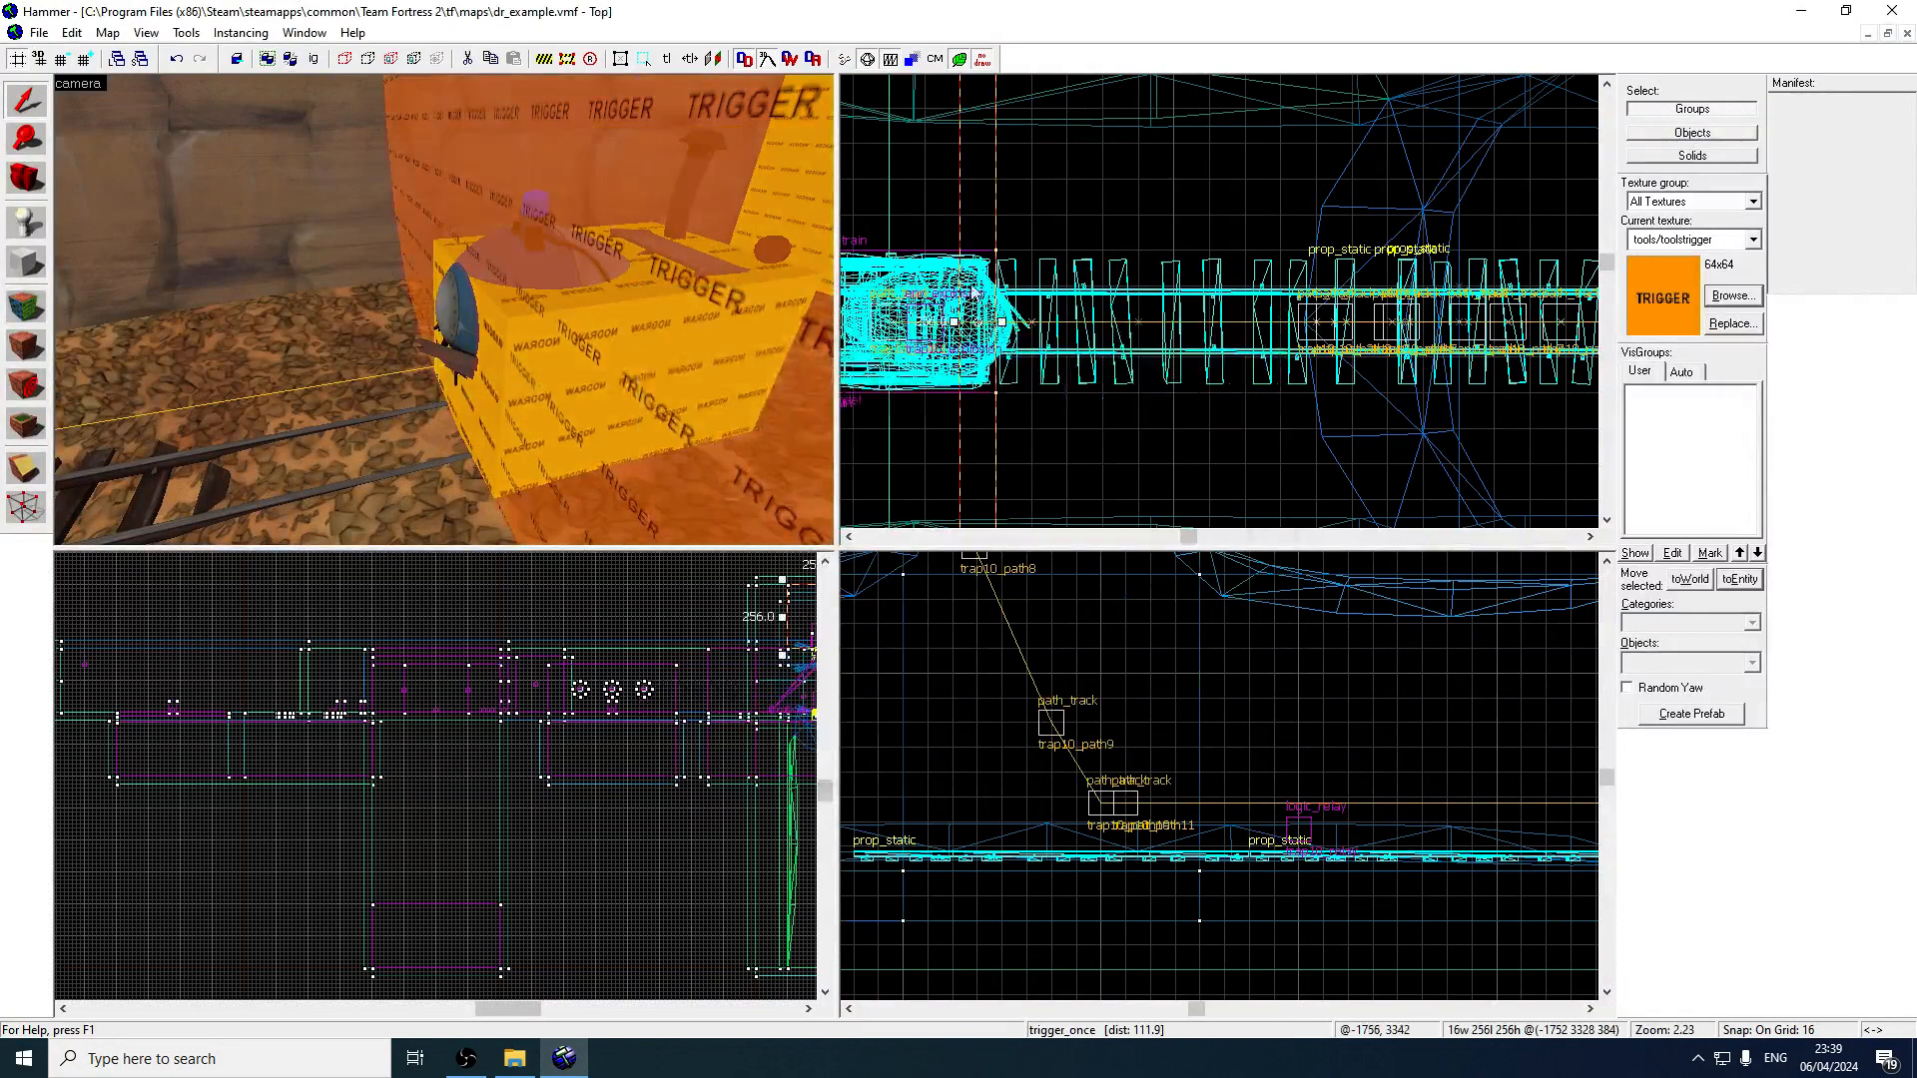
pyautogui.moveTo(1002, 321); pyautogui.dragTo(1032, 323)
pyautogui.press('z')
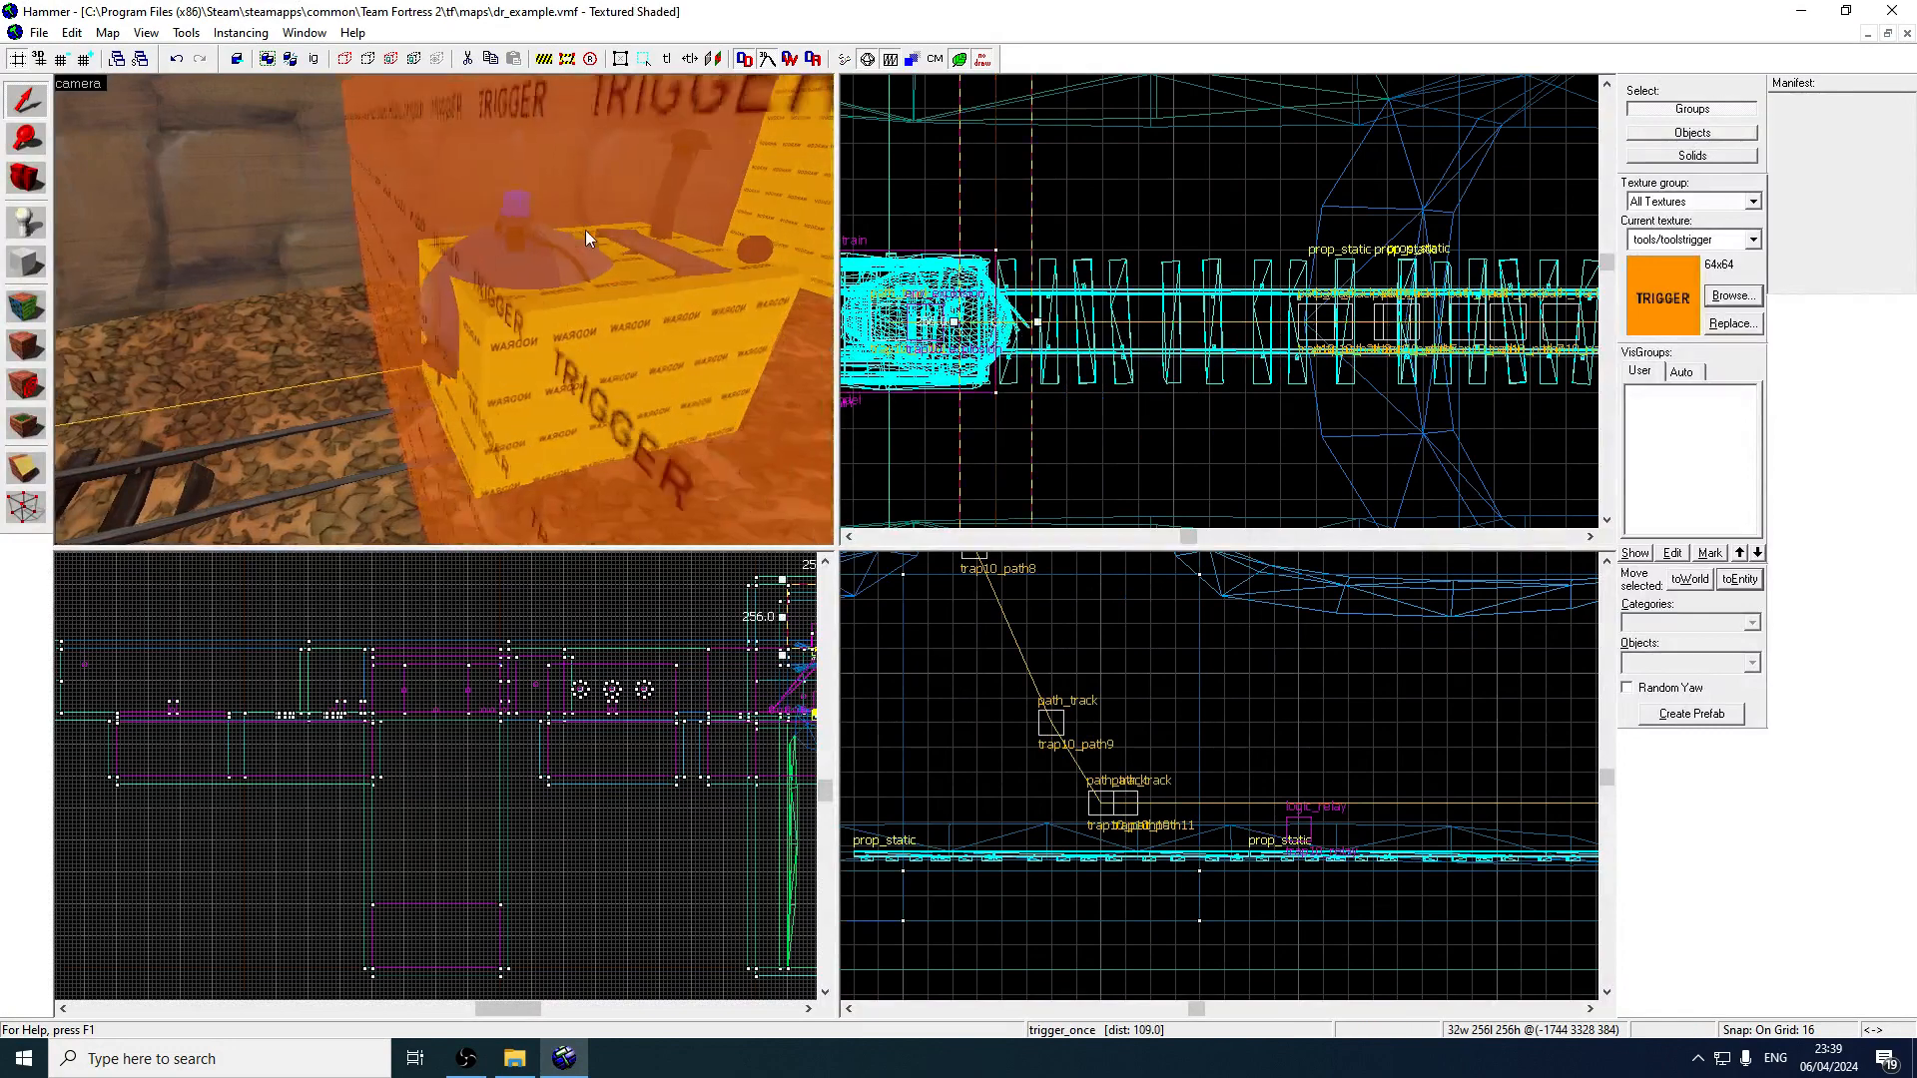
pyautogui.press('d')
pyautogui.press('w')
pyautogui.press('a')
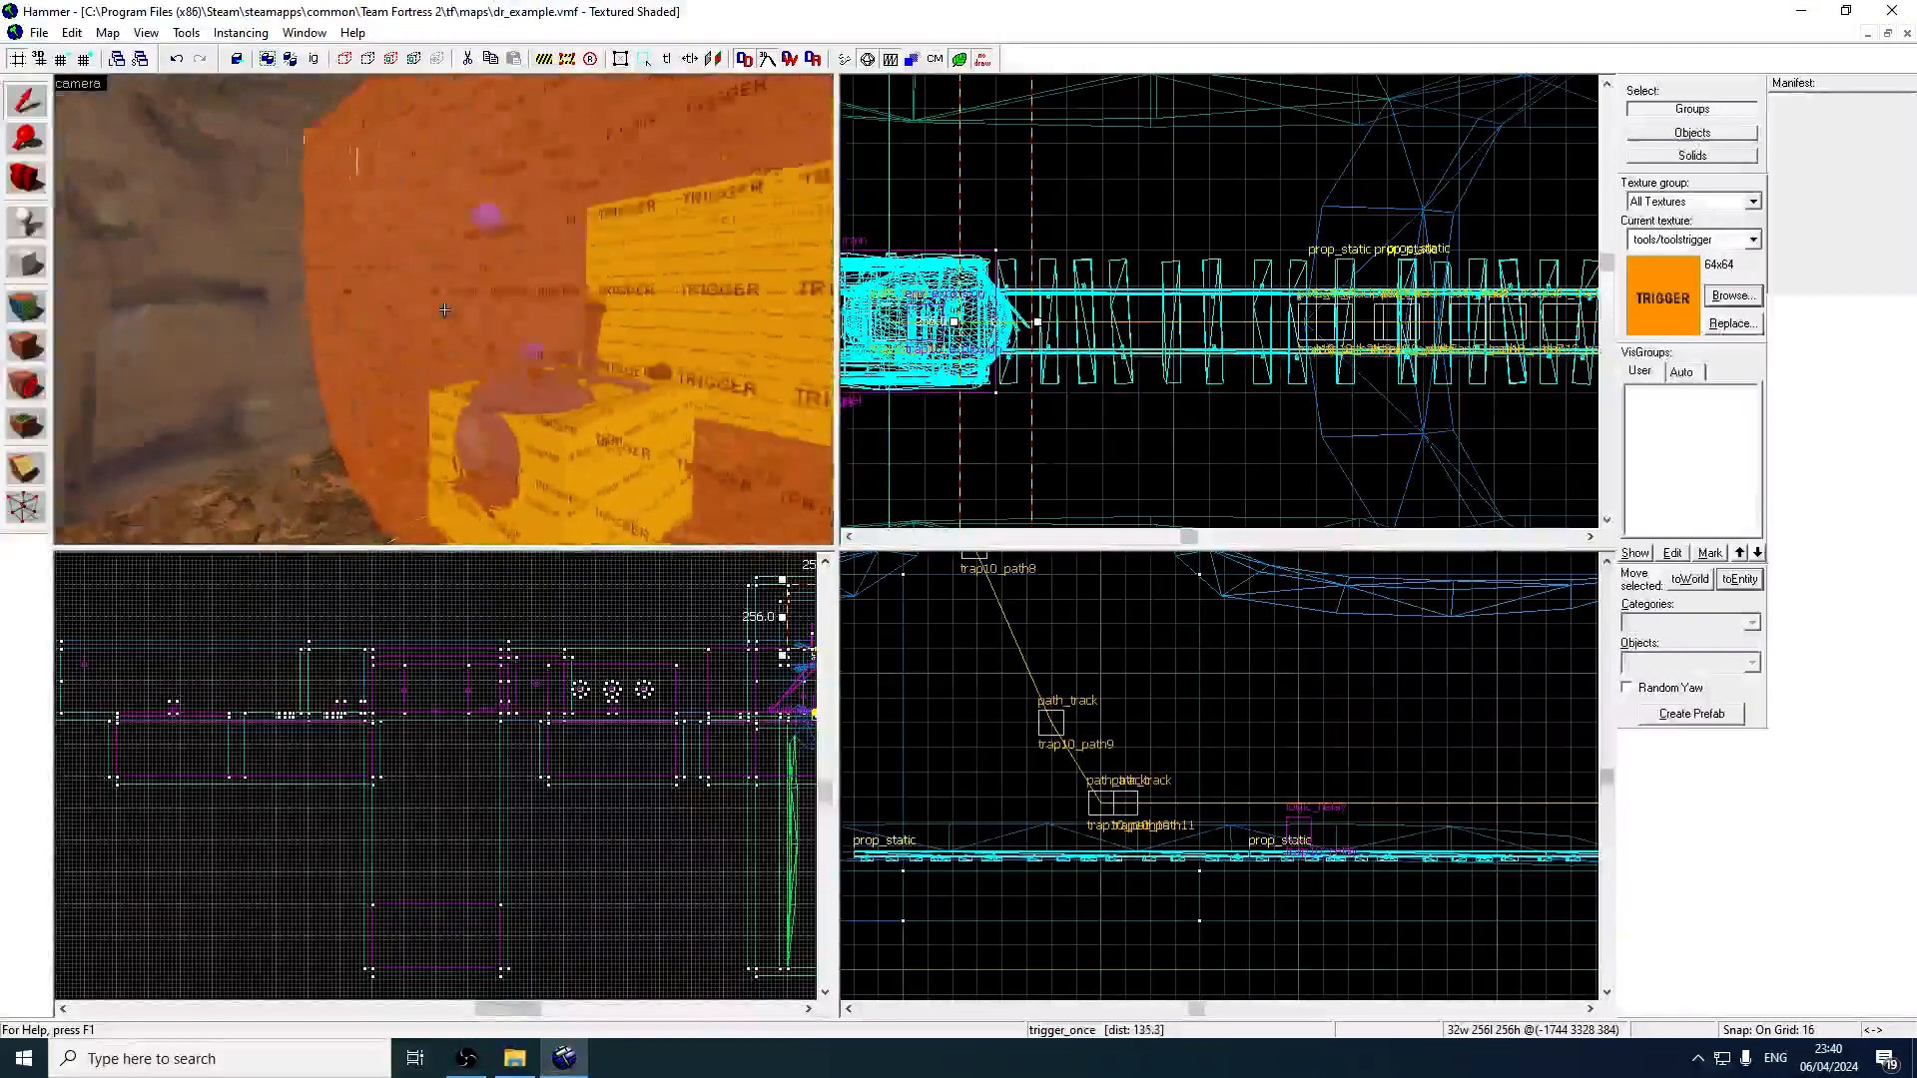
pyautogui.press('z')
pyautogui.press('z')
pyautogui.press('d')
pyautogui.press('w')
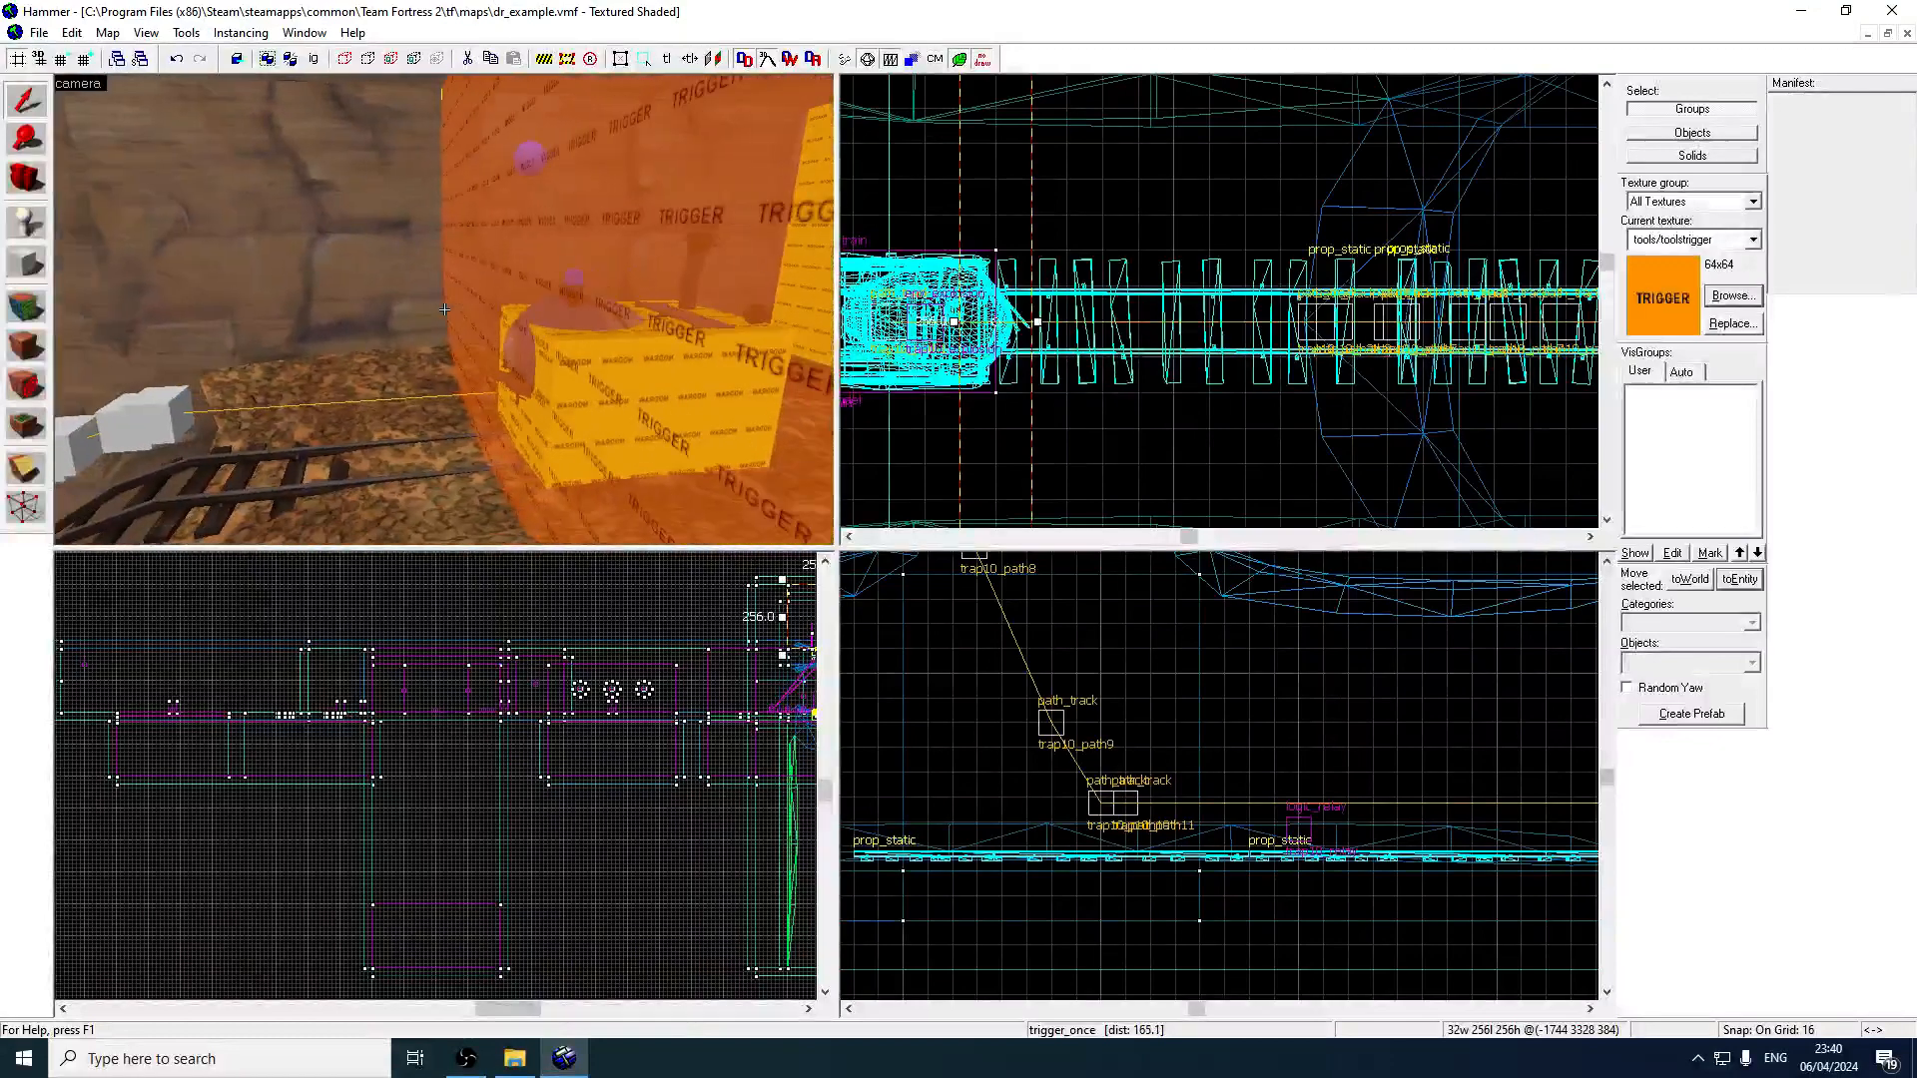
pyautogui.press('d')
pyautogui.press('w')
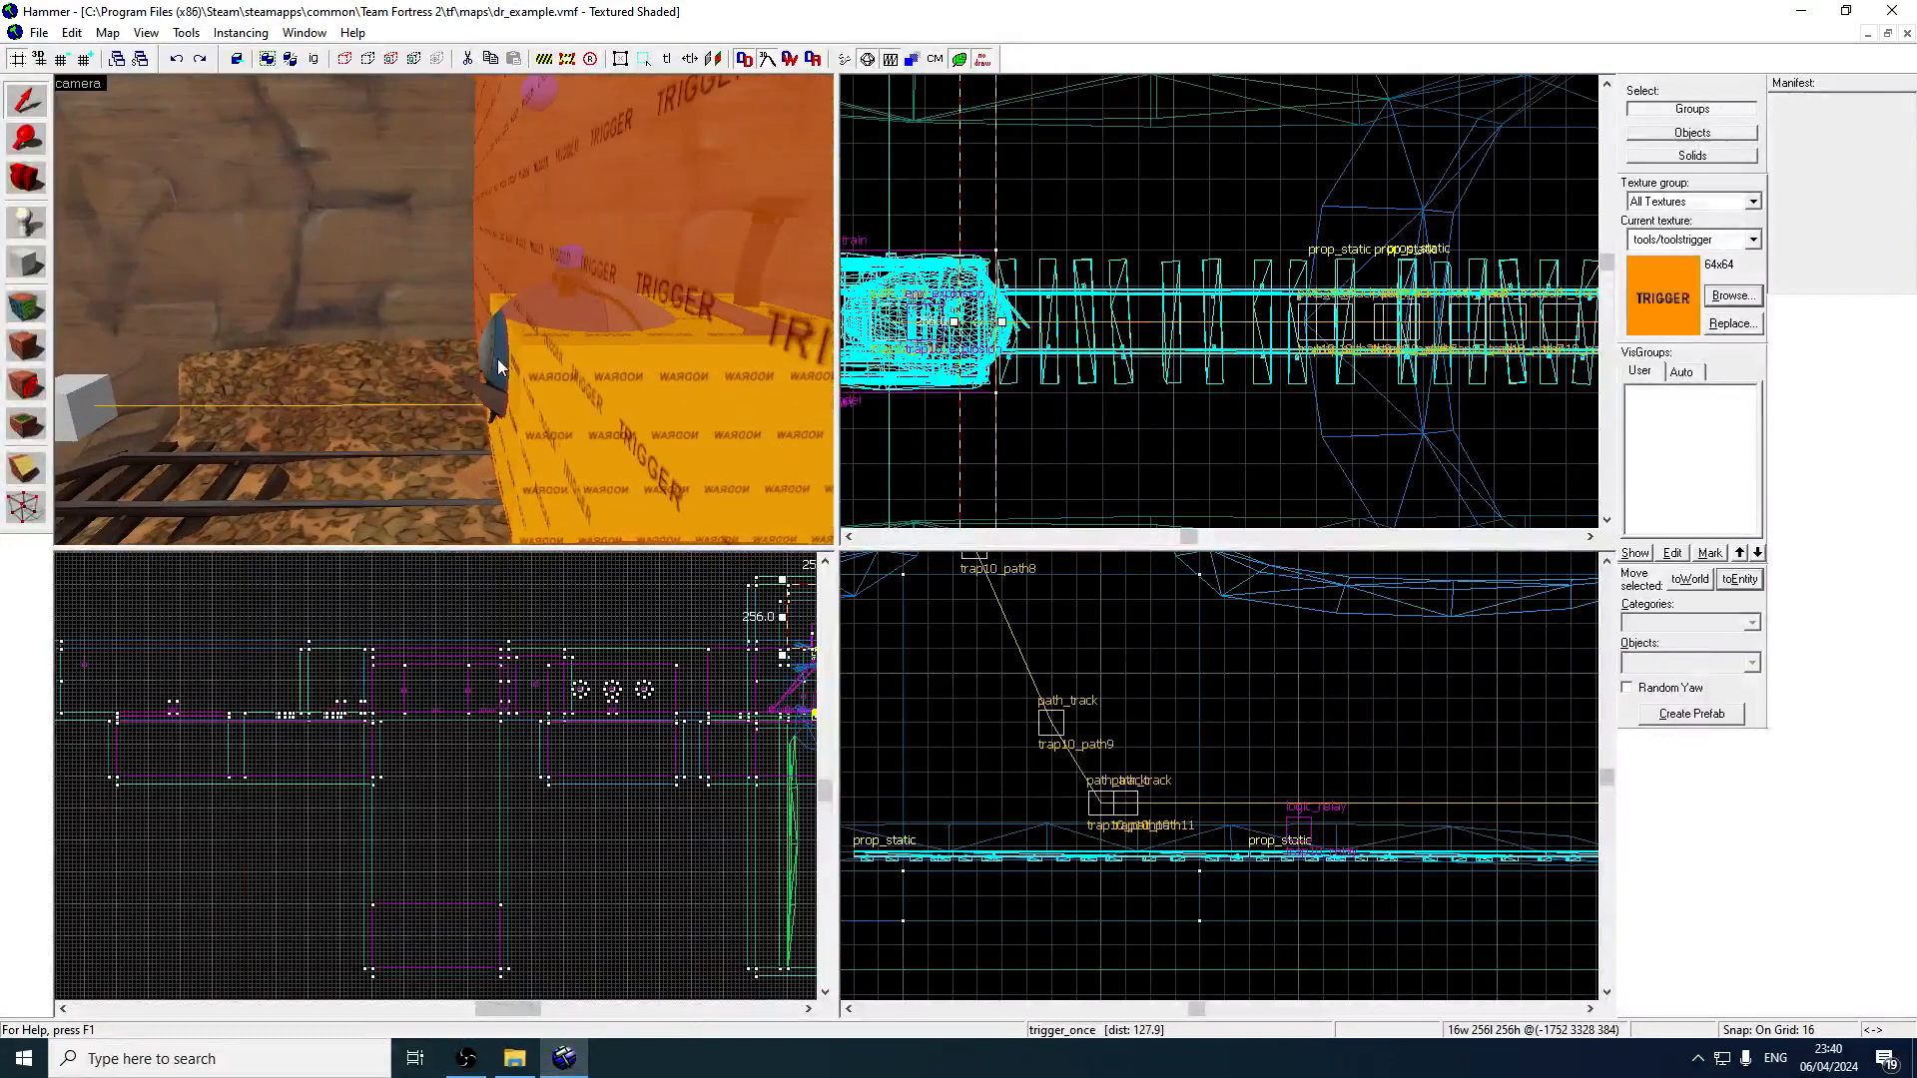
# Review trap10_cart_model's flags and recheck its Collisions options without changing the setting.
pyautogui.press('z')
pyautogui.doubleClick(496, 346)
pyautogui.click(844, 334)
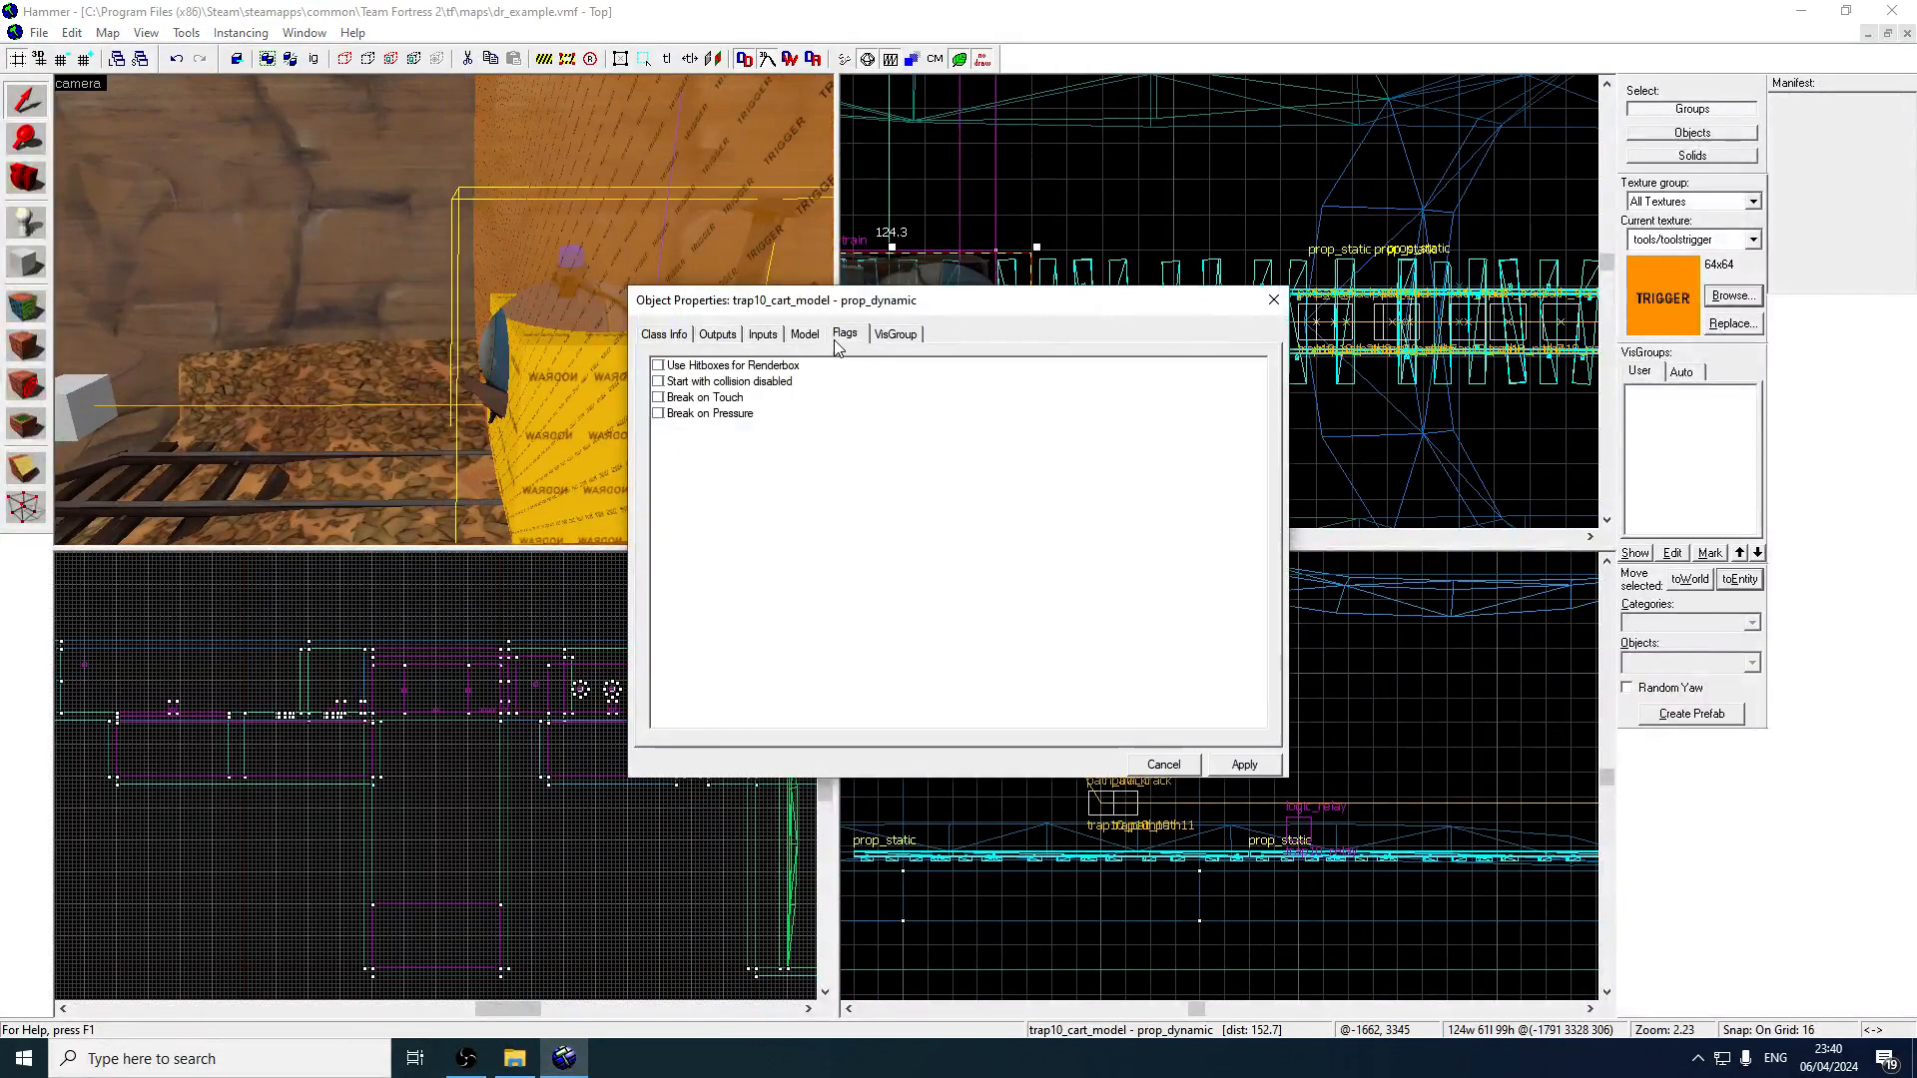
pyautogui.click(664, 335)
pyautogui.moveTo(1011, 562); pyautogui.dragTo(1003, 680)
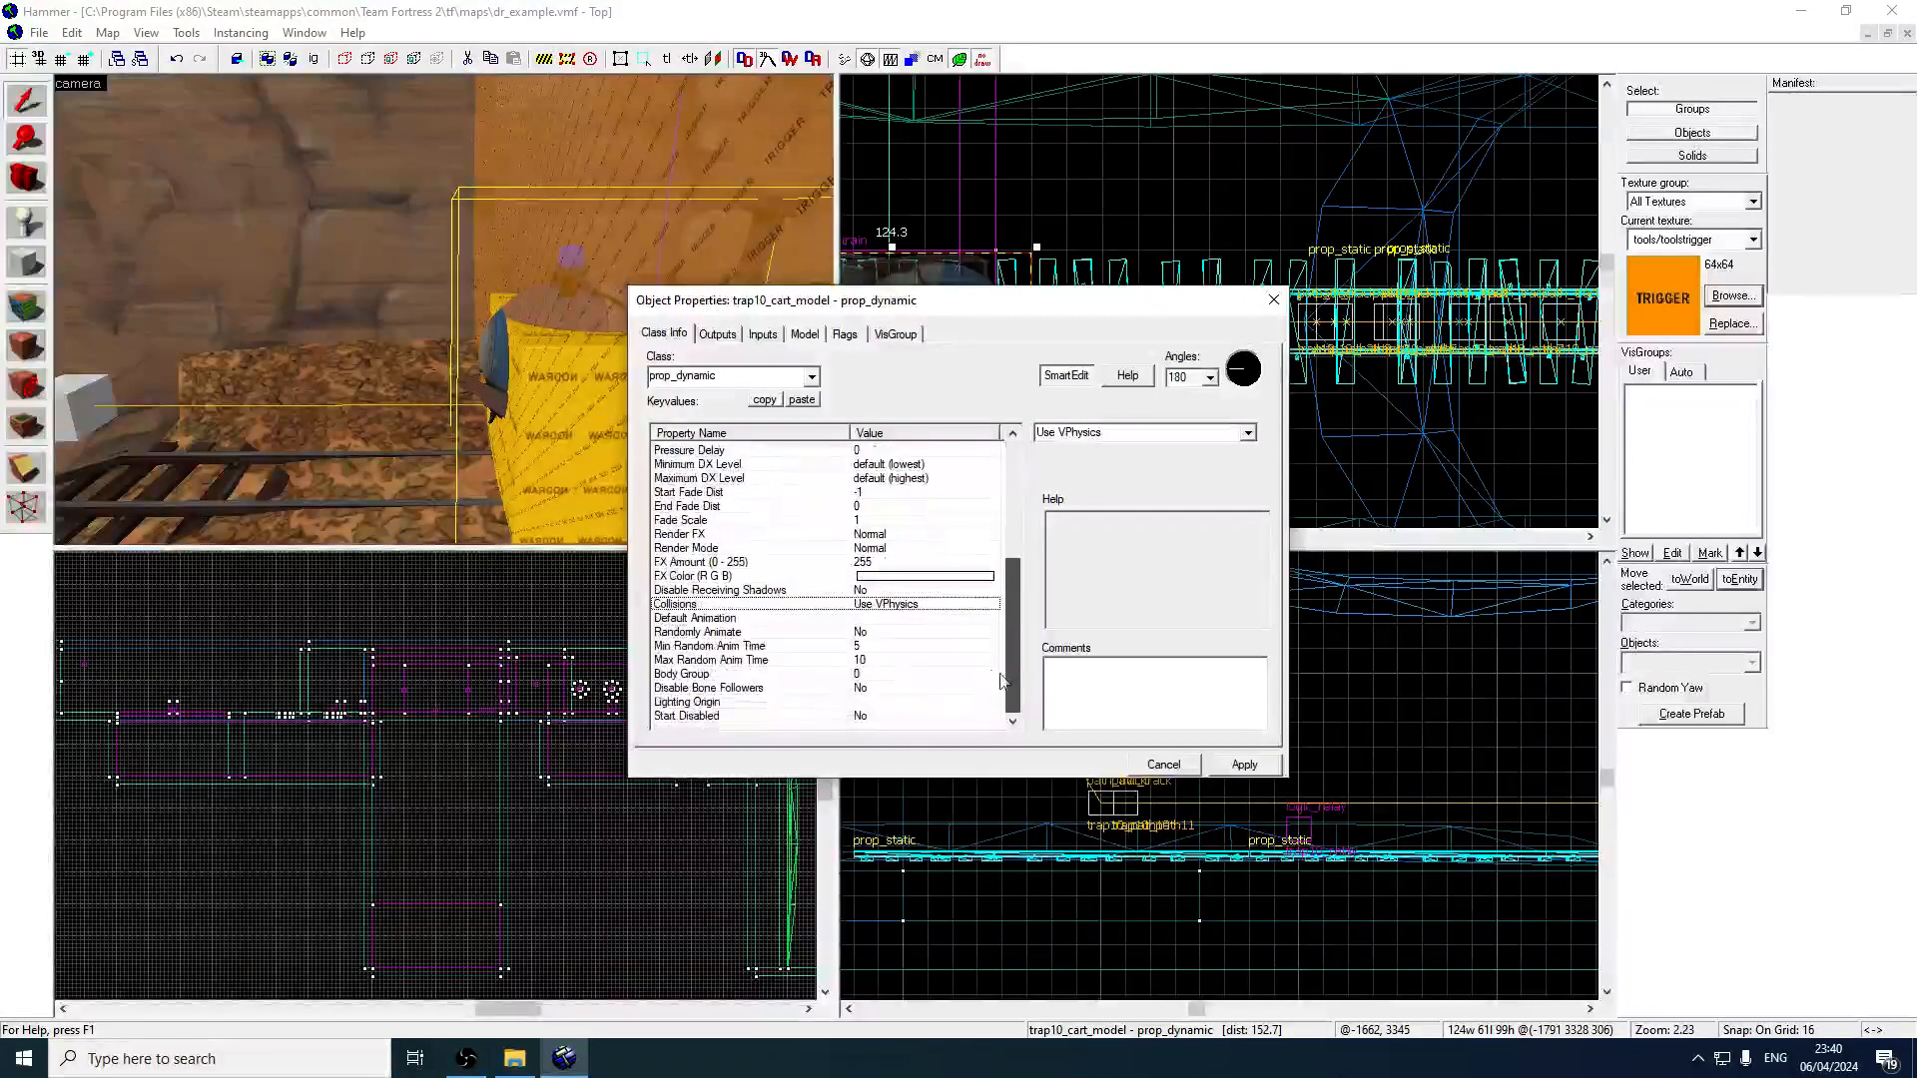
pyautogui.click(1248, 433)
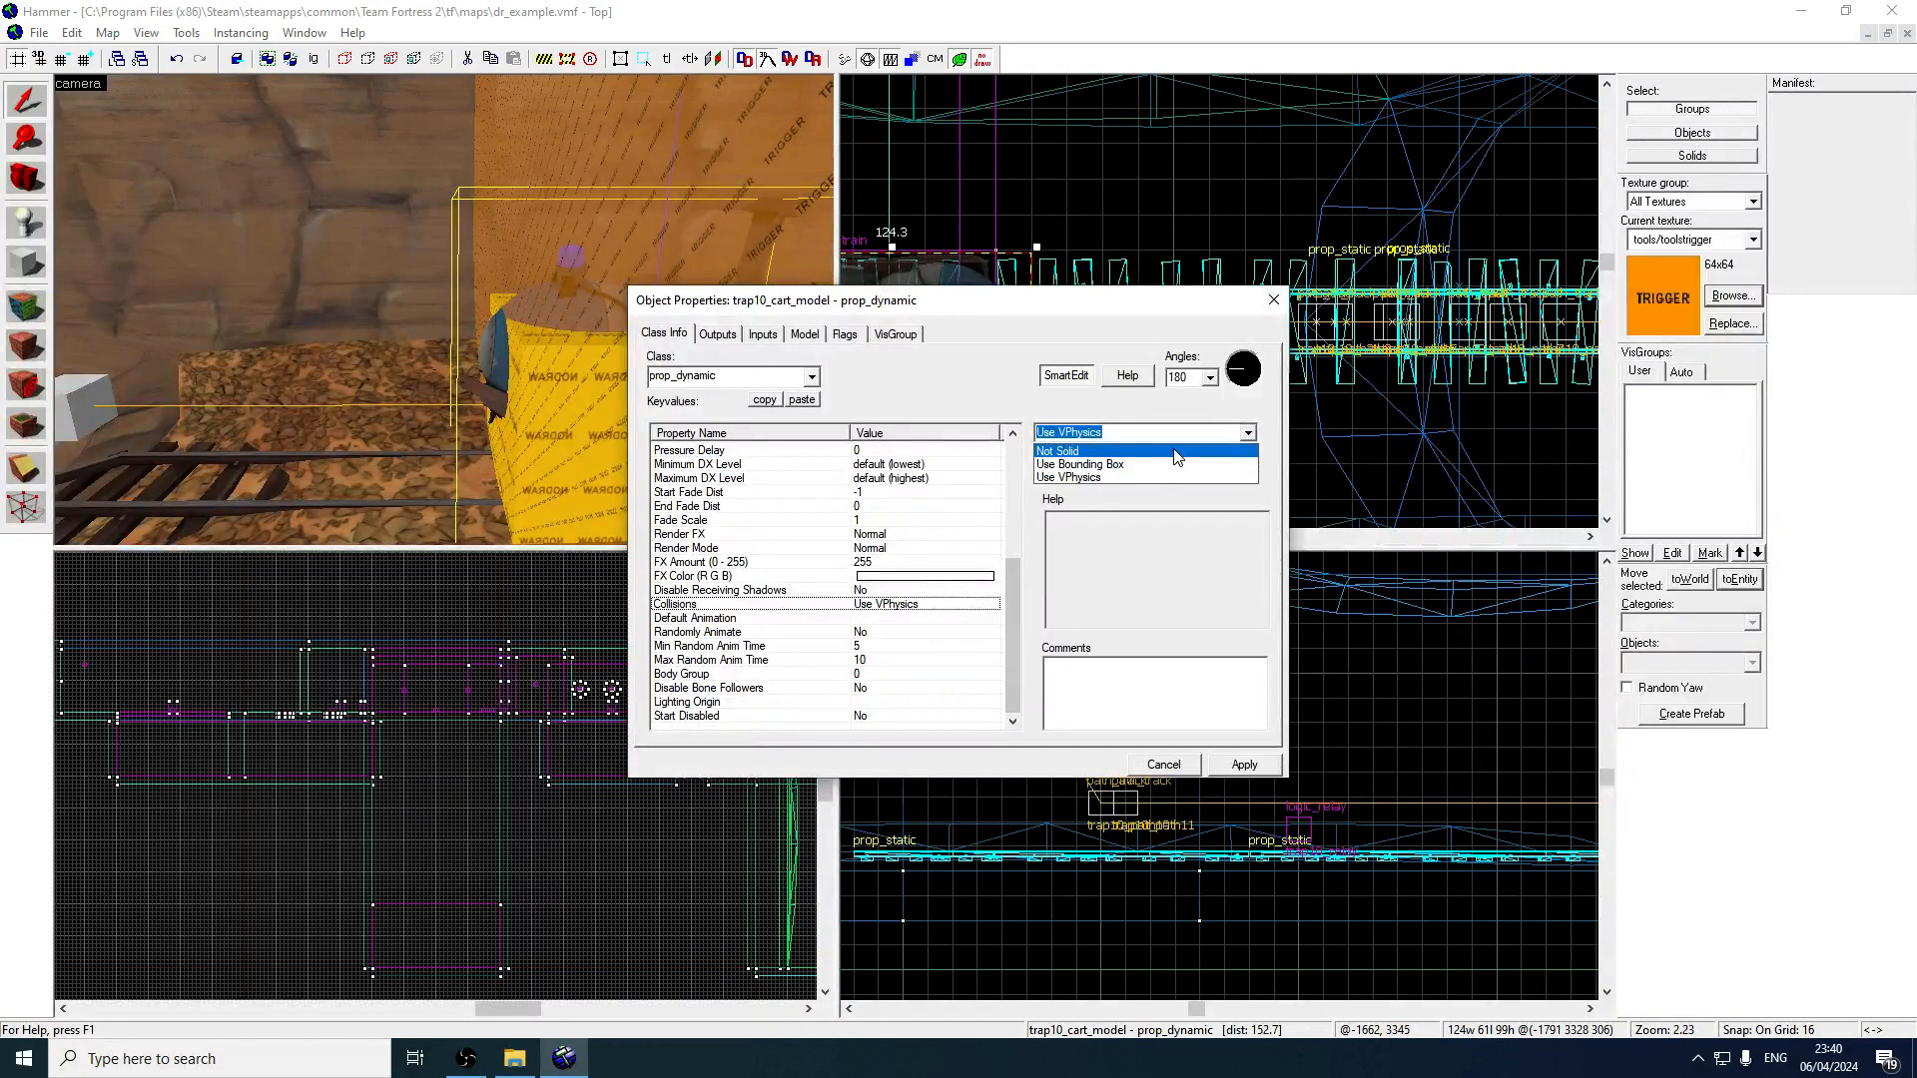
pyautogui.click(1229, 328)
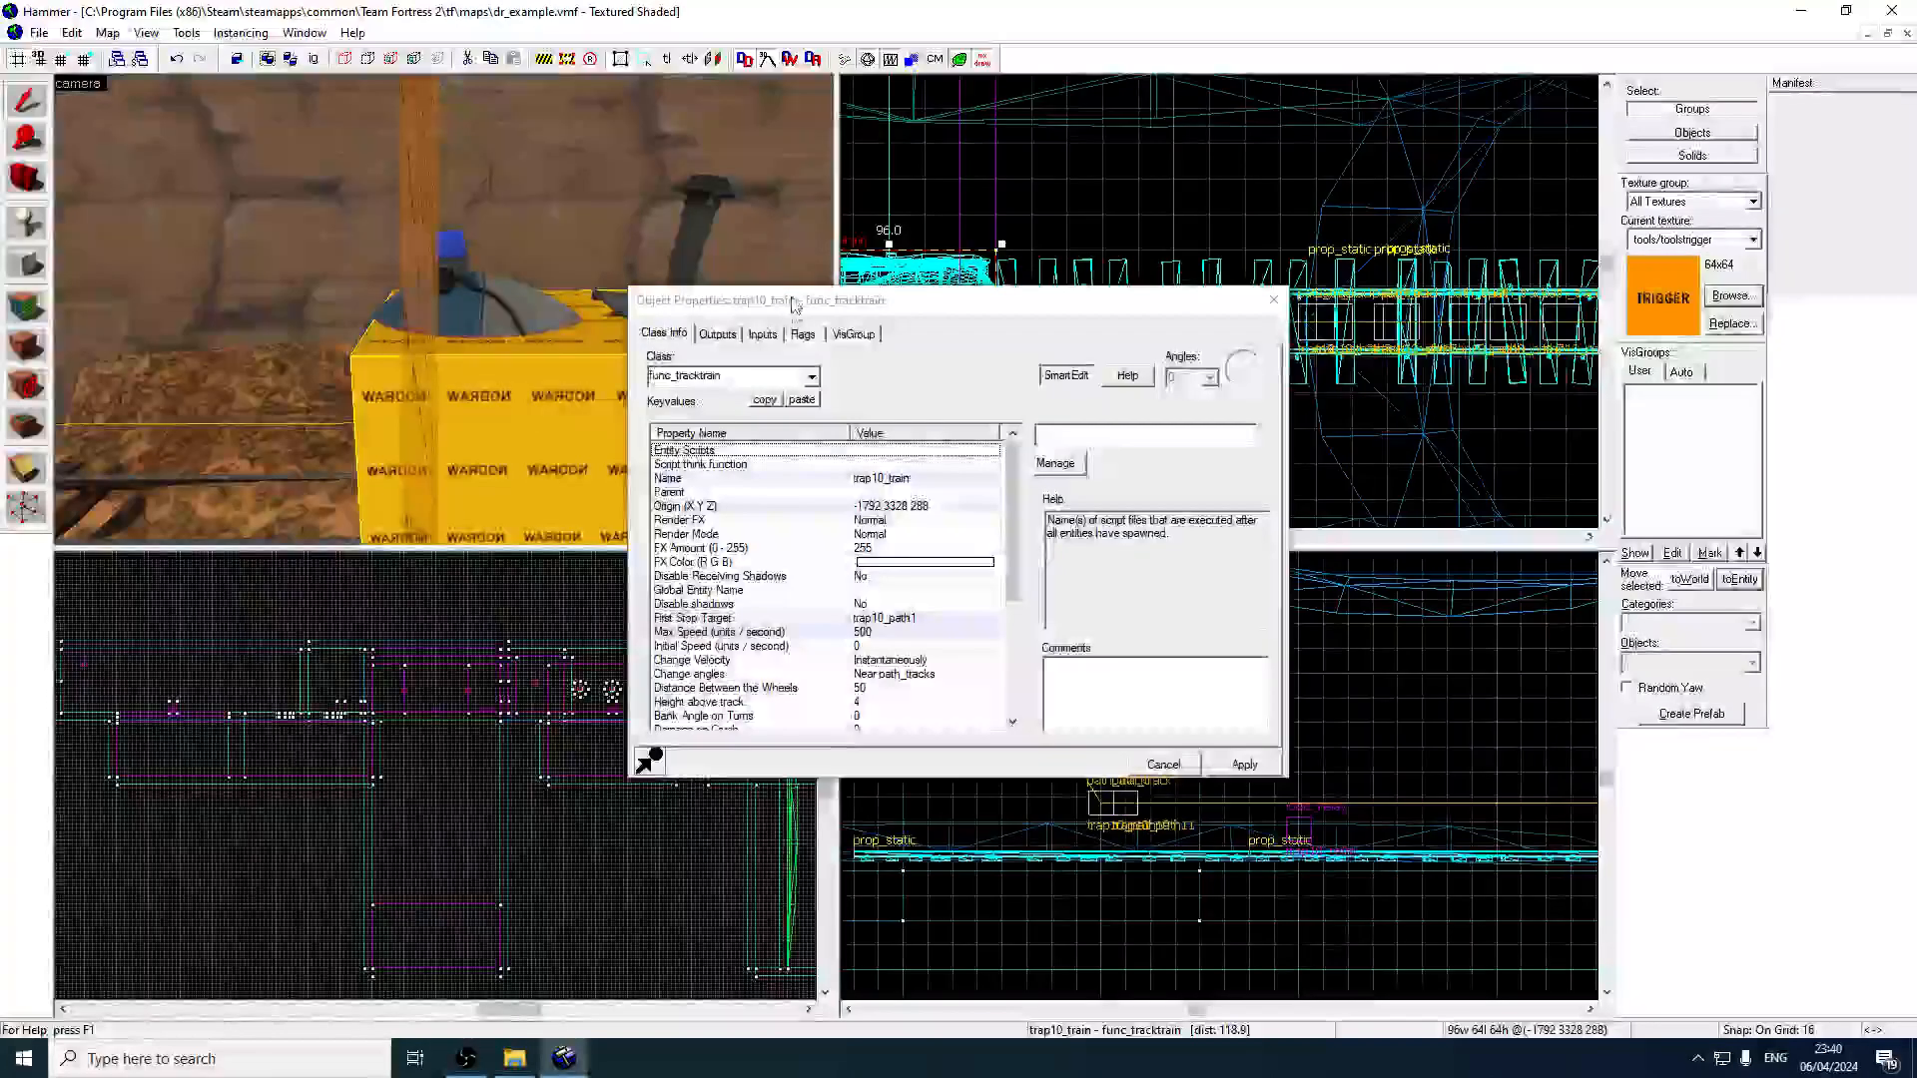
# Turn off "Is unblockable by player" in trap10_train's flags, apply it and close the properties.
pyautogui.click(802, 334)
pyautogui.click(658, 463)
pyautogui.click(1244, 764)
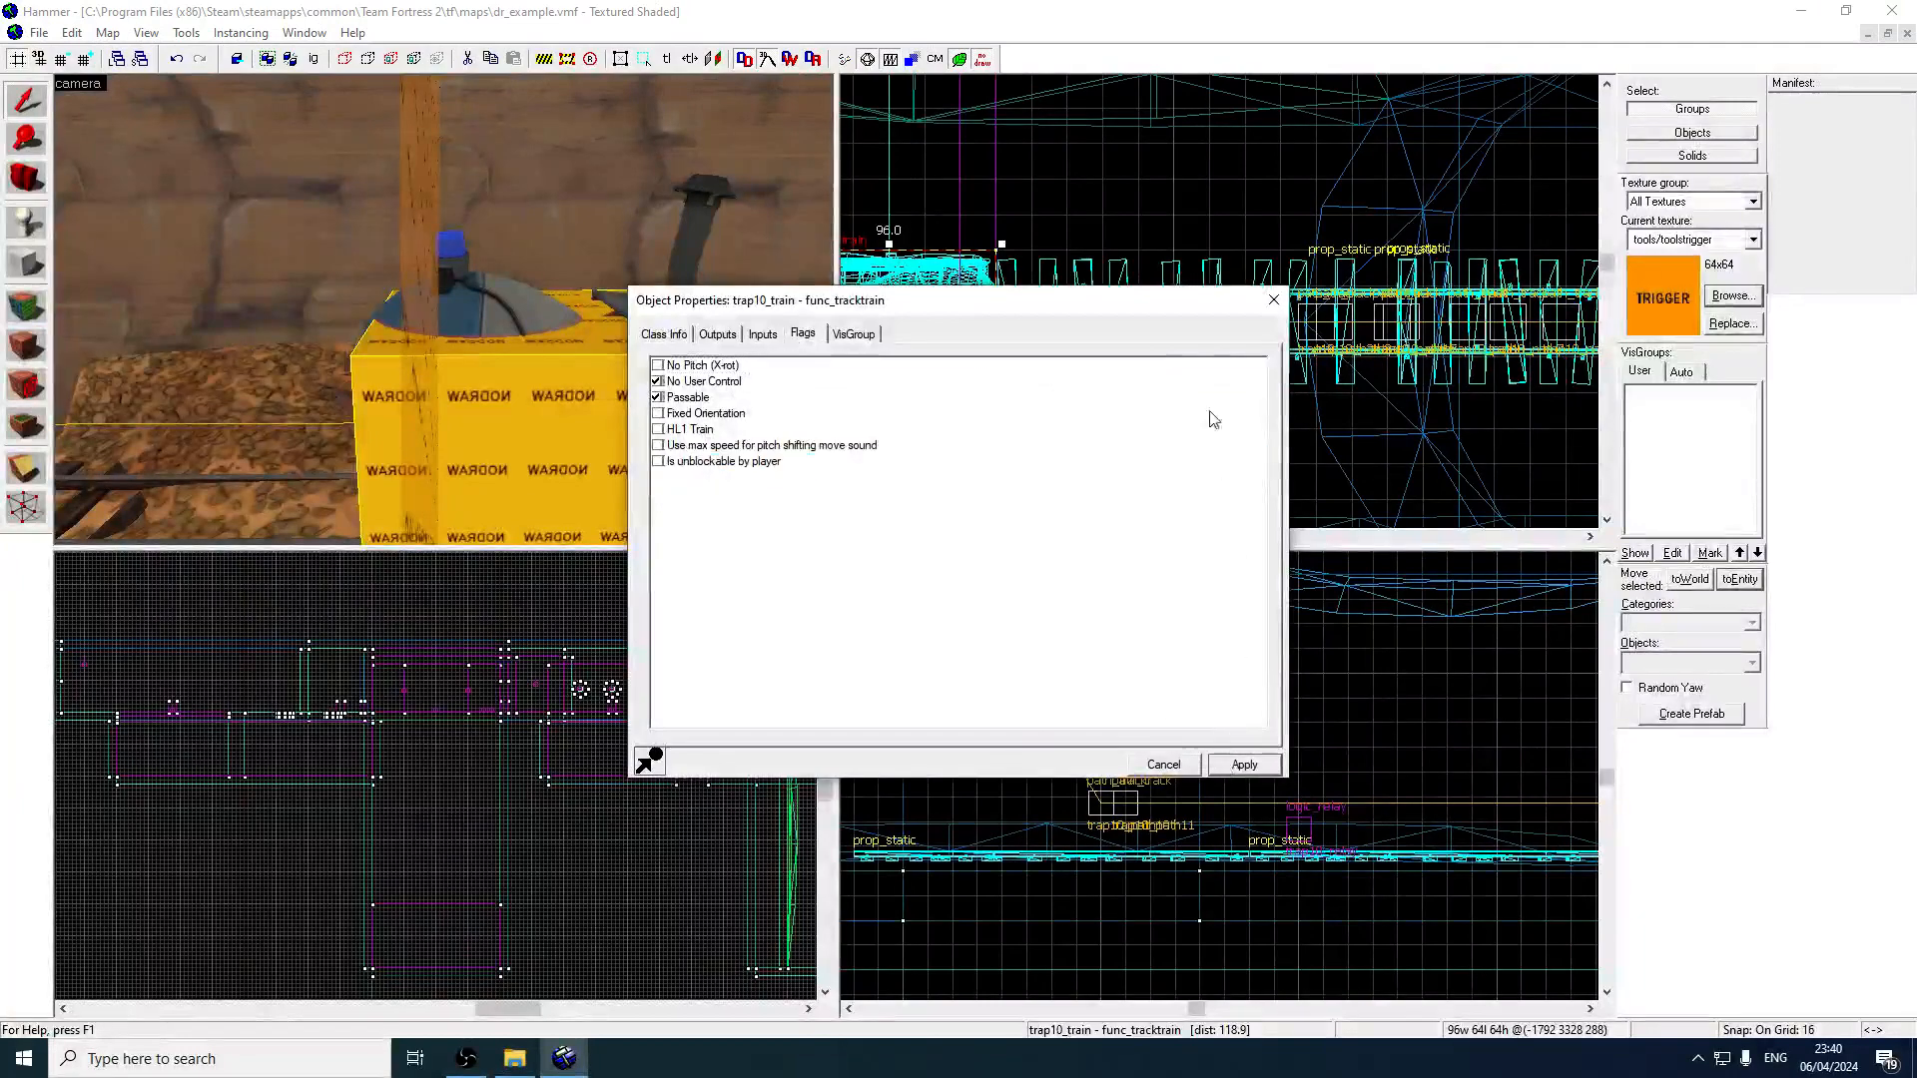
pyautogui.click(1281, 307)
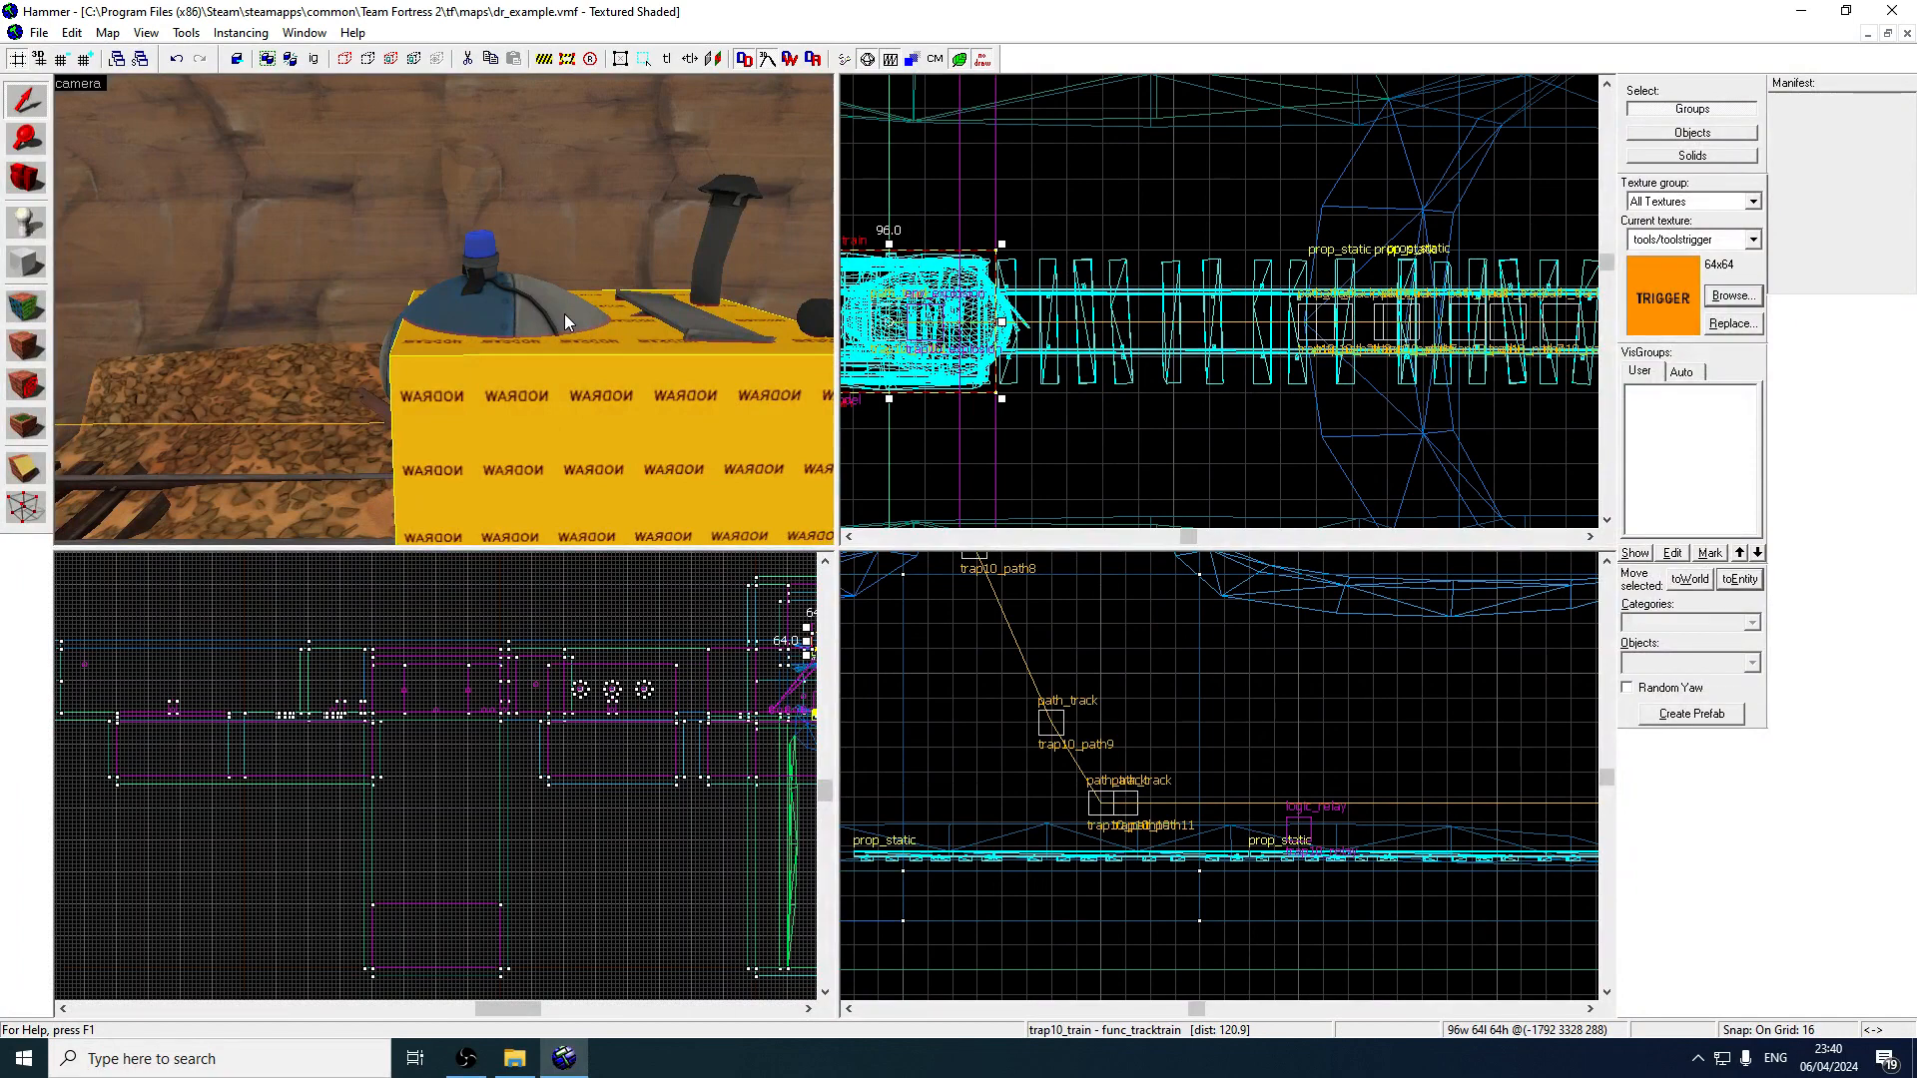
# Re-enable trap10_train's "Is unblockable by player" flag, apply the change and close its properties.
pyautogui.press('z')
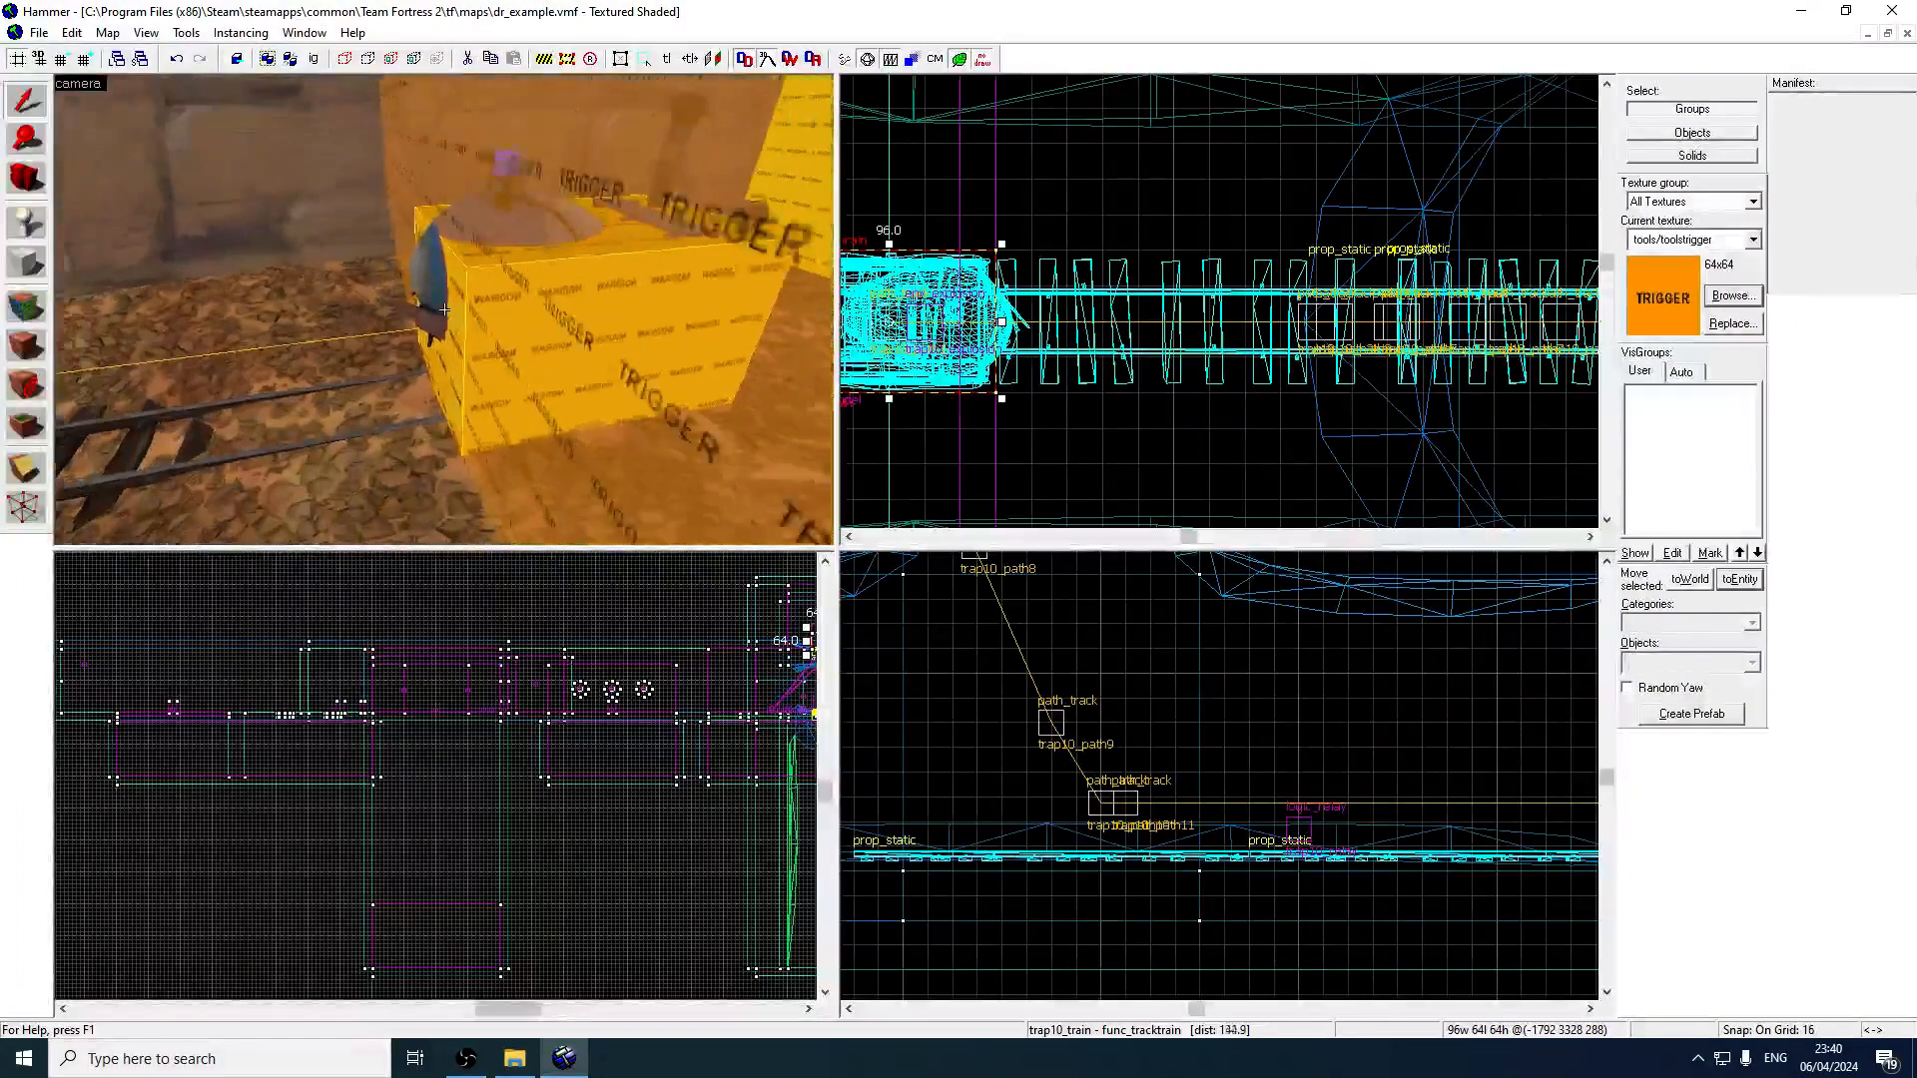
pyautogui.press('z')
pyautogui.hotkey('alt', 'Return')
pyautogui.click(803, 334)
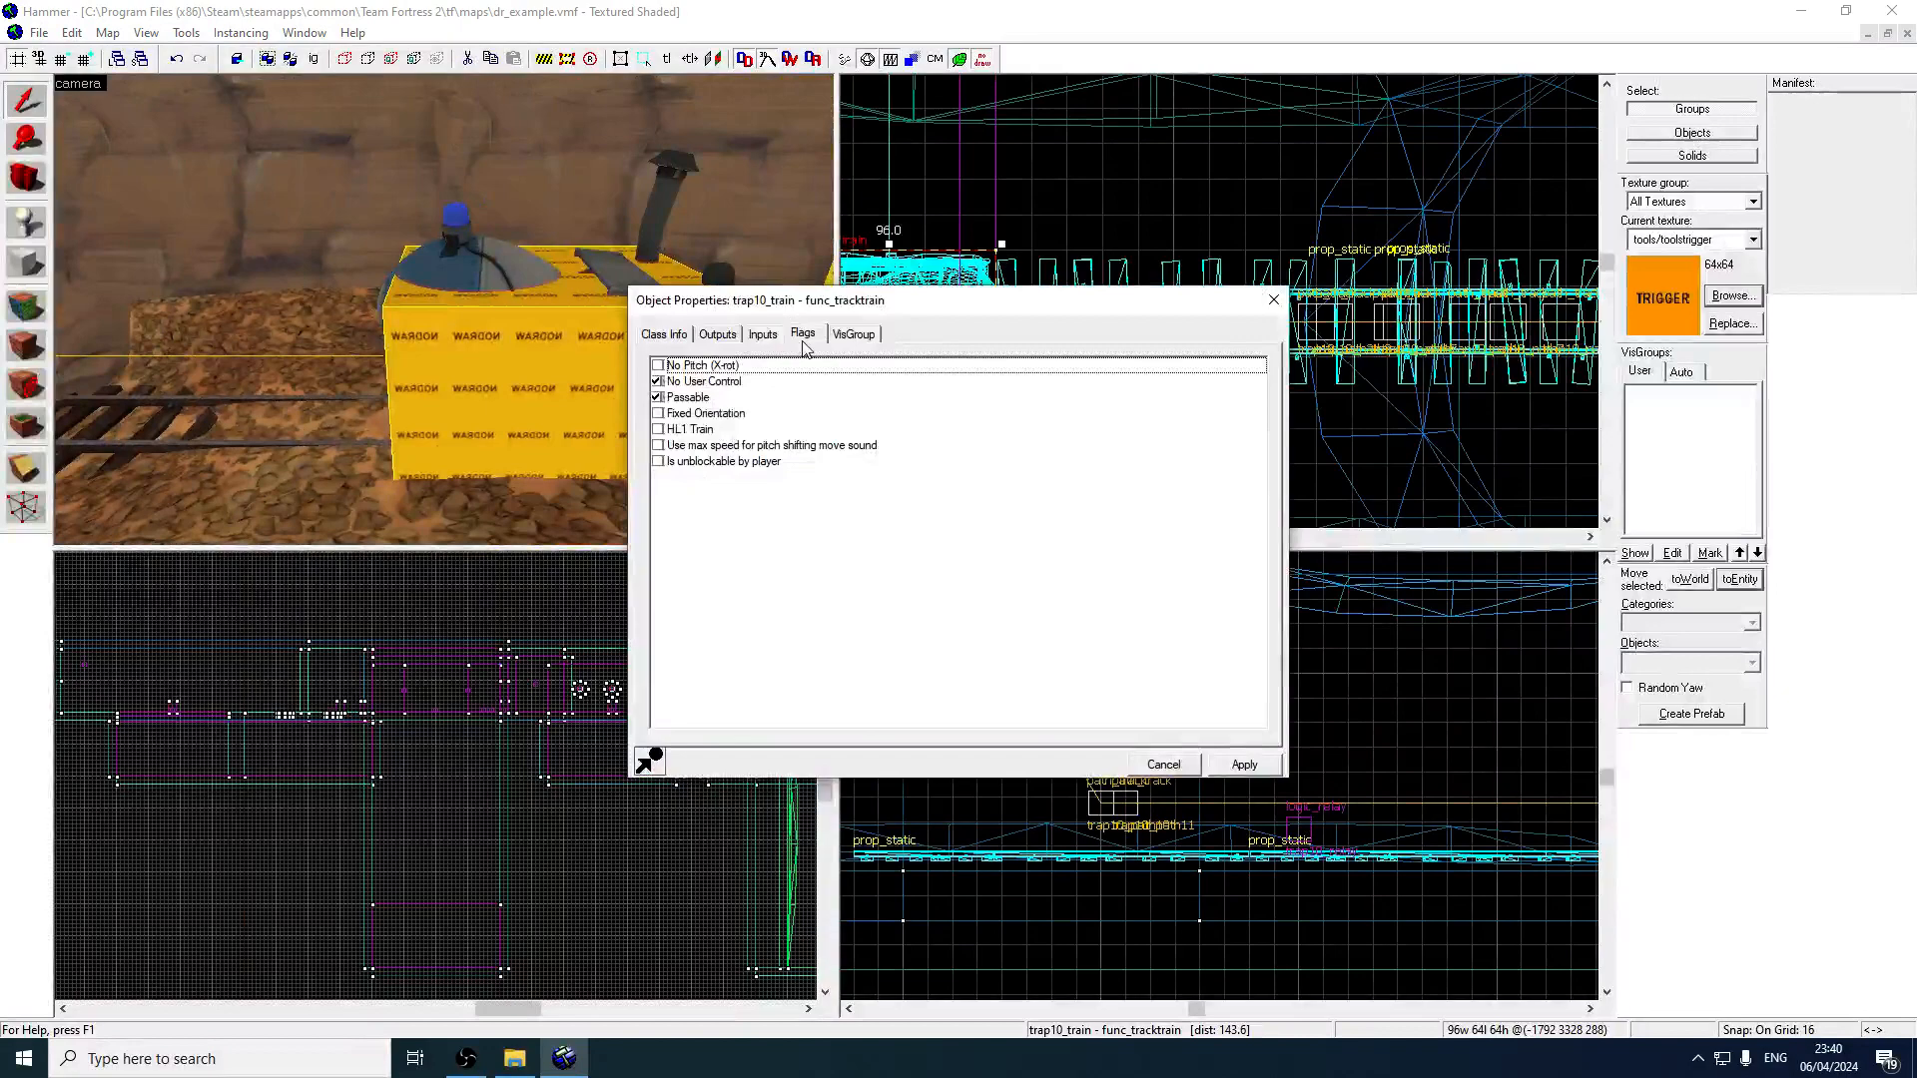
pyautogui.click(659, 462)
pyautogui.click(1255, 767)
pyautogui.click(1276, 301)
# Review trap10_train's properties and its placement beside the trigger volume, close them and clear the selection.
pyautogui.press('z')
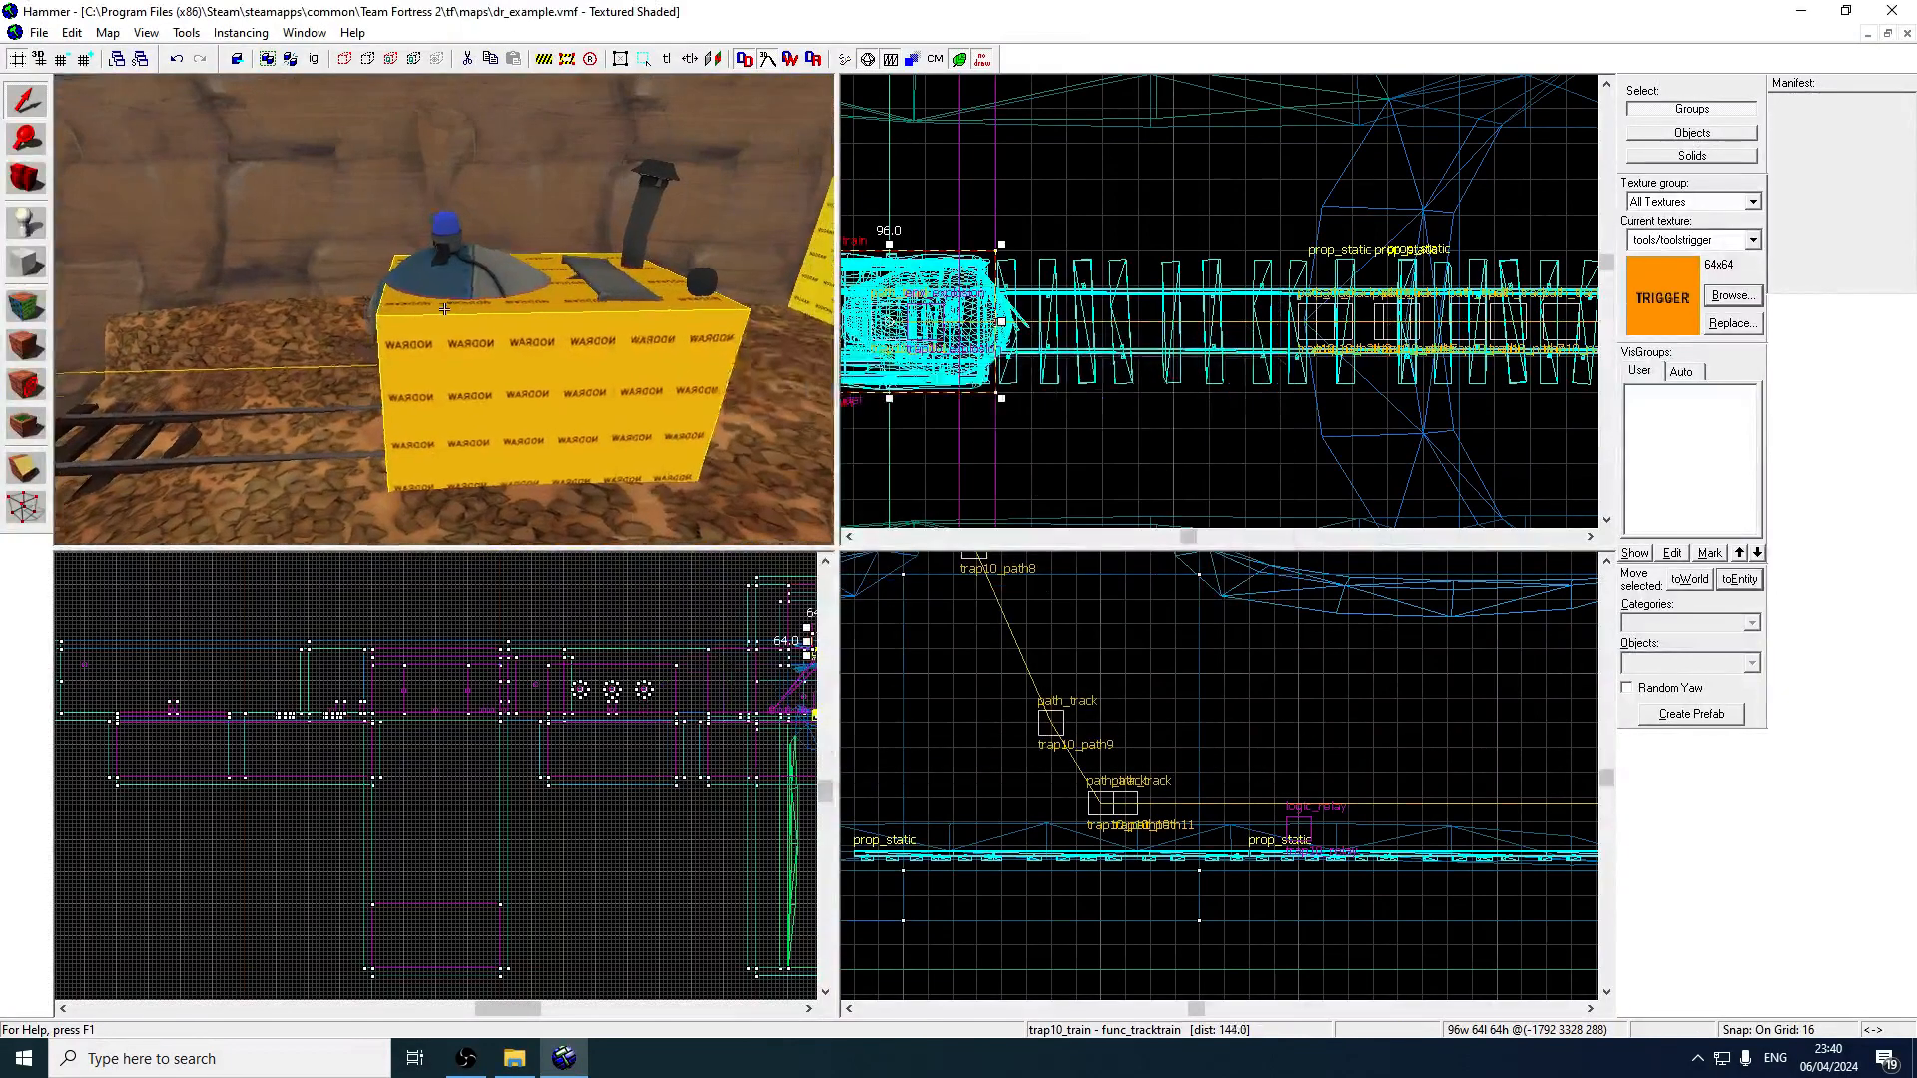
pyautogui.press('z')
pyautogui.hotkey('alt', 'Return')
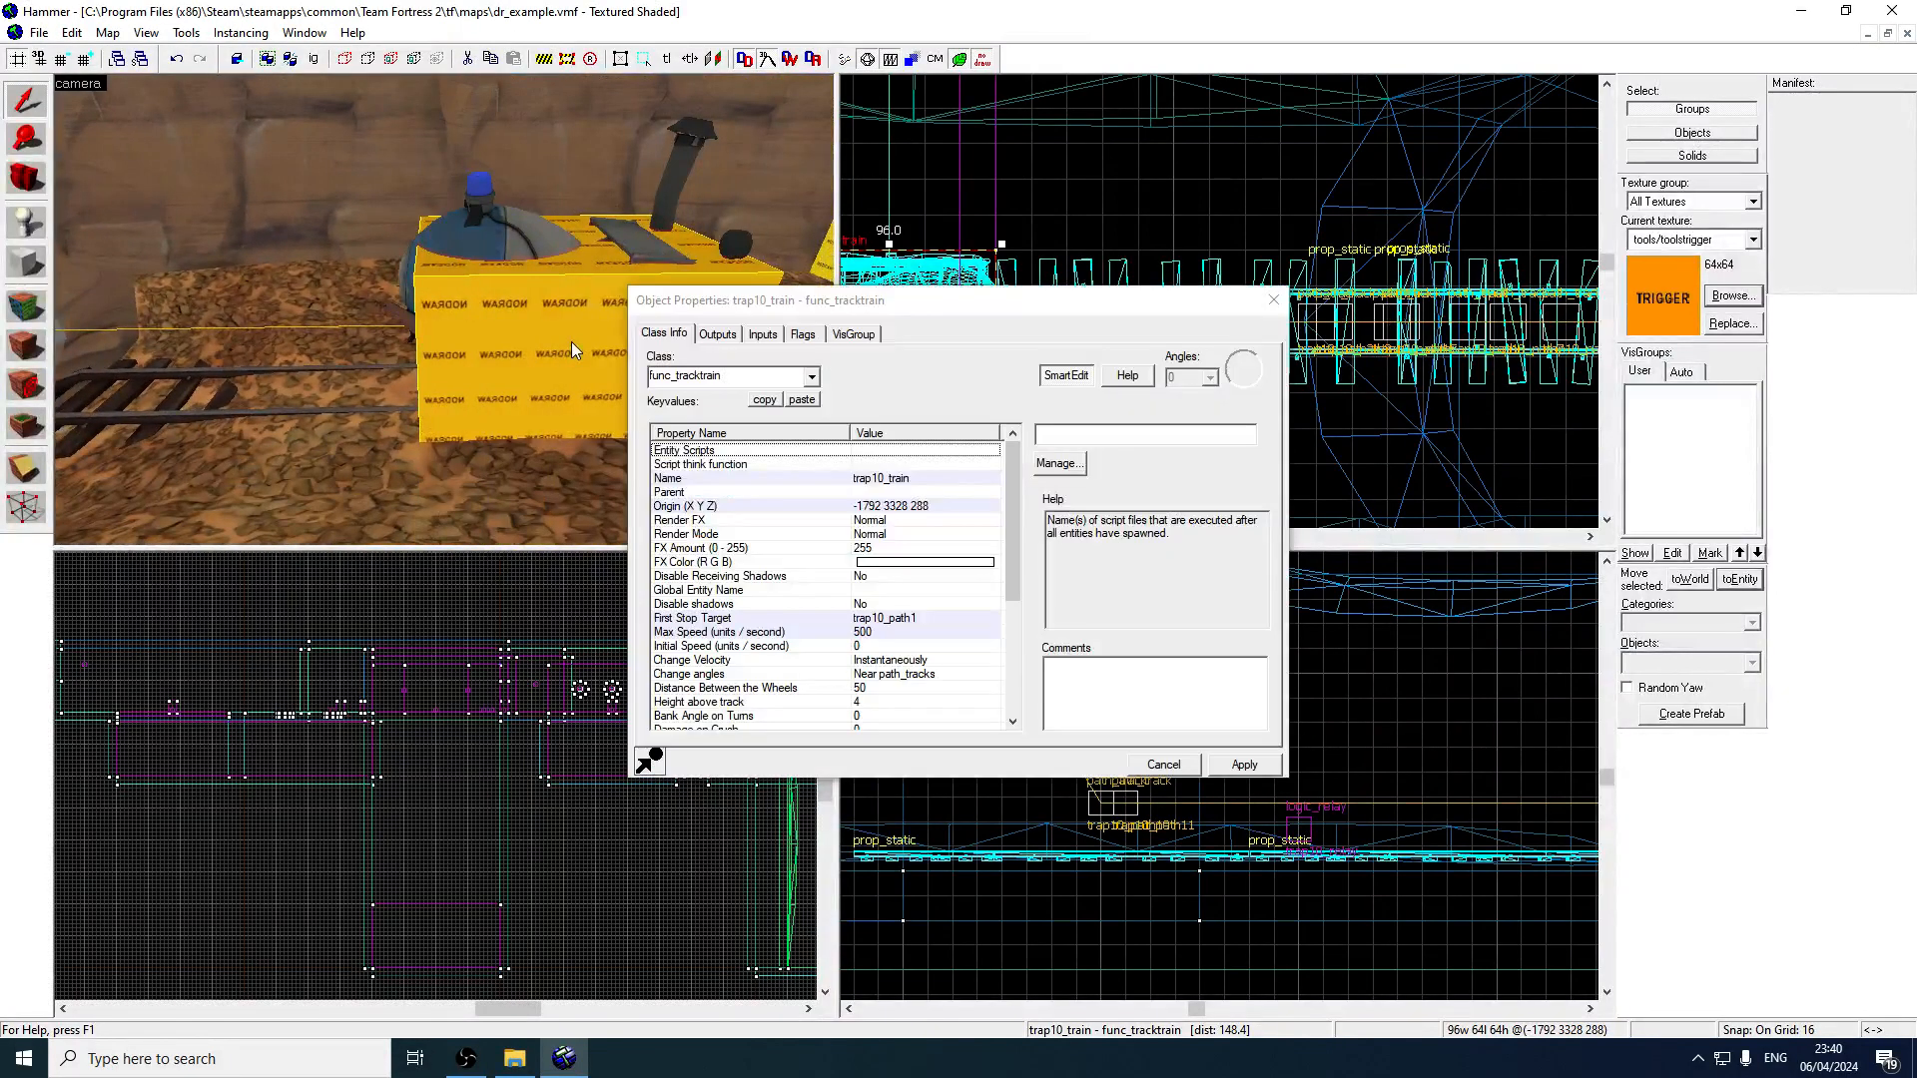
pyautogui.press('z')
pyautogui.press('z')
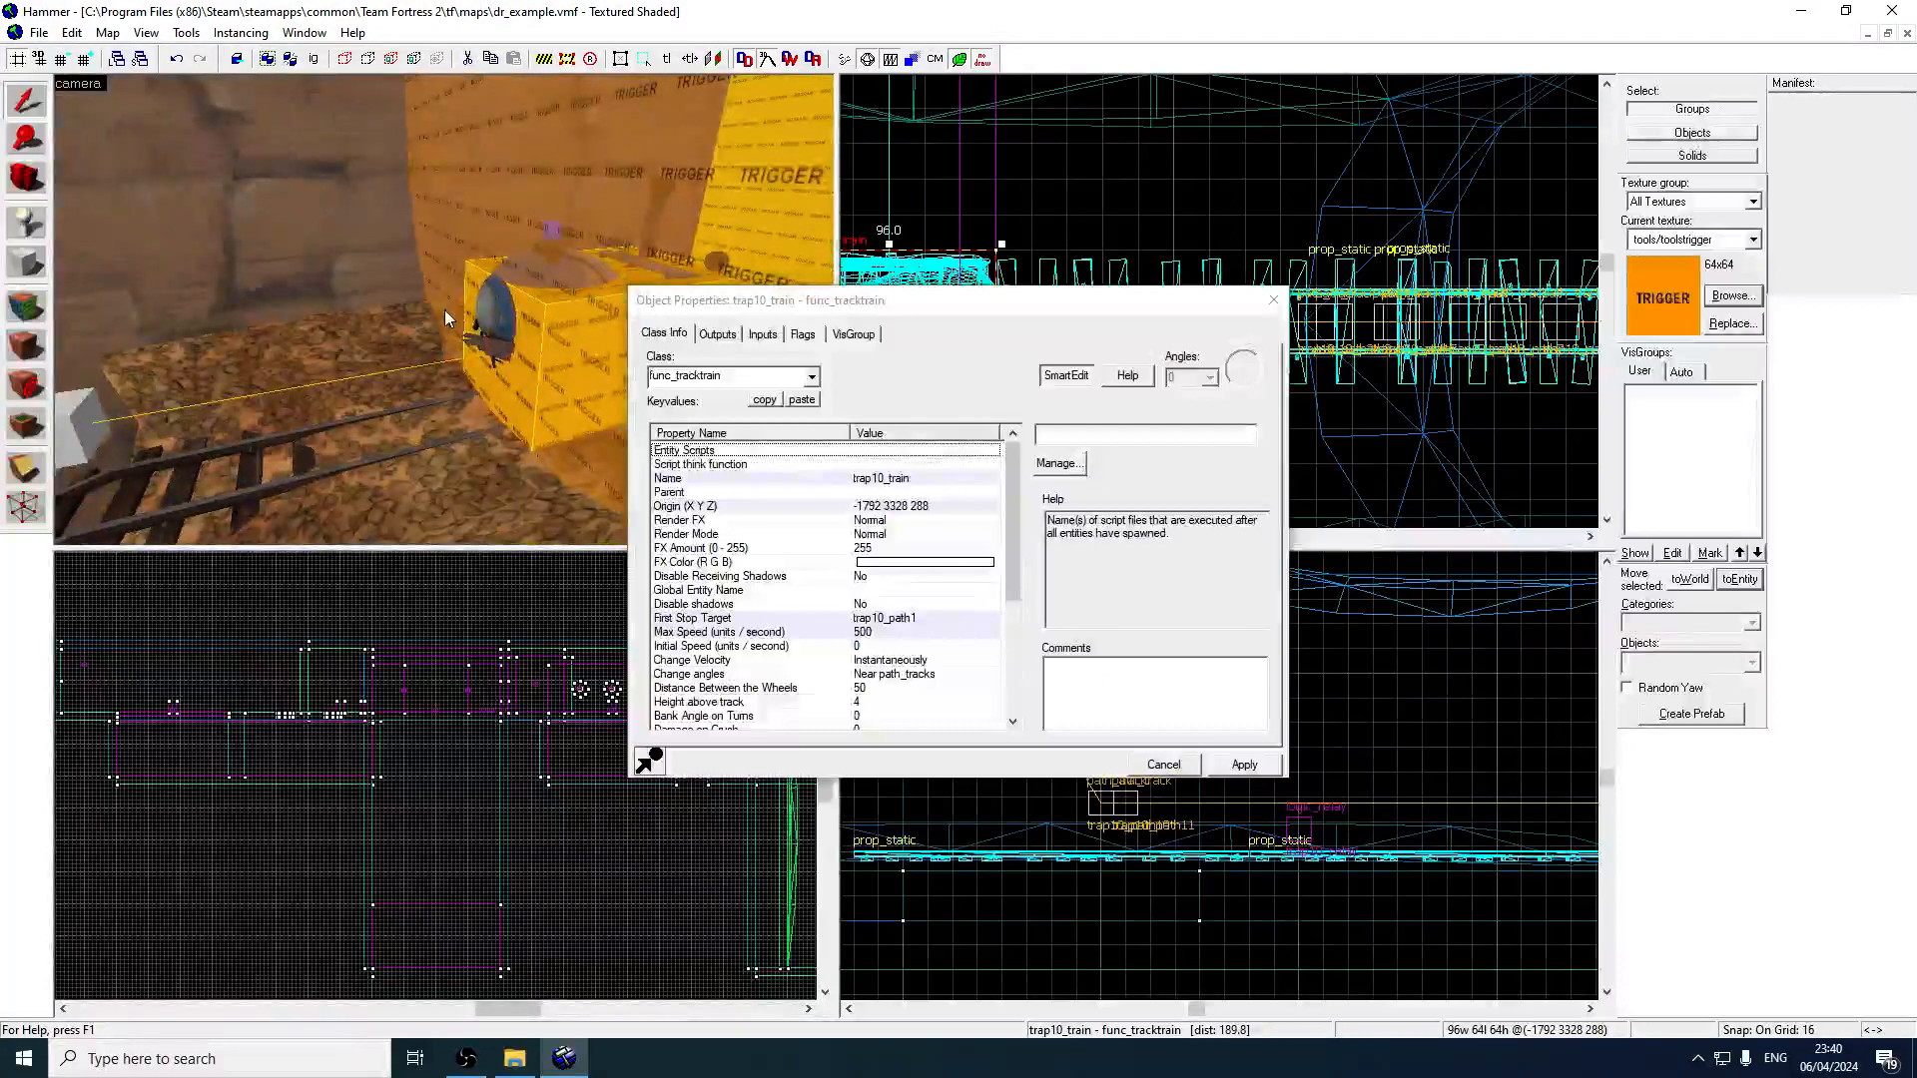
pyautogui.press('z')
pyautogui.press('z')
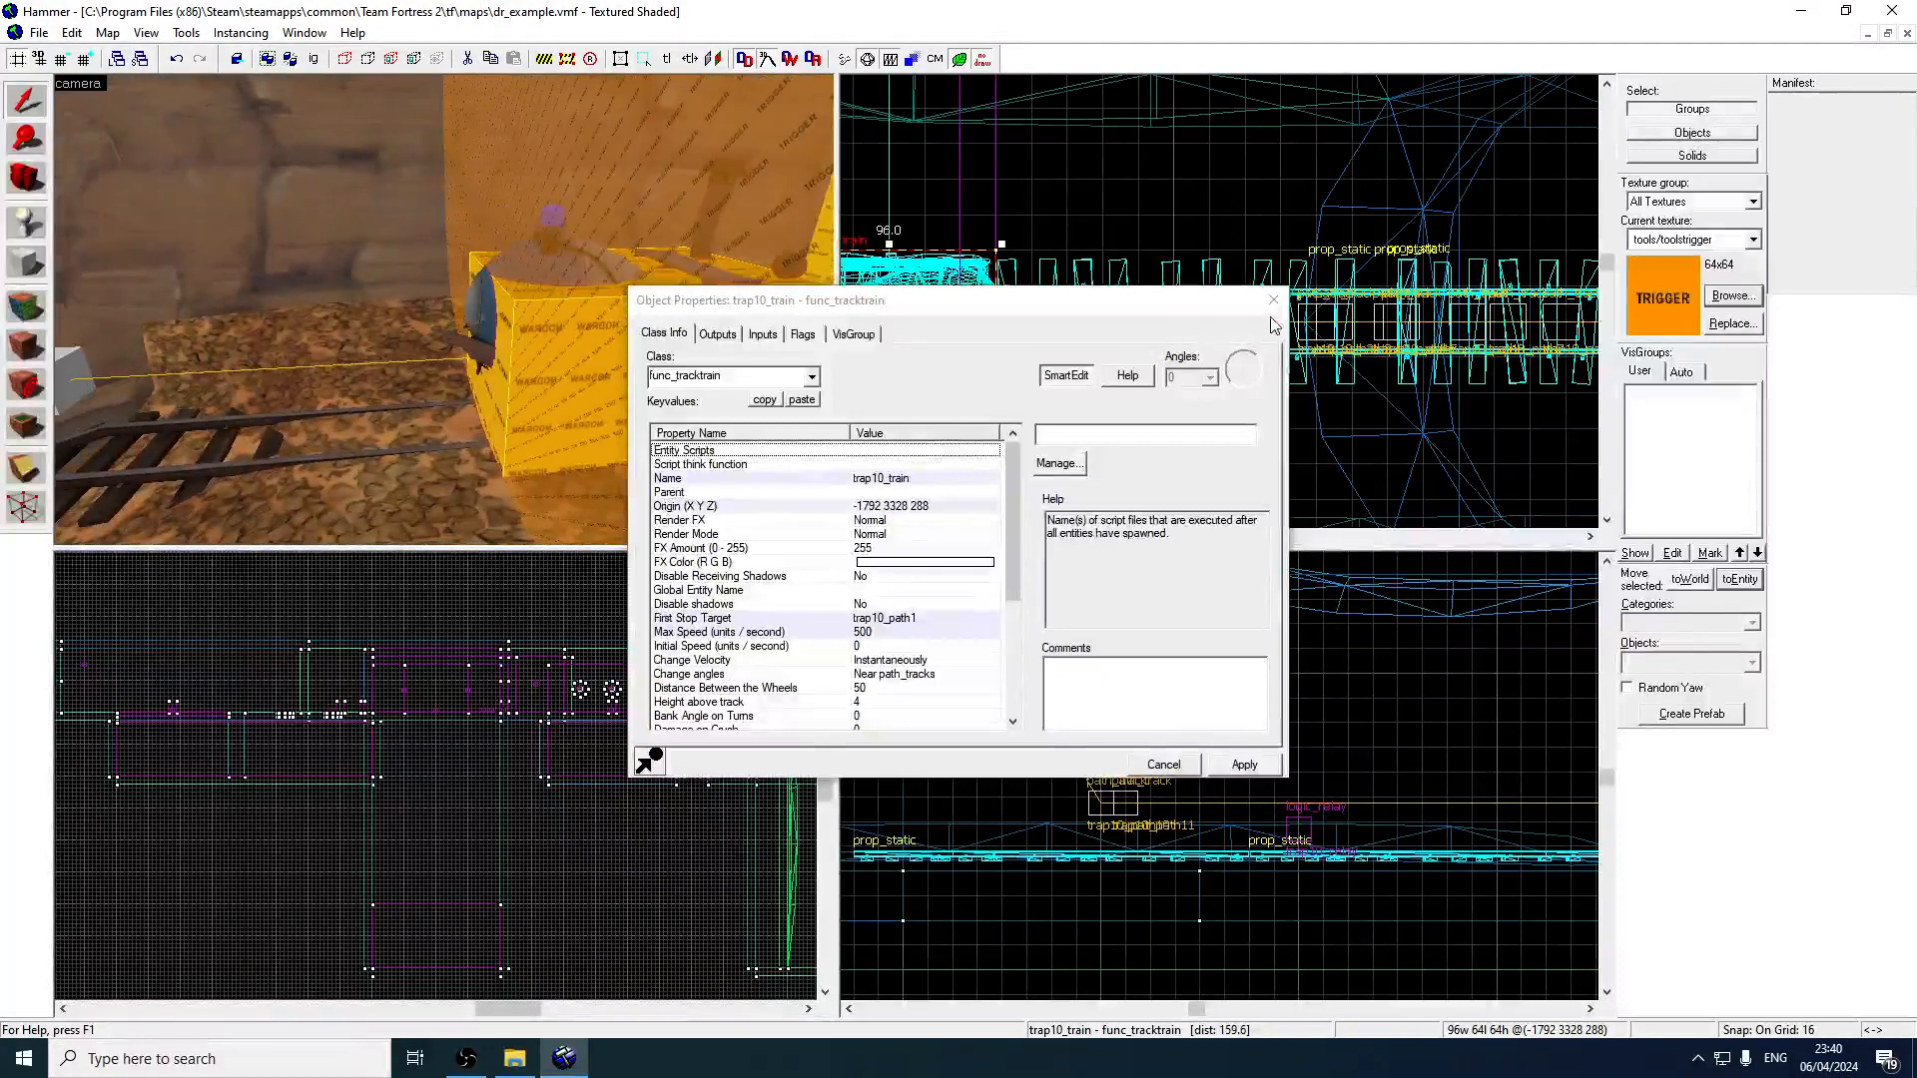
pyautogui.click(1273, 300)
pyautogui.press('Escape')
pyautogui.press('z')
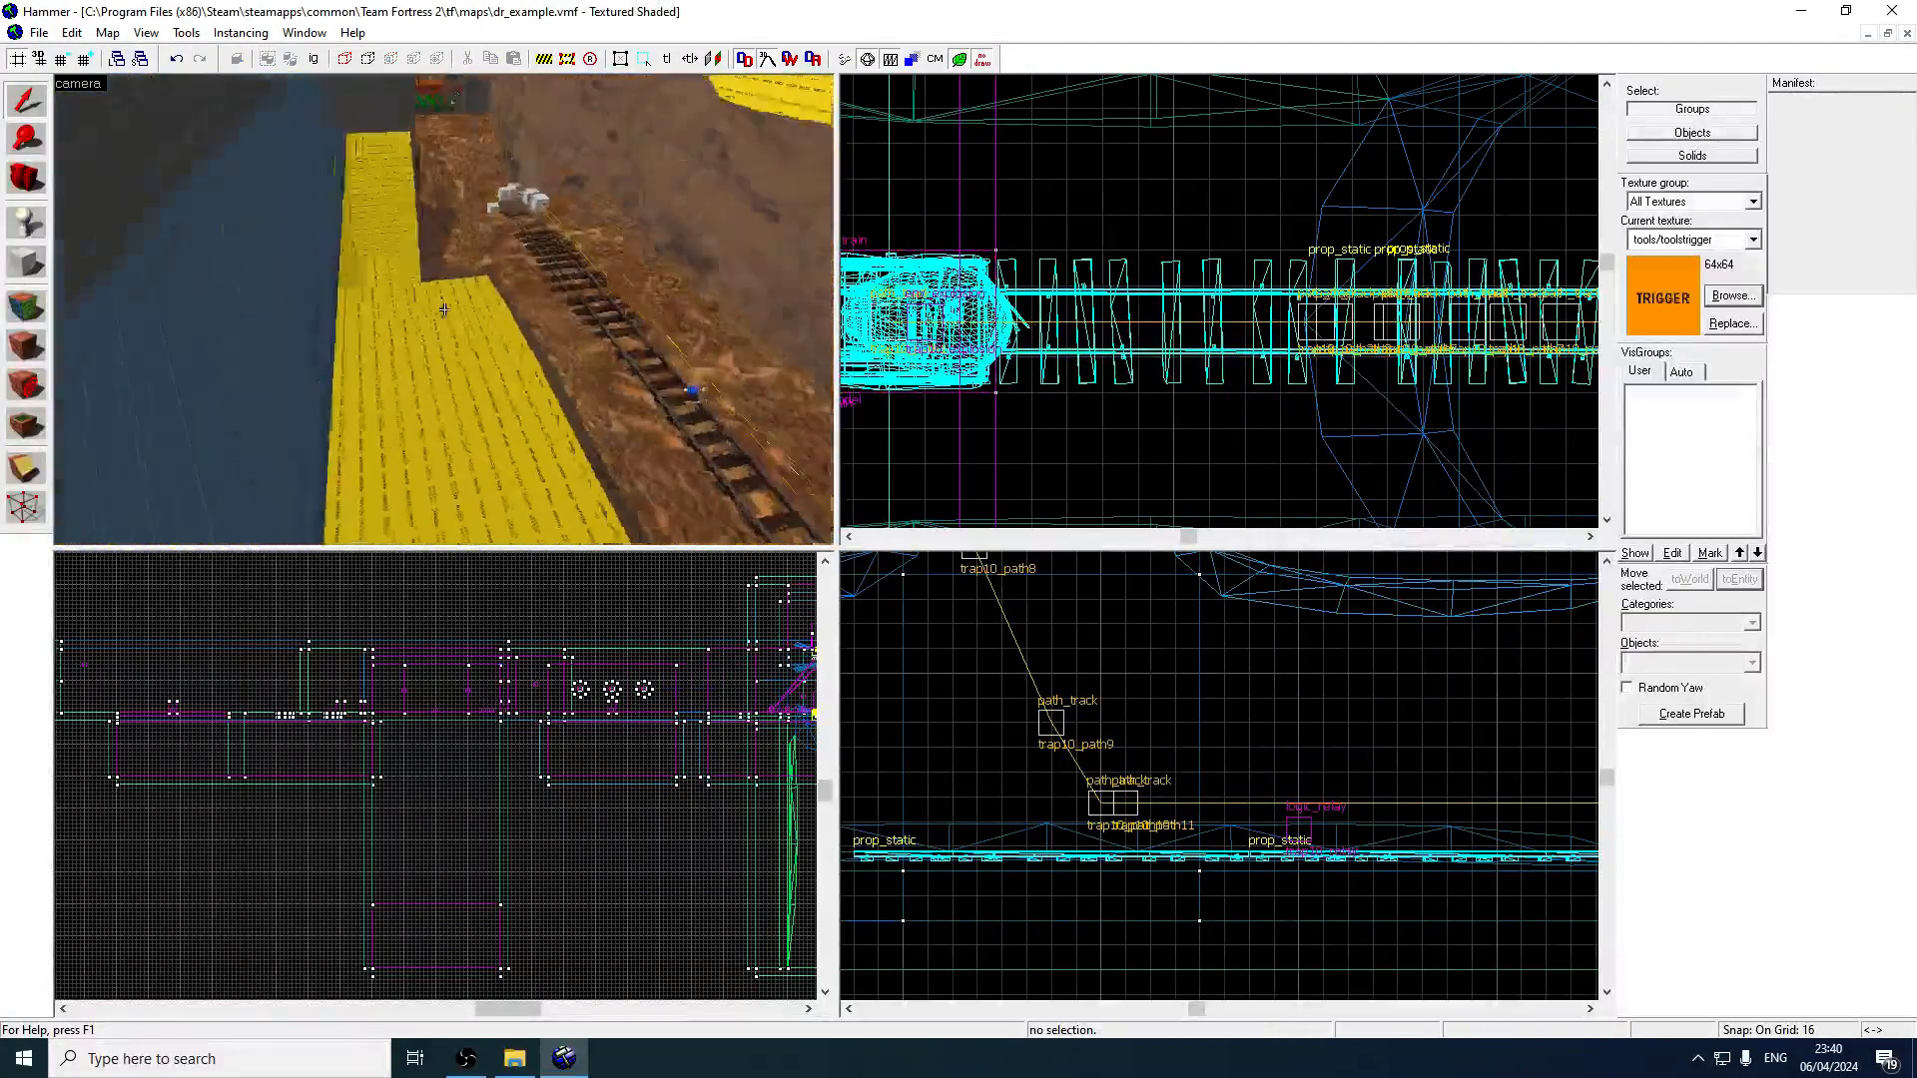
pyautogui.press('z')
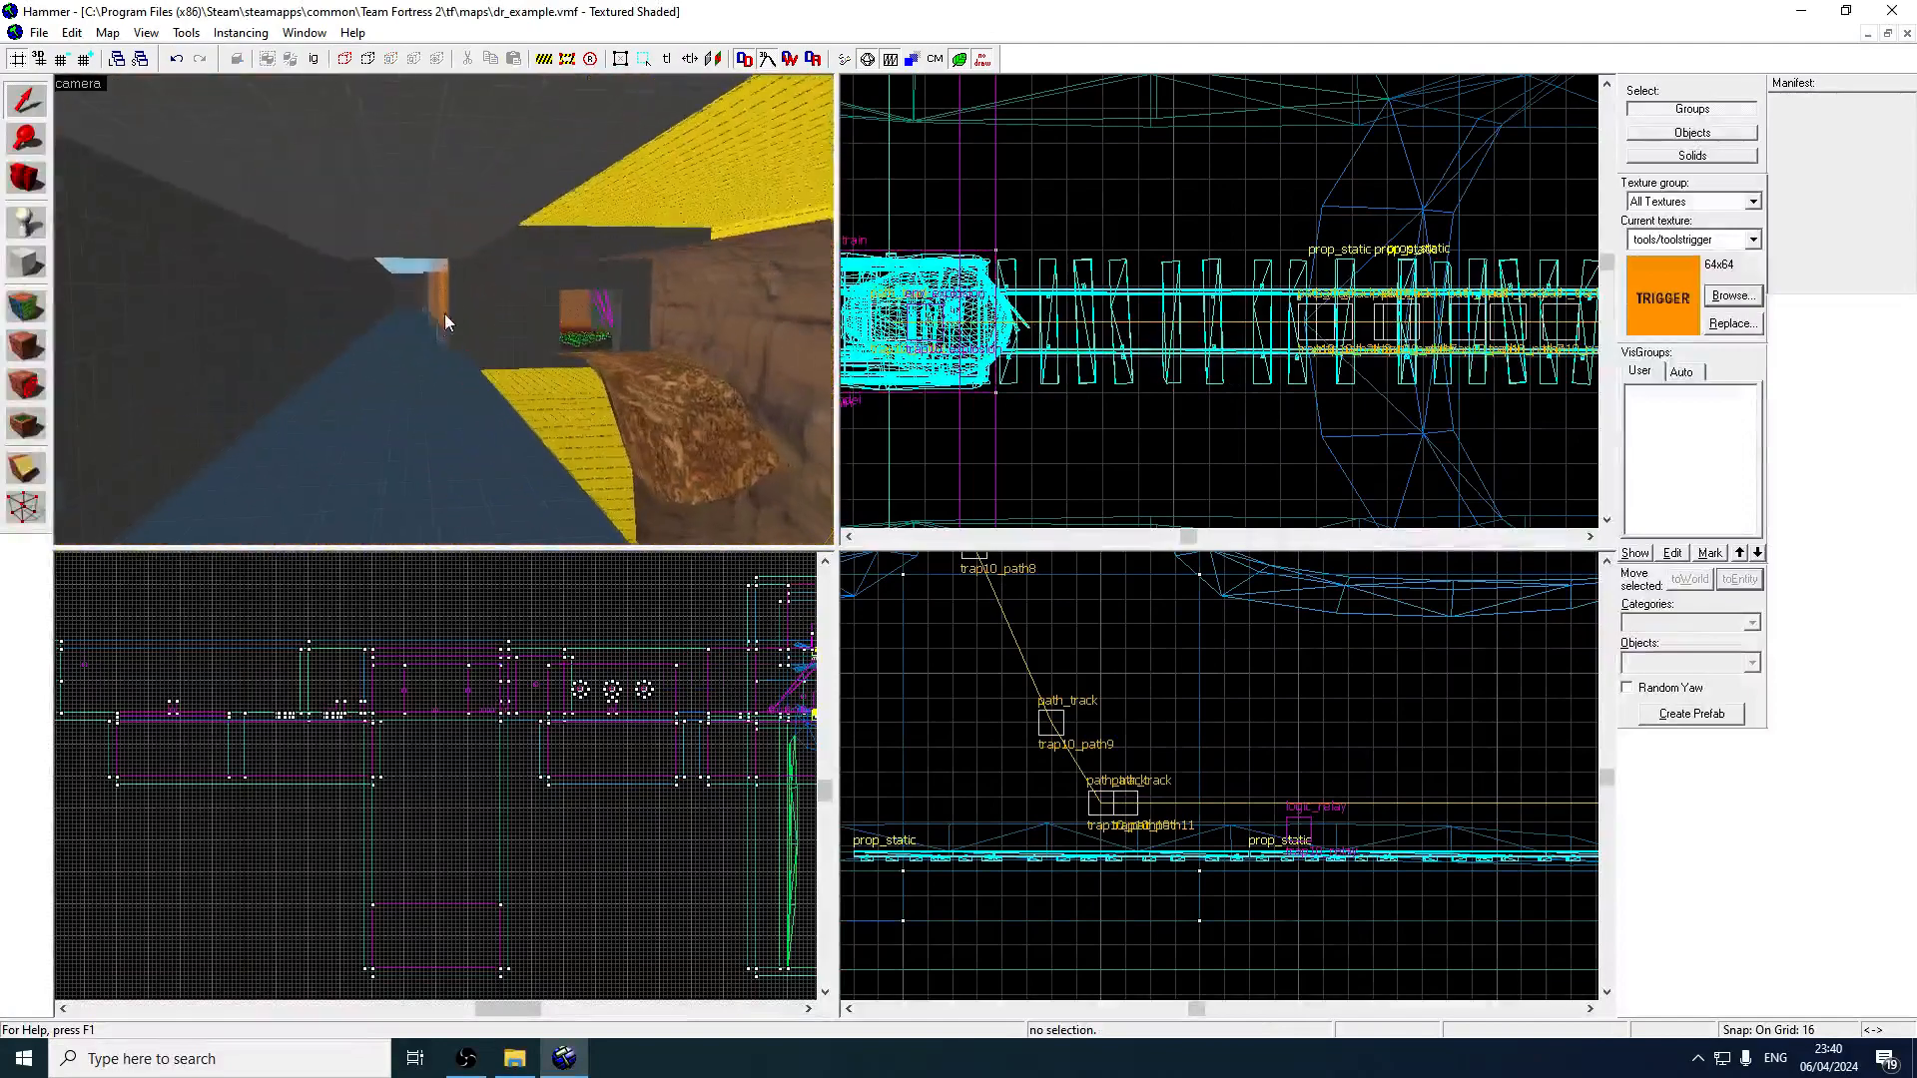
pyautogui.click(446, 322)
pyautogui.scroll(-7, 1104, 266)
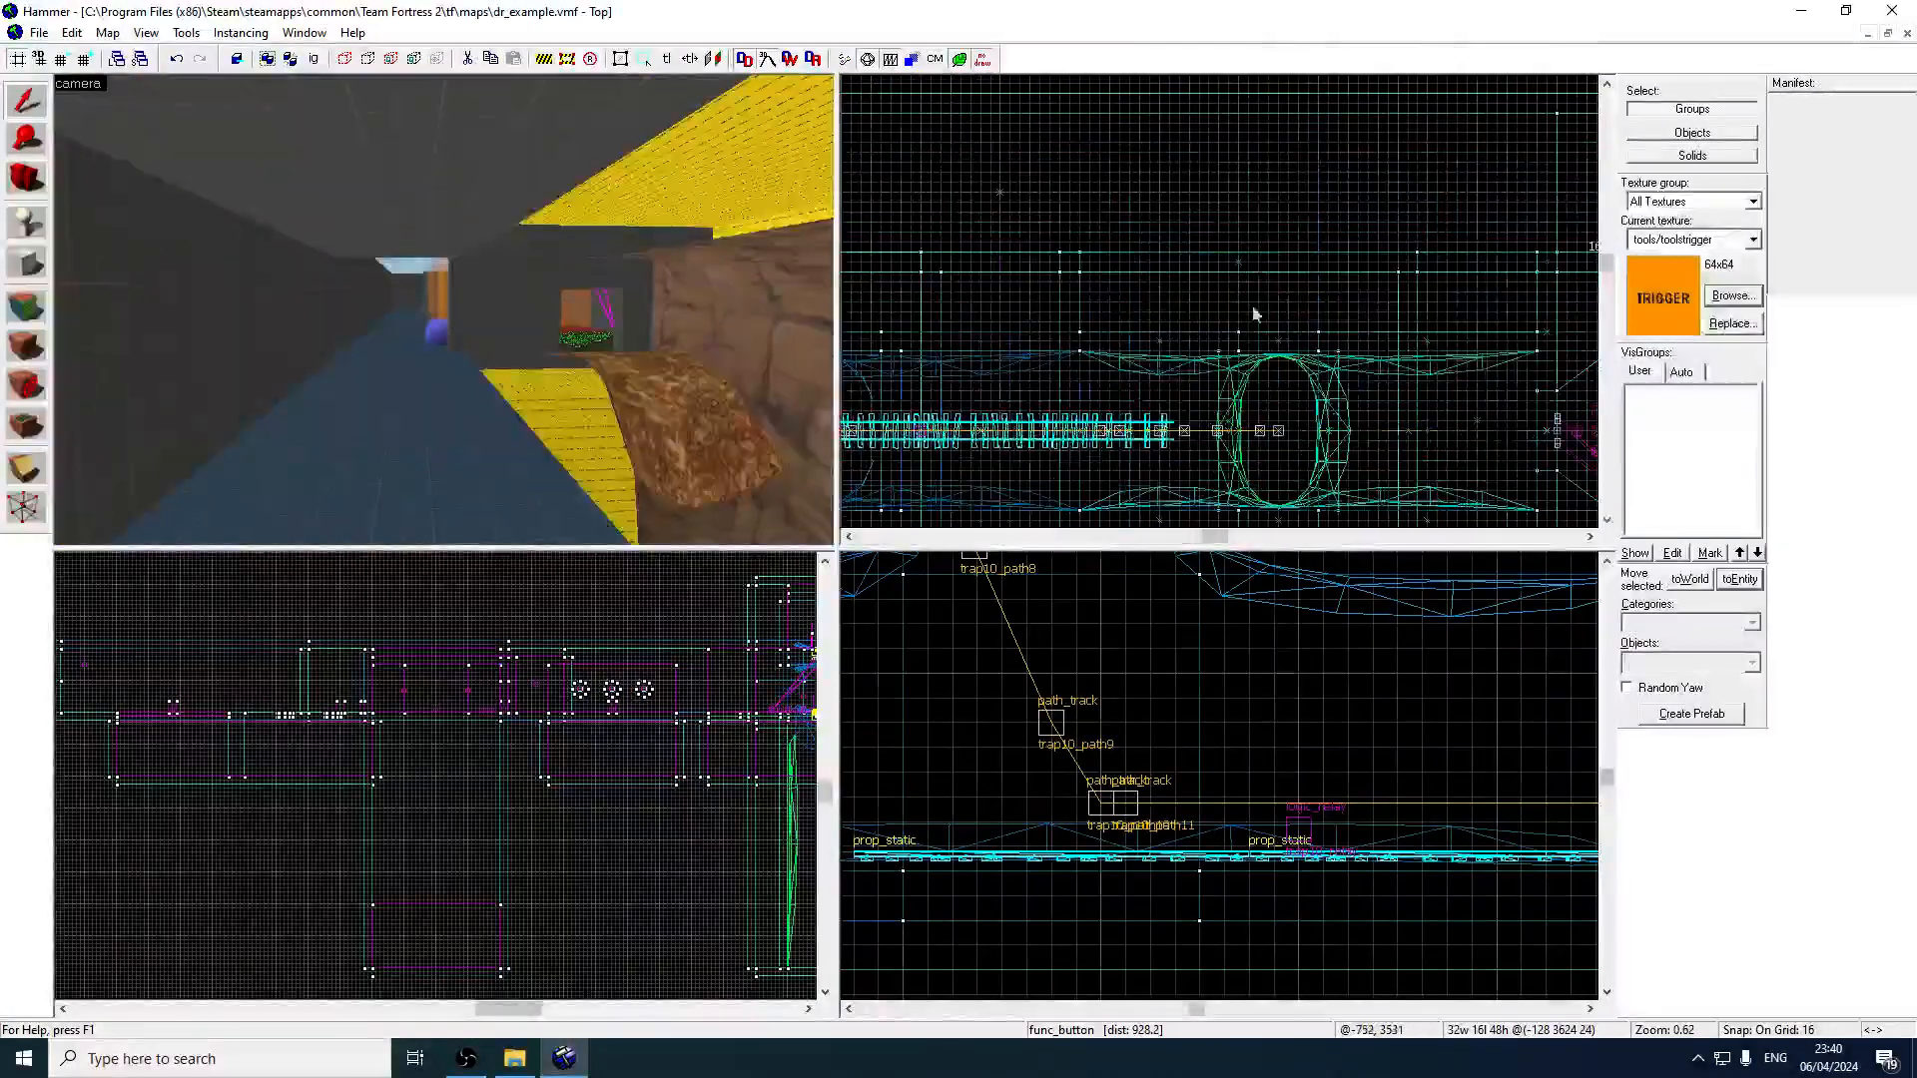
pyautogui.scroll(-4, 1218, 317)
pyautogui.scroll(6, 1310, 290)
pyautogui.moveTo(1337, 278); pyautogui.dragTo(1206, 240)
pyautogui.scroll(-4, 1343, 222)
pyautogui.scroll(1, 1113, 184)
pyautogui.scroll(2, 1268, 244)
# Retarget the func_button's OnPressed Trigger output from trap 9's relay to trap10_relay and close its properties.
pyautogui.press('z')
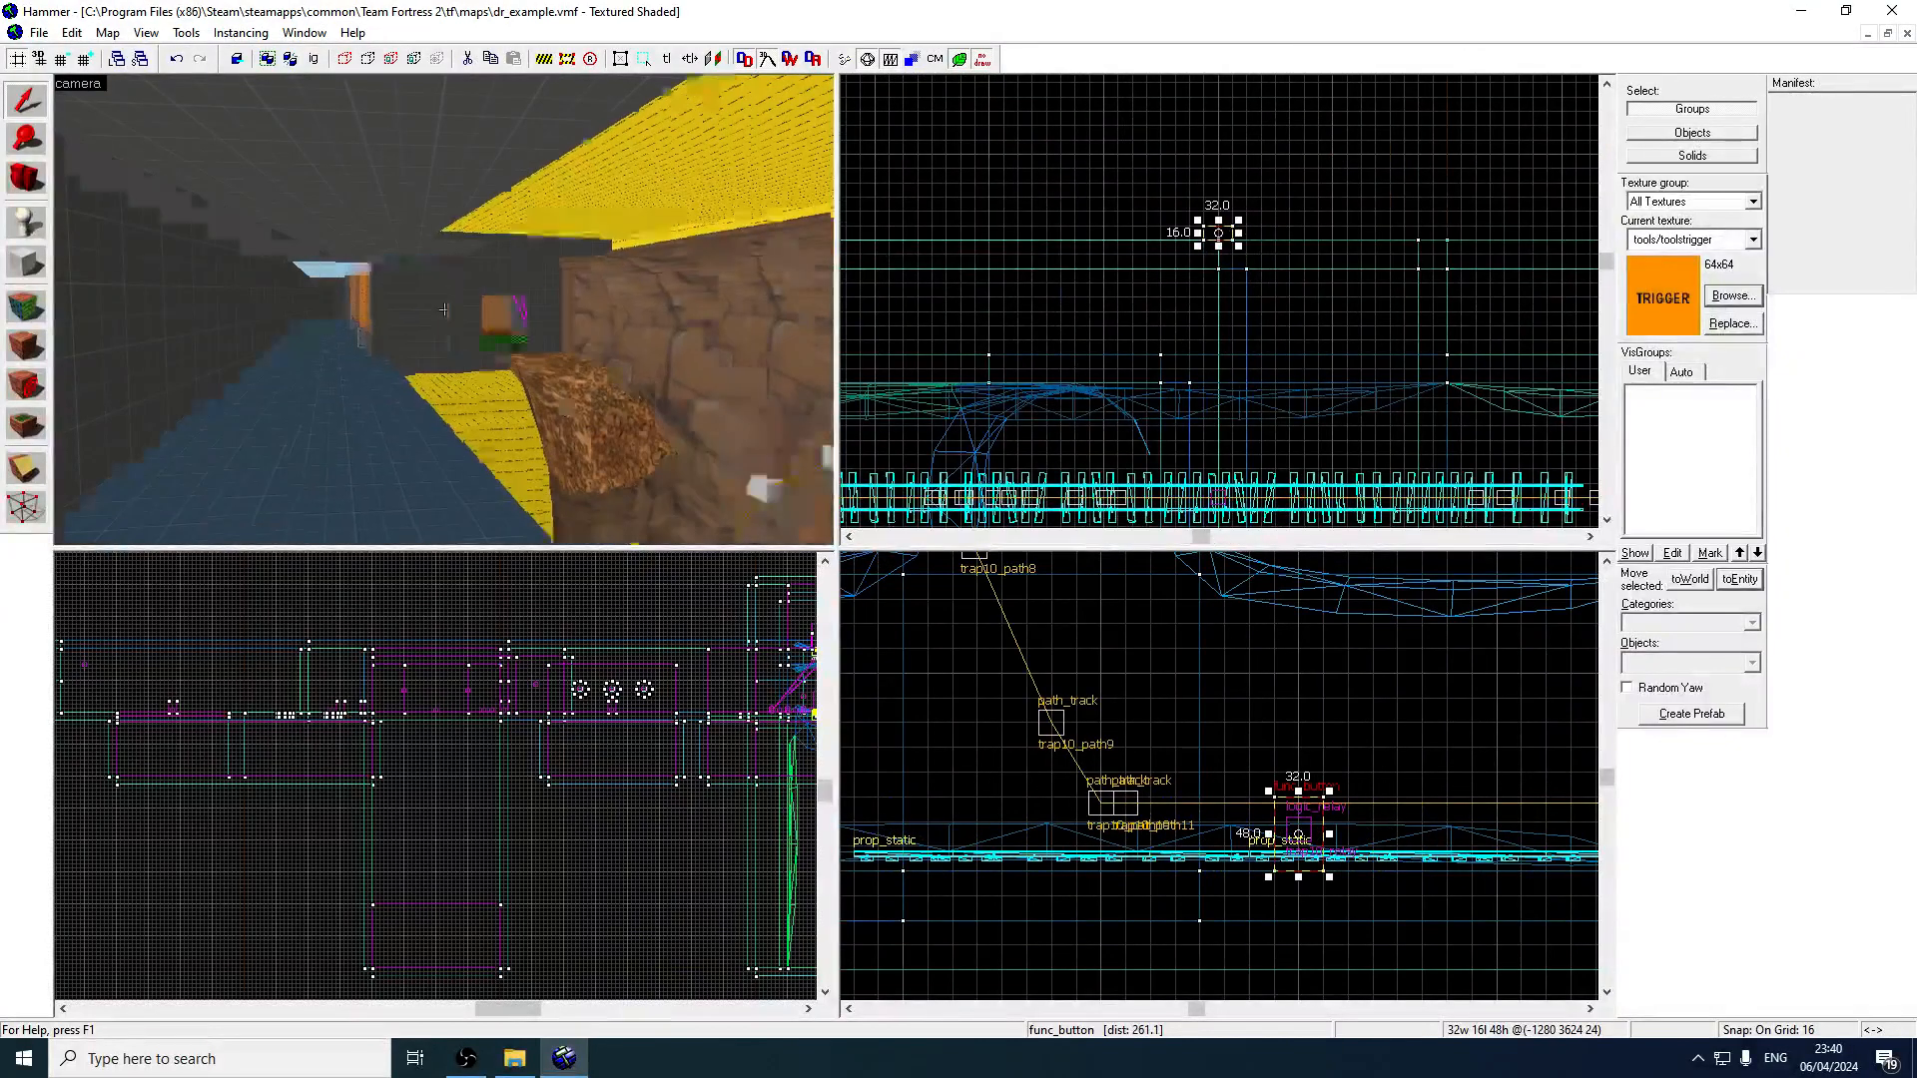
pyautogui.press('w')
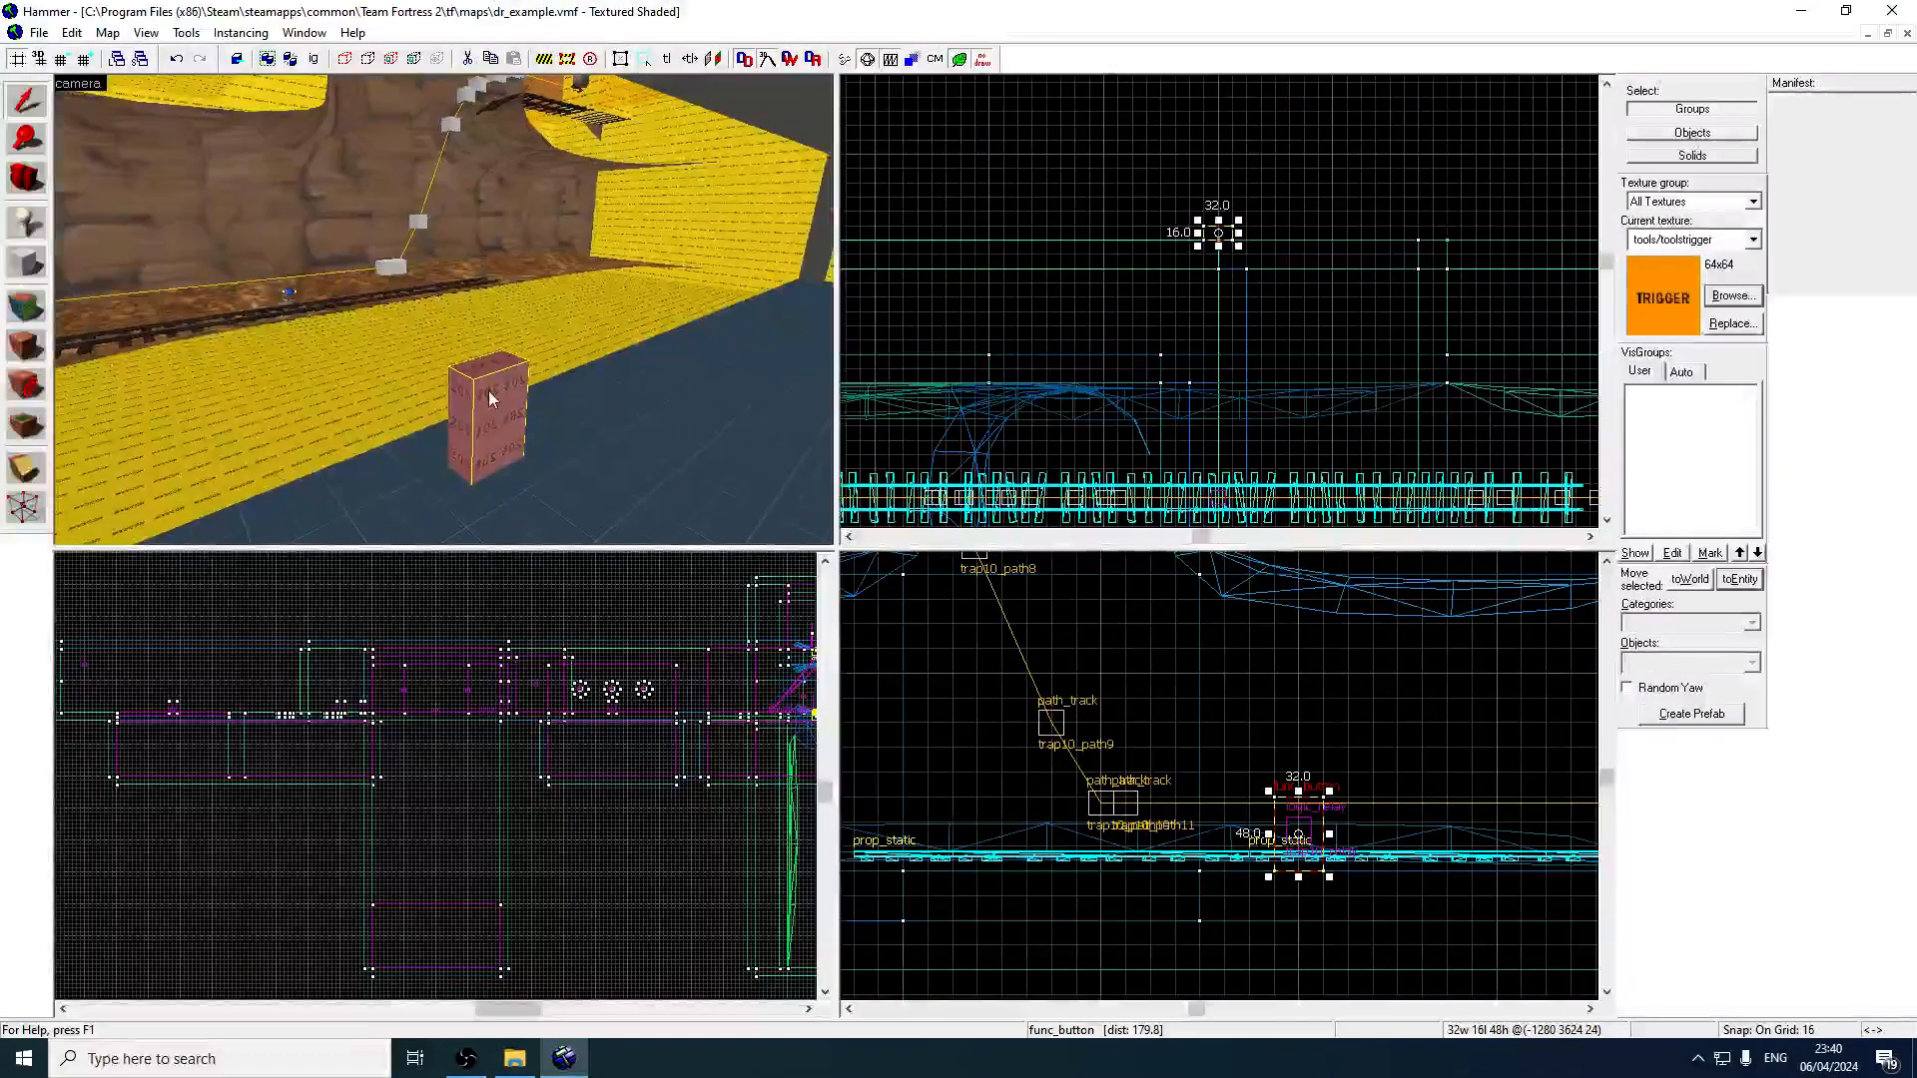
pyautogui.press('z')
pyautogui.hotkey('alt', 'Return')
pyautogui.click(800, 405)
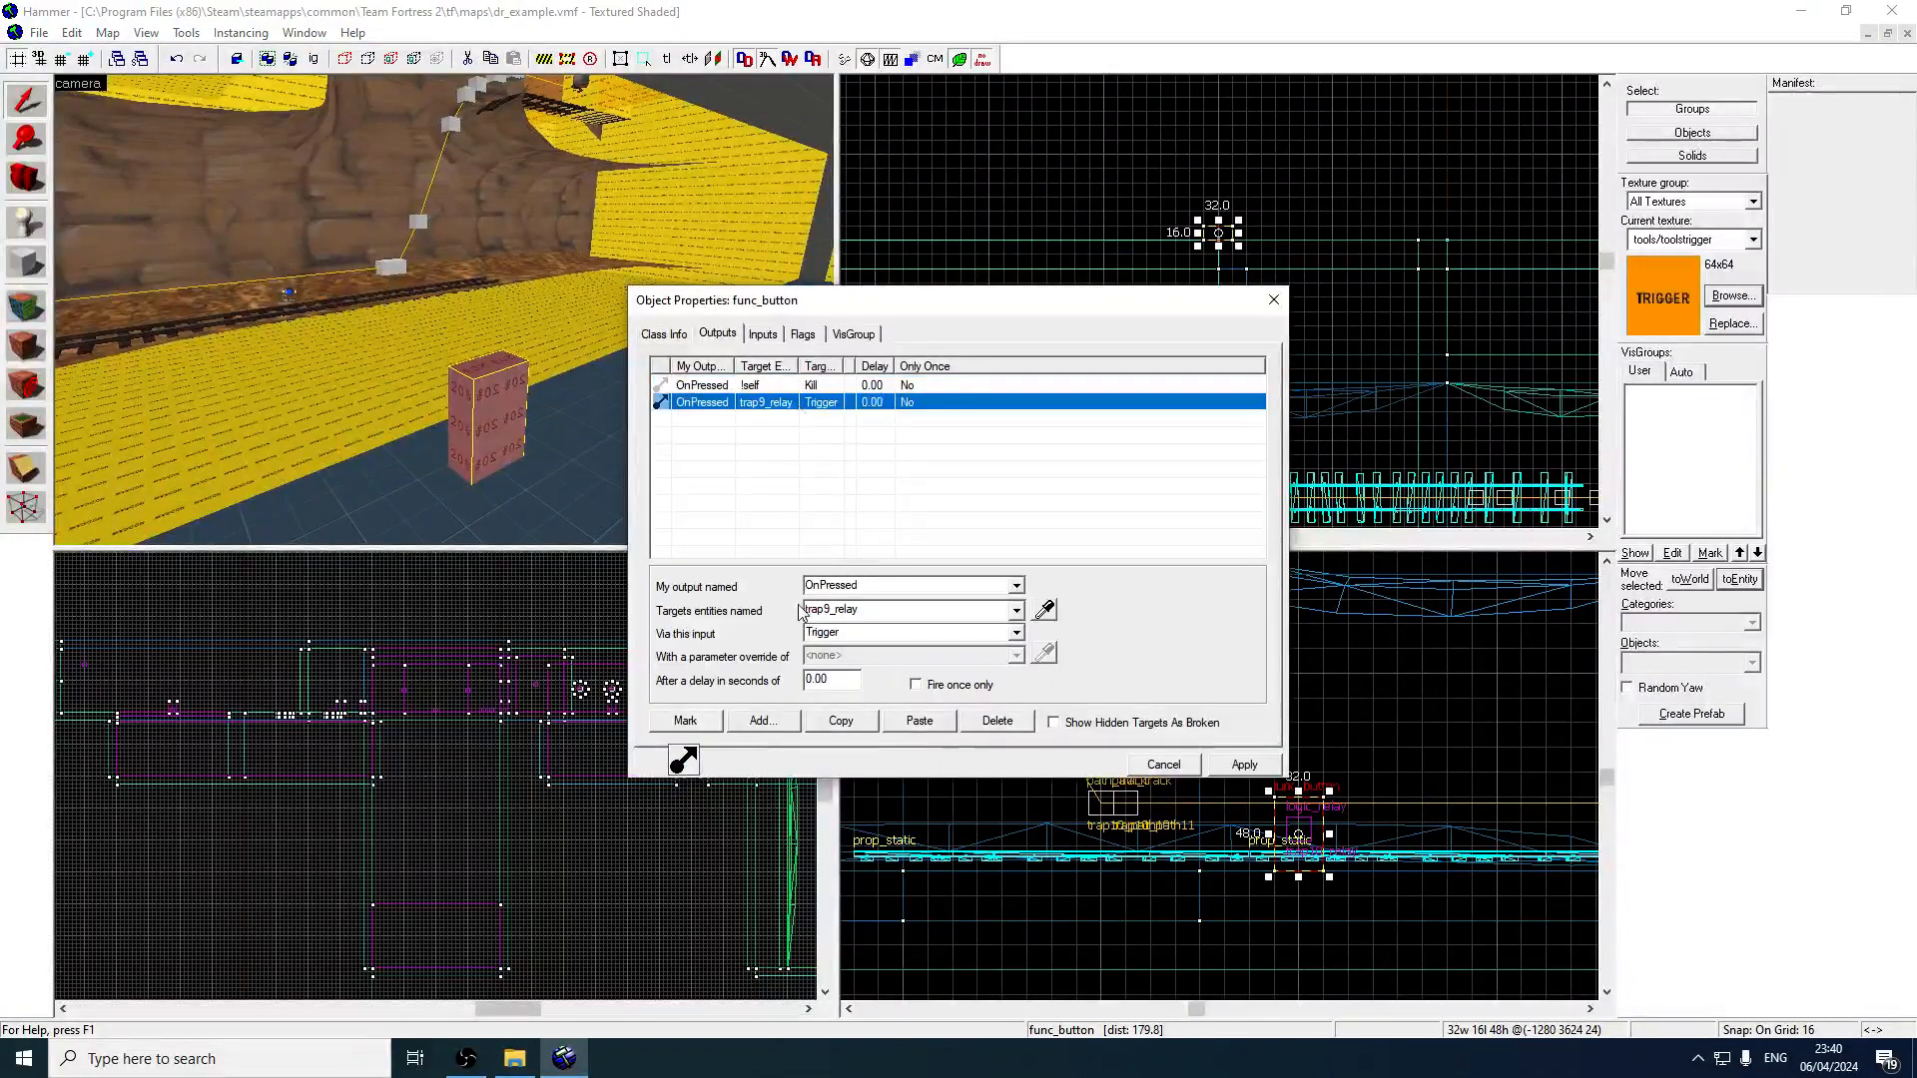
pyautogui.doubleClick(828, 611)
pyautogui.write('19')
pyautogui.press('BackSpace')
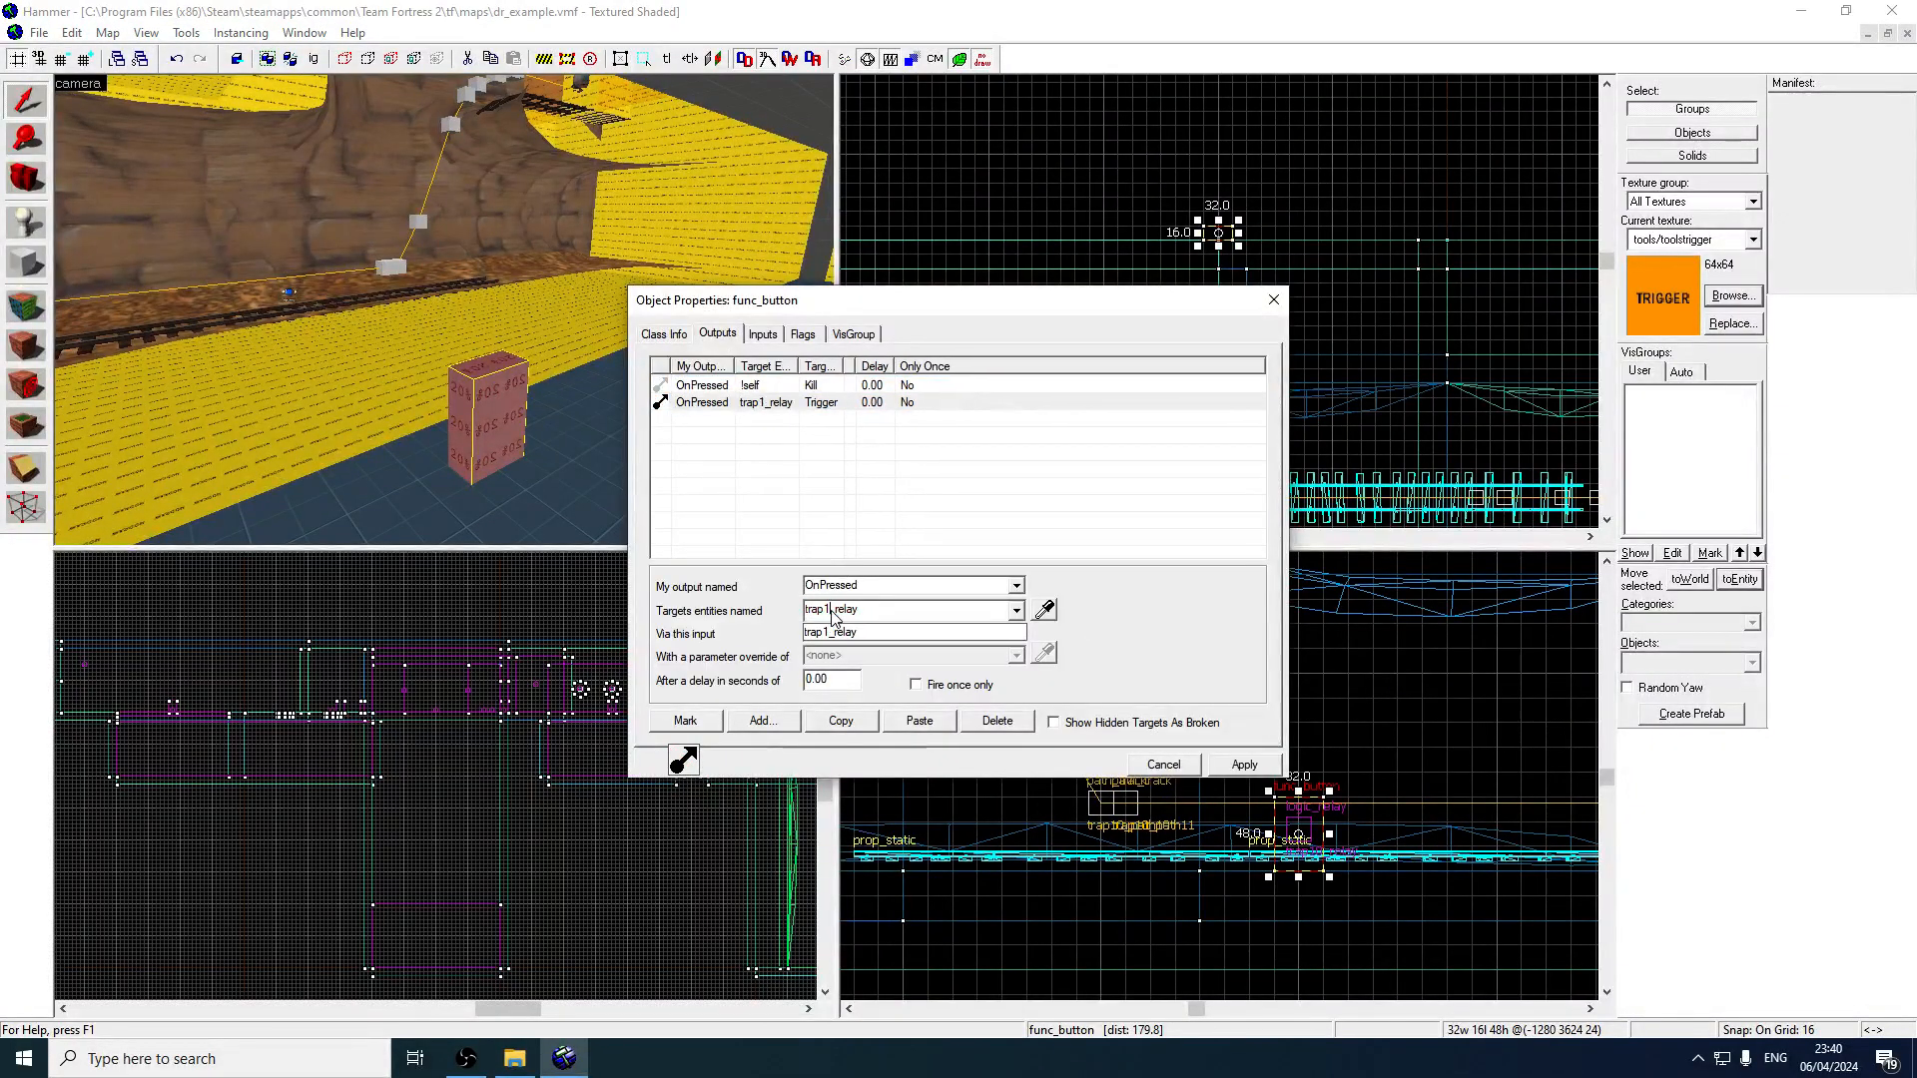
pyautogui.press('BackSpace')
pyautogui.write('10')
pyautogui.click(833, 611)
pyautogui.press('Return')
pyautogui.click(1274, 301)
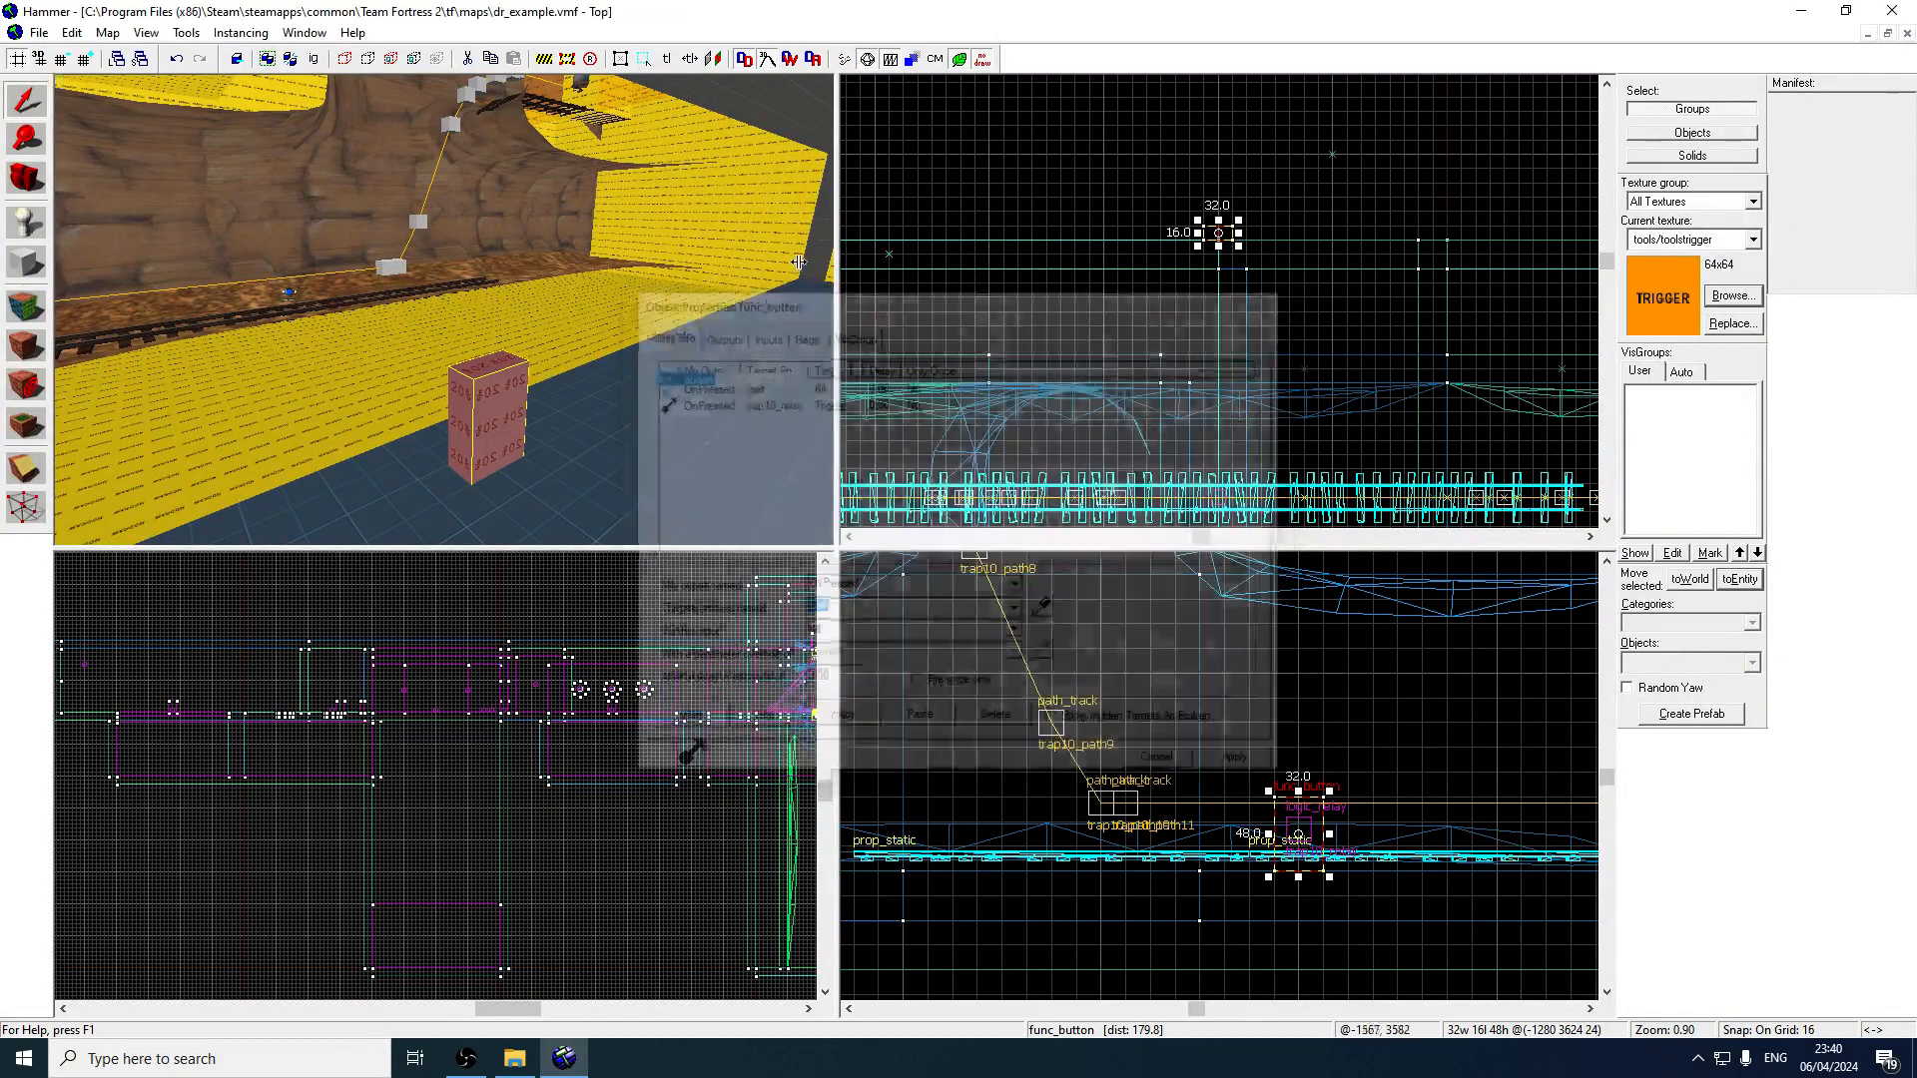
# Examine the outputs of the trap10_relay logic_relay beside the track.
pyautogui.press('z')
pyautogui.press('w')
pyautogui.press('z')
pyautogui.doubleClick(415, 288)
pyautogui.click(735, 337)
pyautogui.press('z')
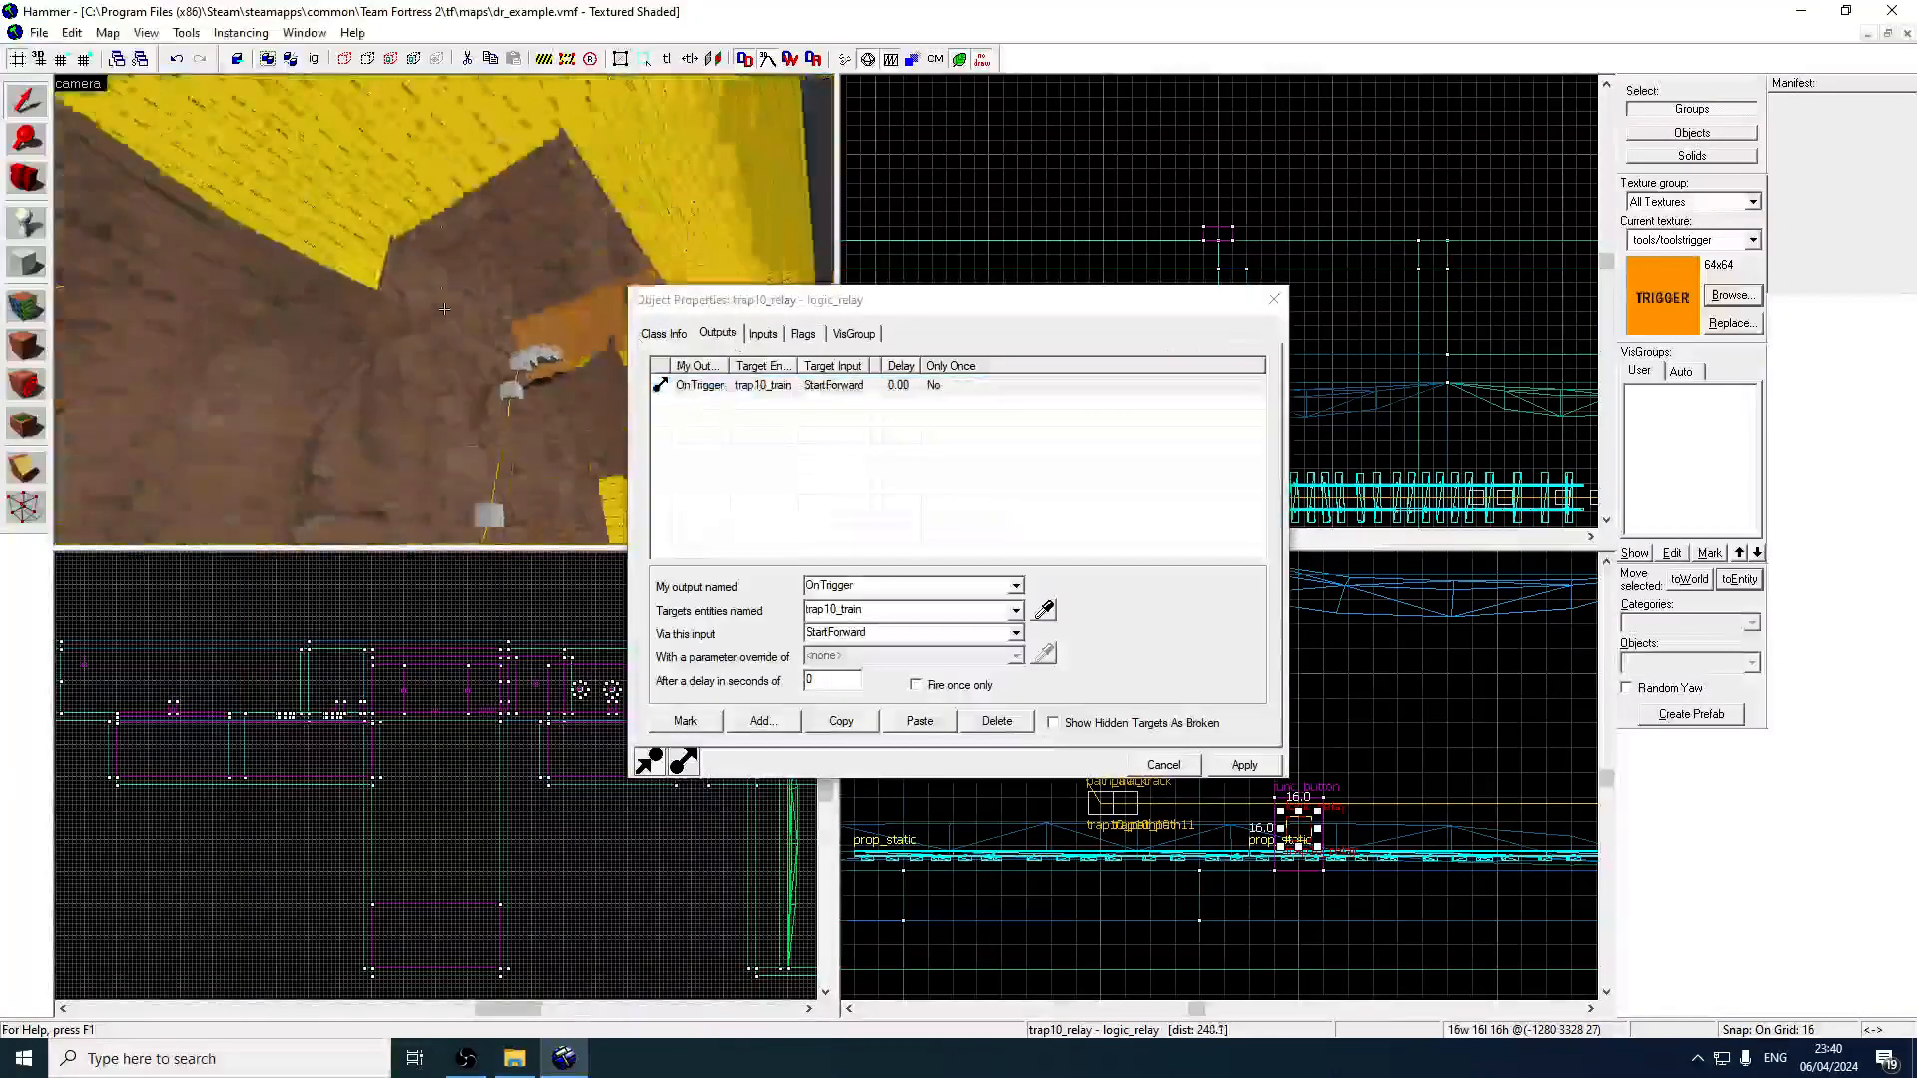
# Add an OnTrigger output targeting trap10_cart_model to the trigger_once across the tunnel.
pyautogui.press('w')
pyautogui.press('z')
pyautogui.click(499, 312)
pyautogui.click(764, 721)
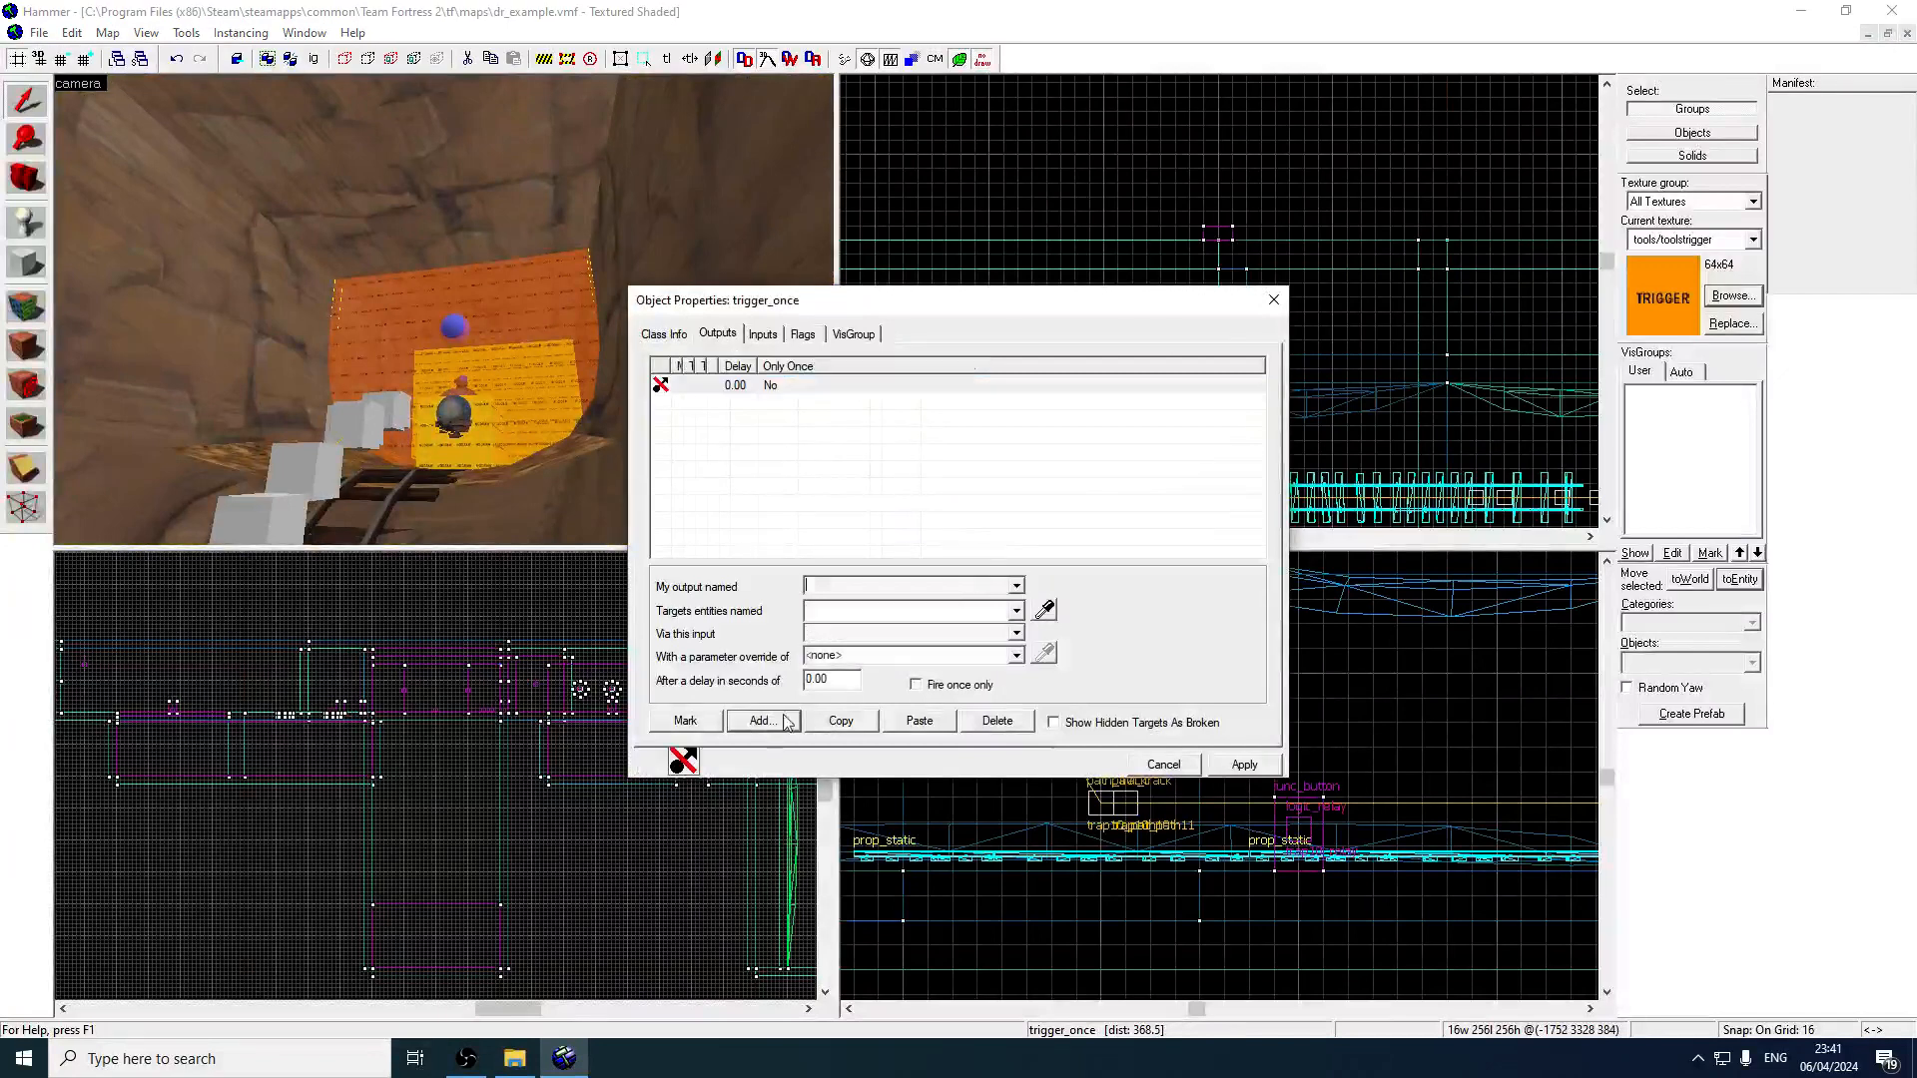
pyautogui.click(1015, 586)
pyautogui.click(946, 615)
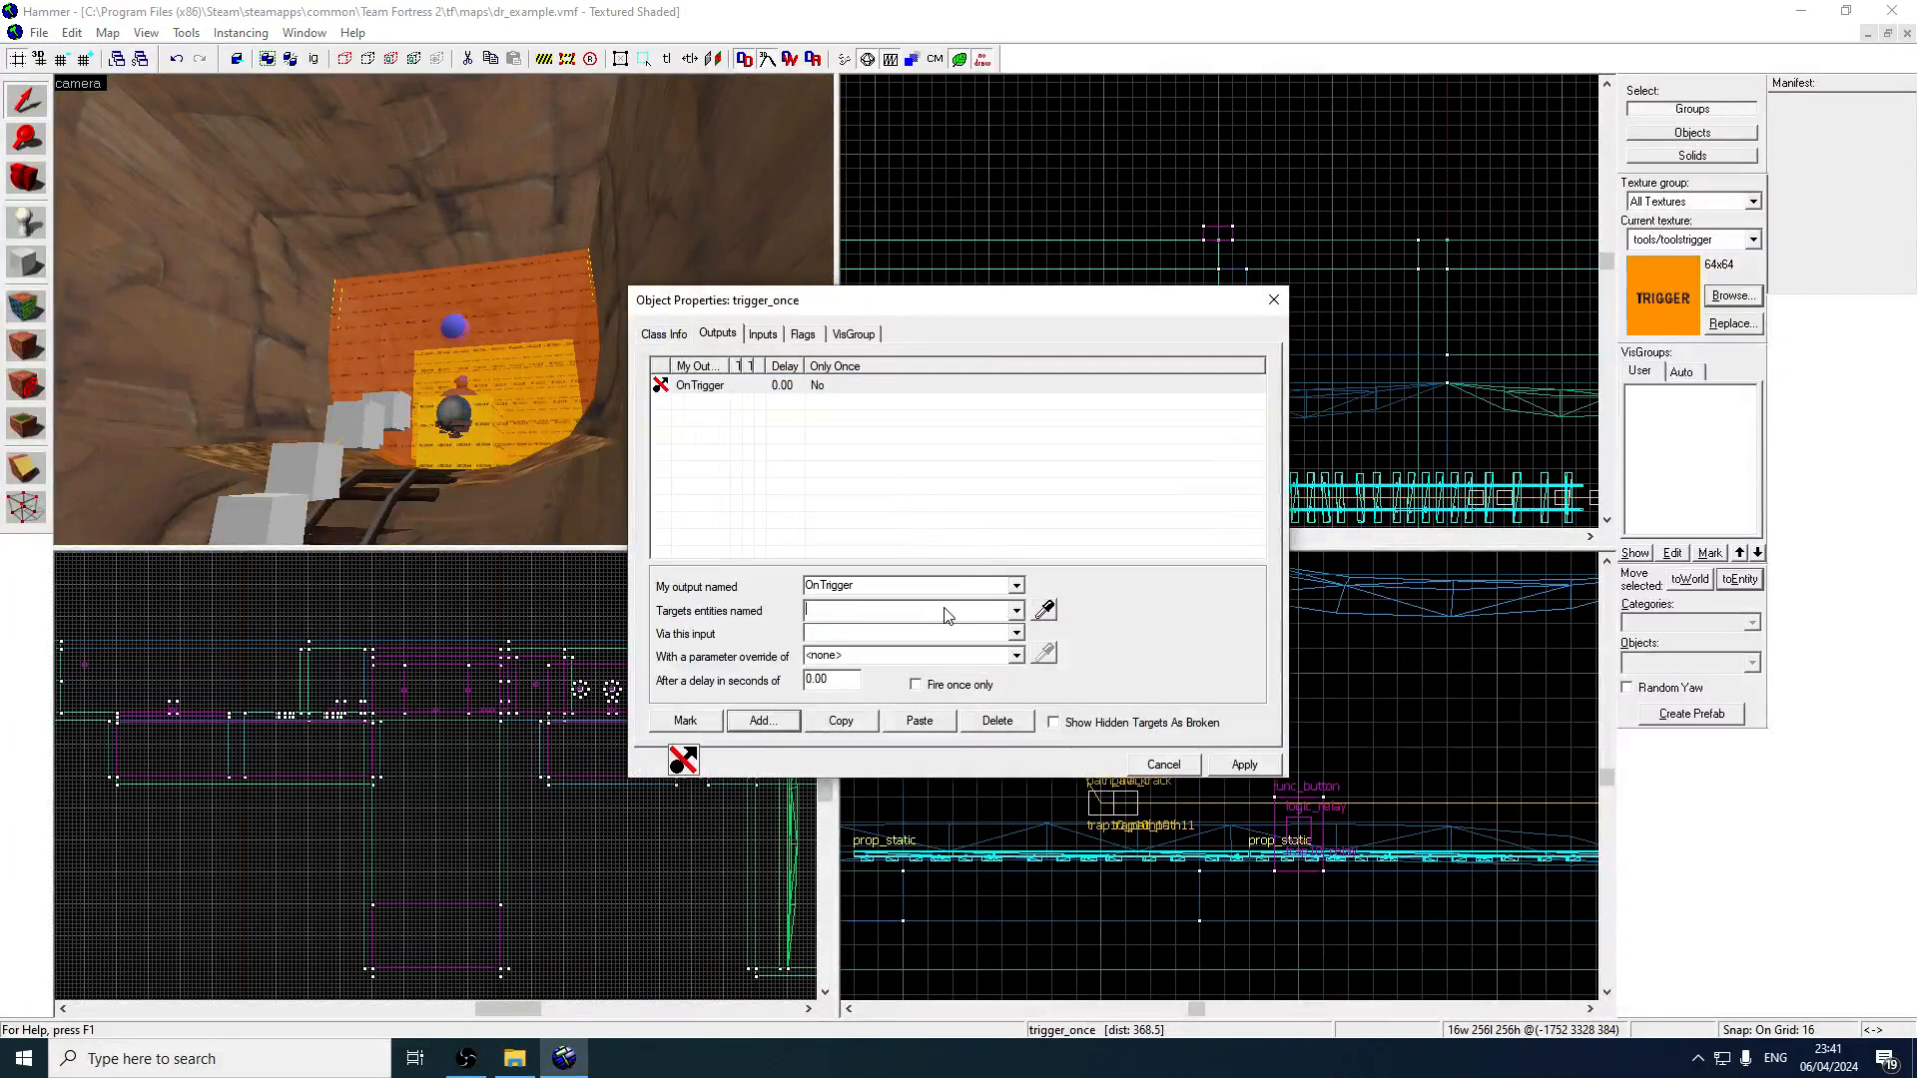
pyautogui.click(946, 609)
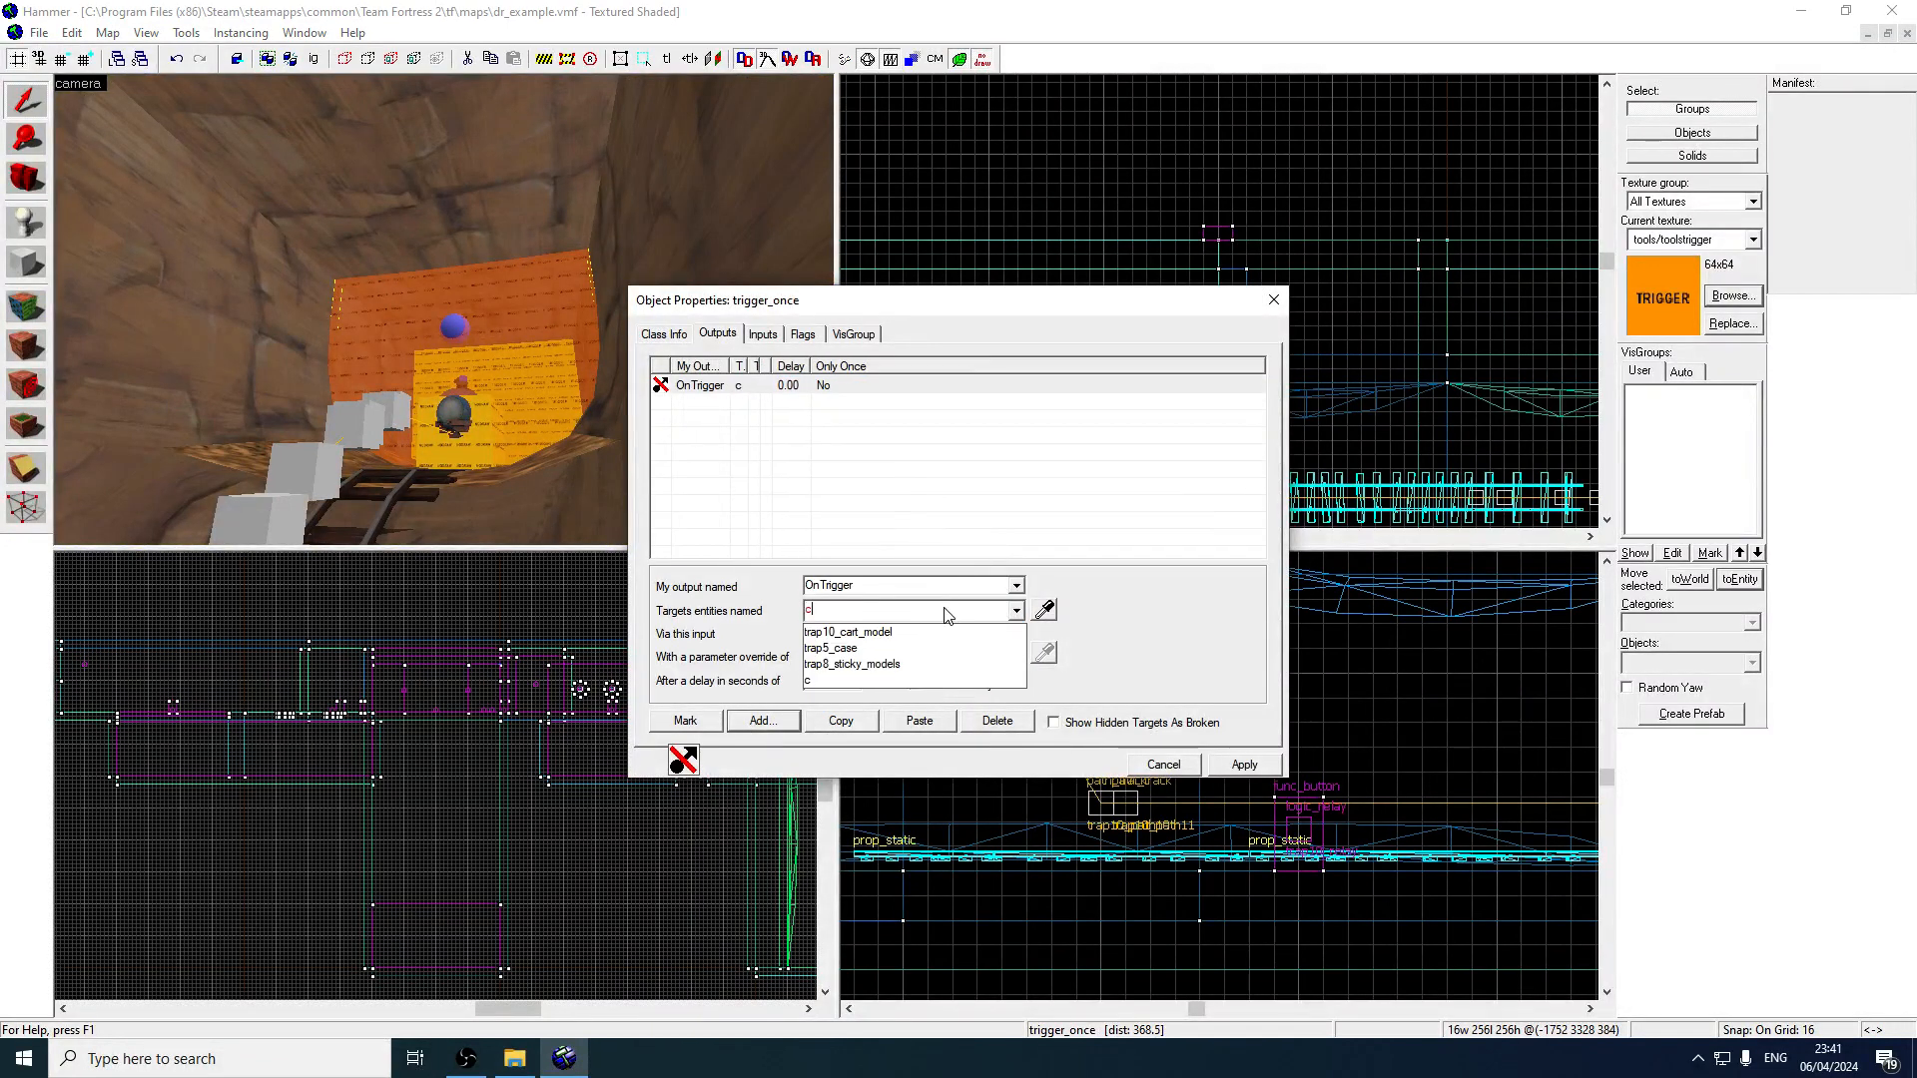
pyautogui.click(848, 632)
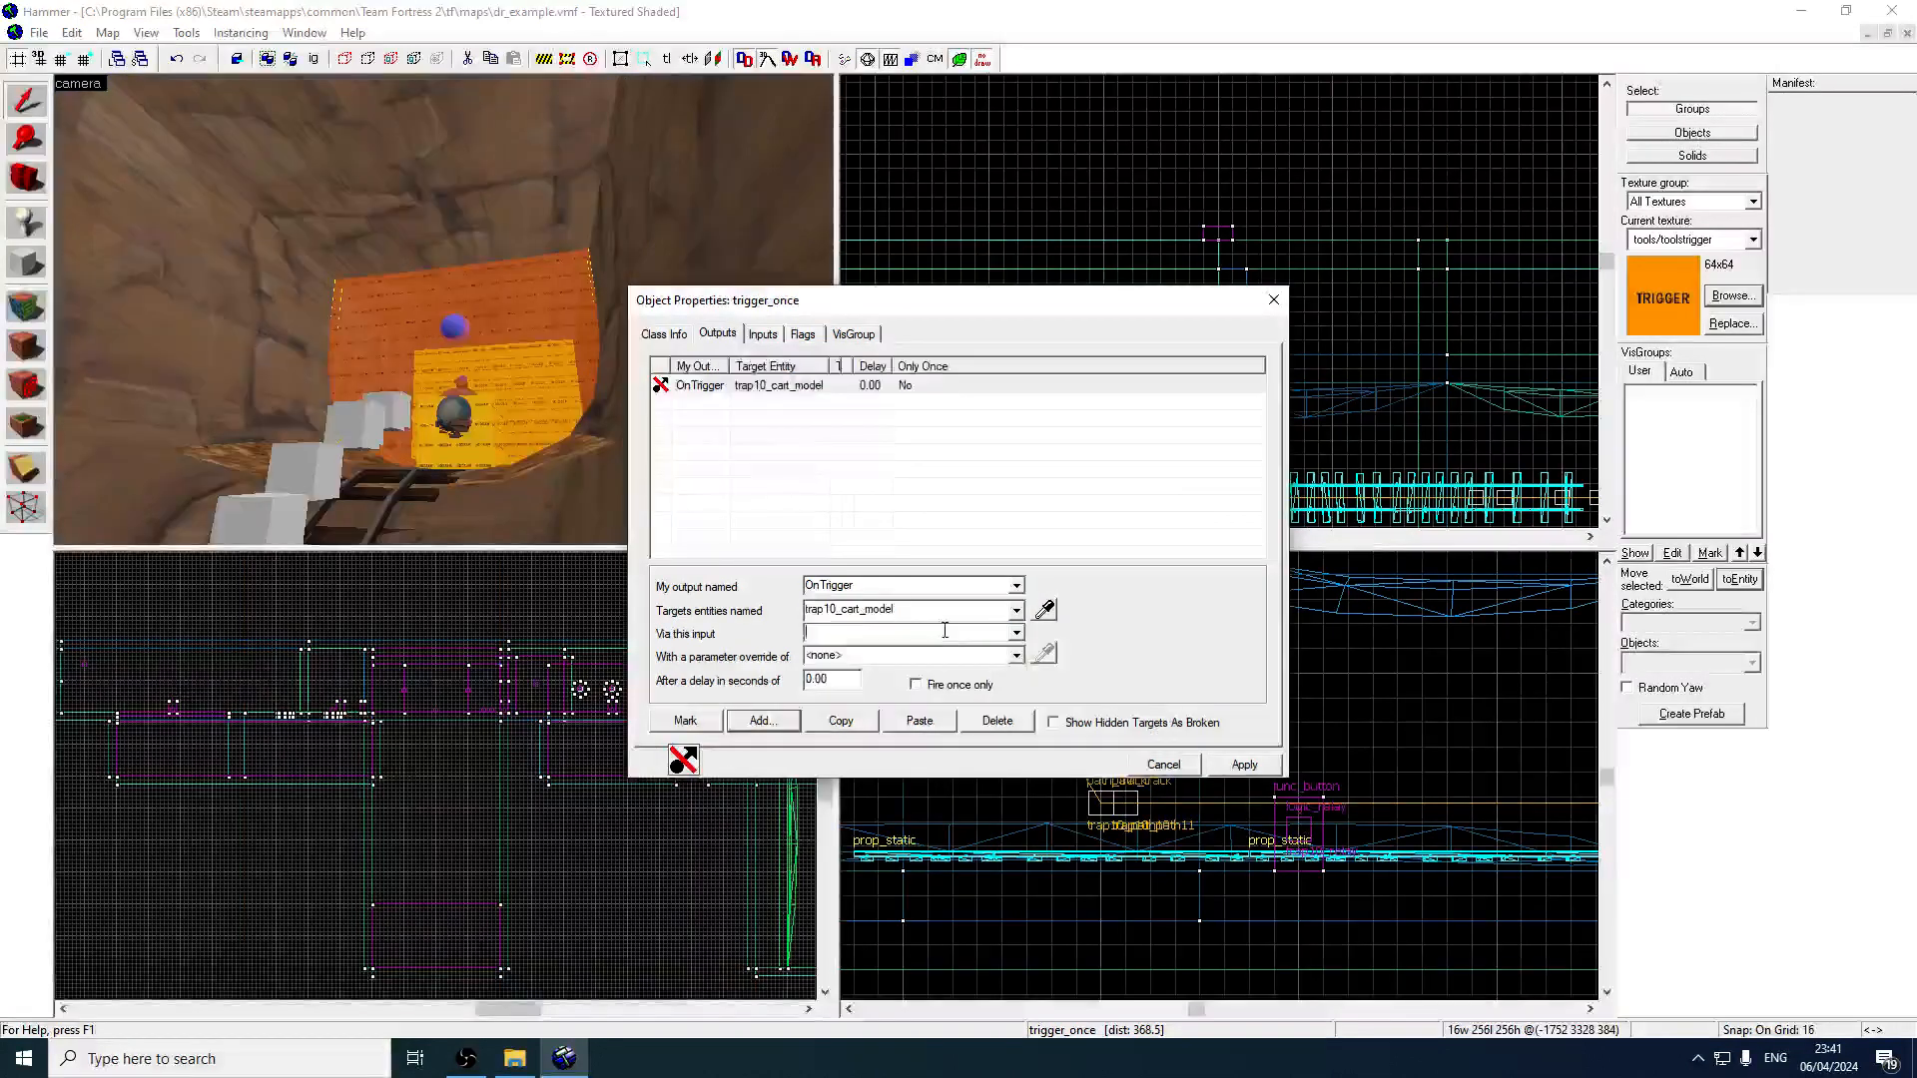
# Set the trigger_once output's input to Kill and apply the change.
pyautogui.click(851, 390)
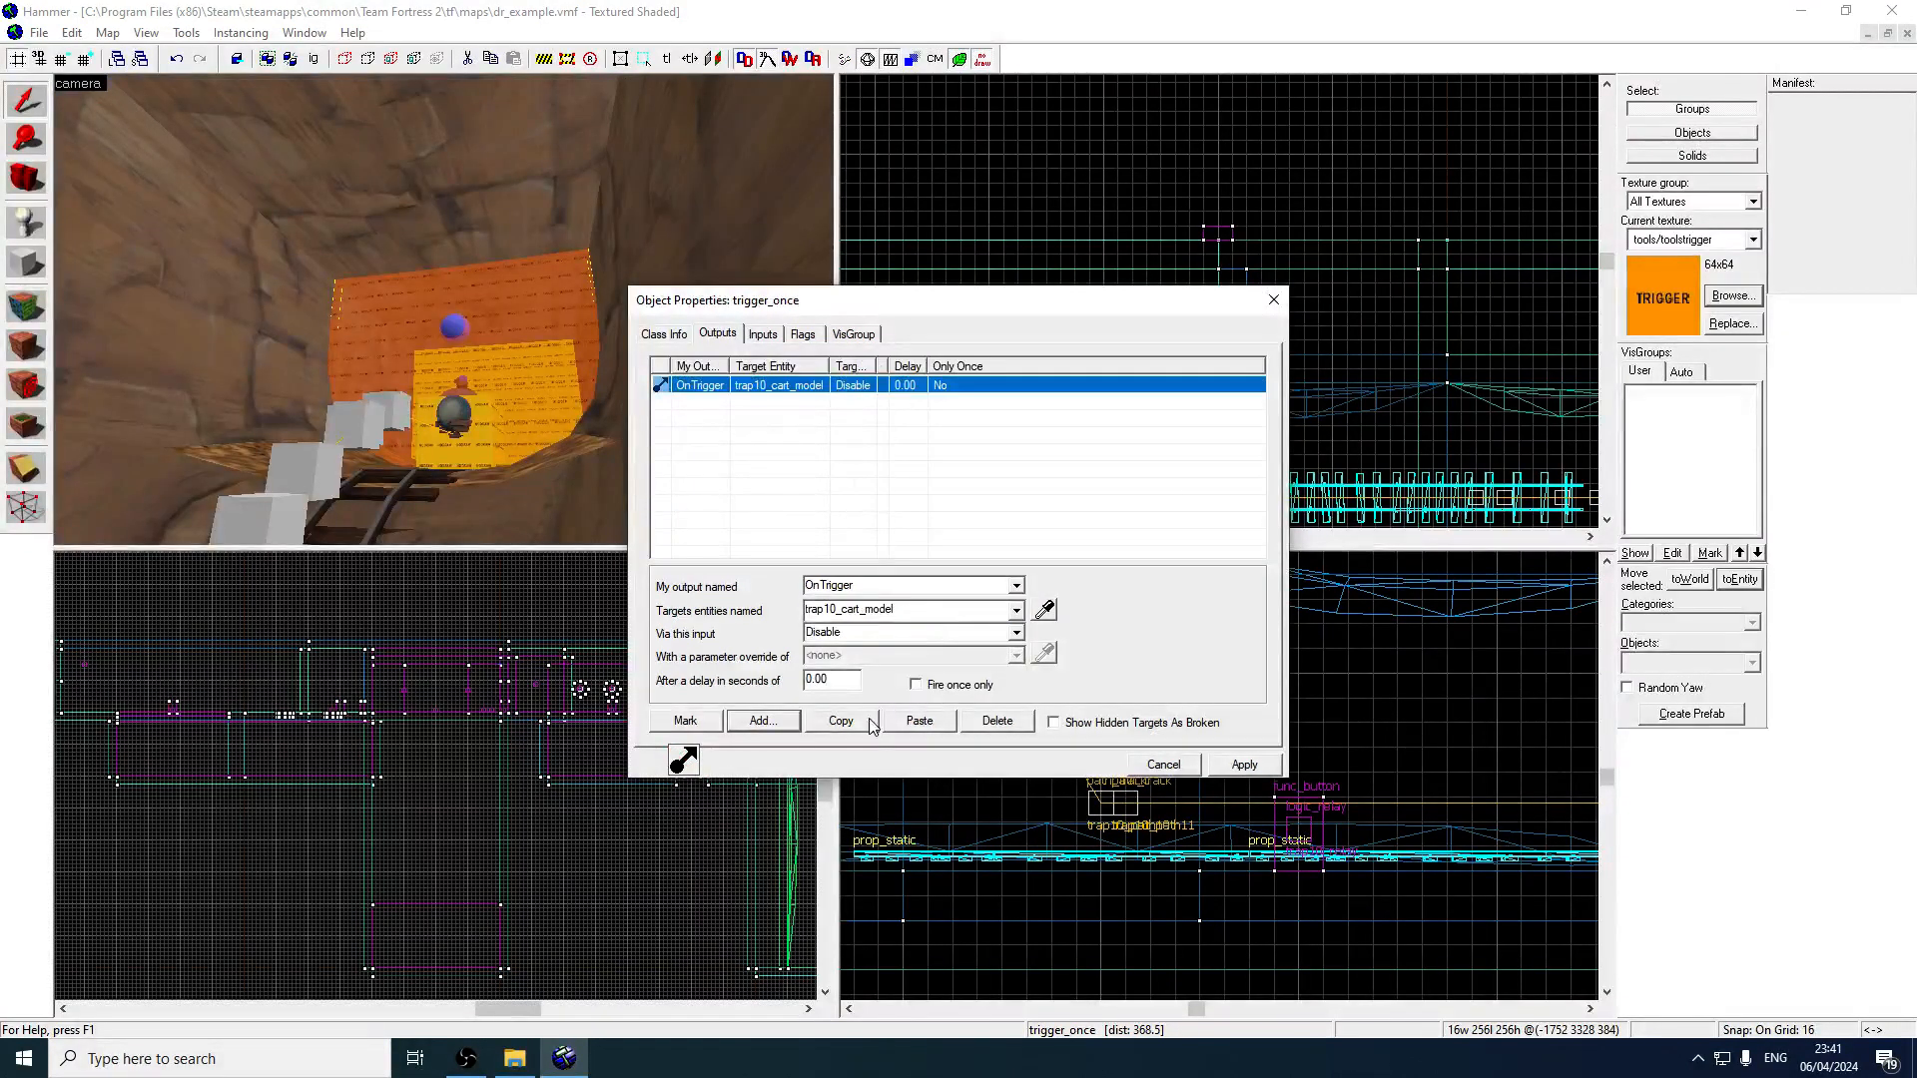
pyautogui.doubleClick(883, 635)
pyautogui.write('Kill')
pyautogui.click(1243, 764)
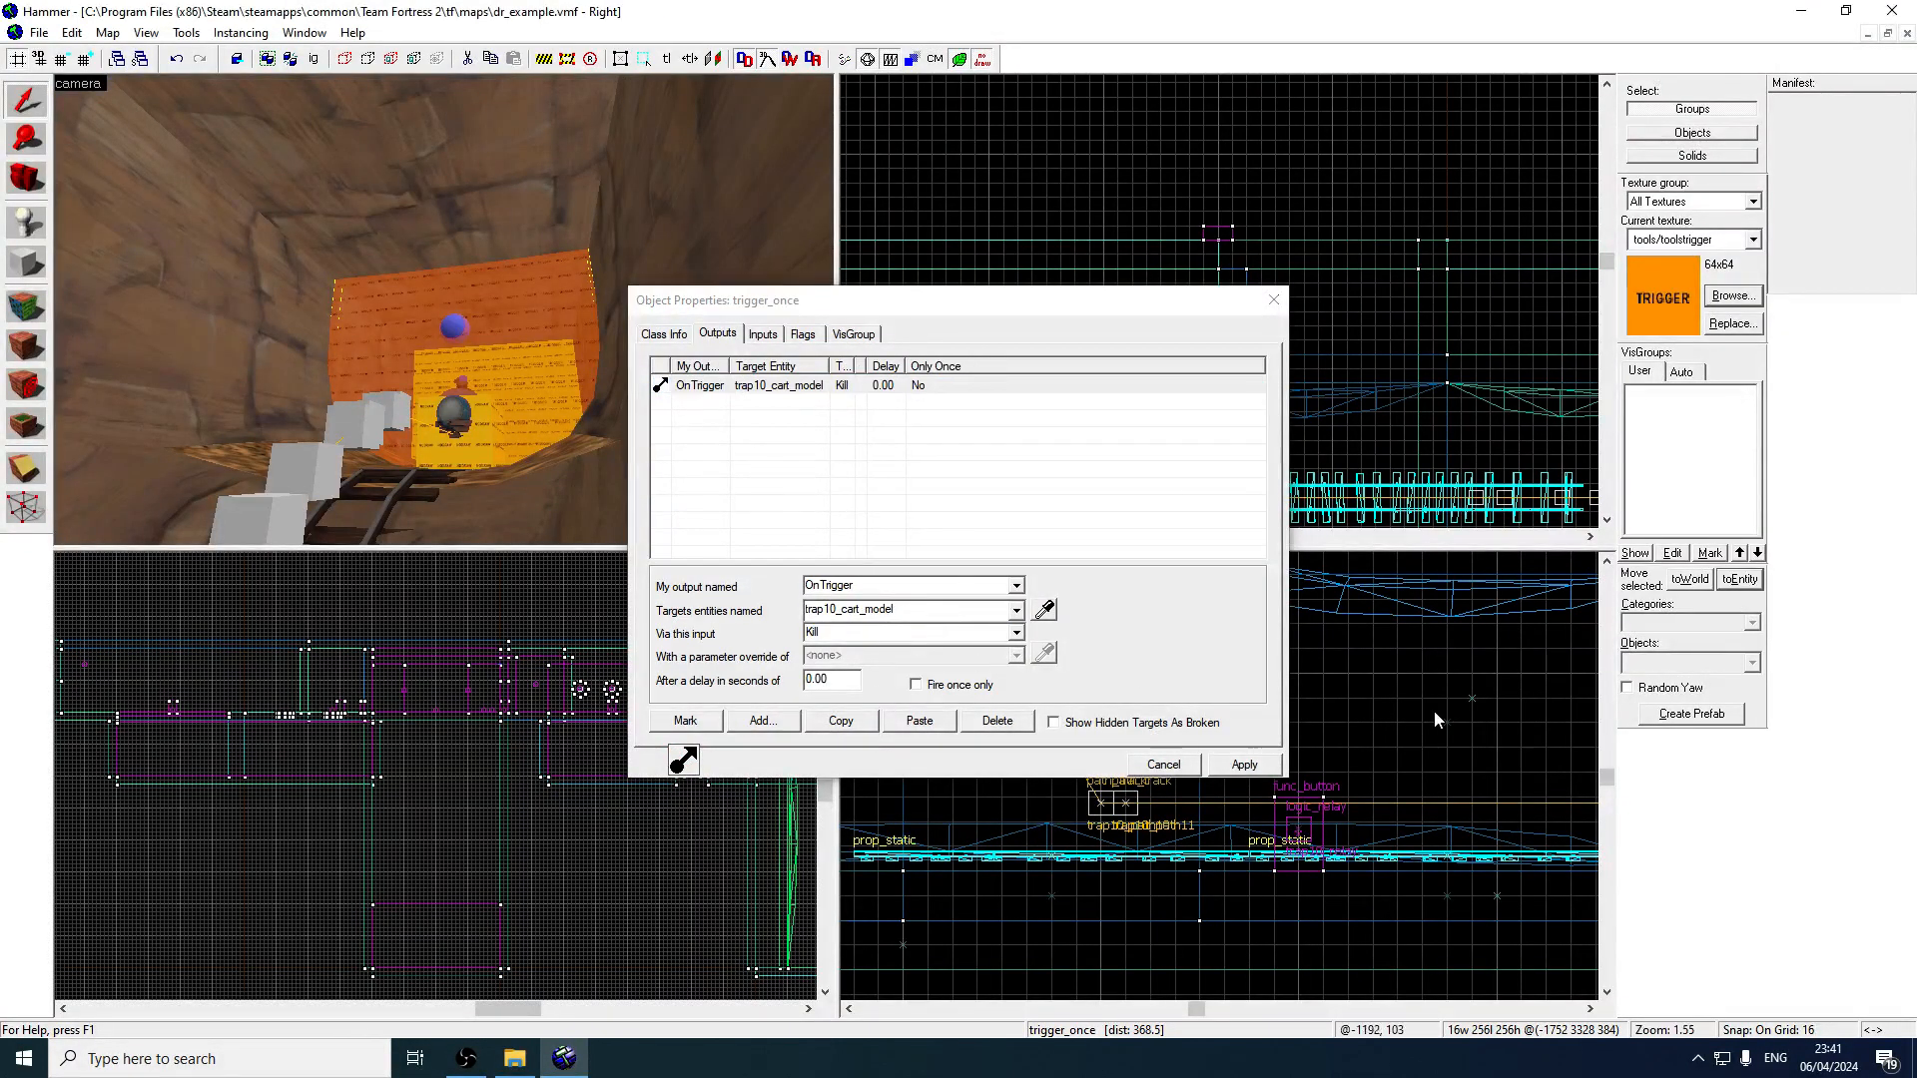
# Add an OnPass output to the path_track trap10_path19.
pyautogui.press('z')
pyautogui.press('w')
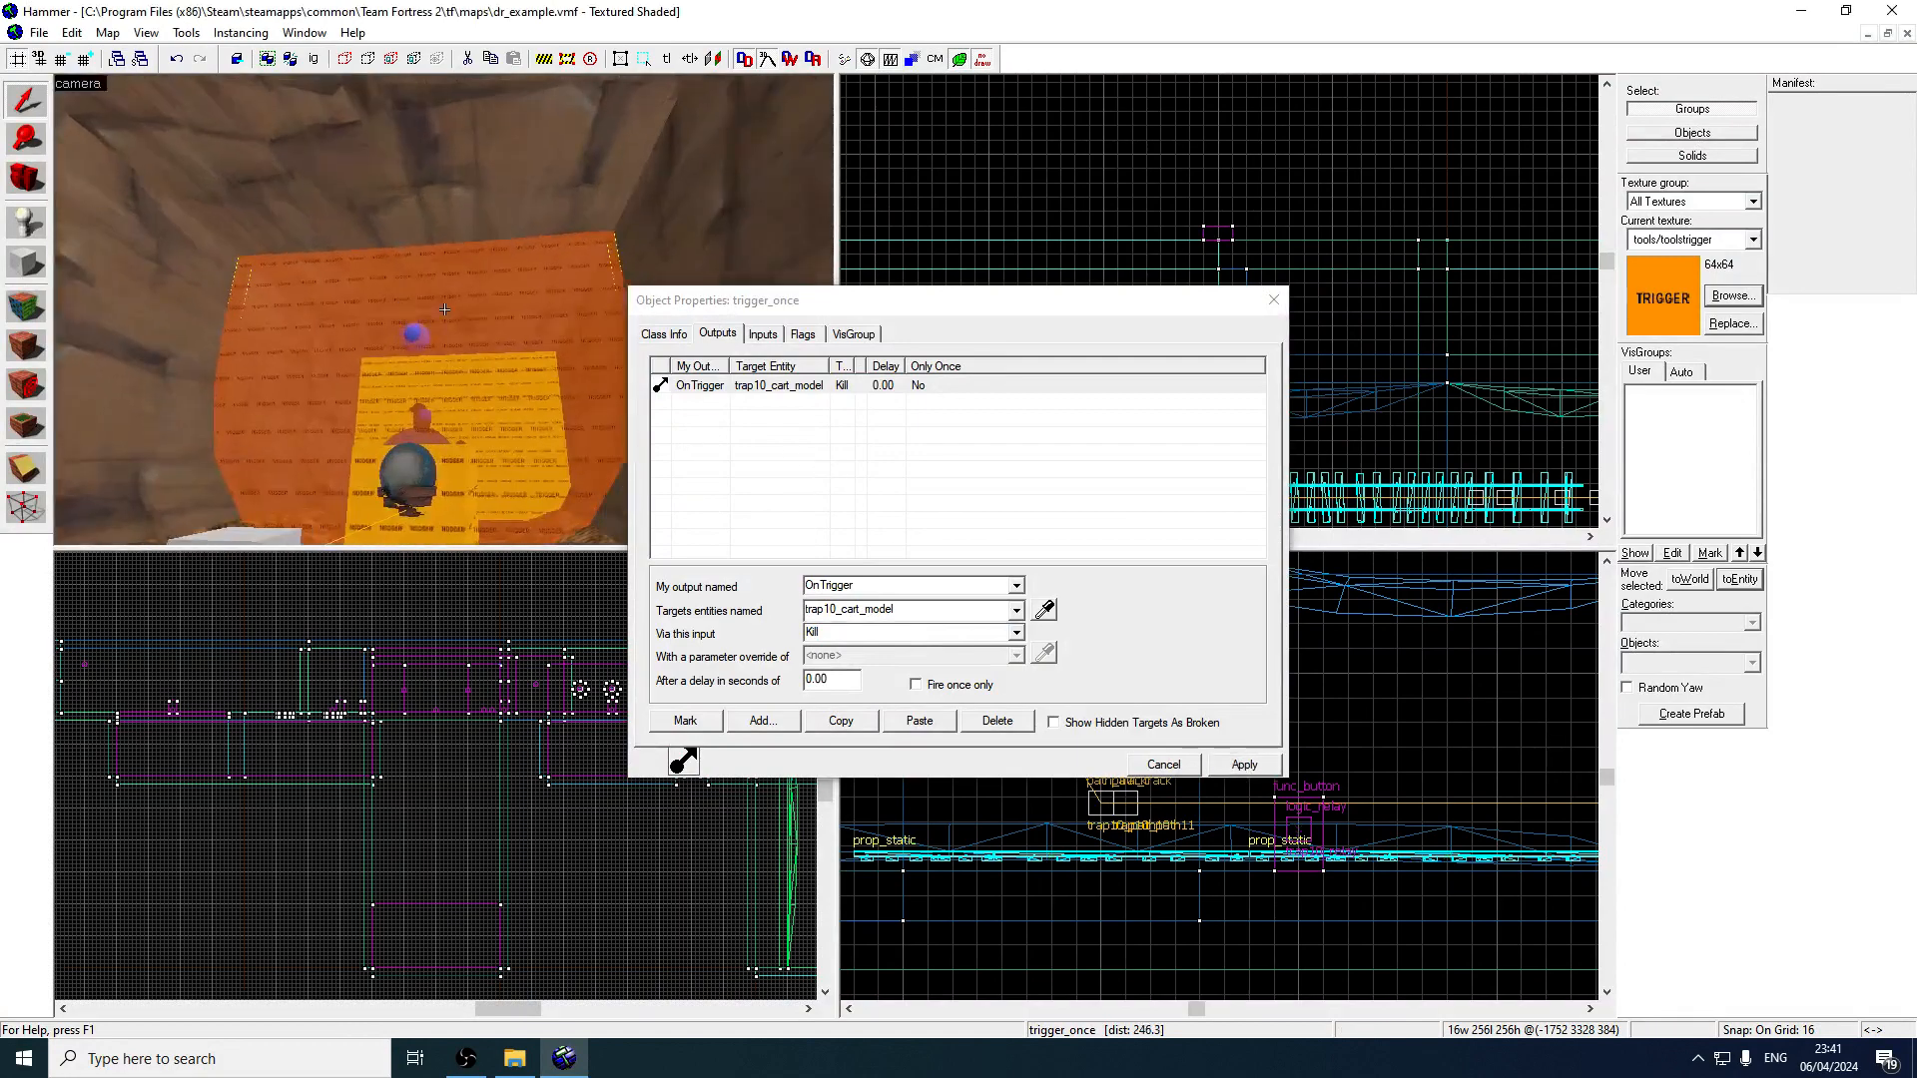
pyautogui.press('w')
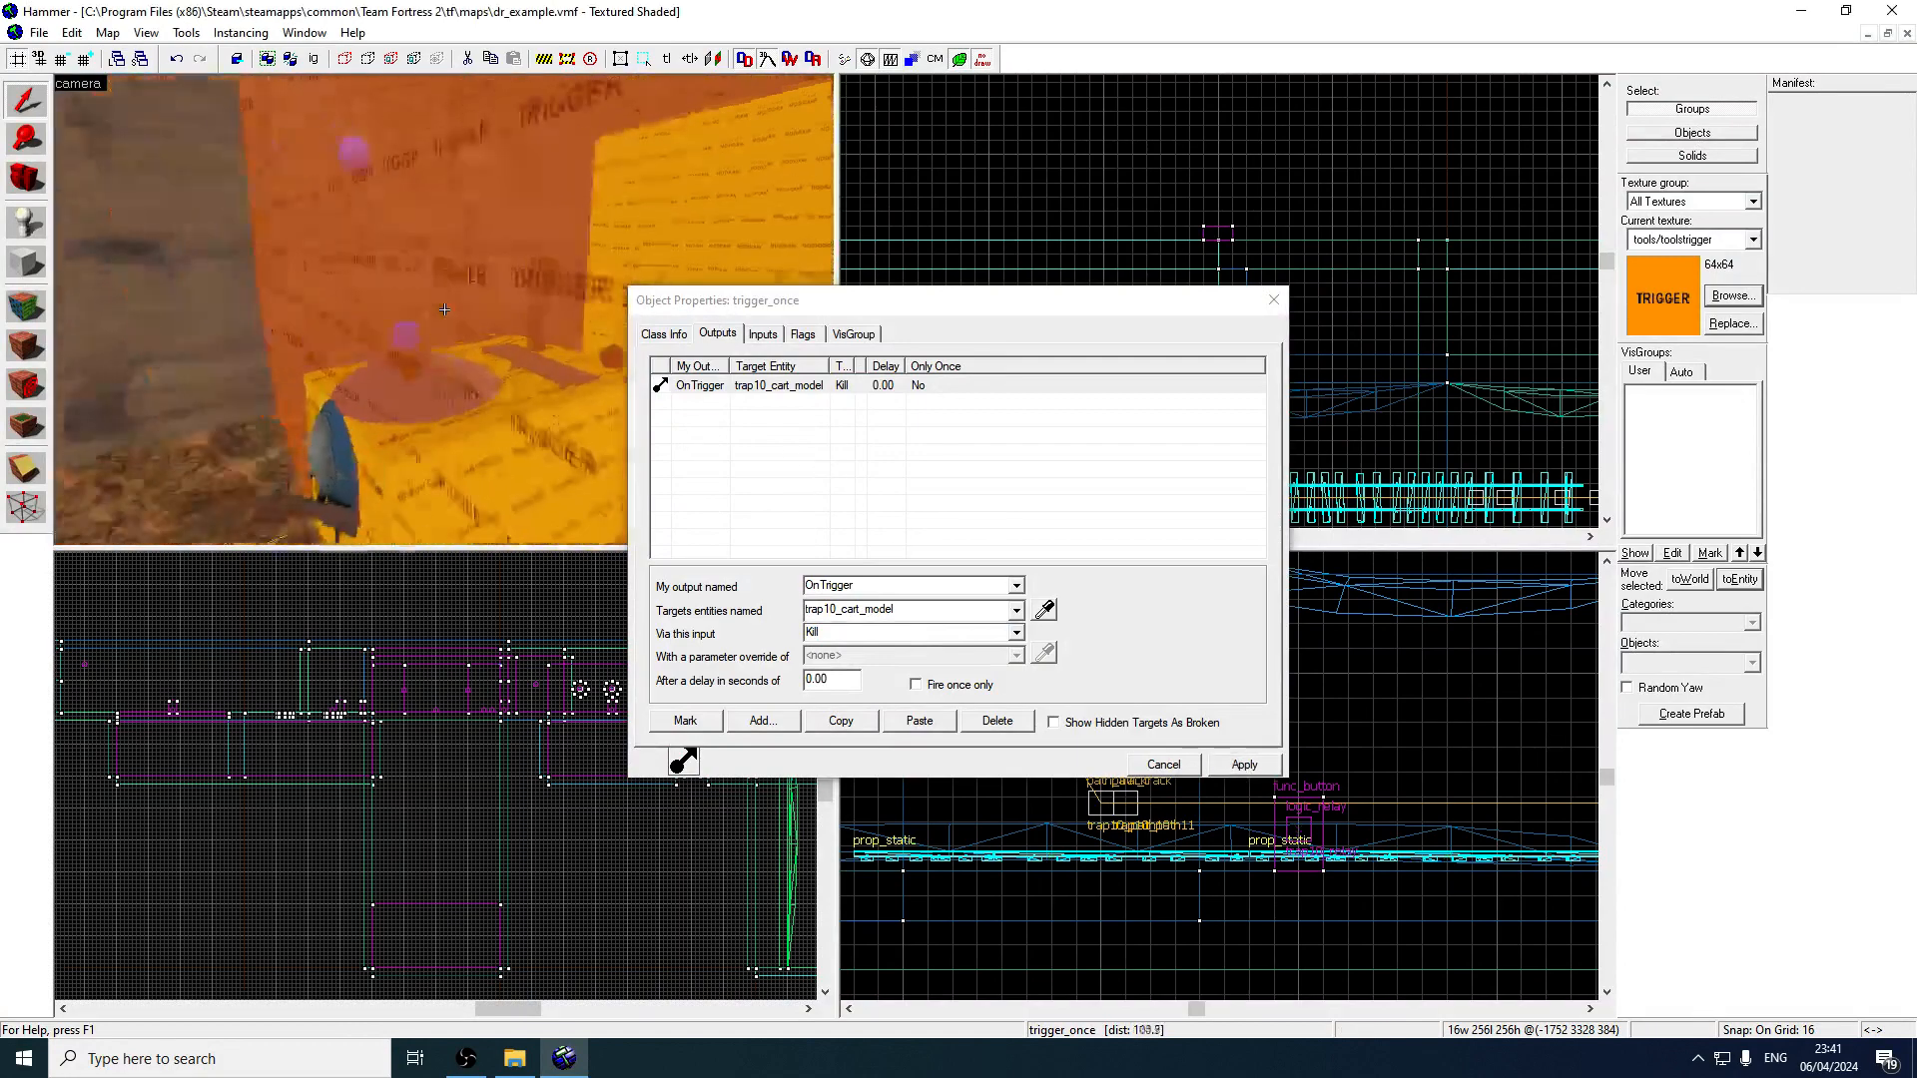
pyautogui.press('w')
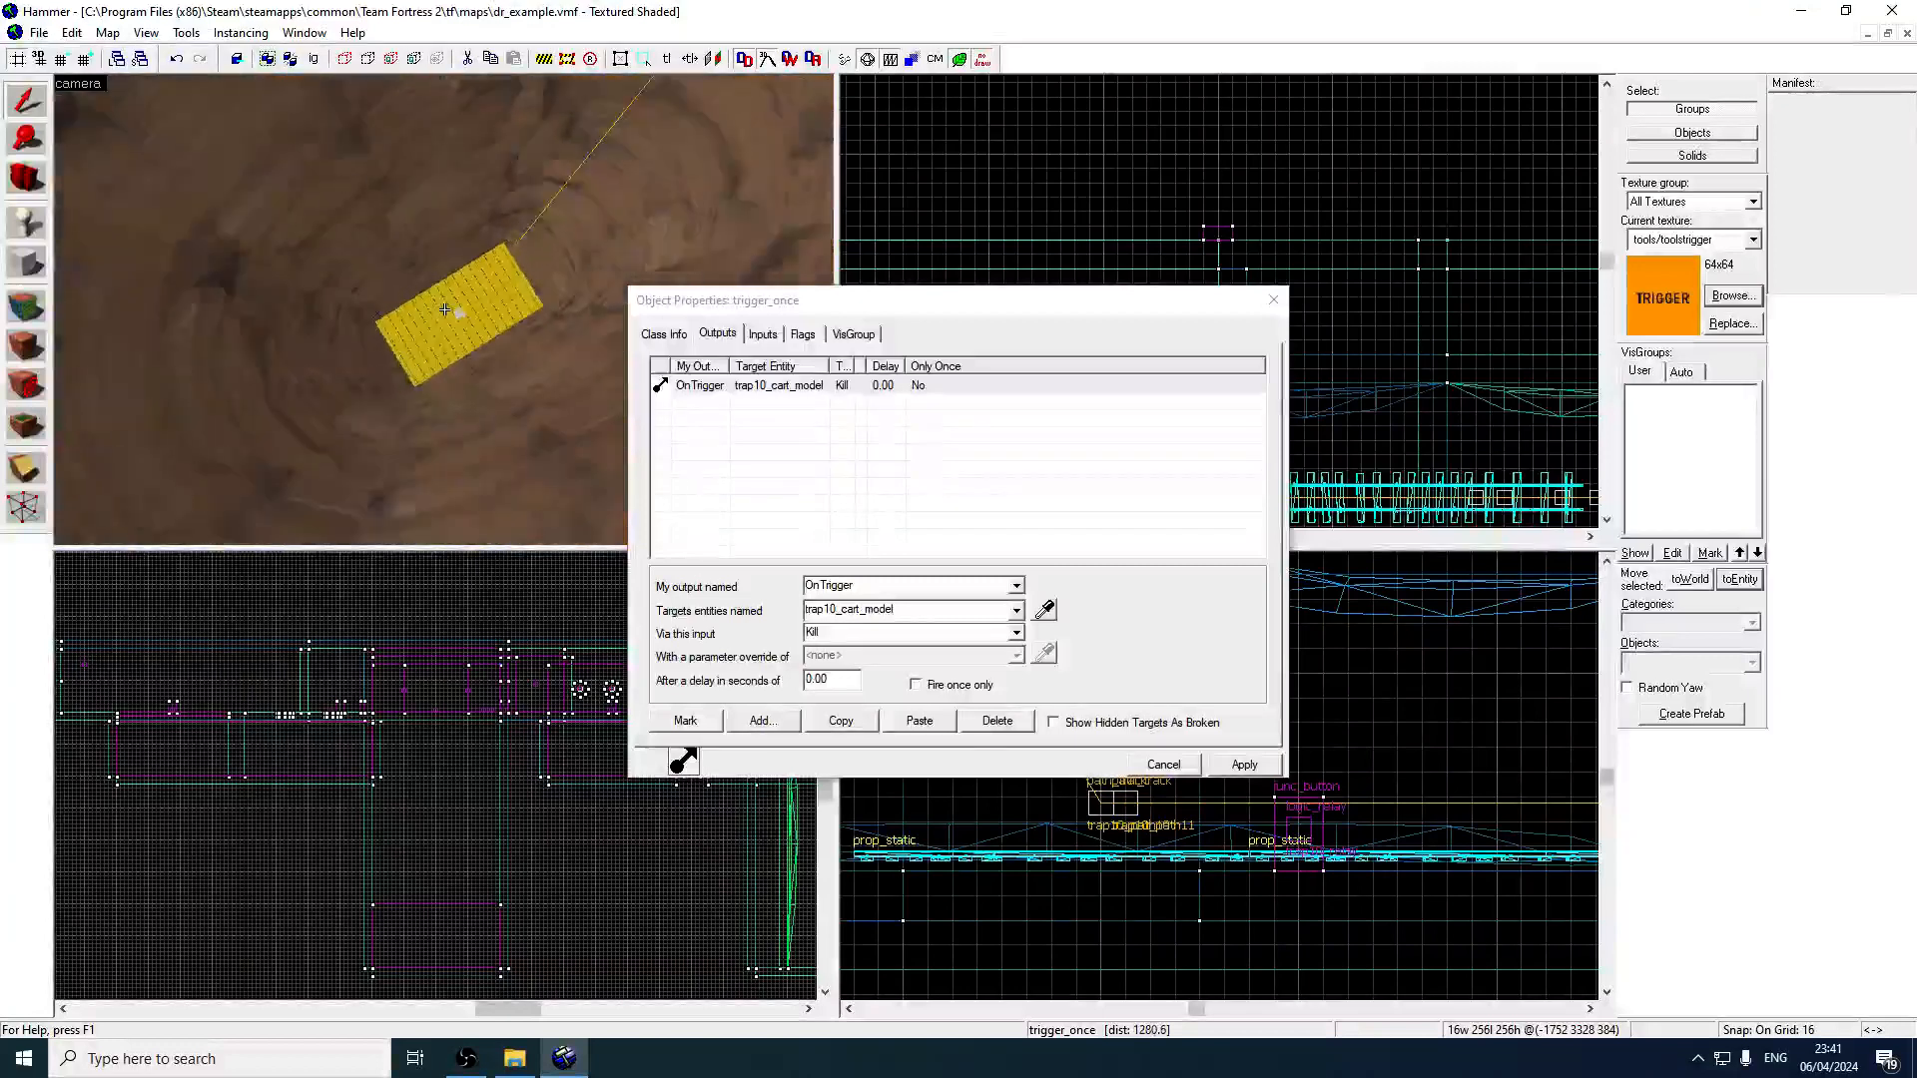
pyautogui.press('z')
pyautogui.click(469, 311)
pyautogui.click(718, 335)
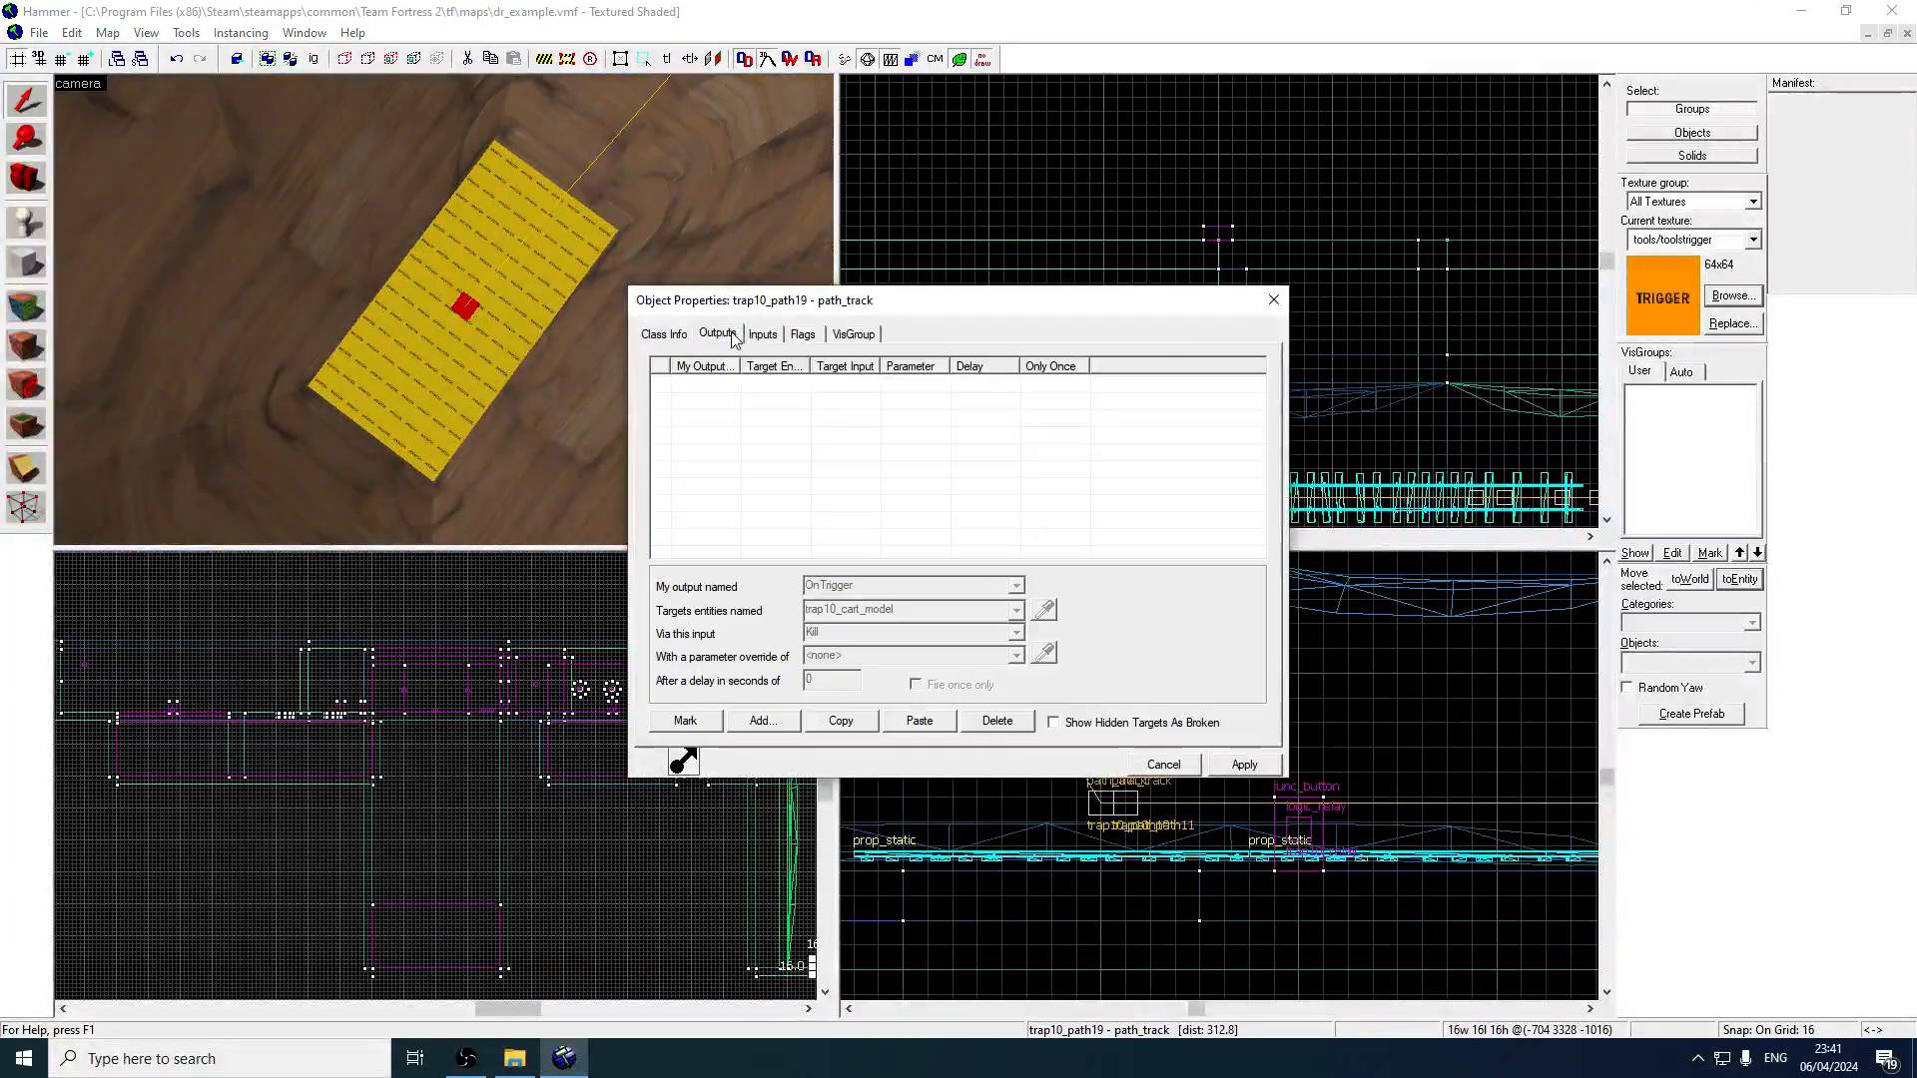
pyautogui.click(797, 722)
pyautogui.click(951, 607)
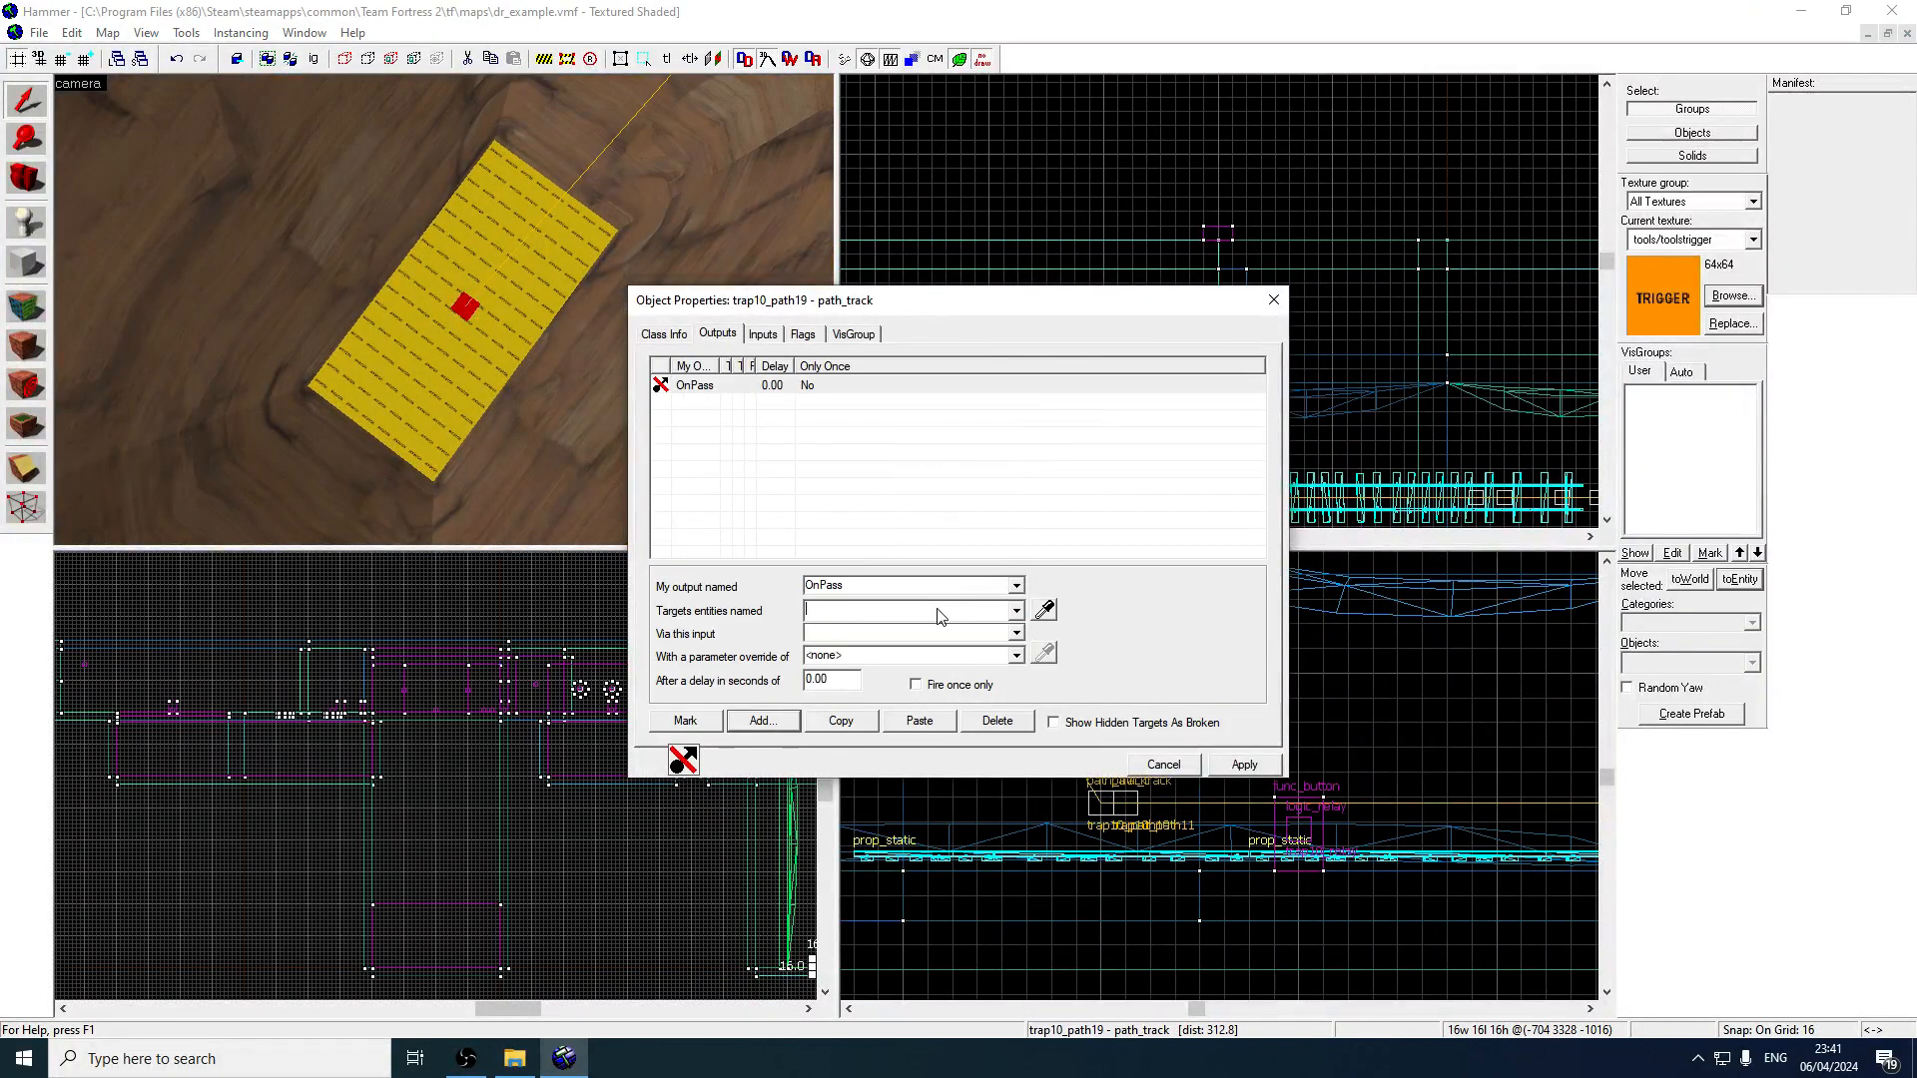
pyautogui.click(1015, 613)
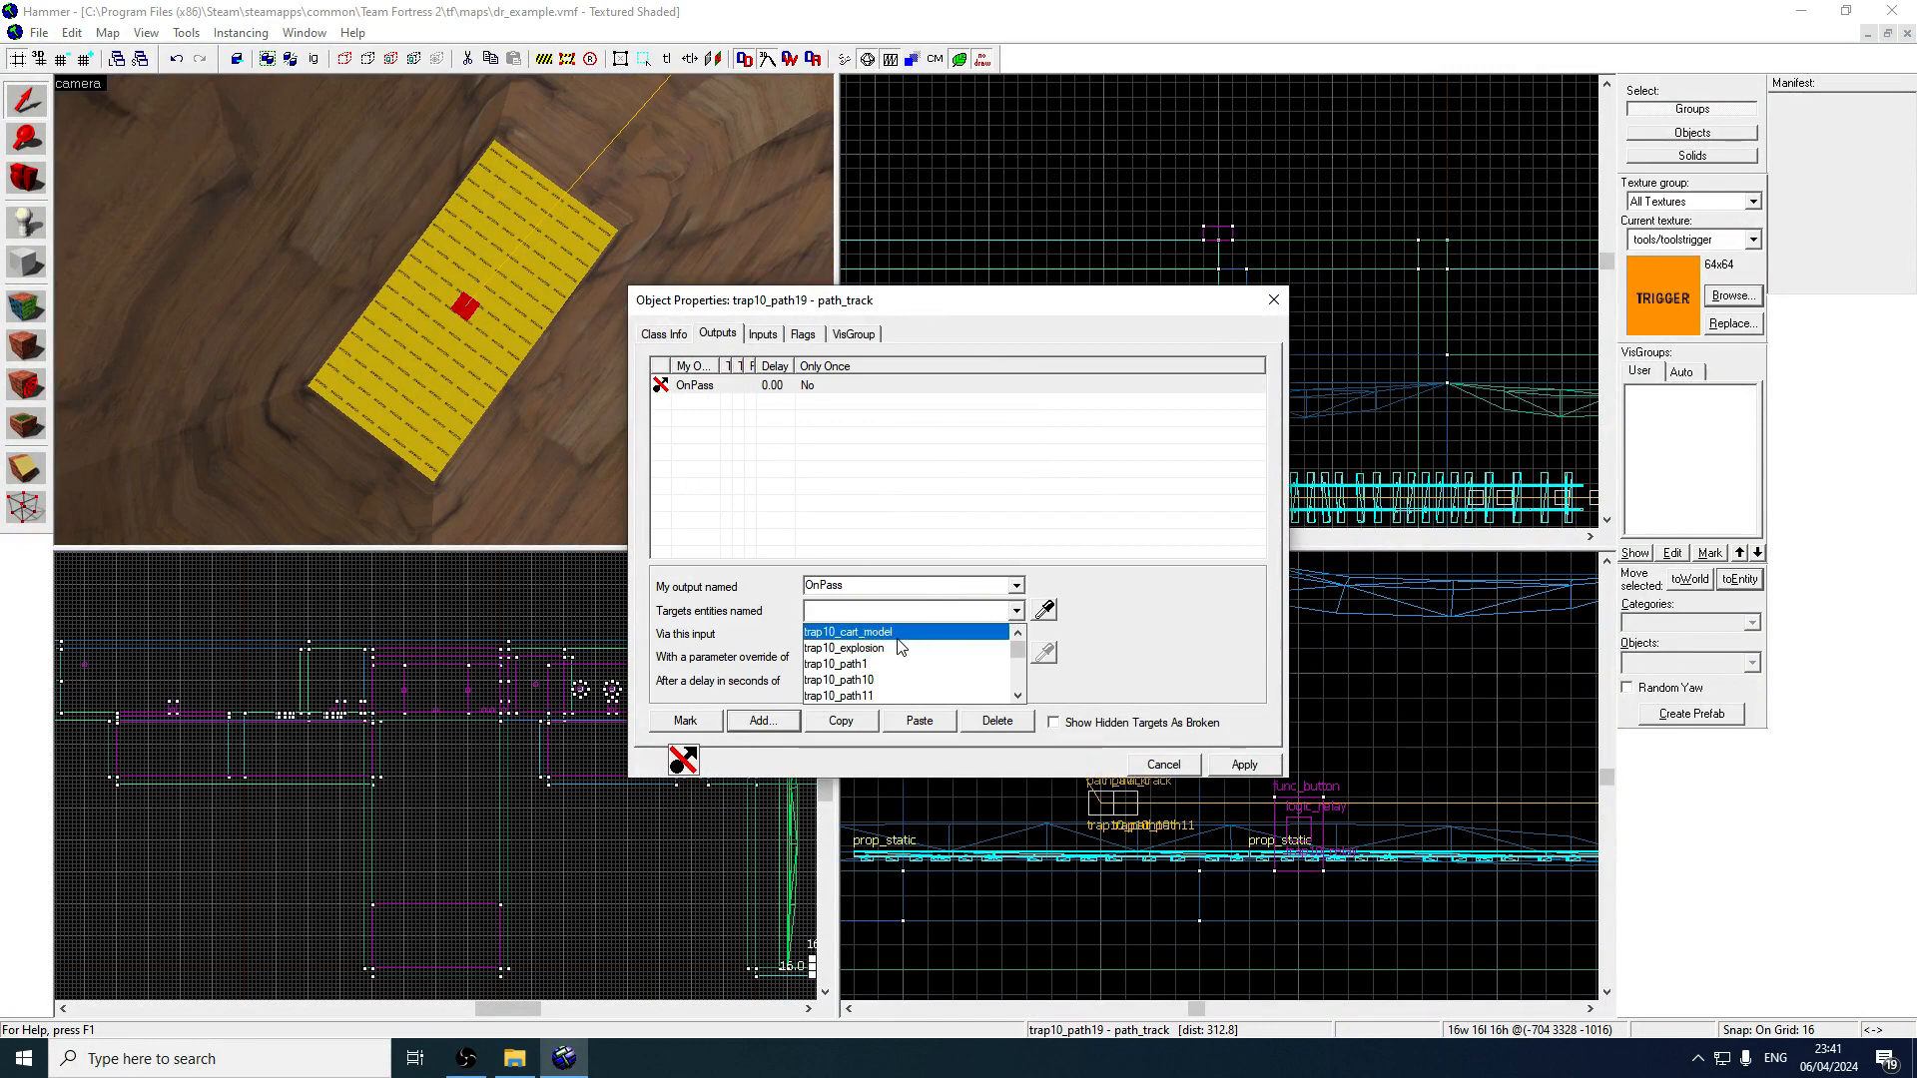
pyautogui.click(945, 632)
pyautogui.click(1017, 634)
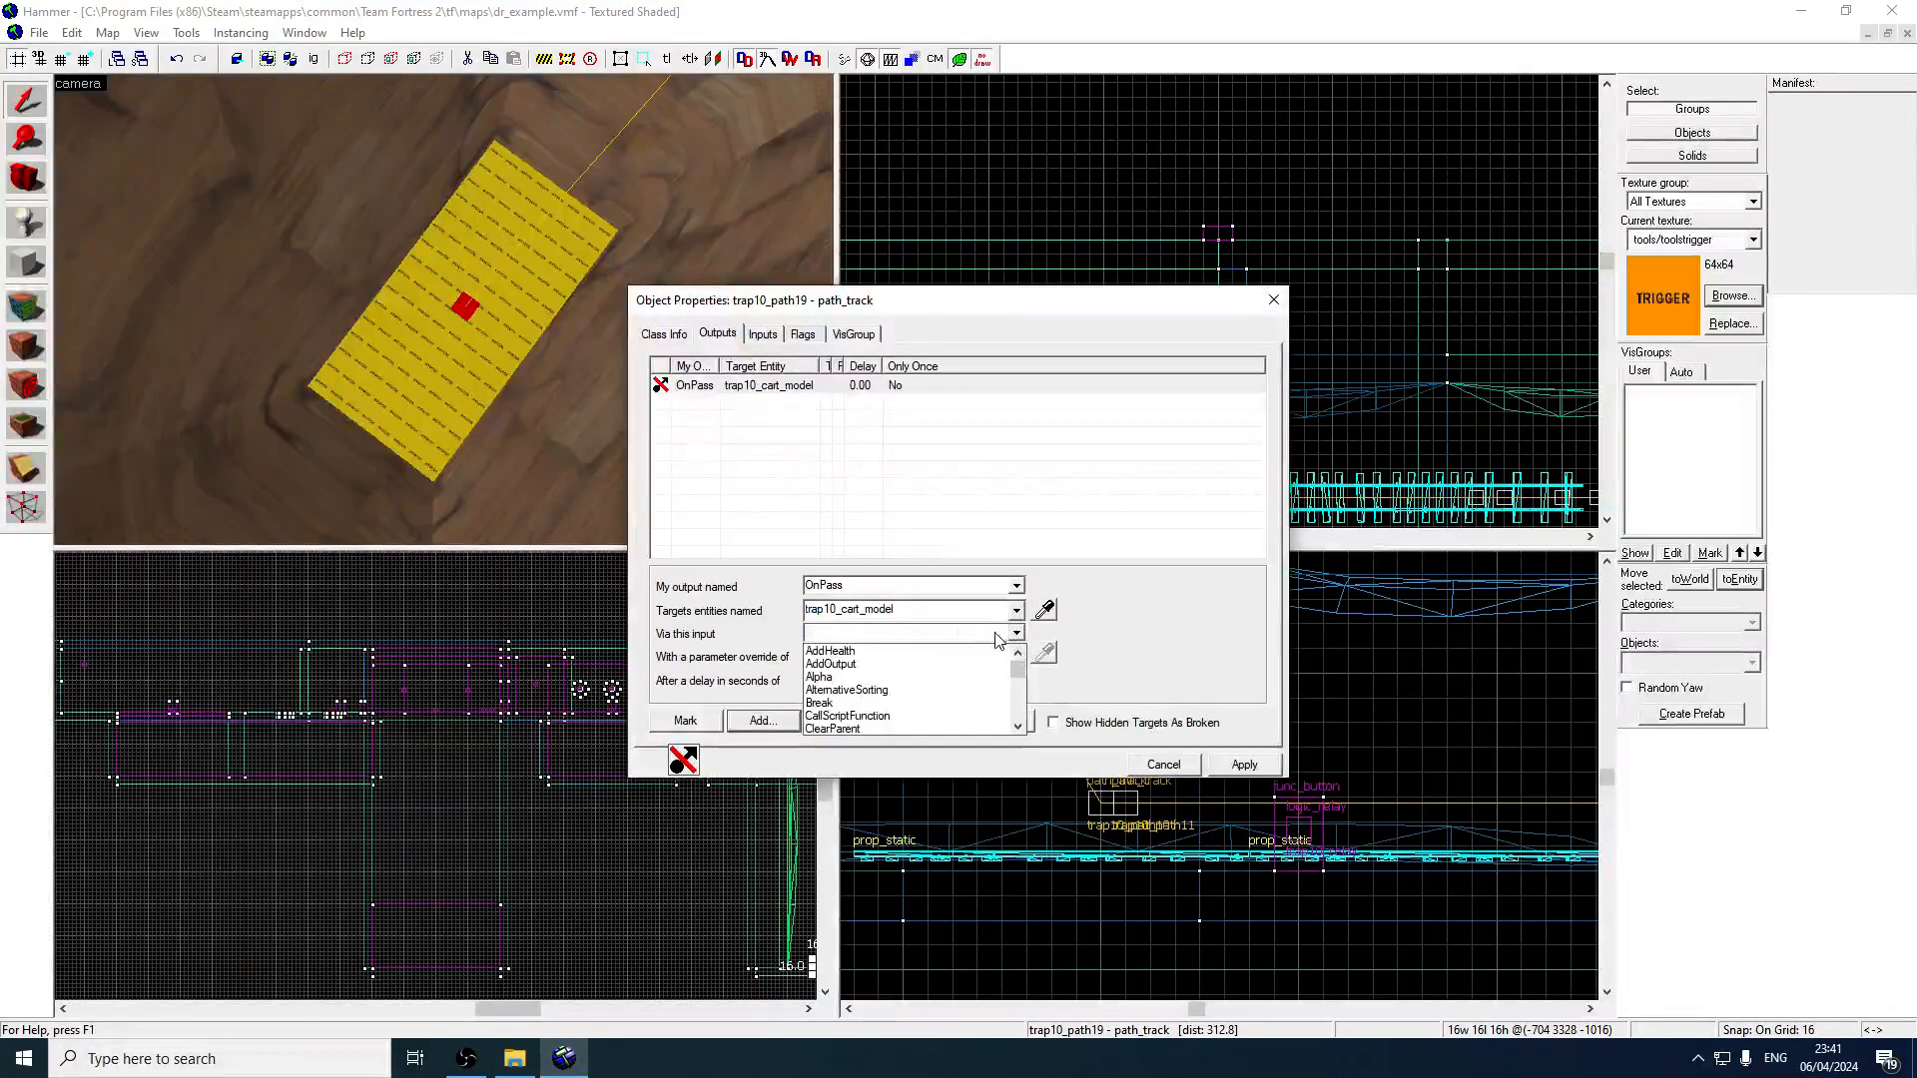
pyautogui.click(984, 631)
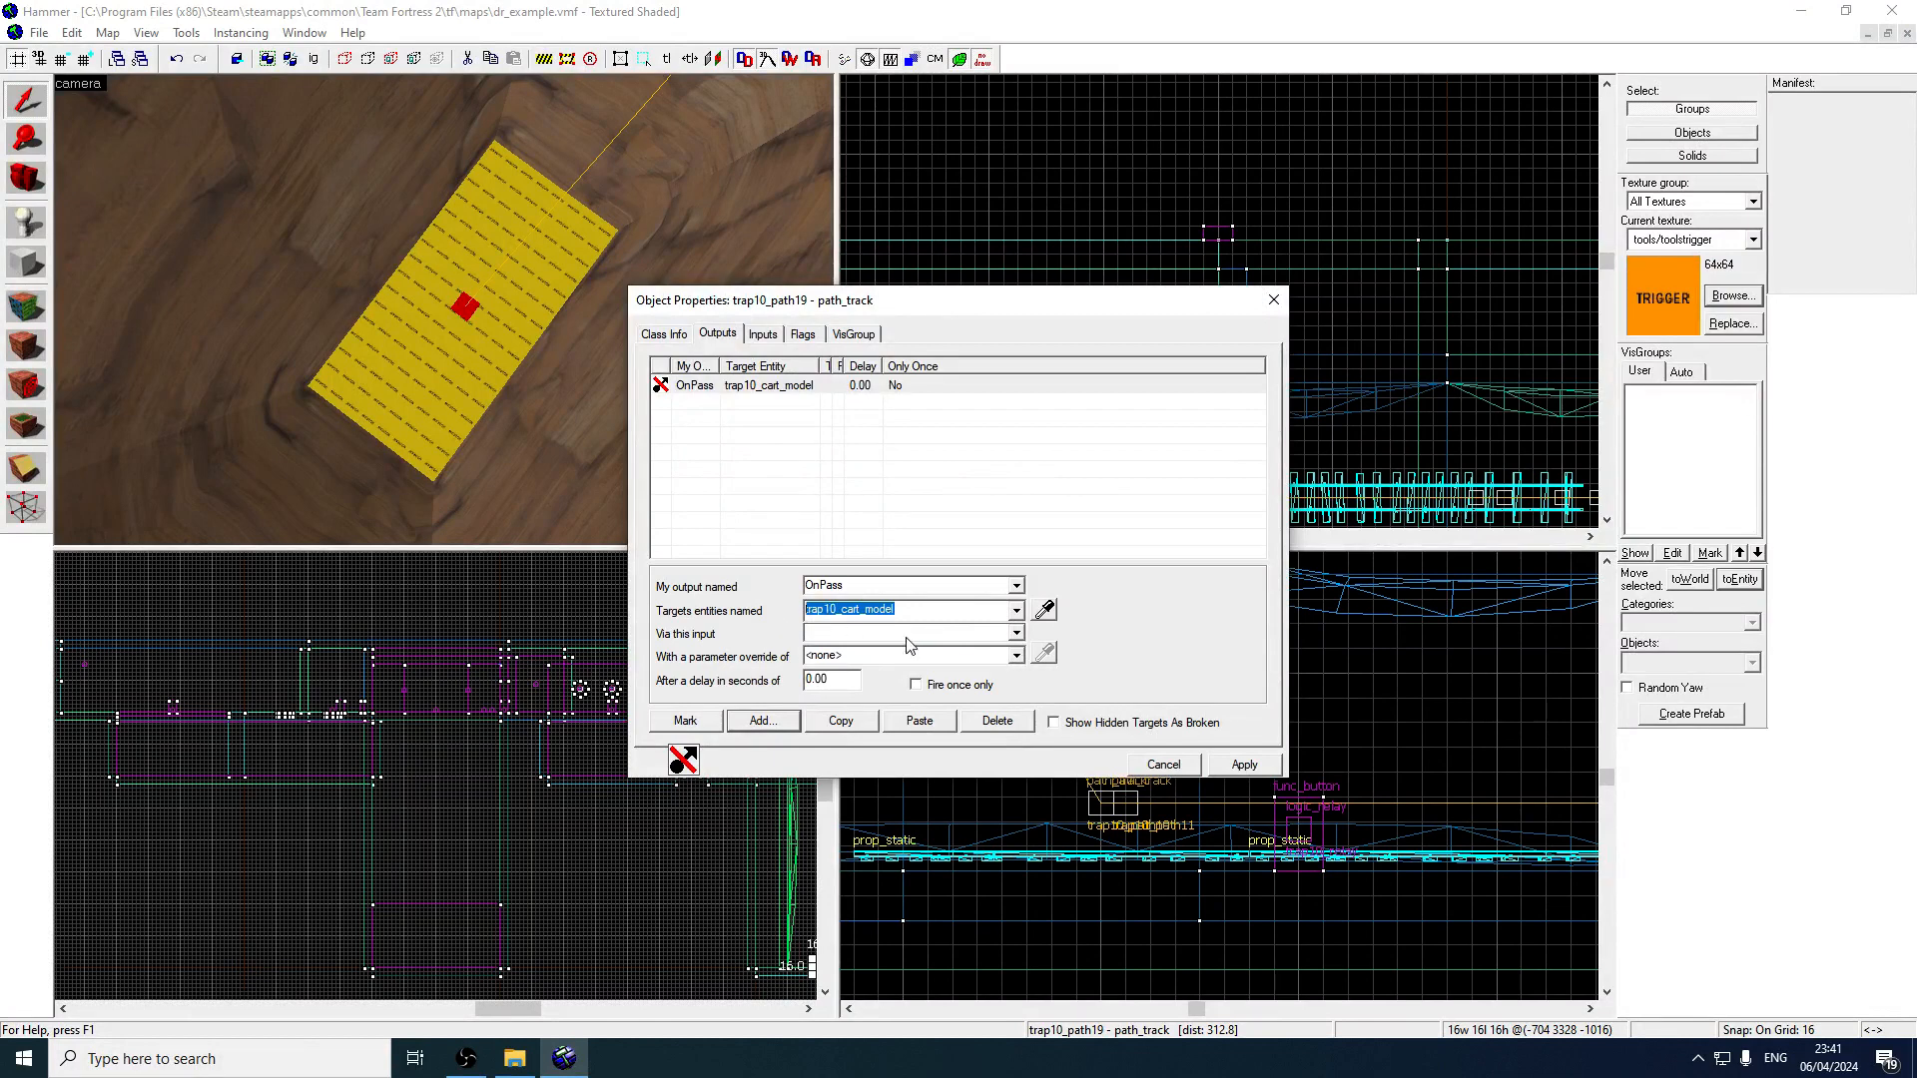
pyautogui.press('BackSpace')
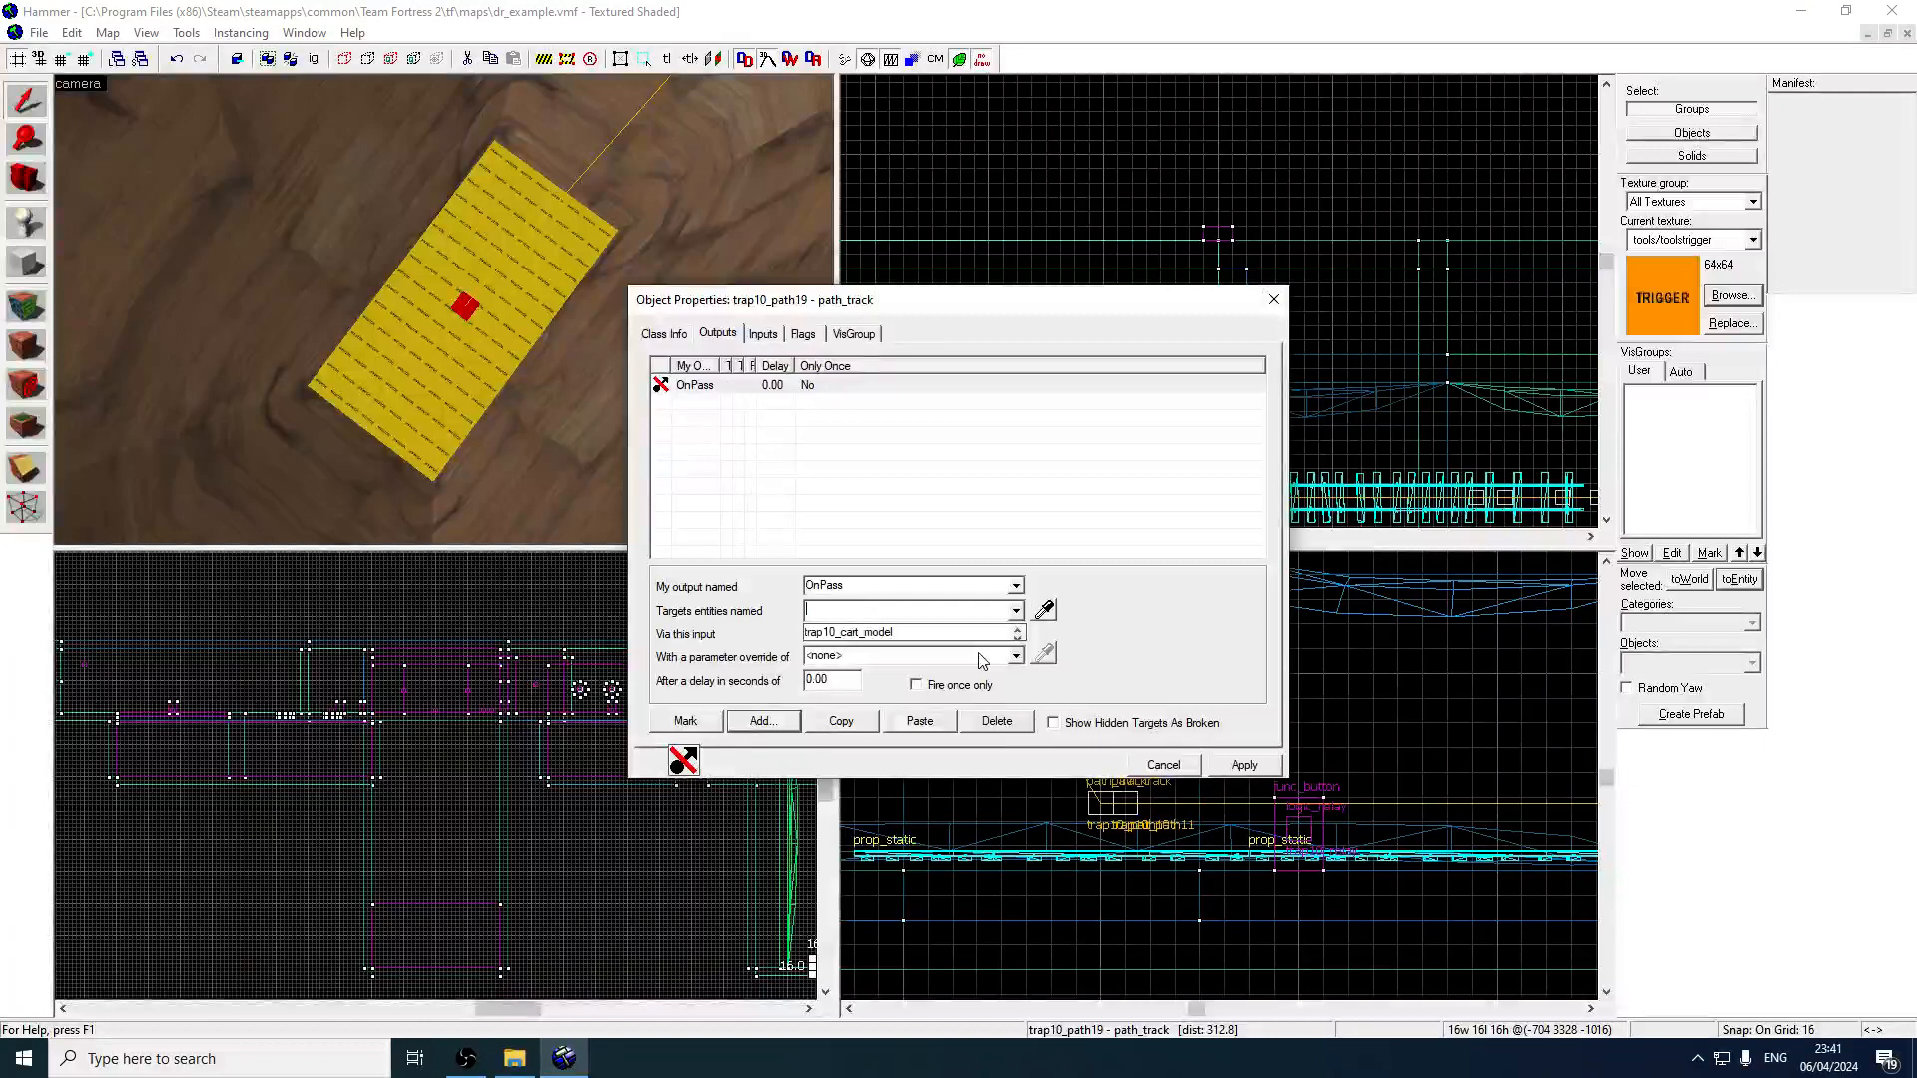
# Make trap10_path19's OnPass output send KillHierarchy to trap10_train, apply it and close the properties.
pyautogui.write('trap10-')
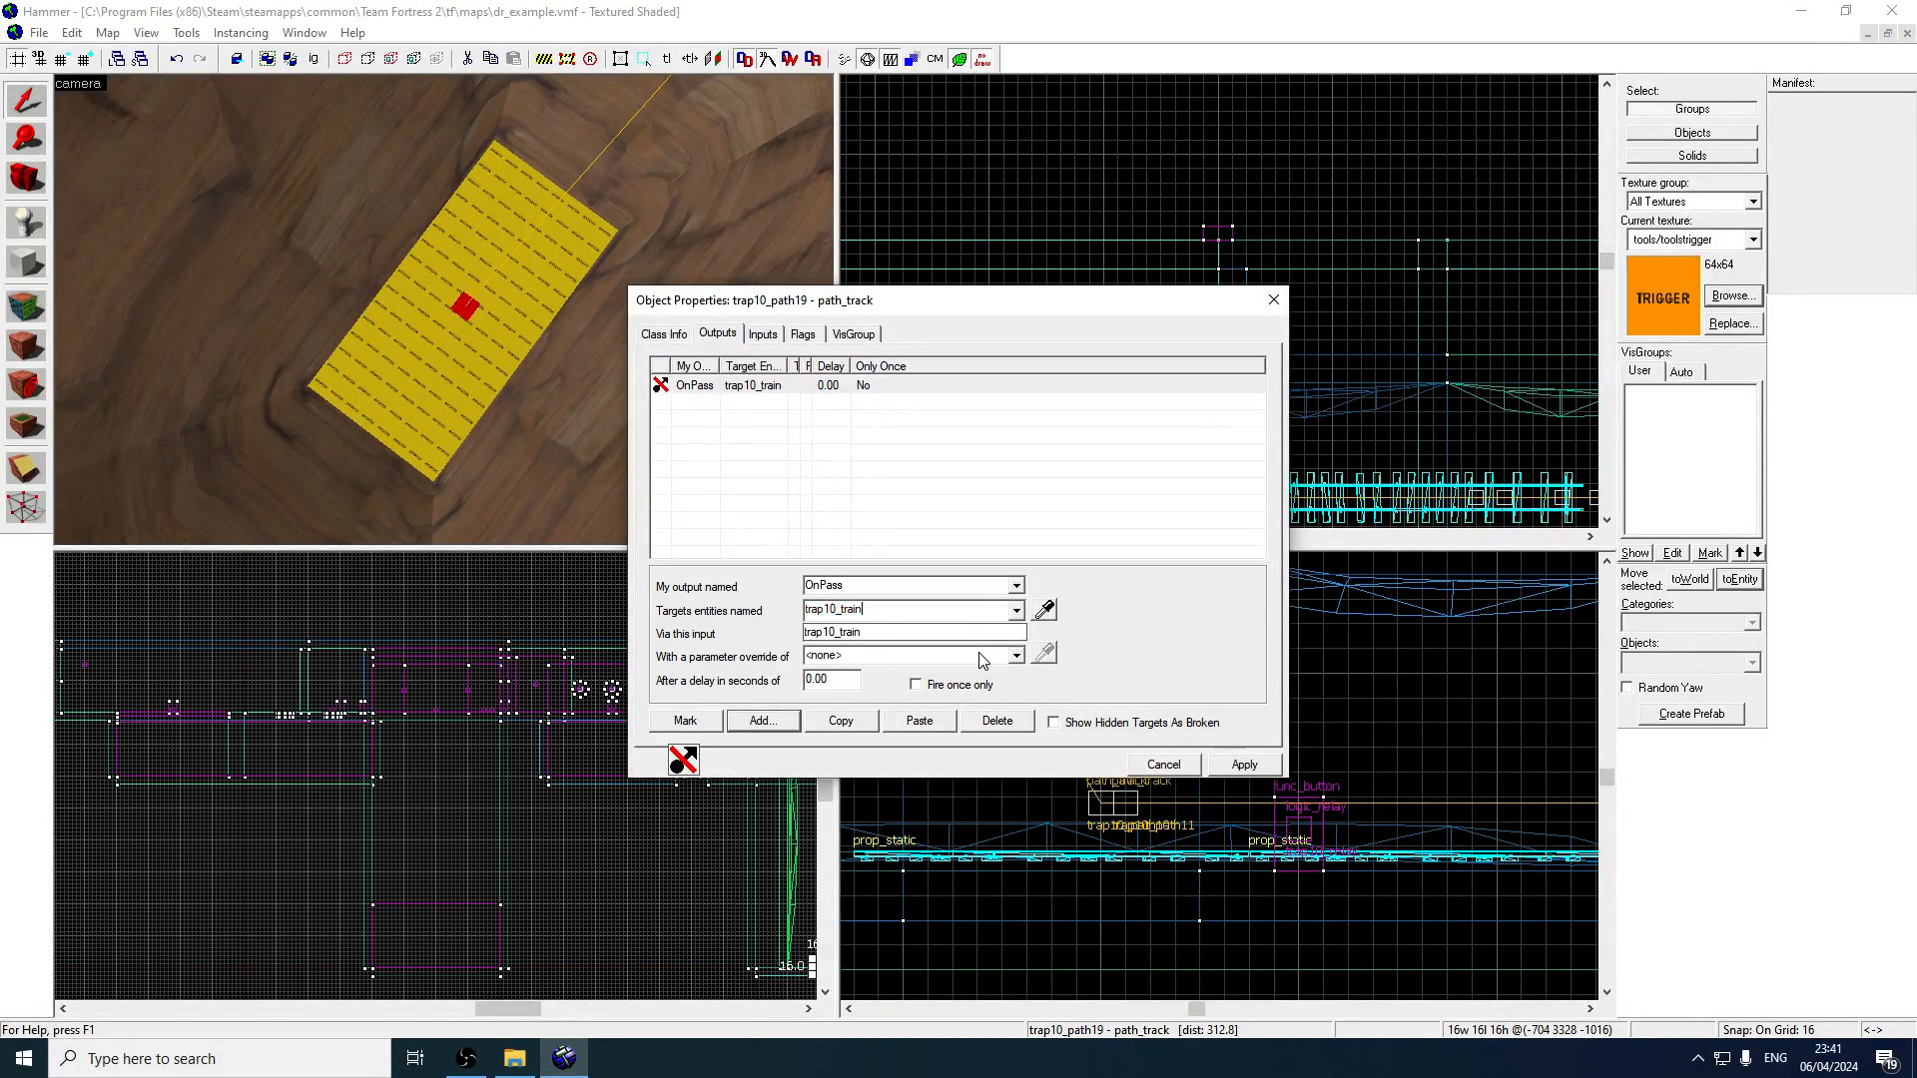
pyautogui.click(1017, 634)
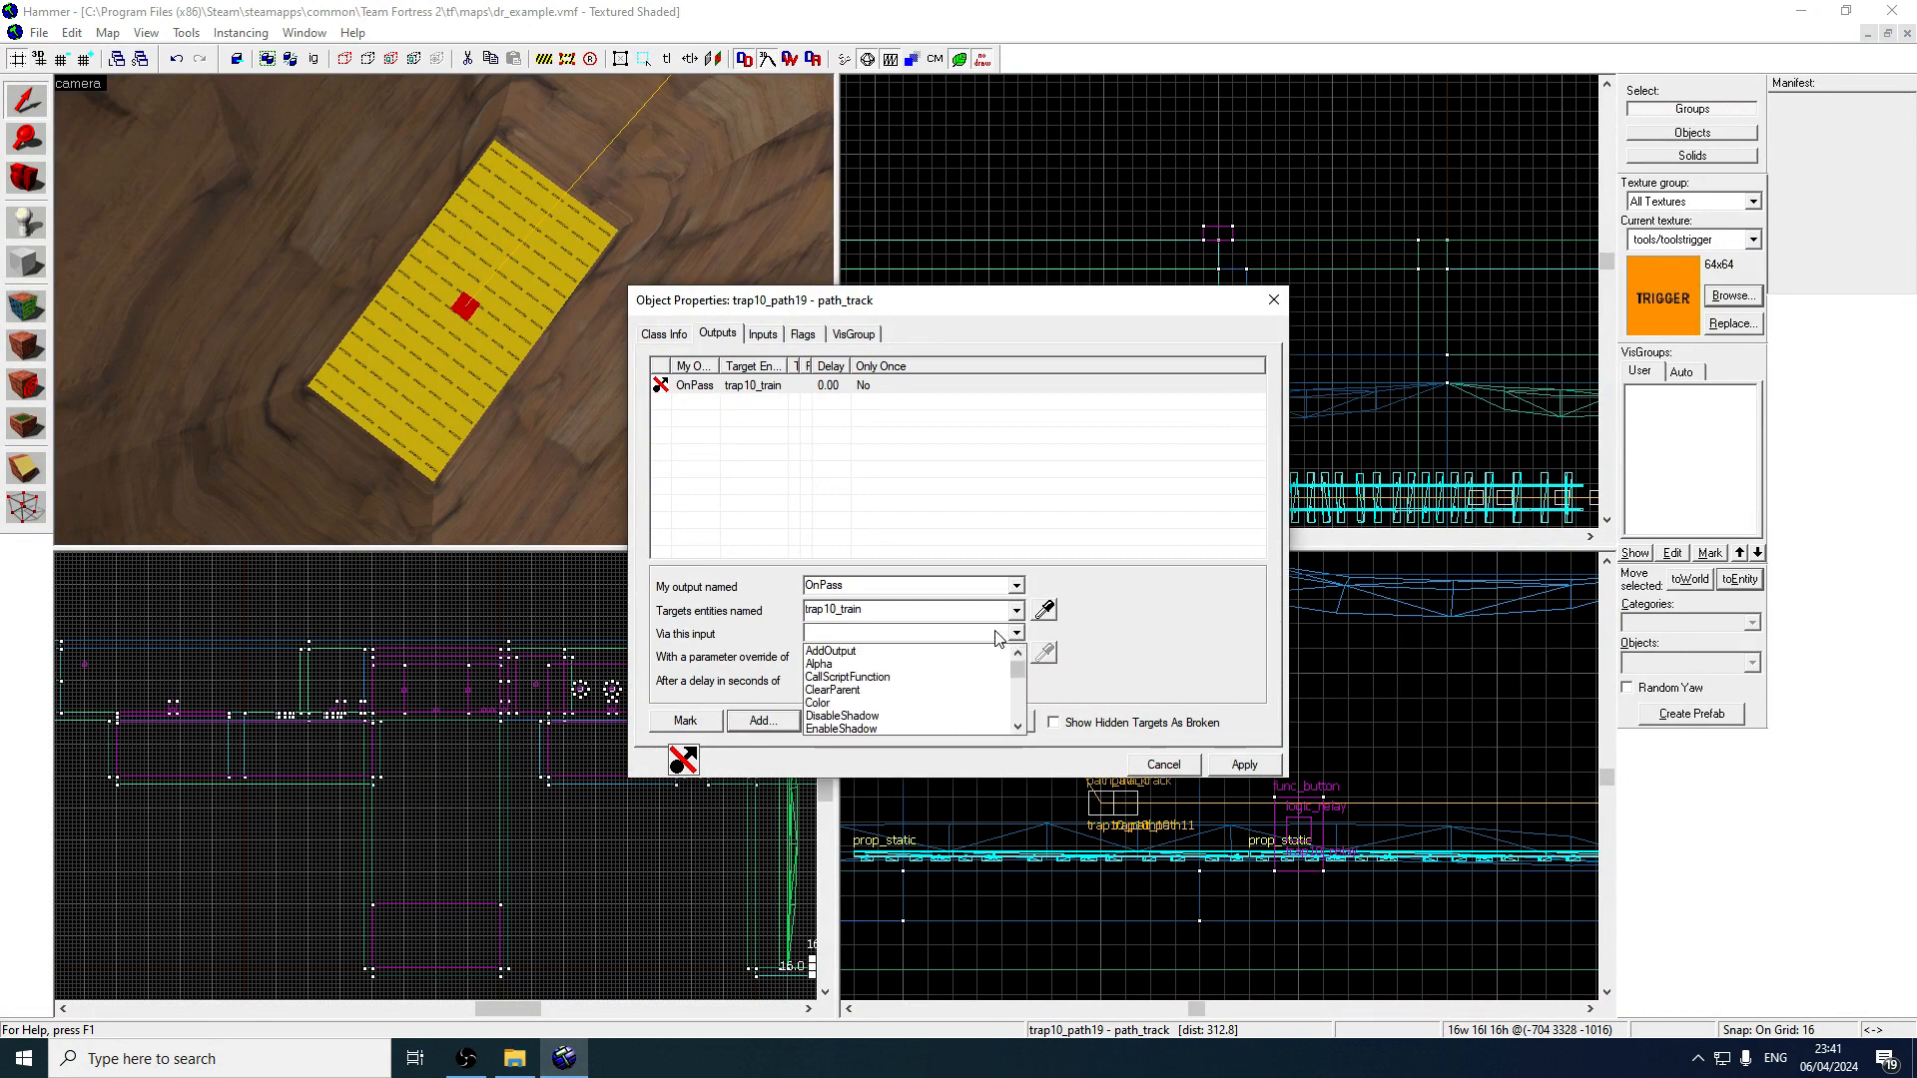
pyautogui.write('kill')
pyautogui.click(958, 664)
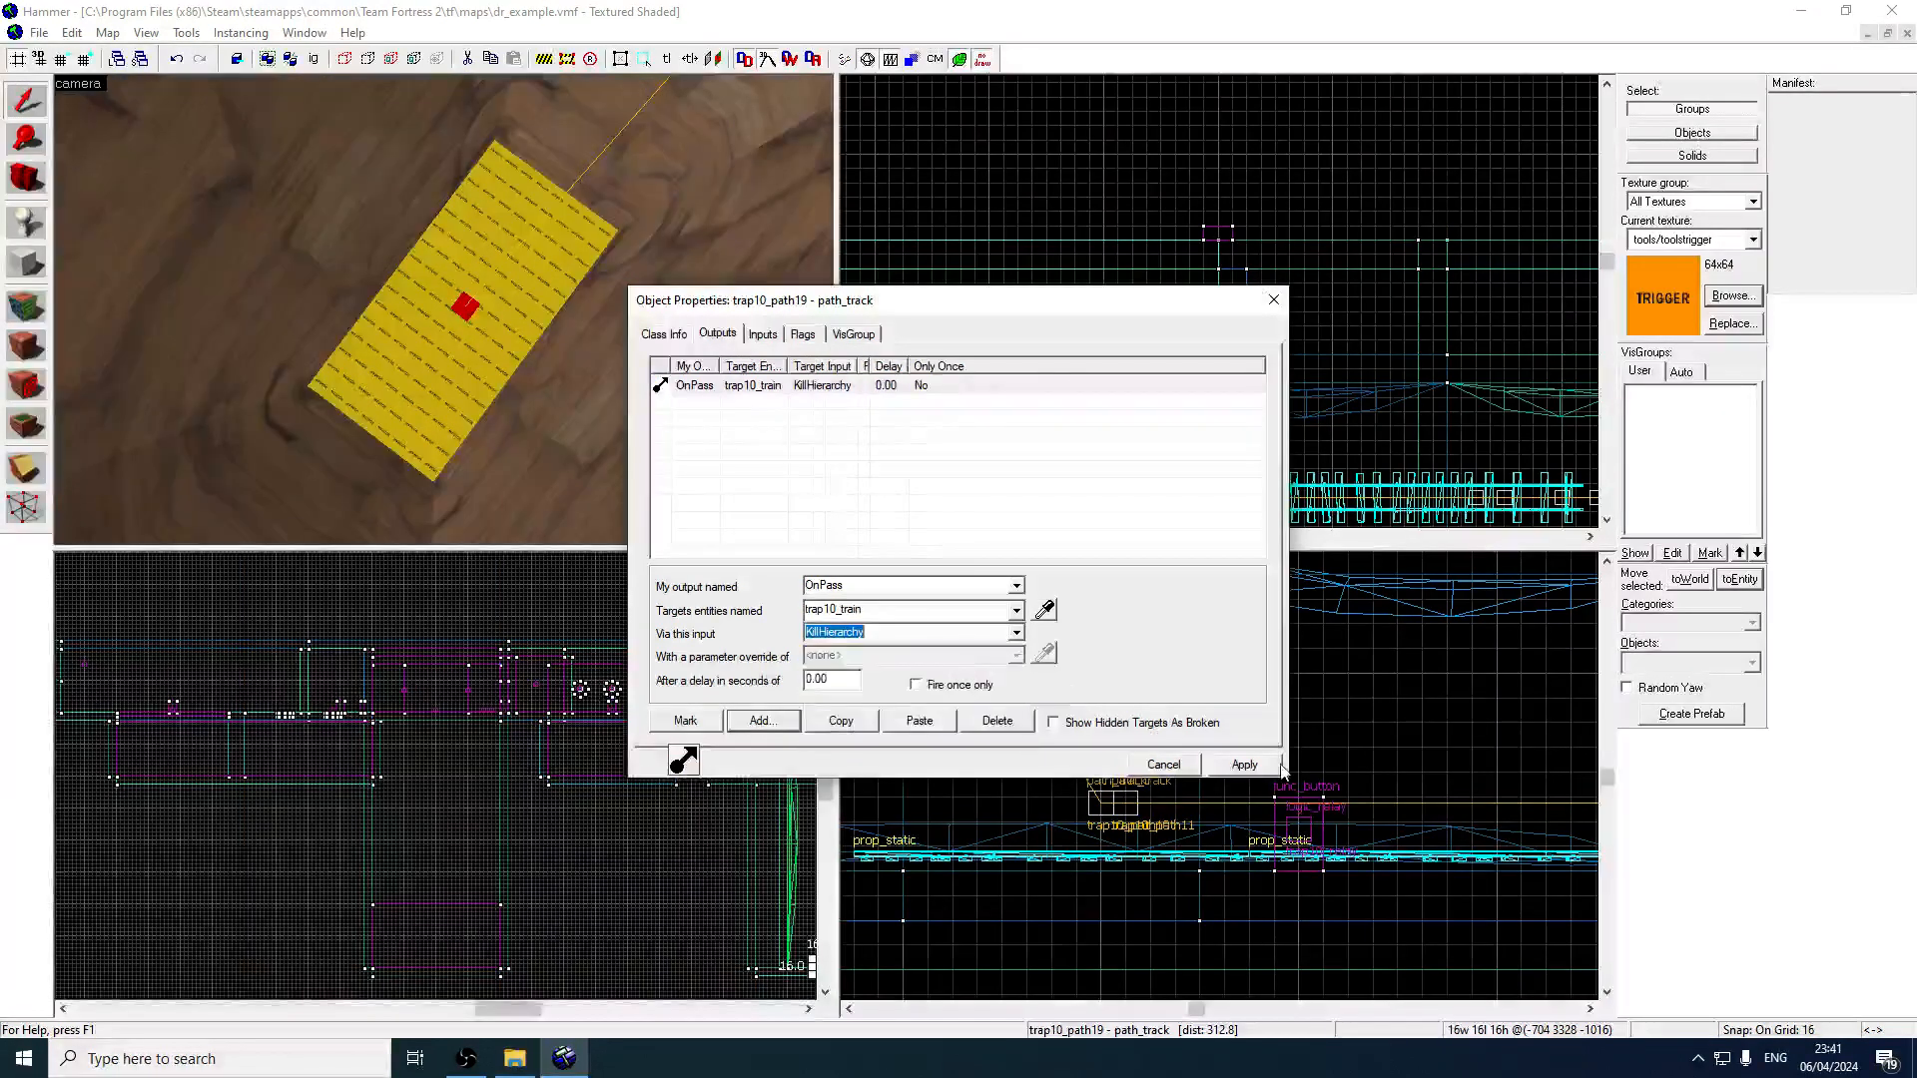
pyautogui.click(1254, 766)
pyautogui.press('z')
pyautogui.press('s')
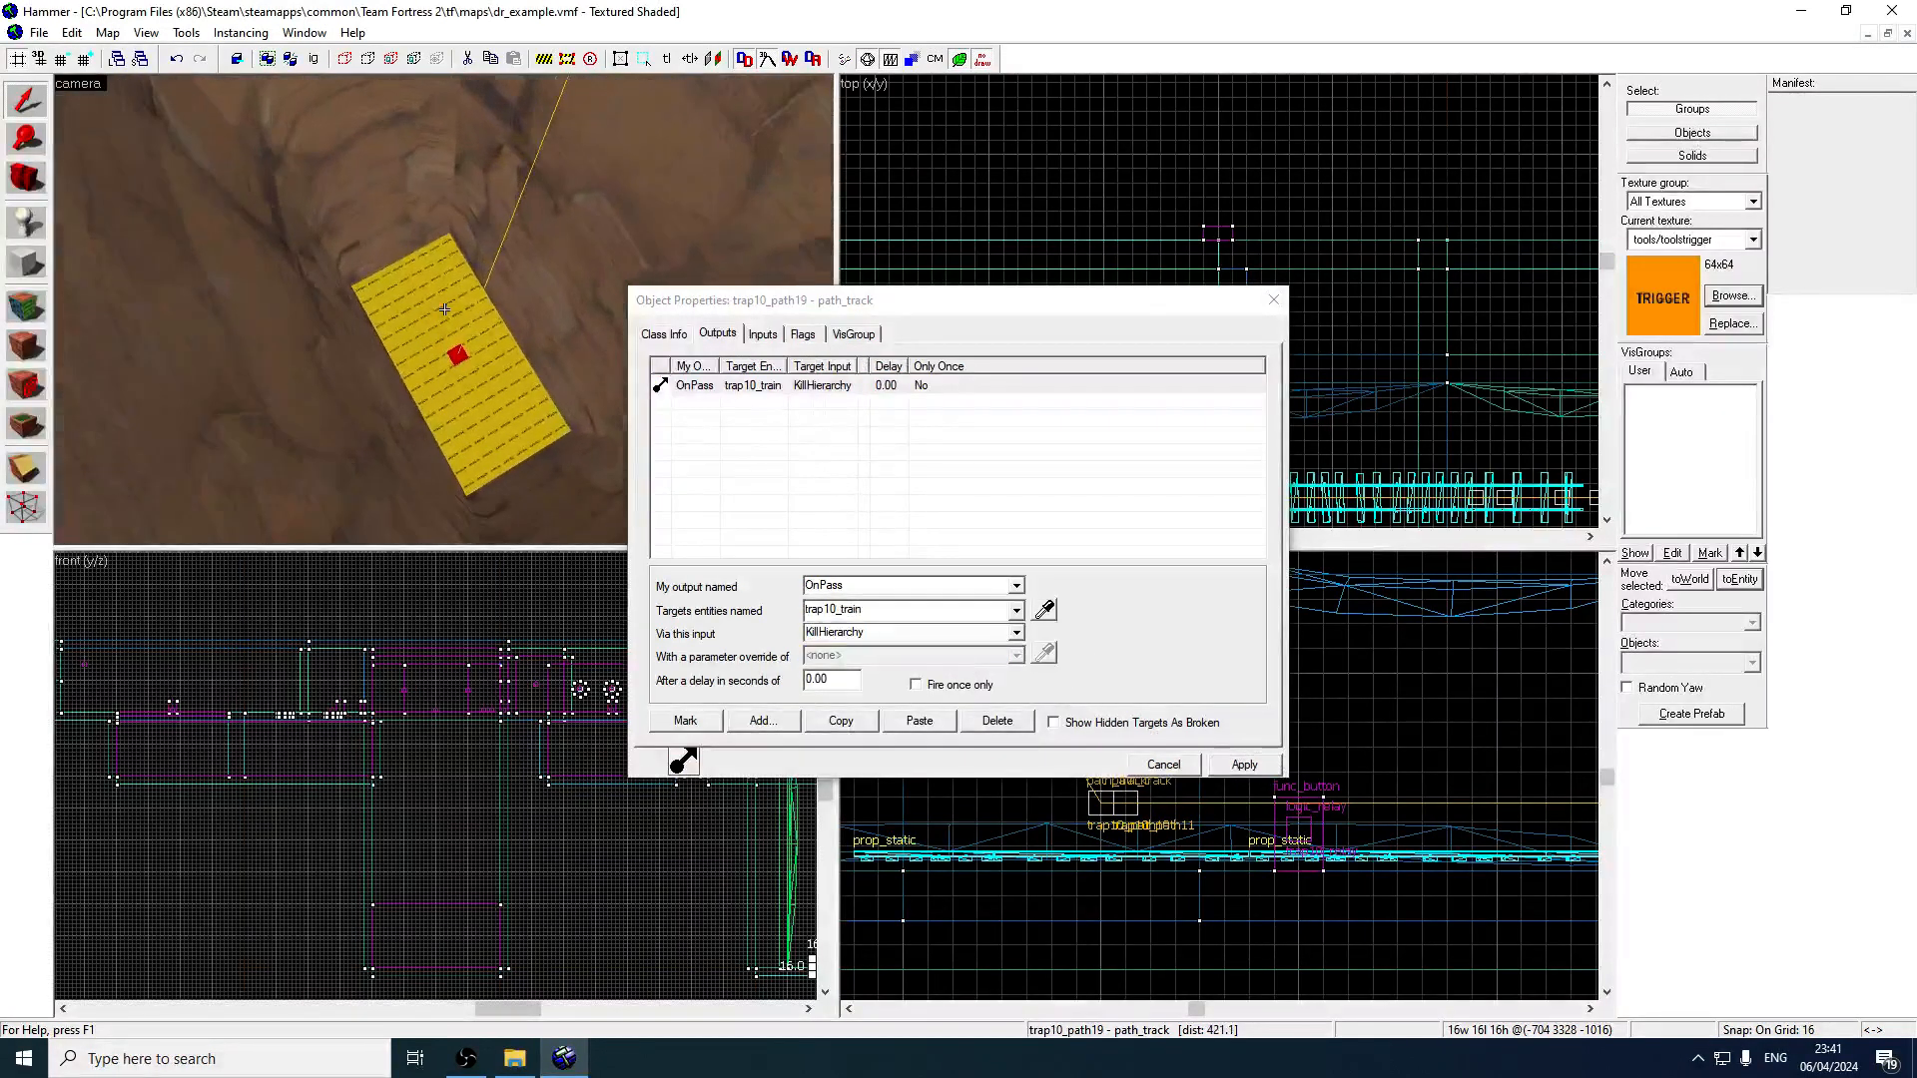
pyautogui.press('w')
pyautogui.click(765, 392)
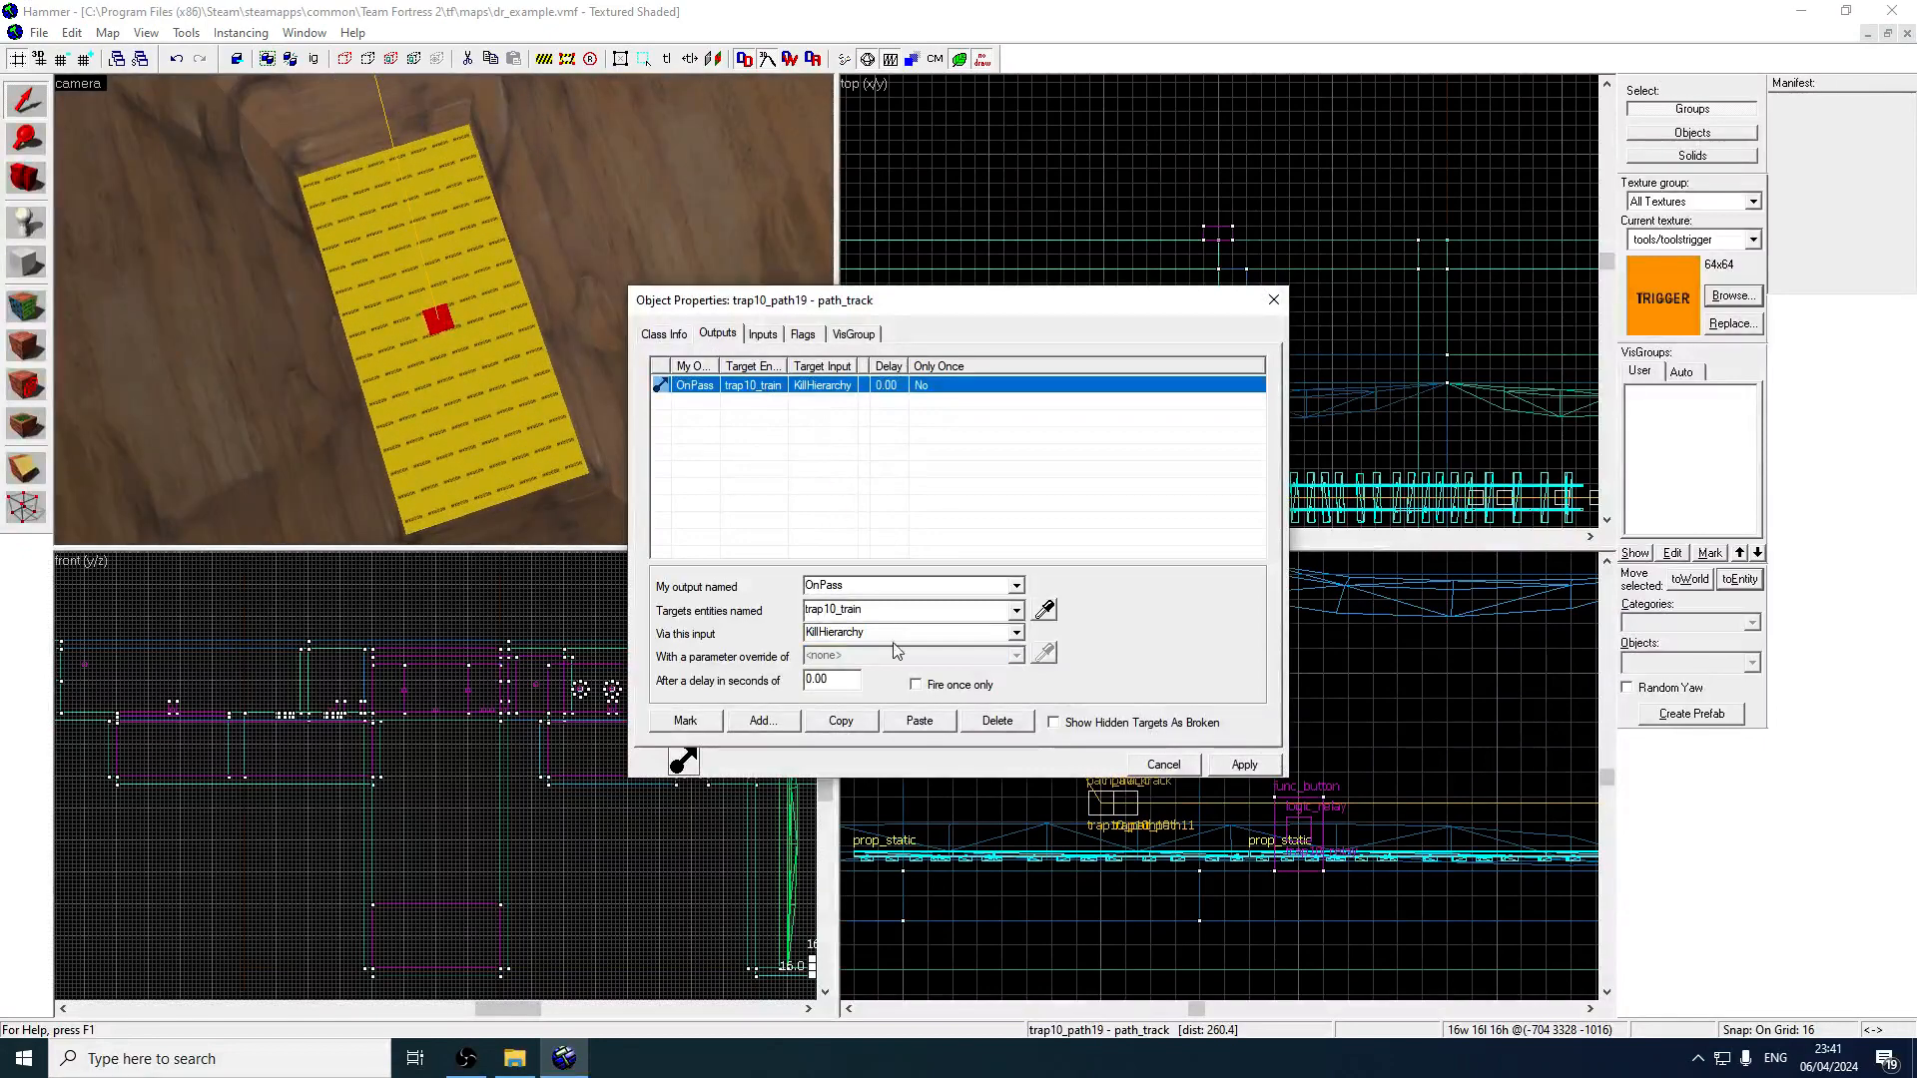
pyautogui.click(1273, 302)
# Review the train trap button's outputs and trap10_relay's properties, and close the properties window.
pyautogui.press('s')
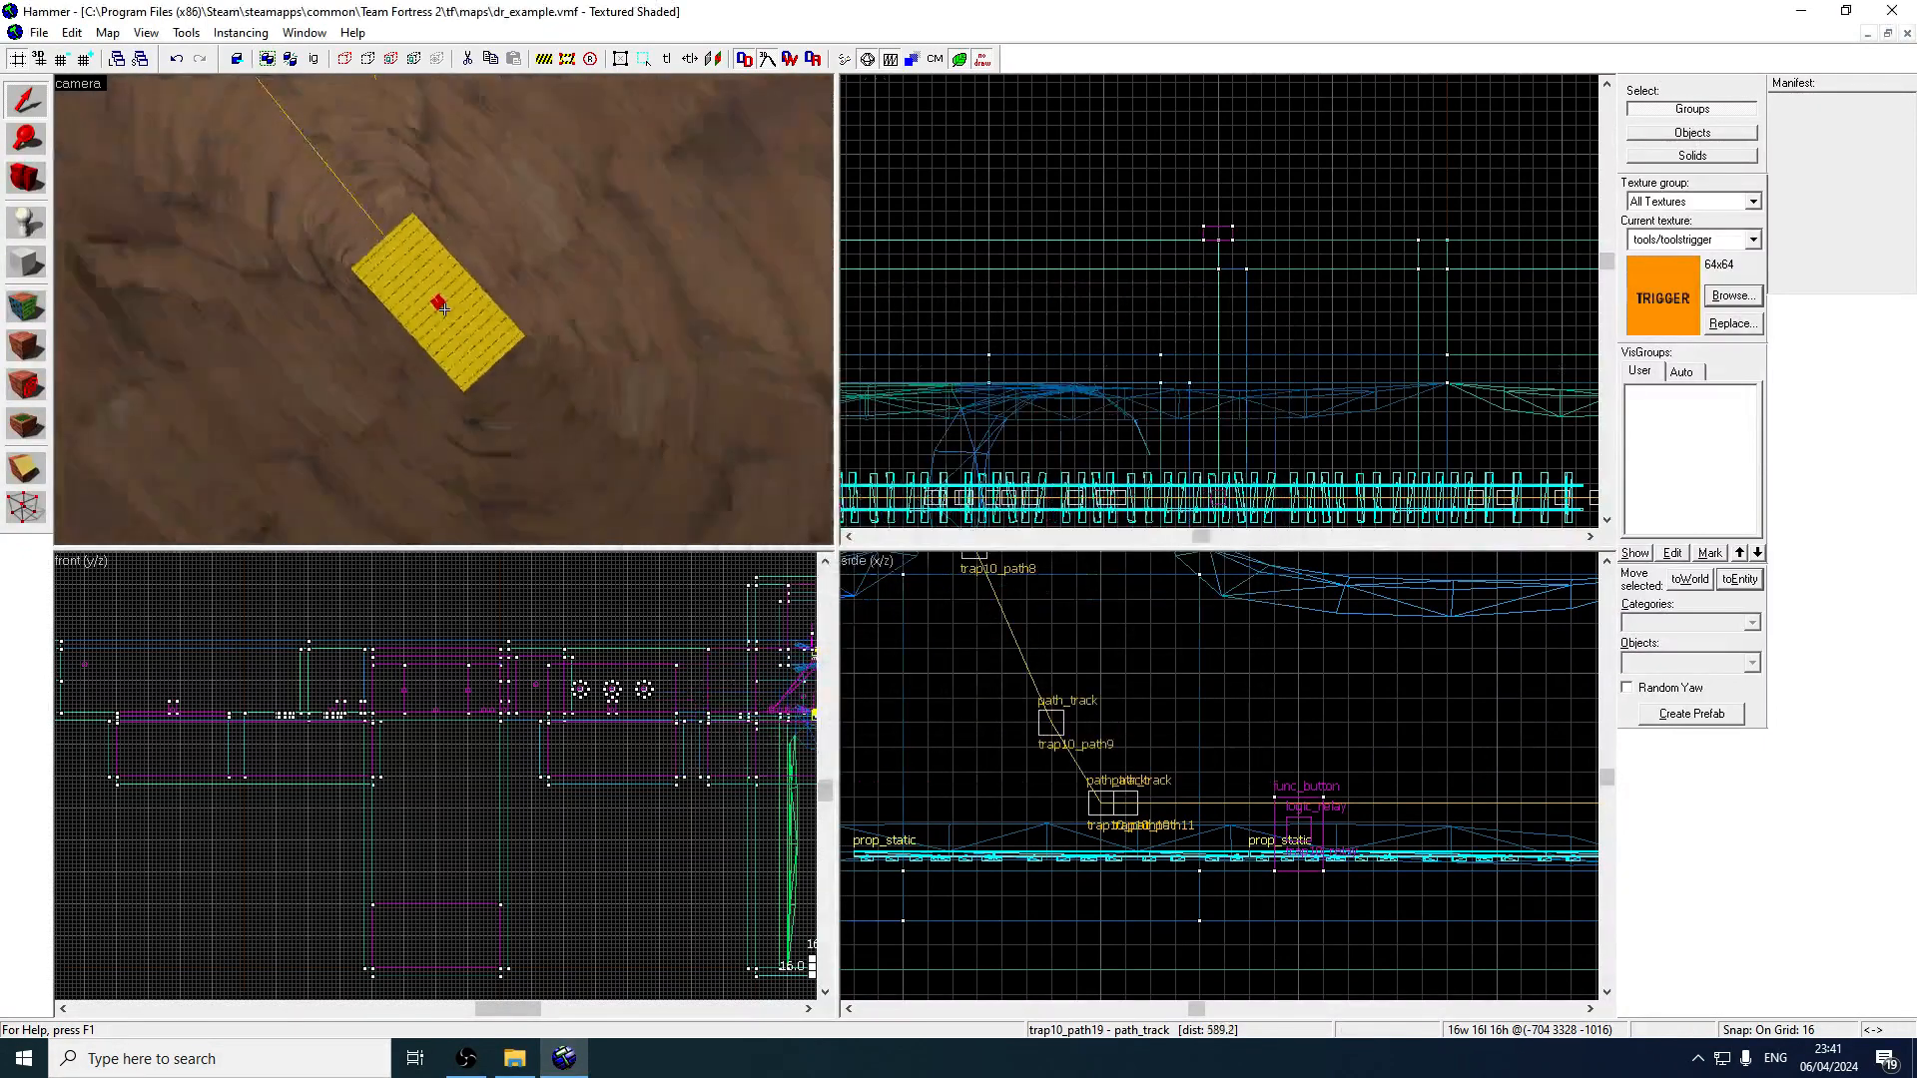
pyautogui.press('w')
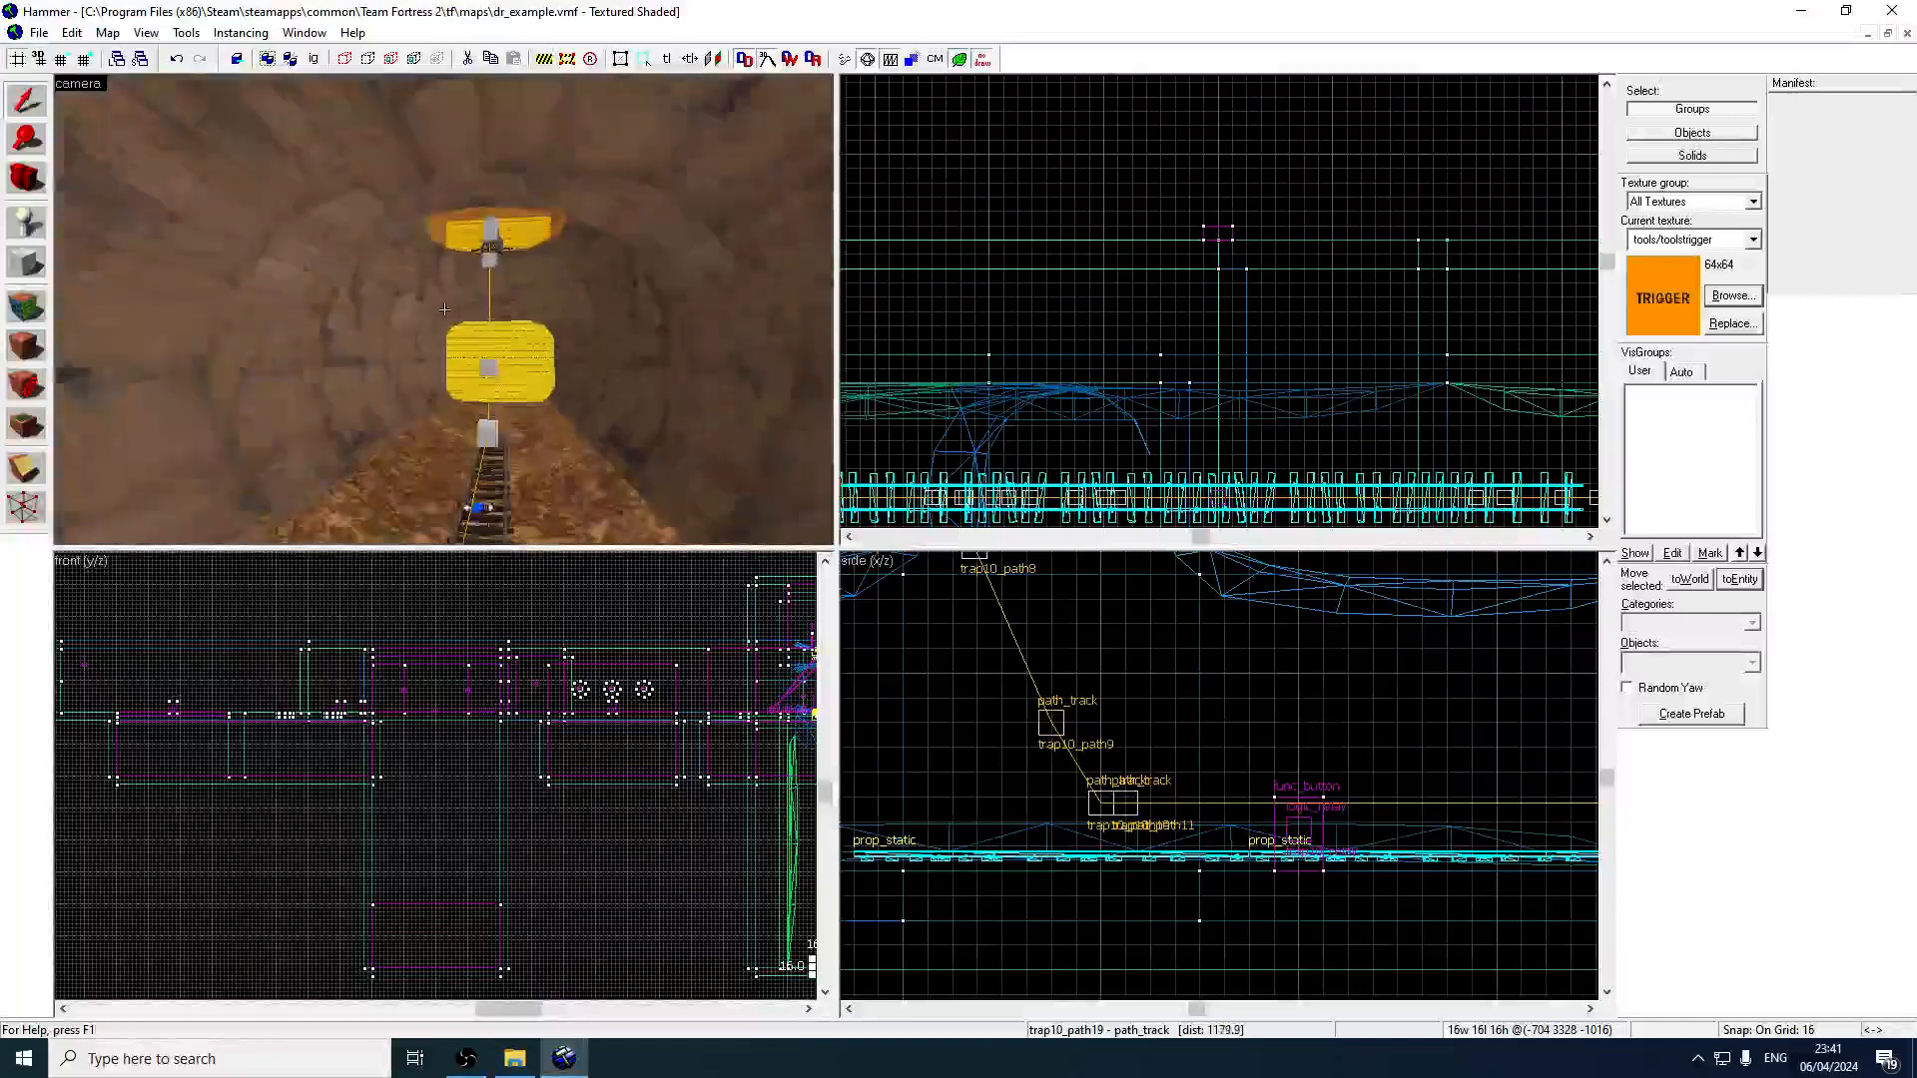
pyautogui.press('w')
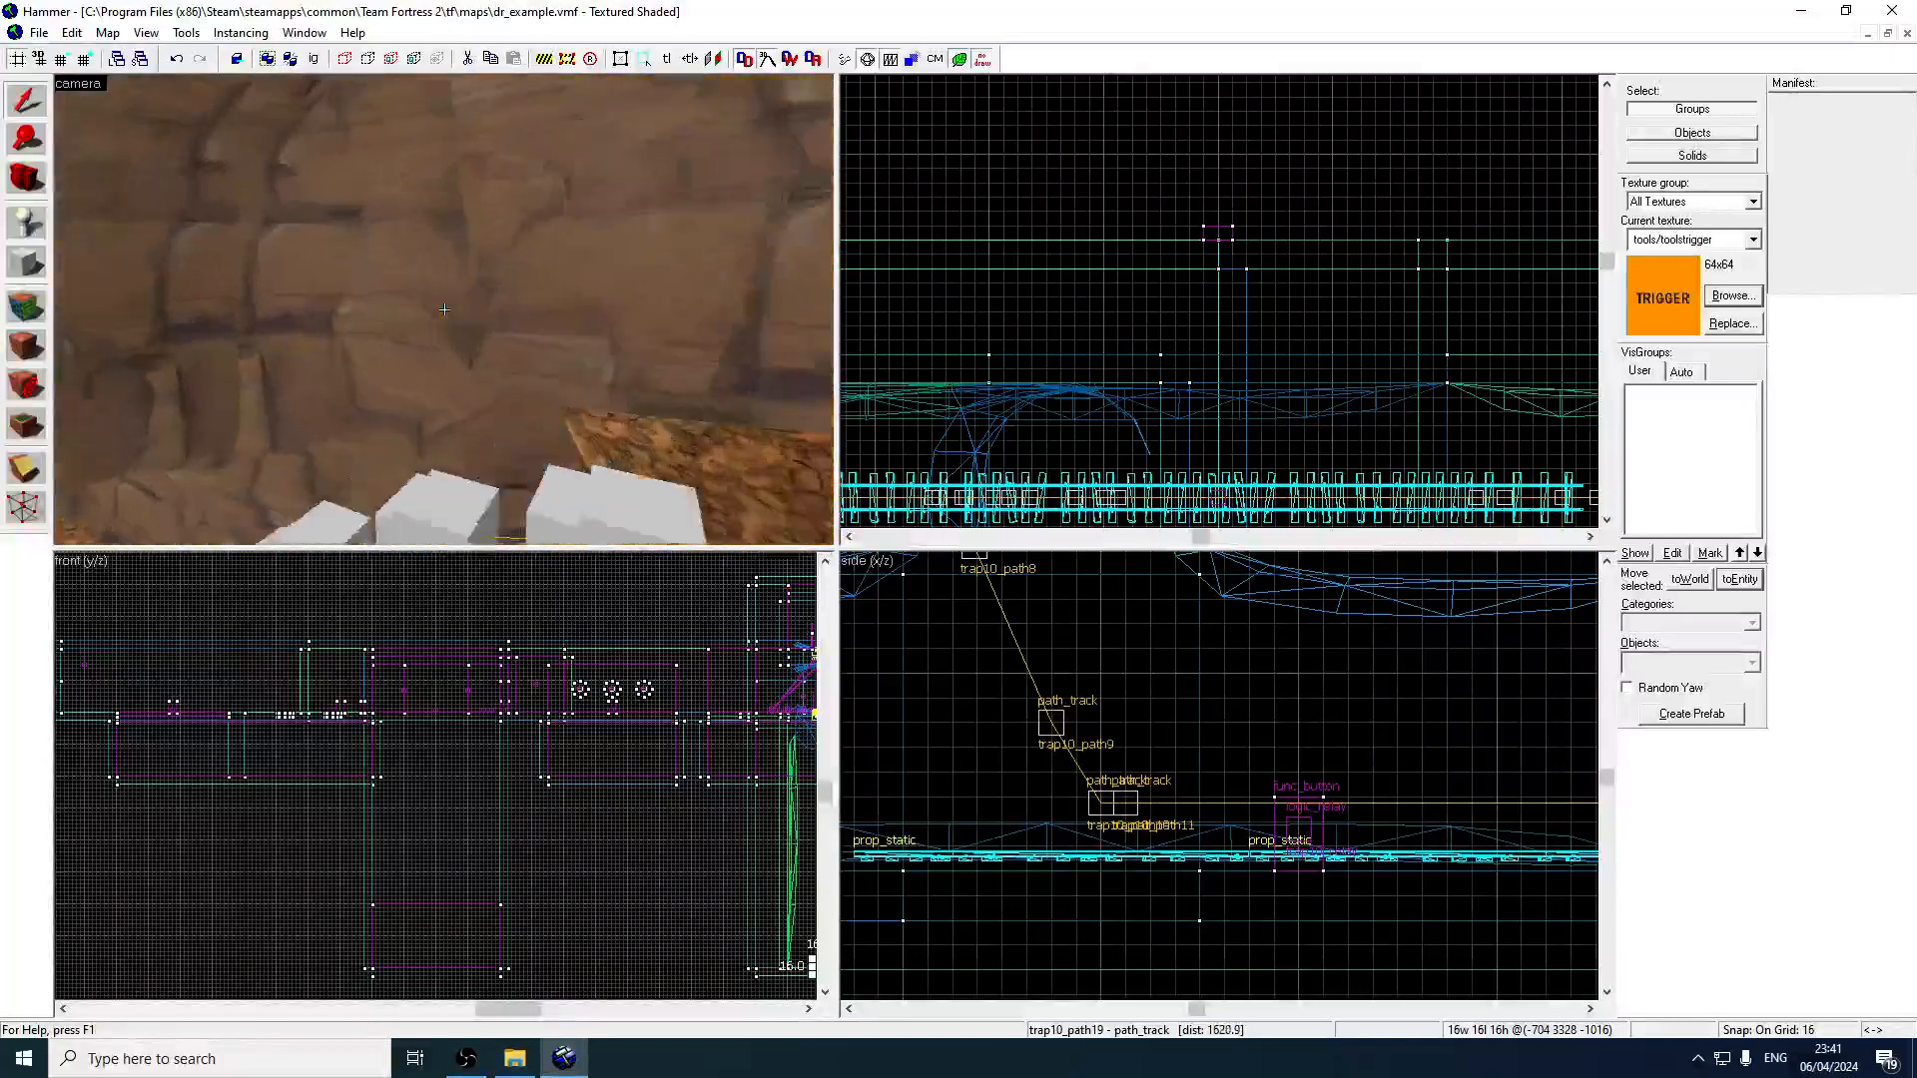
pyautogui.press('w')
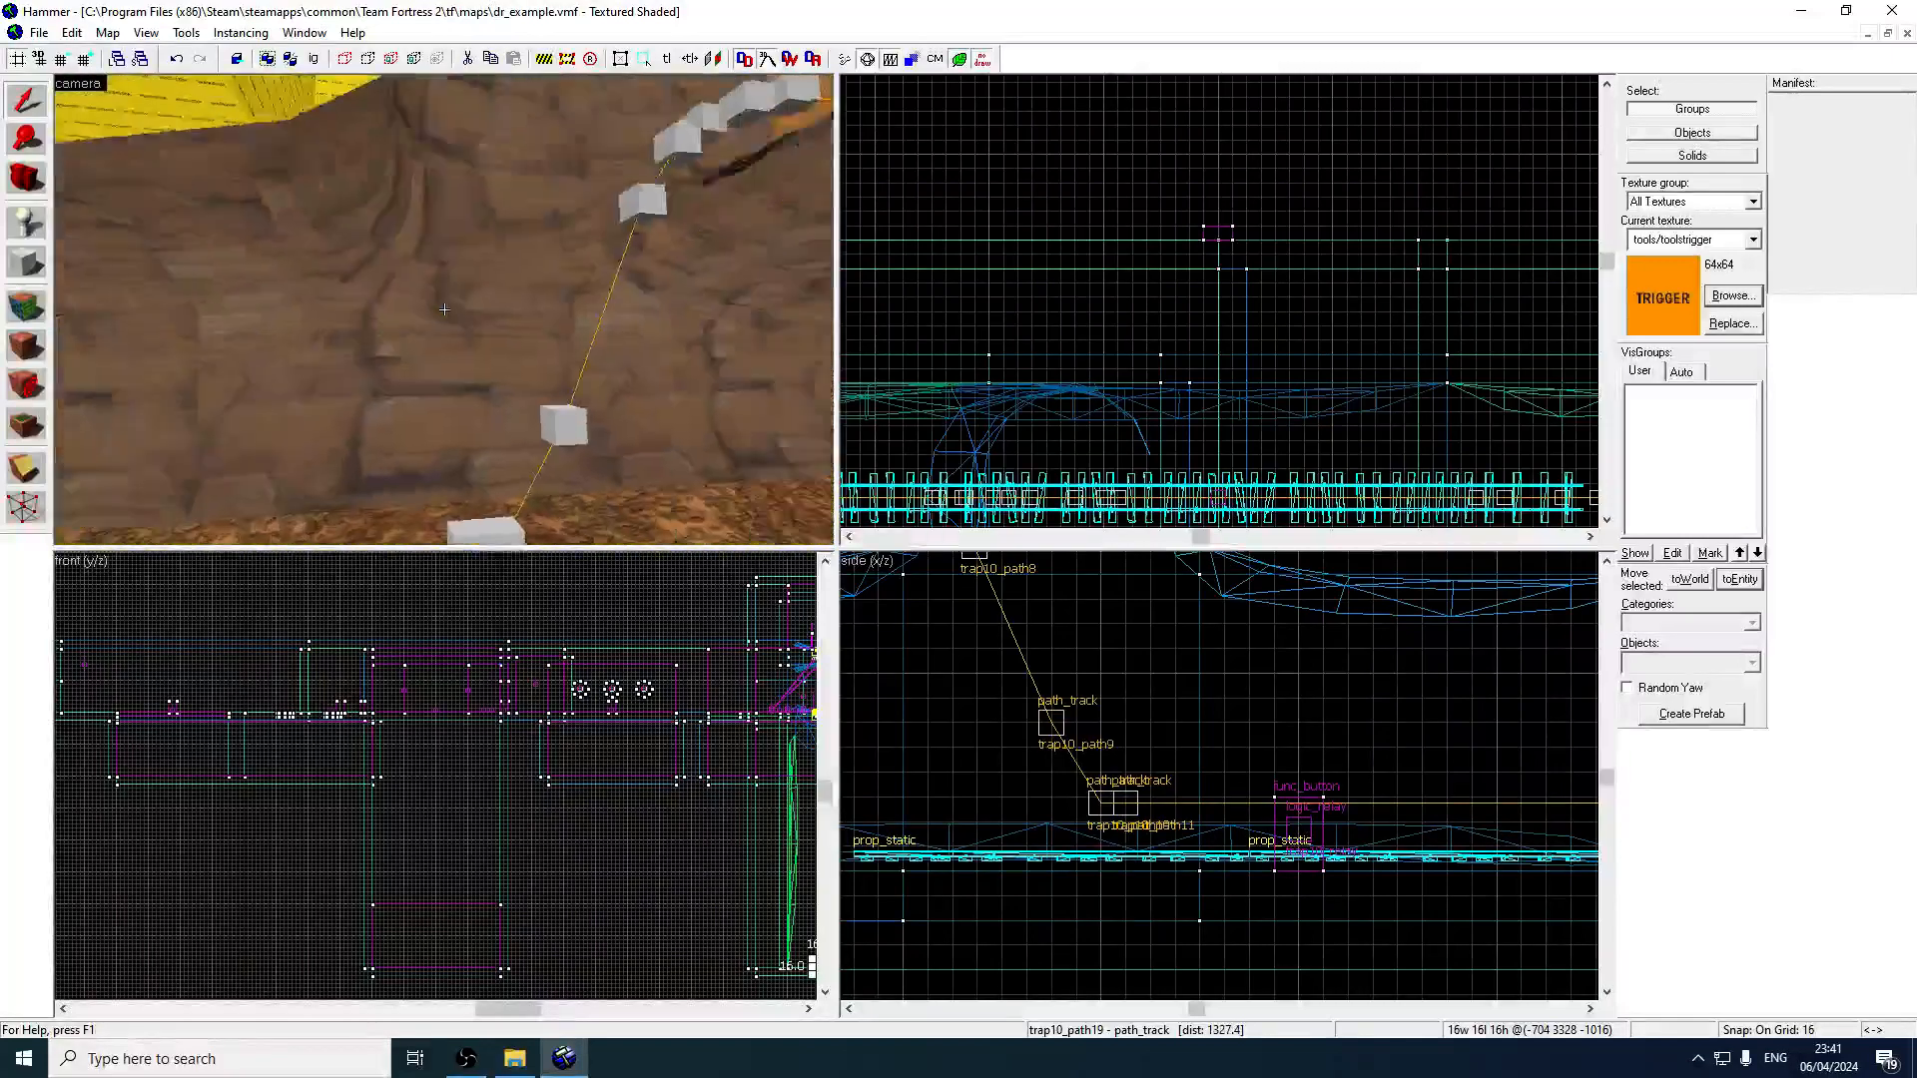
pyautogui.press('w')
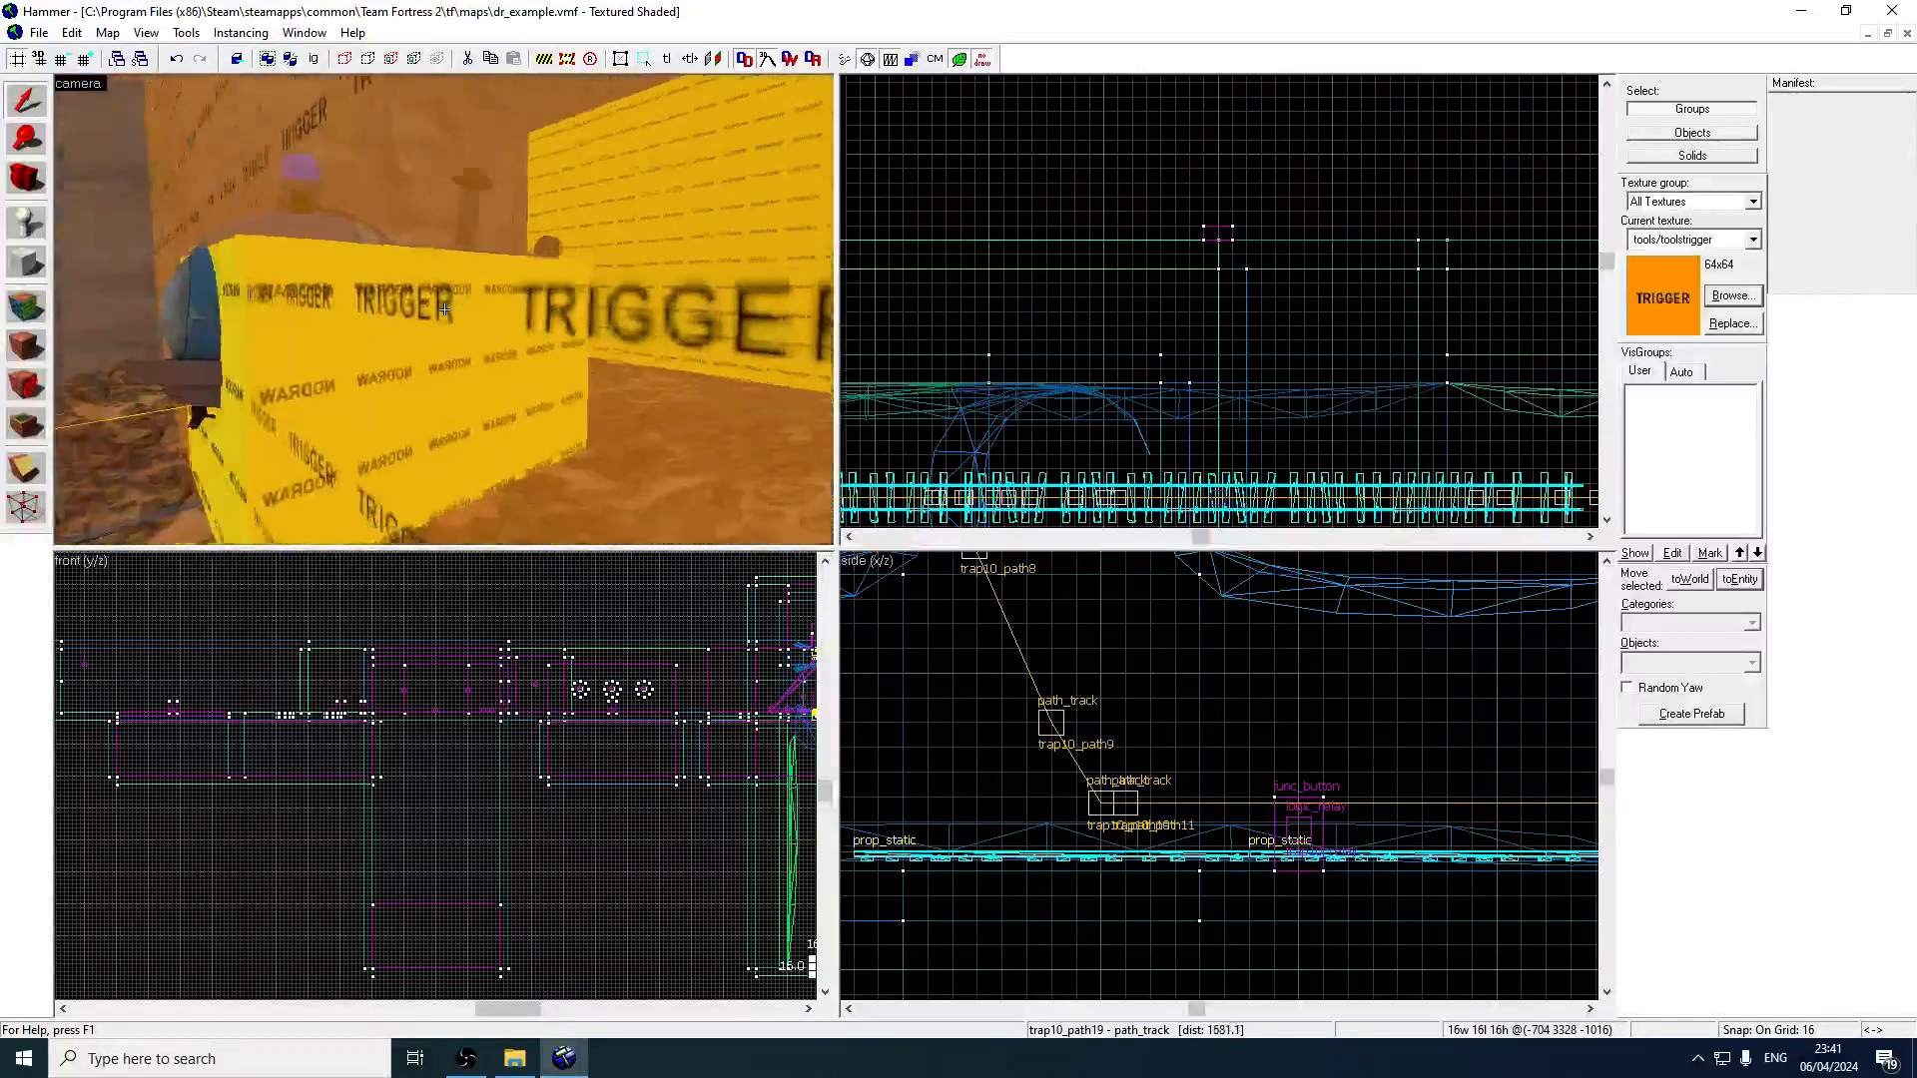
pyautogui.doubleClick(445, 309)
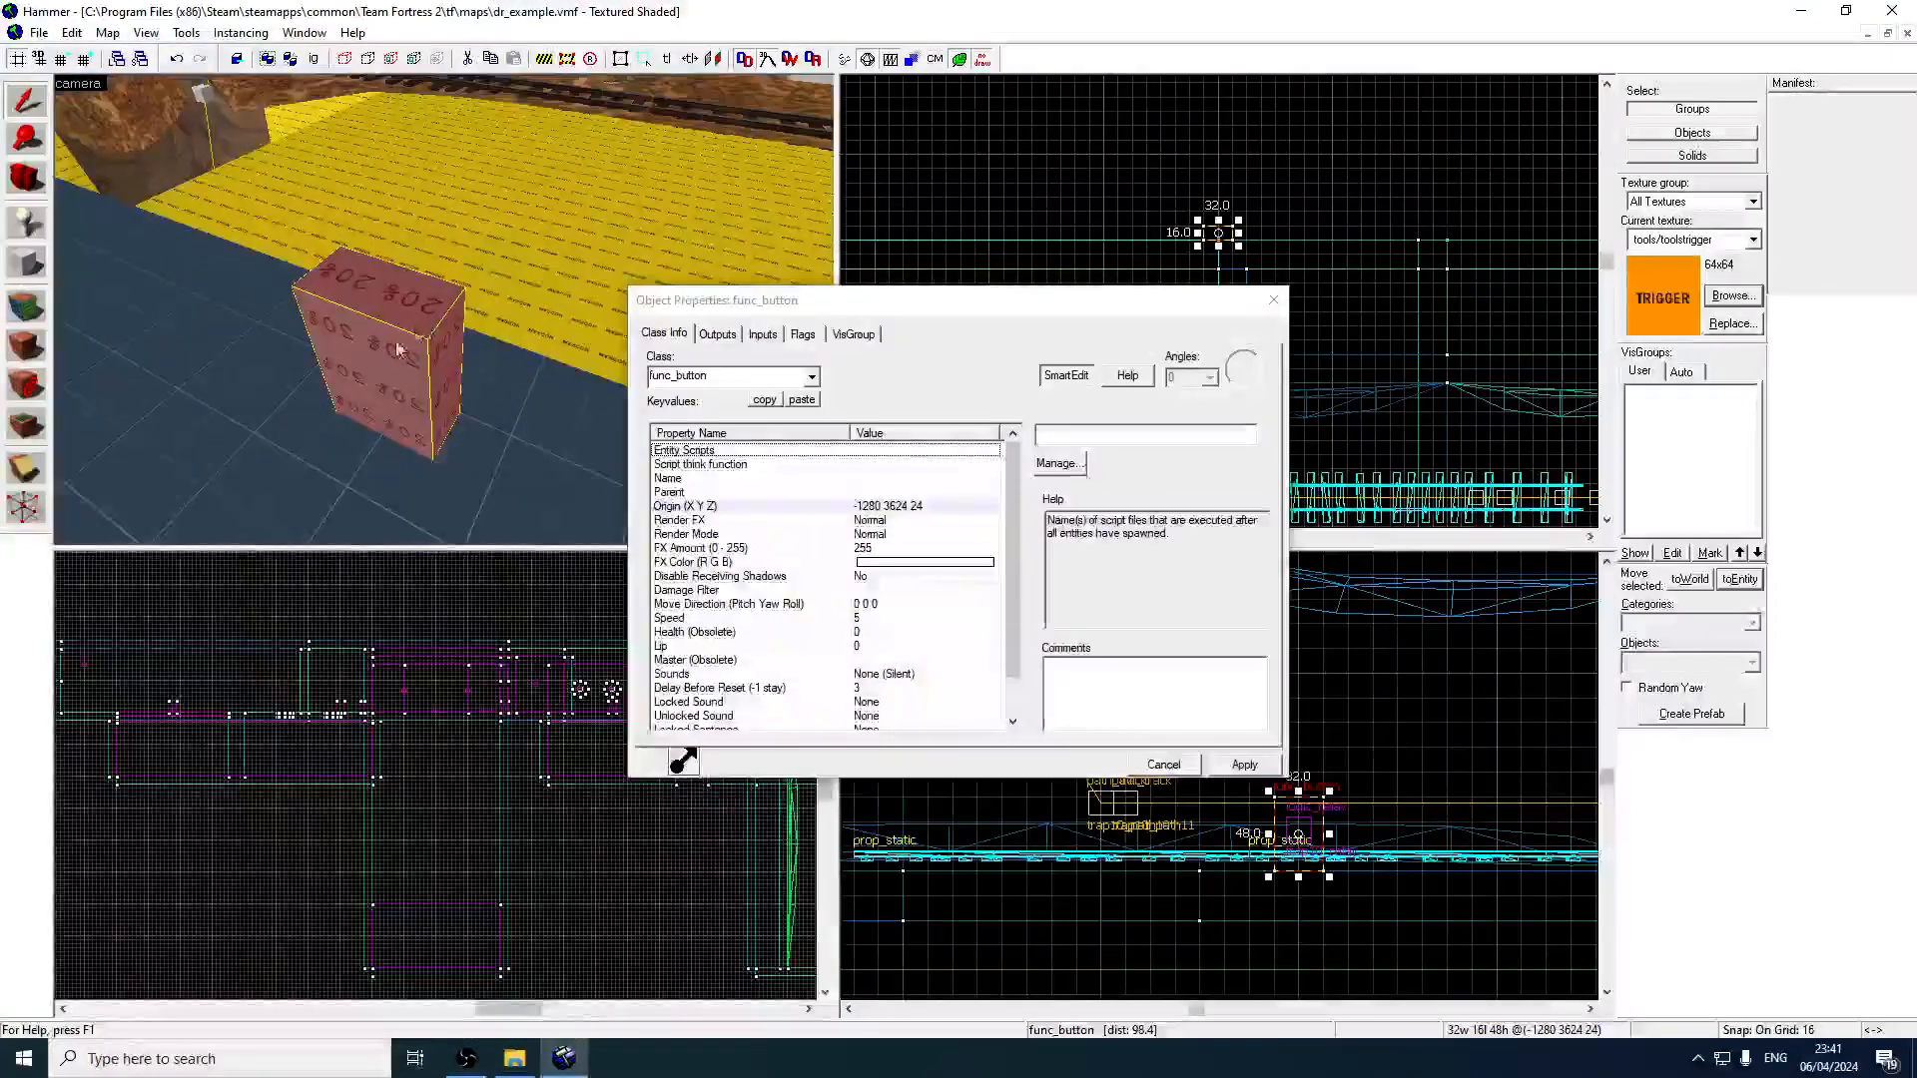
pyautogui.click(718, 336)
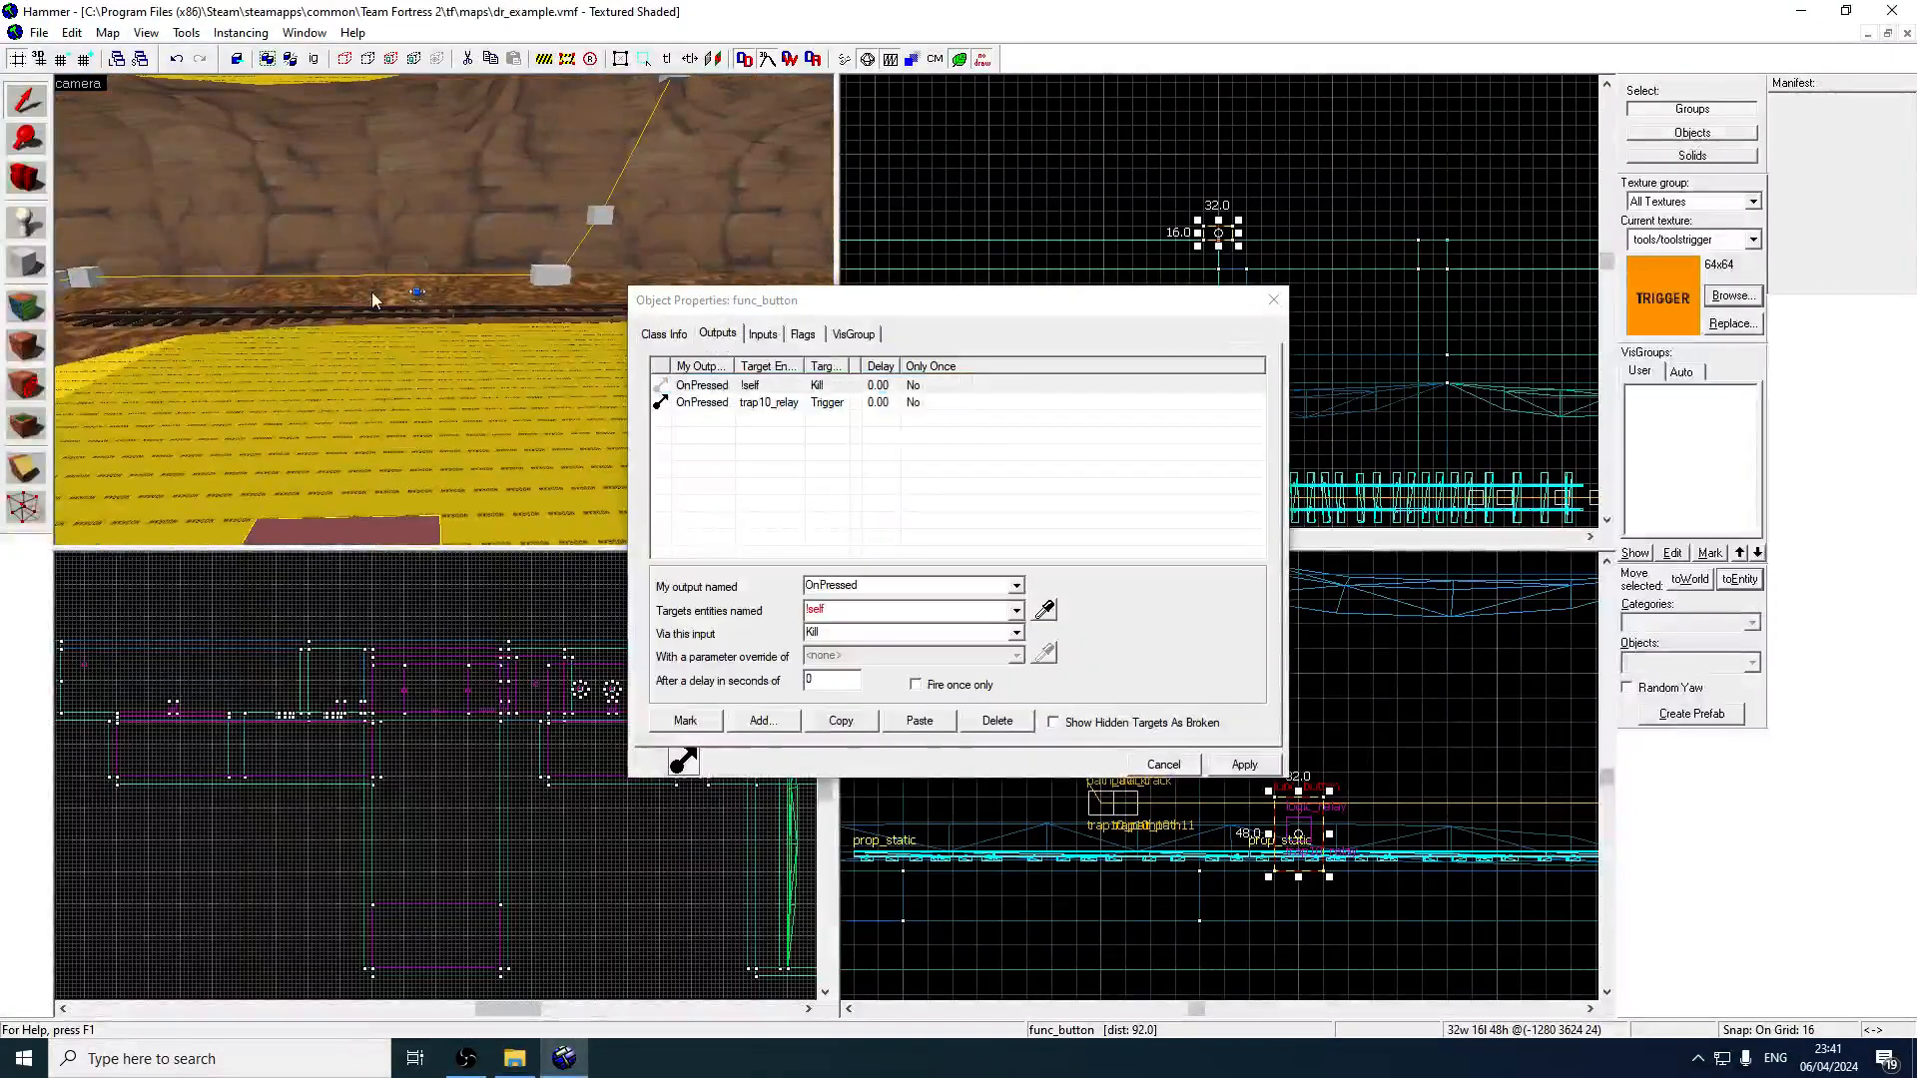
pyautogui.press('z')
pyautogui.press('w')
pyautogui.press('z')
pyautogui.click(315, 391)
pyautogui.click(347, 380)
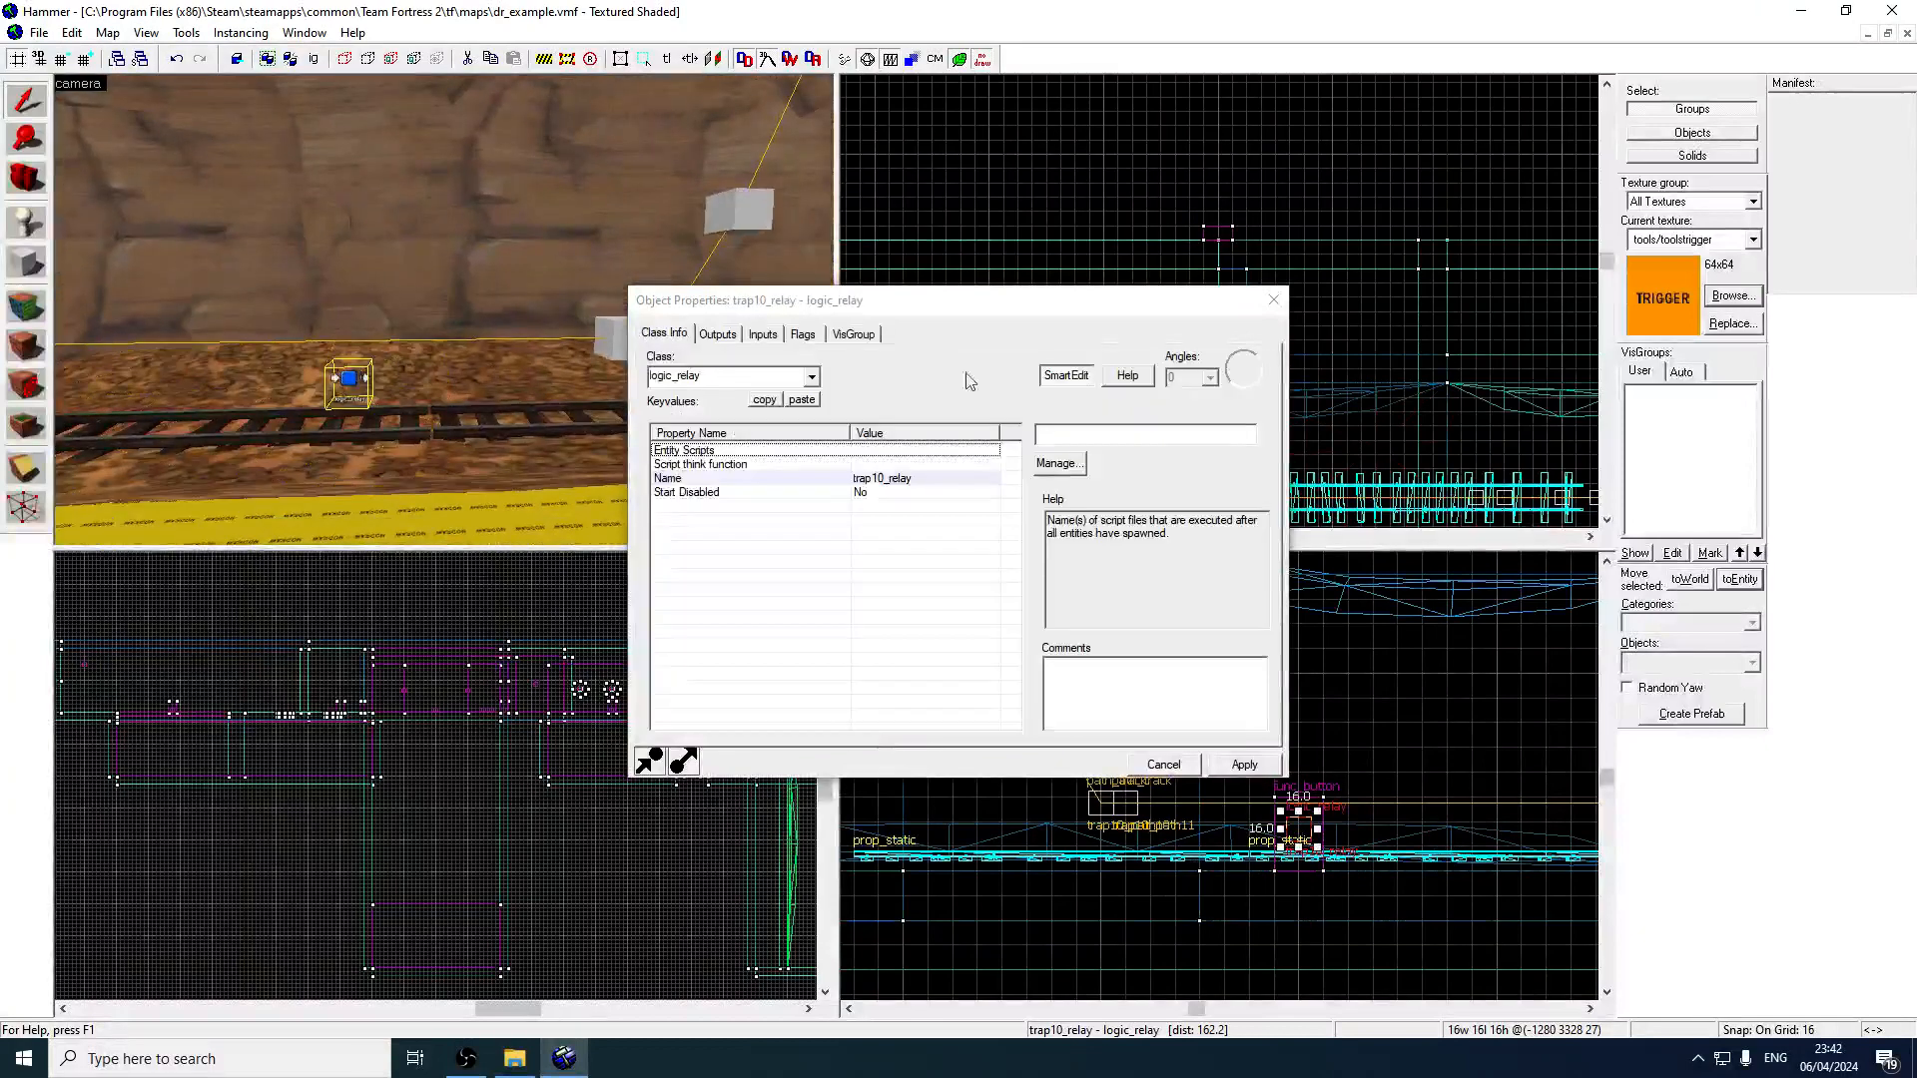
pyautogui.click(1274, 304)
pyautogui.press('z')
pyautogui.press('w')
pyautogui.press('z')
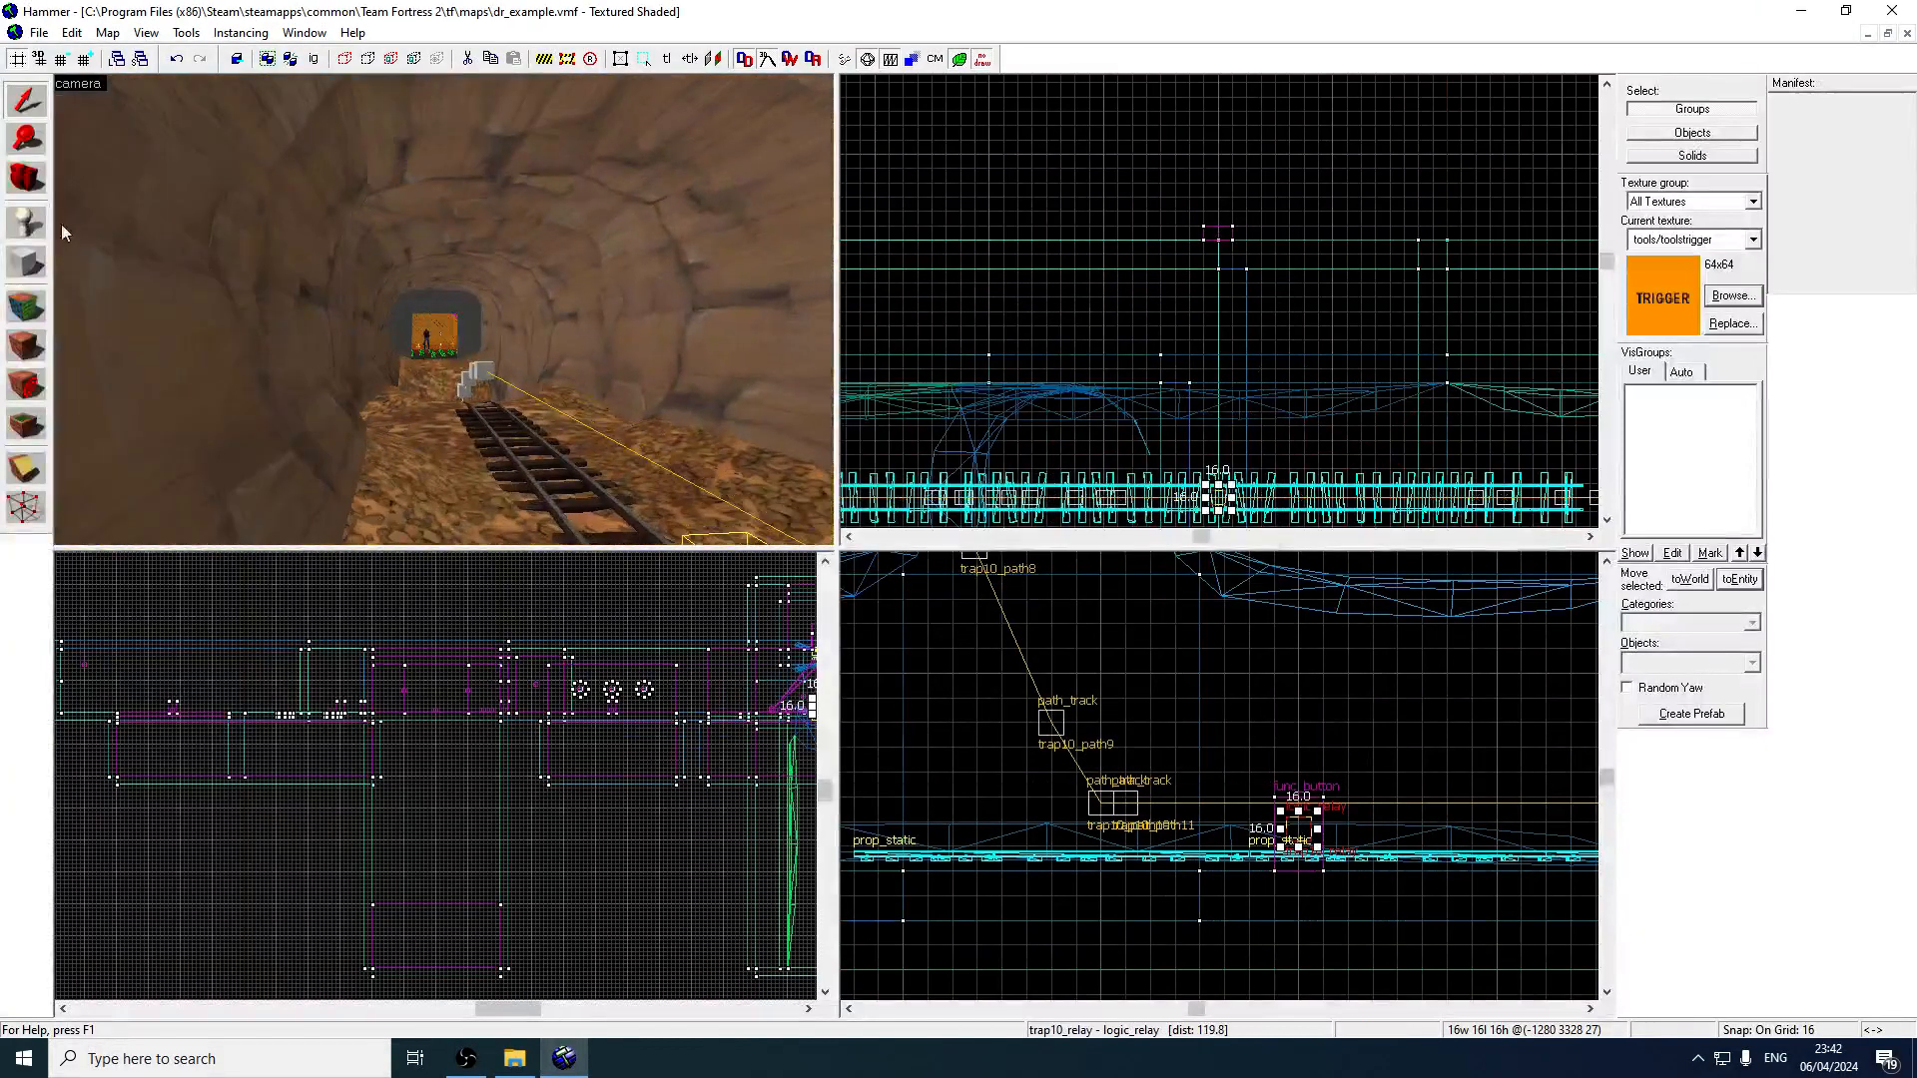
# Place a light entity on the rock wall of the train tunnel.
pyautogui.click(26, 221)
pyautogui.write('light')
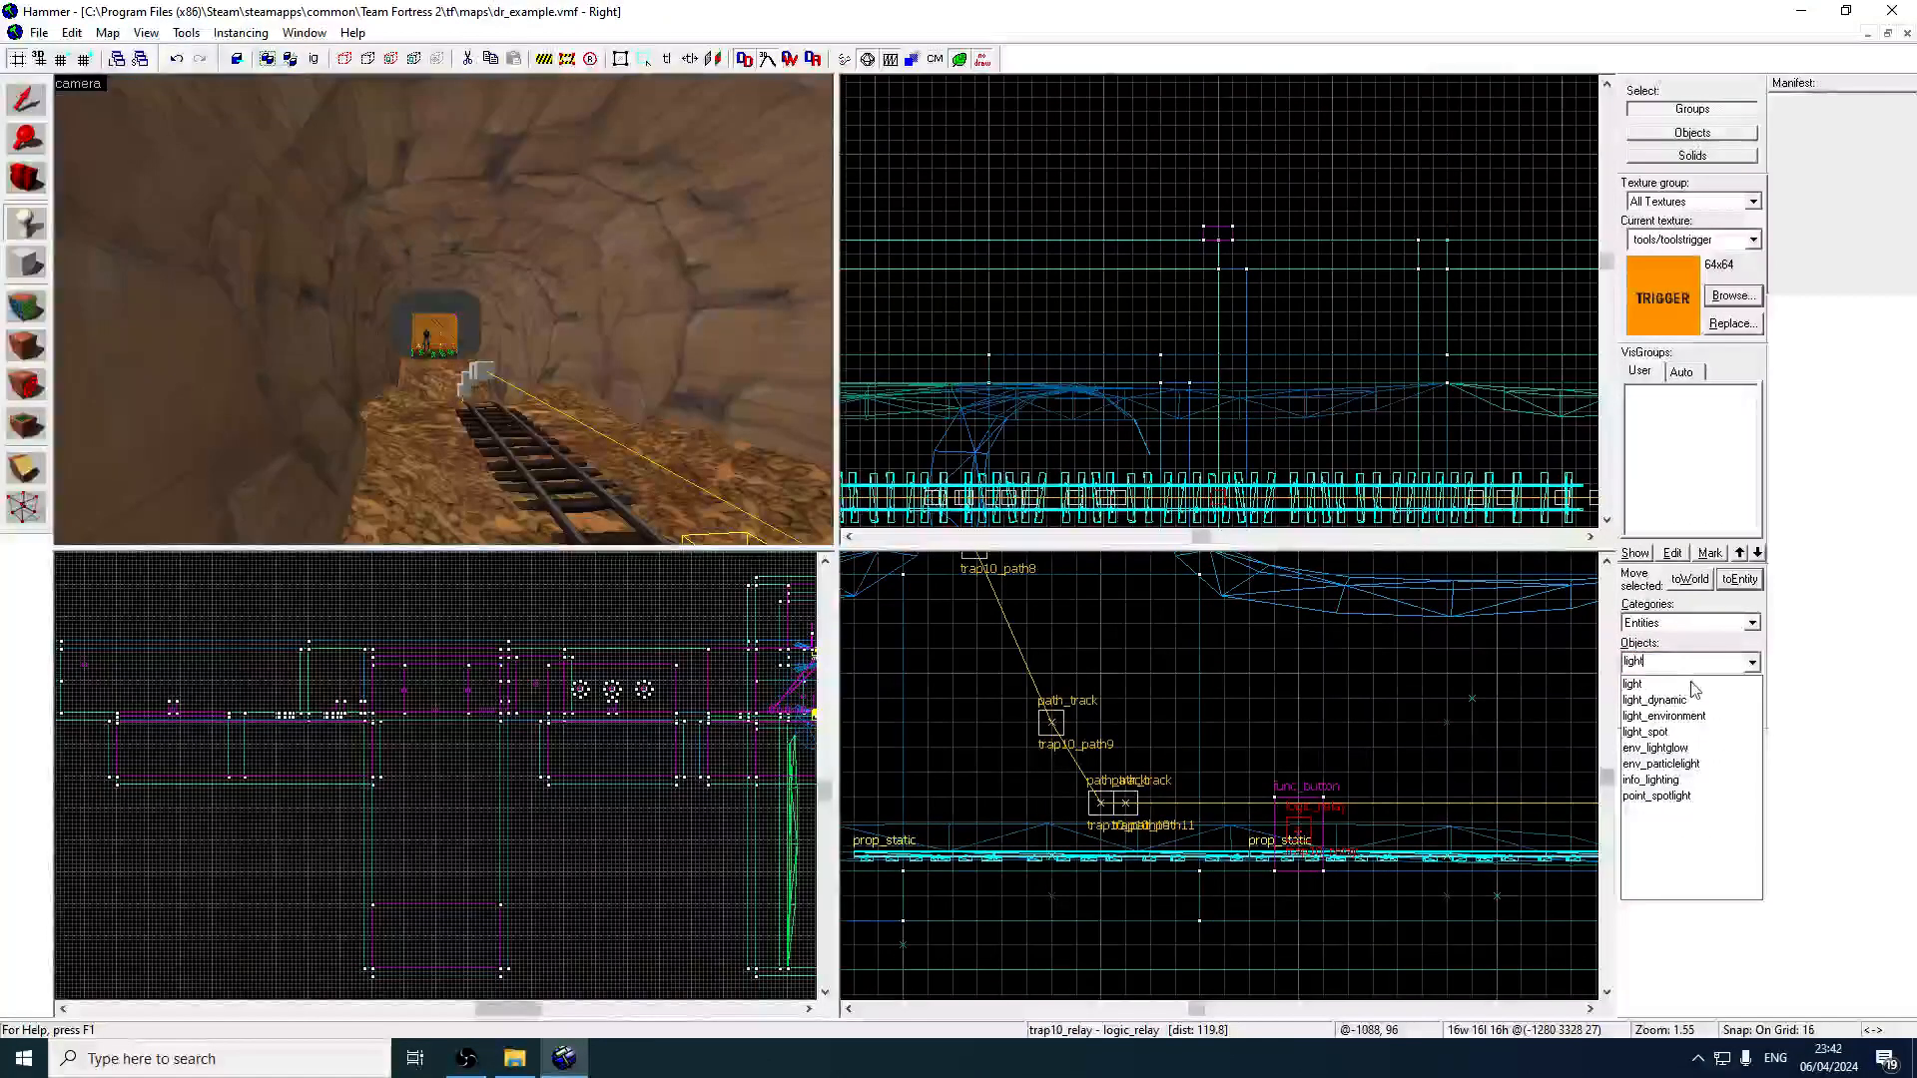
pyautogui.press('Return')
pyautogui.click(707, 227)
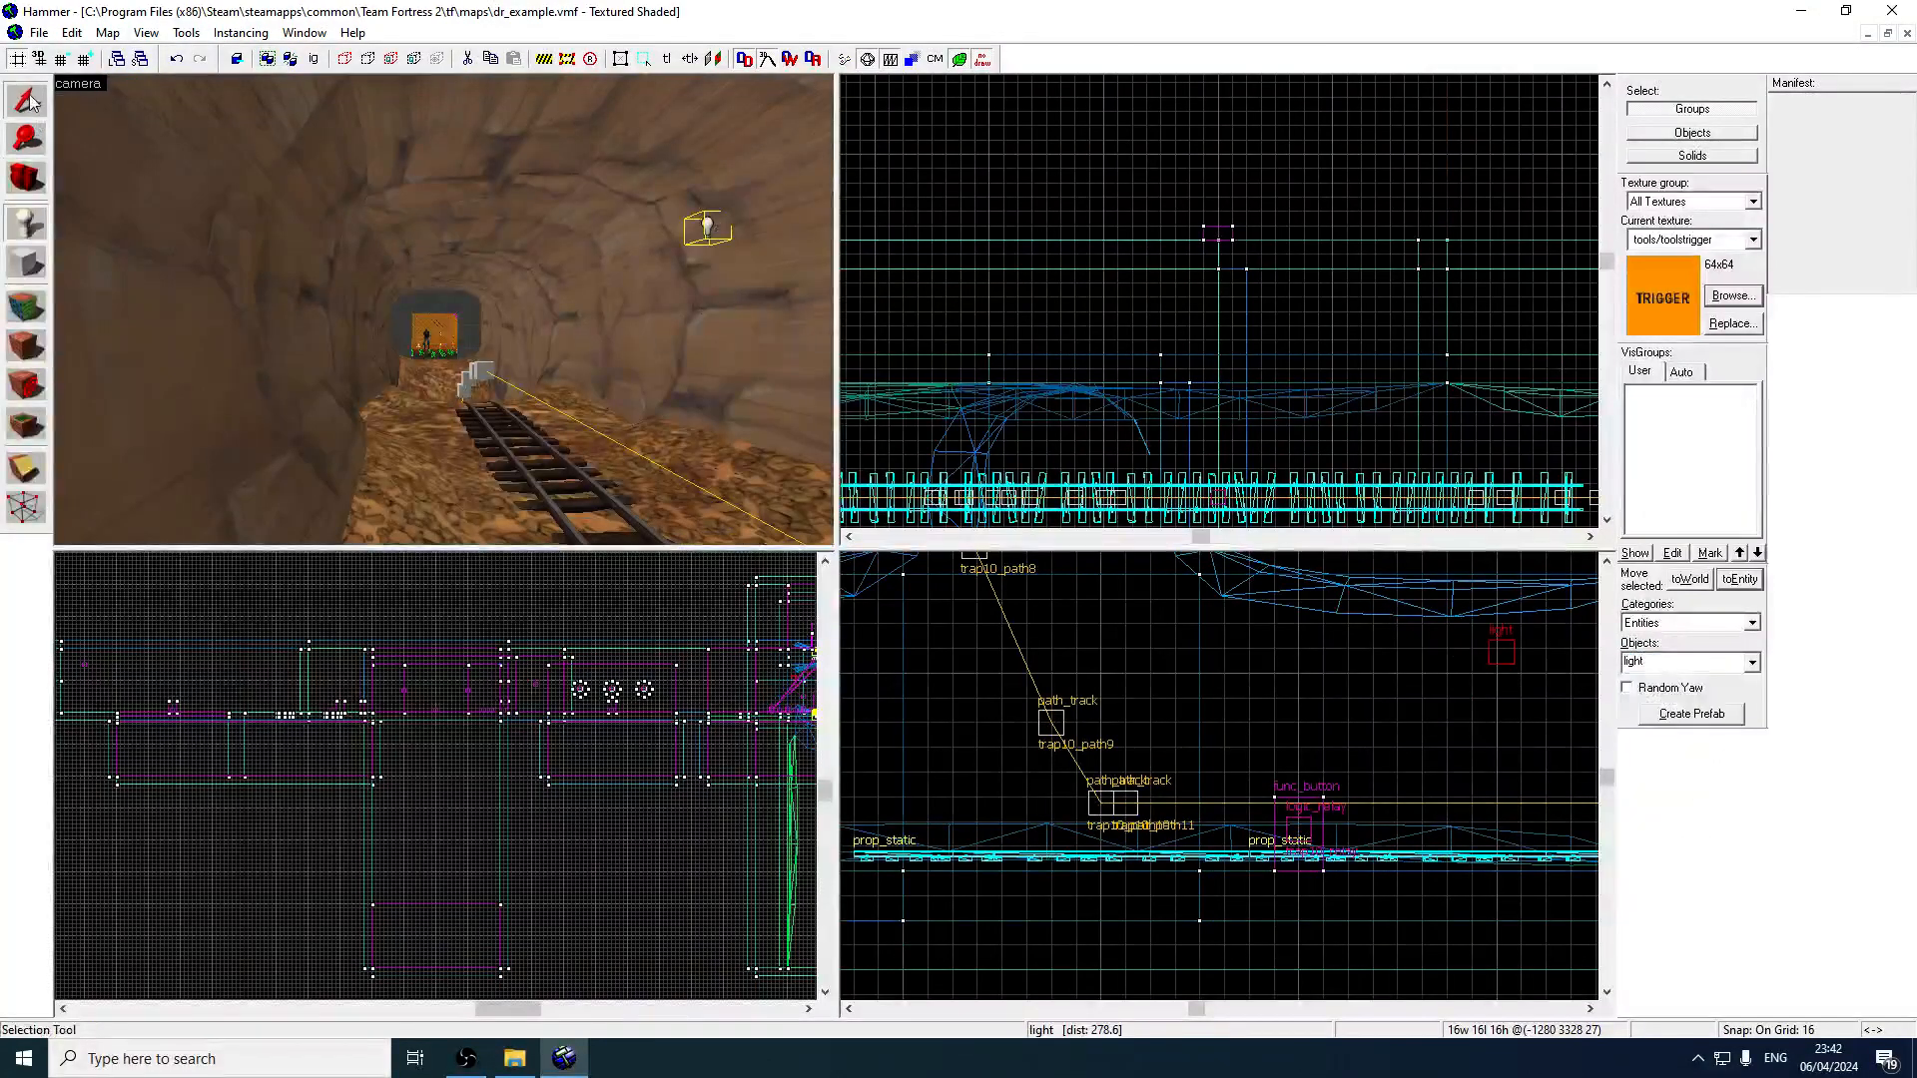
# Move the new light off the wall to the tunnel's centre line, above the vertical shaft.
pyautogui.click(33, 102)
pyautogui.scroll(-6, 1094, 255)
pyautogui.scroll(8, 1167, 351)
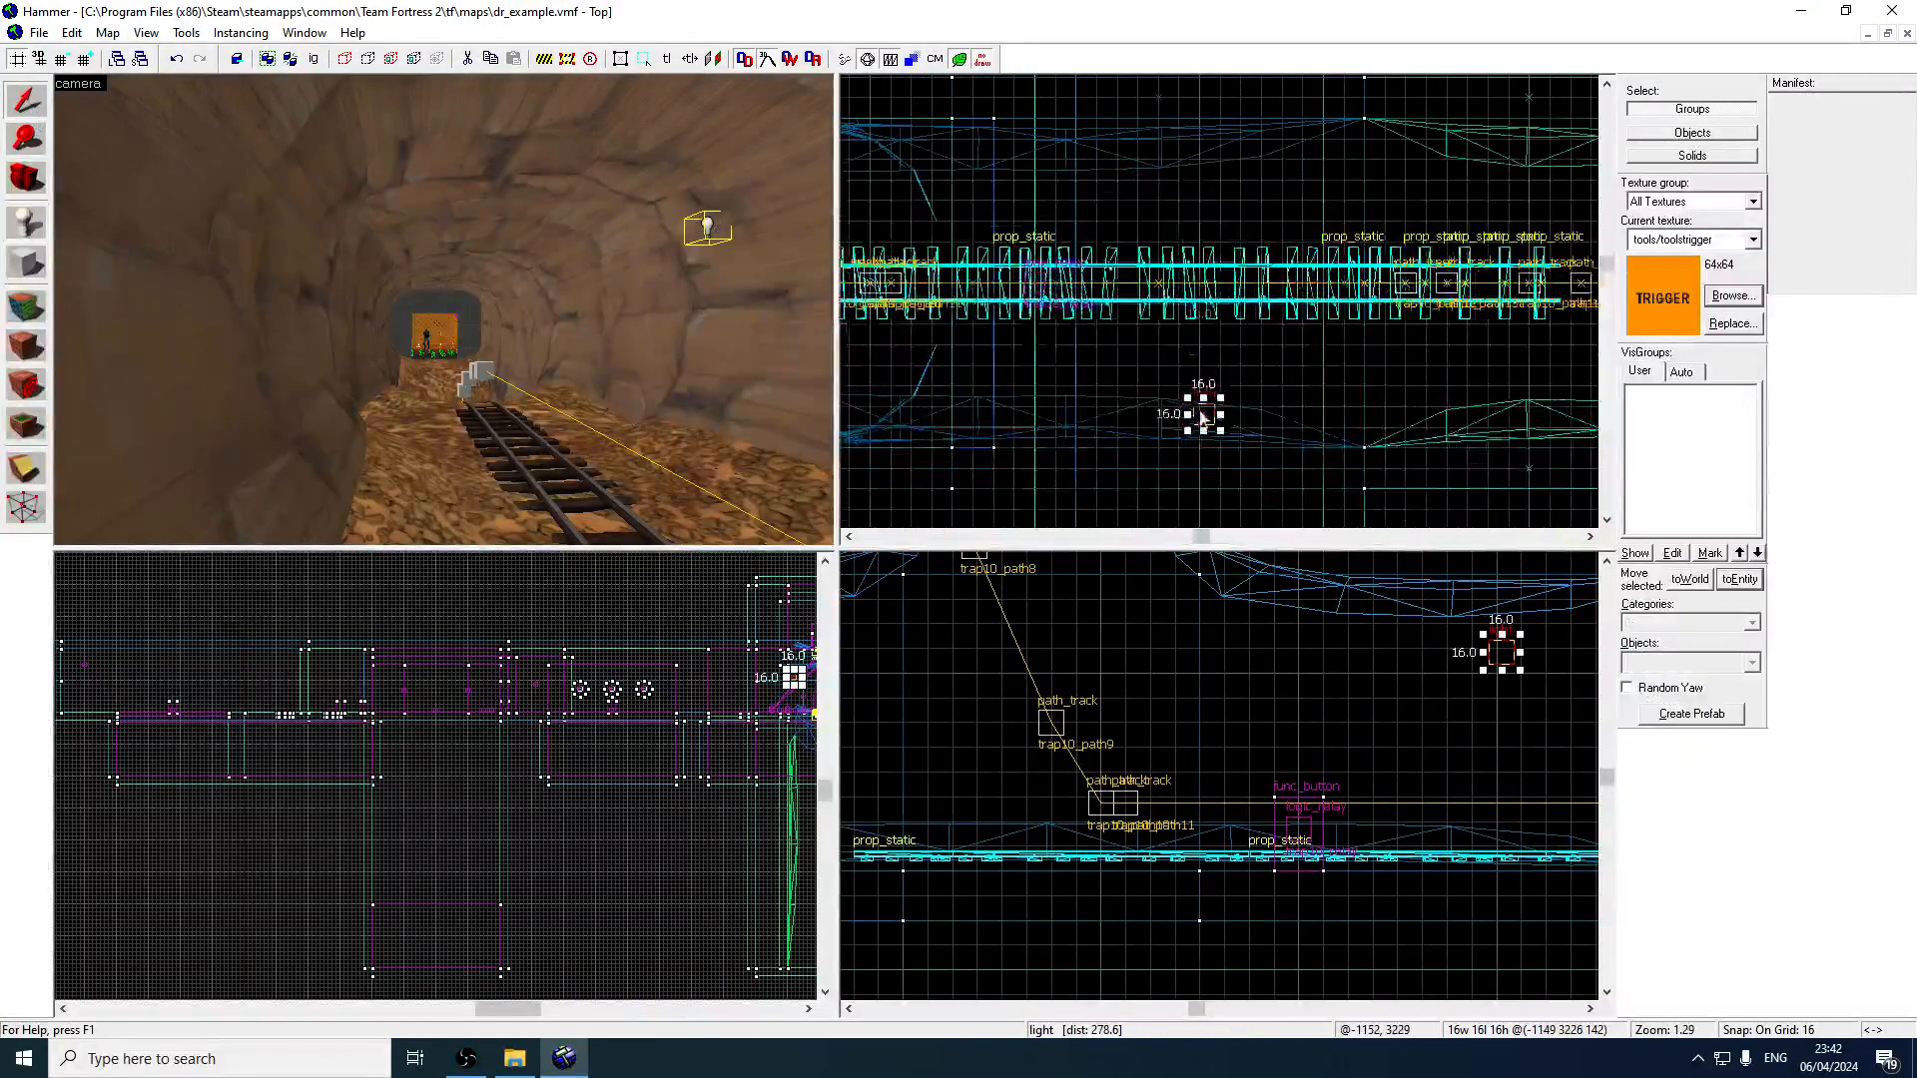
pyautogui.scroll(-5, 1151, 288)
pyautogui.moveTo(1204, 419)
pyautogui.mouseDown()
pyautogui.moveTo(1150, 288)
pyautogui.moveTo(1403, 284)
pyautogui.mouseUp()
pyautogui.keyDown('shift'); pyautogui.scroll(-1, 1328, 280); pyautogui.keyUp('shift')
pyautogui.press('z')
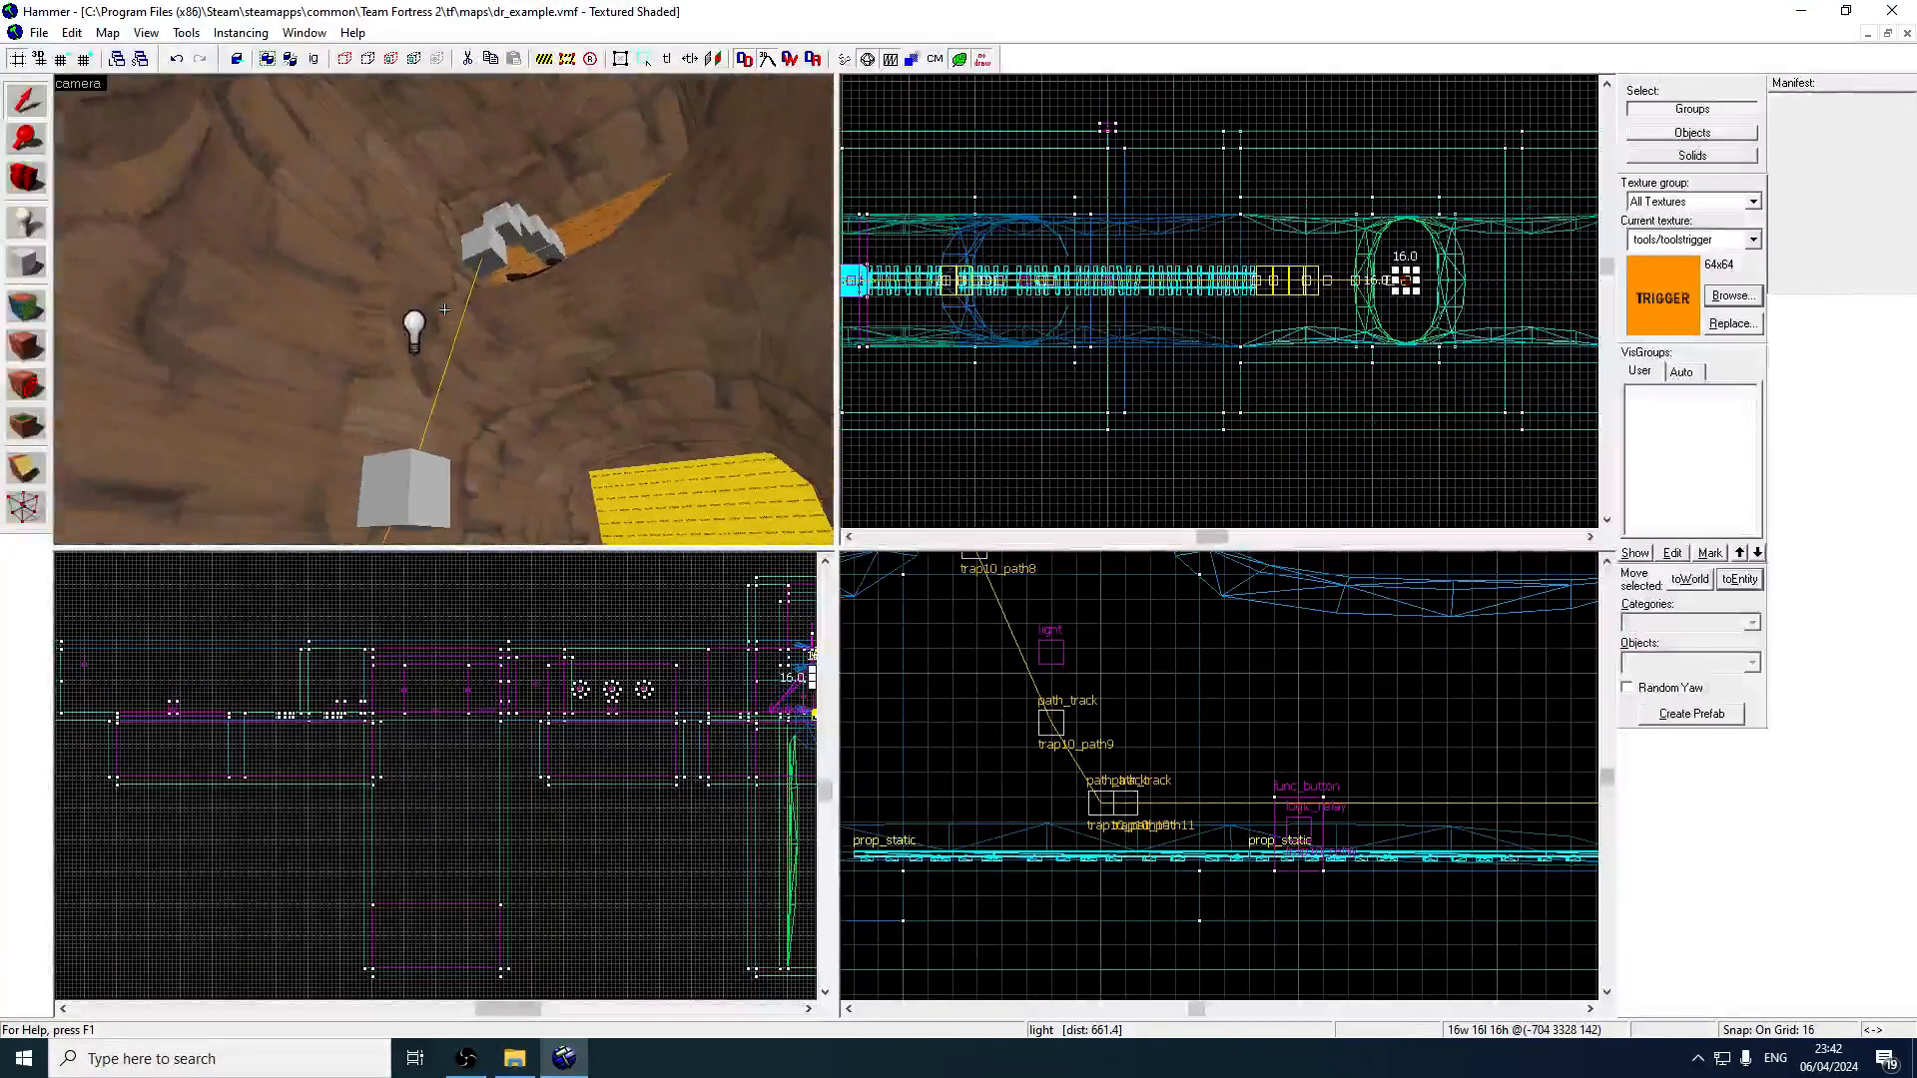
# Select the tunnel light and place a copy of it in the corridor beside the tunnel.
pyautogui.click(36, 40)
pyautogui.click(605, 244)
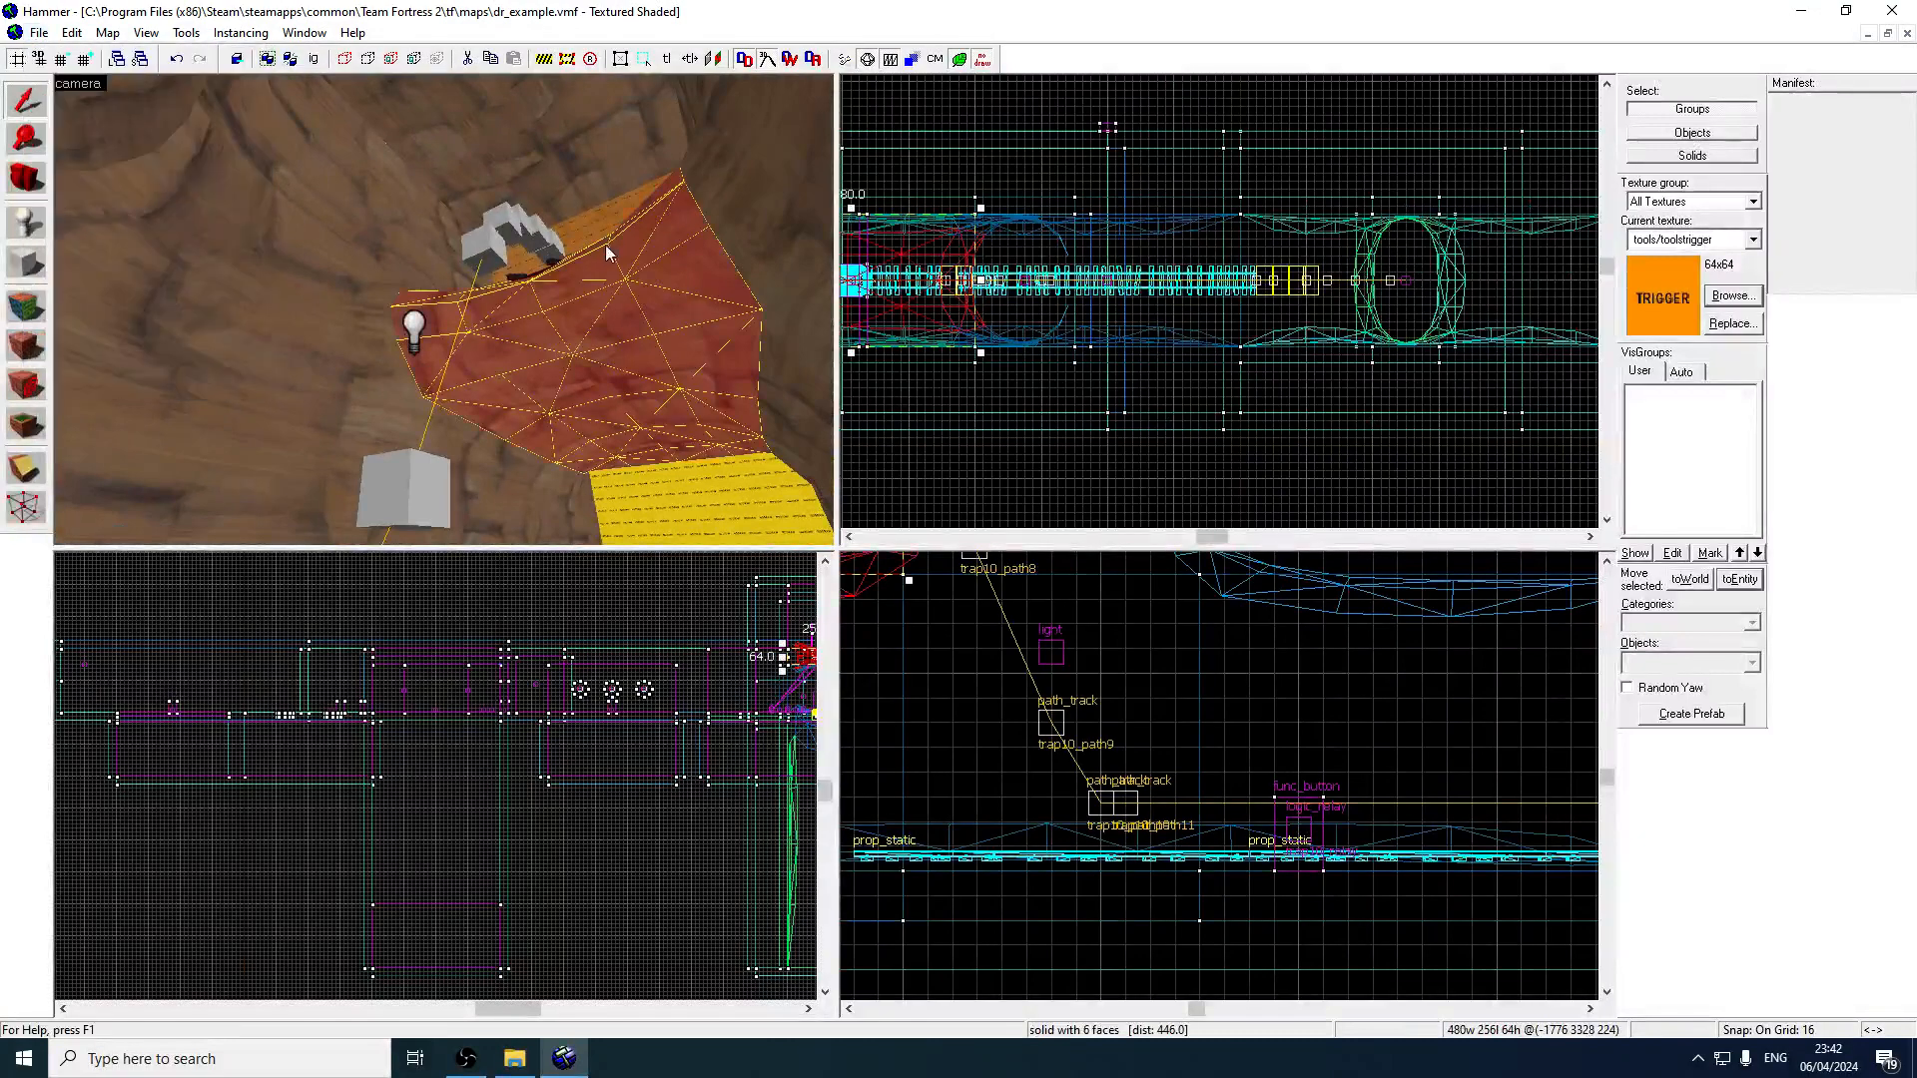
pyautogui.click(410, 320)
pyautogui.keyDown('shift'); pyautogui.moveTo(1028, 281); pyautogui.dragTo(1114, 196); pyautogui.keyUp('shift')
pyautogui.scroll(-3, 1114, 197)
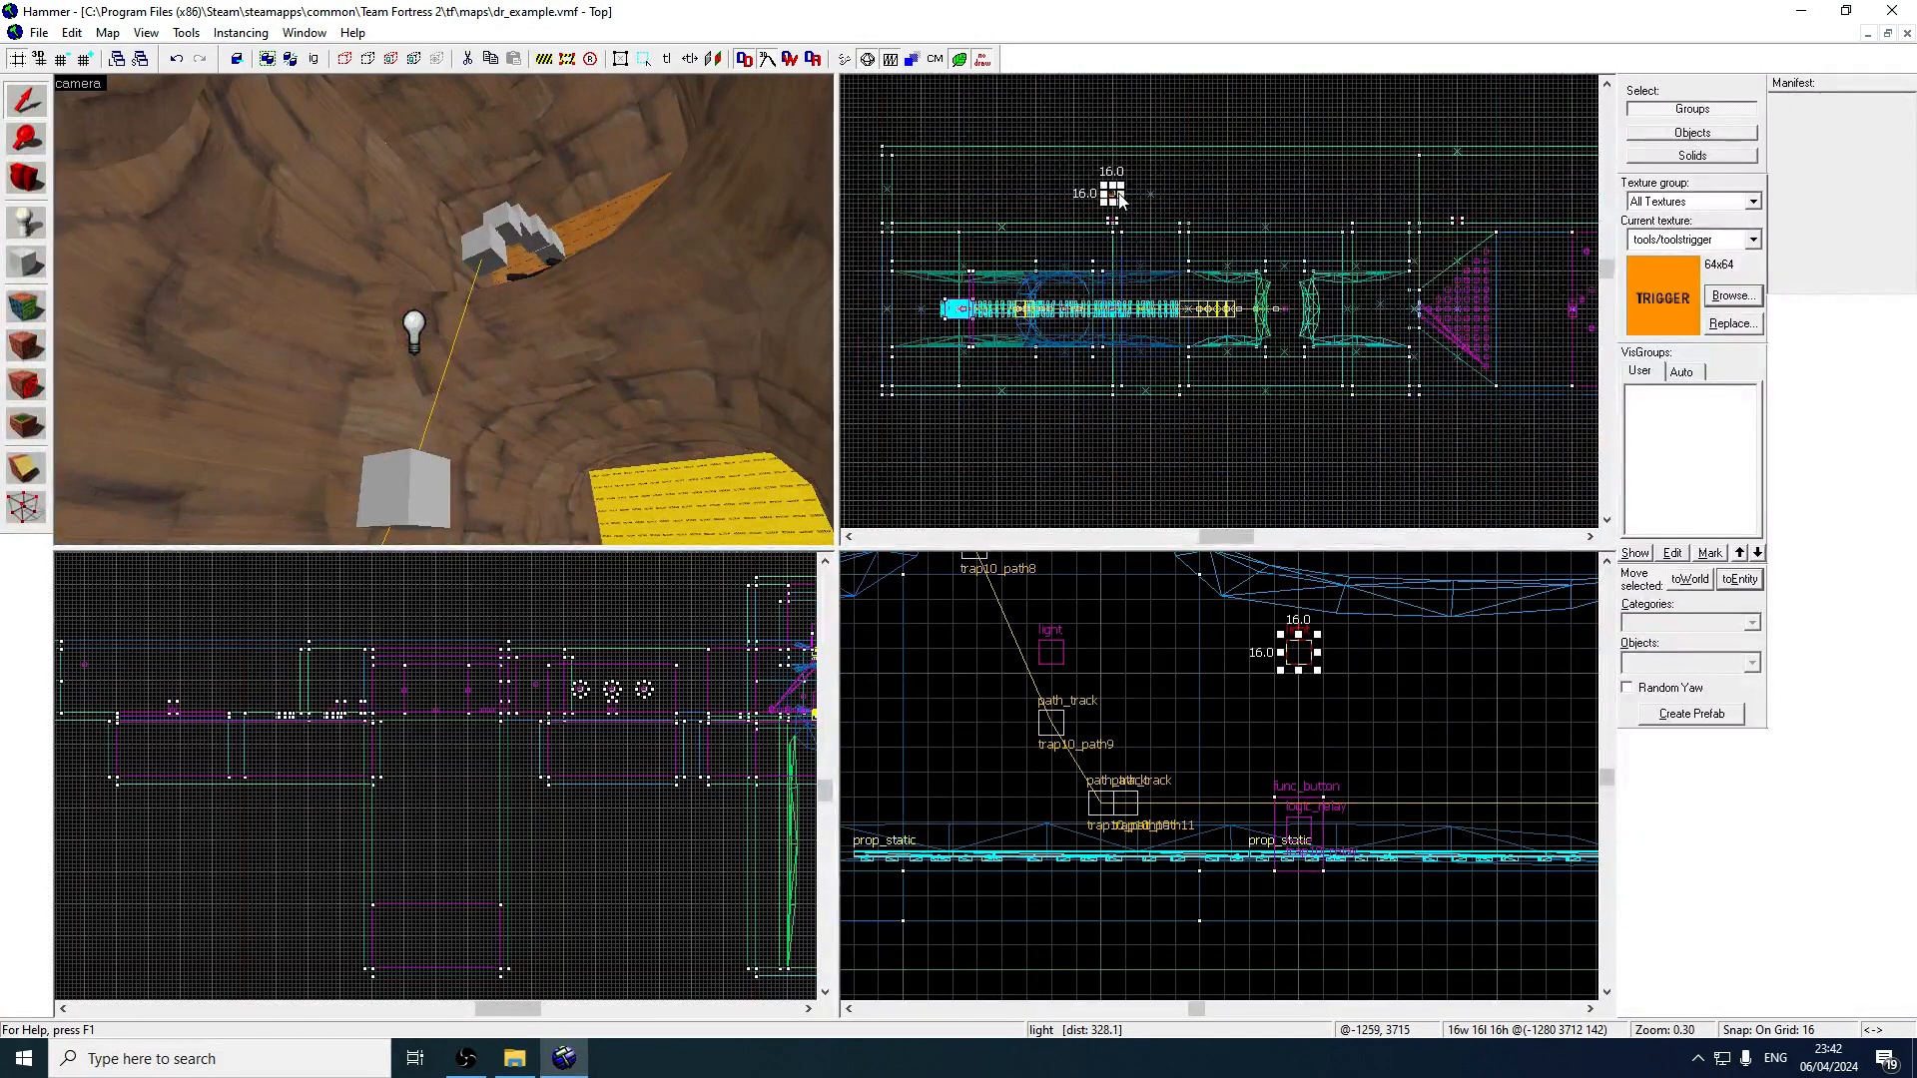
# Compile and run the map with the current Run Map settings.
pyautogui.click(38, 33)
pyautogui.click(38, 33)
pyautogui.click(38, 33)
pyautogui.click(150, 244)
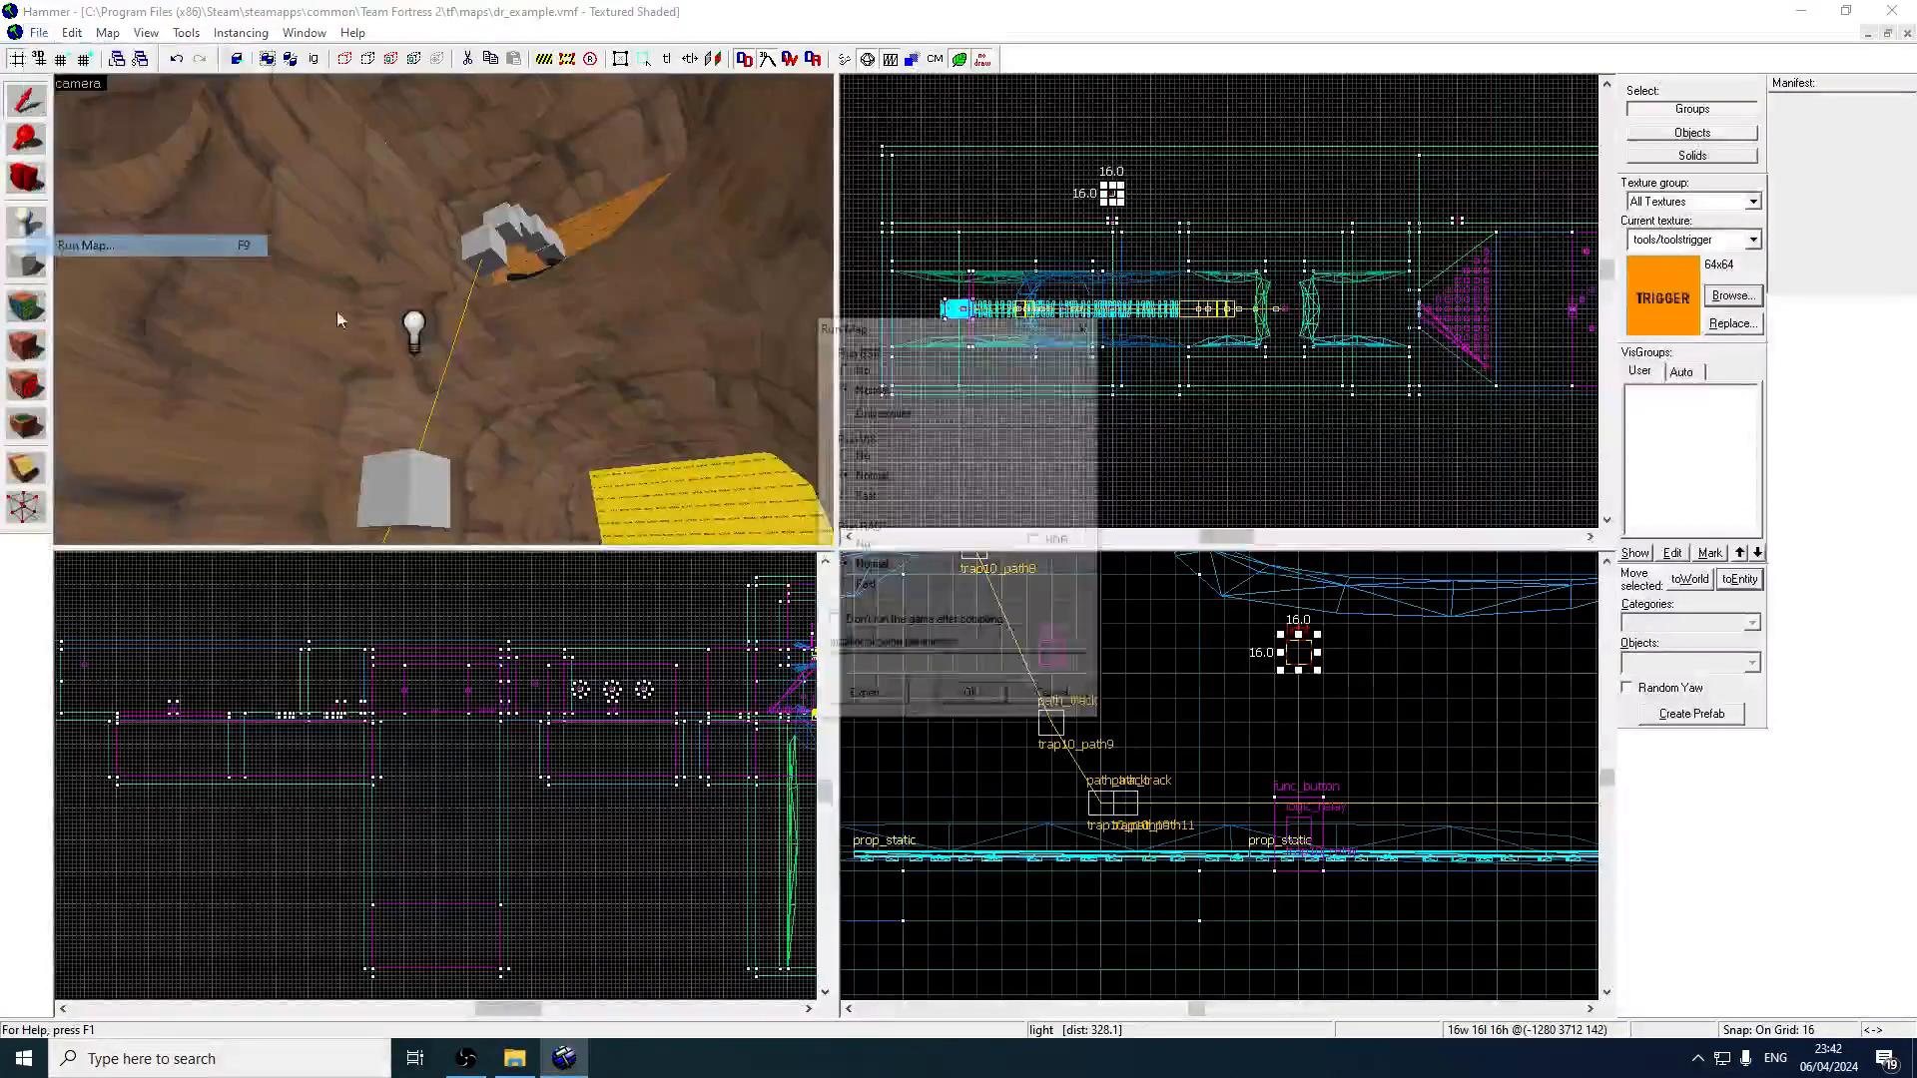
pyautogui.click(987, 692)
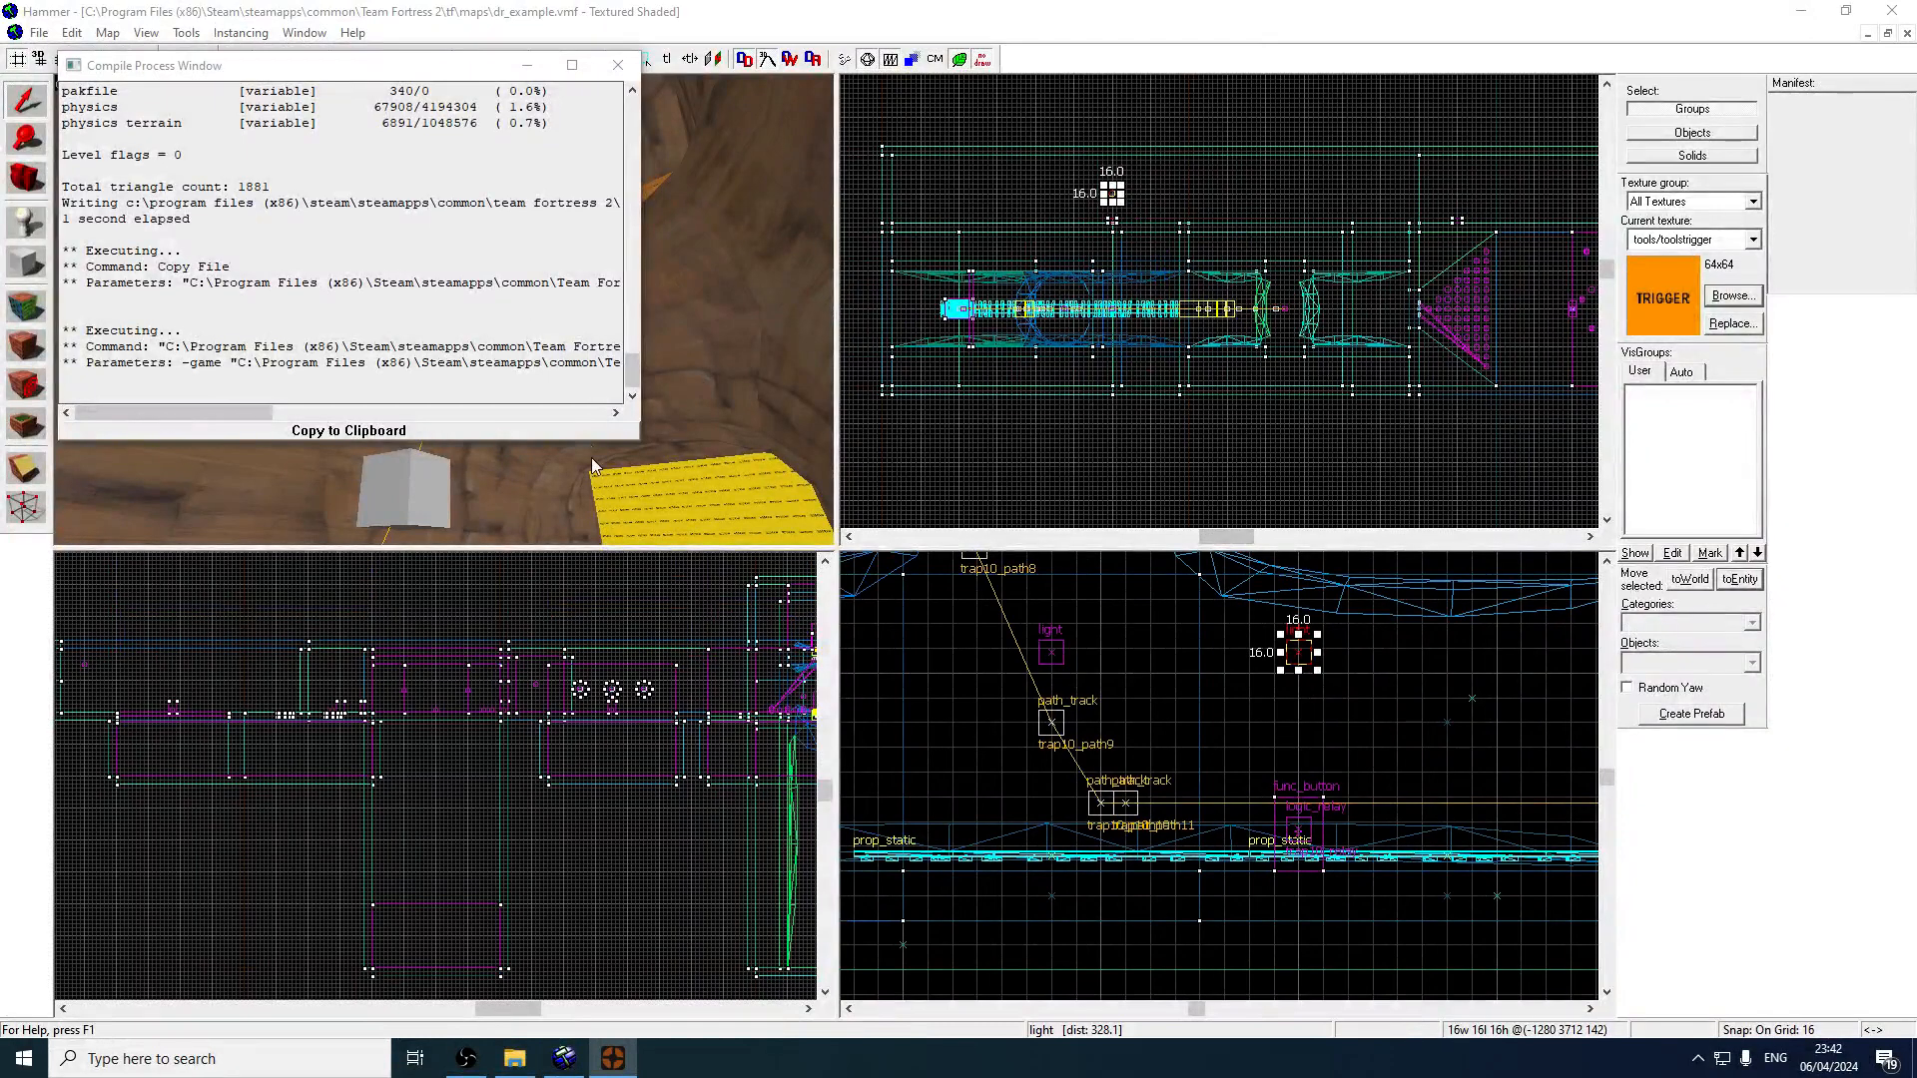
# Close the compile log and switch to Team Fortress 2.
pyautogui.click(616, 67)
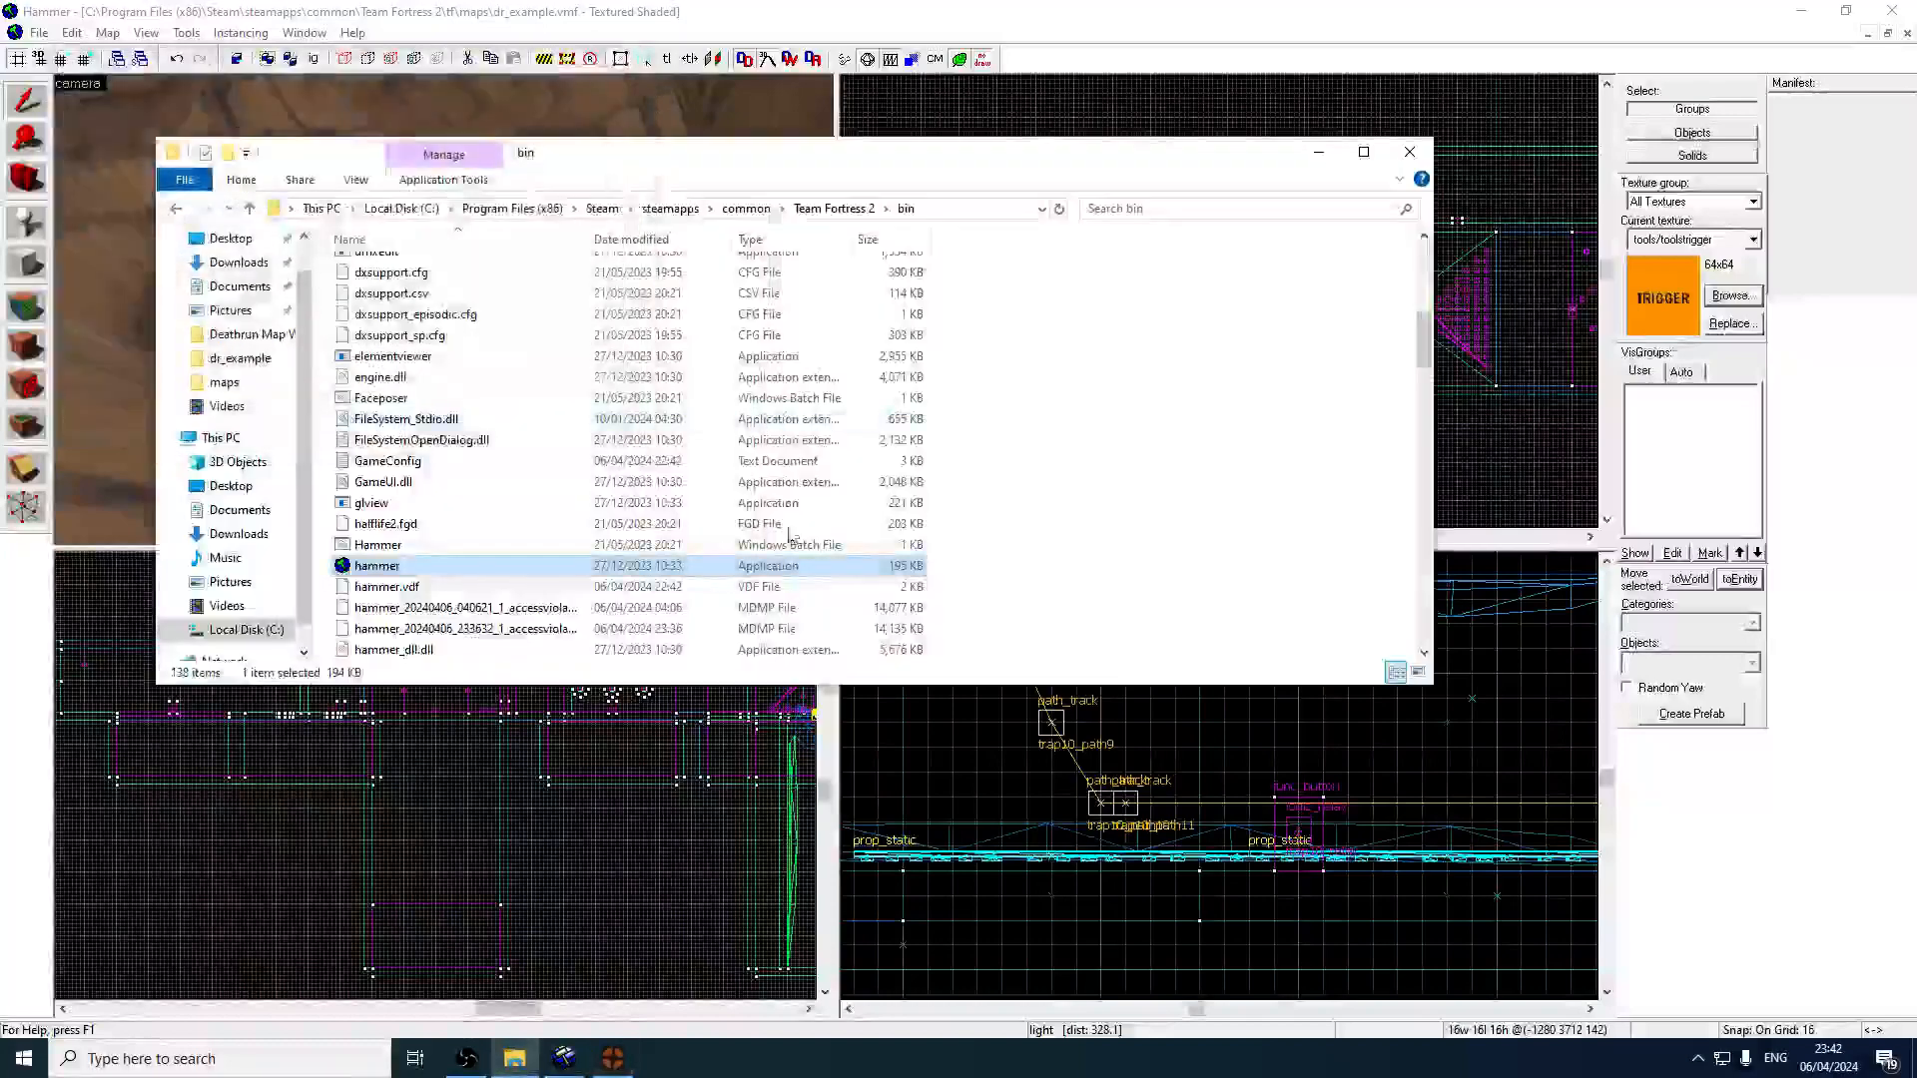
pyautogui.click(912, 88)
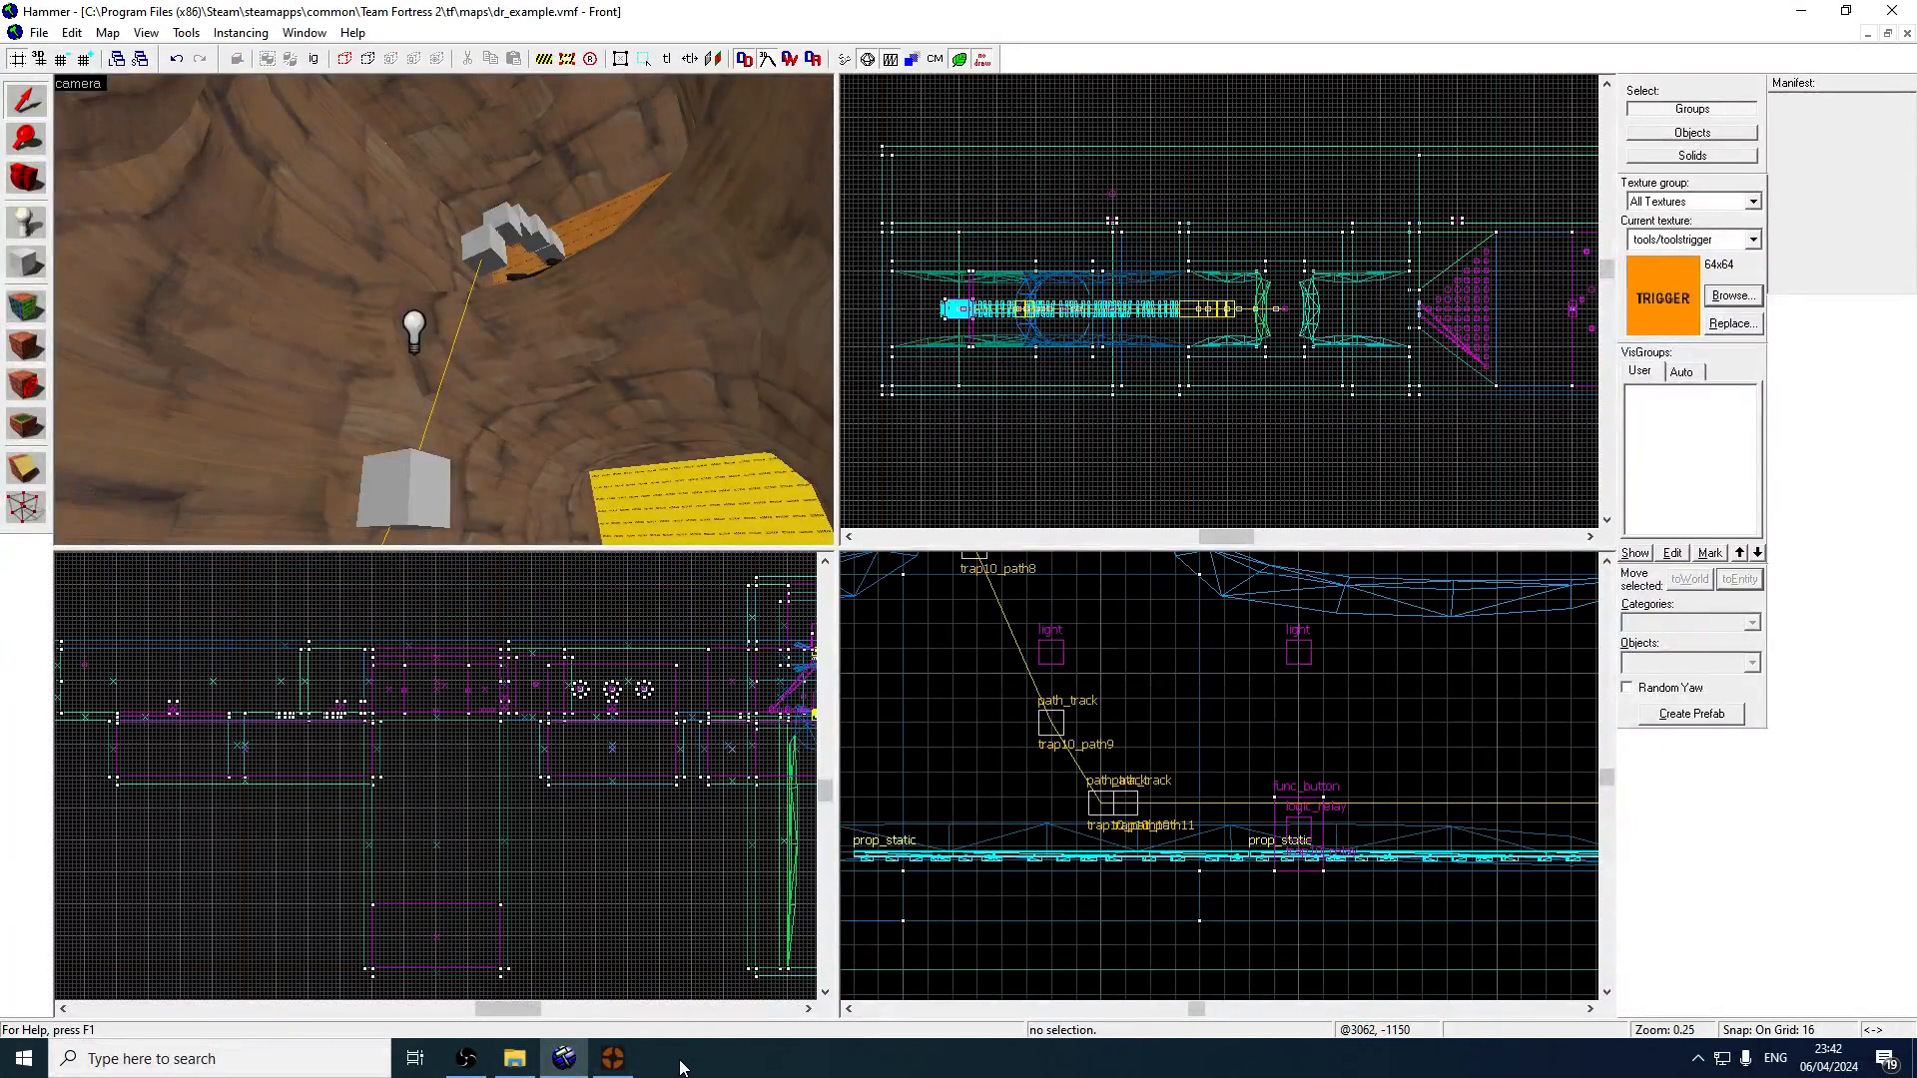
pyautogui.click(614, 1061)
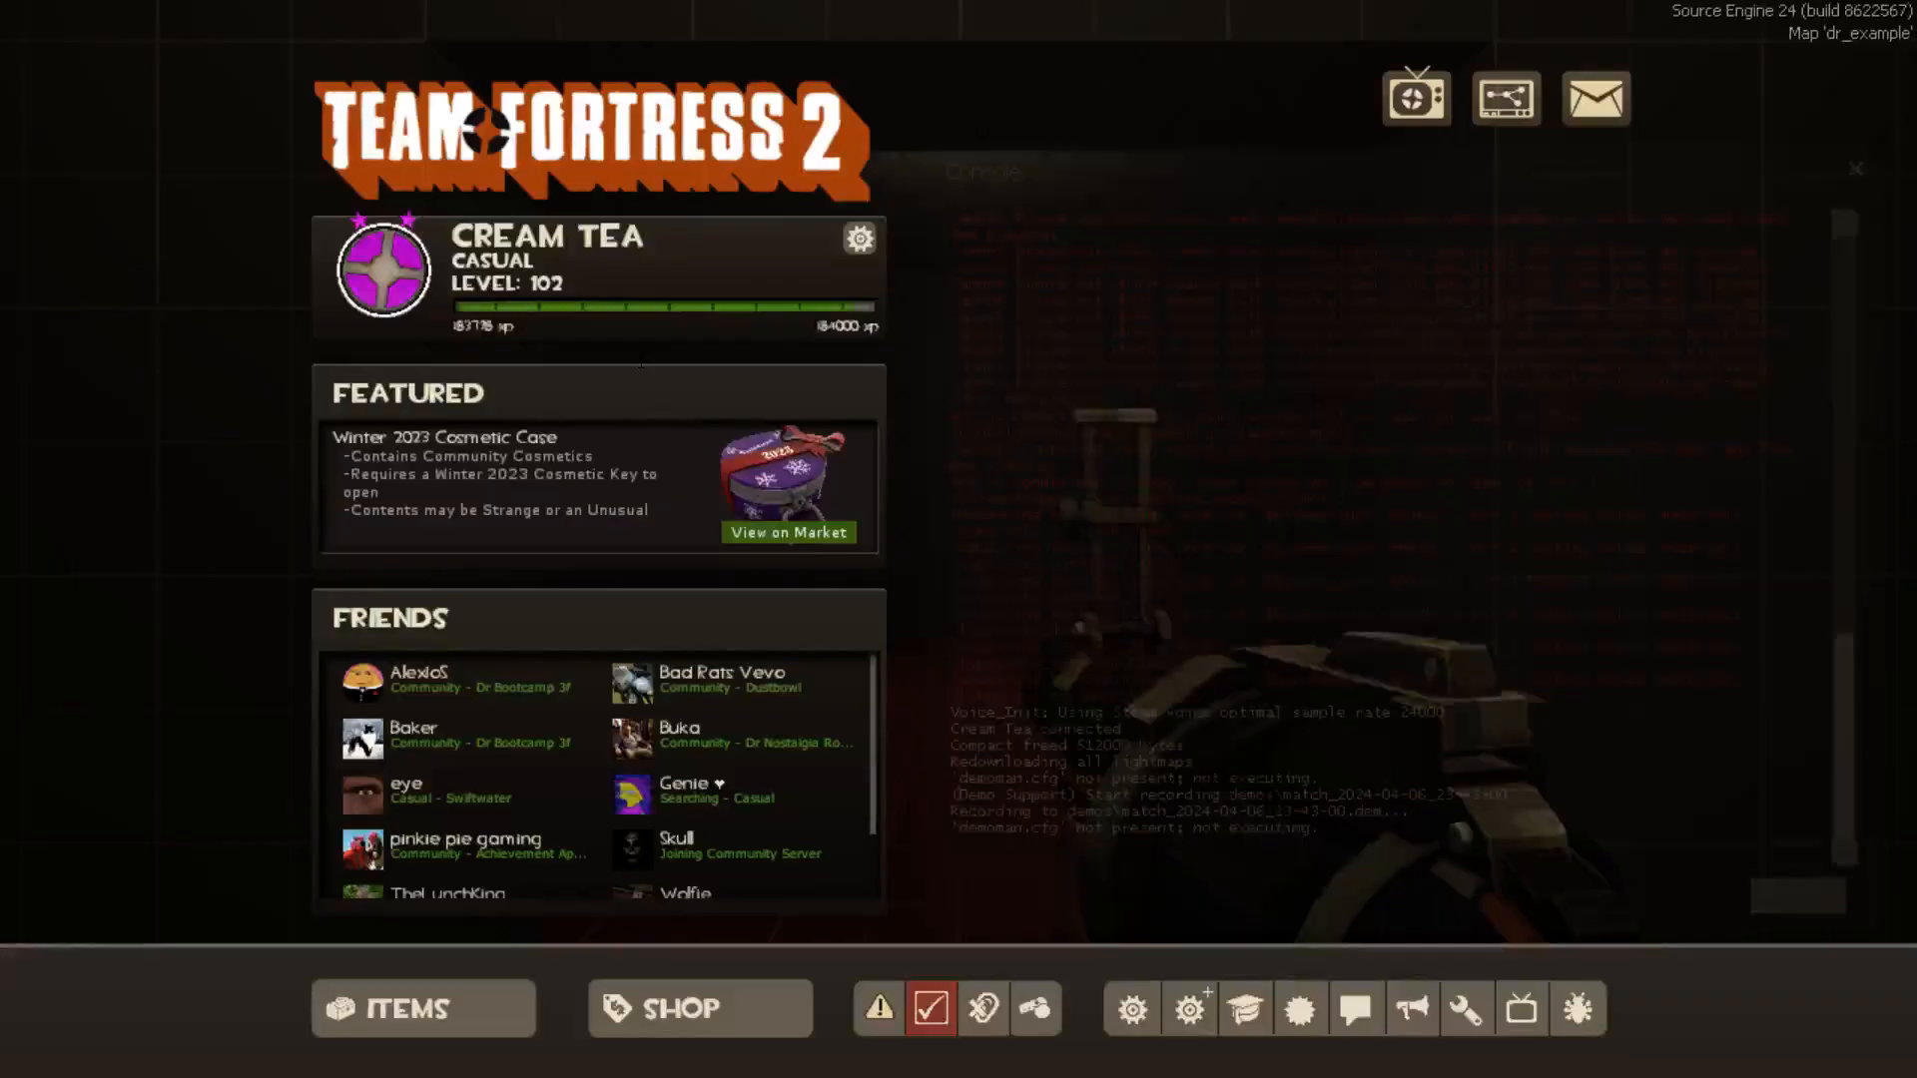
# Run sv_cheats 1 and noclip in the game console.
pyautogui.press('`')
pyautogui.write('sv_cheats 1')
pyautogui.press('Return')
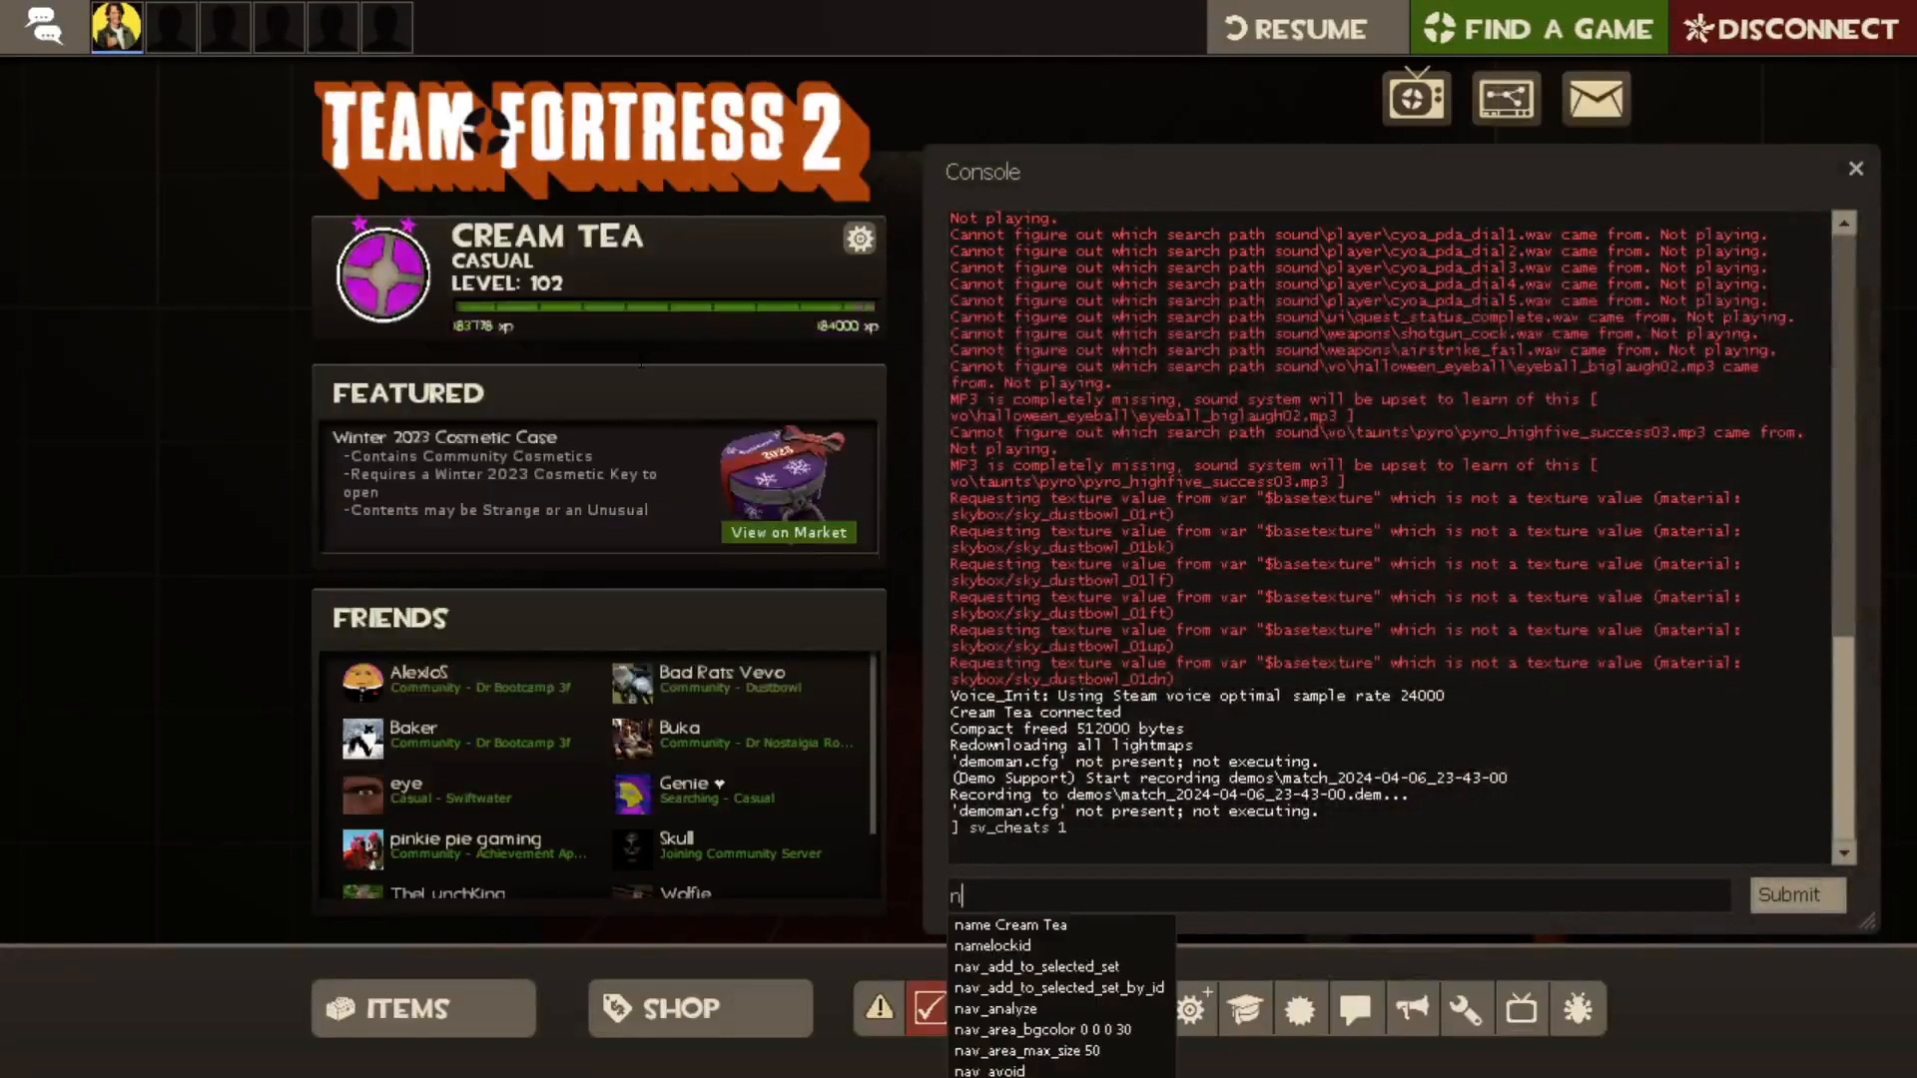
pyautogui.write('map')
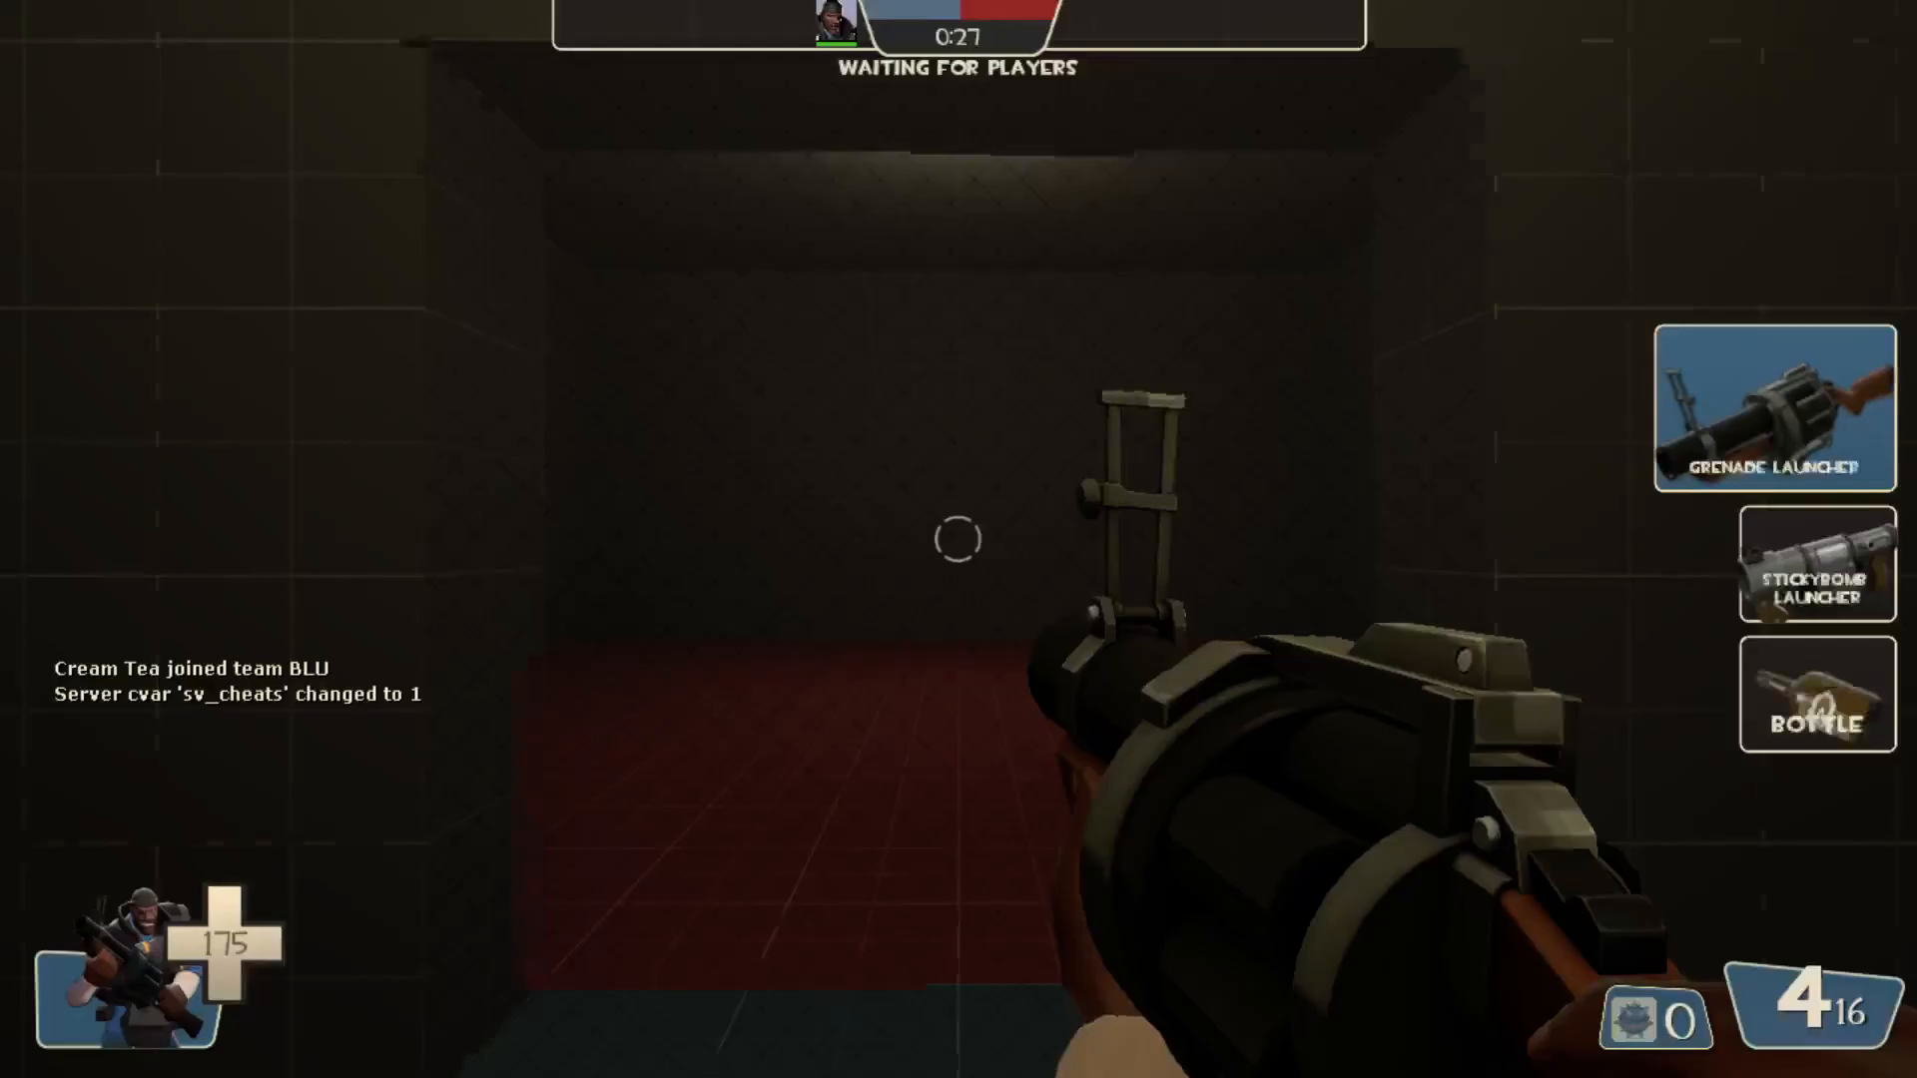
# Fly through the map to the corridor beside the train tunnel and fire one sticky bomb at the trap button.
pyautogui.press('w')
pyautogui.press('3')
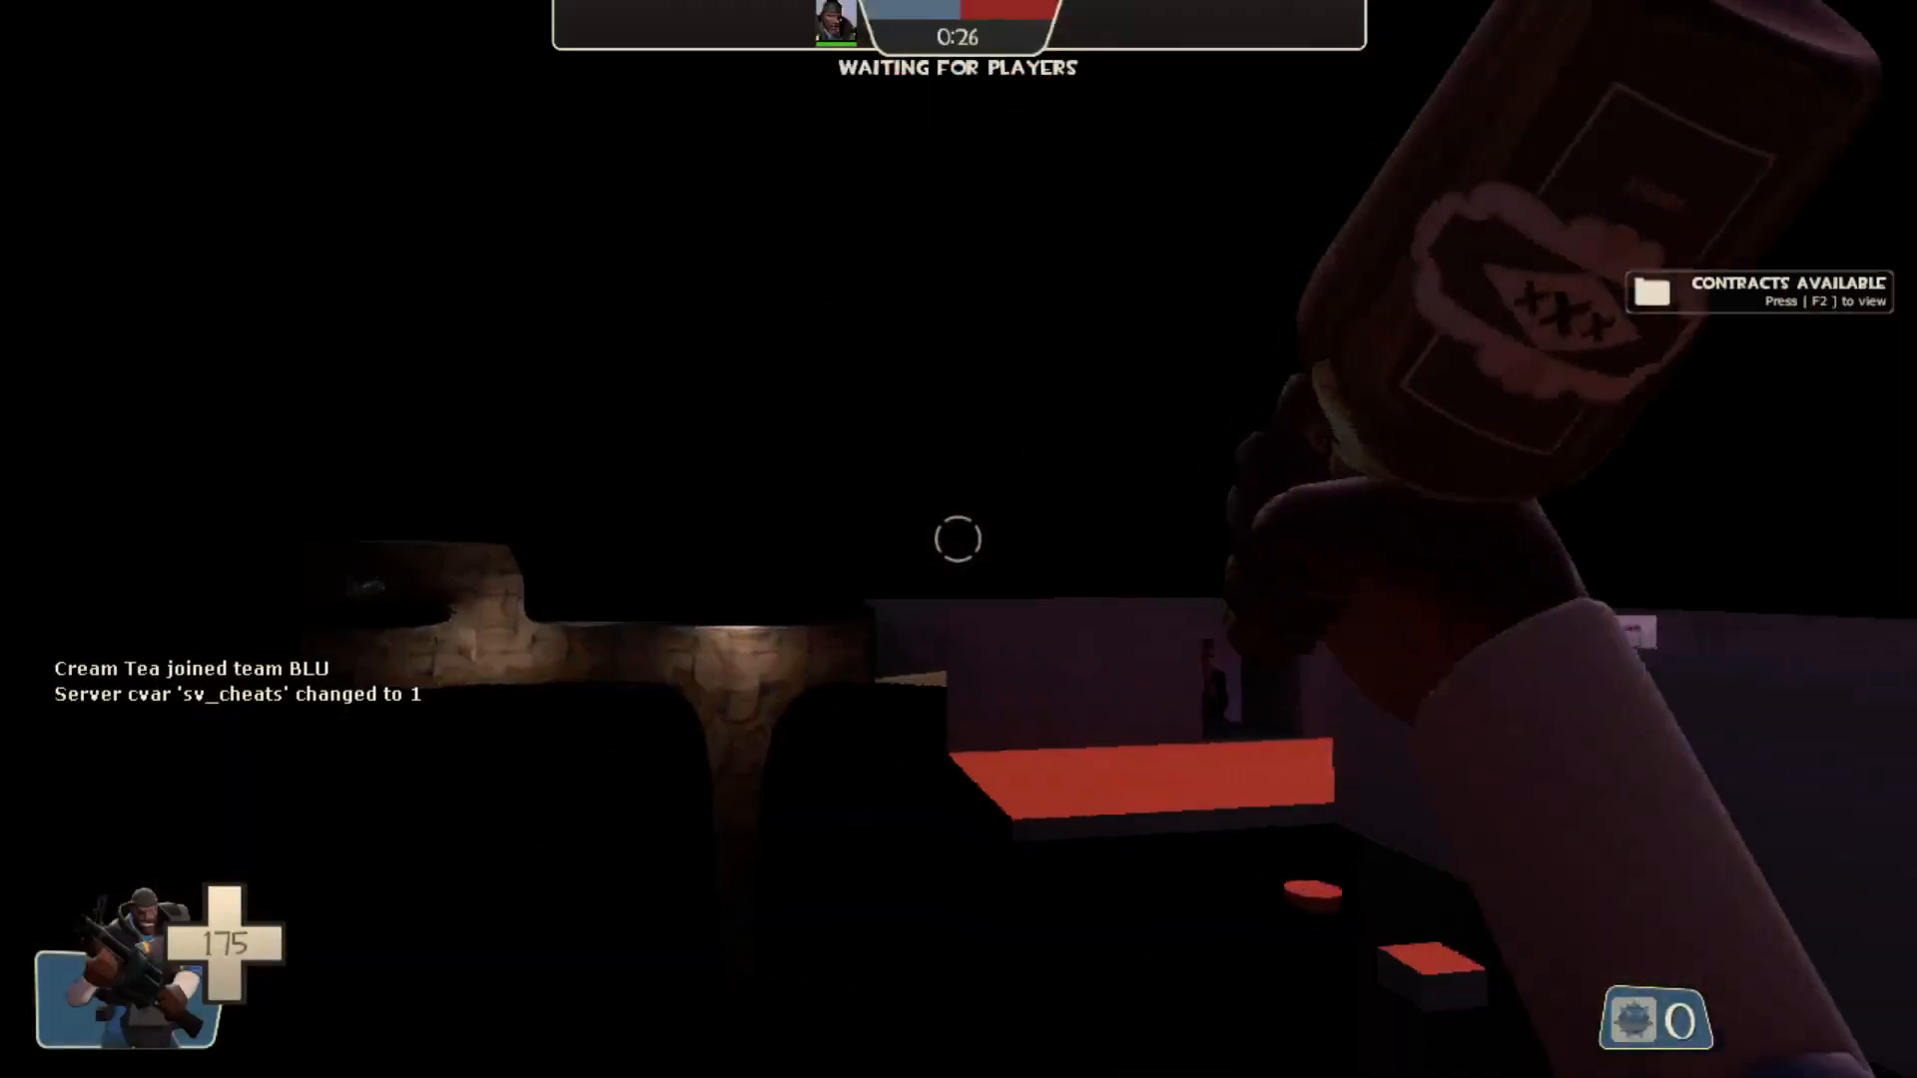
pyautogui.press('2')
pyautogui.press('w')
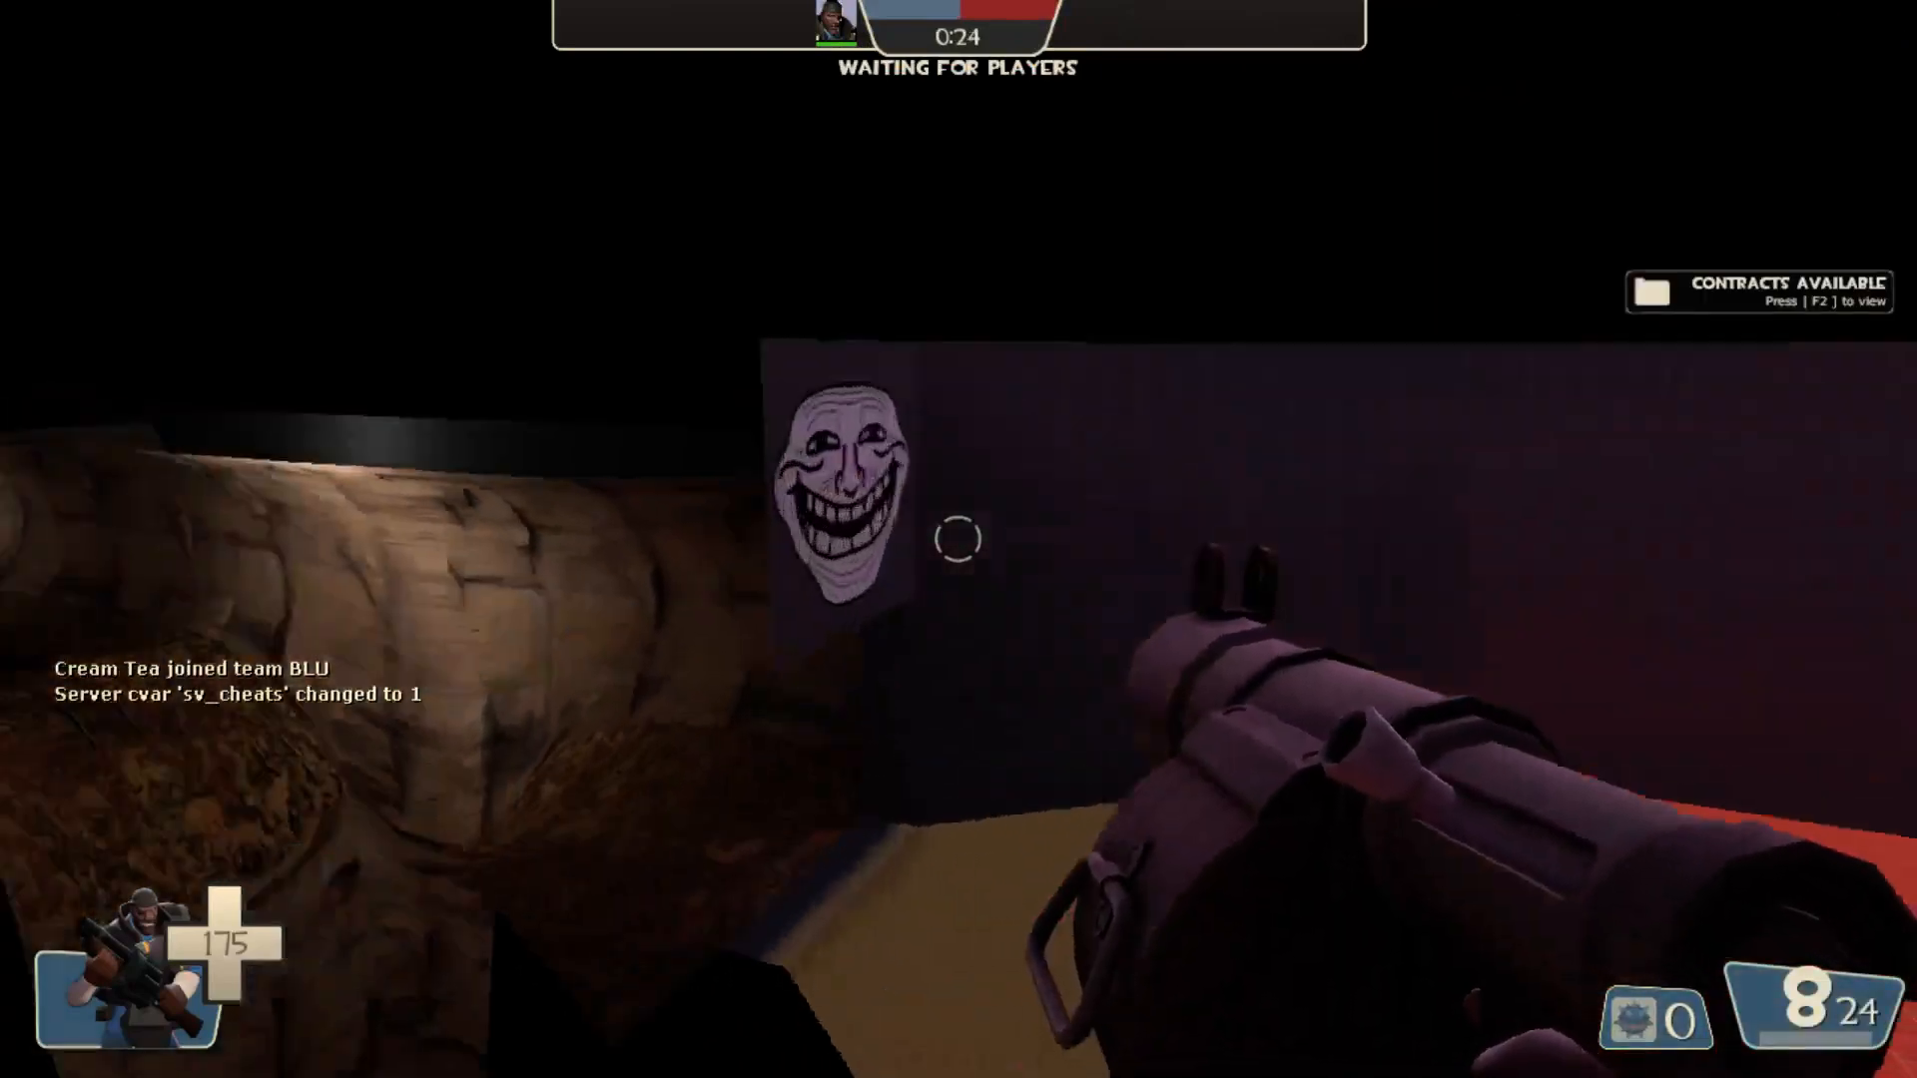
pyautogui.press('w')
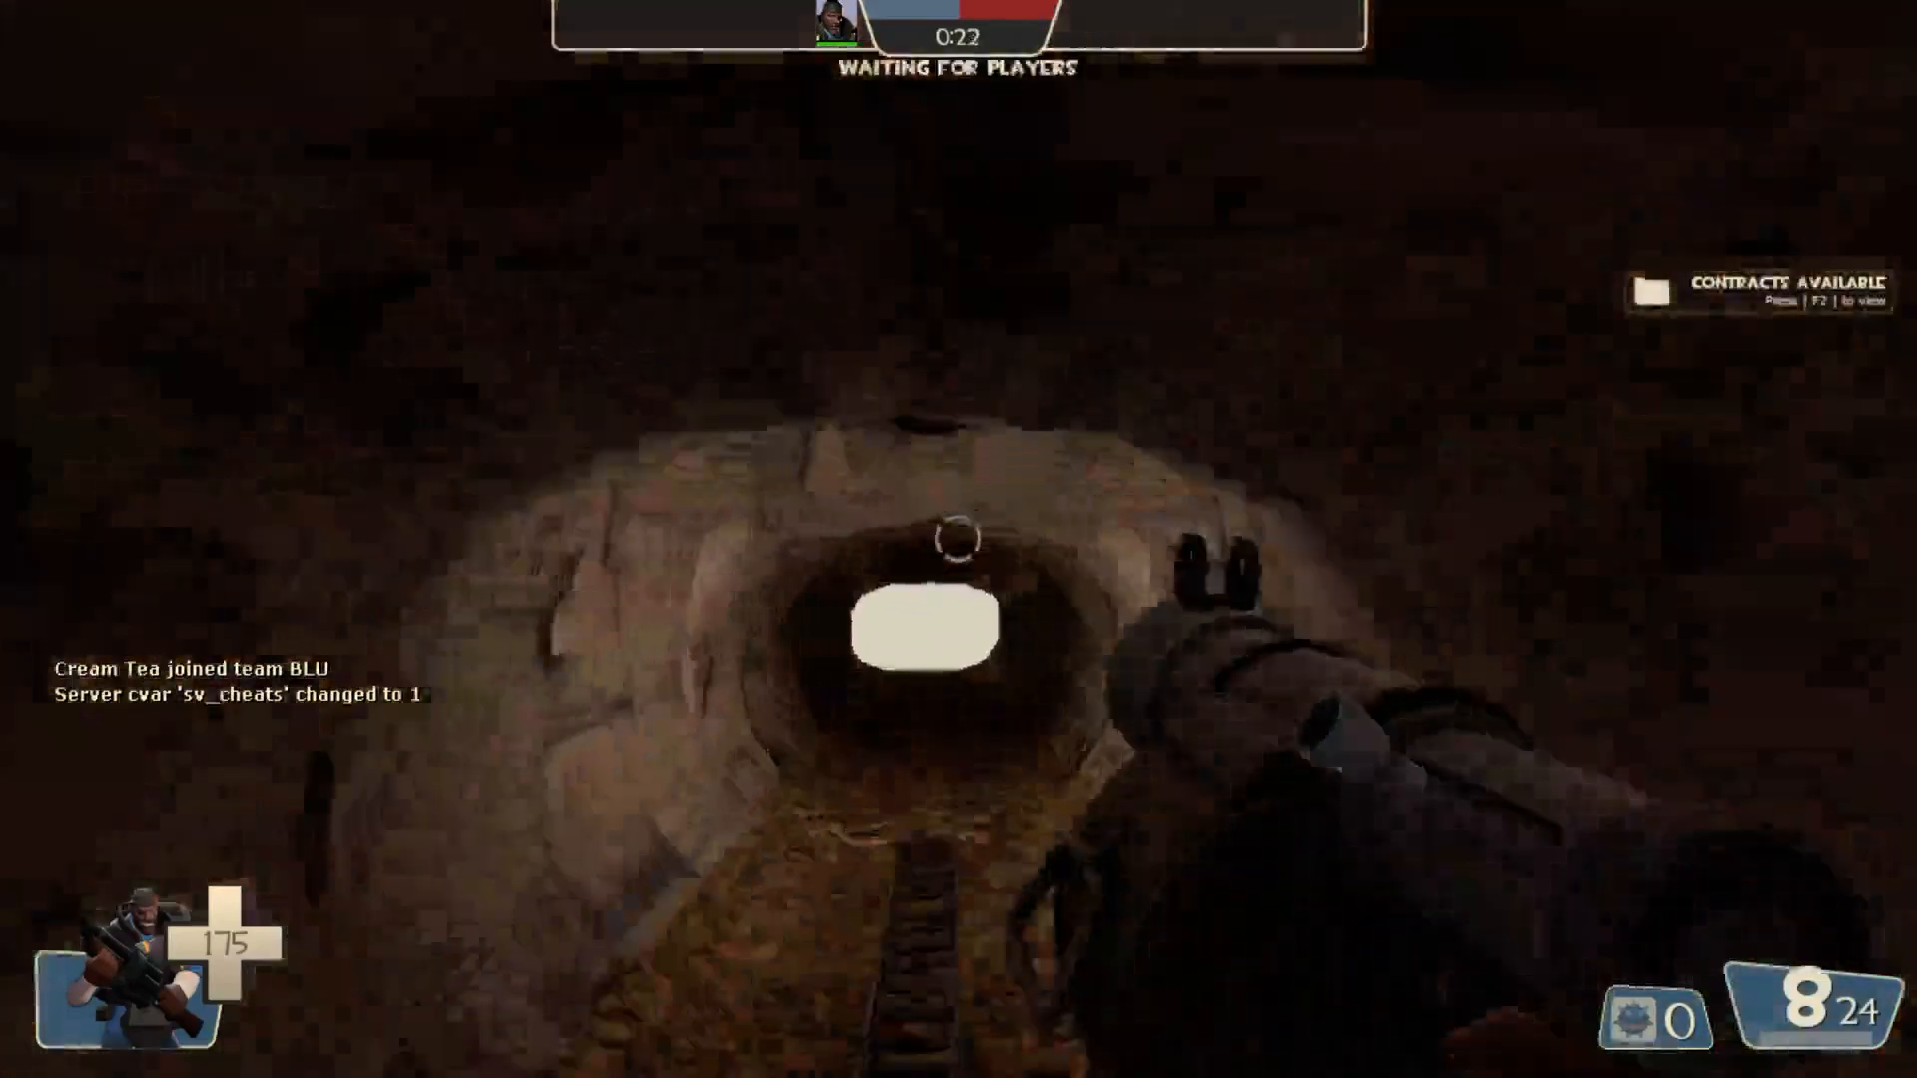
pyautogui.press('w')
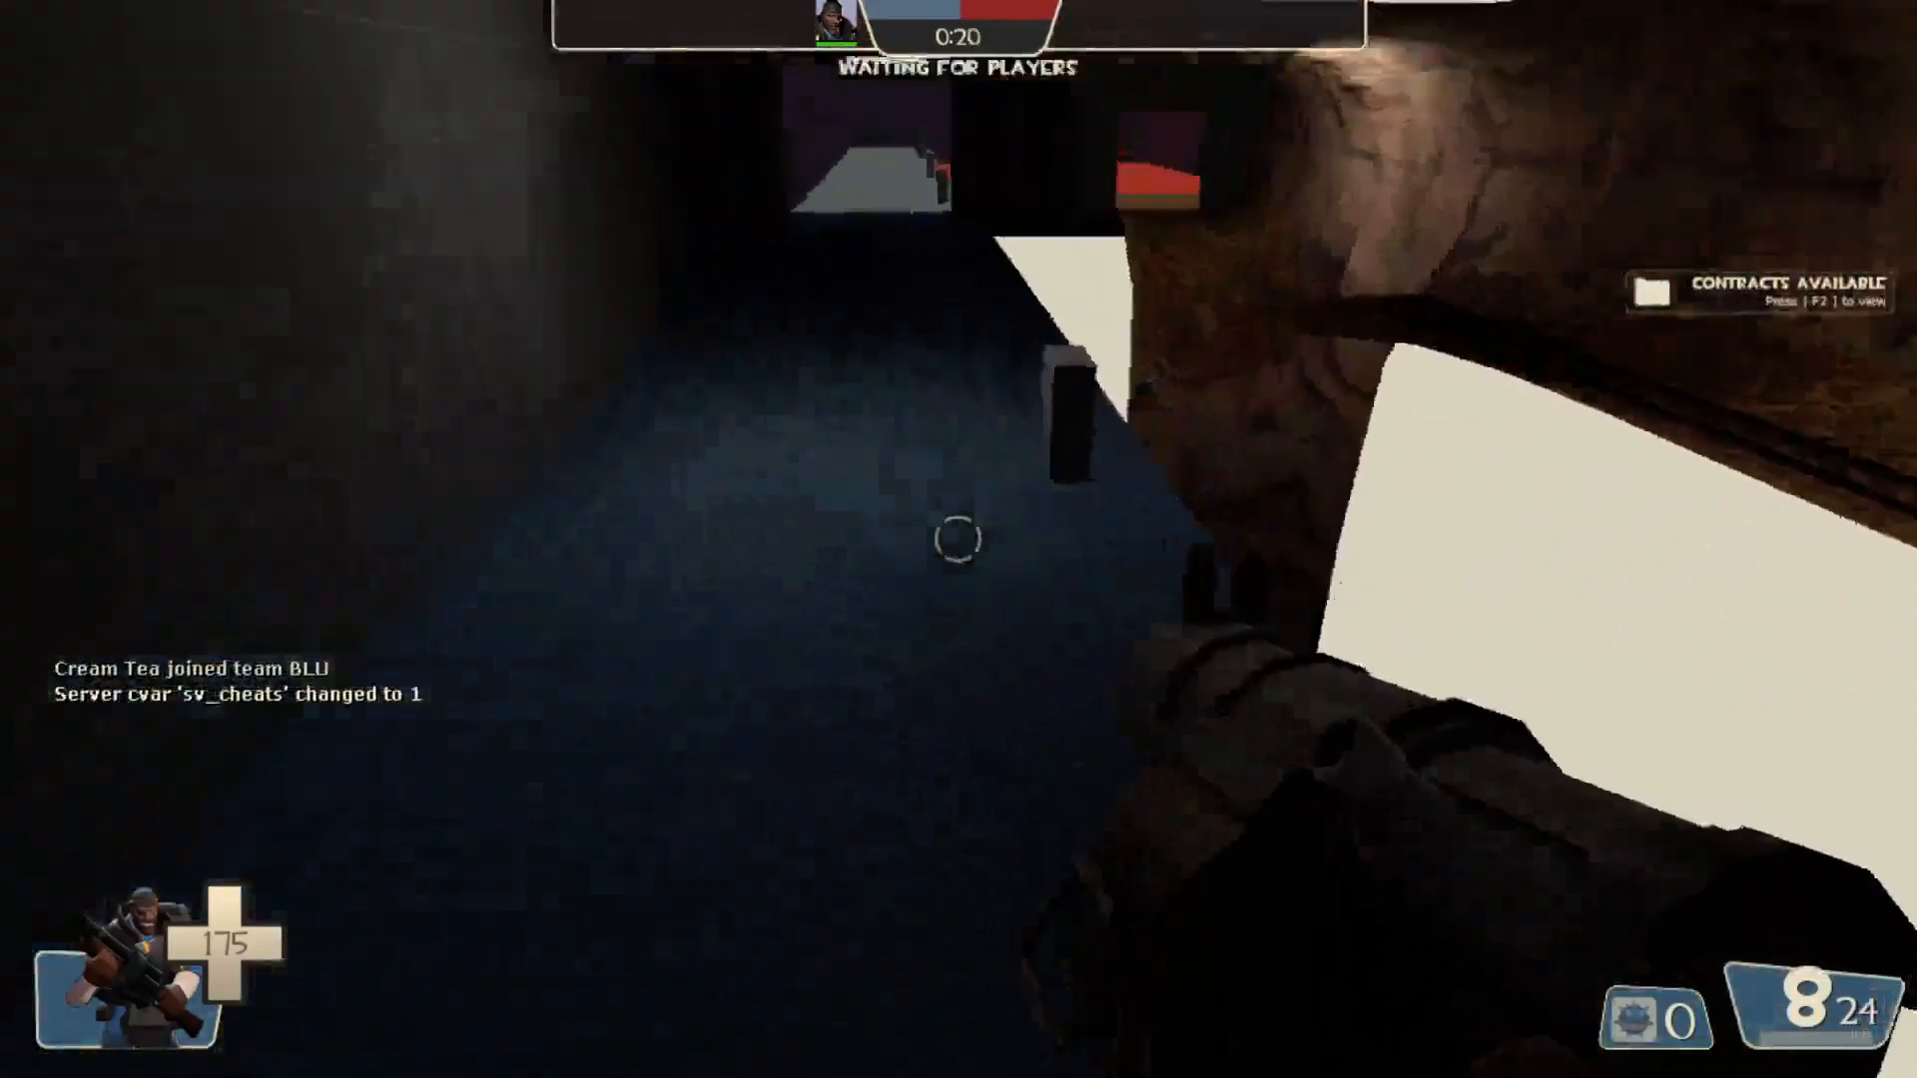
pyautogui.click(959, 540)
pyautogui.press('w')
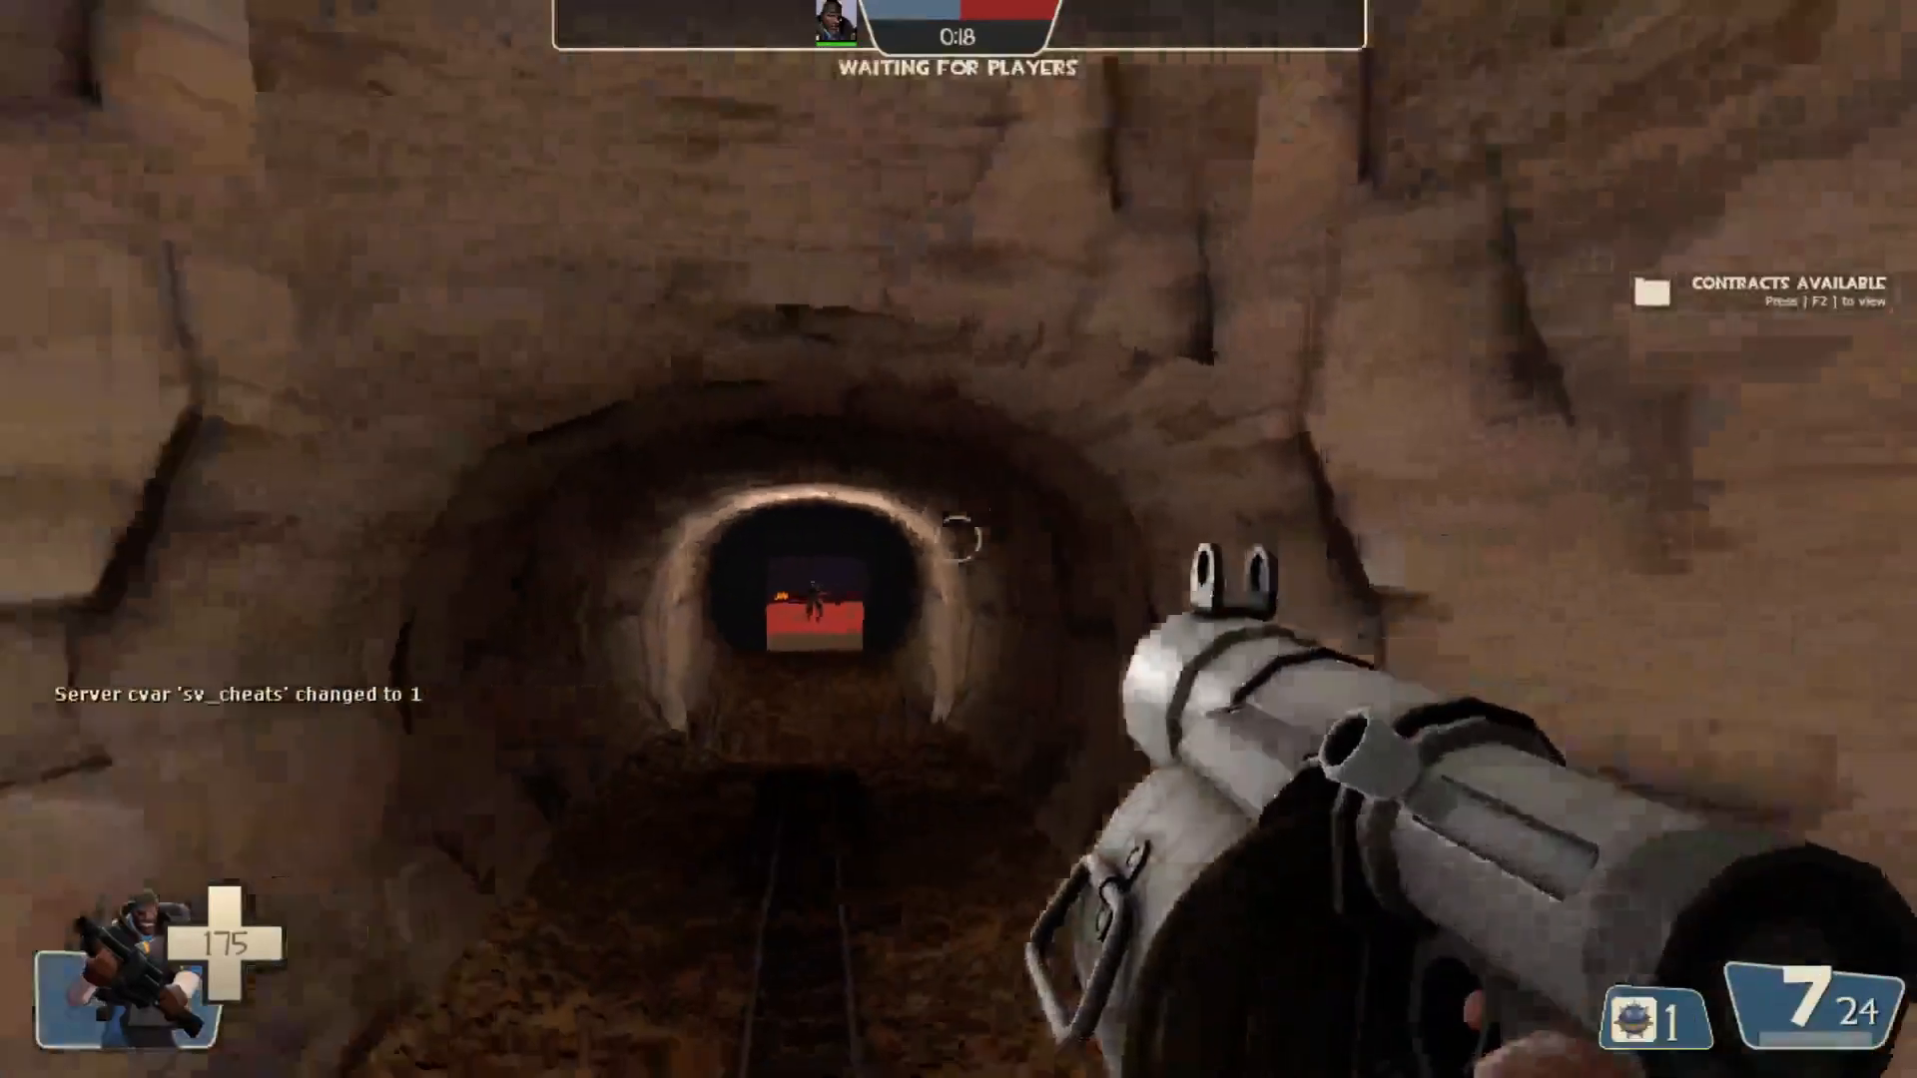
# Toggle noclip off in the console, detonate the sticky bomb to start the trap, and watch the train run.
pyautogui.press('`')
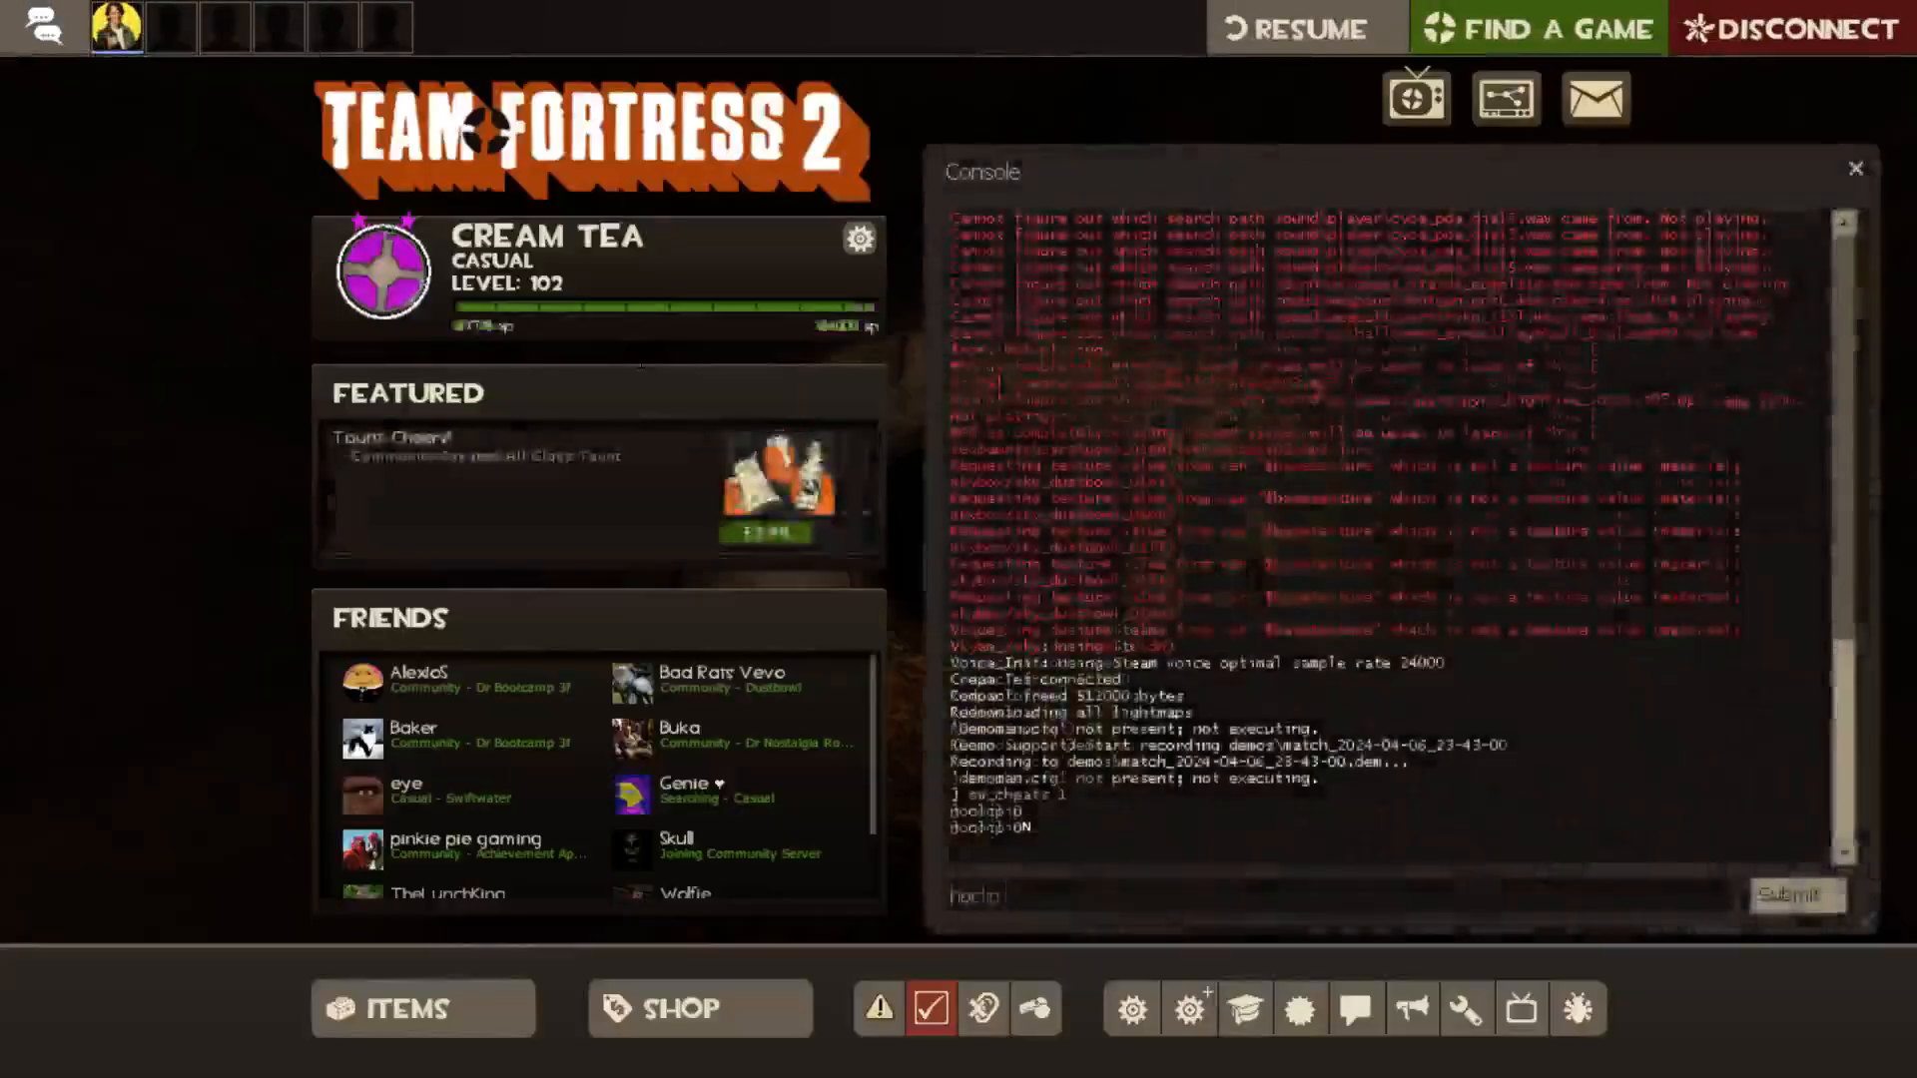
pyautogui.press('`')
pyautogui.rightClick(958, 539)
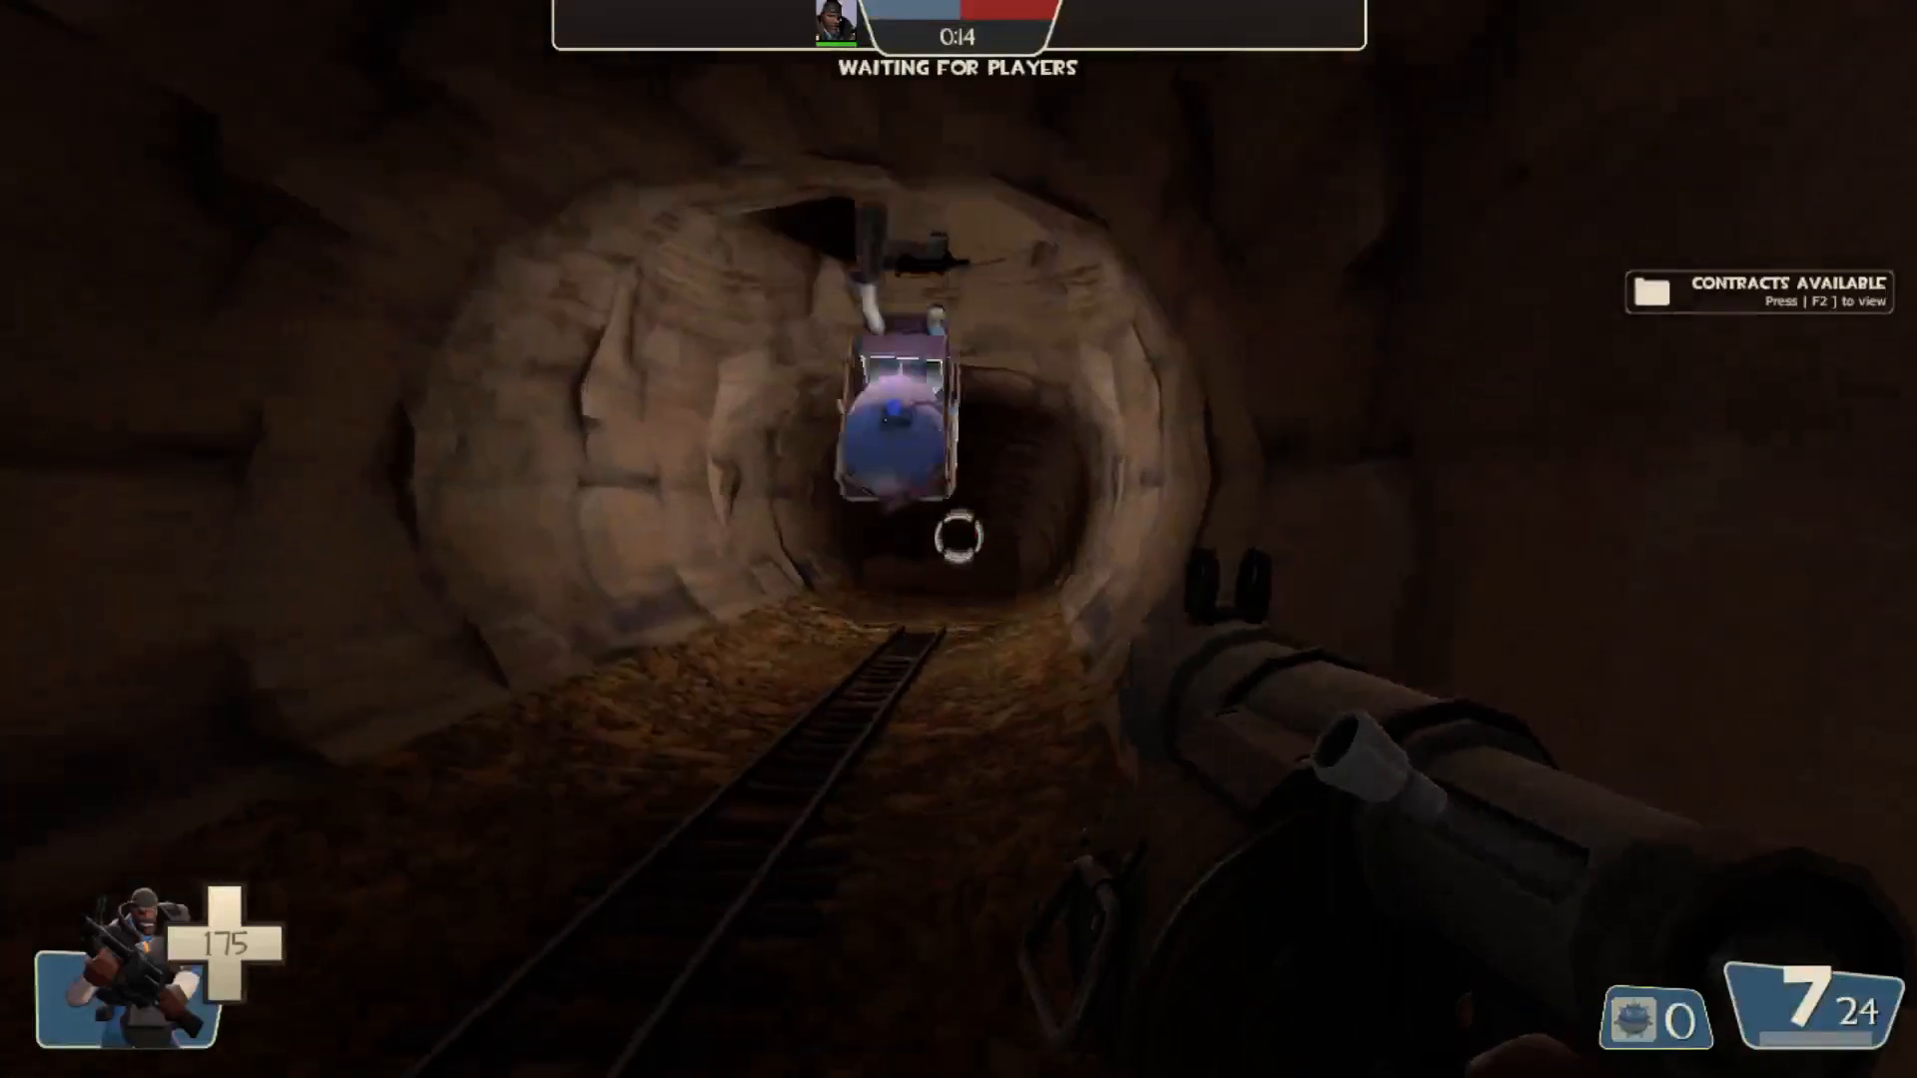
pyautogui.press('w')
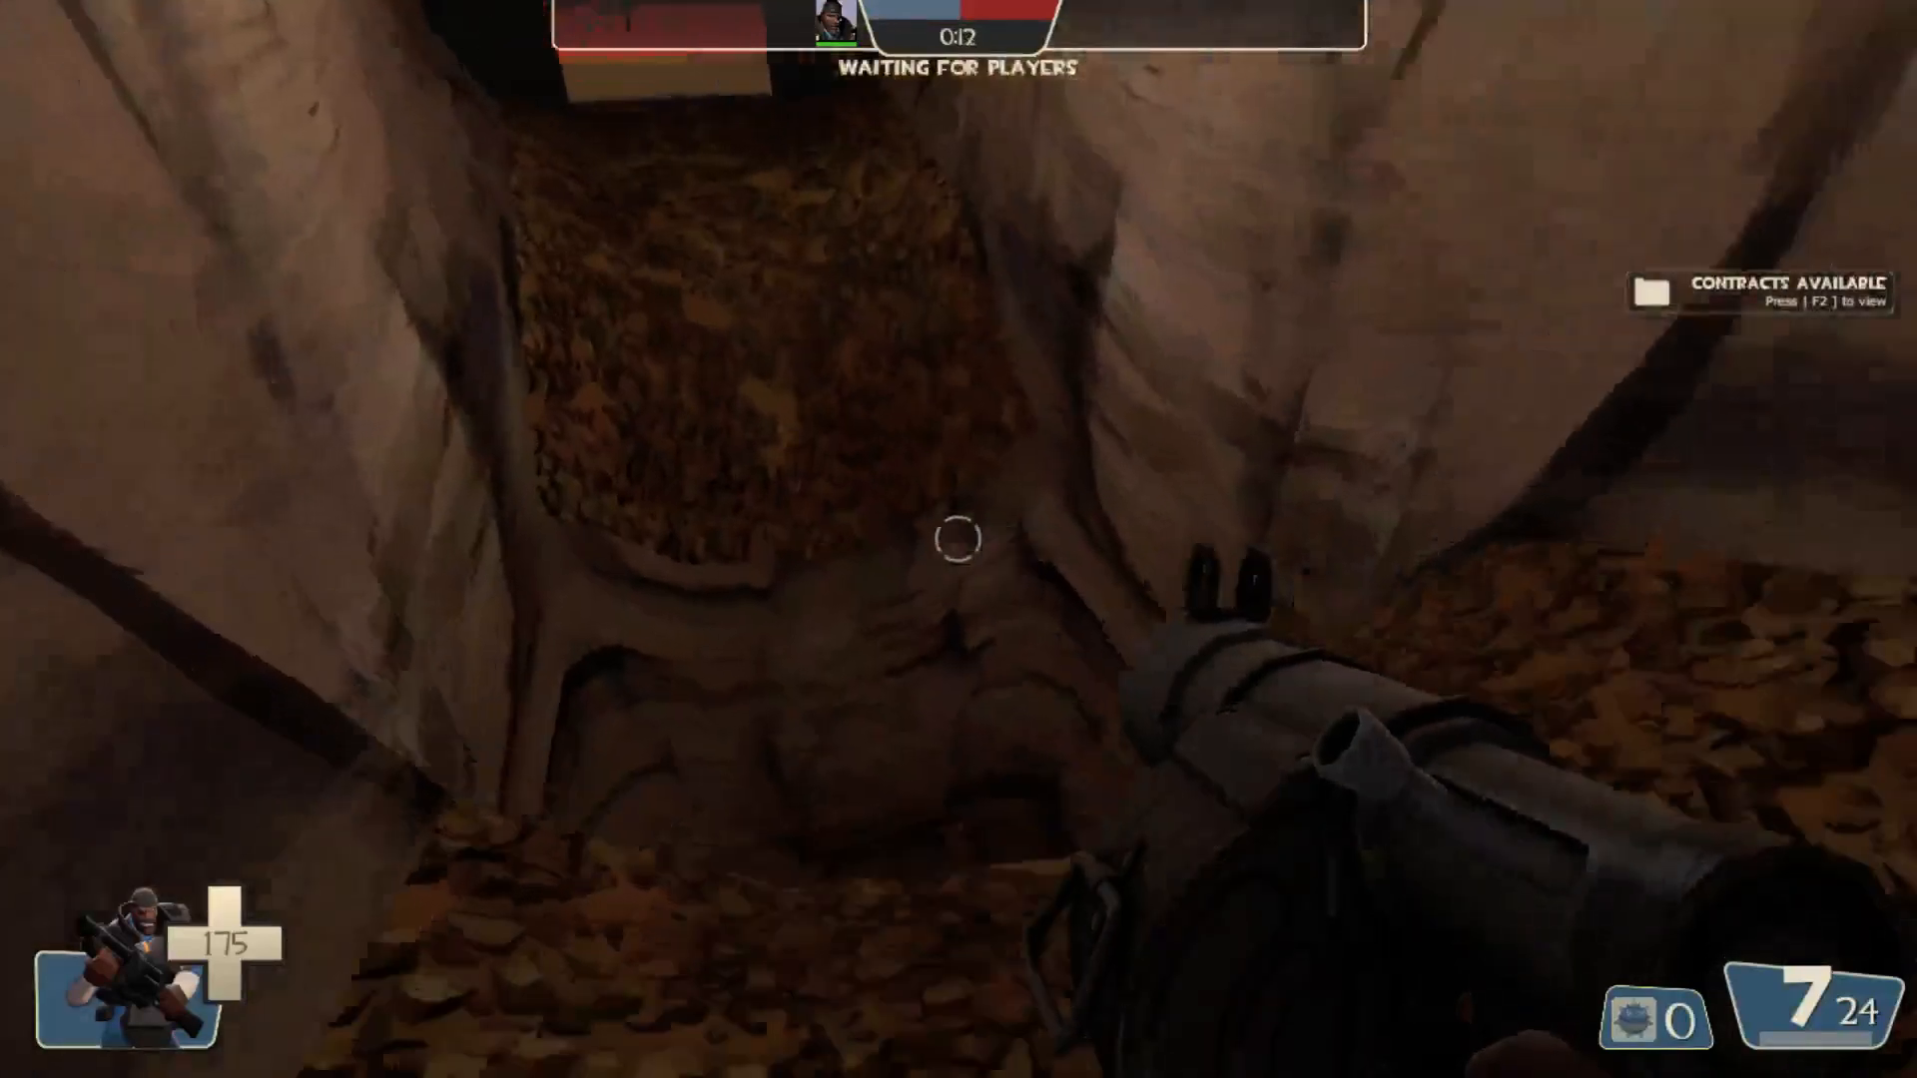
# Toggle noclip on again and inspect the tunnel and its vertical shaft.
pyautogui.press('Escape')
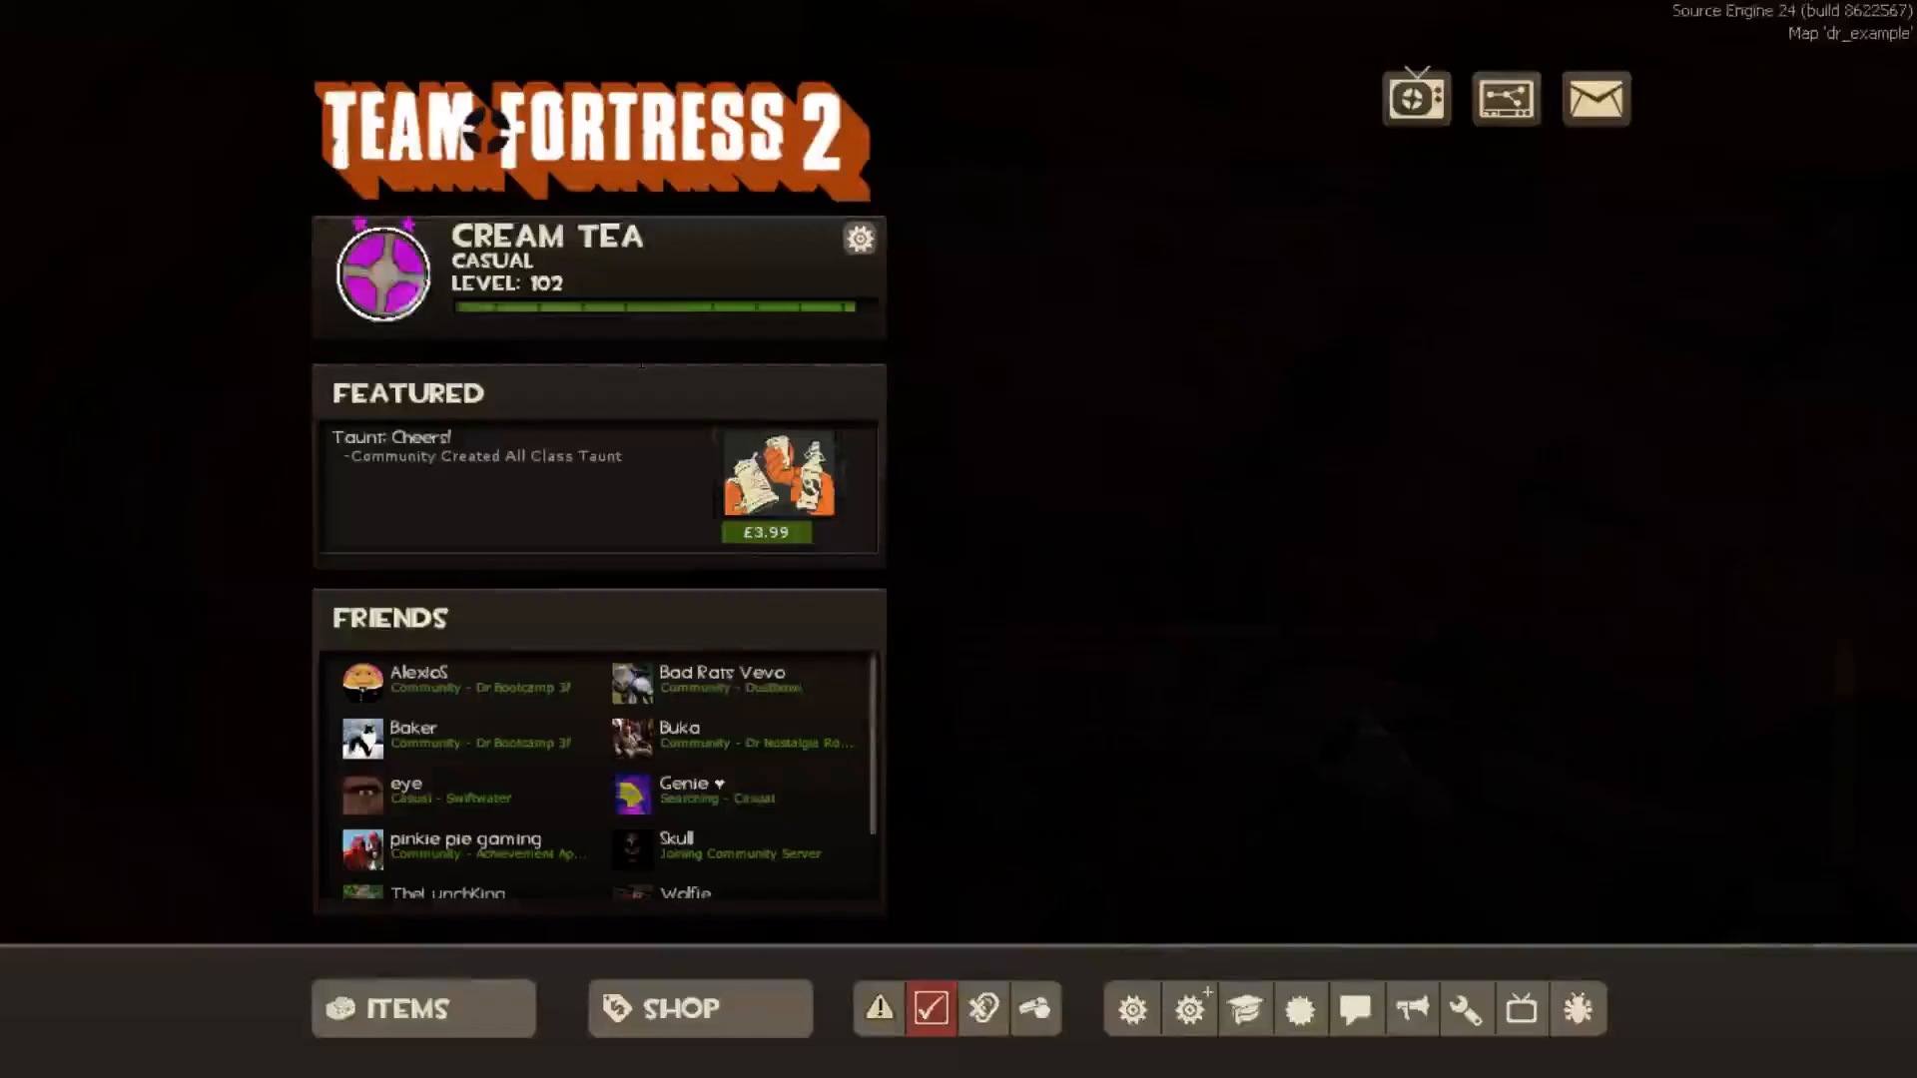
pyautogui.press('Escape')
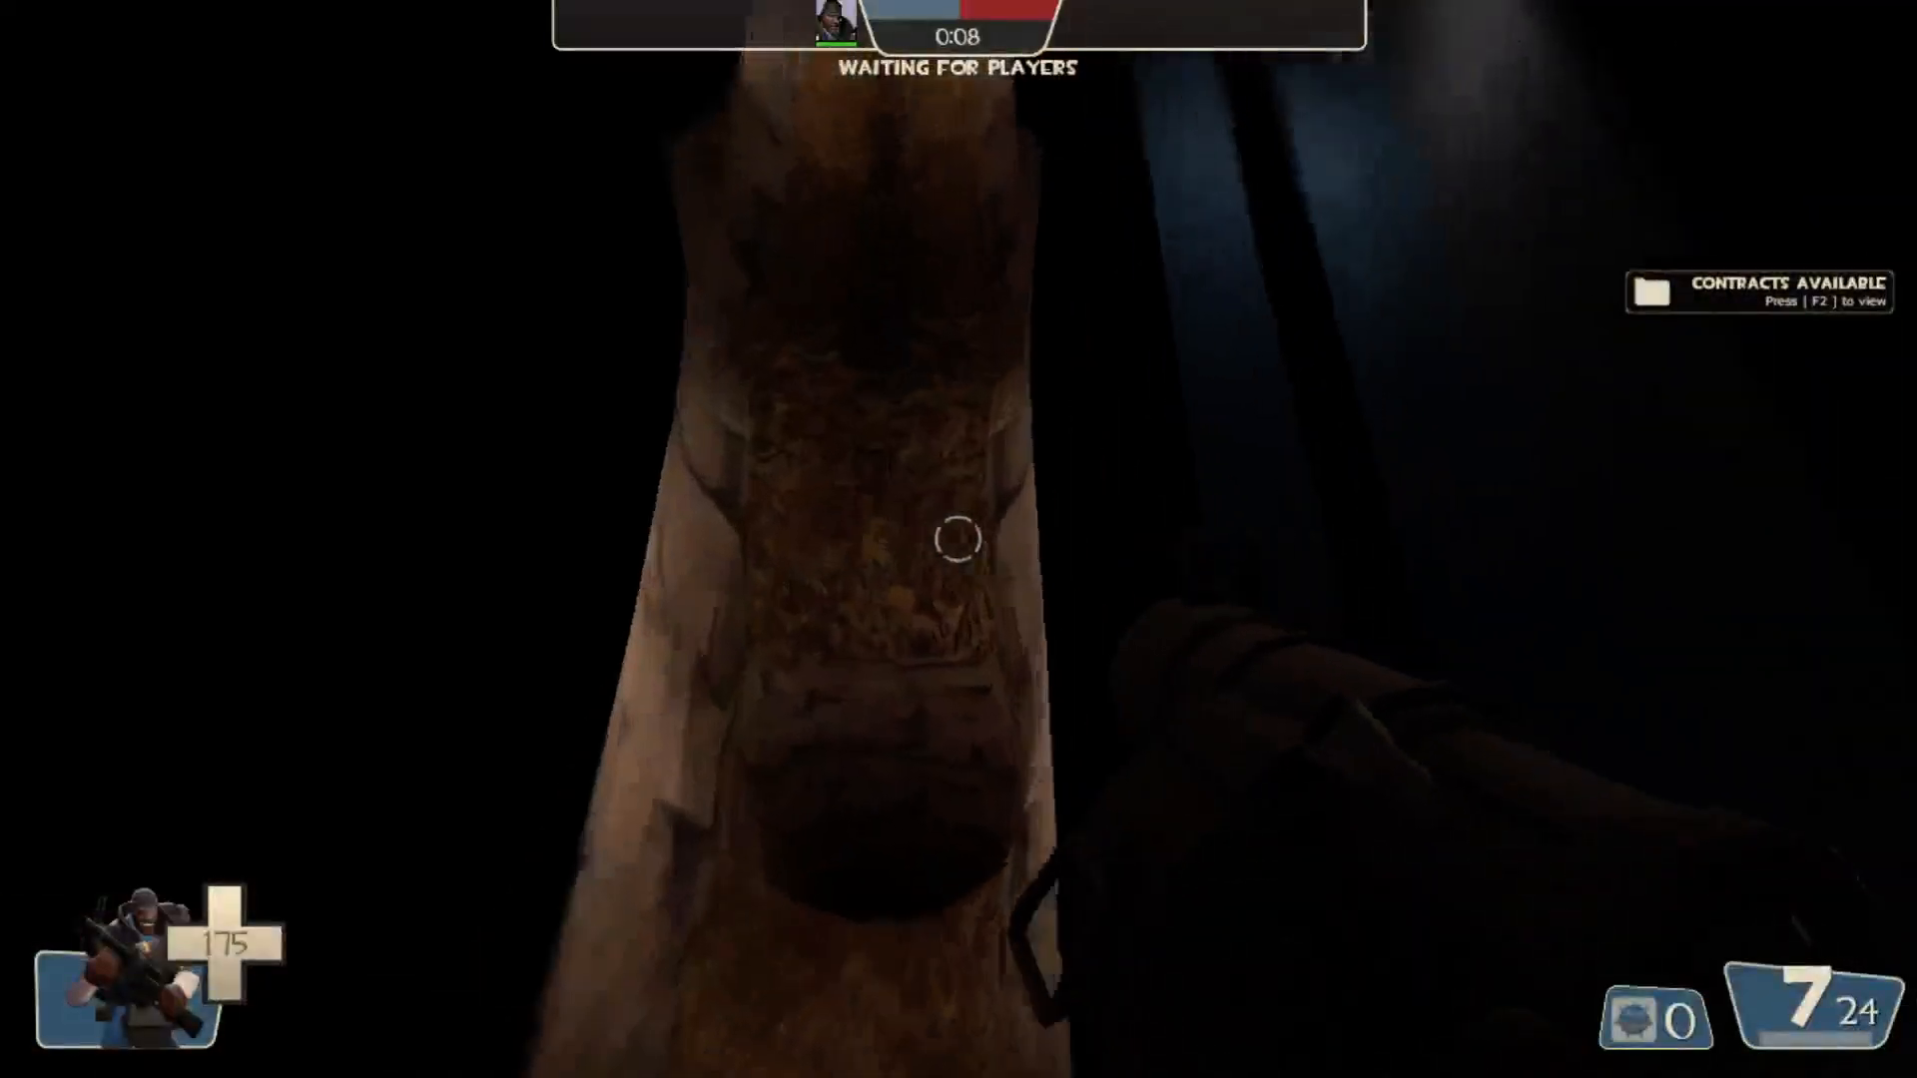
pyautogui.press('w')
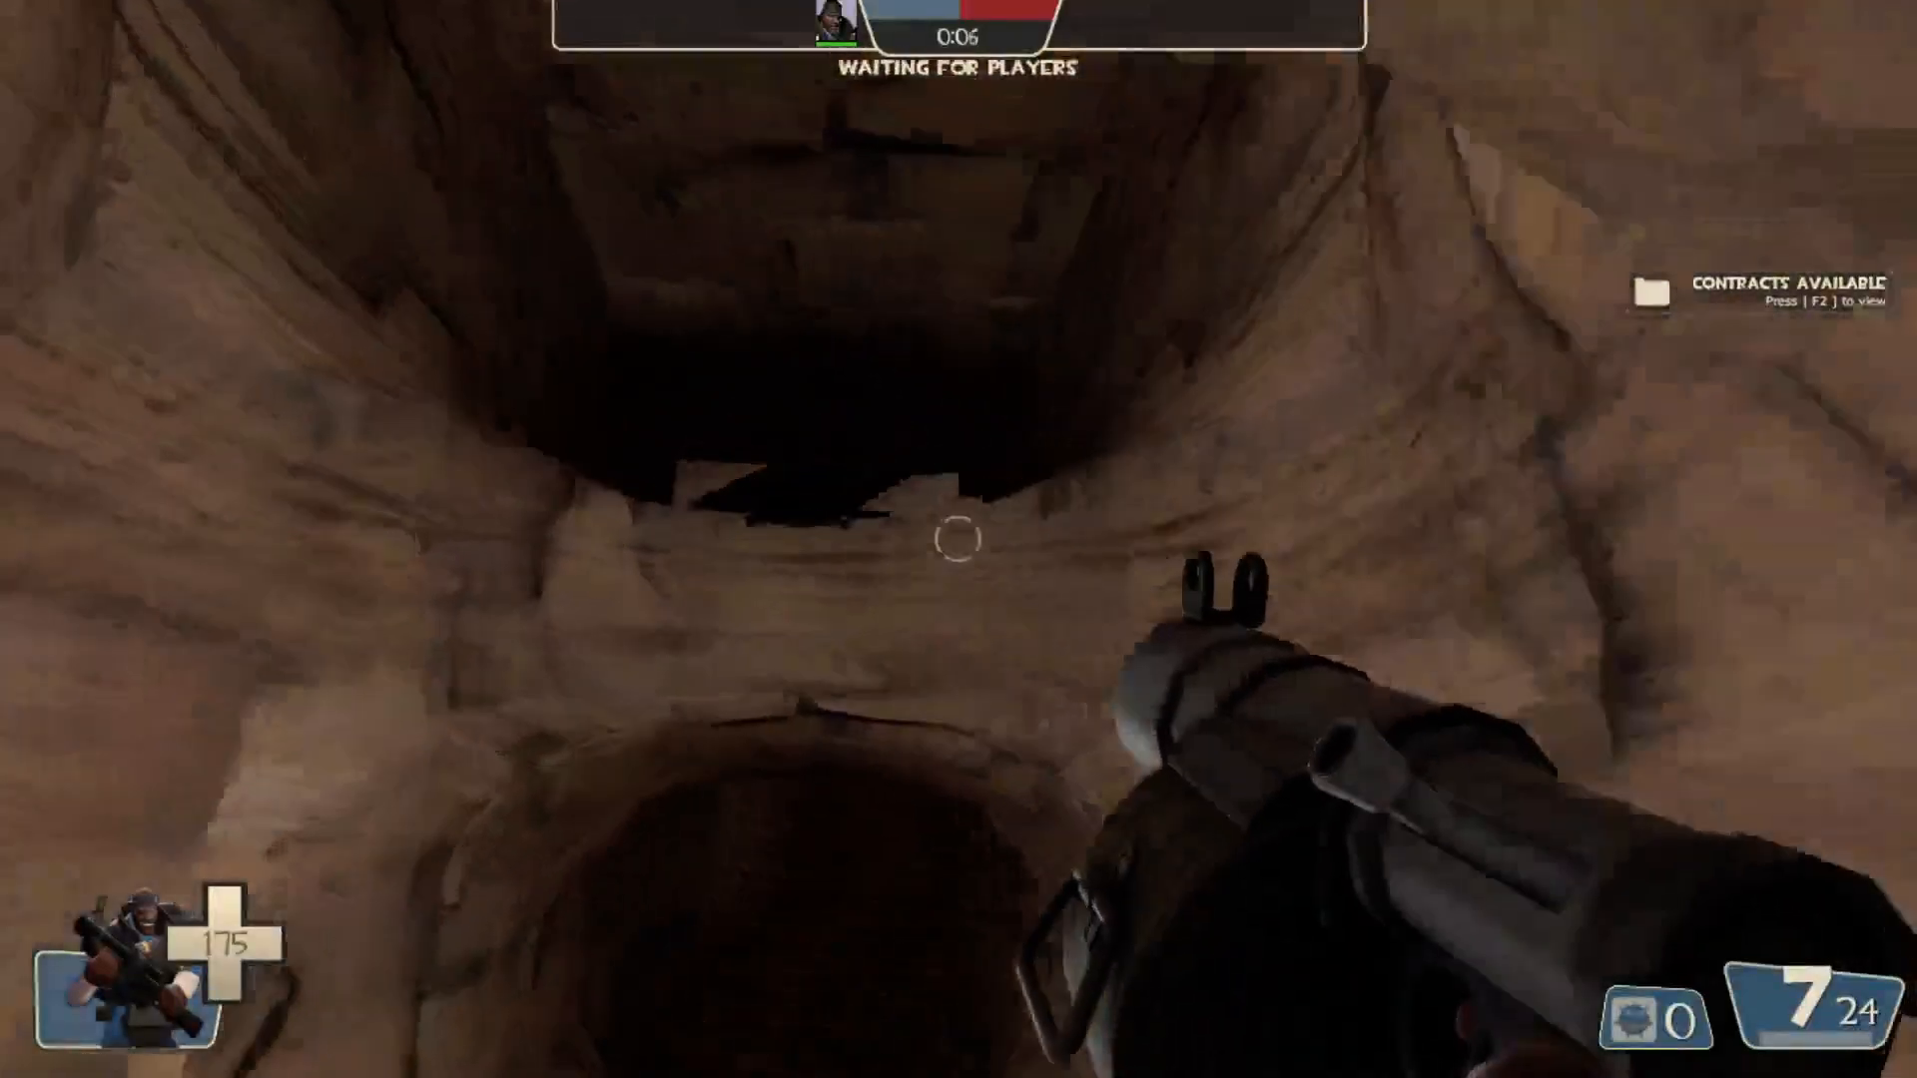
# Quit Team Fortress 2 through the console and maximize the Hammer window.
pyautogui.press('`')
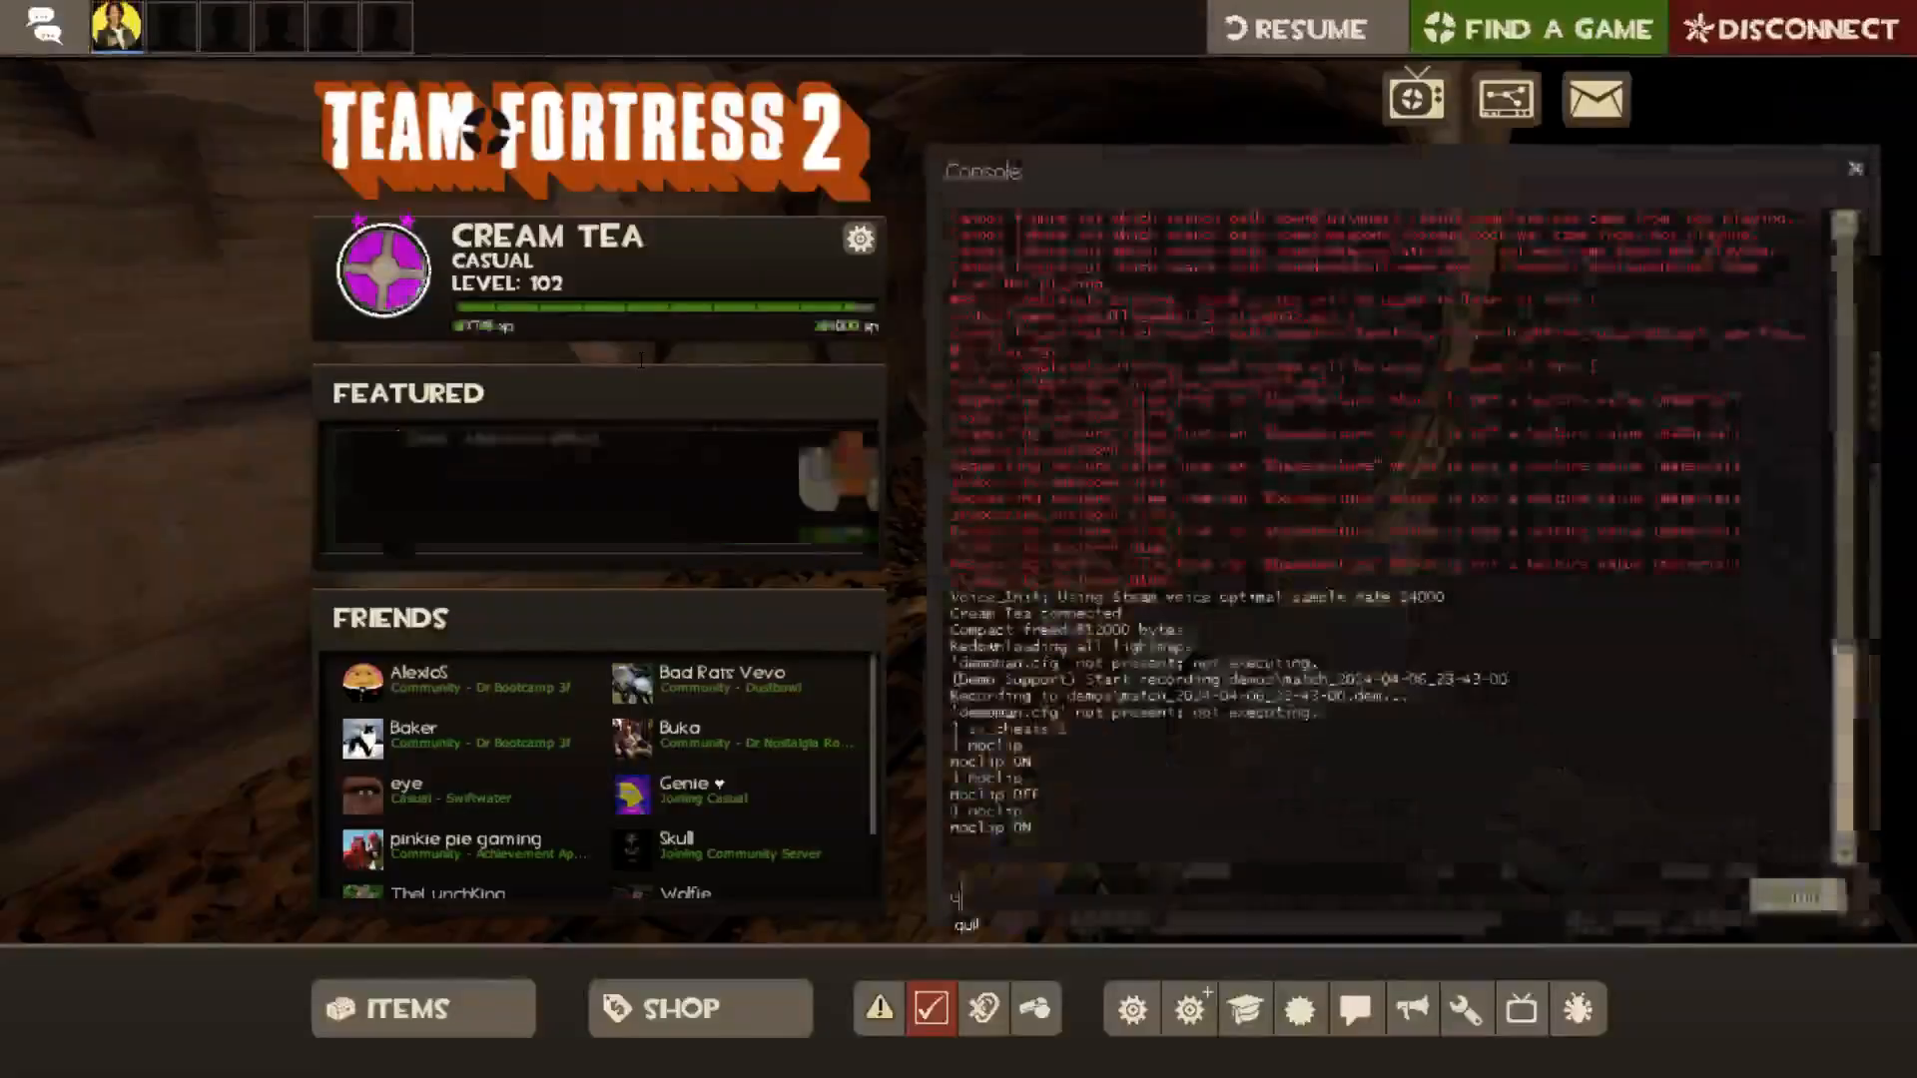
pyautogui.write('qui')
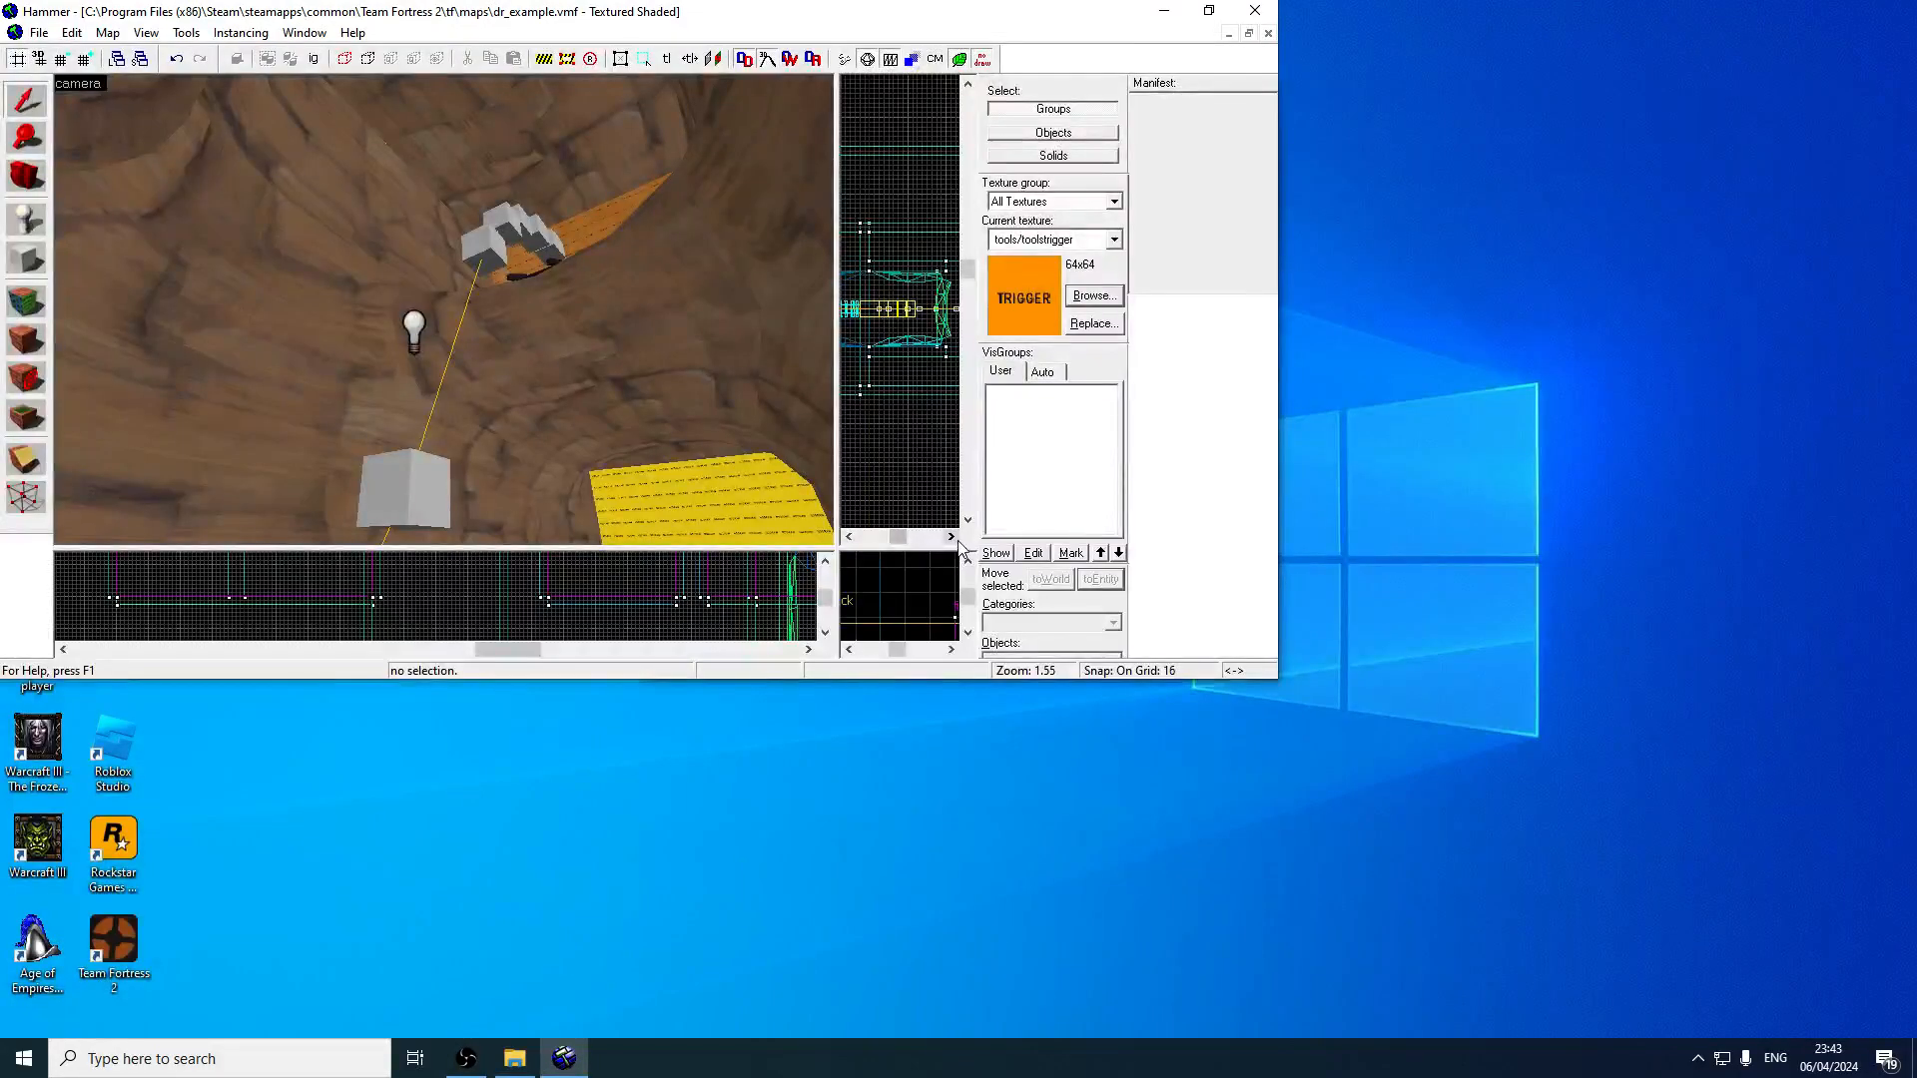
pyautogui.click(1212, 17)
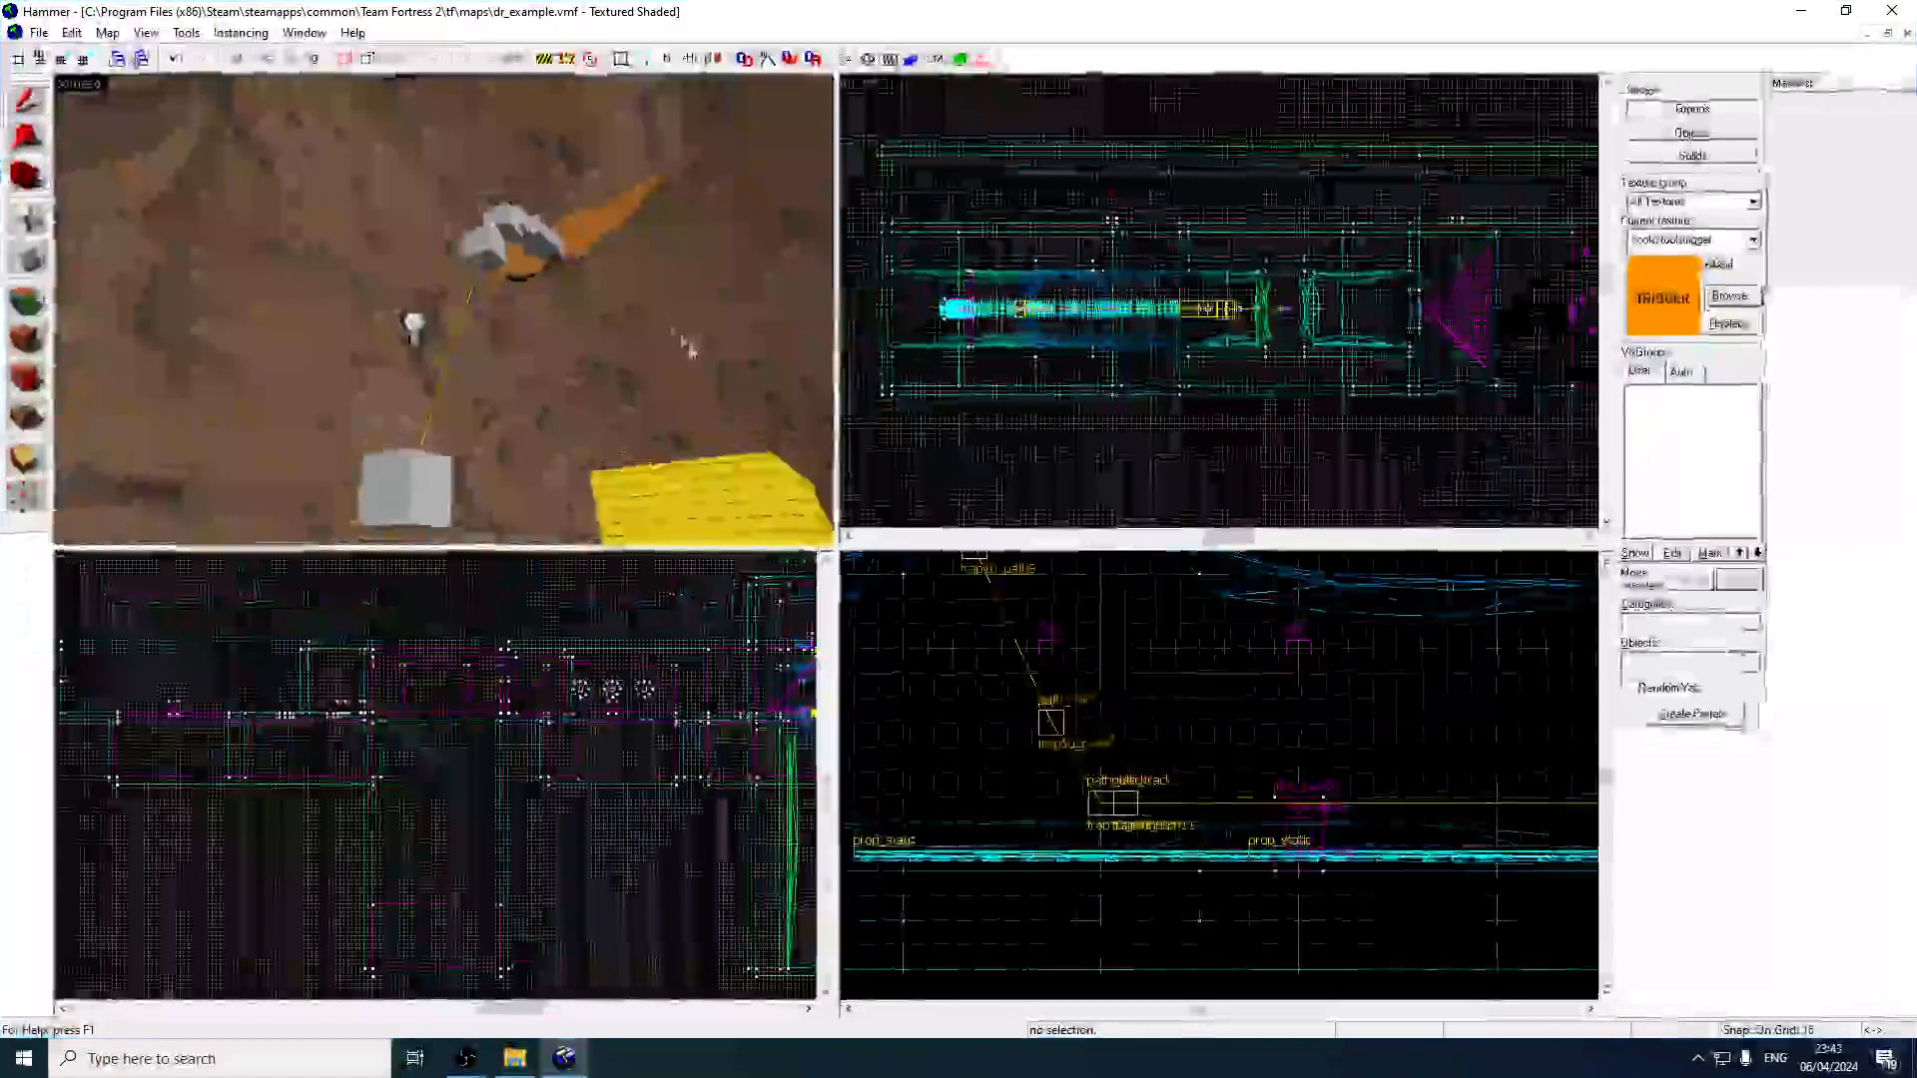
# Open the properties of the trap10_train func_tracktrain at its sound settings.
pyautogui.press('z')
pyautogui.press('w')
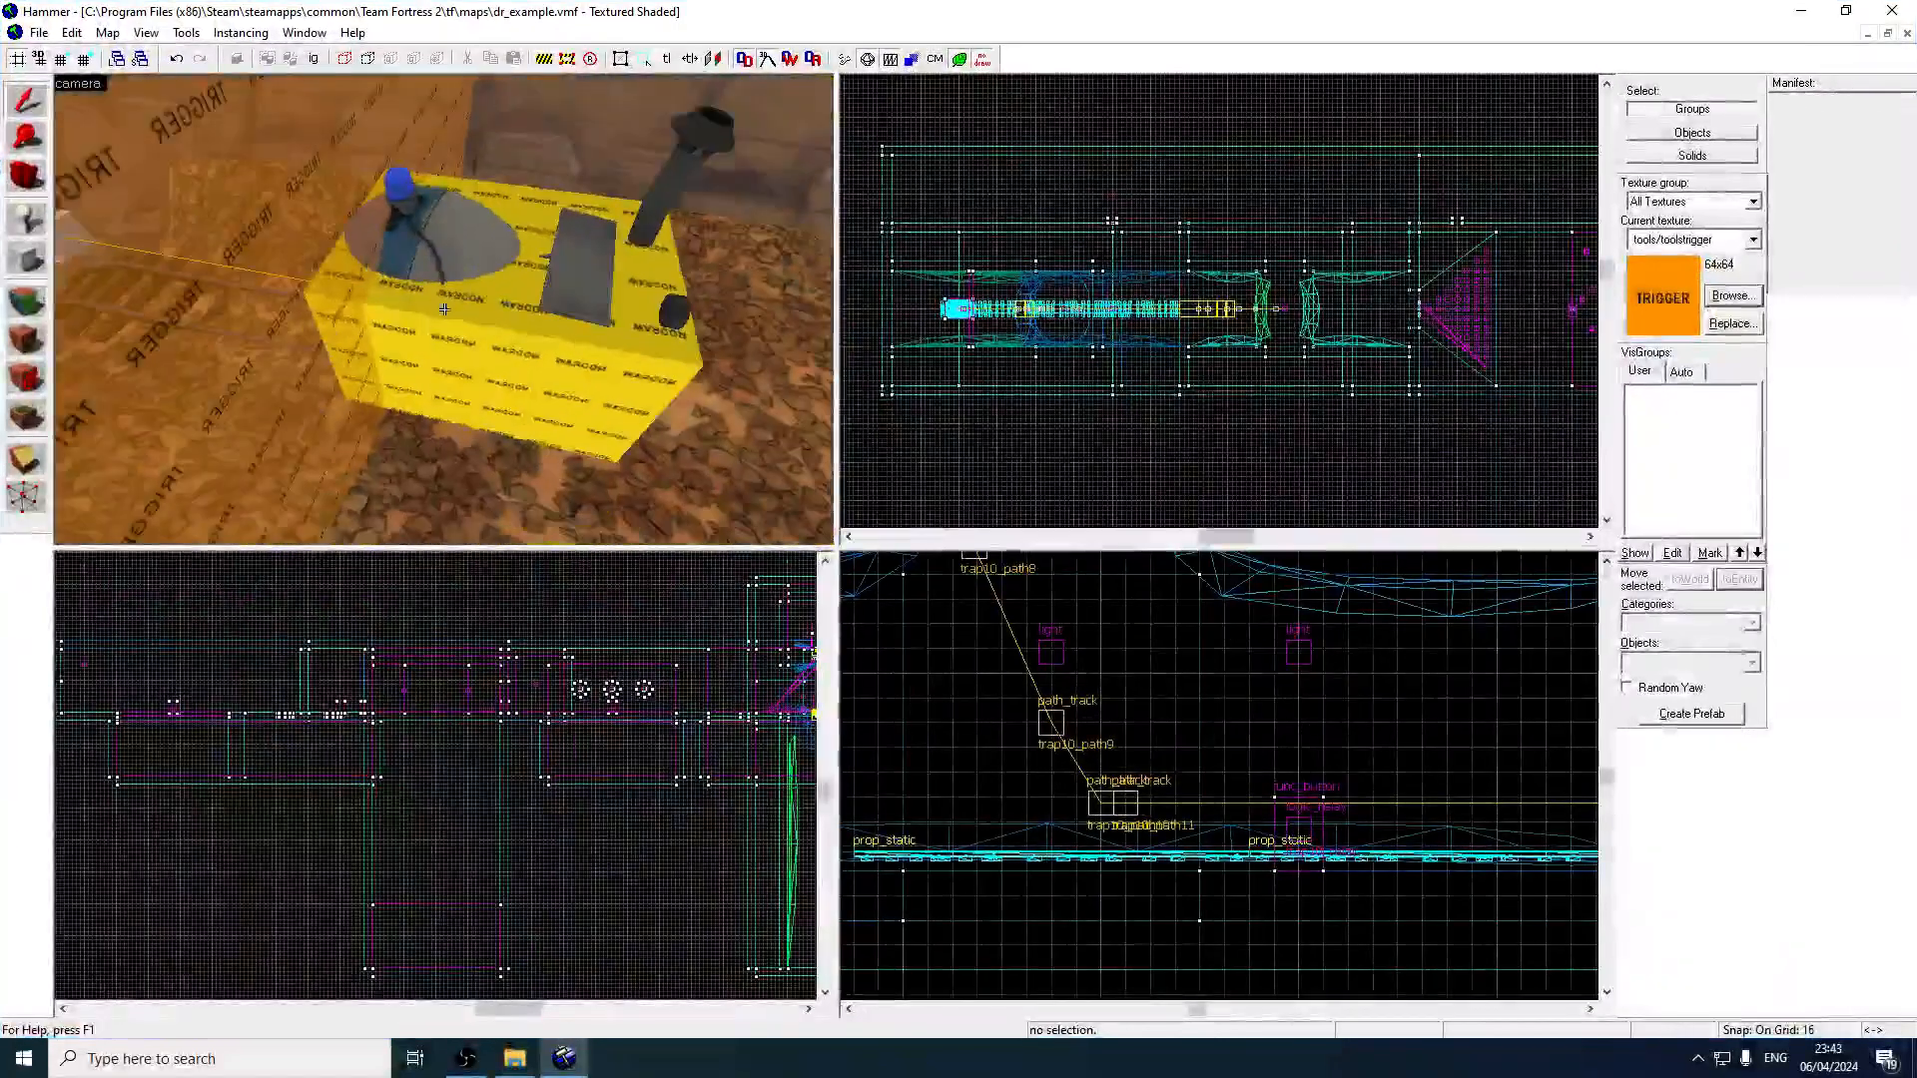
pyautogui.doubleClick(444, 309)
pyautogui.moveTo(998, 465); pyautogui.dragTo(994, 562)
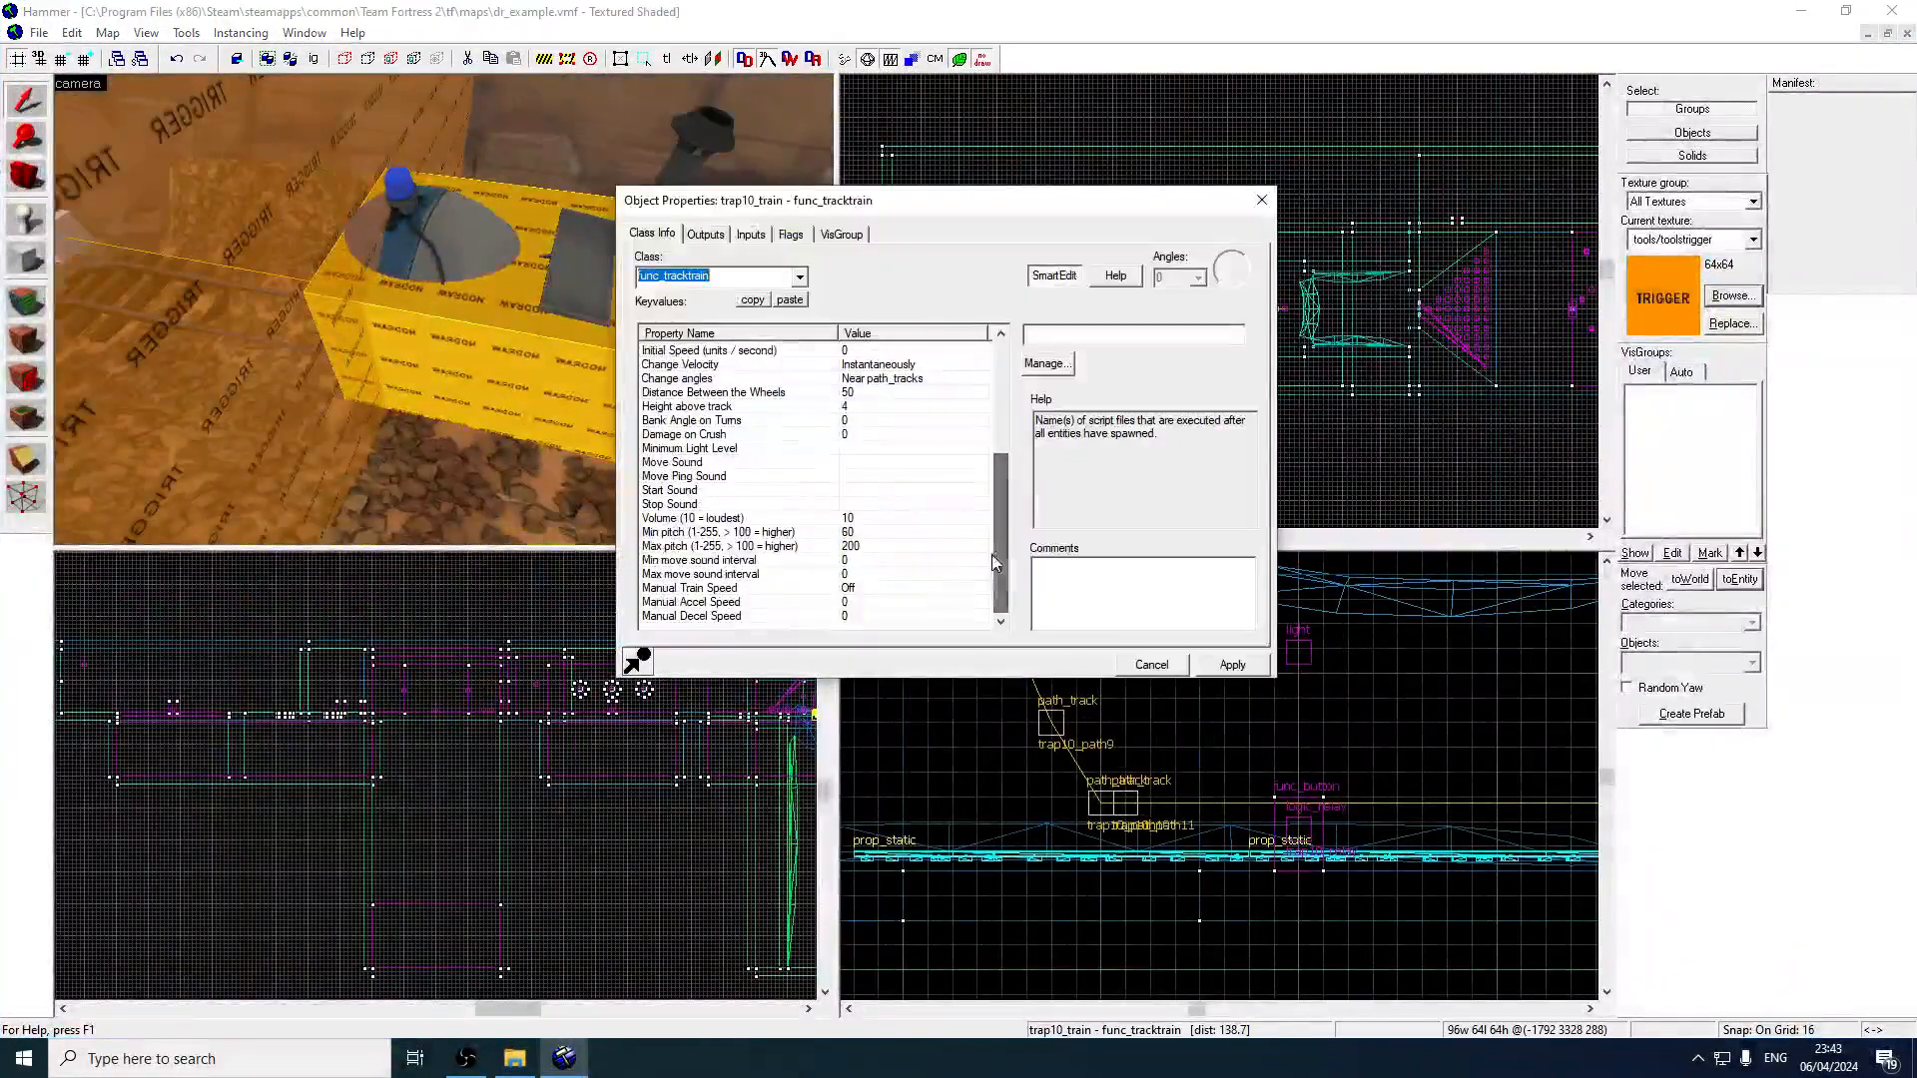
# Set the train's Move Sound to items\cart_rolling.wav after looking through the cart sounds.
pyautogui.doubleClick(873, 463)
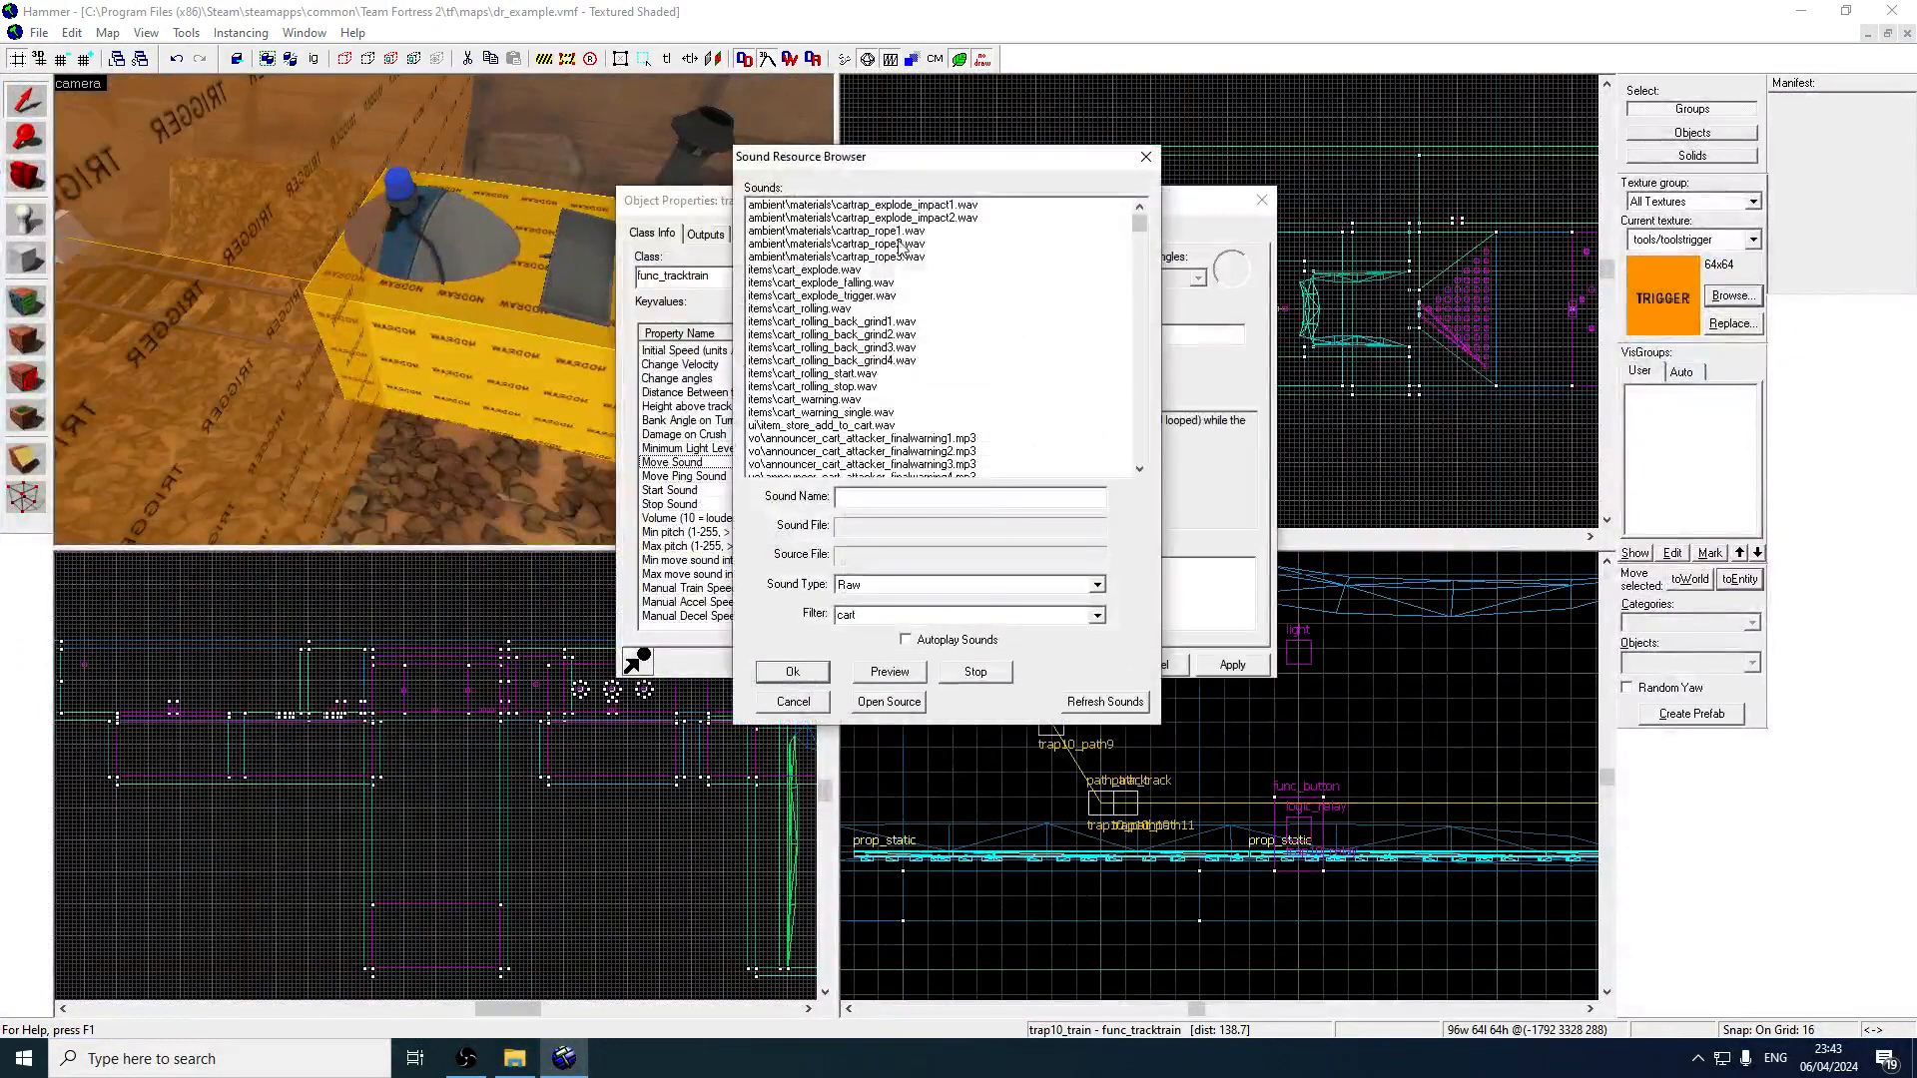
pyautogui.click(920, 207)
pyautogui.click(890, 336)
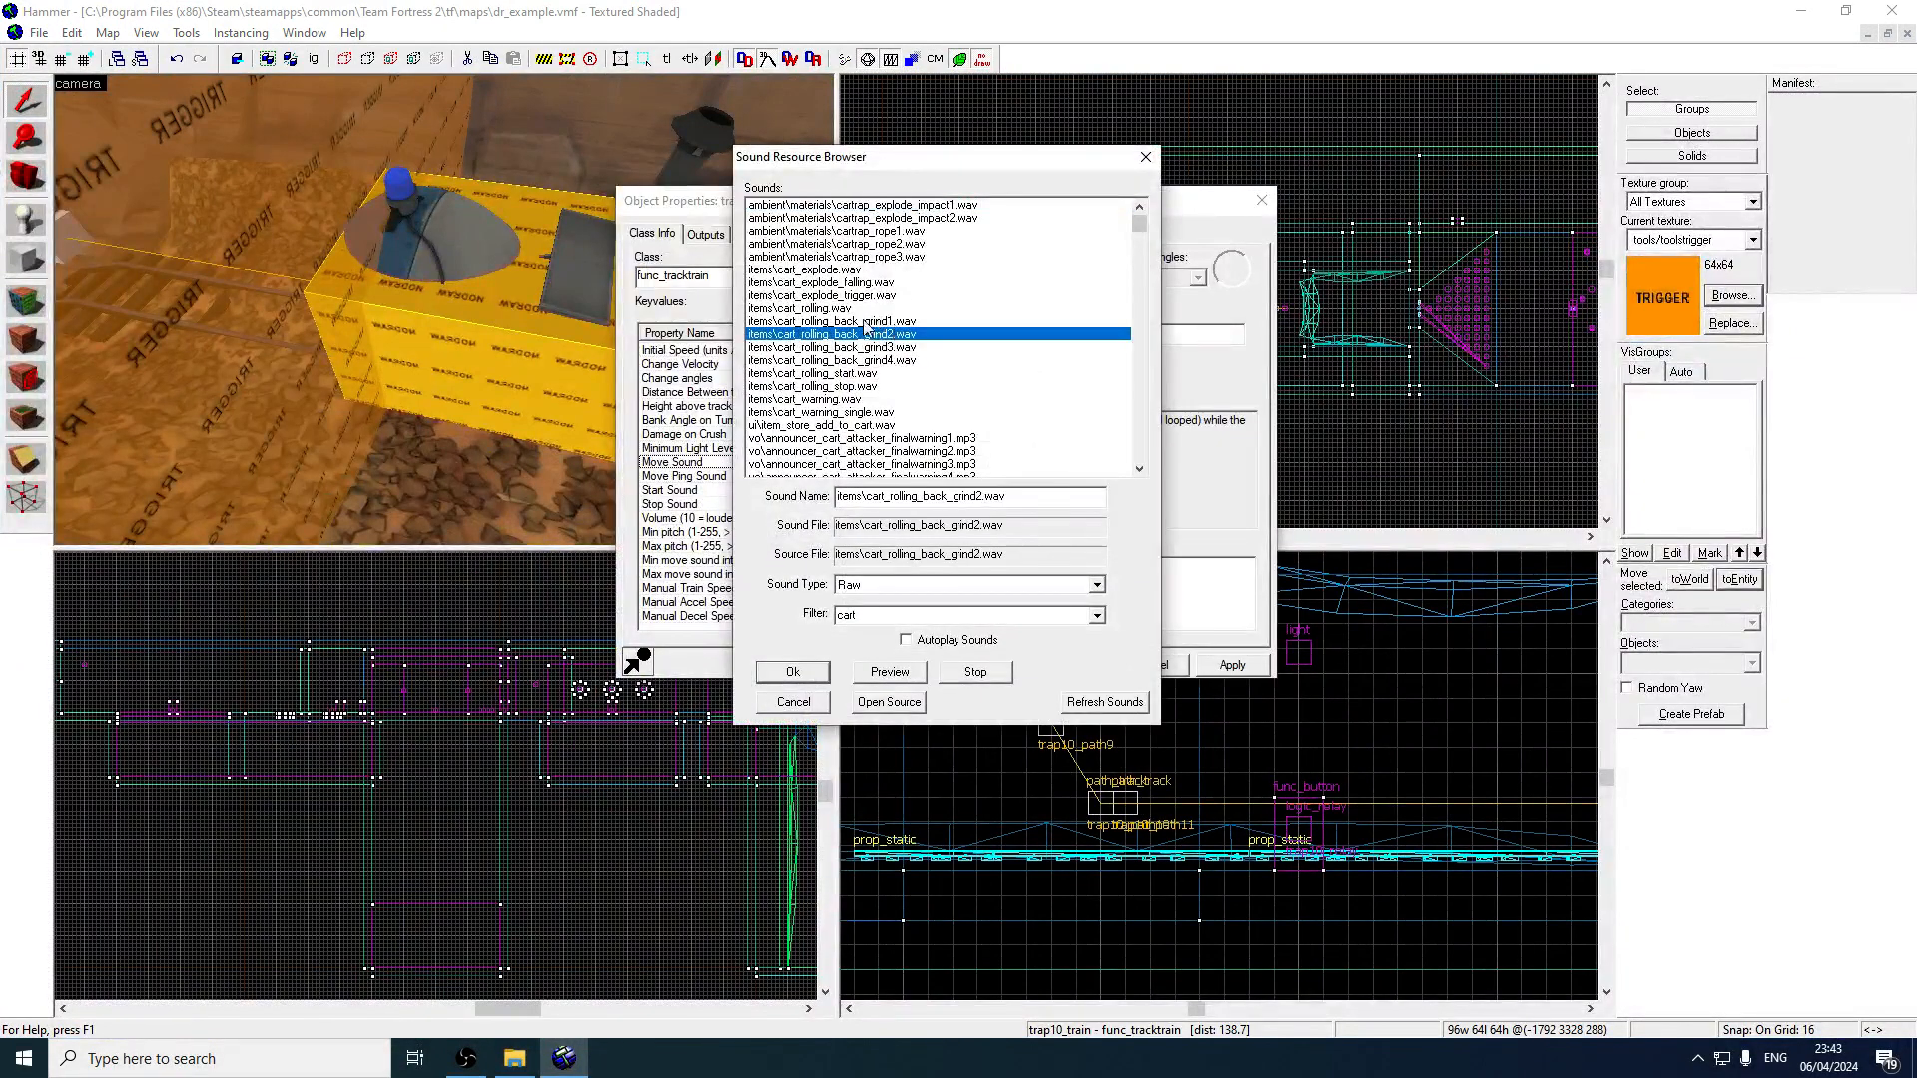
pyautogui.click(864, 322)
pyautogui.click(888, 283)
pyautogui.click(890, 335)
pyautogui.click(914, 371)
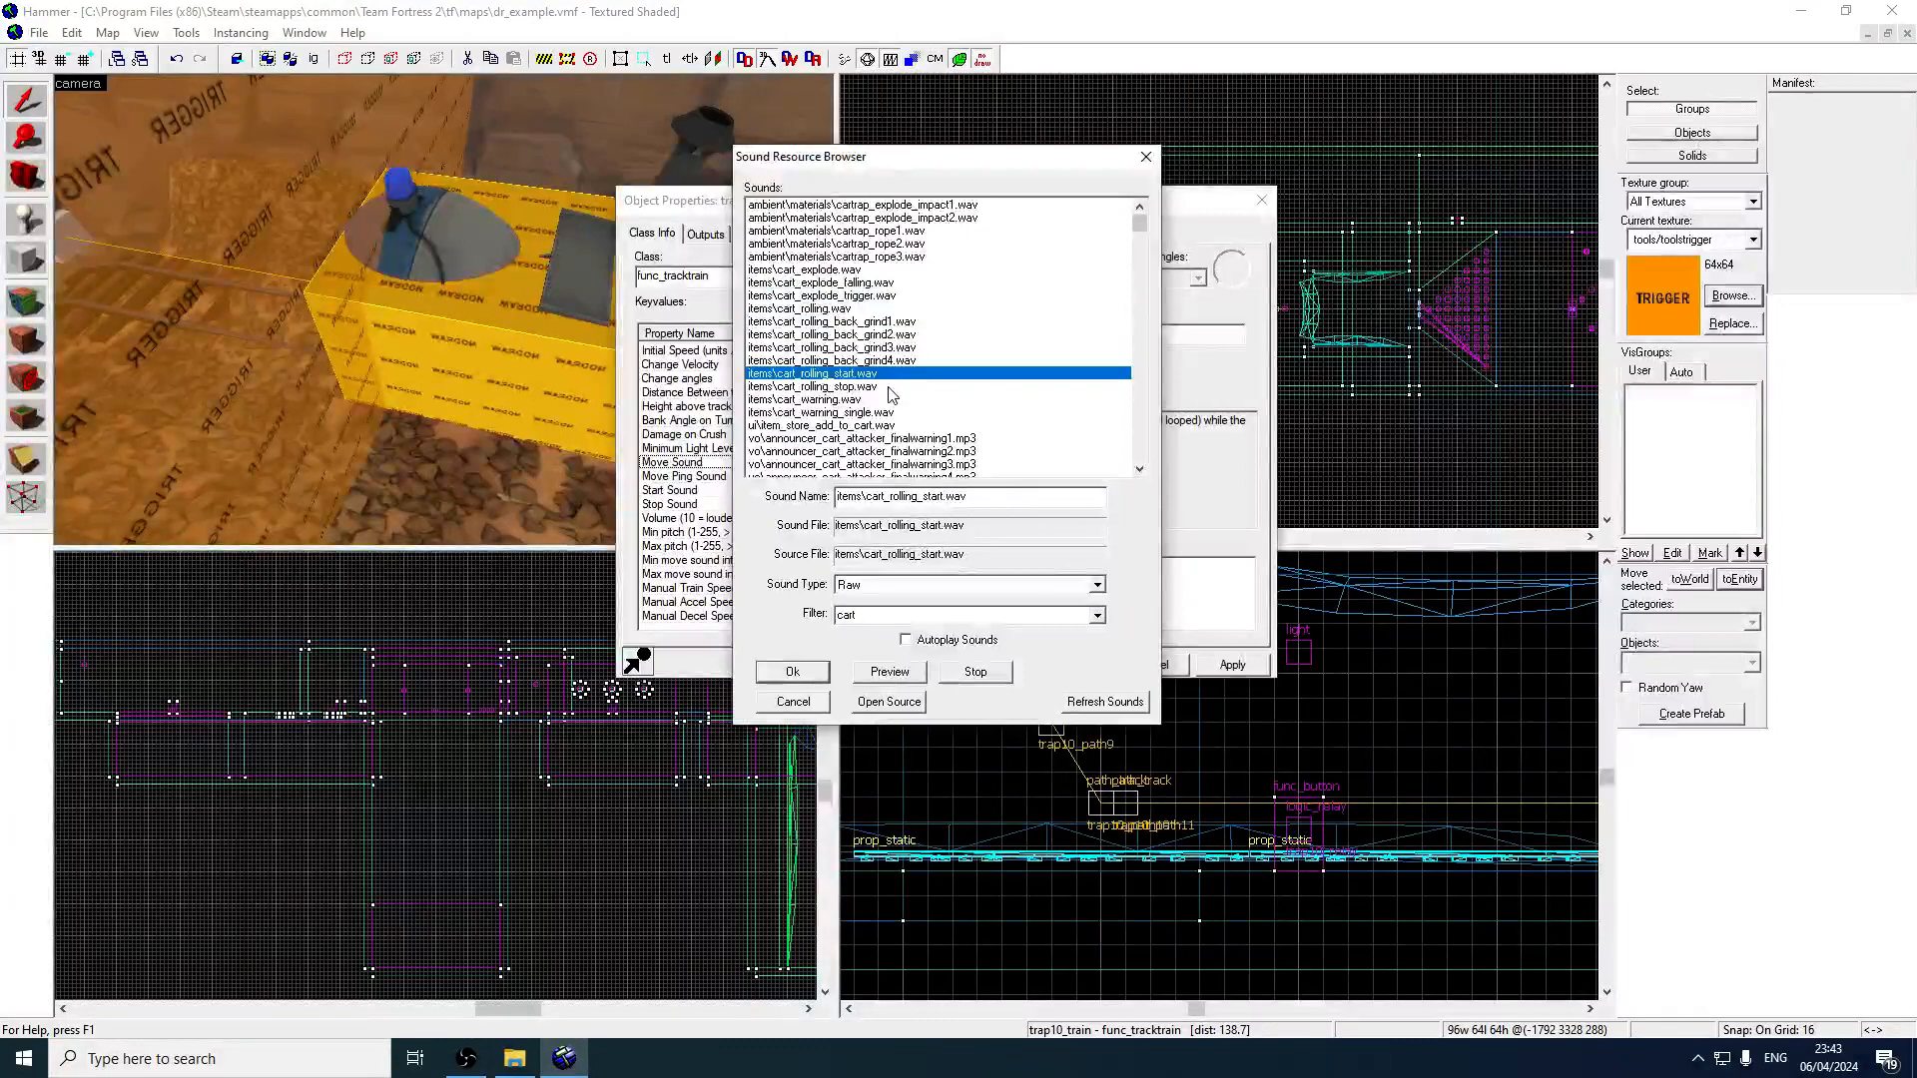
pyautogui.click(849, 310)
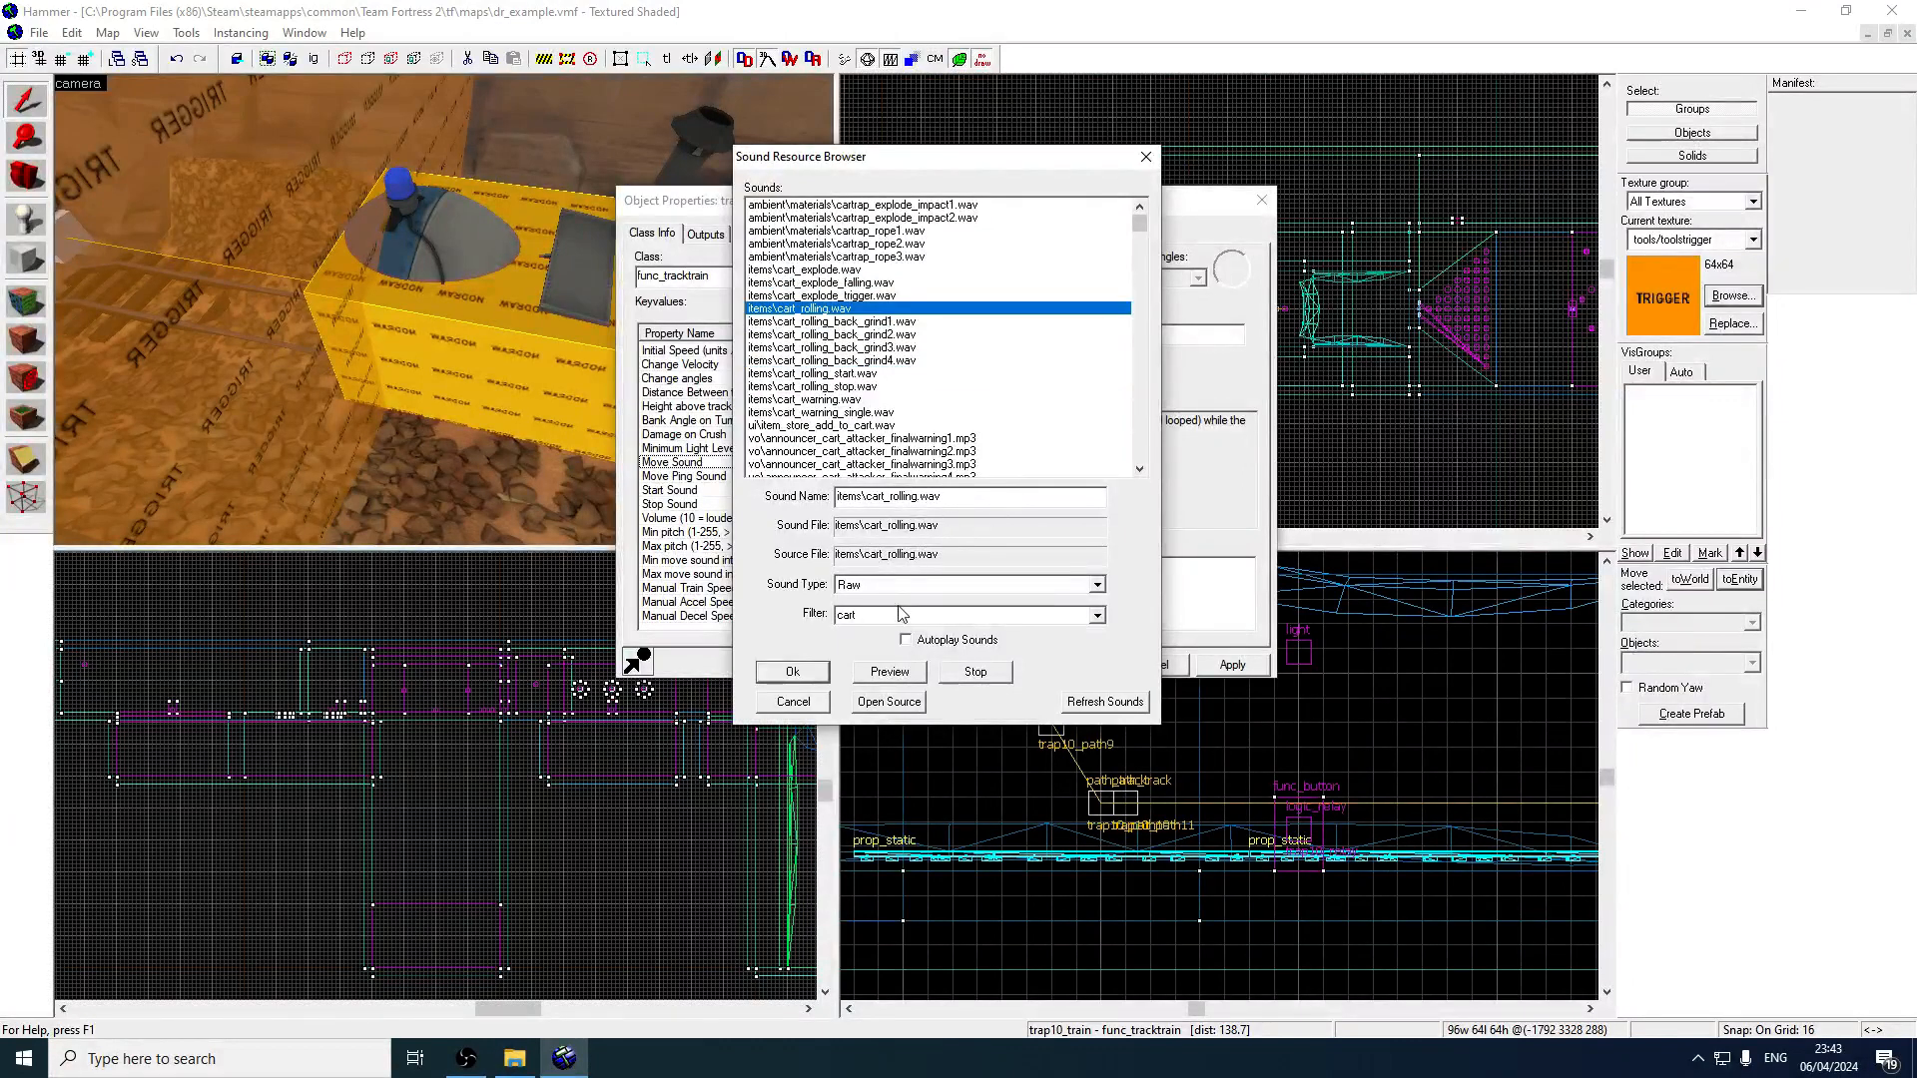
pyautogui.click(792, 673)
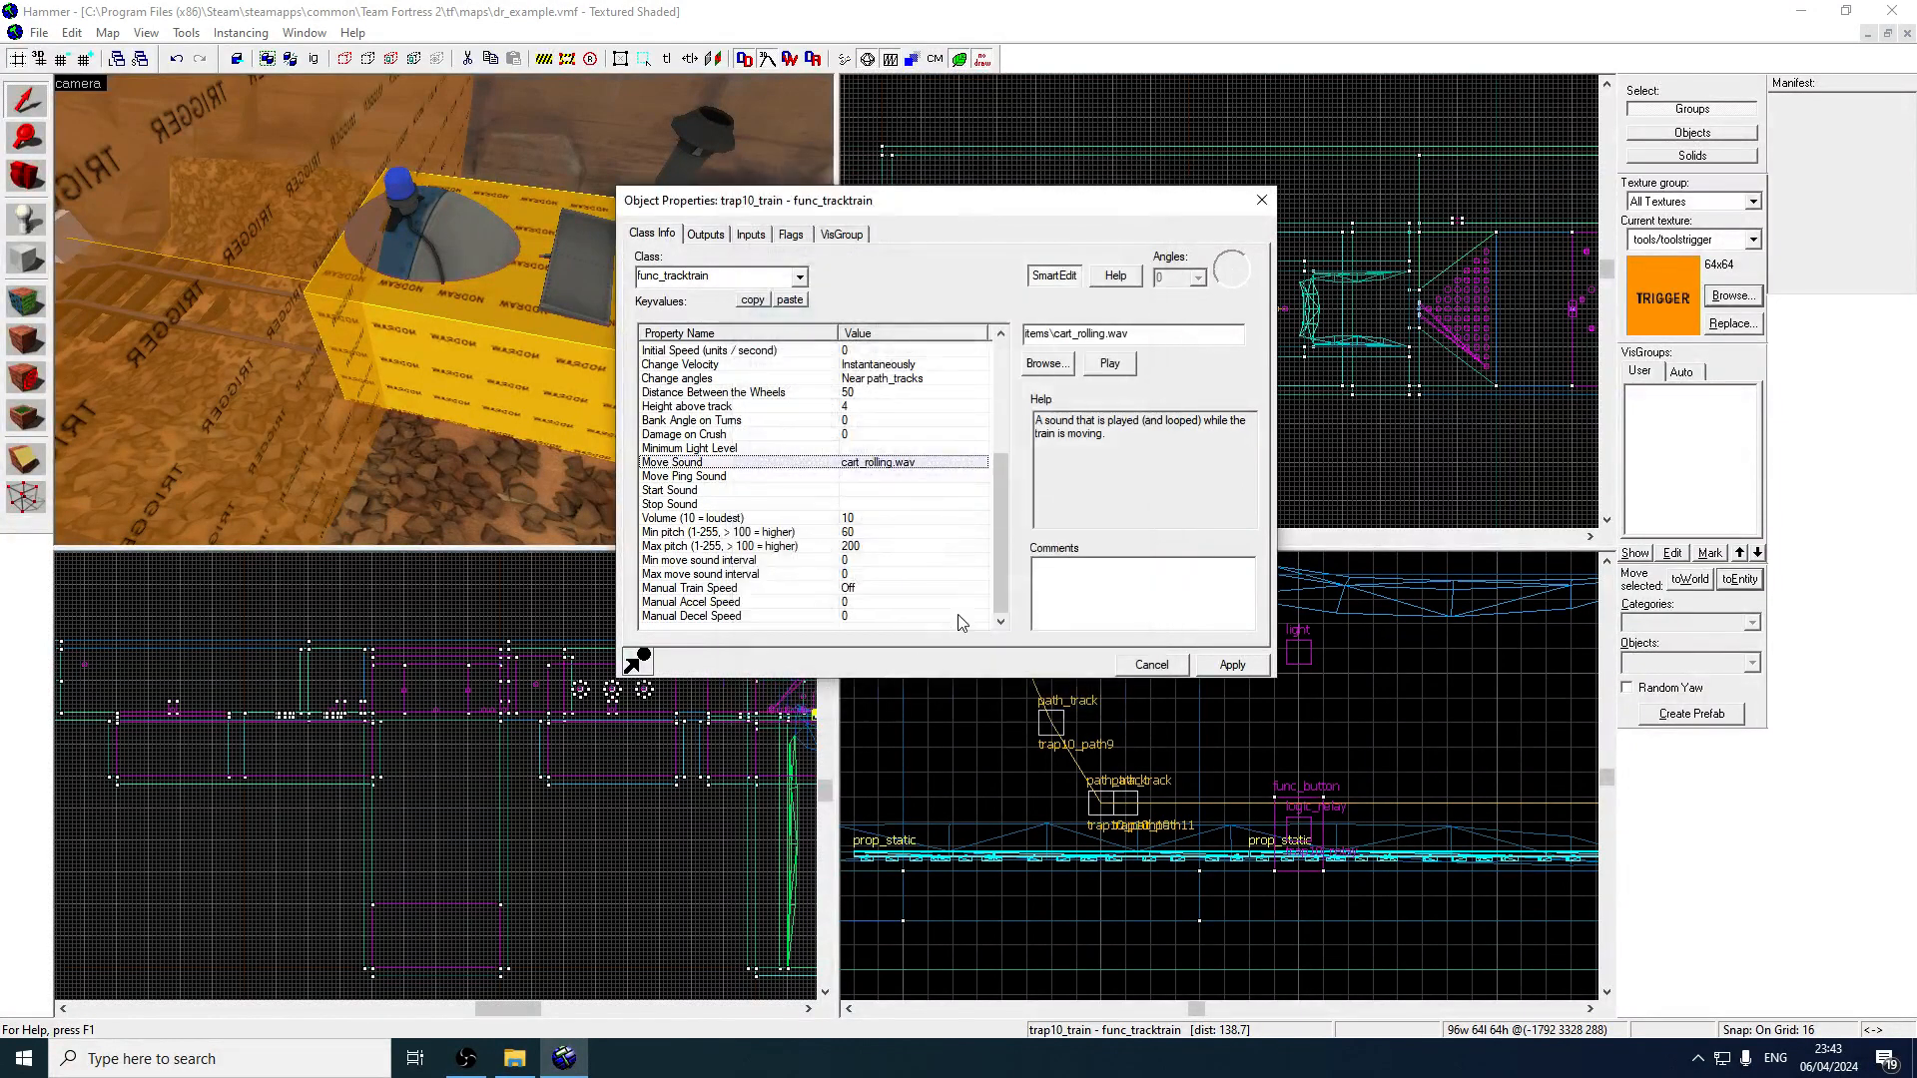
# Set the train's Start Sound to items\cart_rolling_start.wav.
pyautogui.doubleClick(841, 504)
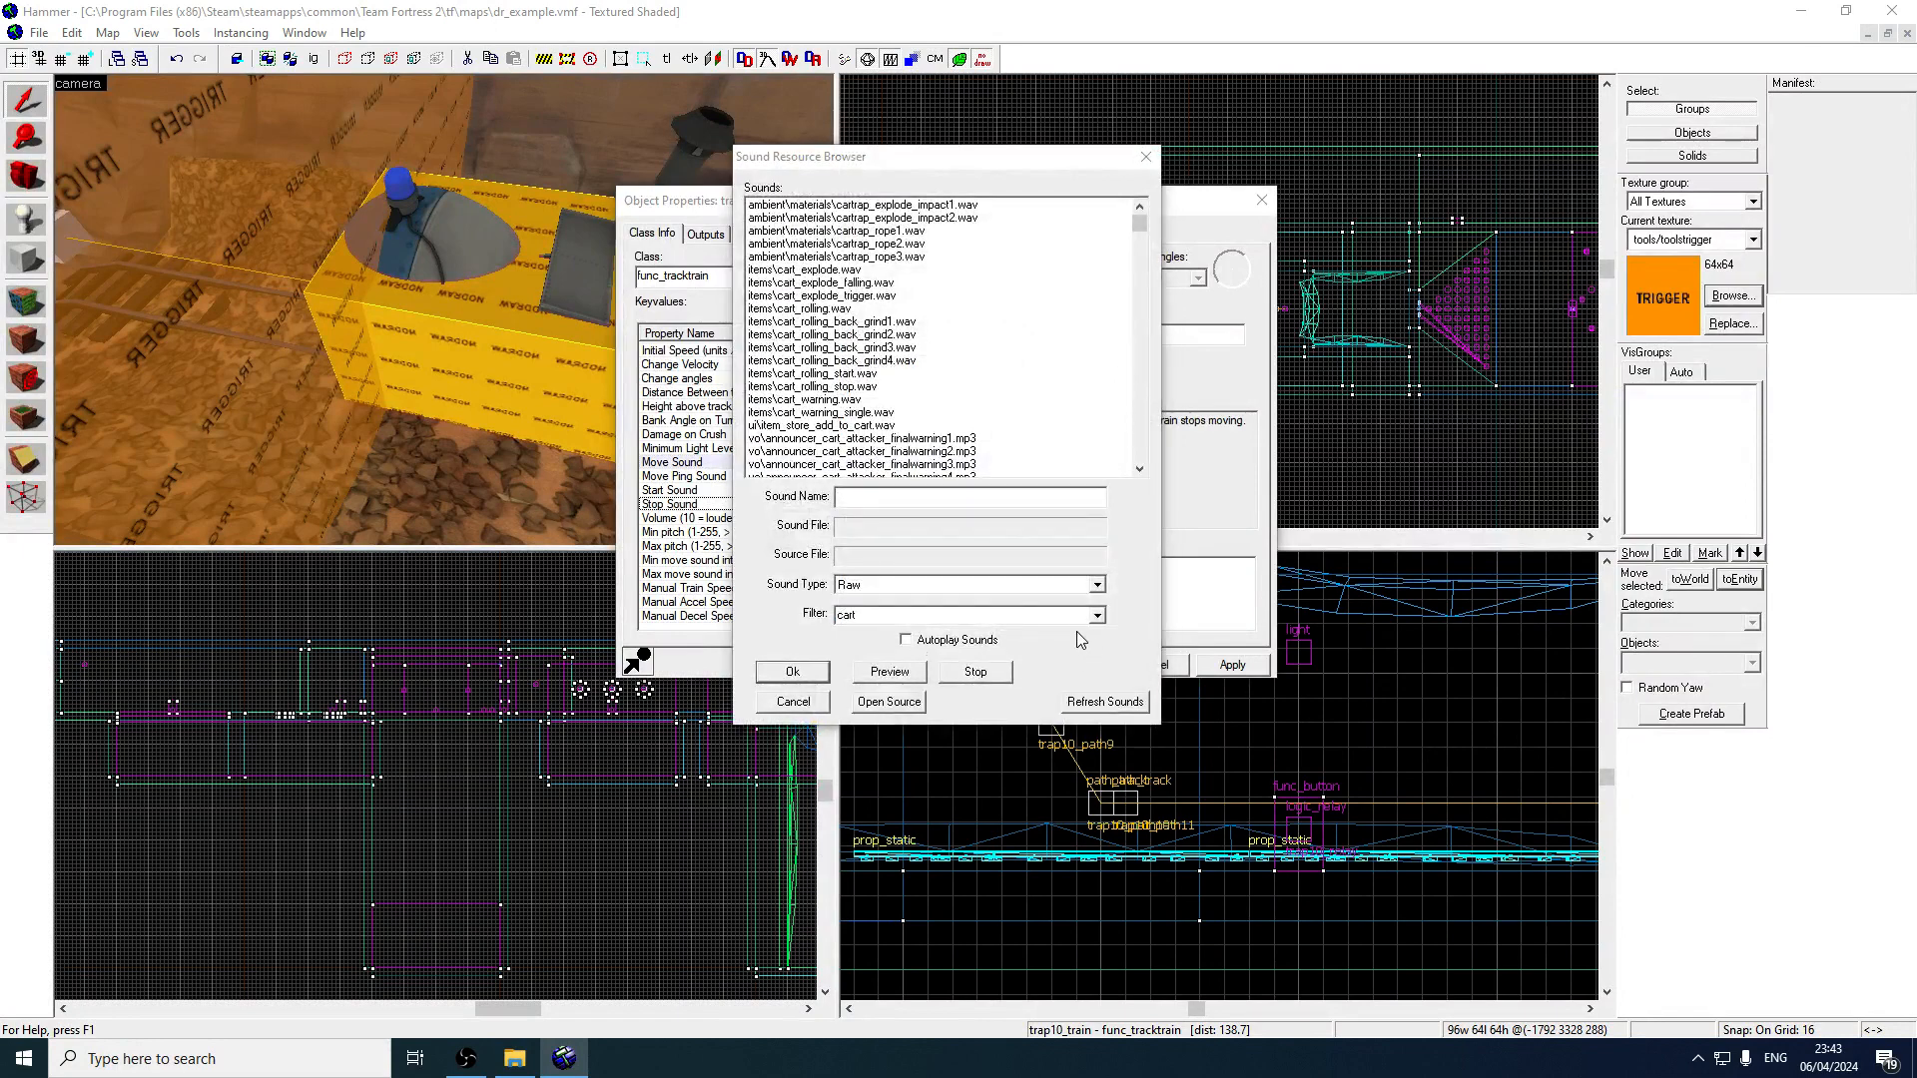
pyautogui.click(793, 701)
pyautogui.doubleClick(755, 490)
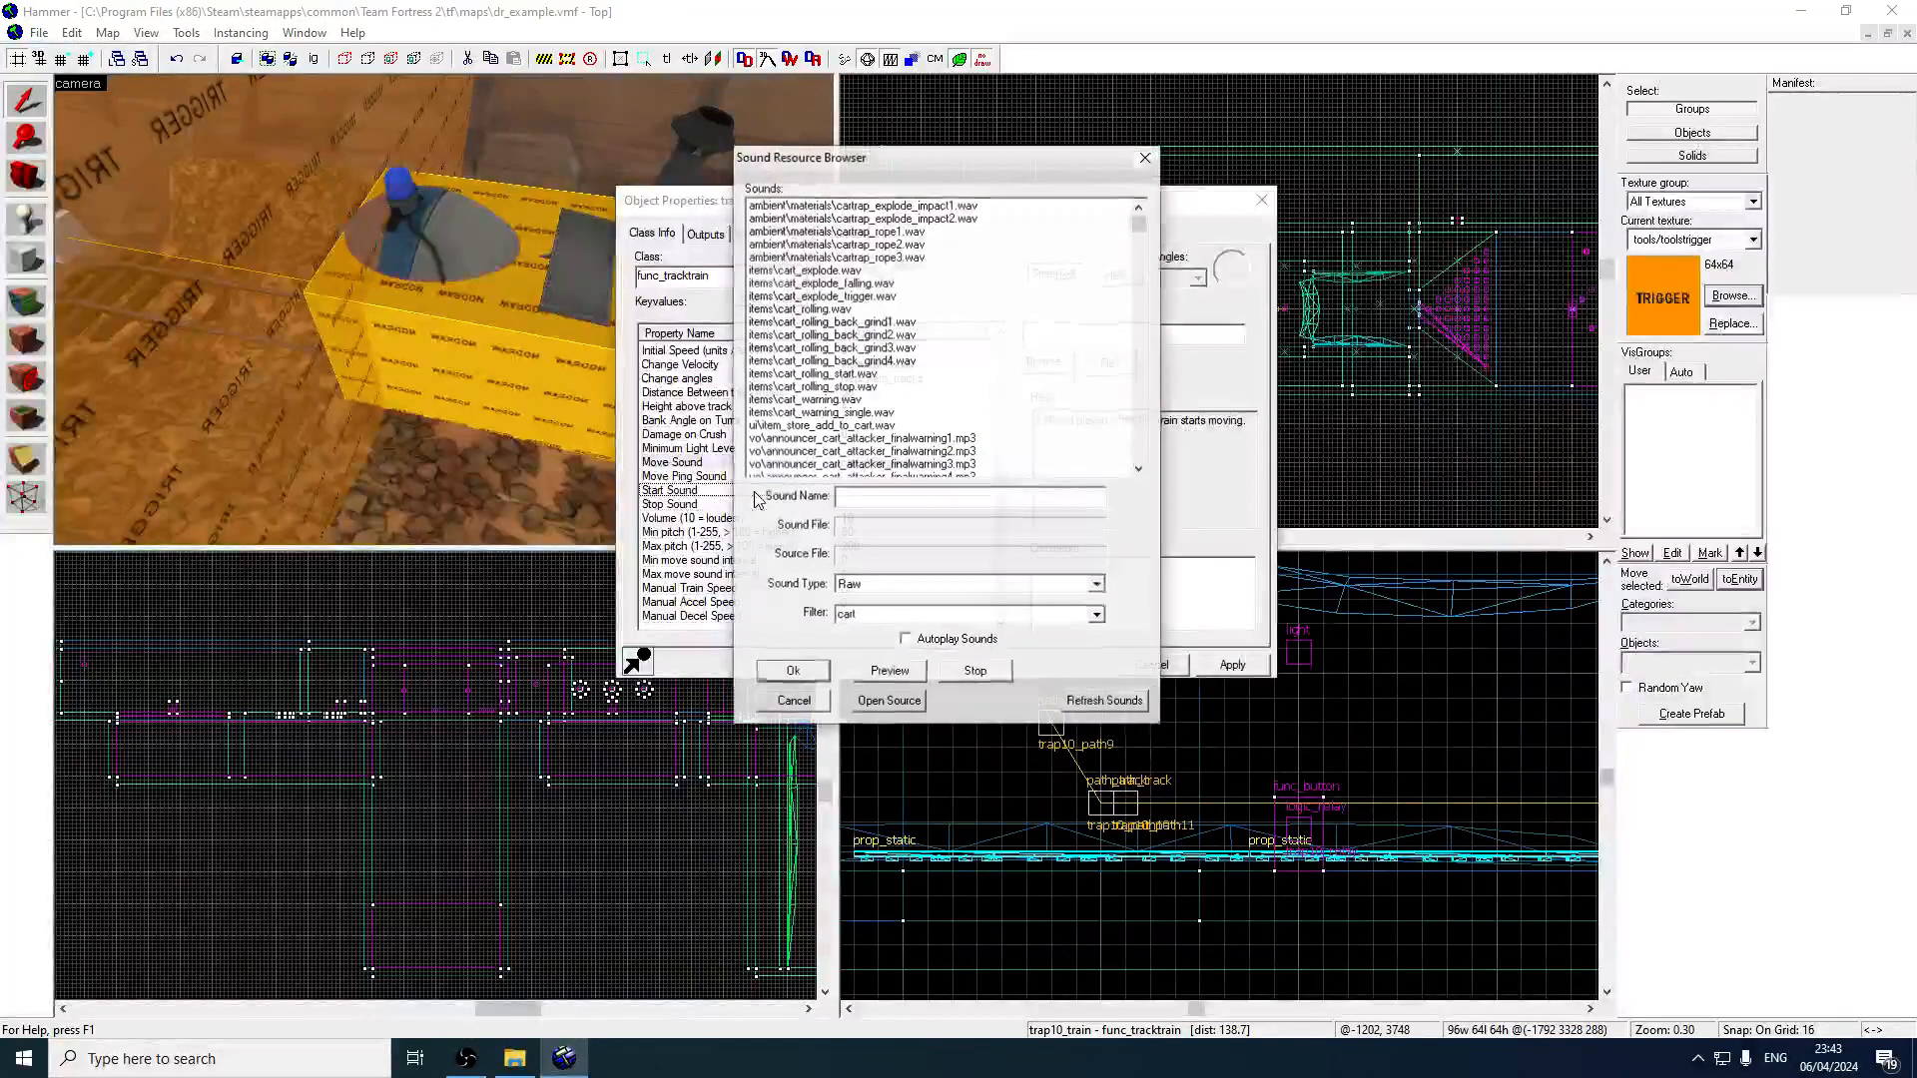
pyautogui.doubleClick(812, 373)
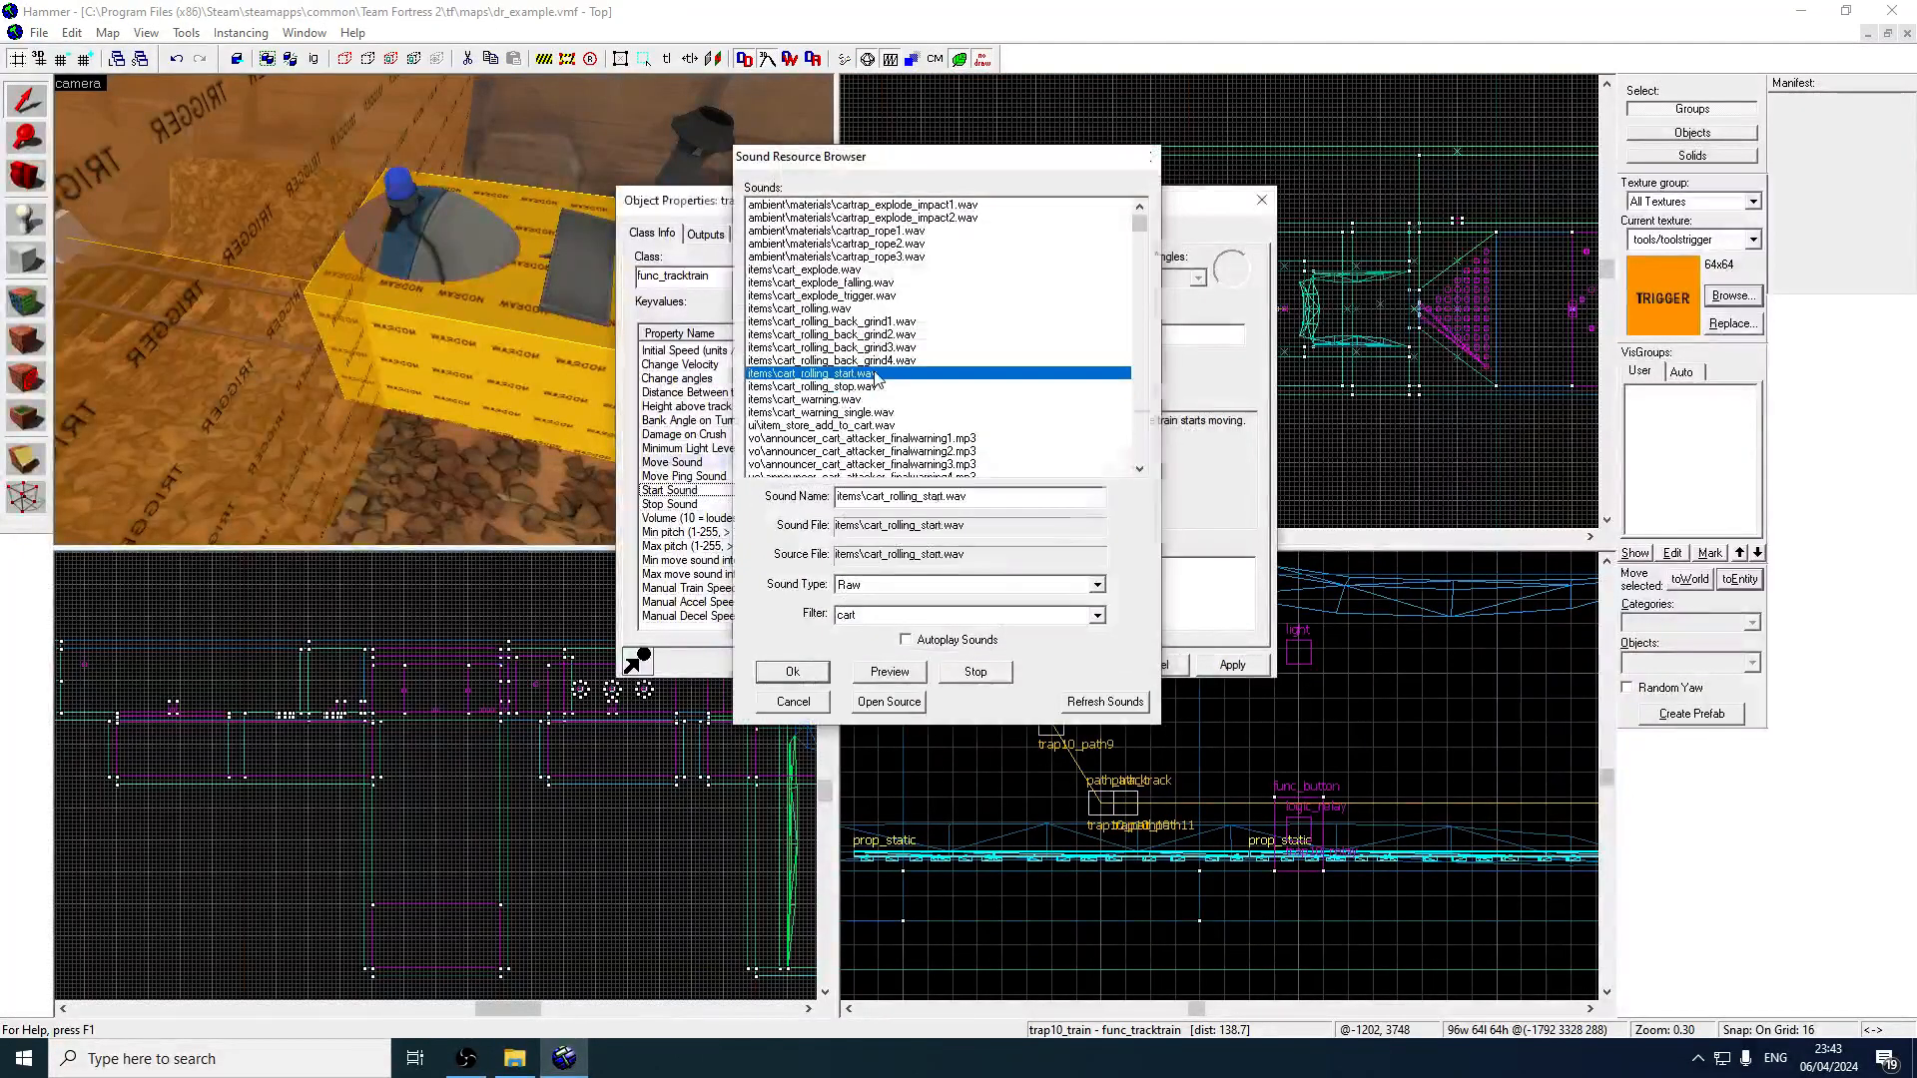
# Set the train's Height above track to 0 and close its properties.
pyautogui.scroll(-4, 1007, 490)
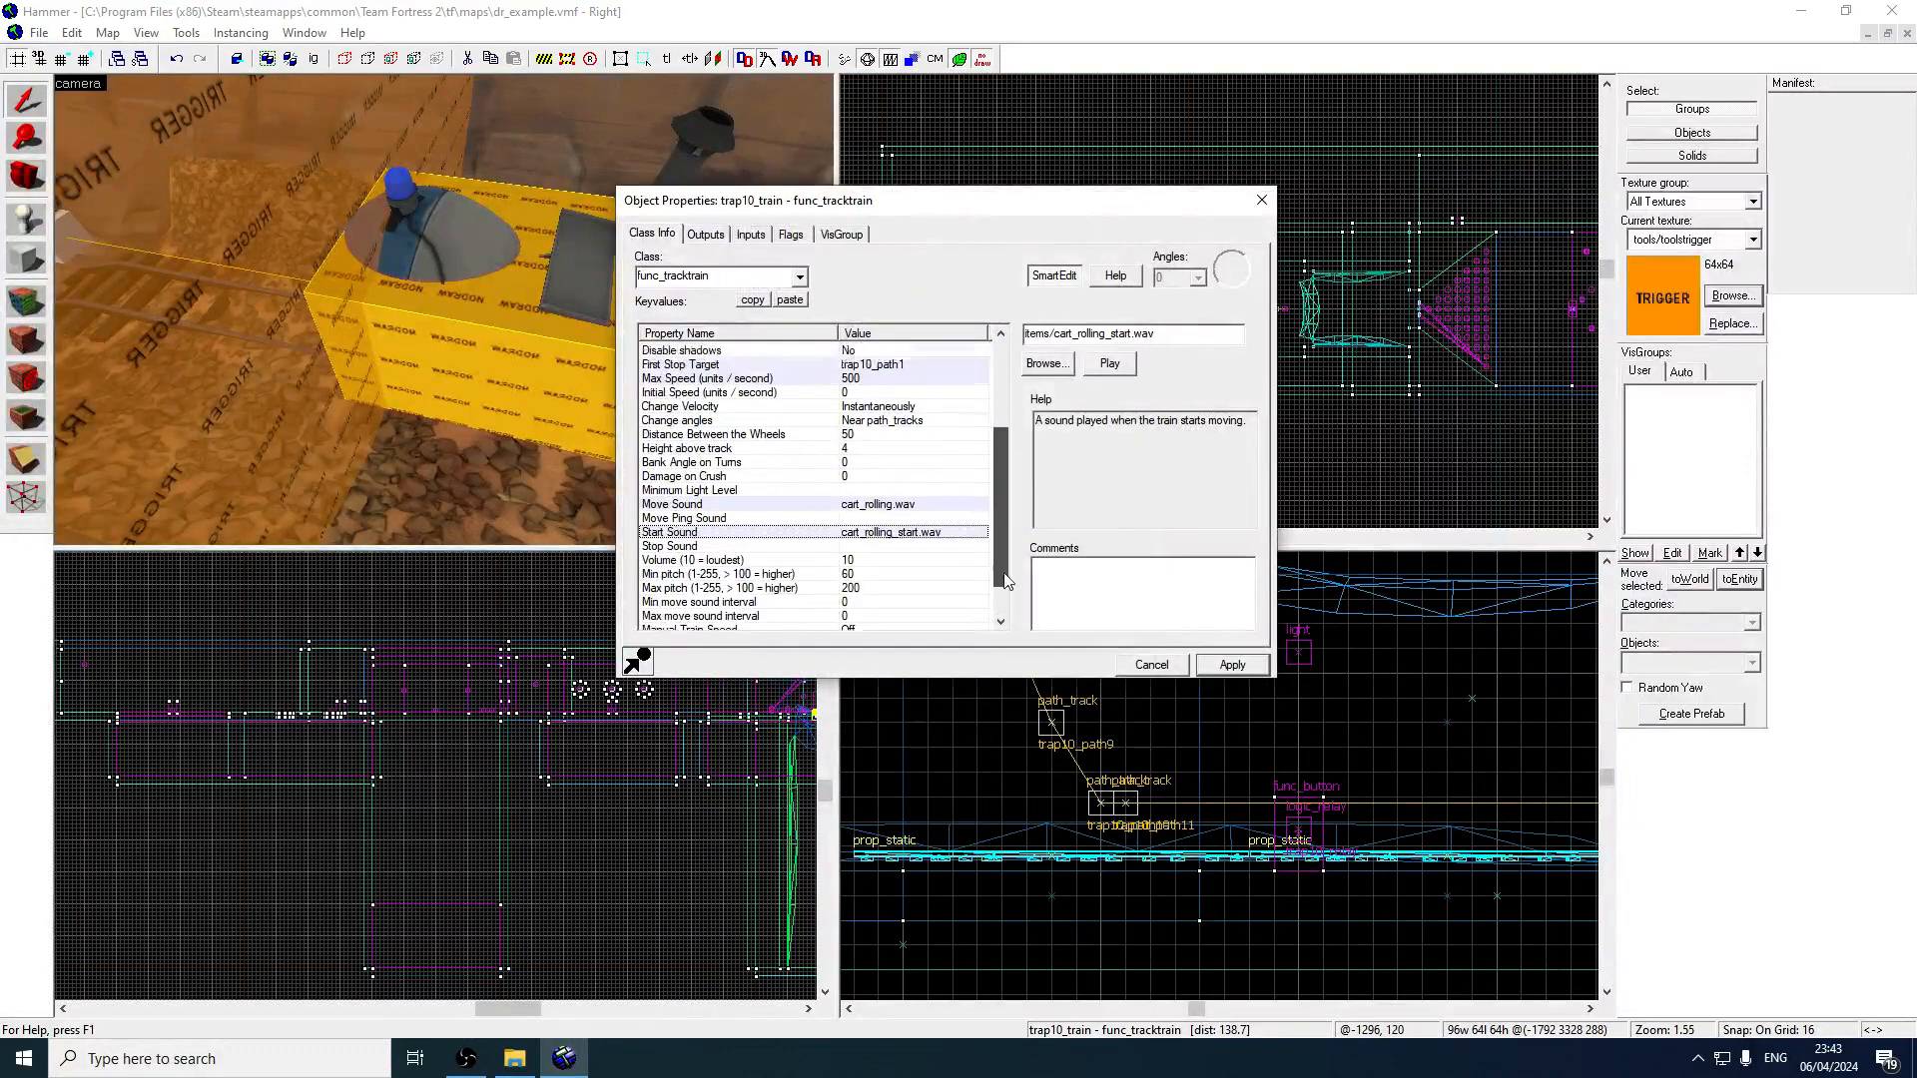
pyautogui.click(909, 434)
pyautogui.write('0')
pyautogui.press('Return')
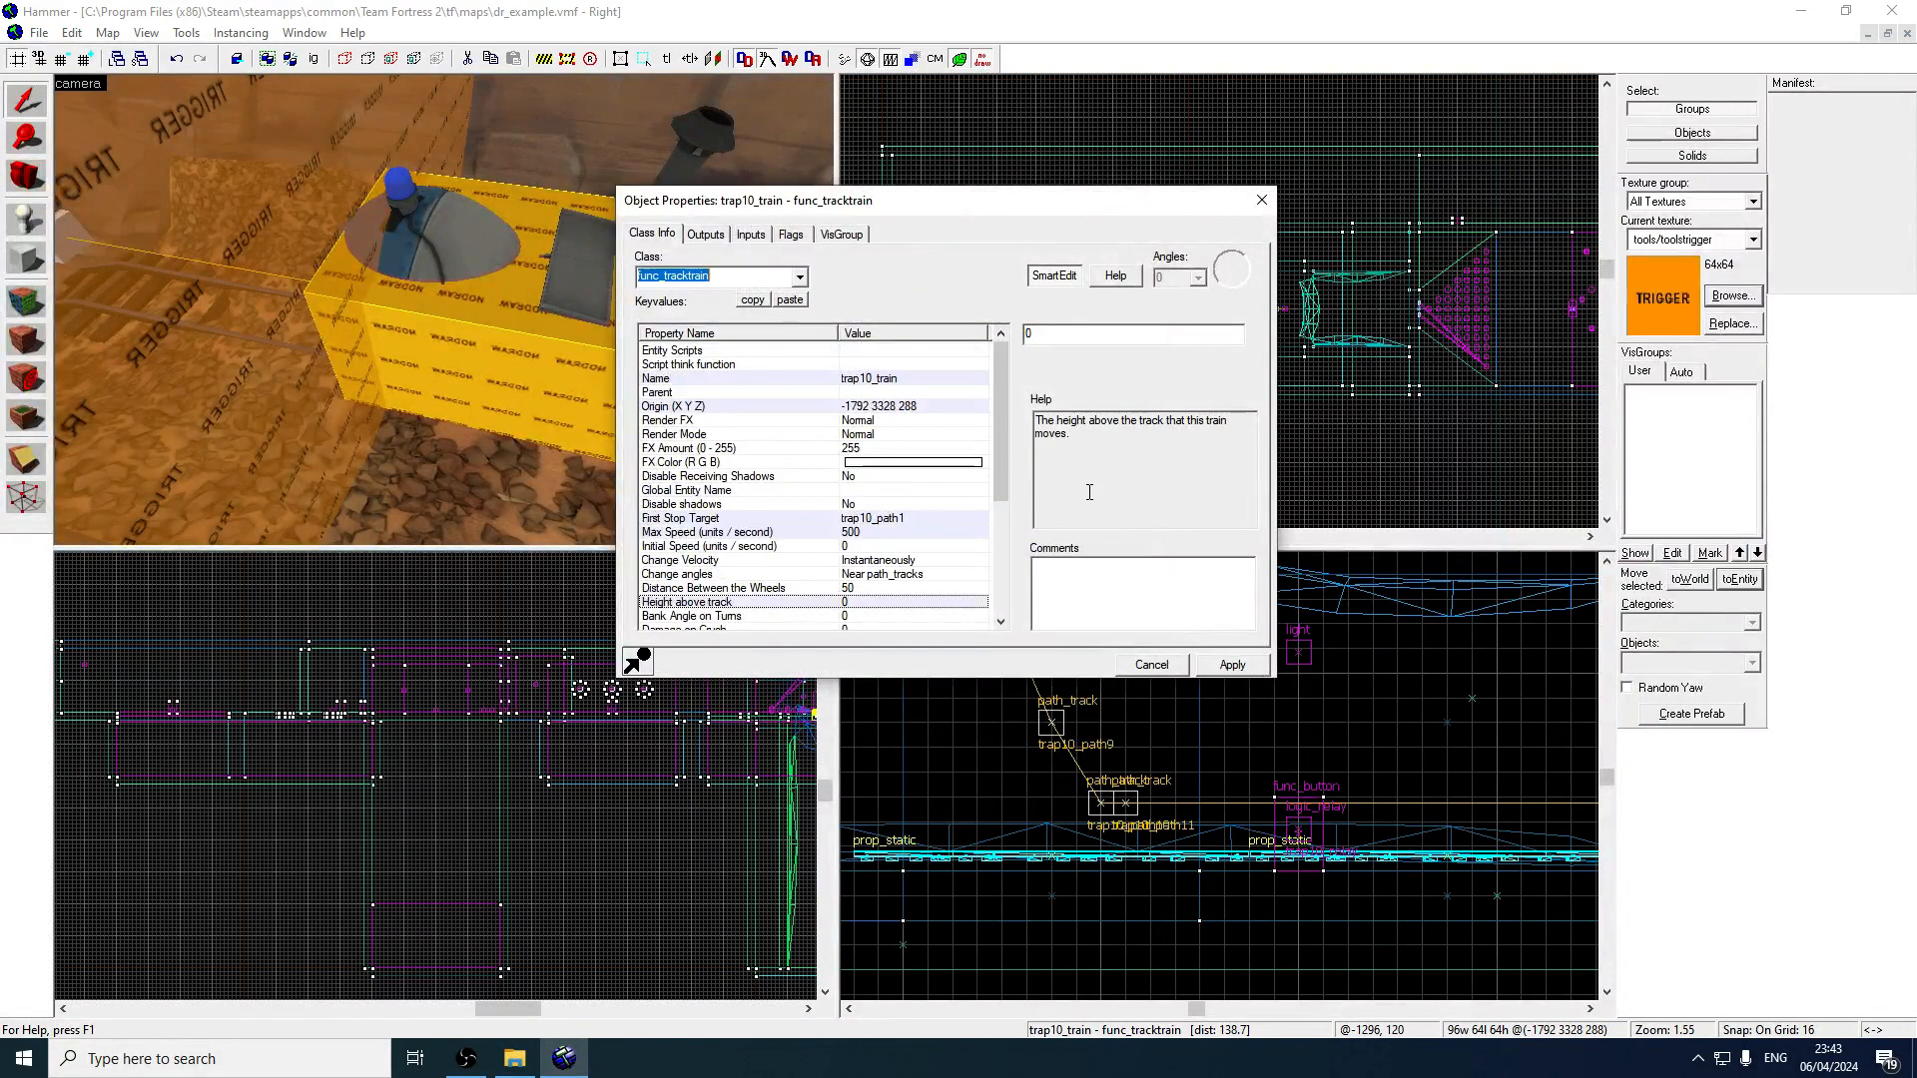
pyautogui.moveTo(1001, 456); pyautogui.dragTo(994, 616)
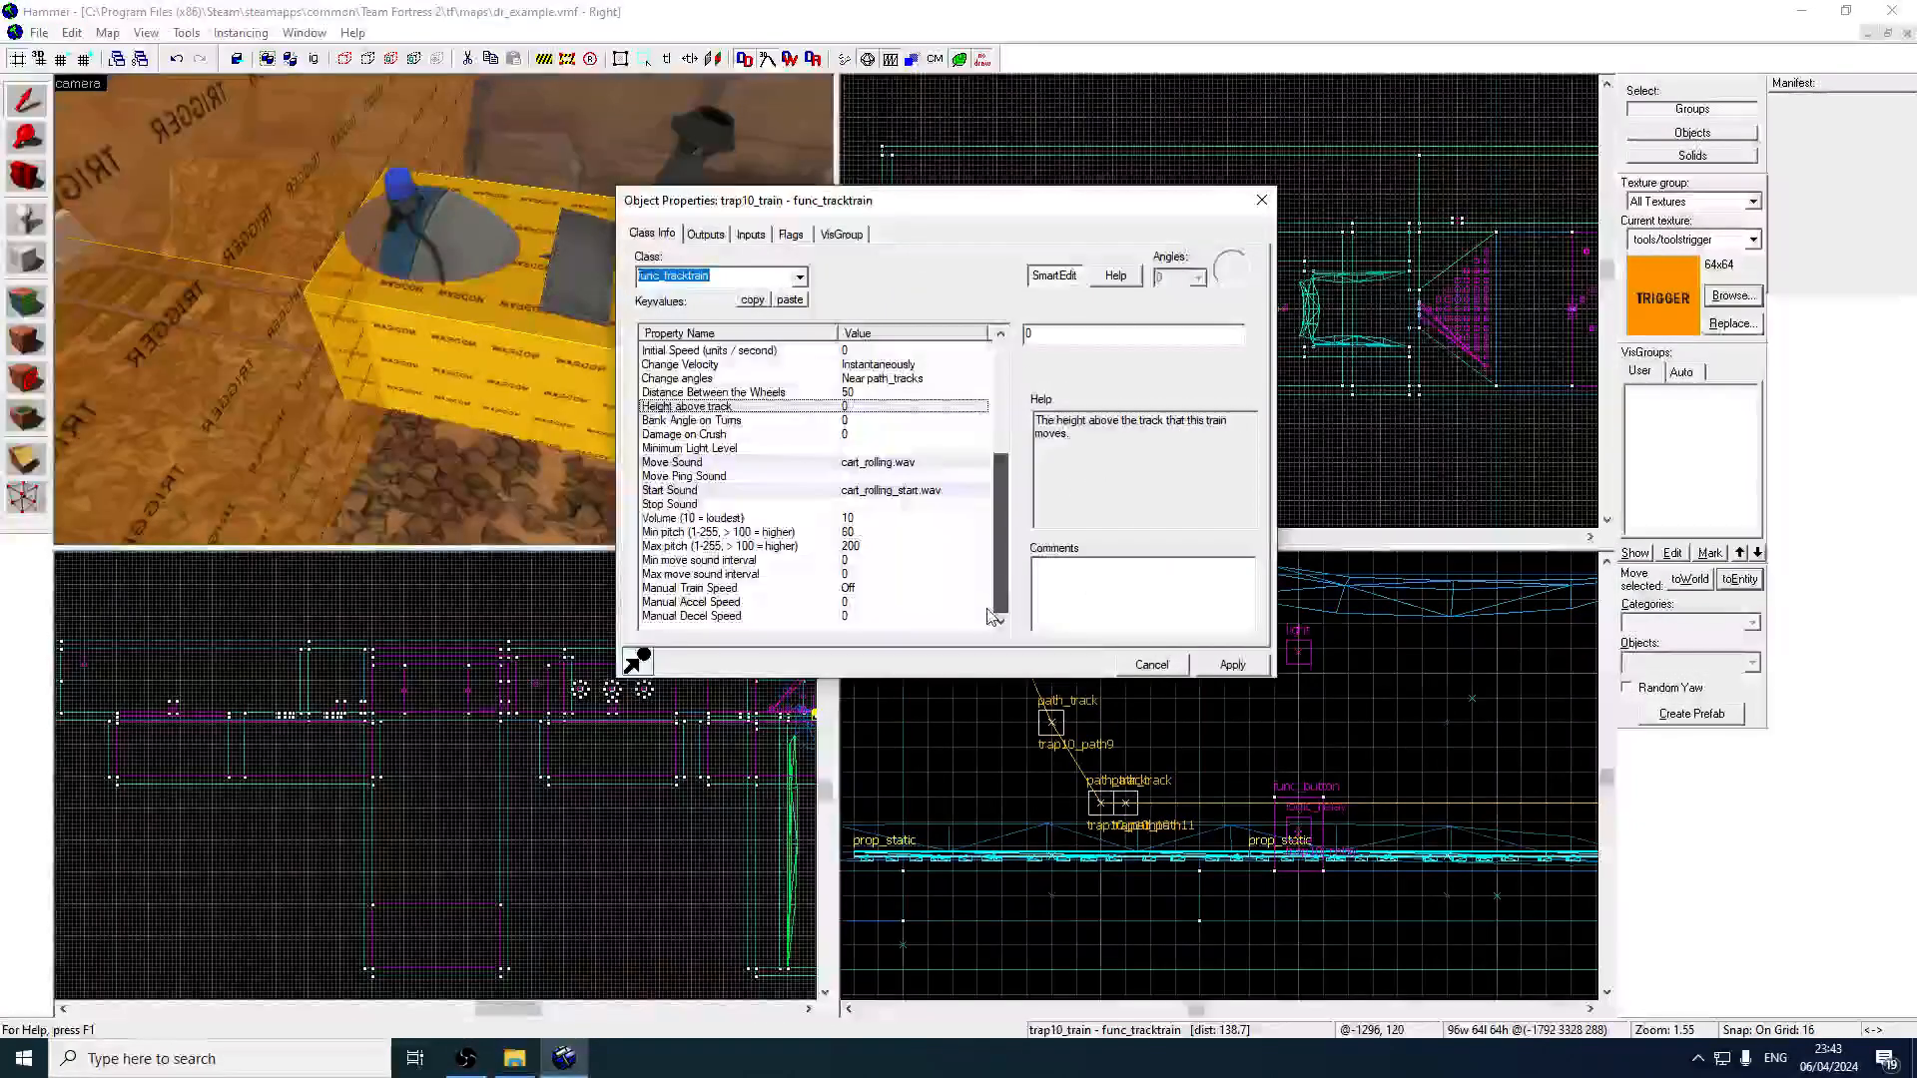
pyautogui.click(1258, 204)
# Add an OnTrigger output to the train's trigger_once that sends Explode to trap10_explosion with a 0.00 delay.
pyautogui.click(331, 401)
pyautogui.scroll(2, 322, 382)
pyautogui.press('z')
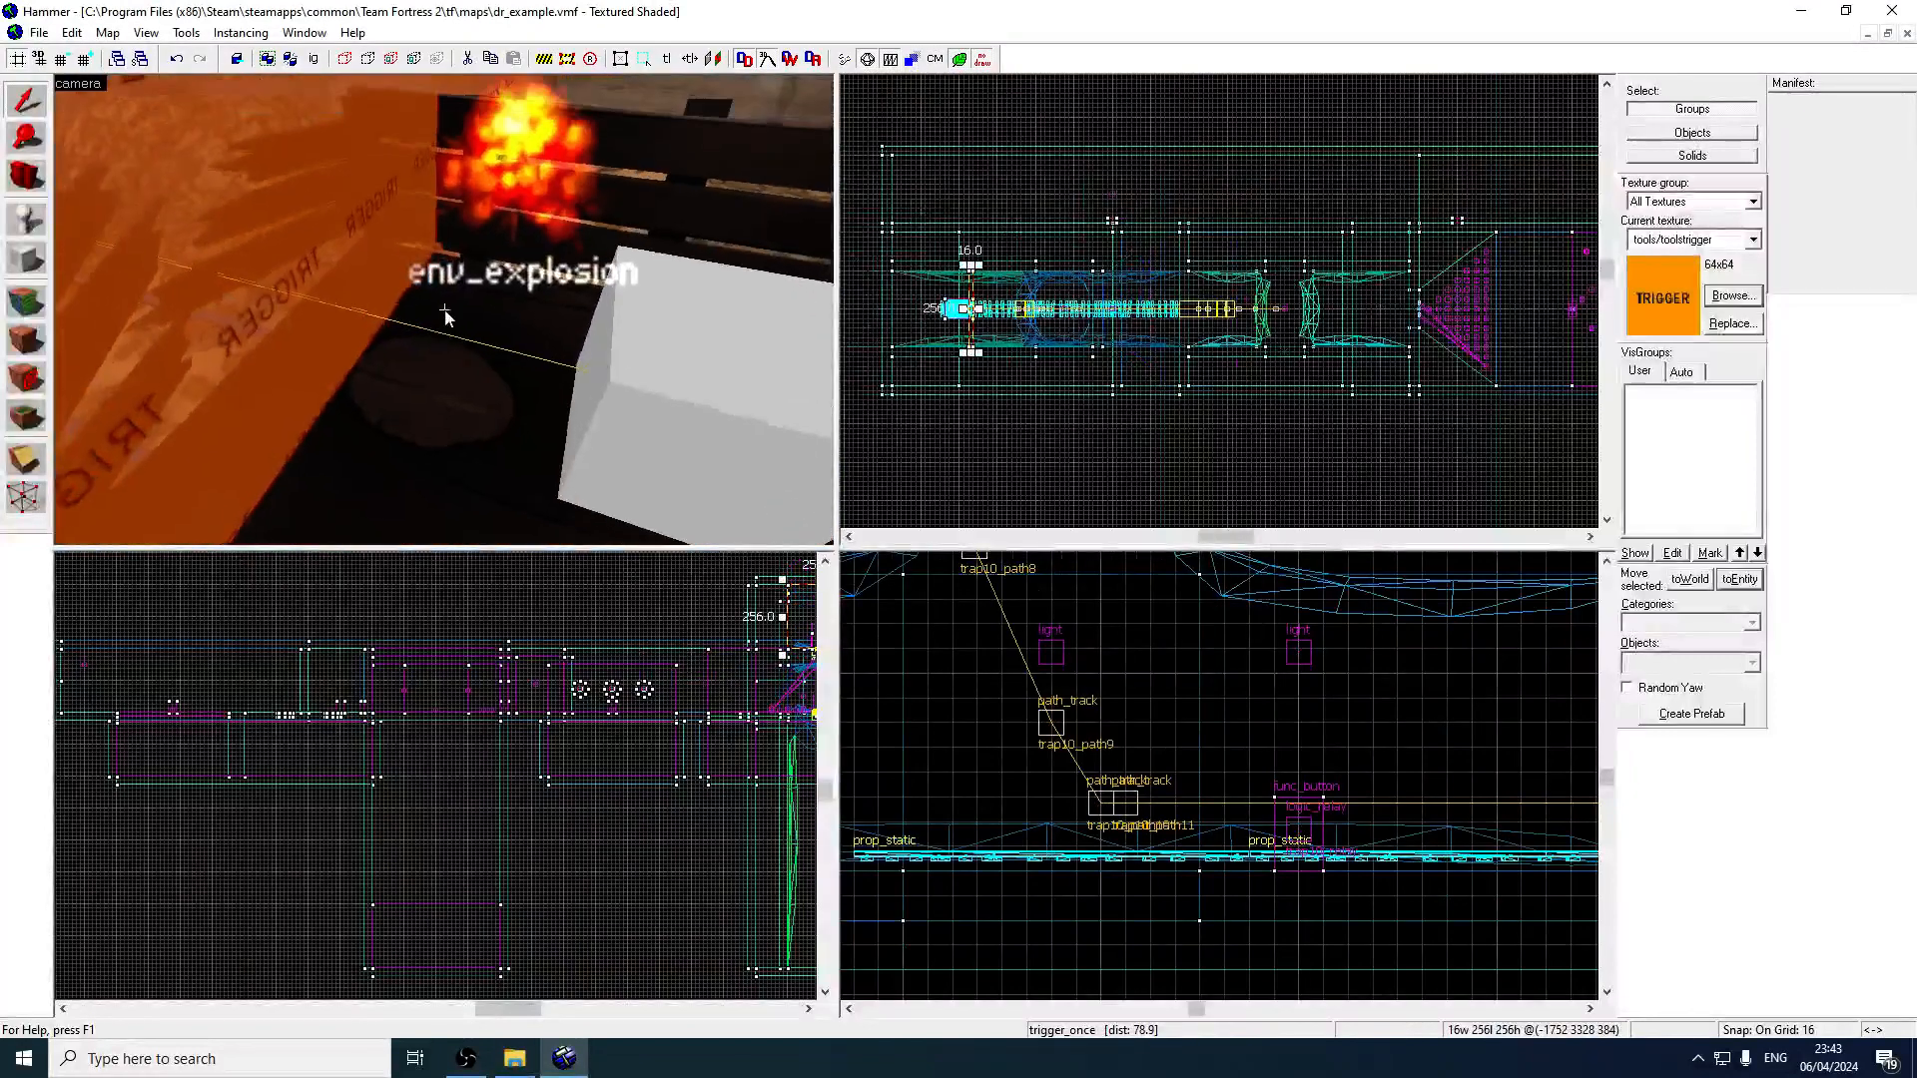
pyautogui.hotkey('alt', 'Return')
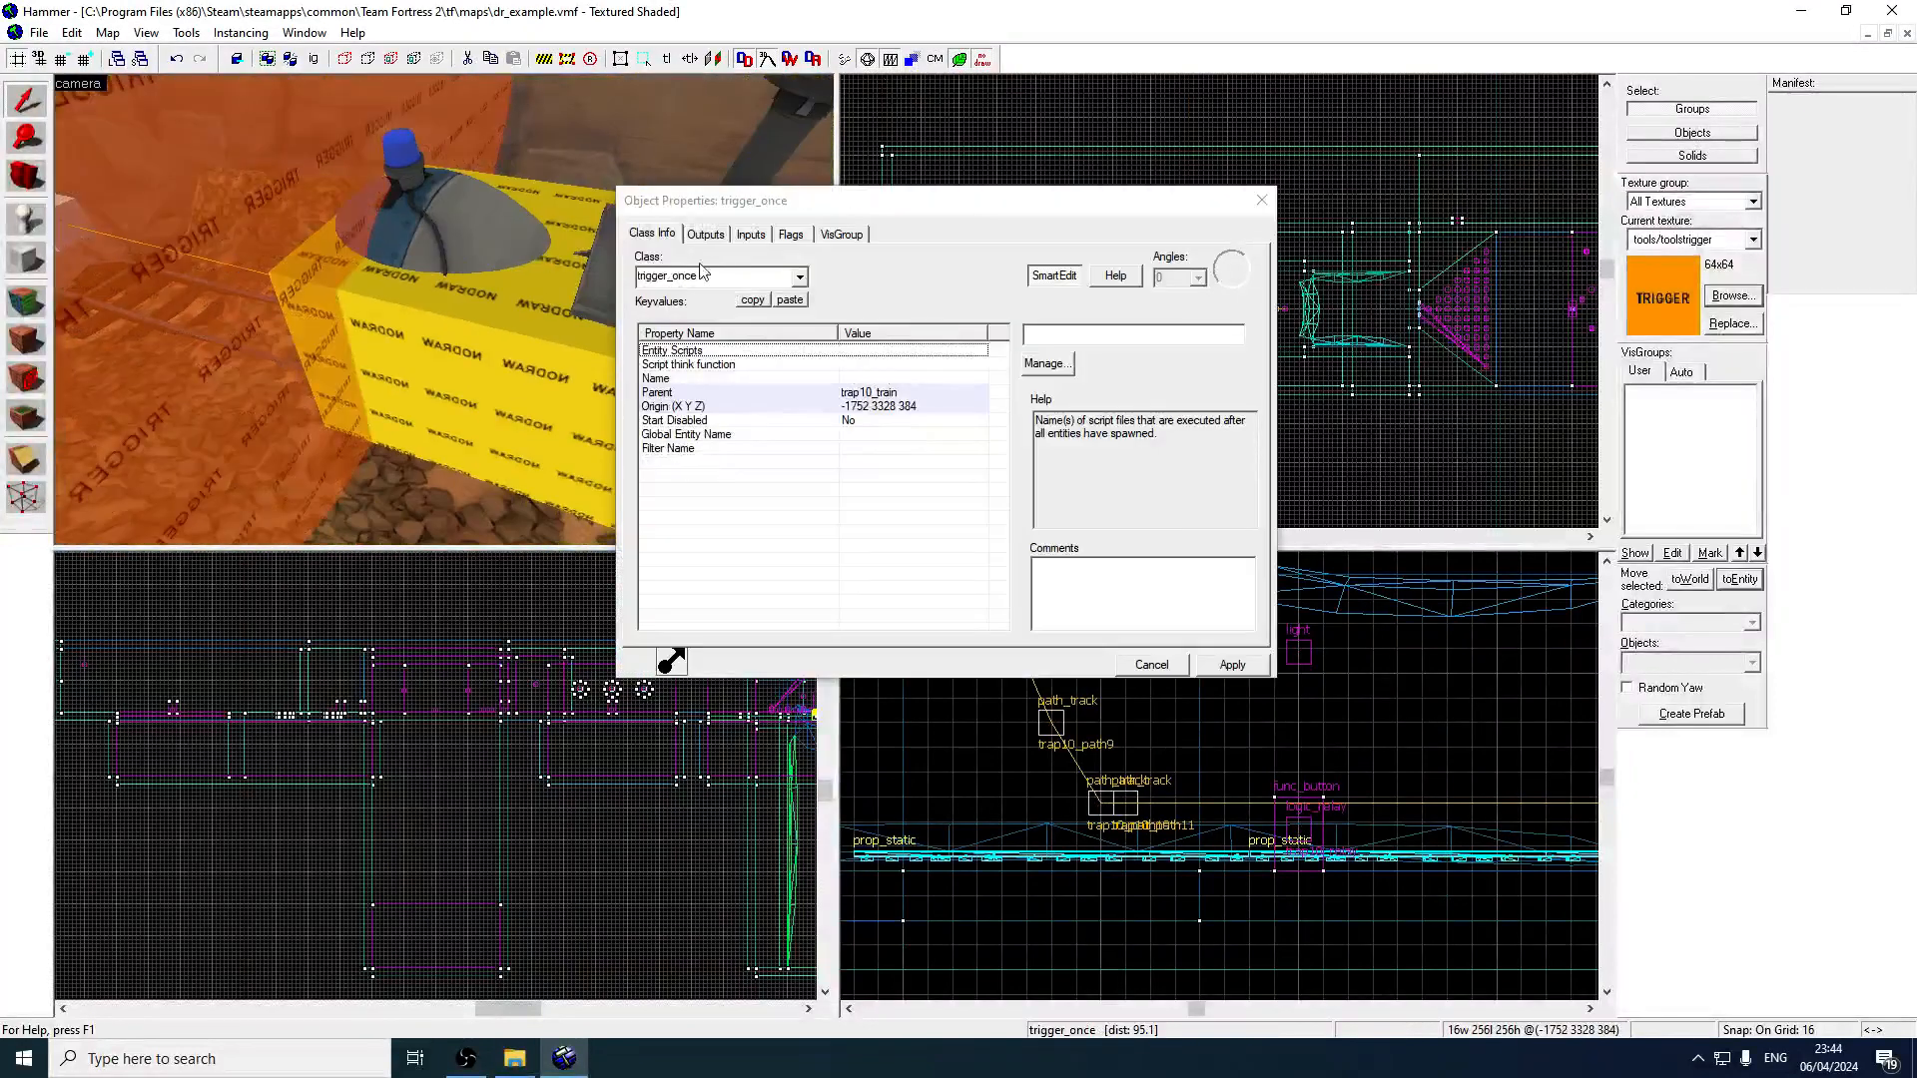
pyautogui.click(705, 233)
pyautogui.click(809, 287)
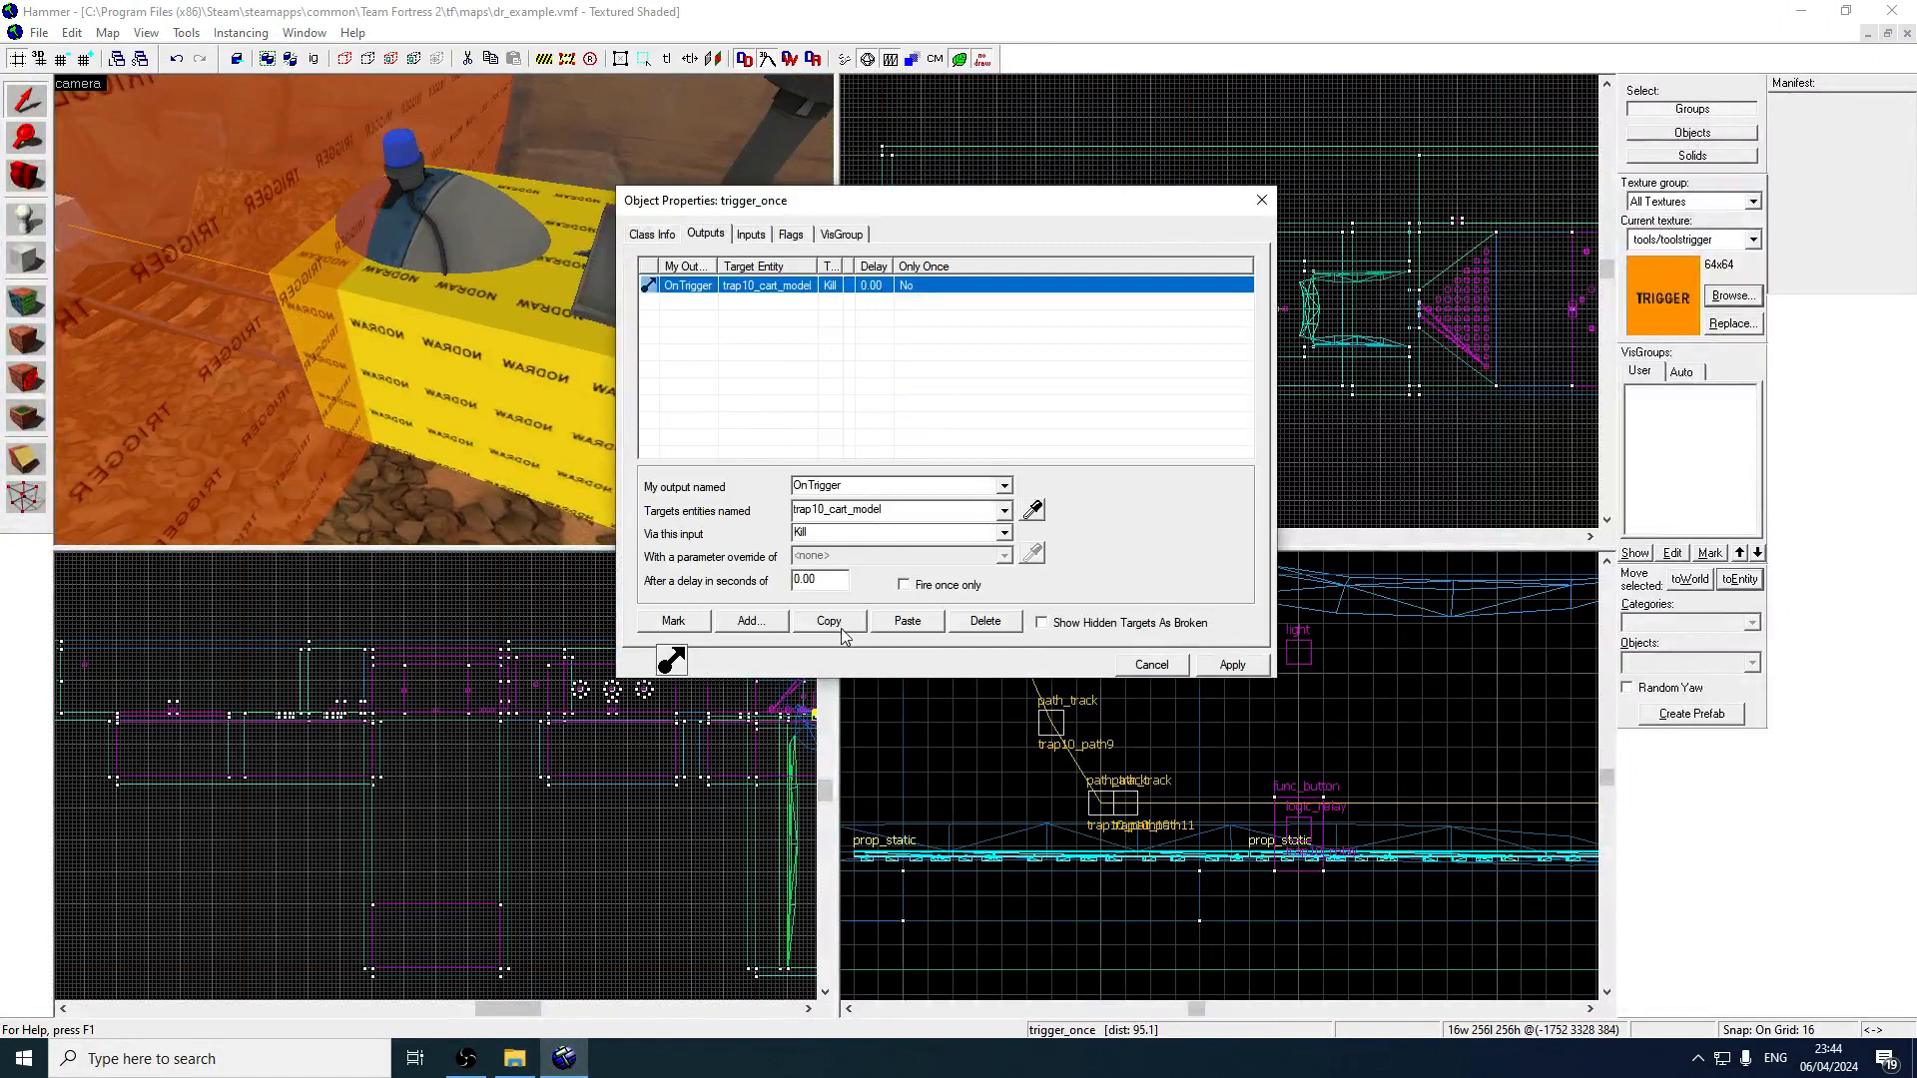
pyautogui.click(873, 624)
pyautogui.click(903, 621)
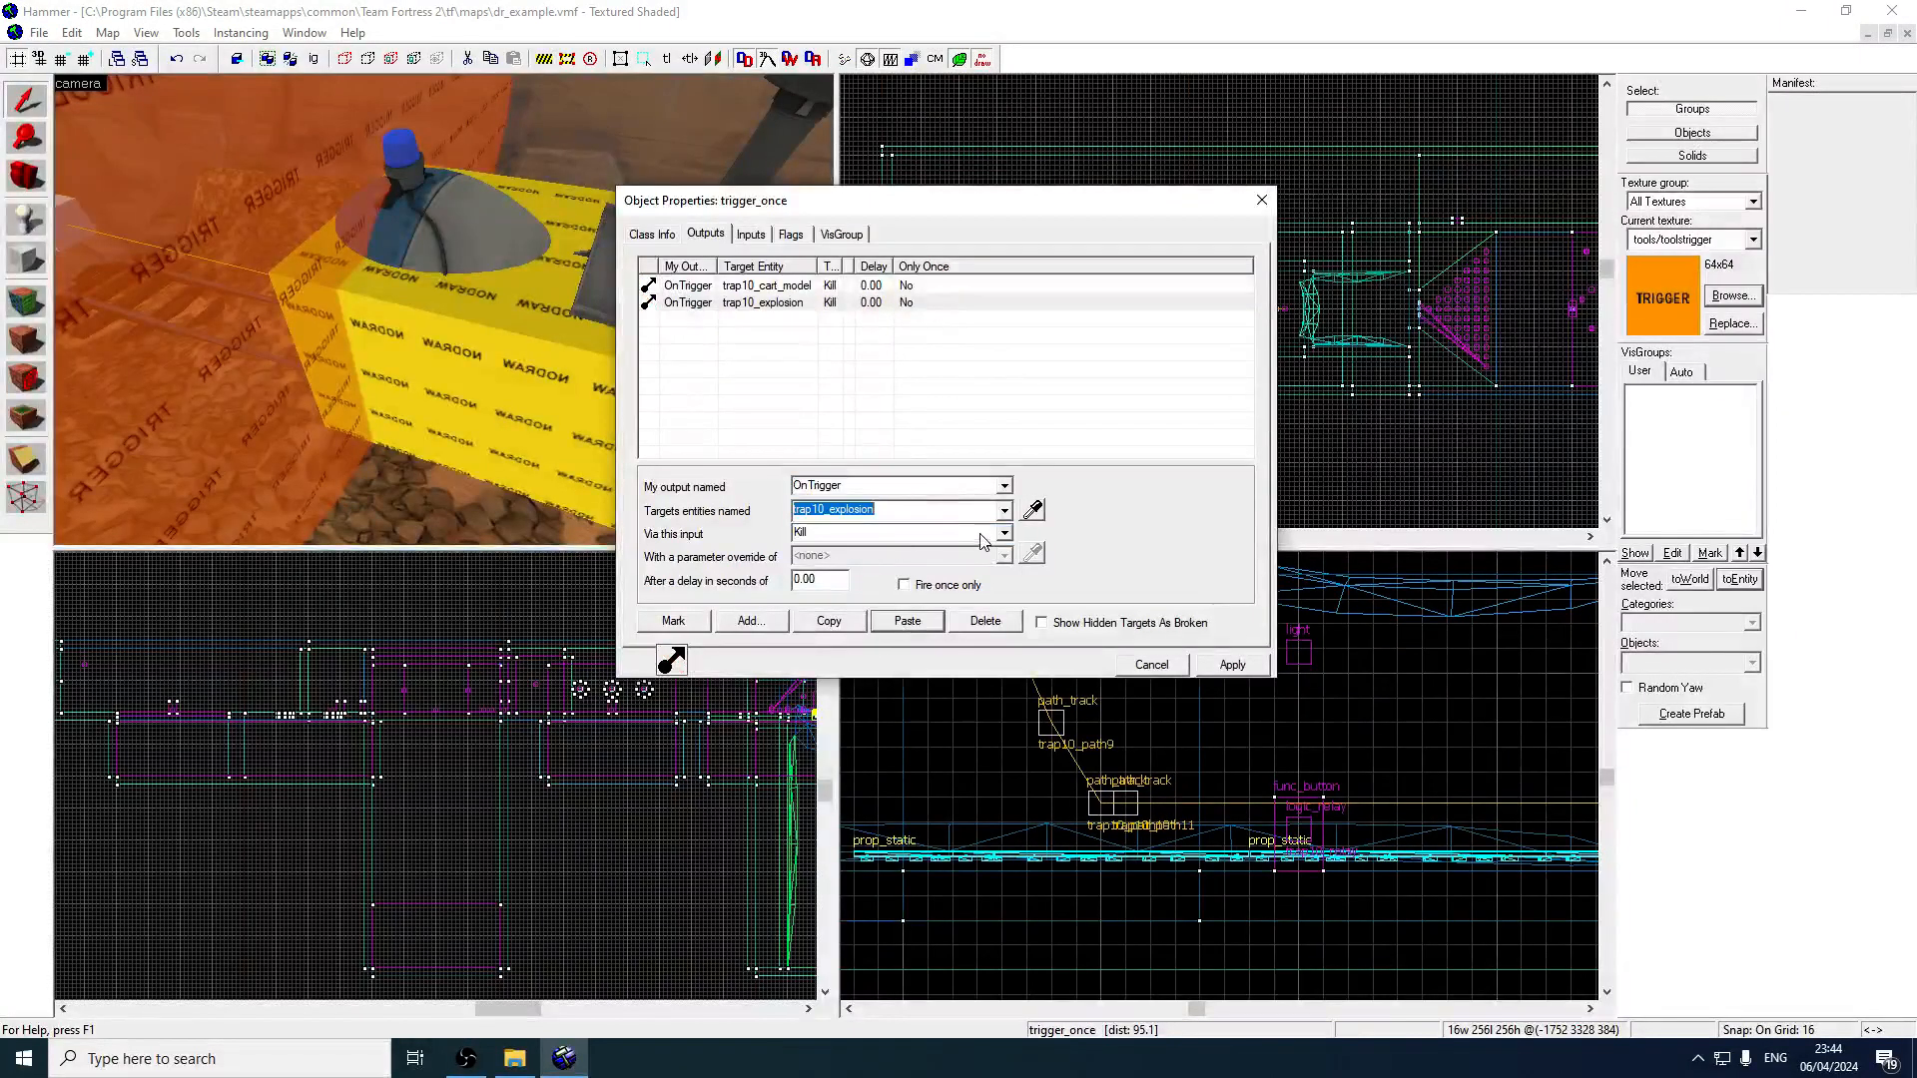
pyautogui.click(1232, 665)
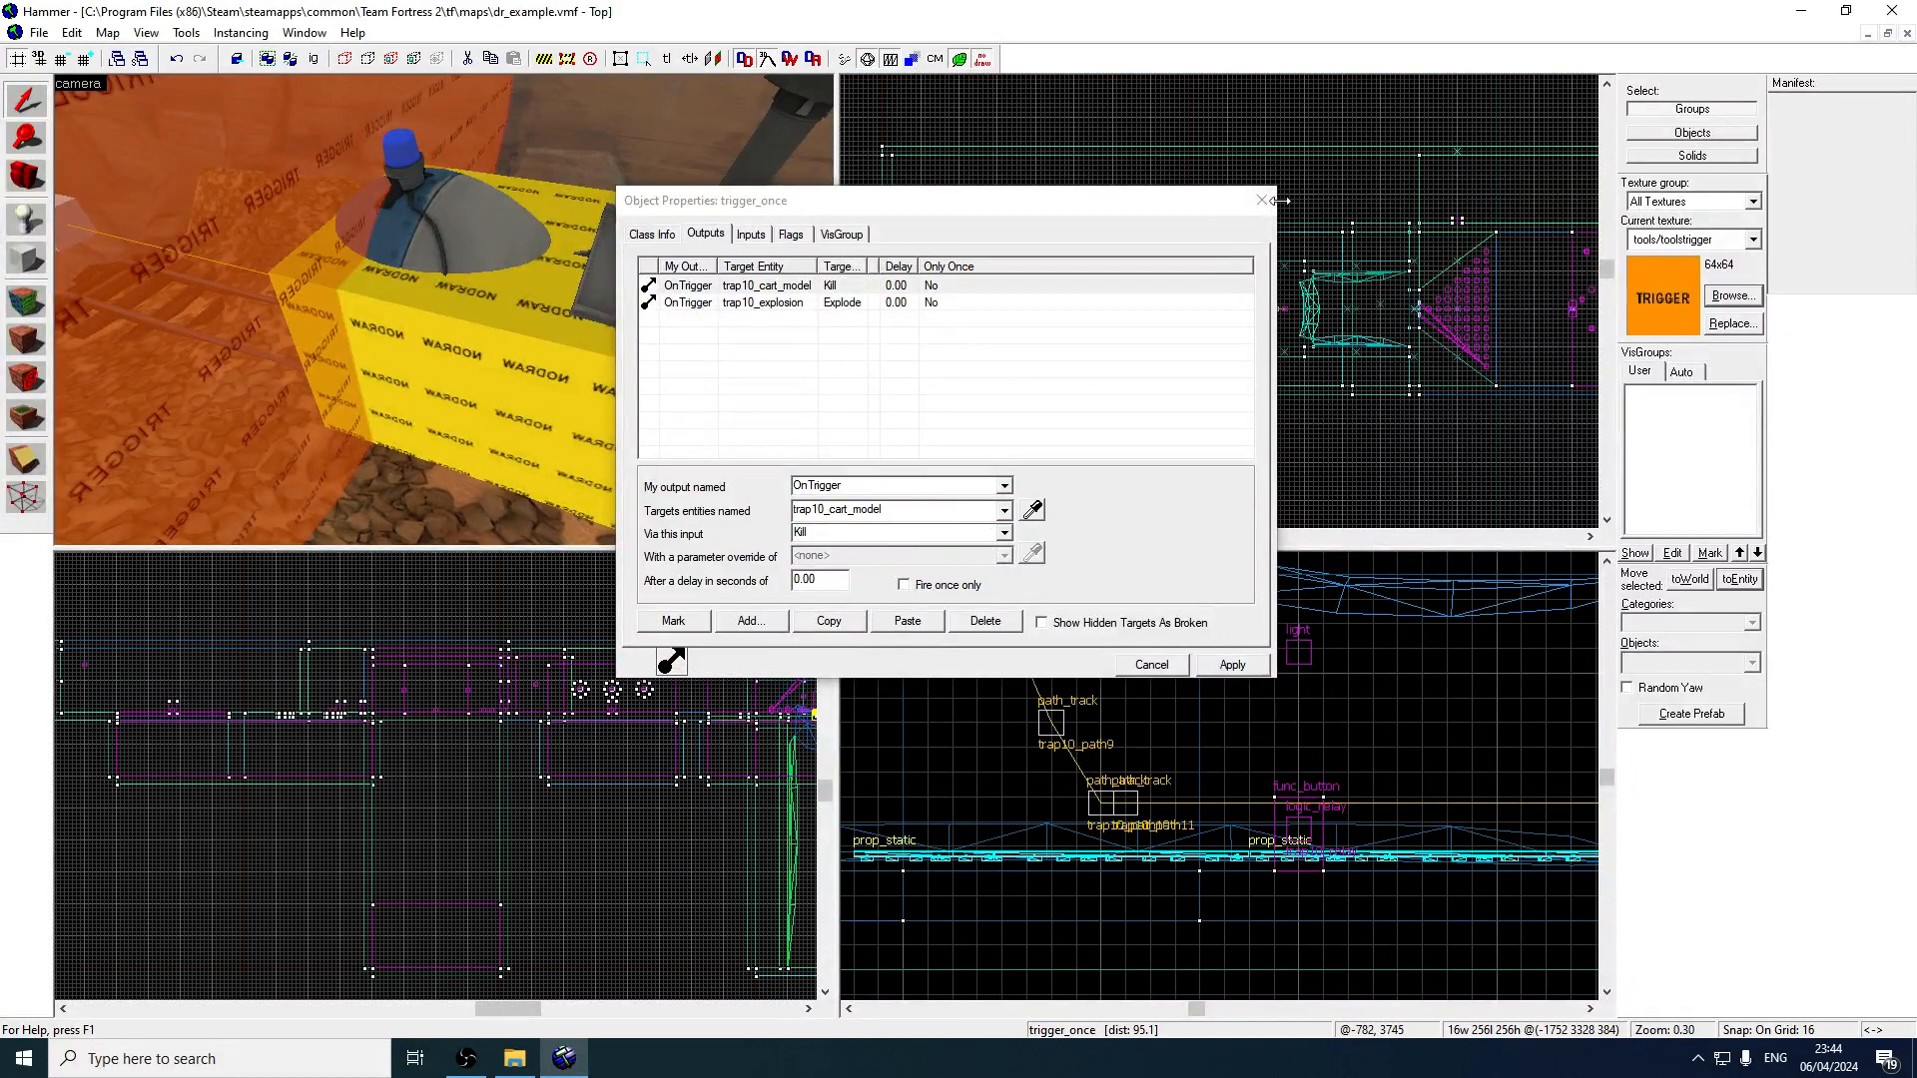
pyautogui.click(1262, 201)
# Save the map.
pyautogui.press('z')
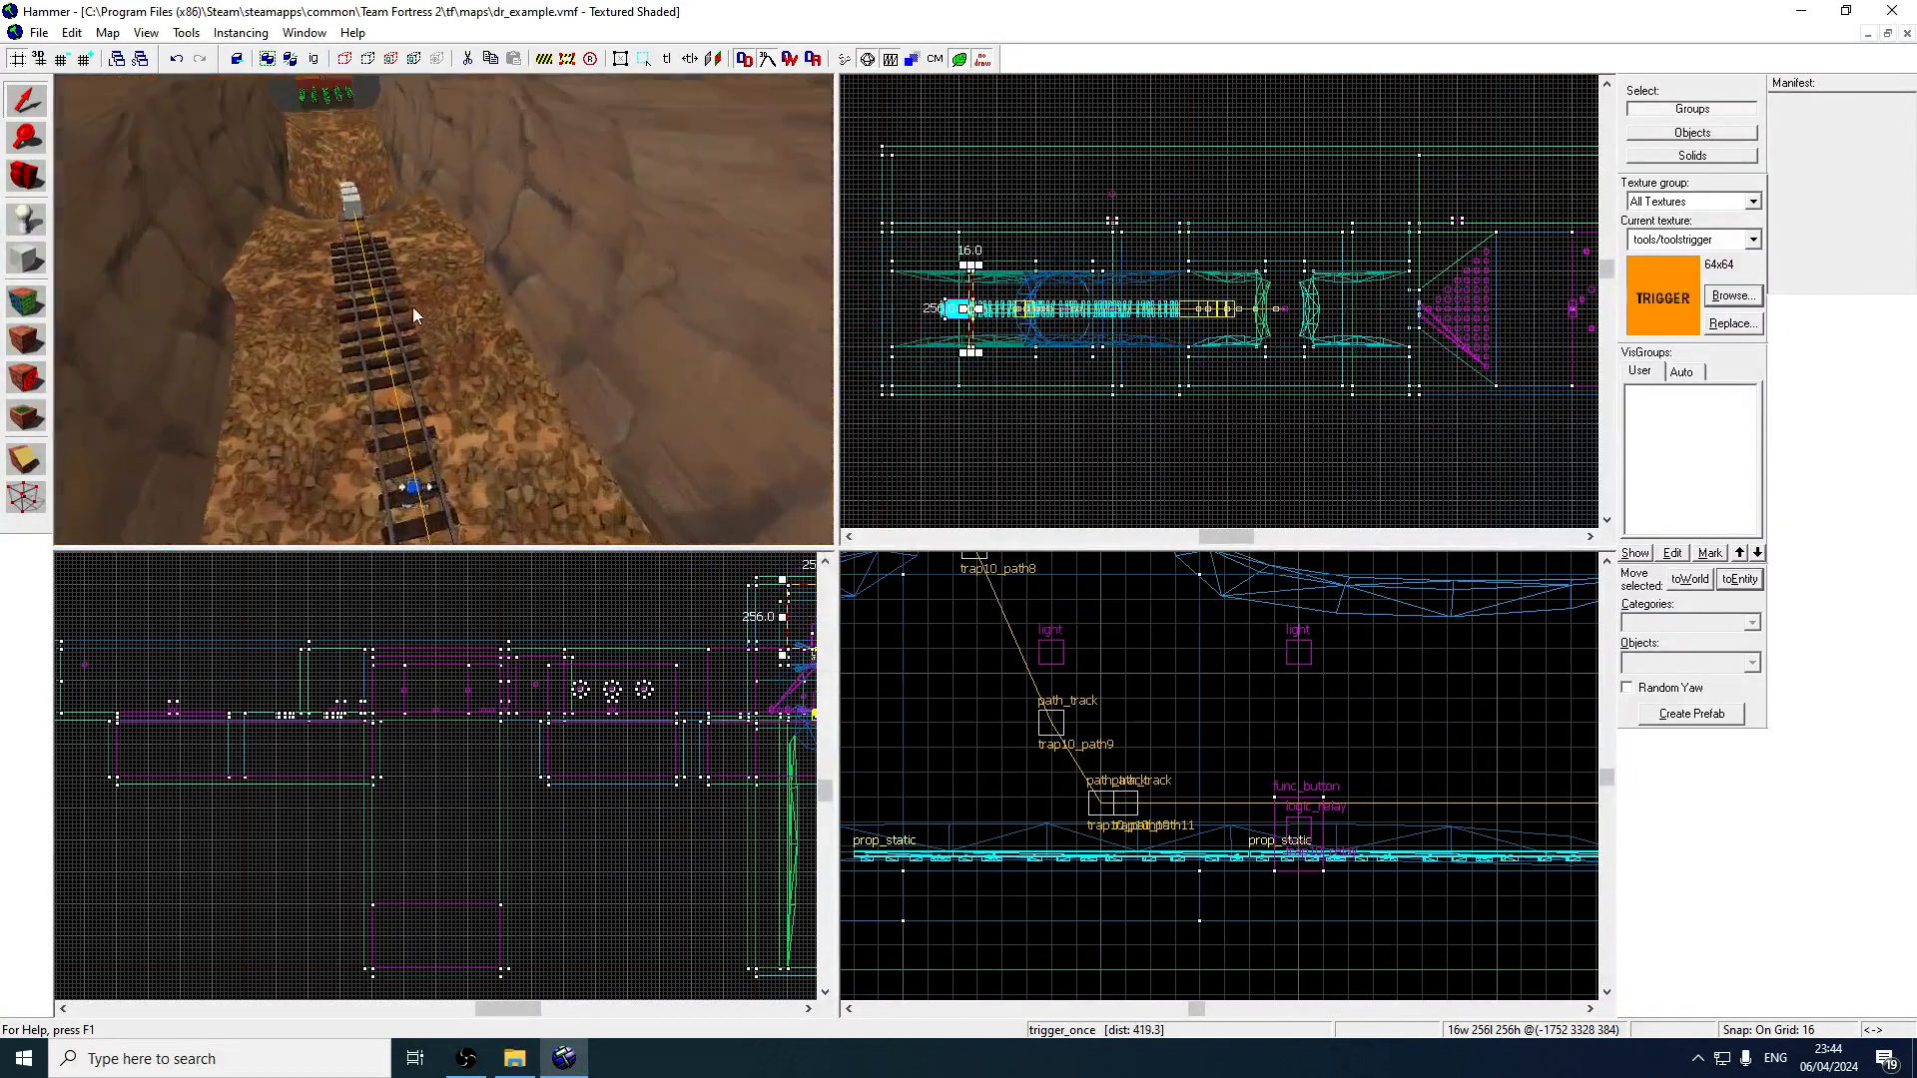
pyautogui.press('z')
pyautogui.click(38, 32)
pyautogui.click(65, 129)
# Sample a nodraw face beside the track for texturing and choose tools/toolsblack as the current texture.
pyautogui.press('z')
pyautogui.press('a')
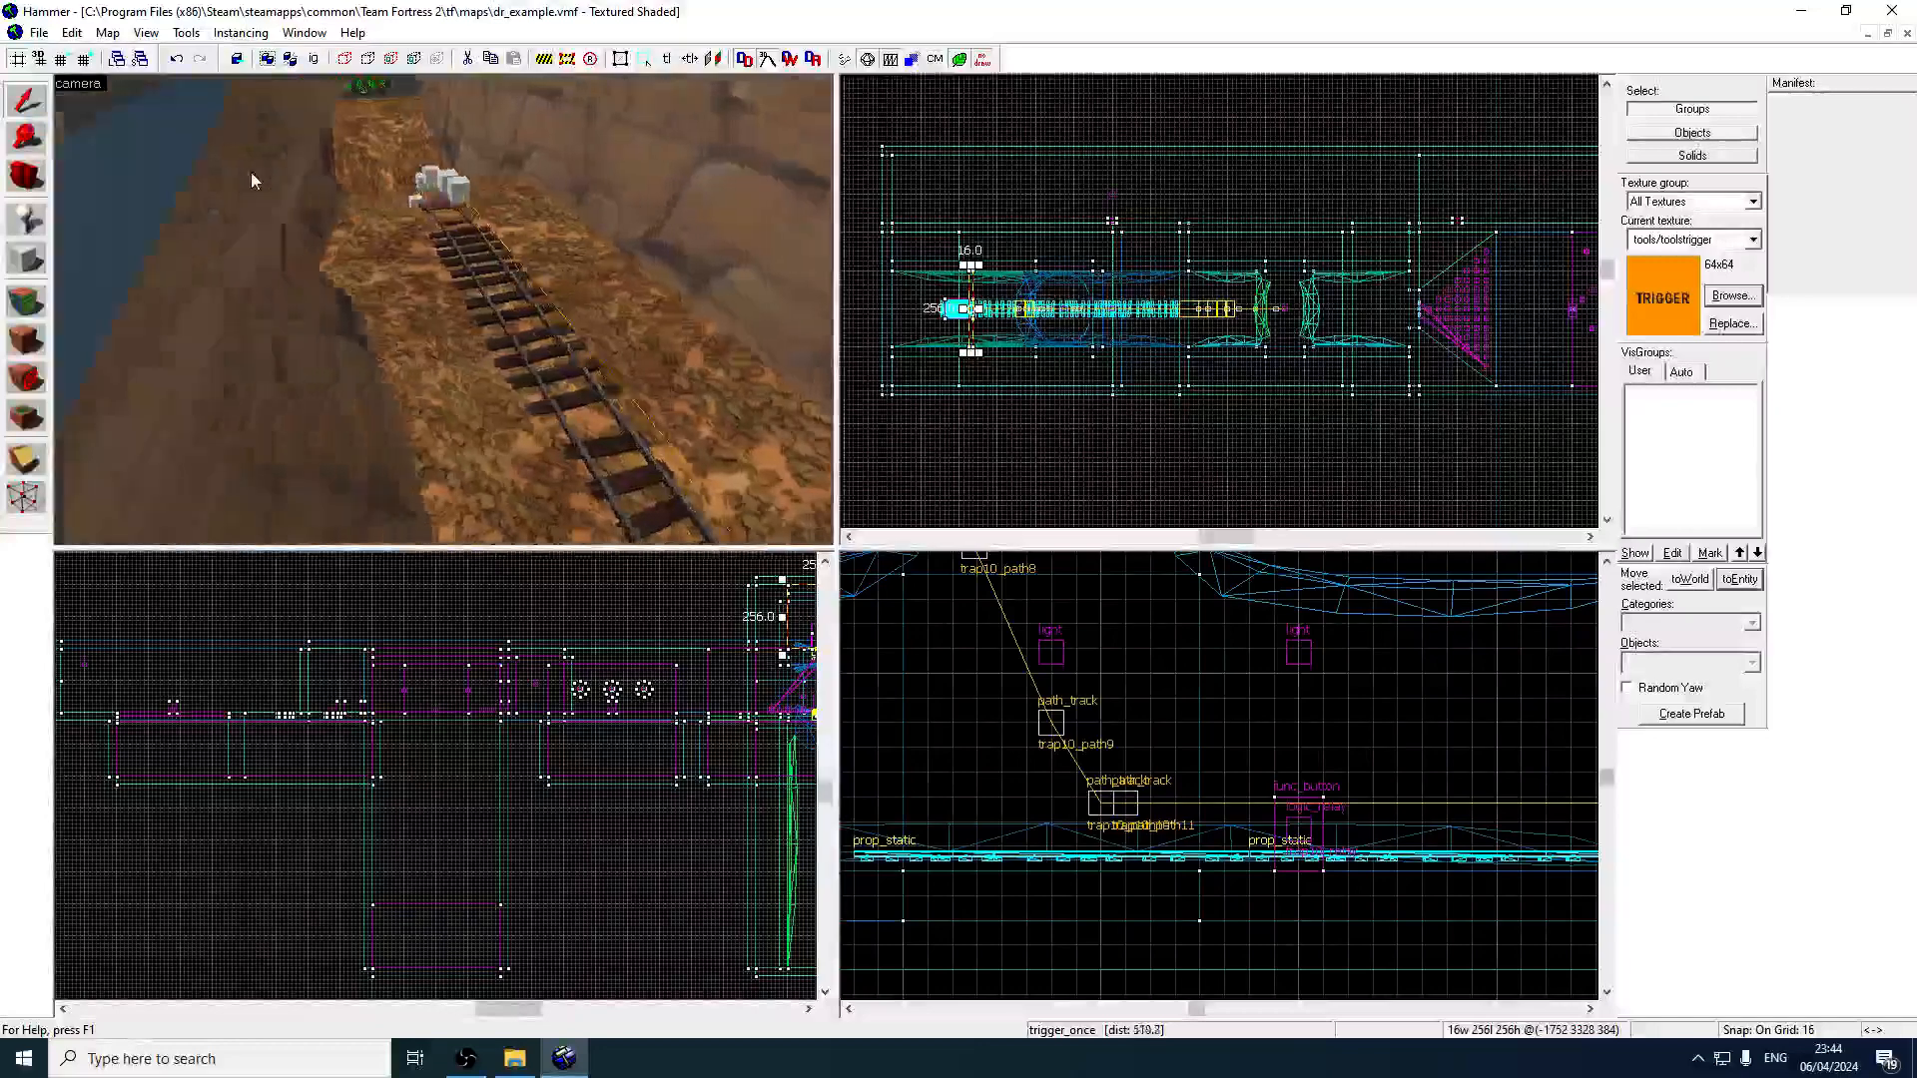
pyautogui.press('z')
pyautogui.press('w')
pyautogui.press('z')
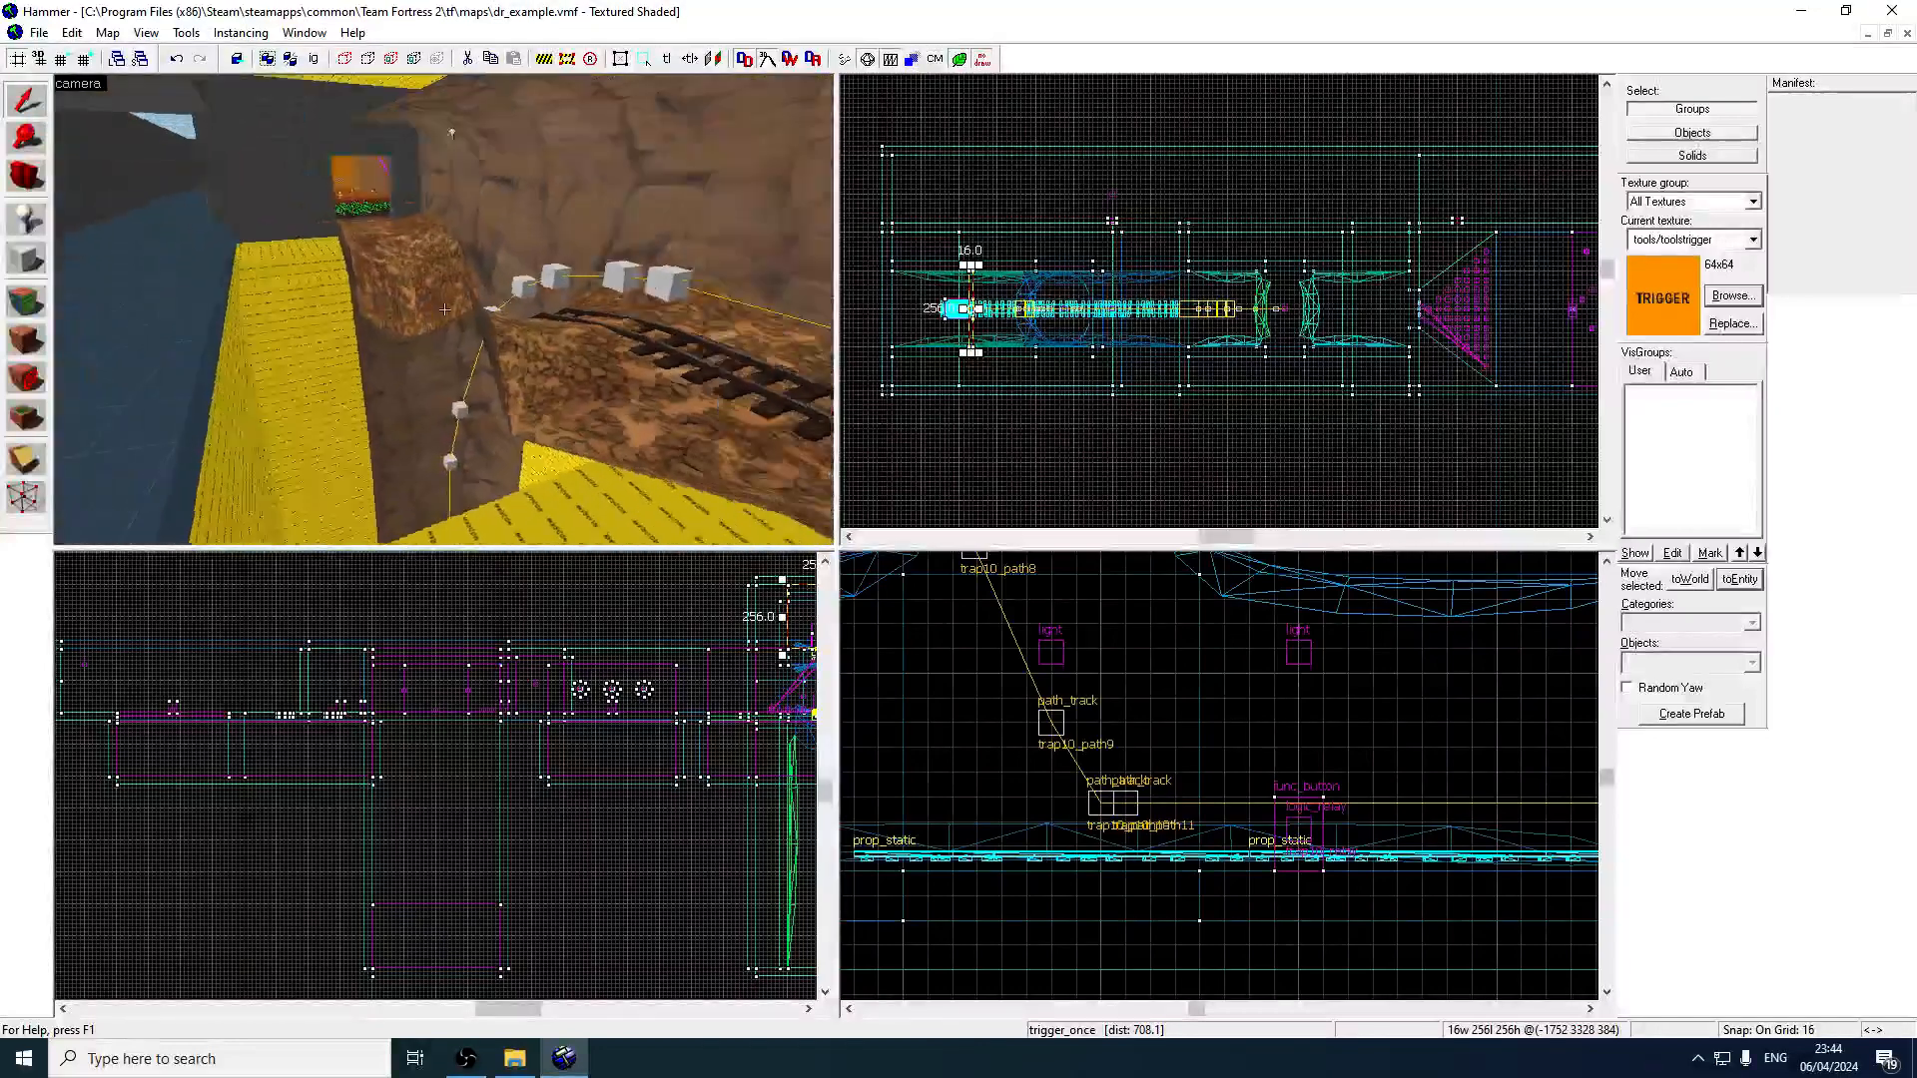
pyautogui.press('z')
pyautogui.click(40, 318)
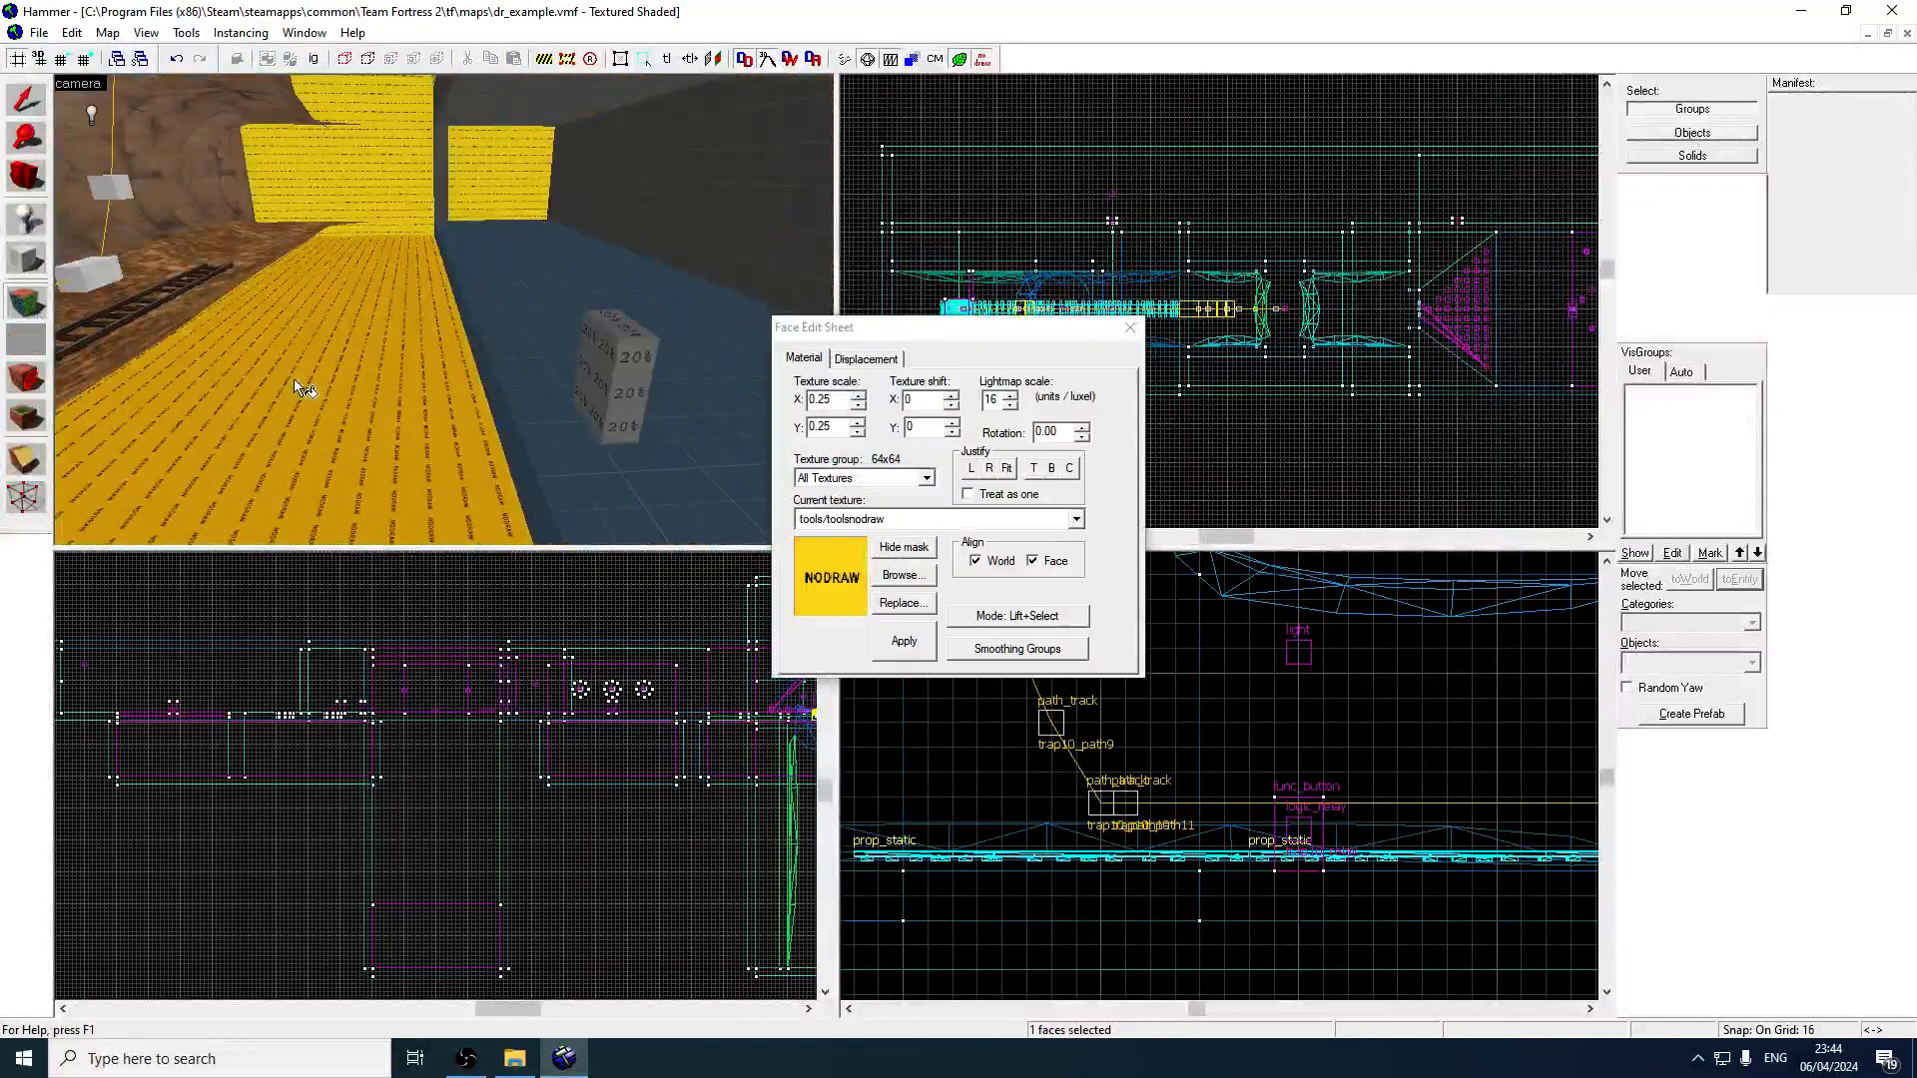
pyautogui.press('z')
pyautogui.press('z')
pyautogui.click(904, 575)
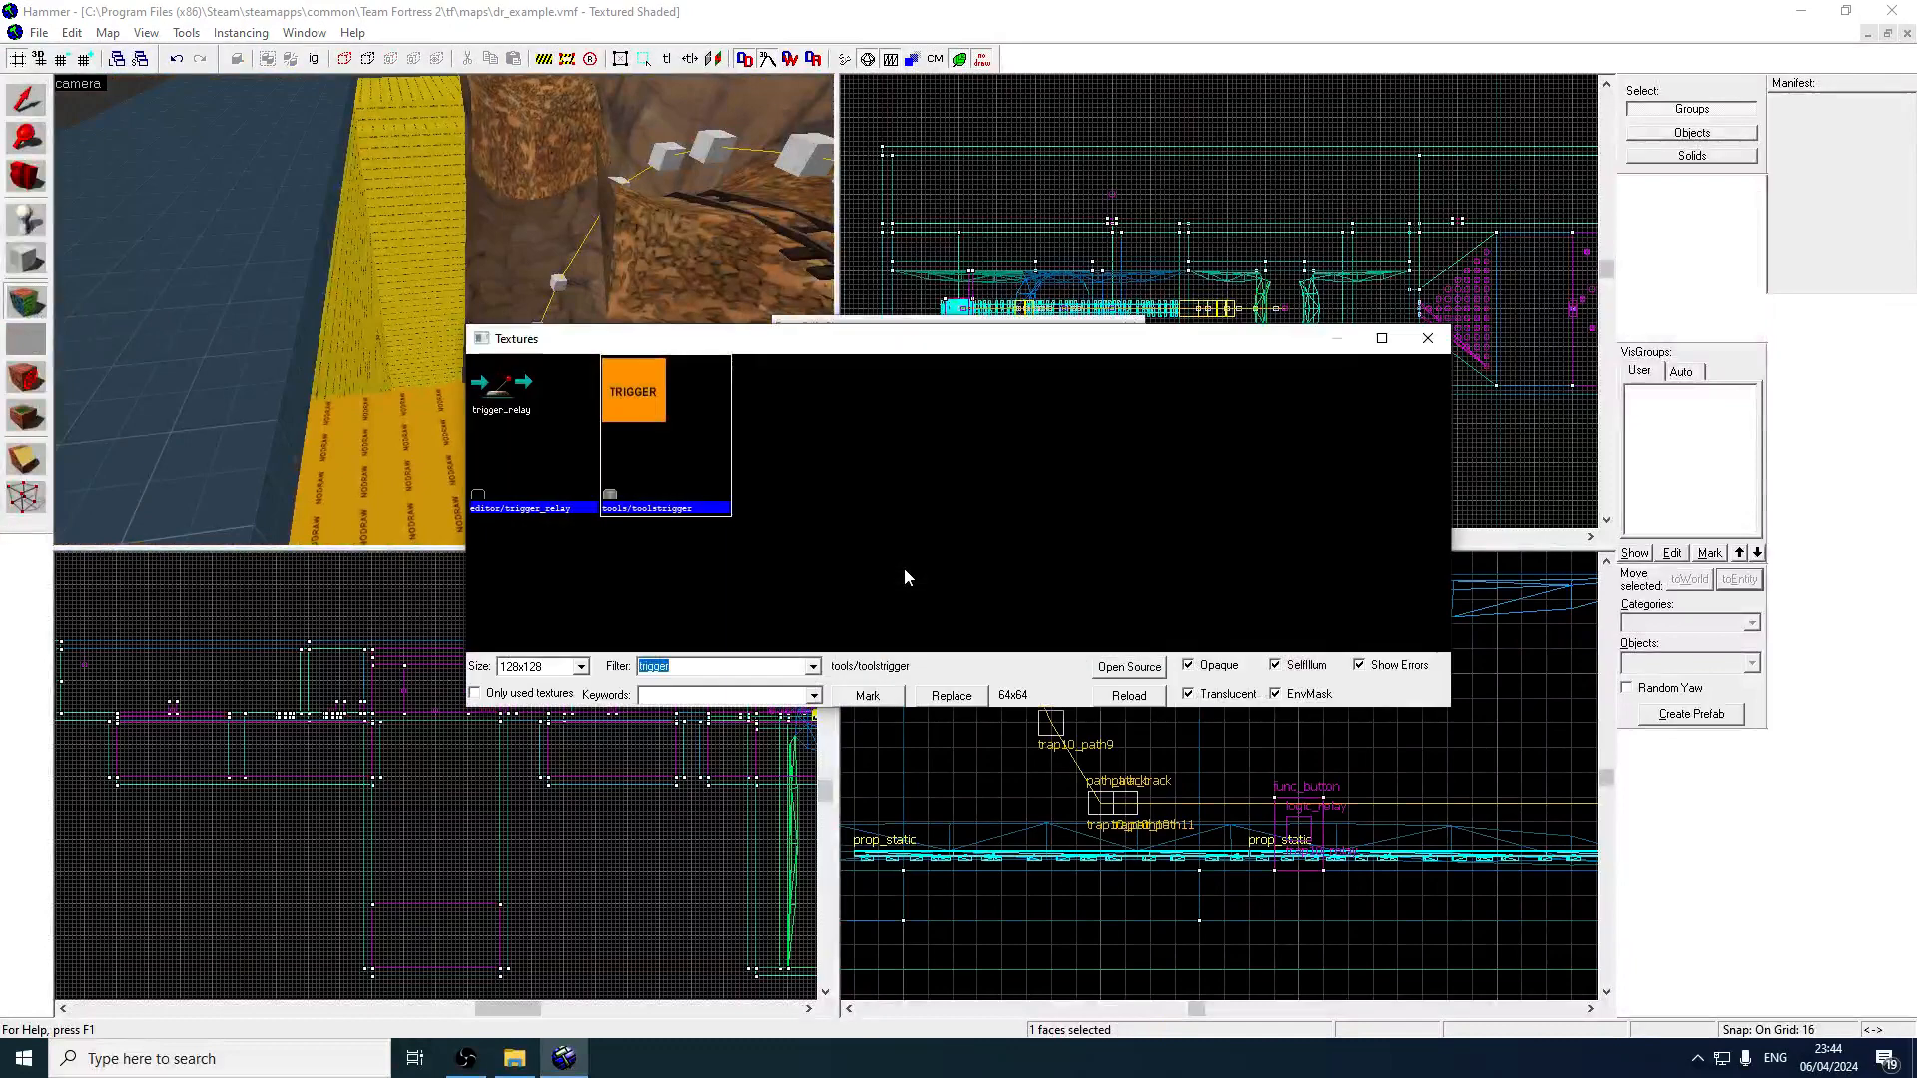
pyautogui.write('black')
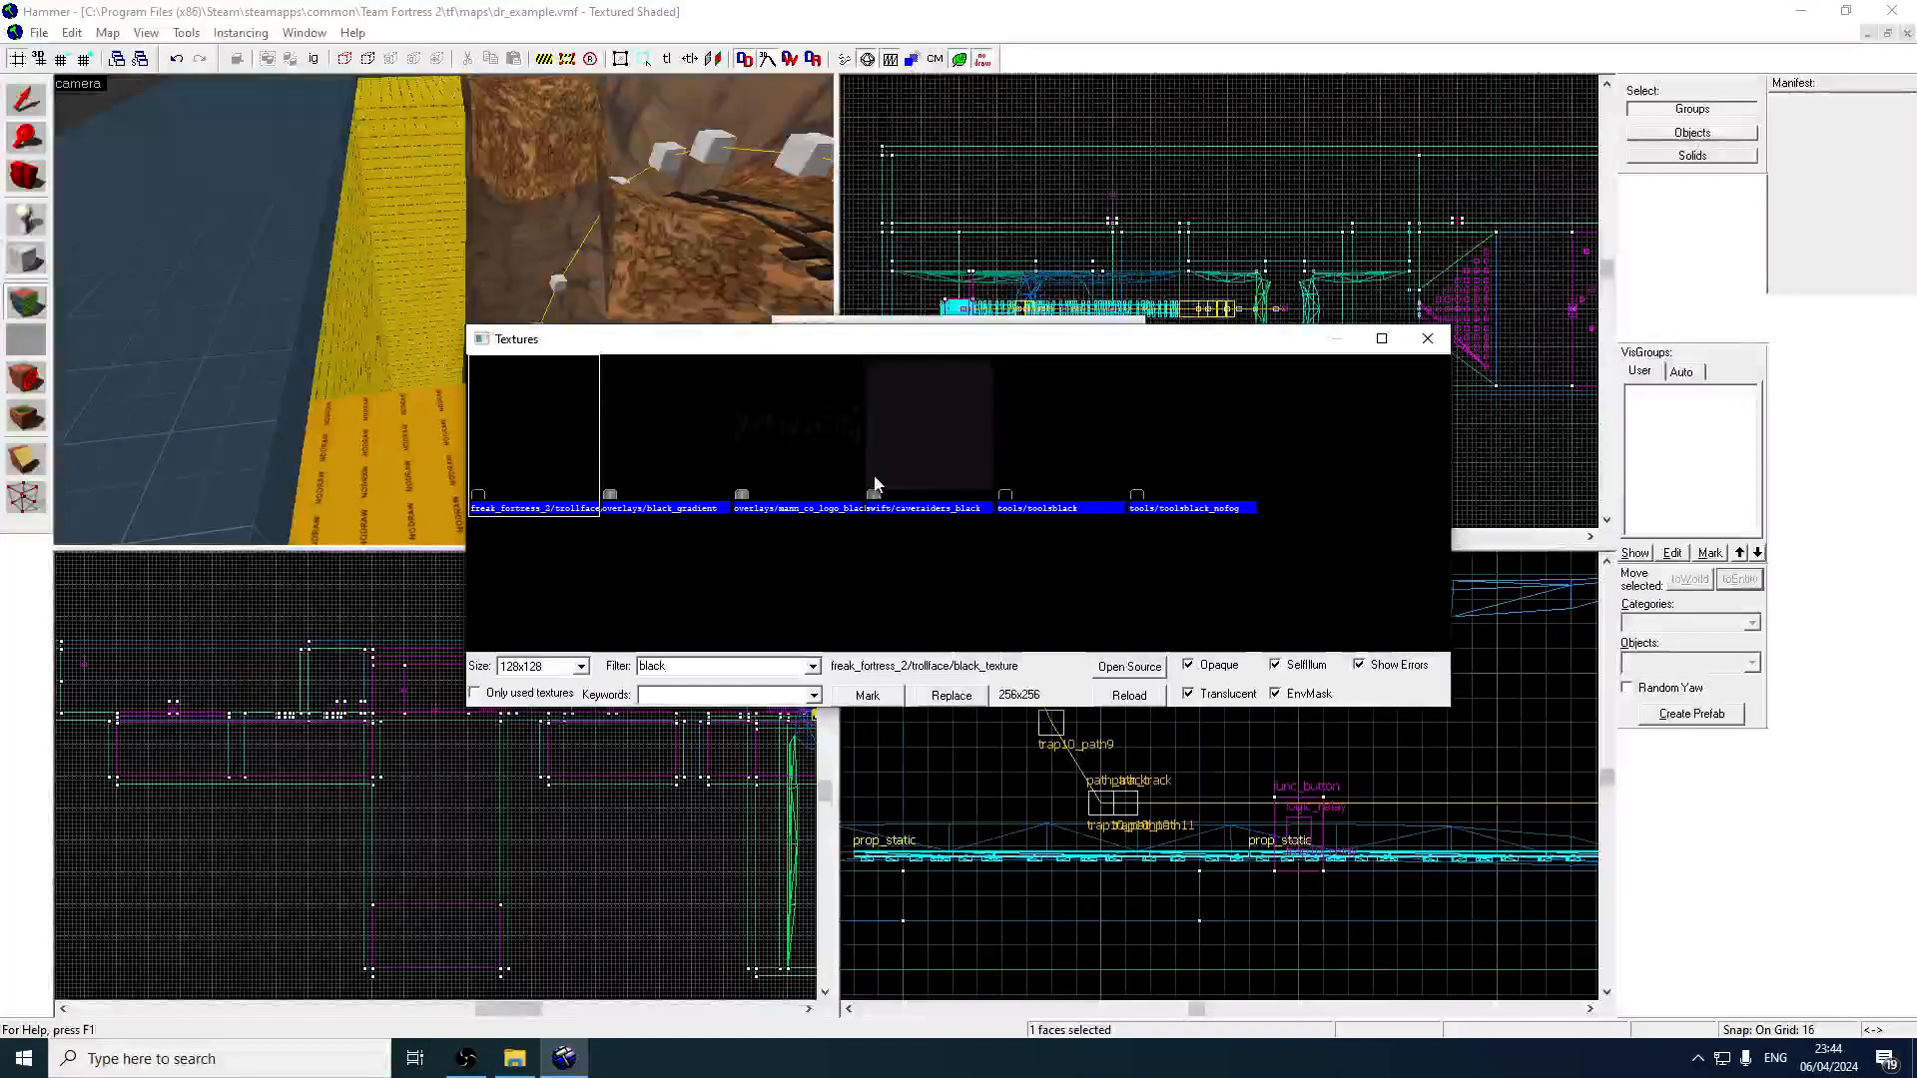
pyautogui.doubleClick(1048, 473)
# Apply the black texture to the nodraw floor faces beside the track and the strips next to the rock ledge.
pyautogui.rightClick(414, 411)
pyautogui.press('d')
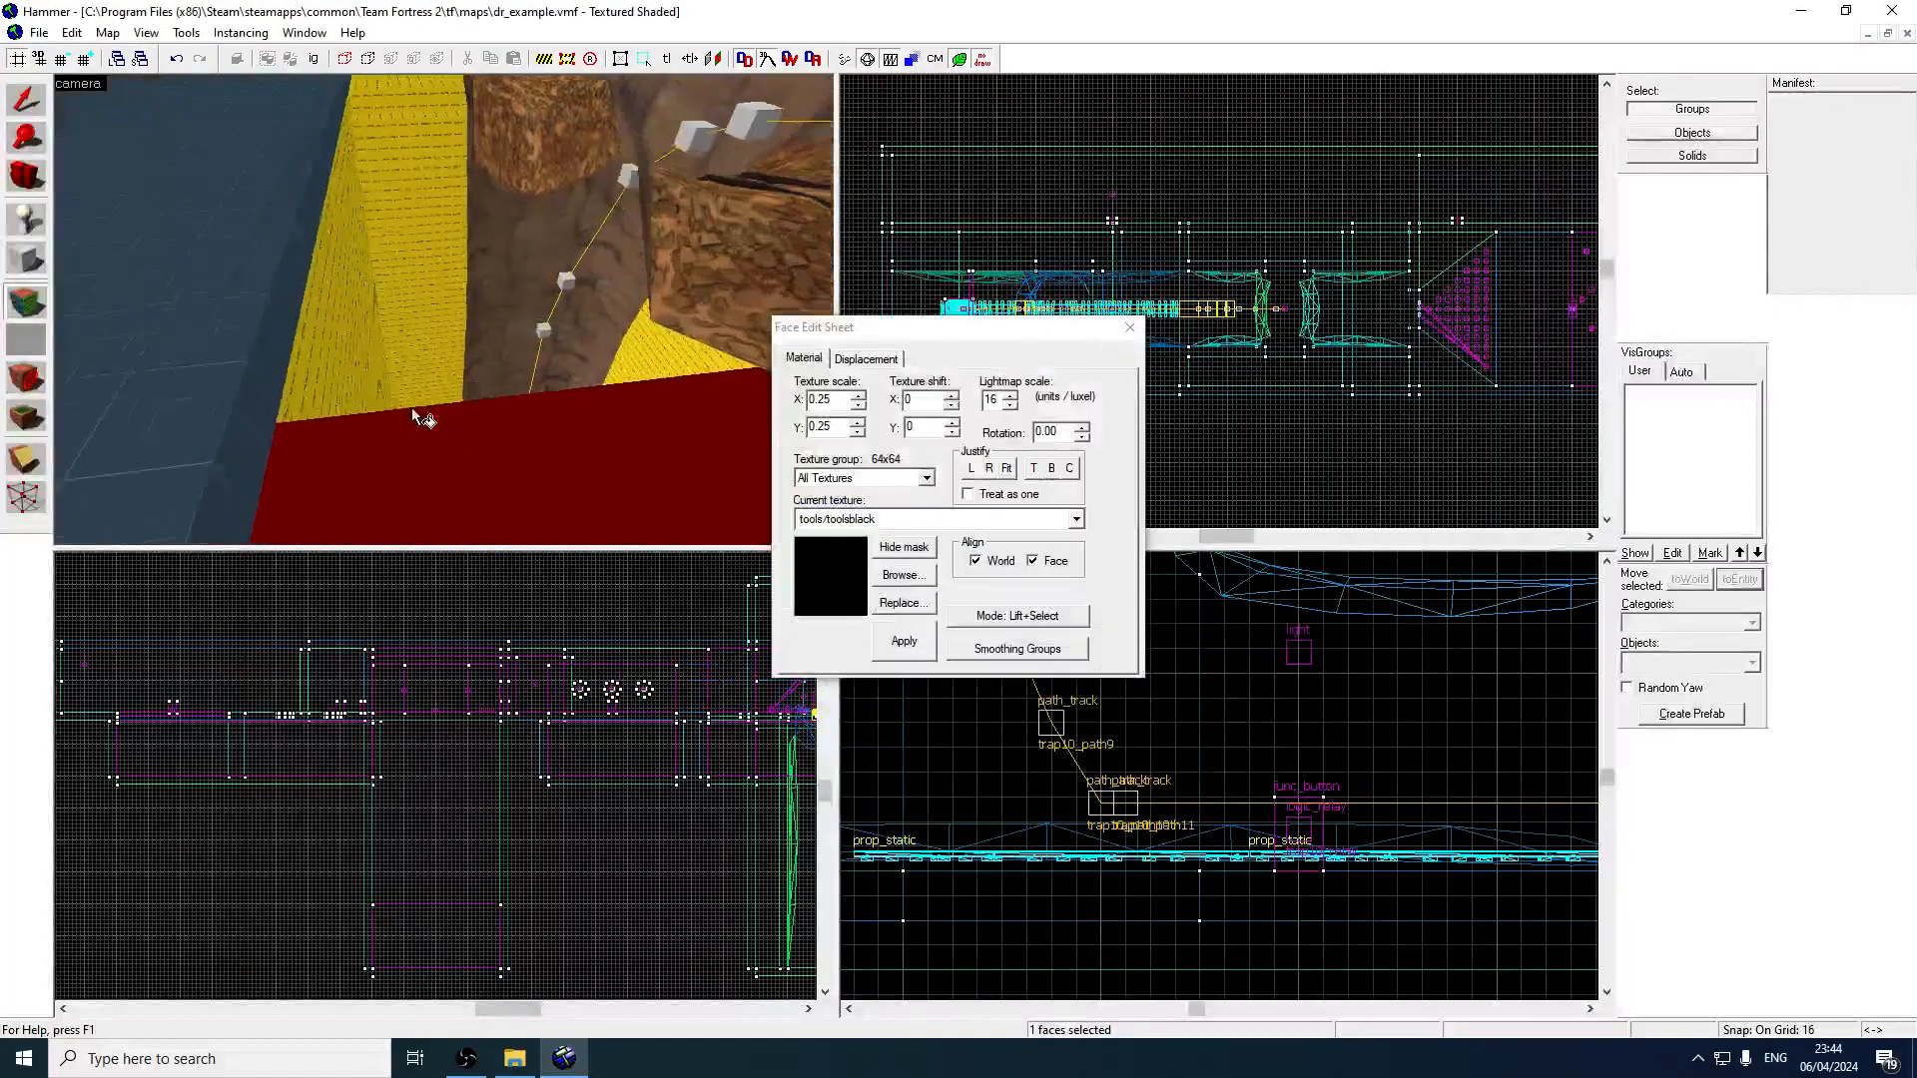
pyautogui.rightClick(430, 235)
pyautogui.press('z')
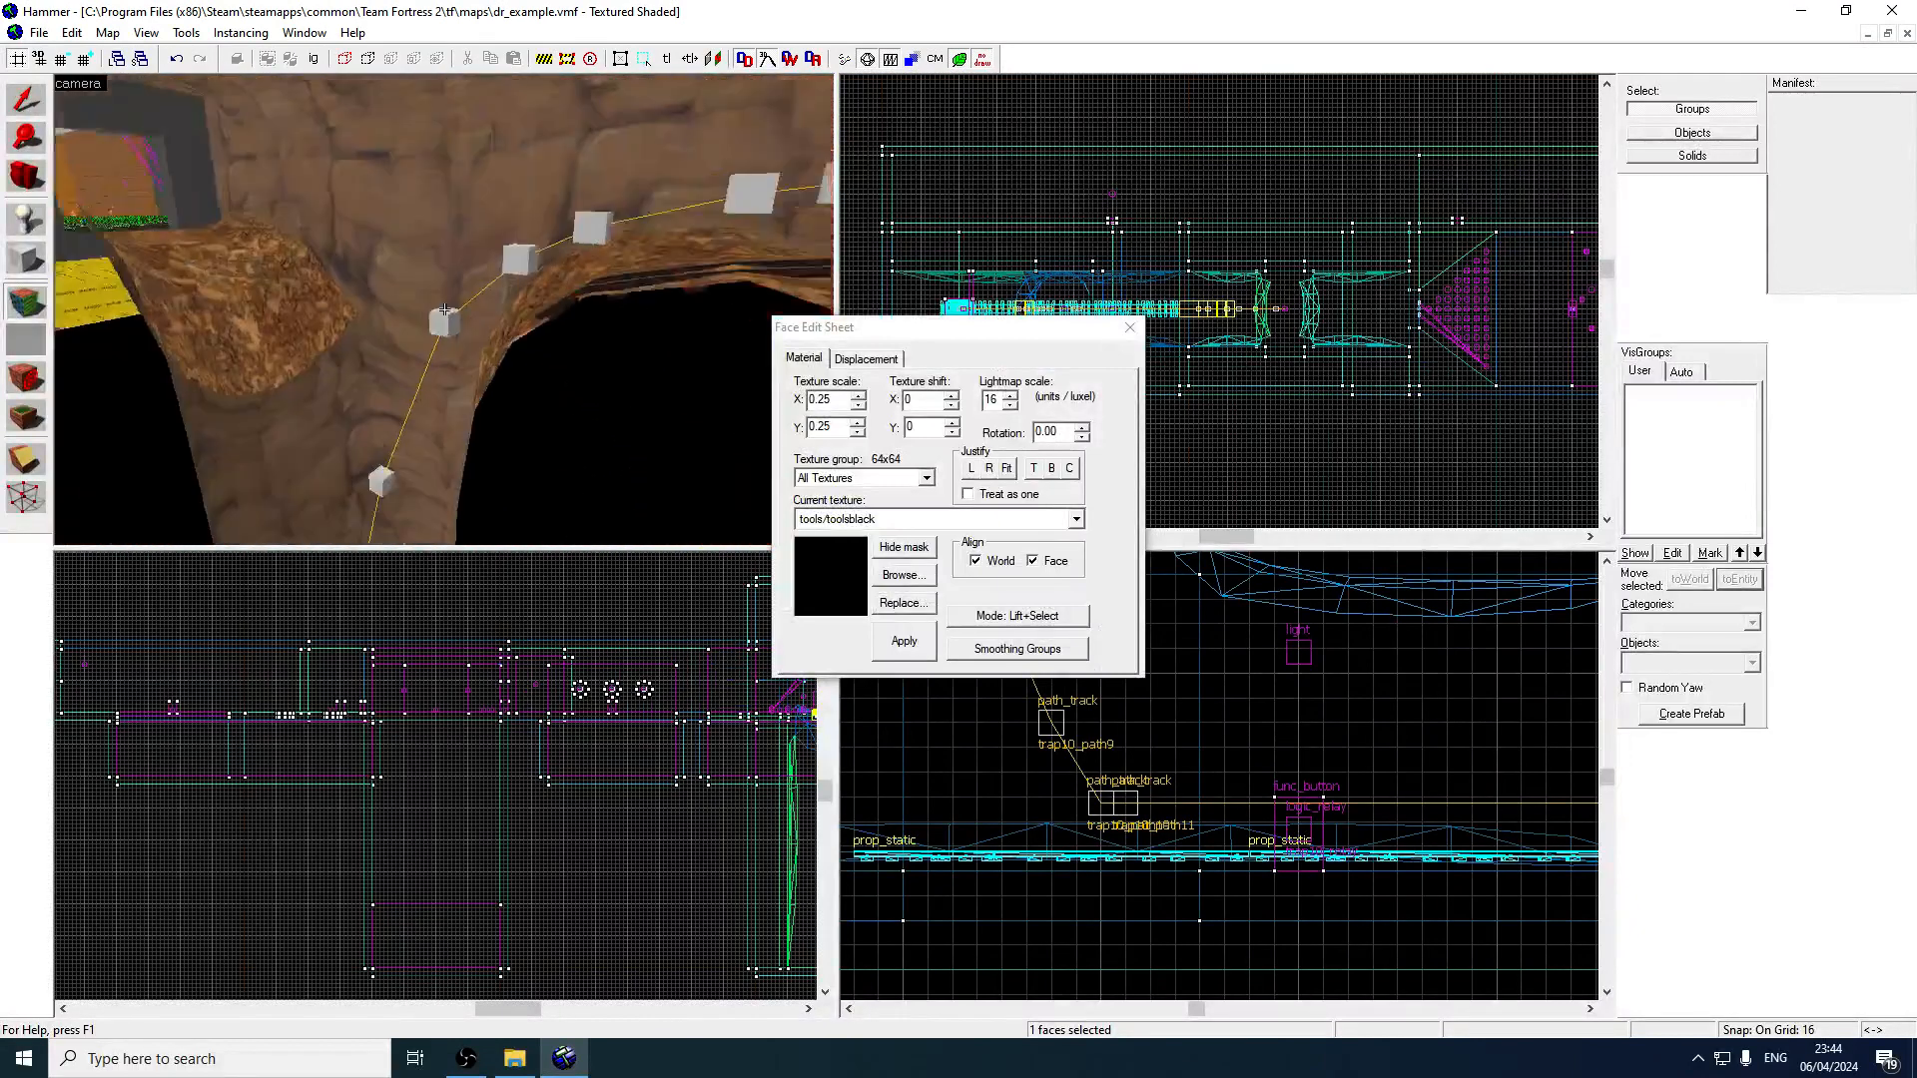
pyautogui.press('z')
pyautogui.press('w')
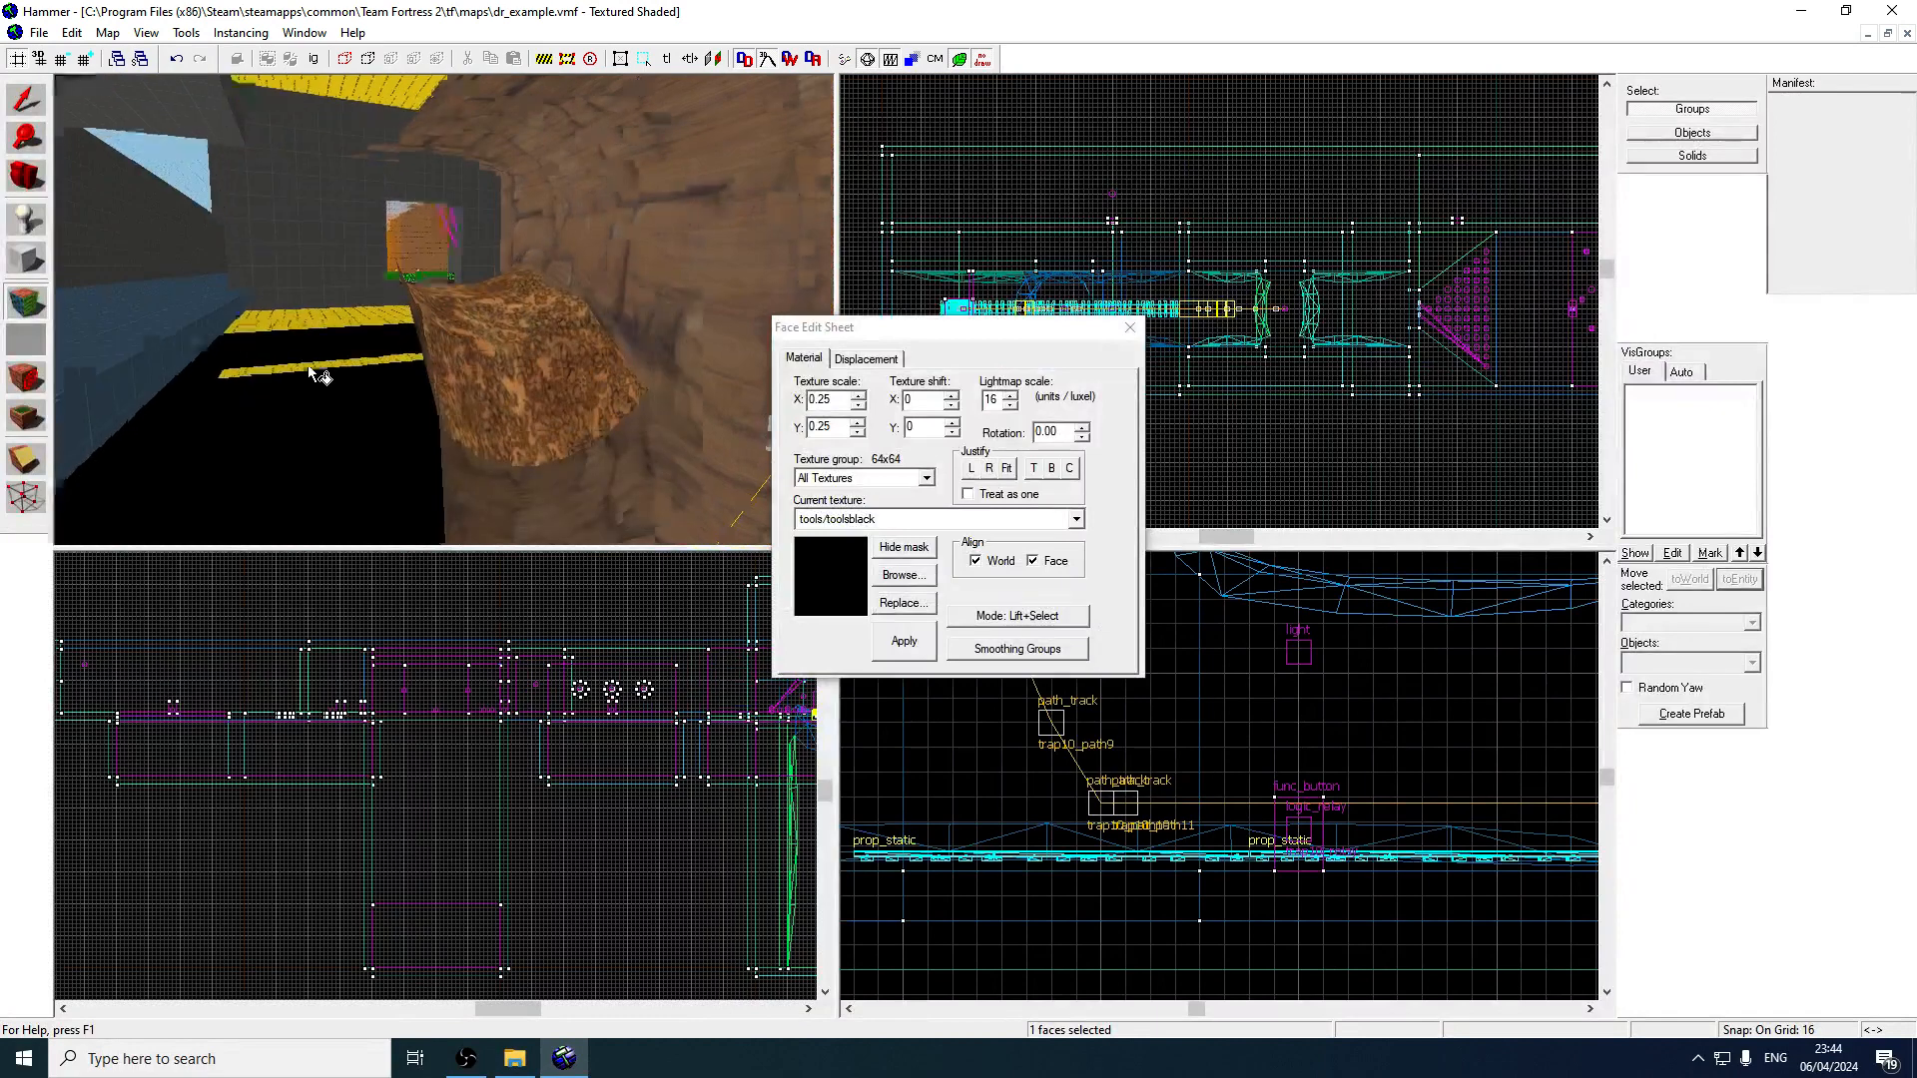
pyautogui.press('z')
pyautogui.press('z')
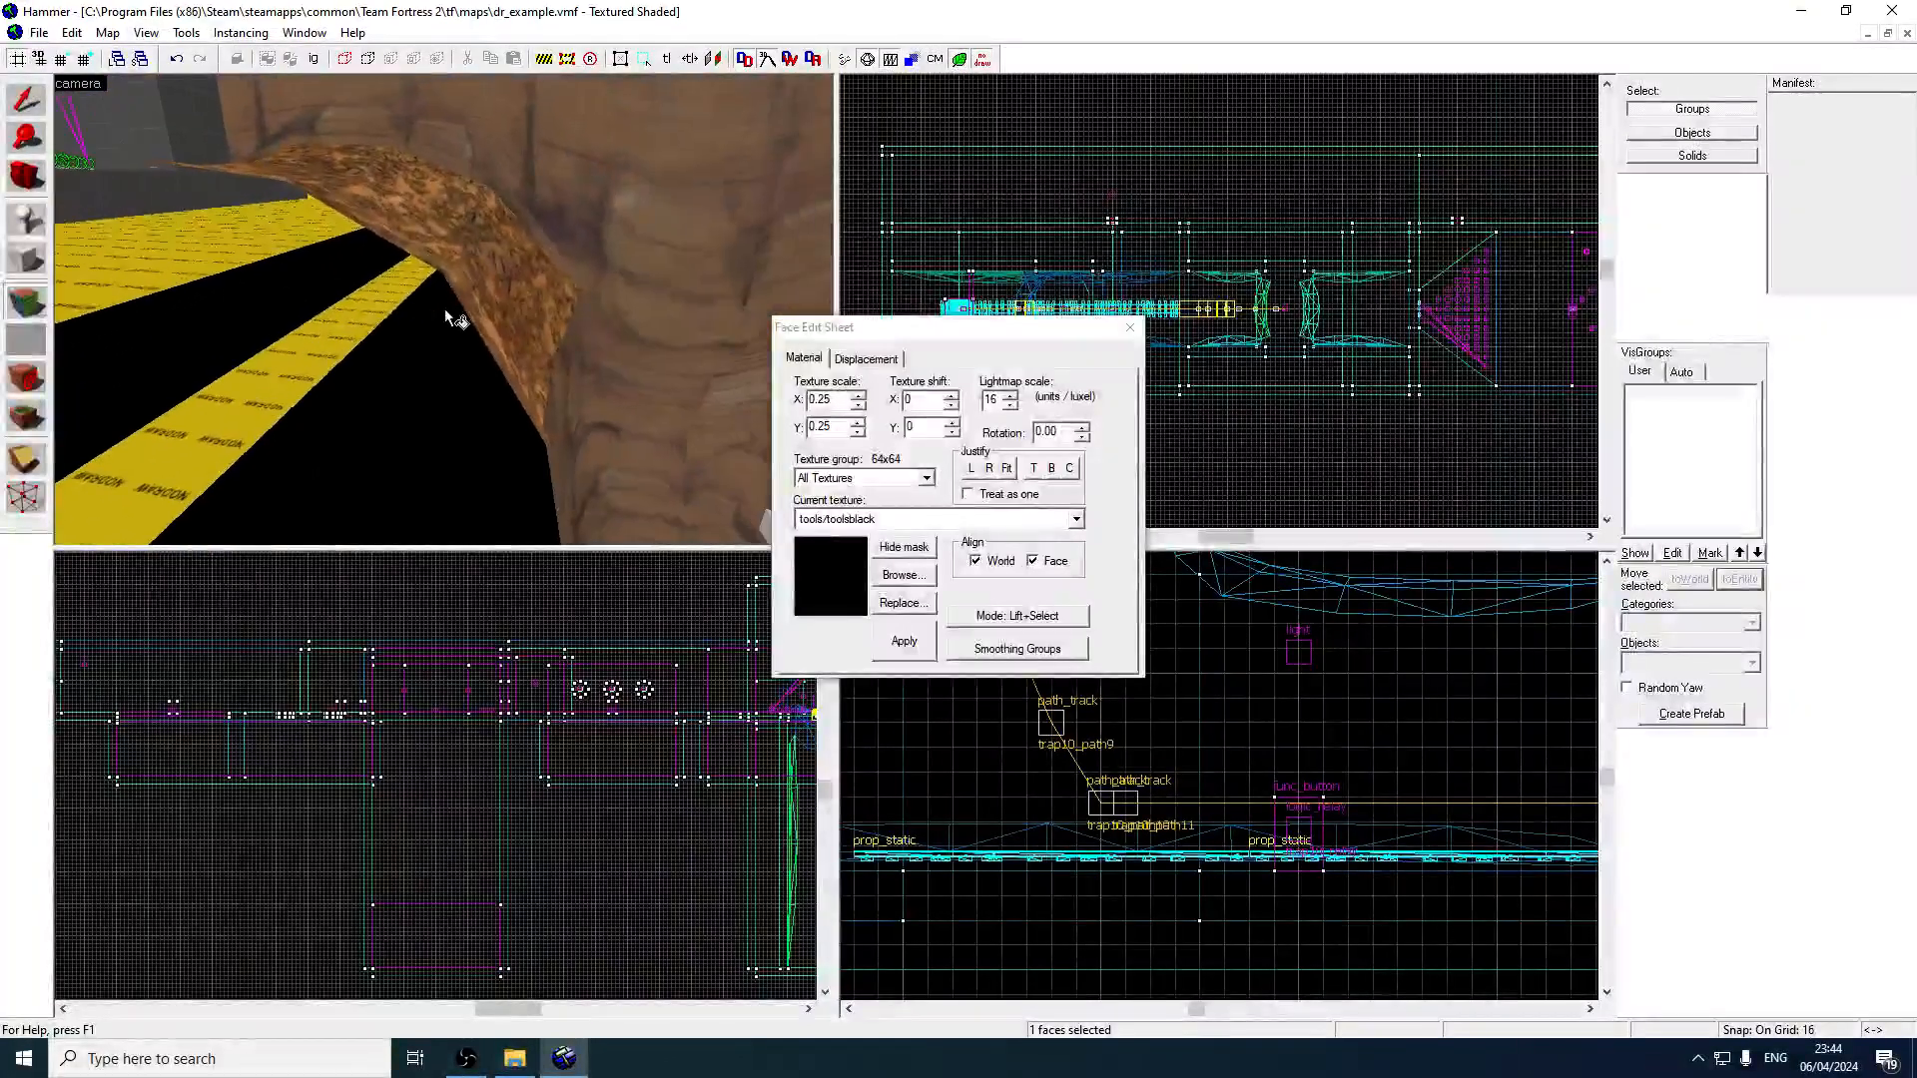
pyautogui.hotkey('ctrl', 'z')
pyautogui.press('z')
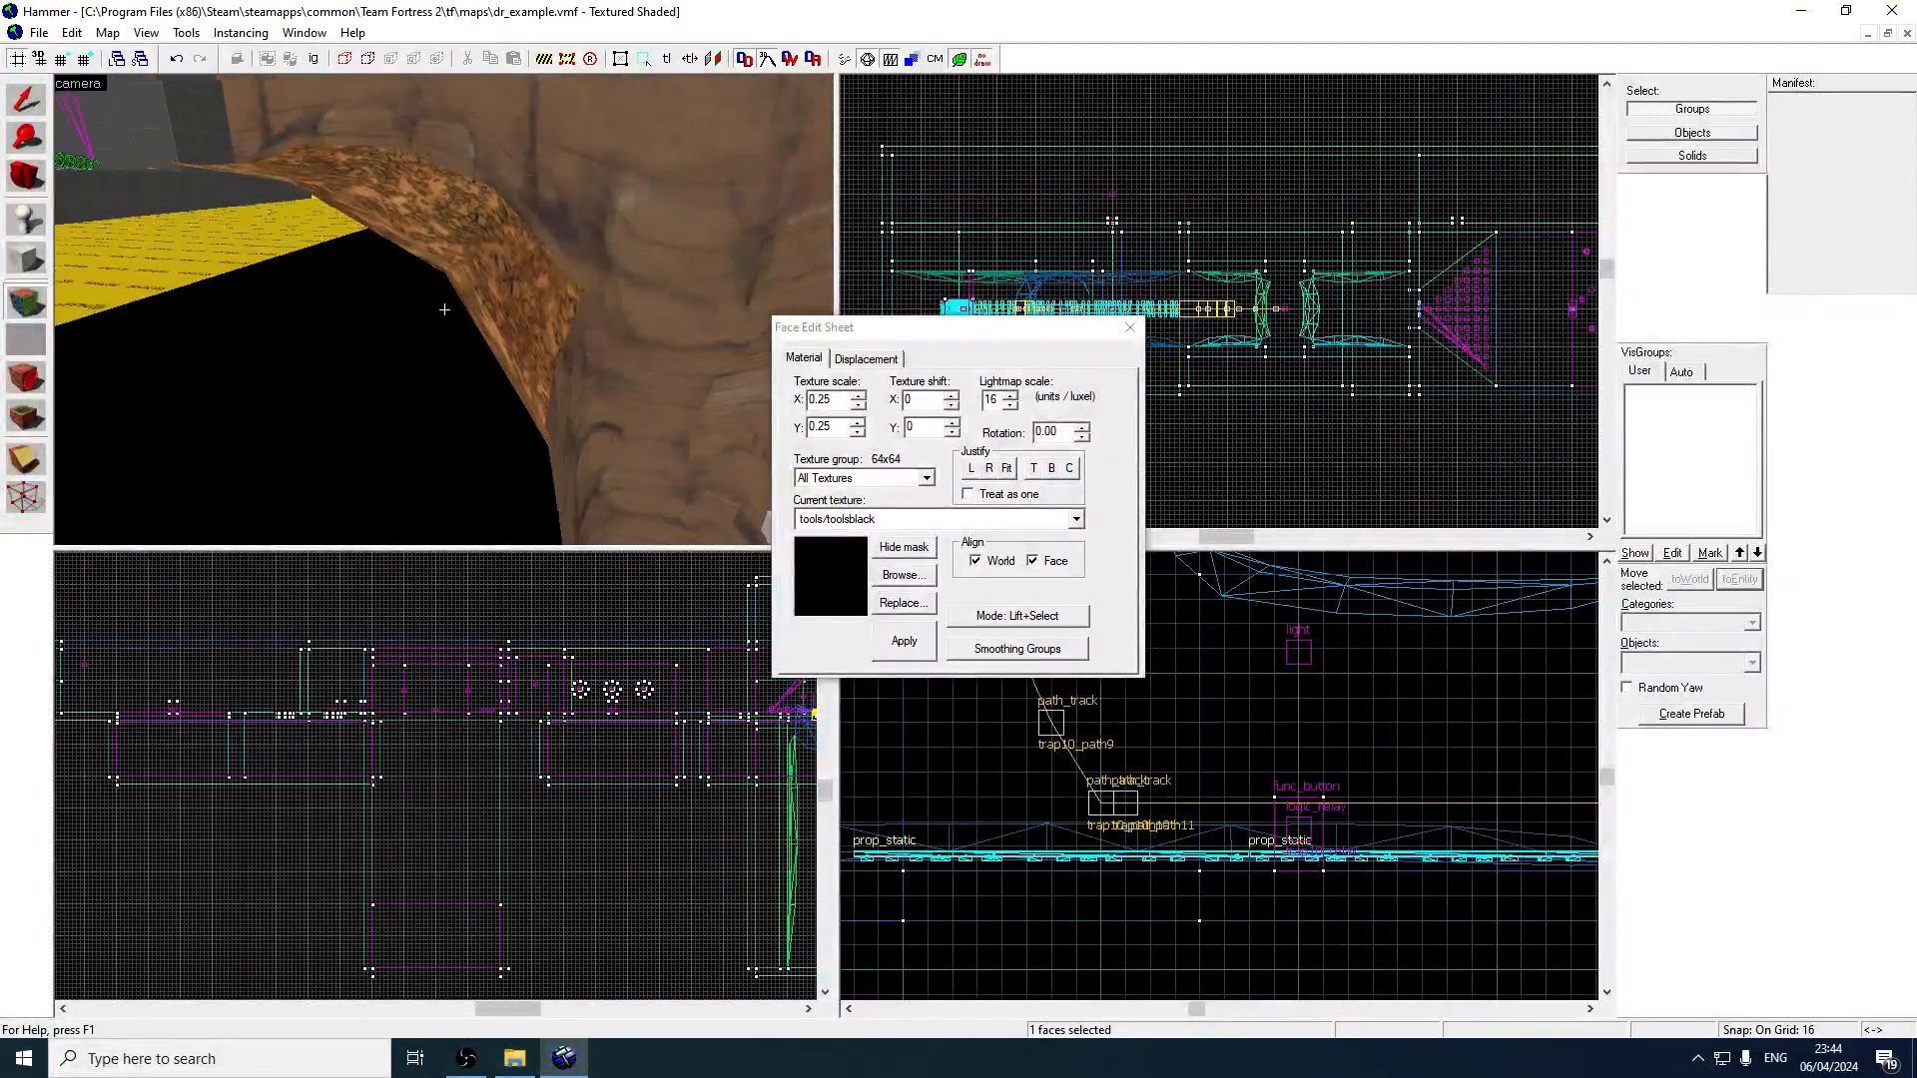
pyautogui.press('w')
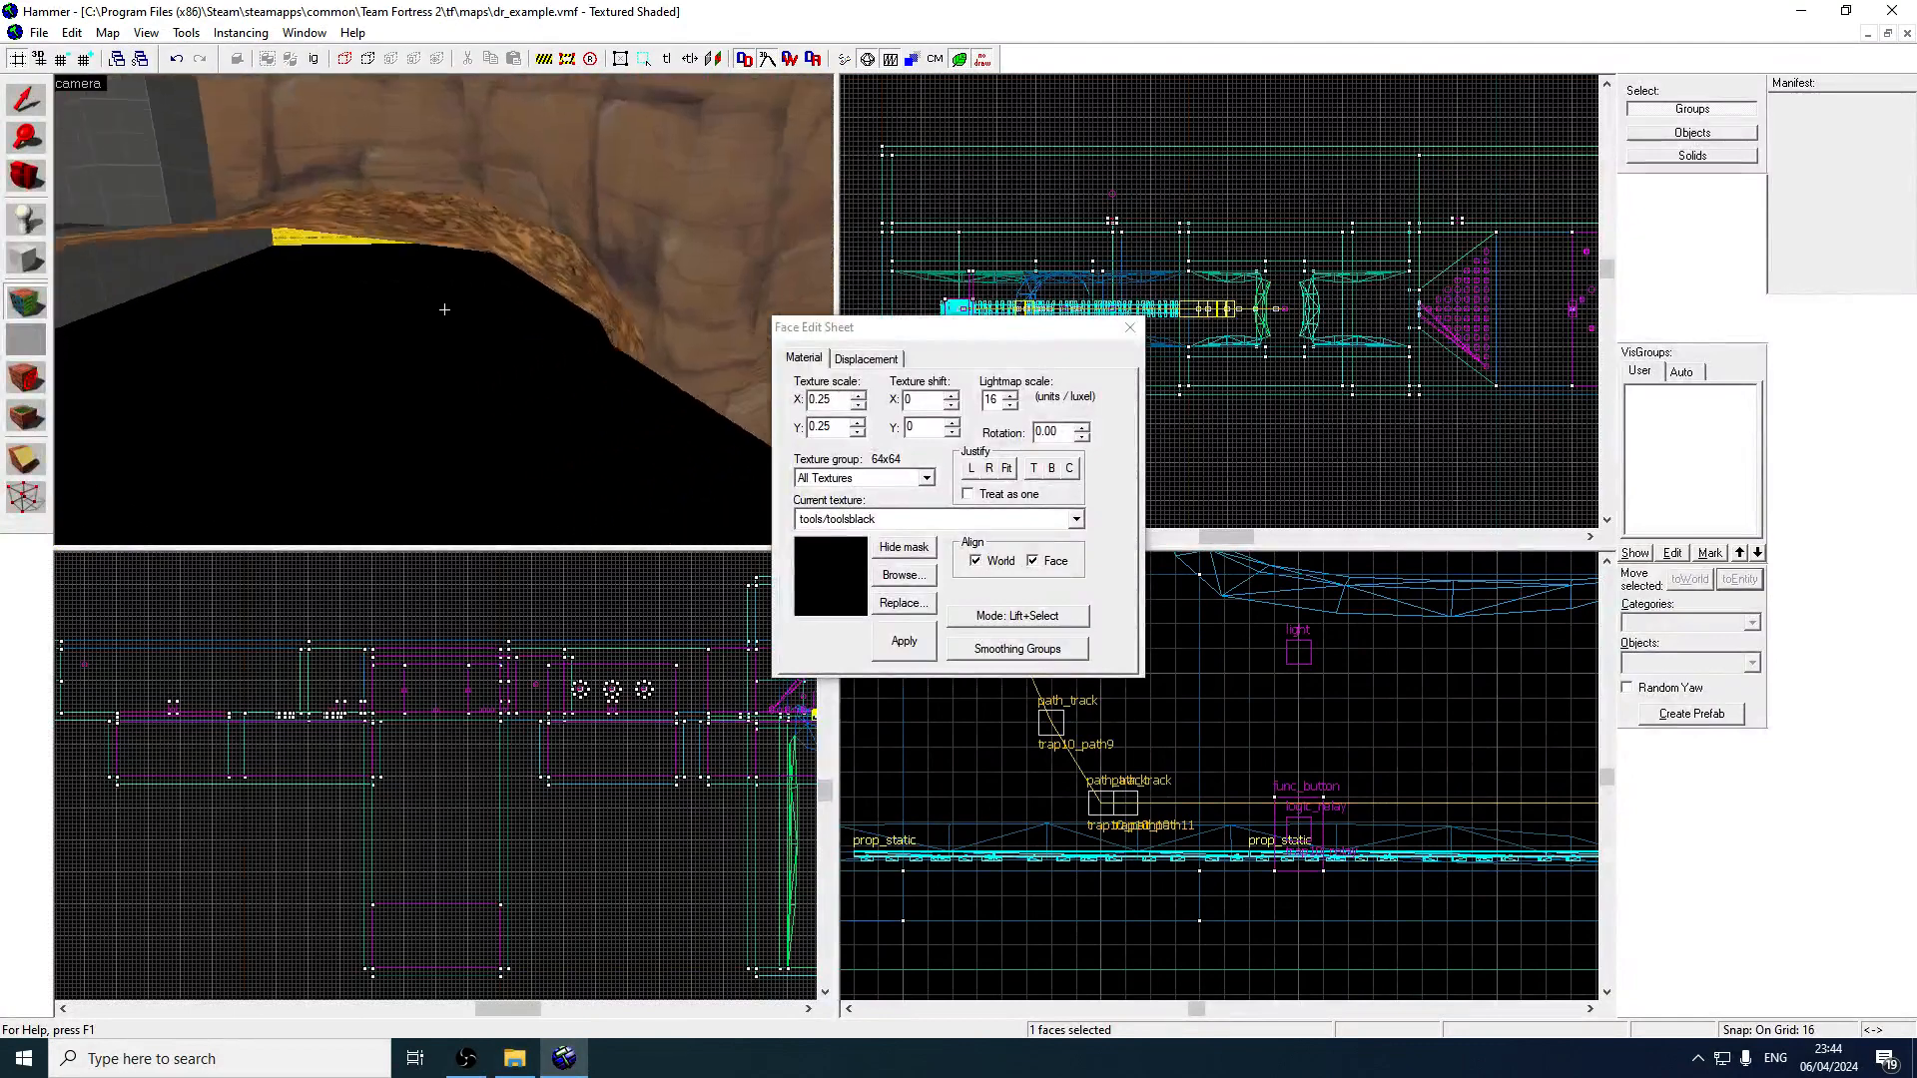
pyautogui.press('w')
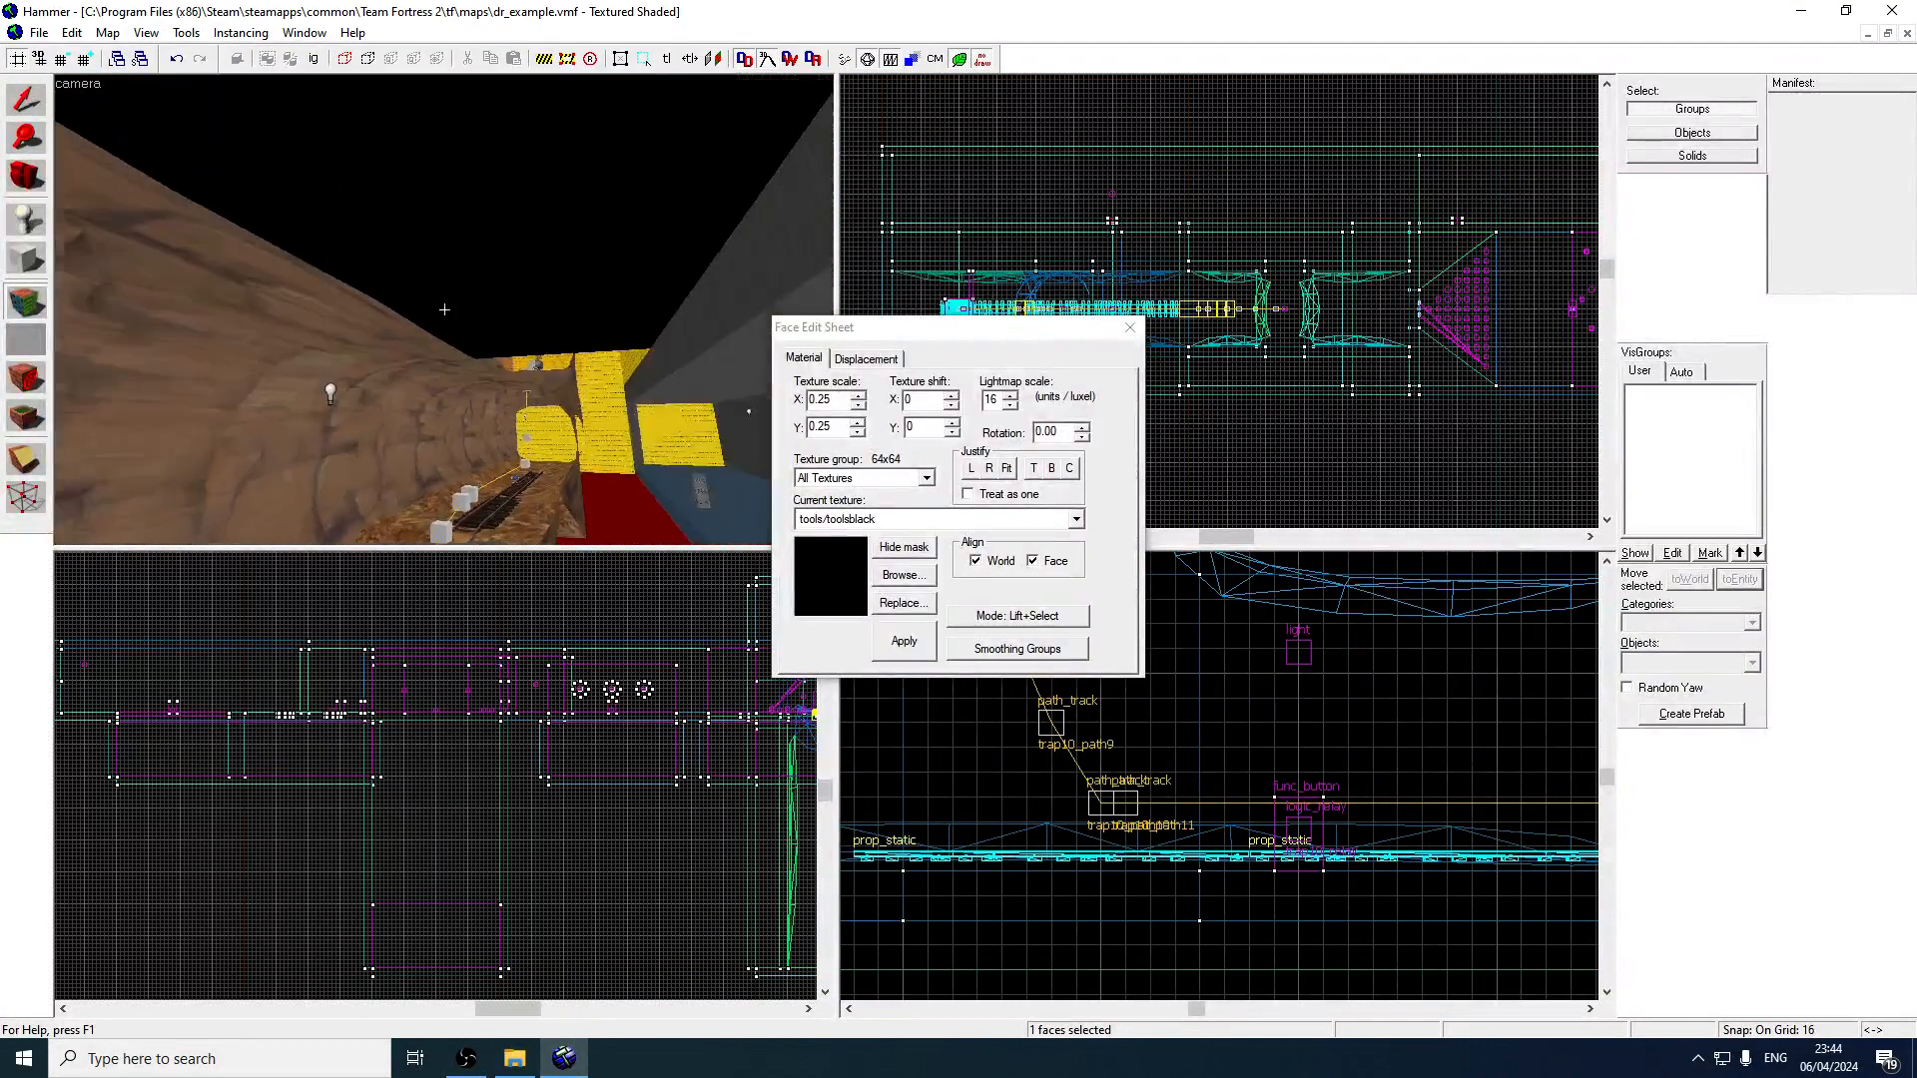
# Apply the black texture to nodraw faces along the tunnel's ceiling and upper walls, and close the face editor.
pyautogui.press('z')
pyautogui.rightClick(445, 287)
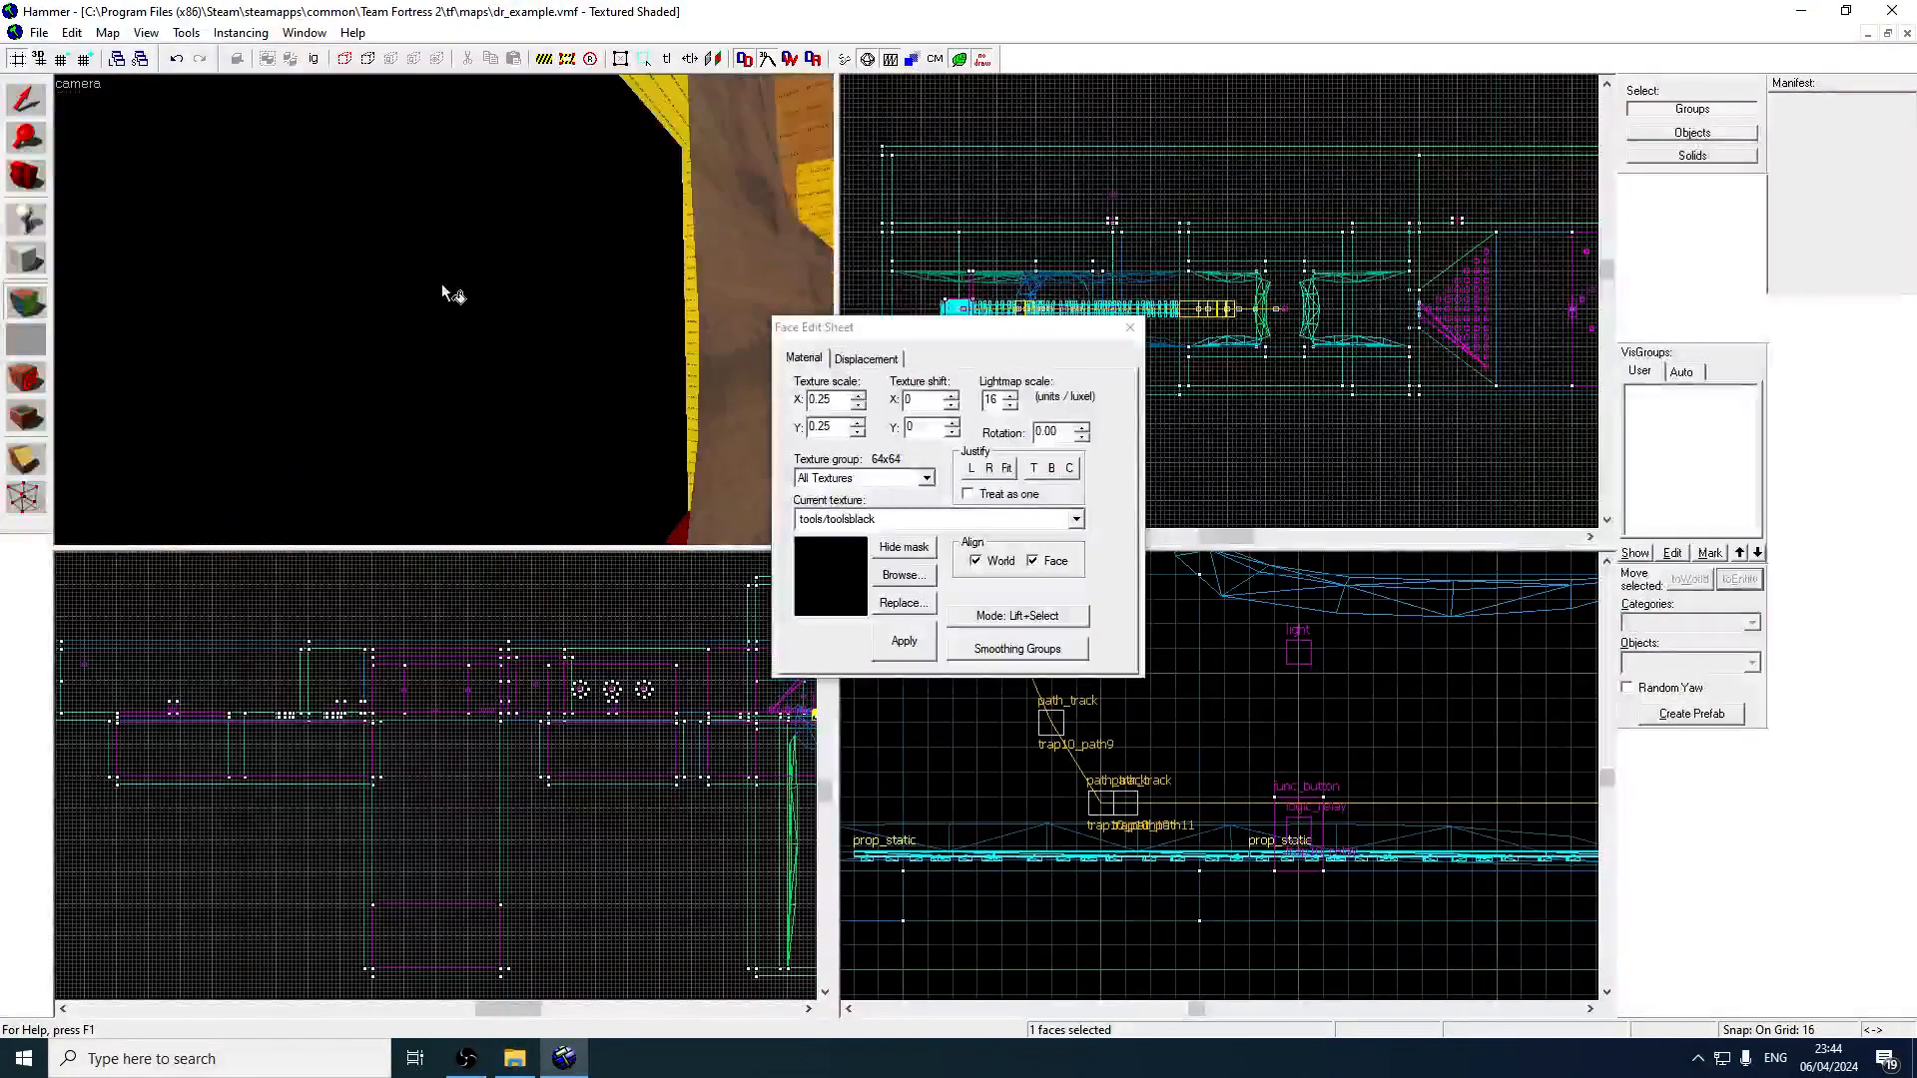
pyautogui.press('z')
pyautogui.press('w')
pyautogui.press('w')
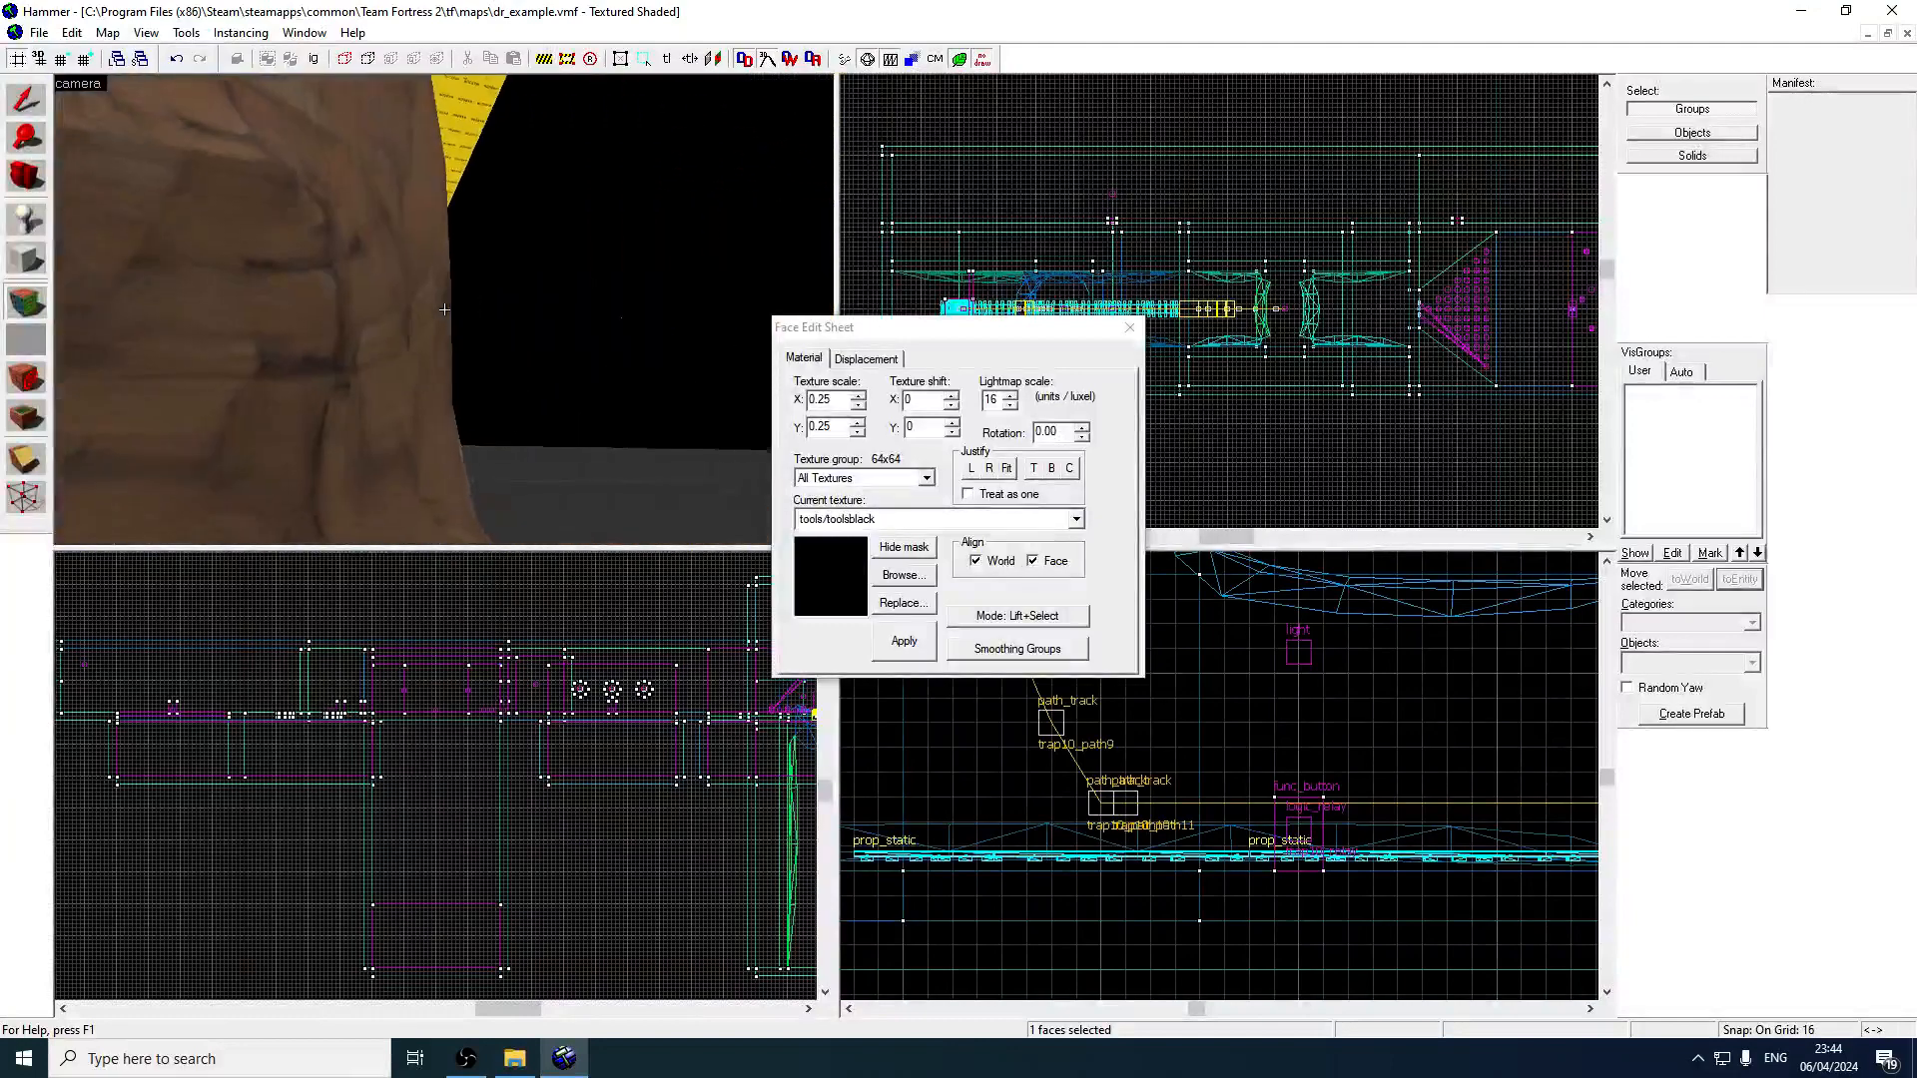
pyautogui.press('w')
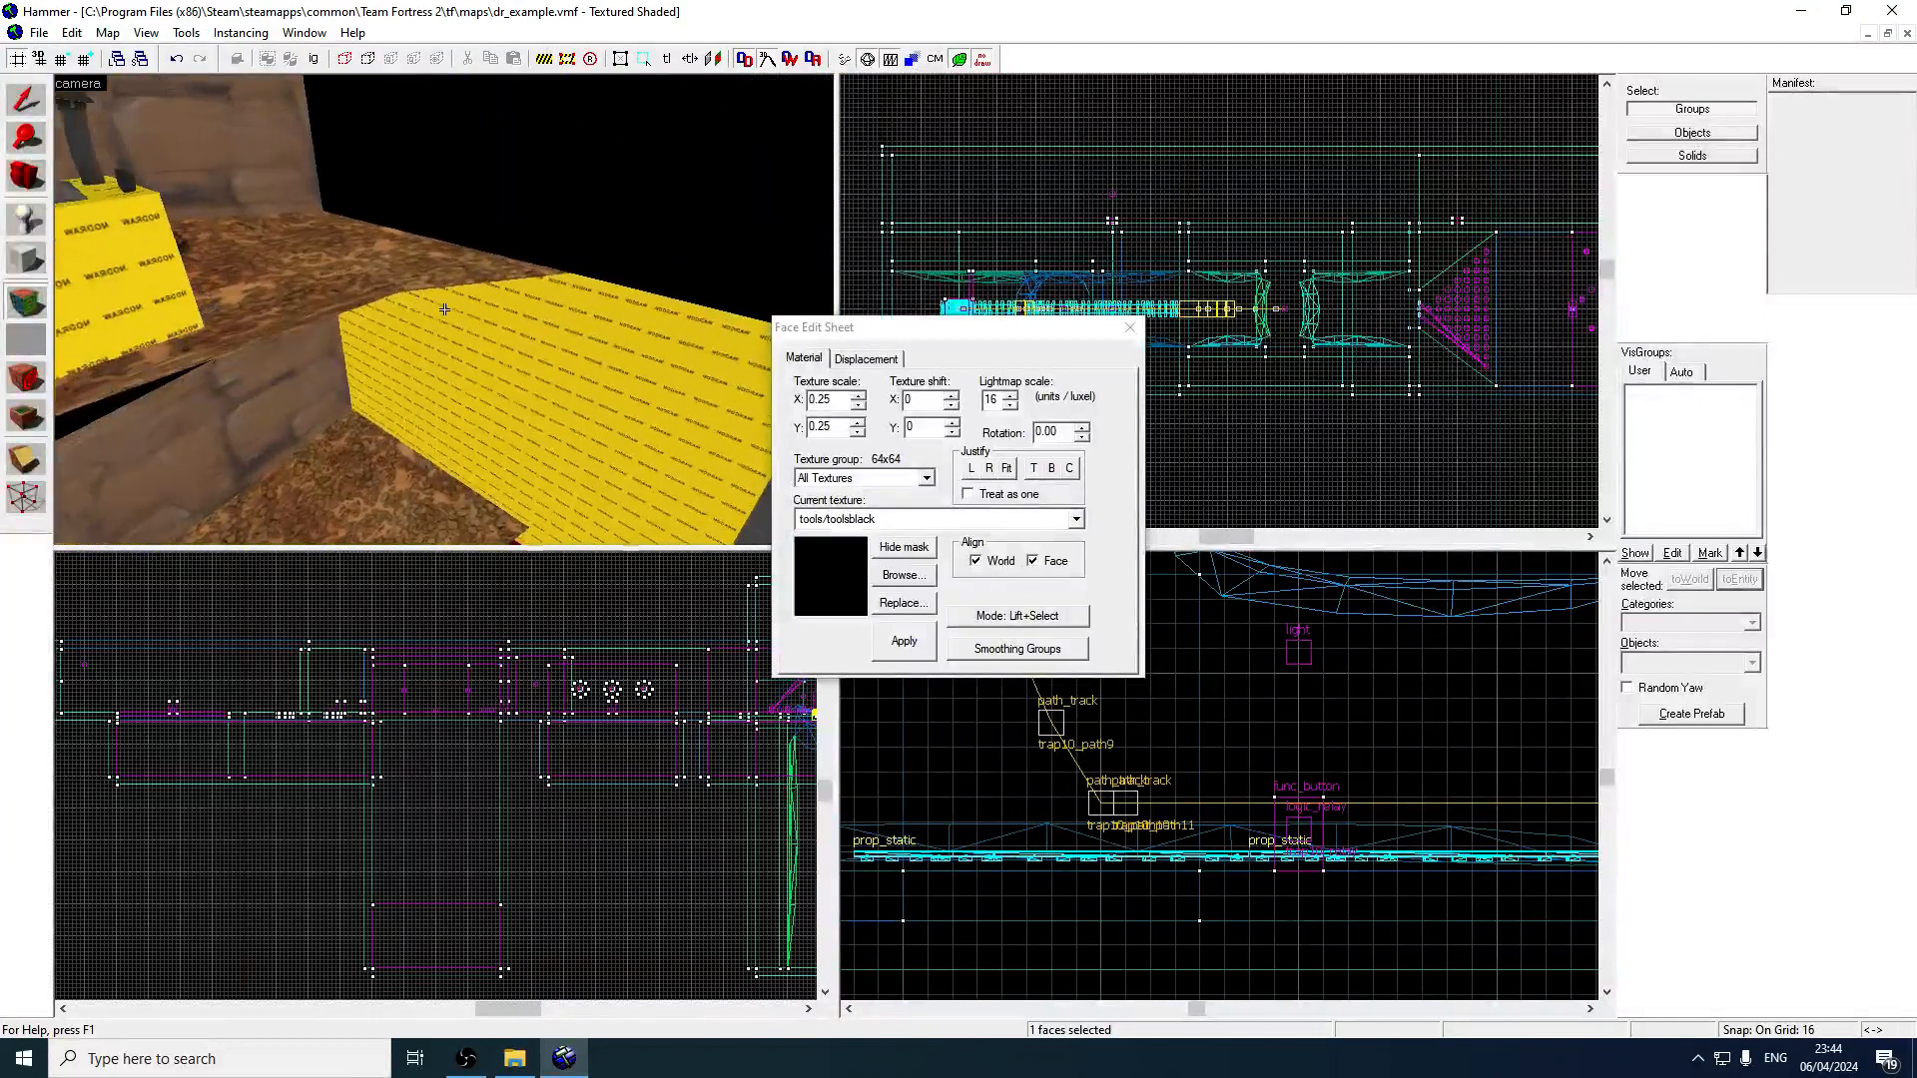
pyautogui.hotkey('ctrl', 'z')
pyautogui.press('w')
pyautogui.press('w')
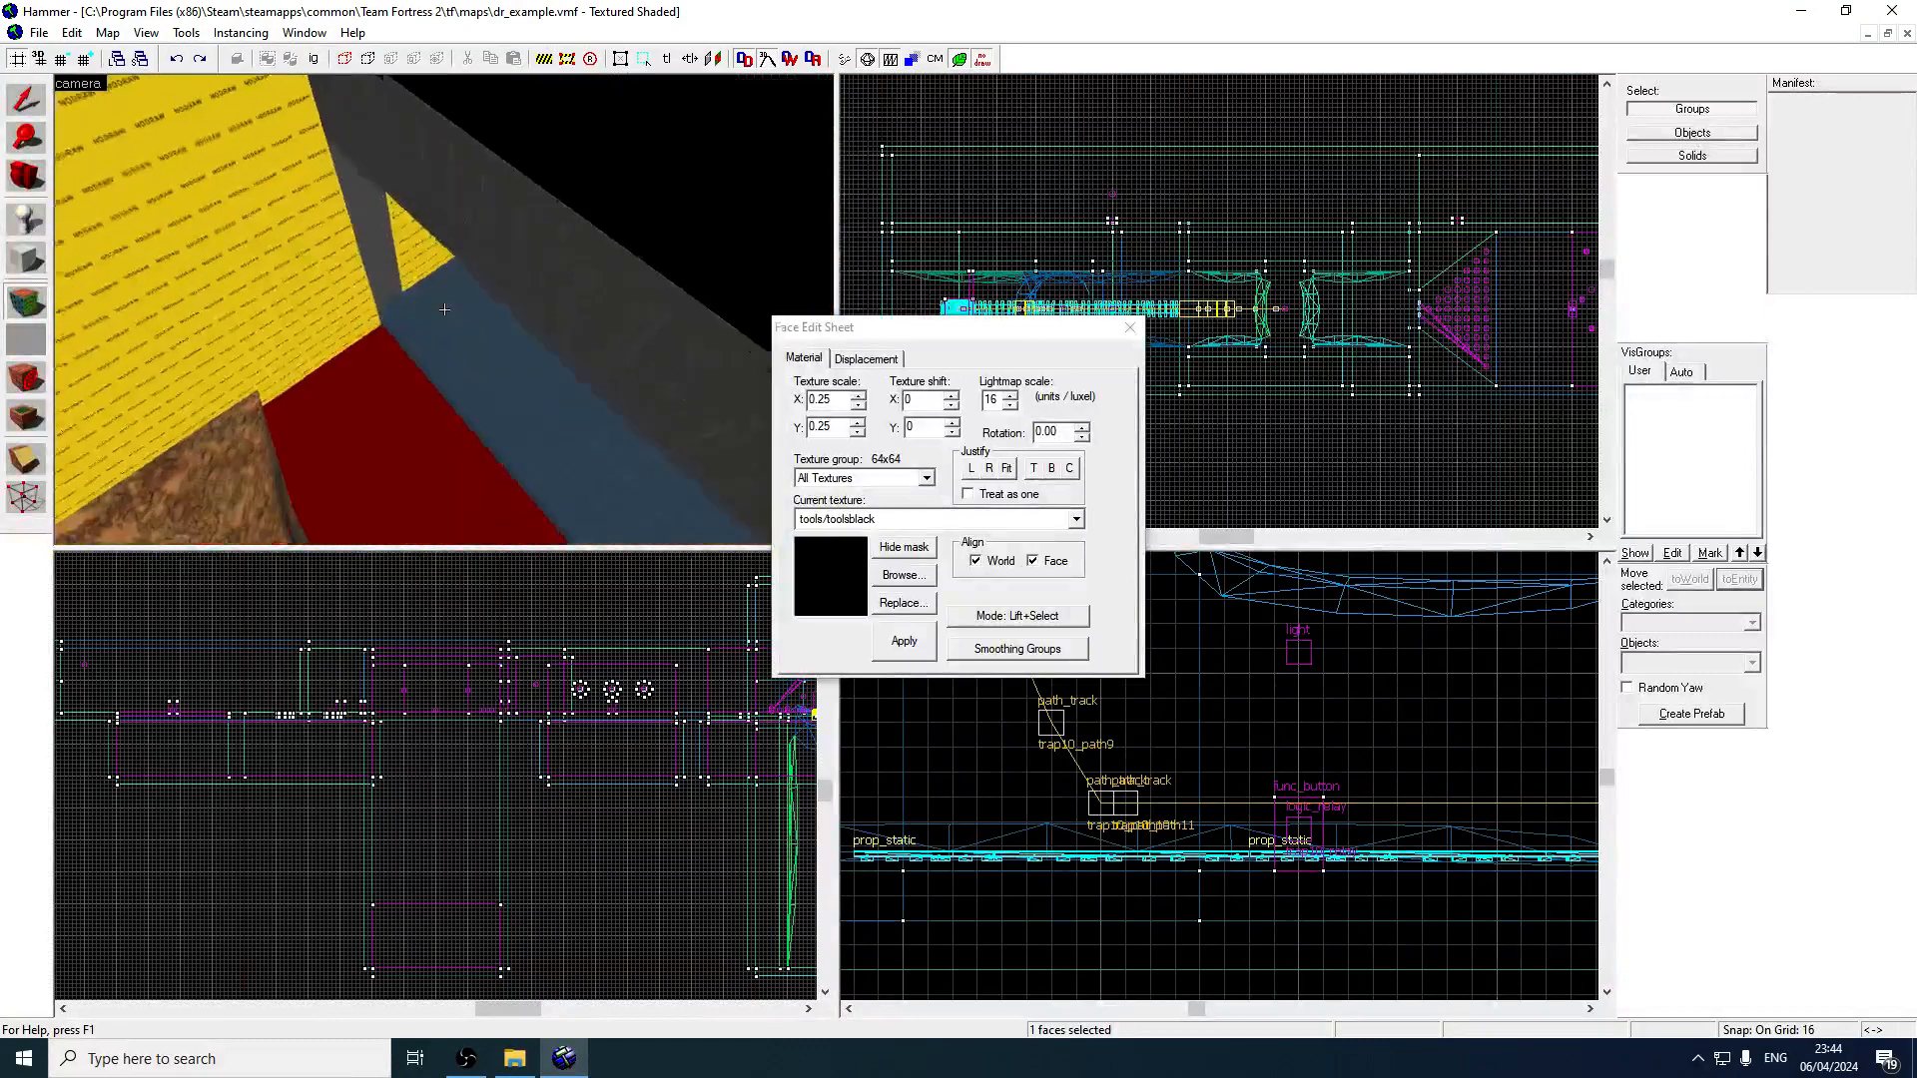
pyautogui.press('w')
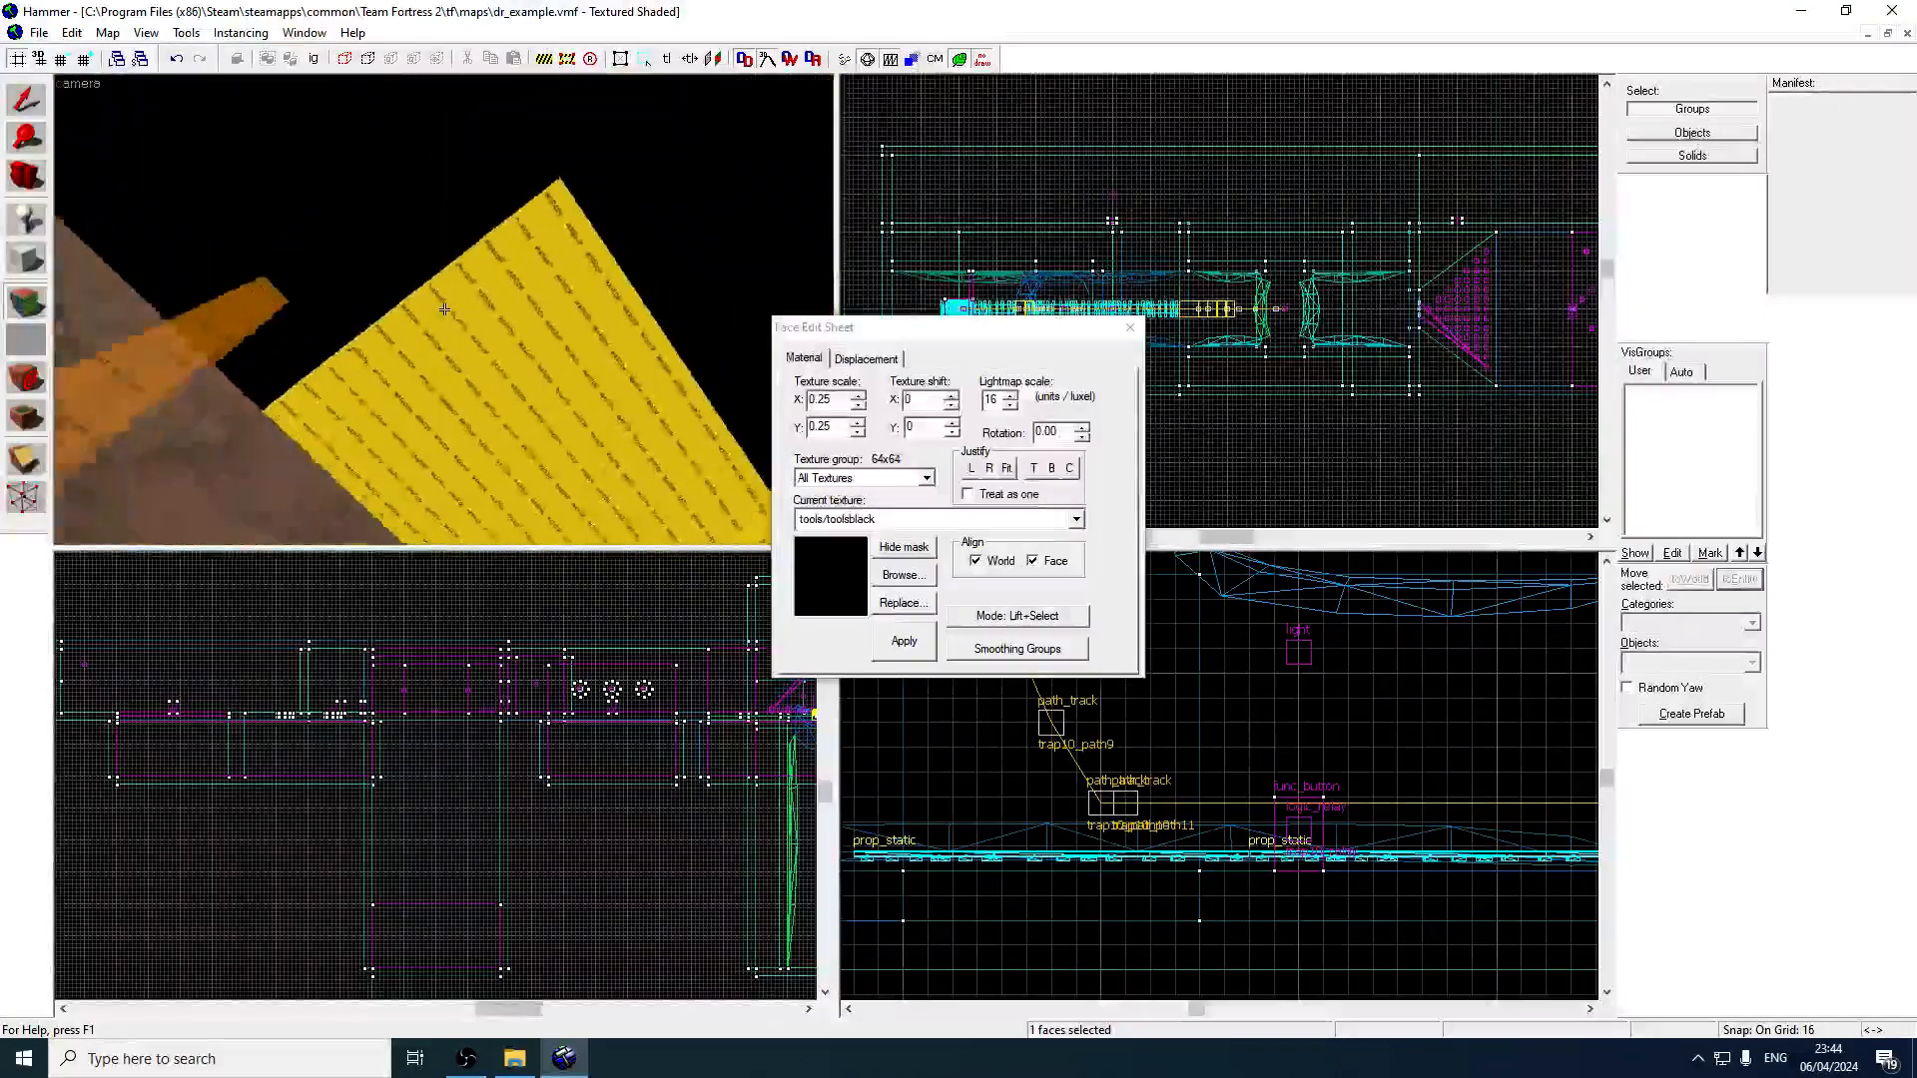
pyautogui.rightClick(444, 309)
pyautogui.press('w')
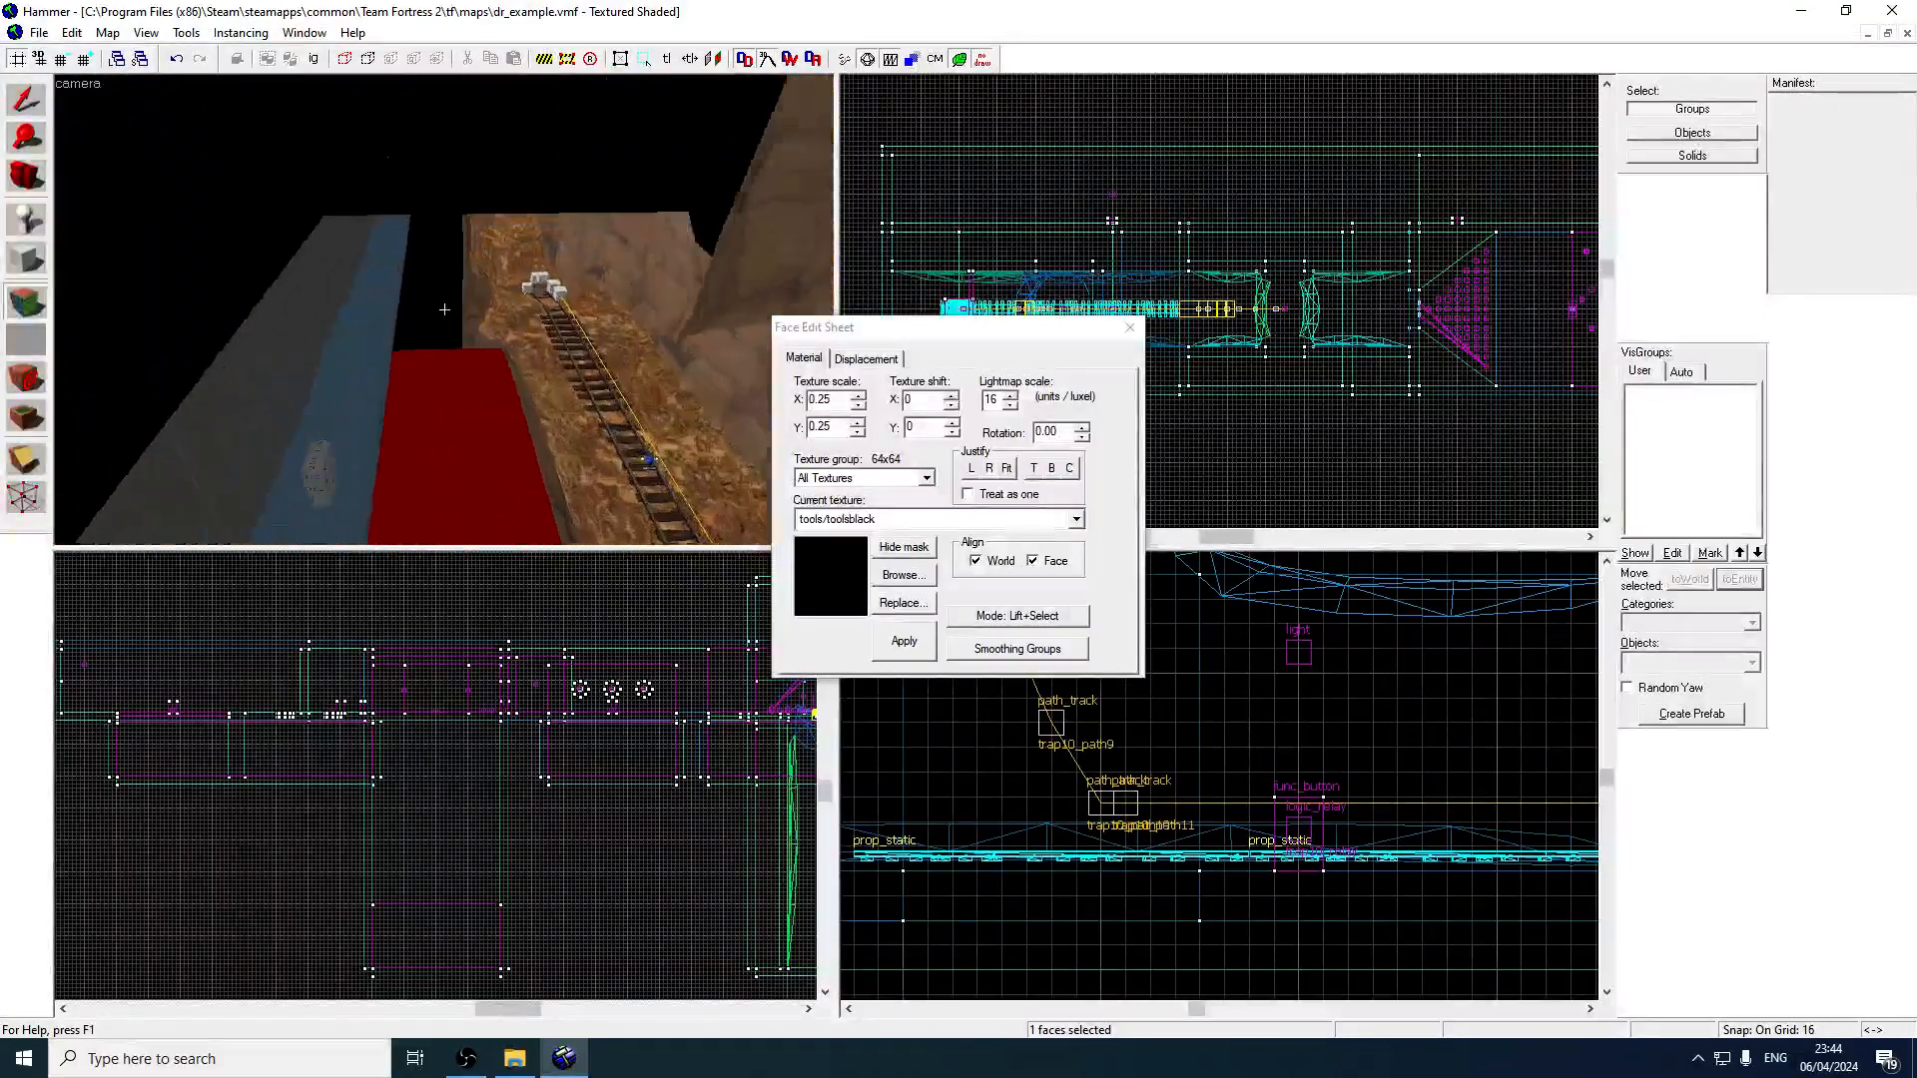
pyautogui.press('z')
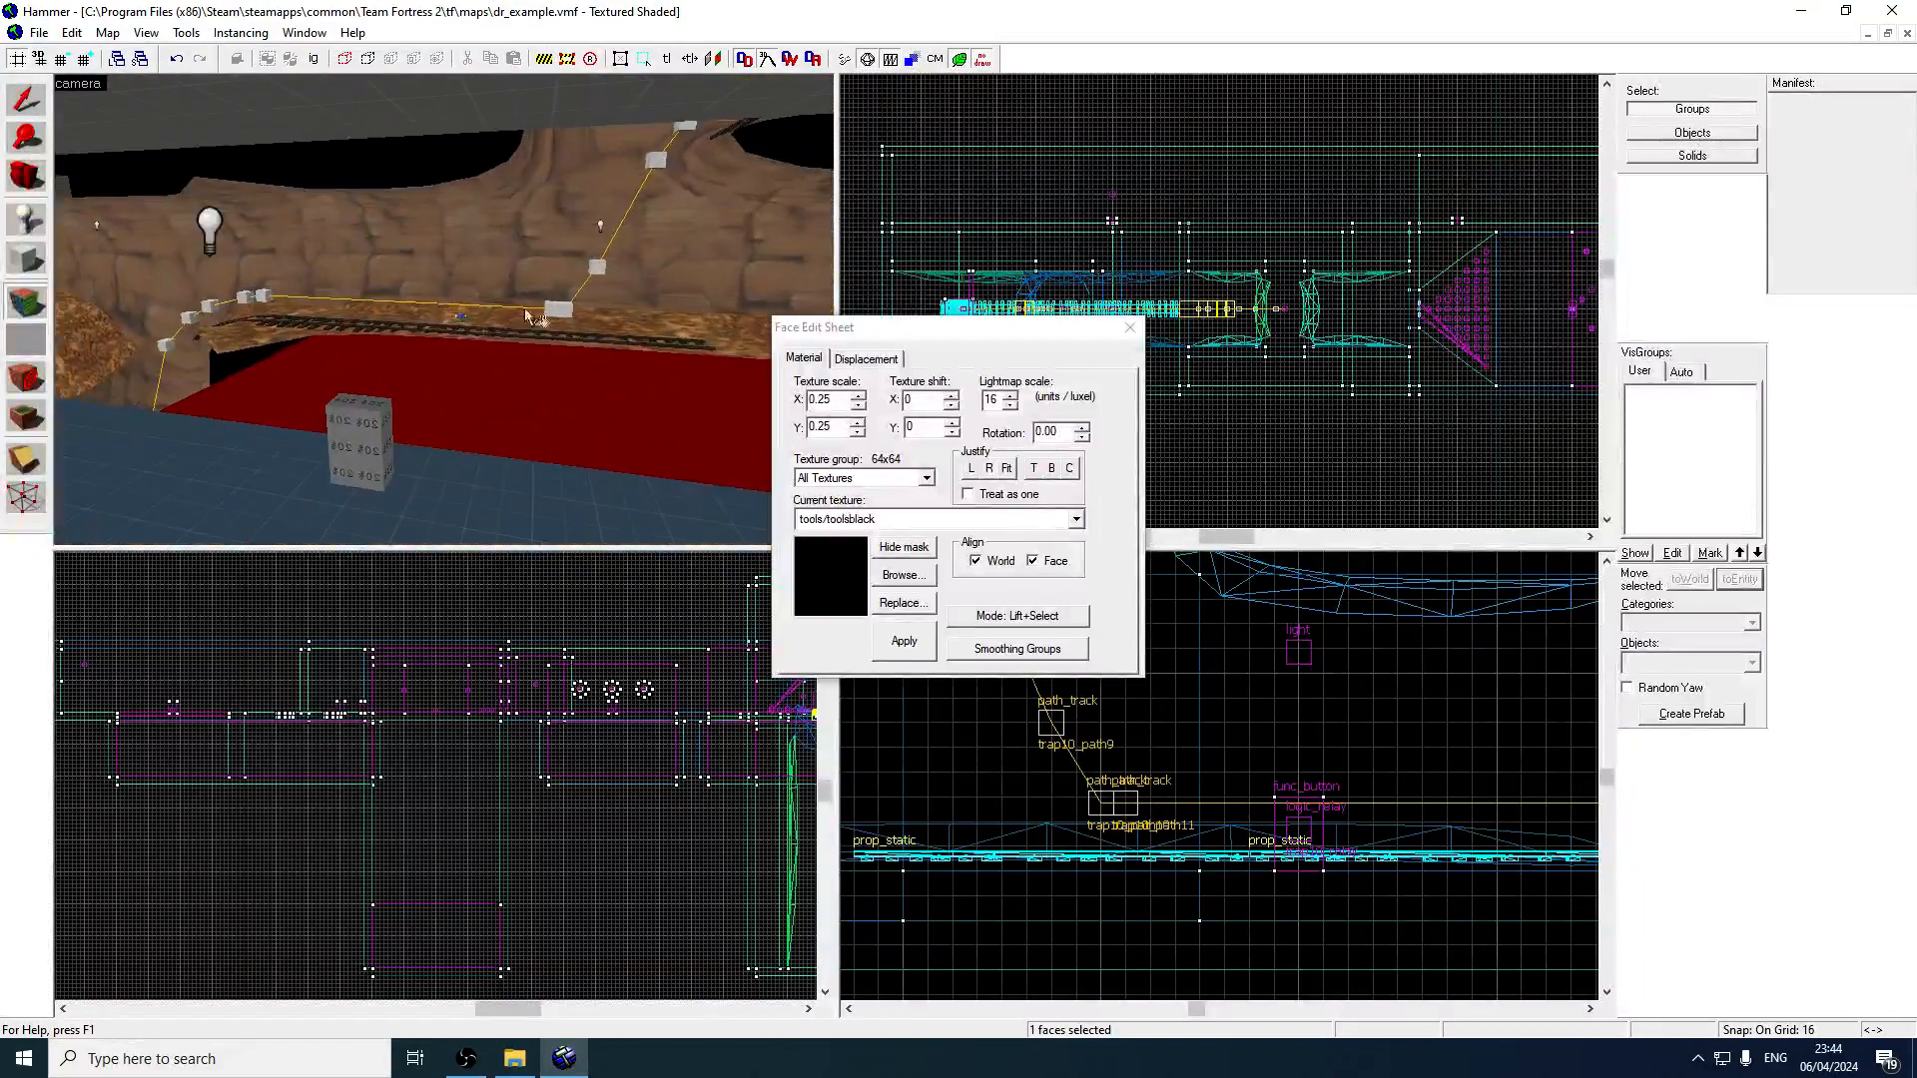
pyautogui.click(1131, 329)
# Compile and run the map with BSP, VIS and RAD set to Normal.
pyautogui.press('z')
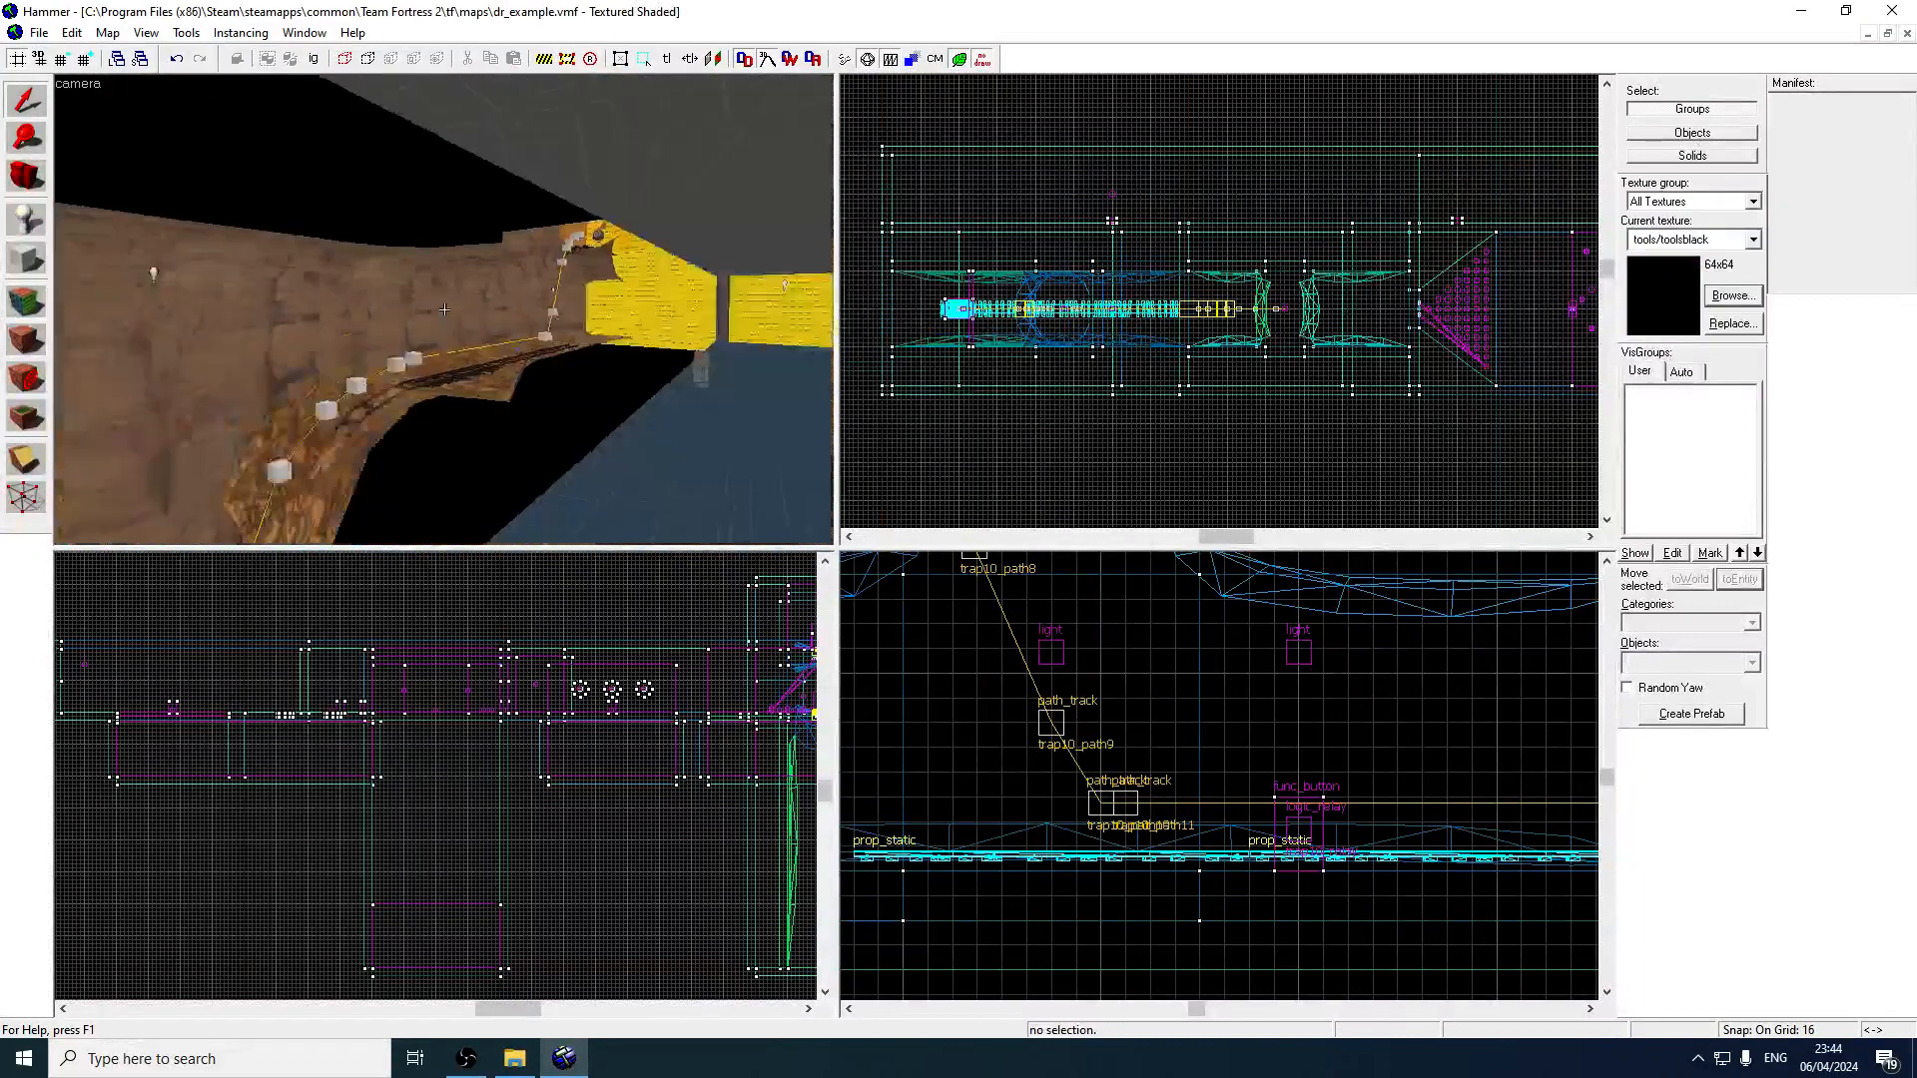
pyautogui.press('z')
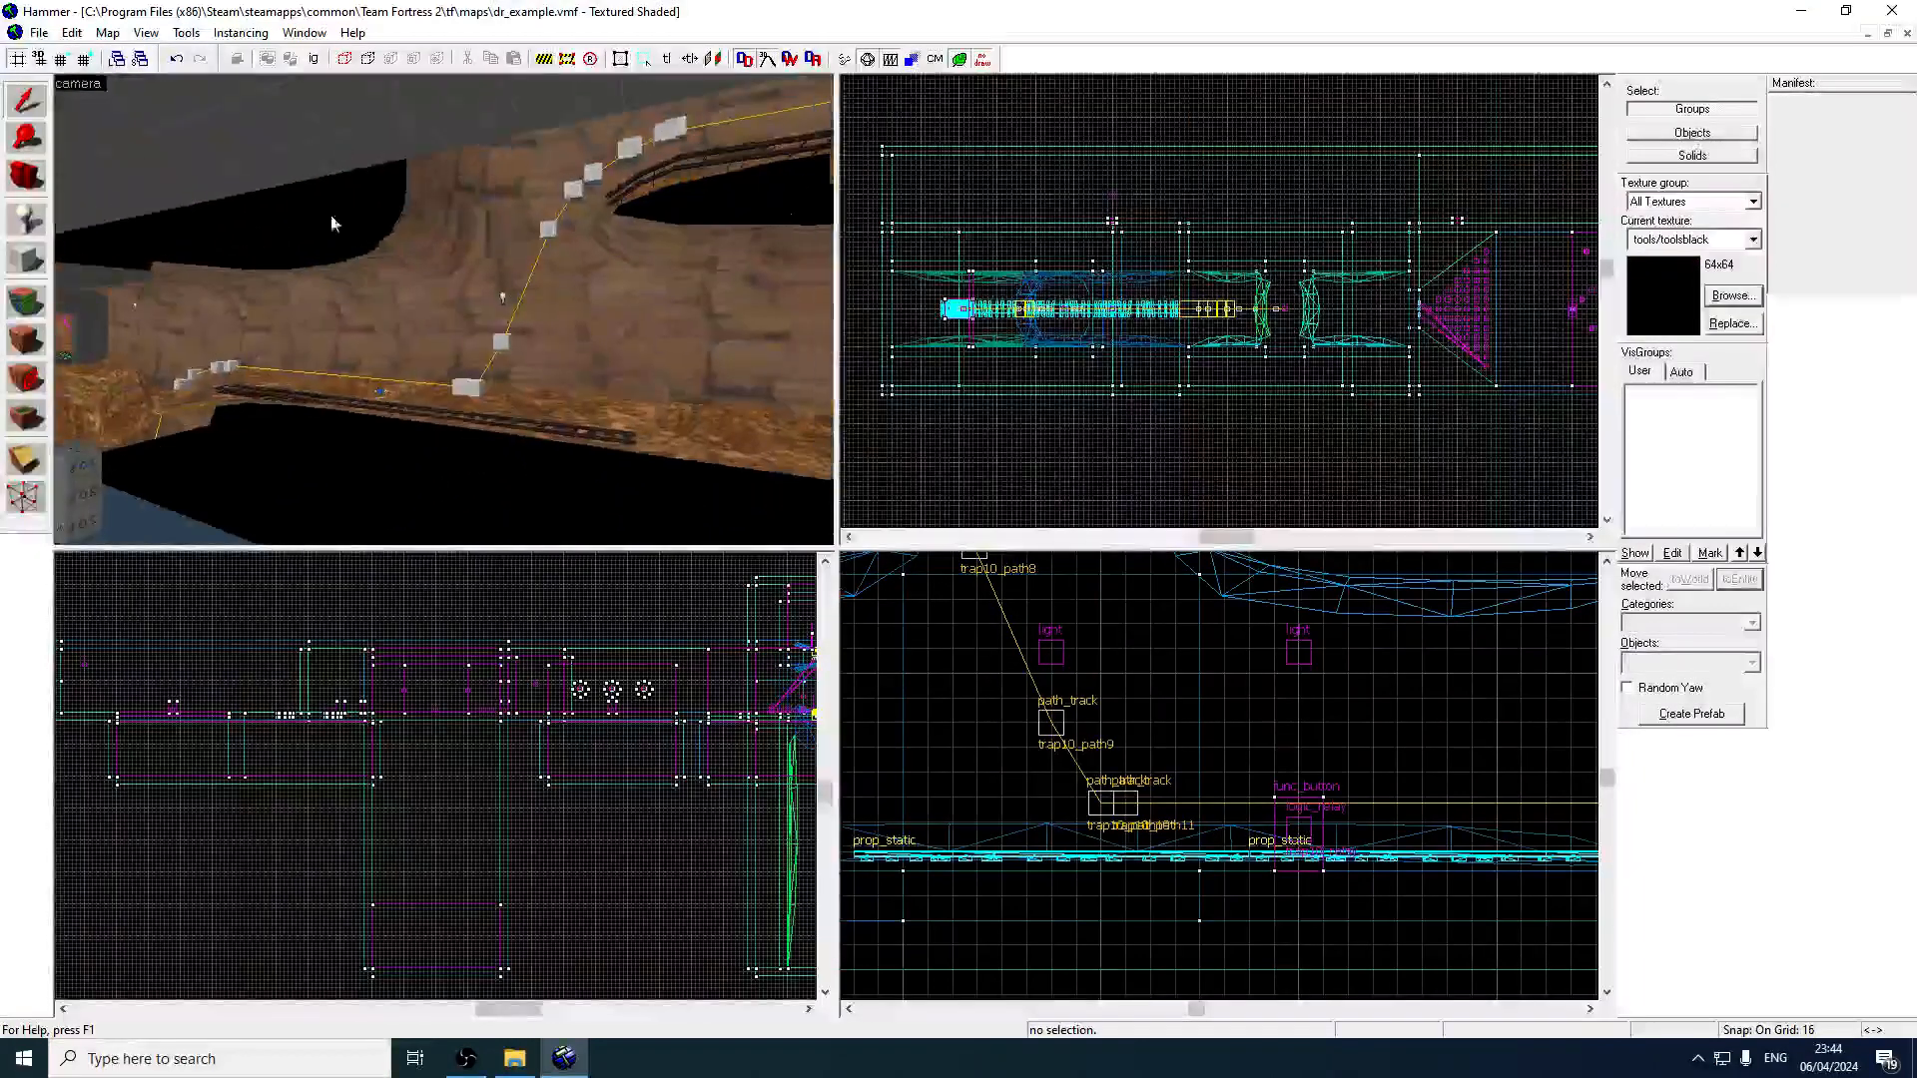
pyautogui.click(42, 32)
pyautogui.click(120, 244)
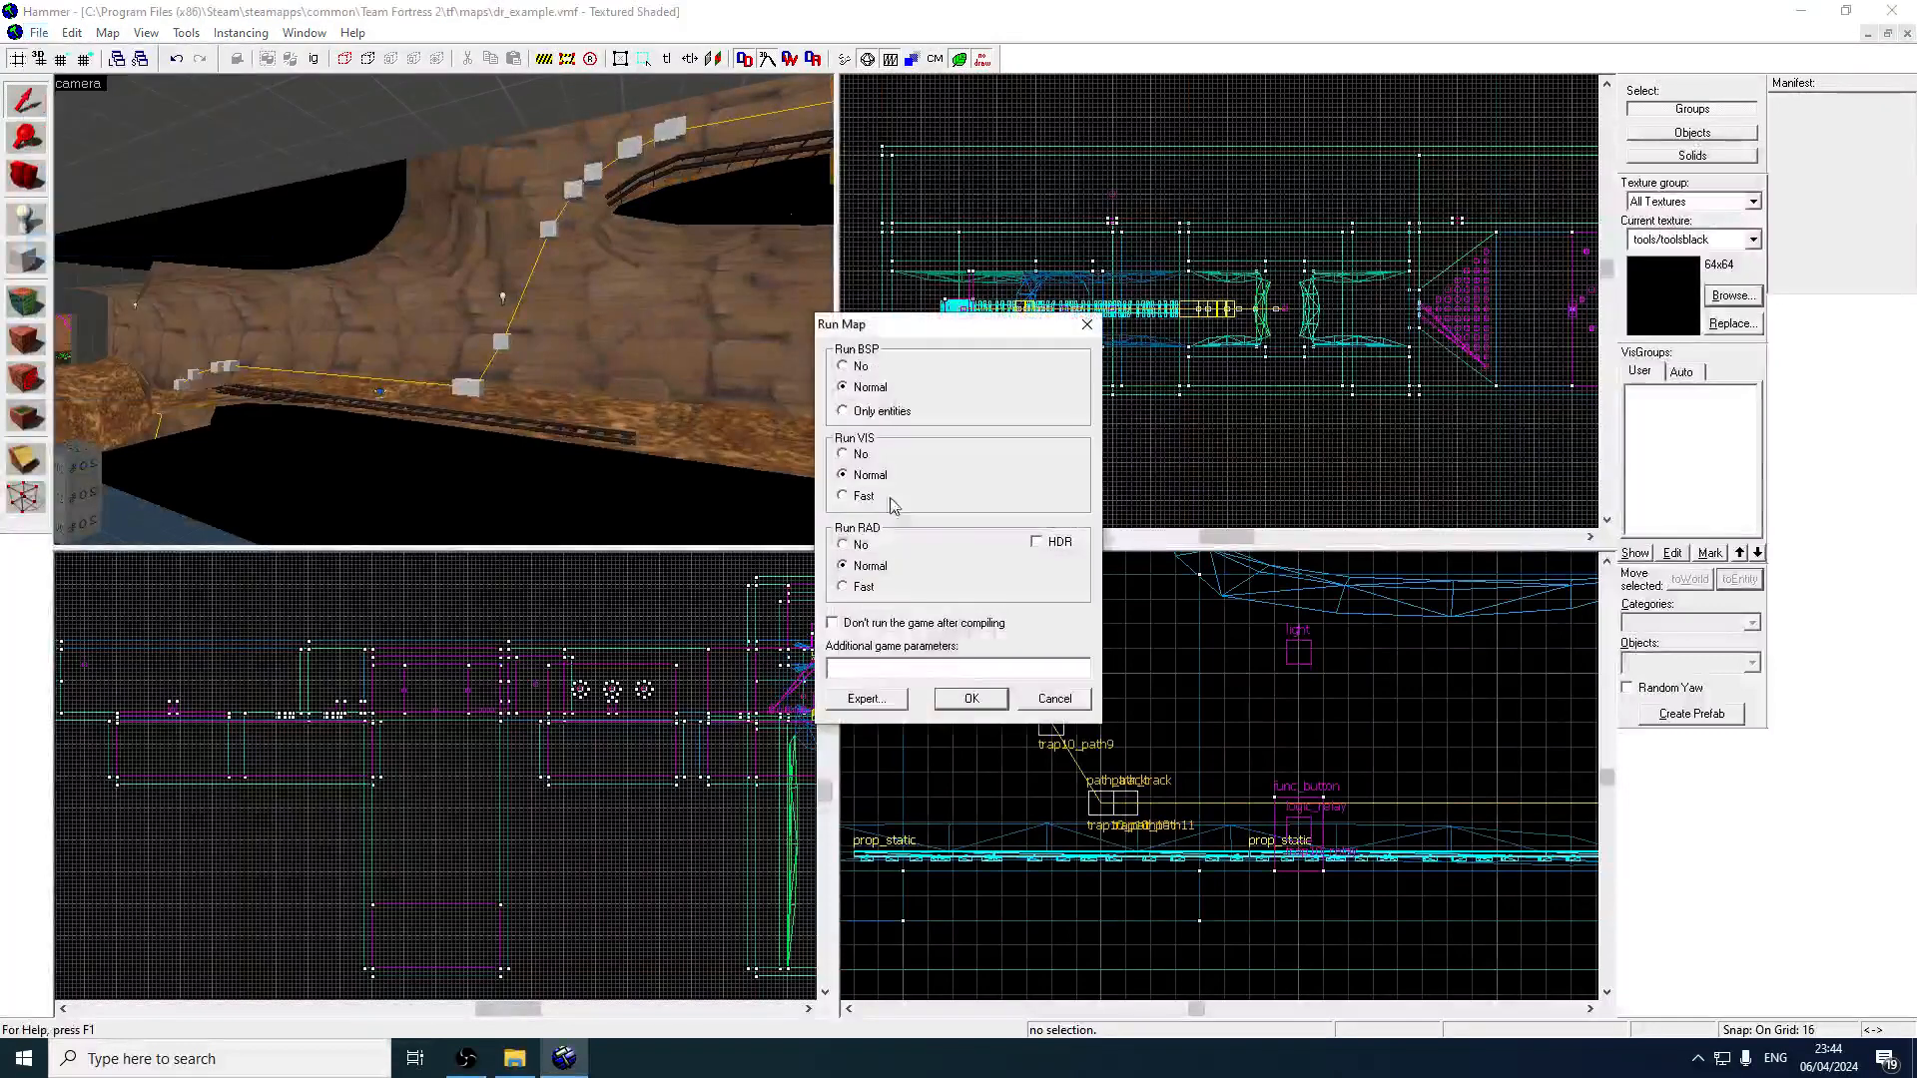
pyautogui.click(970, 699)
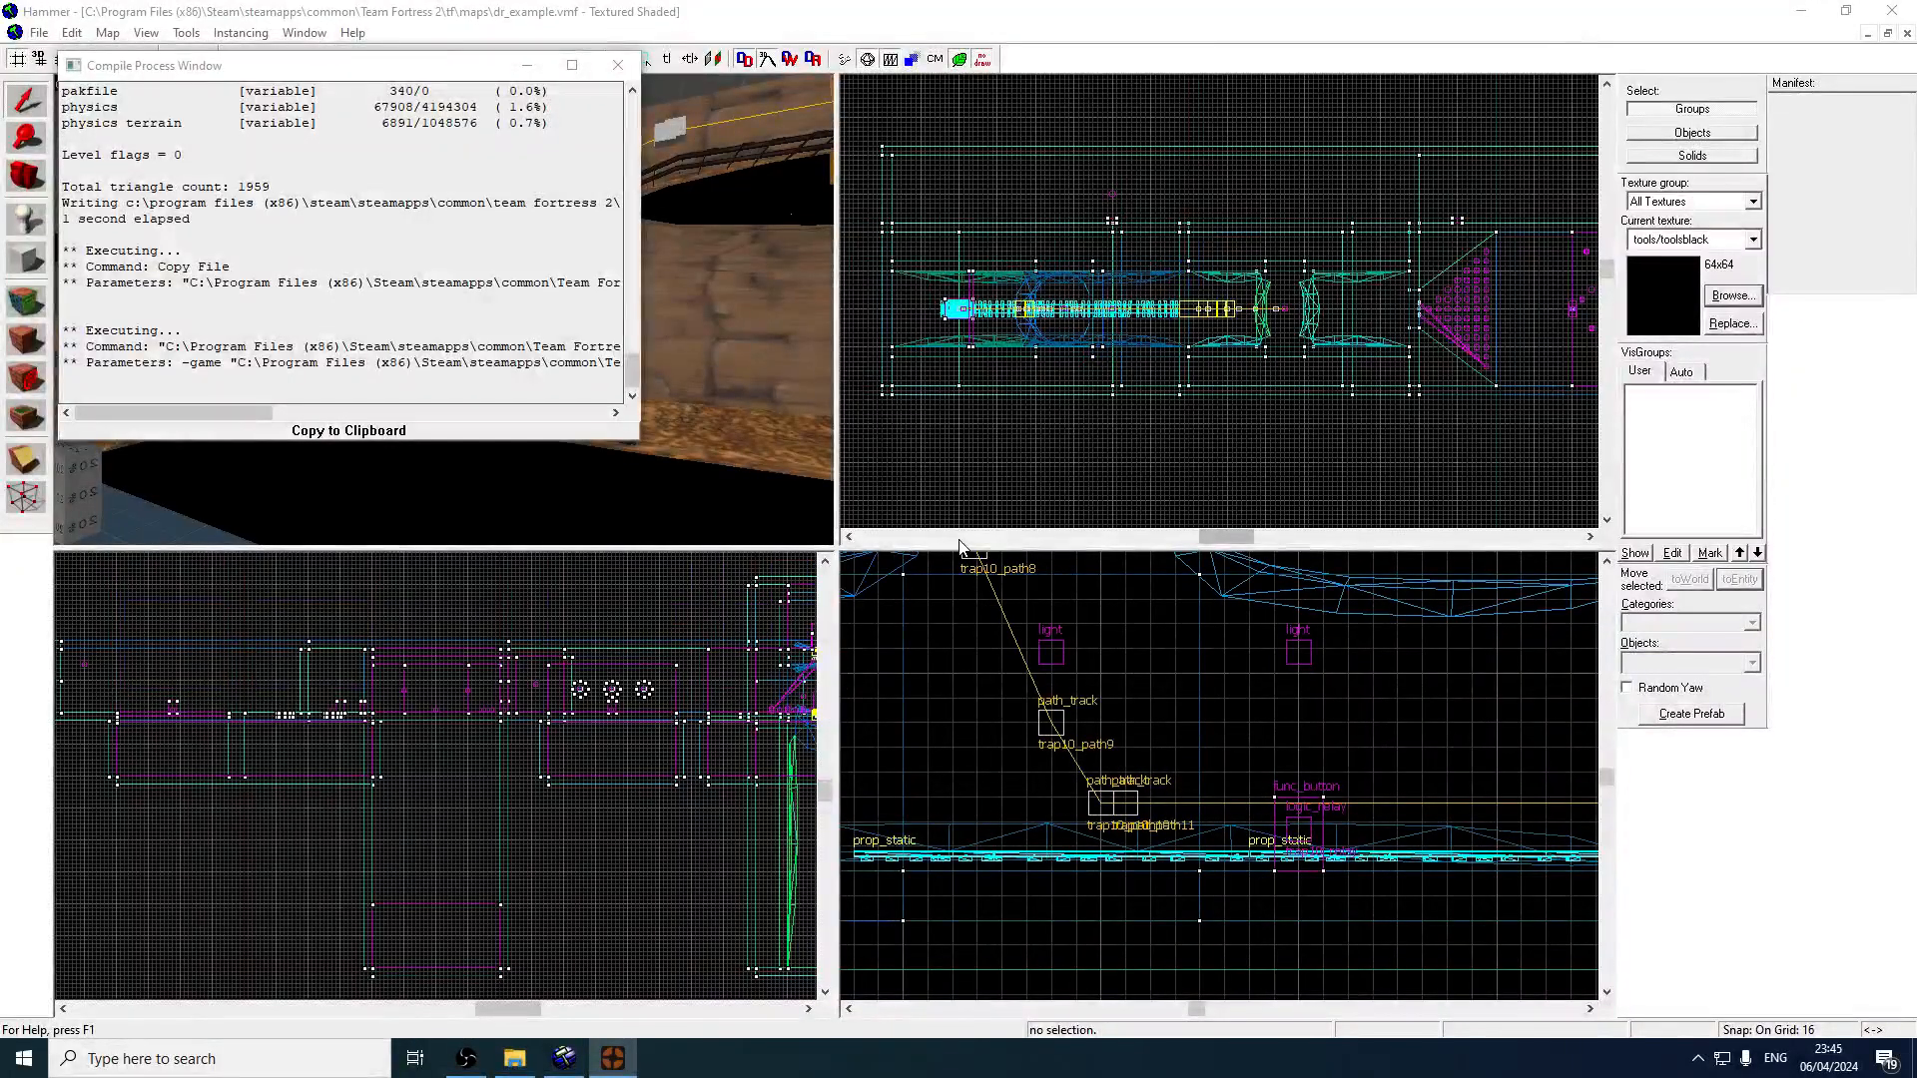
# Close the compile log, switch to Team Fortress 2 and join the BLU team as Demoman.
pyautogui.click(618, 66)
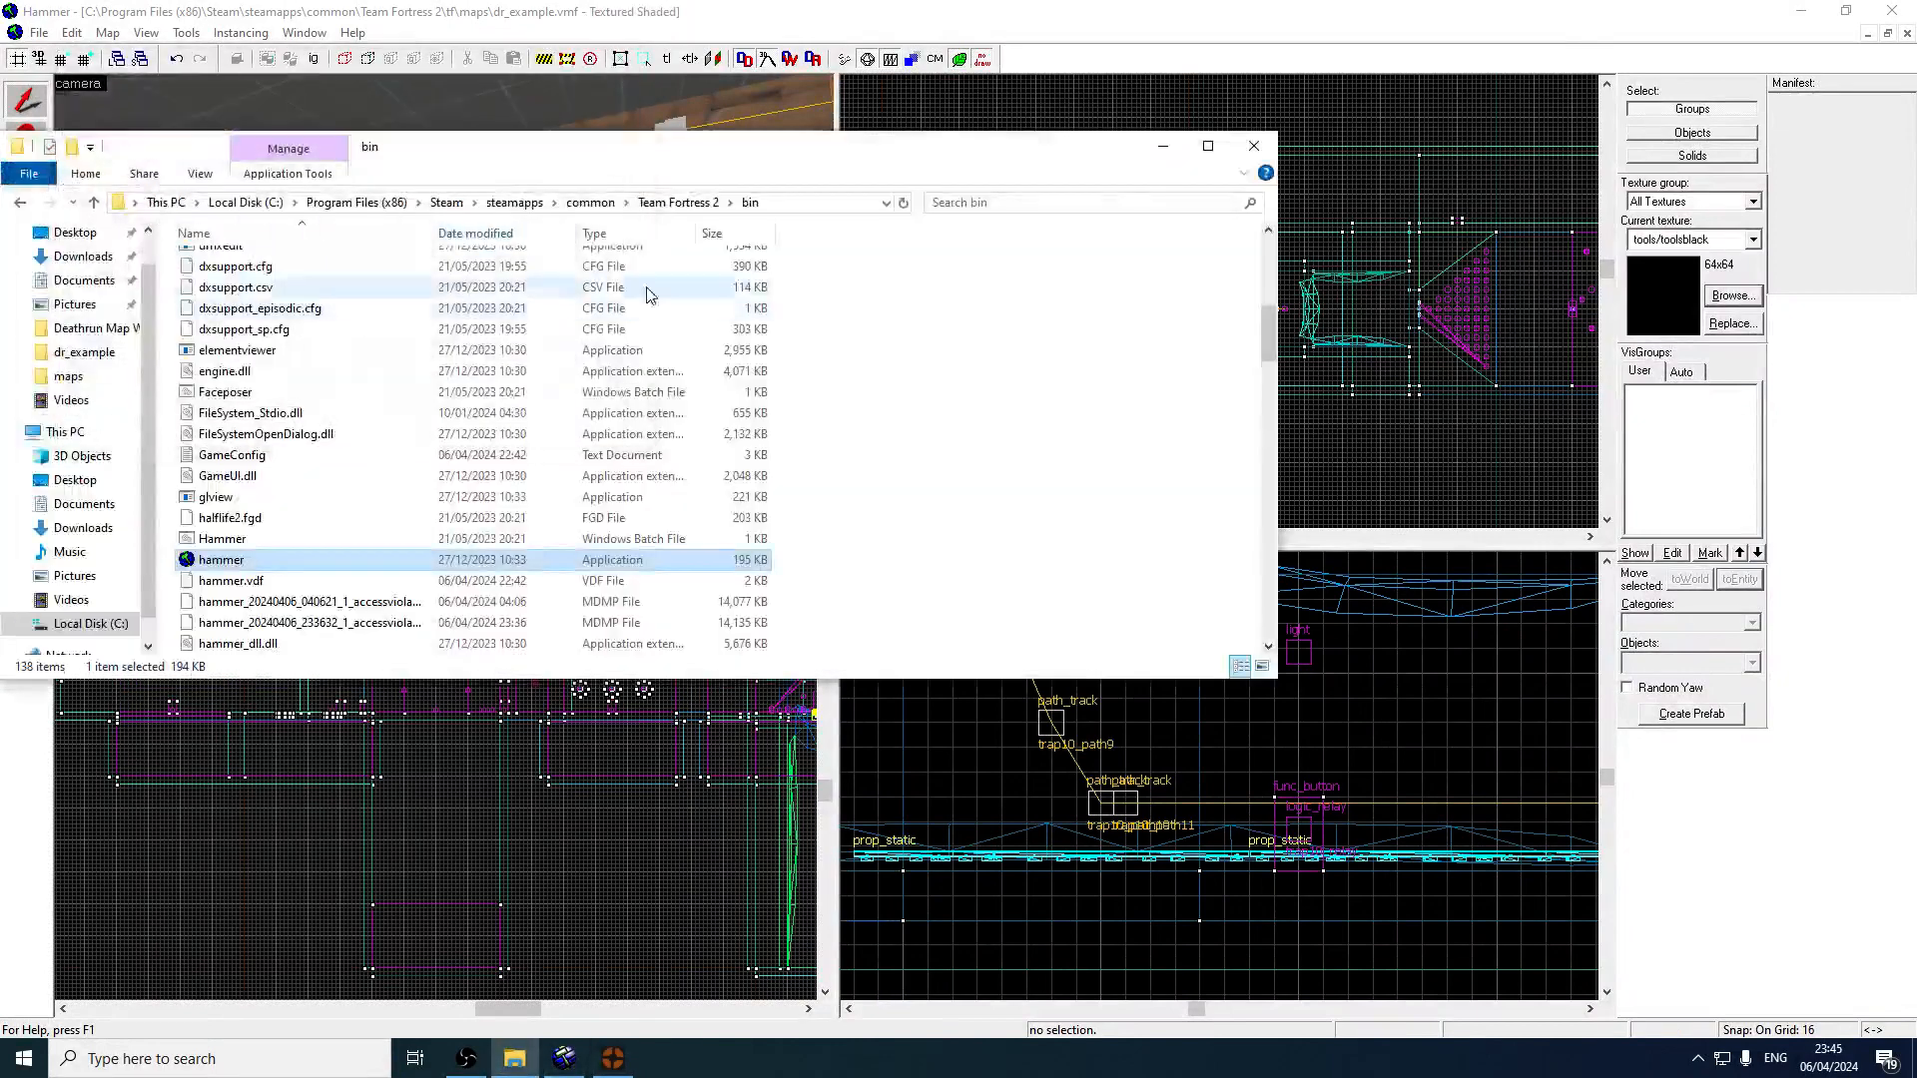
pyautogui.click(1162, 145)
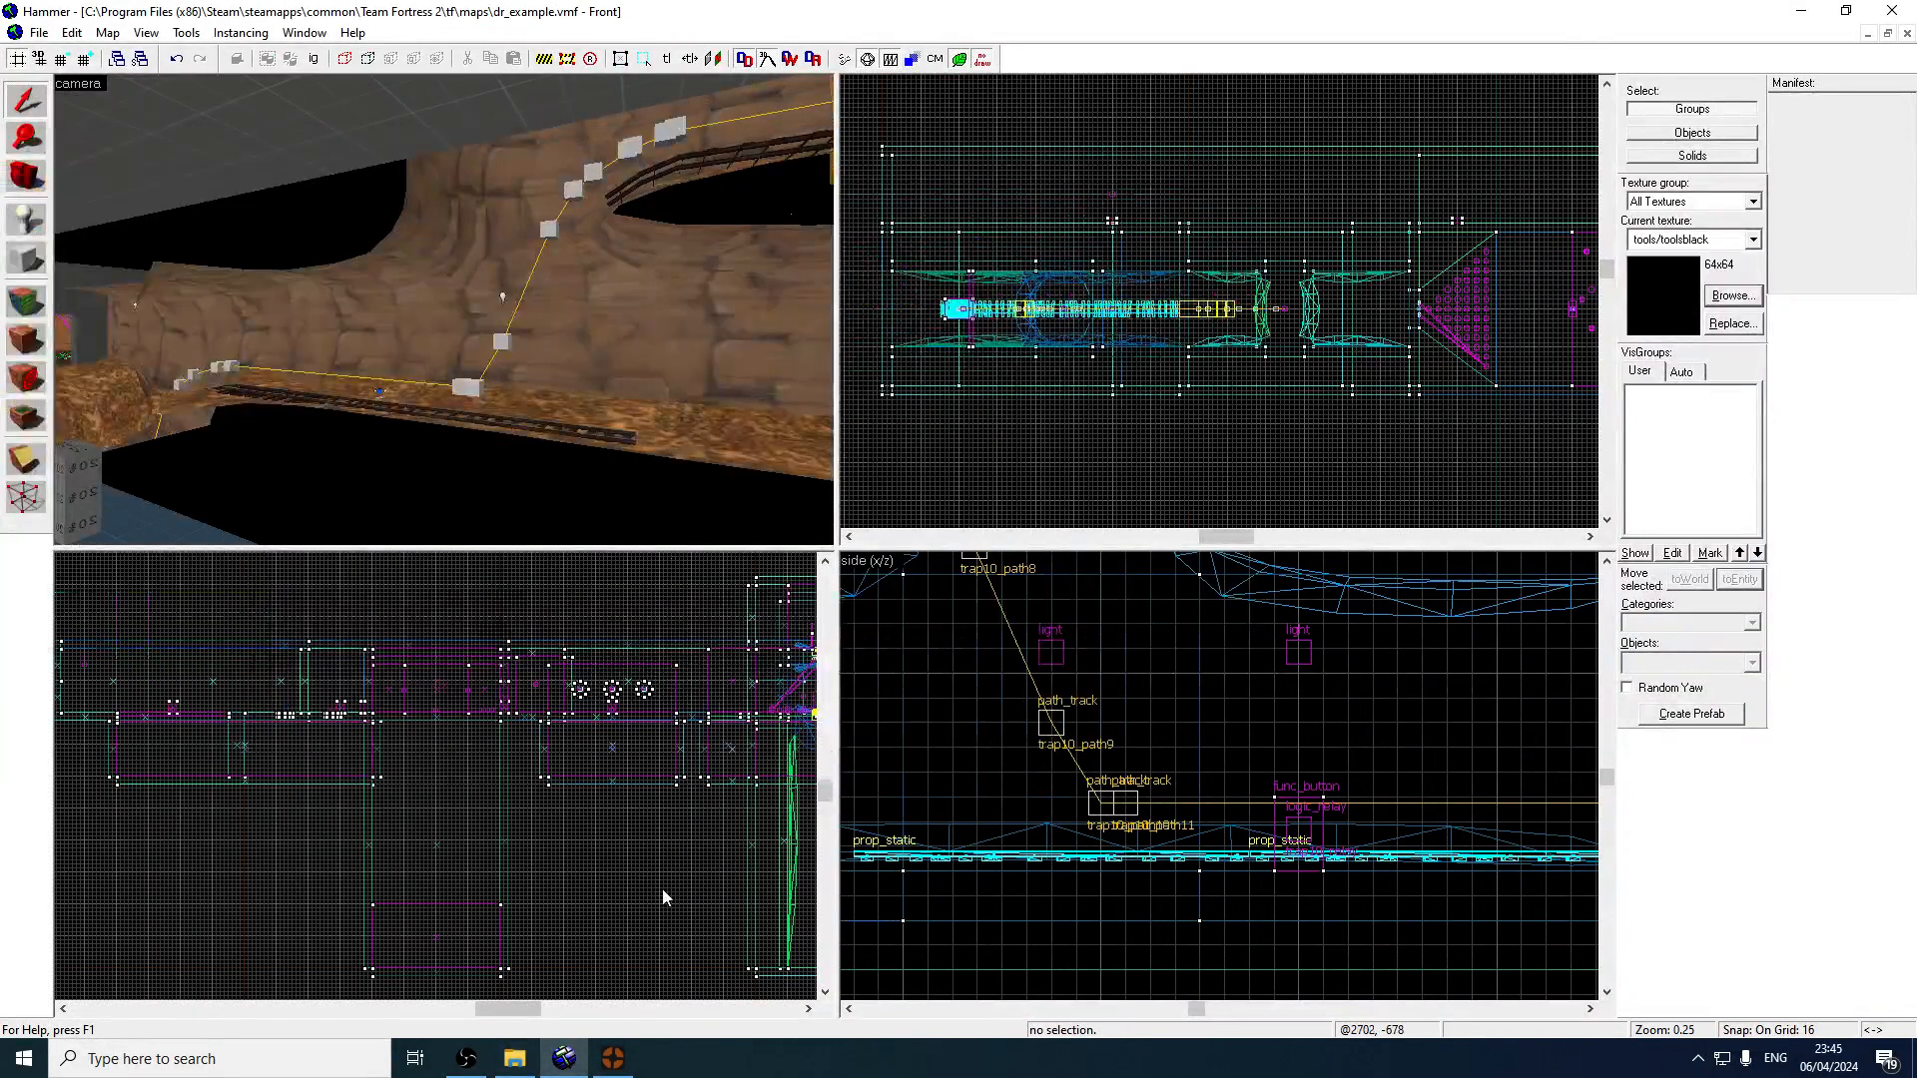
pyautogui.click(616, 1060)
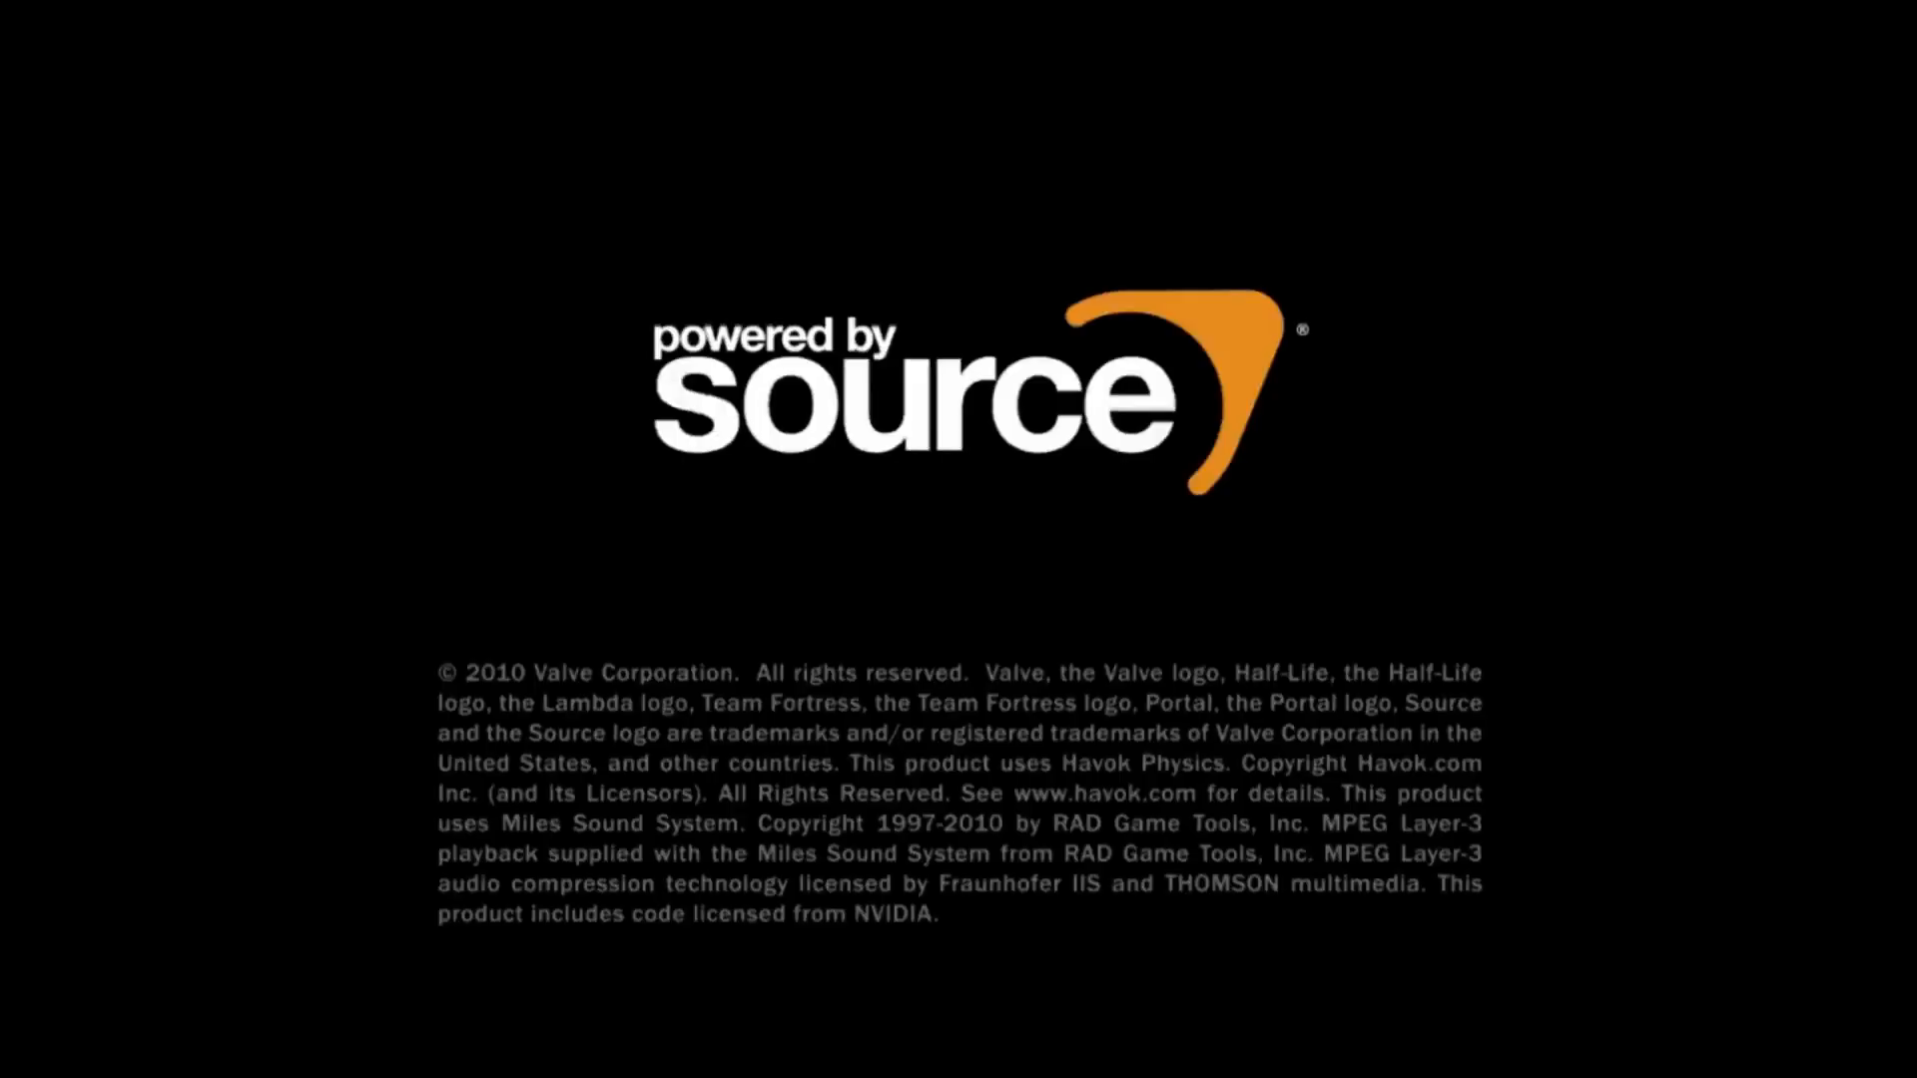
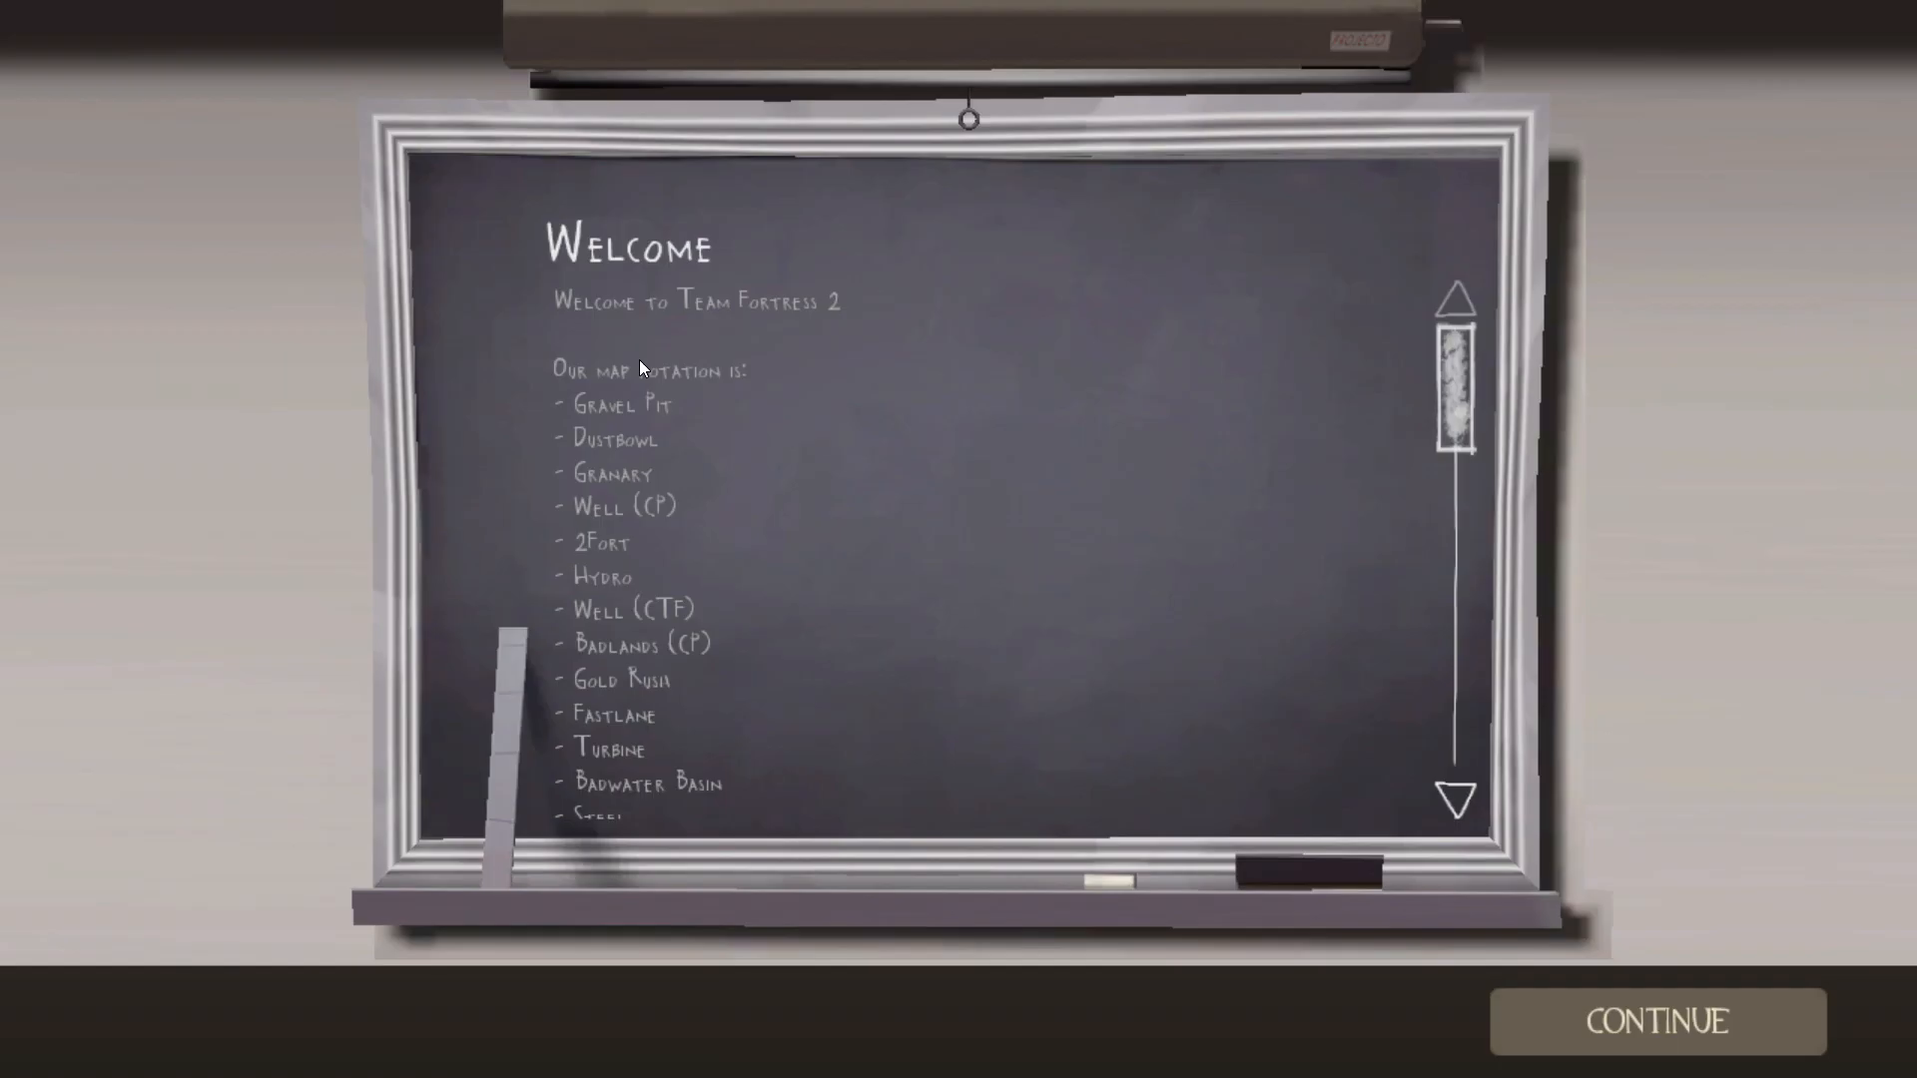
pyautogui.click(1658, 1021)
pyautogui.click(1658, 1021)
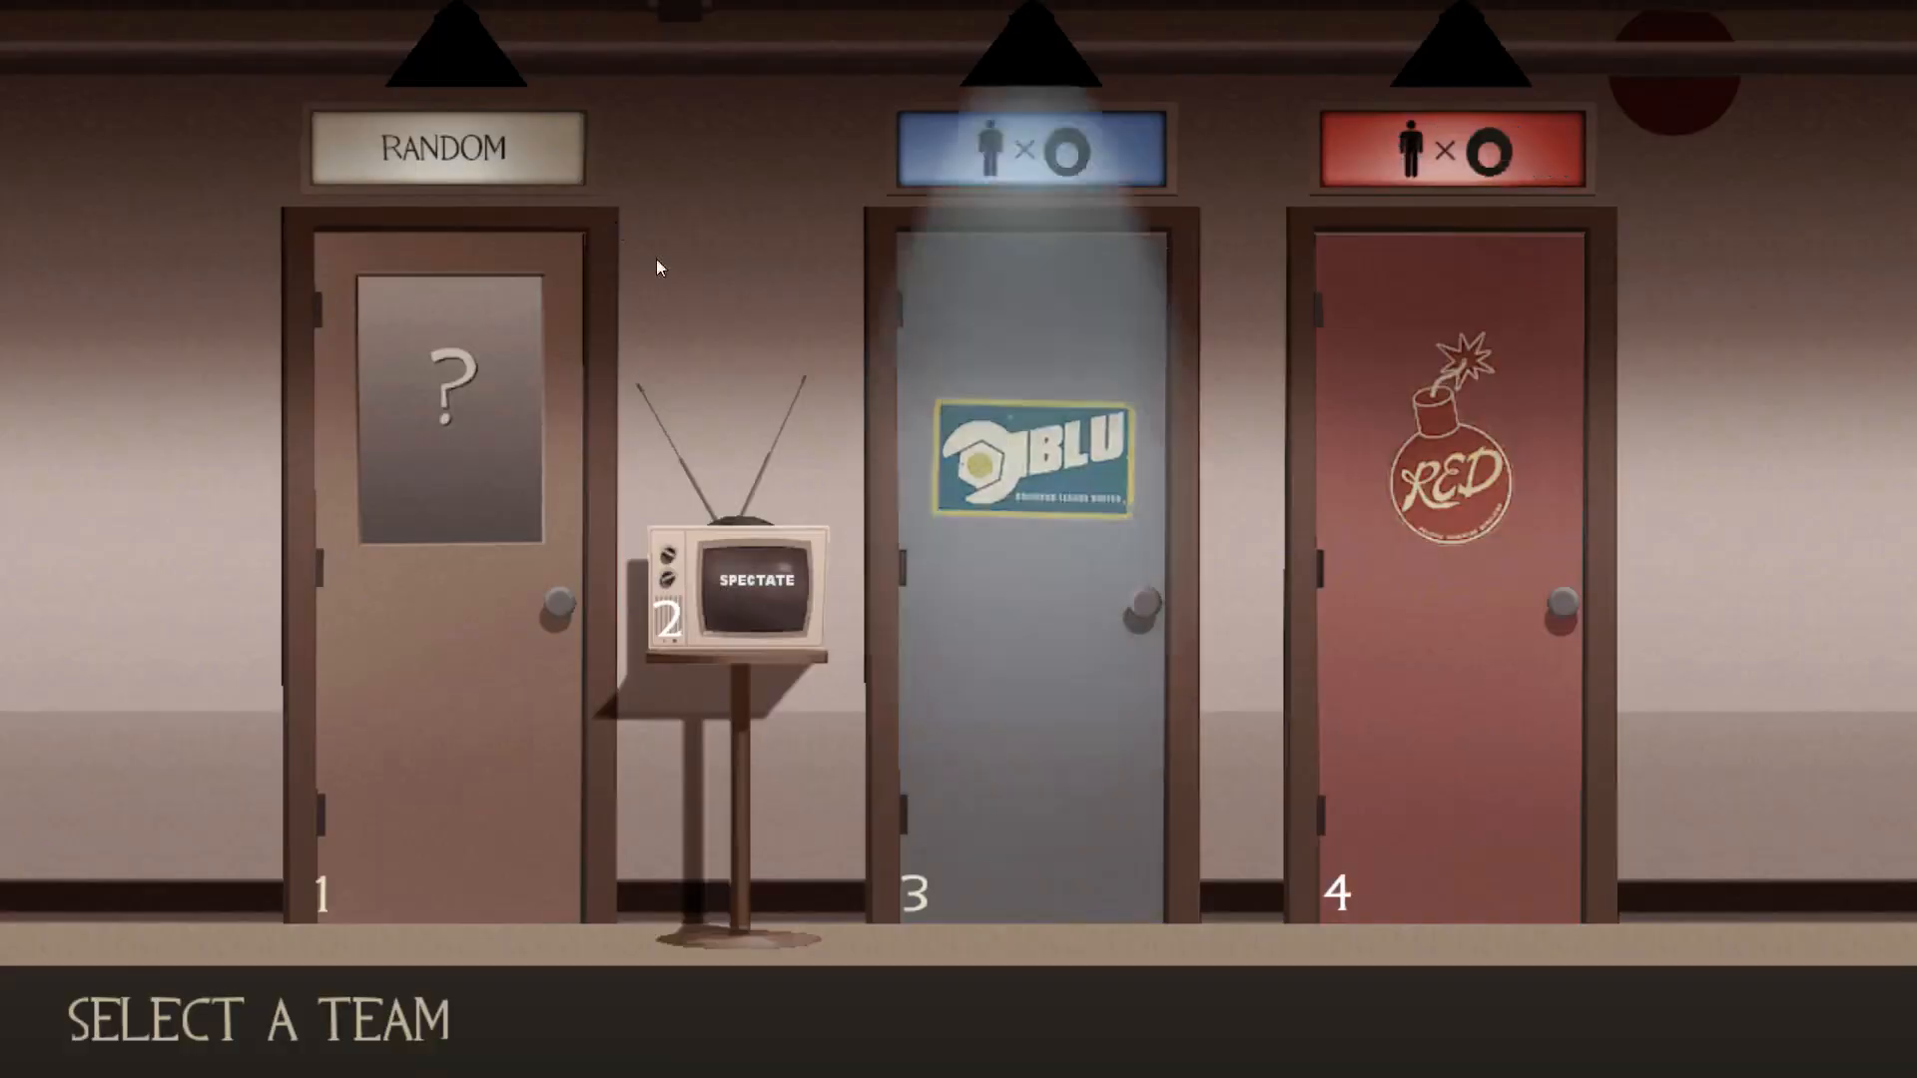
pyautogui.press('3')
pyautogui.press('4')
# Enable cheats with sv_cheats 1 and turn on noclip through the console.
pyautogui.press('`')
pyautogui.write('sv_cheats 1')
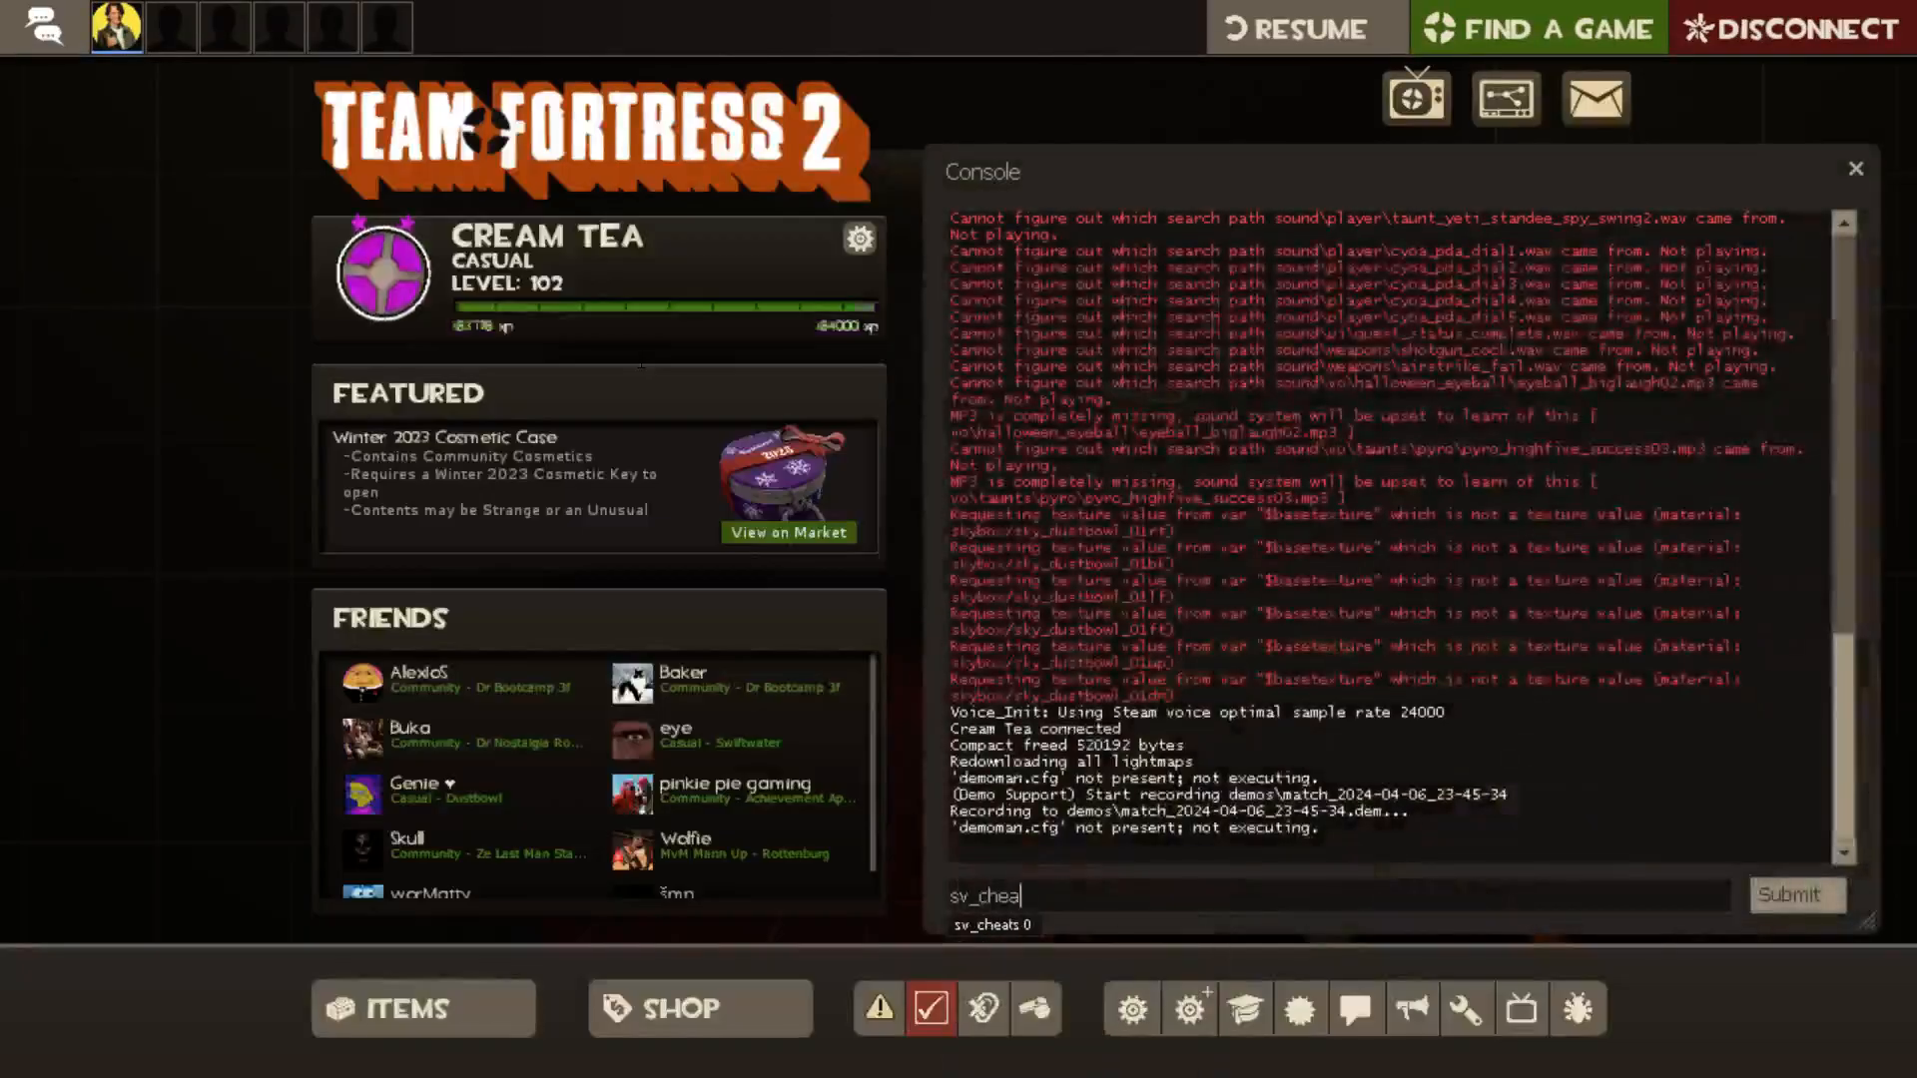
pyautogui.press('Return')
pyautogui.write('noclip')
pyautogui.press('Return')
pyautogui.press('`')
# Fly to the train trap and examine the black surroundings, track and parked train, ending at the trap's button.
pyautogui.press('w')
pyautogui.press('2')
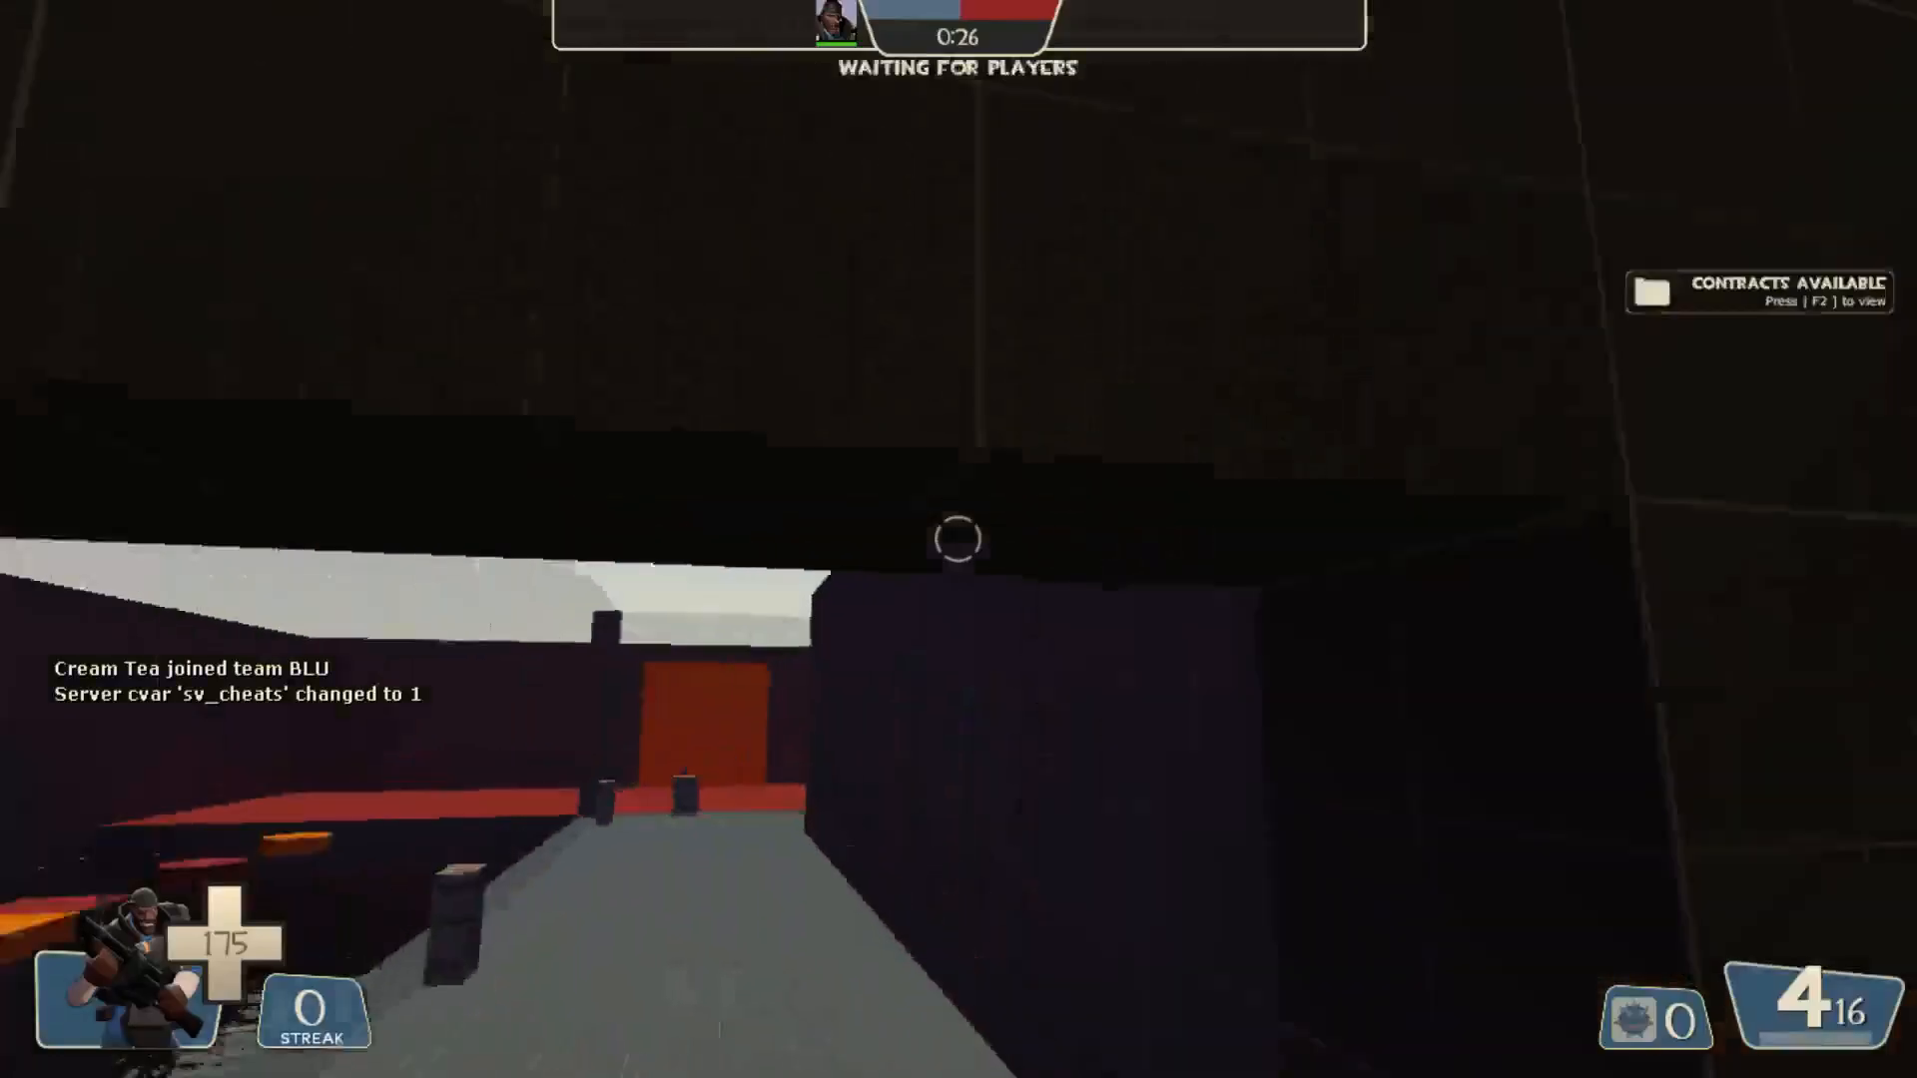
pyautogui.press('w')
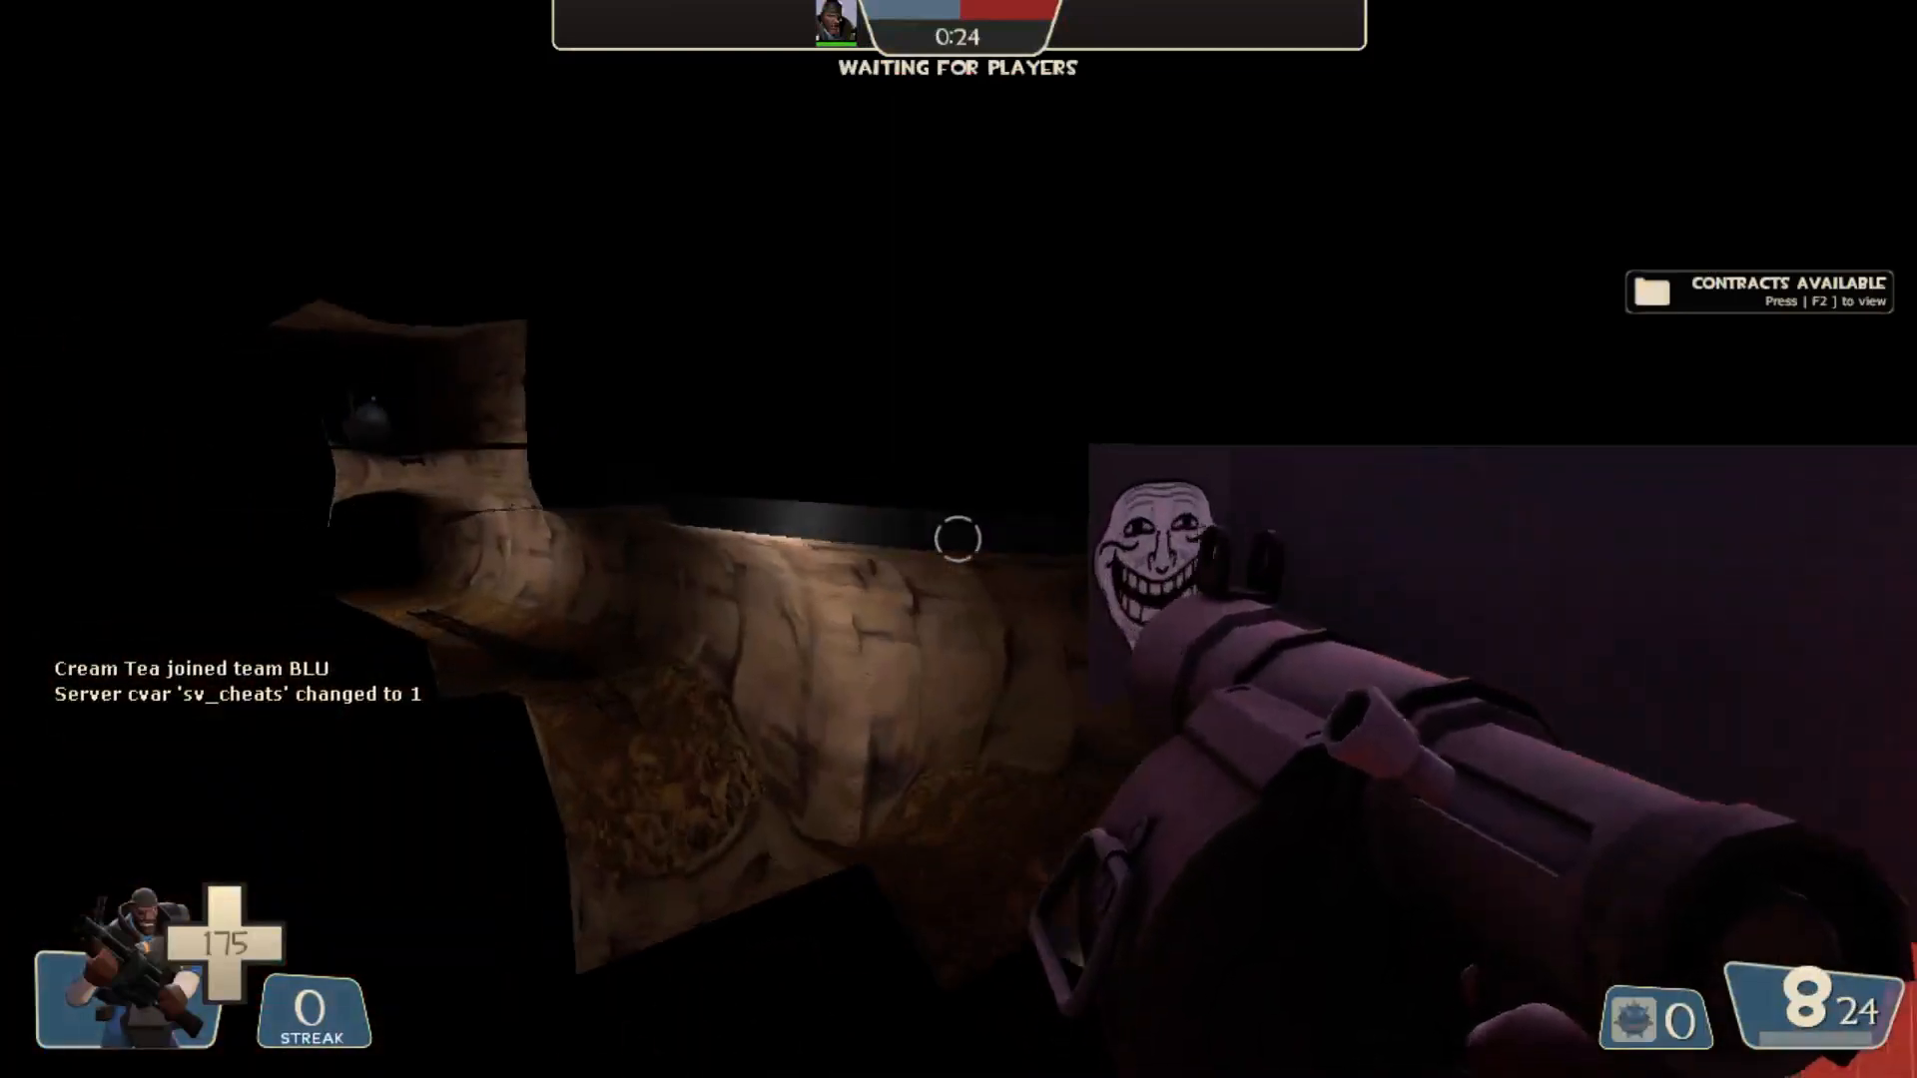
pyautogui.press('w')
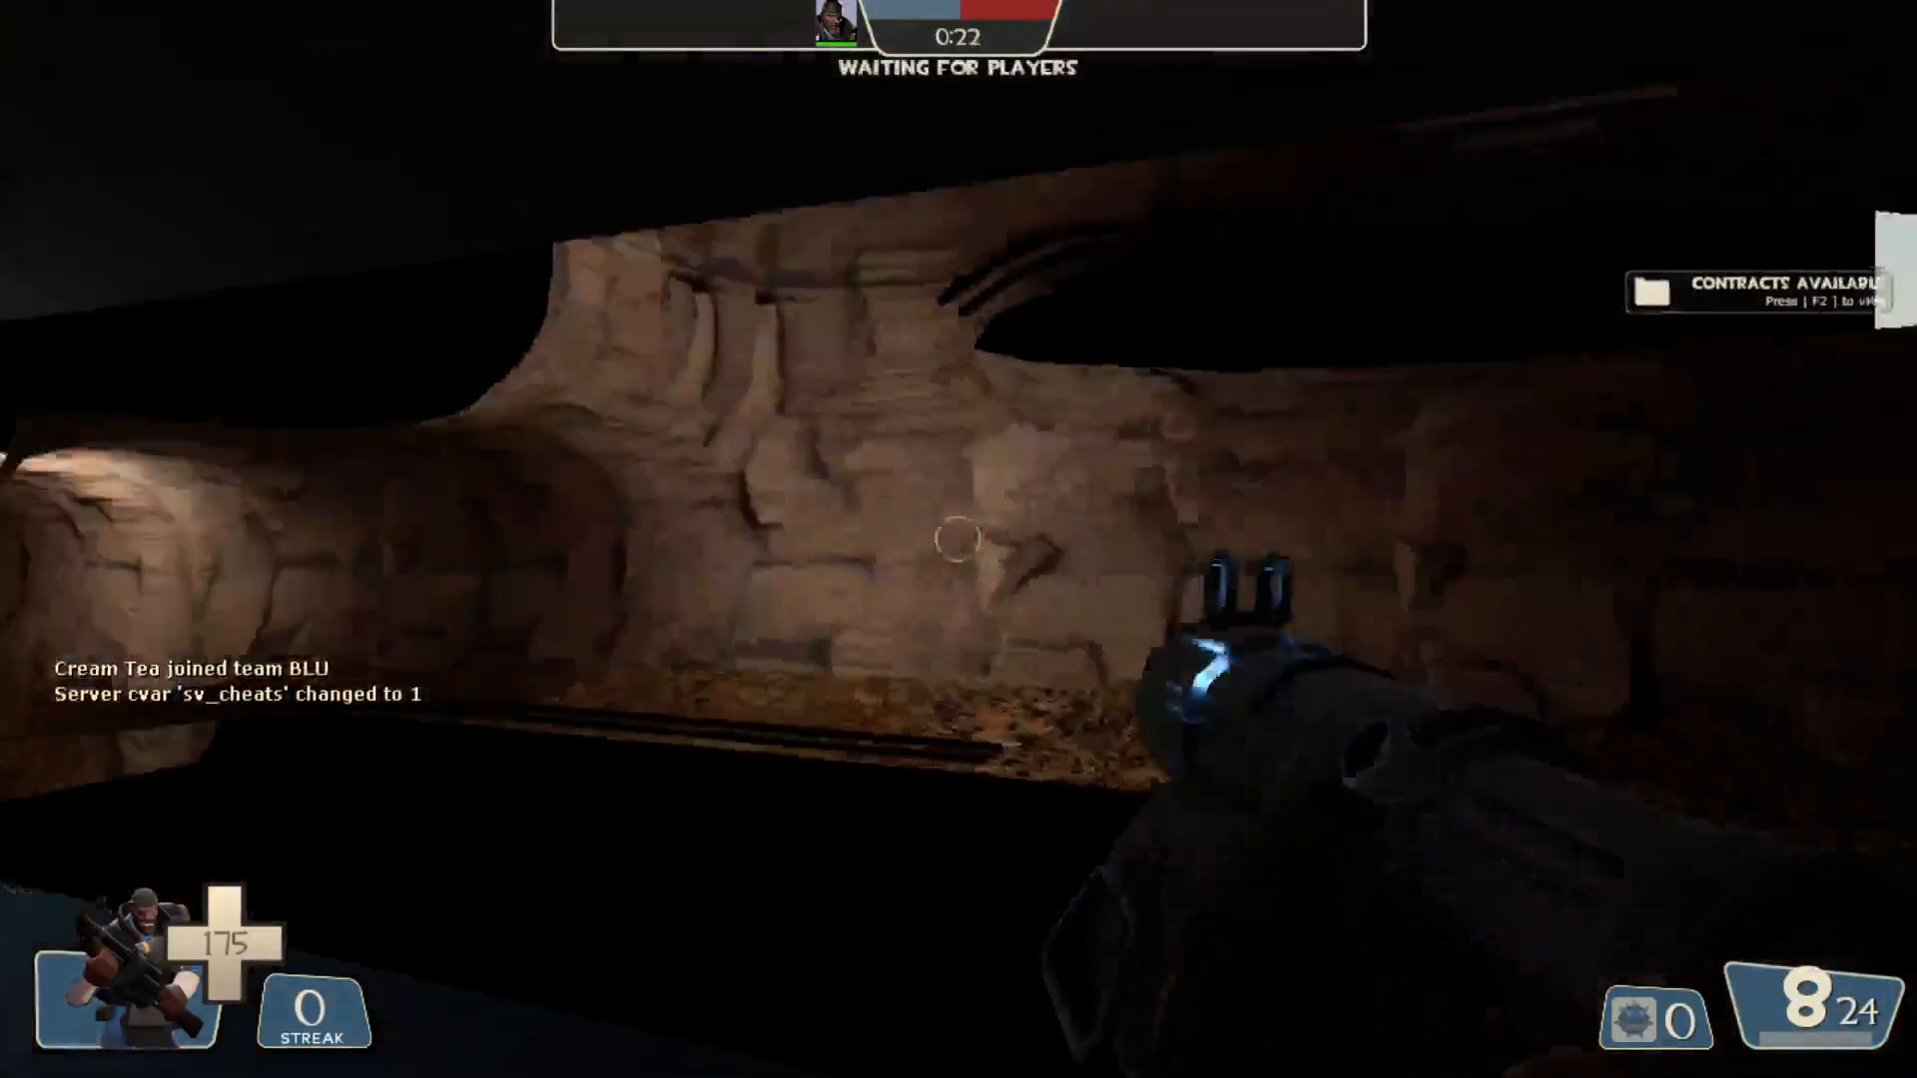
pyautogui.press('w')
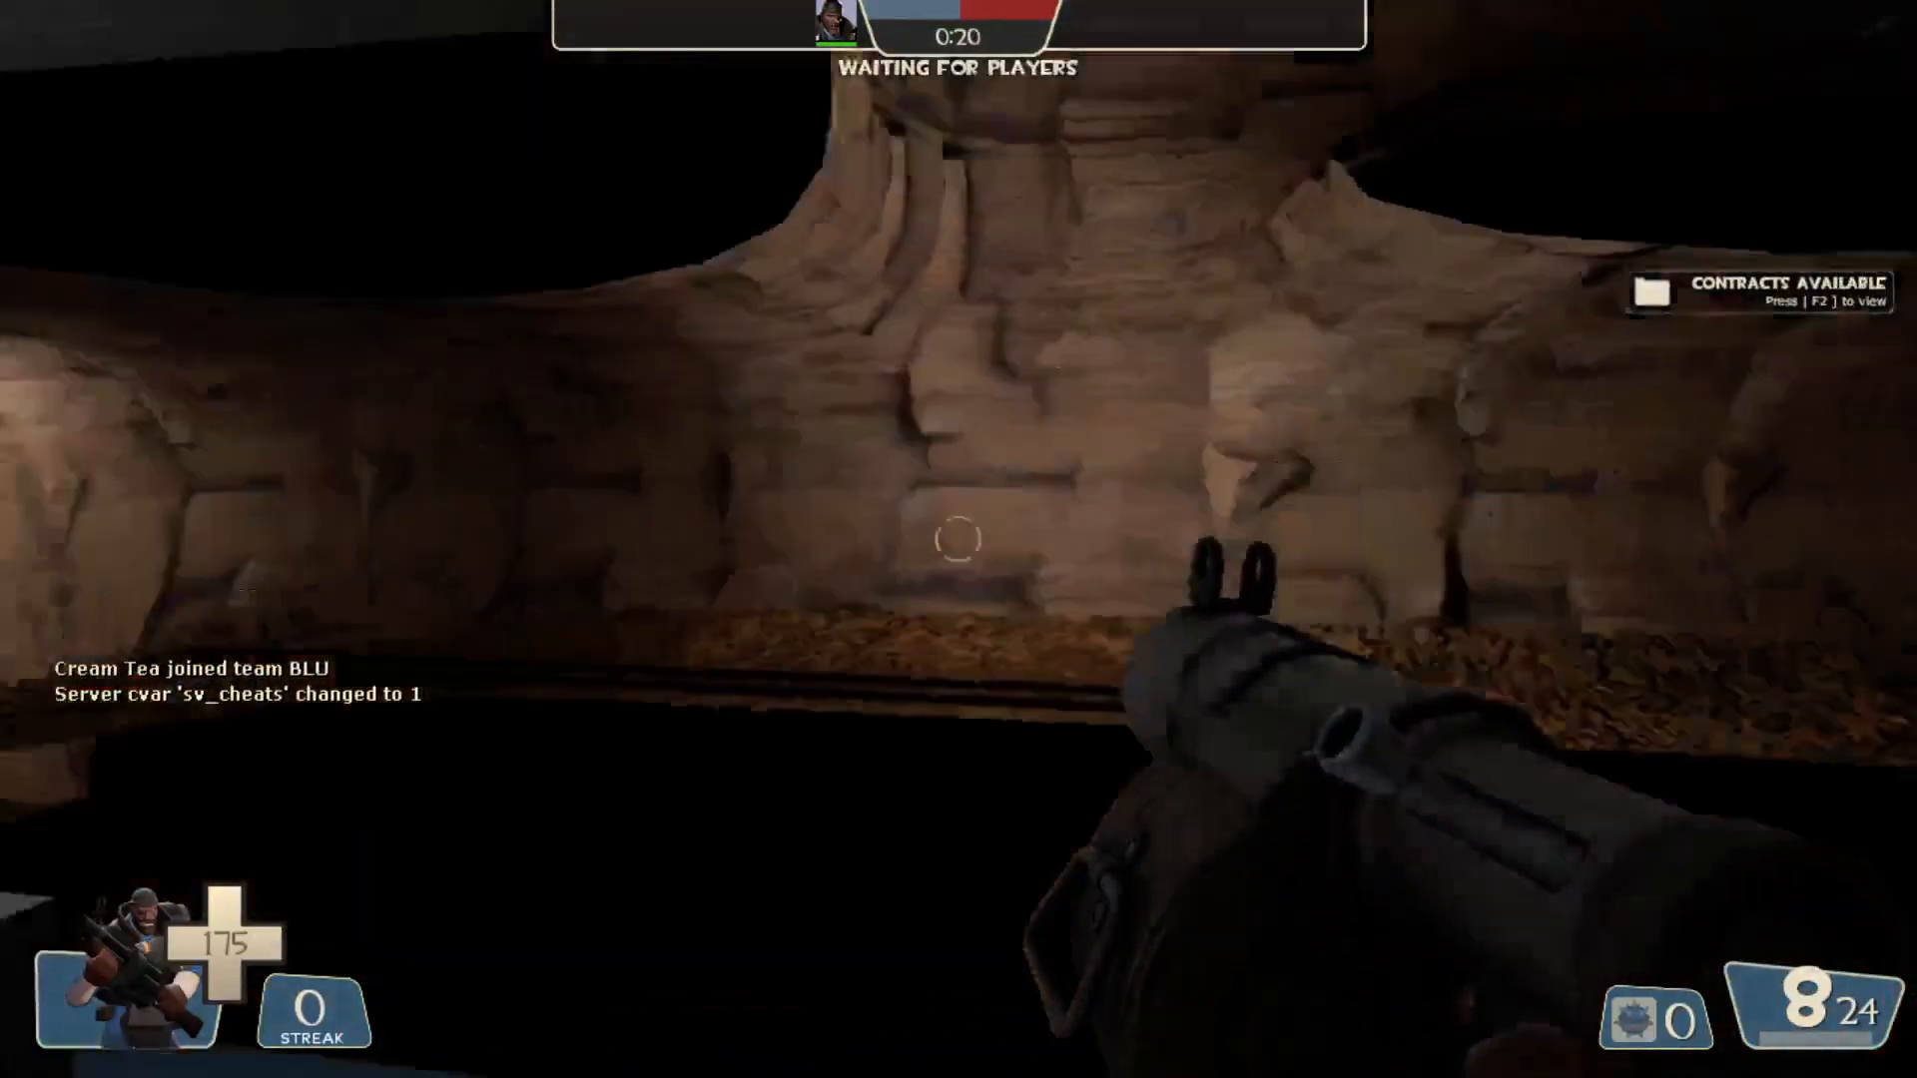
pyautogui.press('w')
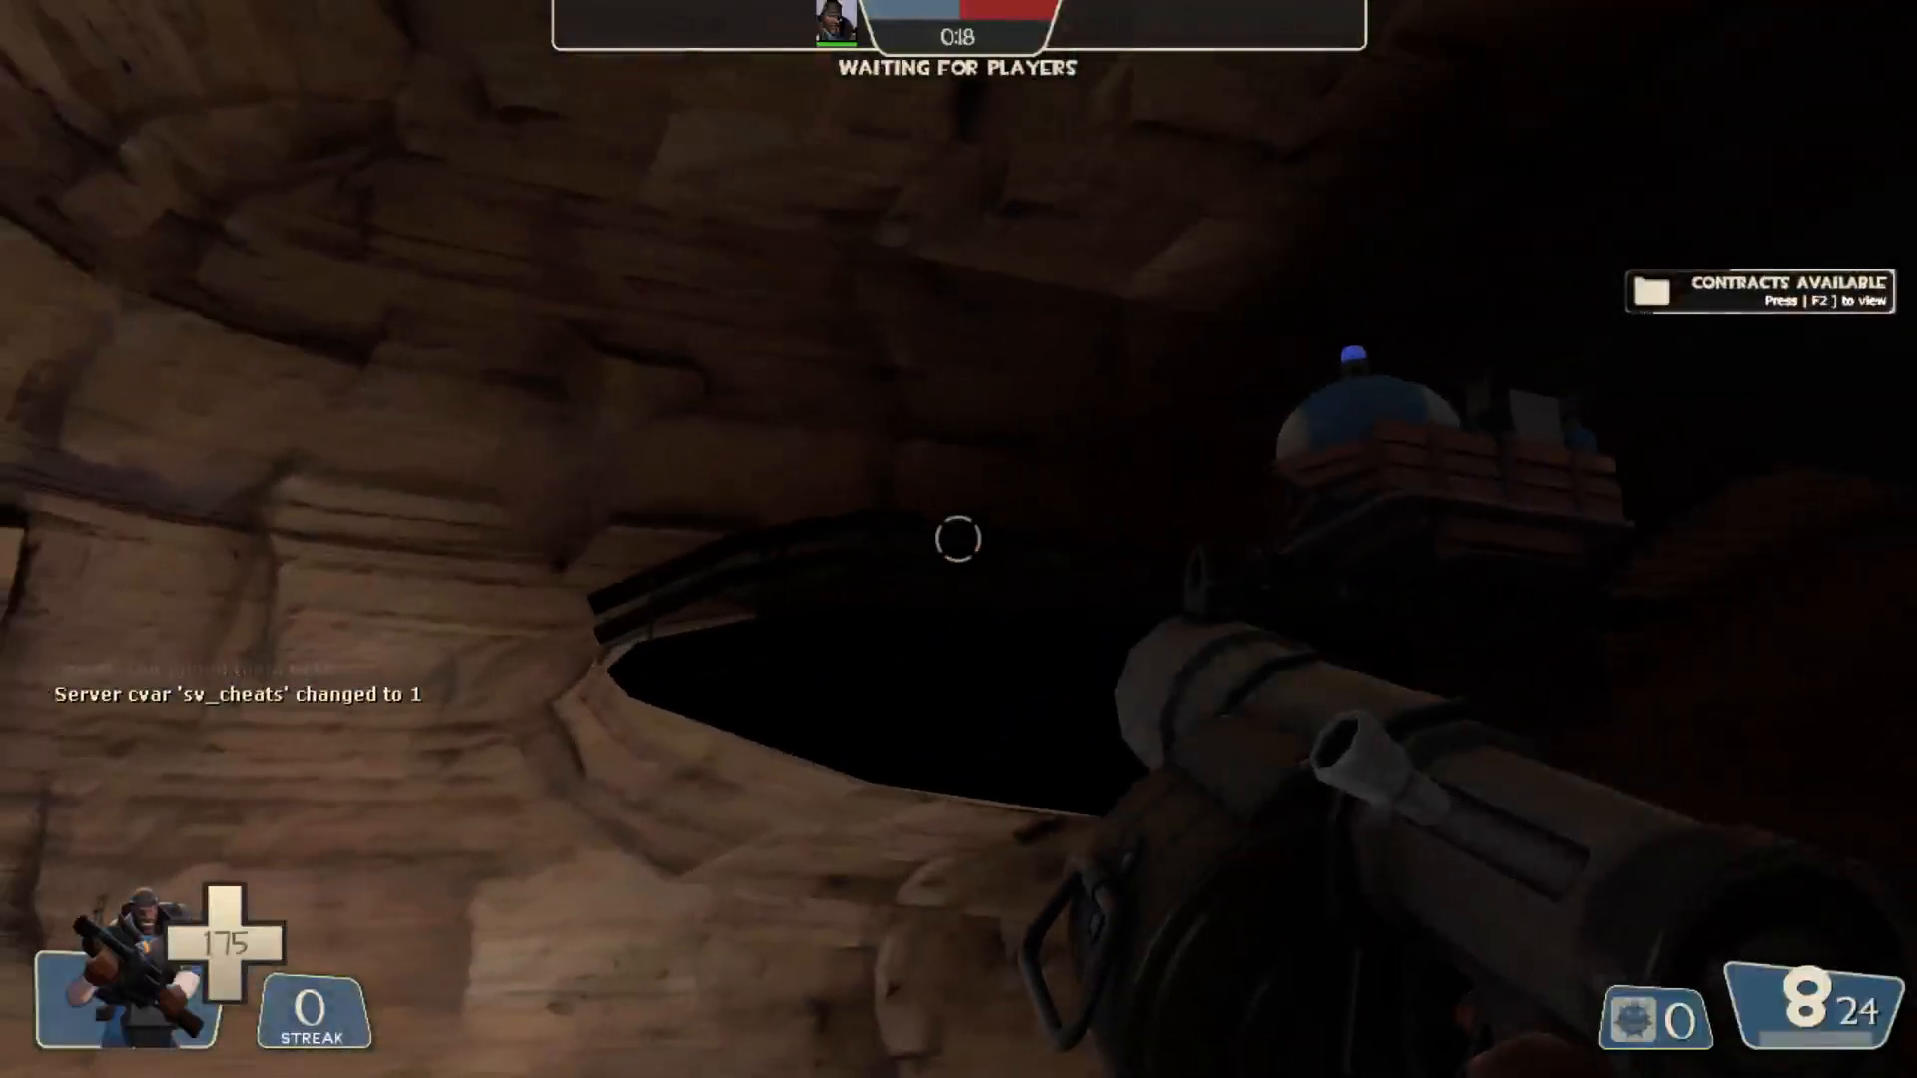
pyautogui.press('w')
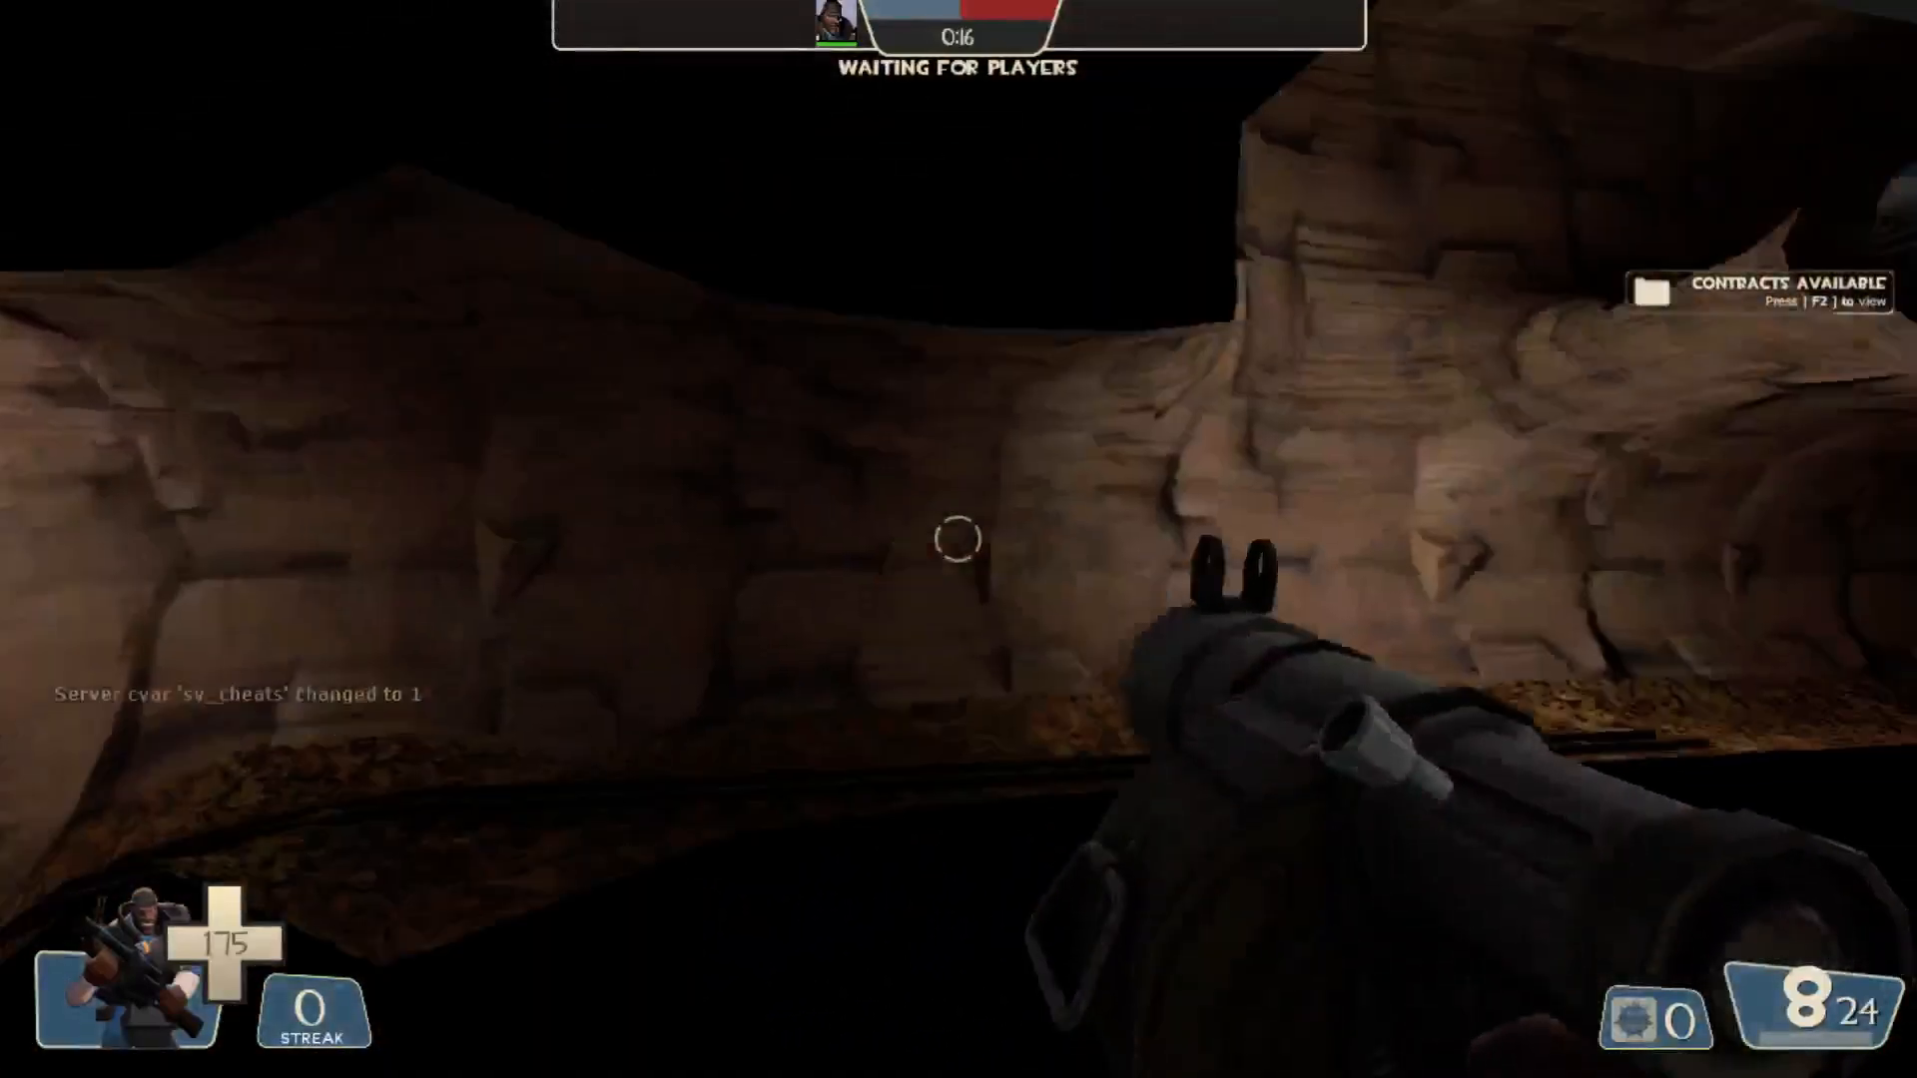
pyautogui.press('w')
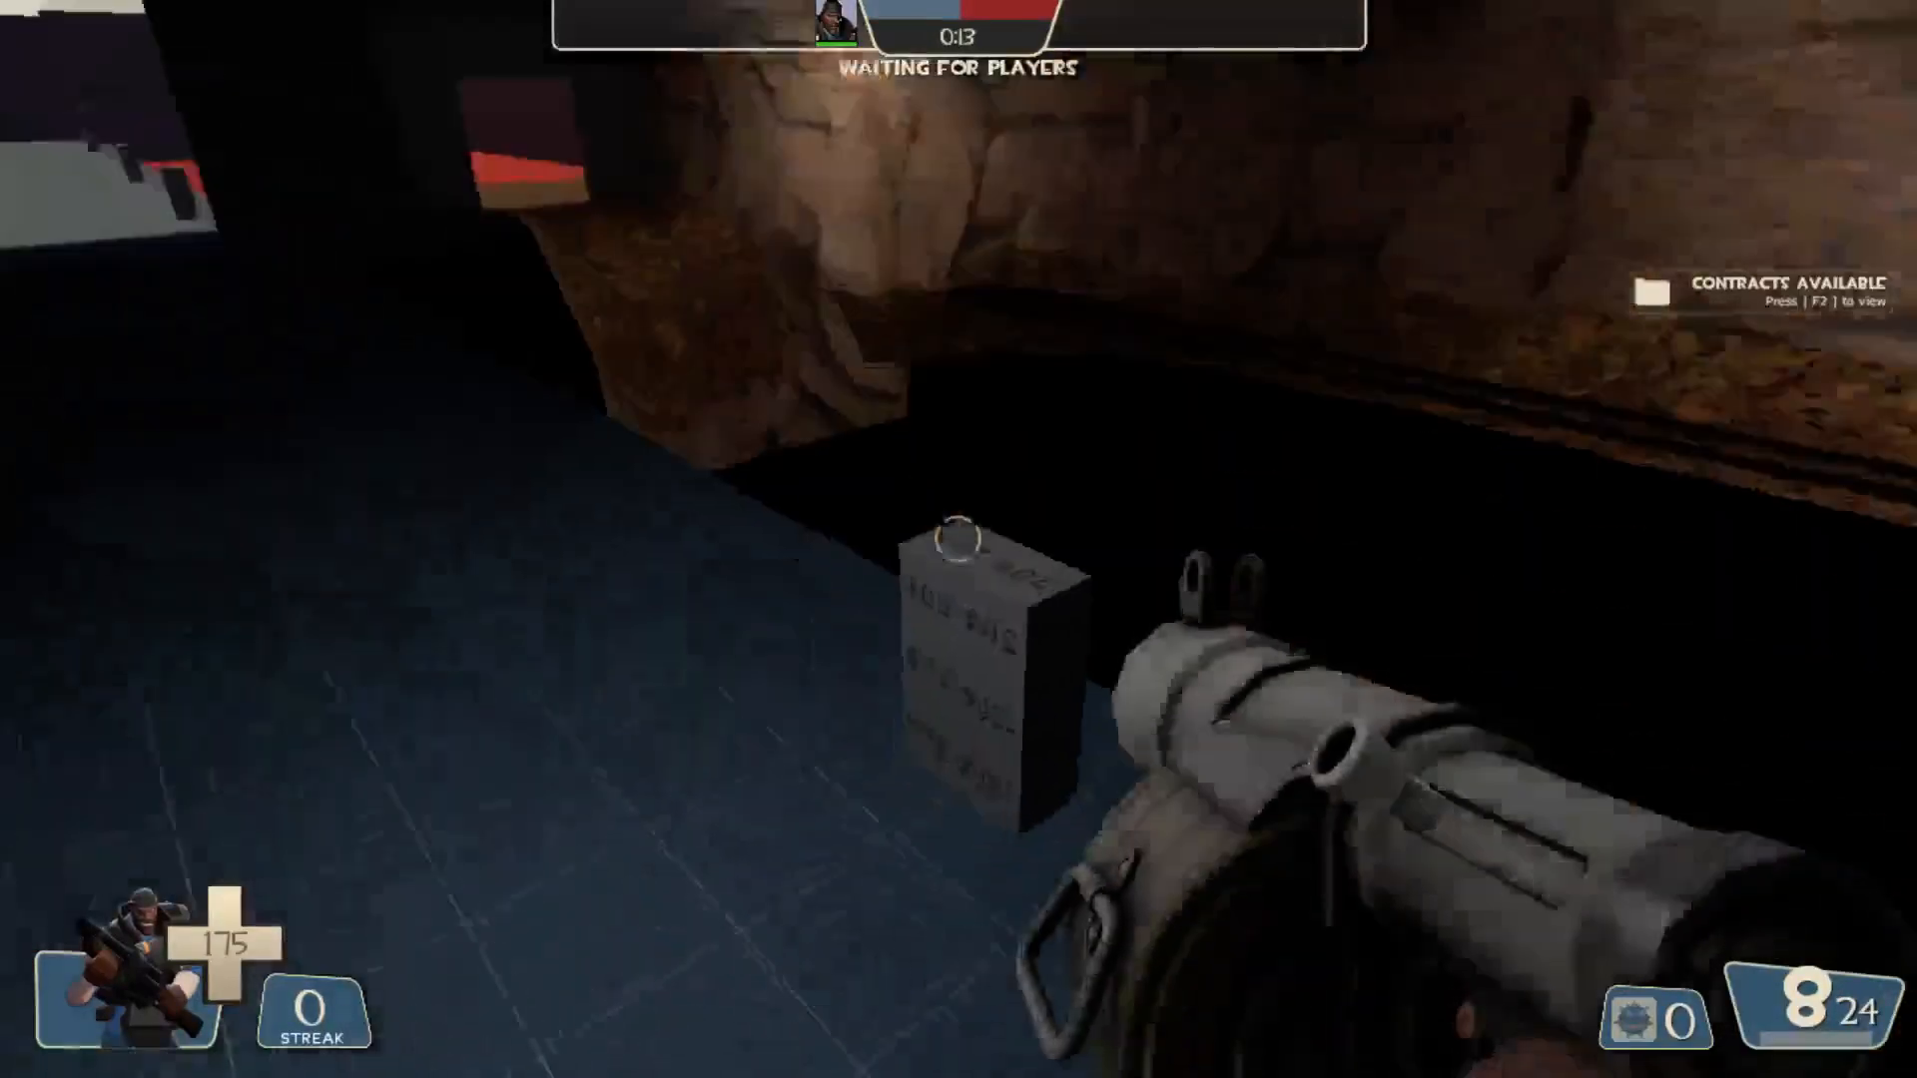
pyautogui.click(958, 540)
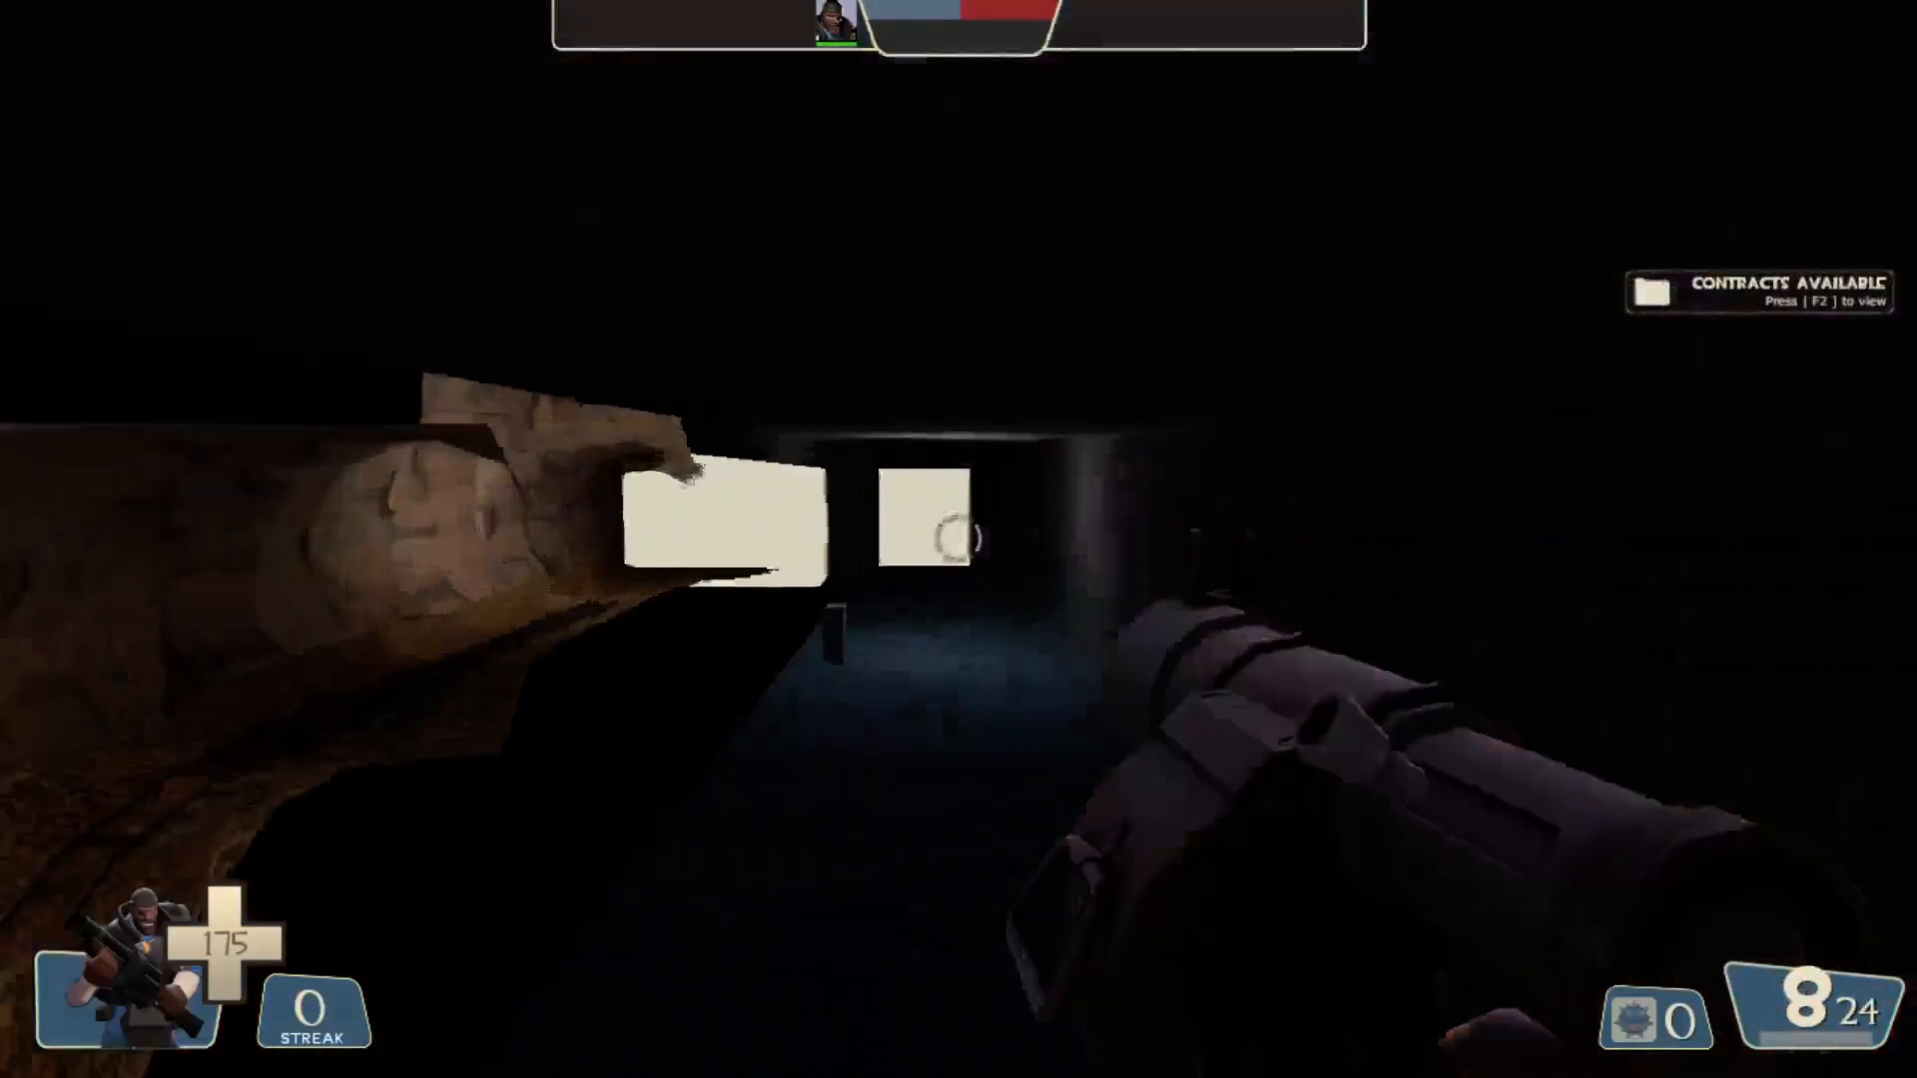
# Turn noclip off through the console to test the train trap as a solid player.
pyautogui.press('`')
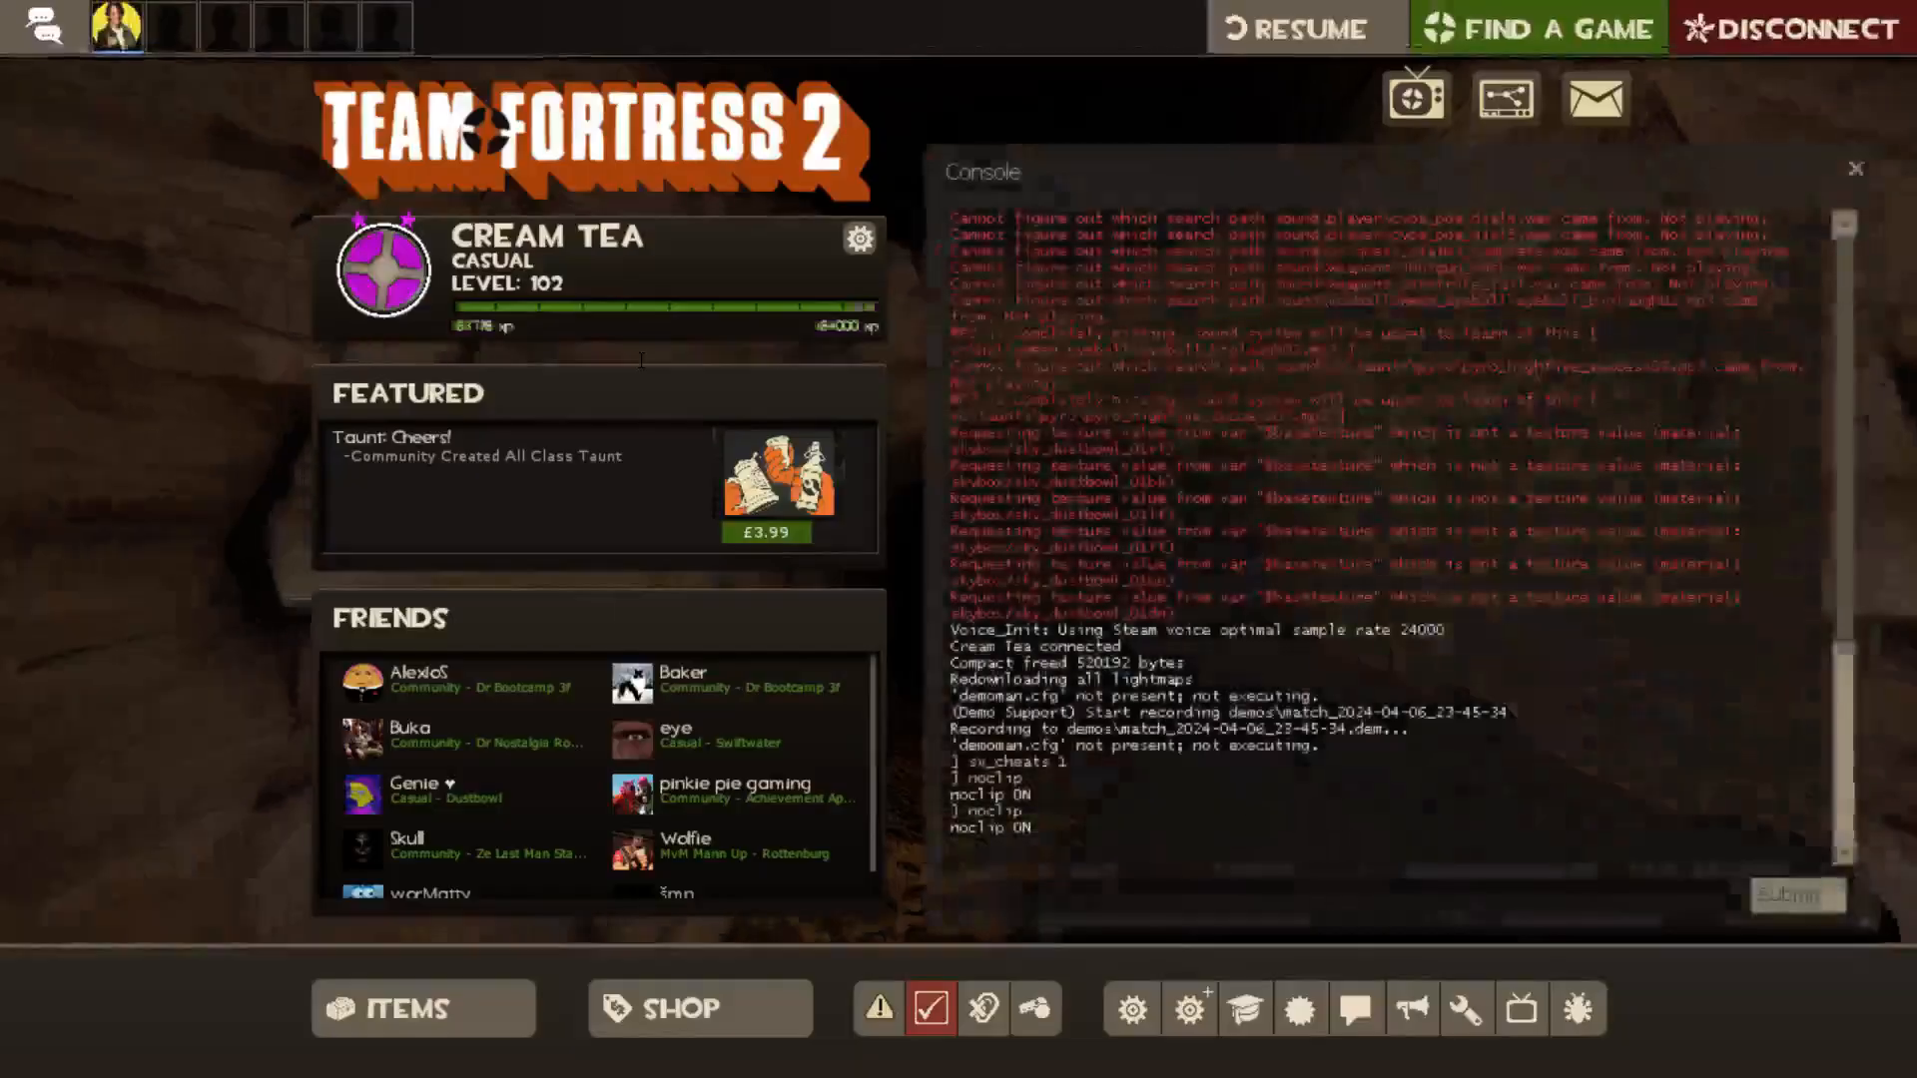
pyautogui.write('noclip')
pyautogui.press('Return')
pyautogui.press('`')
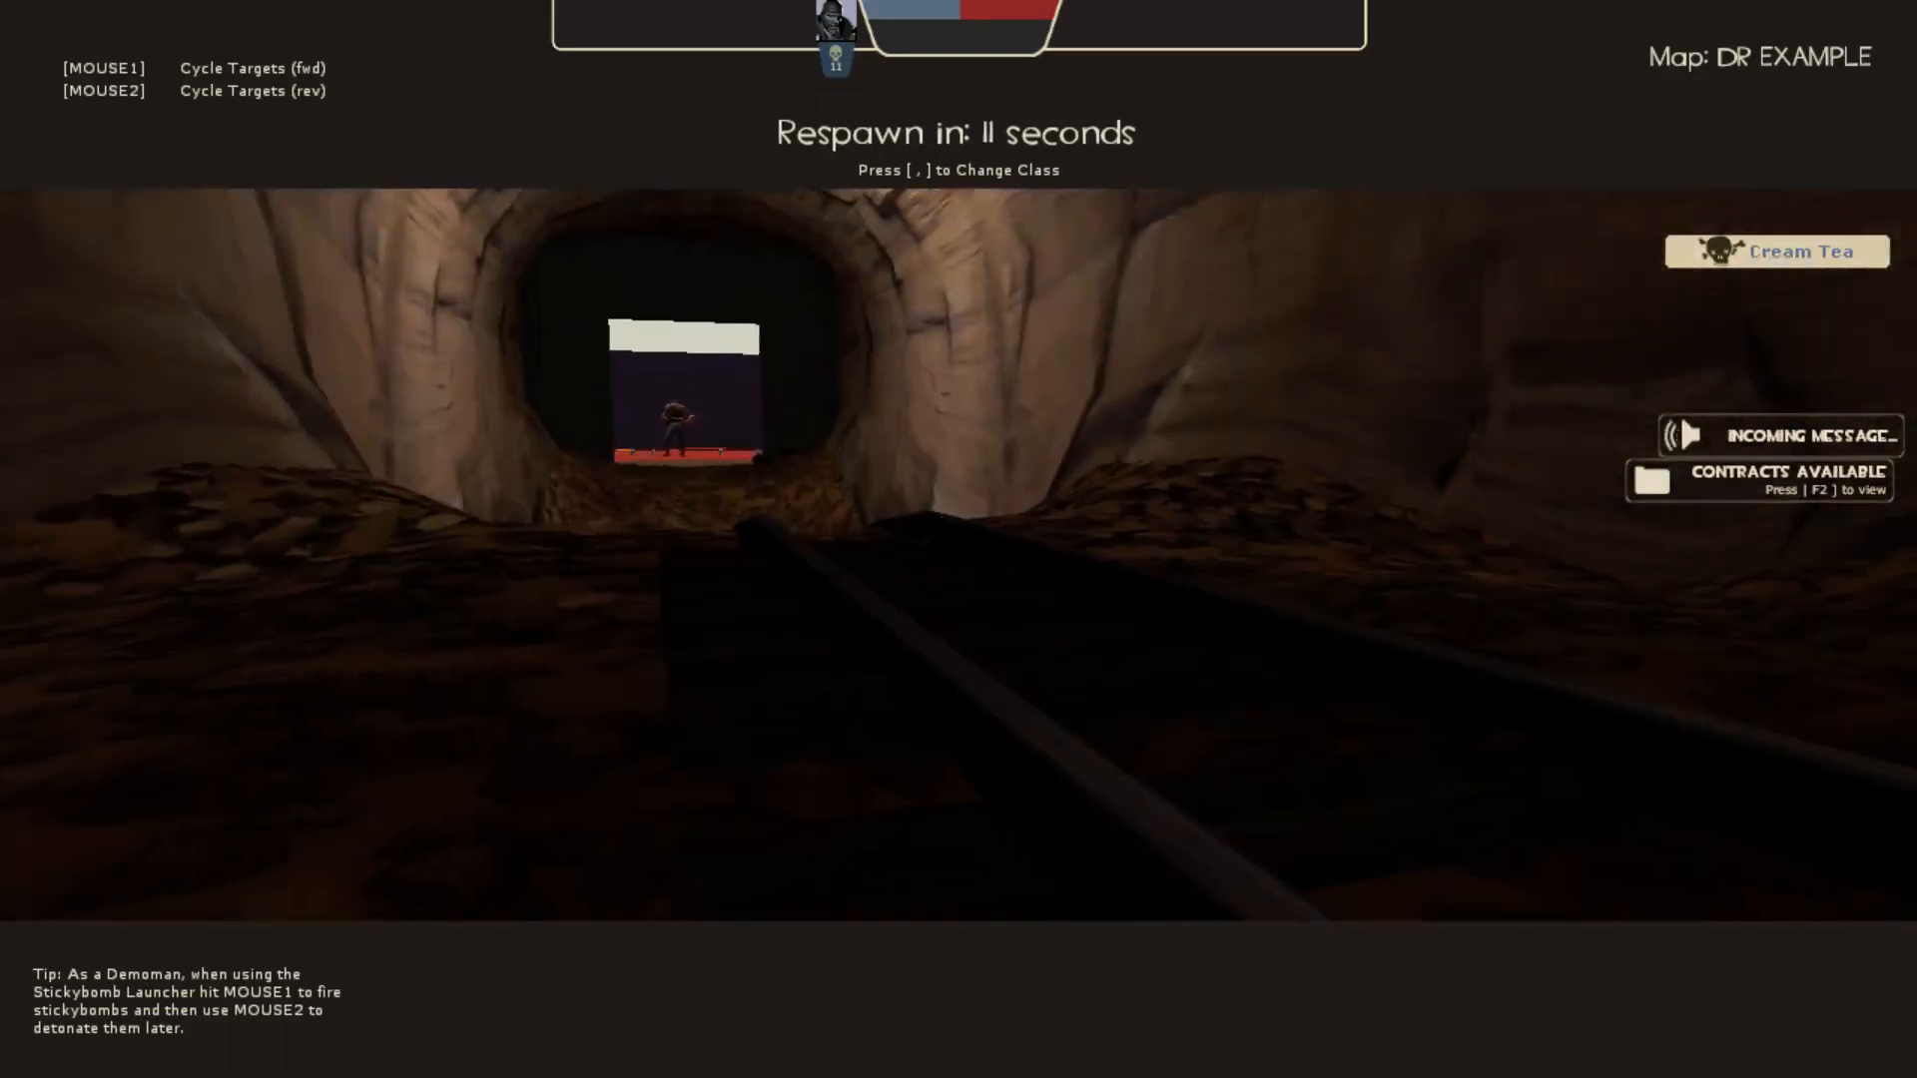
pyautogui.press('`')
pyautogui.write('mp_')
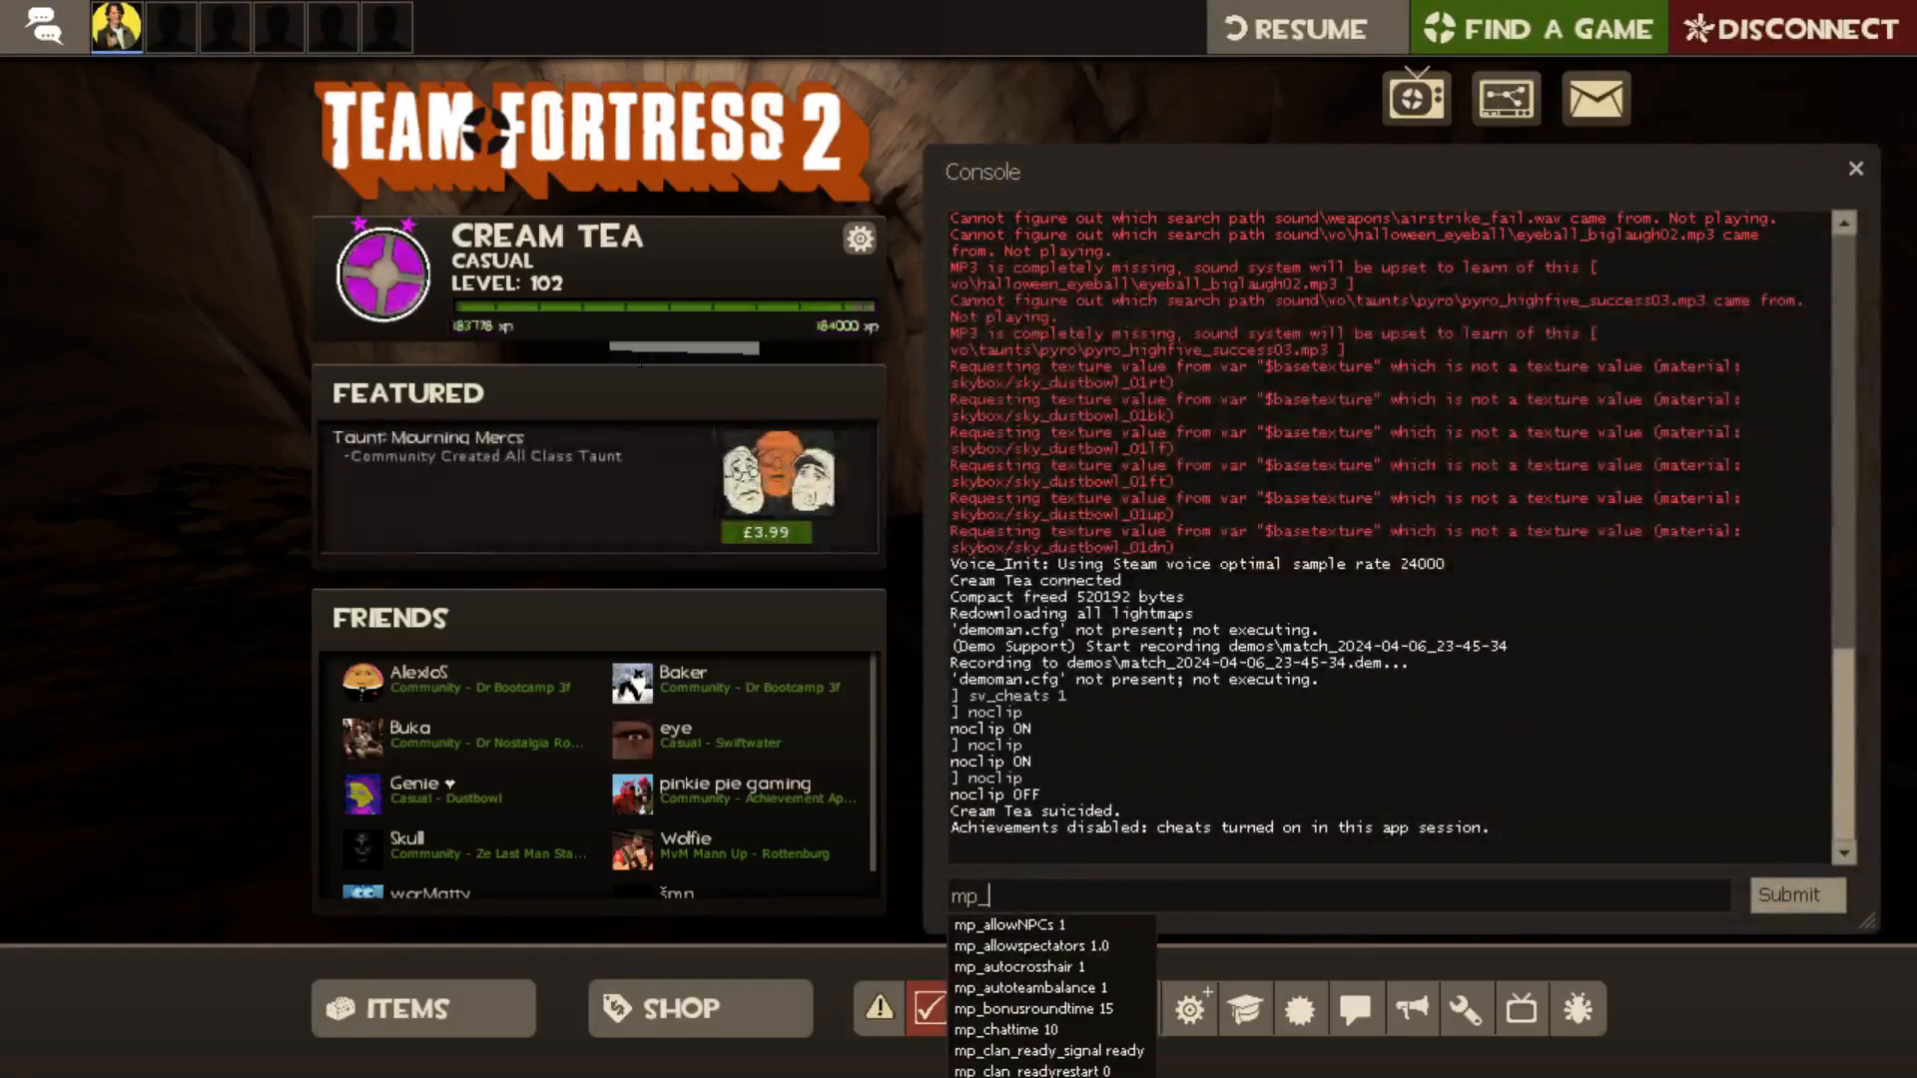
pyautogui.press('Escape')
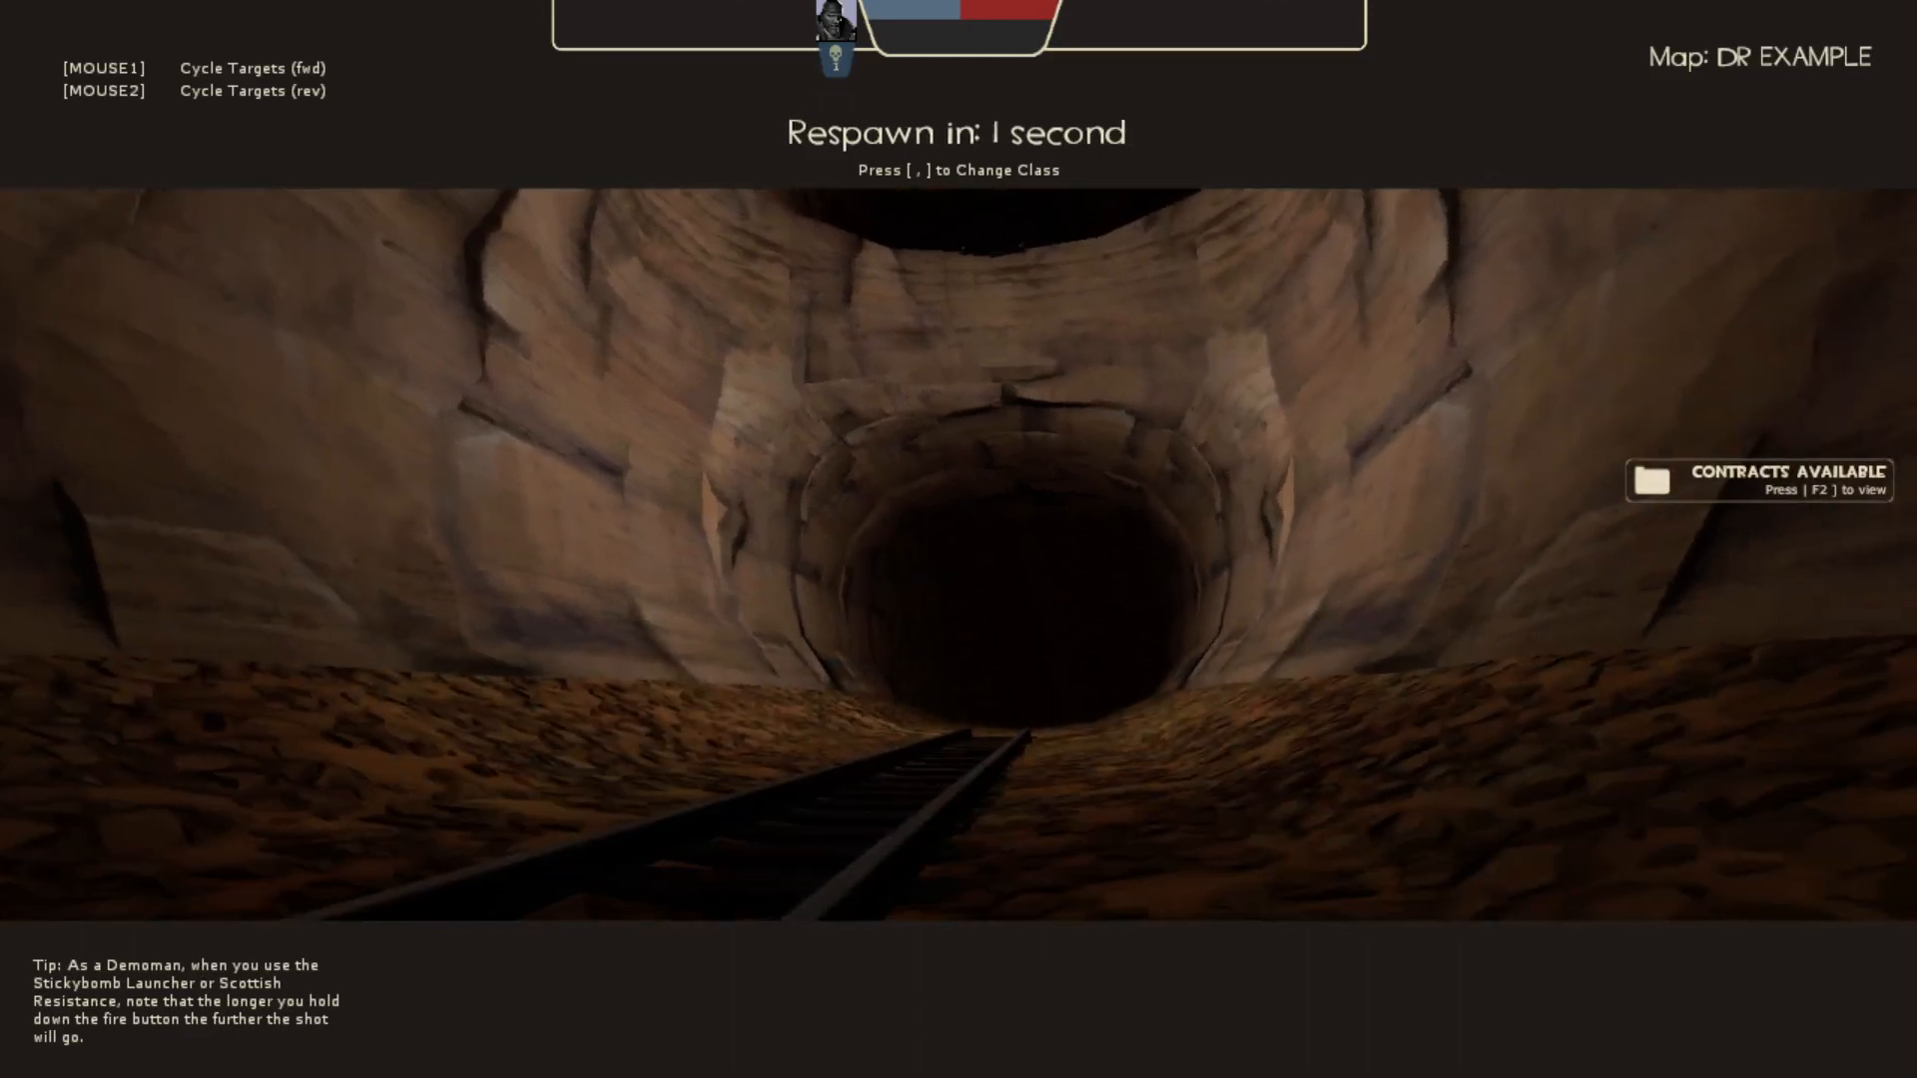
# Fly back to the trap corridor with noclip and examine the rock walls, black faces and end of the track.
pyautogui.press('Escape')
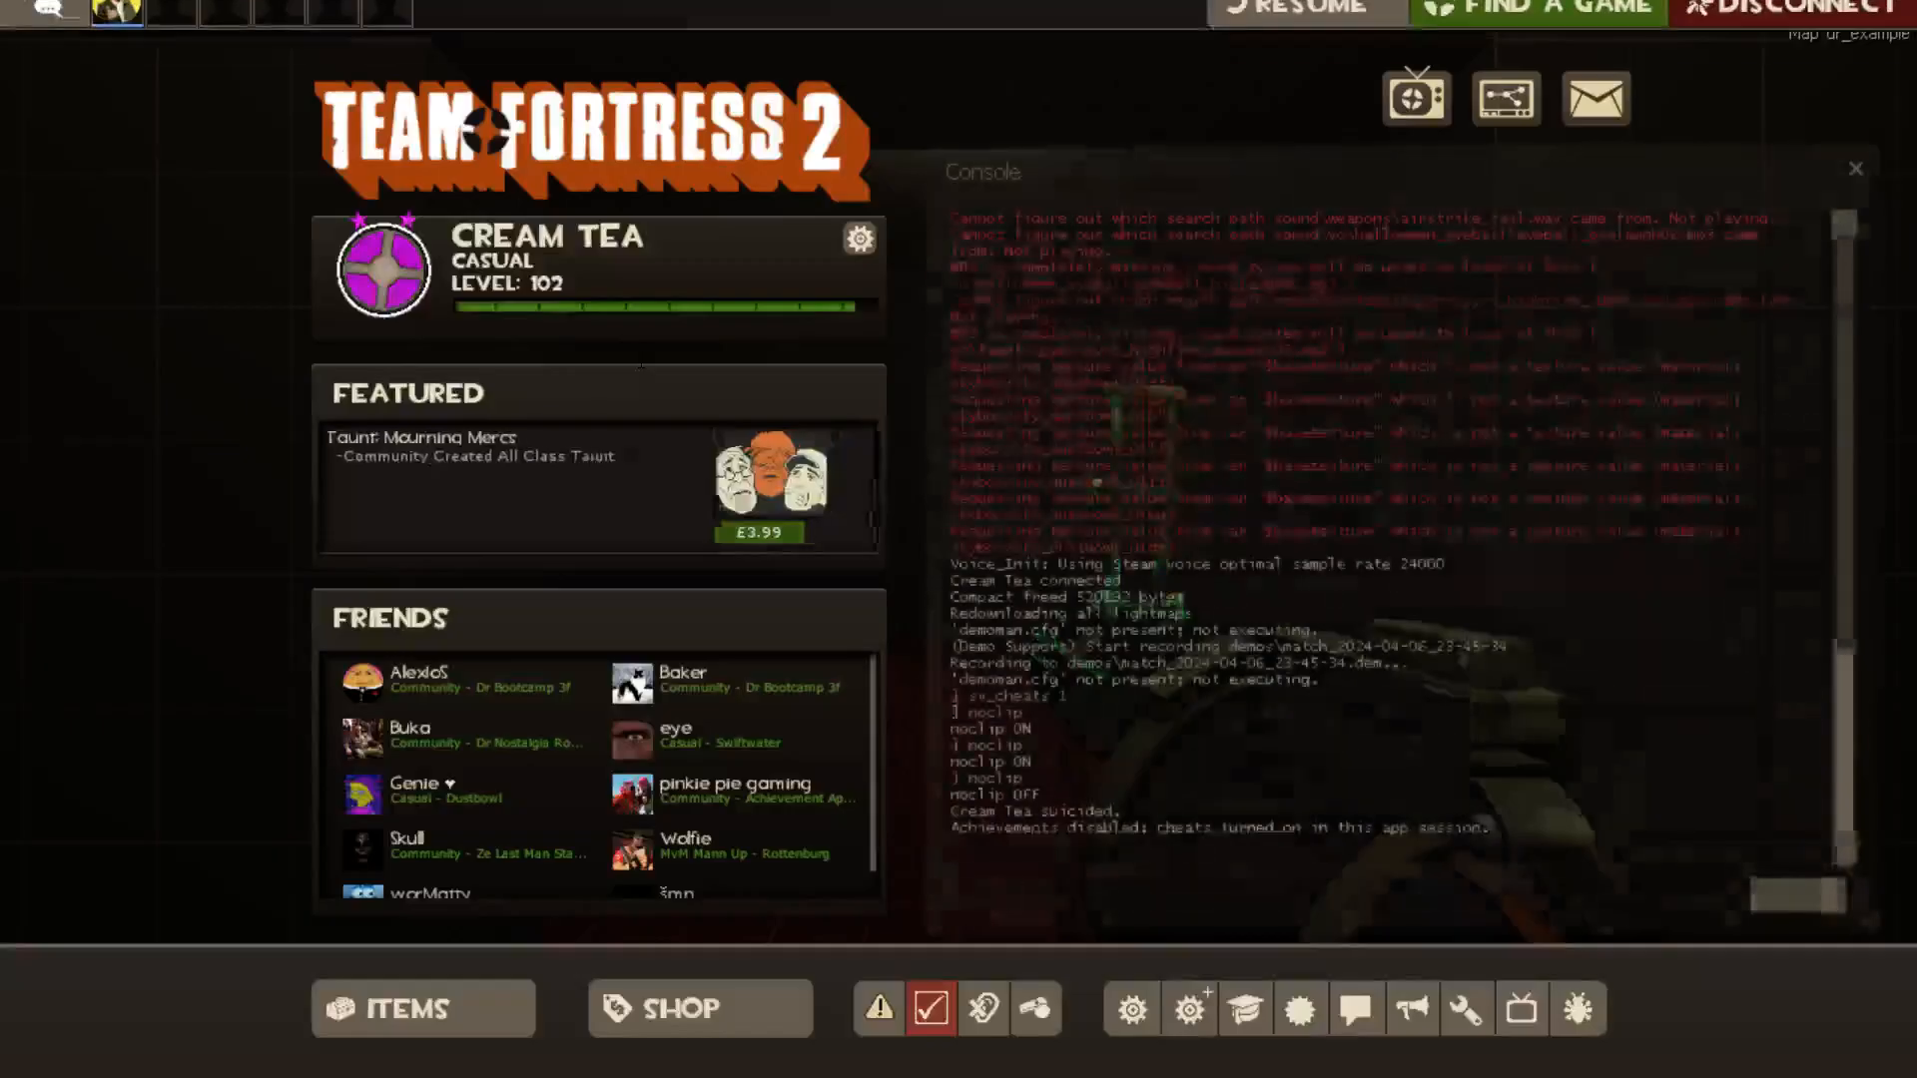
pyautogui.press('Escape')
pyautogui.press('w')
pyautogui.press('3')
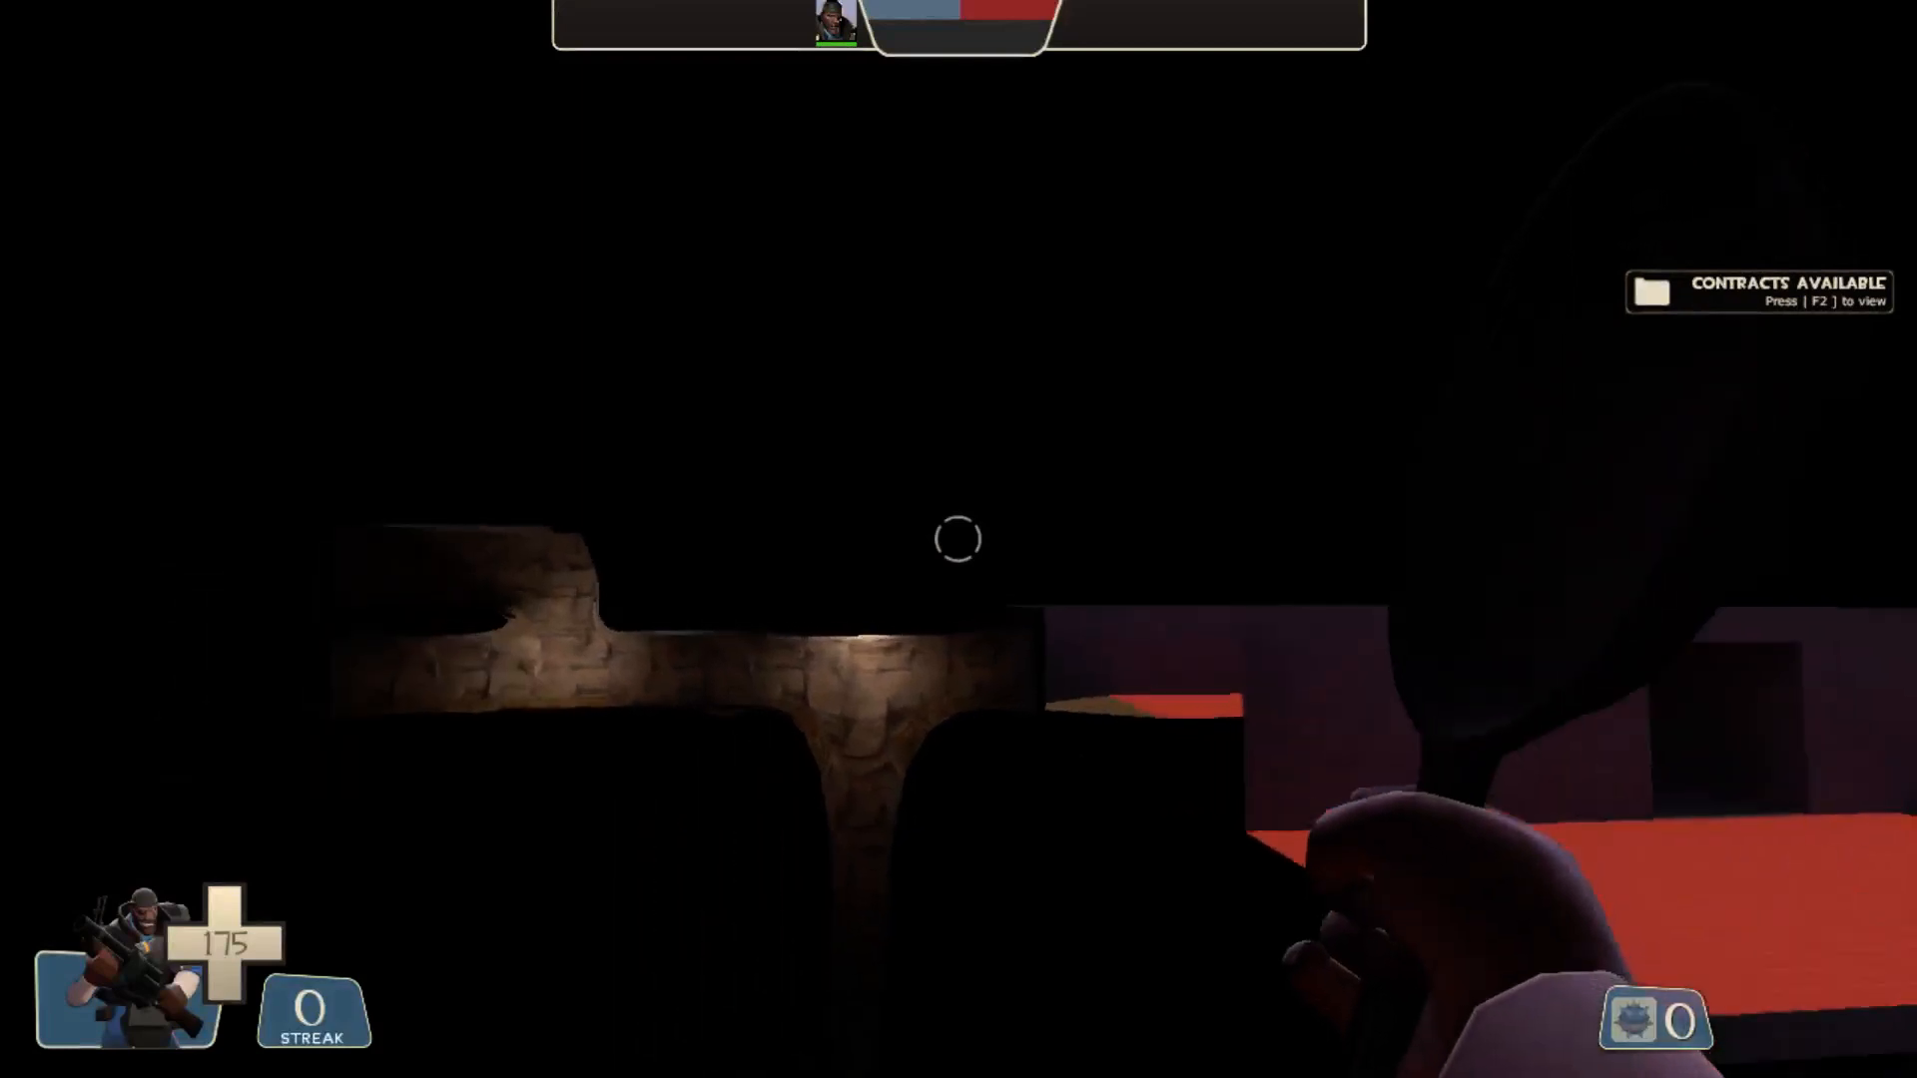
pyautogui.press('2')
pyautogui.press('w')
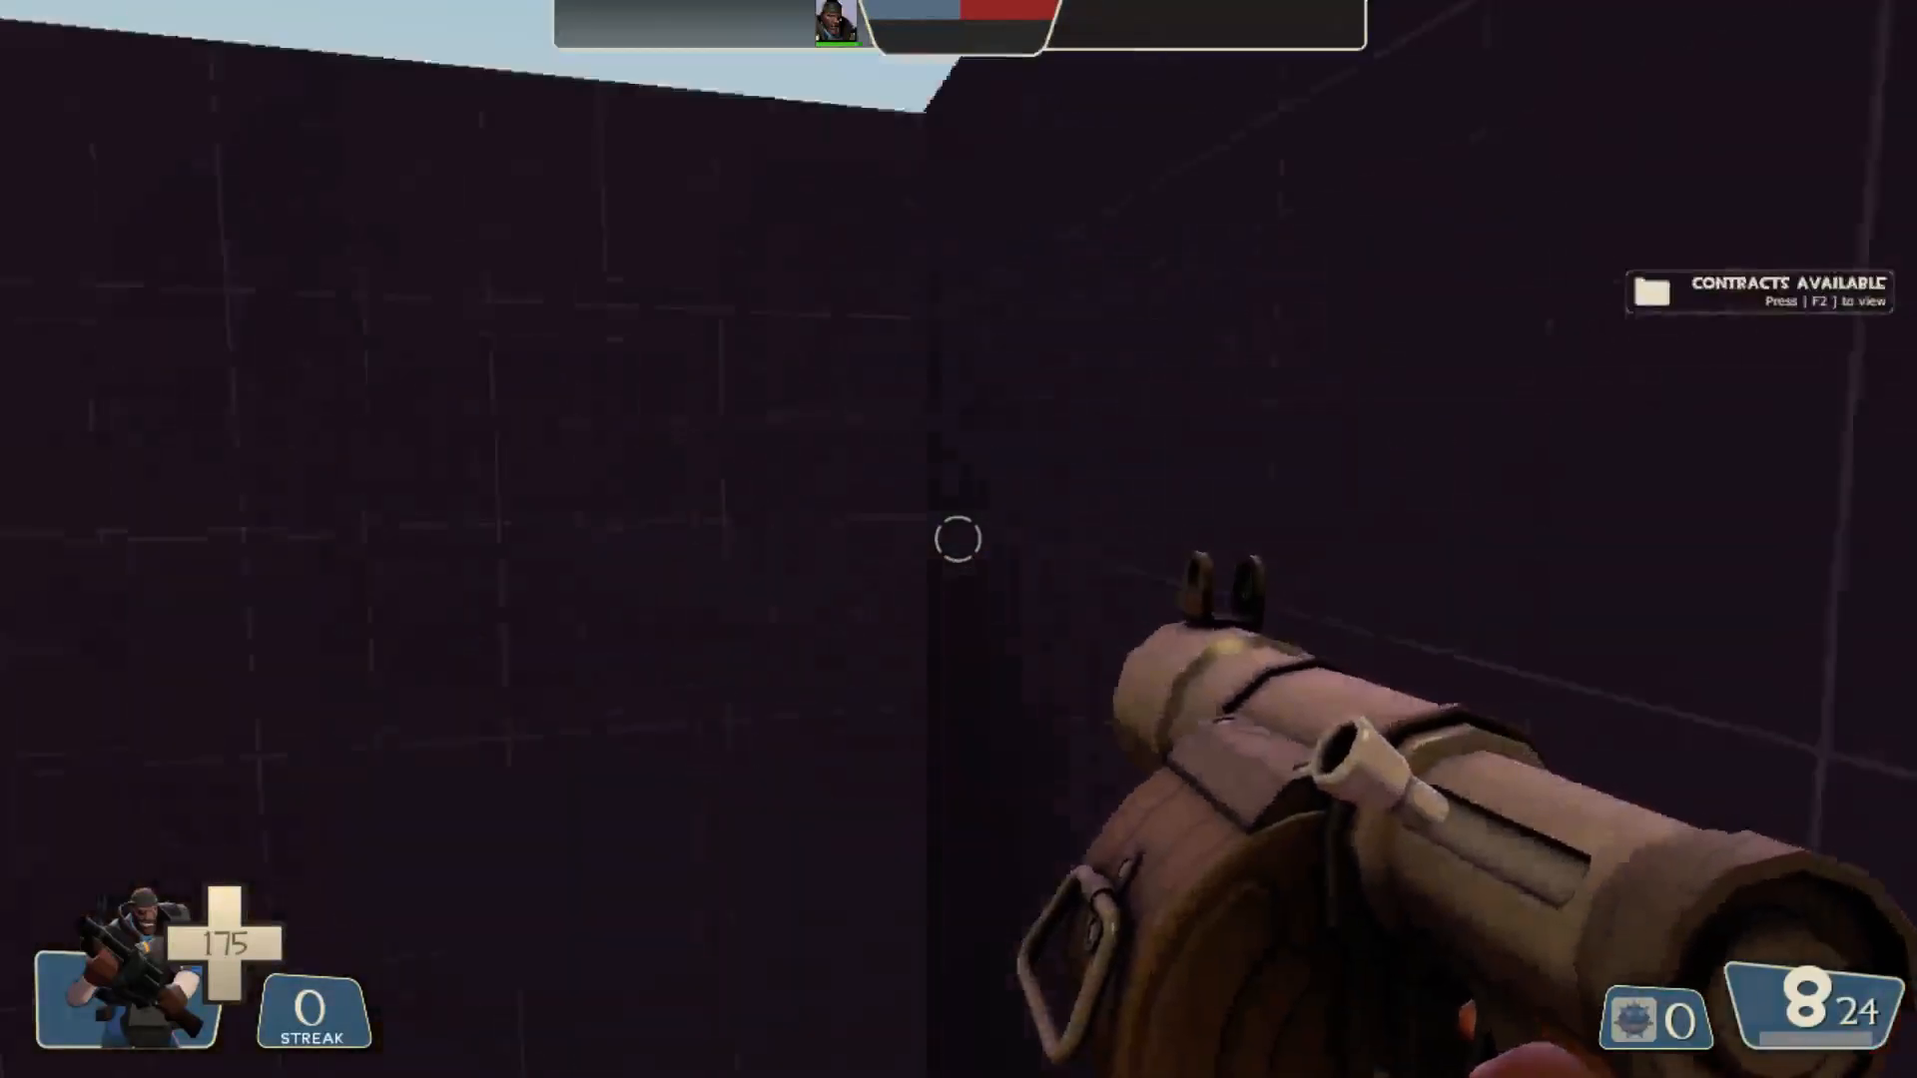
pyautogui.press('w')
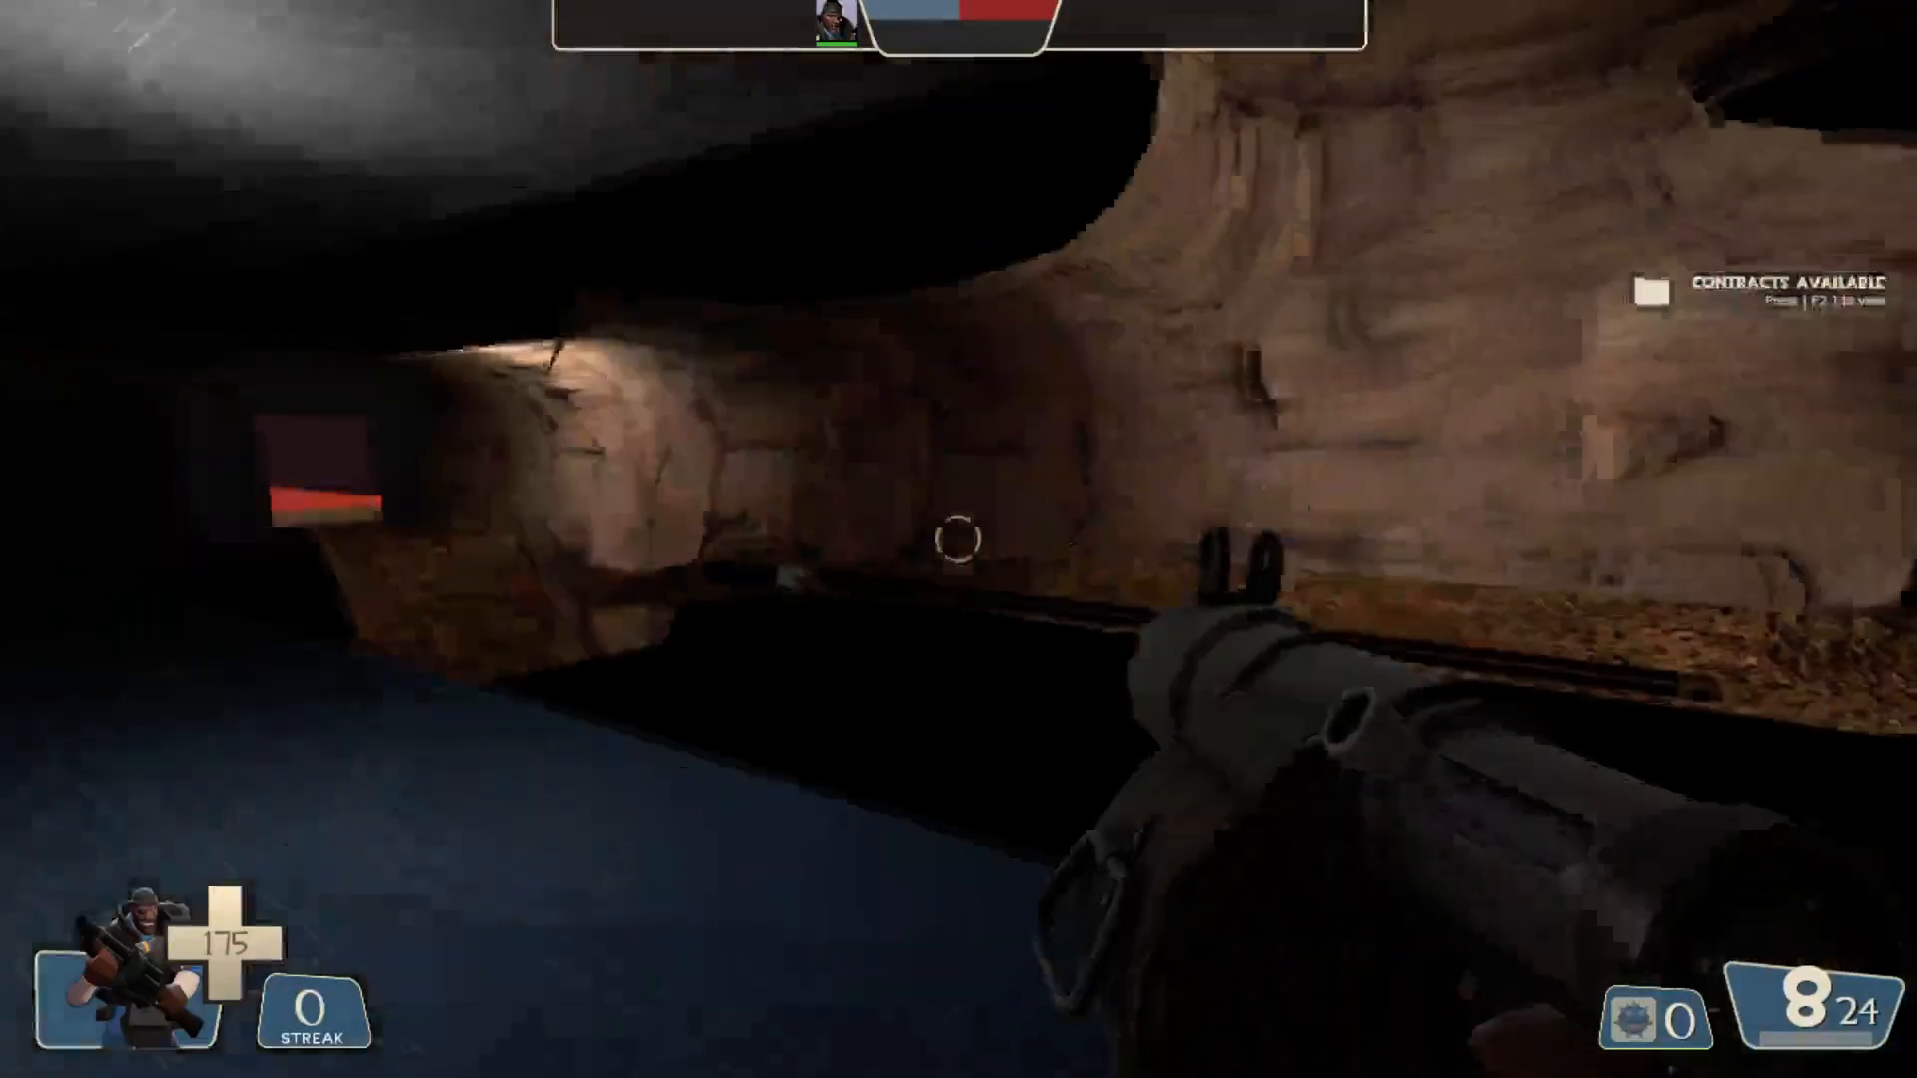
pyautogui.press('w')
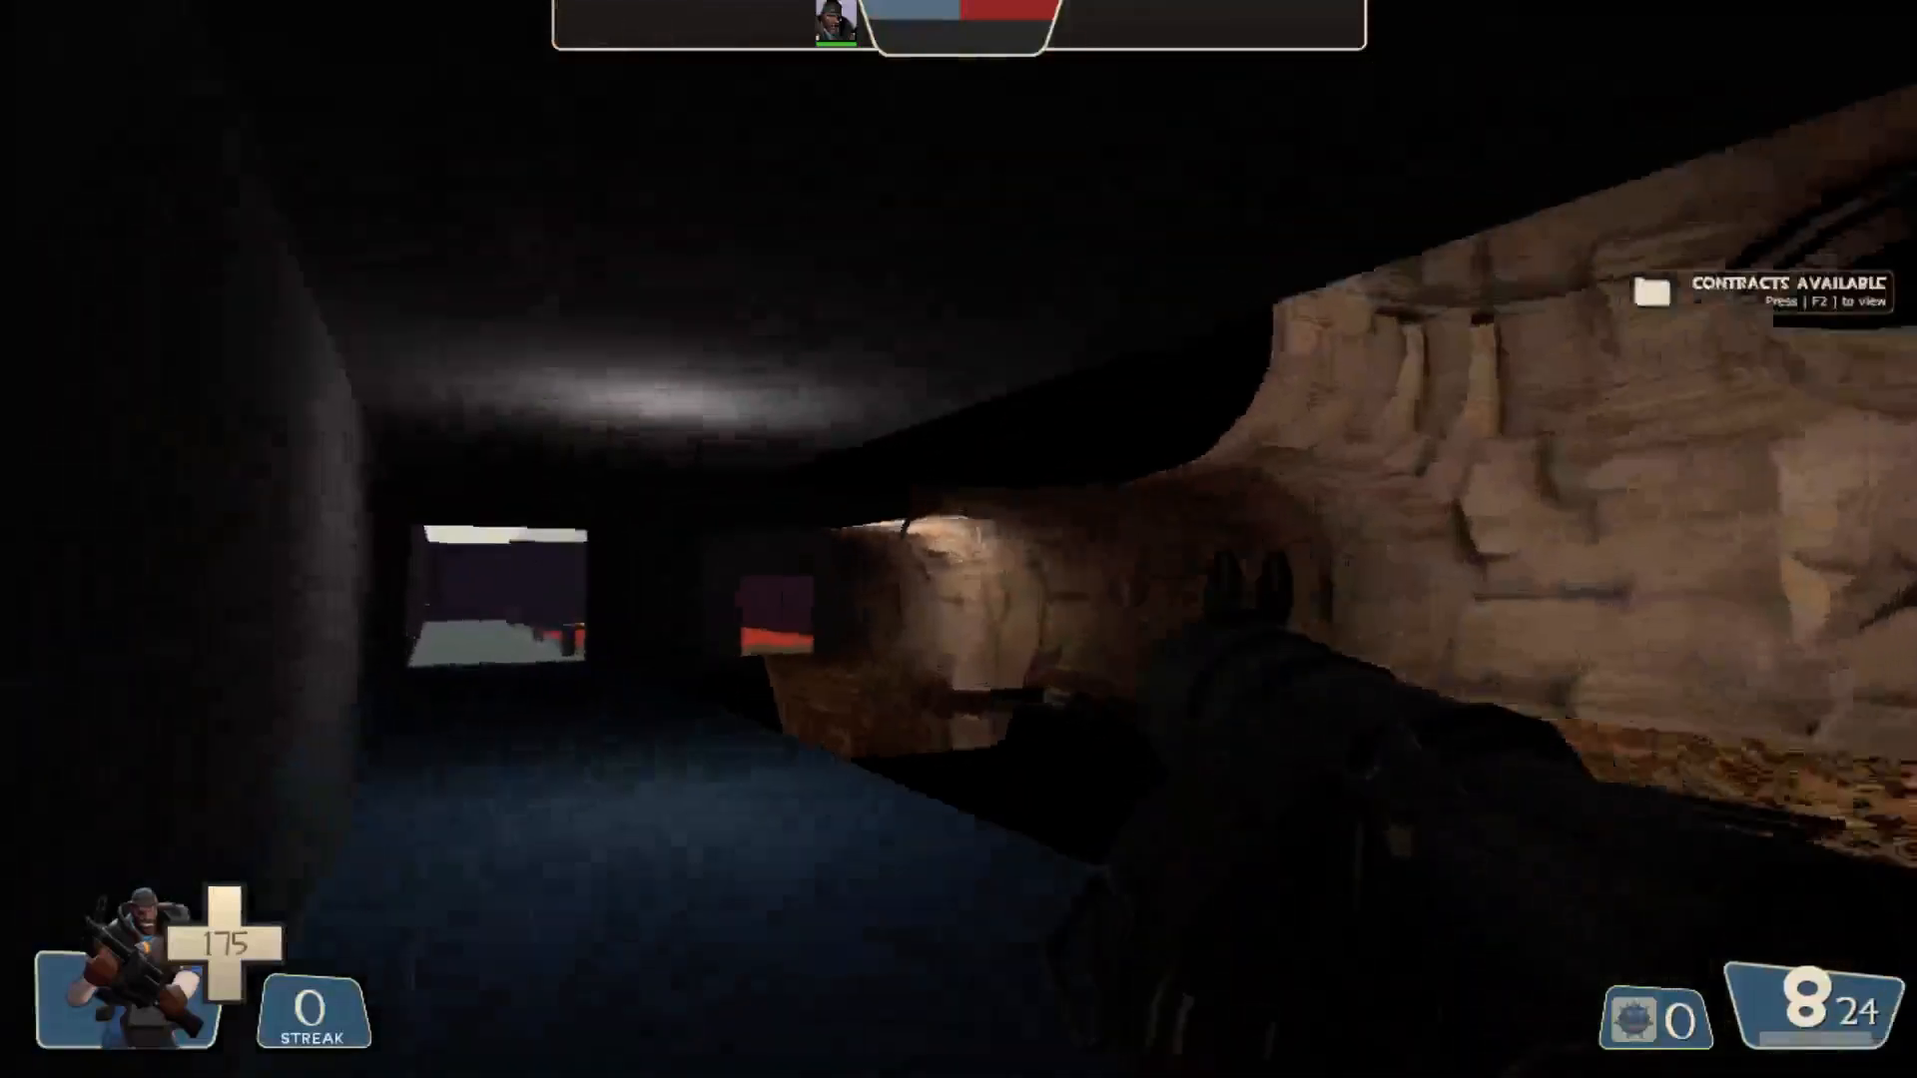
pyautogui.press('w')
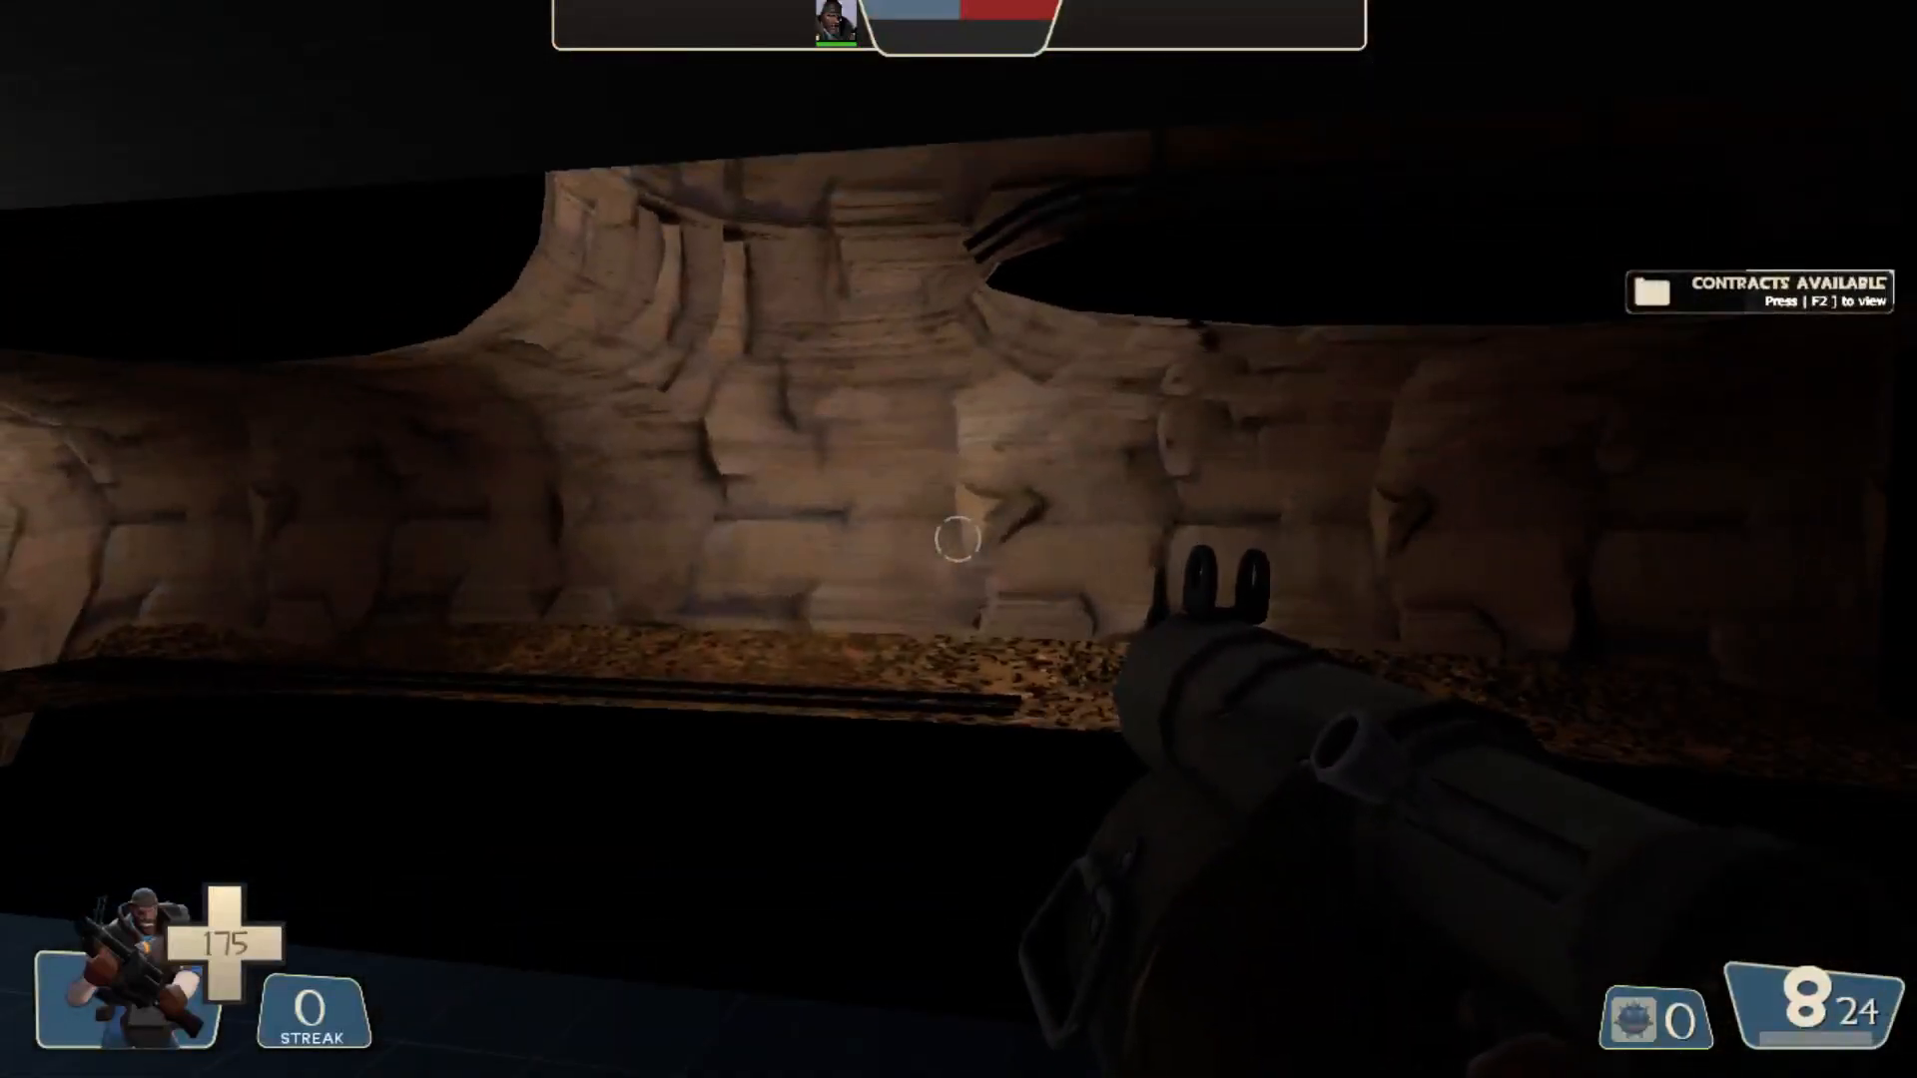
pyautogui.press('w')
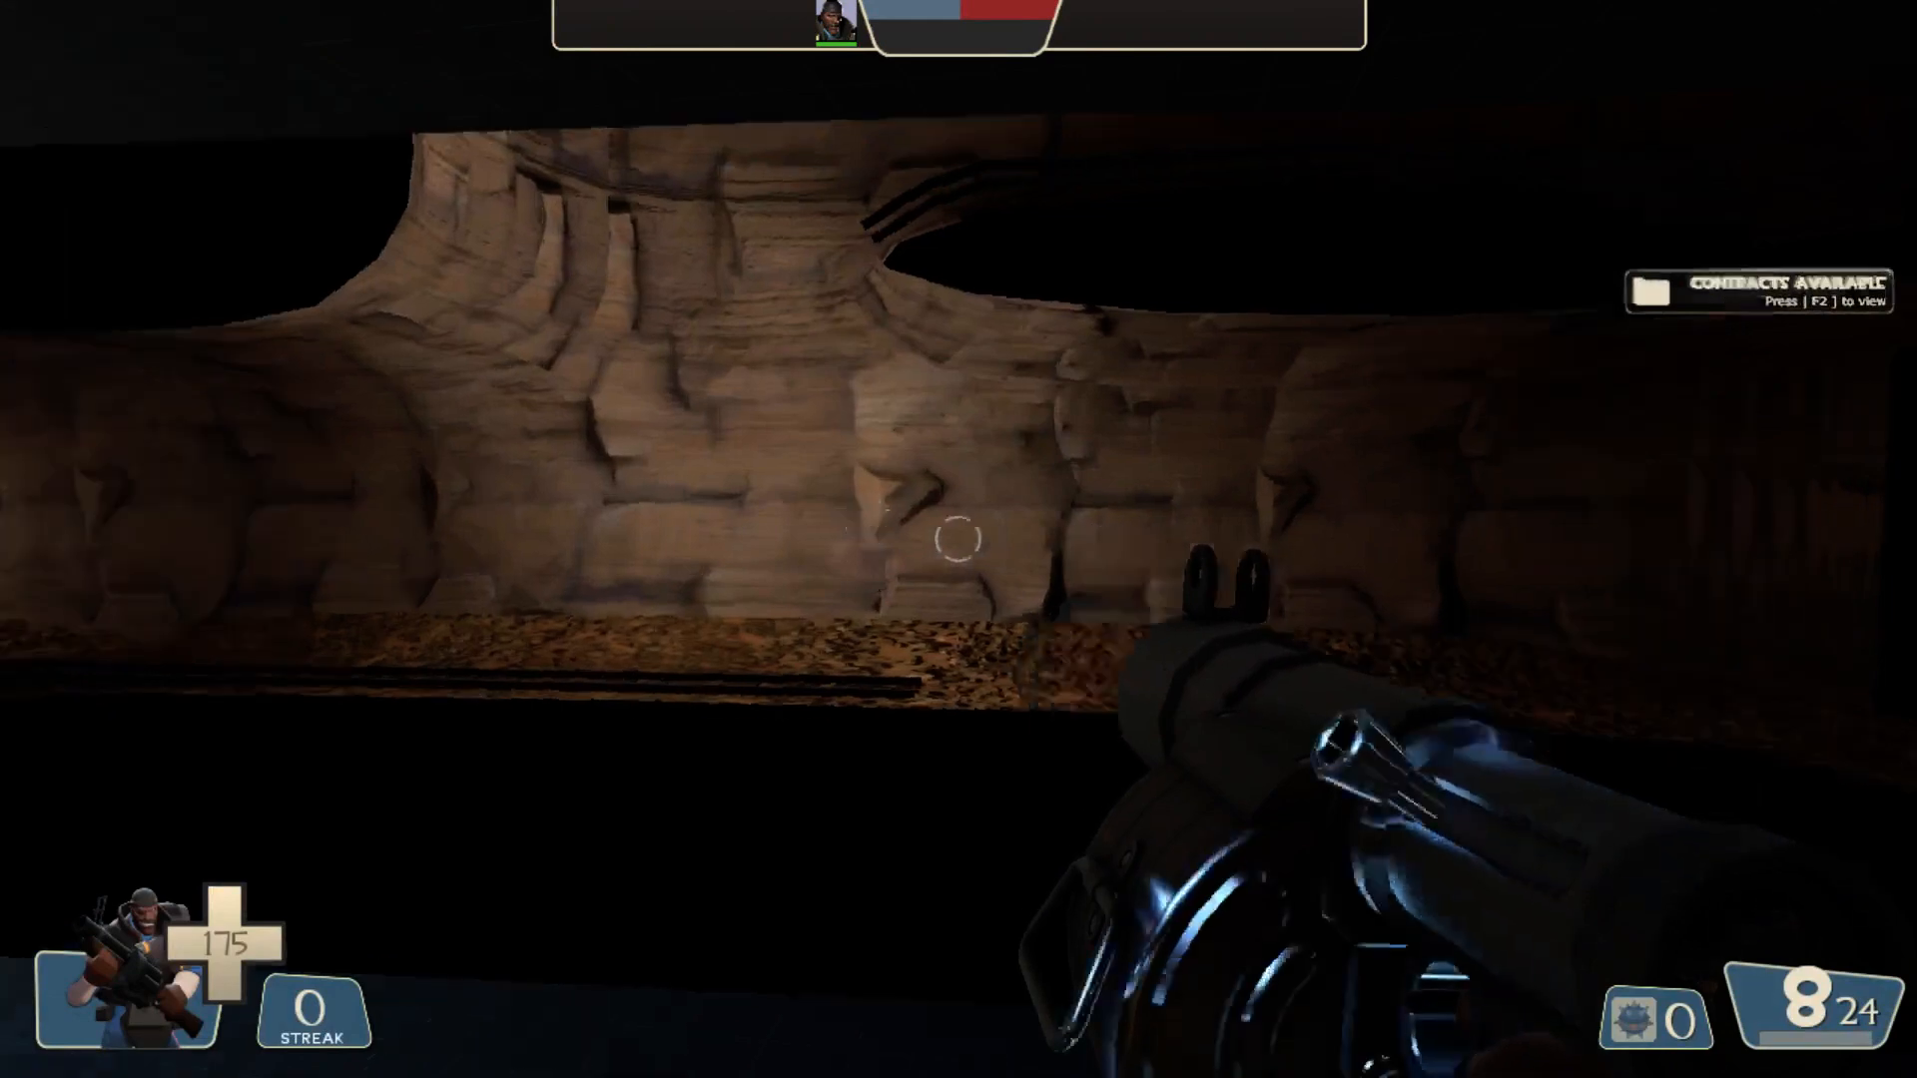
pyautogui.press('w')
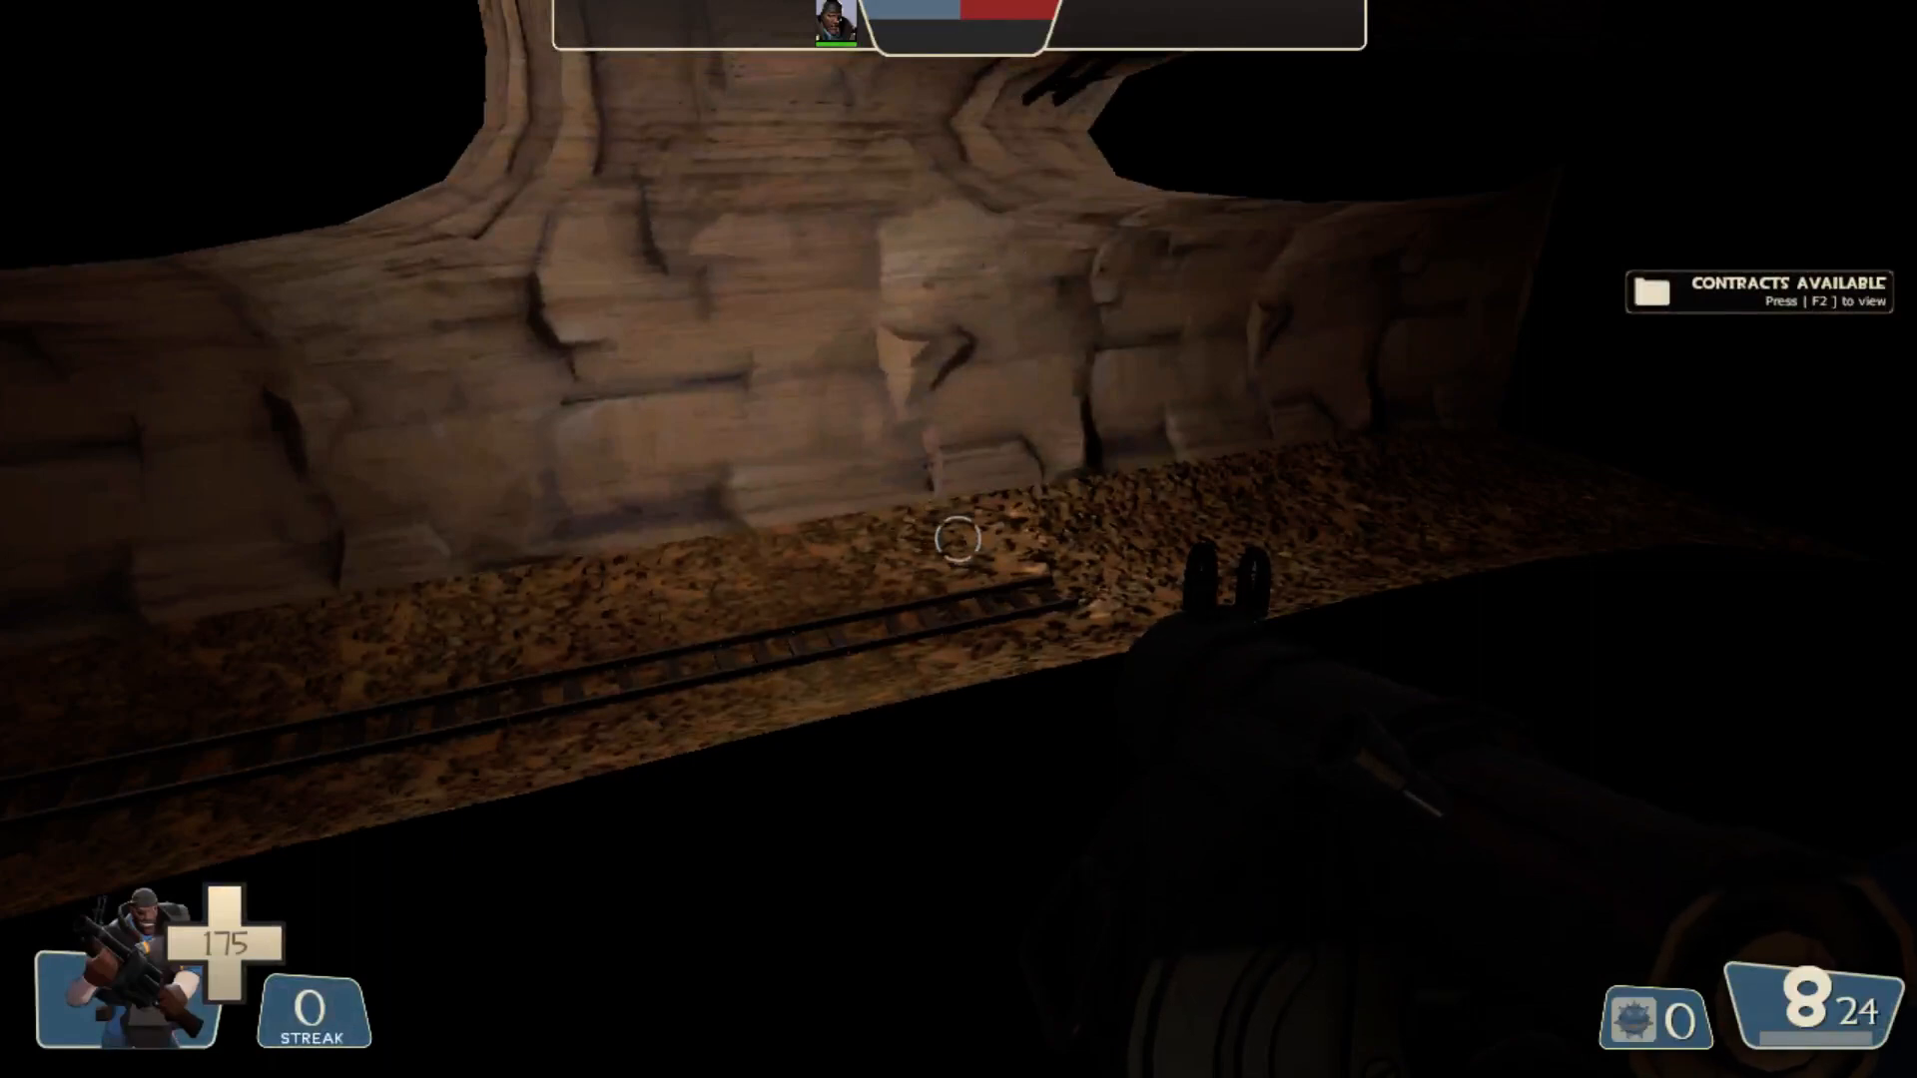
# Toggle noclip through the console to drop into the rock tunnel with the melee weapon out.
pyautogui.press('`')
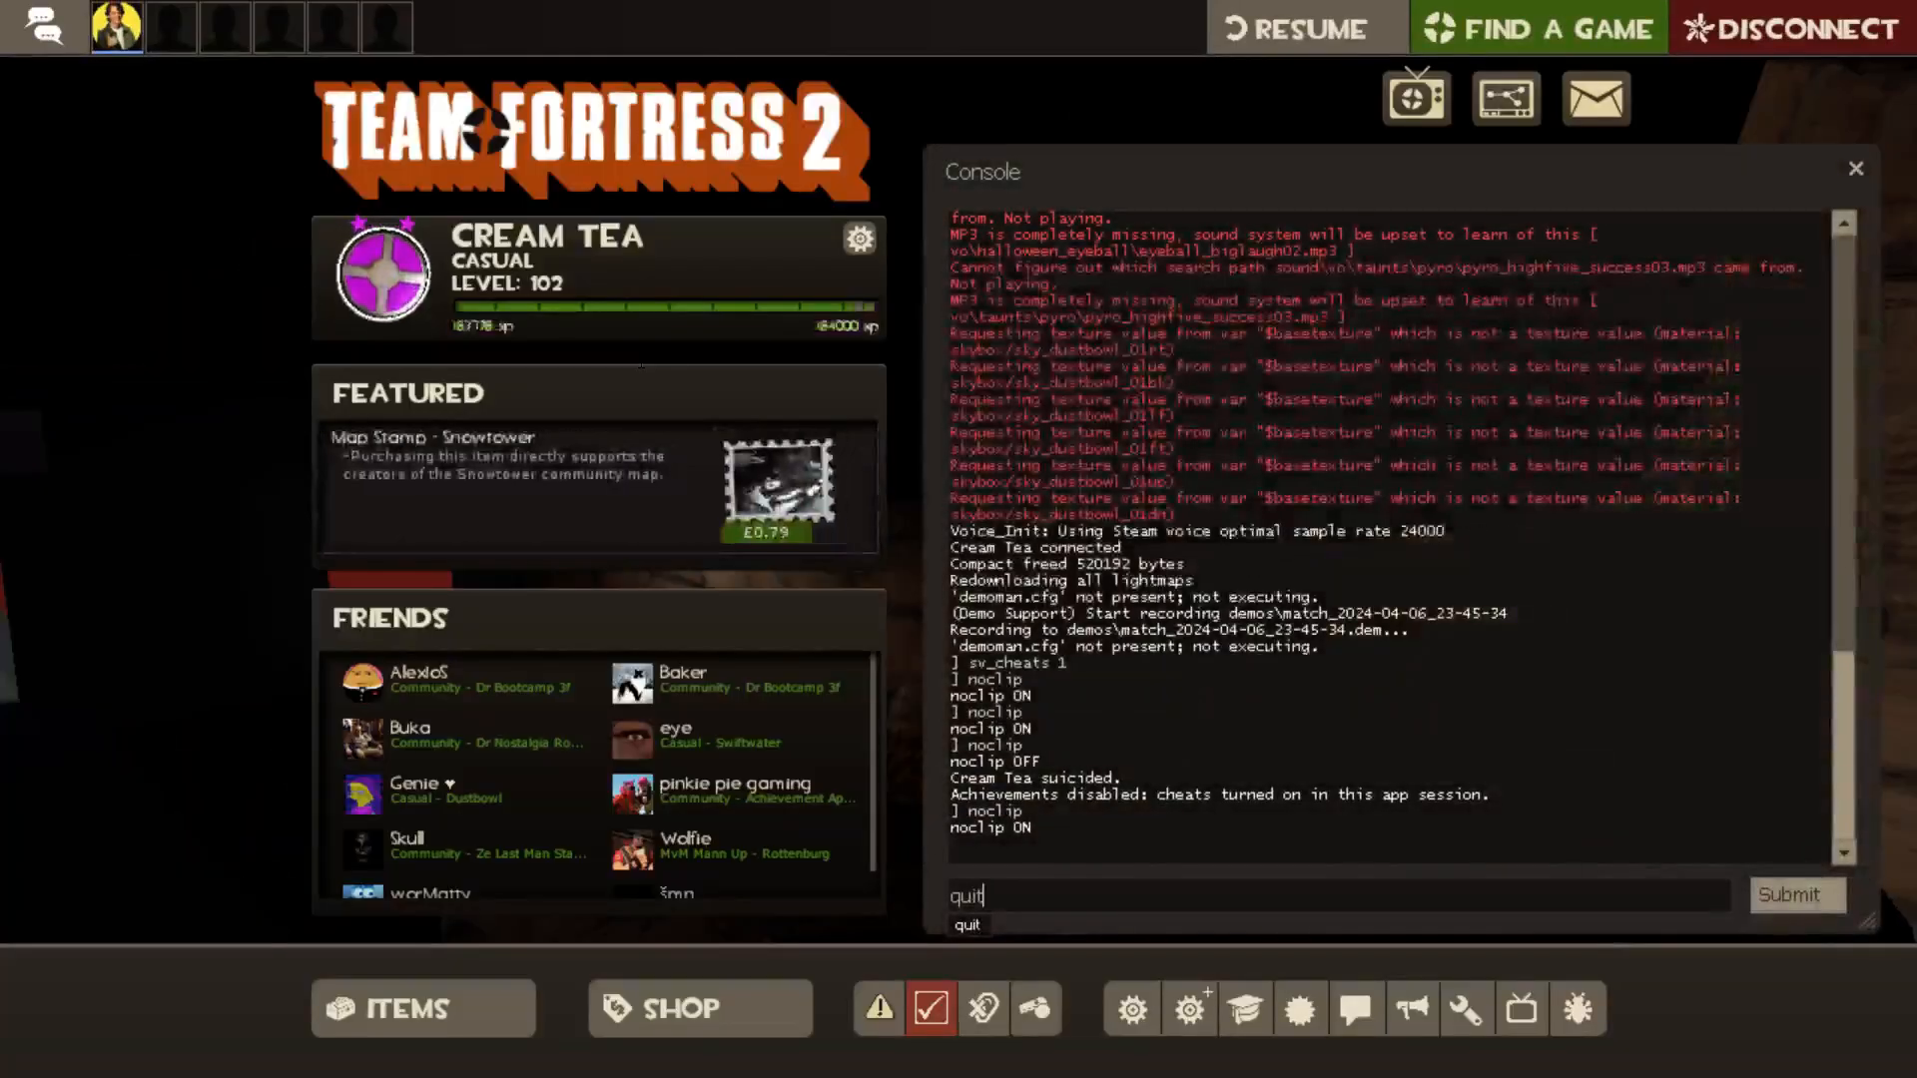
pyautogui.press('`')
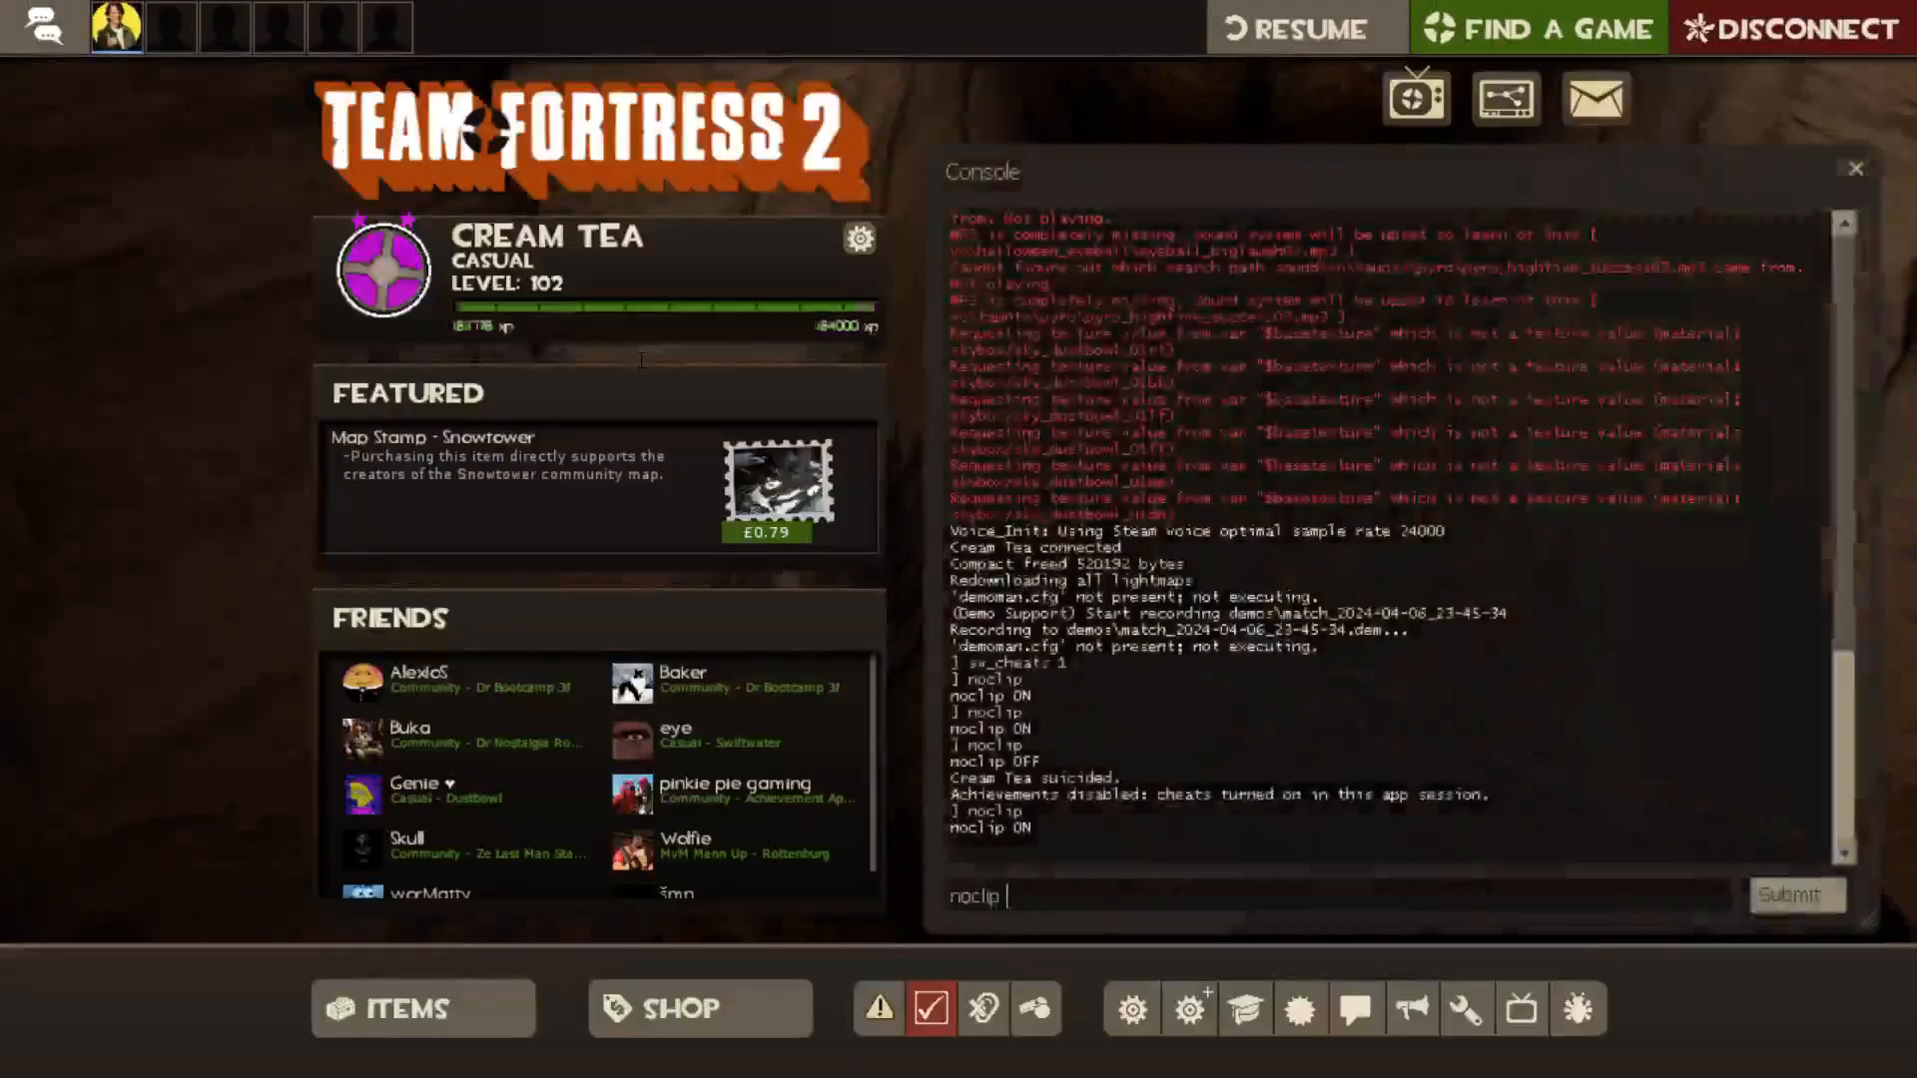
pyautogui.press('`')
pyautogui.press('3')
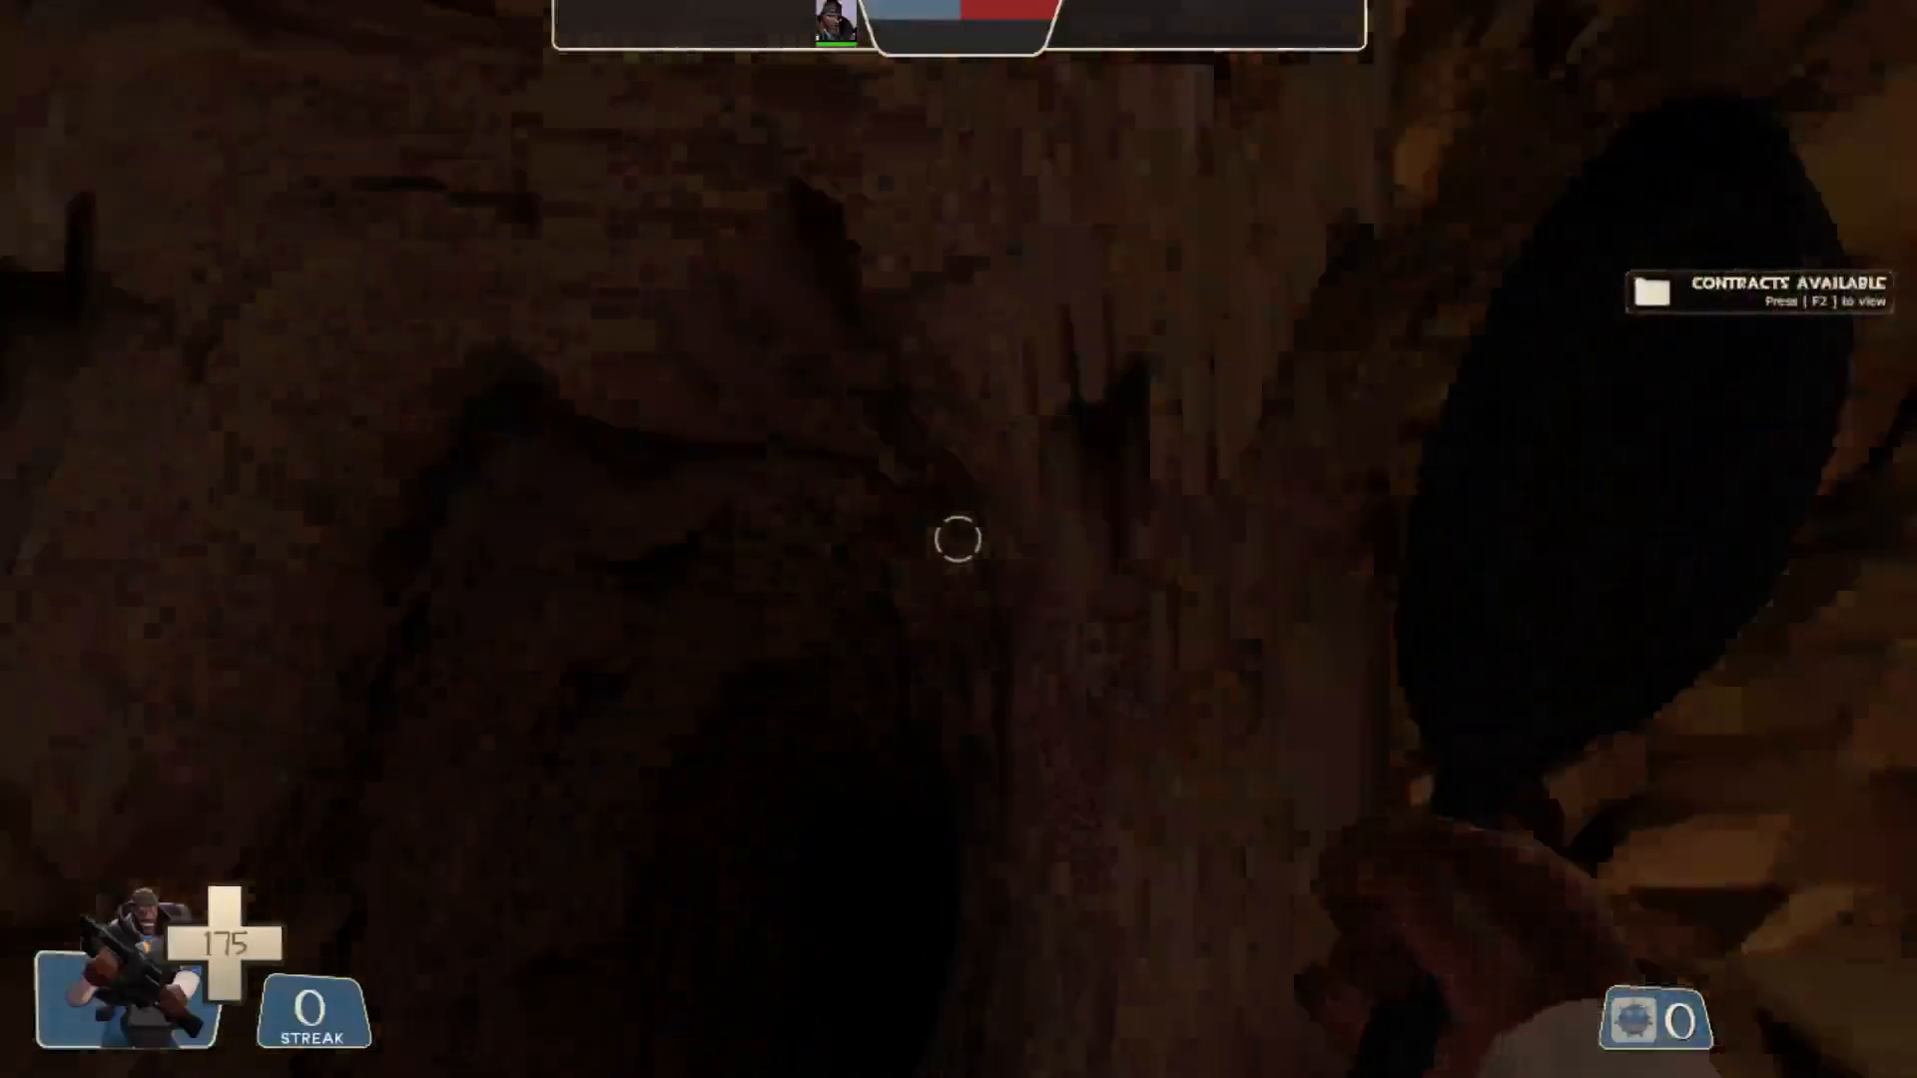
pyautogui.press('v')
pyautogui.press('`')
pyautogui.press('`')
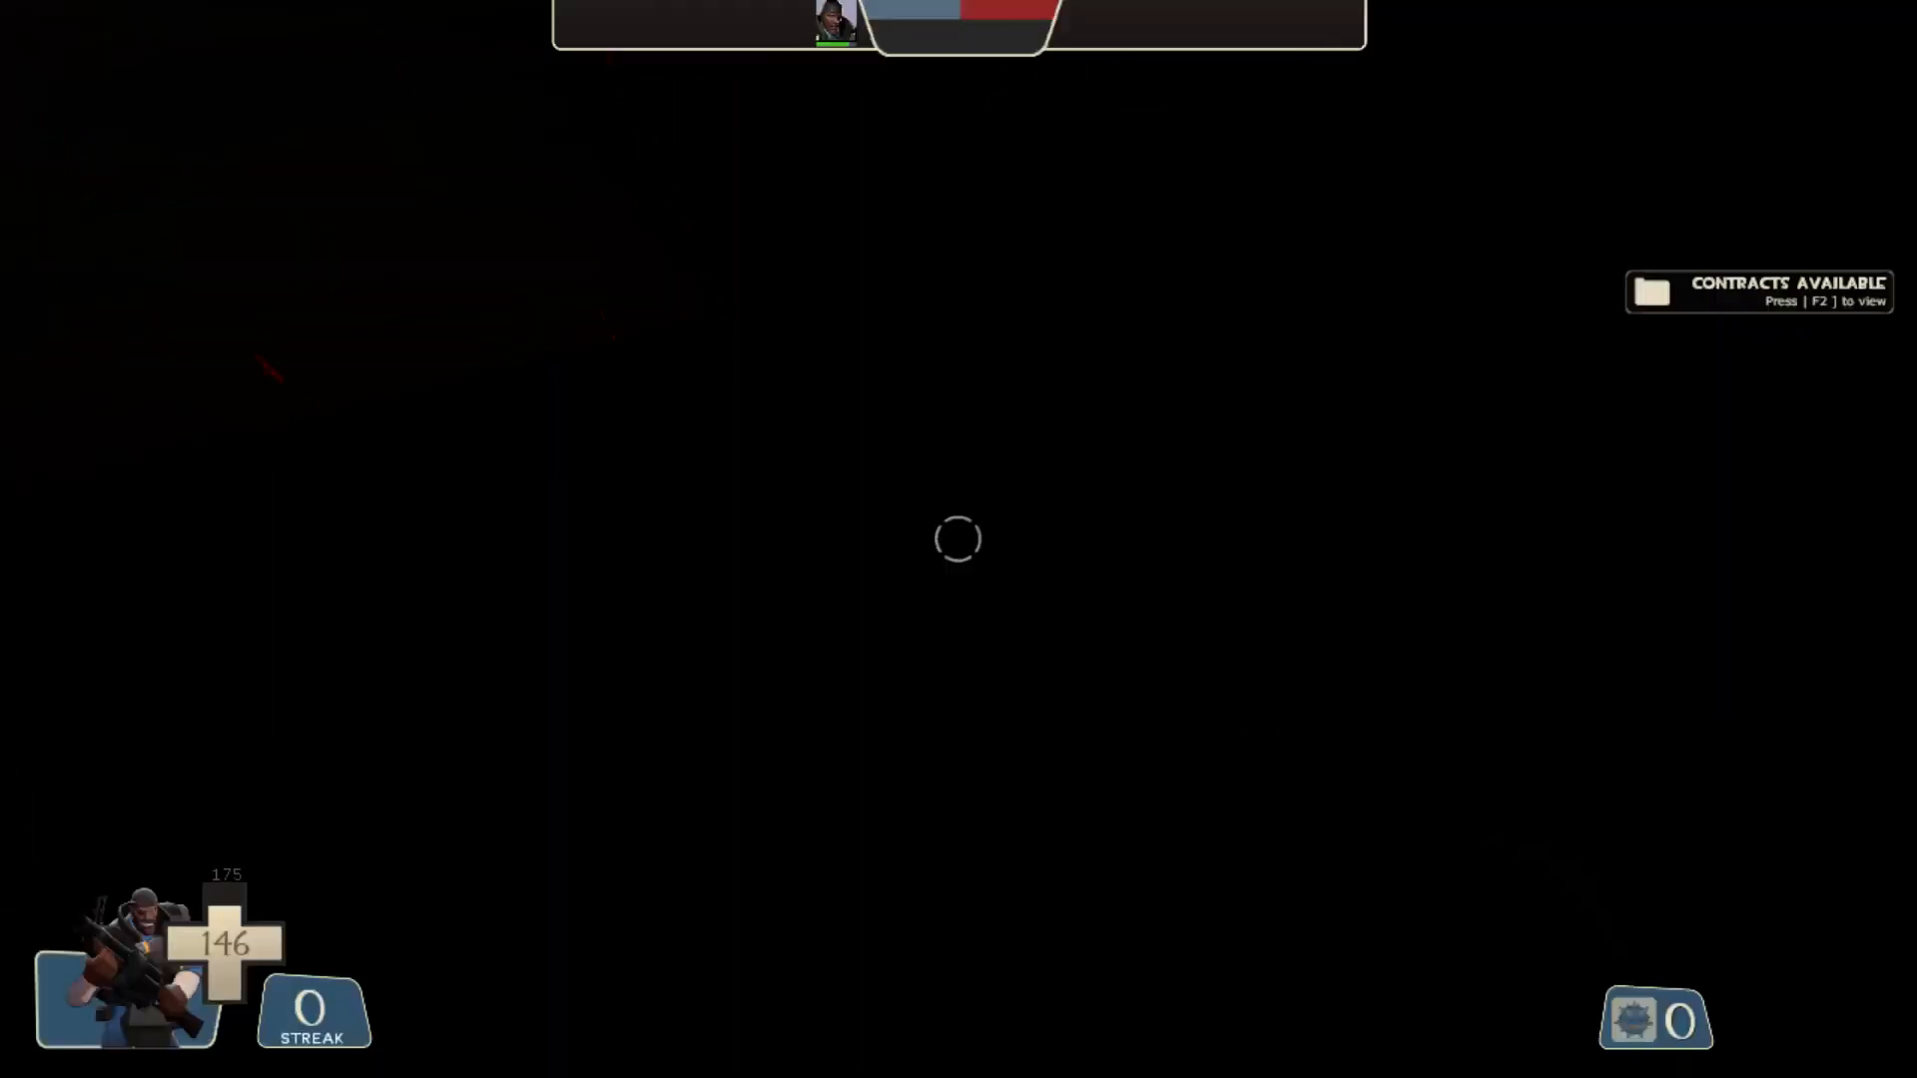
# Examine the rock tunnel from inside, looking along it toward the openings at both ends.
pyautogui.press('`')
pyautogui.press('`')
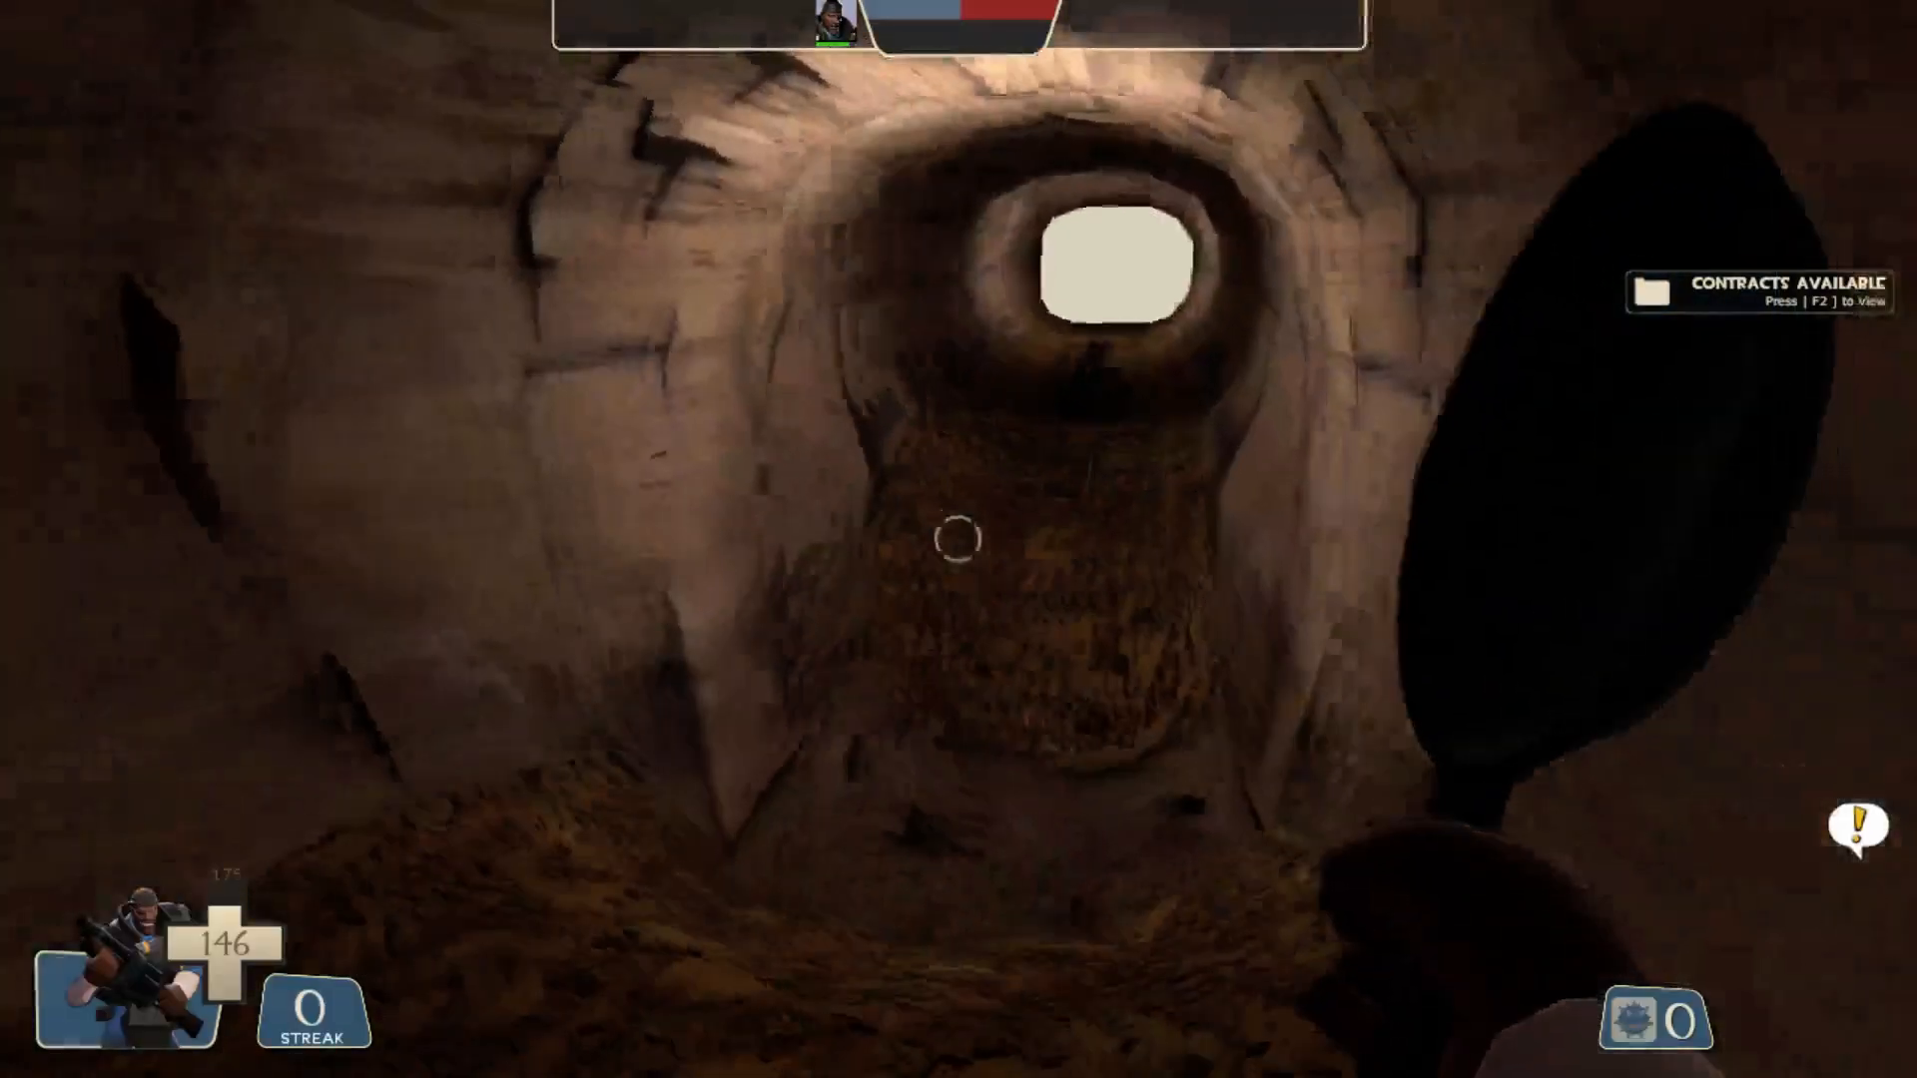
pyautogui.press('`')
pyautogui.press('`')
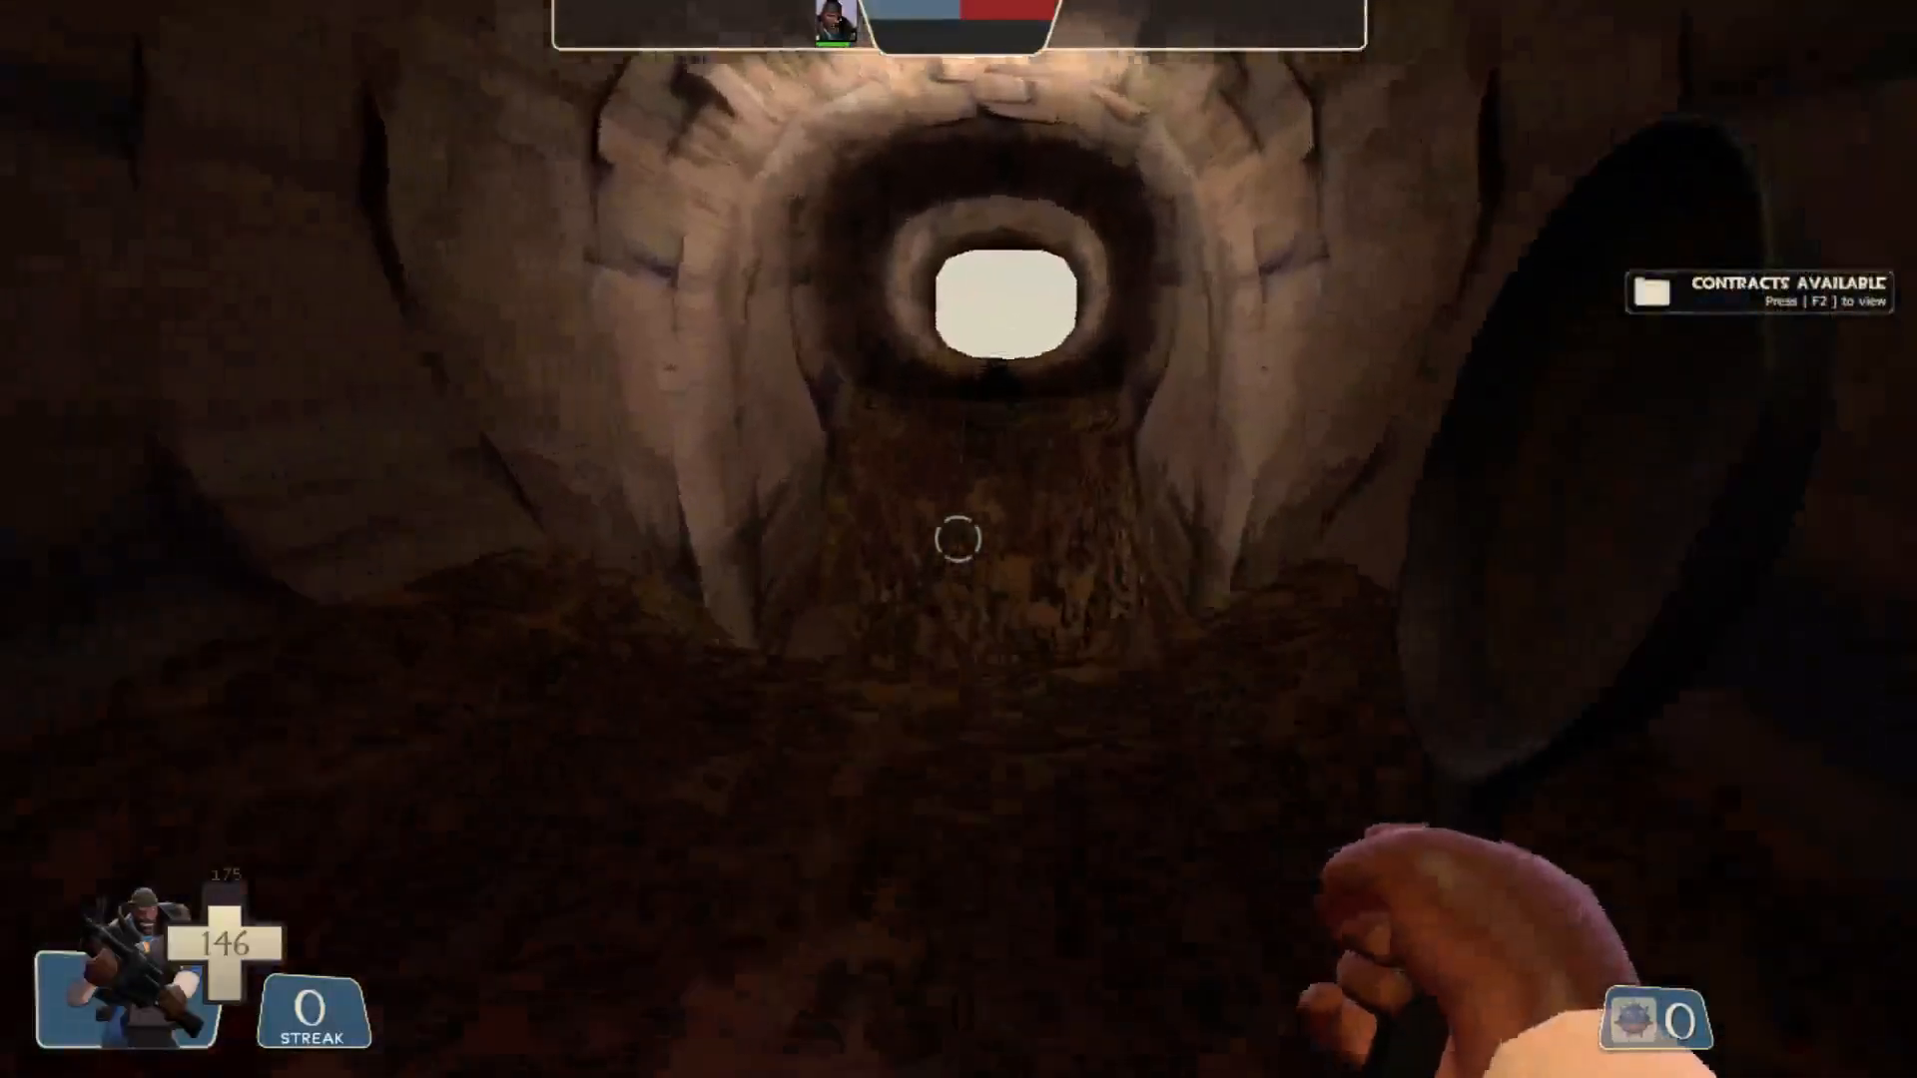
pyautogui.press('`')
pyautogui.press('`')
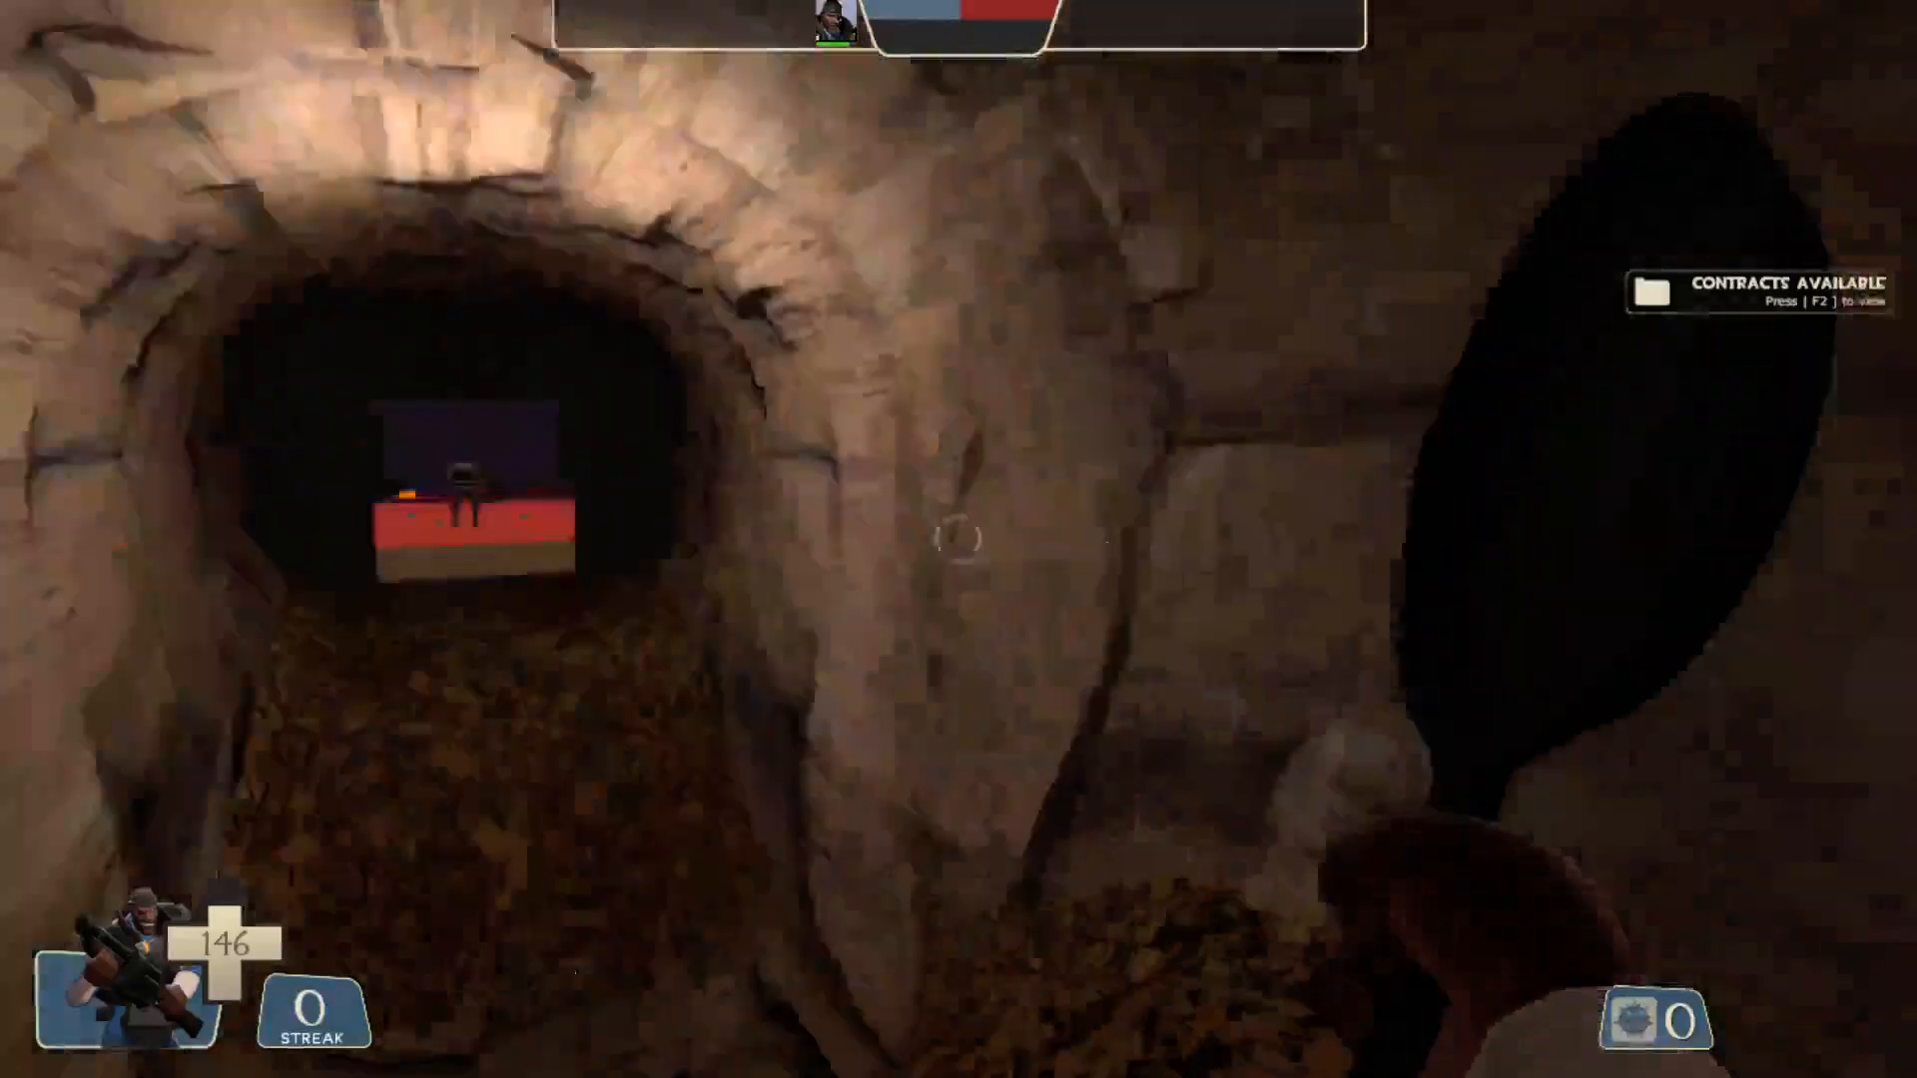
pyautogui.press('w')
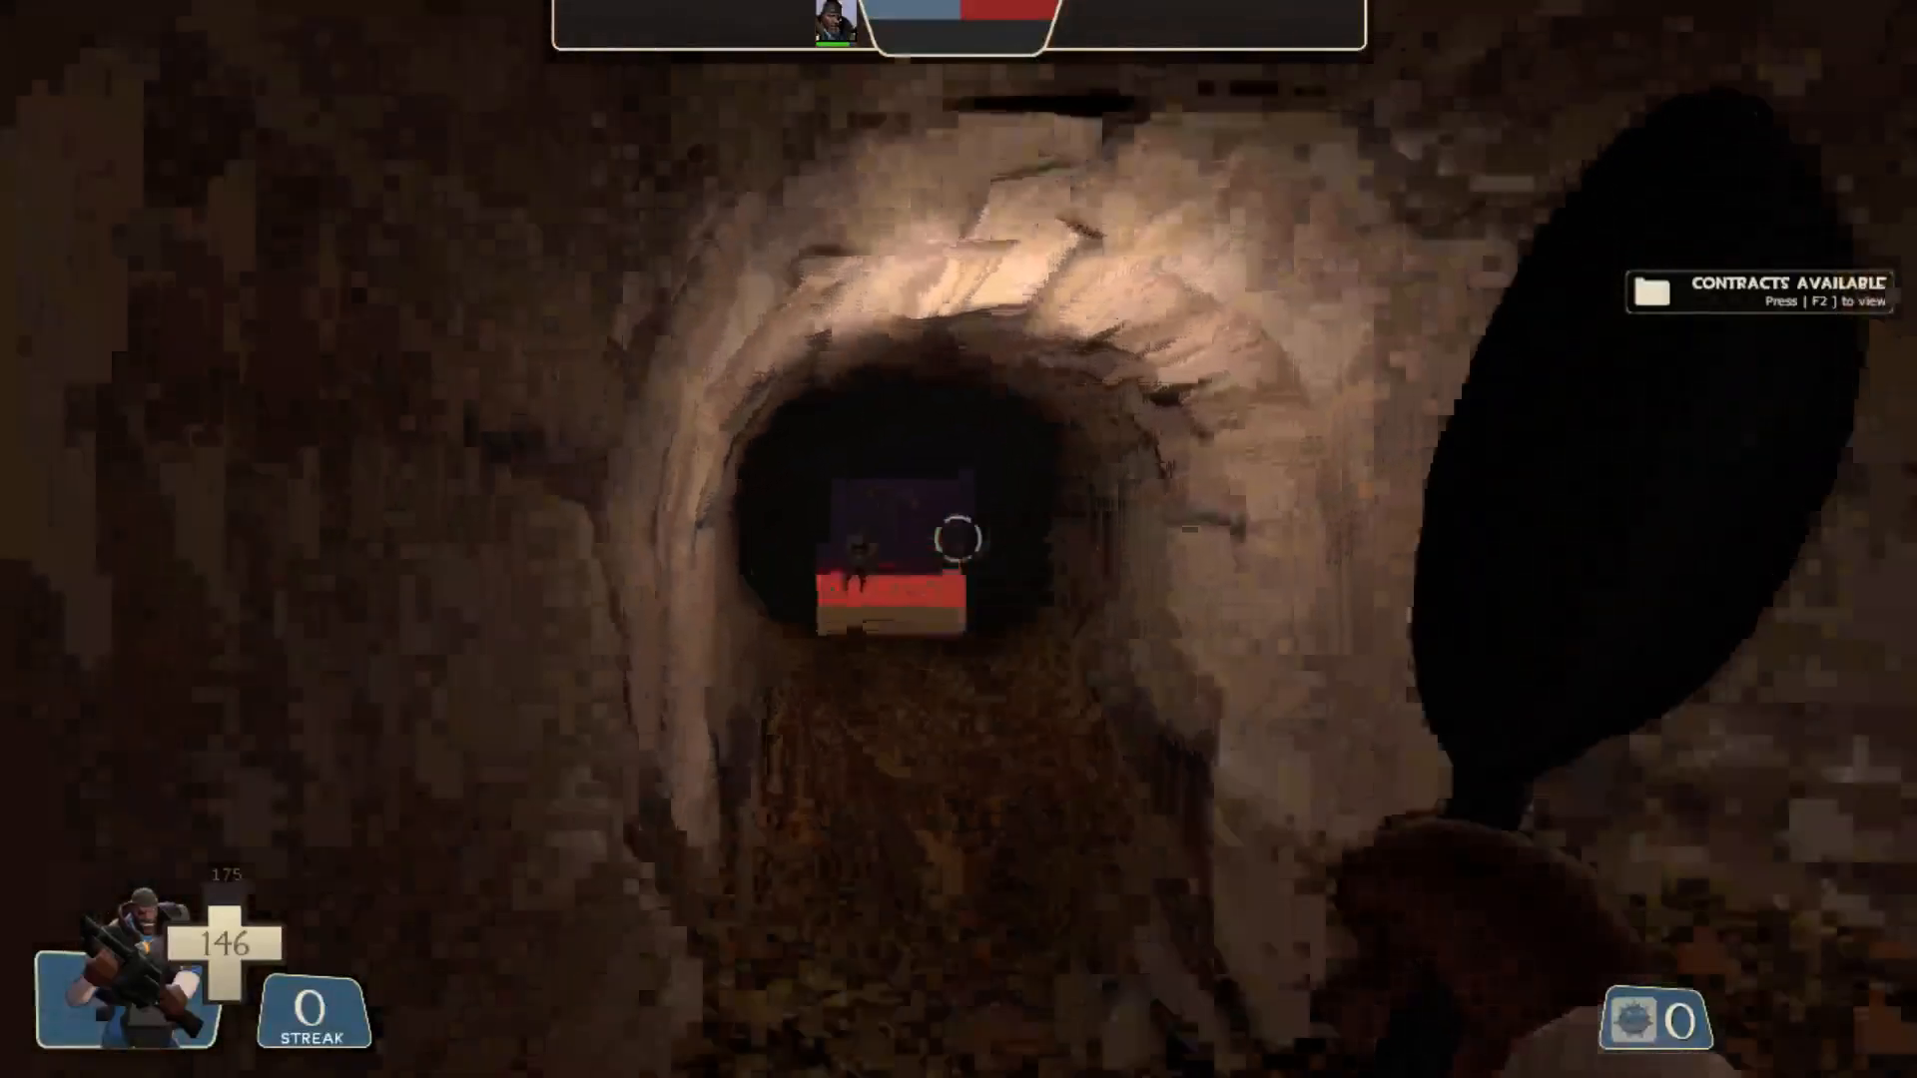
pyautogui.press('w')
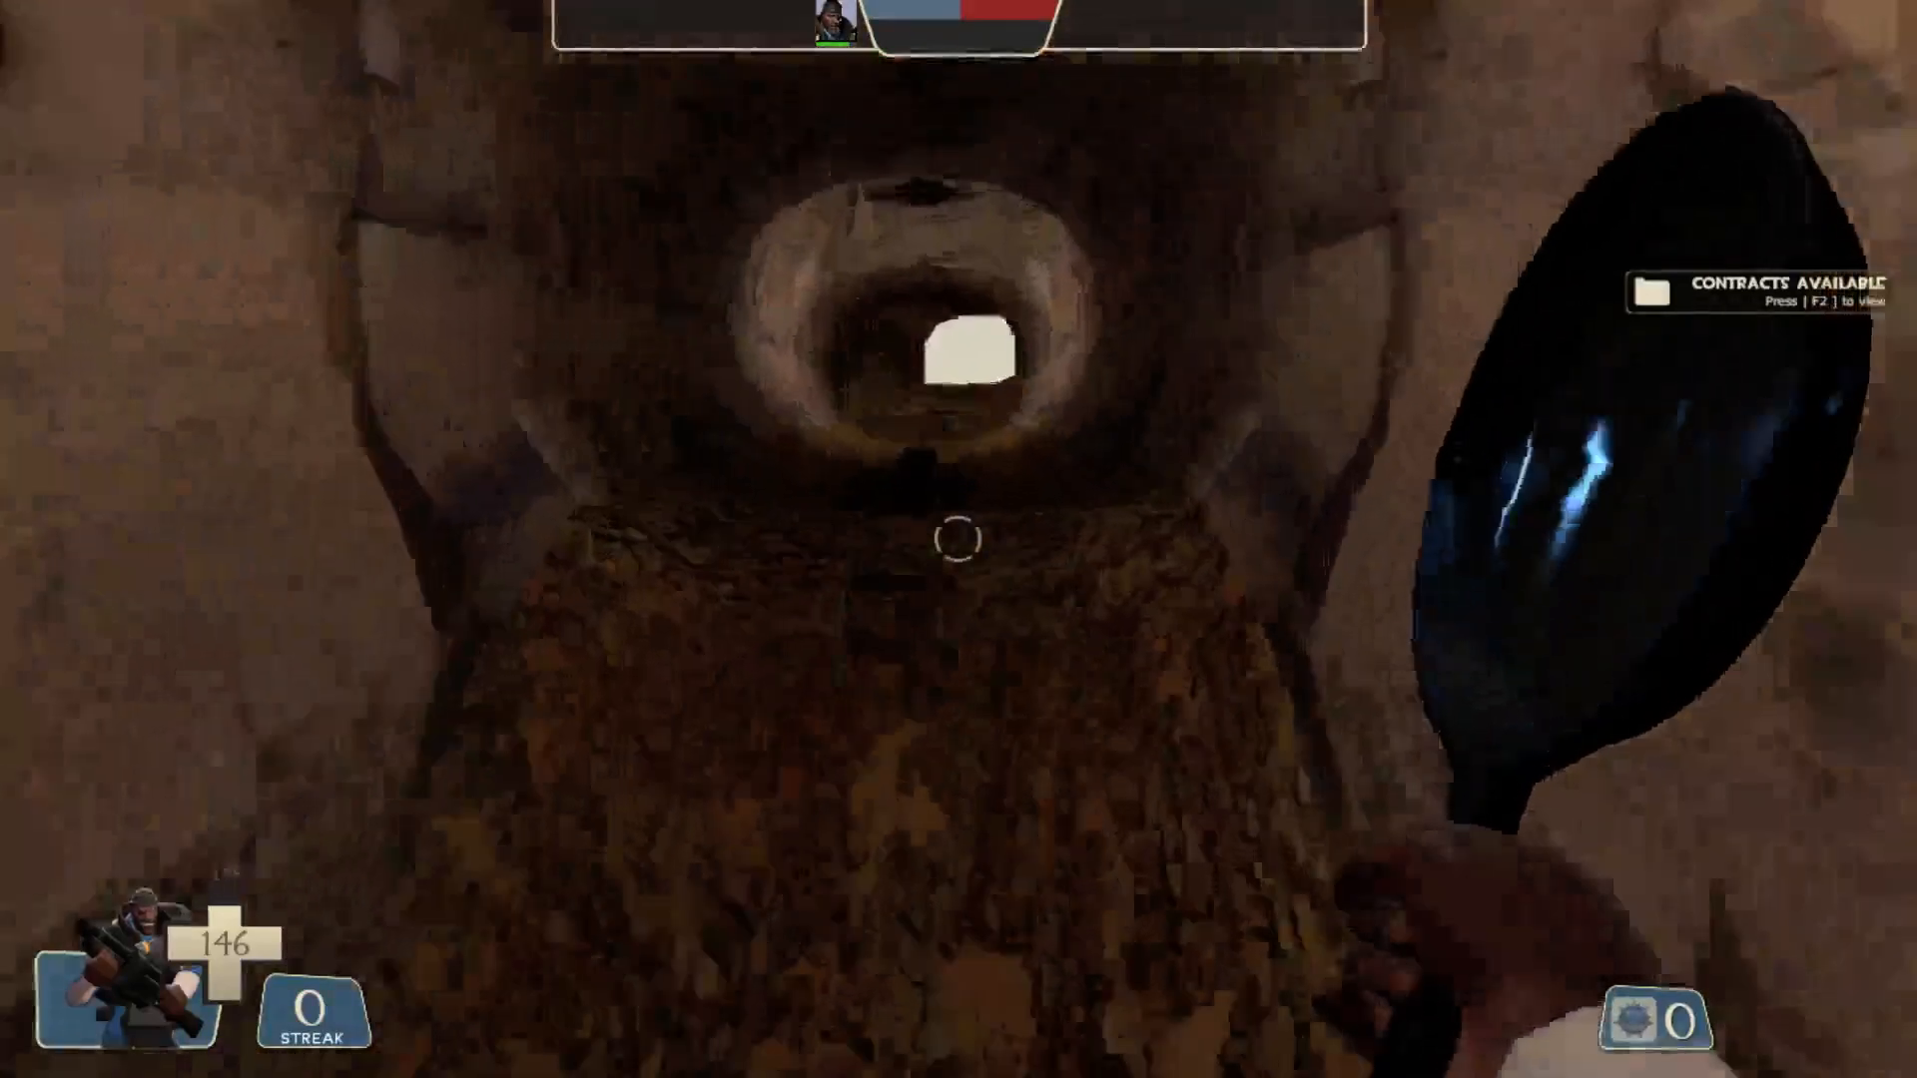
# Walk along the track through the rock tunnel and examine the ground and openings at its ends.
pyautogui.press('w')
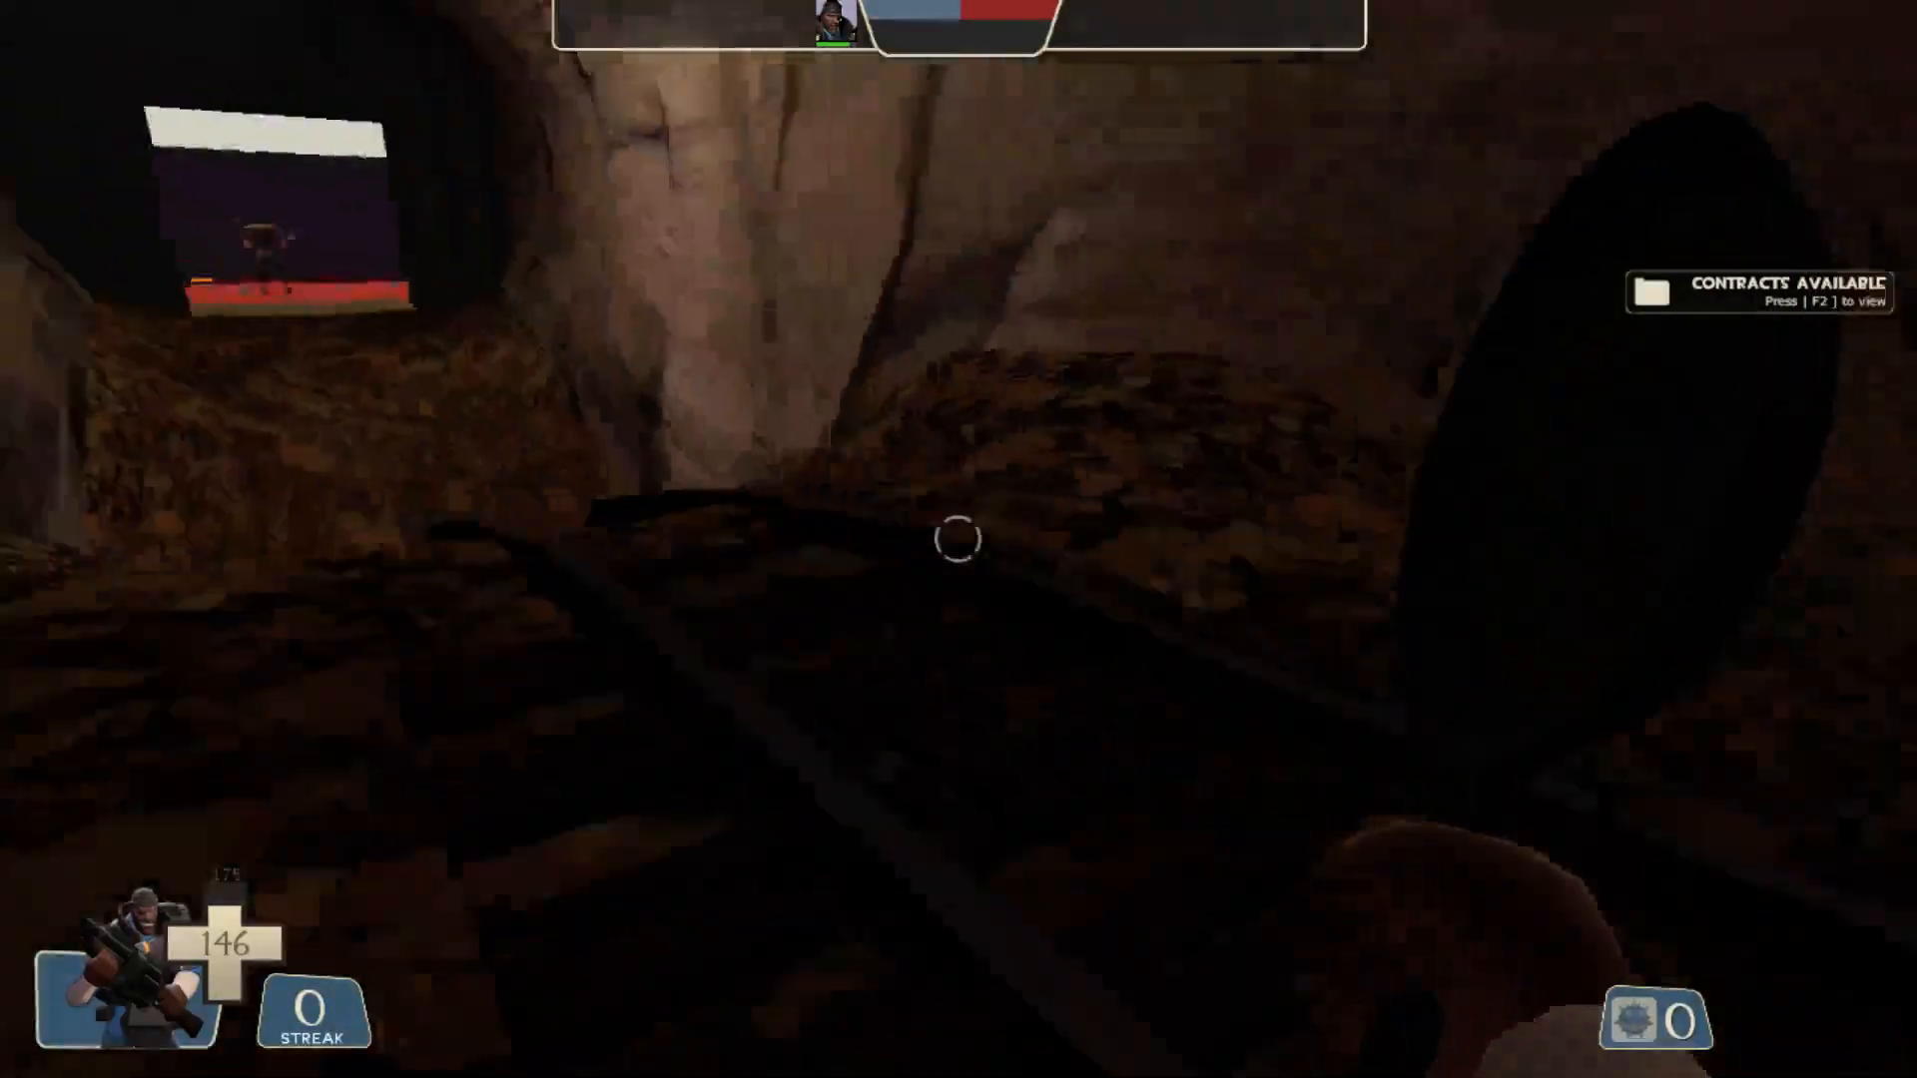
pyautogui.press('w')
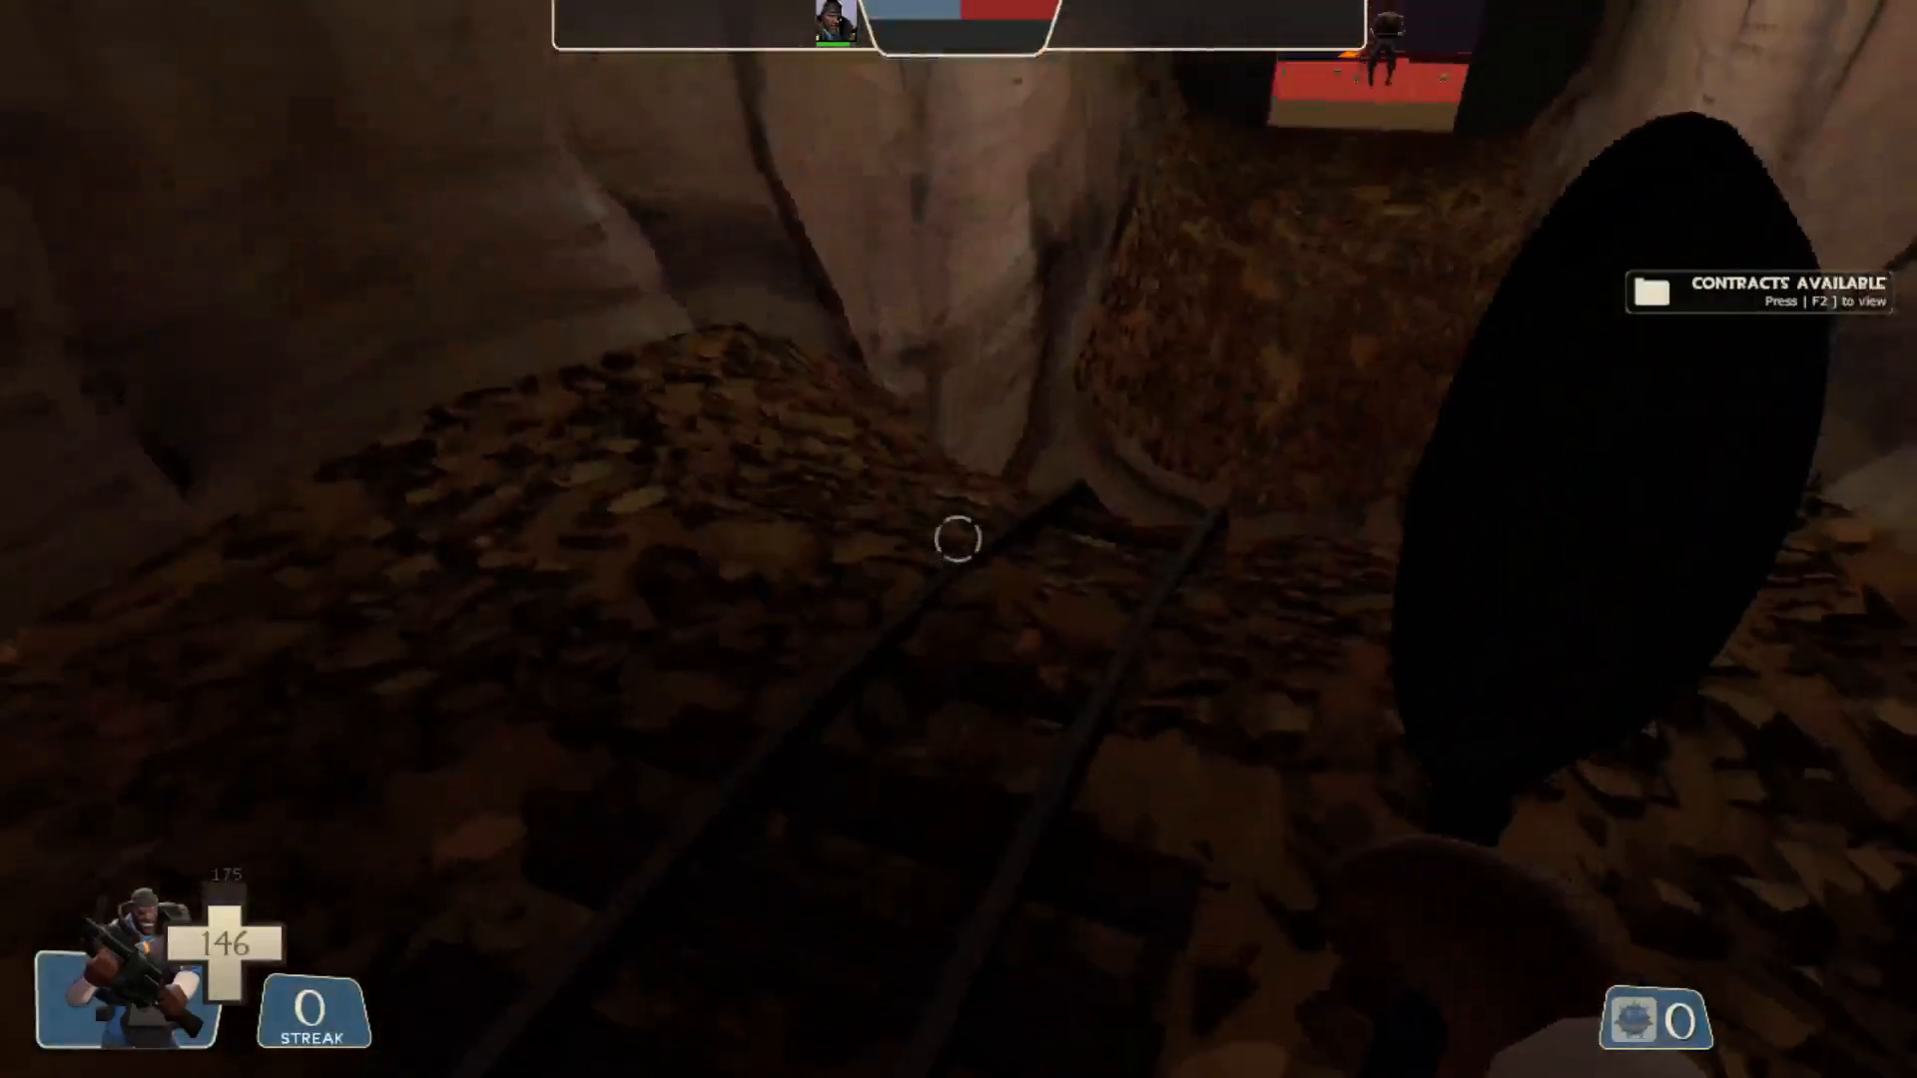
pyautogui.press('w')
# Quit the game through the console and maximize the Hammer window with dr_example.vmf.
pyautogui.press('`')
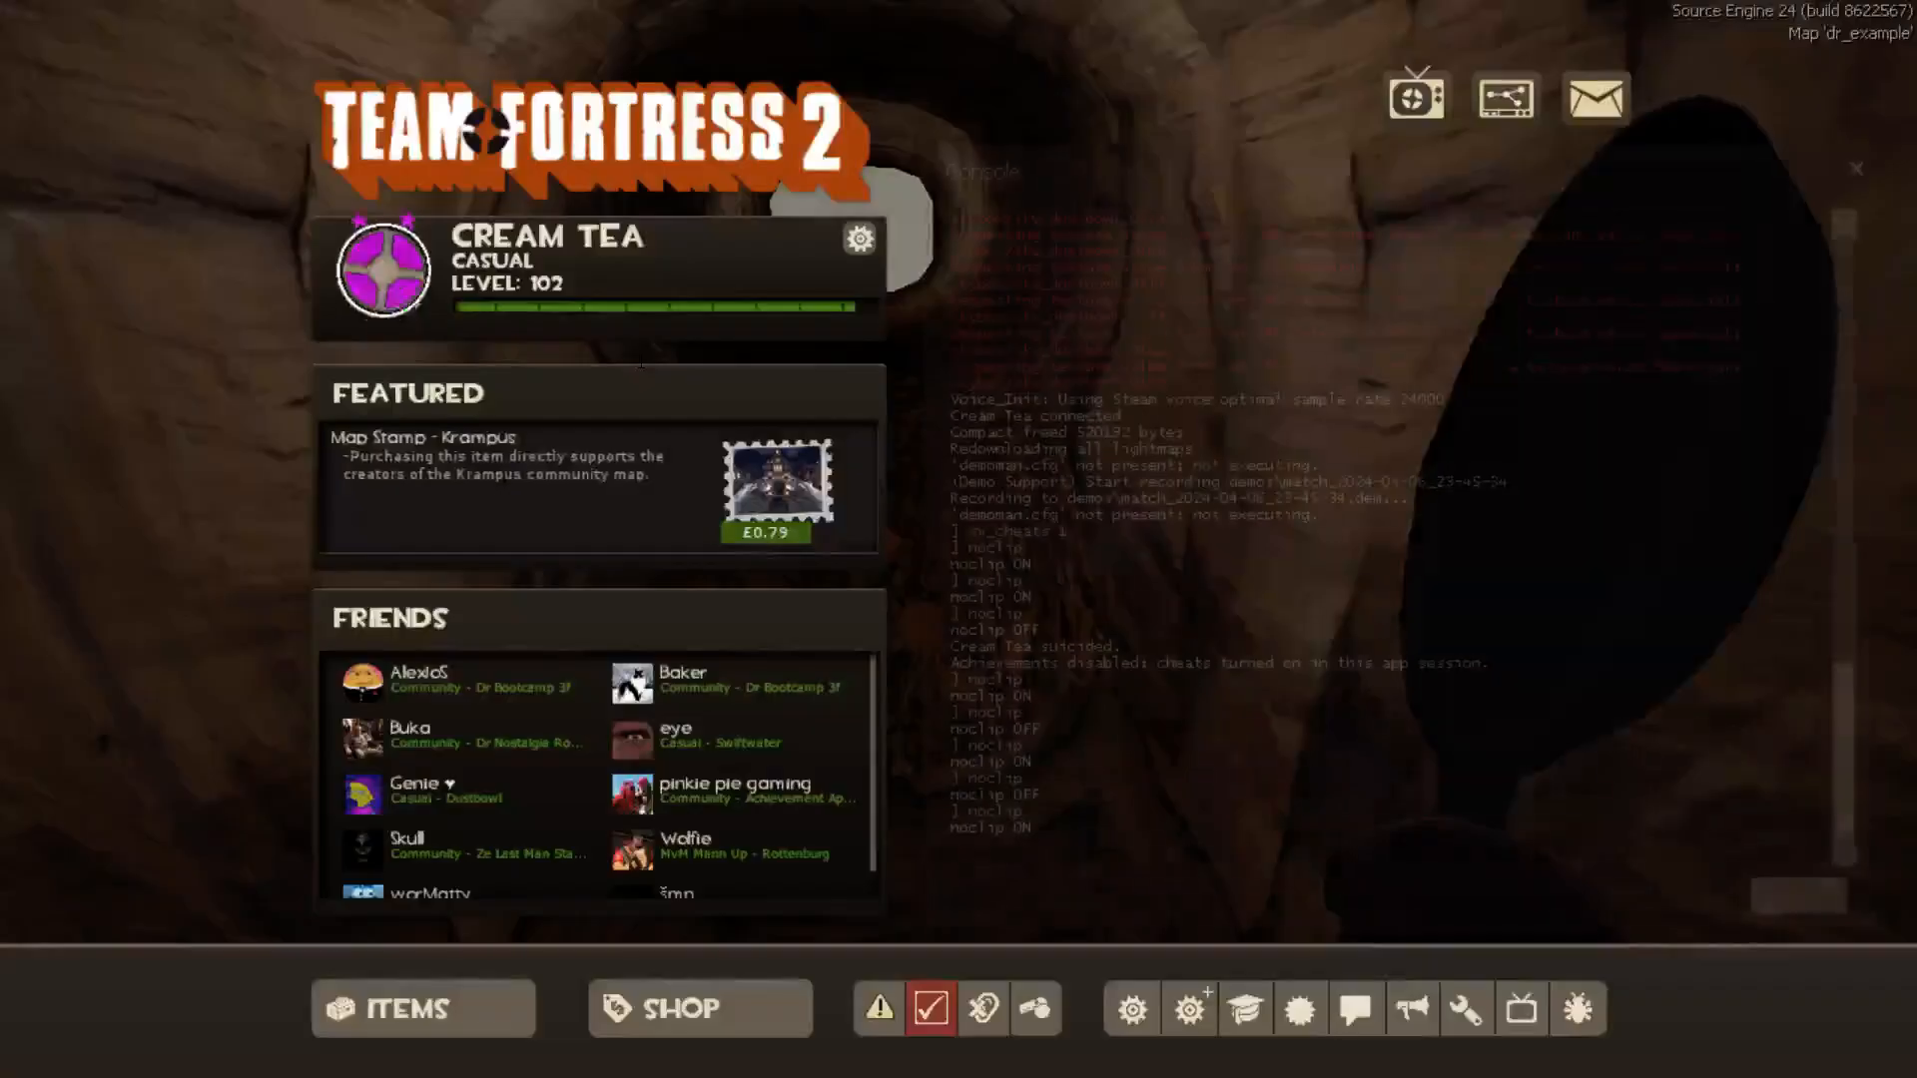
pyautogui.write('quit')
pyautogui.press('Return')
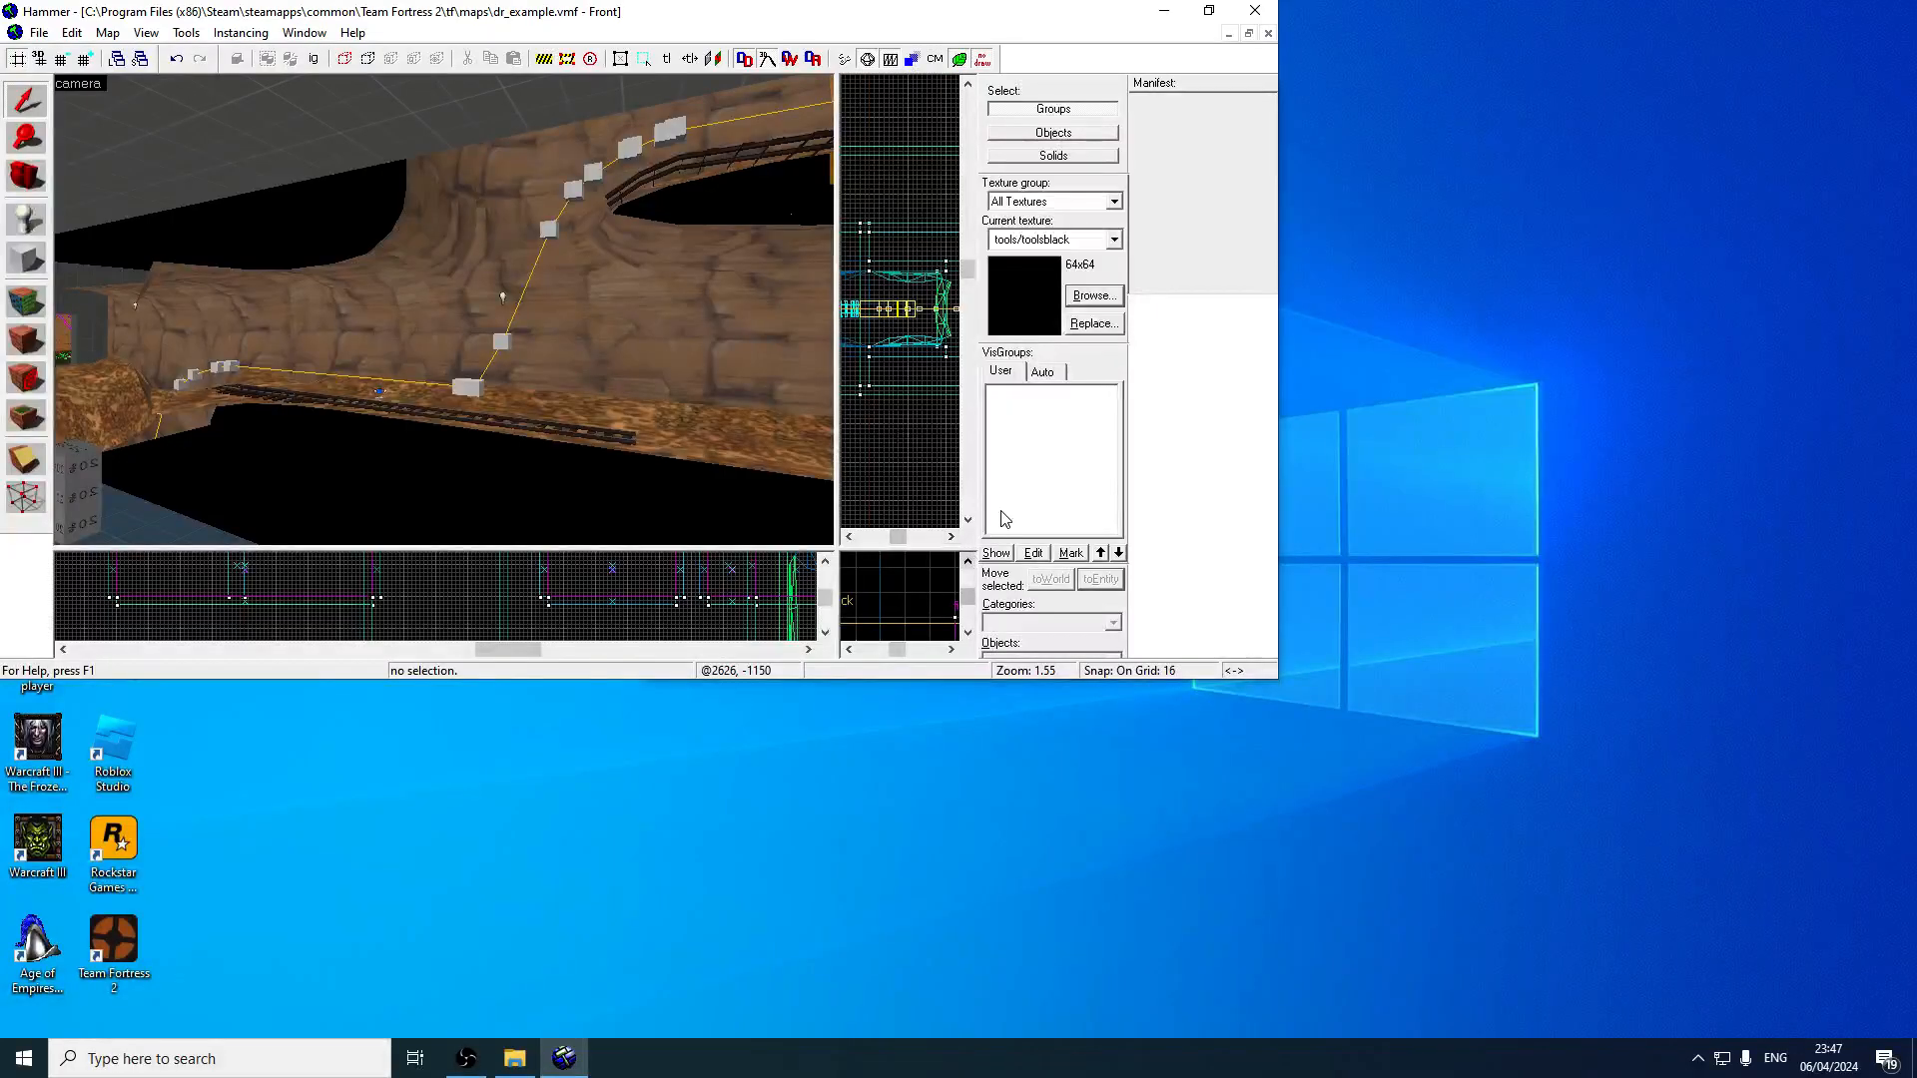
pyautogui.click(1209, 10)
# Filter the texture browser by "coal" and make coalmines/red_beam1 the current texture.
pyautogui.press('z')
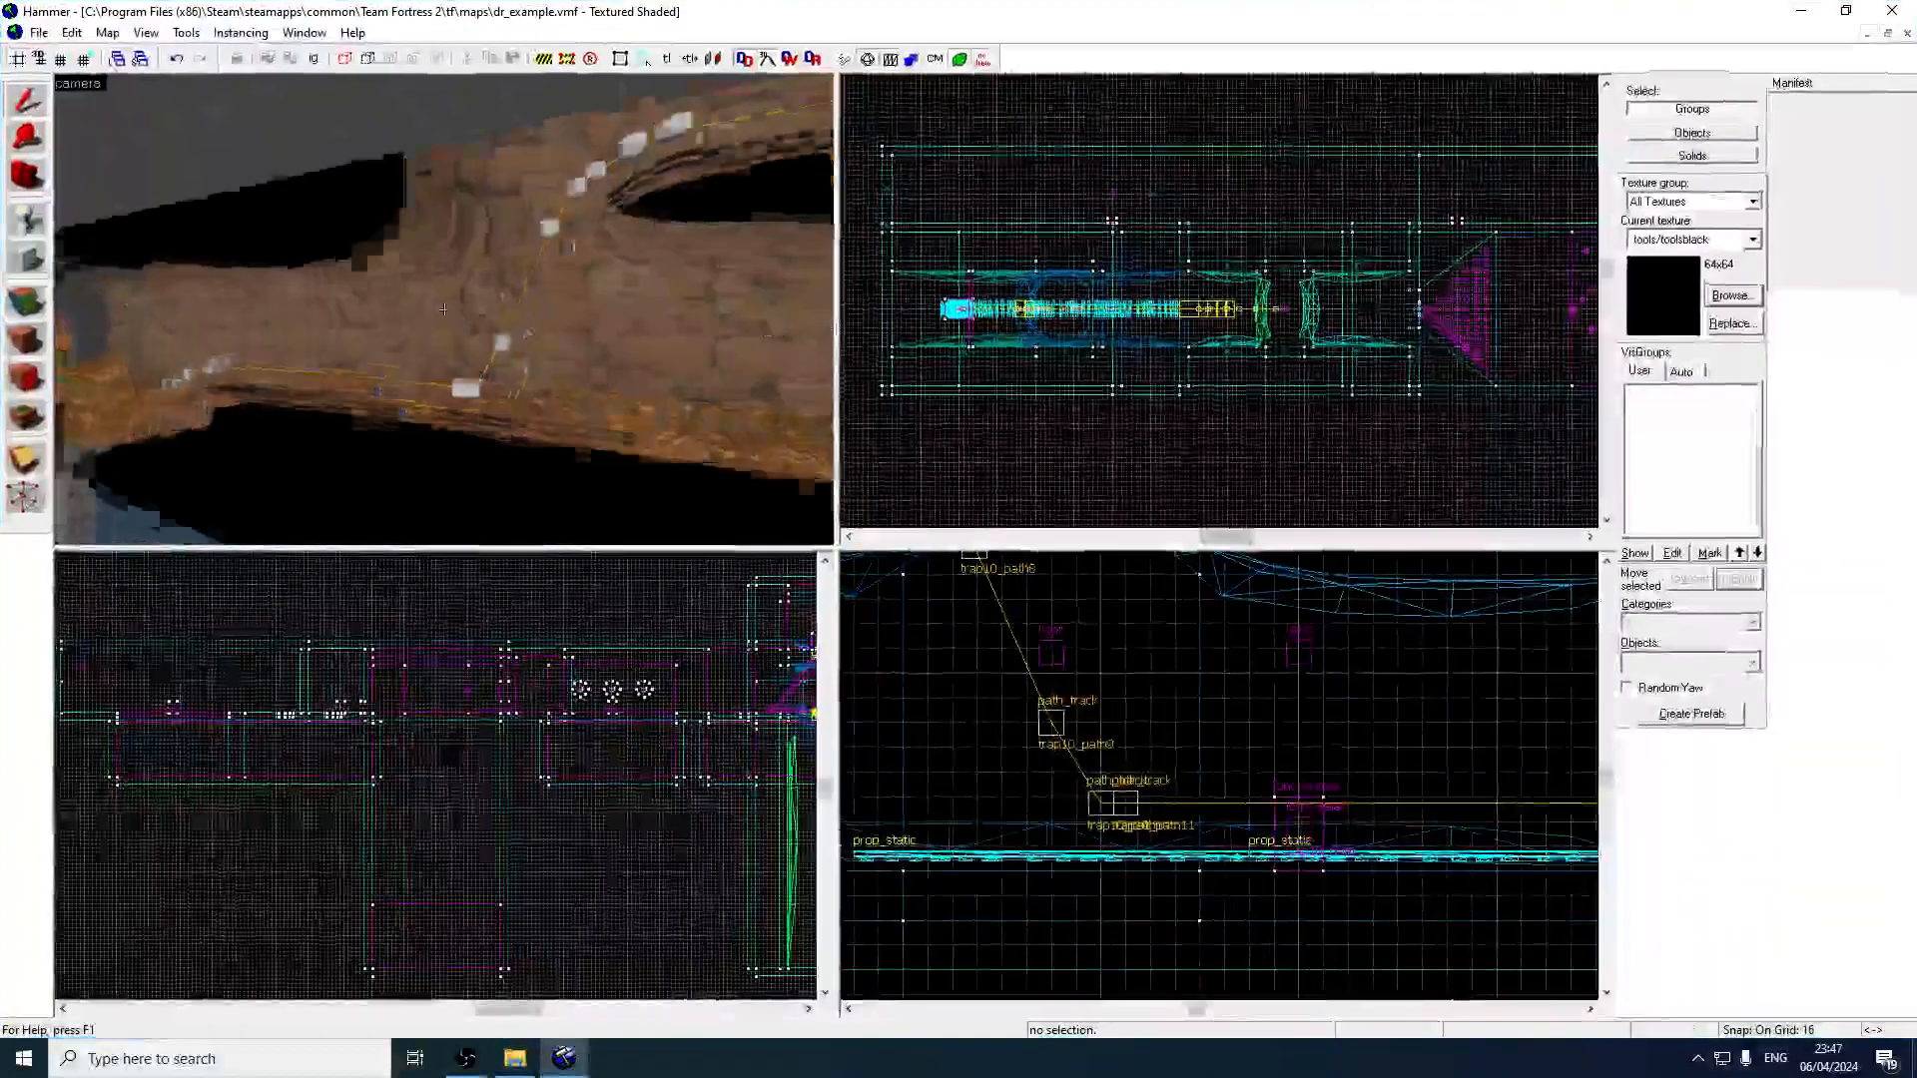
pyautogui.press('z')
pyautogui.click(1737, 297)
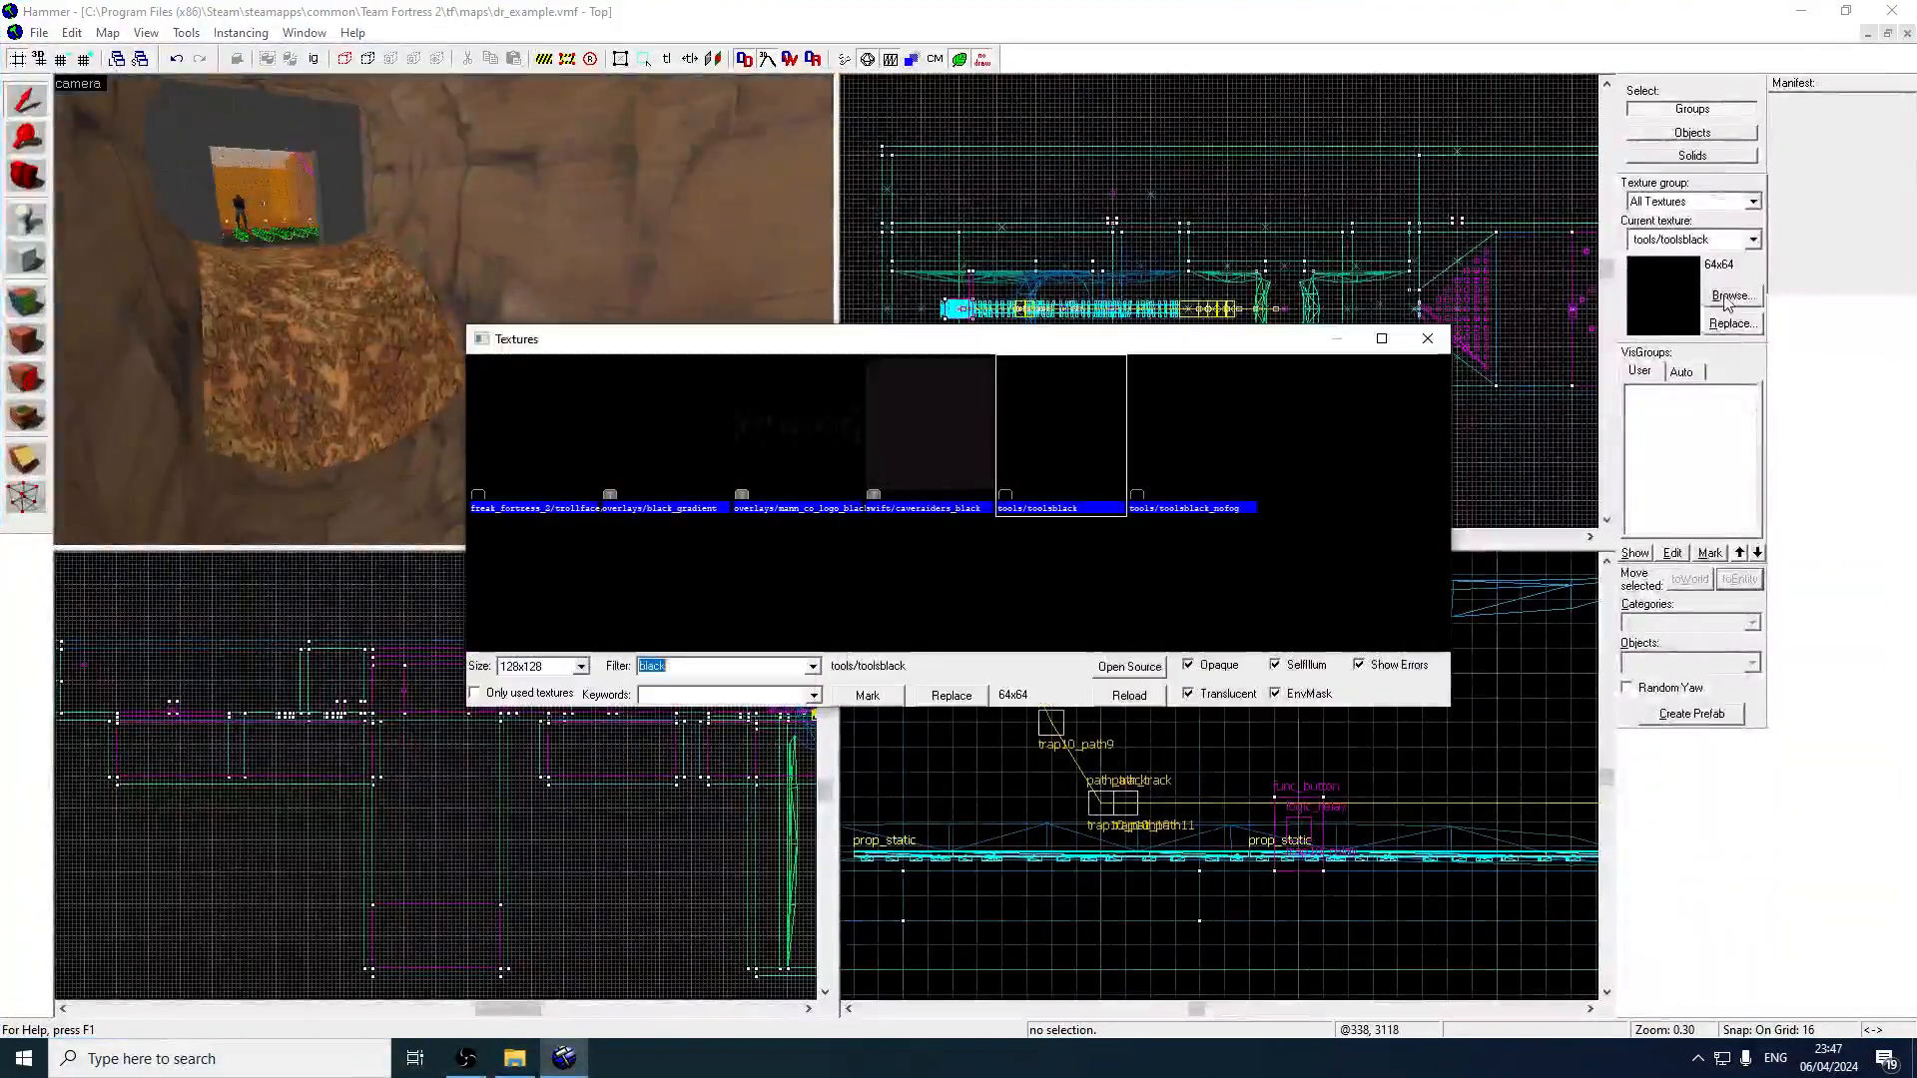
pyautogui.write('coa')
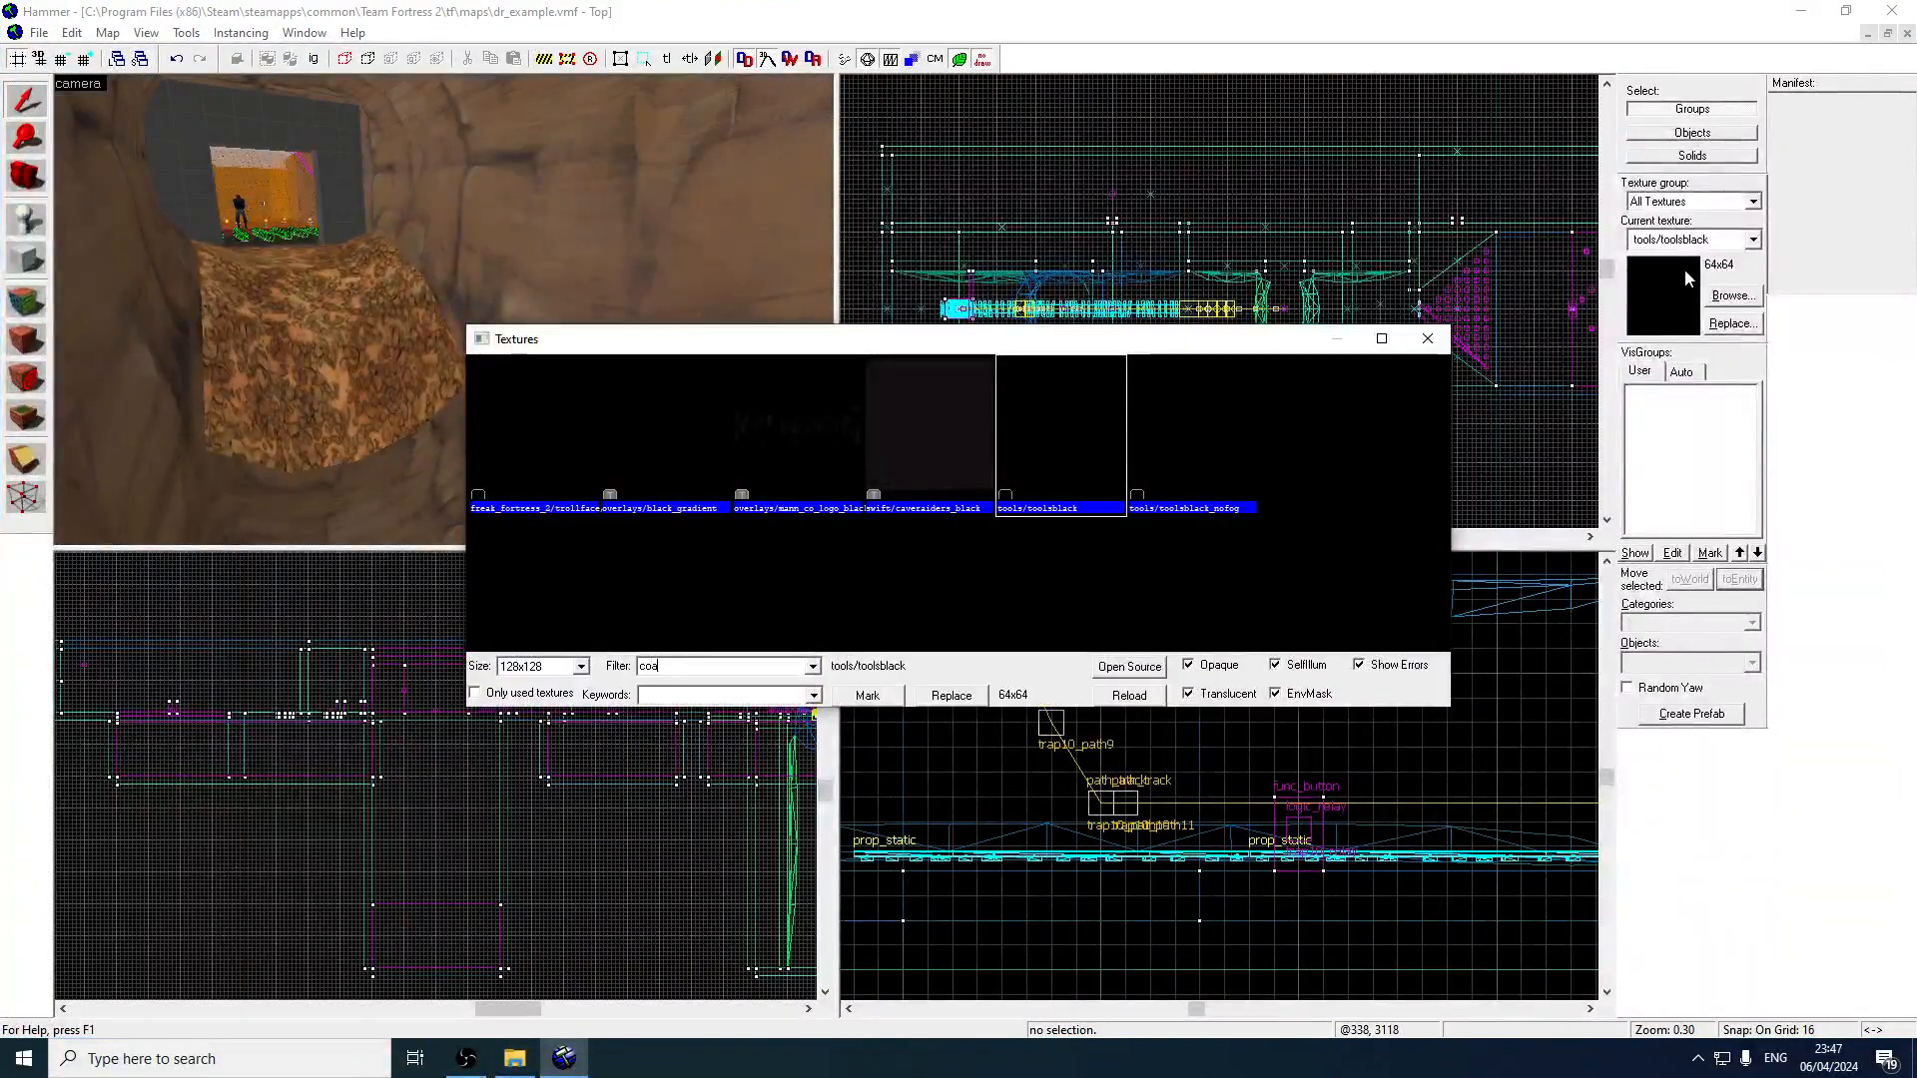
pyautogui.write('l')
pyautogui.moveTo(1451, 411); pyautogui.dragTo(1448, 457)
pyautogui.doubleClick(1045, 475)
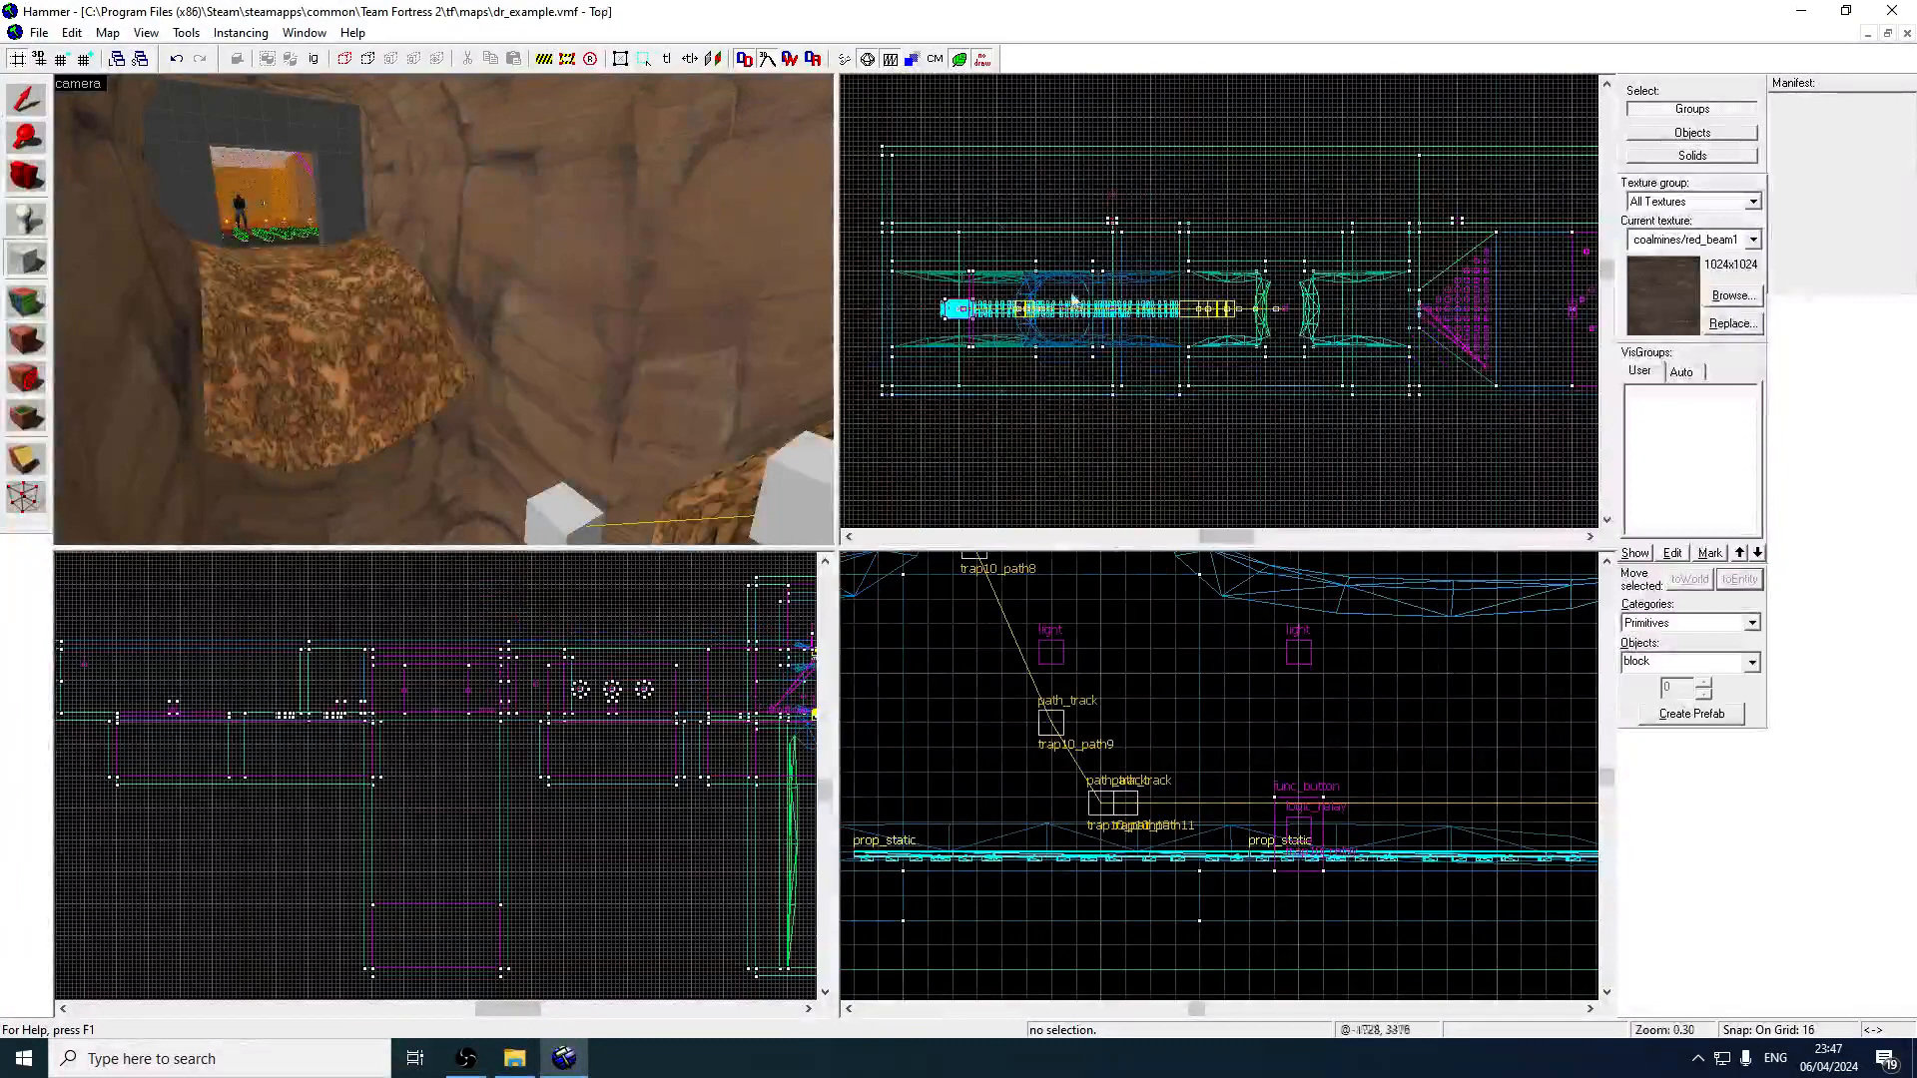
# Create a 32 × 256 × 32 unit beam block spanning the vertical shaft between the tunnel's side walls, on the 16-unit grid.
pyautogui.scroll(-4, 1191, 304)
pyautogui.scroll(8, 1104, 348)
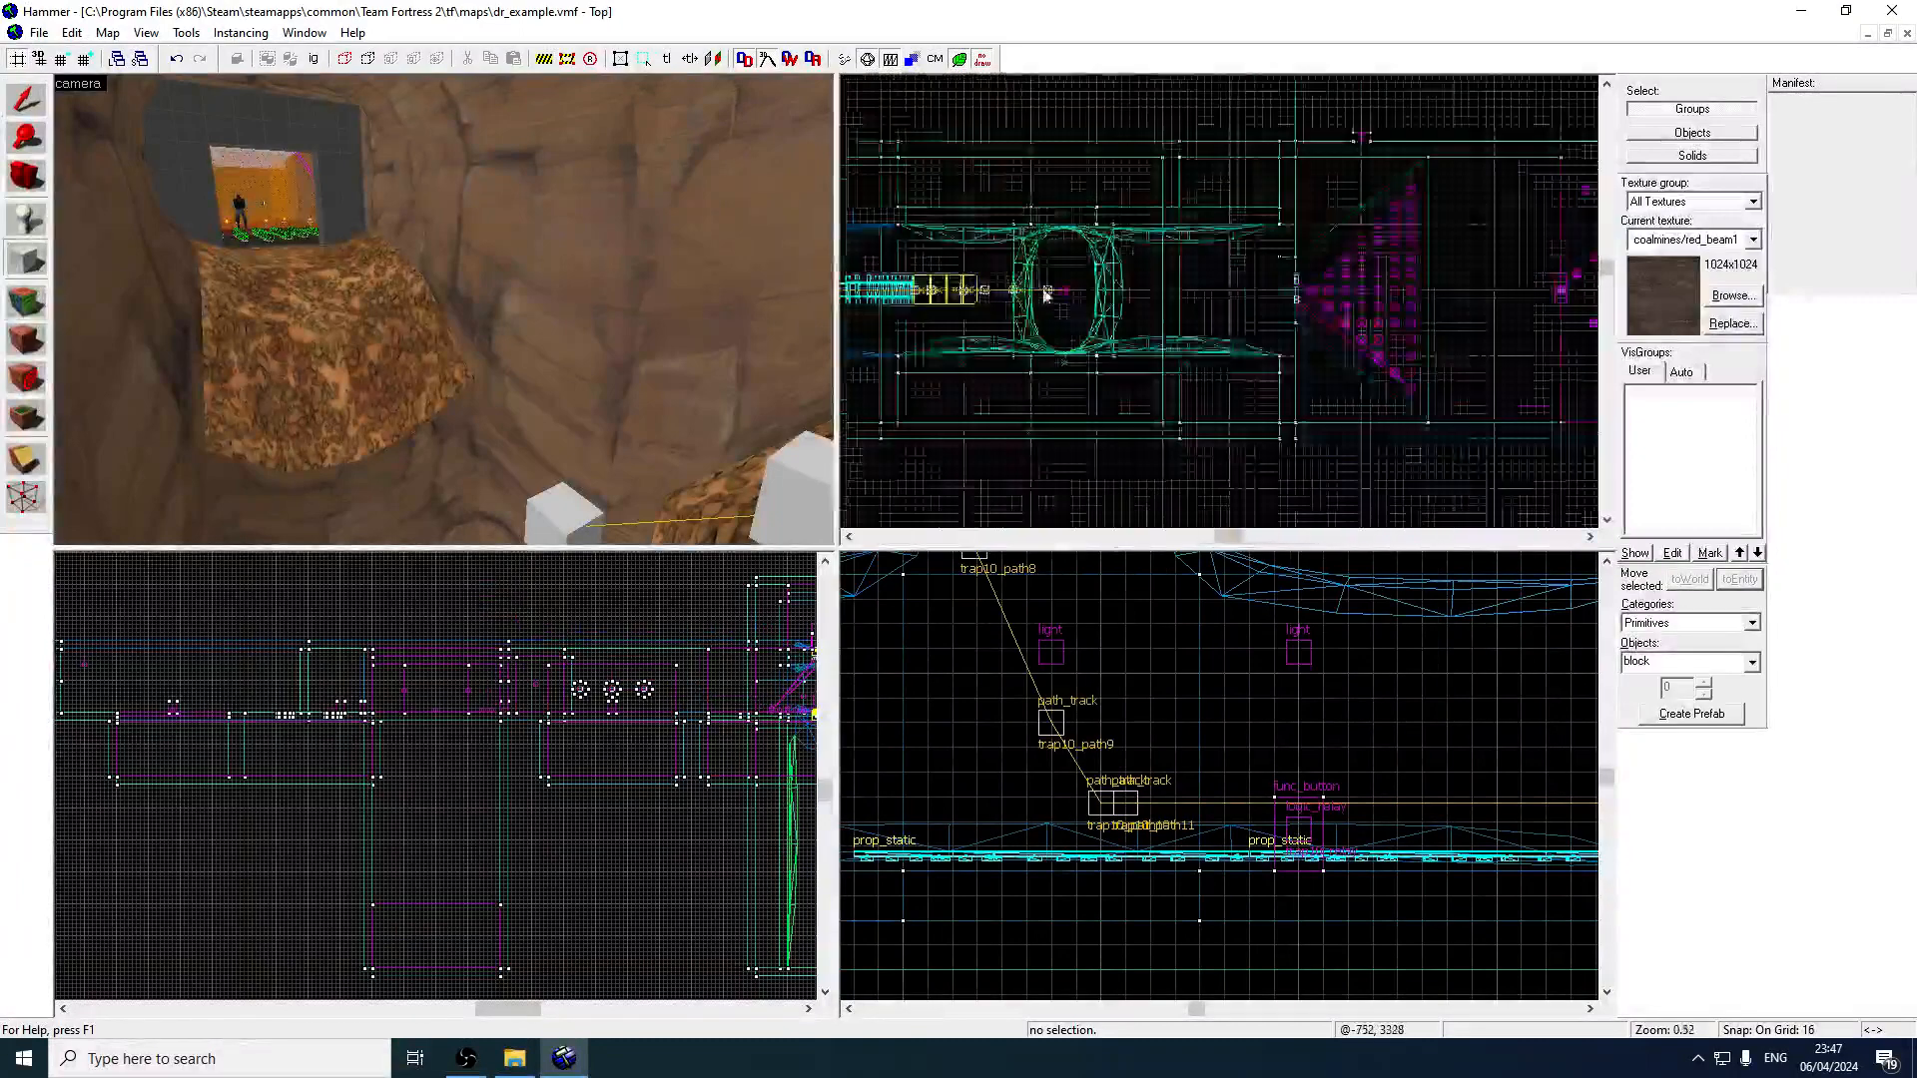
pyautogui.click(88, 60)
pyautogui.click(88, 60)
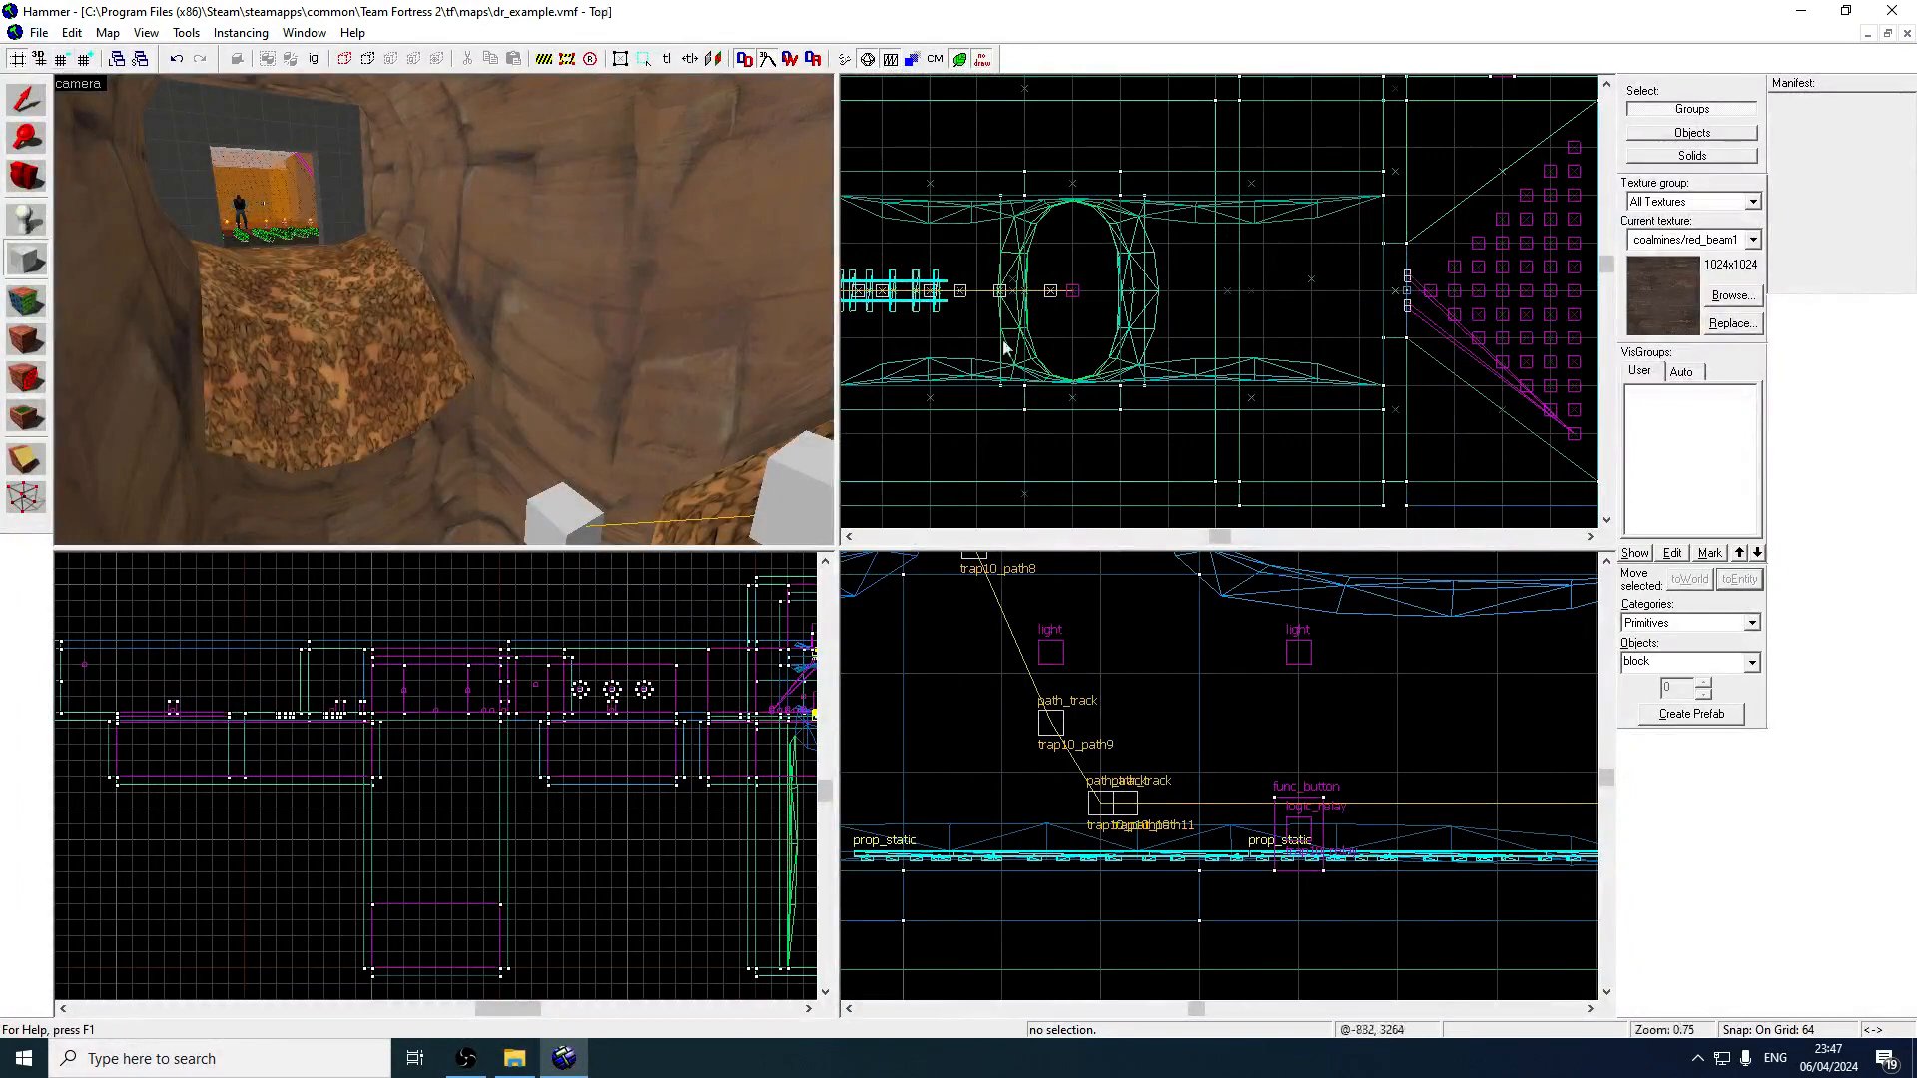
pyautogui.click(58, 61)
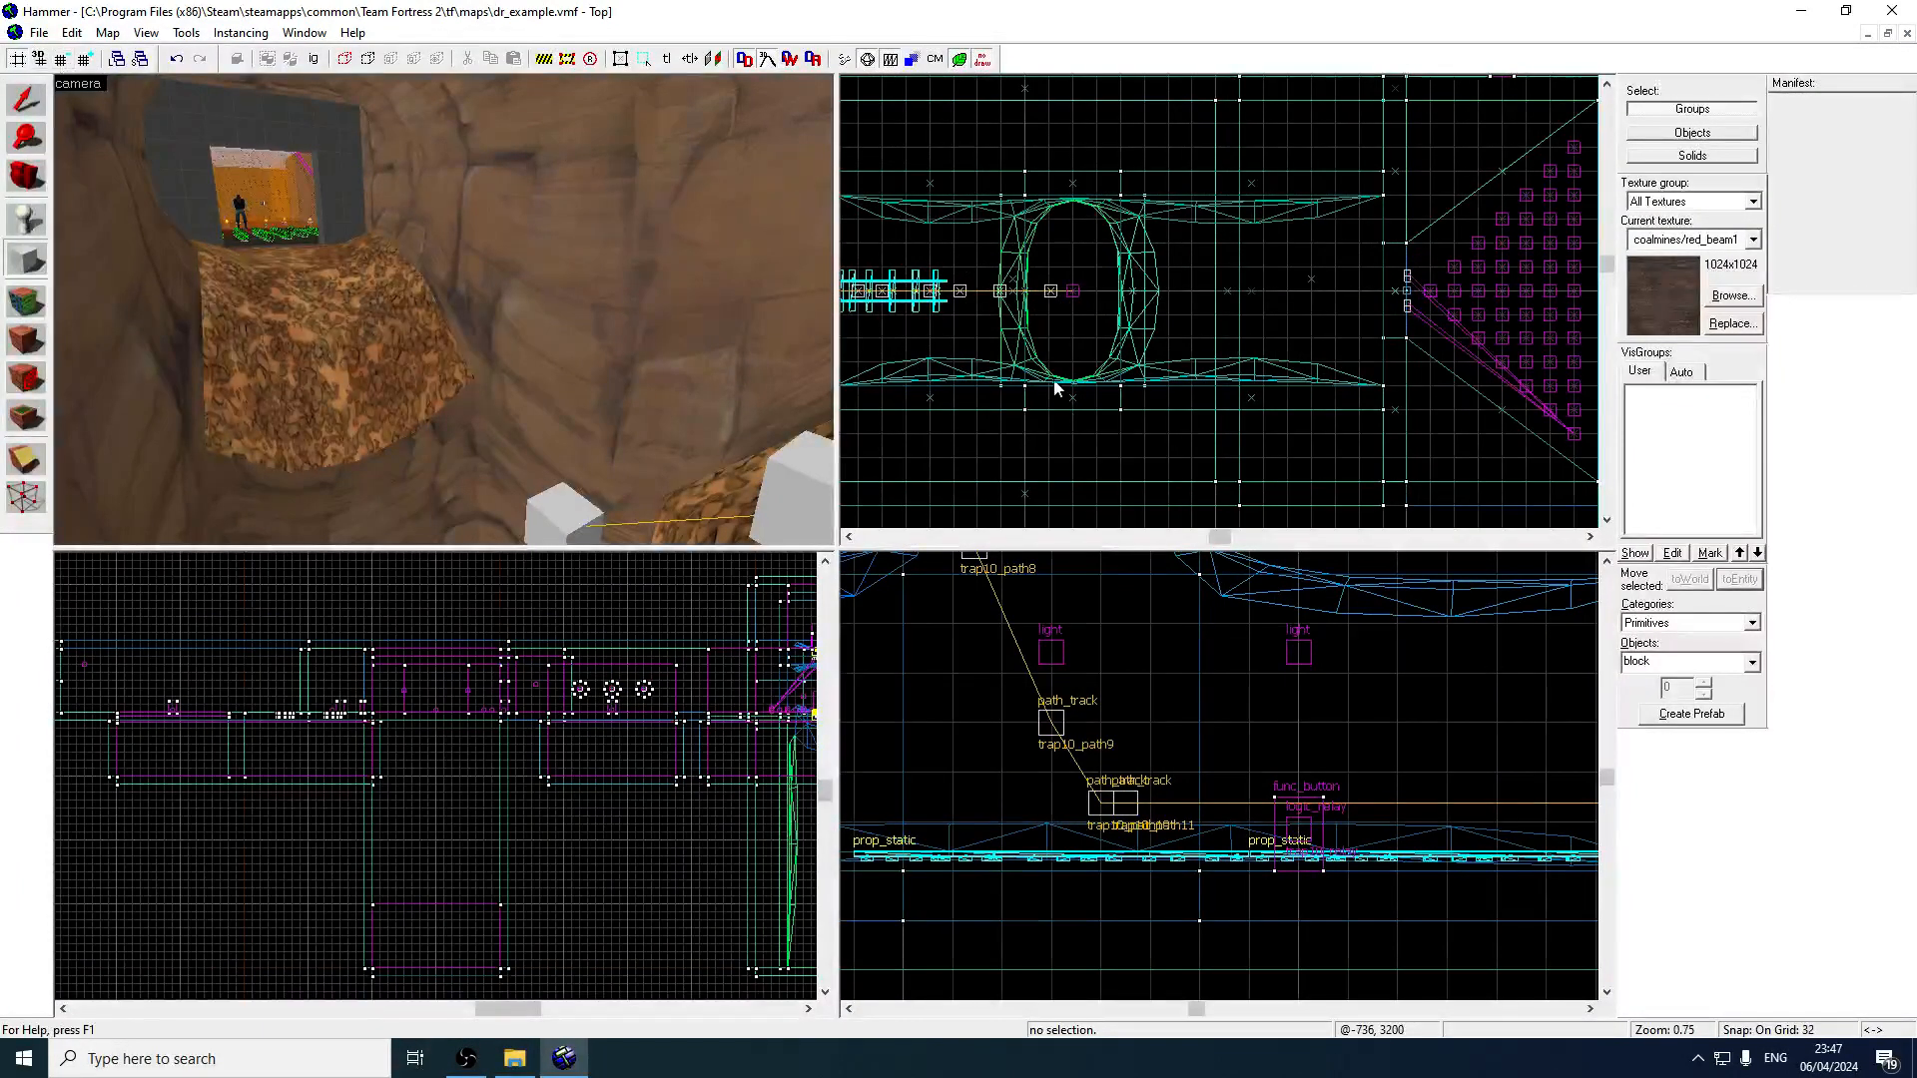
pyautogui.click(62, 60)
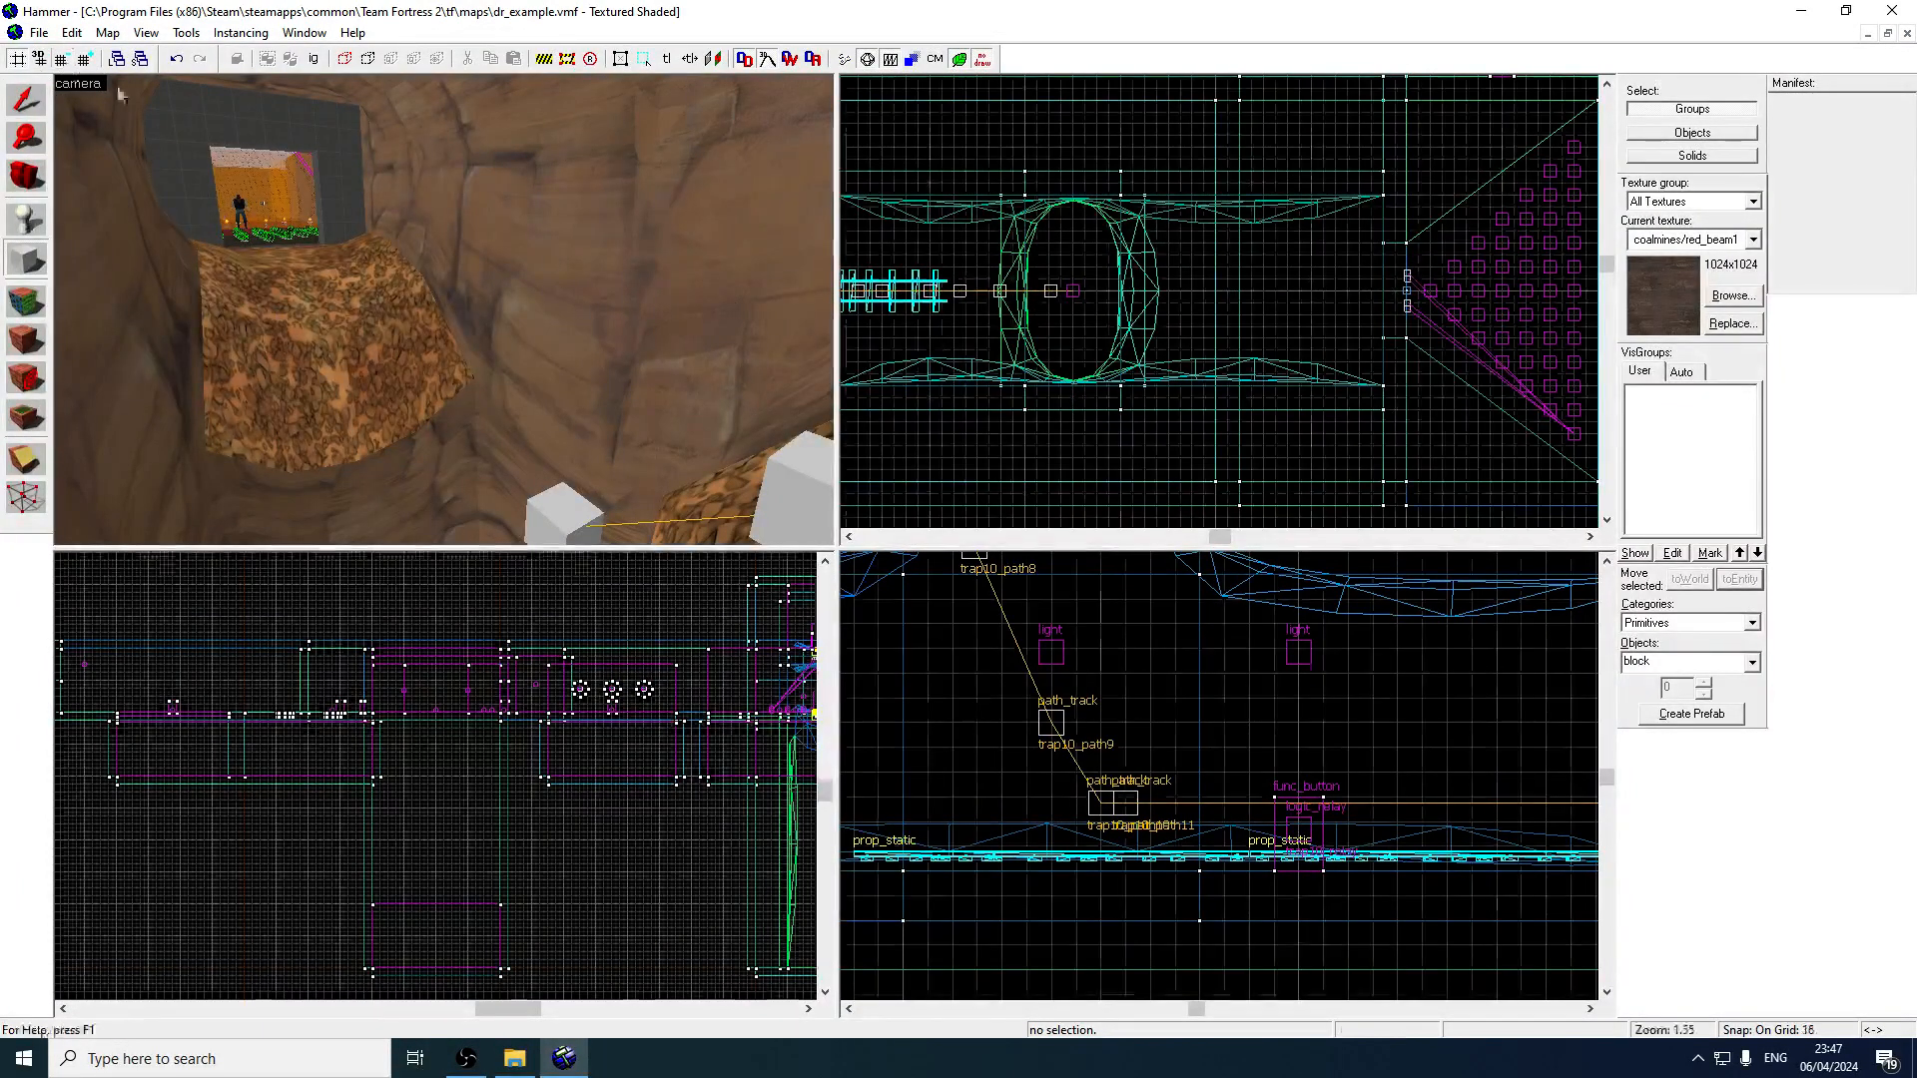
pyautogui.scroll(1, 1095, 380)
pyautogui.moveTo(1110, 252); pyautogui.dragTo(1087, 154)
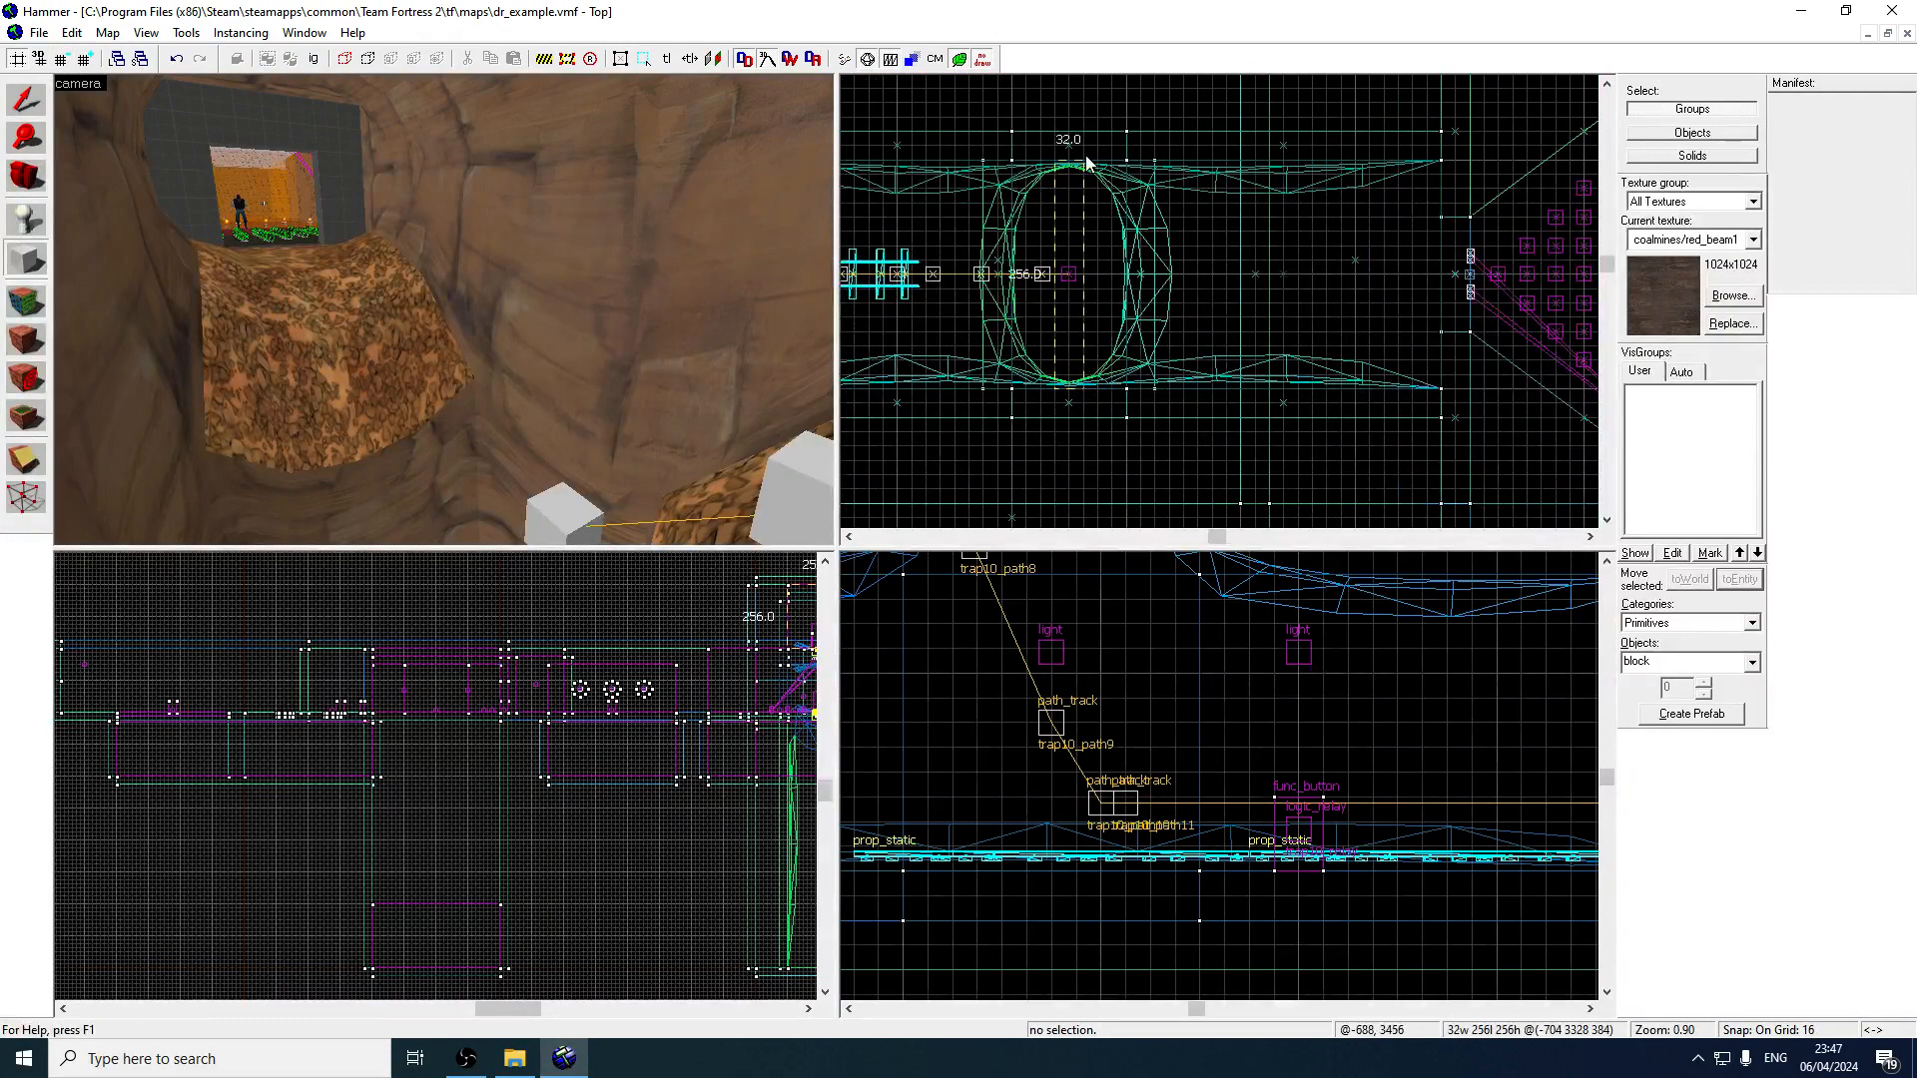
pyautogui.scroll(-5, 1146, 723)
pyautogui.scroll(3, 1258, 892)
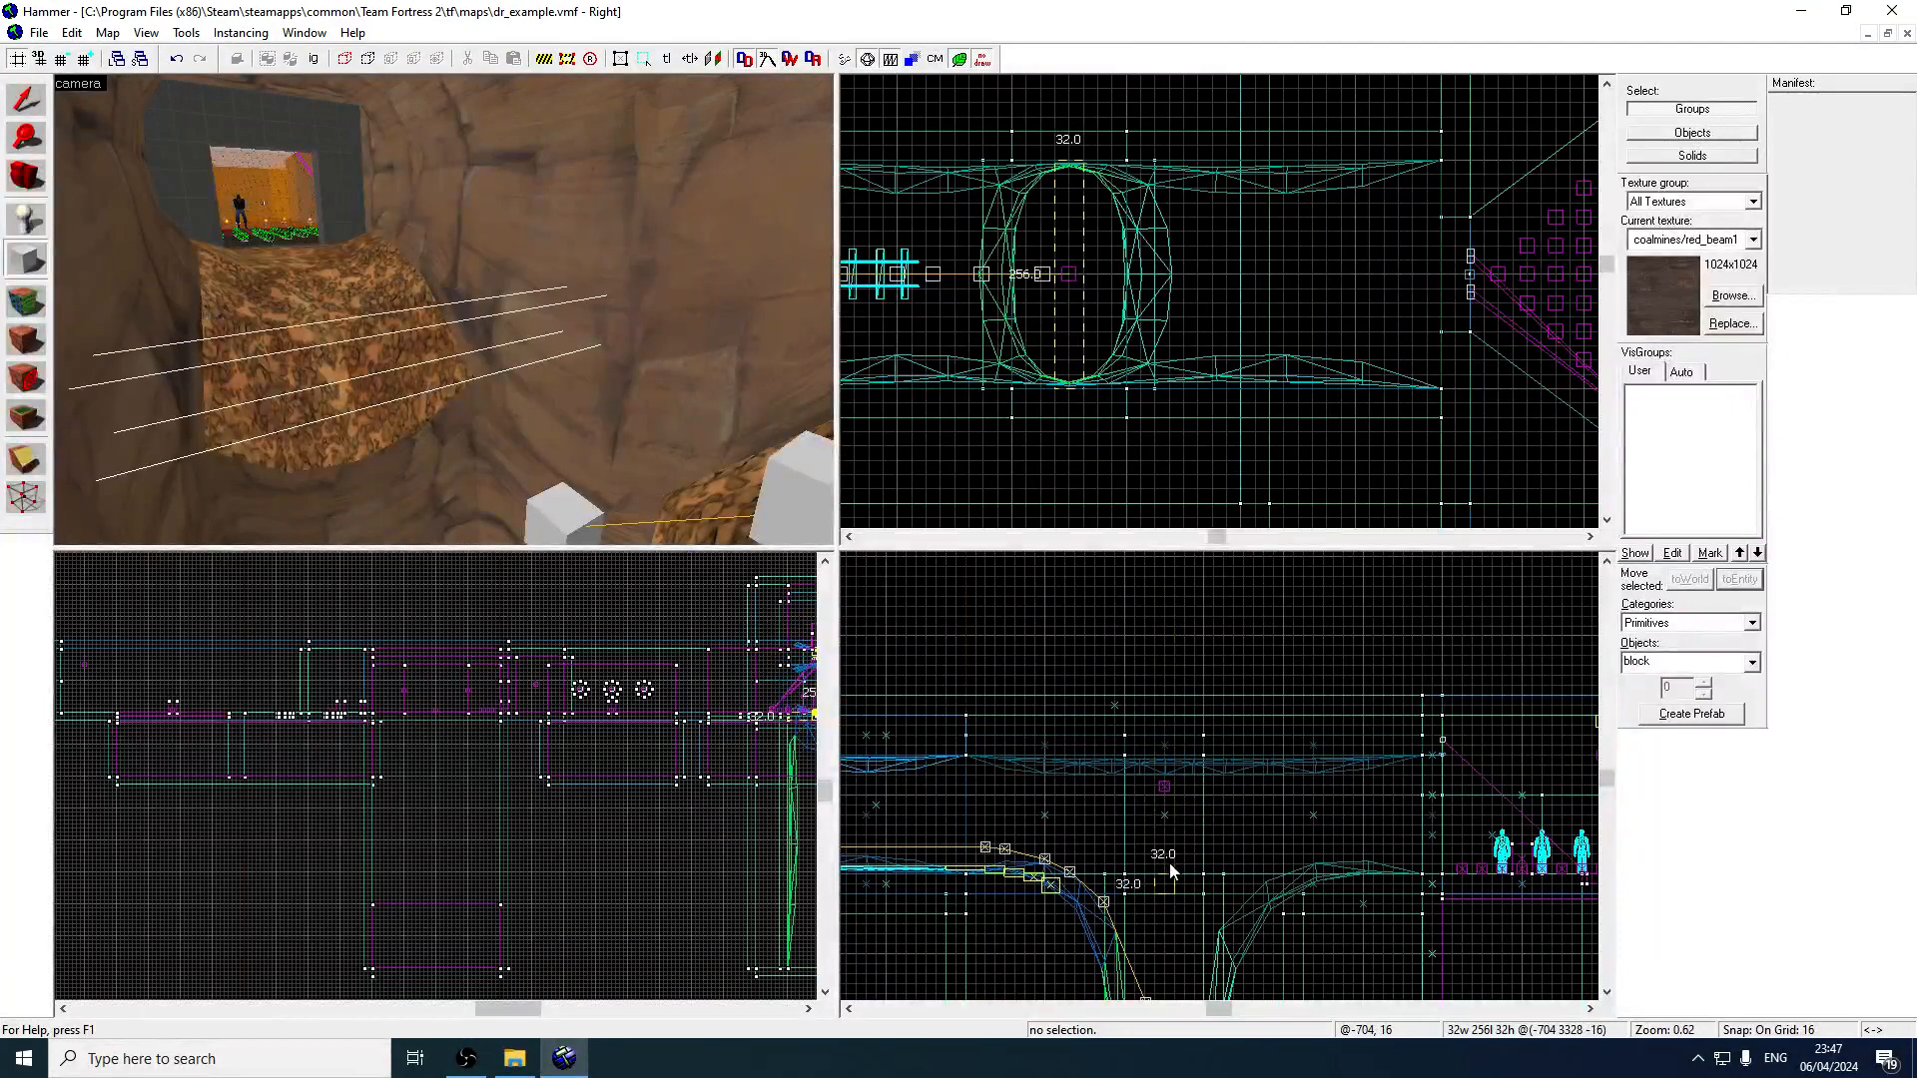
pyautogui.press('Return')
# Lower the new wooden beam by 32 units in the shaft and check its position against the tunnel walls.
pyautogui.press('d')
pyautogui.press('z')
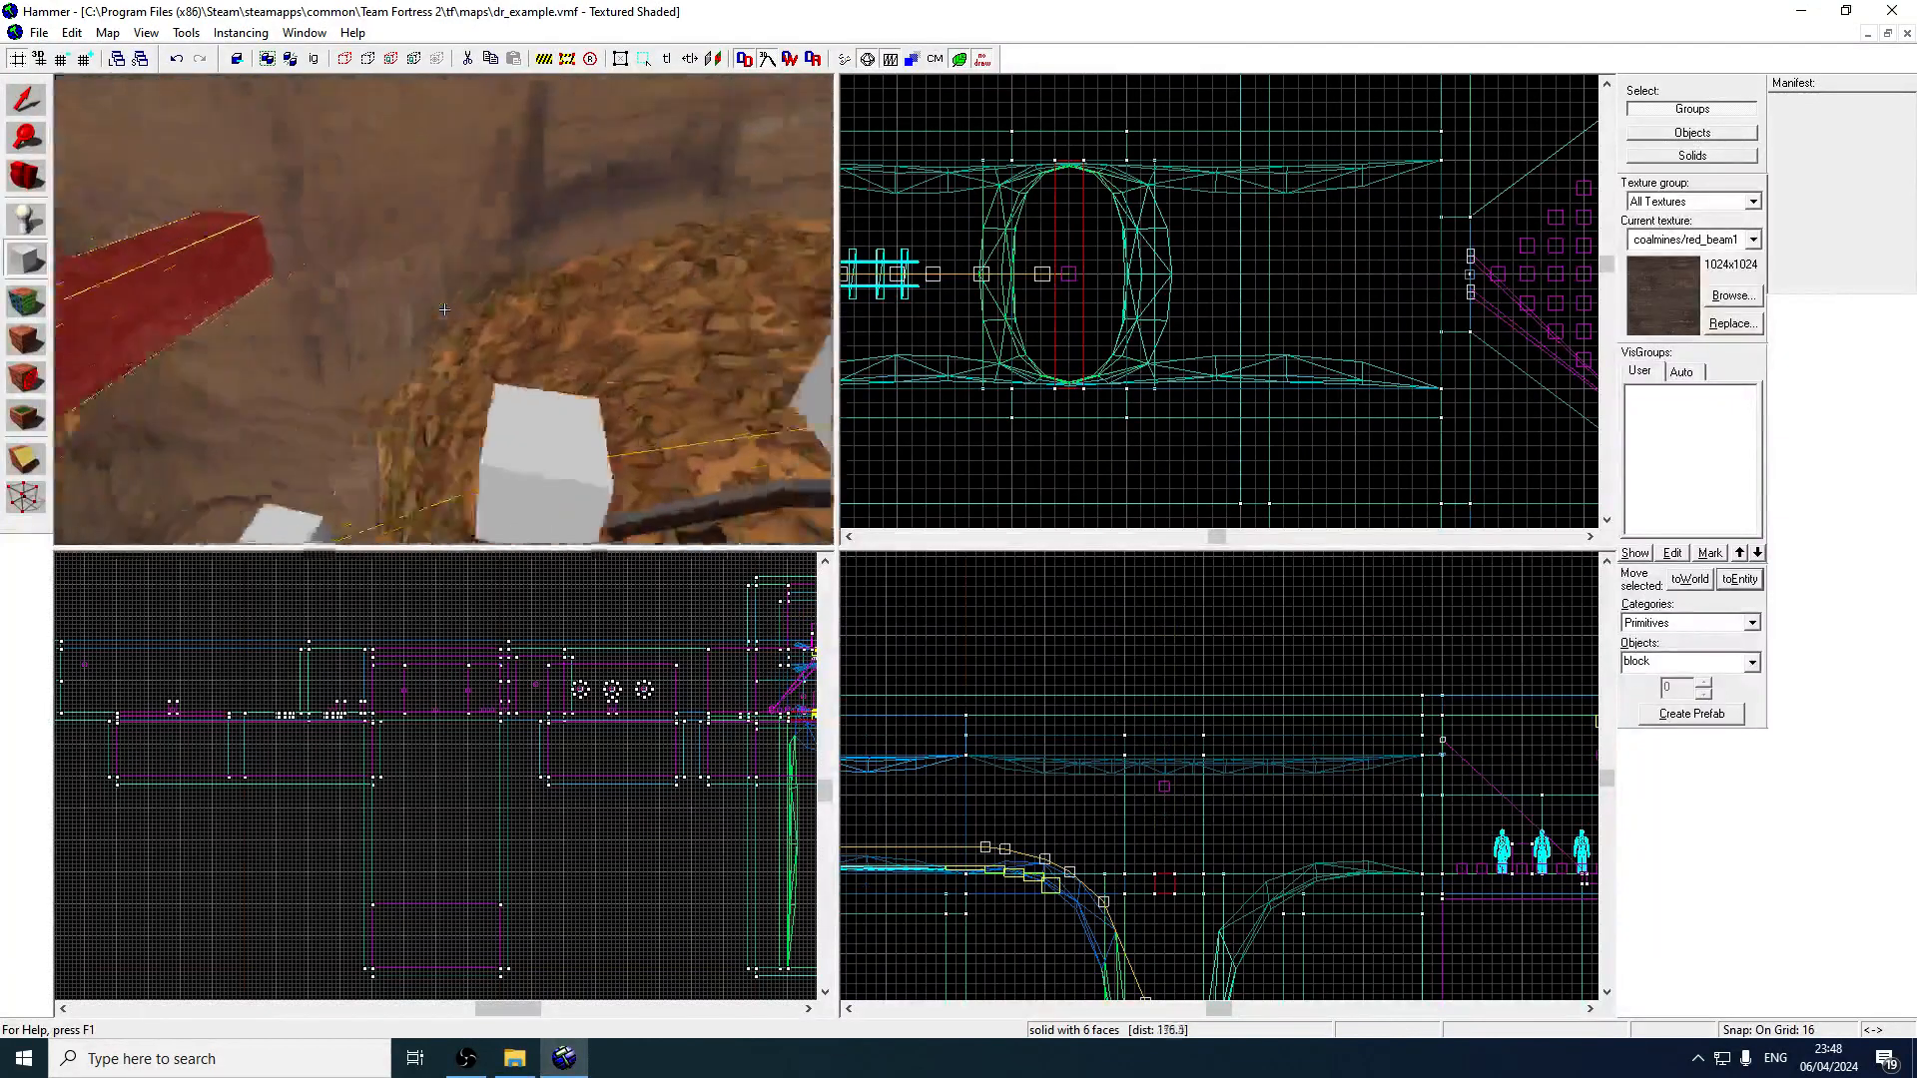
pyautogui.press('z')
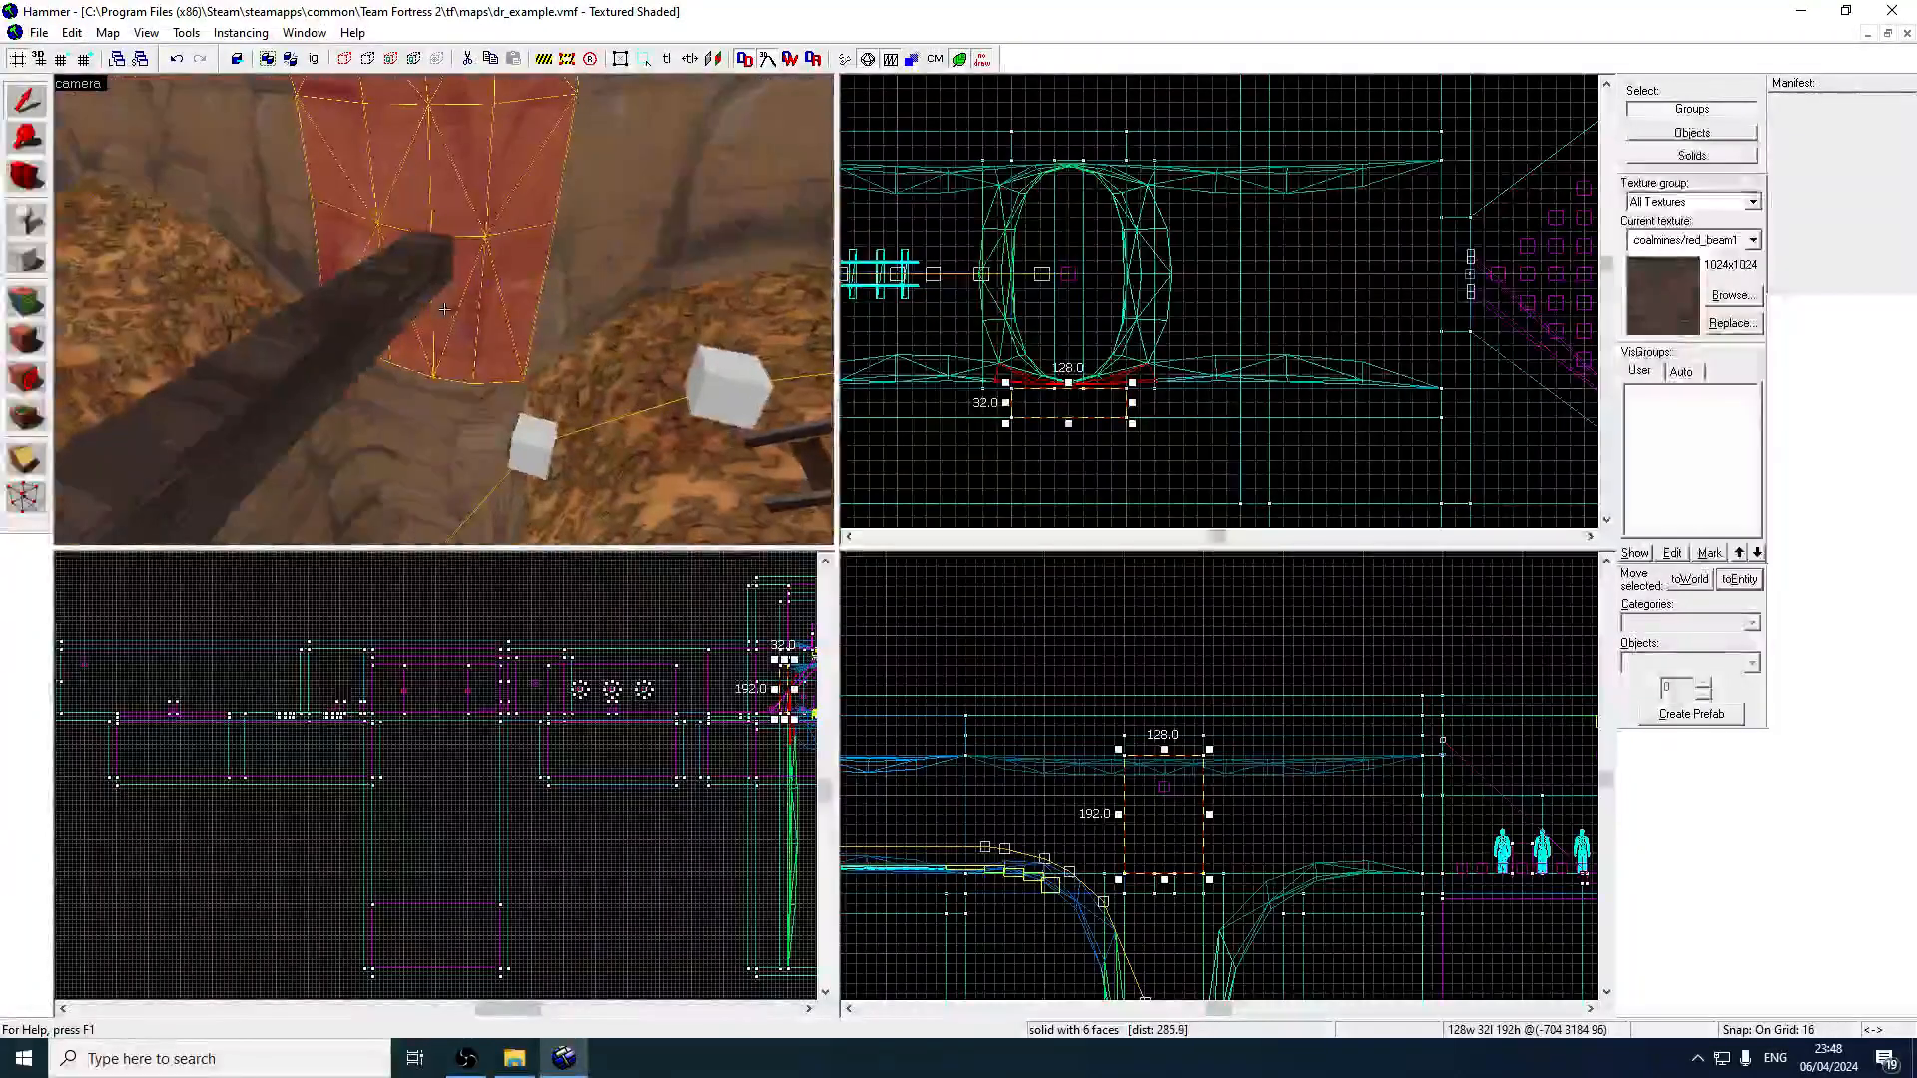
pyautogui.press('z')
pyautogui.click(437, 299)
pyautogui.moveTo(1168, 892); pyautogui.dragTo(1170, 913)
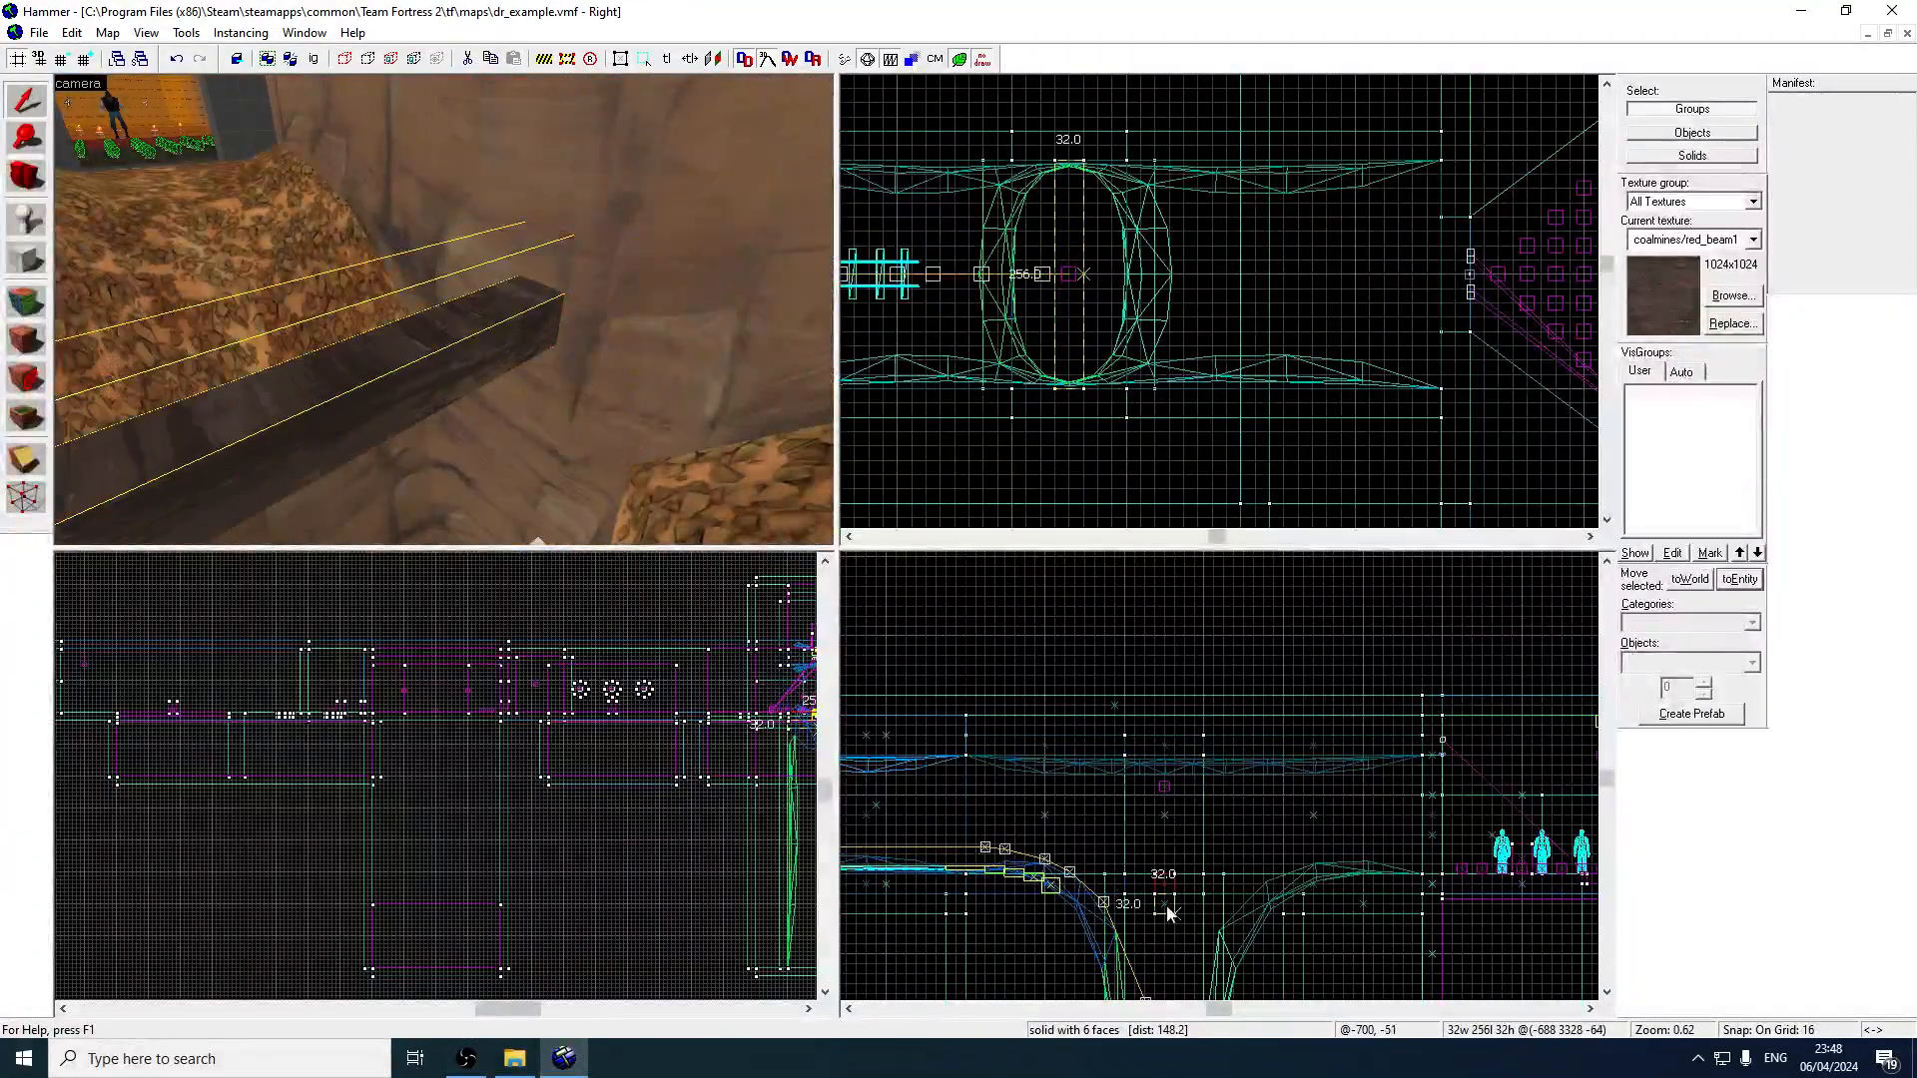
pyautogui.press('z')
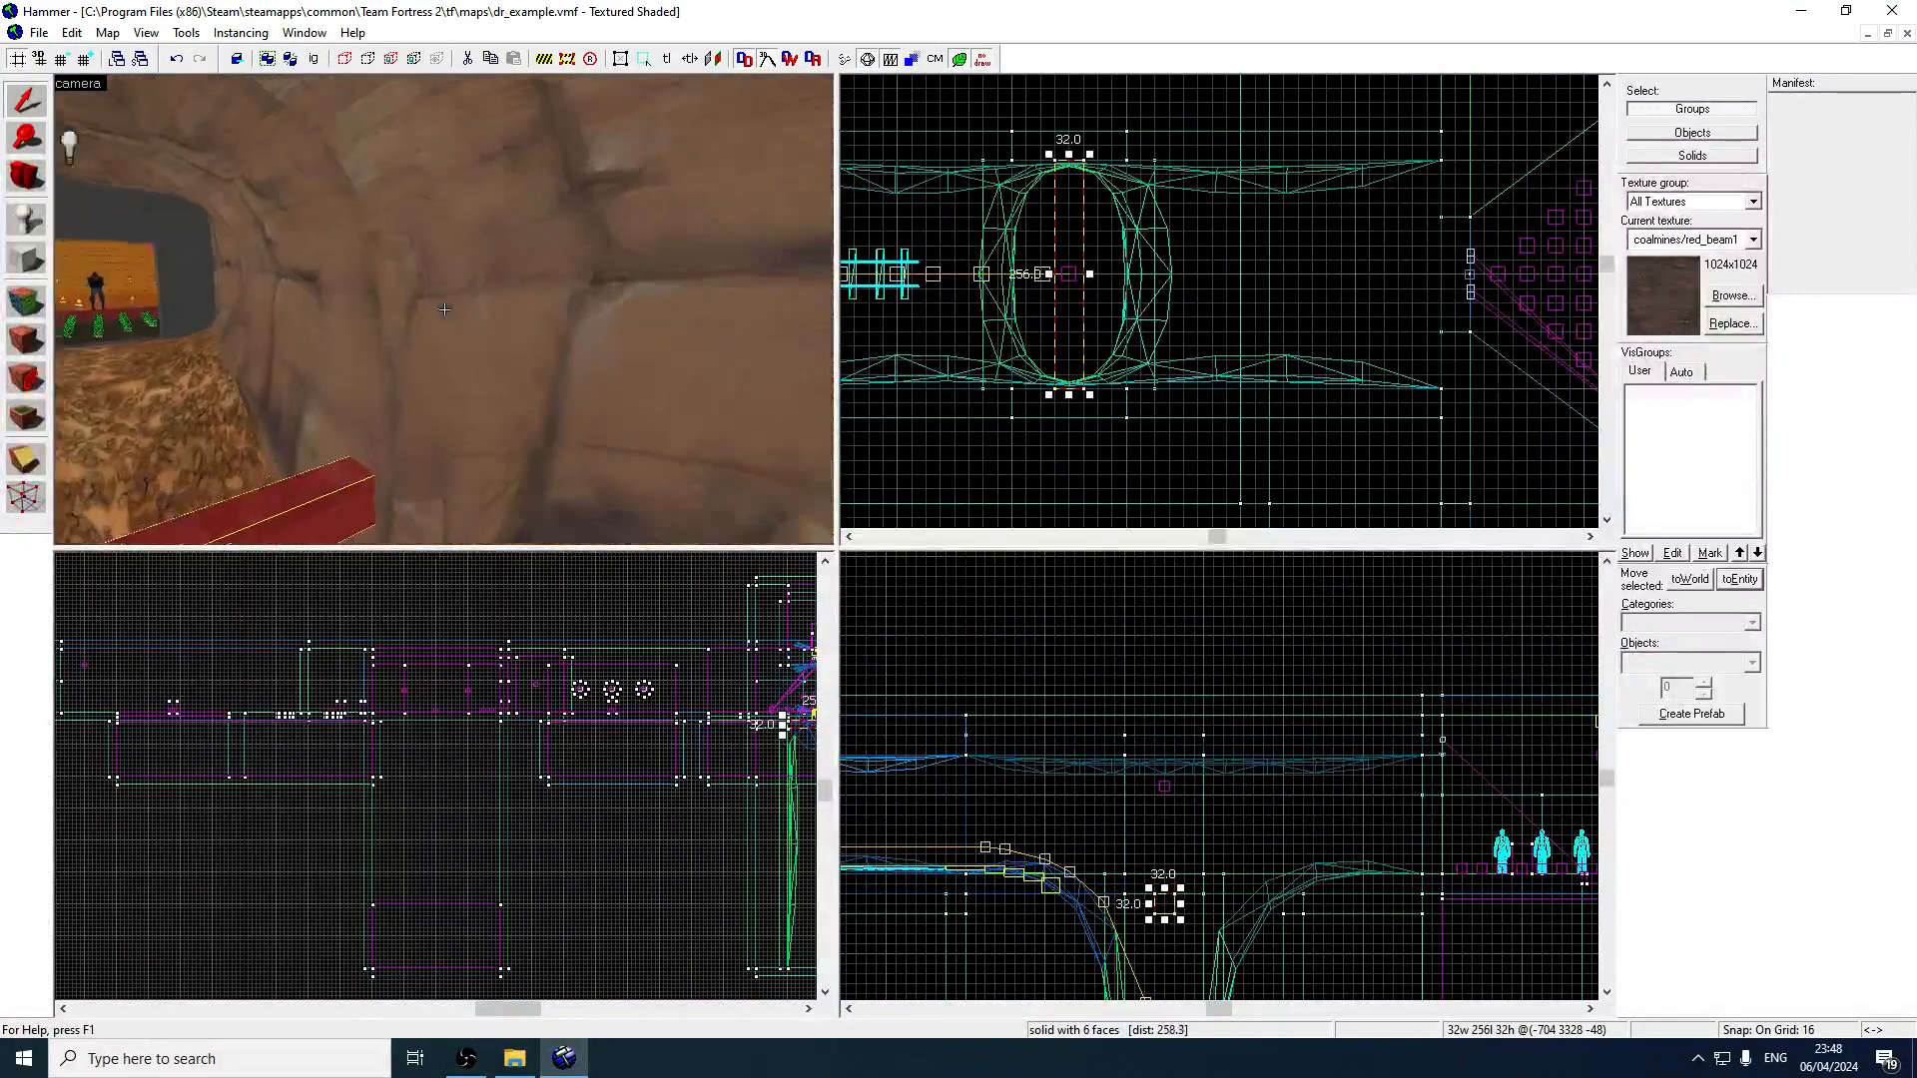
pyautogui.press('z')
# Try to subdivide the tunnel's wall and ground displacement faces around the track, and undo the subdivision.
pyautogui.click(446, 311)
pyautogui.press('z')
pyautogui.press('z')
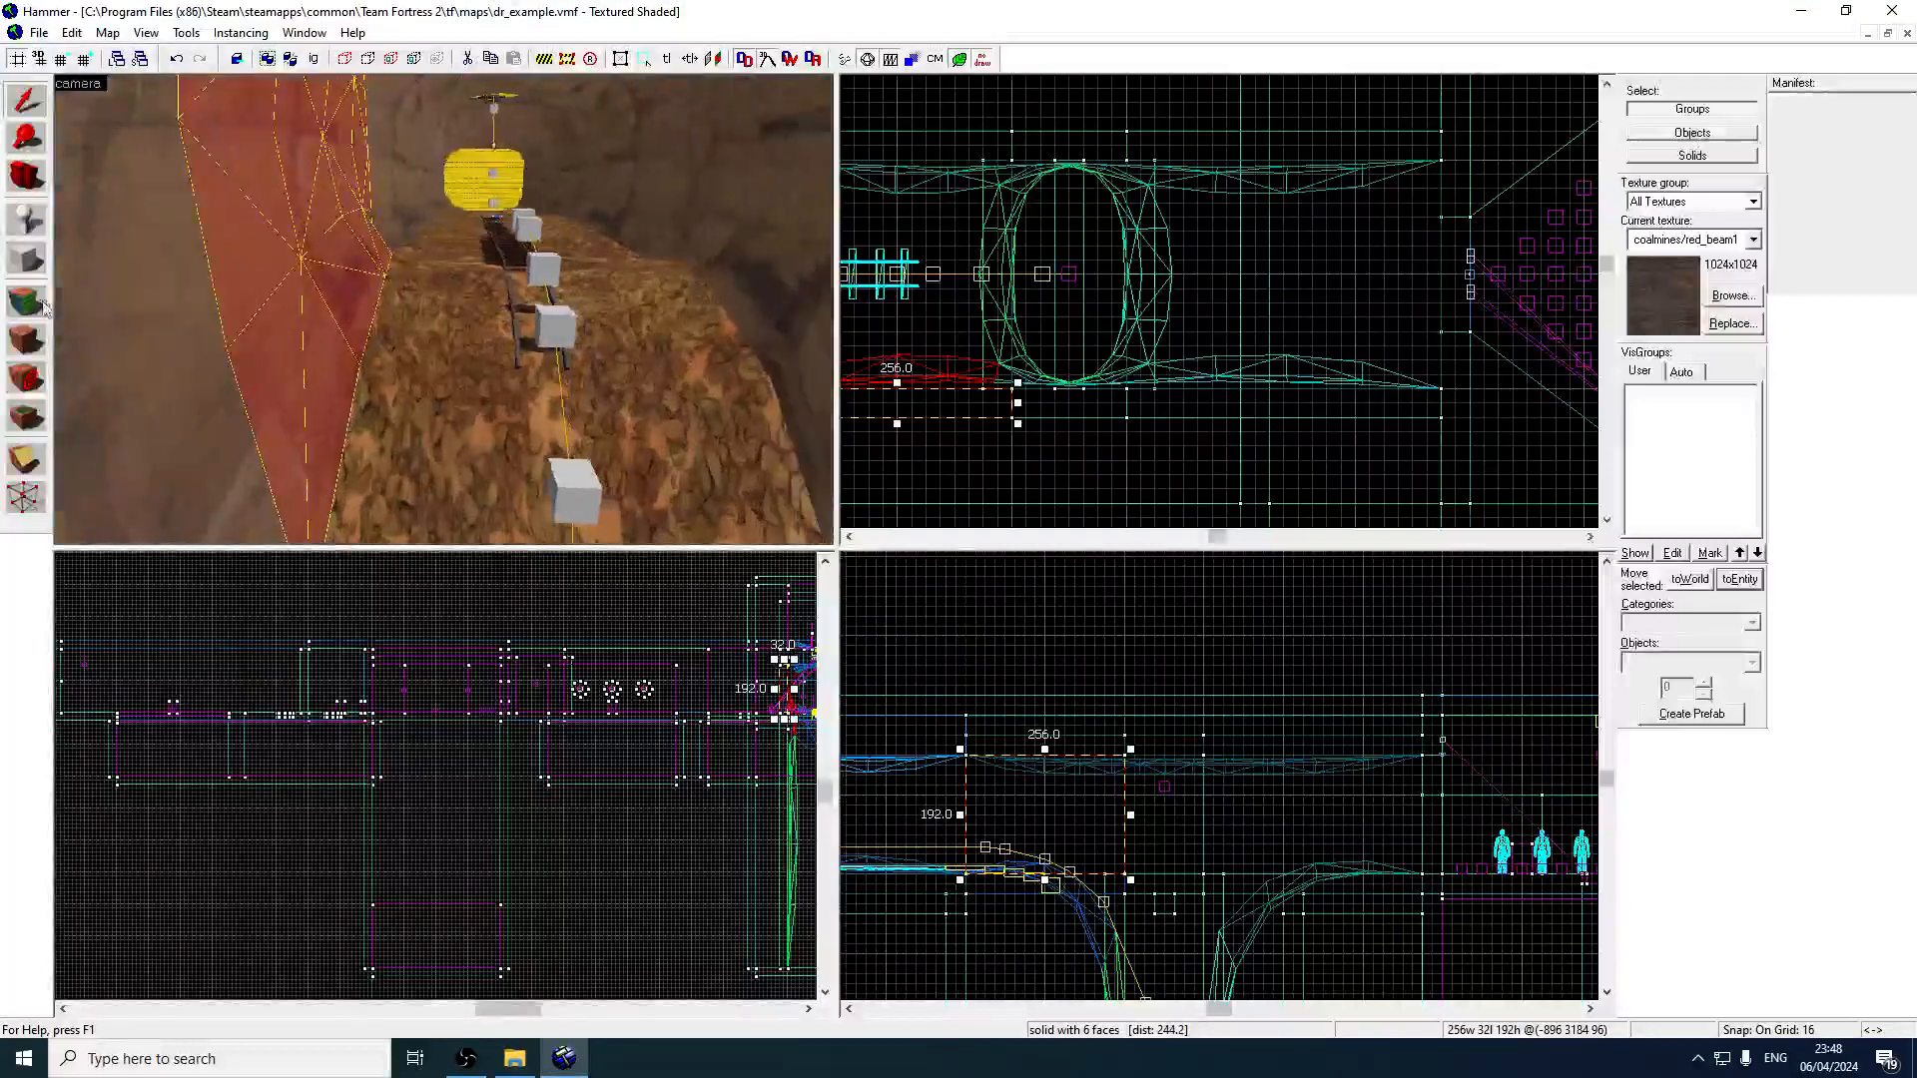
pyautogui.click(36, 301)
pyautogui.click(390, 357)
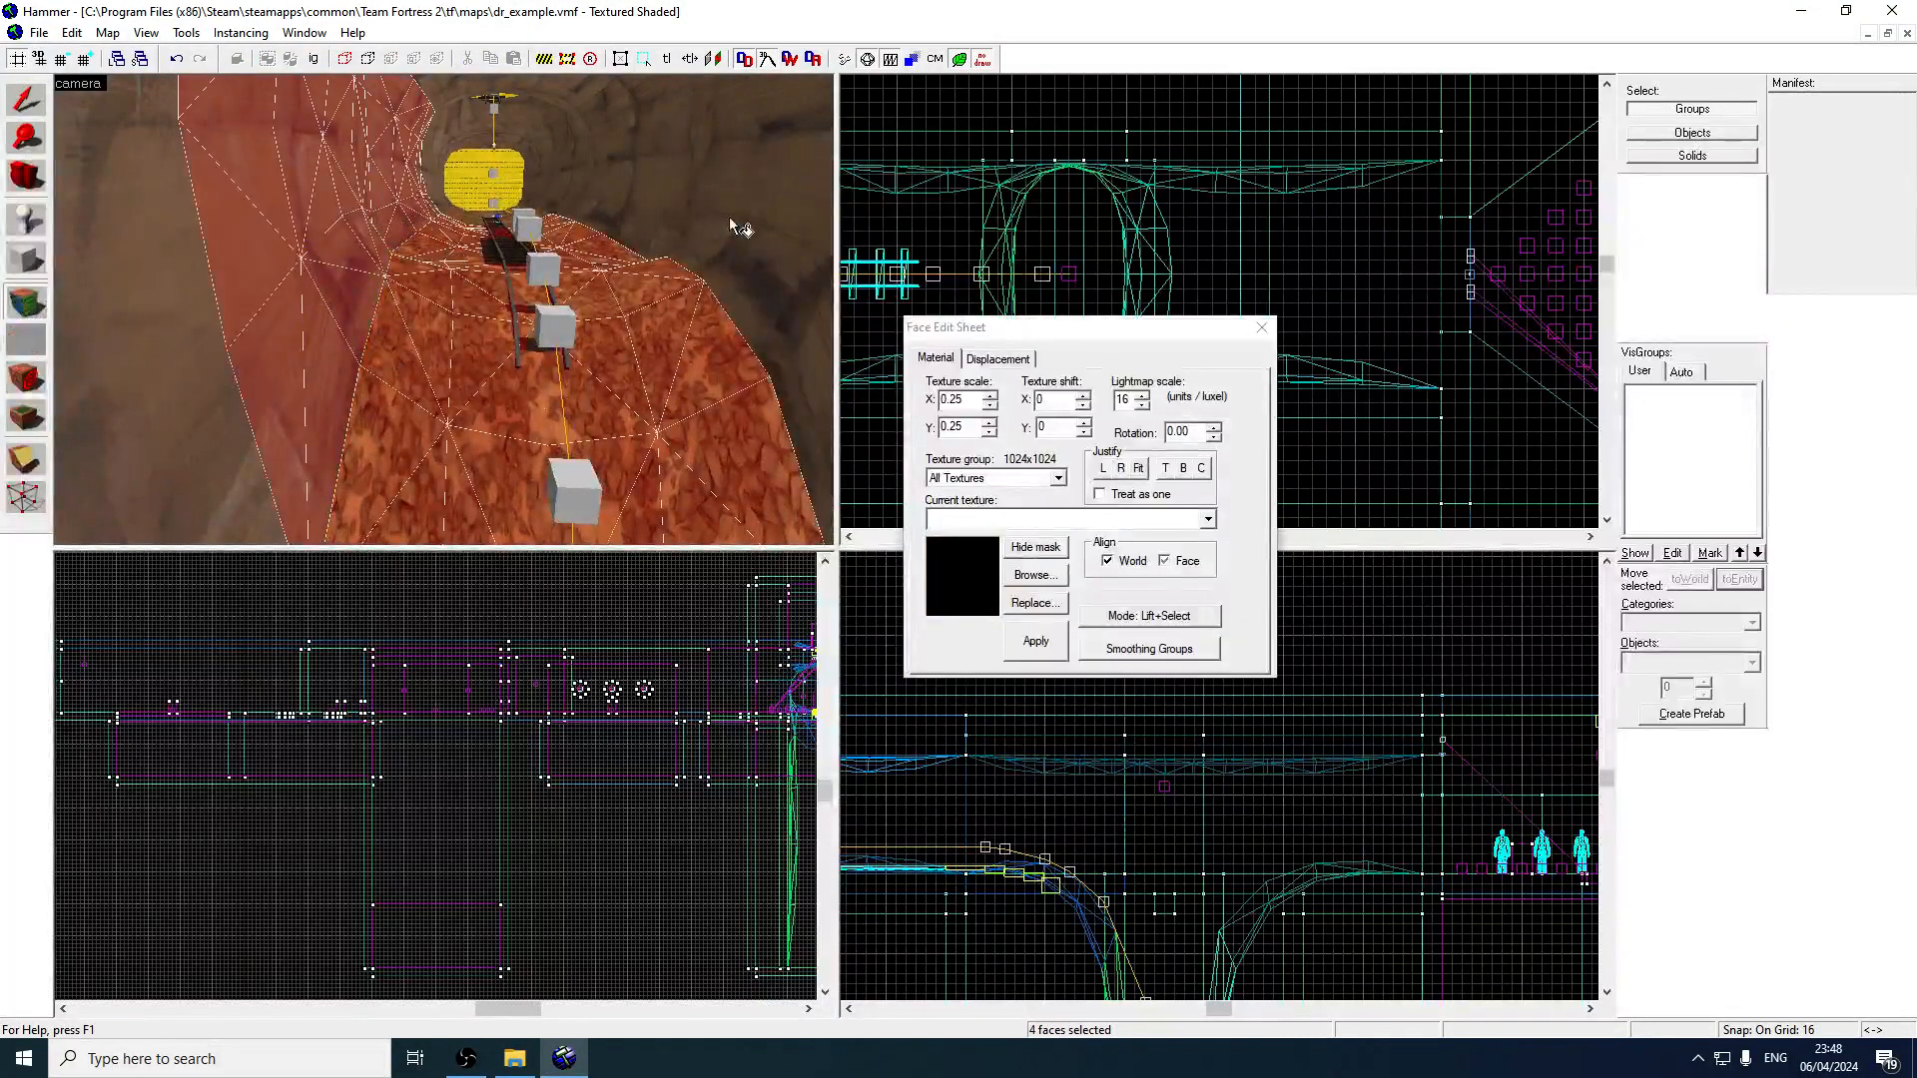
pyautogui.click(1001, 361)
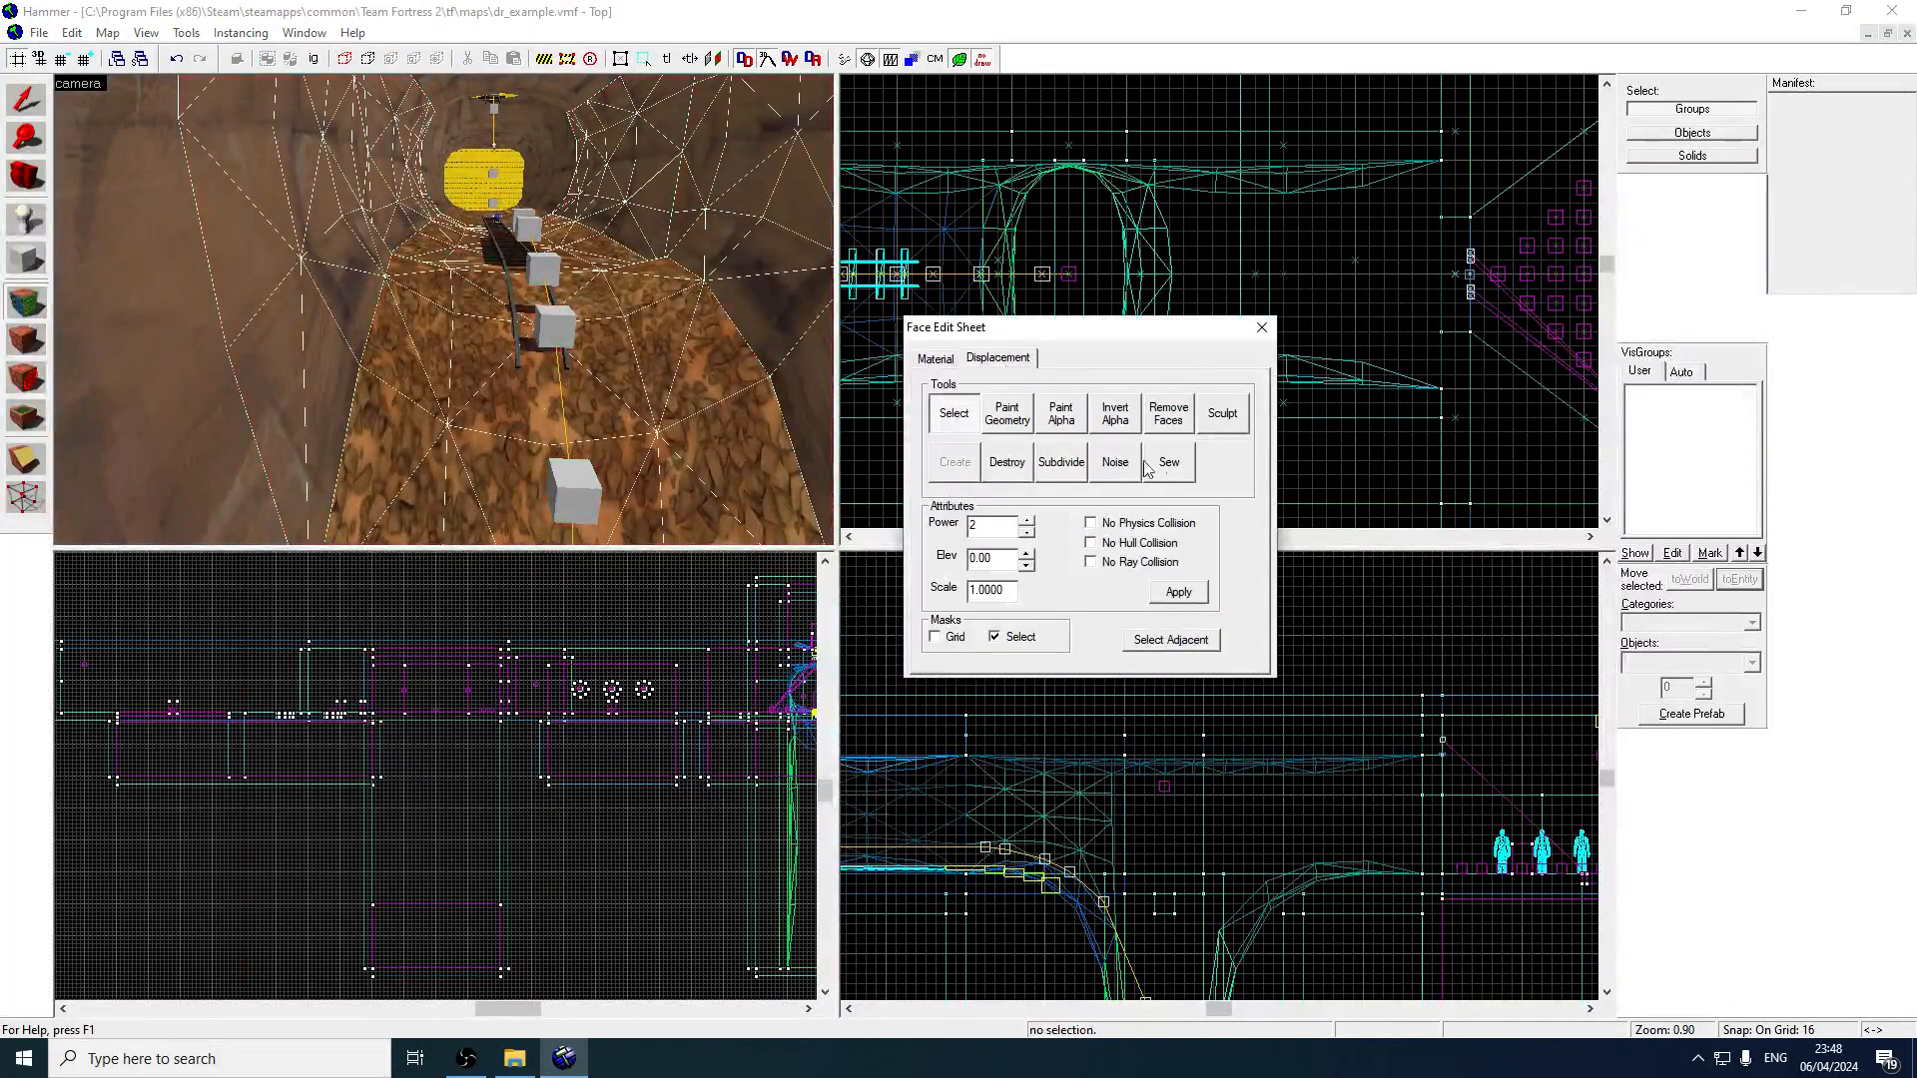
pyautogui.click(1069, 467)
pyautogui.press('s')
pyautogui.press('z')
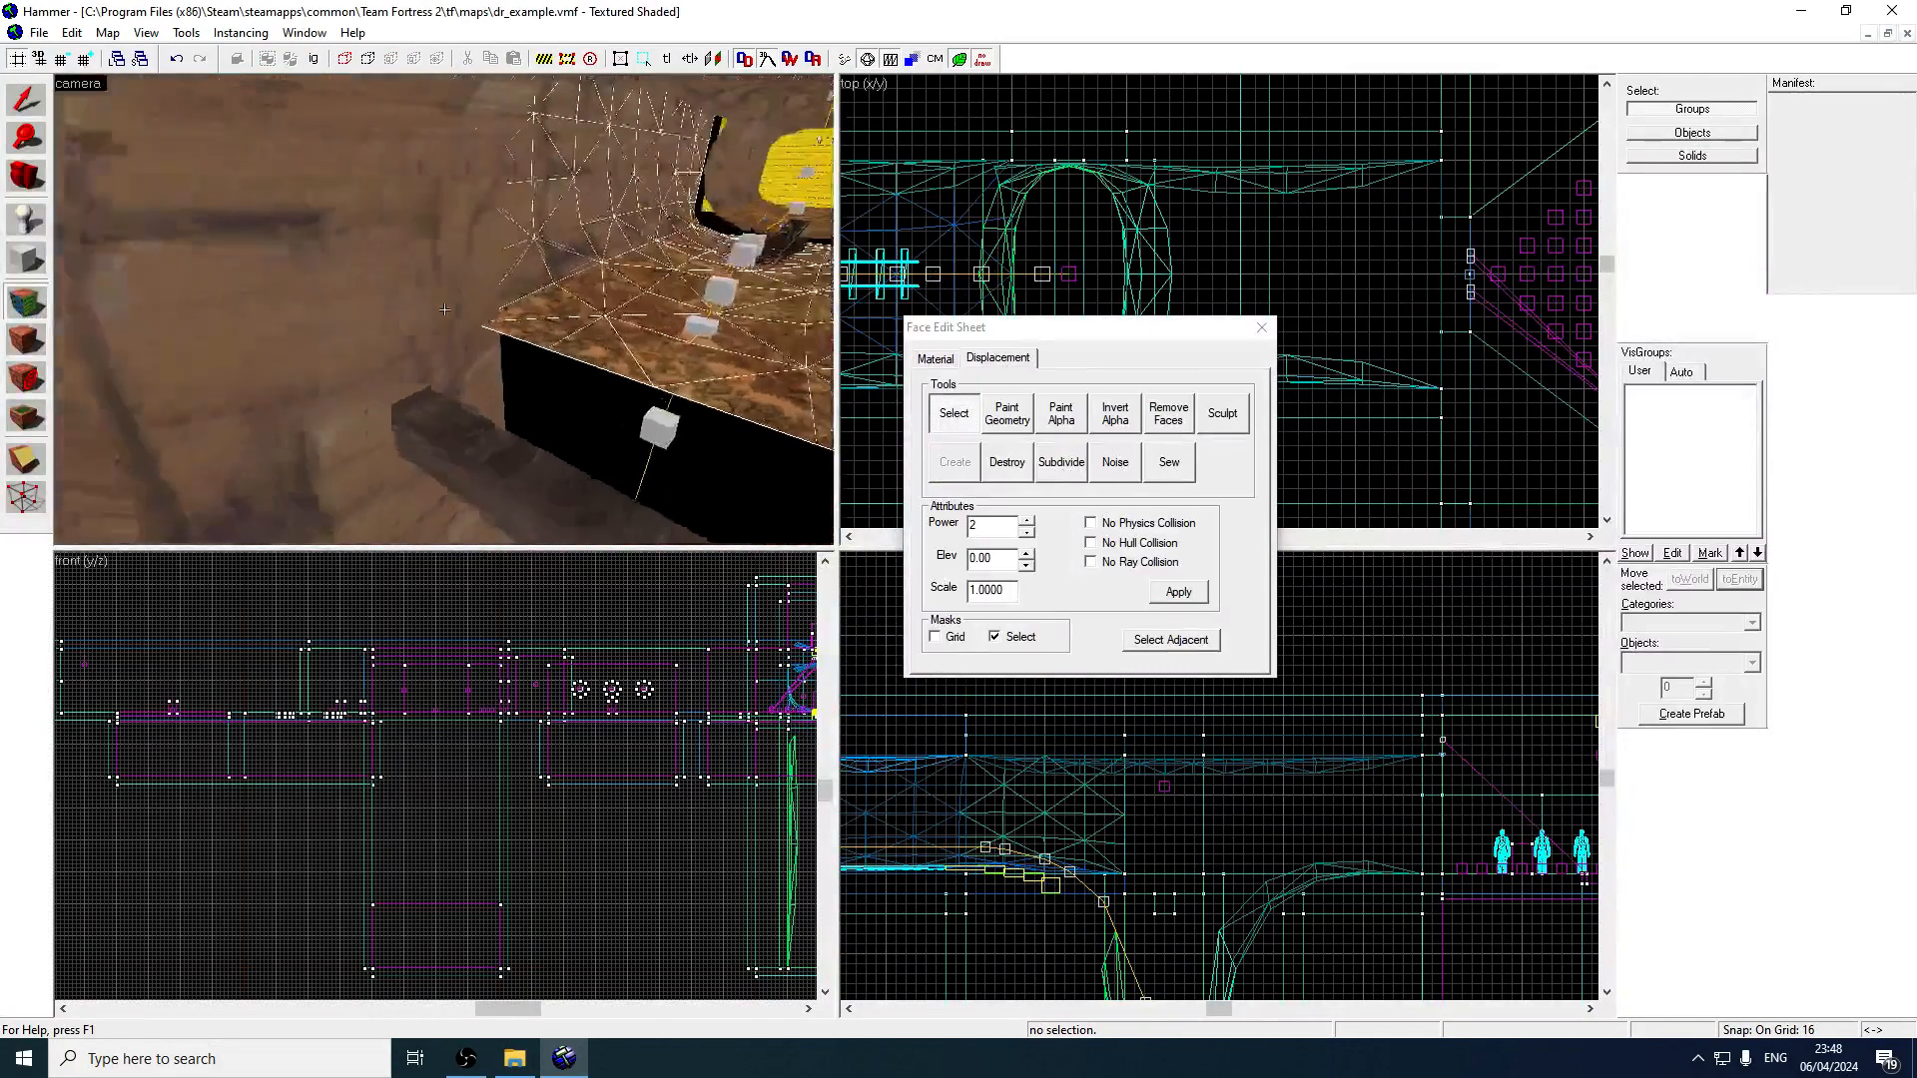
pyautogui.press('z')
pyautogui.hotkey('ctrl', 'z')
pyautogui.press('z')
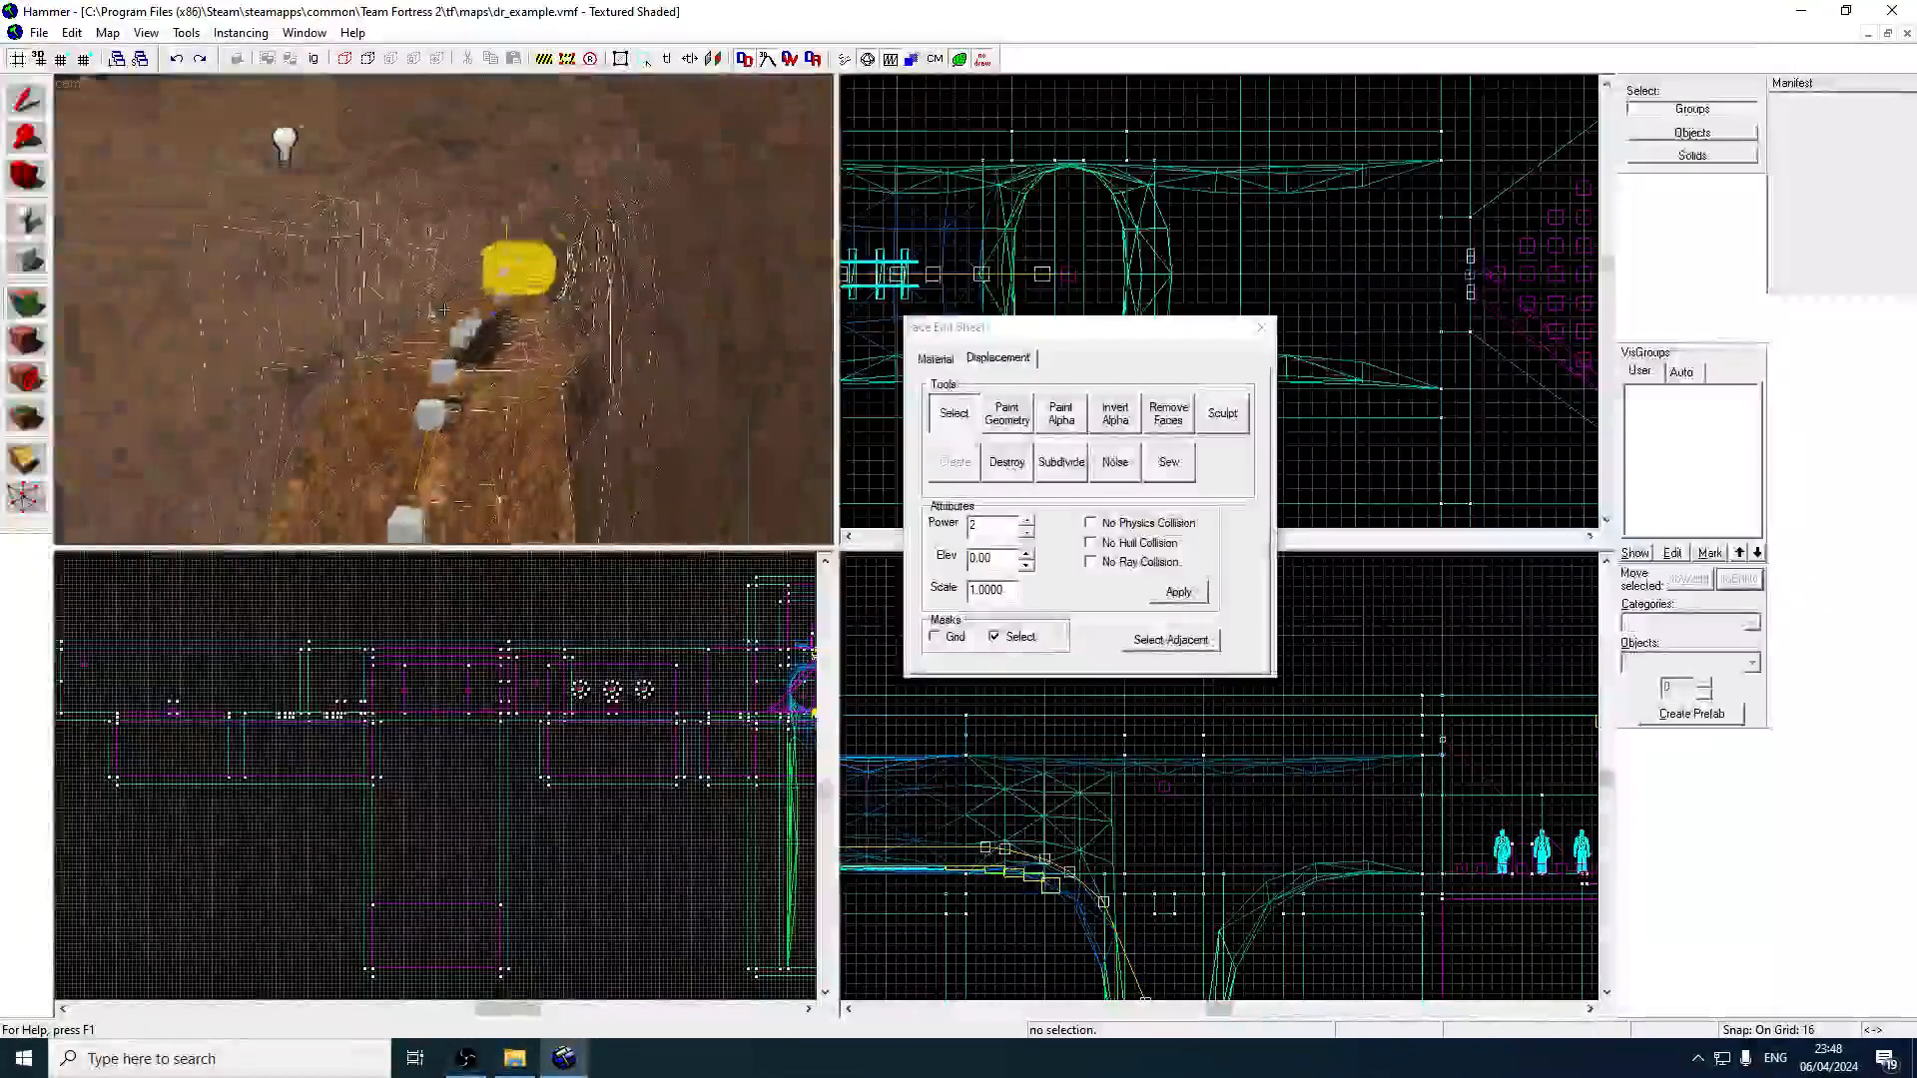
pyautogui.press('w')
# Select the two adjoining ground faces under the end of the track for face editing and open displacement Paint Geometry.
pyautogui.click(26, 302)
pyautogui.click(26, 302)
pyautogui.click(627, 416)
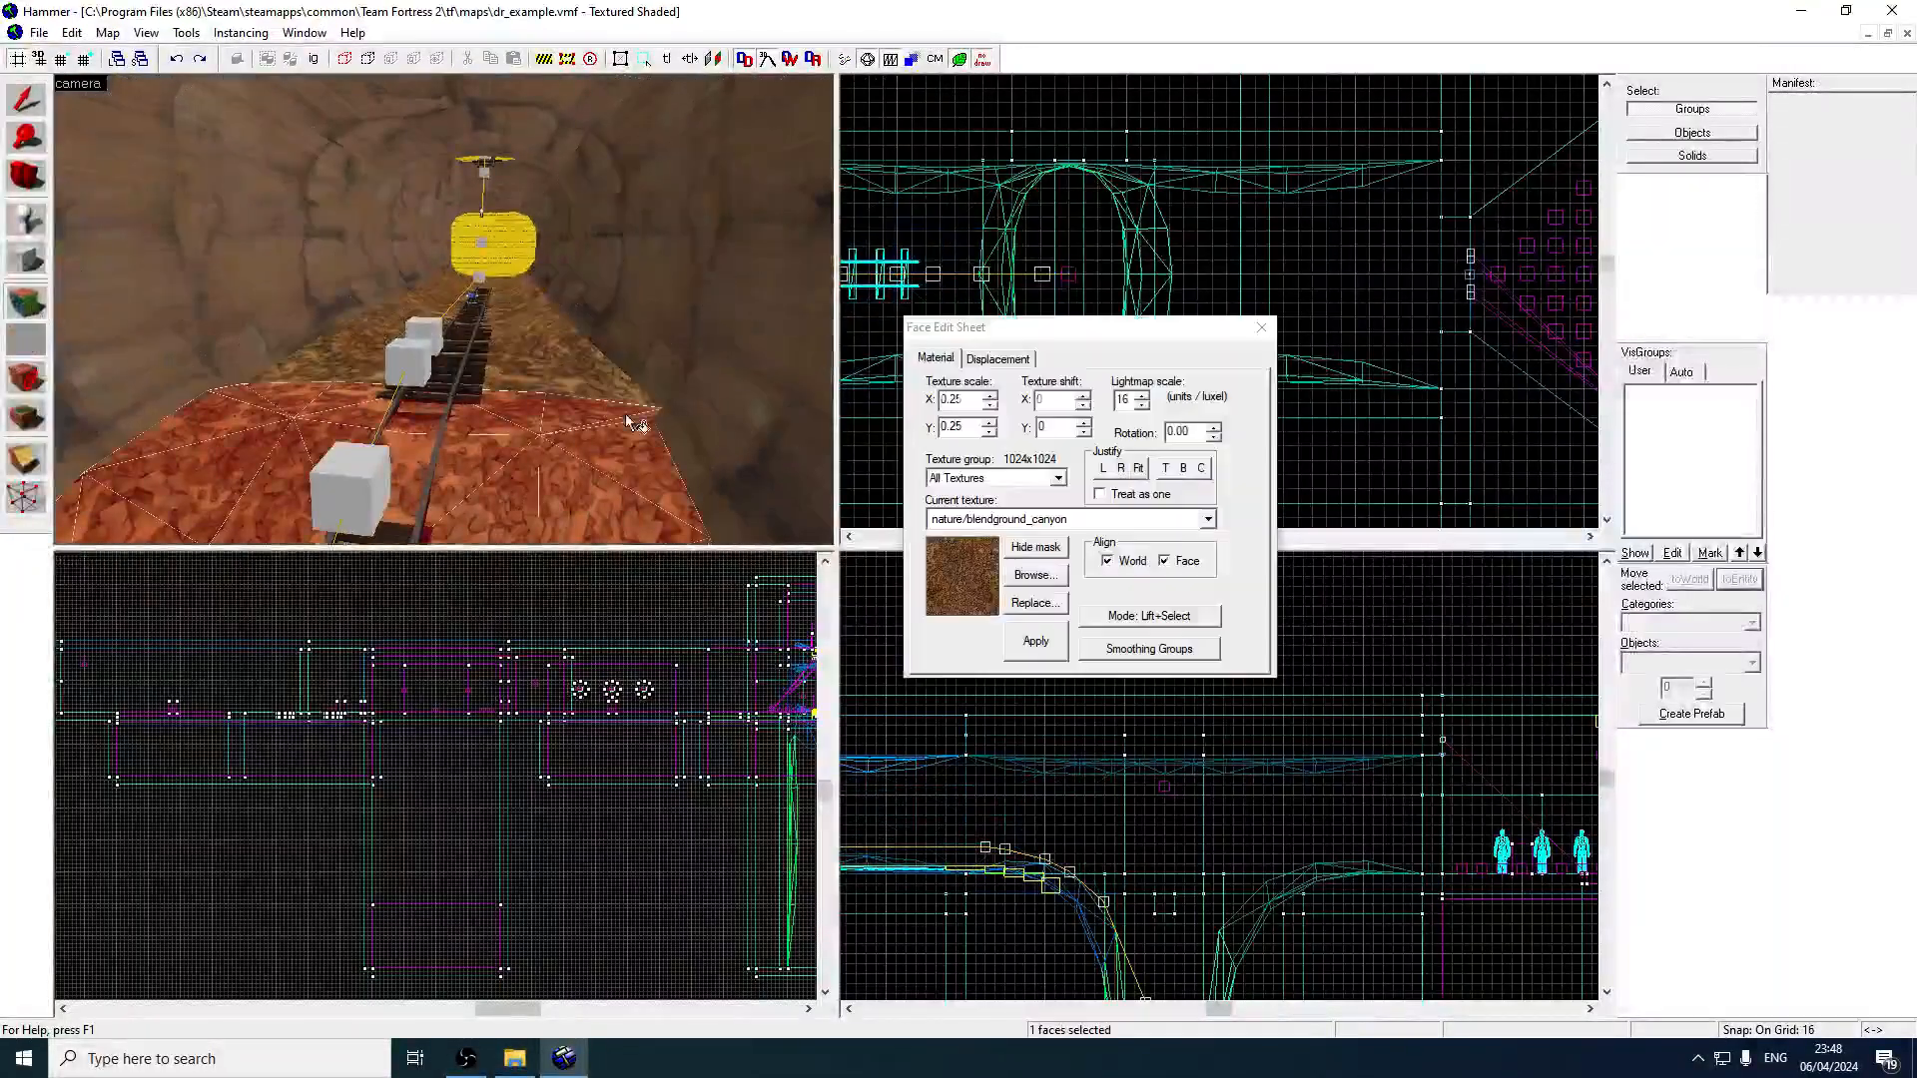
pyautogui.keyDown('ctrl'); pyautogui.click(542, 357); pyautogui.keyUp('ctrl')
pyautogui.press('z')
pyautogui.press('d')
pyautogui.press('z')
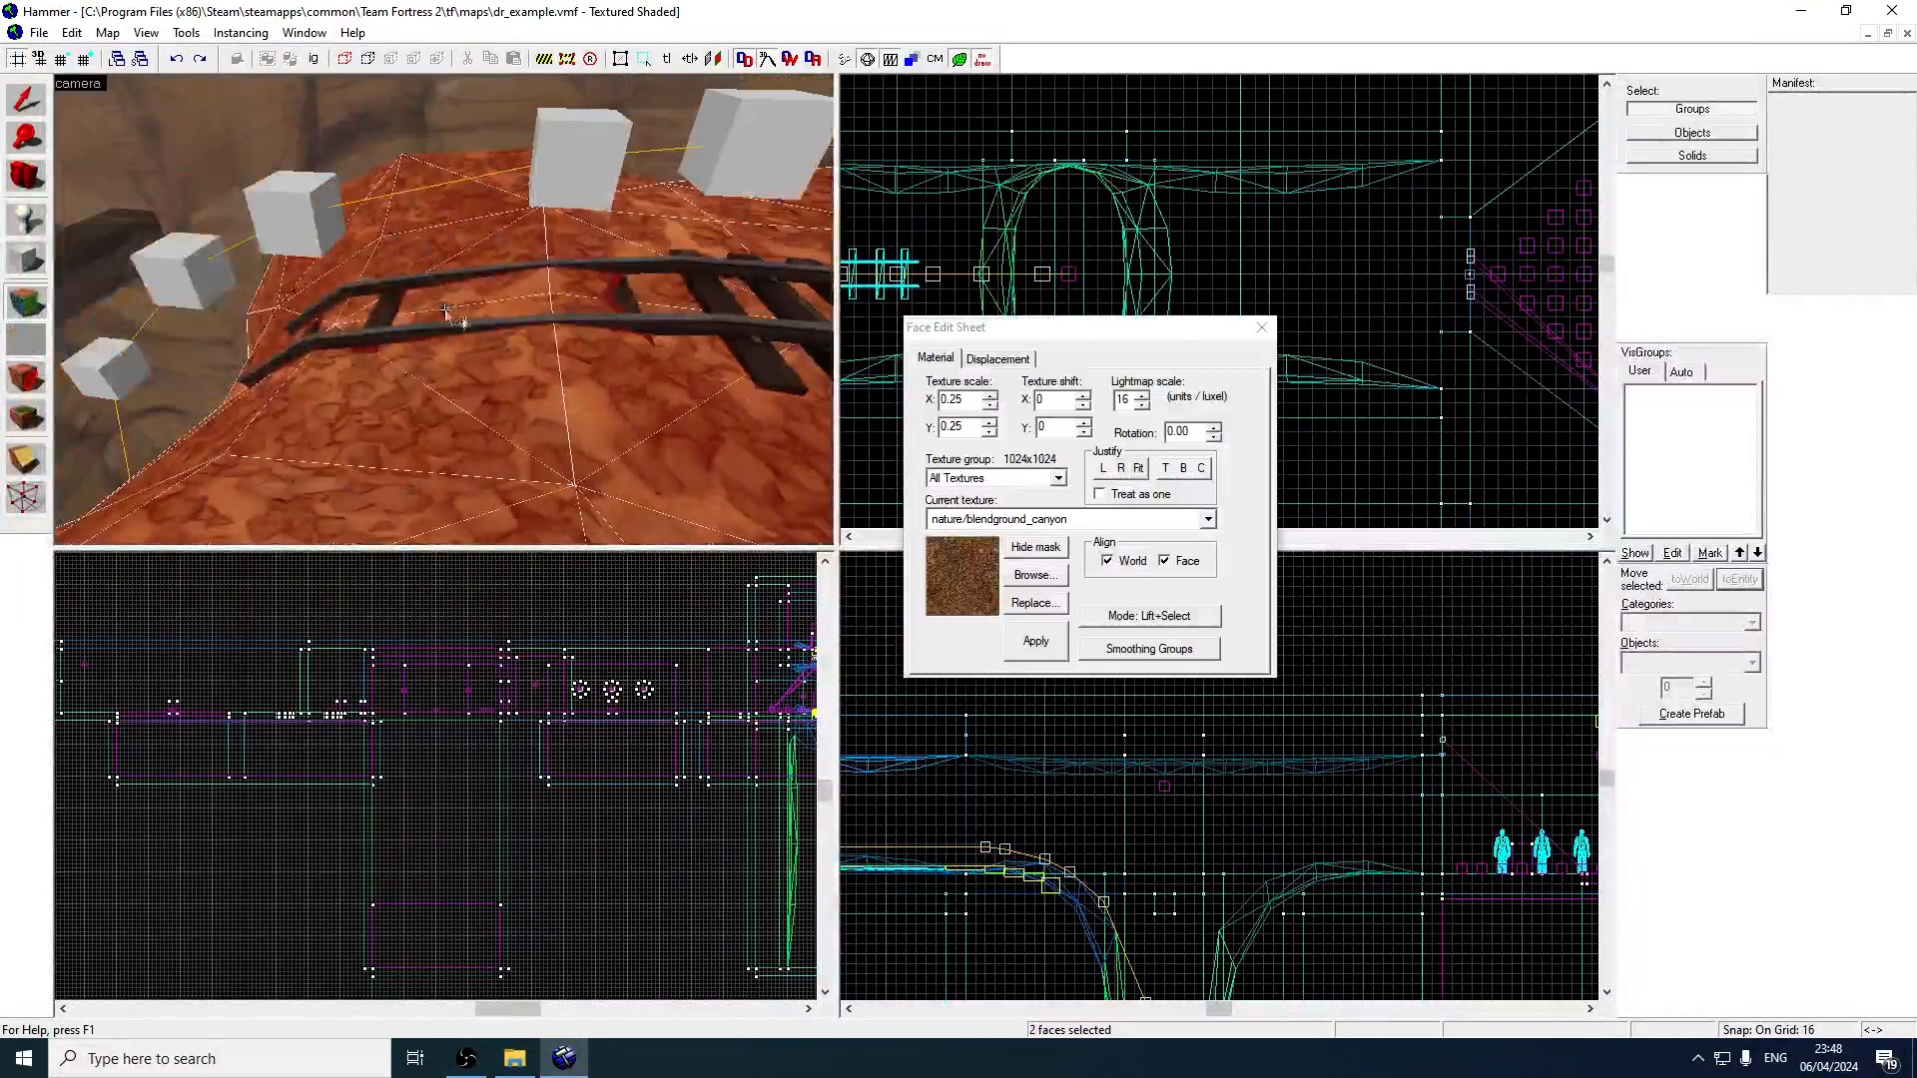
pyautogui.click(996, 359)
pyautogui.click(1053, 410)
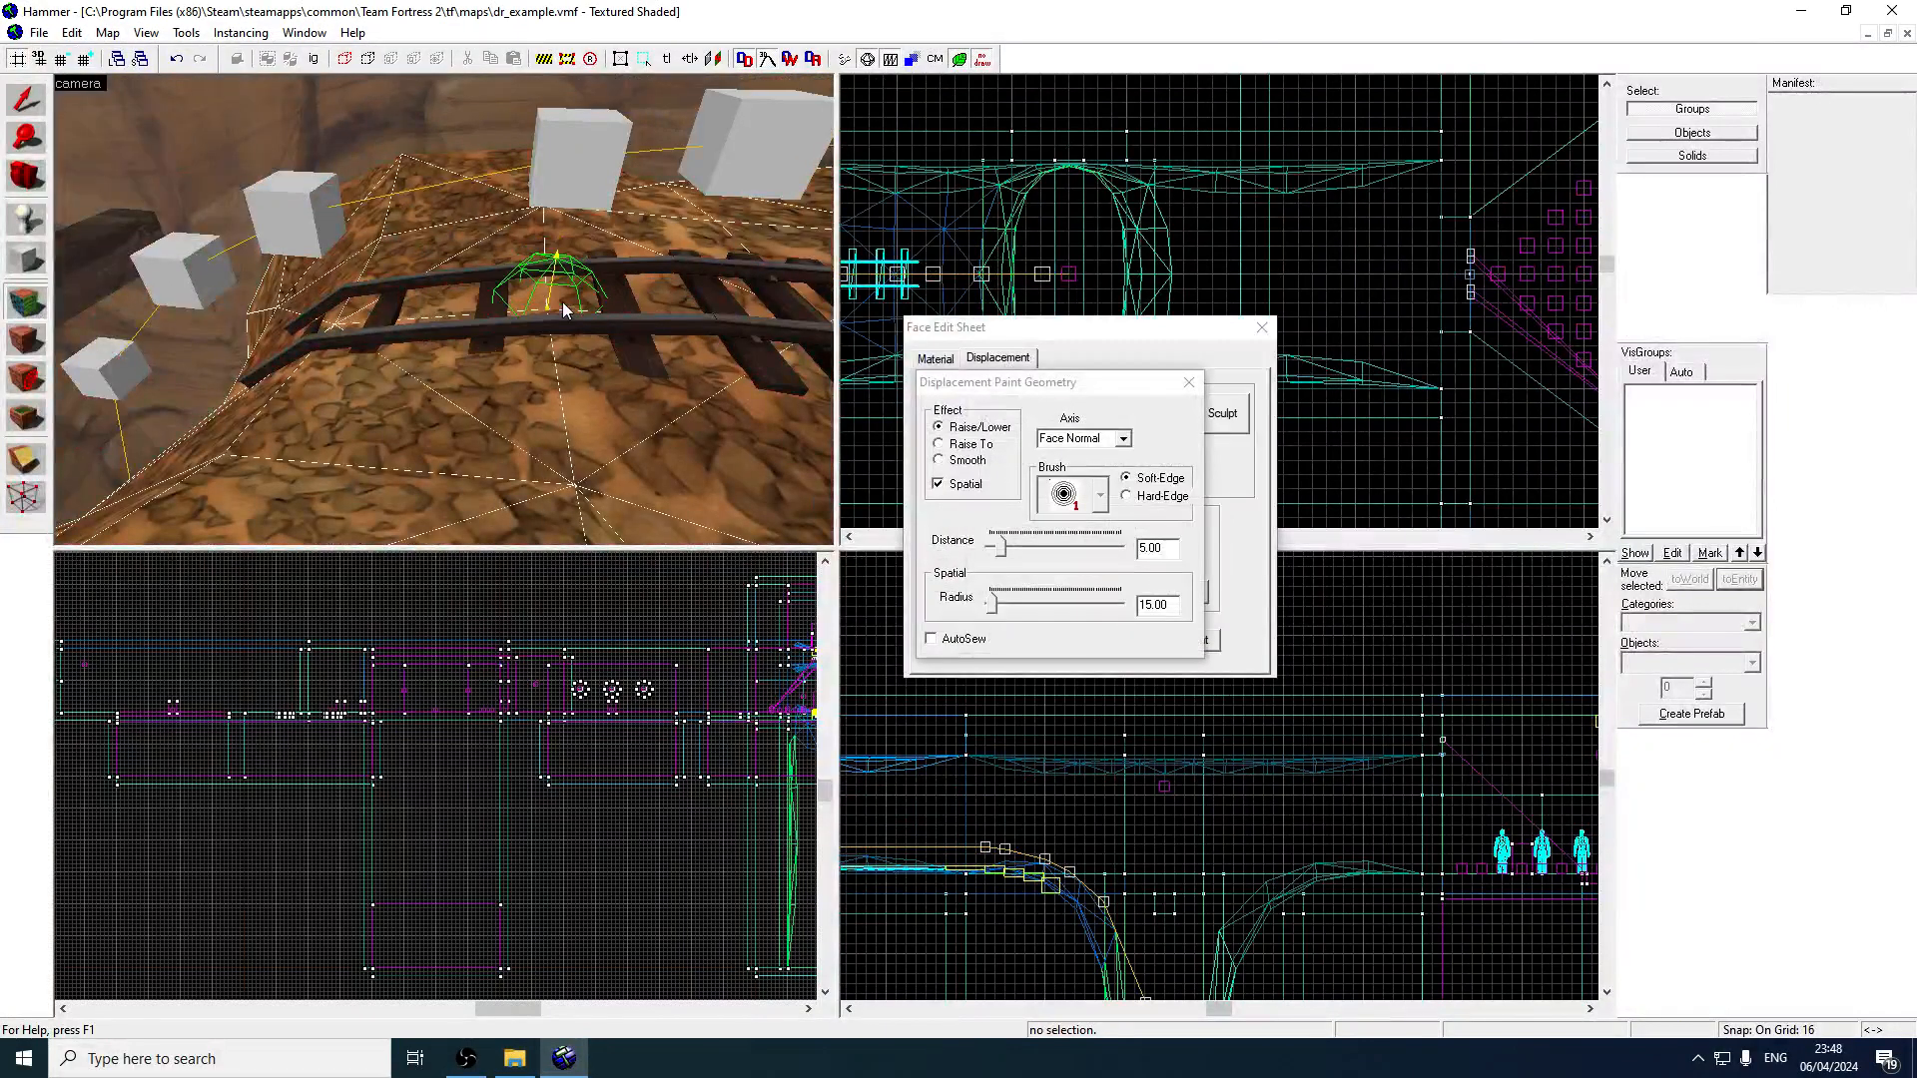
# Lower the ground displacement under the end of the track with the Raise/Lower brush, and leave face editing.
pyautogui.press('z')
pyautogui.press('w')
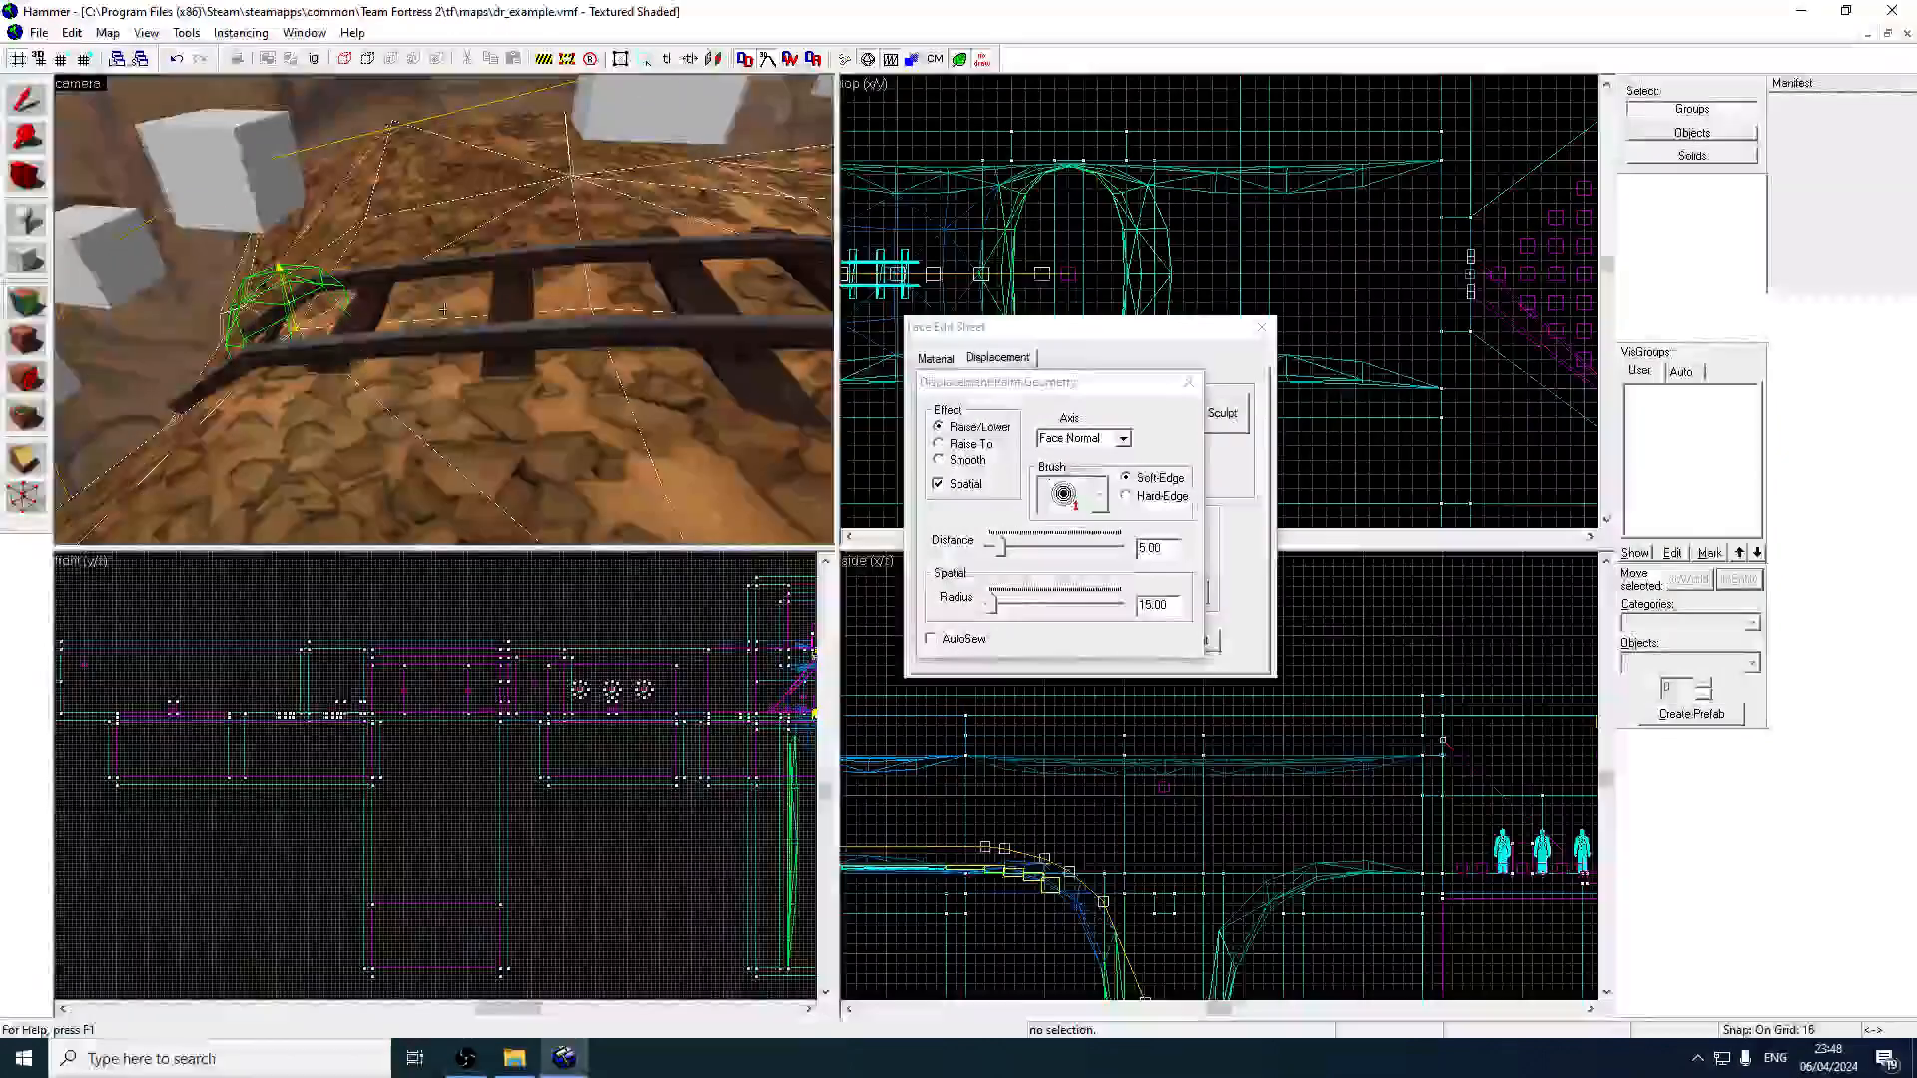
pyautogui.press('z')
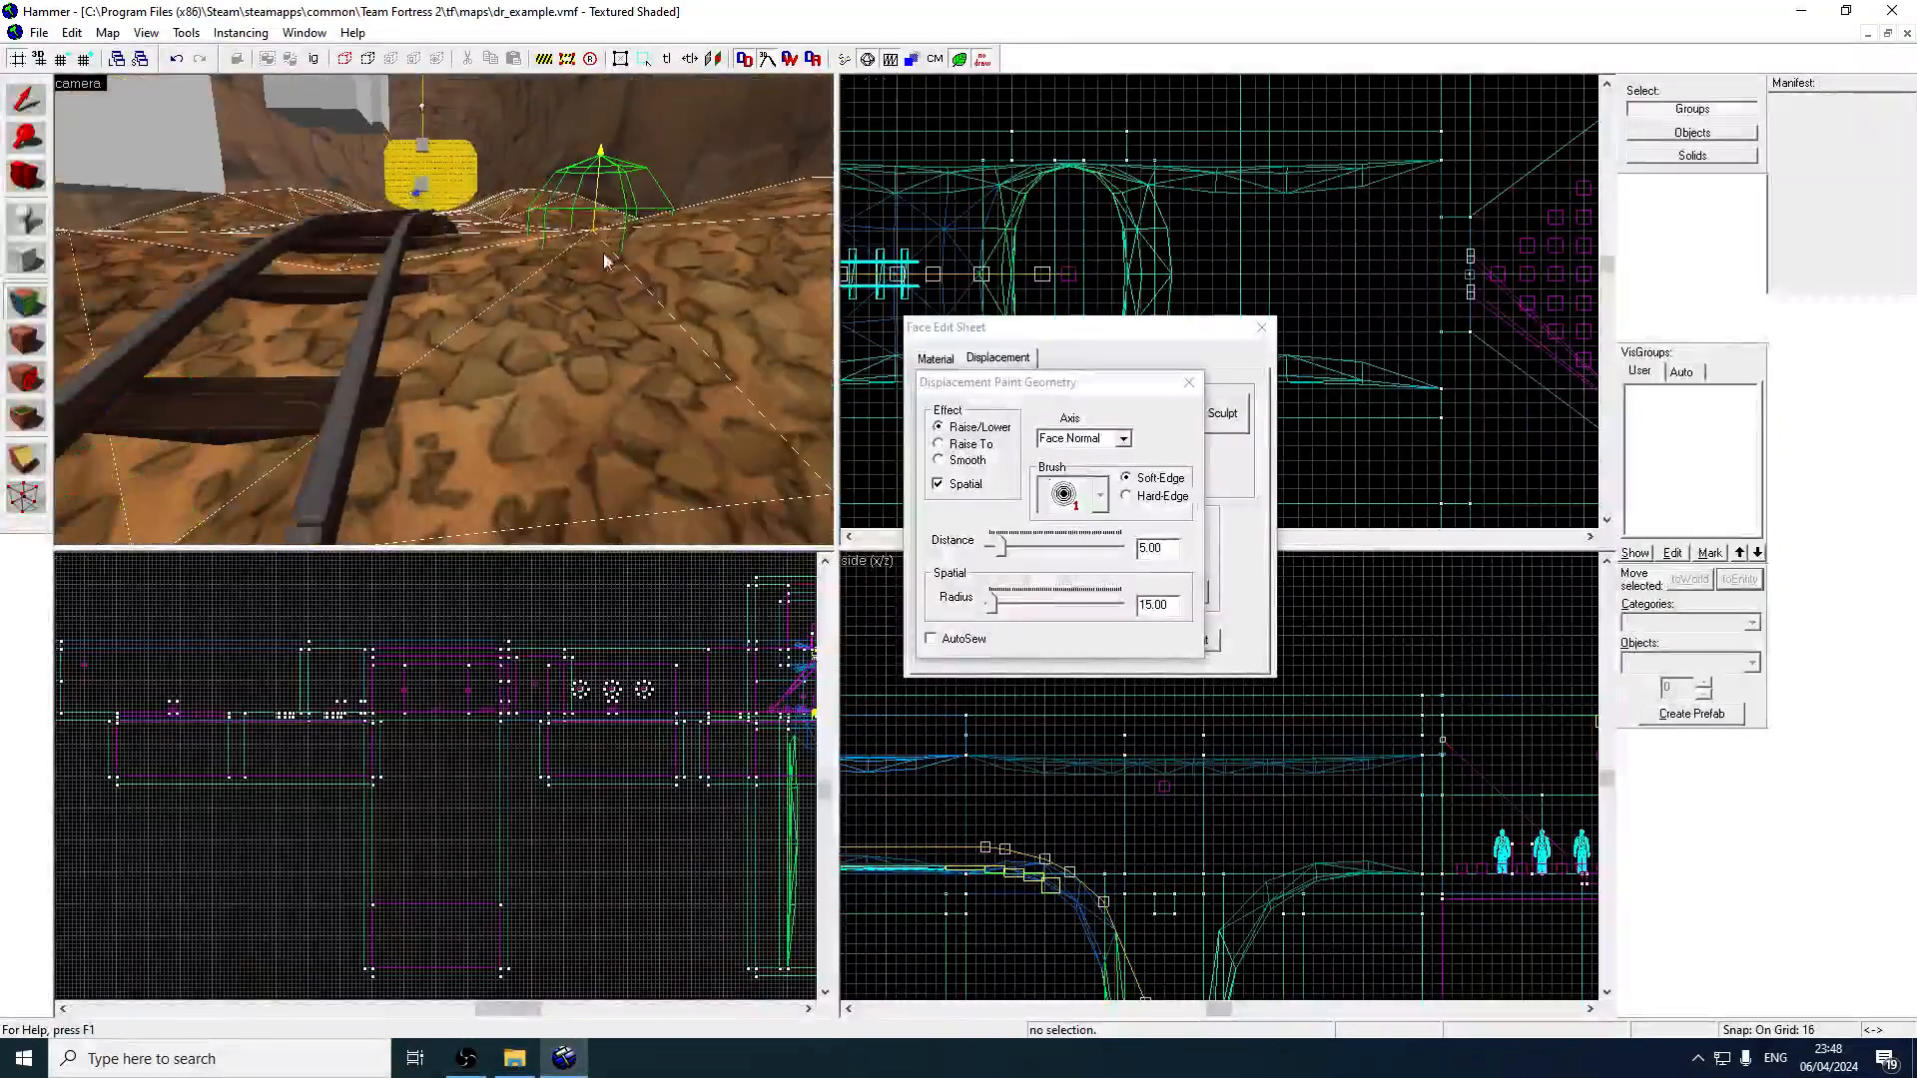
pyautogui.press('a')
pyautogui.press('z')
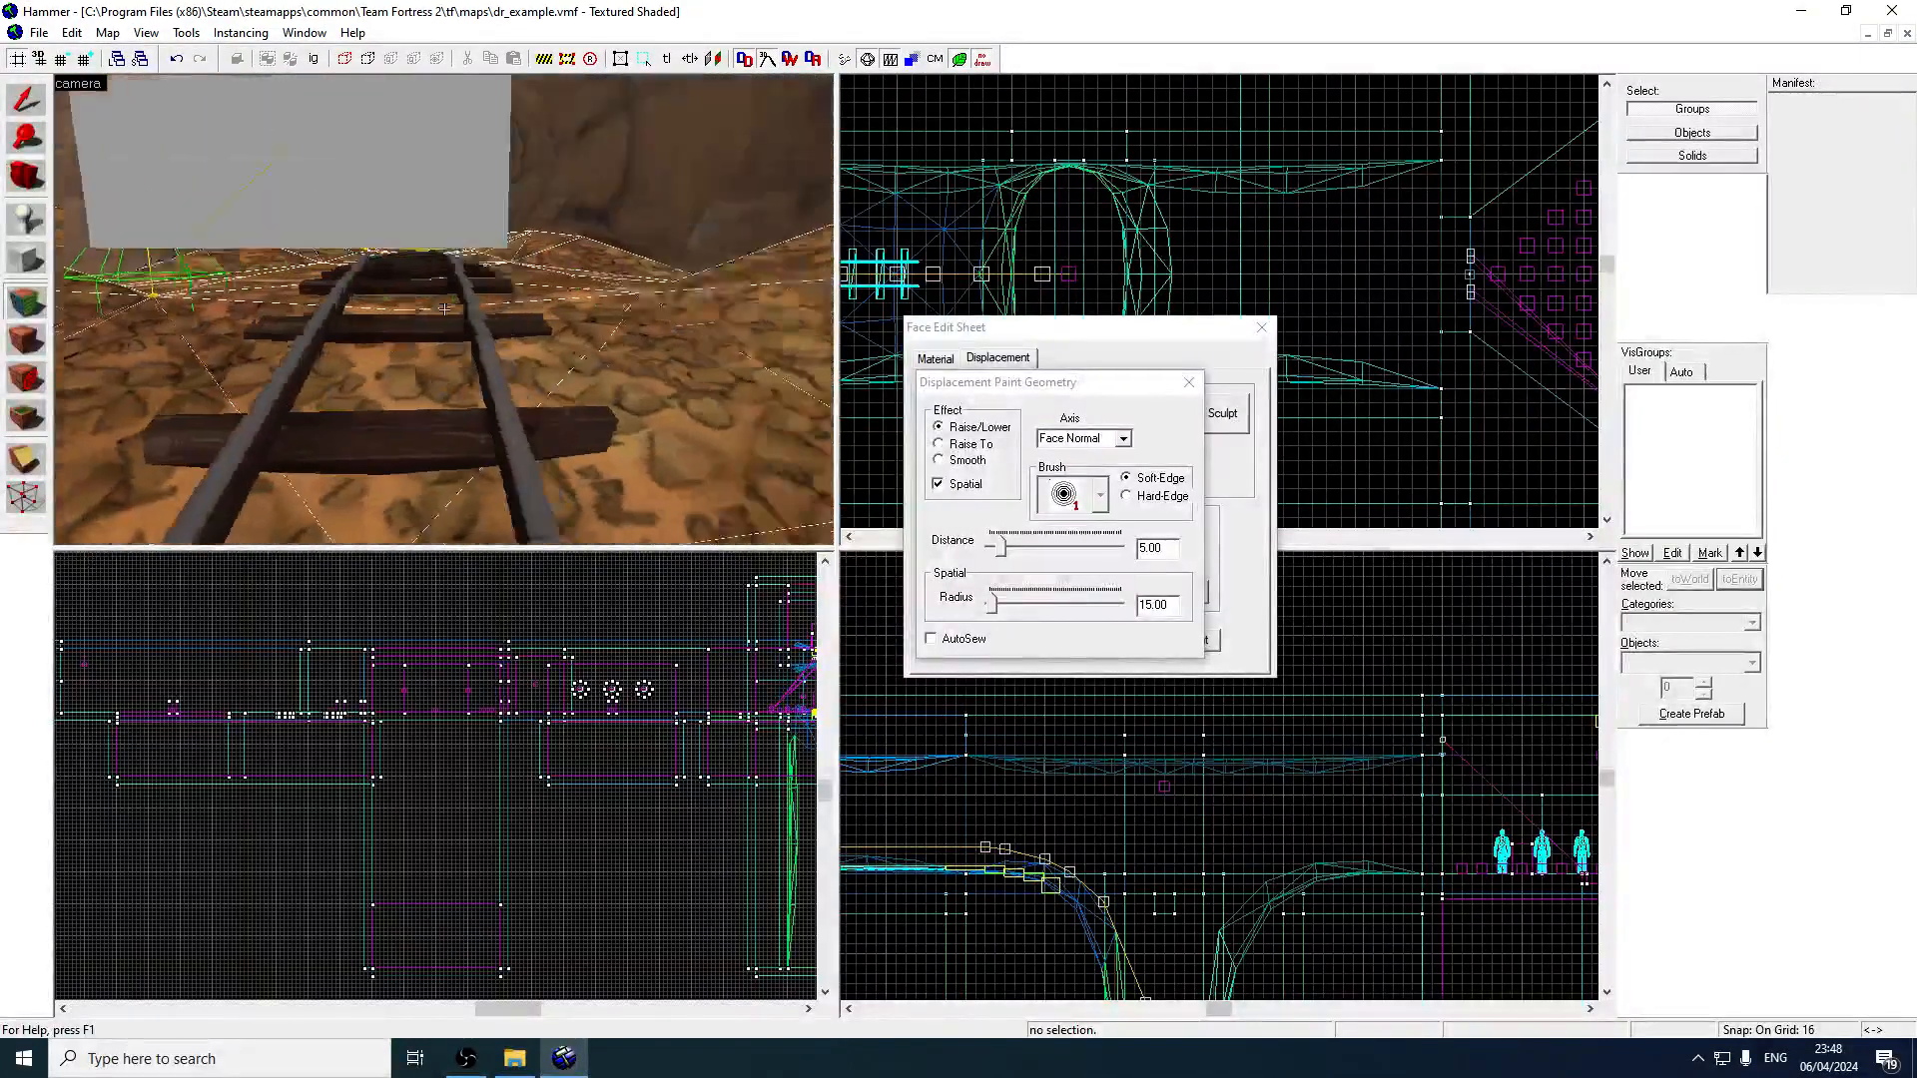
pyautogui.press('s')
pyautogui.press('z')
pyautogui.press('z')
pyautogui.press('w')
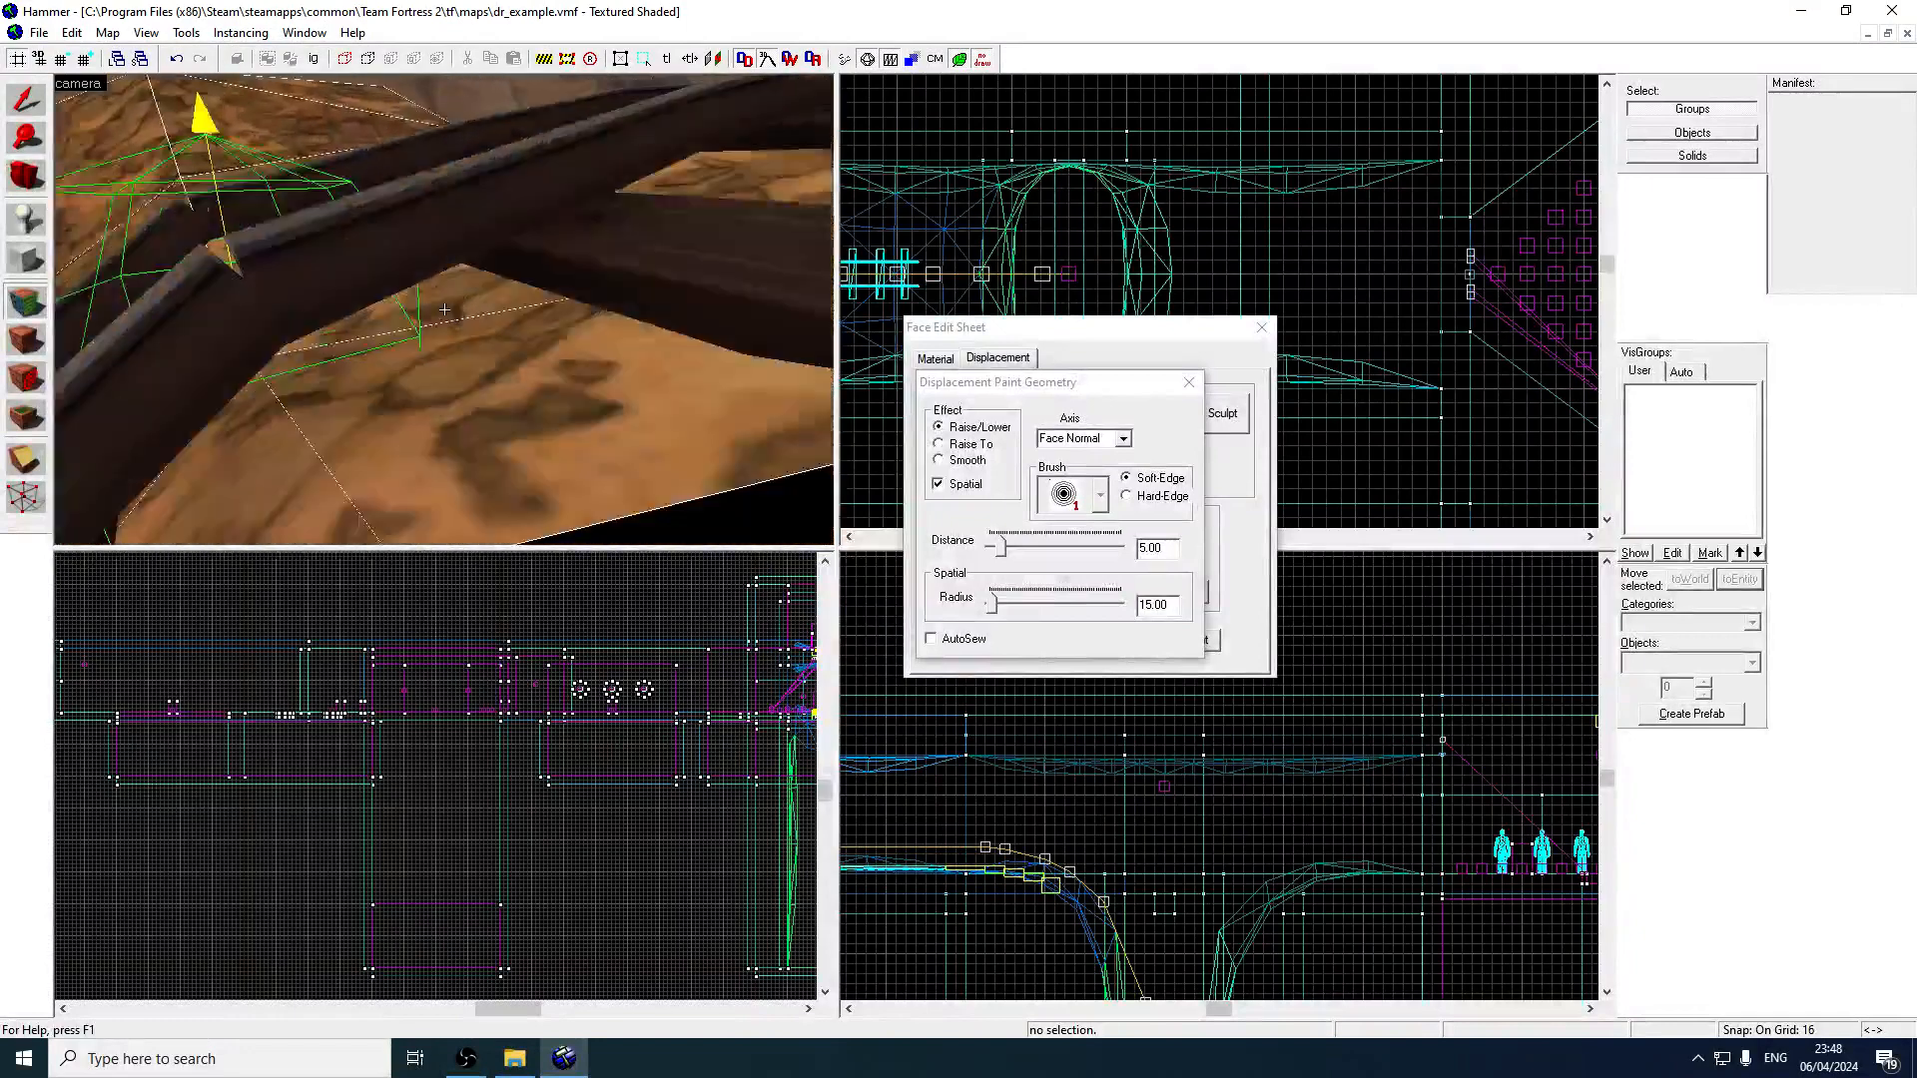
pyautogui.press('s')
pyautogui.press('z')
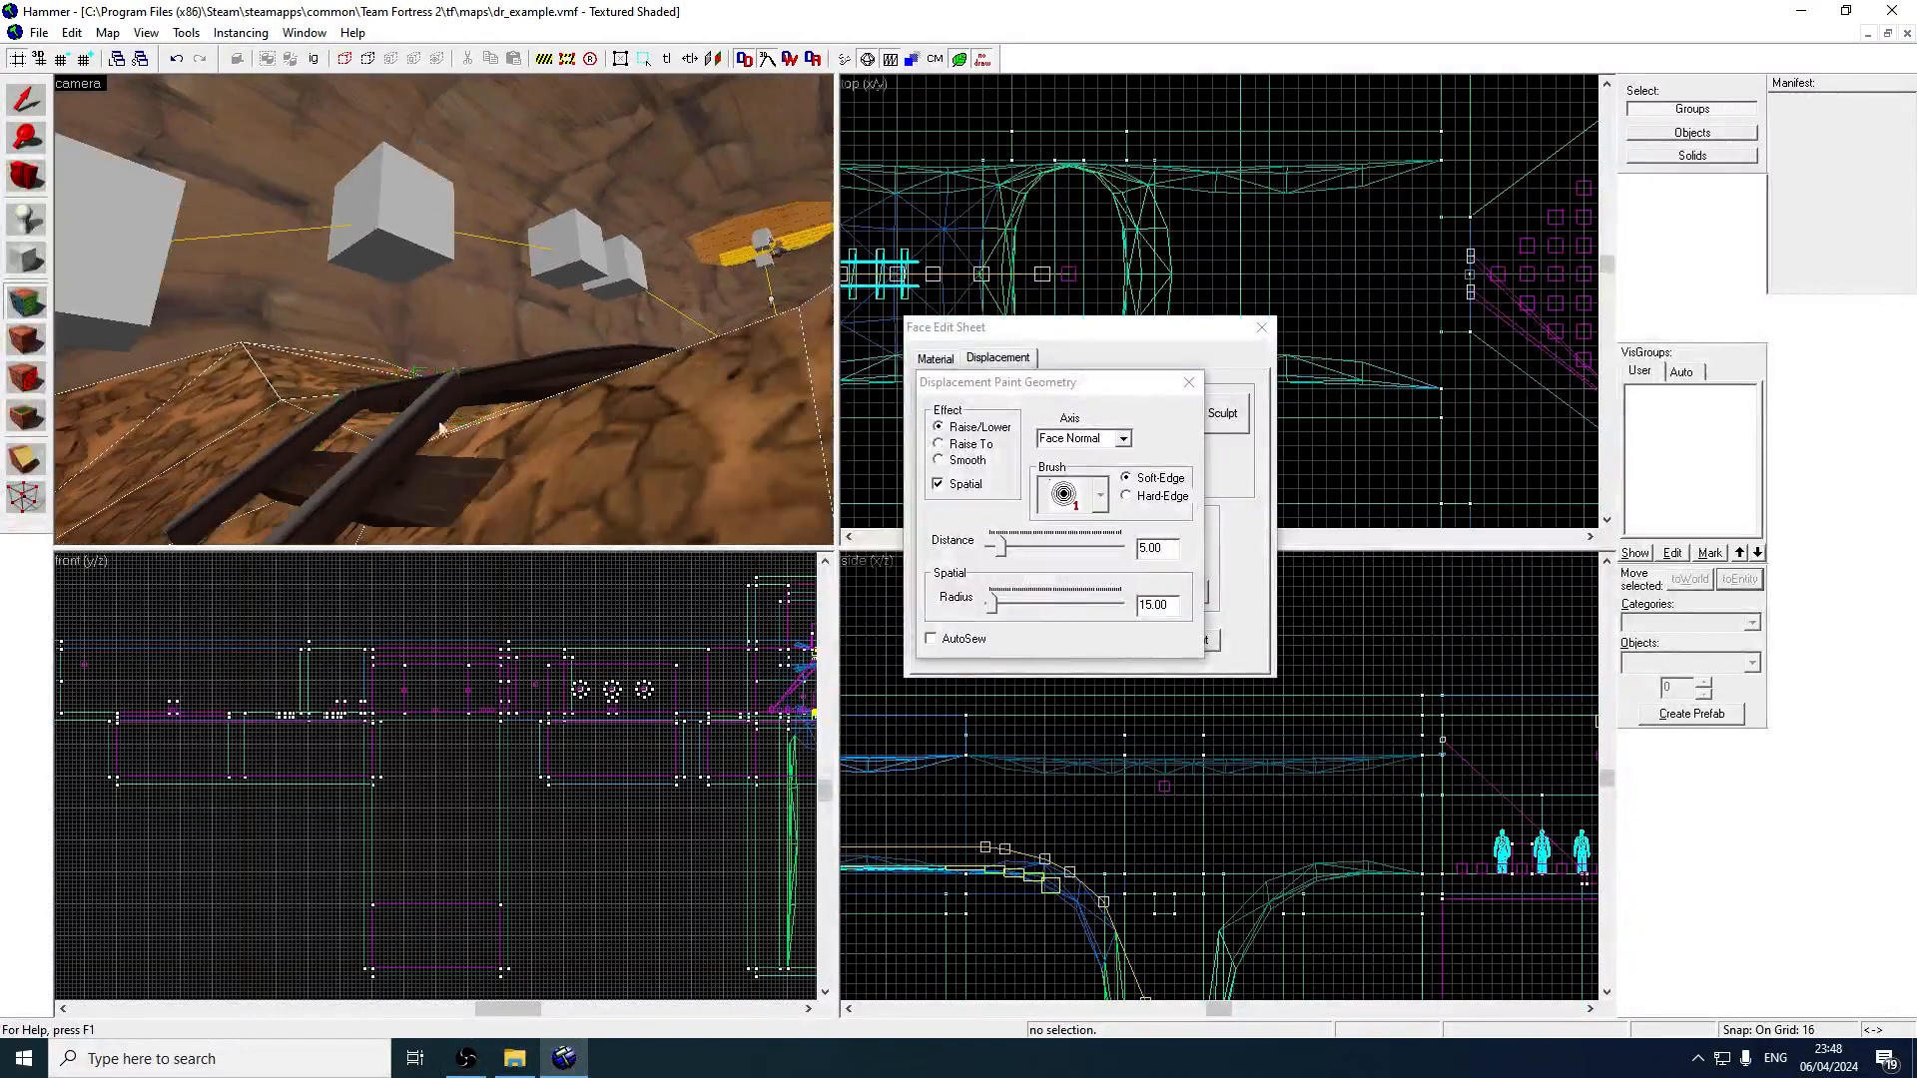
pyautogui.press('z')
pyautogui.press('w')
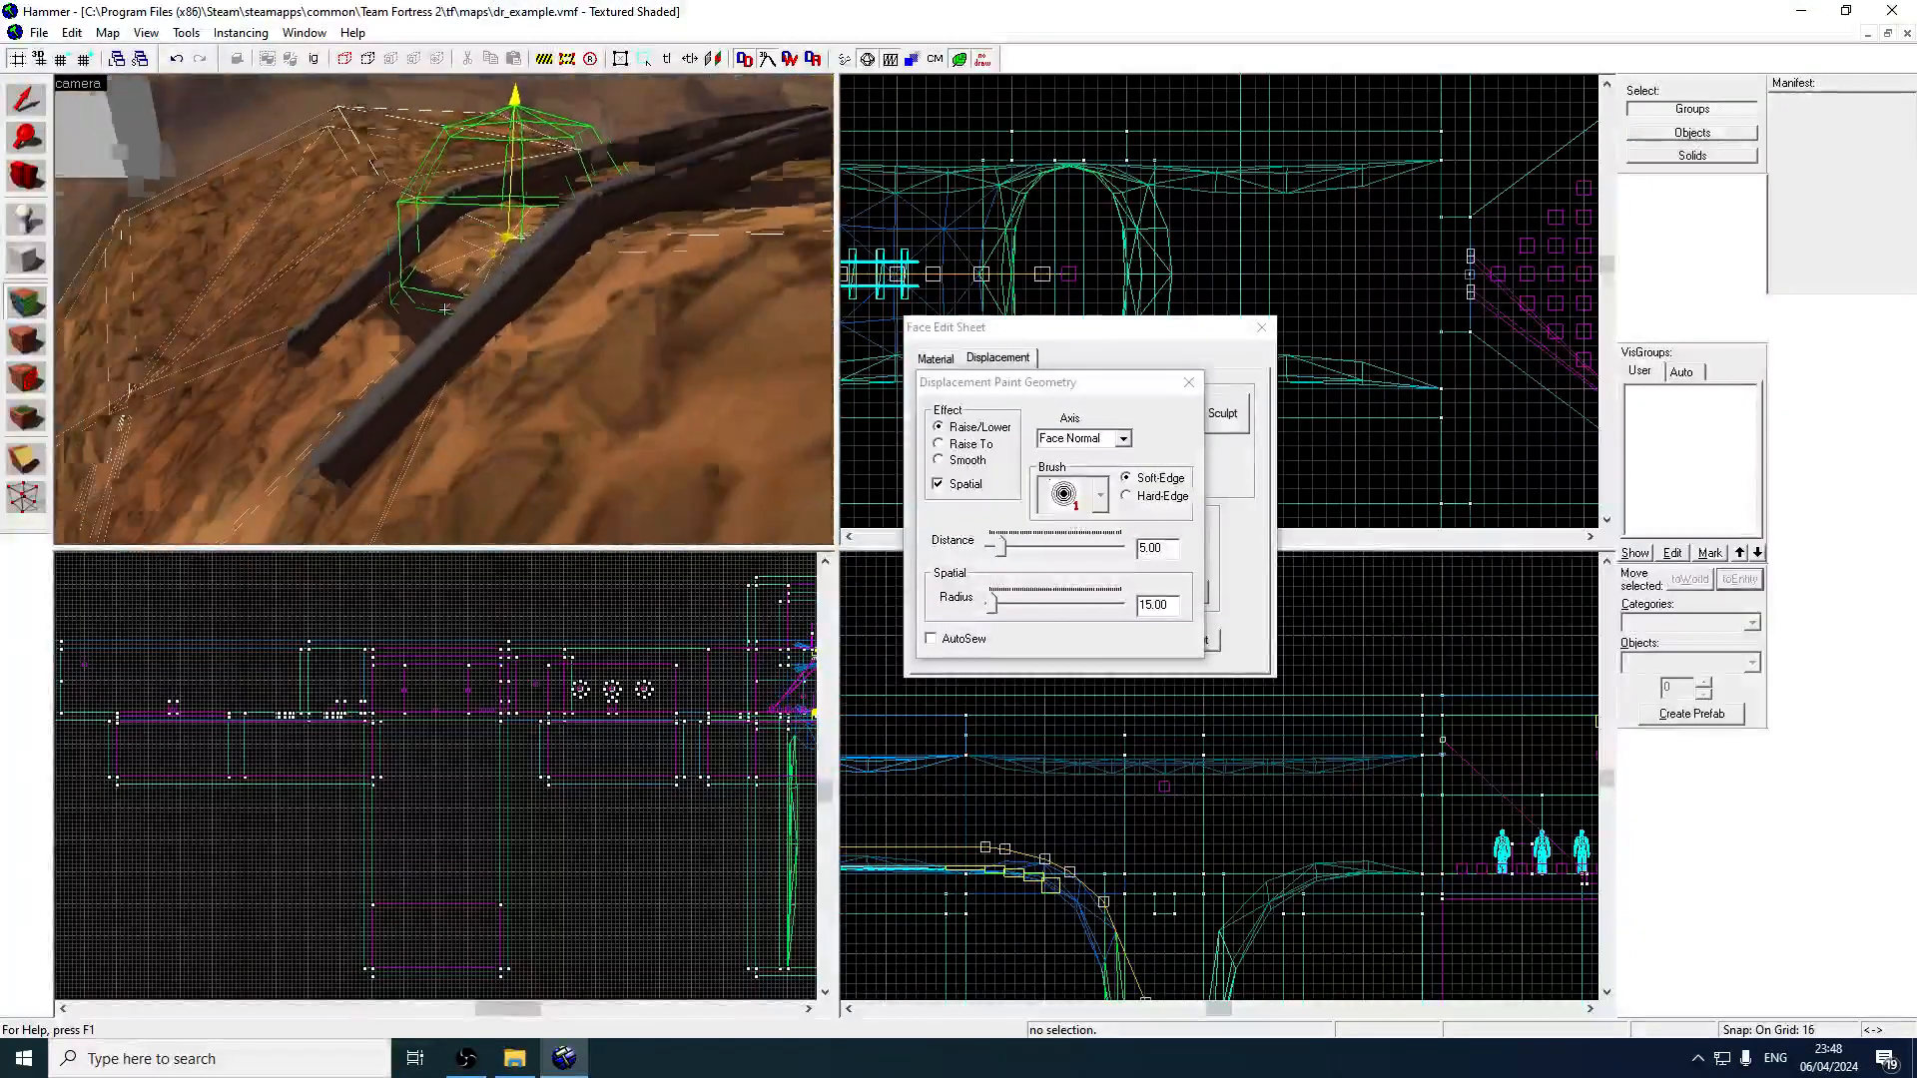
pyautogui.press('s')
pyautogui.press('w')
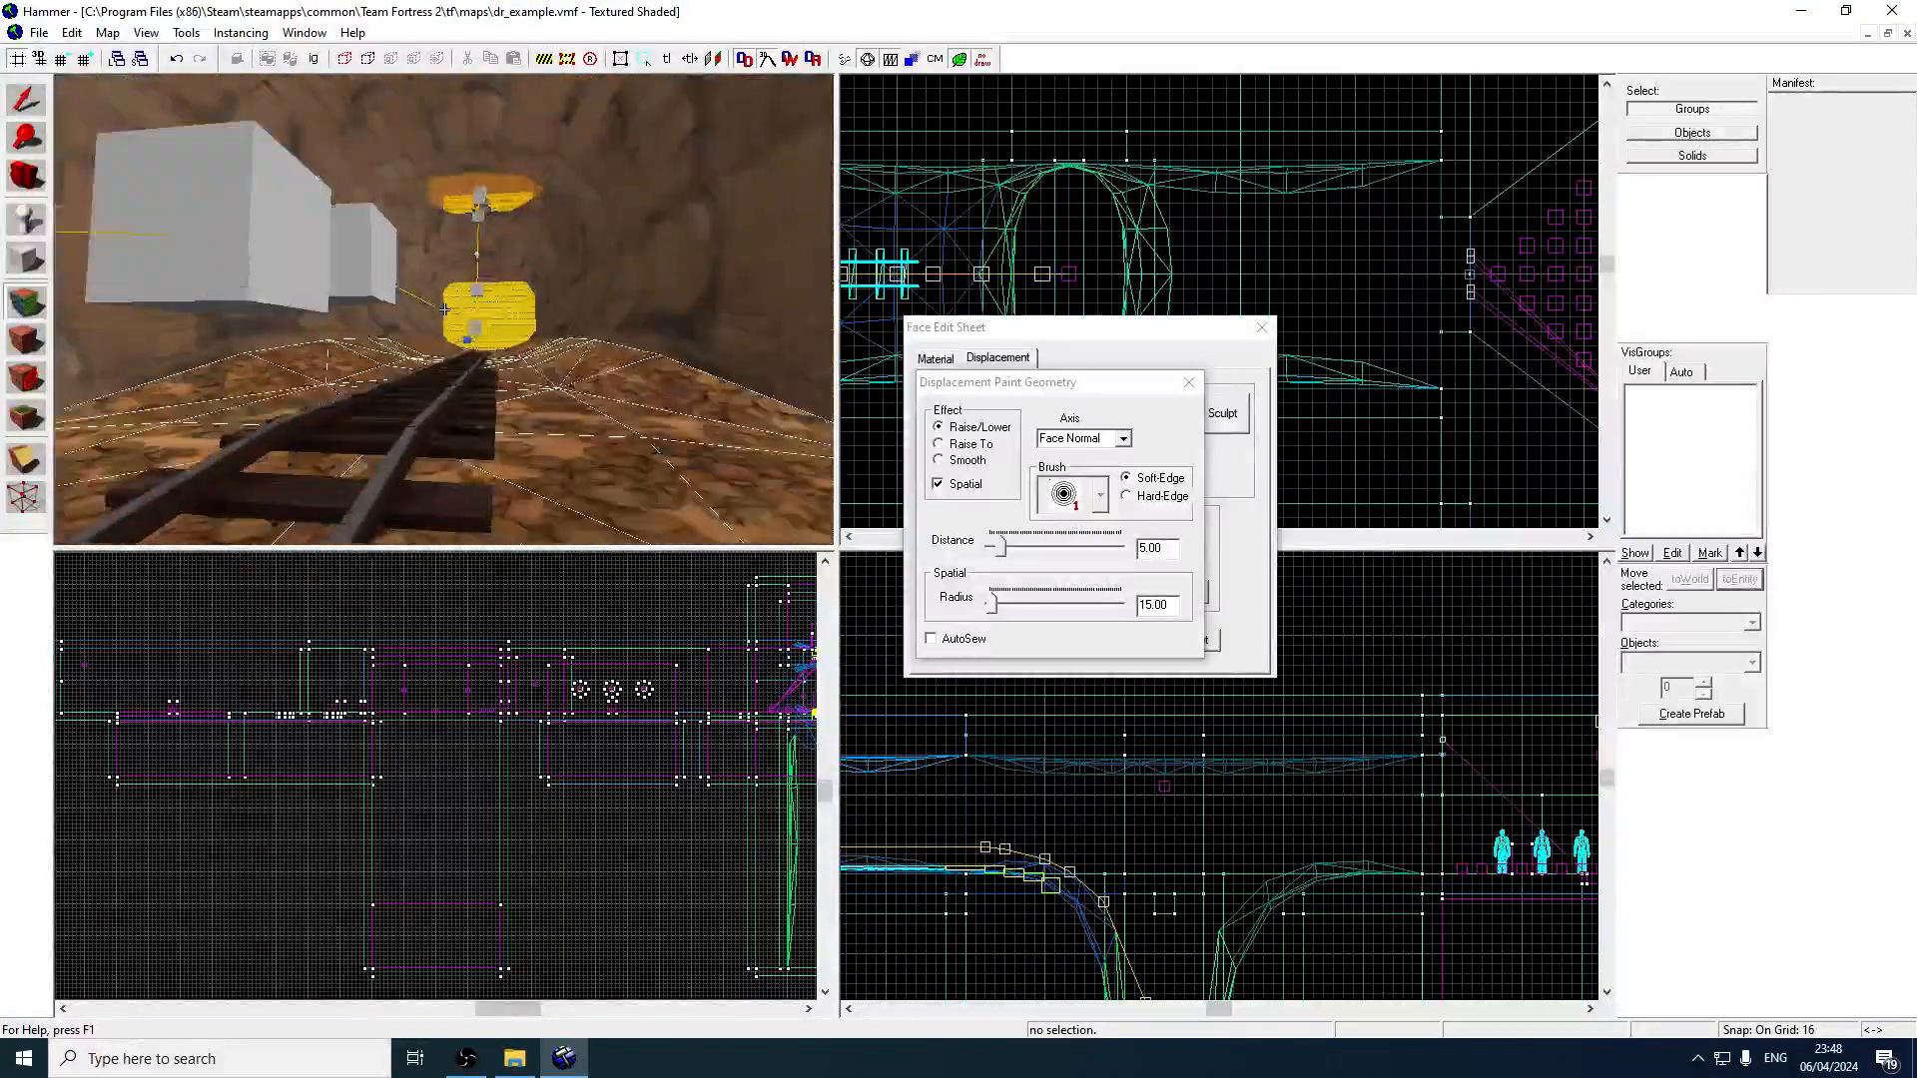
pyautogui.press('w')
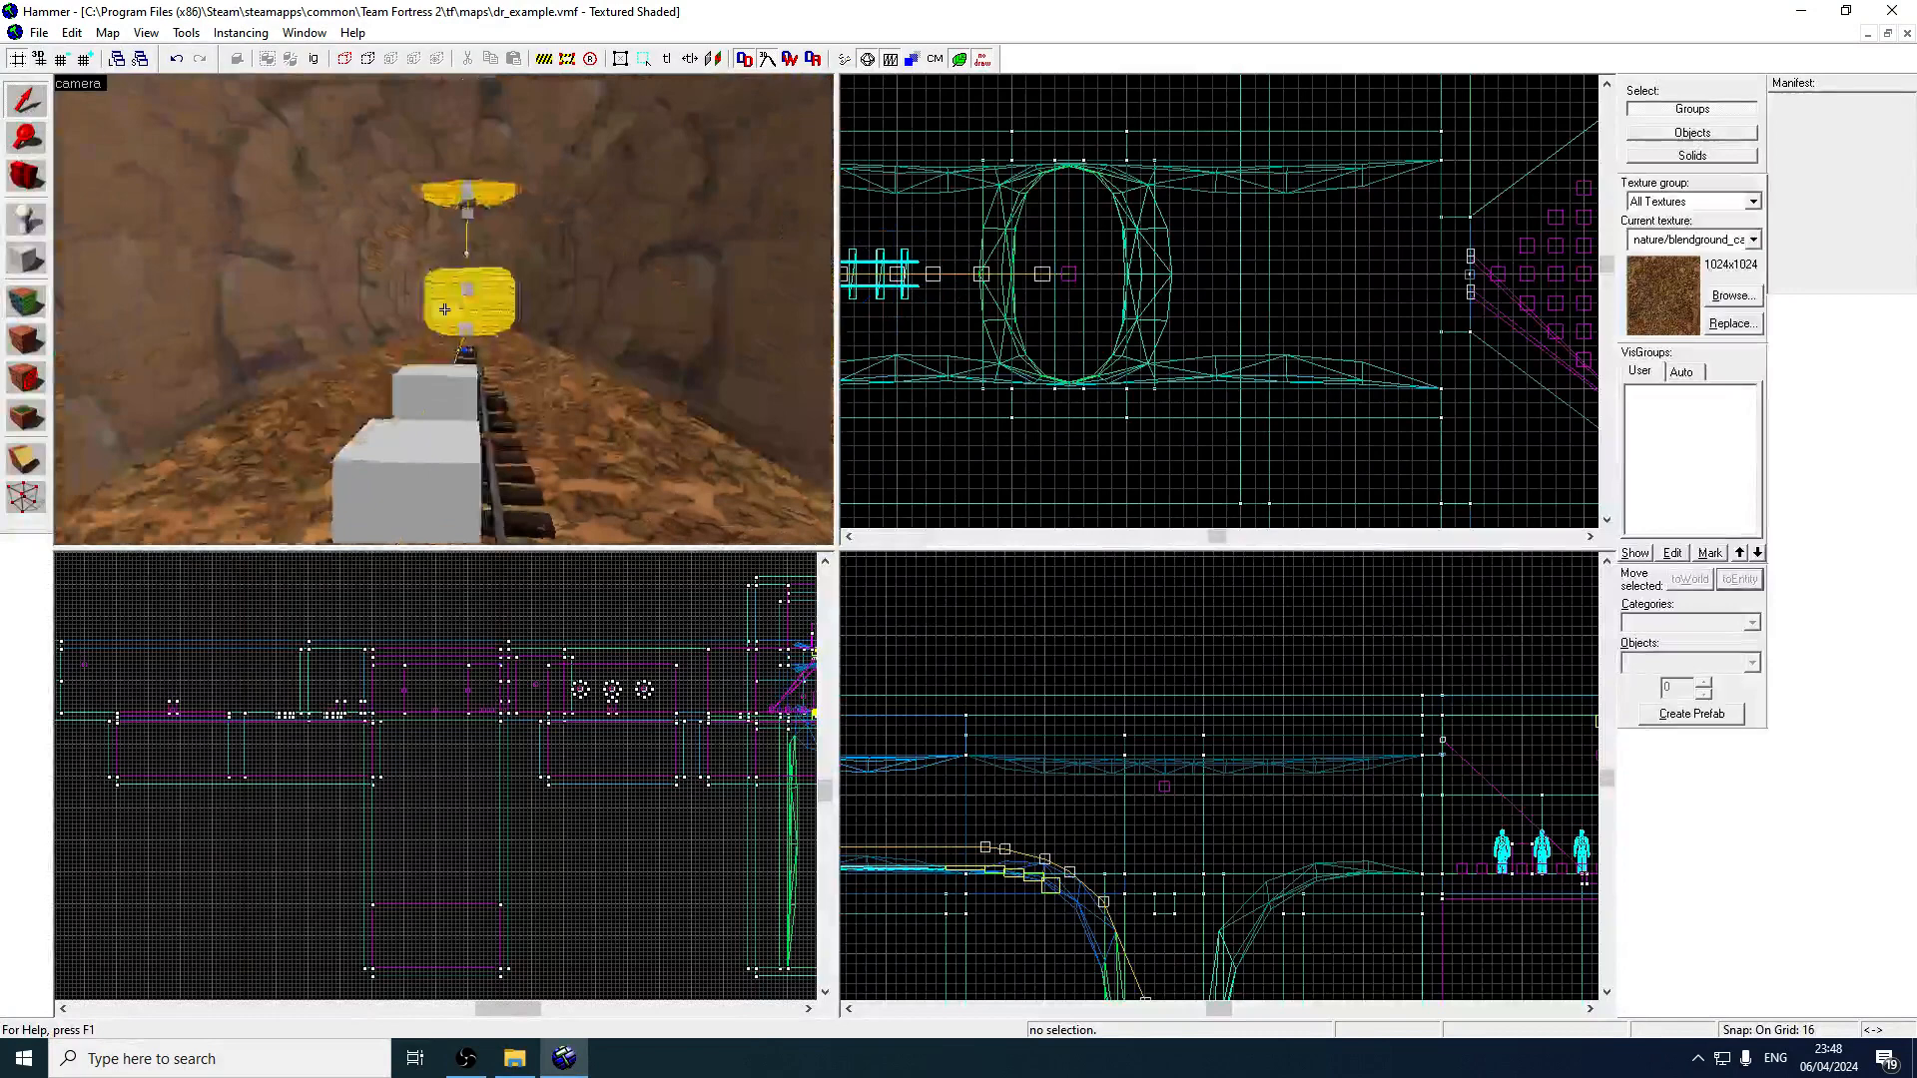
pyautogui.press('w')
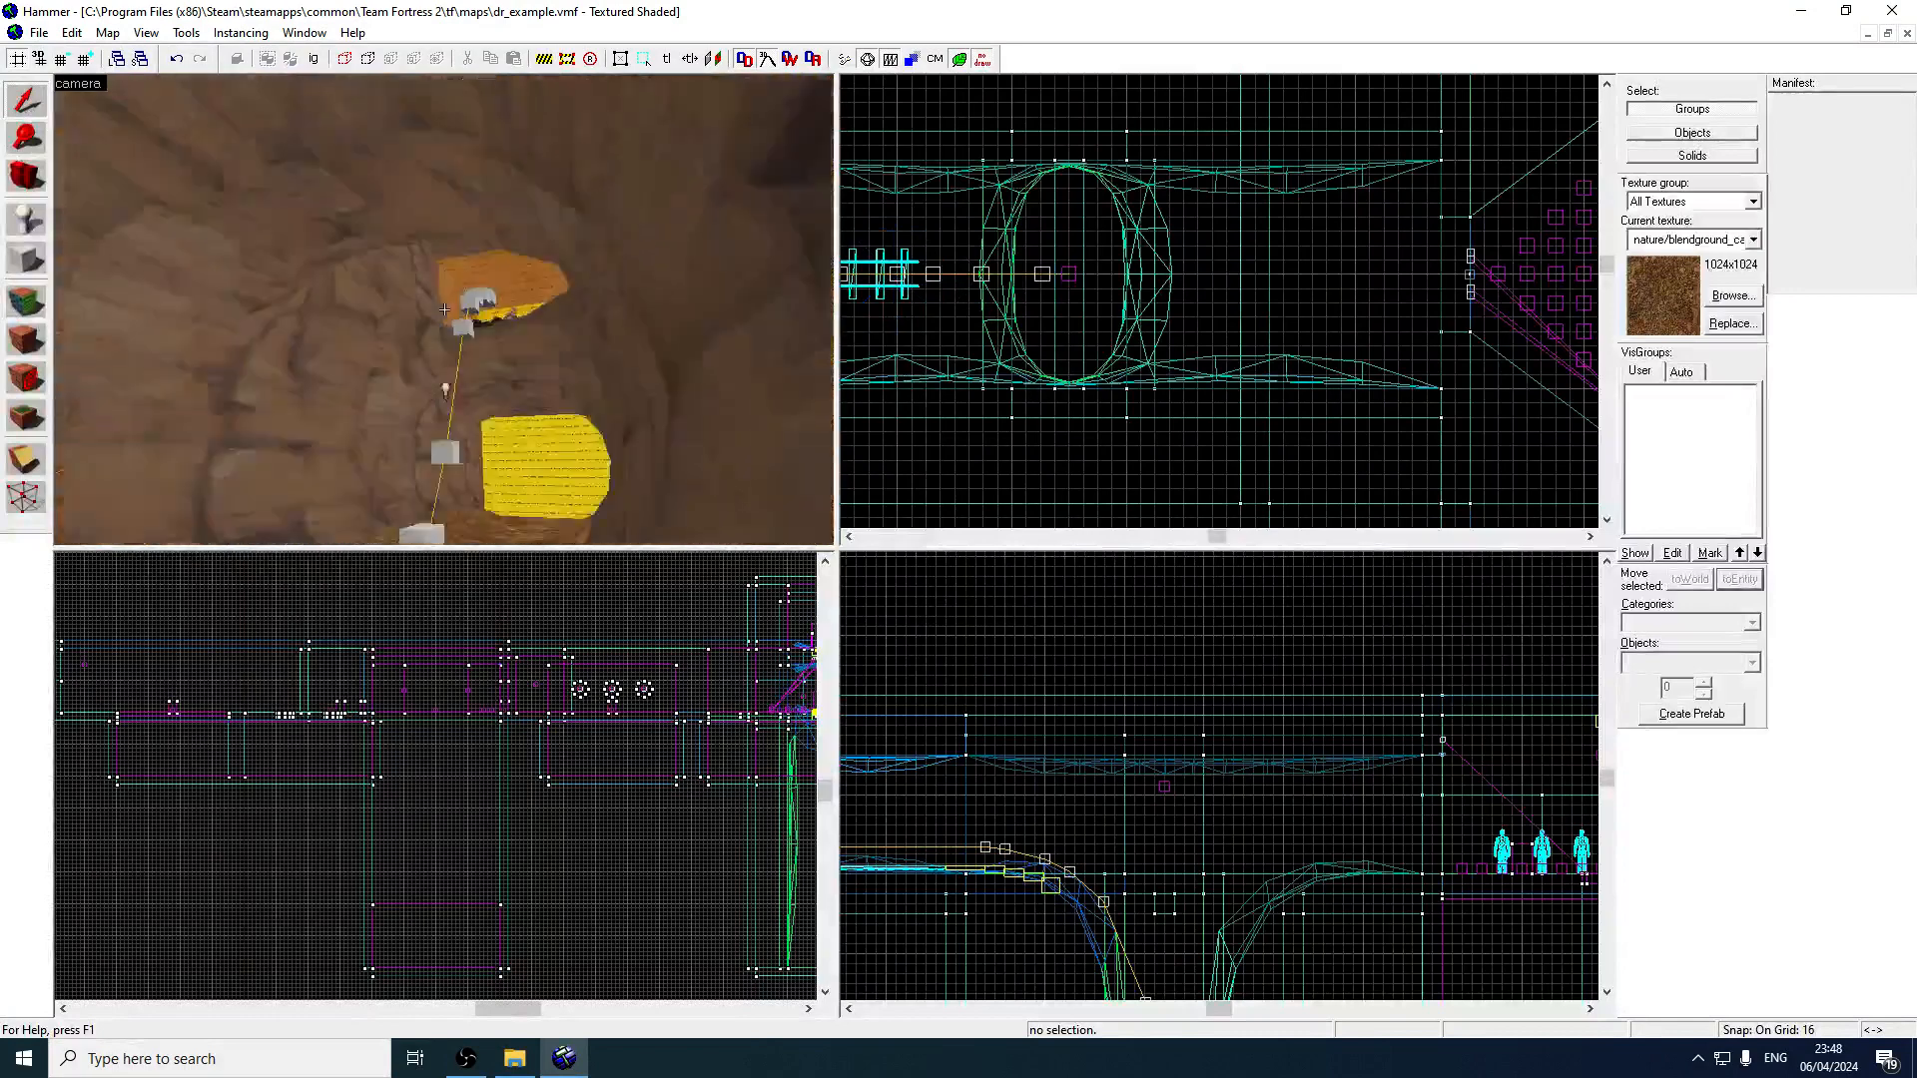
# Examine the inside of the rock tunnel along the track, checking the lowered ground, the shaft and the wooden beam.
pyautogui.press('w')
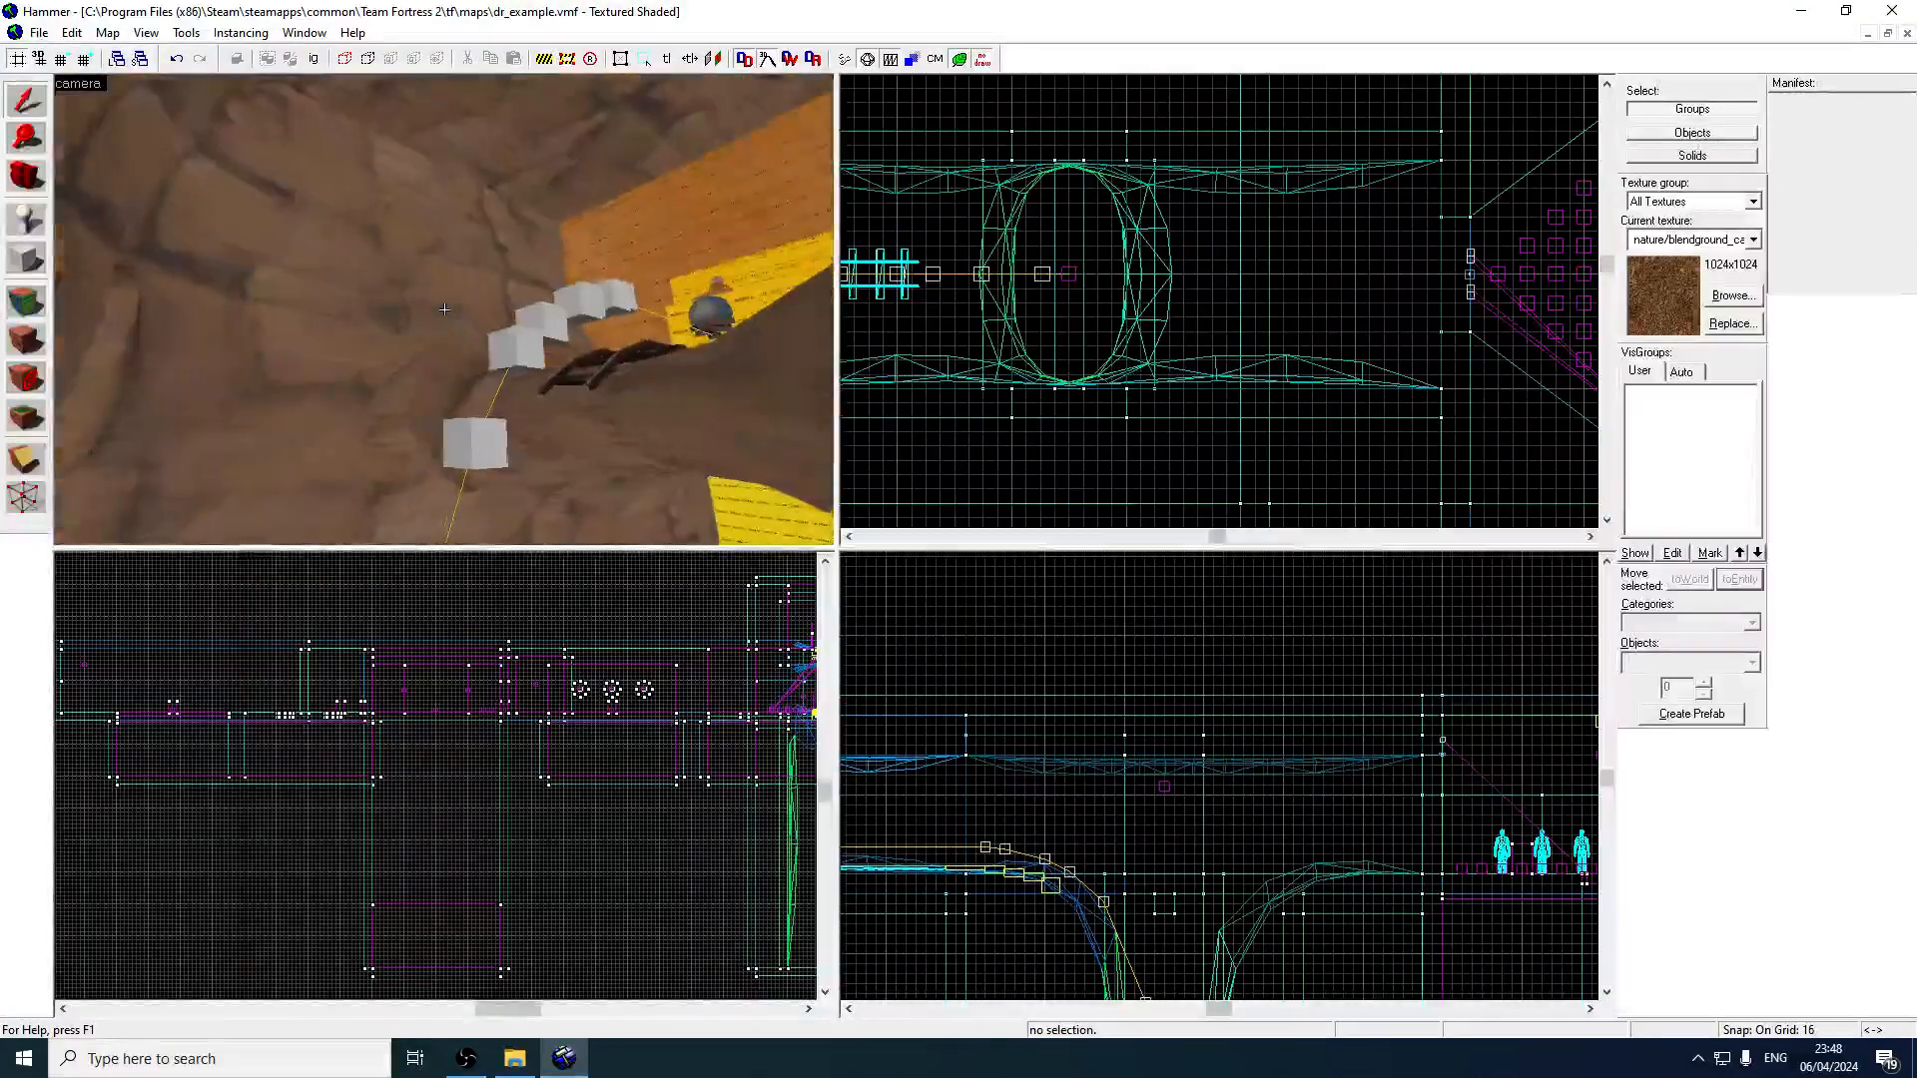
pyautogui.press('w')
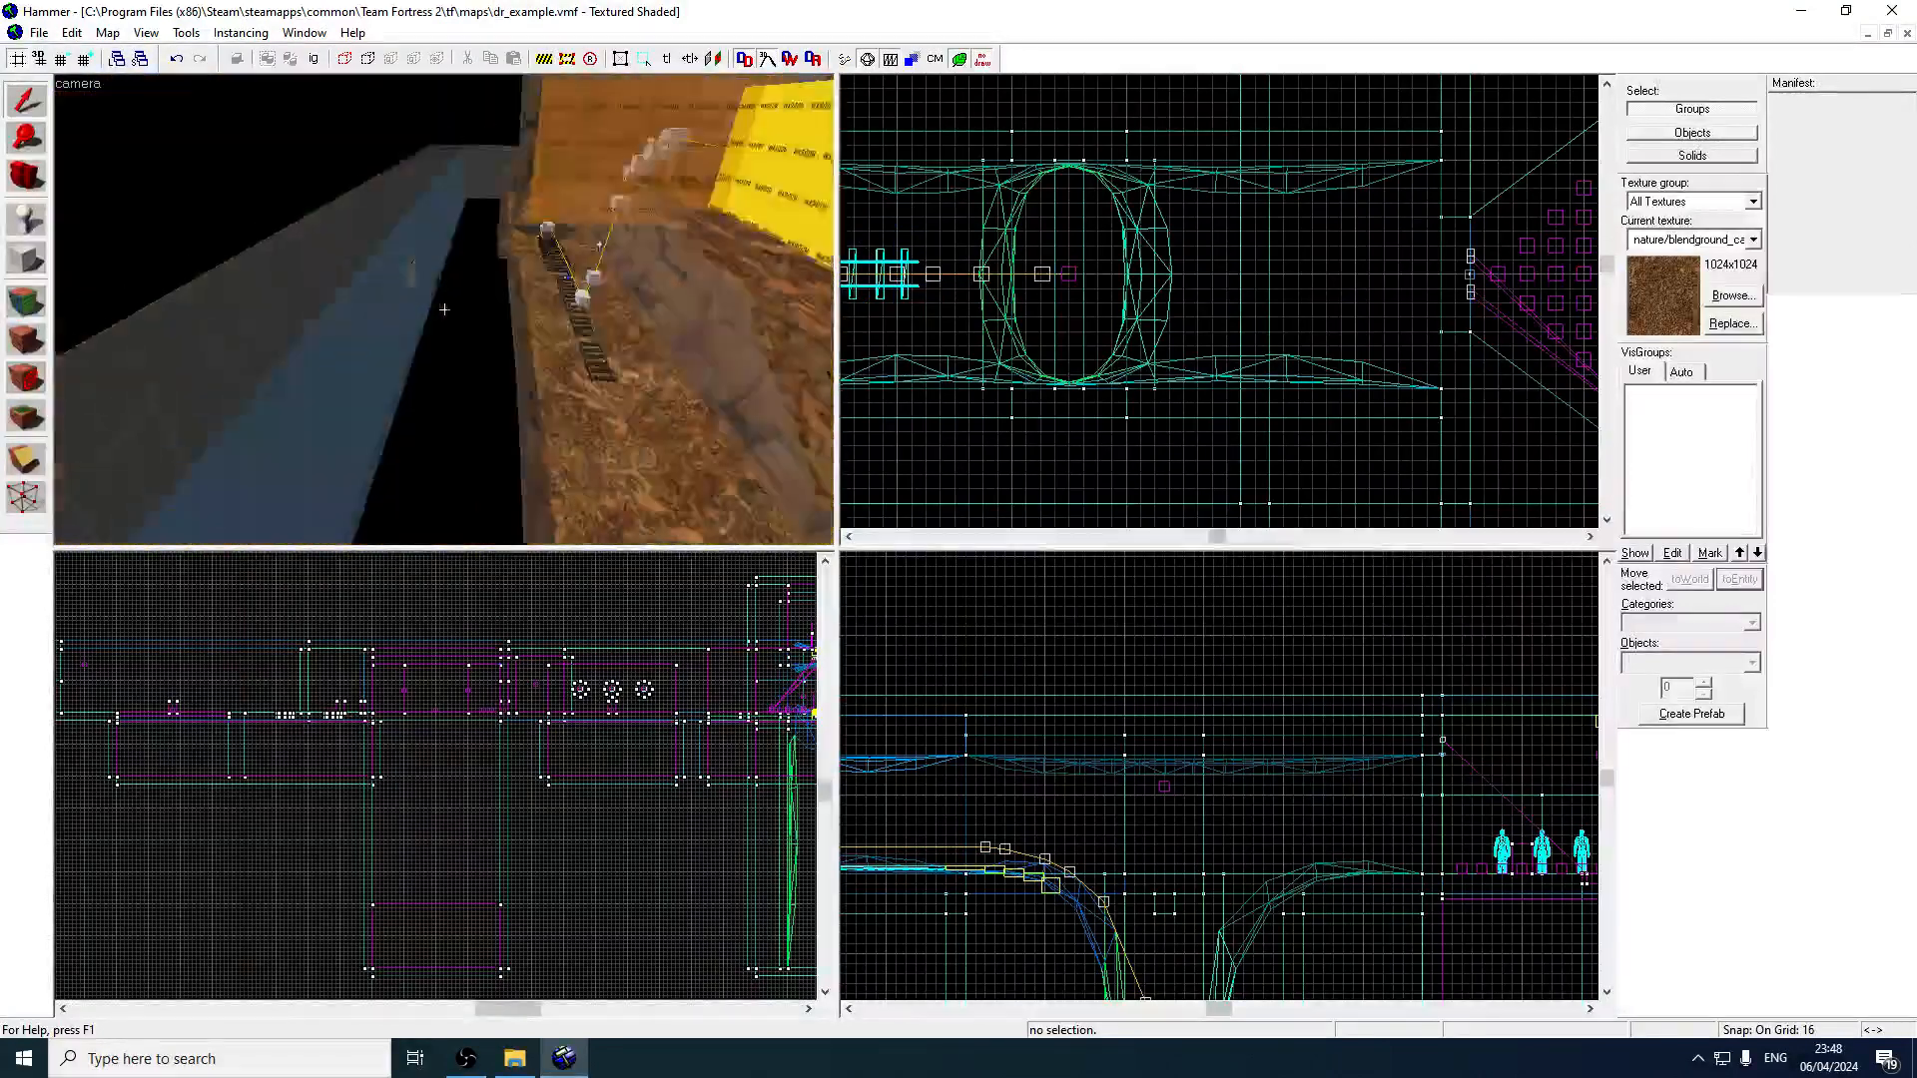
pyautogui.press('z')
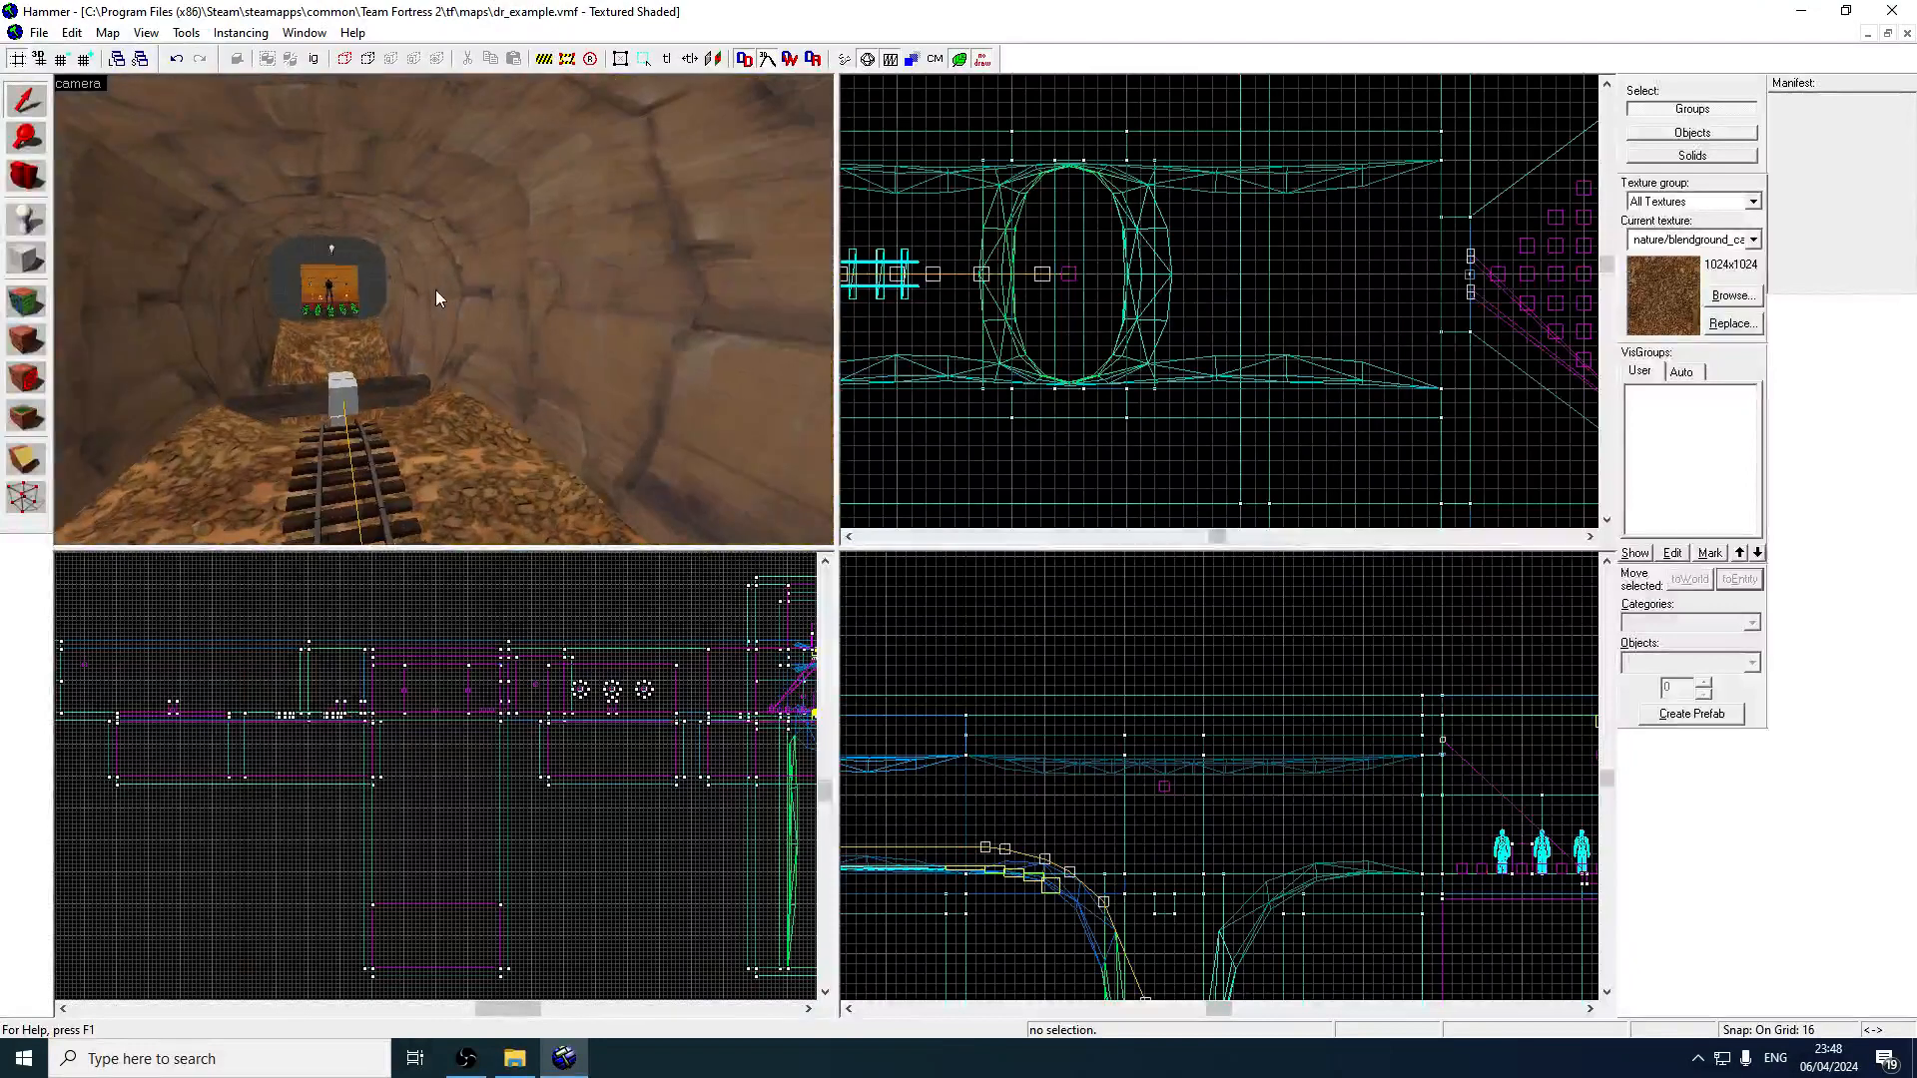
pyautogui.press('z')
pyautogui.press('w')
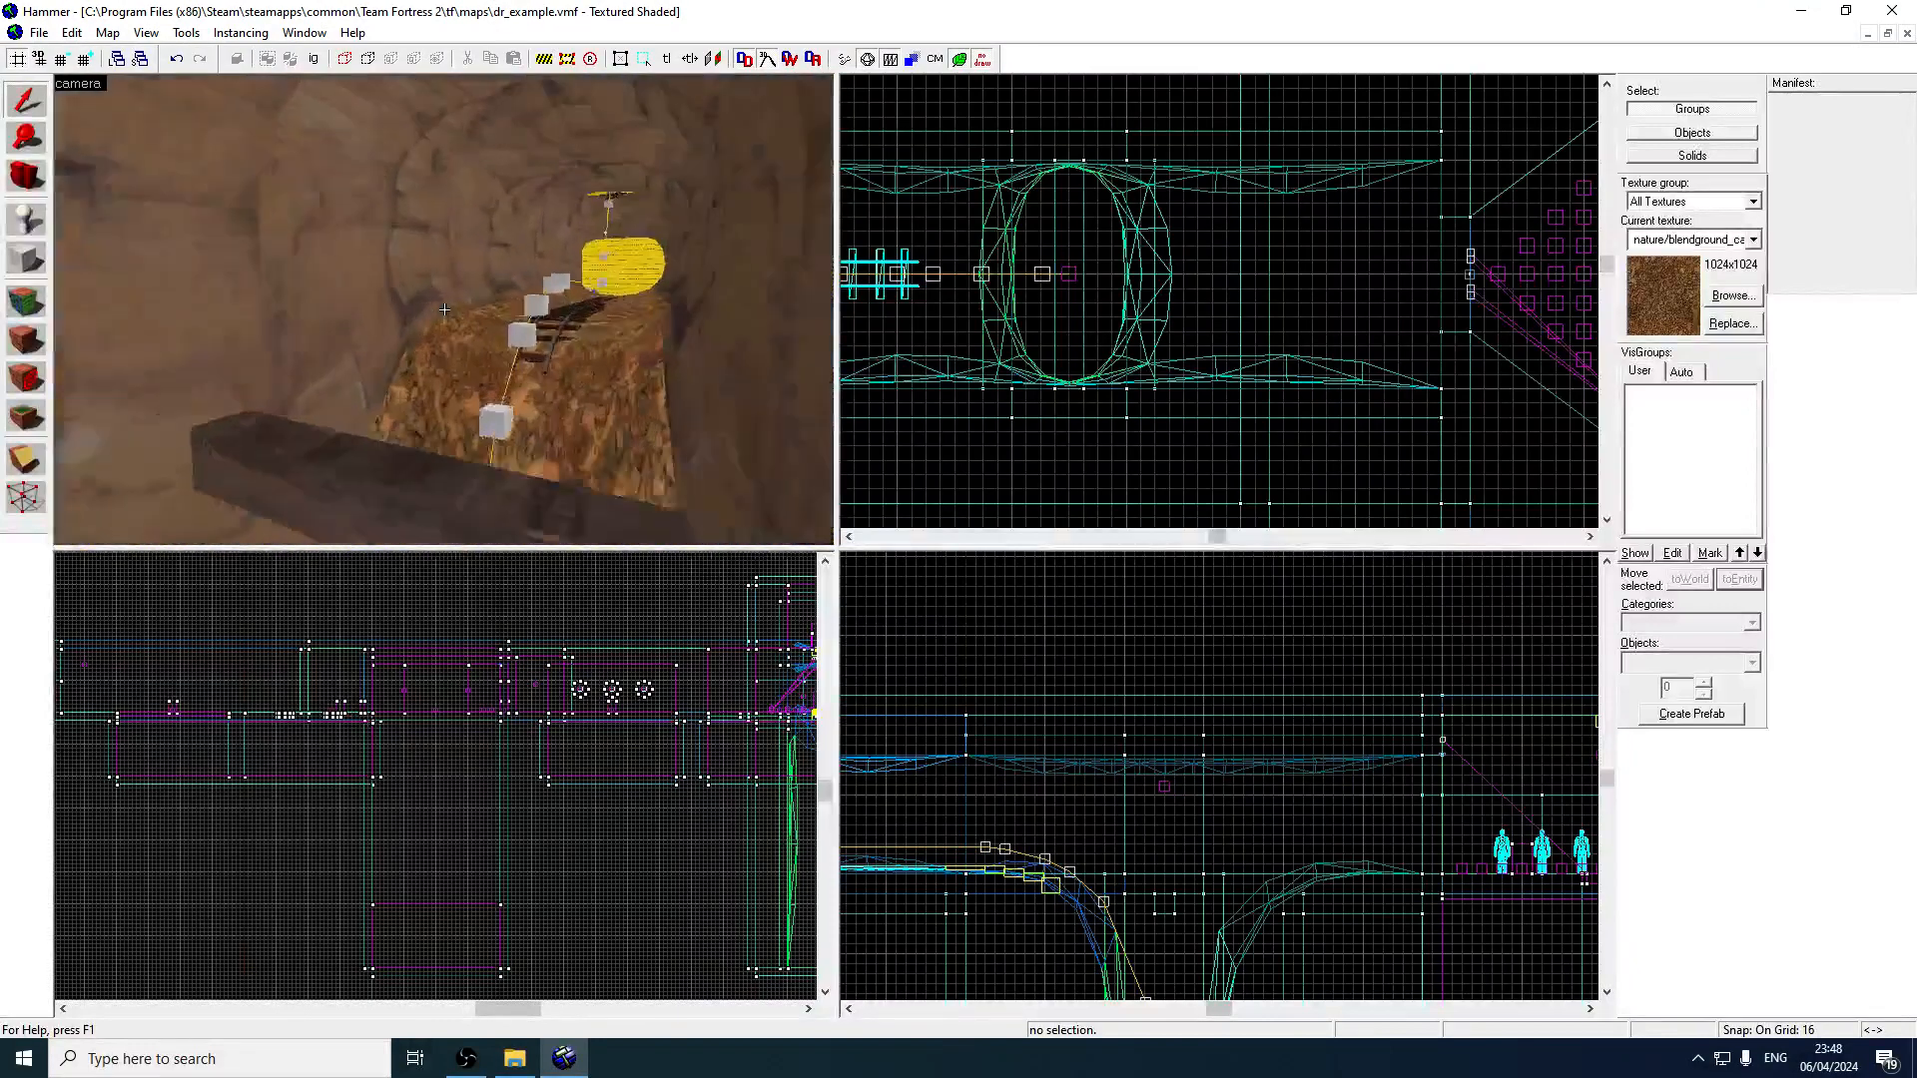
pyautogui.press('w')
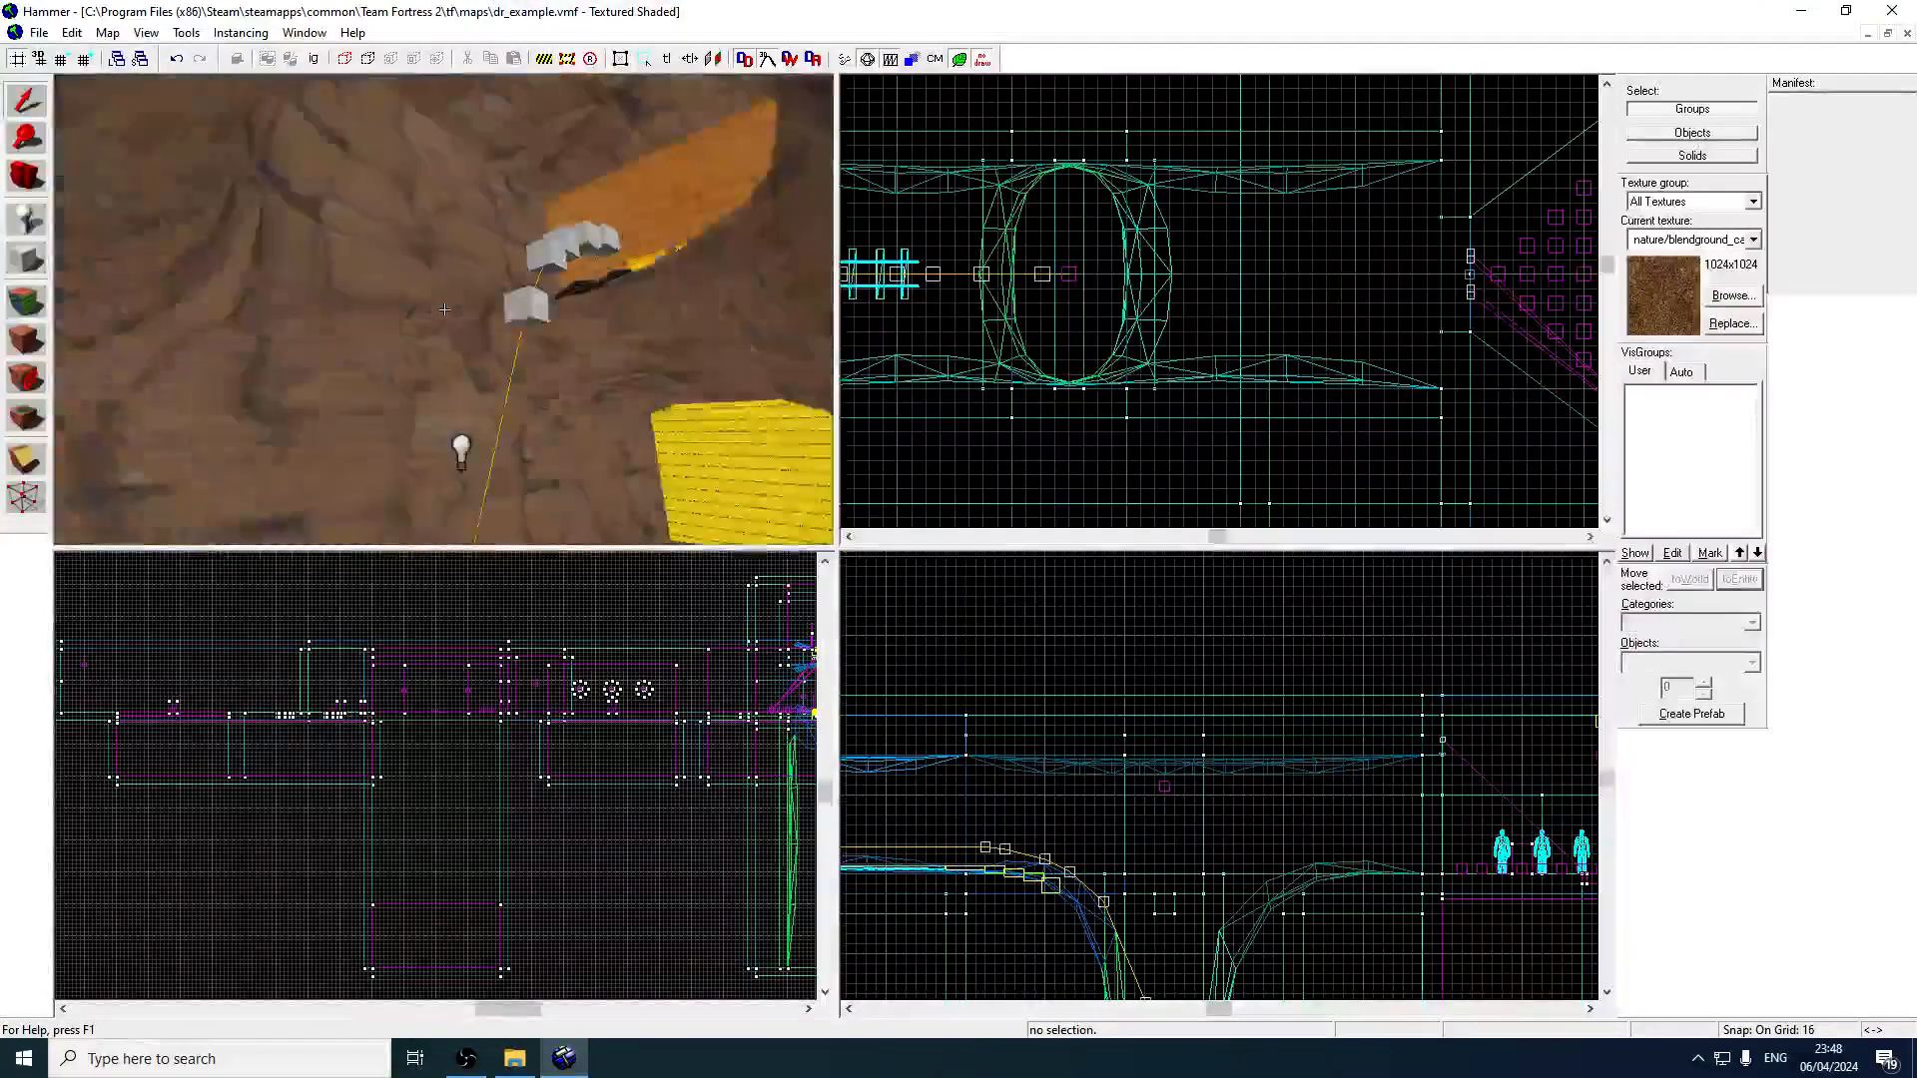
pyautogui.press('w')
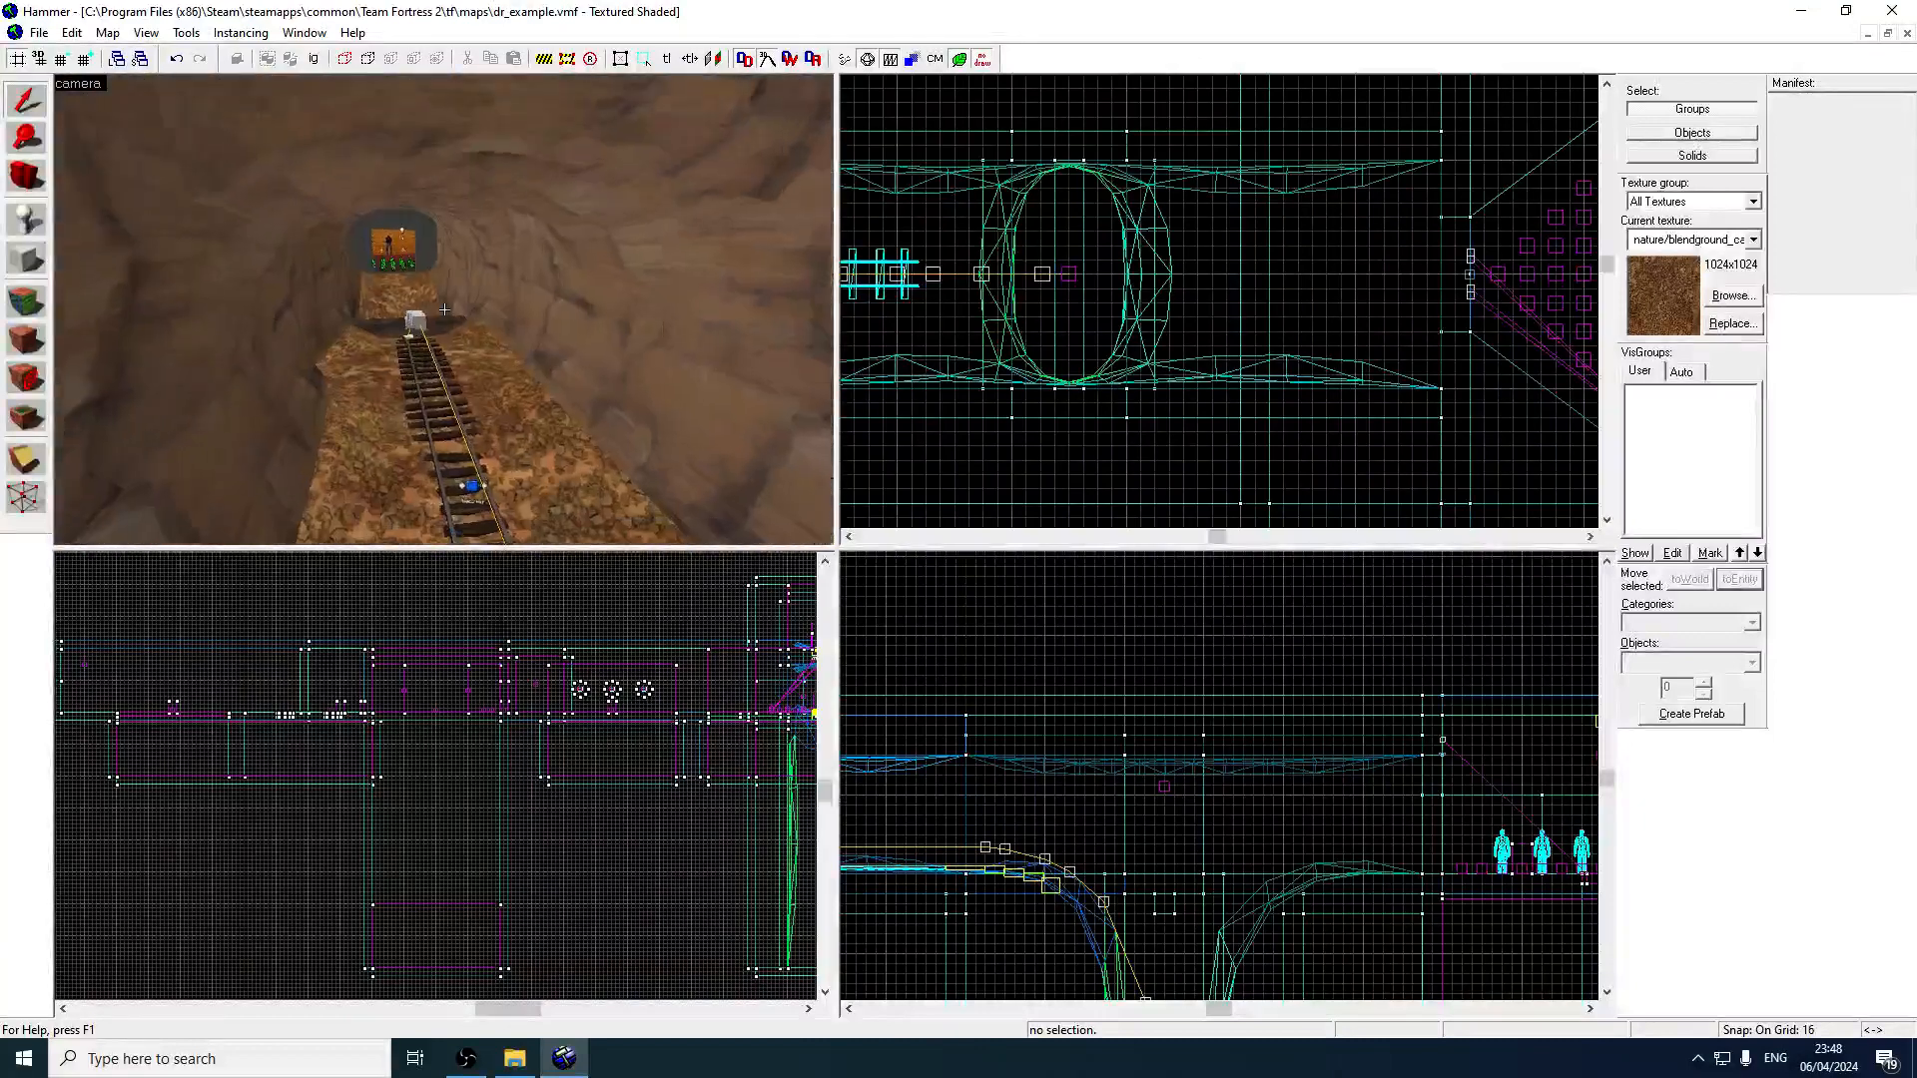
pyautogui.press('w')
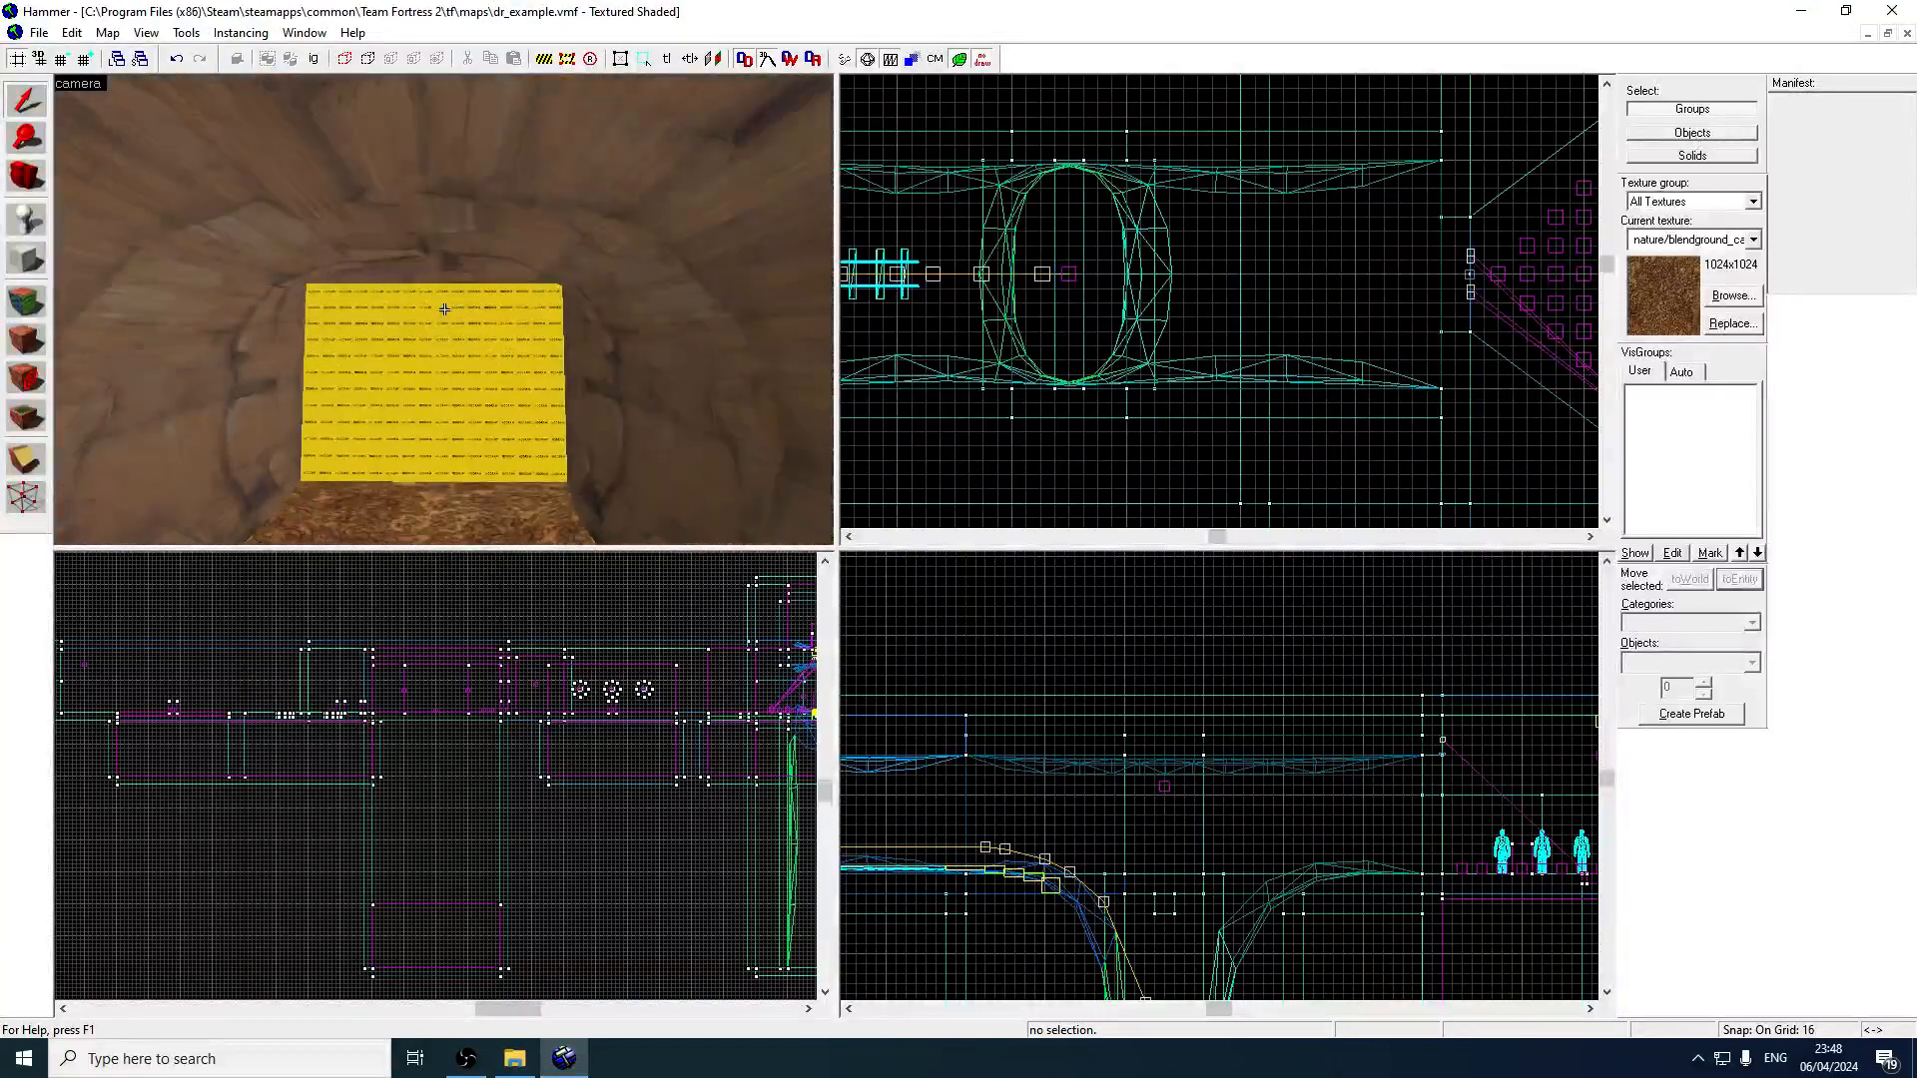
# Examine the rock tunnel from outside, checking how its walls and ground meet the neighbouring corridor and the yellow end walls.
pyautogui.press('w')
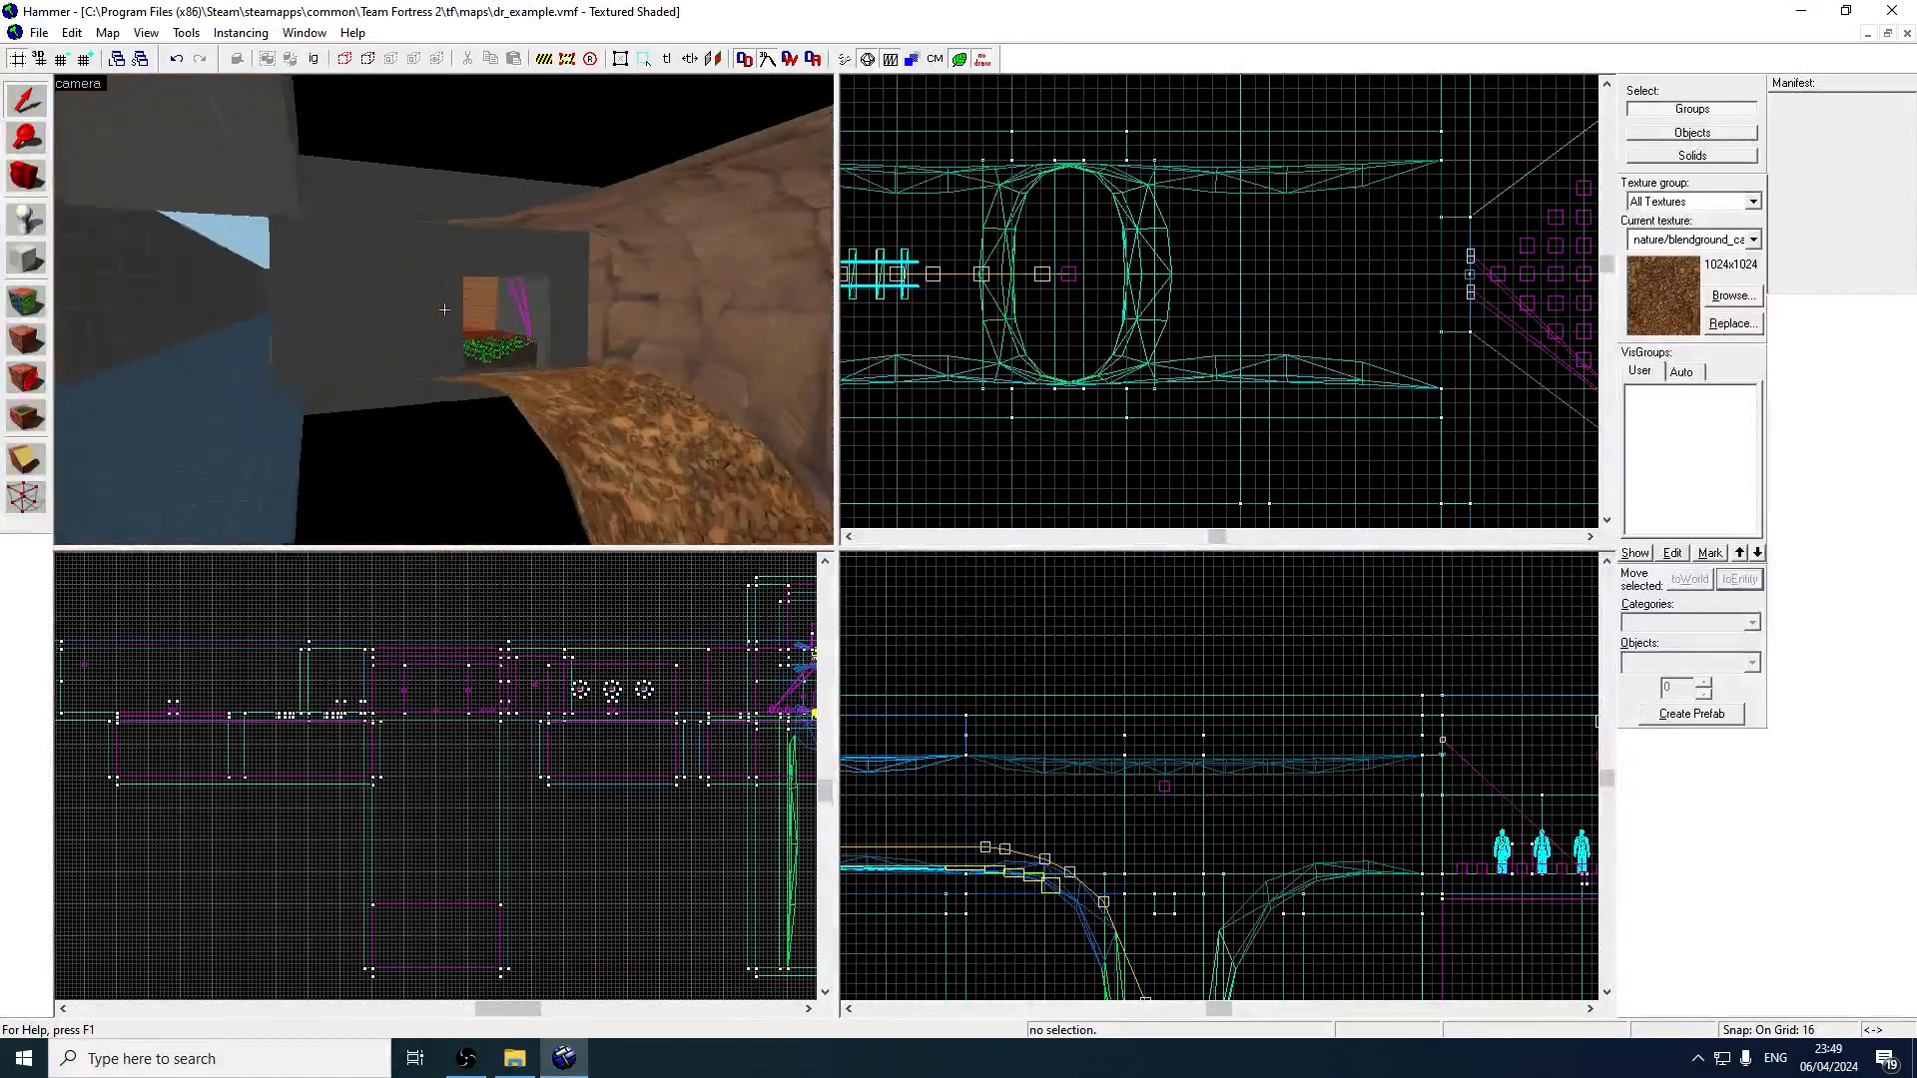
pyautogui.press('w')
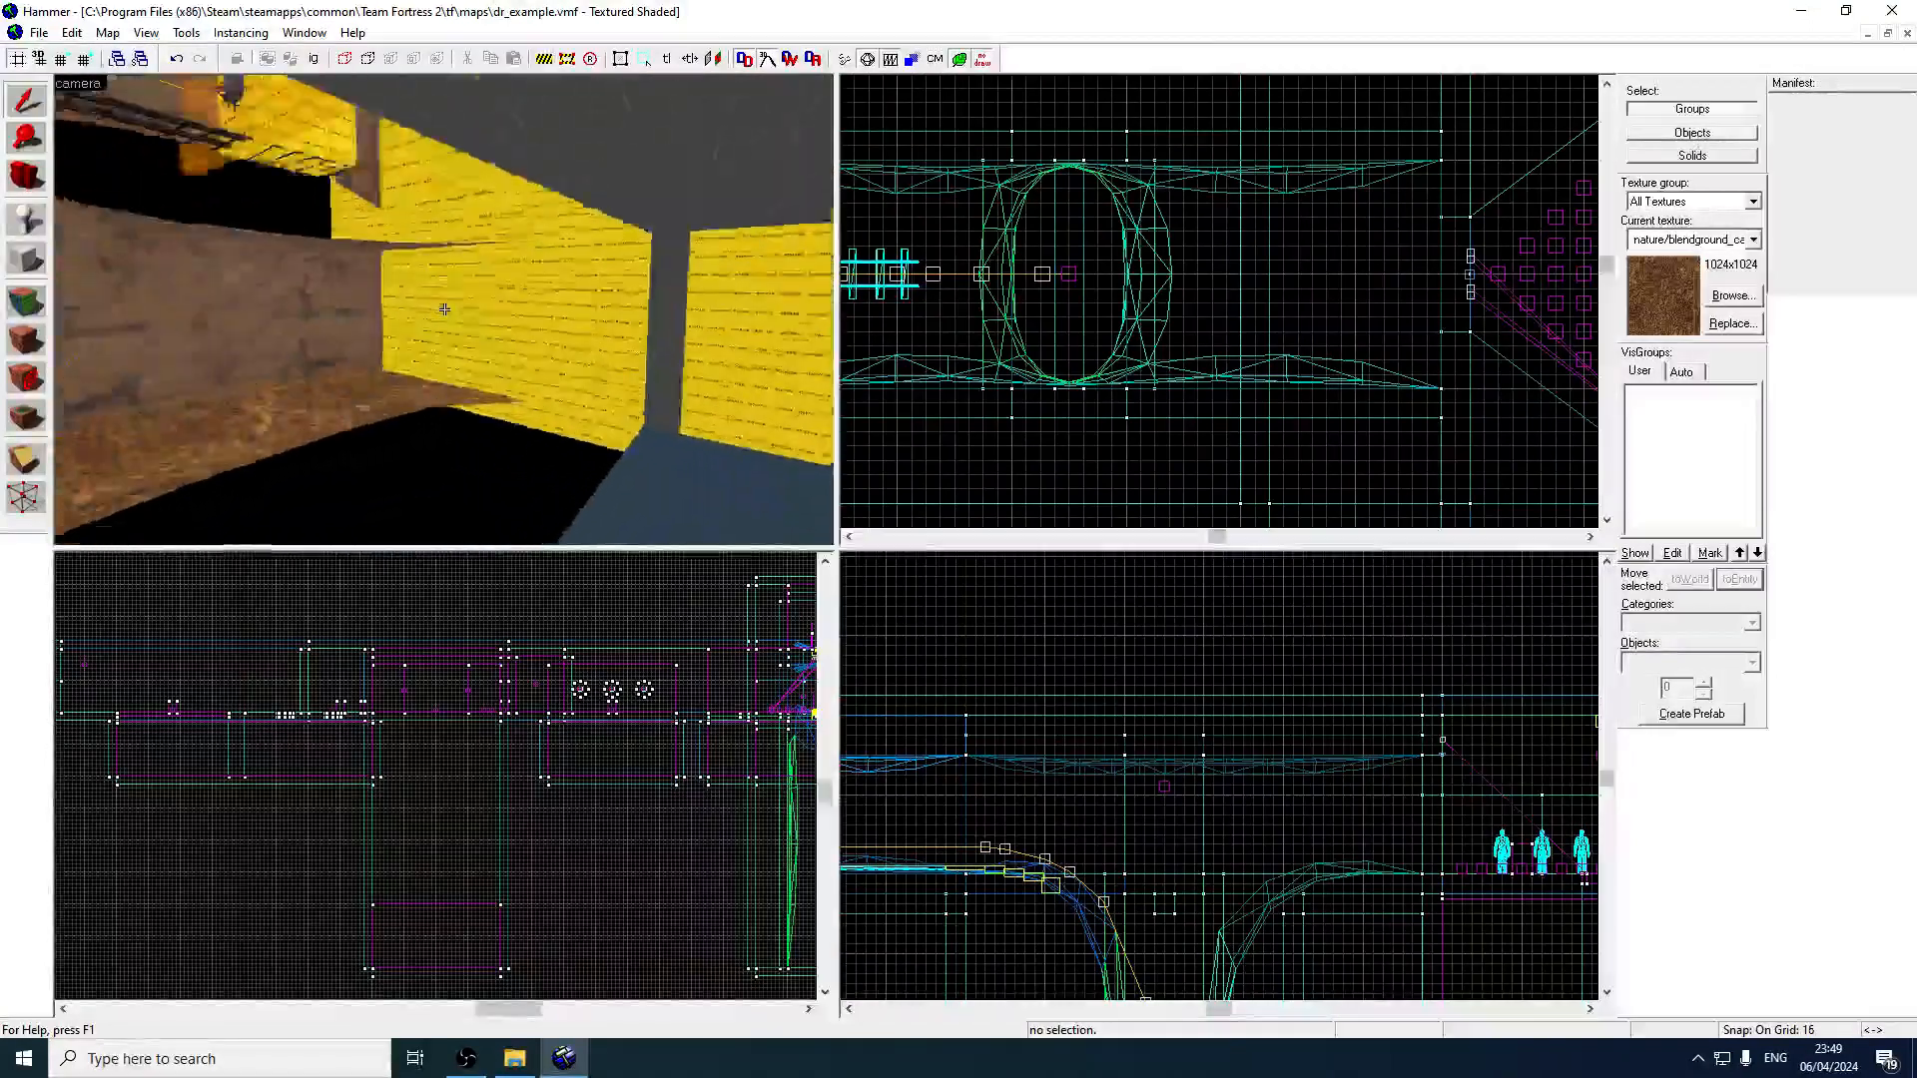
pyautogui.press('w')
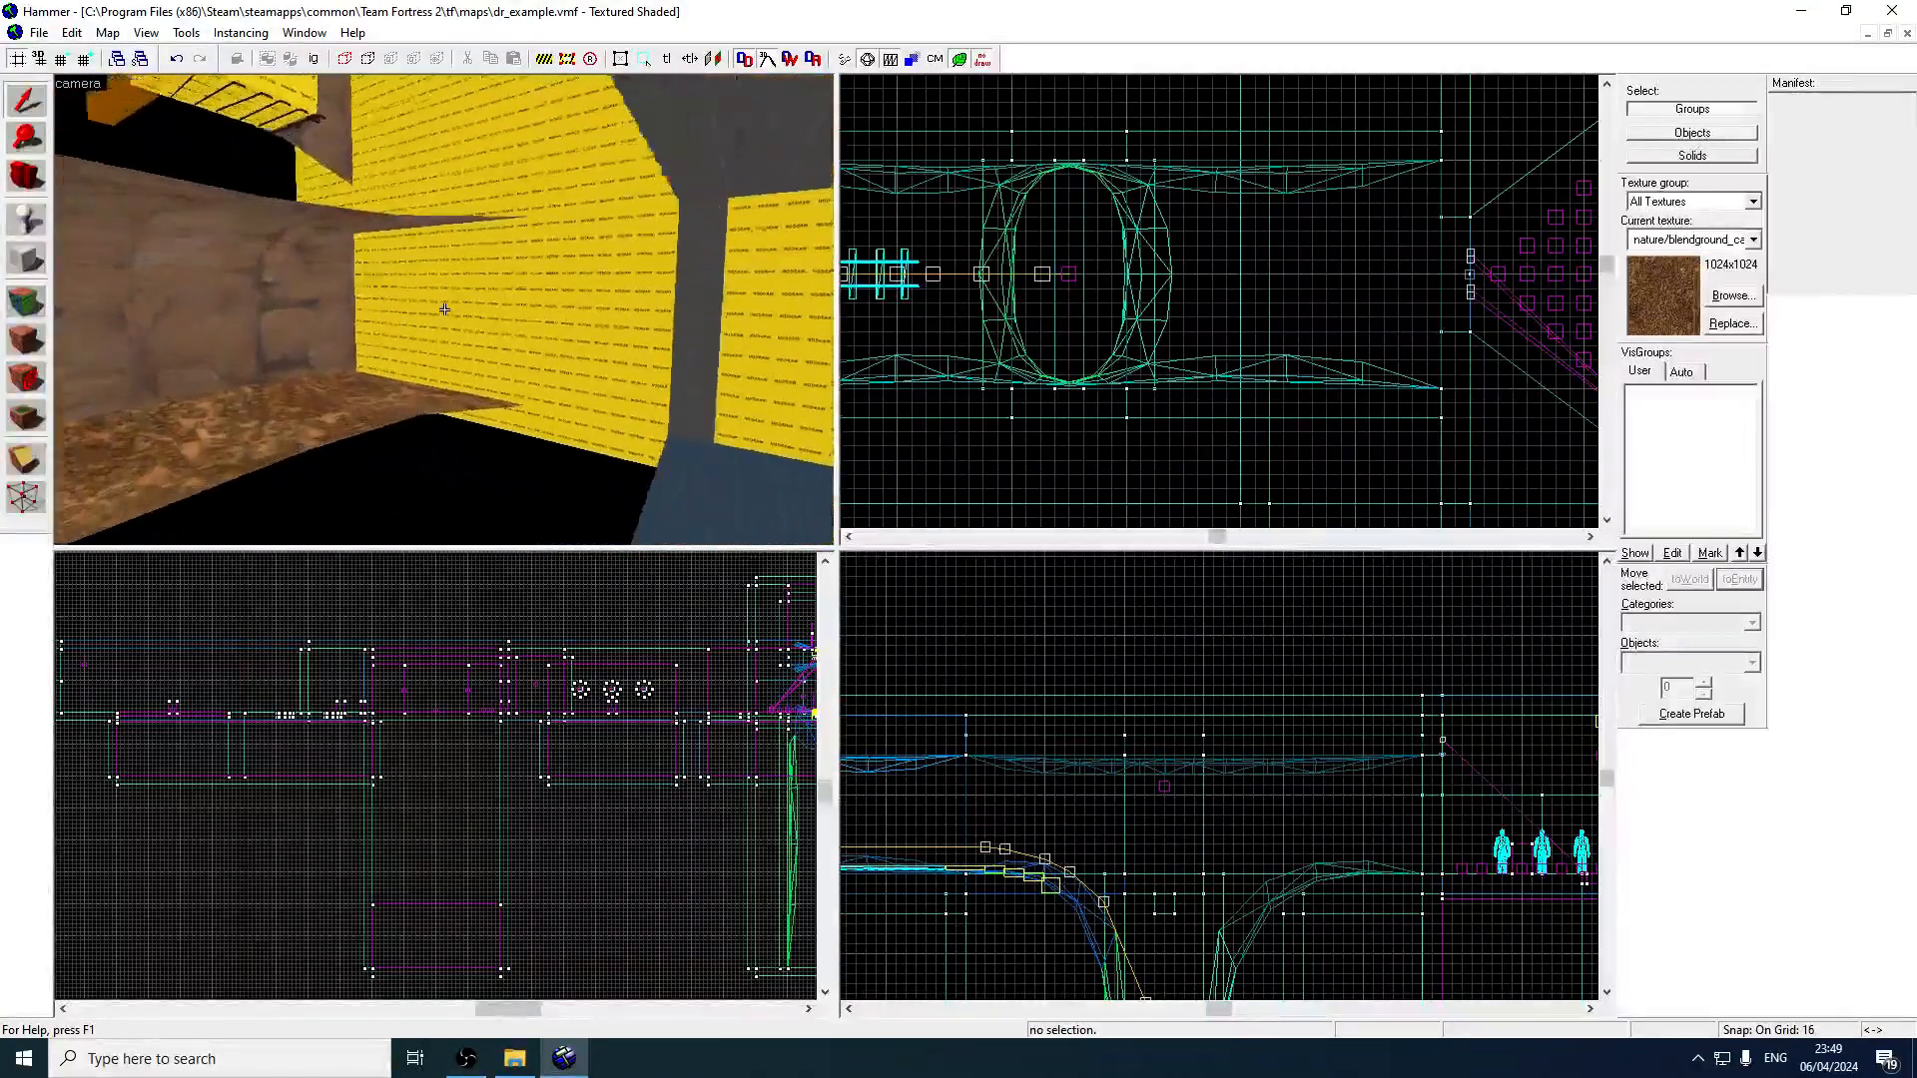
pyautogui.press('w')
pyautogui.press('w')
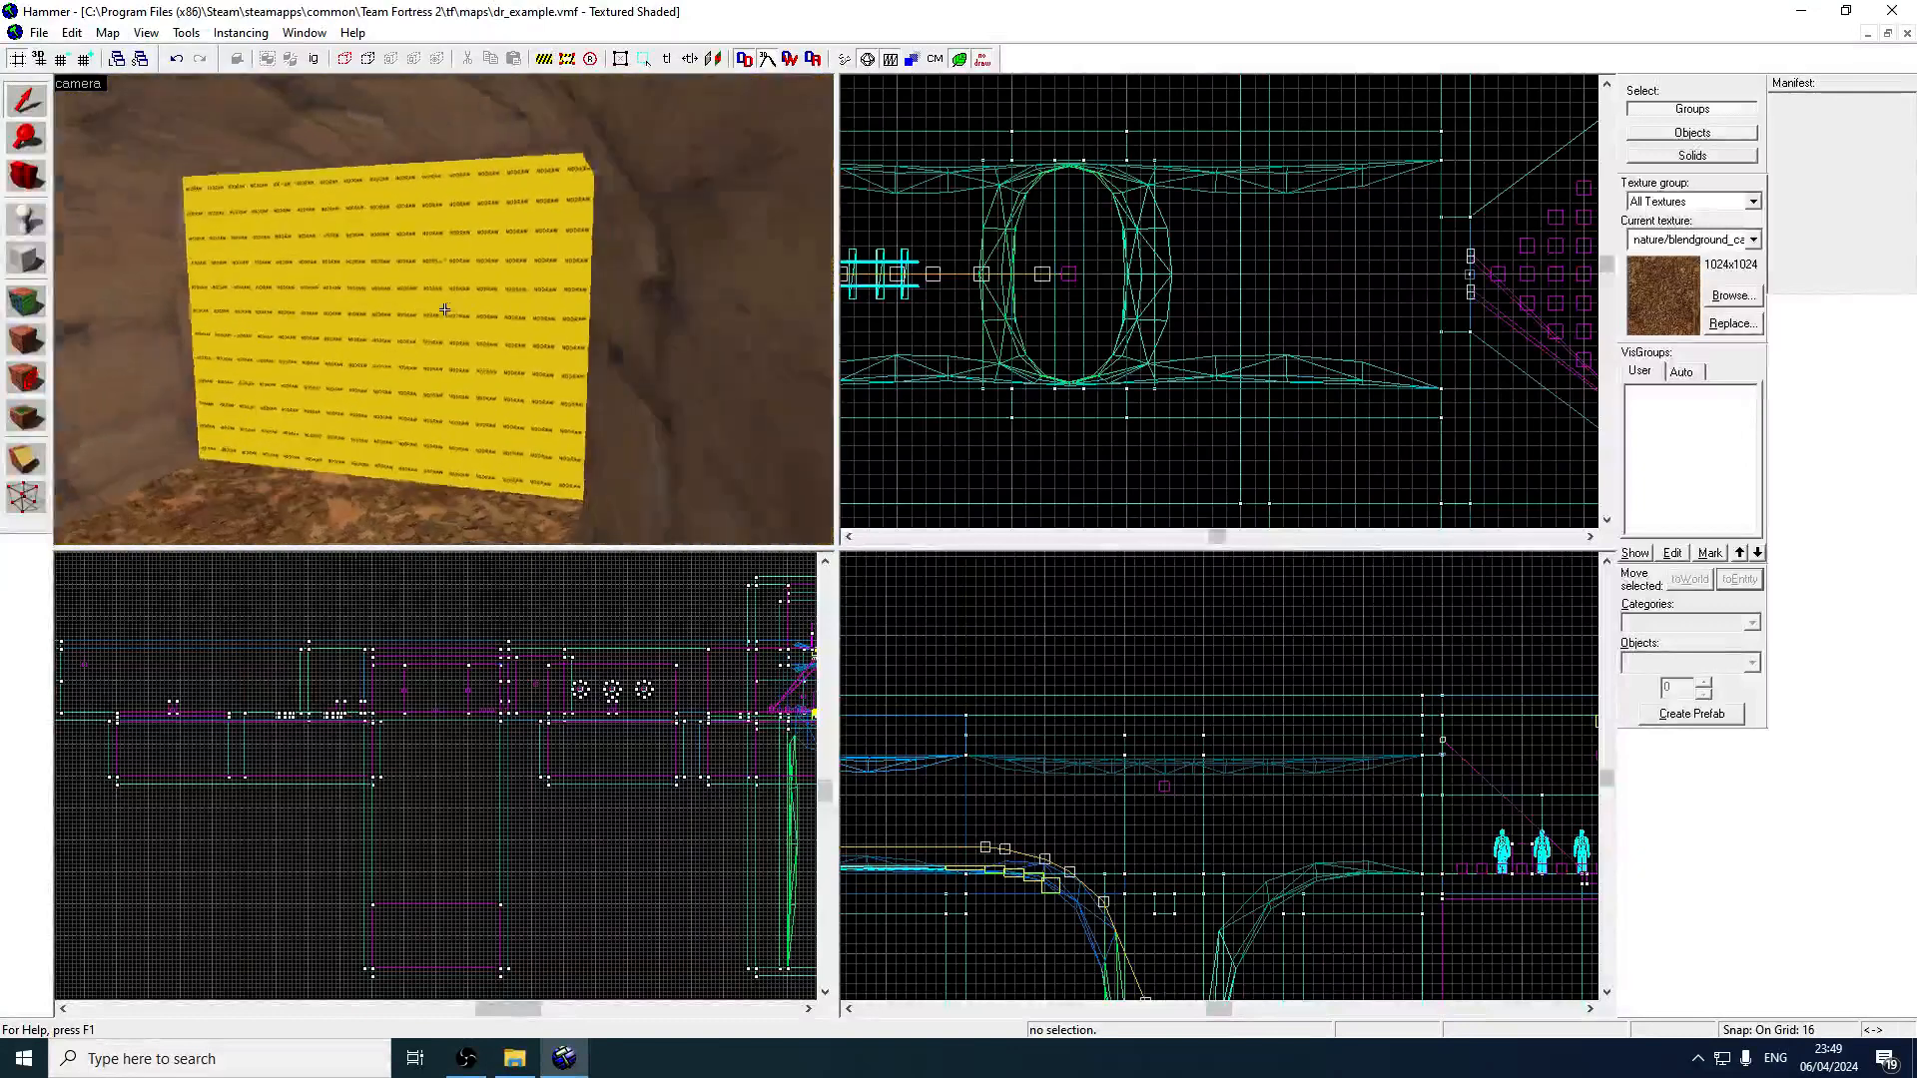
pyautogui.press('w')
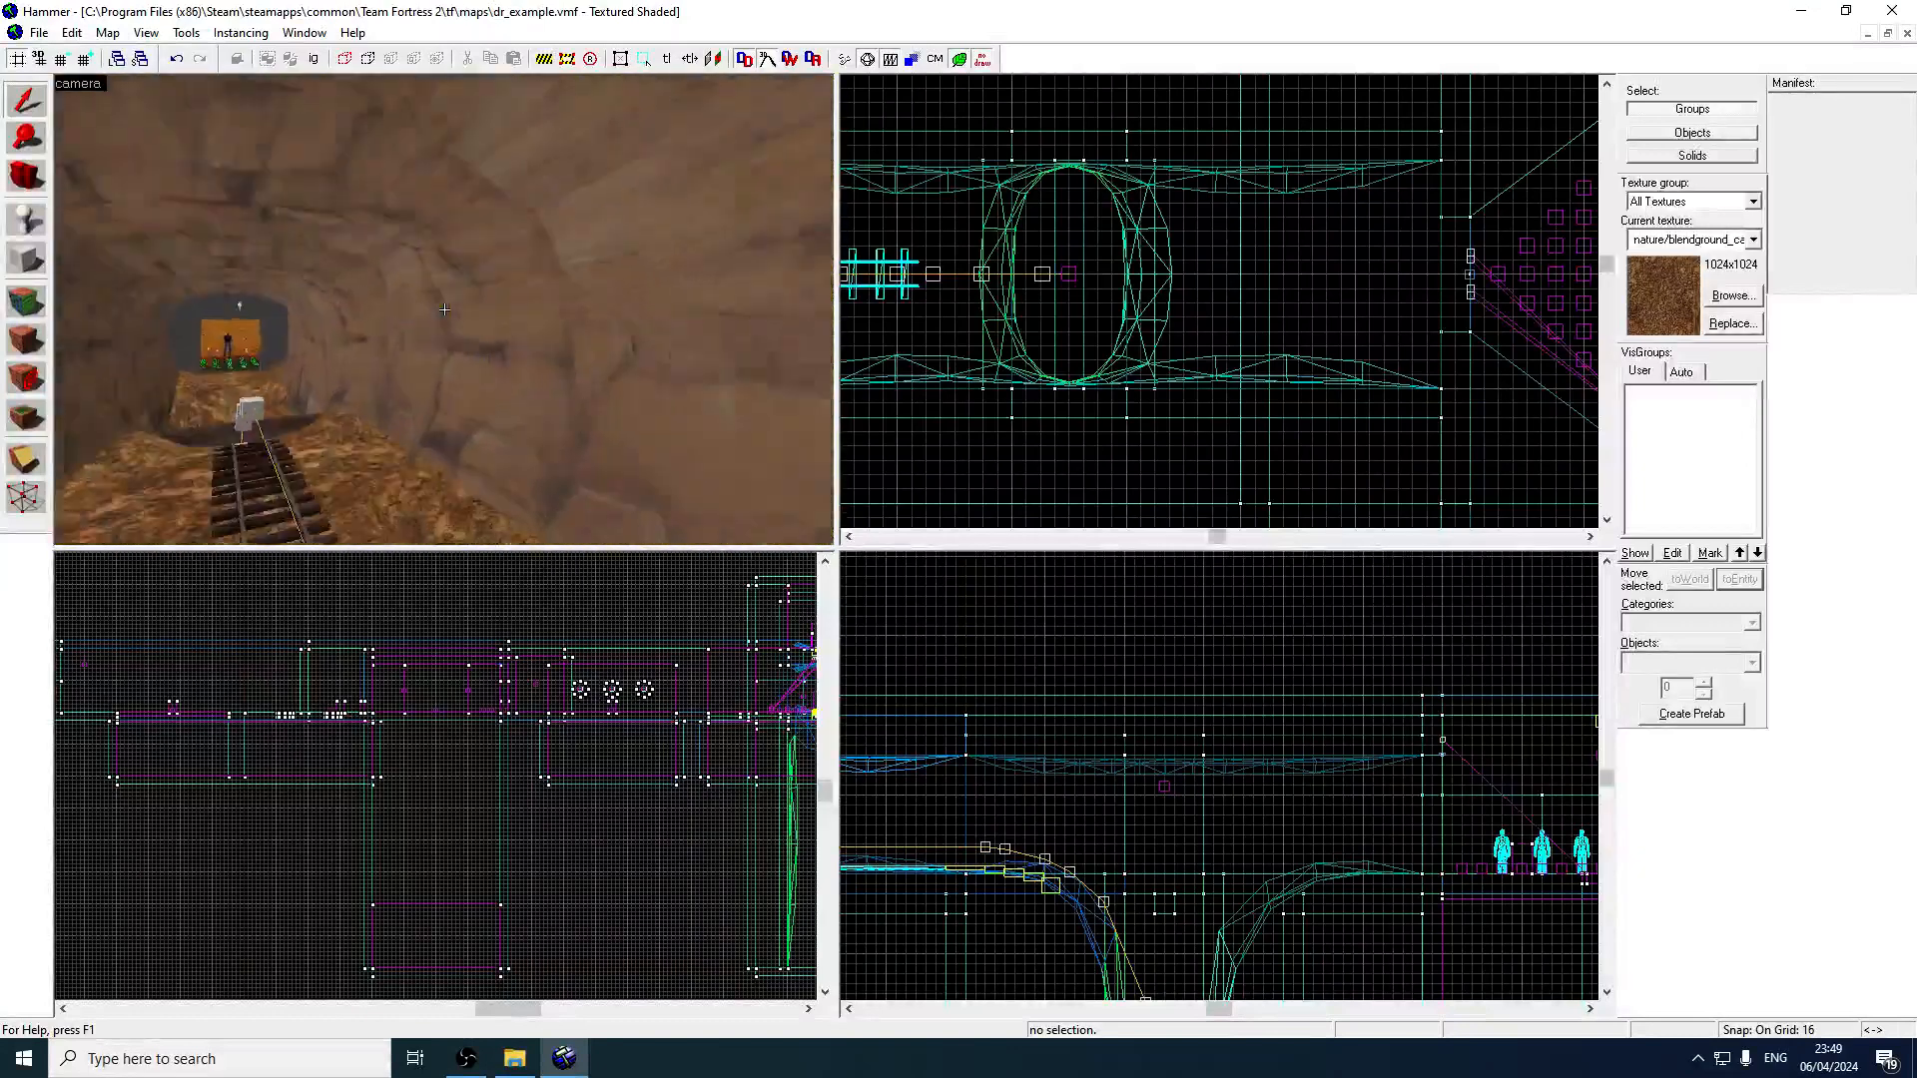
pyautogui.press('w')
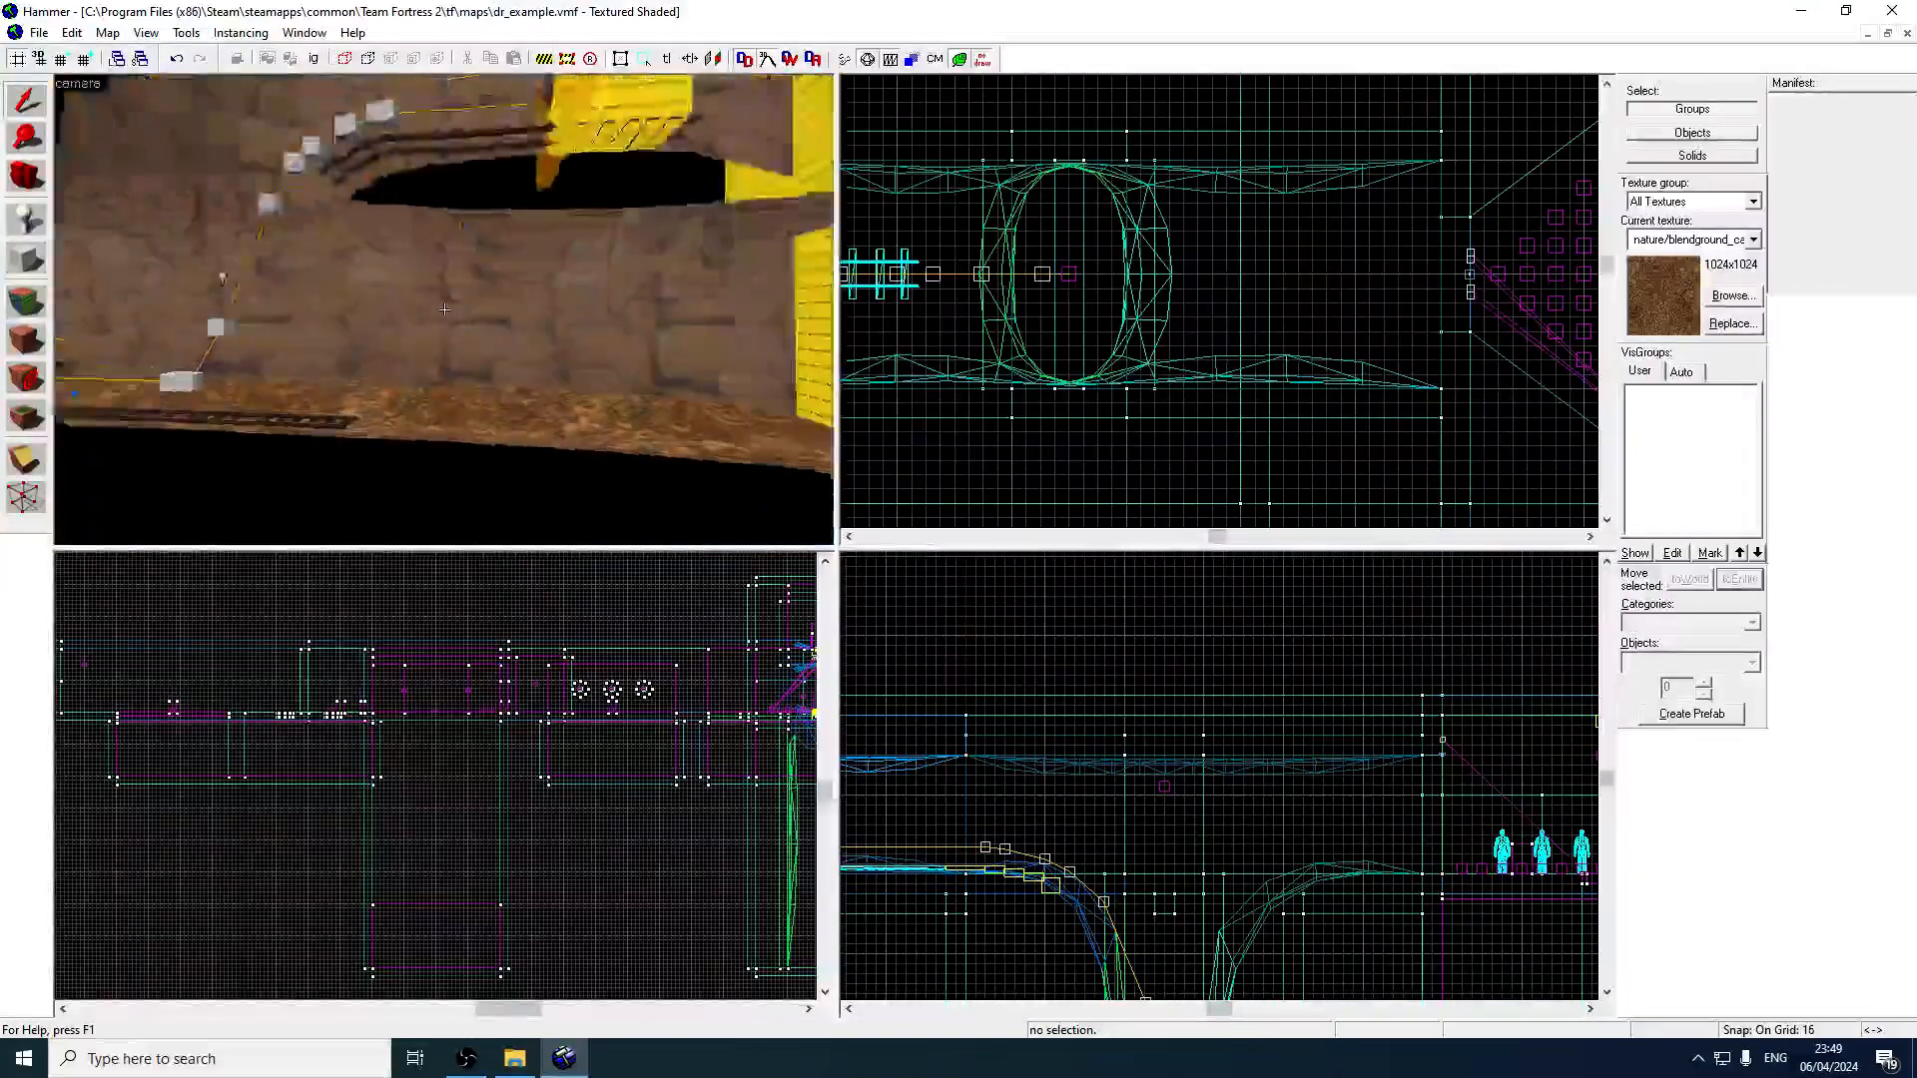
pyautogui.press('w')
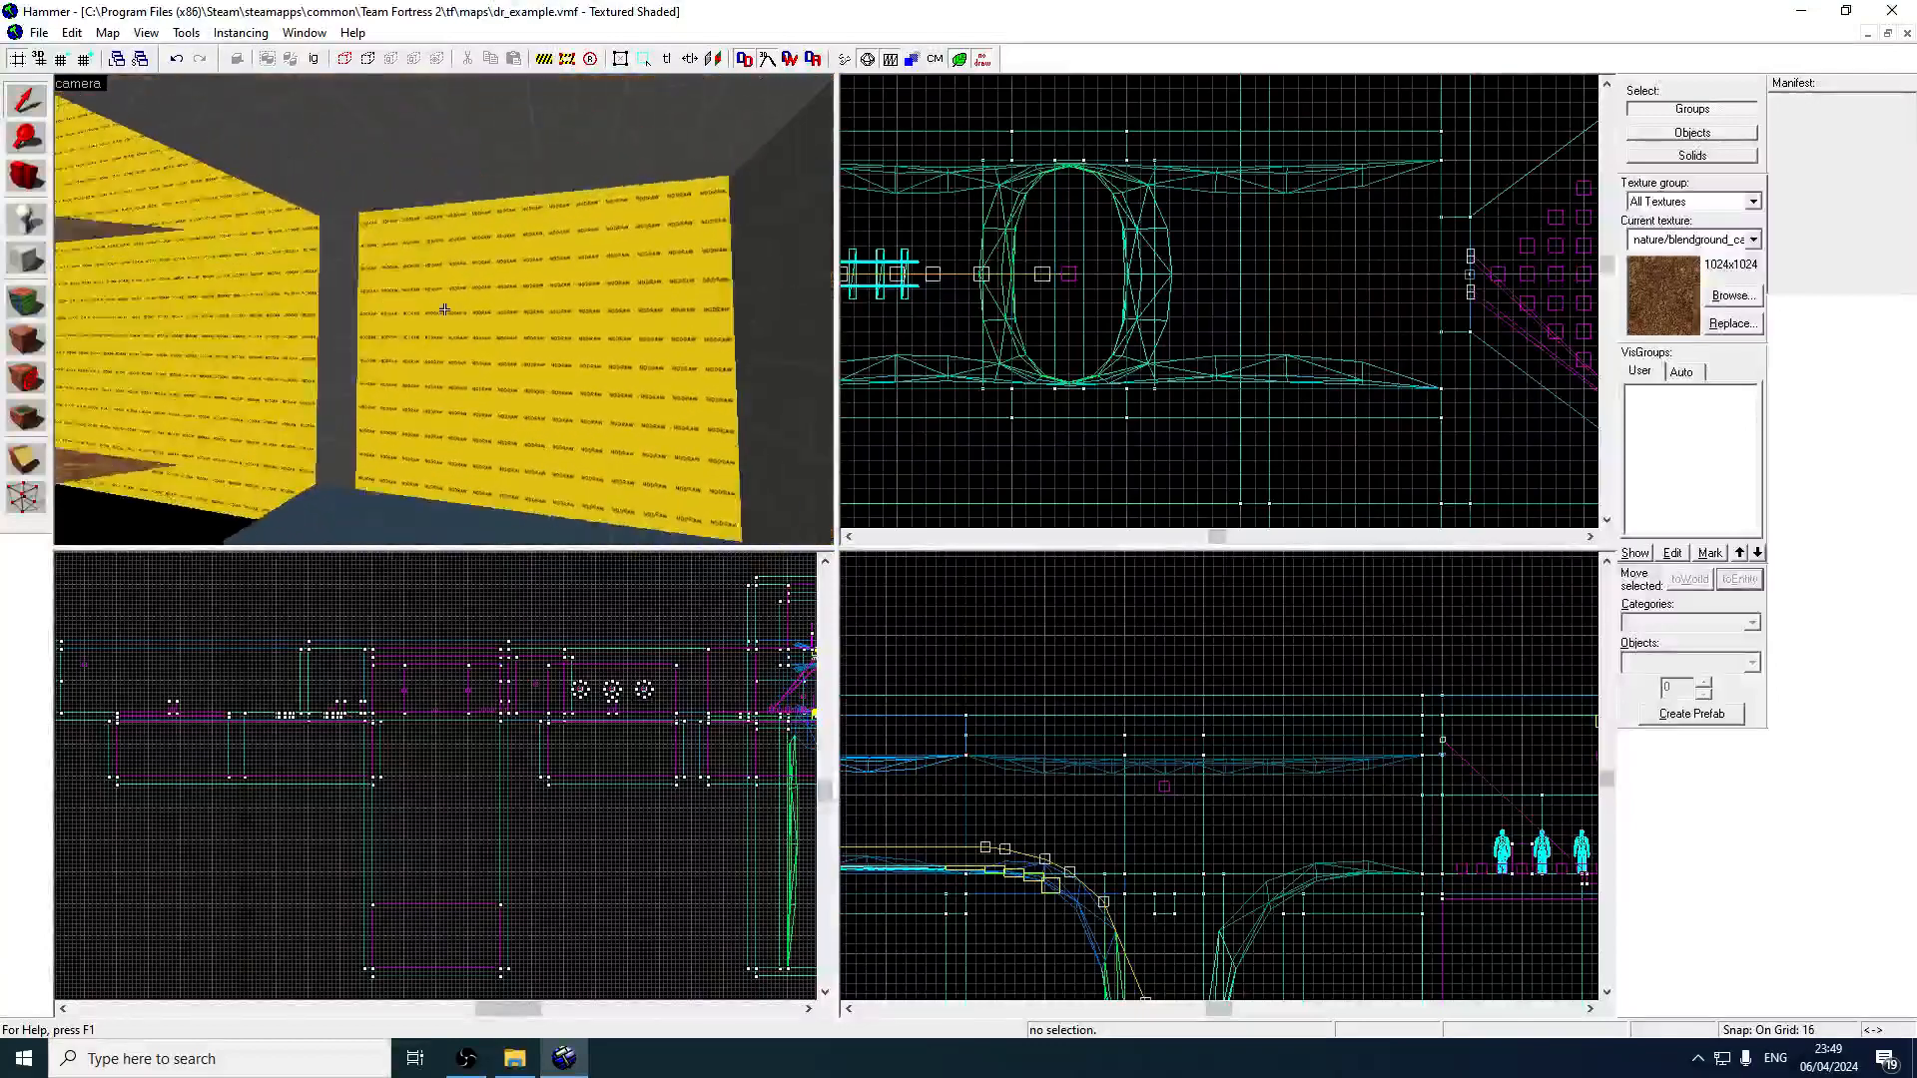
pyautogui.press('w')
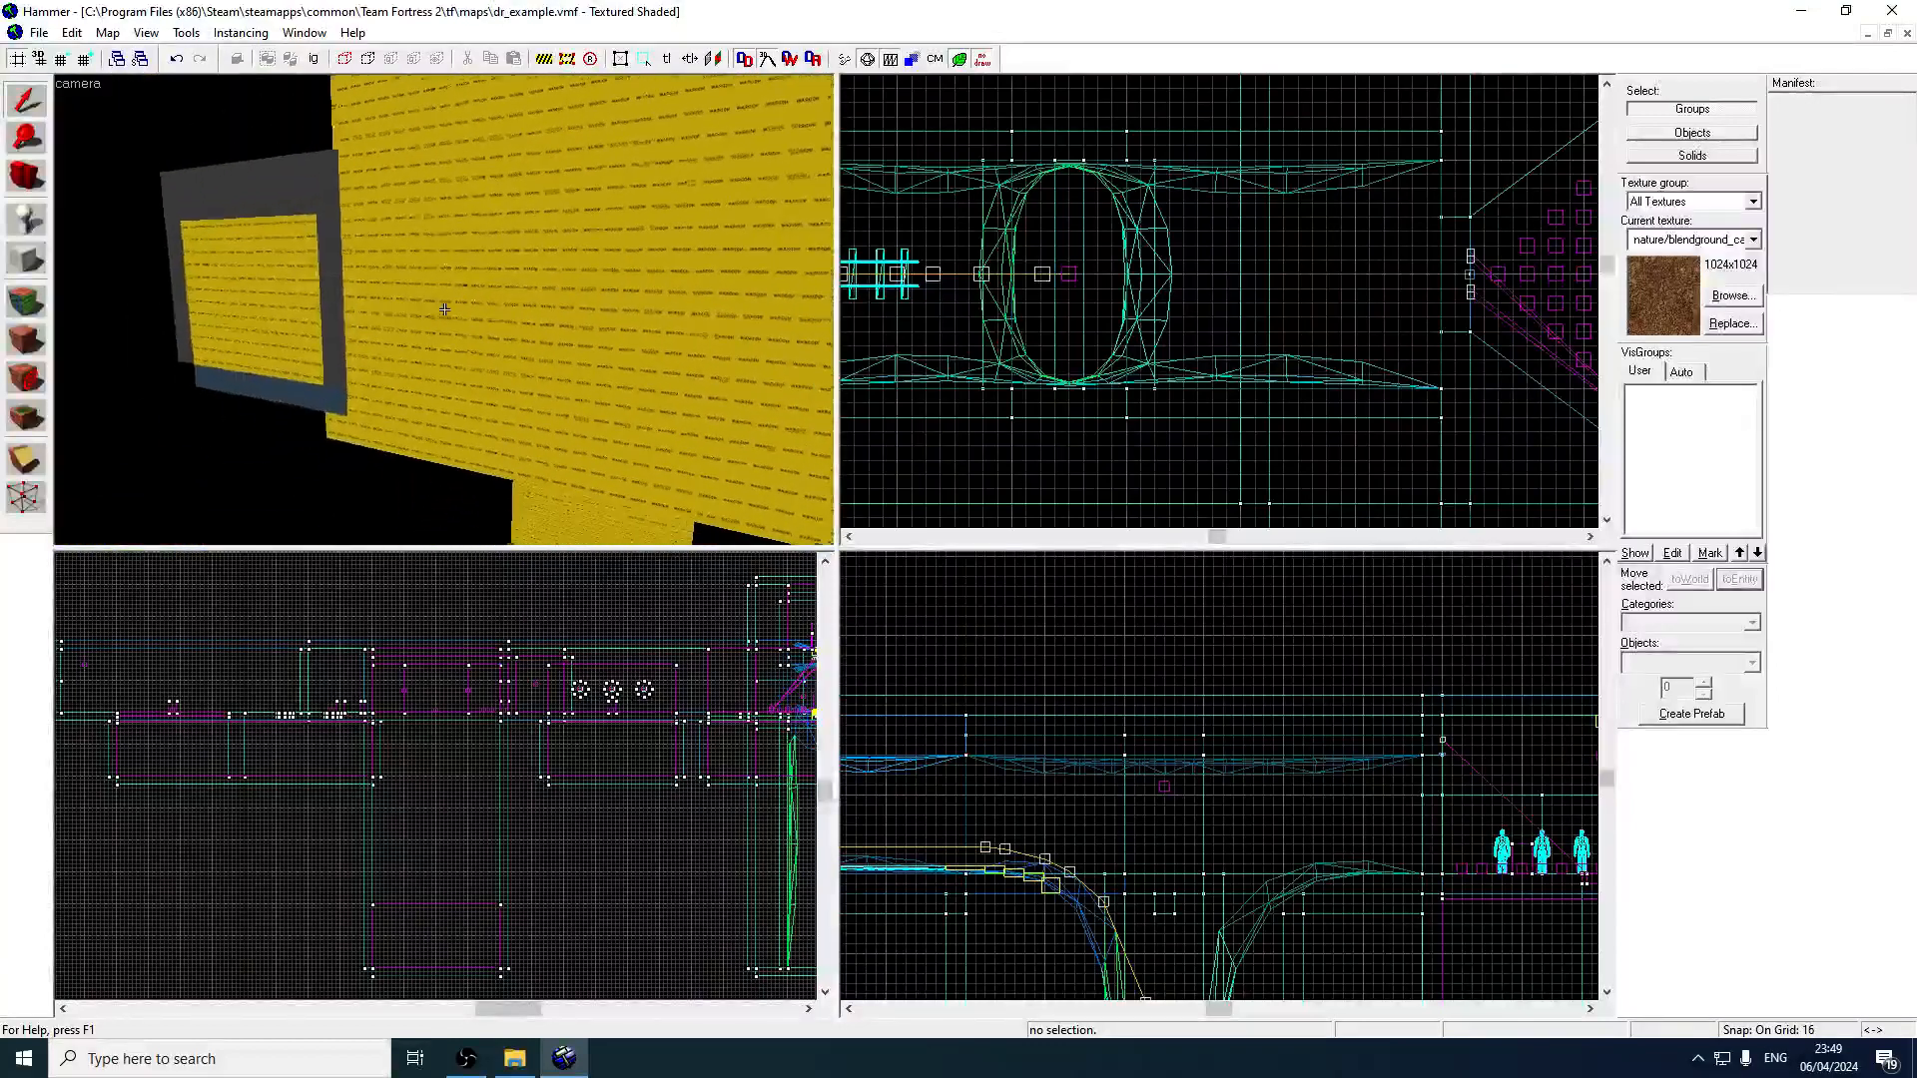
pyautogui.press('w')
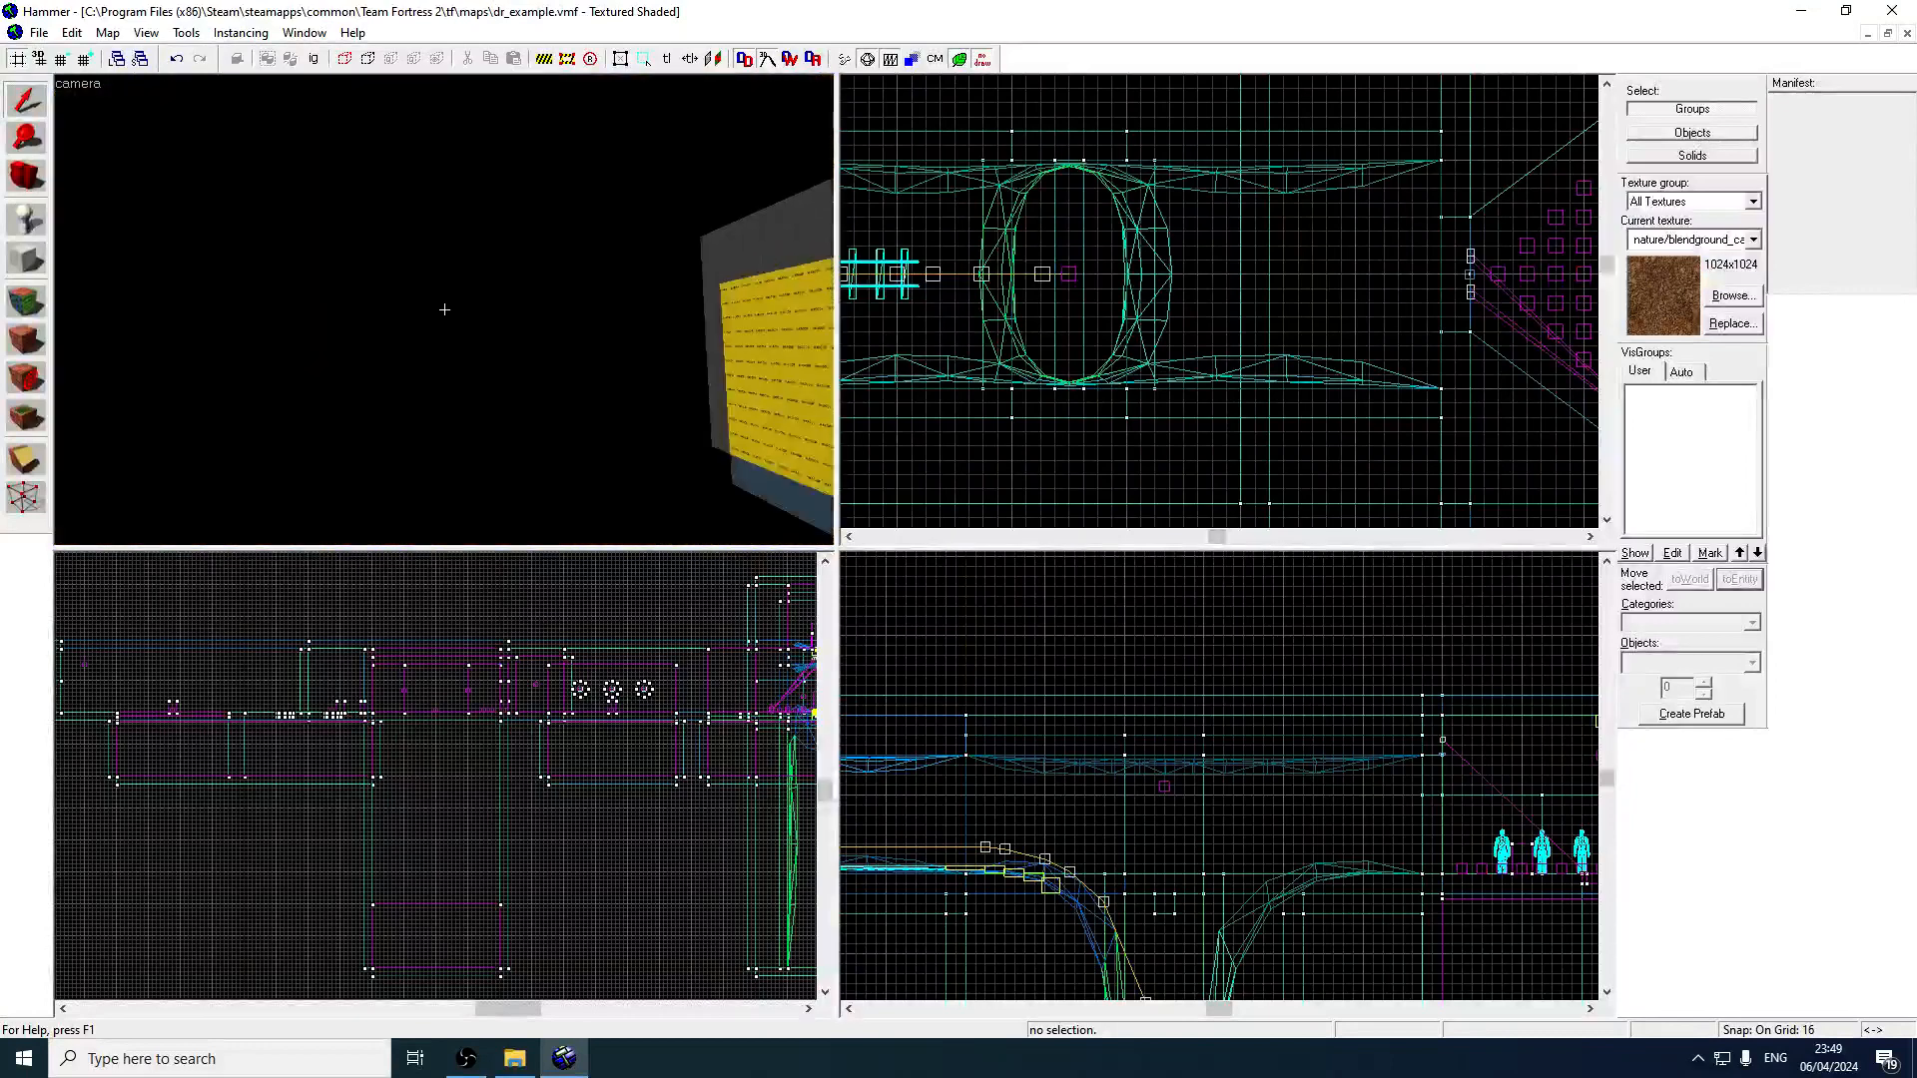
pyautogui.press('w')
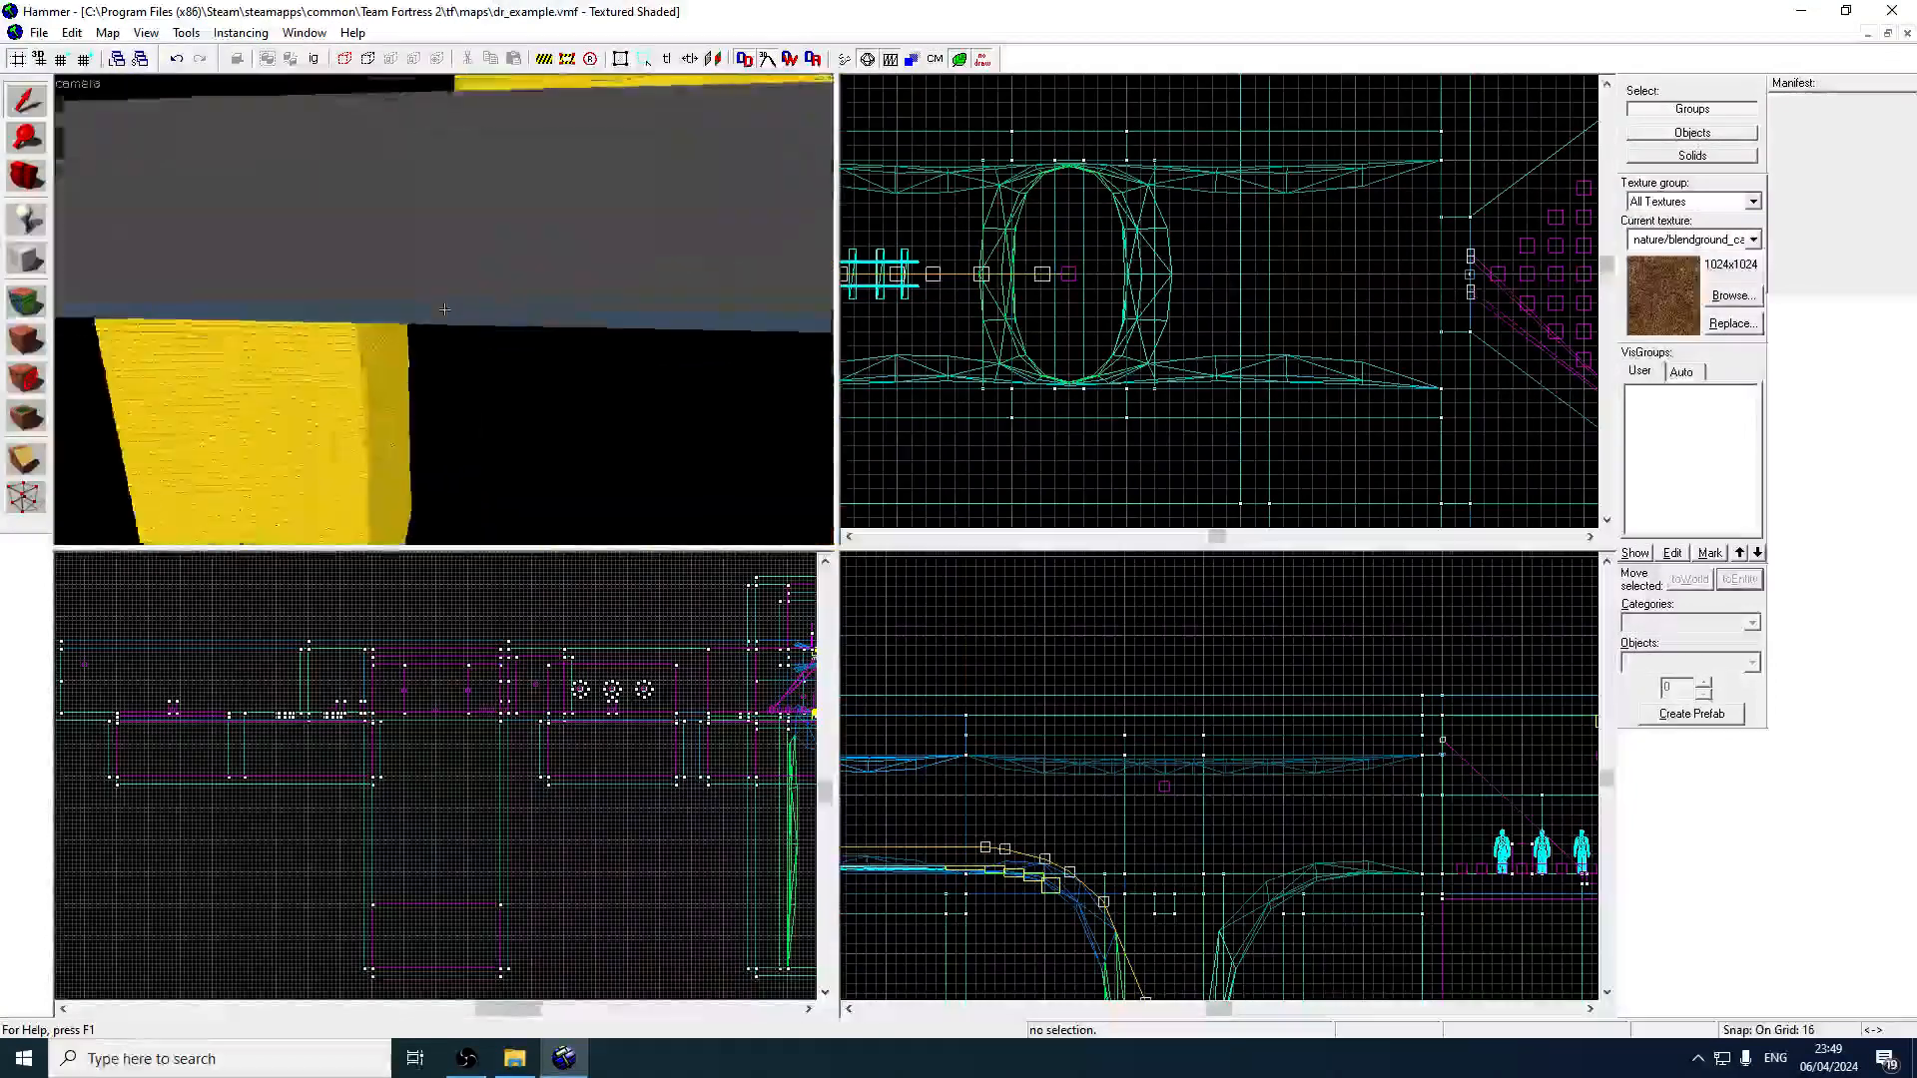
pyautogui.press('w')
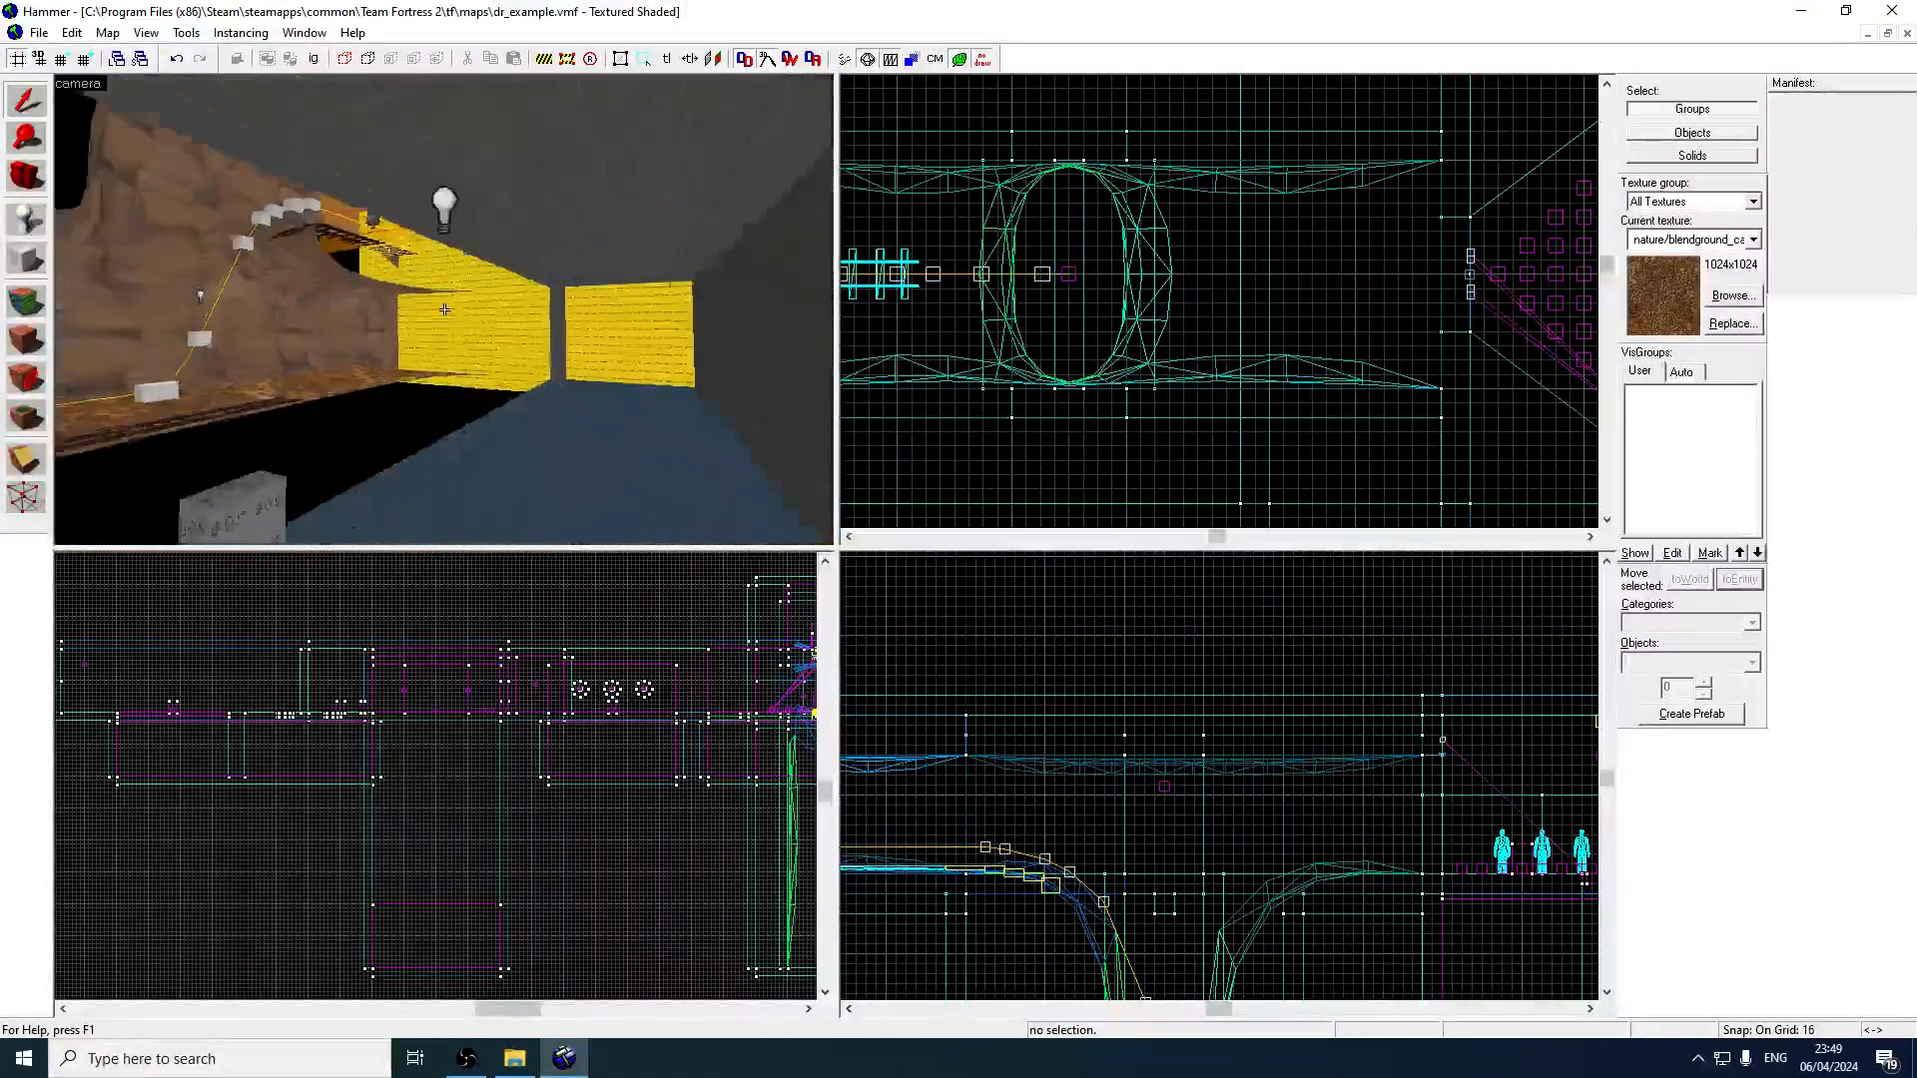
pyautogui.press('w')
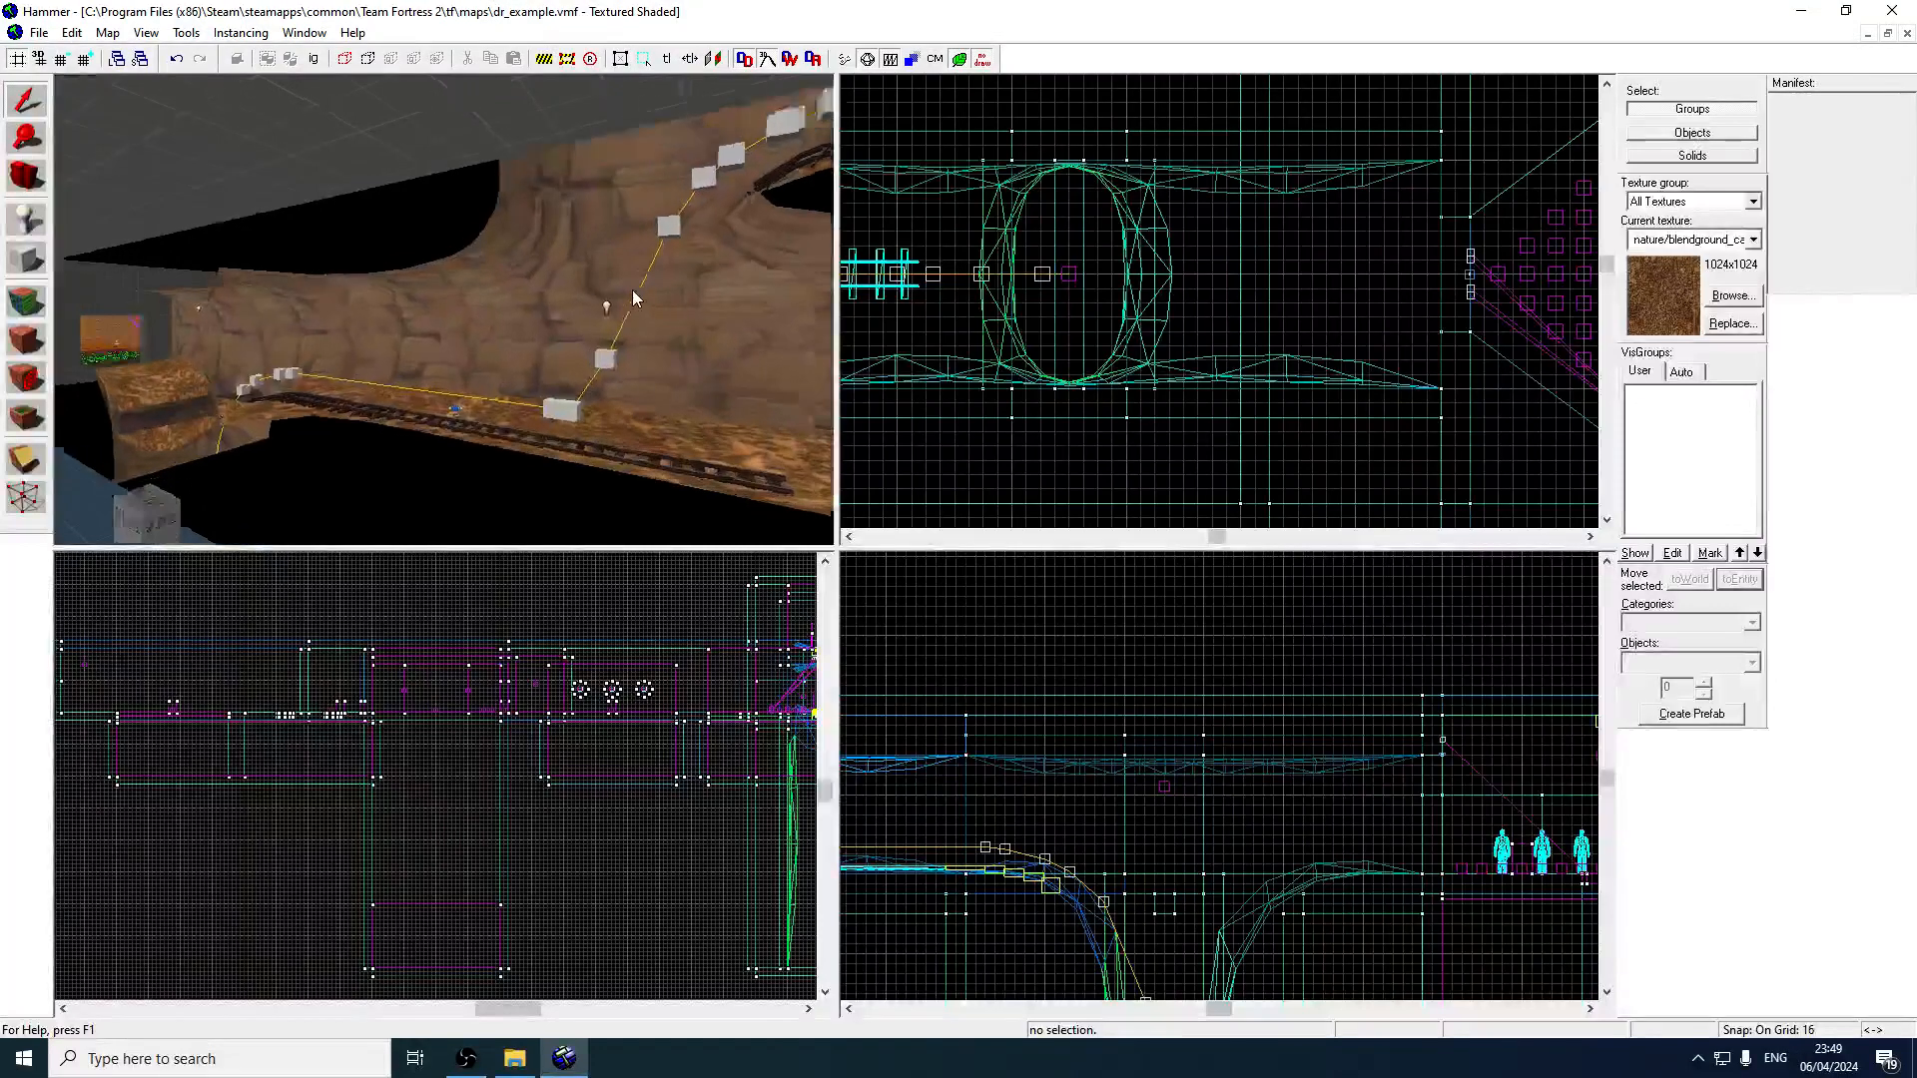
# Look over the trap rooms and the long corridor beside the train tunnel.
pyautogui.press('z')
pyautogui.press('w')
pyautogui.press('w')
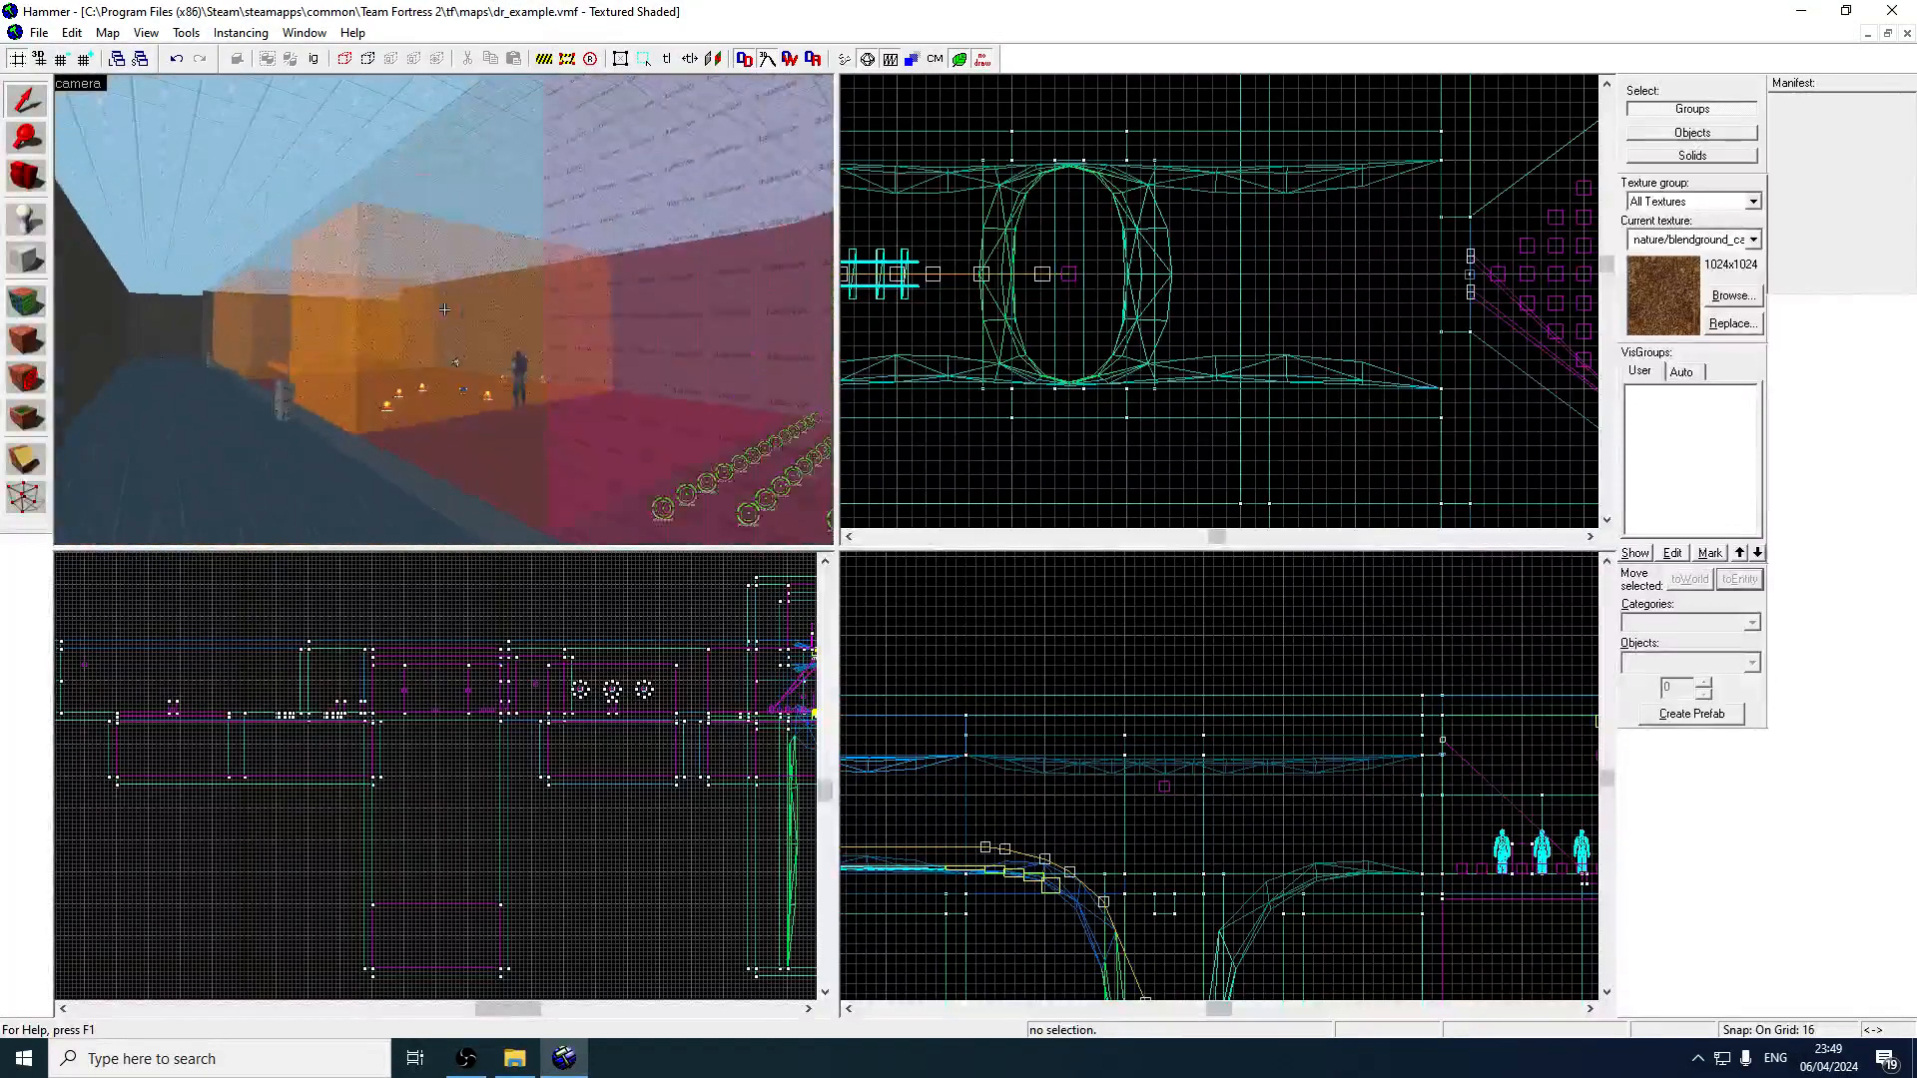
pyautogui.press('w')
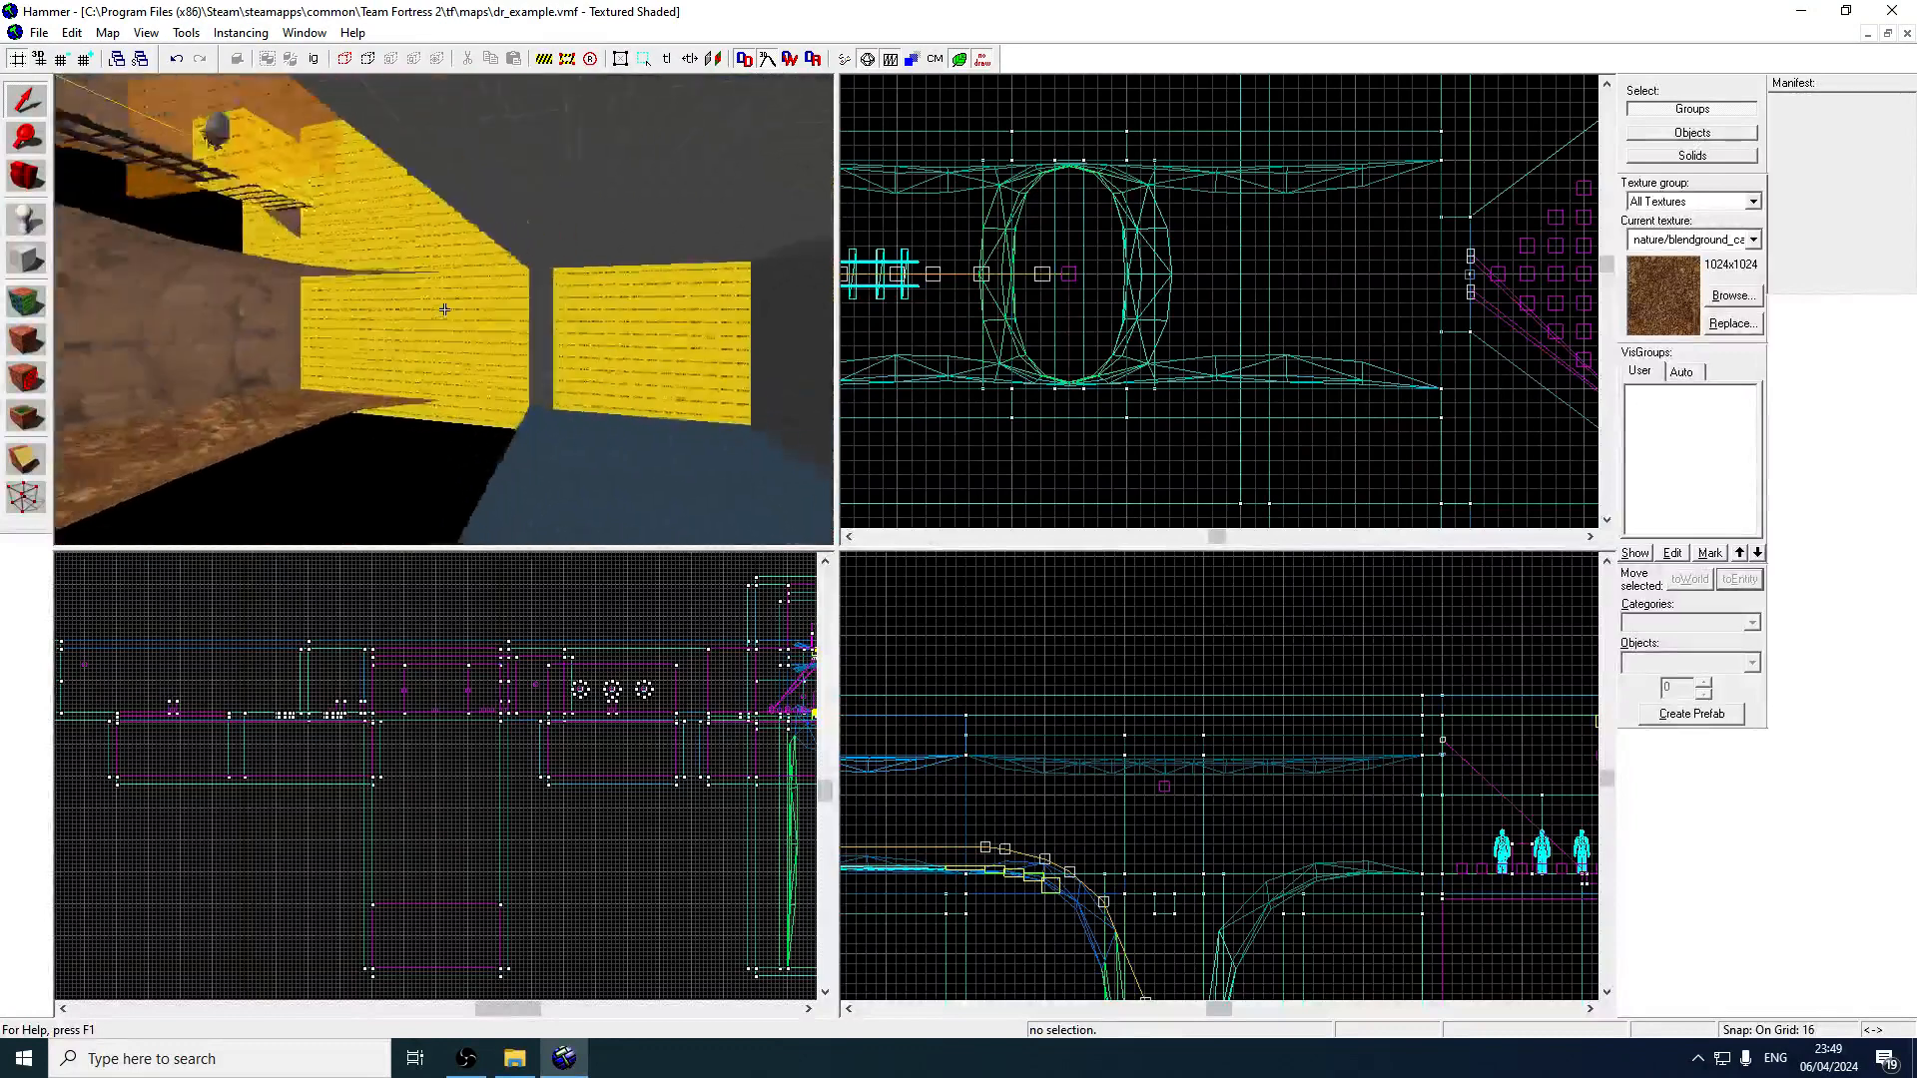
pyautogui.press('w')
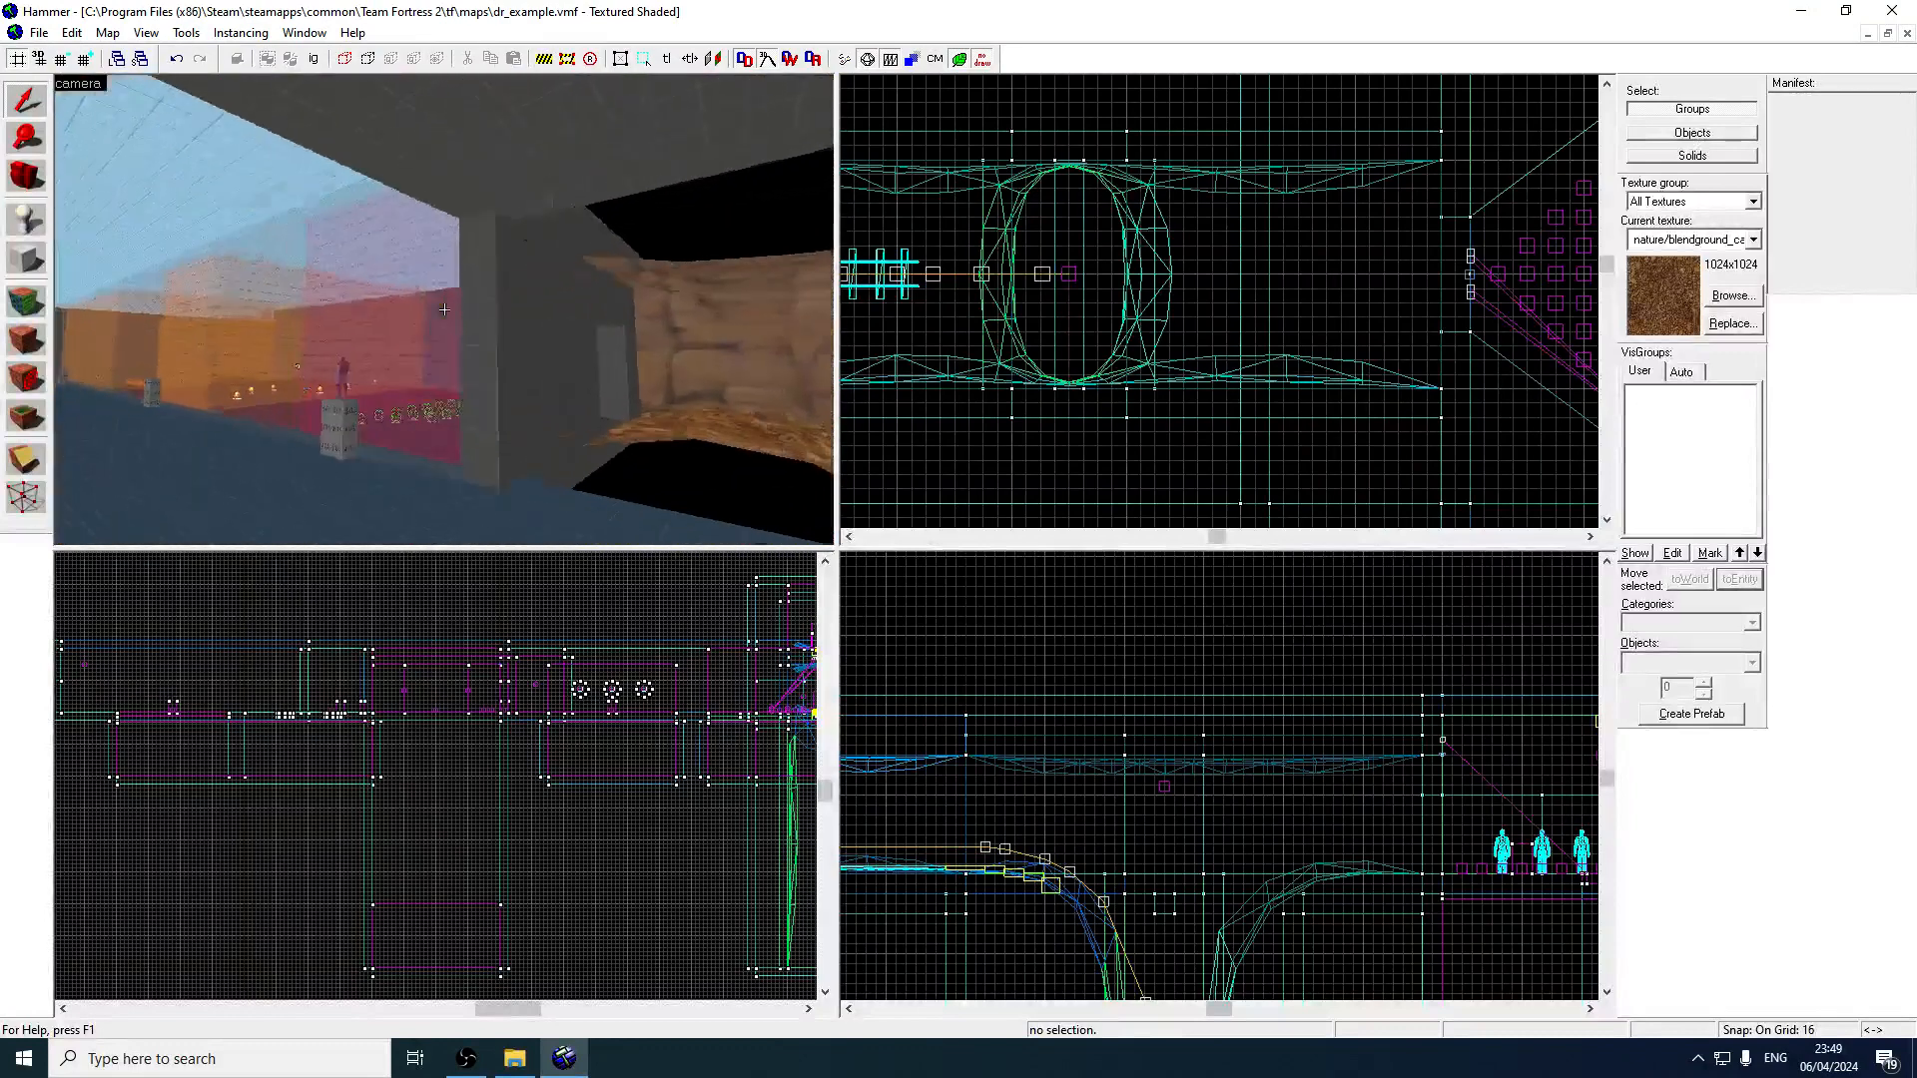
pyautogui.press('w')
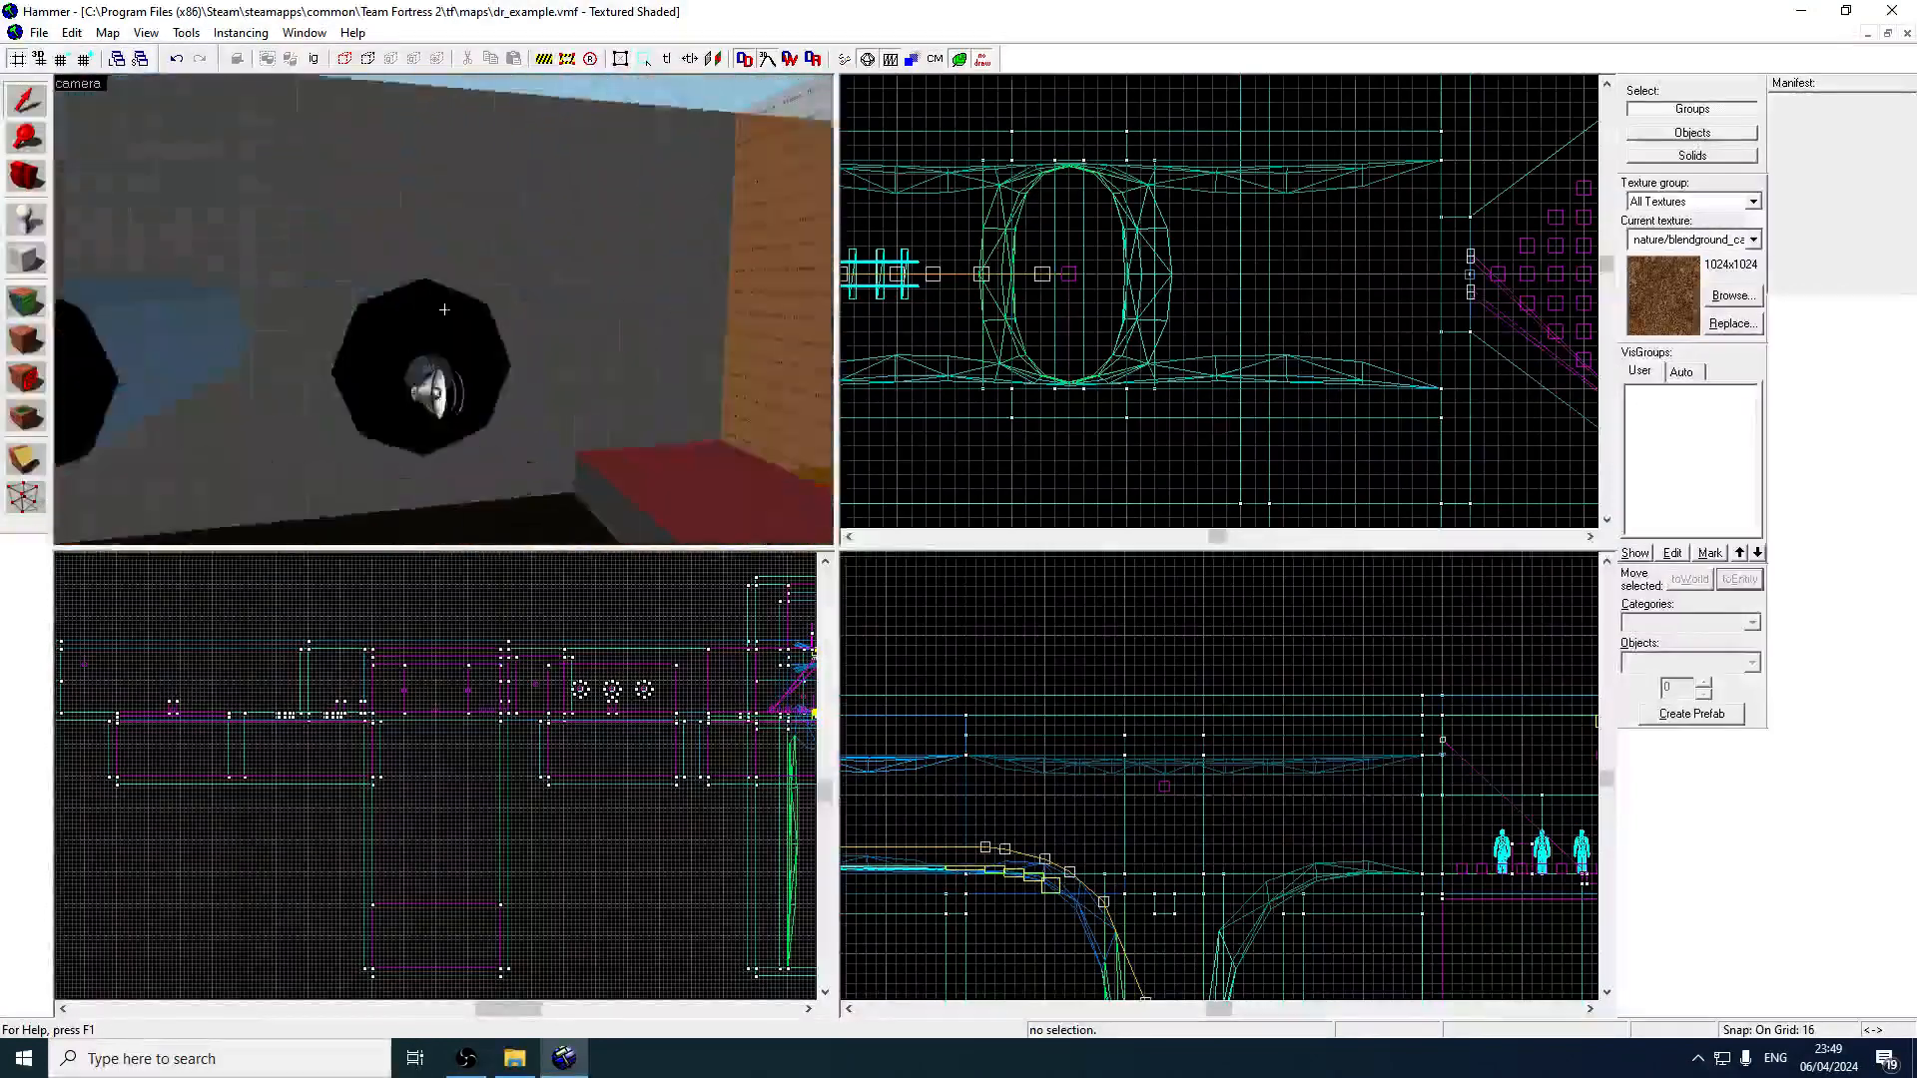
pyautogui.press('w')
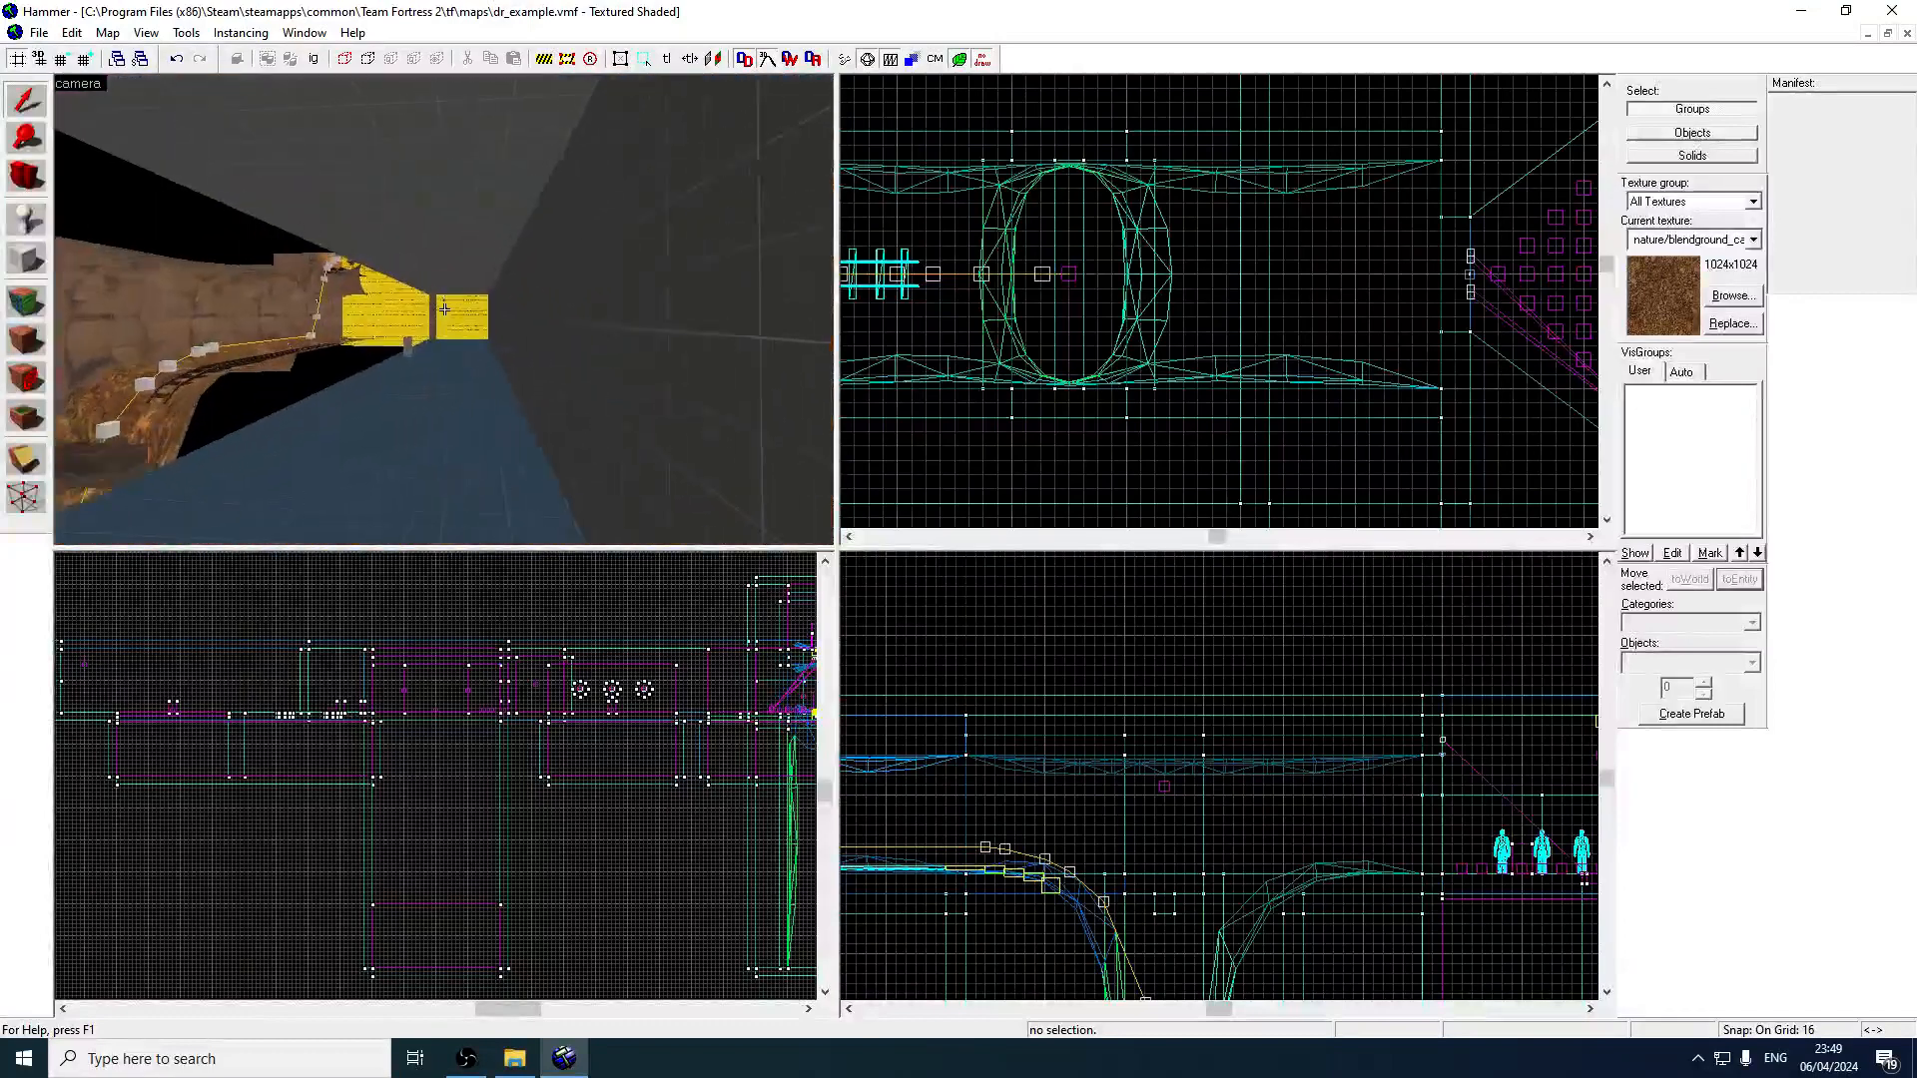
# Examine the train's path through the tunnel and down the shaft, from both outside and inside.
pyautogui.press('w')
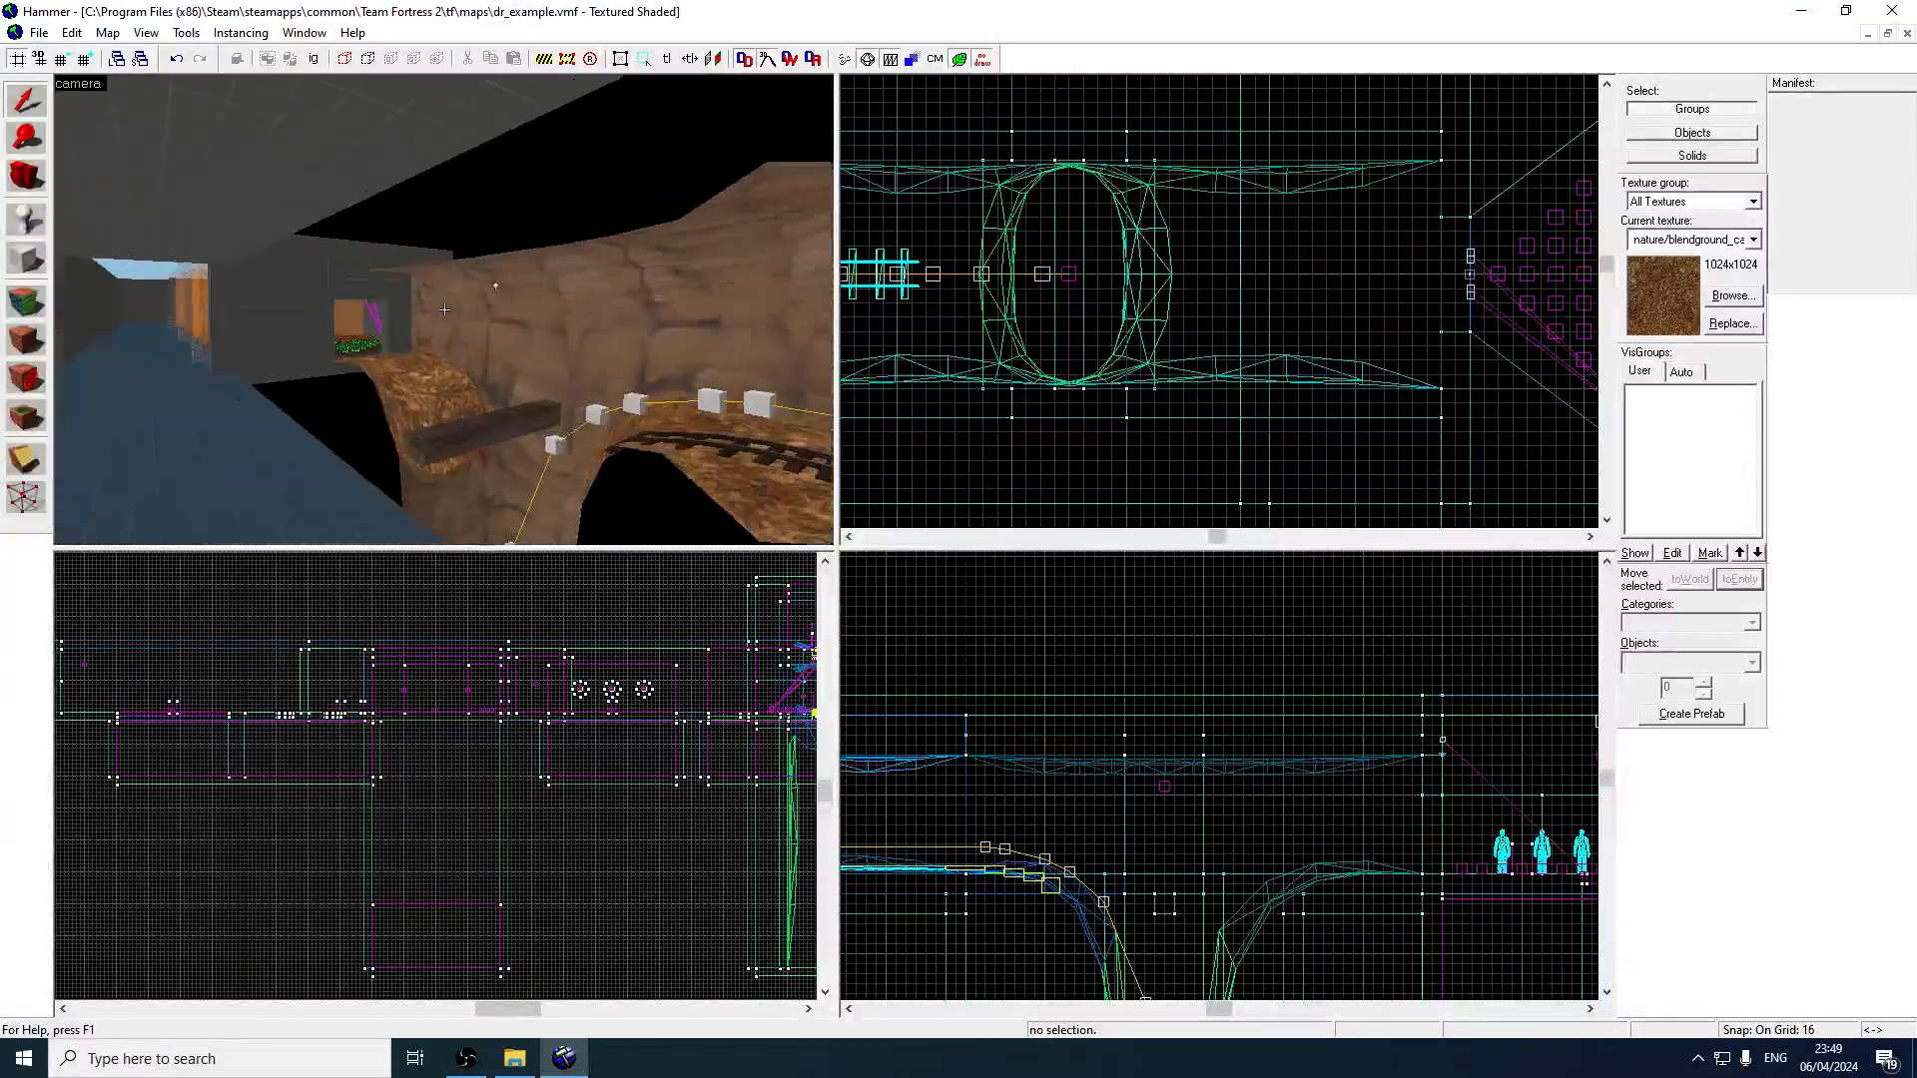
pyautogui.press('w')
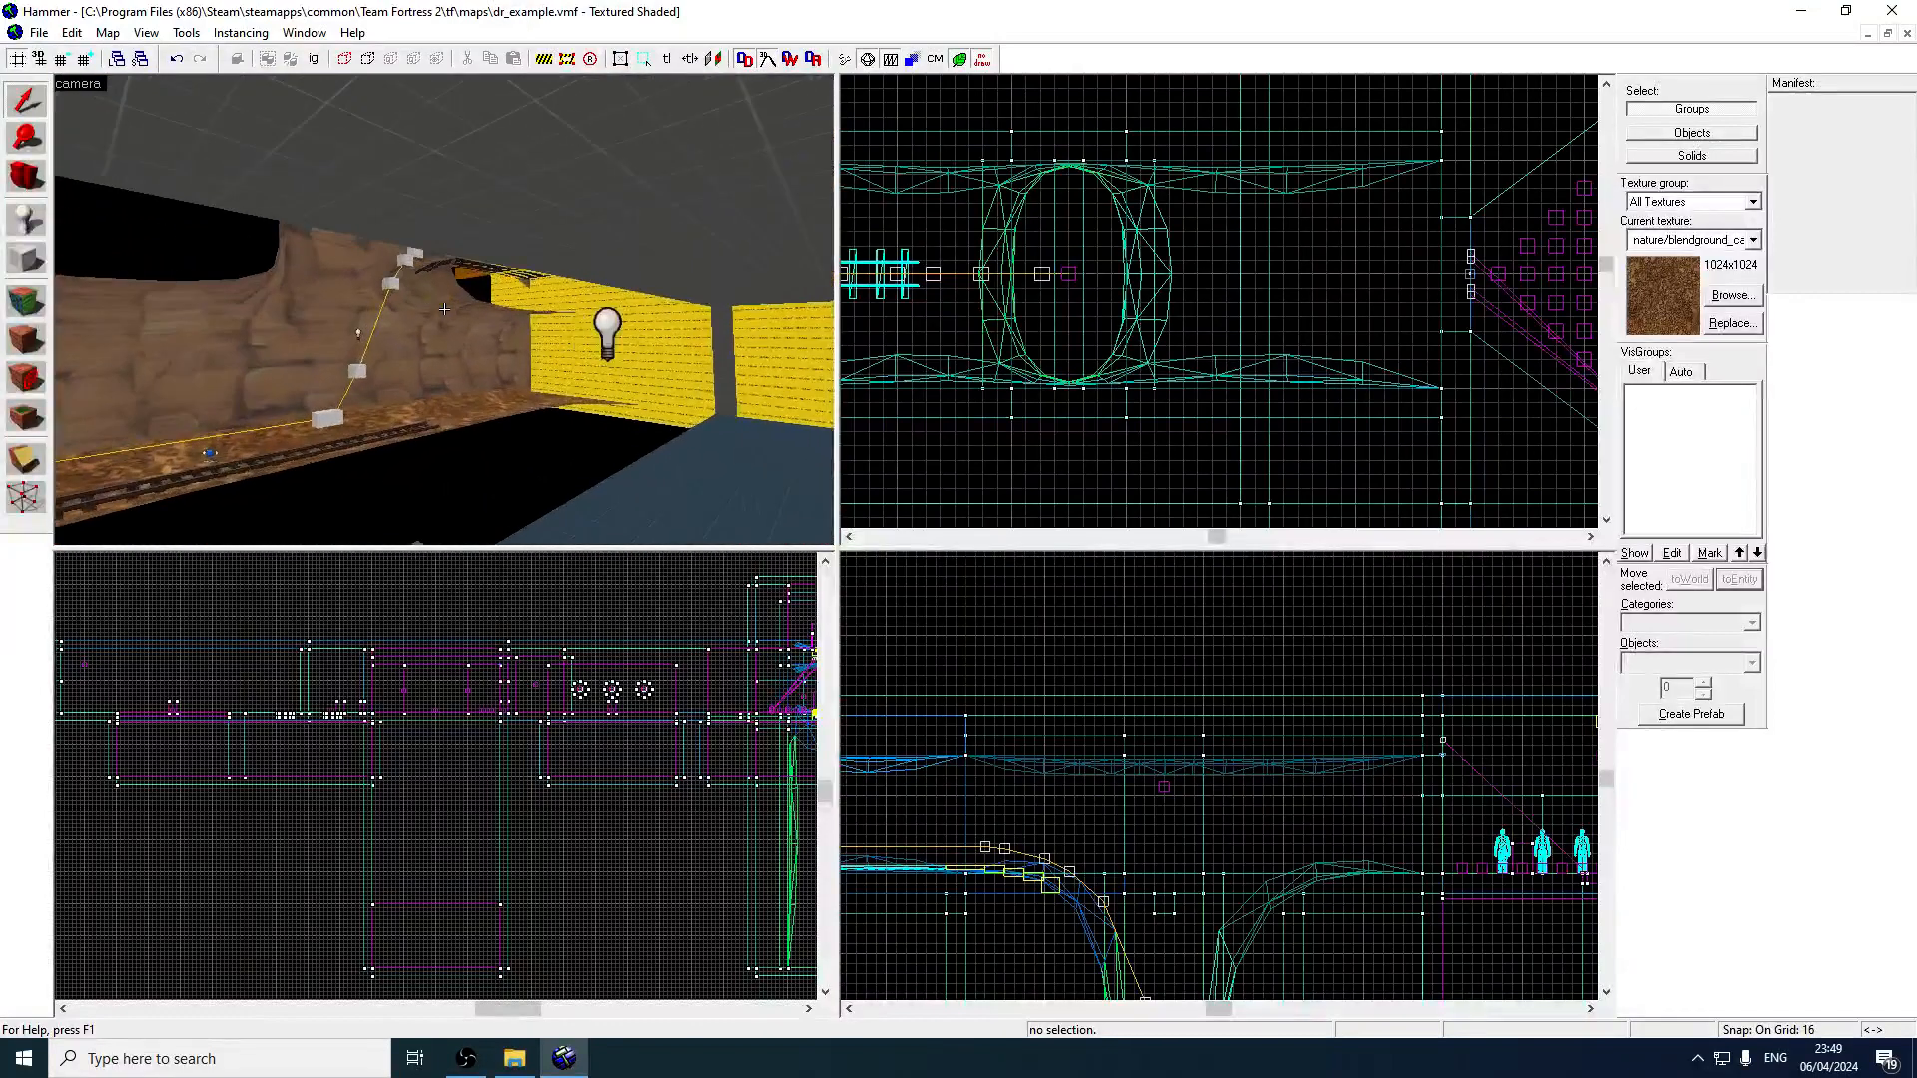
pyautogui.press('w')
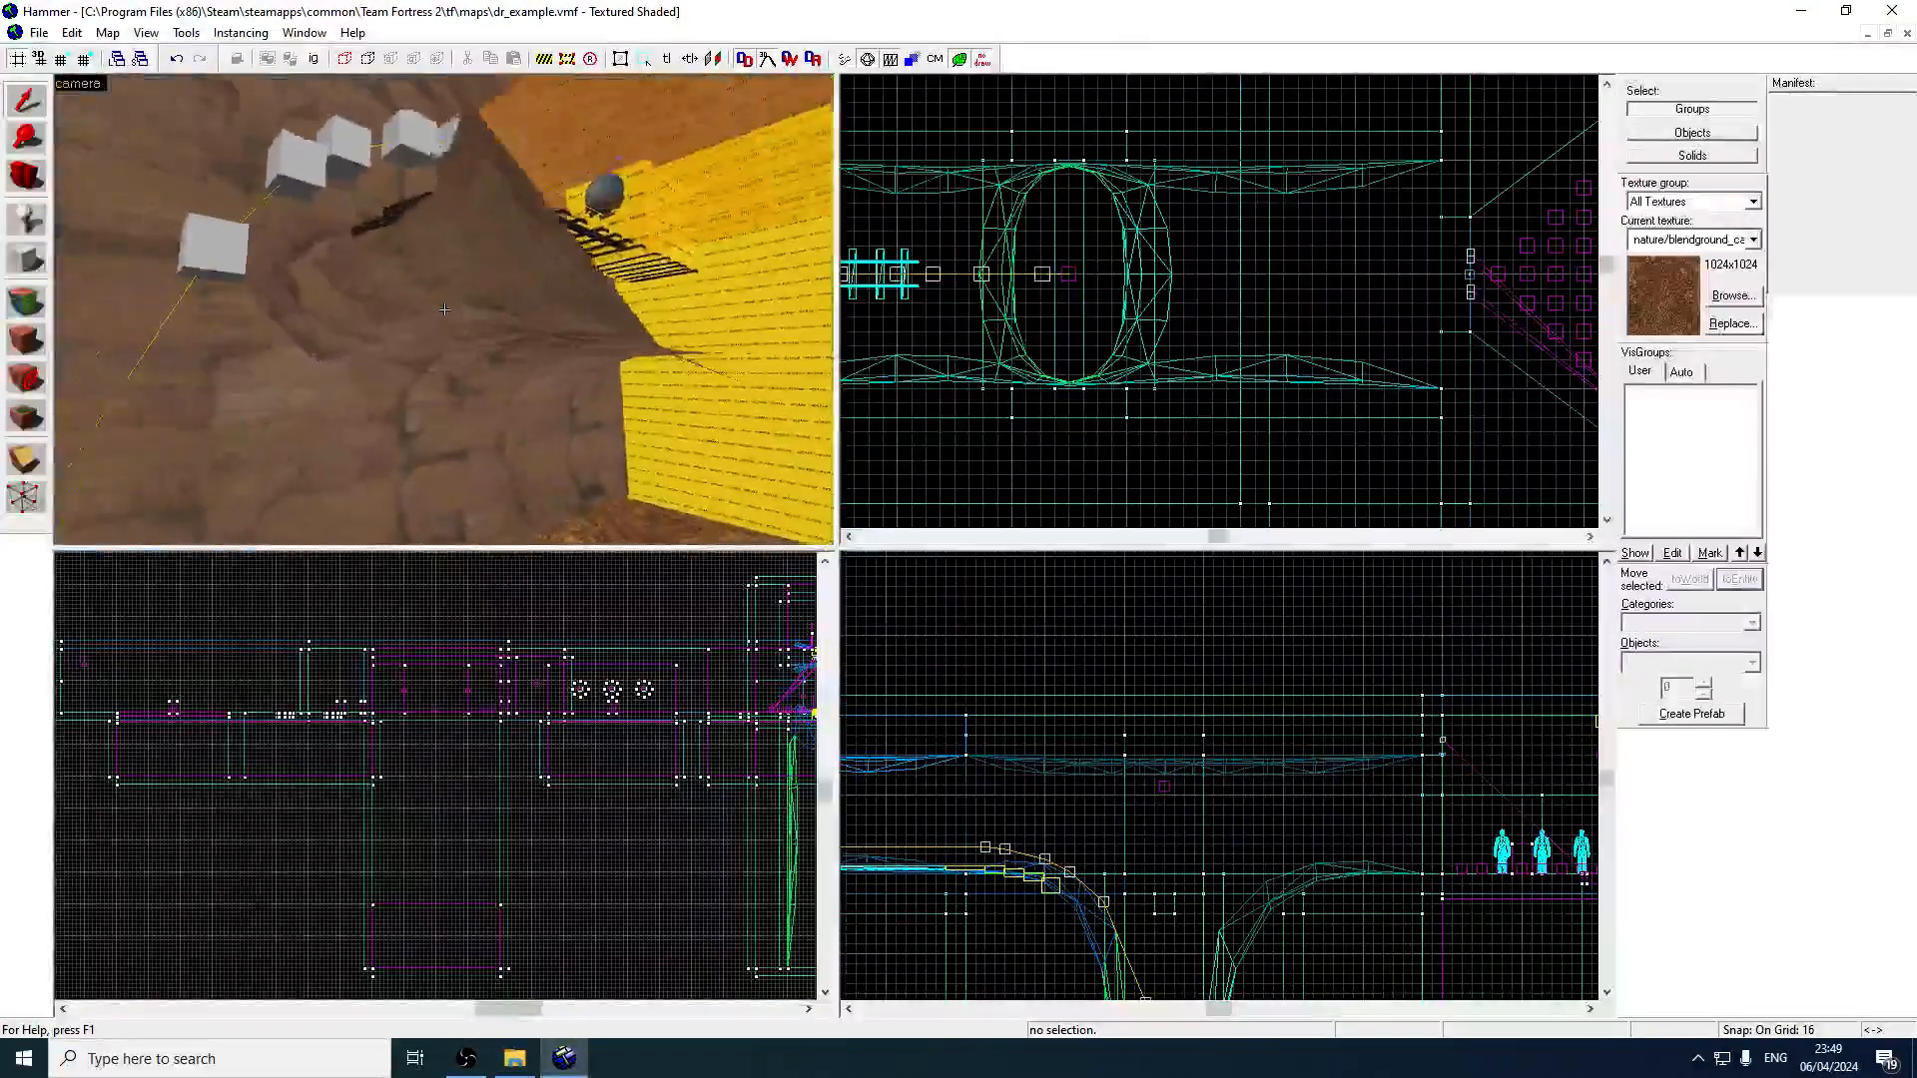
pyautogui.press('s')
pyautogui.press('w')
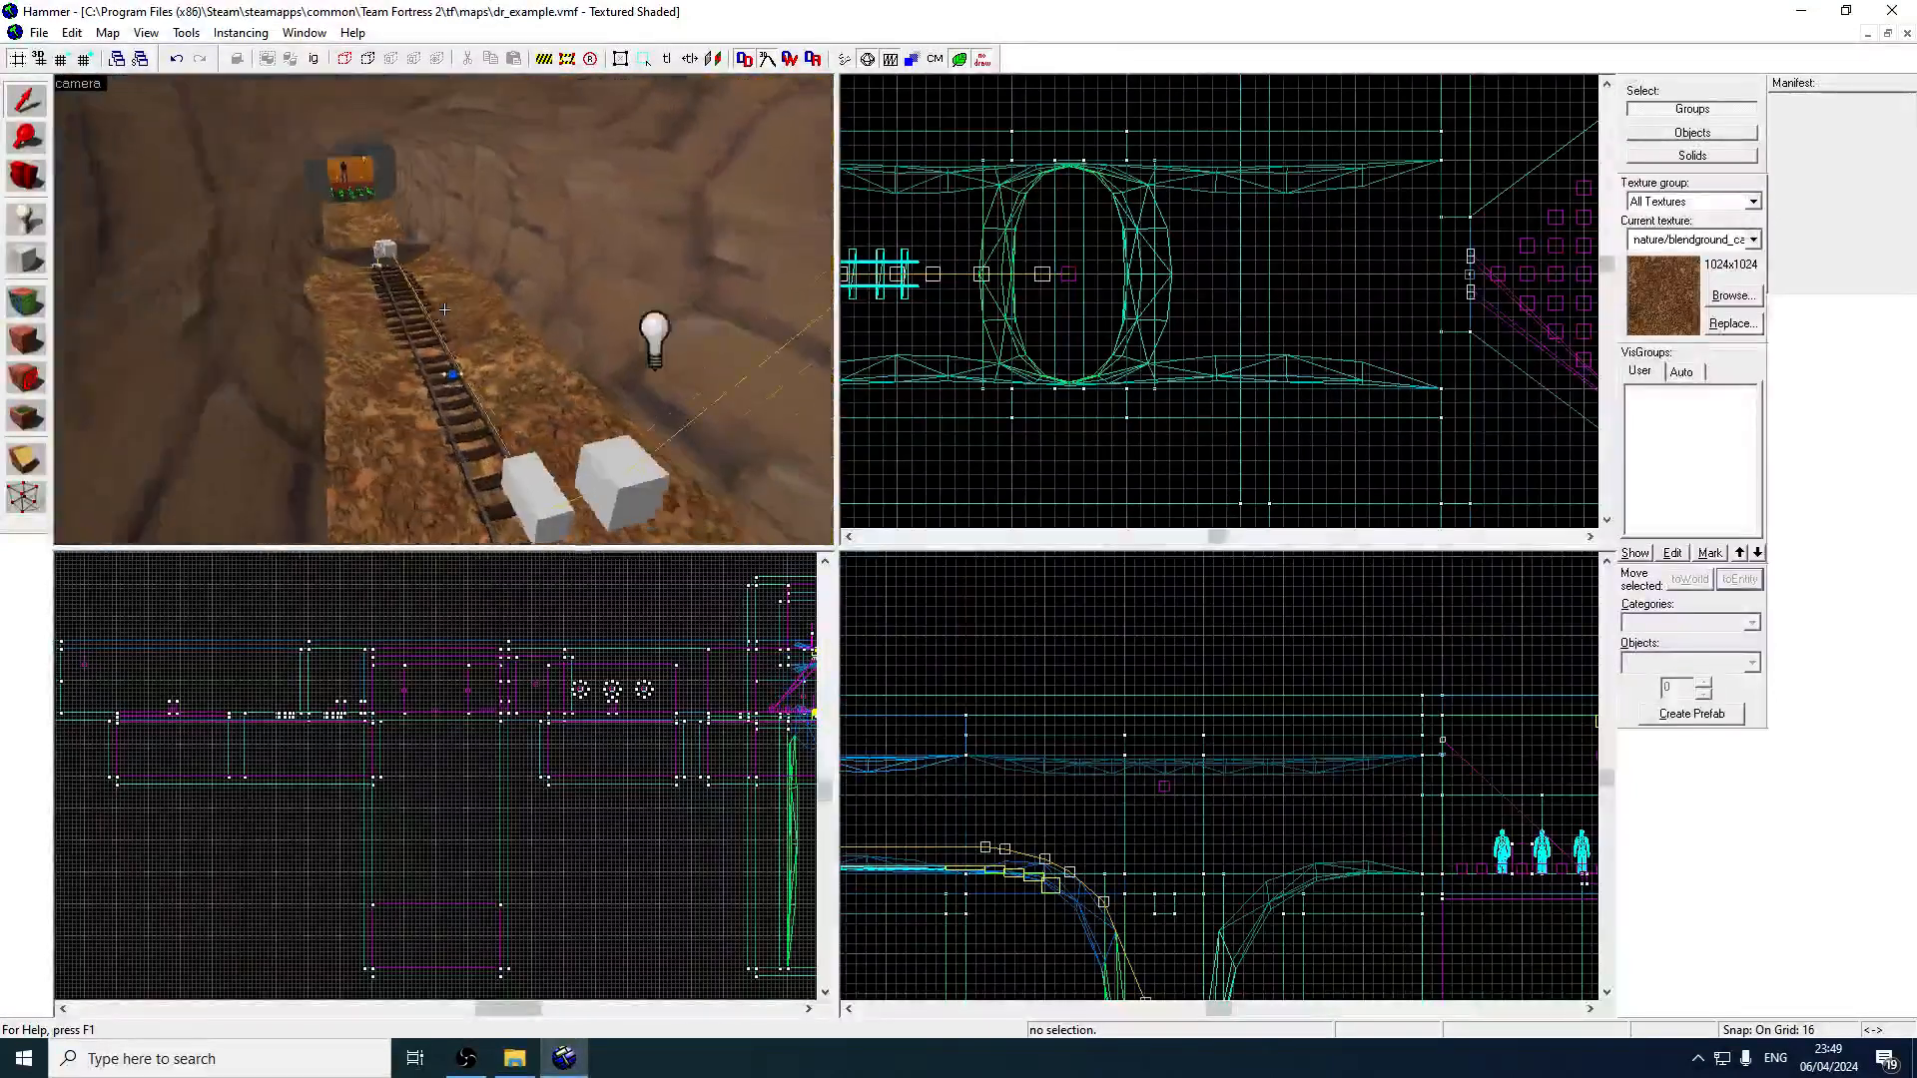
pyautogui.press('a')
pyautogui.press('s')
pyautogui.press('z')
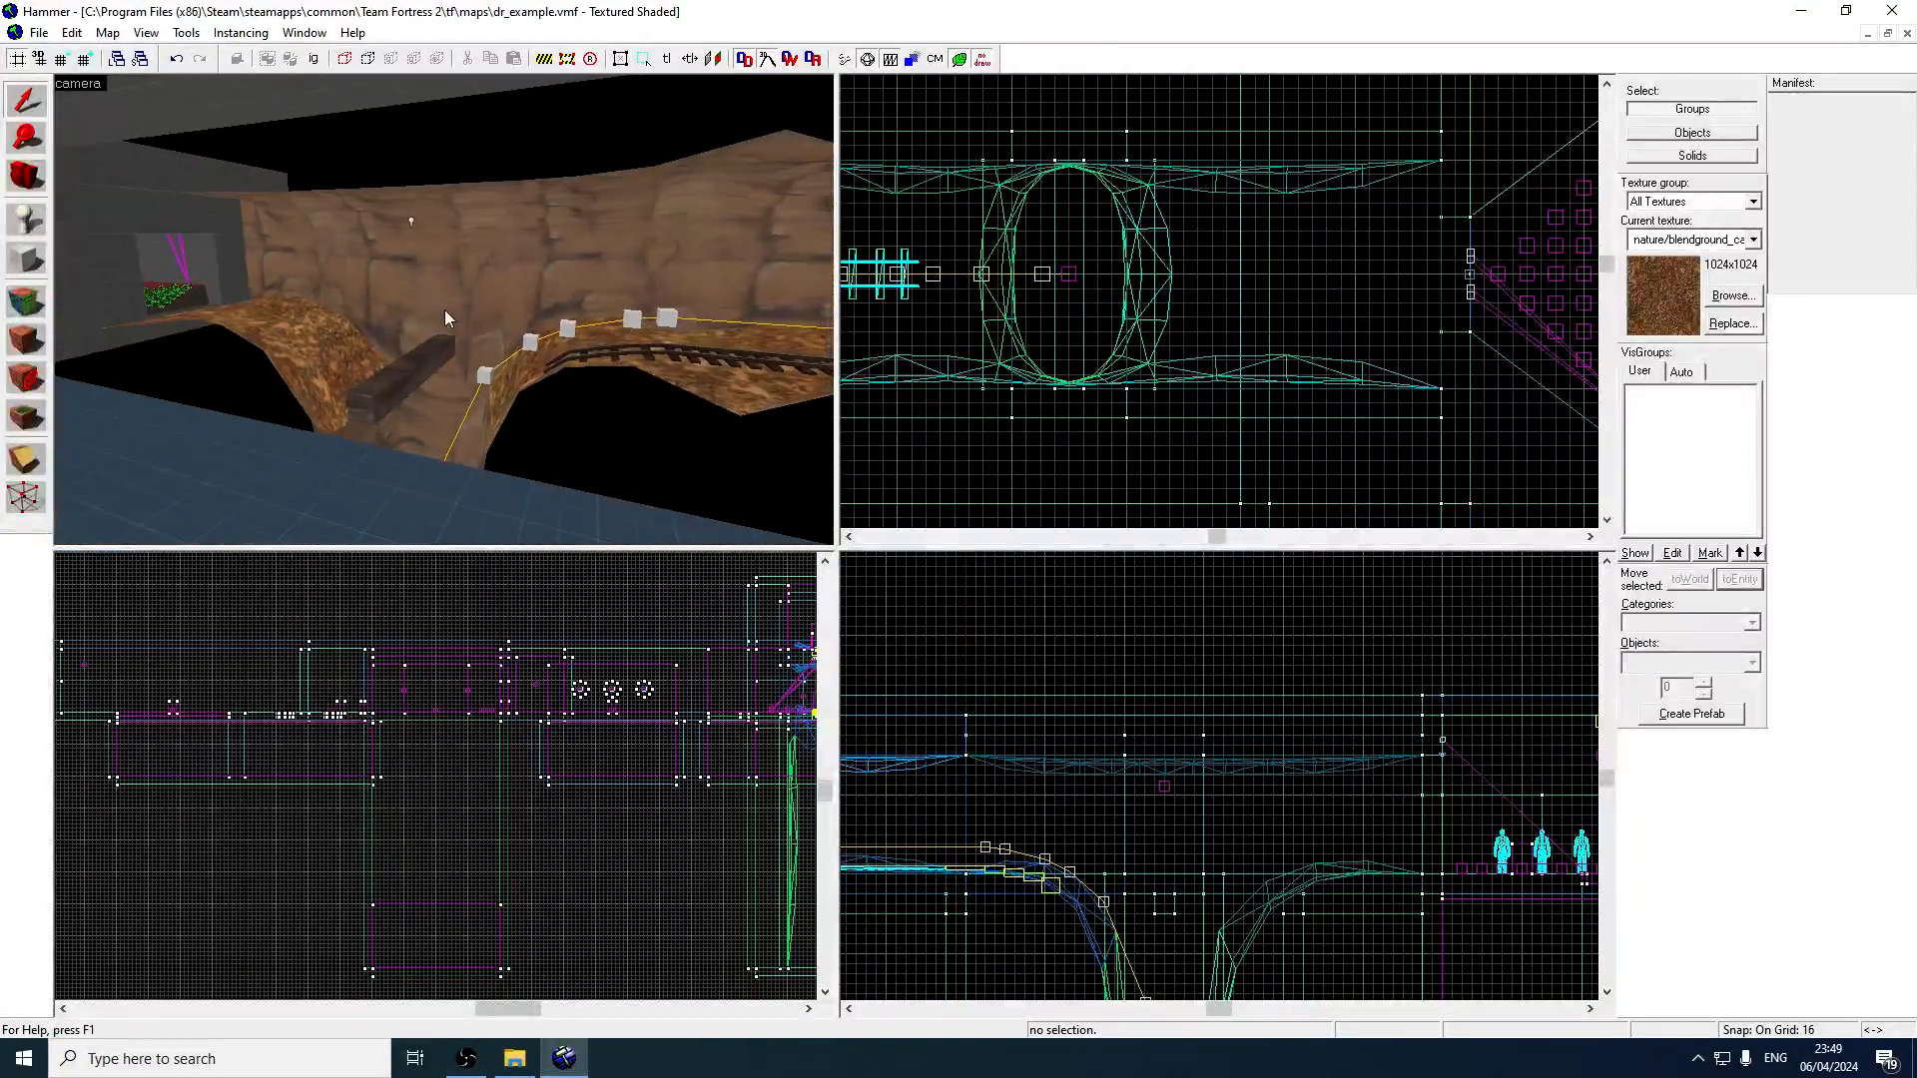